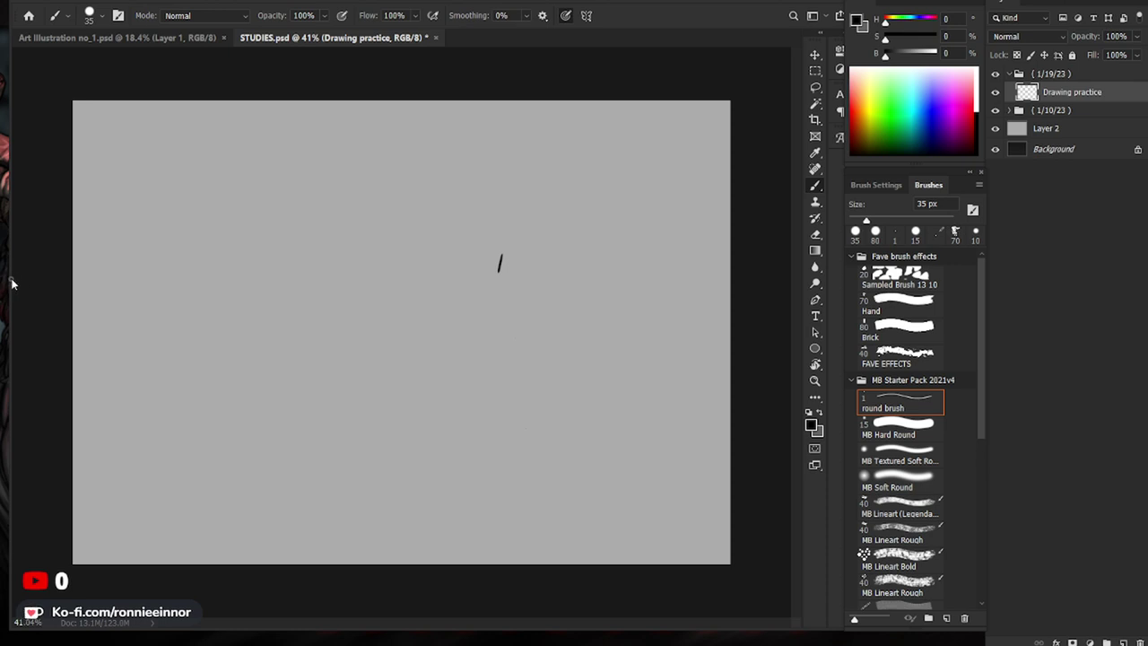
Step: Enlarge the eraser to 175 px and erase the stray black stroke on the Drawing practice layer
{"action": "left_click_drag", "start_coordinate": [9, 280], "coordinate": [3, 281]}
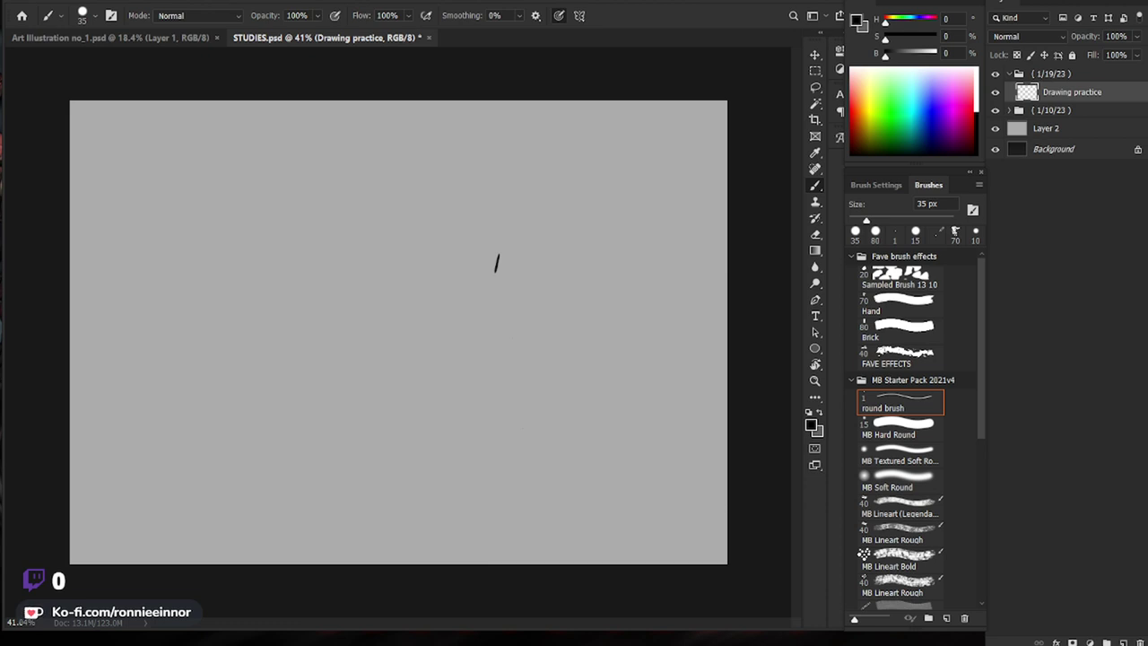
{"action": "key", "text": "e"}
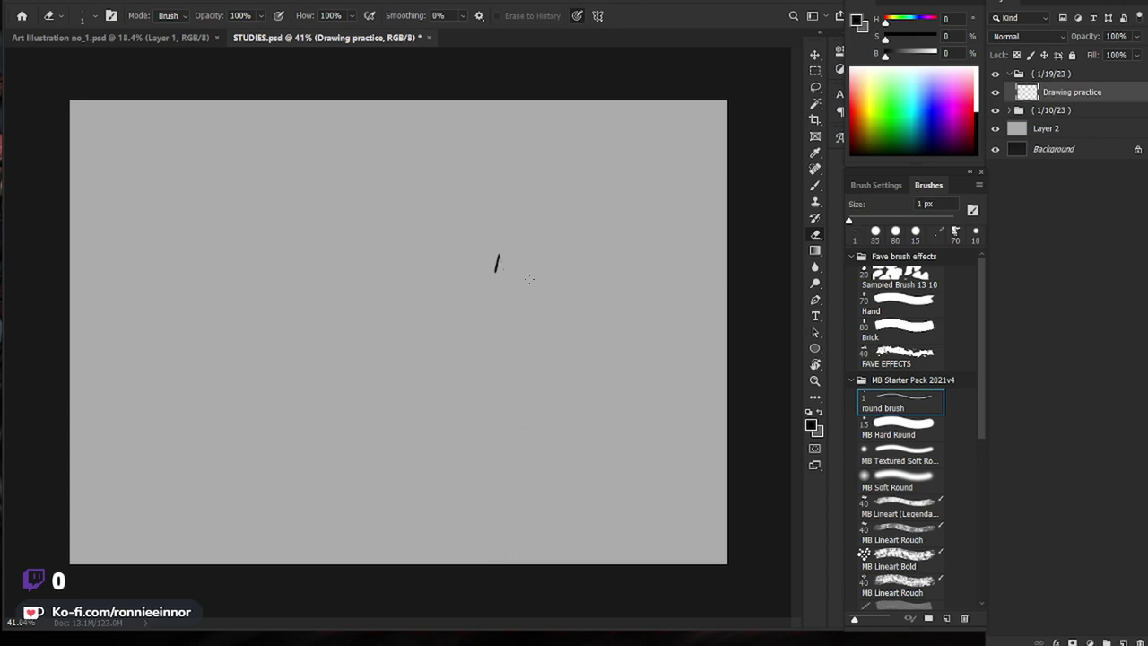
{"action": "key", "text": "bracketright"}
{"action": "key", "text": "bracketright"}
{"action": "key", "text": "bracketright"}
{"action": "key", "text": "bracketright"}
{"action": "key", "text": "bracketright"}
{"action": "key", "text": "bracketright"}
{"action": "key", "text": "bracketright"}
{"action": "key", "text": "bracketright"}
{"action": "key", "text": "bracketright"}
{"action": "key", "text": "bracketright"}
{"action": "key", "text": "bracketright"}
{"action": "key", "text": "bracketright"}
{"action": "key", "text": "bracketright"}
{"action": "key", "text": "bracketright"}
{"action": "key", "text": "bracketright"}
{"action": "key", "text": "bracketright"}
{"action": "key", "text": "bracketright"}
{"action": "key", "text": "bracketright"}
{"action": "key", "text": "bracketright"}
{"action": "key", "text": "bracketright"}
{"action": "left_click_drag", "start_coordinate": [507, 248], "coordinate": [496, 269]}
Step: Toggle pressure-controlled opacity for the brush while making two test strokes, and erase those strokes
{"action": "key", "text": "b"}
{"action": "key", "text": "b"}
{"action": "left_click_drag", "start_coordinate": [323, 195], "coordinate": [334, 261]}
{"action": "mouse_move", "coordinate": [369, 174]}
{"action": "left_mouse_down"}
{"action": "mouse_move", "coordinate": [384, 209]}
{"action": "mouse_move", "coordinate": [399, 205]}
{"action": "mouse_move", "coordinate": [371, 251]}
{"action": "left_mouse_up"}
{"action": "left_click", "coordinate": [335, 16]}
{"action": "key", "text": "e"}
{"action": "left_click_drag", "start_coordinate": [395, 205], "coordinate": [333, 260]}
{"action": "left_click_drag", "start_coordinate": [326, 193], "coordinate": [334, 262]}
{"action": "key", "text": "b"}
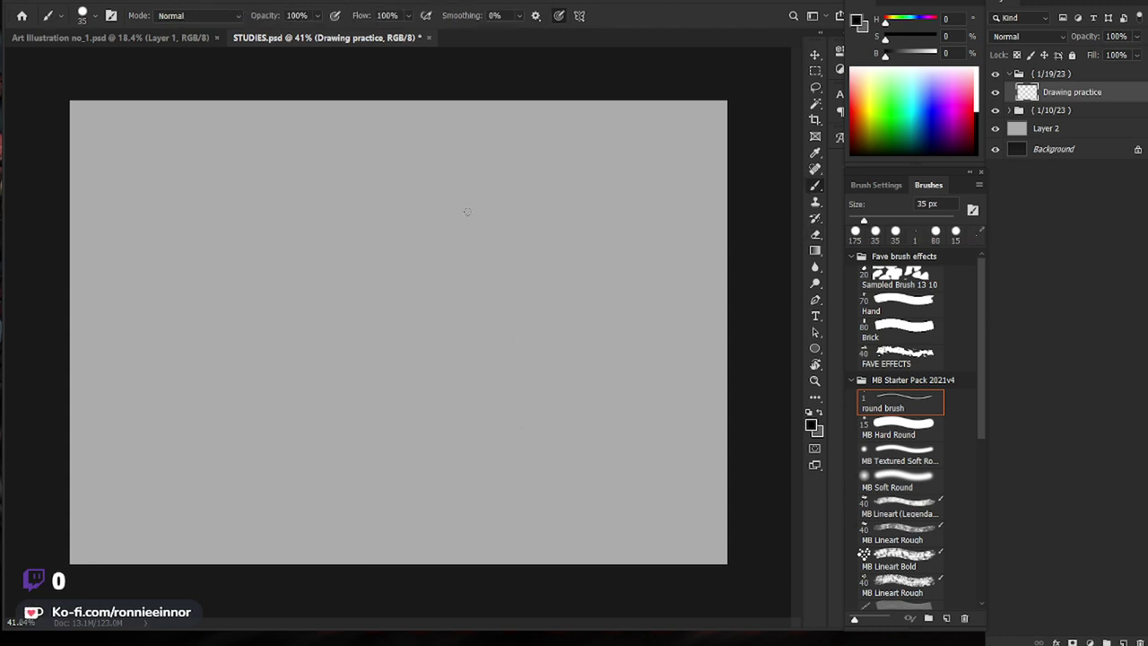
Step: Set the brush size to 20 px and try rough curved strokes for a head outline, erasing the attempts
{"action": "key", "text": "bracketleft"}
{"action": "key", "text": "bracketleft"}
{"action": "key", "text": "bracketleft"}
{"action": "left_click_drag", "start_coordinate": [477, 197], "coordinate": [452, 238]}
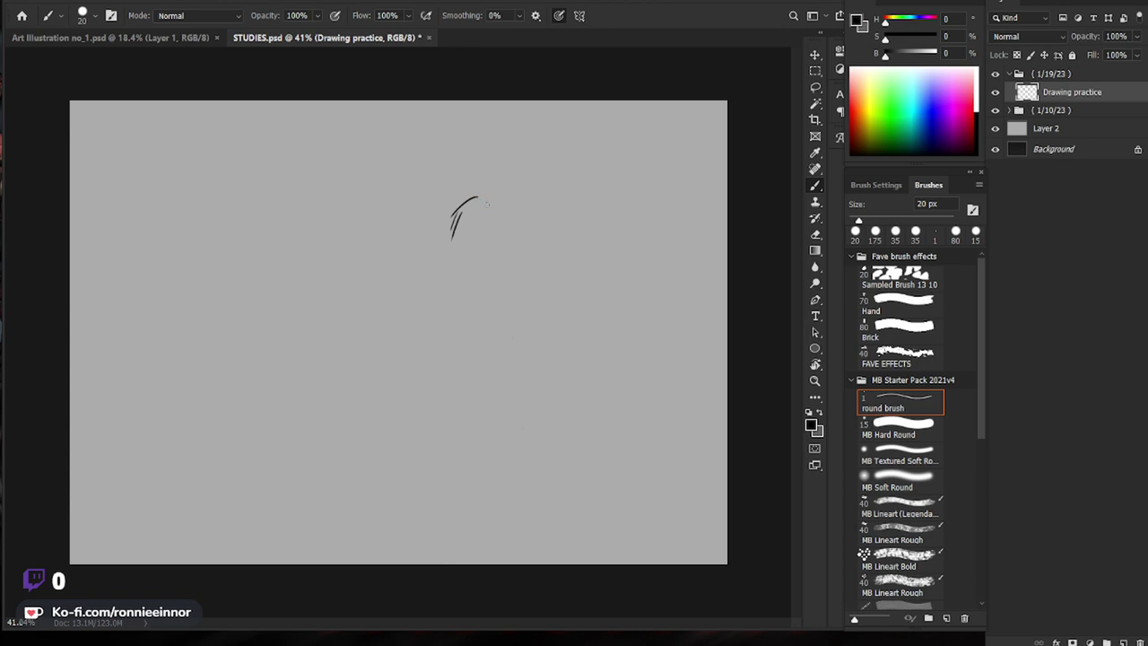
{"action": "key", "text": "e"}
{"action": "left_click_drag", "start_coordinate": [456, 225], "coordinate": [487, 264]}
{"action": "key", "text": "b"}
{"action": "mouse_move", "coordinate": [486, 206]}
{"action": "left_mouse_down"}
{"action": "mouse_move", "coordinate": [492, 243]}
{"action": "mouse_move", "coordinate": [526, 223]}
{"action": "mouse_move", "coordinate": [479, 237]}
{"action": "mouse_move", "coordinate": [533, 212]}
{"action": "mouse_move", "coordinate": [499, 274]}
{"action": "mouse_move", "coordinate": [477, 244]}
{"action": "mouse_move", "coordinate": [519, 256]}
{"action": "mouse_move", "coordinate": [476, 294]}
{"action": "left_mouse_up"}
{"action": "key", "text": "e"}
{"action": "key", "text": "b"}
{"action": "key", "text": "e"}
{"action": "mouse_move", "coordinate": [523, 255]}
{"action": "left_mouse_down"}
{"action": "mouse_move", "coordinate": [487, 308]}
{"action": "mouse_move", "coordinate": [465, 273]}
{"action": "left_mouse_up"}
Step: Sketch the front of the head from the arc of the crown down the face to the jawline, erasing excess lines
{"action": "key", "text": "b"}
{"action": "left_click_drag", "start_coordinate": [507, 224], "coordinate": [467, 276]}
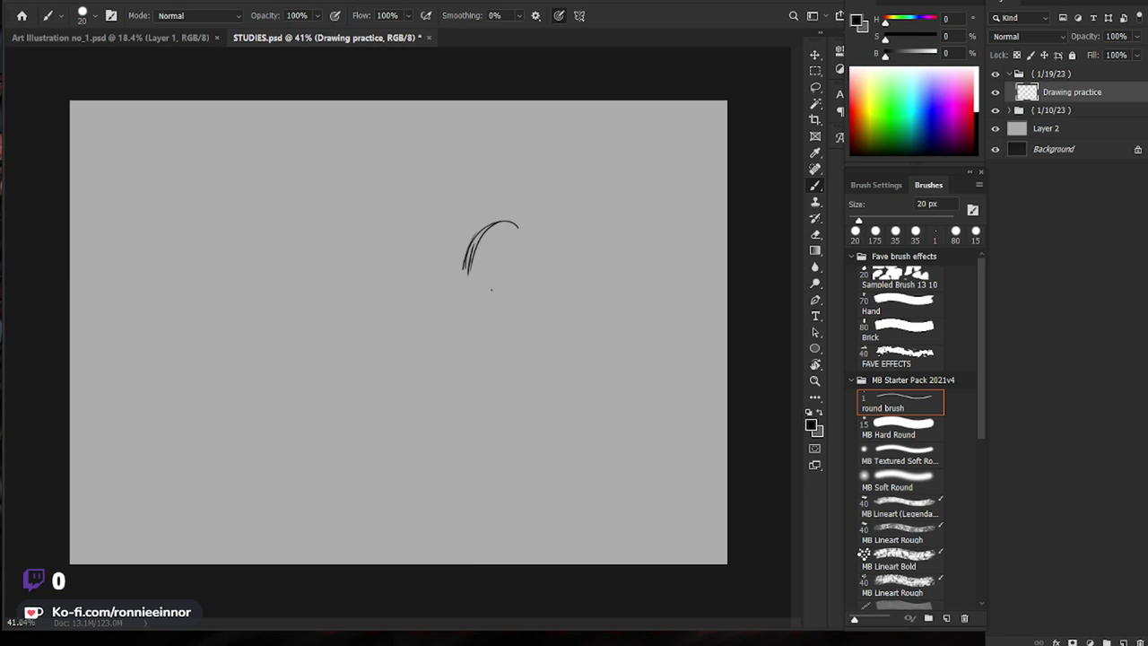
{"action": "key", "text": "e"}
{"action": "mouse_move", "coordinate": [475, 215]}
{"action": "left_mouse_down"}
{"action": "mouse_move", "coordinate": [460, 300]}
{"action": "mouse_move", "coordinate": [508, 301]}
{"action": "mouse_move", "coordinate": [491, 307]}
{"action": "mouse_move", "coordinate": [540, 280]}
{"action": "left_mouse_up"}
{"action": "key", "text": "b"}
{"action": "key", "text": "e"}
{"action": "key", "text": "ctrl+z"}
{"action": "key", "text": "b"}
{"action": "left_click_drag", "start_coordinate": [473, 301], "coordinate": [534, 285]}
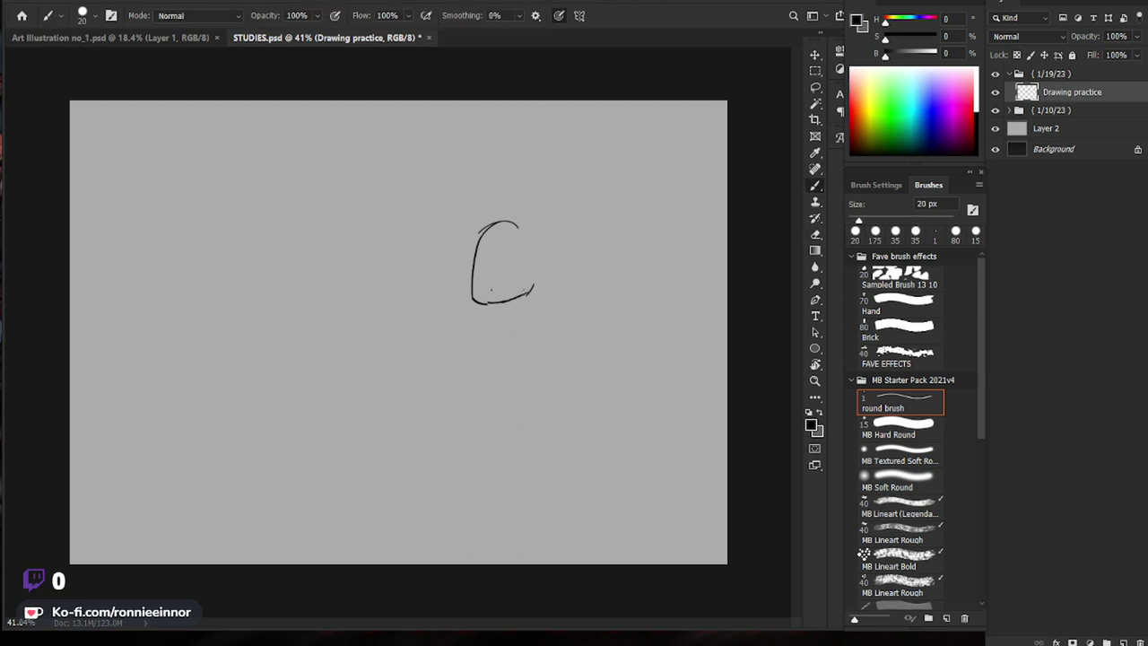
Step: Add the back of the skull, short marks for the ear and the back line of the neck
{"action": "mouse_move", "coordinate": [514, 220]}
{"action": "left_mouse_down"}
{"action": "mouse_move", "coordinate": [559, 249]}
{"action": "mouse_move", "coordinate": [546, 285]}
{"action": "left_mouse_up"}
{"action": "key", "text": "e"}
{"action": "key", "text": "b"}
{"action": "left_click_drag", "start_coordinate": [488, 237], "coordinate": [473, 304]}
{"action": "left_click_drag", "start_coordinate": [523, 258], "coordinate": [534, 330]}
{"action": "key", "text": "e"}
{"action": "key", "text": "b"}
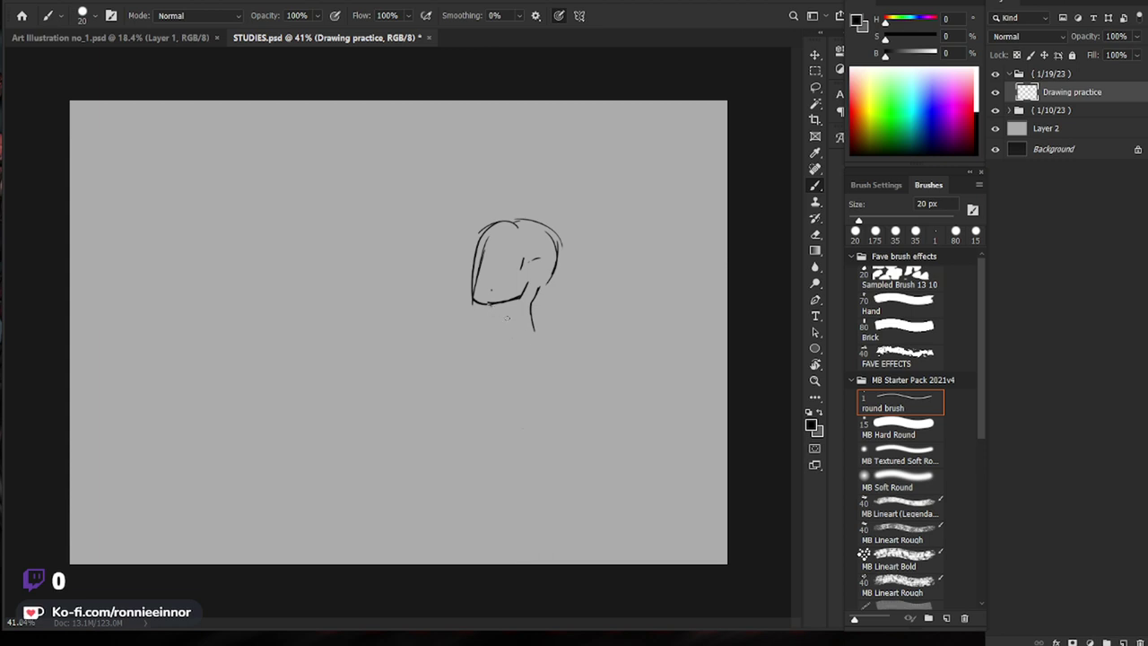
Step: Draw the front of the neck with a black shadow under the jaw, and shape the brow, nose and lip profile
{"action": "mouse_move", "coordinate": [493, 307]}
{"action": "left_mouse_down"}
{"action": "mouse_move", "coordinate": [497, 337]}
{"action": "mouse_move", "coordinate": [513, 301]}
{"action": "mouse_move", "coordinate": [496, 312]}
{"action": "left_mouse_up"}
{"action": "left_click_drag", "start_coordinate": [489, 242], "coordinate": [481, 273]}
{"action": "mouse_move", "coordinate": [481, 255]}
{"action": "left_mouse_down"}
{"action": "mouse_move", "coordinate": [473, 268]}
{"action": "mouse_move", "coordinate": [484, 289]}
{"action": "mouse_move", "coordinate": [471, 285]}
{"action": "left_mouse_up"}
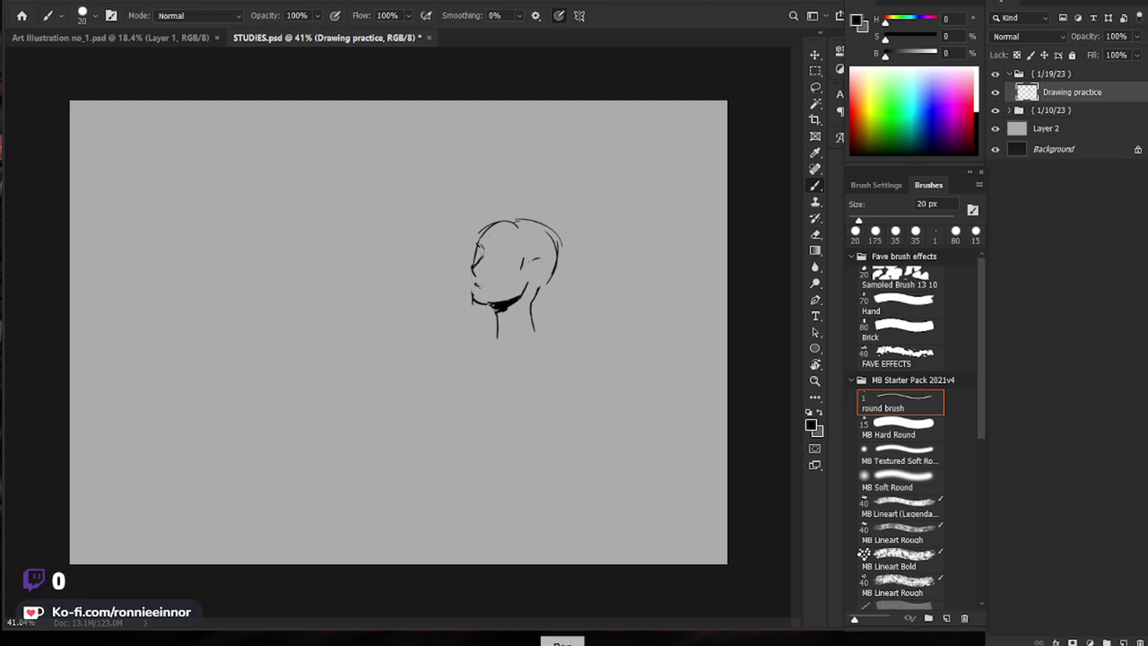
Step: Set the brush size to 10 px and draw a few thin slanted practice lines in front of the head
{"action": "left_click", "coordinate": [922, 205]}
{"action": "type", "text": "10"}
{"action": "key", "text": "Return"}
{"action": "left_click_drag", "start_coordinate": [527, 335], "coordinate": [534, 338]}
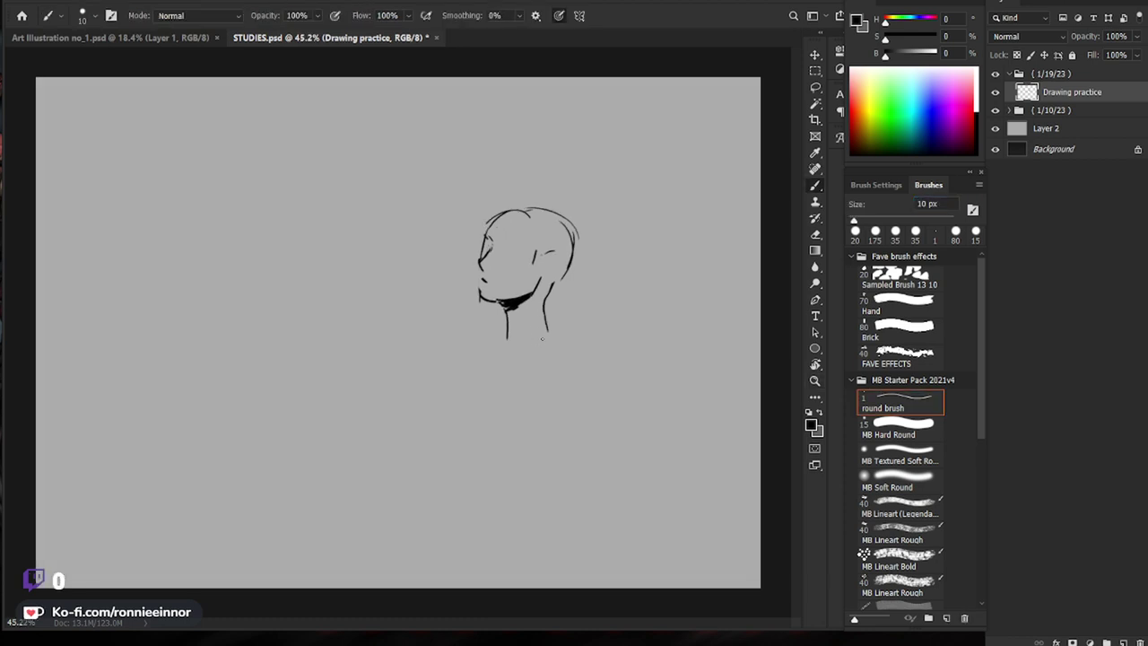
{"action": "left_click_drag", "start_coordinate": [547, 379], "coordinate": [530, 379]}
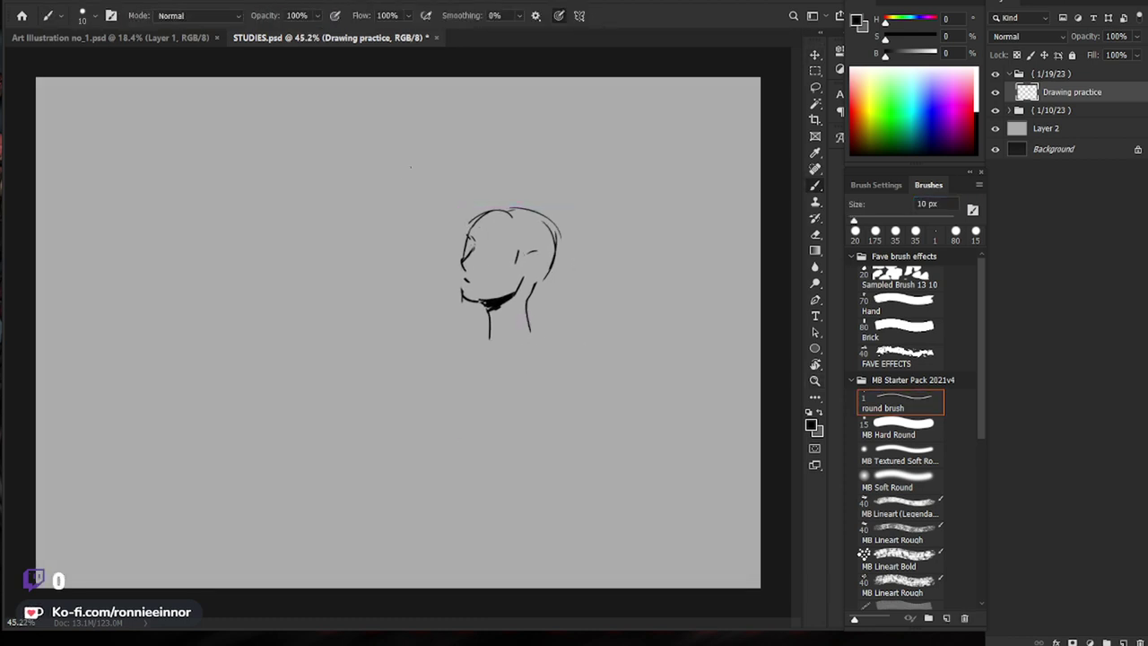
{"action": "left_click_drag", "start_coordinate": [398, 217], "coordinate": [403, 256]}
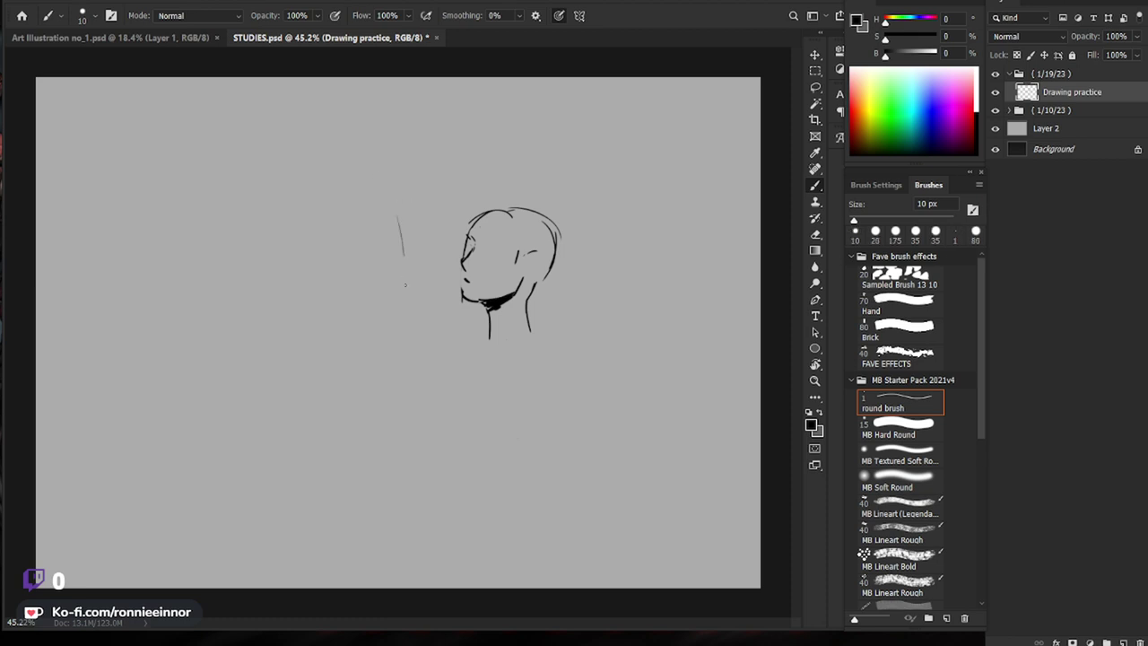
{"action": "left_click_drag", "start_coordinate": [383, 183], "coordinate": [408, 267]}
{"action": "left_click_drag", "start_coordinate": [409, 202], "coordinate": [416, 240]}
Step: Sketch the eyes and eyebrows on the turned face
{"action": "left_click_drag", "start_coordinate": [483, 249], "coordinate": [497, 257]}
{"action": "mouse_move", "coordinate": [486, 246]}
{"action": "left_mouse_down"}
{"action": "mouse_move", "coordinate": [501, 243]}
{"action": "mouse_move", "coordinate": [476, 235]}
{"action": "mouse_move", "coordinate": [463, 263]}
{"action": "left_mouse_up"}
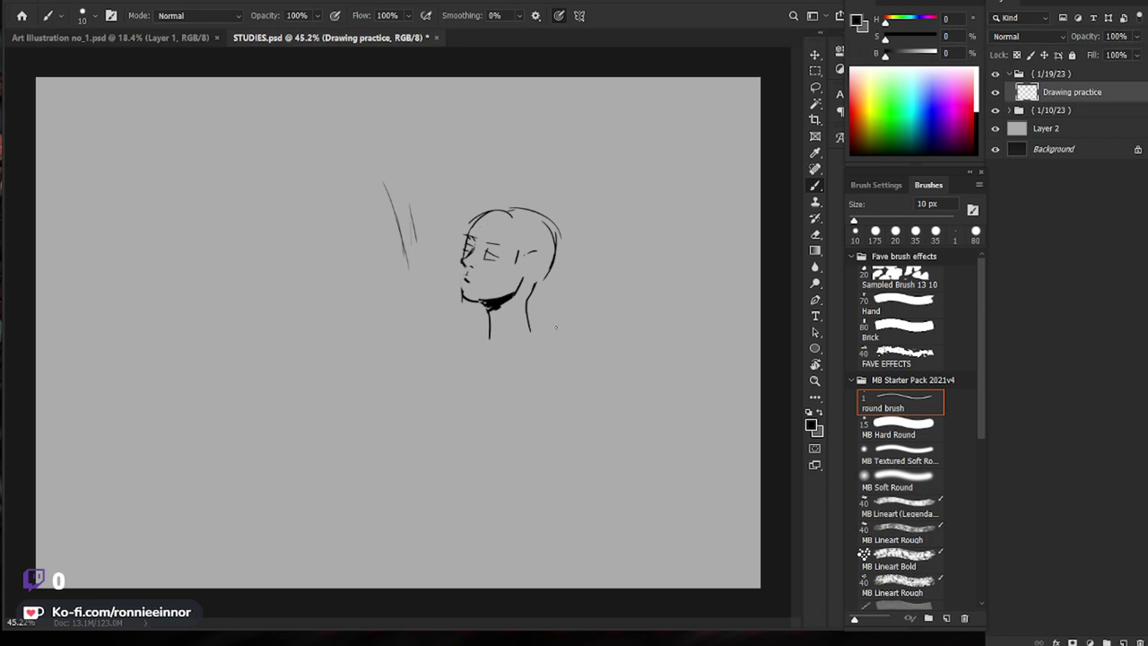
Step: Sketch the torso below the neck with the shoulder, chest, curved back, waist and belly contours
{"action": "mouse_move", "coordinate": [484, 309]}
{"action": "left_mouse_down"}
{"action": "mouse_move", "coordinate": [498, 315]}
{"action": "mouse_move", "coordinate": [495, 345]}
{"action": "mouse_move", "coordinate": [469, 356]}
{"action": "left_mouse_up"}
{"action": "left_click_drag", "start_coordinate": [539, 346], "coordinate": [540, 374]}
{"action": "left_click_drag", "start_coordinate": [543, 364], "coordinate": [496, 477]}
{"action": "mouse_move", "coordinate": [466, 354]}
{"action": "left_mouse_down"}
{"action": "mouse_move", "coordinate": [440, 405]}
{"action": "mouse_move", "coordinate": [448, 485]}
{"action": "mouse_move", "coordinate": [548, 515]}
{"action": "left_mouse_up"}
{"action": "mouse_move", "coordinate": [449, 487]}
{"action": "left_mouse_down"}
{"action": "mouse_move", "coordinate": [461, 540]}
{"action": "mouse_move", "coordinate": [494, 562]}
{"action": "mouse_move", "coordinate": [459, 565]}
{"action": "mouse_move", "coordinate": [541, 562]}
{"action": "left_mouse_up"}
{"action": "left_click_drag", "start_coordinate": [554, 519], "coordinate": [538, 561]}
Step: Erase the rough lines below the waist and redraw the hips with a diagonal leg crease and a closing base line
{"action": "key", "text": "e"}
{"action": "left_click_drag", "start_coordinate": [466, 564], "coordinate": [551, 544]}
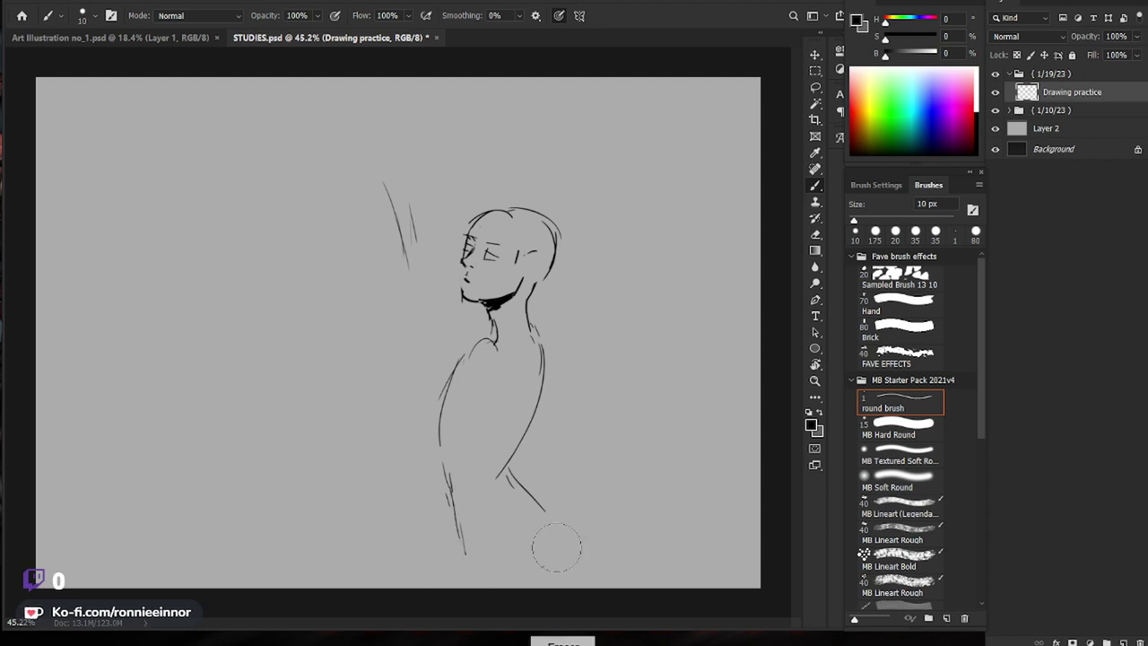
{"action": "left_click_drag", "start_coordinate": [511, 475], "coordinate": [552, 524]}
{"action": "key", "text": "b"}
{"action": "mouse_move", "coordinate": [508, 470]}
{"action": "left_mouse_down"}
{"action": "mouse_move", "coordinate": [540, 516]}
{"action": "mouse_move", "coordinate": [468, 565]}
{"action": "left_mouse_up"}
{"action": "mouse_move", "coordinate": [529, 508]}
{"action": "left_mouse_down"}
{"action": "mouse_move", "coordinate": [556, 572]}
{"action": "mouse_move", "coordinate": [455, 581]}
{"action": "left_mouse_up"}
{"action": "key", "text": "e"}
{"action": "key", "text": "b"}
Step: Add curved guide lines across the waist, the front edge of the arm and a slanted line from shoulder to chest
{"action": "mouse_move", "coordinate": [460, 502]}
{"action": "left_mouse_down"}
{"action": "mouse_move", "coordinate": [468, 551]}
{"action": "mouse_move", "coordinate": [458, 558]}
{"action": "left_mouse_up"}
{"action": "mouse_move", "coordinate": [447, 468]}
{"action": "left_mouse_down"}
{"action": "mouse_move", "coordinate": [498, 470]}
{"action": "mouse_move", "coordinate": [502, 455]}
{"action": "left_mouse_up"}
{"action": "mouse_move", "coordinate": [485, 342]}
{"action": "left_mouse_down"}
{"action": "mouse_move", "coordinate": [462, 383]}
{"action": "mouse_move", "coordinate": [466, 481]}
{"action": "left_mouse_up"}
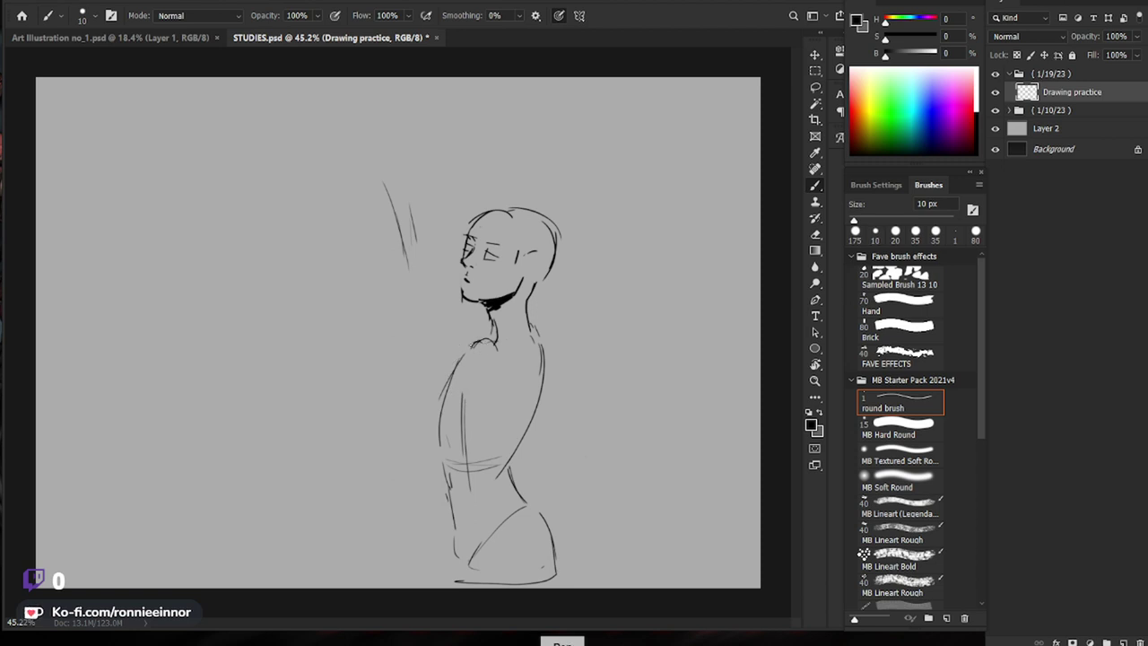
{"action": "mouse_move", "coordinate": [477, 345]}
{"action": "left_mouse_down"}
{"action": "mouse_move", "coordinate": [464, 386]}
{"action": "mouse_move", "coordinate": [437, 408]}
{"action": "left_mouse_up"}
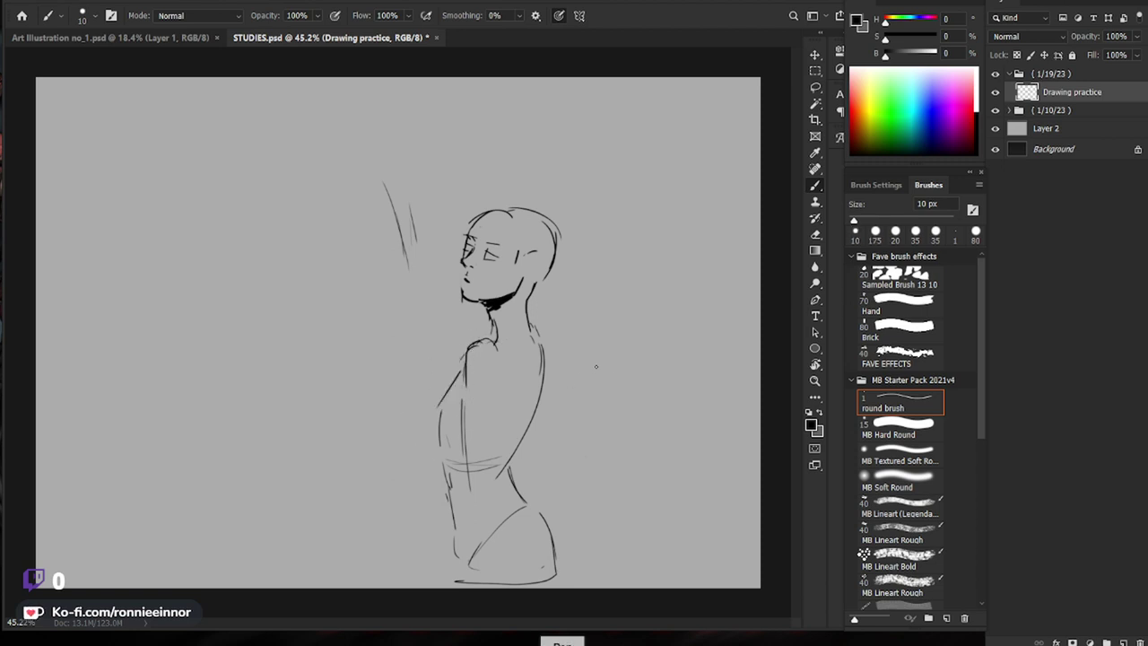
Step: Clear the lower back line and sketch an angular shoulder blade contour on the upper back
{"action": "left_click_drag", "start_coordinate": [540, 362], "coordinate": [518, 439]}
{"action": "key", "text": "ctrl+z"}
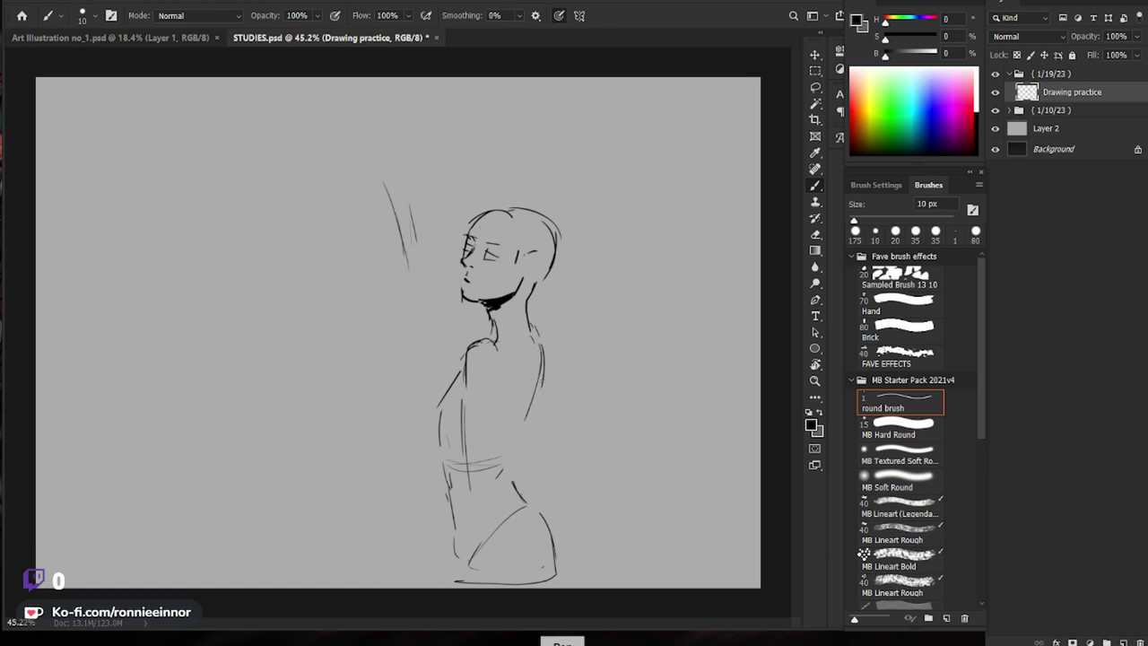
{"action": "left_click_drag", "start_coordinate": [548, 339], "coordinate": [543, 411]}
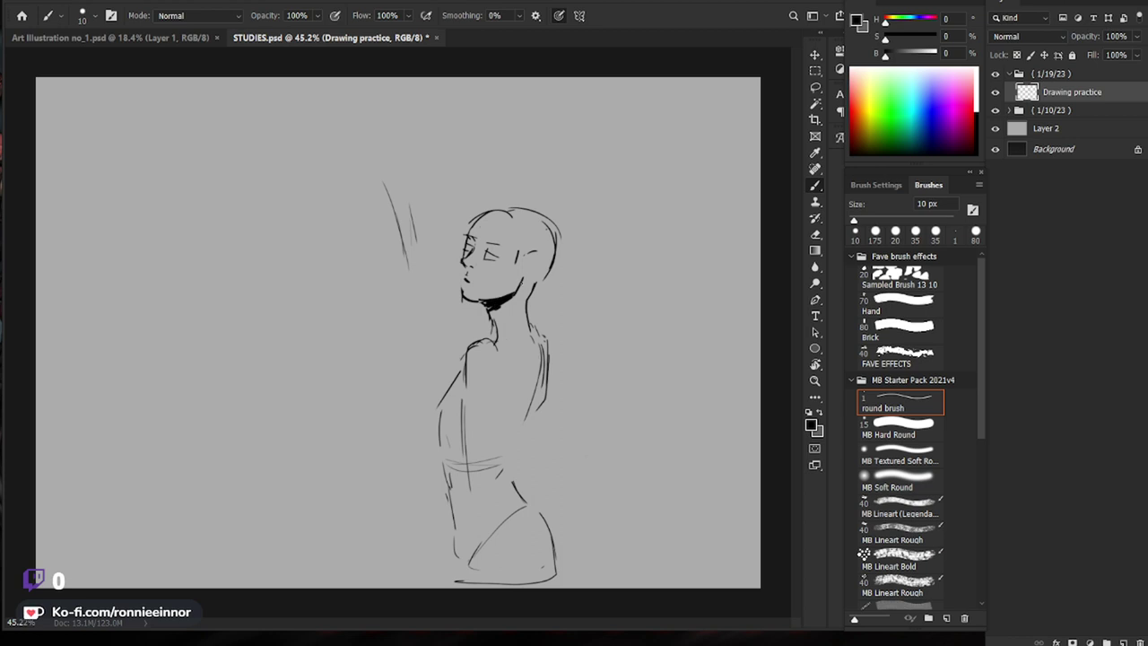
Step: Erase the rear jaw and back of the neck, and redraw them with an ear shape between jaw and skull
{"action": "key", "text": "e"}
{"action": "mouse_move", "coordinate": [523, 283]}
{"action": "left_mouse_down"}
{"action": "mouse_move", "coordinate": [510, 292]}
{"action": "mouse_move", "coordinate": [533, 326]}
{"action": "left_mouse_up"}
{"action": "key", "text": "b"}
{"action": "key", "text": "e"}
{"action": "key", "text": "b"}
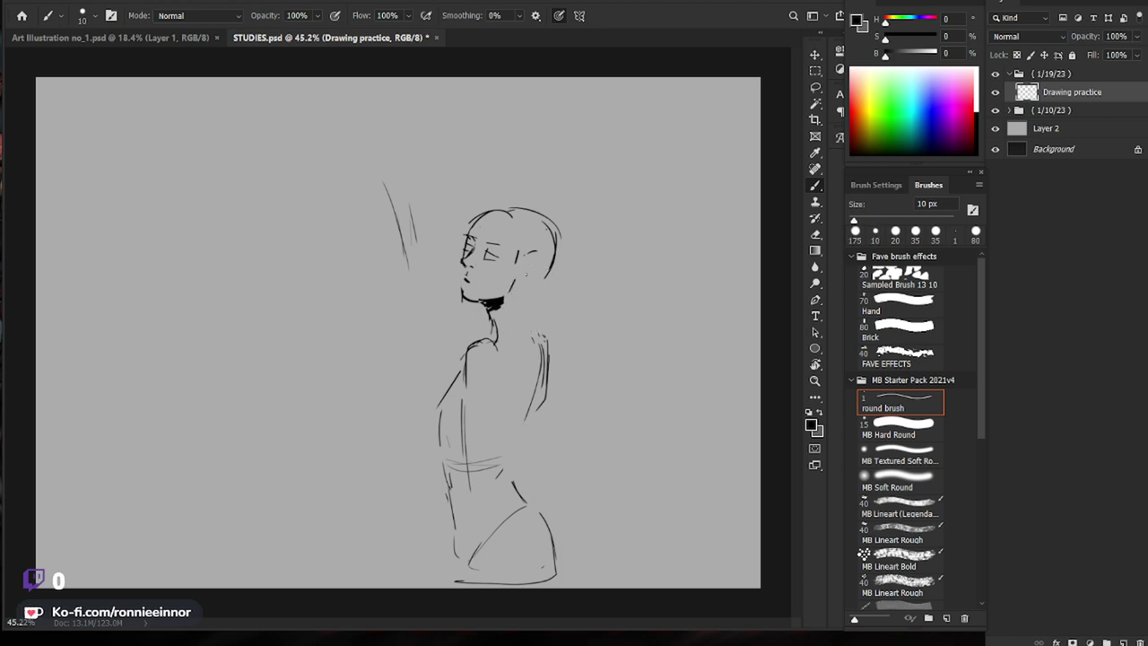
{"action": "mouse_move", "coordinate": [527, 262]}
{"action": "left_mouse_down"}
{"action": "mouse_move", "coordinate": [539, 288]}
{"action": "mouse_move", "coordinate": [514, 291]}
{"action": "left_mouse_up"}
{"action": "key", "text": "e"}
{"action": "key", "text": "b"}
{"action": "key", "text": "e"}
{"action": "key", "text": "b"}
{"action": "left_click_drag", "start_coordinate": [529, 288], "coordinate": [536, 340]}
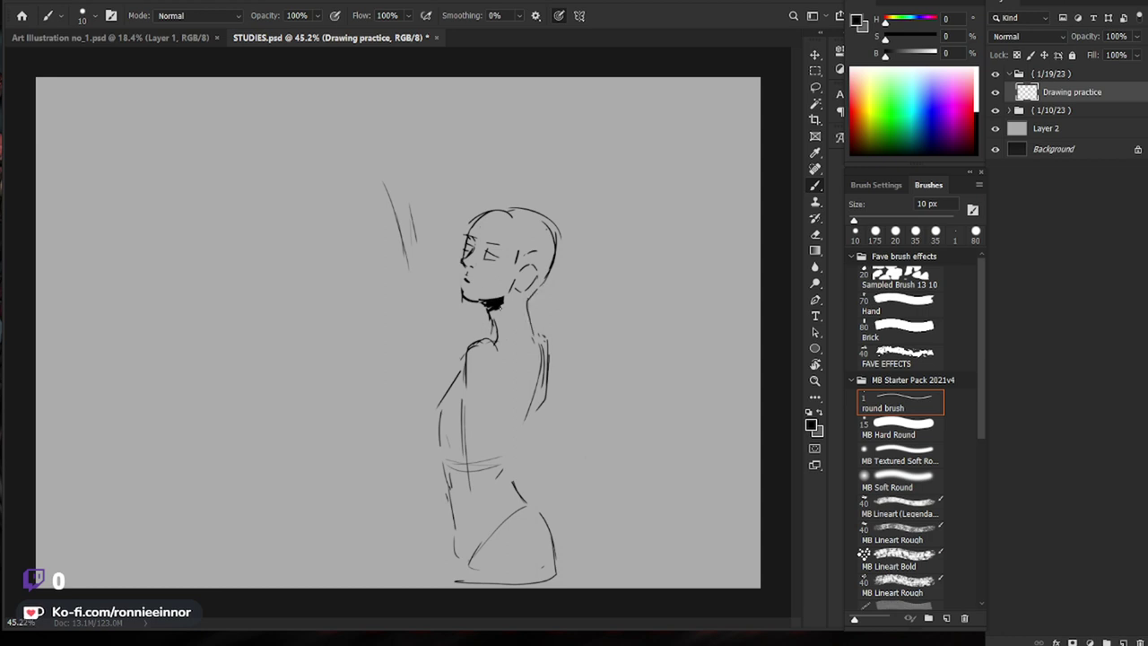
Step: Refine the profile line from the nose past the lips to the chin
{"action": "left_click_drag", "start_coordinate": [465, 264], "coordinate": [463, 278]}
{"action": "key", "text": "e"}
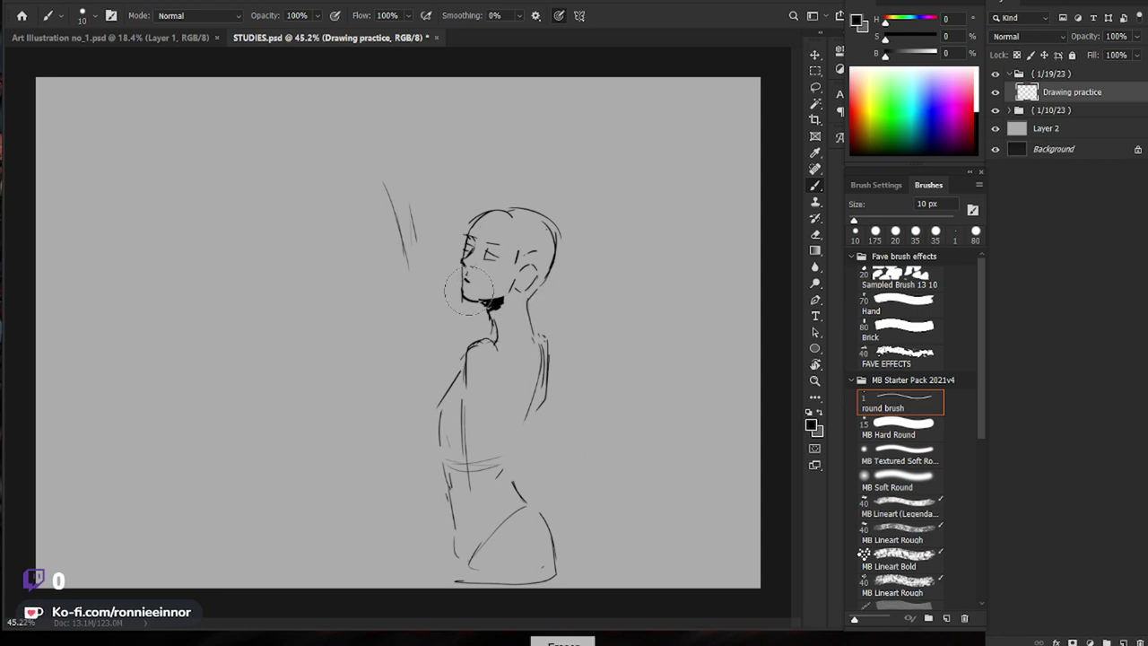
{"action": "key", "text": "b"}
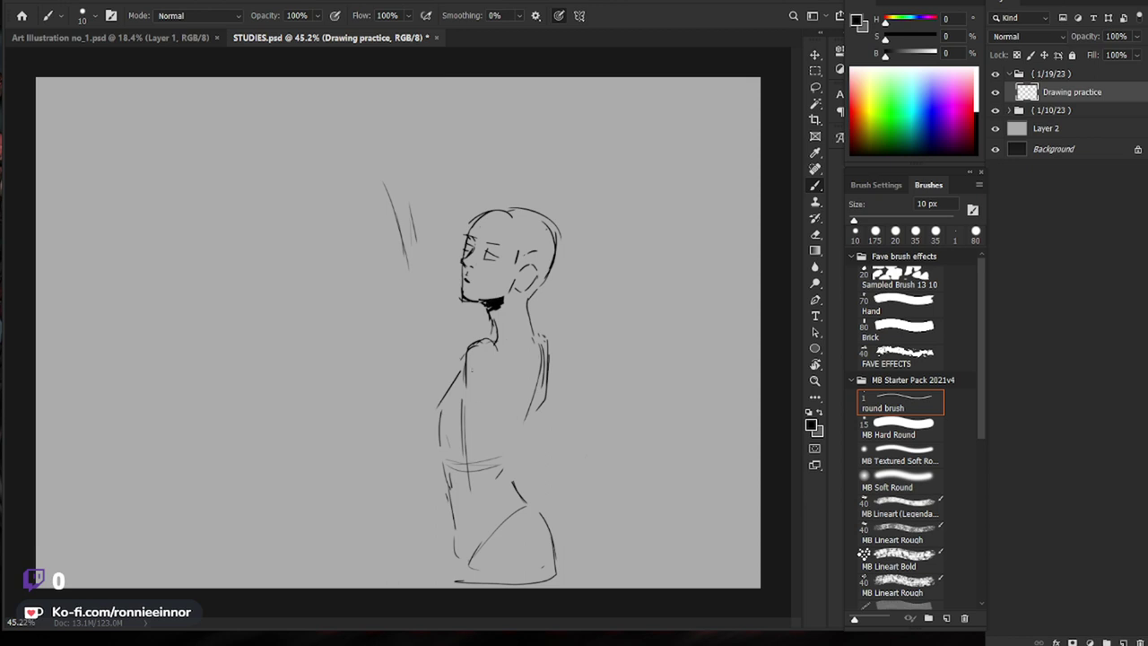
Step: Draw the back edge of the upper arm and wrap an elliptical cross-contour around its middle
{"action": "mouse_move", "coordinate": [468, 383]}
{"action": "left_mouse_down"}
{"action": "mouse_move", "coordinate": [464, 458]}
{"action": "mouse_move", "coordinate": [489, 455]}
{"action": "left_mouse_up"}
{"action": "left_click_drag", "start_coordinate": [503, 384], "coordinate": [496, 459]}
{"action": "key", "text": "ctrl+z"}
{"action": "left_click_drag", "start_coordinate": [503, 384], "coordinate": [496, 452]}
{"action": "left_click_drag", "start_coordinate": [460, 415], "coordinate": [495, 416]}
{"action": "left_click_drag", "start_coordinate": [464, 420], "coordinate": [485, 425]}
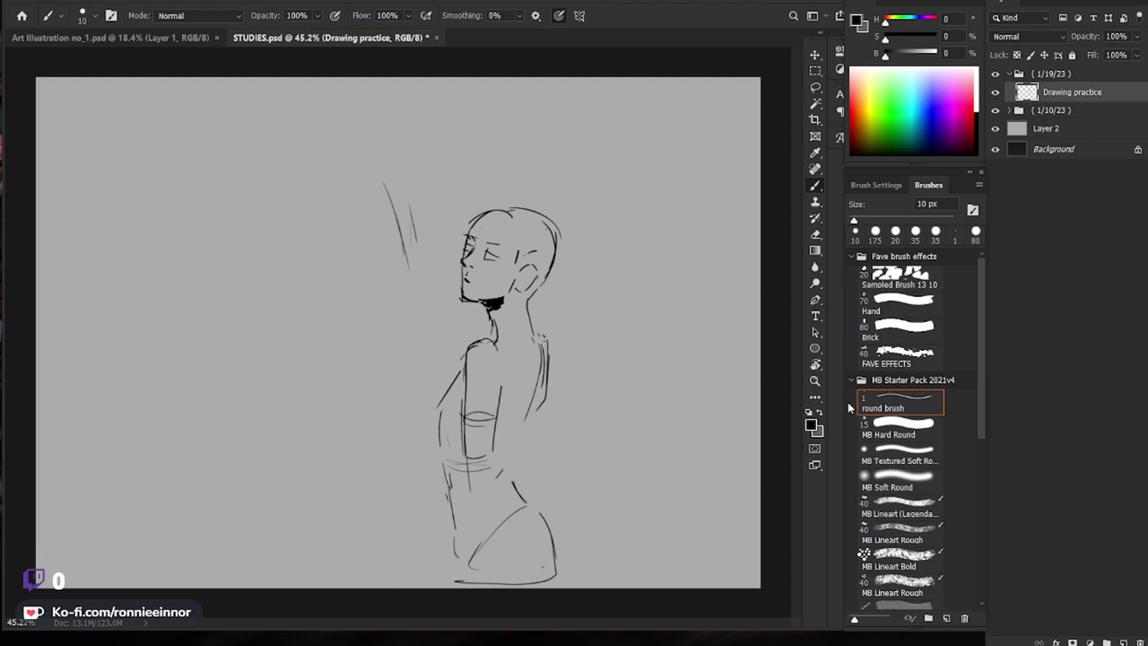
Step: Redraw the back contour as a sweeping curve from the shoulder blade down to the waist
{"action": "left_click_drag", "start_coordinate": [527, 416], "coordinate": [513, 459]}
{"action": "left_click_drag", "start_coordinate": [537, 406], "coordinate": [512, 474]}
{"action": "key", "text": "ctrl+z"}
{"action": "left_click_drag", "start_coordinate": [536, 397], "coordinate": [525, 437]}
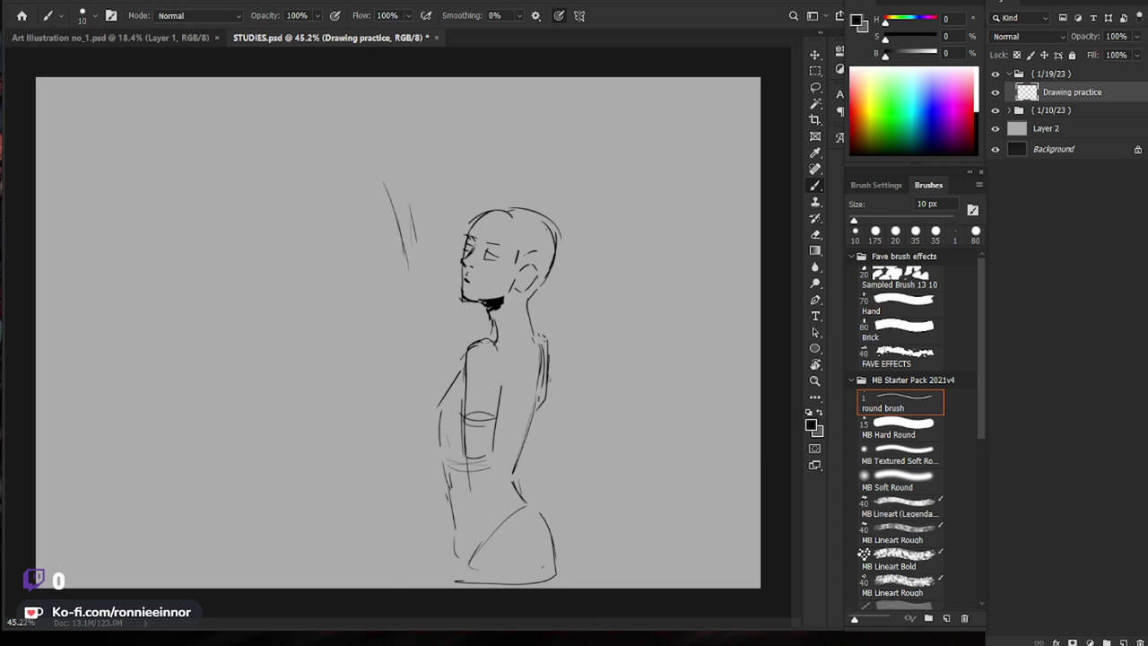
{"action": "left_click_drag", "start_coordinate": [551, 355], "coordinate": [513, 481]}
Step: Erase and redraw the eyes and mouth with simpler, cleaner strokes
{"action": "key", "text": "e"}
{"action": "key", "text": "b"}
{"action": "mouse_move", "coordinate": [487, 250]}
{"action": "left_mouse_down"}
{"action": "mouse_move", "coordinate": [500, 259]}
{"action": "mouse_move", "coordinate": [471, 248]}
{"action": "left_mouse_up"}
{"action": "key", "text": "e"}
{"action": "key", "text": "b"}
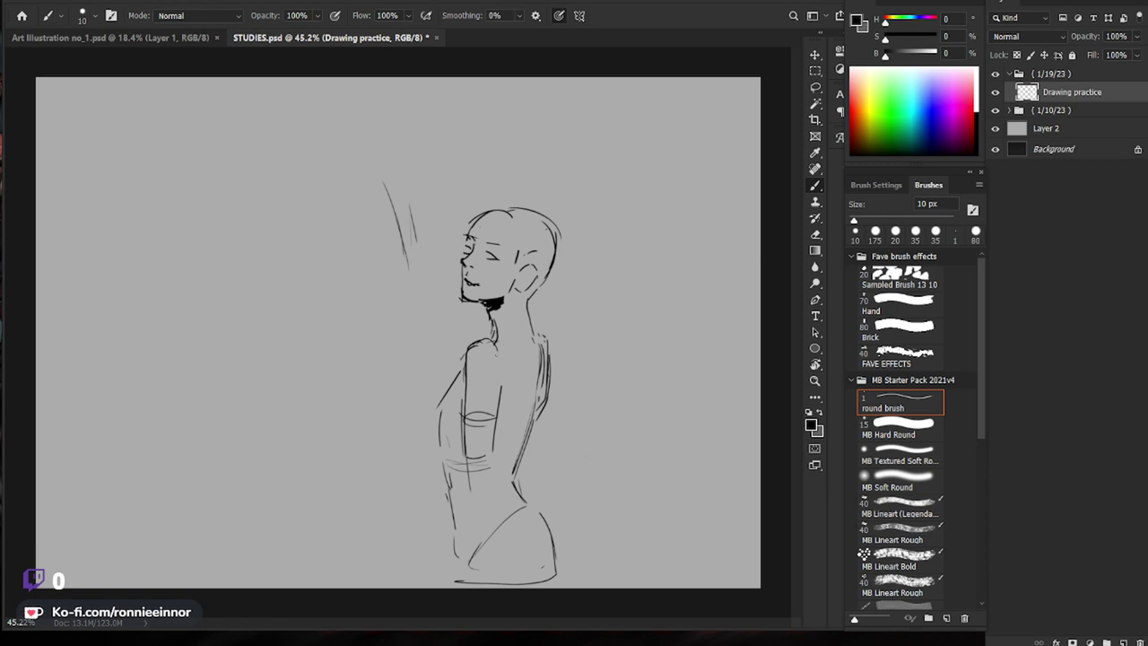
Step: Add the collarbone and neck muscle lines, and mark the shoulder blade with light strokes on the back
{"action": "left_click_drag", "start_coordinate": [483, 340], "coordinate": [511, 343]}
{"action": "key", "text": "e"}
{"action": "mouse_move", "coordinate": [515, 317]}
{"action": "left_mouse_down"}
{"action": "mouse_move", "coordinate": [500, 341]}
{"action": "mouse_move", "coordinate": [502, 332]}
{"action": "left_mouse_up"}
{"action": "key", "text": "b"}
{"action": "key", "text": "e"}
{"action": "key", "text": "b"}
{"action": "mouse_move", "coordinate": [540, 353]}
{"action": "left_mouse_down"}
{"action": "mouse_move", "coordinate": [535, 388]}
{"action": "mouse_move", "coordinate": [506, 424]}
{"action": "left_mouse_up"}
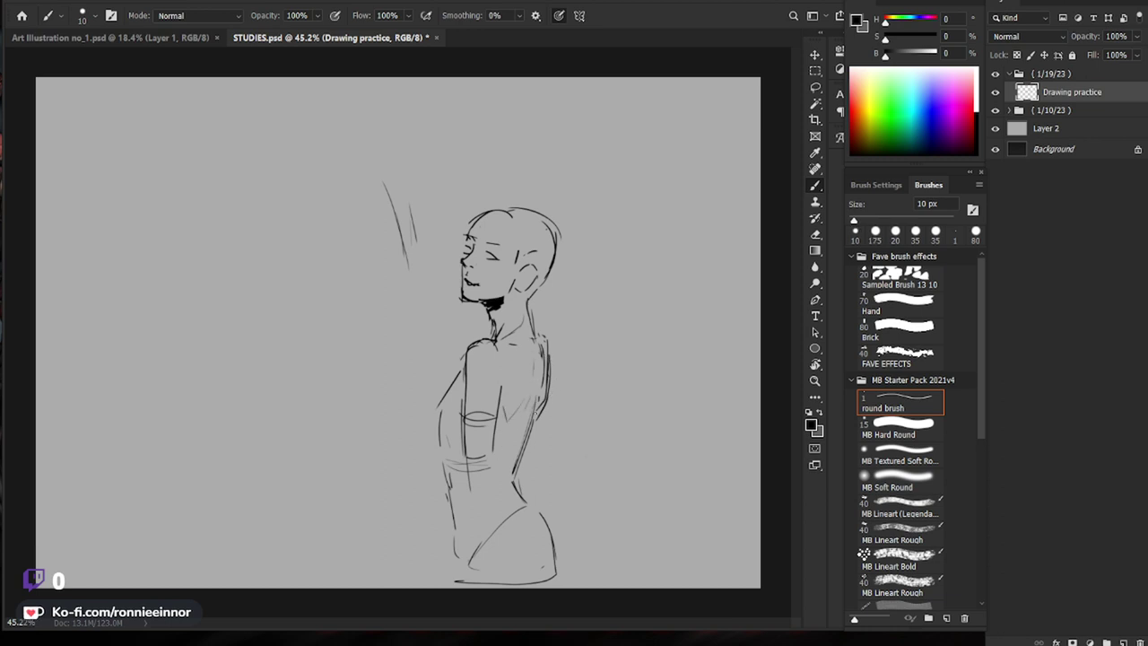
Step: Rework the lower back and hips with a smooth waist curve and a lower, flatter leg crease
{"action": "key", "text": "e"}
{"action": "key", "text": "b"}
{"action": "mouse_move", "coordinate": [530, 437]}
{"action": "left_mouse_down"}
{"action": "mouse_move", "coordinate": [512, 477]}
{"action": "mouse_move", "coordinate": [535, 498]}
{"action": "mouse_move", "coordinate": [532, 518]}
{"action": "mouse_move", "coordinate": [458, 562]}
{"action": "left_mouse_up"}
{"action": "key", "text": "e"}
{"action": "key", "text": "b"}
{"action": "key", "text": "e"}
{"action": "key", "text": "b"}
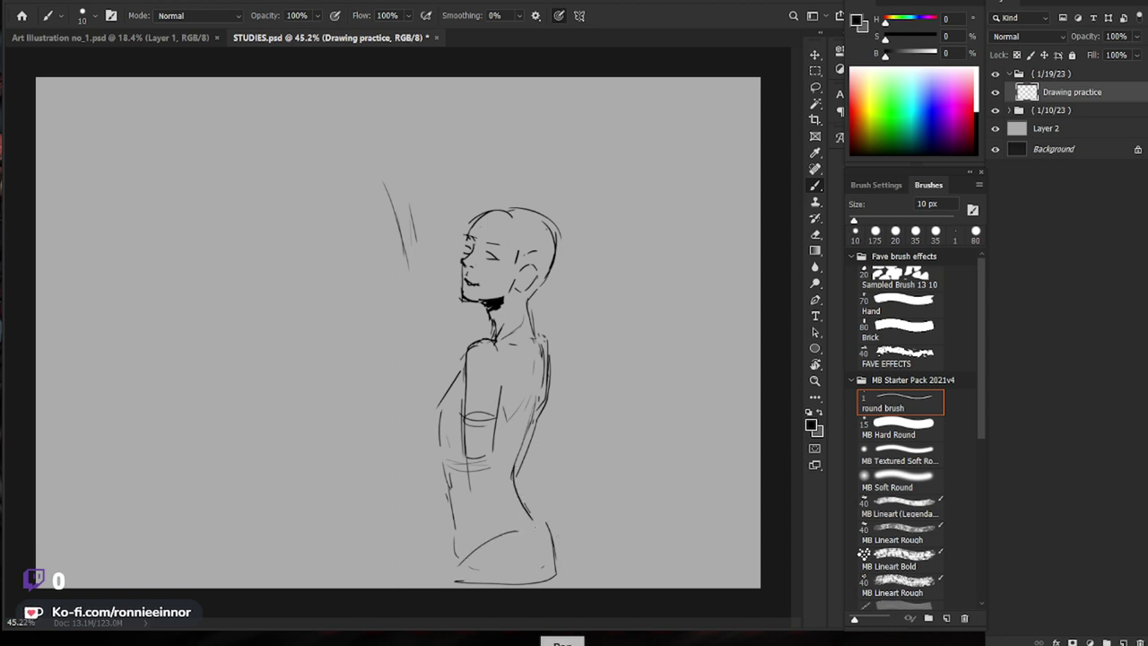
Step: Erase the outer curve of the hip and redraw the buttock contour as a slanting line from the lower back
{"action": "key", "text": "e"}
{"action": "left_click_drag", "start_coordinate": [540, 521], "coordinate": [569, 562]}
{"action": "key", "text": "b"}
{"action": "left_click_drag", "start_coordinate": [580, 465], "coordinate": [542, 449]}
Step: Scale the sketch down with Free Transform and move it up to leave room for the legs
{"action": "key", "text": "ctrl+t"}
{"action": "mouse_move", "coordinate": [589, 203]}
{"action": "left_mouse_down"}
{"action": "mouse_move", "coordinate": [588, 170]}
{"action": "mouse_move", "coordinate": [571, 192]}
{"action": "left_mouse_up"}
{"action": "left_click_drag", "start_coordinate": [513, 342], "coordinate": [517, 316]}
{"action": "key", "text": "Return"}
Step: Draw the front contour of the hip and thigh down to the canvas's lower edge, correcting it with the eraser
{"action": "key", "text": "b"}
{"action": "left_click_drag", "start_coordinate": [440, 501], "coordinate": [428, 574]}
{"action": "key", "text": "e"}
{"action": "key", "text": "b"}
{"action": "left_click_drag", "start_coordinate": [439, 475], "coordinate": [434, 583]}
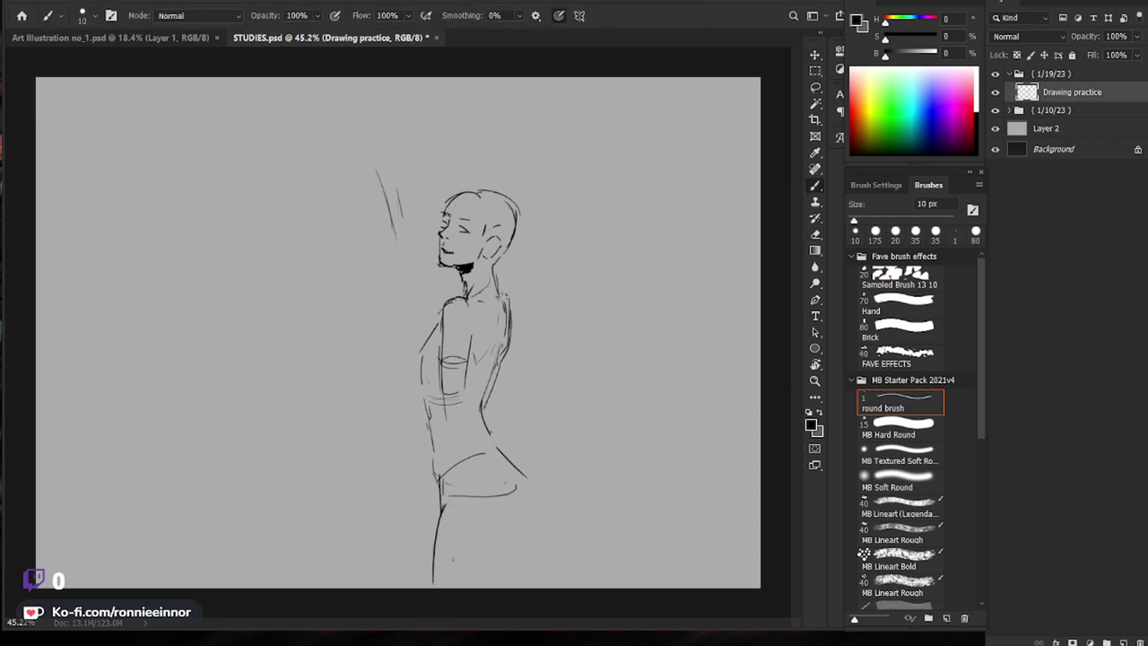
Step: Erase the slanting buttock line and redraw it as a rounded contour continuing down the back of the thigh to the canvas's lower edge
{"action": "key", "text": "e"}
{"action": "mouse_move", "coordinate": [522, 459]}
{"action": "left_mouse_down"}
{"action": "mouse_move", "coordinate": [543, 515]}
{"action": "mouse_move", "coordinate": [523, 483]}
{"action": "mouse_move", "coordinate": [501, 588]}
{"action": "left_mouse_up"}
{"action": "key", "text": "b"}
{"action": "key", "text": "e"}
{"action": "key", "text": "b"}
{"action": "left_click_drag", "start_coordinate": [516, 535], "coordinate": [497, 588]}
{"action": "key", "text": "e"}
{"action": "mouse_move", "coordinate": [524, 492]}
{"action": "left_mouse_down"}
{"action": "mouse_move", "coordinate": [514, 530]}
{"action": "mouse_move", "coordinate": [527, 502]}
{"action": "left_mouse_up"}
{"action": "key", "text": "b"}
{"action": "left_click_drag", "start_coordinate": [504, 453], "coordinate": [517, 525]}
{"action": "key", "text": "e"}
{"action": "key", "text": "b"}
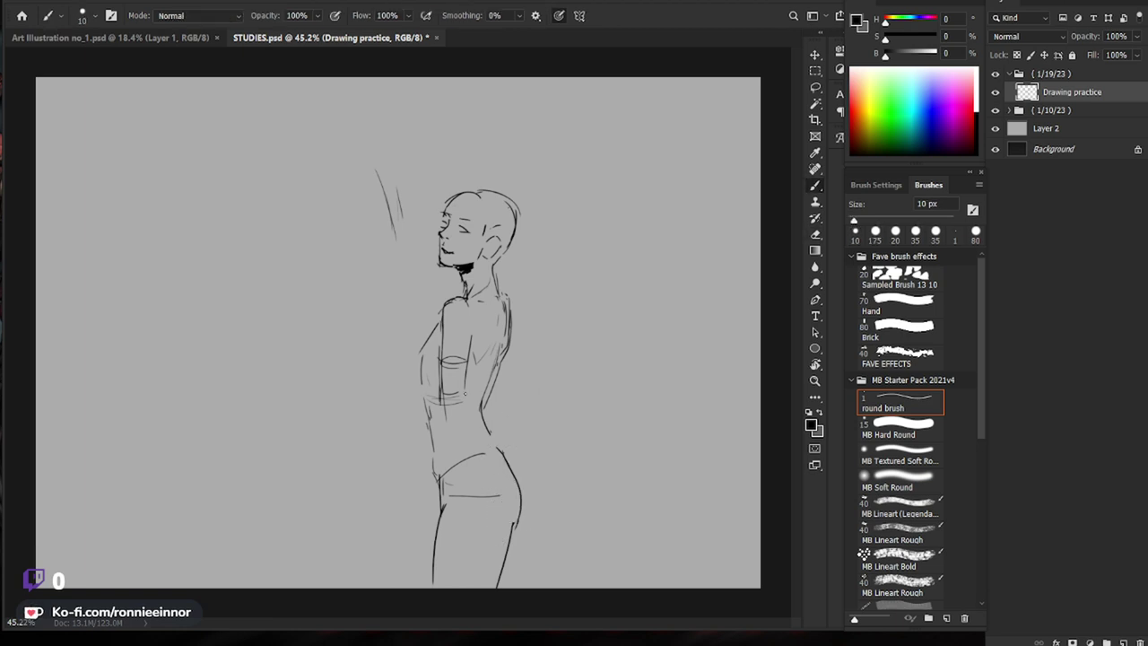
Step: Extend the upper arm to a bent elbow and sketch the inner forearm and a raised hand with fingers in front of the chest
{"action": "left_click_drag", "start_coordinate": [467, 375], "coordinate": [465, 404]}
{"action": "mouse_move", "coordinate": [463, 387]}
{"action": "left_mouse_down"}
{"action": "mouse_move", "coordinate": [461, 407]}
{"action": "mouse_move", "coordinate": [469, 396]}
{"action": "left_mouse_up"}
{"action": "key", "text": "e"}
{"action": "left_click_drag", "start_coordinate": [443, 361], "coordinate": [464, 362]}
{"action": "key", "text": "b"}
{"action": "left_click_drag", "start_coordinate": [417, 315], "coordinate": [443, 387]}
{"action": "mouse_move", "coordinate": [400, 305]}
{"action": "left_mouse_down"}
{"action": "mouse_move", "coordinate": [417, 325]}
{"action": "mouse_move", "coordinate": [418, 296]}
{"action": "mouse_move", "coordinate": [391, 283]}
{"action": "mouse_move", "coordinate": [418, 296]}
{"action": "left_mouse_up"}
{"action": "mouse_move", "coordinate": [407, 274]}
{"action": "left_mouse_down"}
{"action": "mouse_move", "coordinate": [409, 292]}
{"action": "mouse_move", "coordinate": [402, 264]}
{"action": "mouse_move", "coordinate": [412, 263]}
{"action": "mouse_move", "coordinate": [400, 281]}
{"action": "left_mouse_up"}
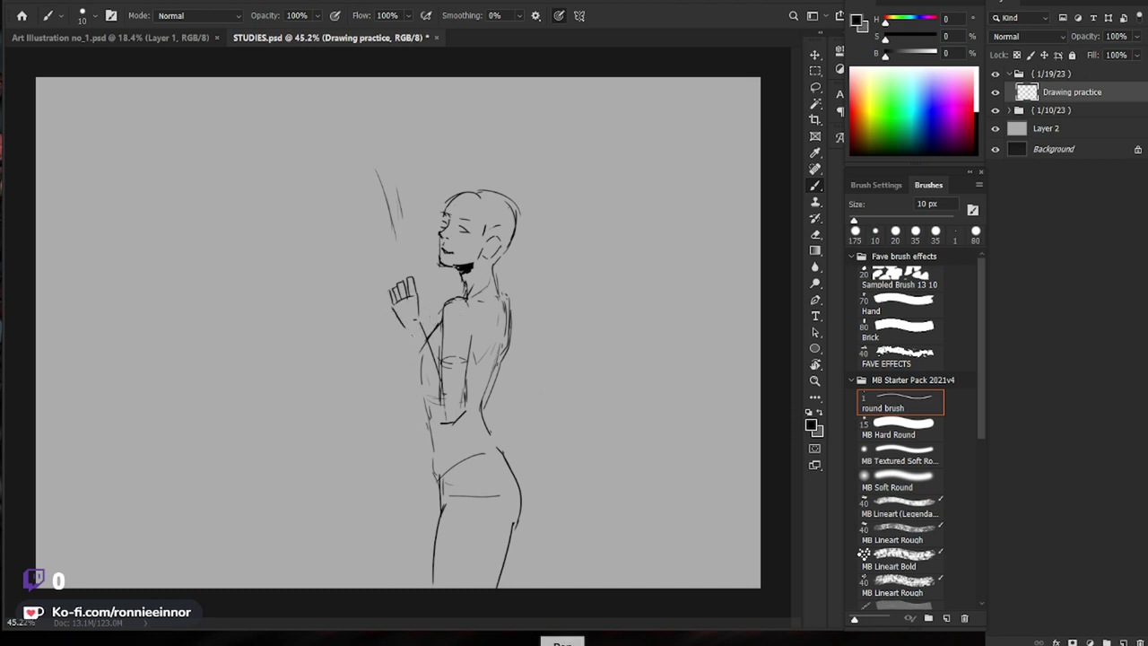
Step: Draw the outer forearm contour from wrist to elbow and reinforce the front line of the upper arm
{"action": "left_click_drag", "start_coordinate": [407, 328], "coordinate": [420, 387]}
{"action": "key", "text": "e"}
{"action": "key", "text": "b"}
{"action": "left_click_drag", "start_coordinate": [417, 371], "coordinate": [441, 426]}
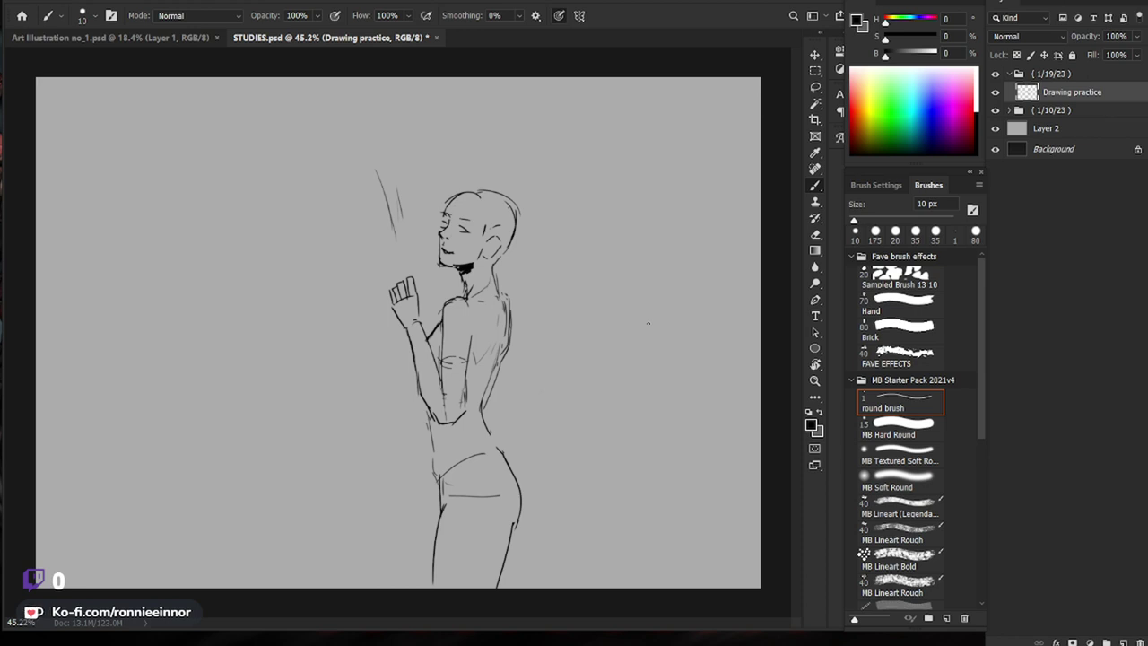
{"action": "left_click_drag", "start_coordinate": [415, 351], "coordinate": [410, 376]}
{"action": "left_click_drag", "start_coordinate": [444, 324], "coordinate": [443, 355]}
{"action": "key", "text": "ctrl+z"}
{"action": "mouse_move", "coordinate": [440, 352]}
{"action": "left_mouse_down"}
{"action": "mouse_move", "coordinate": [442, 378]}
{"action": "mouse_move", "coordinate": [467, 376]}
{"action": "mouse_move", "coordinate": [456, 397]}
{"action": "left_mouse_up"}
{"action": "key", "text": "e"}
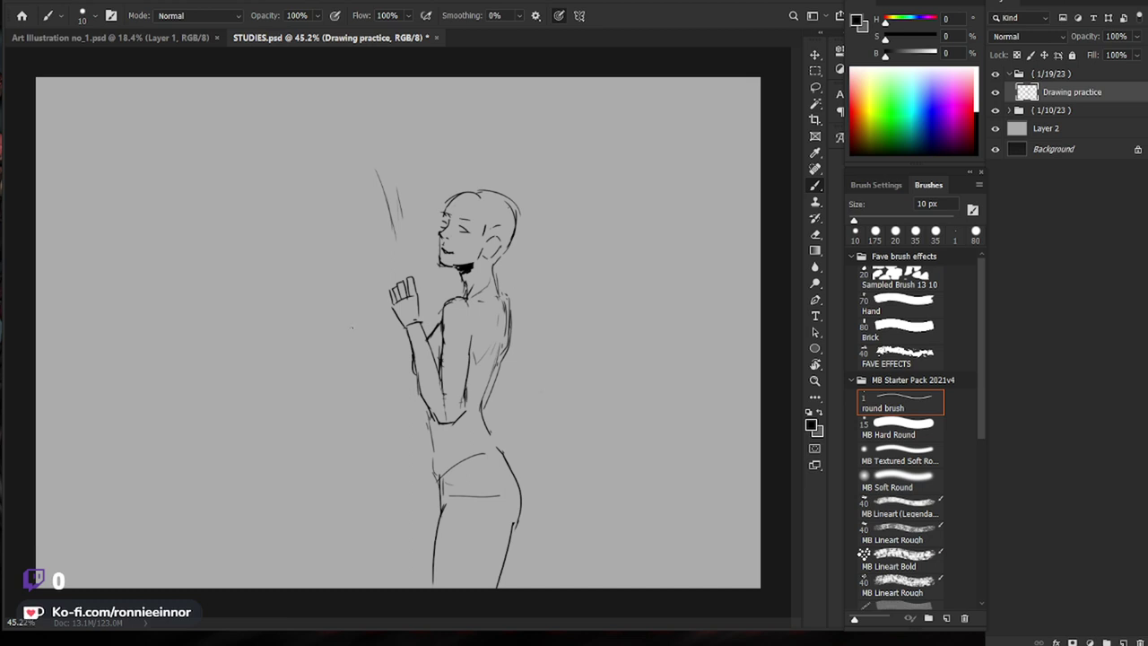
Step: Add a small hand shape at the lower back and redraw the top of the skull and the forehead more smoothly
{"action": "mouse_move", "coordinate": [481, 409]}
{"action": "left_mouse_down"}
{"action": "mouse_move", "coordinate": [507, 405]}
{"action": "mouse_move", "coordinate": [504, 435]}
{"action": "left_mouse_up"}
{"action": "key", "text": "e"}
{"action": "mouse_move", "coordinate": [455, 191]}
{"action": "left_mouse_down"}
{"action": "mouse_move", "coordinate": [445, 211]}
{"action": "mouse_move", "coordinate": [458, 191]}
{"action": "mouse_move", "coordinate": [517, 211]}
{"action": "left_mouse_up"}
{"action": "key", "text": "b"}
{"action": "key", "text": "e"}
{"action": "key", "text": "b"}
{"action": "left_click_drag", "start_coordinate": [458, 184], "coordinate": [447, 217]}
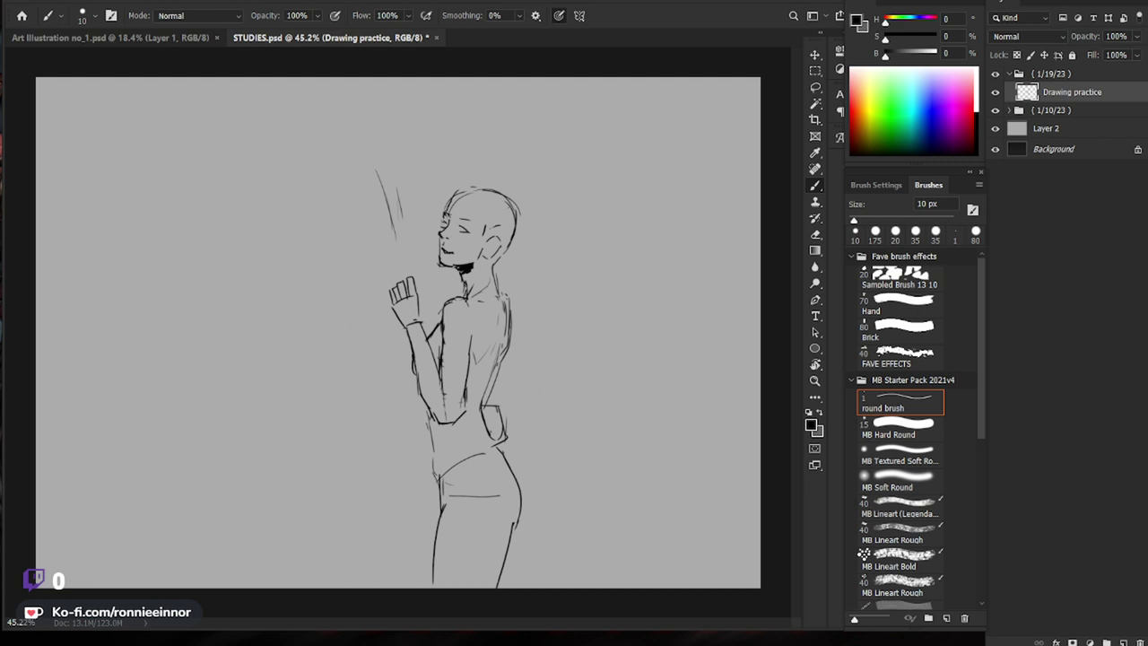
Step: Retouch the brow and eye area of the face with a smaller eraser and the brush
{"action": "key", "text": "e"}
{"action": "key", "text": "b"}
{"action": "key", "text": "e"}
{"action": "key", "text": "bracketleft"}
{"action": "key", "text": "bracketleft"}
{"action": "key", "text": "bracketleft"}
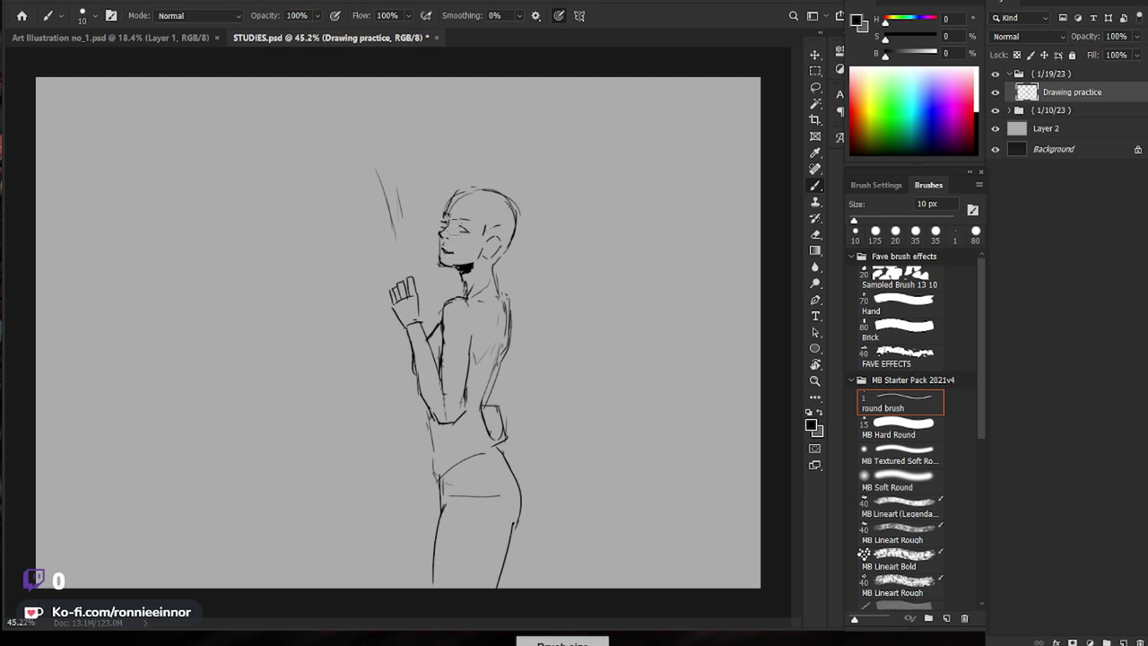
{"action": "key", "text": "b"}
{"action": "mouse_move", "coordinate": [455, 227]}
{"action": "left_mouse_down"}
{"action": "mouse_move", "coordinate": [465, 230]}
{"action": "mouse_move", "coordinate": [445, 221]}
{"action": "left_mouse_up"}
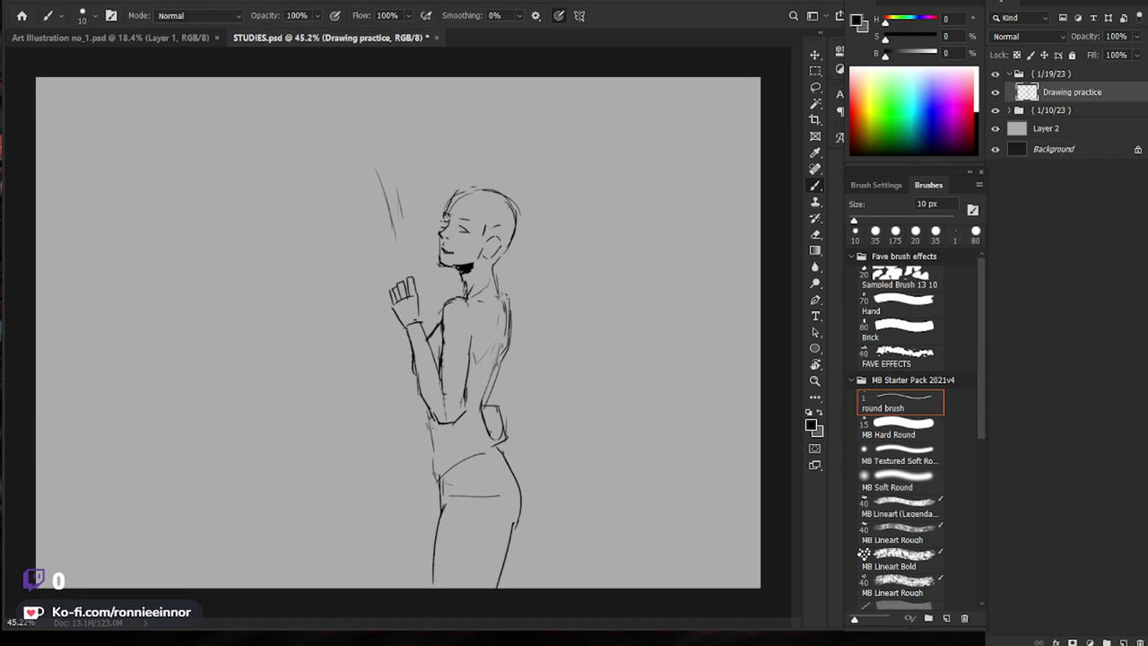
Step: Draw a curved leg crease, redraw the front thigh slanting forward, and add the second leg's back contour behind it
{"action": "mouse_move", "coordinate": [442, 476]}
{"action": "left_mouse_down"}
{"action": "mouse_move", "coordinate": [435, 521]}
{"action": "mouse_move", "coordinate": [498, 520]}
{"action": "mouse_move", "coordinate": [494, 587]}
{"action": "left_mouse_up"}
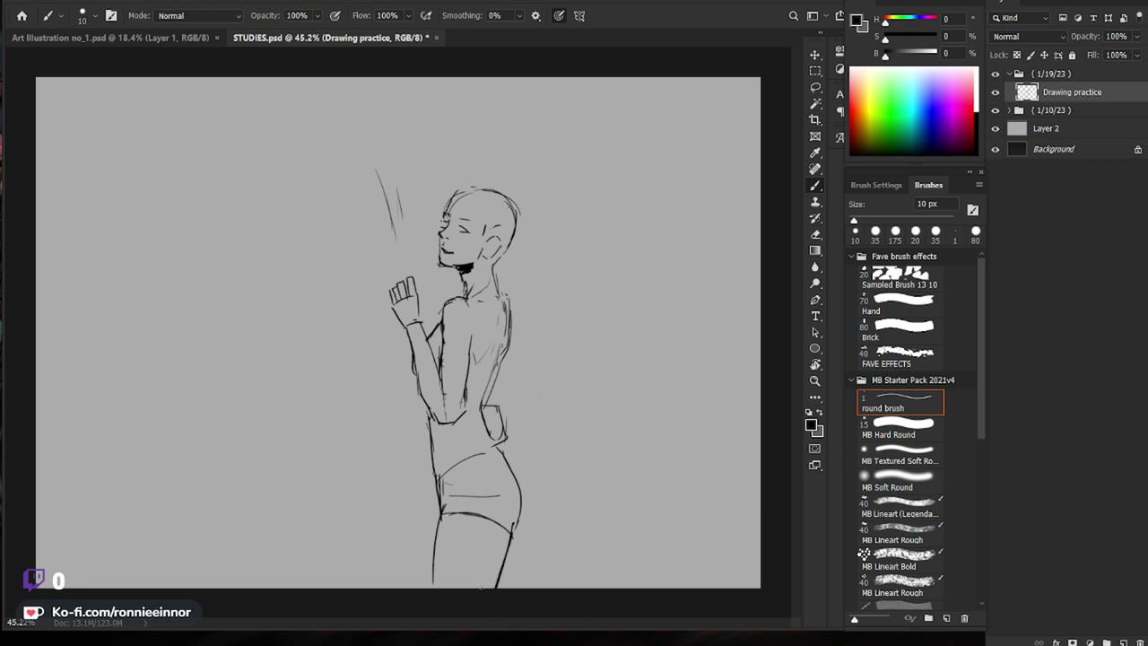
{"action": "key", "text": "e"}
{"action": "mouse_move", "coordinate": [449, 514]}
{"action": "left_mouse_down"}
{"action": "mouse_move", "coordinate": [433, 584]}
{"action": "mouse_move", "coordinate": [413, 587]}
{"action": "left_mouse_up"}
{"action": "key", "text": "b"}
{"action": "key", "text": "e"}
{"action": "left_click_drag", "start_coordinate": [513, 532], "coordinate": [491, 596]}
{"action": "key", "text": "b"}
{"action": "left_click_drag", "start_coordinate": [513, 529], "coordinate": [486, 572]}
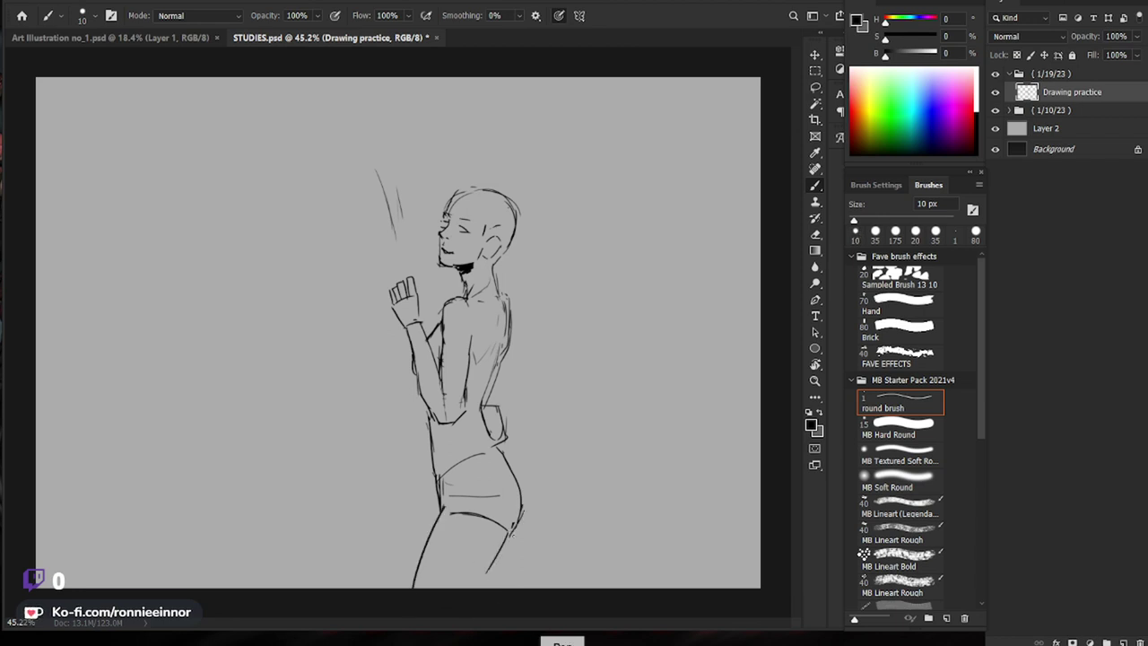
{"action": "mouse_move", "coordinate": [508, 530]}
{"action": "left_mouse_down"}
{"action": "mouse_move", "coordinate": [475, 588]}
{"action": "mouse_move", "coordinate": [518, 588]}
{"action": "left_mouse_up"}
{"action": "key", "text": "e"}
{"action": "key", "text": "b"}
Step: Rough in the first slanting strokes of a second figure facing the woman, and erase her raised fingers to form a closed hand
{"action": "left_click_drag", "start_coordinate": [324, 375], "coordinate": [350, 443]}
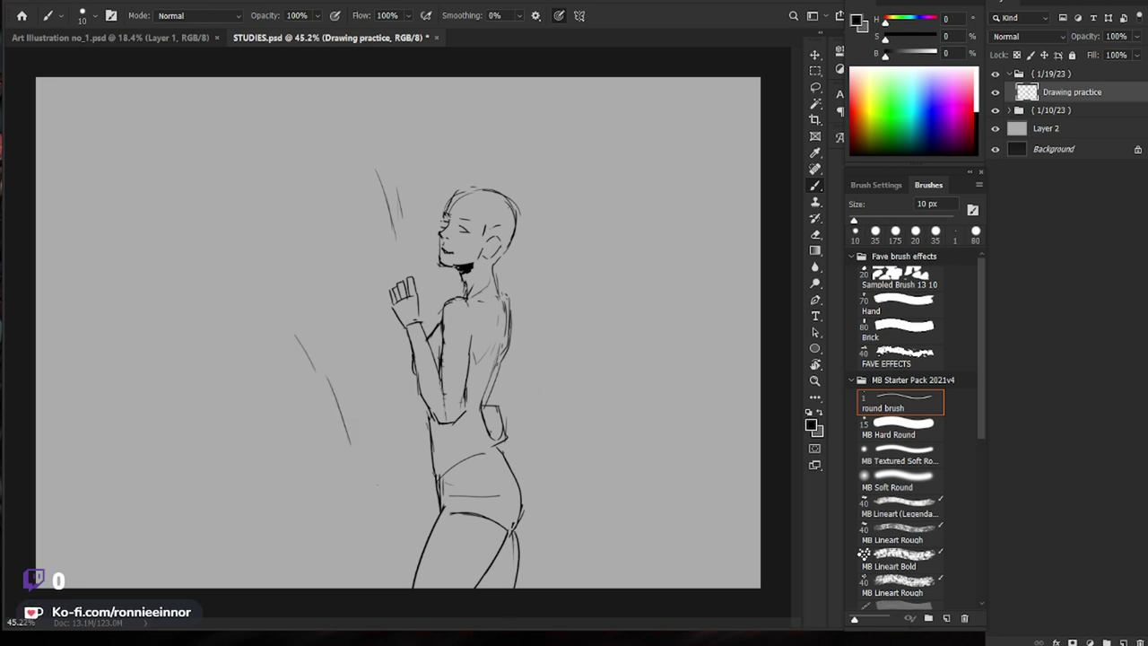
{"action": "left_click_drag", "start_coordinate": [336, 249], "coordinate": [298, 314]}
{"action": "key", "text": "e"}
{"action": "mouse_move", "coordinate": [391, 289]}
{"action": "left_mouse_down"}
{"action": "mouse_move", "coordinate": [419, 274]}
{"action": "mouse_move", "coordinate": [404, 281]}
{"action": "mouse_move", "coordinate": [416, 294]}
{"action": "left_mouse_up"}
{"action": "key", "text": "b"}
Step: Erase the woman's facial features and redraw the brow, eye, nose, mouth and ear
{"action": "key", "text": "b"}
{"action": "key", "text": "e"}
{"action": "mouse_move", "coordinate": [453, 237]}
{"action": "left_mouse_down"}
{"action": "mouse_move", "coordinate": [448, 252]}
{"action": "mouse_move", "coordinate": [445, 218]}
{"action": "left_mouse_up"}
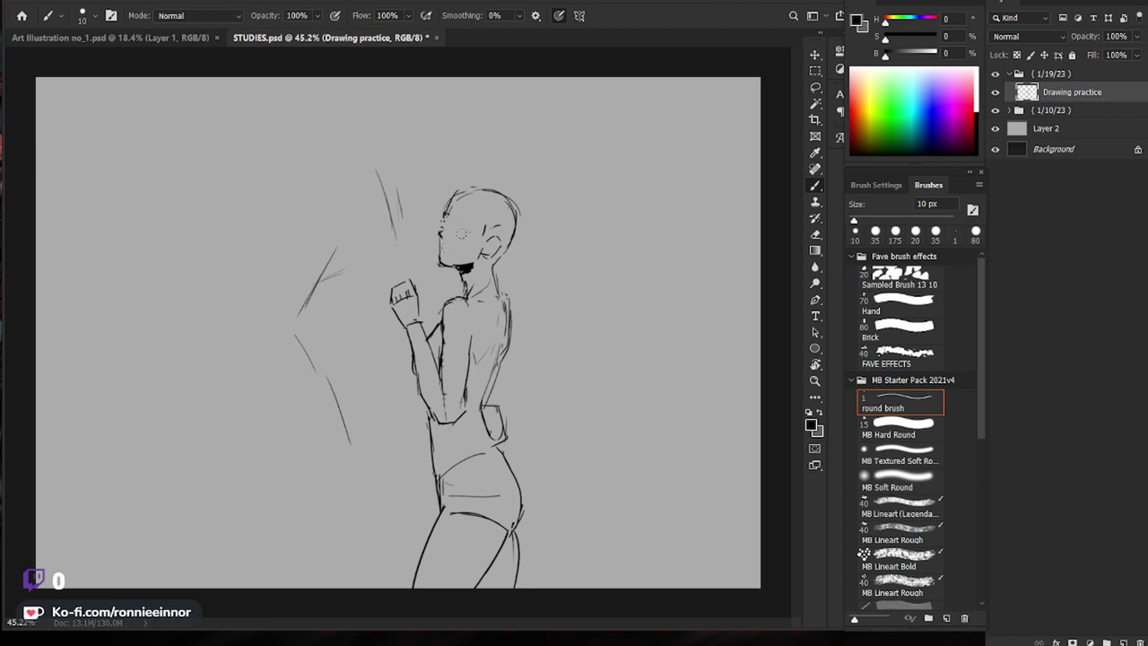
{"action": "key", "text": "b"}
{"action": "key", "text": "e"}
{"action": "key", "text": "b"}
{"action": "mouse_move", "coordinate": [450, 210]}
{"action": "left_mouse_down"}
{"action": "mouse_move", "coordinate": [444, 262]}
{"action": "mouse_move", "coordinate": [444, 238]}
{"action": "left_mouse_up"}
{"action": "key", "text": "e"}
{"action": "key", "text": "b"}
{"action": "left_click_drag", "start_coordinate": [457, 221], "coordinate": [461, 229]}
Step: Clean up the area beside the eye and redraw the forehead contour up to the hairline
{"action": "key", "text": "e"}
{"action": "left_click_drag", "start_coordinate": [450, 217], "coordinate": [451, 213]}
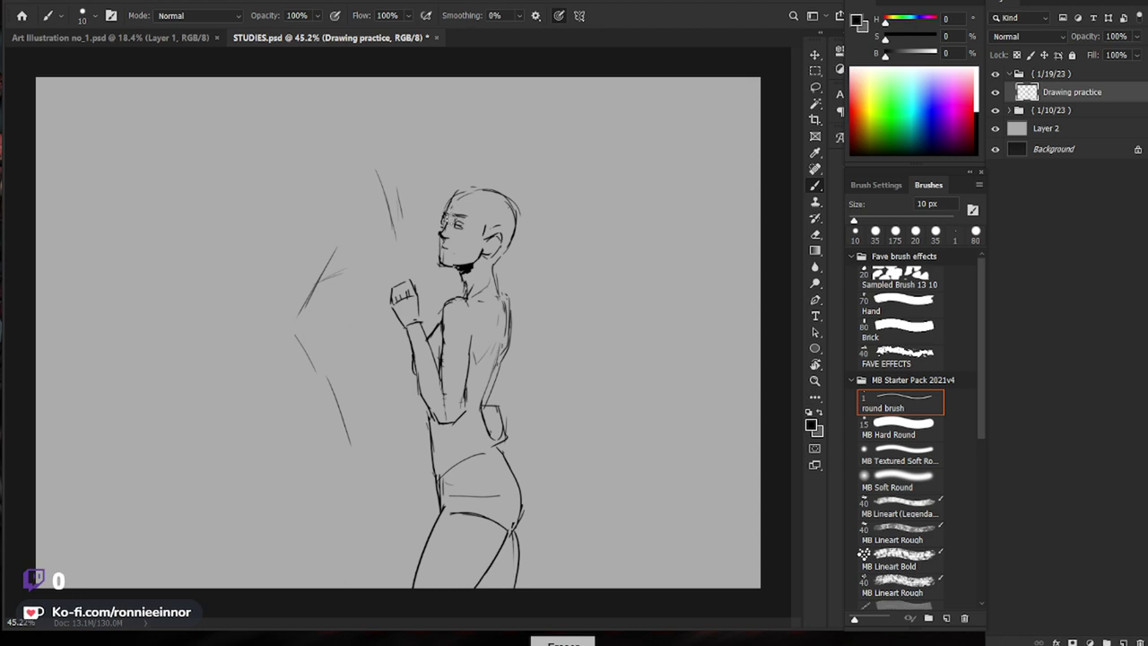
{"action": "key", "text": "b"}
{"action": "left_click_drag", "start_coordinate": [448, 208], "coordinate": [461, 191]}
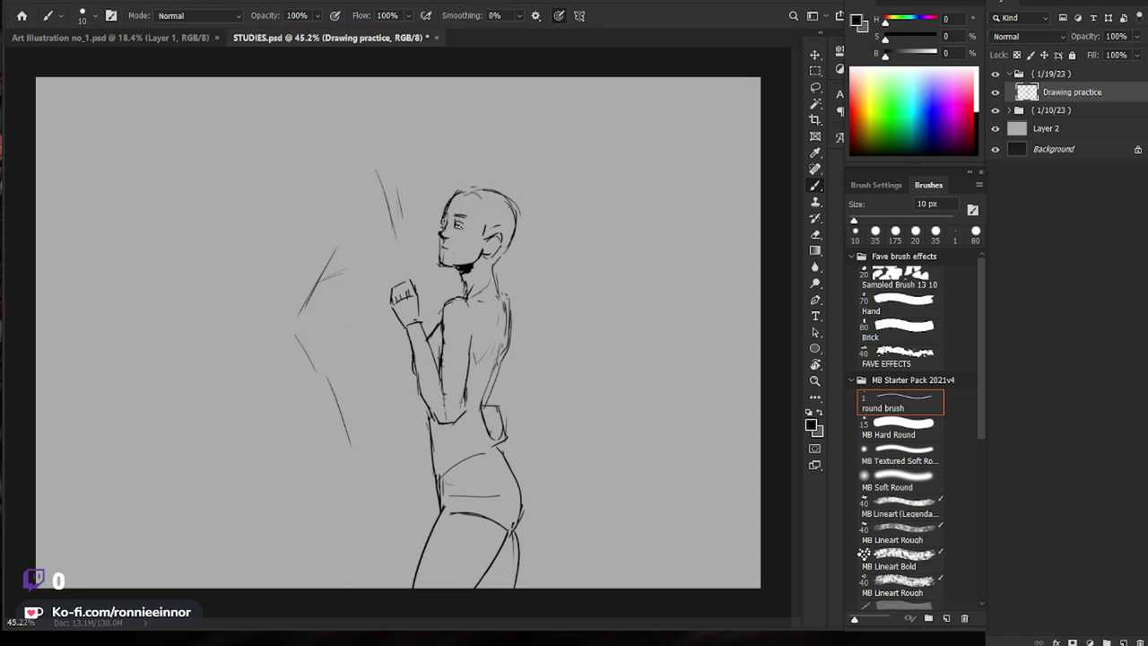
Step: Sketch the second figure's neck, sloping shoulder, round shoulder mass and outer arm contour, and shift the sketch slightly sideways
{"action": "left_click_drag", "start_coordinate": [323, 280], "coordinate": [310, 317]}
{"action": "left_click_drag", "start_coordinate": [332, 269], "coordinate": [300, 319]}
{"action": "left_click_drag", "start_coordinate": [375, 247], "coordinate": [365, 277]}
{"action": "mouse_move", "coordinate": [316, 305]}
{"action": "left_mouse_down"}
{"action": "mouse_move", "coordinate": [332, 304]}
{"action": "mouse_move", "coordinate": [310, 307]}
{"action": "mouse_move", "coordinate": [309, 356]}
{"action": "mouse_move", "coordinate": [301, 330]}
{"action": "mouse_move", "coordinate": [331, 358]}
{"action": "mouse_move", "coordinate": [306, 335]}
{"action": "mouse_move", "coordinate": [325, 305]}
{"action": "mouse_move", "coordinate": [347, 335]}
{"action": "mouse_move", "coordinate": [299, 372]}
{"action": "mouse_move", "coordinate": [313, 425]}
{"action": "left_mouse_up"}
{"action": "key", "text": "e"}
{"action": "key", "text": "bracketright"}
{"action": "key", "text": "bracketright"}
{"action": "key", "text": "bracketright"}
{"action": "key", "text": "bracketright"}
{"action": "key", "text": "b"}
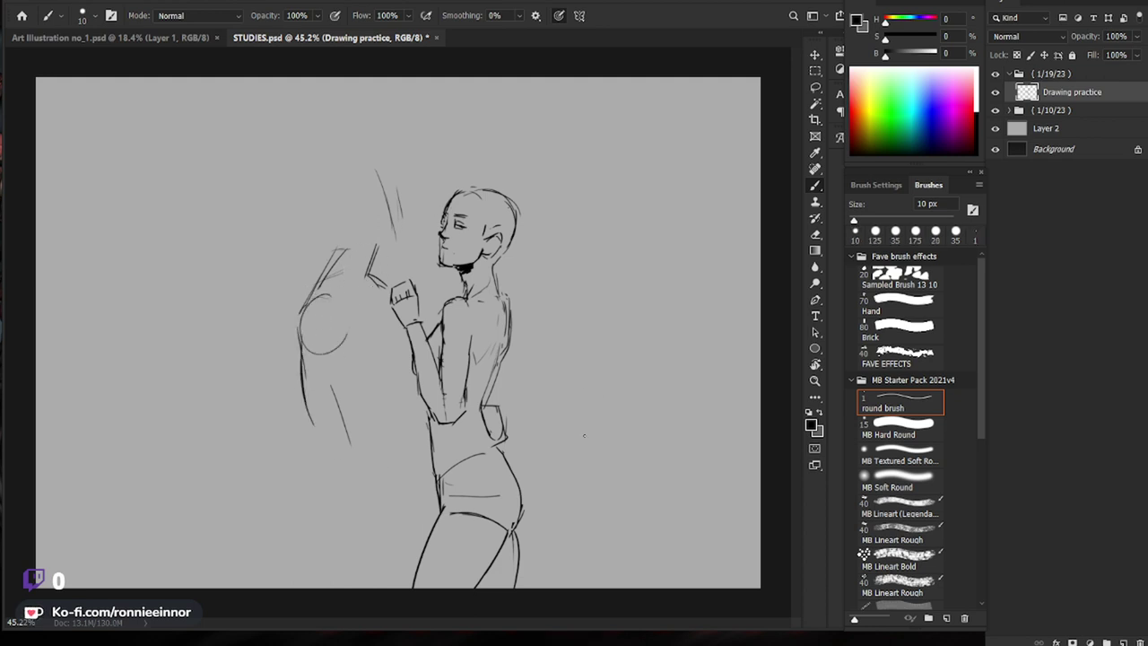
{"action": "left_click_drag", "start_coordinate": [517, 436], "coordinate": [508, 437], "text": "ctrl"}
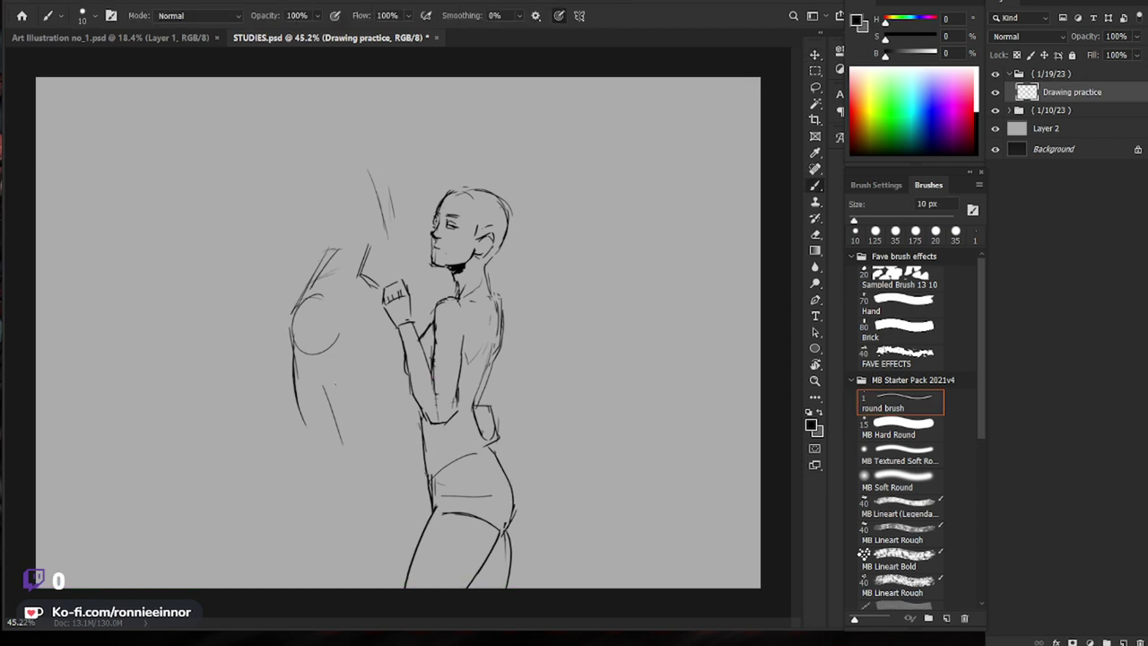
Step: Draw the second figure's inner upper arm, elbow and both contours of the hanging forearm
{"action": "left_click_drag", "start_coordinate": [335, 350], "coordinate": [339, 436]}
{"action": "mouse_move", "coordinate": [298, 430]}
{"action": "left_mouse_down"}
{"action": "mouse_move", "coordinate": [335, 433]}
{"action": "mouse_move", "coordinate": [305, 447]}
{"action": "mouse_move", "coordinate": [330, 449]}
{"action": "mouse_move", "coordinate": [352, 506]}
{"action": "left_mouse_up"}
{"action": "left_click_drag", "start_coordinate": [339, 435], "coordinate": [371, 504]}
{"action": "left_click_drag", "start_coordinate": [309, 475], "coordinate": [351, 510]}
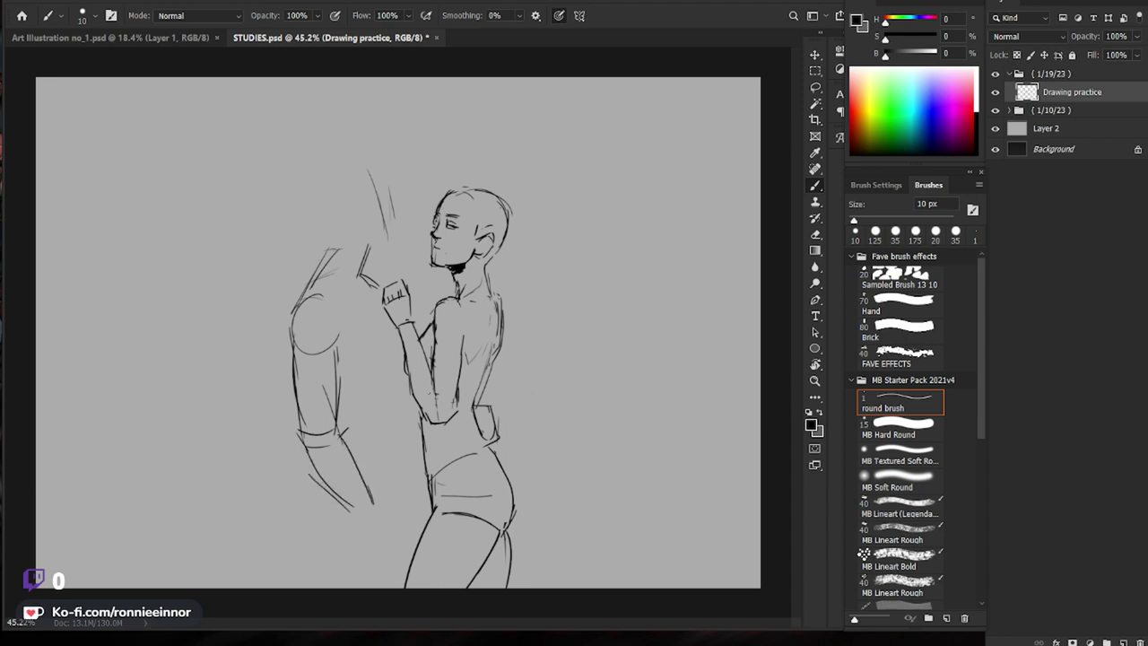
Step: Block in the second figure's torso with a waist line, a long front contour, a back line and a curved lower hip edge
{"action": "left_click_drag", "start_coordinate": [344, 434], "coordinate": [386, 422]}
{"action": "left_click_drag", "start_coordinate": [402, 332], "coordinate": [406, 426]}
{"action": "left_click_drag", "start_coordinate": [406, 362], "coordinate": [398, 436]}
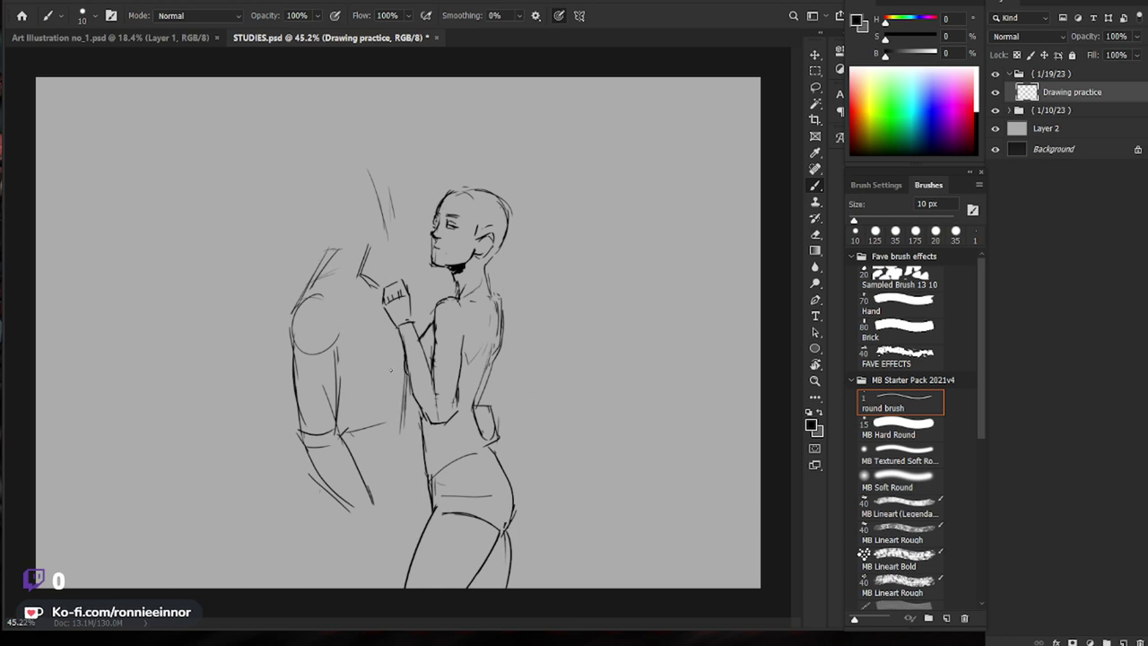
{"action": "mouse_move", "coordinate": [293, 315]}
{"action": "left_mouse_down"}
{"action": "mouse_move", "coordinate": [350, 430]}
{"action": "mouse_move", "coordinate": [344, 479]}
{"action": "mouse_move", "coordinate": [367, 470]}
{"action": "left_mouse_up"}
{"action": "left_click_drag", "start_coordinate": [406, 423], "coordinate": [405, 511]}
{"action": "mouse_move", "coordinate": [331, 467]}
{"action": "left_mouse_down"}
{"action": "mouse_move", "coordinate": [335, 524]}
{"action": "mouse_move", "coordinate": [389, 536]}
{"action": "left_mouse_up"}
{"action": "left_click_drag", "start_coordinate": [410, 444], "coordinate": [408, 498]}
Step: Correct the second figure's hip contour and extend the front and back leg lines down toward the canvas's lower edge
{"action": "key", "text": "e"}
{"action": "left_click_drag", "start_coordinate": [337, 491], "coordinate": [346, 521]}
{"action": "key", "text": "b"}
{"action": "left_click_drag", "start_coordinate": [339, 473], "coordinate": [349, 538]}
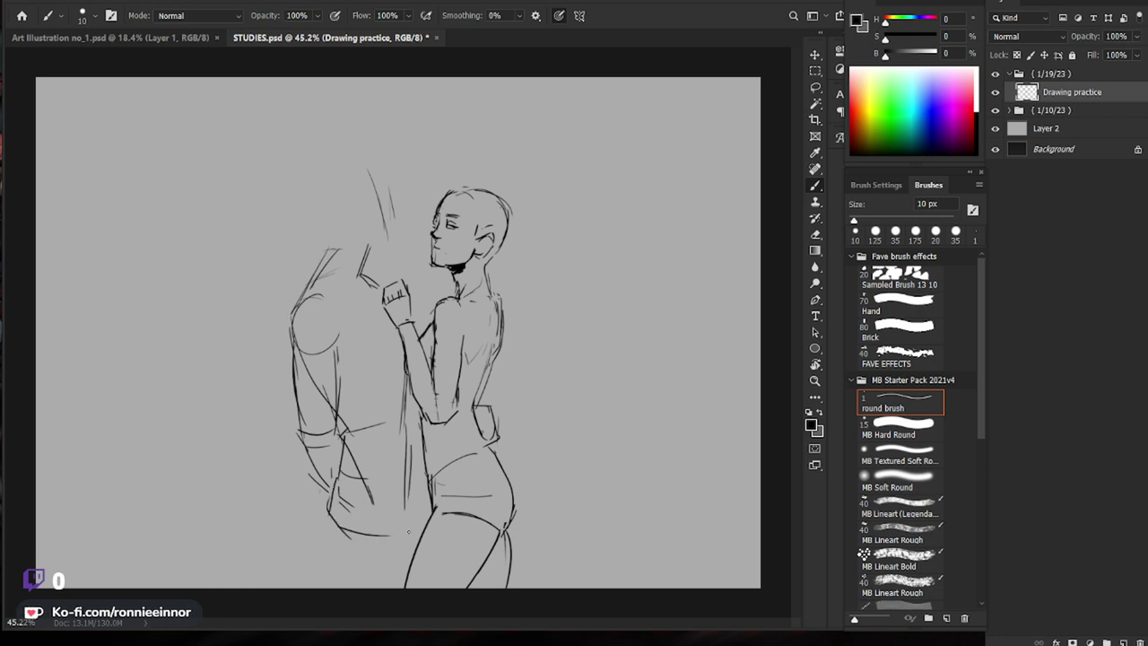
{"action": "left_click_drag", "start_coordinate": [409, 502], "coordinate": [406, 574]}
{"action": "left_click_drag", "start_coordinate": [333, 524], "coordinate": [330, 587]}
{"action": "left_click_drag", "start_coordinate": [339, 536], "coordinate": [336, 583]}
Step: Lasso the woman, scale her down to about 82% with Free Transform, and move her lower against the second figure
{"action": "key", "text": "l"}
{"action": "mouse_move", "coordinate": [538, 477]}
{"action": "left_mouse_down"}
{"action": "mouse_move", "coordinate": [428, 607]}
{"action": "mouse_move", "coordinate": [422, 472]}
{"action": "mouse_move", "coordinate": [385, 285]}
{"action": "mouse_move", "coordinate": [423, 199]}
{"action": "mouse_move", "coordinate": [568, 246]}
{"action": "left_mouse_up"}
{"action": "key", "text": "ctrl+t"}
{"action": "mouse_move", "coordinate": [566, 165]}
{"action": "left_mouse_down", "text": "alt"}
{"action": "mouse_move", "coordinate": [550, 209]}
{"action": "mouse_move", "coordinate": [562, 199]}
{"action": "left_mouse_up", "text": "alt"}
{"action": "left_click_drag", "start_coordinate": [489, 325], "coordinate": [468, 344]}
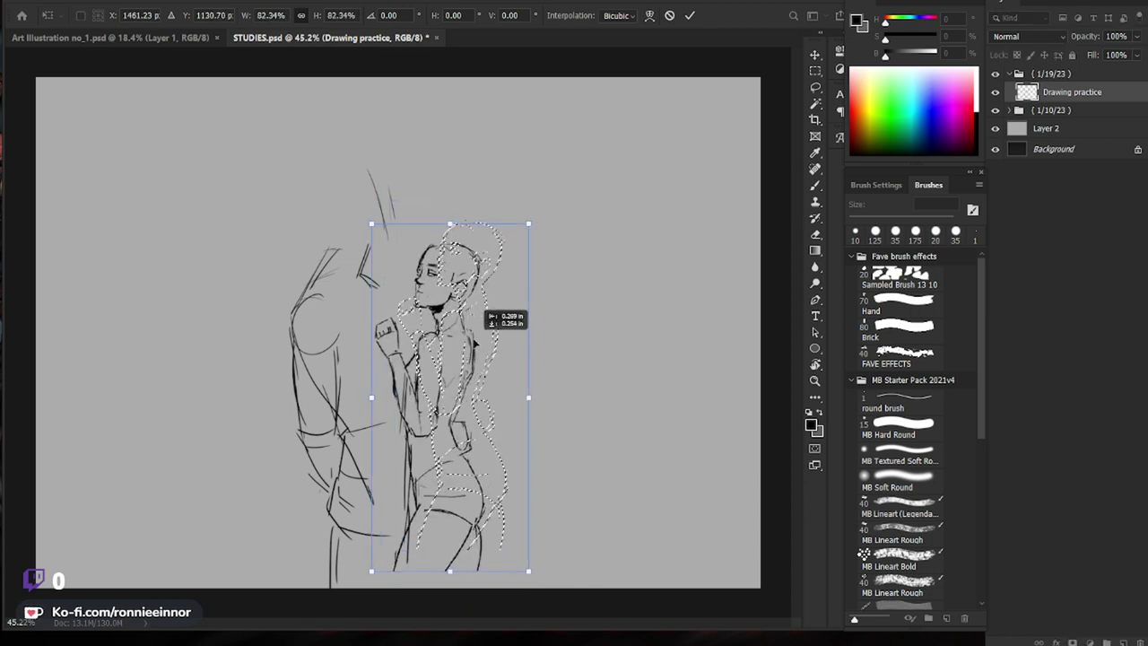
{"action": "key", "text": "Return"}
{"action": "key", "text": "v"}
{"action": "left_click_drag", "start_coordinate": [477, 417], "coordinate": [487, 447]}
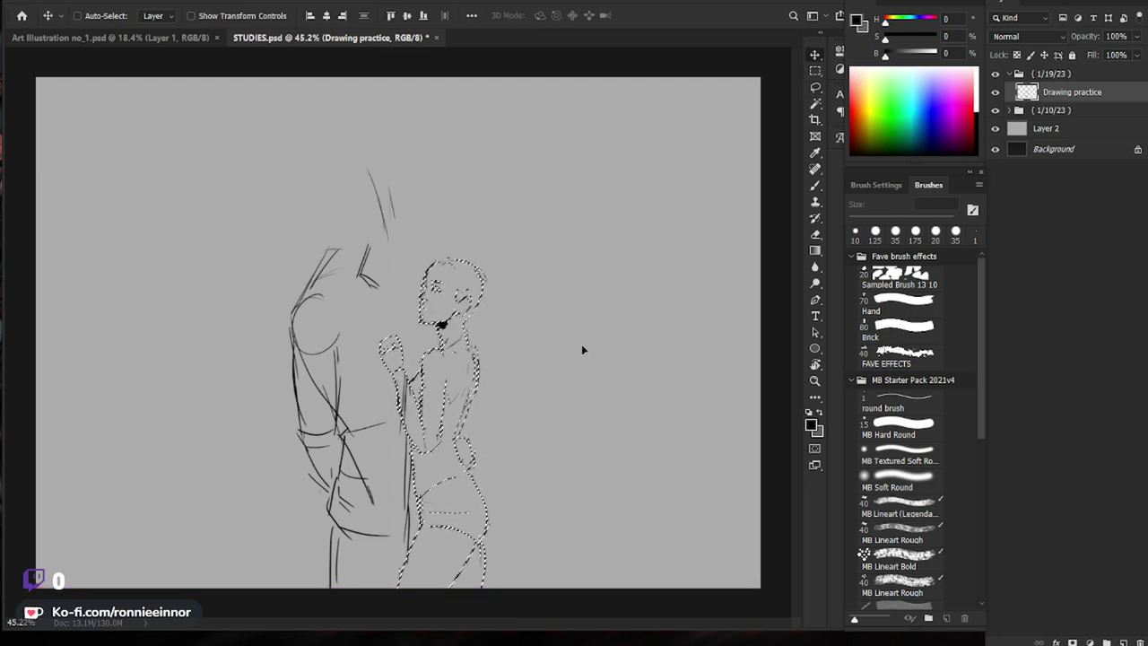
{"action": "key", "text": "ctrl+d"}
Step: Erase the second figure's old neck and shoulder lines and redraw the chest slope and the back of the neck
{"action": "key", "text": "b"}
{"action": "key", "text": "e"}
{"action": "left_click_drag", "start_coordinate": [379, 242], "coordinate": [364, 275]}
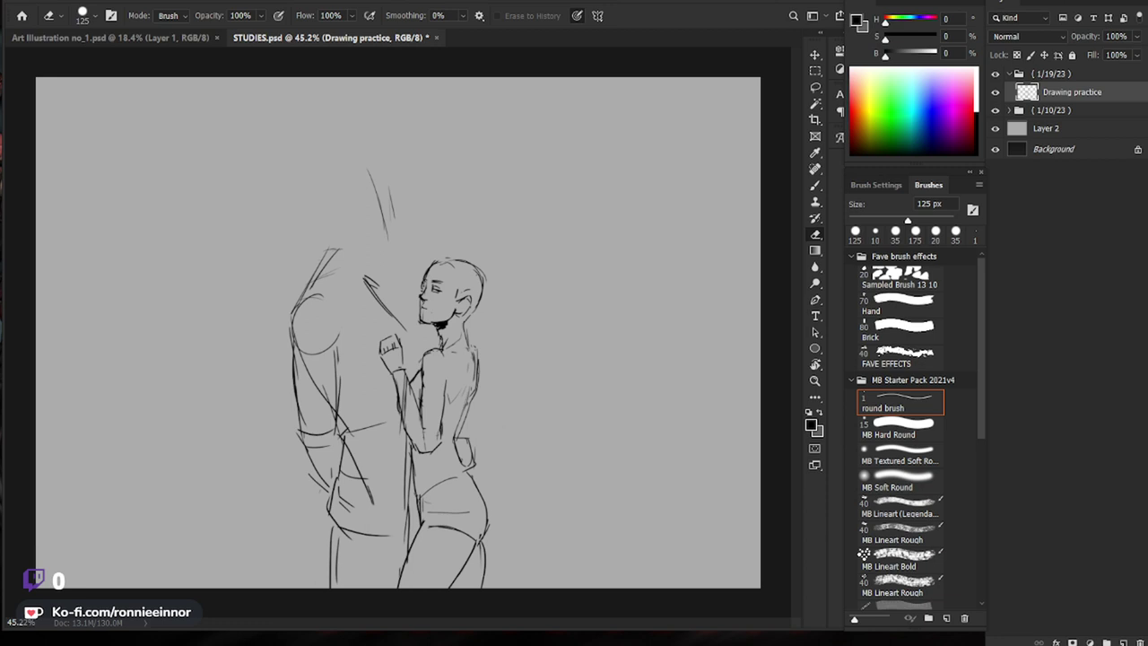
{"action": "key", "text": "b"}
{"action": "key", "text": "e"}
{"action": "left_click_drag", "start_coordinate": [335, 251], "coordinate": [318, 287]}
{"action": "key", "text": "b"}
{"action": "left_click_drag", "start_coordinate": [382, 187], "coordinate": [376, 199]}
{"action": "key", "text": "e"}
{"action": "mouse_move", "coordinate": [350, 256]}
{"action": "left_mouse_down"}
{"action": "mouse_move", "coordinate": [346, 235]}
{"action": "mouse_move", "coordinate": [329, 289]}
{"action": "left_mouse_up"}
{"action": "key", "text": "b"}
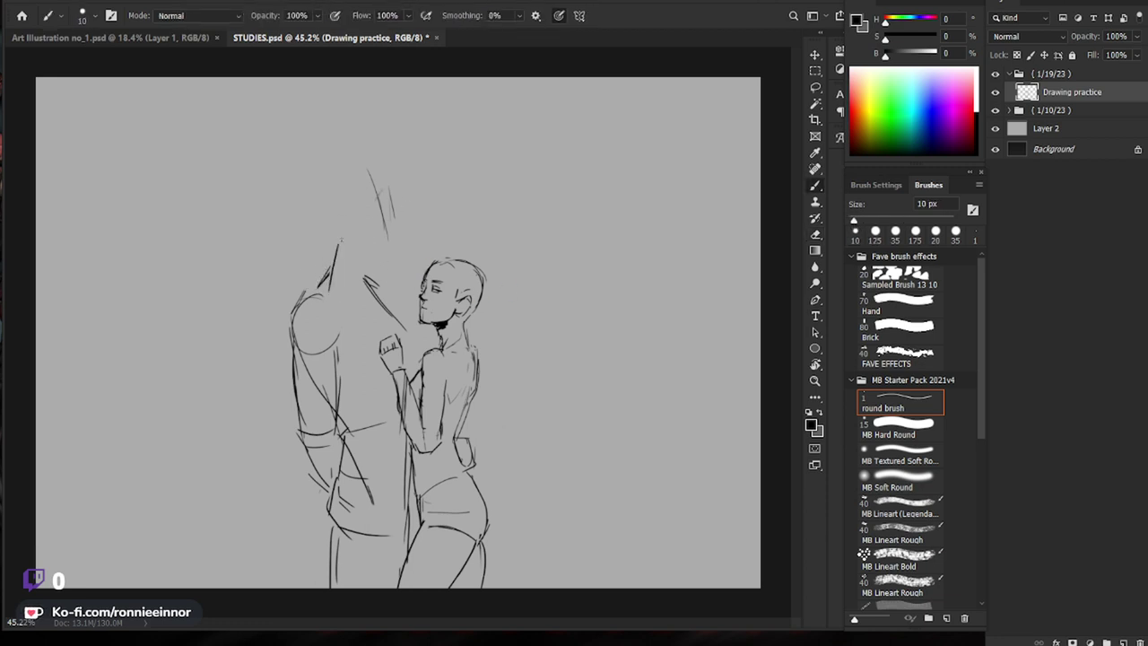
Step: Redraw both sides of the second figure's neck and continue the chest contour down to the woman's raised hand
{"action": "mouse_move", "coordinate": [376, 258]}
{"action": "left_mouse_down"}
{"action": "mouse_move", "coordinate": [368, 296]}
{"action": "mouse_move", "coordinate": [337, 245]}
{"action": "left_mouse_up"}
{"action": "key", "text": "e"}
{"action": "key", "text": "b"}
{"action": "left_click_drag", "start_coordinate": [347, 247], "coordinate": [329, 289]}
{"action": "left_click_drag", "start_coordinate": [400, 323], "coordinate": [408, 347]}
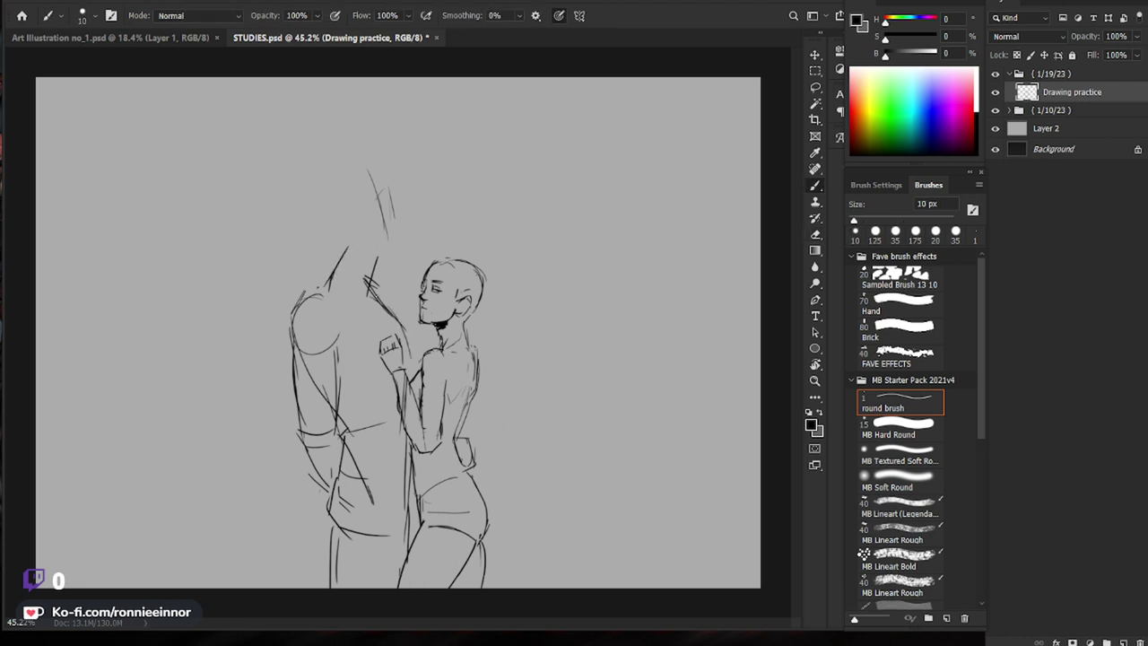
{"action": "left_click_drag", "start_coordinate": [375, 294], "coordinate": [393, 312]}
Step: Move the whole two-figure sketch up and scale it down slightly with Free Transform
{"action": "key", "text": "z"}
{"action": "left_click_drag", "start_coordinate": [592, 453], "coordinate": [488, 455]}
{"action": "left_click_drag", "start_coordinate": [447, 366], "coordinate": [536, 367]}
{"action": "key", "text": "v"}
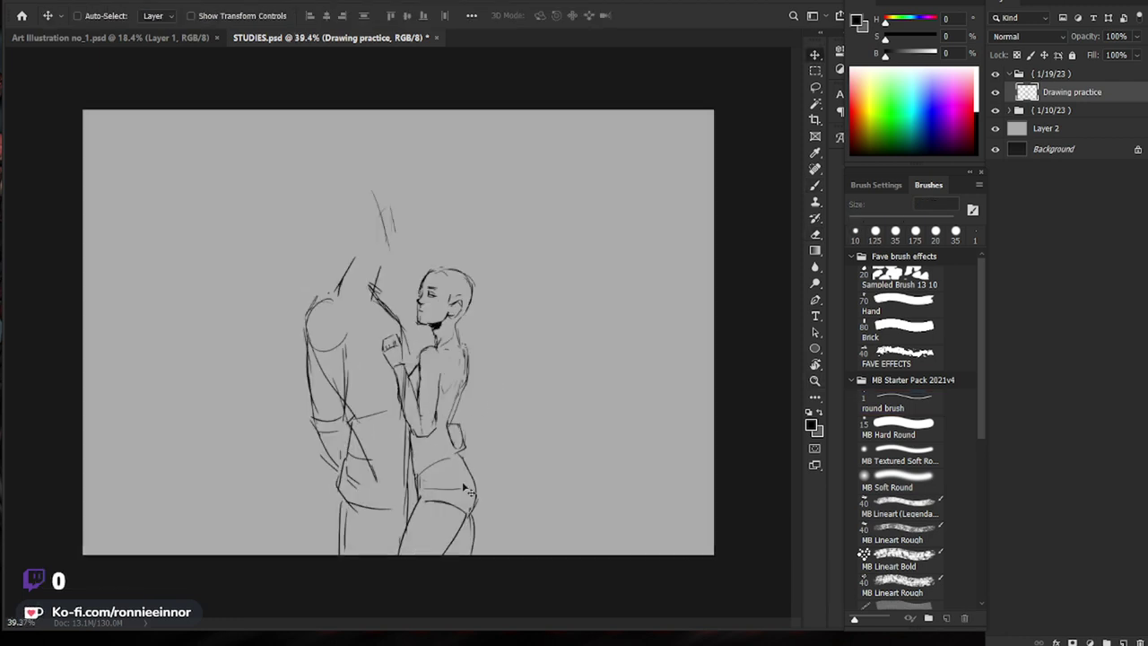
{"action": "left_click_drag", "start_coordinate": [481, 456], "coordinate": [473, 433]}
{"action": "key", "text": "ctrl+t"}
{"action": "left_click_drag", "start_coordinate": [538, 168], "coordinate": [519, 194]}
{"action": "key", "text": "Return"}
{"action": "key", "text": "z"}
{"action": "left_click_drag", "start_coordinate": [445, 422], "coordinate": [484, 424]}
Step: Open up the second figure's shoulder circle and define the upper-arm band, chest lines, collarbone and shoulder slope
{"action": "key", "text": "e"}
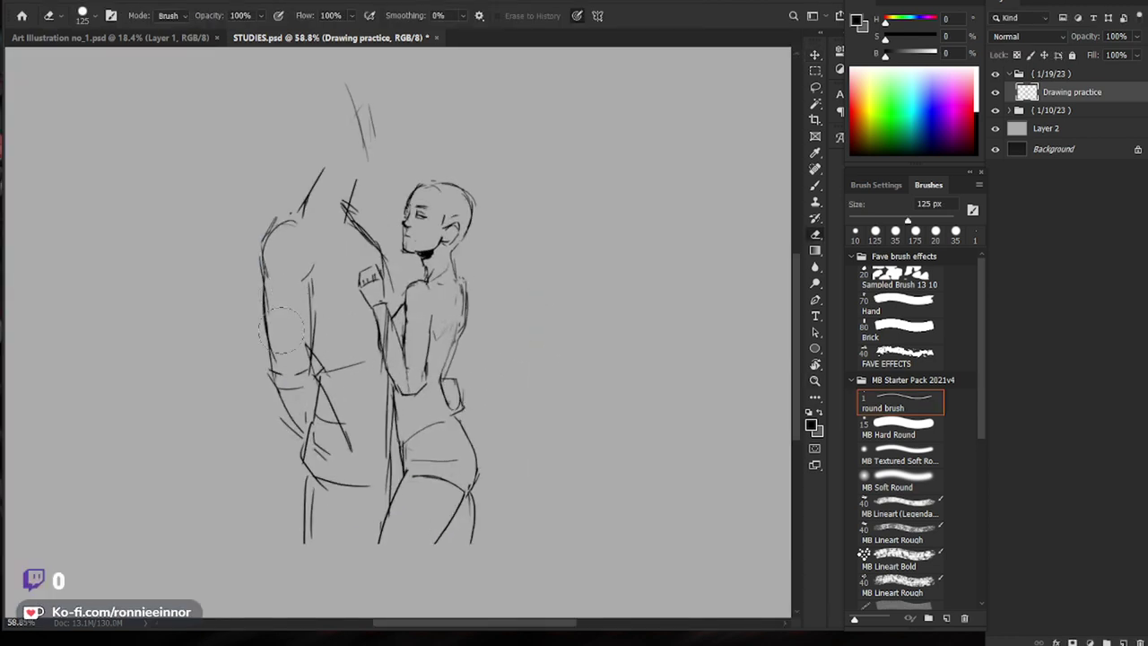
{"action": "key", "text": "b"}
{"action": "mouse_move", "coordinate": [263, 288]}
{"action": "left_mouse_down"}
{"action": "mouse_move", "coordinate": [306, 285]}
{"action": "mouse_move", "coordinate": [310, 300]}
{"action": "left_mouse_up"}
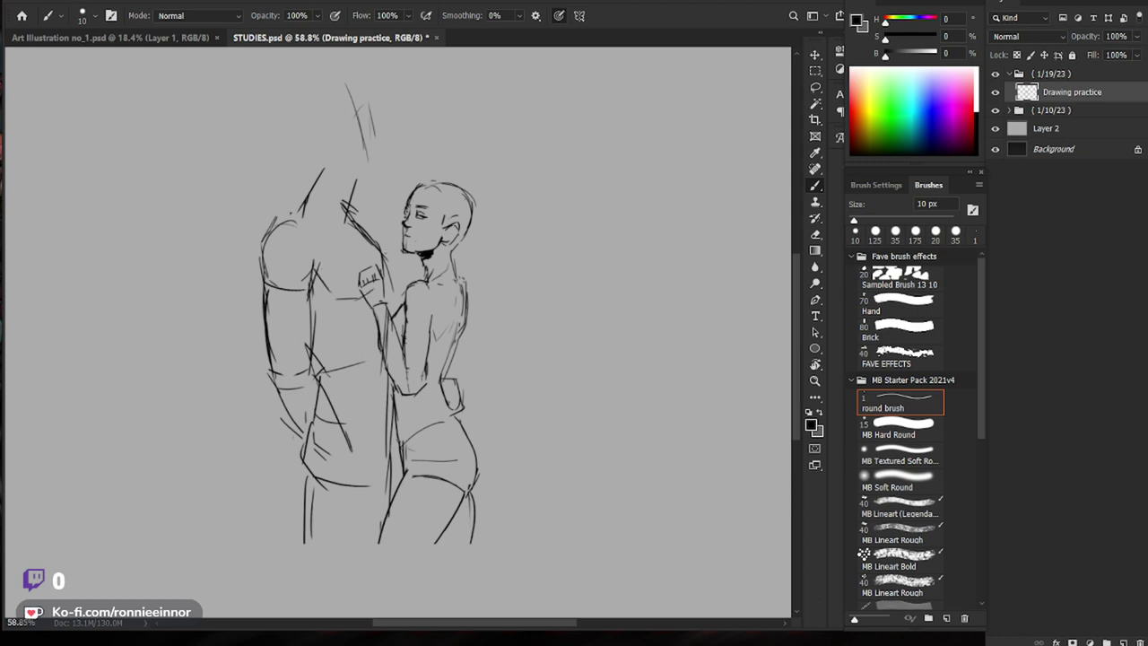
{"action": "left_click_drag", "start_coordinate": [362, 242], "coordinate": [372, 278]}
{"action": "mouse_move", "coordinate": [342, 229]}
{"action": "left_mouse_down"}
{"action": "mouse_move", "coordinate": [307, 235]}
{"action": "mouse_move", "coordinate": [327, 189]}
{"action": "mouse_move", "coordinate": [291, 226]}
{"action": "left_mouse_up"}
{"action": "key", "text": "e"}
{"action": "key", "text": "b"}
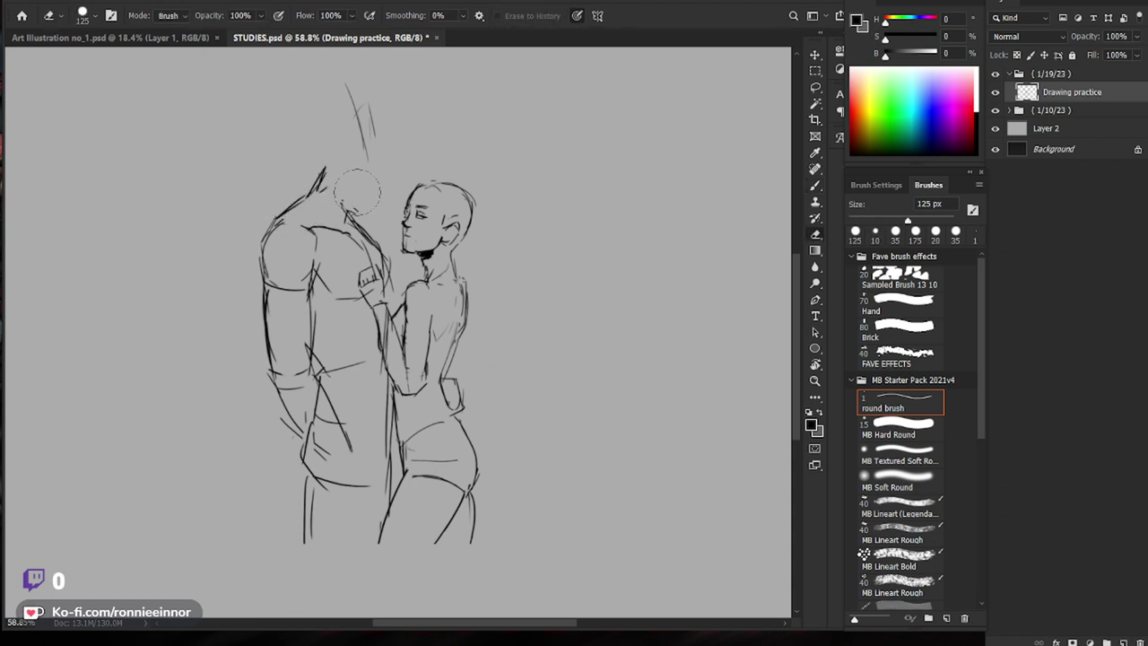
Step: Erase most of the stray guide strokes above the second figure's neck
{"action": "left_click_drag", "start_coordinate": [470, 174], "coordinate": [446, 202]}
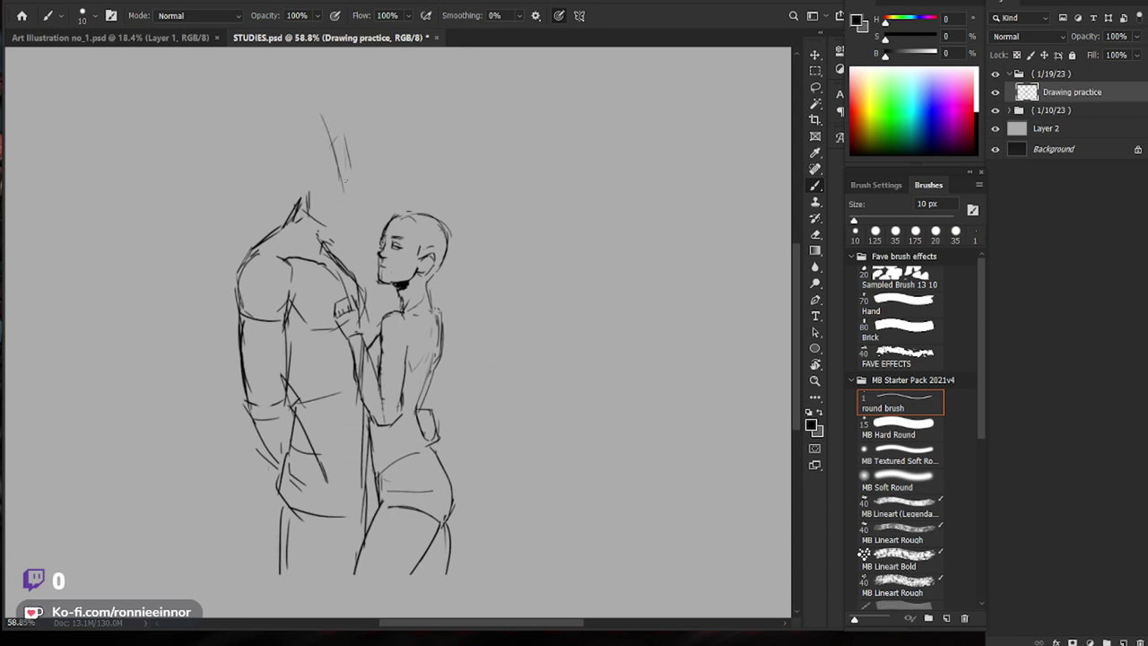
{"action": "key", "text": "e"}
{"action": "left_click_drag", "start_coordinate": [351, 168], "coordinate": [357, 221]}
{"action": "key", "text": "b"}
{"action": "key", "text": "e"}
{"action": "left_click_drag", "start_coordinate": [334, 130], "coordinate": [337, 178]}
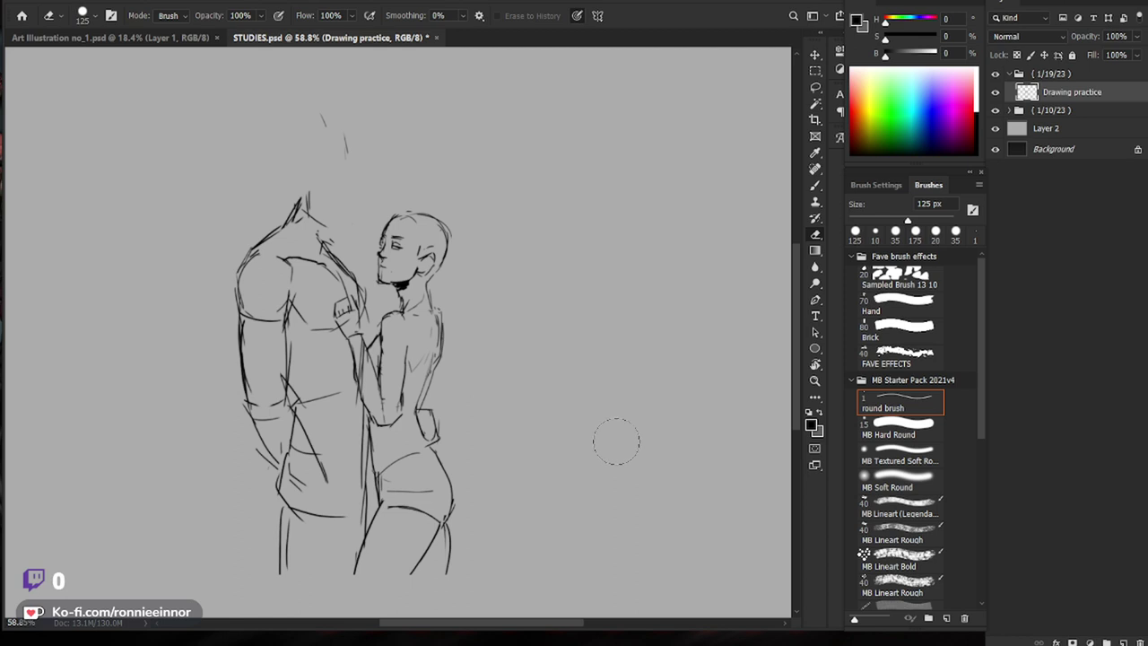
Step: Erase the second figure's hanging forearm and redraw it bent across the body, with the hand reaching the woman's hip
{"action": "mouse_move", "coordinate": [296, 409]}
{"action": "left_mouse_down"}
{"action": "mouse_move", "coordinate": [339, 489]}
{"action": "mouse_move", "coordinate": [314, 428]}
{"action": "mouse_move", "coordinate": [346, 453]}
{"action": "mouse_move", "coordinate": [257, 439]}
{"action": "mouse_move", "coordinate": [312, 460]}
{"action": "left_mouse_up"}
{"action": "key", "text": "b"}
{"action": "mouse_move", "coordinate": [312, 461]}
{"action": "left_mouse_down"}
{"action": "mouse_move", "coordinate": [342, 472]}
{"action": "mouse_move", "coordinate": [394, 444]}
{"action": "left_mouse_up"}
{"action": "left_click_drag", "start_coordinate": [343, 472], "coordinate": [388, 476]}
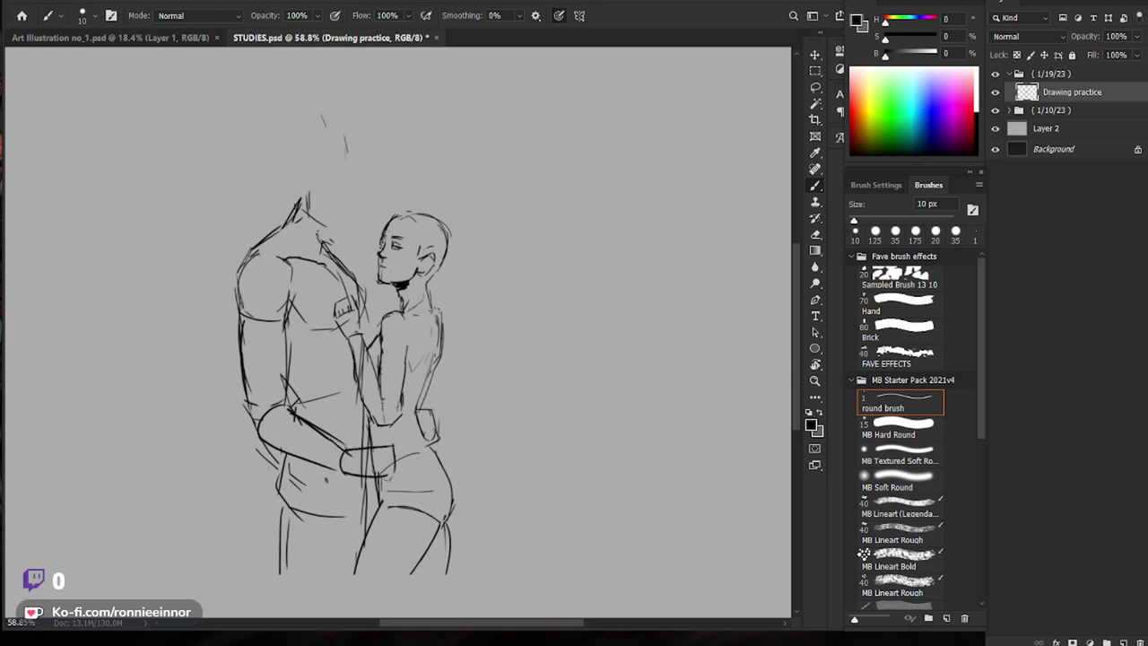
Step: Refine the contour of the woman's lower back and waist, and touch up her neck-to-shoulder line
{"action": "left_click_drag", "start_coordinate": [417, 400], "coordinate": [420, 413]}
{"action": "mouse_move", "coordinate": [441, 361]}
{"action": "left_mouse_down"}
{"action": "mouse_move", "coordinate": [419, 412]}
{"action": "mouse_move", "coordinate": [434, 385]}
{"action": "left_mouse_up"}
{"action": "key", "text": "e"}
{"action": "key", "text": "b"}
{"action": "key", "text": "e"}
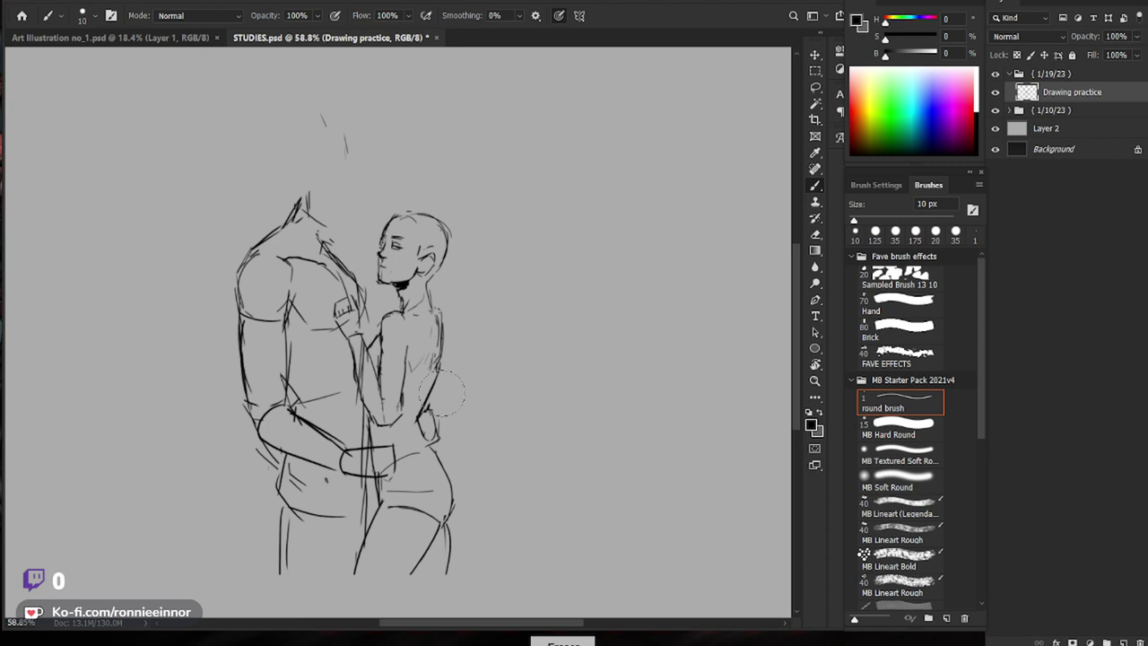
{"action": "key", "text": "b"}
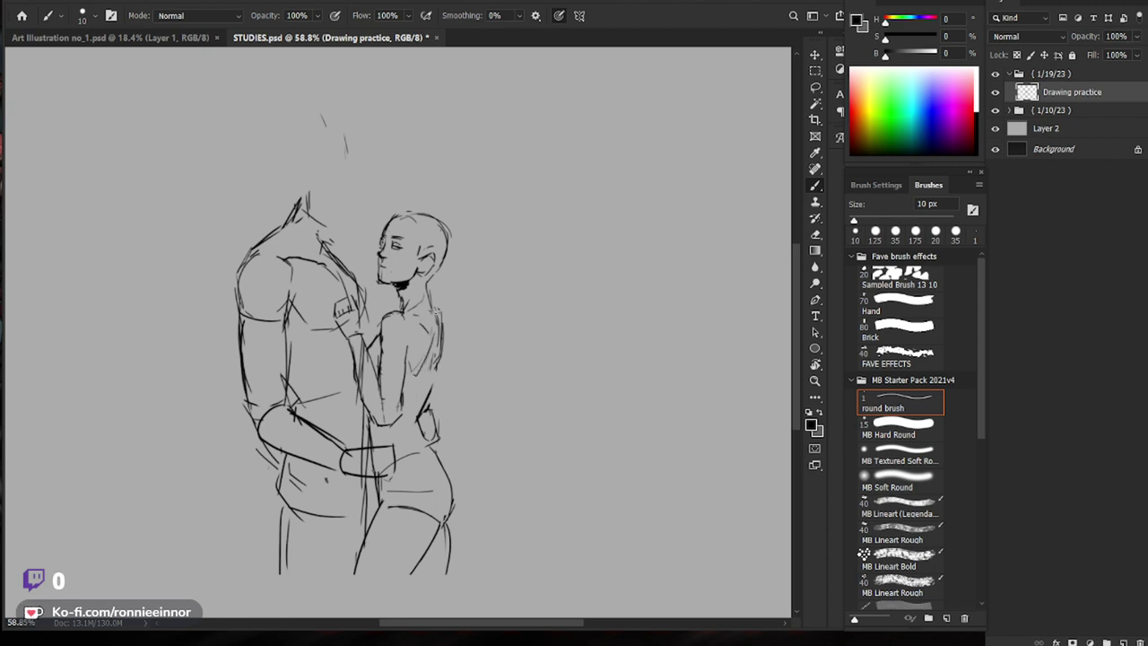
{"action": "mouse_move", "coordinate": [398, 289]}
{"action": "left_mouse_down"}
{"action": "mouse_move", "coordinate": [402, 311]}
{"action": "mouse_move", "coordinate": [435, 310]}
{"action": "left_mouse_up"}
Step: Darken the front of the second figure's neck and chest, trimming the excess strokes along the chest edge
{"action": "mouse_move", "coordinate": [331, 251]}
{"action": "left_mouse_down"}
{"action": "mouse_move", "coordinate": [332, 223]}
{"action": "mouse_move", "coordinate": [325, 264]}
{"action": "mouse_move", "coordinate": [344, 269]}
{"action": "left_mouse_up"}
{"action": "mouse_move", "coordinate": [332, 262]}
{"action": "left_mouse_down"}
{"action": "mouse_move", "coordinate": [351, 272]}
{"action": "mouse_move", "coordinate": [362, 320]}
{"action": "left_mouse_up"}
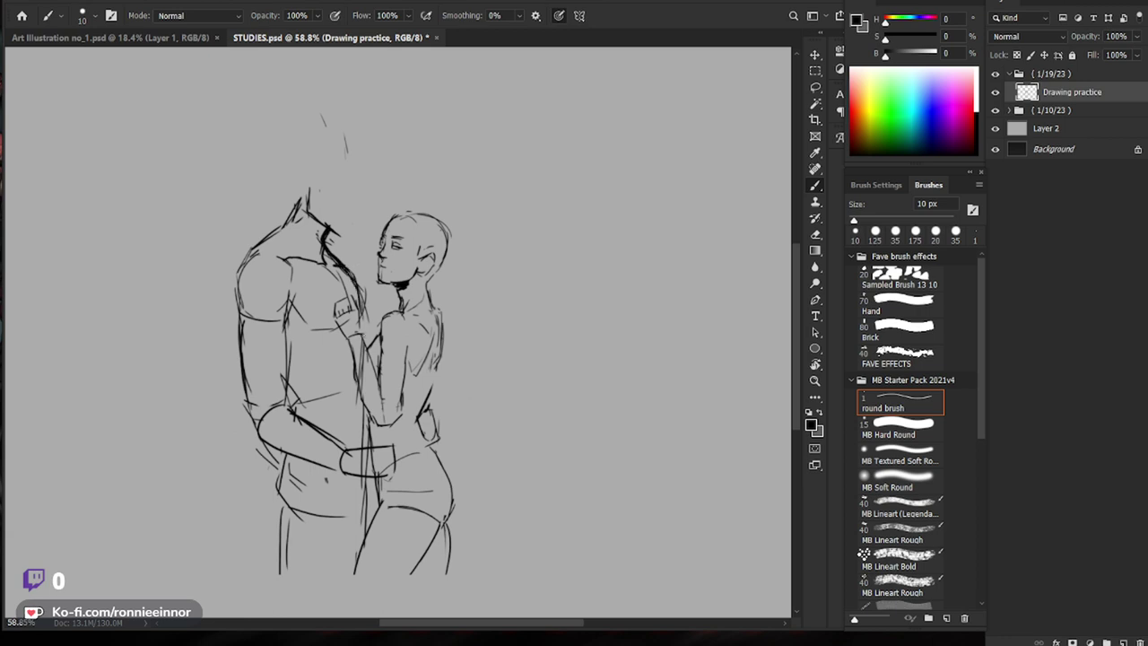
{"action": "key", "text": "e"}
{"action": "left_click_drag", "start_coordinate": [348, 272], "coordinate": [363, 321]}
{"action": "key", "text": "b"}
Step: Strengthen the second figure's waist and hip contour and the upper edge of the bent forearm
{"action": "left_click_drag", "start_coordinate": [293, 392], "coordinate": [287, 408]}
{"action": "left_click_drag", "start_coordinate": [285, 458], "coordinate": [274, 505]}
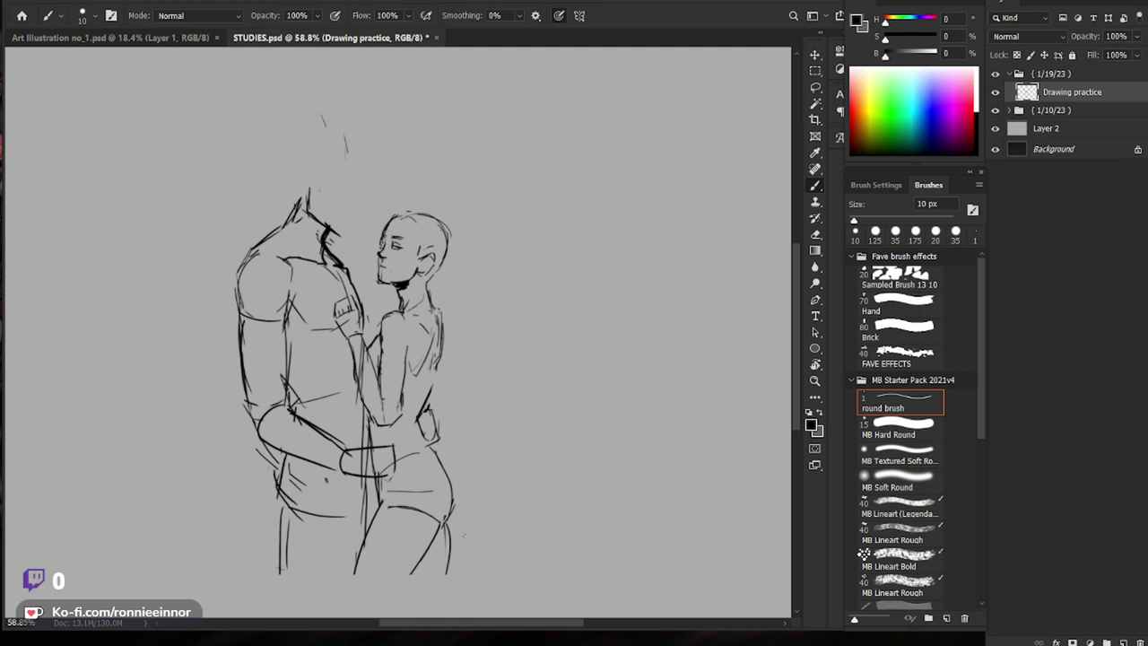
{"action": "scroll", "coordinate": [531, 447], "scroll_direction": "down", "scroll_amount": 1}
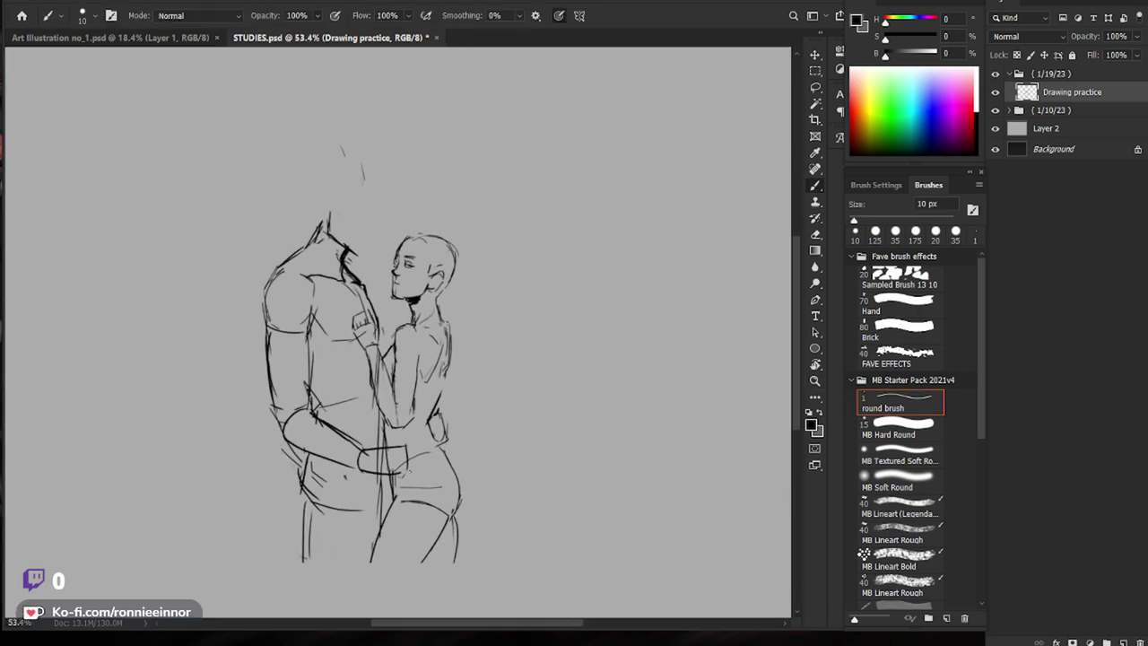
{"action": "left_click_drag", "start_coordinate": [314, 413], "coordinate": [346, 433]}
Step: Lasso the woman's forearm and hand on the chest and rotate them about -4.4° with Free Transform
{"action": "key", "text": "l"}
{"action": "mouse_move", "coordinate": [394, 367]}
{"action": "left_mouse_down"}
{"action": "mouse_move", "coordinate": [398, 437]}
{"action": "mouse_move", "coordinate": [348, 320]}
{"action": "mouse_move", "coordinate": [377, 328]}
{"action": "mouse_move", "coordinate": [392, 365]}
{"action": "left_mouse_up"}
{"action": "key", "text": "ctrl+t"}
{"action": "left_click_drag", "start_coordinate": [333, 299], "coordinate": [332, 301]}
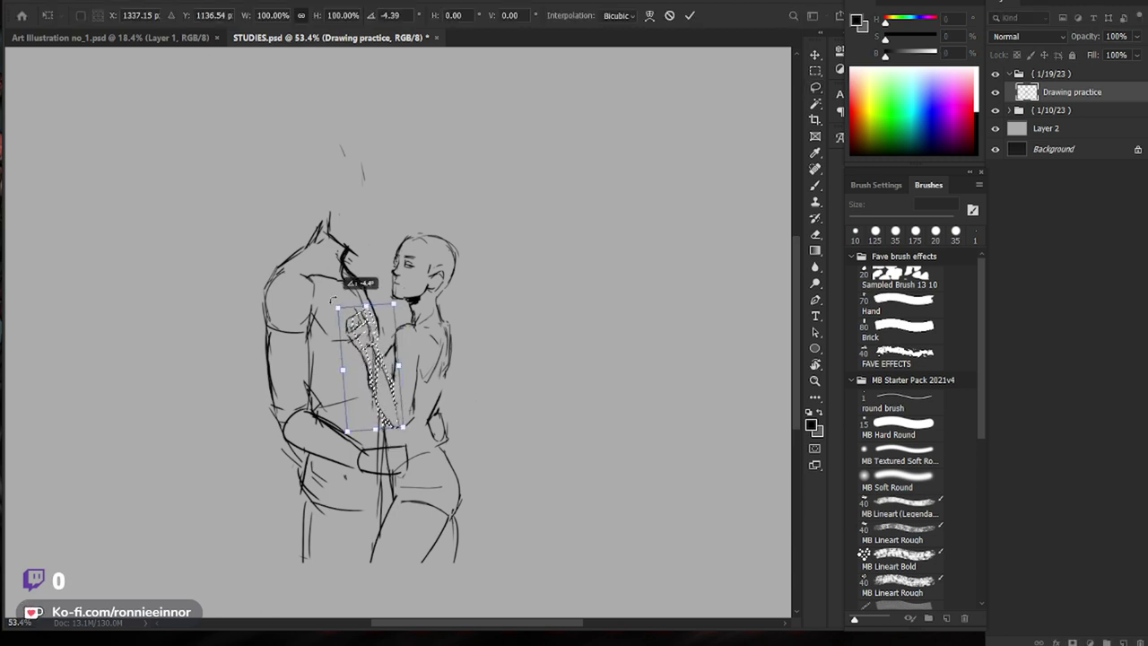
{"action": "key", "text": "Return"}
{"action": "key", "text": "ctrl+d"}
{"action": "key", "text": "b"}
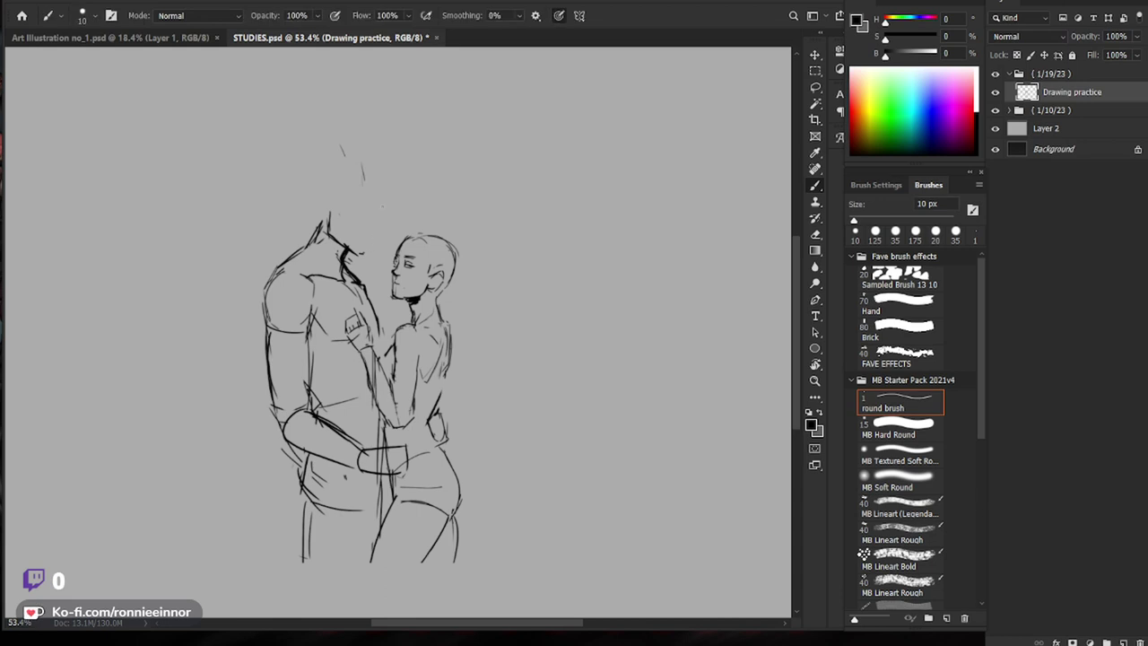
Step: Sketch the second figure's head with skull, jaw, face edge and side plane, erasing the old guide strokes
{"action": "left_click_drag", "start_coordinate": [362, 253], "coordinate": [382, 191]}
{"action": "mouse_move", "coordinate": [310, 168]}
{"action": "left_mouse_down"}
{"action": "mouse_move", "coordinate": [335, 179]}
{"action": "mouse_move", "coordinate": [355, 247]}
{"action": "left_mouse_up"}
{"action": "mouse_move", "coordinate": [309, 175]}
{"action": "left_mouse_down"}
{"action": "mouse_move", "coordinate": [317, 233]}
{"action": "mouse_move", "coordinate": [312, 182]}
{"action": "mouse_move", "coordinate": [317, 217]}
{"action": "left_mouse_up"}
{"action": "key", "text": "e"}
{"action": "key", "text": "b"}
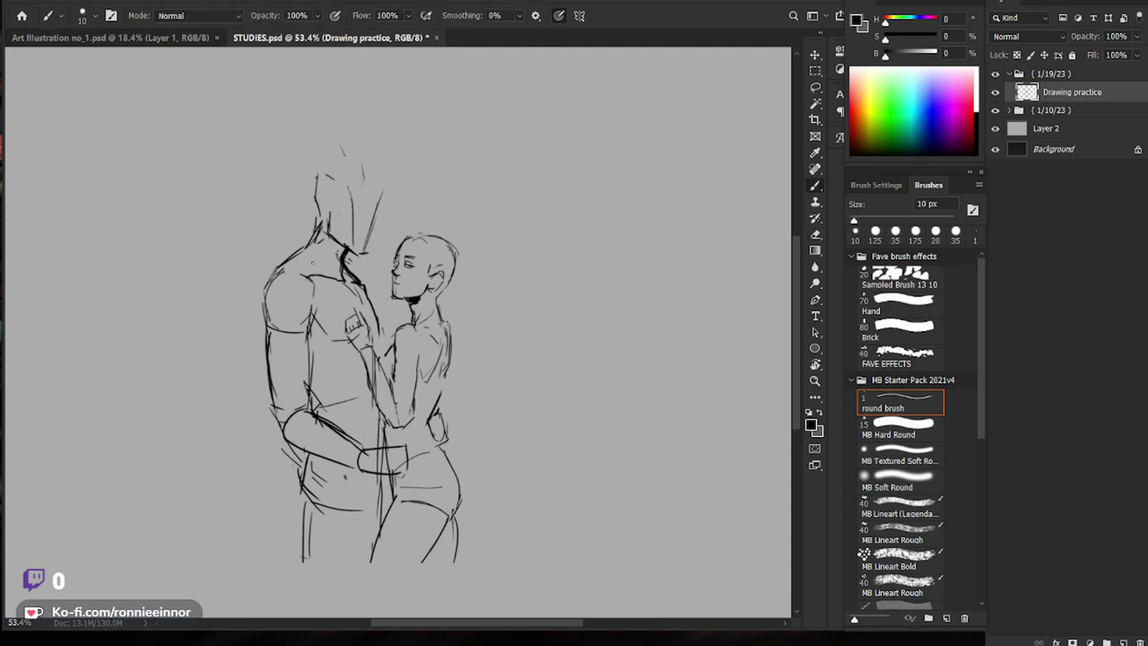
{"action": "mouse_move", "coordinate": [324, 173]}
{"action": "left_mouse_down"}
{"action": "mouse_move", "coordinate": [364, 163]}
{"action": "mouse_move", "coordinate": [332, 166]}
{"action": "mouse_move", "coordinate": [360, 167]}
{"action": "mouse_move", "coordinate": [379, 208]}
{"action": "left_mouse_up"}
{"action": "key", "text": "e"}
{"action": "key", "text": "b"}
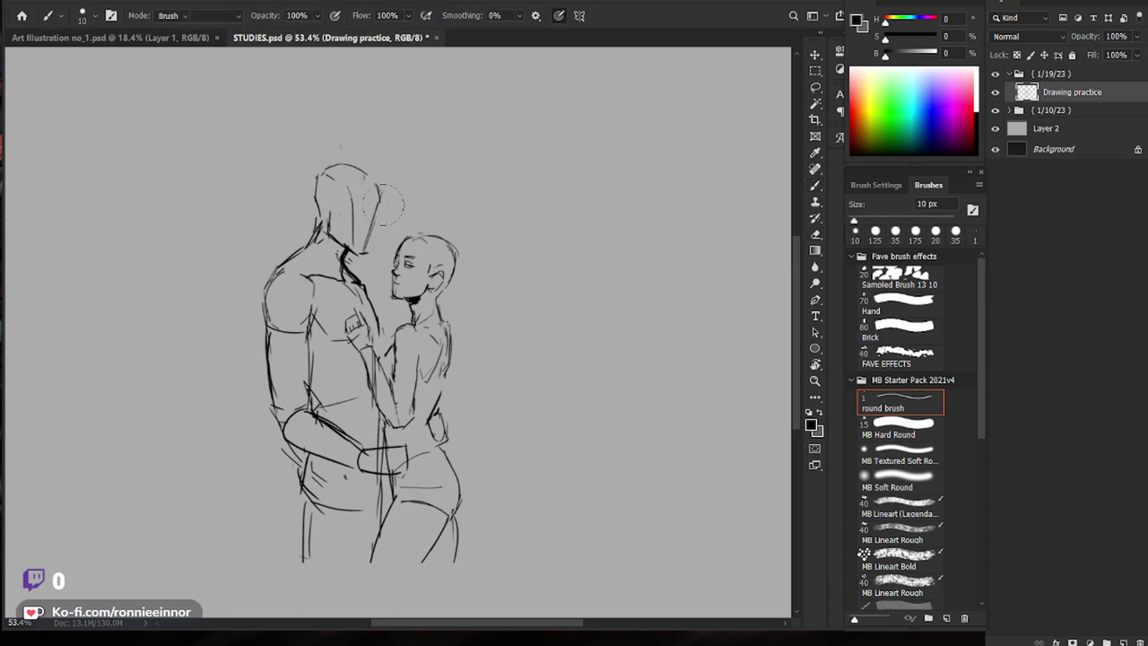
{"action": "key", "text": "e"}
{"action": "key", "text": "b"}
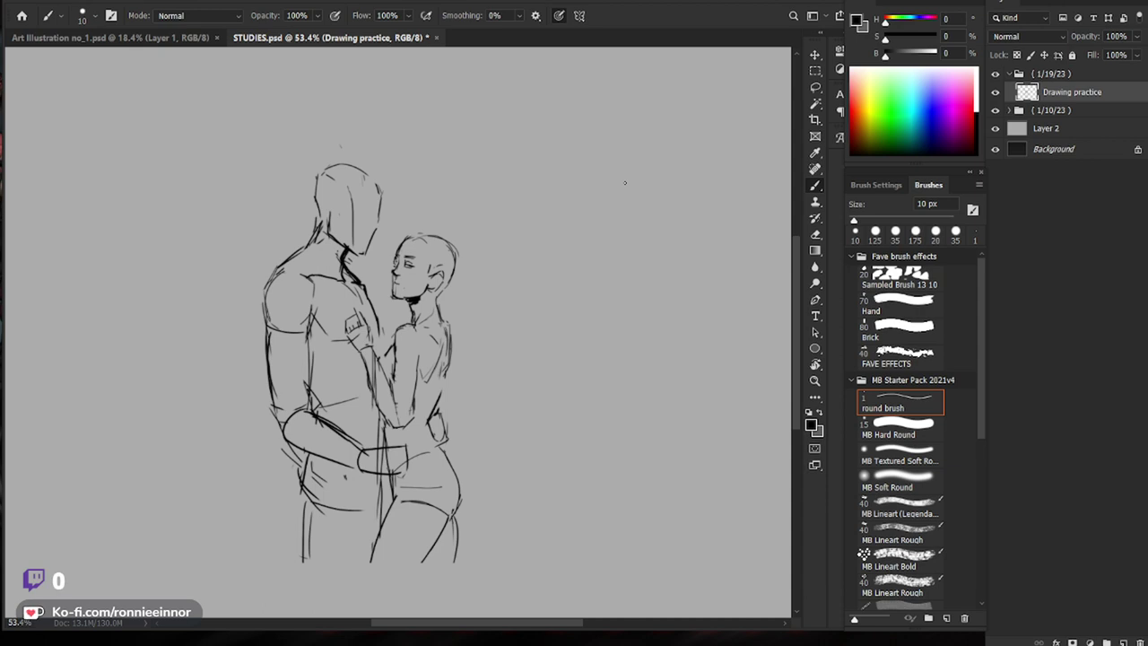
Step: Clean up the woman's back and the second figure's hip lines, and add an eye guideline across his face
{"action": "left_click_drag", "start_coordinate": [450, 351], "coordinate": [443, 394]}
{"action": "mouse_move", "coordinate": [310, 452]}
{"action": "left_mouse_down"}
{"action": "mouse_move", "coordinate": [303, 492]}
{"action": "mouse_move", "coordinate": [348, 509]}
{"action": "mouse_move", "coordinate": [297, 480]}
{"action": "mouse_move", "coordinate": [309, 514]}
{"action": "left_mouse_up"}
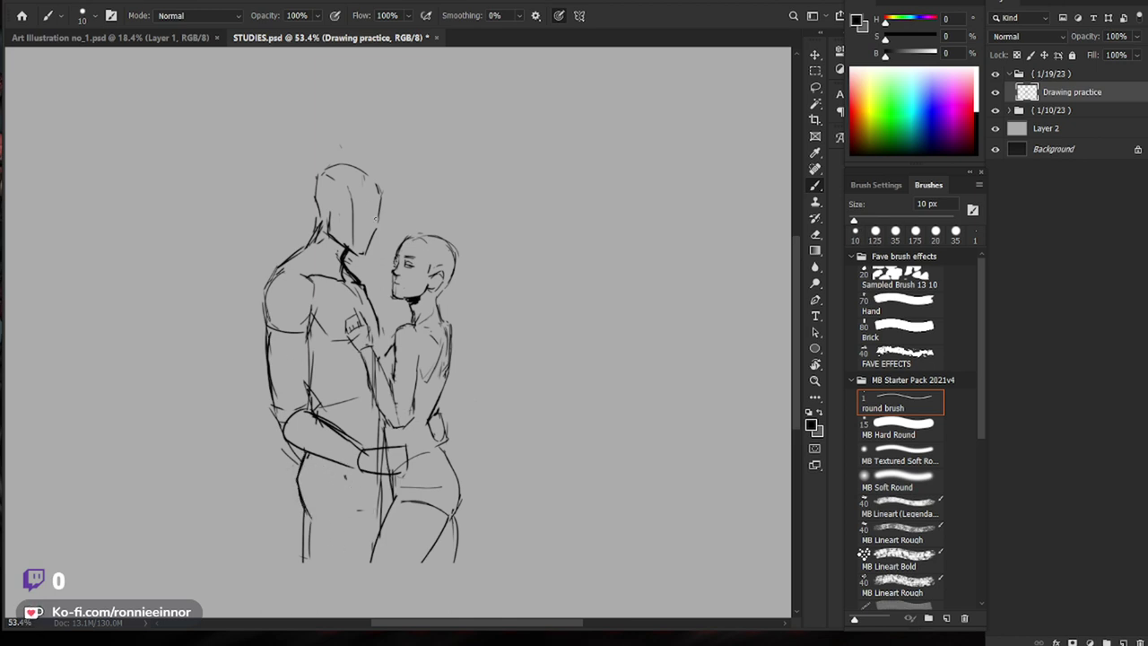
{"action": "left_click_drag", "start_coordinate": [348, 205], "coordinate": [391, 209]}
{"action": "key", "text": "e"}
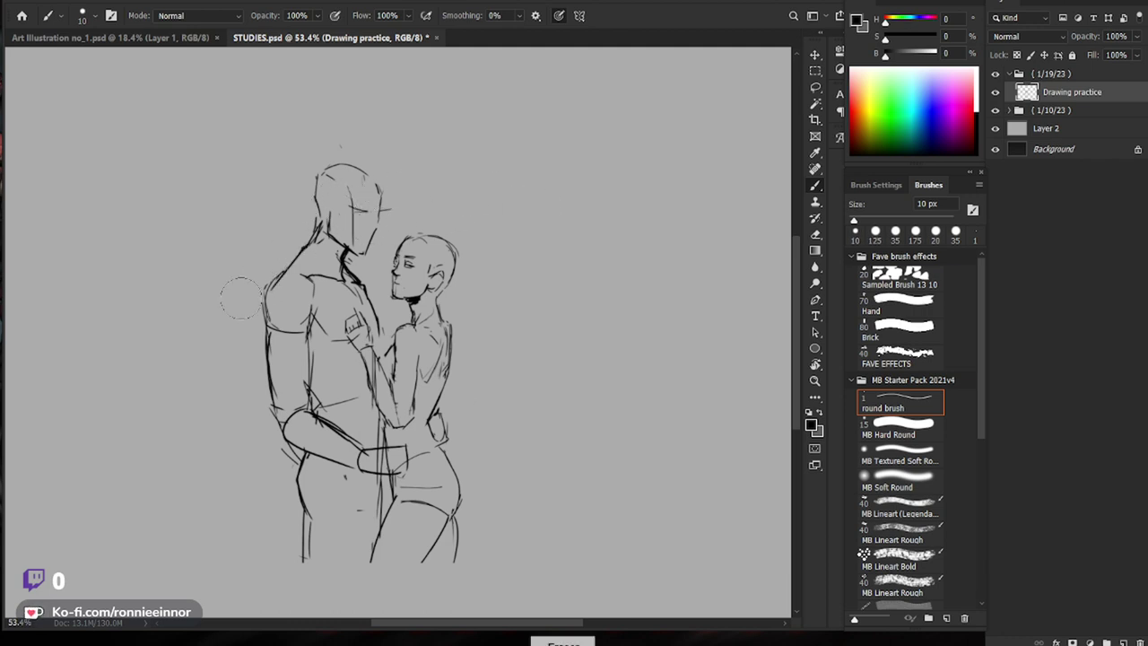
Step: Erase the second figure's round shoulder outline and redraw it broader and more angular
{"action": "key", "text": "e"}
{"action": "mouse_move", "coordinate": [297, 280]}
{"action": "left_mouse_down"}
{"action": "mouse_move", "coordinate": [258, 300]}
{"action": "mouse_move", "coordinate": [275, 337]}
{"action": "mouse_move", "coordinate": [261, 318]}
{"action": "mouse_move", "coordinate": [269, 340]}
{"action": "mouse_move", "coordinate": [294, 343]}
{"action": "mouse_move", "coordinate": [294, 330]}
{"action": "mouse_move", "coordinate": [311, 327]}
{"action": "left_mouse_up"}
{"action": "key", "text": "b"}
{"action": "key", "text": "e"}
{"action": "key", "text": "b"}
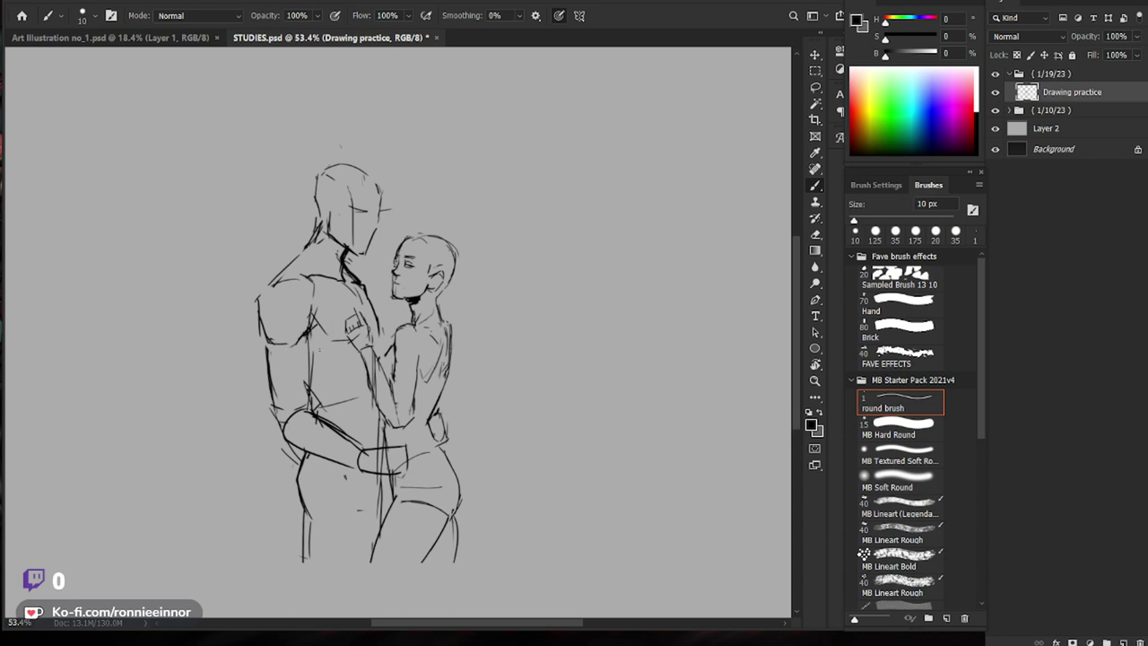
Step: Redraw the second figure's outer upper-arm contour and the edges of the bent forearm
{"action": "mouse_move", "coordinate": [264, 344]}
{"action": "left_mouse_down"}
{"action": "mouse_move", "coordinate": [277, 436]}
{"action": "mouse_move", "coordinate": [366, 469]}
{"action": "left_mouse_up"}
{"action": "key", "text": "e"}
{"action": "key", "text": "b"}
{"action": "left_click_drag", "start_coordinate": [318, 420], "coordinate": [360, 450]}
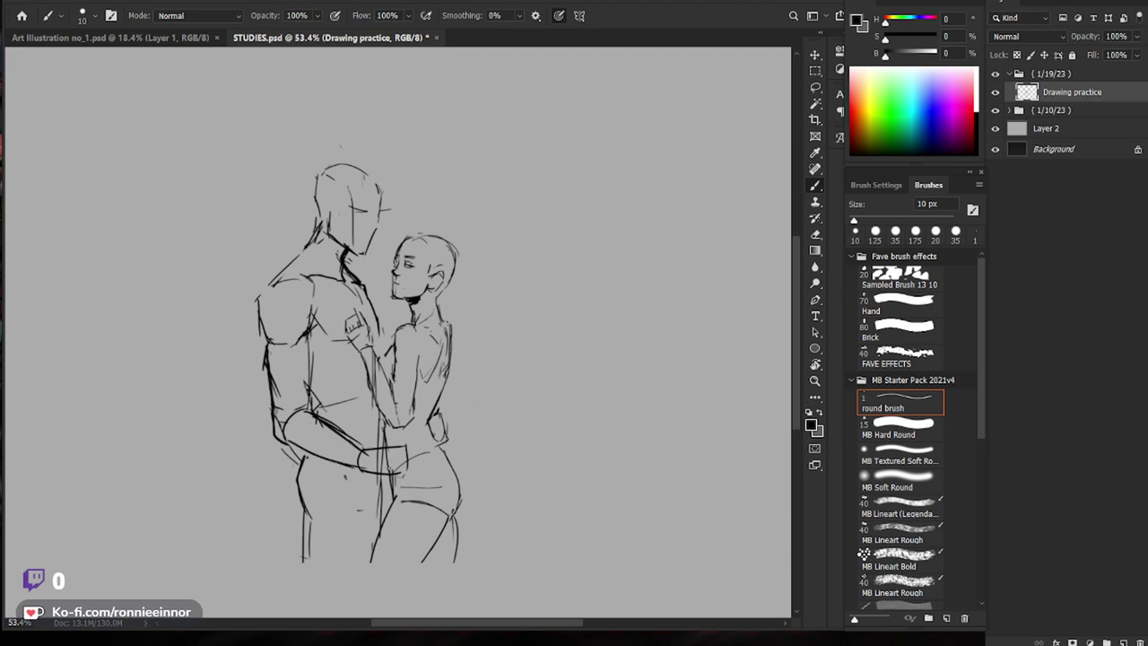
Step: Sketch the second figure's hand and fingers wrapping around the woman's waist
{"action": "mouse_move", "coordinate": [364, 446]}
{"action": "left_mouse_down"}
{"action": "mouse_move", "coordinate": [405, 448]}
{"action": "mouse_move", "coordinate": [388, 431]}
{"action": "mouse_move", "coordinate": [414, 442]}
{"action": "left_mouse_up"}
{"action": "key", "text": "e"}
{"action": "mouse_move", "coordinate": [394, 446]}
{"action": "left_mouse_down"}
{"action": "mouse_move", "coordinate": [427, 441]}
{"action": "mouse_move", "coordinate": [409, 449]}
{"action": "left_mouse_up"}
{"action": "key", "text": "b"}
{"action": "left_click_drag", "start_coordinate": [412, 446], "coordinate": [391, 451]}
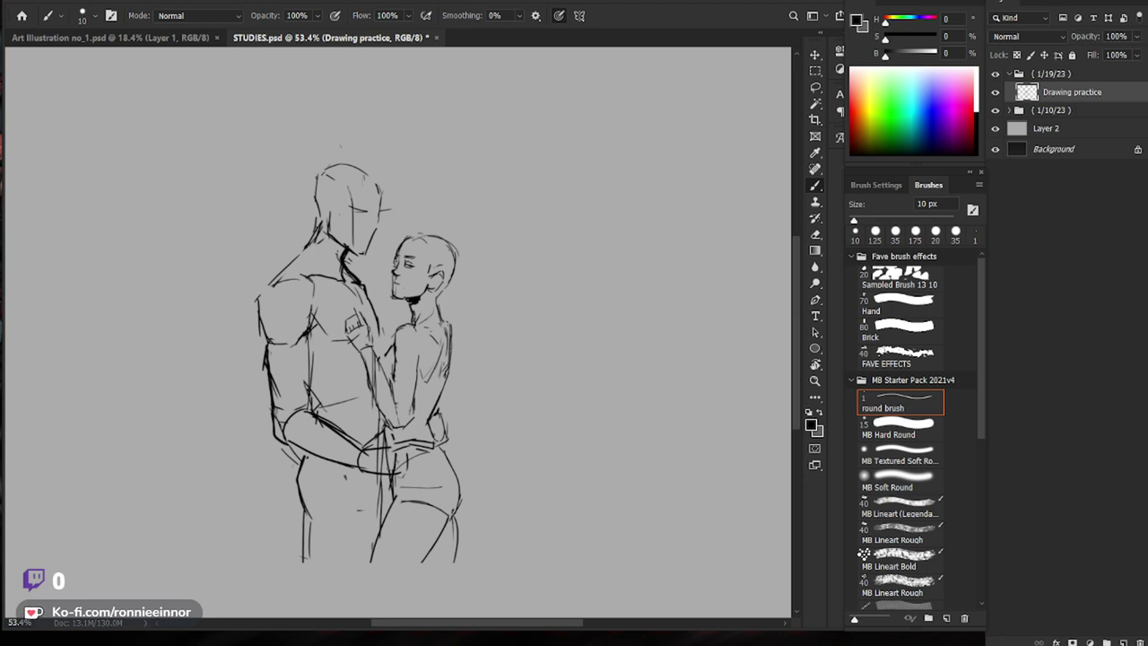
Step: Reinforce the second figure's neck-to-shoulder slope, rib line, hip and outer thigh
{"action": "left_click_drag", "start_coordinate": [320, 221], "coordinate": [275, 273]}
{"action": "mouse_move", "coordinate": [308, 392]}
{"action": "left_mouse_down"}
{"action": "mouse_move", "coordinate": [318, 410]}
{"action": "mouse_move", "coordinate": [358, 383]}
{"action": "left_mouse_up"}
{"action": "mouse_move", "coordinate": [364, 360]}
{"action": "left_mouse_down"}
{"action": "mouse_move", "coordinate": [358, 389]}
{"action": "mouse_move", "coordinate": [383, 372]}
{"action": "left_mouse_up"}
{"action": "mouse_move", "coordinate": [306, 459]}
{"action": "left_mouse_down"}
{"action": "mouse_move", "coordinate": [338, 469]}
{"action": "mouse_move", "coordinate": [298, 476]}
{"action": "mouse_move", "coordinate": [294, 494]}
{"action": "left_mouse_up"}
{"action": "mouse_move", "coordinate": [296, 491]}
{"action": "left_mouse_down"}
{"action": "mouse_move", "coordinate": [309, 529]}
{"action": "mouse_move", "coordinate": [298, 571]}
{"action": "left_mouse_up"}
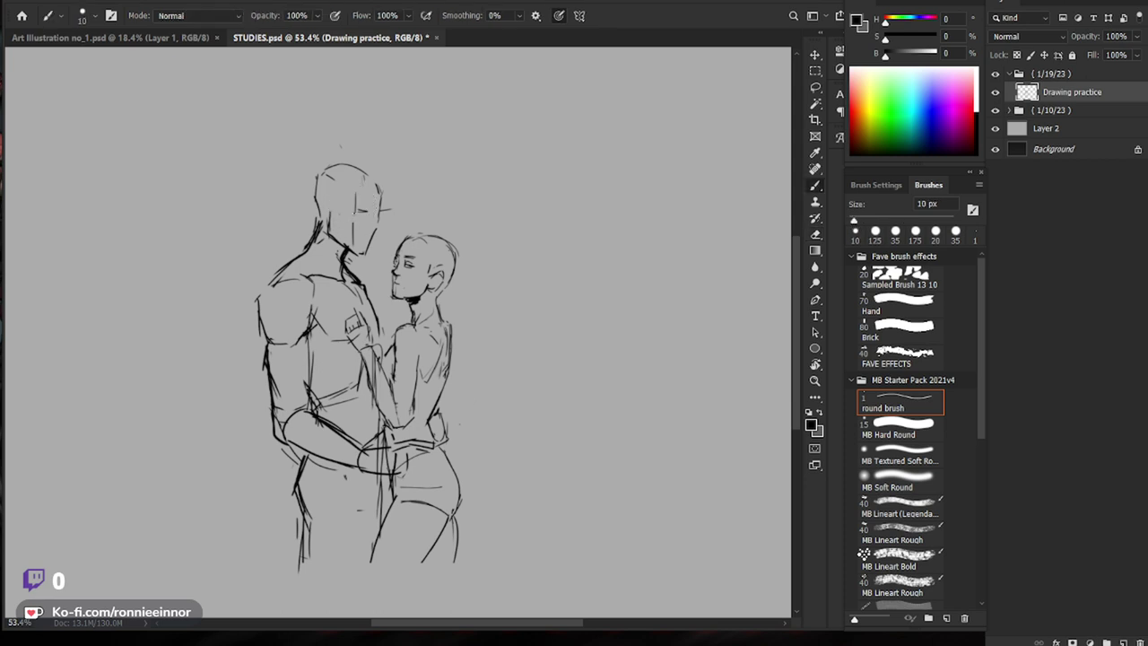
Step: Rework the second figure's head with a brow line, a rounder forehead, a side plane and a nose
{"action": "mouse_move", "coordinate": [356, 201]}
{"action": "left_mouse_down"}
{"action": "mouse_move", "coordinate": [330, 177]}
{"action": "mouse_move", "coordinate": [316, 182]}
{"action": "mouse_move", "coordinate": [363, 169]}
{"action": "mouse_move", "coordinate": [390, 198]}
{"action": "left_mouse_up"}
{"action": "key", "text": "e"}
{"action": "key", "text": "b"}
{"action": "key", "text": "e"}
{"action": "key", "text": "b"}
{"action": "mouse_move", "coordinate": [337, 155]}
{"action": "left_mouse_down"}
{"action": "mouse_move", "coordinate": [366, 161]}
{"action": "mouse_move", "coordinate": [384, 191]}
{"action": "mouse_move", "coordinate": [363, 256]}
{"action": "left_mouse_up"}
{"action": "left_click_drag", "start_coordinate": [375, 217], "coordinate": [377, 234]}
{"action": "left_click_drag", "start_coordinate": [378, 233], "coordinate": [368, 237]}
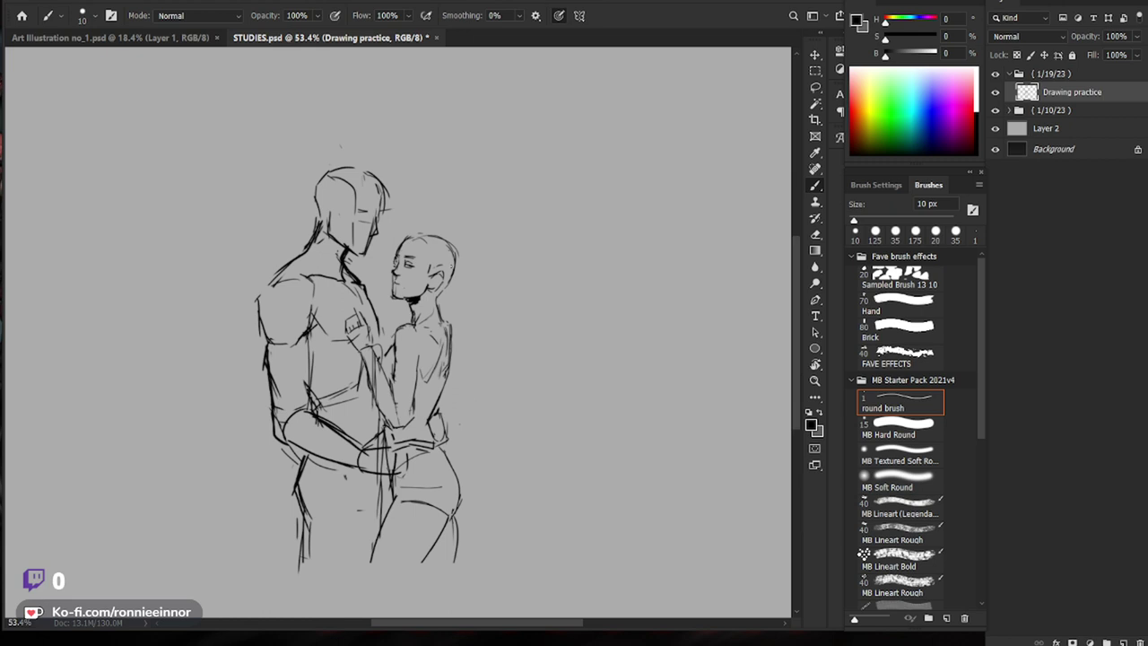
Step: Thicken the second figure's hip contour and add a hem line across the upper thighs
{"action": "key", "text": "z"}
{"action": "left_click_drag", "start_coordinate": [668, 439], "coordinate": [602, 449]}
{"action": "left_click_drag", "start_coordinate": [428, 370], "coordinate": [484, 374]}
{"action": "left_click_drag", "start_coordinate": [529, 412], "coordinate": [512, 439]}
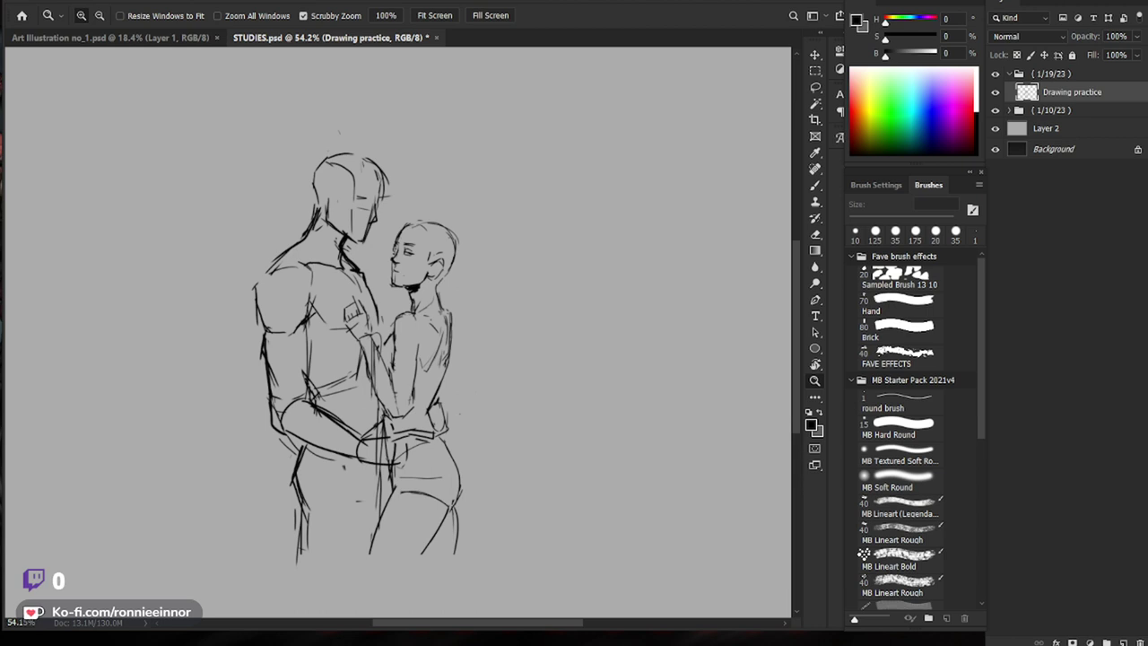
{"action": "left_click", "coordinate": [423, 511]}
{"action": "key", "text": "b"}
{"action": "left_click_drag", "start_coordinate": [280, 426], "coordinate": [274, 433]}
{"action": "left_click_drag", "start_coordinate": [265, 470], "coordinate": [281, 514]}
{"action": "left_click_drag", "start_coordinate": [409, 512], "coordinate": [381, 512]}
{"action": "left_click_drag", "start_coordinate": [302, 516], "coordinate": [330, 516]}
{"action": "mouse_move", "coordinate": [364, 511]}
{"action": "left_mouse_down"}
{"action": "mouse_move", "coordinate": [377, 524]}
{"action": "mouse_move", "coordinate": [305, 556]}
{"action": "left_mouse_up"}
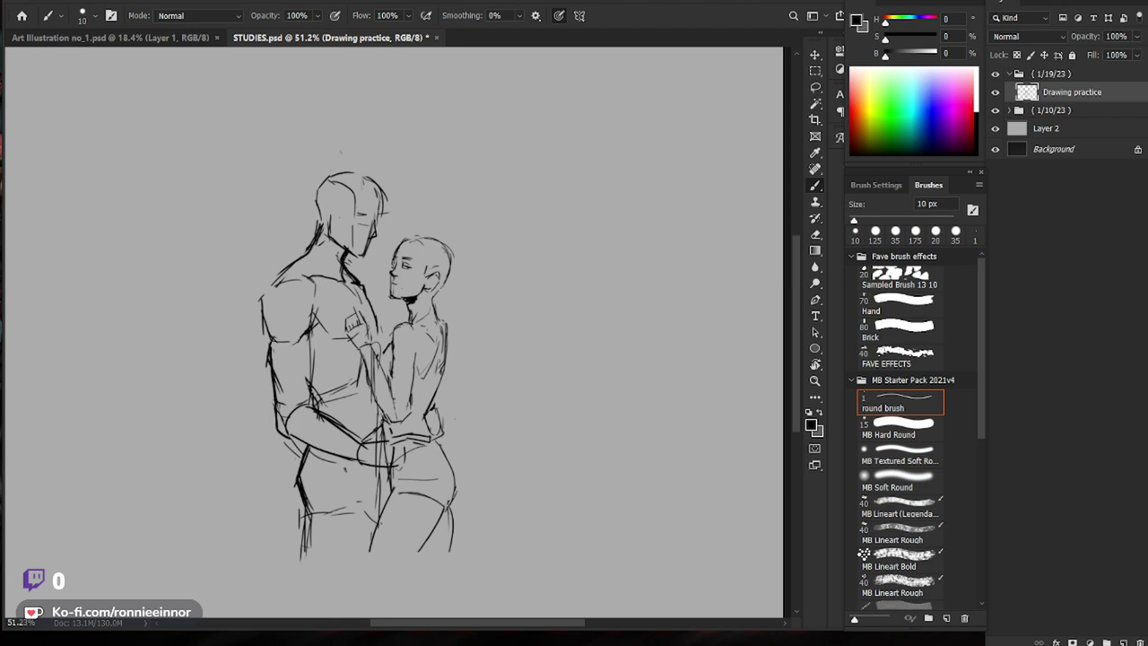
Step: Erase the doubled strokes on the second figure's outer thigh and redraw it as a cleaner contour
{"action": "left_click_drag", "start_coordinate": [295, 487], "coordinate": [312, 526]}
{"action": "key", "text": "e"}
{"action": "key", "text": "b"}
{"action": "mouse_move", "coordinate": [305, 480]}
{"action": "left_mouse_down"}
{"action": "mouse_move", "coordinate": [317, 513]}
{"action": "mouse_move", "coordinate": [306, 536]}
{"action": "left_mouse_up"}
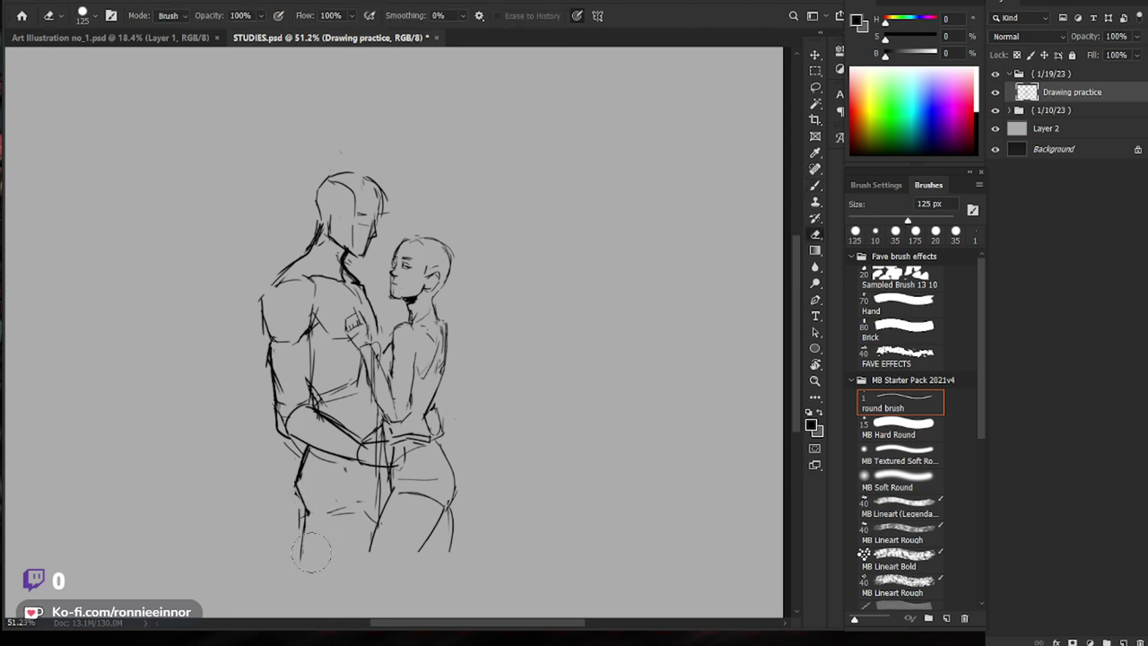
Step: Redraw the woman's near thigh contours and add a horizontal baseline beneath both figures
{"action": "mouse_move", "coordinate": [380, 468]}
{"action": "left_mouse_down"}
{"action": "mouse_move", "coordinate": [377, 517]}
{"action": "mouse_move", "coordinate": [389, 502]}
{"action": "mouse_move", "coordinate": [366, 566]}
{"action": "left_mouse_up"}
{"action": "key", "text": "e"}
{"action": "left_click_drag", "start_coordinate": [385, 527], "coordinate": [373, 554]}
{"action": "key", "text": "b"}
{"action": "mouse_move", "coordinate": [388, 505]}
{"action": "left_mouse_down"}
{"action": "mouse_move", "coordinate": [365, 561]}
{"action": "mouse_move", "coordinate": [370, 551]}
{"action": "left_mouse_up"}
{"action": "left_click_drag", "start_coordinate": [381, 478], "coordinate": [364, 556]}
{"action": "key", "text": "e"}
{"action": "key", "text": "b"}
{"action": "left_click_drag", "start_coordinate": [443, 510], "coordinate": [408, 567]}
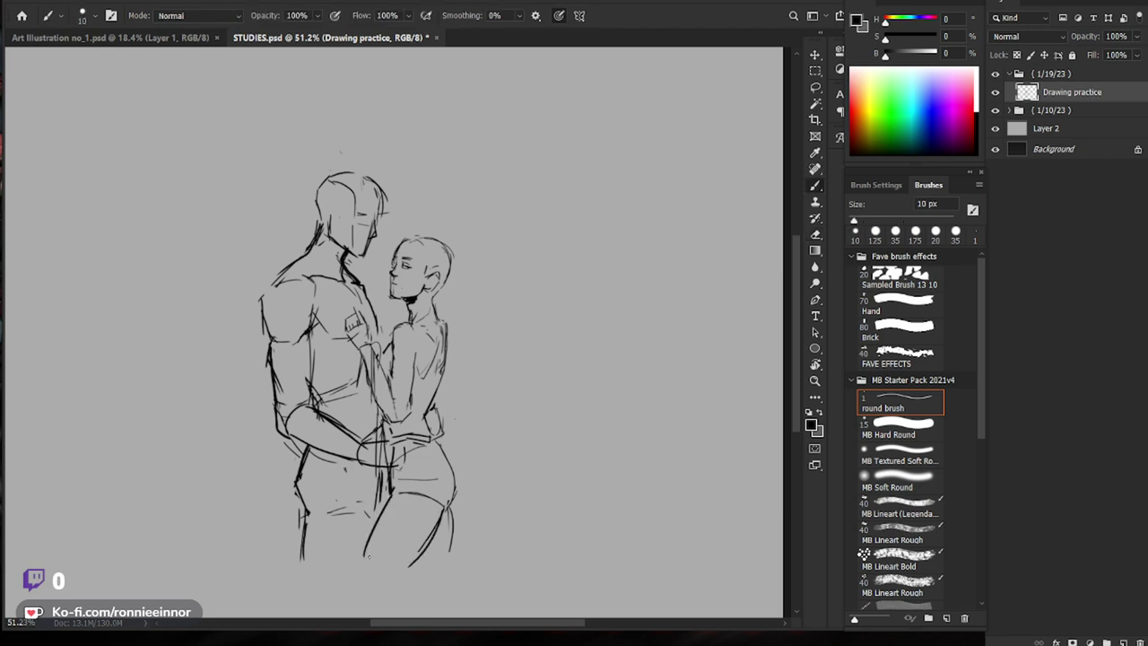
{"action": "left_click_drag", "start_coordinate": [287, 563], "coordinate": [448, 565]}
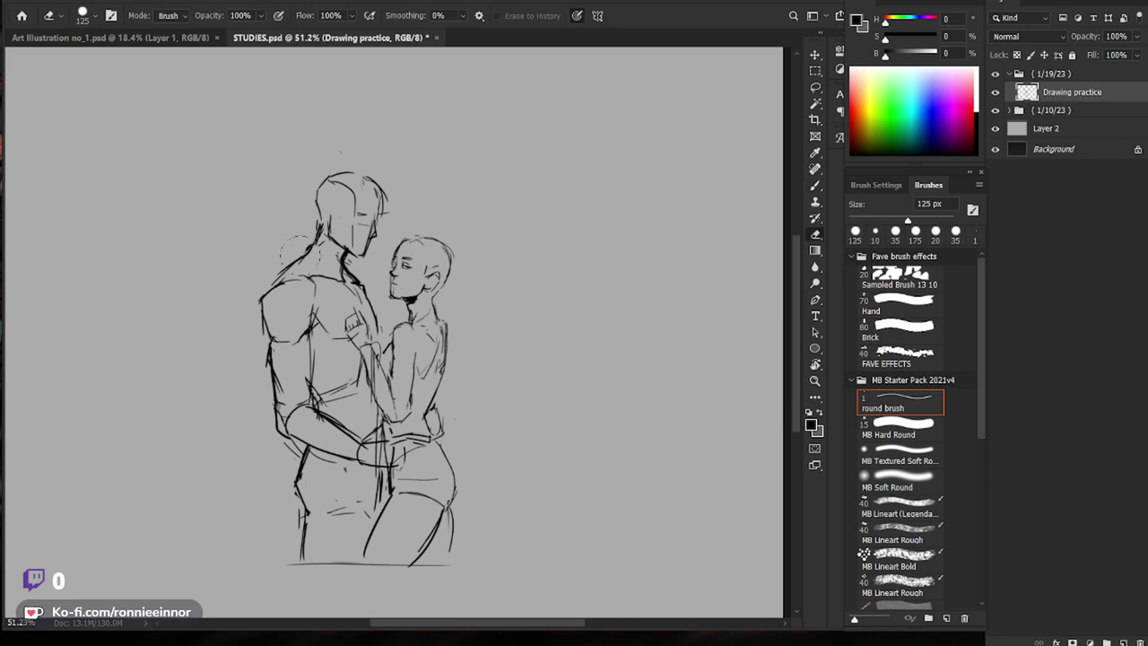
Step: Refine the back of the second figure's head and neck, the nose, and the brow and eye lines
{"action": "mouse_move", "coordinate": [319, 237]}
{"action": "left_mouse_down"}
{"action": "mouse_move", "coordinate": [318, 190]}
{"action": "mouse_move", "coordinate": [342, 169]}
{"action": "mouse_move", "coordinate": [379, 221]}
{"action": "left_mouse_up"}
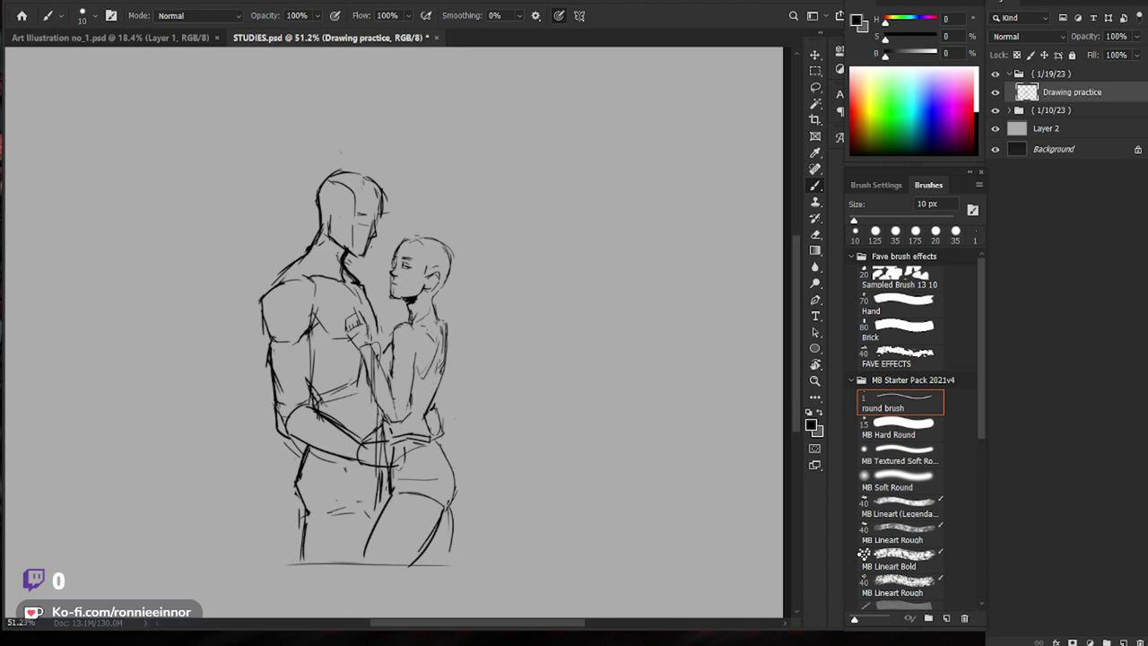
{"action": "left_click_drag", "start_coordinate": [377, 223], "coordinate": [379, 233]}
{"action": "key", "text": "ctrl+space"}
{"action": "mouse_move", "coordinate": [491, 330]}
{"action": "left_mouse_down"}
{"action": "mouse_move", "coordinate": [452, 334]}
{"action": "mouse_move", "coordinate": [486, 296]}
{"action": "left_mouse_up"}
{"action": "key", "text": "ctrl+space"}
{"action": "key", "text": "e"}
{"action": "key", "text": "b"}
{"action": "left_click_drag", "start_coordinate": [354, 207], "coordinate": [384, 209]}
{"action": "left_click_drag", "start_coordinate": [350, 212], "coordinate": [382, 213]}
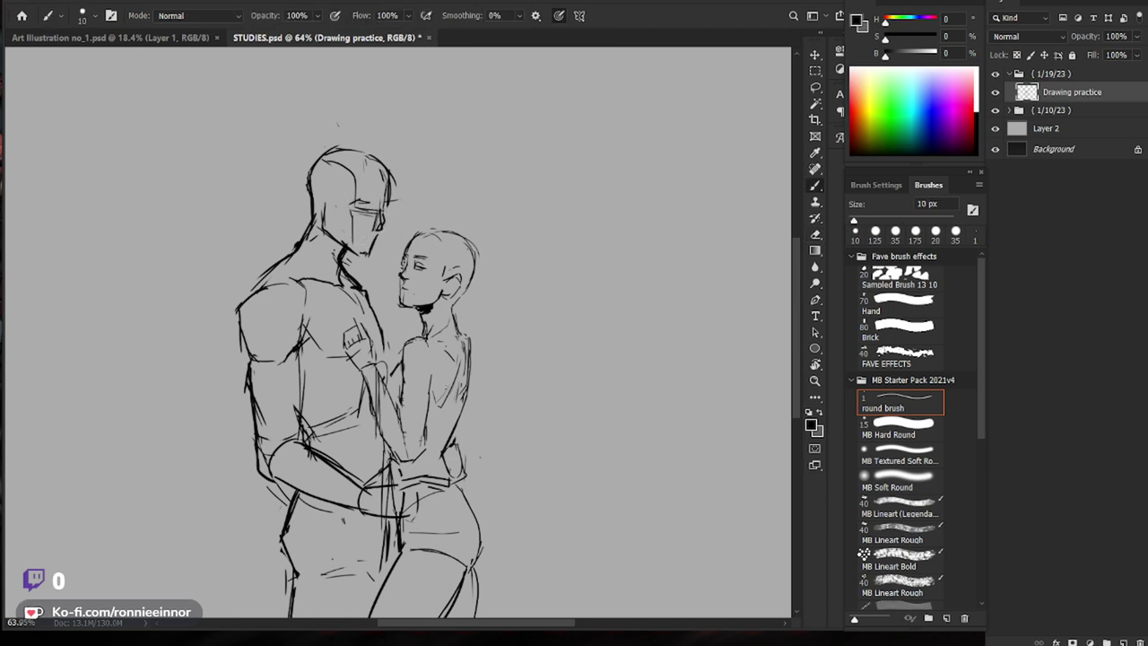
Step: Clean up the second figure's wrist and define the hand resting on the woman's hip
{"action": "key", "text": "ctrl+space"}
{"action": "left_click_drag", "start_coordinate": [587, 438], "coordinate": [567, 439]}
{"action": "key", "text": "space"}
{"action": "left_click_drag", "start_coordinate": [618, 581], "coordinate": [565, 459]}
{"action": "key", "text": "e"}
{"action": "left_click_drag", "start_coordinate": [370, 384], "coordinate": [373, 398]}
{"action": "key", "text": "b"}
{"action": "key", "text": "ctrl+space"}
{"action": "mouse_move", "coordinate": [432, 376]}
{"action": "left_mouse_down"}
{"action": "mouse_move", "coordinate": [400, 376]}
{"action": "mouse_move", "coordinate": [422, 385]}
{"action": "mouse_move", "coordinate": [394, 403]}
{"action": "left_mouse_up"}
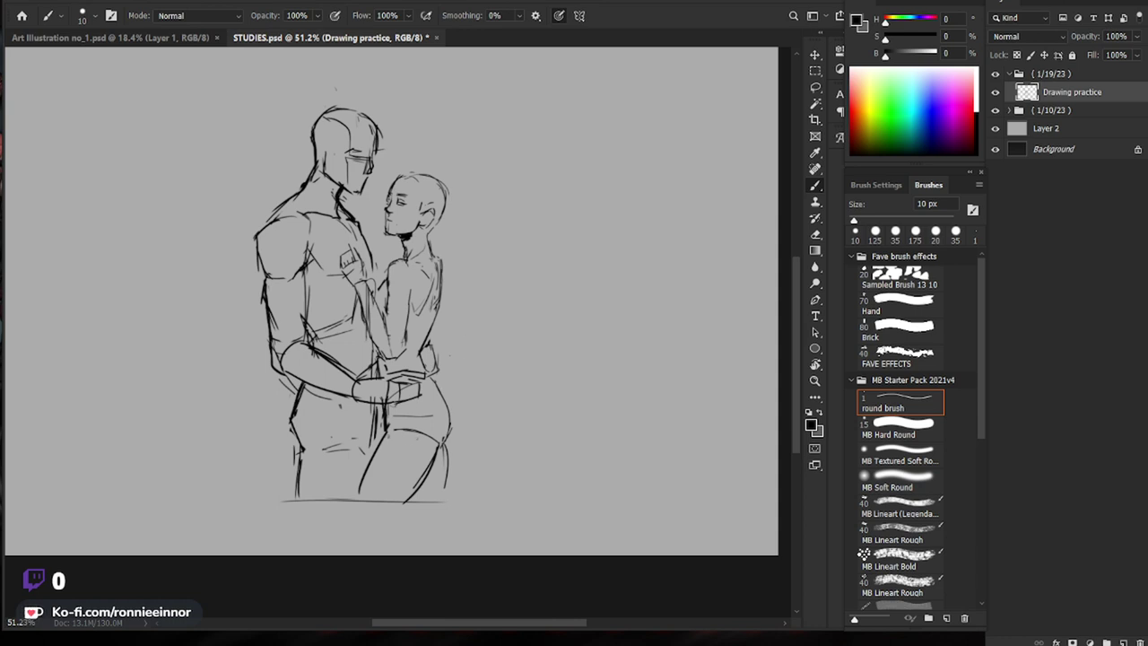
Step: Redraw the woman's buttock and far leg contour, and shade the far thigh with diagonal hatching
{"action": "mouse_move", "coordinate": [439, 387]}
{"action": "left_mouse_down"}
{"action": "mouse_move", "coordinate": [454, 422]}
{"action": "mouse_move", "coordinate": [435, 451]}
{"action": "mouse_move", "coordinate": [440, 500]}
{"action": "mouse_move", "coordinate": [445, 454]}
{"action": "mouse_move", "coordinate": [444, 502]}
{"action": "left_mouse_up"}
{"action": "key", "text": "e"}
{"action": "key", "text": "b"}
{"action": "key", "text": "e"}
{"action": "left_click_drag", "start_coordinate": [451, 457], "coordinate": [442, 508]}
{"action": "key", "text": "b"}
{"action": "left_click_drag", "start_coordinate": [438, 465], "coordinate": [448, 447]}
{"action": "left_click_drag", "start_coordinate": [435, 478], "coordinate": [448, 471]}
{"action": "mouse_move", "coordinate": [435, 494]}
{"action": "left_mouse_down"}
{"action": "mouse_move", "coordinate": [448, 475]}
{"action": "mouse_move", "coordinate": [444, 490]}
{"action": "left_mouse_up"}
{"action": "left_click_drag", "start_coordinate": [542, 435], "coordinate": [505, 433]}
{"action": "left_click_drag", "start_coordinate": [453, 543], "coordinate": [463, 543]}
{"action": "key", "text": "b"}
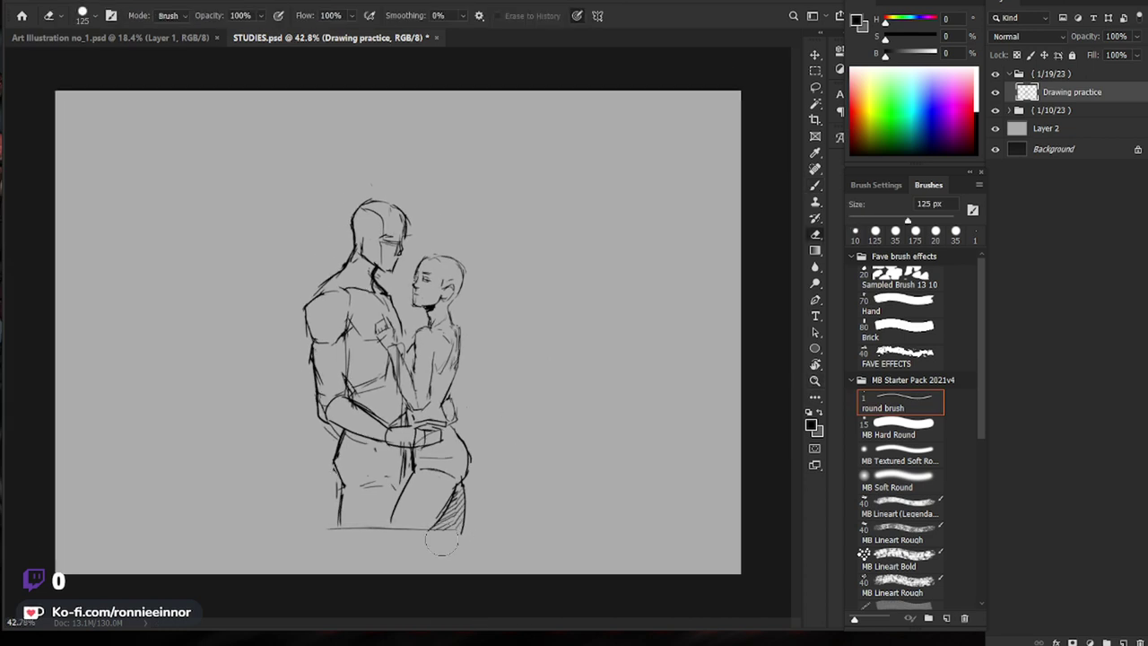
Step: Add curved contour lines across both figures' thighs and darken the second figure's inner upper-arm line
{"action": "mouse_move", "coordinate": [409, 480]}
{"action": "left_mouse_down"}
{"action": "mouse_move", "coordinate": [391, 526]}
{"action": "mouse_move", "coordinate": [438, 508]}
{"action": "left_mouse_up"}
{"action": "left_click_drag", "start_coordinate": [336, 508], "coordinate": [376, 498]}
{"action": "left_click_drag", "start_coordinate": [348, 340], "coordinate": [344, 382]}
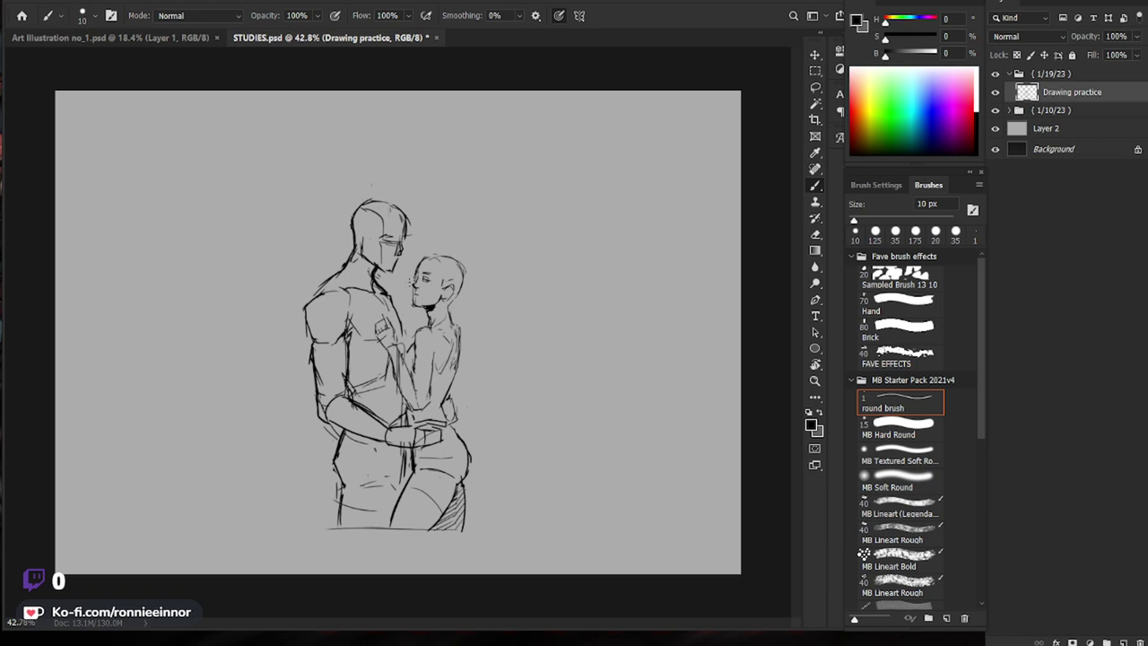
Step: Sharpen the second figure's outer shoulder edge and the slope from neck to shoulder
{"action": "left_click_drag", "start_coordinate": [305, 309], "coordinate": [311, 353]}
{"action": "key", "text": "e"}
{"action": "key", "text": "b"}
{"action": "left_click_drag", "start_coordinate": [305, 305], "coordinate": [311, 351]}
{"action": "left_click_drag", "start_coordinate": [343, 267], "coordinate": [319, 293]}
Step: Refine the woman's eyes, lips and chin, erasing excess strokes around the mouth
{"action": "scroll", "coordinate": [414, 351], "scroll_direction": "up", "scroll_amount": 1}
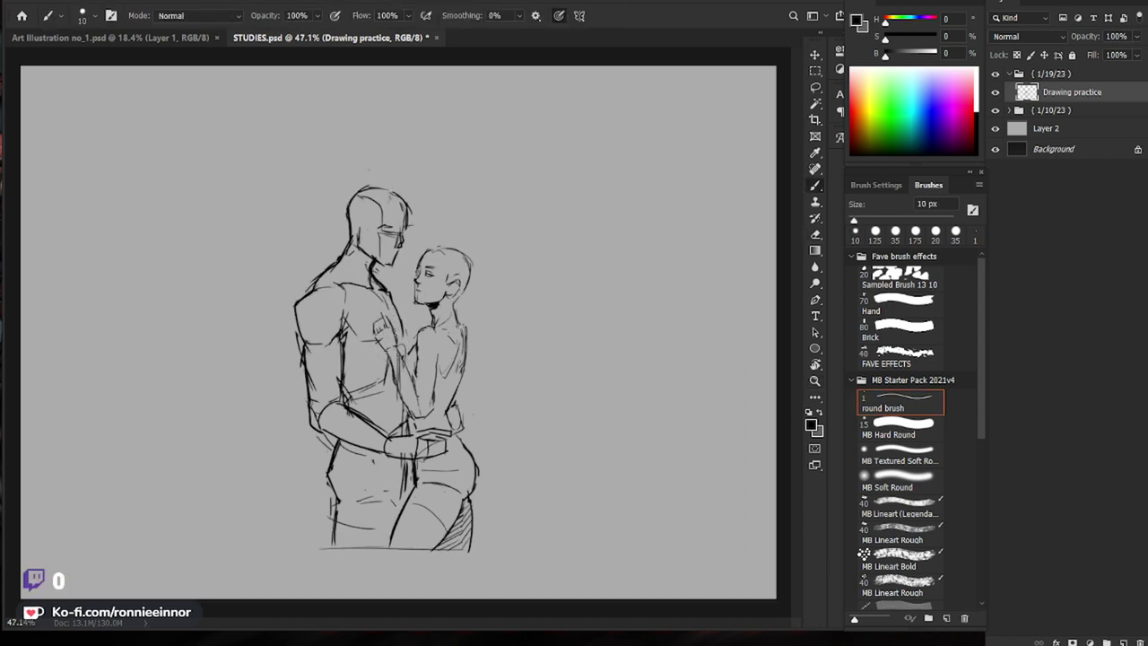
{"action": "scroll", "coordinate": [392, 327], "scroll_direction": "up", "scroll_amount": 3}
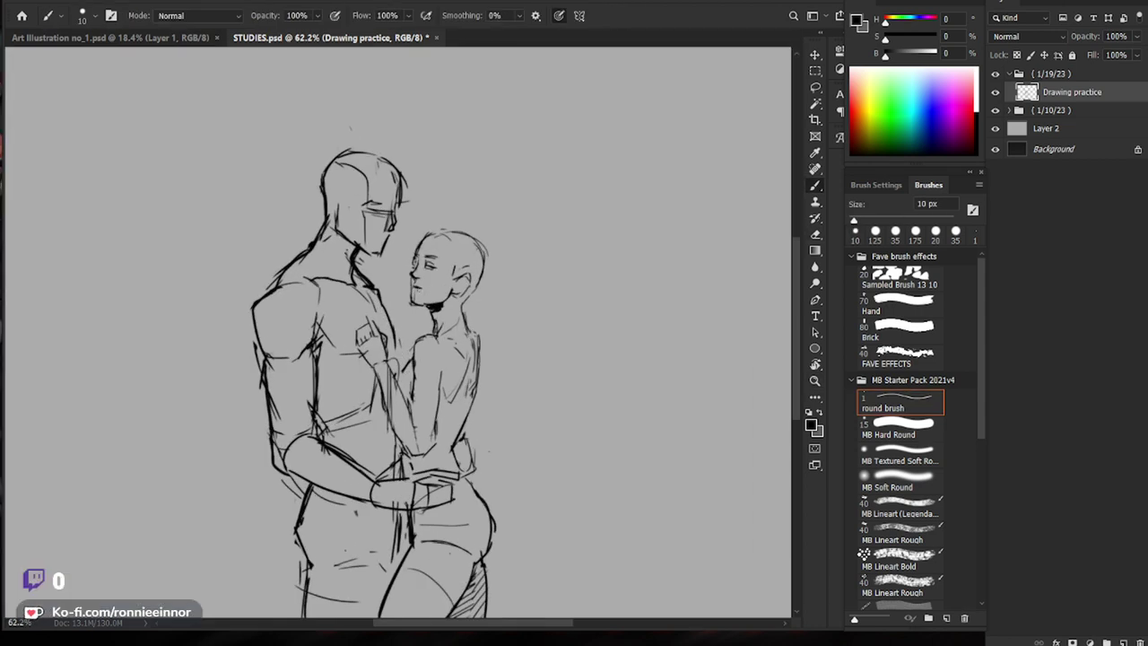
{"action": "mouse_move", "coordinate": [530, 299]}
{"action": "left_mouse_down"}
{"action": "mouse_move", "coordinate": [471, 357]}
{"action": "mouse_move", "coordinate": [522, 332]}
{"action": "left_mouse_up"}
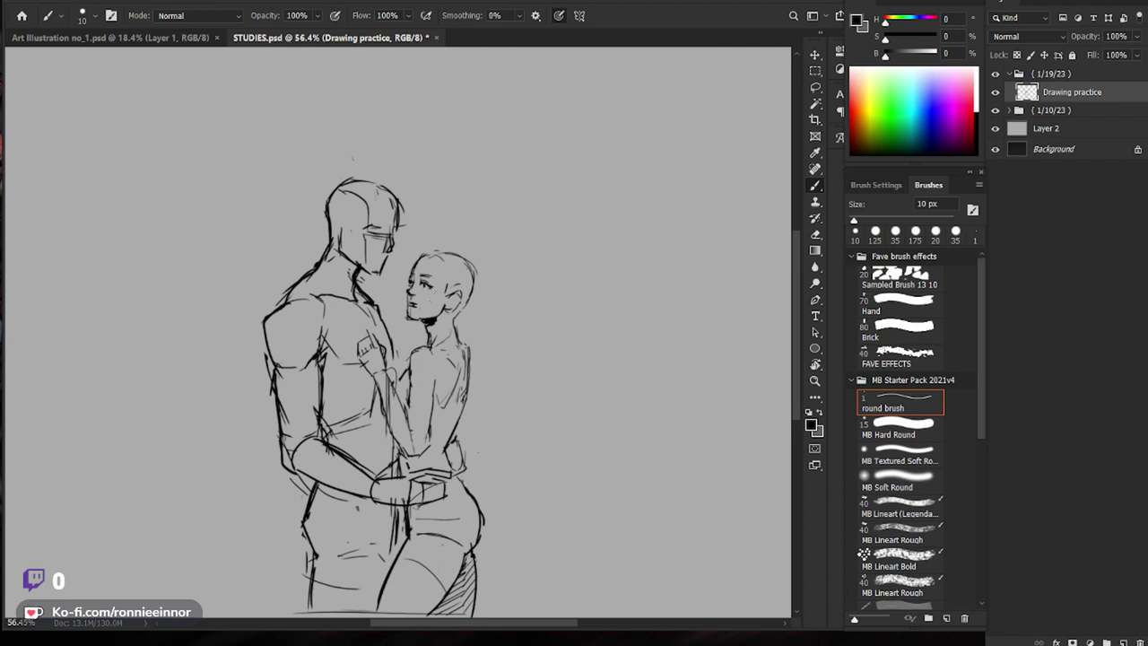
{"action": "key", "text": "e"}
{"action": "left_click_drag", "start_coordinate": [419, 308], "coordinate": [412, 308]}
{"action": "key", "text": "b"}
{"action": "left_click_drag", "start_coordinate": [549, 322], "coordinate": [489, 327]}
{"action": "left_click_drag", "start_coordinate": [564, 384], "coordinate": [608, 385]}
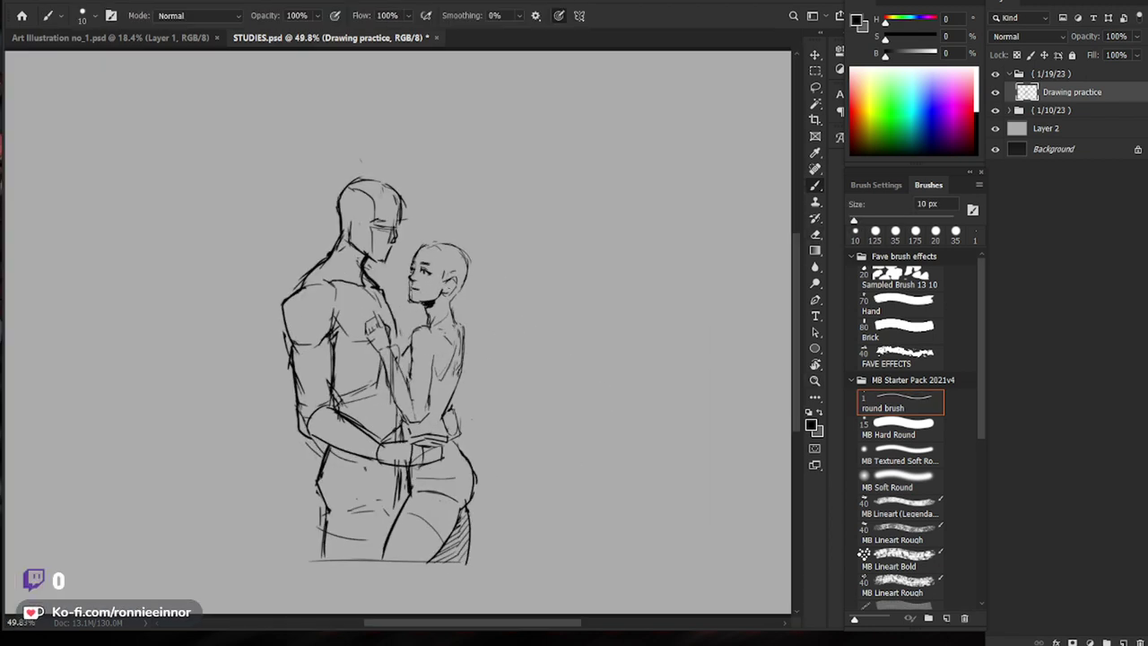
Step: Sketch the woman's short hairline around the forehead and temple
{"action": "left_click_drag", "start_coordinate": [443, 255], "coordinate": [447, 269]}
{"action": "key", "text": "e"}
{"action": "key", "text": "b"}
{"action": "key", "text": "e"}
{"action": "key", "text": "b"}
{"action": "key", "text": "e"}
{"action": "key", "text": "b"}
{"action": "left_click_drag", "start_coordinate": [419, 250], "coordinate": [436, 244]}
Step: Erase the rough strokes around the second figure's elbow and upper arm, and redraw the arm with more muscular contours
{"action": "key", "text": "e"}
{"action": "left_click_drag", "start_coordinate": [351, 441], "coordinate": [335, 430]}
{"action": "key", "text": "b"}
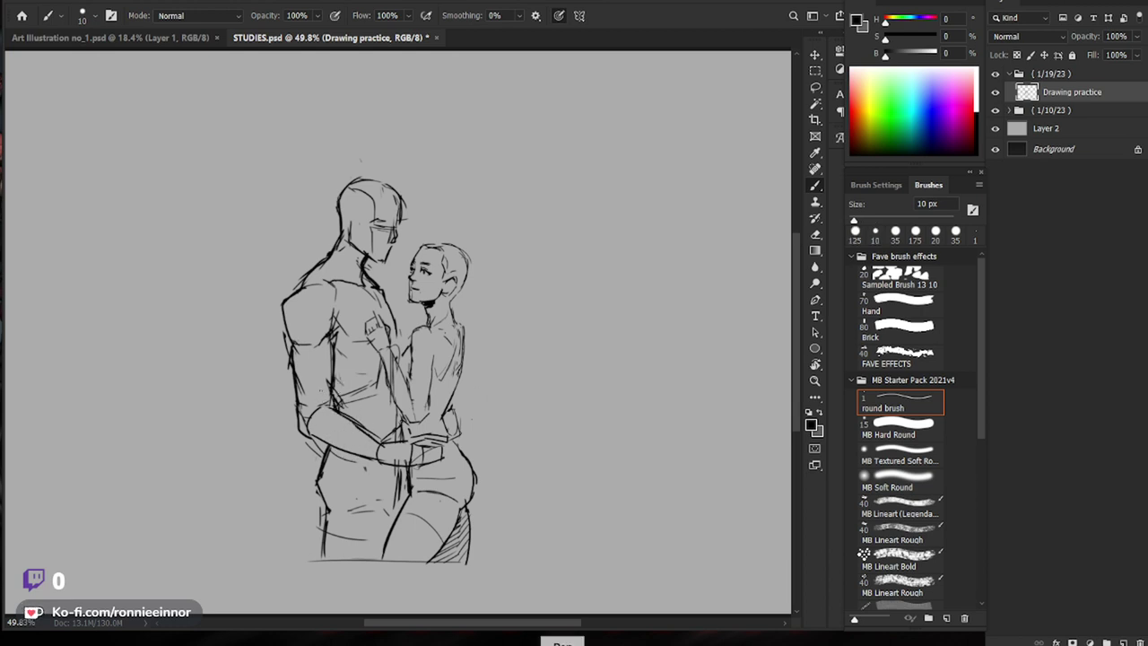
{"action": "key", "text": "e"}
{"action": "mouse_move", "coordinate": [331, 351]}
{"action": "left_mouse_down"}
{"action": "mouse_move", "coordinate": [331, 411]}
{"action": "mouse_move", "coordinate": [294, 360]}
{"action": "mouse_move", "coordinate": [298, 391]}
{"action": "left_mouse_up"}
{"action": "key", "text": "b"}
{"action": "key", "text": "e"}
{"action": "key", "text": "b"}
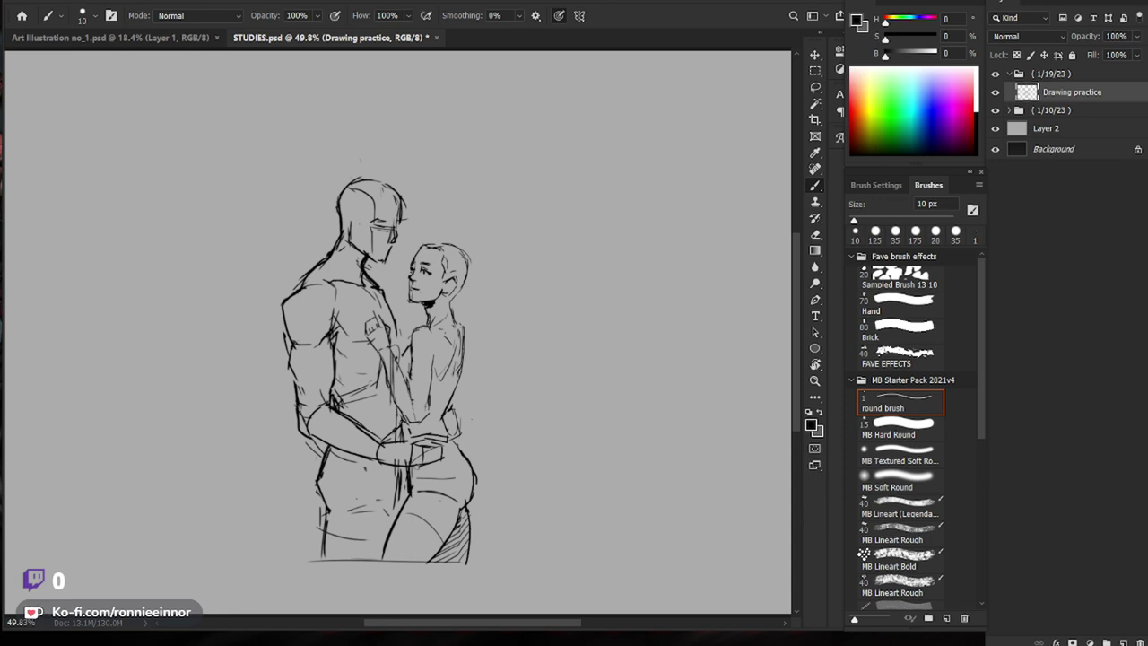
Step: Refine the second figure's elbow and forearm with muscle contour strokes
{"action": "mouse_move", "coordinate": [315, 397]}
{"action": "left_mouse_down"}
{"action": "mouse_move", "coordinate": [306, 424]}
{"action": "mouse_move", "coordinate": [354, 455]}
{"action": "left_mouse_up"}
{"action": "key", "text": "e"}
{"action": "key", "text": "b"}
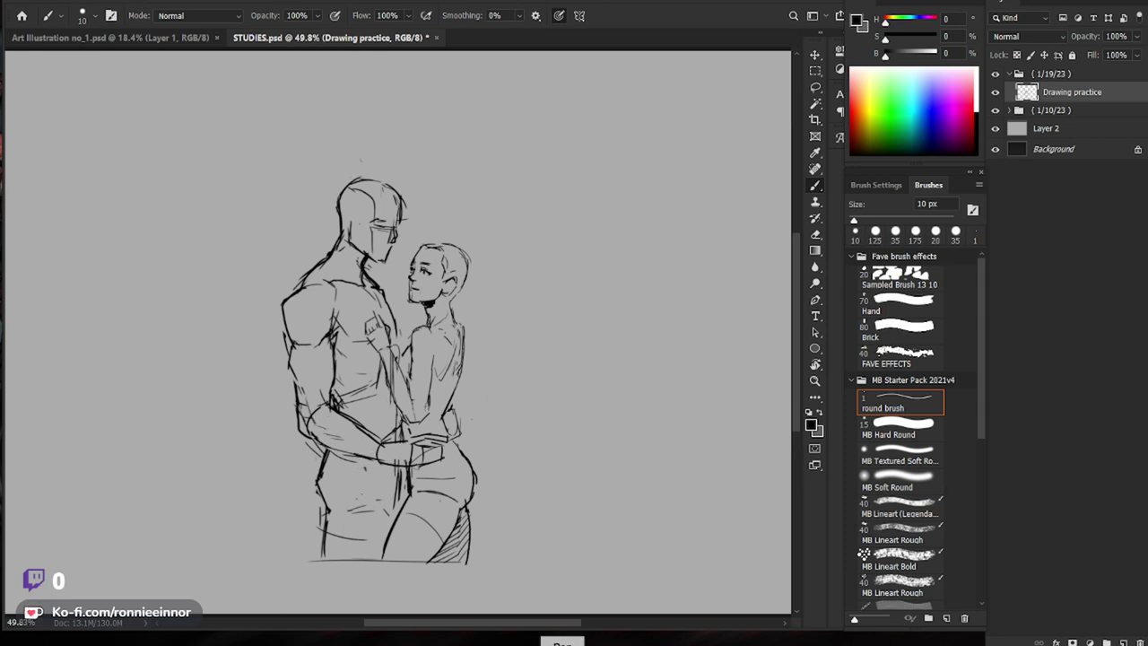
Step: Draw the hem of the second figure's shorts across the thigh and add fold strokes at the inner leg
{"action": "left_click_drag", "start_coordinate": [330, 511], "coordinate": [389, 519]}
{"action": "left_click_drag", "start_coordinate": [334, 513], "coordinate": [383, 519]}
{"action": "left_click_drag", "start_coordinate": [384, 475], "coordinate": [389, 503]}
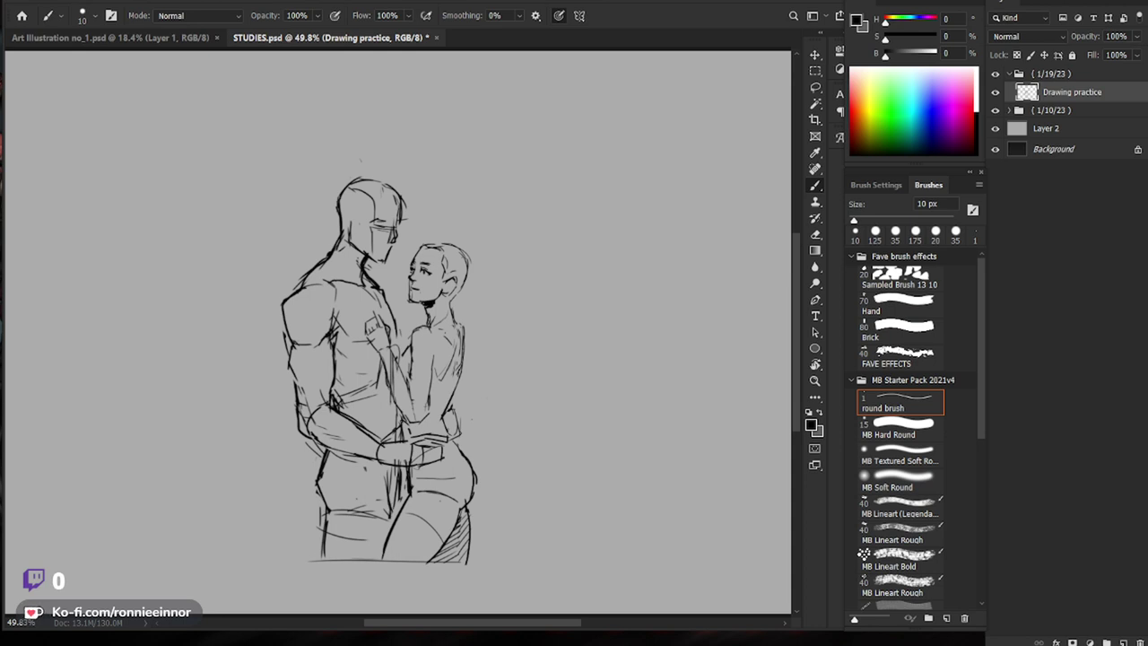
Step: Erase and redraw the inner contour of the second figure's thigh beside the woman's hip
{"action": "left_click_drag", "start_coordinate": [402, 476], "coordinate": [393, 513]}
{"action": "key", "text": "e"}
{"action": "key", "text": "b"}
{"action": "key", "text": "e"}
{"action": "key", "text": "b"}
{"action": "left_click_drag", "start_coordinate": [399, 467], "coordinate": [395, 511]}
{"action": "mouse_move", "coordinate": [391, 465]}
{"action": "left_mouse_down"}
{"action": "mouse_move", "coordinate": [391, 543]}
{"action": "mouse_move", "coordinate": [387, 518]}
{"action": "left_mouse_up"}
{"action": "key", "text": "e"}
{"action": "key", "text": "b"}
{"action": "left_click_drag", "start_coordinate": [375, 464], "coordinate": [386, 537]}
{"action": "left_click_drag", "start_coordinate": [400, 478], "coordinate": [386, 526]}
{"action": "key", "text": "e"}
{"action": "key", "text": "b"}
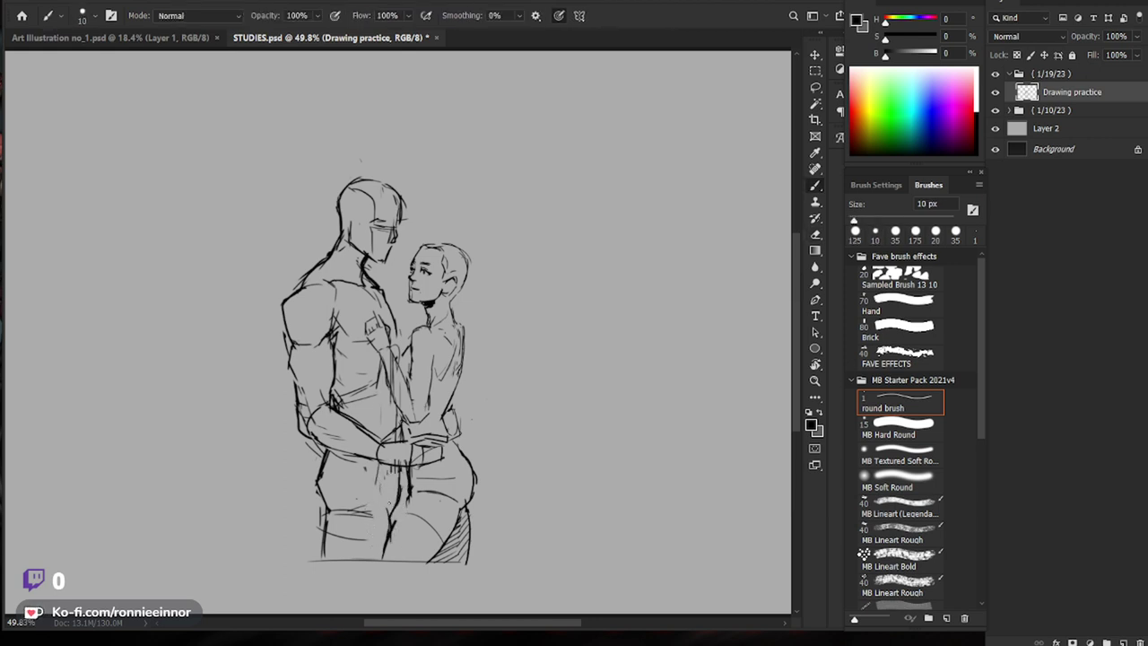
Step: Refine the front of the second figure's shorts and the inner leg below with short contour strokes
{"action": "key", "text": "e"}
{"action": "key", "text": "b"}
{"action": "left_click_drag", "start_coordinate": [382, 478], "coordinate": [383, 503]}
{"action": "left_click_drag", "start_coordinate": [382, 499], "coordinate": [389, 527]}
{"action": "key", "text": "e"}
{"action": "key", "text": "b"}
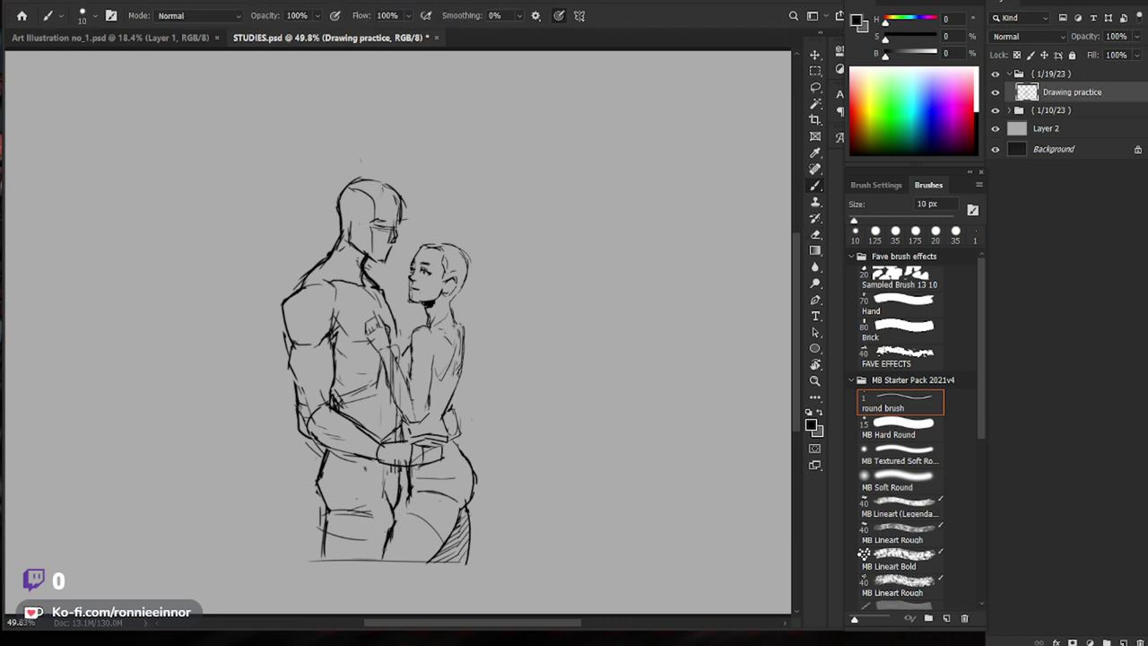
Step: Redraw the outer contour of the second figure's lower thigh and clean up the upper edge of the forearm
{"action": "left_click_drag", "start_coordinate": [321, 517], "coordinate": [328, 555]}
{"action": "mouse_move", "coordinate": [323, 512]}
{"action": "left_mouse_down"}
{"action": "mouse_move", "coordinate": [337, 536]}
{"action": "mouse_move", "coordinate": [329, 555]}
{"action": "left_mouse_up"}
{"action": "key", "text": "e"}
{"action": "key", "text": "b"}
{"action": "key", "text": "e"}
{"action": "left_click_drag", "start_coordinate": [328, 404], "coordinate": [365, 424]}
{"action": "key", "text": "b"}
{"action": "left_click_drag", "start_coordinate": [360, 422], "coordinate": [376, 438]}
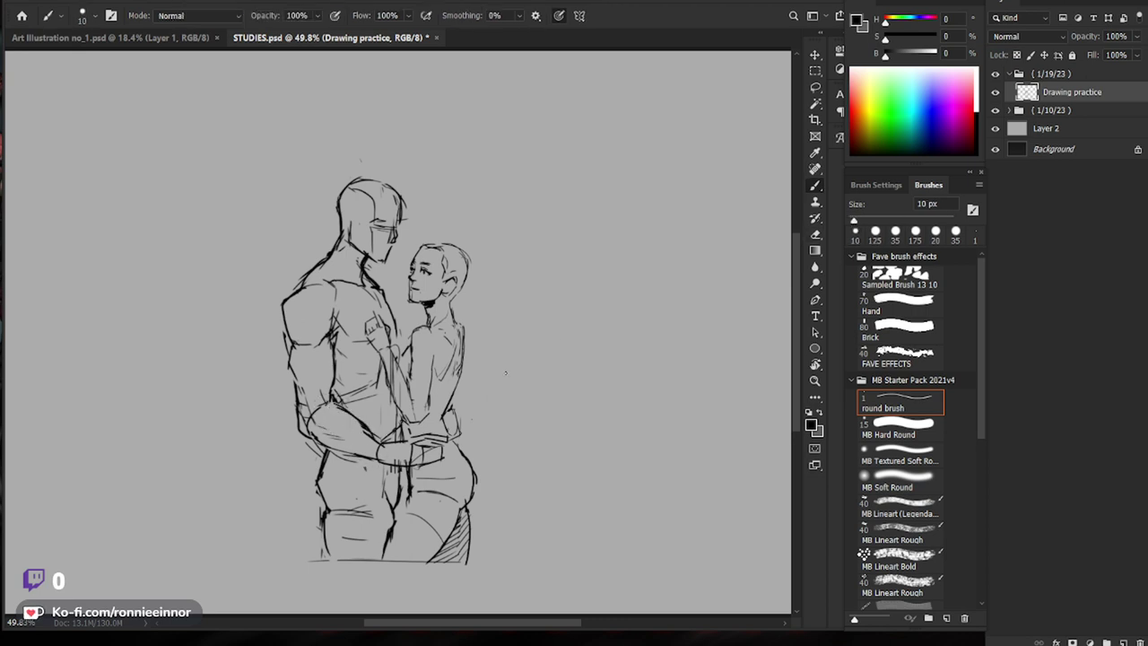
Step: Touch up the woman's mouth and redraw the front contour of her thigh
{"action": "key", "text": "e"}
{"action": "left_click_drag", "start_coordinate": [414, 289], "coordinate": [420, 290]}
{"action": "key", "text": "b"}
{"action": "key", "text": "ctrl+space"}
{"action": "left_click_drag", "start_coordinate": [583, 345], "coordinate": [520, 353]}
{"action": "left_click_drag", "start_coordinate": [443, 519], "coordinate": [496, 459]}
{"action": "left_click_drag", "start_coordinate": [415, 490], "coordinate": [386, 546]}
{"action": "key", "text": "e"}
{"action": "key", "text": "b"}
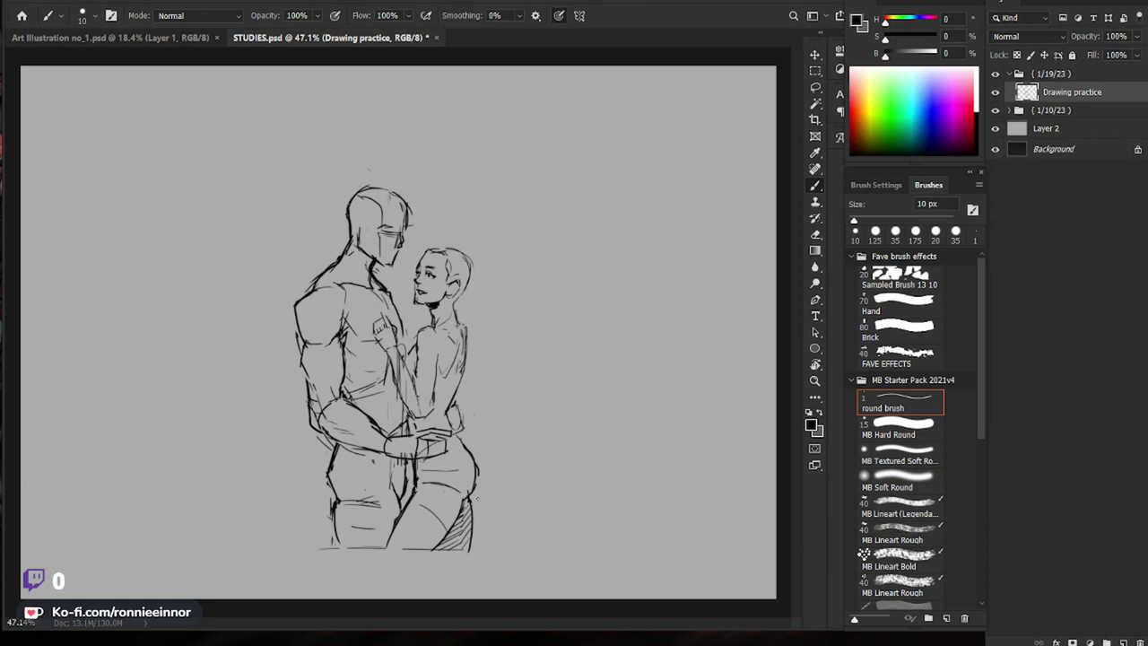
Step: Sketch the second figure's ear at the back of the jaw
{"action": "scroll", "coordinate": [490, 476], "scroll_direction": "up", "scroll_amount": 1}
{"action": "key", "text": "e"}
{"action": "key", "text": "b"}
{"action": "key", "text": "e"}
{"action": "key", "text": "b"}
{"action": "left_click_drag", "start_coordinate": [606, 444], "coordinate": [556, 495]}
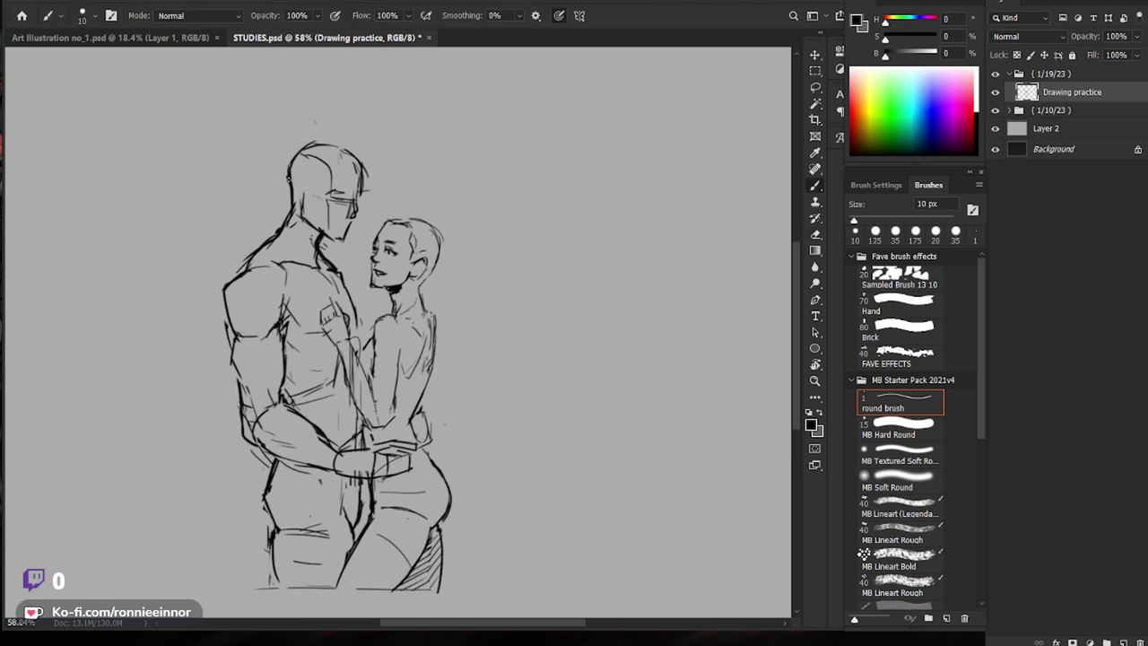
{"action": "left_click_drag", "start_coordinate": [292, 188], "coordinate": [289, 205]}
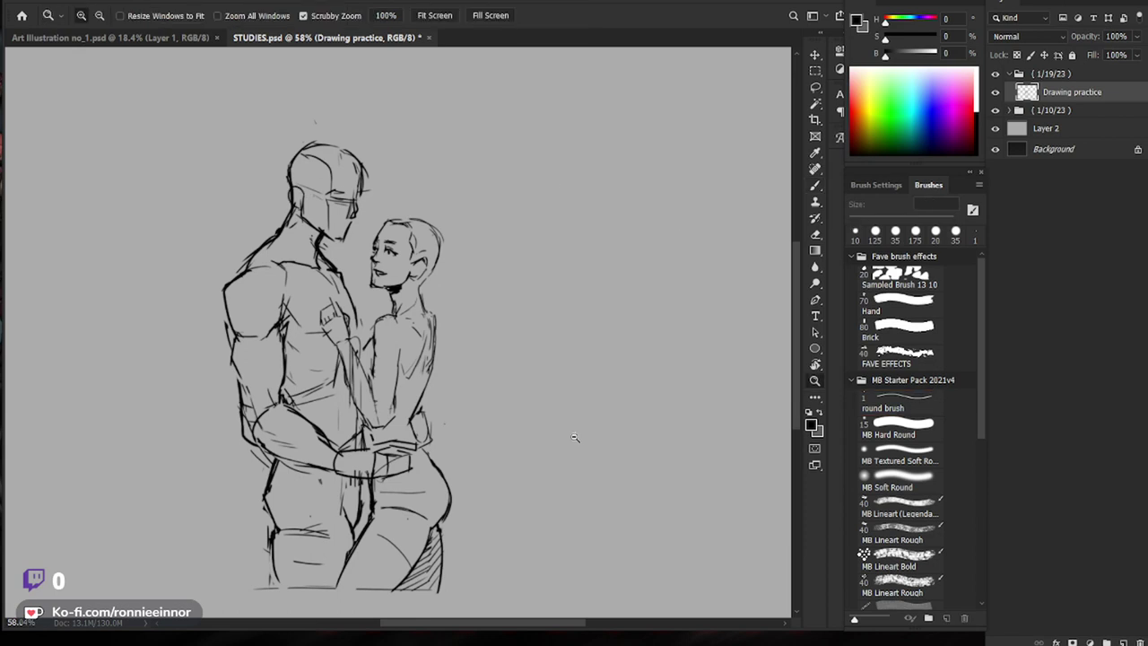
Step: Redraw the woman's near arm down to the elbow and add an elliptical band around the upper arm
{"action": "left_click_drag", "start_coordinate": [576, 439], "coordinate": [571, 440]}
{"action": "mouse_move", "coordinate": [376, 378]}
{"action": "left_mouse_down"}
{"action": "mouse_move", "coordinate": [379, 394]}
{"action": "mouse_move", "coordinate": [401, 355]}
{"action": "mouse_move", "coordinate": [379, 380]}
{"action": "left_mouse_up"}
{"action": "mouse_move", "coordinate": [363, 343]}
{"action": "left_mouse_down"}
{"action": "mouse_move", "coordinate": [362, 404]}
{"action": "mouse_move", "coordinate": [389, 429]}
{"action": "mouse_move", "coordinate": [398, 416]}
{"action": "left_mouse_up"}
{"action": "key", "text": "e"}
{"action": "key", "text": "b"}
{"action": "key", "text": "e"}
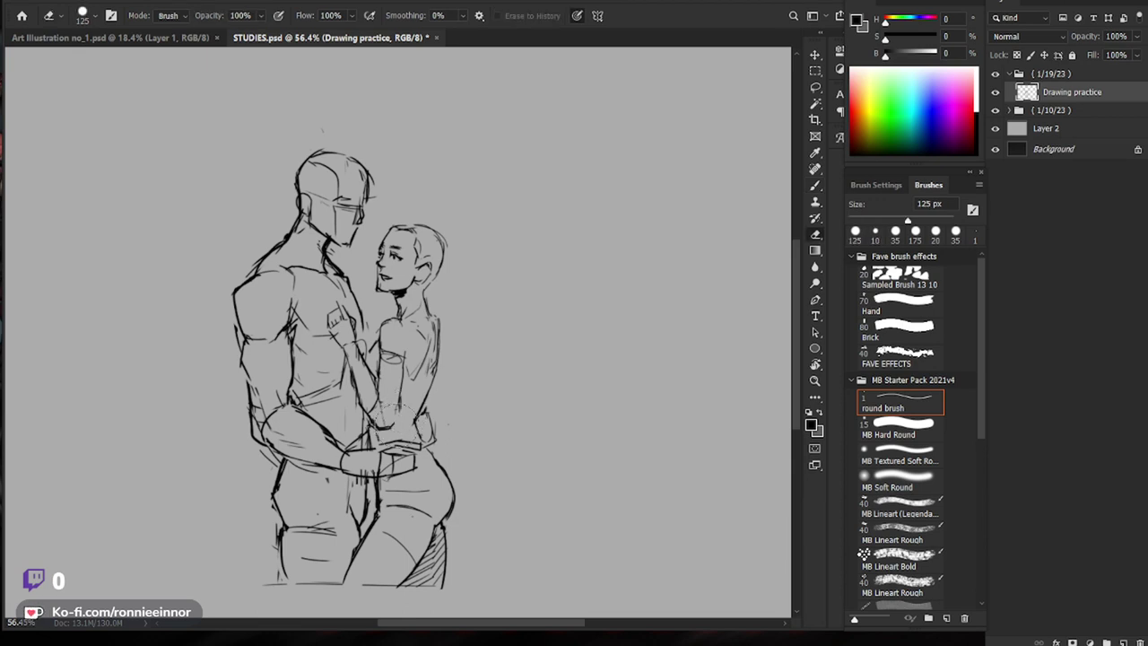
{"action": "key", "text": "b"}
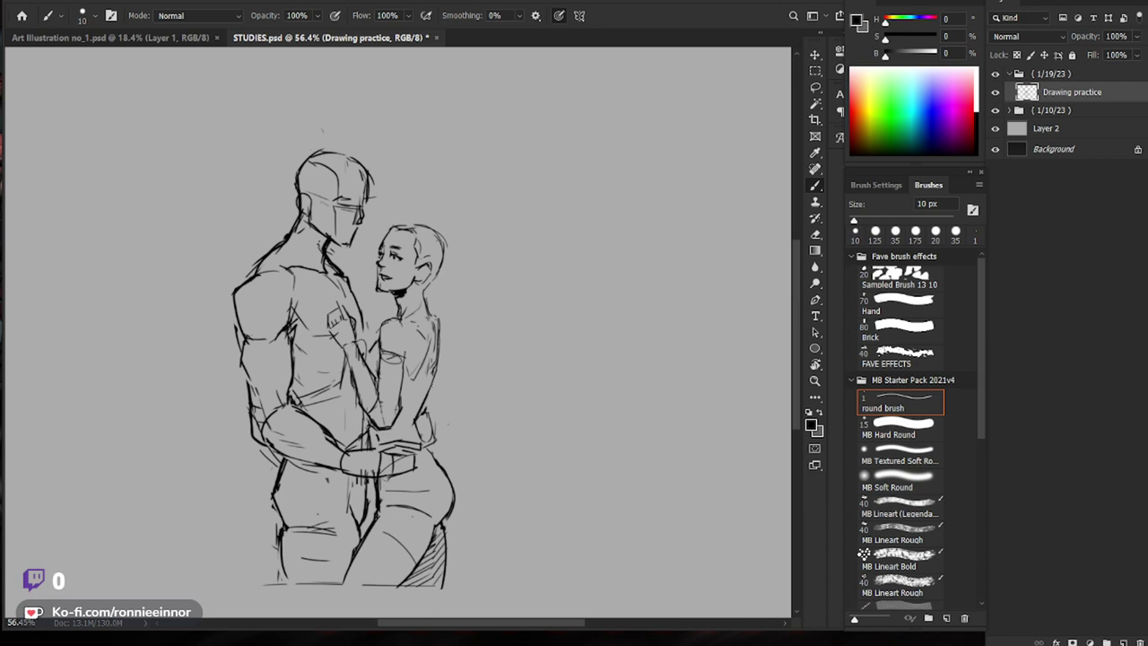
Step: Reduce the eraser size and clean up the front of the woman's chin, redrawing its contour
{"action": "scroll", "coordinate": [389, 283], "scroll_direction": "up", "scroll_amount": 6}
{"action": "key", "text": "e"}
{"action": "key", "text": "bracketleft"}
{"action": "key", "text": "bracketleft"}
{"action": "key", "text": "bracketleft"}
{"action": "key", "text": "bracketleft"}
{"action": "key", "text": "bracketleft"}
{"action": "key", "text": "bracketleft"}
{"action": "key", "text": "bracketleft"}
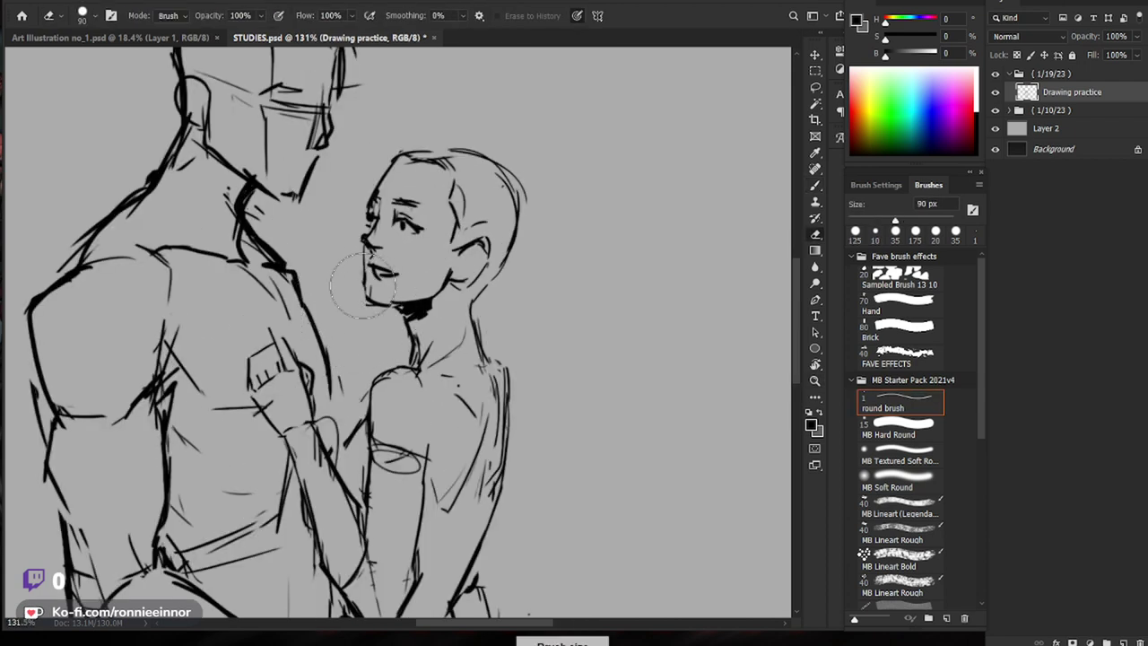
{"action": "key", "text": "bracketleft"}
{"action": "mouse_move", "coordinate": [358, 291]}
{"action": "left_mouse_down"}
{"action": "mouse_move", "coordinate": [376, 308]}
{"action": "mouse_move", "coordinate": [392, 304]}
{"action": "mouse_move", "coordinate": [369, 310]}
{"action": "mouse_move", "coordinate": [396, 303]}
{"action": "left_mouse_up"}
{"action": "key", "text": "b"}
{"action": "key", "text": "e"}
{"action": "key", "text": "b"}
{"action": "key", "text": "z"}
{"action": "mouse_move", "coordinate": [502, 345]}
{"action": "left_mouse_down"}
{"action": "mouse_move", "coordinate": [412, 352]}
{"action": "mouse_move", "coordinate": [480, 345]}
{"action": "left_mouse_up"}
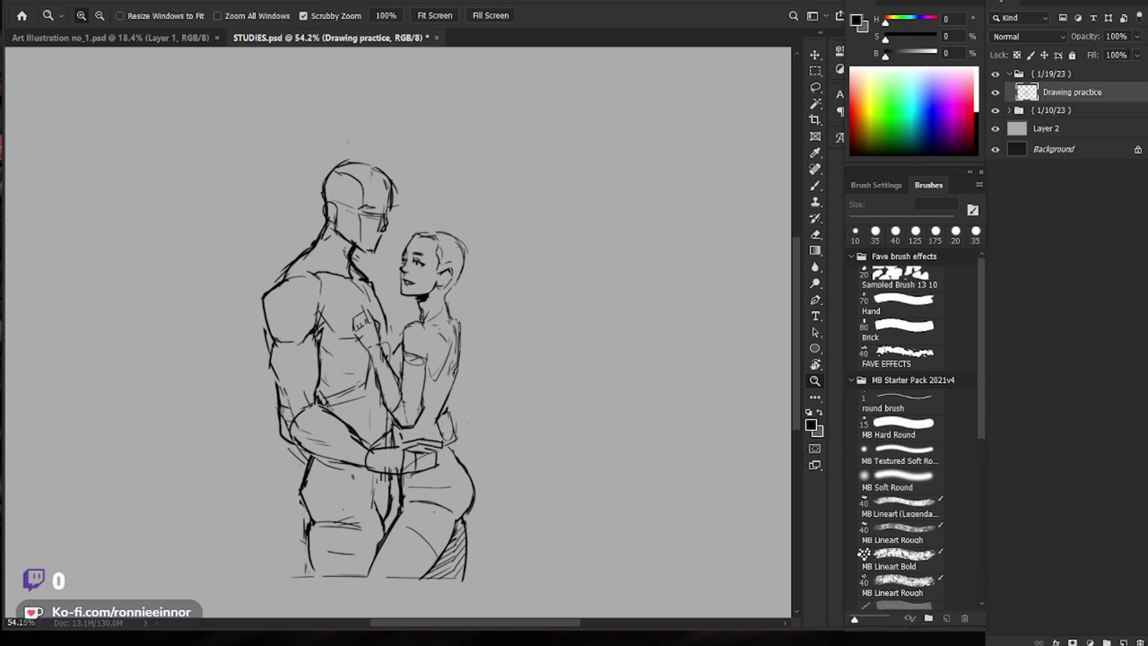
{"action": "left_click", "coordinate": [1135, 35]}
{"action": "left_click_drag", "start_coordinate": [1135, 52], "coordinate": [1089, 56]}
{"action": "left_click", "coordinate": [1017, 56]}
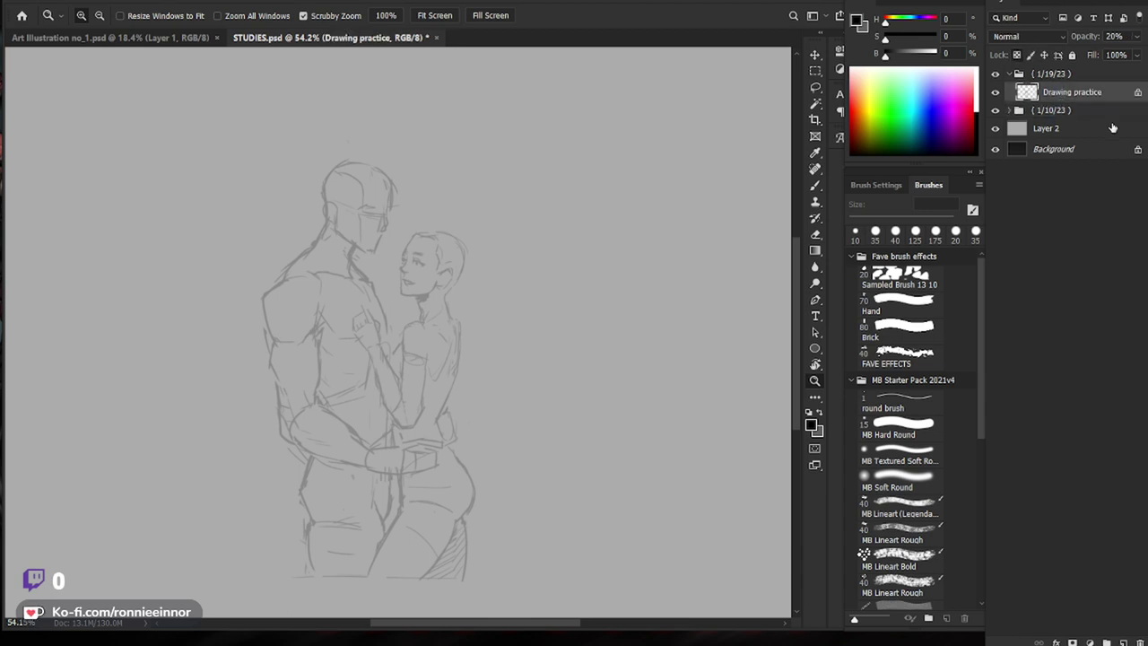
{"action": "left_click_drag", "start_coordinate": [366, 319], "coordinate": [401, 322]}
{"action": "left_click_drag", "start_coordinate": [516, 466], "coordinate": [500, 469]}
{"action": "left_click", "coordinate": [995, 92]}
{"action": "left_click", "coordinate": [995, 93]}
{"action": "key", "text": "b"}
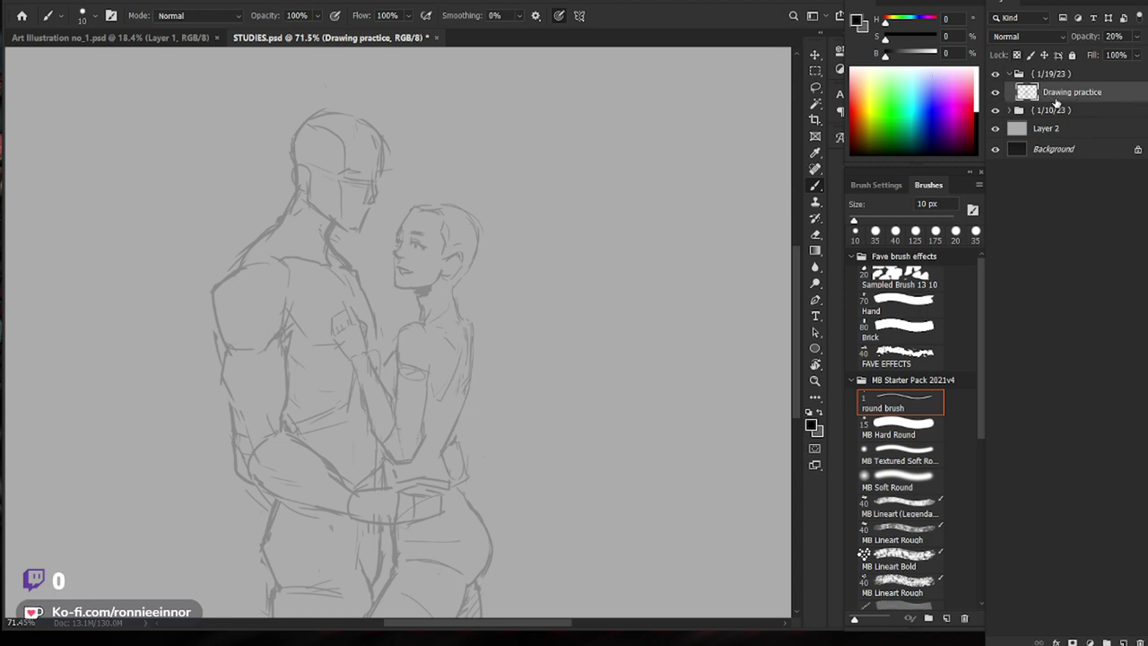
{"action": "left_click", "coordinate": [1136, 37]}
{"action": "left_click", "coordinate": [1142, 55]}
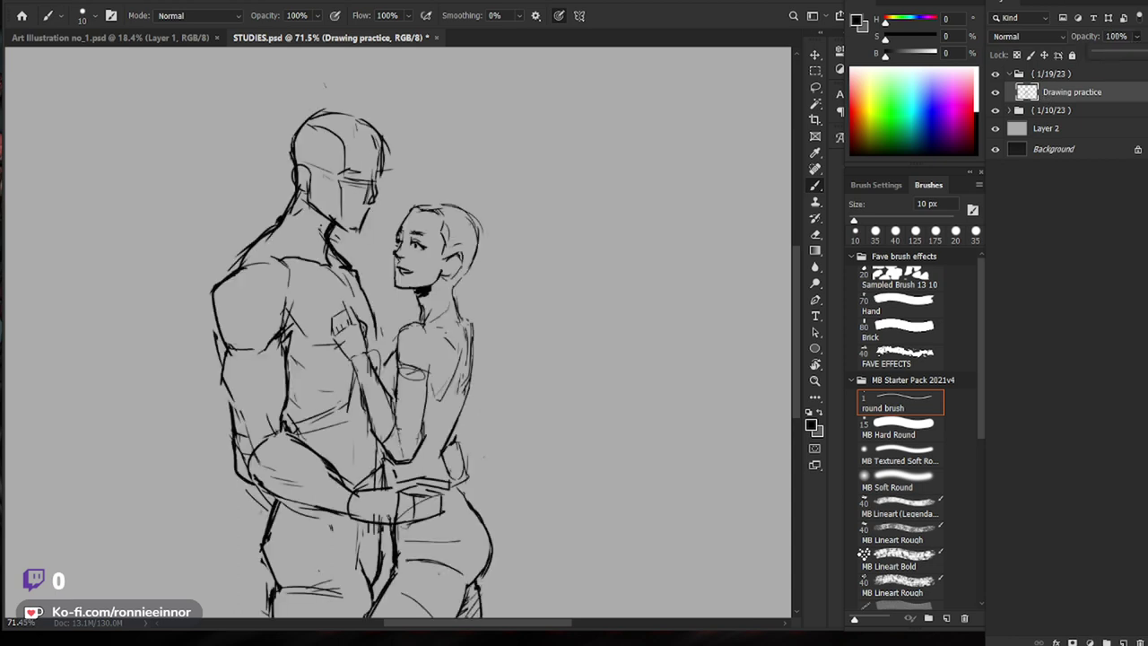
{"action": "left_click_drag", "start_coordinate": [487, 387], "coordinate": [468, 388]}
{"action": "scroll", "coordinate": [511, 252], "scroll_direction": "up", "scroll_amount": 5}
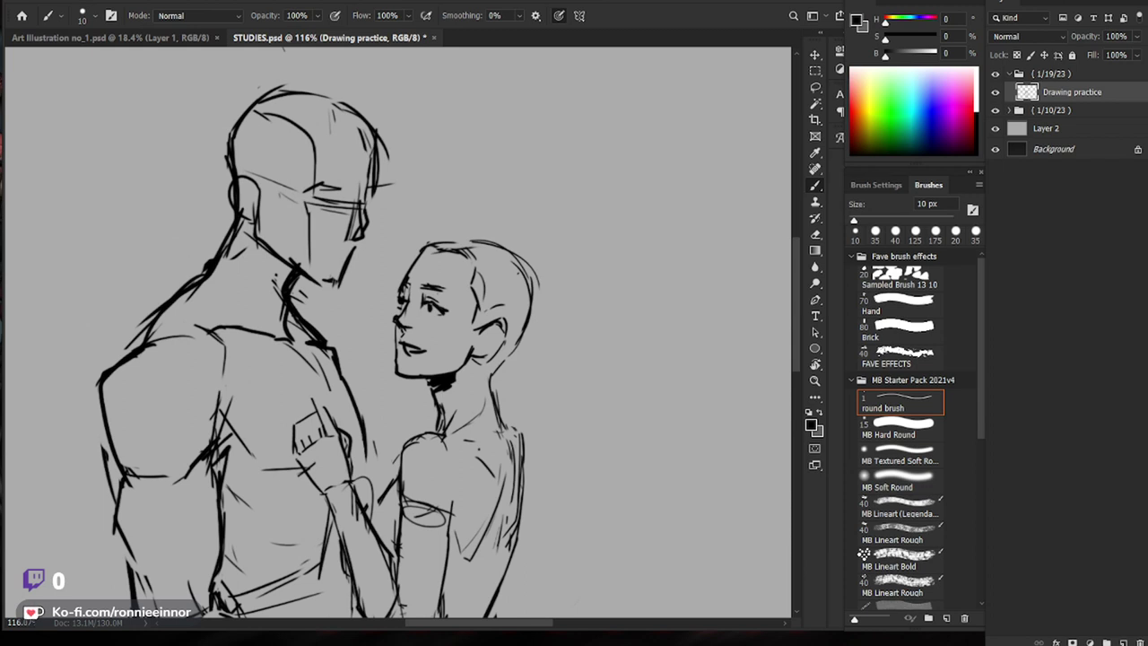
{"action": "key", "text": "z"}
{"action": "left_click_drag", "start_coordinate": [468, 336], "coordinate": [513, 336]}
{"action": "key", "text": "b"}
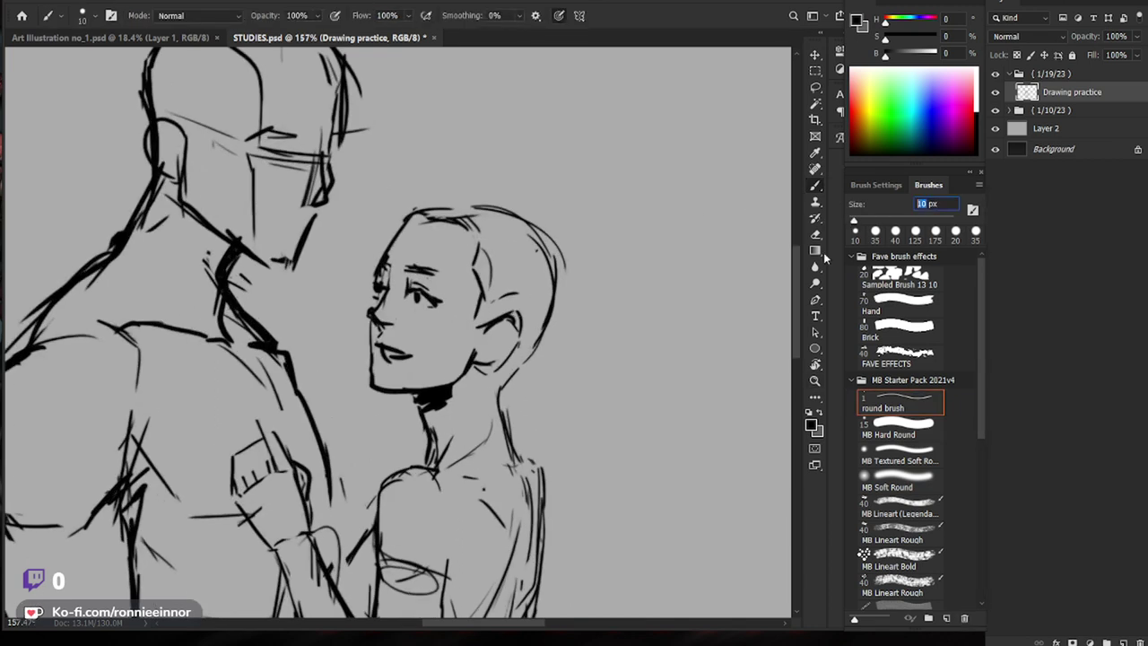
{"action": "left_click", "coordinate": [427, 295]}
{"action": "left_click_drag", "start_coordinate": [451, 267], "coordinate": [464, 293]}
{"action": "key", "text": "ctrl+z"}
Step: Set the brush size to 5 px, then erase the back of the woman's neck and redraw it with a thin curve
{"action": "double_click", "coordinate": [924, 203]}
{"action": "type", "text": "5"}
{"action": "type", "text": "z"}
{"action": "left_click_drag", "start_coordinate": [573, 307], "coordinate": [607, 307]}
{"action": "key", "text": "b"}
{"action": "mouse_move", "coordinate": [526, 428]}
{"action": "left_mouse_down"}
{"action": "mouse_move", "coordinate": [563, 366]}
{"action": "mouse_move", "coordinate": [555, 364]}
{"action": "left_mouse_up"}
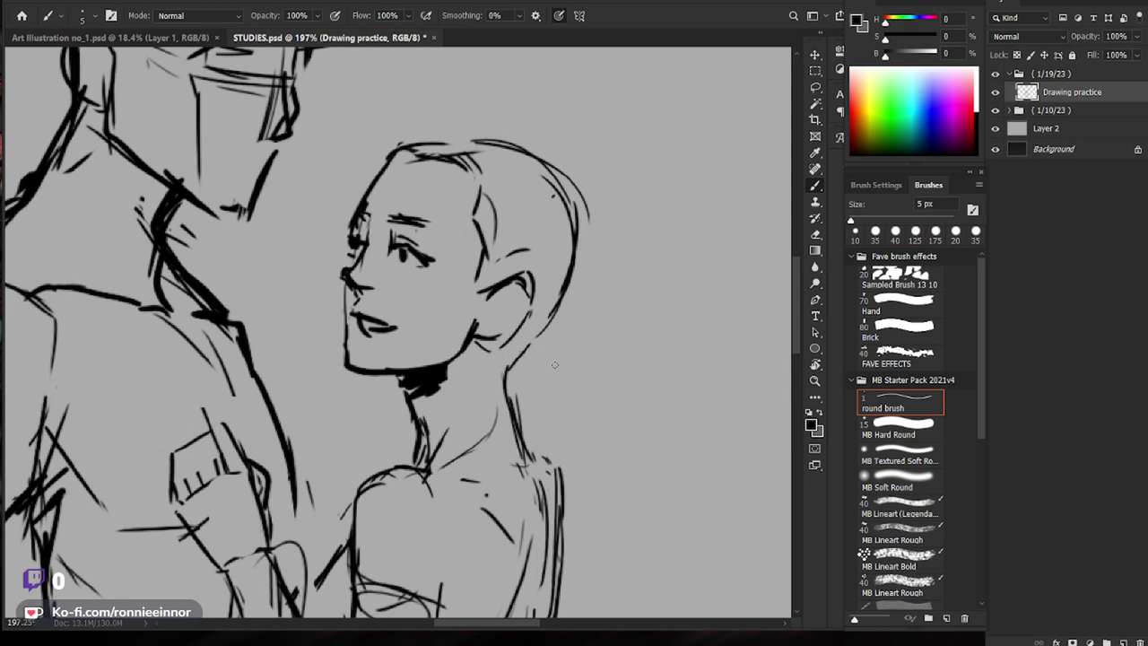
{"action": "key", "text": "e"}
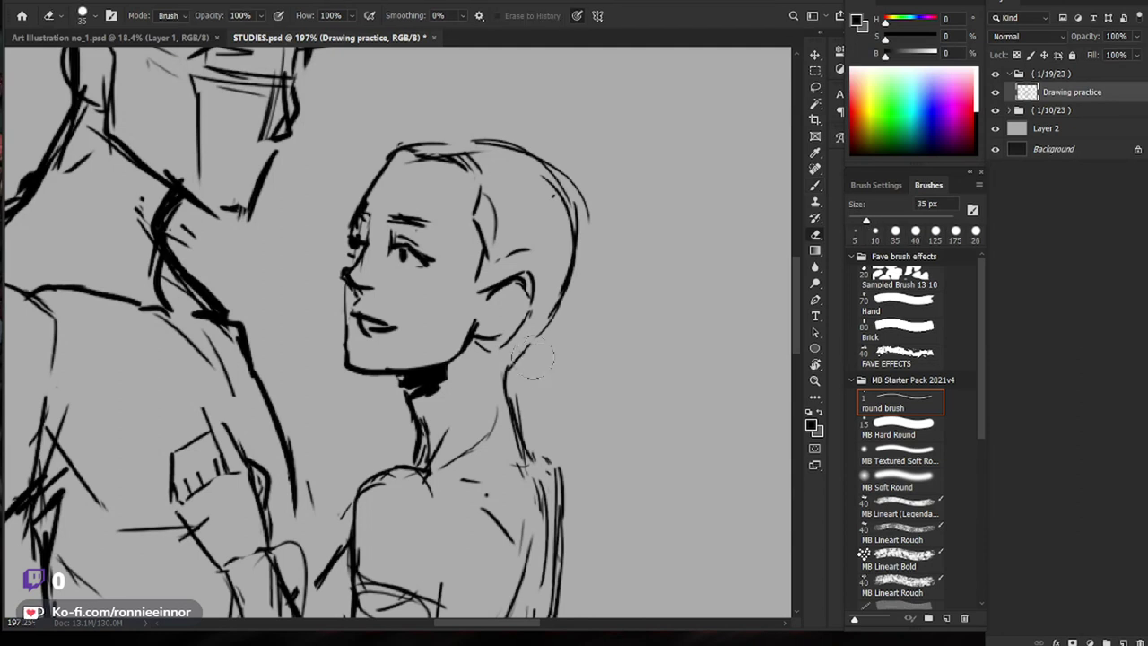
{"action": "left_click_drag", "start_coordinate": [529, 352], "coordinate": [537, 436]}
{"action": "key", "text": "b"}
{"action": "mouse_move", "coordinate": [537, 334]}
{"action": "left_mouse_down"}
{"action": "mouse_move", "coordinate": [506, 364]}
{"action": "mouse_move", "coordinate": [523, 448]}
{"action": "left_mouse_up"}
{"action": "key", "text": "z"}
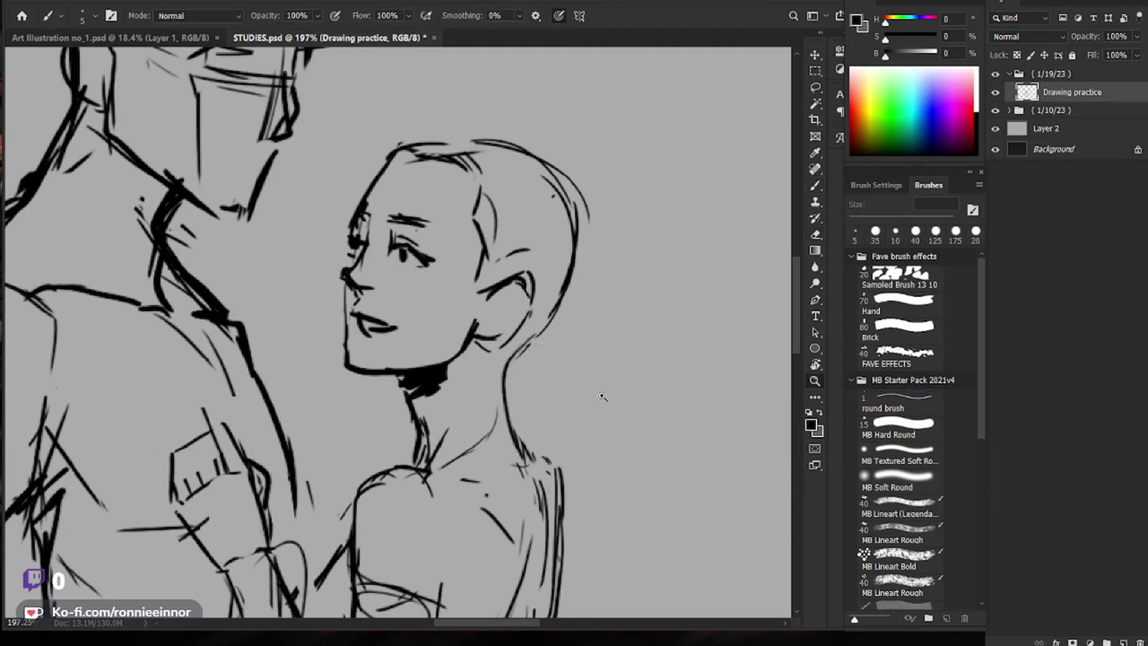
Step: Reduce the eraser to 9 px and erase the woman's mouth and the line under her nose
{"action": "left_click_drag", "start_coordinate": [603, 400], "coordinate": [577, 436]}
{"action": "left_click_drag", "start_coordinate": [669, 470], "coordinate": [607, 455]}
{"action": "mouse_move", "coordinate": [542, 311]}
{"action": "left_mouse_down"}
{"action": "mouse_move", "coordinate": [584, 301]}
{"action": "mouse_move", "coordinate": [561, 332]}
{"action": "left_mouse_up"}
{"action": "key", "text": "e"}
{"action": "key", "text": "bracketleft"}
{"action": "key", "text": "bracketleft"}
{"action": "key", "text": "bracketleft"}
{"action": "key", "text": "bracketleft"}
{"action": "key", "text": "bracketleft"}
{"action": "key", "text": "bracketleft"}
{"action": "mouse_move", "coordinate": [377, 336]}
{"action": "left_mouse_down"}
{"action": "mouse_move", "coordinate": [376, 358]}
{"action": "mouse_move", "coordinate": [381, 329]}
{"action": "mouse_move", "coordinate": [387, 350]}
{"action": "mouse_move", "coordinate": [409, 347]}
{"action": "left_mouse_up"}
{"action": "key", "text": "b"}
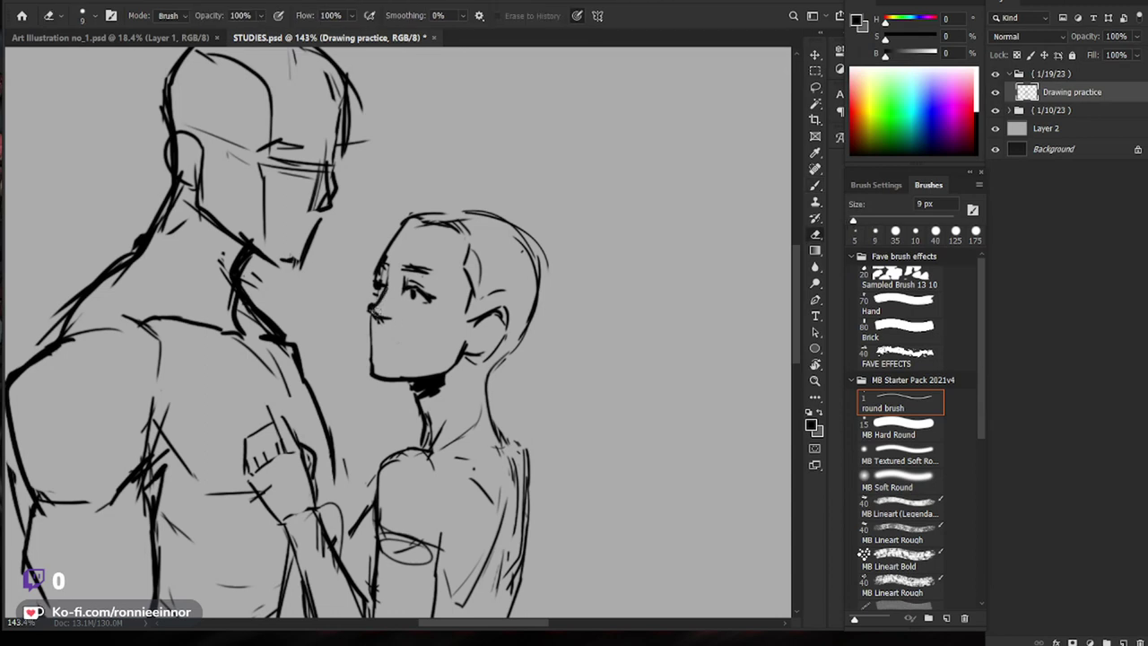
{"action": "key", "text": "e"}
{"action": "key", "text": "b"}
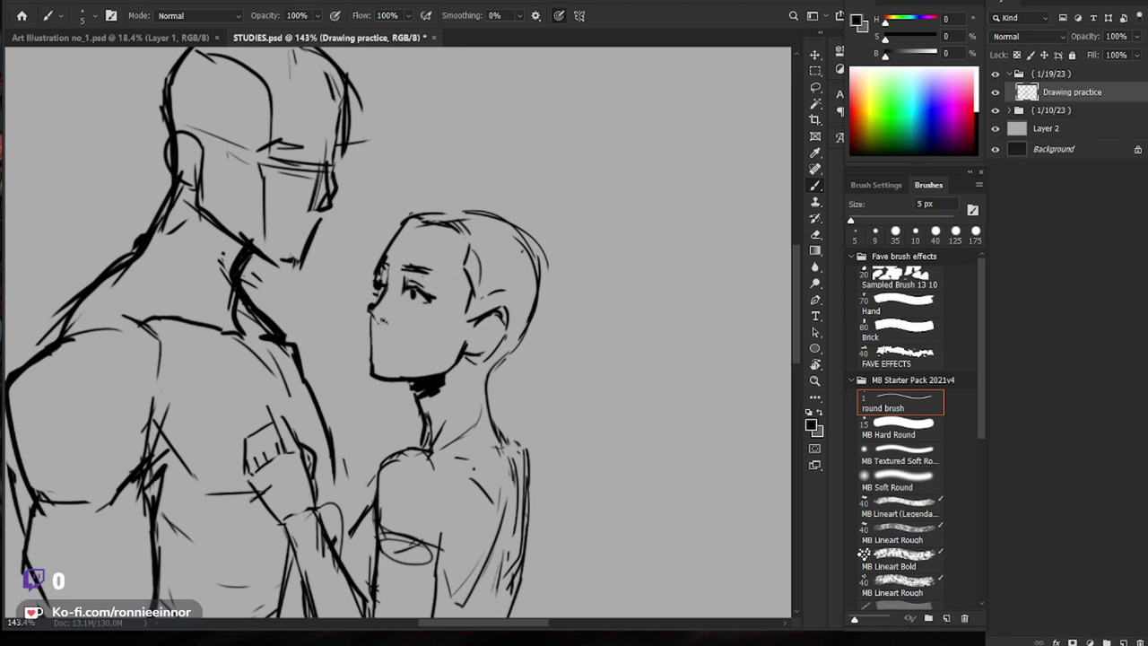
Step: Erase the heavy lines of the woman's near eye and redraw the eye with thin strokes
{"action": "key", "text": "e"}
{"action": "mouse_move", "coordinate": [419, 291]}
{"action": "left_mouse_down"}
{"action": "mouse_move", "coordinate": [415, 301]}
{"action": "mouse_move", "coordinate": [425, 295]}
{"action": "left_mouse_up"}
{"action": "key", "text": "b"}
{"action": "key", "text": "z"}
{"action": "left_click", "coordinate": [408, 293]}
{"action": "key", "text": "e"}
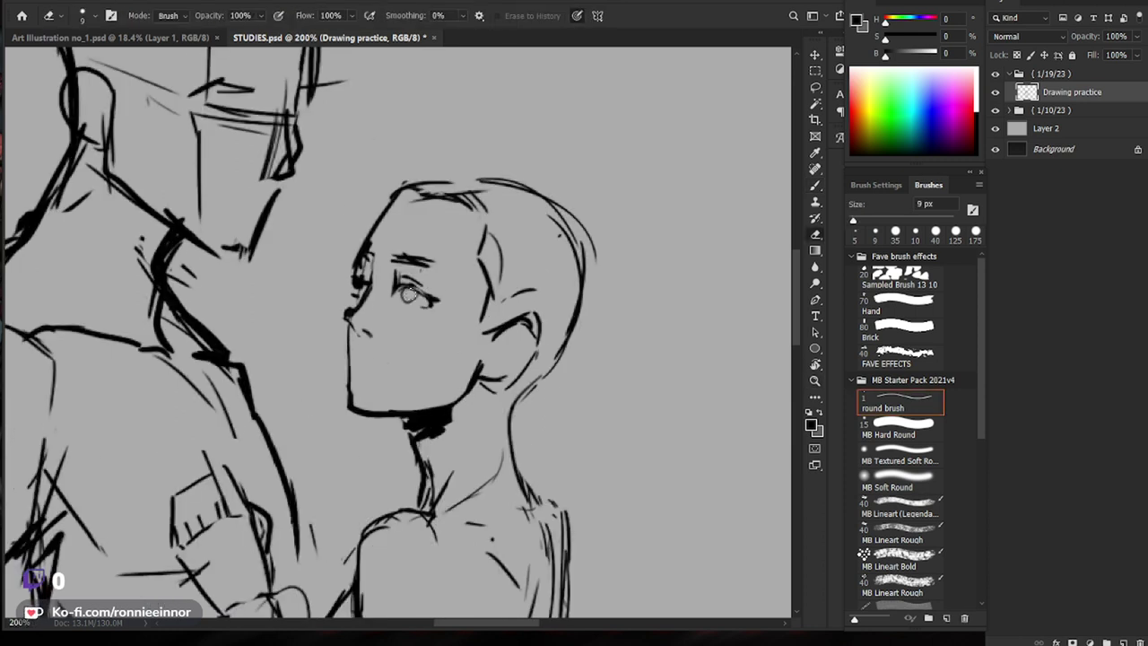
{"action": "key", "text": "b"}
{"action": "mouse_move", "coordinate": [412, 286]}
{"action": "left_mouse_down"}
{"action": "mouse_move", "coordinate": [453, 306]}
{"action": "mouse_move", "coordinate": [489, 301]}
{"action": "mouse_move", "coordinate": [439, 300]}
{"action": "left_mouse_up"}
{"action": "key", "text": "z"}
{"action": "key", "text": "e"}
{"action": "key", "text": "b"}
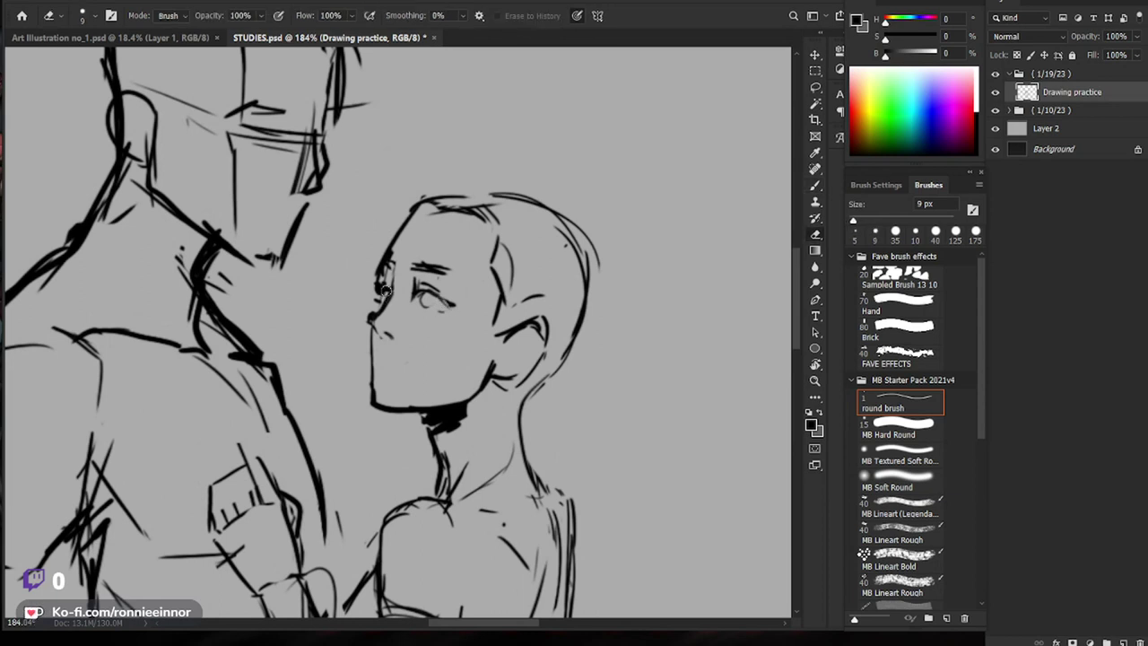
Step: Erase the thick lines of the woman's nose and redraw its bridge and tip with thin strokes
{"action": "mouse_move", "coordinate": [379, 299]}
{"action": "left_mouse_down"}
{"action": "mouse_move", "coordinate": [386, 290]}
{"action": "mouse_move", "coordinate": [370, 322]}
{"action": "left_mouse_up"}
{"action": "key", "text": "b"}
{"action": "mouse_move", "coordinate": [391, 302]}
{"action": "left_mouse_down"}
{"action": "mouse_move", "coordinate": [372, 321]}
{"action": "mouse_move", "coordinate": [392, 338]}
{"action": "mouse_move", "coordinate": [371, 333]}
{"action": "left_mouse_up"}
{"action": "key", "text": "e"}
{"action": "key", "text": "b"}
{"action": "key", "text": "ctrl+space"}
{"action": "left_click_drag", "start_coordinate": [573, 345], "coordinate": [533, 345]}
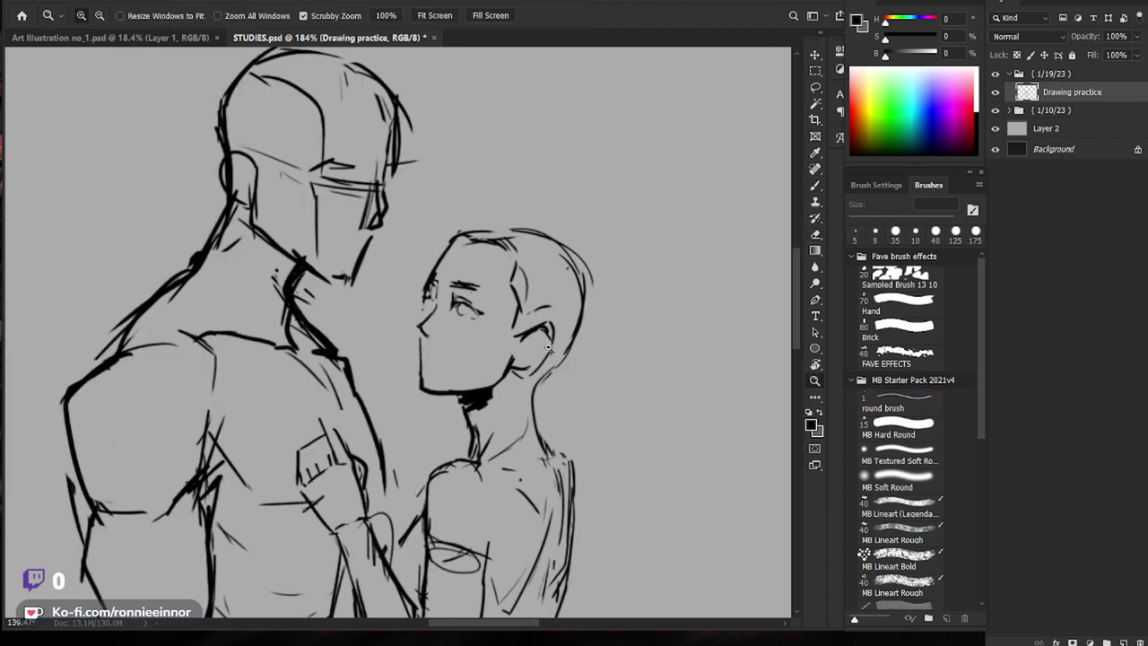
{"action": "left_click_drag", "start_coordinate": [634, 335], "coordinate": [609, 328]}
Step: Erase the woman's near eyebrow and thick forehead line, and redraw the forehead contour with a thin stroke
{"action": "key", "text": "ctrl+space"}
{"action": "left_click_drag", "start_coordinate": [471, 307], "coordinate": [515, 307]}
{"action": "key", "text": "e"}
{"action": "mouse_move", "coordinate": [417, 311]}
{"action": "left_mouse_down"}
{"action": "mouse_move", "coordinate": [459, 313]}
{"action": "mouse_move", "coordinate": [445, 290]}
{"action": "mouse_move", "coordinate": [464, 272]}
{"action": "mouse_move", "coordinate": [401, 282]}
{"action": "mouse_move", "coordinate": [397, 229]}
{"action": "mouse_move", "coordinate": [386, 260]}
{"action": "left_mouse_up"}
{"action": "key", "text": "b"}
{"action": "key", "text": "e"}
{"action": "key", "text": "b"}
{"action": "left_click_drag", "start_coordinate": [418, 206], "coordinate": [381, 263]}
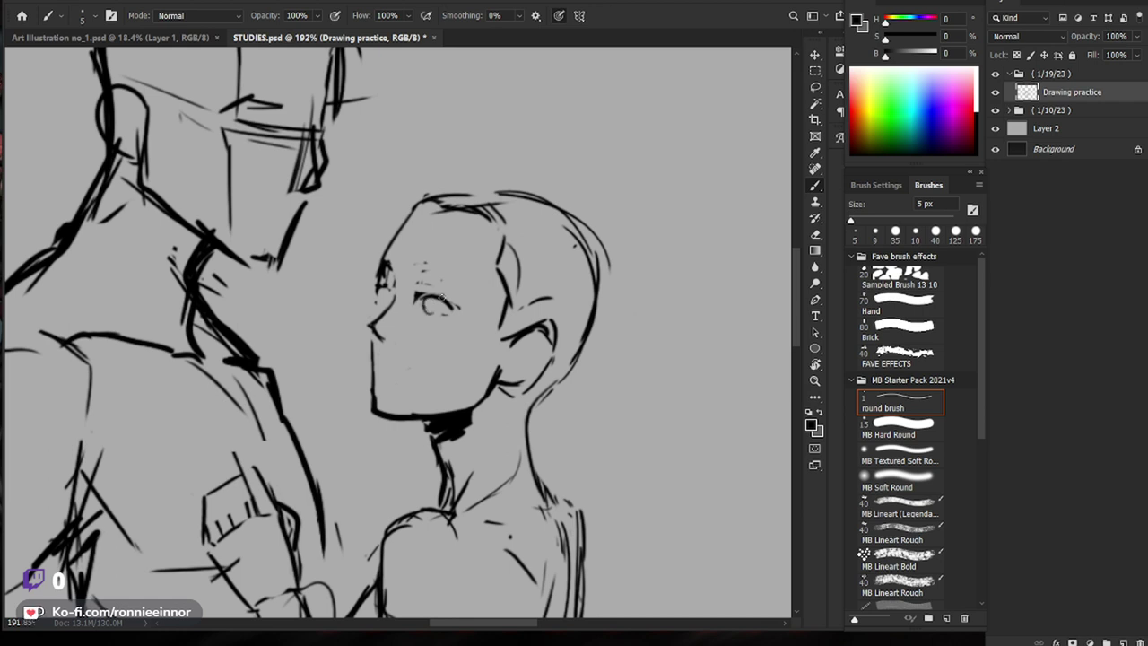
Step: Redraw the woman's near eye with a round iris and add a short mouth line
{"action": "key", "text": "e"}
{"action": "left_click_drag", "start_coordinate": [431, 311], "coordinate": [414, 298]}
{"action": "key", "text": "b"}
{"action": "key", "text": "e"}
{"action": "key", "text": "b"}
{"action": "left_click_drag", "start_coordinate": [431, 310], "coordinate": [518, 324]}
{"action": "key", "text": "z"}
{"action": "key", "text": "b"}
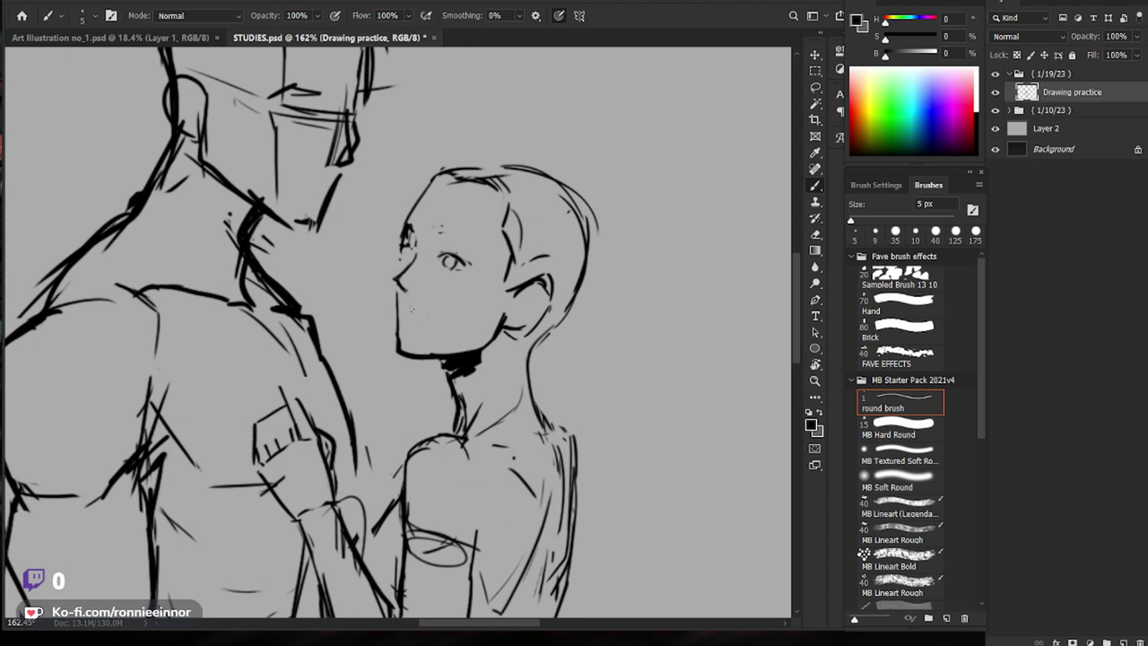
{"action": "left_click_drag", "start_coordinate": [413, 312], "coordinate": [428, 316]}
{"action": "left_click_drag", "start_coordinate": [436, 266], "coordinate": [457, 263]}
Step: Erase the heavy marks at the woman's far eye, redraw the eye thinly, and sketch a short mouth line
{"action": "key", "text": "e"}
{"action": "mouse_move", "coordinate": [409, 247]}
{"action": "left_mouse_down"}
{"action": "mouse_move", "coordinate": [415, 257]}
{"action": "mouse_move", "coordinate": [409, 236]}
{"action": "mouse_move", "coordinate": [414, 256]}
{"action": "mouse_move", "coordinate": [400, 246]}
{"action": "left_mouse_up"}
{"action": "key", "text": "b"}
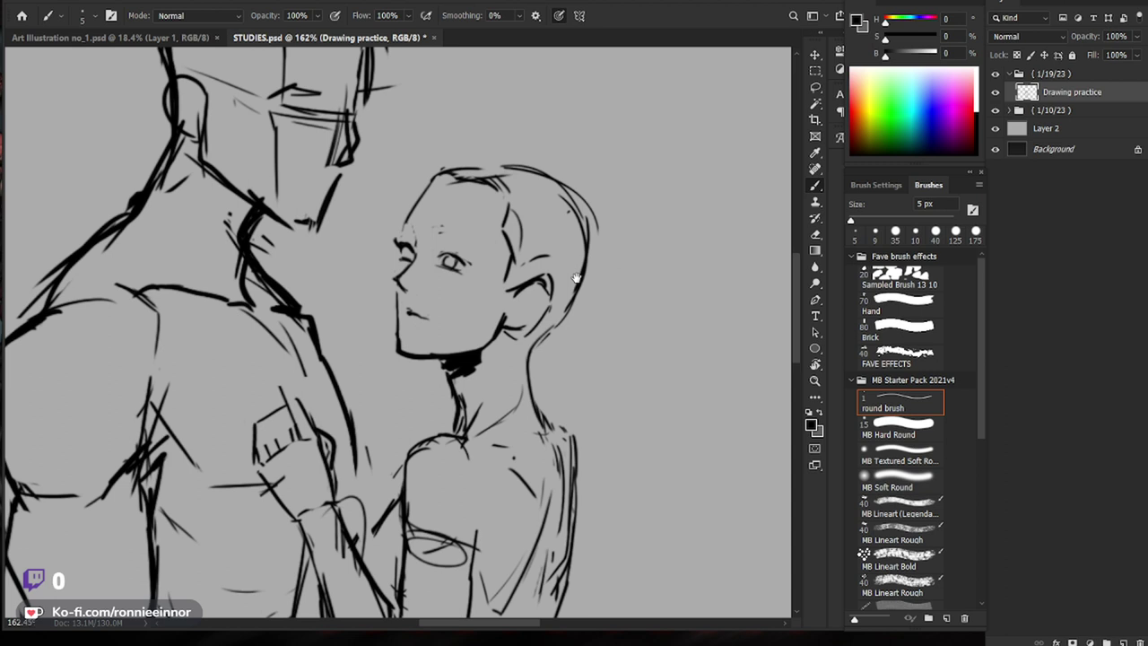
Step: Clean up the lines between the woman's eyes and redraw her nose contour down to the tip with thin strokes
{"action": "left_click_drag", "start_coordinate": [578, 278], "coordinate": [553, 287]}
{"action": "key", "text": "e"}
{"action": "left_click_drag", "start_coordinate": [413, 273], "coordinate": [431, 271]}
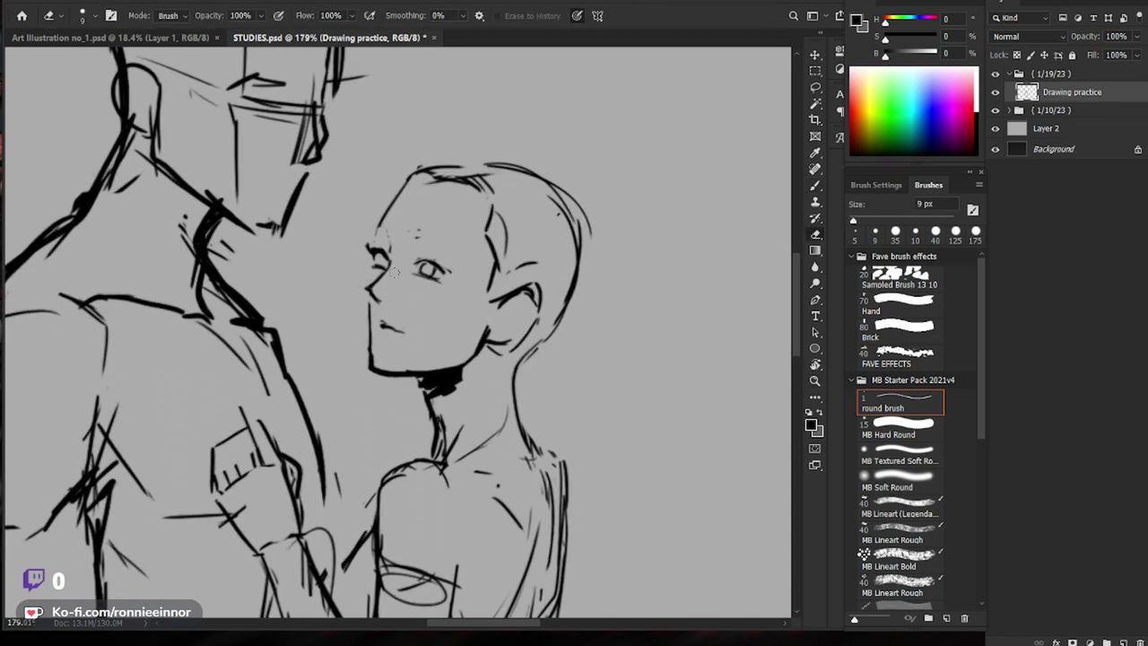
{"action": "key", "text": "b"}
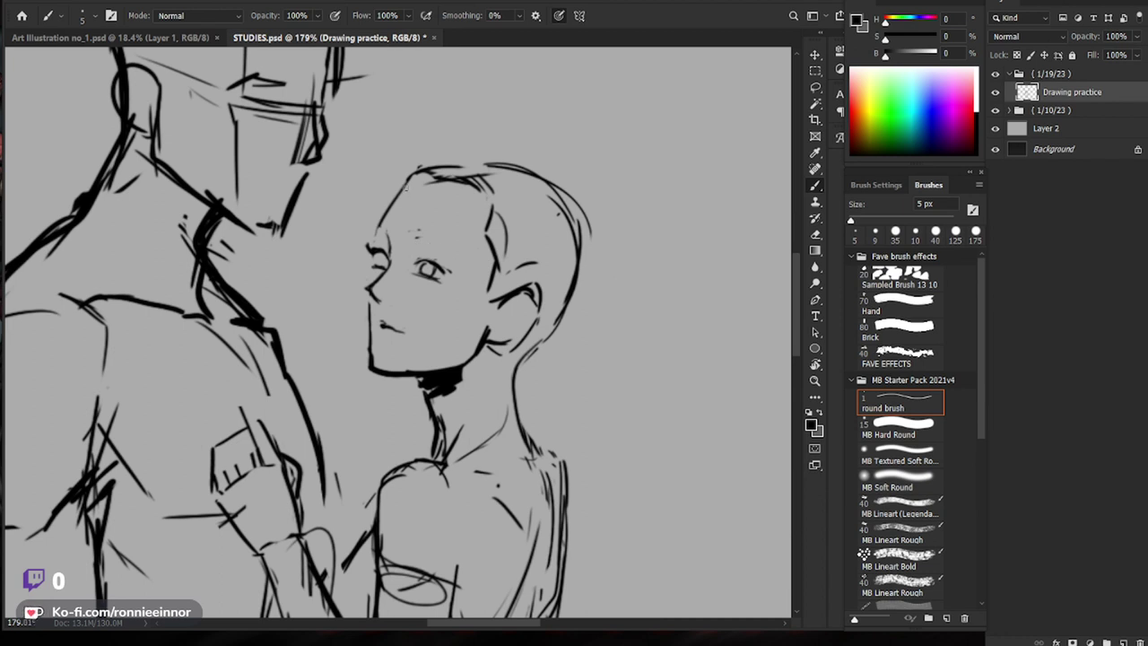
{"action": "key", "text": "e"}
{"action": "key", "text": "b"}
{"action": "left_click_drag", "start_coordinate": [389, 243], "coordinate": [378, 300]}
{"action": "key", "text": "e"}
{"action": "key", "text": "b"}
{"action": "key", "text": "e"}
{"action": "key", "text": "b"}
Step: Thin the woman's forehead contour by erasing along the line from the hairline to the far brow
{"action": "key", "text": "e"}
{"action": "left_click_drag", "start_coordinate": [407, 183], "coordinate": [380, 226]}
{"action": "key", "text": "b"}
{"action": "key", "text": "e"}
{"action": "left_click_drag", "start_coordinate": [411, 181], "coordinate": [375, 243]}
{"action": "key", "text": "b"}
Step: Redraw the woman's forehead contour with a thin stroke and erase the excess along it
{"action": "mouse_move", "coordinate": [434, 279]}
{"action": "left_mouse_down"}
{"action": "mouse_move", "coordinate": [445, 283]}
{"action": "mouse_move", "coordinate": [381, 281]}
{"action": "left_mouse_up"}
{"action": "key", "text": "z"}
{"action": "key", "text": "z"}
{"action": "left_click_drag", "start_coordinate": [473, 281], "coordinate": [548, 281]}
{"action": "key", "text": "b"}
{"action": "key", "text": "e"}
{"action": "left_click_drag", "start_coordinate": [402, 197], "coordinate": [380, 237]}
{"action": "key", "text": "b"}
{"action": "left_click_drag", "start_coordinate": [403, 195], "coordinate": [381, 236]}
{"action": "key", "text": "e"}
{"action": "mouse_move", "coordinate": [421, 182]}
{"action": "left_mouse_down"}
{"action": "mouse_move", "coordinate": [462, 197]}
{"action": "mouse_move", "coordinate": [485, 230]}
{"action": "mouse_move", "coordinate": [442, 203]}
{"action": "mouse_move", "coordinate": [442, 169]}
{"action": "mouse_move", "coordinate": [382, 234]}
{"action": "left_mouse_up"}
Step: Enlarge the eraser to 60 px, remove the thick crown and temple hair lines, and redraw the woman's crown with a thin stroke
{"action": "key", "text": "bracketright"}
{"action": "key", "text": "bracketright"}
{"action": "key", "text": "bracketright"}
{"action": "key", "text": "bracketright"}
{"action": "key", "text": "bracketright"}
{"action": "key", "text": "bracketright"}
{"action": "key", "text": "bracketright"}
{"action": "key", "text": "bracketright"}
{"action": "key", "text": "bracketright"}
{"action": "key", "text": "bracketright"}
{"action": "key", "text": "b"}
{"action": "left_click_drag", "start_coordinate": [414, 181], "coordinate": [467, 171]}
Step: Erase the line along the back of the woman's neck below the ear
{"action": "left_click_drag", "start_coordinate": [500, 343], "coordinate": [509, 409]}
{"action": "key", "text": "e"}
{"action": "key", "text": "b"}
{"action": "key", "text": "e"}
{"action": "key", "text": "b"}
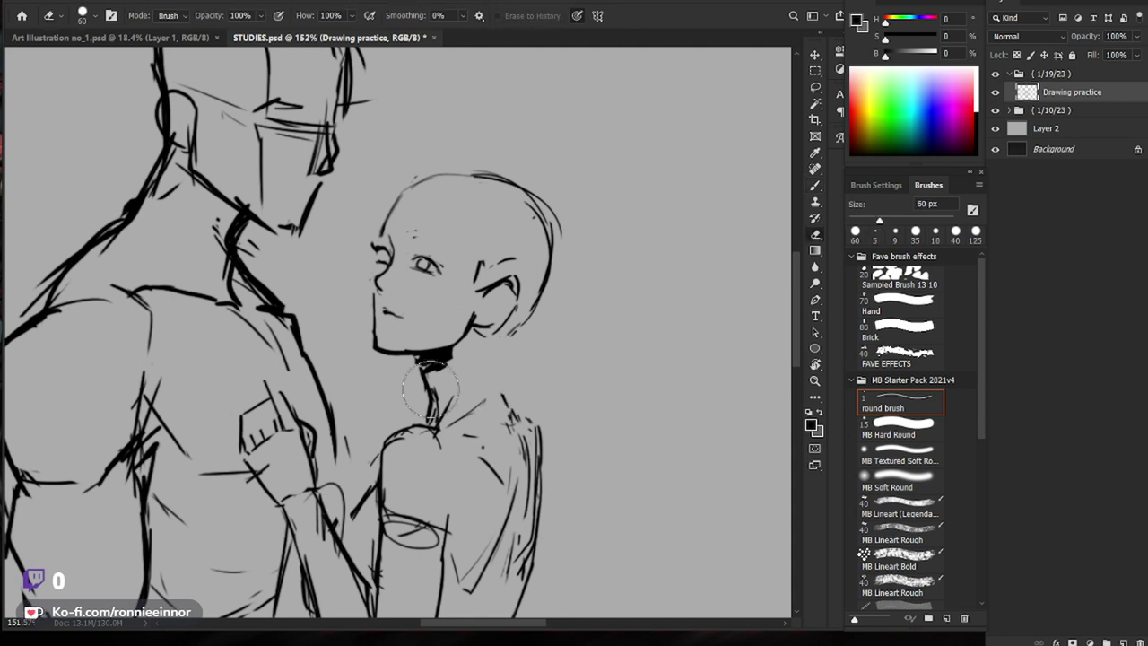
Step: Erase the thick front line of the woman's neck and redraw it as one curve from the jaw to the shoulder
{"action": "key", "text": "e"}
{"action": "left_click_drag", "start_coordinate": [416, 366], "coordinate": [410, 396]}
{"action": "key", "text": "b"}
{"action": "left_click_drag", "start_coordinate": [410, 352], "coordinate": [433, 407]}
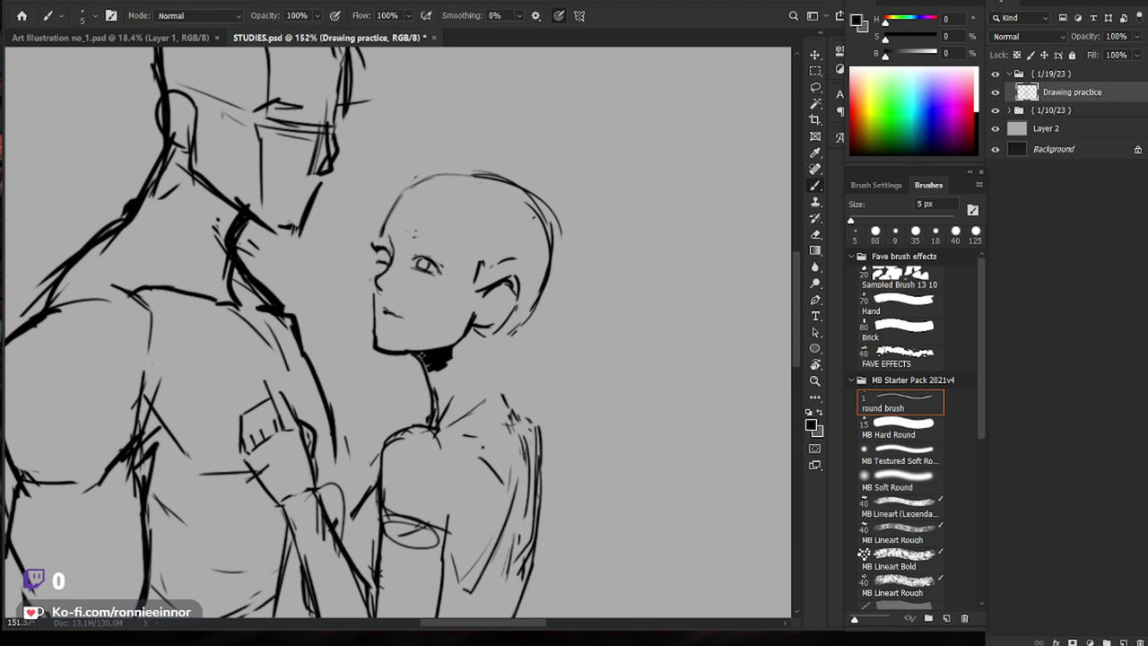
Step: Reduce the eraser to 40 px, clean the woman's chin line, and trim the shadow under her jaw to a taper
{"action": "key", "text": "e"}
{"action": "key", "text": "bracketleft"}
{"action": "key", "text": "bracketleft"}
{"action": "key", "text": "bracketleft"}
{"action": "key", "text": "bracketleft"}
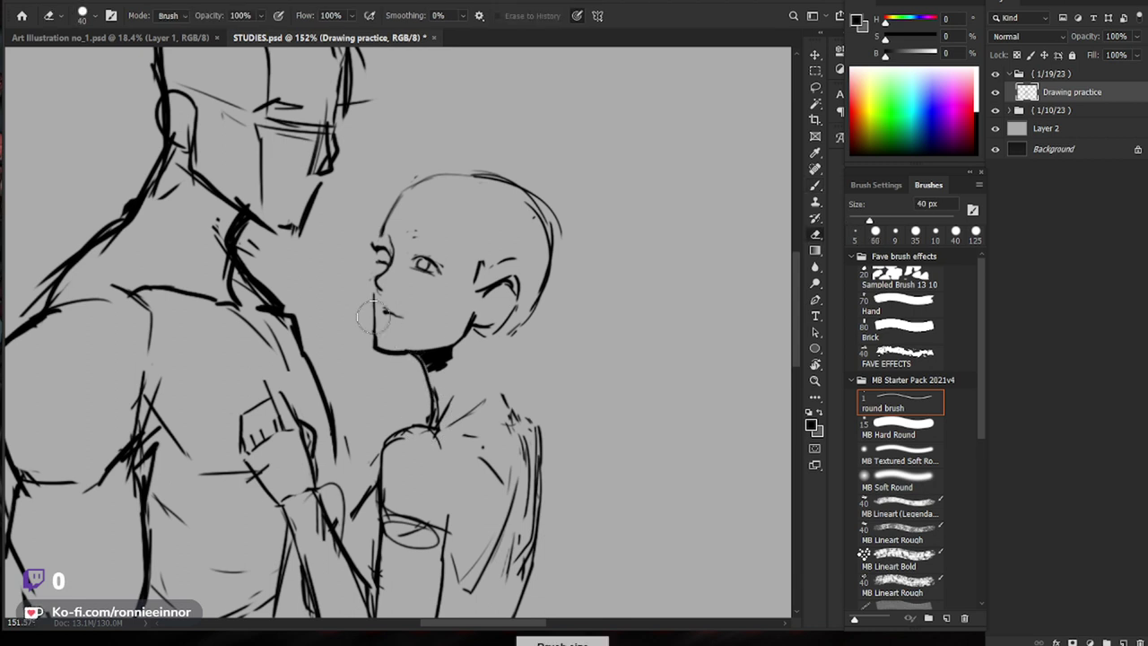
{"action": "left_click_drag", "start_coordinate": [369, 337], "coordinate": [432, 398]}
{"action": "key", "text": "b"}
{"action": "key", "text": "e"}
{"action": "mouse_move", "coordinate": [456, 353]}
{"action": "left_mouse_down"}
{"action": "mouse_move", "coordinate": [432, 369]}
{"action": "mouse_move", "coordinate": [467, 340]}
{"action": "left_mouse_up"}
{"action": "key", "text": "b"}
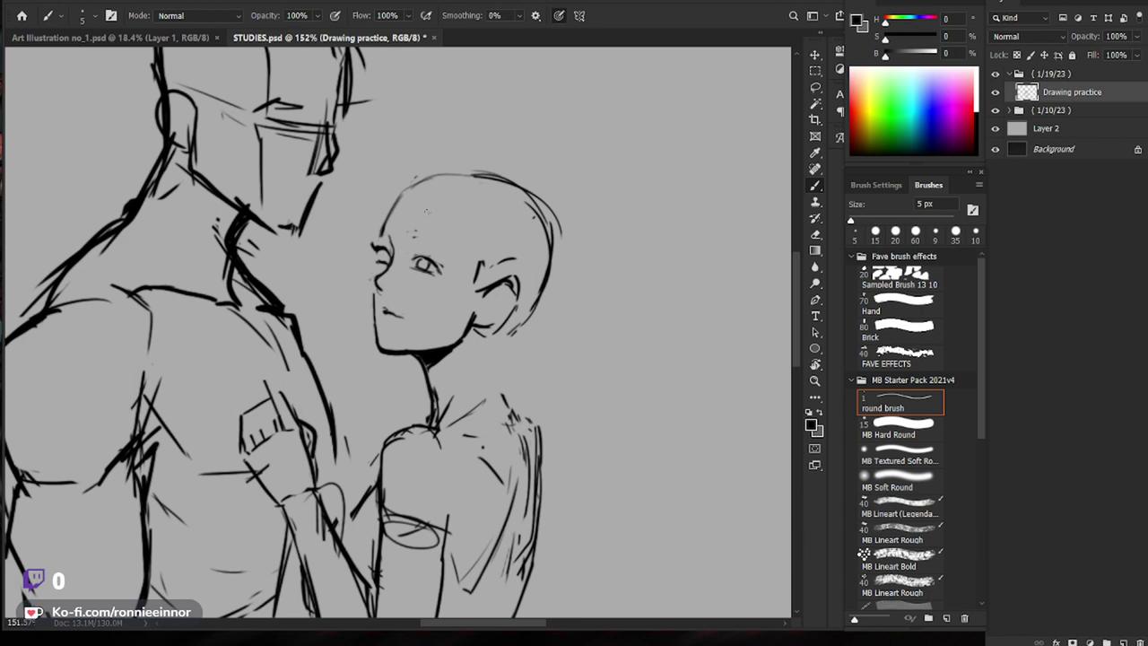
Step: Sketch the woman's hairline with a parting above the forehead, a curve down the temple, and light strokes over the crown
{"action": "mouse_move", "coordinate": [397, 191]}
{"action": "left_mouse_down"}
{"action": "mouse_move", "coordinate": [507, 183]}
{"action": "mouse_move", "coordinate": [469, 163]}
{"action": "mouse_move", "coordinate": [501, 173]}
{"action": "mouse_move", "coordinate": [449, 188]}
{"action": "mouse_move", "coordinate": [456, 284]}
{"action": "left_mouse_up"}
{"action": "key", "text": "e"}
{"action": "key", "text": "b"}
{"action": "key", "text": "e"}
{"action": "key", "text": "b"}
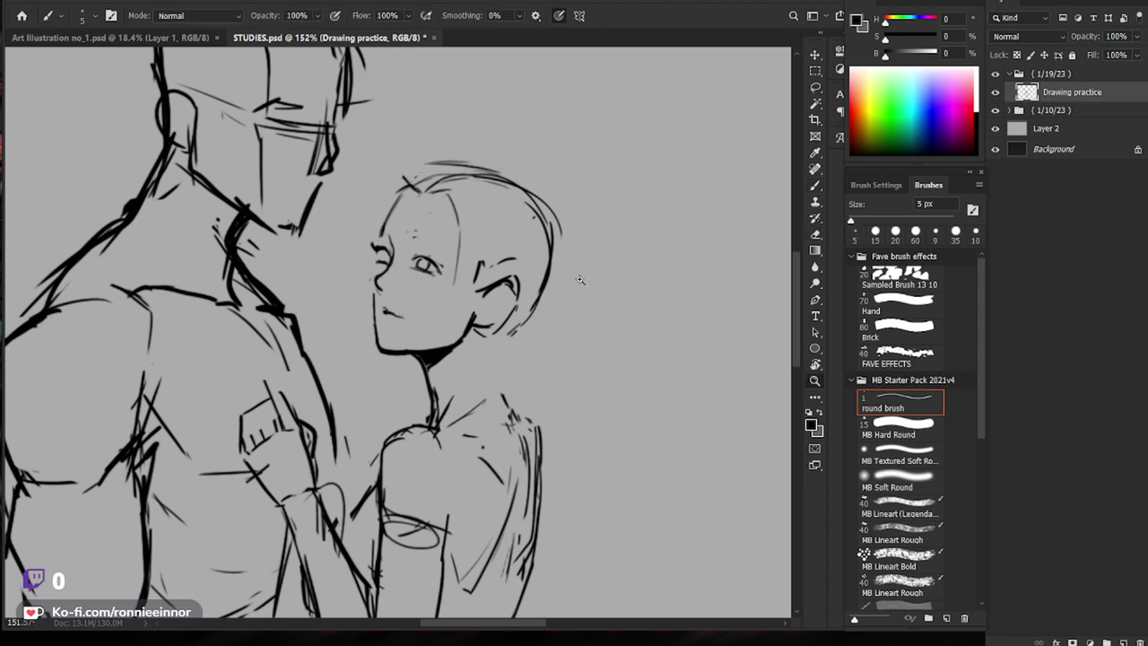
Step: Fill both of the woman's irises with black and erase a small highlight in the near one
{"action": "left_click_drag", "start_coordinate": [572, 285], "coordinate": [511, 292]}
{"action": "left_click_drag", "start_coordinate": [619, 481], "coordinate": [609, 467]}
{"action": "scroll", "coordinate": [500, 266], "scroll_direction": "up", "scroll_amount": 4}
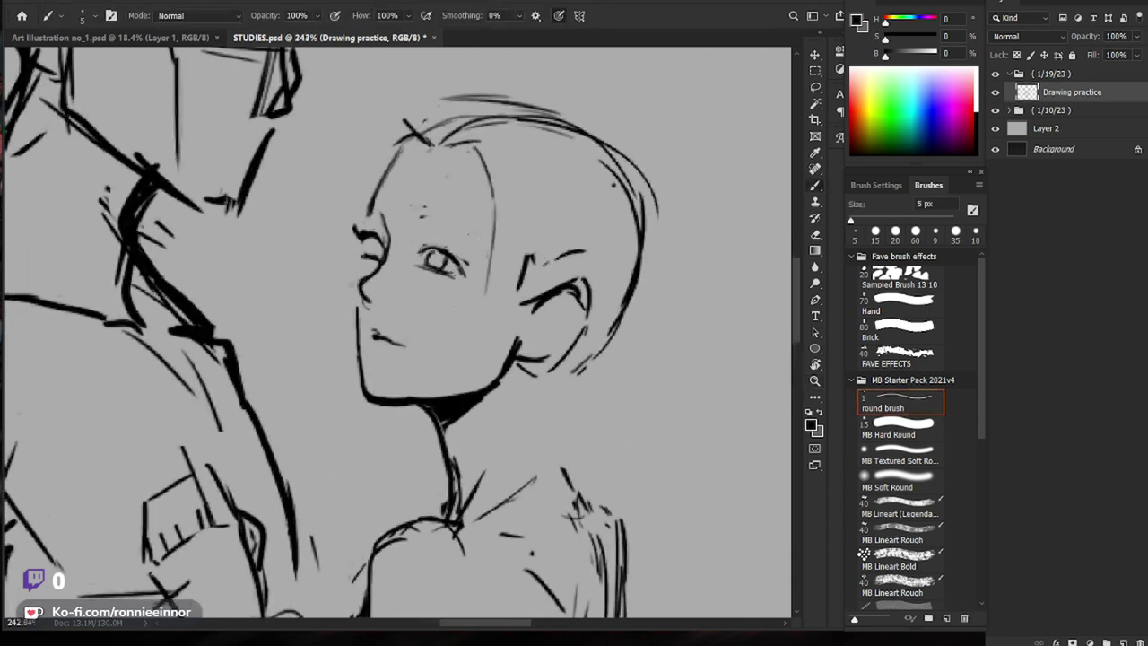
{"action": "mouse_move", "coordinate": [426, 254]}
{"action": "left_mouse_down"}
{"action": "mouse_move", "coordinate": [455, 259]}
{"action": "mouse_move", "coordinate": [425, 255]}
{"action": "left_mouse_up"}
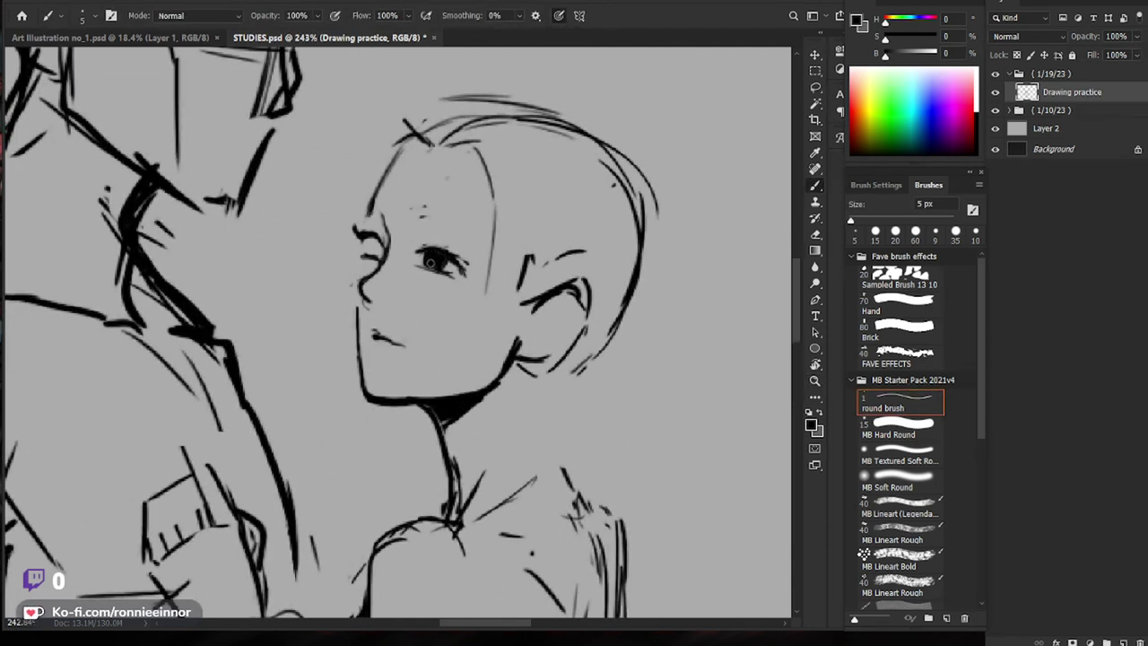
{"action": "key", "text": "e"}
{"action": "left_click", "coordinate": [429, 258]}
{"action": "key", "text": "b"}
{"action": "mouse_move", "coordinate": [368, 242]}
{"action": "left_mouse_down"}
{"action": "mouse_move", "coordinate": [367, 260]}
{"action": "mouse_move", "coordinate": [377, 257]}
{"action": "left_mouse_up"}
{"action": "key", "text": "e"}
{"action": "key", "text": "b"}
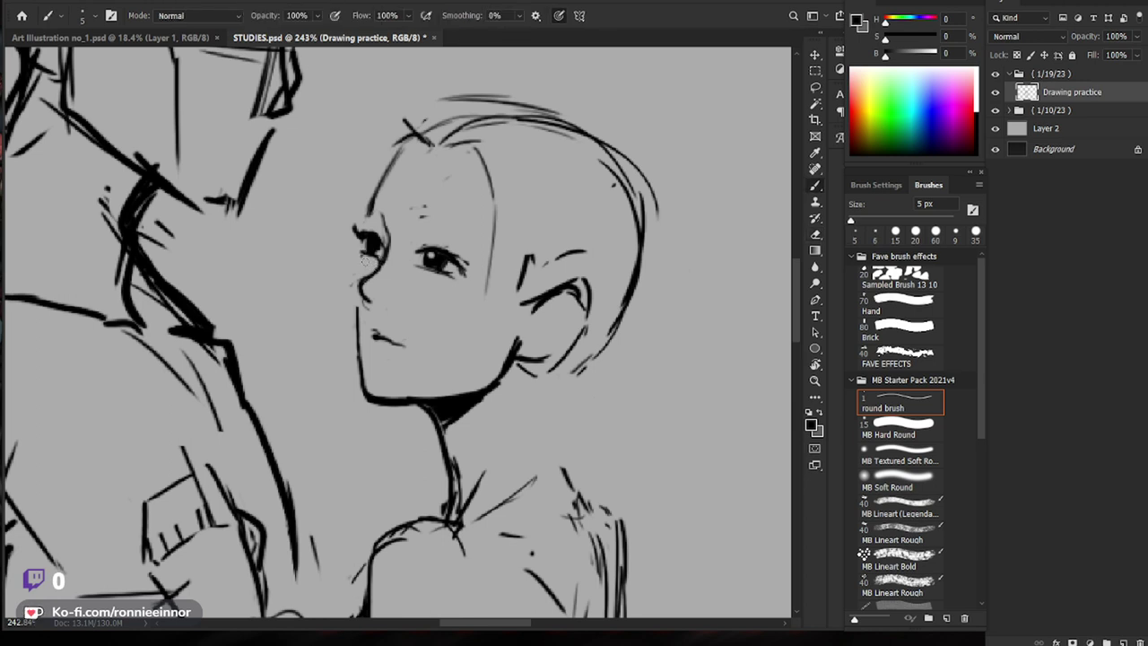
Step: Draw a short eyebrow above the woman's near eye and erase the filled iris between its lids
{"action": "key", "text": "z"}
{"action": "left_click_drag", "start_coordinate": [506, 278], "coordinate": [479, 365]}
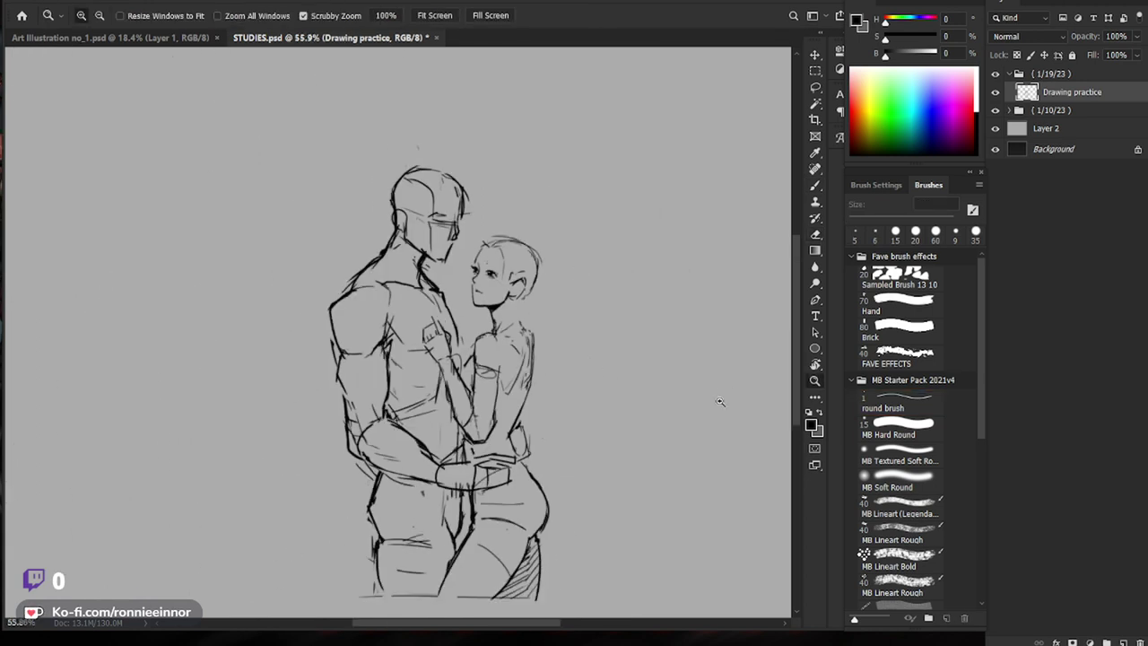
{"action": "left_click_drag", "start_coordinate": [541, 292], "coordinate": [583, 292]}
{"action": "key", "text": "b"}
{"action": "mouse_move", "coordinate": [444, 240]}
{"action": "left_mouse_down"}
{"action": "mouse_move", "coordinate": [484, 251]}
{"action": "mouse_move", "coordinate": [448, 278]}
{"action": "mouse_move", "coordinate": [467, 291]}
{"action": "left_mouse_up"}
{"action": "key", "text": "z"}
{"action": "key", "text": "e"}
{"action": "key", "text": "b"}
{"action": "key", "text": "e"}
{"action": "key", "text": "b"}
{"action": "key", "text": "e"}
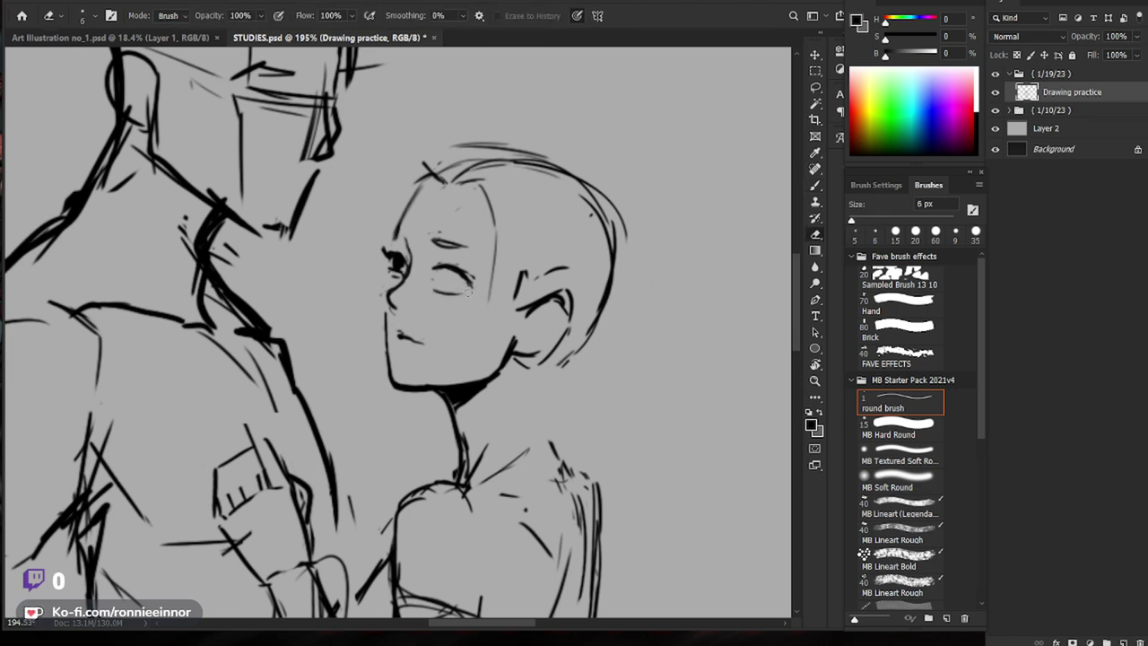
Step: Redraw the near eye's upper lid with a thin stroke and erase the filled iris of the far eye
{"action": "key", "text": "b"}
{"action": "left_click_drag", "start_coordinate": [457, 269], "coordinate": [471, 283]}
{"action": "key", "text": "e"}
{"action": "key", "text": "b"}
{"action": "key", "text": "e"}
{"action": "mouse_move", "coordinate": [399, 262]}
{"action": "left_mouse_down"}
{"action": "mouse_move", "coordinate": [393, 277]}
{"action": "mouse_move", "coordinate": [402, 269]}
{"action": "mouse_move", "coordinate": [404, 281]}
{"action": "mouse_move", "coordinate": [389, 269]}
{"action": "left_mouse_up"}
{"action": "key", "text": "b"}
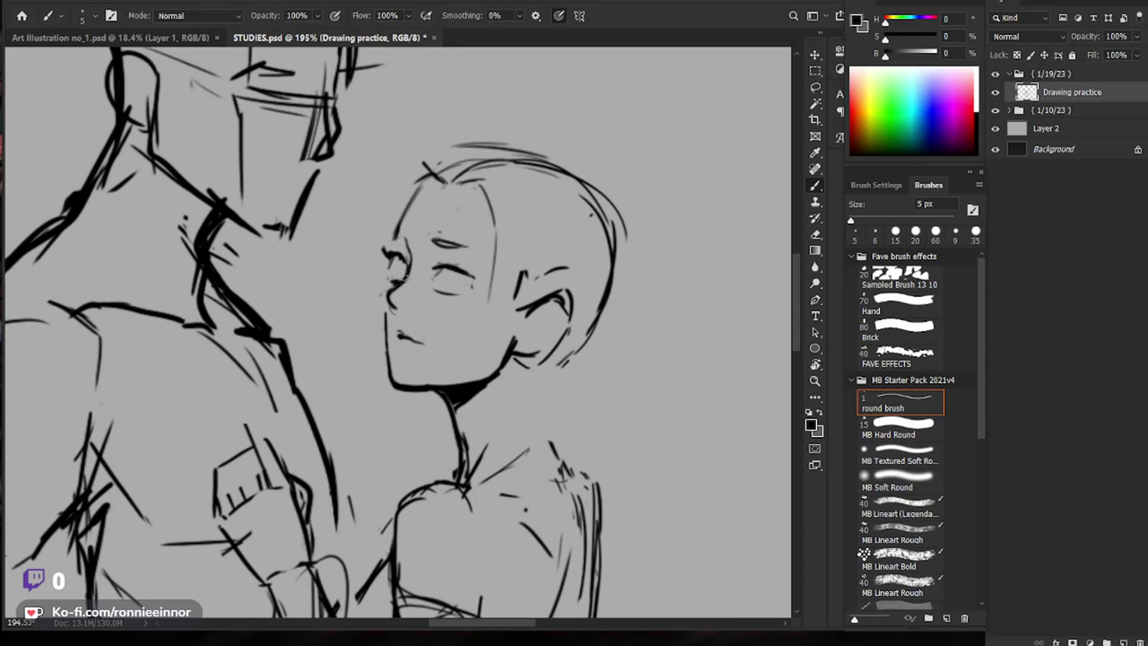
Step: Clean the remaining marks around the woman's far eye and redraw the inner contour beside the nose bridge
{"action": "key", "text": "e"}
{"action": "left_click_drag", "start_coordinate": [405, 271], "coordinate": [390, 256]}
{"action": "key", "text": "b"}
{"action": "key", "text": "e"}
{"action": "key", "text": "b"}
Step: Redraw the far eye's upper lid and the brow contour beside it with thin strokes
{"action": "key", "text": "z"}
{"action": "mouse_move", "coordinate": [493, 260]}
{"action": "left_mouse_down"}
{"action": "mouse_move", "coordinate": [428, 265]}
{"action": "mouse_move", "coordinate": [514, 250]}
{"action": "left_mouse_up"}
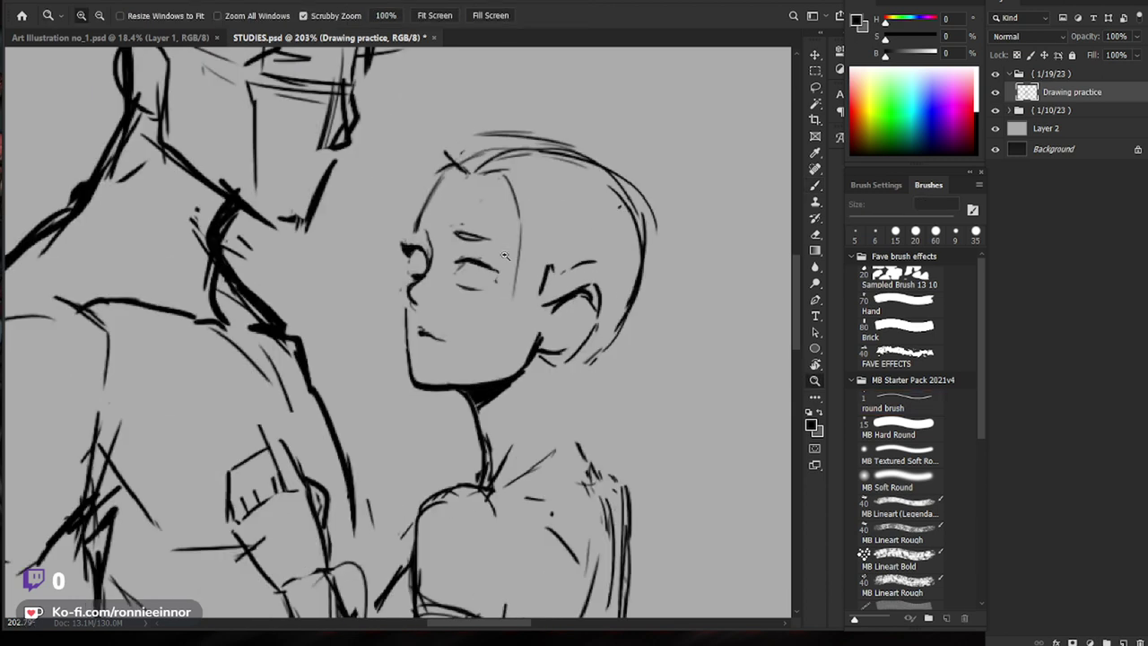
{"action": "key", "text": "e"}
{"action": "key", "text": "b"}
{"action": "mouse_move", "coordinate": [404, 245]}
{"action": "left_mouse_down"}
{"action": "mouse_move", "coordinate": [404, 255]}
{"action": "mouse_move", "coordinate": [414, 244]}
{"action": "left_mouse_up"}
{"action": "left_click_drag", "start_coordinate": [417, 230], "coordinate": [406, 254]}
{"action": "key", "text": "e"}
{"action": "key", "text": "b"}
Step: Draw a thin face contour from the woman's nose past the mouth to the chin
{"action": "scroll", "coordinate": [394, 269], "scroll_direction": "down", "scroll_amount": 2}
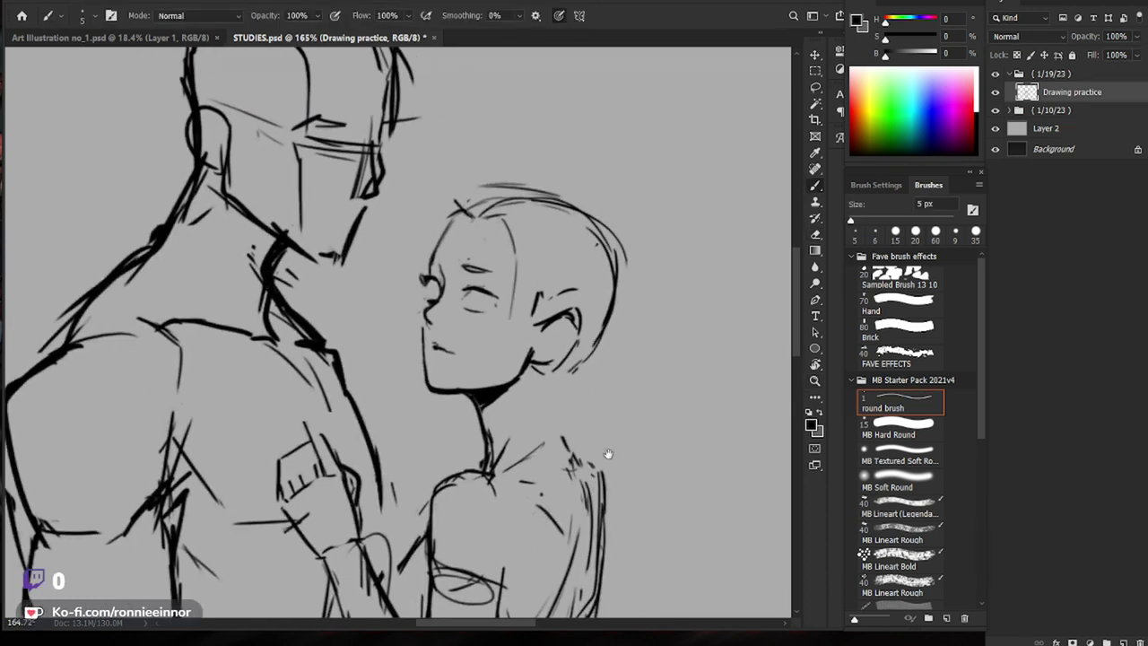
{"action": "key", "text": "e"}
{"action": "key", "text": "b"}
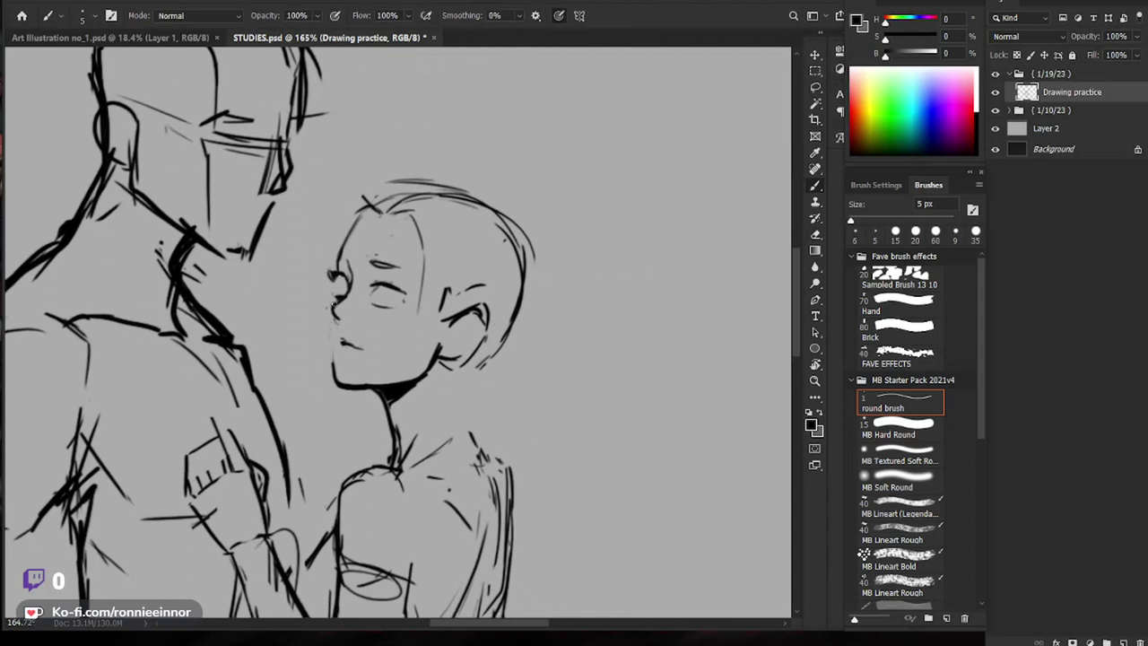
{"action": "mouse_move", "coordinate": [327, 322]}
{"action": "left_mouse_down"}
{"action": "mouse_move", "coordinate": [337, 369]}
{"action": "mouse_move", "coordinate": [345, 339]}
{"action": "left_mouse_up"}
{"action": "key", "text": "e"}
{"action": "key", "text": "b"}
Step: Erase part of the dark shadow beneath the woman's jaw and thin the jawline toward the ear
{"action": "key", "text": "ctrl+space"}
{"action": "left_click_drag", "start_coordinate": [480, 328], "coordinate": [414, 428]}
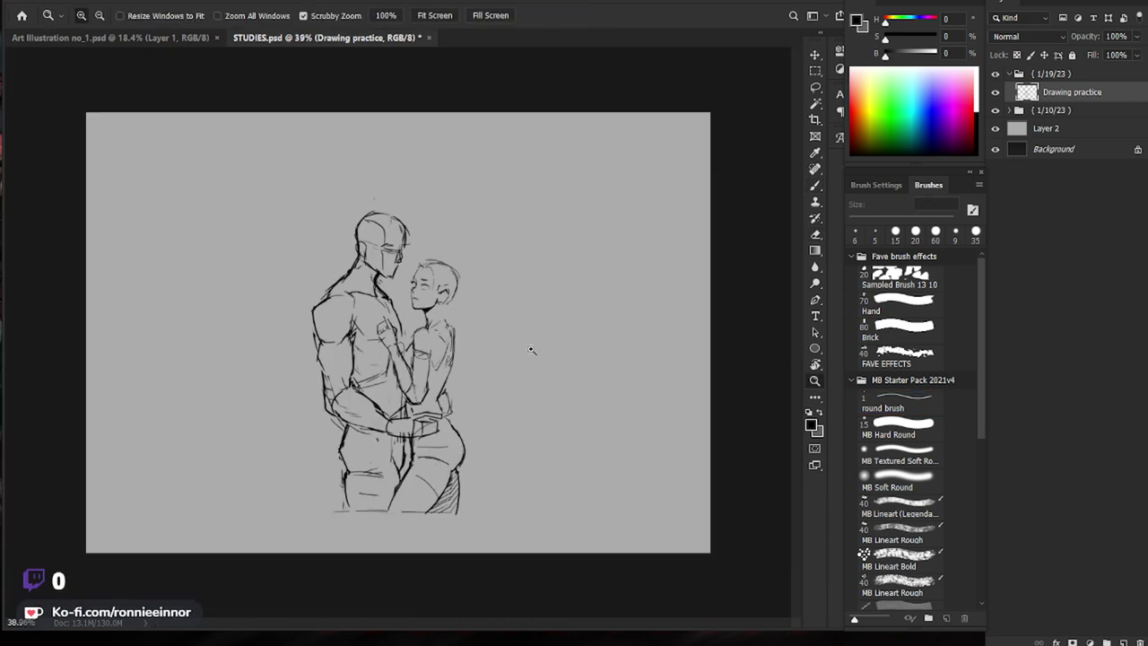
{"action": "left_click_drag", "start_coordinate": [432, 280], "coordinate": [502, 281]}
{"action": "key", "text": "e"}
{"action": "left_click_drag", "start_coordinate": [410, 379], "coordinate": [419, 375]}
{"action": "key", "text": "b"}
{"action": "key", "text": "e"}
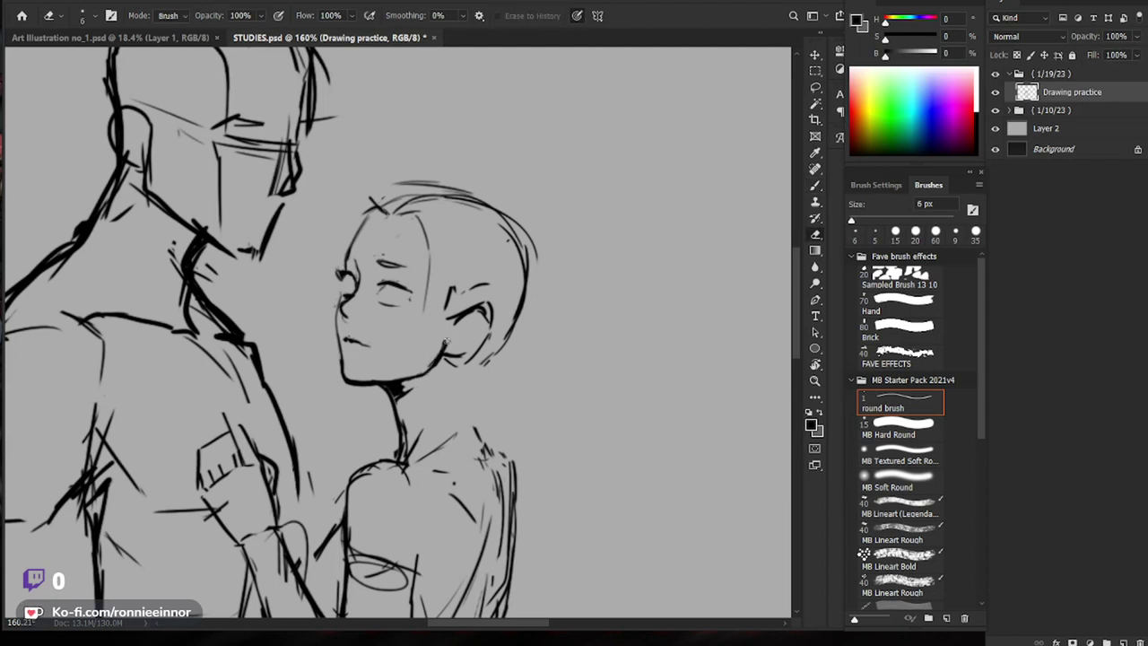
Step: Draw thin round irises in both of the woman's eyes
{"action": "key", "text": "b"}
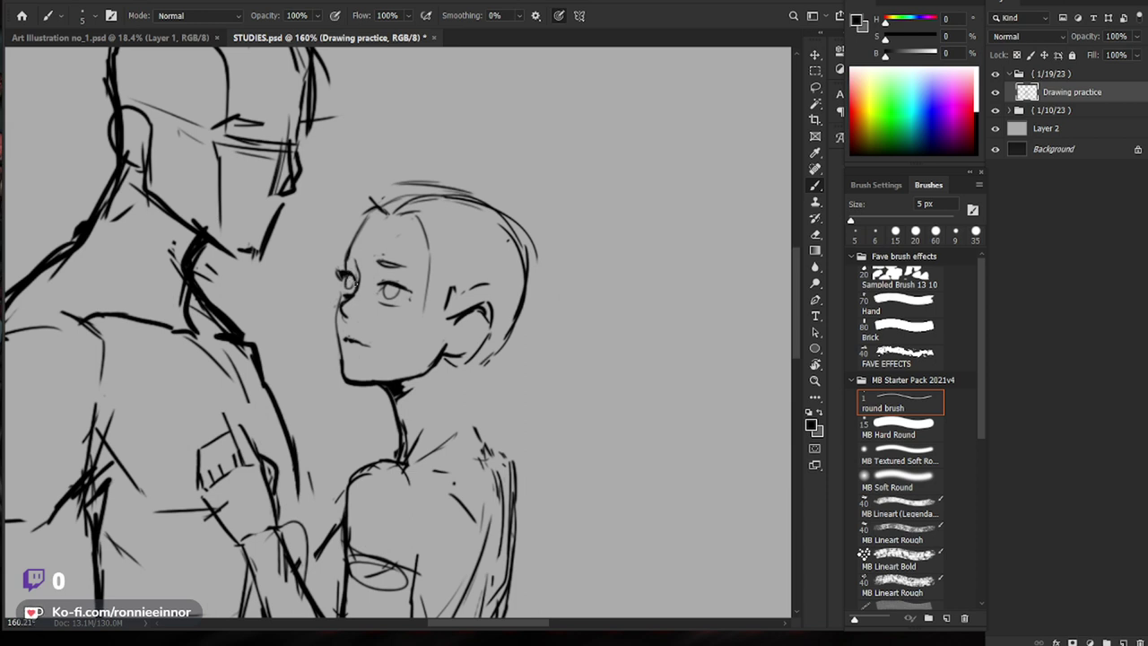
{"action": "key", "text": "e"}
{"action": "key", "text": "b"}
Step: Darken the lashes at the near eye's outer corner and redraw its lower lid with a short stroke
{"action": "left_click_drag", "start_coordinate": [413, 290], "coordinate": [409, 295]}
{"action": "key", "text": "e"}
{"action": "key", "text": "b"}
{"action": "left_click_drag", "start_coordinate": [381, 303], "coordinate": [399, 304]}
{"action": "key", "text": "e"}
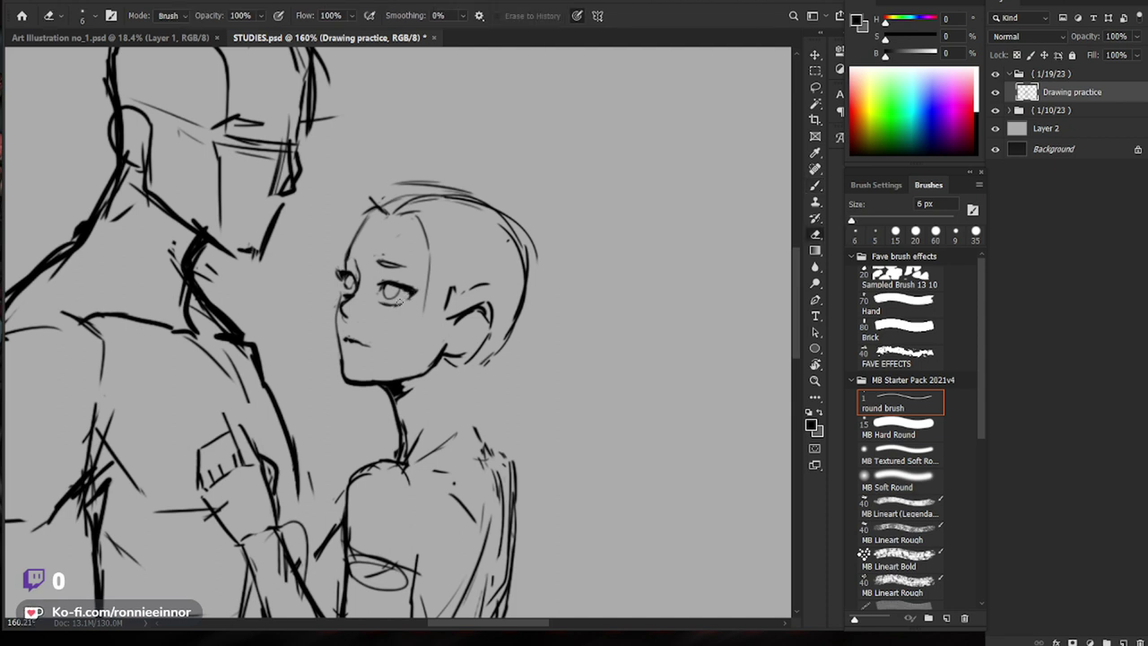
Step: Rework the woman's far eye, reshaping its iris and darkening its upper lashes with small strokes
{"action": "key", "text": "z"}
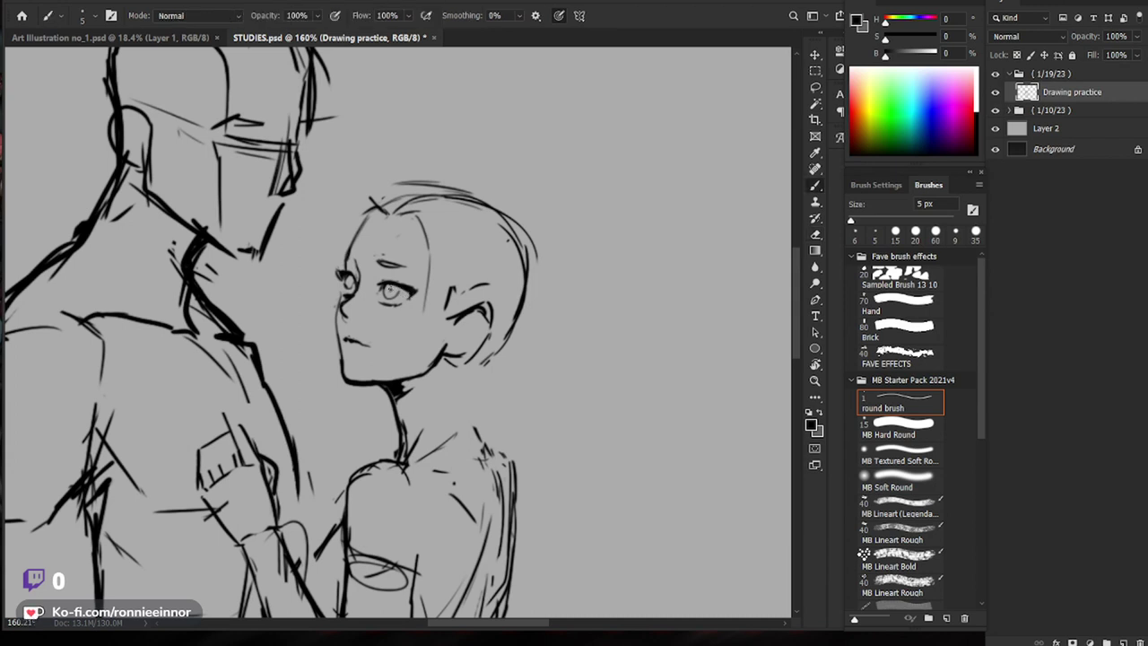
{"action": "left_click_drag", "start_coordinate": [445, 275], "coordinate": [388, 377]}
{"action": "left_click_drag", "start_coordinate": [423, 270], "coordinate": [488, 273]}
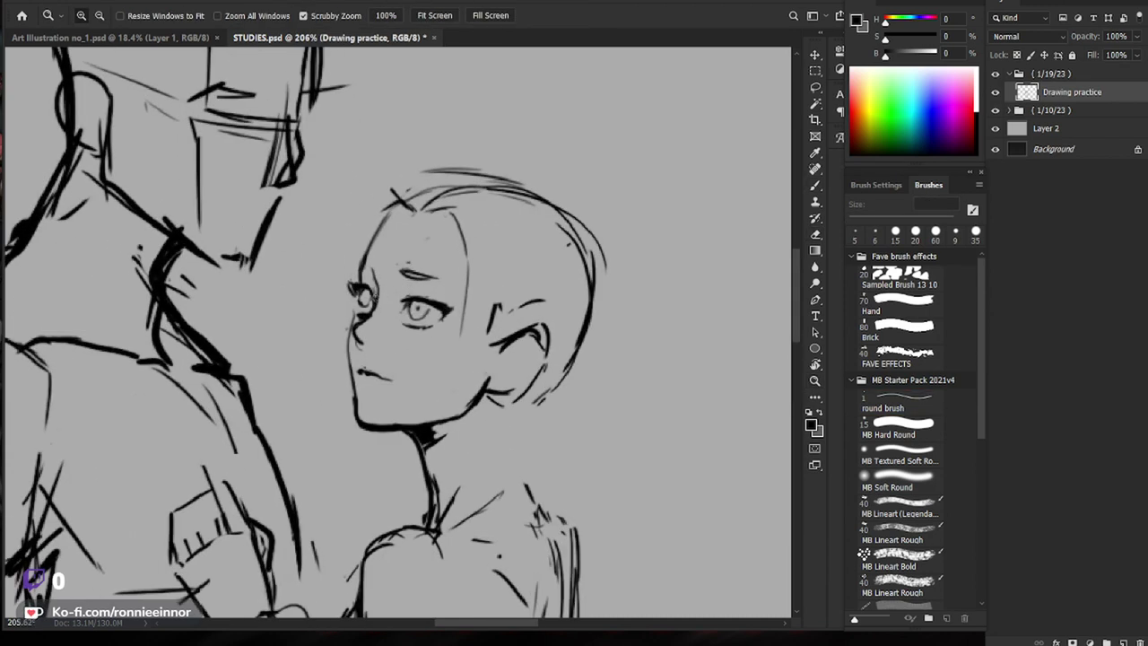
{"action": "key", "text": "b"}
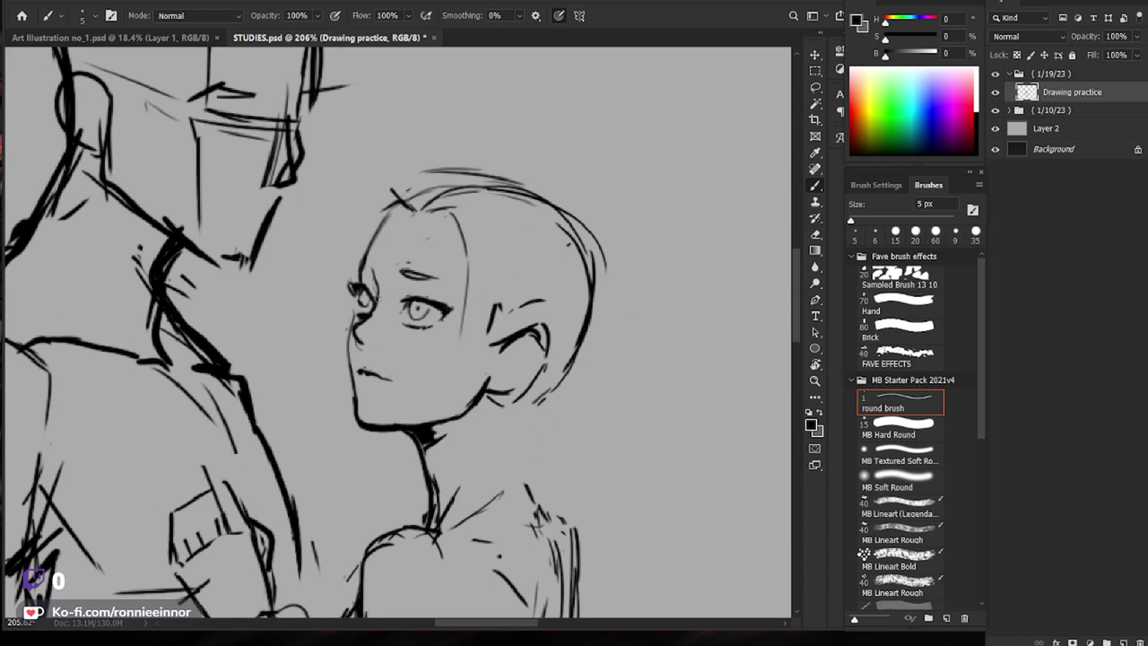
{"action": "key", "text": "e"}
{"action": "key", "text": "b"}
{"action": "key", "text": "ctrl+space"}
{"action": "mouse_move", "coordinate": [421, 307]}
{"action": "left_mouse_down"}
{"action": "mouse_move", "coordinate": [366, 309]}
{"action": "mouse_move", "coordinate": [418, 307]}
{"action": "mouse_move", "coordinate": [391, 323]}
{"action": "mouse_move", "coordinate": [366, 301]}
{"action": "left_mouse_up"}
{"action": "key", "text": "ctrl+space"}
{"action": "key", "text": "e"}
{"action": "key", "text": "b"}
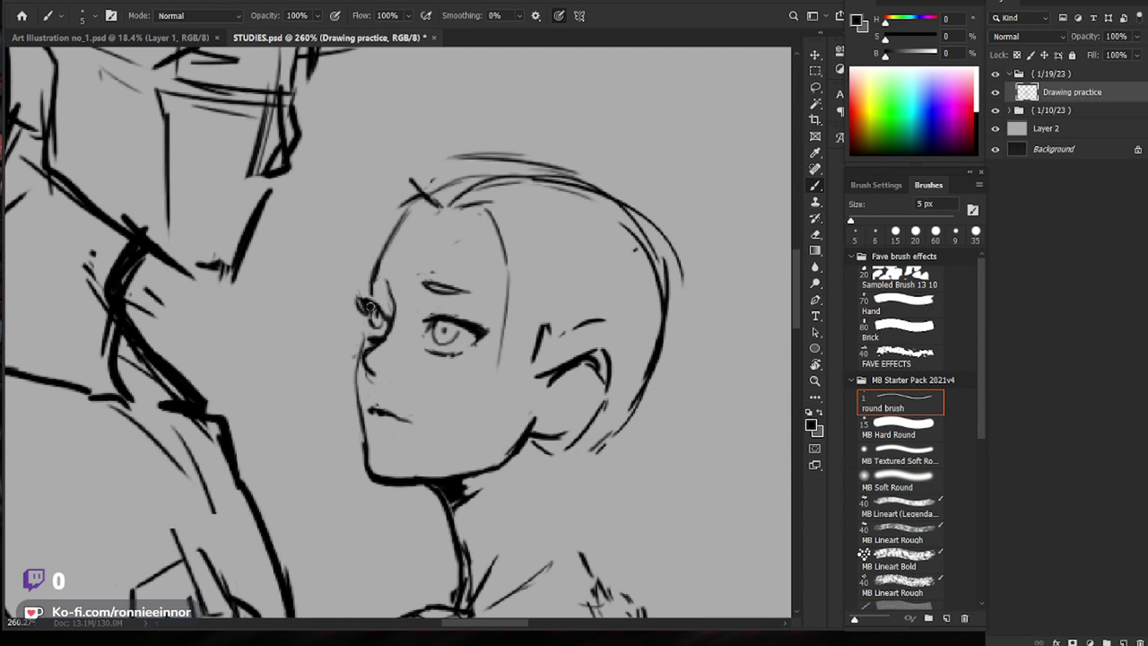
{"action": "key", "text": "e"}
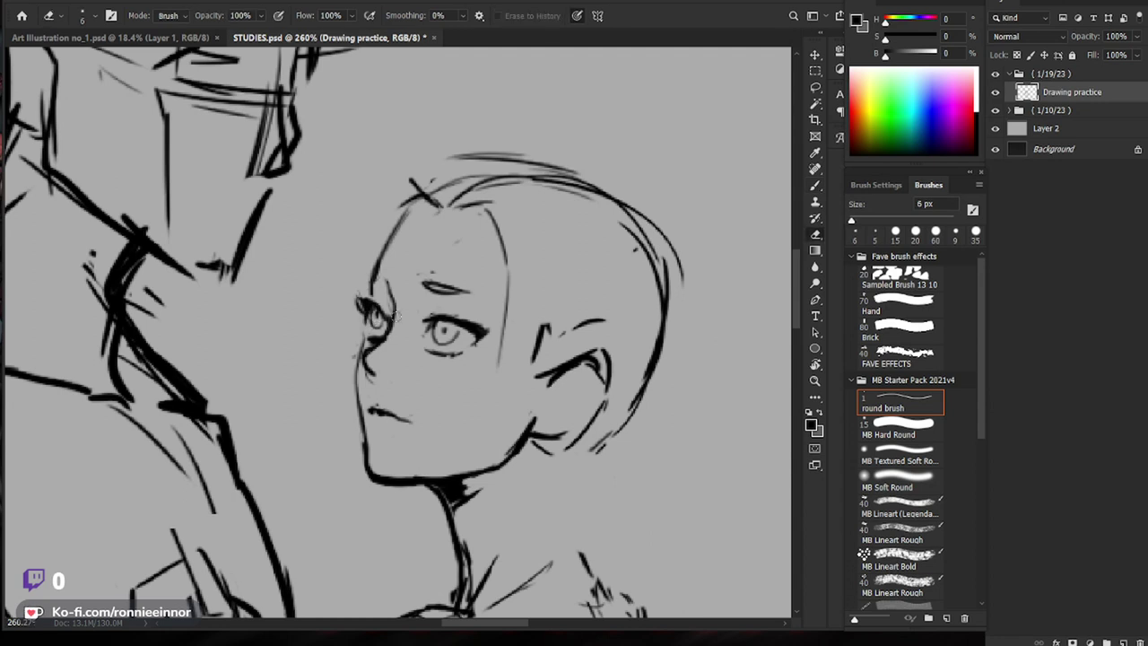
Step: Fill in the tapered shadow beneath the woman's jaw and refine the iris of her far eye
{"action": "key", "text": "z"}
{"action": "left_click_drag", "start_coordinate": [473, 319], "coordinate": [385, 323]}
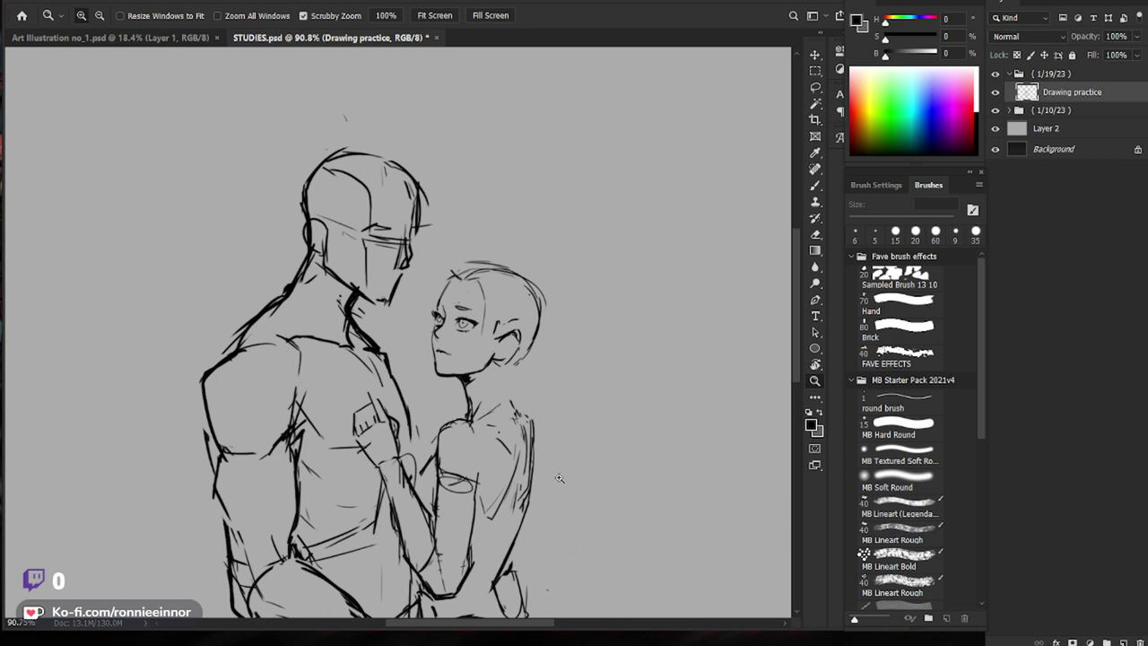
{"action": "mouse_move", "coordinate": [472, 367]}
{"action": "left_mouse_down"}
{"action": "mouse_move", "coordinate": [549, 367]}
{"action": "mouse_move", "coordinate": [460, 383]}
{"action": "mouse_move", "coordinate": [484, 372]}
{"action": "mouse_move", "coordinate": [466, 387]}
{"action": "left_mouse_up"}
{"action": "key", "text": "b"}
{"action": "key", "text": "z"}
{"action": "left_click_drag", "start_coordinate": [622, 382], "coordinate": [596, 382]}
{"action": "mouse_move", "coordinate": [457, 294]}
{"action": "left_mouse_down"}
{"action": "mouse_move", "coordinate": [532, 294]}
{"action": "mouse_move", "coordinate": [449, 298]}
{"action": "mouse_move", "coordinate": [446, 309]}
{"action": "left_mouse_up"}
{"action": "key", "text": "e"}
{"action": "key", "text": "b"}
{"action": "key", "text": "b"}
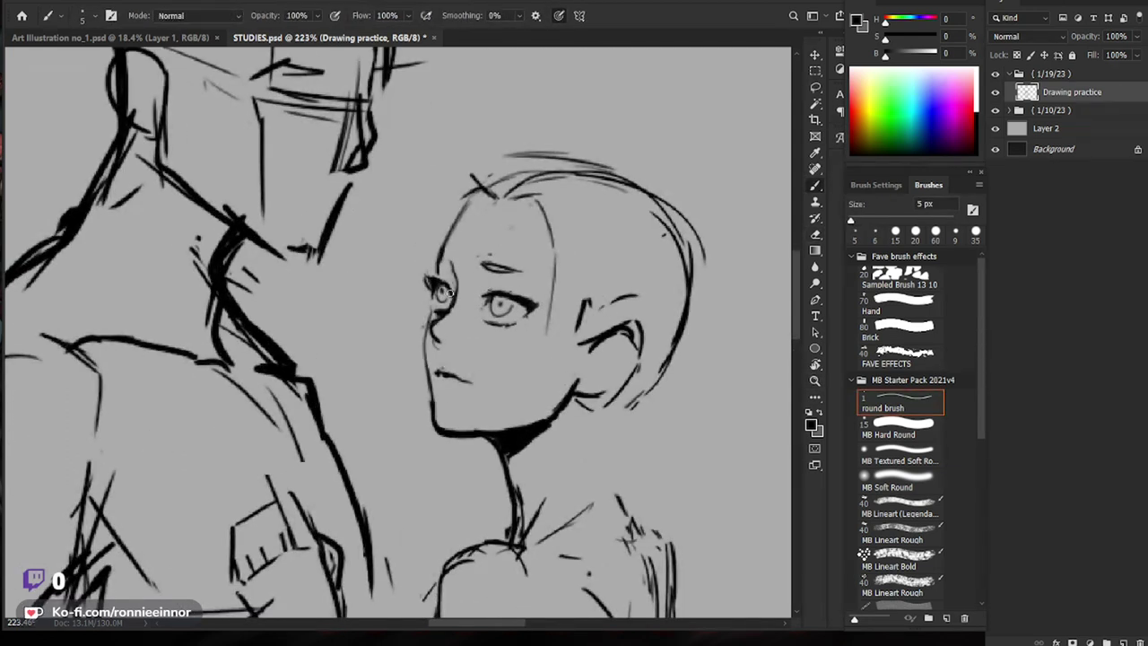
Step: Touch up the far eye's iris and outer lashes with fine erasing and thin strokes
{"action": "key", "text": "e"}
{"action": "key", "text": "b"}
{"action": "left_click_drag", "start_coordinate": [443, 292], "coordinate": [422, 283]}
{"action": "key", "text": "z"}
{"action": "key", "text": "b"}
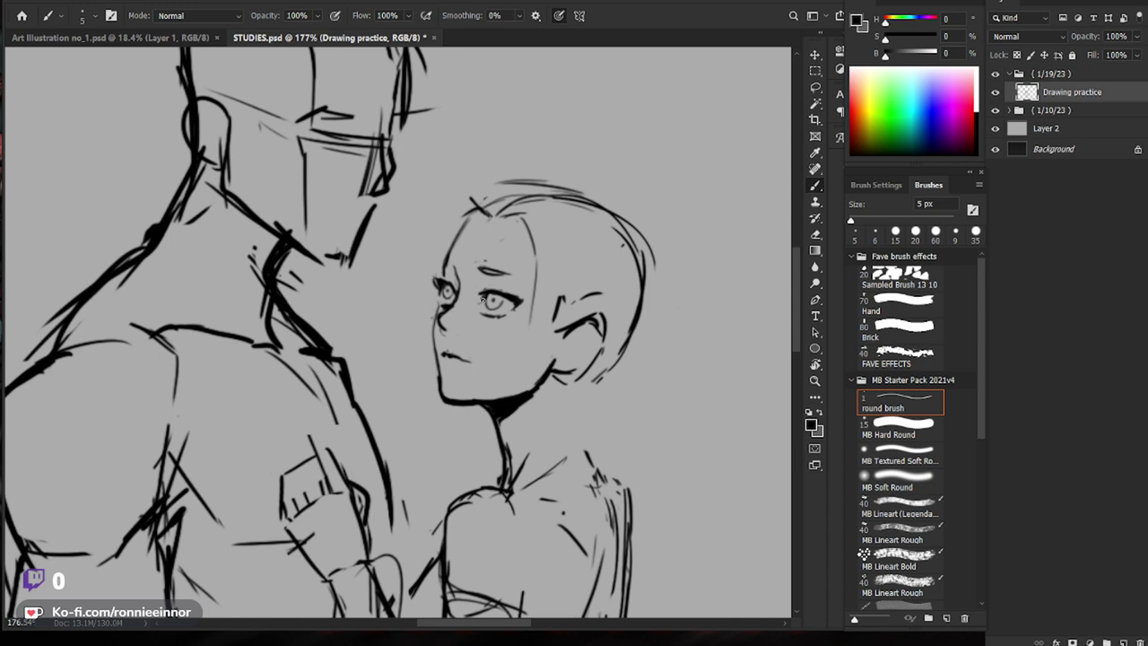
{"action": "key", "text": "e"}
{"action": "mouse_move", "coordinate": [534, 422]}
{"action": "left_mouse_down"}
{"action": "mouse_move", "coordinate": [516, 471]}
{"action": "mouse_move", "coordinate": [540, 443]}
{"action": "mouse_move", "coordinate": [509, 465]}
{"action": "mouse_move", "coordinate": [516, 444]}
{"action": "mouse_move", "coordinate": [592, 434]}
{"action": "left_mouse_up"}
{"action": "key", "text": "e"}
{"action": "scroll", "coordinate": [509, 448], "scroll_direction": "down", "scroll_amount": 3}
{"action": "key", "text": "b"}
{"action": "scroll", "coordinate": [504, 450], "scroll_direction": "up", "scroll_amount": 2}
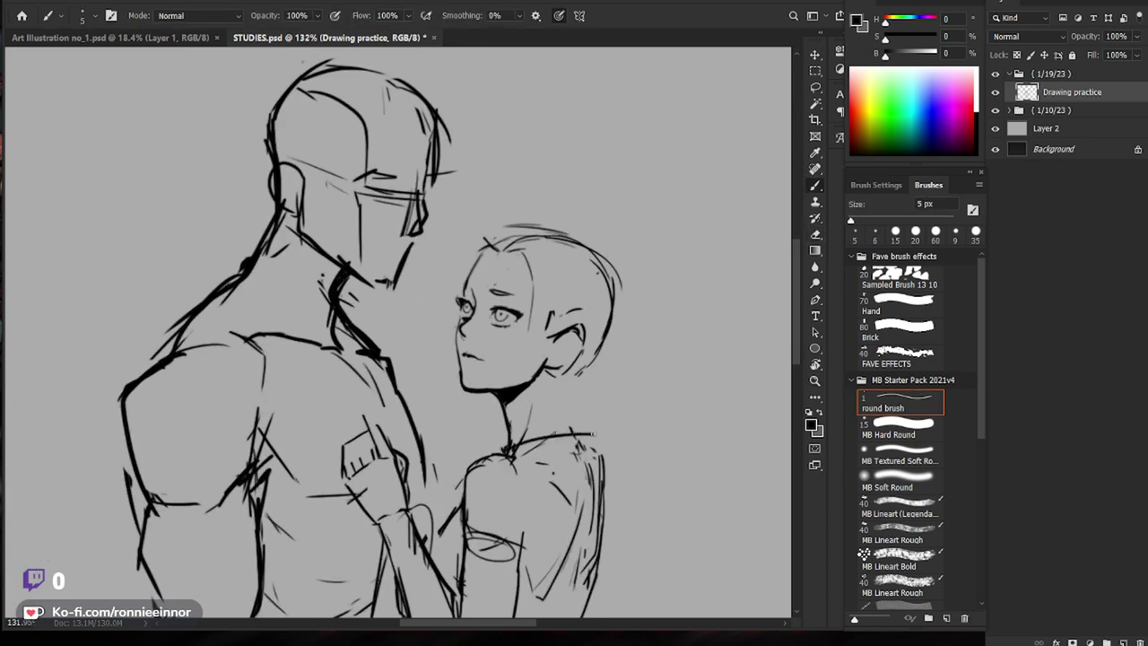
{"action": "key", "text": "e"}
{"action": "mouse_move", "coordinate": [508, 452]}
{"action": "left_mouse_down"}
{"action": "mouse_move", "coordinate": [580, 442]}
{"action": "mouse_move", "coordinate": [502, 453]}
{"action": "left_mouse_up"}
{"action": "key", "text": "b"}
{"action": "mouse_move", "coordinate": [508, 442]}
{"action": "left_mouse_down"}
{"action": "mouse_move", "coordinate": [618, 418]}
{"action": "mouse_move", "coordinate": [570, 380]}
{"action": "left_mouse_up"}
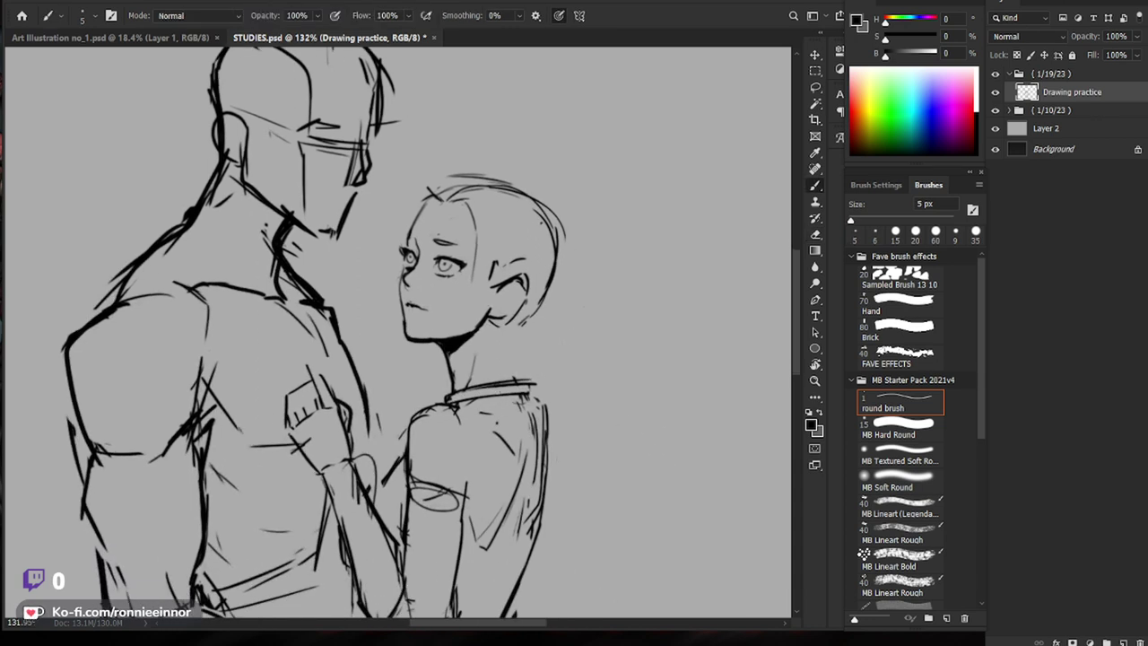
{"action": "key", "text": "ctrl+z"}
{"action": "key", "text": "ctrl+z"}
{"action": "key", "text": "ctrl+z"}
{"action": "key", "text": "ctrl+z"}
{"action": "key", "text": "ctrl+z"}
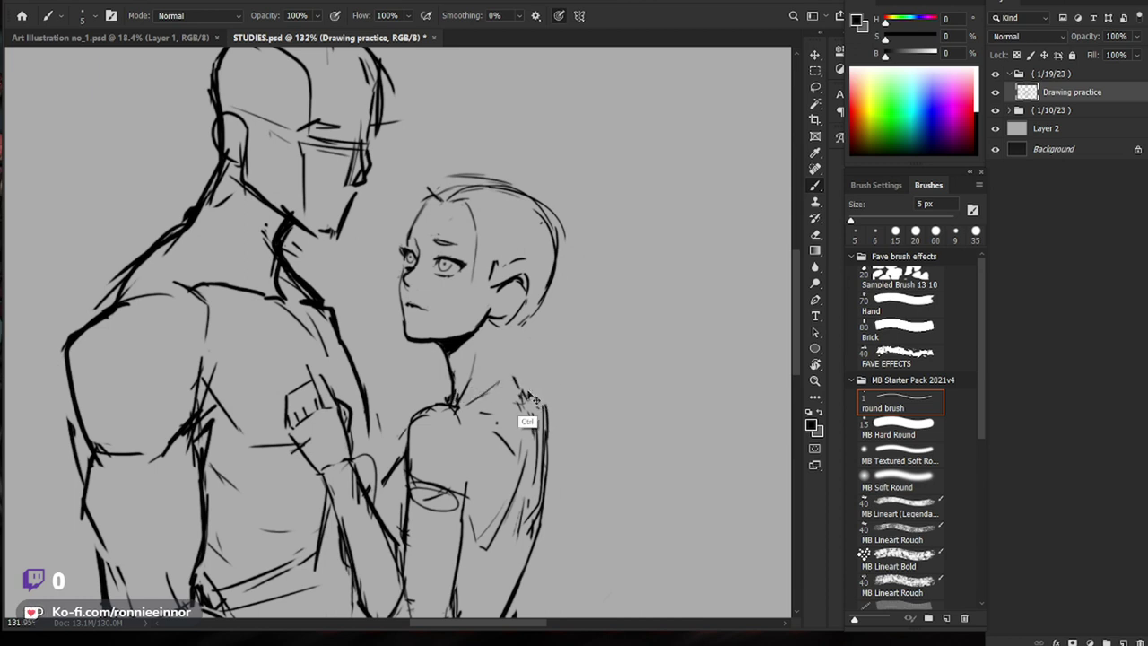
Step: Draw a collar band around the base of the woman's neck and a clean nape line rising behind her ear
{"action": "mouse_move", "coordinate": [453, 401]}
{"action": "left_mouse_down"}
{"action": "mouse_move", "coordinate": [535, 380]}
{"action": "mouse_move", "coordinate": [451, 408]}
{"action": "left_mouse_up"}
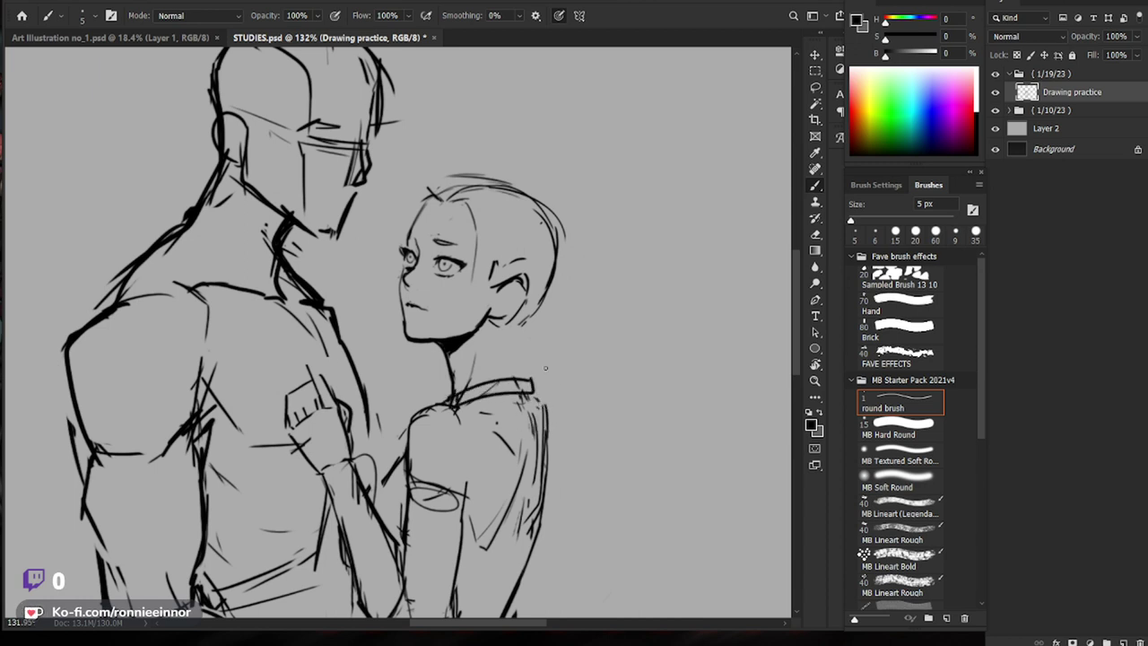
{"action": "left_click_drag", "start_coordinate": [508, 337], "coordinate": [511, 374]}
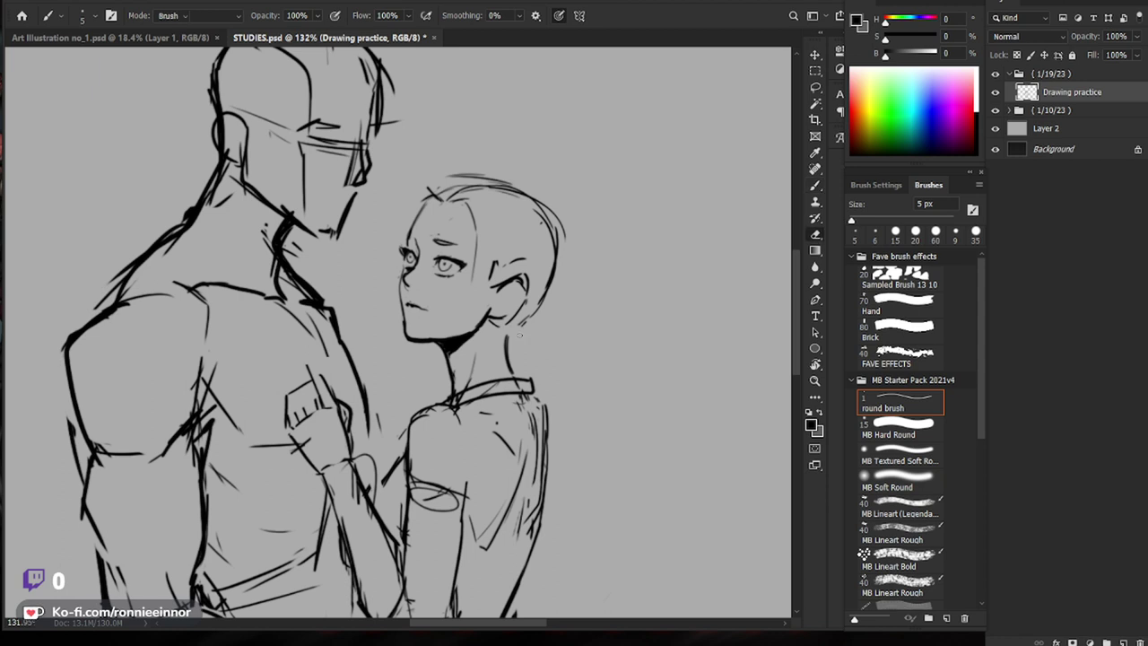
{"action": "key", "text": "e"}
{"action": "mouse_move", "coordinate": [525, 319]}
{"action": "left_mouse_down"}
{"action": "mouse_move", "coordinate": [540, 305]}
{"action": "mouse_move", "coordinate": [506, 339]}
{"action": "left_mouse_up"}
{"action": "key", "text": "b"}
{"action": "left_click_drag", "start_coordinate": [513, 320], "coordinate": [506, 333]}
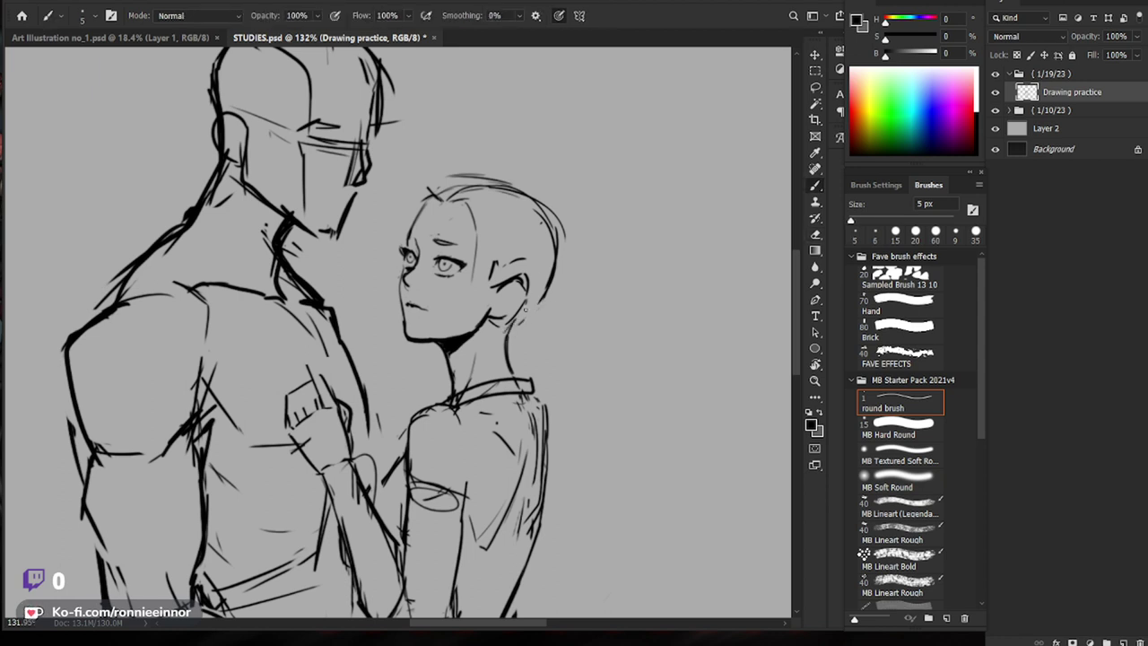
{"action": "key", "text": "e"}
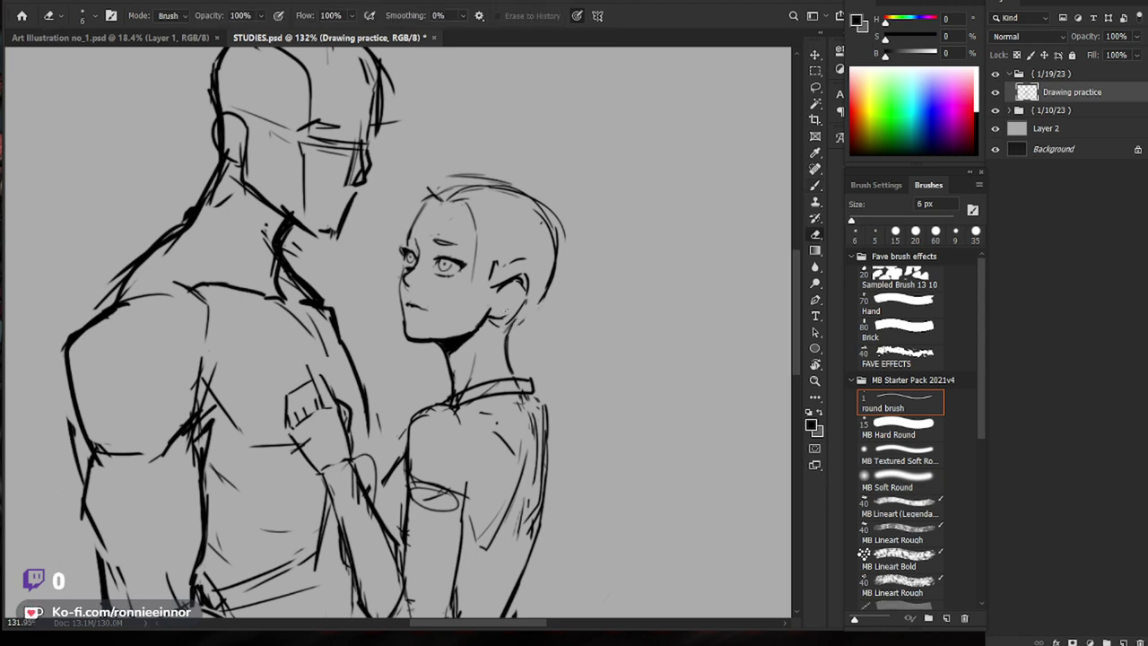
{"action": "key", "text": "b"}
{"action": "mouse_move", "coordinate": [464, 205]}
{"action": "left_mouse_down"}
{"action": "mouse_move", "coordinate": [475, 259]}
{"action": "mouse_move", "coordinate": [461, 391]}
{"action": "left_mouse_up"}
{"action": "key", "text": "ctrl+z"}
Step: Redraw the woman's mouth as a longer smiling line and replace her eyebrows with slanted, worried ones
{"action": "key", "text": "ctrl+plus"}
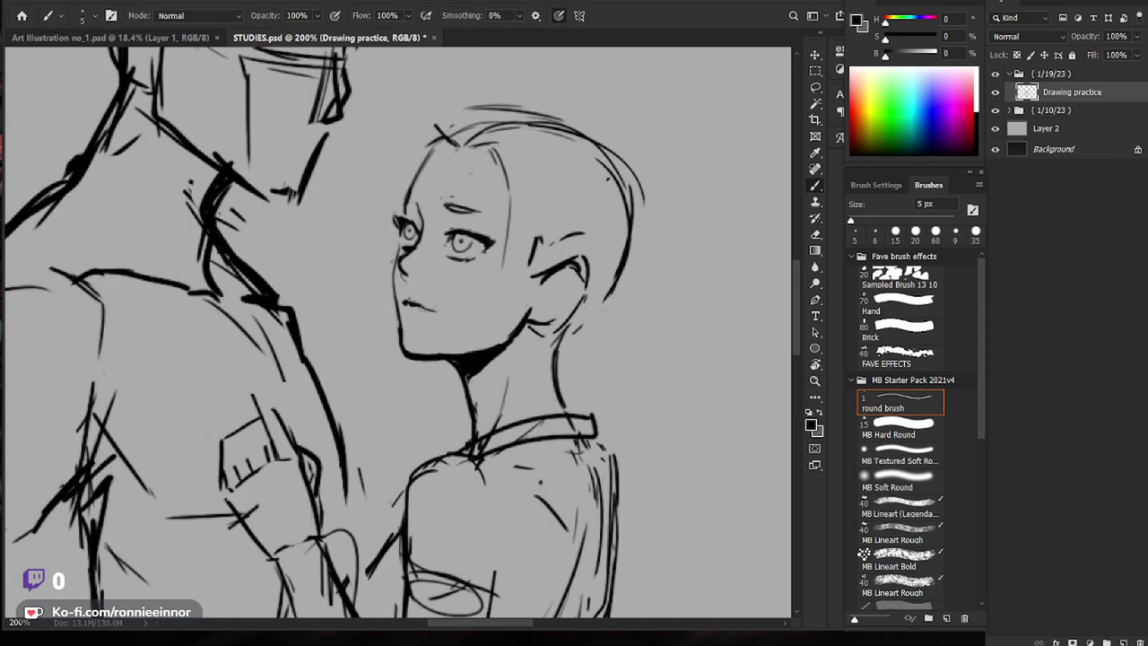
{"action": "mouse_move", "coordinate": [418, 305]}
{"action": "left_mouse_down"}
{"action": "mouse_move", "coordinate": [448, 312]}
{"action": "mouse_move", "coordinate": [469, 389]}
{"action": "left_mouse_up"}
{"action": "key", "text": "e"}
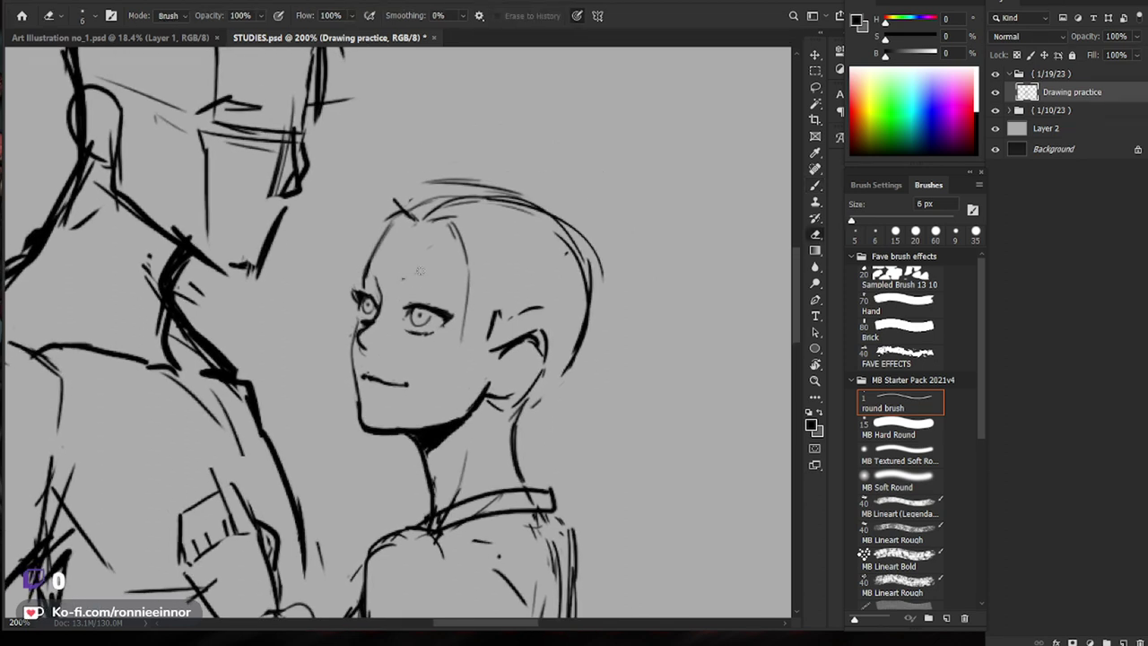
{"action": "key", "text": "b"}
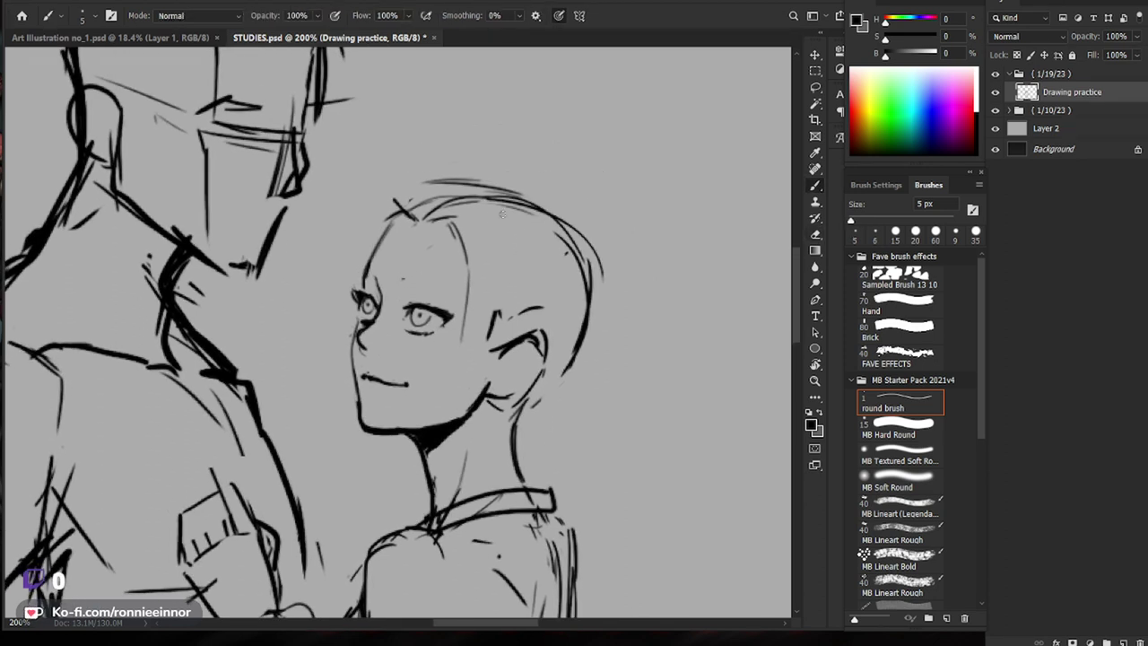
{"action": "mouse_move", "coordinate": [405, 270]}
{"action": "left_mouse_down"}
{"action": "mouse_move", "coordinate": [459, 299]}
{"action": "mouse_move", "coordinate": [377, 267]}
{"action": "left_mouse_up"}
{"action": "key", "text": "e"}
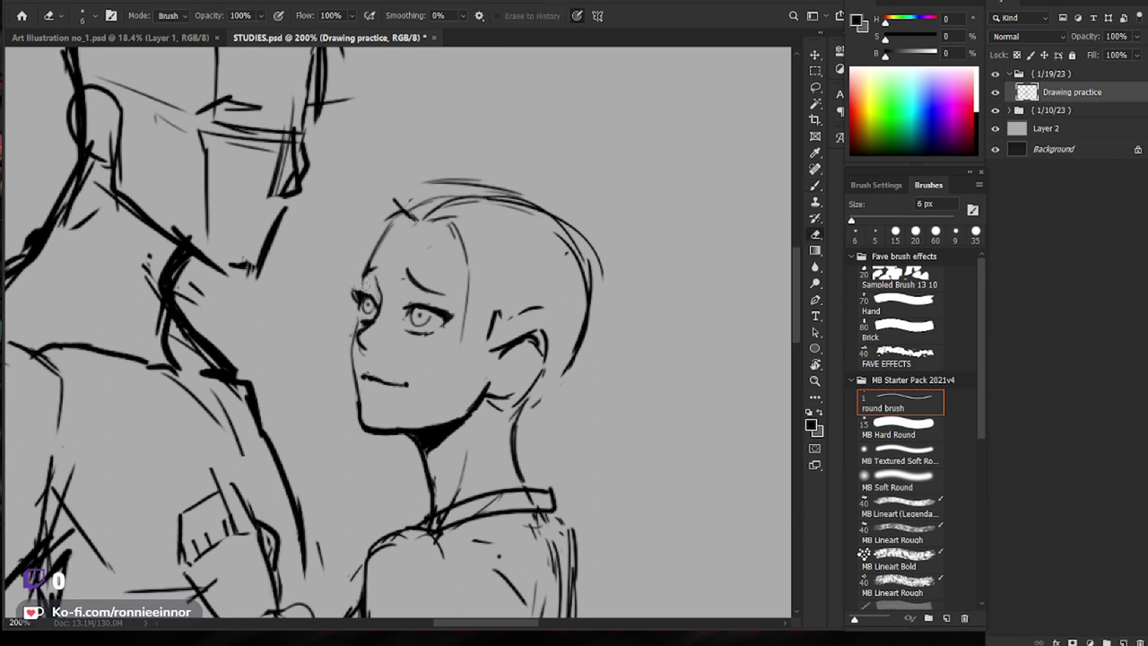
{"action": "scroll", "coordinate": [387, 283], "scroll_direction": "up", "scroll_amount": 2}
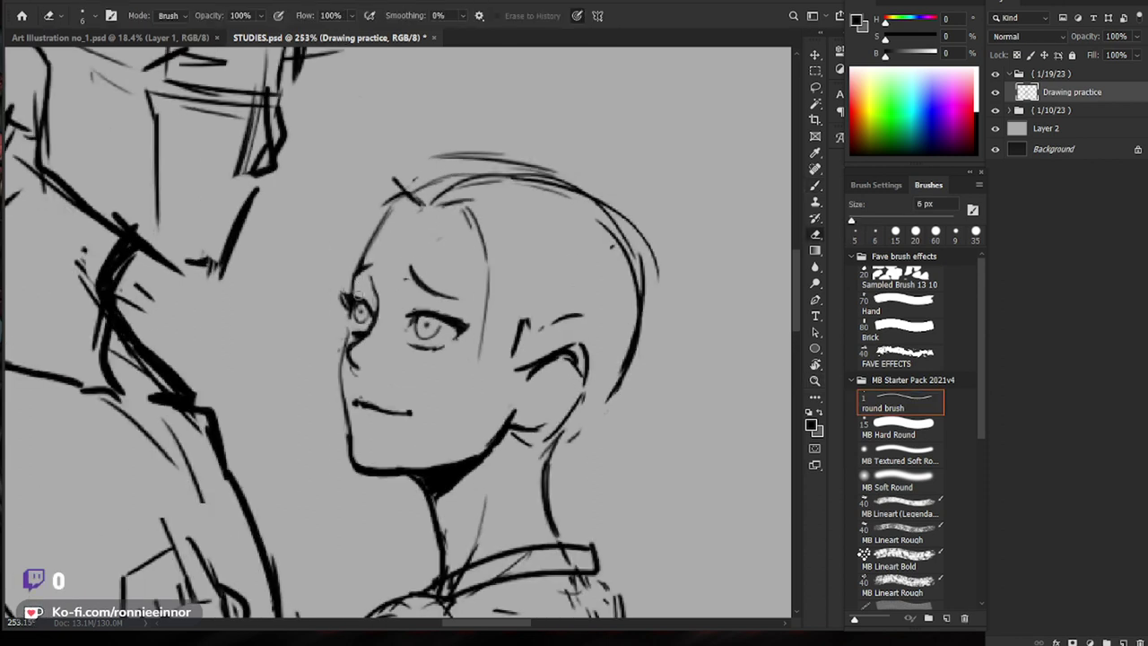
Step: Add a curved stroke around the woman's far eye socket and simplify the underside of her nose
{"action": "key", "text": "b"}
{"action": "left_click_drag", "start_coordinate": [368, 276], "coordinate": [377, 299]}
{"action": "key", "text": "e"}
{"action": "key", "text": "b"}
{"action": "left_click_drag", "start_coordinate": [366, 367], "coordinate": [357, 371]}
{"action": "key", "text": "e"}
{"action": "key", "text": "b"}
Step: Redraw the woman's mouth with slightly parted lips and a dark opening
{"action": "key", "text": "z"}
{"action": "mouse_move", "coordinate": [454, 364]}
{"action": "left_mouse_down"}
{"action": "mouse_move", "coordinate": [359, 368]}
{"action": "mouse_move", "coordinate": [383, 373]}
{"action": "left_mouse_up"}
{"action": "scroll", "coordinate": [469, 395], "scroll_direction": "up", "scroll_amount": 4}
{"action": "key", "text": "z"}
{"action": "mouse_move", "coordinate": [479, 379]}
{"action": "left_mouse_down"}
{"action": "mouse_move", "coordinate": [385, 380]}
{"action": "mouse_move", "coordinate": [487, 357]}
{"action": "left_mouse_up"}
{"action": "key", "text": "e"}
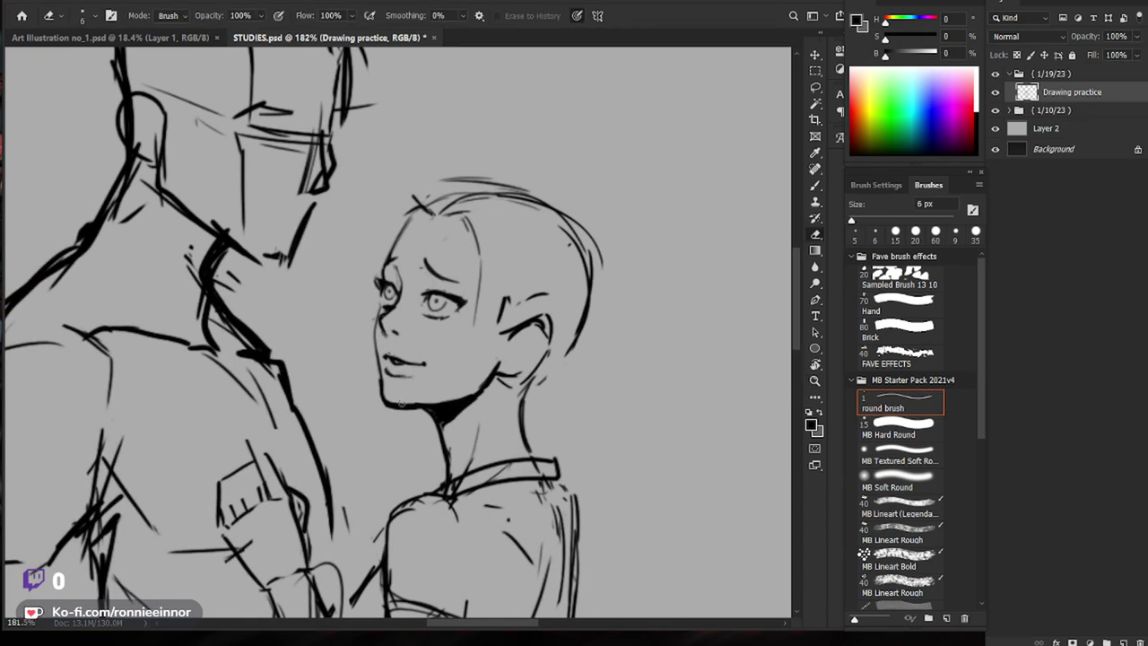
Step: Trim the woman's chin line and rework her far eyebrow with small strokes and fine erasing
{"action": "mouse_move", "coordinate": [416, 404]}
{"action": "left_mouse_down"}
{"action": "mouse_move", "coordinate": [453, 402]}
{"action": "mouse_move", "coordinate": [433, 400]}
{"action": "left_mouse_up"}
{"action": "key", "text": "b"}
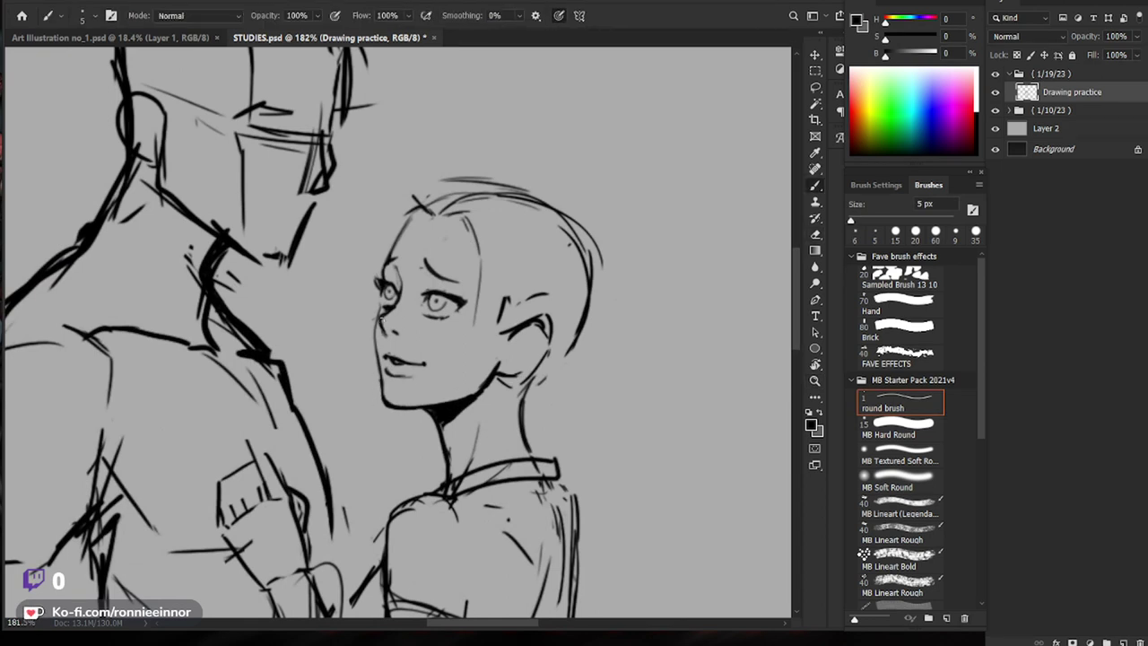
{"action": "key", "text": "e"}
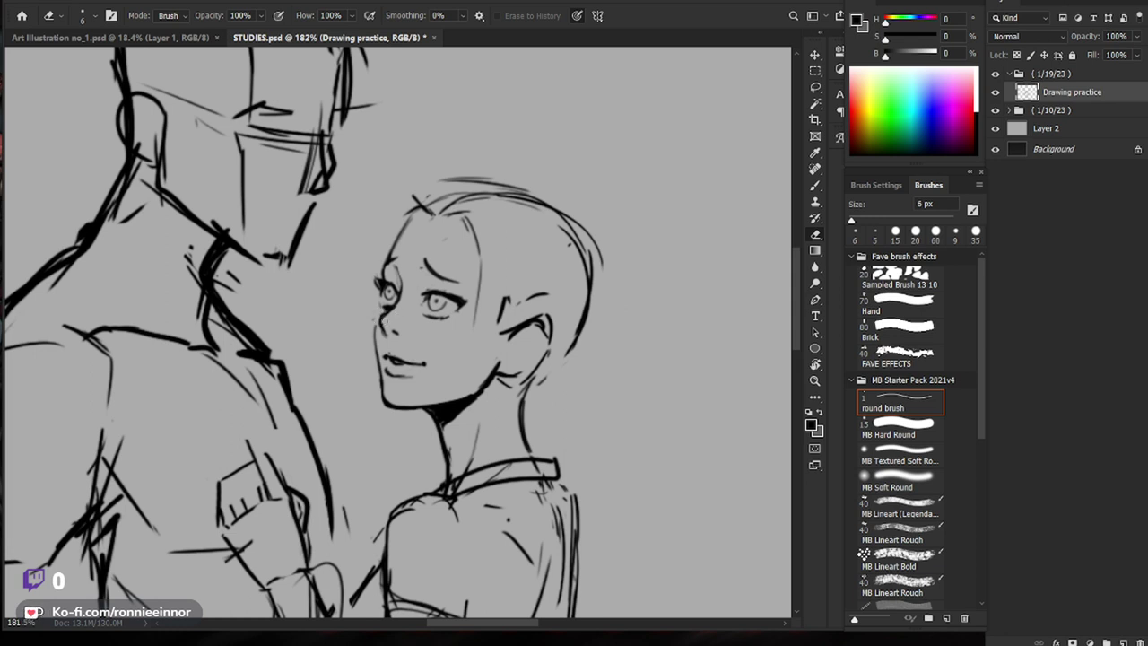
{"action": "key", "text": "b"}
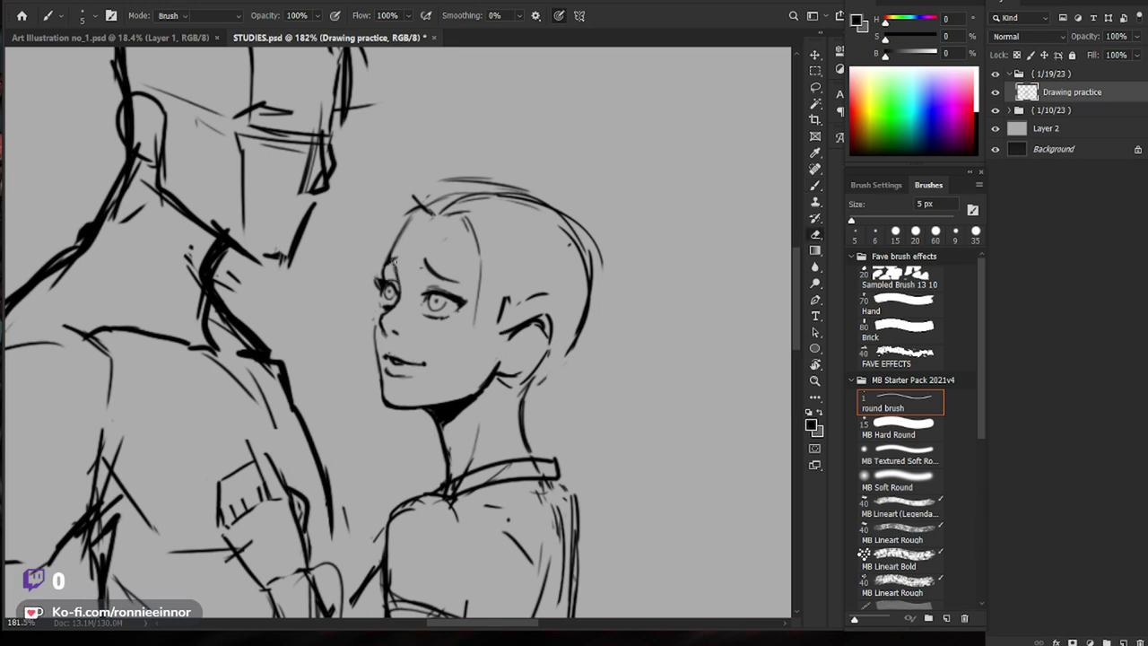
{"action": "key", "text": "e"}
{"action": "left_click_drag", "start_coordinate": [394, 259], "coordinate": [385, 263]}
{"action": "key", "text": "b"}
{"action": "scroll", "coordinate": [383, 262], "scroll_direction": "down", "scroll_amount": 3}
{"action": "scroll", "coordinate": [384, 261], "scroll_direction": "up", "scroll_amount": 2}
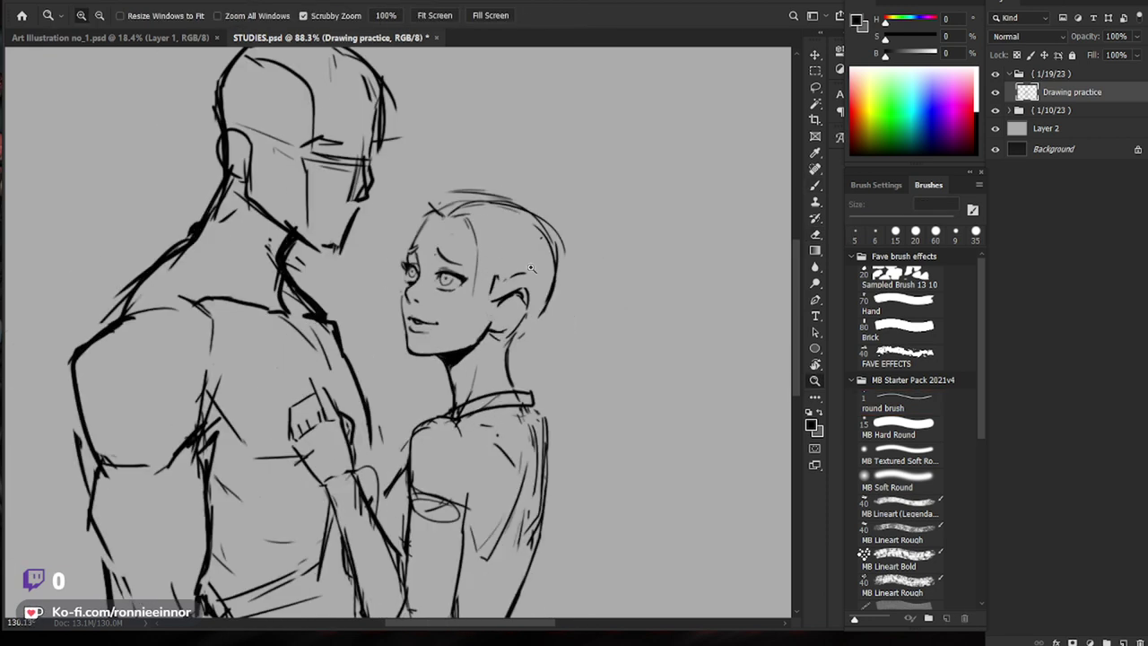
Step: Thicken the woman's near eyebrow with a second slanted stroke
{"action": "key", "text": "e"}
{"action": "key", "text": "b"}
{"action": "left_click_drag", "start_coordinate": [439, 262], "coordinate": [457, 255]}
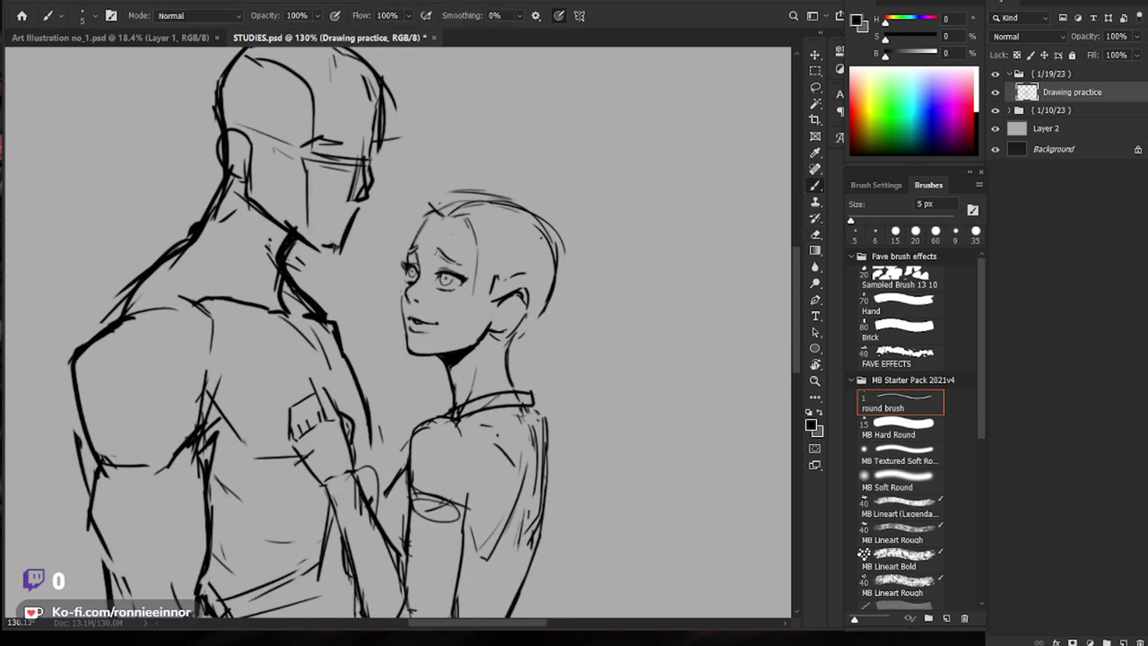
{"action": "scroll", "coordinate": [442, 255], "scroll_direction": "down", "scroll_amount": 3}
{"action": "scroll", "coordinate": [441, 255], "scroll_direction": "up", "scroll_amount": 4}
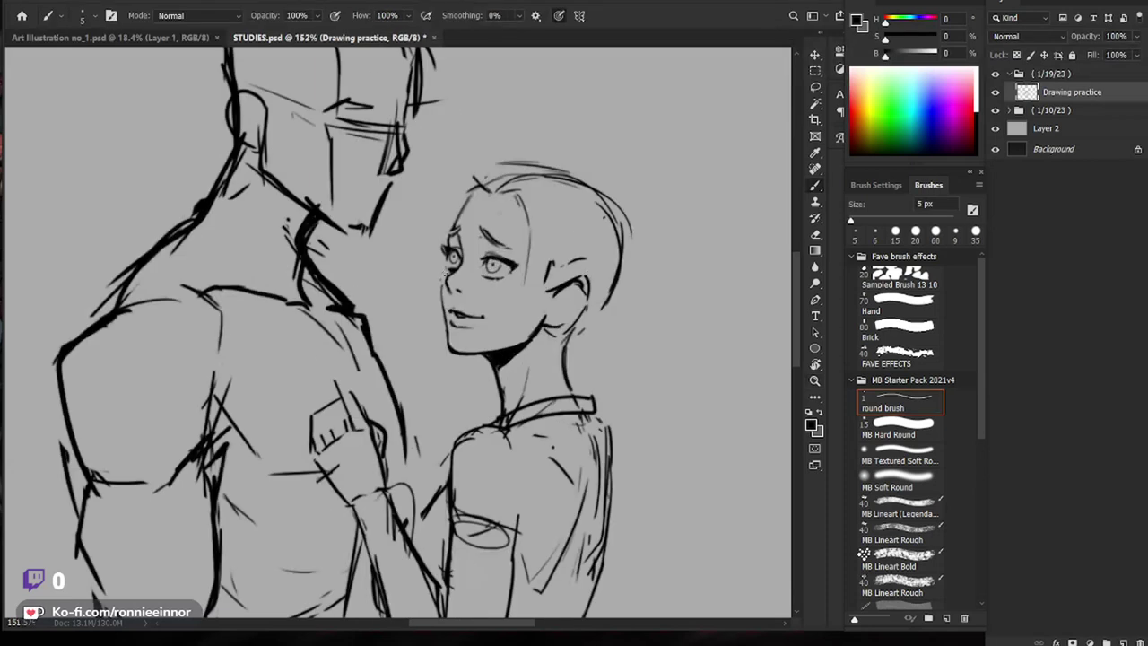
Step: Redraw the woman's face contour as a continuous curve below her far eye
{"action": "key", "text": "e"}
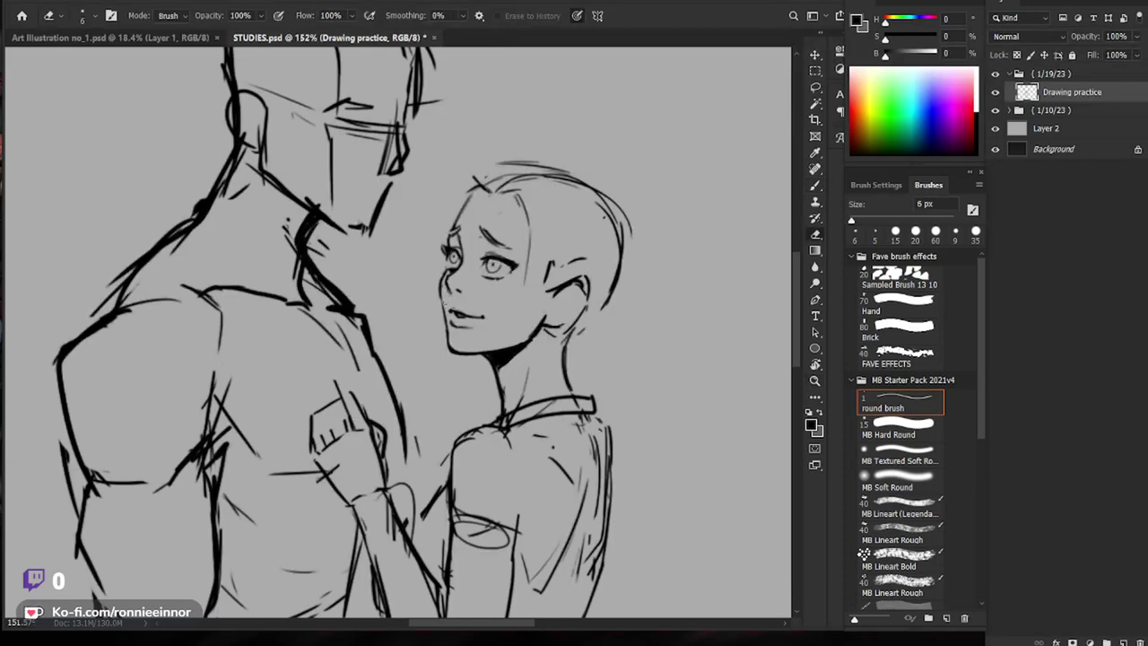
{"action": "key", "text": "b"}
{"action": "key", "text": "e"}
{"action": "key", "text": "b"}
{"action": "left_click_drag", "start_coordinate": [492, 286], "coordinate": [454, 289]}
{"action": "key", "text": "e"}
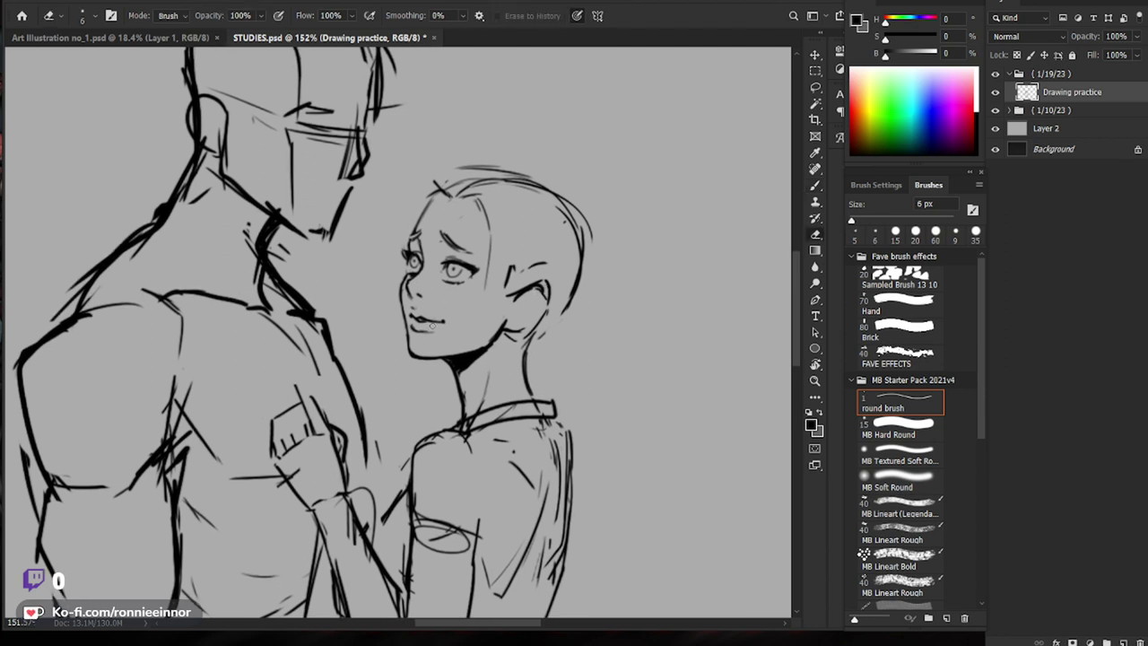
Step: Enlarge the eraser to 20 px, erase the parted lips and redraw the mouth as a short closed line
{"action": "key", "text": "bracketright"}
{"action": "key", "text": "bracketright"}
{"action": "key", "text": "bracketright"}
{"action": "key", "text": "bracketright"}
{"action": "key", "text": "bracketright"}
{"action": "mouse_move", "coordinate": [442, 323]}
{"action": "left_mouse_down"}
{"action": "mouse_move", "coordinate": [413, 324]}
{"action": "mouse_move", "coordinate": [419, 295]}
{"action": "left_mouse_up"}
{"action": "key", "text": "b"}
{"action": "key", "text": "e"}
{"action": "key", "text": "b"}
{"action": "scroll", "coordinate": [418, 296], "scroll_direction": "down", "scroll_amount": 3}
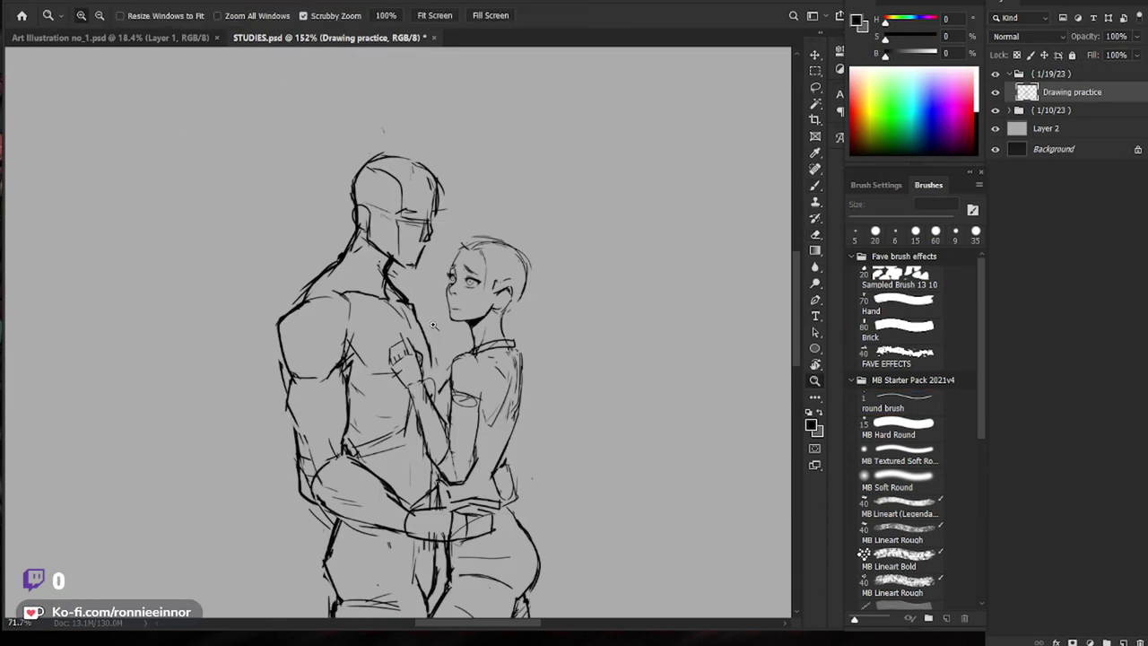
Step: Erase and redraw the woman's nose and the adjoining cheek contour with thin strokes
{"action": "key", "text": "e"}
{"action": "scroll", "coordinate": [440, 300], "scroll_direction": "up", "scroll_amount": 4}
{"action": "key", "text": "b"}
{"action": "key", "text": "e"}
{"action": "key", "text": "b"}
{"action": "key", "text": "e"}
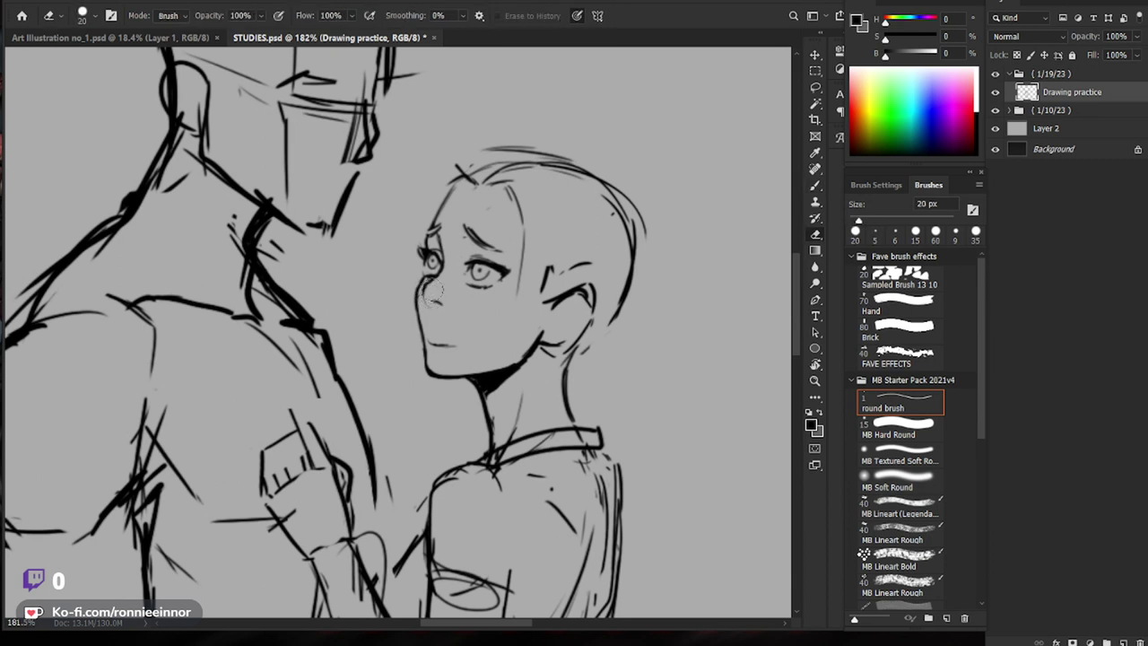
{"action": "key", "text": "b"}
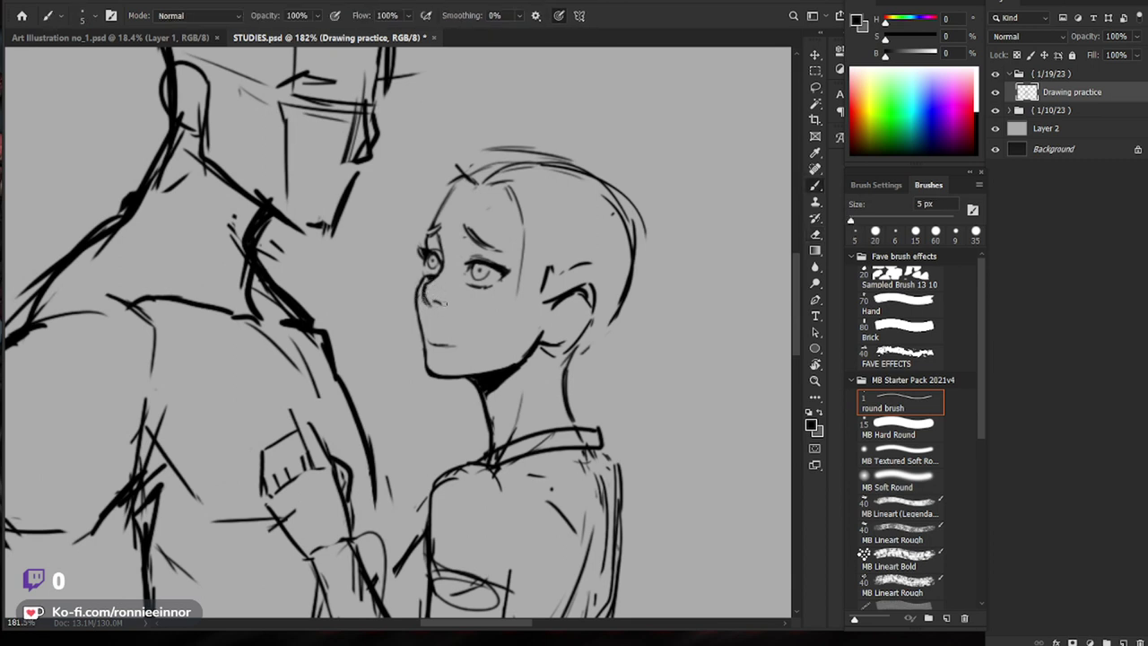
{"action": "left_click_drag", "start_coordinate": [453, 305], "coordinate": [424, 289]}
{"action": "key", "text": "e"}
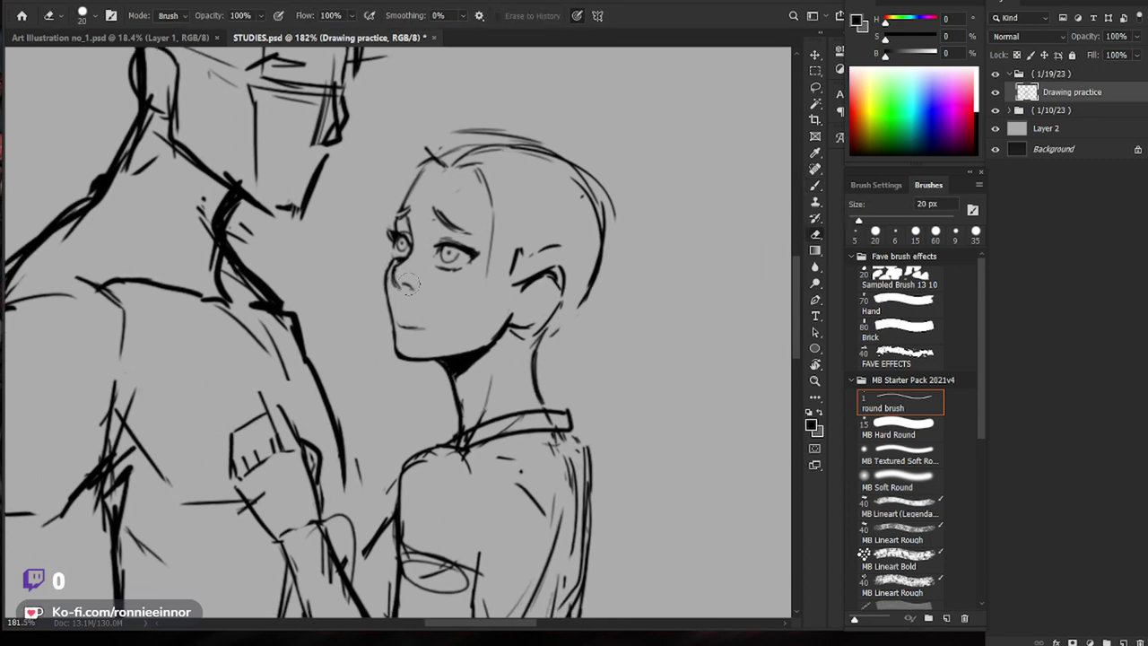
{"action": "key", "text": "b"}
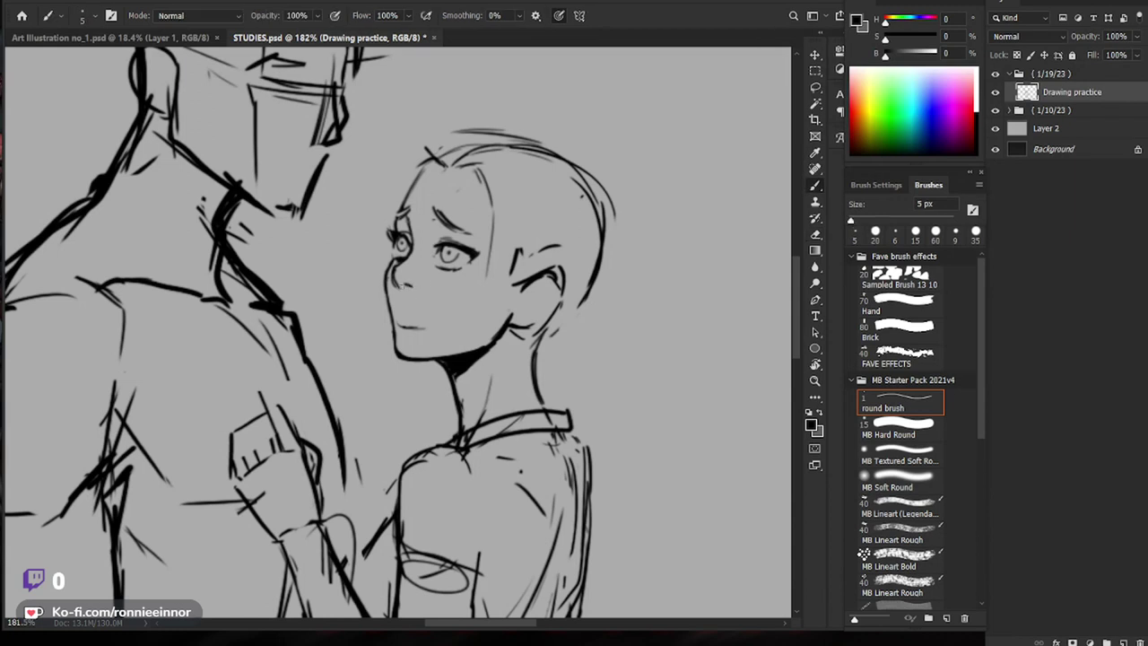
Step: Extend the woman's mouth into a closed smile with an accented corner and a short lower-lip curve
{"action": "left_click_drag", "start_coordinate": [396, 308], "coordinate": [433, 313]}
{"action": "key", "text": "z"}
{"action": "mouse_move", "coordinate": [484, 276]}
{"action": "left_mouse_down"}
{"action": "mouse_move", "coordinate": [430, 280]}
{"action": "mouse_move", "coordinate": [520, 292]}
{"action": "left_mouse_up"}
{"action": "key", "text": "e"}
{"action": "key", "text": "b"}
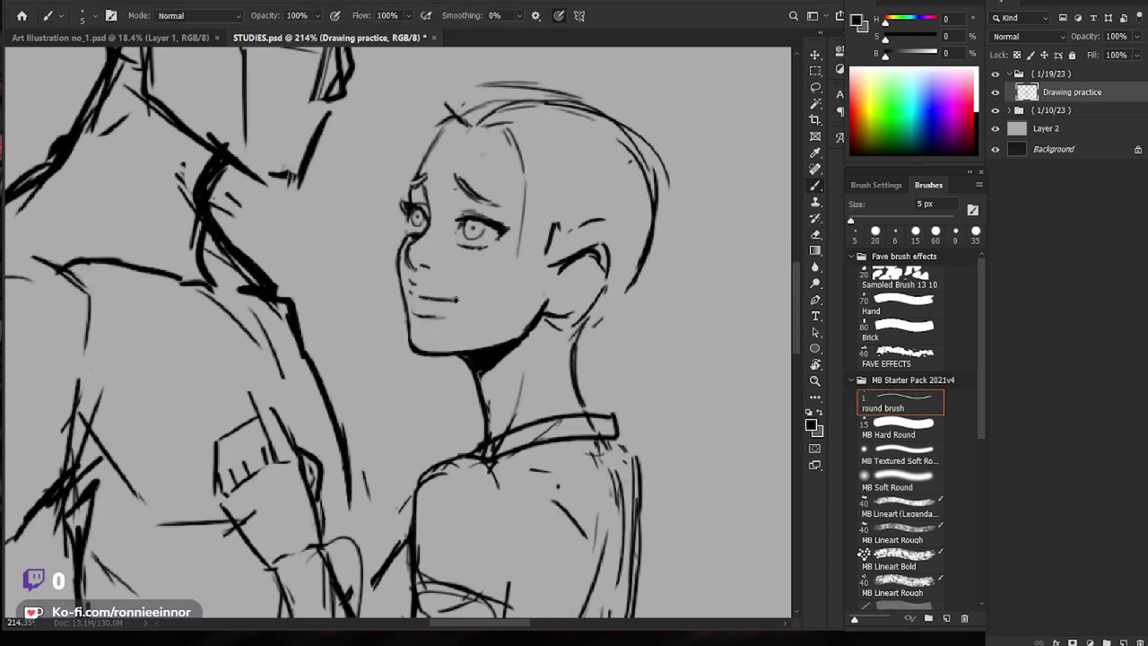
{"action": "key", "text": "e"}
{"action": "mouse_move", "coordinate": [443, 316]}
{"action": "left_mouse_down"}
{"action": "mouse_move", "coordinate": [416, 315]}
{"action": "mouse_move", "coordinate": [458, 296]}
{"action": "mouse_move", "coordinate": [445, 309]}
{"action": "left_mouse_up"}
{"action": "key", "text": "b"}
{"action": "key", "text": "e"}
{"action": "key", "text": "b"}
Step: Refine the side of the woman's nose and her lower-lip curve with small strokes and erasing
{"action": "key", "text": "z"}
{"action": "left_click_drag", "start_coordinate": [547, 299], "coordinate": [490, 327]}
{"action": "key", "text": "b"}
{"action": "left_click_drag", "start_coordinate": [664, 327], "coordinate": [632, 303]}
{"action": "key", "text": "z"}
{"action": "left_click_drag", "start_coordinate": [495, 293], "coordinate": [548, 293]}
{"action": "key", "text": "e"}
{"action": "mouse_move", "coordinate": [421, 276]}
{"action": "left_mouse_down"}
{"action": "mouse_move", "coordinate": [453, 309]}
{"action": "mouse_move", "coordinate": [441, 298]}
{"action": "left_mouse_up"}
{"action": "key", "text": "b"}
{"action": "key", "text": "e"}
{"action": "key", "text": "b"}
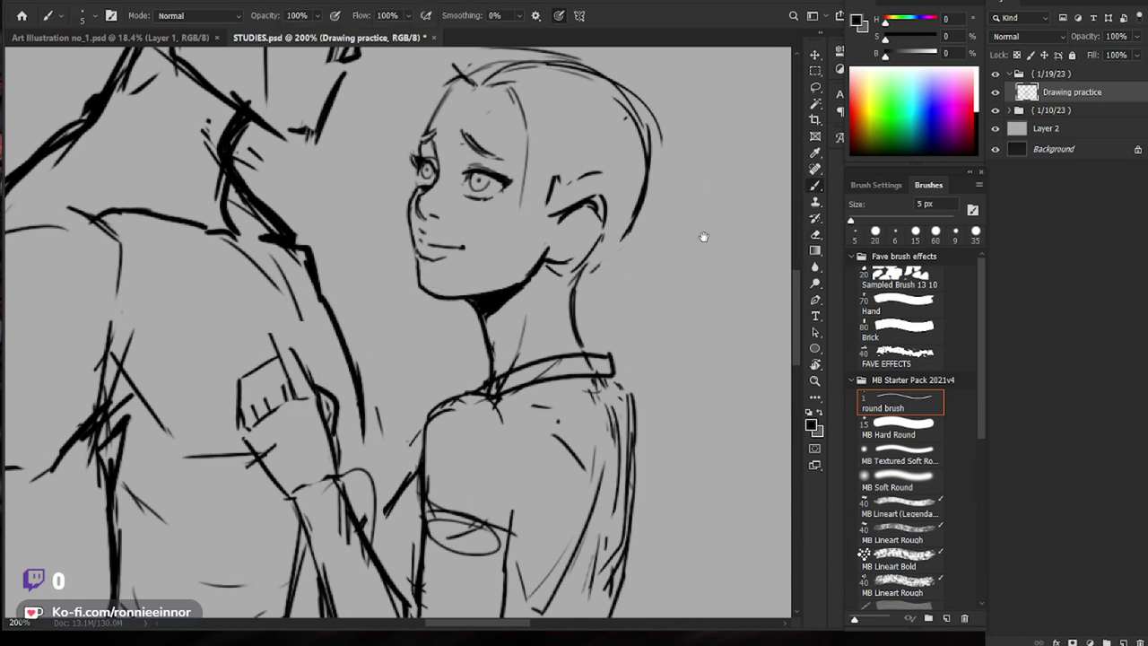
Step: Touch up the face contour beside the woman's lips and her upper-lip edge
{"action": "left_click_drag", "start_coordinate": [703, 237], "coordinate": [688, 252]}
{"action": "left_click_drag", "start_coordinate": [404, 299], "coordinate": [421, 307]}
{"action": "key", "text": "e"}
{"action": "key", "text": "z"}
{"action": "mouse_move", "coordinate": [601, 277]}
{"action": "left_mouse_down"}
{"action": "mouse_move", "coordinate": [549, 287]}
{"action": "mouse_move", "coordinate": [631, 268]}
{"action": "left_mouse_up"}
{"action": "key", "text": "b"}
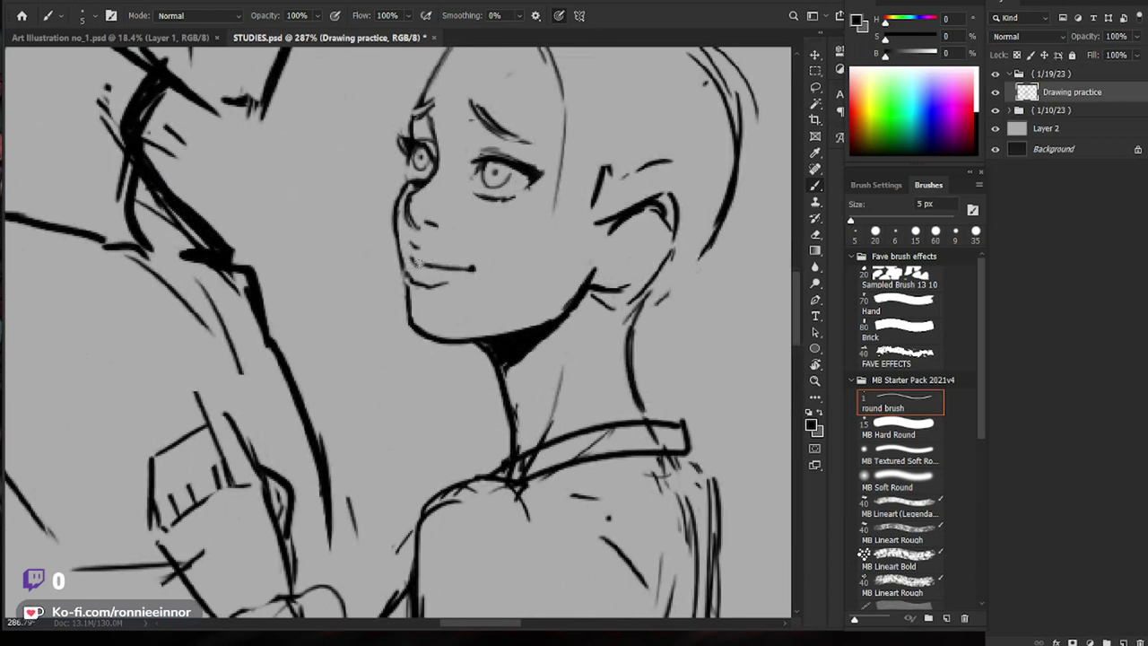
{"action": "key", "text": "z"}
{"action": "left_click_drag", "start_coordinate": [659, 243], "coordinate": [550, 281]}
Step: Reduce the eraser to 2 px and sharpen the far corner of the woman's mouth
{"action": "key", "text": "e"}
{"action": "key", "text": "bracketleft"}
{"action": "key", "text": "bracketleft"}
{"action": "key", "text": "bracketleft"}
{"action": "key", "text": "bracketleft"}
{"action": "key", "text": "bracketleft"}
{"action": "key", "text": "bracketleft"}
{"action": "key", "text": "bracketleft"}
{"action": "key", "text": "bracketleft"}
{"action": "key", "text": "bracketleft"}
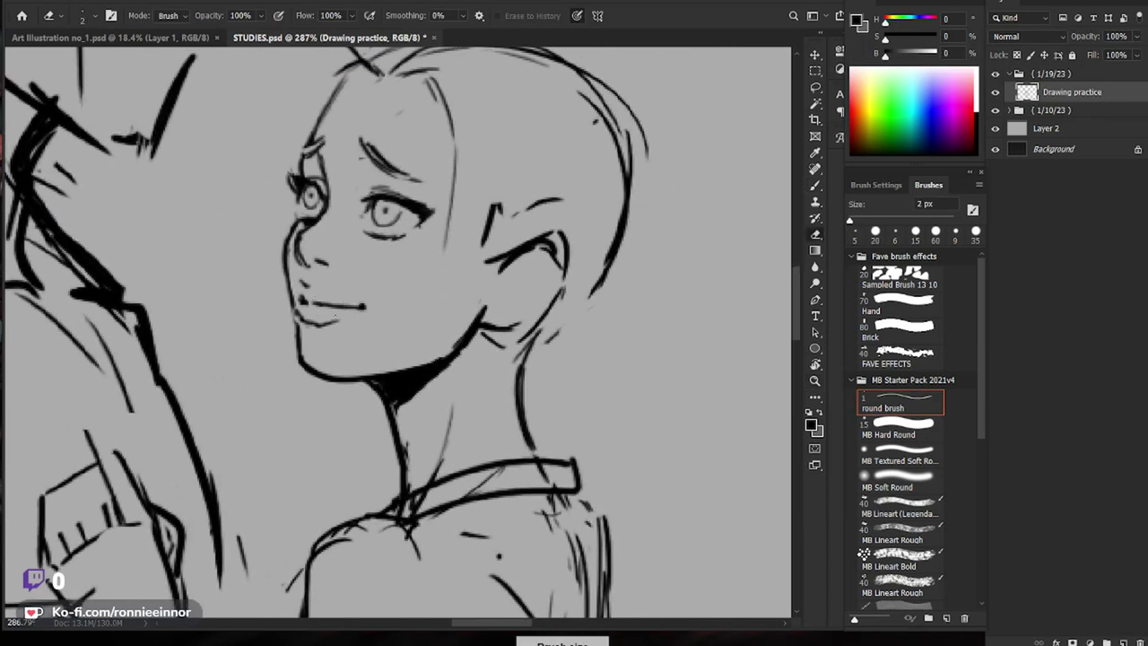
{"action": "key", "text": "b"}
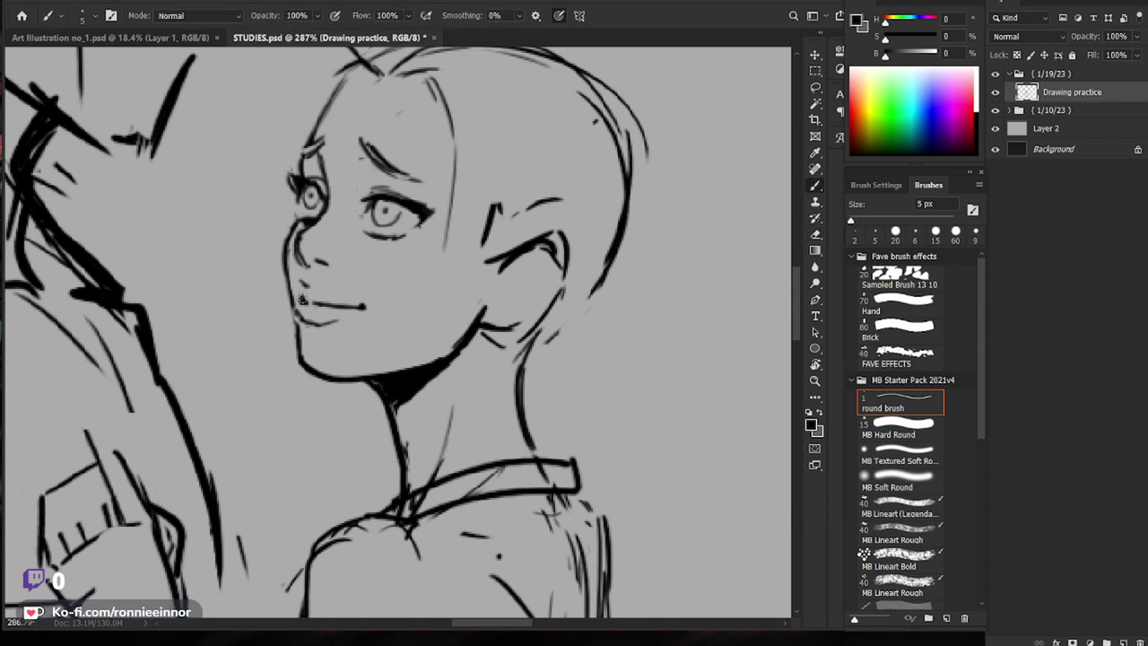
{"action": "left_click_drag", "start_coordinate": [640, 263], "coordinate": [590, 308]}
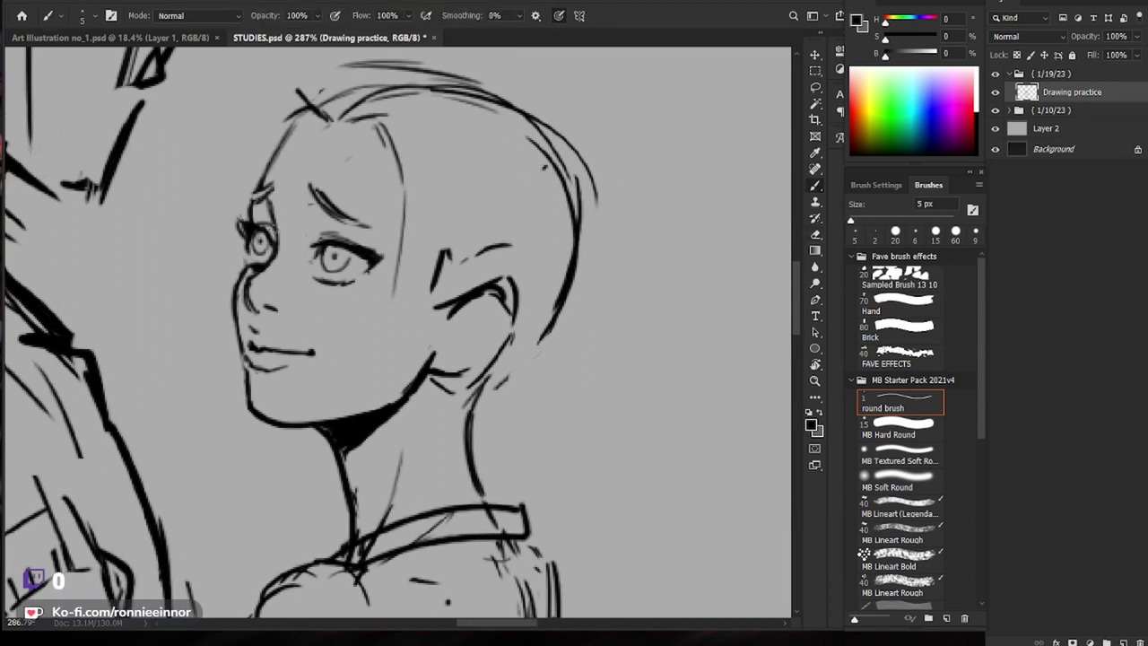
Step: Refine the iris, upper lid and lower lid of the woman's near eye with small 5 px strokes and erasing
{"action": "key", "text": "e"}
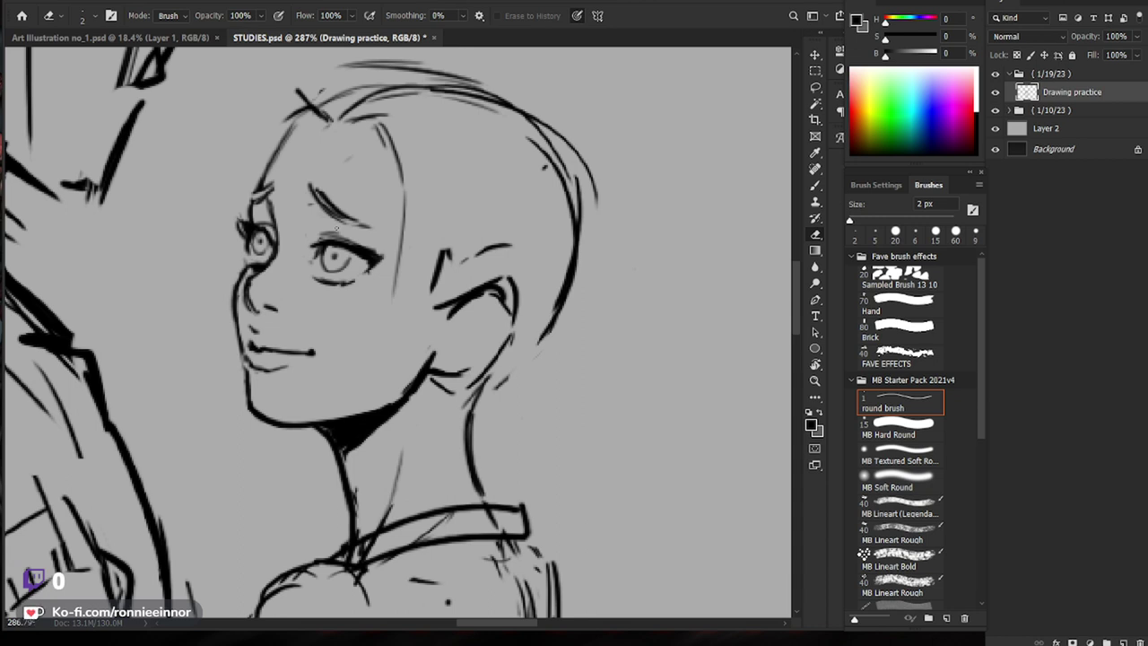
{"action": "key", "text": "b"}
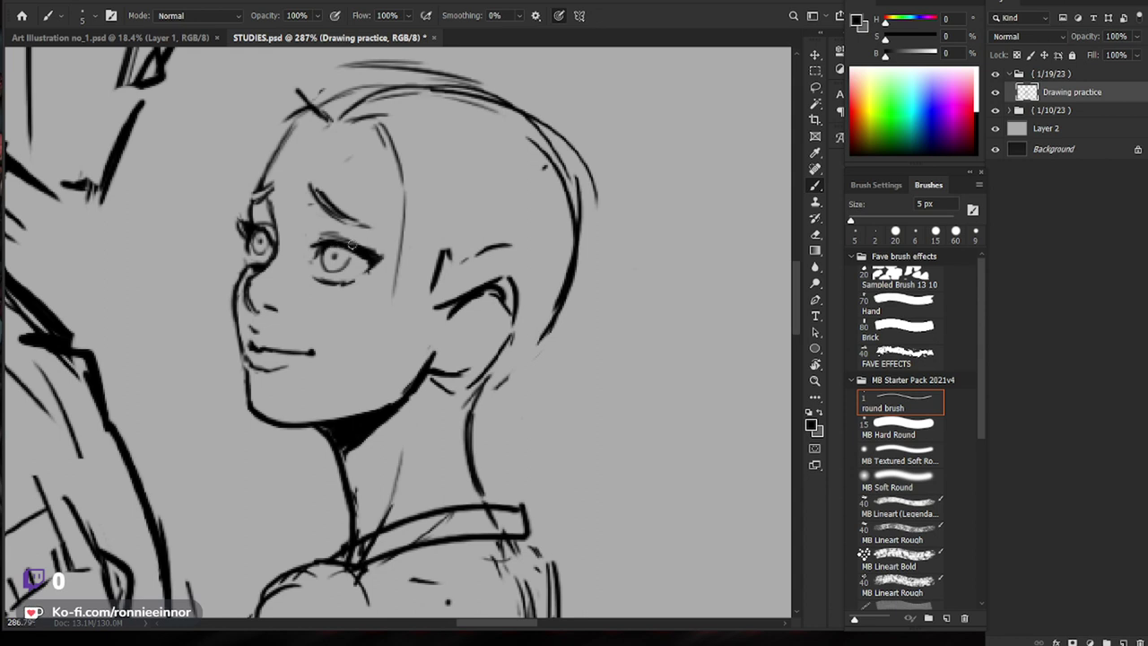
{"action": "mouse_move", "coordinate": [394, 267]}
{"action": "left_mouse_down"}
{"action": "mouse_move", "coordinate": [309, 267]}
{"action": "mouse_move", "coordinate": [484, 256]}
{"action": "left_mouse_up"}
{"action": "key", "text": "e"}
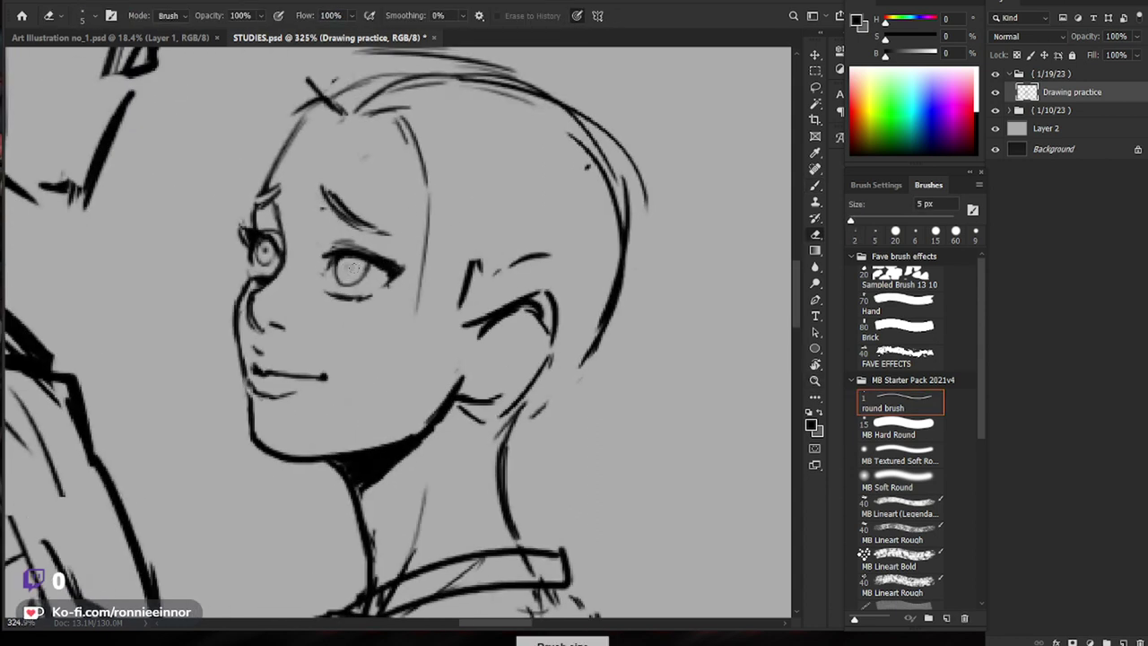
{"action": "key", "text": "b"}
{"action": "key", "text": "e"}
{"action": "key", "text": "b"}
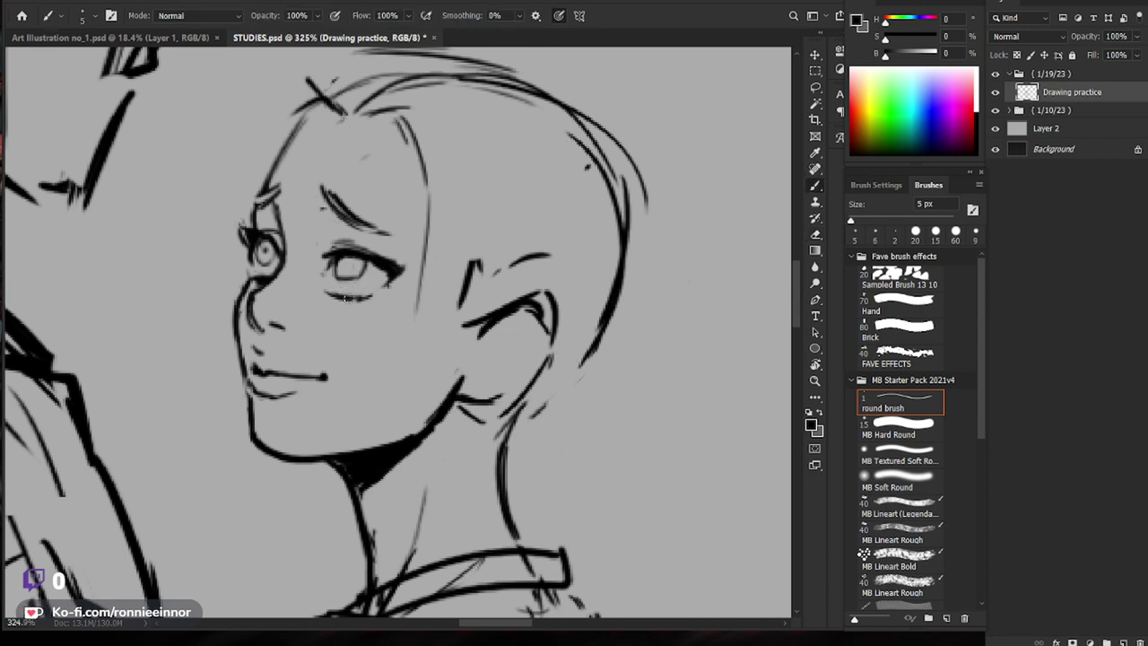
{"action": "key", "text": "e"}
{"action": "left_click_drag", "start_coordinate": [559, 271], "coordinate": [330, 419]}
Step: Rework the crossed mark at the woman's forehead hairline into a small peak of short, tufted hair strokes
{"action": "key", "text": "z"}
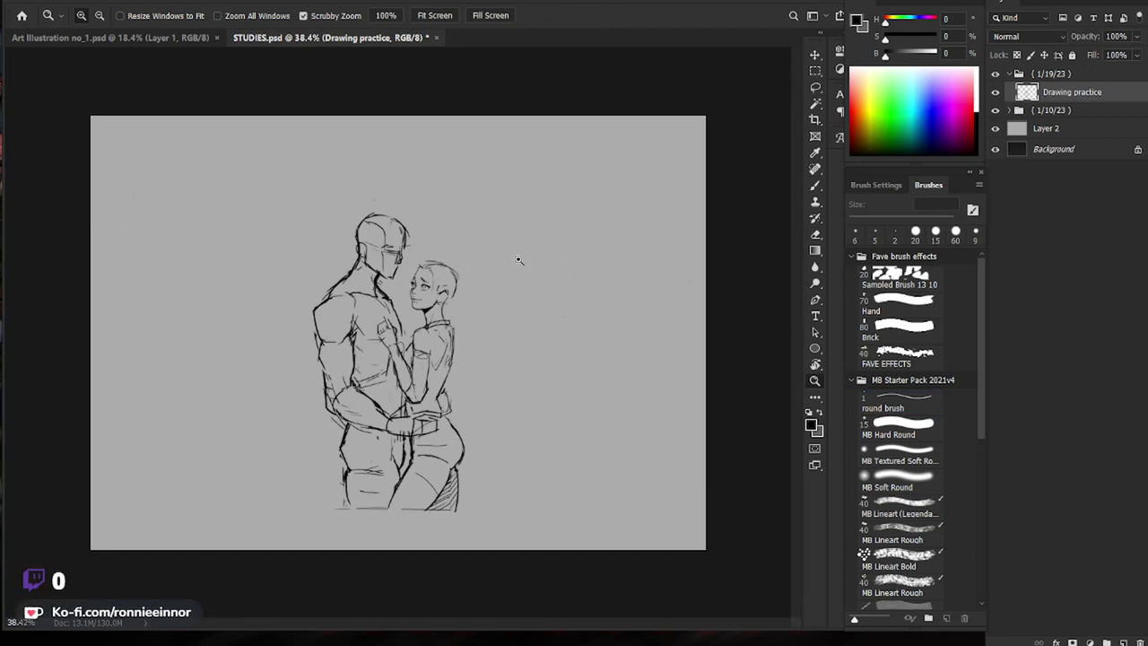
{"action": "left_click_drag", "start_coordinate": [481, 294], "coordinate": [530, 290]}
{"action": "key", "text": "b"}
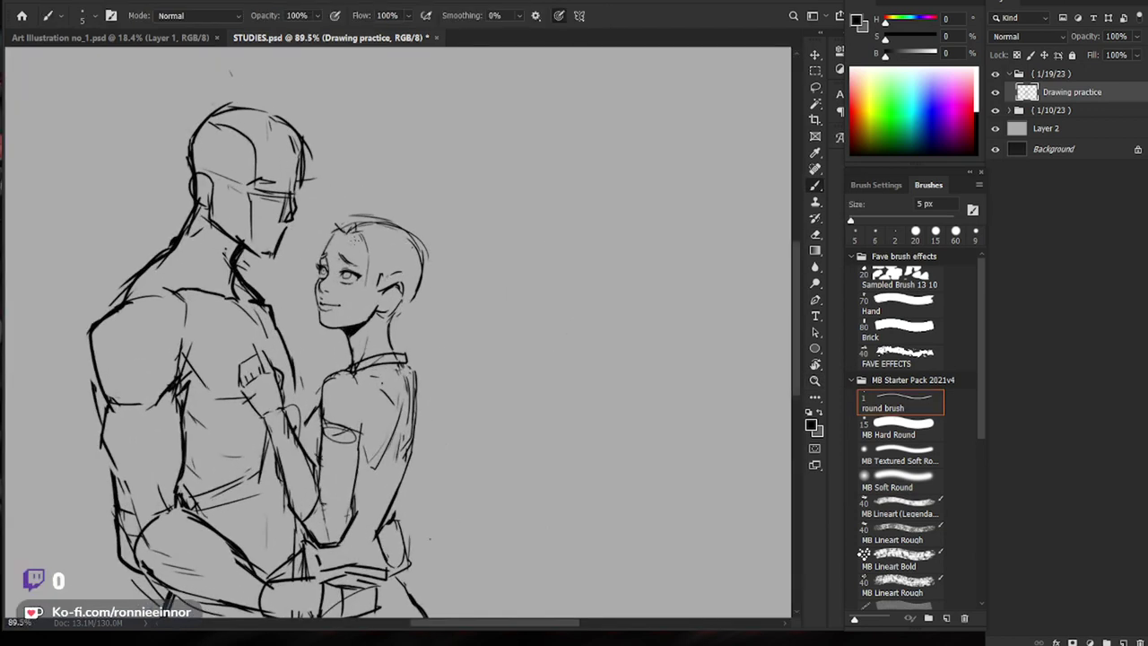
{"action": "key", "text": "z"}
{"action": "mouse_move", "coordinate": [361, 246]}
{"action": "left_mouse_down"}
{"action": "mouse_move", "coordinate": [378, 247]}
{"action": "mouse_move", "coordinate": [352, 260]}
{"action": "left_mouse_up"}
{"action": "key", "text": "b"}
{"action": "key", "text": "e"}
{"action": "mouse_move", "coordinate": [355, 219]}
{"action": "left_mouse_down"}
{"action": "mouse_move", "coordinate": [299, 267]}
{"action": "mouse_move", "coordinate": [283, 325]}
{"action": "left_mouse_up"}
{"action": "key", "text": "b"}
{"action": "key", "text": "ctrl+z"}
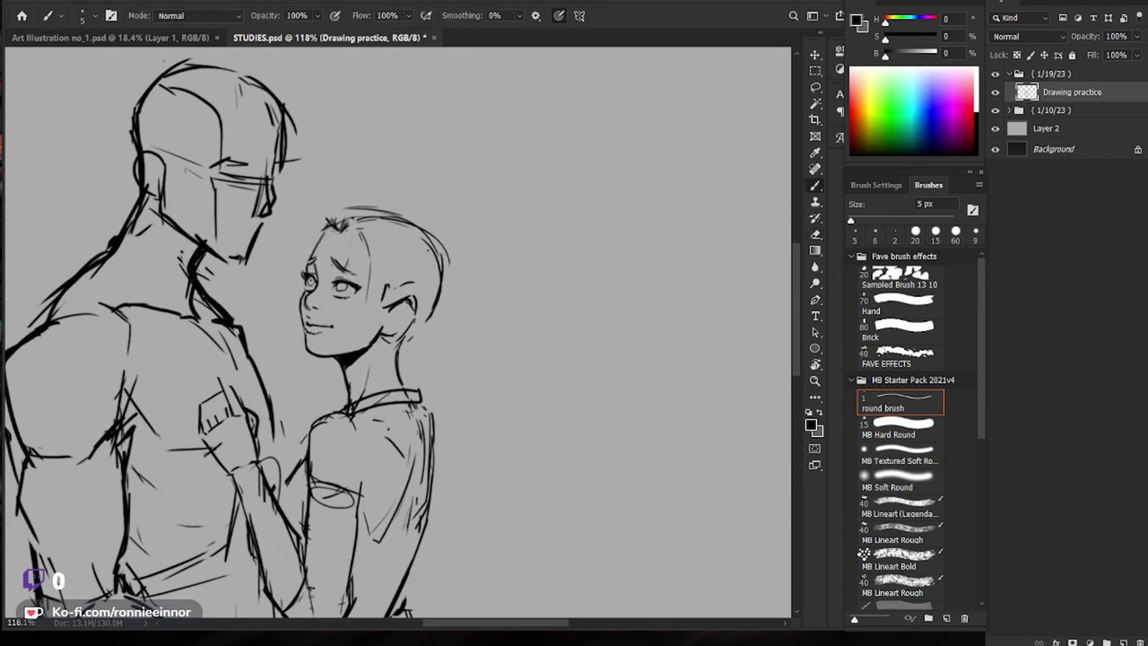
Step: Draw long curved hair strands from the woman's hairline peak down past the far side of her face
{"action": "mouse_move", "coordinate": [328, 215]}
{"action": "left_mouse_down"}
{"action": "mouse_move", "coordinate": [292, 296]}
{"action": "mouse_move", "coordinate": [289, 389]}
{"action": "left_mouse_up"}
{"action": "key", "text": "e"}
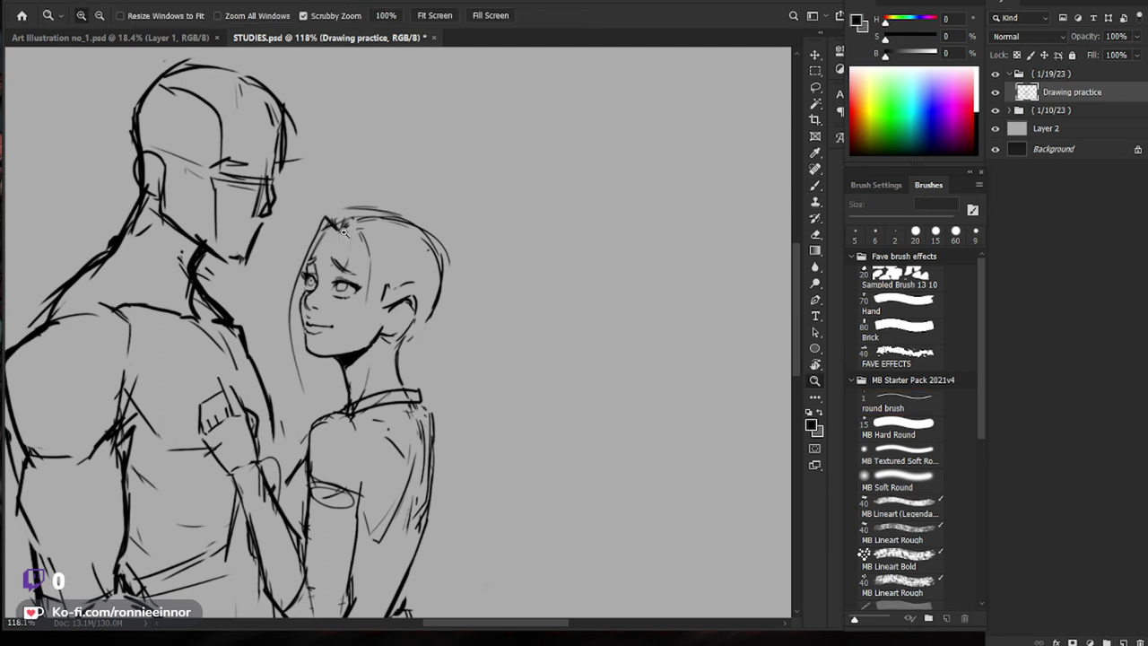
{"action": "scroll", "coordinate": [338, 233], "scroll_direction": "up", "scroll_amount": 2}
{"action": "mouse_move", "coordinate": [325, 209]}
{"action": "left_mouse_down"}
{"action": "mouse_move", "coordinate": [317, 218]}
{"action": "mouse_move", "coordinate": [356, 195]}
{"action": "mouse_move", "coordinate": [289, 273]}
{"action": "mouse_move", "coordinate": [263, 395]}
{"action": "mouse_move", "coordinate": [283, 479]}
{"action": "left_mouse_up"}
{"action": "key", "text": "b"}
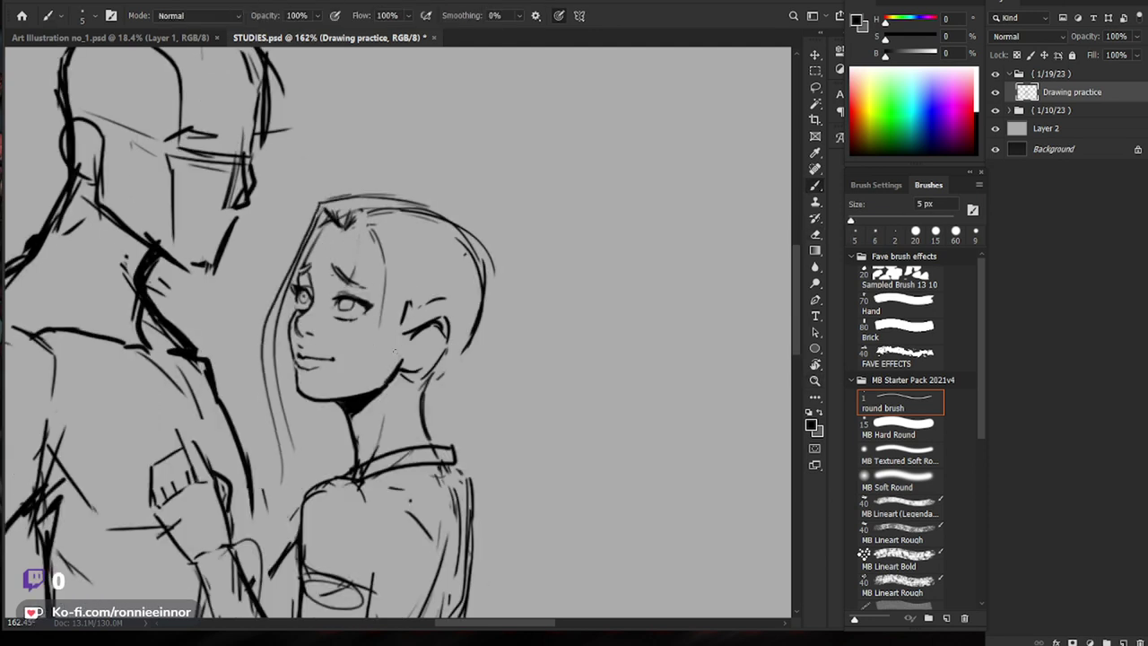
{"action": "mouse_move", "coordinate": [330, 225]}
{"action": "left_mouse_down"}
{"action": "mouse_move", "coordinate": [303, 263]}
{"action": "mouse_move", "coordinate": [312, 243]}
{"action": "left_mouse_up"}
{"action": "left_click_drag", "start_coordinate": [514, 254], "coordinate": [493, 242]}
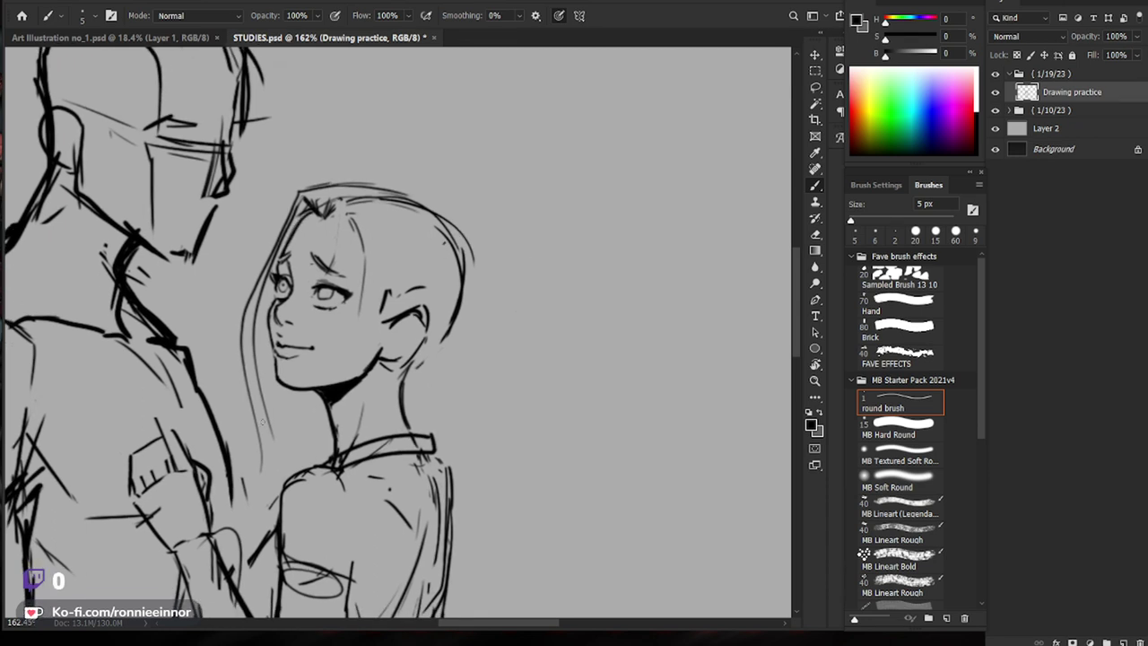
Step: Enlarge the eraser to 30 px and clean up stray marks around the lower ends of the woman's front hair strands
{"action": "key", "text": "e"}
{"action": "key", "text": "bracketright"}
{"action": "key", "text": "bracketright"}
{"action": "key", "text": "bracketright"}
{"action": "key", "text": "bracketright"}
{"action": "key", "text": "bracketright"}
{"action": "key", "text": "bracketright"}
{"action": "key", "text": "bracketright"}
{"action": "key", "text": "bracketright"}
{"action": "left_click_drag", "start_coordinate": [257, 477], "coordinate": [244, 492]}
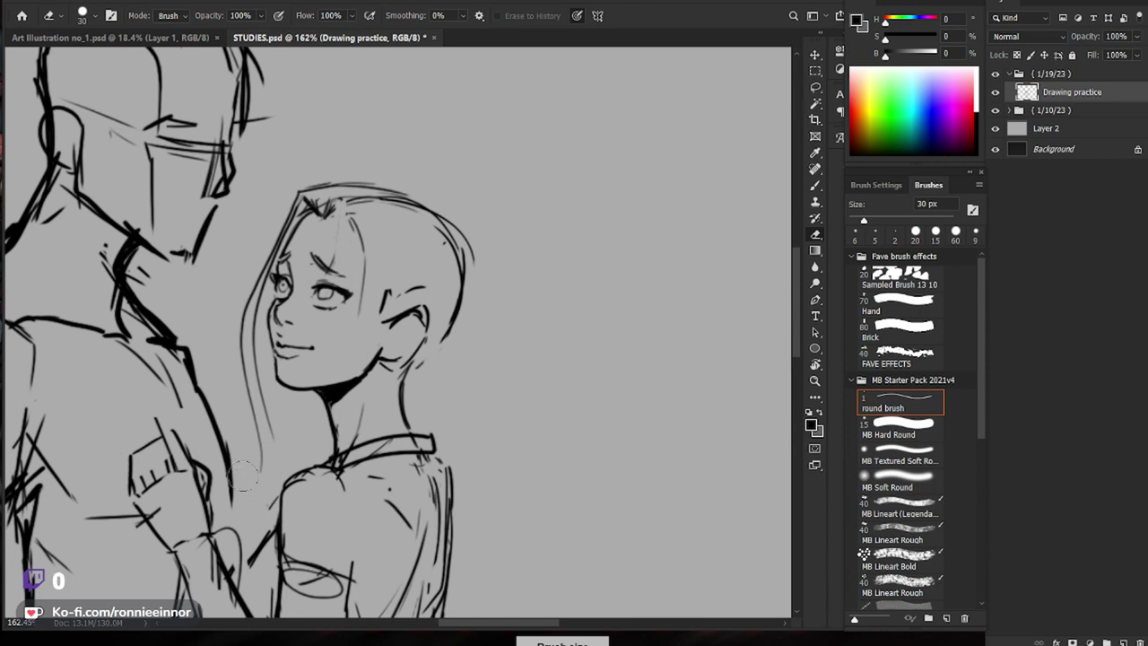
{"action": "mouse_move", "coordinate": [339, 485]}
{"action": "left_mouse_down"}
{"action": "mouse_move", "coordinate": [296, 490]}
{"action": "mouse_move", "coordinate": [355, 485]}
{"action": "left_mouse_up"}
Step: Erase the long line on the woman's neck and replace it with short hatch strokes
{"action": "key", "text": "b"}
{"action": "mouse_move", "coordinate": [505, 453]}
{"action": "left_mouse_down"}
{"action": "mouse_move", "coordinate": [476, 481]}
{"action": "mouse_move", "coordinate": [504, 300]}
{"action": "left_mouse_up"}
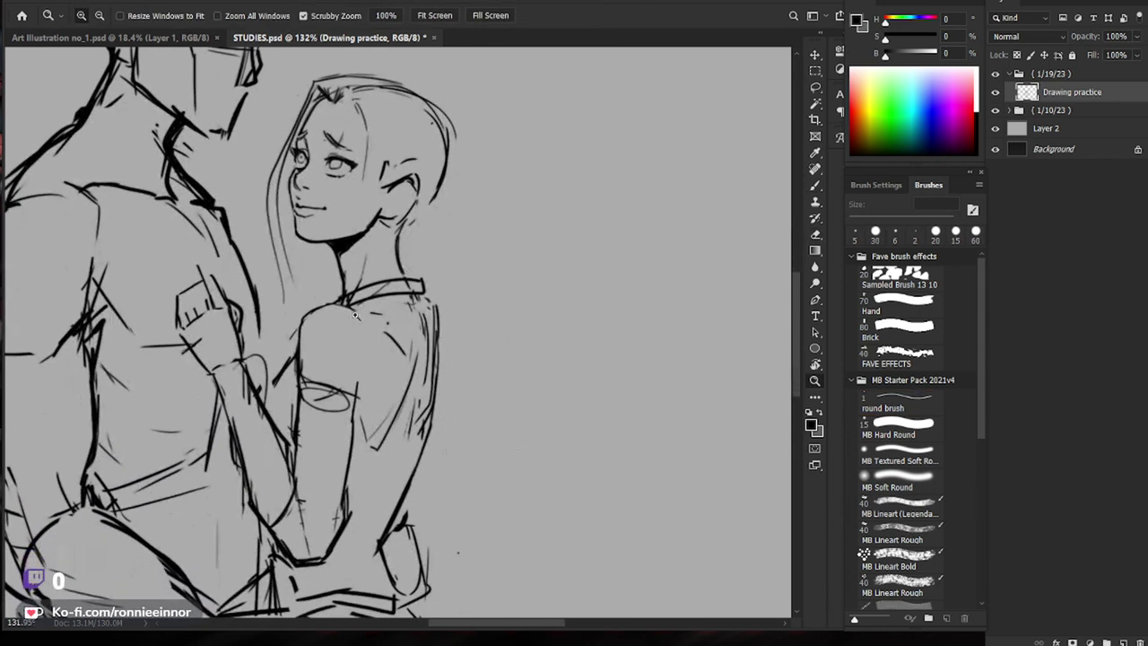
{"action": "left_click_drag", "start_coordinate": [376, 300], "coordinate": [382, 300]}
{"action": "mouse_move", "coordinate": [423, 241]}
{"action": "left_mouse_down"}
{"action": "mouse_move", "coordinate": [420, 310]}
{"action": "mouse_move", "coordinate": [433, 312]}
{"action": "left_mouse_up"}
{"action": "key", "text": "e"}
{"action": "left_click_drag", "start_coordinate": [350, 352], "coordinate": [357, 332]}
{"action": "key", "text": "b"}
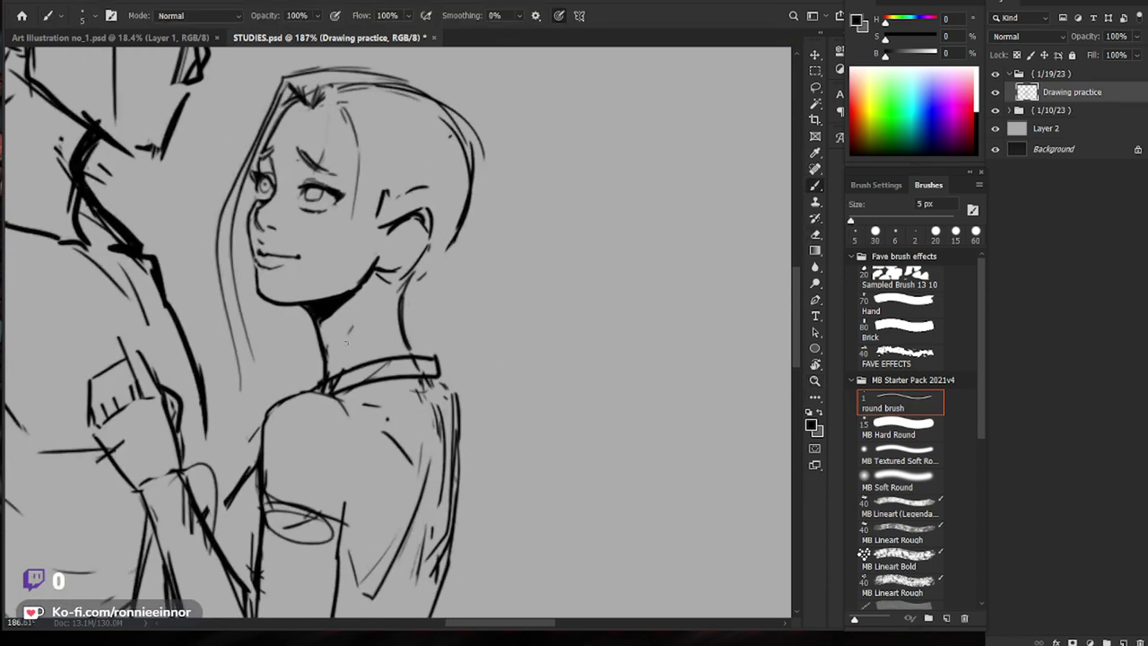
Step: Reduce the eraser to 9 px and tidy the woman's neck hatching and the lines at her nape
{"action": "key", "text": "e"}
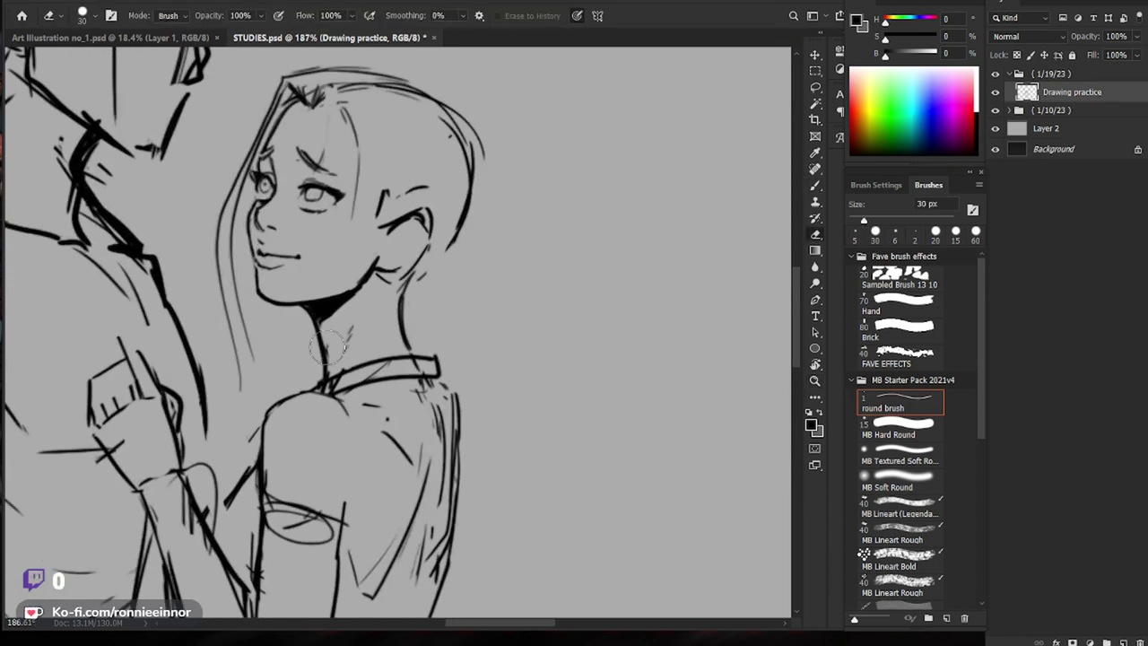
{"action": "key", "text": "bracketleft"}
{"action": "key", "text": "bracketleft"}
{"action": "key", "text": "bracketleft"}
{"action": "key", "text": "bracketleft"}
{"action": "key", "text": "bracketleft"}
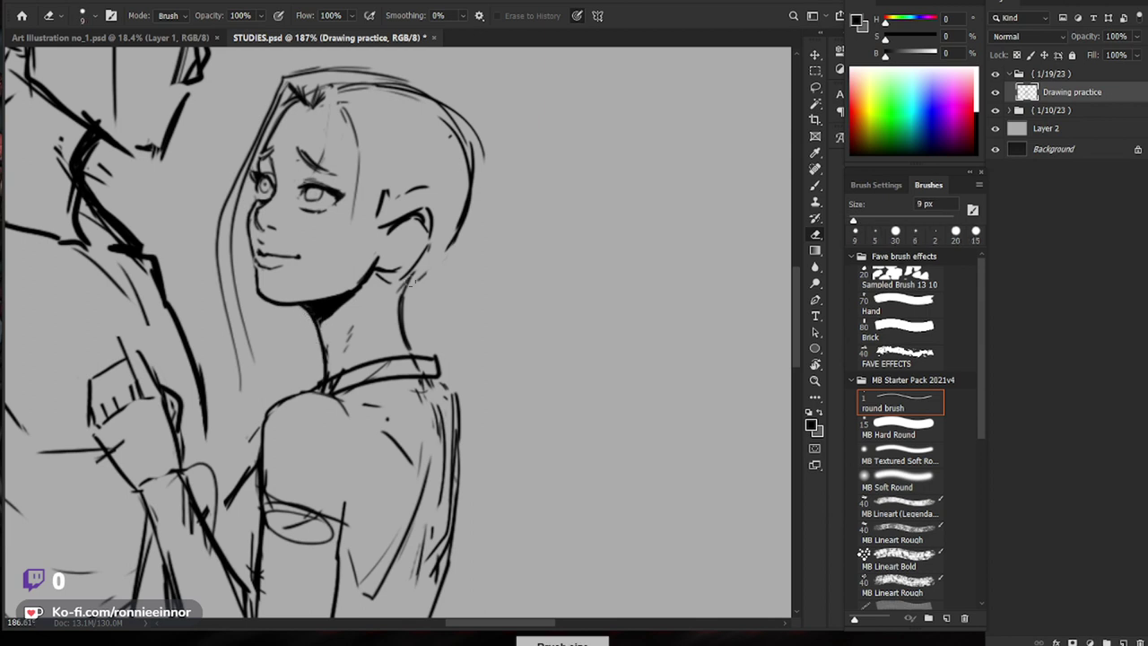
{"action": "left_click_drag", "start_coordinate": [406, 307], "coordinate": [411, 350]}
{"action": "left_click_drag", "start_coordinate": [470, 304], "coordinate": [448, 384]}
Step: Touch up the woman's near iris with a small pupil mark and check the face against the whole couple
{"action": "key", "text": "b"}
{"action": "left_click_drag", "start_coordinate": [382, 369], "coordinate": [387, 427]}
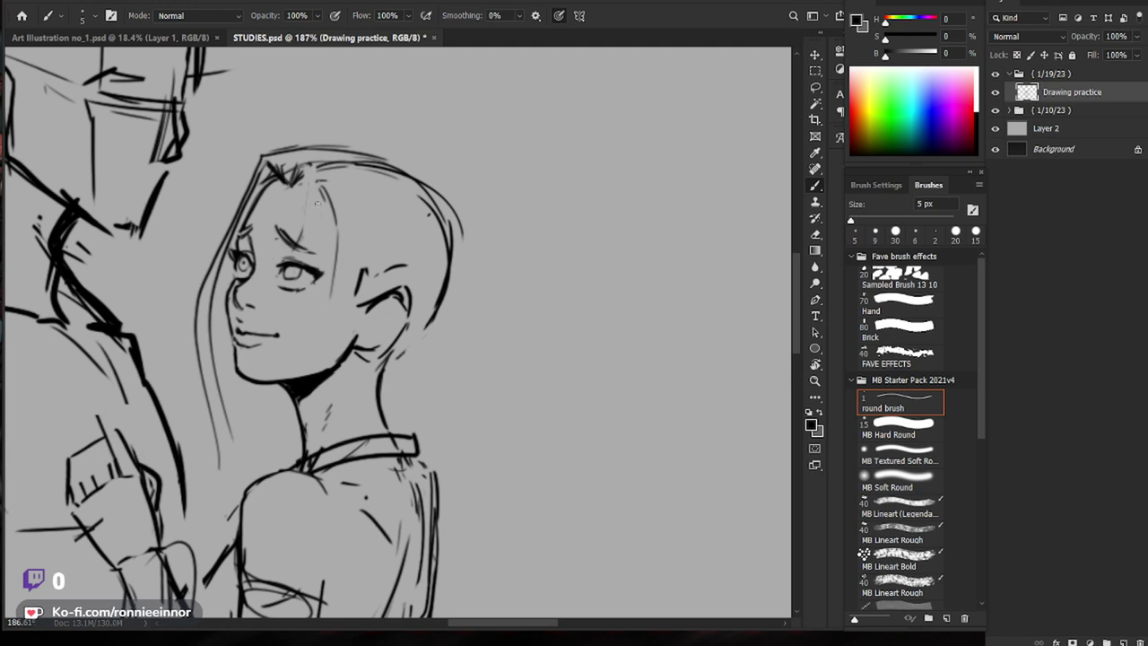
{"action": "key", "text": "e"}
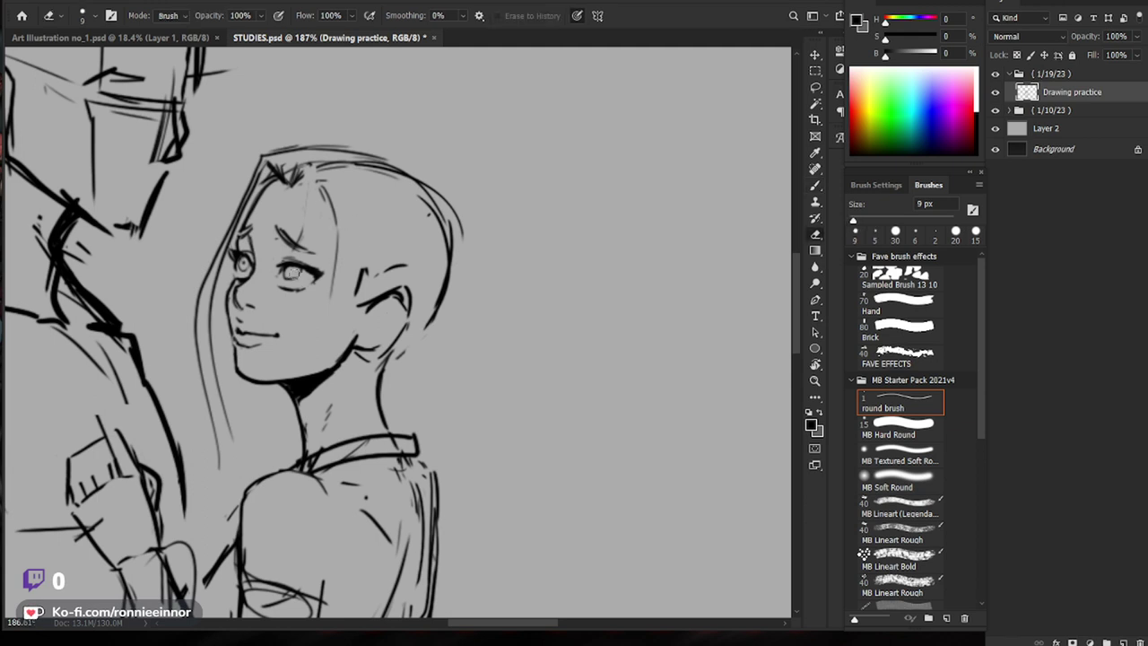
{"action": "key", "text": "z"}
{"action": "key", "text": "ctrl+0"}
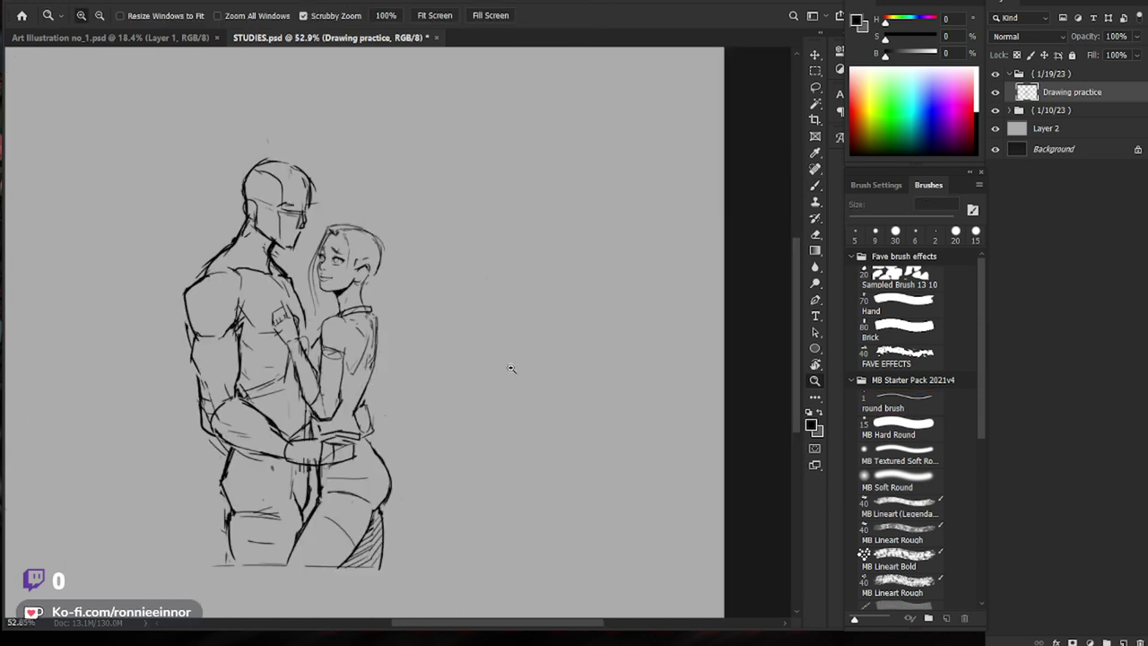
{"action": "left_click", "coordinate": [346, 253]}
Step: Clear the pupil from the woman's far eye and rework the near eye's pupil and outer corner
{"action": "key", "text": "b"}
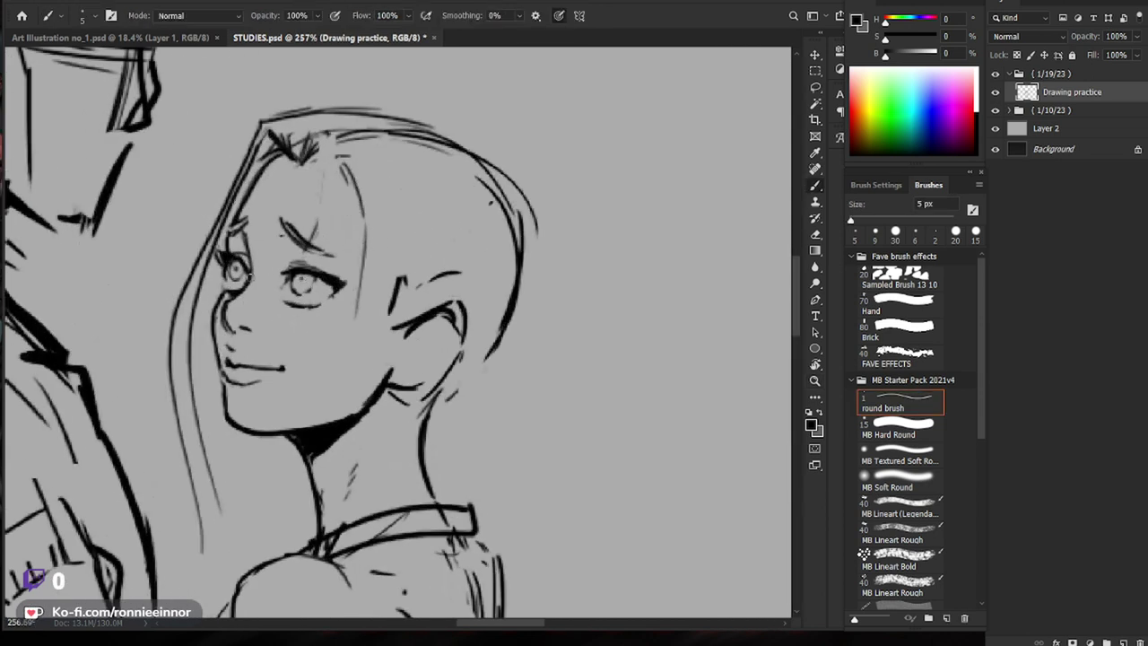
{"action": "key", "text": "e"}
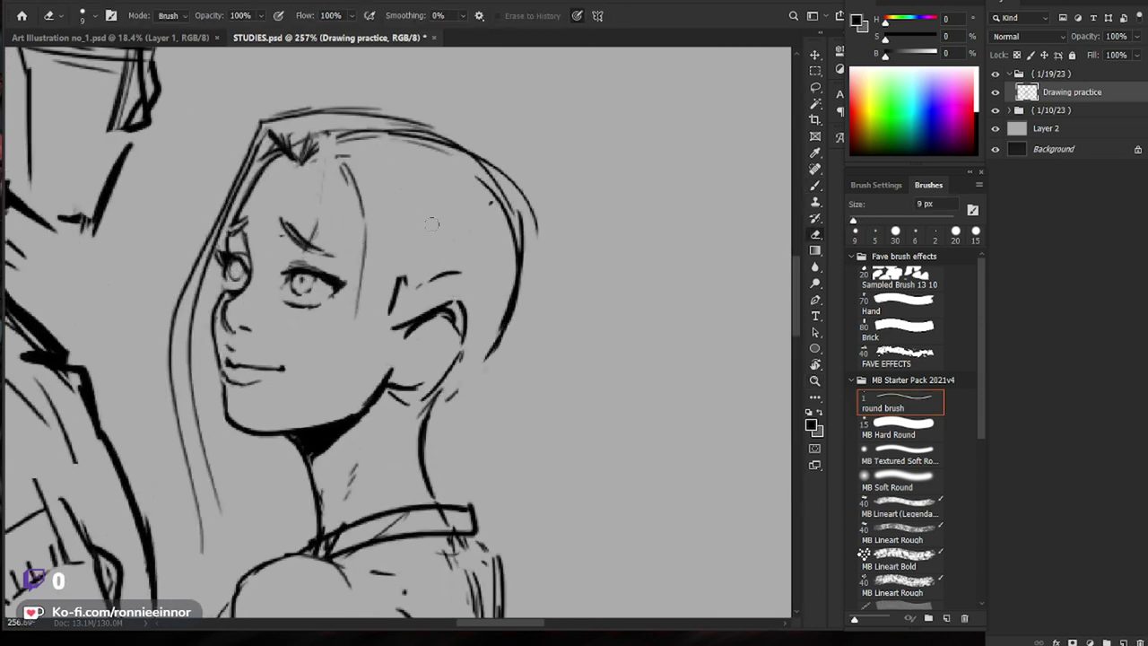
{"action": "mouse_move", "coordinate": [545, 278]}
{"action": "left_mouse_down"}
{"action": "mouse_move", "coordinate": [477, 275]}
{"action": "mouse_move", "coordinate": [565, 273]}
{"action": "left_mouse_up"}
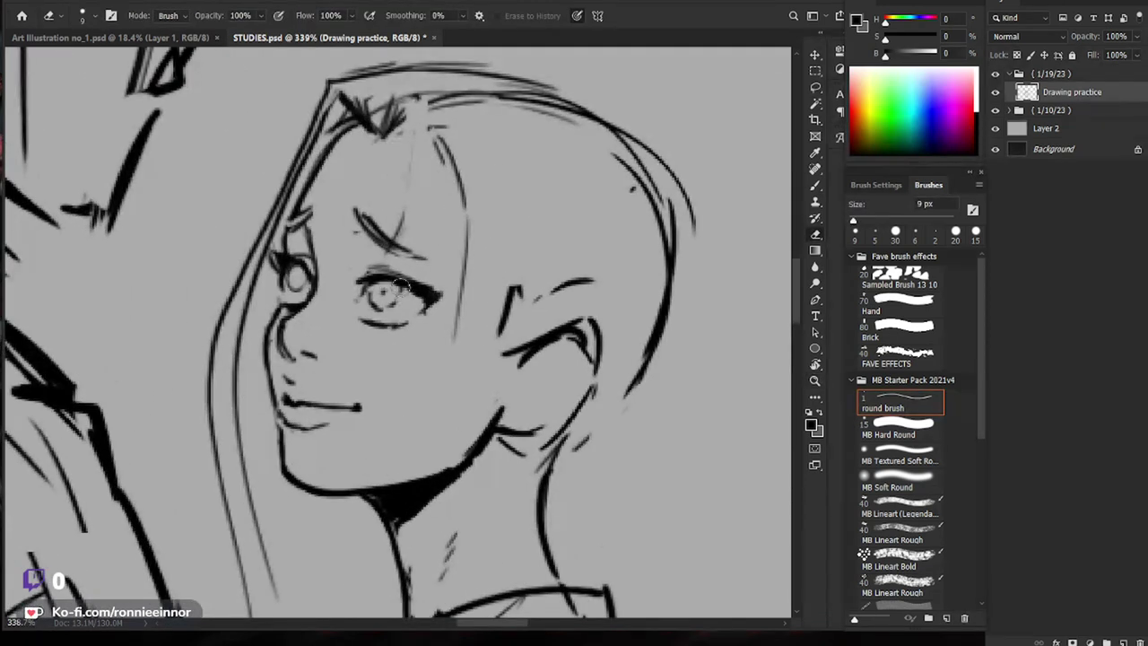
{"action": "key", "text": "b"}
{"action": "scroll", "coordinate": [370, 281], "scroll_direction": "down", "scroll_amount": 4}
{"action": "scroll", "coordinate": [359, 269], "scroll_direction": "up", "scroll_amount": 5}
{"action": "key", "text": "e"}
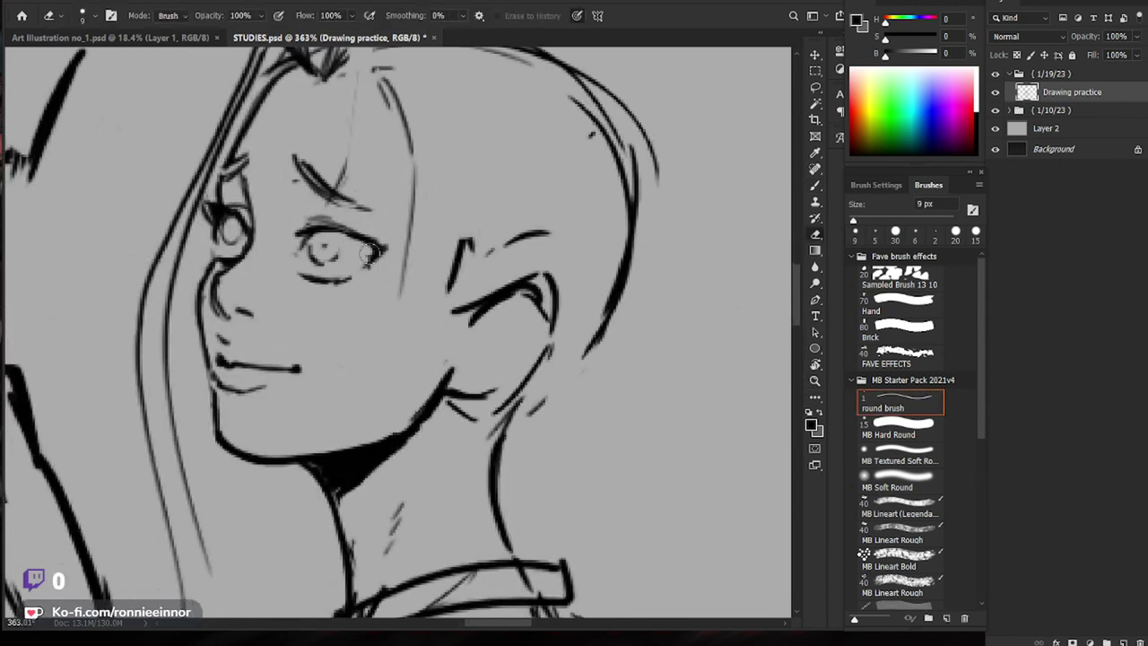
Step: Thin the upper lash line of the woman's near eye and clean up around its outer corner and lower lid
{"action": "key", "text": "b"}
{"action": "key", "text": "z"}
{"action": "key", "text": "b"}
{"action": "mouse_move", "coordinate": [410, 243]}
{"action": "left_mouse_down"}
{"action": "mouse_move", "coordinate": [336, 230]}
{"action": "mouse_move", "coordinate": [361, 244]}
{"action": "left_mouse_up"}
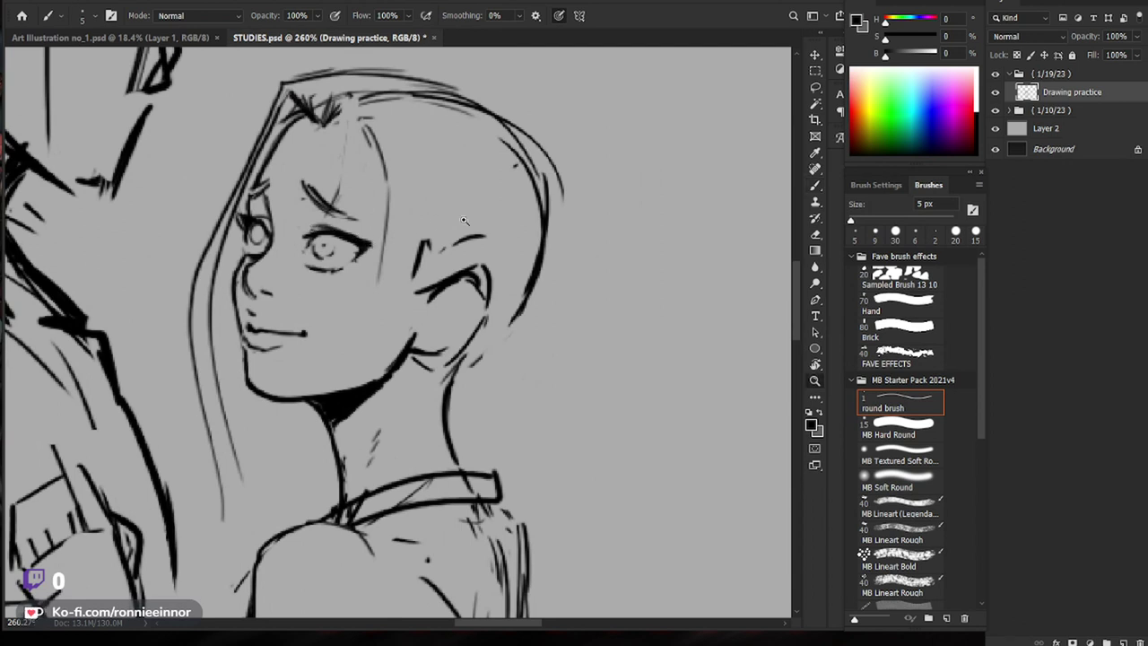
{"action": "key", "text": "z"}
{"action": "left_click_drag", "start_coordinate": [459, 229], "coordinate": [305, 233]}
{"action": "left_click_drag", "start_coordinate": [450, 235], "coordinate": [489, 237]}
{"action": "key", "text": "b"}
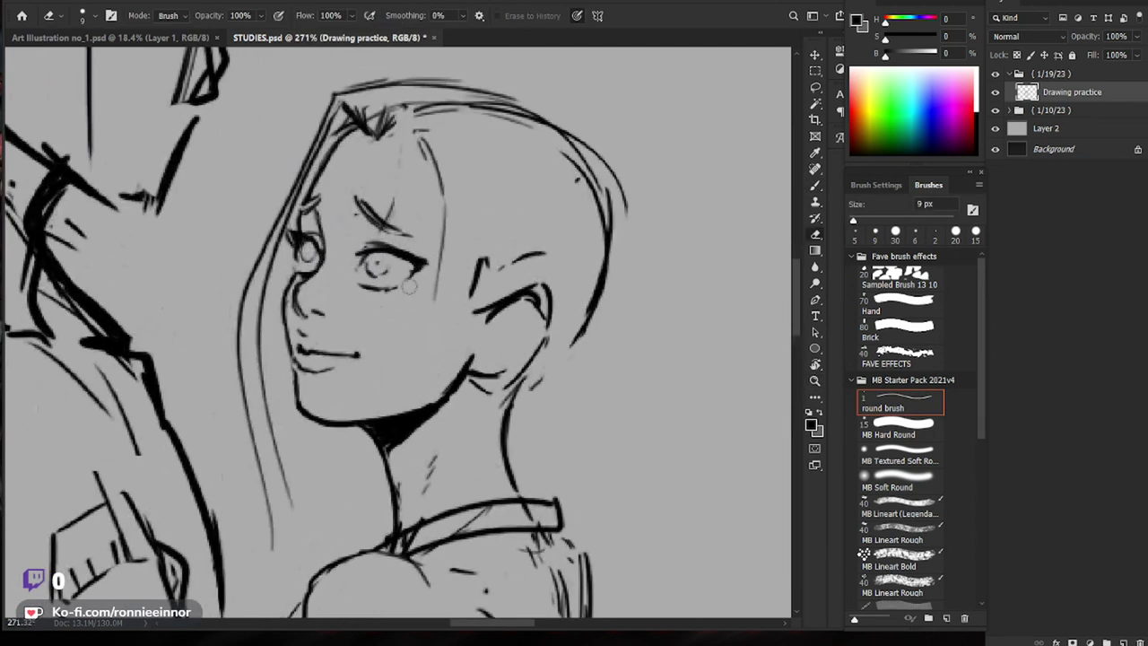
{"action": "key", "text": "b"}
{"action": "key", "text": "e"}
{"action": "left_click_drag", "start_coordinate": [318, 275], "coordinate": [298, 269]}
Step: Adjust the end of the woman's jawline below her ear with small strokes and erasing
{"action": "key", "text": "b"}
{"action": "key", "text": "z"}
{"action": "left_click_drag", "start_coordinate": [505, 276], "coordinate": [435, 278]}
{"action": "key", "text": "b"}
{"action": "left_click_drag", "start_coordinate": [638, 336], "coordinate": [581, 301]}
{"action": "key", "text": "z"}
{"action": "left_click_drag", "start_coordinate": [455, 251], "coordinate": [476, 252]}
{"action": "key", "text": "b"}
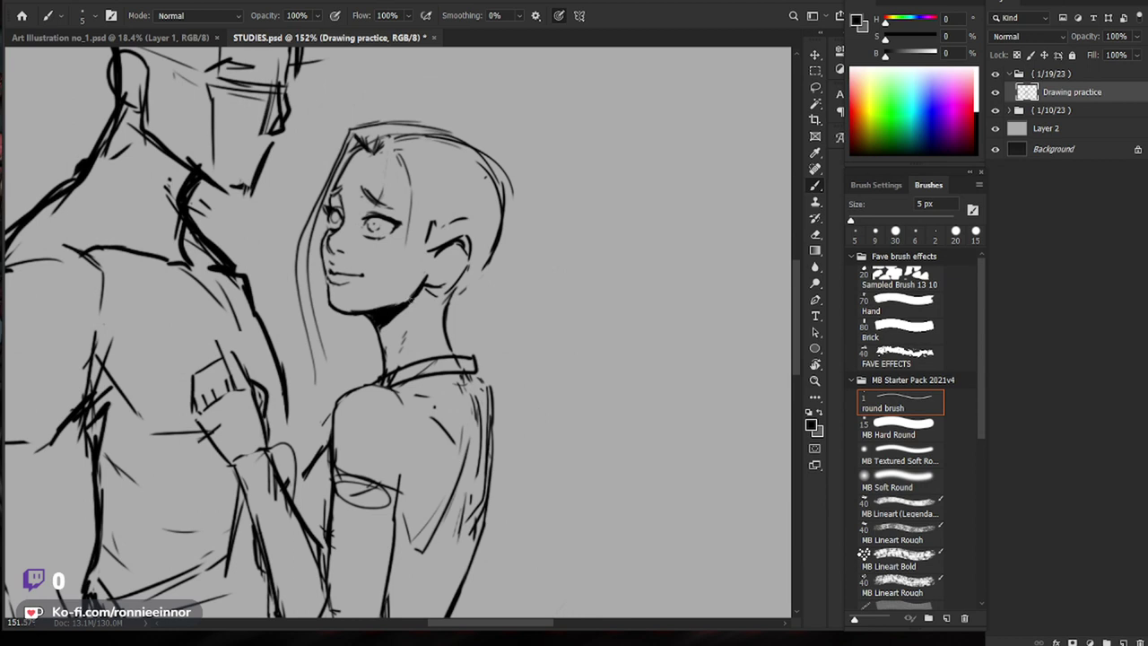
{"action": "key", "text": "e"}
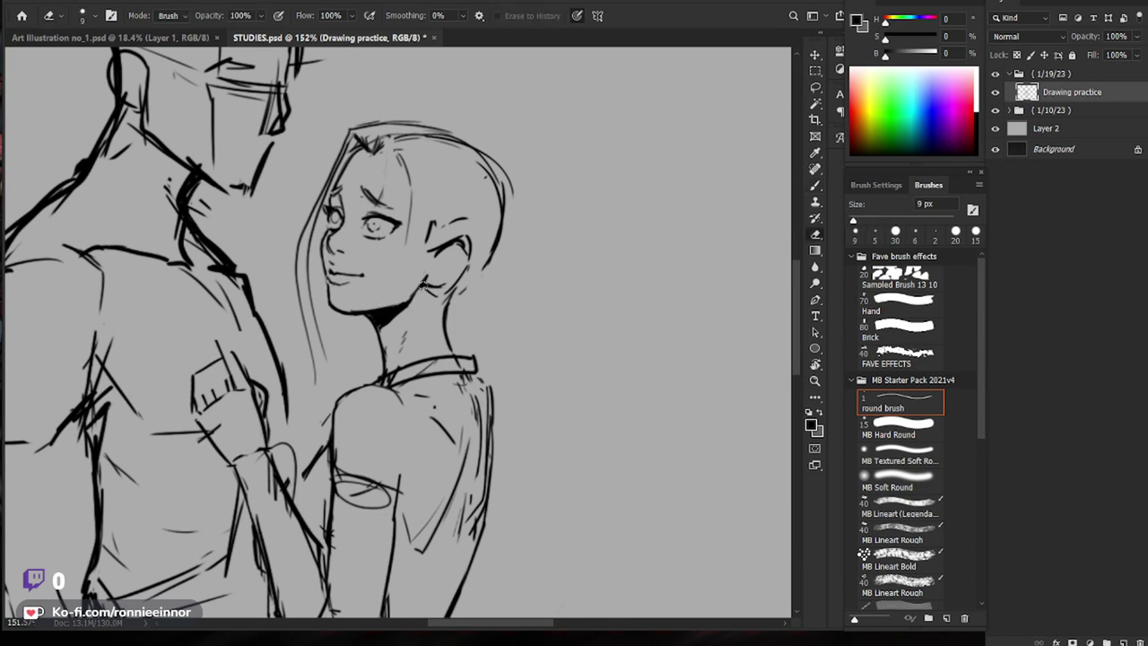
{"action": "key", "text": "b"}
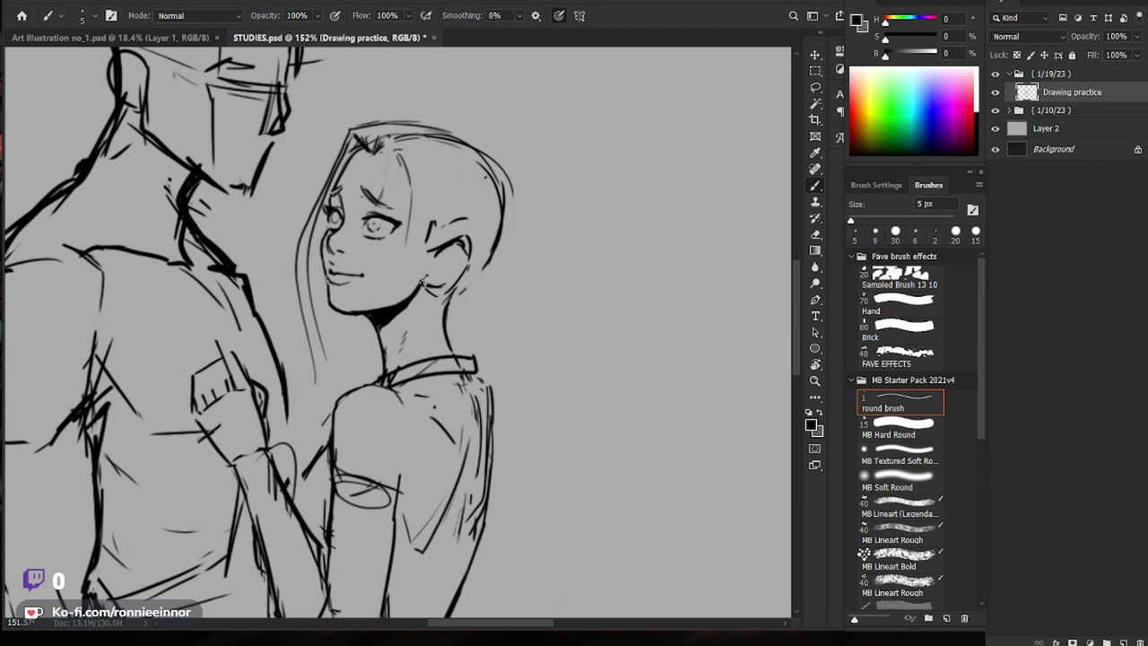
Step: Draw long hair from the woman's crown down behind her back to a curved tip, plus light strands at her temple
{"action": "key", "text": "ctrl+0"}
{"action": "left_click_drag", "start_coordinate": [456, 346], "coordinate": [535, 248]}
{"action": "left_click_drag", "start_coordinate": [433, 240], "coordinate": [407, 302]}
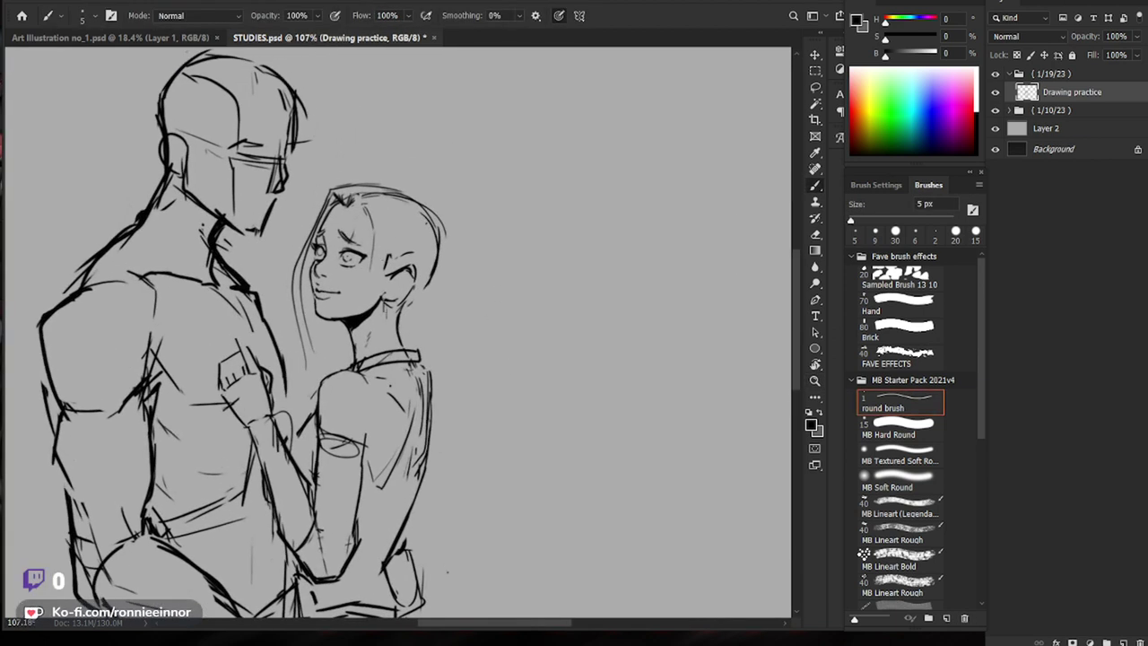
{"action": "mouse_move", "coordinate": [367, 187]}
{"action": "left_mouse_down"}
{"action": "mouse_move", "coordinate": [442, 215]}
{"action": "mouse_move", "coordinate": [467, 419]}
{"action": "mouse_move", "coordinate": [448, 447]}
{"action": "left_mouse_up"}
{"action": "left_click_drag", "start_coordinate": [377, 252], "coordinate": [373, 283]}
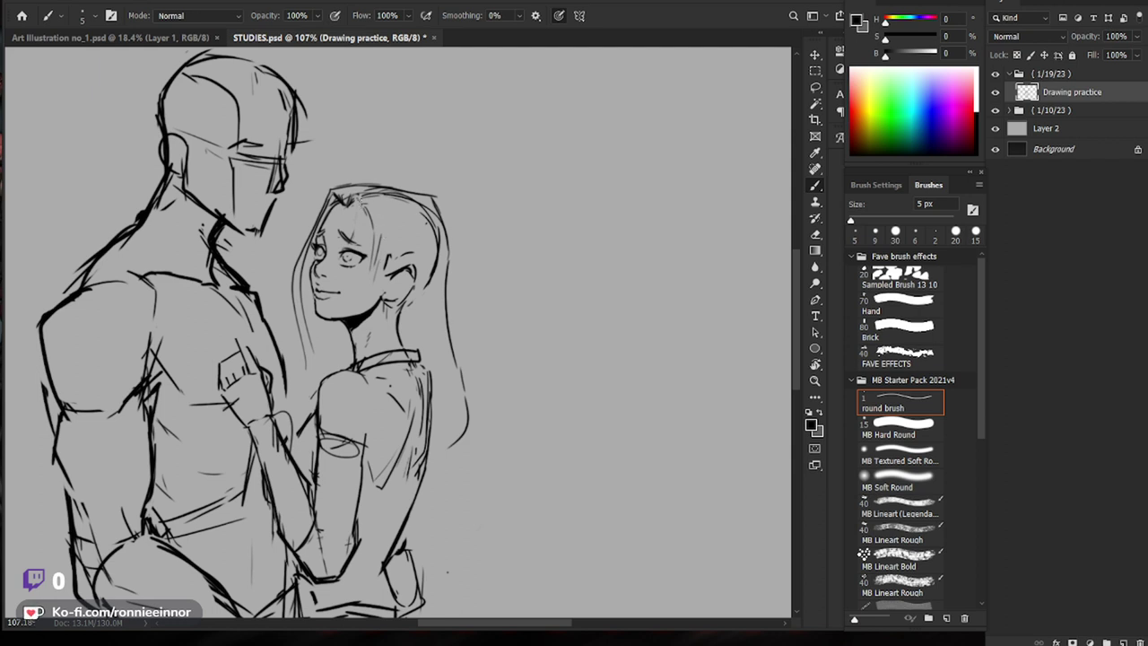
Step: Draw a front hair strand falling from the woman's parting across her near eyebrow
{"action": "left_click_drag", "start_coordinate": [356, 192], "coordinate": [355, 250]}
{"action": "key", "text": "ctrl+z"}
{"action": "key", "text": "e"}
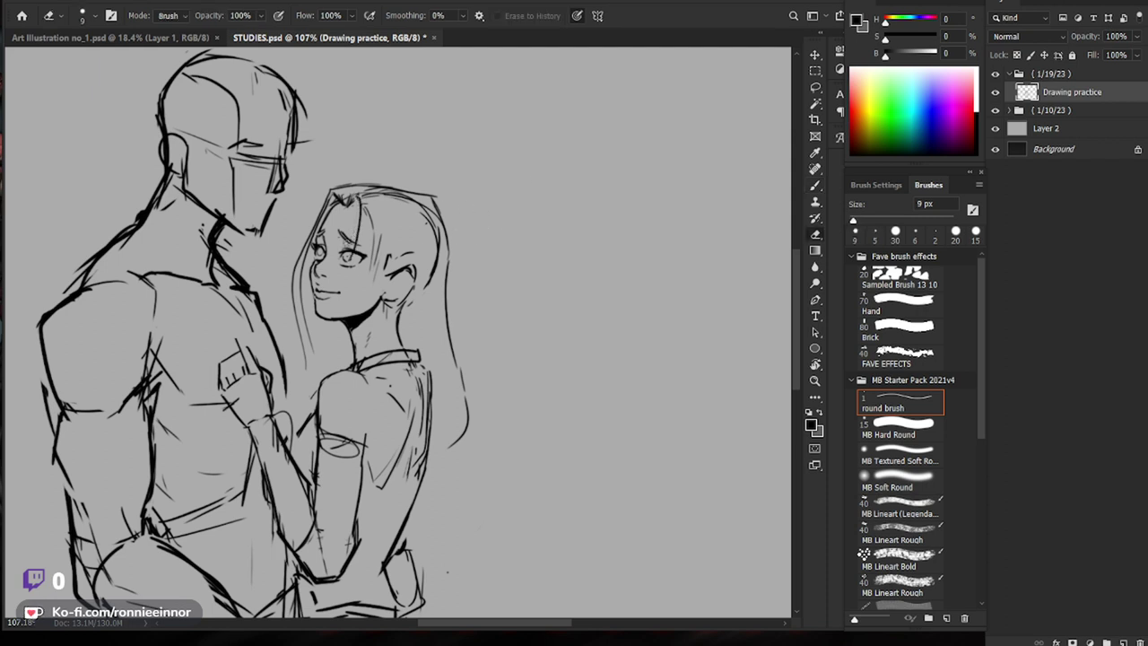
{"action": "key", "text": "b"}
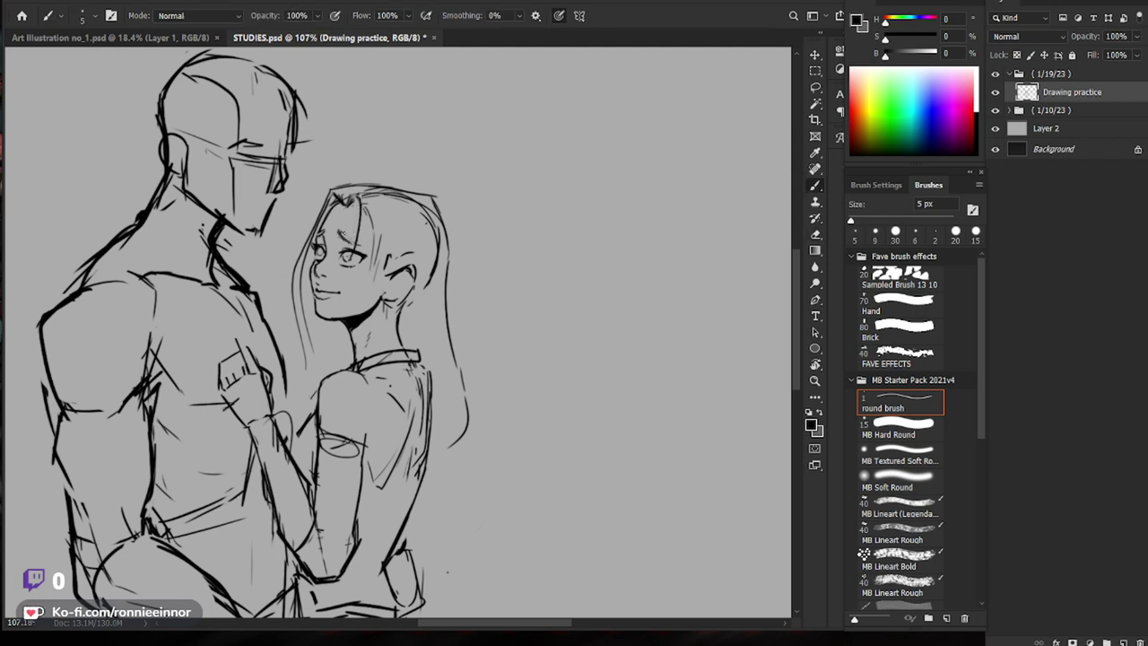
Step: Lighten the woman's eyebrows around the front hair strand and add short strokes beneath her earlobe
{"action": "scroll", "coordinate": [324, 235], "scroll_direction": "up", "scroll_amount": 4}
{"action": "key", "text": "e"}
{"action": "left_click_drag", "start_coordinate": [319, 228], "coordinate": [318, 253]}
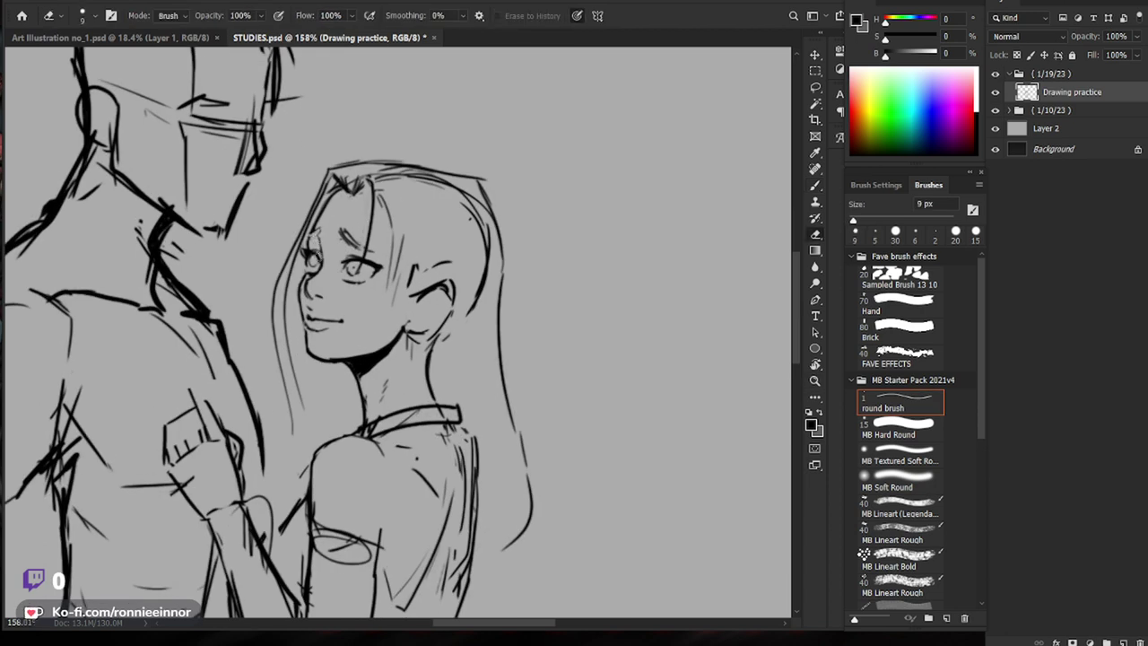
{"action": "key", "text": "b"}
{"action": "left_click_drag", "start_coordinate": [436, 217], "coordinate": [413, 225]}
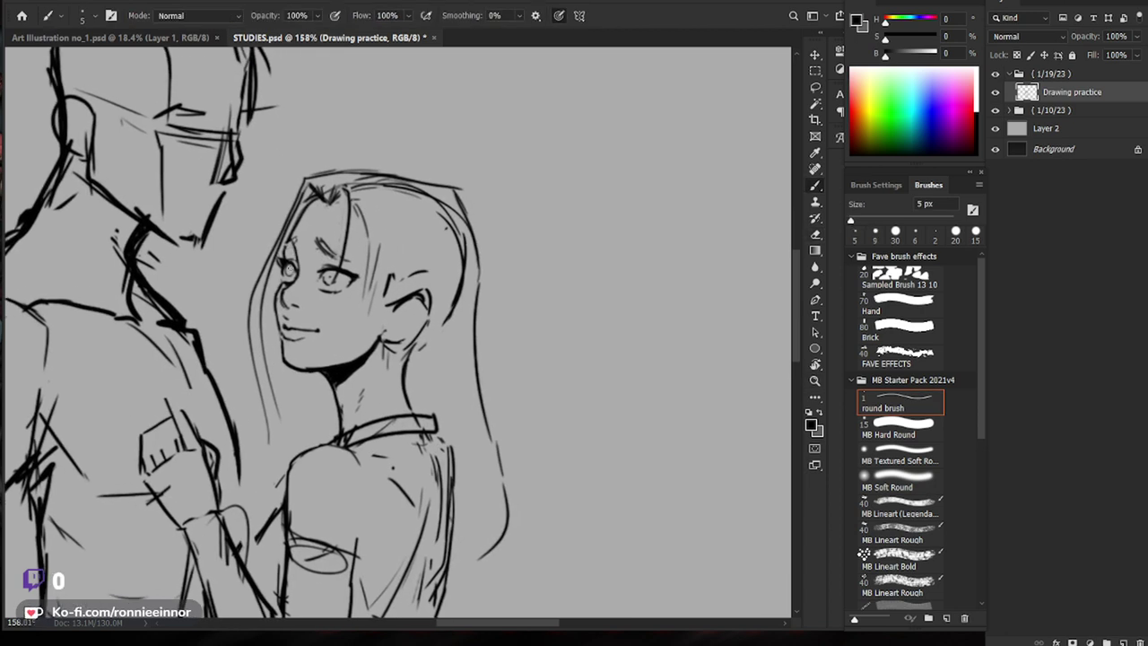
Step: Clean up the near iris where the front hair strand meets the woman's eye
{"action": "scroll", "coordinate": [329, 276], "scroll_direction": "up", "scroll_amount": 4}
{"action": "key", "text": "e"}
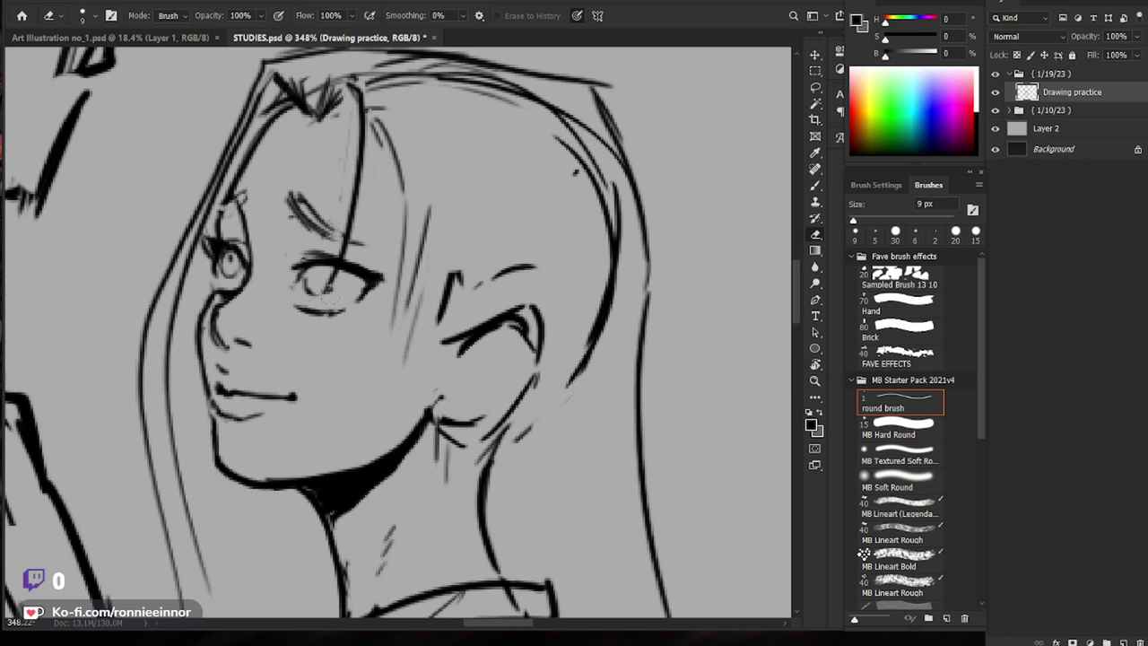
{"action": "key", "text": "b"}
{"action": "left_click_drag", "start_coordinate": [304, 278], "coordinate": [325, 288]}
{"action": "key", "text": "z"}
{"action": "left_click_drag", "start_coordinate": [369, 244], "coordinate": [332, 249]}
{"action": "left_click_drag", "start_coordinate": [538, 280], "coordinate": [482, 257]}
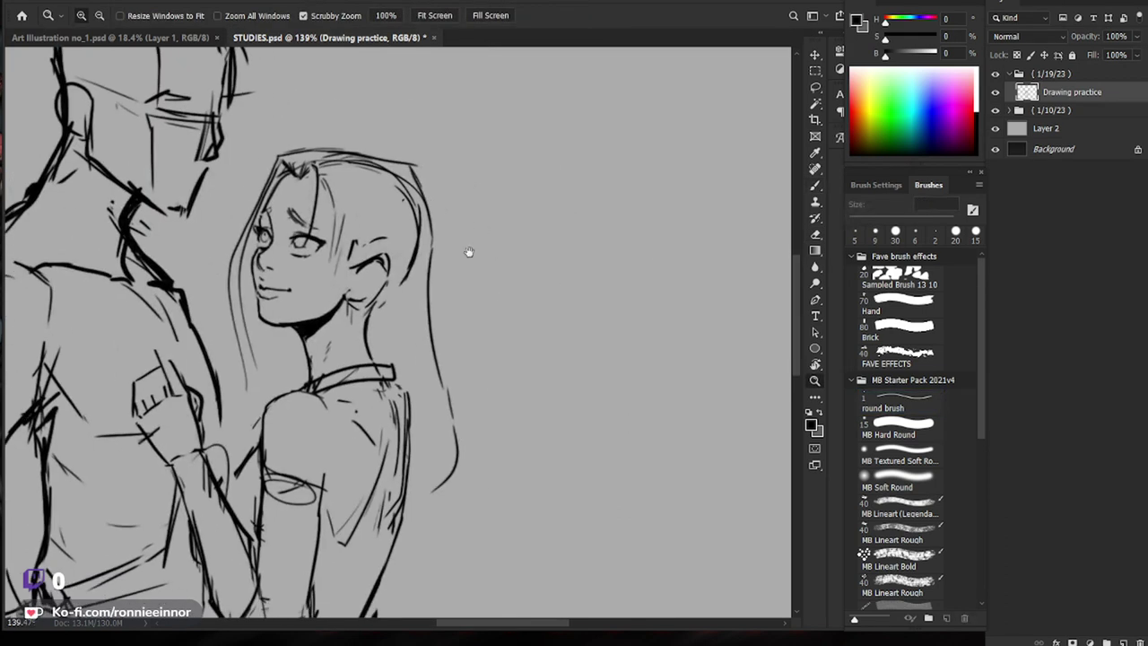
Step: Erase the two long hair strands hanging in front of the woman's face with a 35 px eraser
{"action": "left_click_drag", "start_coordinate": [318, 238], "coordinate": [355, 226]}
{"action": "scroll", "coordinate": [355, 226], "scroll_direction": "down", "scroll_amount": 2}
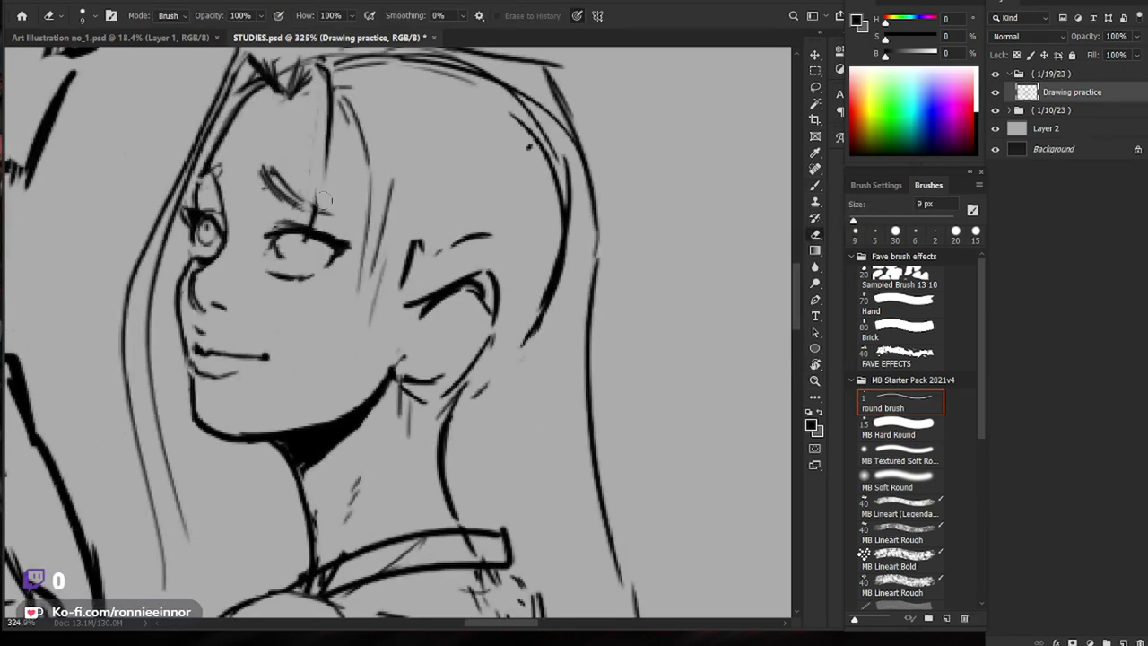
{"action": "scroll", "coordinate": [334, 231], "scroll_direction": "down", "scroll_amount": 2}
{"action": "key", "text": "b"}
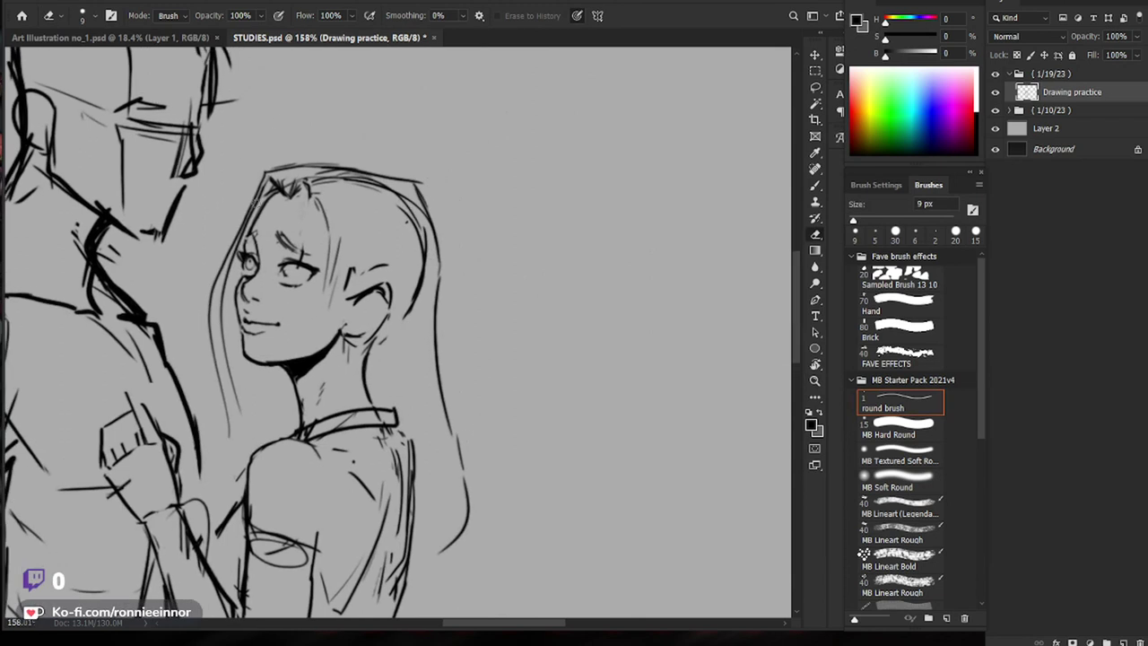
{"action": "key", "text": "bracketright"}
{"action": "key", "text": "bracketright"}
{"action": "key", "text": "bracketright"}
{"action": "key", "text": "bracketright"}
{"action": "key", "text": "bracketright"}
{"action": "key", "text": "bracketright"}
{"action": "mouse_move", "coordinate": [261, 179]}
{"action": "left_mouse_down"}
{"action": "mouse_move", "coordinate": [214, 328]}
{"action": "mouse_move", "coordinate": [231, 423]}
{"action": "left_mouse_up"}
Step: Draw a shorter front lock from the woman's hairline down to her far eye and another strand from her parting
{"action": "key", "text": "b"}
{"action": "left_click_drag", "start_coordinate": [250, 179], "coordinate": [242, 252]}
{"action": "key", "text": "e"}
{"action": "key", "text": "b"}
{"action": "left_click_drag", "start_coordinate": [253, 180], "coordinate": [248, 235]}
{"action": "mouse_move", "coordinate": [287, 192]}
{"action": "left_mouse_down"}
{"action": "mouse_move", "coordinate": [306, 194]}
{"action": "mouse_move", "coordinate": [304, 248]}
{"action": "left_mouse_up"}
Step: Sketch fold lines on the woman's sleeve and the back of her shirt
{"action": "key", "text": "z"}
{"action": "left_click_drag", "start_coordinate": [502, 439], "coordinate": [359, 439]}
{"action": "mouse_move", "coordinate": [497, 332]}
{"action": "left_mouse_down"}
{"action": "mouse_move", "coordinate": [530, 398]}
{"action": "mouse_move", "coordinate": [518, 403]}
{"action": "left_mouse_up"}
{"action": "key", "text": "b"}
{"action": "left_click_drag", "start_coordinate": [376, 312], "coordinate": [355, 364]}
{"action": "left_click_drag", "start_coordinate": [348, 310], "coordinate": [366, 393]}
{"action": "left_click_drag", "start_coordinate": [397, 329], "coordinate": [378, 389]}
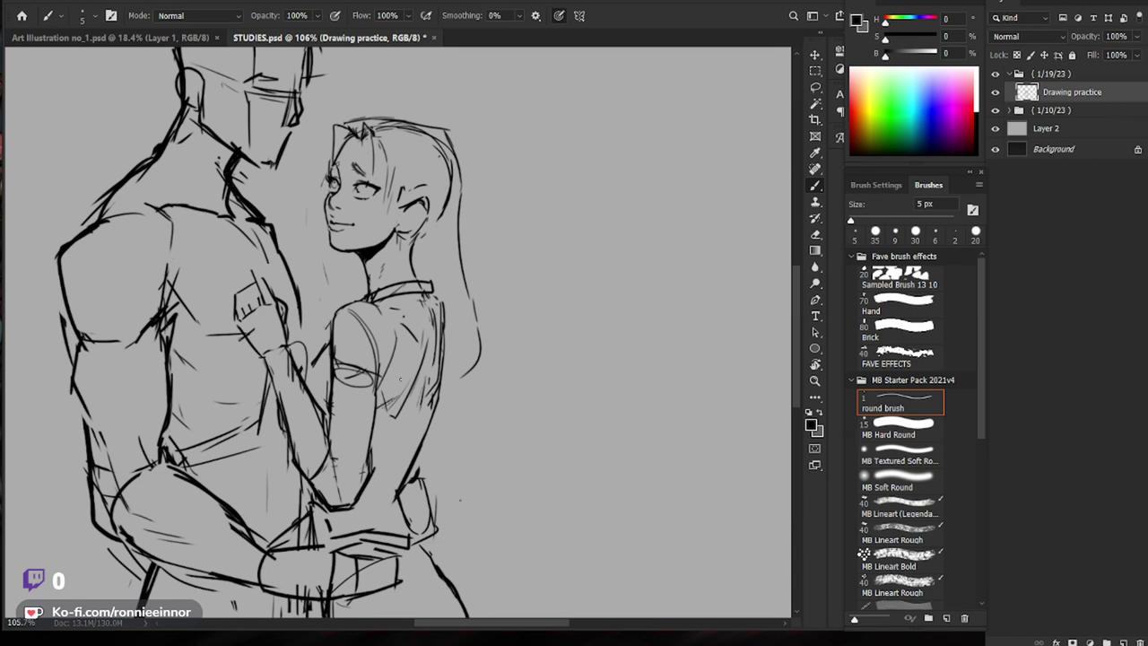
Step: Clean up the rough outline along the woman's back and redraw it as a clearer line
{"action": "key", "text": "e"}
{"action": "mouse_move", "coordinate": [437, 298]}
{"action": "left_mouse_down"}
{"action": "mouse_move", "coordinate": [441, 405]}
{"action": "mouse_move", "coordinate": [430, 398]}
{"action": "left_mouse_up"}
{"action": "key", "text": "b"}
{"action": "key", "text": "e"}
{"action": "key", "text": "b"}
{"action": "left_click_drag", "start_coordinate": [446, 346], "coordinate": [445, 385]}
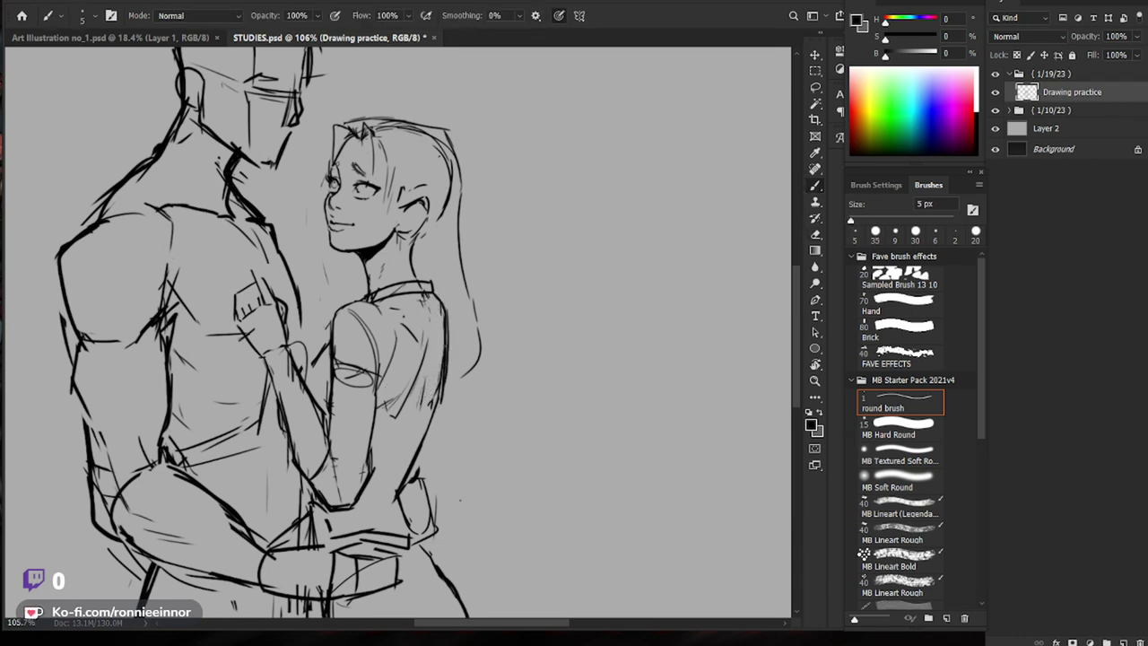
Step: Draw a long hair strand from the woman's temple in front of her ear down past her collar, redoing it until it fits
{"action": "left_click_drag", "start_coordinate": [398, 203], "coordinate": [403, 347]}
{"action": "key", "text": "ctrl+z"}
{"action": "left_click_drag", "start_coordinate": [396, 157], "coordinate": [401, 392]}
{"action": "key", "text": "ctrl+z"}
{"action": "left_click_drag", "start_coordinate": [395, 158], "coordinate": [400, 366]}
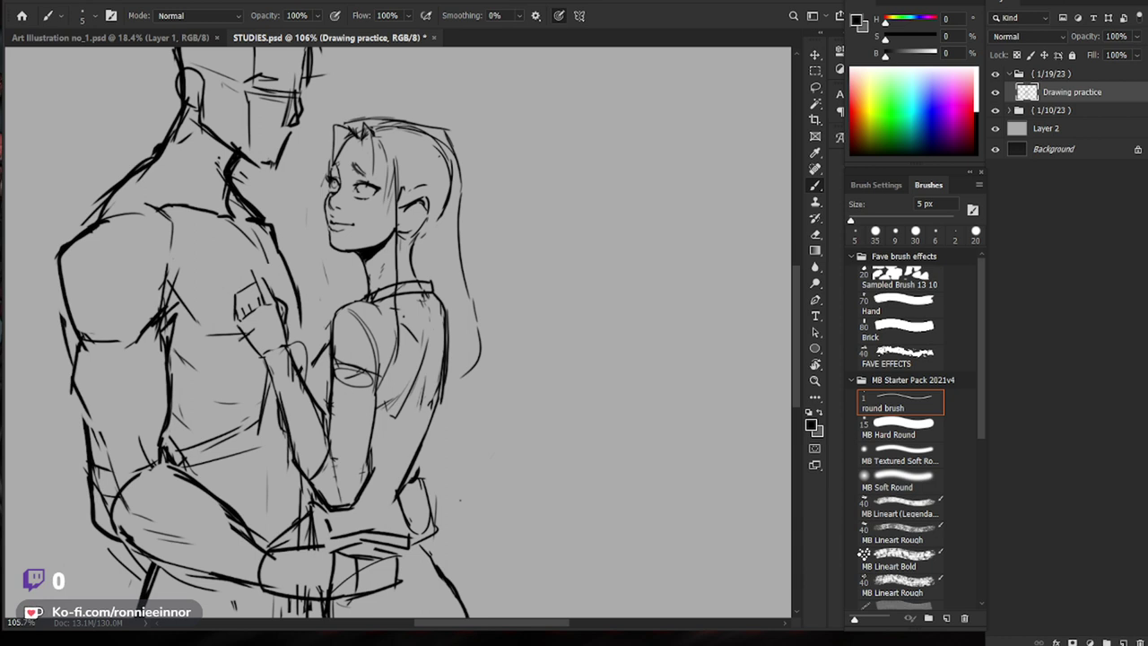
Step: Draw a curved fringe lock beside the woman's near eyebrow and add short blush strokes under her near eye
{"action": "scroll", "coordinate": [341, 193], "scroll_direction": "up", "scroll_amount": 5}
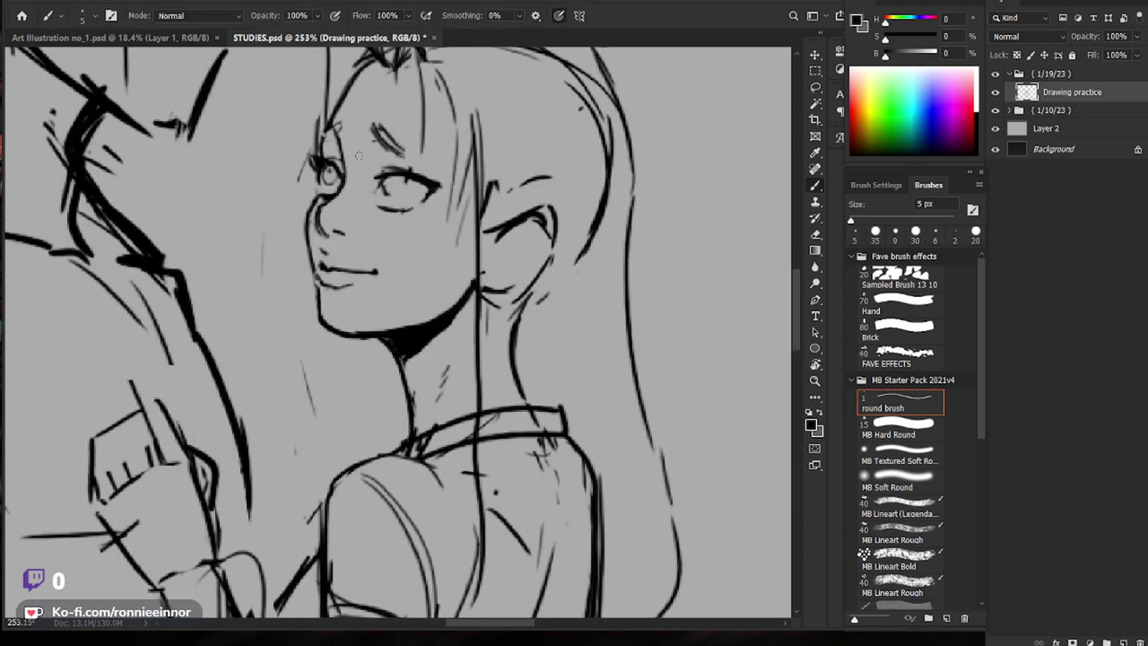
{"action": "key", "text": "e"}
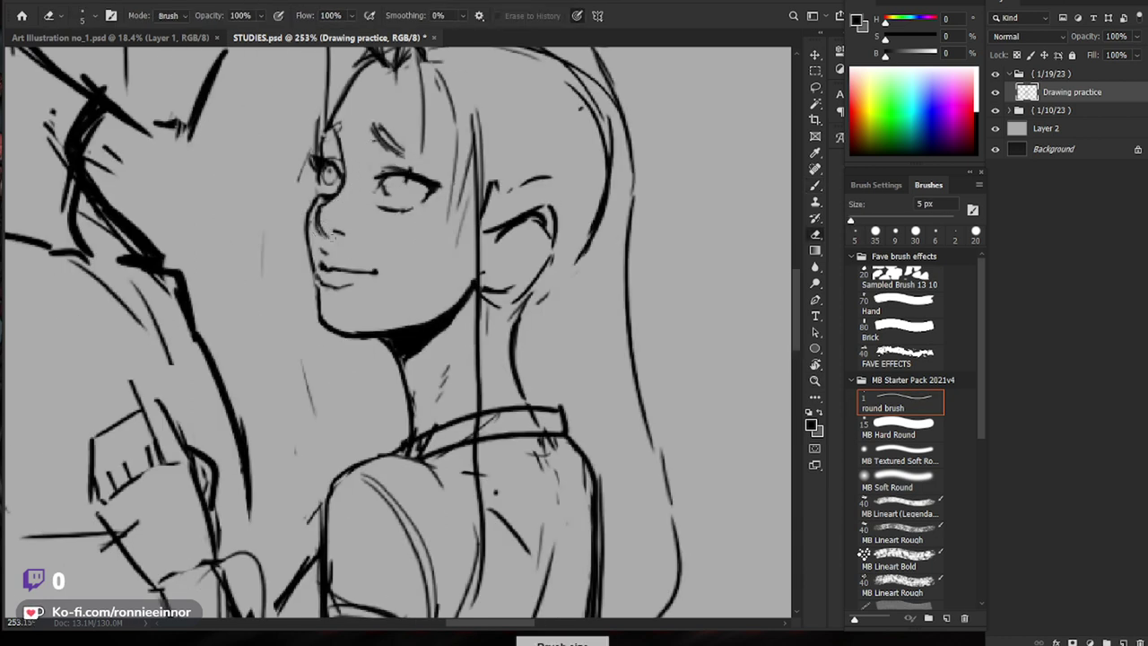
{"action": "key", "text": "z"}
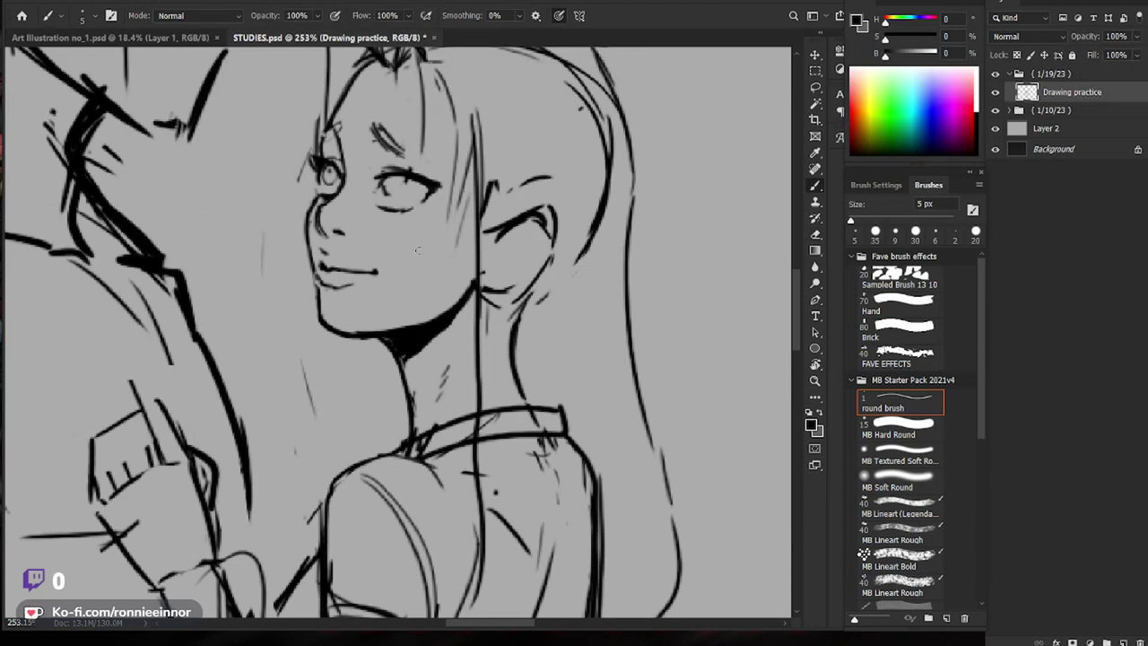
{"action": "scroll", "coordinate": [590, 387], "scroll_direction": "down", "scroll_amount": 5}
{"action": "left_click_drag", "start_coordinate": [622, 505], "coordinate": [568, 461]}
{"action": "left_click_drag", "start_coordinate": [459, 163], "coordinate": [504, 163]}
{"action": "key", "text": "b"}
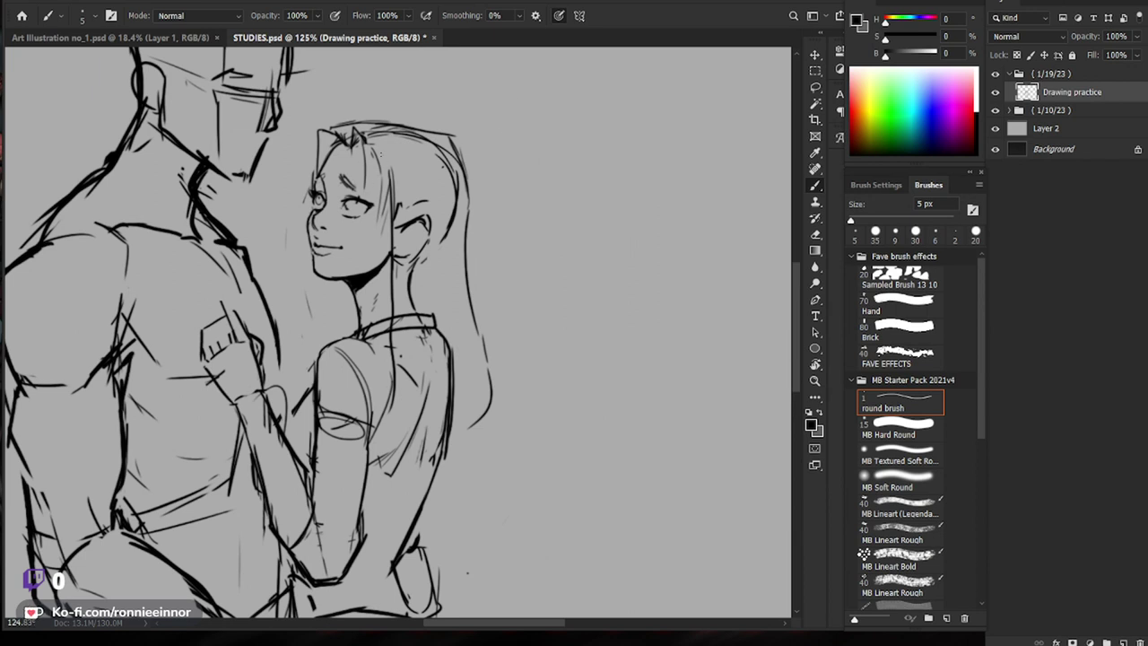
{"action": "left_click_drag", "start_coordinate": [372, 150], "coordinate": [386, 198]}
{"action": "left_click_drag", "start_coordinate": [362, 207], "coordinate": [404, 206]}
{"action": "key", "text": "e"}
{"action": "key", "text": "b"}
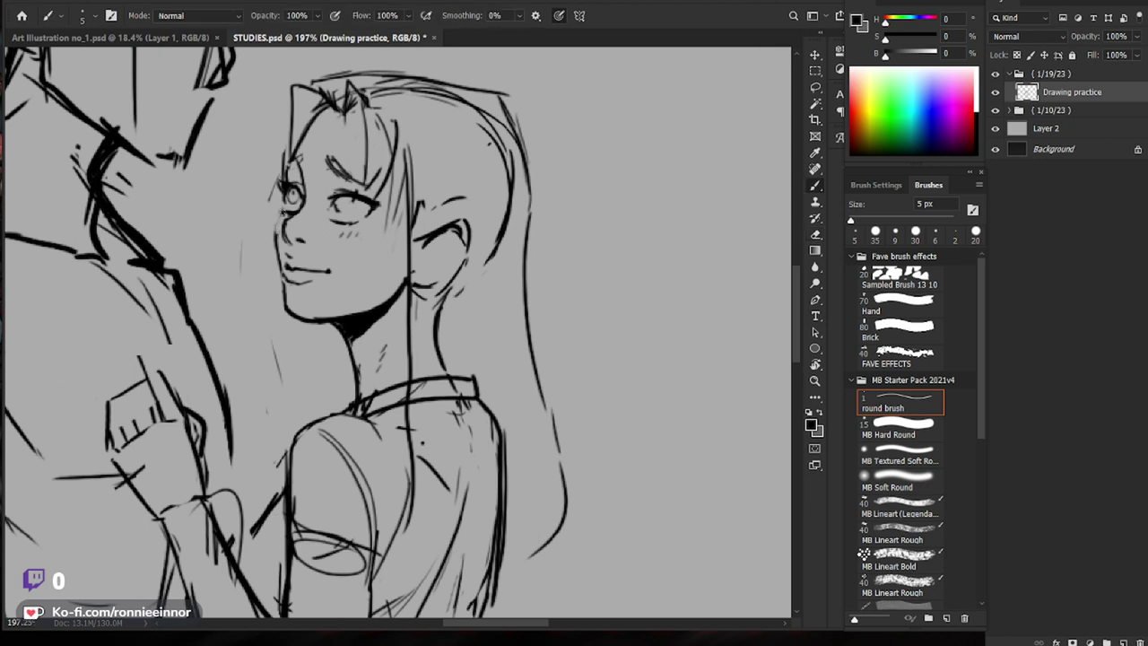
Step: Clean up the woman's mouth and strengthen the line of her lower lip
{"action": "key", "text": "e"}
{"action": "key", "text": "e"}
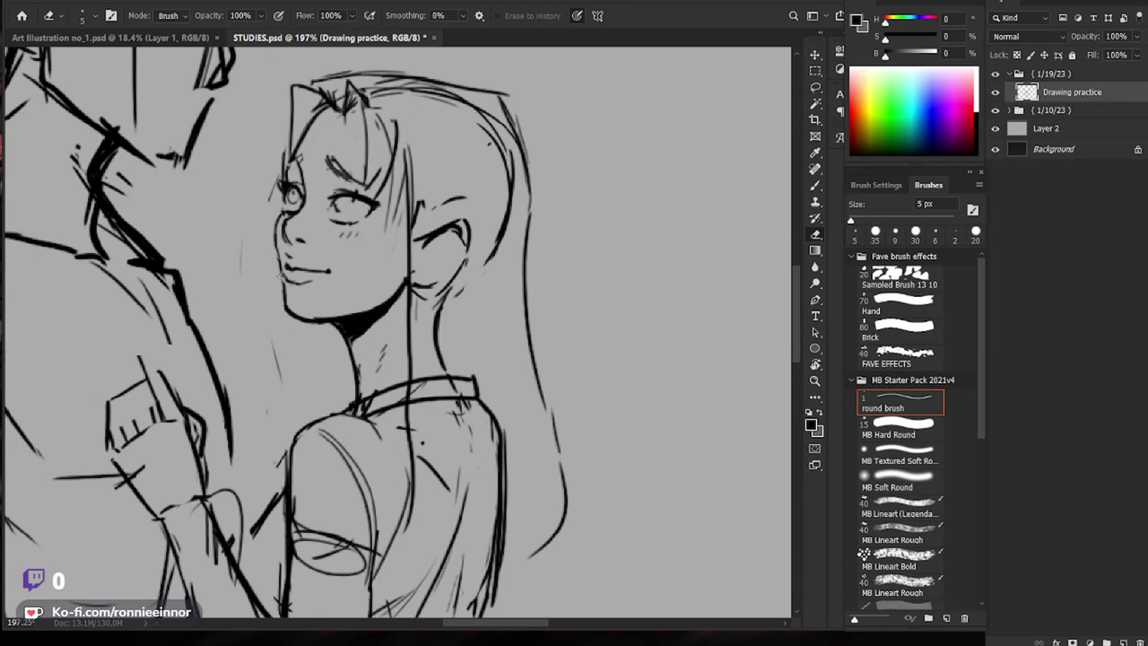
{"action": "key", "text": "b"}
{"action": "key", "text": "e"}
{"action": "key", "text": "b"}
{"action": "left_click_drag", "start_coordinate": [284, 263], "coordinate": [293, 269]}
{"action": "key", "text": "z"}
{"action": "mouse_move", "coordinate": [513, 224]}
{"action": "left_mouse_down"}
{"action": "mouse_move", "coordinate": [426, 235]}
{"action": "mouse_move", "coordinate": [516, 244]}
{"action": "left_mouse_up"}
{"action": "key", "text": "e"}
{"action": "key", "text": "b"}
{"action": "left_click_drag", "start_coordinate": [350, 271], "coordinate": [372, 281]}
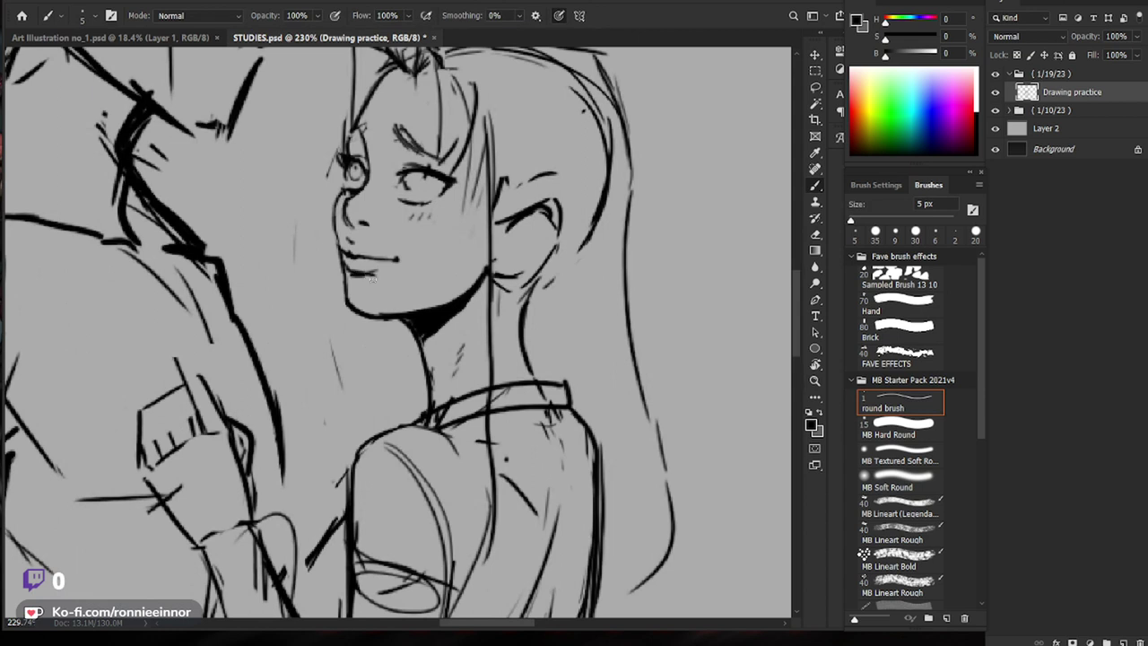
Step: Erase the rough lines inside the lower part of the woman's near eye
{"action": "left_click_drag", "start_coordinate": [523, 313], "coordinate": [372, 320]}
{"action": "key", "text": "ctrl+space"}
{"action": "left_click_drag", "start_coordinate": [439, 235], "coordinate": [574, 247]}
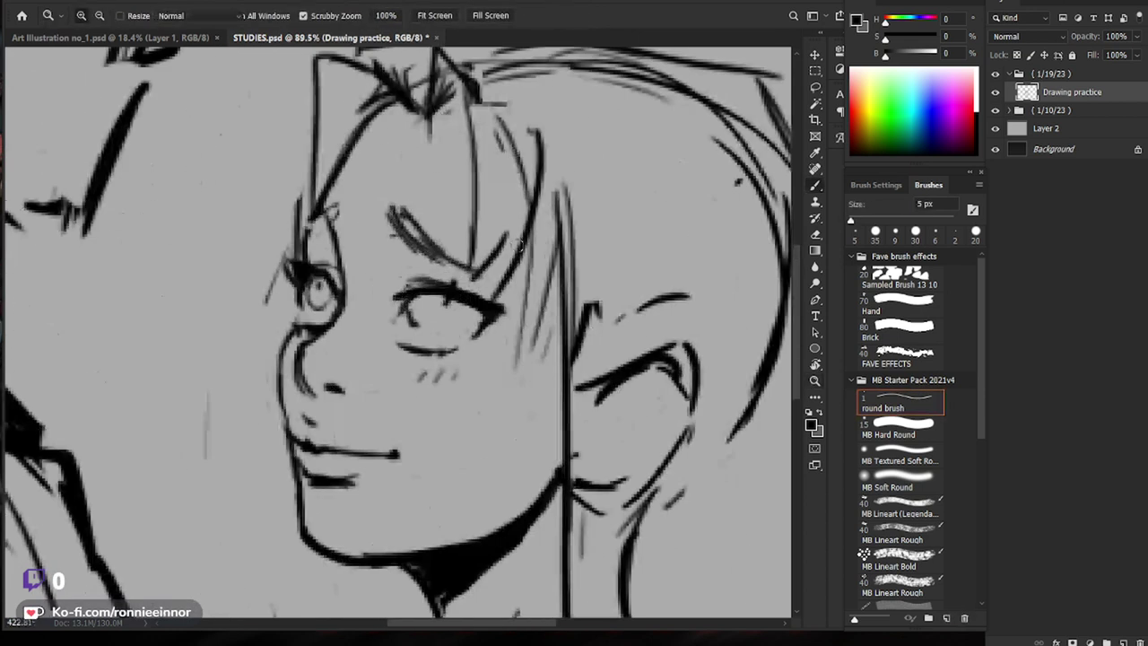
{"action": "key", "text": "e"}
{"action": "mouse_move", "coordinate": [416, 312]}
{"action": "left_mouse_down"}
{"action": "mouse_move", "coordinate": [452, 356]}
{"action": "mouse_move", "coordinate": [404, 339]}
{"action": "mouse_move", "coordinate": [479, 341]}
{"action": "mouse_move", "coordinate": [413, 351]}
{"action": "mouse_move", "coordinate": [459, 351]}
{"action": "left_mouse_up"}
{"action": "key", "text": "b"}
{"action": "key", "text": "e"}
{"action": "key", "text": "b"}
Step: Redraw the woman's near iris as a round outline with a pupil and lighten her far iris
{"action": "key", "text": "ctrl+space"}
{"action": "left_click_drag", "start_coordinate": [487, 332], "coordinate": [385, 332]}
{"action": "left_click_drag", "start_coordinate": [675, 496], "coordinate": [582, 426]}
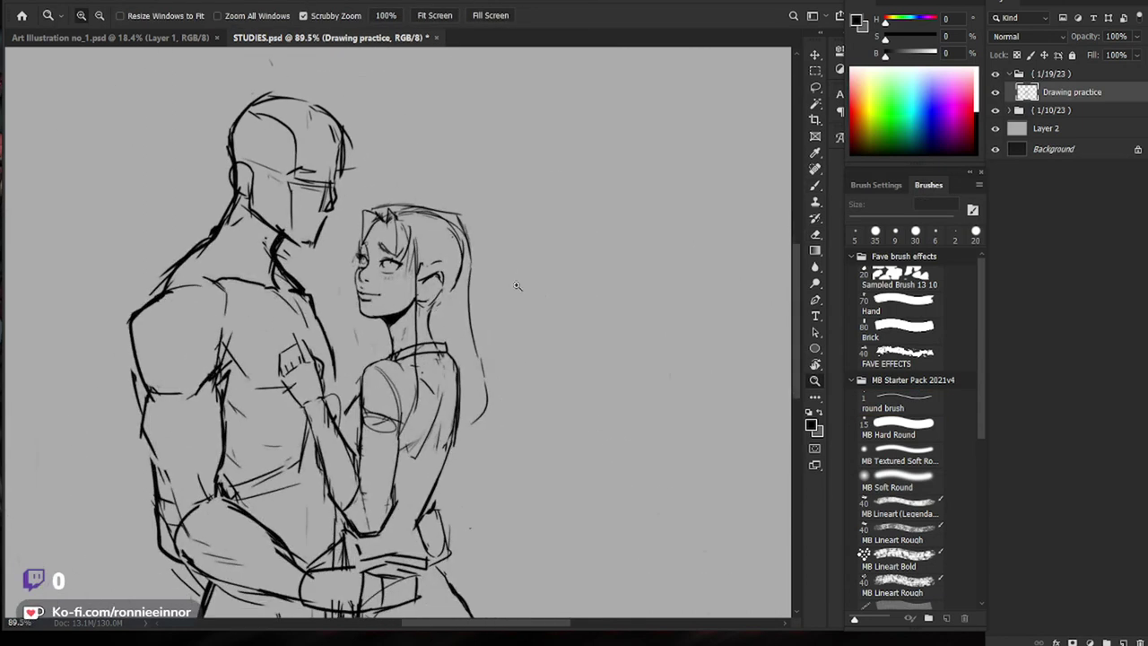
{"action": "left_click_drag", "start_coordinate": [410, 235], "coordinate": [538, 242]}
{"action": "key", "text": "b"}
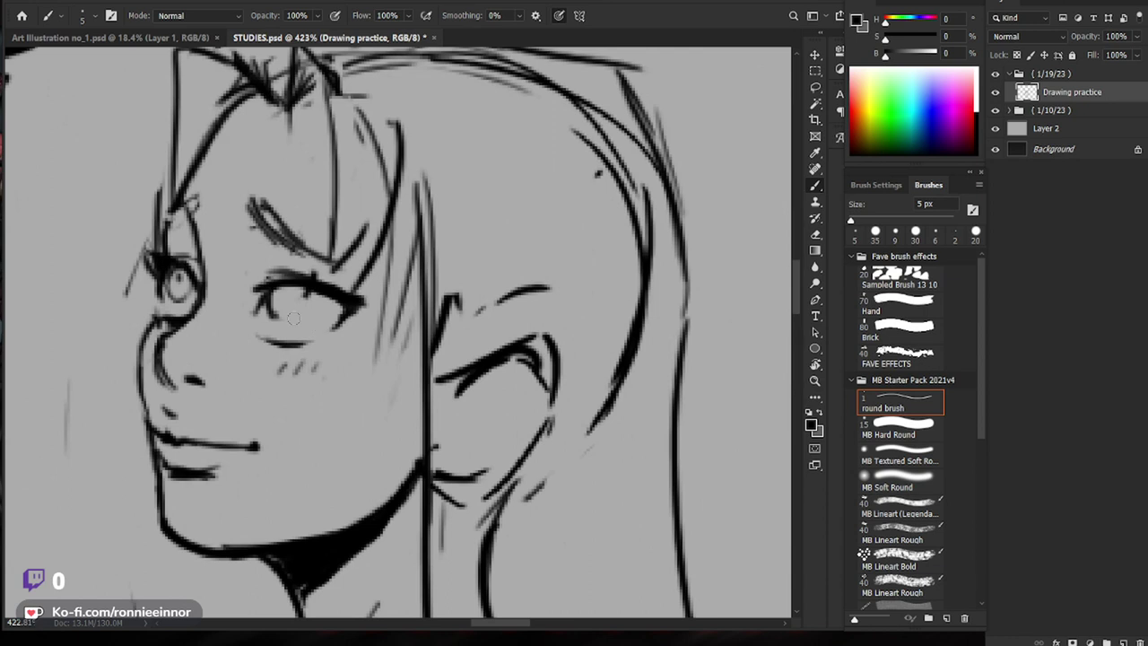
{"action": "mouse_move", "coordinate": [267, 303]}
{"action": "left_mouse_down"}
{"action": "mouse_move", "coordinate": [305, 294]}
{"action": "mouse_move", "coordinate": [287, 314]}
{"action": "left_mouse_up"}
{"action": "key", "text": "e"}
{"action": "key", "text": "b"}
{"action": "key", "text": "e"}
{"action": "left_click_drag", "start_coordinate": [177, 275], "coordinate": [180, 306]}
{"action": "key", "text": "b"}
Step: Darken the woman's far eyebrow and erase the lower part of the front lock beside her far eye
{"action": "key", "text": "ctrl+space"}
{"action": "left_click_drag", "start_coordinate": [523, 302], "coordinate": [404, 305]}
{"action": "left_click_drag", "start_coordinate": [689, 475], "coordinate": [619, 446]}
{"action": "key", "text": "ctrl+space"}
{"action": "left_click_drag", "start_coordinate": [420, 207], "coordinate": [524, 207]}
{"action": "left_click_drag", "start_coordinate": [344, 181], "coordinate": [364, 170]}
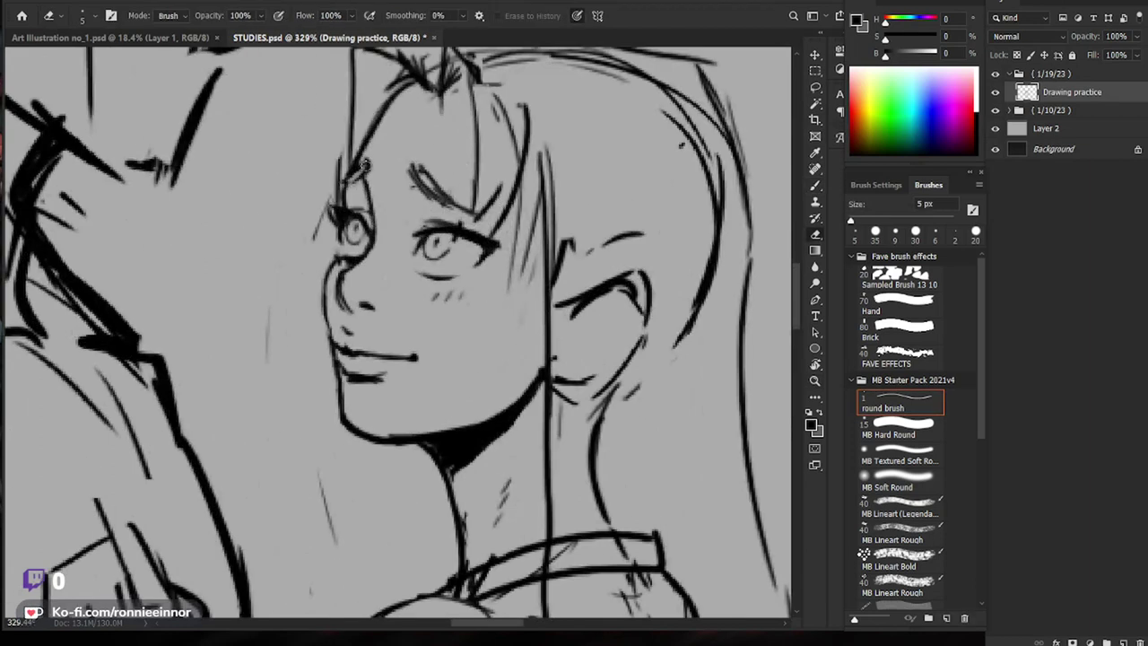
{"action": "left_click_drag", "start_coordinate": [589, 222], "coordinate": [473, 277]}
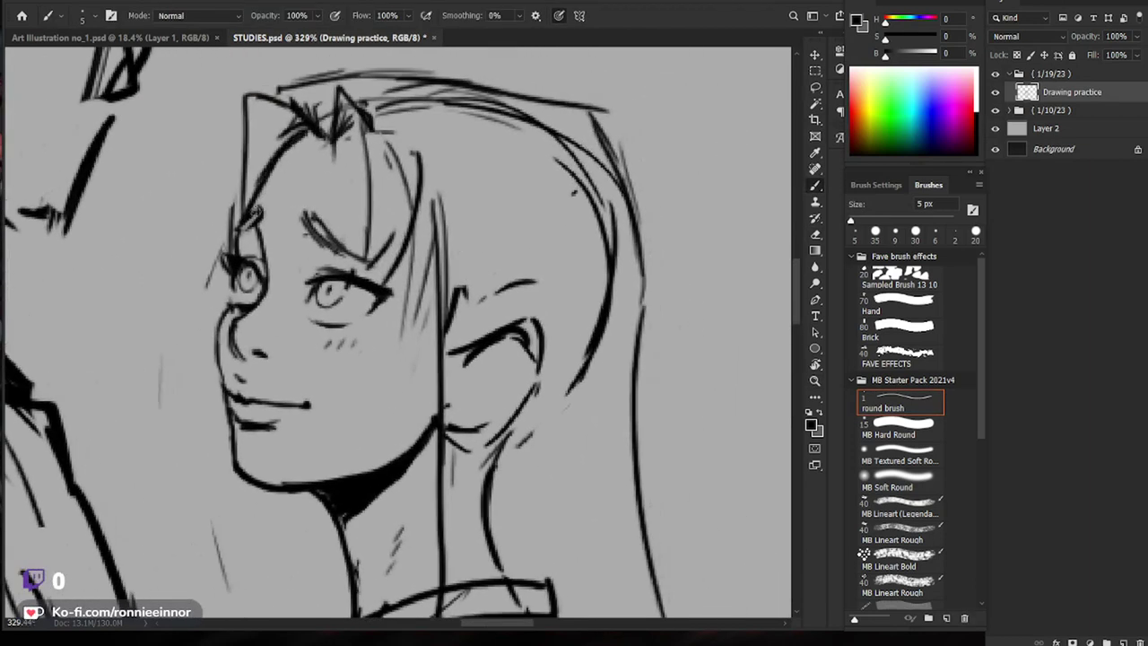
{"action": "key", "text": "e"}
{"action": "left_click_drag", "start_coordinate": [236, 199], "coordinate": [226, 257]}
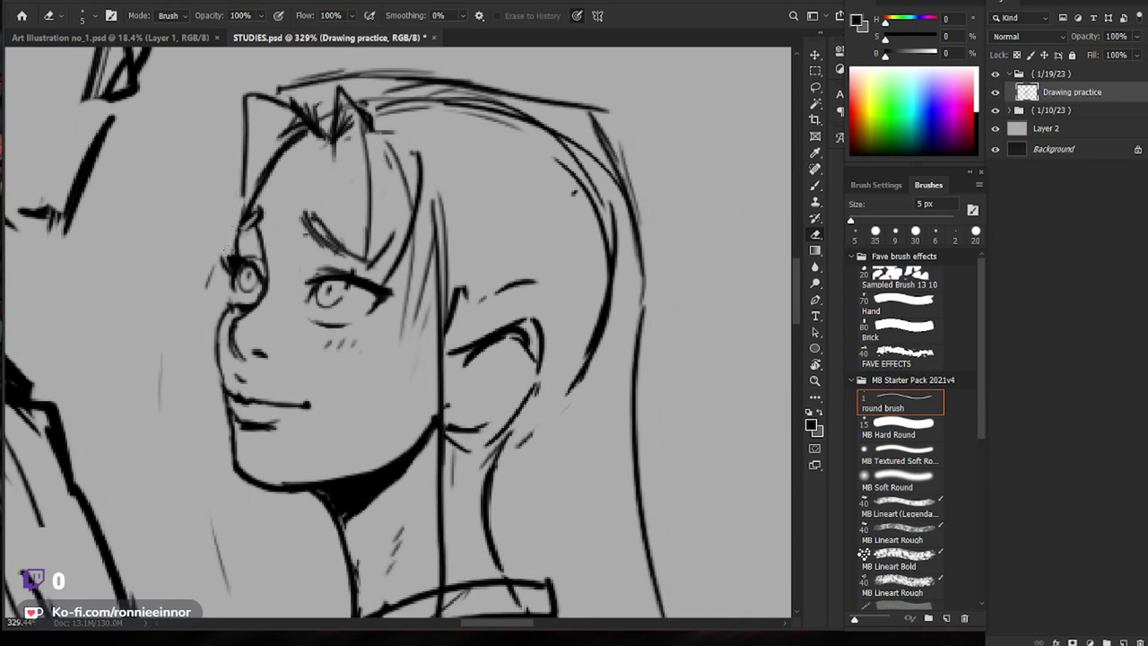
{"action": "key", "text": "b"}
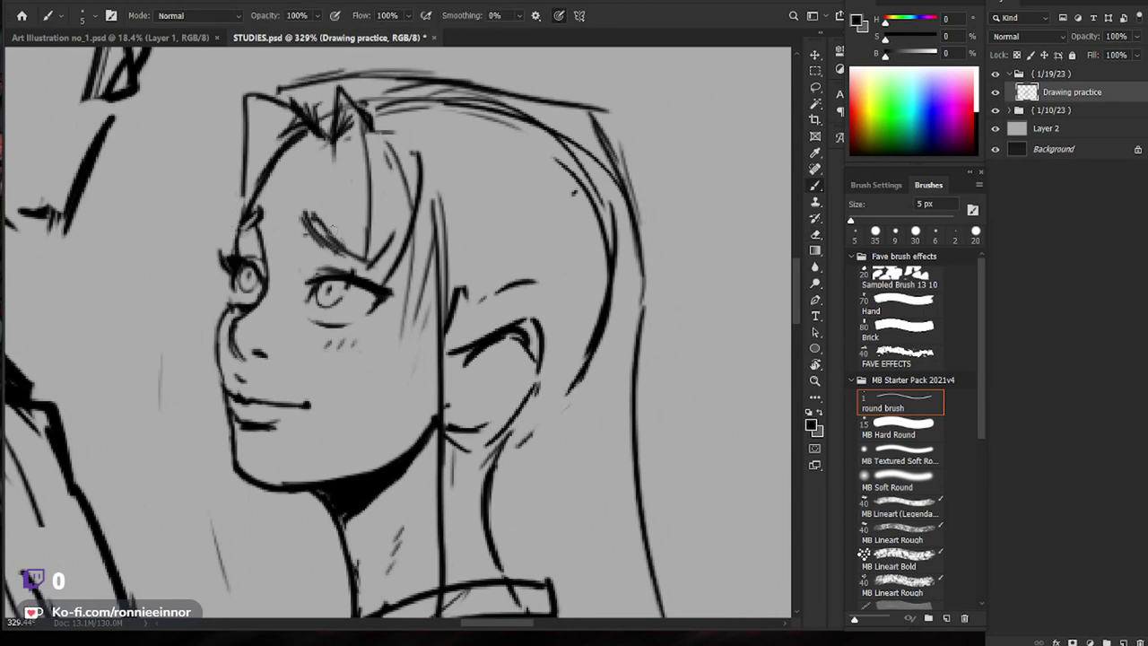
Step: Lighten the upper part of the woman's far iris with the eraser
{"action": "scroll", "coordinate": [484, 224], "scroll_direction": "down", "scroll_amount": 3}
{"action": "scroll", "coordinate": [333, 269], "scroll_direction": "down", "scroll_amount": 2}
{"action": "left_click_drag", "start_coordinate": [537, 290], "coordinate": [494, 248]}
{"action": "key", "text": "e"}
{"action": "scroll", "coordinate": [347, 227], "scroll_direction": "up", "scroll_amount": 6}
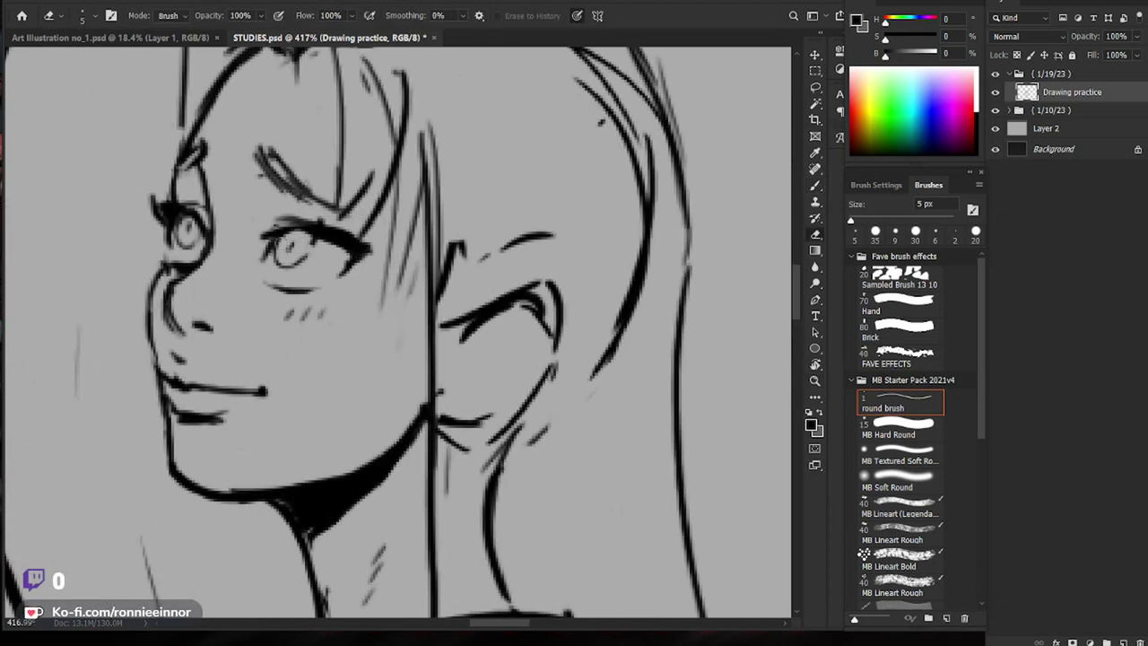
{"action": "left_click_drag", "start_coordinate": [455, 252], "coordinate": [444, 244]}
{"action": "left_click_drag", "start_coordinate": [180, 213], "coordinate": [188, 225]}
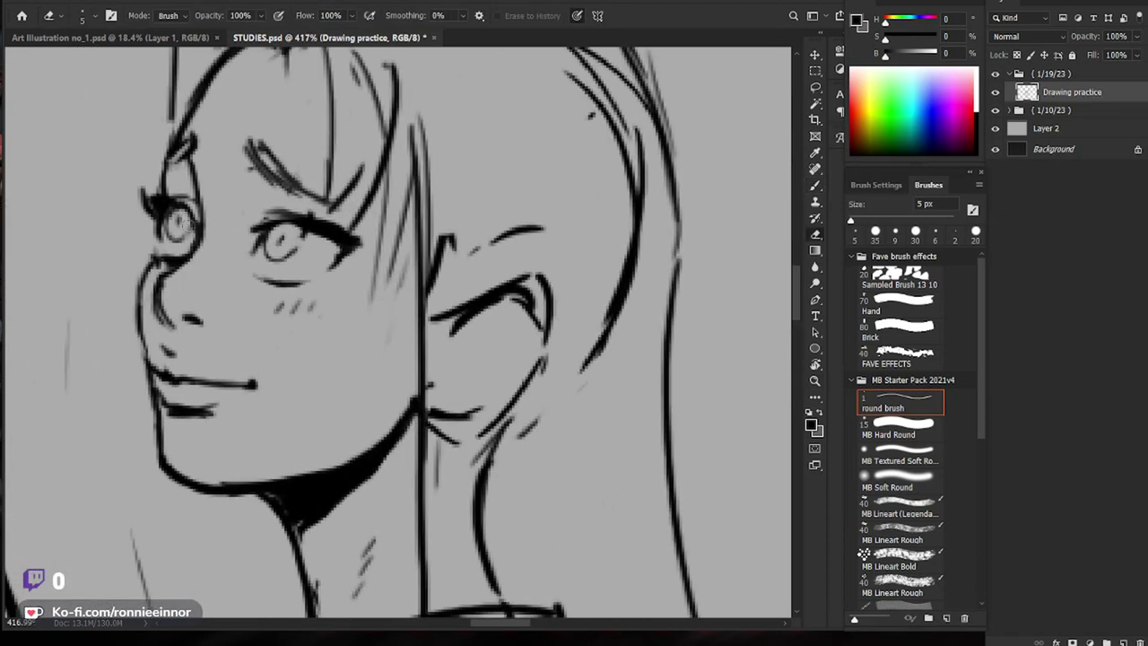
Step: Trim the lashes at the outer edge of the woman's far eye and reinforce the lash line
{"action": "scroll", "coordinate": [390, 239], "scroll_direction": "down", "scroll_amount": 2}
{"action": "key", "text": "b"}
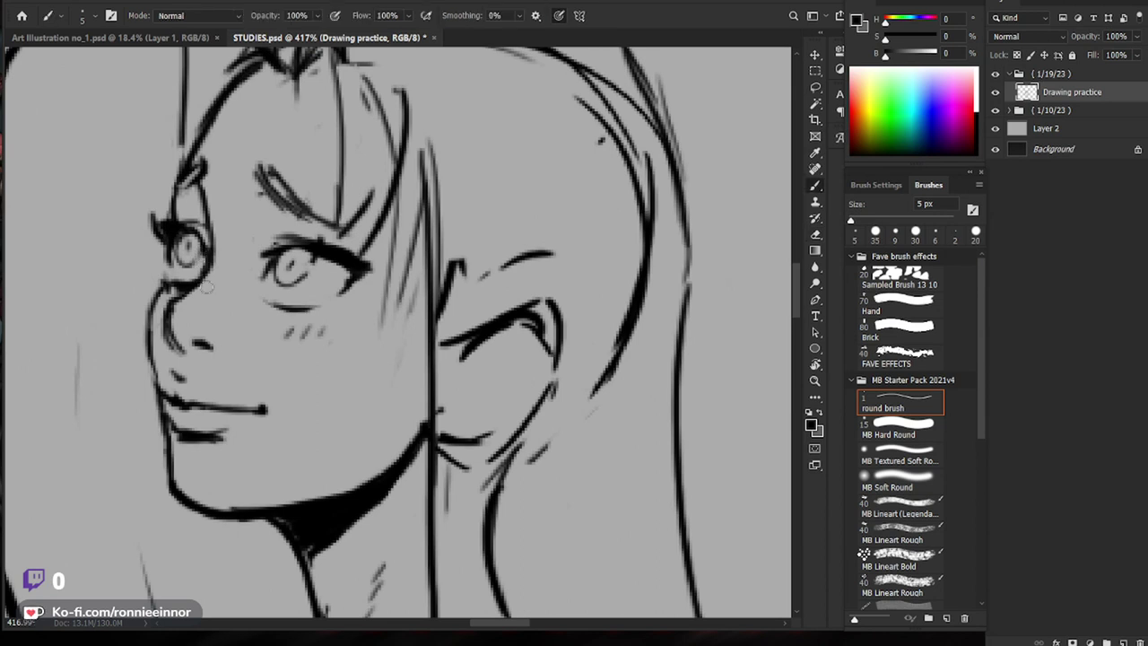
{"action": "scroll", "coordinate": [490, 496], "scroll_direction": "down", "scroll_amount": 1}
{"action": "left_click_drag", "start_coordinate": [177, 313], "coordinate": [229, 289]}
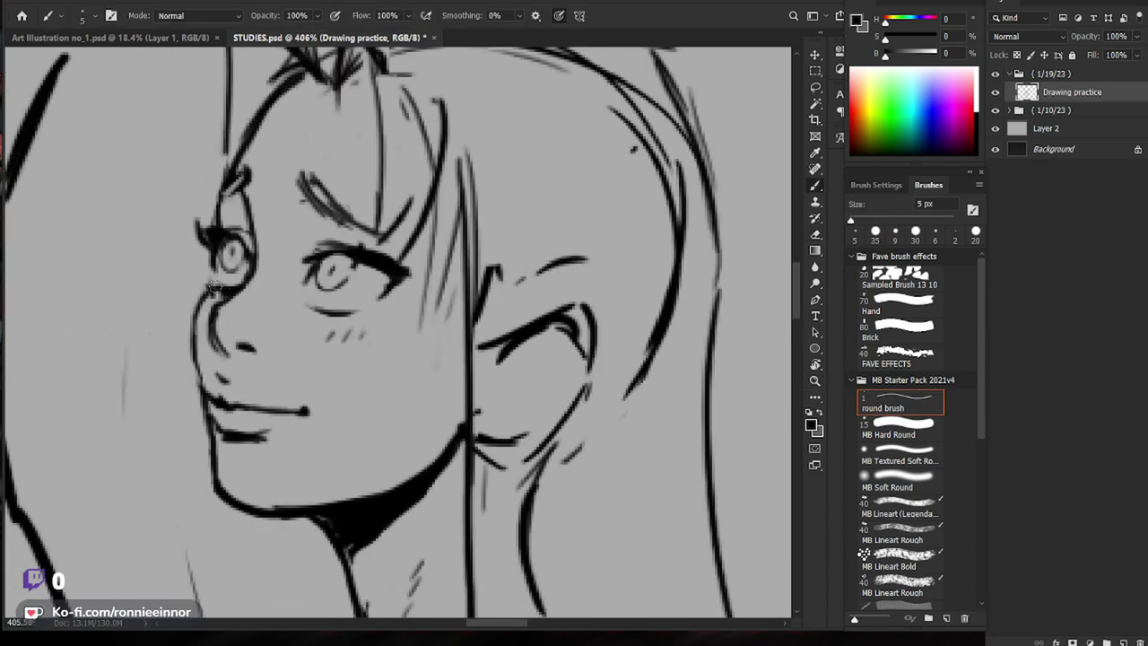
{"action": "key", "text": "e"}
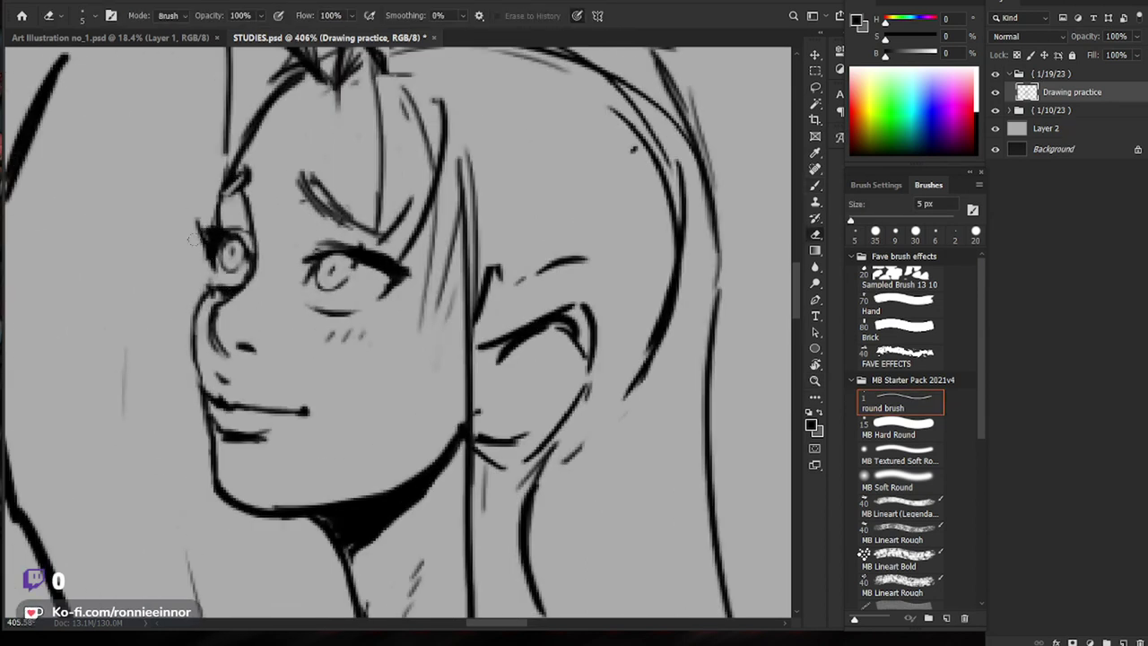
{"action": "key", "text": "b"}
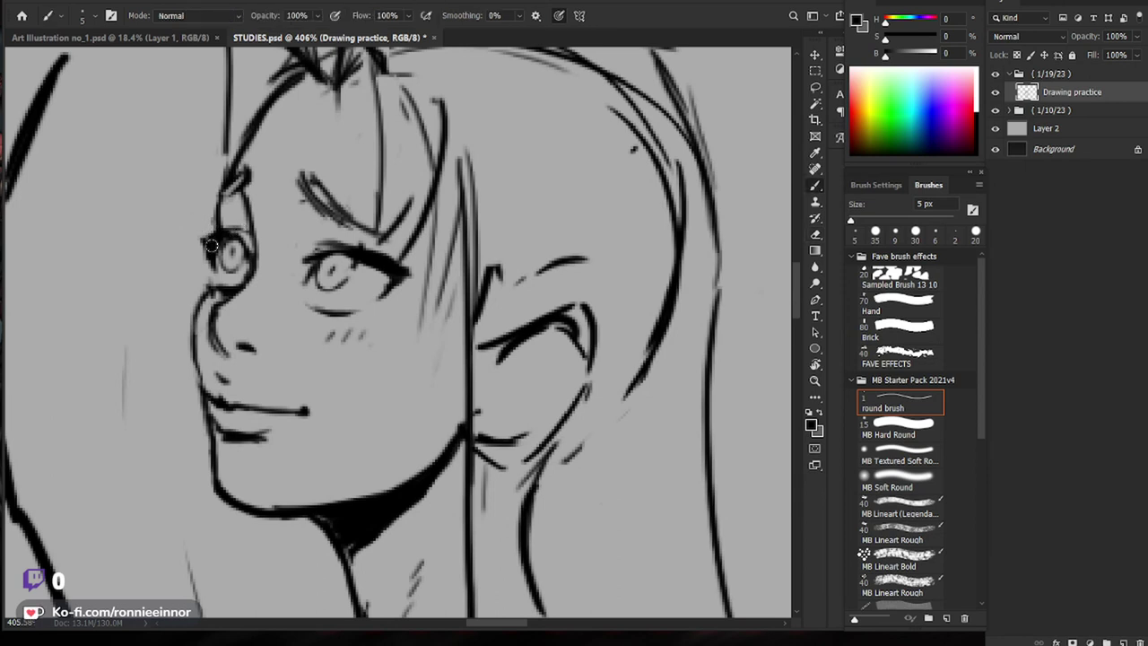
{"action": "mouse_move", "coordinate": [208, 251]}
{"action": "left_mouse_down"}
{"action": "mouse_move", "coordinate": [192, 233]}
{"action": "mouse_move", "coordinate": [205, 254]}
{"action": "left_mouse_up"}
{"action": "key", "text": "ctrl+space"}
{"action": "left_click_drag", "start_coordinate": [584, 463], "coordinate": [545, 463]}
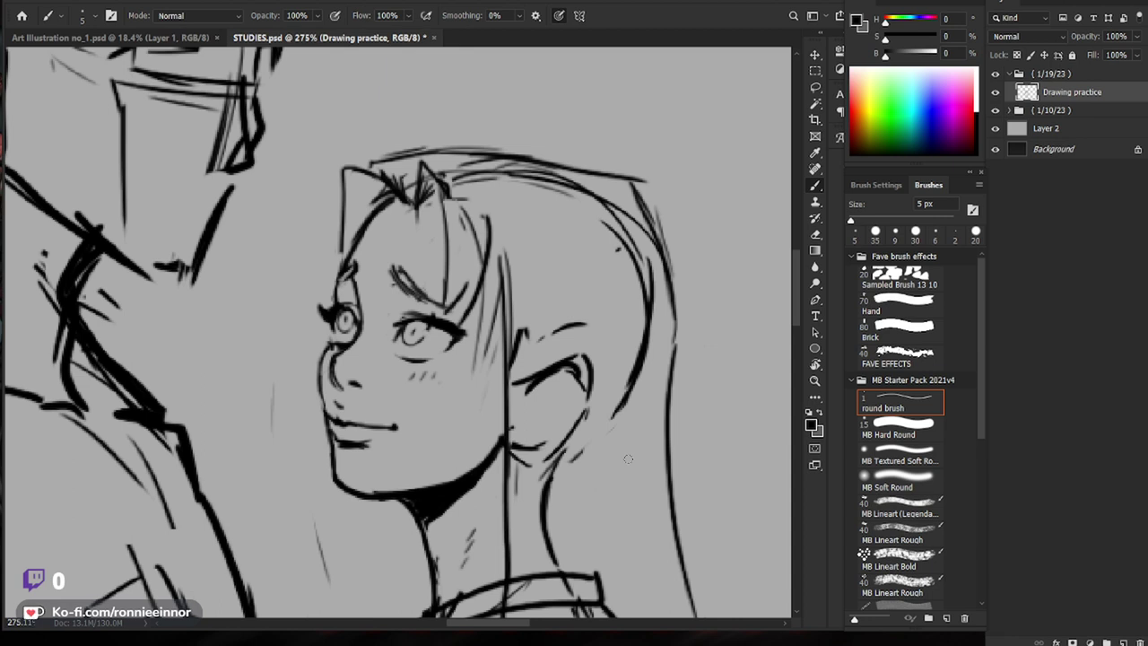
Step: Draw the lower edge of the woman's long hair sweeping across her back to the outer hair line
{"action": "scroll", "coordinate": [628, 459], "scroll_direction": "down", "scroll_amount": 5}
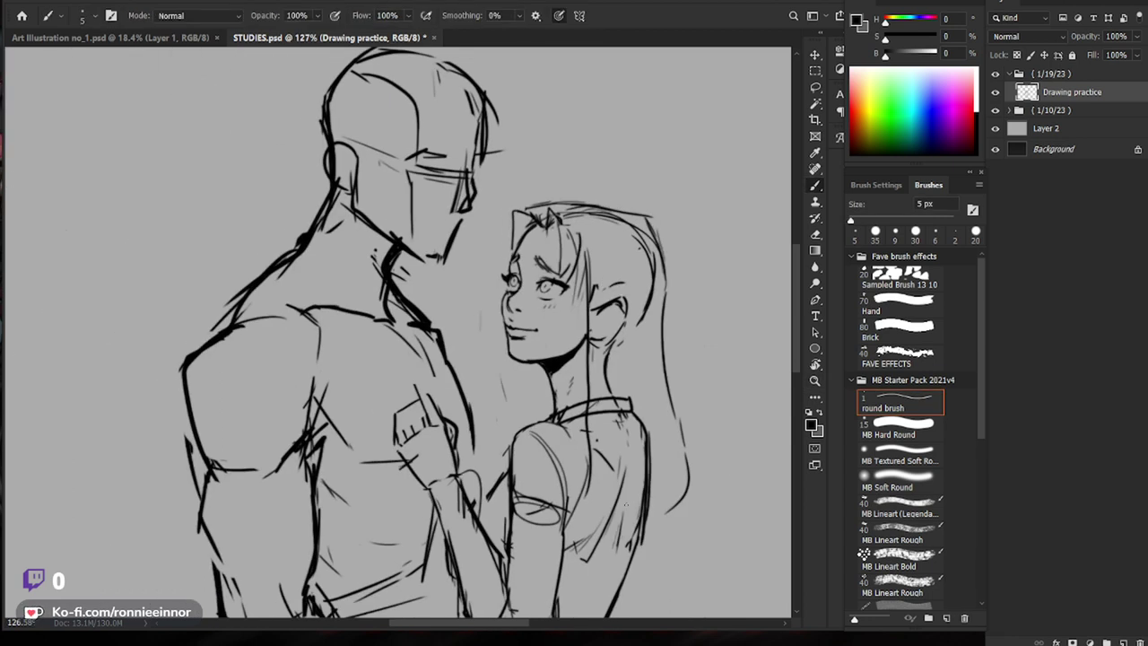
{"action": "mouse_move", "coordinate": [574, 529]}
{"action": "left_mouse_down"}
{"action": "mouse_move", "coordinate": [714, 505]}
{"action": "mouse_move", "coordinate": [666, 463]}
{"action": "left_mouse_up"}
{"action": "mouse_move", "coordinate": [624, 298]}
{"action": "left_mouse_down"}
{"action": "mouse_move", "coordinate": [653, 452]}
{"action": "mouse_move", "coordinate": [574, 480]}
{"action": "left_mouse_up"}
{"action": "key", "text": "e"}
{"action": "key", "text": "b"}
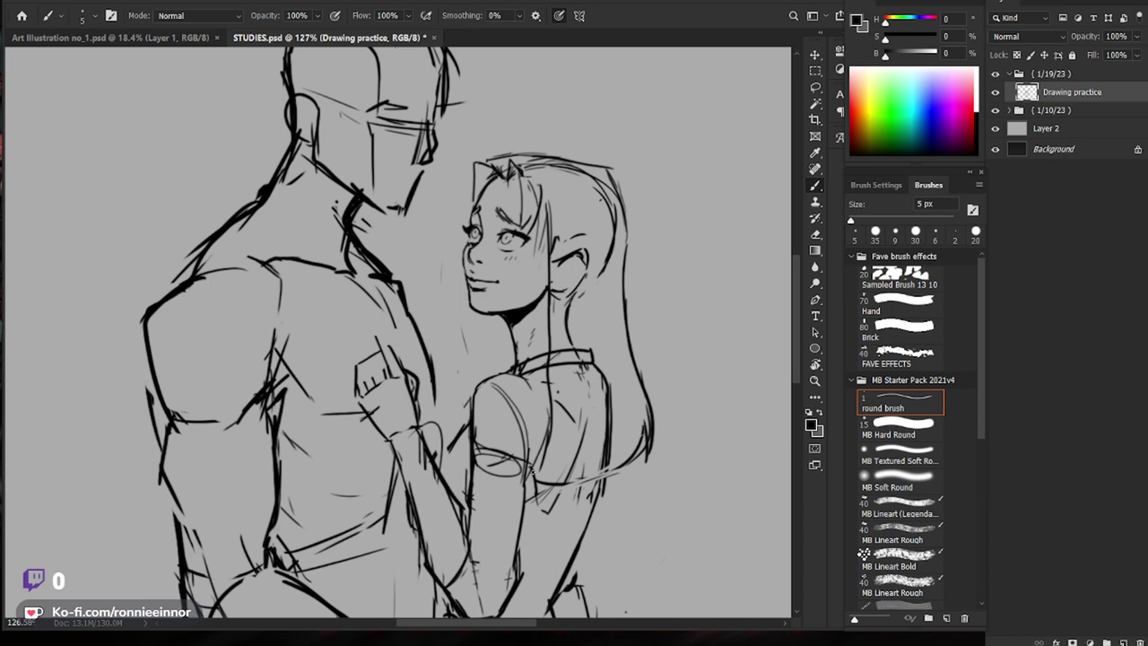
Step: Add long strands down the back of the woman's hair and extend its end into a pointed tip
{"action": "left_click_drag", "start_coordinate": [551, 485], "coordinate": [565, 525]}
{"action": "left_click_drag", "start_coordinate": [599, 175], "coordinate": [617, 296]}
{"action": "mouse_move", "coordinate": [619, 210]}
{"action": "left_mouse_down"}
{"action": "mouse_move", "coordinate": [615, 524]}
{"action": "mouse_move", "coordinate": [564, 471]}
{"action": "left_mouse_up"}
{"action": "left_click_drag", "start_coordinate": [608, 531], "coordinate": [642, 450]}
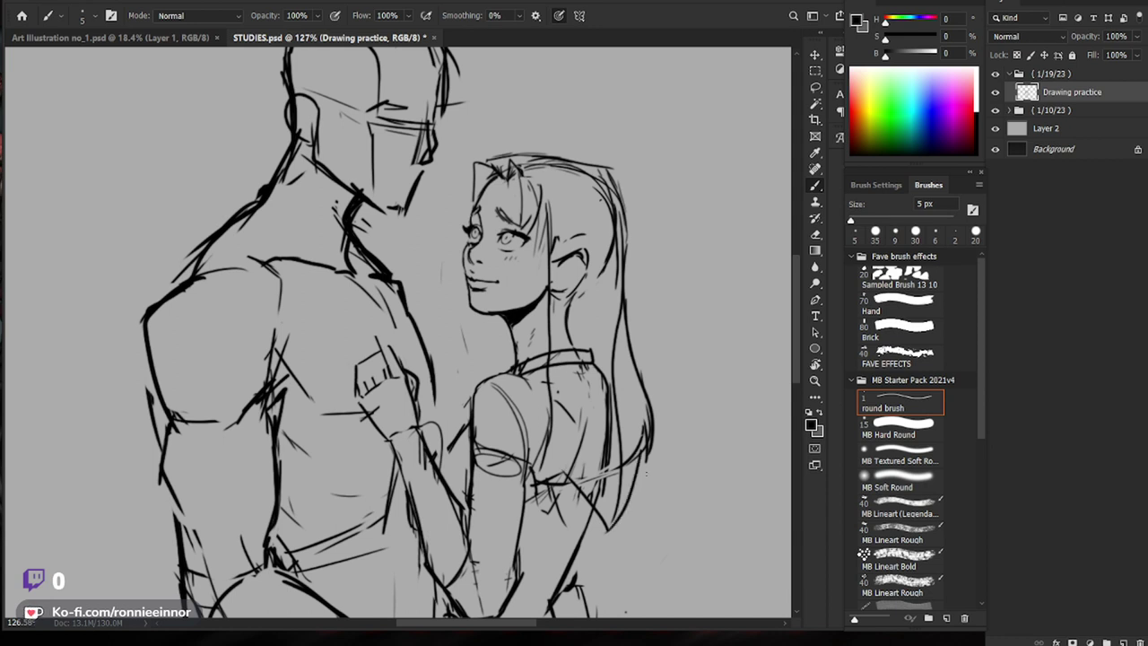
Step: Erase the ear, neck and shirt lines inside the woman's hair with a 50 px eraser and redraw the hair's front edge
{"action": "key", "text": "e"}
{"action": "key", "text": "bracketright"}
{"action": "key", "text": "bracketright"}
{"action": "key", "text": "bracketright"}
{"action": "key", "text": "bracketright"}
{"action": "key", "text": "bracketright"}
{"action": "key", "text": "bracketright"}
{"action": "key", "text": "bracketright"}
{"action": "key", "text": "bracketright"}
{"action": "key", "text": "bracketright"}
{"action": "key", "text": "bracketright"}
{"action": "key", "text": "bracketright"}
{"action": "key", "text": "bracketright"}
{"action": "key", "text": "bracketright"}
{"action": "mouse_move", "coordinate": [589, 249]}
{"action": "left_mouse_down"}
{"action": "mouse_move", "coordinate": [582, 385]}
{"action": "mouse_move", "coordinate": [605, 417]}
{"action": "mouse_move", "coordinate": [598, 477]}
{"action": "mouse_move", "coordinate": [577, 456]}
{"action": "mouse_move", "coordinate": [551, 460]}
{"action": "mouse_move", "coordinate": [580, 343]}
{"action": "left_mouse_up"}
{"action": "key", "text": "b"}
{"action": "left_click_drag", "start_coordinate": [551, 226], "coordinate": [548, 418]}
Step: Rework the hair at the woman's temple with short strands and remove the upper part of the front strand above her ear
{"action": "key", "text": "ctrl+space"}
{"action": "left_click_drag", "start_coordinate": [565, 252], "coordinate": [589, 235]}
{"action": "key", "text": "b"}
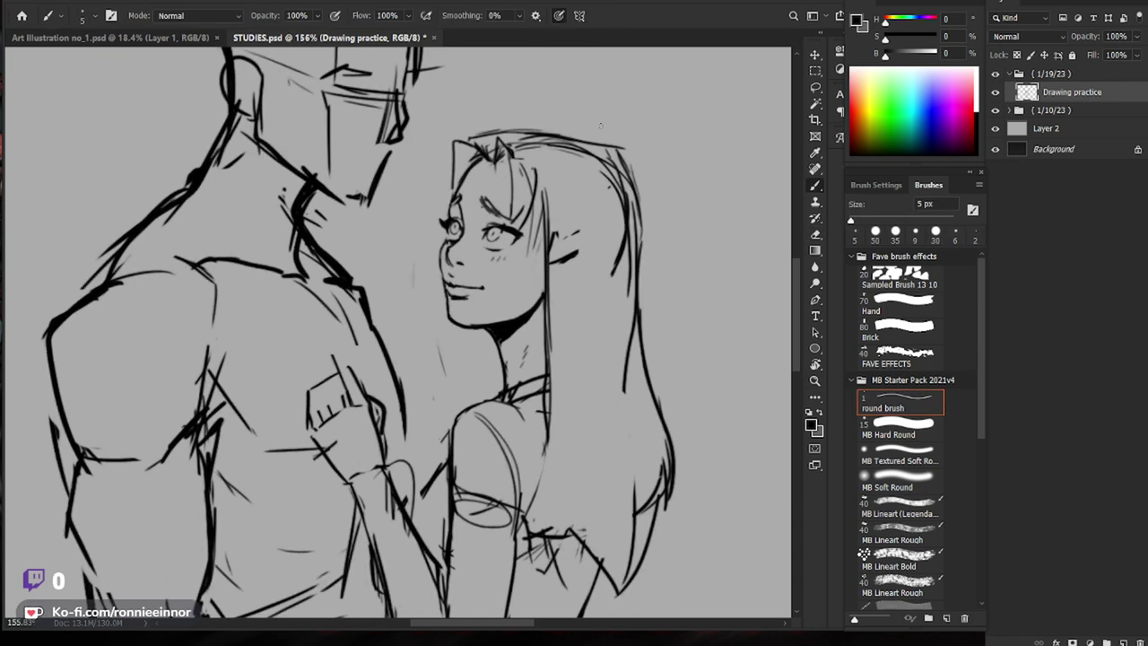
{"action": "left_click_drag", "start_coordinate": [539, 199], "coordinate": [523, 280]}
{"action": "mouse_move", "coordinate": [548, 220]}
{"action": "left_mouse_down"}
{"action": "mouse_move", "coordinate": [534, 285]}
{"action": "mouse_move", "coordinate": [546, 195]}
{"action": "mouse_move", "coordinate": [545, 268]}
{"action": "left_mouse_up"}
{"action": "key", "text": "e"}
{"action": "key", "text": "z"}
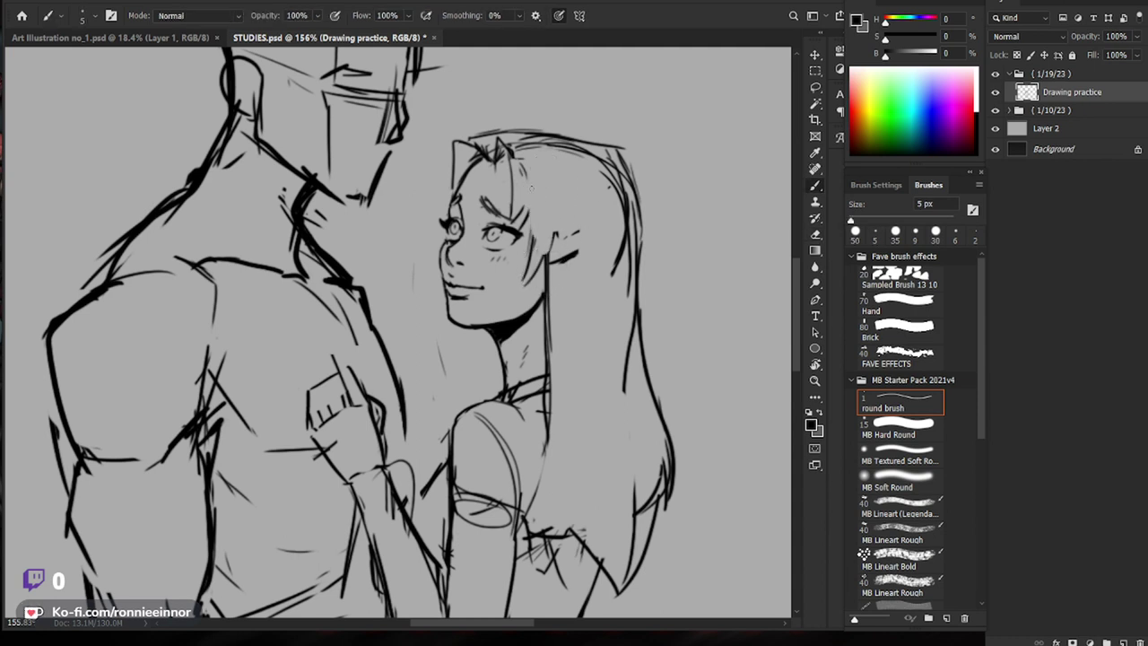
{"action": "key", "text": "ctrl+0"}
{"action": "left_click_drag", "start_coordinate": [436, 276], "coordinate": [531, 276]}
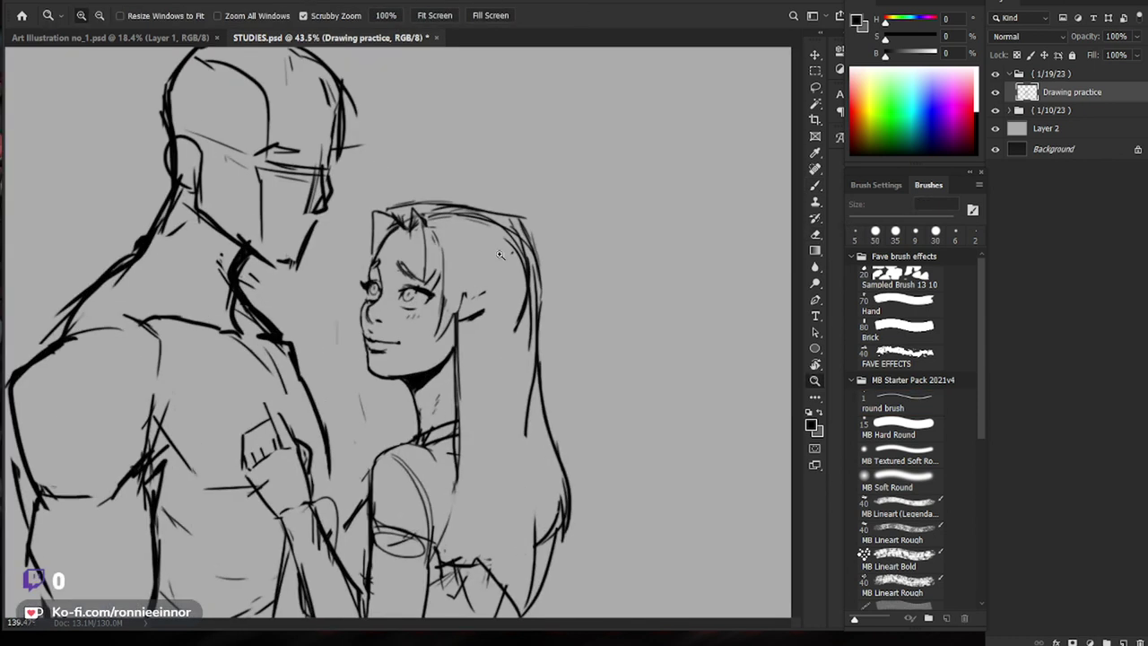
Step: Draw the front lock curving down the woman's forehead and erase the corner outside it with a 7 px eraser
{"action": "key", "text": "b"}
{"action": "mouse_move", "coordinate": [392, 225]}
{"action": "left_mouse_down"}
{"action": "mouse_move", "coordinate": [381, 218]}
{"action": "mouse_move", "coordinate": [374, 256]}
{"action": "mouse_move", "coordinate": [417, 211]}
{"action": "mouse_move", "coordinate": [440, 211]}
{"action": "mouse_move", "coordinate": [374, 242]}
{"action": "left_mouse_up"}
{"action": "key", "text": "z"}
{"action": "key", "text": "e"}
{"action": "key", "text": "["}
{"action": "key", "text": "["}
{"action": "key", "text": "["}
{"action": "key", "text": "["}
{"action": "key", "text": "["}
{"action": "key", "text": "["}
{"action": "key", "text": "["}
{"action": "key", "text": "["}
{"action": "key", "text": "["}
{"action": "key", "text": "["}
{"action": "key", "text": "["}
{"action": "mouse_move", "coordinate": [387, 219]}
{"action": "left_mouse_down"}
{"action": "mouse_move", "coordinate": [376, 250]}
{"action": "mouse_move", "coordinate": [364, 240]}
{"action": "left_mouse_up"}
Step: Redraw the outer edge of the woman's front hair up to the crown and trim the lines around the parting
{"action": "key", "text": "b"}
{"action": "mouse_move", "coordinate": [377, 214]}
{"action": "left_mouse_down"}
{"action": "mouse_move", "coordinate": [367, 242]}
{"action": "mouse_move", "coordinate": [361, 213]}
{"action": "mouse_move", "coordinate": [360, 260]}
{"action": "mouse_move", "coordinate": [400, 196]}
{"action": "left_mouse_up"}
{"action": "key", "text": "e"}
{"action": "key", "text": "b"}
{"action": "key", "text": "z"}
{"action": "left_click_drag", "start_coordinate": [514, 195], "coordinate": [448, 206]}
{"action": "left_click_drag", "start_coordinate": [515, 252], "coordinate": [574, 255]}
{"action": "key", "text": "e"}
{"action": "left_click_drag", "start_coordinate": [420, 181], "coordinate": [440, 196]}
{"action": "mouse_move", "coordinate": [439, 191]}
{"action": "left_mouse_down"}
{"action": "mouse_move", "coordinate": [422, 176]}
{"action": "mouse_move", "coordinate": [435, 175]}
{"action": "mouse_move", "coordinate": [414, 182]}
{"action": "left_mouse_up"}
{"action": "key", "text": "b"}
{"action": "key", "text": "e"}
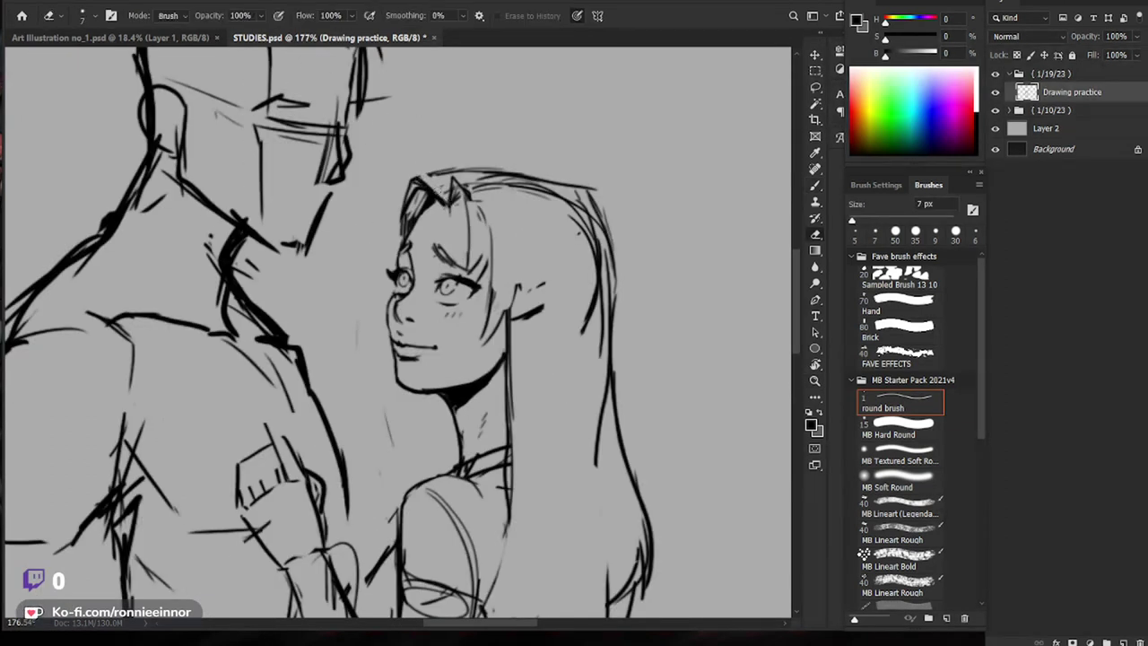
Step: Add short diagonal shading strokes along the side of the woman's neck
{"action": "left_click_drag", "start_coordinate": [685, 362], "coordinate": [629, 321]}
{"action": "key", "text": "b"}
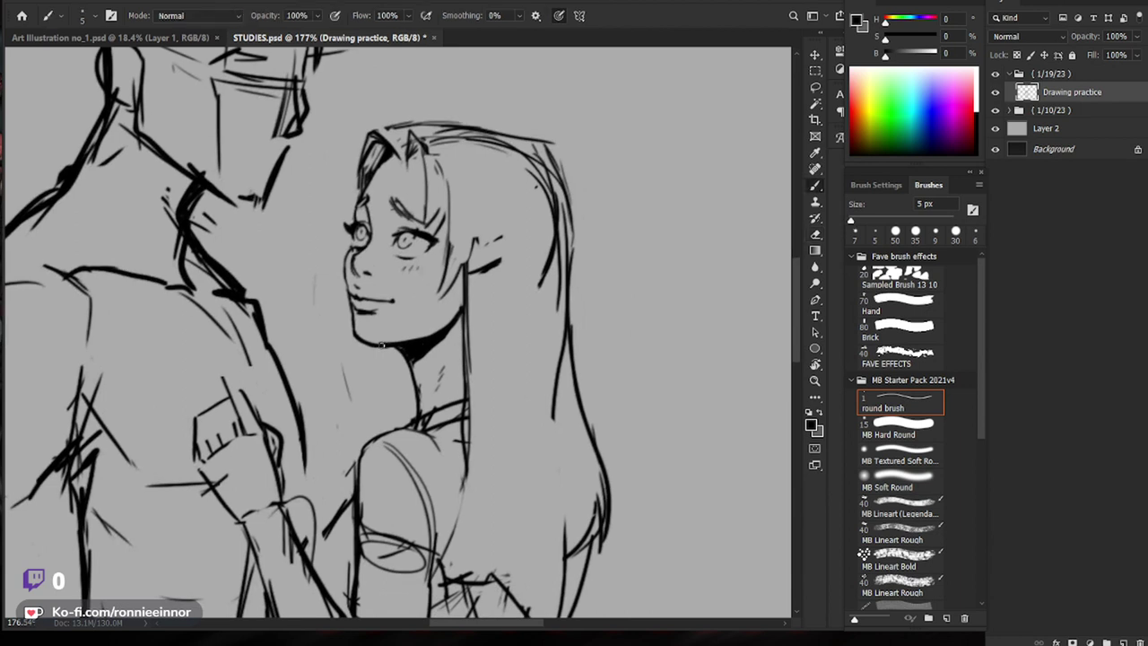
{"action": "key", "text": "z"}
{"action": "scroll", "coordinate": [502, 309], "scroll_direction": "down", "scroll_amount": 5}
{"action": "scroll", "coordinate": [485, 379], "scroll_direction": "up", "scroll_amount": 4}
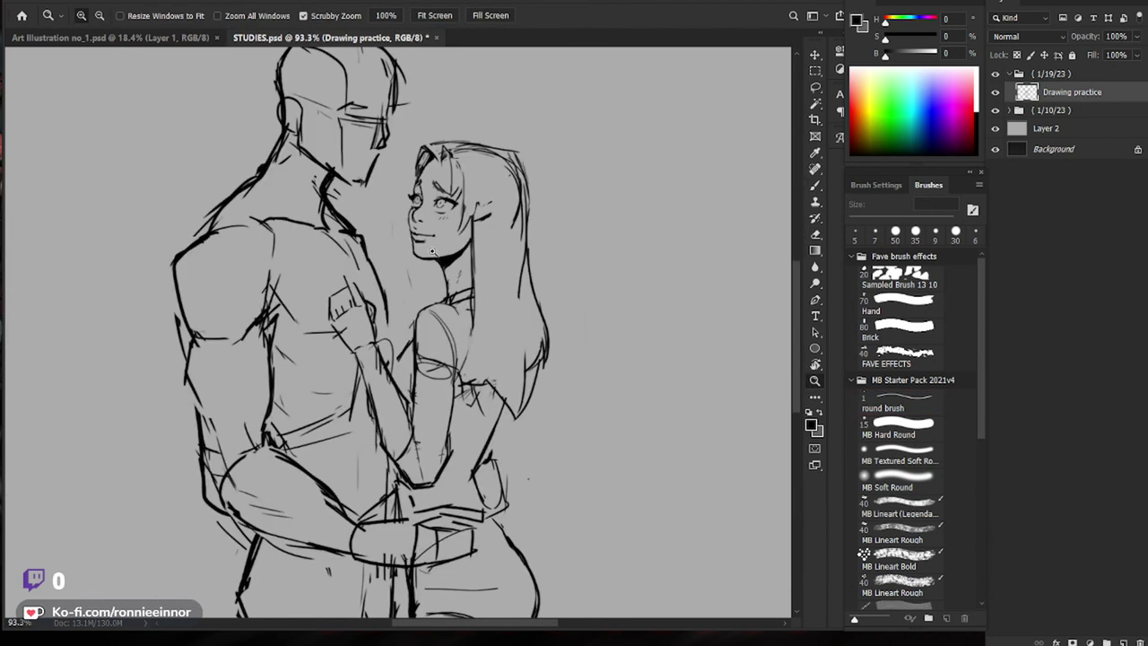
{"action": "key", "text": "e"}
{"action": "left_click_drag", "start_coordinate": [492, 260], "coordinate": [469, 264]}
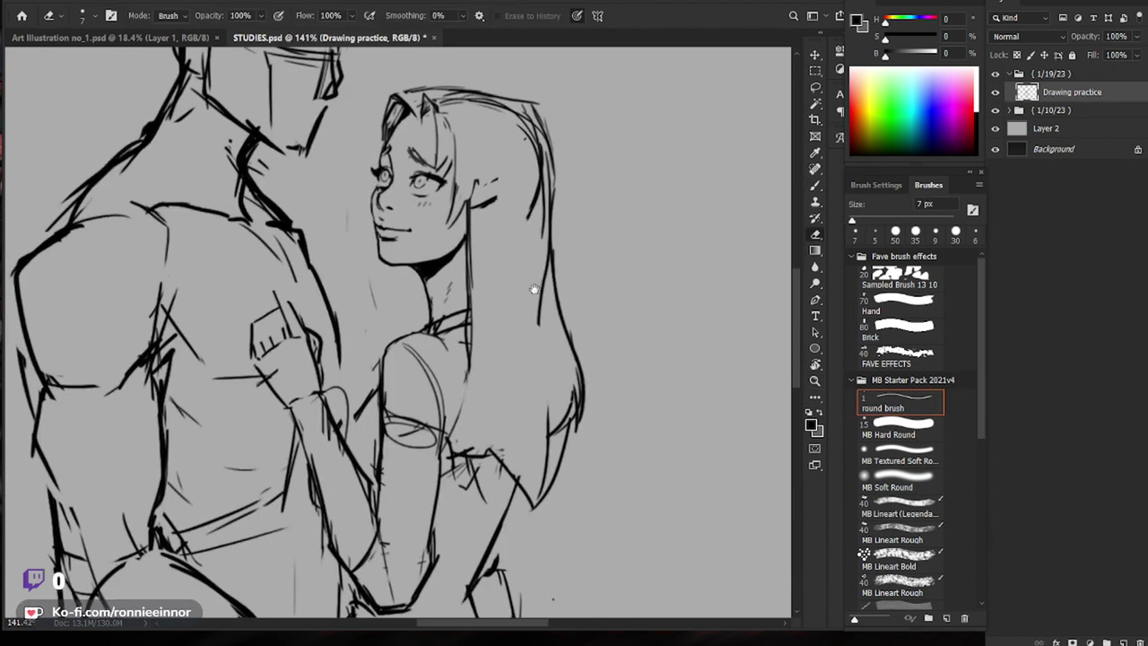
{"action": "key", "text": "b"}
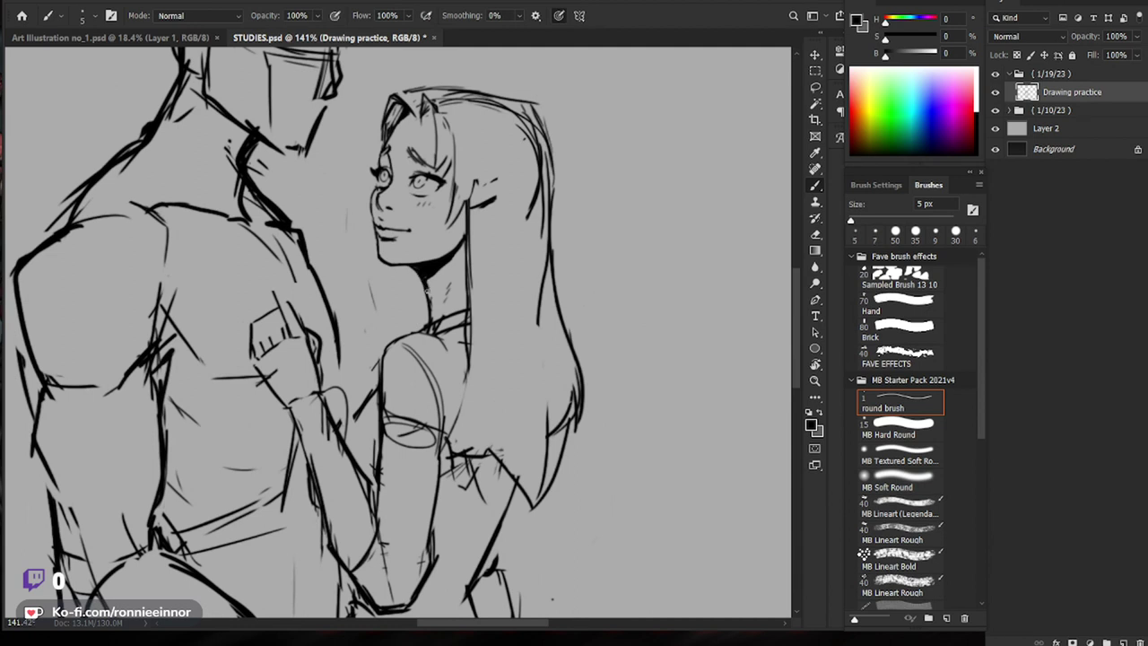
{"action": "key", "text": "e"}
{"action": "key", "text": "b"}
{"action": "left_click_drag", "start_coordinate": [446, 299], "coordinate": [437, 319]}
{"action": "left_click_drag", "start_coordinate": [449, 300], "coordinate": [443, 314]}
{"action": "left_click_drag", "start_coordinate": [613, 323], "coordinate": [573, 344]}
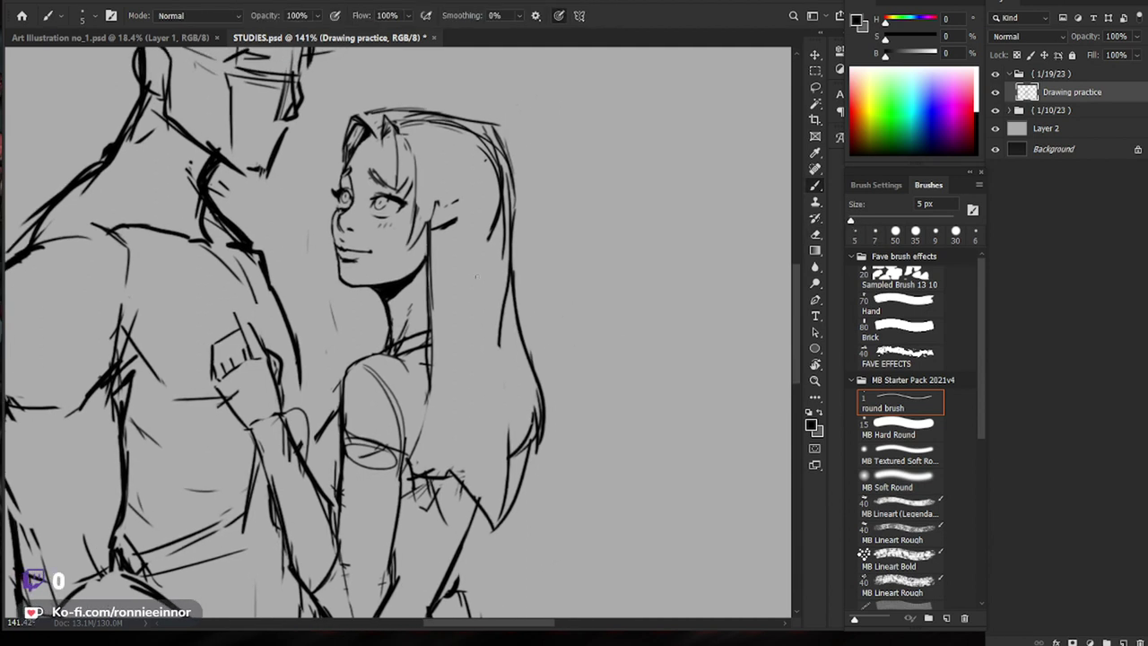
Step: Clean up the woman's shirt collar and rework the fold marks at the shirt's lower back beside her hair
{"action": "key", "text": "e"}
{"action": "mouse_move", "coordinate": [388, 350]}
{"action": "left_mouse_down"}
{"action": "mouse_move", "coordinate": [422, 336]}
{"action": "mouse_move", "coordinate": [375, 357]}
{"action": "left_mouse_up"}
{"action": "key", "text": "b"}
{"action": "left_click_drag", "start_coordinate": [579, 404], "coordinate": [571, 338]}
{"action": "key", "text": "e"}
{"action": "mouse_move", "coordinate": [397, 386]}
{"action": "left_mouse_down"}
{"action": "mouse_move", "coordinate": [403, 404]}
{"action": "mouse_move", "coordinate": [430, 387]}
{"action": "left_mouse_up"}
{"action": "key", "text": "b"}
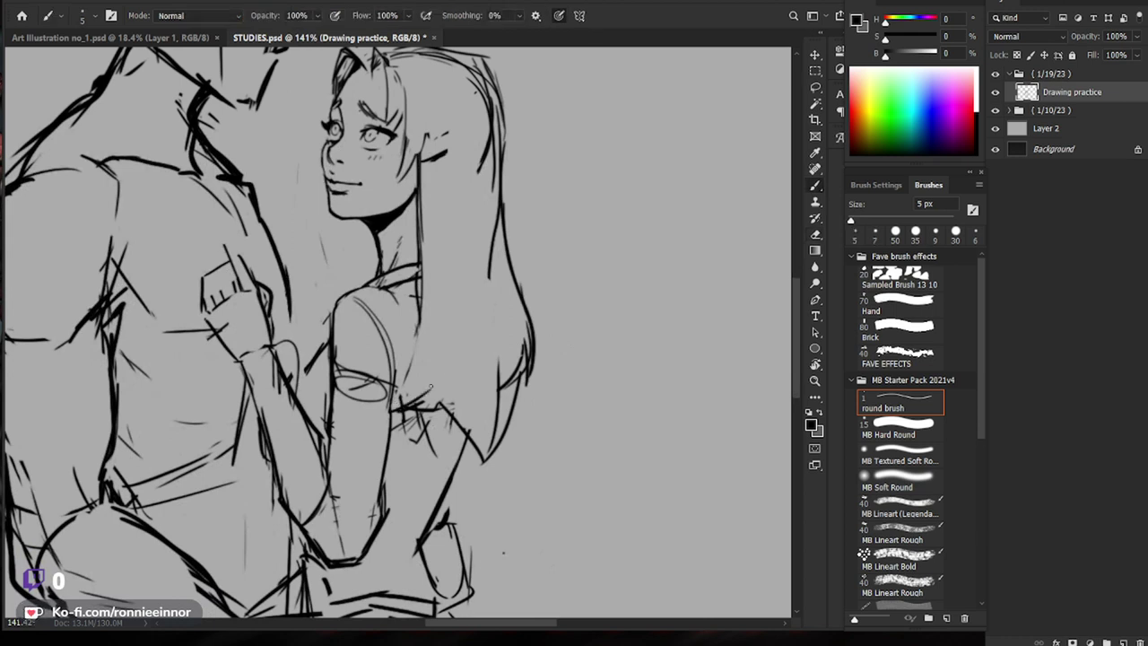
Step: Erase the line at the front of the woman's ear and draw a strand falling from her hair in front of it
{"action": "left_click_drag", "start_coordinate": [421, 140], "coordinate": [423, 307]}
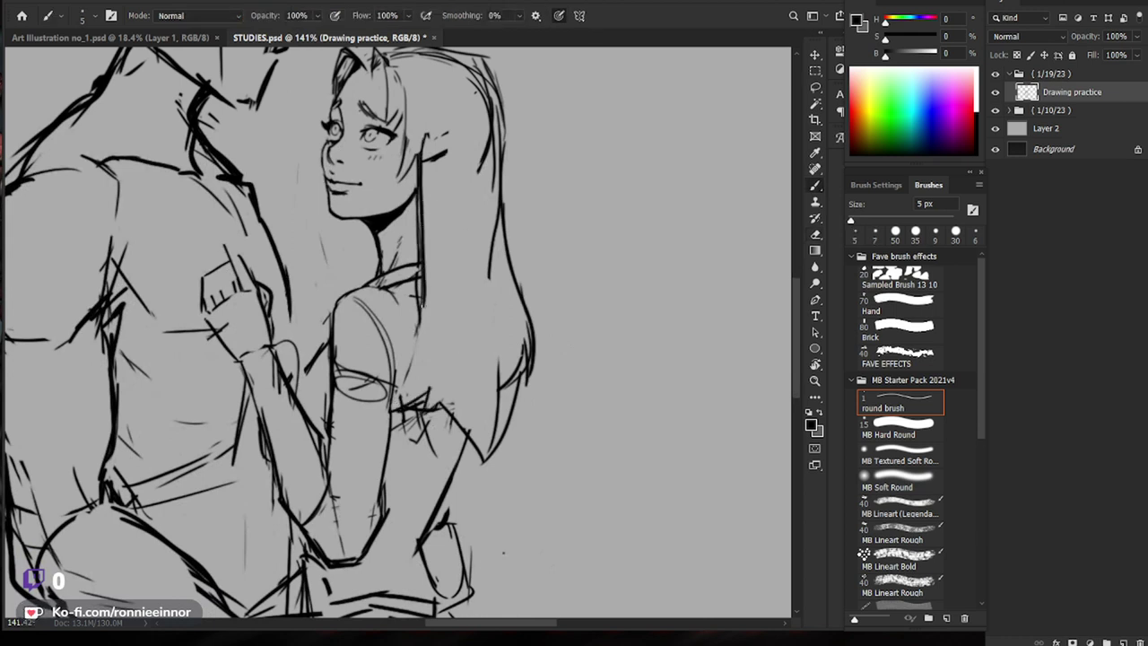
{"action": "key", "text": "ctrl+z"}
{"action": "left_click_drag", "start_coordinate": [475, 188], "coordinate": [488, 226]}
{"action": "key", "text": "e"}
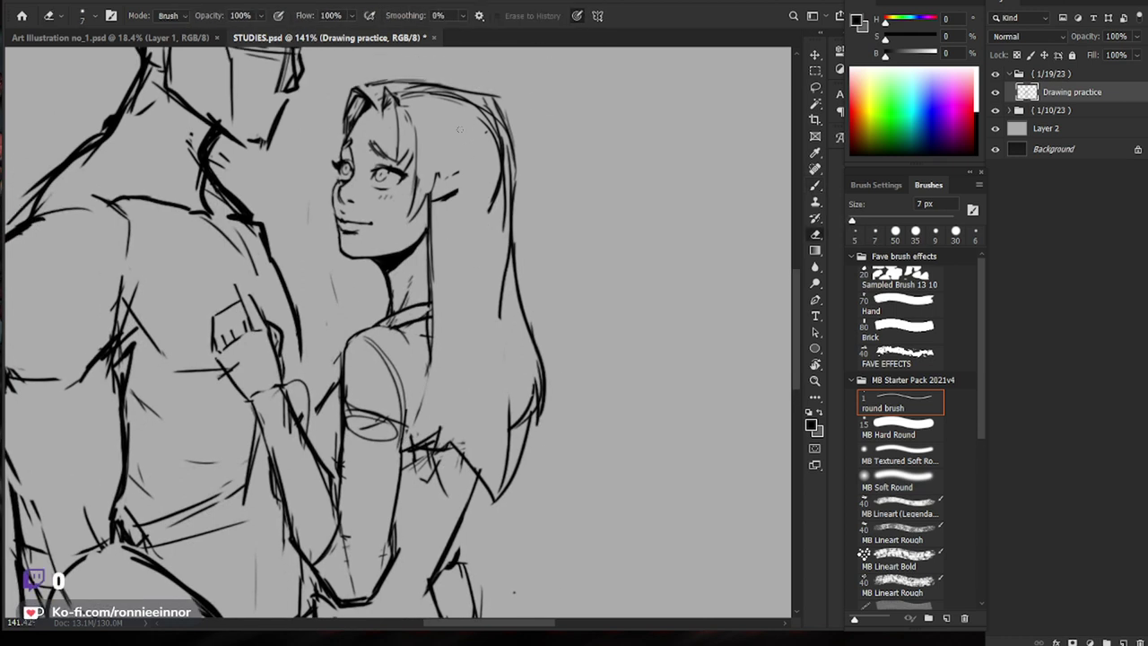
{"action": "left_click_drag", "start_coordinate": [434, 178], "coordinate": [427, 200]}
{"action": "key", "text": "b"}
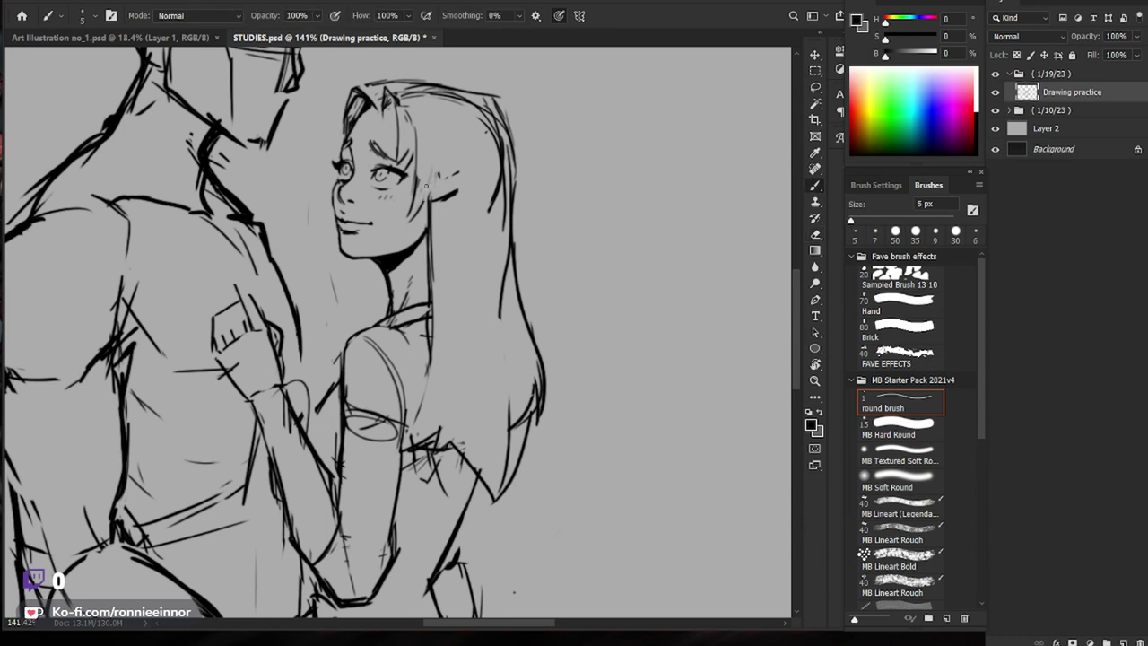
{"action": "left_click_drag", "start_coordinate": [434, 121], "coordinate": [424, 200]}
{"action": "key", "text": "e"}
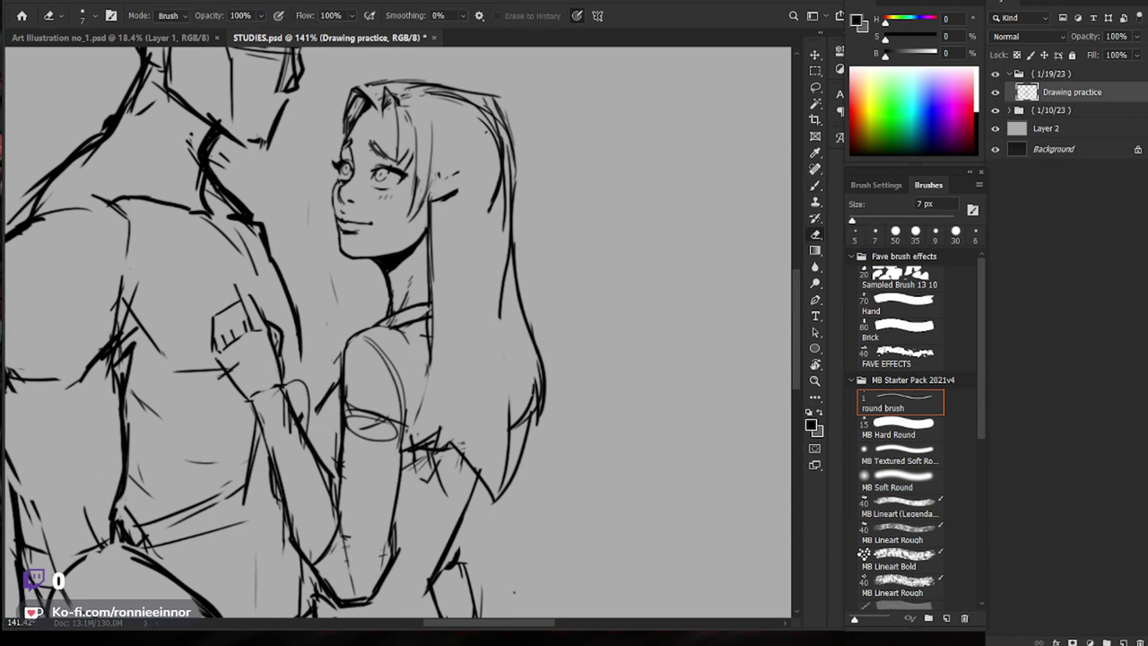
{"action": "key", "text": "b"}
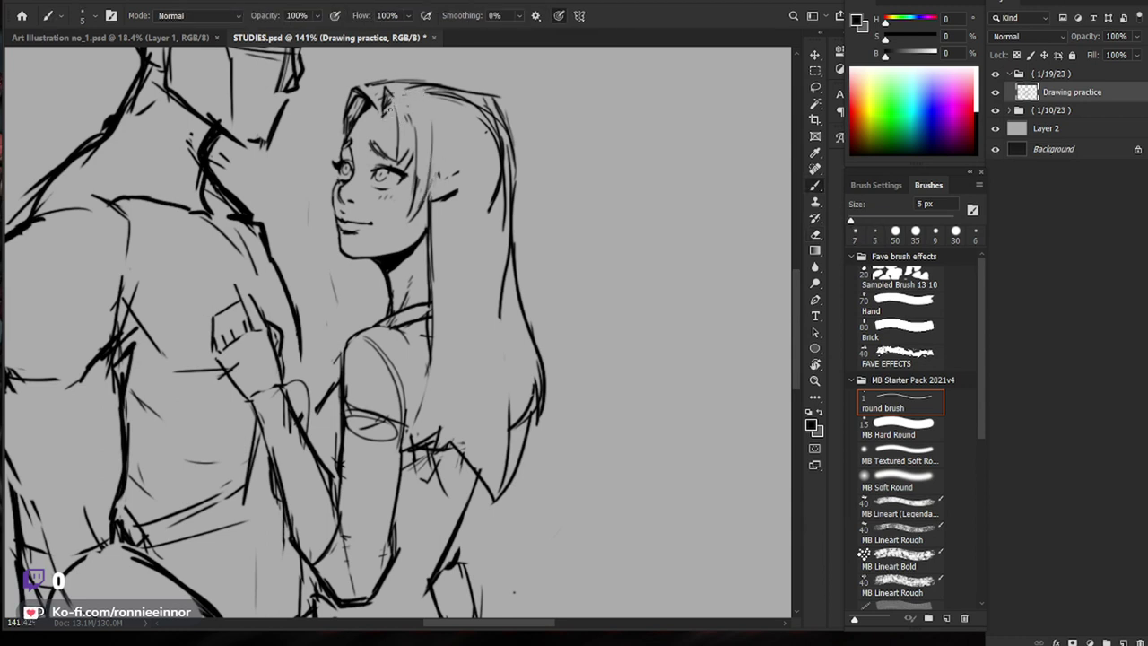
Step: Sketch a long strand from the woman's parting past her temple to the ear and trim its end
{"action": "left_click_drag", "start_coordinate": [393, 110], "coordinate": [443, 213]}
{"action": "key", "text": "e"}
{"action": "mouse_move", "coordinate": [436, 214]}
{"action": "left_mouse_down"}
{"action": "mouse_move", "coordinate": [434, 196]}
{"action": "mouse_move", "coordinate": [431, 213]}
{"action": "left_mouse_up"}
{"action": "key", "text": "b"}
{"action": "key", "text": "e"}
{"action": "key", "text": "b"}
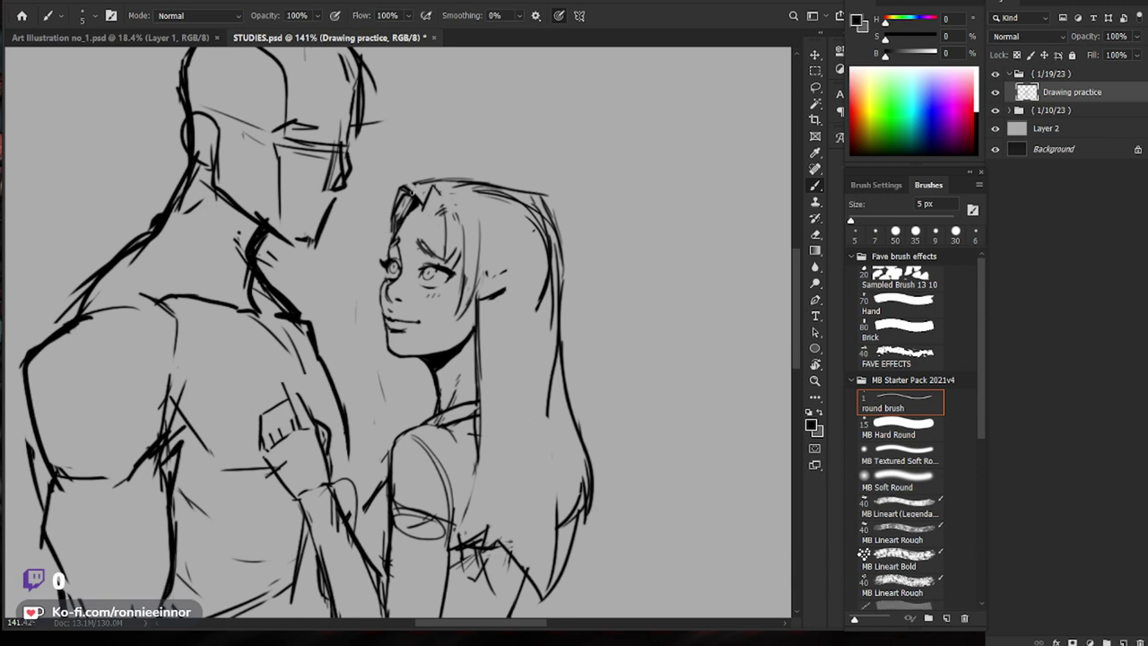
Step: Tidy the strands below the woman's parting and strengthen the hair edge framing her forehead
{"action": "key", "text": "e"}
{"action": "key", "text": "b"}
{"action": "key", "text": "e"}
{"action": "mouse_move", "coordinate": [473, 222]}
{"action": "left_mouse_down"}
{"action": "mouse_move", "coordinate": [408, 222]}
{"action": "mouse_move", "coordinate": [574, 216]}
{"action": "left_mouse_up"}
{"action": "key", "text": "b"}
{"action": "left_click_drag", "start_coordinate": [412, 219], "coordinate": [369, 292]}
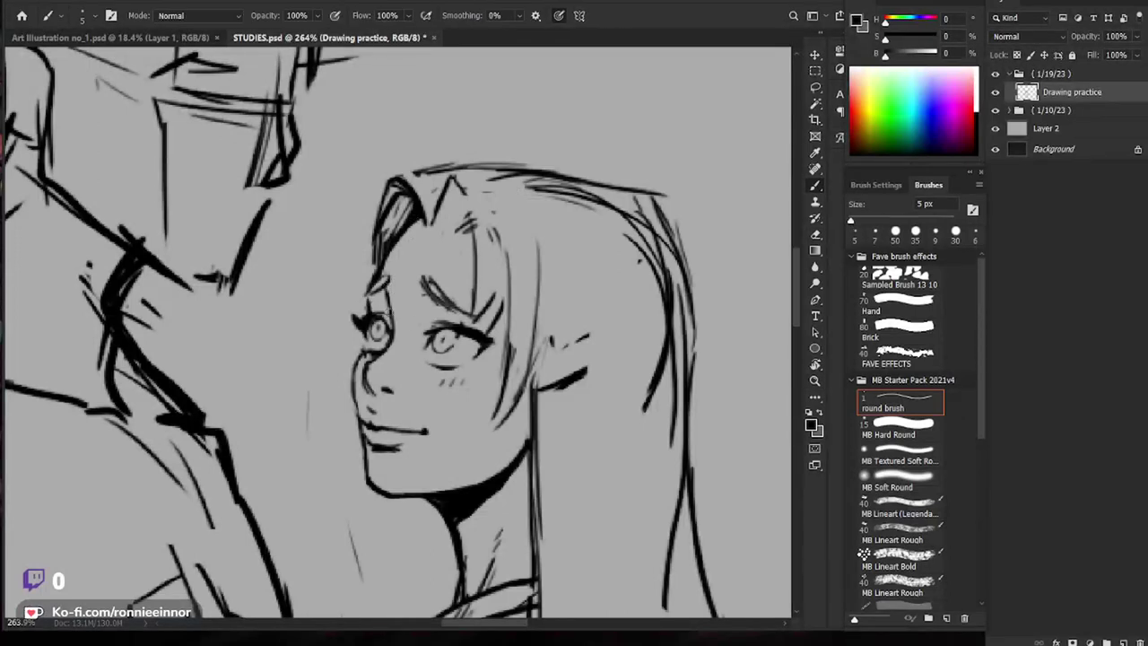
{"action": "key", "text": "z"}
{"action": "left_click_drag", "start_coordinate": [498, 308], "coordinate": [399, 307]}
{"action": "left_click_drag", "start_coordinate": [638, 432], "coordinate": [607, 353]}
{"action": "left_click_drag", "start_coordinate": [472, 237], "coordinate": [509, 236]}
{"action": "scroll", "coordinate": [508, 236], "scroll_direction": "up", "scroll_amount": 2}
{"action": "key", "text": "b"}
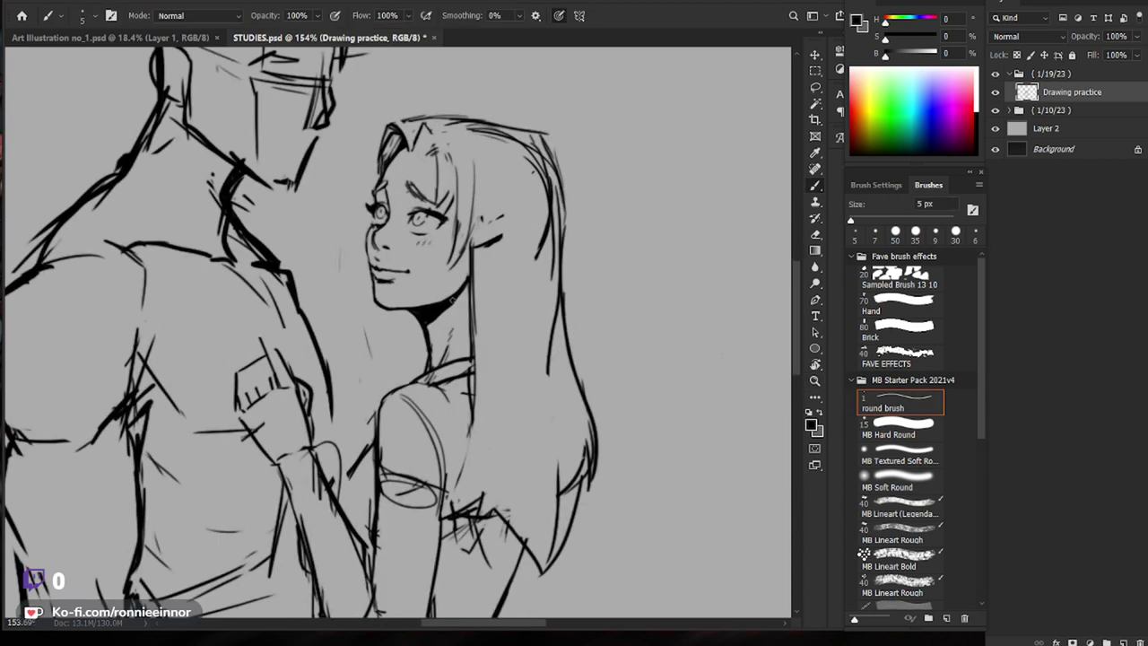
Step: Touch up the bridge of the woman's nose with a short 5 px stroke
{"action": "key", "text": "b"}
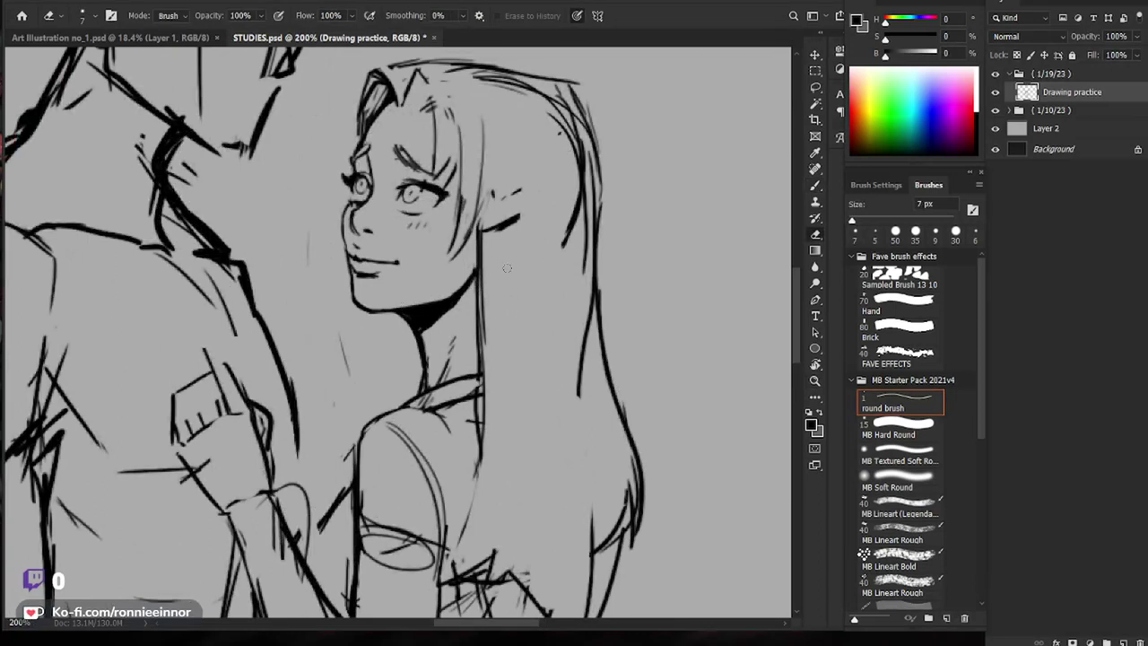
{"action": "key", "text": "b"}
{"action": "left_click_drag", "start_coordinate": [353, 217], "coordinate": [356, 228]}
{"action": "key", "text": "e"}
{"action": "key", "text": "b"}
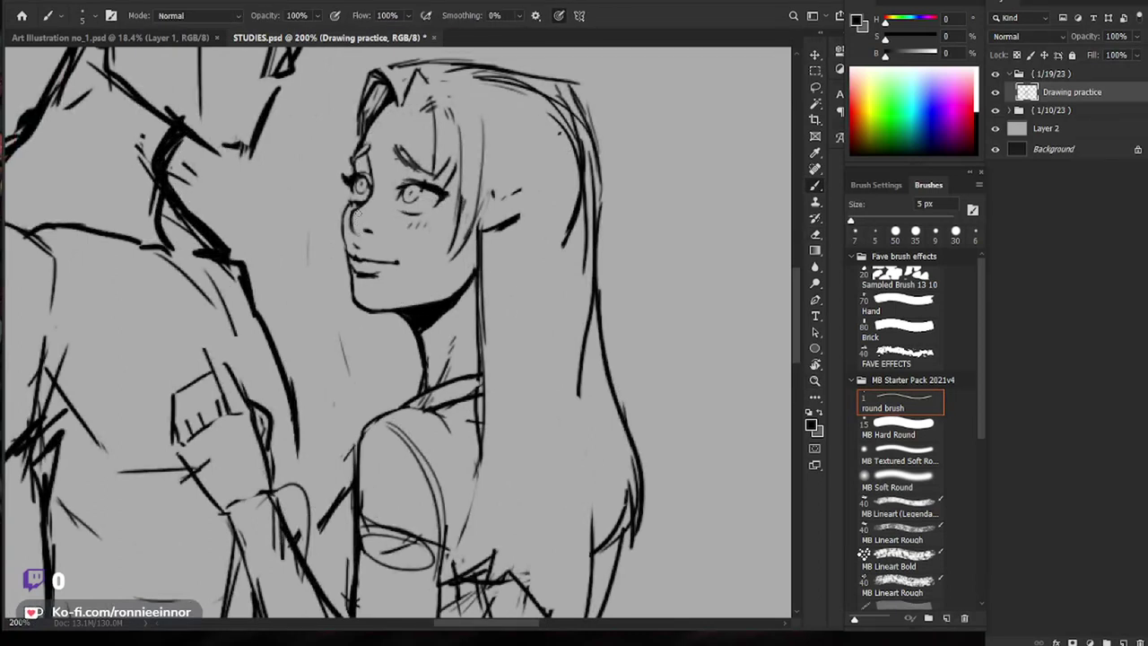
Step: Clear the iris of the woman's near eye and draw a small pupil in it
{"action": "scroll", "coordinate": [534, 269], "scroll_direction": "down", "scroll_amount": 5}
{"action": "key", "text": "e"}
{"action": "scroll", "coordinate": [500, 242], "scroll_direction": "up", "scroll_amount": 5}
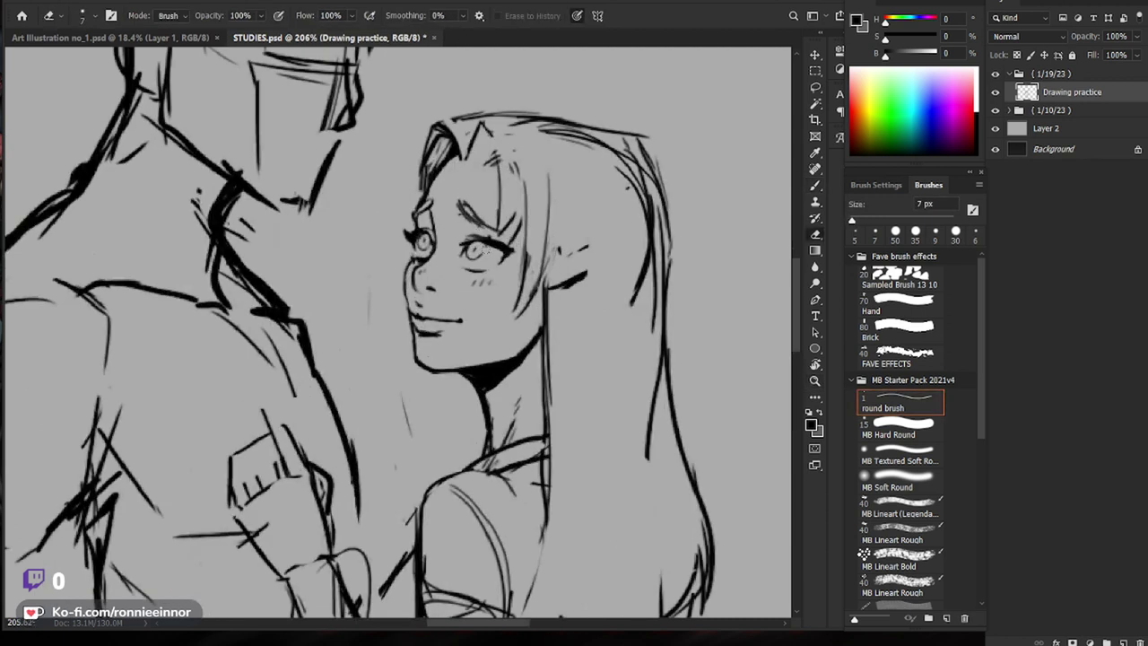
{"action": "key", "text": "b"}
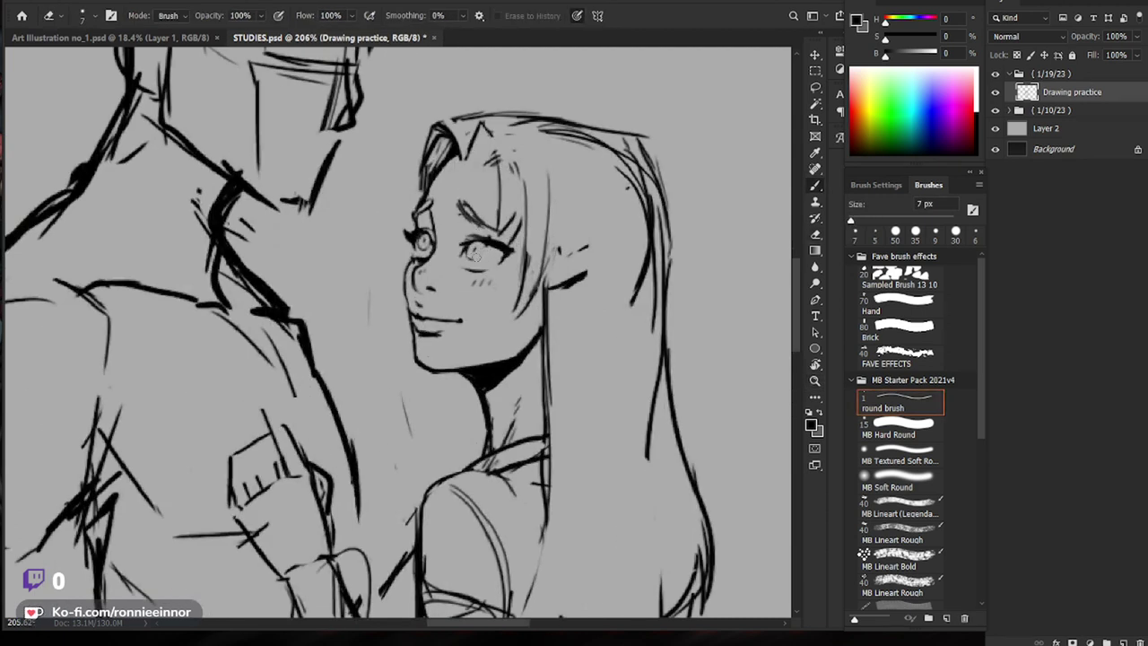
{"action": "key", "text": "e"}
{"action": "key", "text": "b"}
{"action": "left_click_drag", "start_coordinate": [473, 247], "coordinate": [474, 254]}
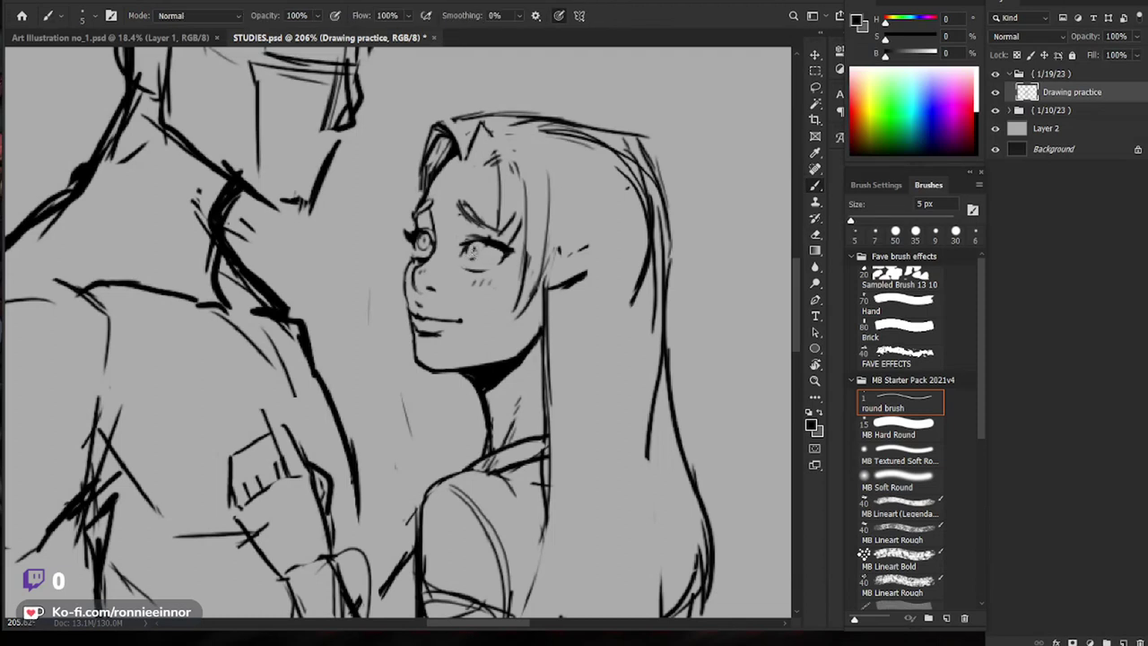
{"action": "left_click_drag", "start_coordinate": [546, 235], "coordinate": [449, 235]}
{"action": "left_click_drag", "start_coordinate": [632, 286], "coordinate": [609, 243]}
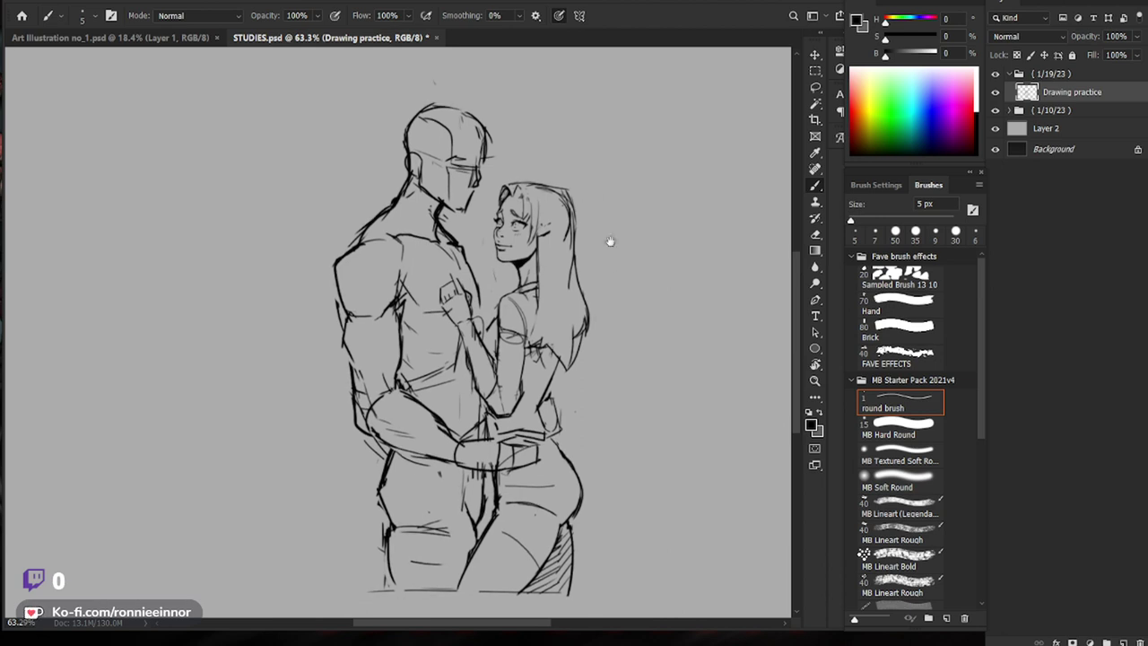
Step: Refine the small details of the woman's near eye and clean up its inner corner
{"action": "left_click_drag", "start_coordinate": [504, 161], "coordinate": [576, 161]}
{"action": "left_click_drag", "start_coordinate": [491, 215], "coordinate": [551, 214]}
{"action": "key", "text": "e"}
{"action": "key", "text": "b"}
{"action": "left_click_drag", "start_coordinate": [499, 252], "coordinate": [500, 263]}
{"action": "left_click_drag", "start_coordinate": [543, 257], "coordinate": [473, 256]}
{"action": "left_click_drag", "start_coordinate": [697, 321], "coordinate": [639, 269]}
{"action": "left_click_drag", "start_coordinate": [456, 200], "coordinate": [519, 201]}
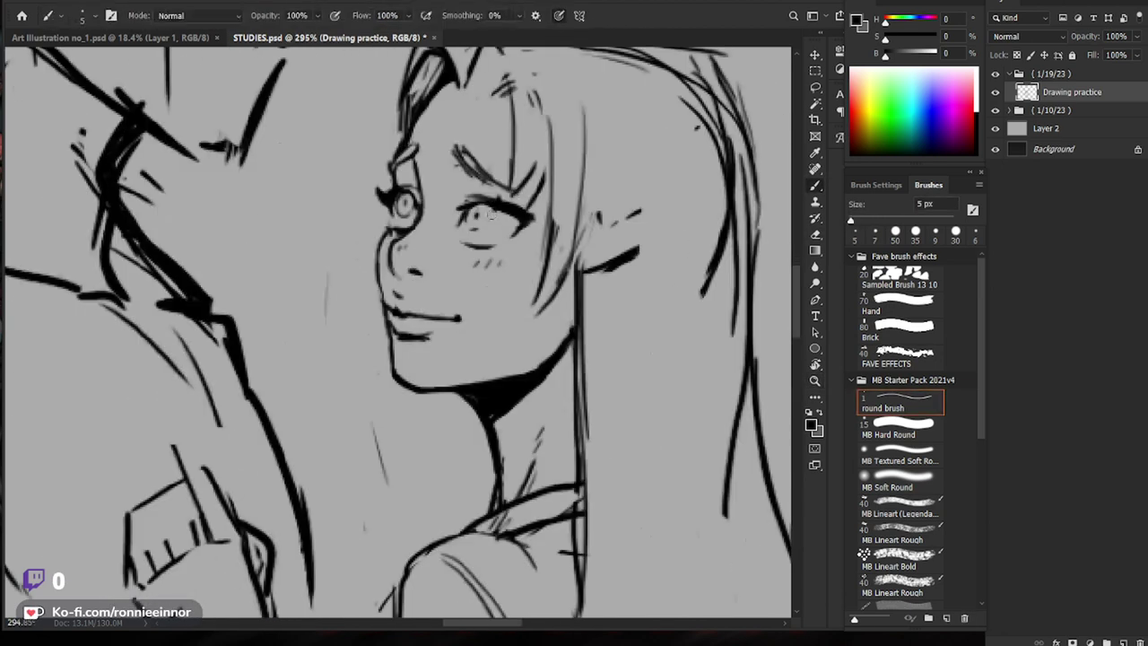
{"action": "scroll", "coordinate": [619, 281], "scroll_direction": "down", "scroll_amount": 1}
{"action": "left_click_drag", "start_coordinate": [618, 282], "coordinate": [578, 271]}
{"action": "key", "text": "e"}
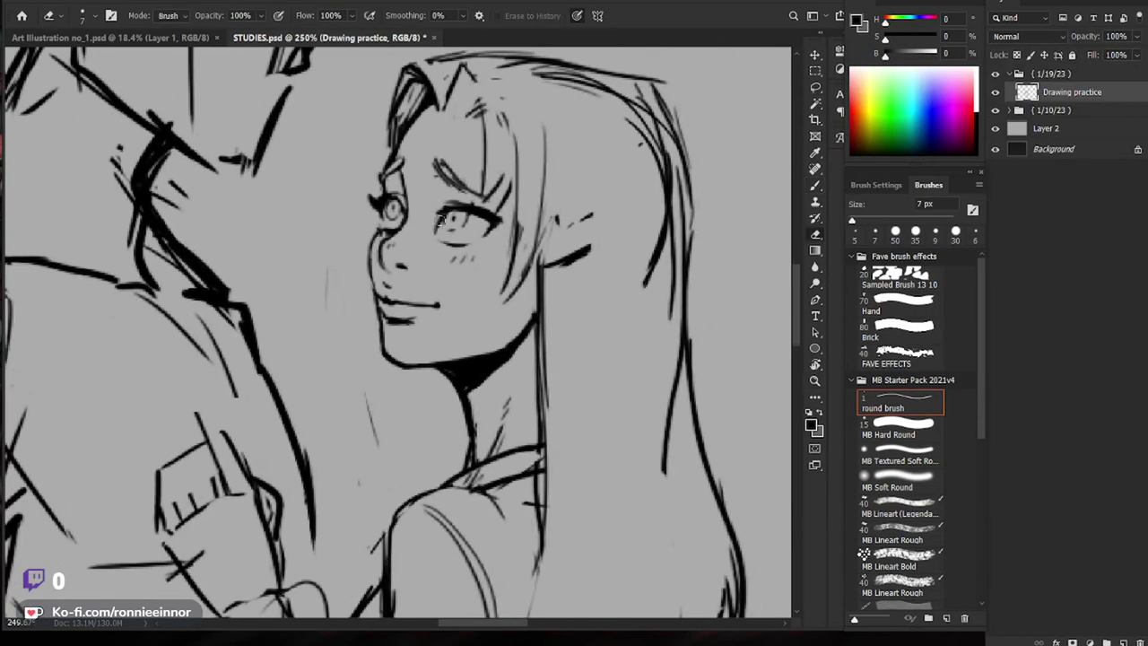
{"action": "key", "text": "b"}
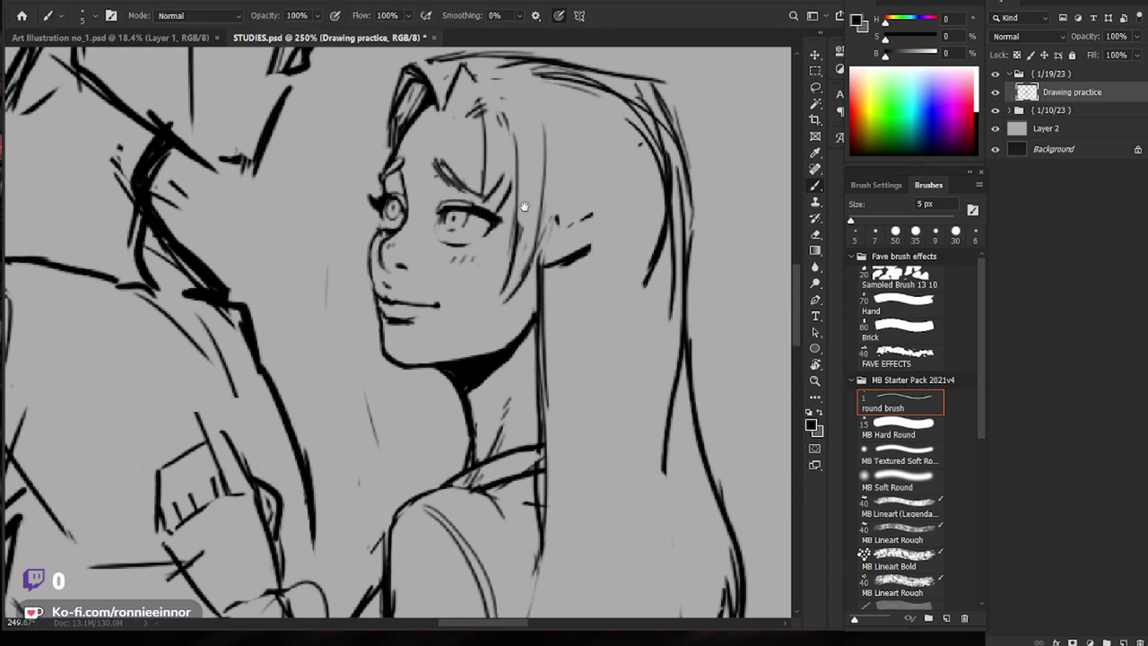
Step: Thin the woman's hatched near eyebrow into a cleaner line with the 7 px eraser
{"action": "key", "text": "e"}
{"action": "mouse_move", "coordinate": [437, 165]}
{"action": "left_mouse_down"}
{"action": "mouse_move", "coordinate": [476, 192]}
{"action": "mouse_move", "coordinate": [443, 175]}
{"action": "mouse_move", "coordinate": [458, 189]}
{"action": "left_mouse_up"}
{"action": "key", "text": "b"}
{"action": "key", "text": "z"}
{"action": "left_click", "coordinate": [550, 195], "text": "alt"}
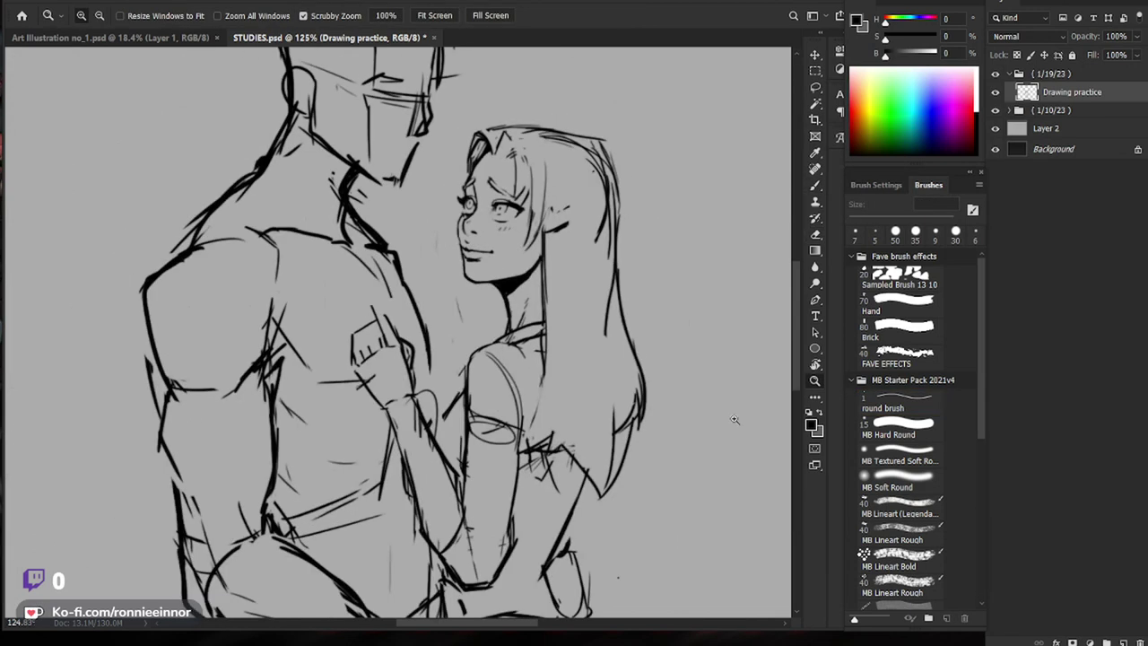
{"action": "scroll", "coordinate": [551, 195], "scroll_direction": "up", "scroll_amount": 3}
{"action": "key", "text": "b"}
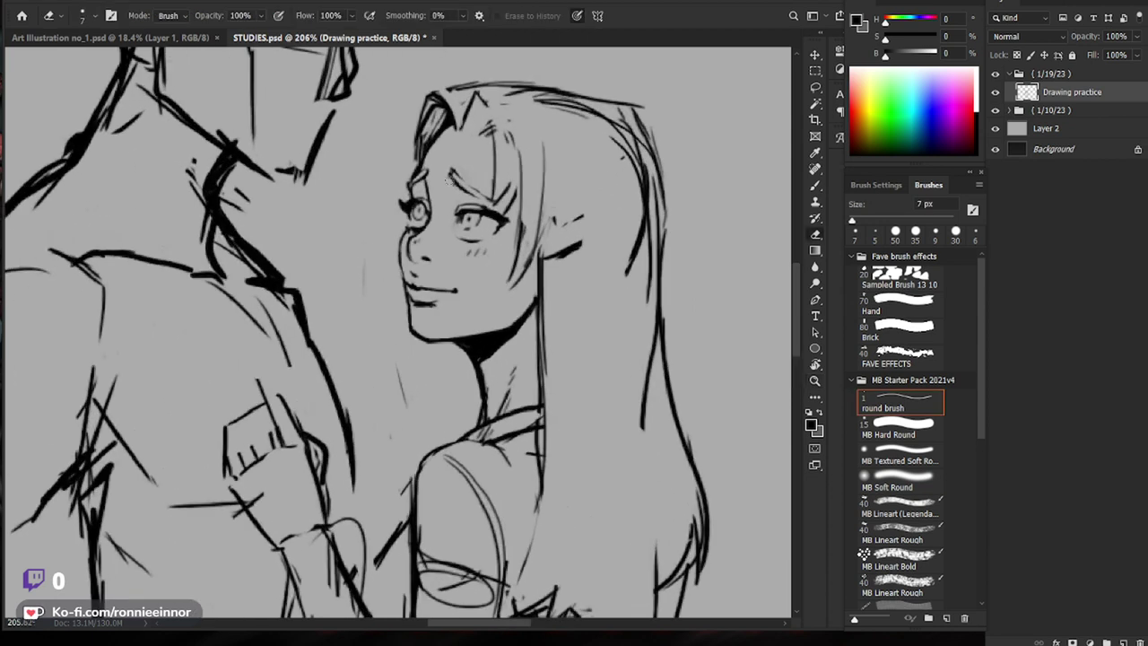
{"action": "key", "text": "z"}
{"action": "scroll", "coordinate": [710, 581], "scroll_direction": "down", "scroll_amount": 4}
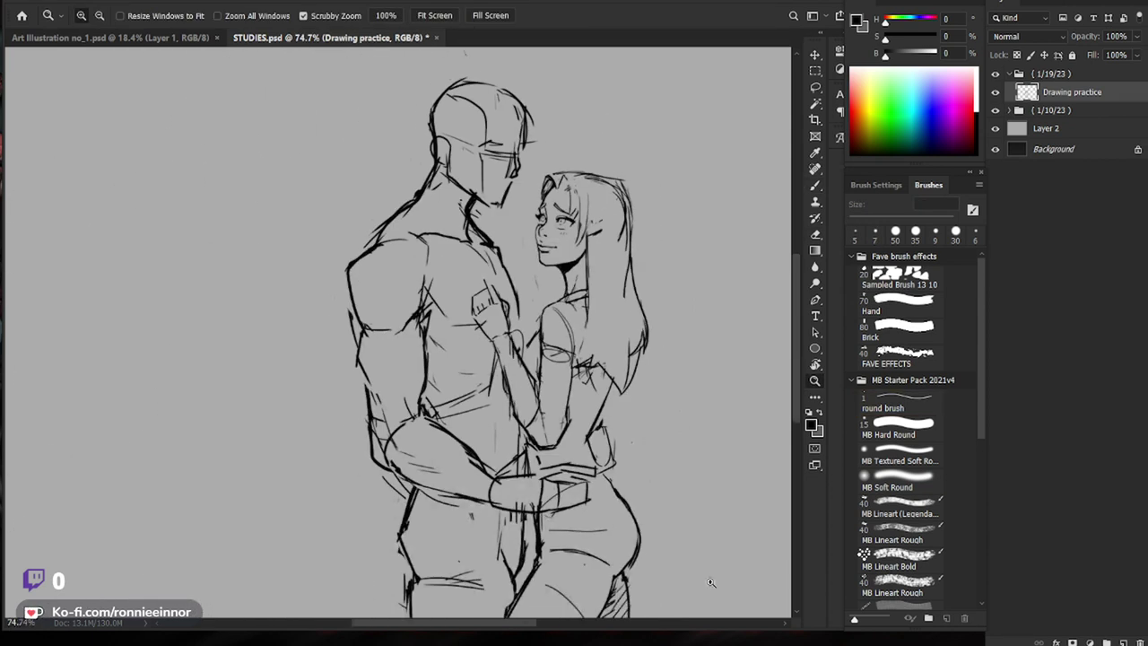
{"action": "scroll", "coordinate": [583, 223], "scroll_direction": "up", "scroll_amount": 5}
Step: Redraw the woman's nose as one continuous curve ending at the nostril and trim its end
{"action": "key", "text": "b"}
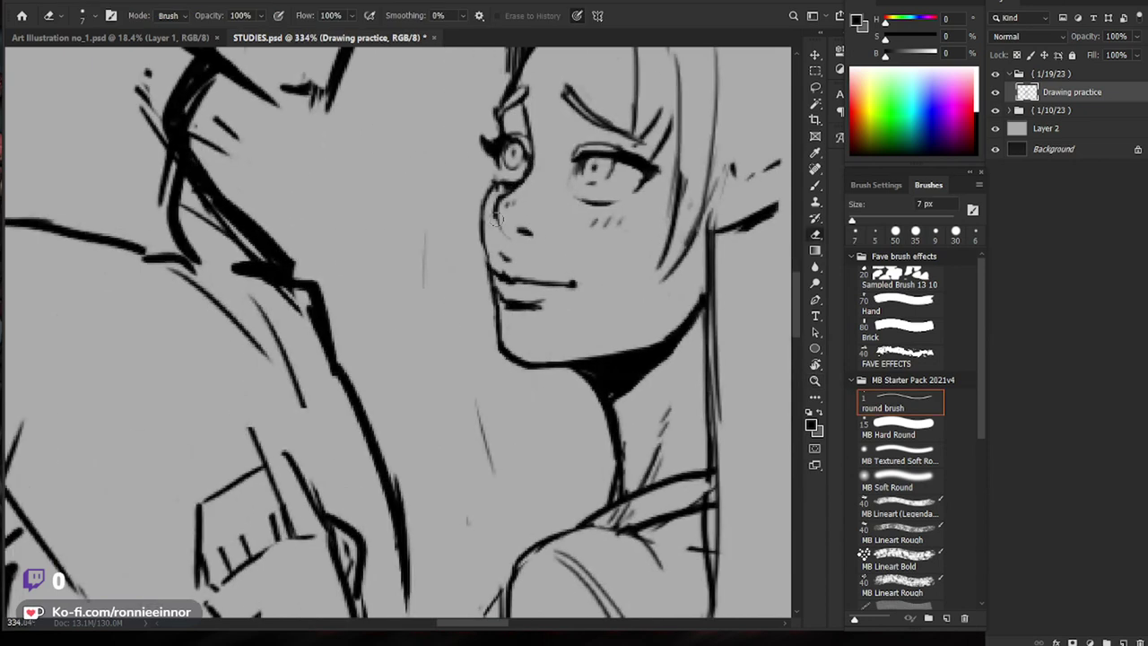
{"action": "key", "text": "z"}
{"action": "scroll", "coordinate": [552, 229], "scroll_direction": "down", "scroll_amount": 2}
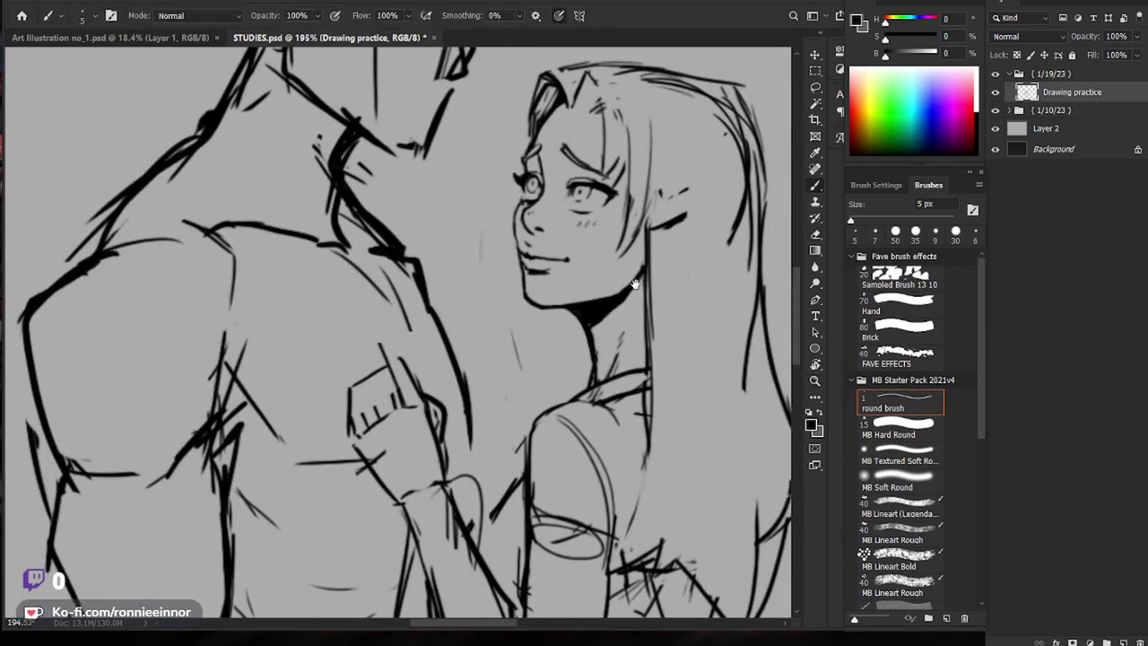
{"action": "scroll", "coordinate": [558, 230], "scroll_direction": "up", "scroll_amount": 2}
{"action": "key", "text": "b"}
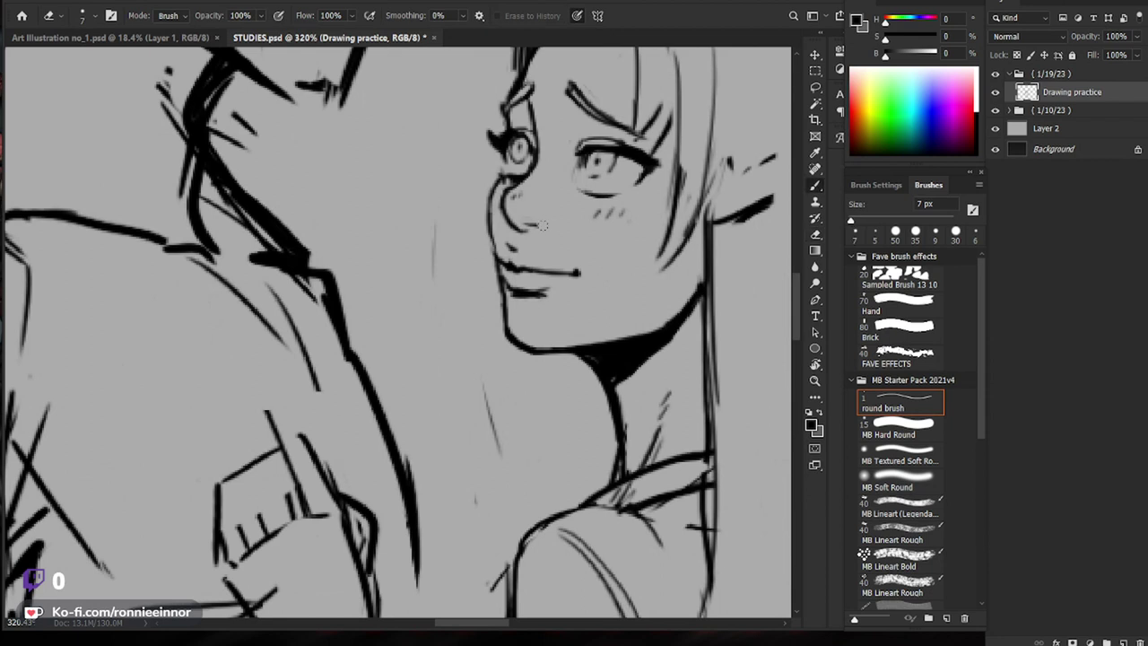
{"action": "key", "text": "e"}
{"action": "left_click_drag", "start_coordinate": [527, 225], "coordinate": [536, 228]}
{"action": "key", "text": "b"}
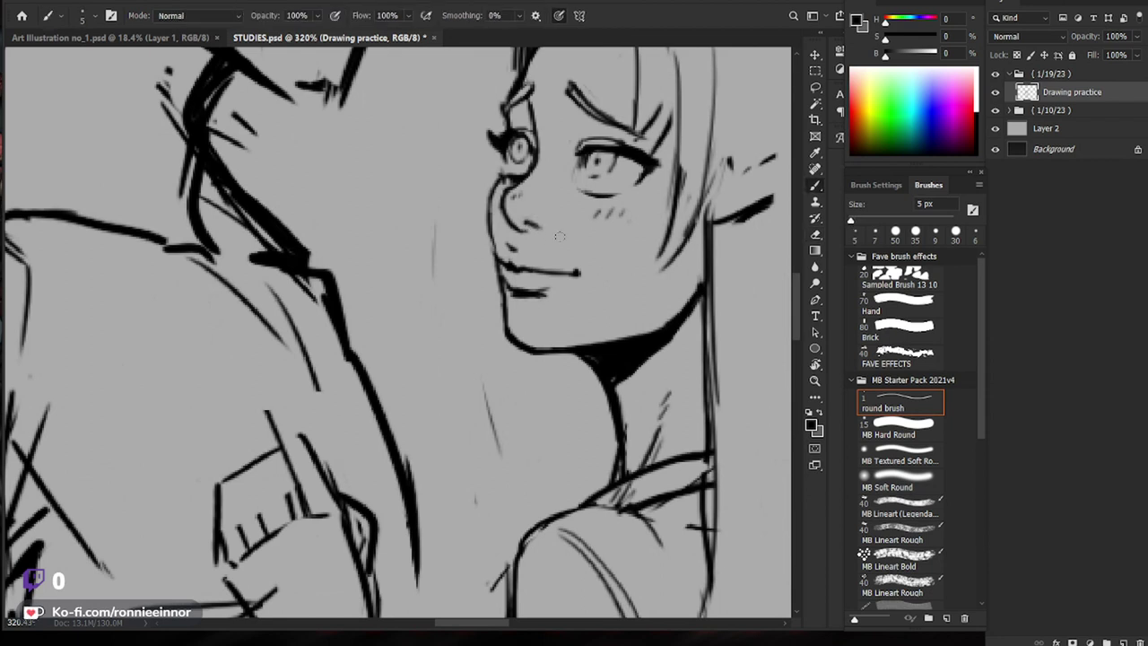
Step: Reshape the woman's upper lip with a thin line and erase the excess above her mouth
{"action": "key", "text": "z"}
{"action": "left_click_drag", "start_coordinate": [625, 234], "coordinate": [572, 234]}
{"action": "key", "text": "b"}
{"action": "key", "text": "z"}
{"action": "scroll", "coordinate": [618, 208], "scroll_direction": "up", "scroll_amount": 3}
{"action": "key", "text": "b"}
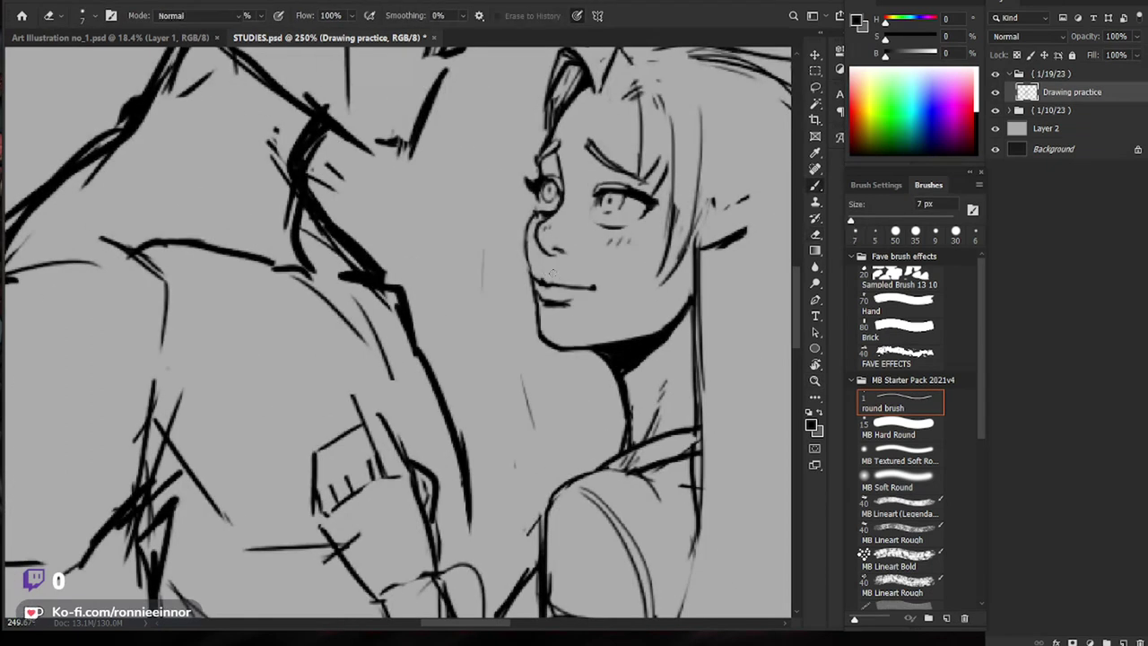
{"action": "key", "text": "e"}
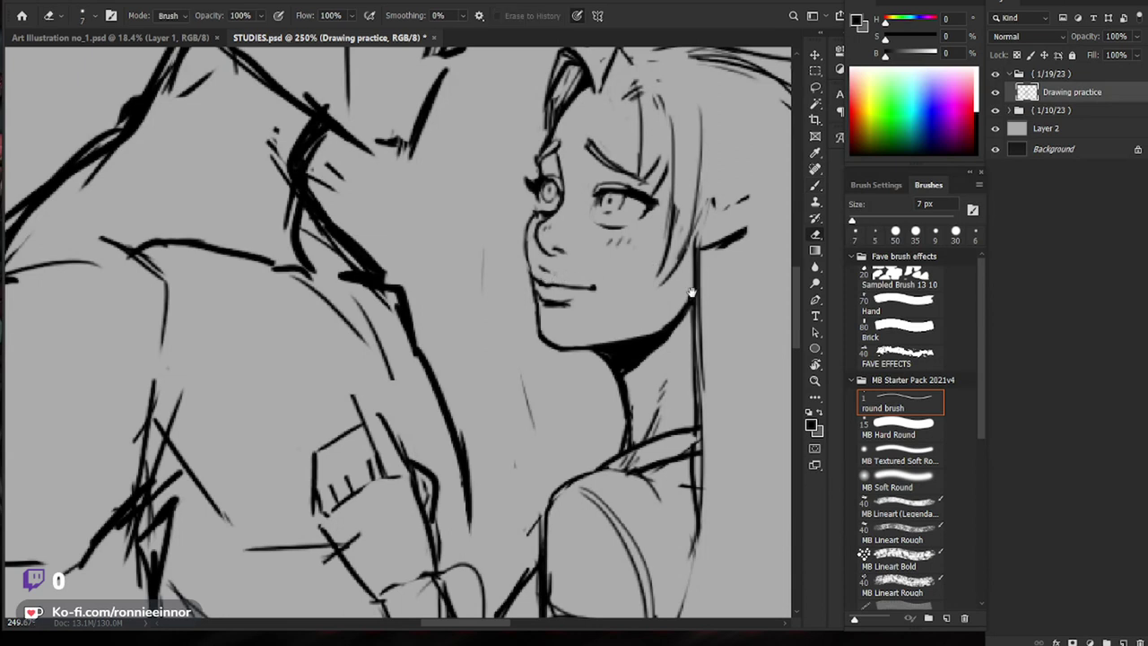
{"action": "left_click_drag", "start_coordinate": [691, 292], "coordinate": [617, 290]}
{"action": "key", "text": "b"}
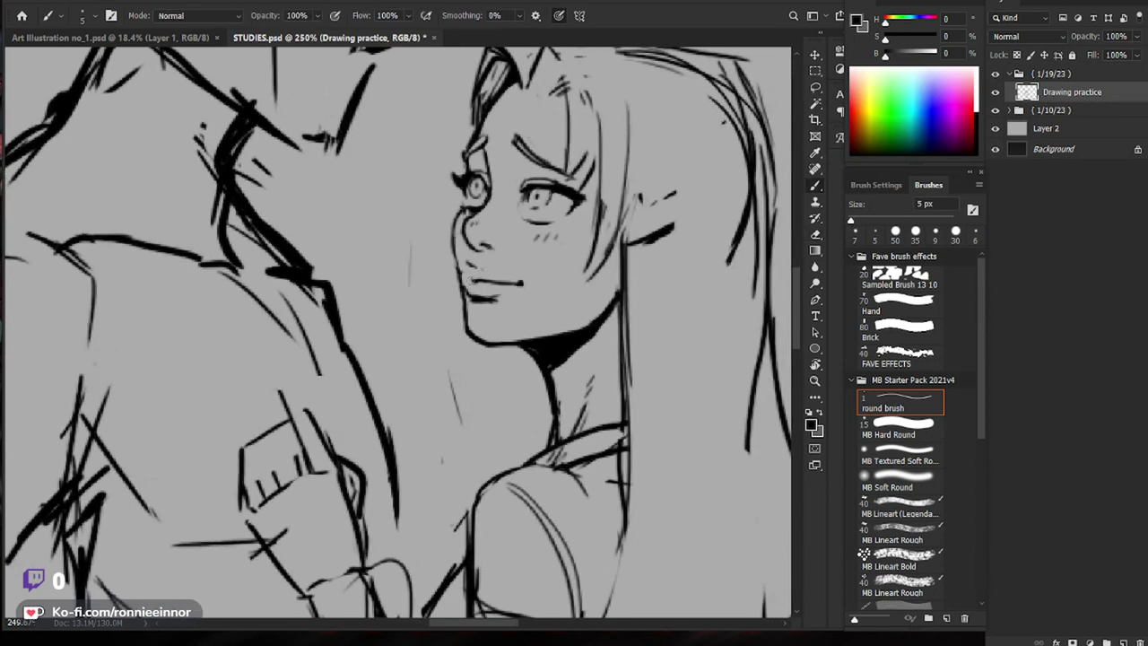
Step: Trim the front contour of the woman's mouth and chin and clean up the line under her jaw
{"action": "left_click_drag", "start_coordinate": [683, 264], "coordinate": [632, 261]}
{"action": "key", "text": "e"}
{"action": "left_click_drag", "start_coordinate": [408, 264], "coordinate": [427, 342]}
{"action": "key", "text": "b"}
{"action": "key", "text": "e"}
{"action": "key", "text": "b"}
{"action": "key", "text": "z"}
{"action": "mouse_move", "coordinate": [603, 300]}
{"action": "left_mouse_down"}
{"action": "mouse_move", "coordinate": [564, 336]}
{"action": "mouse_move", "coordinate": [614, 312]}
{"action": "left_mouse_up"}
{"action": "key", "text": "e"}
{"action": "left_click_drag", "start_coordinate": [492, 314], "coordinate": [529, 318]}
{"action": "key", "text": "b"}
Step: Erase the leftover ear marks over the woman's hair with the eraser enlarged to 25 px
{"action": "key", "text": "z"}
{"action": "left_click_drag", "start_coordinate": [608, 297], "coordinate": [570, 303]}
{"action": "left_click_drag", "start_coordinate": [705, 357], "coordinate": [684, 314]}
{"action": "left_click_drag", "start_coordinate": [678, 253], "coordinate": [672, 251]}
{"action": "left_click_drag", "start_coordinate": [588, 209], "coordinate": [609, 209]}
{"action": "key", "text": "e"}
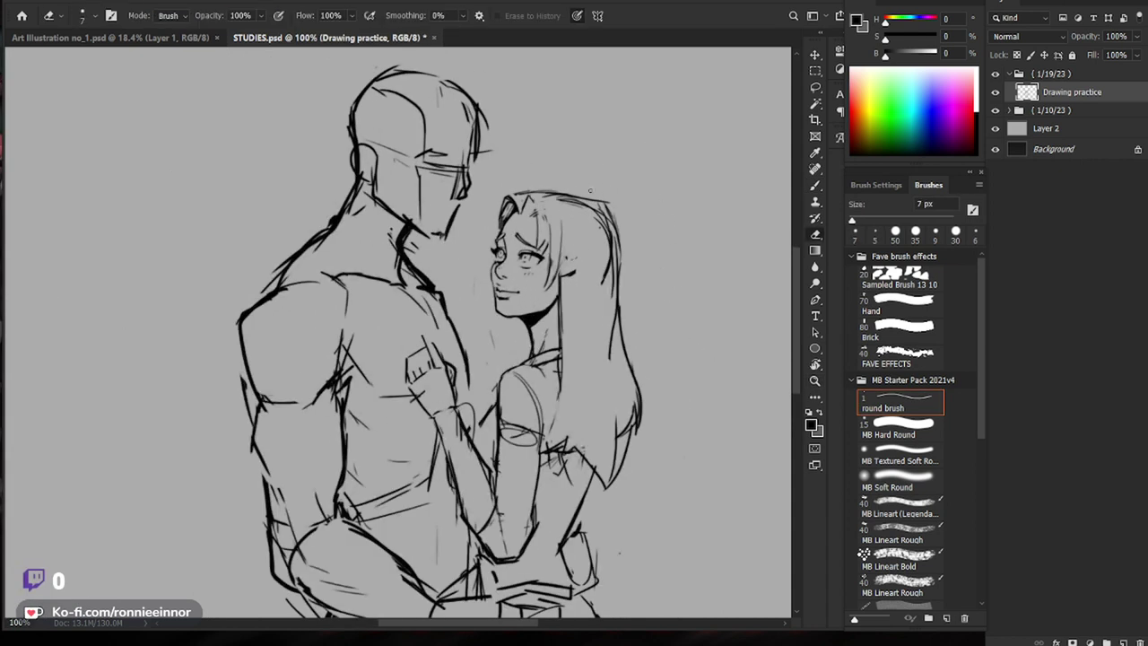
{"action": "key", "text": "bracketright"}
{"action": "key", "text": "bracketright"}
{"action": "key", "text": "bracketright"}
{"action": "key", "text": "bracketright"}
{"action": "key", "text": "bracketright"}
{"action": "key", "text": "bracketright"}
{"action": "left_click_drag", "start_coordinate": [564, 256], "coordinate": [563, 223]}
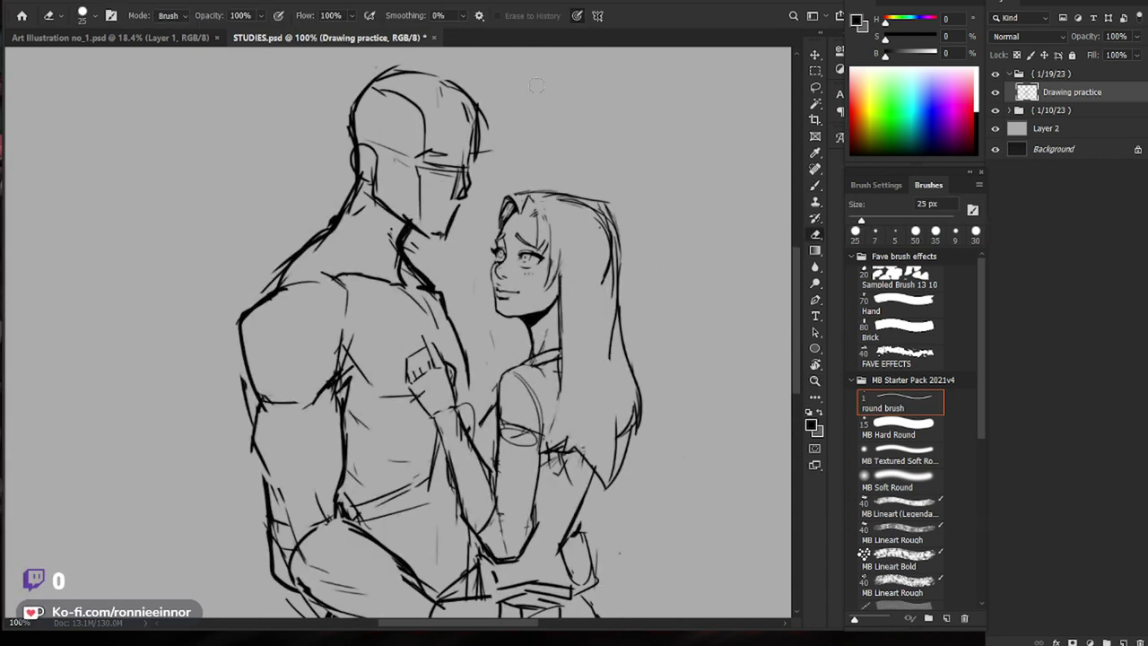
{"action": "key", "text": "b"}
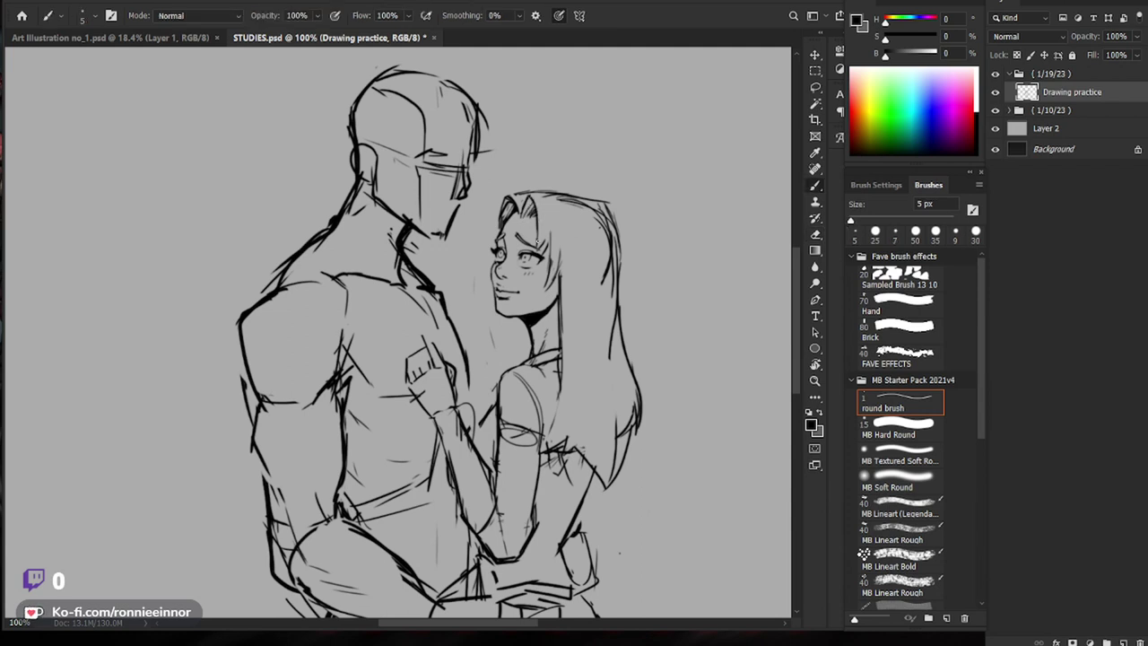
Step: Erase the heavy inner lines at the back of the woman's hair and draw a thin strand curving down from her crown
{"action": "left_click_drag", "start_coordinate": [661, 249], "coordinate": [636, 227]}
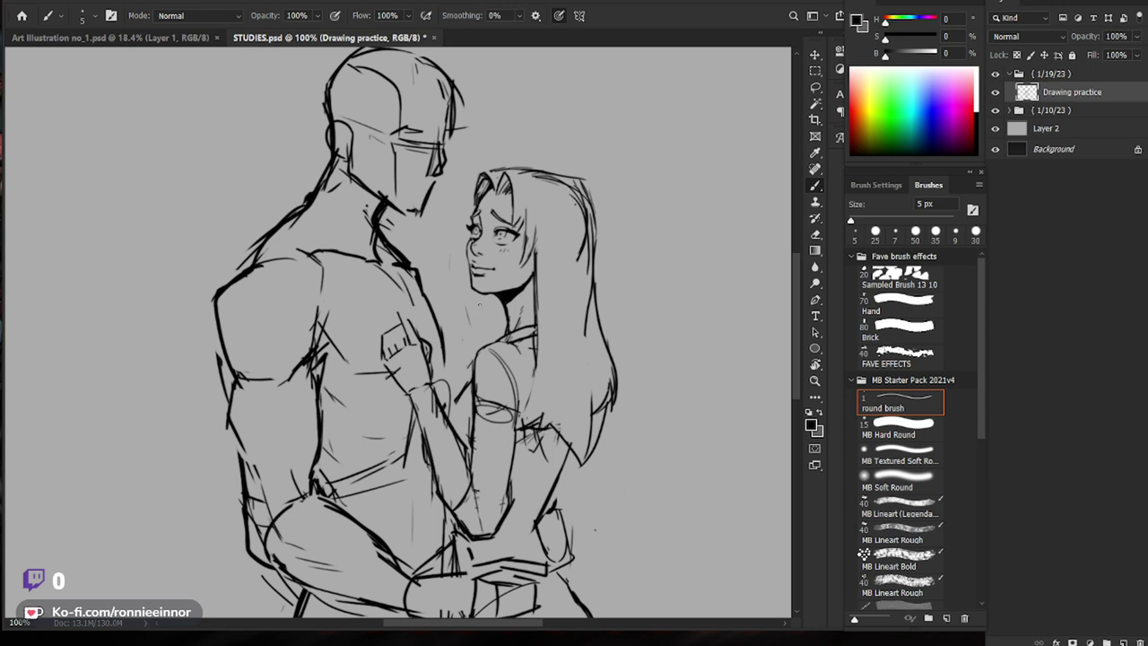
{"action": "left_click_drag", "start_coordinate": [650, 285], "coordinate": [618, 248]}
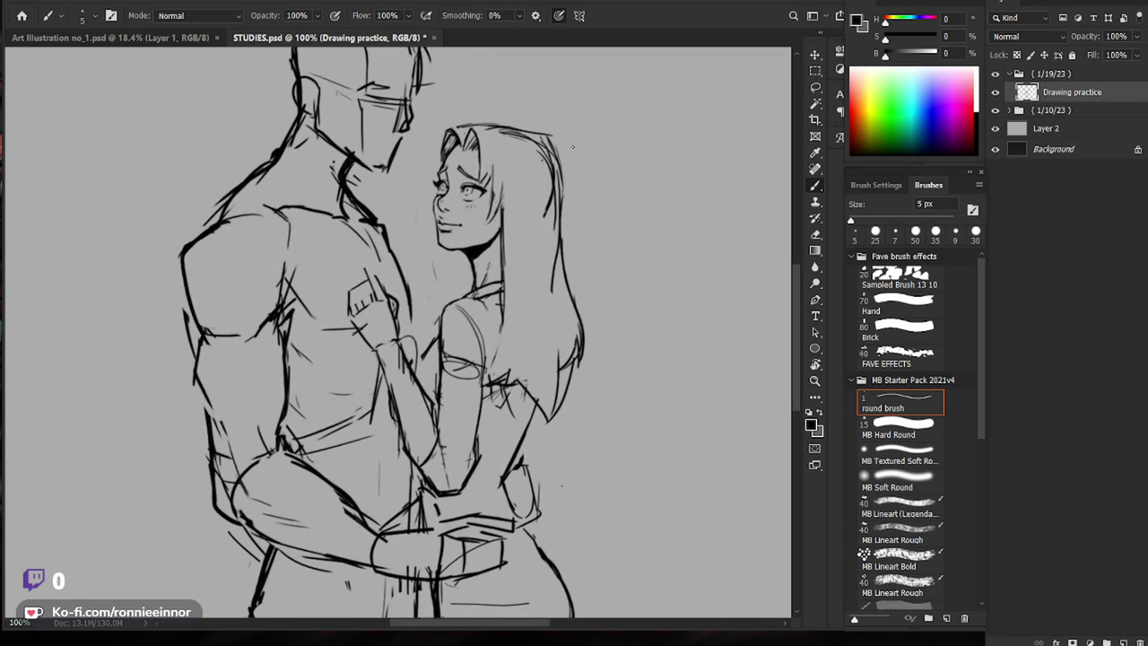
{"action": "key", "text": "e"}
{"action": "key", "text": "b"}
{"action": "mouse_move", "coordinate": [511, 134]}
{"action": "left_mouse_down"}
{"action": "mouse_move", "coordinate": [518, 235]}
{"action": "mouse_move", "coordinate": [549, 177]}
{"action": "mouse_move", "coordinate": [554, 269]}
{"action": "left_mouse_up"}
{"action": "key", "text": "e"}
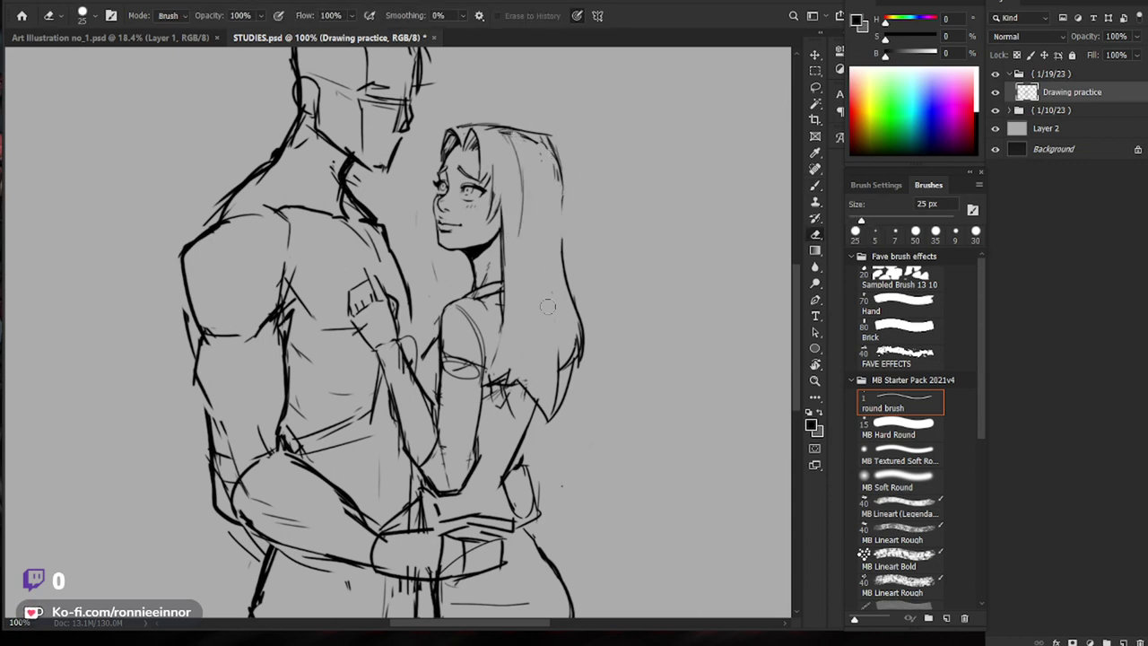
Step: Extend the front edge of the woman's hair down past her shoulder and erase the scribbles around its lower tips
{"action": "key", "text": "b"}
{"action": "left_click_drag", "start_coordinate": [504, 300], "coordinate": [489, 378]}
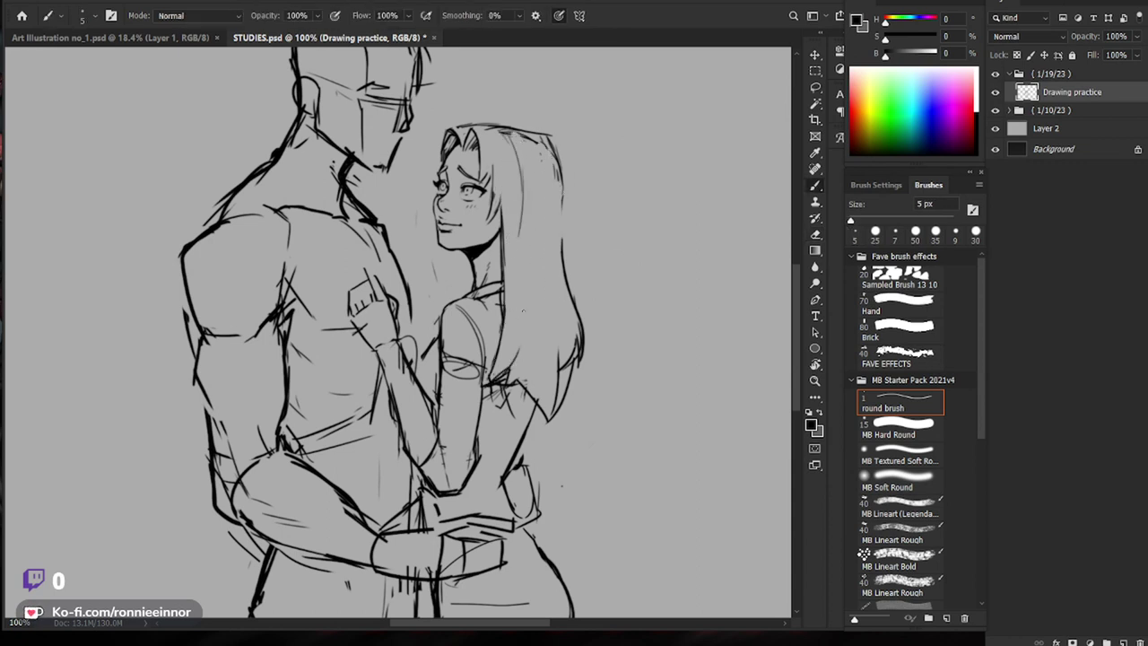
{"action": "key", "text": "e"}
{"action": "mouse_move", "coordinate": [511, 345]}
{"action": "left_mouse_down"}
{"action": "mouse_move", "coordinate": [493, 387]}
{"action": "mouse_move", "coordinate": [523, 366]}
{"action": "mouse_move", "coordinate": [519, 388]}
{"action": "mouse_move", "coordinate": [502, 312]}
{"action": "mouse_move", "coordinate": [510, 371]}
{"action": "left_mouse_up"}
{"action": "key", "text": "b"}
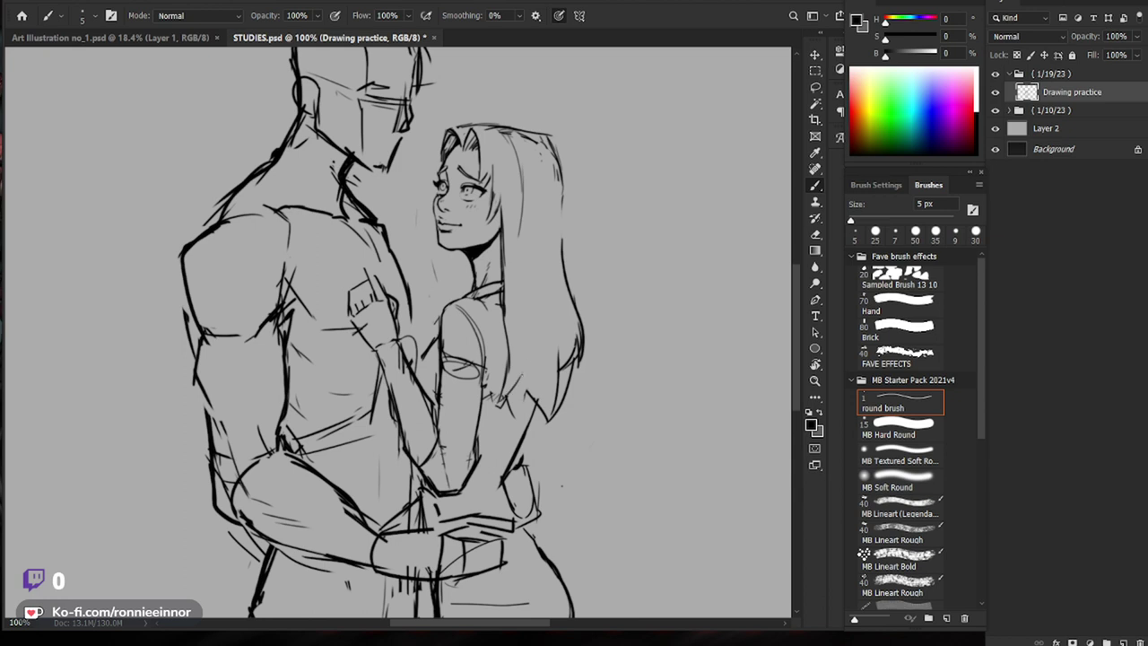
Step: Draw thin vertical strand lines through the lower back part of the woman's hair
{"action": "left_click_drag", "start_coordinate": [549, 323], "coordinate": [550, 343]}
{"action": "key", "text": "e"}
{"action": "left_click_drag", "start_coordinate": [551, 262], "coordinate": [547, 304]}
{"action": "key", "text": "b"}
{"action": "left_click_drag", "start_coordinate": [559, 210], "coordinate": [553, 366]}
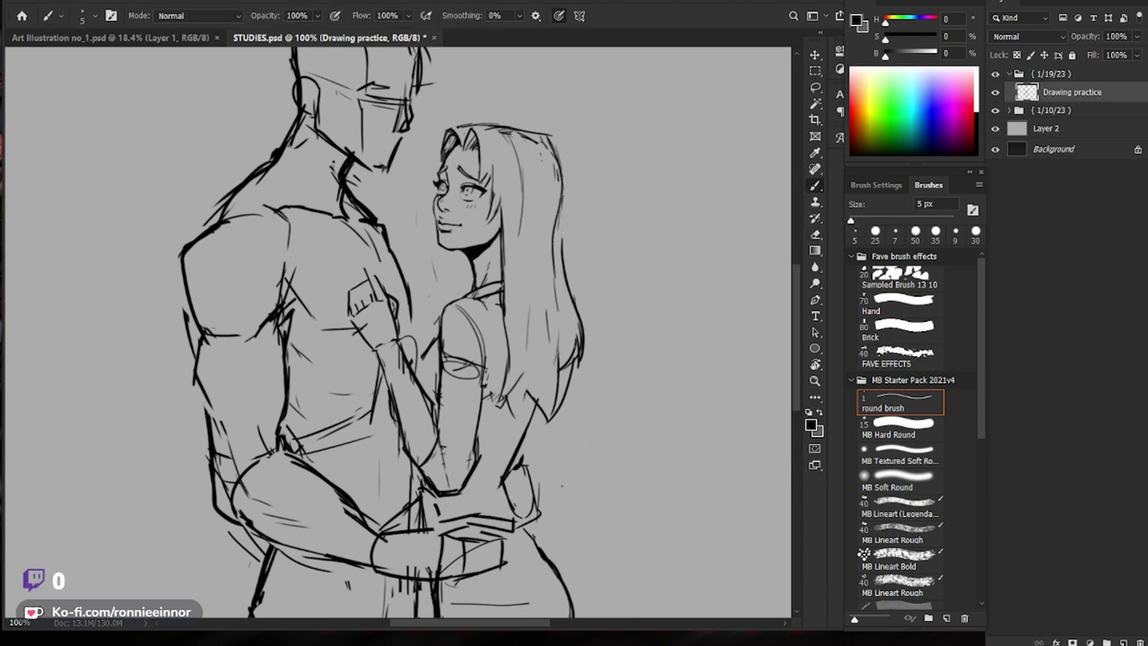
Step: Trim and redraw the back contour of the woman's hair behind her neck
{"action": "key", "text": "e"}
{"action": "left_click_drag", "start_coordinate": [557, 253], "coordinate": [557, 282]}
{"action": "key", "text": "b"}
{"action": "left_click_drag", "start_coordinate": [561, 212], "coordinate": [557, 258]}
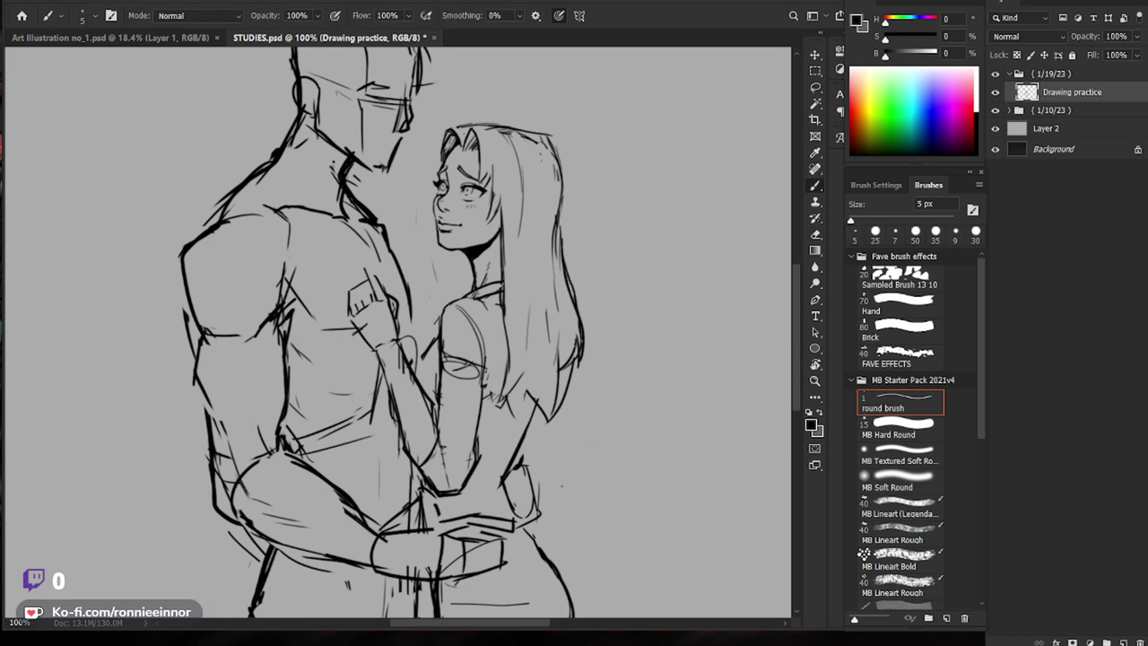
Step: Erase the heavy outline at the lower back of the woman's hair and redraw it with thinner tapering strokes
{"action": "key", "text": "e"}
{"action": "mouse_move", "coordinate": [578, 340]}
{"action": "left_mouse_down"}
{"action": "mouse_move", "coordinate": [568, 365]}
{"action": "mouse_move", "coordinate": [581, 354]}
{"action": "mouse_move", "coordinate": [578, 375]}
{"action": "left_mouse_up"}
{"action": "key", "text": "b"}
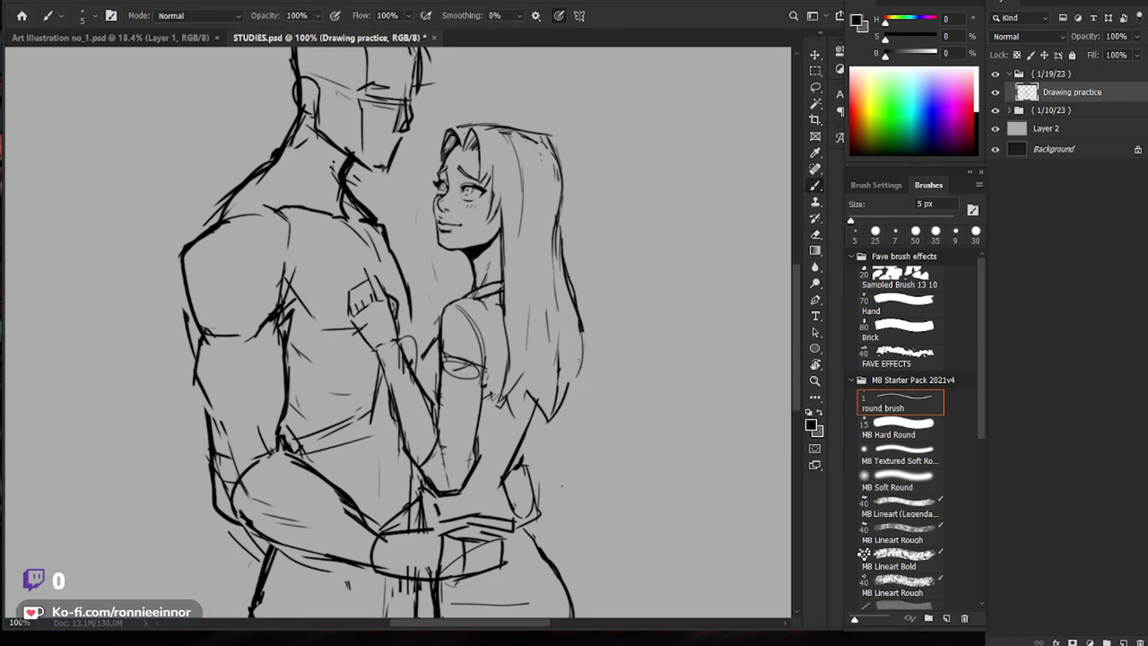
{"action": "left_click_drag", "start_coordinate": [580, 332], "coordinate": [567, 393]}
{"action": "key", "text": "z"}
{"action": "left_click", "coordinate": [584, 364], "text": "alt"}
{"action": "mouse_move", "coordinate": [514, 216]}
{"action": "left_mouse_down"}
{"action": "mouse_move", "coordinate": [546, 201]}
{"action": "mouse_move", "coordinate": [503, 207]}
{"action": "mouse_move", "coordinate": [544, 204]}
{"action": "left_mouse_up"}
{"action": "key", "text": "e"}
{"action": "key", "text": "b"}
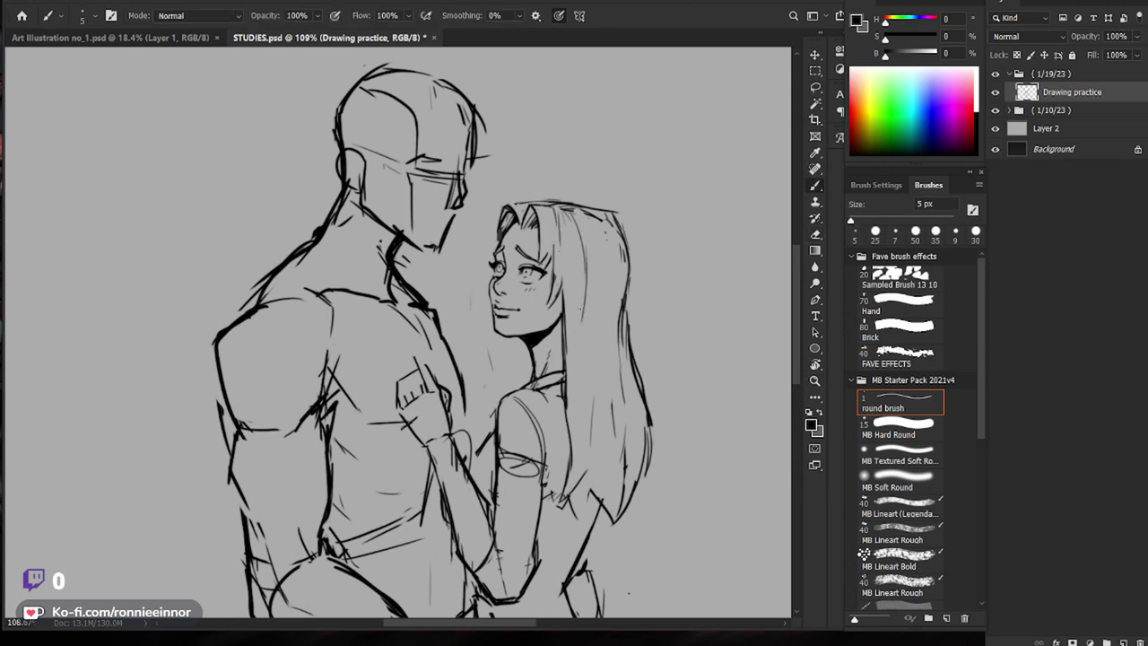
Step: Refine the front contour of the woman's face between her lower lip and chin with a 5 px brush
{"action": "key", "text": "z"}
{"action": "left_click_drag", "start_coordinate": [528, 309], "coordinate": [550, 309]}
{"action": "key", "text": "b"}
{"action": "left_click_drag", "start_coordinate": [480, 257], "coordinate": [475, 296]}
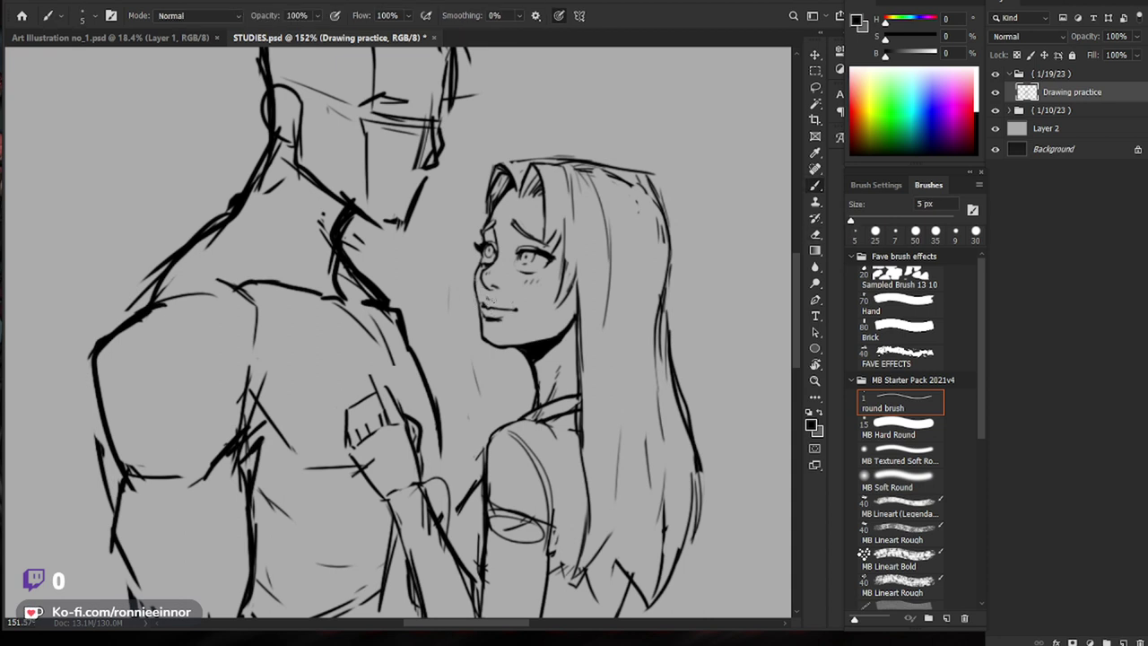
{"action": "key", "text": "z"}
{"action": "left_click_drag", "start_coordinate": [589, 281], "coordinate": [557, 340]}
{"action": "left_click_drag", "start_coordinate": [673, 372], "coordinate": [645, 364]}
{"action": "left_click_drag", "start_coordinate": [545, 319], "coordinate": [587, 318]}
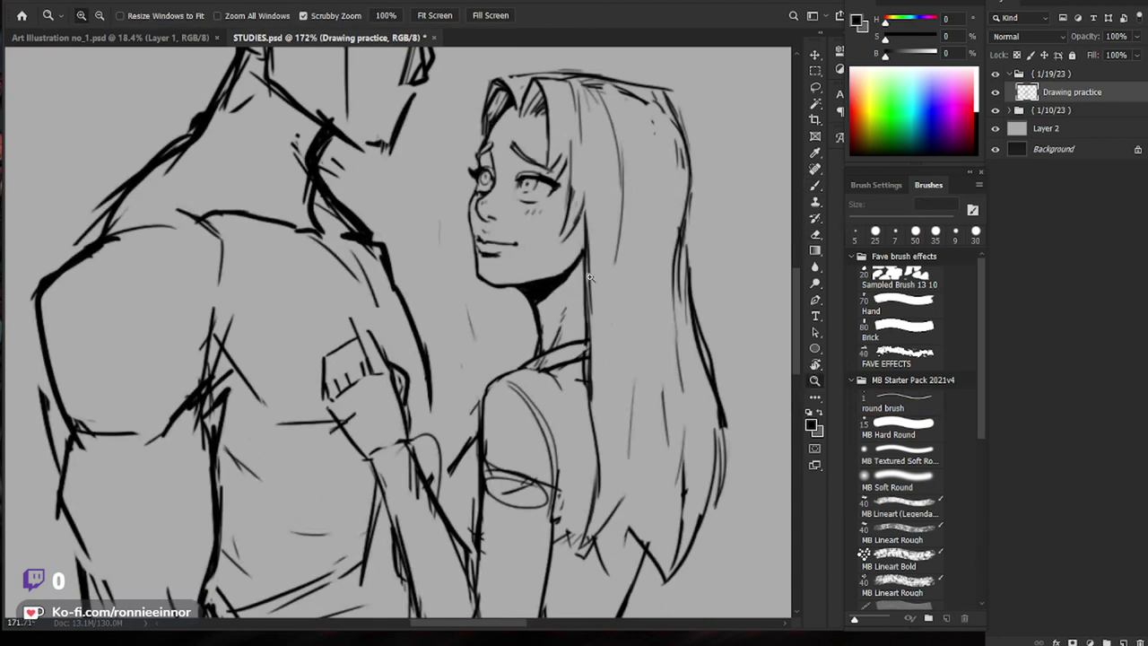
{"action": "key", "text": "e"}
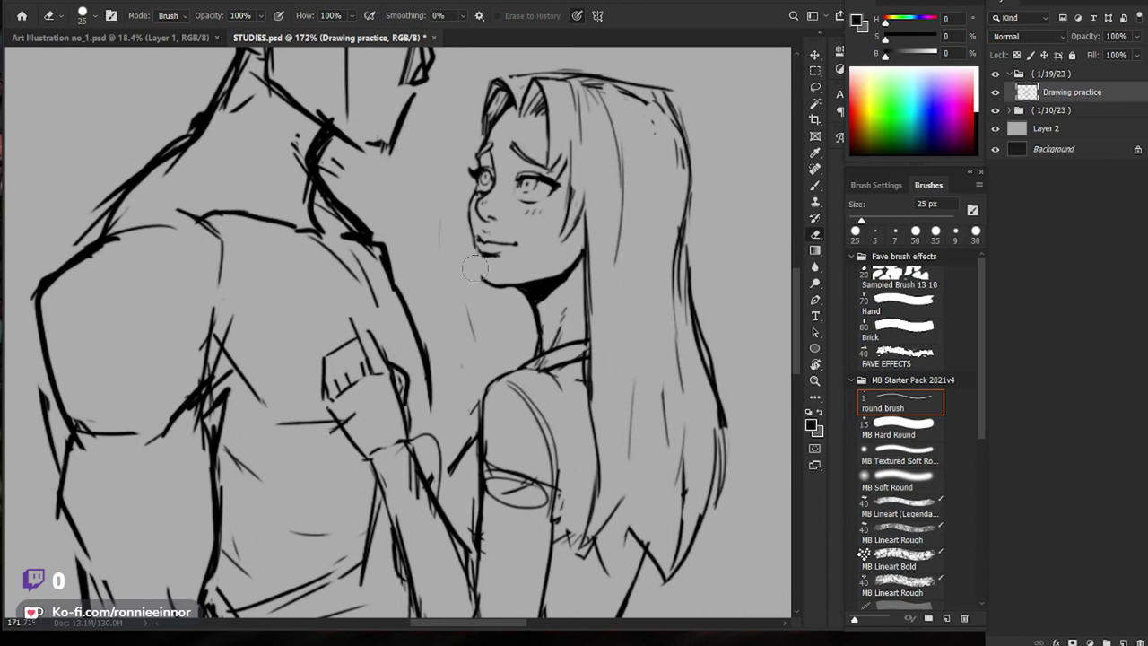
{"action": "key", "text": "b"}
{"action": "left_click_drag", "start_coordinate": [475, 249], "coordinate": [479, 267]}
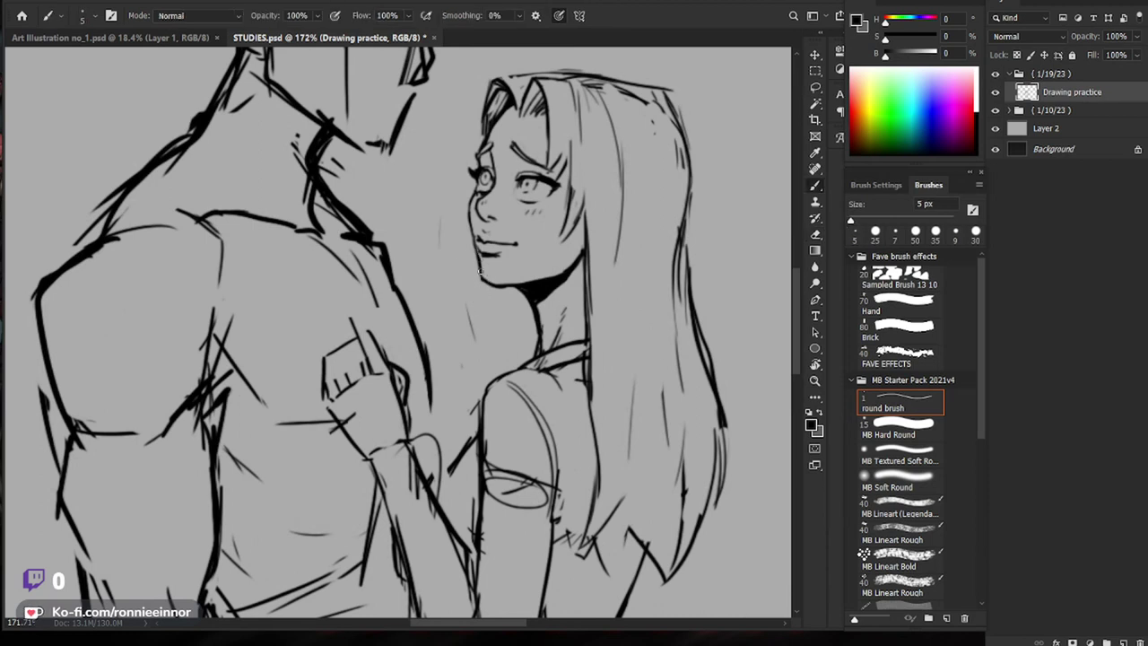
Step: Reduce the eraser to 5 px and clean up the fine lines around the woman's near eye
{"action": "key", "text": "ctrl+0"}
{"action": "left_click_drag", "start_coordinate": [616, 272], "coordinate": [662, 260]}
{"action": "key", "text": "e"}
{"action": "key", "text": "["}
{"action": "key", "text": "["}
{"action": "key", "text": "["}
{"action": "key", "text": "["}
{"action": "key", "text": "["}
{"action": "key", "text": "["}
{"action": "key", "text": "["}
{"action": "key", "text": "["}
{"action": "mouse_move", "coordinate": [549, 255]}
{"action": "left_mouse_down"}
{"action": "mouse_move", "coordinate": [556, 279]}
{"action": "mouse_move", "coordinate": [578, 257]}
{"action": "left_mouse_up"}
{"action": "key", "text": "b"}
{"action": "mouse_move", "coordinate": [561, 248]}
{"action": "left_mouse_down"}
{"action": "mouse_move", "coordinate": [480, 298]}
{"action": "mouse_move", "coordinate": [593, 295]}
{"action": "mouse_move", "coordinate": [523, 265]}
{"action": "left_mouse_up"}
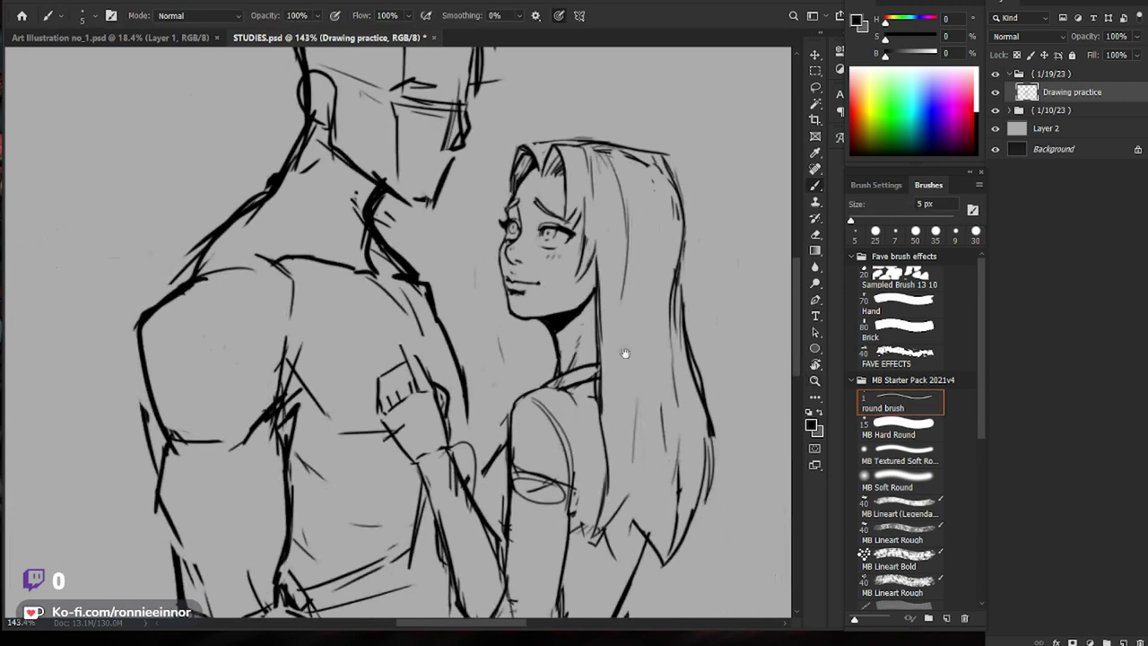
{"action": "left_click_drag", "start_coordinate": [672, 385], "coordinate": [545, 326]}
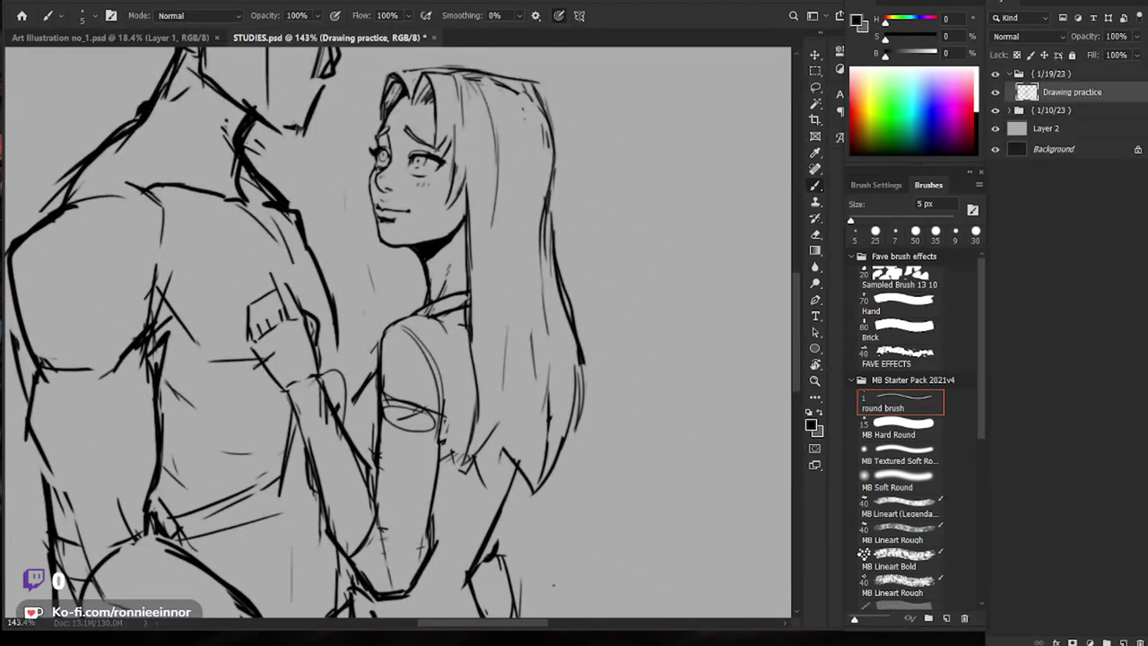
{"action": "key", "text": "e"}
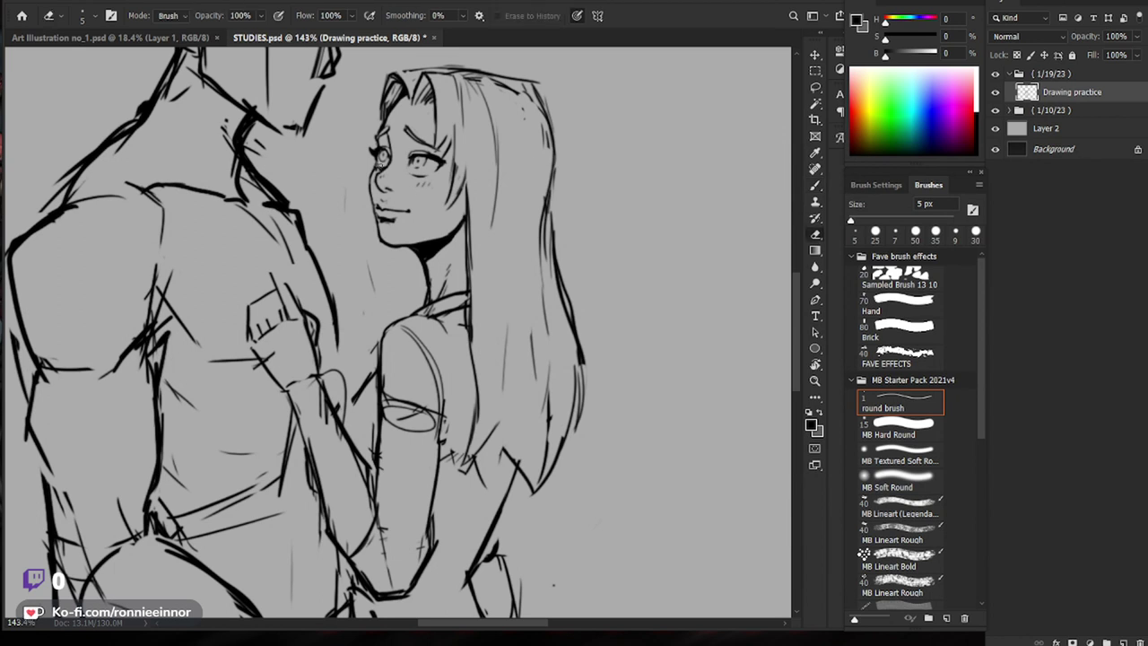
{"action": "key", "text": "b"}
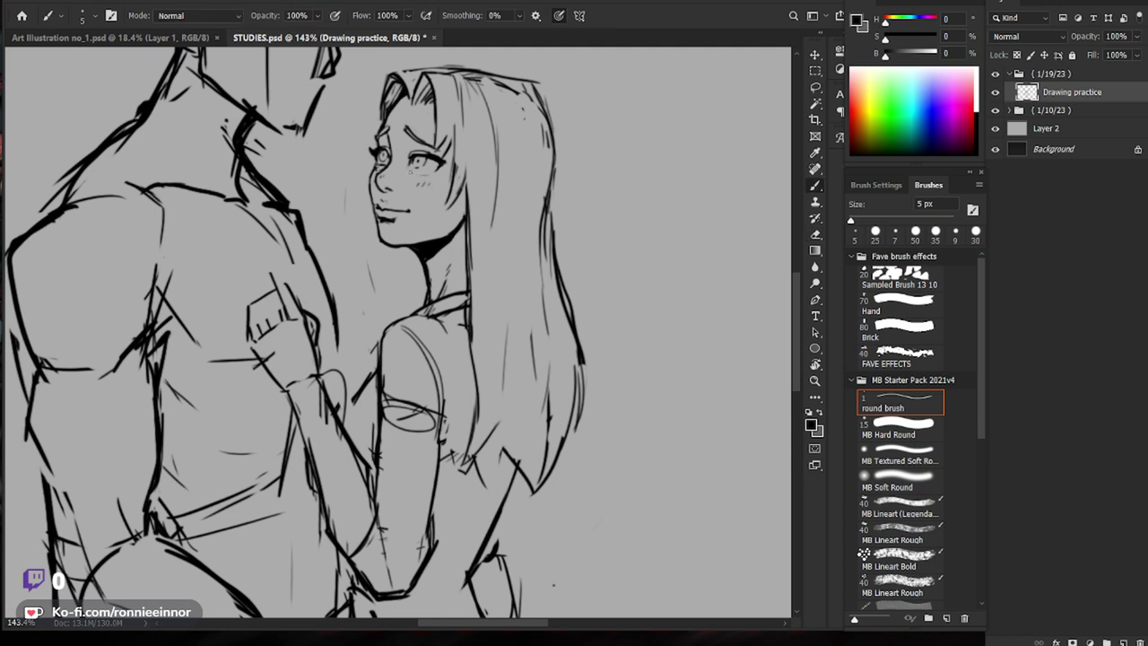
Step: Flip the drawing of the couple horizontally
{"action": "left_click_drag", "start_coordinate": [439, 330], "coordinate": [336, 328]}
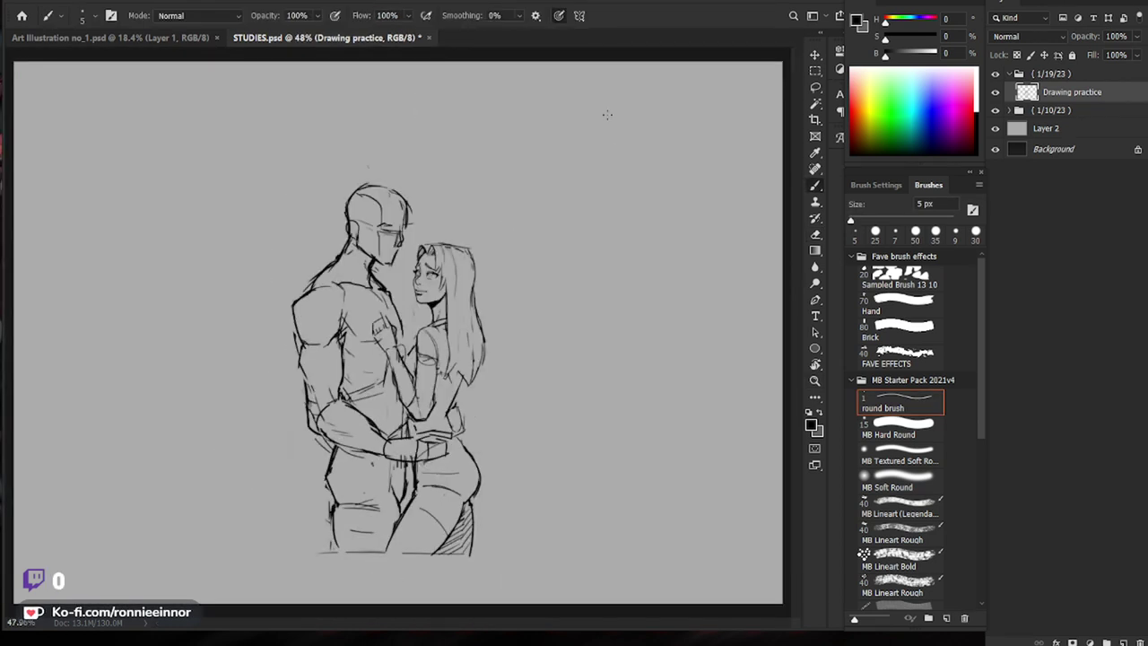
{"action": "left_click_drag", "start_coordinate": [439, 300], "coordinate": [499, 257]}
{"action": "key", "text": "ctrl+shift+h"}
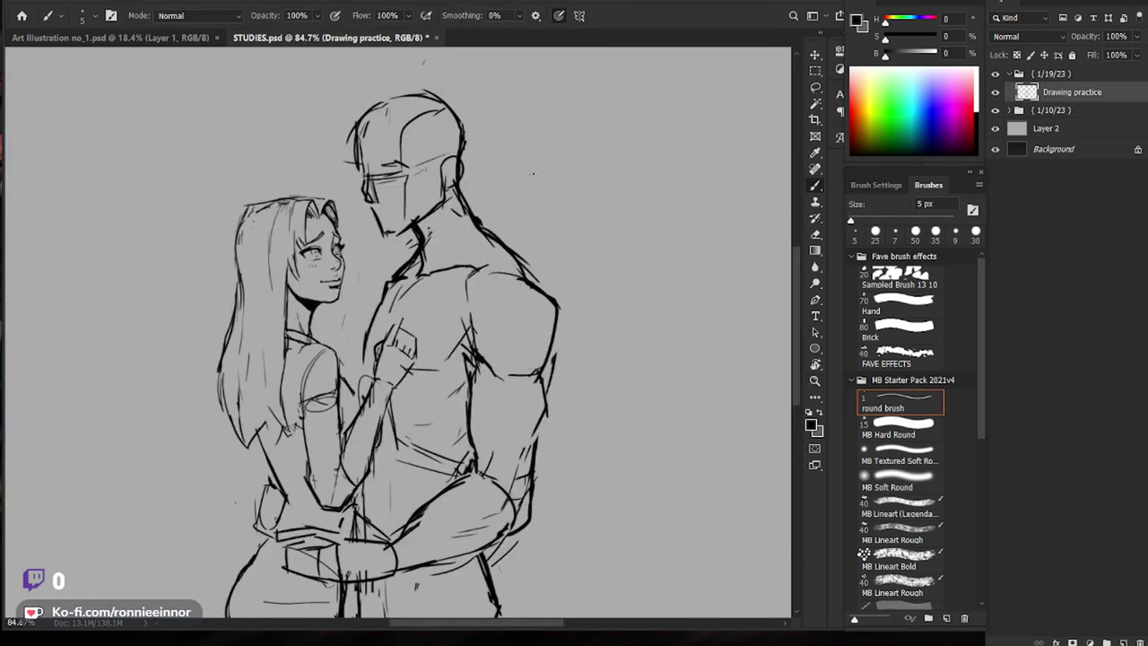
Step: Rework the iris and lid lines of the woman's near eye on the flipped drawing
{"action": "left_click_drag", "start_coordinate": [311, 251], "coordinate": [409, 241]}
{"action": "mouse_move", "coordinate": [311, 251]}
{"action": "left_mouse_down"}
{"action": "mouse_move", "coordinate": [281, 270]}
{"action": "mouse_move", "coordinate": [321, 258]}
{"action": "mouse_move", "coordinate": [300, 264]}
{"action": "mouse_move", "coordinate": [308, 260]}
{"action": "left_mouse_up"}
{"action": "key", "text": "e"}
{"action": "key", "text": "b"}
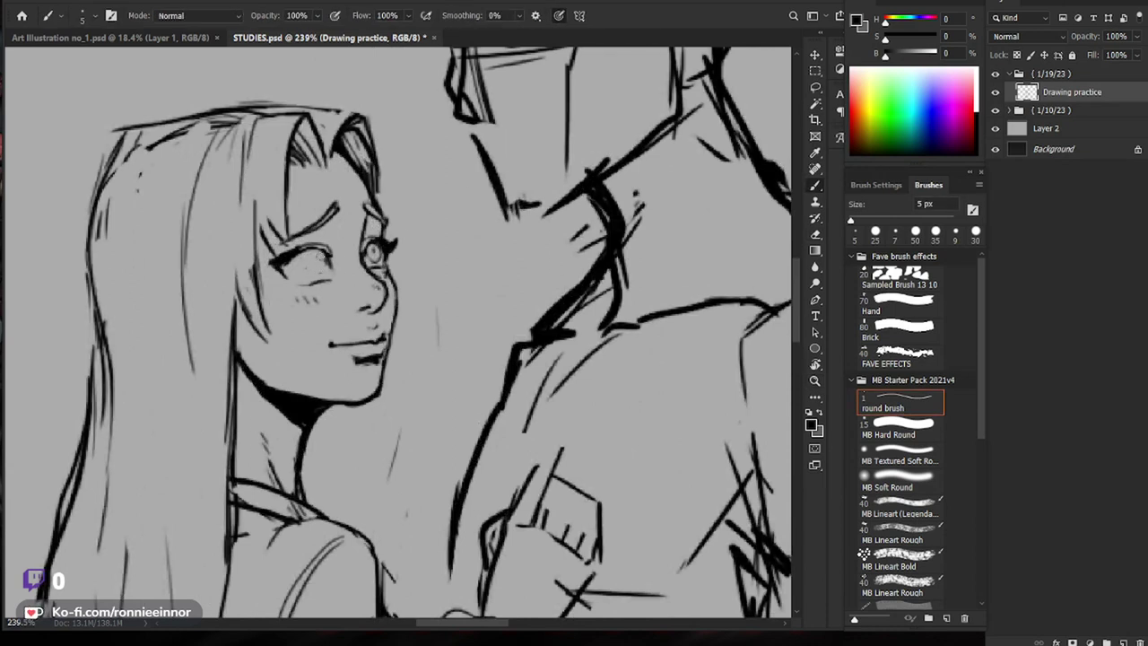
{"action": "left_click_drag", "start_coordinate": [323, 249], "coordinate": [316, 272]}
{"action": "mouse_move", "coordinate": [439, 235]}
{"action": "left_mouse_down"}
{"action": "mouse_move", "coordinate": [381, 234]}
{"action": "mouse_move", "coordinate": [421, 242]}
{"action": "mouse_move", "coordinate": [377, 260]}
{"action": "mouse_move", "coordinate": [385, 212]}
{"action": "mouse_move", "coordinate": [372, 207]}
{"action": "left_mouse_up"}
Step: Erase the outer part of the woman's near eyebrow and redraw it as a thinner tapered curve
{"action": "key", "text": "e"}
{"action": "key", "text": "b"}
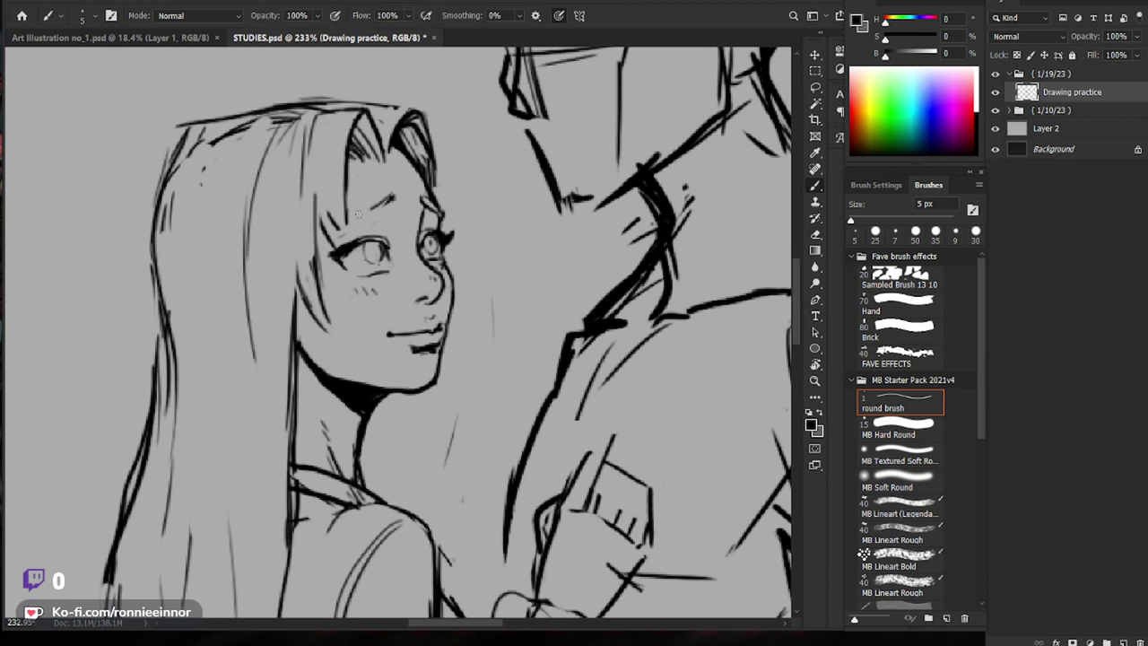
{"action": "left_click_drag", "start_coordinate": [545, 261], "coordinate": [547, 245]}
{"action": "mouse_move", "coordinate": [619, 179]}
{"action": "left_mouse_down"}
{"action": "mouse_move", "coordinate": [528, 196]}
{"action": "mouse_move", "coordinate": [659, 196]}
{"action": "left_mouse_up"}
{"action": "key", "text": "e"}
{"action": "key", "text": "z"}
{"action": "left_click_drag", "start_coordinate": [510, 204], "coordinate": [538, 204]}
{"action": "key", "text": "b"}
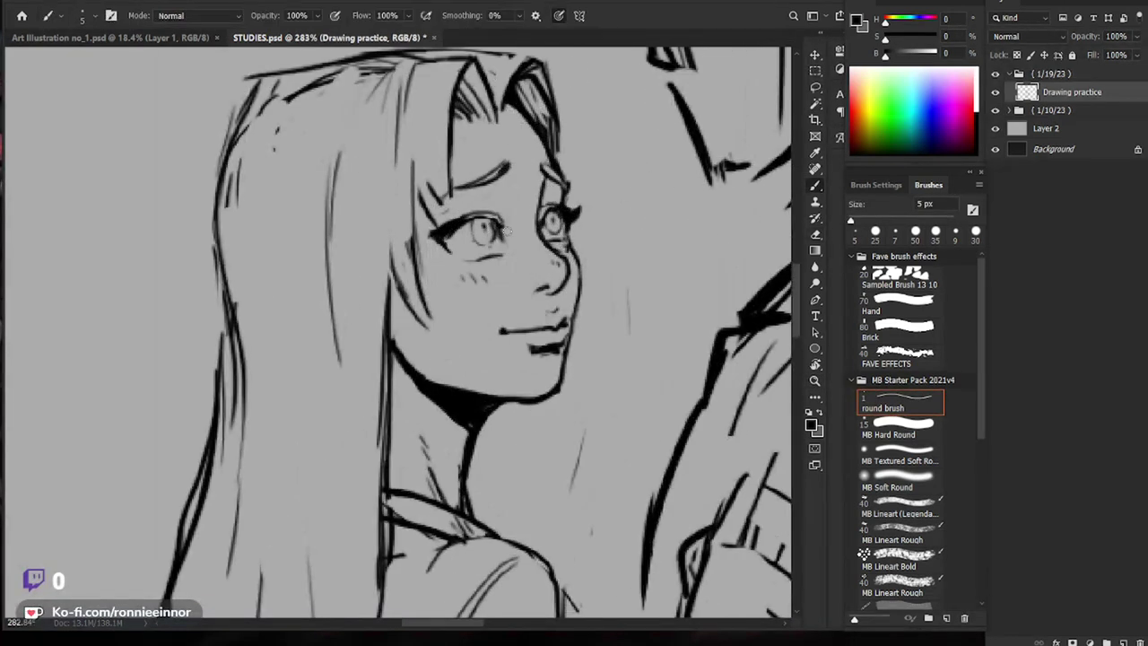
Step: Touch up the inner corner of the woman's near eye and thin its lower lid line
{"action": "left_click_drag", "start_coordinate": [639, 207], "coordinate": [616, 208]}
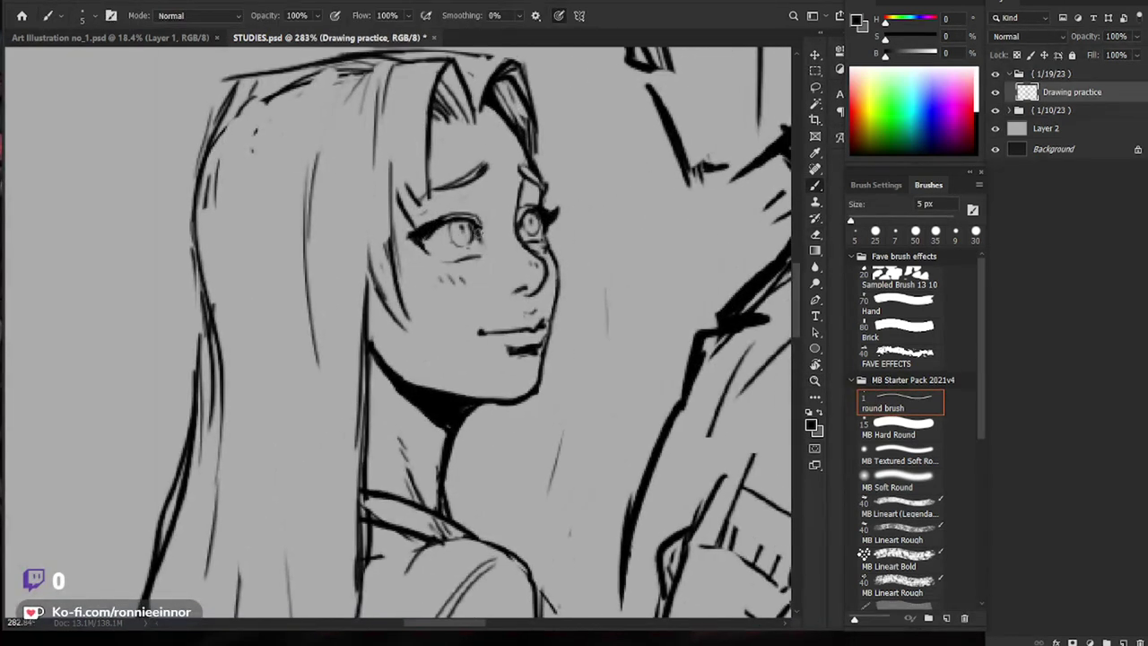
{"action": "key", "text": "e"}
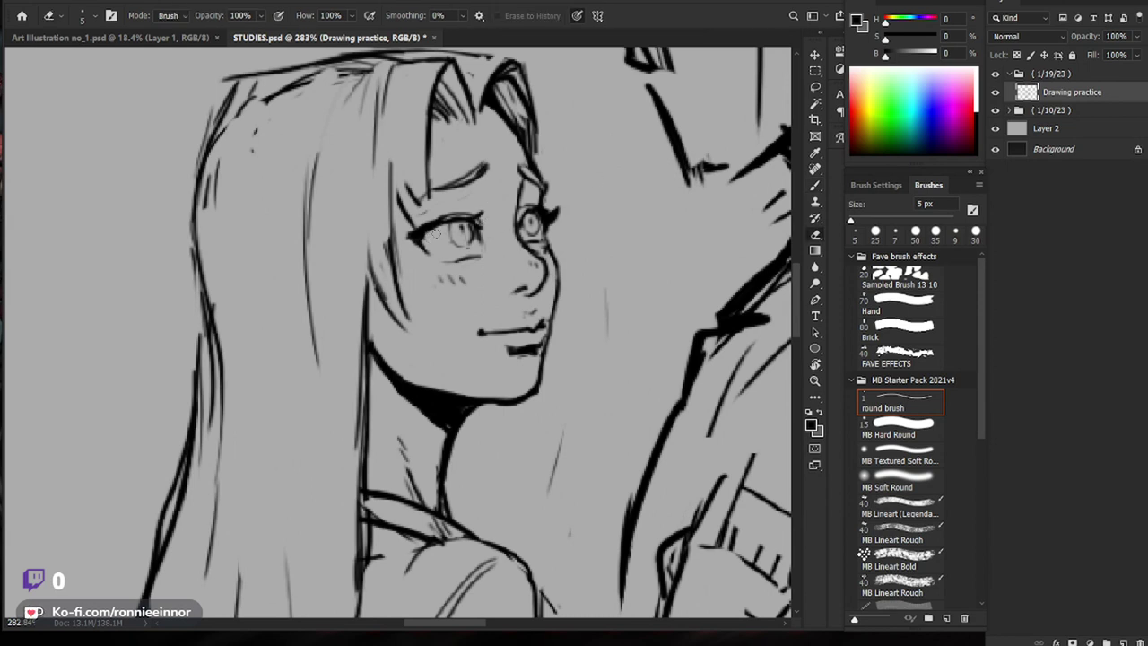
{"action": "key", "text": "b"}
{"action": "key", "text": "e"}
{"action": "left_click_drag", "start_coordinate": [481, 255], "coordinate": [464, 259]}
{"action": "key", "text": "b"}
{"action": "key", "text": "e"}
{"action": "key", "text": "b"}
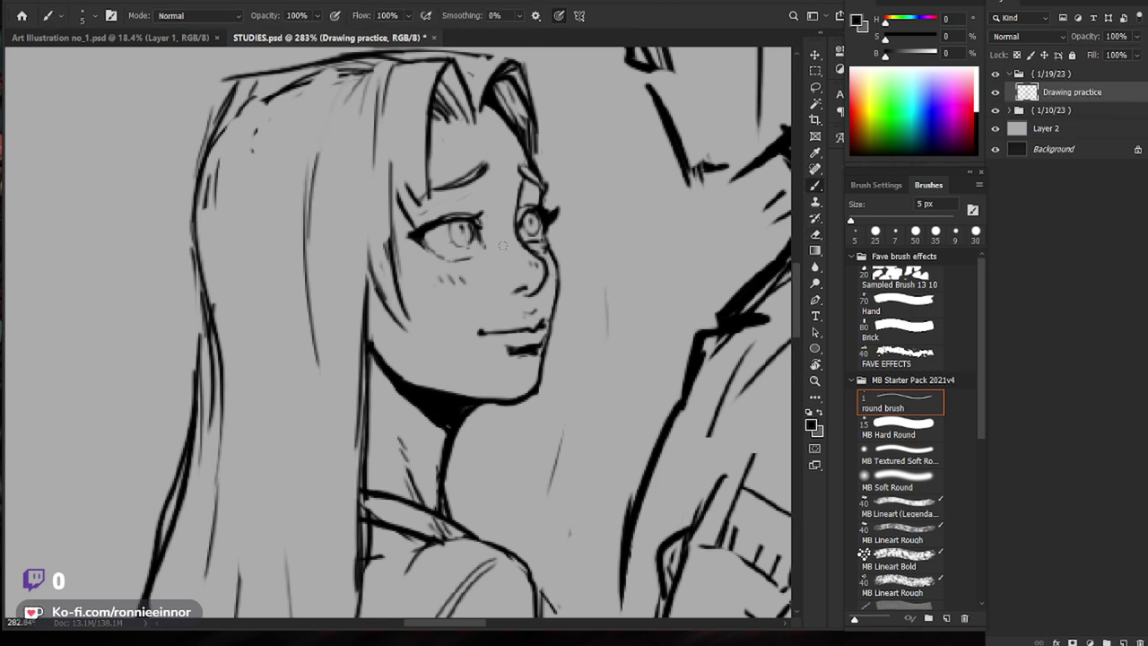
Step: Sharpen the inner end of the near eye's upper lid with small brush and eraser touches
{"action": "mouse_move", "coordinate": [478, 258]}
{"action": "left_mouse_down"}
{"action": "mouse_move", "coordinate": [444, 258]}
{"action": "mouse_move", "coordinate": [507, 257]}
{"action": "left_mouse_up"}
{"action": "key", "text": "e"}
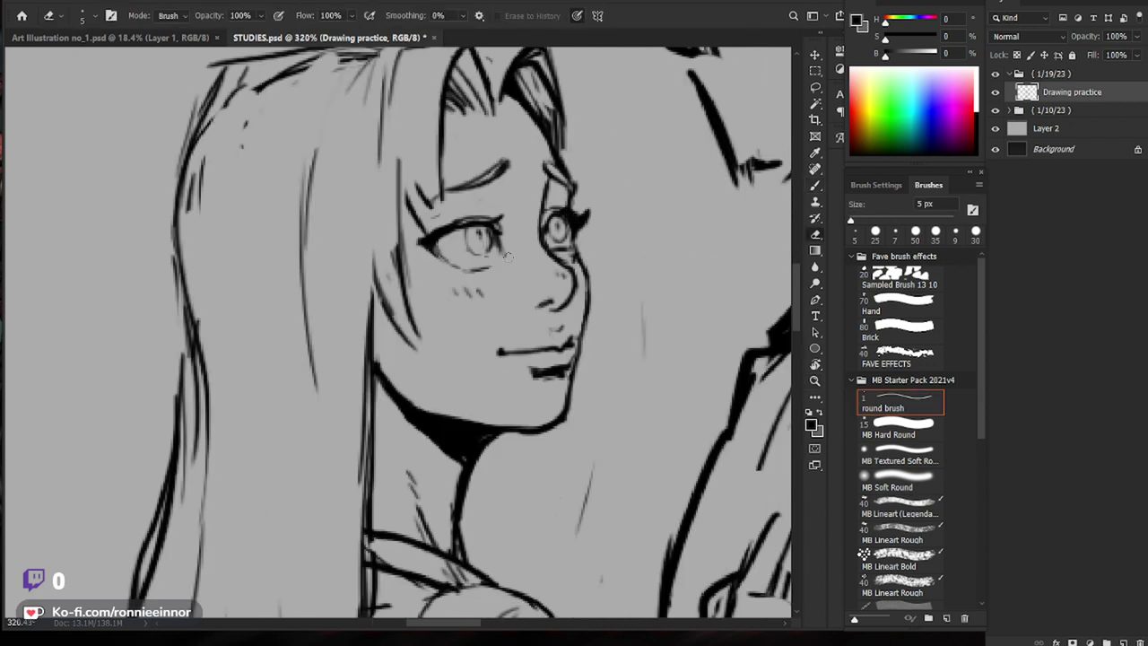
{"action": "key", "text": "b"}
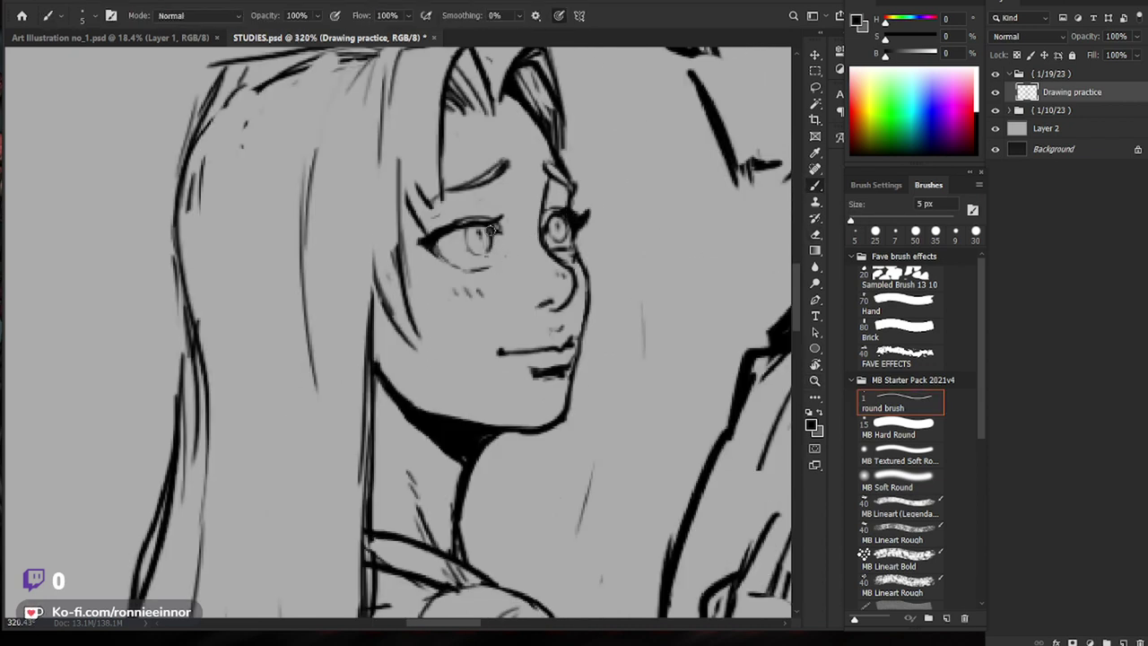
{"action": "left_click_drag", "start_coordinate": [565, 243], "coordinate": [540, 245]}
{"action": "mouse_move", "coordinate": [702, 313]}
{"action": "left_mouse_down"}
{"action": "mouse_move", "coordinate": [625, 269]}
{"action": "mouse_move", "coordinate": [591, 273]}
{"action": "mouse_move", "coordinate": [588, 235]}
{"action": "mouse_move", "coordinate": [626, 237]}
{"action": "mouse_move", "coordinate": [655, 265]}
{"action": "mouse_move", "coordinate": [625, 262]}
{"action": "left_mouse_up"}
{"action": "key", "text": "e"}
{"action": "key", "text": "b"}
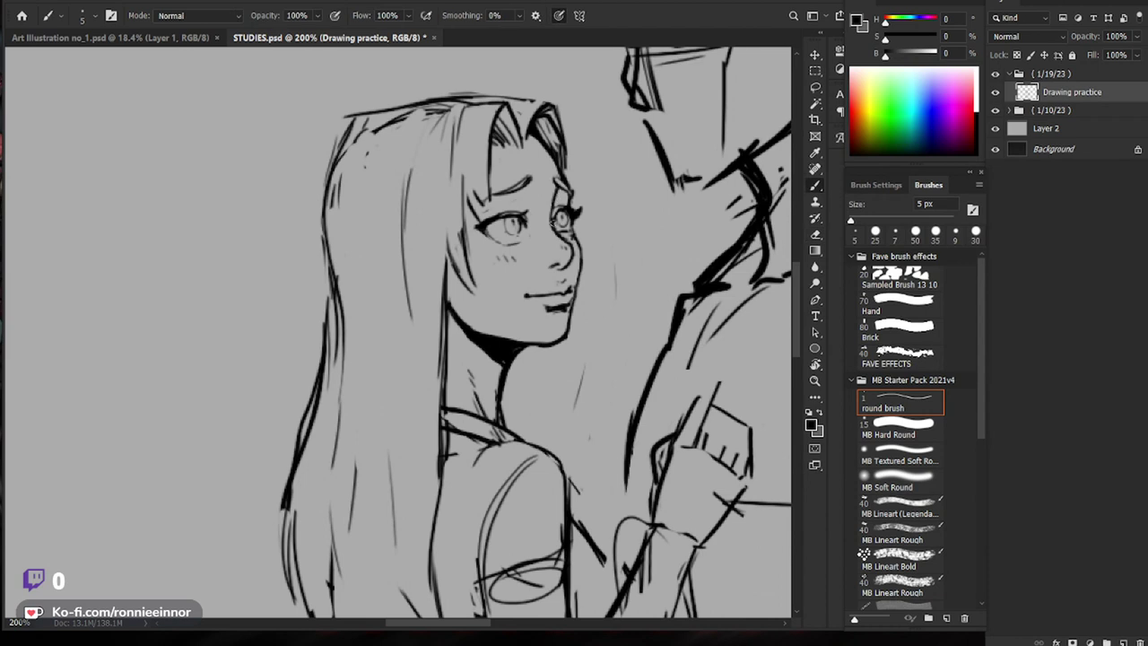
Step: Trim the near eye's lower lid and refine the lid and brow lines around the woman's far eye
{"action": "left_click_drag", "start_coordinate": [558, 202], "coordinate": [565, 209]}
{"action": "mouse_move", "coordinate": [601, 188]}
{"action": "left_mouse_down"}
{"action": "mouse_move", "coordinate": [578, 190]}
{"action": "mouse_move", "coordinate": [576, 207]}
{"action": "mouse_move", "coordinate": [592, 209]}
{"action": "left_mouse_up"}
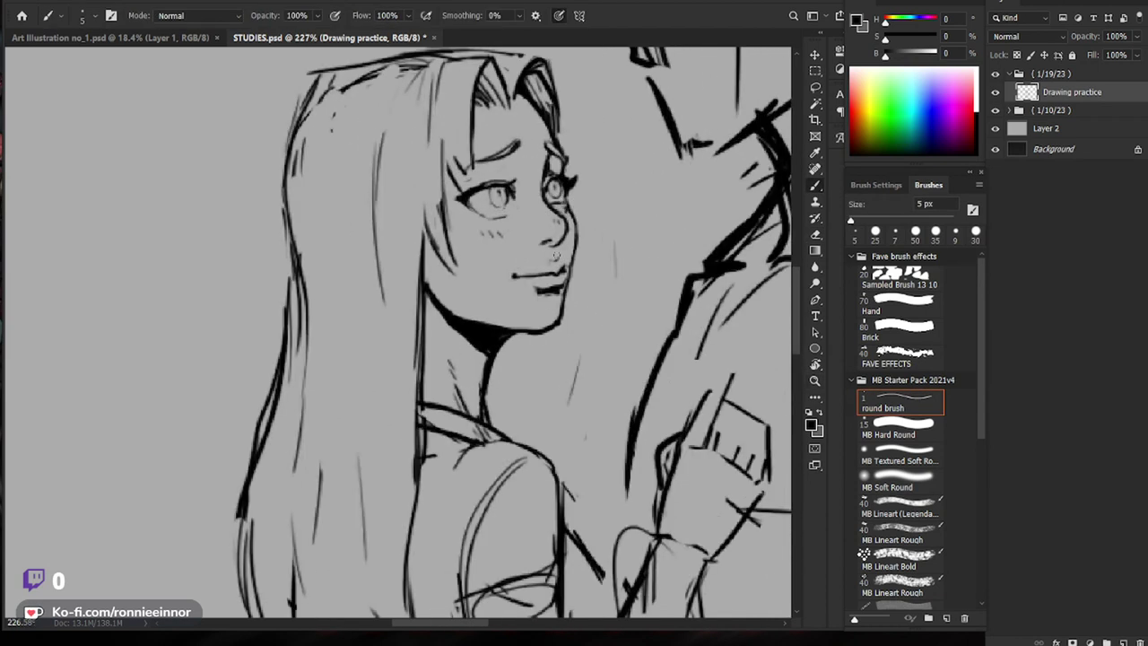
{"action": "left_click_drag", "start_coordinate": [639, 268], "coordinate": [621, 251]}
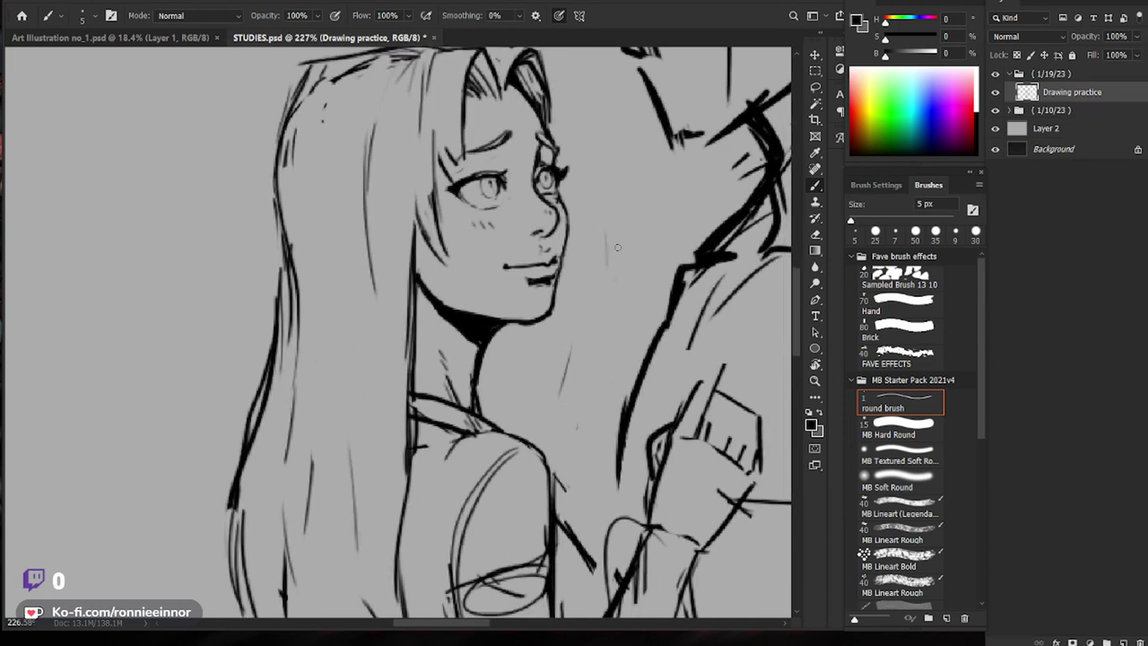
{"action": "key", "text": "e"}
{"action": "left_click_drag", "start_coordinate": [476, 206], "coordinate": [503, 200]}
{"action": "key", "text": "b"}
{"action": "left_click_drag", "start_coordinate": [663, 197], "coordinate": [643, 221]}
{"action": "key", "text": "e"}
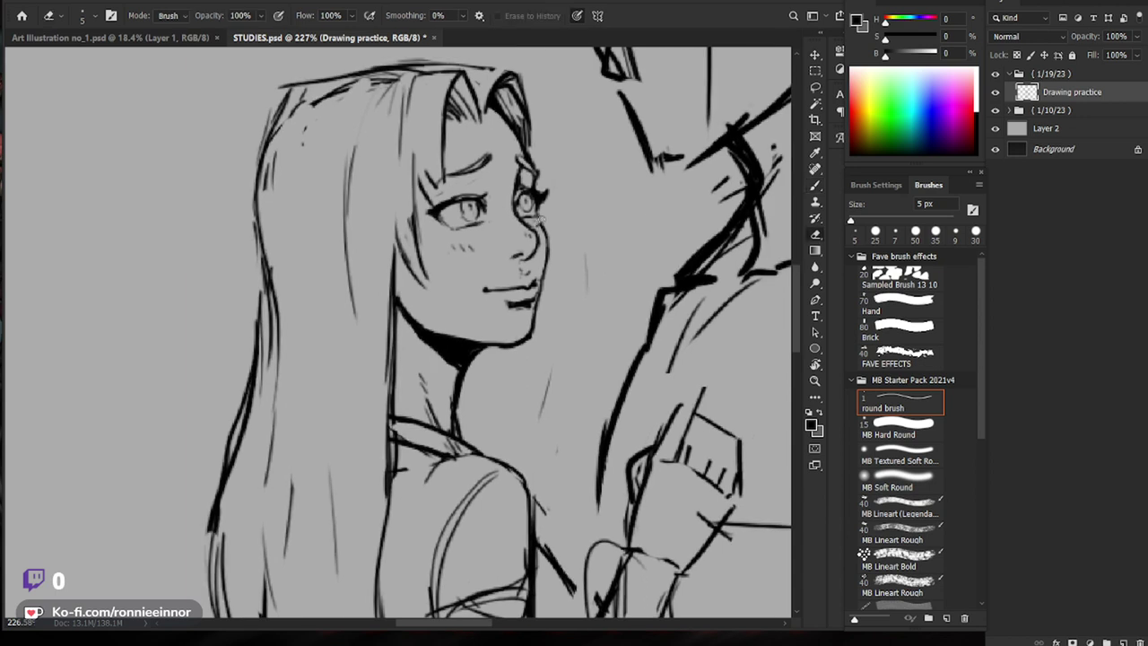
{"action": "key", "text": "b"}
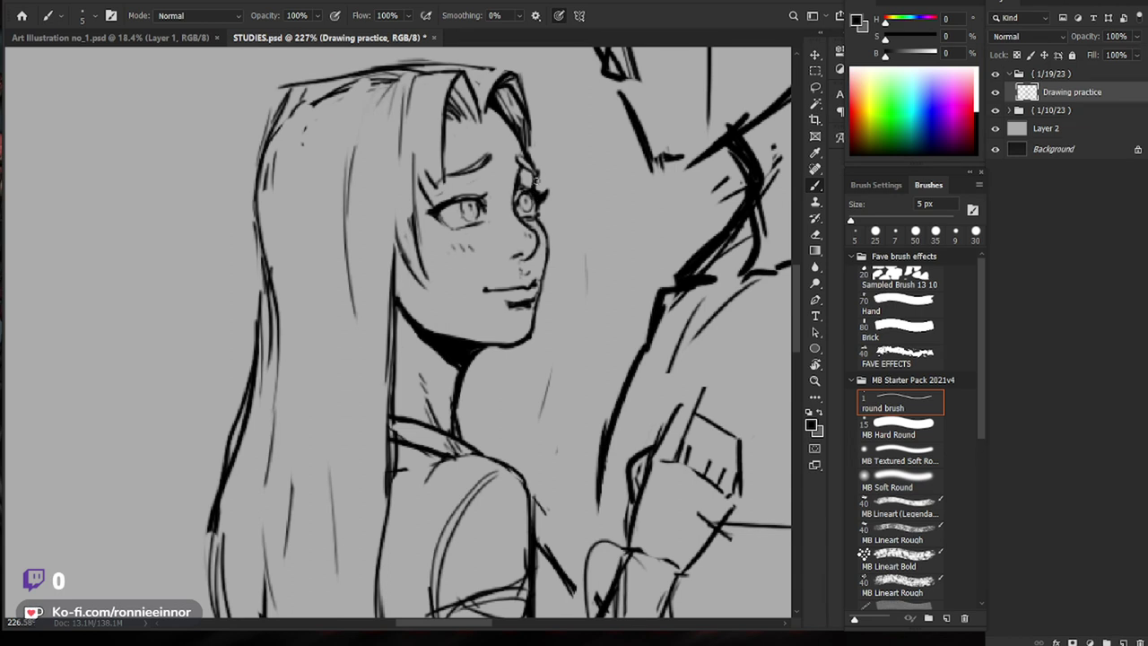
Step: Erase the rough outline along the crown and back of the woman's hair and its inner strand lines with a 40 px eraser
{"action": "key", "text": "e"}
{"action": "key", "text": "b"}
{"action": "scroll", "coordinate": [579, 198], "scroll_direction": "down", "scroll_amount": 2}
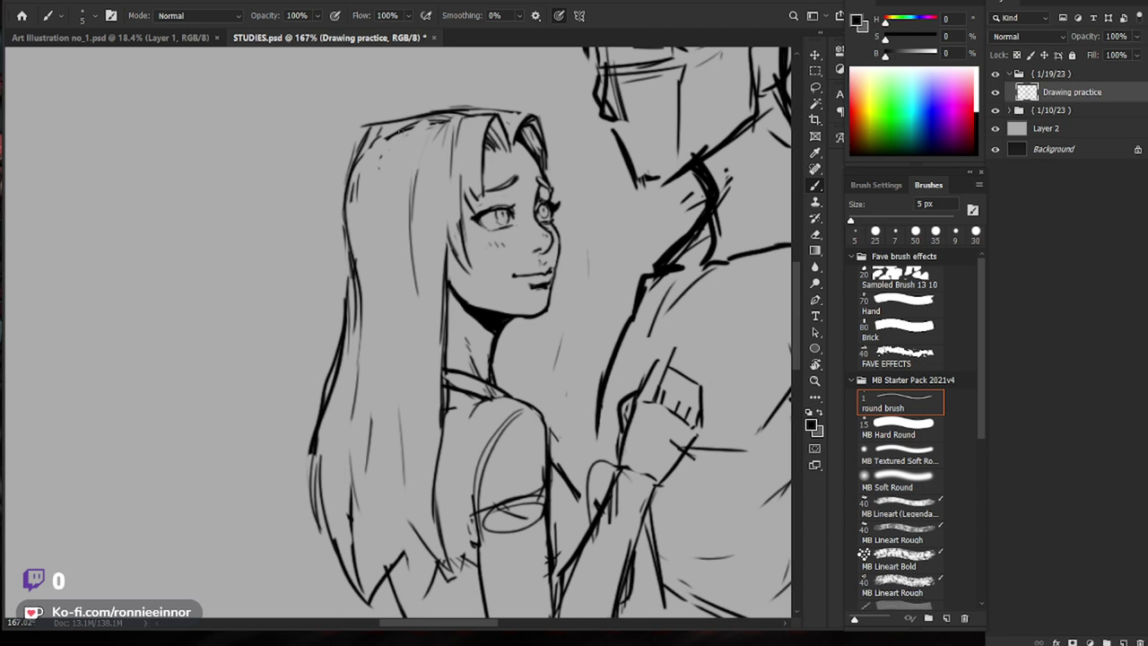
{"action": "left_click_drag", "start_coordinate": [368, 149], "coordinate": [346, 248]}
{"action": "key", "text": "e"}
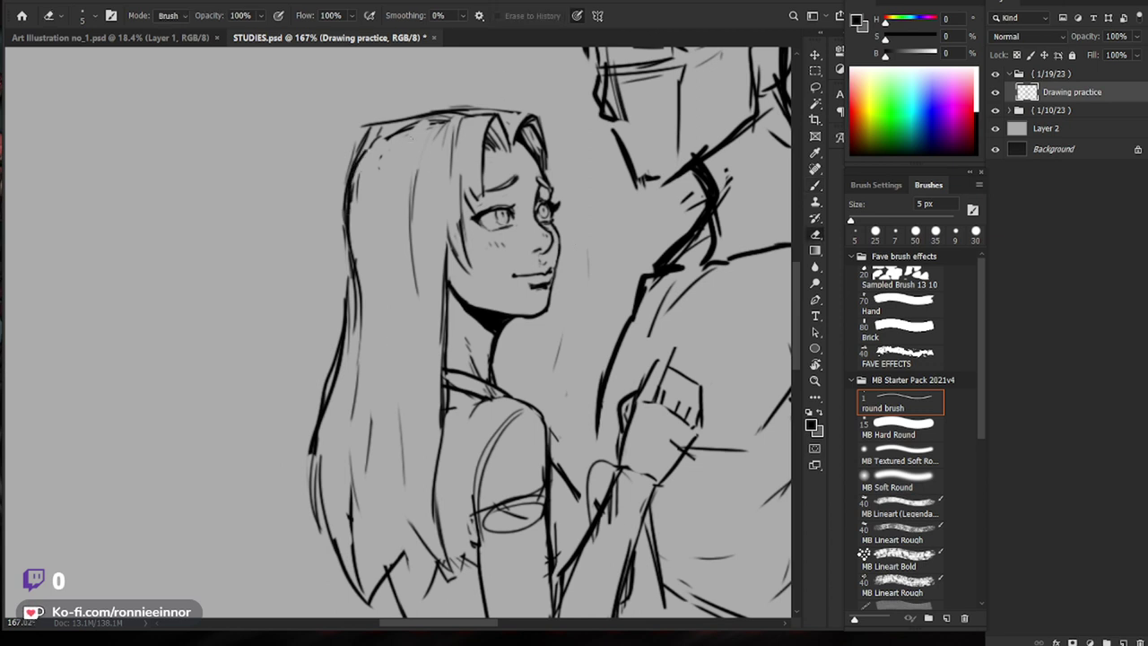
{"action": "key", "text": "]"}
{"action": "key", "text": "]"}
{"action": "key", "text": "]"}
{"action": "key", "text": "]"}
{"action": "key", "text": "]"}
{"action": "key", "text": "]"}
{"action": "key", "text": "]"}
{"action": "key", "text": "]"}
{"action": "mouse_move", "coordinate": [445, 132]}
{"action": "left_mouse_down"}
{"action": "mouse_move", "coordinate": [371, 145]}
{"action": "mouse_move", "coordinate": [375, 316]}
{"action": "left_mouse_up"}
{"action": "left_click_drag", "start_coordinate": [412, 170], "coordinate": [417, 300]}
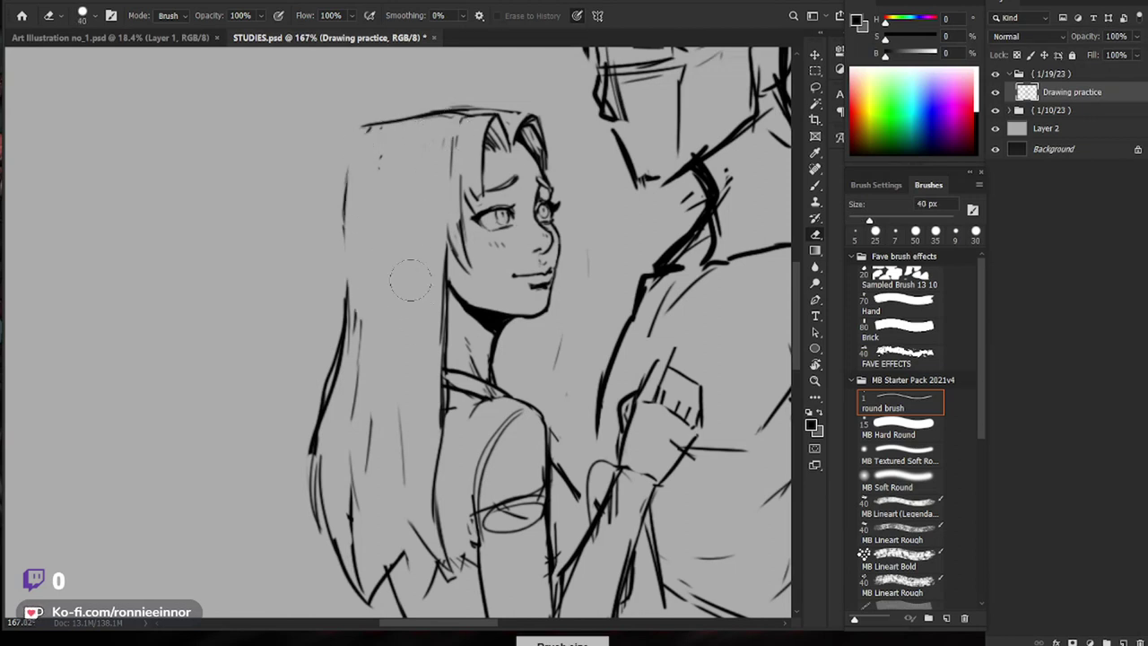
Step: Redraw the crown and back of the woman's hair as one smooth contour running down to the lower strands
{"action": "key", "text": "b"}
{"action": "mouse_move", "coordinate": [456, 113]}
{"action": "left_mouse_down"}
{"action": "mouse_move", "coordinate": [369, 129]}
{"action": "mouse_move", "coordinate": [350, 175]}
{"action": "mouse_move", "coordinate": [347, 318]}
{"action": "left_mouse_up"}
{"action": "key", "text": "e"}
{"action": "key", "text": "b"}
{"action": "left_click_drag", "start_coordinate": [380, 375], "coordinate": [331, 379]}
{"action": "left_click_drag", "start_coordinate": [563, 487], "coordinate": [523, 414]}
{"action": "left_click_drag", "start_coordinate": [395, 229], "coordinate": [430, 231]}
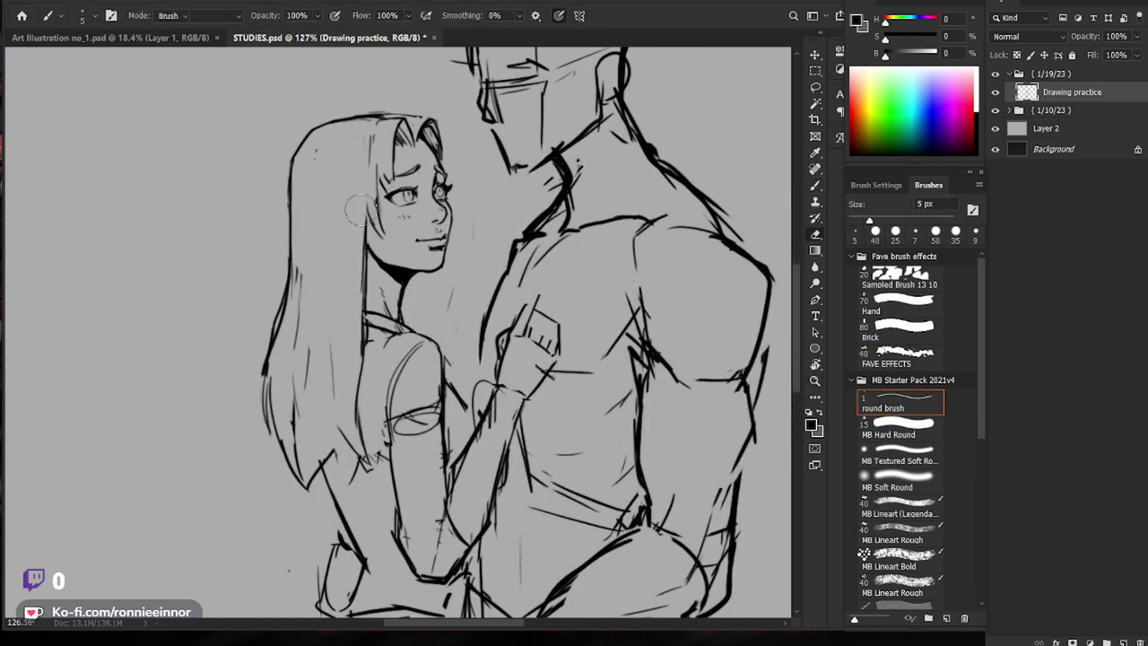
Step: Erase the hair line beside the woman's neck and redraw it as a curved front lock sweeping to her collar
{"action": "key", "text": "e"}
{"action": "mouse_move", "coordinate": [356, 209]}
{"action": "left_mouse_down"}
{"action": "mouse_move", "coordinate": [377, 298]}
{"action": "mouse_move", "coordinate": [414, 330]}
{"action": "left_mouse_up"}
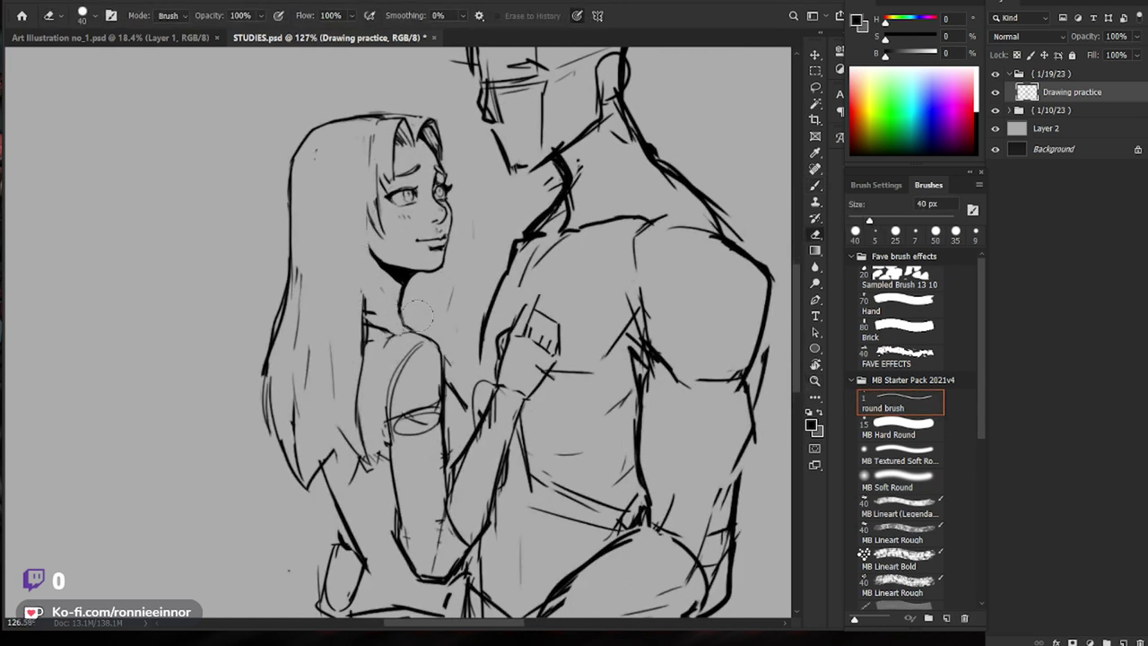
{"action": "key", "text": "b"}
{"action": "left_click_drag", "start_coordinate": [363, 233], "coordinate": [400, 319]}
{"action": "left_click_drag", "start_coordinate": [355, 165], "coordinate": [356, 281]}
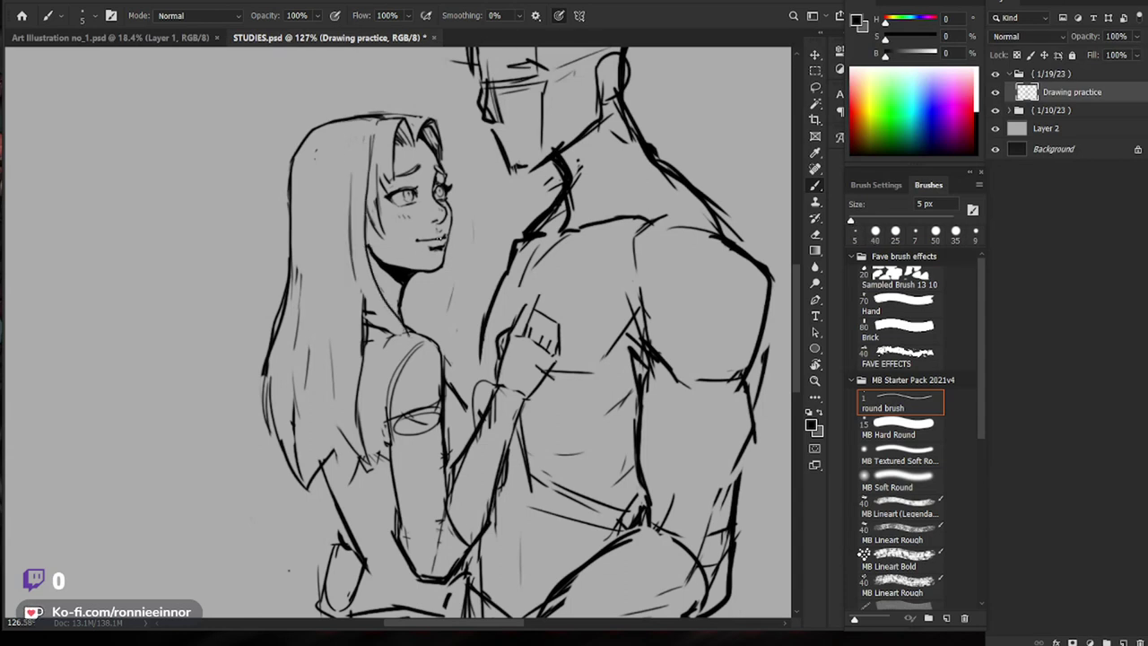
{"action": "left_click_drag", "start_coordinate": [594, 246], "coordinate": [630, 217]}
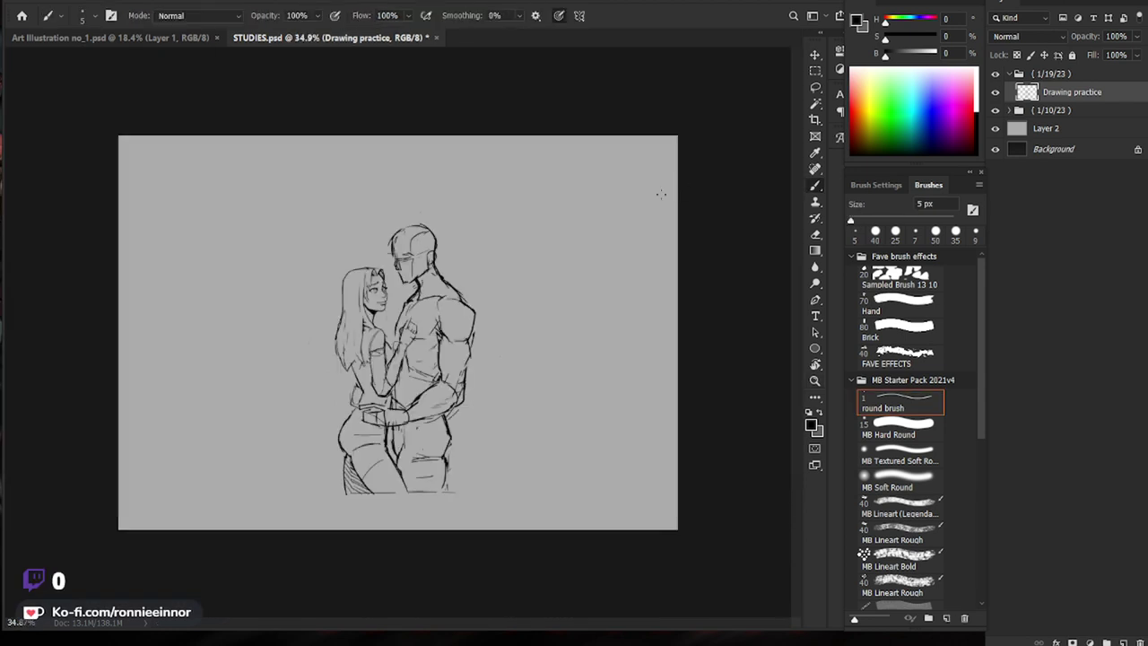
Step: Erase the woman's front bang line with a smaller eraser and try a straighter strand toward her near eyebrow
{"action": "scroll", "coordinate": [364, 331], "scroll_direction": "up", "scroll_amount": 4}
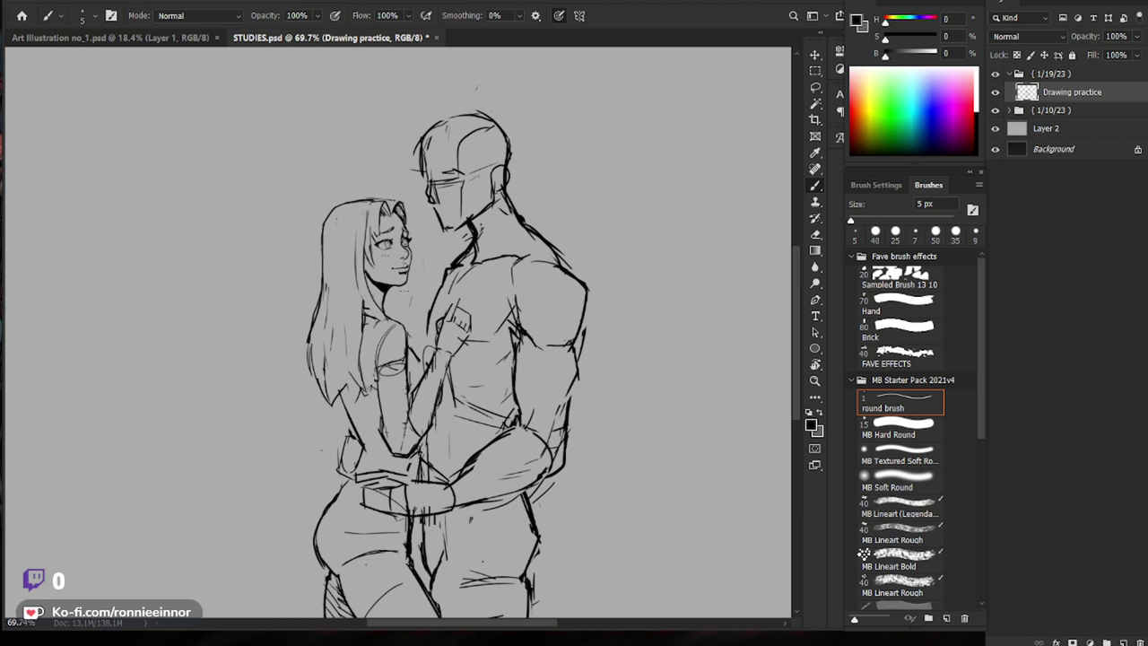
{"action": "key", "text": "ctrl+space"}
{"action": "left_click_drag", "start_coordinate": [376, 244], "coordinate": [461, 242]}
{"action": "key", "text": "e"}
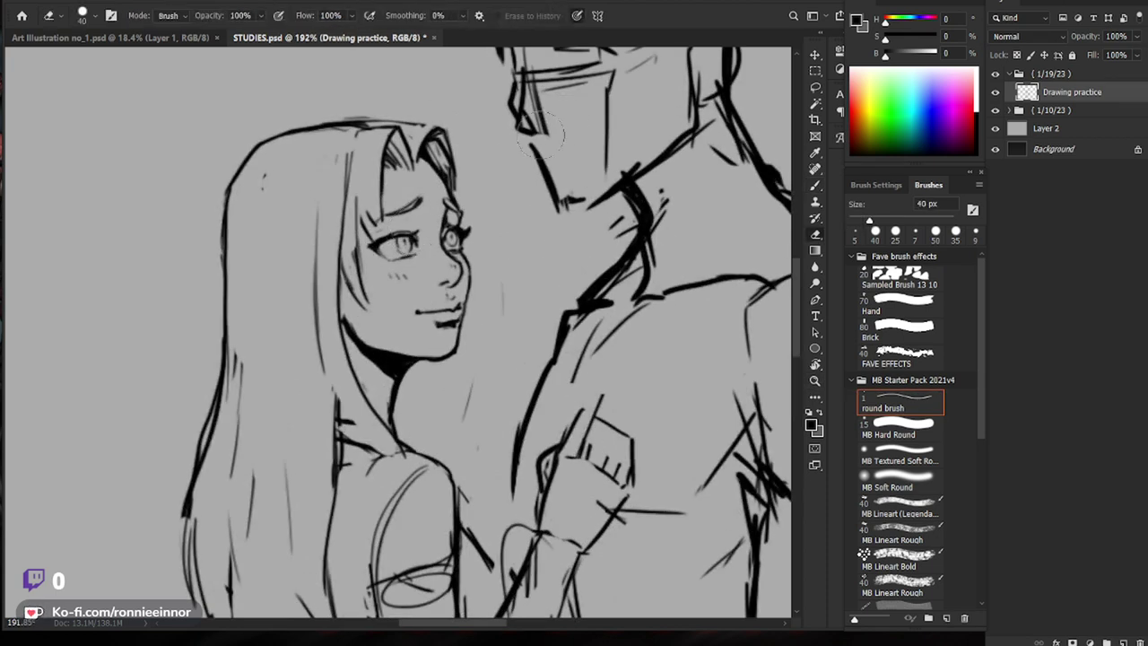
{"action": "key", "text": "bracketleft"}
{"action": "key", "text": "bracketleft"}
{"action": "key", "text": "bracketleft"}
{"action": "key", "text": "bracketleft"}
{"action": "key", "text": "bracketleft"}
{"action": "key", "text": "bracketleft"}
{"action": "left_click_drag", "start_coordinate": [390, 133], "coordinate": [384, 218]}
{"action": "key", "text": "b"}
{"action": "left_click_drag", "start_coordinate": [394, 141], "coordinate": [390, 216]}
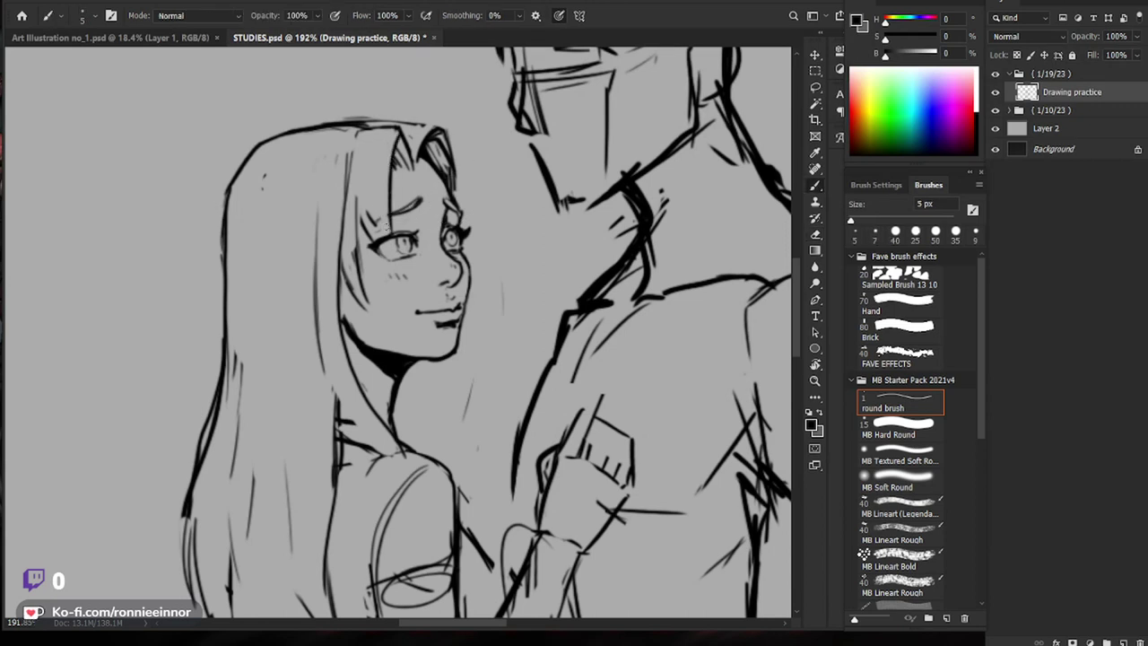
{"action": "key", "text": "ctrl+z"}
Step: Draw long tapered bang strands from the woman's parting down toward the outer corner of her near eye
{"action": "mouse_move", "coordinate": [393, 237]}
{"action": "left_mouse_down"}
{"action": "mouse_move", "coordinate": [376, 224]}
{"action": "mouse_move", "coordinate": [356, 151]}
{"action": "left_mouse_up"}
{"action": "left_click_drag", "start_coordinate": [362, 134], "coordinate": [374, 221]}
{"action": "left_click_drag", "start_coordinate": [366, 143], "coordinate": [395, 241]}
{"action": "key", "text": "e"}
{"action": "left_click_drag", "start_coordinate": [395, 135], "coordinate": [397, 237]}
{"action": "key", "text": "b"}
{"action": "left_click_drag", "start_coordinate": [370, 169], "coordinate": [387, 240]}
Step: Erase stray strand lines beside the woman's cheek and clear the outer corner of her near eye with a 15 px eraser
{"action": "key", "text": "z"}
{"action": "mouse_move", "coordinate": [425, 189]}
{"action": "left_mouse_down"}
{"action": "mouse_move", "coordinate": [383, 256]}
{"action": "mouse_move", "coordinate": [381, 220]}
{"action": "mouse_move", "coordinate": [365, 235]}
{"action": "mouse_move", "coordinate": [473, 174]}
{"action": "left_mouse_up"}
{"action": "key", "text": "z"}
{"action": "key", "text": "z"}
{"action": "key", "text": "b"}
{"action": "key", "text": "e"}
{"action": "mouse_move", "coordinate": [363, 172]}
{"action": "left_mouse_down"}
{"action": "mouse_move", "coordinate": [359, 248]}
{"action": "mouse_move", "coordinate": [395, 287]}
{"action": "left_mouse_up"}
{"action": "key", "text": "b"}
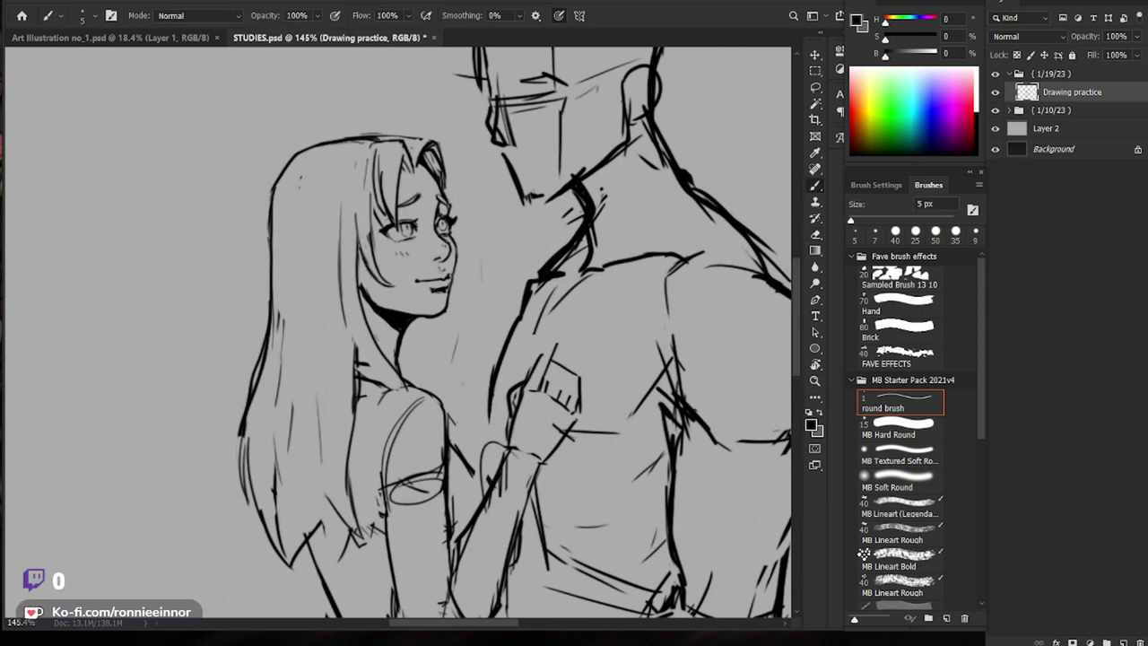
{"action": "key", "text": "e"}
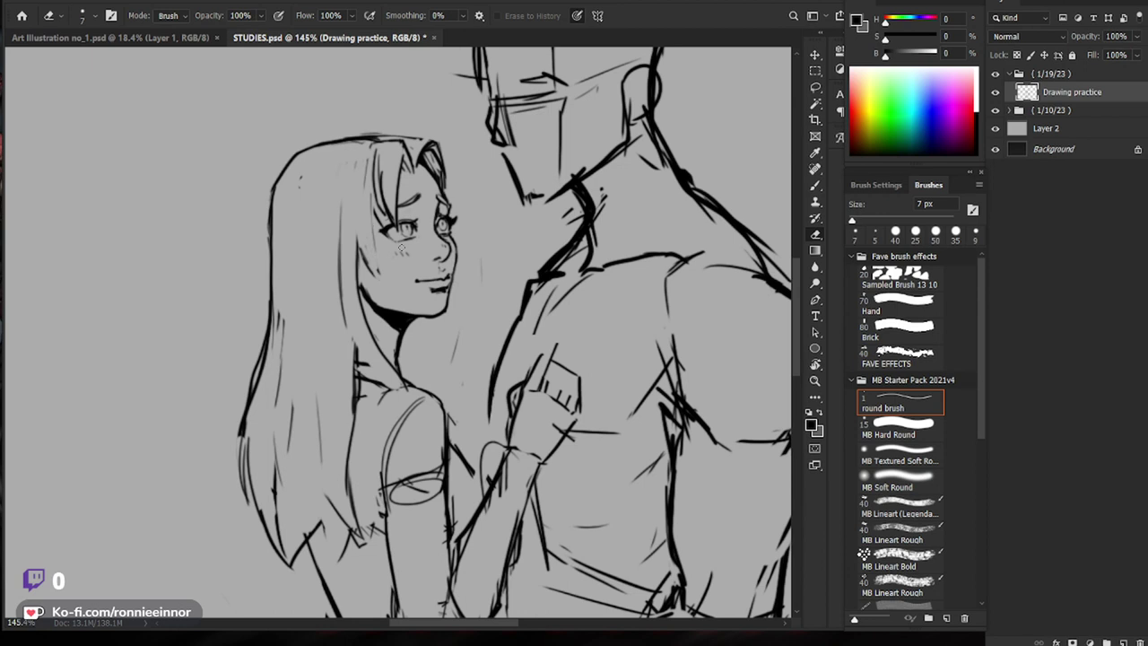
{"action": "key", "text": "]"}
{"action": "key", "text": "]"}
{"action": "key", "text": "]"}
{"action": "key", "text": "]"}
{"action": "mouse_move", "coordinate": [378, 211]}
{"action": "left_mouse_down"}
{"action": "mouse_move", "coordinate": [375, 224]}
{"action": "mouse_move", "coordinate": [398, 238]}
{"action": "left_mouse_up"}
{"action": "key", "text": "b"}
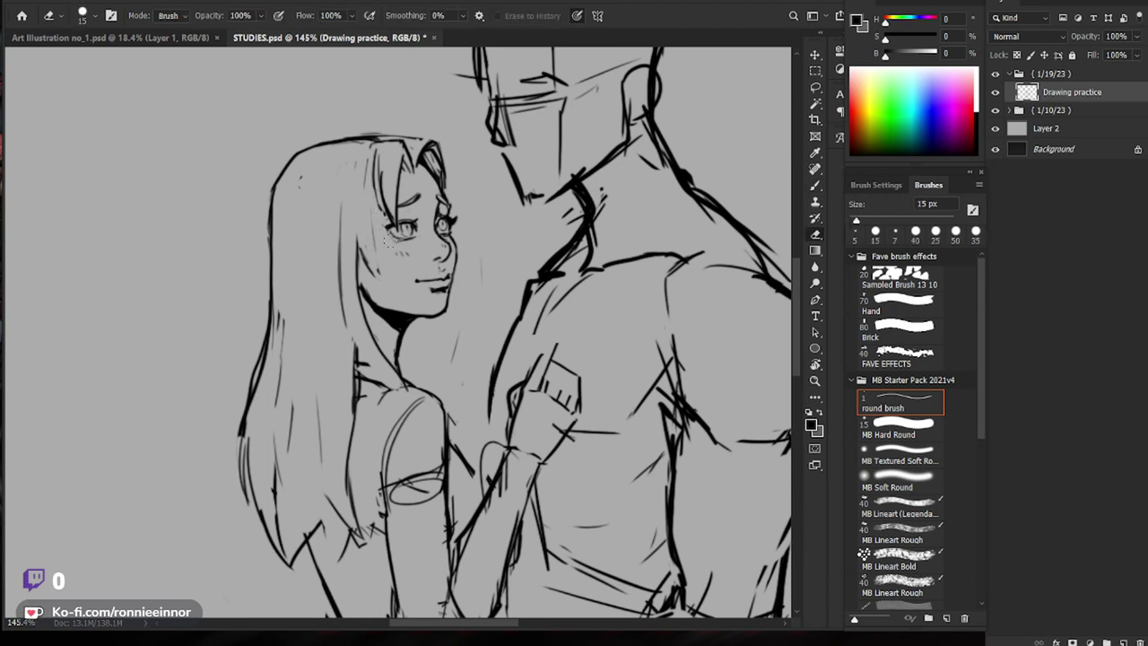
Step: Redraw the outer corner and lashes of the woman's near eye, trimming the strokes with a 4 px eraser
{"action": "scroll", "coordinate": [462, 222], "scroll_direction": "up", "scroll_amount": 1}
{"action": "left_click_drag", "start_coordinate": [381, 242], "coordinate": [374, 239]}
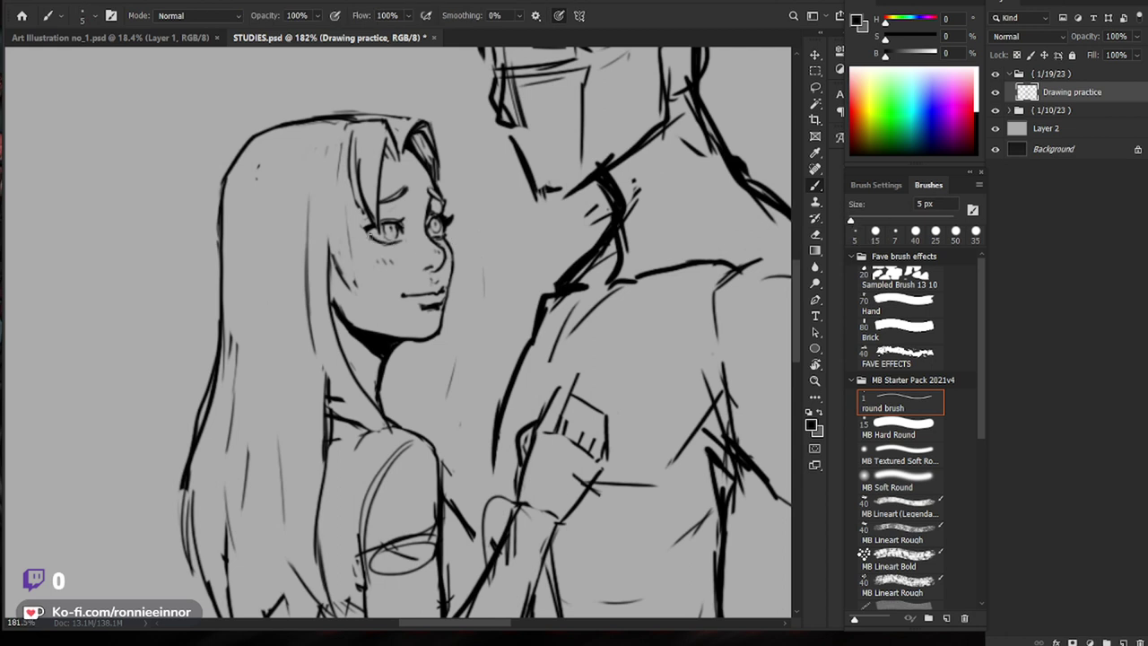
{"action": "key", "text": "e"}
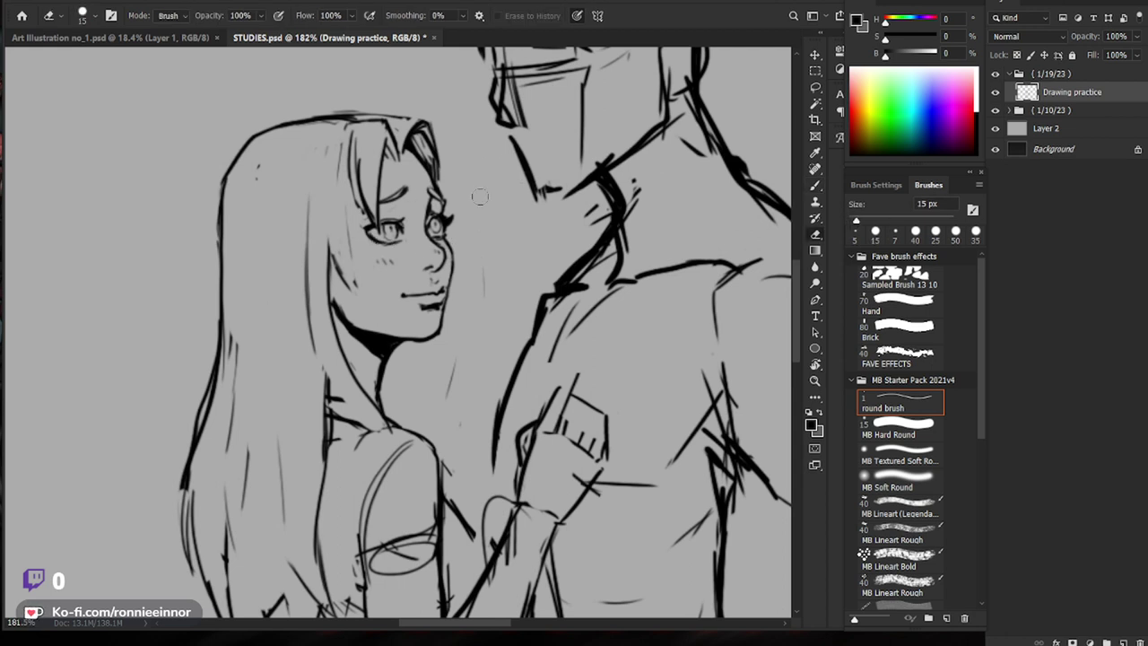
{"action": "key", "text": "bracketleft"}
{"action": "key", "text": "bracketleft"}
{"action": "key", "text": "bracketleft"}
{"action": "left_click", "coordinate": [367, 204]}
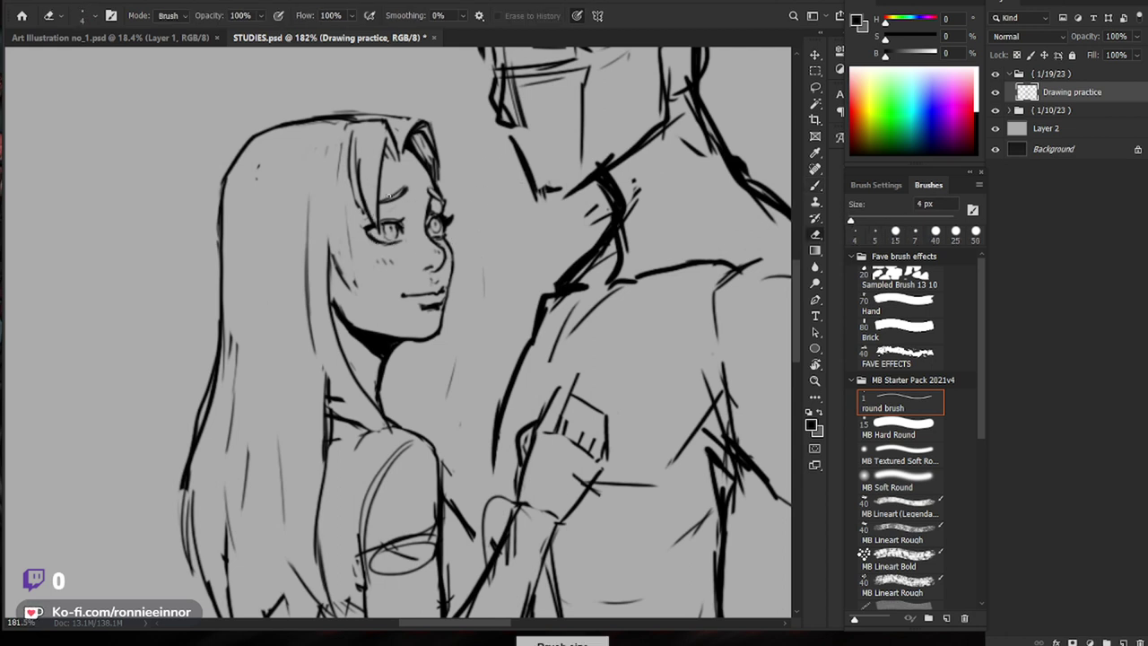
{"action": "key", "text": "b"}
{"action": "mouse_move", "coordinate": [560, 183]}
{"action": "left_mouse_down"}
{"action": "mouse_move", "coordinate": [498, 183]}
{"action": "mouse_move", "coordinate": [583, 183]}
{"action": "left_mouse_up"}
{"action": "key", "text": "e"}
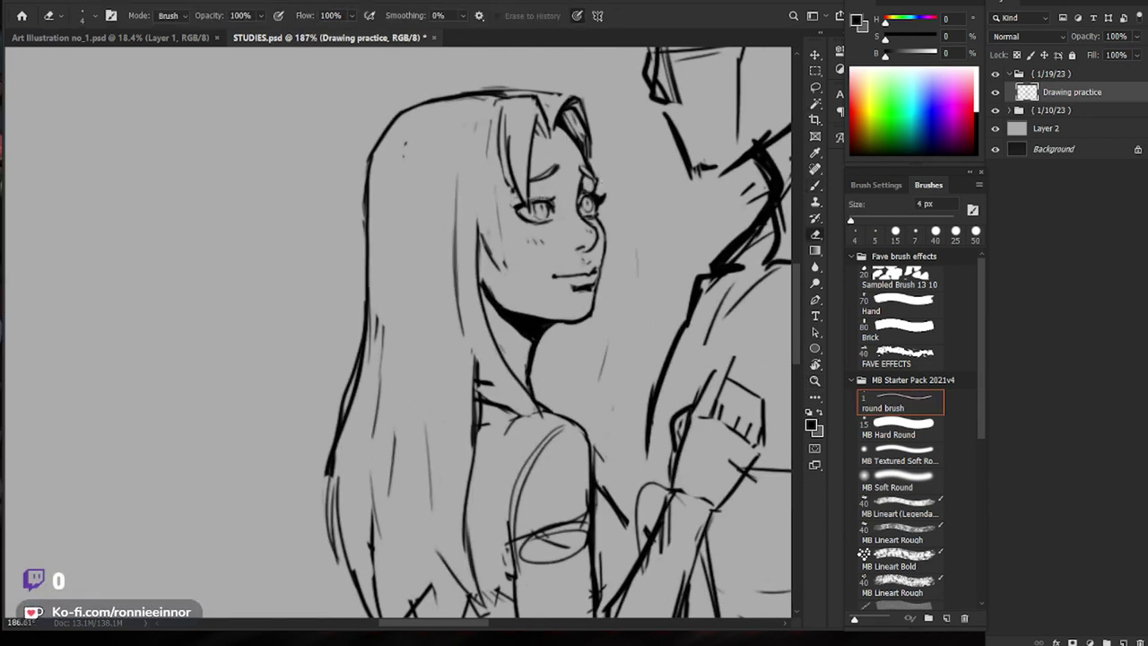
{"action": "key", "text": "b"}
{"action": "left_click_drag", "start_coordinate": [646, 178], "coordinate": [621, 185]}
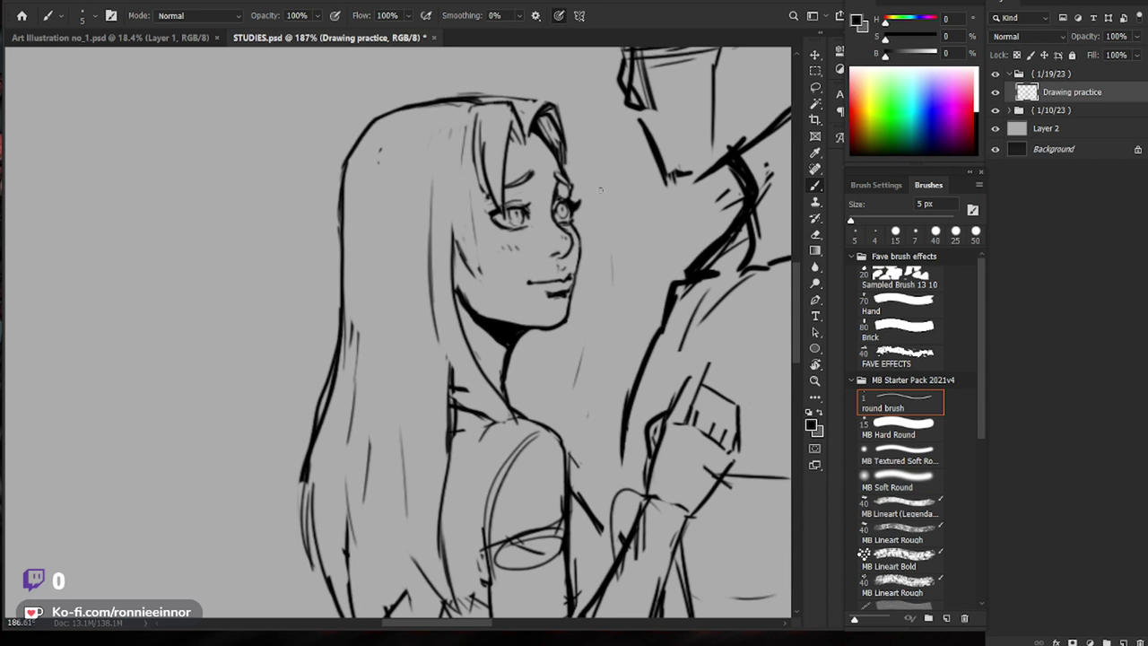
{"action": "left_click_drag", "start_coordinate": [547, 203], "coordinate": [561, 203]}
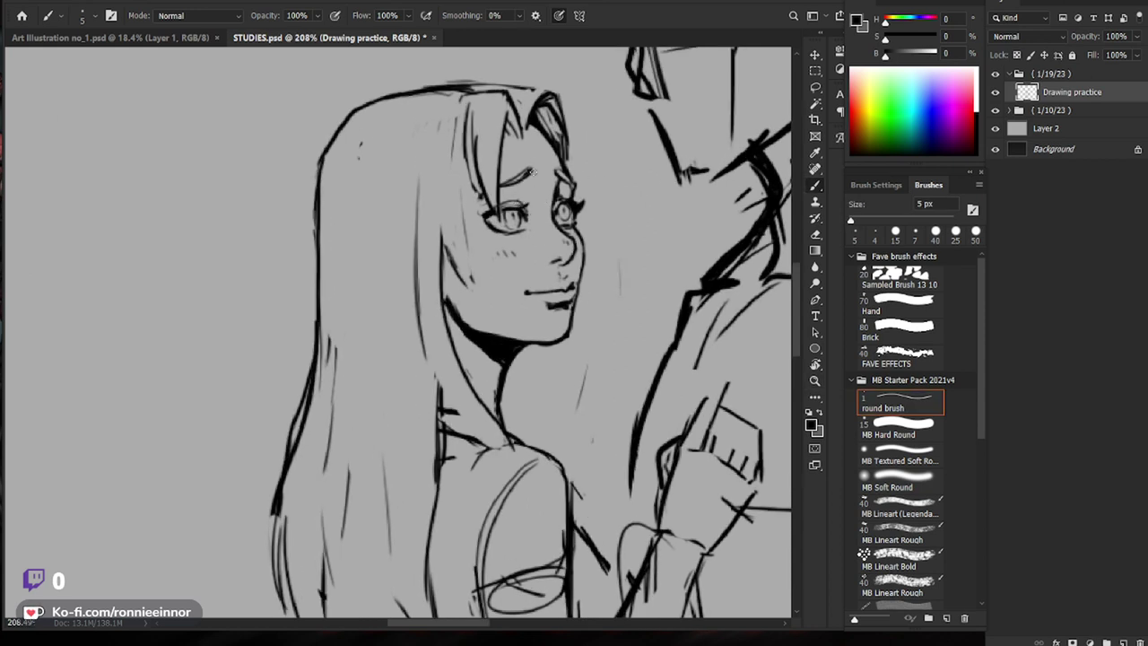
{"action": "scroll", "coordinate": [558, 172], "scroll_direction": "down", "scroll_amount": 4}
{"action": "scroll", "coordinate": [498, 123], "scroll_direction": "up", "scroll_amount": 3}
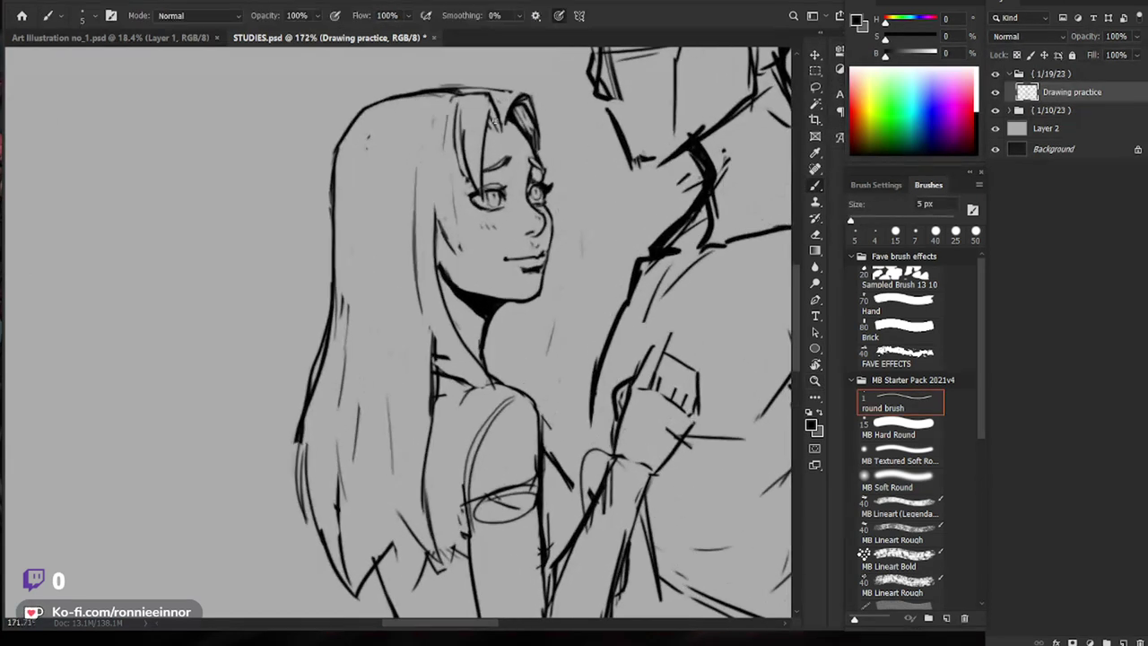
Step: Touch up the strand at the woman's parting, and erase the front hair outline and parting with a 35 px eraser
{"action": "key", "text": "e"}
{"action": "key", "text": "b"}
{"action": "left_click_drag", "start_coordinate": [500, 126], "coordinate": [502, 140]}
{"action": "key", "text": "e"}
{"action": "key", "text": "bracketright"}
{"action": "key", "text": "bracketright"}
{"action": "key", "text": "bracketright"}
{"action": "key", "text": "bracketright"}
{"action": "key", "text": "bracketright"}
{"action": "key", "text": "bracketright"}
{"action": "key", "text": "bracketright"}
{"action": "key", "text": "bracketright"}
{"action": "key", "text": "bracketright"}
{"action": "key", "text": "bracketright"}
{"action": "key", "text": "bracketright"}
{"action": "mouse_move", "coordinate": [483, 102]}
{"action": "left_mouse_down"}
{"action": "mouse_move", "coordinate": [527, 99]}
{"action": "mouse_move", "coordinate": [538, 117]}
{"action": "mouse_move", "coordinate": [403, 102]}
{"action": "left_mouse_up"}
Step: Redraw the front top of the woman's hair as a smooth outline curving over her forehead
{"action": "key", "text": "b"}
{"action": "mouse_move", "coordinate": [609, 135]}
{"action": "left_mouse_down"}
{"action": "mouse_move", "coordinate": [520, 134]}
{"action": "mouse_move", "coordinate": [515, 116]}
{"action": "left_mouse_up"}
{"action": "key", "text": "e"}
{"action": "key", "text": "b"}
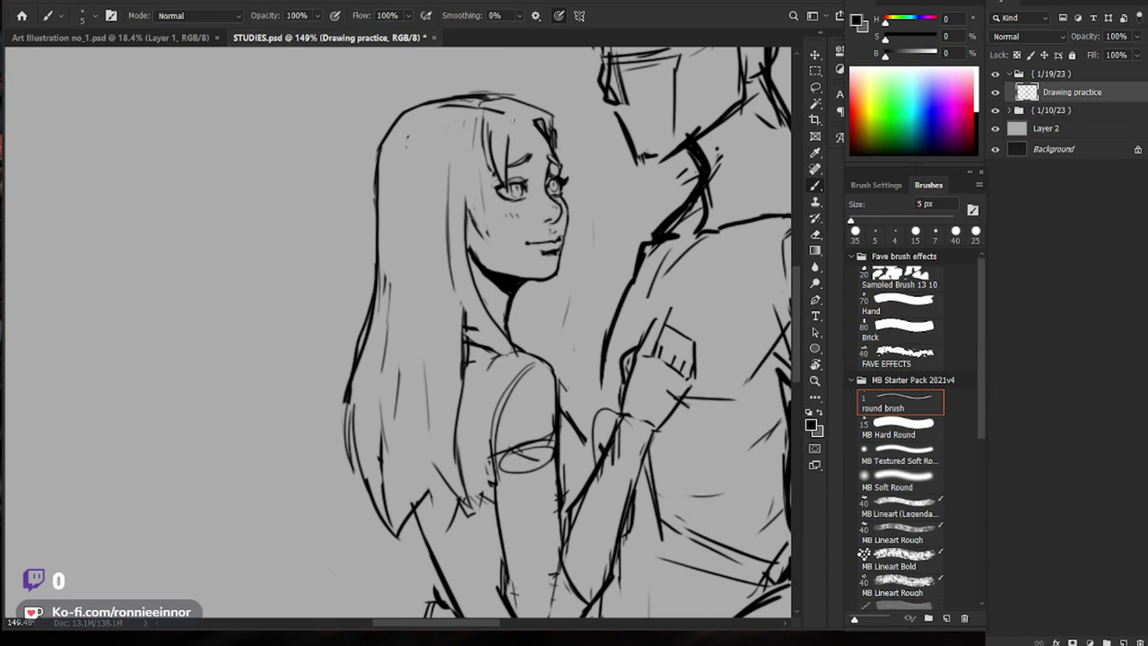
{"action": "left_click_drag", "start_coordinate": [585, 127], "coordinate": [503, 127]}
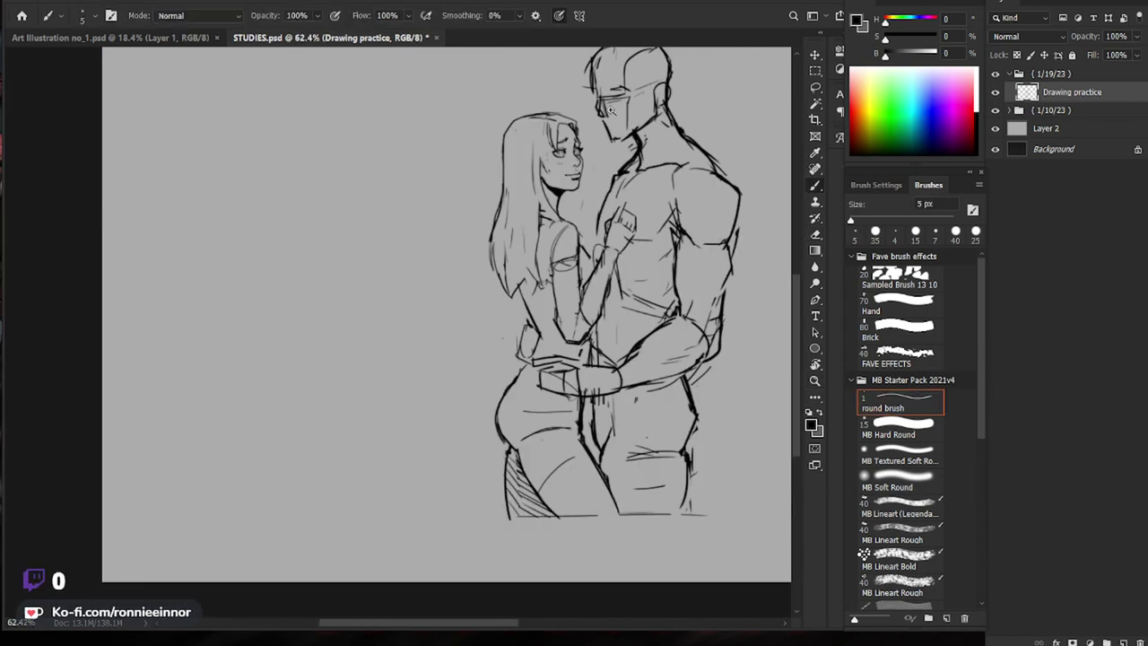
Step: Erase the remaining bang strands from the woman's forehead and draw a swept-back hairline from the parting
{"action": "left_click_drag", "start_coordinate": [565, 109], "coordinate": [627, 110]}
{"action": "key", "text": "e"}
{"action": "left_click_drag", "start_coordinate": [551, 142], "coordinate": [548, 157]}
{"action": "key", "text": "b"}
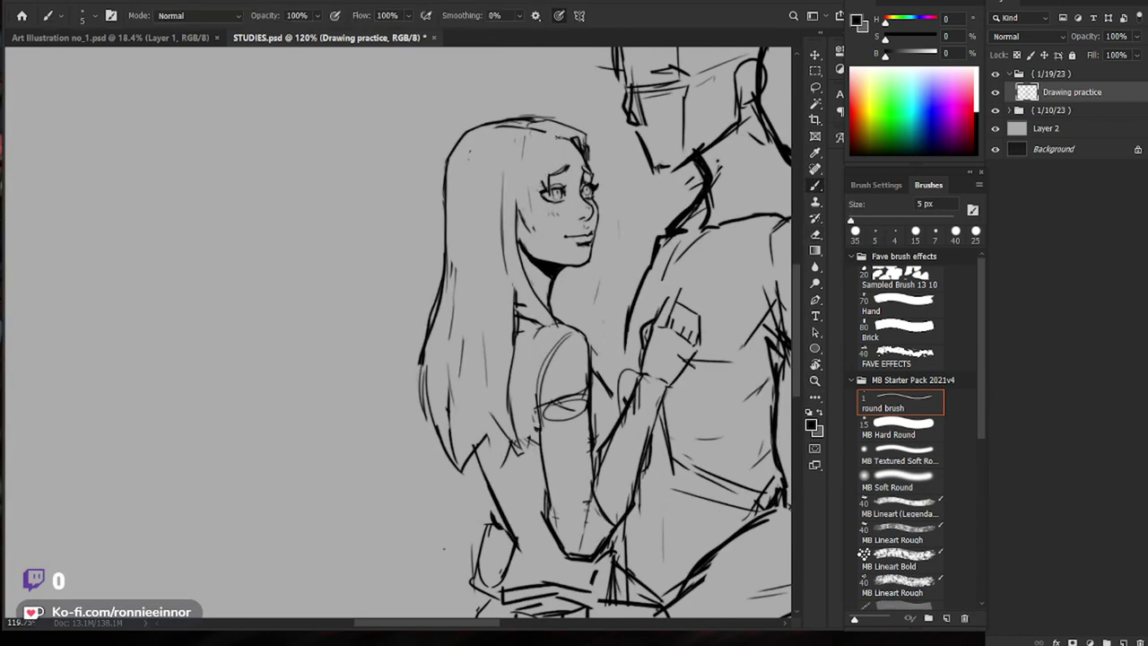
{"action": "left_click_drag", "start_coordinate": [556, 137], "coordinate": [530, 152]}
{"action": "left_click_drag", "start_coordinate": [690, 224], "coordinate": [612, 240]}
Step: Shorten the woman's near eyebrow with a 7 px eraser and redraw the near eye's upper lid with a darker lash line
{"action": "key", "text": "e"}
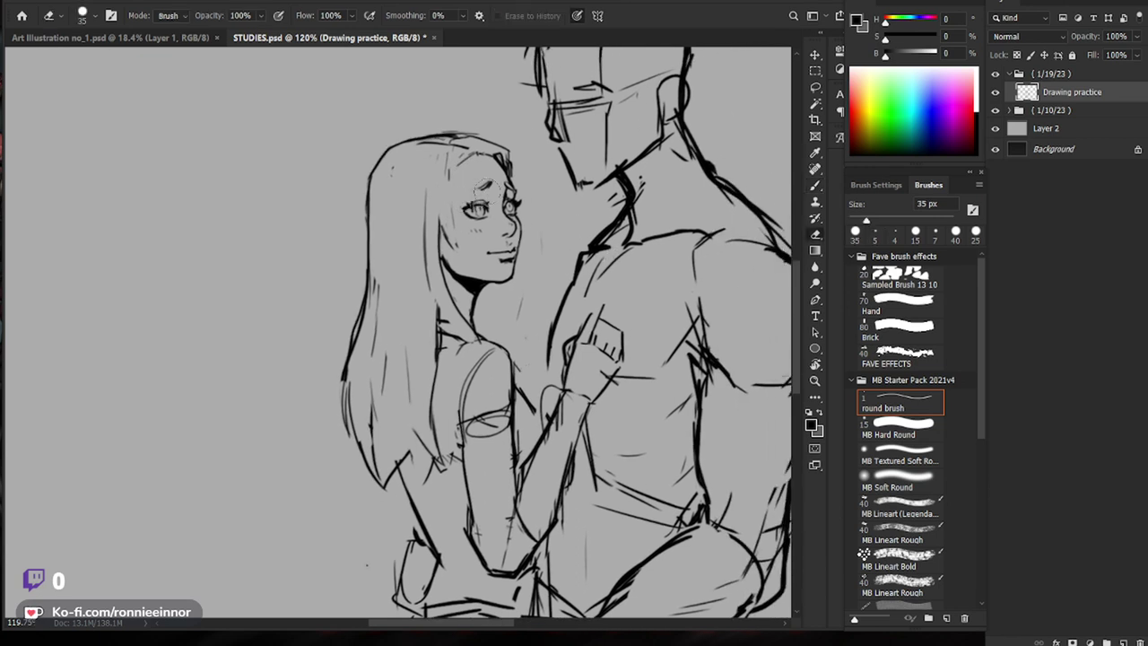
{"action": "key", "text": "bracketleft"}
{"action": "key", "text": "bracketleft"}
{"action": "key", "text": "bracketleft"}
{"action": "key", "text": "bracketleft"}
{"action": "key", "text": "bracketleft"}
{"action": "key", "text": "bracketleft"}
{"action": "key", "text": "bracketleft"}
{"action": "key", "text": "bracketleft"}
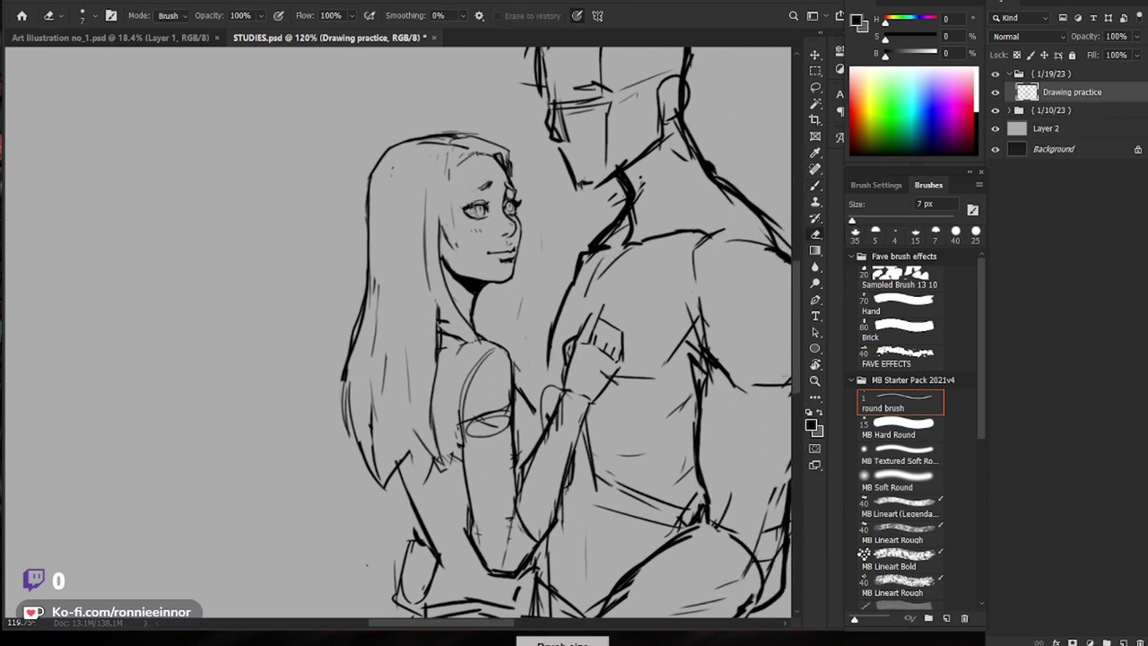
{"action": "key", "text": "b"}
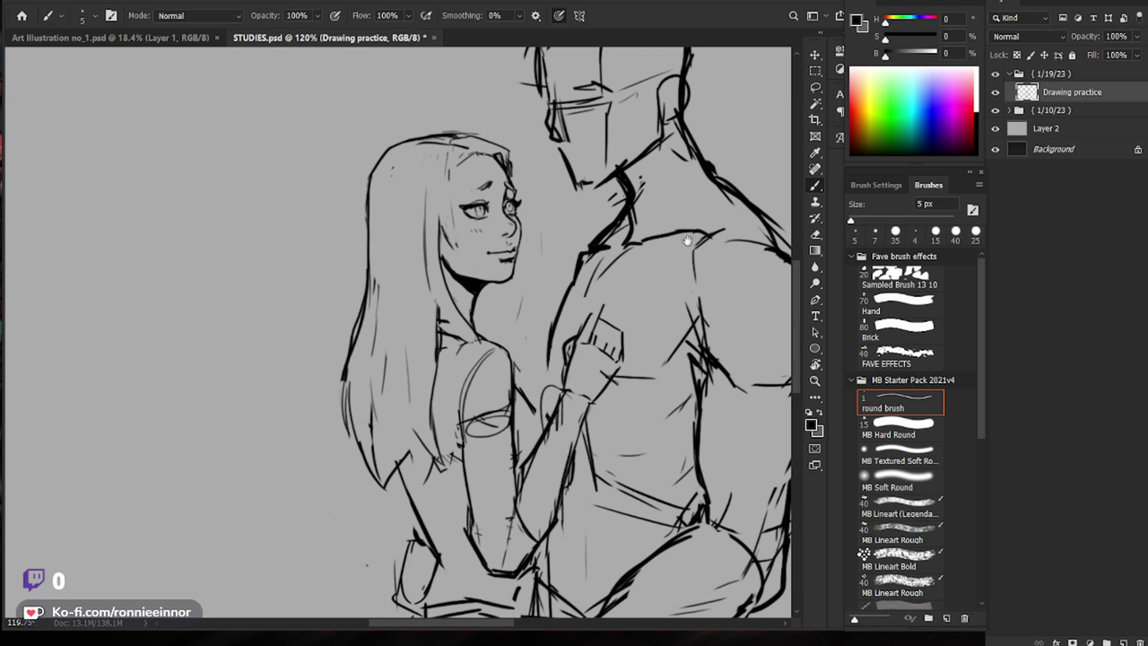
{"action": "scroll", "coordinate": [615, 231], "scroll_direction": "up", "scroll_amount": 2}
{"action": "scroll", "coordinate": [615, 232], "scroll_direction": "up", "scroll_amount": 2}
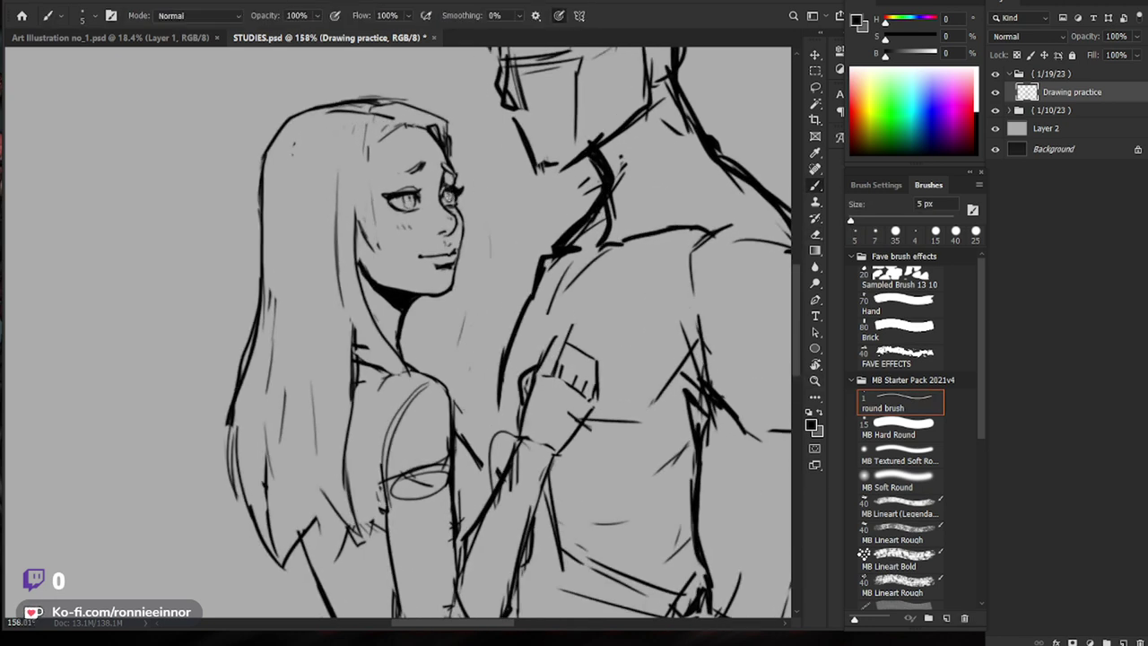
Step: Add short strokes at the peak of the woman's hairline and extend it in a curve past her temple to the cheek
{"action": "key", "text": "ctrl+0"}
{"action": "key", "text": "z"}
{"action": "left_click", "coordinate": [495, 177]}
{"action": "key", "text": "b"}
{"action": "key", "text": "e"}
{"action": "key", "text": "b"}
{"action": "mouse_move", "coordinate": [458, 155]}
{"action": "left_mouse_down"}
{"action": "mouse_move", "coordinate": [469, 158]}
{"action": "mouse_move", "coordinate": [463, 145]}
{"action": "left_mouse_up"}
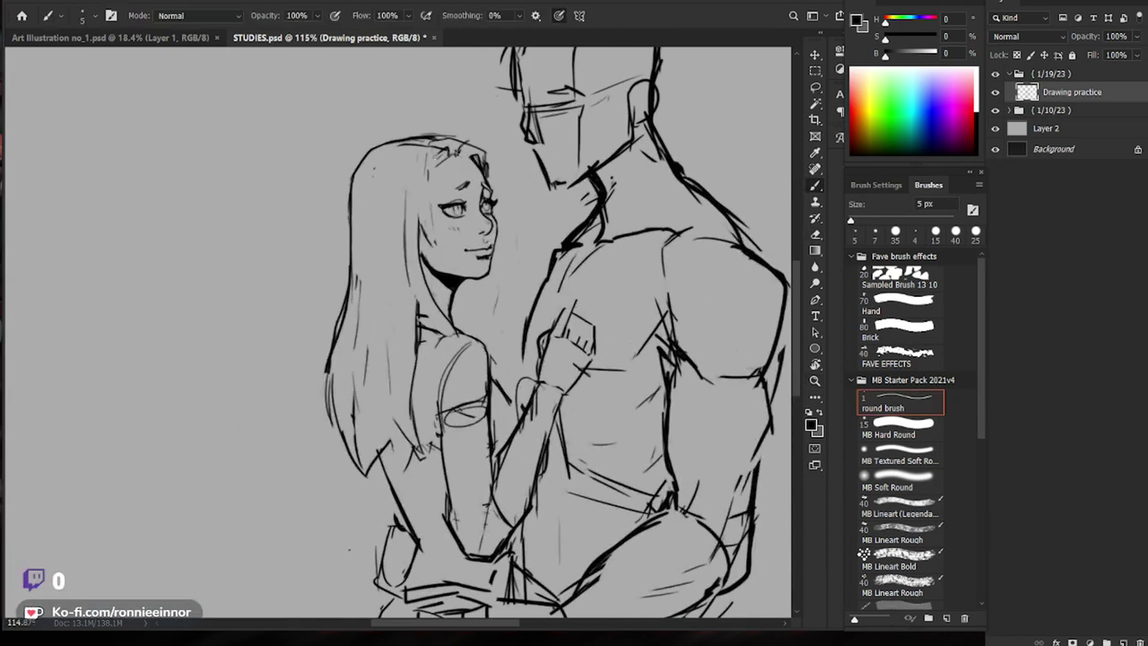
{"action": "key", "text": "e"}
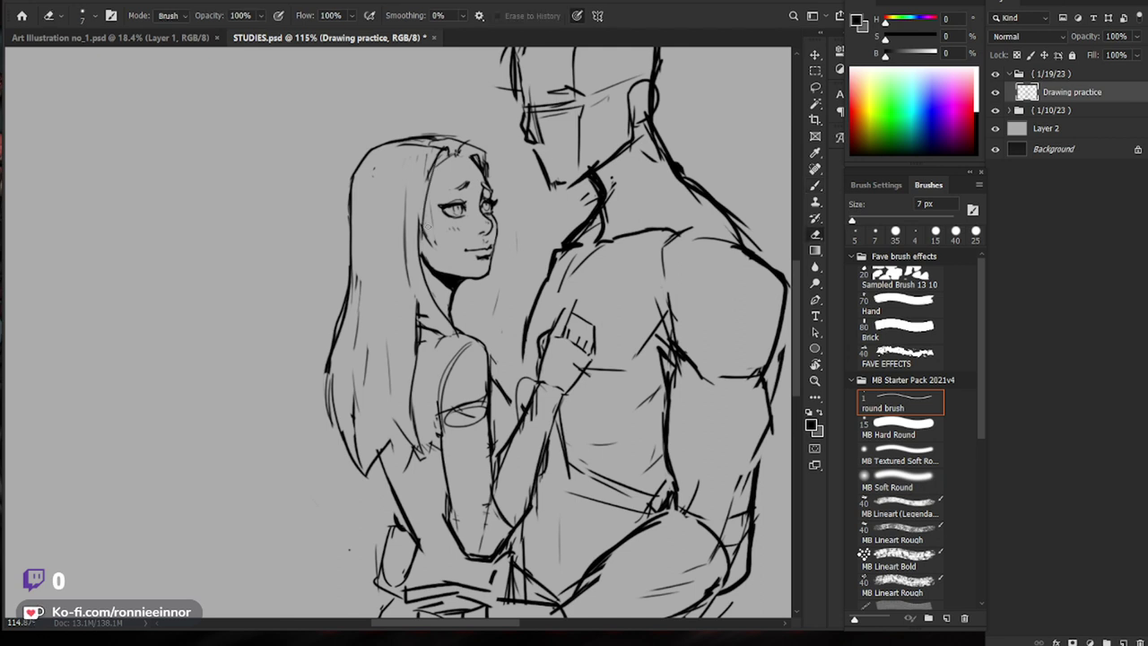
{"action": "key", "text": "b"}
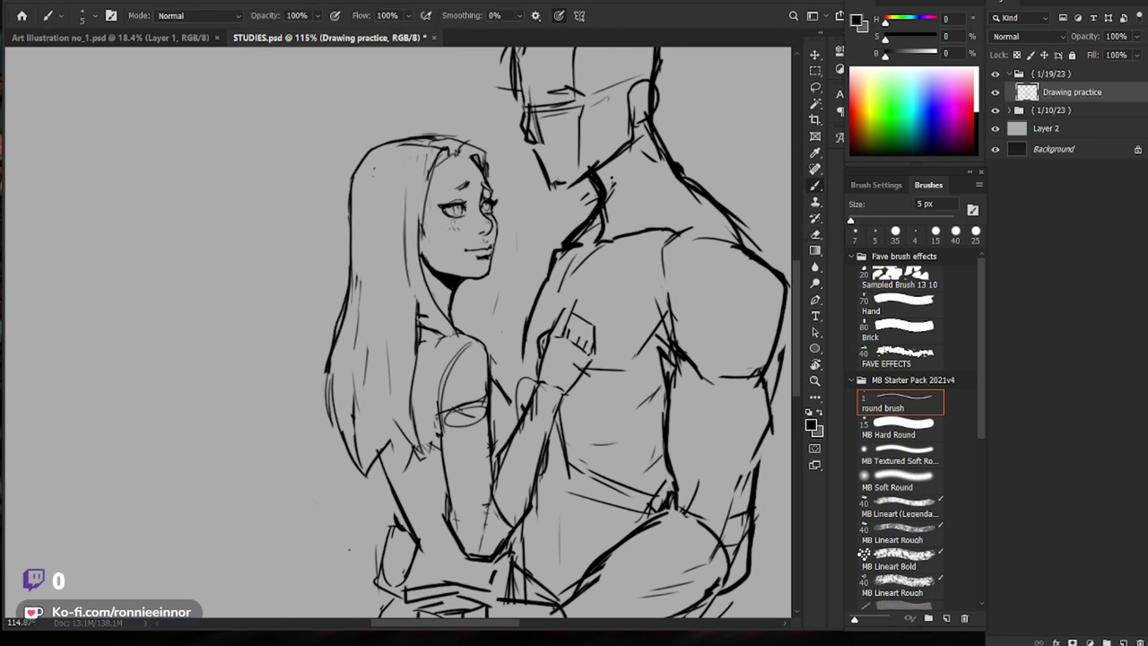
Step: Trim the shadow under the woman's jaw and darken the front hair lock beside her neck
{"action": "key", "text": "ctrl+space"}
{"action": "left_click_drag", "start_coordinate": [562, 186], "coordinate": [495, 269]}
{"action": "key", "text": "b"}
{"action": "key", "text": "ctrl+space"}
{"action": "left_click_drag", "start_coordinate": [374, 300], "coordinate": [459, 287]}
{"action": "key", "text": "e"}
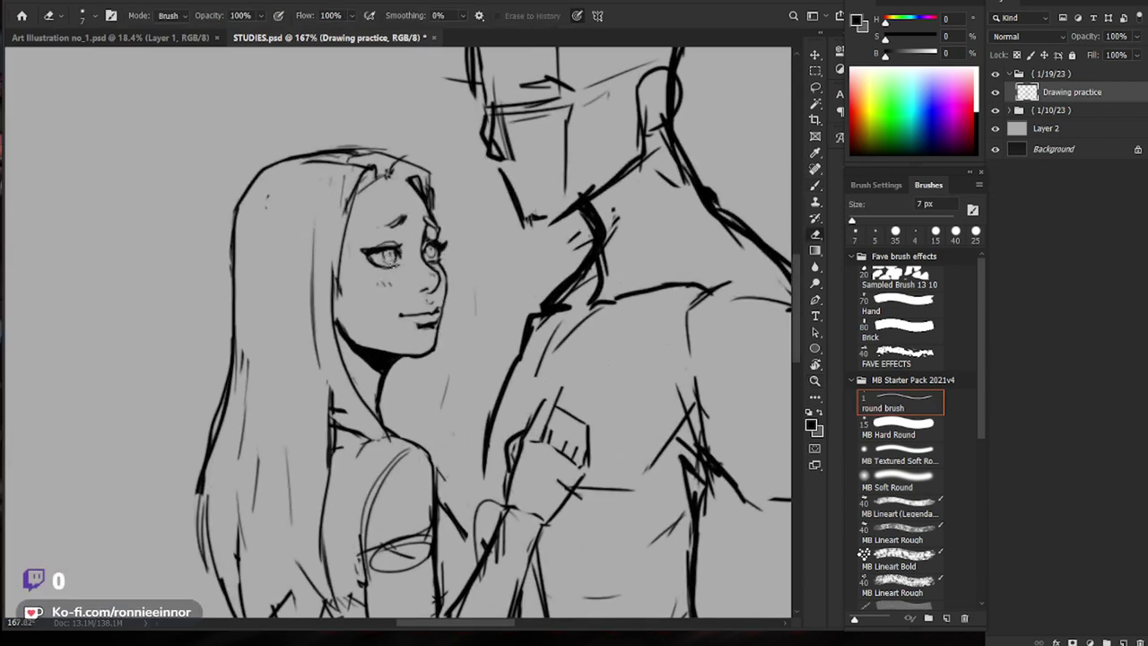
{"action": "key", "text": "b"}
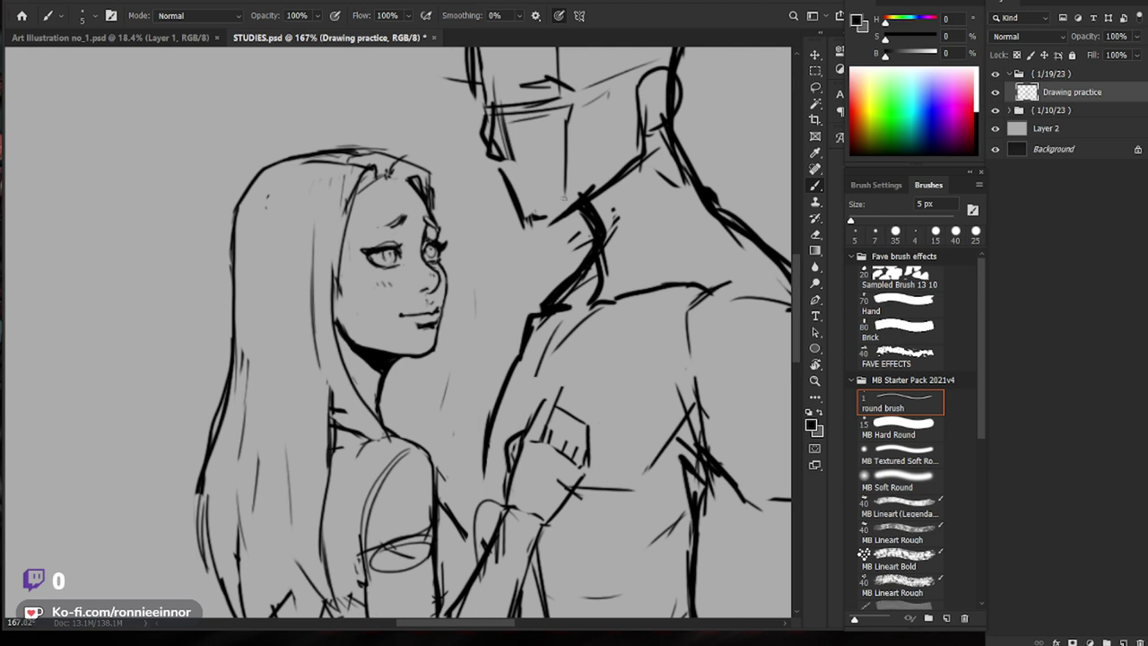
{"action": "key", "text": "ctrl+space"}
{"action": "mouse_move", "coordinate": [549, 199]}
{"action": "left_mouse_down"}
{"action": "mouse_move", "coordinate": [475, 208]}
{"action": "mouse_move", "coordinate": [541, 177]}
{"action": "left_mouse_up"}
{"action": "key", "text": "ctrl+space"}
{"action": "key", "text": "ctrl+space"}
{"action": "key", "text": "b"}
{"action": "left_click_drag", "start_coordinate": [608, 153], "coordinate": [581, 158]}
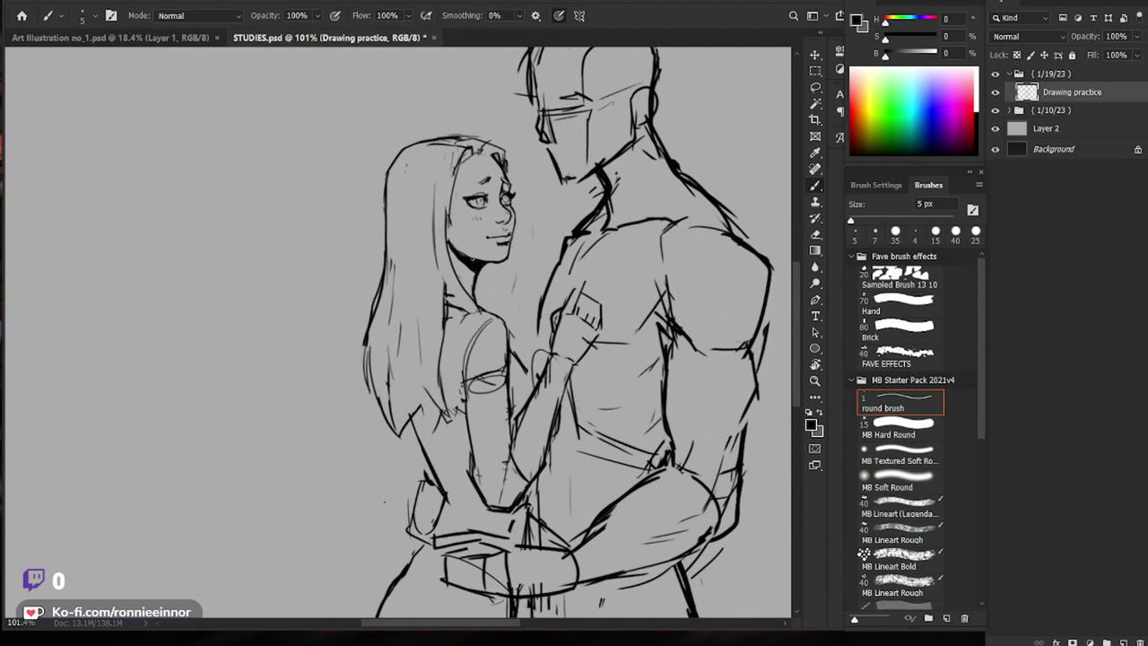
{"action": "key", "text": "e"}
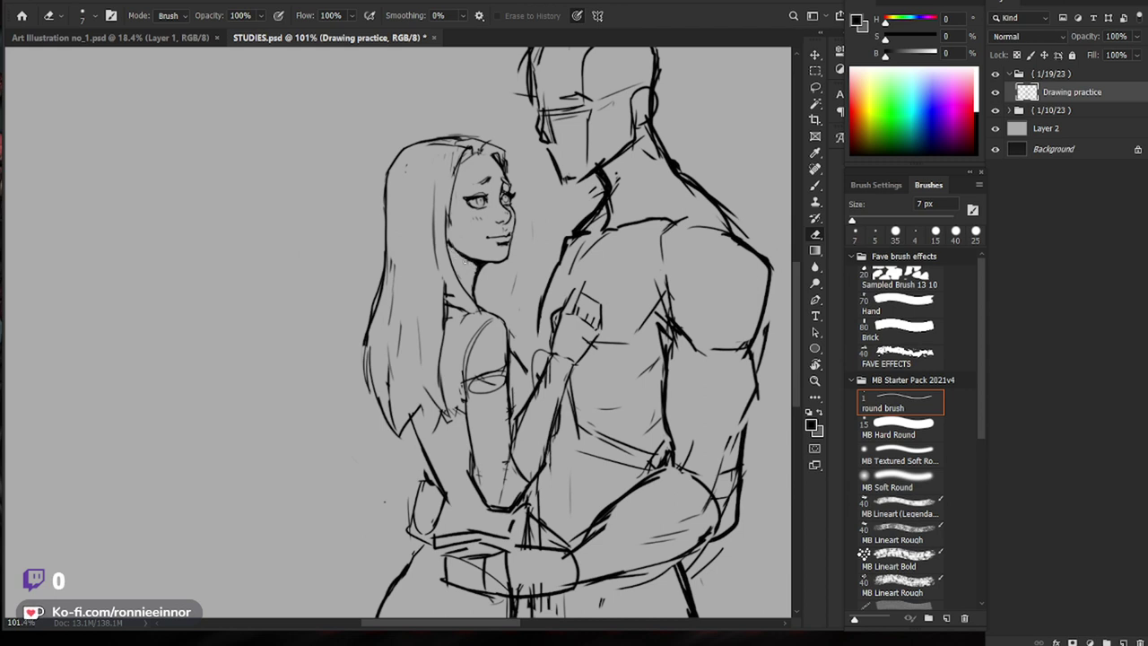
{"action": "key", "text": "b"}
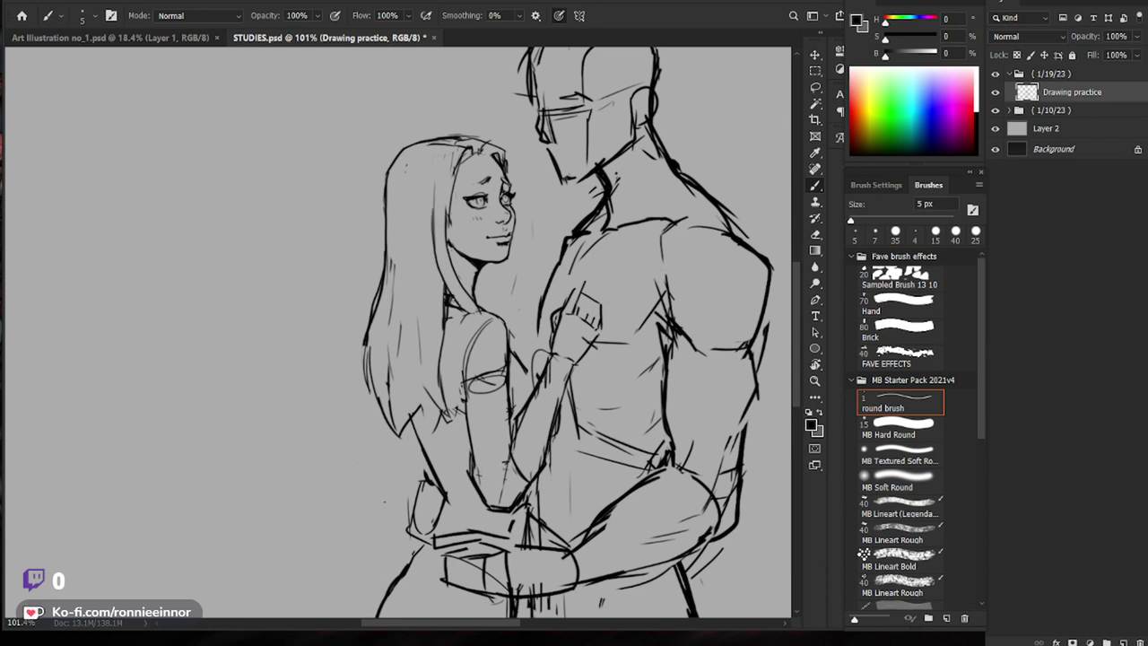
Step: Refine the iris and lower lid of the woman's near eye with the eraser and the 5 px round brush
{"action": "left_click_drag", "start_coordinate": [653, 258], "coordinate": [618, 259], "text": "ctrl"}
{"action": "left_click_drag", "start_coordinate": [725, 225], "coordinate": [685, 258]}
{"action": "left_click_drag", "start_coordinate": [502, 192], "coordinate": [582, 196], "text": "ctrl"}
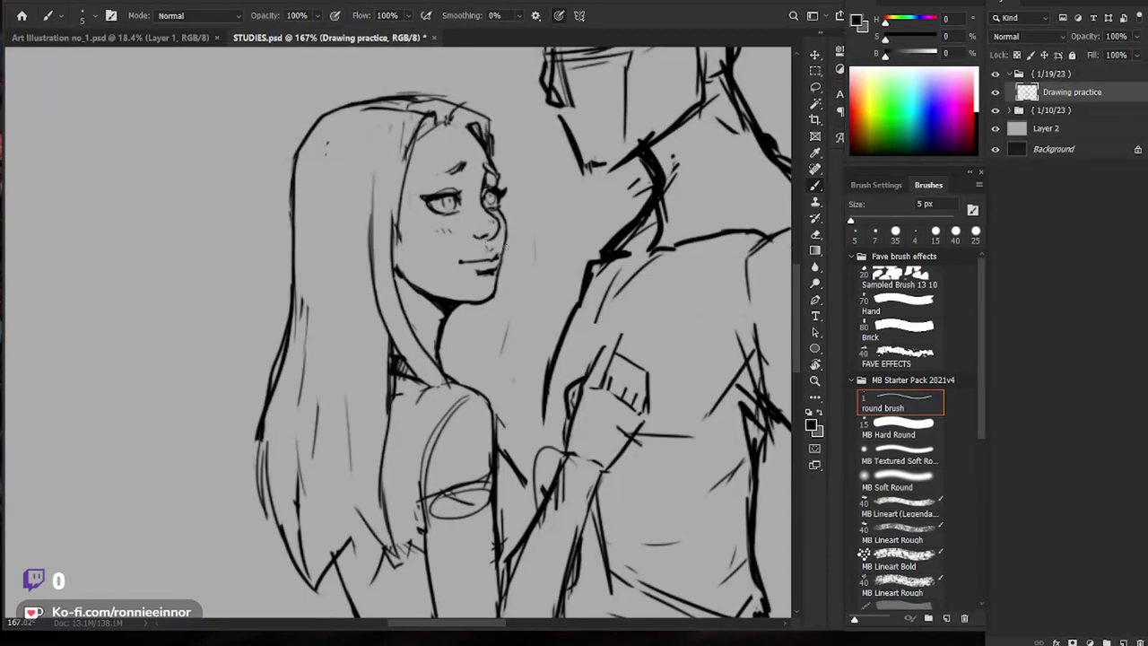
{"action": "mouse_move", "coordinate": [557, 231]}
{"action": "left_mouse_down", "text": "ctrl"}
{"action": "mouse_move", "coordinate": [513, 230]}
{"action": "mouse_move", "coordinate": [609, 231]}
{"action": "mouse_move", "coordinate": [571, 243]}
{"action": "left_mouse_up", "text": "ctrl"}
{"action": "key", "text": "e"}
{"action": "mouse_move", "coordinate": [453, 208]}
{"action": "left_mouse_down"}
{"action": "mouse_move", "coordinate": [479, 256]}
{"action": "mouse_move", "coordinate": [473, 241]}
{"action": "left_mouse_up"}
{"action": "key", "text": "b"}
{"action": "key", "text": "e"}
{"action": "key", "text": "b"}
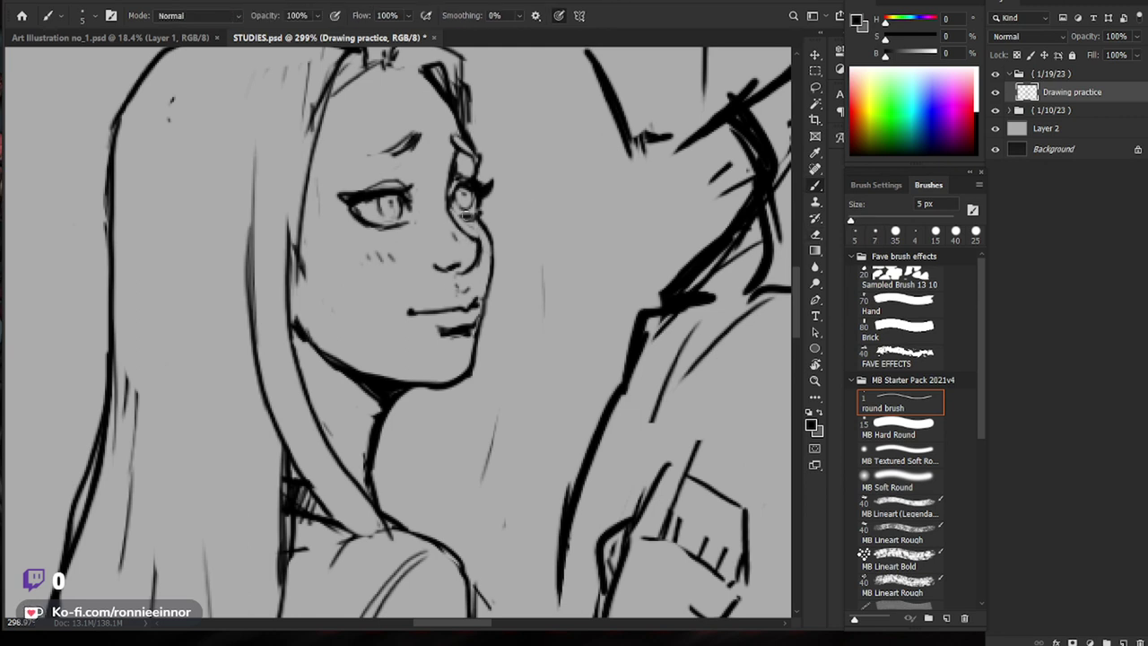
Step: Trim the inner contour of the woman's far eye with the 7 px eraser
{"action": "key", "text": "ctrl+space"}
{"action": "left_click_drag", "start_coordinate": [545, 151], "coordinate": [559, 183]}
{"action": "key", "text": "ctrl+space"}
{"action": "key", "text": "e"}
{"action": "left_click_drag", "start_coordinate": [504, 226], "coordinate": [495, 213]}
{"action": "key", "text": "b"}
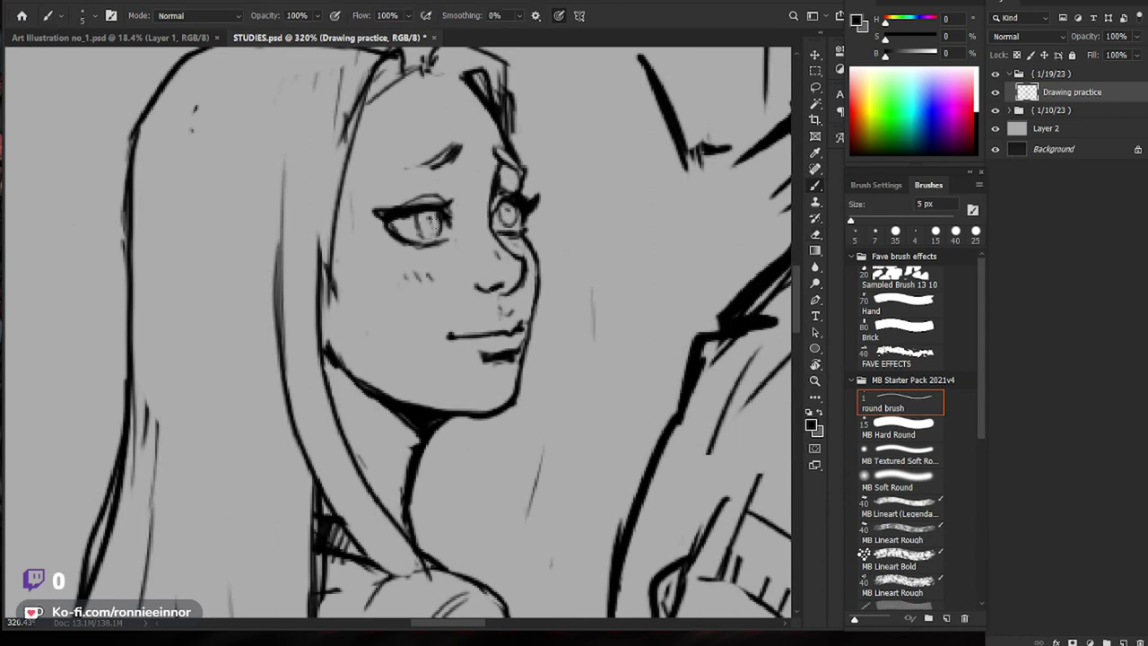
Step: Erase the outline at the outer edge of the far eye where it meets the cheek and redraw its lower edge
{"action": "key", "text": "ctrl+space"}
{"action": "left_click_drag", "start_coordinate": [500, 206], "coordinate": [536, 217]}
{"action": "key", "text": "ctrl+space"}
{"action": "key", "text": "ctrl+space"}
{"action": "key", "text": "space"}
{"action": "mouse_move", "coordinate": [658, 328]}
{"action": "left_mouse_down"}
{"action": "mouse_move", "coordinate": [618, 272]}
{"action": "mouse_move", "coordinate": [619, 243]}
{"action": "mouse_move", "coordinate": [648, 211]}
{"action": "mouse_move", "coordinate": [620, 233]}
{"action": "left_mouse_up"}
{"action": "key", "text": "ctrl+space"}
{"action": "key", "text": "ctrl+space"}
{"action": "key", "text": "space"}
{"action": "key", "text": "ctrl+space"}
{"action": "key", "text": "e"}
{"action": "mouse_move", "coordinate": [536, 249]}
{"action": "left_mouse_down"}
{"action": "mouse_move", "coordinate": [559, 249]}
{"action": "mouse_move", "coordinate": [514, 253]}
{"action": "mouse_move", "coordinate": [534, 265]}
{"action": "mouse_move", "coordinate": [512, 261]}
{"action": "left_mouse_up"}
{"action": "key", "text": "b"}
{"action": "key", "text": "e"}
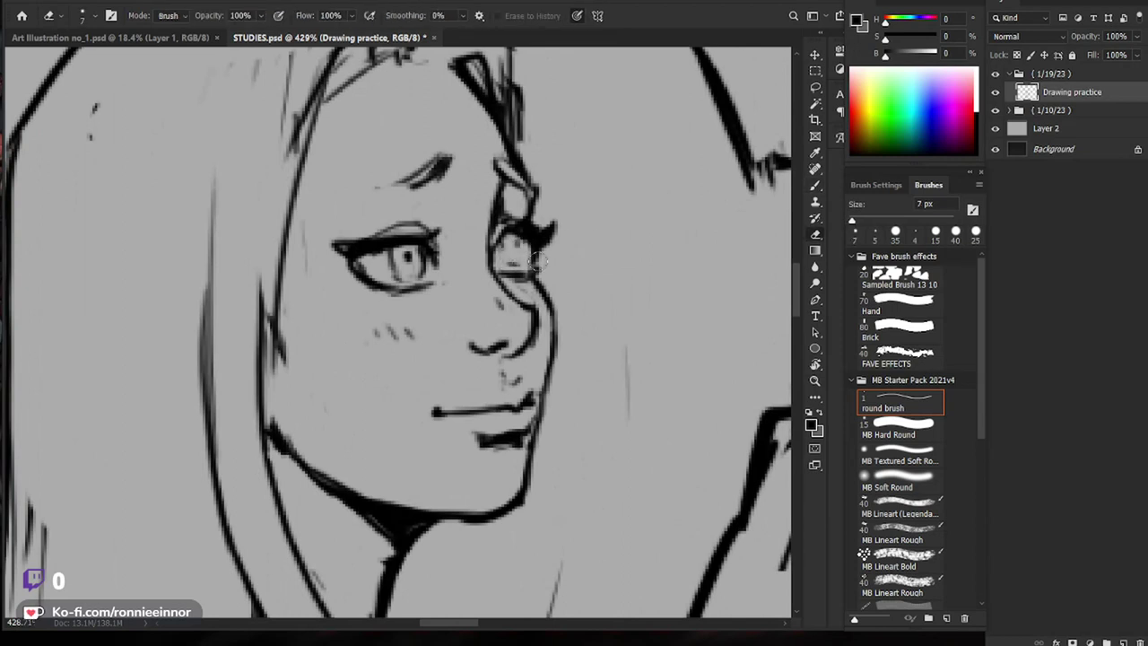
{"action": "key", "text": "b"}
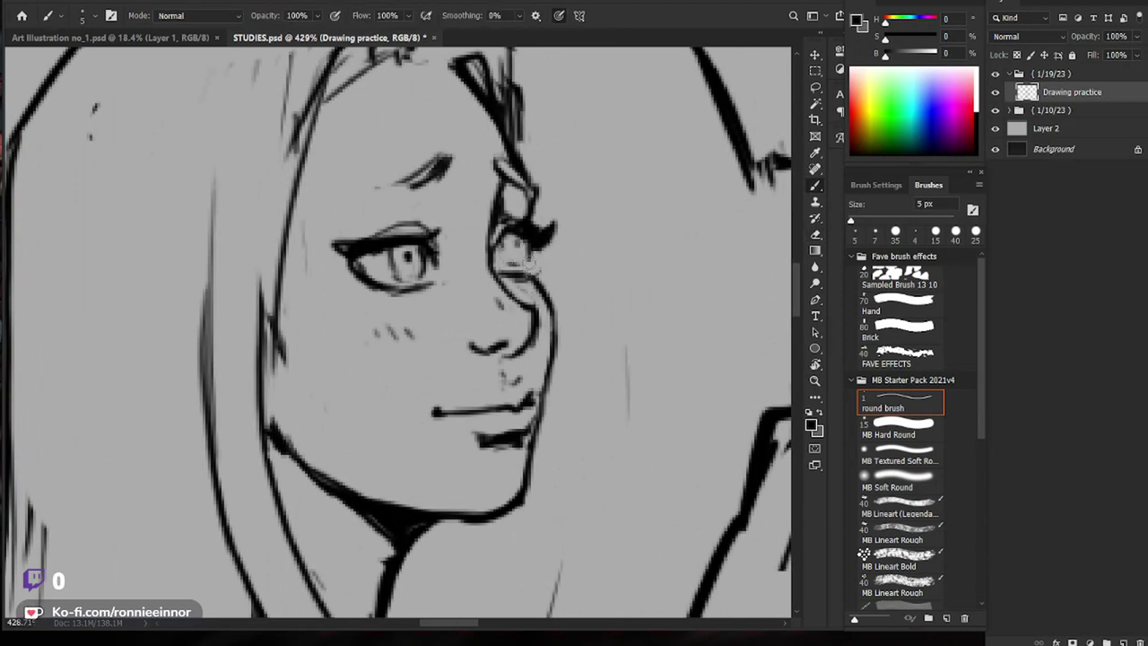
Step: Redraw the iris outline of the woman's near eye around its pupil with the 5 px brush
{"action": "key", "text": "b"}
{"action": "mouse_move", "coordinate": [579, 230]}
{"action": "left_mouse_down"}
{"action": "mouse_move", "coordinate": [515, 231]}
{"action": "mouse_move", "coordinate": [628, 205]}
{"action": "left_mouse_up"}
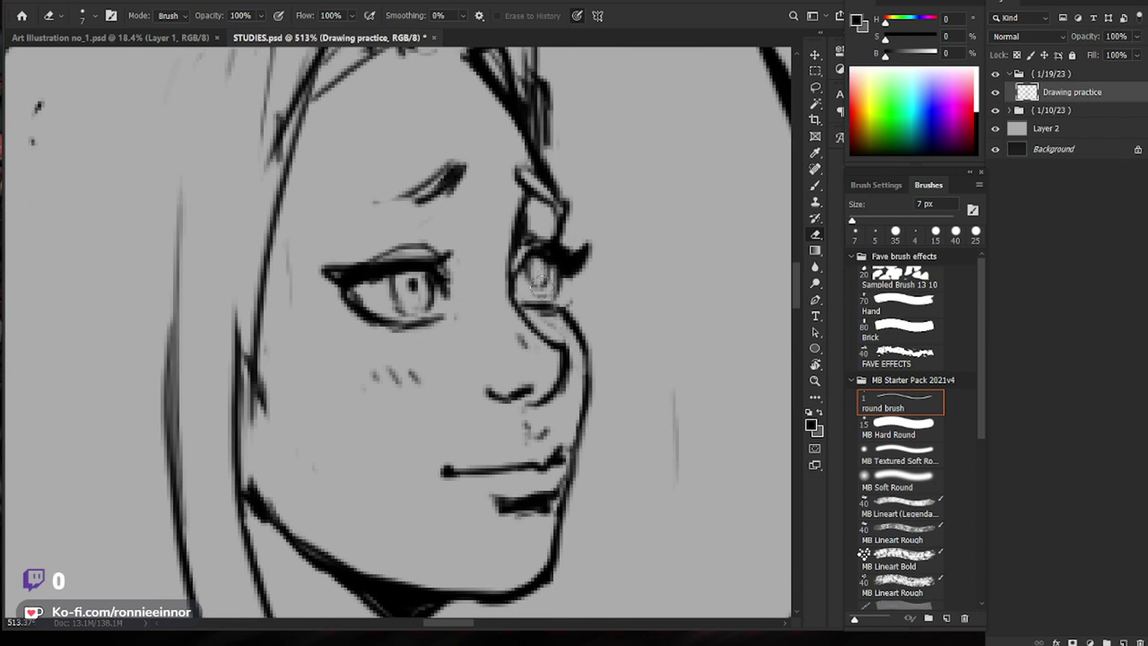
{"action": "key", "text": "b"}
{"action": "left_click_drag", "start_coordinate": [392, 275], "coordinate": [415, 315]}
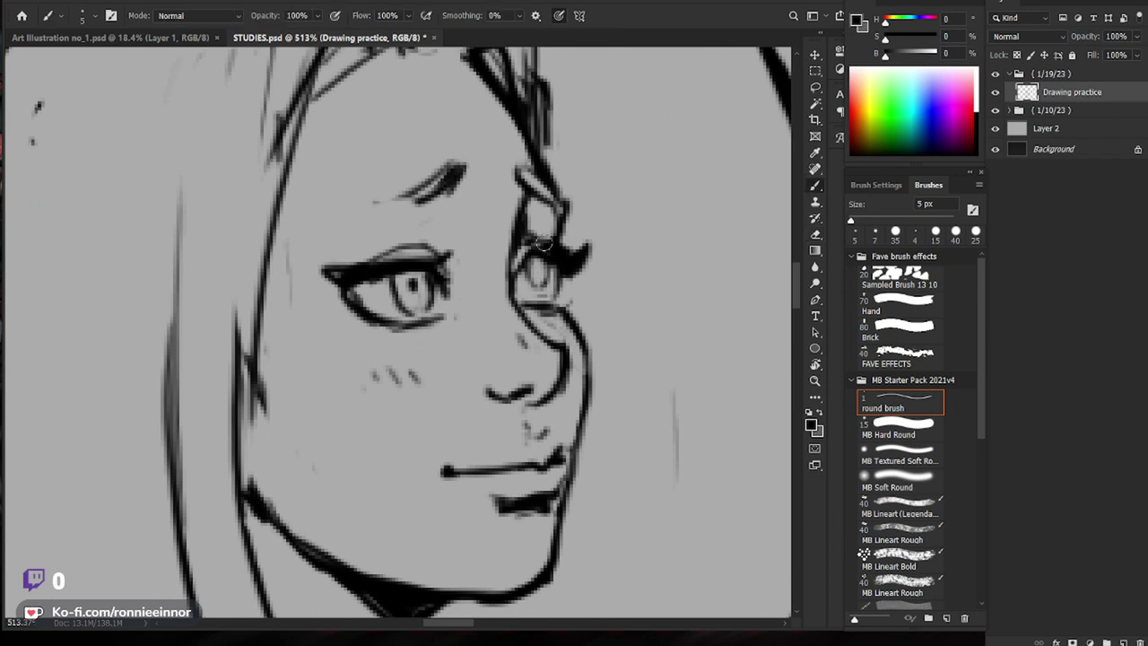
{"action": "left_click_drag", "start_coordinate": [549, 242], "coordinate": [466, 244]}
{"action": "left_click_drag", "start_coordinate": [647, 331], "coordinate": [615, 311]}
{"action": "left_click_drag", "start_coordinate": [556, 216], "coordinate": [619, 215]}
Step: Thin the lower lid of the woman's near eye with the 7 px eraser
{"action": "key", "text": "e"}
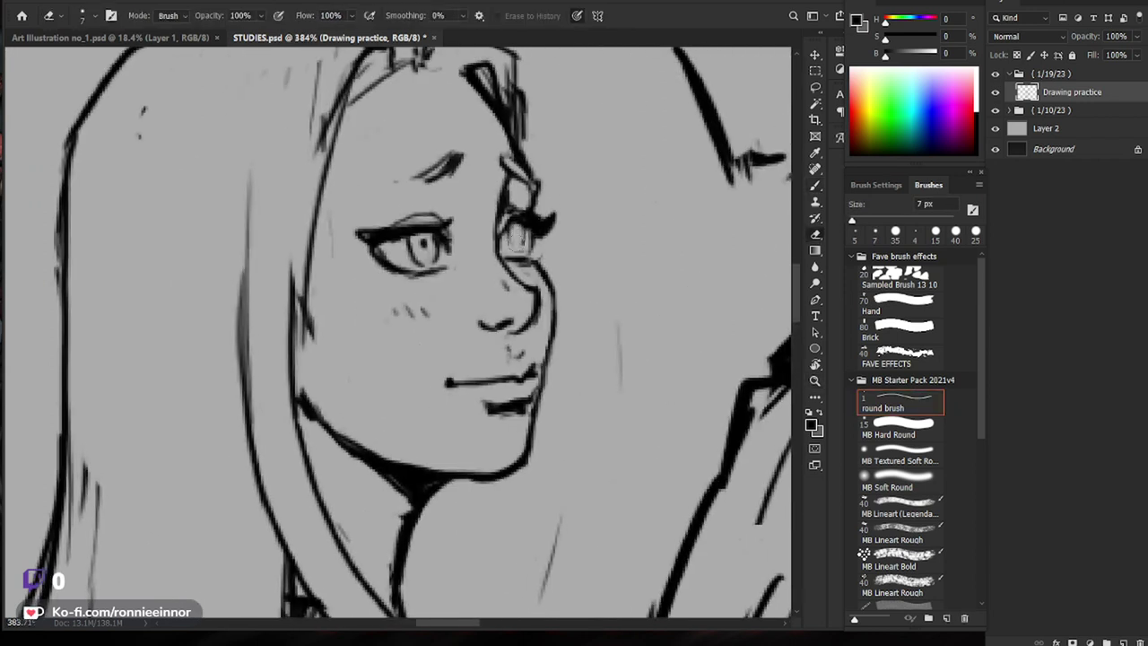
{"action": "left_click_drag", "start_coordinate": [393, 274], "coordinate": [434, 274]}
{"action": "key", "text": "z"}
{"action": "scroll", "coordinate": [622, 231], "scroll_direction": "down", "scroll_amount": 6}
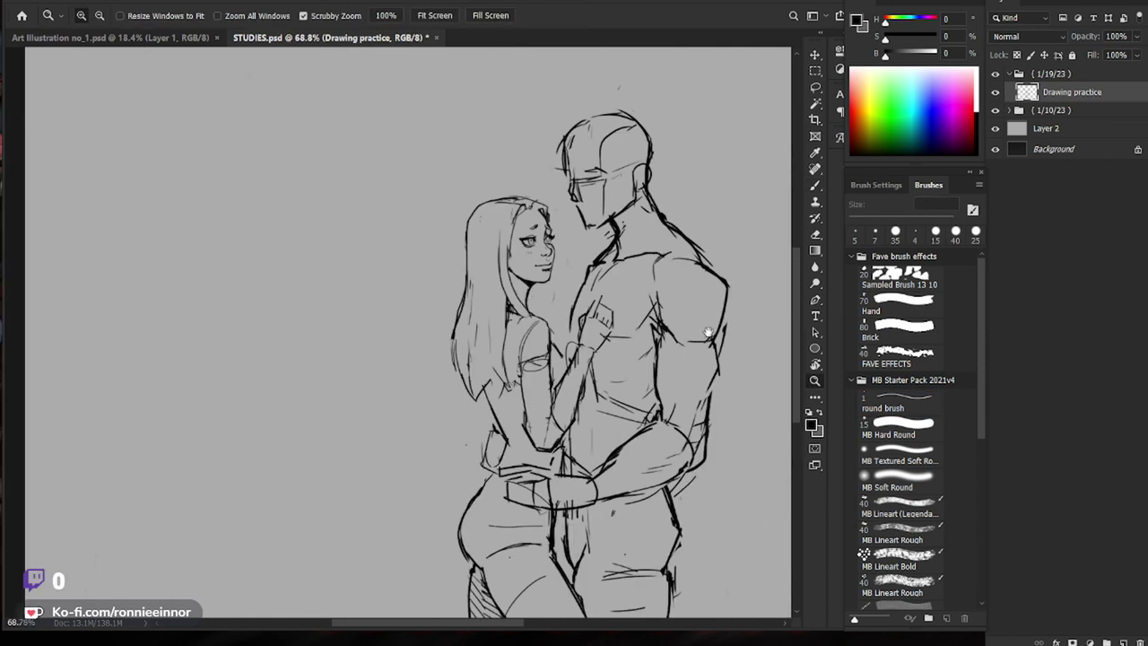
{"action": "scroll", "coordinate": [549, 215], "scroll_direction": "up", "scroll_amount": 6}
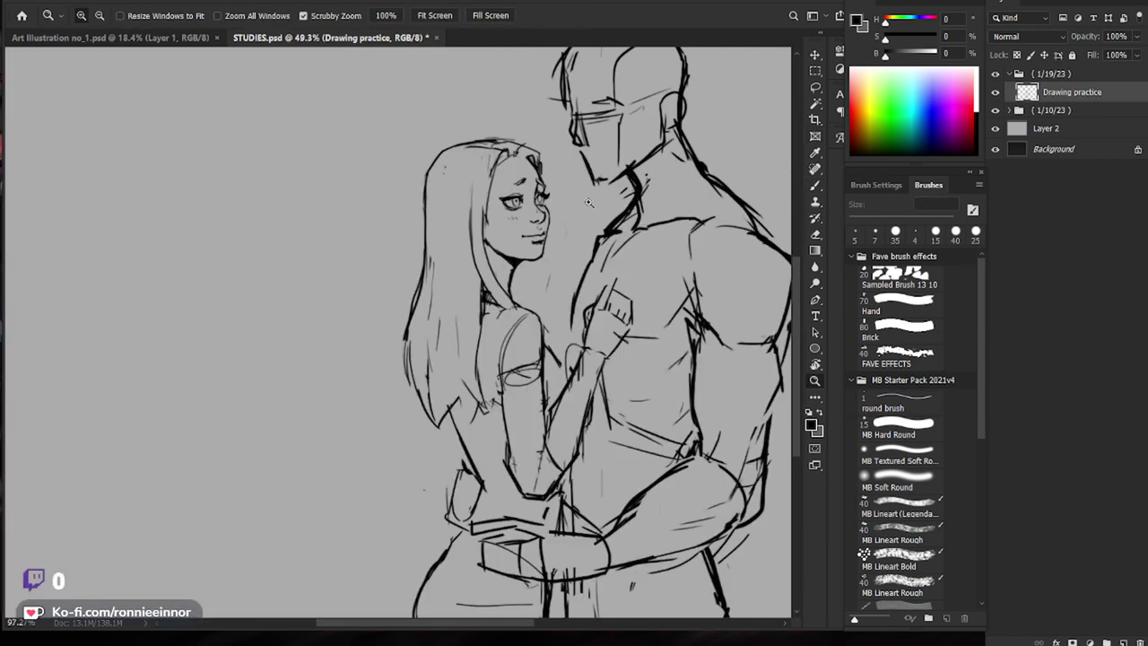
Step: Add a short lower-lid stroke at the outer corner of the woman's far eye
{"action": "key", "text": "b"}
{"action": "key", "text": "b"}
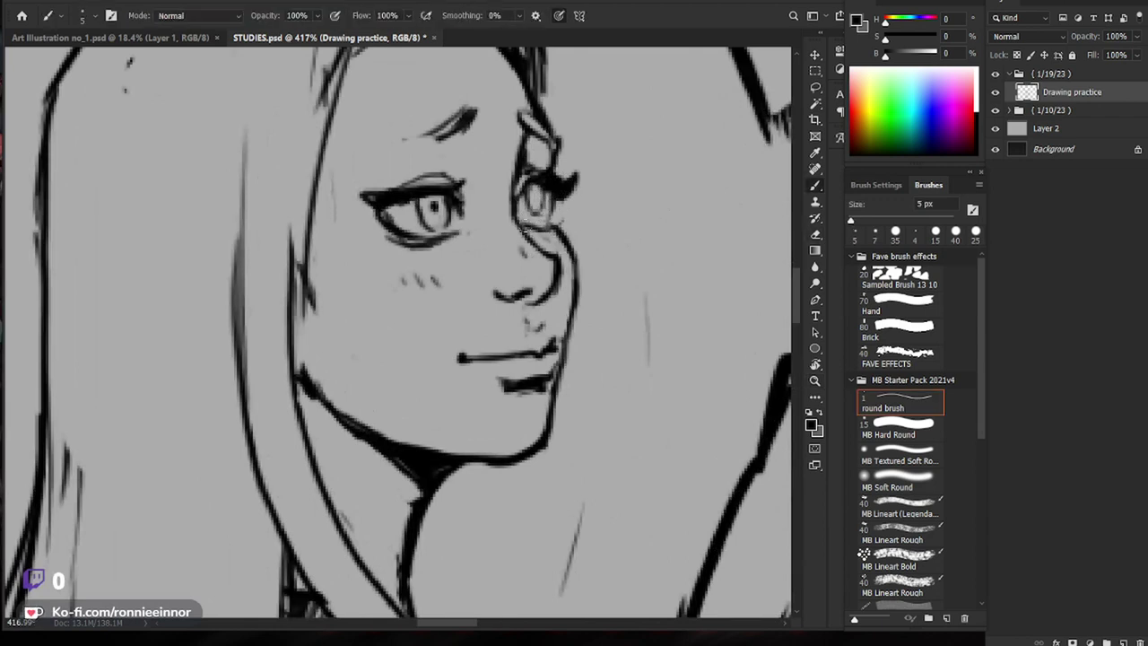
{"action": "left_click_drag", "start_coordinate": [541, 226], "coordinate": [553, 218]}
{"action": "scroll", "coordinate": [541, 232], "scroll_direction": "down", "scroll_amount": 3}
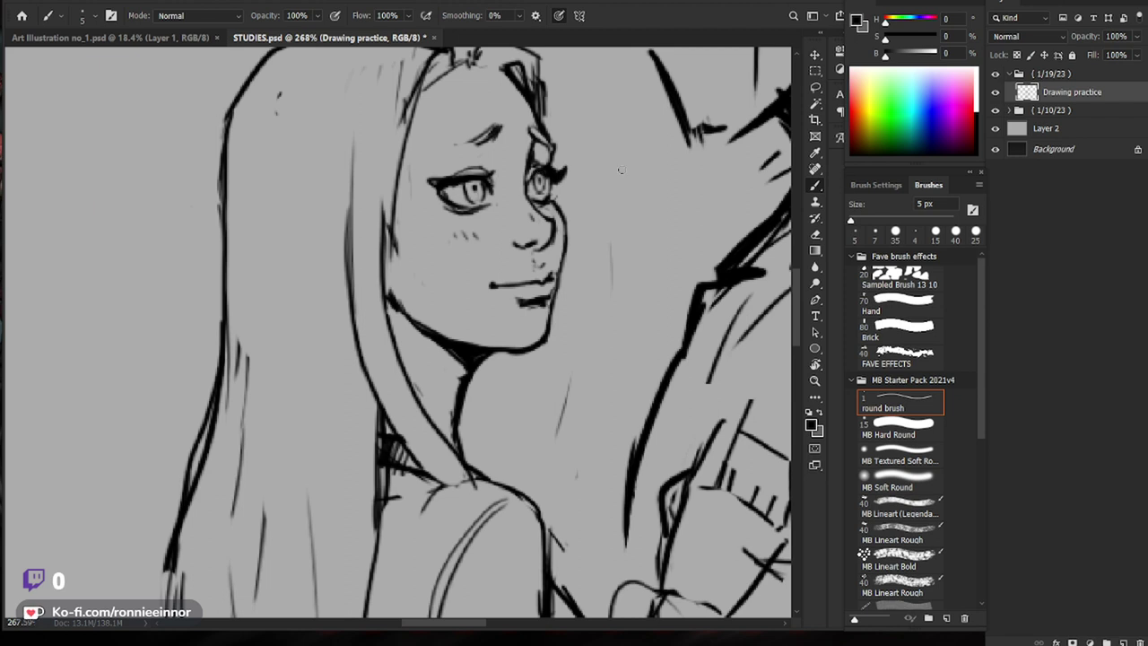
{"action": "scroll", "coordinate": [656, 184], "scroll_direction": "down", "scroll_amount": 5}
{"action": "scroll", "coordinate": [657, 184], "scroll_direction": "up", "scroll_amount": 5}
{"action": "scroll", "coordinate": [657, 184], "scroll_direction": "up", "scroll_amount": 3}
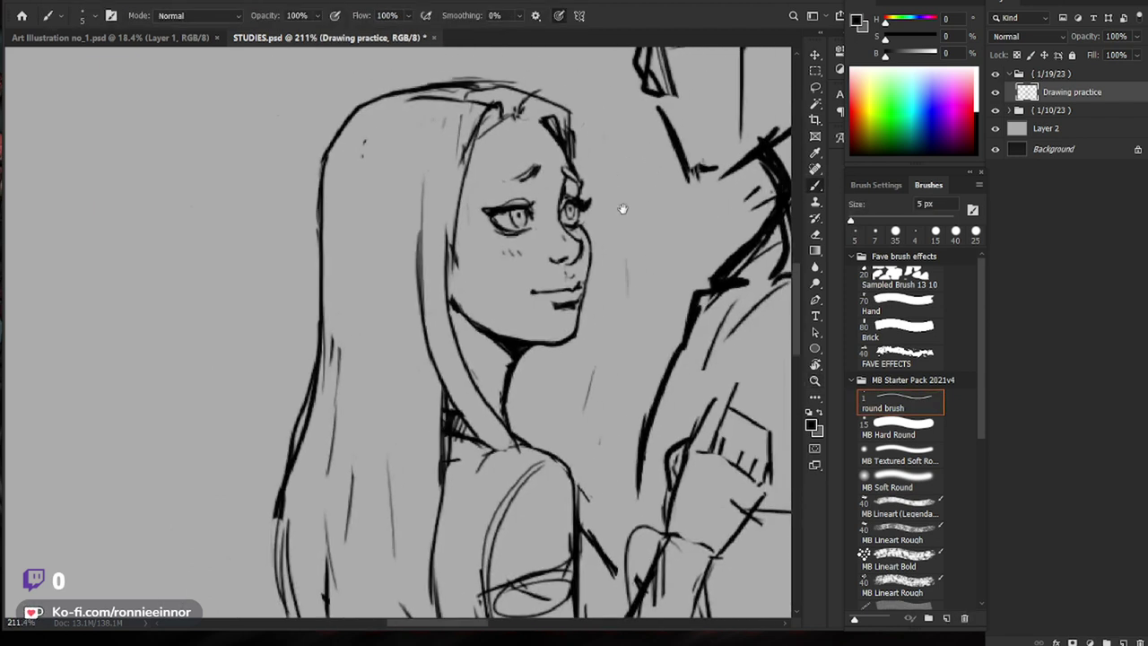
Step: Erase the thick outer lashes of the far eye and redraw them as thinner strokes
{"action": "key", "text": "e"}
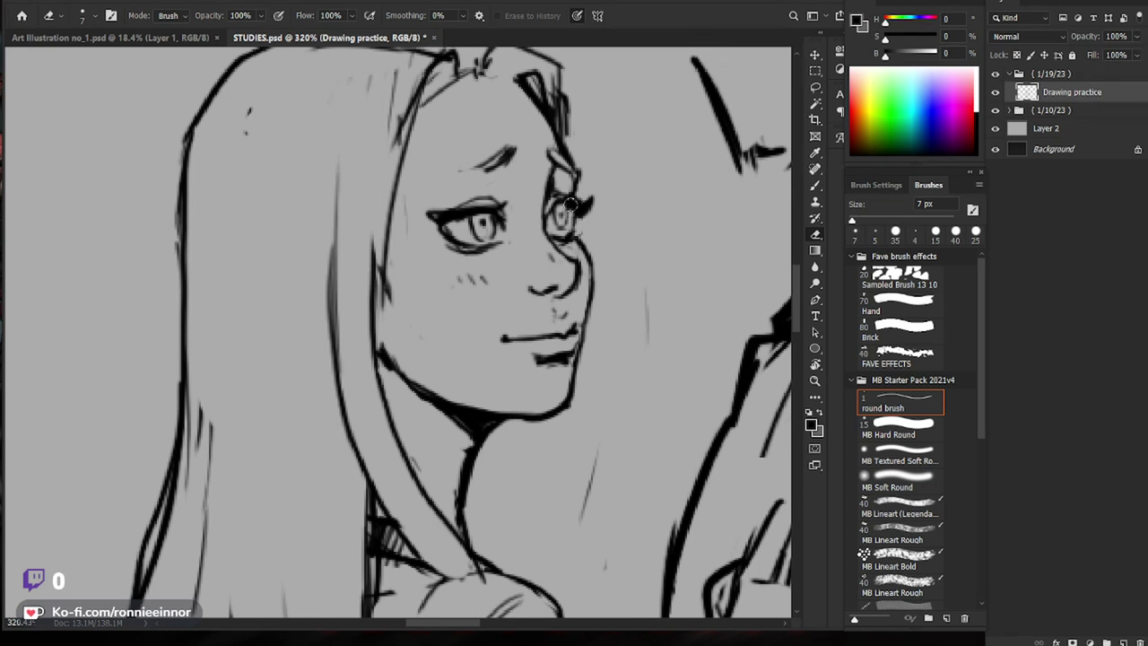
{"action": "key", "text": "b"}
{"action": "key", "text": "e"}
{"action": "mouse_move", "coordinate": [595, 205]}
{"action": "left_mouse_down"}
{"action": "mouse_move", "coordinate": [584, 216]}
{"action": "mouse_move", "coordinate": [593, 204]}
{"action": "mouse_move", "coordinate": [627, 215]}
{"action": "left_mouse_up"}
{"action": "key", "text": "b"}
{"action": "key", "text": "e"}
{"action": "key", "text": "b"}
{"action": "key", "text": "e"}
{"action": "key", "text": "b"}
{"action": "left_click_drag", "start_coordinate": [573, 239], "coordinate": [589, 233]}
{"action": "key", "text": "e"}
{"action": "scroll", "coordinate": [630, 209], "scroll_direction": "down", "scroll_amount": 2}
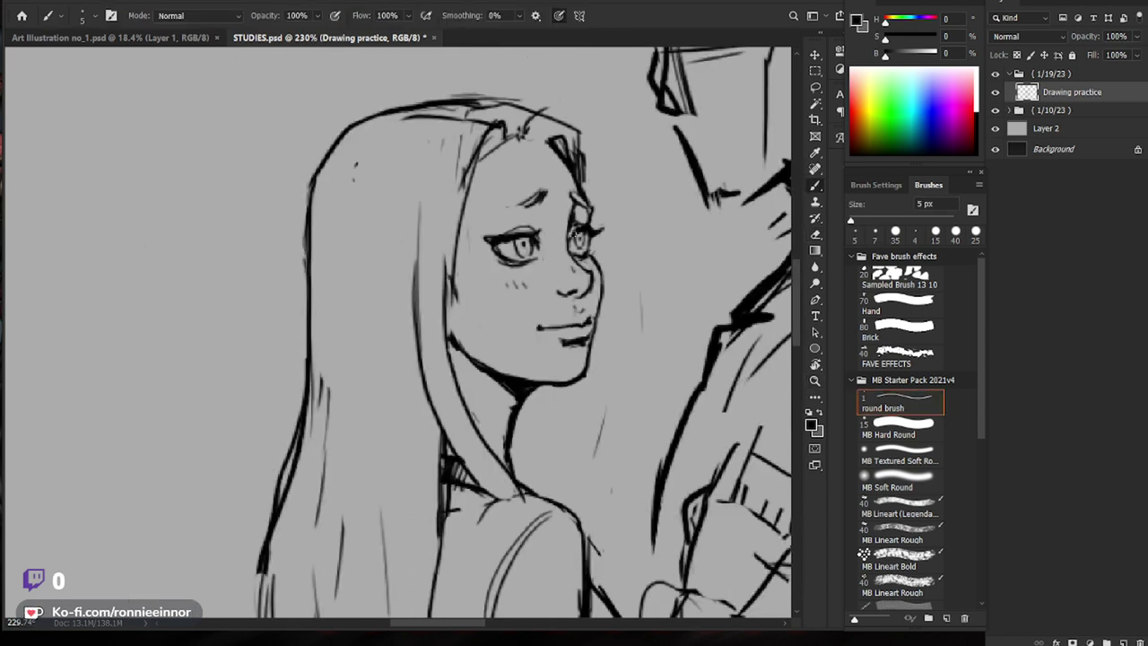
Step: Slim the near eye's dark upper lid and redraw its lash line toward the outer corner
{"action": "scroll", "coordinate": [630, 209], "scroll_direction": "up", "scroll_amount": 3}
{"action": "key", "text": "b"}
{"action": "mouse_move", "coordinate": [538, 234]}
{"action": "left_mouse_down"}
{"action": "mouse_move", "coordinate": [490, 248]}
{"action": "mouse_move", "coordinate": [544, 227]}
{"action": "mouse_move", "coordinate": [540, 254]}
{"action": "mouse_move", "coordinate": [503, 229]}
{"action": "left_mouse_up"}
{"action": "key", "text": "e"}
{"action": "key", "text": "b"}
{"action": "key", "text": "e"}
{"action": "key", "text": "z"}
{"action": "key", "text": "e"}
{"action": "left_click_drag", "start_coordinate": [697, 320], "coordinate": [654, 284]}
{"action": "key", "text": "z"}
{"action": "left_click_drag", "start_coordinate": [527, 171], "coordinate": [598, 172]}
{"action": "key", "text": "b"}
{"action": "scroll", "coordinate": [543, 173], "scroll_direction": "down", "scroll_amount": 2}
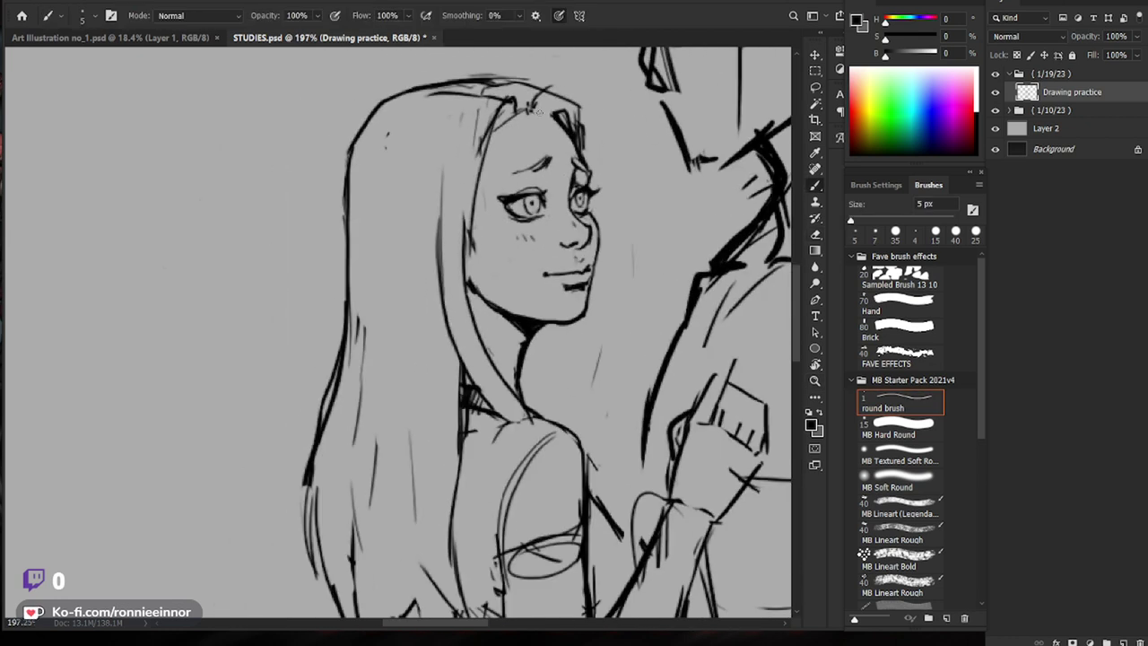
Step: Draw long, loose hair strands falling from the woman's parting past her cheek and crossing beside her neck
{"action": "scroll", "coordinate": [472, 181], "scroll_direction": "down", "scroll_amount": 7}
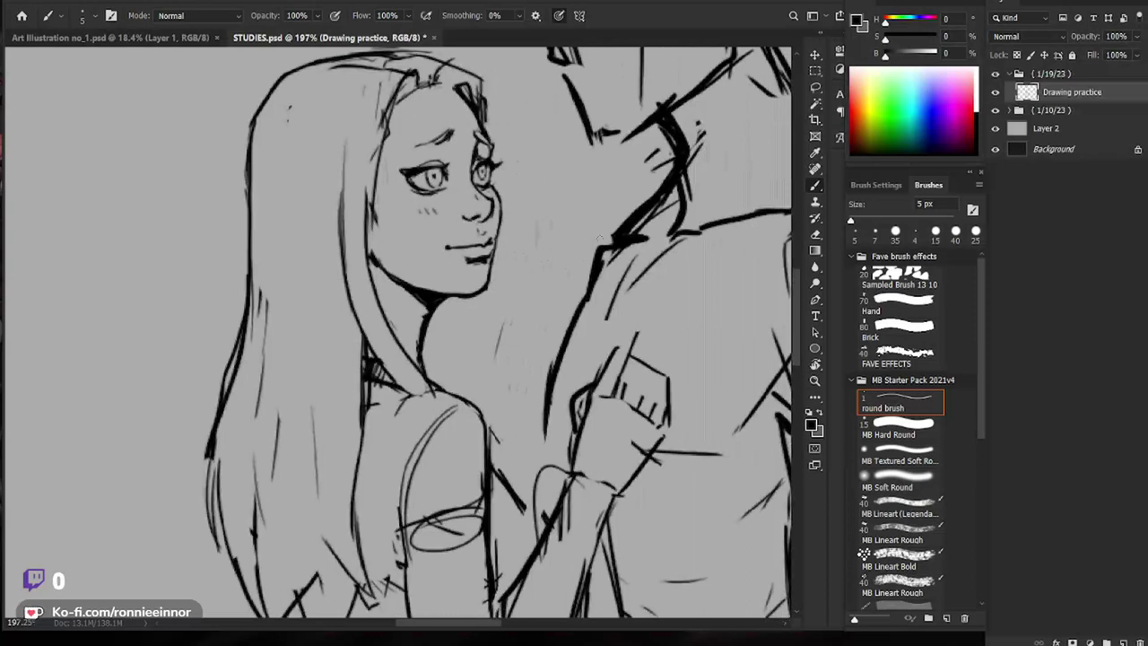
{"action": "scroll", "coordinate": [570, 207], "scroll_direction": "up", "scroll_amount": 4}
{"action": "key", "text": "e"}
{"action": "key", "text": "b"}
{"action": "left_click_drag", "start_coordinate": [490, 177], "coordinate": [494, 250]}
{"action": "left_click_drag", "start_coordinate": [488, 206], "coordinate": [500, 256]}
{"action": "left_click_drag", "start_coordinate": [657, 258], "coordinate": [630, 274]}
{"action": "left_click_drag", "start_coordinate": [484, 187], "coordinate": [483, 293]}
{"action": "key", "text": "ctrl+z"}
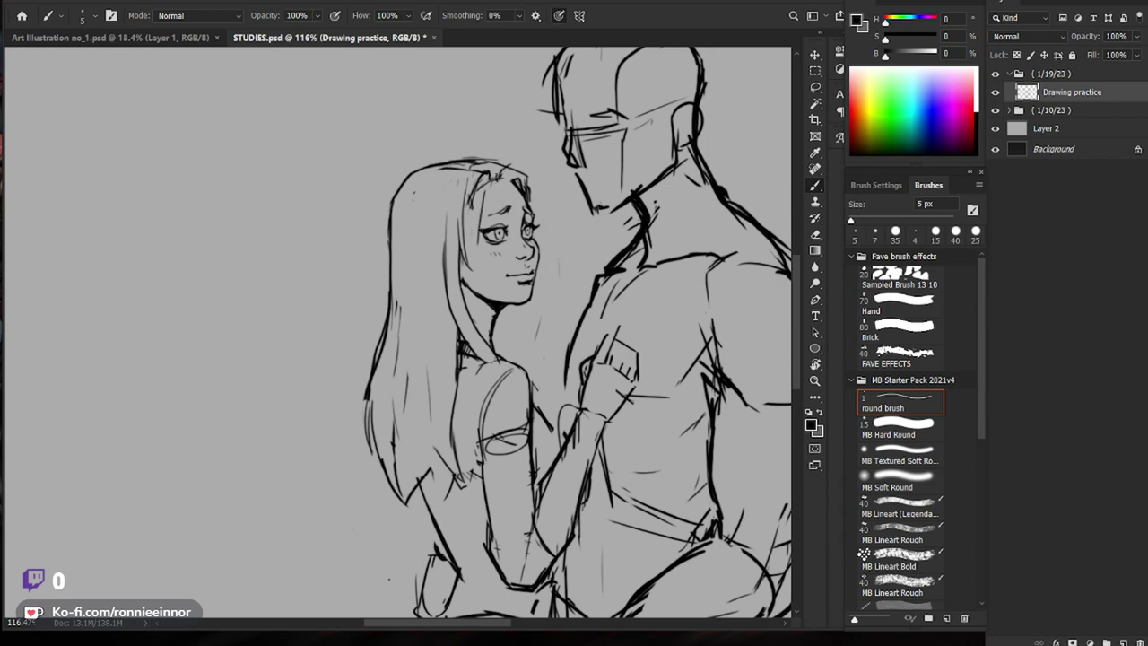
{"action": "left_click_drag", "start_coordinate": [481, 203], "coordinate": [448, 380]}
{"action": "left_click_drag", "start_coordinate": [468, 177], "coordinate": [444, 360]}
Step: Erase the lines at the root of the front strand and redraw it from the parting toward the temple
{"action": "key", "text": "e"}
{"action": "mouse_move", "coordinate": [473, 188]}
{"action": "left_mouse_down"}
{"action": "mouse_move", "coordinate": [469, 244]}
{"action": "mouse_move", "coordinate": [481, 174]}
{"action": "mouse_move", "coordinate": [467, 182]}
{"action": "left_mouse_up"}
{"action": "key", "text": "b"}
{"action": "left_click_drag", "start_coordinate": [477, 173], "coordinate": [463, 221]}
{"action": "key", "text": "e"}
{"action": "key", "text": "b"}
Step: Add short hair strokes on the woman's crown and erase stray marks beside the back outline with a 25 px eraser
{"action": "left_click_drag", "start_coordinate": [434, 173], "coordinate": [432, 194]}
{"action": "mouse_move", "coordinate": [445, 182]}
{"action": "left_mouse_down"}
{"action": "mouse_move", "coordinate": [439, 197]}
{"action": "mouse_move", "coordinate": [450, 196]}
{"action": "left_mouse_up"}
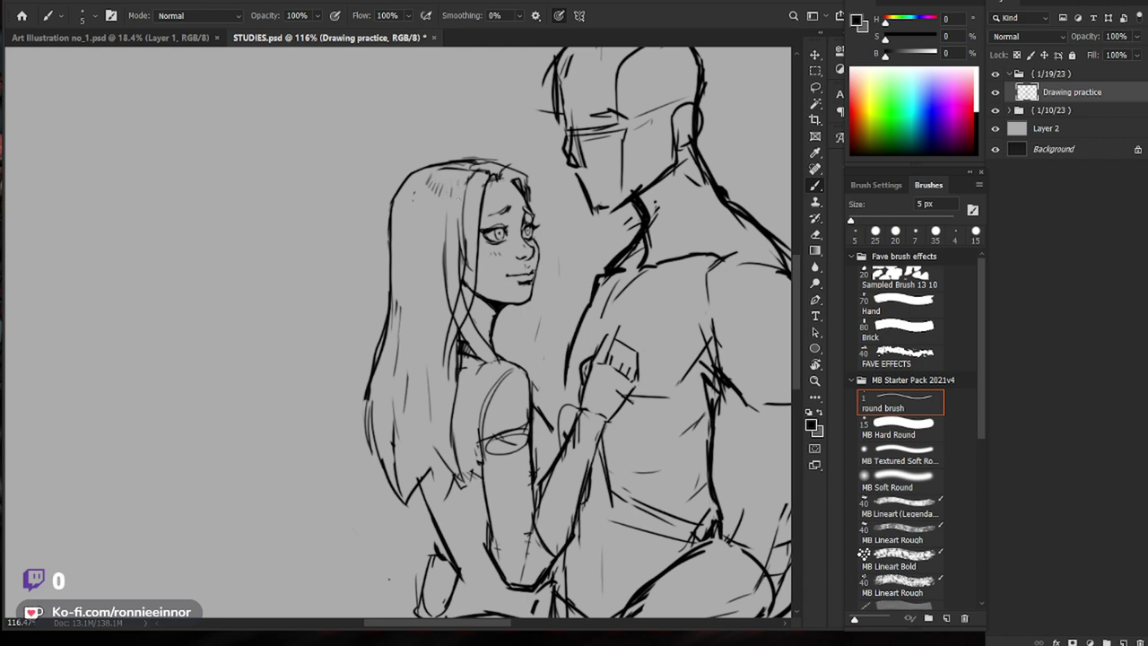
{"action": "key", "text": "e"}
{"action": "key", "text": "b"}
{"action": "key", "text": "e"}
{"action": "left_click_drag", "start_coordinate": [417, 203], "coordinate": [396, 210]}
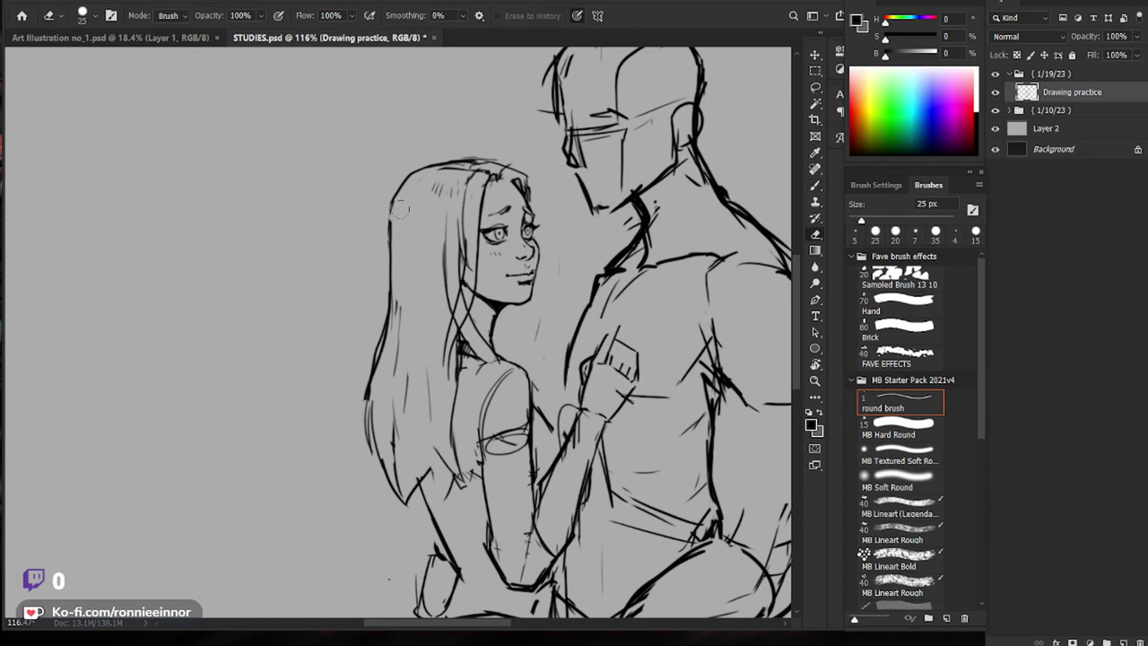
{"action": "key", "text": "b"}
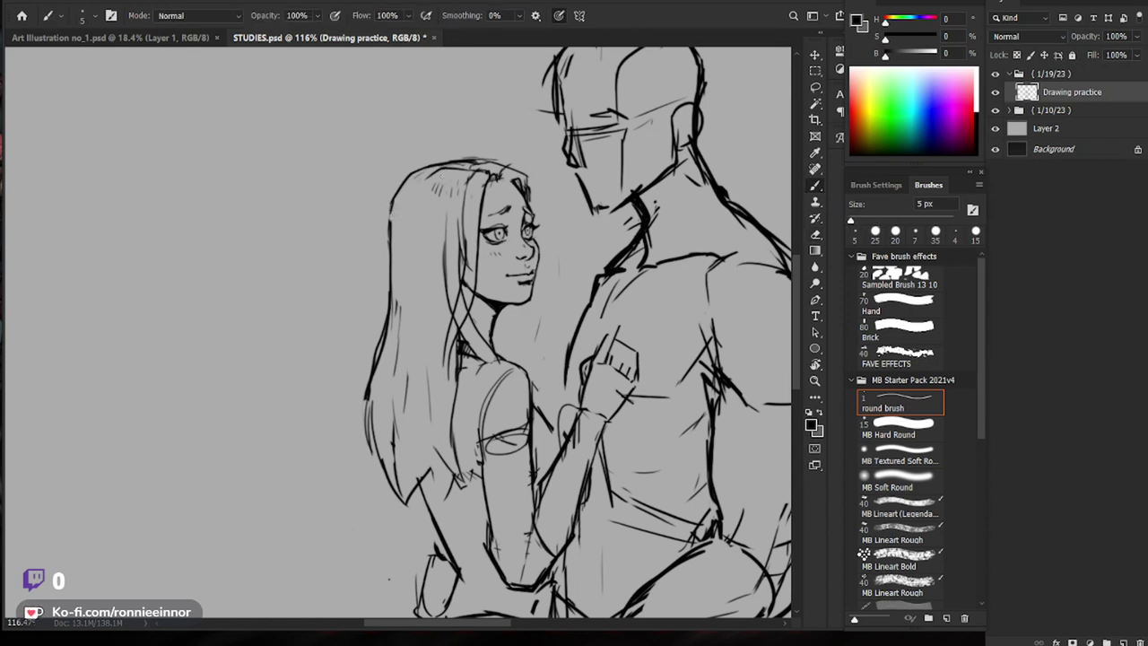
Step: Thin the hair outline on top of the woman's head with the 25 px eraser and redraw it more lightly
{"action": "key", "text": "e"}
{"action": "mouse_move", "coordinate": [456, 162]}
{"action": "left_mouse_down"}
{"action": "mouse_move", "coordinate": [480, 162]}
{"action": "mouse_move", "coordinate": [472, 170]}
{"action": "left_mouse_up"}
{"action": "key", "text": "b"}
{"action": "key", "text": "ctrl+space"}
{"action": "mouse_move", "coordinate": [640, 174]}
{"action": "left_mouse_down"}
{"action": "mouse_move", "coordinate": [602, 174]}
{"action": "mouse_move", "coordinate": [597, 159]}
{"action": "left_mouse_up"}
{"action": "key", "text": "ctrl+space"}
{"action": "key", "text": "e"}
{"action": "mouse_move", "coordinate": [496, 165]}
{"action": "left_mouse_down"}
{"action": "mouse_move", "coordinate": [536, 172]}
{"action": "mouse_move", "coordinate": [495, 170]}
{"action": "left_mouse_up"}
{"action": "key", "text": "b"}
{"action": "key", "text": "b"}
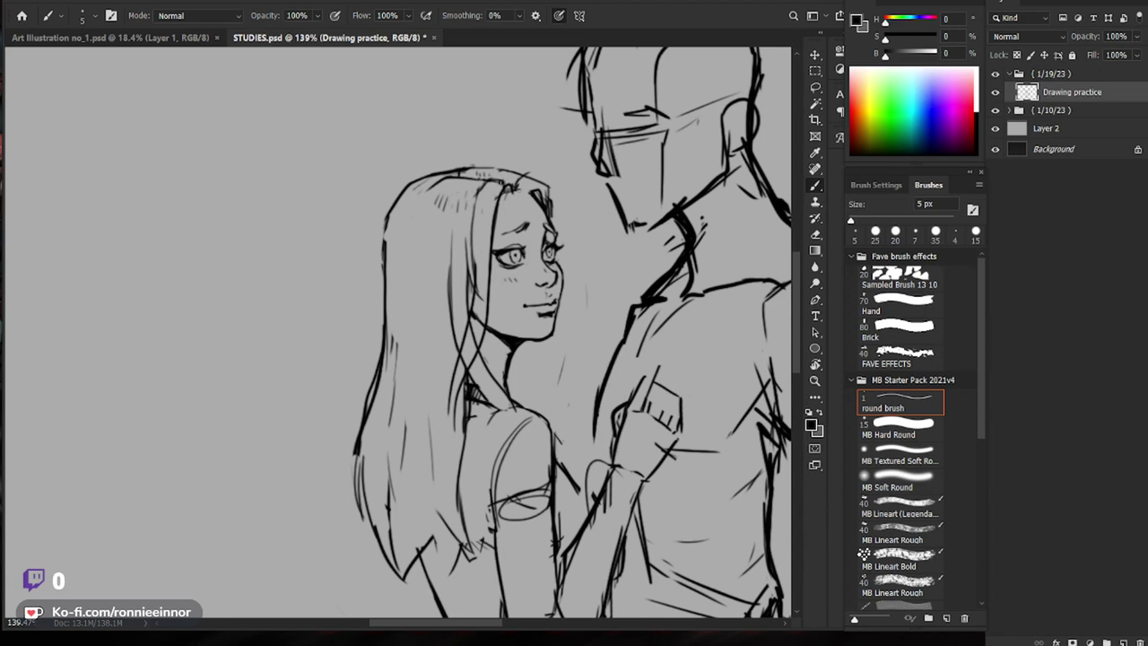
Step: Erase the dark hatching at the far side of the woman's hairline and redraw a clean forehead contour
{"action": "key", "text": "e"}
{"action": "left_click_drag", "start_coordinate": [520, 185], "coordinate": [553, 208]}
{"action": "key", "text": "b"}
{"action": "key", "text": "e"}
{"action": "key", "text": "b"}
{"action": "key", "text": "e"}
{"action": "key", "text": "b"}
{"action": "key", "text": "e"}
{"action": "key", "text": "b"}
{"action": "key", "text": "e"}
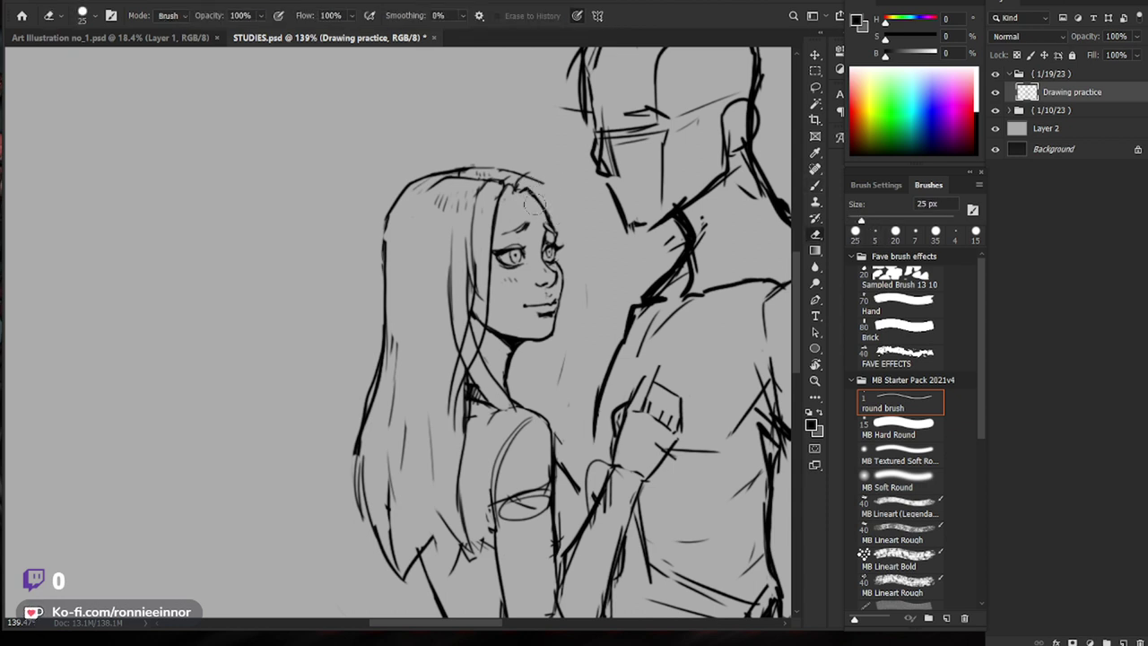
{"action": "key", "text": "b"}
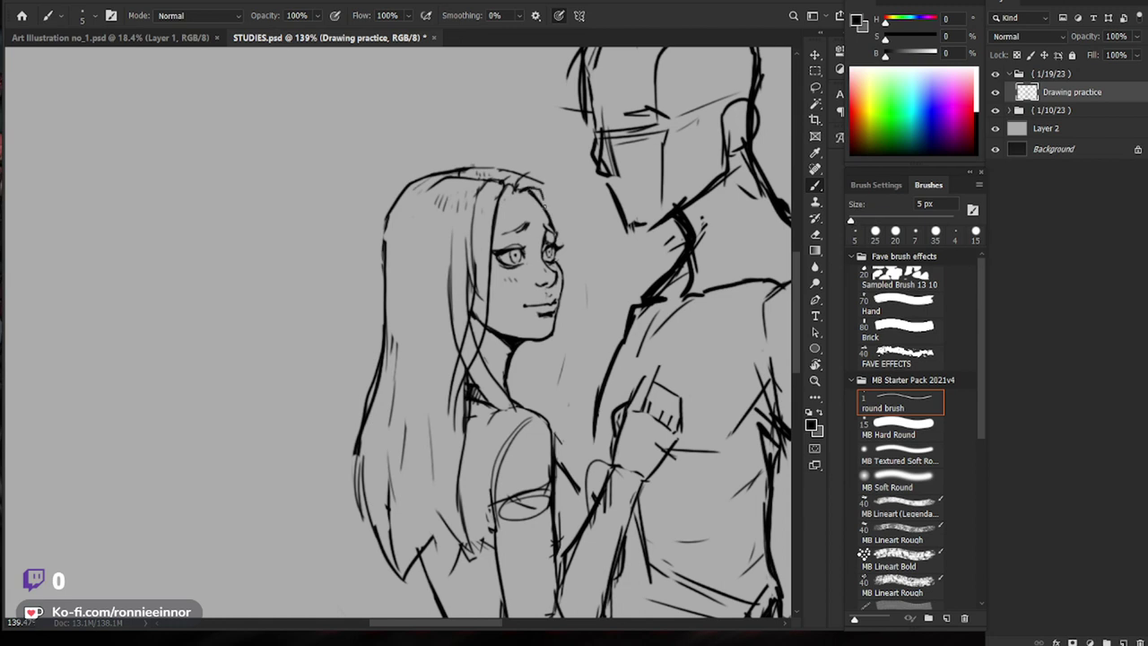
Step: Erase the overshooting top hair line and draw a rounded lock sweeping over the far side of the forehead
{"action": "key", "text": "e"}
{"action": "mouse_move", "coordinate": [550, 174]}
{"action": "left_mouse_down"}
{"action": "mouse_move", "coordinate": [533, 172]}
{"action": "mouse_move", "coordinate": [550, 199]}
{"action": "left_mouse_up"}
{"action": "key", "text": "b"}
{"action": "key", "text": "ctrl+0"}
{"action": "scroll", "coordinate": [561, 213], "scroll_direction": "up", "scroll_amount": 5}
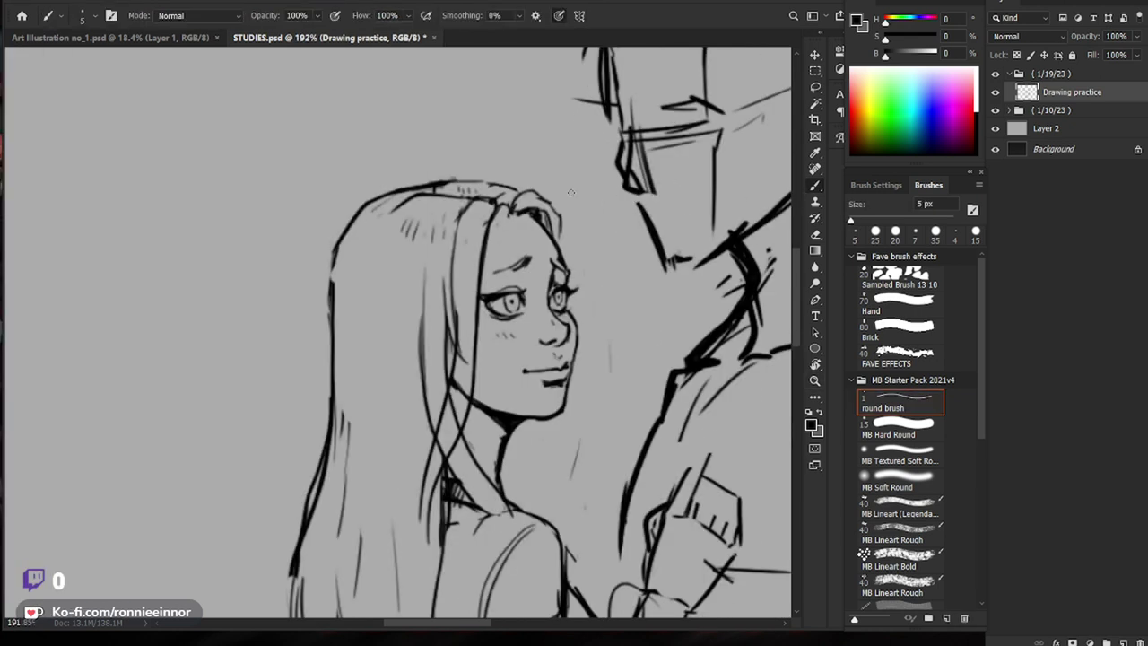
{"action": "left_click_drag", "start_coordinate": [562, 217], "coordinate": [562, 255]}
{"action": "left_click_drag", "start_coordinate": [542, 212], "coordinate": [549, 212]}
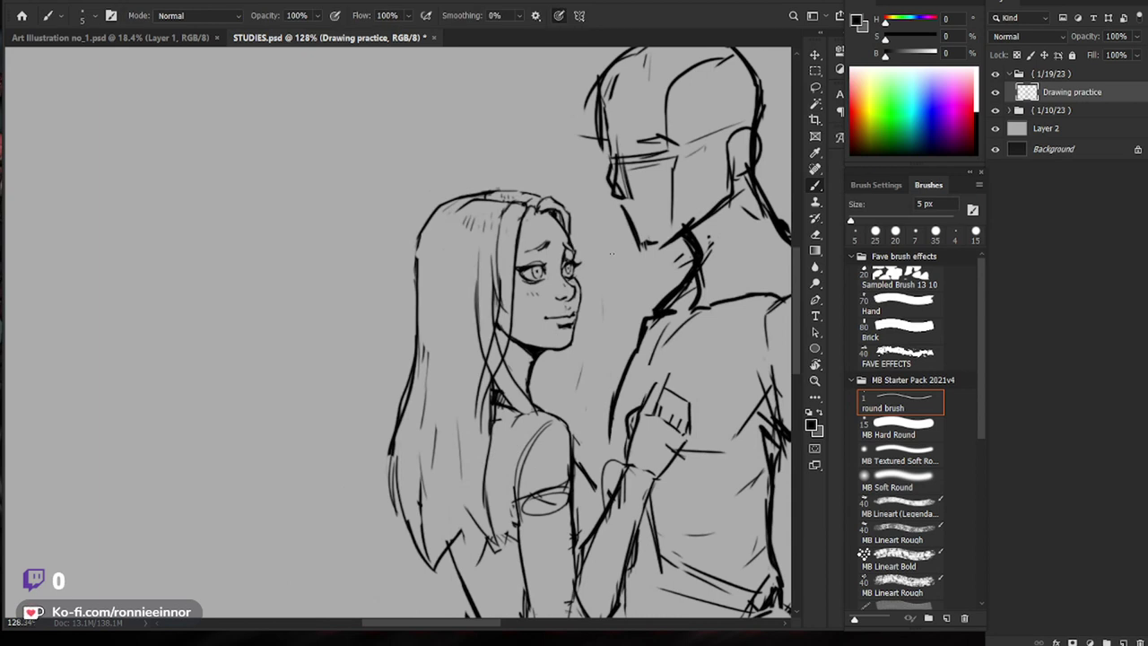
Step: Erase the old hairline beside the forehead and draw a loose face-framing strand past the near eye's outer corner
{"action": "key", "text": "e"}
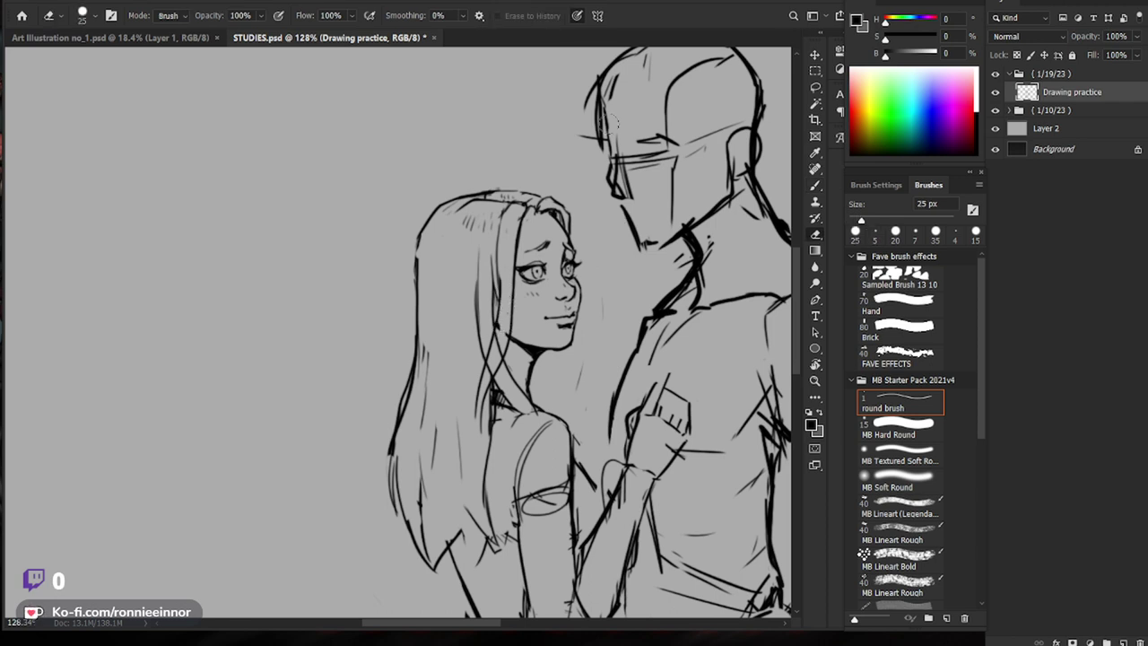
{"action": "left_click_drag", "start_coordinate": [529, 209], "coordinate": [527, 258]}
{"action": "key", "text": "b"}
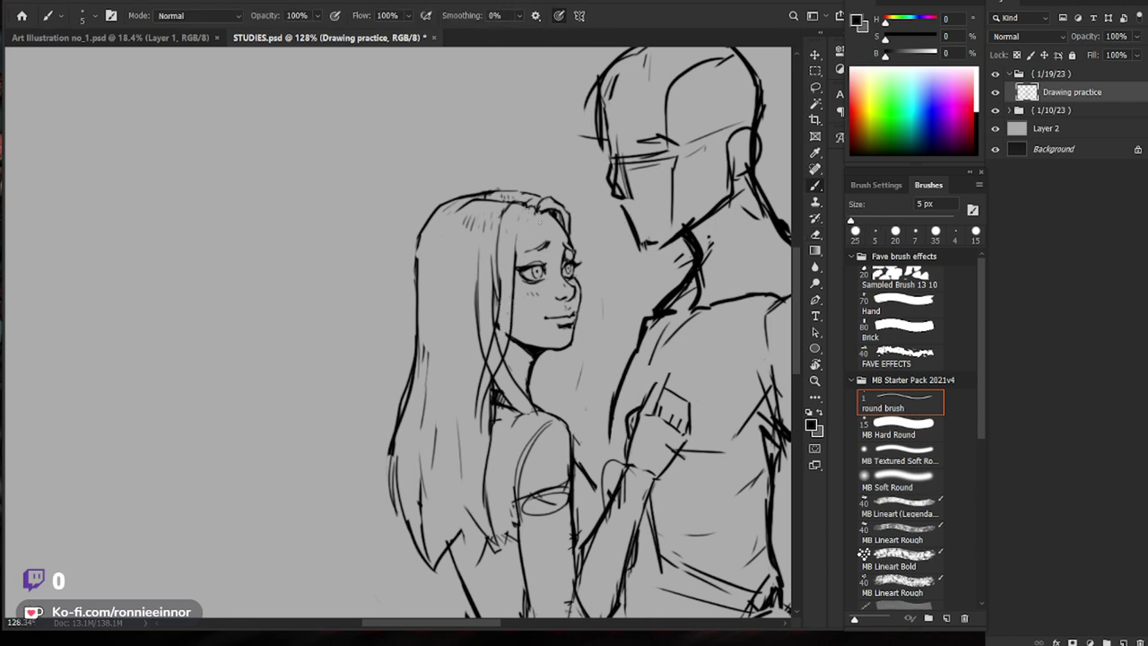
{"action": "left_click_drag", "start_coordinate": [536, 213], "coordinate": [516, 259]}
{"action": "key", "text": "ctrl+z"}
Step: Reduce the eraser to 5 px and touch up the near eye's upper lid beside the new strand
{"action": "key", "text": "e"}
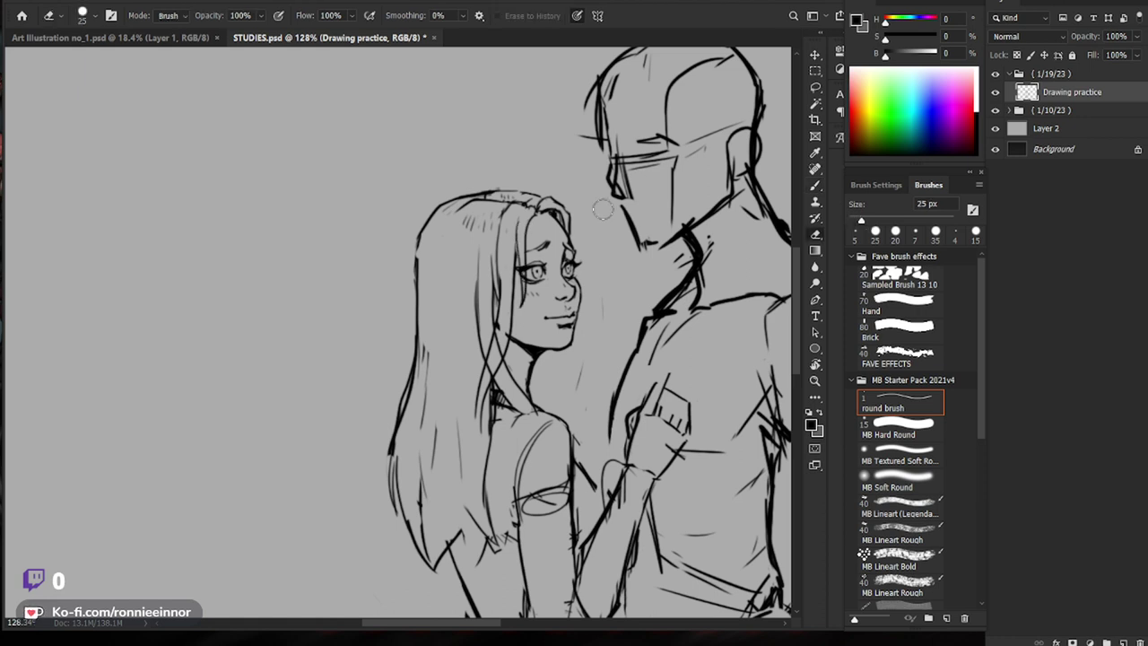
{"action": "key", "text": "["}
{"action": "key", "text": "["}
{"action": "key", "text": "["}
{"action": "key", "text": "["}
{"action": "key", "text": "["}
{"action": "key", "text": "["}
{"action": "key", "text": "["}
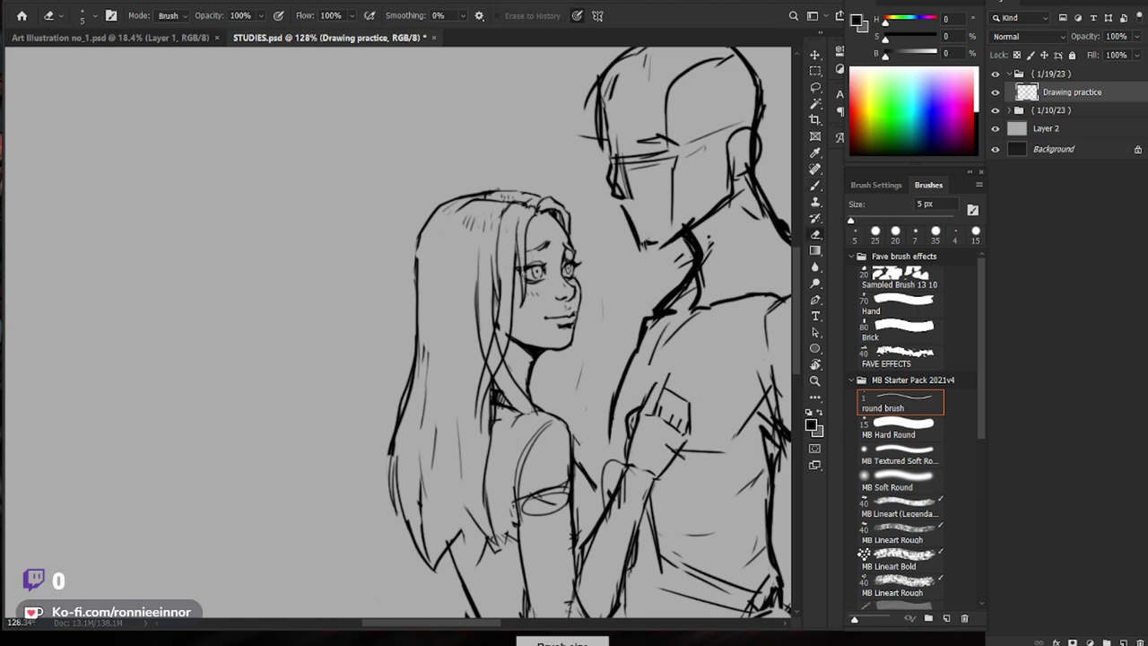
{"action": "key", "text": "b"}
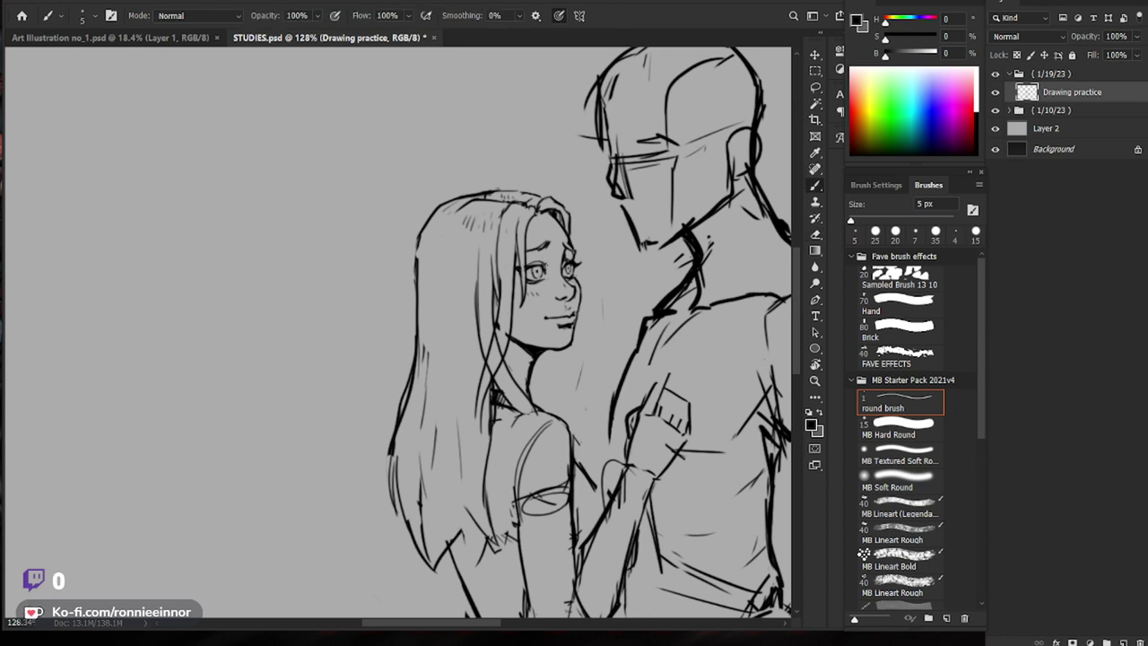
{"action": "left_click_drag", "start_coordinate": [541, 264], "coordinate": [550, 265]}
{"action": "key", "text": "z"}
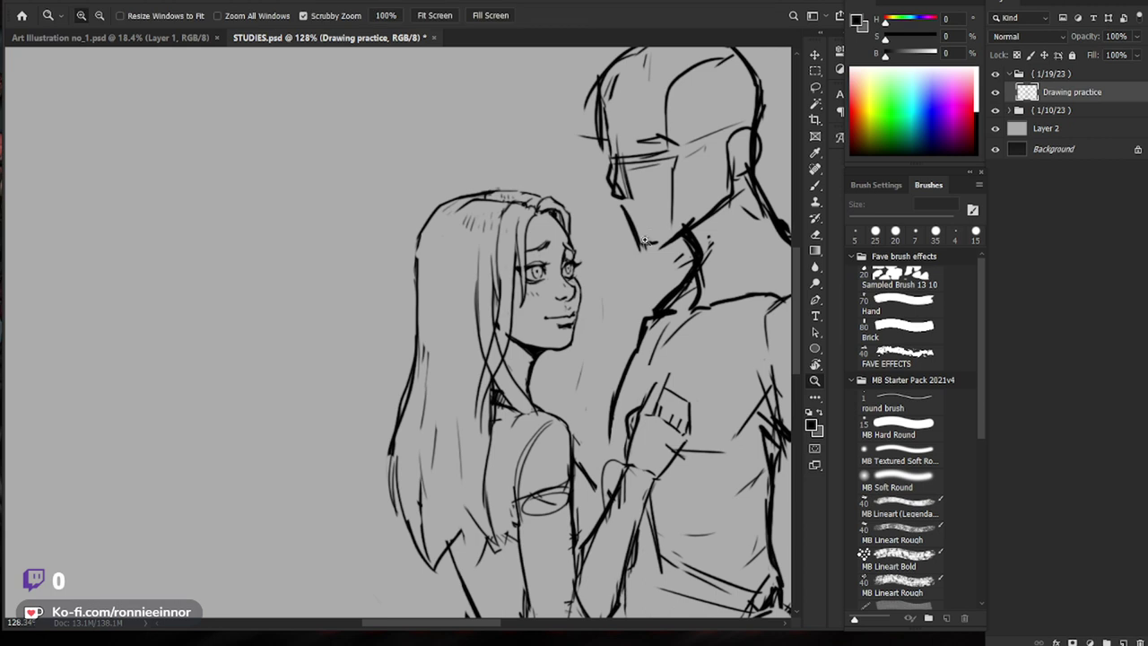
{"action": "left_click_drag", "start_coordinate": [638, 246], "coordinate": [556, 265]}
{"action": "scroll", "coordinate": [617, 258], "scroll_direction": "up", "scroll_amount": 5}
{"action": "key", "text": "b"}
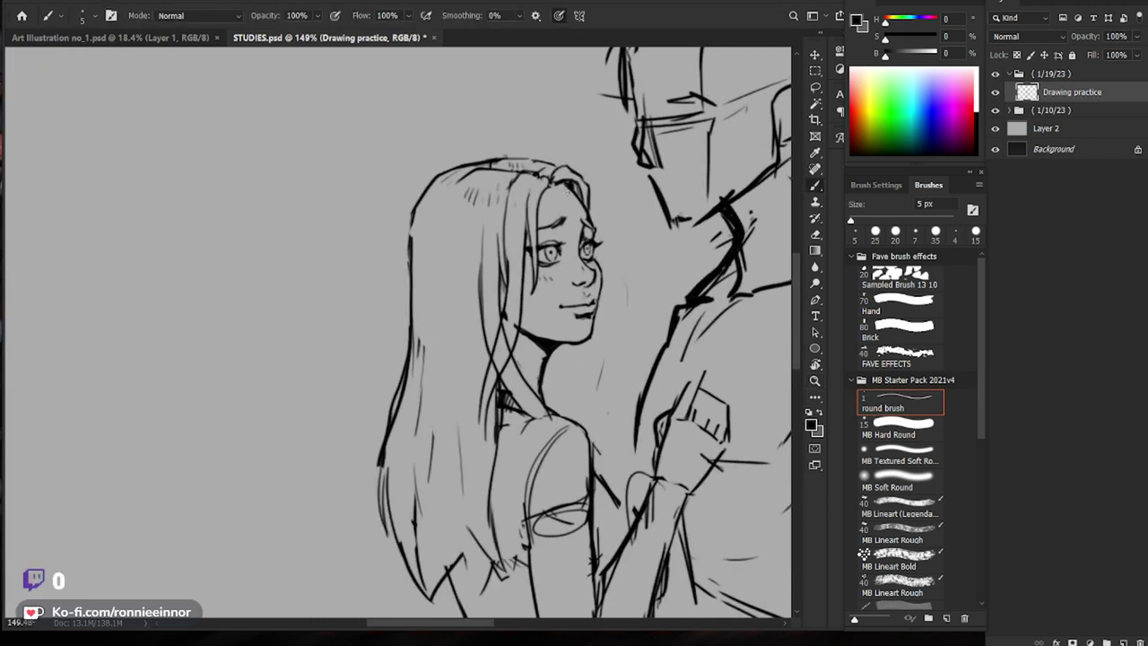
{"action": "key", "text": "e"}
{"action": "left_click_drag", "start_coordinate": [667, 242], "coordinate": [635, 242]}
{"action": "key", "text": "b"}
{"action": "key", "text": "e"}
{"action": "key", "text": "b"}
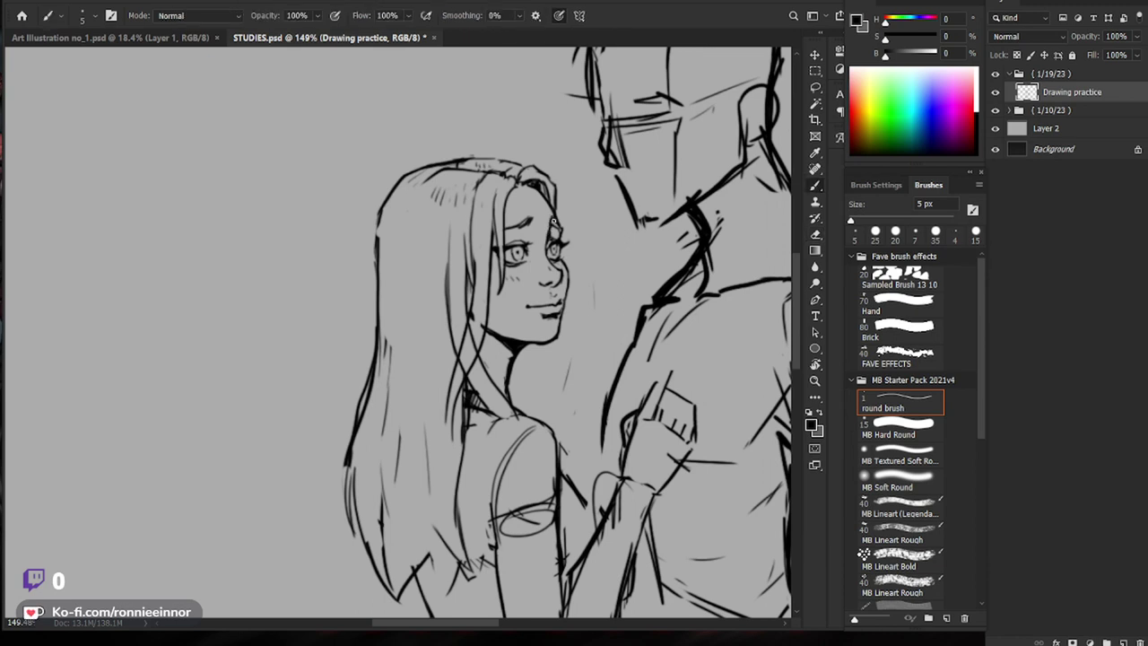
{"action": "mouse_move", "coordinate": [618, 219]}
{"action": "left_mouse_down"}
{"action": "mouse_move", "coordinate": [549, 221]}
{"action": "mouse_move", "coordinate": [663, 223]}
{"action": "left_mouse_up"}
{"action": "key", "text": "e"}
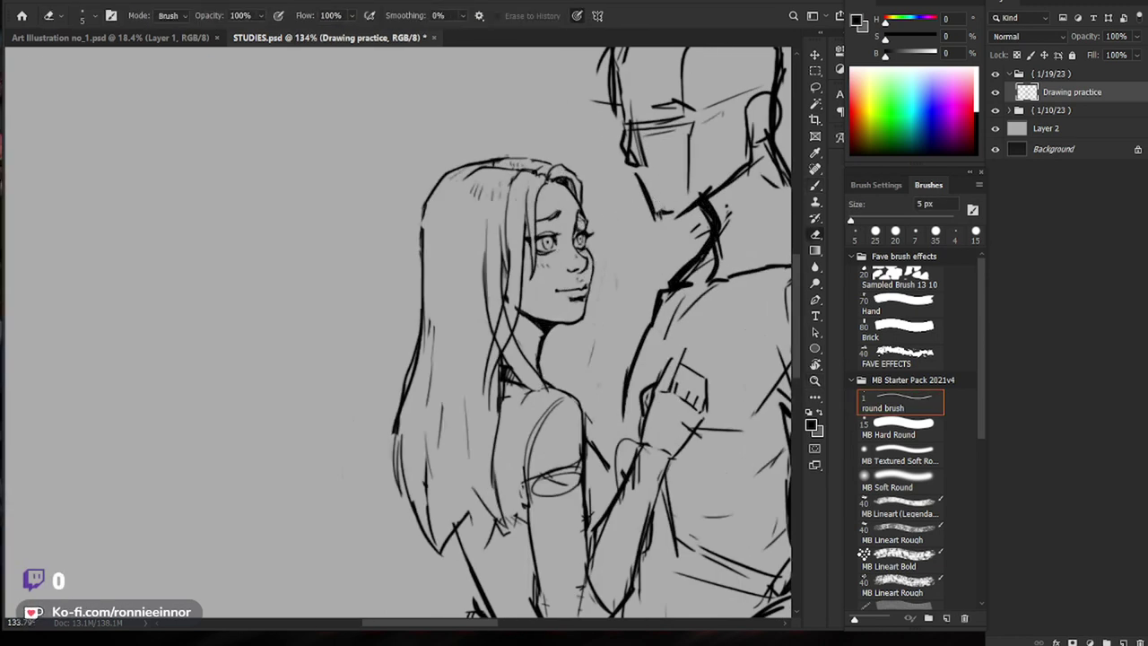
{"action": "key", "text": "b"}
{"action": "scroll", "coordinate": [538, 268], "scroll_direction": "down", "scroll_amount": 4}
{"action": "scroll", "coordinate": [484, 251], "scroll_direction": "up", "scroll_amount": 5}
Step: Enlarge the eraser and remove the crossing strand lines where the woman's front hair passes her jaw and neck
{"action": "key", "text": "e"}
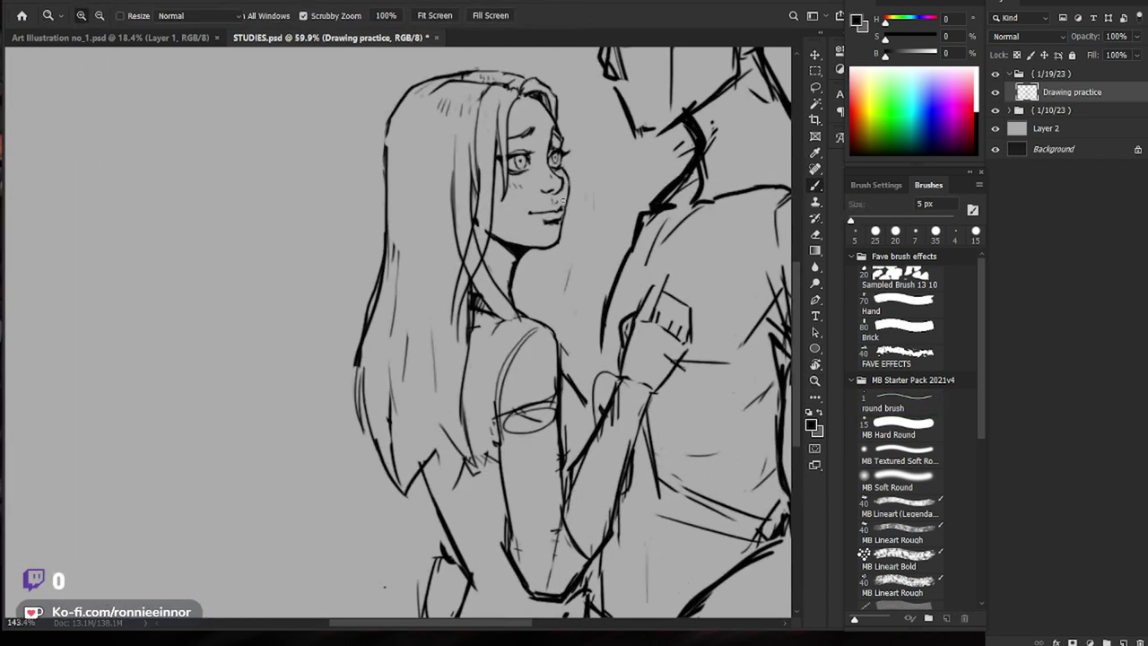
{"action": "key", "text": "bracketright"}
{"action": "key", "text": "bracketright"}
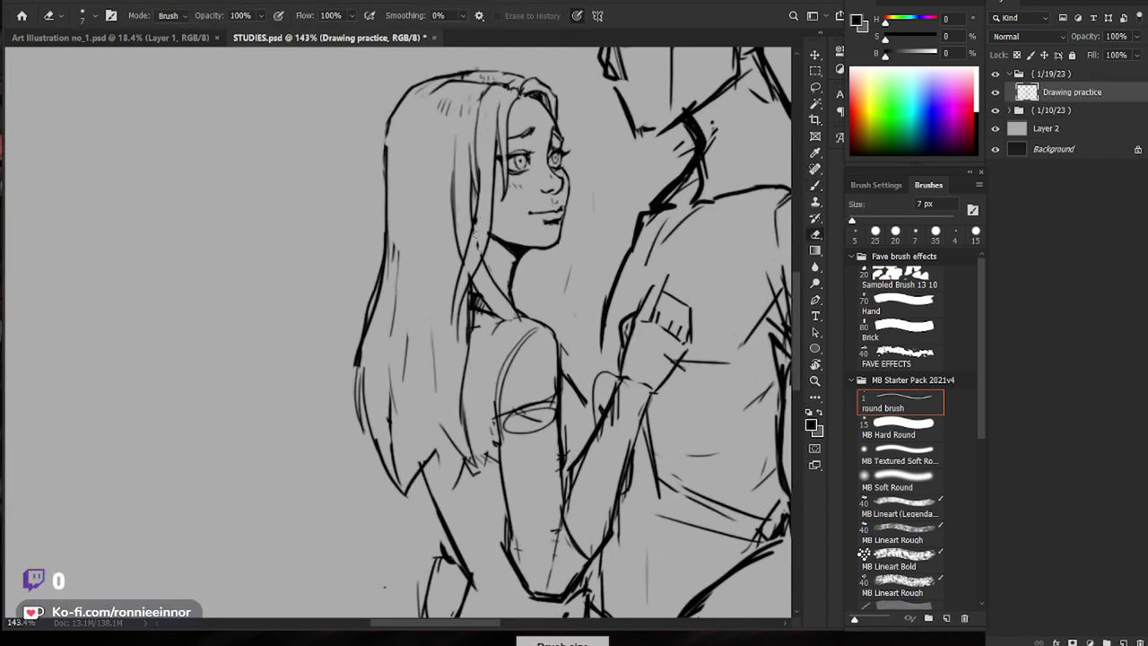
{"action": "key", "text": "bracketright"}
{"action": "key", "text": "bracketright"}
{"action": "key", "text": "bracketright"}
{"action": "key", "text": "bracketright"}
{"action": "key", "text": "bracketright"}
{"action": "left_click_drag", "start_coordinate": [476, 229], "coordinate": [469, 285]}
Step: Redraw the front strands as one lock curving past the jaw toward the shoulder, erasing stray overlaps
{"action": "key", "text": "b"}
{"action": "left_click_drag", "start_coordinate": [478, 197], "coordinate": [448, 321]}
{"action": "key", "text": "e"}
{"action": "left_click_drag", "start_coordinate": [475, 218], "coordinate": [450, 312]}
{"action": "key", "text": "b"}
{"action": "left_click_drag", "start_coordinate": [470, 247], "coordinate": [448, 343]}
{"action": "left_click_drag", "start_coordinate": [581, 295], "coordinate": [556, 317]}
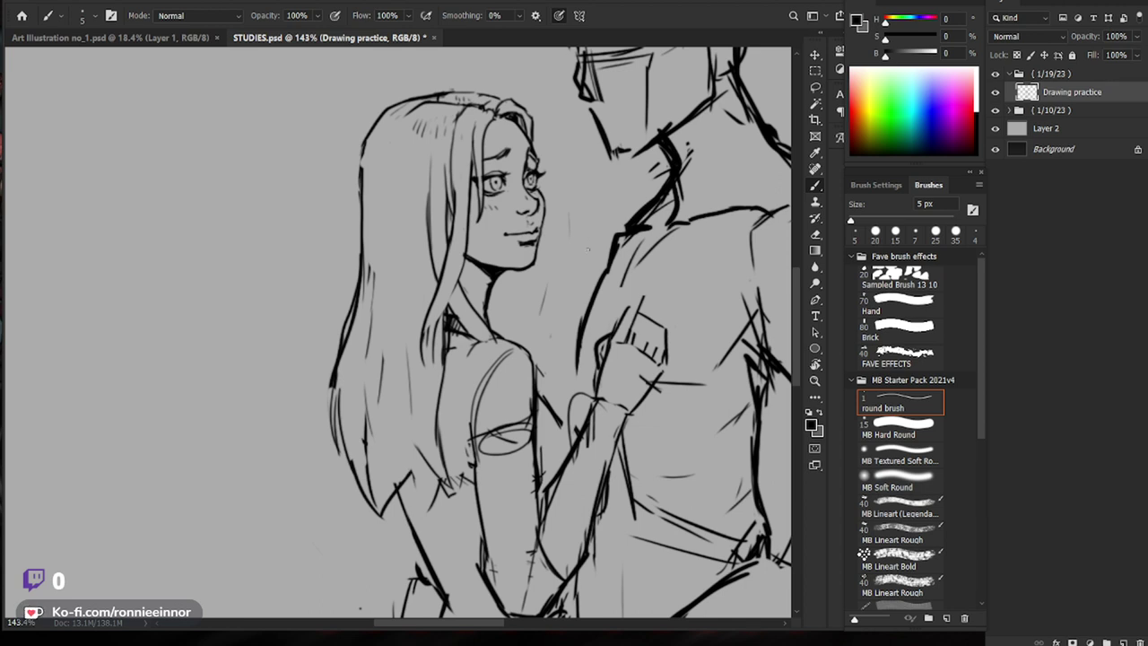
Step: Add flowing strand lines along the front lock from the temple past the neck to the shoulder
{"action": "scroll", "coordinate": [484, 231], "scroll_direction": "up", "scroll_amount": 2}
{"action": "key", "text": "e"}
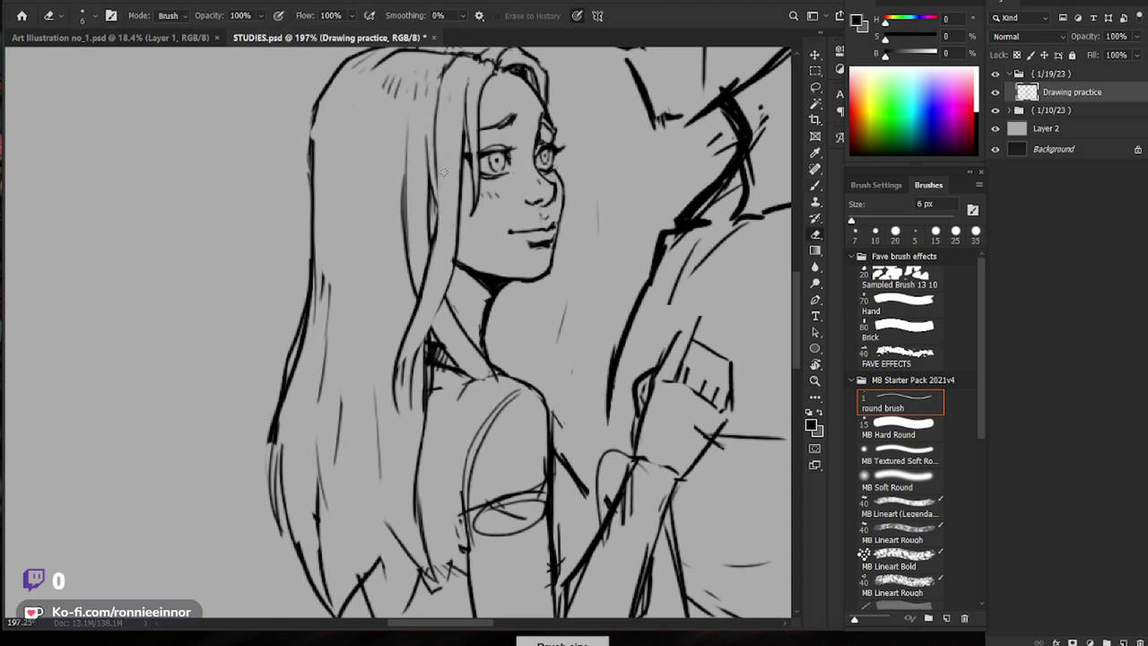
{"action": "key", "text": "b"}
{"action": "left_click_drag", "start_coordinate": [435, 103], "coordinate": [430, 272]}
{"action": "left_click_drag", "start_coordinate": [423, 295], "coordinate": [381, 295]}
{"action": "mouse_move", "coordinate": [430, 205]}
{"action": "left_mouse_down"}
{"action": "mouse_move", "coordinate": [457, 204]}
{"action": "mouse_move", "coordinate": [426, 287]}
{"action": "mouse_move", "coordinate": [418, 384]}
{"action": "left_mouse_up"}
{"action": "left_click_drag", "start_coordinate": [504, 367], "coordinate": [513, 305]}
{"action": "mouse_move", "coordinate": [442, 278]}
{"action": "left_mouse_down"}
{"action": "mouse_move", "coordinate": [420, 334]}
{"action": "mouse_move", "coordinate": [407, 430]}
{"action": "mouse_move", "coordinate": [406, 355]}
{"action": "left_mouse_up"}
Step: Extend the front lock down over the shoulder with long curved lines, replacing the misplaced stroke and trimming overlaps
{"action": "mouse_move", "coordinate": [437, 209]}
{"action": "left_mouse_down"}
{"action": "mouse_move", "coordinate": [411, 332]}
{"action": "mouse_move", "coordinate": [411, 428]}
{"action": "left_mouse_up"}
{"action": "key", "text": "ctrl+z"}
{"action": "mouse_move", "coordinate": [439, 203]}
{"action": "left_mouse_down"}
{"action": "mouse_move", "coordinate": [419, 266]}
{"action": "mouse_move", "coordinate": [413, 364]}
{"action": "mouse_move", "coordinate": [425, 400]}
{"action": "left_mouse_up"}
{"action": "left_click_drag", "start_coordinate": [397, 287], "coordinate": [426, 405]}
{"action": "key", "text": "e"}
{"action": "left_click_drag", "start_coordinate": [403, 322], "coordinate": [424, 393]}
{"action": "key", "text": "b"}
{"action": "mouse_move", "coordinate": [408, 266]}
{"action": "left_mouse_down"}
{"action": "mouse_move", "coordinate": [399, 334]}
{"action": "mouse_move", "coordinate": [425, 436]}
{"action": "left_mouse_up"}
{"action": "mouse_move", "coordinate": [429, 245]}
{"action": "left_mouse_down"}
{"action": "mouse_move", "coordinate": [414, 364]}
{"action": "mouse_move", "coordinate": [432, 428]}
{"action": "mouse_move", "coordinate": [359, 419]}
{"action": "left_mouse_up"}
Step: Enlarge the eraser to 25 px and clear excess strand lines from the front lock beside the neck
{"action": "key", "text": "z"}
{"action": "left_click_drag", "start_coordinate": [387, 346], "coordinate": [425, 346]}
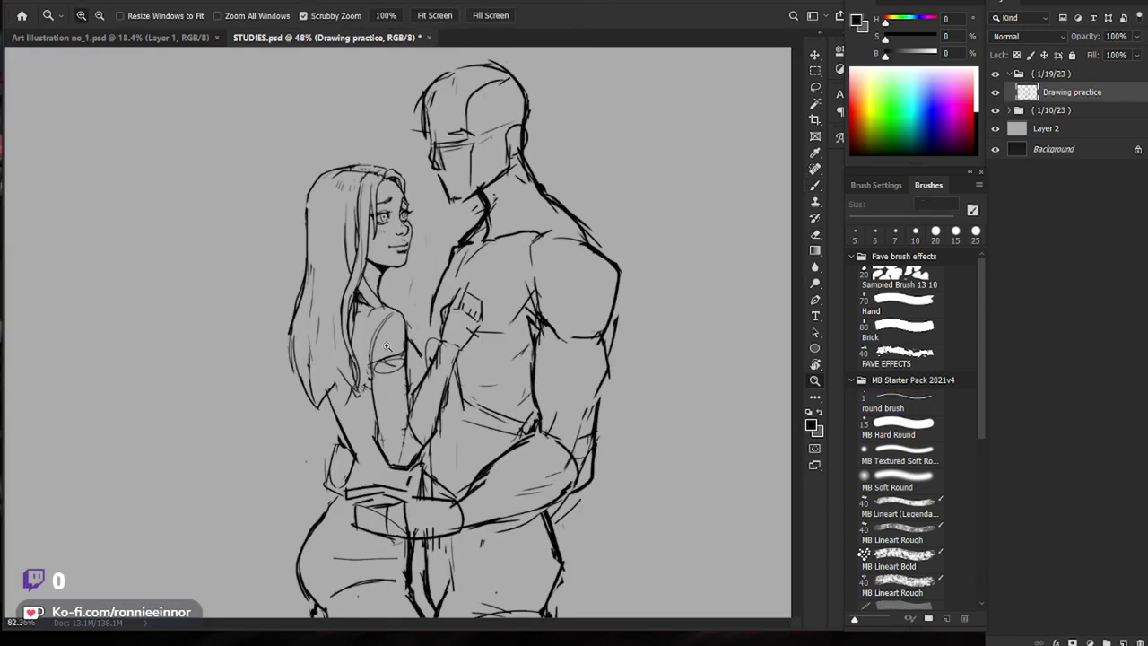
{"action": "left_click", "coordinate": [338, 336]}
{"action": "key", "text": "e"}
{"action": "left_click_drag", "start_coordinate": [342, 310], "coordinate": [351, 267]}
{"action": "key", "text": "]"}
{"action": "key", "text": "]"}
{"action": "key", "text": "]"}
{"action": "key", "text": "]"}
{"action": "key", "text": "]"}
{"action": "key", "text": "]"}
{"action": "key", "text": "]"}
{"action": "left_click_drag", "start_coordinate": [365, 226], "coordinate": [352, 283]}
Step: Redraw the front lock's contour from beside the cheek down to the chest with thin strand lines, and reduce the eraser size
{"action": "key", "text": "b"}
{"action": "left_click_drag", "start_coordinate": [365, 210], "coordinate": [351, 371]}
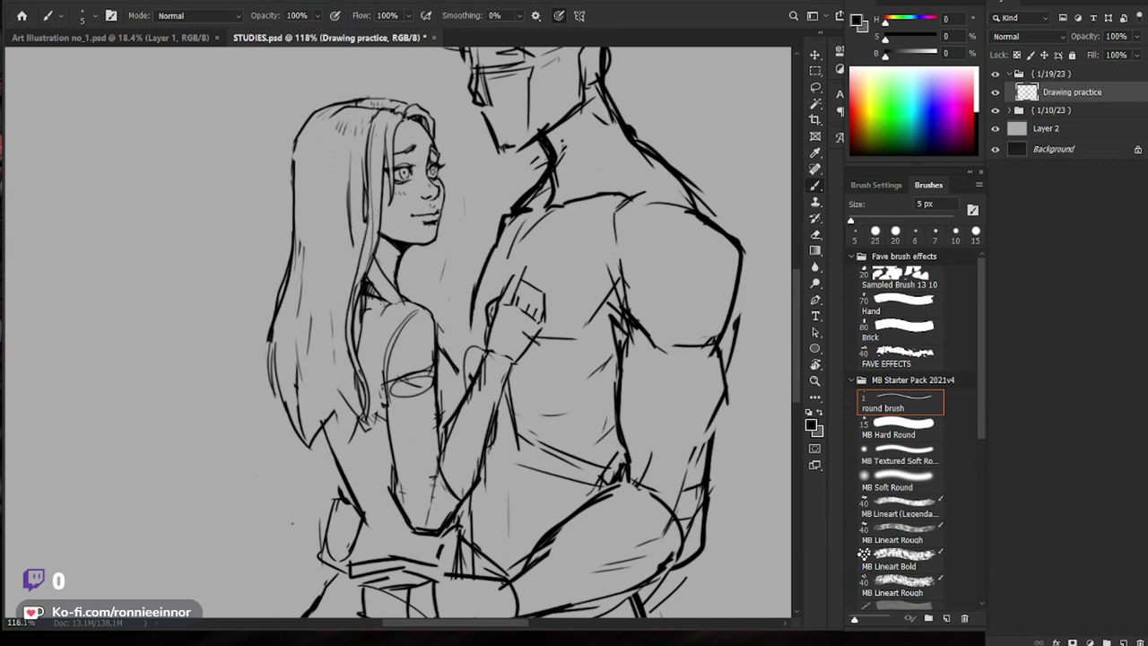
{"action": "left_click_drag", "start_coordinate": [350, 220], "coordinate": [363, 271]}
{"action": "mouse_move", "coordinate": [353, 178]}
{"action": "left_mouse_down"}
{"action": "mouse_move", "coordinate": [353, 314]}
{"action": "mouse_move", "coordinate": [353, 276]}
{"action": "left_mouse_up"}
{"action": "key", "text": "e"}
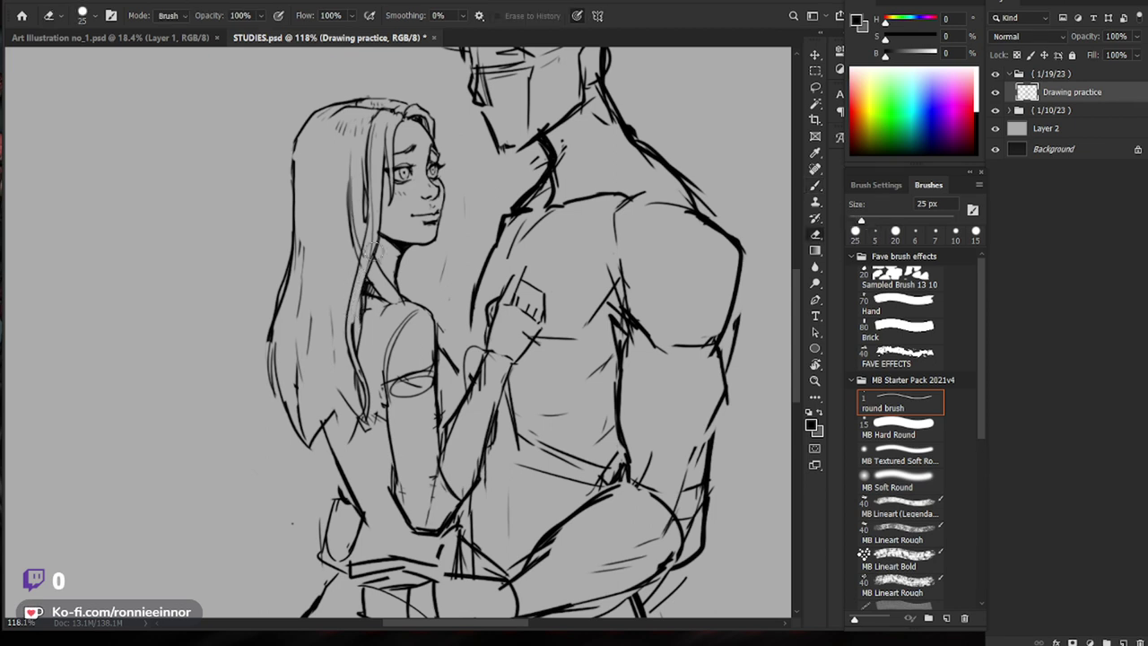
{"action": "key", "text": "["}
{"action": "key", "text": "["}
{"action": "key", "text": "bracketleft"}
{"action": "key", "text": "b"}
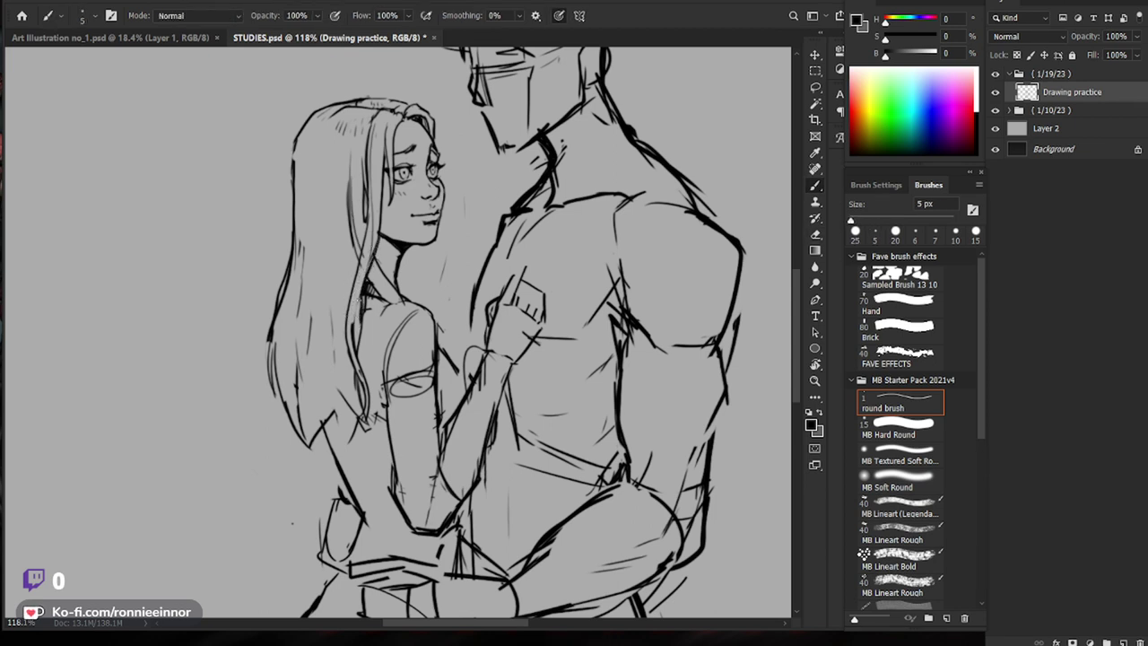
Step: Refine the lower hair strands falling over the woman's shoulder with thin 5 px brush strokes and small erasures
{"action": "left_click_drag", "start_coordinate": [363, 374], "coordinate": [366, 384]}
{"action": "key", "text": "e"}
{"action": "key", "text": "b"}
{"action": "mouse_move", "coordinate": [360, 335]}
{"action": "left_mouse_down"}
{"action": "mouse_move", "coordinate": [370, 430]}
{"action": "mouse_move", "coordinate": [339, 404]}
{"action": "mouse_move", "coordinate": [363, 429]}
{"action": "left_mouse_up"}
{"action": "key", "text": "e"}
{"action": "left_click_drag", "start_coordinate": [604, 329], "coordinate": [574, 330]}
{"action": "mouse_move", "coordinate": [587, 327]}
{"action": "left_mouse_down"}
{"action": "mouse_move", "coordinate": [587, 282]}
{"action": "mouse_move", "coordinate": [616, 278]}
{"action": "left_mouse_up"}
{"action": "key", "text": "b"}
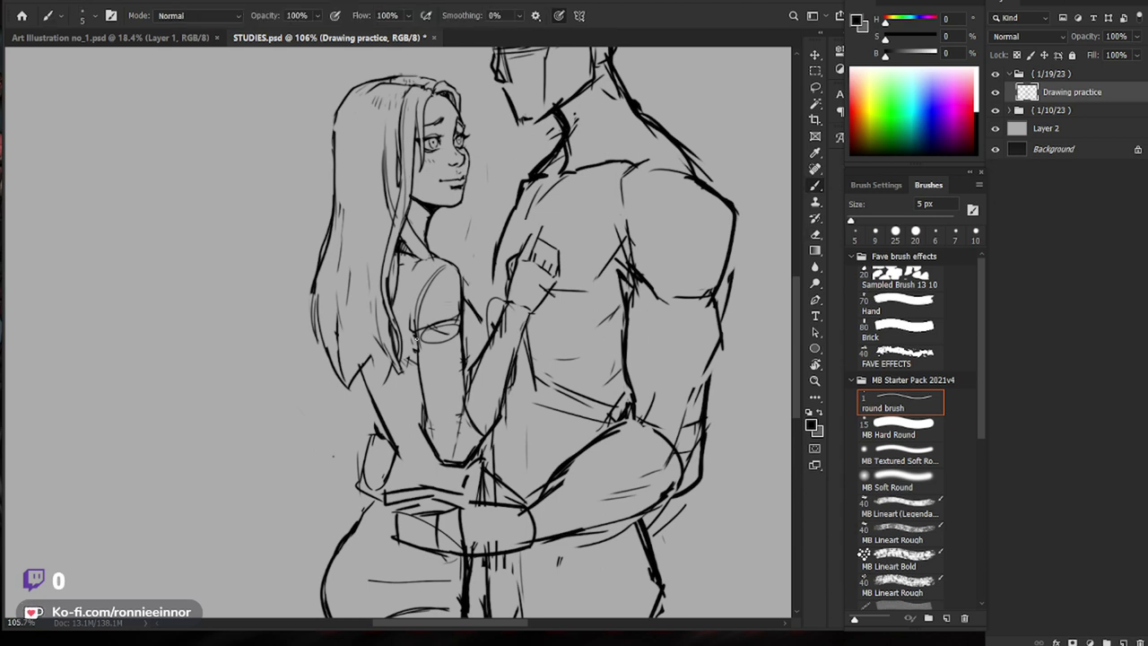
Step: Erase the oval guide on the woman's sleeve with a 30 px eraser and redraw the sleeve edge with folds
{"action": "mouse_move", "coordinate": [438, 357]}
{"action": "left_mouse_down"}
{"action": "mouse_move", "coordinate": [468, 345]}
{"action": "mouse_move", "coordinate": [455, 269]}
{"action": "mouse_move", "coordinate": [466, 331]}
{"action": "mouse_move", "coordinate": [434, 330]}
{"action": "mouse_move", "coordinate": [440, 322]}
{"action": "left_mouse_up"}
{"action": "key", "text": "e"}
{"action": "key", "text": "b"}
{"action": "key", "text": "e"}
{"action": "key", "text": "bracketright"}
{"action": "key", "text": "bracketright"}
{"action": "key", "text": "bracketright"}
{"action": "key", "text": "bracketright"}
{"action": "key", "text": "bracketright"}
{"action": "mouse_move", "coordinate": [427, 332]}
{"action": "left_mouse_down"}
{"action": "mouse_move", "coordinate": [468, 342]}
{"action": "mouse_move", "coordinate": [464, 307]}
{"action": "left_mouse_up"}
{"action": "key", "text": "b"}
{"action": "key", "text": "e"}
{"action": "key", "text": "b"}
{"action": "key", "text": "e"}
{"action": "key", "text": "b"}
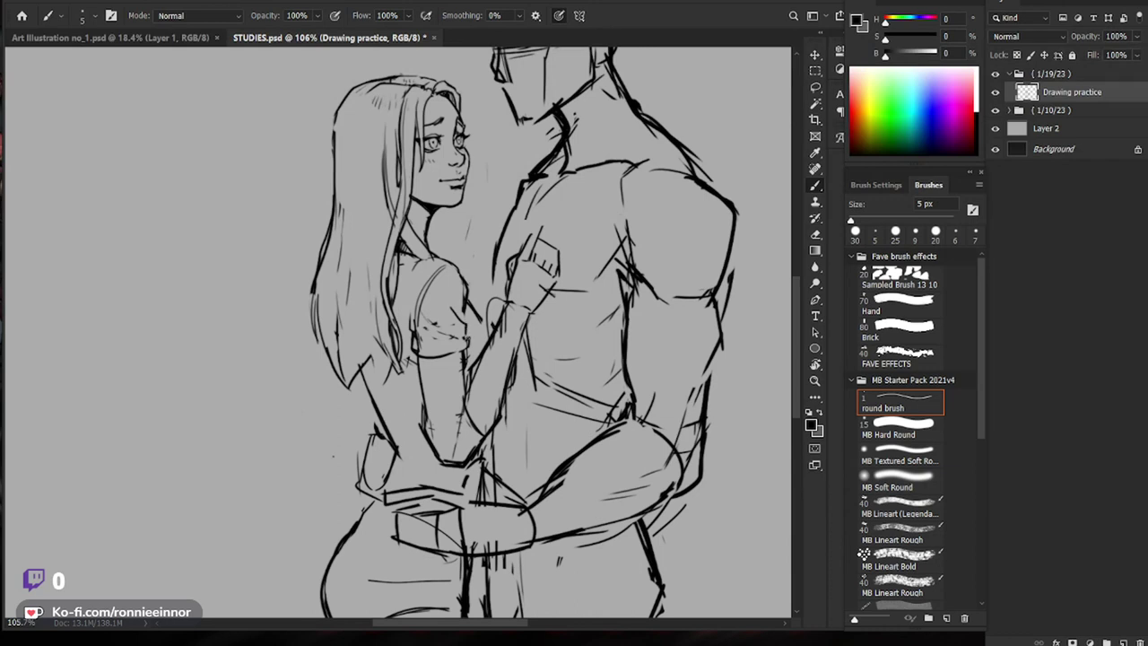
Step: Draw the lower edge of the woman's rolled sleeve cuff across her upper arm
{"action": "mouse_move", "coordinate": [465, 341]}
{"action": "left_mouse_down"}
{"action": "mouse_move", "coordinate": [440, 356]}
{"action": "mouse_move", "coordinate": [418, 346]}
{"action": "left_mouse_up"}
{"action": "key", "text": "e"}
{"action": "key", "text": "b"}
{"action": "key", "text": "e"}
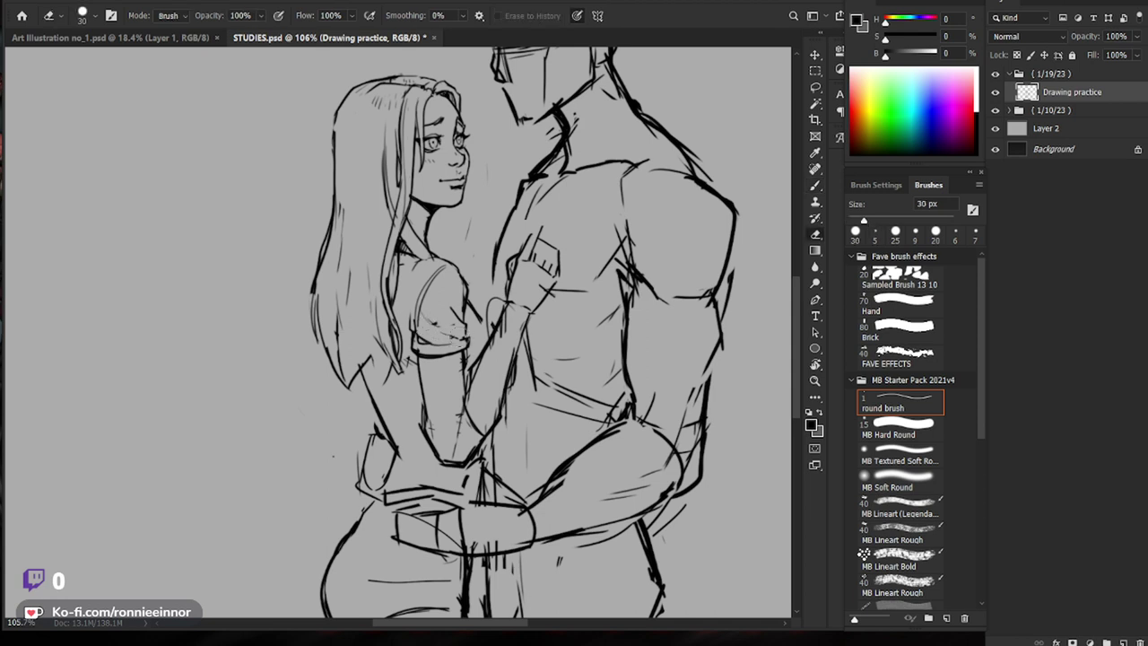
Step: Draw long strands down the back of the woman's hair and beside her face
{"action": "left_click_drag", "start_coordinate": [647, 262], "coordinate": [616, 302]}
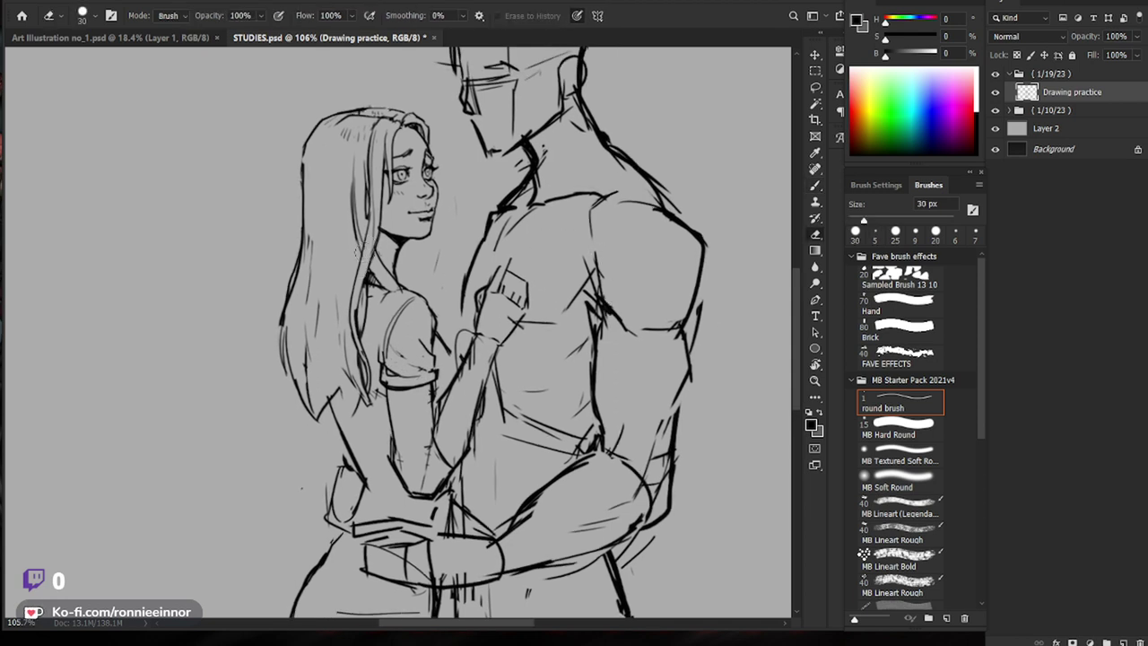
{"action": "key", "text": "b"}
{"action": "key", "text": "z"}
{"action": "left_click_drag", "start_coordinate": [767, 186], "coordinate": [673, 184]}
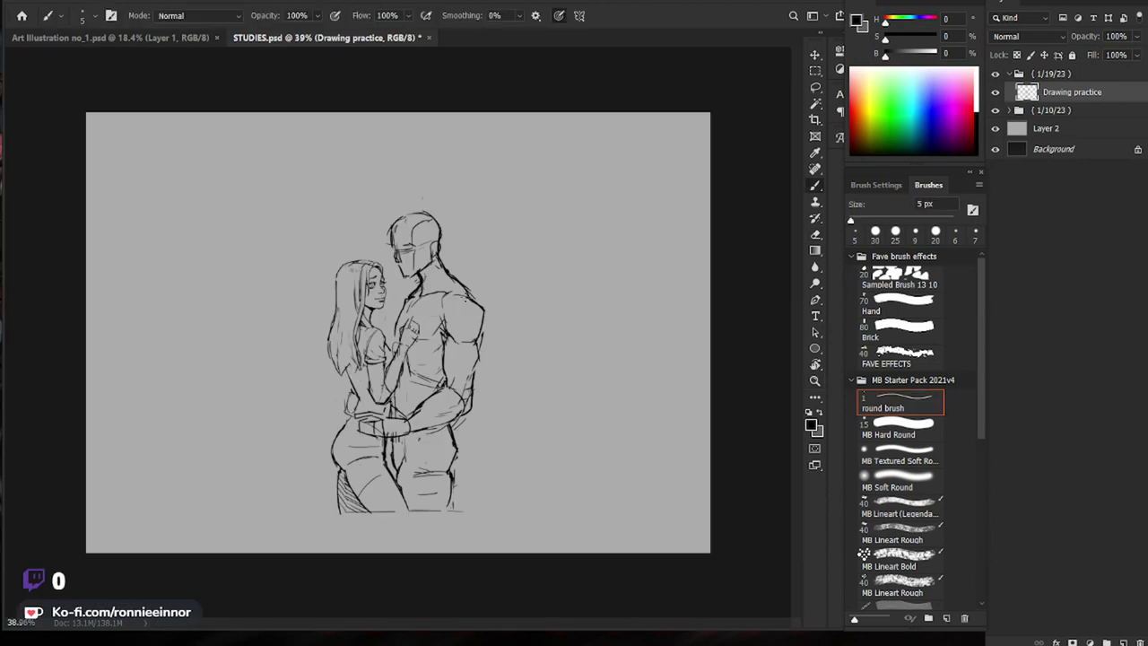
{"action": "left_click_drag", "start_coordinate": [344, 289], "coordinate": [376, 289]}
{"action": "key", "text": "b"}
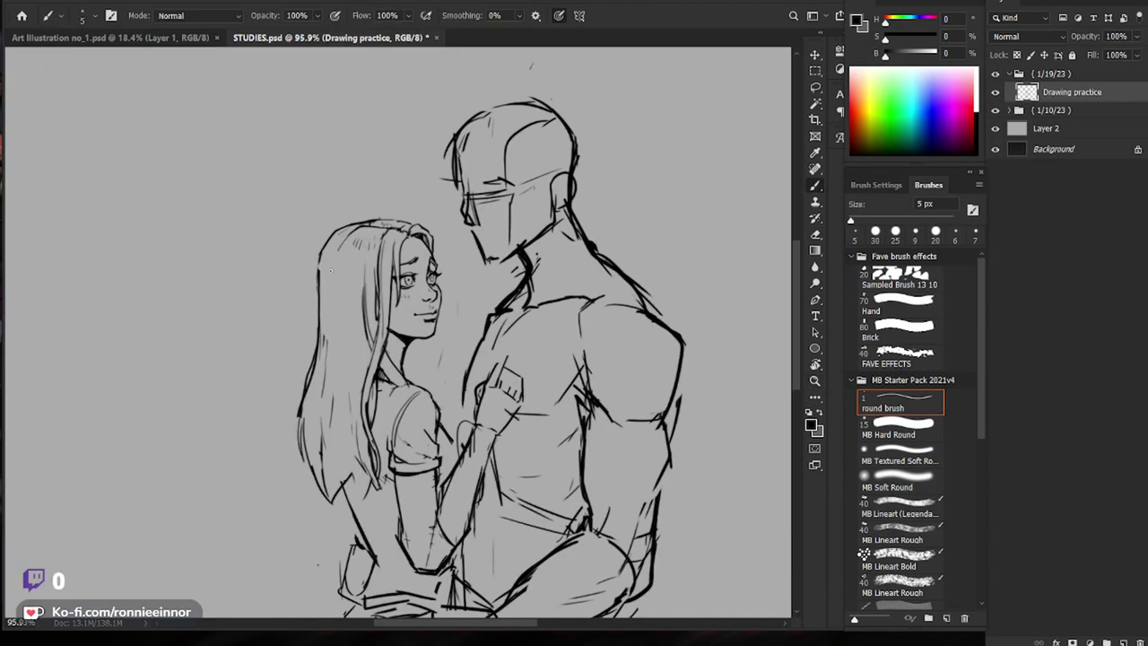
{"action": "left_click_drag", "start_coordinate": [339, 235], "coordinate": [328, 373]}
{"action": "left_click_drag", "start_coordinate": [378, 309], "coordinate": [374, 343]}
{"action": "key", "text": "e"}
Step: Reduce the eraser to 6 px and draw fine hair strands flowing down from the woman's crown and parting
{"action": "scroll", "coordinate": [376, 316], "scroll_direction": "up", "scroll_amount": 2, "text": "alt"}
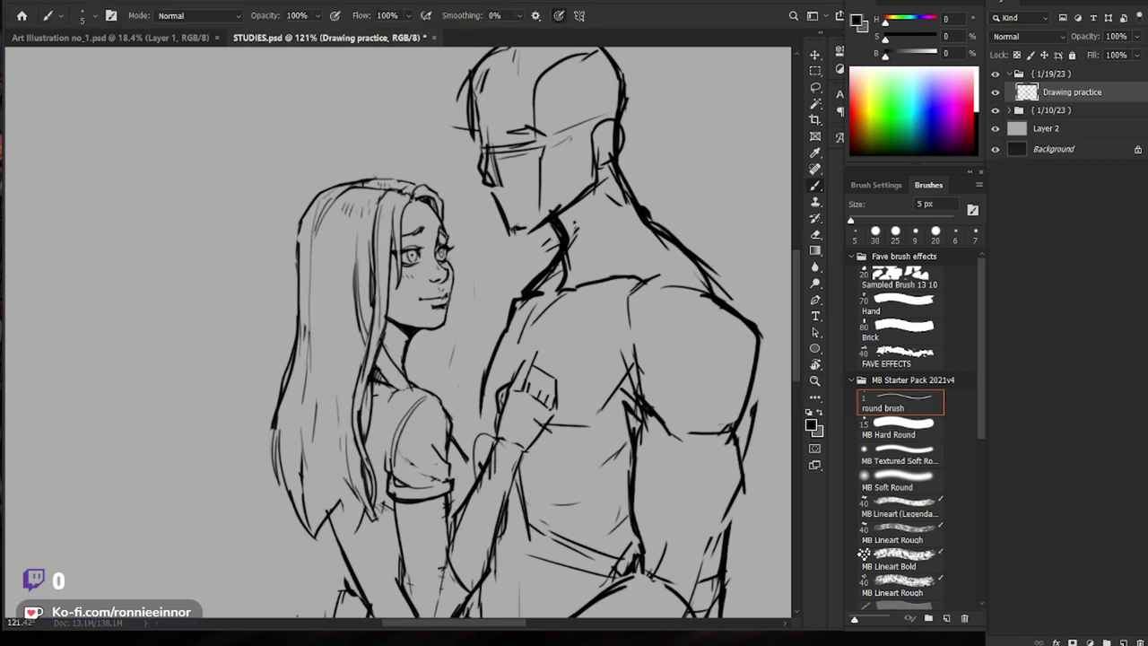
{"action": "key", "text": "bracketleft"}
{"action": "key", "text": "bracketleft"}
{"action": "key", "text": "bracketleft"}
{"action": "key", "text": "bracketleft"}
{"action": "key", "text": "bracketleft"}
{"action": "key", "text": "bracketleft"}
{"action": "key", "text": "bracketleft"}
{"action": "key", "text": "bracketleft"}
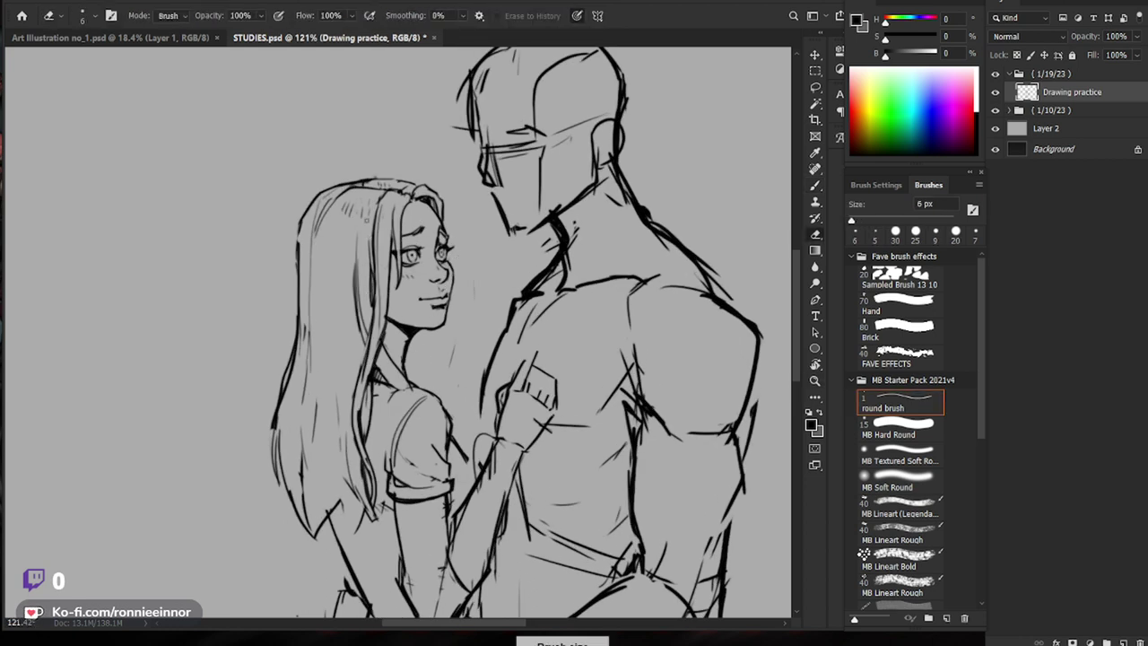
{"action": "key", "text": "b"}
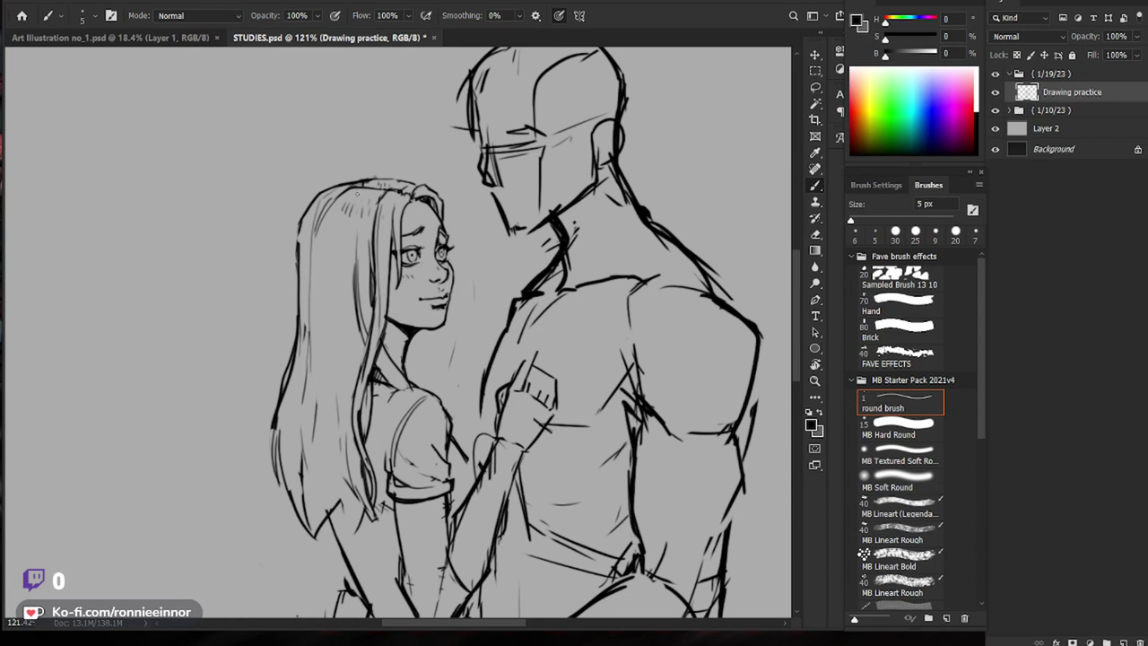
{"action": "left_click_drag", "start_coordinate": [363, 188], "coordinate": [360, 295]}
{"action": "key", "text": "ctrl+z"}
{"action": "mouse_move", "coordinate": [364, 191]}
{"action": "left_mouse_down"}
{"action": "mouse_move", "coordinate": [352, 230]}
{"action": "mouse_move", "coordinate": [353, 310]}
{"action": "left_mouse_up"}
{"action": "left_click_drag", "start_coordinate": [382, 190], "coordinate": [372, 230]}
Step: Add thin strands along the outer back of the woman's hair and through its middle length
{"action": "key", "text": "ctrl+space"}
{"action": "left_click_drag", "start_coordinate": [497, 183], "coordinate": [404, 185]}
{"action": "key", "text": "ctrl+space"}
{"action": "left_click_drag", "start_coordinate": [493, 251], "coordinate": [538, 246]}
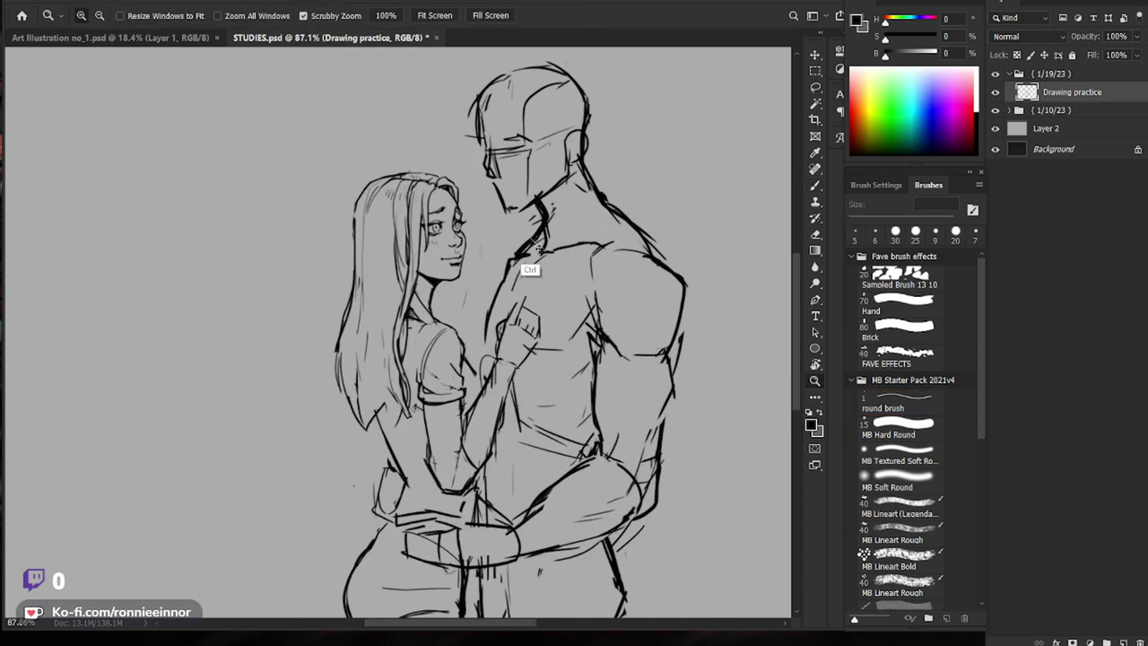
{"action": "key", "text": "e"}
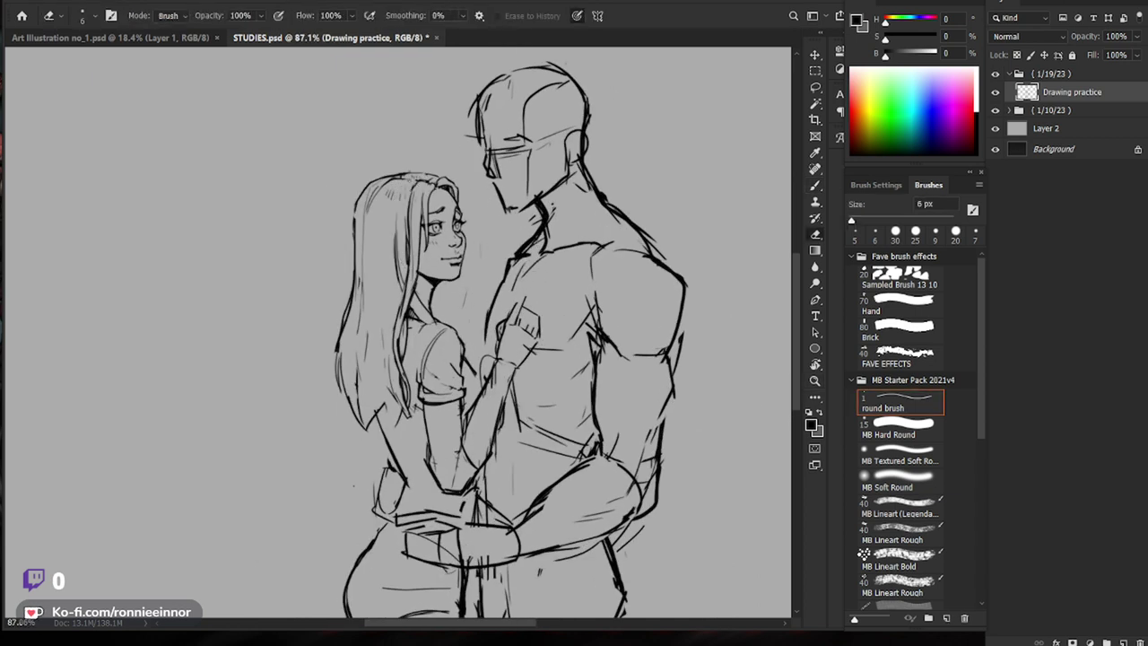
{"action": "key", "text": "b"}
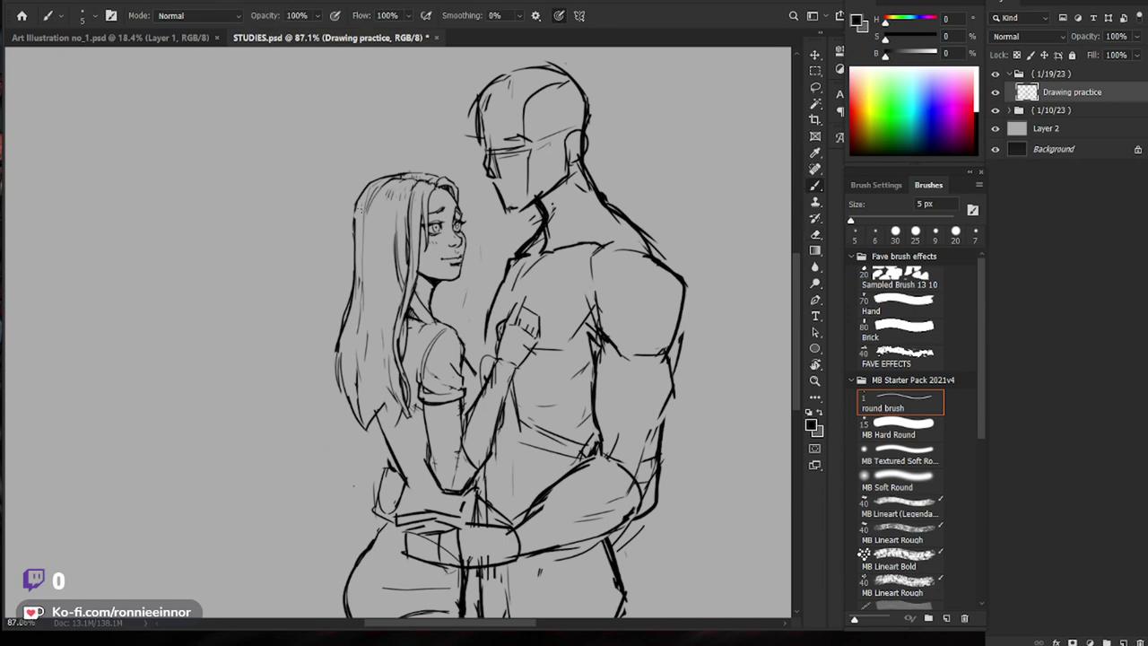
{"action": "left_click_drag", "start_coordinate": [356, 205], "coordinate": [361, 327]}
{"action": "left_click_drag", "start_coordinate": [400, 280], "coordinate": [385, 346]}
{"action": "left_click_drag", "start_coordinate": [594, 333], "coordinate": [573, 324]}
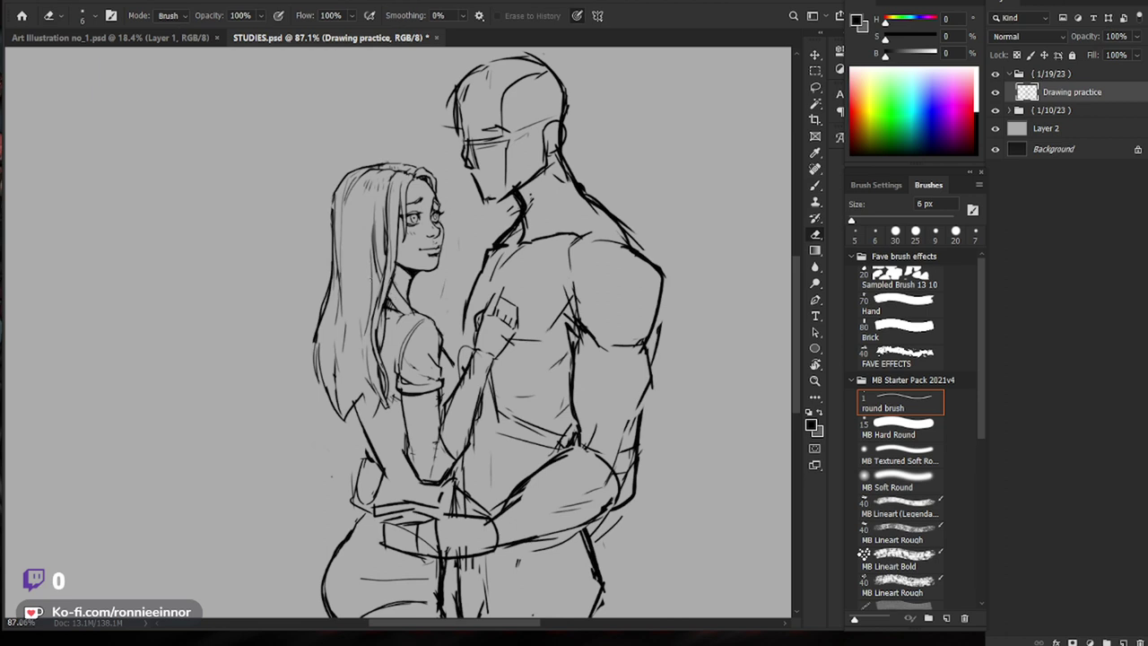
Step: Darken the shadowed hair beside the woman's neck with short strokes, checking the whole figure
{"action": "mouse_move", "coordinate": [379, 277]}
{"action": "left_mouse_down"}
{"action": "mouse_move", "coordinate": [367, 313]}
{"action": "mouse_move", "coordinate": [373, 283]}
{"action": "left_mouse_up"}
{"action": "key", "text": "ctrl+0"}
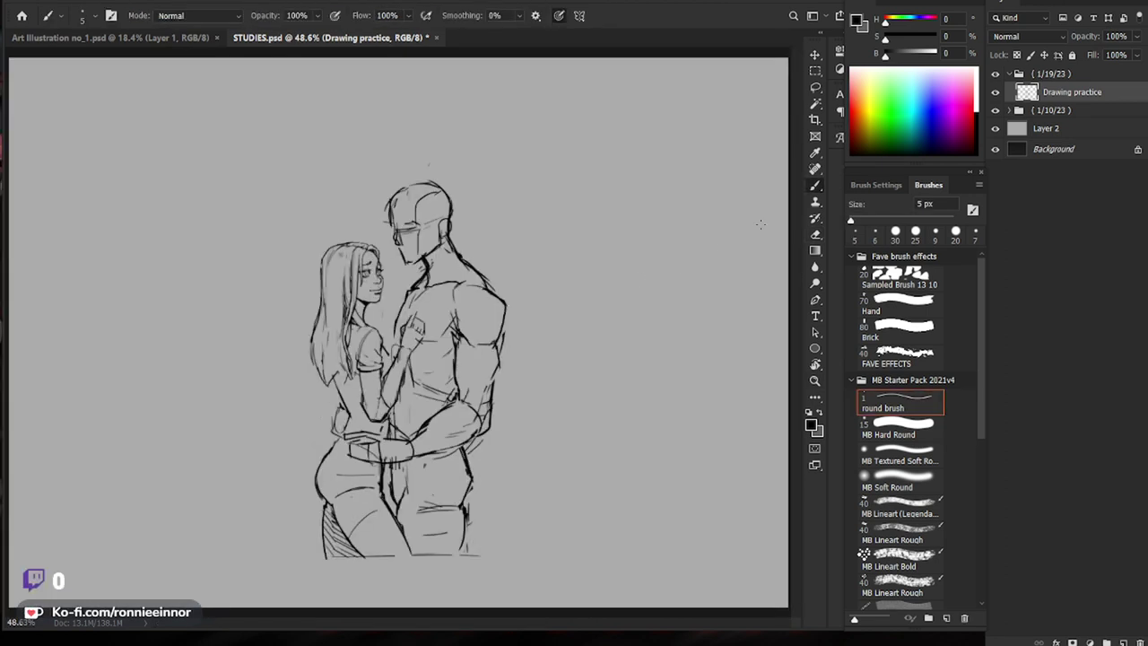
{"action": "scroll", "coordinate": [333, 400], "scroll_direction": "up", "scroll_amount": 3}
{"action": "key", "text": "e"}
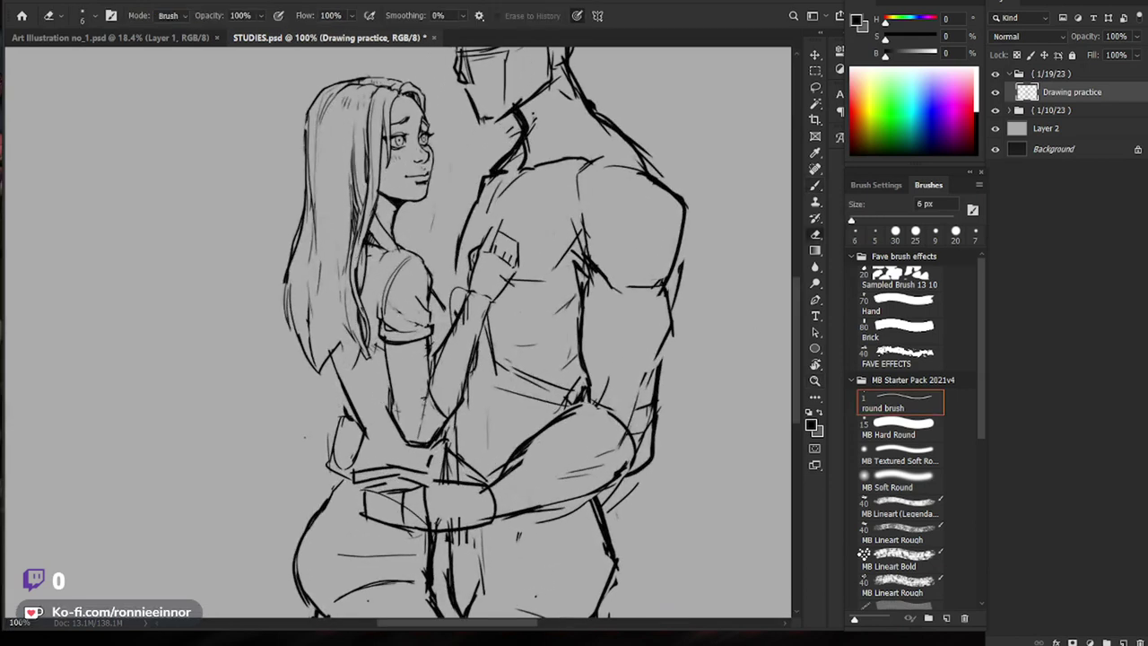
{"action": "key", "text": "b"}
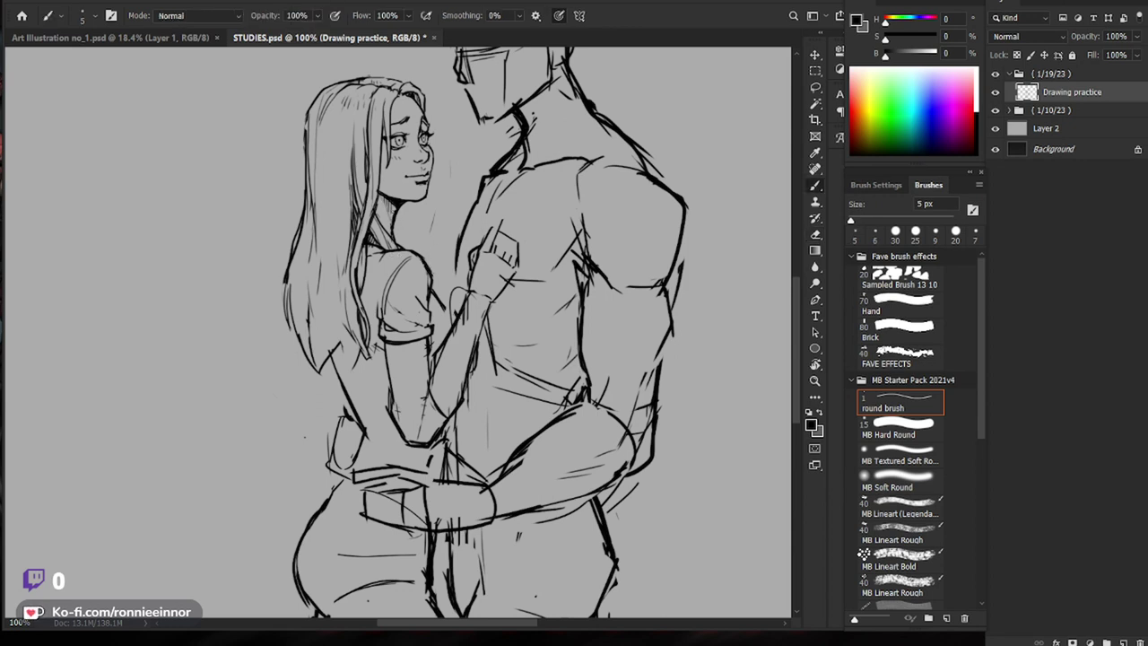
Step: Redraw the woman's mouth as an upturned smile line, erasing the old lower lip and the profile beside it
{"action": "scroll", "coordinate": [433, 200], "scroll_direction": "up", "scroll_amount": 4}
{"action": "key", "text": "e"}
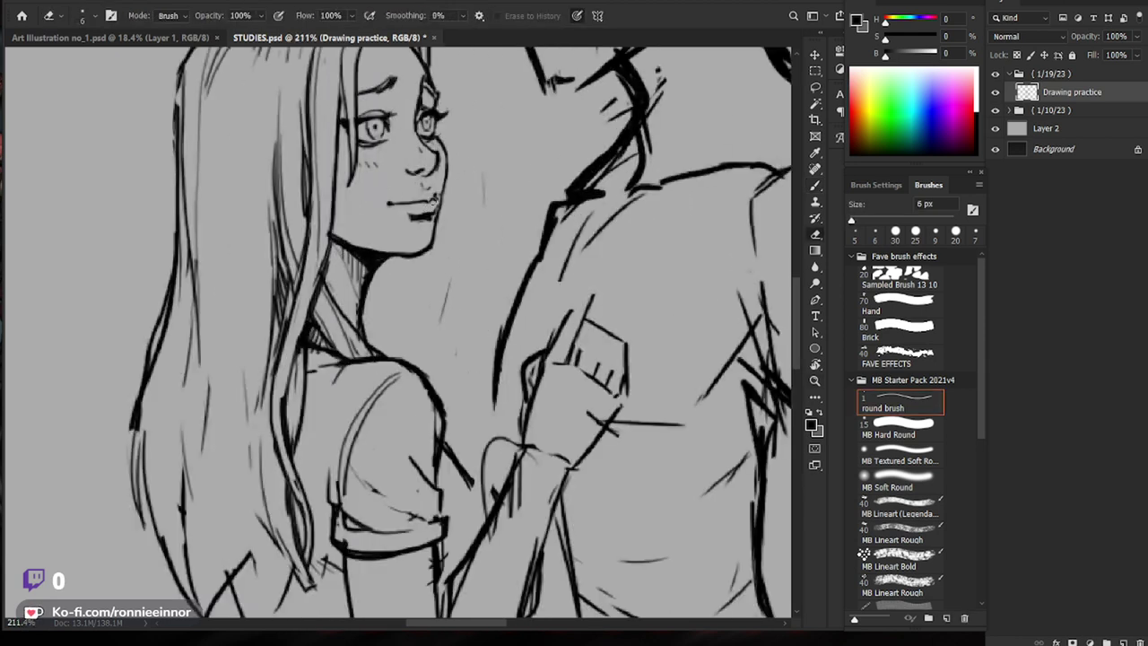
{"action": "key", "text": "b"}
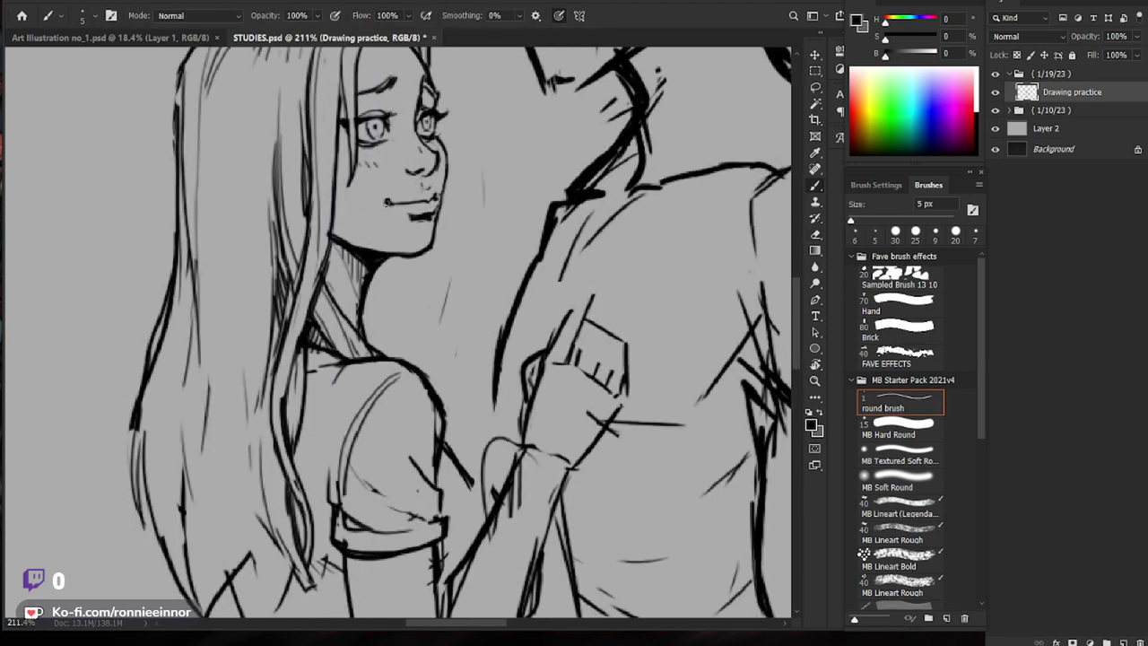
{"action": "mouse_move", "coordinate": [472, 211]}
{"action": "left_mouse_down"}
{"action": "mouse_move", "coordinate": [390, 214]}
{"action": "mouse_move", "coordinate": [538, 207]}
{"action": "mouse_move", "coordinate": [411, 218]}
{"action": "mouse_move", "coordinate": [471, 214]}
{"action": "left_mouse_up"}
{"action": "key", "text": "e"}
{"action": "key", "text": "b"}
{"action": "key", "text": "e"}
{"action": "key", "text": "b"}
{"action": "left_click_drag", "start_coordinate": [461, 219], "coordinate": [415, 211]}
{"action": "key", "text": "e"}
{"action": "mouse_move", "coordinate": [497, 195]}
{"action": "left_mouse_down"}
{"action": "mouse_move", "coordinate": [485, 243]}
{"action": "mouse_move", "coordinate": [489, 193]}
{"action": "mouse_move", "coordinate": [476, 234]}
{"action": "mouse_move", "coordinate": [469, 228]}
{"action": "mouse_move", "coordinate": [485, 234]}
{"action": "mouse_move", "coordinate": [450, 235]}
{"action": "left_mouse_up"}
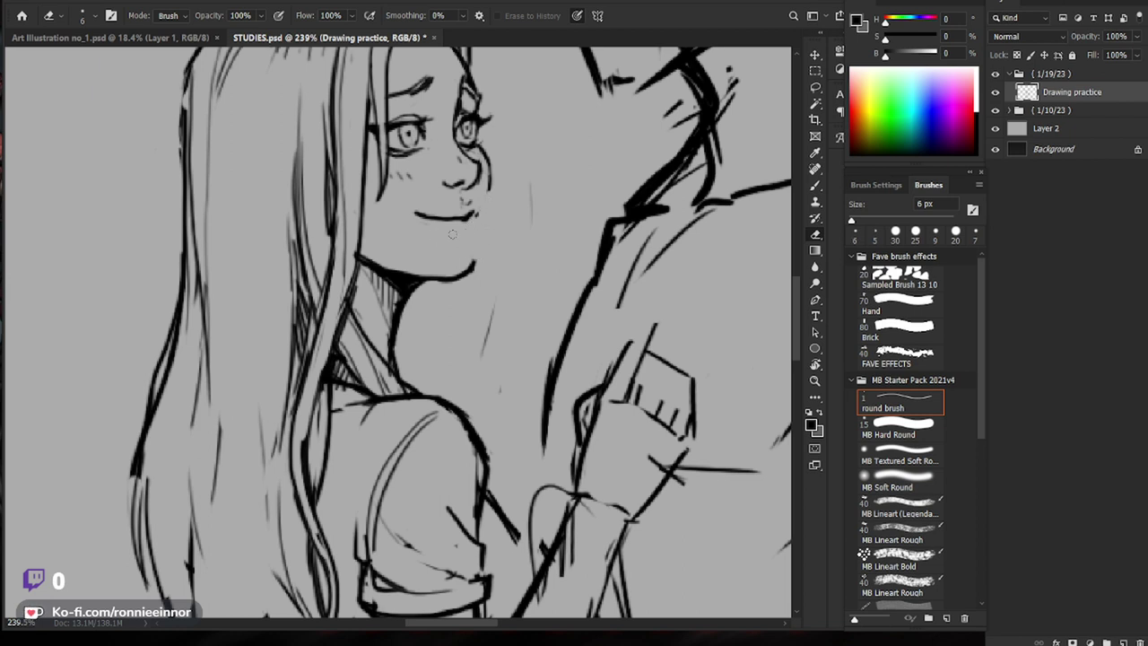
Step: Redraw the woman's face contour from beside the nose down to the chin
{"action": "key", "text": "b"}
{"action": "left_click_drag", "start_coordinate": [489, 187], "coordinate": [474, 265]}
{"action": "key", "text": "z"}
{"action": "left_click_drag", "start_coordinate": [515, 228], "coordinate": [484, 226]}
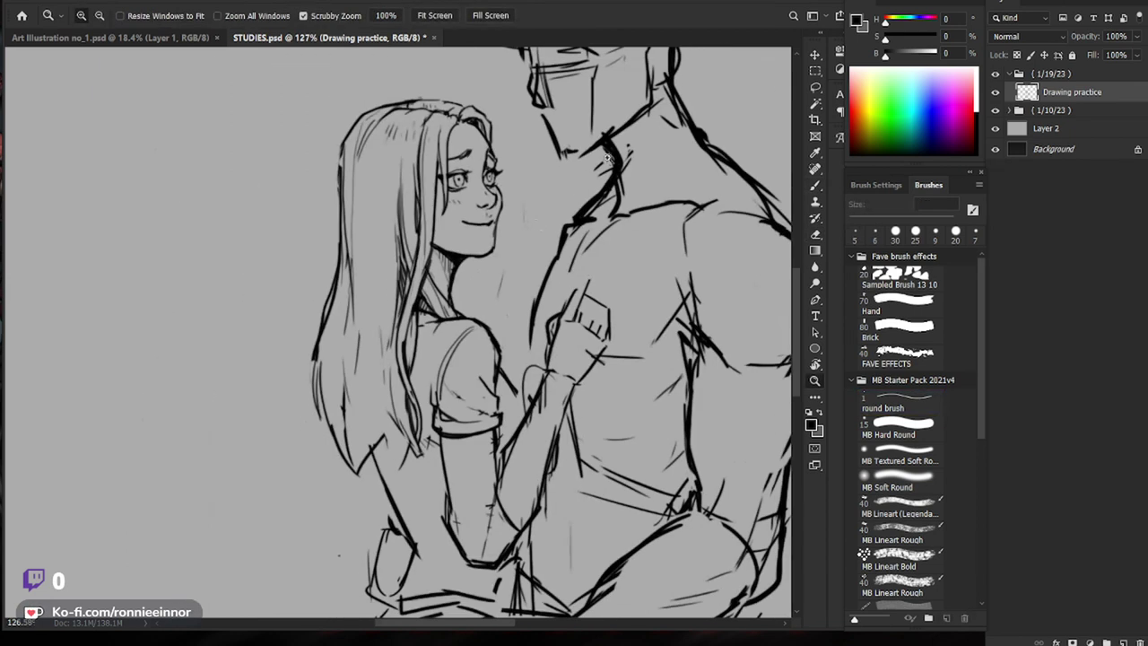
{"action": "left_click_drag", "start_coordinate": [511, 185], "coordinate": [539, 187]}
{"action": "key", "text": "e"}
{"action": "key", "text": "b"}
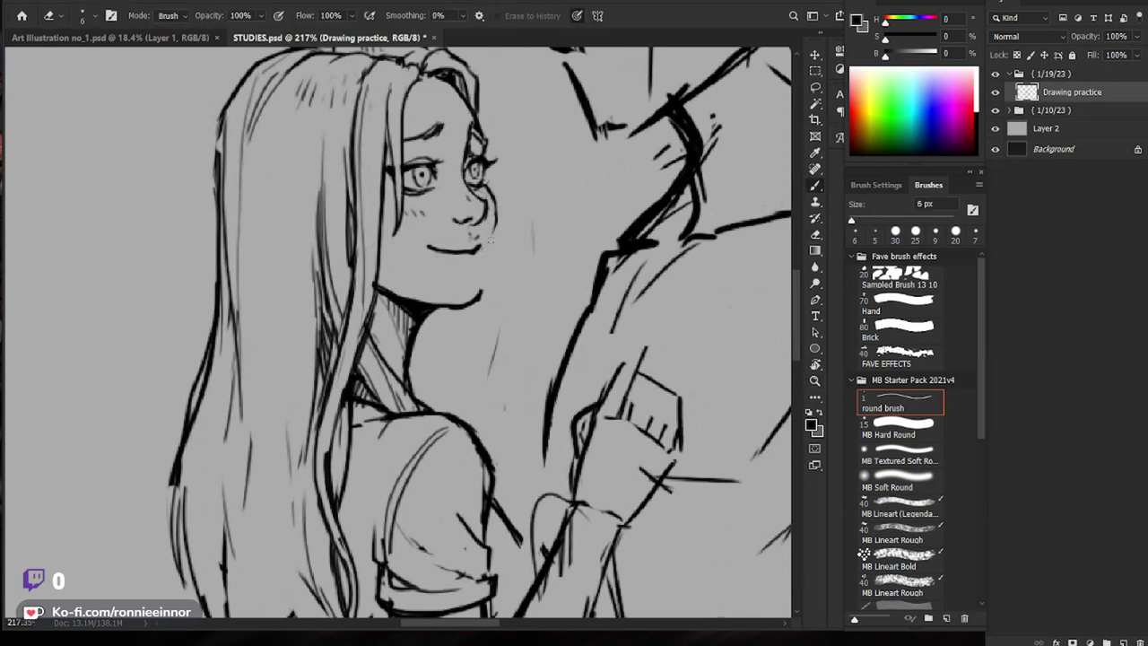
{"action": "left_click_drag", "start_coordinate": [494, 230], "coordinate": [482, 290]}
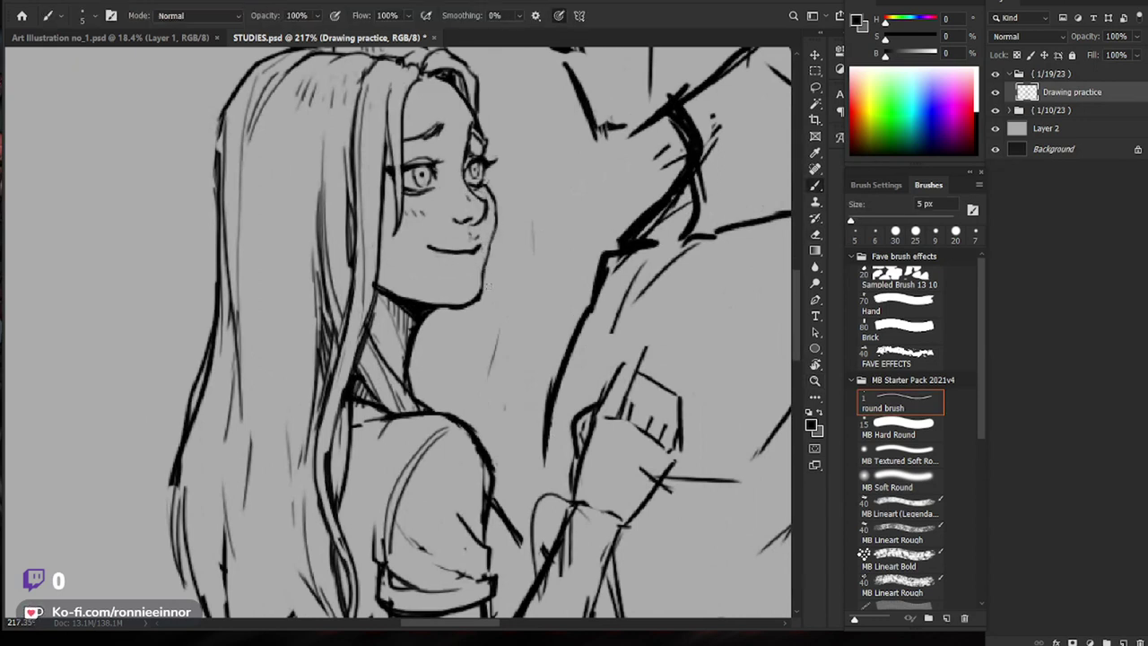
Step: Shape the woman's smile with a slightly parted mouth and a short lower lip line
{"action": "key", "text": "e"}
{"action": "key", "text": "b"}
{"action": "mouse_move", "coordinate": [466, 257]}
{"action": "left_mouse_down"}
{"action": "mouse_move", "coordinate": [424, 236]}
{"action": "mouse_move", "coordinate": [498, 242]}
{"action": "left_mouse_up"}
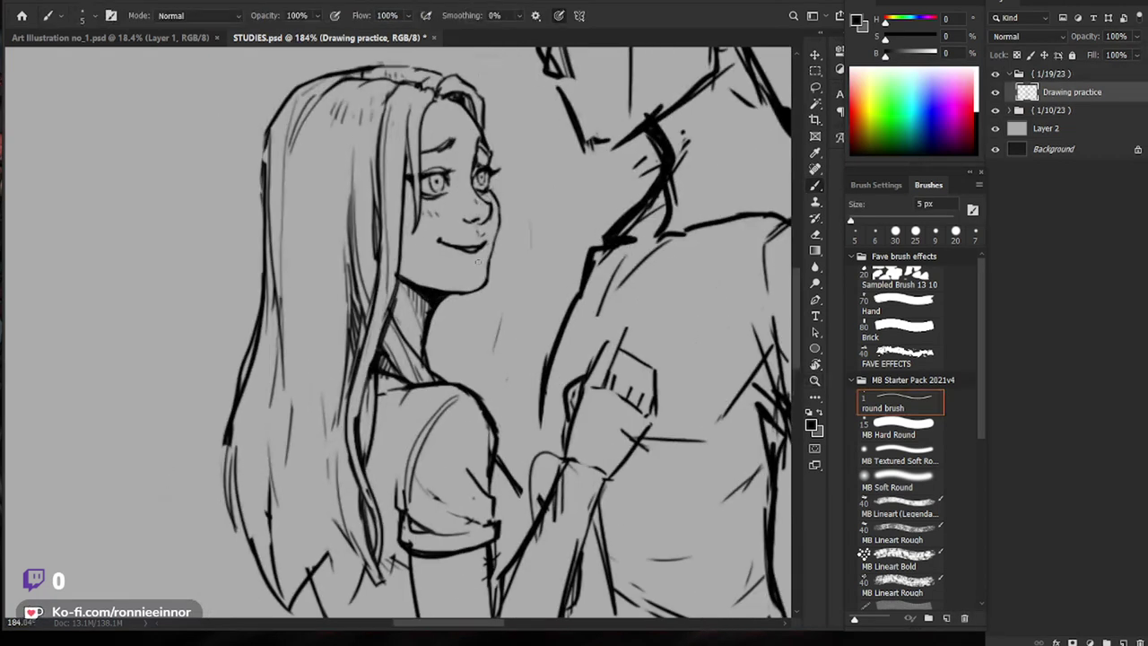
{"action": "left_click_drag", "start_coordinate": [526, 177], "coordinate": [514, 201]}
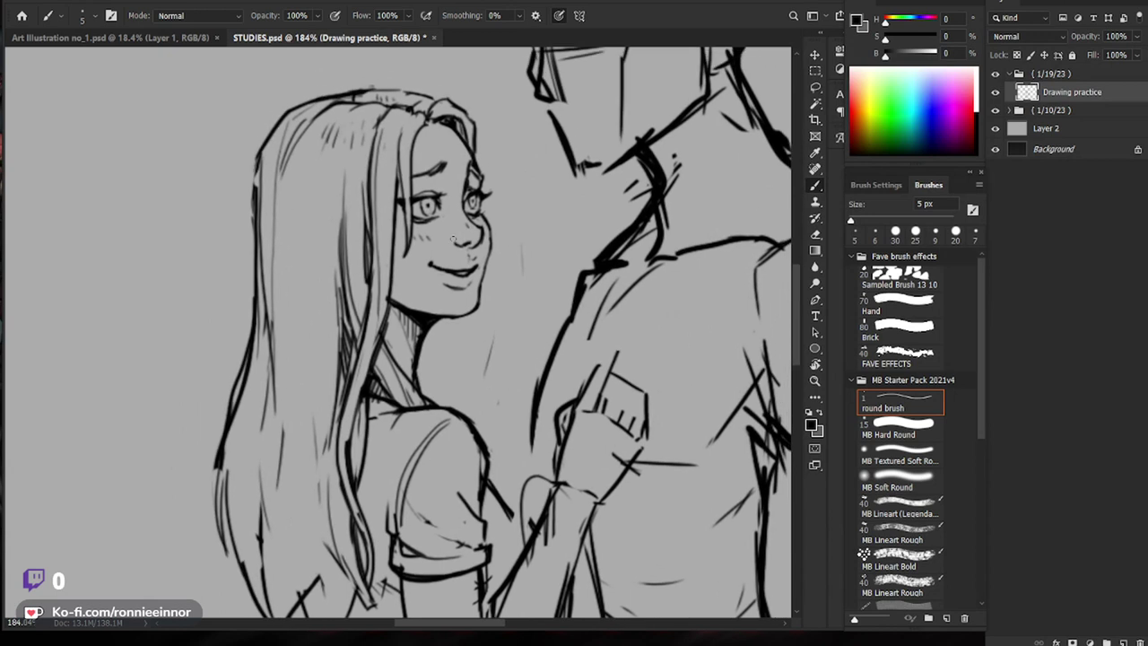
Step: Clean up and redraw the details of the woman's eyes, alternating fine erasing with 5 px strokes
{"action": "key", "text": "e"}
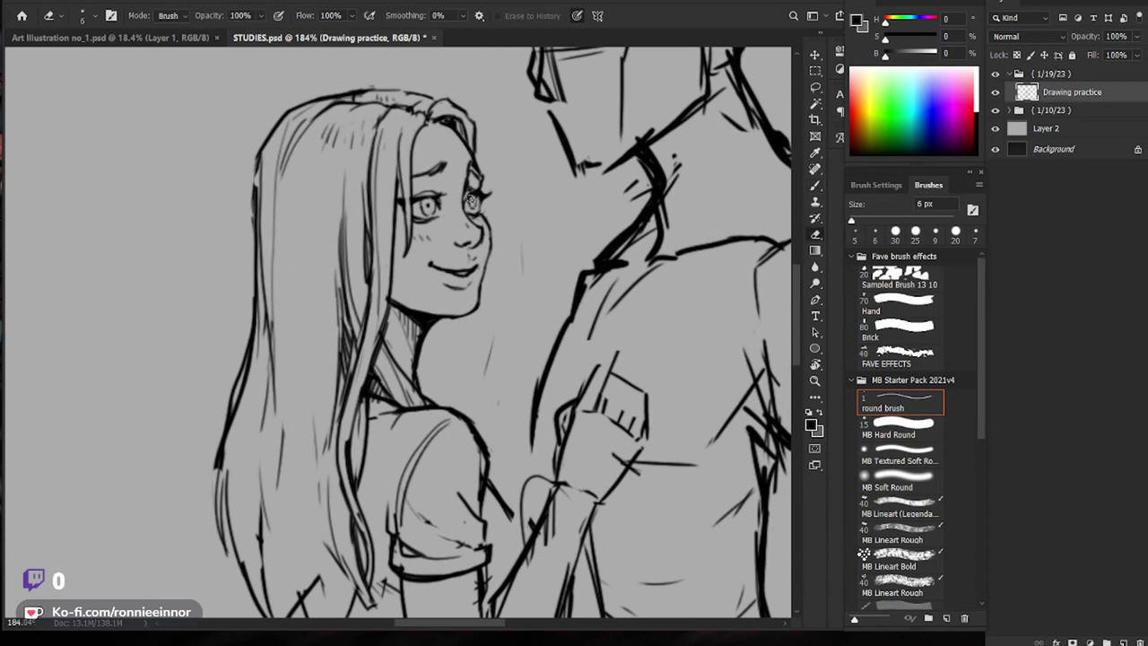
{"action": "key", "text": "b"}
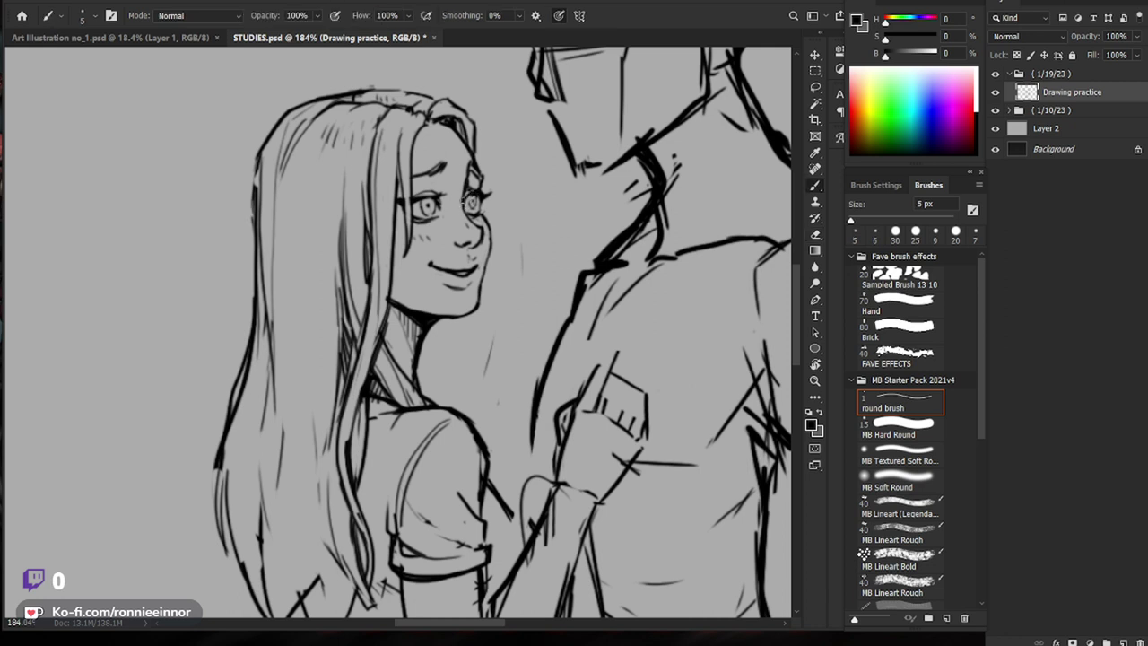
{"action": "key", "text": "z"}
{"action": "left_click_drag", "start_coordinate": [530, 183], "coordinate": [503, 220]}
{"action": "left_click", "coordinate": [503, 178]}
{"action": "key", "text": "b"}
{"action": "key", "text": "e"}
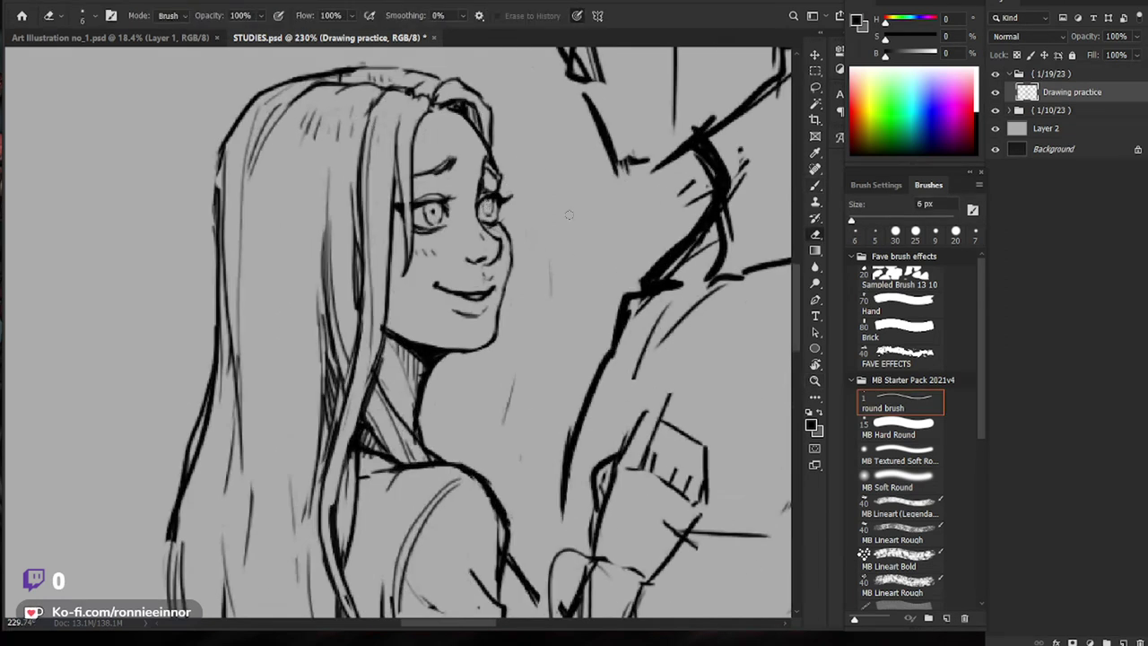
{"action": "key", "text": "z"}
{"action": "mouse_move", "coordinate": [558, 221]}
{"action": "left_mouse_down"}
{"action": "mouse_move", "coordinate": [519, 232]}
{"action": "mouse_move", "coordinate": [597, 202]}
{"action": "left_mouse_up"}
{"action": "key", "text": "b"}
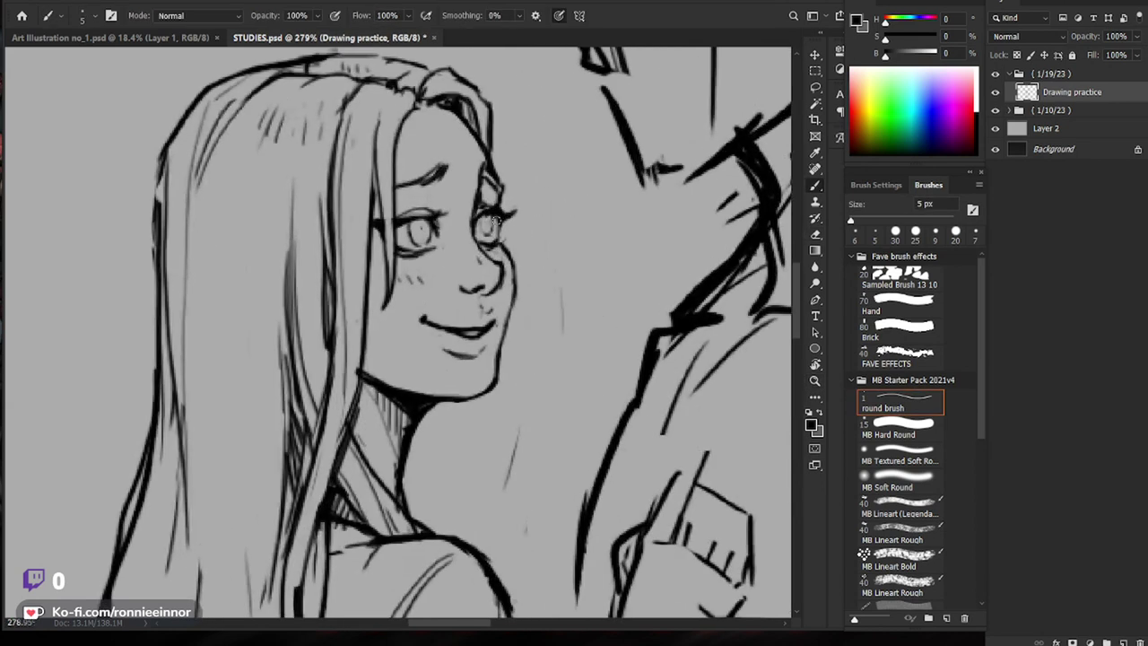
{"action": "key", "text": "e"}
{"action": "key", "text": "b"}
Step: Refine the woman's far cheek contour just below the far eye with small erasures and thin strokes
{"action": "key", "text": "z"}
{"action": "left_click_drag", "start_coordinate": [510, 213], "coordinate": [464, 219]}
{"action": "key", "text": "b"}
{"action": "left_click_drag", "start_coordinate": [649, 309], "coordinate": [622, 275]}
{"action": "key", "text": "z"}
{"action": "left_click_drag", "start_coordinate": [480, 194], "coordinate": [522, 195]}
{"action": "key", "text": "e"}
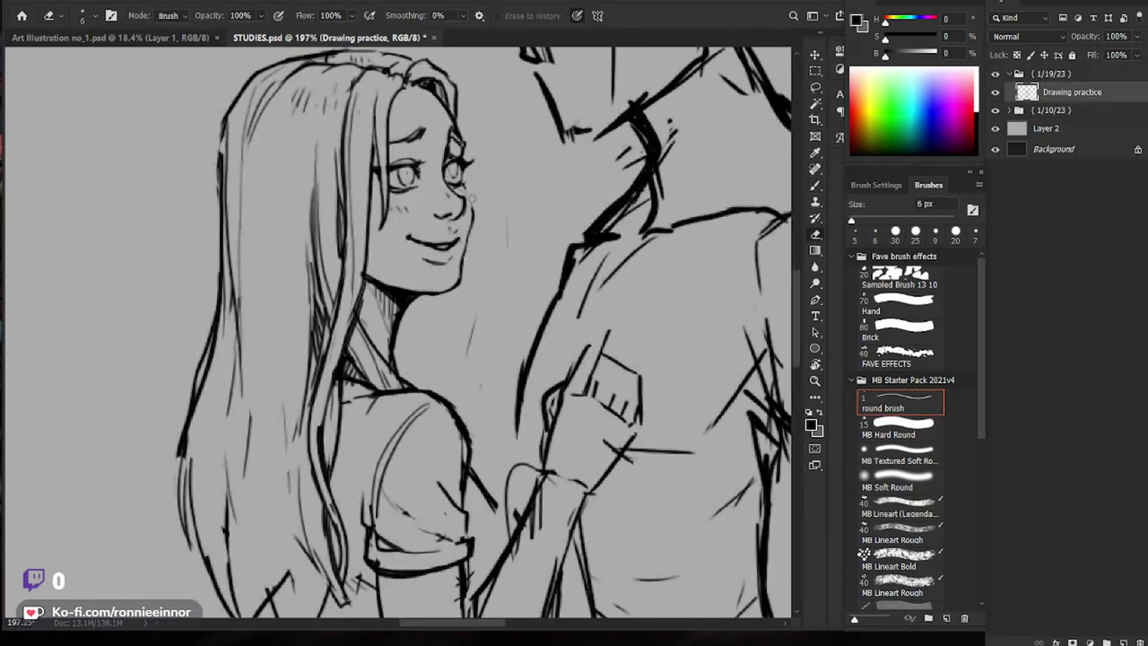
{"action": "key", "text": "b"}
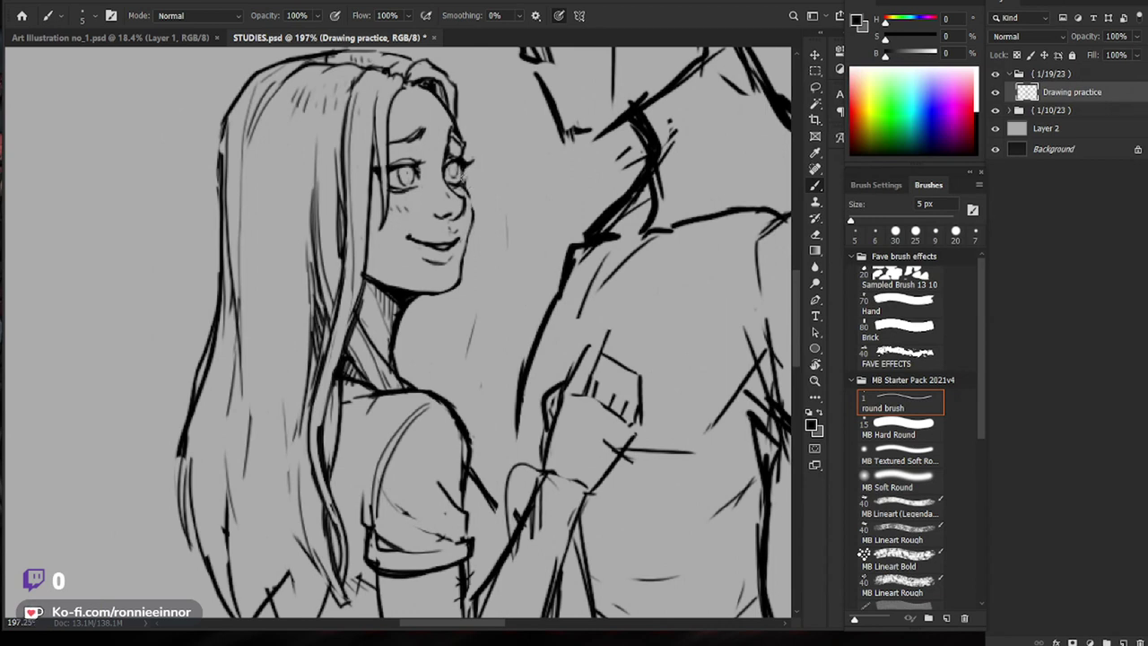
{"action": "key", "text": "e"}
{"action": "left_click_drag", "start_coordinate": [467, 188], "coordinate": [464, 178]}
{"action": "key", "text": "b"}
{"action": "key", "text": "e"}
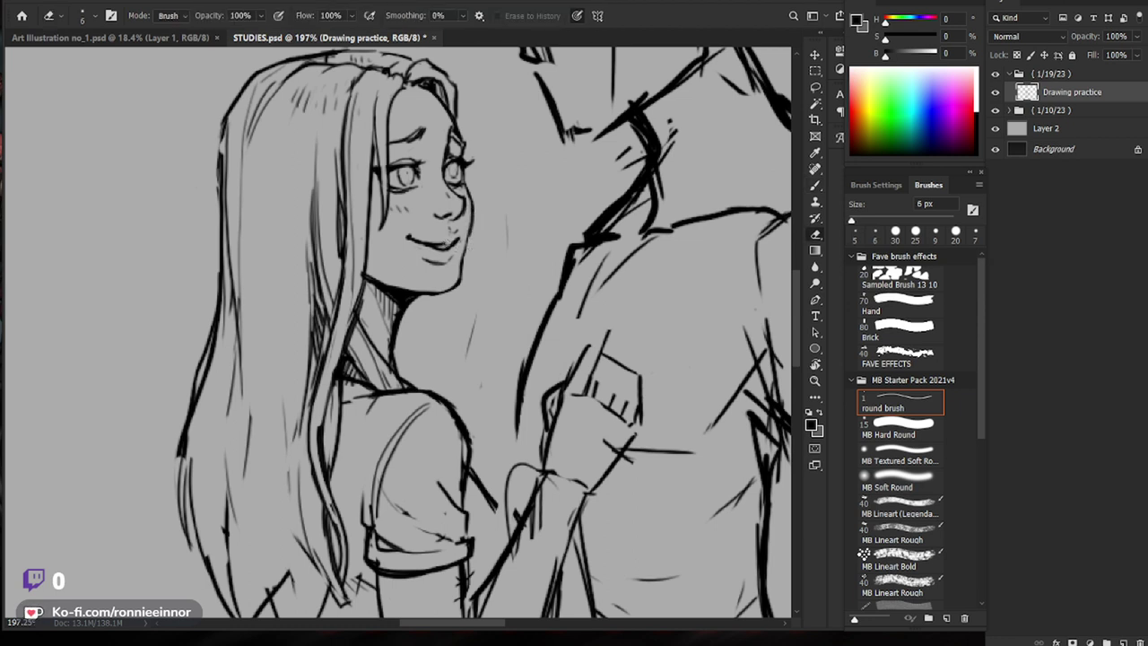
Step: Clean up the small upper lip mark between the woman's nose and mouth
{"action": "key", "text": "b"}
{"action": "key", "text": "e"}
{"action": "left_click_drag", "start_coordinate": [448, 238], "coordinate": [454, 244]}
{"action": "key", "text": "b"}
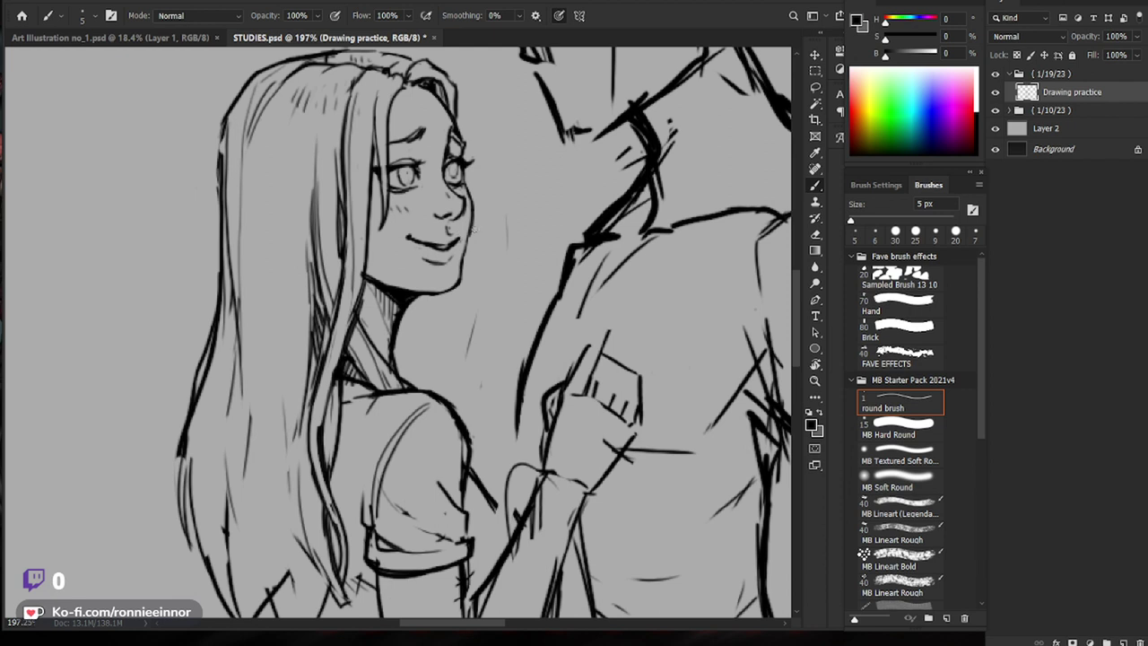
Step: Erase the middle of the woman's mouth line and redraw it as a gentler closed smile
{"action": "key", "text": "e"}
{"action": "left_click_drag", "start_coordinate": [430, 244], "coordinate": [416, 243]}
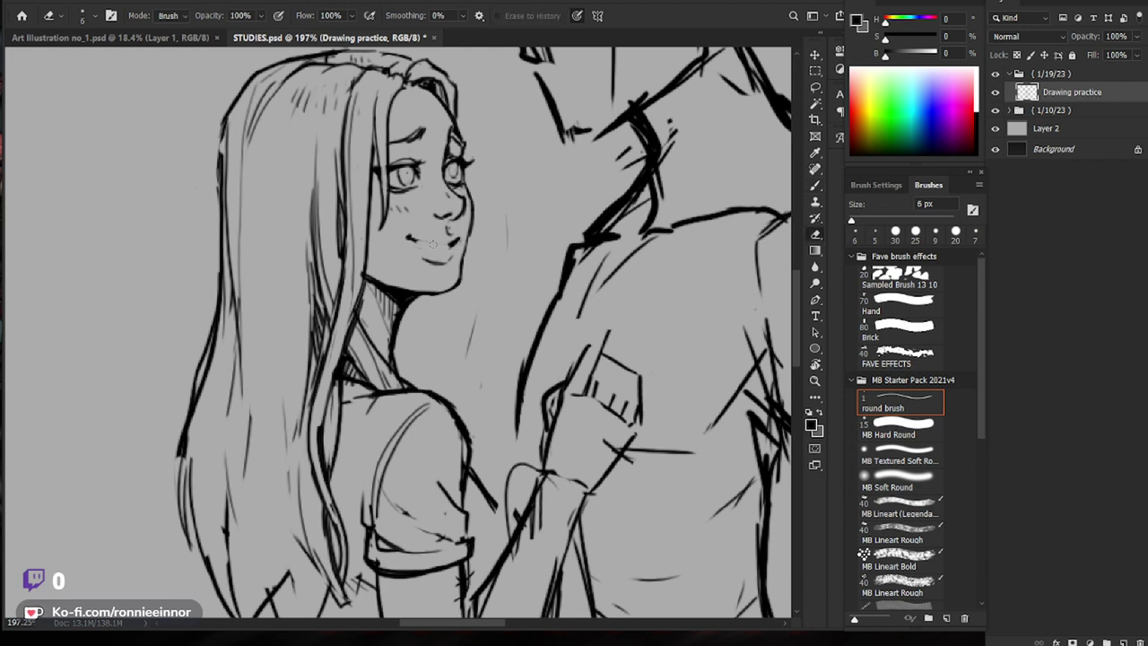
{"action": "key", "text": "b"}
{"action": "key", "text": "e"}
{"action": "key", "text": "b"}
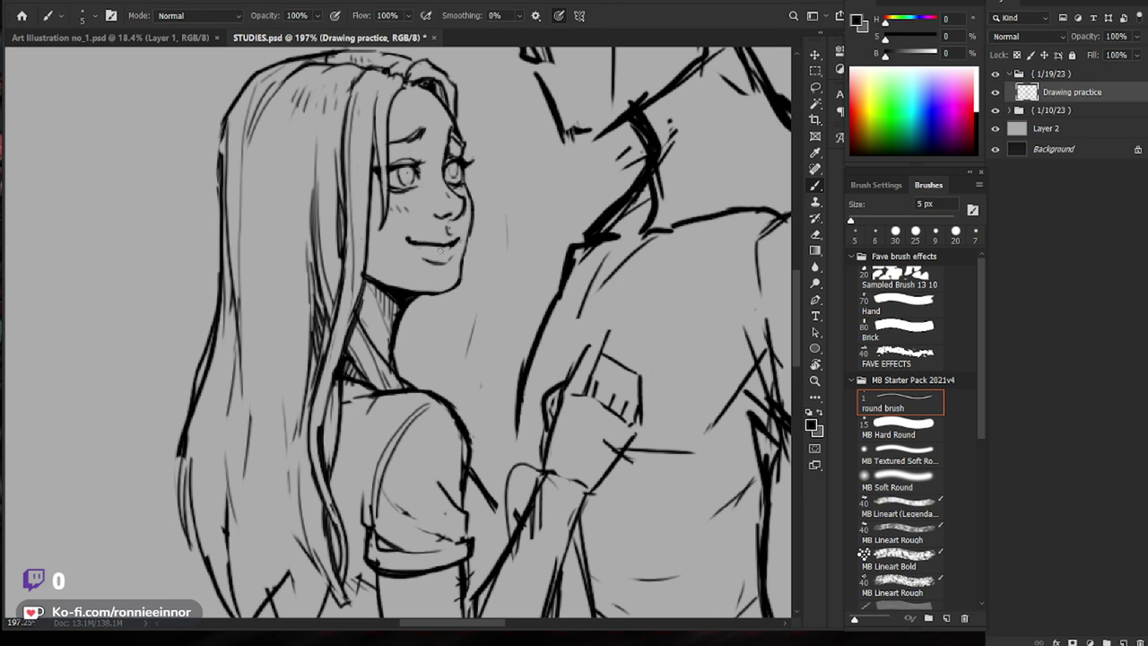
{"action": "mouse_move", "coordinate": [434, 246]}
{"action": "left_mouse_down"}
{"action": "mouse_move", "coordinate": [696, 164]}
{"action": "mouse_move", "coordinate": [640, 191]}
{"action": "mouse_move", "coordinate": [473, 227]}
{"action": "mouse_move", "coordinate": [545, 212]}
{"action": "left_mouse_up"}
{"action": "key", "text": "e"}
{"action": "left_click_drag", "start_coordinate": [536, 254], "coordinate": [459, 312]}
{"action": "key", "text": "b"}
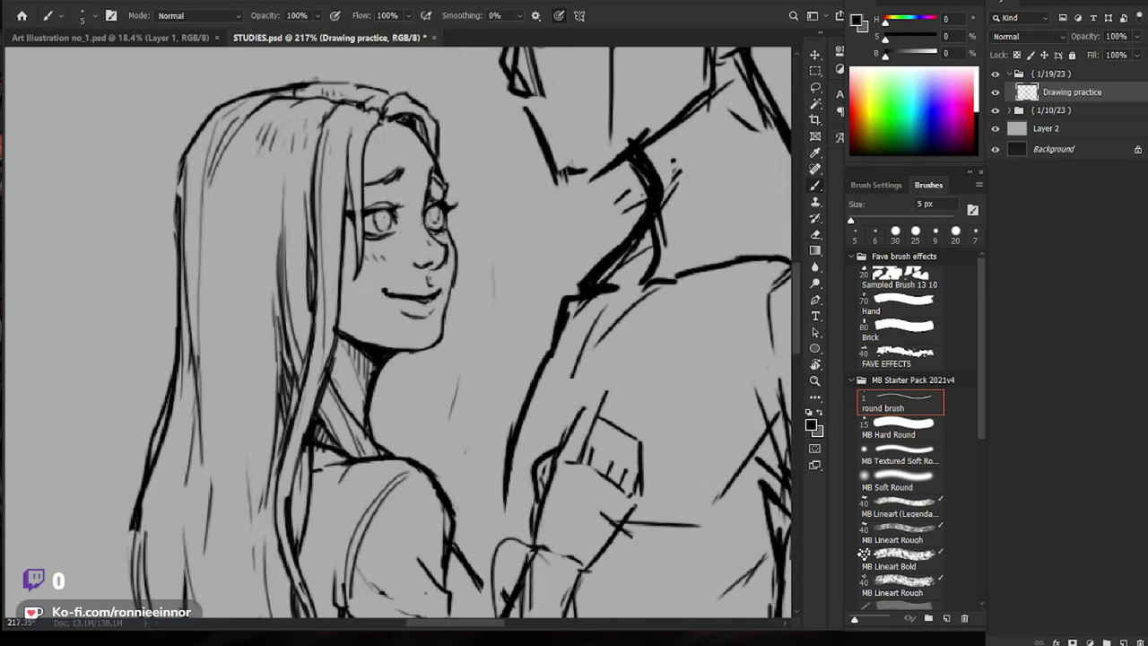
Step: Erase the woman's front cheek contour between the nose and the chin
{"action": "key", "text": "e"}
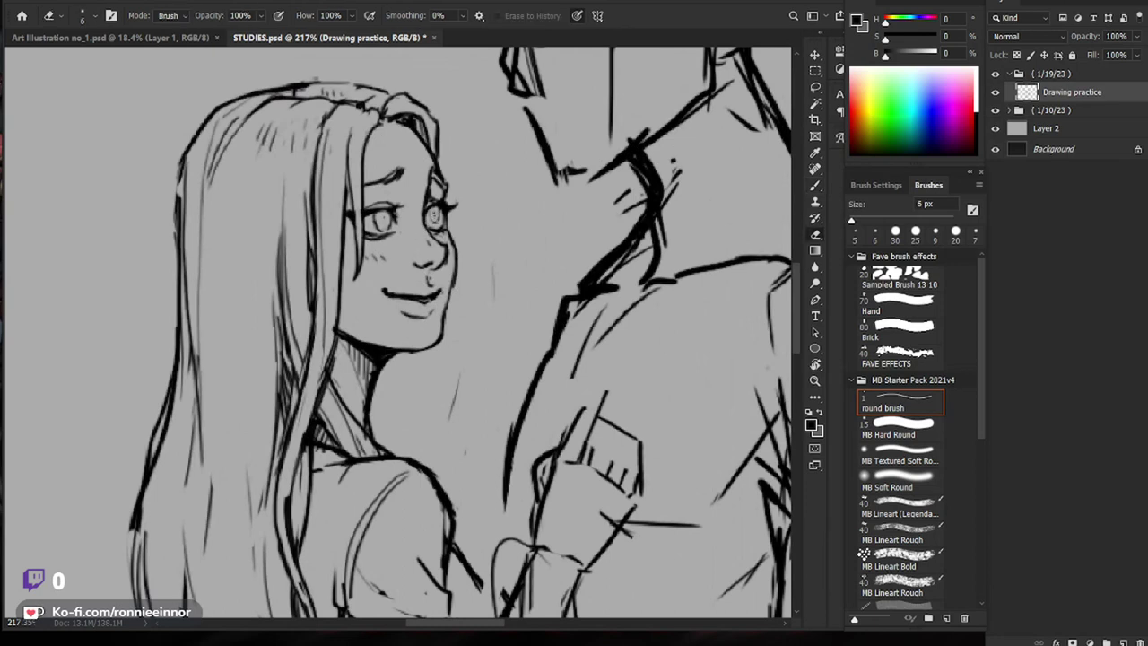
{"action": "key", "text": "b"}
{"action": "mouse_move", "coordinate": [501, 244]}
{"action": "left_mouse_down"}
{"action": "mouse_move", "coordinate": [466, 244]}
{"action": "mouse_move", "coordinate": [499, 241]}
{"action": "left_mouse_up"}
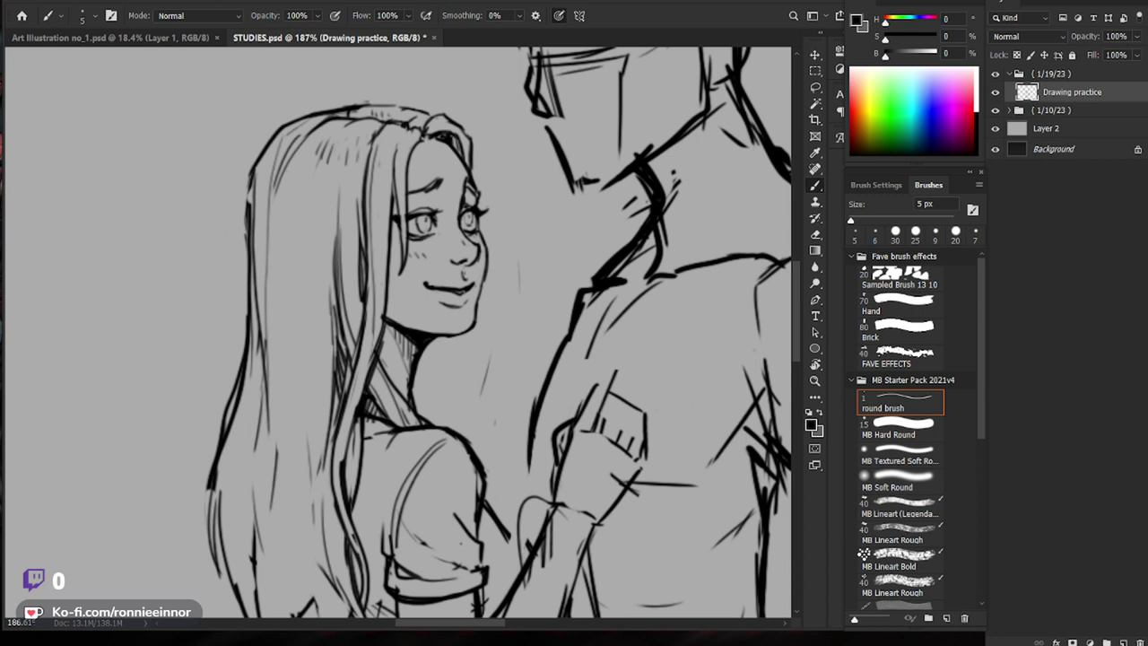
{"action": "key", "text": "e"}
{"action": "left_click_drag", "start_coordinate": [483, 259], "coordinate": [468, 303]}
{"action": "key", "text": "b"}
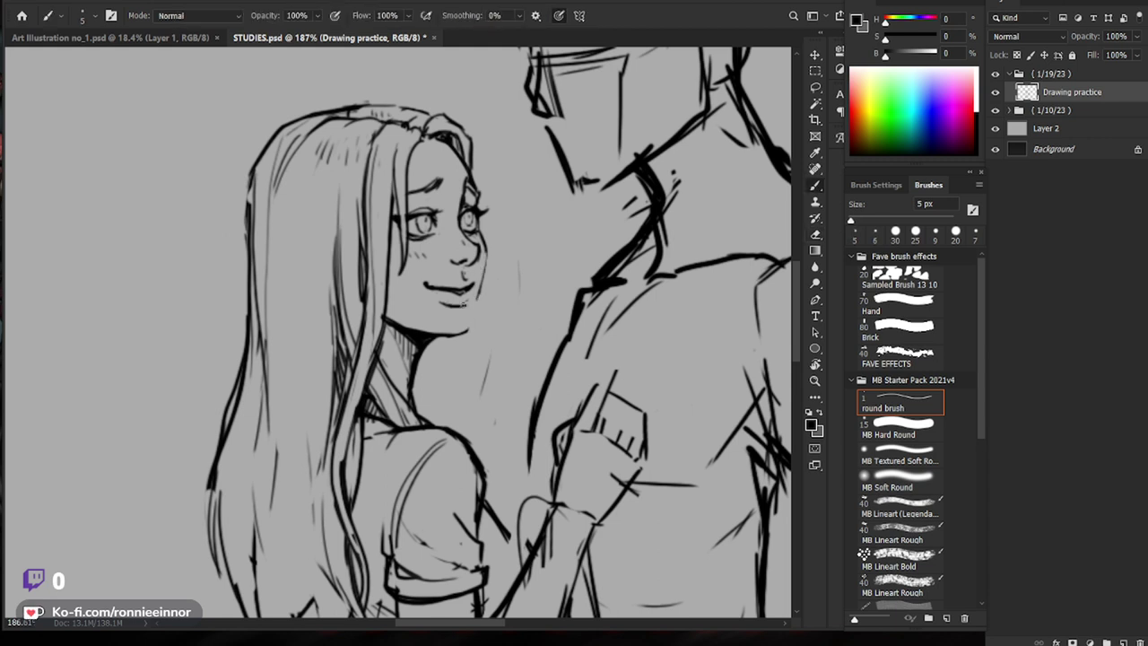
Step: Touch up the remaining lines of the woman's lower face contour with fine erasures and 5 px strokes
{"action": "mouse_move", "coordinate": [502, 260]}
{"action": "left_mouse_down"}
{"action": "mouse_move", "coordinate": [456, 266]}
{"action": "mouse_move", "coordinate": [502, 245]}
{"action": "mouse_move", "coordinate": [457, 267]}
{"action": "mouse_move", "coordinate": [448, 251]}
{"action": "mouse_move", "coordinate": [458, 269]}
{"action": "left_mouse_up"}
{"action": "left_click", "coordinate": [502, 246]}
{"action": "key", "text": "e"}
{"action": "key", "text": "b"}
{"action": "mouse_move", "coordinate": [496, 258]}
{"action": "left_mouse_down"}
{"action": "mouse_move", "coordinate": [455, 260]}
{"action": "mouse_move", "coordinate": [529, 256]}
{"action": "left_mouse_up"}
{"action": "key", "text": "e"}
{"action": "mouse_move", "coordinate": [460, 236]}
{"action": "left_mouse_down"}
{"action": "mouse_move", "coordinate": [464, 255]}
{"action": "mouse_move", "coordinate": [472, 242]}
{"action": "mouse_move", "coordinate": [445, 249]}
{"action": "left_mouse_up"}
{"action": "key", "text": "b"}
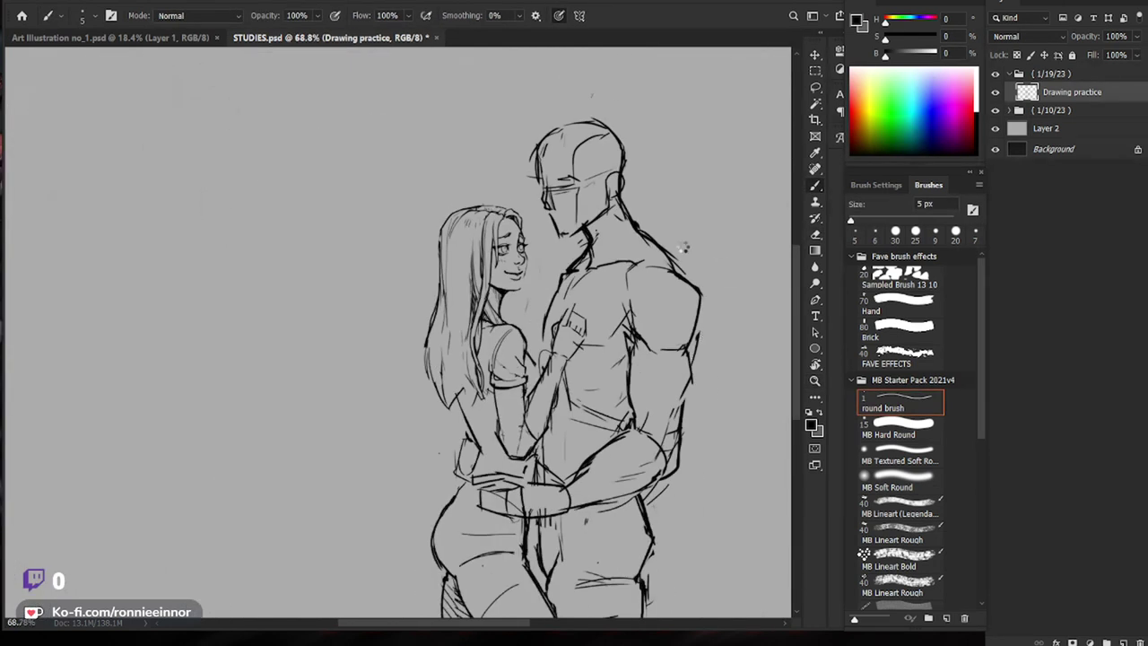
Step: Flip the canvas horizontally and clean up the contour beneath the woman's far eye with fine erasing
{"action": "key", "text": "ctrl+shift+h"}
{"action": "left_click_drag", "start_coordinate": [602, 264], "coordinate": [648, 261]}
{"action": "left_click_drag", "start_coordinate": [641, 230], "coordinate": [607, 229]}
{"action": "left_click_drag", "start_coordinate": [541, 242], "coordinate": [558, 243]}
{"action": "key", "text": "e"}
{"action": "left_click_drag", "start_coordinate": [462, 244], "coordinate": [472, 224]}
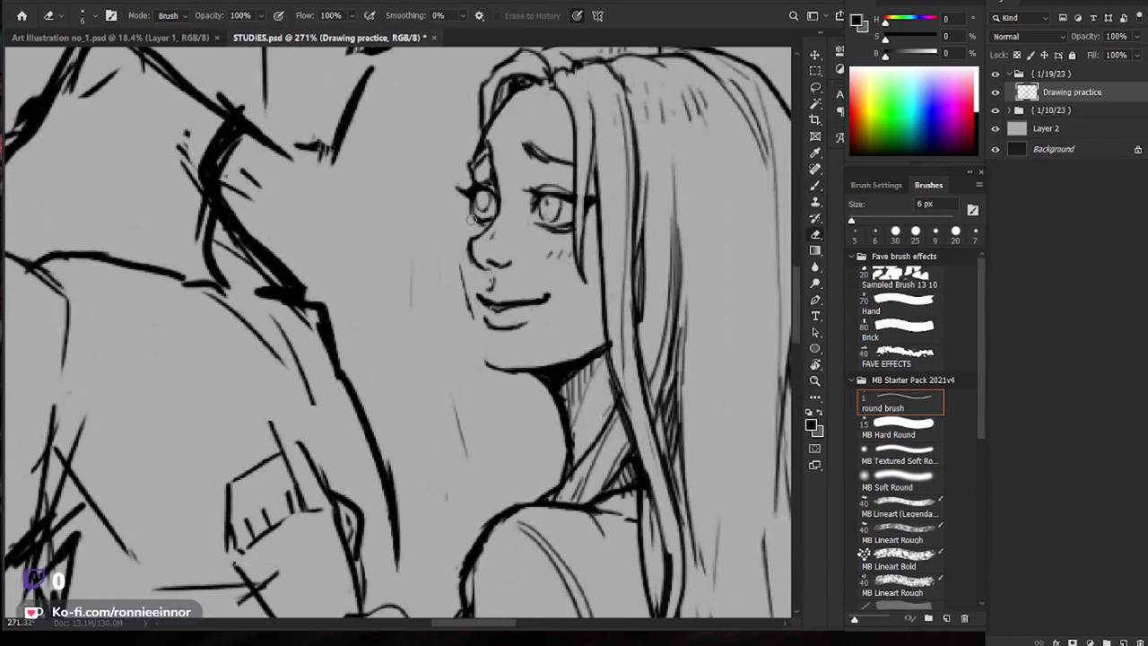
{"action": "left_click_drag", "start_coordinate": [630, 218], "coordinate": [595, 243]}
{"action": "left_click_drag", "start_coordinate": [435, 225], "coordinate": [443, 242]}
{"action": "key", "text": "z"}
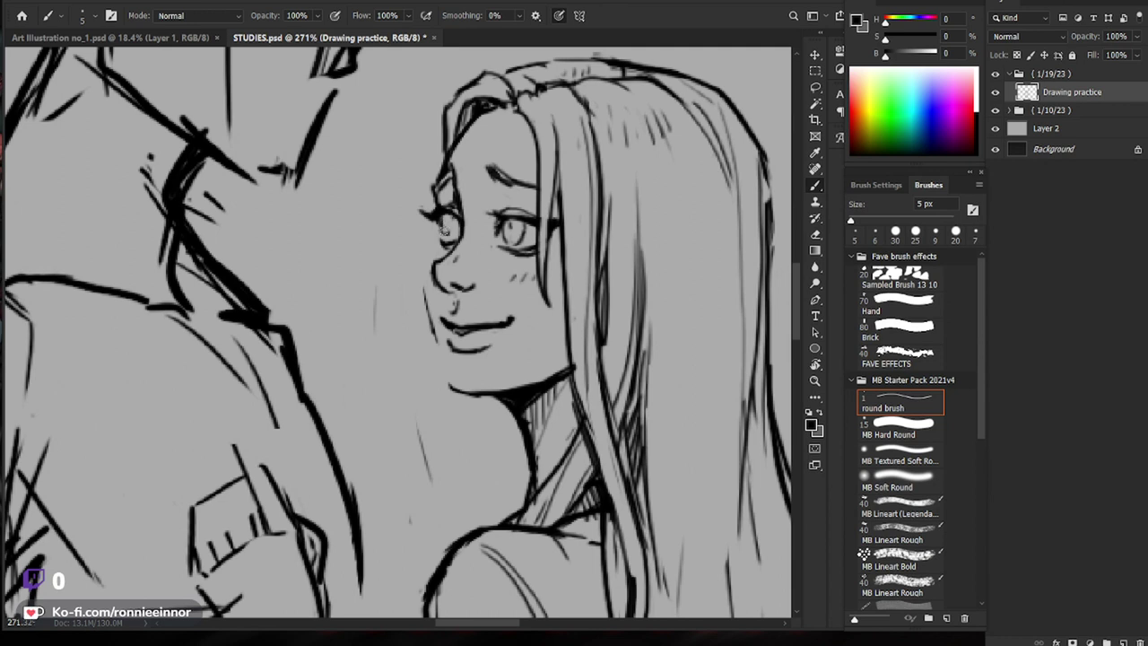
Step: Refine the short contour running from the woman's far eye down to her nose
{"action": "key", "text": "ctrl+0"}
{"action": "left_click_drag", "start_coordinate": [570, 198], "coordinate": [636, 199]}
{"action": "key", "text": "e"}
{"action": "key", "text": "b"}
{"action": "mouse_move", "coordinate": [531, 231]}
{"action": "left_mouse_down"}
{"action": "mouse_move", "coordinate": [520, 235]}
{"action": "mouse_move", "coordinate": [530, 242]}
{"action": "left_mouse_up"}
{"action": "left_click_drag", "start_coordinate": [663, 225], "coordinate": [626, 226]}
{"action": "key", "text": "e"}
{"action": "left_click_drag", "start_coordinate": [481, 242], "coordinate": [487, 243]}
{"action": "key", "text": "b"}
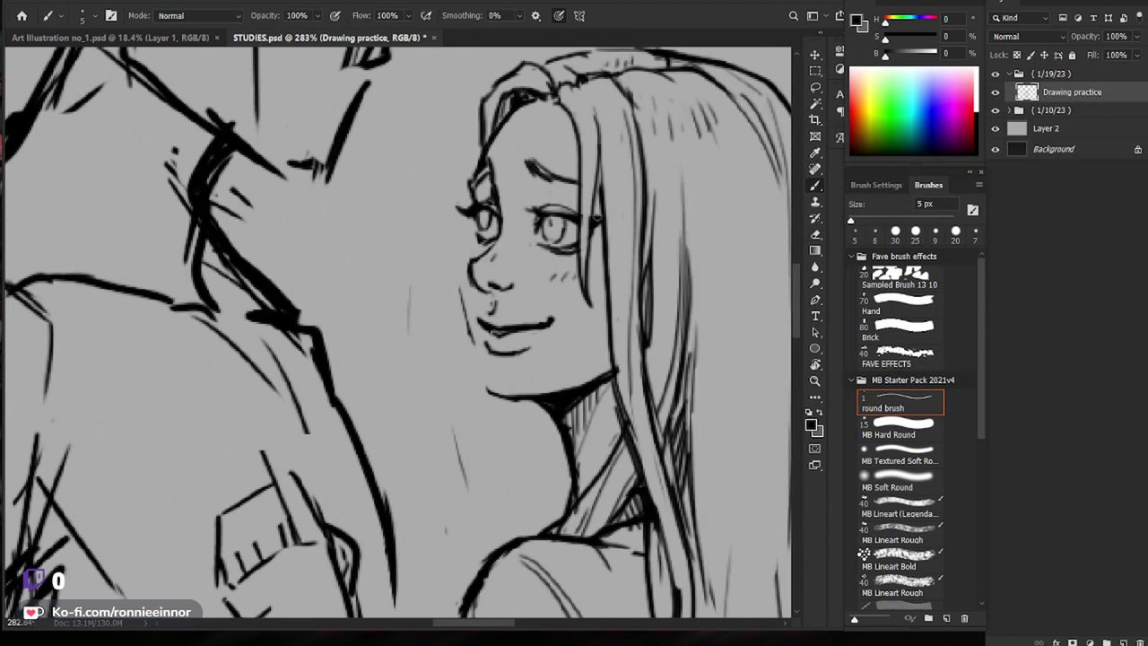
Step: Erase the leftover cheek line in front of the woman's mouth and tidy the profile under her nose
{"action": "scroll", "coordinate": [484, 238], "scroll_direction": "down", "scroll_amount": 5}
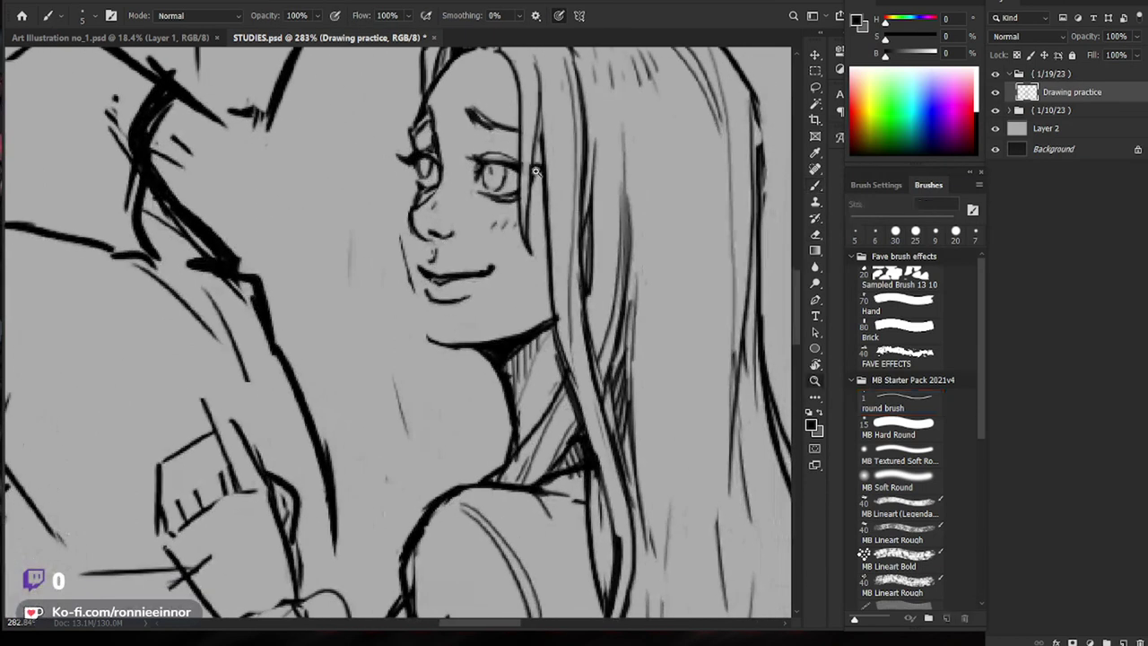
{"action": "left_click_drag", "start_coordinate": [650, 190], "coordinate": [636, 204]}
{"action": "left_click_drag", "start_coordinate": [507, 159], "coordinate": [540, 159]}
{"action": "key", "text": "e"}
{"action": "left_click_drag", "start_coordinate": [439, 219], "coordinate": [437, 228]}
{"action": "key", "text": "b"}
{"action": "key", "text": "e"}
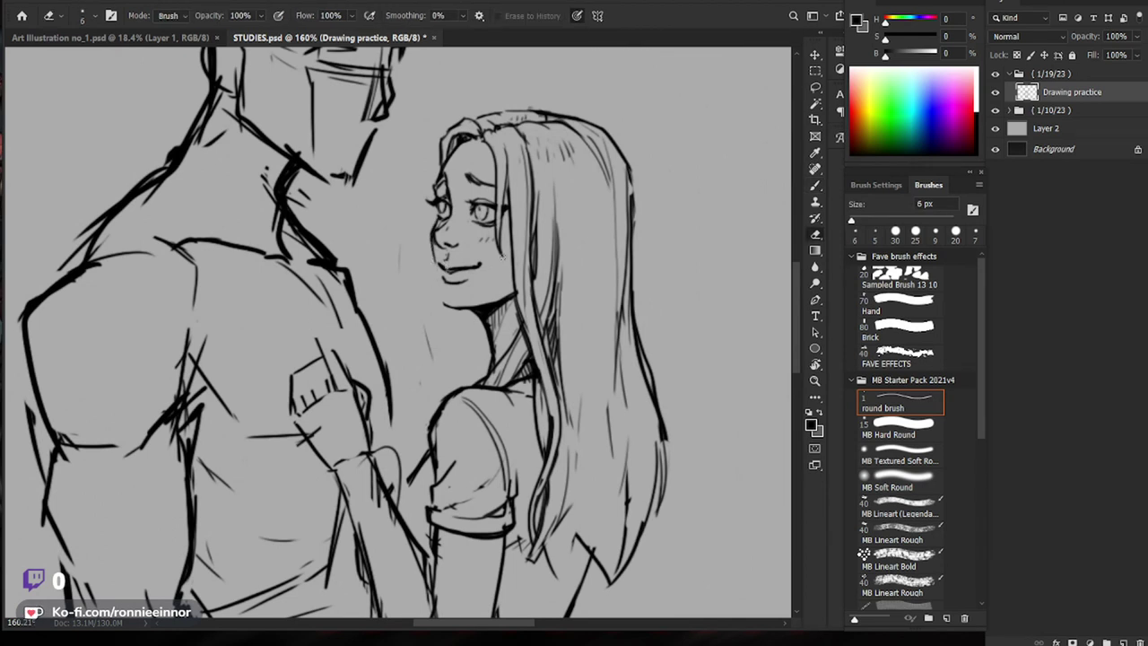
Step: Touch up the profile in front of the woman's lips with small erasures and thin strokes
{"action": "key", "text": "b"}
{"action": "key", "text": "e"}
{"action": "mouse_move", "coordinate": [455, 282]}
{"action": "left_mouse_down"}
{"action": "mouse_move", "coordinate": [443, 278]}
{"action": "mouse_move", "coordinate": [516, 291]}
{"action": "left_mouse_up"}
{"action": "key", "text": "b"}
{"action": "key", "text": "z"}
{"action": "key", "text": "ctrl+0"}
{"action": "key", "text": "e"}
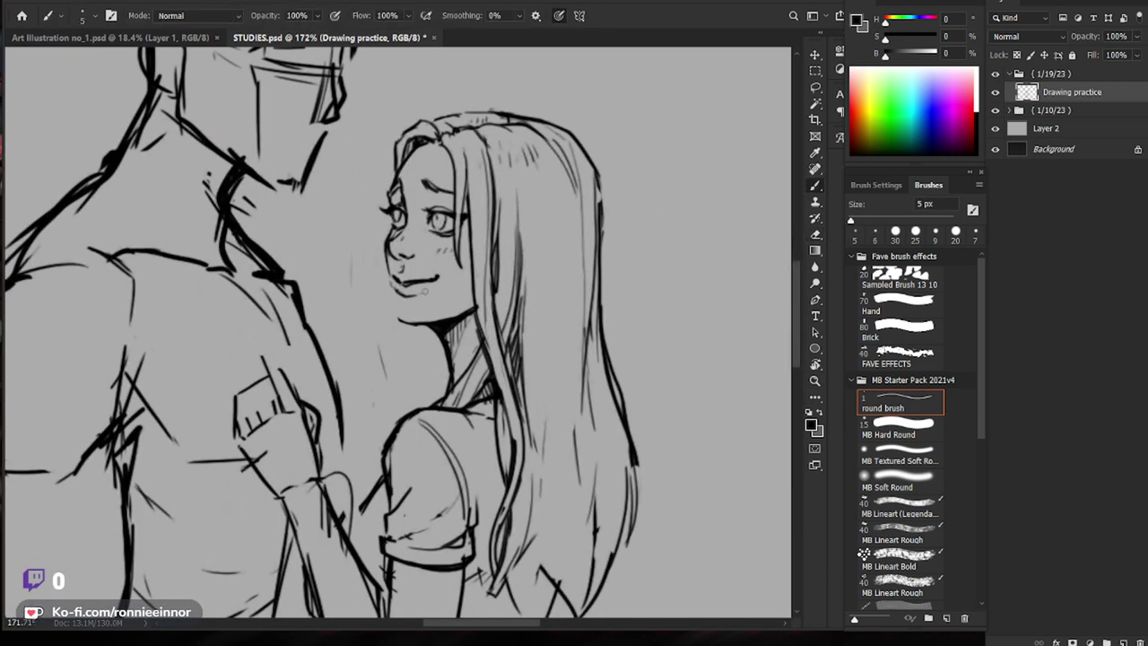
Step: Thin the woman's mouth line and redraw it as a soft closed smile with a small corner mark
{"action": "left_click_drag", "start_coordinate": [400, 288], "coordinate": [412, 285]}
{"action": "key", "text": "b"}
{"action": "key", "text": "e"}
{"action": "left_click_drag", "start_coordinate": [397, 277], "coordinate": [410, 277]}
{"action": "key", "text": "b"}
{"action": "key", "text": "e"}
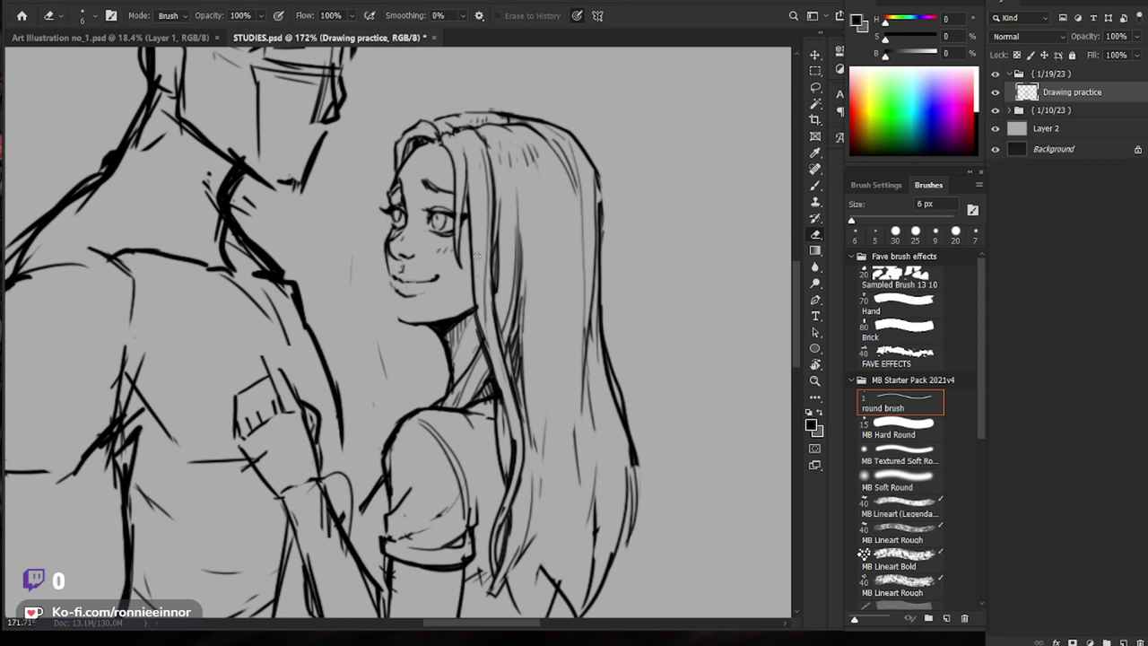
{"action": "key", "text": "b"}
{"action": "key", "text": "e"}
{"action": "key", "text": "b"}
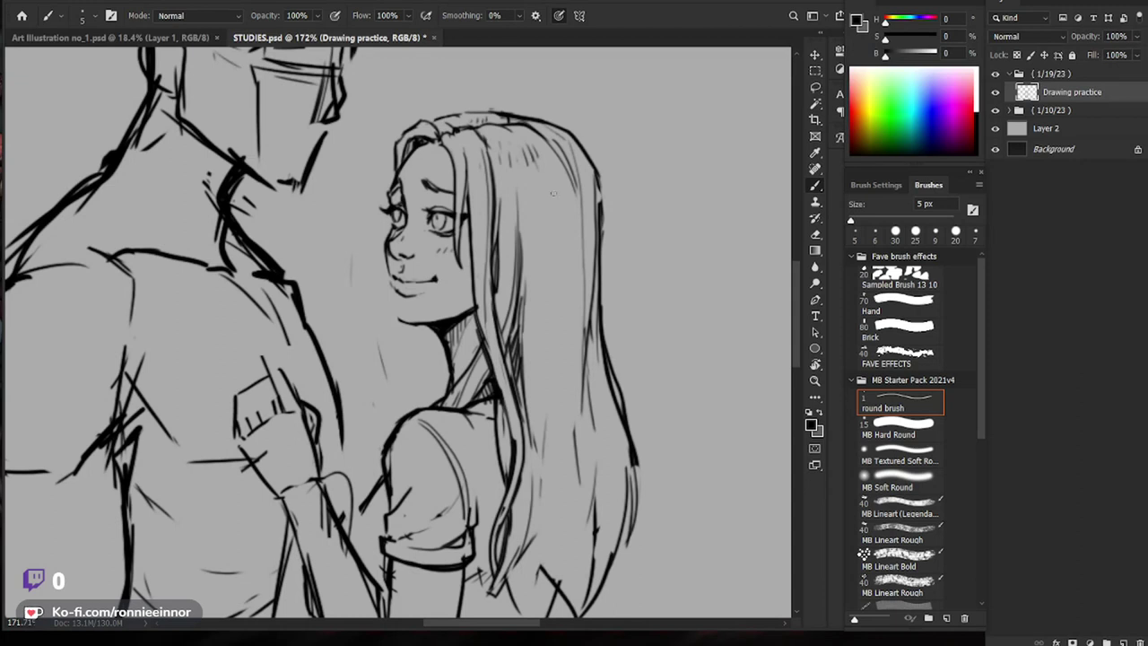
Step: Refine the contour around the woman's nose with fine erasing and 5 px brush strokes
{"action": "scroll", "coordinate": [564, 246], "scroll_direction": "down", "scroll_amount": 5}
{"action": "scroll", "coordinate": [591, 188], "scroll_direction": "up", "scroll_amount": 4}
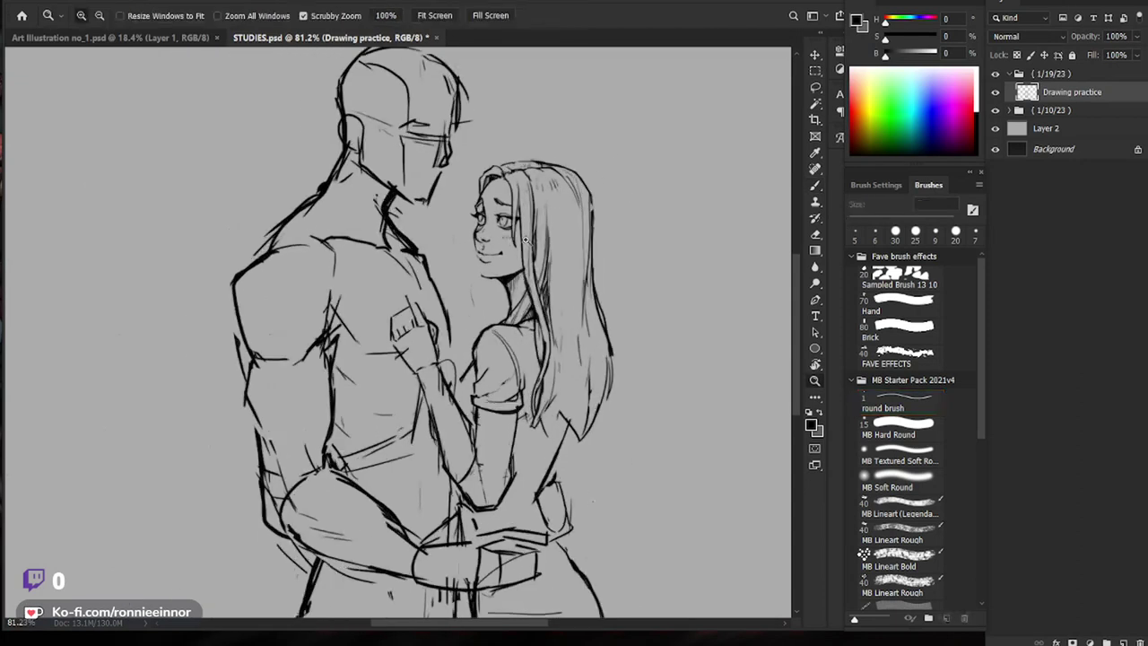
{"action": "key", "text": "e"}
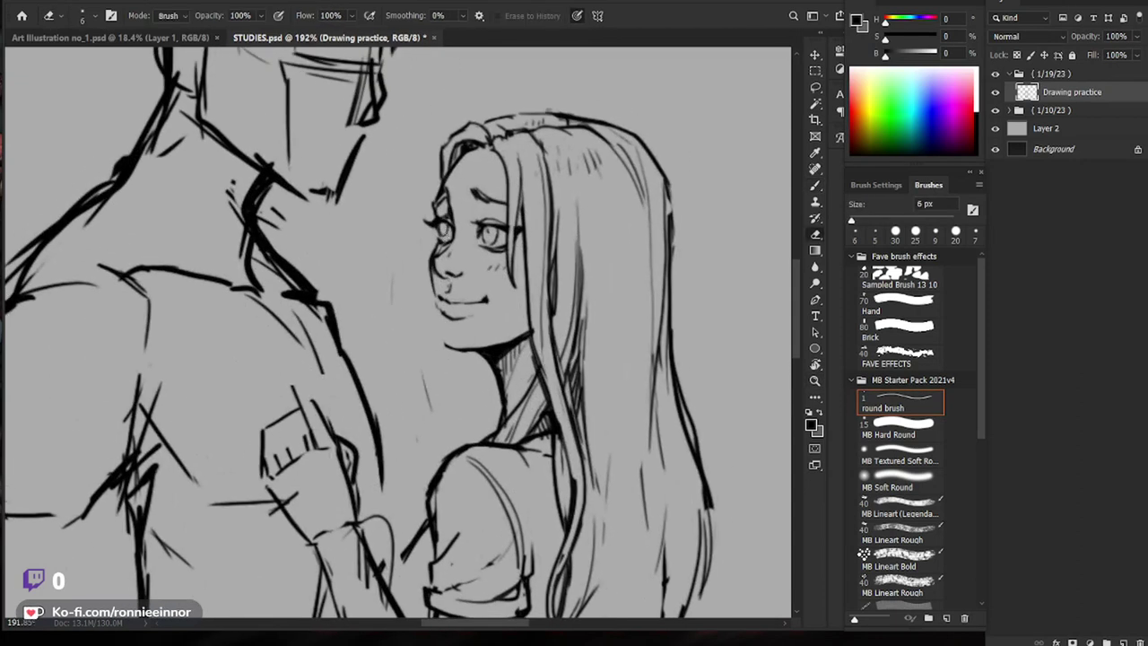
{"action": "left_click_drag", "start_coordinate": [590, 252], "coordinate": [582, 249]}
{"action": "key", "text": "b"}
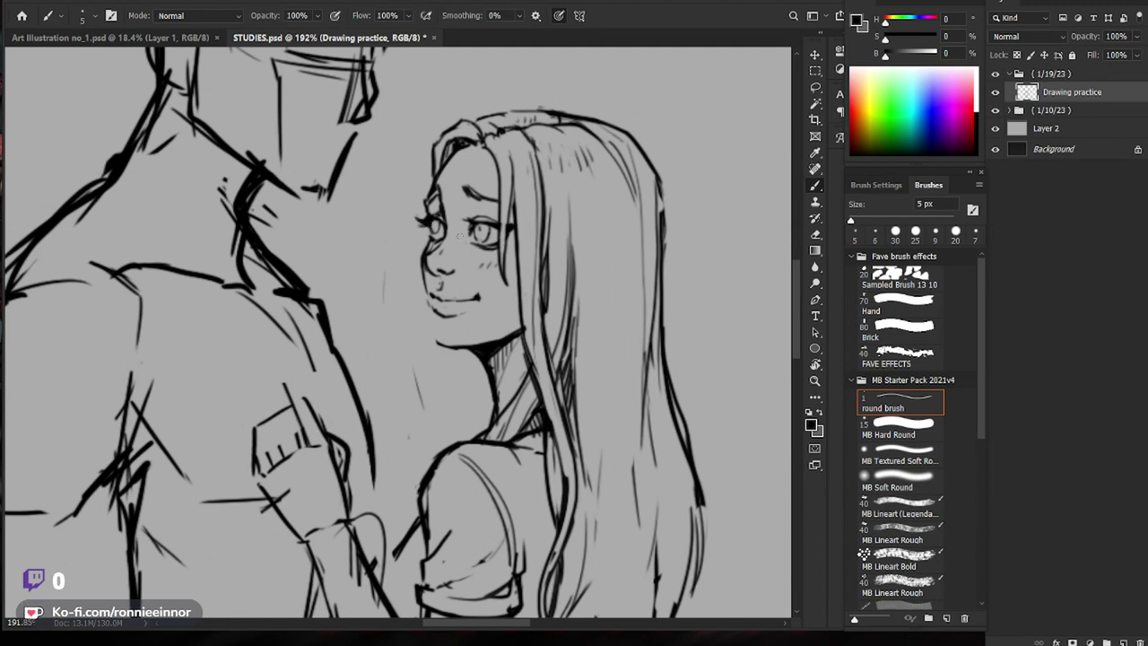
{"action": "key", "text": "e"}
{"action": "left_click_drag", "start_coordinate": [434, 248], "coordinate": [427, 254]}
{"action": "key", "text": "b"}
Step: Trim the front end of the woman's lips and reshape the lower lip line
{"action": "key", "text": "z"}
{"action": "mouse_move", "coordinate": [582, 263]}
{"action": "left_mouse_down"}
{"action": "mouse_move", "coordinate": [503, 263]}
{"action": "mouse_move", "coordinate": [556, 228]}
{"action": "left_mouse_up"}
{"action": "key", "text": "b"}
{"action": "key", "text": "z"}
{"action": "key", "text": "b"}
{"action": "left_click_drag", "start_coordinate": [657, 271], "coordinate": [630, 257]}
{"action": "key", "text": "e"}
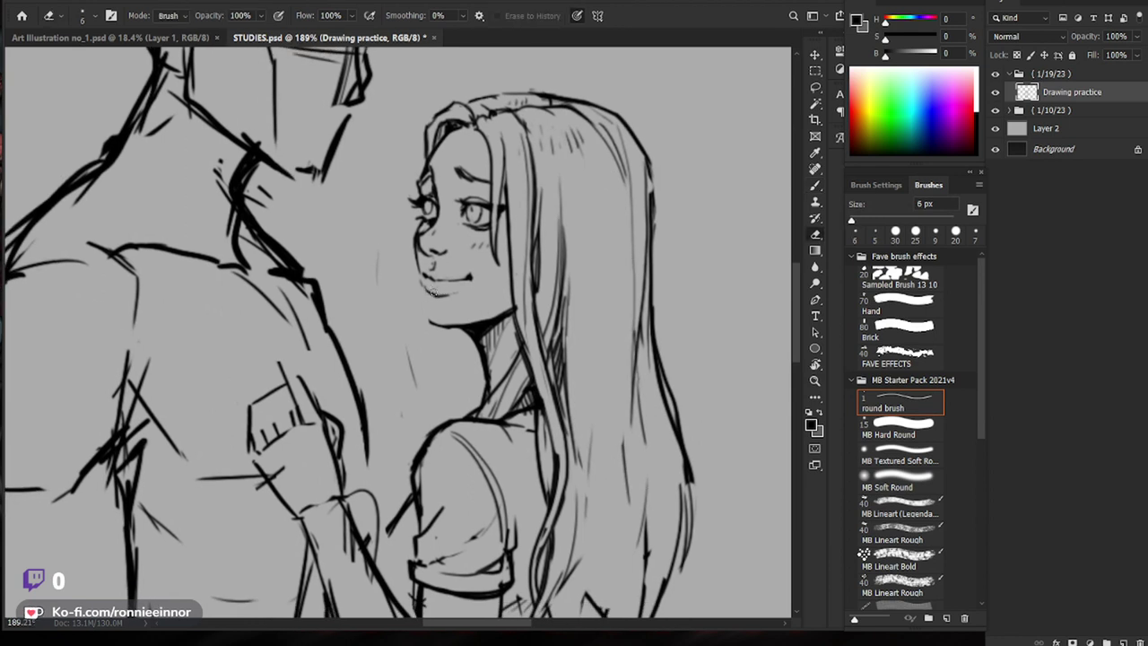
{"action": "key", "text": "e"}
{"action": "mouse_move", "coordinate": [444, 293]}
{"action": "left_mouse_down"}
{"action": "mouse_move", "coordinate": [454, 288]}
{"action": "mouse_move", "coordinate": [383, 295]}
{"action": "left_mouse_up"}
{"action": "key", "text": "b"}
{"action": "key", "text": "e"}
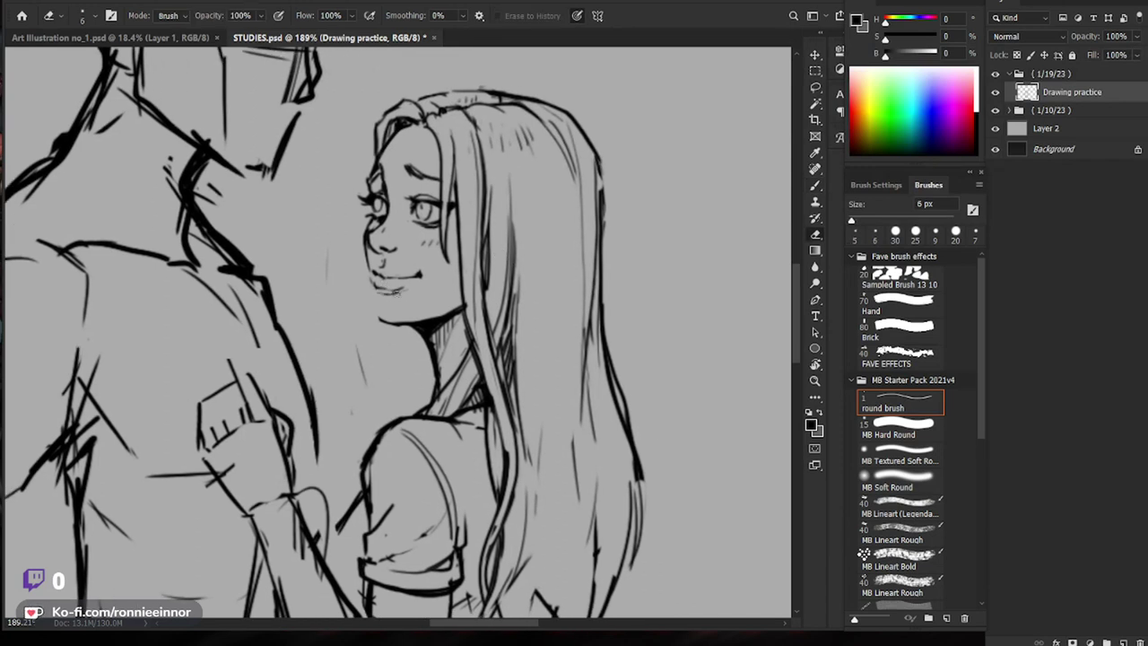
Step: Draw the woman's front chin contour from the lips down to the jawline and clean its edge
{"action": "key", "text": "b"}
{"action": "key", "text": "z"}
{"action": "mouse_move", "coordinate": [572, 265]}
{"action": "left_mouse_down"}
{"action": "mouse_move", "coordinate": [498, 272]}
{"action": "mouse_move", "coordinate": [544, 272]}
{"action": "left_mouse_up"}
{"action": "key", "text": "b"}
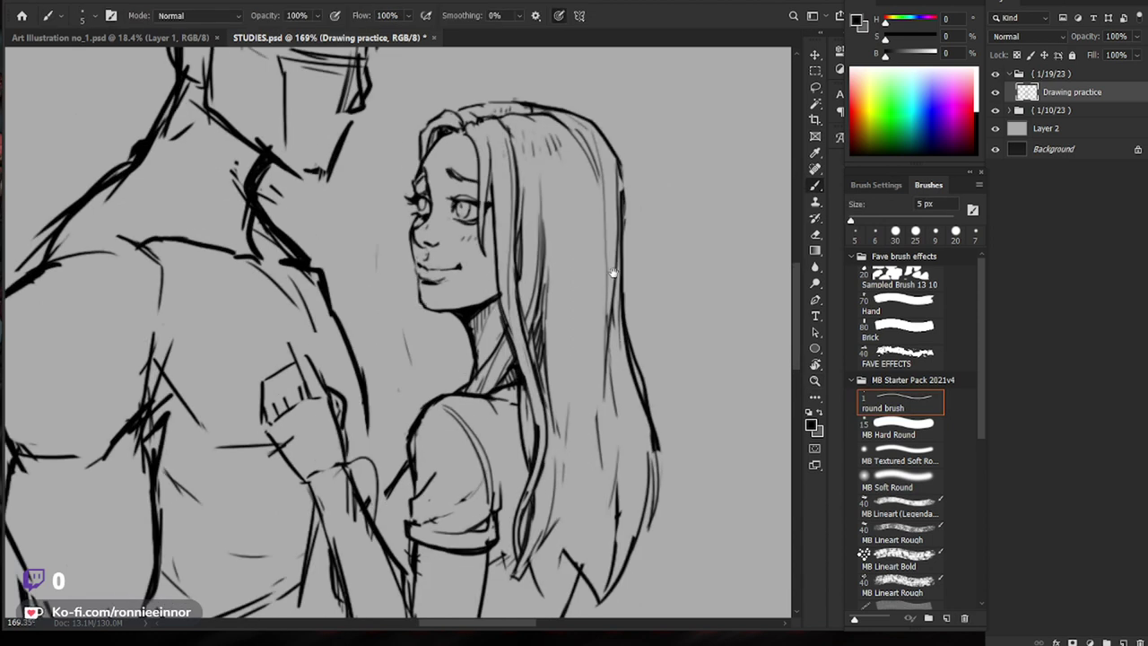
{"action": "left_click_drag", "start_coordinate": [607, 269], "coordinate": [587, 275]}
{"action": "key", "text": "e"}
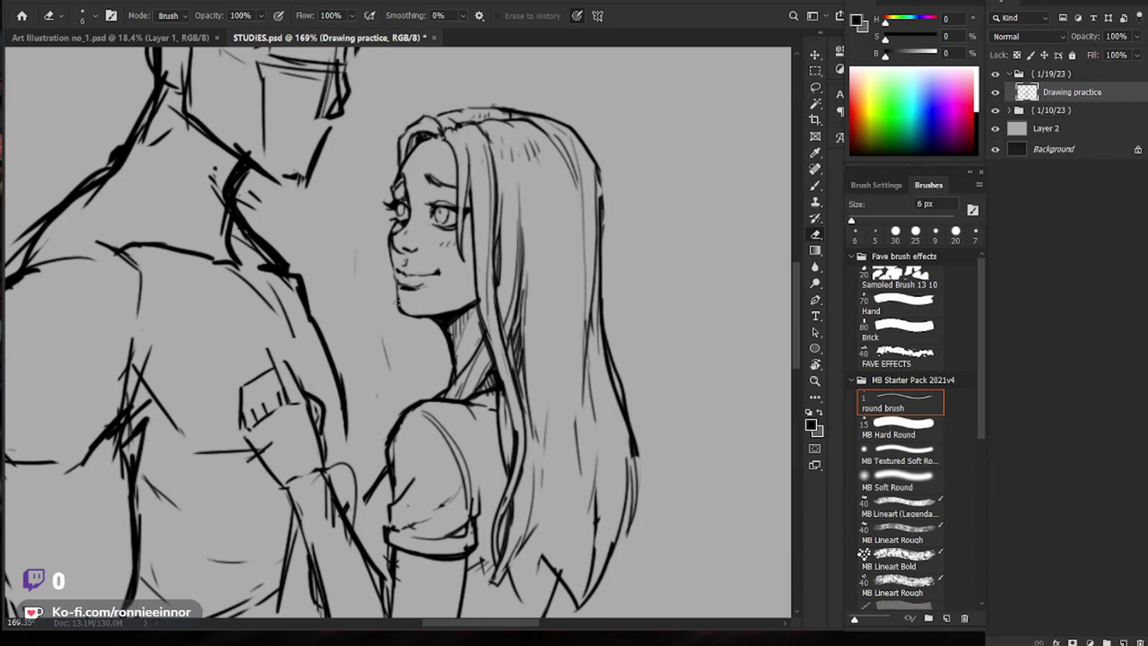
{"action": "key", "text": "b"}
Step: Add short hatching strokes to the woman's front hair strand beside the forehead
{"action": "key", "text": "ctrl+0"}
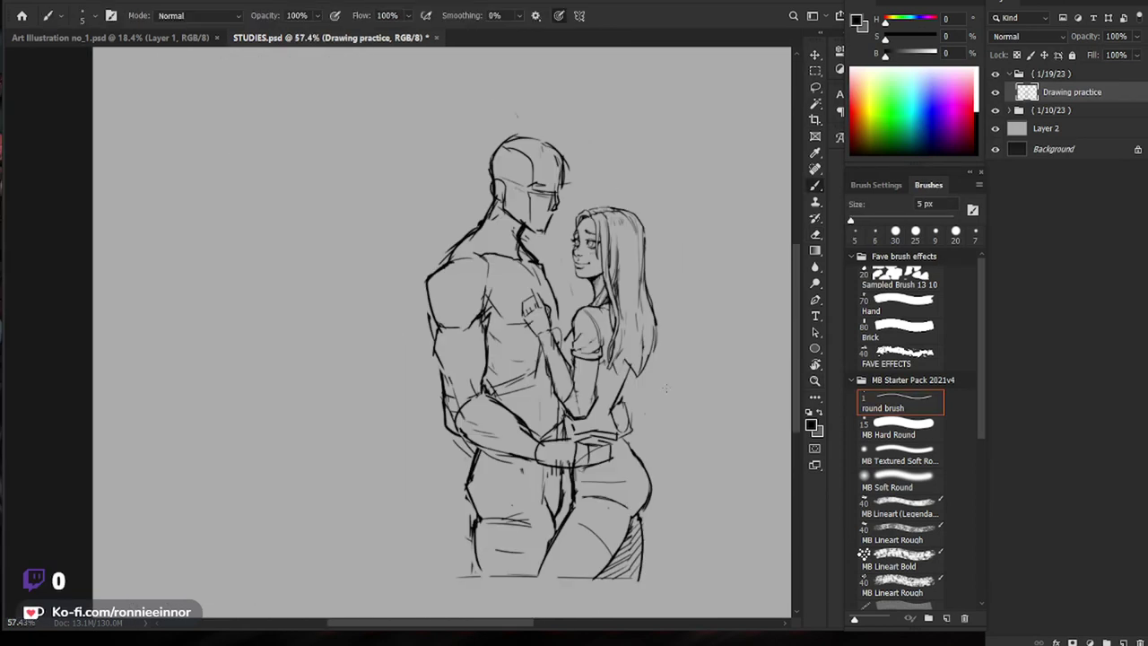
{"action": "left_click_drag", "start_coordinate": [620, 269], "coordinate": [654, 364]}
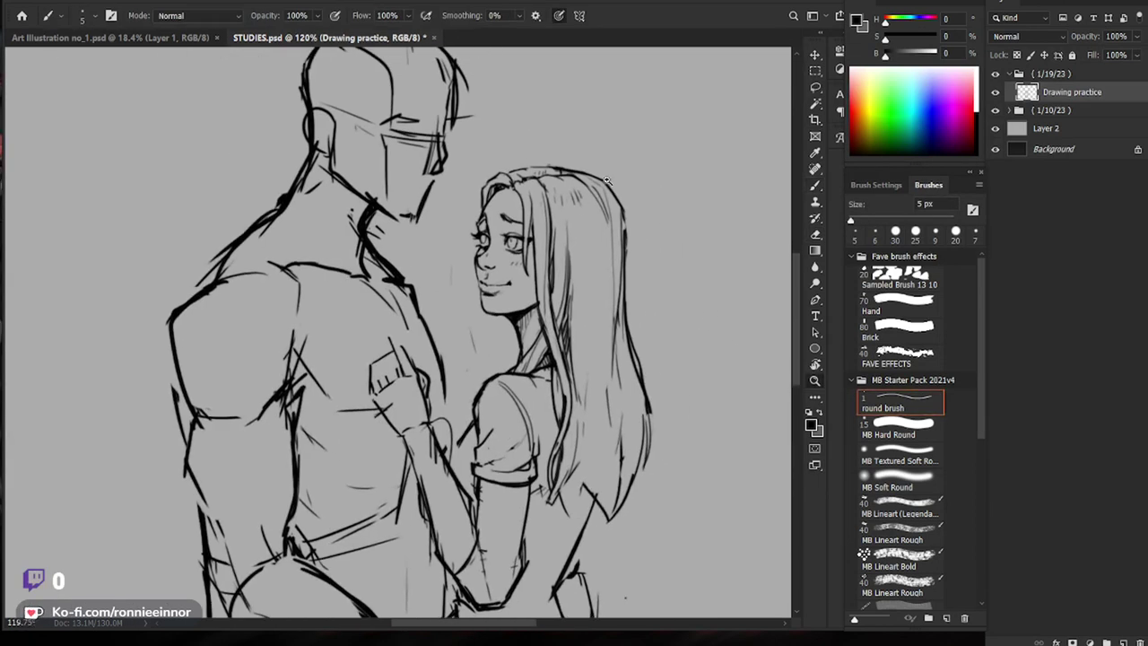
{"action": "left_click_drag", "start_coordinate": [538, 186], "coordinate": [563, 187]}
{"action": "key", "text": "e"}
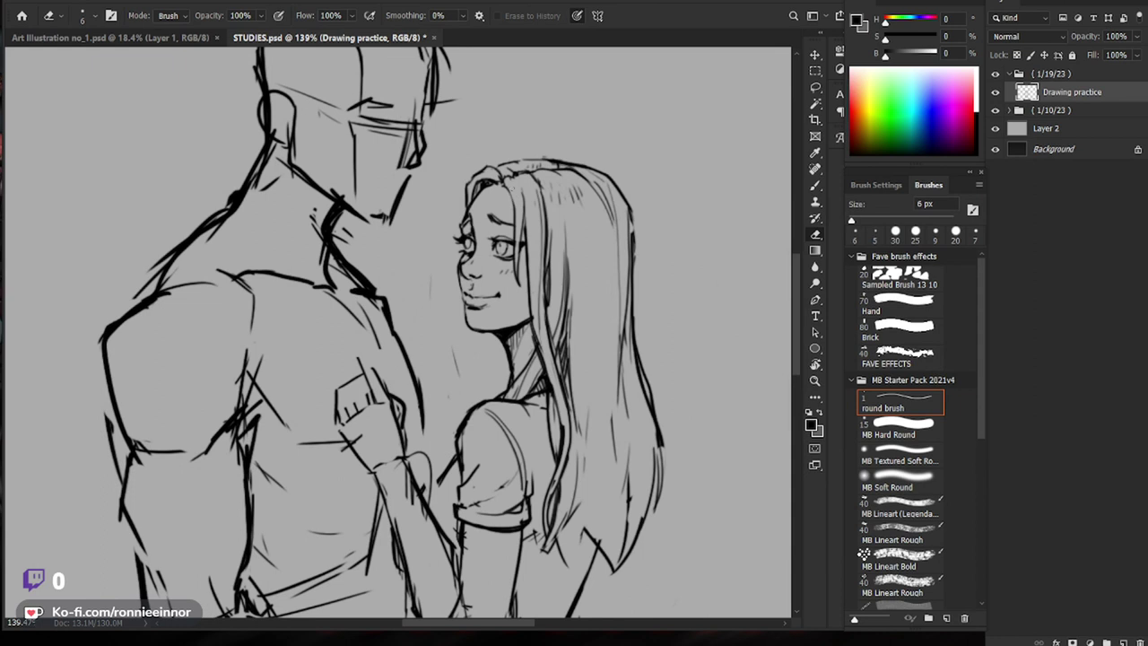
{"action": "key", "text": "b"}
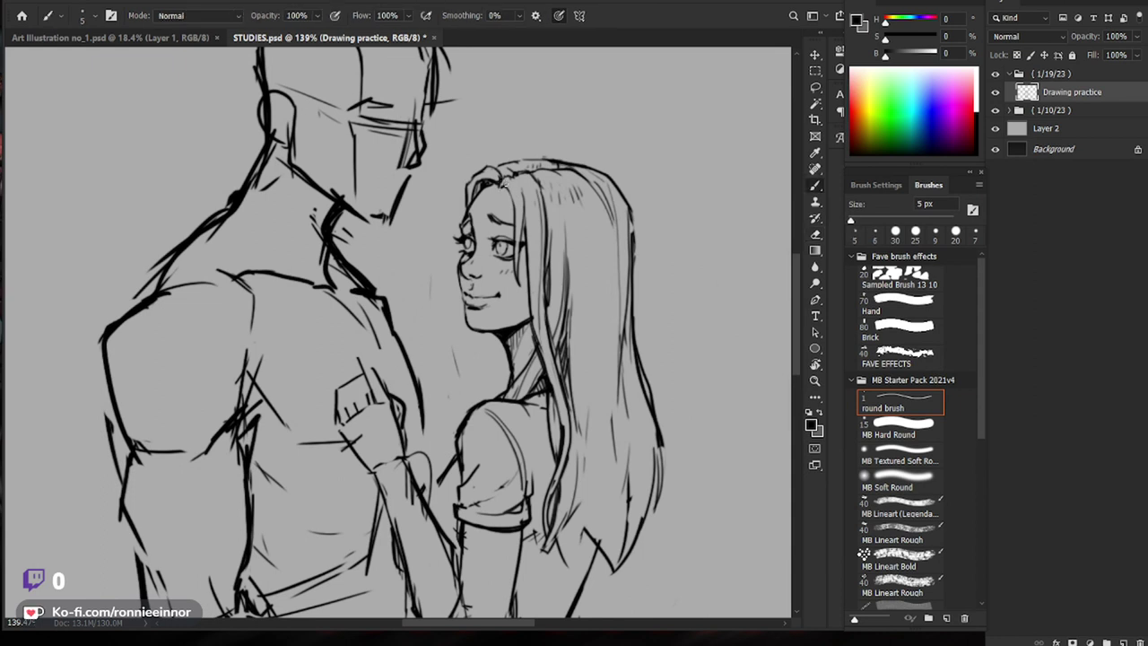
{"action": "key", "text": "e"}
{"action": "key", "text": "b"}
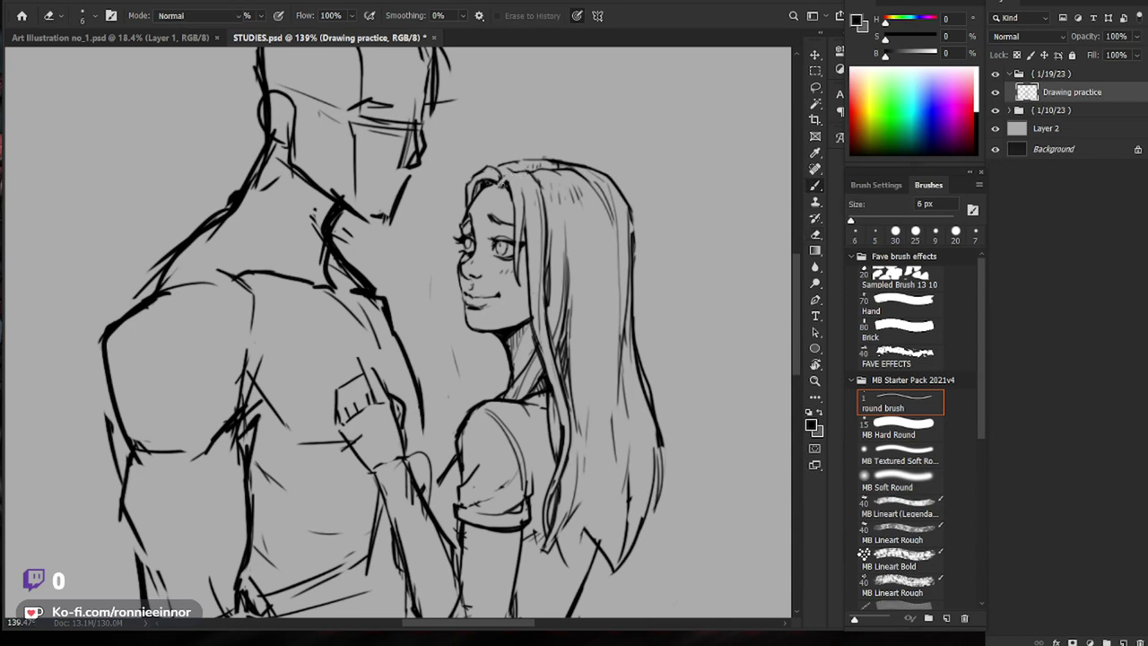
{"action": "mouse_move", "coordinate": [509, 174]}
{"action": "left_mouse_down"}
{"action": "mouse_move", "coordinate": [521, 170]}
{"action": "mouse_move", "coordinate": [527, 215]}
{"action": "left_mouse_up"}
{"action": "key", "text": "e"}
{"action": "key", "text": "b"}
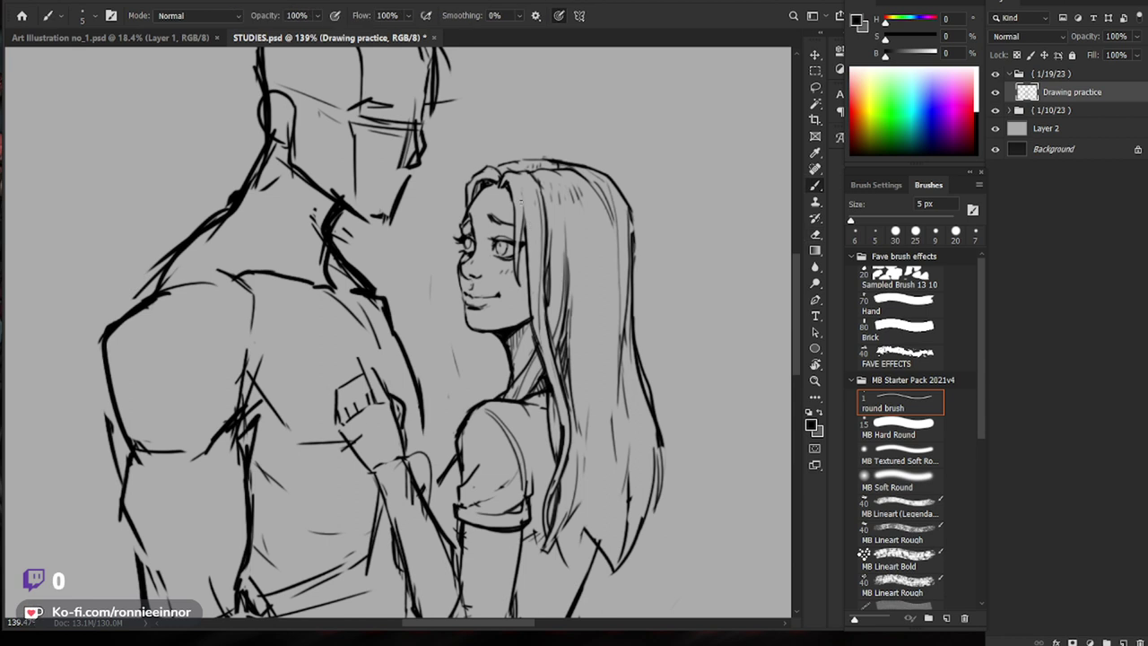
{"action": "key", "text": "e"}
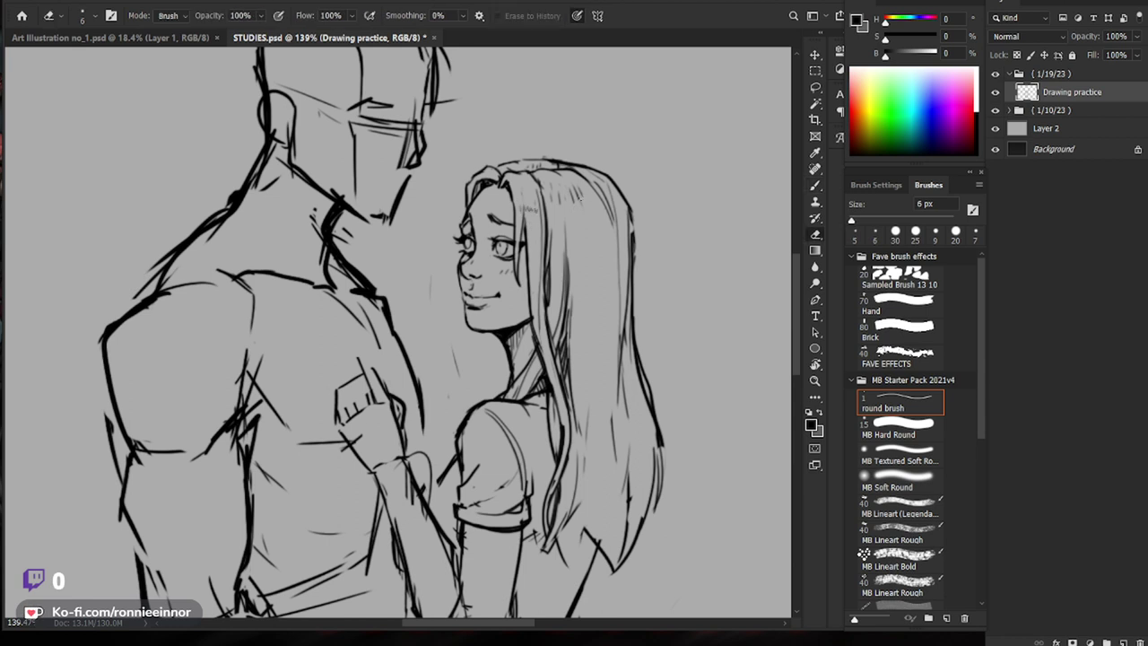
Step: Erase the outer hair contour behind the woman's head with a 50 px eraser and redraw it closer in
{"action": "key", "text": "]"}
{"action": "key", "text": "]"}
{"action": "key", "text": "]"}
{"action": "key", "text": "]"}
{"action": "key", "text": "]"}
{"action": "key", "text": "]"}
{"action": "key", "text": "]"}
{"action": "key", "text": "]"}
{"action": "key", "text": "]"}
{"action": "key", "text": "]"}
{"action": "key", "text": "]"}
{"action": "key", "text": "]"}
{"action": "mouse_move", "coordinate": [569, 187]}
{"action": "left_mouse_down"}
{"action": "mouse_move", "coordinate": [626, 203]}
{"action": "mouse_move", "coordinate": [615, 176]}
{"action": "mouse_move", "coordinate": [629, 198]}
{"action": "mouse_move", "coordinate": [635, 294]}
{"action": "left_mouse_up"}
{"action": "key", "text": "b"}
{"action": "left_click_drag", "start_coordinate": [599, 180], "coordinate": [620, 293]}
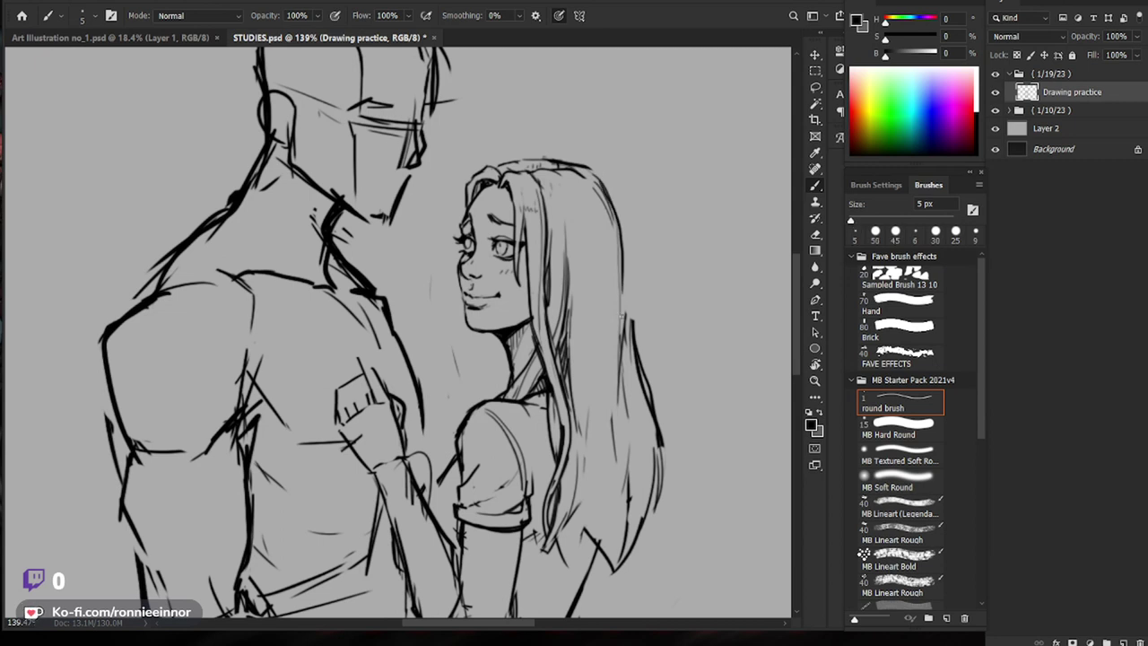
Step: Extend the redrawn outer hair contour down the woman's back to join the lower hair ends
{"action": "key", "text": "z"}
{"action": "left_click_drag", "start_coordinate": [659, 252], "coordinate": [618, 260]}
{"action": "left_click_drag", "start_coordinate": [676, 289], "coordinate": [693, 263]}
{"action": "key", "text": "b"}
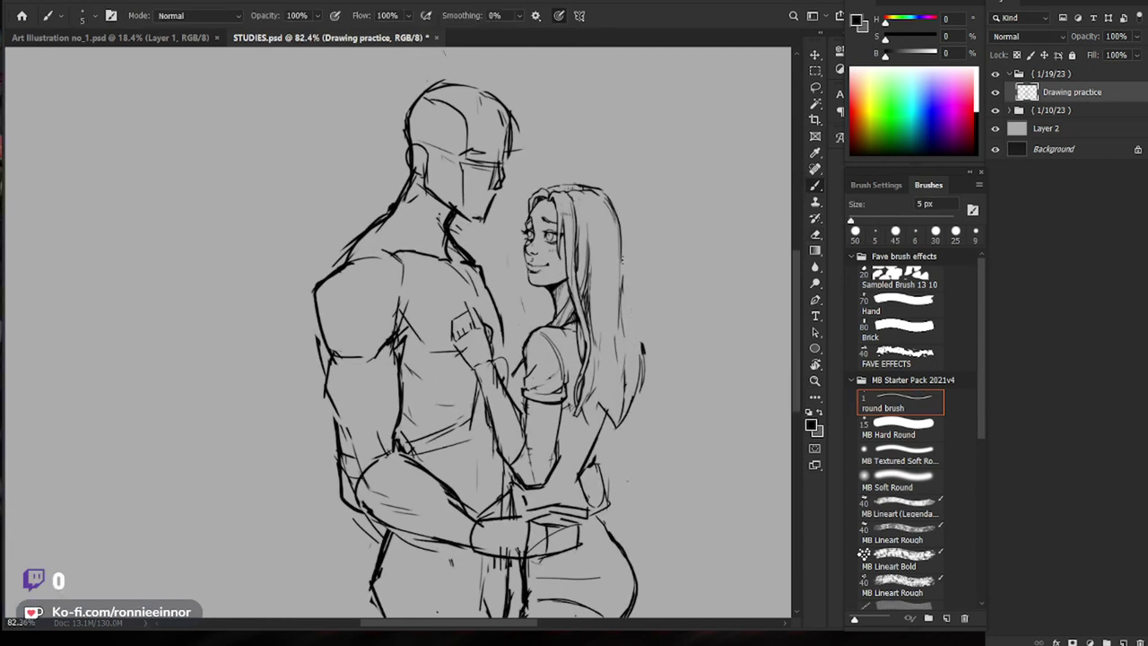
{"action": "left_click_drag", "start_coordinate": [621, 285], "coordinate": [644, 373]}
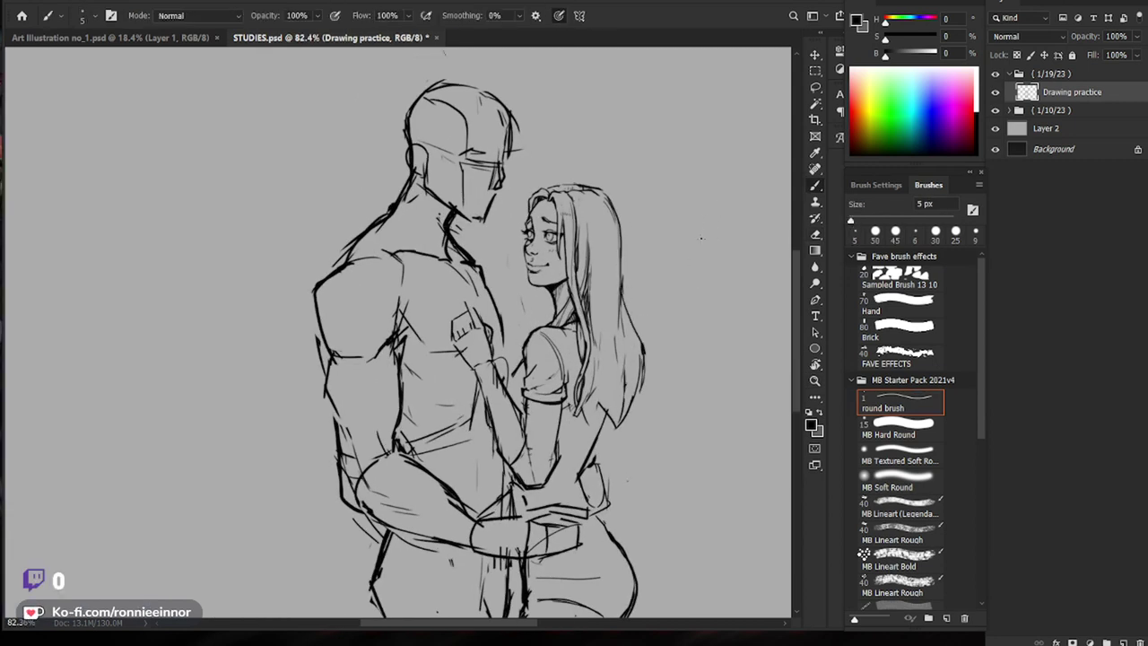
Step: Reduce the eraser to 7 px and touch up the woman's near eyebrow and eye area
{"action": "left_click_drag", "start_coordinate": [700, 238], "coordinate": [681, 223]}
{"action": "key", "text": "z"}
{"action": "left_click_drag", "start_coordinate": [523, 258], "coordinate": [543, 256]}
{"action": "key", "text": "b"}
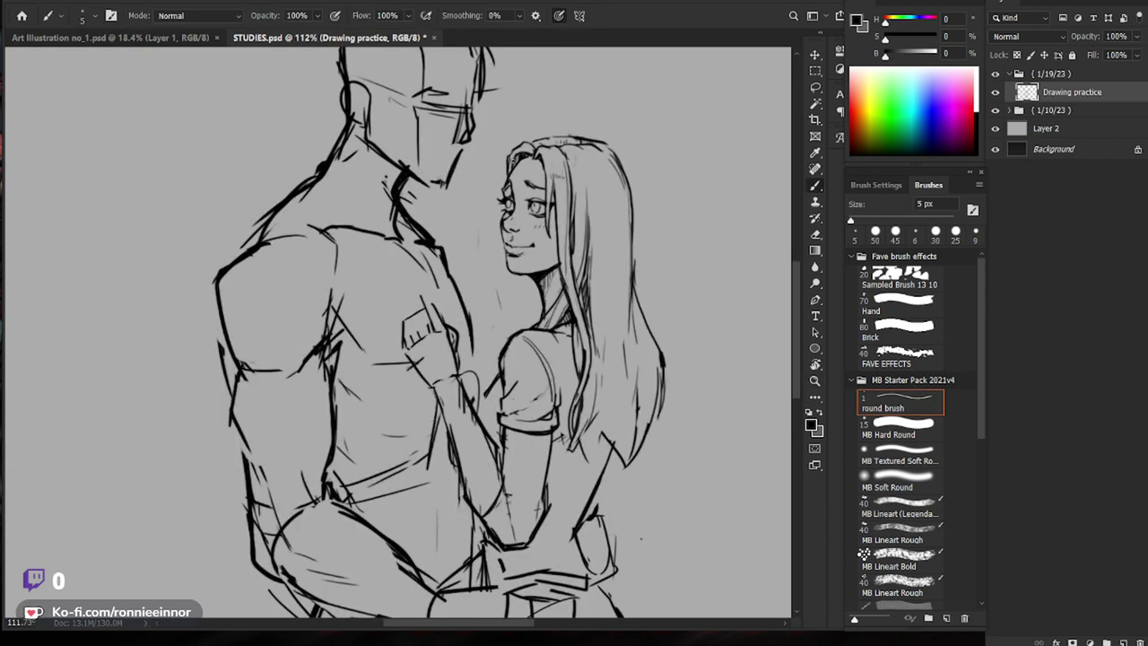
{"action": "key", "text": "e"}
{"action": "key", "text": "e"}
{"action": "key", "text": "bracketleft"}
{"action": "key", "text": "bracketleft"}
{"action": "key", "text": "bracketleft"}
{"action": "key", "text": "bracketleft"}
{"action": "key", "text": "bracketleft"}
{"action": "key", "text": "bracketleft"}
{"action": "key", "text": "bracketleft"}
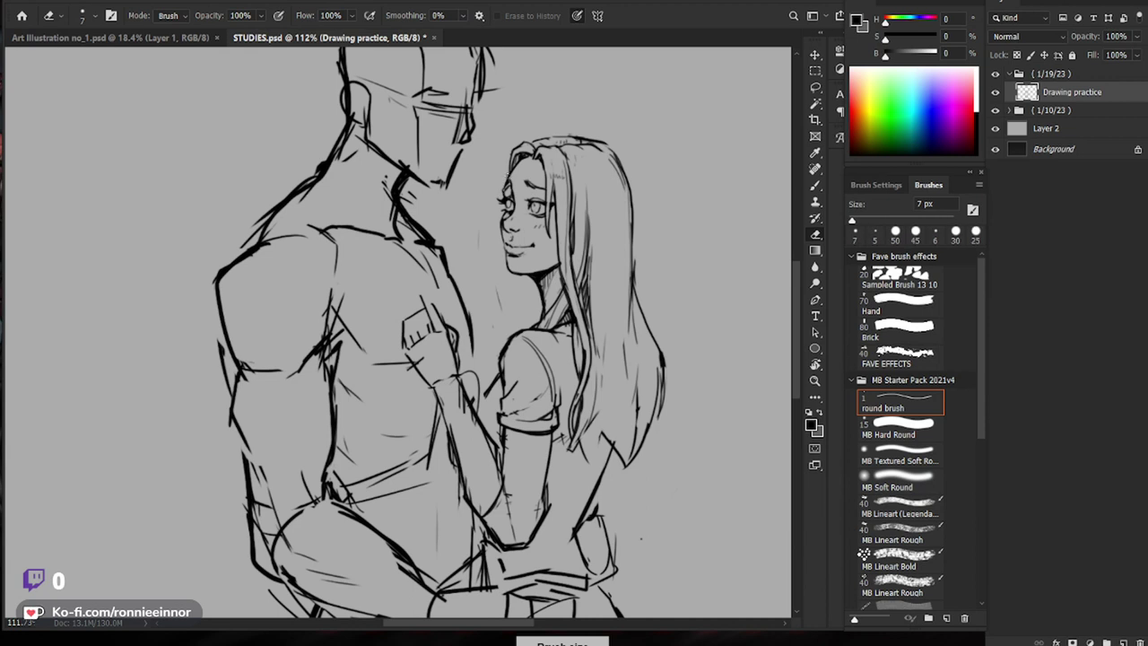
{"action": "key", "text": "b"}
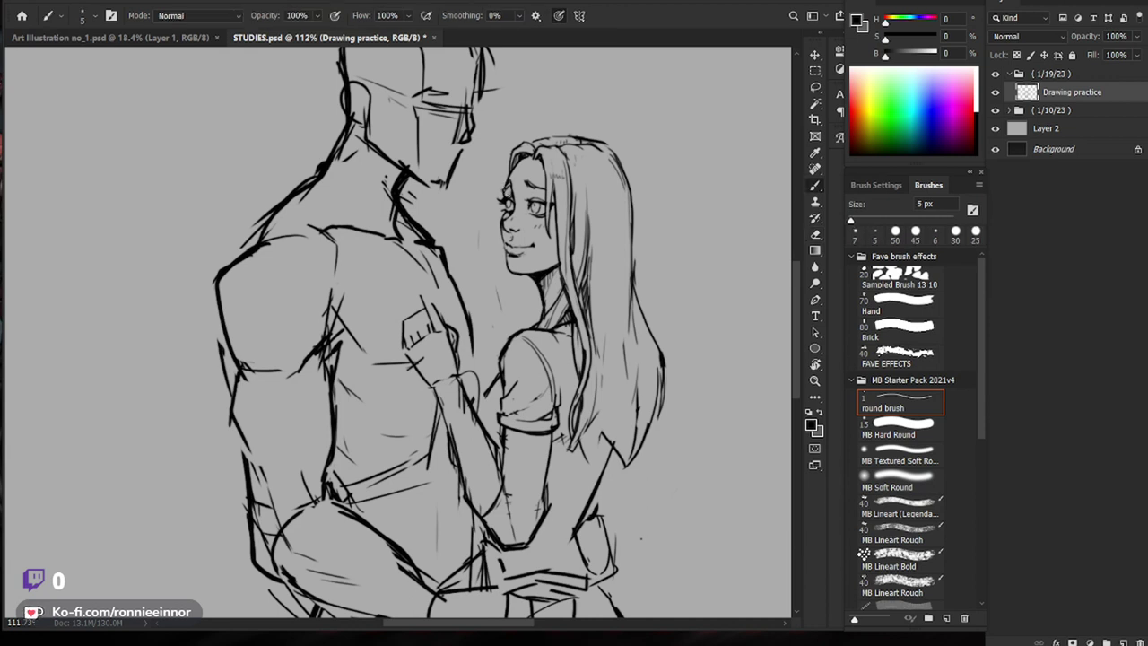
{"action": "key", "text": "e"}
{"action": "left_click_drag", "start_coordinate": [530, 182], "coordinate": [540, 187]}
{"action": "key", "text": "b"}
{"action": "left_click_drag", "start_coordinate": [632, 239], "coordinate": [576, 252]}
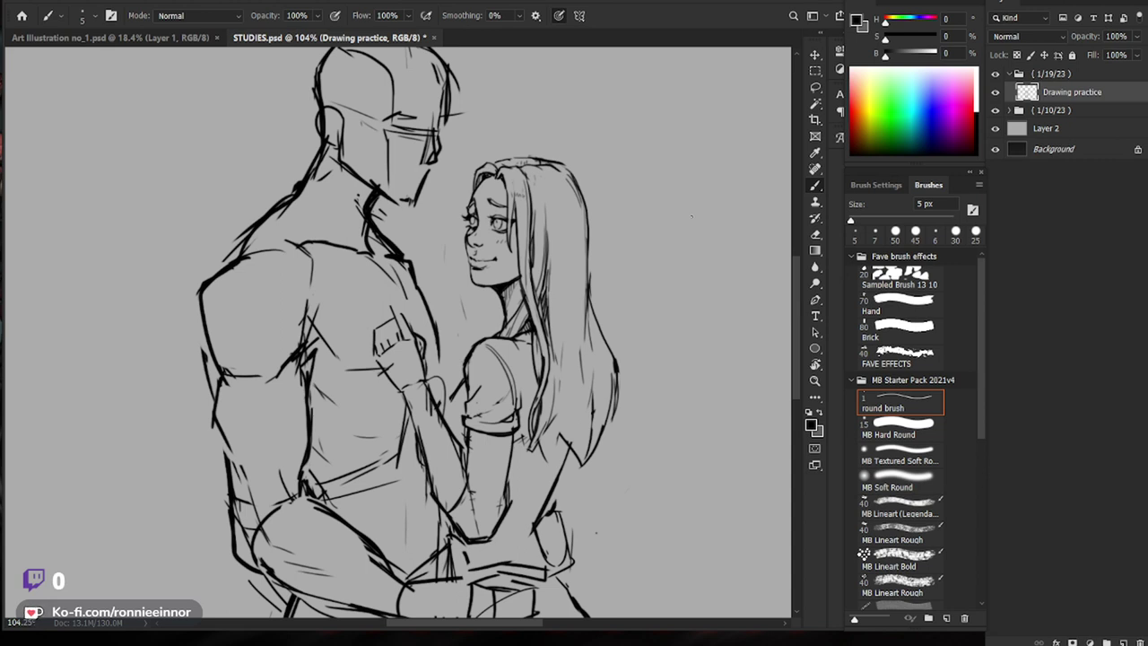
Step: Touch up the philtrum mark between the woman's nose and upper lip, reducing the eraser to 4 px
{"action": "key", "text": "z"}
{"action": "left_click_drag", "start_coordinate": [475, 258], "coordinate": [493, 269]}
{"action": "key", "text": "e"}
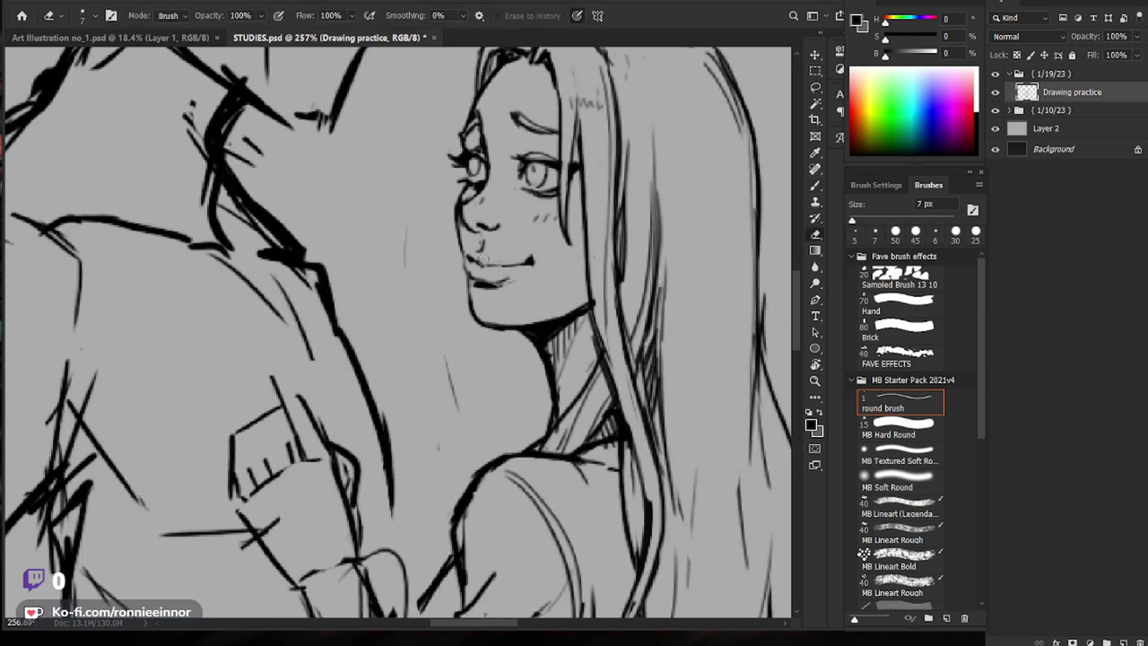
{"action": "key", "text": "b"}
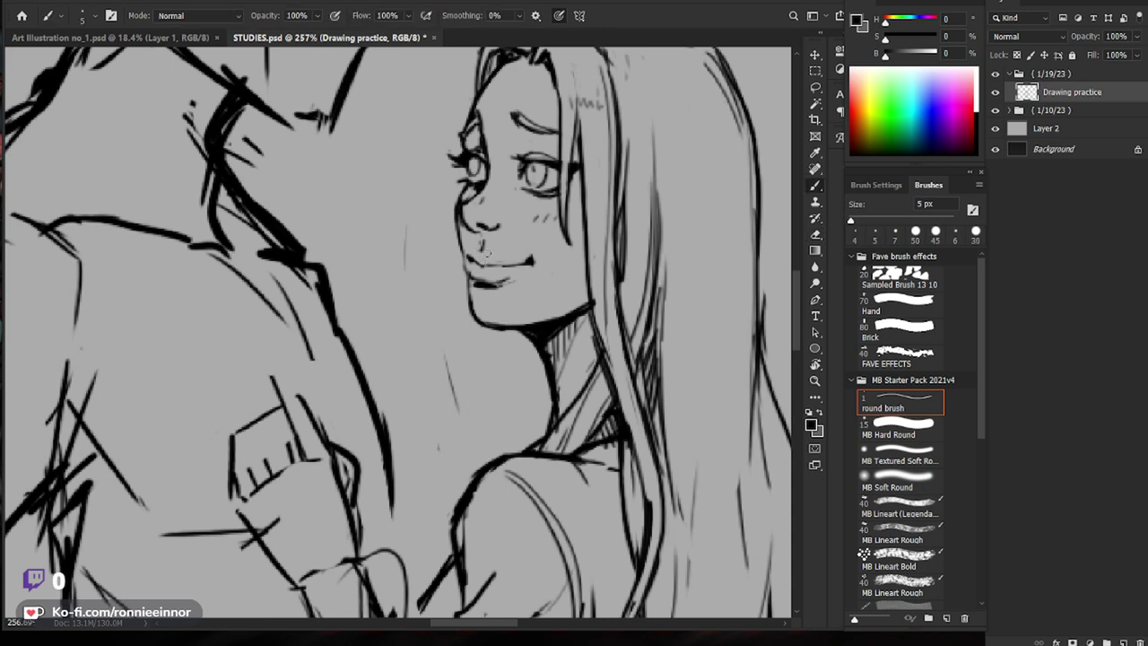
{"action": "key", "text": "e"}
{"action": "left_click_drag", "start_coordinate": [481, 242], "coordinate": [484, 247]}
{"action": "key", "text": "b"}
{"action": "key", "text": "z"}
{"action": "mouse_move", "coordinate": [610, 240]}
{"action": "left_mouse_down"}
{"action": "mouse_move", "coordinate": [560, 244]}
{"action": "mouse_move", "coordinate": [641, 239]}
{"action": "left_mouse_up"}
{"action": "key", "text": "e"}
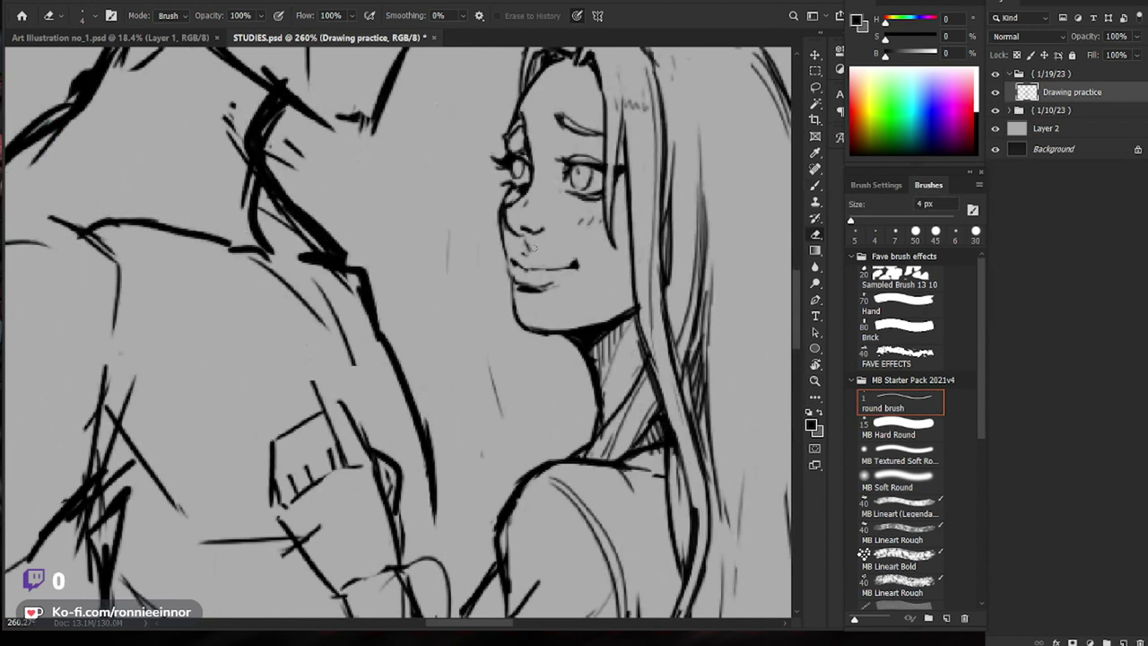
{"action": "key", "text": "b"}
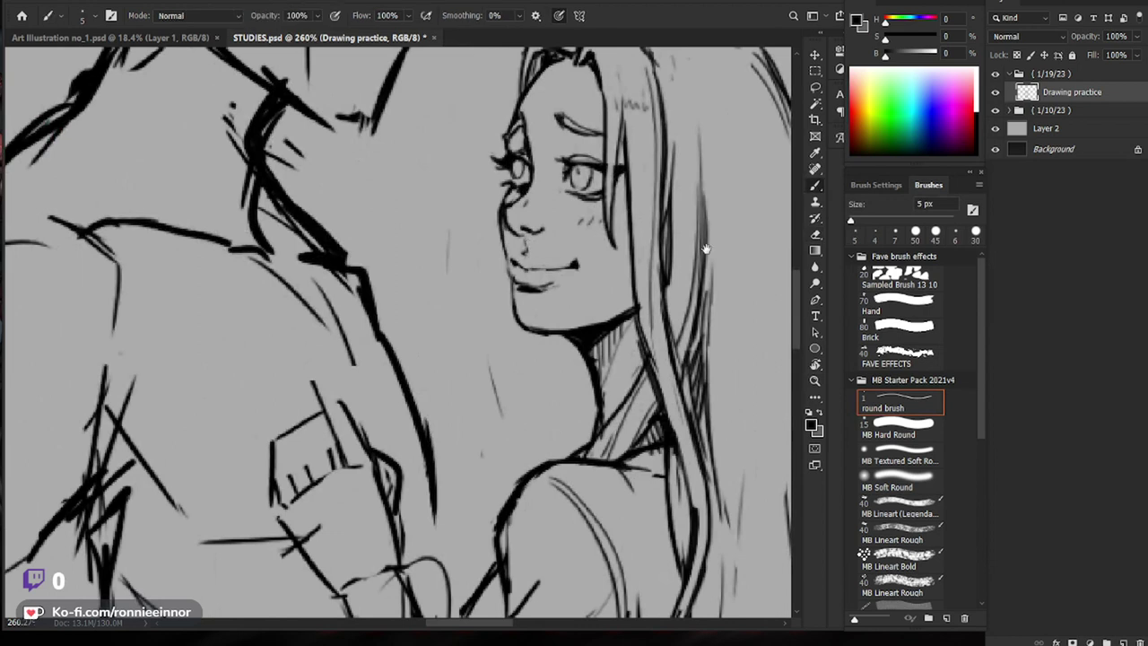
Step: Clean up the lines around the tip of the woman's nose with the 4 px eraser
{"action": "left_click_drag", "start_coordinate": [704, 248], "coordinate": [663, 272]}
{"action": "key", "text": "e"}
{"action": "left_click_drag", "start_coordinate": [468, 252], "coordinate": [486, 257]}
{"action": "key", "text": "b"}
{"action": "key", "text": "z"}
{"action": "left_click_drag", "start_coordinate": [593, 251], "coordinate": [569, 300]}
{"action": "left_click_drag", "start_coordinate": [687, 314], "coordinate": [647, 313]}
{"action": "left_click_drag", "start_coordinate": [524, 247], "coordinate": [582, 247]}
{"action": "key", "text": "e"}
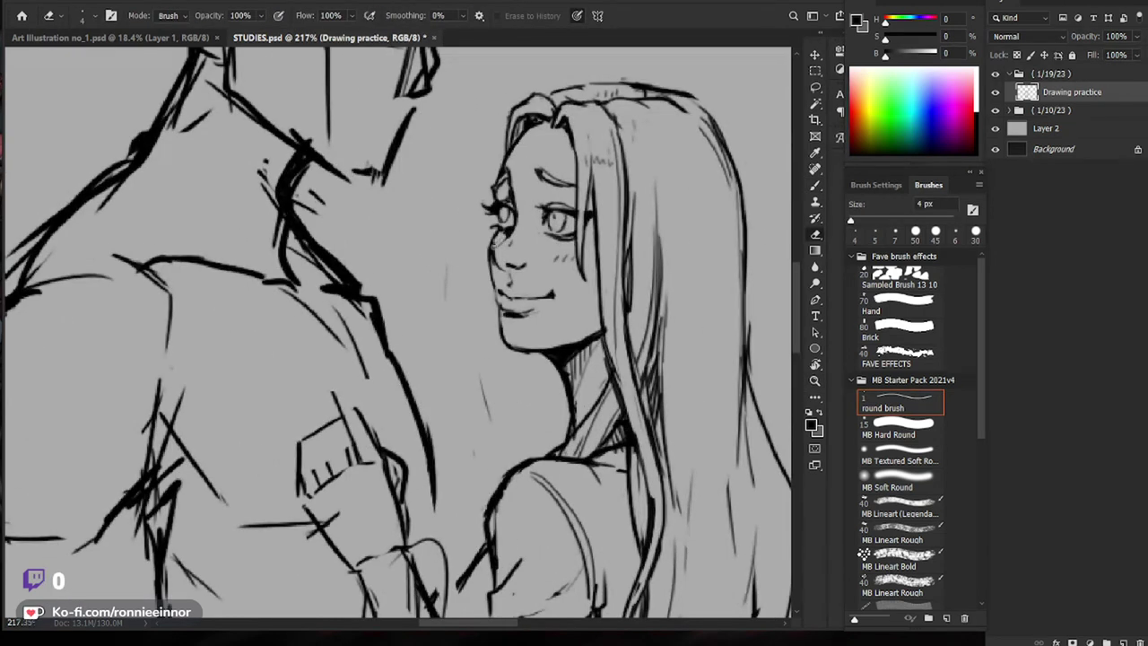
Step: Add small 5 px brush marks on the woman's far cheek beside the bridge of her nose
{"action": "key", "text": "b"}
{"action": "left_click_drag", "start_coordinate": [504, 230], "coordinate": [495, 243]}
{"action": "key", "text": "e"}
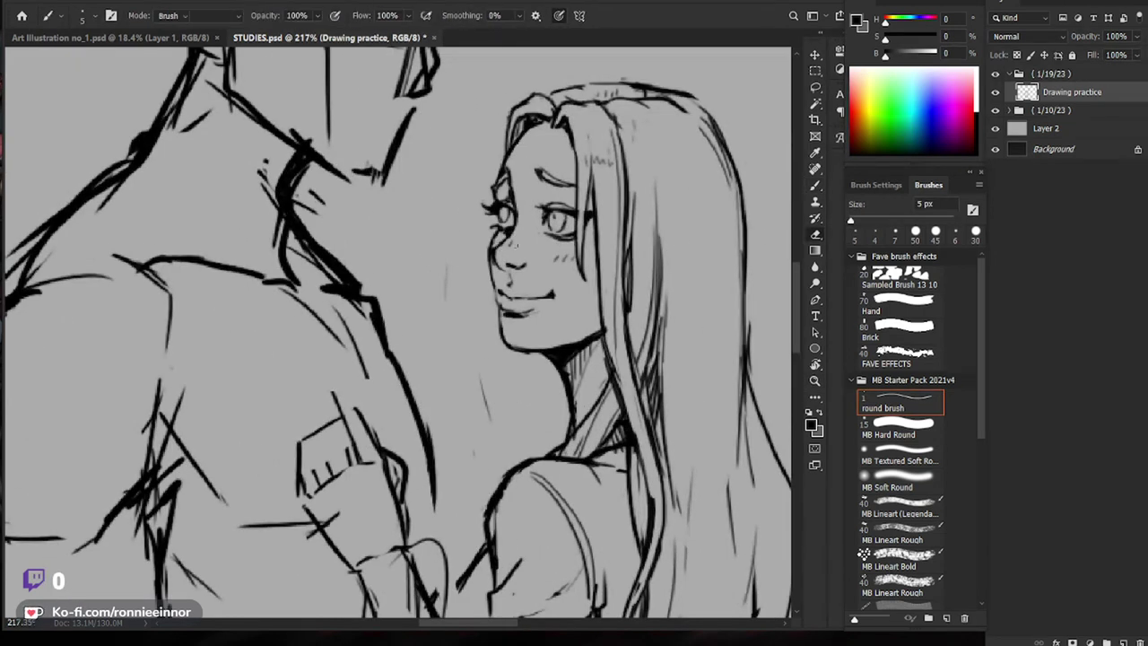
{"action": "key", "text": "b"}
{"action": "left_click_drag", "start_coordinate": [657, 230], "coordinate": [598, 231]}
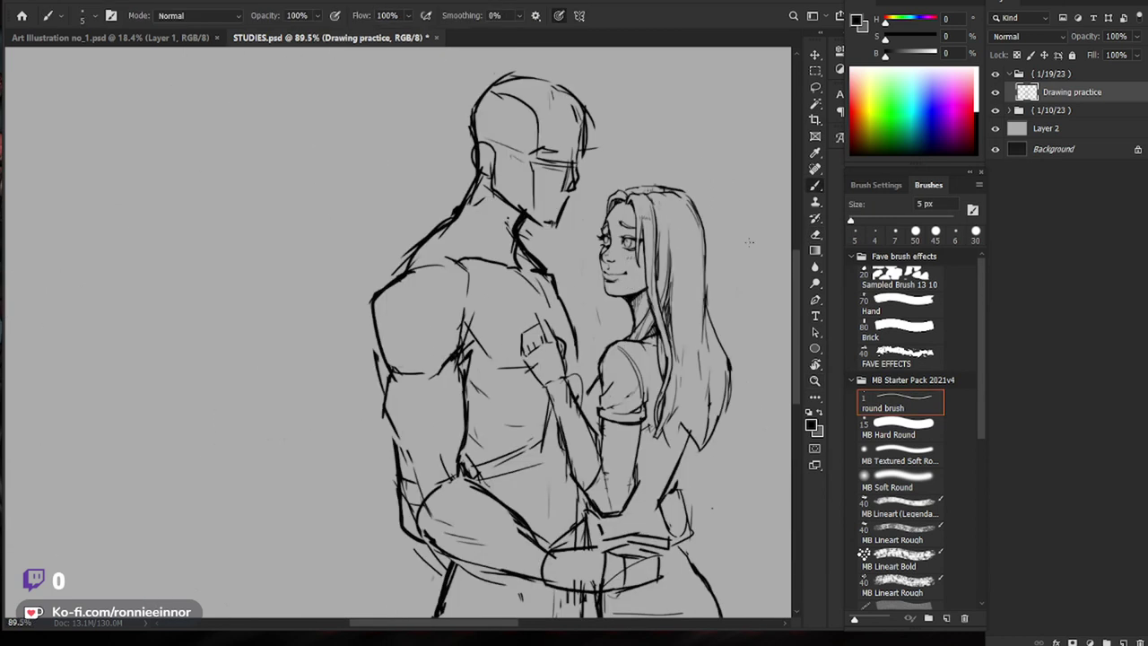
{"action": "left_click_drag", "start_coordinate": [750, 316], "coordinate": [686, 317]}
{"action": "left_click_drag", "start_coordinate": [547, 241], "coordinate": [595, 241]}
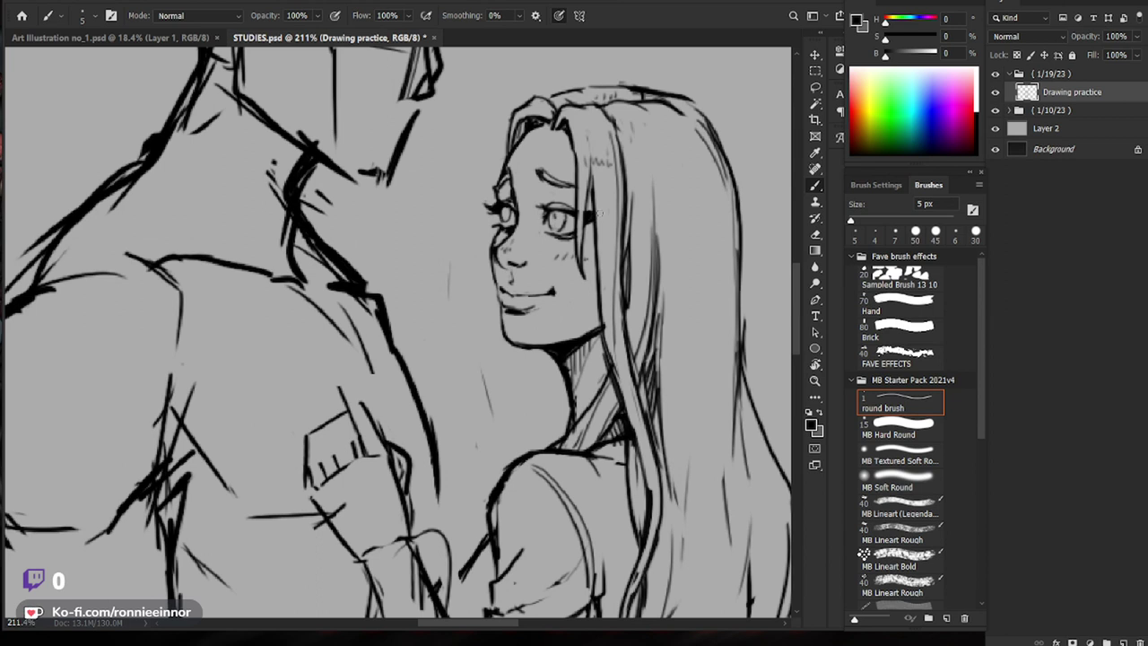
Step: Tidy the lower lid lines under the woman's near eye with the 4 px eraser
{"action": "key", "text": "e"}
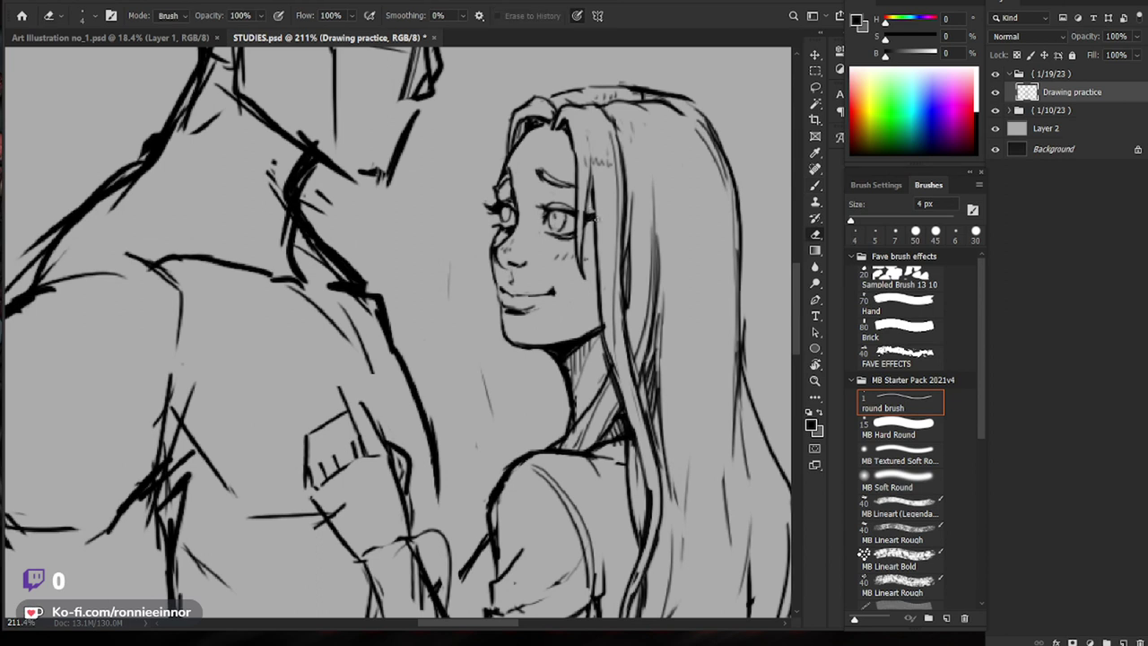
{"action": "key", "text": "b"}
{"action": "left_click_drag", "start_coordinate": [683, 283], "coordinate": [648, 281]}
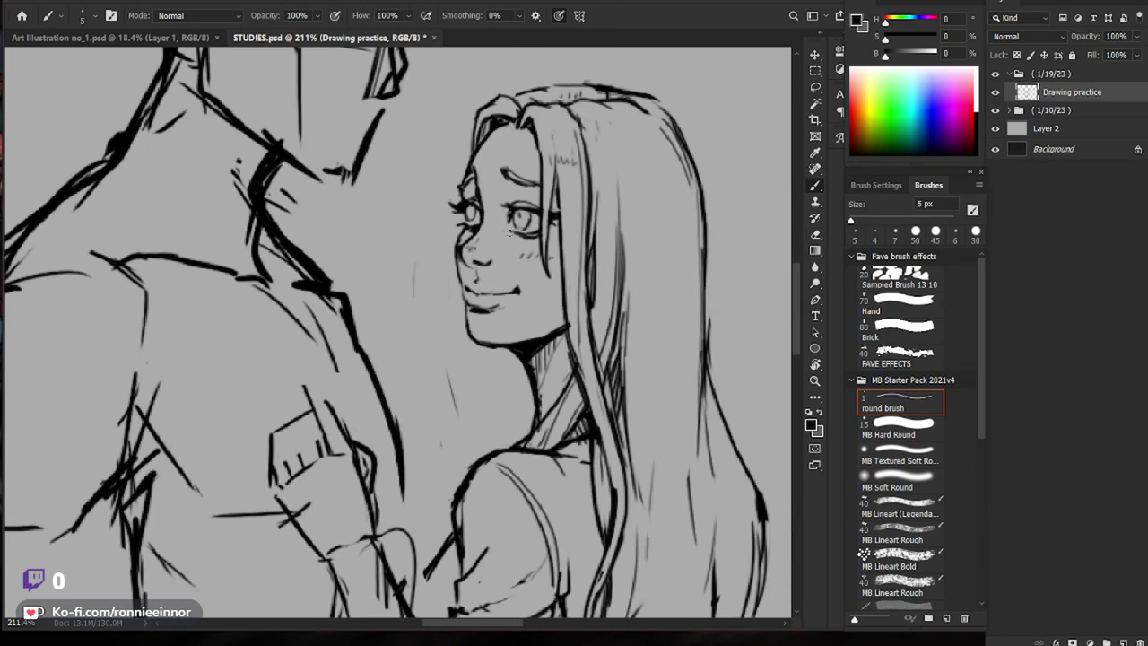
{"action": "key", "text": "e"}
{"action": "mouse_move", "coordinate": [513, 232]}
{"action": "left_mouse_down"}
{"action": "mouse_move", "coordinate": [536, 236]}
{"action": "mouse_move", "coordinate": [523, 234]}
{"action": "left_mouse_up"}
{"action": "key", "text": "b"}
{"action": "key", "text": "z"}
{"action": "left_click_drag", "start_coordinate": [600, 237], "coordinate": [529, 267]}
{"action": "left_click_drag", "start_coordinate": [710, 350], "coordinate": [651, 326]}
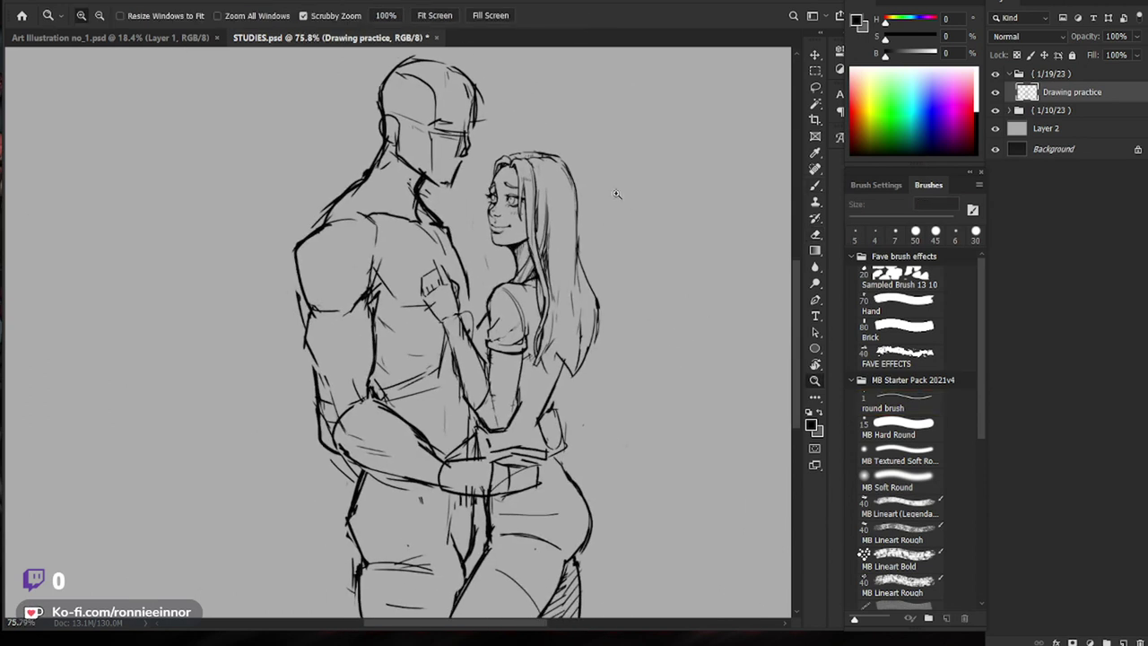
Step: Trim the woman's jawline and the underside of her chin with the 4 px eraser
{"action": "left_click_drag", "start_coordinate": [532, 227], "coordinate": [606, 229]}
{"action": "key", "text": "e"}
{"action": "mouse_move", "coordinate": [457, 271]}
{"action": "left_mouse_down"}
{"action": "mouse_move", "coordinate": [537, 250]}
{"action": "mouse_move", "coordinate": [491, 279]}
{"action": "mouse_move", "coordinate": [536, 257]}
{"action": "left_mouse_up"}
{"action": "key", "text": "b"}
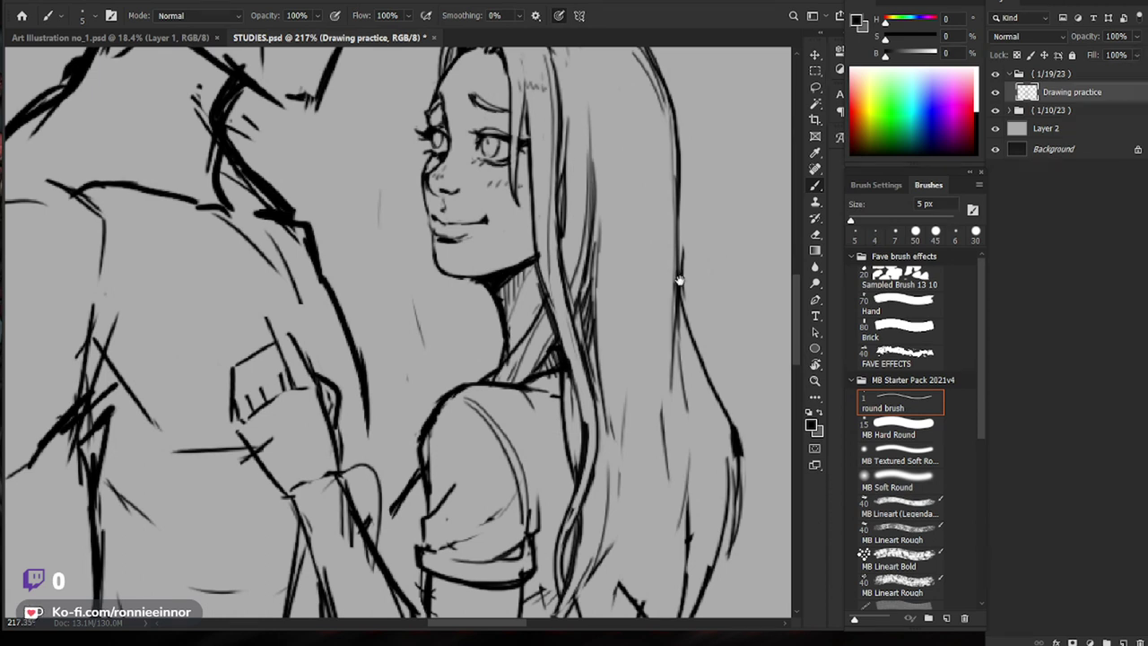
{"action": "left_click_drag", "start_coordinate": [679, 271], "coordinate": [626, 274]}
{"action": "key", "text": "e"}
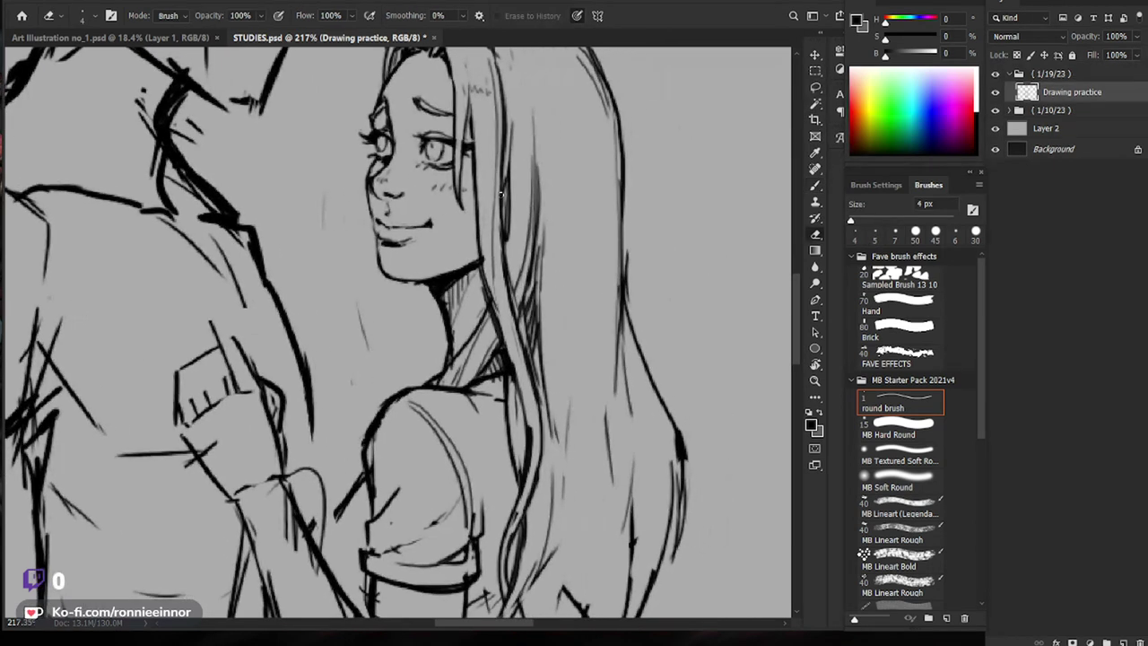
{"action": "left_click_drag", "start_coordinate": [432, 286], "coordinate": [406, 282]}
{"action": "left_click_drag", "start_coordinate": [617, 256], "coordinate": [570, 258]}
{"action": "left_click_drag", "start_coordinate": [694, 308], "coordinate": [644, 284]}
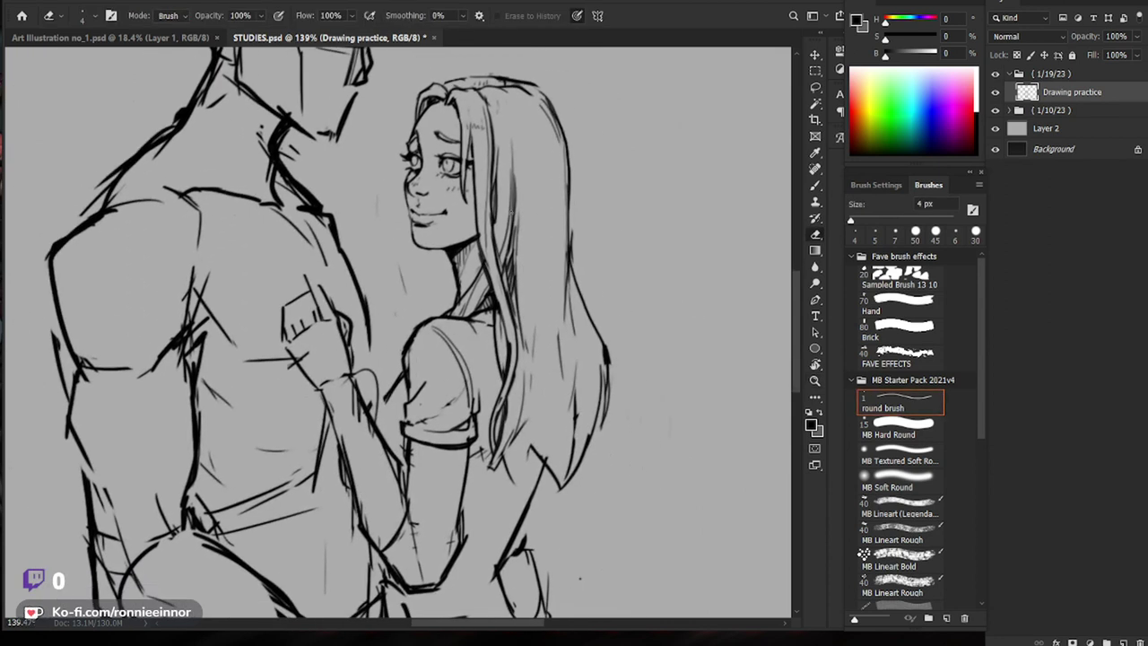
Step: Clean up the woman's front hair strand beside her neck with the 4 px eraser
{"action": "left_click_drag", "start_coordinate": [450, 269], "coordinate": [471, 269]}
{"action": "key", "text": "e"}
{"action": "key", "text": "b"}
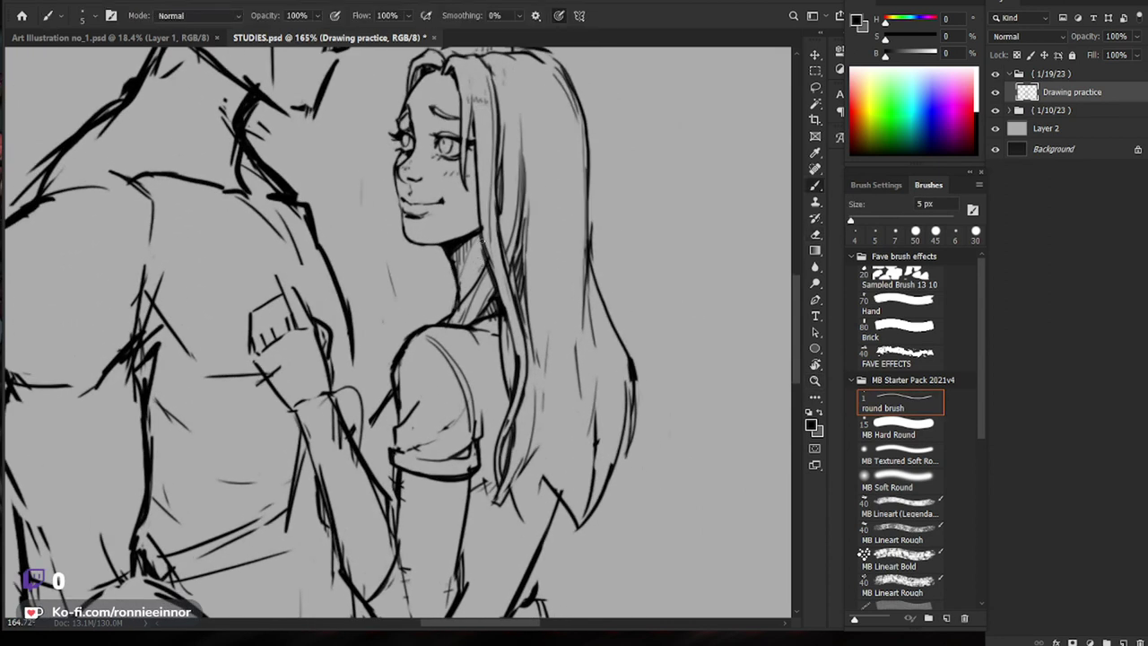
{"action": "left_click_drag", "start_coordinate": [627, 192], "coordinate": [577, 235]}
{"action": "key", "text": "e"}
{"action": "left_click_drag", "start_coordinate": [446, 318], "coordinate": [436, 281]}
{"action": "key", "text": "z"}
{"action": "left_click_drag", "start_coordinate": [540, 257], "coordinate": [507, 257]}
{"action": "scroll", "coordinate": [551, 255], "scroll_direction": "up", "scroll_amount": 2}
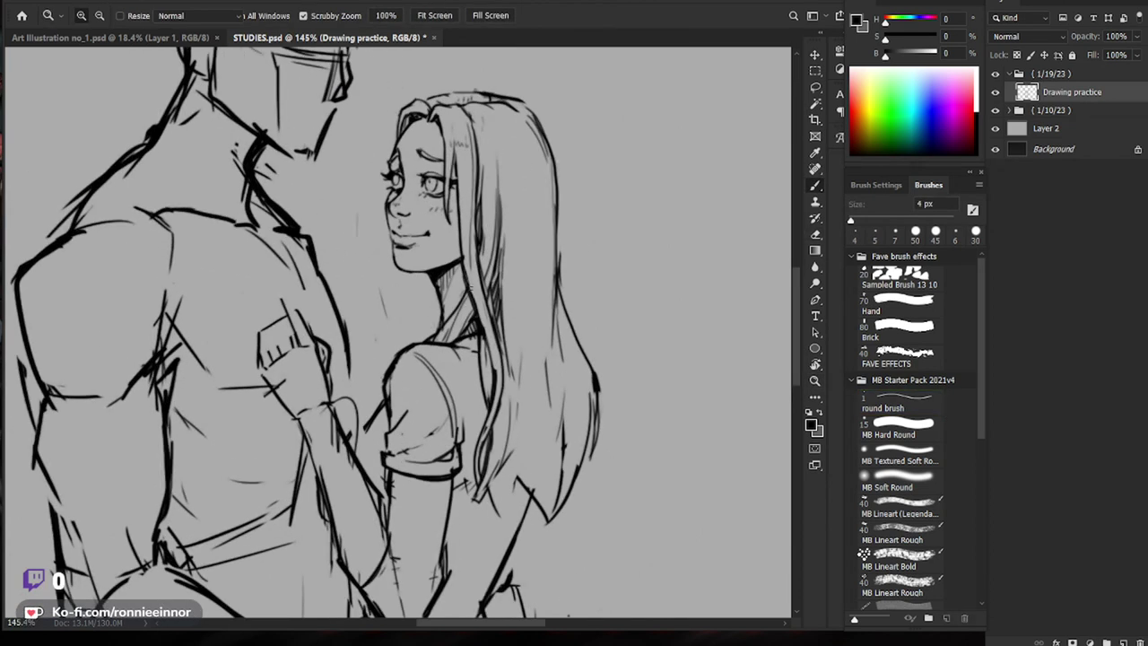
{"action": "key", "text": "b"}
{"action": "key", "text": "e"}
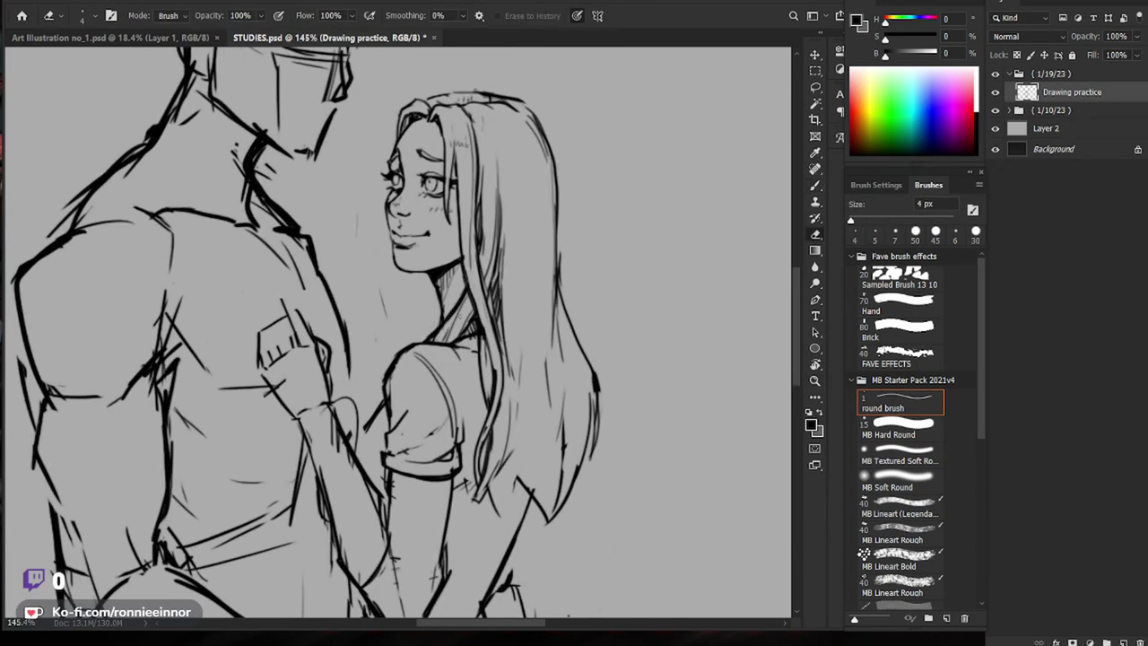
{"action": "key", "text": "b"}
Step: Enlarge the eraser to 40 px and erase the upper hair contour behind the woman's head
{"action": "left_click_drag", "start_coordinate": [531, 291], "coordinate": [487, 292]}
{"action": "key", "text": "z"}
{"action": "left_click_drag", "start_coordinate": [574, 294], "coordinate": [597, 270]}
{"action": "key", "text": "e"}
{"action": "key", "text": "bracketright"}
{"action": "key", "text": "bracketright"}
{"action": "key", "text": "bracketright"}
{"action": "key", "text": "bracketright"}
{"action": "key", "text": "bracketright"}
{"action": "key", "text": "bracketright"}
{"action": "key", "text": "bracketright"}
{"action": "key", "text": "bracketright"}
{"action": "key", "text": "bracketright"}
{"action": "key", "text": "bracketright"}
{"action": "key", "text": "bracketright"}
{"action": "left_click_drag", "start_coordinate": [515, 208], "coordinate": [523, 243]}
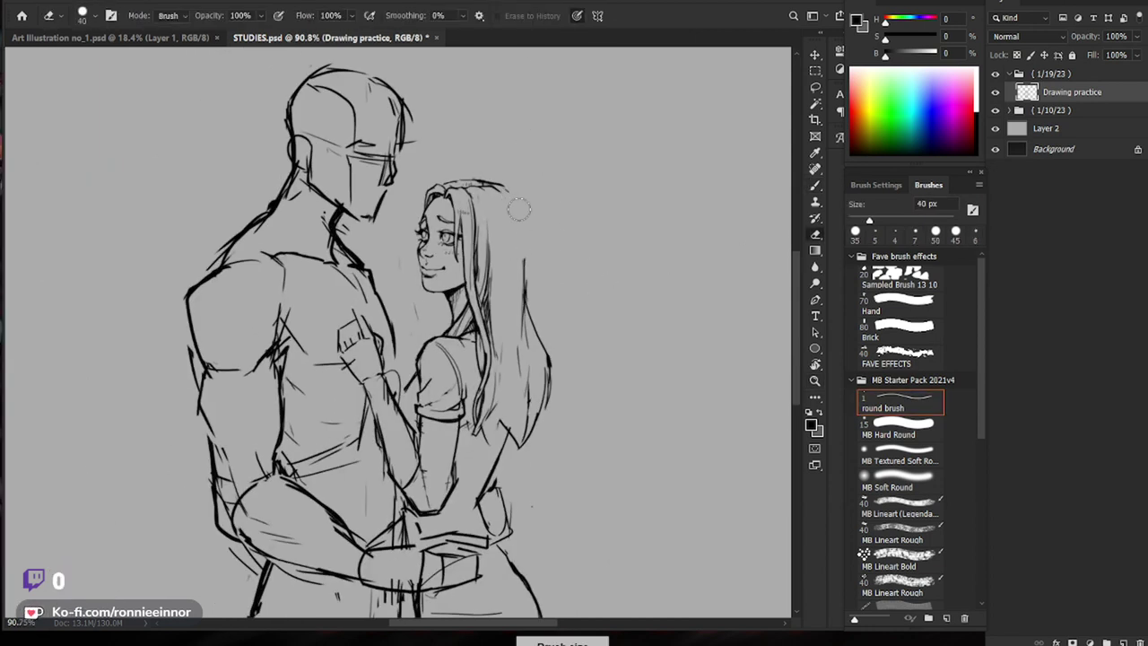
Step: Redraw the hair contour with the 5 px brush from the back of the woman's crown down to her upper back
{"action": "key", "text": "b"}
{"action": "left_click_drag", "start_coordinate": [508, 190], "coordinate": [527, 259]}
{"action": "key", "text": "e"}
{"action": "key", "text": "b"}
{"action": "key", "text": "e"}
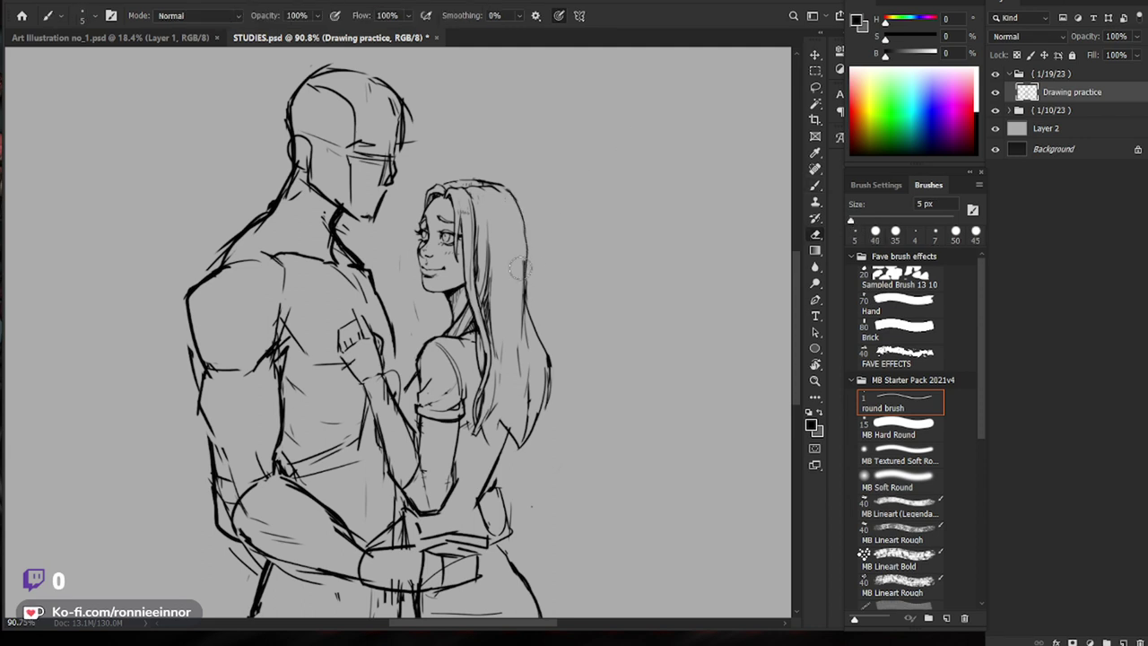
{"action": "key", "text": "b"}
{"action": "left_click_drag", "start_coordinate": [518, 211], "coordinate": [522, 326]}
{"action": "left_click_drag", "start_coordinate": [521, 259], "coordinate": [524, 303]}
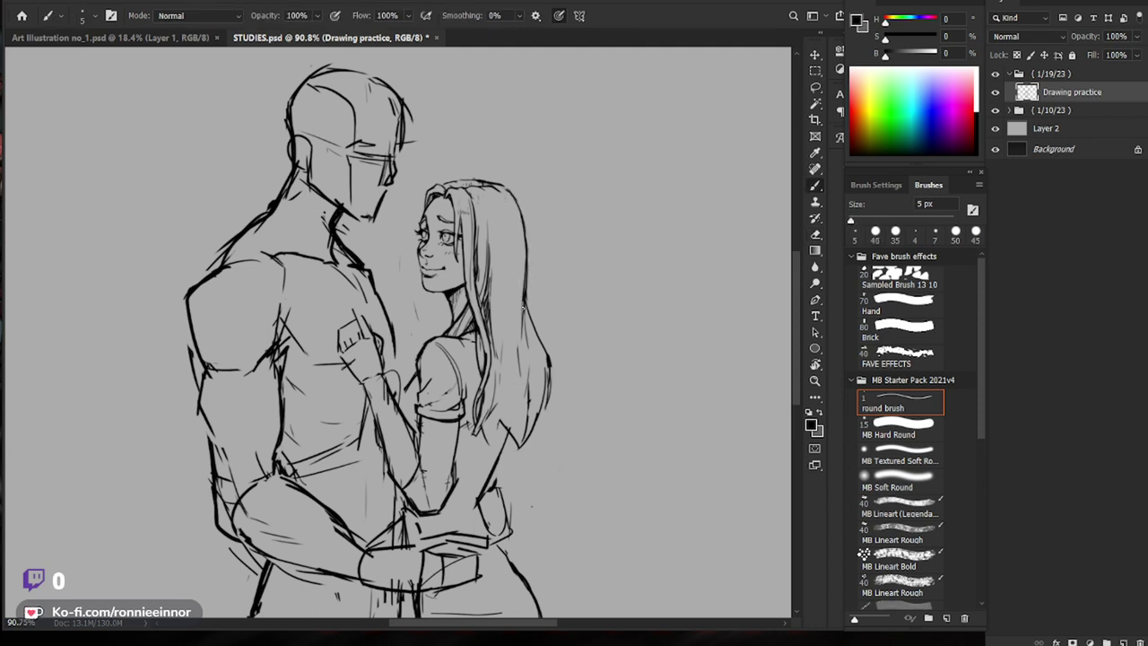
Step: Erase the outward bulge of the woman's lower hair contour and redraw it as a smoother curve
{"action": "key", "text": "e"}
{"action": "left_click_drag", "start_coordinate": [547, 357], "coordinate": [547, 405]}
{"action": "key", "text": "b"}
{"action": "left_click_drag", "start_coordinate": [533, 318], "coordinate": [546, 414]}
{"action": "key", "text": "e"}
{"action": "key", "text": "b"}
{"action": "left_click_drag", "start_coordinate": [549, 364], "coordinate": [546, 404]}
{"action": "key", "text": "e"}
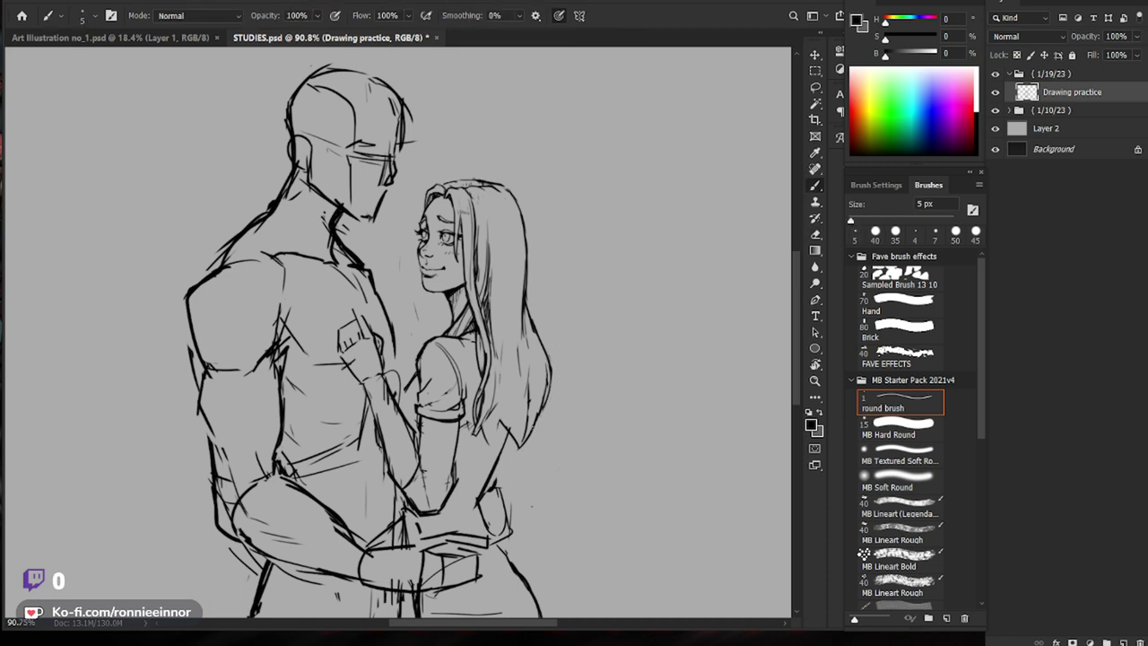
Step: Erase the lower hair edge and redraw it tapering to the pointed tips at the woman's lower back
{"action": "mouse_move", "coordinate": [549, 412]}
{"action": "left_mouse_down"}
{"action": "mouse_move", "coordinate": [554, 381]}
{"action": "mouse_move", "coordinate": [537, 364]}
{"action": "mouse_move", "coordinate": [532, 425]}
{"action": "mouse_move", "coordinate": [519, 441]}
{"action": "left_mouse_up"}
{"action": "key", "text": "b"}
{"action": "key", "text": "e"}
{"action": "key", "text": "b"}
{"action": "left_click_drag", "start_coordinate": [535, 359], "coordinate": [514, 457]}
{"action": "key", "text": "ctrl+space"}
{"action": "key", "text": "e"}
{"action": "left_click_drag", "start_coordinate": [506, 418], "coordinate": [481, 419]}
{"action": "key", "text": "b"}
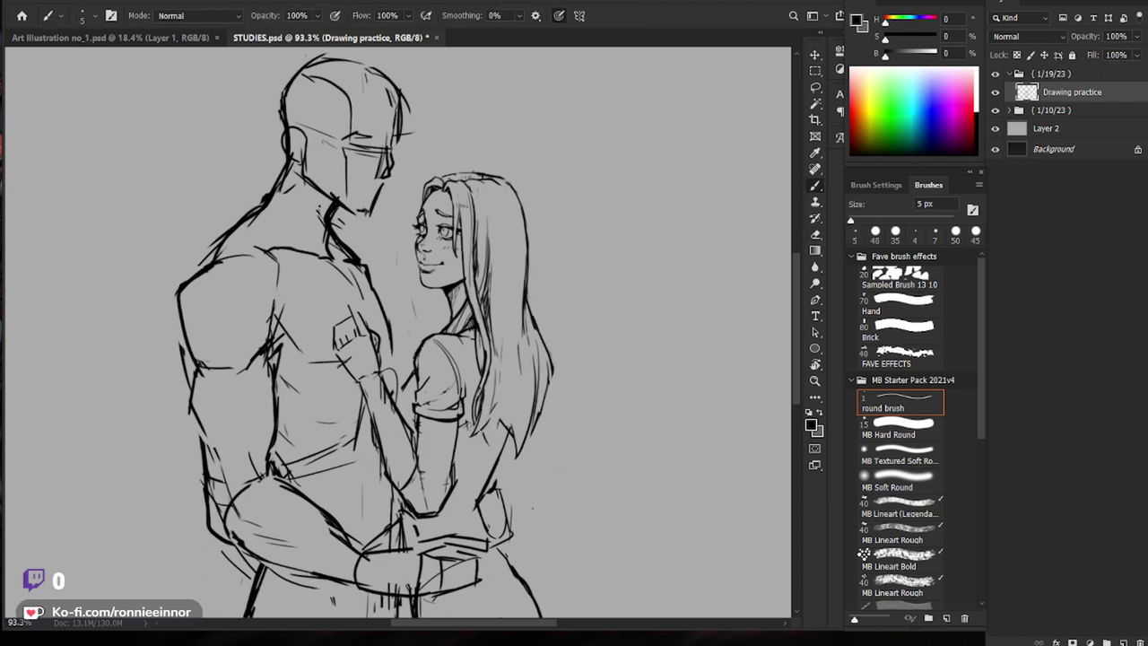
Step: Erase the front hair strand over the woman's shoulder with the 40 px eraser and redraw it as a cleaner curve
{"action": "key", "text": "e"}
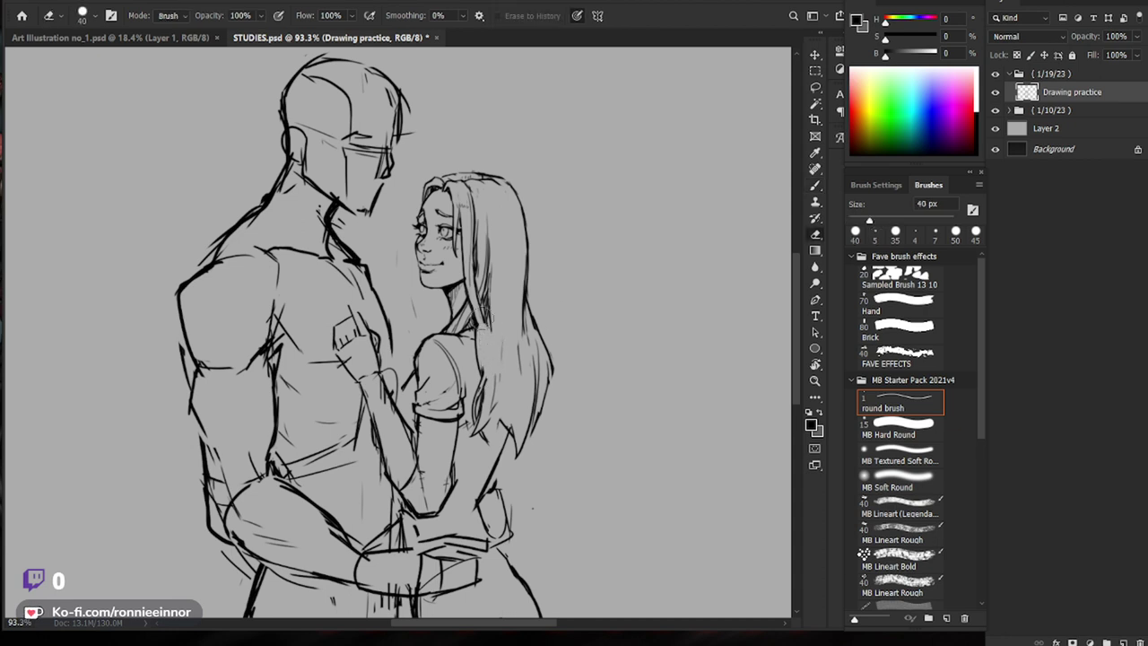
{"action": "mouse_move", "coordinate": [495, 290]}
{"action": "left_mouse_down"}
{"action": "mouse_move", "coordinate": [495, 318]}
{"action": "mouse_move", "coordinate": [478, 328]}
{"action": "mouse_move", "coordinate": [482, 371]}
{"action": "left_mouse_up"}
{"action": "key", "text": "b"}
{"action": "left_click_drag", "start_coordinate": [486, 304], "coordinate": [483, 333]}
{"action": "key", "text": "e"}
{"action": "key", "text": "b"}
{"action": "left_click_drag", "start_coordinate": [487, 281], "coordinate": [478, 338]}
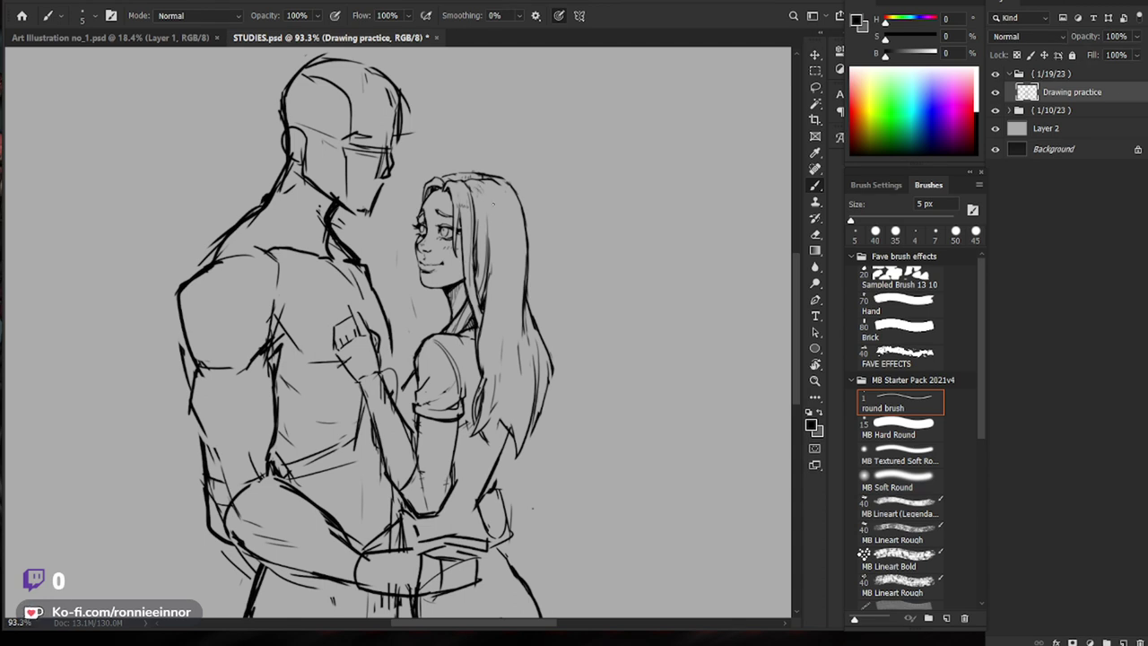
Step: Clean up the crown of the woman's hair and draw strokes from it down the back of the head
{"action": "left_click_drag", "start_coordinate": [493, 157], "coordinate": [565, 165]}
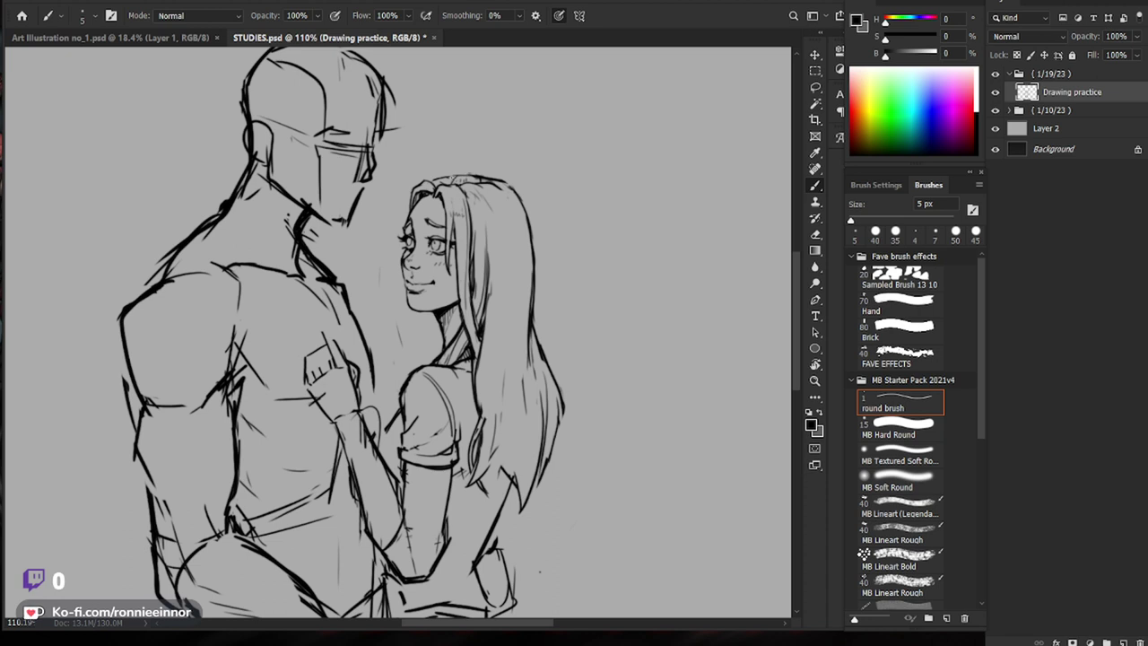
{"action": "mouse_move", "coordinate": [432, 182]}
{"action": "left_mouse_down"}
{"action": "mouse_move", "coordinate": [457, 165]}
{"action": "mouse_move", "coordinate": [589, 186]}
{"action": "left_mouse_up"}
{"action": "key", "text": "e"}
{"action": "mouse_move", "coordinate": [483, 168]}
{"action": "left_mouse_down"}
{"action": "mouse_move", "coordinate": [467, 164]}
{"action": "mouse_move", "coordinate": [471, 173]}
{"action": "left_mouse_up"}
{"action": "key", "text": "b"}
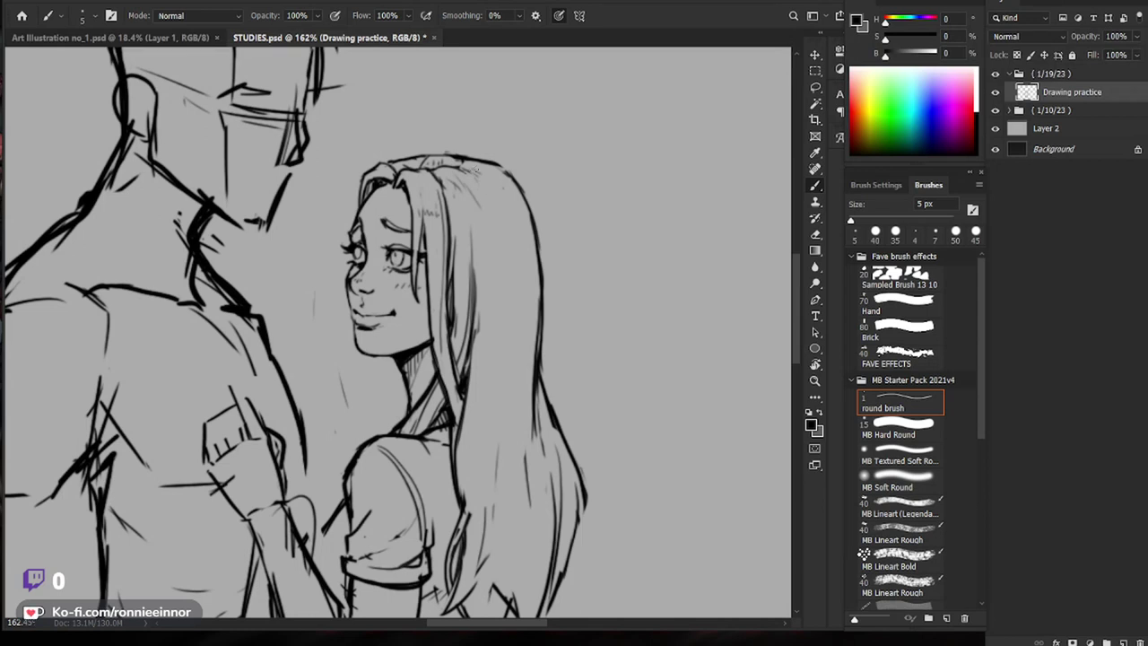
{"action": "mouse_move", "coordinate": [465, 166]}
{"action": "left_mouse_down"}
{"action": "mouse_move", "coordinate": [501, 182]}
{"action": "mouse_move", "coordinate": [479, 166]}
{"action": "mouse_move", "coordinate": [533, 279]}
{"action": "left_mouse_up"}
Step: Erase along the back hair contour, redraw a line beside it and undo the last stroke
{"action": "key", "text": "e"}
{"action": "left_click_drag", "start_coordinate": [517, 201], "coordinate": [520, 309]}
{"action": "key", "text": "b"}
{"action": "left_click_drag", "start_coordinate": [525, 228], "coordinate": [529, 358]}
{"action": "key", "text": "ctrl+z"}
Step: Draw long strand lines through the woman's lower hair and clean them up with a 20 px eraser
{"action": "mouse_move", "coordinate": [524, 248]}
{"action": "left_mouse_down"}
{"action": "mouse_move", "coordinate": [542, 357]}
{"action": "mouse_move", "coordinate": [406, 536]}
{"action": "left_mouse_up"}
{"action": "key", "text": "z"}
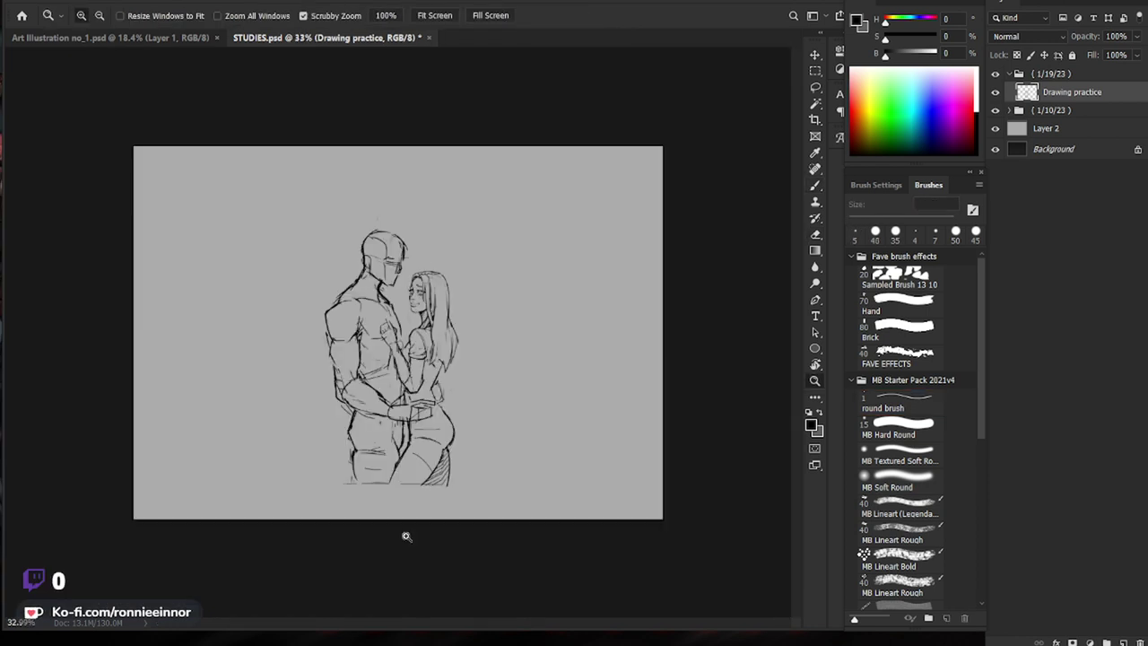
{"action": "left_click_drag", "start_coordinate": [475, 336], "coordinate": [517, 313]}
{"action": "key", "text": "b"}
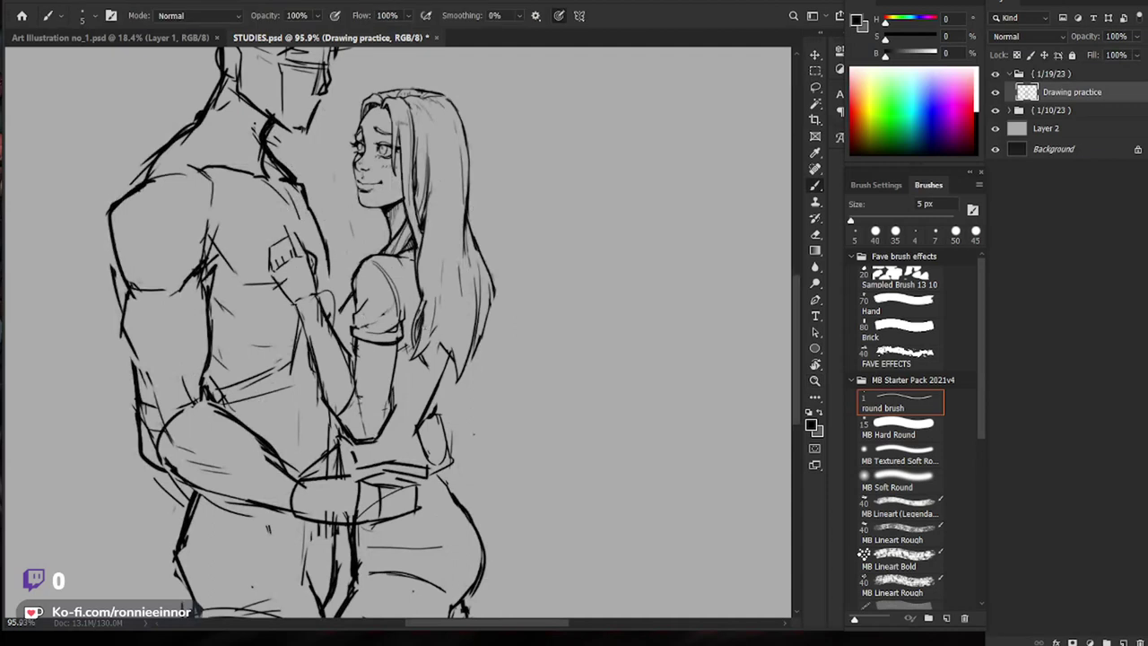
{"action": "left_click_drag", "start_coordinate": [422, 291], "coordinate": [421, 309]}
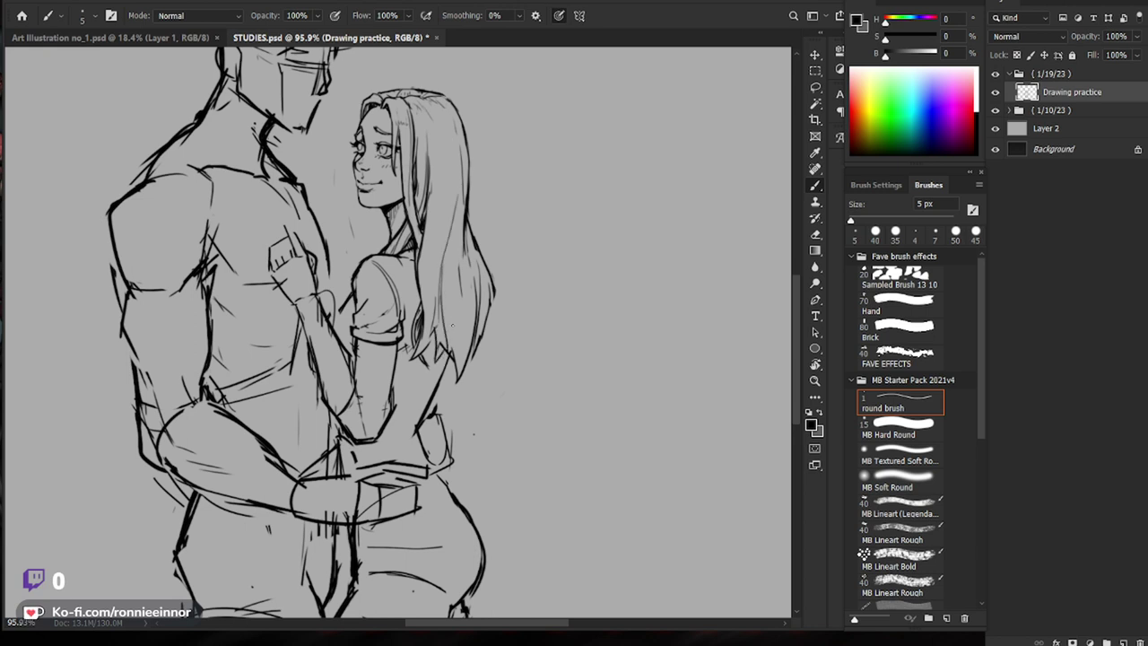
{"action": "key", "text": "e"}
{"action": "left_click_drag", "start_coordinate": [453, 318], "coordinate": [451, 328]}
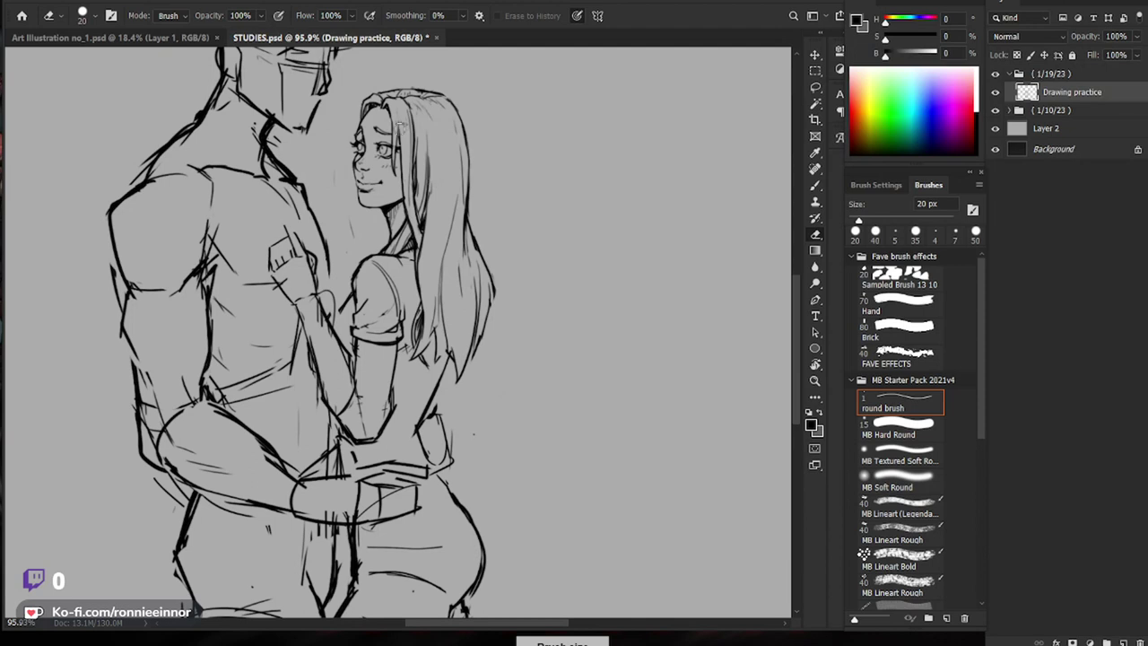
Step: Darken the outer edge of the woman's lips and the contour above her chin with the 5 px brush
{"action": "key", "text": "z"}
{"action": "left_click_drag", "start_coordinate": [359, 171], "coordinate": [415, 171]}
{"action": "key", "text": "b"}
{"action": "left_click_drag", "start_coordinate": [357, 199], "coordinate": [362, 204]}
{"action": "key", "text": "z"}
{"action": "mouse_move", "coordinate": [527, 189]}
{"action": "left_mouse_down"}
{"action": "mouse_move", "coordinate": [472, 188]}
{"action": "mouse_move", "coordinate": [555, 186]}
{"action": "left_mouse_up"}
{"action": "key", "text": "b"}
{"action": "key", "text": "z"}
{"action": "key", "text": "b"}
{"action": "left_click_drag", "start_coordinate": [385, 214], "coordinate": [385, 220]}
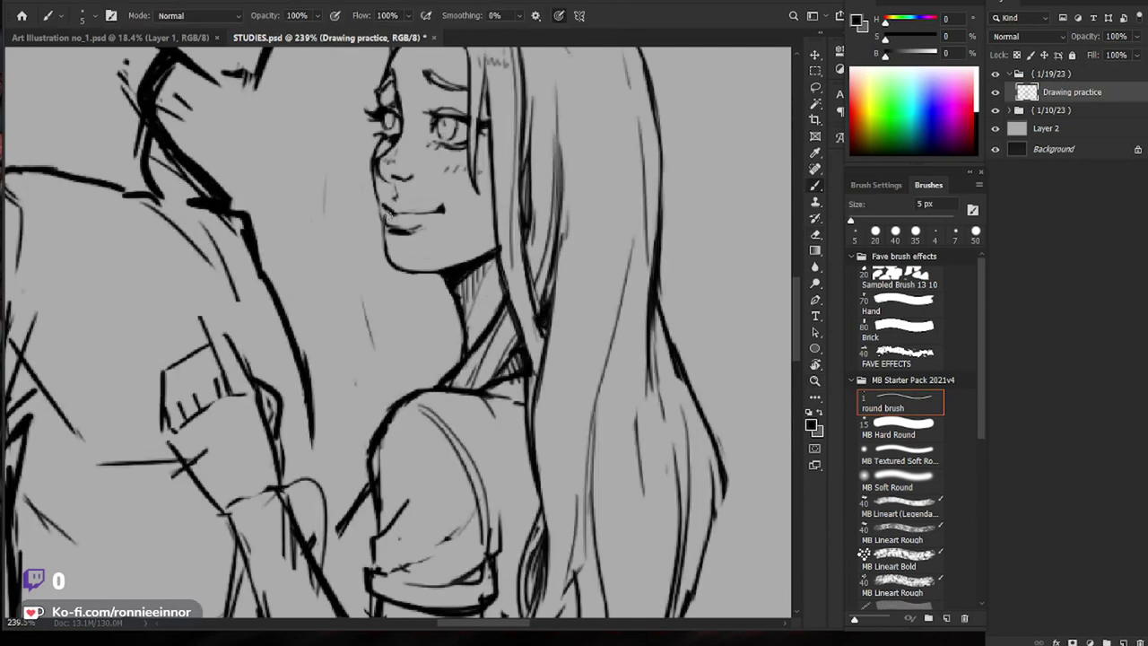
{"action": "key", "text": "space"}
{"action": "left_click_drag", "start_coordinate": [597, 205], "coordinate": [565, 237]}
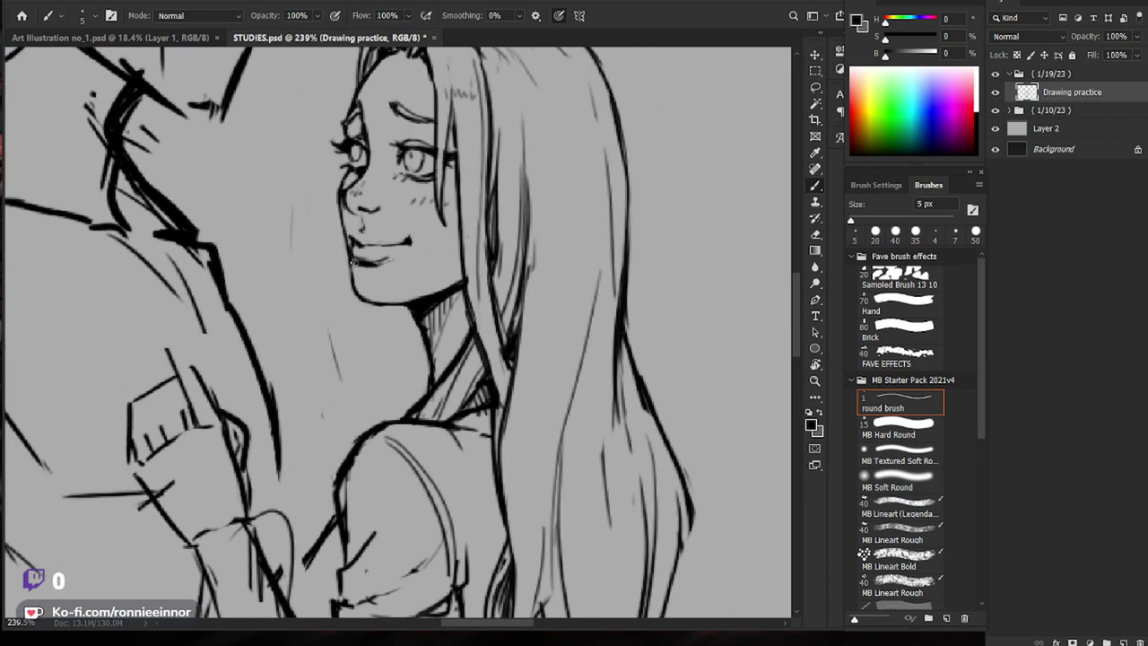
Step: Review the woman's face and hair from a distance and close up
{"action": "key", "text": "z"}
{"action": "left_click_drag", "start_coordinate": [496, 252], "coordinate": [434, 253]}
{"action": "key", "text": "space"}
{"action": "left_click_drag", "start_coordinate": [650, 261], "coordinate": [606, 253]}
{"action": "left_click_drag", "start_coordinate": [425, 252], "coordinate": [481, 253]}
{"action": "key", "text": "b"}
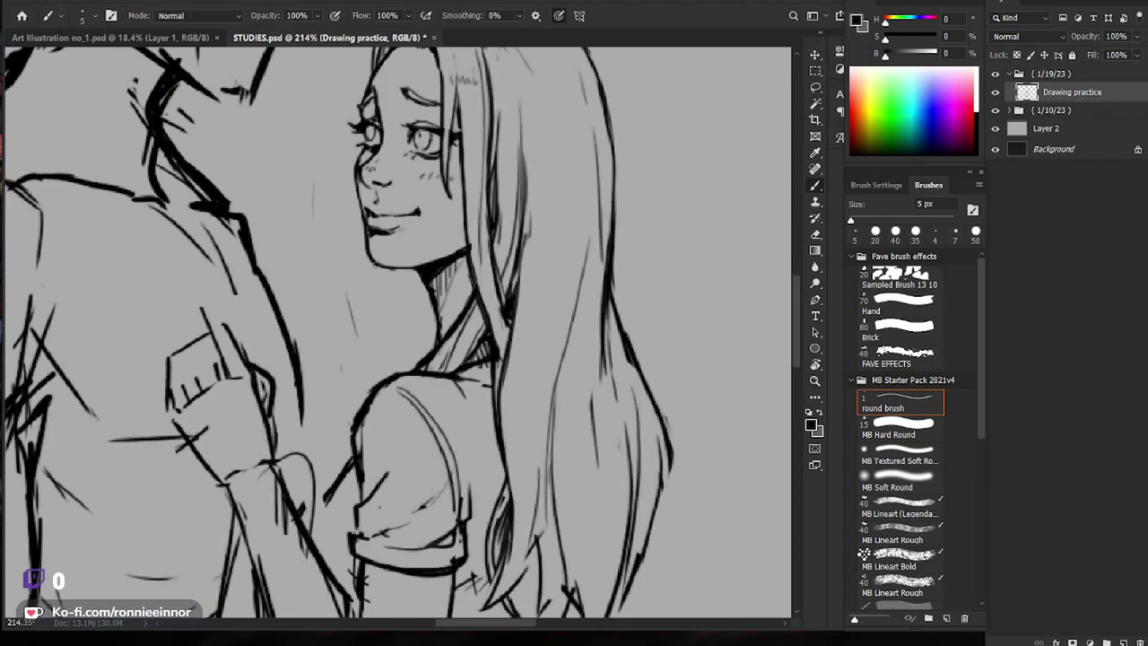
{"action": "key", "text": "z"}
{"action": "key", "text": "ctrl+0"}
{"action": "key", "text": "b"}
{"action": "left_click_drag", "start_coordinate": [671, 286], "coordinate": [637, 286]}
{"action": "key", "text": "z"}
{"action": "left_click_drag", "start_coordinate": [480, 196], "coordinate": [583, 197]}
{"action": "key", "text": "b"}
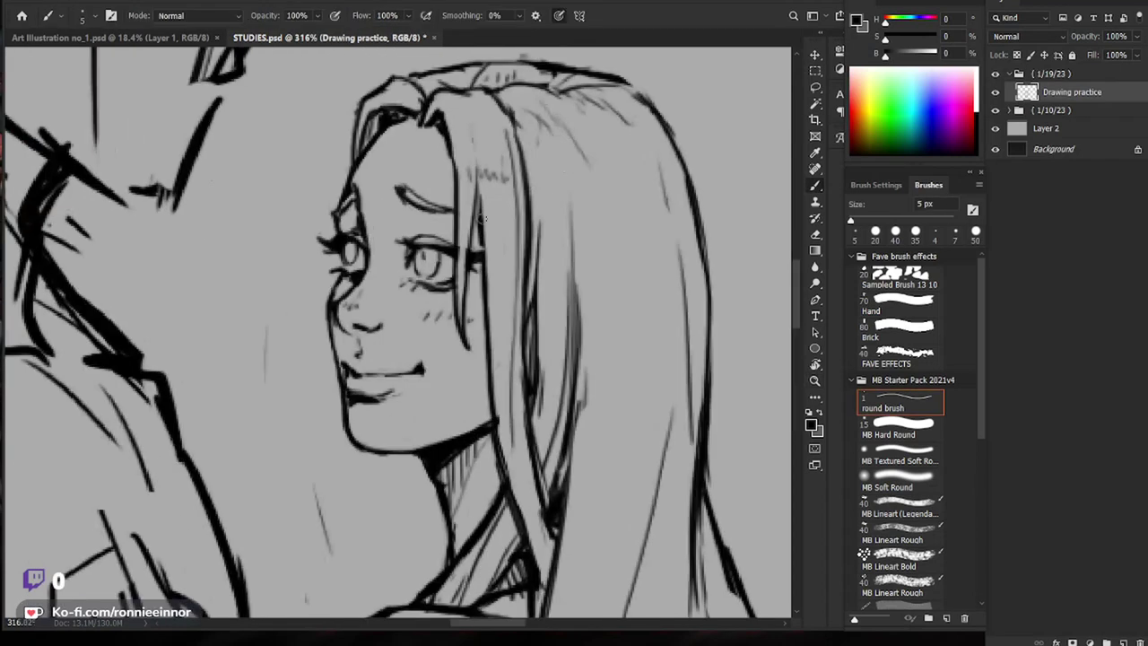
{"action": "left_click_drag", "start_coordinate": [552, 257], "coordinate": [533, 257]}
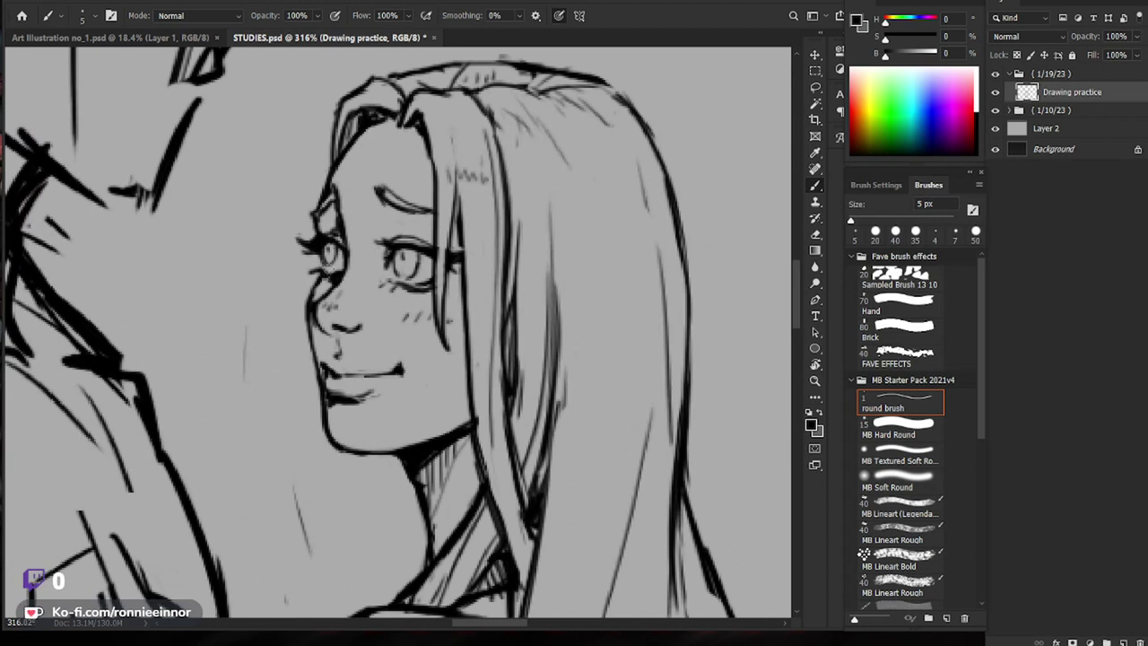
Step: Touch up the woman's facial details, alternating a 4 px eraser and the 5 px brush
{"action": "scroll", "coordinate": [520, 223], "scroll_direction": "down", "scroll_amount": 5}
{"action": "scroll", "coordinate": [645, 318], "scroll_direction": "up", "scroll_amount": 5}
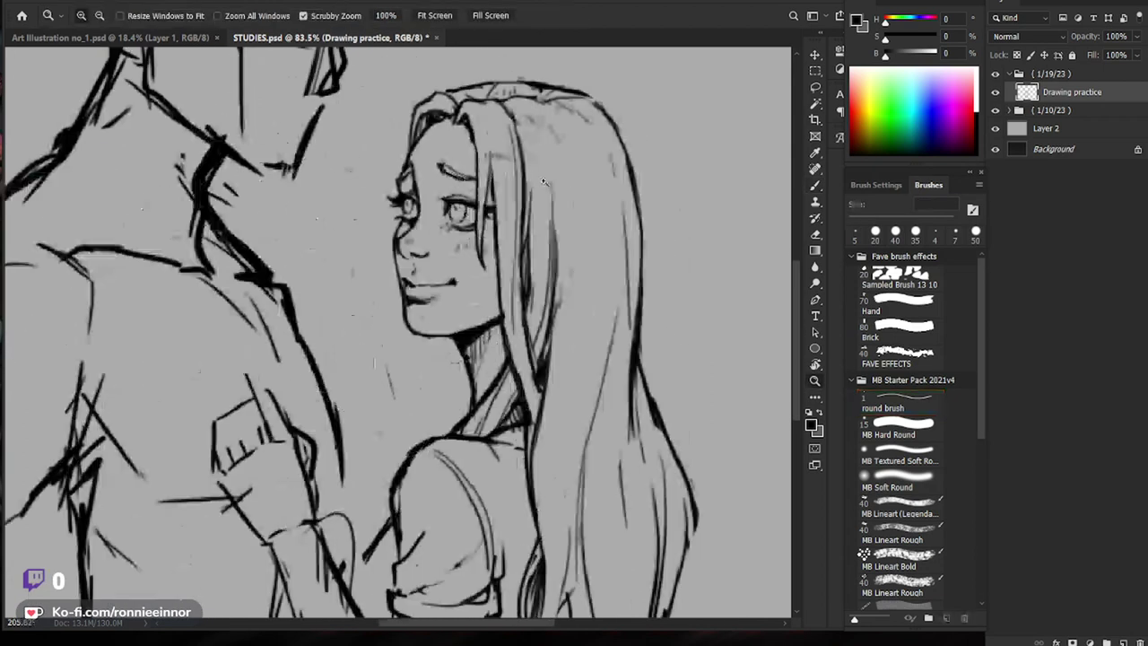
{"action": "key", "text": "e"}
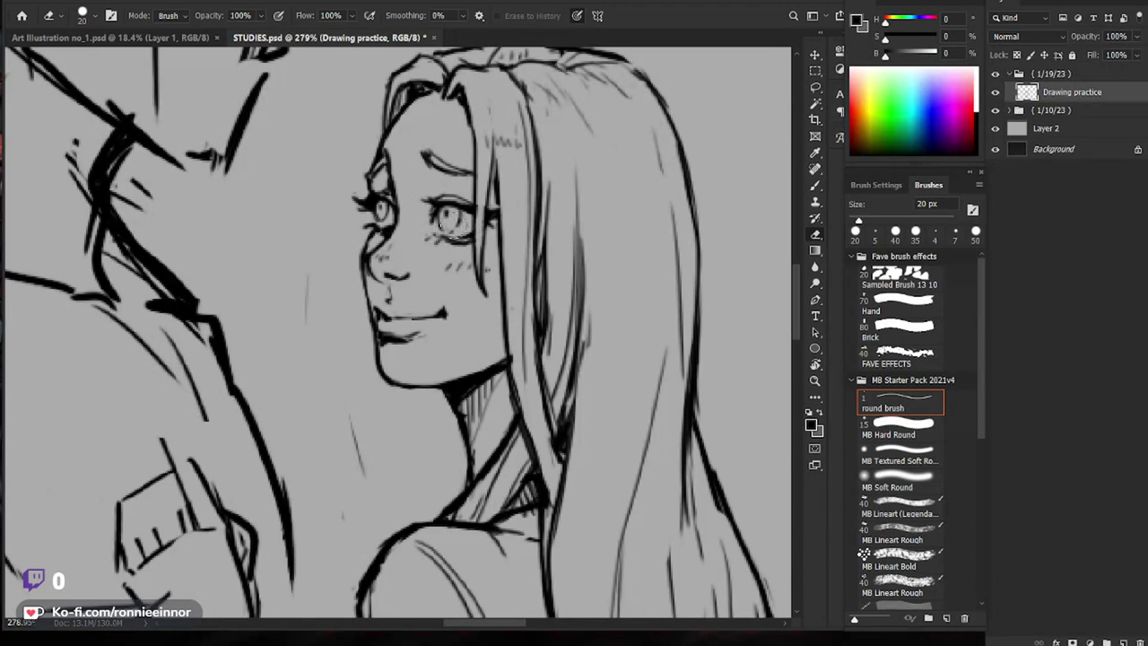
{"action": "key", "text": "bracketleft"}
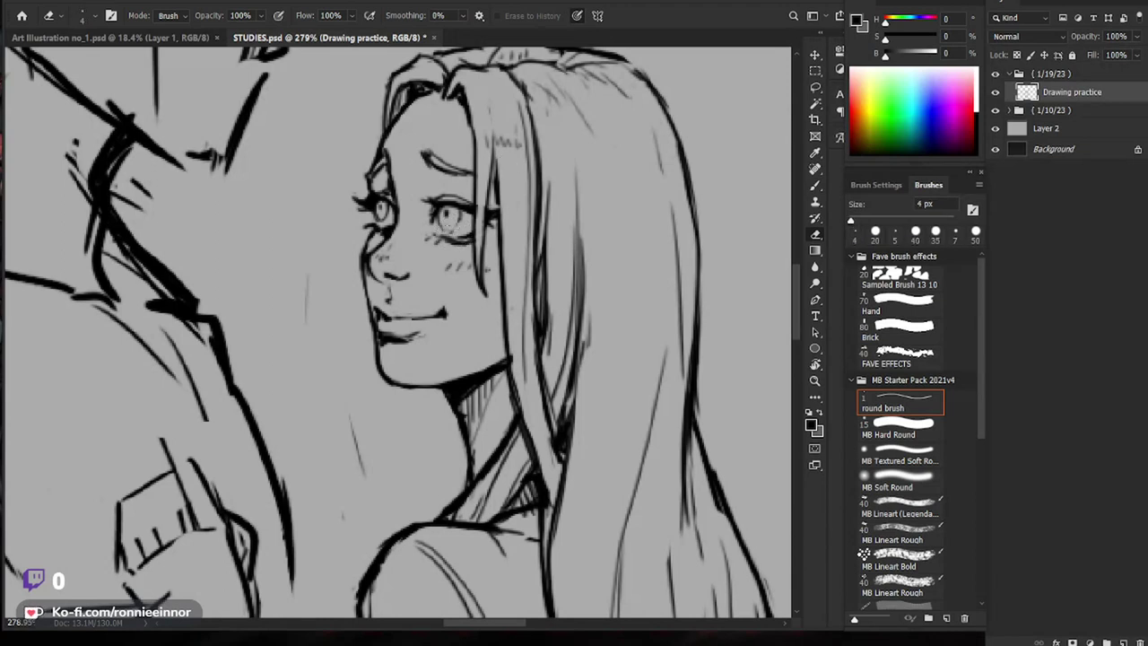
{"action": "key", "text": "b"}
{"action": "key", "text": "e"}
{"action": "key", "text": "b"}
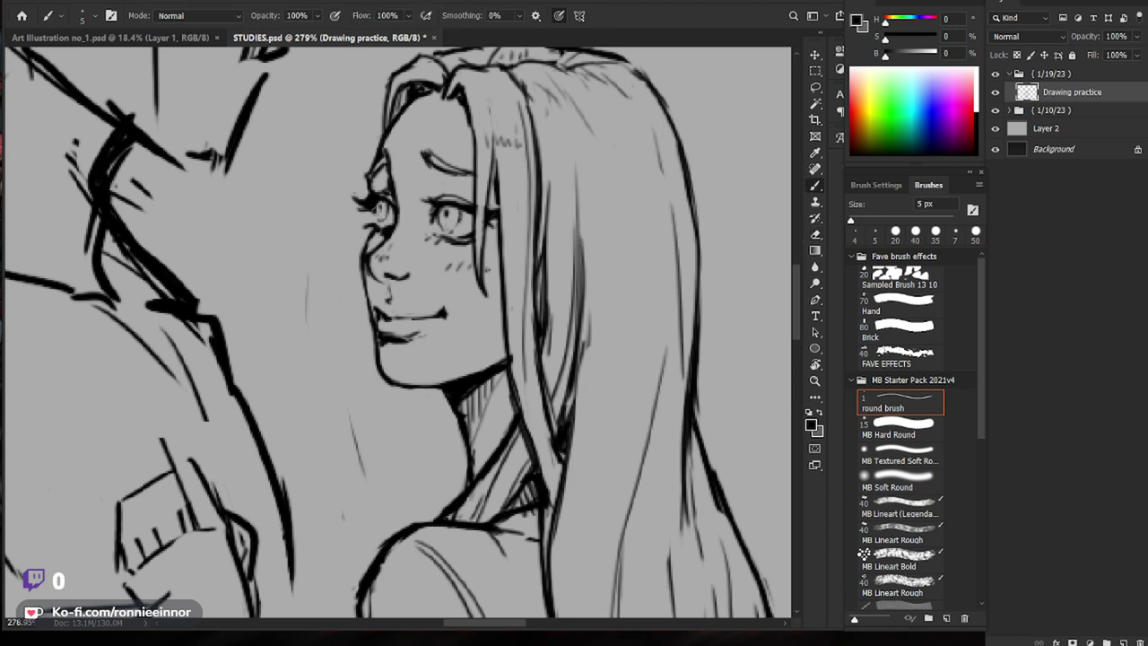
Step: Redraw the back contour of the woman's hair with the 5 px brush and trim it with a 10 px eraser
{"action": "scroll", "coordinate": [540, 197], "scroll_direction": "down", "scroll_amount": 5}
{"action": "left_click_drag", "start_coordinate": [728, 325], "coordinate": [680, 314]}
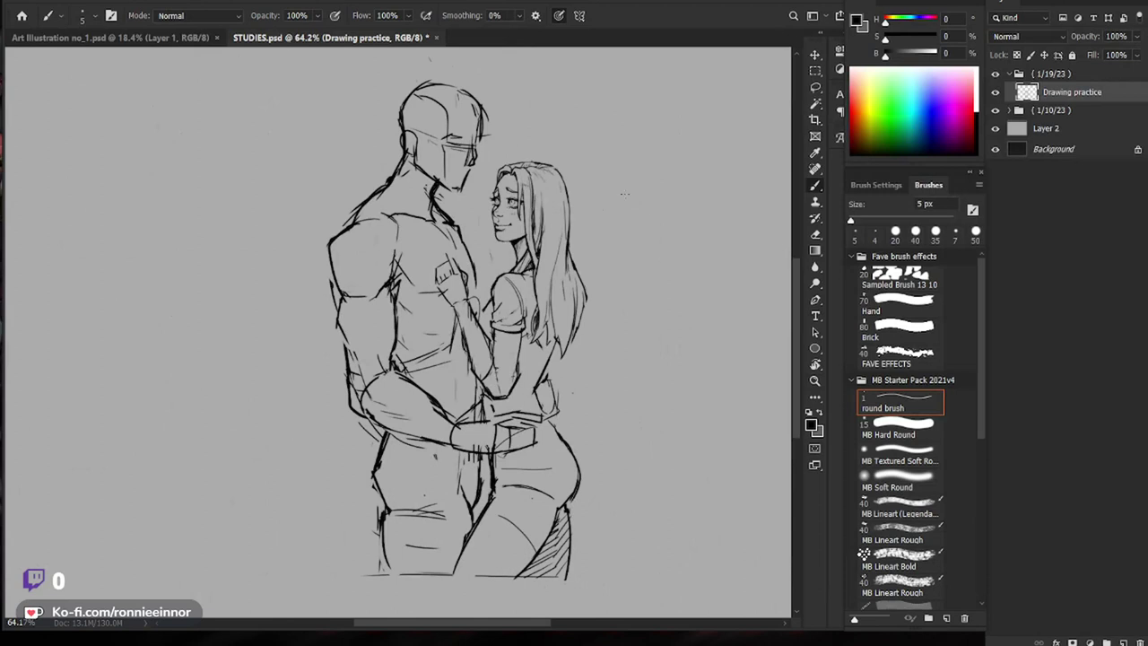
{"action": "scroll", "coordinate": [564, 189], "scroll_direction": "up", "scroll_amount": 4}
{"action": "key", "text": "e"}
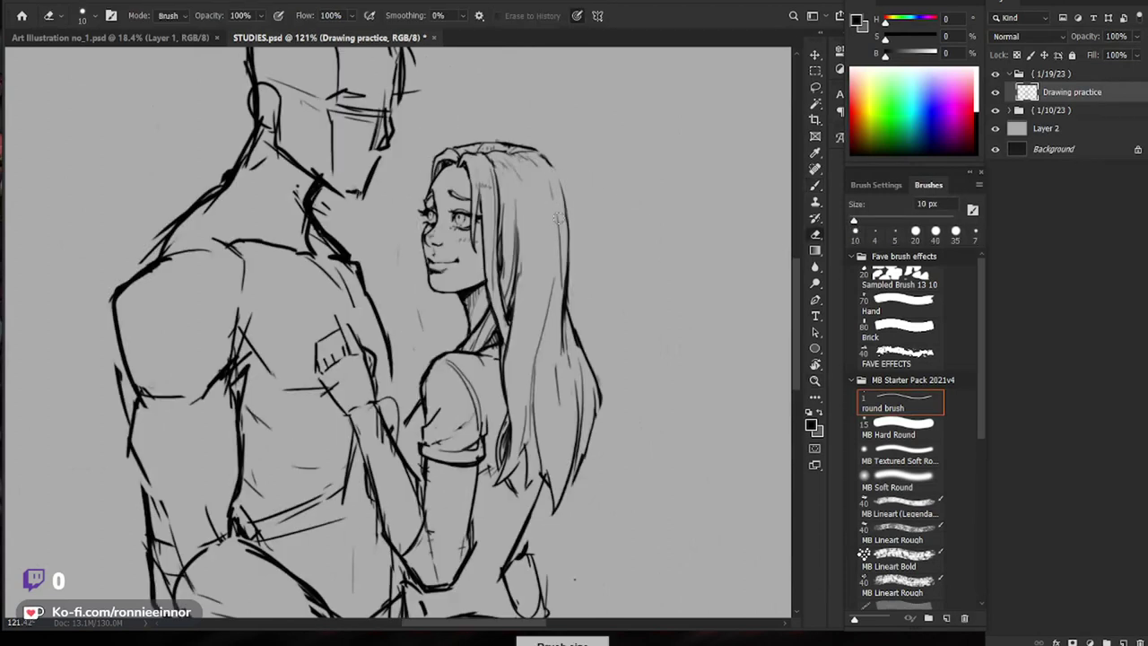
{"action": "key", "text": "b"}
{"action": "left_click_drag", "start_coordinate": [563, 189], "coordinate": [565, 330]}
{"action": "key", "text": "e"}
{"action": "left_click_drag", "start_coordinate": [561, 265], "coordinate": [565, 356]}
{"action": "key", "text": "b"}
{"action": "left_click_drag", "start_coordinate": [567, 244], "coordinate": [582, 369]}
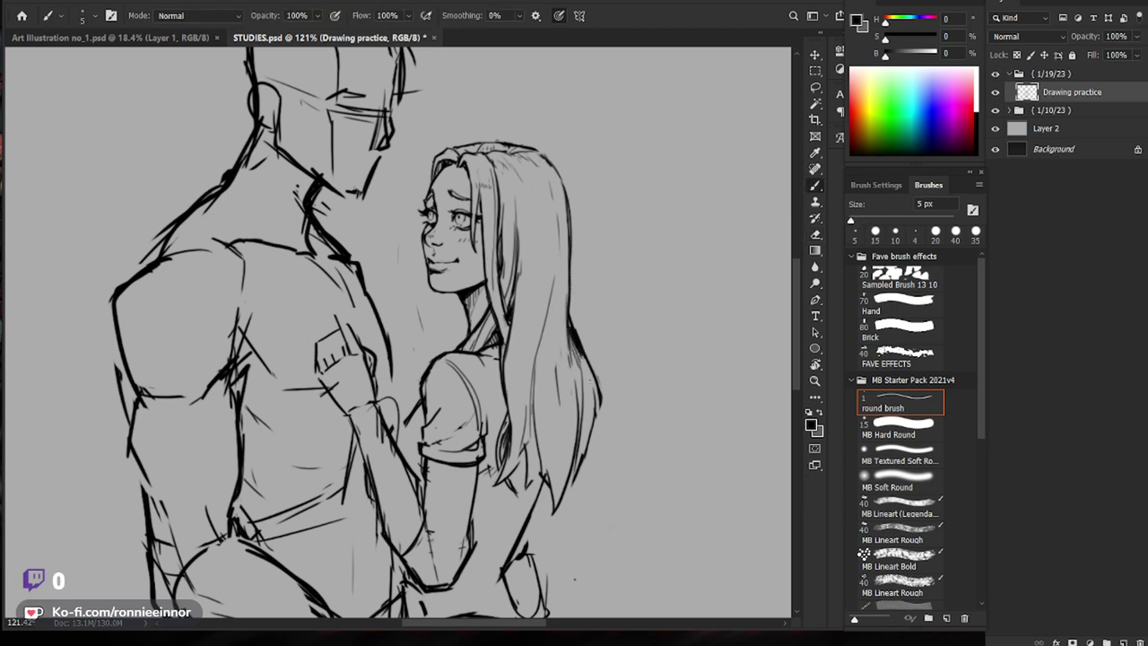
Step: Trim the woman's lower hair contour and inner strands with the eraser and touch them up with the 5 px brush
{"action": "key", "text": "e"}
{"action": "mouse_move", "coordinate": [574, 469]}
{"action": "left_mouse_down"}
{"action": "mouse_move", "coordinate": [569, 506]}
{"action": "mouse_move", "coordinate": [546, 487]}
{"action": "mouse_move", "coordinate": [558, 380]}
{"action": "left_mouse_up"}
{"action": "key", "text": "b"}
{"action": "key", "text": "e"}
{"action": "key", "text": "b"}
{"action": "key", "text": "e"}
{"action": "mouse_move", "coordinate": [518, 327]}
{"action": "left_mouse_down"}
{"action": "mouse_move", "coordinate": [517, 372]}
{"action": "mouse_move", "coordinate": [522, 333]}
{"action": "left_mouse_up"}
{"action": "key", "text": "b"}
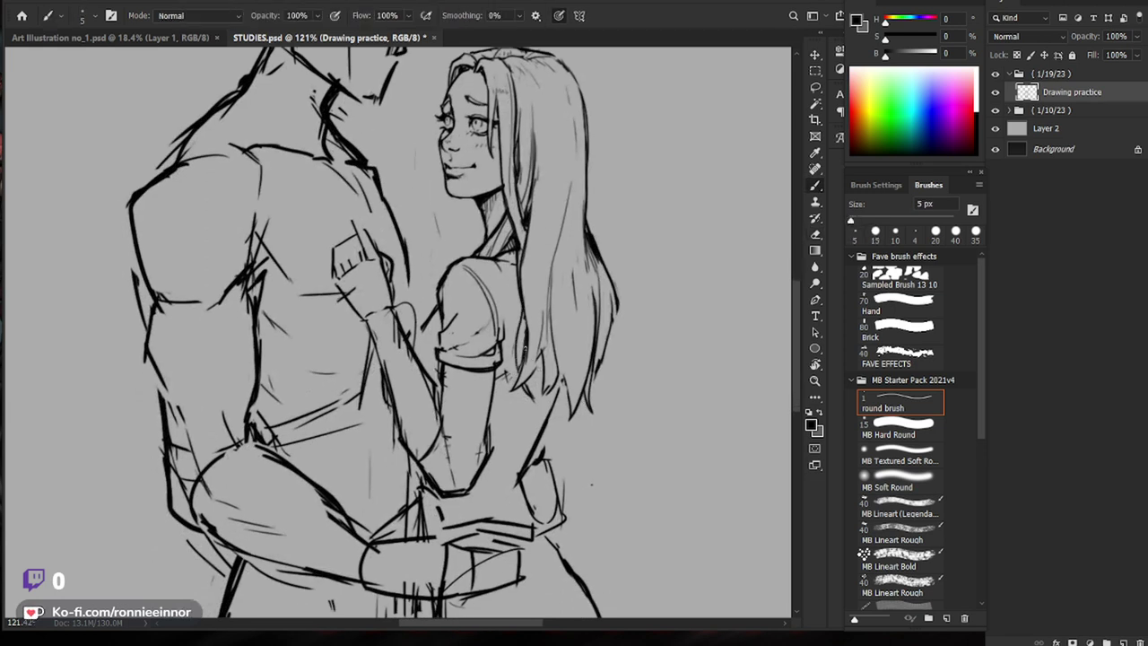
Step: Clean up the hair tips beside the woman's sleeve and refine the sleeve folds and shoulder seam
{"action": "key", "text": "e"}
{"action": "mouse_move", "coordinate": [526, 328]}
{"action": "left_mouse_down"}
{"action": "mouse_move", "coordinate": [520, 380]}
{"action": "mouse_move", "coordinate": [508, 383]}
{"action": "mouse_move", "coordinate": [512, 361]}
{"action": "left_mouse_up"}
{"action": "key", "text": "b"}
{"action": "key", "text": "e"}
{"action": "left_click_drag", "start_coordinate": [485, 322], "coordinate": [501, 350]}
{"action": "key", "text": "b"}
{"action": "key", "text": "e"}
{"action": "left_click_drag", "start_coordinate": [462, 264], "coordinate": [494, 314]}
{"action": "key", "text": "b"}
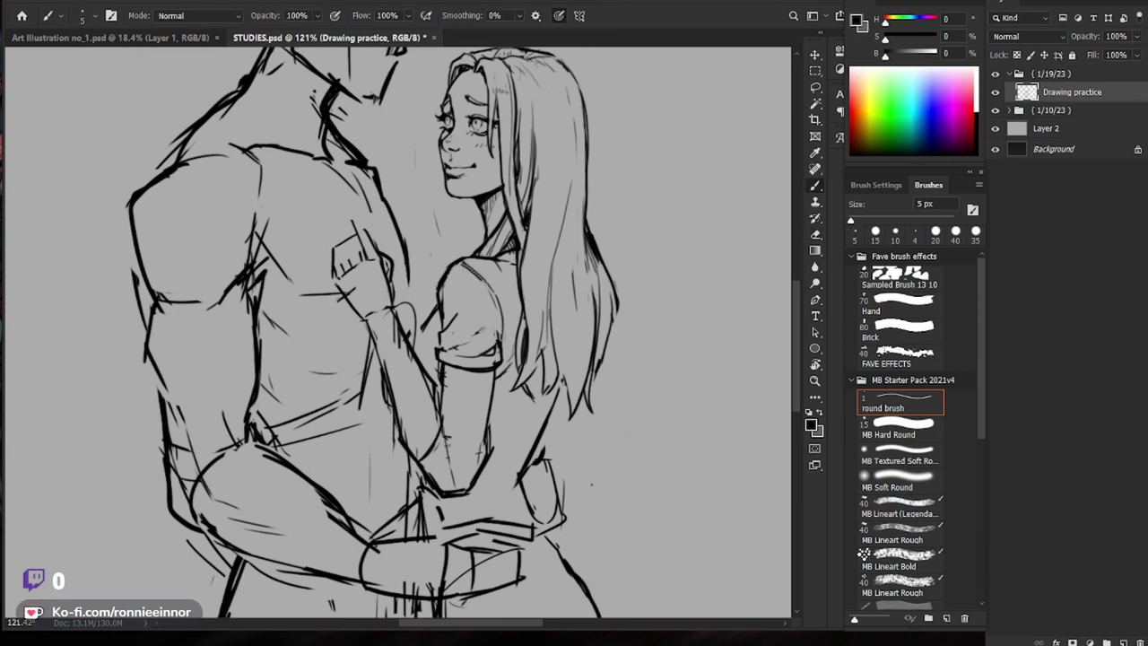
Step: Trim the sleeve's outer edge with a 15 px eraser and redraw the upper arm line below the sleeve
{"action": "key", "text": "e"}
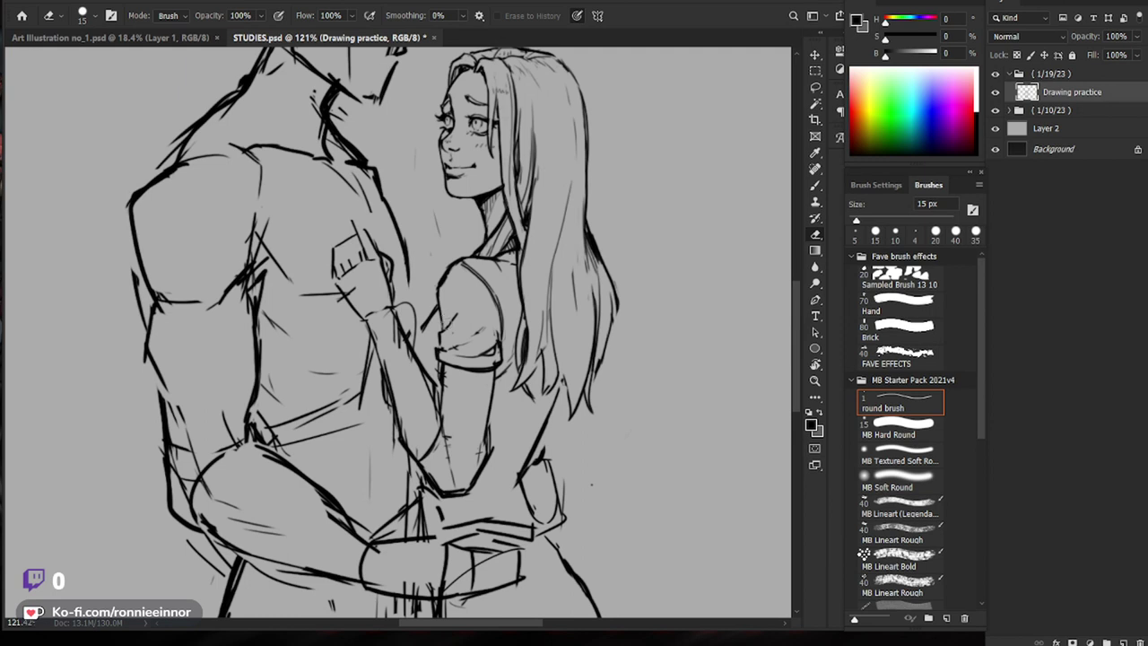
{"action": "key", "text": "b"}
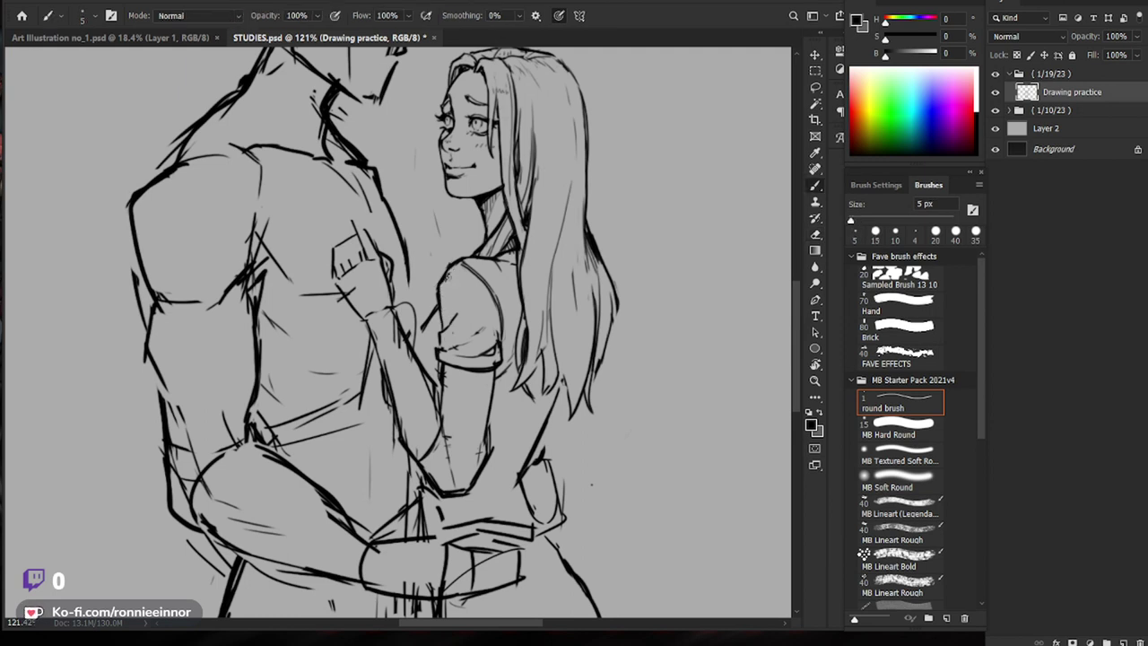
{"action": "left_click_drag", "start_coordinate": [625, 355], "coordinate": [600, 346]}
{"action": "key", "text": "e"}
{"action": "left_click_drag", "start_coordinate": [416, 278], "coordinate": [415, 318]}
{"action": "key", "text": "b"}
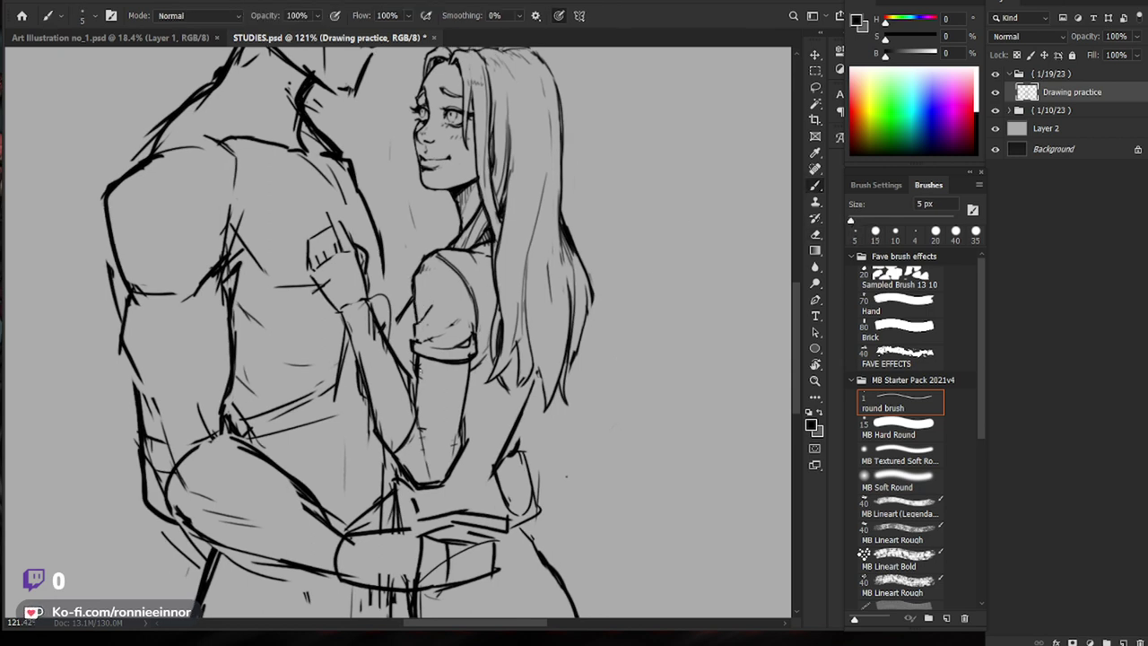
{"action": "key", "text": "b"}
{"action": "mouse_move", "coordinate": [419, 409]}
{"action": "left_mouse_down"}
{"action": "mouse_move", "coordinate": [439, 424]}
{"action": "mouse_move", "coordinate": [415, 421]}
{"action": "mouse_move", "coordinate": [419, 436]}
{"action": "left_mouse_up"}
{"action": "key", "text": "e"}
{"action": "key", "text": "b"}
{"action": "key", "text": "e"}
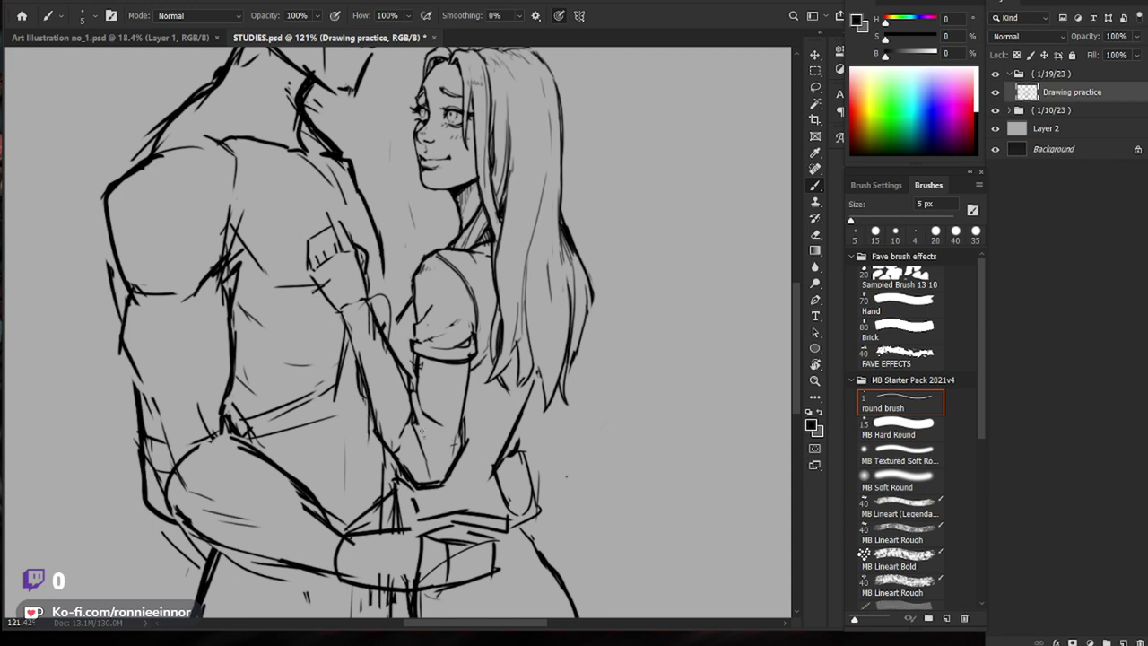
Step: Refine the lines around the woman's elbow with the 5 px brush and a 15 px eraser
{"action": "key", "text": "b"}
{"action": "mouse_move", "coordinate": [430, 462]}
{"action": "left_mouse_down"}
{"action": "mouse_move", "coordinate": [415, 420]}
{"action": "mouse_move", "coordinate": [426, 457]}
{"action": "left_mouse_up"}
{"action": "key", "text": "e"}
{"action": "key", "text": "b"}
{"action": "key", "text": "e"}
{"action": "key", "text": "b"}
{"action": "key", "text": "e"}
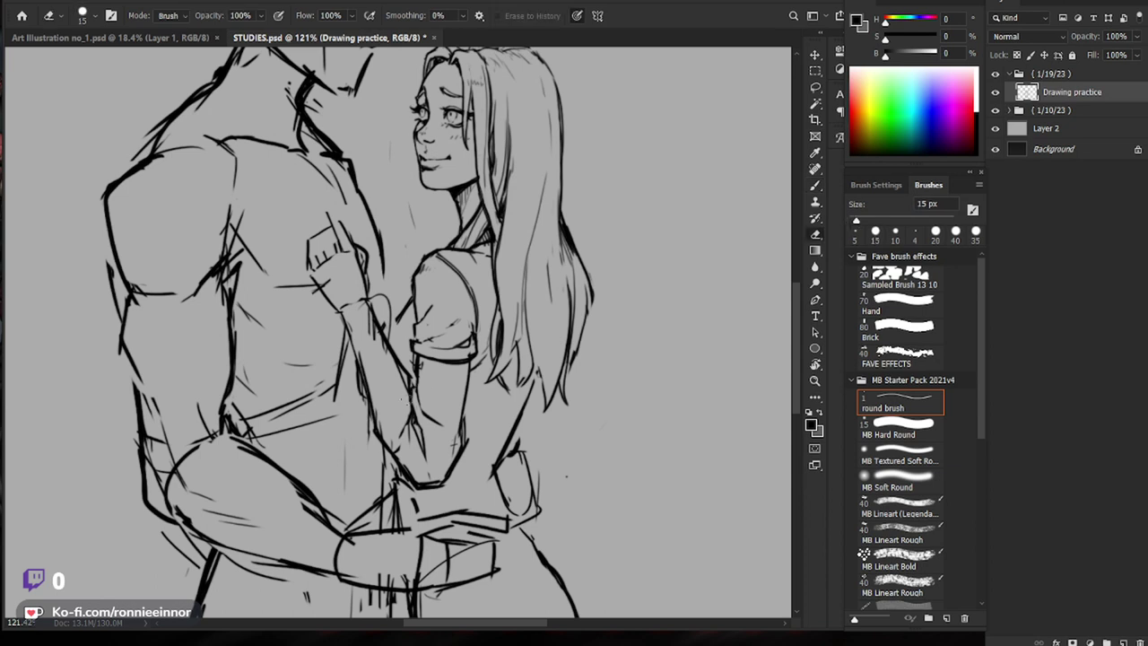
{"action": "key", "text": "b"}
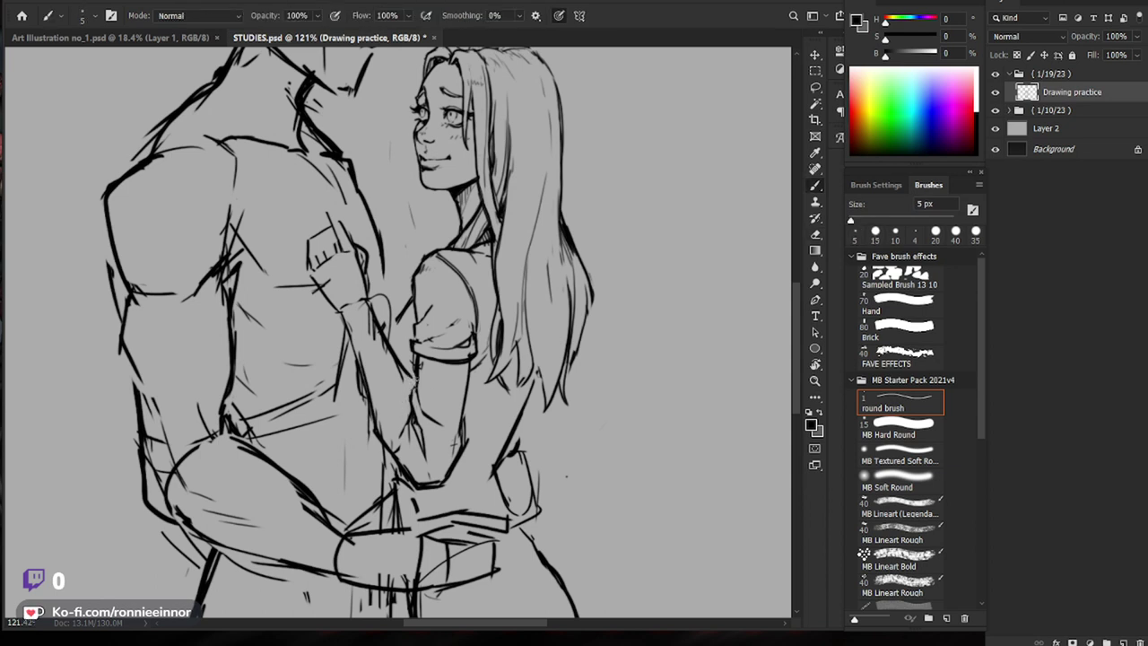
Step: Draw a cuff around the woman's raised forearm and add fabric folds down to the elbow
{"action": "mouse_move", "coordinate": [388, 321]}
{"action": "left_mouse_down"}
{"action": "mouse_move", "coordinate": [413, 375]}
{"action": "mouse_move", "coordinate": [398, 370]}
{"action": "mouse_move", "coordinate": [389, 321]}
{"action": "left_mouse_up"}
{"action": "key", "text": "e"}
{"action": "key", "text": "b"}
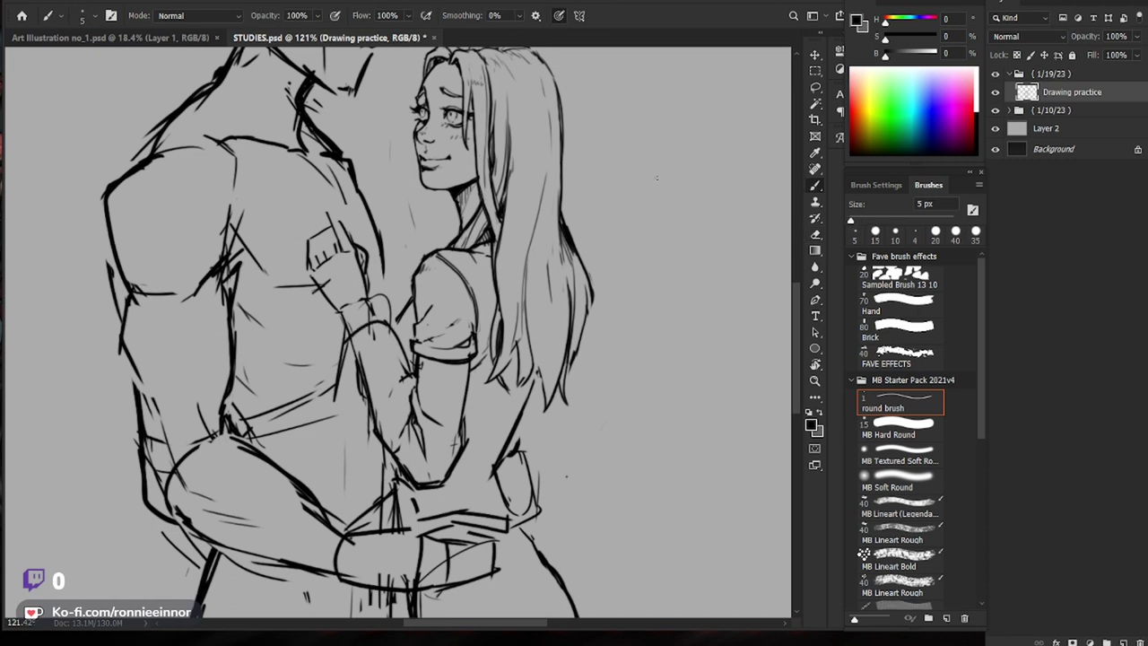
{"action": "left_click_drag", "start_coordinate": [569, 338], "coordinate": [551, 340]}
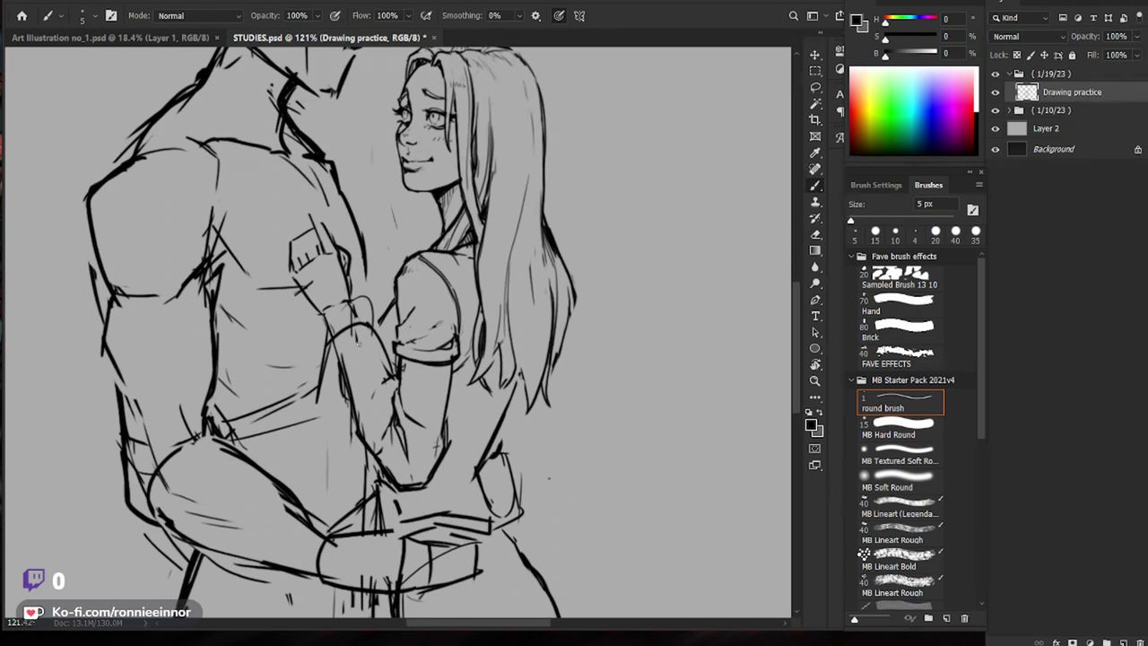
{"action": "mouse_move", "coordinate": [372, 332]}
{"action": "left_mouse_down"}
{"action": "mouse_move", "coordinate": [342, 369]}
{"action": "mouse_move", "coordinate": [353, 397]}
{"action": "mouse_move", "coordinate": [344, 405]}
{"action": "mouse_move", "coordinate": [337, 339]}
{"action": "mouse_move", "coordinate": [361, 322]}
{"action": "mouse_move", "coordinate": [326, 367]}
{"action": "mouse_move", "coordinate": [339, 380]}
{"action": "mouse_move", "coordinate": [349, 353]}
{"action": "mouse_move", "coordinate": [336, 387]}
{"action": "mouse_move", "coordinate": [335, 369]}
{"action": "mouse_move", "coordinate": [351, 408]}
{"action": "mouse_move", "coordinate": [388, 355]}
{"action": "mouse_move", "coordinate": [394, 367]}
{"action": "left_mouse_up"}
{"action": "key", "text": "e"}
{"action": "key", "text": "b"}
{"action": "key", "text": "e"}
{"action": "key", "text": "b"}
Step: Clean up the forearm folds and inner arm lines with a 15 px eraser and the 5 px brush
{"action": "key", "text": "z"}
{"action": "mouse_move", "coordinate": [437, 363]}
{"action": "left_mouse_down"}
{"action": "mouse_move", "coordinate": [424, 397]}
{"action": "mouse_move", "coordinate": [369, 399]}
{"action": "mouse_move", "coordinate": [486, 384]}
{"action": "left_mouse_up"}
{"action": "key", "text": "b"}
{"action": "key", "text": "z"}
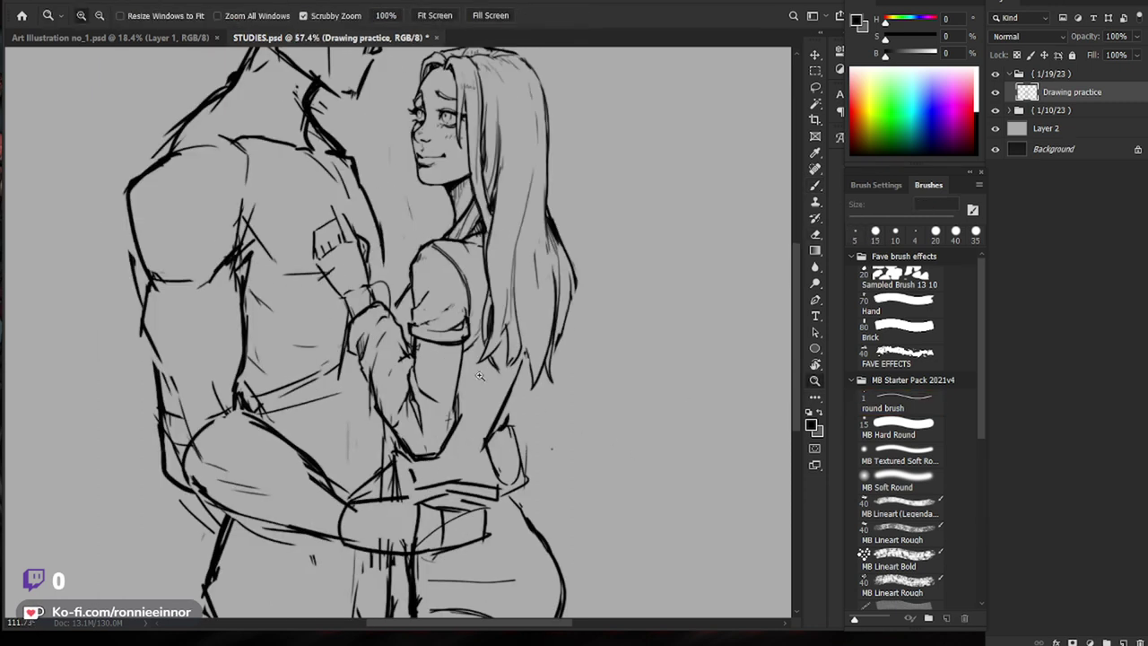
{"action": "key", "text": "b"}
{"action": "key", "text": "e"}
{"action": "key", "text": "b"}
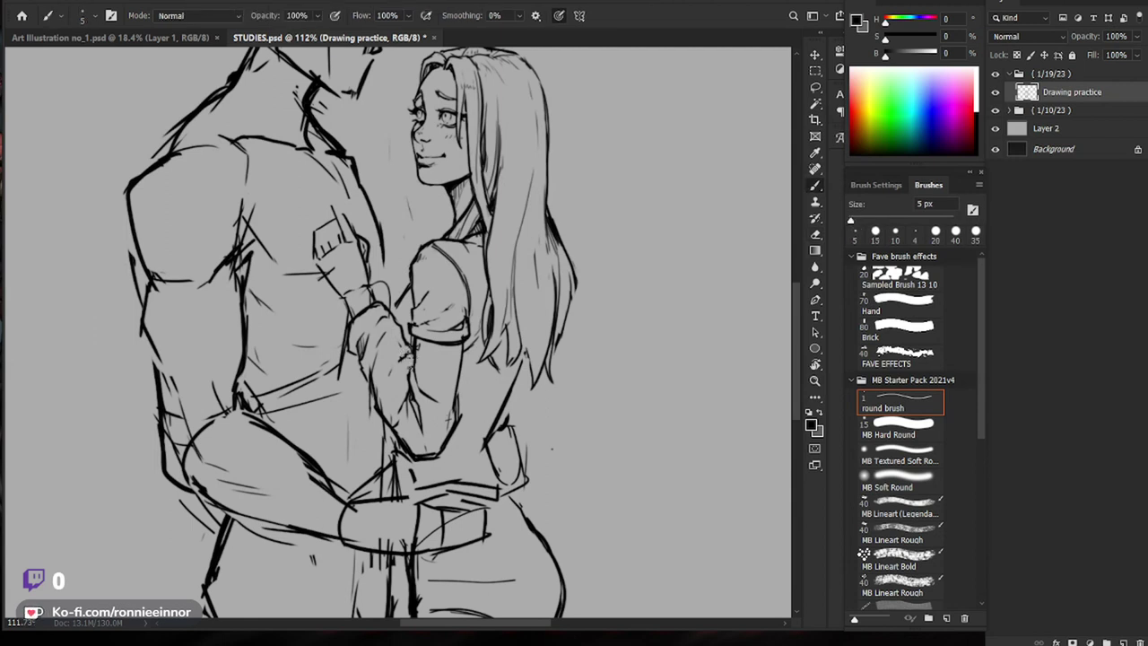
{"action": "key", "text": "e"}
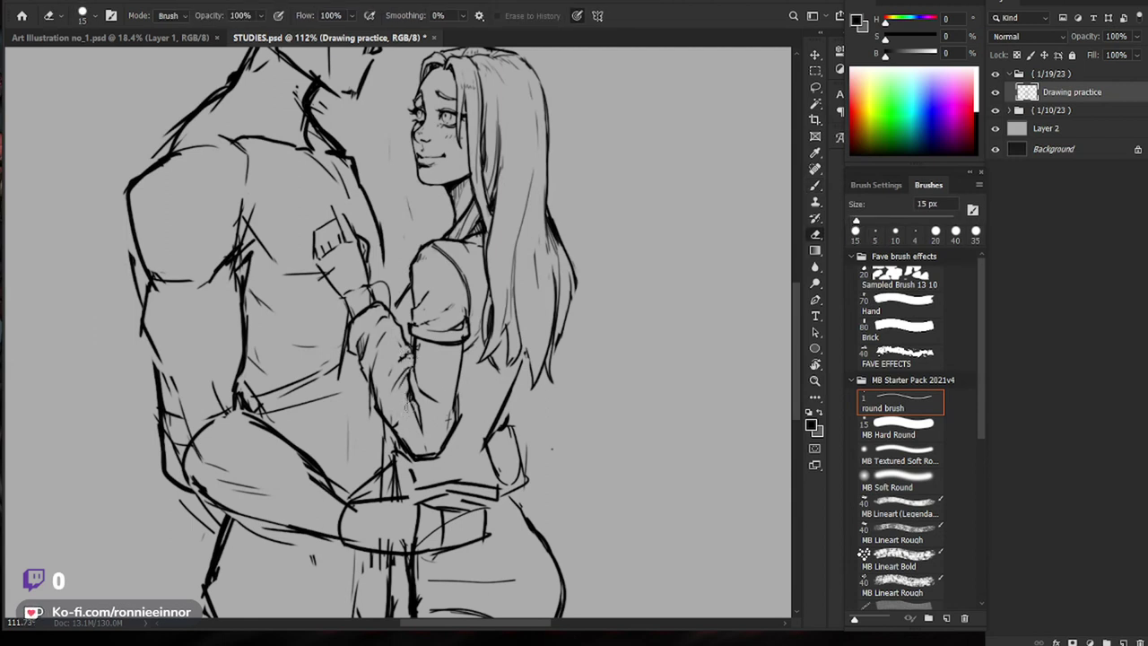
{"action": "key", "text": "b"}
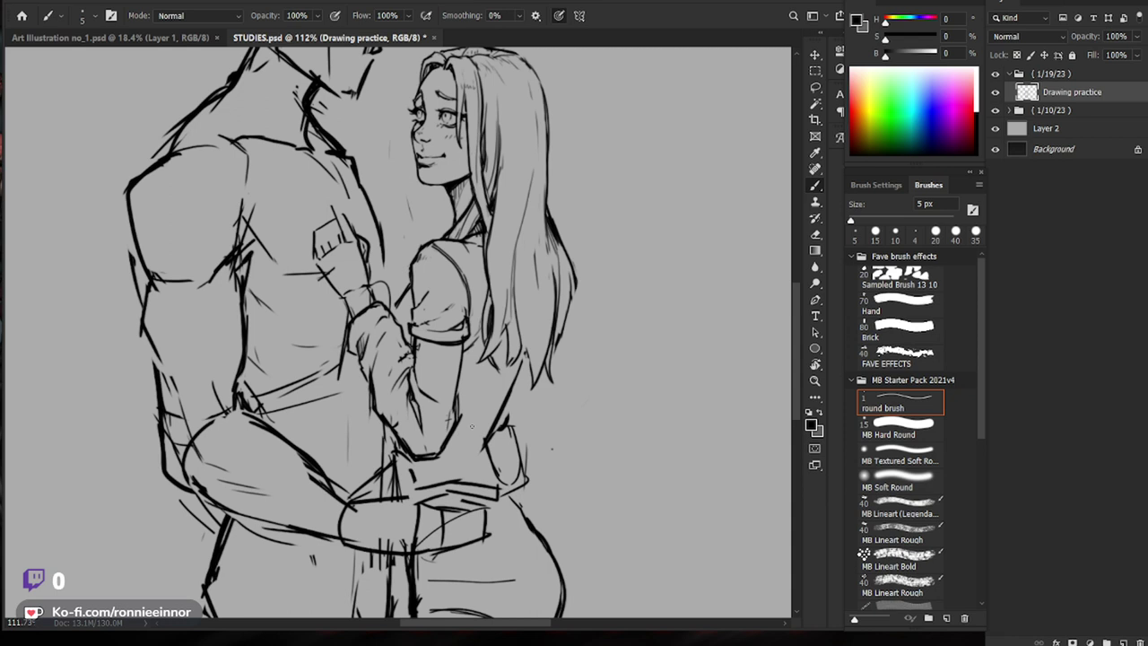
Step: Lighten the hair lines beside the woman's forehead with a 7 px eraser
{"action": "key", "text": "z"}
{"action": "left_click_drag", "start_coordinate": [415, 114], "coordinate": [493, 116]}
{"action": "key", "text": "b"}
{"action": "mouse_move", "coordinate": [548, 140]}
{"action": "left_mouse_down"}
{"action": "mouse_move", "coordinate": [533, 209]}
{"action": "mouse_move", "coordinate": [500, 217]}
{"action": "mouse_move", "coordinate": [432, 203]}
{"action": "left_mouse_up"}
{"action": "key", "text": "ctrl+space"}
{"action": "key", "text": "ctrl+space"}
{"action": "left_click_drag", "start_coordinate": [598, 188], "coordinate": [662, 192]}
{"action": "left_click_drag", "start_coordinate": [653, 282], "coordinate": [619, 260]}
{"action": "key", "text": "e"}
{"action": "key", "text": "bracketright"}
{"action": "key", "text": "bracketleft"}
{"action": "left_click_drag", "start_coordinate": [488, 131], "coordinate": [493, 161]}
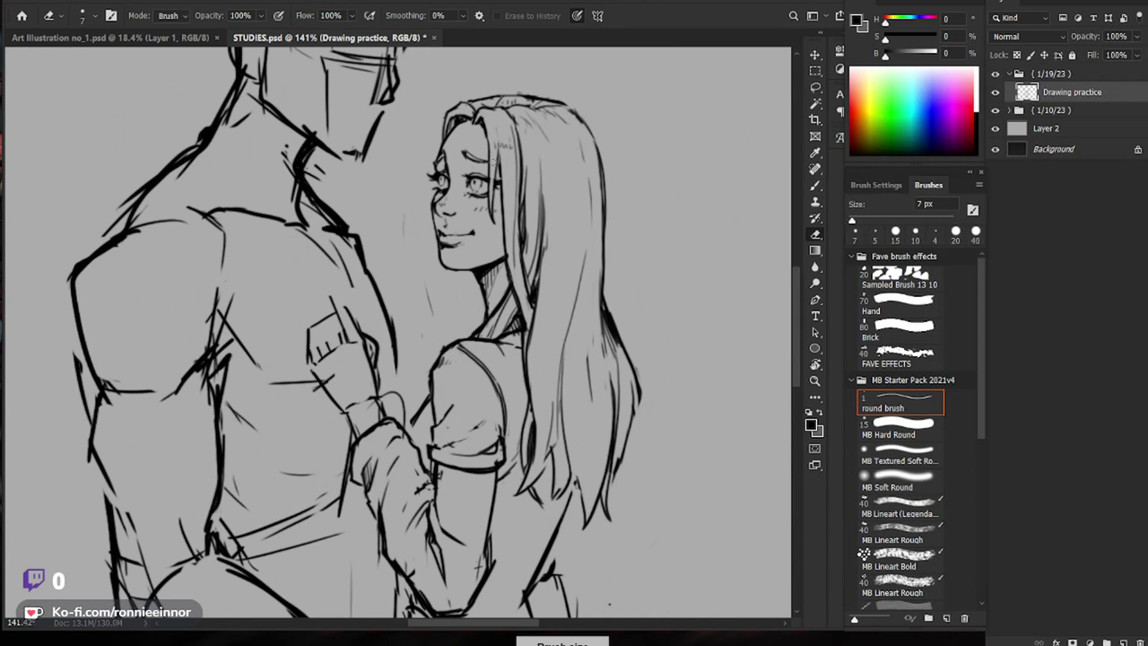
Step: Draw long hair strands hanging on the far side of the woman's face, from the jaw down to the shoulder
{"action": "key", "text": "b"}
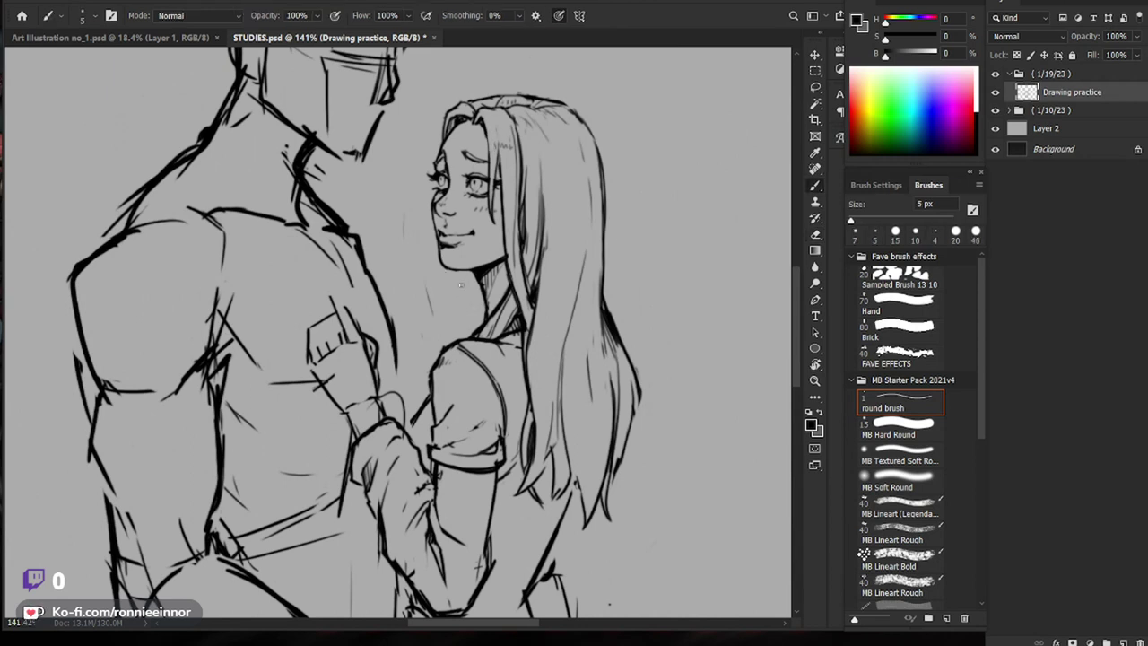
{"action": "left_click_drag", "start_coordinate": [446, 279], "coordinate": [439, 319]}
{"action": "left_click_drag", "start_coordinate": [449, 265], "coordinate": [442, 345]}
{"action": "left_click_drag", "start_coordinate": [435, 224], "coordinate": [430, 348]}
{"action": "left_click_drag", "start_coordinate": [441, 261], "coordinate": [429, 344]}
{"action": "key", "text": "e"}
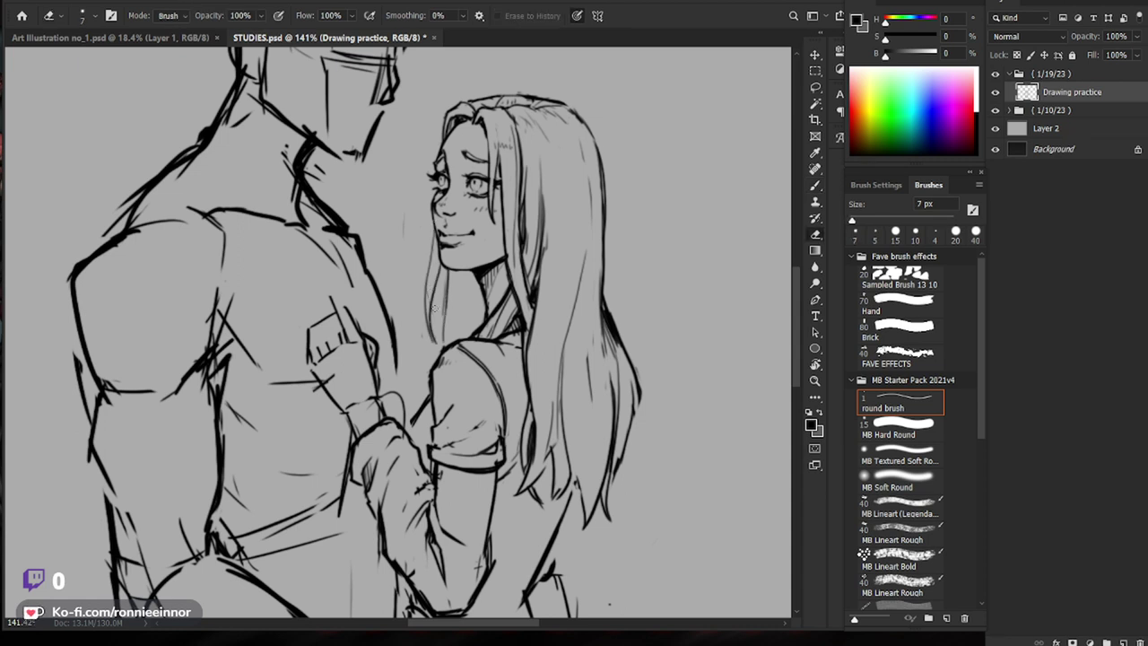
{"action": "key", "text": "b"}
{"action": "left_click_drag", "start_coordinate": [442, 288], "coordinate": [432, 339]}
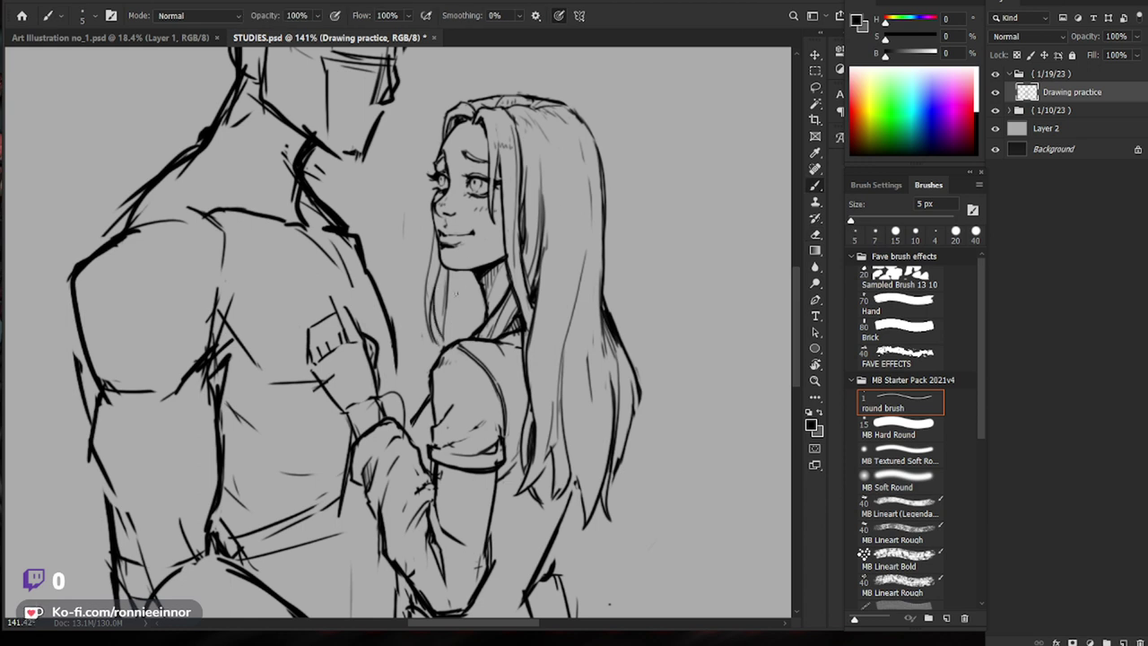
Step: Add inner strands to the far-side hair below the chin, undoing and redrawing one stroke
{"action": "key", "text": "e"}
{"action": "key", "text": "b"}
{"action": "left_click_drag", "start_coordinate": [447, 276], "coordinate": [441, 350]}
{"action": "key", "text": "ctrl+z"}
{"action": "key", "text": "e"}
{"action": "key", "text": "b"}
{"action": "left_click_drag", "start_coordinate": [451, 272], "coordinate": [443, 351]}
{"action": "key", "text": "e"}
{"action": "key", "text": "b"}
{"action": "left_click_drag", "start_coordinate": [470, 275], "coordinate": [466, 335]}
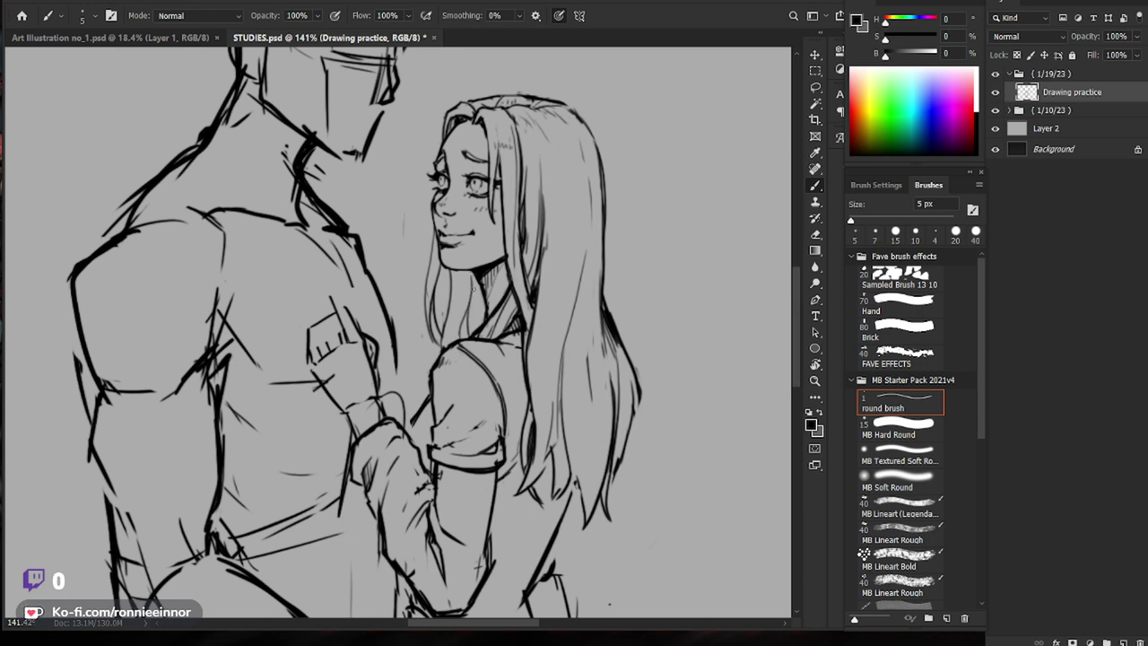
Step: Fill the far-side hair with shorter strands near the shoulder and neck, redoing one stroke
{"action": "left_click_drag", "start_coordinate": [450, 314], "coordinate": [451, 343]}
{"action": "key", "text": "ctrl+z"}
{"action": "left_click_drag", "start_coordinate": [453, 300], "coordinate": [451, 343]}
{"action": "mouse_move", "coordinate": [451, 287]}
{"action": "left_mouse_down"}
{"action": "mouse_move", "coordinate": [442, 350]}
{"action": "mouse_move", "coordinate": [459, 339]}
{"action": "left_mouse_up"}
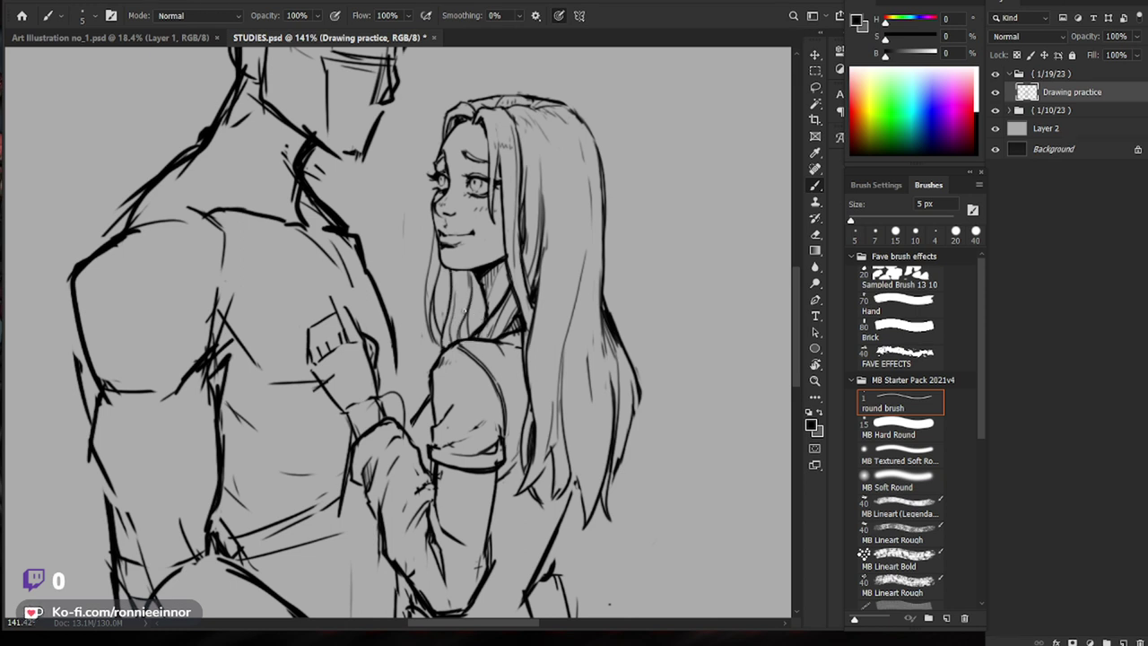
{"action": "left_click_drag", "start_coordinate": [480, 283], "coordinate": [480, 325]}
Step: Review the couple from a distance and examine the woman's new far-side hair close up
{"action": "key", "text": "ctrl+space"}
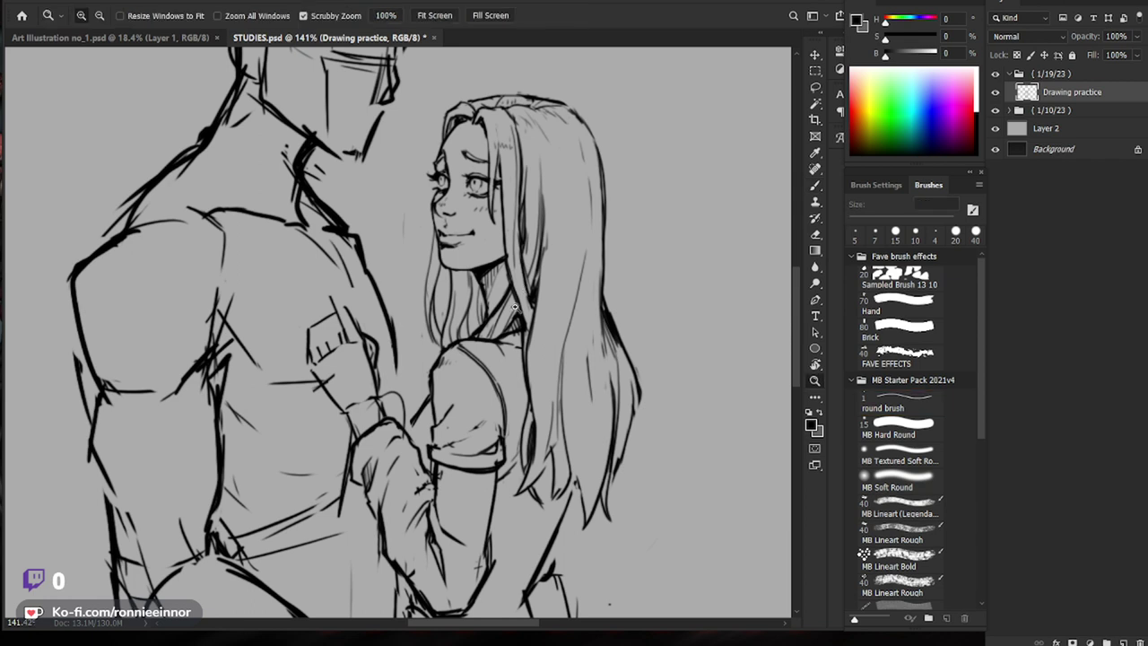
{"action": "left_click_drag", "start_coordinate": [536, 294], "coordinate": [457, 296]}
{"action": "key", "text": "ctrl+space"}
{"action": "left_click_drag", "start_coordinate": [513, 267], "coordinate": [574, 267]}
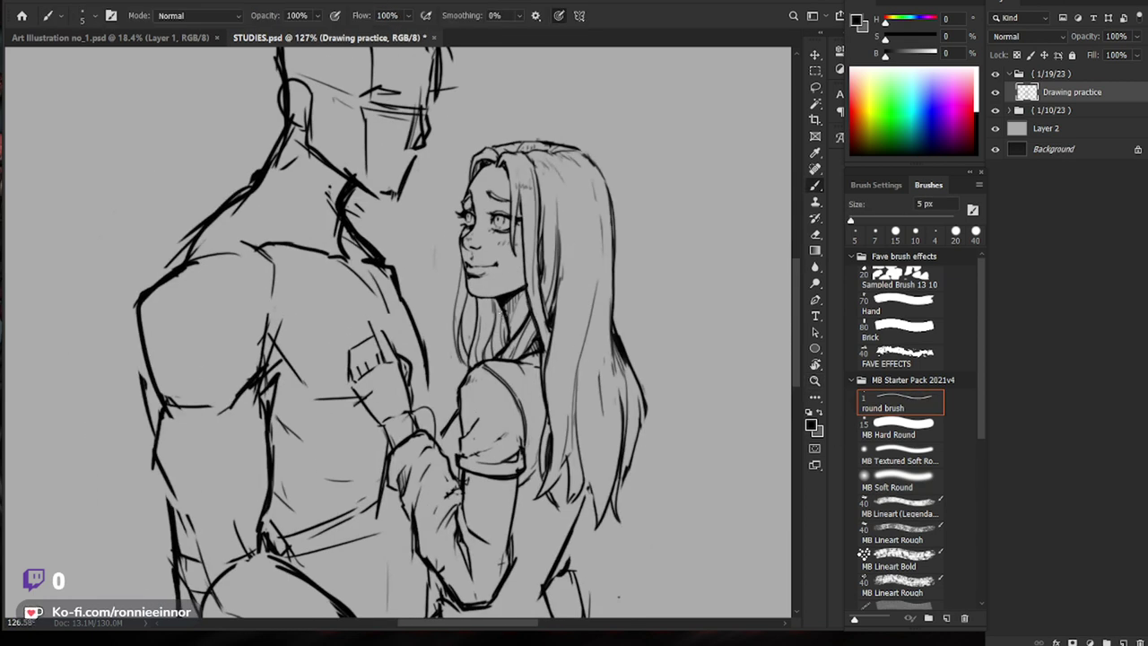
{"action": "key", "text": "z"}
{"action": "mouse_move", "coordinate": [487, 293]}
{"action": "left_mouse_down"}
{"action": "mouse_move", "coordinate": [522, 287]}
{"action": "mouse_move", "coordinate": [496, 297]}
{"action": "left_mouse_up"}
{"action": "left_click_drag", "start_coordinate": [547, 285], "coordinate": [462, 286], "text": "ctrl"}
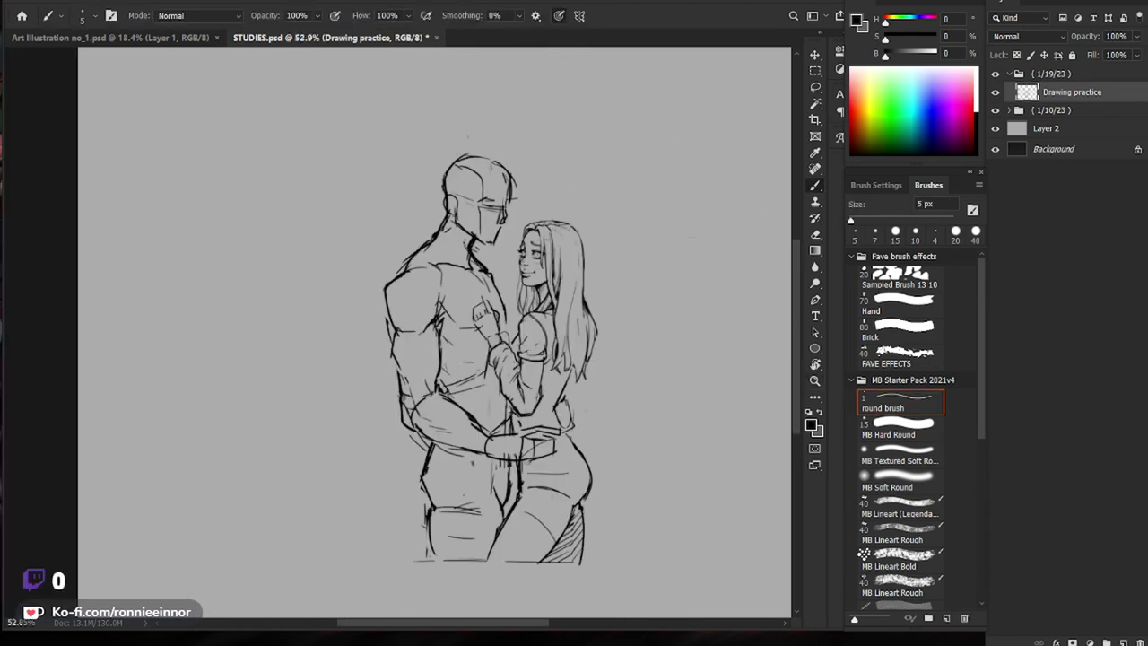
{"action": "left_click_drag", "start_coordinate": [535, 285], "coordinate": [566, 248], "text": "ctrl"}
{"action": "key", "text": "b"}
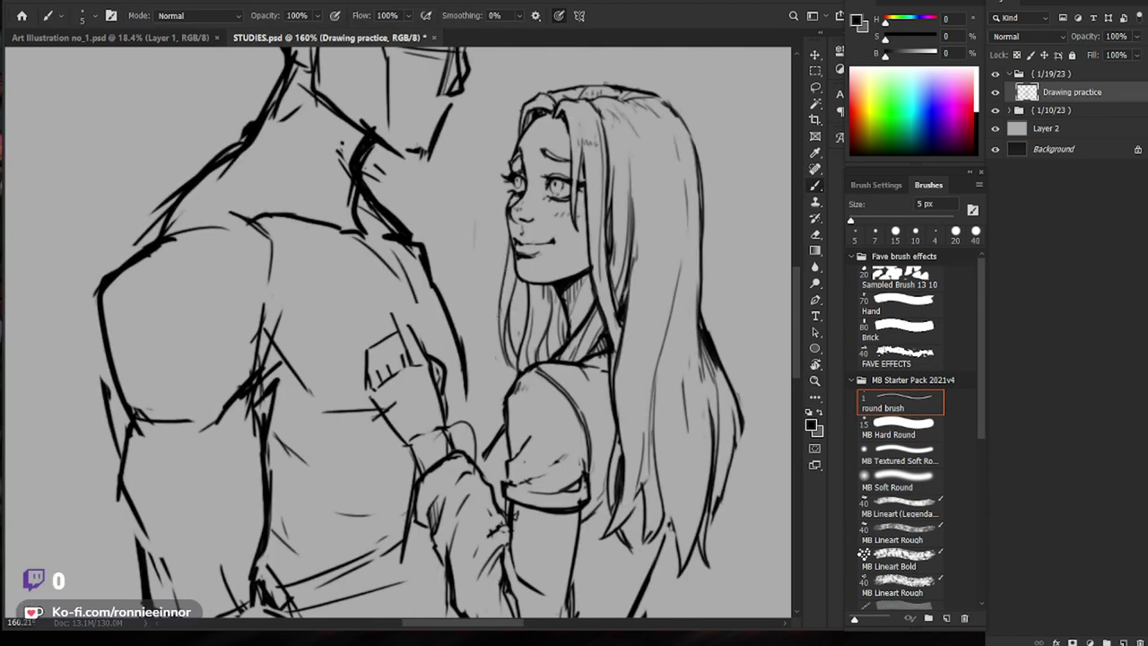
Step: Hatch the outer strand of the far-side hair below the cheek, undoing and redrawing the misplaced strokes
{"action": "left_click_drag", "start_coordinate": [515, 258], "coordinate": [504, 322]}
{"action": "left_click_drag", "start_coordinate": [576, 338], "coordinate": [559, 329]}
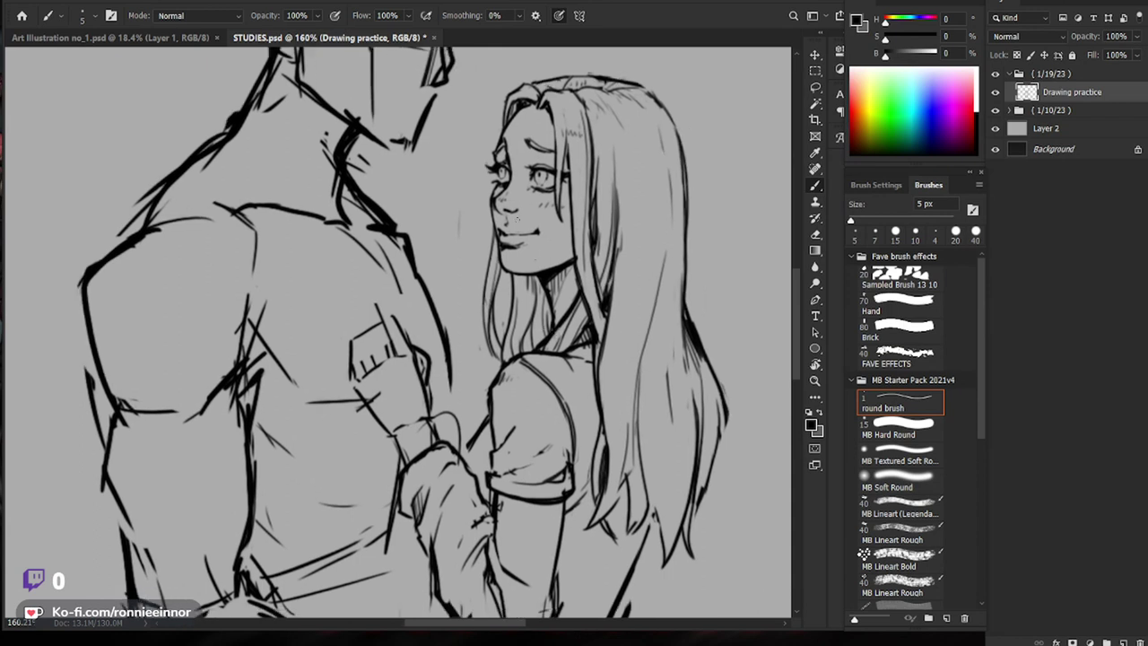
{"action": "mouse_move", "coordinate": [495, 274]}
{"action": "left_mouse_down"}
{"action": "mouse_move", "coordinate": [490, 314]}
{"action": "mouse_move", "coordinate": [495, 282]}
{"action": "left_mouse_up"}
{"action": "mouse_move", "coordinate": [498, 230]}
{"action": "left_mouse_down"}
{"action": "mouse_move", "coordinate": [491, 342]}
{"action": "mouse_move", "coordinate": [491, 253]}
{"action": "mouse_move", "coordinate": [485, 321]}
{"action": "mouse_move", "coordinate": [495, 347]}
{"action": "left_mouse_up"}
{"action": "key", "text": "ctrl+z"}
{"action": "key", "text": "ctrl+z"}
{"action": "mouse_move", "coordinate": [496, 236]}
{"action": "left_mouse_down"}
{"action": "mouse_move", "coordinate": [481, 347]}
{"action": "mouse_move", "coordinate": [493, 337]}
{"action": "mouse_move", "coordinate": [497, 354]}
{"action": "left_mouse_up"}
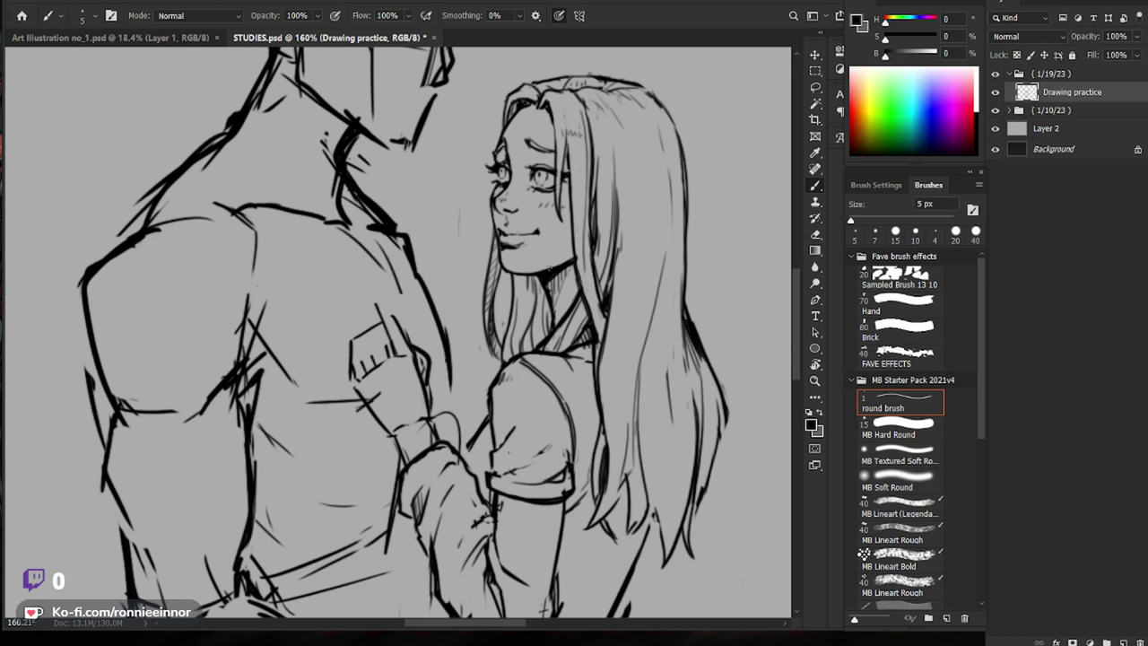
Step: Shade the rest of the far-side hair below the chin with diagonal hatching up to the neck
{"action": "left_click_drag", "start_coordinate": [536, 297], "coordinate": [504, 358]}
{"action": "left_click_drag", "start_coordinate": [521, 317], "coordinate": [512, 354]}
{"action": "left_click_drag", "start_coordinate": [543, 309], "coordinate": [532, 324]}
{"action": "left_click_drag", "start_coordinate": [554, 305], "coordinate": [532, 338]}
{"action": "left_click_drag", "start_coordinate": [550, 324], "coordinate": [535, 346]}
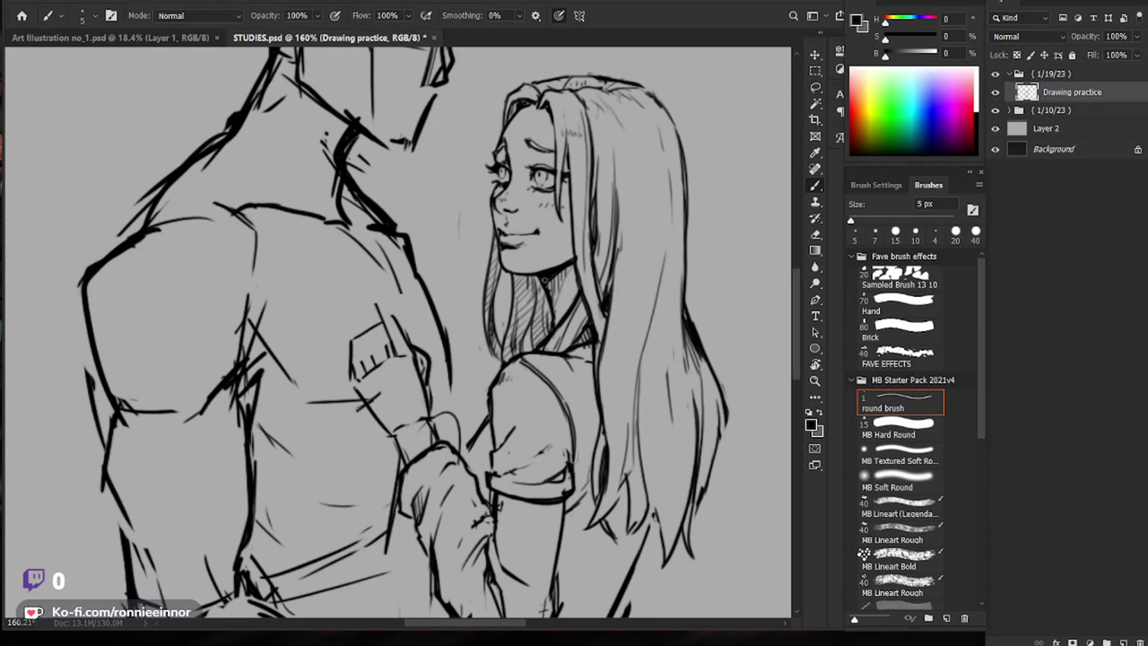
{"action": "key", "text": "ctrl+0"}
{"action": "left_click_drag", "start_coordinate": [428, 312], "coordinate": [529, 311]}
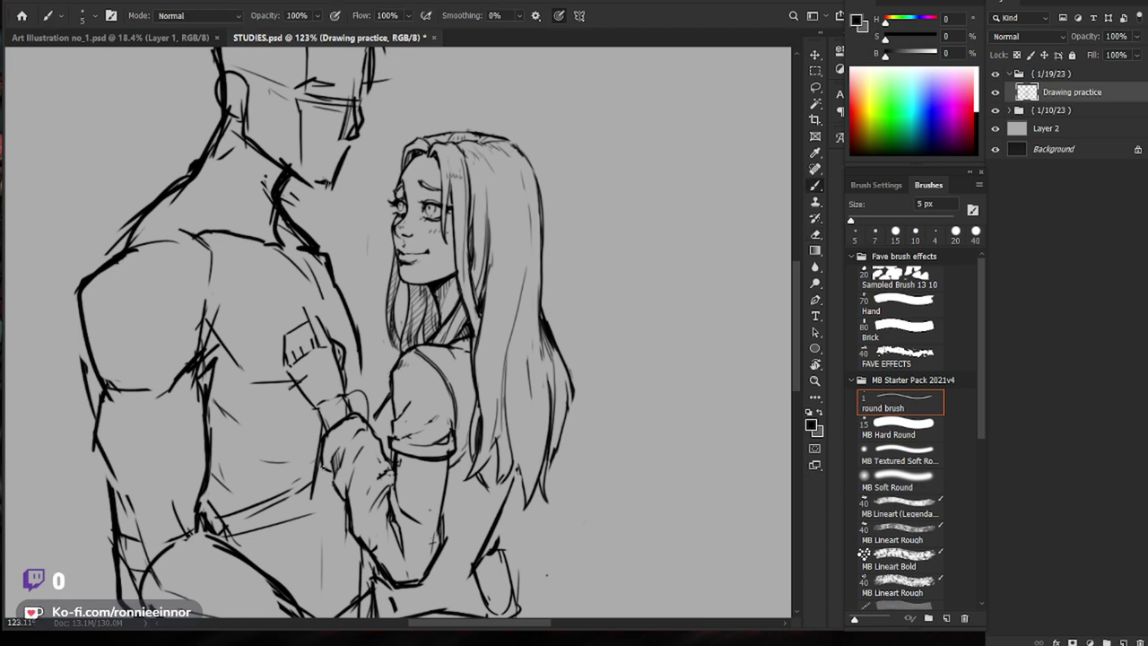
Step: Erase and redraw rough lines along the rolled cuff and folds of the woman's raised forearm sleeve
{"action": "key", "text": "e"}
{"action": "mouse_move", "coordinate": [327, 434]}
{"action": "left_mouse_down"}
{"action": "mouse_move", "coordinate": [320, 459]}
{"action": "mouse_move", "coordinate": [353, 419]}
{"action": "mouse_move", "coordinate": [317, 464]}
{"action": "left_mouse_up"}
{"action": "mouse_move", "coordinate": [339, 425]}
{"action": "left_mouse_down"}
{"action": "mouse_move", "coordinate": [360, 413]}
{"action": "mouse_move", "coordinate": [371, 429]}
{"action": "mouse_move", "coordinate": [344, 418]}
{"action": "mouse_move", "coordinate": [315, 467]}
{"action": "mouse_move", "coordinate": [364, 427]}
{"action": "mouse_move", "coordinate": [350, 438]}
{"action": "left_mouse_up"}
{"action": "key", "text": "b"}
{"action": "key", "text": "e"}
{"action": "key", "text": "b"}
{"action": "key", "text": "ctrl+space"}
{"action": "mouse_move", "coordinate": [470, 427]}
{"action": "left_mouse_down"}
{"action": "mouse_move", "coordinate": [381, 428]}
{"action": "mouse_move", "coordinate": [546, 439]}
{"action": "left_mouse_up"}
Step: Touch up the back edge of the woman's short sleeve beside the hair and check it against the whole couple
{"action": "key", "text": "e"}
{"action": "mouse_move", "coordinate": [459, 408]}
{"action": "left_mouse_down"}
{"action": "mouse_move", "coordinate": [429, 411]}
{"action": "mouse_move", "coordinate": [453, 408]}
{"action": "left_mouse_up"}
{"action": "key", "text": "b"}
{"action": "left_click_drag", "start_coordinate": [449, 389], "coordinate": [459, 406]}
{"action": "key", "text": "e"}
{"action": "mouse_move", "coordinate": [535, 464]}
{"action": "left_mouse_down"}
{"action": "mouse_move", "coordinate": [500, 404]}
{"action": "mouse_move", "coordinate": [442, 392]}
{"action": "mouse_move", "coordinate": [452, 410]}
{"action": "left_mouse_up"}
{"action": "key", "text": "b"}
{"action": "key", "text": "ctrl+0"}
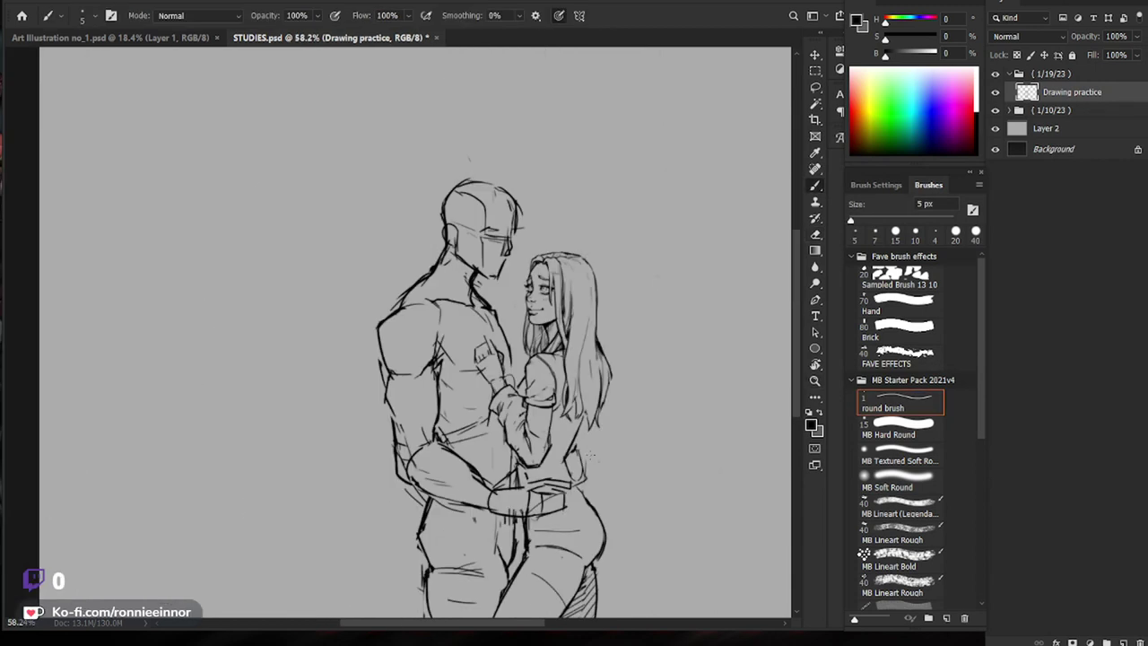
{"action": "left_click_drag", "start_coordinate": [556, 440], "coordinate": [659, 439]}
{"action": "left_click_drag", "start_coordinate": [427, 424], "coordinate": [431, 523]}
Step: Reshape the back corner of the short sleeve's cuff and the start of the upper-arm line below it
{"action": "key", "text": "e"}
{"action": "left_click_drag", "start_coordinate": [468, 477], "coordinate": [425, 477]}
{"action": "left_click_drag", "start_coordinate": [579, 447], "coordinate": [545, 426]}
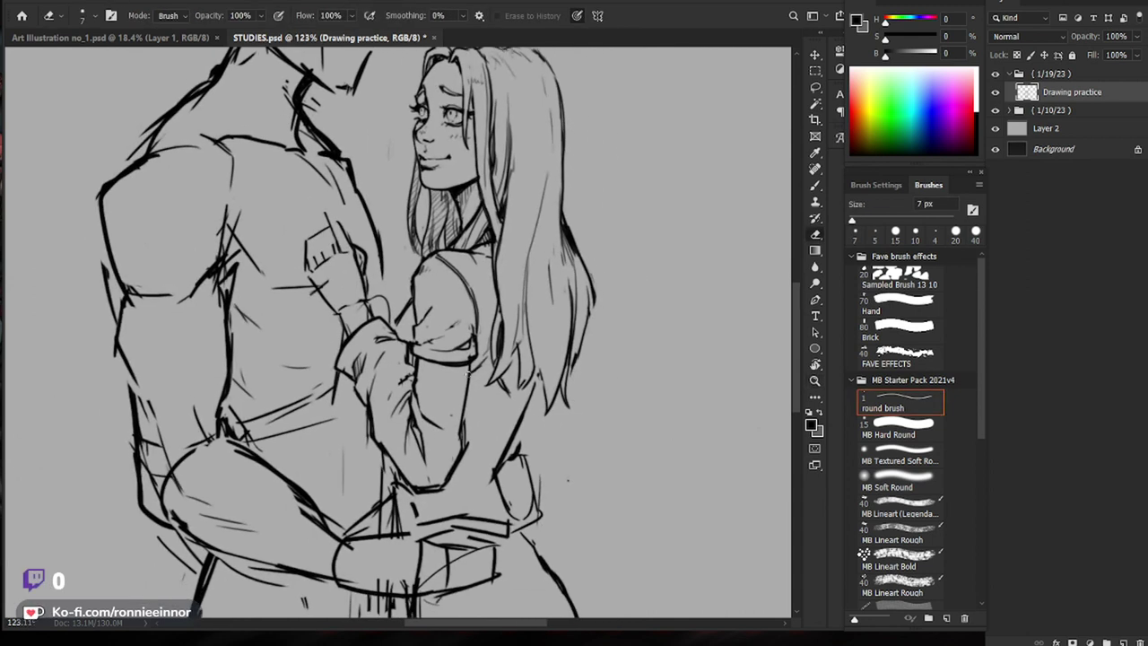
{"action": "key", "text": "b"}
{"action": "left_click_drag", "start_coordinate": [472, 362], "coordinate": [469, 390]}
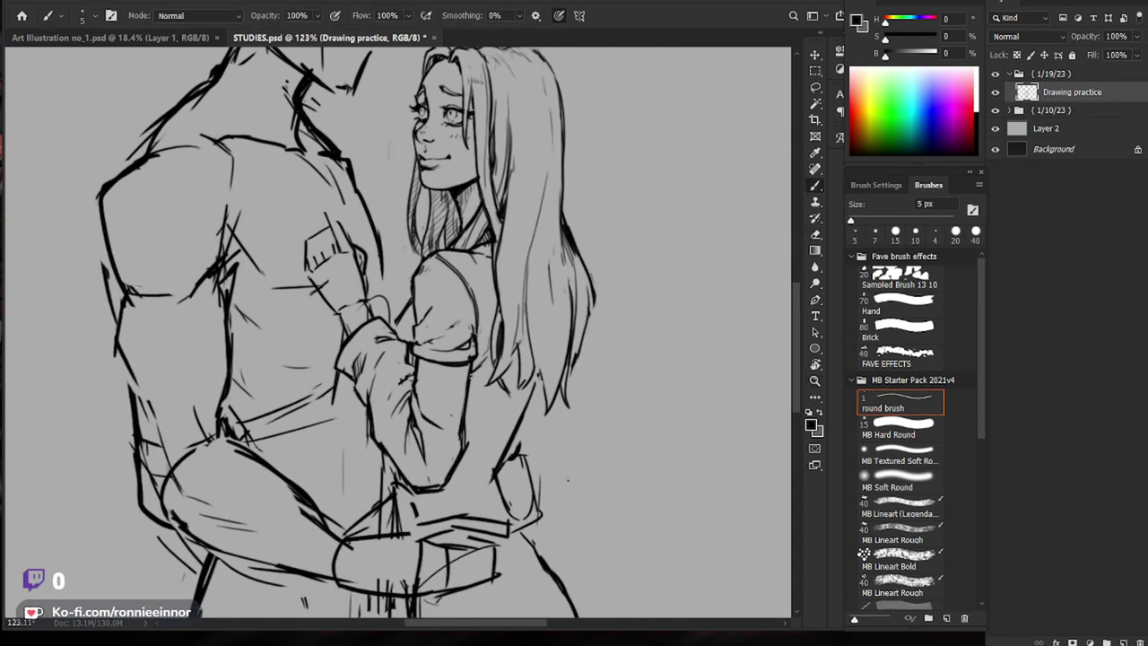
{"action": "key", "text": "e"}
{"action": "left_click_drag", "start_coordinate": [477, 348], "coordinate": [473, 363]}
{"action": "key", "text": "b"}
{"action": "key", "text": "e"}
{"action": "key", "text": "b"}
{"action": "key", "text": "e"}
{"action": "key", "text": "b"}
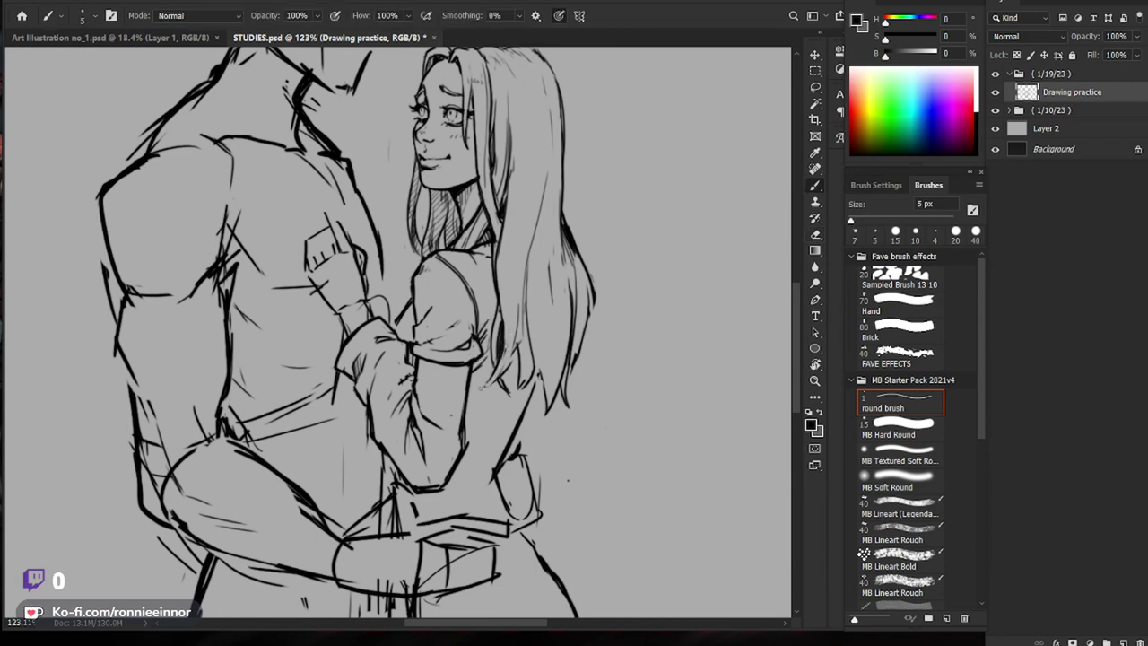
Step: Darken the shadow line down the woman's neck below the jaw and undo the last misplaced stroke
{"action": "left_click_drag", "start_coordinate": [581, 367], "coordinate": [538, 368]}
{"action": "left_click_drag", "start_coordinate": [660, 376], "coordinate": [641, 379]}
{"action": "mouse_move", "coordinate": [459, 256]}
{"action": "left_mouse_down"}
{"action": "mouse_move", "coordinate": [483, 256]}
{"action": "mouse_move", "coordinate": [475, 293]}
{"action": "left_mouse_up"}
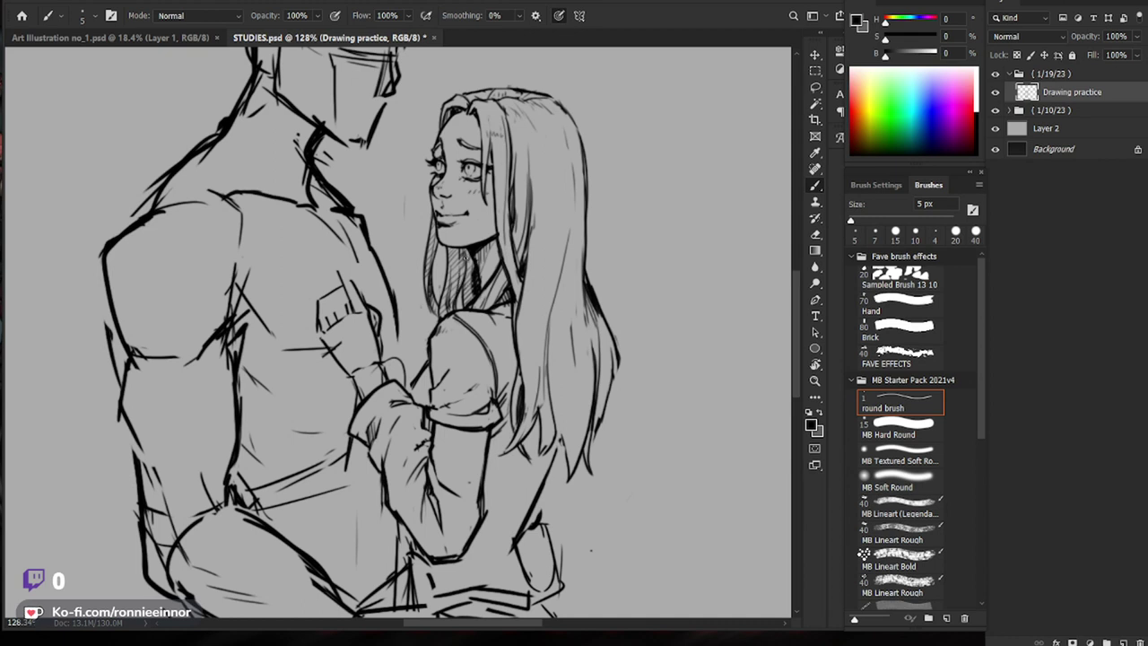
{"action": "left_click_drag", "start_coordinate": [472, 281], "coordinate": [466, 301]}
{"action": "mouse_move", "coordinate": [577, 254]}
{"action": "left_mouse_down"}
{"action": "mouse_move", "coordinate": [536, 255]}
{"action": "mouse_move", "coordinate": [610, 273]}
{"action": "left_mouse_up"}
{"action": "key", "text": "ctrl+z"}
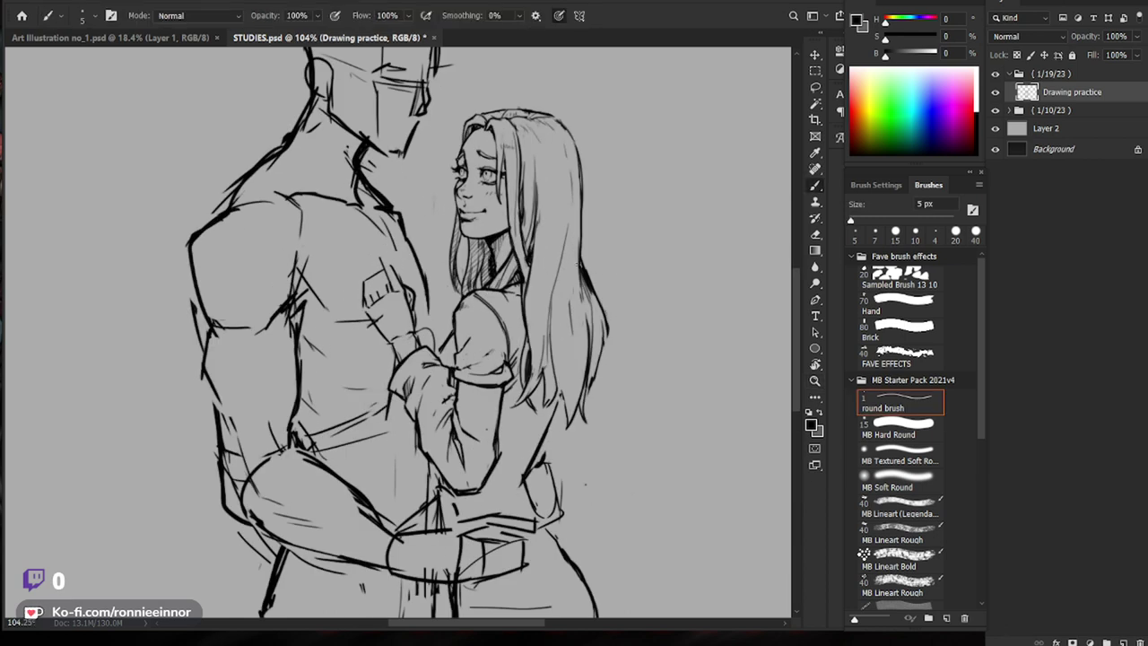
{"action": "left_click_drag", "start_coordinate": [407, 313], "coordinate": [356, 314]}
{"action": "left_click_drag", "start_coordinate": [484, 285], "coordinate": [529, 269]}
{"action": "left_click_drag", "start_coordinate": [424, 288], "coordinate": [471, 287]}
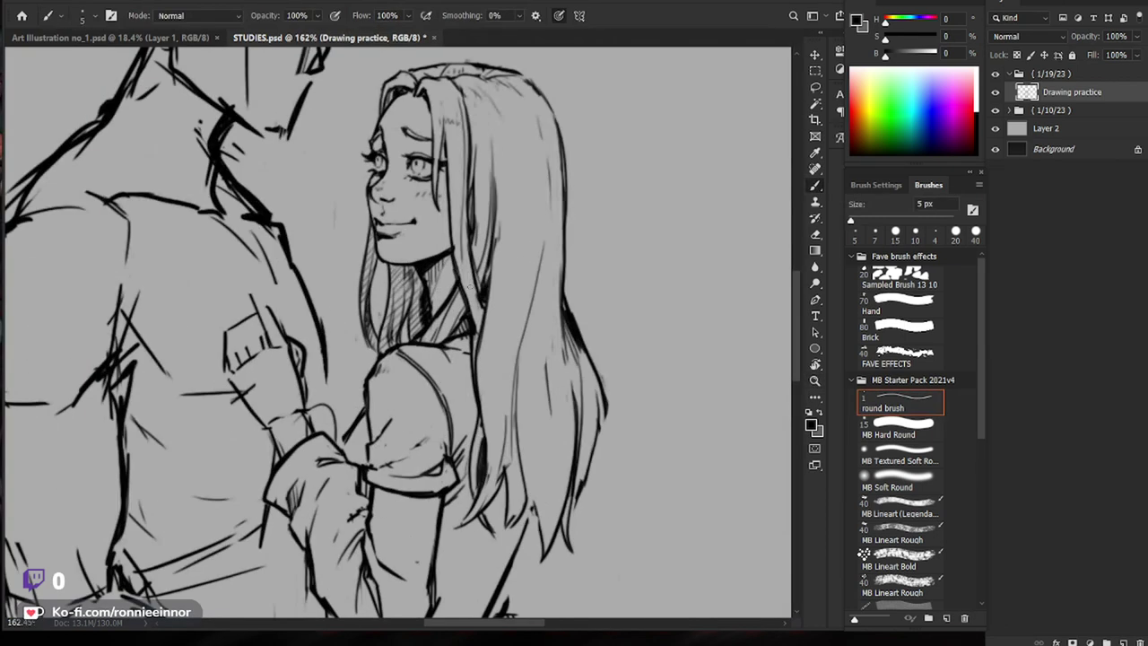
Step: Trim the lower end of the neck shadow and rework the strokes where the neck meets the collar
{"action": "key", "text": "e"}
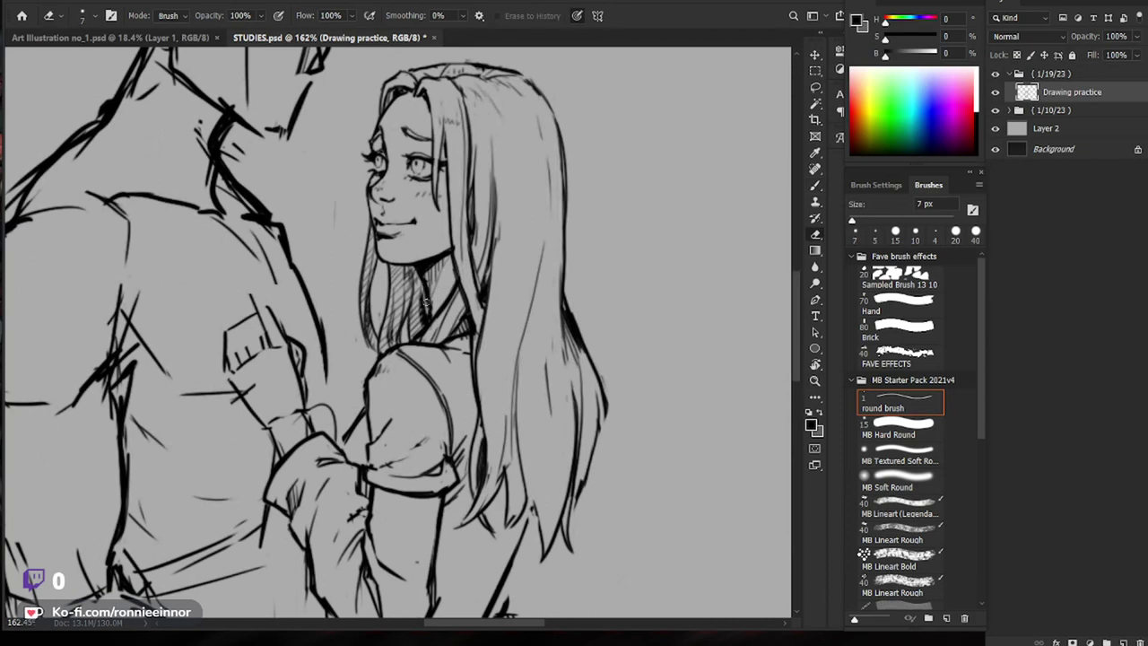
{"action": "left_click_drag", "start_coordinate": [423, 323], "coordinate": [417, 332]}
{"action": "key", "text": "b"}
{"action": "left_click", "coordinate": [561, 267], "text": "alt"}
{"action": "left_click_drag", "start_coordinate": [527, 278], "coordinate": [574, 278]}
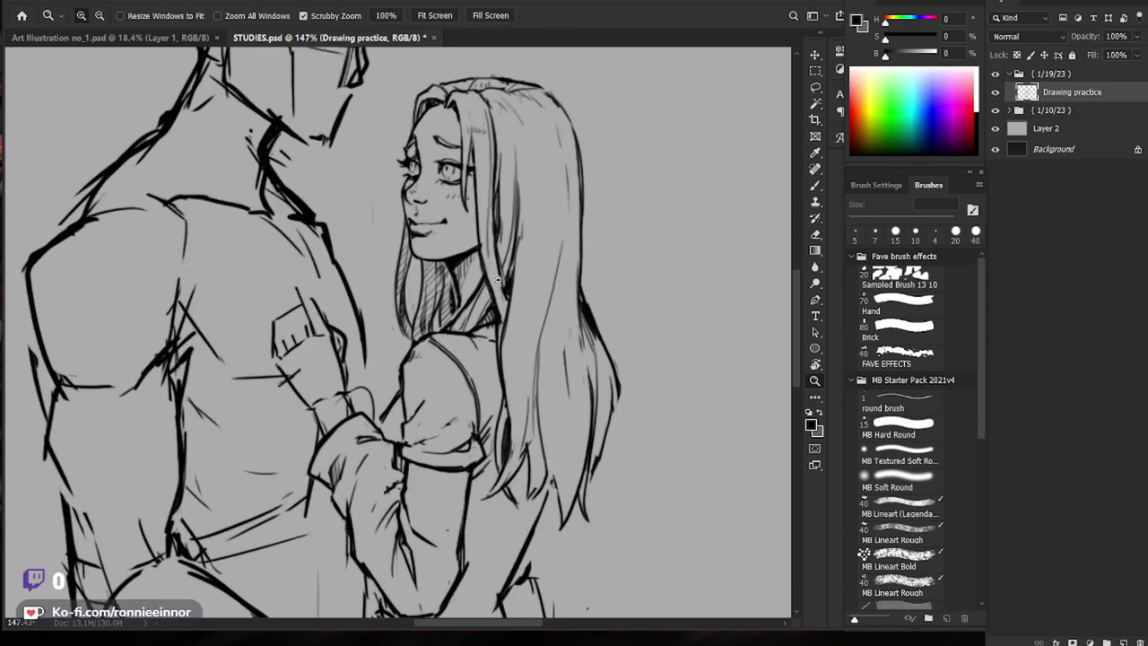
{"action": "left_click_drag", "start_coordinate": [455, 309], "coordinate": [436, 335]}
Step: Add fine strand lines through the middle of the woman's long near-side hair, alternating drawing and erasing
{"action": "mouse_move", "coordinate": [564, 274]}
{"action": "left_mouse_down"}
{"action": "mouse_move", "coordinate": [652, 274]}
{"action": "mouse_move", "coordinate": [598, 218]}
{"action": "left_mouse_up"}
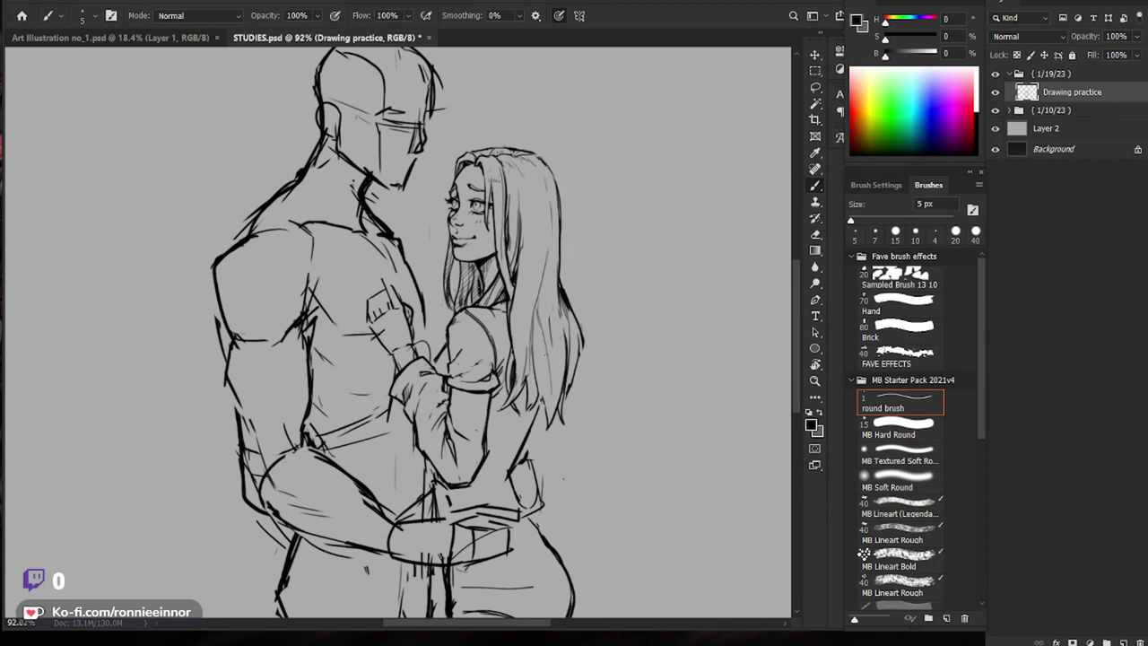
{"action": "left_click_drag", "start_coordinate": [519, 291], "coordinate": [514, 321]}
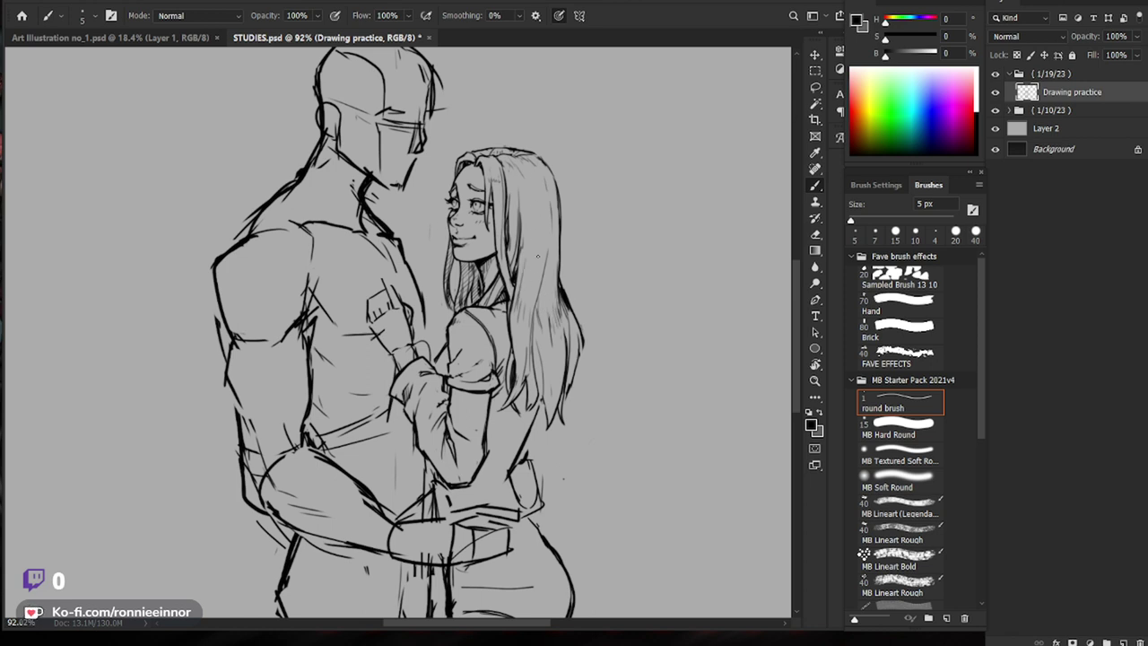
{"action": "key", "text": "e"}
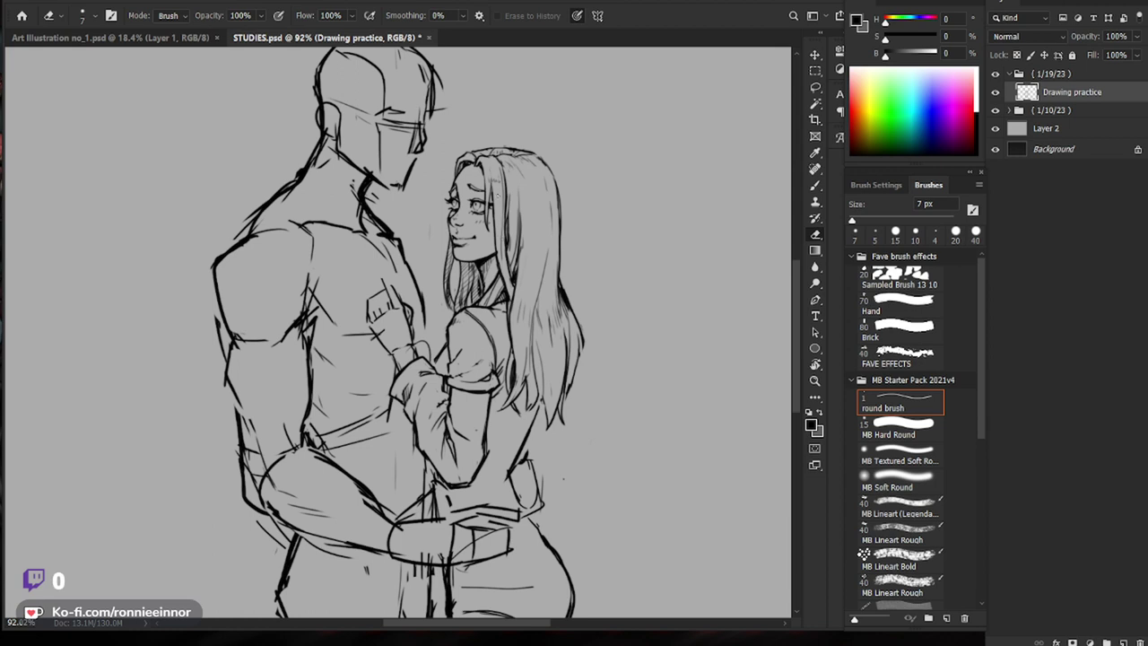
{"action": "key", "text": "b"}
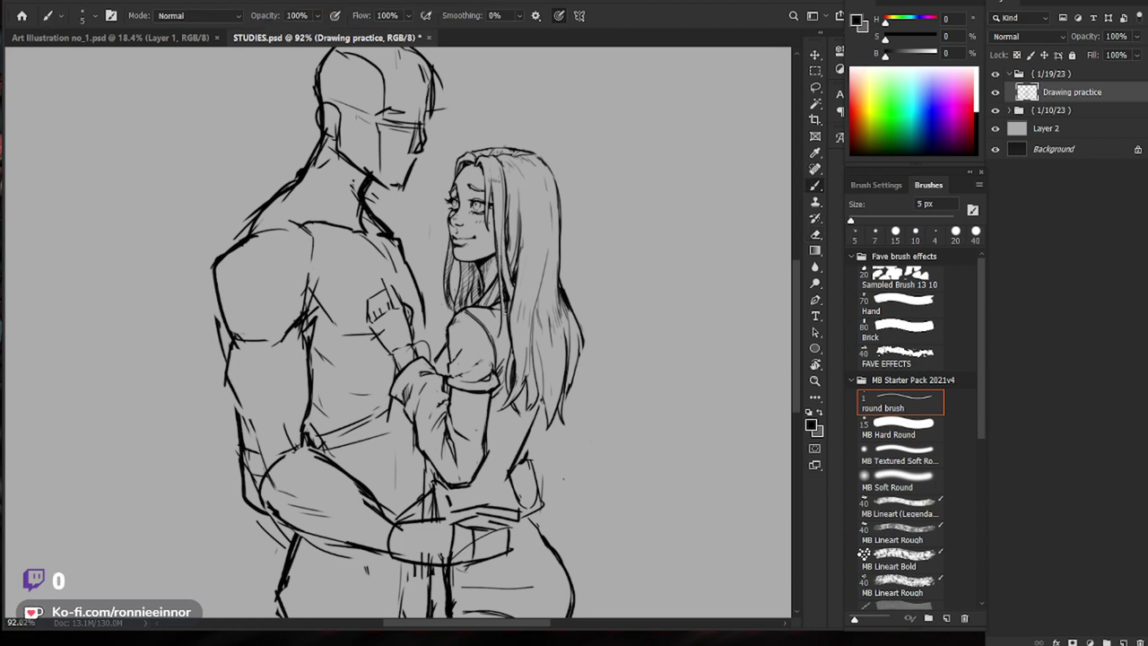
{"action": "scroll", "coordinate": [541, 274], "scroll_direction": "up", "scroll_amount": 1}
{"action": "key", "text": "e"}
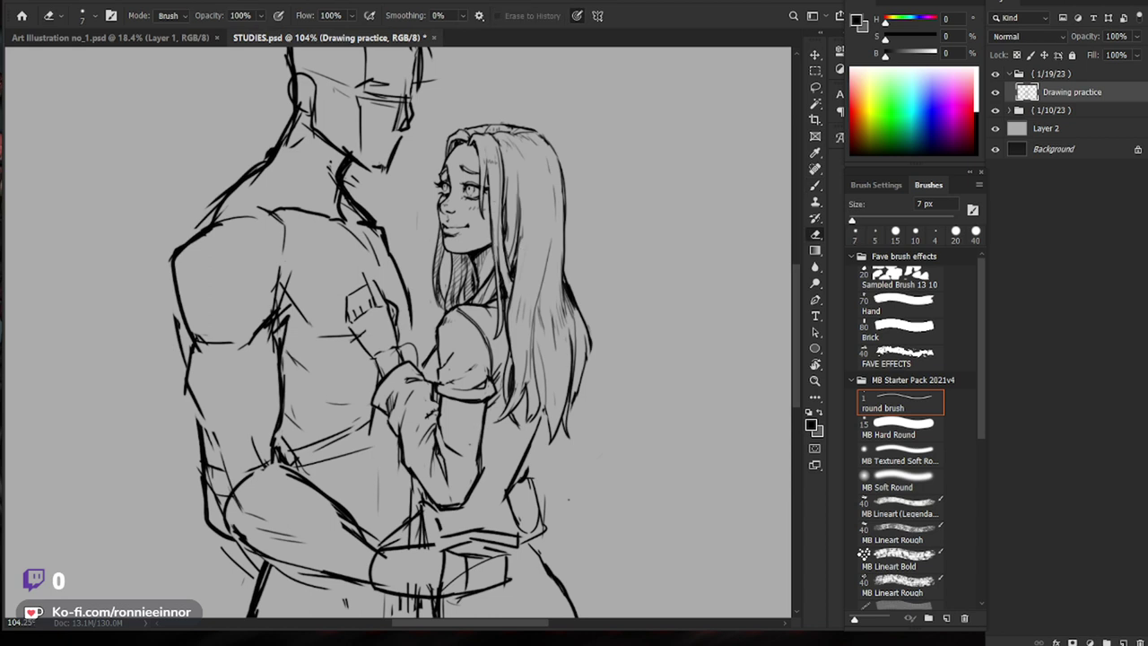
{"action": "key", "text": "b"}
{"action": "scroll", "coordinate": [496, 223], "scroll_direction": "up", "scroll_amount": 1}
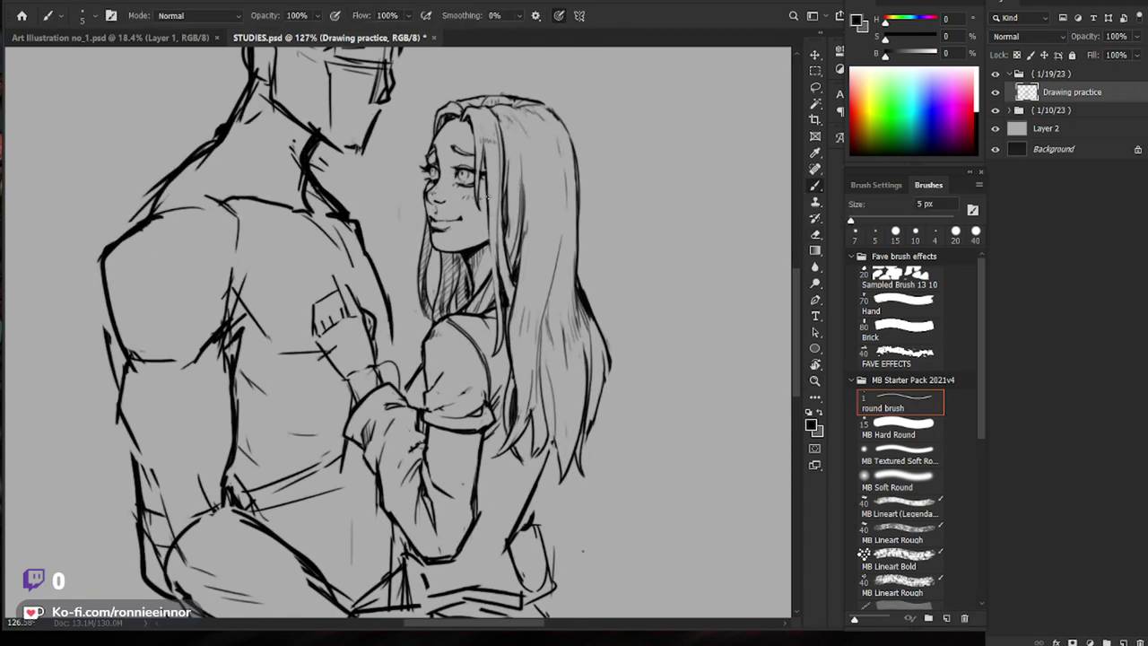
Step: Draw a long lock falling from beside the cheek over the front of the shoulder, redoing the first stroke
{"action": "left_click_drag", "start_coordinate": [490, 233], "coordinate": [498, 316]}
{"action": "key", "text": "ctrl+z"}
{"action": "left_click_drag", "start_coordinate": [495, 271], "coordinate": [490, 325]}
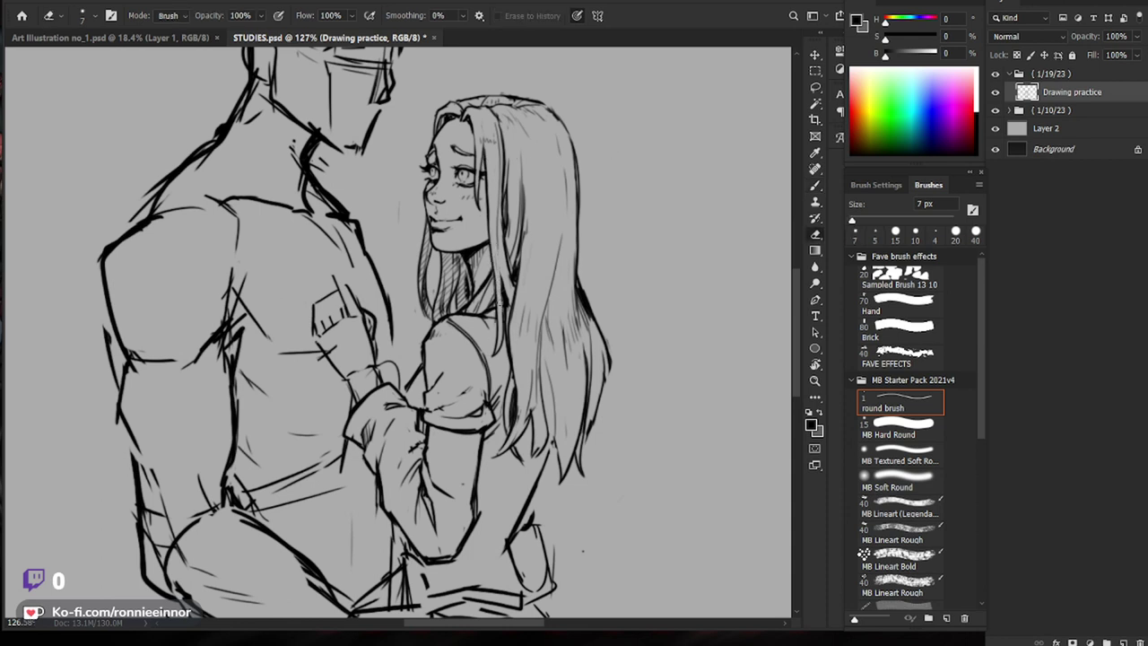
{"action": "left_click_drag", "start_coordinate": [498, 244], "coordinate": [504, 321]}
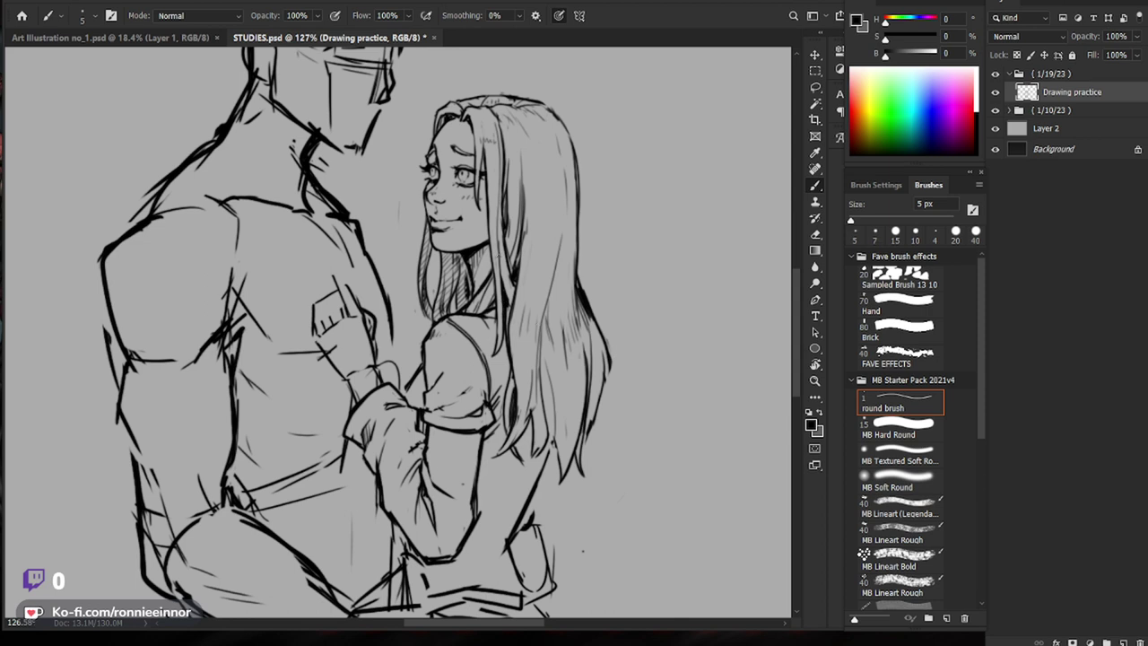
{"action": "key", "text": "z"}
{"action": "key", "text": "ctrl+0"}
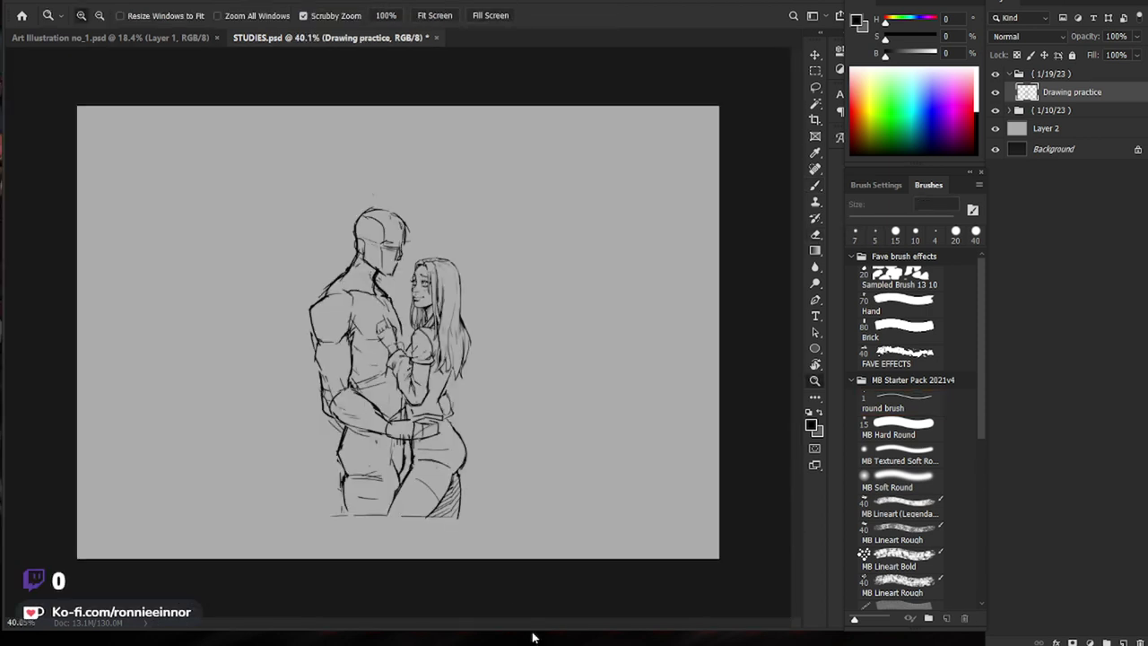
Step: Clean up the lock beside the woman's face and redraw its front edge from the temple down to the shoulder
{"action": "left_click_drag", "start_coordinate": [451, 325], "coordinate": [493, 277]}
{"action": "key", "text": "e"}
{"action": "left_click_drag", "start_coordinate": [402, 275], "coordinate": [402, 311]}
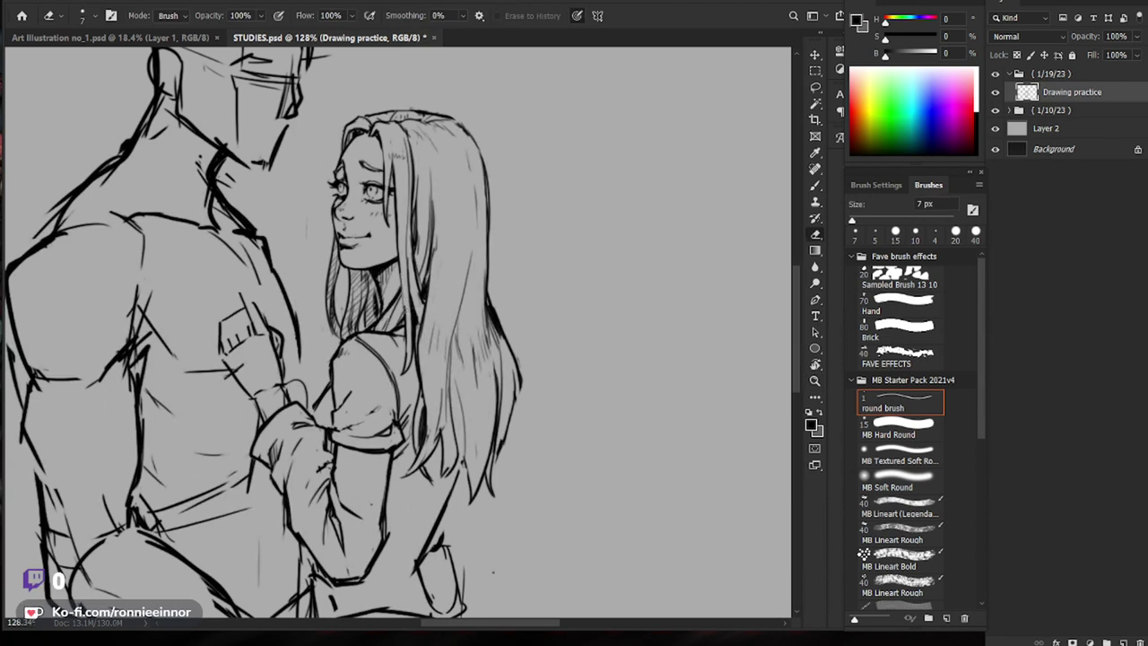
{"action": "key", "text": "b"}
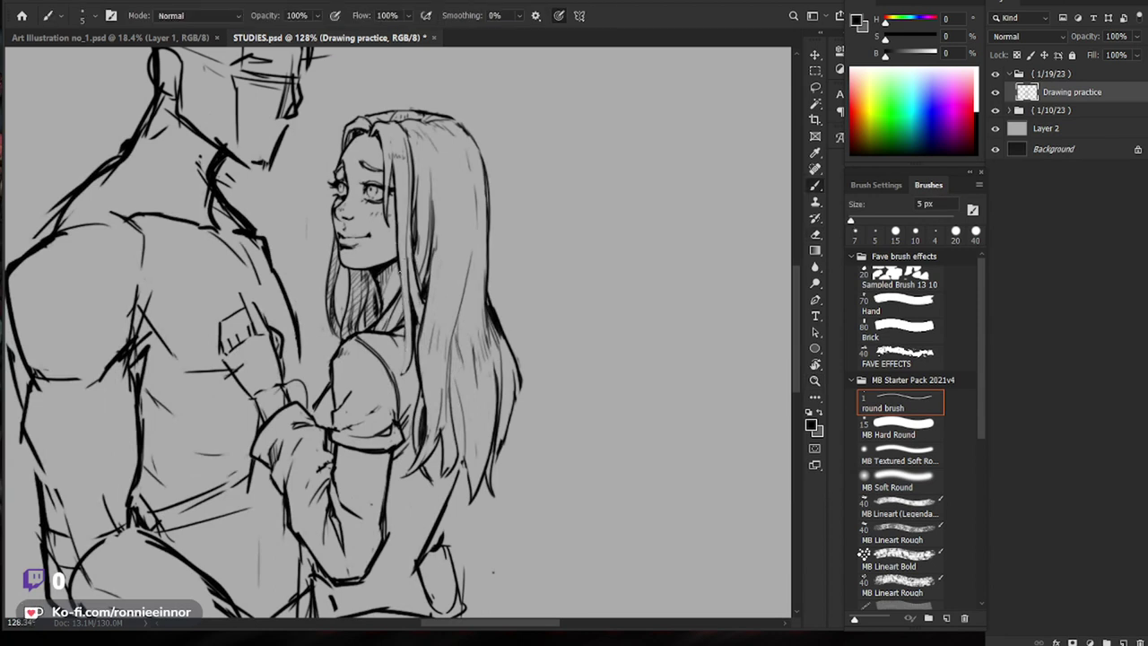
{"action": "key", "text": "e"}
{"action": "left_click_drag", "start_coordinate": [393, 182], "coordinate": [392, 228]}
{"action": "key", "text": "b"}
{"action": "left_click_drag", "start_coordinate": [392, 161], "coordinate": [407, 363]}
{"action": "key", "text": "e"}
{"action": "left_click_drag", "start_coordinate": [399, 223], "coordinate": [398, 272]}
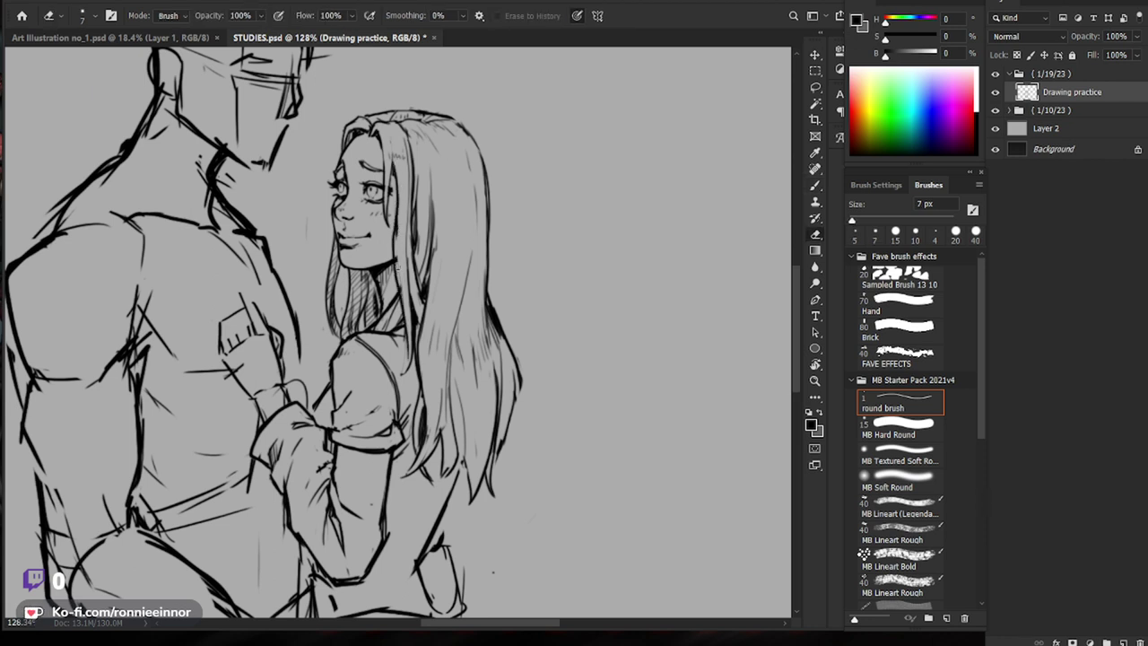
Step: Erase lines crossing the front lock and finish it with a curved tip over the sleeve's shoulder seam
{"action": "left_click_drag", "start_coordinate": [400, 185], "coordinate": [403, 386]}
{"action": "key", "text": "b"}
{"action": "key", "text": "e"}
{"action": "left_click_drag", "start_coordinate": [414, 321], "coordinate": [409, 372]}
{"action": "key", "text": "b"}
{"action": "left_click_drag", "start_coordinate": [412, 310], "coordinate": [406, 384]}
{"action": "left_click_drag", "start_coordinate": [605, 240], "coordinate": [516, 239]}
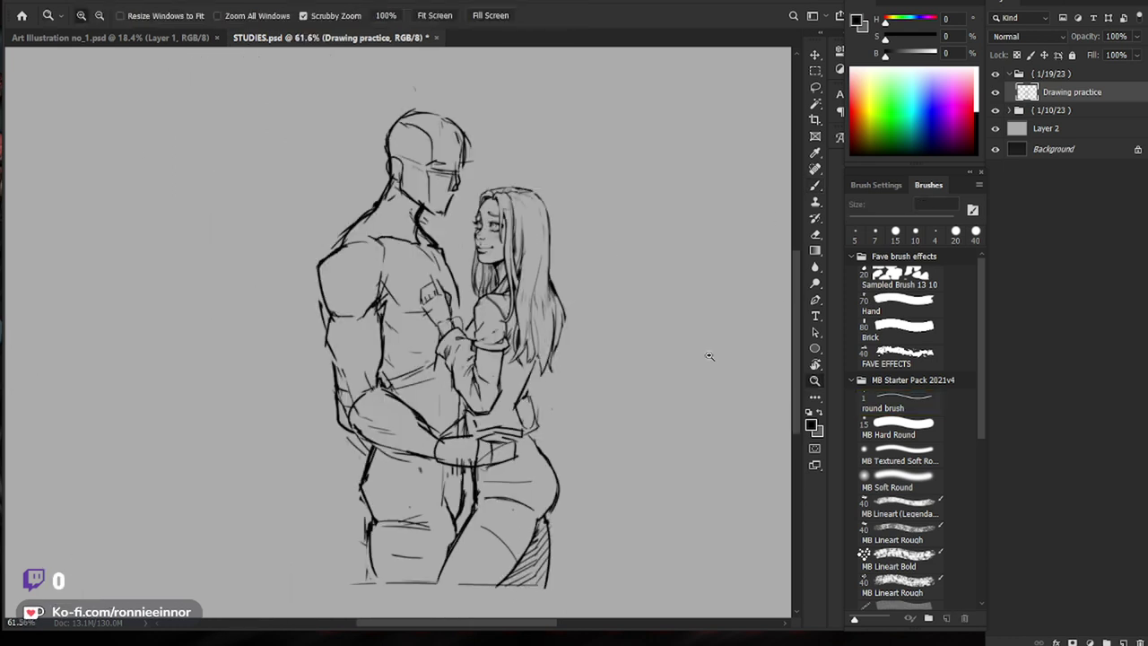
Step: Draw additional pointed strands at the lower ends of the hair behind the woman's upper arm
{"action": "left_click_drag", "start_coordinate": [559, 305], "coordinate": [636, 305]}
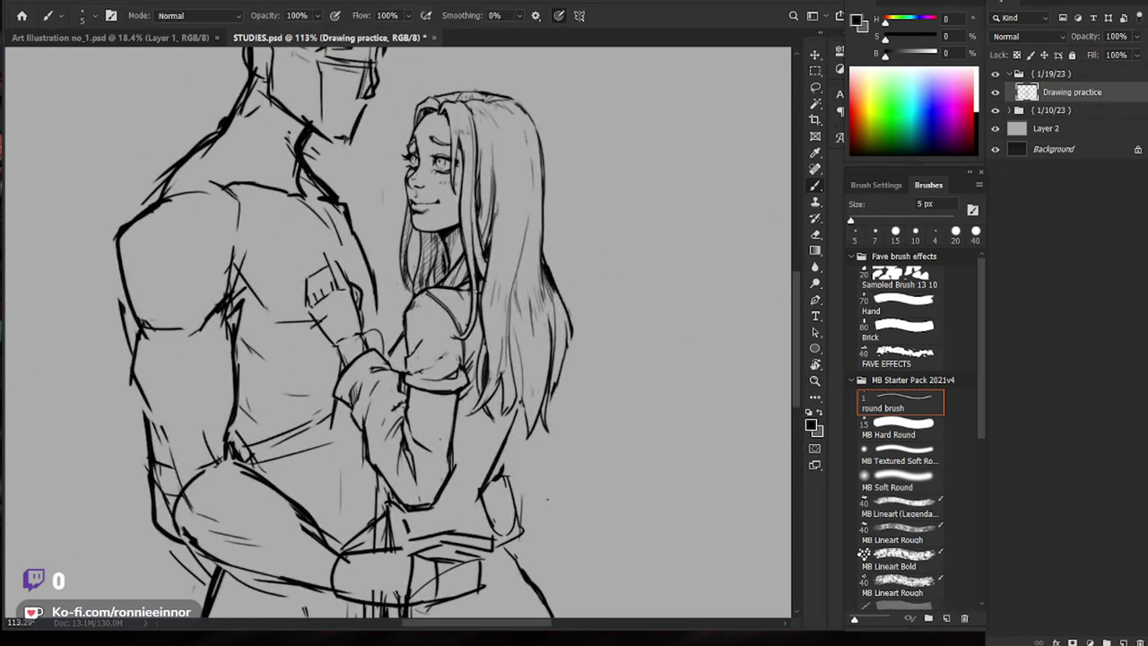
{"action": "left_click_drag", "start_coordinate": [558, 267], "coordinate": [471, 268]}
{"action": "left_click_drag", "start_coordinate": [572, 310], "coordinate": [659, 308]}
{"action": "key", "text": "e"}
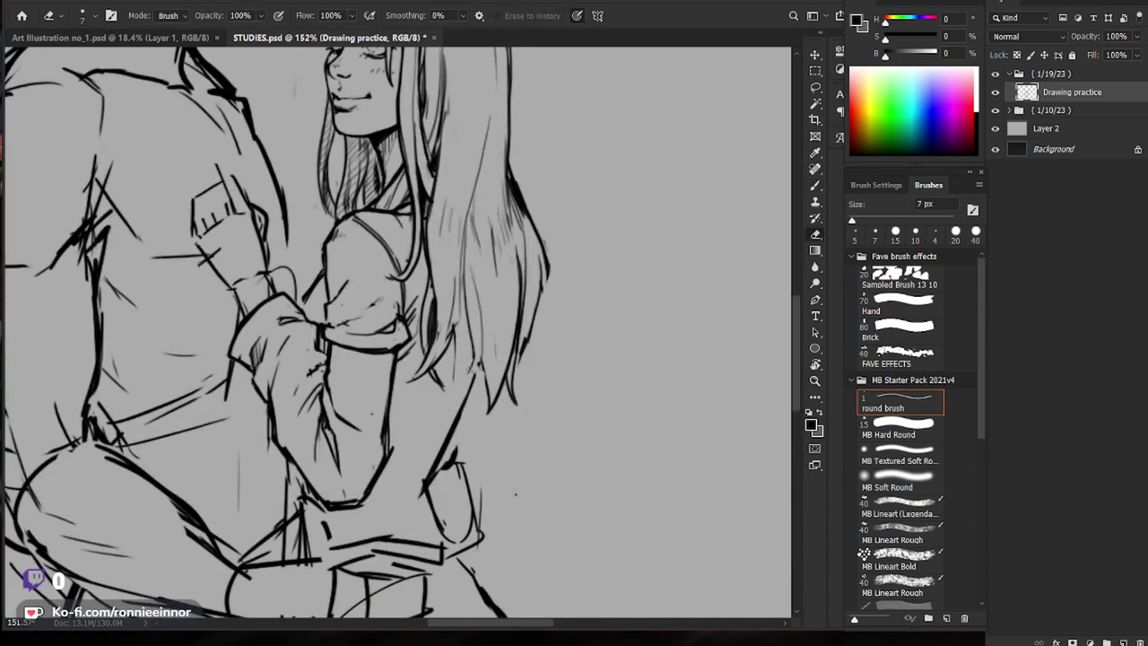
{"action": "key", "text": "b"}
{"action": "mouse_move", "coordinate": [453, 366]}
{"action": "left_mouse_down"}
{"action": "mouse_move", "coordinate": [450, 332]}
{"action": "mouse_move", "coordinate": [457, 391]}
{"action": "left_mouse_up"}
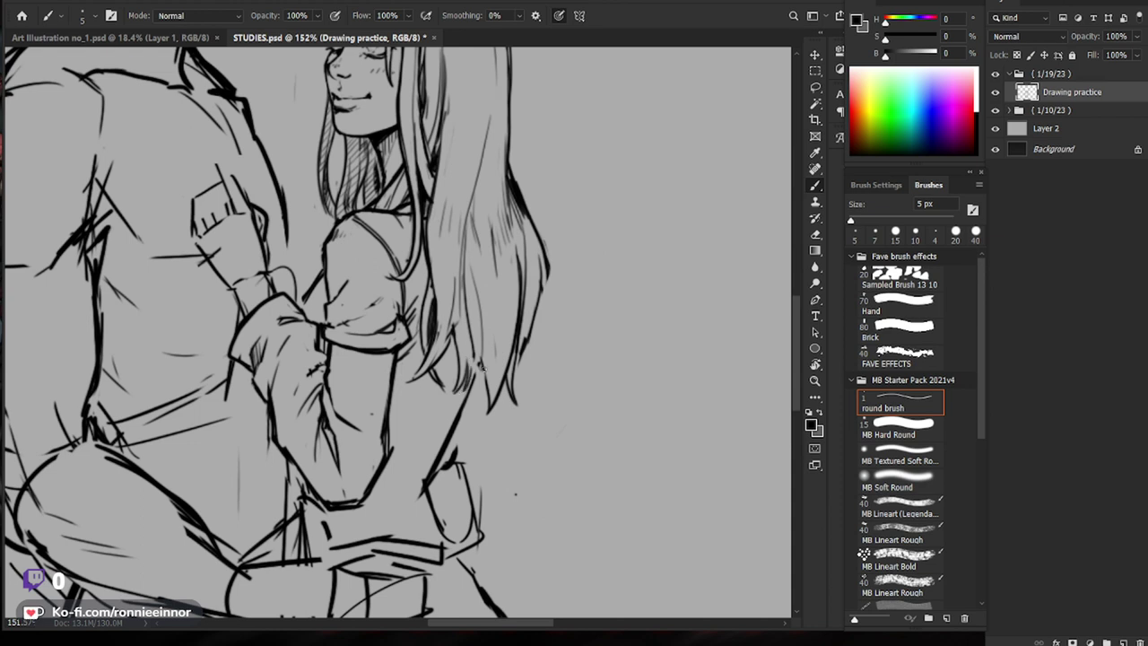
Step: Erase and slim the thick outer contour of the hair where it bulges behind the woman's back
{"action": "key", "text": "e"}
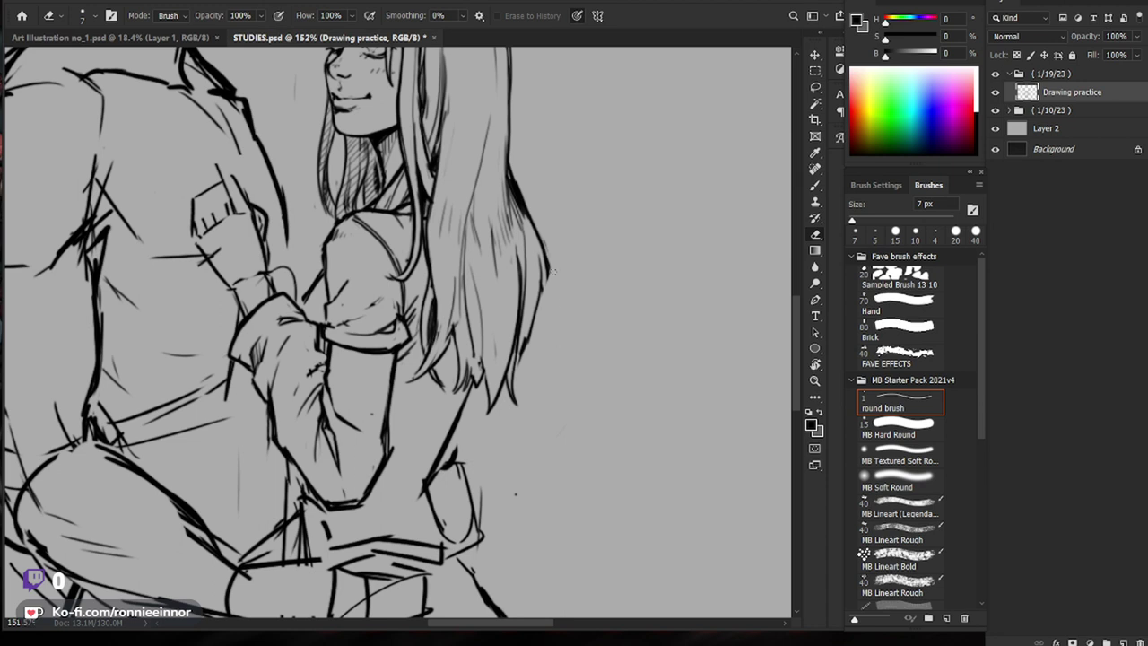
{"action": "mouse_move", "coordinate": [544, 252]}
{"action": "left_mouse_down"}
{"action": "mouse_move", "coordinate": [515, 163]}
{"action": "mouse_move", "coordinate": [526, 213]}
{"action": "left_mouse_up"}
{"action": "left_click_drag", "start_coordinate": [544, 250], "coordinate": [548, 270]}
{"action": "key", "text": "z"}
{"action": "mouse_move", "coordinate": [619, 246]}
{"action": "left_mouse_down"}
{"action": "mouse_move", "coordinate": [591, 231]}
{"action": "mouse_move", "coordinate": [579, 264]}
{"action": "mouse_move", "coordinate": [544, 287]}
{"action": "left_mouse_up"}
{"action": "key", "text": "b"}
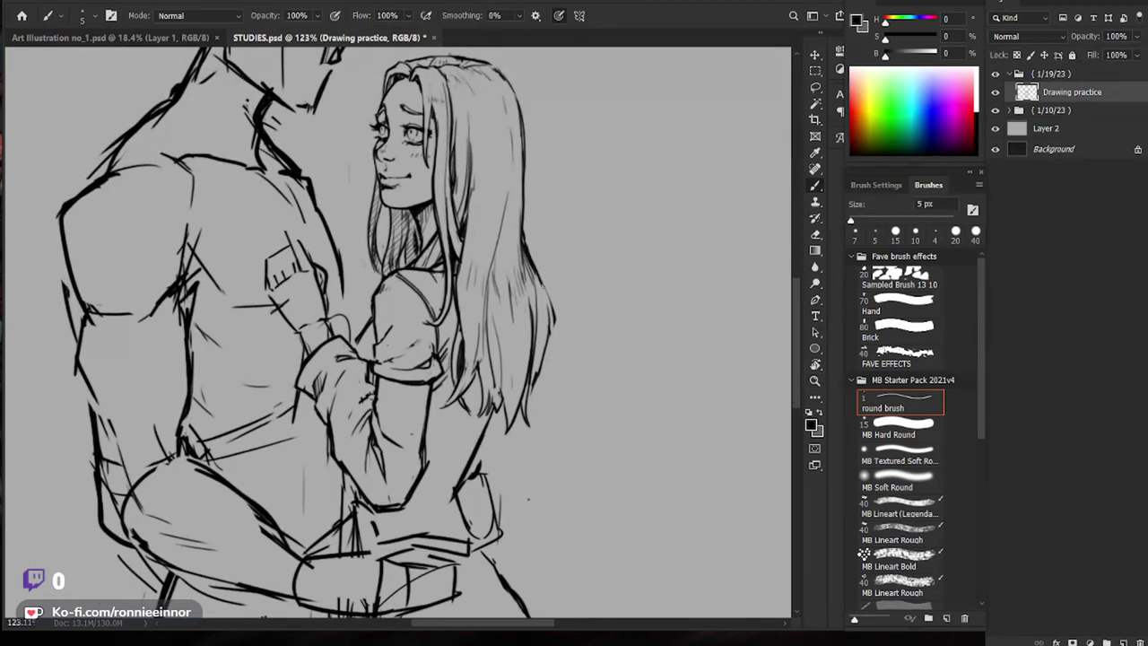
Step: Draw loose flicked strands along the hair's outer back edge and add strand lines down its middle
{"action": "mouse_move", "coordinate": [553, 331]}
{"action": "left_mouse_down"}
{"action": "mouse_move", "coordinate": [538, 379]}
{"action": "mouse_move", "coordinate": [547, 401]}
{"action": "mouse_move", "coordinate": [532, 384]}
{"action": "mouse_move", "coordinate": [540, 363]}
{"action": "left_mouse_up"}
{"action": "key", "text": "e"}
{"action": "left_click_drag", "start_coordinate": [533, 374], "coordinate": [529, 382]}
{"action": "key", "text": "b"}
{"action": "left_click_drag", "start_coordinate": [551, 319], "coordinate": [532, 376]}
{"action": "left_click_drag", "start_coordinate": [561, 341], "coordinate": [483, 342]}
{"action": "left_click_drag", "start_coordinate": [508, 291], "coordinate": [583, 294]}
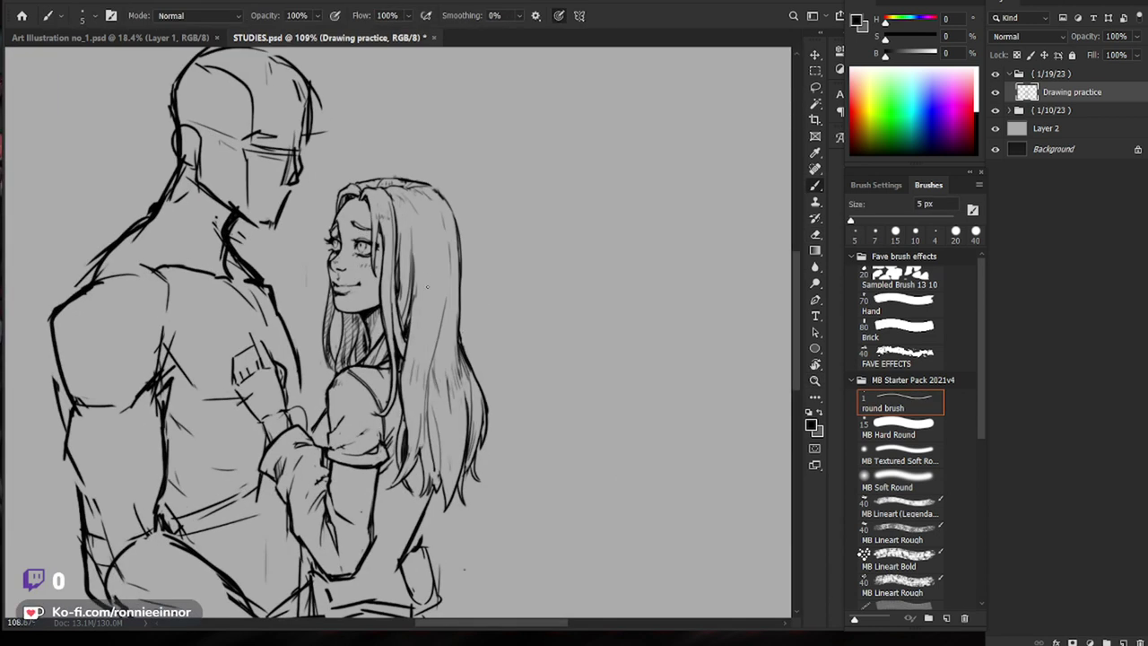
{"action": "left_click_drag", "start_coordinate": [429, 318], "coordinate": [427, 382]}
Step: Refine the outline of the woman's nose by erasing the excess line along its front edge
{"action": "key", "text": "e"}
{"action": "left_click_drag", "start_coordinate": [327, 260], "coordinate": [344, 276], "text": "ctrl+space"}
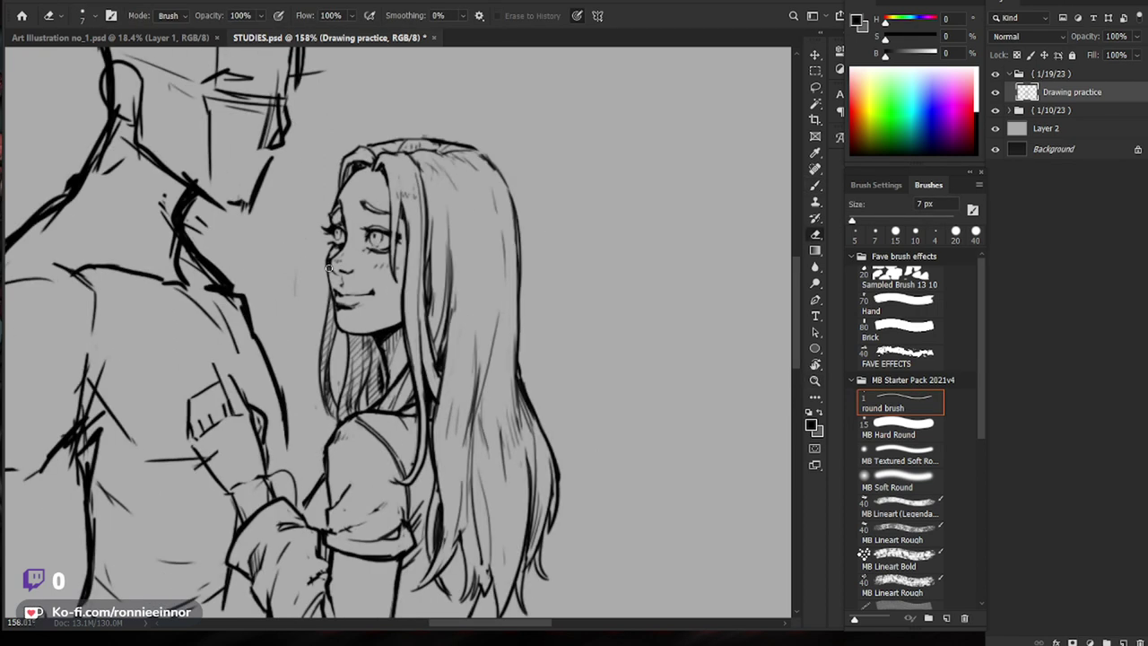
{"action": "key", "text": "b"}
{"action": "left_click_drag", "start_coordinate": [341, 280], "coordinate": [361, 279]}
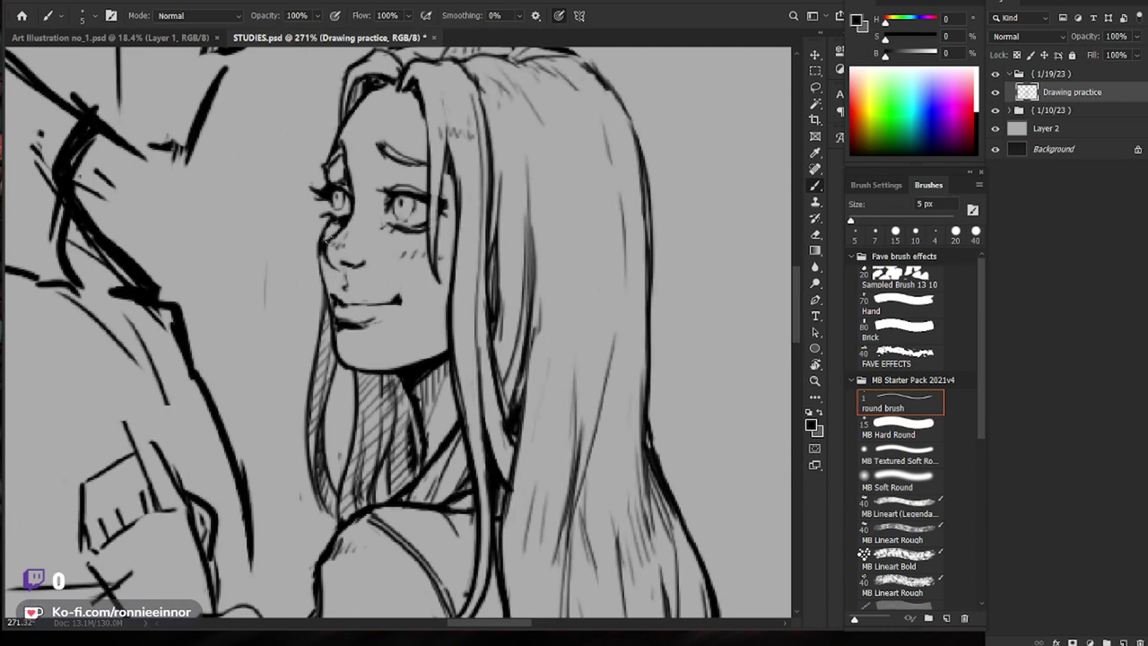
{"action": "key", "text": "e"}
{"action": "left_click_drag", "start_coordinate": [322, 238], "coordinate": [326, 247]}
{"action": "left_click_drag", "start_coordinate": [489, 272], "coordinate": [408, 272]}
{"action": "left_click_drag", "start_coordinate": [485, 264], "coordinate": [542, 271]}
Step: Reduce the eraser size to 4 px and erase the faint stray line in front of the woman's face
{"action": "key", "text": "e"}
{"action": "key", "text": "bracketleft"}
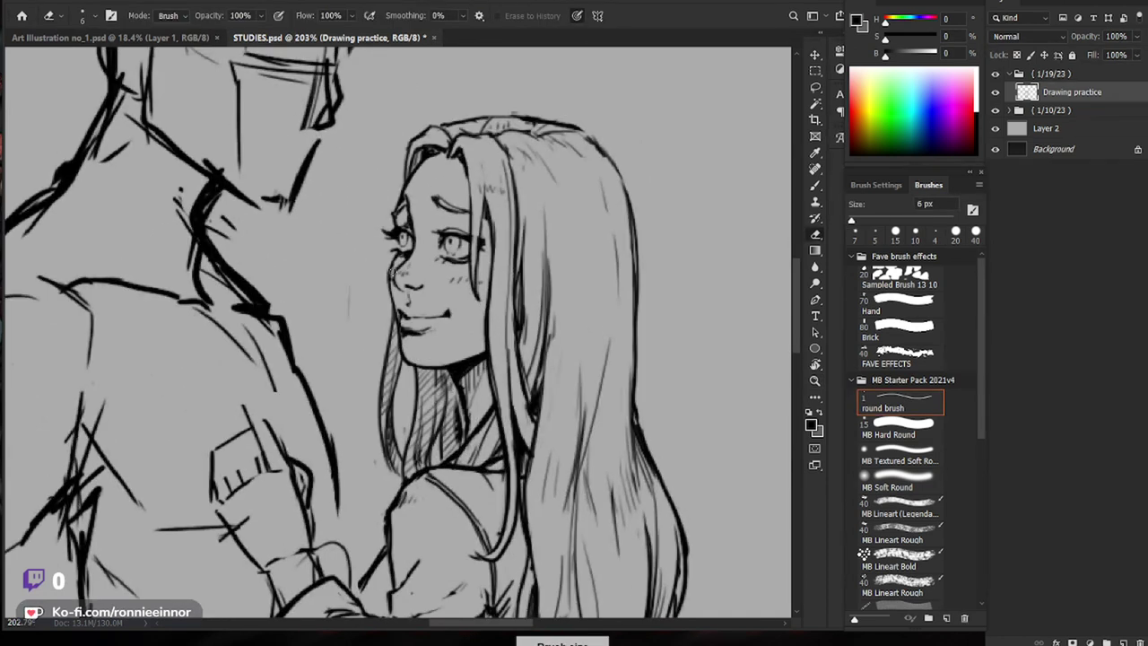
{"action": "key", "text": "bracketleft"}
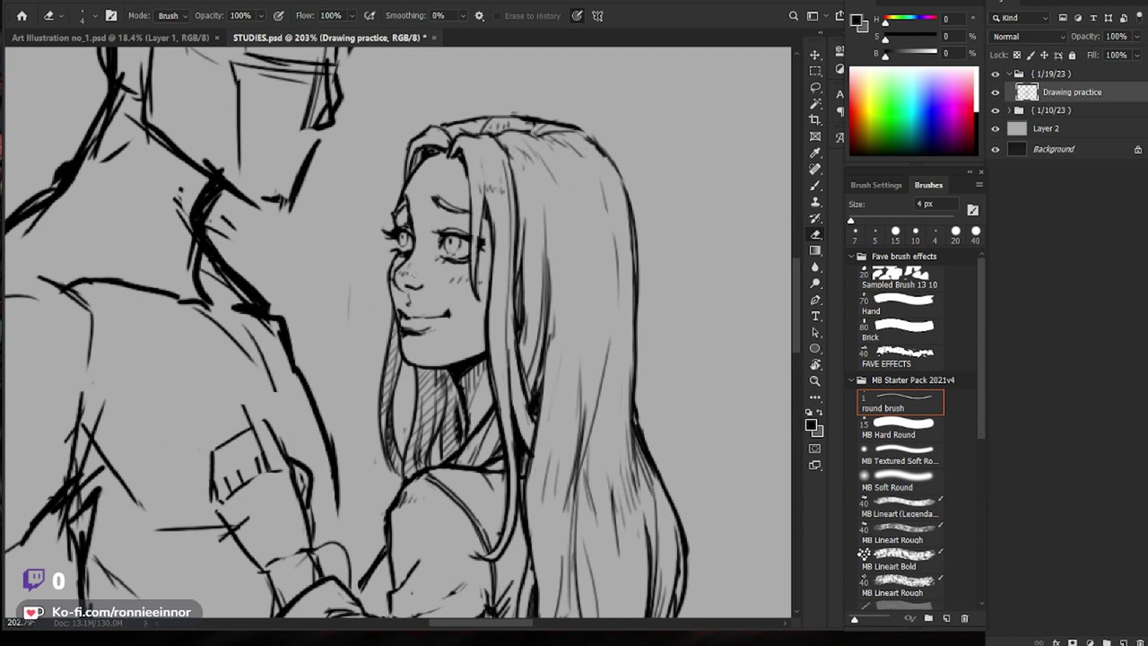
{"action": "key", "text": "b"}
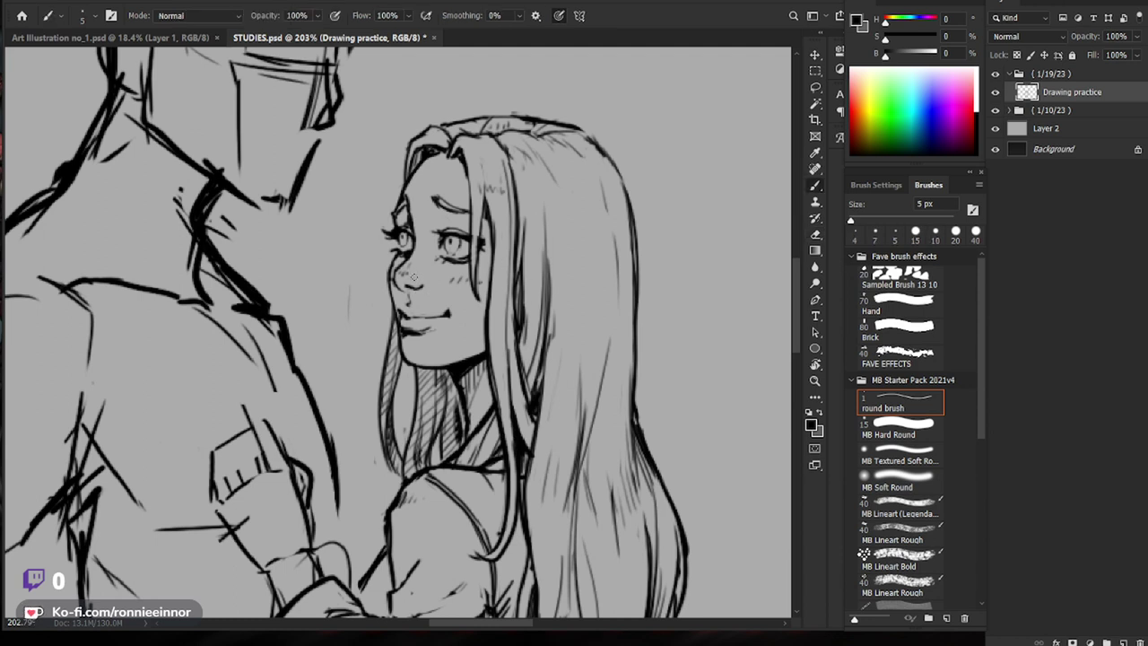
{"action": "key", "text": "e"}
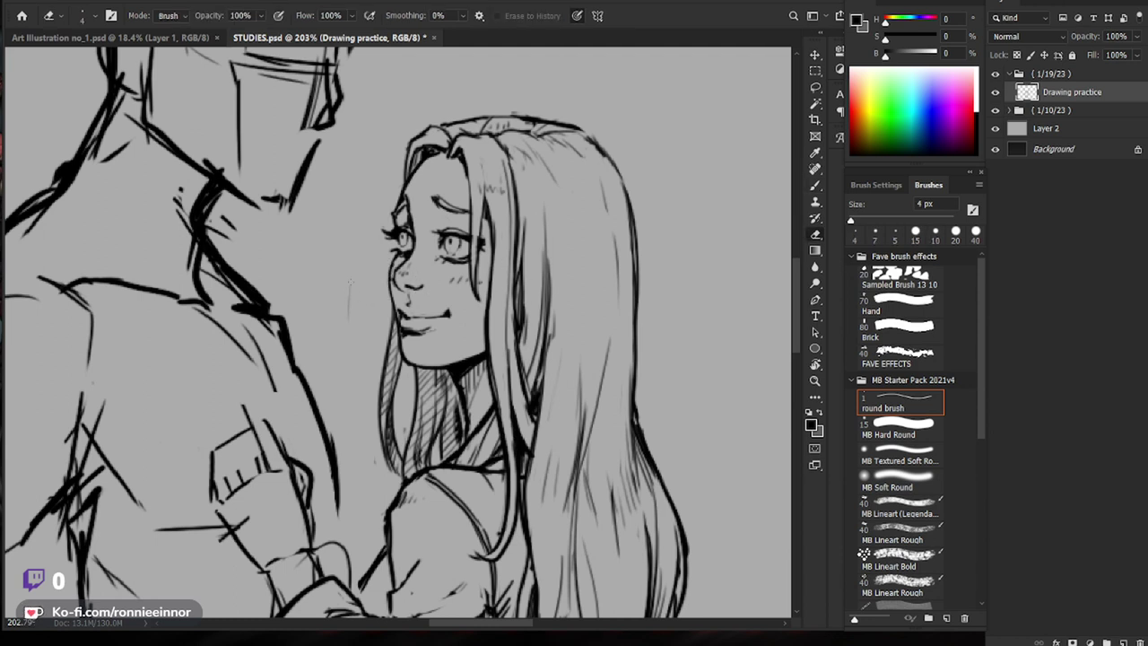
{"action": "left_click_drag", "start_coordinate": [351, 289], "coordinate": [349, 319]}
{"action": "key", "text": "ctrl+space"}
{"action": "mouse_move", "coordinate": [560, 268]}
{"action": "left_mouse_down"}
{"action": "mouse_move", "coordinate": [502, 270]}
{"action": "mouse_move", "coordinate": [565, 272]}
{"action": "left_mouse_up"}
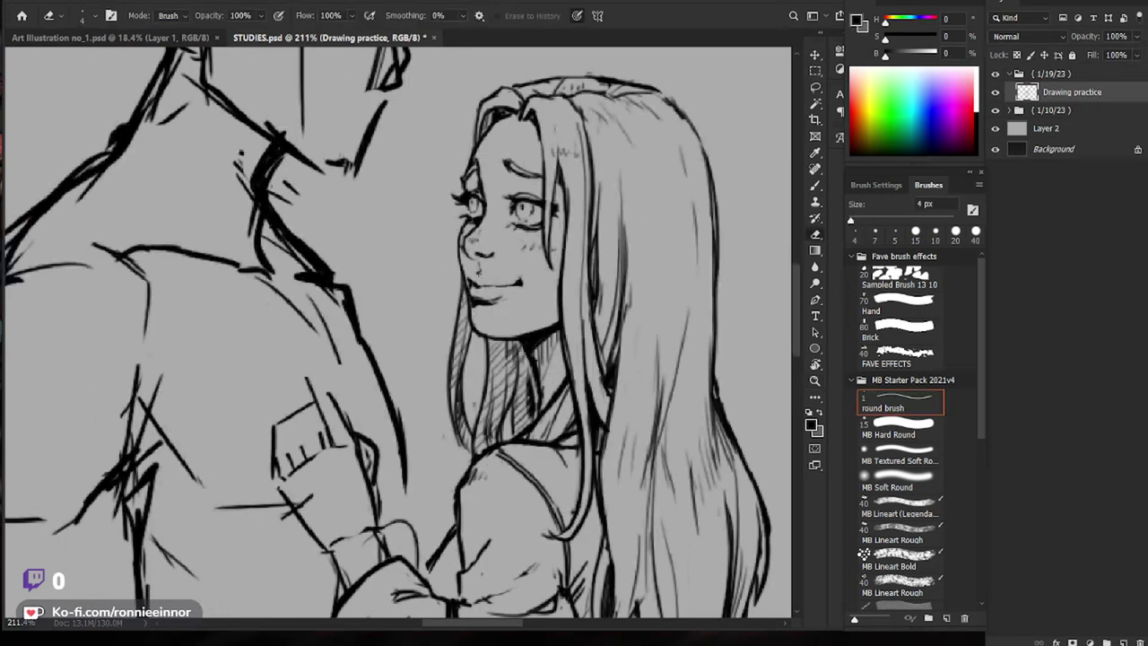
Step: Touch up the small mark between the woman's nose and upper lip
{"action": "key", "text": "b"}
{"action": "left_click_drag", "start_coordinate": [477, 268], "coordinate": [478, 275]}
{"action": "key", "text": "ctrl+space"}
{"action": "mouse_move", "coordinate": [781, 255]}
{"action": "left_mouse_down"}
{"action": "mouse_move", "coordinate": [657, 294]}
{"action": "mouse_move", "coordinate": [639, 285]}
{"action": "left_mouse_up"}
{"action": "key", "text": "e"}
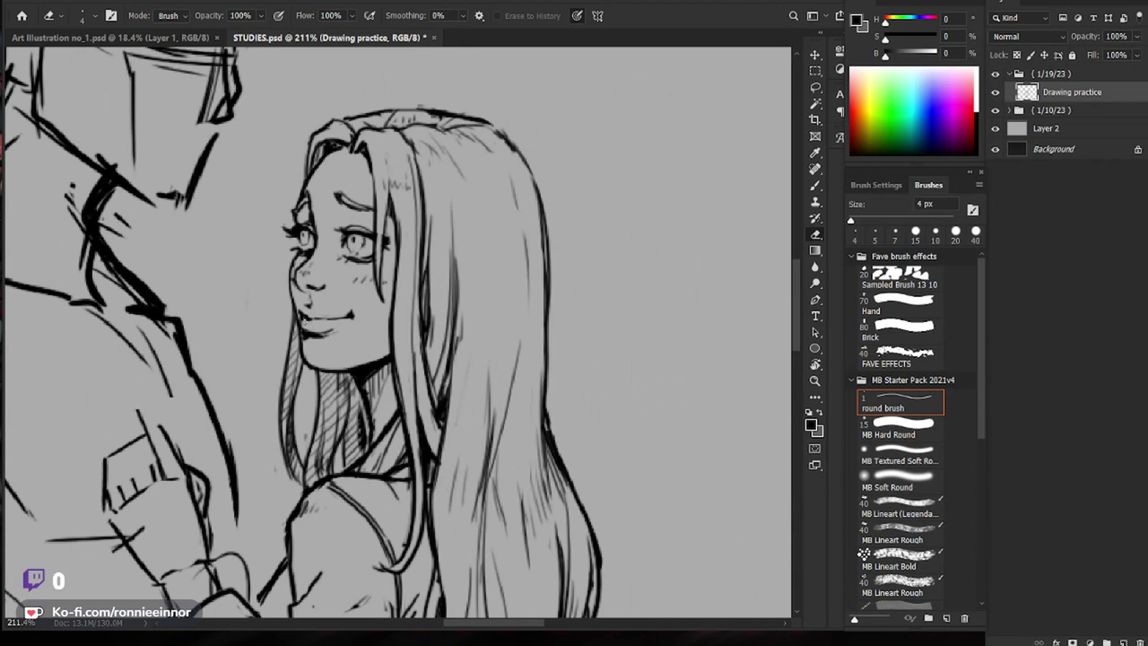
{"action": "key", "text": "b"}
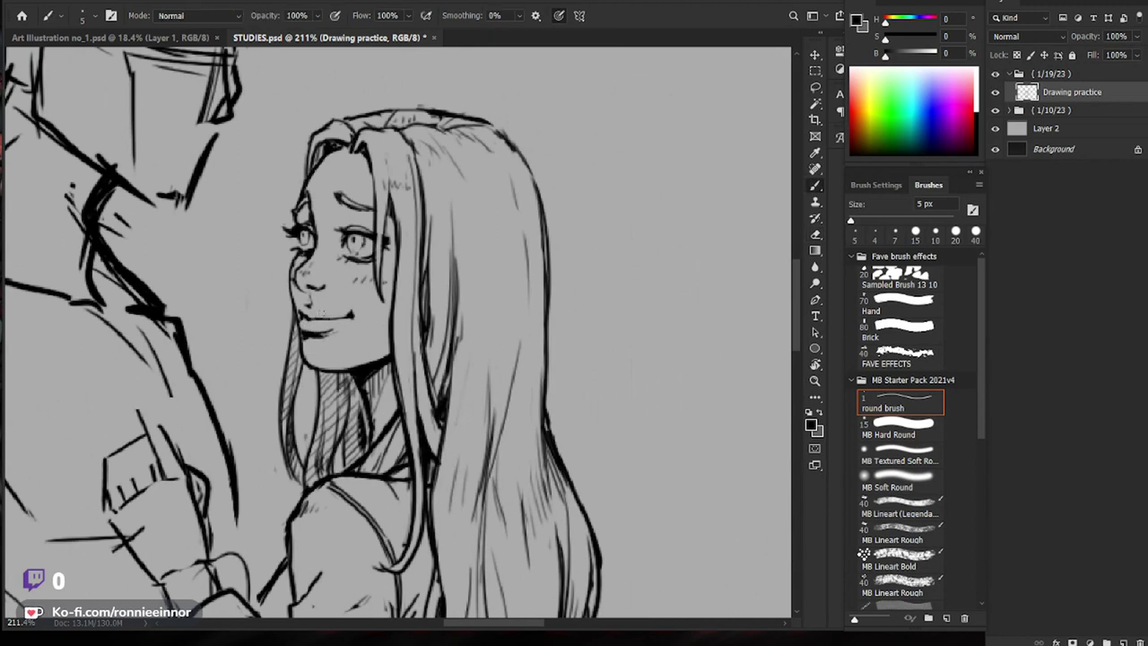
{"action": "key", "text": "ctrl+z"}
{"action": "left_click_drag", "start_coordinate": [318, 318], "coordinate": [348, 315]}
{"action": "key", "text": "ctrl+z"}
Step: Refine the front of the woman's upper lip and the mark above it with alternating brush and eraser touches
{"action": "key", "text": "z"}
{"action": "left_click_drag", "start_coordinate": [520, 286], "coordinate": [490, 336]}
{"action": "scroll", "coordinate": [472, 291], "scroll_direction": "up", "scroll_amount": 5}
{"action": "key", "text": "e"}
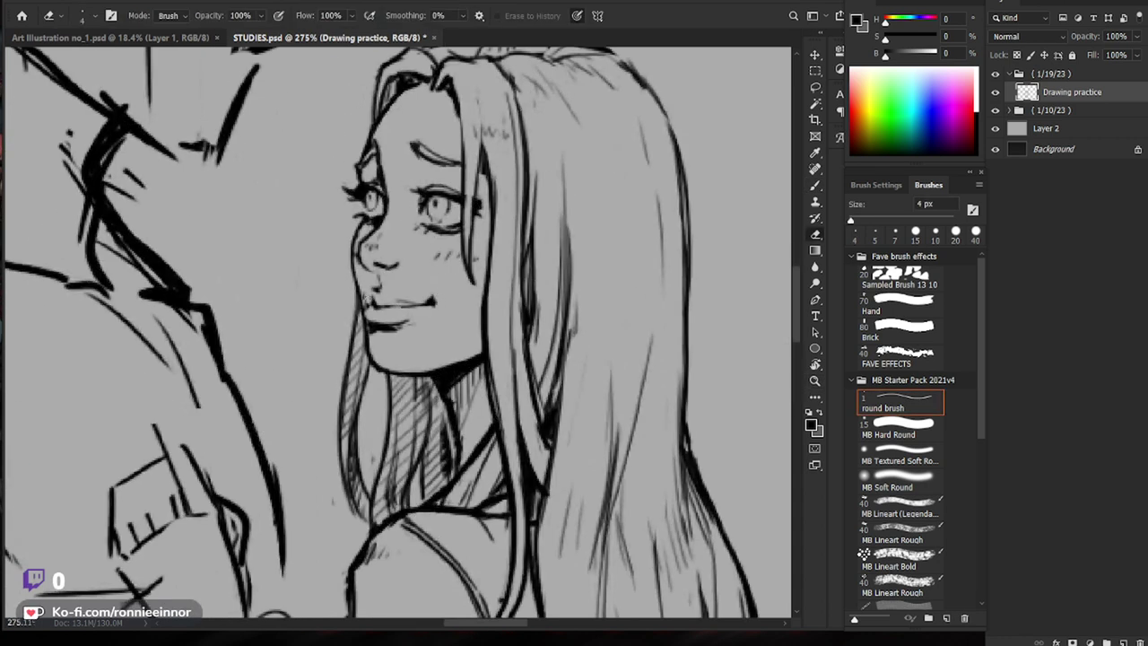
{"action": "key", "text": "b"}
{"action": "key", "text": "e"}
{"action": "key", "text": "b"}
{"action": "key", "text": "e"}
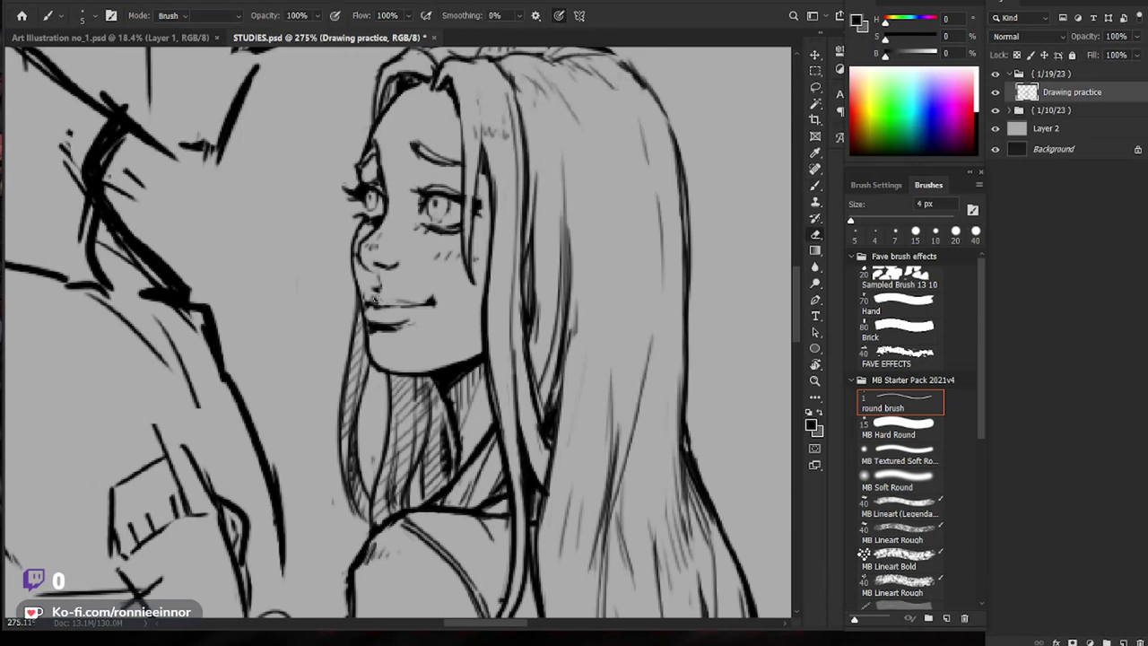
{"action": "key", "text": "b"}
Step: Clean up the dark line end at the corner of the woman's smile with the eraser
{"action": "left_click_drag", "start_coordinate": [518, 272], "coordinate": [404, 282]}
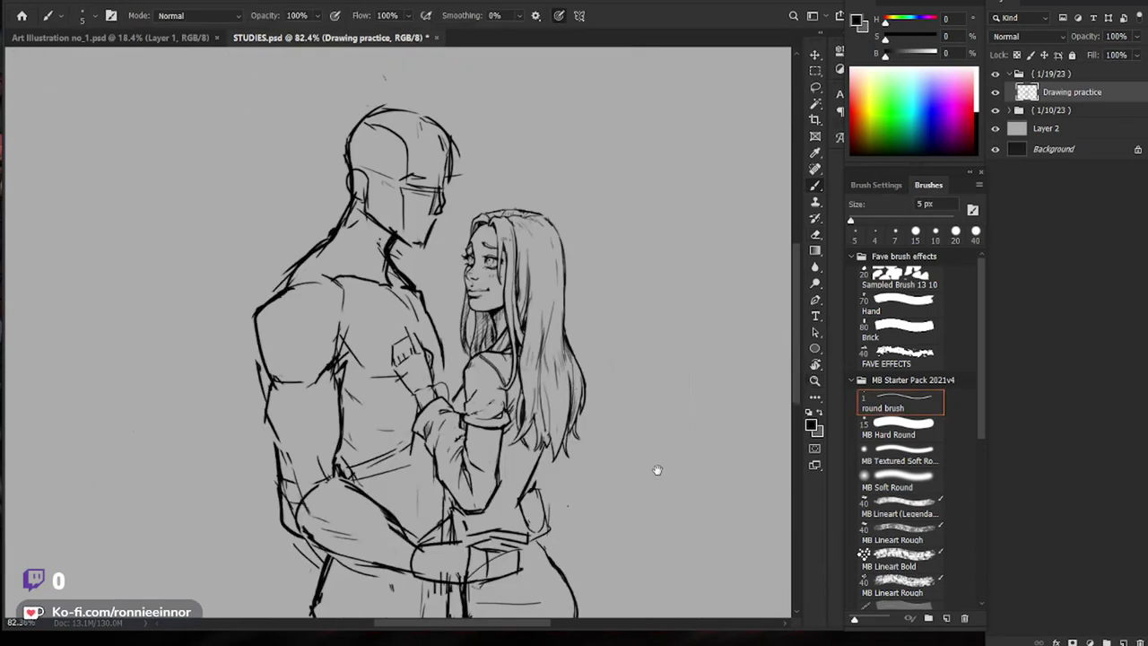
{"action": "left_click_drag", "start_coordinate": [656, 469], "coordinate": [619, 431]}
{"action": "scroll", "coordinate": [432, 248], "scroll_direction": "up", "scroll_amount": 5}
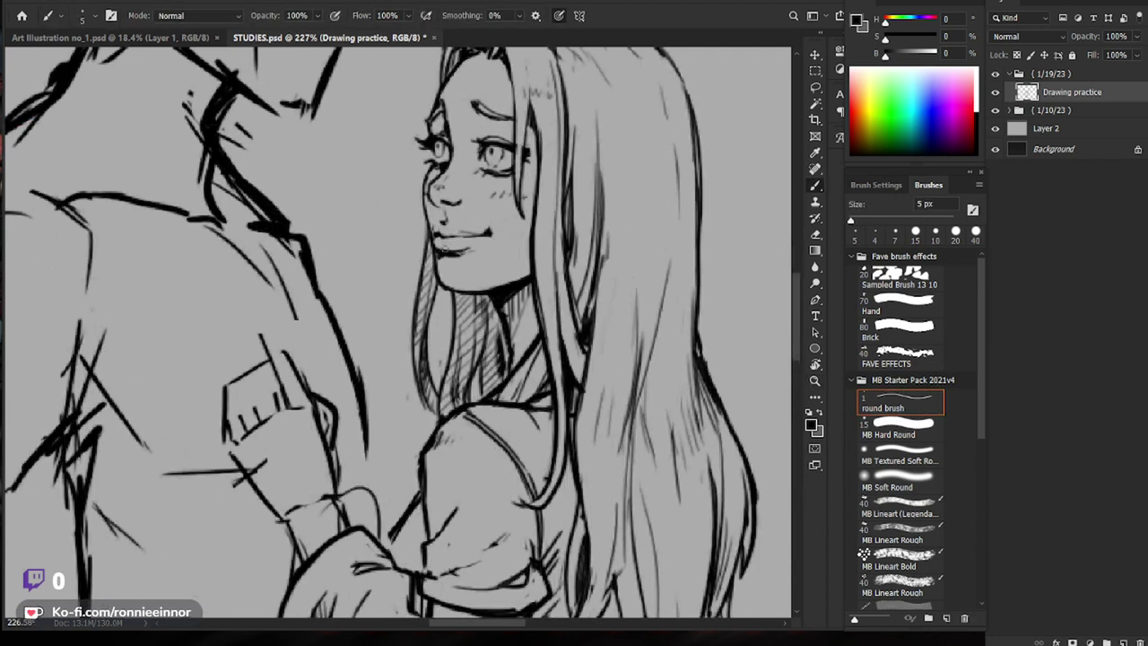
{"action": "scroll", "coordinate": [485, 240], "scroll_direction": "down", "scroll_amount": 5}
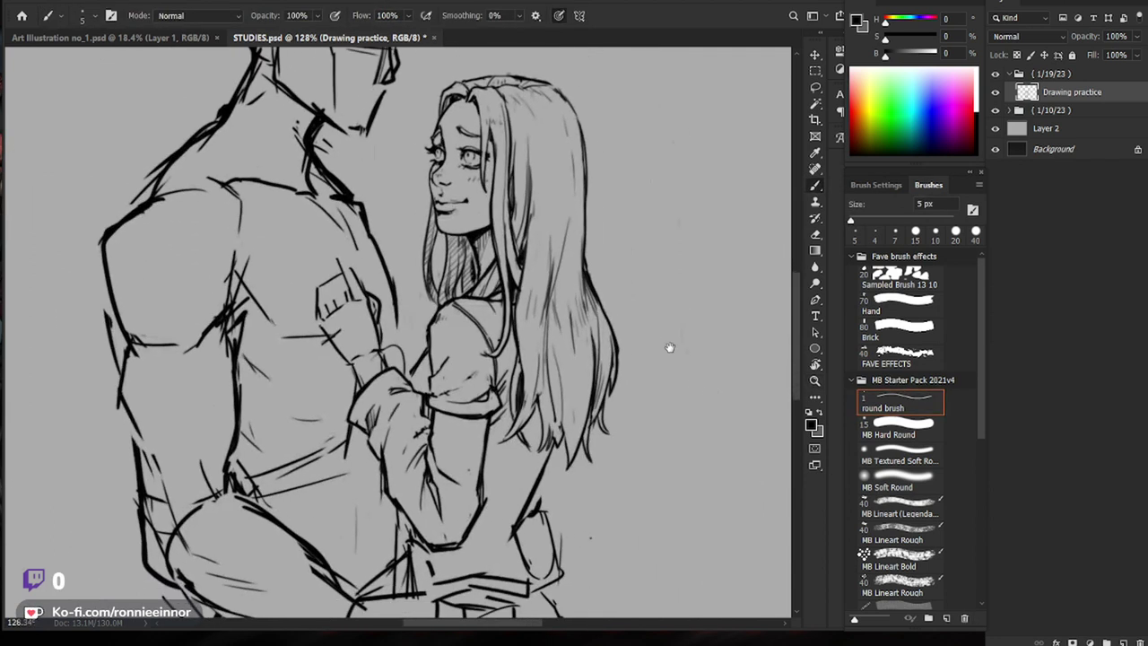
{"action": "scroll", "coordinate": [460, 204], "scroll_direction": "up", "scroll_amount": 5}
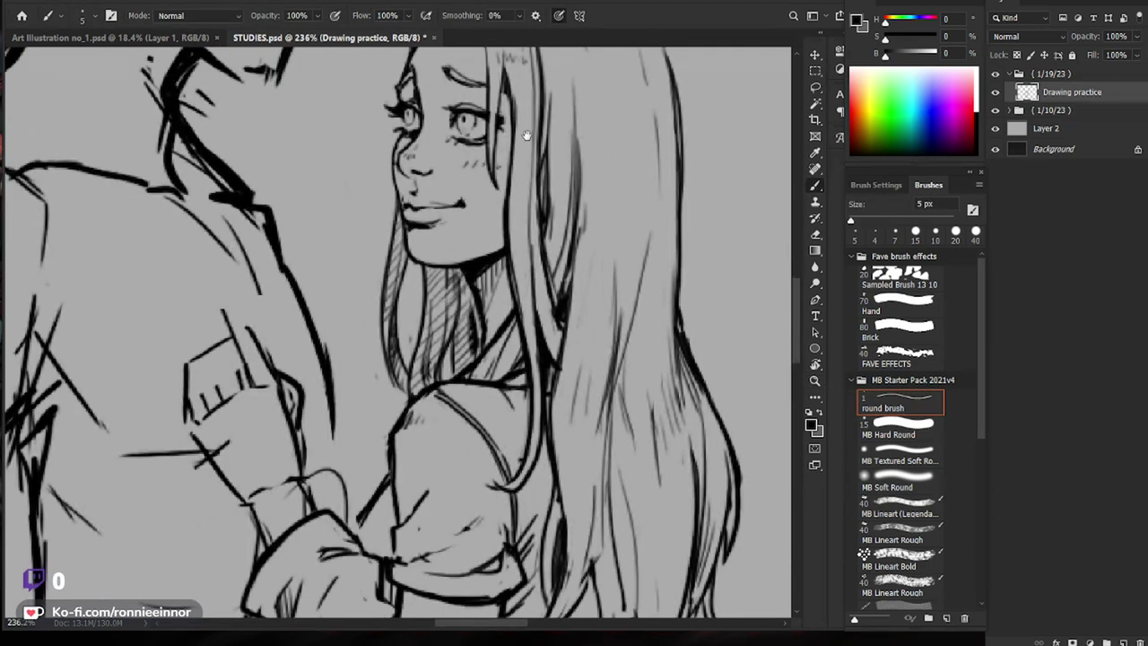
{"action": "left_click_drag", "start_coordinate": [464, 206], "coordinate": [455, 238]}
{"action": "key", "text": "e"}
{"action": "key", "text": "b"}
{"action": "left_click_drag", "start_coordinate": [684, 223], "coordinate": [661, 243]}
{"action": "key", "text": "e"}
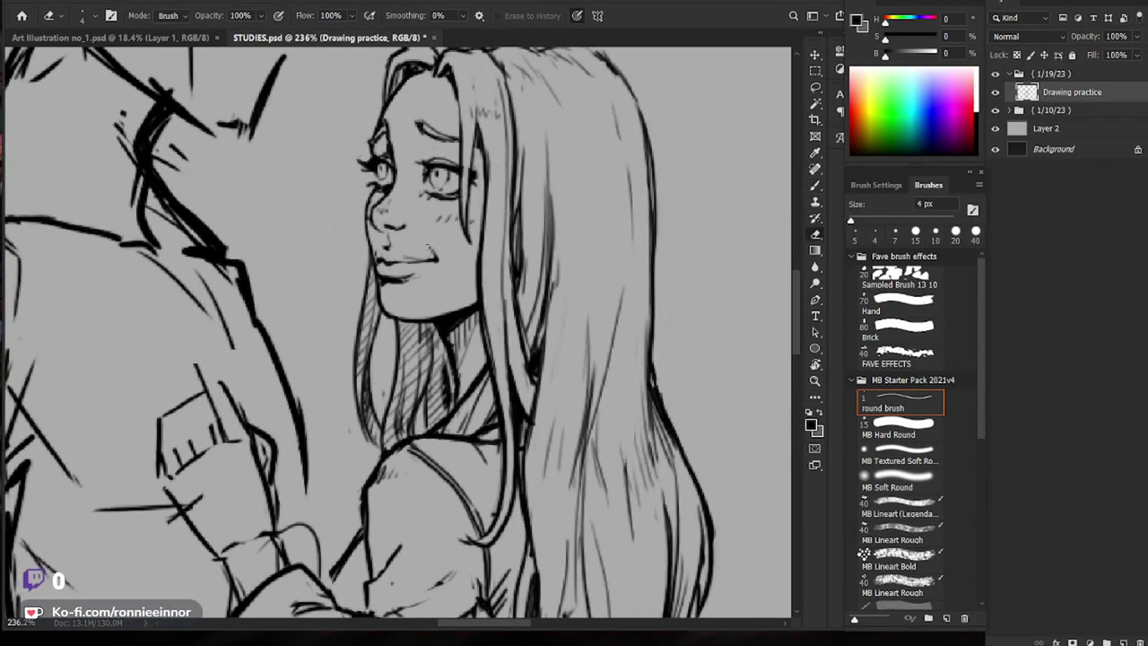
Step: Accent the corner of the woman's mouth with a small brush mark and trim the excess around it
{"action": "key", "text": "b"}
{"action": "left_click", "coordinate": [438, 260]}
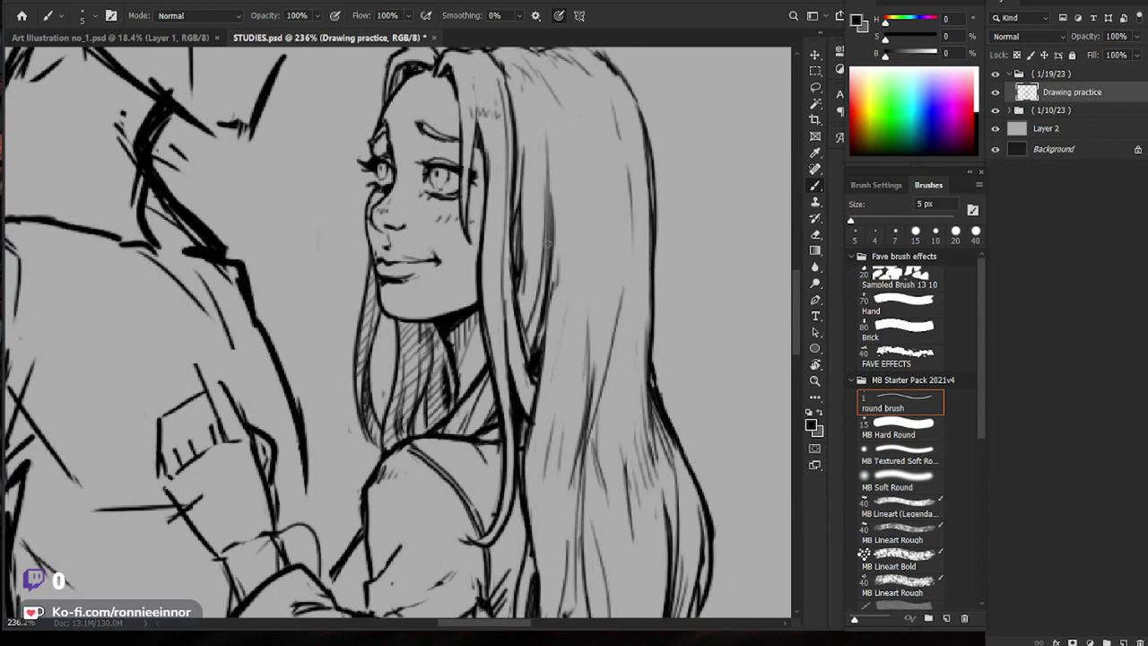
{"action": "left_click_drag", "start_coordinate": [606, 230], "coordinate": [502, 231]}
{"action": "left_click_drag", "start_coordinate": [749, 342], "coordinate": [713, 323]}
{"action": "left_click_drag", "start_coordinate": [541, 213], "coordinate": [649, 215]}
{"action": "key", "text": "e"}
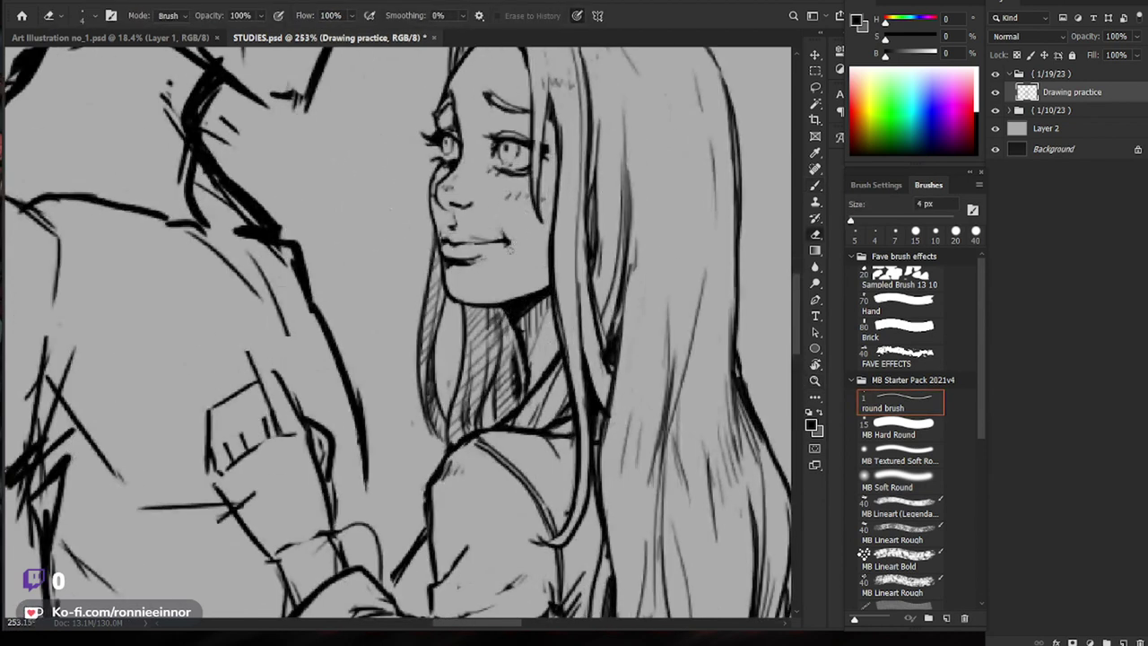
{"action": "left_click_drag", "start_coordinate": [518, 263], "coordinate": [431, 264]}
{"action": "mouse_move", "coordinate": [724, 371]}
{"action": "left_mouse_down"}
{"action": "mouse_move", "coordinate": [663, 312]}
{"action": "mouse_move", "coordinate": [672, 263]}
{"action": "left_mouse_up"}
{"action": "scroll", "coordinate": [463, 341], "scroll_direction": "up", "scroll_amount": 1}
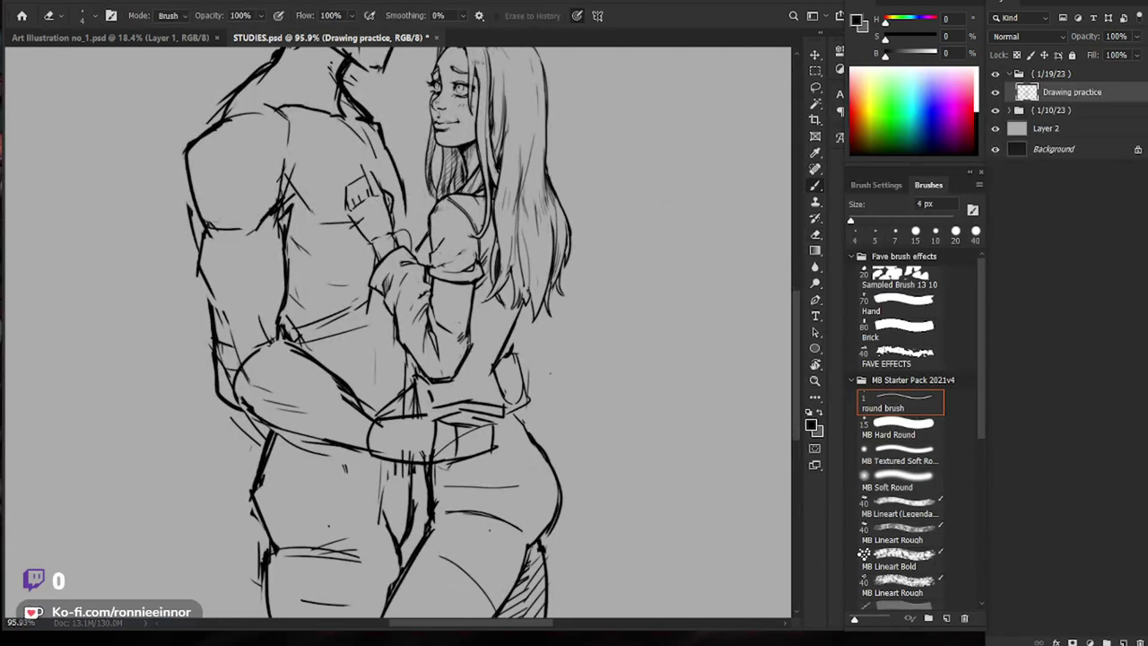
Step: Rework the line inside the woman's forearm sleeve near the elbow, alternating brush strokes and small erasures
{"action": "key", "text": "b"}
{"action": "key", "text": "e"}
{"action": "key", "text": "b"}
{"action": "left_click_drag", "start_coordinate": [469, 344], "coordinate": [457, 377]}
{"action": "key", "text": "e"}
{"action": "key", "text": "b"}
{"action": "key", "text": "e"}
{"action": "key", "text": "b"}
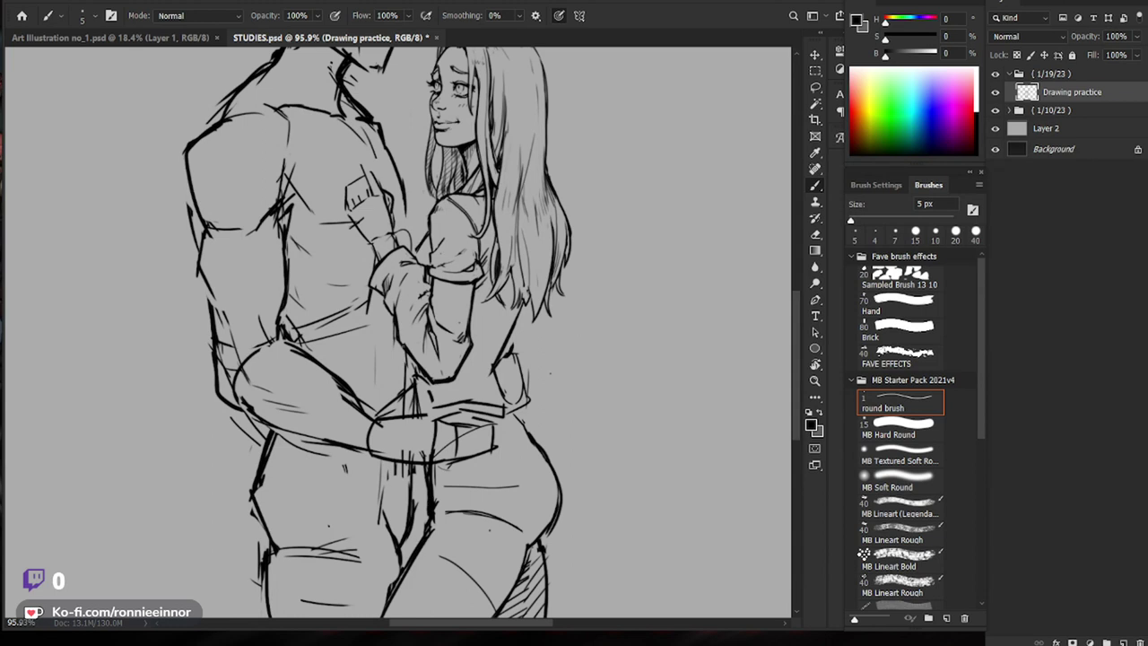
{"action": "scroll", "coordinate": [644, 357], "scroll_direction": "up", "scroll_amount": 1}
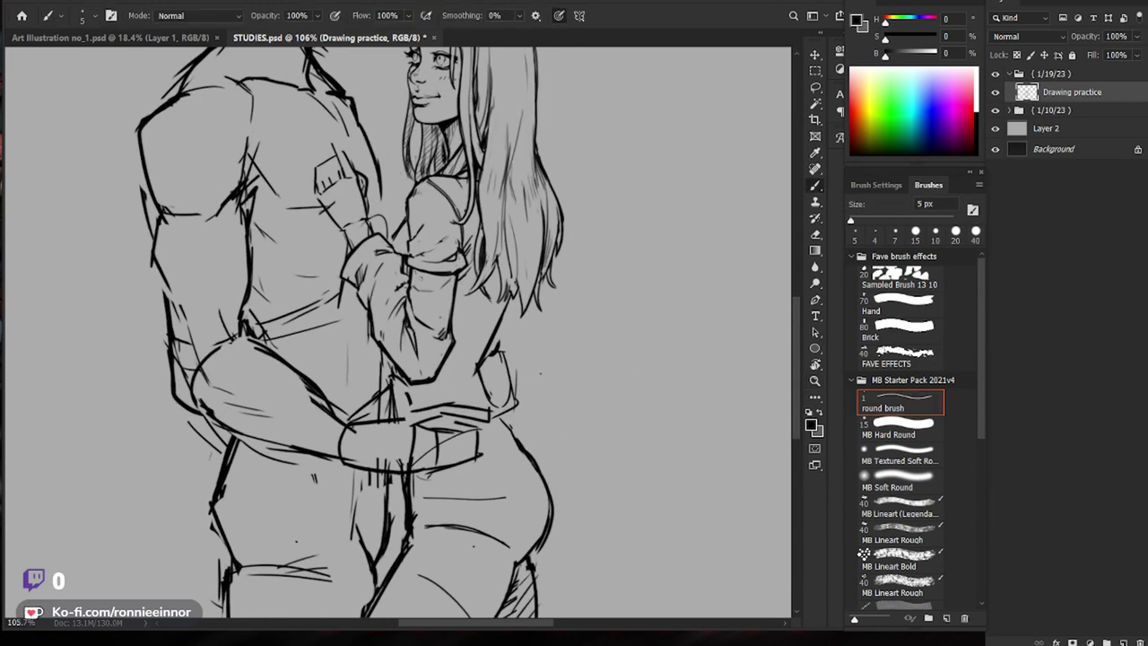
{"action": "key", "text": "e"}
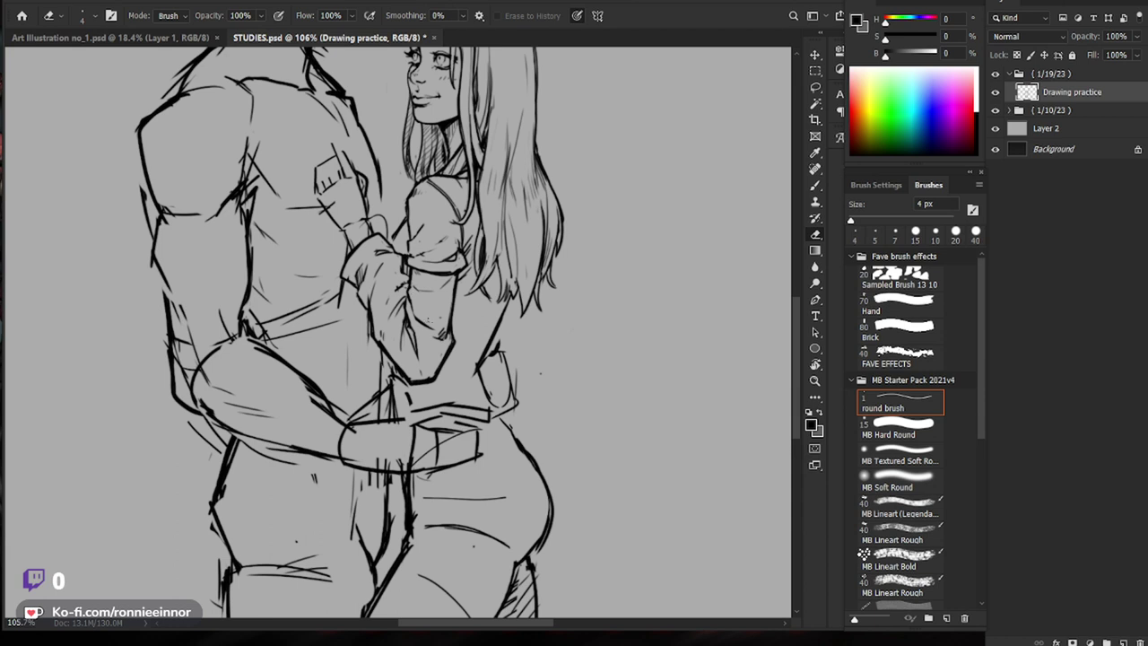
{"action": "key", "text": "b"}
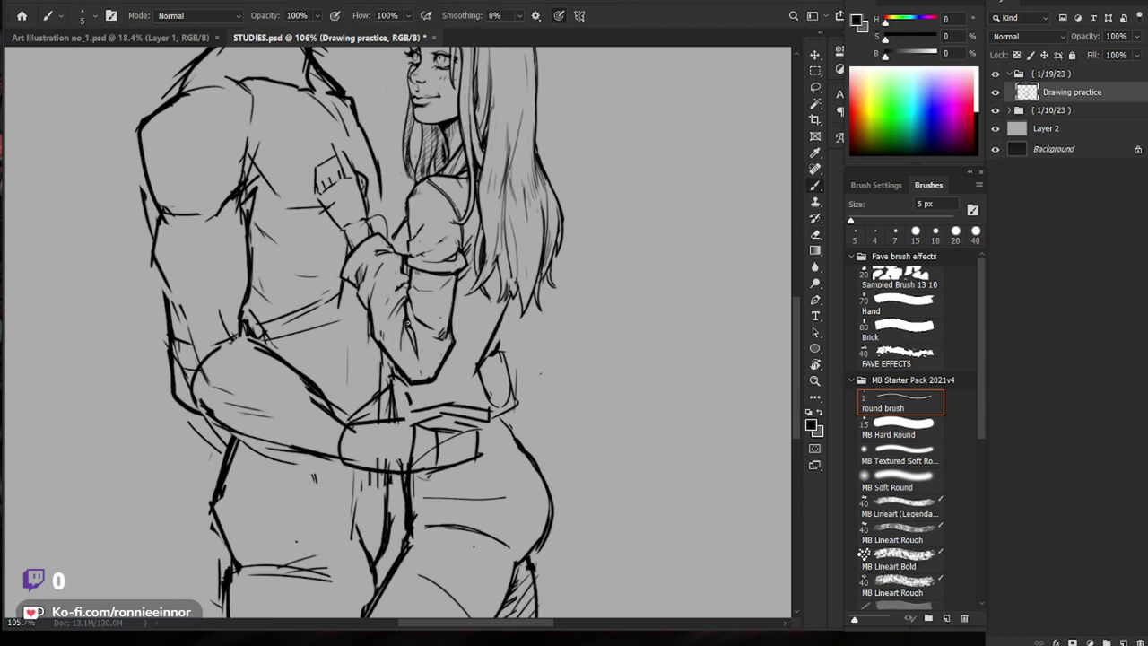
Step: Draw dark fold lines inside the bend of the woman's sleeve above the elbow
{"action": "left_click_drag", "start_coordinate": [403, 321], "coordinate": [401, 352]}
{"action": "mouse_move", "coordinate": [502, 359]}
{"action": "left_mouse_down"}
{"action": "mouse_move", "coordinate": [453, 358]}
{"action": "mouse_move", "coordinate": [534, 325]}
{"action": "left_mouse_up"}
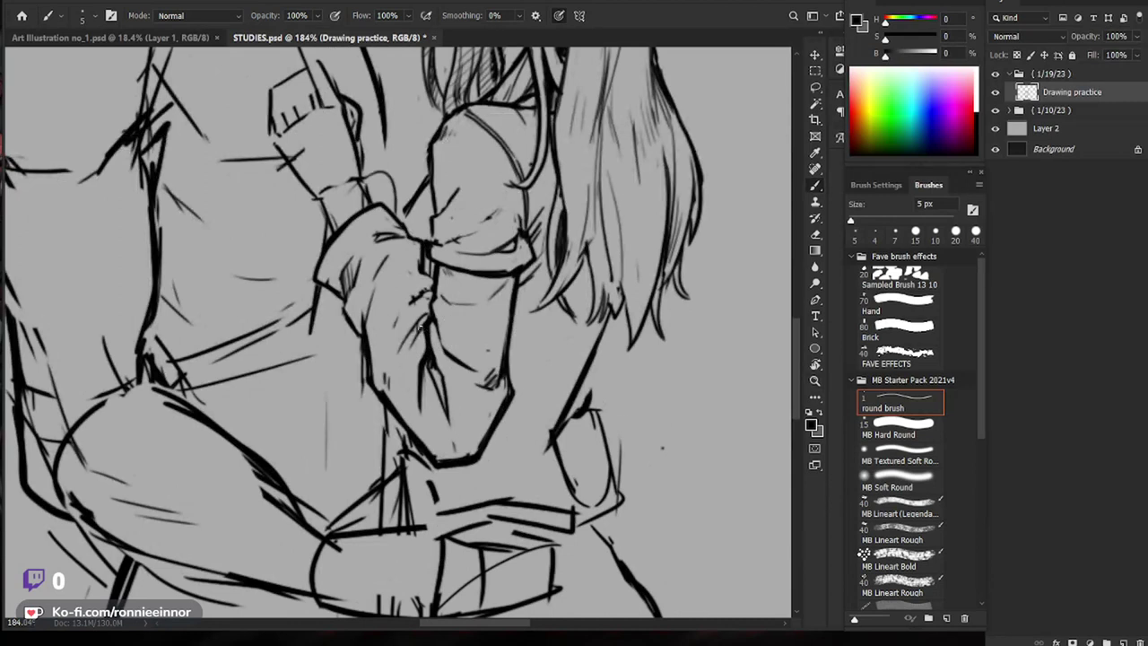
{"action": "left_click_drag", "start_coordinate": [434, 364], "coordinate": [442, 399]}
{"action": "left_click_drag", "start_coordinate": [514, 365], "coordinate": [489, 365]}
{"action": "key", "text": "e"}
{"action": "key", "text": "b"}
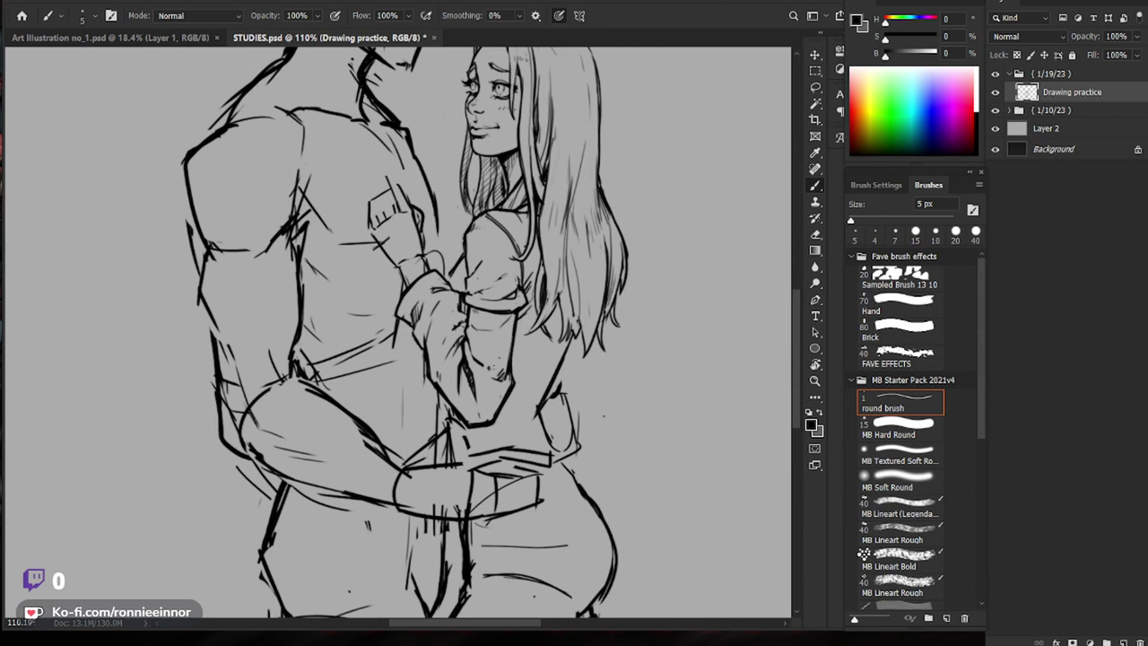
Step: Add crease lines to the woman's forearm sleeve and hatch the gap between her upper arm and the man's chest
{"action": "left_click_drag", "start_coordinate": [538, 376], "coordinate": [510, 376]}
{"action": "left_click_drag", "start_coordinate": [705, 494], "coordinate": [688, 485]}
{"action": "left_click_drag", "start_coordinate": [493, 312], "coordinate": [522, 312]}
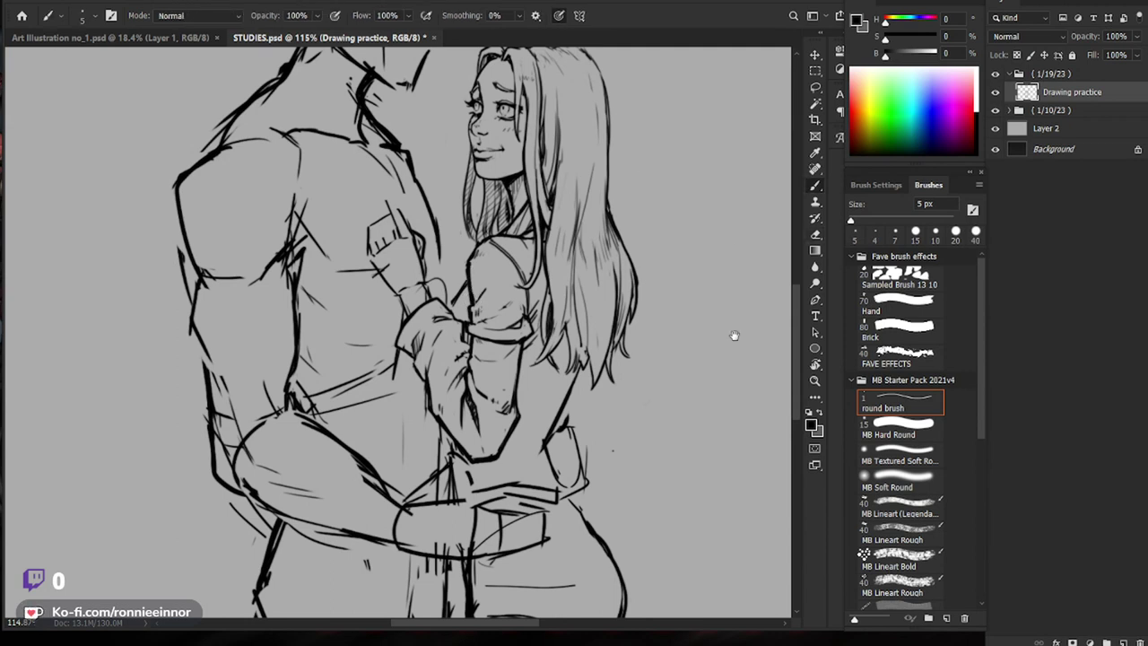
{"action": "left_click_drag", "start_coordinate": [733, 327], "coordinate": [634, 323]}
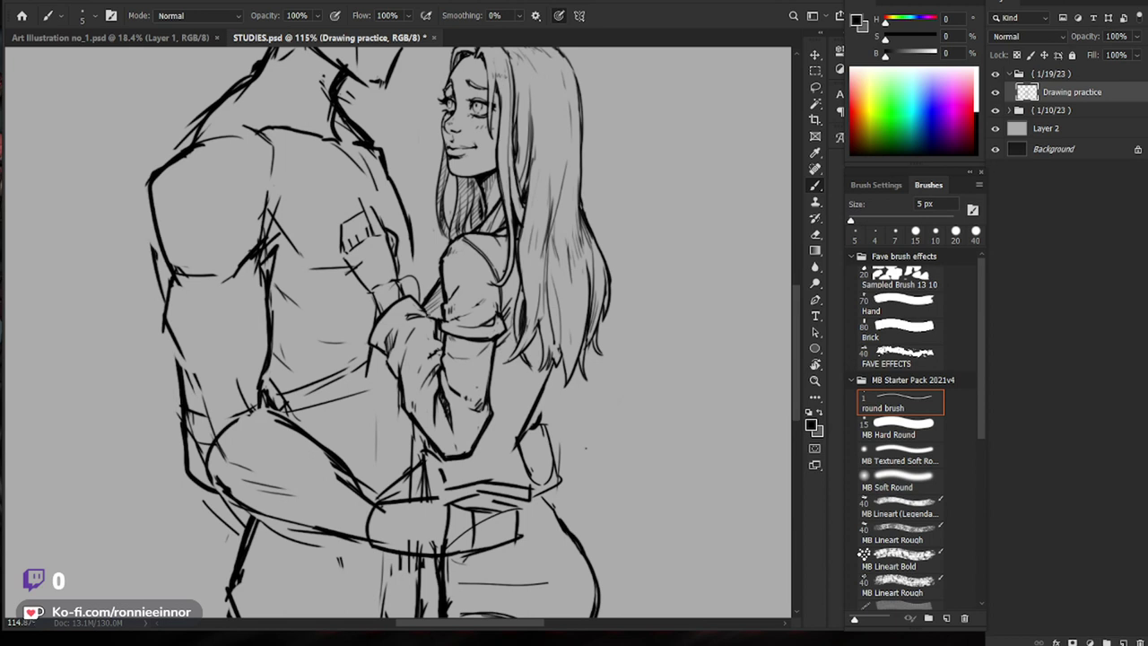
{"action": "key", "text": "z"}
{"action": "left_click_drag", "start_coordinate": [558, 273], "coordinate": [509, 272]}
{"action": "key", "text": "z"}
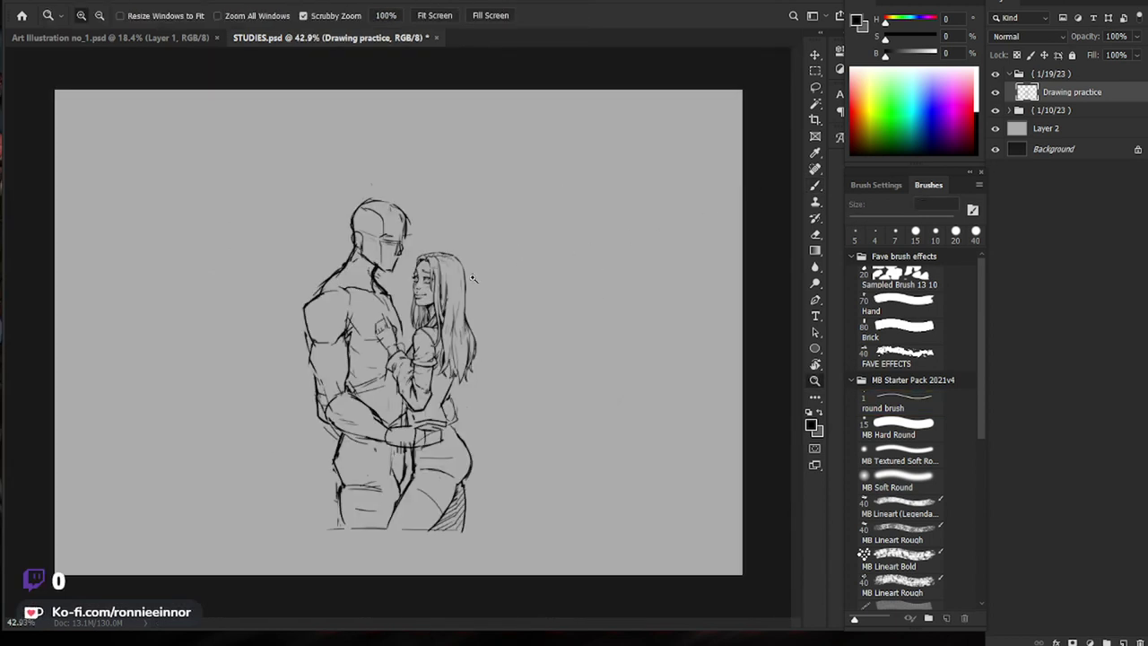
{"action": "left_click_drag", "start_coordinate": [429, 309], "coordinate": [473, 282]}
{"action": "key", "text": "b"}
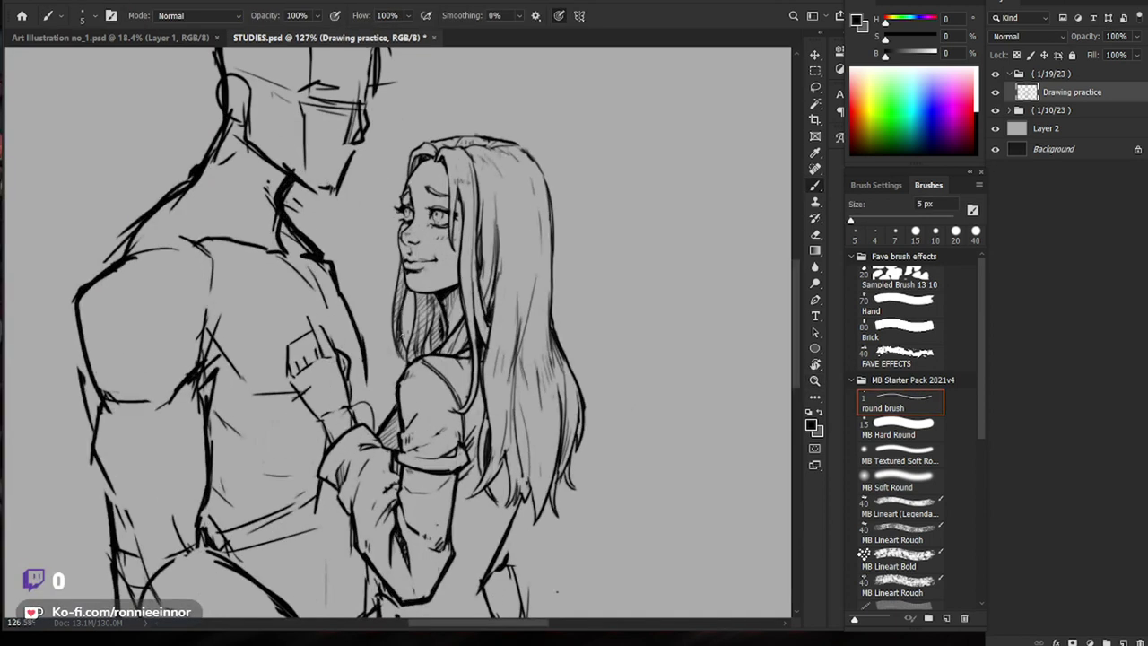
Step: Reinforce the long hair strands that fall beside the woman's neck and shoulder
{"action": "left_click_drag", "start_coordinate": [407, 289], "coordinate": [407, 351]}
{"action": "mouse_move", "coordinate": [403, 259]}
{"action": "left_mouse_down"}
{"action": "mouse_move", "coordinate": [398, 348]}
{"action": "mouse_move", "coordinate": [409, 358]}
{"action": "left_mouse_up"}
{"action": "key", "text": "z"}
{"action": "mouse_move", "coordinate": [504, 308]}
{"action": "left_mouse_down"}
{"action": "mouse_move", "coordinate": [430, 310]}
{"action": "mouse_move", "coordinate": [574, 317]}
{"action": "left_mouse_up"}
{"action": "key", "text": "b"}
{"action": "left_click_drag", "start_coordinate": [491, 279], "coordinate": [503, 318]}
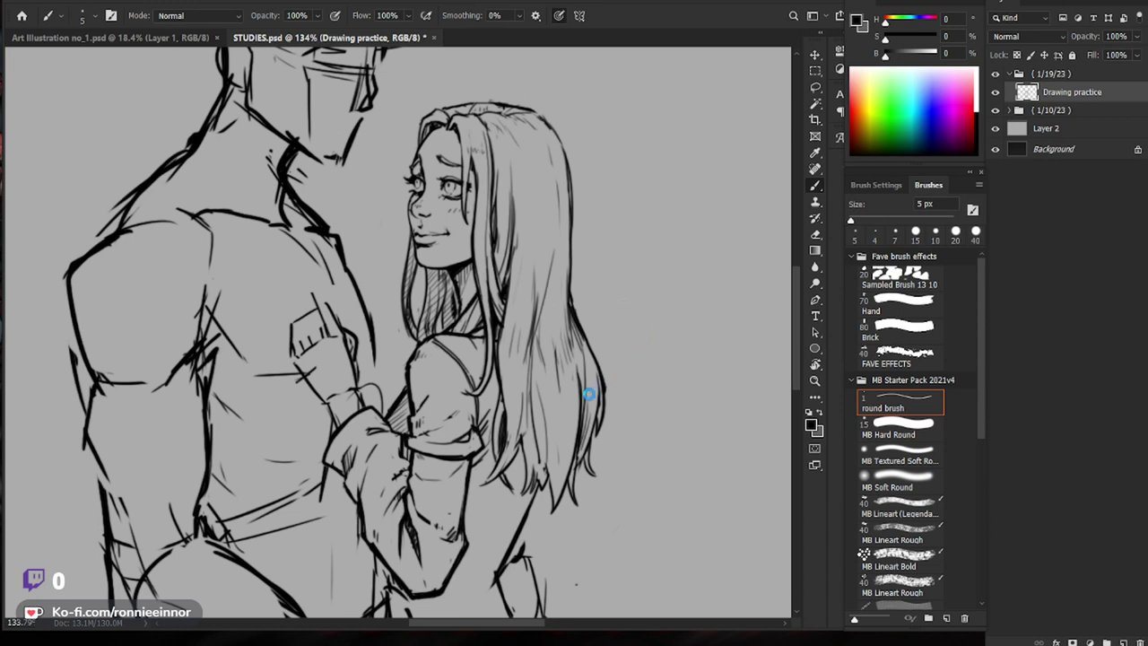
Step: Touch up the outline of the woman's far eyebrow
{"action": "scroll", "coordinate": [419, 171], "scroll_direction": "up", "scroll_amount": 6}
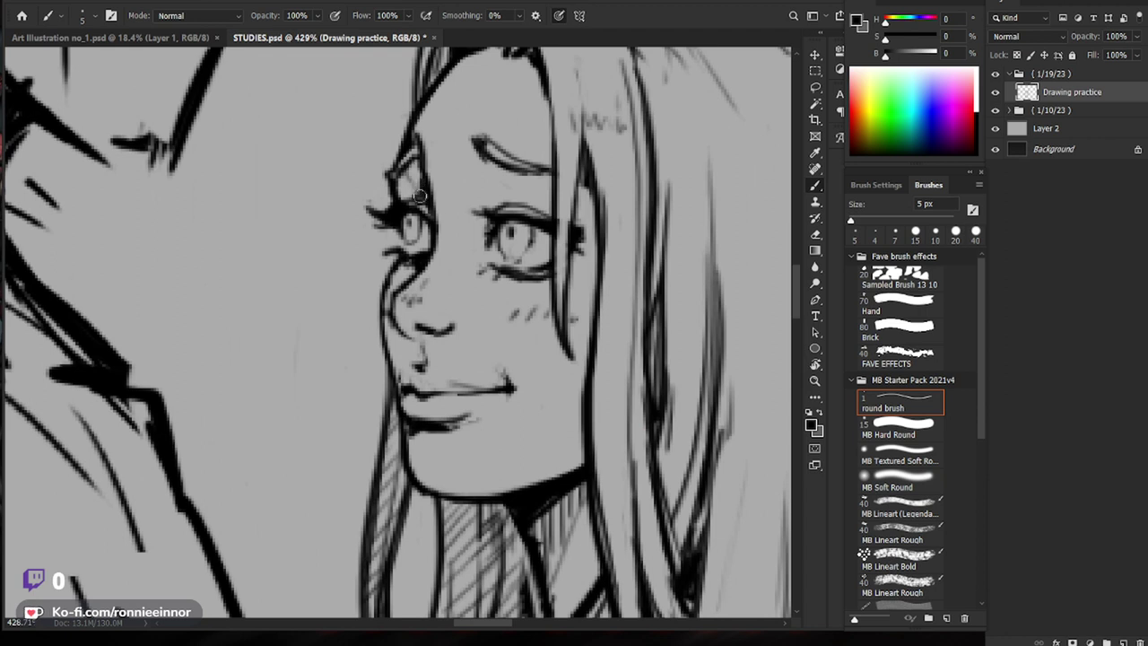
{"action": "mouse_move", "coordinate": [410, 170]}
{"action": "left_mouse_down"}
{"action": "mouse_move", "coordinate": [416, 186]}
{"action": "mouse_move", "coordinate": [386, 192]}
{"action": "left_mouse_up"}
{"action": "mouse_move", "coordinate": [630, 540]}
{"action": "left_mouse_down"}
{"action": "mouse_move", "coordinate": [591, 389]}
{"action": "mouse_move", "coordinate": [618, 365]}
{"action": "mouse_move", "coordinate": [585, 369]}
{"action": "left_mouse_up"}
{"action": "left_click_drag", "start_coordinate": [582, 482], "coordinate": [568, 460]}
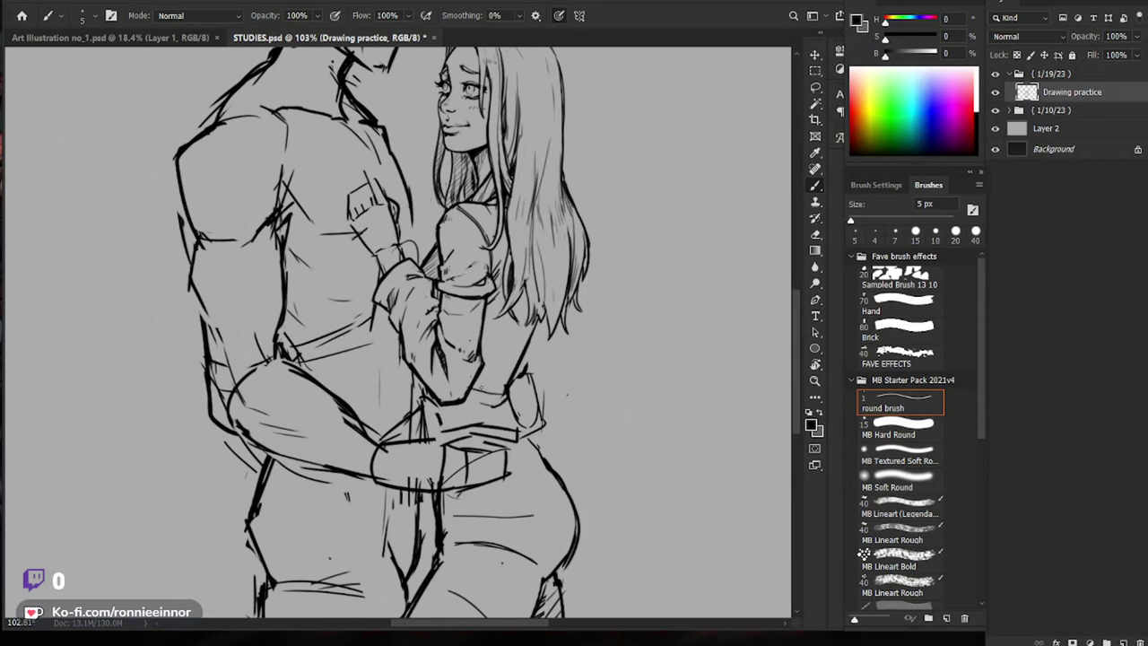
Step: Add short hatching along the hem line at the woman's waist below her elbow
{"action": "scroll", "coordinate": [554, 363], "scroll_direction": "up", "scroll_amount": 1}
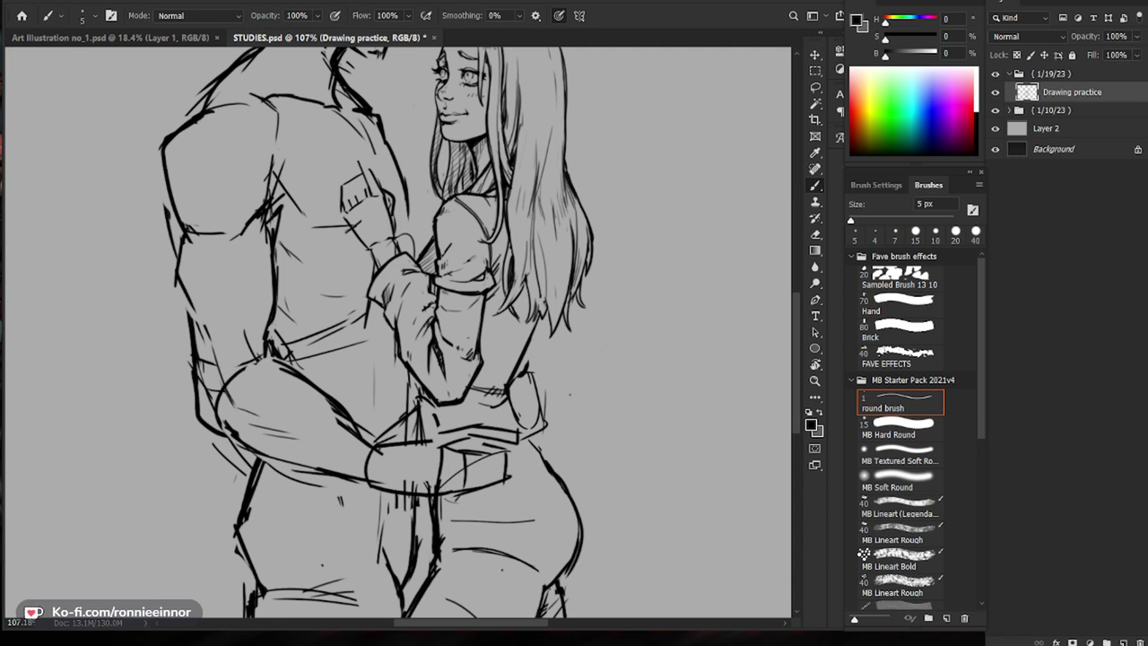
{"action": "scroll", "coordinate": [602, 348], "scroll_direction": "up", "scroll_amount": 1}
{"action": "left_click_drag", "start_coordinate": [586, 363], "coordinate": [599, 460]}
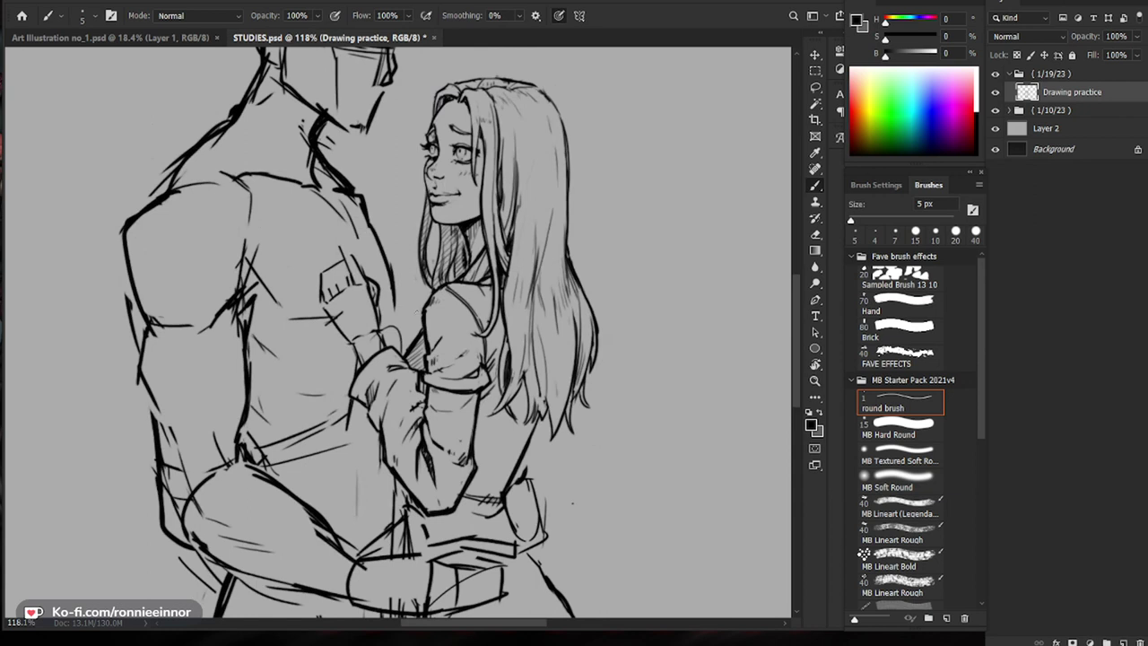
Step: Enlarge the eraser to 25 px and rework the thick outline beside the thumb of the woman's hand on the man's chest
{"action": "key", "text": "e"}
{"action": "left_click_drag", "start_coordinate": [376, 297], "coordinate": [379, 330]}
{"action": "key", "text": "]"}
{"action": "key", "text": "]"}
{"action": "key", "text": "]"}
{"action": "key", "text": "]"}
{"action": "key", "text": "]"}
{"action": "key", "text": "]"}
{"action": "key", "text": "]"}
{"action": "key", "text": "]"}
{"action": "key", "text": "]"}
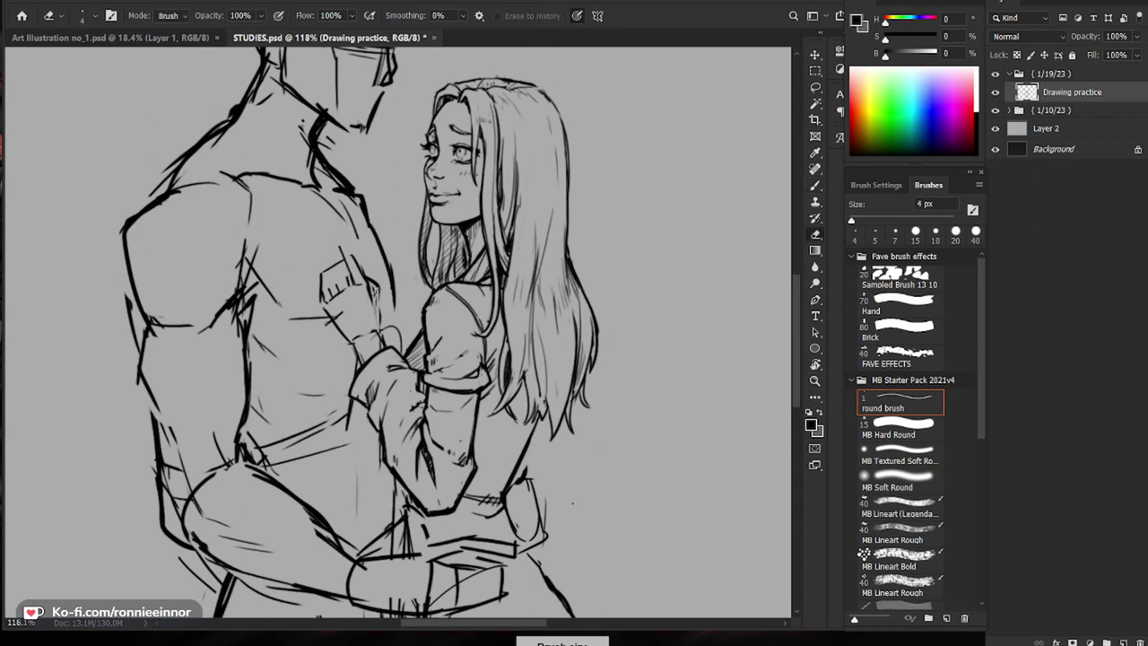
{"action": "key", "text": "b"}
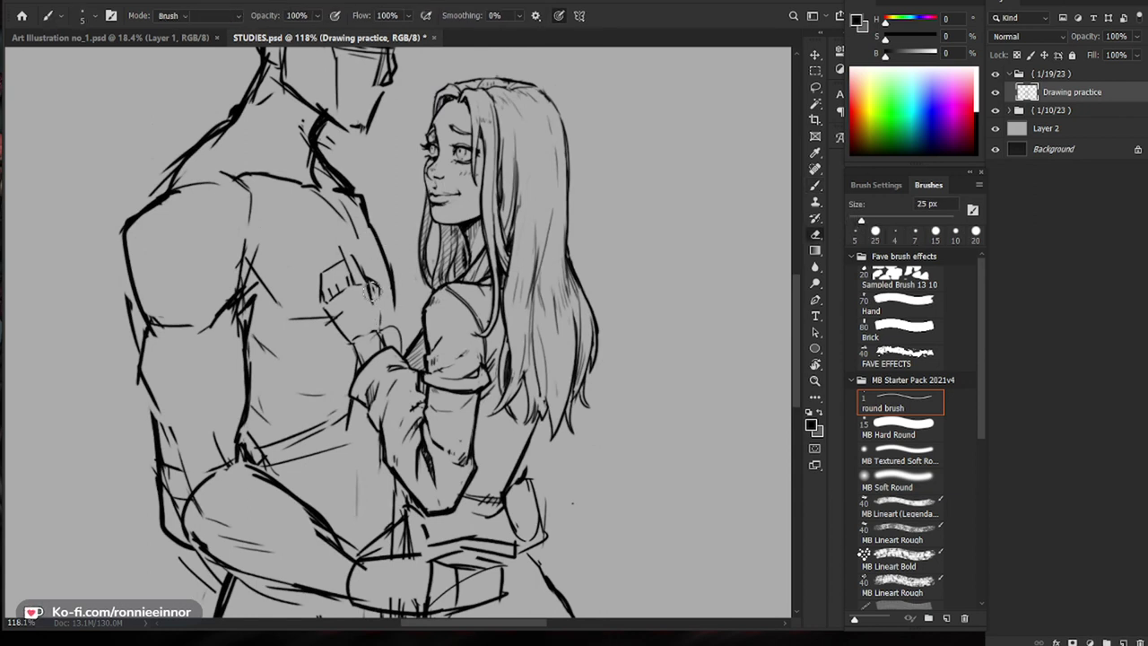
{"action": "left_click_drag", "start_coordinate": [369, 286], "coordinate": [371, 300]}
Step: Clean up the back of the woman's hand on the man's chest with small brush and eraser touches
{"action": "key", "text": "e"}
{"action": "key", "text": "b"}
{"action": "key", "text": "z"}
{"action": "left_click_drag", "start_coordinate": [601, 301], "coordinate": [583, 305]}
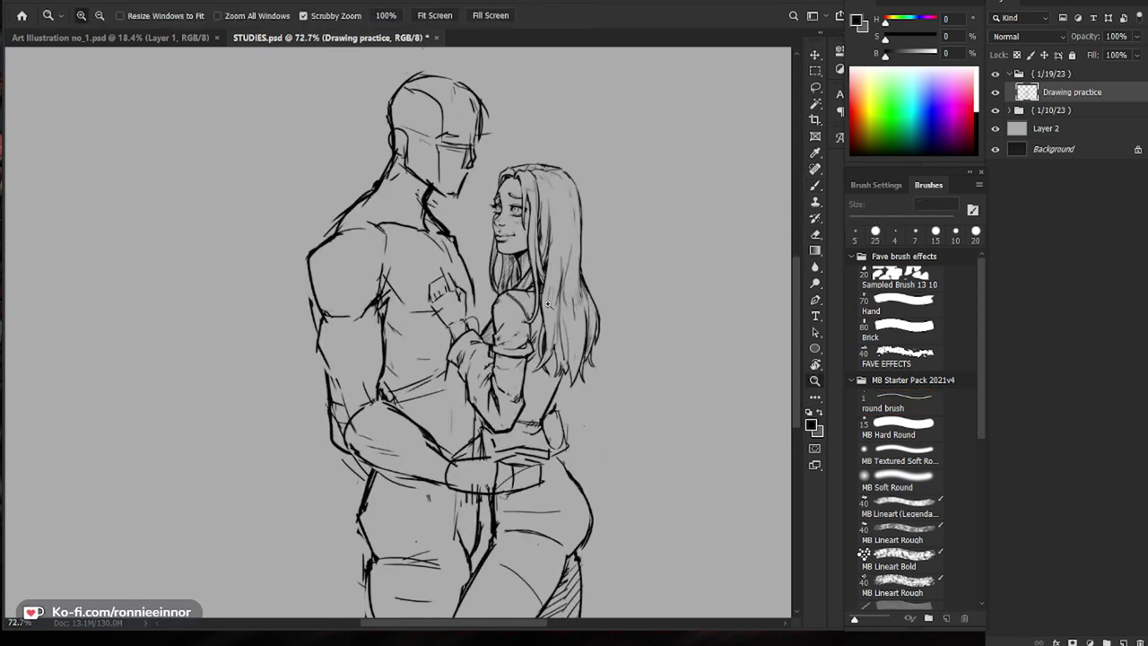
{"action": "left_click_drag", "start_coordinate": [478, 311], "coordinate": [503, 310]}
{"action": "key", "text": "b"}
{"action": "key", "text": "e"}
{"action": "left_click_drag", "start_coordinate": [412, 312], "coordinate": [410, 307]}
{"action": "key", "text": "b"}
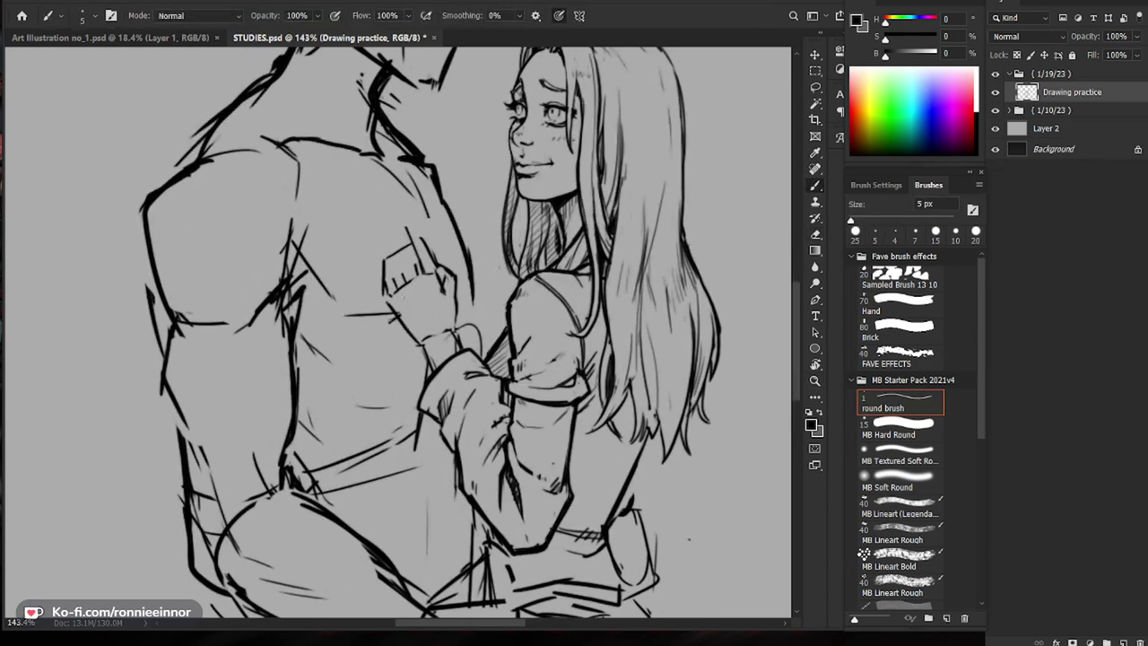
Step: Erase the boxy outline around the woman's fingers and sketch separate finger lines in its place
{"action": "key", "text": "e"}
{"action": "left_click_drag", "start_coordinate": [385, 258], "coordinate": [379, 289]}
{"action": "key", "text": "b"}
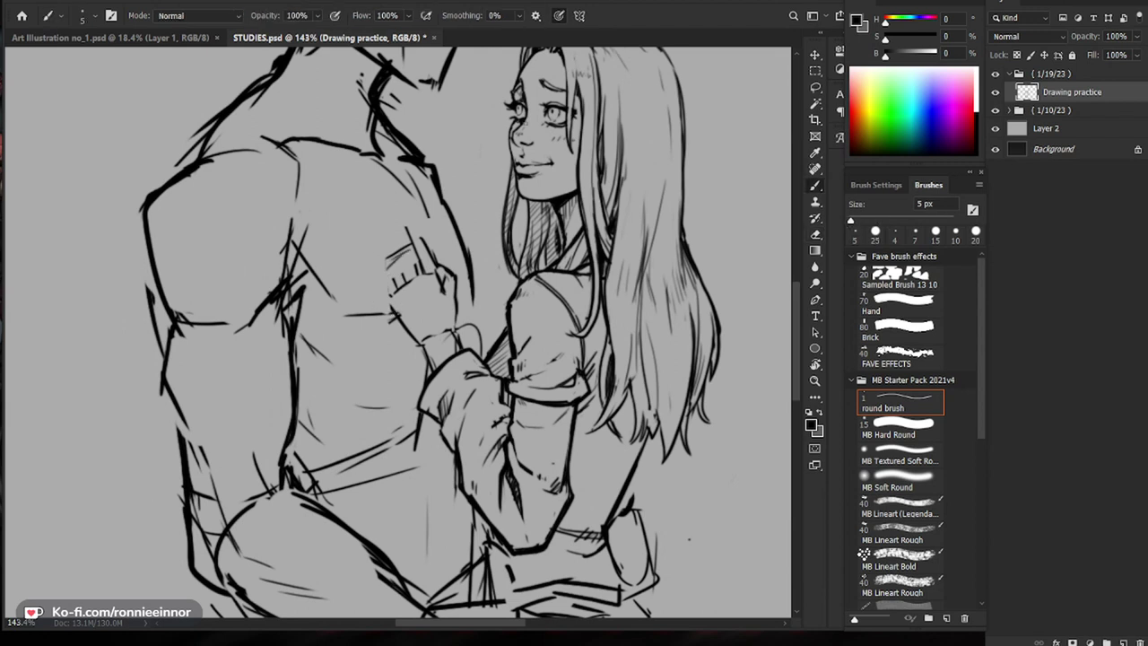
{"action": "left_click_drag", "start_coordinate": [552, 239], "coordinate": [518, 285]}
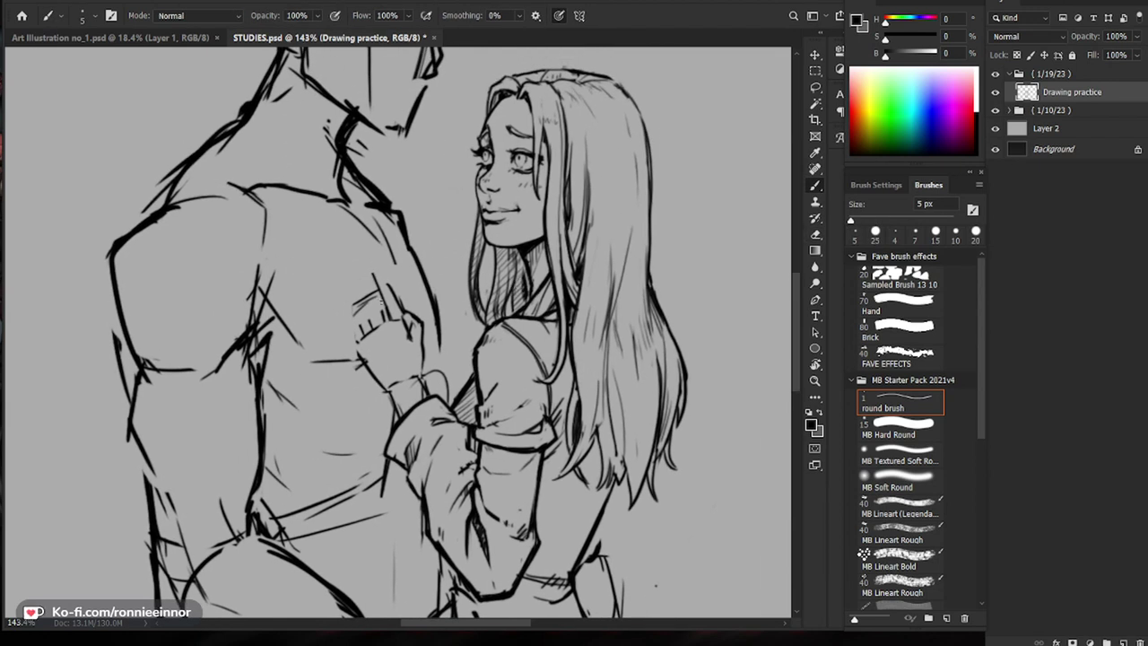
{"action": "key", "text": "e"}
{"action": "mouse_move", "coordinate": [368, 307]}
{"action": "left_mouse_down"}
{"action": "mouse_move", "coordinate": [361, 336]}
{"action": "mouse_move", "coordinate": [370, 329]}
{"action": "left_mouse_up"}
{"action": "key", "text": "b"}
{"action": "mouse_move", "coordinate": [365, 302]}
{"action": "left_mouse_down"}
{"action": "mouse_move", "coordinate": [374, 297]}
{"action": "mouse_move", "coordinate": [383, 322]}
{"action": "left_mouse_up"}
Step: Erase the leftover rough lines around the woman's fingers on the man's chest
{"action": "key", "text": "z"}
{"action": "left_click_drag", "start_coordinate": [468, 276], "coordinate": [394, 279]}
{"action": "left_click_drag", "start_coordinate": [560, 350], "coordinate": [592, 347]}
{"action": "key", "text": "e"}
{"action": "mouse_move", "coordinate": [436, 305]}
{"action": "left_mouse_down"}
{"action": "mouse_move", "coordinate": [466, 305]}
{"action": "mouse_move", "coordinate": [407, 314]}
{"action": "mouse_move", "coordinate": [419, 327]}
{"action": "left_mouse_up"}
{"action": "key", "text": "b"}
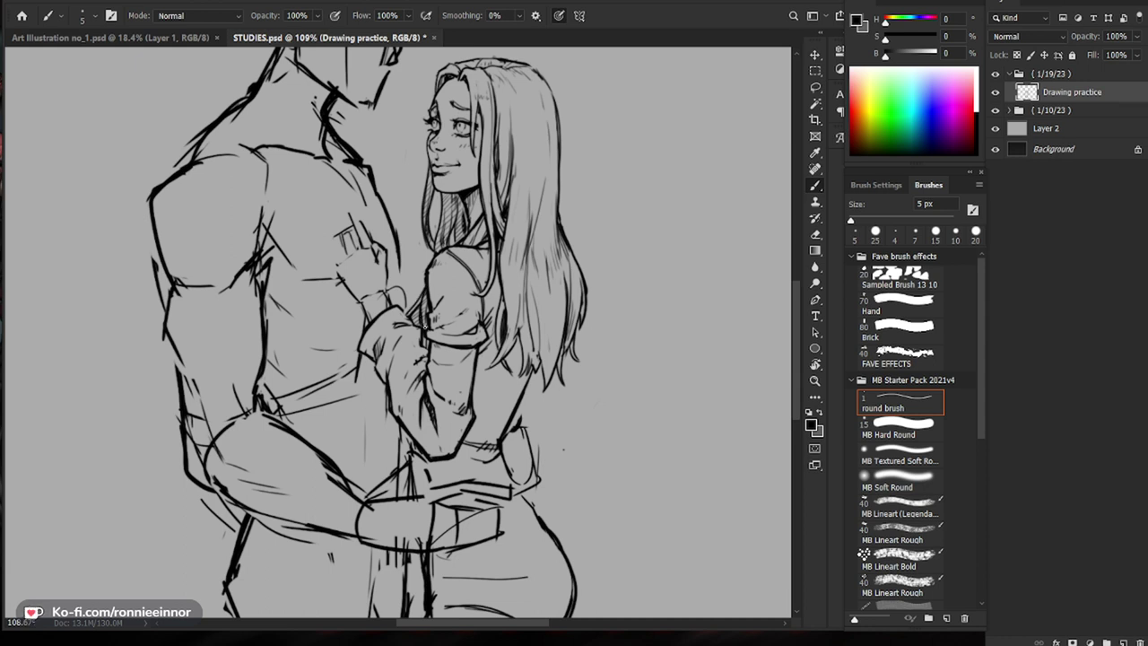
{"action": "scroll", "coordinate": [403, 368], "scroll_direction": "up", "scroll_amount": 3}
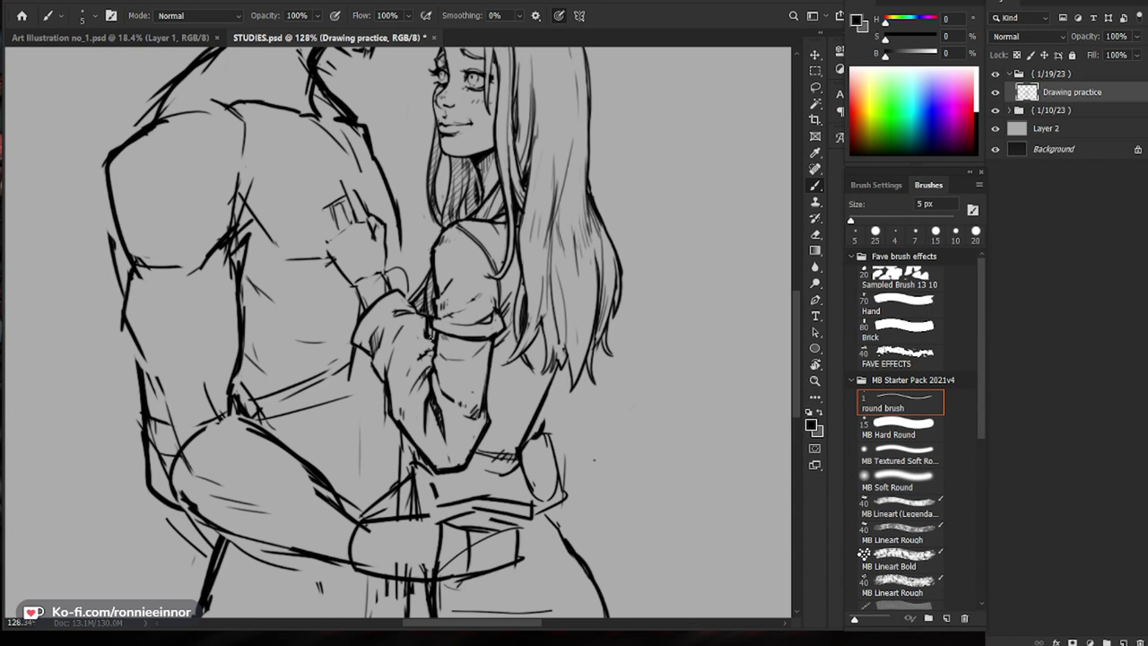
Step: Clean up the stray lines beside the rolled cuff at the woman's raised wrist with small eraser and brush touches
{"action": "key", "text": "e"}
{"action": "key", "text": "b"}
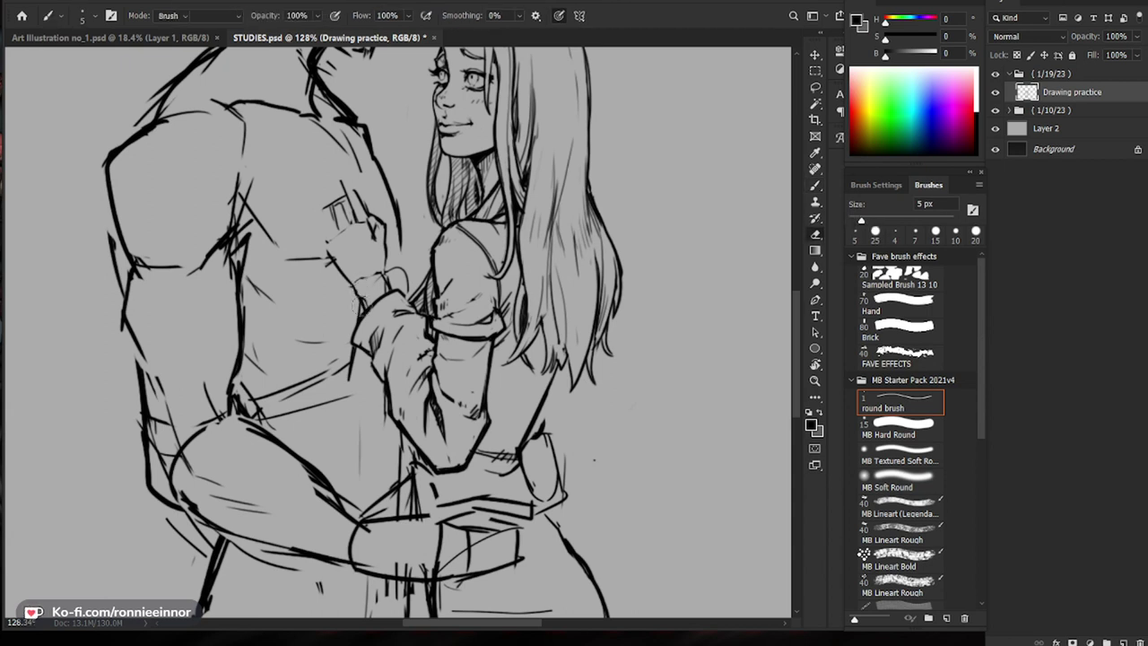
{"action": "left_click_drag", "start_coordinate": [364, 309], "coordinate": [382, 352]}
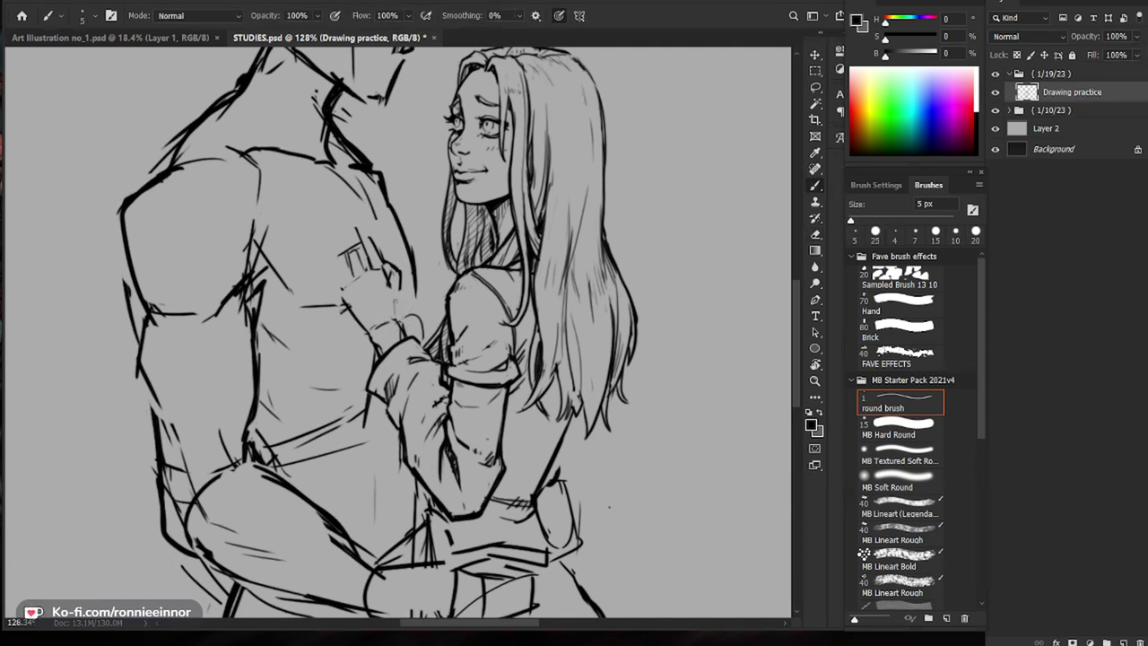
Step: Examine the woman's face, hair and pose both up close and within the whole couple sketch
{"action": "scroll", "coordinate": [398, 296], "scroll_direction": "down", "scroll_amount": 4}
{"action": "scroll", "coordinate": [615, 248], "scroll_direction": "up", "scroll_amount": 3}
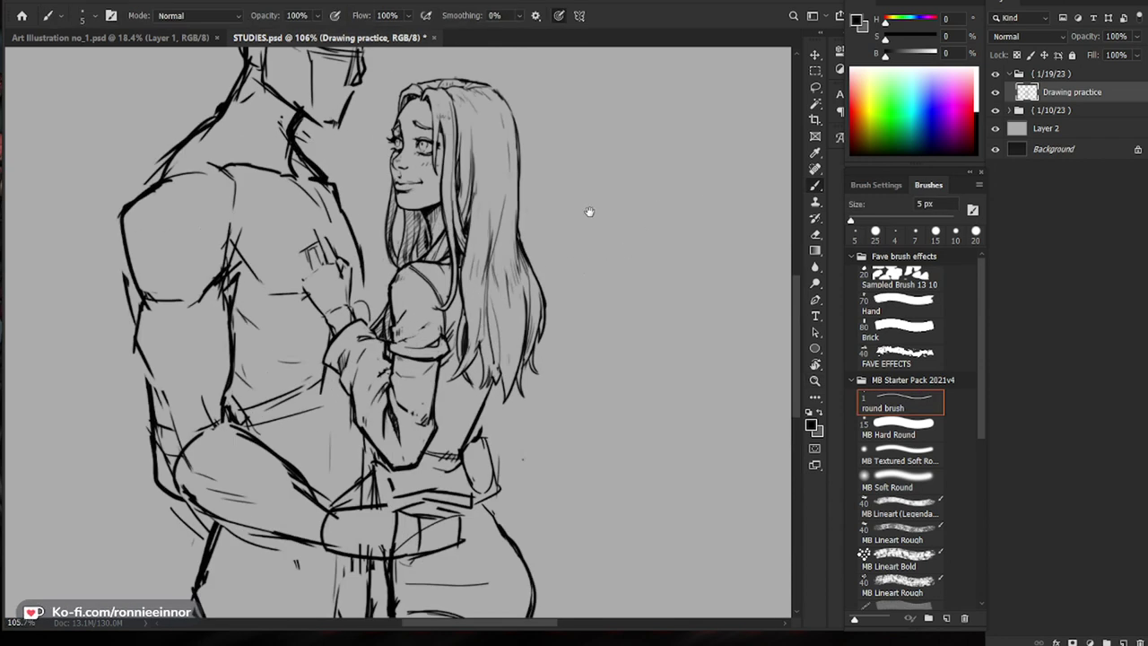
{"action": "scroll", "coordinate": [589, 209], "scroll_direction": "up", "scroll_amount": 1}
{"action": "scroll", "coordinate": [400, 228], "scroll_direction": "up", "scroll_amount": 3}
{"action": "key", "text": "z"}
{"action": "scroll", "coordinate": [609, 287], "scroll_direction": "down", "scroll_amount": 3}
{"action": "scroll", "coordinate": [705, 350], "scroll_direction": "up", "scroll_amount": 1}
{"action": "key", "text": "b"}
{"action": "scroll", "coordinate": [705, 351], "scroll_direction": "up", "scroll_amount": 1}
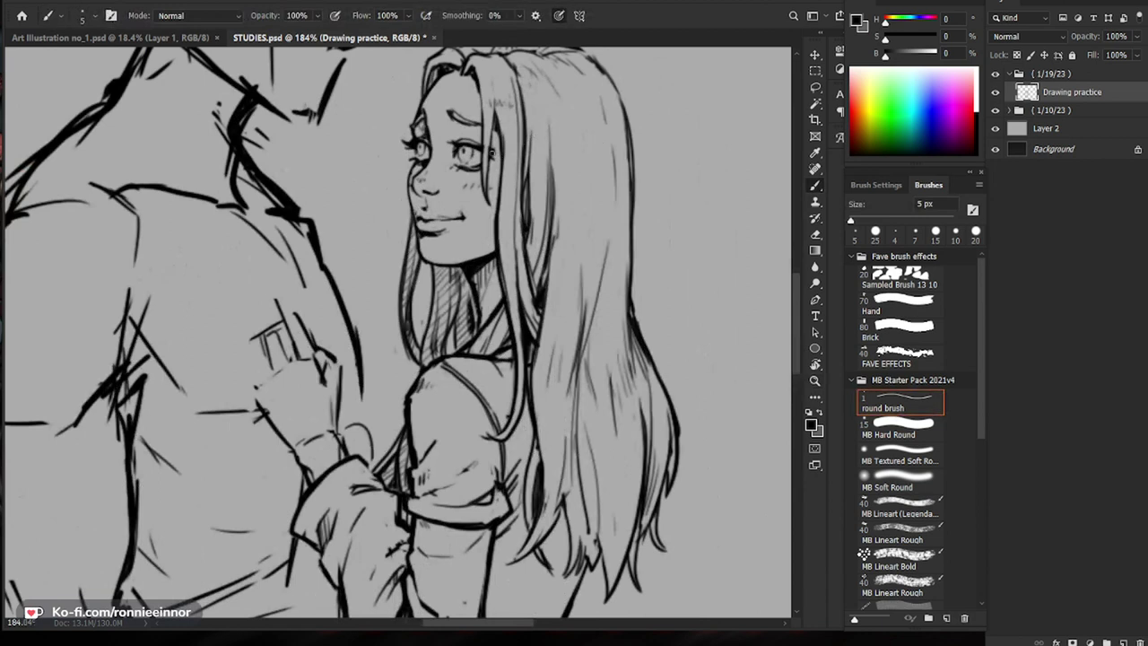
{"action": "scroll", "coordinate": [704, 512], "scroll_direction": "down", "scroll_amount": 3}
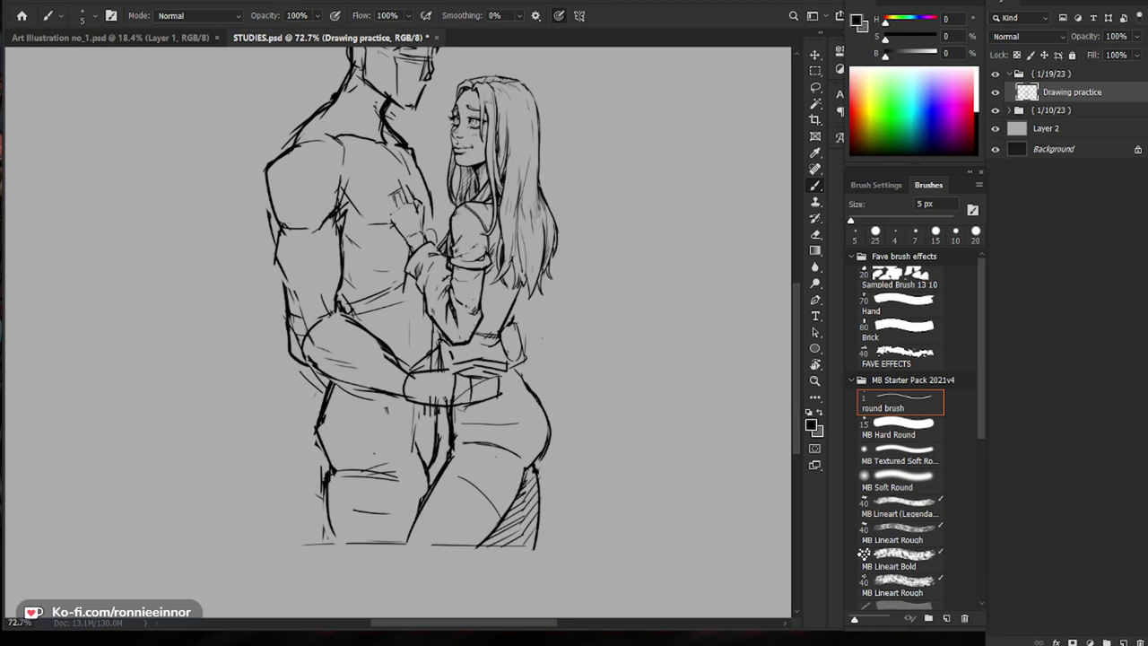
{"action": "scroll", "coordinate": [567, 383], "scroll_direction": "up", "scroll_amount": 3}
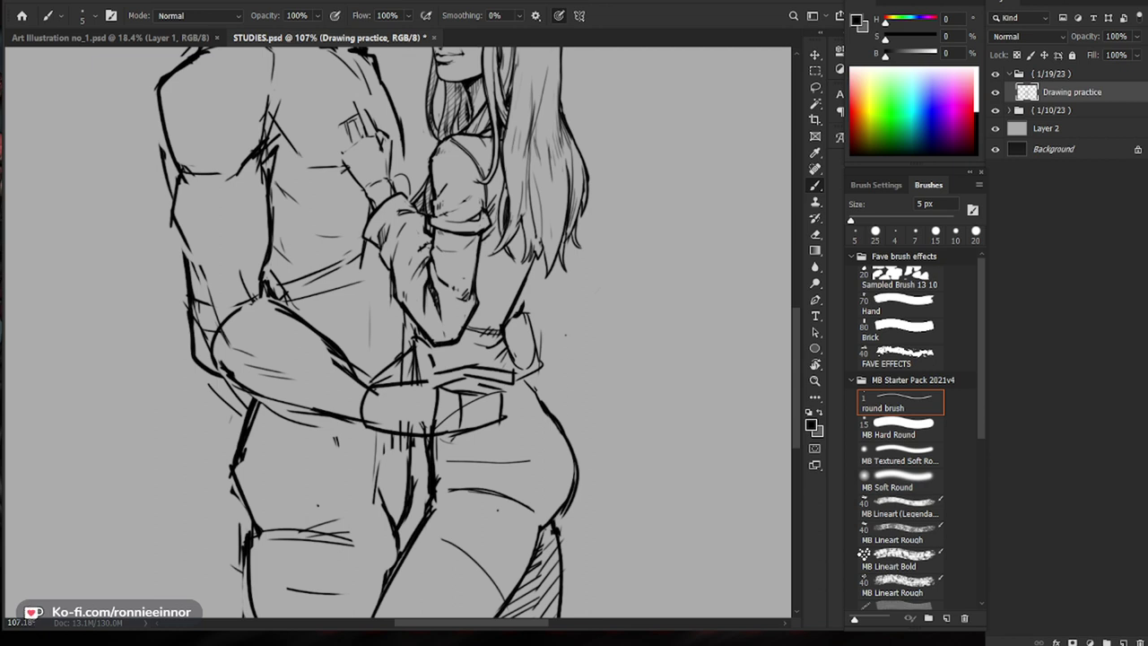
Step: Clean up stray marks around the woman's elbow and waist with the 25 px eraser
{"action": "key", "text": "e"}
{"action": "left_click_drag", "start_coordinate": [430, 362], "coordinate": [422, 338]}
{"action": "mouse_move", "coordinate": [498, 332]}
{"action": "left_mouse_down"}
{"action": "mouse_move", "coordinate": [468, 332]}
{"action": "mouse_move", "coordinate": [491, 383]}
{"action": "left_mouse_up"}
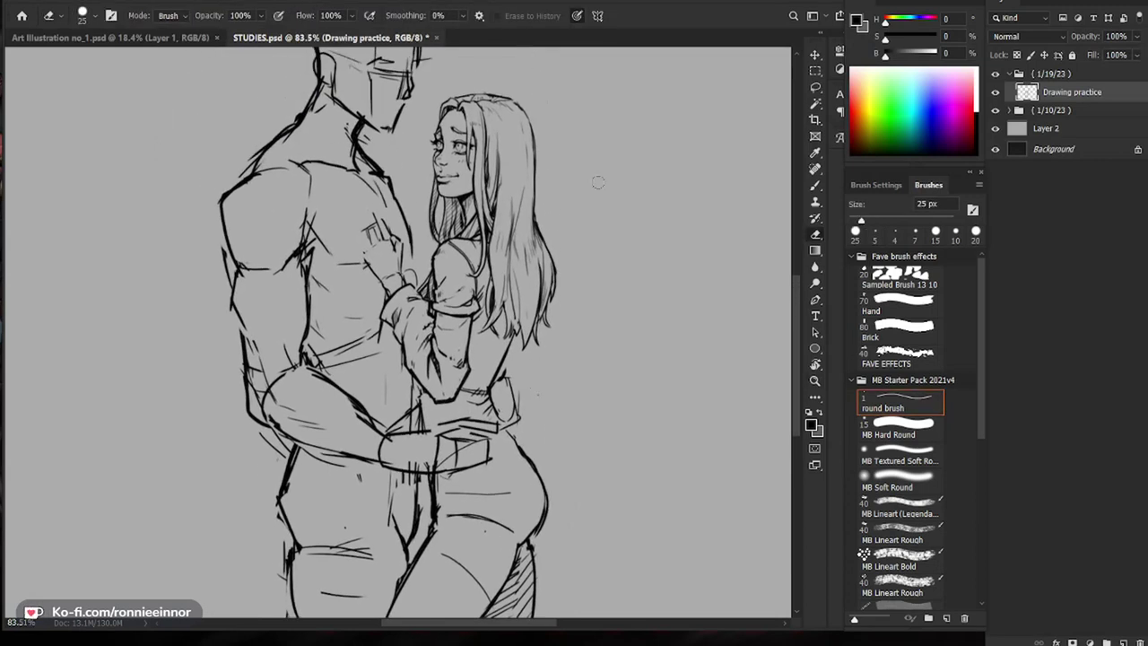
Step: Refine the upper lid and lashes of the woman's nearer eye with the 5 px brush and an 8 px eraser
{"action": "left_click_drag", "start_coordinate": [481, 117], "coordinate": [588, 118]}
{"action": "key", "text": "b"}
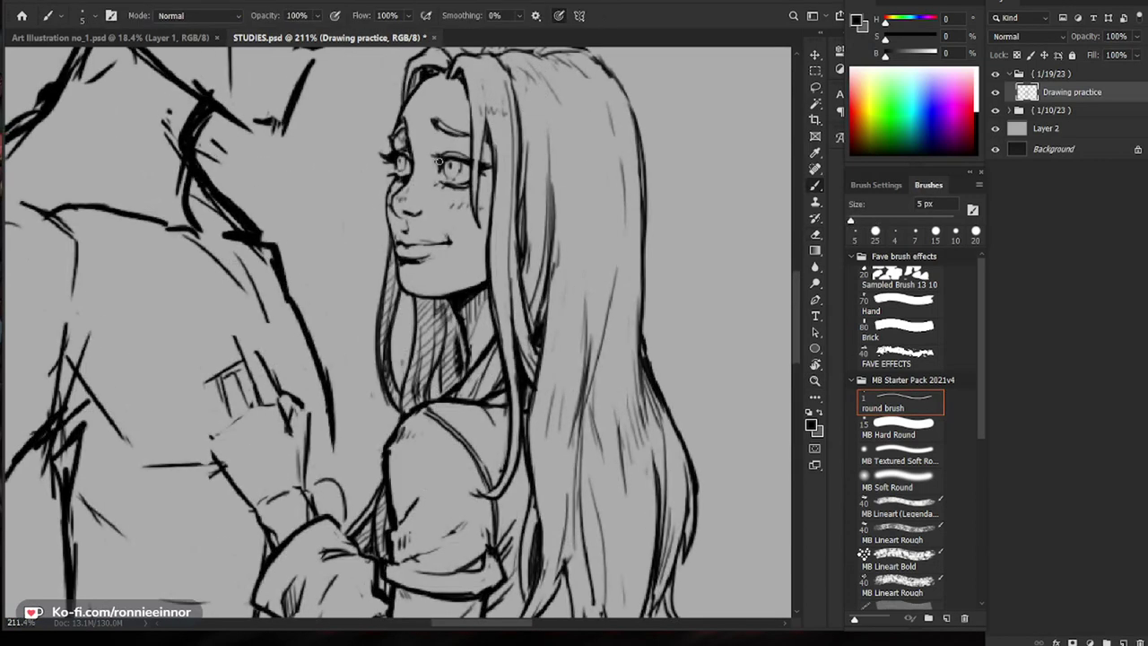
{"action": "key", "text": "e"}
{"action": "key", "text": "["}
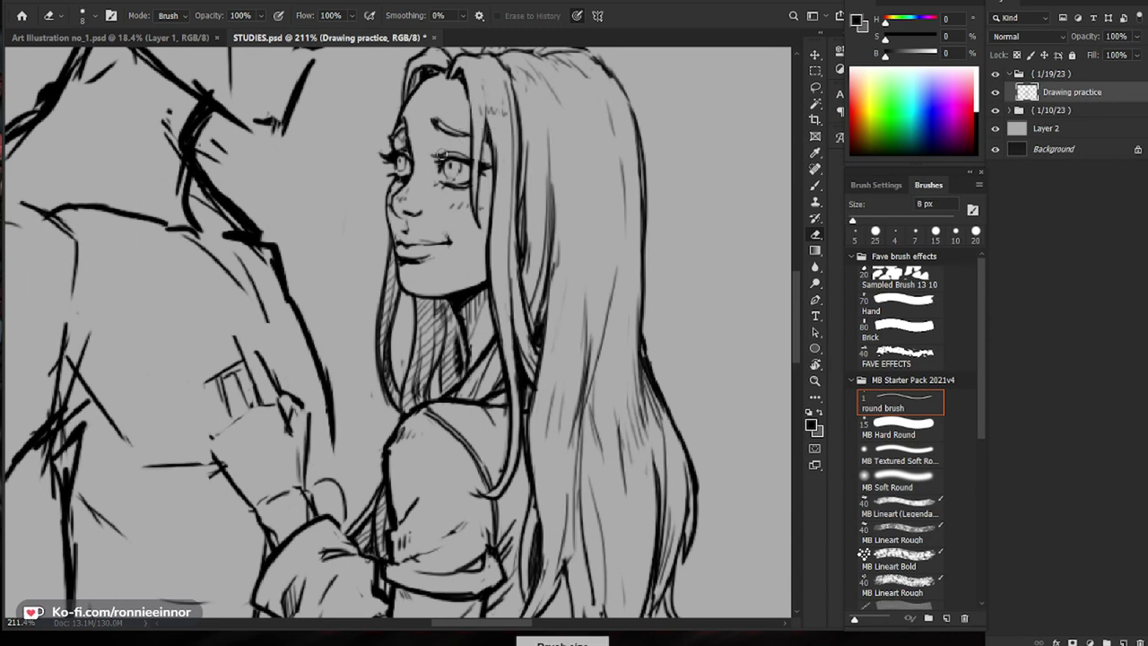
{"action": "key", "text": "b"}
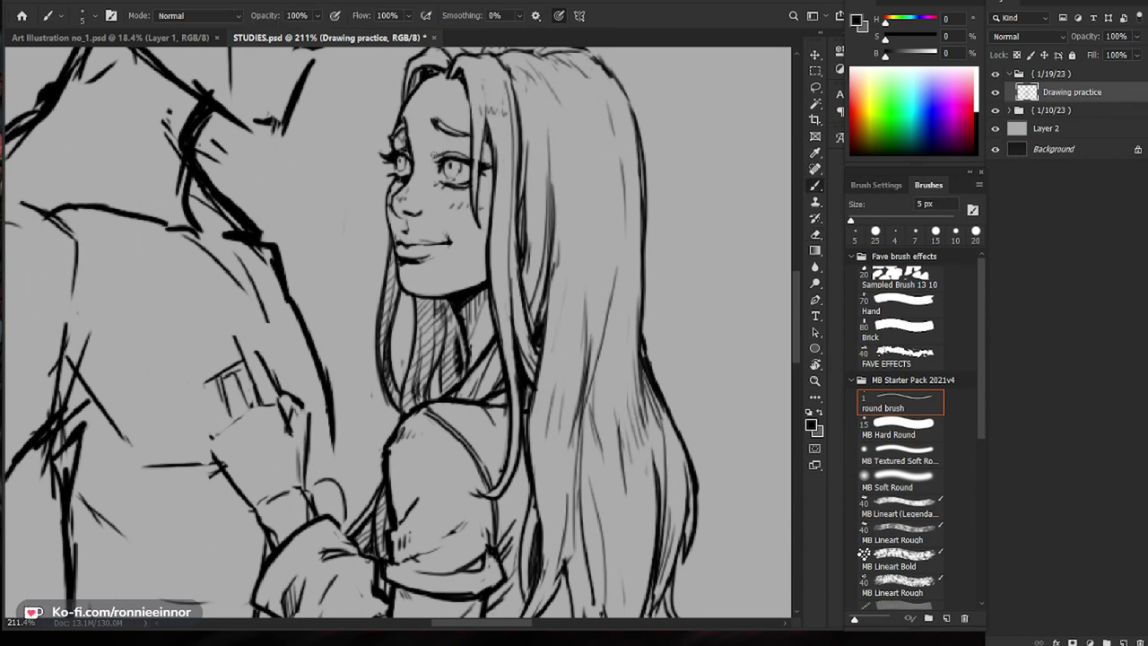
{"action": "key", "text": "e"}
{"action": "key", "text": "b"}
{"action": "key", "text": "z"}
{"action": "mouse_move", "coordinate": [516, 137]}
{"action": "left_mouse_down"}
{"action": "mouse_move", "coordinate": [435, 144]}
{"action": "mouse_move", "coordinate": [588, 148]}
{"action": "left_mouse_up"}
{"action": "key", "text": "b"}
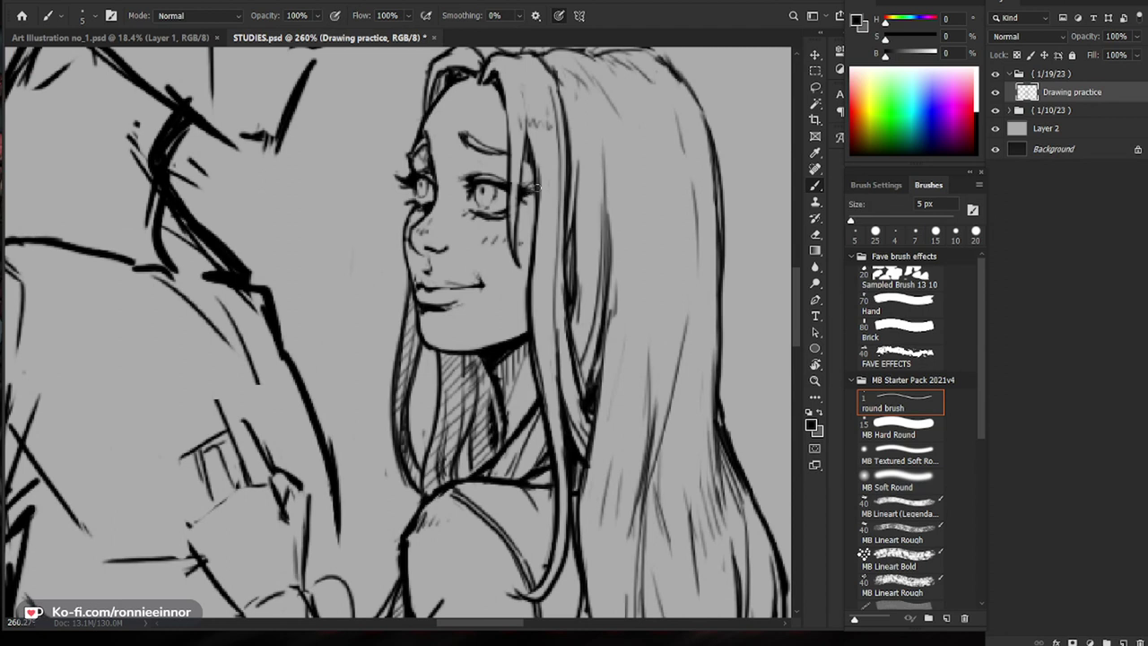
Step: Check the reworked eye and the woman's expression from a distance, comparing her with the man's figure
{"action": "scroll", "coordinate": [542, 202], "scroll_direction": "down", "scroll_amount": 3}
{"action": "scroll", "coordinate": [538, 175], "scroll_direction": "up", "scroll_amount": 3}
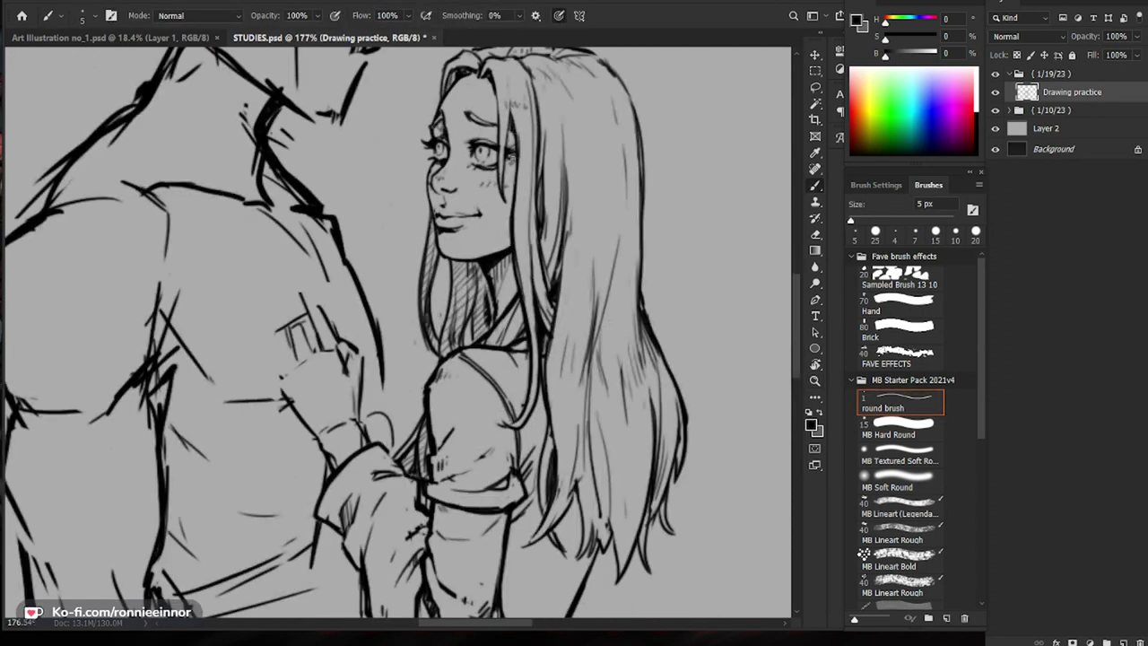
{"action": "key", "text": "z"}
{"action": "mouse_move", "coordinate": [603, 181]}
{"action": "left_mouse_down"}
{"action": "mouse_move", "coordinate": [574, 185]}
{"action": "mouse_move", "coordinate": [512, 261]}
{"action": "left_mouse_up"}
{"action": "key", "text": "b"}
{"action": "key", "text": "e"}
{"action": "key", "text": "space"}
{"action": "mouse_move", "coordinate": [582, 236]}
{"action": "left_mouse_down"}
{"action": "mouse_move", "coordinate": [555, 274]}
{"action": "mouse_move", "coordinate": [574, 310]}
{"action": "left_mouse_up"}
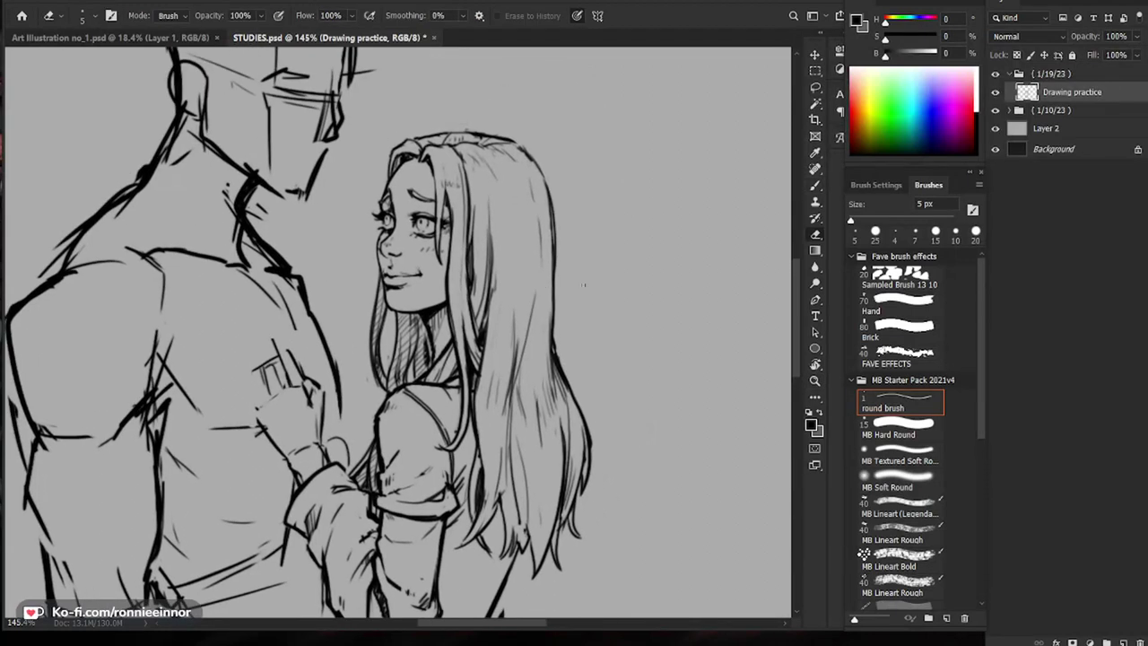
{"action": "scroll", "coordinate": [574, 310], "scroll_direction": "down", "scroll_amount": 2}
{"action": "key", "text": "z"}
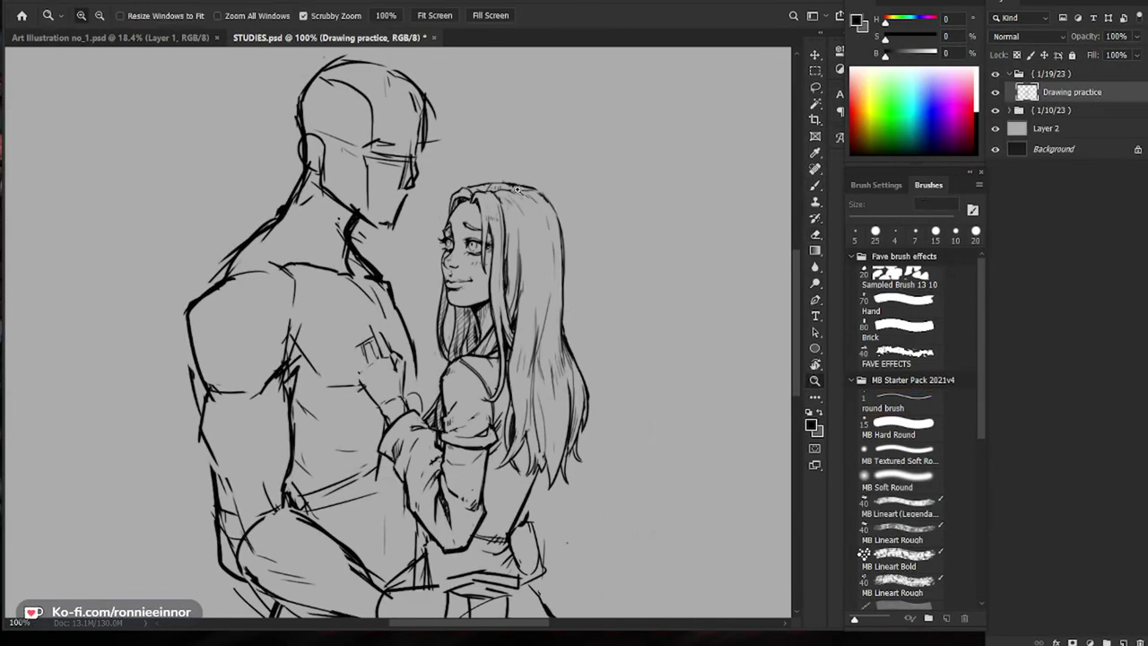
Step: Touch up the hair strands at the parting and along the woman's forehead with the 5 px eraser and brush
{"action": "scroll", "coordinate": [475, 208], "scroll_direction": "up", "scroll_amount": 3}
{"action": "key", "text": "b"}
{"action": "key", "text": "e"}
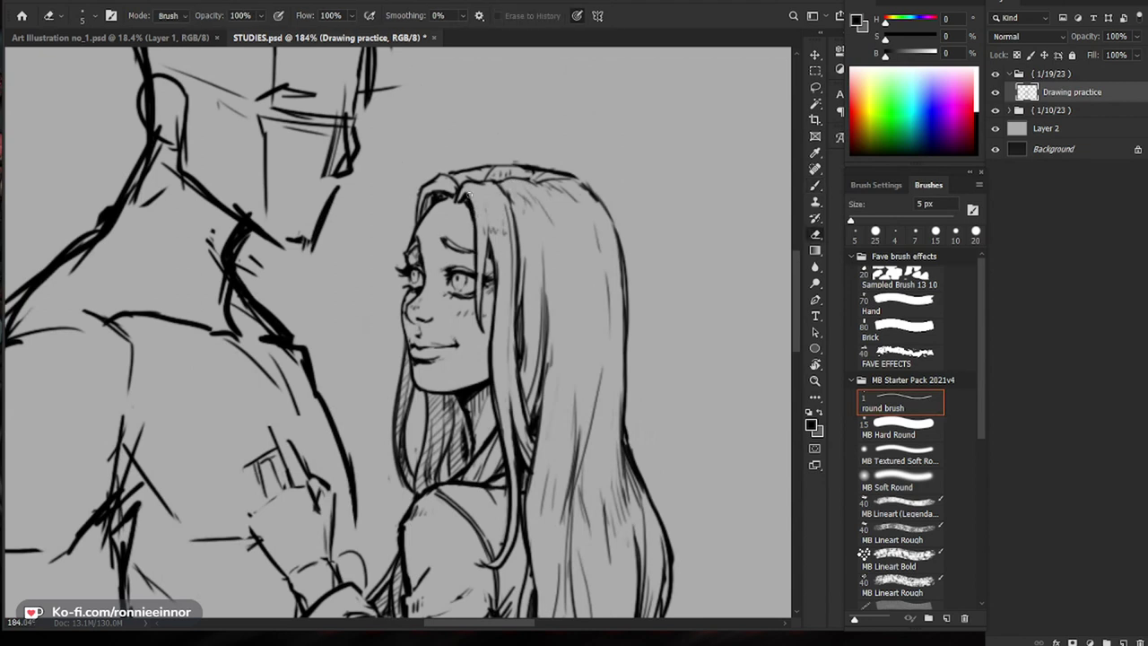
{"action": "key", "text": "b"}
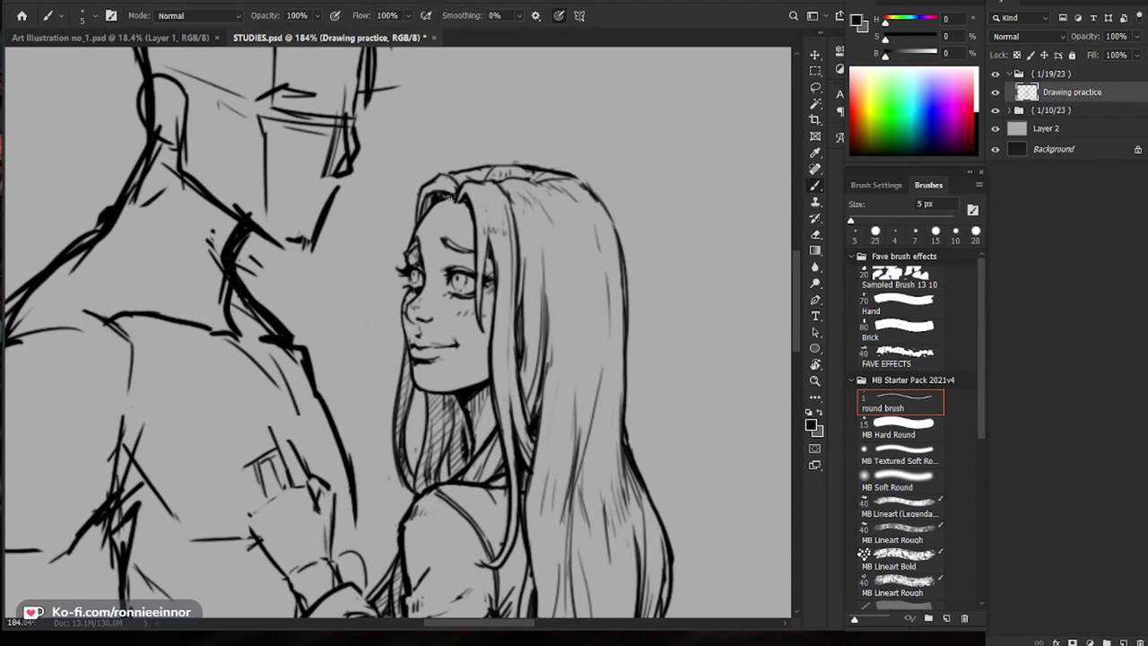
{"action": "left_click_drag", "start_coordinate": [422, 189], "coordinate": [416, 223]}
{"action": "key", "text": "z"}
{"action": "left_click_drag", "start_coordinate": [515, 188], "coordinate": [467, 230]}
{"action": "key", "text": "b"}
Step: Reinforce the outline at the crown of the woman's head and add short strand strokes just beneath it
{"action": "key", "text": "space"}
{"action": "left_click_drag", "start_coordinate": [715, 366], "coordinate": [671, 318]}
{"action": "key", "text": "z"}
{"action": "left_click_drag", "start_coordinate": [452, 113], "coordinate": [480, 115]}
{"action": "key", "text": "b"}
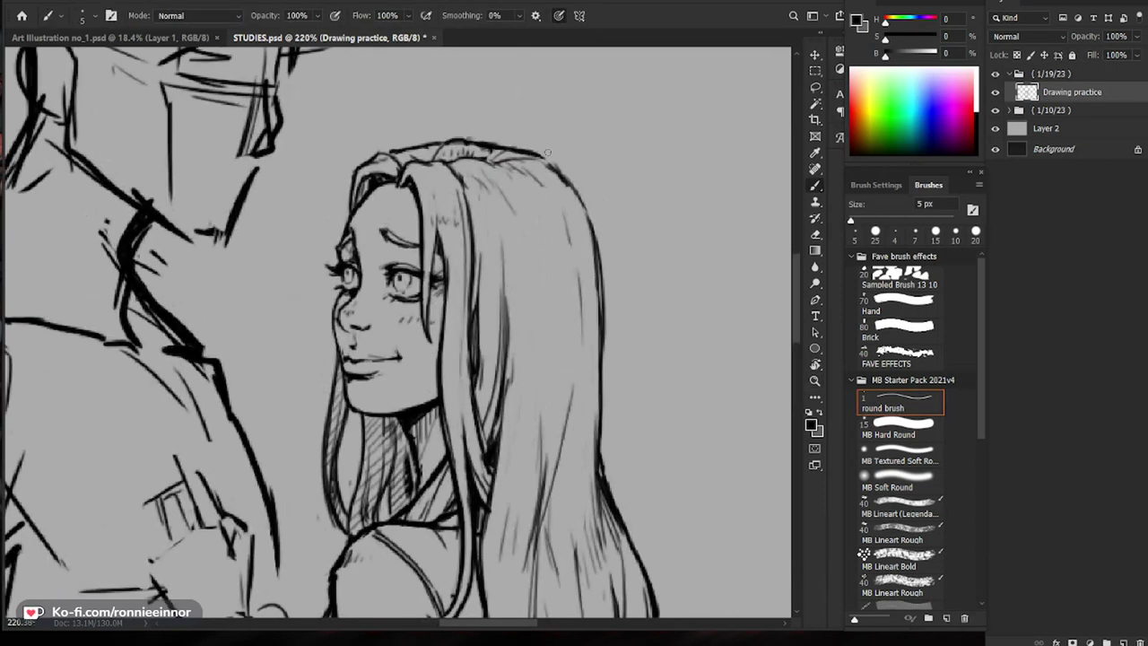
{"action": "key", "text": "e"}
{"action": "key", "text": "b"}
{"action": "left_click_drag", "start_coordinate": [520, 152], "coordinate": [548, 160]}
{"action": "left_click_drag", "start_coordinate": [536, 151], "coordinate": [490, 159]}
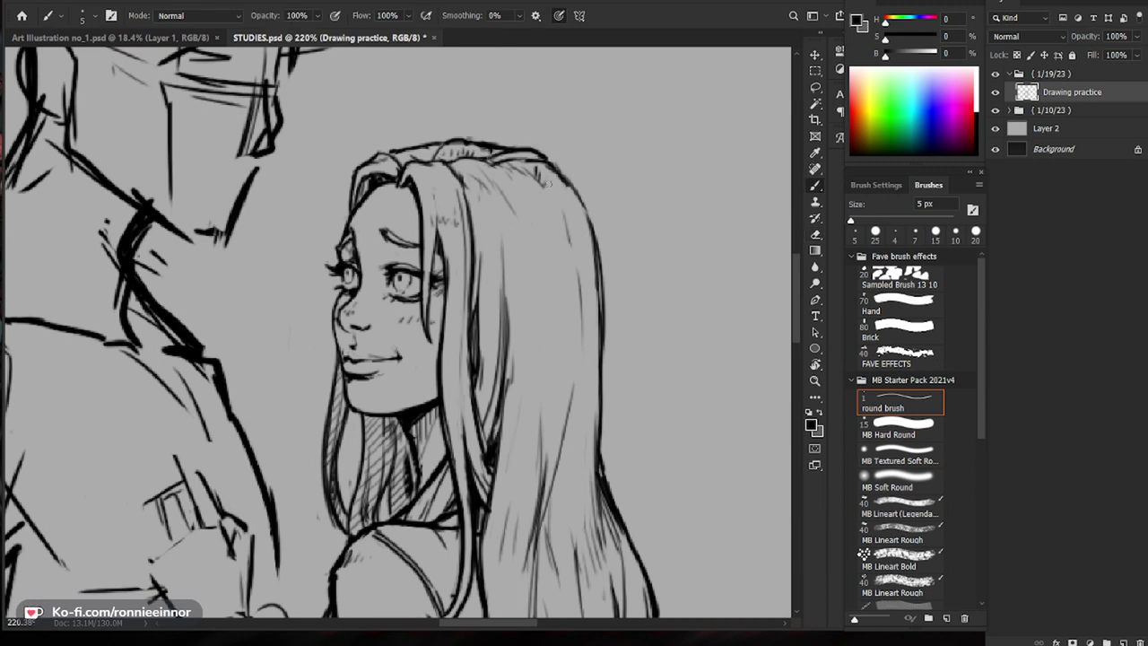
Step: Add small strand lines along the top of the woman's hair behind the parting
{"action": "key", "text": "z"}
{"action": "left_click_drag", "start_coordinate": [613, 395], "coordinate": [596, 394]}
{"action": "key", "text": "space"}
{"action": "mouse_move", "coordinate": [666, 440]}
{"action": "left_mouse_down"}
{"action": "mouse_move", "coordinate": [621, 328]}
{"action": "mouse_move", "coordinate": [627, 314]}
{"action": "left_mouse_up"}
{"action": "key", "text": "z"}
{"action": "key", "text": "e"}
{"action": "key", "text": "b"}
{"action": "left_click_drag", "start_coordinate": [478, 135], "coordinate": [501, 142]}
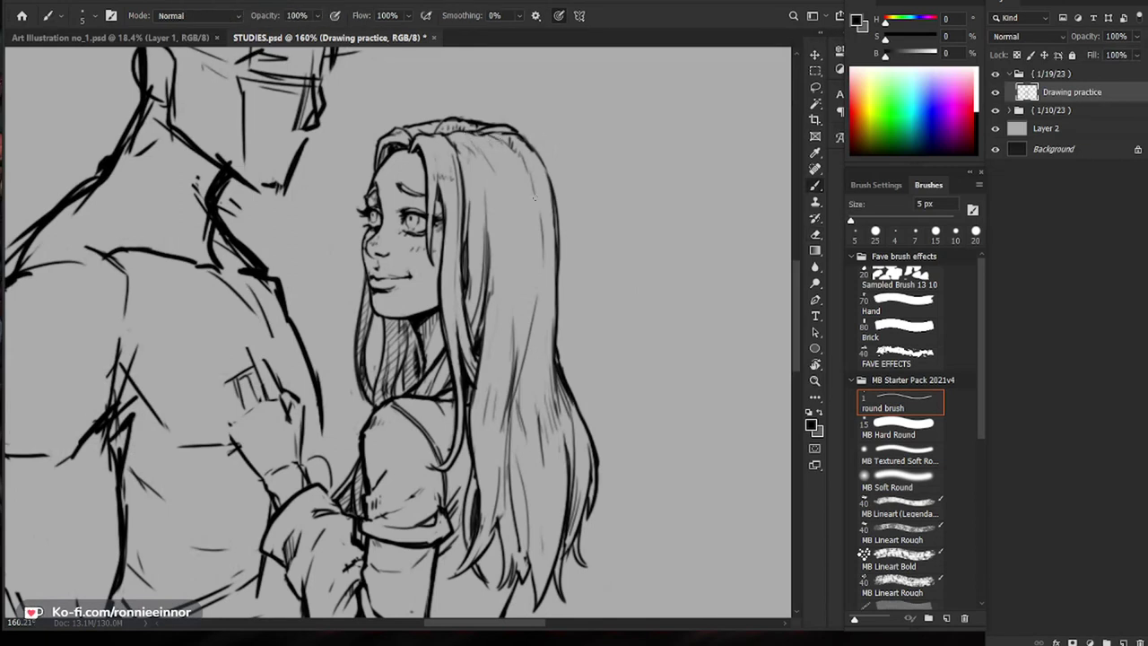
Step: Draw long flowing strand lines from the crown down the length of the woman's hair
{"action": "key", "text": "e"}
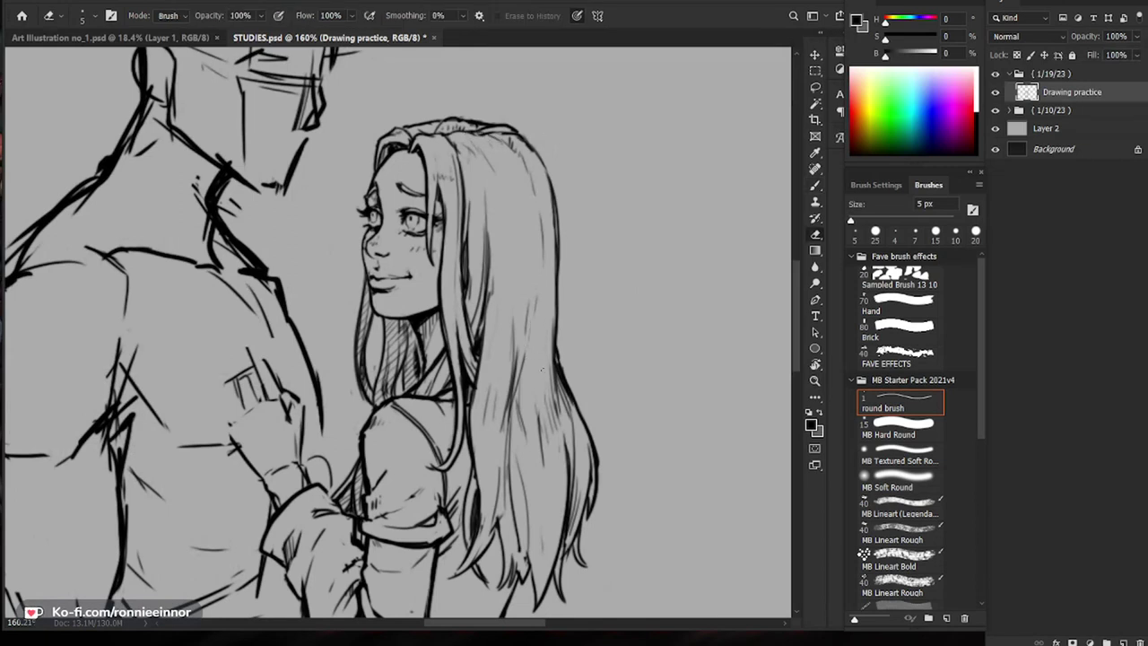
{"action": "key", "text": "b"}
{"action": "left_click_drag", "start_coordinate": [517, 215], "coordinate": [530, 403]}
{"action": "left_click_drag", "start_coordinate": [529, 310], "coordinate": [541, 464]}
Step: Trim the mid-length strands with an 8 px eraser and add tapered strand strokes through the lower part of her hair
{"action": "key", "text": "e"}
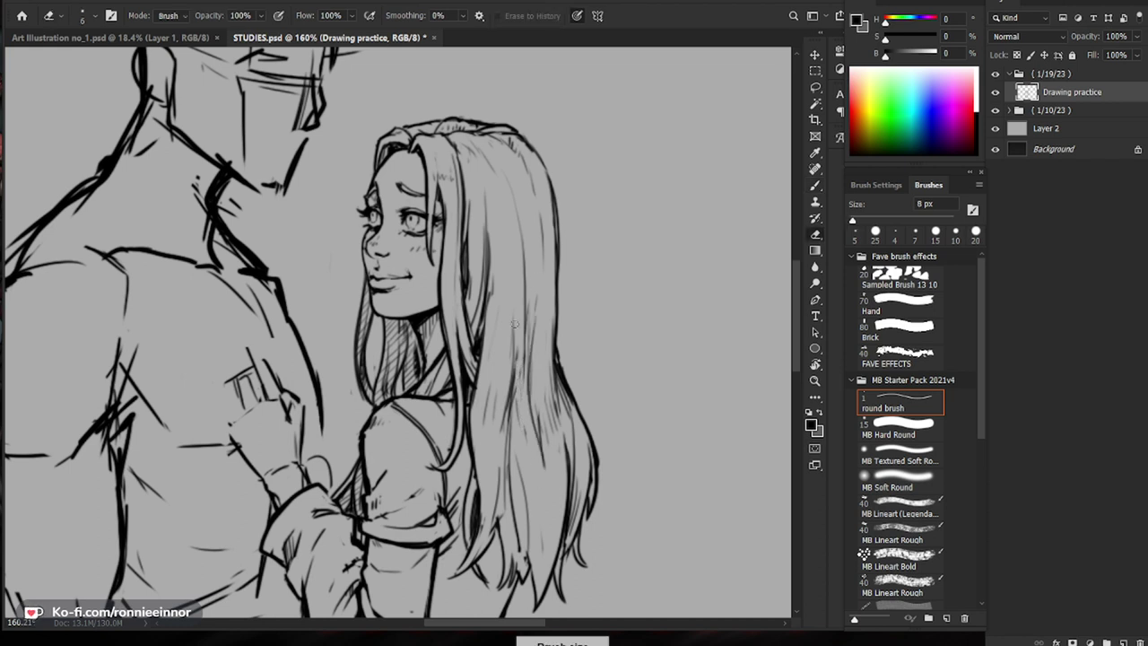
{"action": "key", "text": "b"}
{"action": "mouse_move", "coordinate": [514, 395]}
{"action": "left_mouse_down"}
{"action": "mouse_move", "coordinate": [524, 459]}
{"action": "mouse_move", "coordinate": [512, 414]}
{"action": "mouse_move", "coordinate": [513, 434]}
{"action": "left_mouse_up"}
{"action": "left_click_drag", "start_coordinate": [590, 482], "coordinate": [577, 393]}
{"action": "left_click_drag", "start_coordinate": [496, 362], "coordinate": [492, 388]}
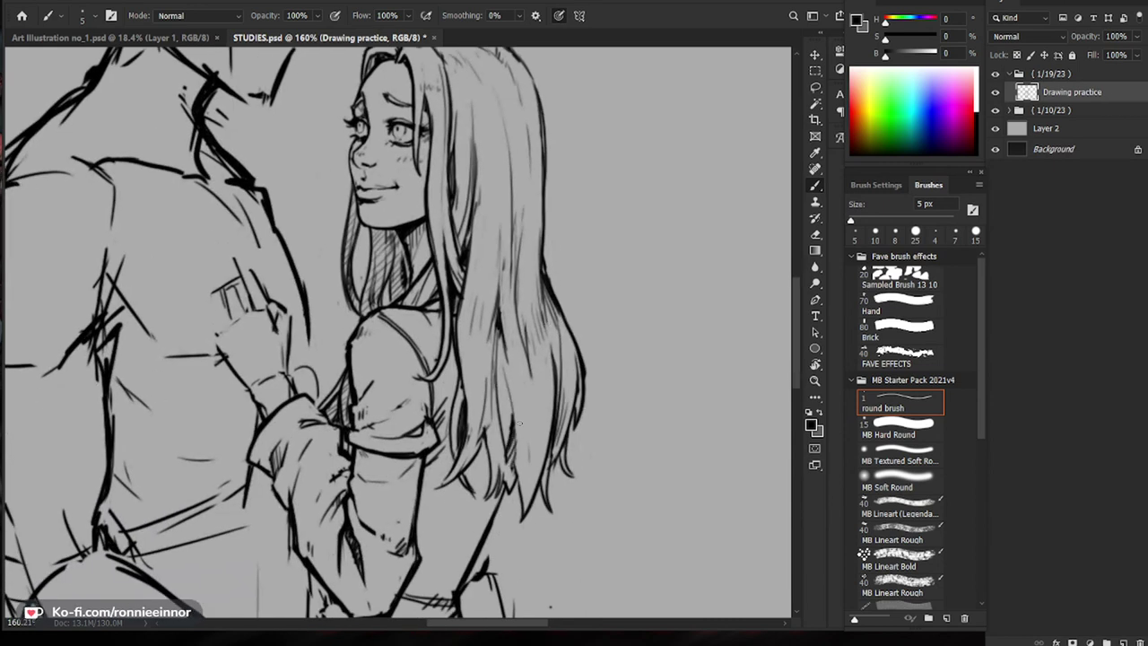
{"action": "left_click_drag", "start_coordinate": [500, 400], "coordinate": [506, 429]}
{"action": "mouse_move", "coordinate": [504, 369]}
{"action": "left_mouse_down"}
{"action": "mouse_move", "coordinate": [521, 421]}
{"action": "mouse_move", "coordinate": [488, 459]}
{"action": "left_mouse_up"}
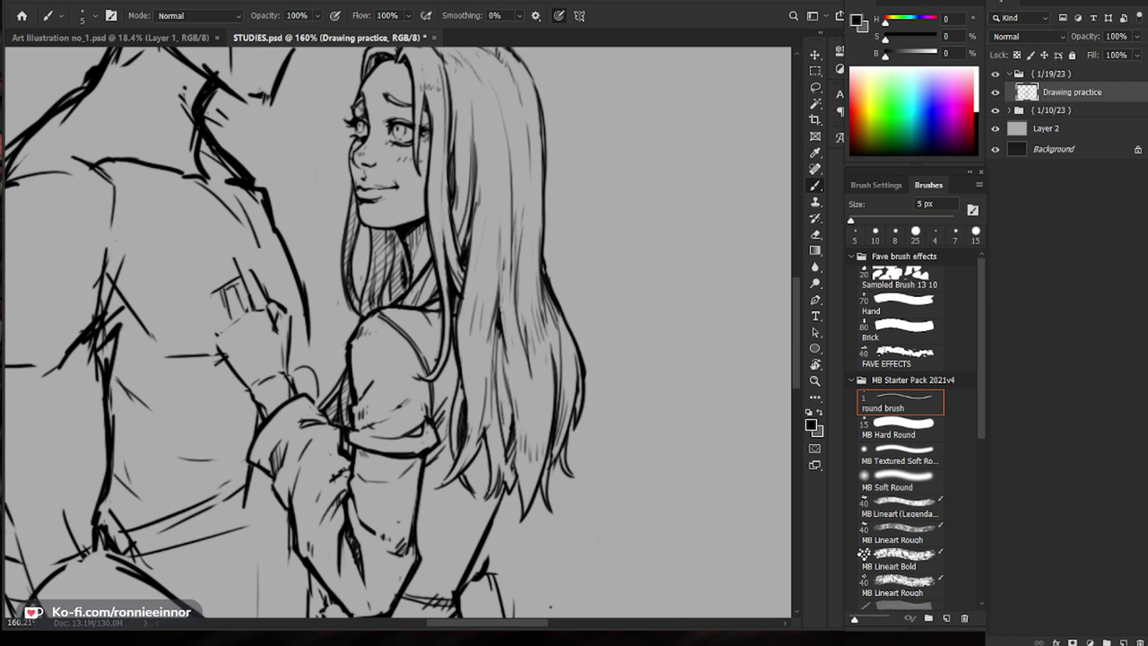
{"action": "left_click_drag", "start_coordinate": [547, 359], "coordinate": [466, 363]}
{"action": "left_click_drag", "start_coordinate": [569, 481], "coordinate": [581, 444]}
{"action": "left_click_drag", "start_coordinate": [538, 403], "coordinate": [556, 404]}
Step: Reduce the eraser to 10 px and the brush to 3 px, and refine the woman's profile line from nose to lips
{"action": "key", "text": "e"}
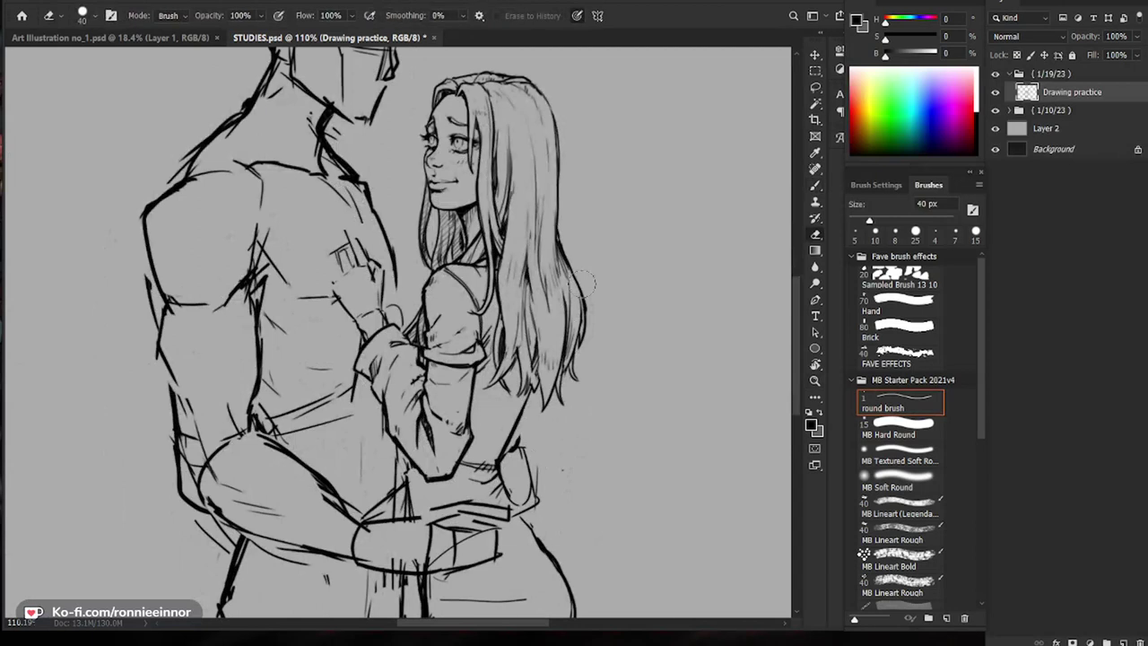
{"action": "key", "text": "["}
{"action": "key", "text": "["}
{"action": "key", "text": "["}
{"action": "key", "text": "["}
{"action": "key", "text": "["}
{"action": "left_click_drag", "start_coordinate": [428, 152], "coordinate": [520, 152]}
{"action": "key", "text": "b"}
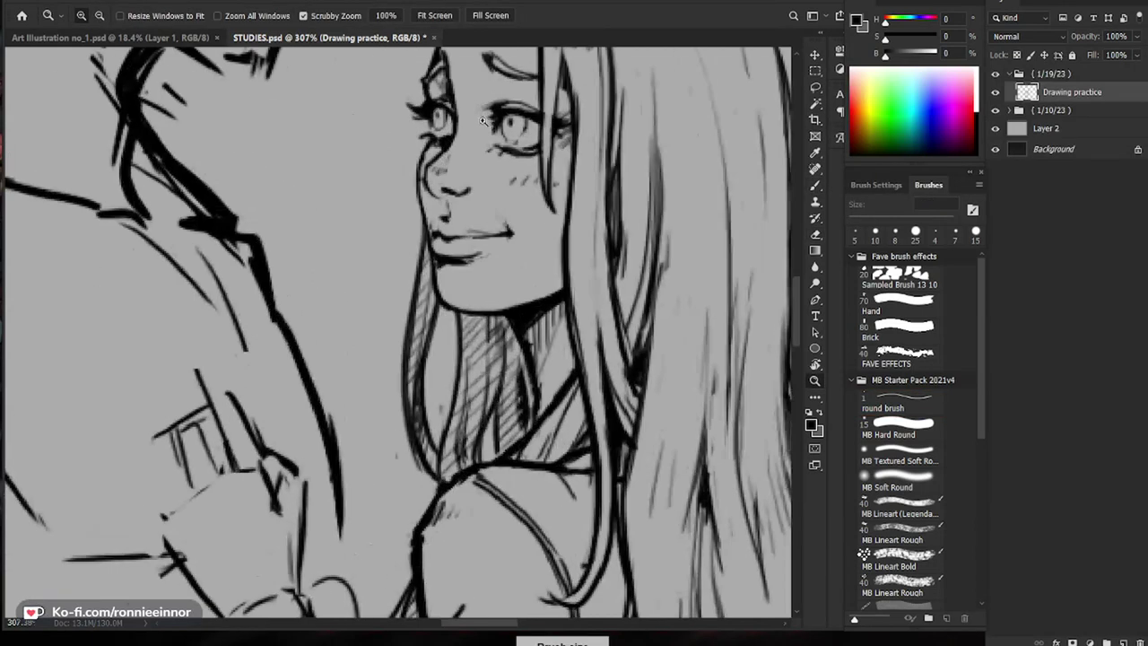
{"action": "key", "text": "["}
{"action": "key", "text": "["}
{"action": "left_click_drag", "start_coordinate": [418, 164], "coordinate": [425, 227]}
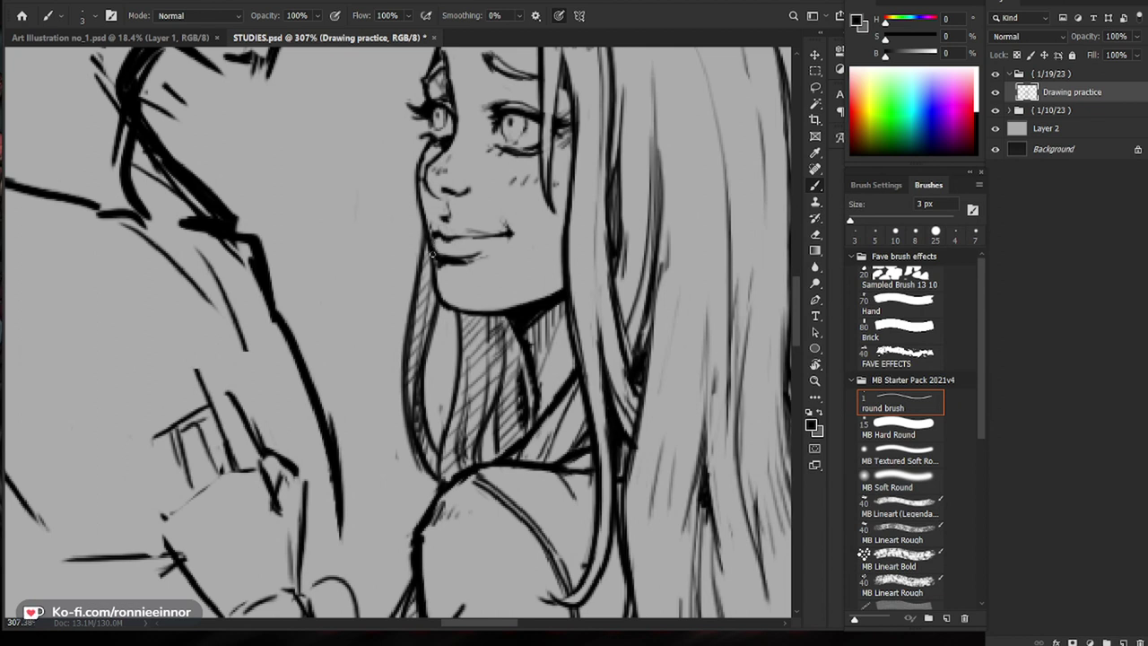
Step: Clean up the line under the woman's lower lip with the 10 px eraser and 3 px brush
{"action": "scroll", "coordinate": [433, 249], "scroll_direction": "down", "scroll_amount": 3}
{"action": "scroll", "coordinate": [484, 251], "scroll_direction": "up", "scroll_amount": 3}
{"action": "key", "text": "e"}
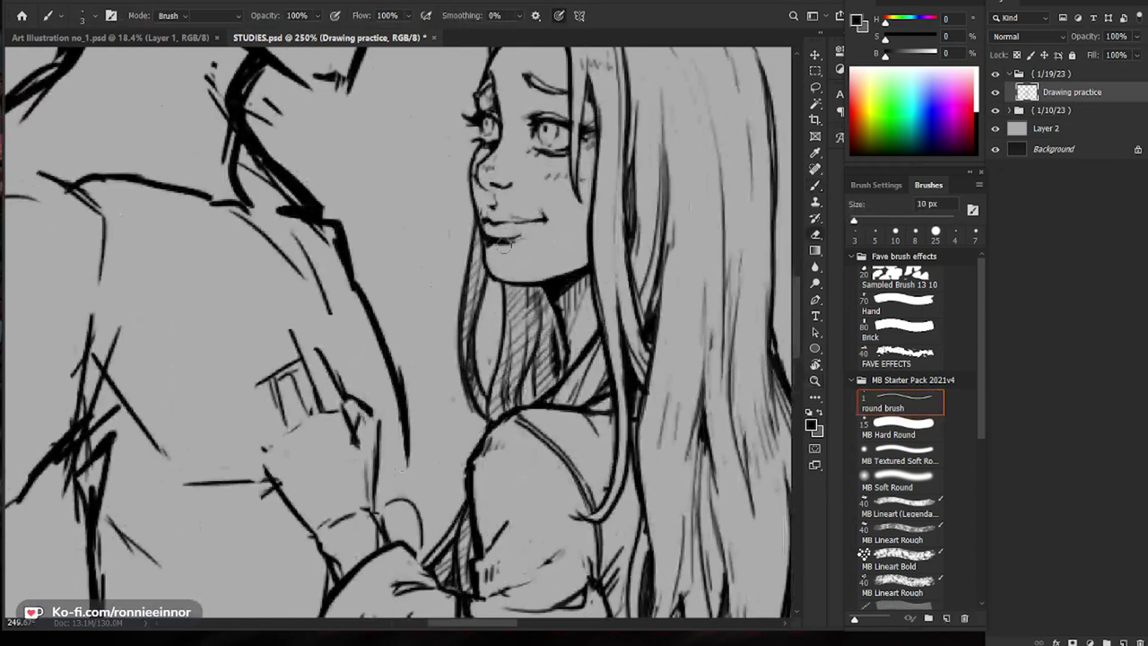
{"action": "key", "text": "b"}
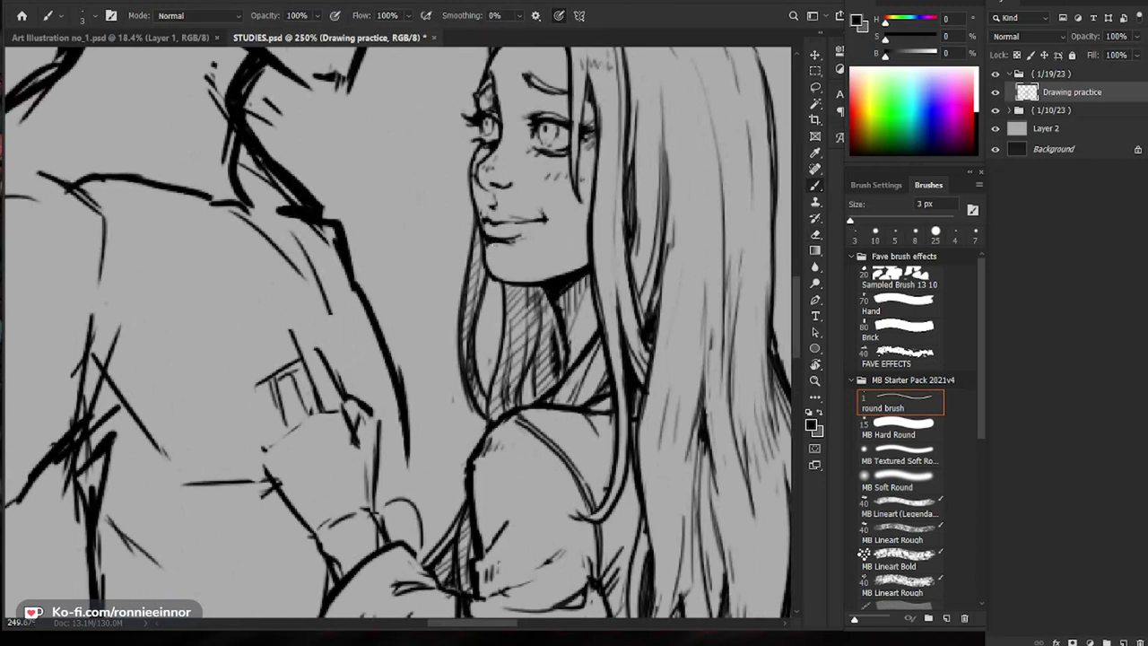
{"action": "left_click_drag", "start_coordinate": [511, 270], "coordinate": [495, 318]}
Step: Rework the contour of the woman's upper lip below the nose with fine eraser and brush touches
{"action": "key", "text": "e"}
{"action": "key", "text": "b"}
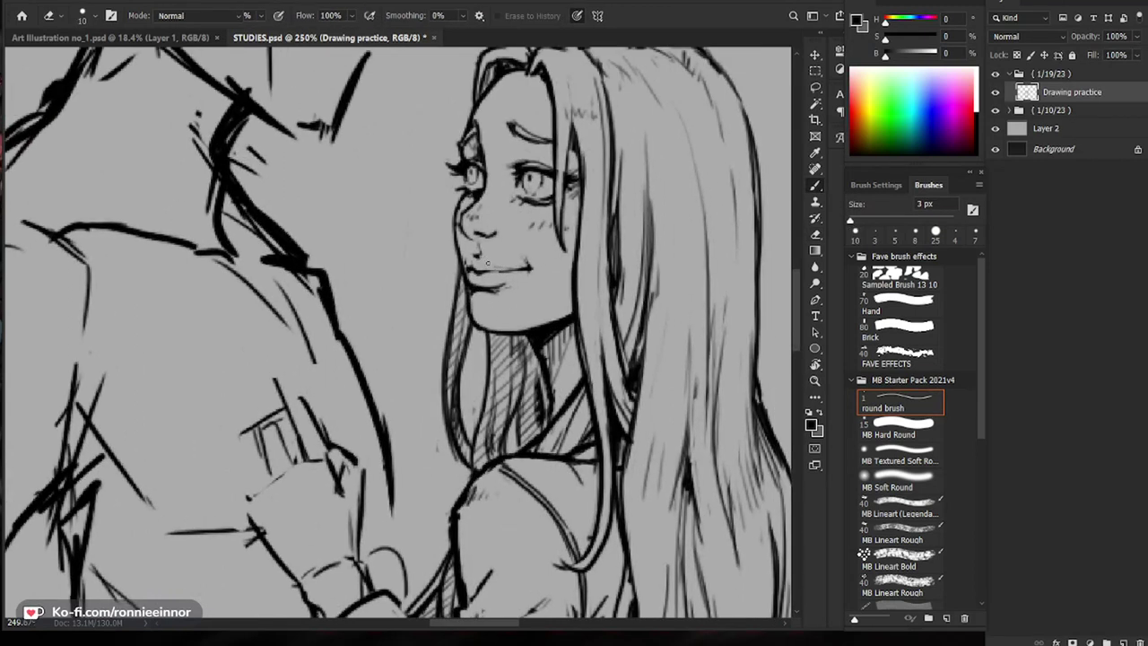
{"action": "key", "text": "e"}
{"action": "key", "text": "b"}
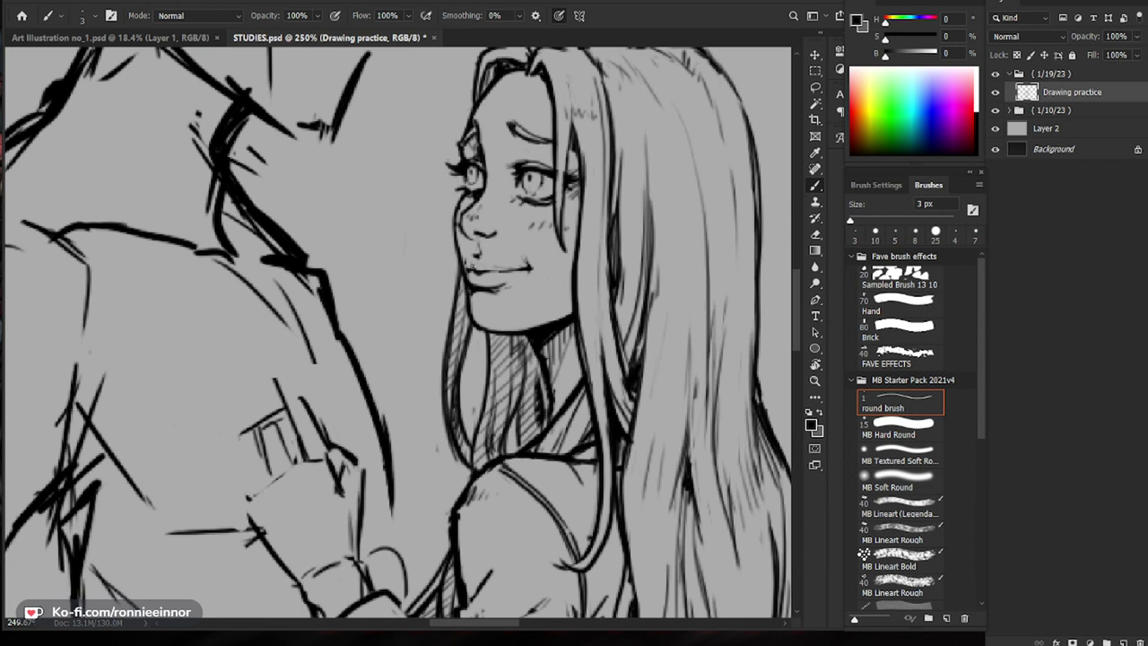
{"action": "key", "text": "z"}
{"action": "left_click_drag", "start_coordinate": [559, 254], "coordinate": [552, 280]}
{"action": "left_click_drag", "start_coordinate": [690, 320], "coordinate": [629, 296]}
{"action": "left_click_drag", "start_coordinate": [469, 227], "coordinate": [515, 235]}
{"action": "key", "text": "b"}
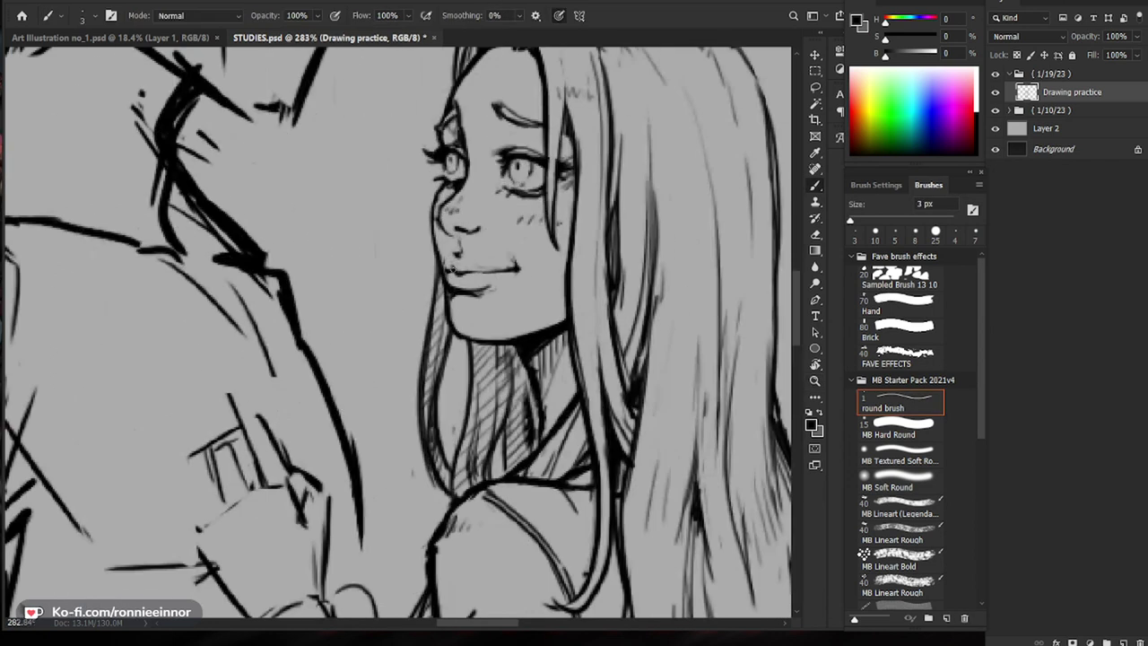
Step: Alternate the 10 px eraser and fine brush to sharpen the front edge of the woman's lips in profile
{"action": "key", "text": "e"}
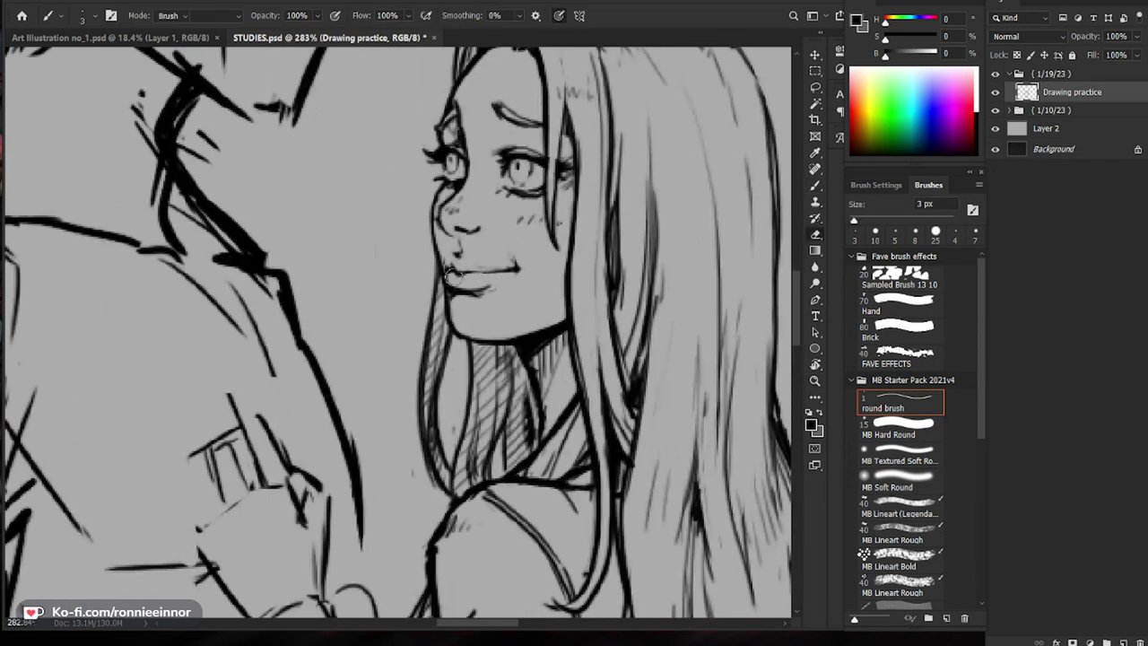
{"action": "key", "text": "b"}
{"action": "key", "text": "z"}
{"action": "key", "text": "b"}
{"action": "key", "text": "e"}
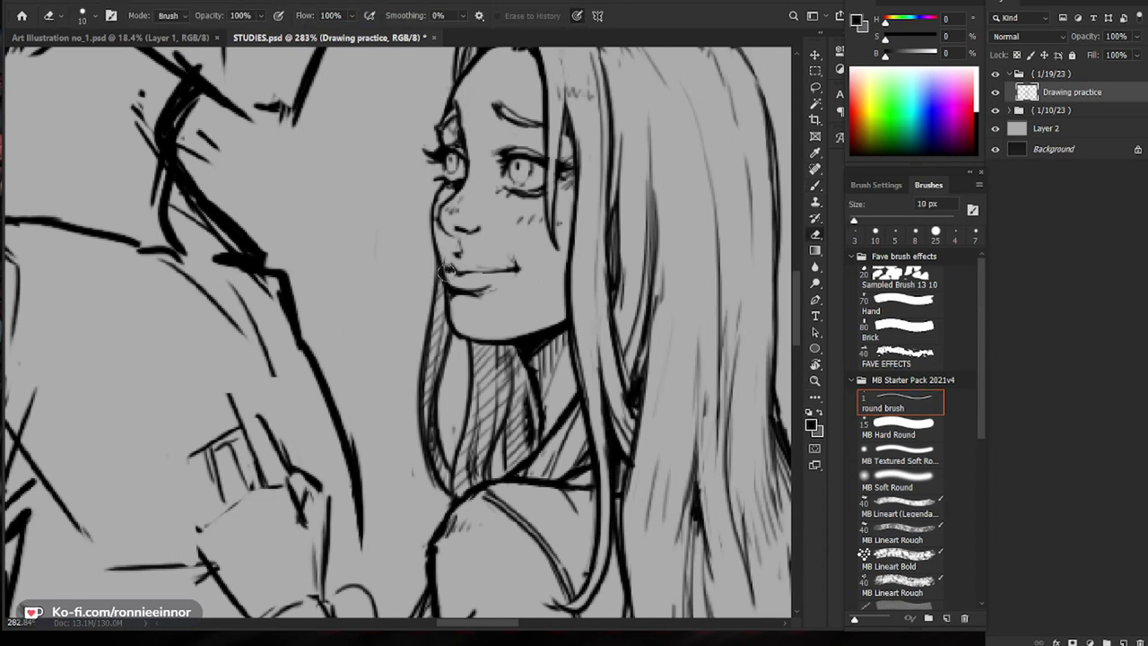
{"action": "key", "text": "b"}
Step: Add finishing 3 px brush touches to the far corner of the woman's mouth
{"action": "key", "text": "z"}
{"action": "left_click_drag", "start_coordinate": [637, 262], "coordinate": [615, 249]}
{"action": "left_click_drag", "start_coordinate": [507, 248], "coordinate": [549, 249]}
{"action": "key", "text": "b"}
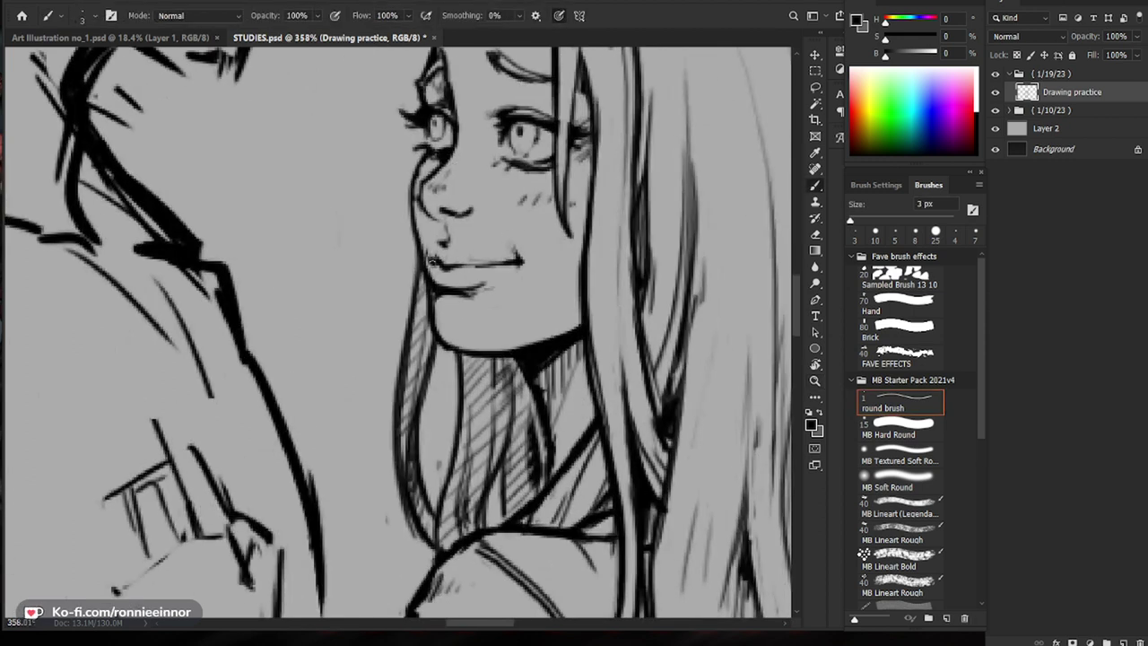
{"action": "key", "text": "z"}
{"action": "left_click_drag", "start_coordinate": [592, 240], "coordinate": [488, 240]}
{"action": "key", "text": "space"}
{"action": "left_click_drag", "start_coordinate": [692, 550], "coordinate": [612, 532]}
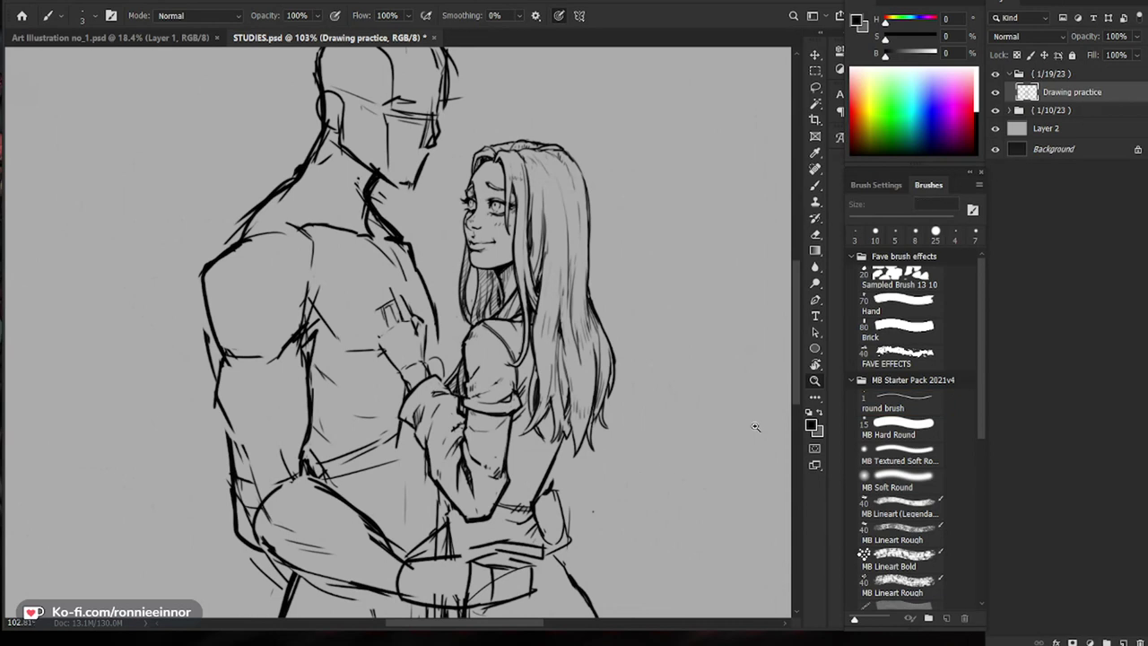
Step: Erase the rough back contour of the woman's hair and redraw it from the crown down with the 3 px brush
{"action": "key", "text": "ctrl+space"}
{"action": "left_click_drag", "start_coordinate": [756, 428], "coordinate": [744, 428]}
{"action": "key", "text": "space"}
{"action": "left_click_drag", "start_coordinate": [655, 523], "coordinate": [610, 436]}
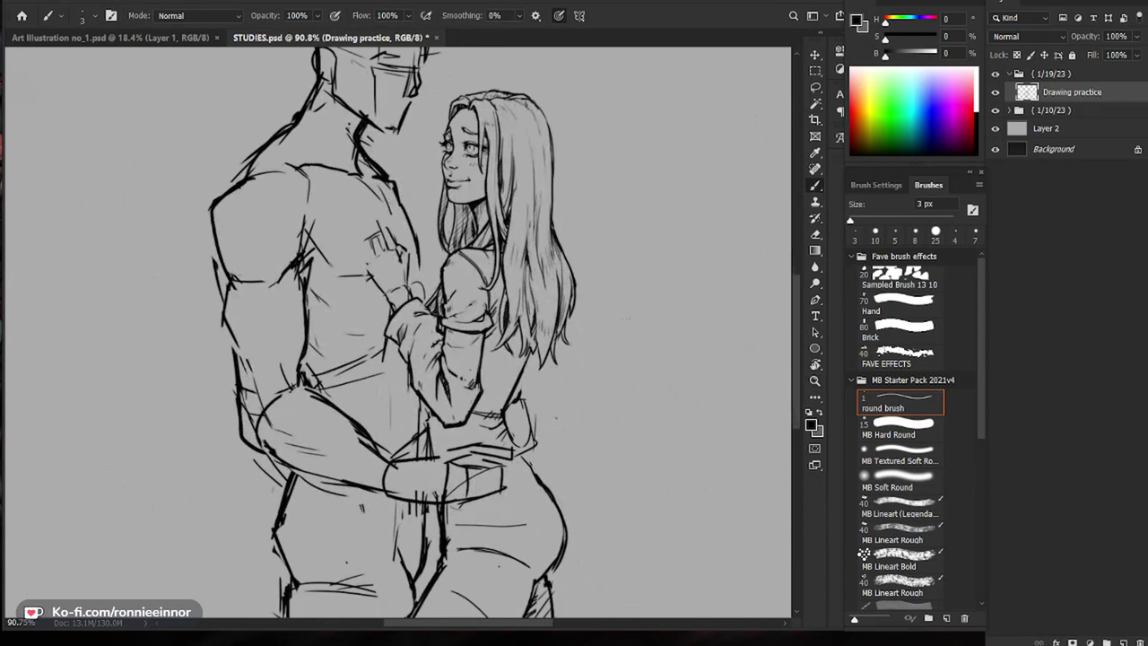
{"action": "key", "text": "ctrl+space"}
{"action": "left_click_drag", "start_coordinate": [531, 86], "coordinate": [612, 86]}
{"action": "key", "text": "e"}
{"action": "mouse_move", "coordinate": [558, 160]}
{"action": "left_mouse_down"}
{"action": "mouse_move", "coordinate": [583, 251]}
{"action": "mouse_move", "coordinate": [588, 422]}
{"action": "left_mouse_up"}
{"action": "key", "text": "b"}
{"action": "key", "text": "bracketright"}
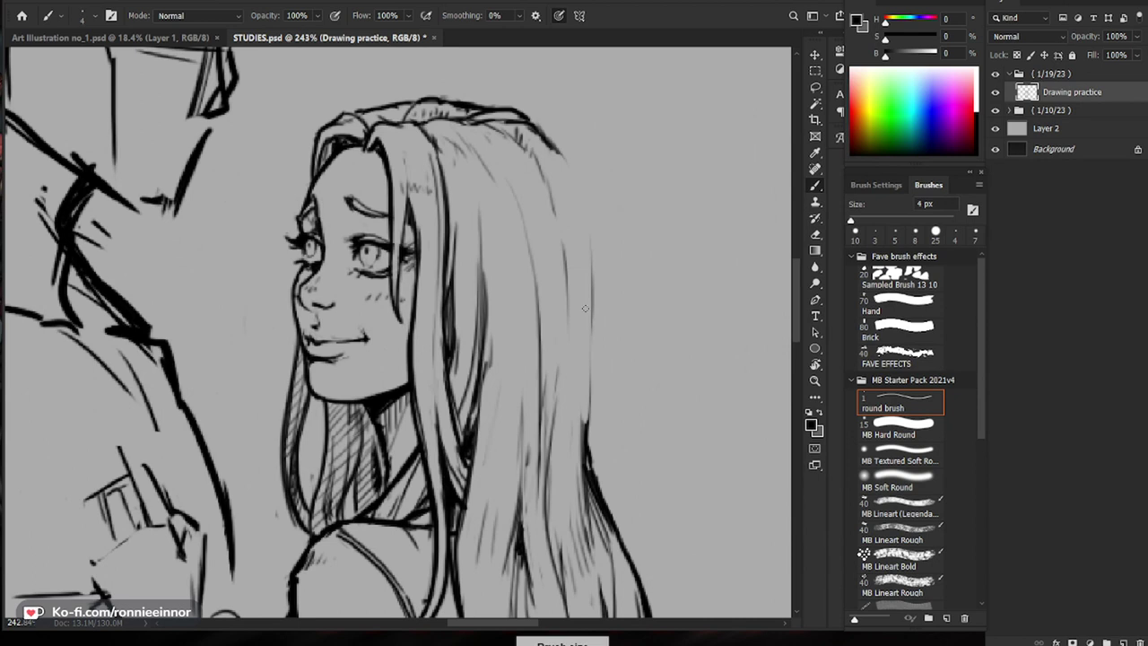
{"action": "key", "text": "bracketleft"}
{"action": "mouse_move", "coordinate": [547, 131]}
{"action": "left_mouse_down"}
{"action": "mouse_move", "coordinate": [594, 204]}
{"action": "mouse_move", "coordinate": [593, 427]}
{"action": "left_mouse_up"}
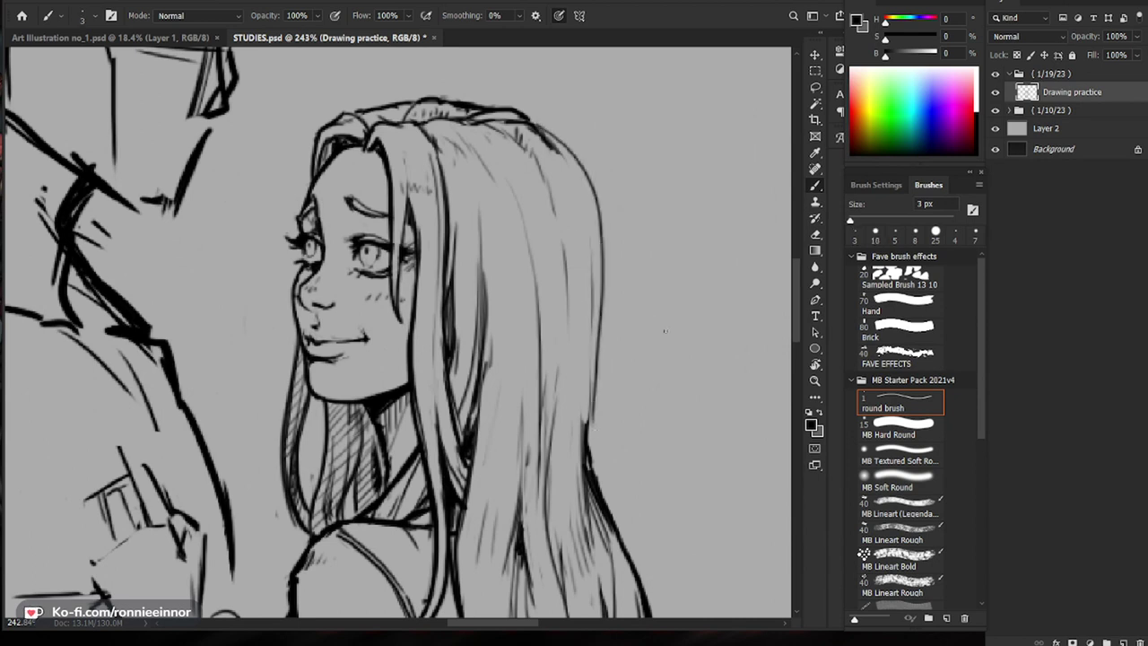
Step: Thicken the redrawn back contour of the woman's hair with the brush set to 5 px
{"action": "left_click_drag", "start_coordinate": [674, 381], "coordinate": [627, 364]}
{"action": "key", "text": "bracketright"}
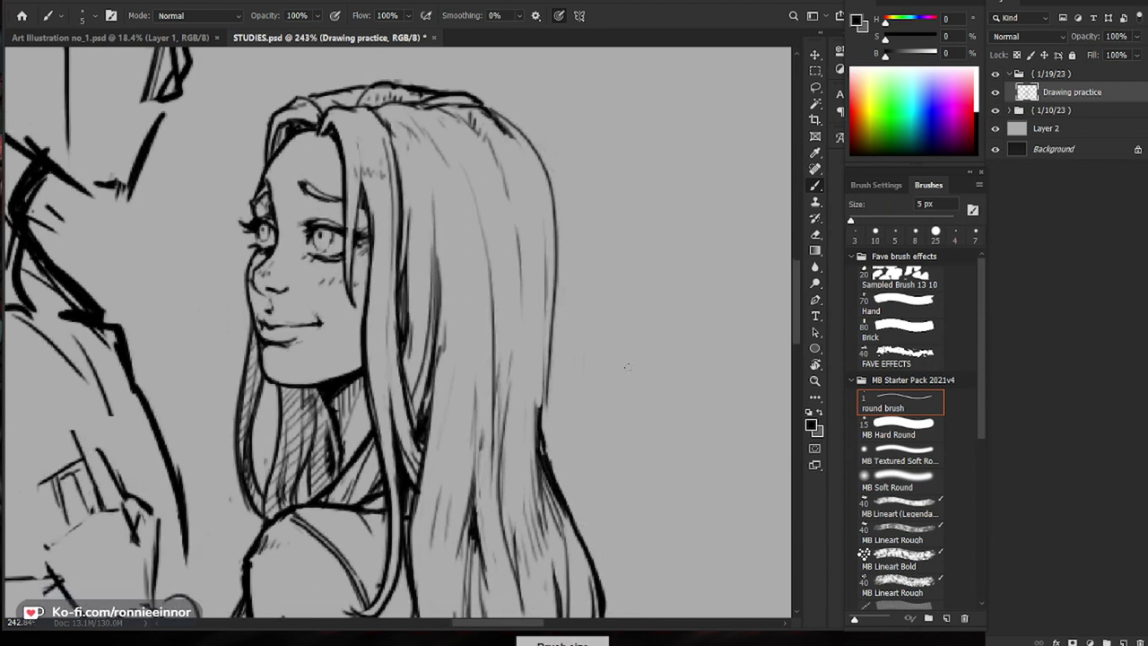
{"action": "mouse_move", "coordinate": [511, 124]}
{"action": "left_mouse_down"}
{"action": "mouse_move", "coordinate": [551, 199]}
{"action": "mouse_move", "coordinate": [544, 398]}
{"action": "mouse_move", "coordinate": [561, 498]}
{"action": "left_mouse_up"}
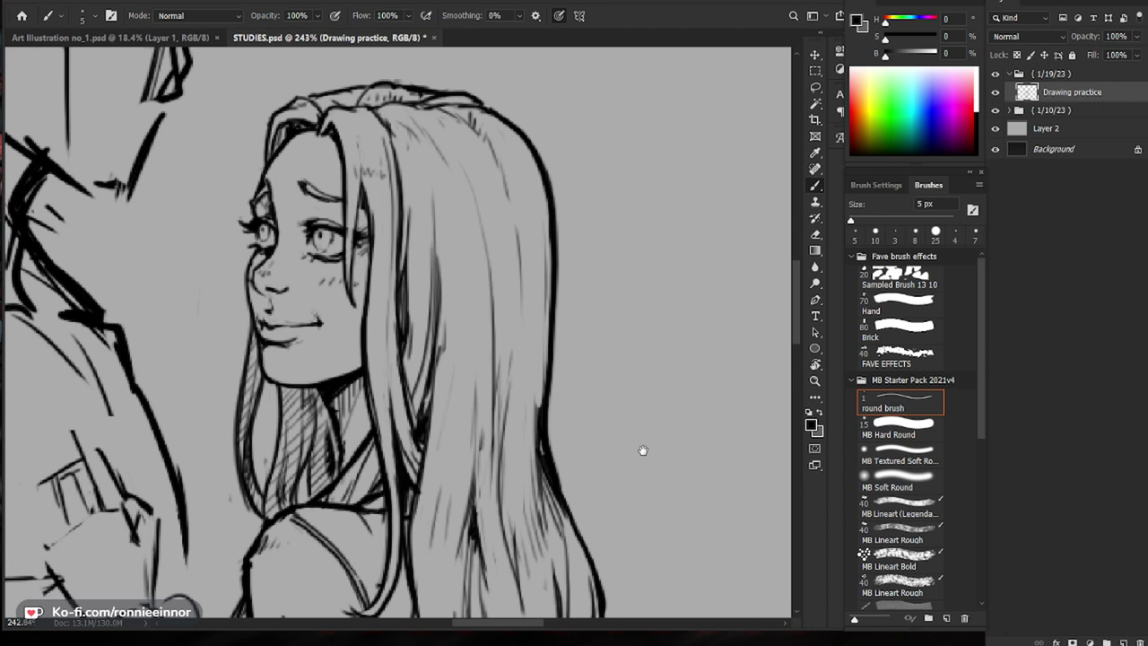
Step: Clean up the outer edge and strands of the woman's lower hair with the eraser and 5 px brush
{"action": "left_click_drag", "start_coordinate": [643, 450], "coordinate": [584, 305]}
{"action": "key", "text": "e"}
{"action": "left_click_drag", "start_coordinate": [509, 300], "coordinate": [502, 422]}
{"action": "left_click_drag", "start_coordinate": [497, 339], "coordinate": [511, 506]}
{"action": "key", "text": "b"}
{"action": "mouse_move", "coordinate": [602, 423]}
{"action": "left_mouse_down"}
{"action": "mouse_move", "coordinate": [579, 433]}
{"action": "mouse_move", "coordinate": [552, 300]}
{"action": "left_mouse_up"}
{"action": "key", "text": "e"}
{"action": "key", "text": "b"}
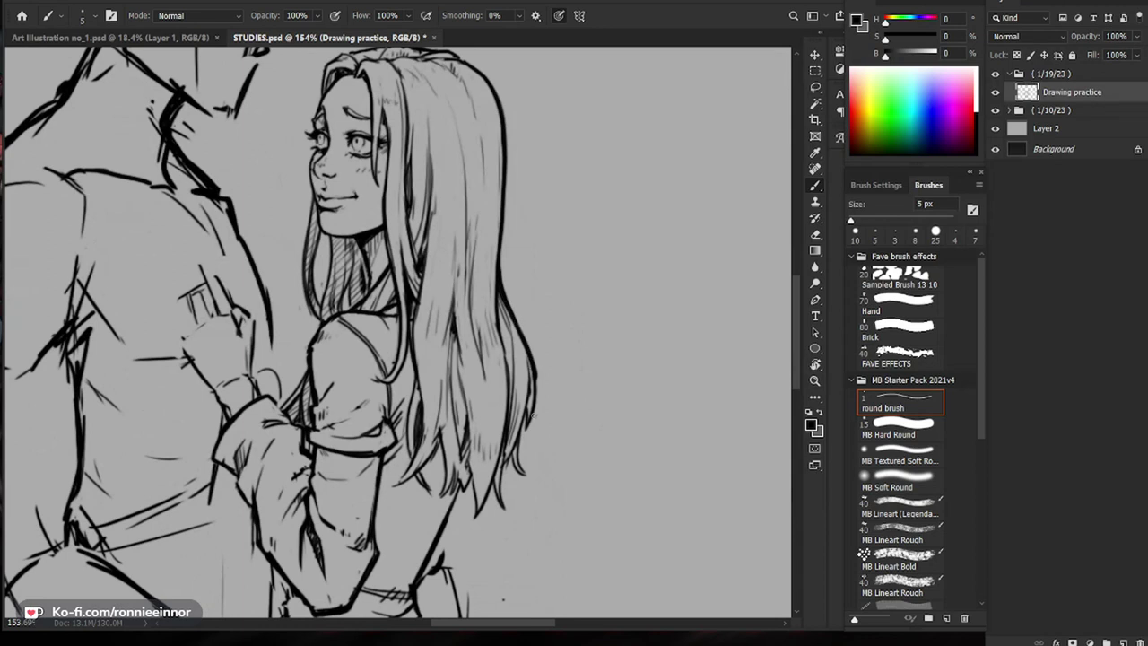
{"action": "left_click_drag", "start_coordinate": [517, 346], "coordinate": [508, 428]}
{"action": "left_click_drag", "start_coordinate": [540, 389], "coordinate": [515, 395]}
{"action": "left_click_drag", "start_coordinate": [540, 541], "coordinate": [589, 454]}
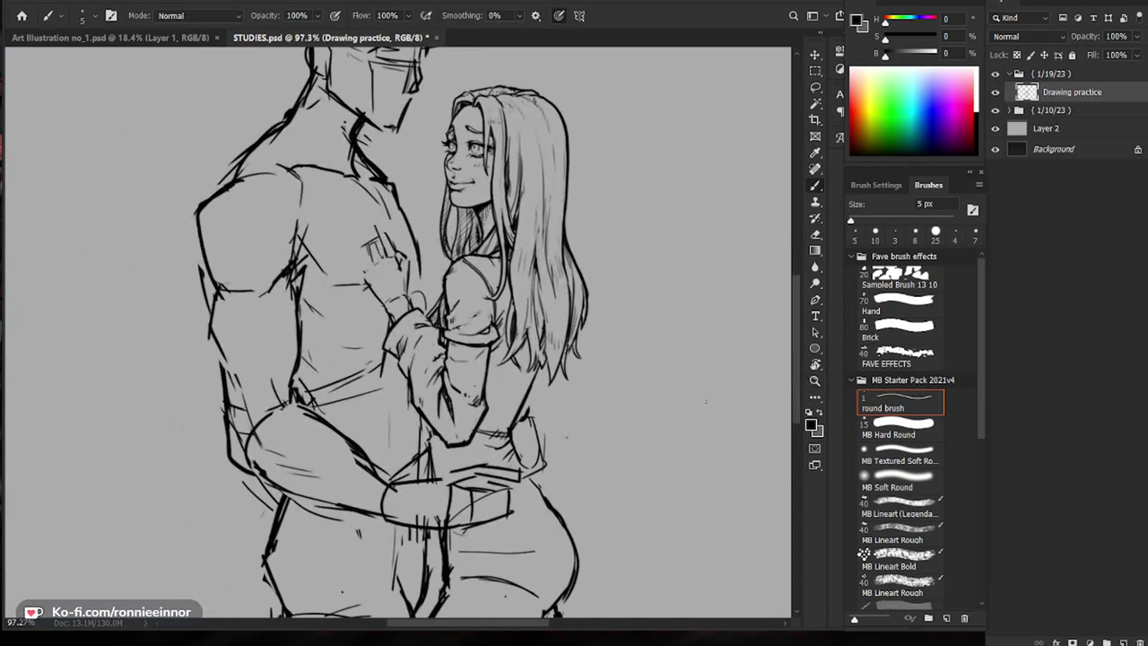
Step: Try to rework the blocky fingers of the woman's hand on the man's chest with the 5 px brush and eraser
{"action": "left_click_drag", "start_coordinate": [414, 370], "coordinate": [433, 370]}
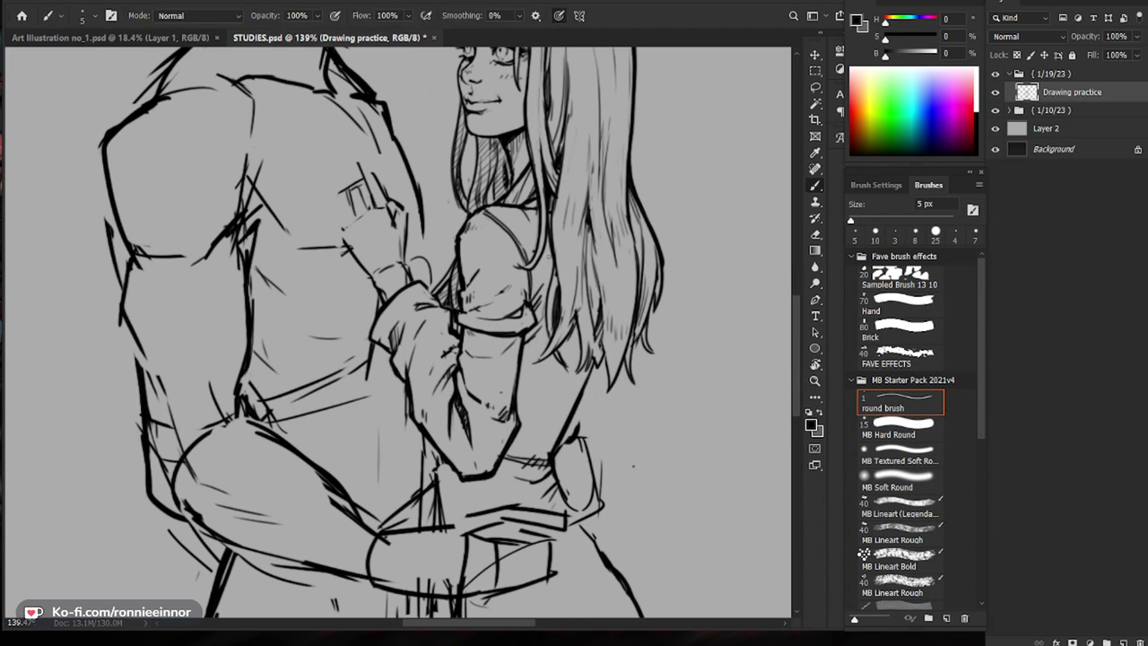
{"action": "scroll", "coordinate": [549, 255], "scroll_direction": "up", "scroll_amount": 2}
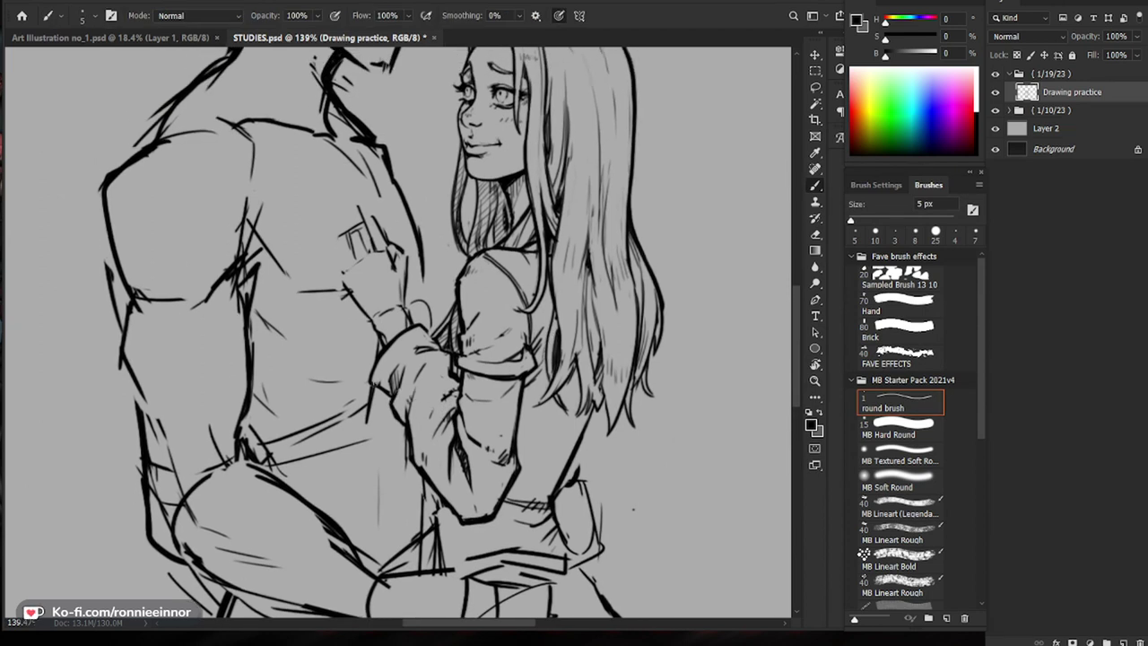
{"action": "key", "text": "z"}
{"action": "mouse_move", "coordinate": [598, 402]}
{"action": "left_mouse_down"}
{"action": "mouse_move", "coordinate": [556, 403]}
{"action": "mouse_move", "coordinate": [524, 386]}
{"action": "mouse_move", "coordinate": [561, 385]}
{"action": "left_mouse_up"}
{"action": "key", "text": "b"}
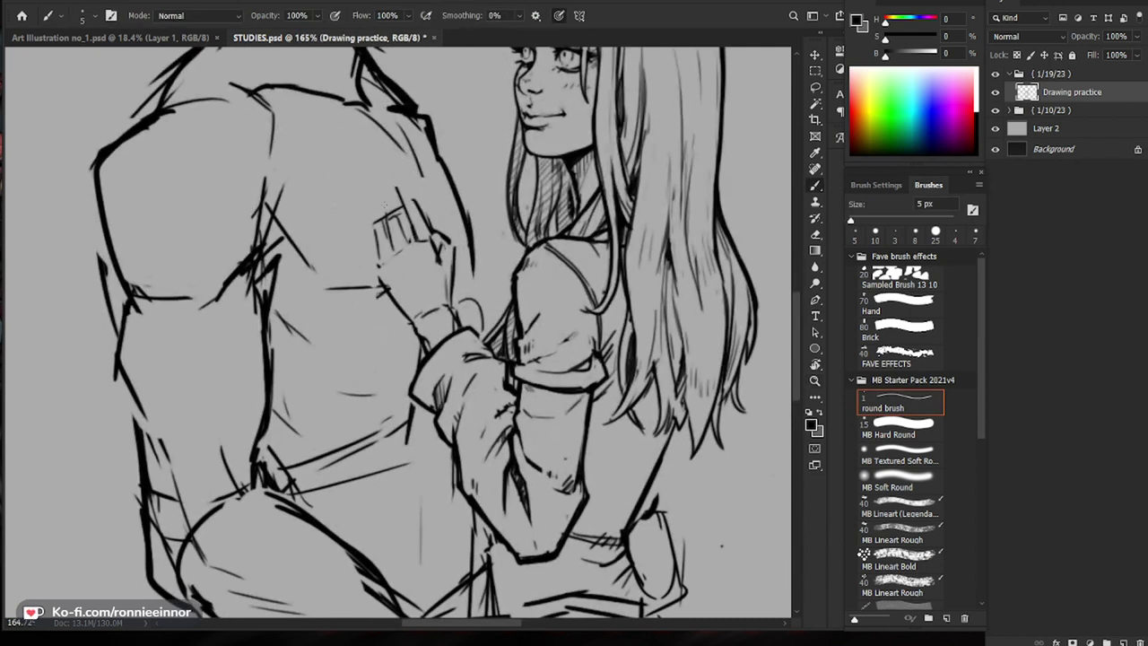
{"action": "mouse_move", "coordinate": [386, 184]}
{"action": "left_mouse_down"}
{"action": "mouse_move", "coordinate": [400, 222]}
{"action": "mouse_move", "coordinate": [372, 310]}
{"action": "mouse_move", "coordinate": [376, 296]}
{"action": "left_mouse_up"}
{"action": "key", "text": "e"}
{"action": "key", "text": "b"}
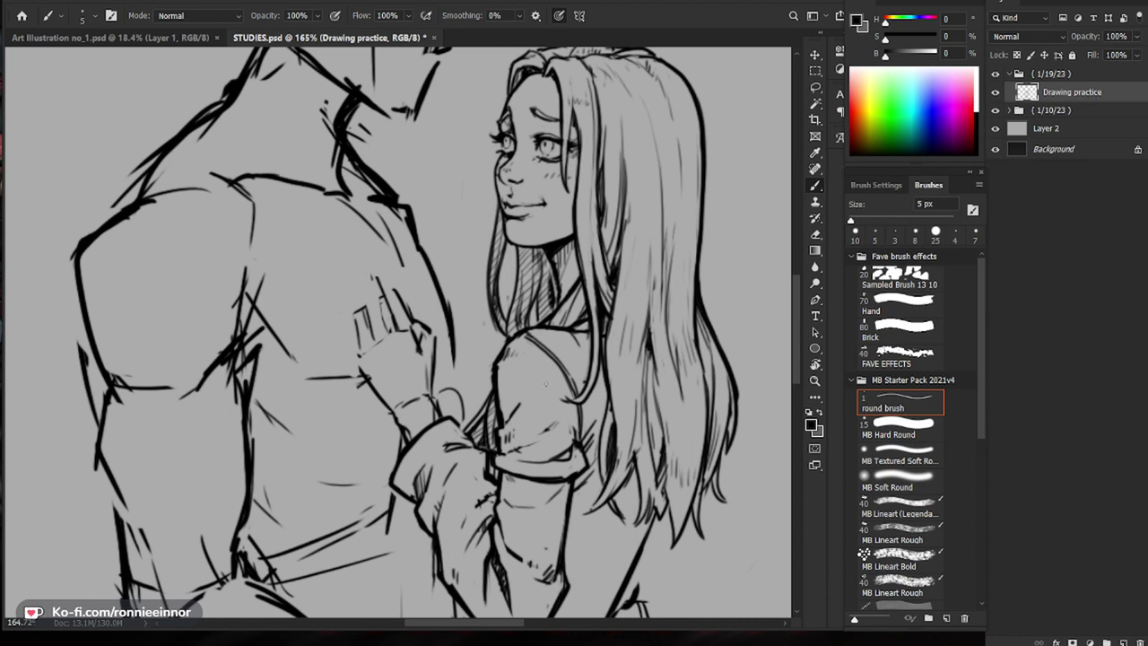
{"action": "key", "text": "e"}
{"action": "key", "text": "b"}
Step: Try adding 5 px strokes for the thumb side, finger joints and outer edge of the woman's hand
{"action": "left_click_drag", "start_coordinate": [416, 320], "coordinate": [434, 333]}
{"action": "mouse_move", "coordinate": [430, 326]}
{"action": "left_mouse_down"}
{"action": "mouse_move", "coordinate": [415, 302]}
{"action": "mouse_move", "coordinate": [420, 329]}
{"action": "left_mouse_up"}
{"action": "left_click_drag", "start_coordinate": [405, 289], "coordinate": [394, 298]}
{"action": "mouse_move", "coordinate": [345, 337]}
{"action": "left_mouse_down"}
{"action": "mouse_move", "coordinate": [367, 310]}
{"action": "mouse_move", "coordinate": [361, 356]}
{"action": "left_mouse_up"}
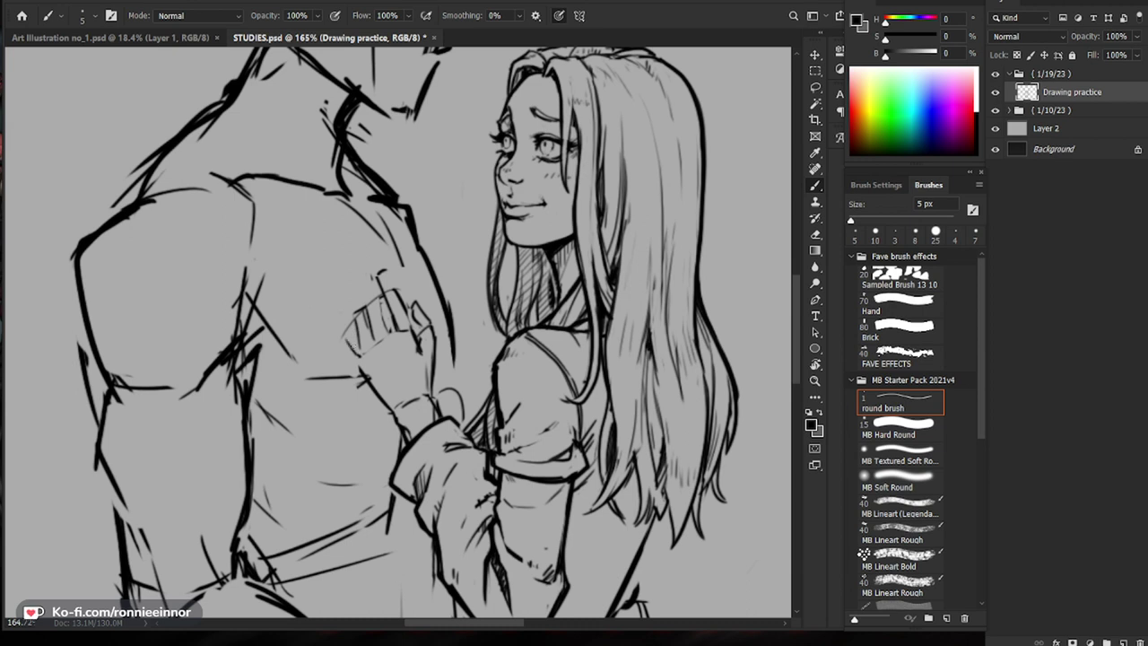
Step: Try extending the woman's fingers upward and sketch a guide arc across the fingertips
{"action": "mouse_move", "coordinate": [333, 291]}
{"action": "left_mouse_down"}
{"action": "mouse_move", "coordinate": [343, 319]}
{"action": "mouse_move", "coordinate": [353, 312]}
{"action": "left_mouse_up"}
{"action": "left_click_drag", "start_coordinate": [350, 307], "coordinate": [355, 329]}
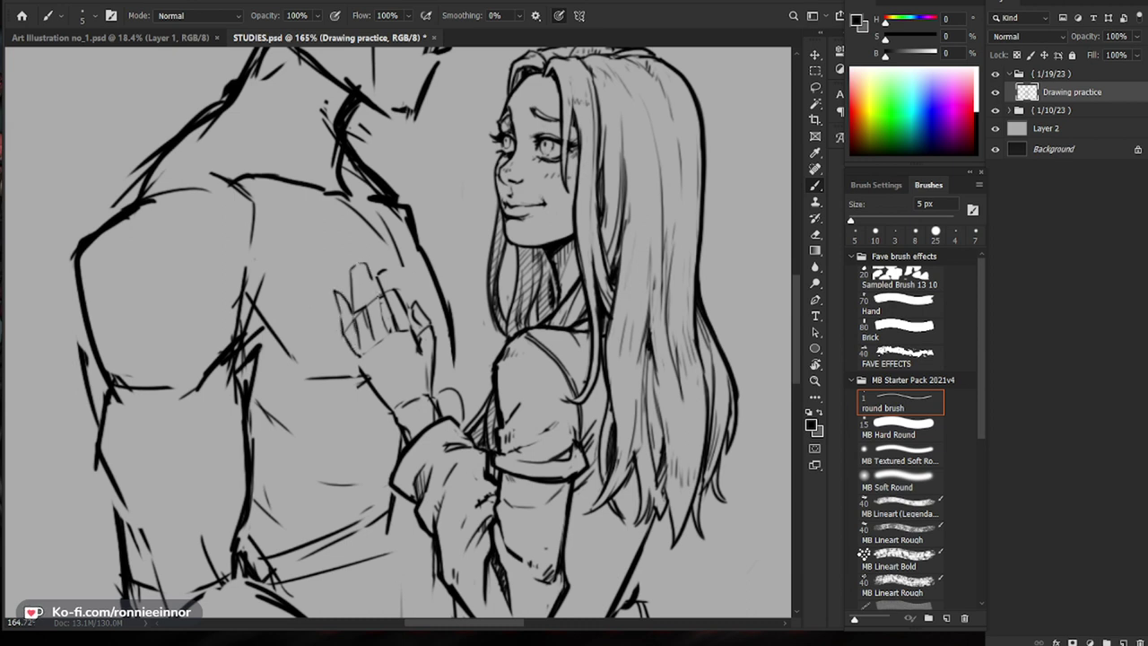
{"action": "left_click_drag", "start_coordinate": [330, 288], "coordinate": [395, 260]}
{"action": "key", "text": "e"}
{"action": "key", "text": "b"}
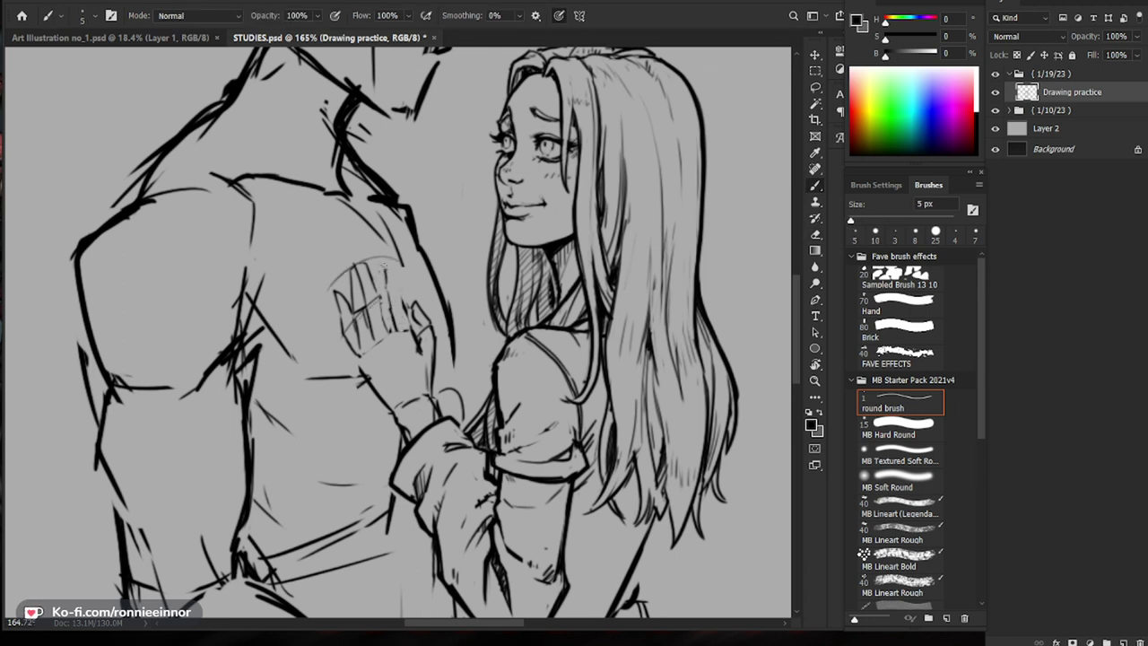
Step: Erase the woman's hand from the man's chest with the eraser enlarged to 80 px
{"action": "scroll", "coordinate": [477, 328], "scroll_direction": "down", "scroll_amount": 5}
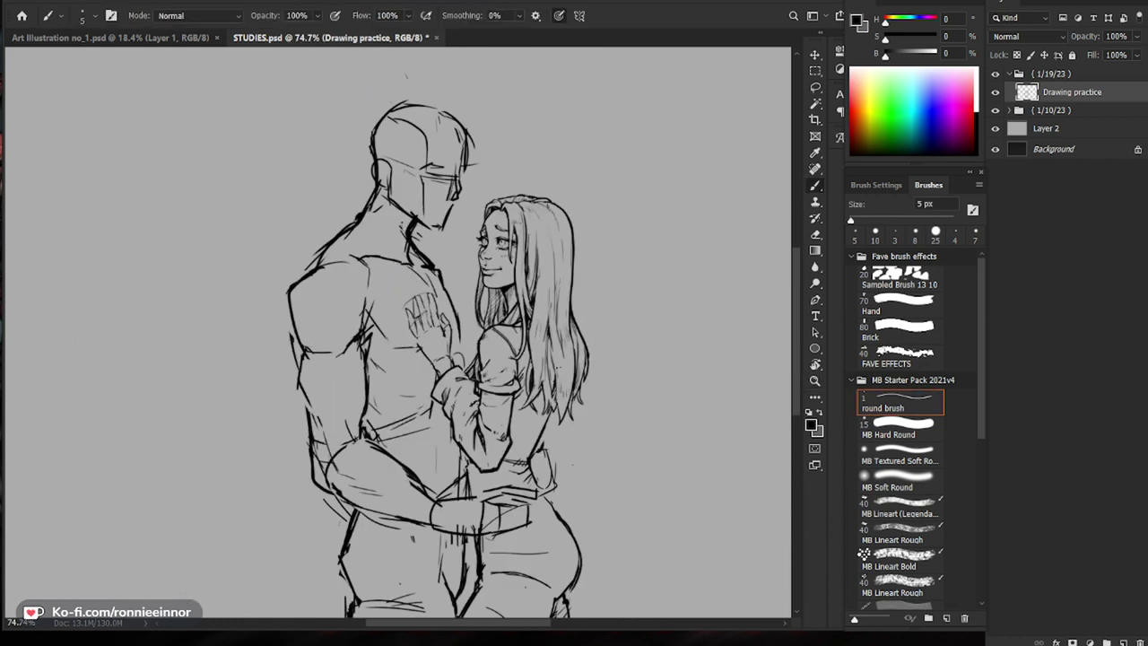
{"action": "key", "text": "ctrl+space"}
{"action": "left_click_drag", "start_coordinate": [472, 303], "coordinate": [538, 303]}
{"action": "key", "text": "e"}
{"action": "key", "text": "bracketright"}
{"action": "key", "text": "bracketright"}
{"action": "key", "text": "bracketright"}
{"action": "key", "text": "bracketright"}
{"action": "key", "text": "bracketright"}
{"action": "mouse_move", "coordinate": [364, 314]}
{"action": "left_mouse_down"}
{"action": "mouse_move", "coordinate": [325, 334]}
{"action": "mouse_move", "coordinate": [389, 325]}
{"action": "mouse_move", "coordinate": [379, 362]}
{"action": "mouse_move", "coordinate": [402, 383]}
{"action": "mouse_move", "coordinate": [420, 364]}
{"action": "left_mouse_up"}
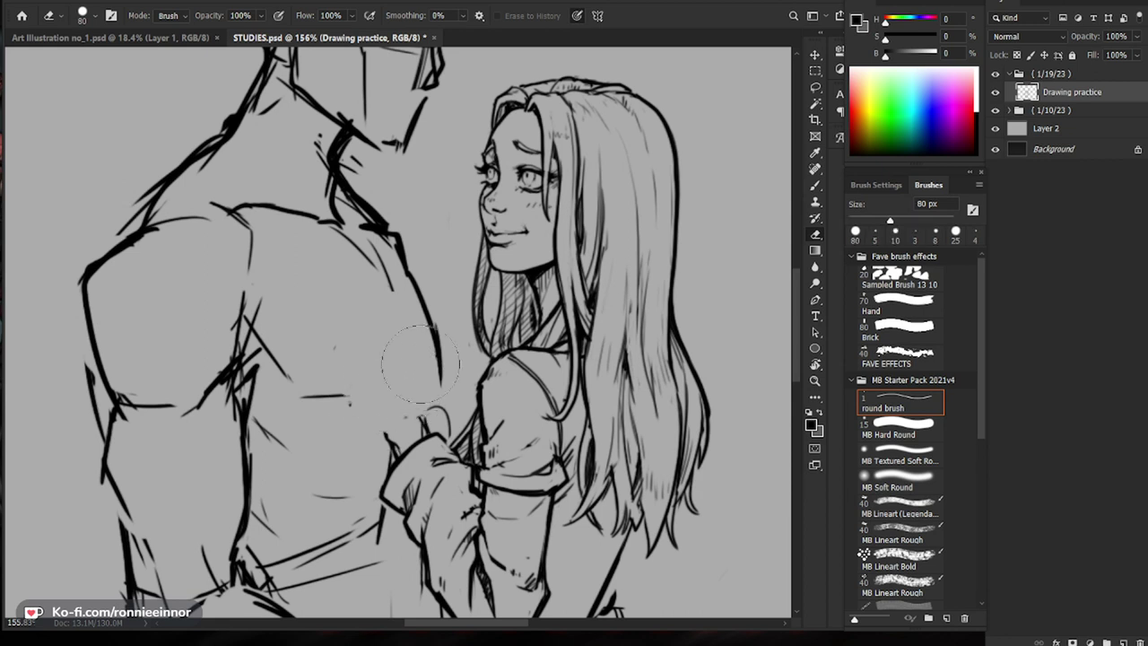
Step: Block in a new palm and a tapered finger mass for the woman's hand with the 5 px brush
{"action": "key", "text": "b"}
{"action": "left_click_drag", "start_coordinate": [358, 383], "coordinate": [379, 428]}
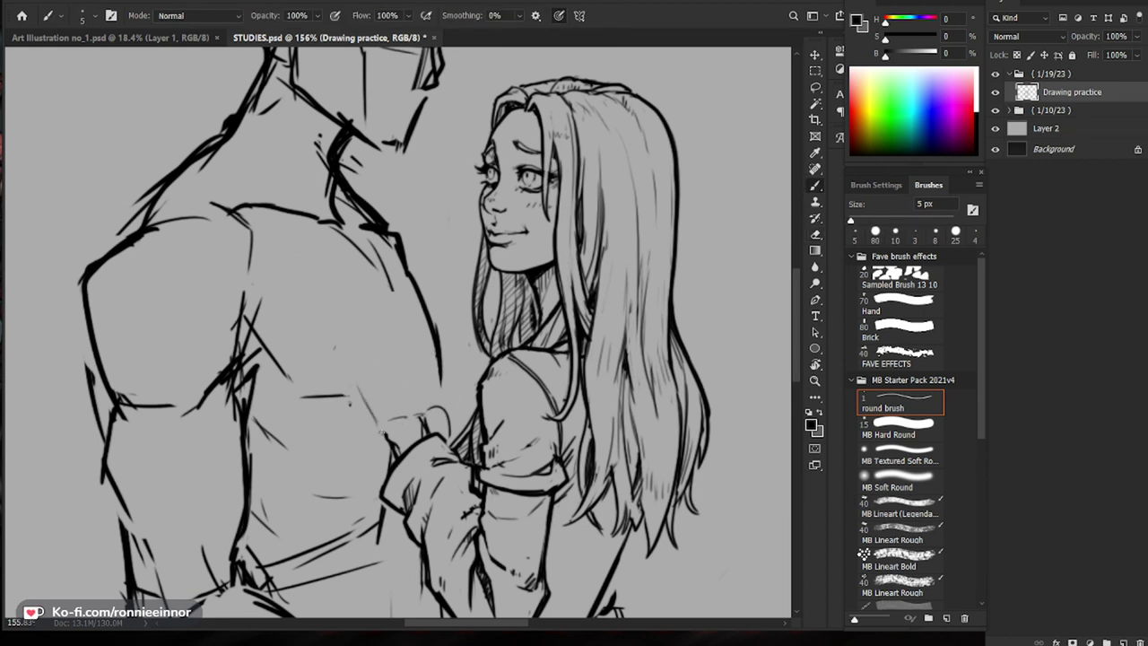
{"action": "left_click_drag", "start_coordinate": [402, 355], "coordinate": [415, 404]}
{"action": "left_click_drag", "start_coordinate": [411, 381], "coordinate": [415, 402]}
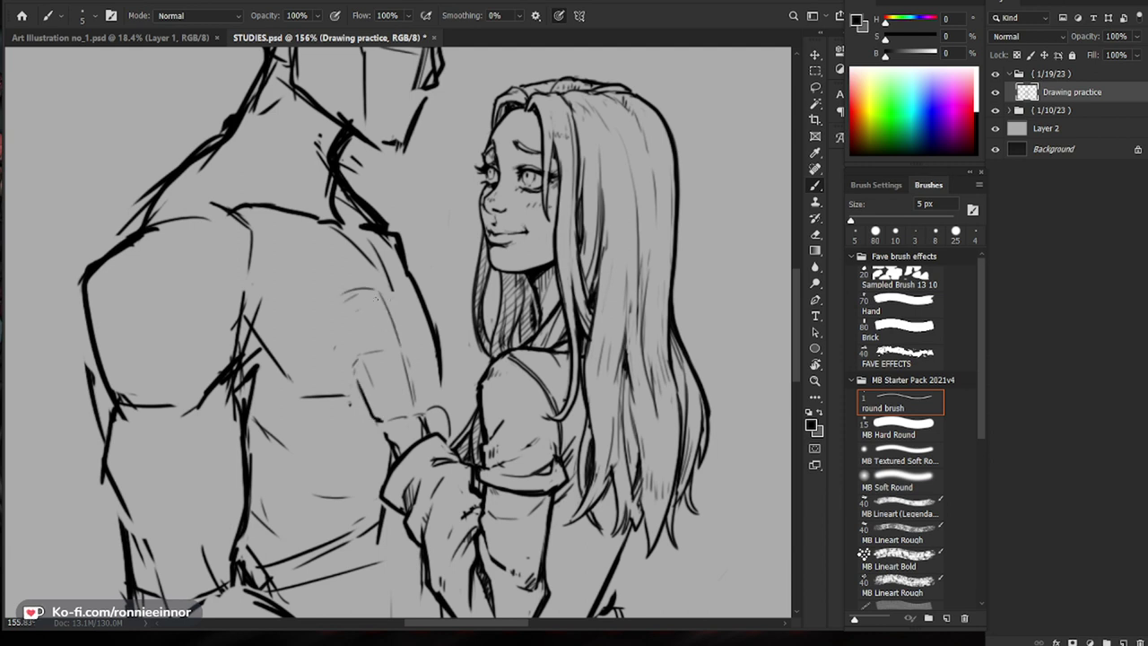
{"action": "mouse_move", "coordinate": [370, 292]}
{"action": "left_mouse_down"}
{"action": "mouse_move", "coordinate": [398, 350]}
{"action": "mouse_move", "coordinate": [374, 287]}
{"action": "mouse_move", "coordinate": [355, 346]}
{"action": "left_mouse_up"}
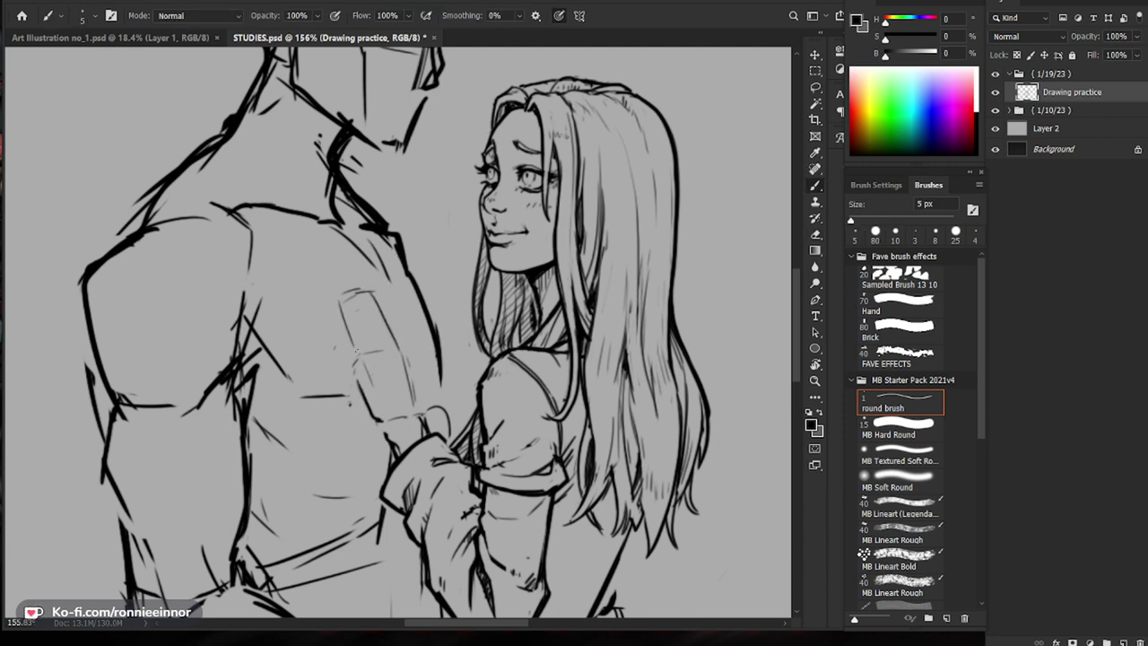
{"action": "left_click_drag", "start_coordinate": [338, 301], "coordinate": [394, 315]}
{"action": "left_click_drag", "start_coordinate": [399, 348], "coordinate": [395, 315]}
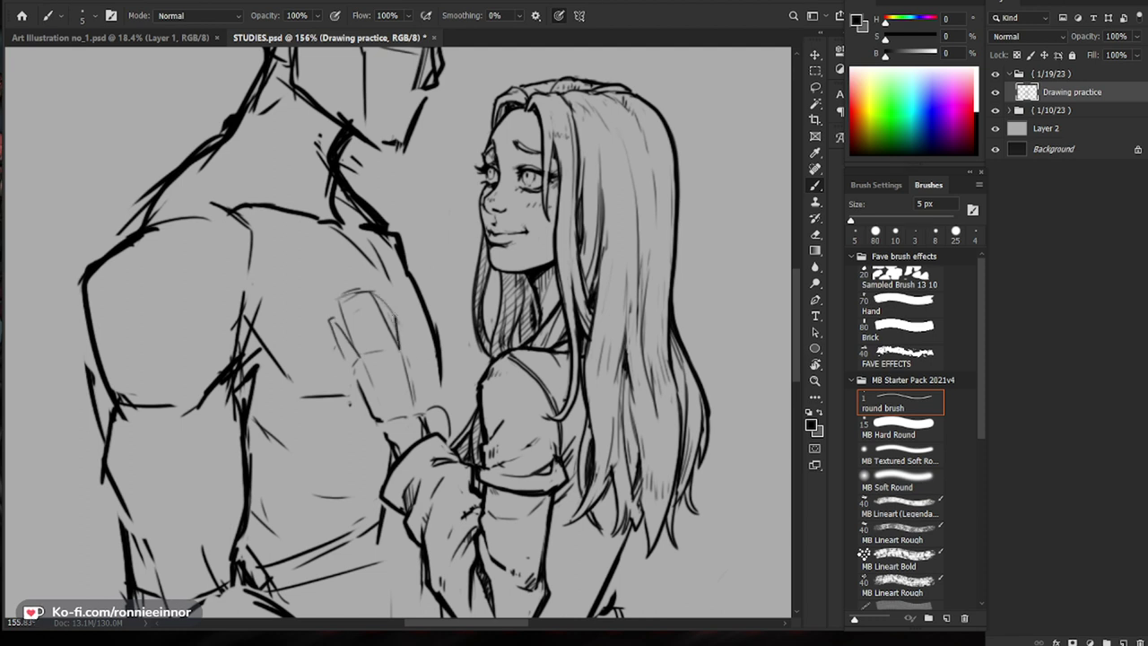
Step: Lighten the finger mass with the eraser and restate the finger edges with the 5 px brush
{"action": "key", "text": "e"}
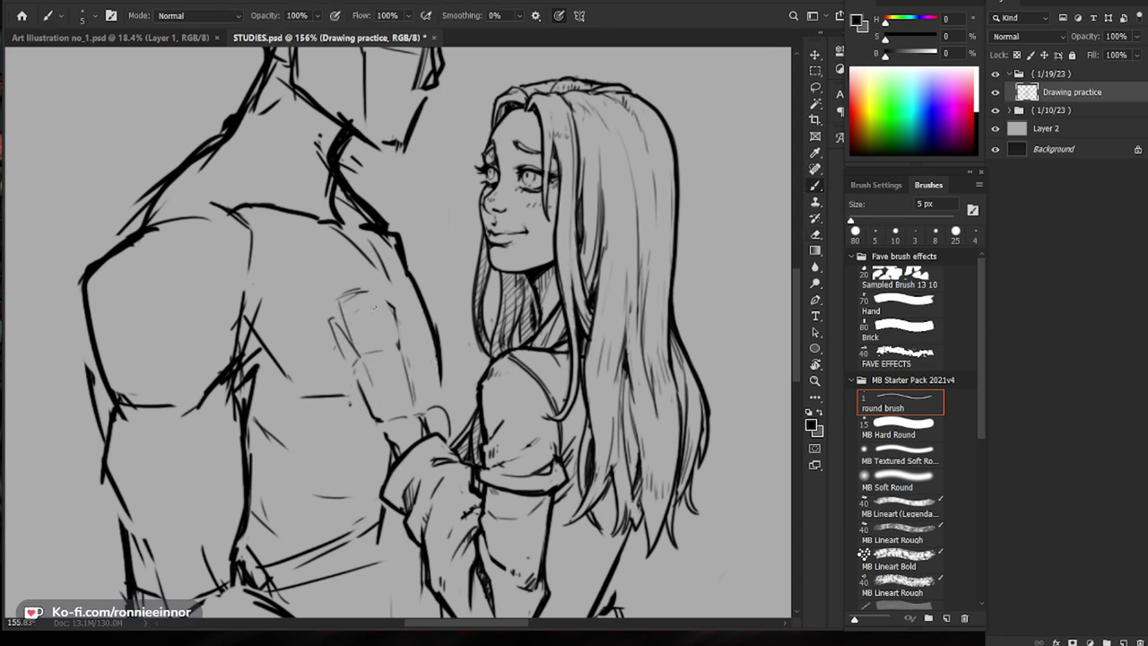
{"action": "key", "text": "b"}
{"action": "left_click_drag", "start_coordinate": [341, 298], "coordinate": [356, 344]}
{"action": "mouse_move", "coordinate": [516, 330]}
{"action": "left_mouse_down"}
{"action": "mouse_move", "coordinate": [466, 332]}
{"action": "mouse_move", "coordinate": [538, 346]}
{"action": "left_mouse_up"}
{"action": "key", "text": "e"}
{"action": "key", "text": "b"}
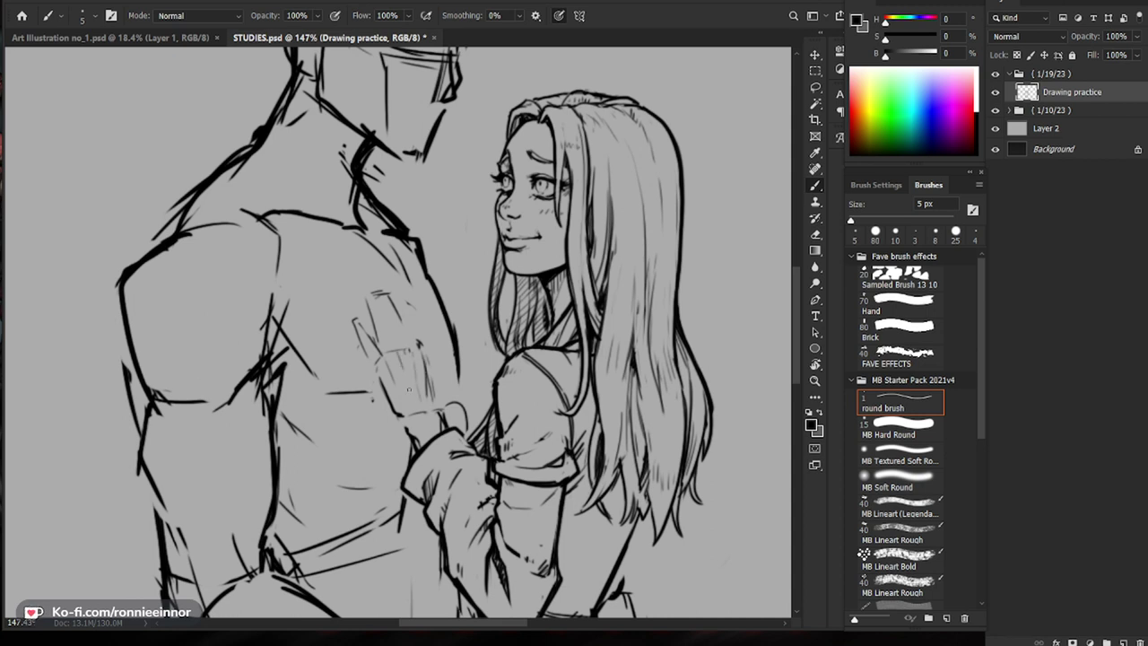
Step: Alternate eraser and 5 px brush to define the outer finger and side of the woman's palm
{"action": "key", "text": "e"}
{"action": "key", "text": "b"}
{"action": "left_click_drag", "start_coordinate": [388, 355], "coordinate": [402, 386]}
{"action": "key", "text": "e"}
{"action": "key", "text": "b"}
{"action": "key", "text": "e"}
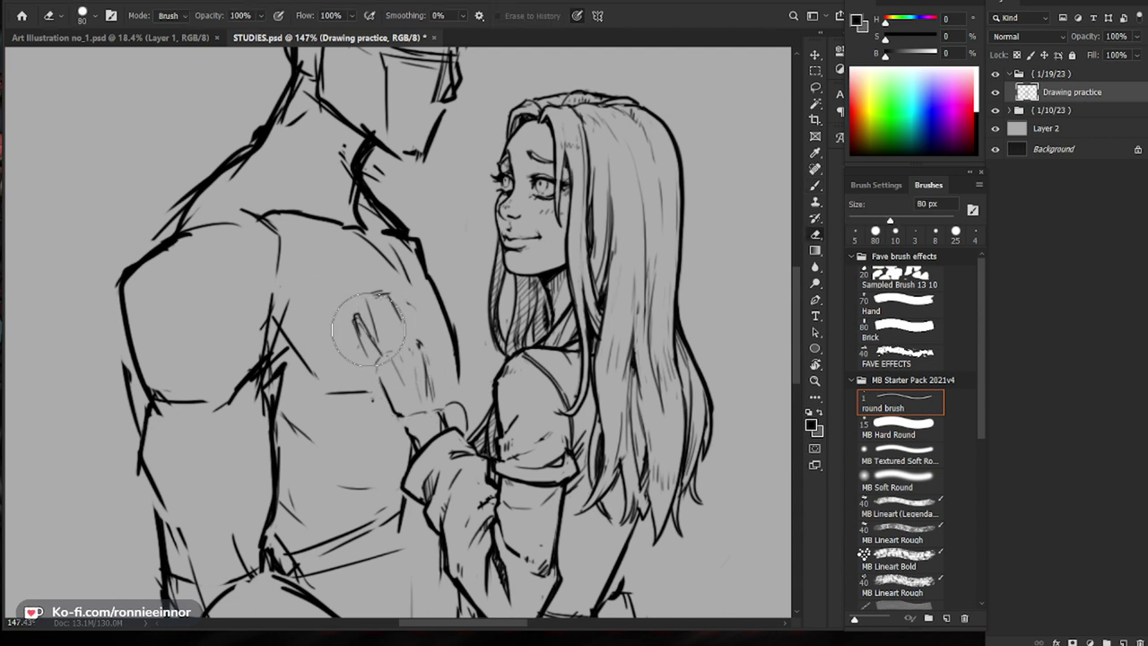
Step: Reduce the eraser to 15 px and redraw the edge of the hand's outermost finger with the 5 px brush
{"action": "key", "text": "bracketleft"}
{"action": "key", "text": "bracketleft"}
{"action": "key", "text": "bracketleft"}
{"action": "key", "text": "b"}
{"action": "left_click_drag", "start_coordinate": [359, 329], "coordinate": [375, 364]}
Step: Refine the outer palm contour, wrist and knuckle side of the woman's hand with brush and eraser
{"action": "key", "text": "z"}
{"action": "mouse_move", "coordinate": [465, 360]}
{"action": "left_mouse_down"}
{"action": "mouse_move", "coordinate": [408, 360]}
{"action": "mouse_move", "coordinate": [519, 368]}
{"action": "left_mouse_up"}
{"action": "key", "text": "e"}
{"action": "key", "text": "b"}
{"action": "left_click_drag", "start_coordinate": [391, 382], "coordinate": [432, 451]}
{"action": "key", "text": "e"}
{"action": "key", "text": "b"}
{"action": "key", "text": "e"}
{"action": "key", "text": "b"}
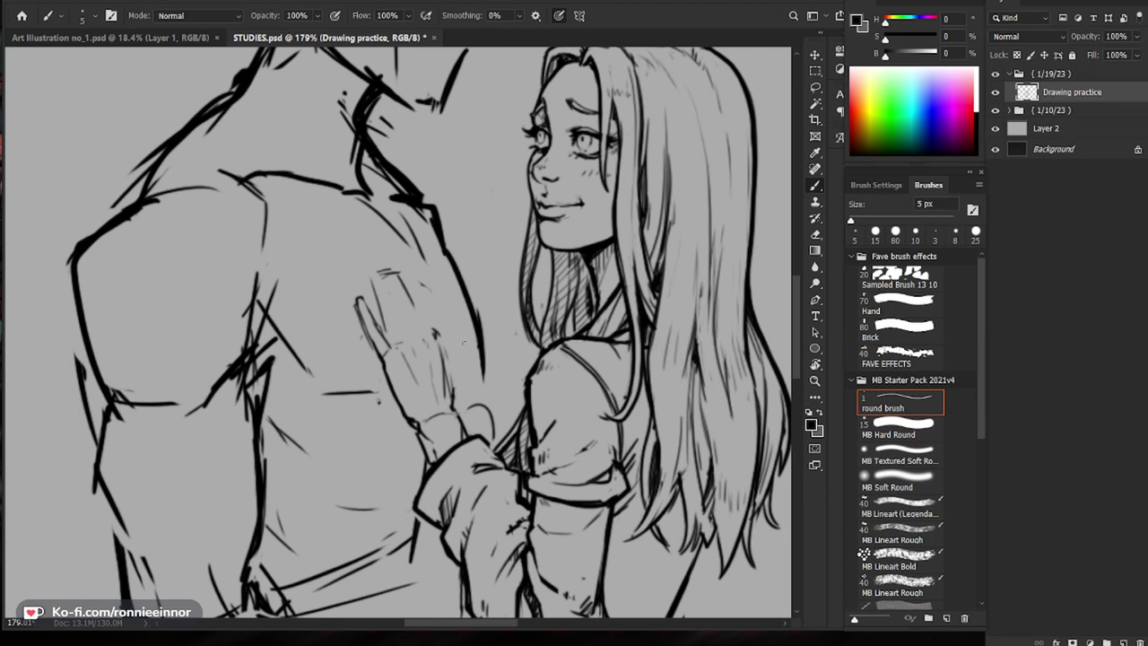
{"action": "left_click_drag", "start_coordinate": [440, 340], "coordinate": [451, 374]}
Step: Erase excess lines on the back of the woman's hand and around the wrist
{"action": "key", "text": "z"}
{"action": "left_click_drag", "start_coordinate": [601, 272], "coordinate": [510, 361]}
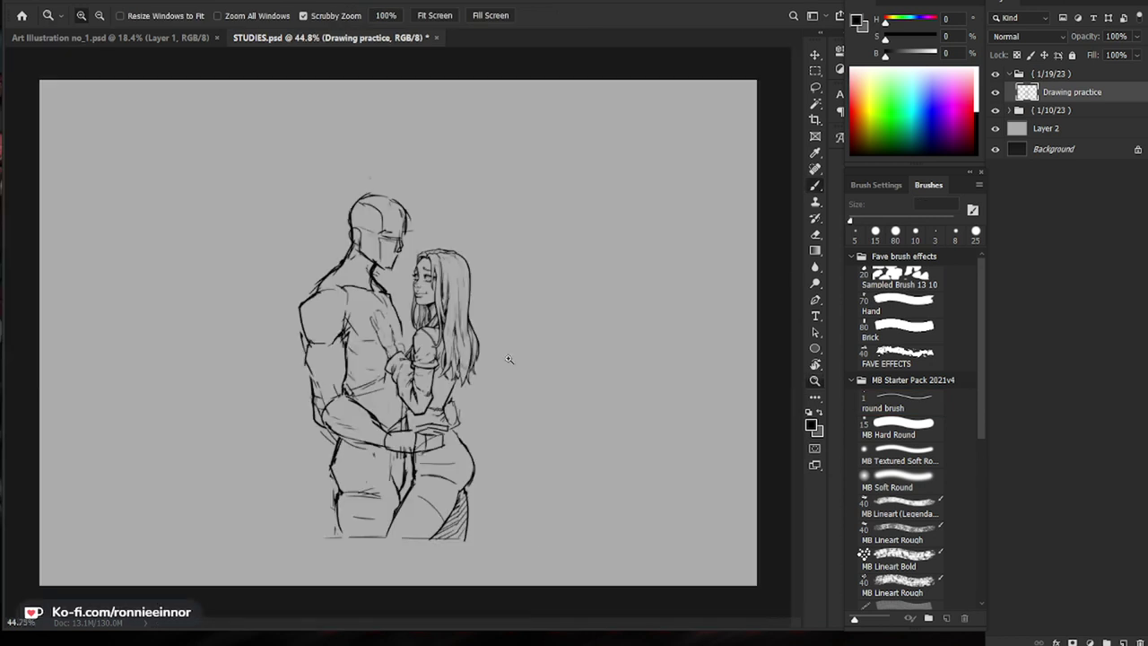
{"action": "key", "text": "z"}
{"action": "left_click_drag", "start_coordinate": [395, 296], "coordinate": [479, 305]}
{"action": "key", "text": "e"}
{"action": "key", "text": "e"}
{"action": "left_click_drag", "start_coordinate": [384, 384], "coordinate": [392, 426]}
{"action": "key", "text": "b"}
Step: Sharpen the inner side of the woman's hand and wrist with alternating eraser and 5 px brush touches
{"action": "key", "text": "e"}
{"action": "key", "text": "b"}
{"action": "key", "text": "e"}
{"action": "mouse_move", "coordinate": [434, 371]}
{"action": "left_mouse_down"}
{"action": "mouse_move", "coordinate": [434, 436]}
{"action": "mouse_move", "coordinate": [413, 411]}
{"action": "mouse_move", "coordinate": [384, 430]}
{"action": "mouse_move", "coordinate": [393, 416]}
{"action": "left_mouse_up"}
{"action": "key", "text": "b"}
{"action": "key", "text": "e"}
{"action": "key", "text": "b"}
{"action": "key", "text": "e"}
{"action": "key", "text": "b"}
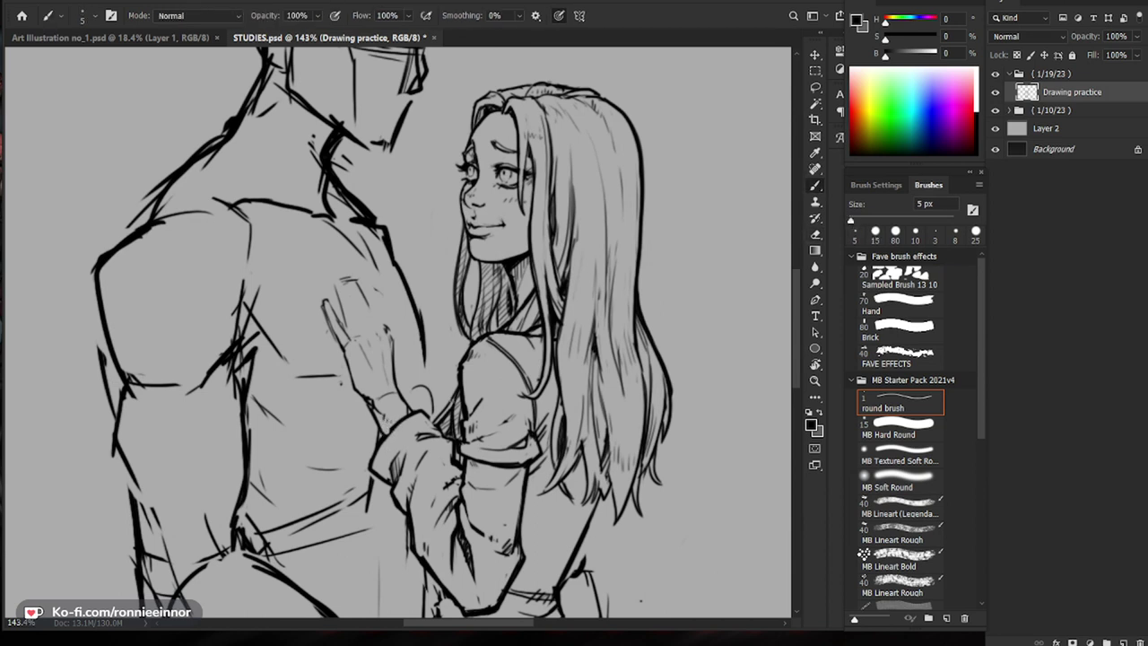
Step: Redraw the tip and sides of the hand's longest finger with the 15 px eraser and 5 px brush
{"action": "left_click_drag", "start_coordinate": [483, 407], "coordinate": [404, 407]}
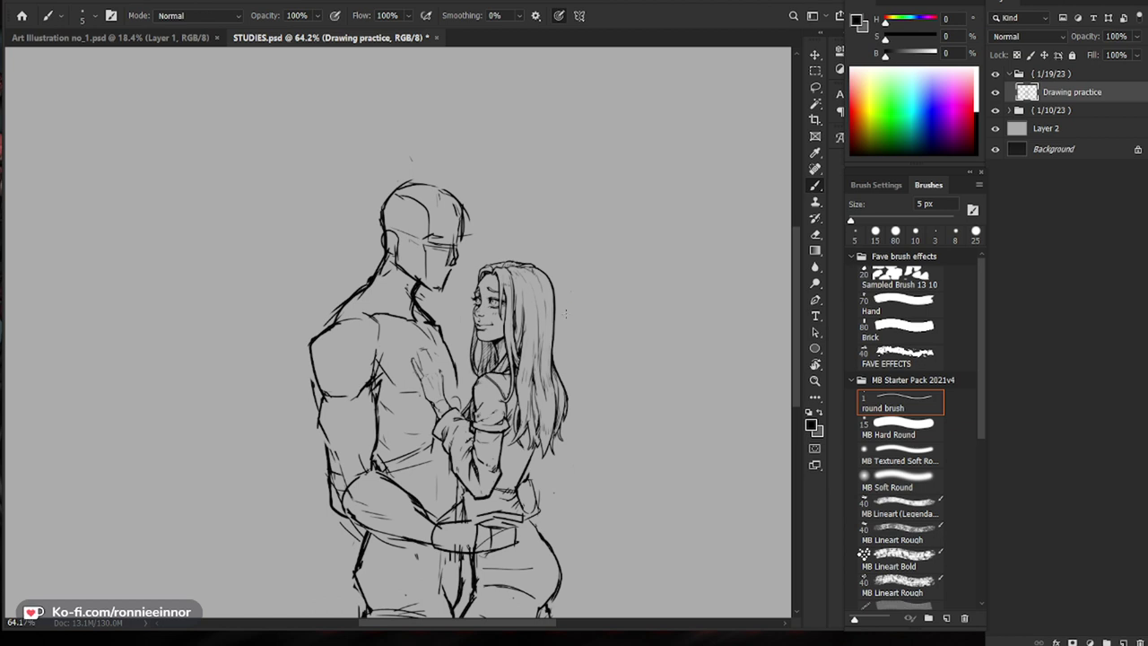
{"action": "left_click_drag", "start_coordinate": [512, 404], "coordinate": [552, 403]}
{"action": "left_click_drag", "start_coordinate": [405, 412], "coordinate": [435, 413]}
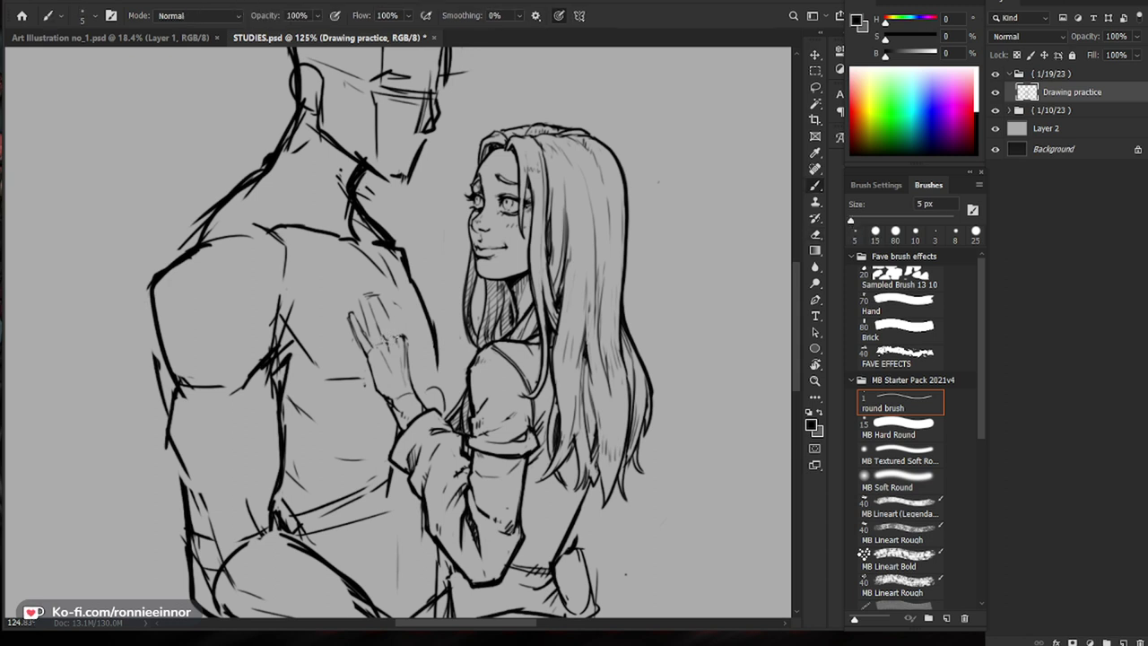
{"action": "left_click_drag", "start_coordinate": [373, 311], "coordinate": [380, 327]}
{"action": "key", "text": "e"}
{"action": "key", "text": "b"}
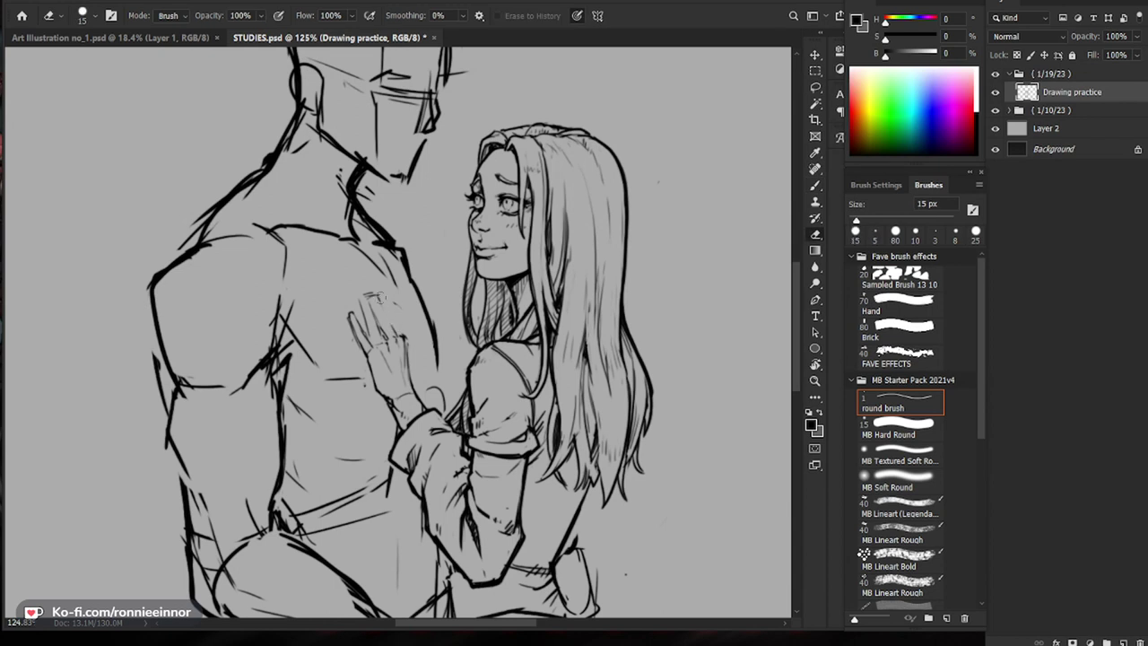
{"action": "key", "text": "e"}
{"action": "mouse_move", "coordinate": [377, 293]}
{"action": "left_mouse_down"}
{"action": "mouse_move", "coordinate": [382, 311]}
{"action": "mouse_move", "coordinate": [375, 302]}
{"action": "mouse_move", "coordinate": [368, 320]}
{"action": "left_mouse_up"}
{"action": "key", "text": "b"}
{"action": "key", "text": "e"}
{"action": "key", "text": "b"}
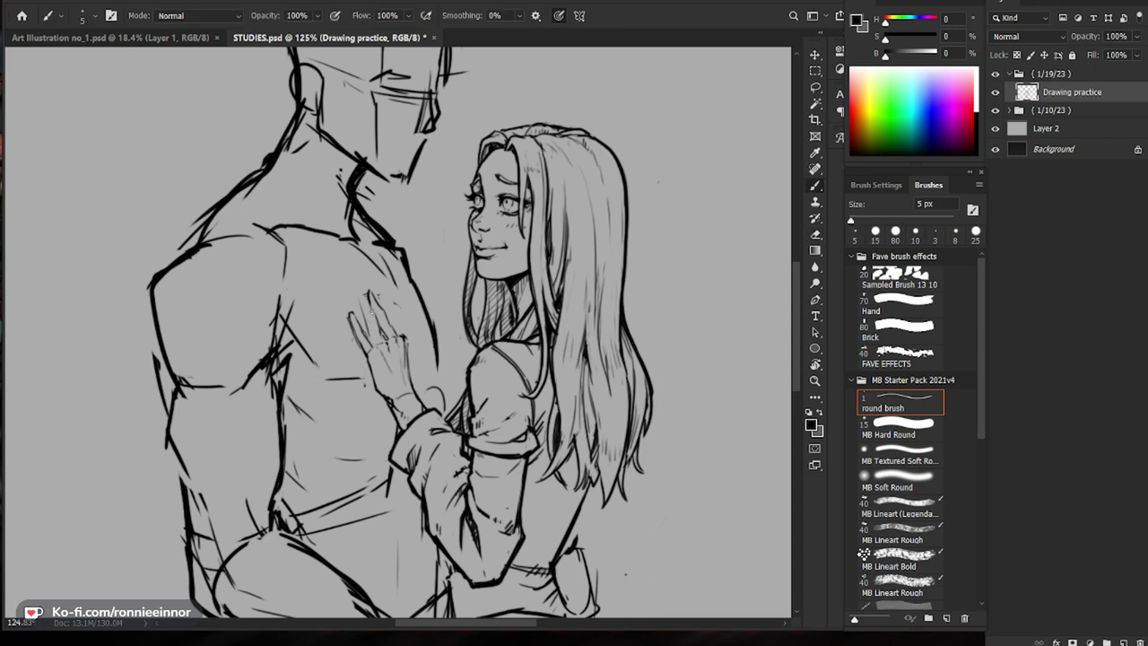
Step: Tidy the tip and outer edge of the hand's outermost finger with the 15 px eraser and 5 px brush
{"action": "key", "text": "e"}
{"action": "mouse_move", "coordinate": [363, 306]}
{"action": "left_mouse_down"}
{"action": "mouse_move", "coordinate": [373, 316]}
{"action": "mouse_move", "coordinate": [358, 342]}
{"action": "mouse_move", "coordinate": [354, 313]}
{"action": "left_mouse_up"}
{"action": "key", "text": "b"}
{"action": "key", "text": "e"}
{"action": "key", "text": "b"}
{"action": "scroll", "coordinate": [417, 353], "scroll_direction": "up", "scroll_amount": 3}
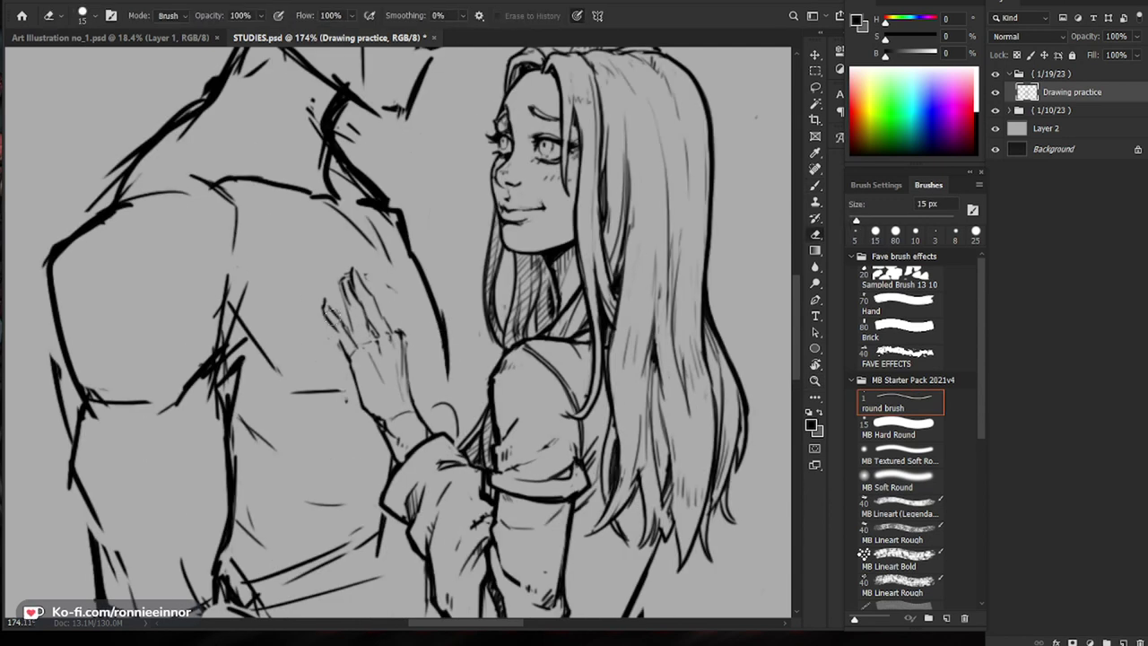
{"action": "key", "text": "e"}
{"action": "left_click_drag", "start_coordinate": [328, 325], "coordinate": [337, 342]}
{"action": "key", "text": "b"}
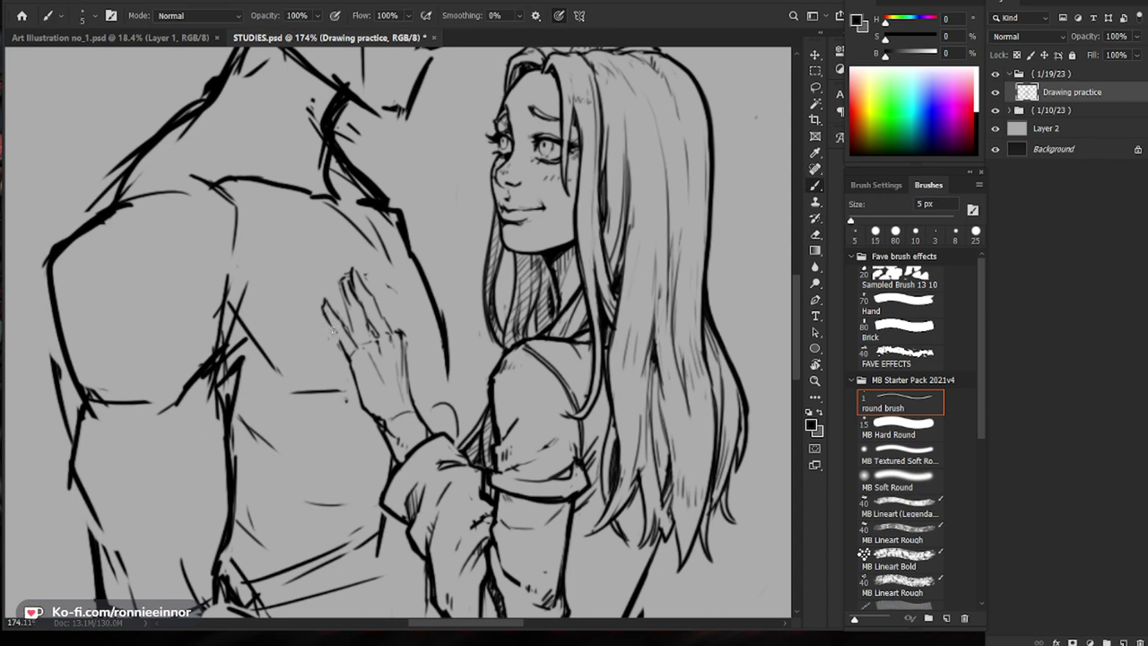
{"action": "left_click_drag", "start_coordinate": [465, 323], "coordinate": [507, 359]}
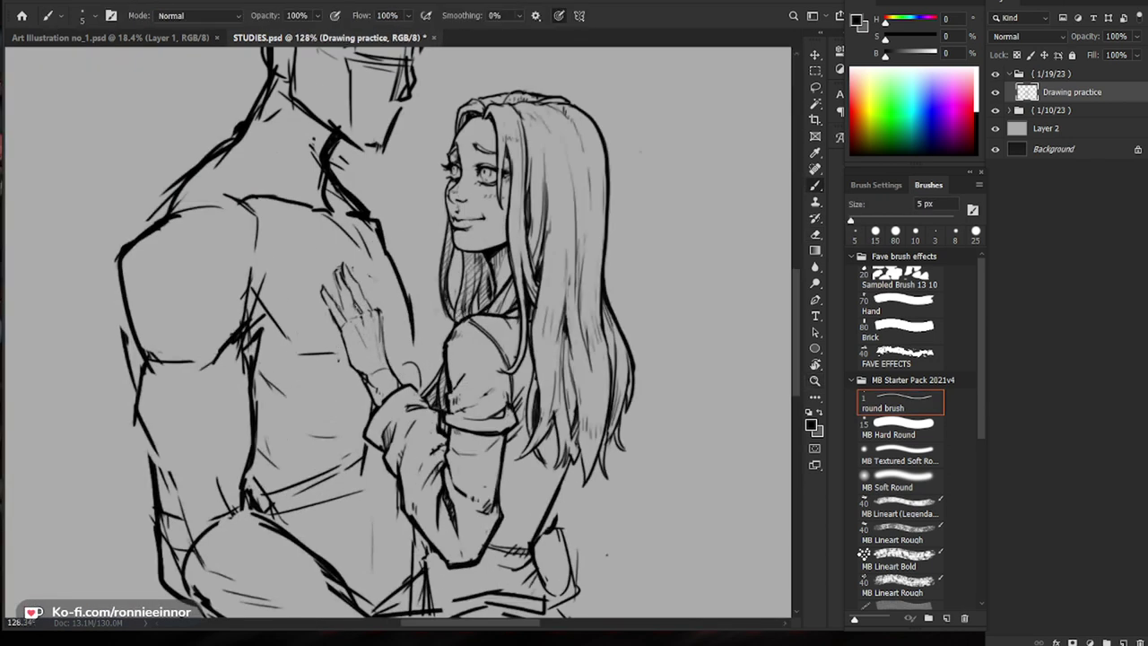
Step: Refine the gap and contours between the woman's upper fingers with fine brush and eraser touches
{"action": "key", "text": "e"}
{"action": "key", "text": "b"}
{"action": "left_click_drag", "start_coordinate": [339, 296], "coordinate": [346, 317]}
{"action": "left_click_drag", "start_coordinate": [388, 286], "coordinate": [346, 270]}
{"action": "key", "text": "e"}
{"action": "key", "text": "b"}
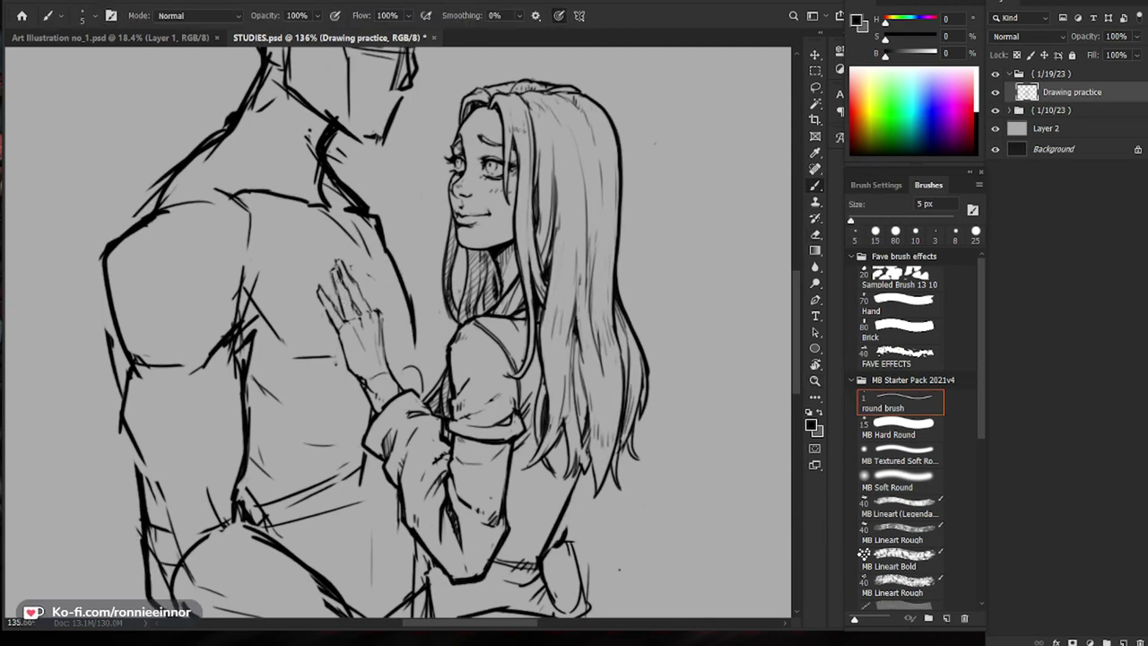
Step: Refine the contours of the woman's index finger and its base with the 5 px brush and 15 px eraser
{"action": "scroll", "coordinate": [397, 335], "scroll_direction": "down", "scroll_amount": 1}
{"action": "key", "text": "ctrl+0"}
{"action": "left_click_drag", "start_coordinate": [386, 264], "coordinate": [436, 250]}
{"action": "left_click_drag", "start_coordinate": [408, 291], "coordinate": [432, 291]}
{"action": "scroll", "coordinate": [431, 290], "scroll_direction": "up", "scroll_amount": 3}
{"action": "key", "text": "b"}
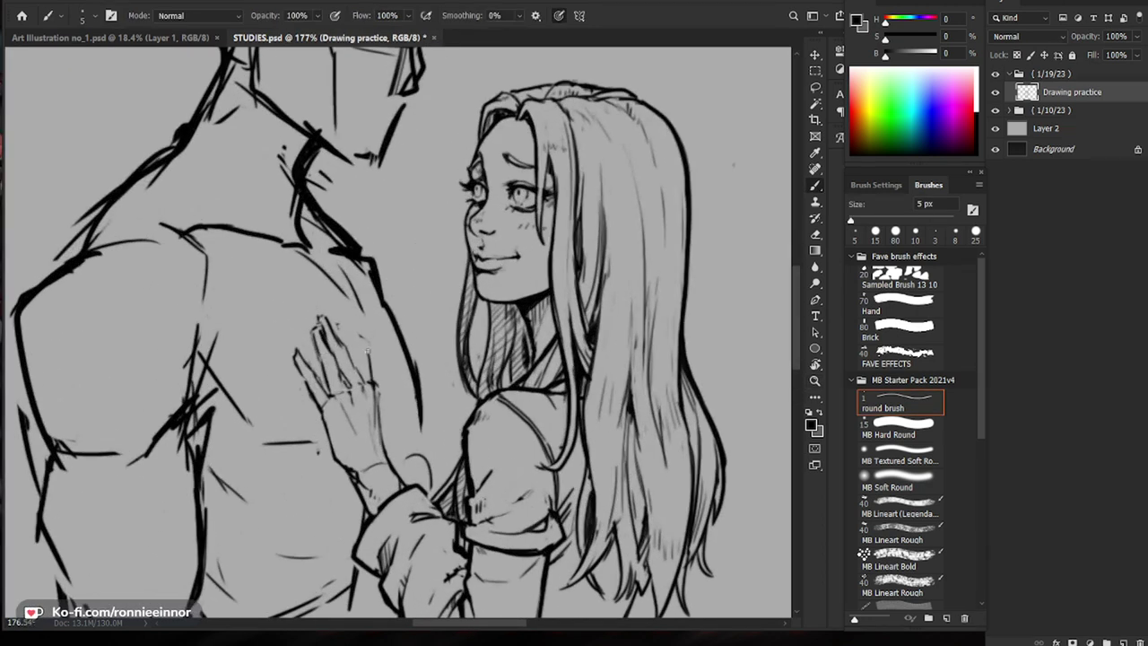
{"action": "left_click_drag", "start_coordinate": [339, 325], "coordinate": [345, 344]}
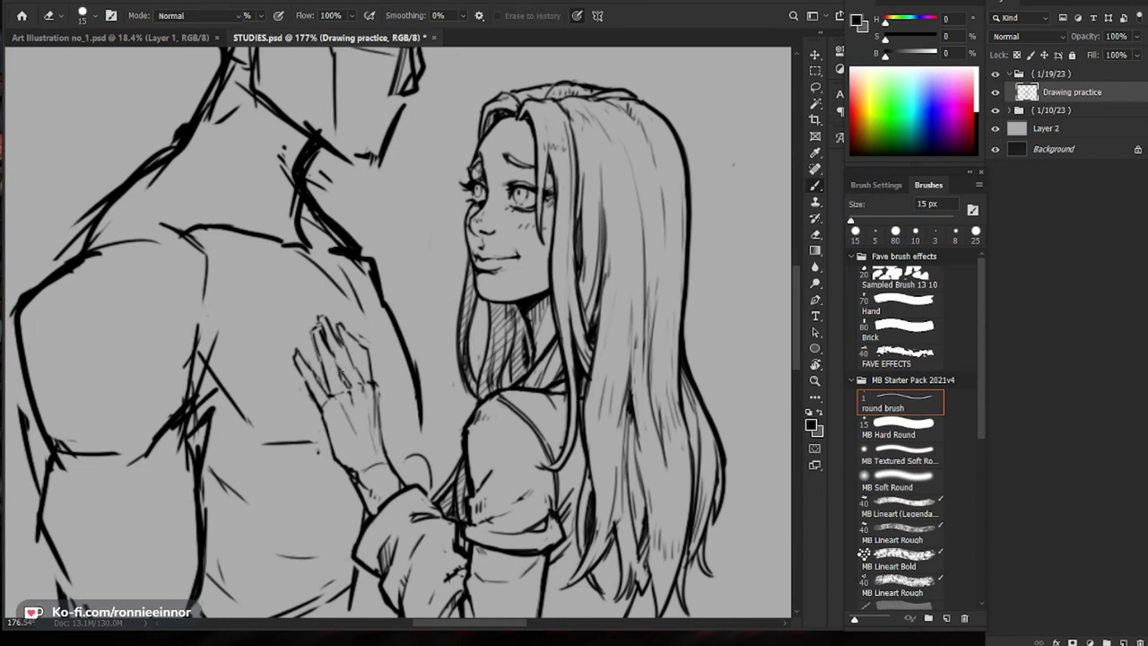
{"action": "key", "text": "e"}
{"action": "key", "text": "b"}
{"action": "key", "text": "e"}
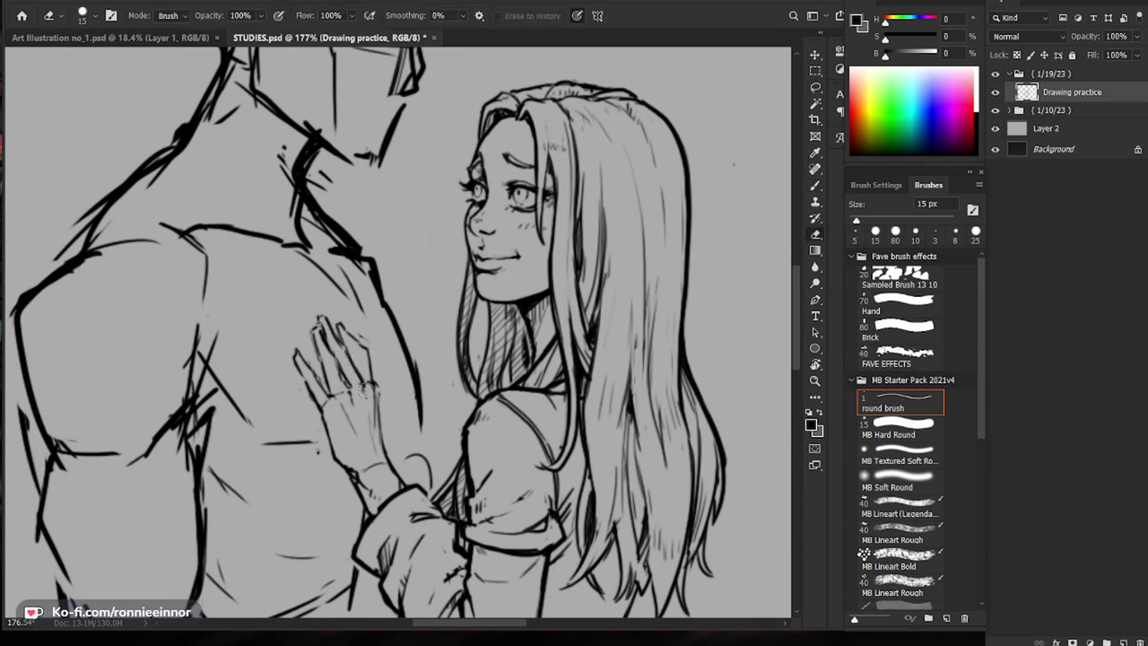
{"action": "key", "text": "b"}
{"action": "mouse_move", "coordinate": [480, 324]}
{"action": "left_mouse_down"}
{"action": "mouse_move", "coordinate": [408, 326]}
{"action": "mouse_move", "coordinate": [502, 326]}
{"action": "left_mouse_up"}
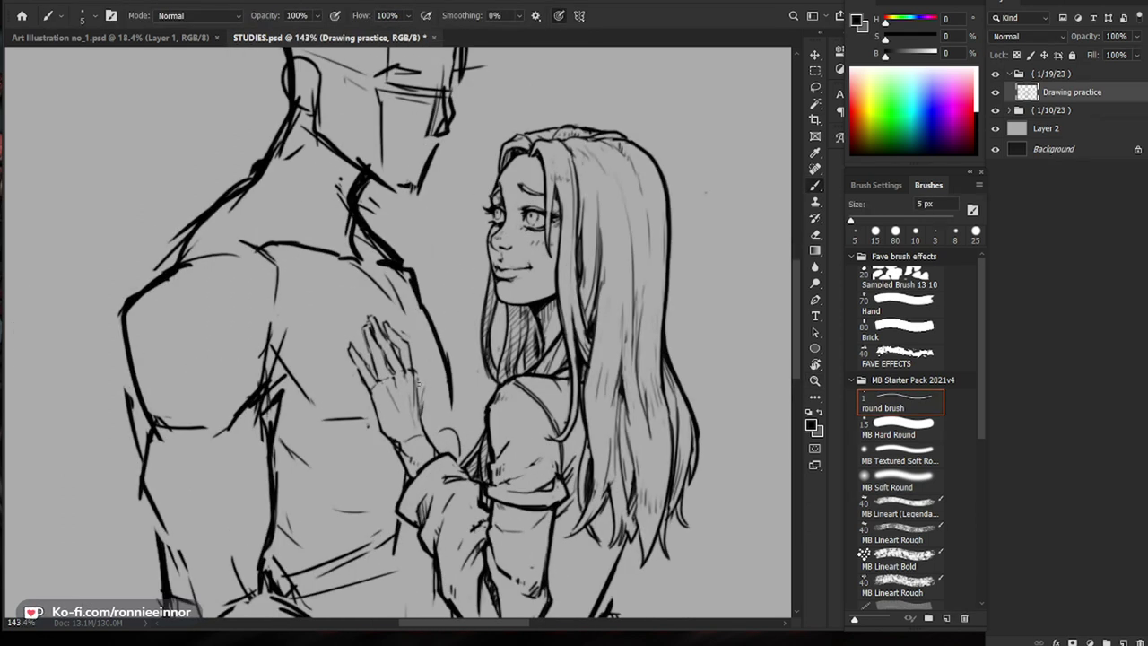
Step: Clean up the index finger's lower edge and the adjoining side of the hand with alternating eraser and brush touches
{"action": "key", "text": "e"}
{"action": "mouse_move", "coordinate": [428, 377]}
{"action": "left_mouse_down"}
{"action": "mouse_move", "coordinate": [424, 412]}
{"action": "mouse_move", "coordinate": [423, 387]}
{"action": "mouse_move", "coordinate": [421, 403]}
{"action": "left_mouse_up"}
{"action": "key", "text": "b"}
{"action": "key", "text": "e"}
{"action": "key", "text": "b"}
{"action": "left_click_drag", "start_coordinate": [409, 346], "coordinate": [414, 370]}
{"action": "key", "text": "e"}
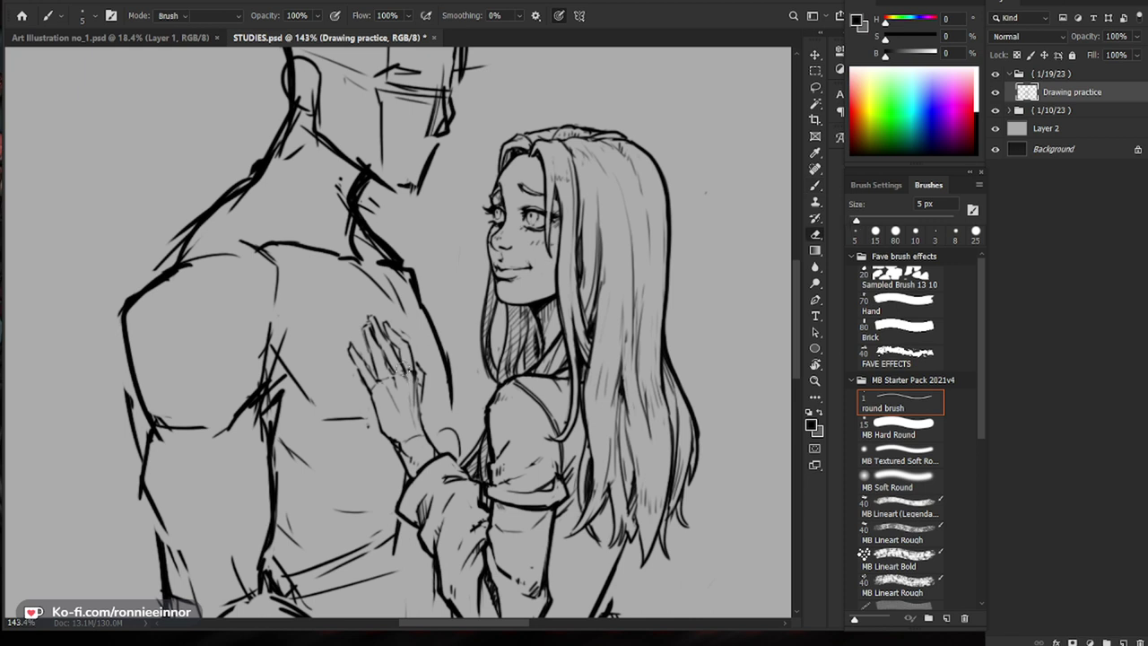
{"action": "key", "text": "b"}
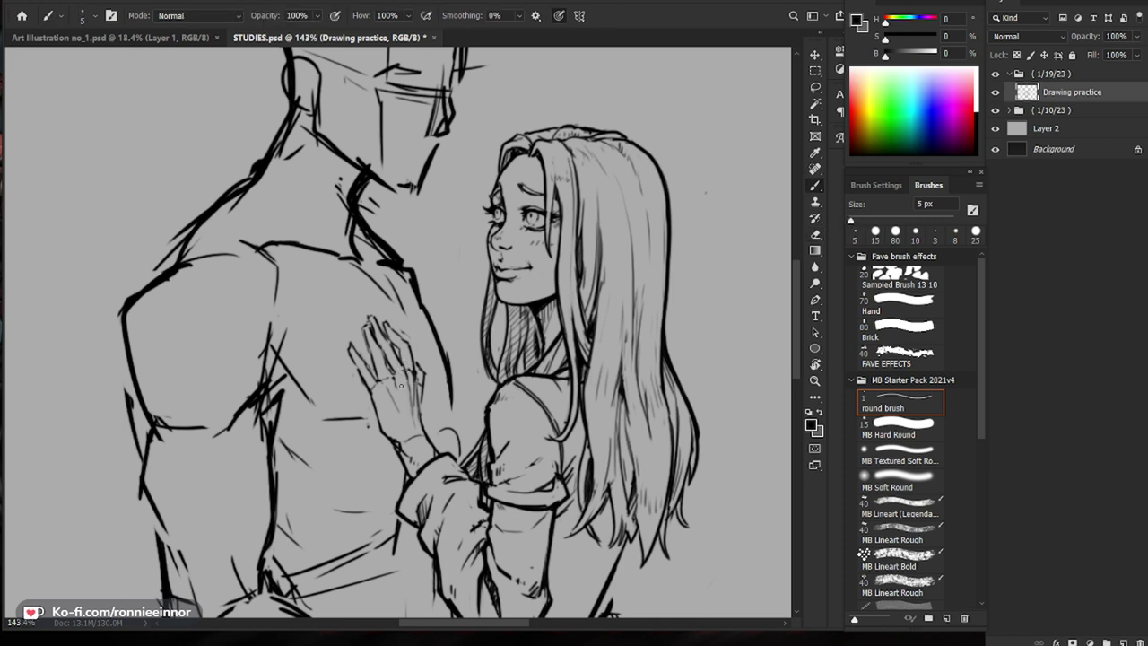
{"action": "key", "text": "e"}
{"action": "key", "text": "b"}
Step: Add a short dark knuckle mark at the base of the index finger on the thumb side
{"action": "left_click_drag", "start_coordinate": [494, 353], "coordinate": [431, 354]}
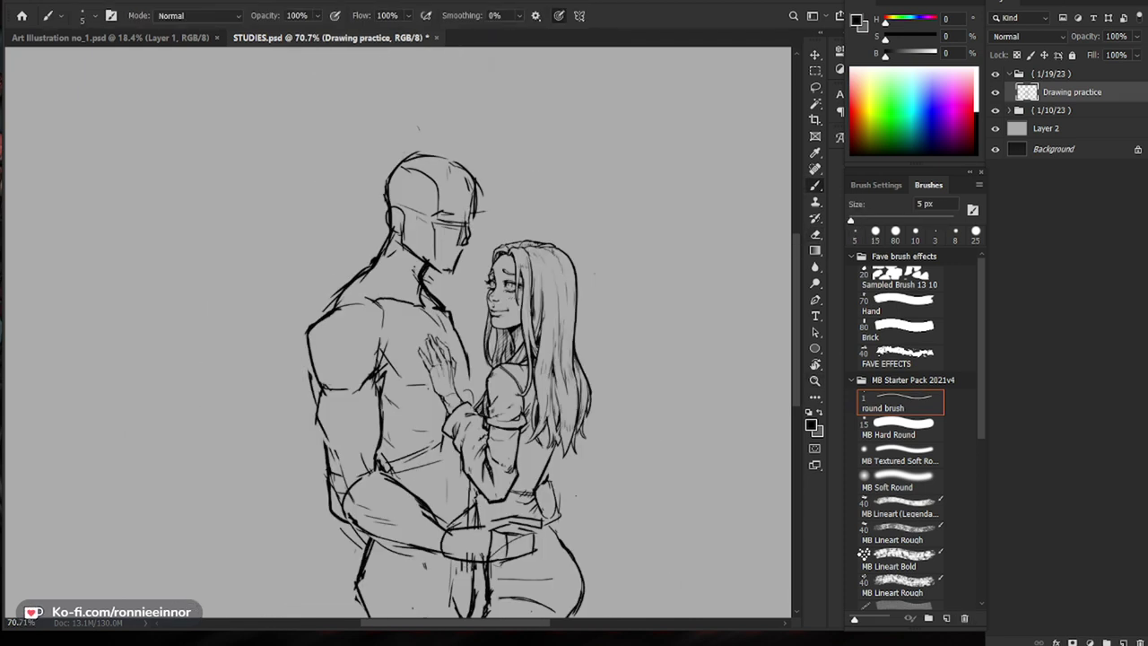
{"action": "mouse_move", "coordinate": [421, 351]}
{"action": "left_mouse_down"}
{"action": "mouse_move", "coordinate": [485, 352]}
{"action": "mouse_move", "coordinate": [412, 346]}
{"action": "mouse_move", "coordinate": [416, 364]}
{"action": "left_mouse_up"}
{"action": "key", "text": "e"}
{"action": "key", "text": "b"}
{"action": "left_click_drag", "start_coordinate": [494, 466], "coordinate": [514, 466]}
{"action": "mouse_move", "coordinate": [402, 332]}
{"action": "left_mouse_down"}
{"action": "mouse_move", "coordinate": [418, 360]}
{"action": "mouse_move", "coordinate": [418, 337]}
{"action": "left_mouse_up"}
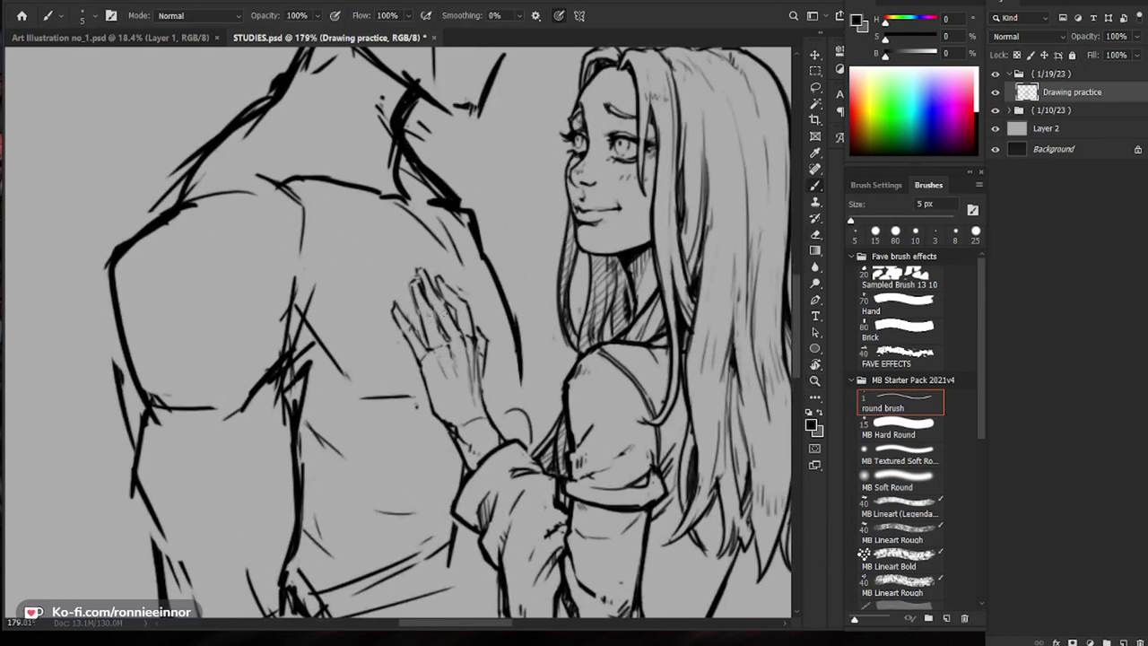
{"action": "key", "text": "e"}
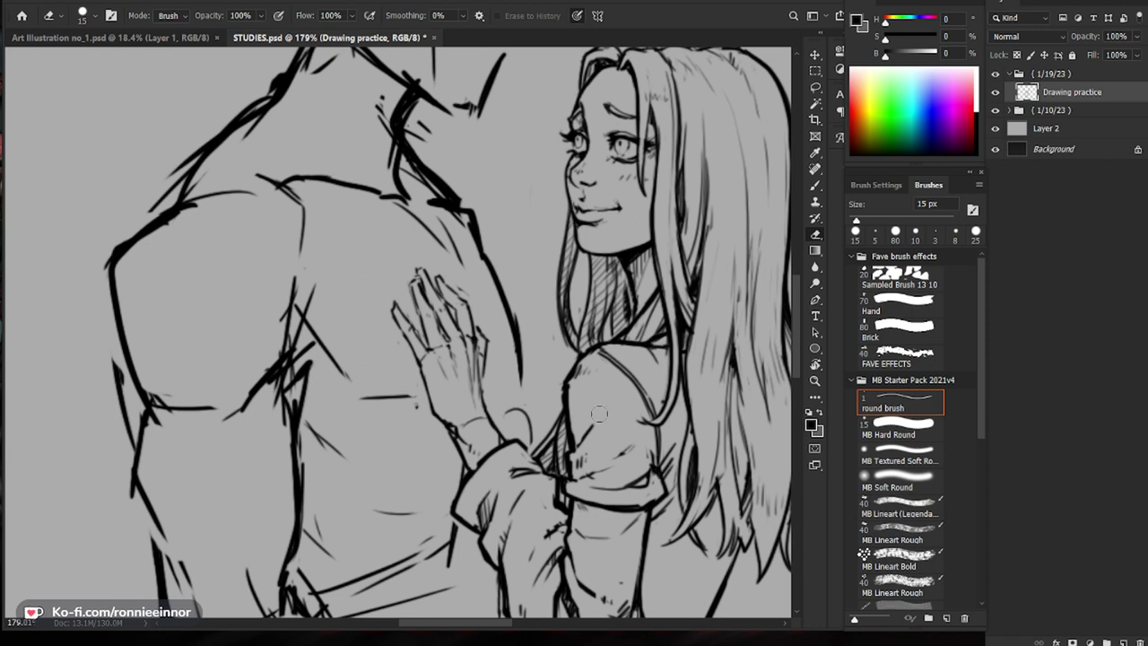
Step: Rework the index finger's base and the thumb-side edge of the hand's back with the 15 px eraser and 5 px brush
{"action": "scroll", "coordinate": [509, 359], "scroll_direction": "up", "scroll_amount": 2}
{"action": "left_click_drag", "start_coordinate": [491, 303], "coordinate": [485, 383]}
{"action": "key", "text": "b"}
{"action": "mouse_move", "coordinate": [474, 291]}
{"action": "left_mouse_down"}
{"action": "mouse_move", "coordinate": [493, 311]}
{"action": "mouse_move", "coordinate": [491, 338]}
{"action": "left_mouse_up"}
{"action": "key", "text": "e"}
{"action": "mouse_move", "coordinate": [480, 279]}
{"action": "left_mouse_down"}
{"action": "mouse_move", "coordinate": [504, 314]}
{"action": "mouse_move", "coordinate": [493, 371]}
{"action": "mouse_move", "coordinate": [475, 352]}
{"action": "mouse_move", "coordinate": [468, 387]}
{"action": "left_mouse_up"}
{"action": "key", "text": "b"}
{"action": "key", "text": "e"}
{"action": "key", "text": "b"}
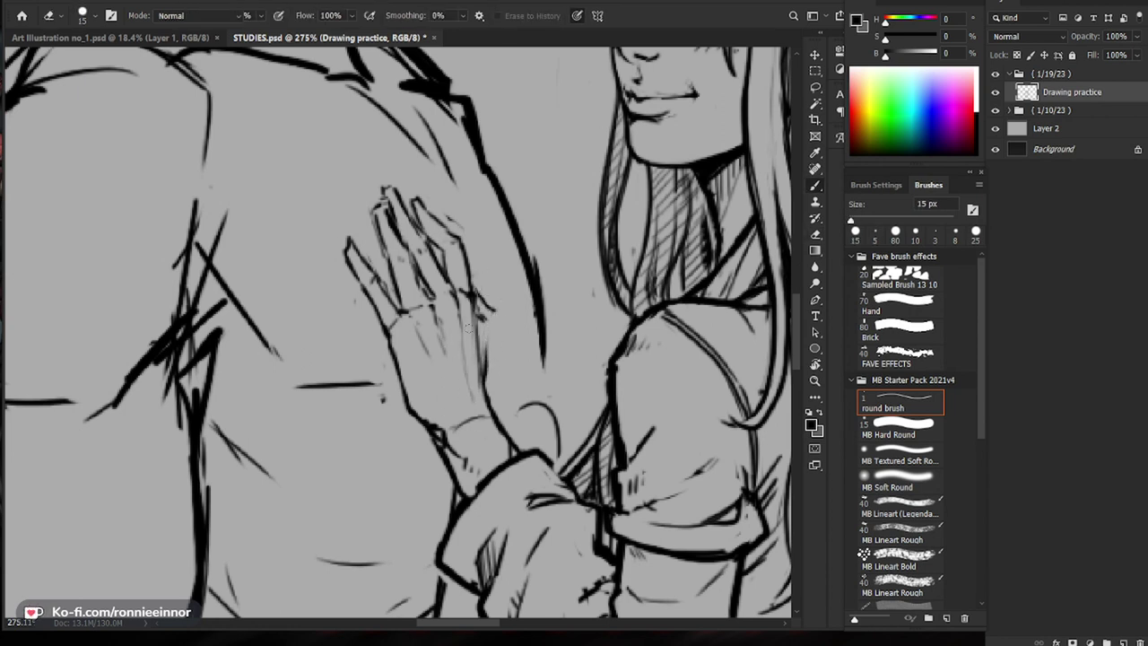
{"action": "key", "text": "e"}
{"action": "left_click_drag", "start_coordinate": [477, 341], "coordinate": [475, 386]}
{"action": "key", "text": "b"}
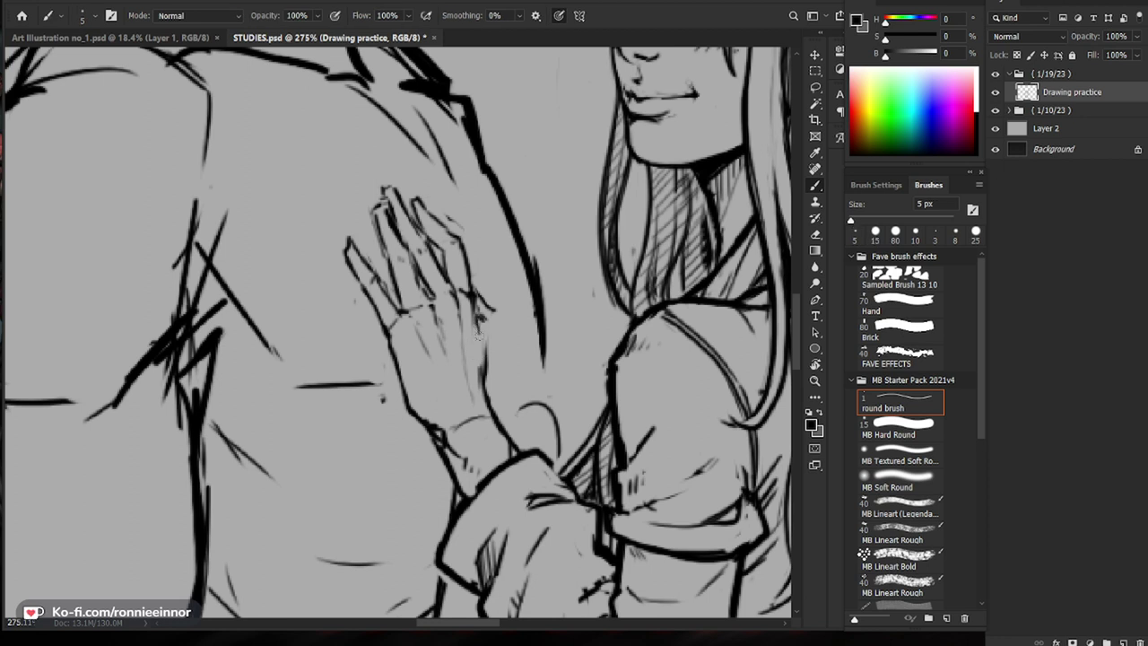
Step: Thin out the lines along the longest finger and its neighbouring gap with the eraser and fine brush
{"action": "key", "text": "e"}
{"action": "left_click_drag", "start_coordinate": [408, 269], "coordinate": [395, 327]}
{"action": "key", "text": "b"}
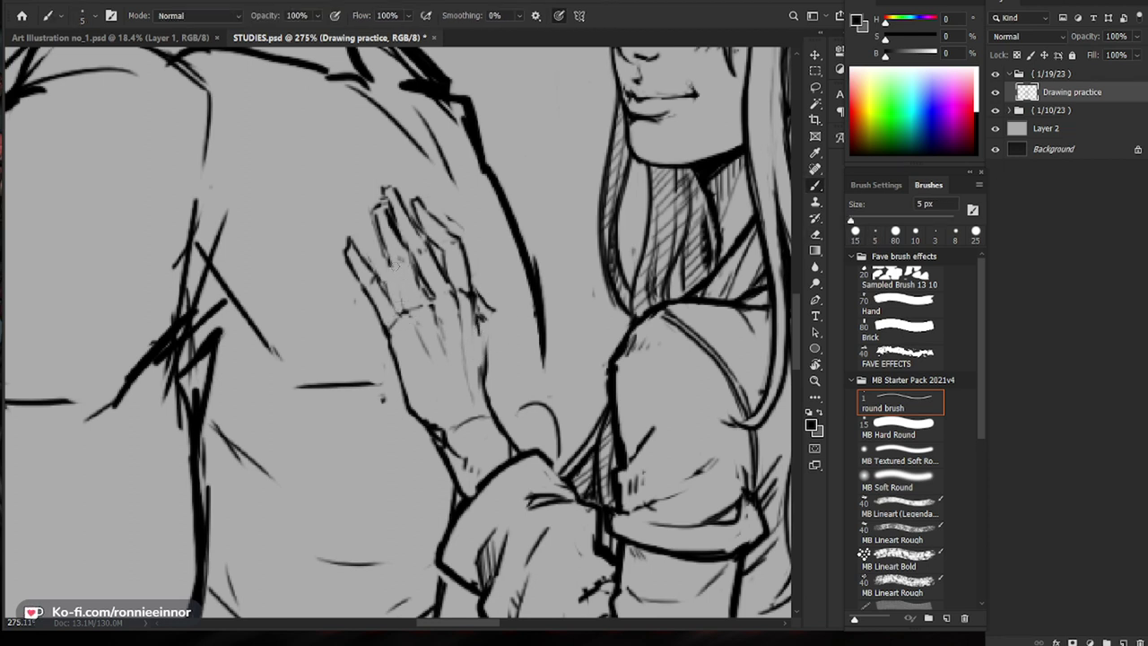
{"action": "key", "text": "e"}
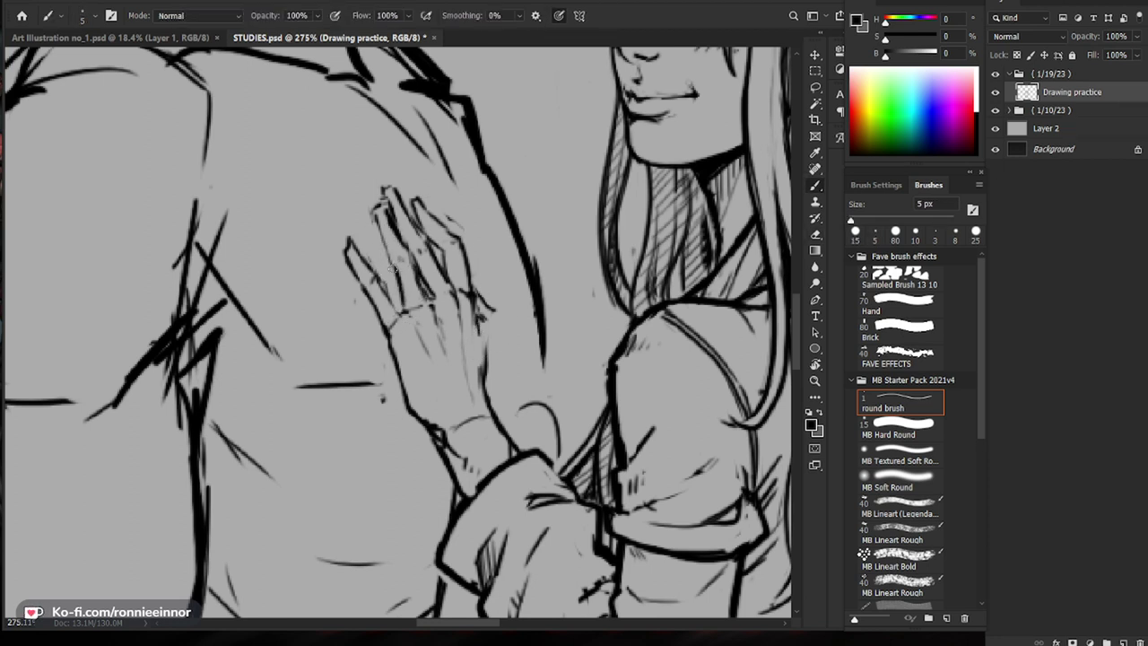
{"action": "left_click_drag", "start_coordinate": [383, 215], "coordinate": [383, 234]}
{"action": "key", "text": "b"}
Step: Replace the arc across the knuckles with small knuckle marks and light tendon lines on the back of the hand
{"action": "key", "text": "z"}
{"action": "left_click_drag", "start_coordinate": [528, 224], "coordinate": [439, 230]}
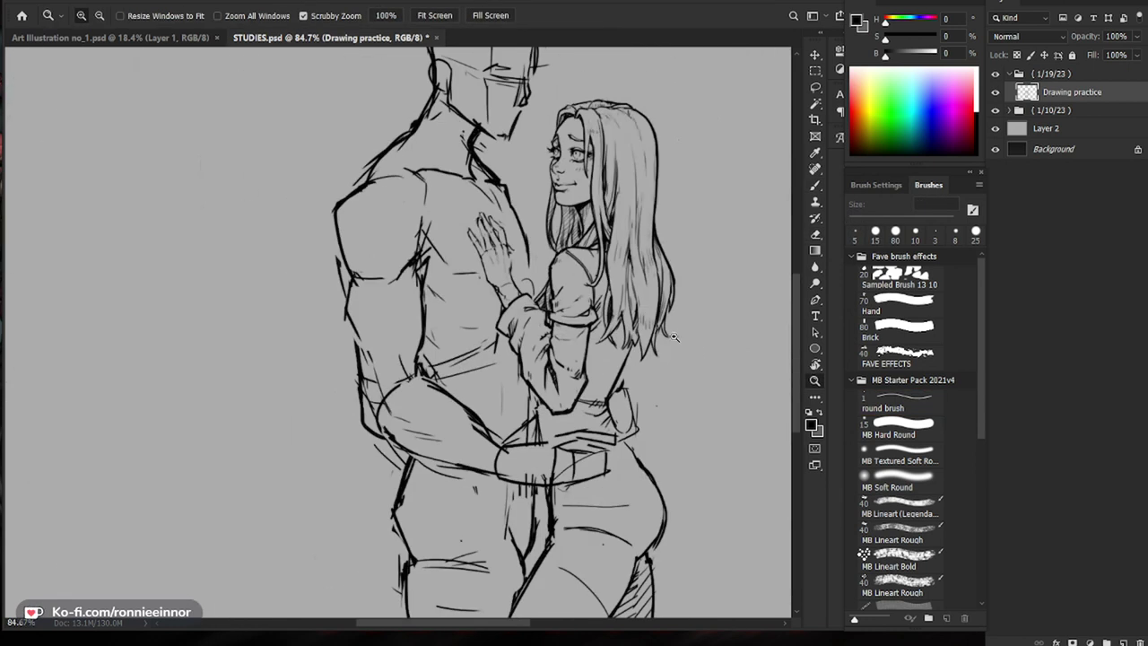
{"action": "scroll", "coordinate": [532, 230], "scroll_direction": "up", "scroll_amount": 4}
{"action": "key", "text": "b"}
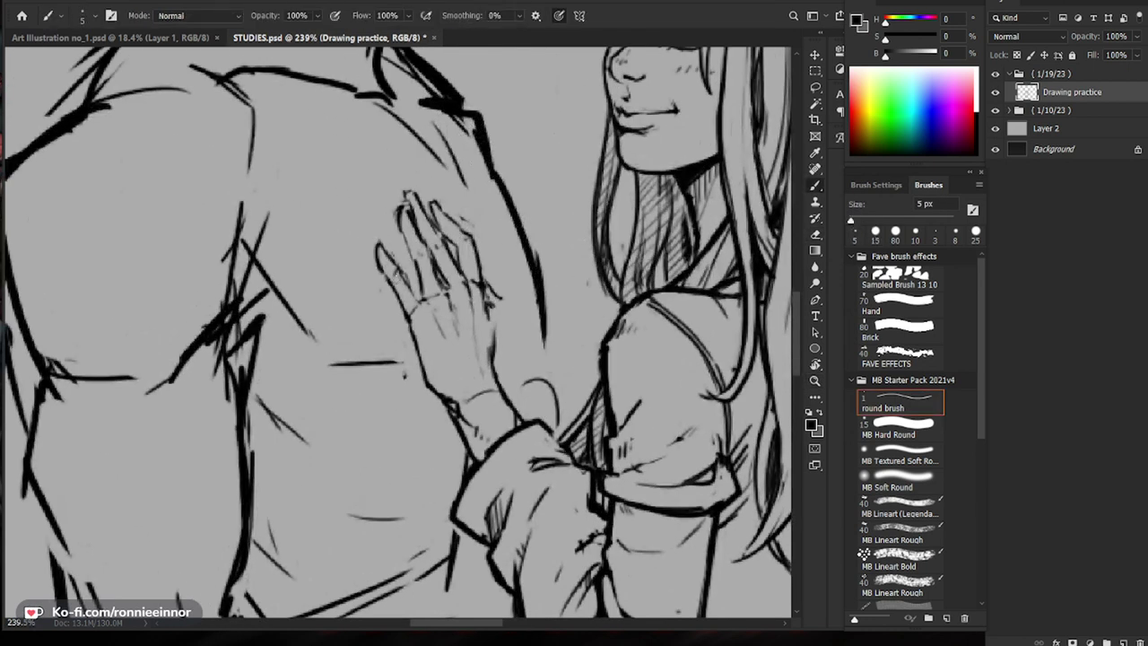
{"action": "left_click_drag", "start_coordinate": [525, 275], "coordinate": [497, 280]}
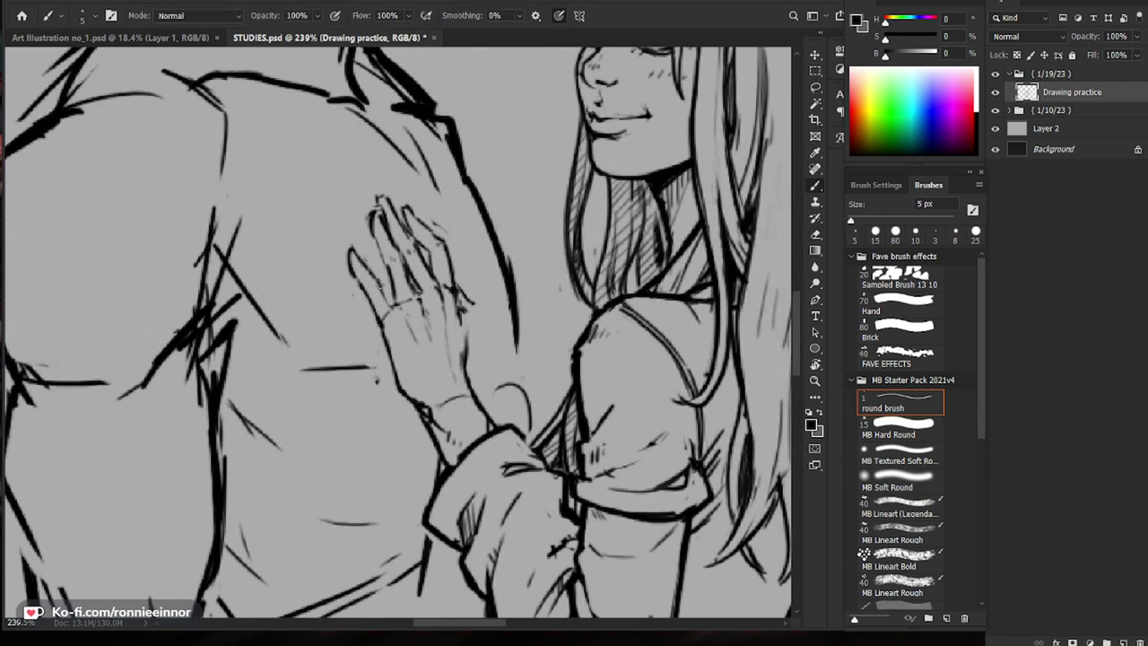
{"action": "left_click_drag", "start_coordinate": [405, 277], "coordinate": [421, 298]}
{"action": "key", "text": "e"}
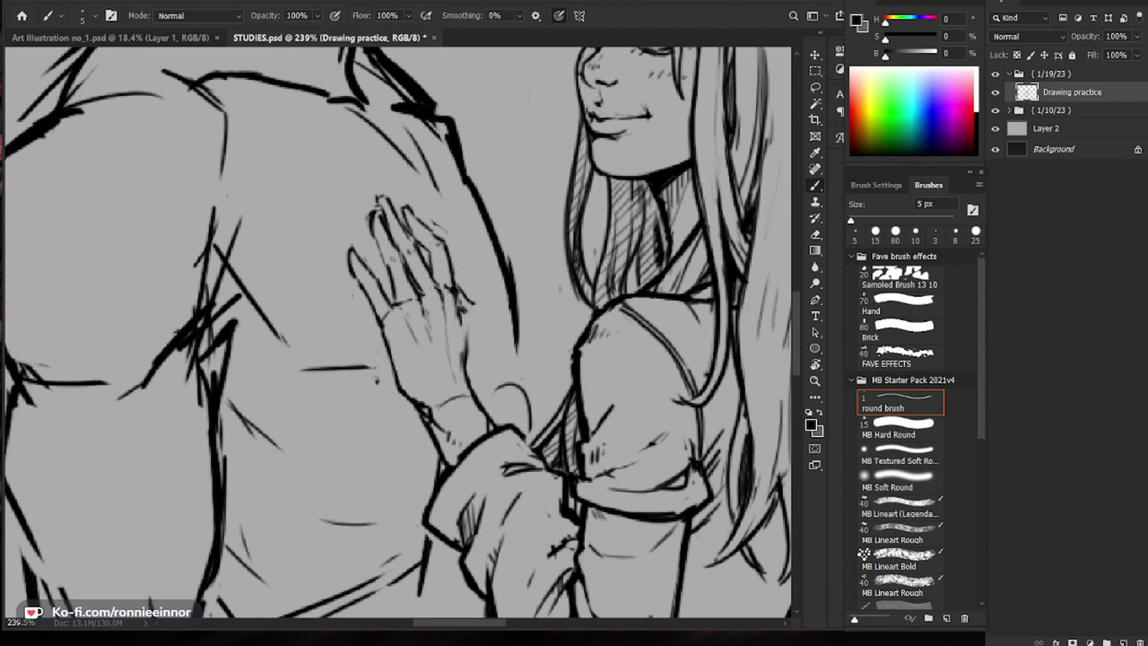
{"action": "key", "text": "b"}
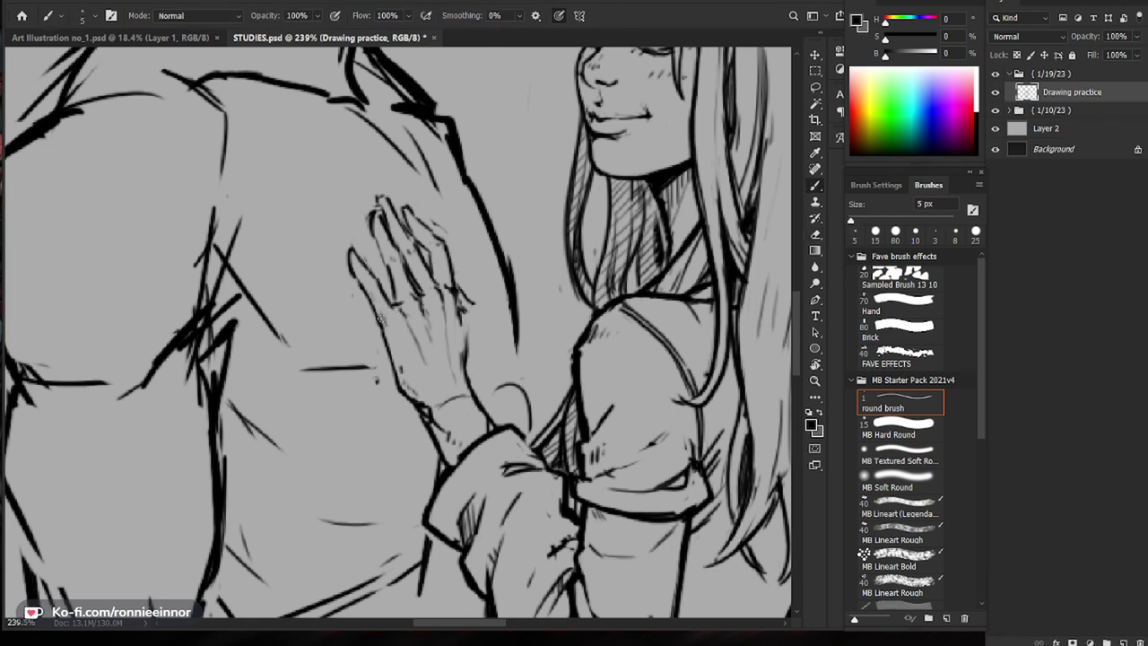
Step: Firm up the tip and sides of the longest finger with the 5 px brush and eraser
{"action": "key", "text": "z"}
{"action": "mouse_move", "coordinate": [475, 256]}
{"action": "left_mouse_down"}
{"action": "mouse_move", "coordinate": [419, 439]}
{"action": "mouse_move", "coordinate": [538, 260]}
{"action": "left_mouse_up"}
{"action": "key", "text": "e"}
{"action": "key", "text": "b"}
{"action": "mouse_move", "coordinate": [428, 213]}
{"action": "left_mouse_down"}
{"action": "mouse_move", "coordinate": [448, 200]}
{"action": "mouse_move", "coordinate": [451, 250]}
{"action": "left_mouse_up"}
{"action": "key", "text": "e"}
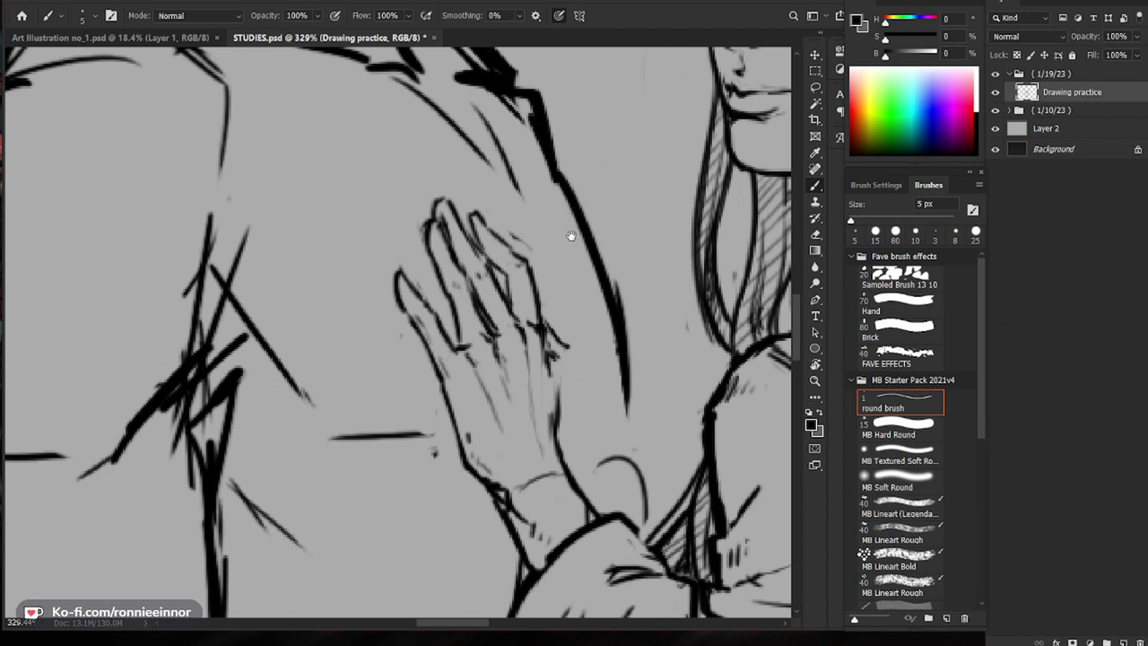
{"action": "left_click_drag", "start_coordinate": [571, 236], "coordinate": [520, 261]}
{"action": "key", "text": "b"}
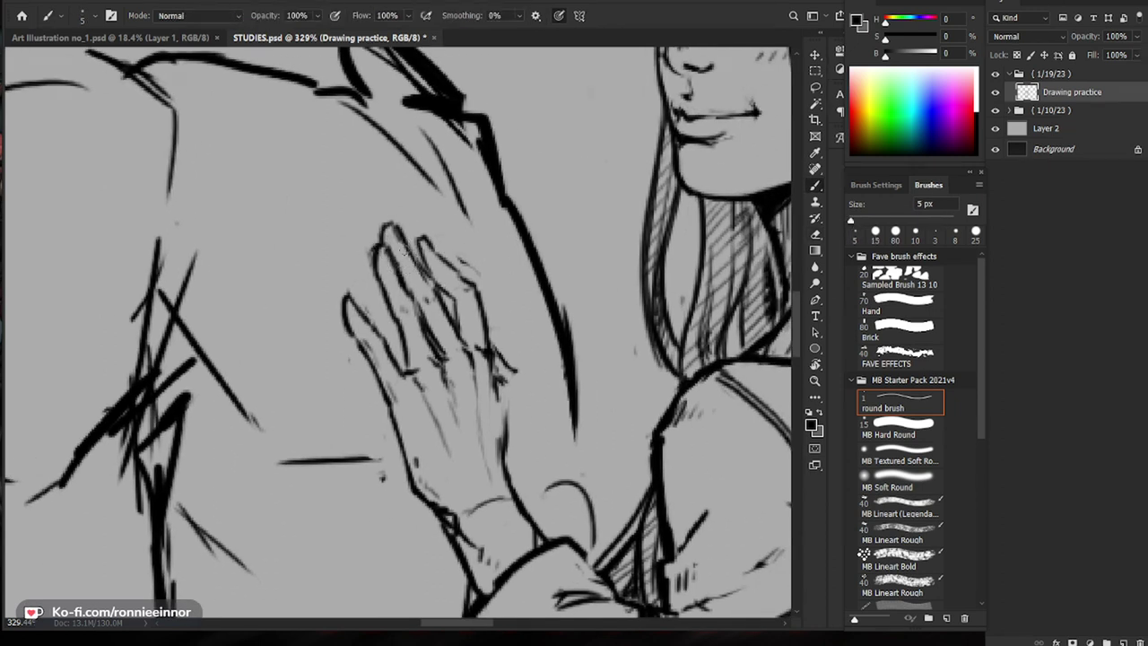
Step: Draw a rounded knuckle bulge below the index finger and join its outline to the thumb-side edge toward the wrist
{"action": "scroll", "coordinate": [520, 184], "scroll_direction": "down", "scroll_amount": 5}
{"action": "mouse_move", "coordinate": [620, 517]}
{"action": "left_mouse_down"}
{"action": "mouse_move", "coordinate": [600, 453]}
{"action": "mouse_move", "coordinate": [628, 449]}
{"action": "left_mouse_up"}
{"action": "left_click_drag", "start_coordinate": [565, 299], "coordinate": [668, 303]}
{"action": "left_click_drag", "start_coordinate": [557, 353], "coordinate": [569, 394]}
{"action": "left_click_drag", "start_coordinate": [579, 439], "coordinate": [548, 413]}
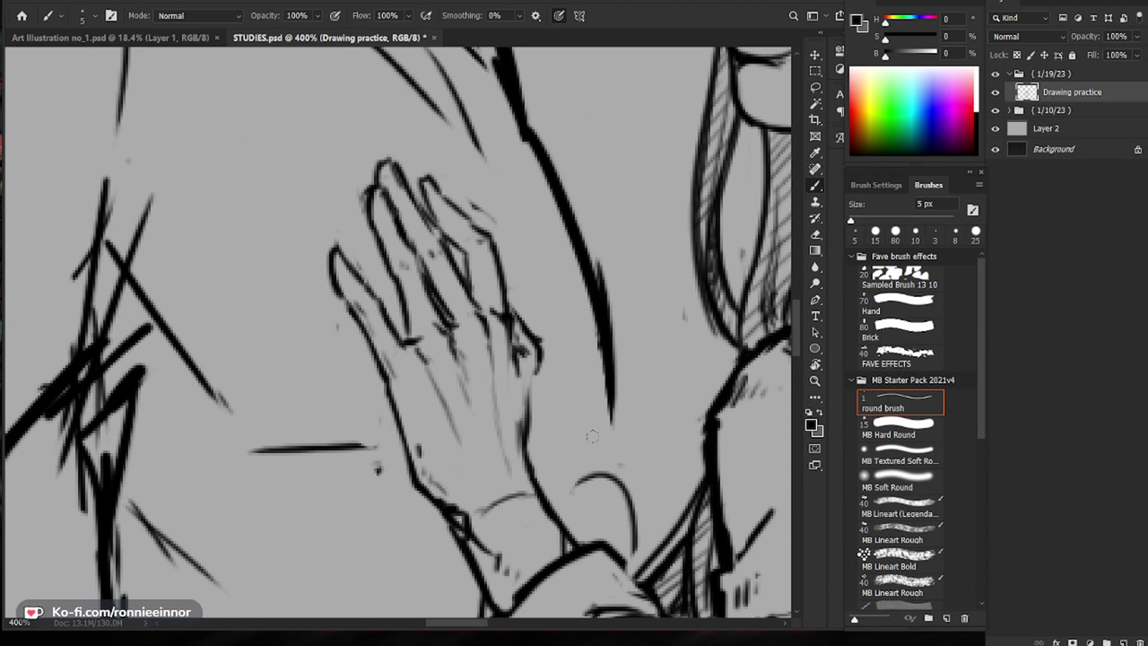
{"action": "key", "text": "z"}
{"action": "left_click_drag", "start_coordinate": [595, 435], "coordinate": [568, 441]}
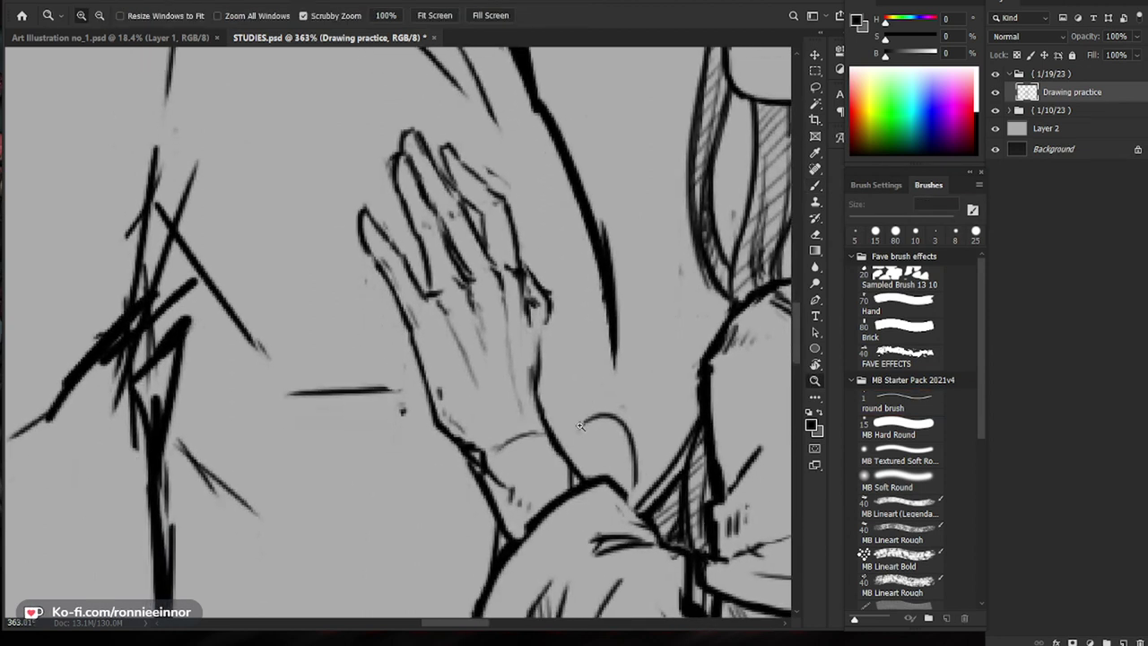
{"action": "key", "text": "b"}
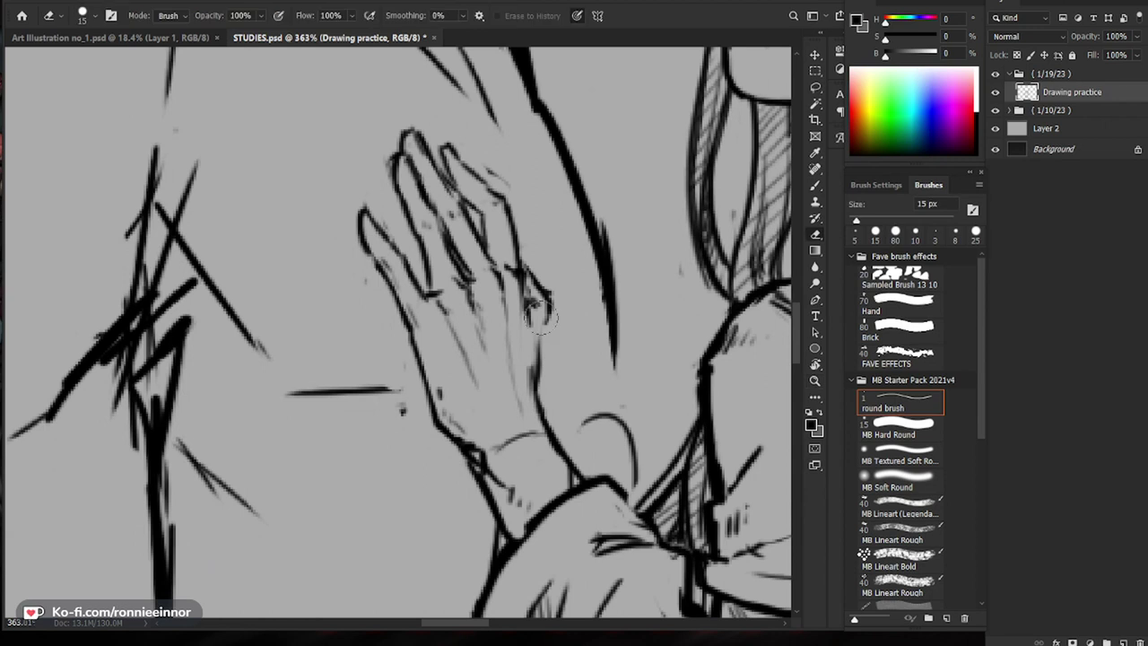
{"action": "mouse_move", "coordinate": [546, 321]}
{"action": "left_mouse_down"}
{"action": "mouse_move", "coordinate": [533, 399]}
{"action": "mouse_move", "coordinate": [528, 355]}
{"action": "left_mouse_up"}
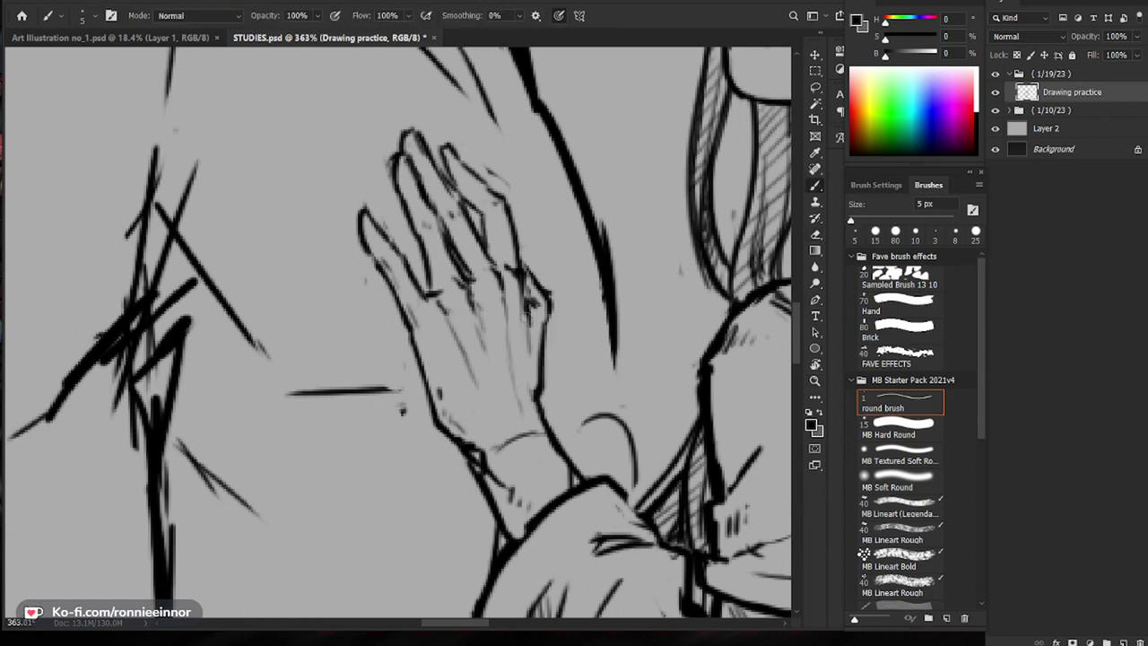
{"action": "left_click_drag", "start_coordinate": [531, 311], "coordinate": [535, 342]}
{"action": "mouse_move", "coordinate": [526, 266]}
{"action": "left_mouse_down"}
{"action": "mouse_move", "coordinate": [549, 300]}
{"action": "mouse_move", "coordinate": [542, 333]}
{"action": "left_mouse_up"}
Step: Erase and redraw the index finger's tip and inner contour with the 5 px brush
{"action": "key", "text": "z"}
{"action": "mouse_move", "coordinate": [565, 314]}
{"action": "left_mouse_down"}
{"action": "mouse_move", "coordinate": [498, 317]}
{"action": "mouse_move", "coordinate": [618, 316]}
{"action": "left_mouse_up"}
{"action": "key", "text": "b"}
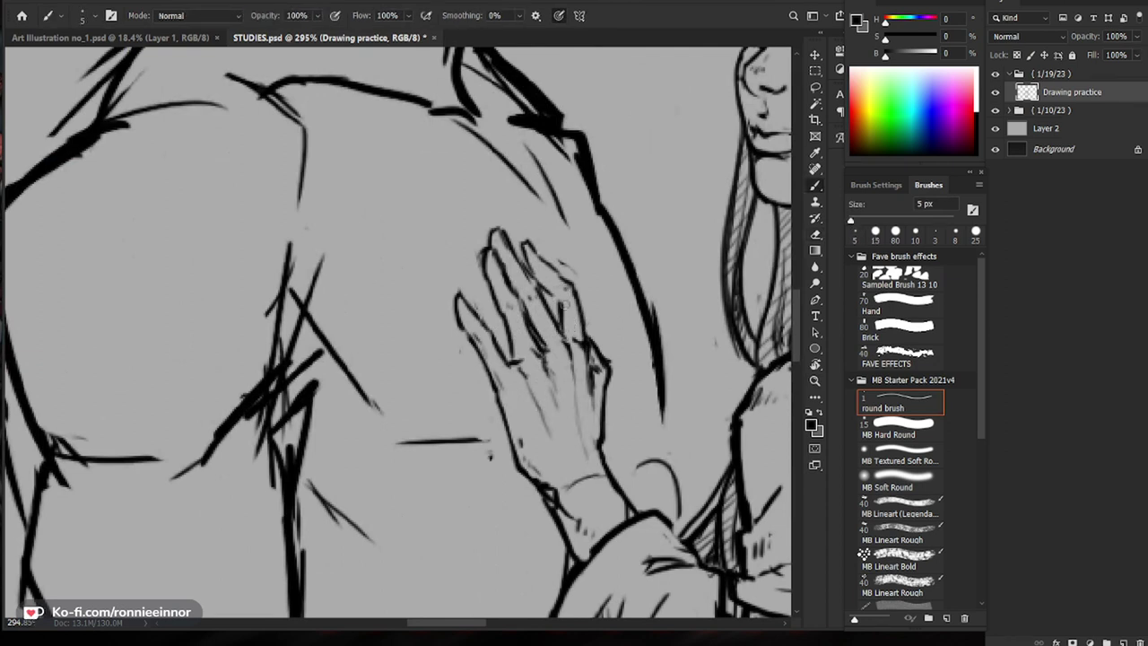
{"action": "mouse_move", "coordinate": [548, 286]}
{"action": "left_mouse_down"}
{"action": "mouse_move", "coordinate": [562, 303]}
{"action": "mouse_move", "coordinate": [550, 295]}
{"action": "left_mouse_up"}
{"action": "key", "text": "e"}
{"action": "left_click_drag", "start_coordinate": [529, 243], "coordinate": [547, 268]}
{"action": "key", "text": "b"}
{"action": "key", "text": "e"}
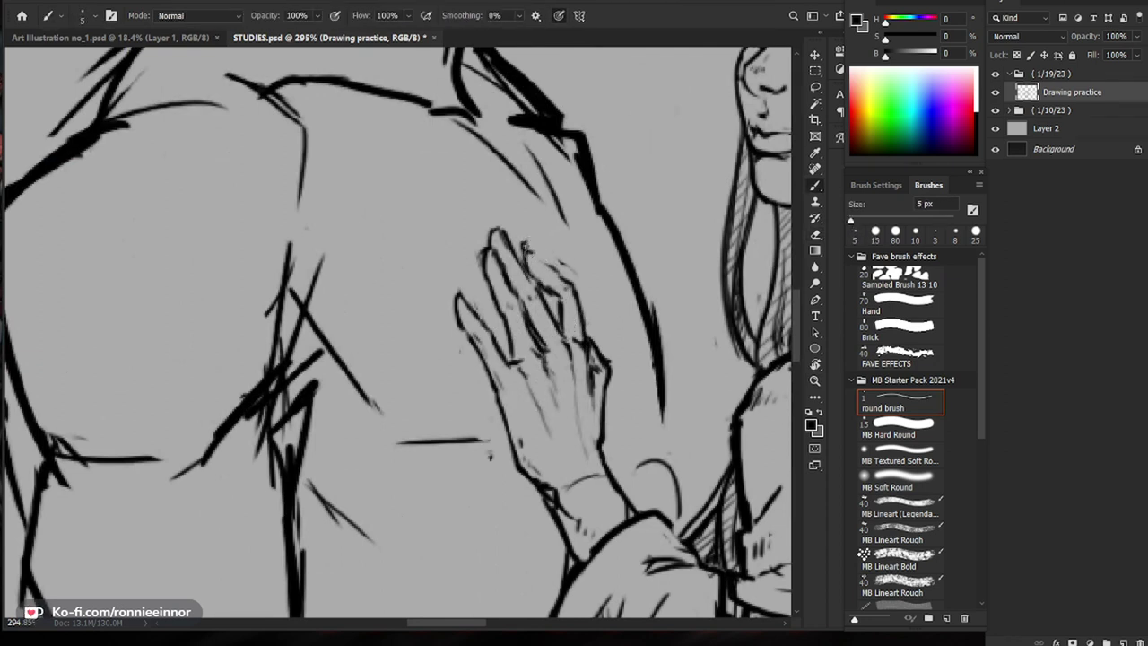
{"action": "key", "text": "b"}
{"action": "mouse_move", "coordinate": [535, 252]}
{"action": "left_mouse_down"}
{"action": "mouse_move", "coordinate": [562, 273]}
{"action": "mouse_move", "coordinate": [548, 335]}
{"action": "mouse_move", "coordinate": [459, 359]}
{"action": "left_mouse_up"}
Step: Redraw the index finger's bent outline and darken the line beside it with alternating eraser and 5 px brush strokes
{"action": "key", "text": "e"}
{"action": "key", "text": "z"}
{"action": "left_click_drag", "start_coordinate": [640, 505], "coordinate": [556, 468]}
{"action": "left_click_drag", "start_coordinate": [468, 224], "coordinate": [628, 234]}
{"action": "key", "text": "b"}
{"action": "key", "text": "e"}
{"action": "mouse_move", "coordinate": [449, 183]}
{"action": "left_mouse_down"}
{"action": "mouse_move", "coordinate": [448, 202]}
{"action": "mouse_move", "coordinate": [439, 171]}
{"action": "mouse_move", "coordinate": [447, 205]}
{"action": "mouse_move", "coordinate": [499, 234]}
{"action": "mouse_move", "coordinate": [488, 251]}
{"action": "mouse_move", "coordinate": [510, 235]}
{"action": "mouse_move", "coordinate": [519, 274]}
{"action": "left_mouse_up"}
{"action": "key", "text": "b"}
{"action": "key", "text": "e"}
{"action": "key", "text": "b"}
{"action": "key", "text": "e"}
{"action": "key", "text": "b"}
{"action": "key", "text": "e"}
{"action": "key", "text": "b"}
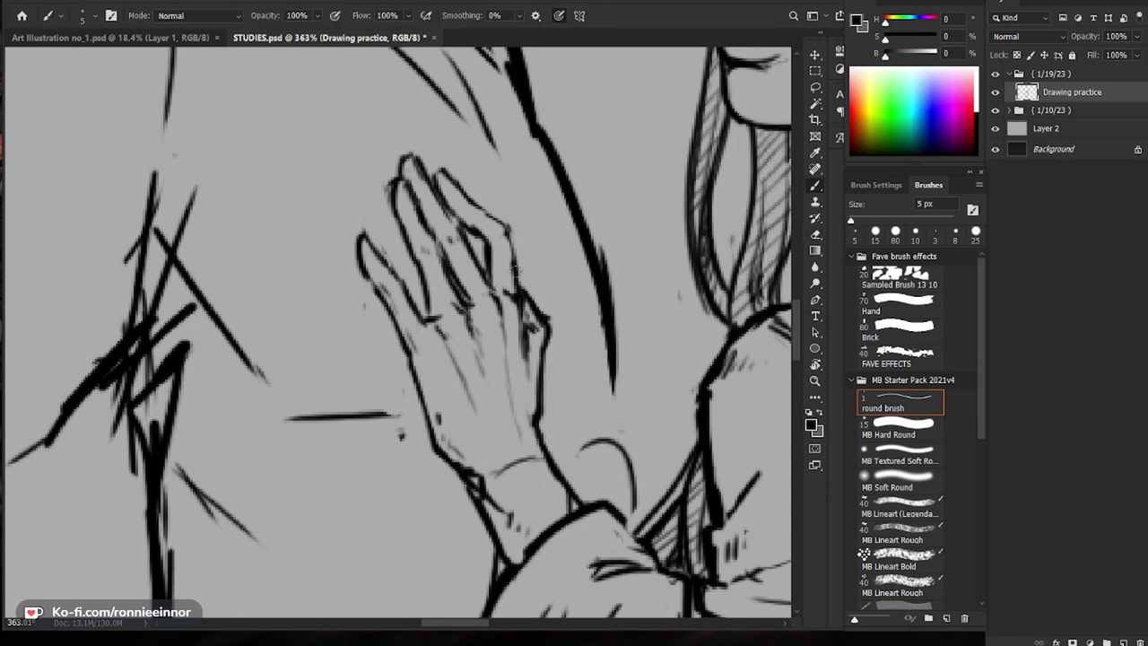
Step: Touch up the upper fingers and complete the index finger's outer edge down to the knuckle
{"action": "key", "text": "z"}
{"action": "key", "text": "ctrl+0"}
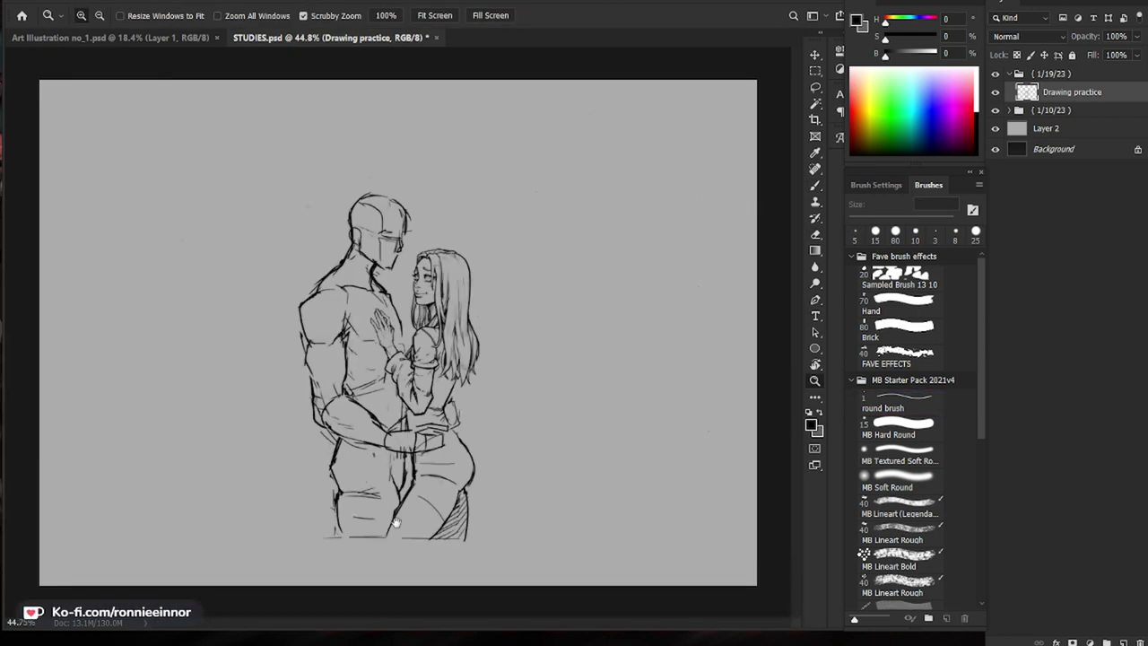
{"action": "left_click_drag", "start_coordinate": [473, 421], "coordinate": [547, 415]}
{"action": "left_click_drag", "start_coordinate": [331, 296], "coordinate": [538, 298]}
{"action": "key", "text": "b"}
{"action": "left_click_drag", "start_coordinate": [332, 298], "coordinate": [344, 344]}
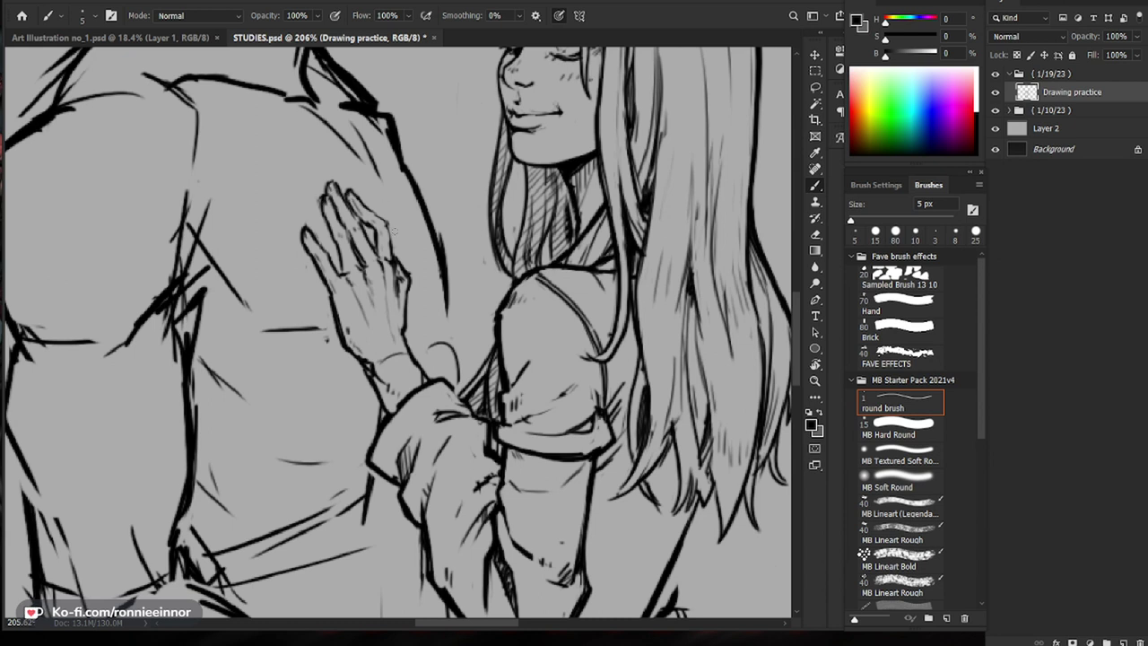
{"action": "key", "text": "e"}
{"action": "key", "text": "b"}
{"action": "left_click_drag", "start_coordinate": [358, 196], "coordinate": [350, 203]}
{"action": "key", "text": "e"}
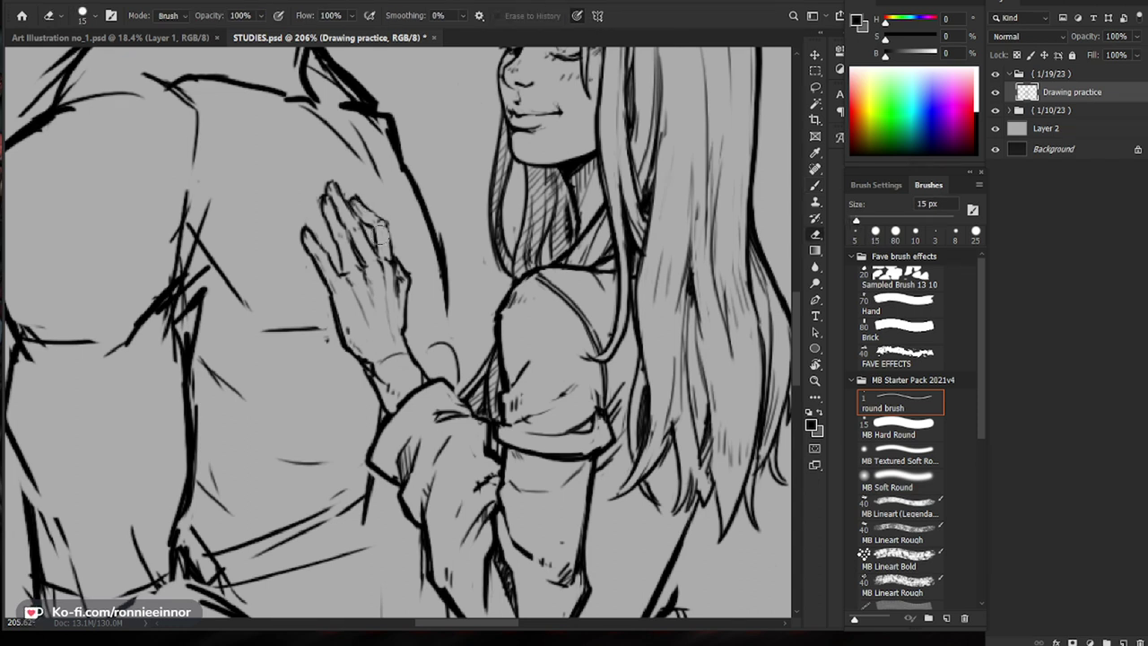
{"action": "key", "text": "b"}
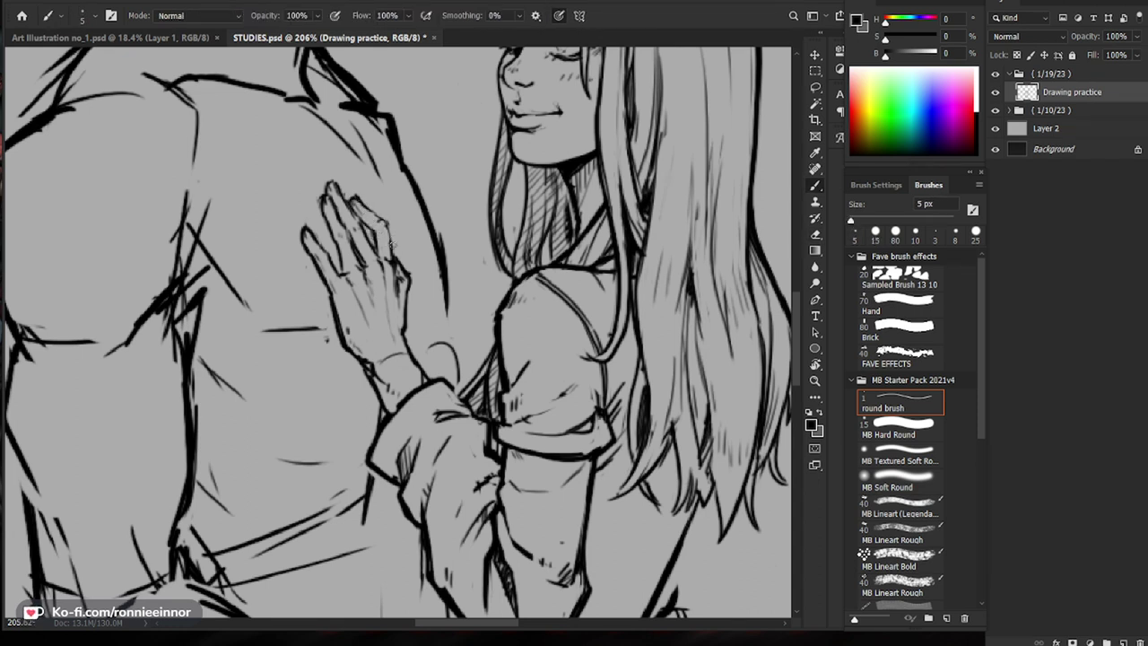
Step: Trim and redraw the tip of the hand's outermost finger with the 15 px eraser and 5 px brush
{"action": "key", "text": "e"}
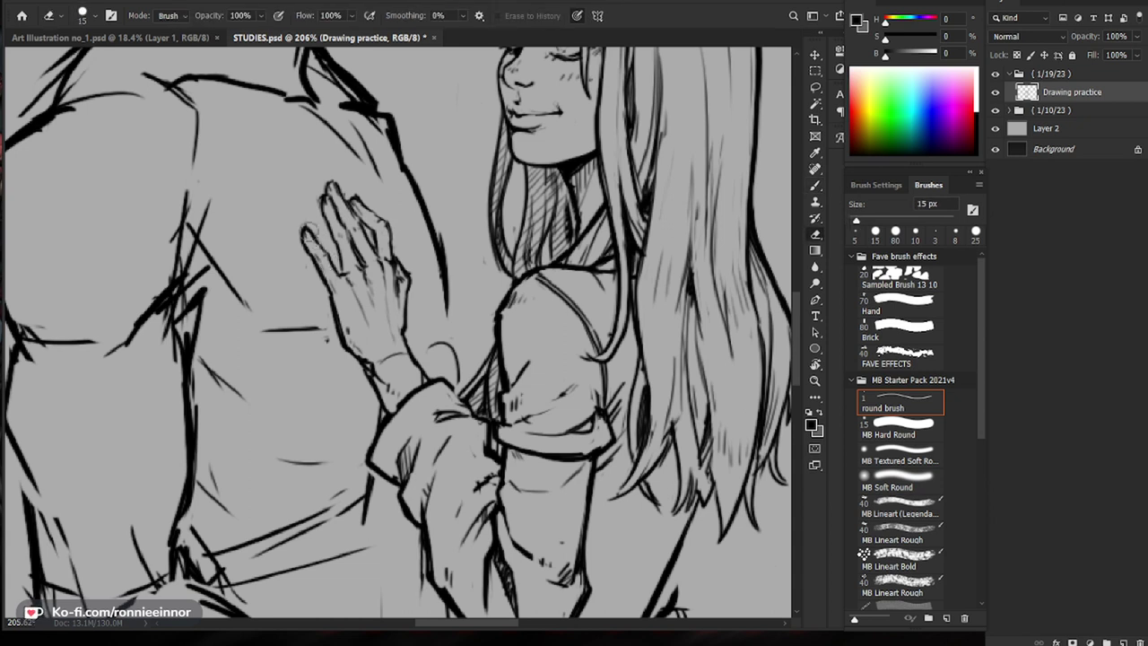
{"action": "key", "text": "b"}
{"action": "left_click_drag", "start_coordinate": [301, 226], "coordinate": [307, 245]}
Step: Examine the redrawn hand up close and in proportion to the whole couple
{"action": "key", "text": "z"}
{"action": "left_click_drag", "start_coordinate": [565, 240], "coordinate": [489, 240]}
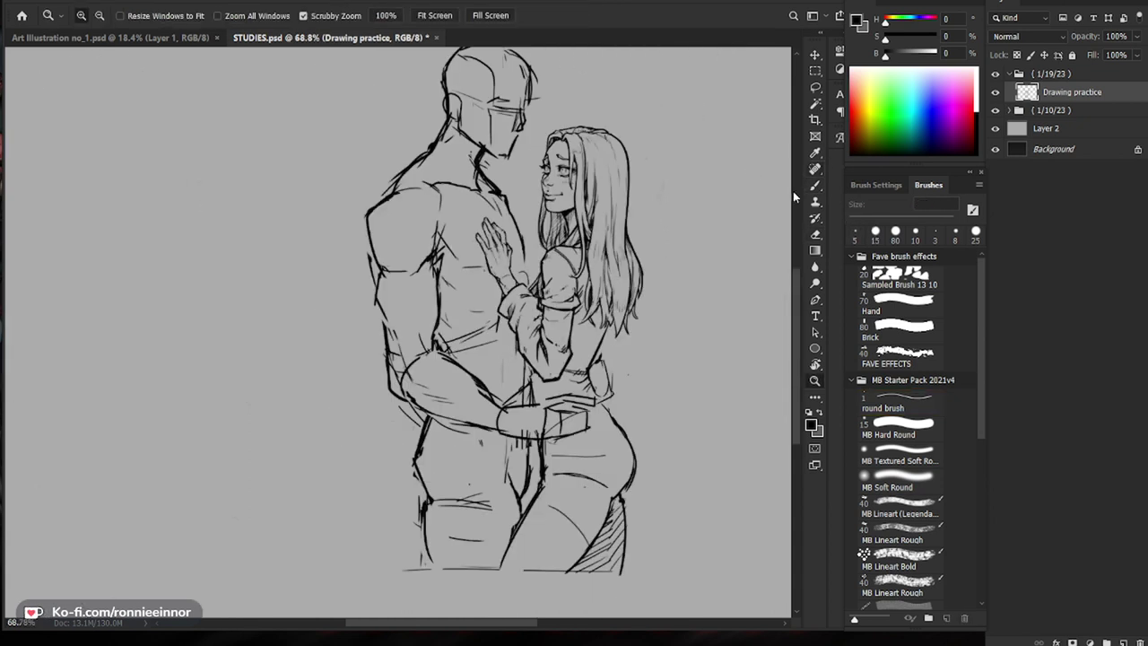
{"action": "left_click_drag", "start_coordinate": [719, 292], "coordinate": [681, 285]}
{"action": "scroll", "coordinate": [488, 247], "scroll_direction": "up", "scroll_amount": 5}
{"action": "key", "text": "e"}
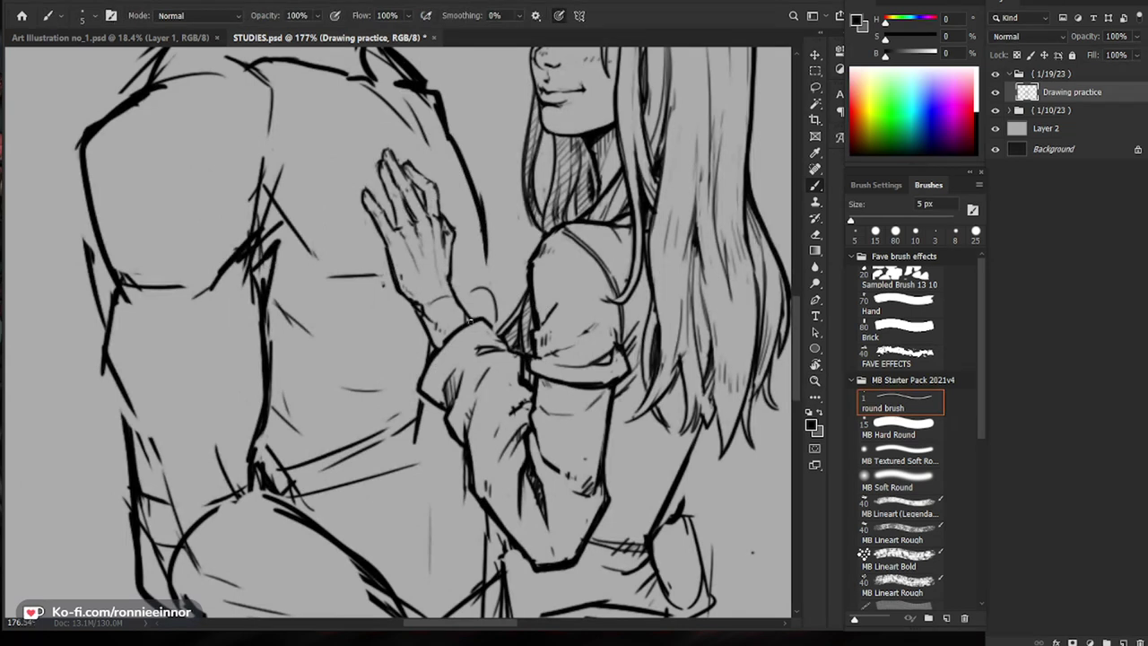
{"action": "key", "text": "b"}
{"action": "key", "text": "z"}
{"action": "left_click_drag", "start_coordinate": [521, 273], "coordinate": [446, 274]}
{"action": "left_click_drag", "start_coordinate": [672, 531], "coordinate": [575, 503]}
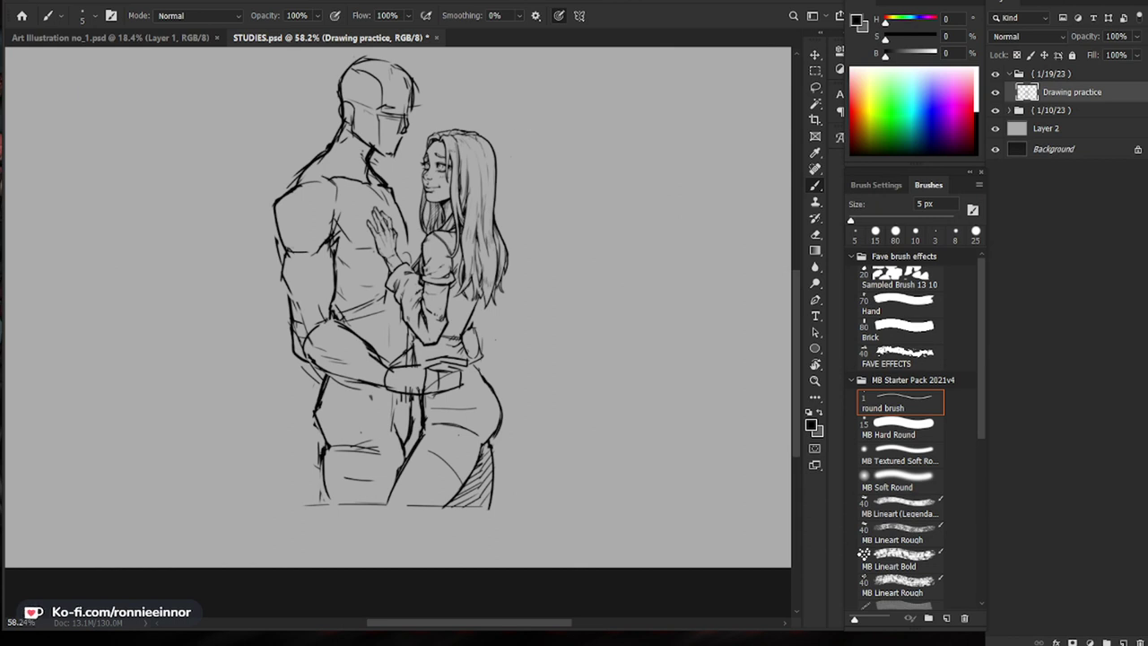
Step: Clean up the woman's lower back beside the man's hand and extend her shirt outline there with the 15 px eraser and 5 px brush
{"action": "scroll", "coordinate": [464, 395], "scroll_direction": "up", "scroll_amount": 5}
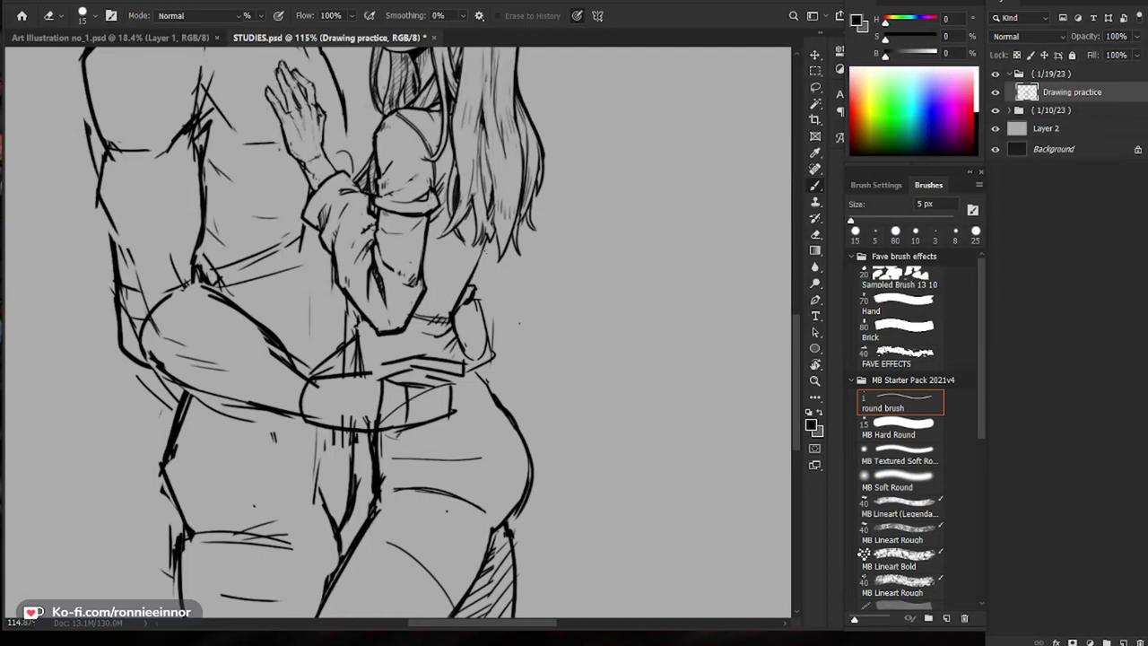
{"action": "key", "text": "e"}
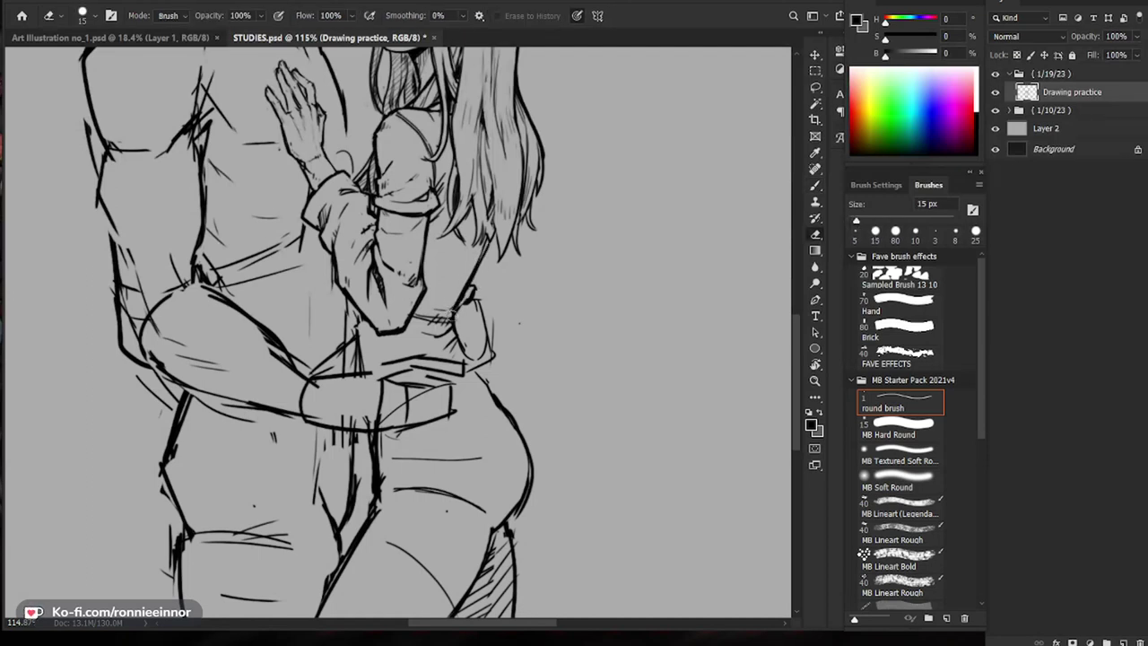
{"action": "mouse_move", "coordinate": [457, 339]}
{"action": "left_mouse_down"}
{"action": "mouse_move", "coordinate": [475, 368]}
{"action": "mouse_move", "coordinate": [462, 405]}
{"action": "left_mouse_up"}
{"action": "key", "text": "b"}
{"action": "mouse_move", "coordinate": [549, 394]}
{"action": "left_mouse_down"}
{"action": "mouse_move", "coordinate": [493, 395]}
{"action": "mouse_move", "coordinate": [573, 368]}
{"action": "left_mouse_up"}
{"action": "key", "text": "e"}
{"action": "left_click_drag", "start_coordinate": [500, 406], "coordinate": [543, 415]}
{"action": "key", "text": "b"}
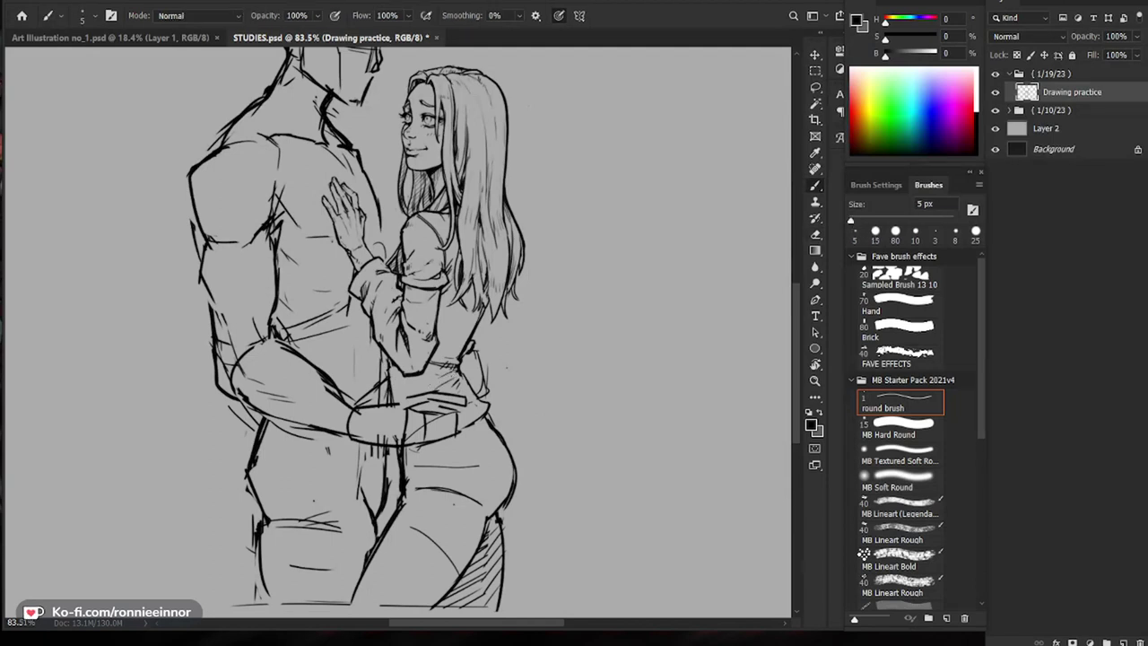
Step: Draw the curved hem of the woman's shirt across her hips below the man's hand with the 5 px brush
{"action": "scroll", "coordinate": [389, 375], "scroll_direction": "up", "scroll_amount": 1}
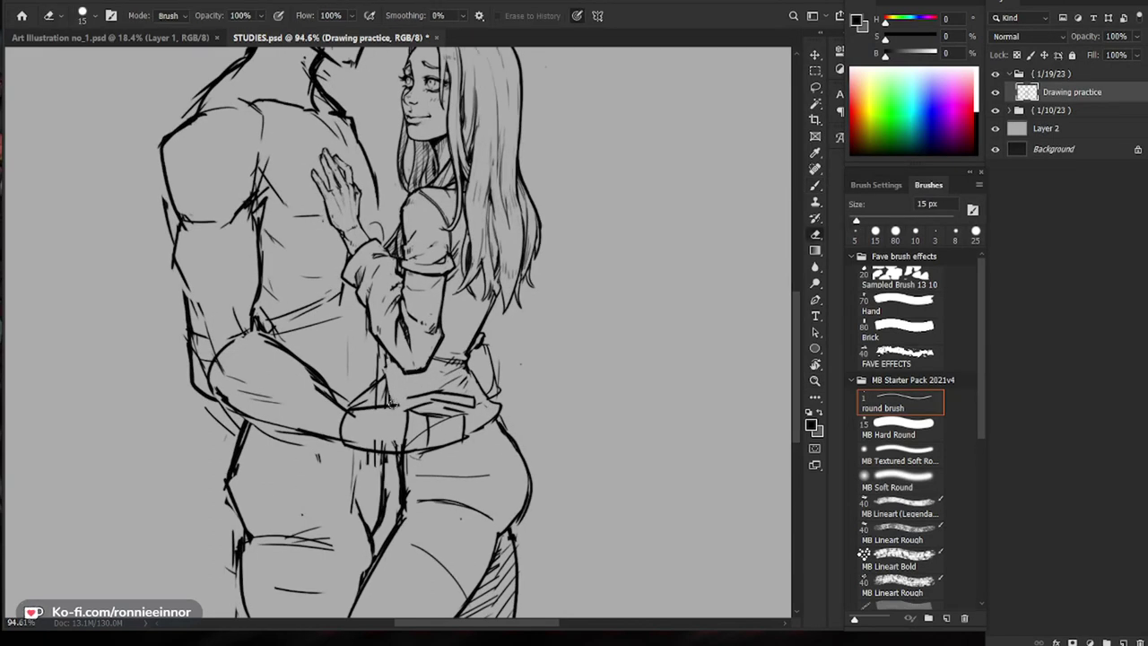
{"action": "mouse_move", "coordinate": [496, 451]}
{"action": "left_mouse_down"}
{"action": "mouse_move", "coordinate": [452, 466]}
{"action": "mouse_move", "coordinate": [429, 445]}
{"action": "mouse_move", "coordinate": [458, 437]}
{"action": "mouse_move", "coordinate": [470, 449]}
{"action": "left_mouse_up"}
{"action": "key", "text": "e"}
{"action": "key", "text": "b"}
{"action": "mouse_move", "coordinate": [464, 453]}
{"action": "left_mouse_down"}
{"action": "mouse_move", "coordinate": [438, 471]}
{"action": "mouse_move", "coordinate": [350, 489]}
{"action": "left_mouse_up"}
{"action": "key", "text": "e"}
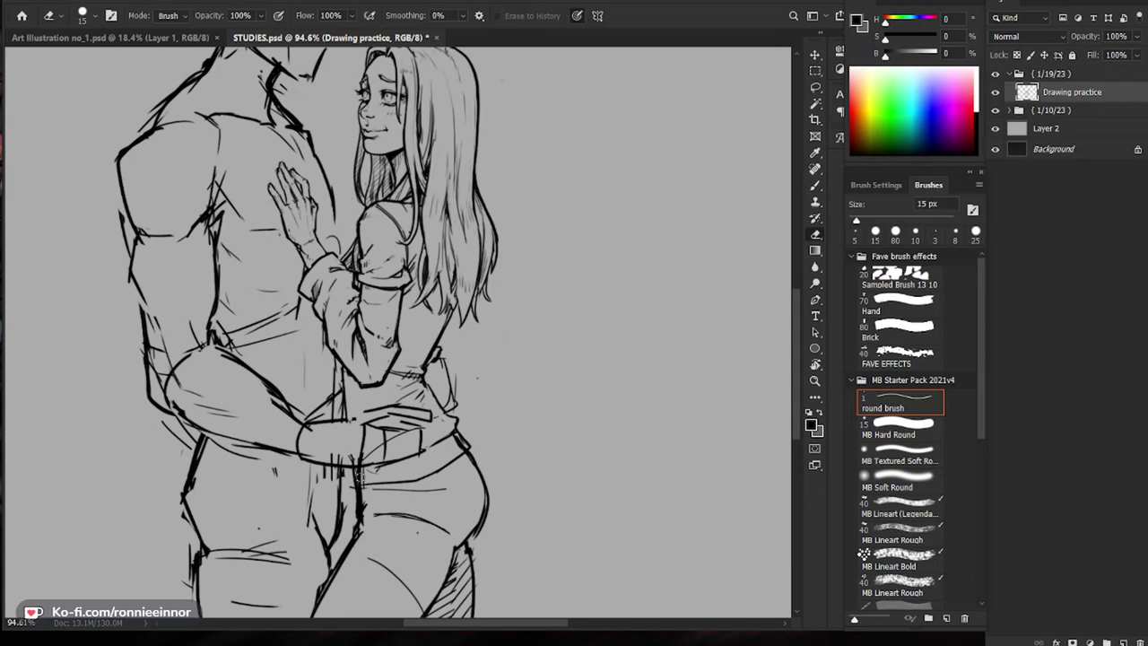
Step: Enlarge the eraser to 40 px and remove the old body lines overlapping the shirt hem at the hip and front
{"action": "key", "text": "bracketright"}
{"action": "key", "text": "bracketright"}
{"action": "key", "text": "bracketright"}
{"action": "key", "text": "bracketright"}
{"action": "left_click_drag", "start_coordinate": [464, 434], "coordinate": [452, 447]}
{"action": "key", "text": "bracketright"}
{"action": "mouse_move", "coordinate": [359, 470]}
{"action": "left_mouse_down"}
{"action": "mouse_move", "coordinate": [400, 462]}
{"action": "mouse_move", "coordinate": [357, 483]}
{"action": "left_mouse_up"}
{"action": "key", "text": "b"}
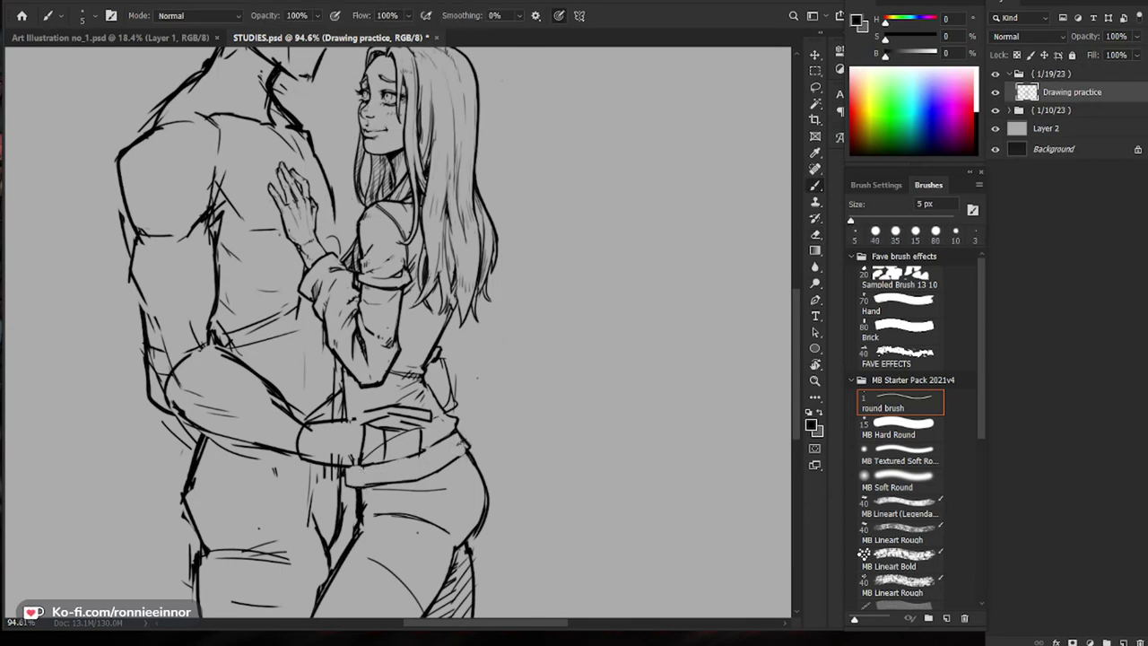
Step: Erase the boxy construction lines of the man's hand at the woman's waist with the 40 px eraser
{"action": "key", "text": "e"}
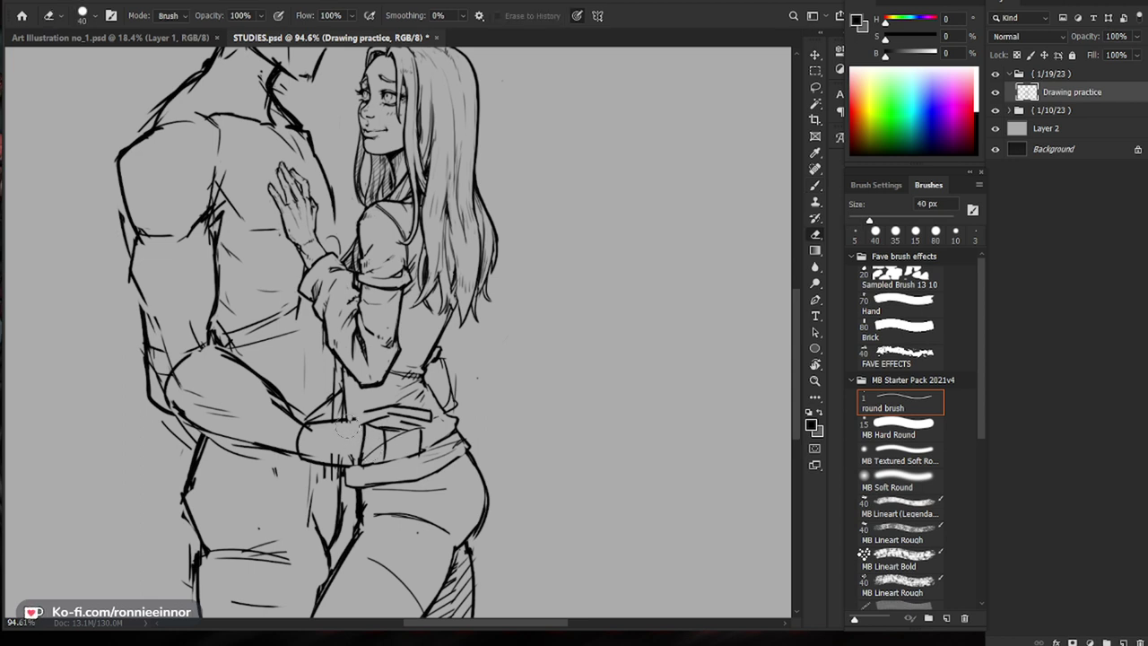
{"action": "mouse_move", "coordinate": [364, 421]}
{"action": "left_mouse_down"}
{"action": "mouse_move", "coordinate": [394, 410]}
{"action": "mouse_move", "coordinate": [359, 453]}
{"action": "mouse_move", "coordinate": [420, 440]}
{"action": "mouse_move", "coordinate": [387, 445]}
{"action": "left_mouse_up"}
{"action": "key", "text": "b"}
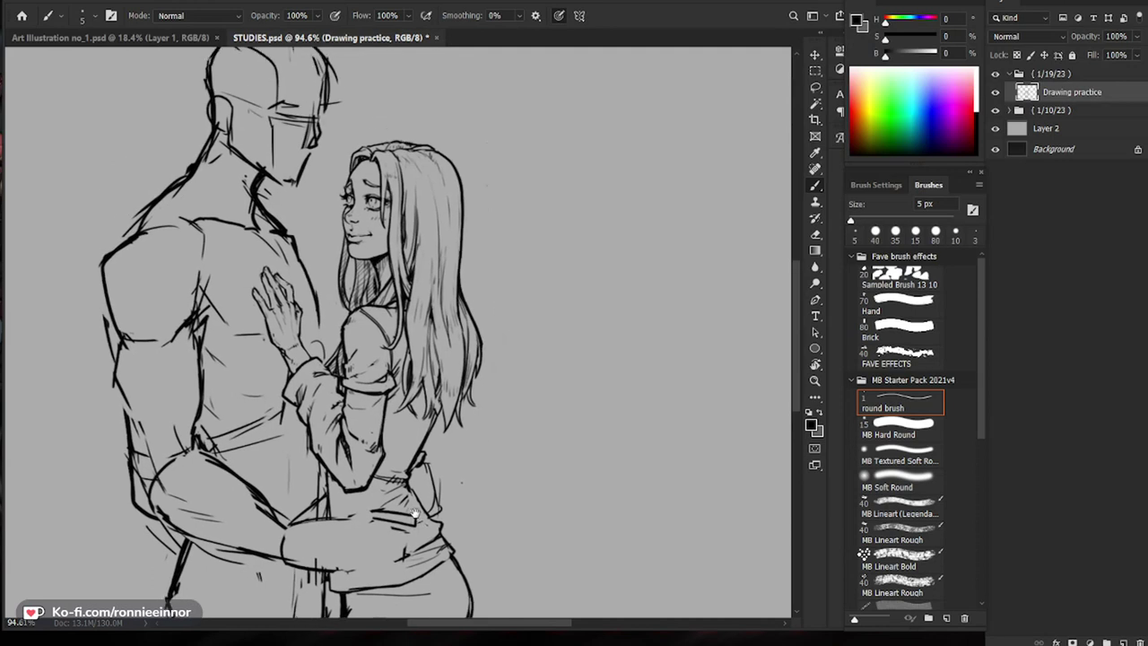
{"action": "scroll", "coordinate": [414, 513], "scroll_direction": "down", "scroll_amount": 3}
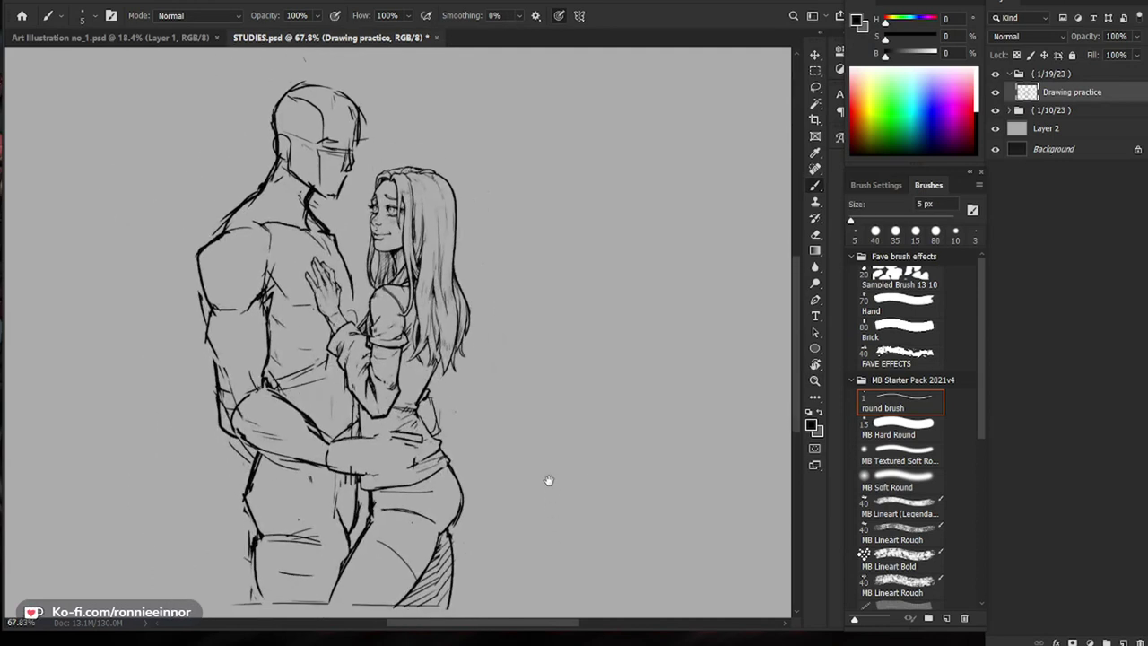
Step: Fill the woman's far leg behind the thigh with dense diagonal hatching using the 5 px brush
{"action": "scroll", "coordinate": [438, 506], "scroll_direction": "up", "scroll_amount": 3}
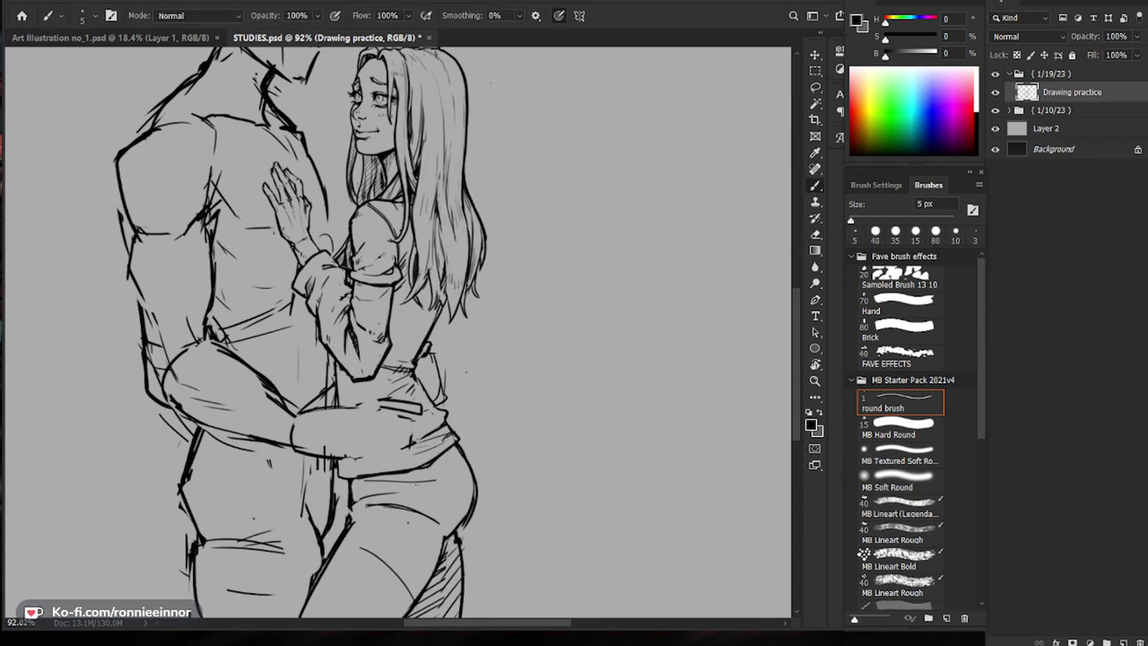
{"action": "mouse_move", "coordinate": [517, 547]}
{"action": "left_mouse_down"}
{"action": "mouse_move", "coordinate": [537, 496]}
{"action": "mouse_move", "coordinate": [489, 478]}
{"action": "mouse_move", "coordinate": [492, 532]}
{"action": "left_mouse_up"}
{"action": "key", "text": "e"}
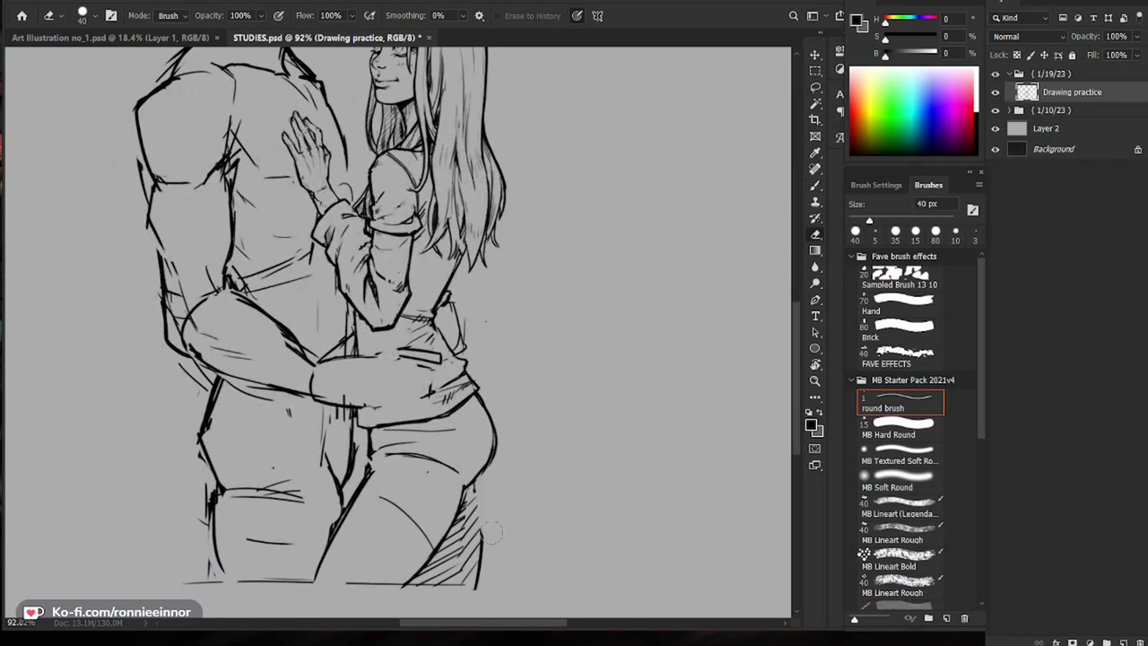
{"action": "key", "text": "b"}
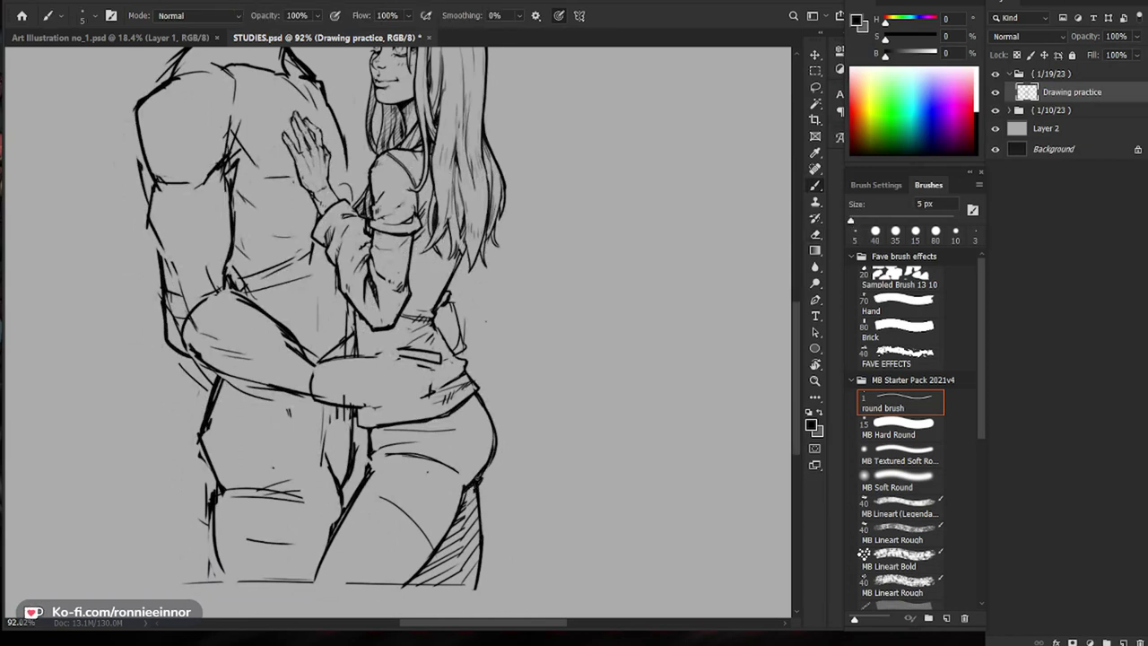
{"action": "left_click_drag", "start_coordinate": [479, 511], "coordinate": [411, 587]}
{"action": "mouse_move", "coordinate": [480, 556]}
{"action": "left_mouse_down"}
{"action": "mouse_move", "coordinate": [425, 584]}
{"action": "mouse_move", "coordinate": [446, 586]}
{"action": "left_mouse_up"}
{"action": "left_click_drag", "start_coordinate": [457, 529], "coordinate": [440, 547]}
{"action": "left_click_drag", "start_coordinate": [445, 548], "coordinate": [427, 565]}
{"action": "left_click_drag", "start_coordinate": [460, 529], "coordinate": [421, 576]}
{"action": "left_click_drag", "start_coordinate": [462, 535], "coordinate": [430, 574]}
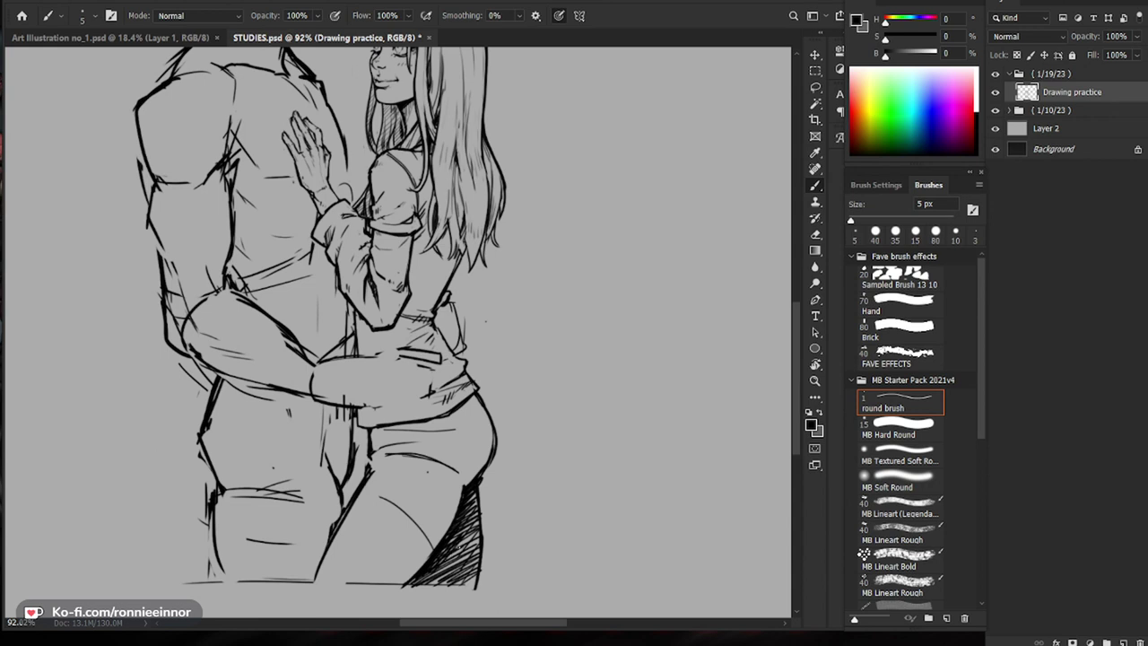
Step: Erase the curved construction line across the woman's near thigh
{"action": "key", "text": "e"}
{"action": "left_click_drag", "start_coordinate": [425, 534], "coordinate": [385, 500]}
{"action": "key", "text": "b"}
Step: Examine the couple's overall proportions and the woman's hand on the man's chest
{"action": "key", "text": "z"}
{"action": "left_click_drag", "start_coordinate": [569, 332], "coordinate": [533, 332]}
{"action": "left_click_drag", "start_coordinate": [418, 187], "coordinate": [468, 198]}
{"action": "key", "text": "b"}
{"action": "key", "text": "z"}
{"action": "mouse_move", "coordinate": [446, 274]}
{"action": "left_mouse_down"}
{"action": "mouse_move", "coordinate": [482, 276]}
{"action": "mouse_move", "coordinate": [403, 286]}
{"action": "left_mouse_up"}
{"action": "key", "text": "e"}
{"action": "key", "text": "z"}
{"action": "left_click_drag", "start_coordinate": [492, 236], "coordinate": [498, 269]}
Step: Reduce the eraser to 7 px and refine the lines between the fingers of the woman's hand on the chest
{"action": "scroll", "coordinate": [399, 234], "scroll_direction": "up", "scroll_amount": 3}
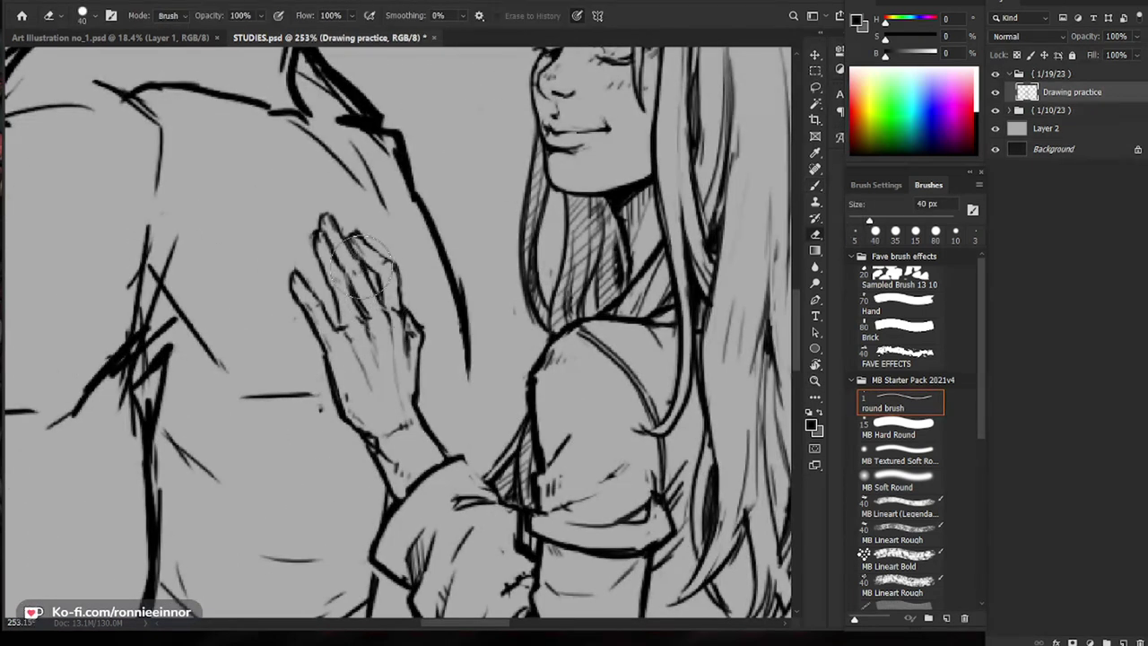
{"action": "key", "text": "bracketleft"}
{"action": "key", "text": "bracketleft"}
{"action": "key", "text": "bracketleft"}
{"action": "key", "text": "bracketleft"}
{"action": "key", "text": "bracketleft"}
{"action": "key", "text": "bracketleft"}
{"action": "key", "text": "bracketleft"}
{"action": "key", "text": "bracketleft"}
{"action": "key", "text": "bracketleft"}
{"action": "key", "text": "b"}
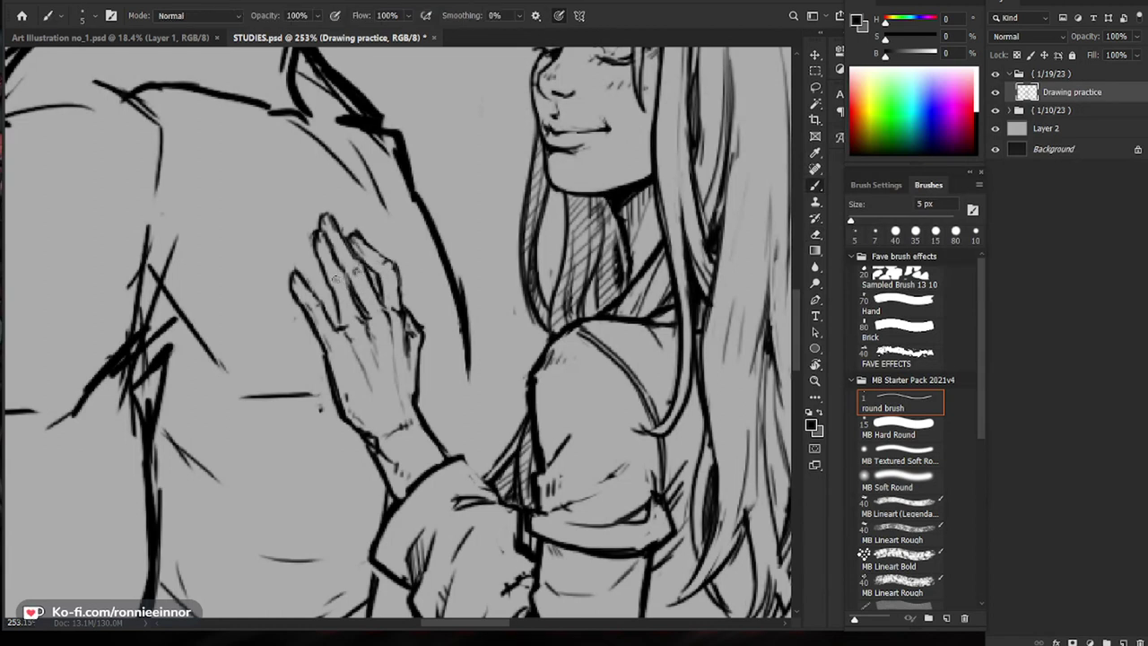
{"action": "key", "text": "e"}
{"action": "left_click_drag", "start_coordinate": [342, 296], "coordinate": [338, 308]}
{"action": "key", "text": "b"}
{"action": "mouse_move", "coordinate": [437, 313]}
{"action": "left_mouse_down"}
{"action": "mouse_move", "coordinate": [358, 311]}
{"action": "mouse_move", "coordinate": [413, 291]}
{"action": "left_mouse_up"}
{"action": "key", "text": "b"}
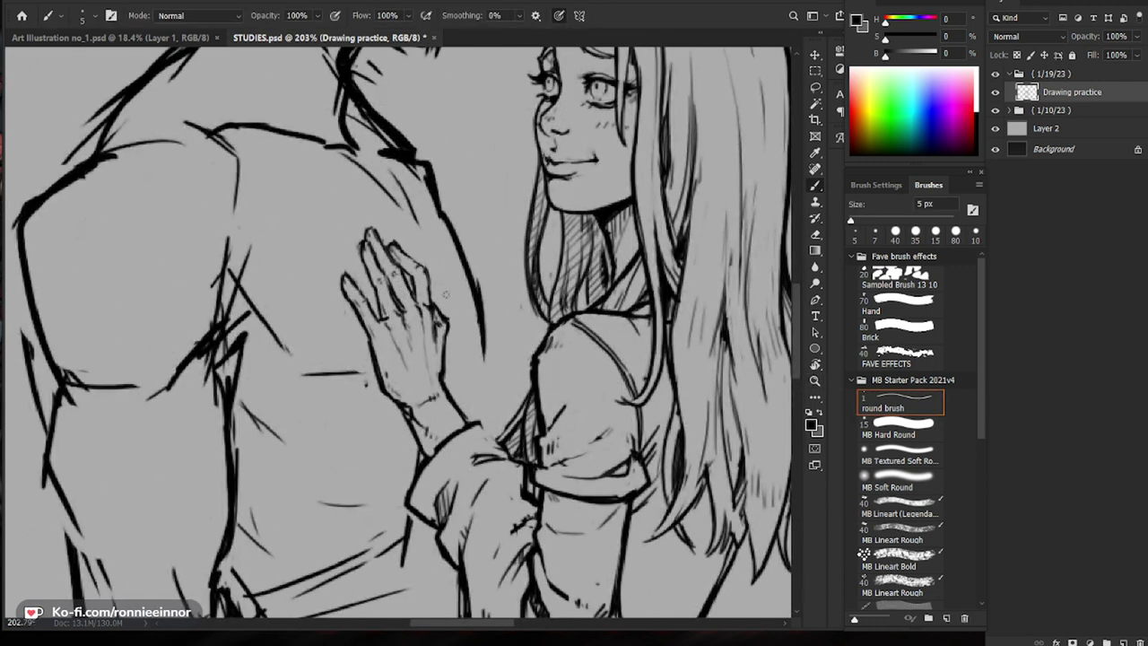
Step: Rework the knuckle and tendon lines on the back of the woman's hand with the 7 px eraser and 5 px brush
{"action": "key", "text": "e"}
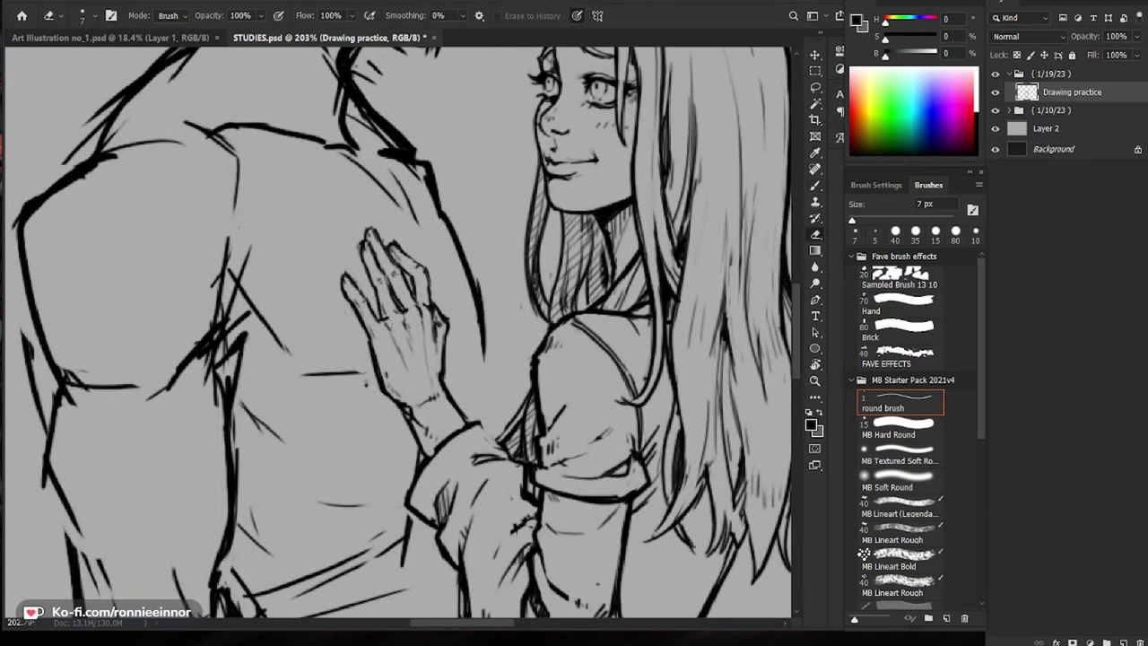
{"action": "key", "text": "b"}
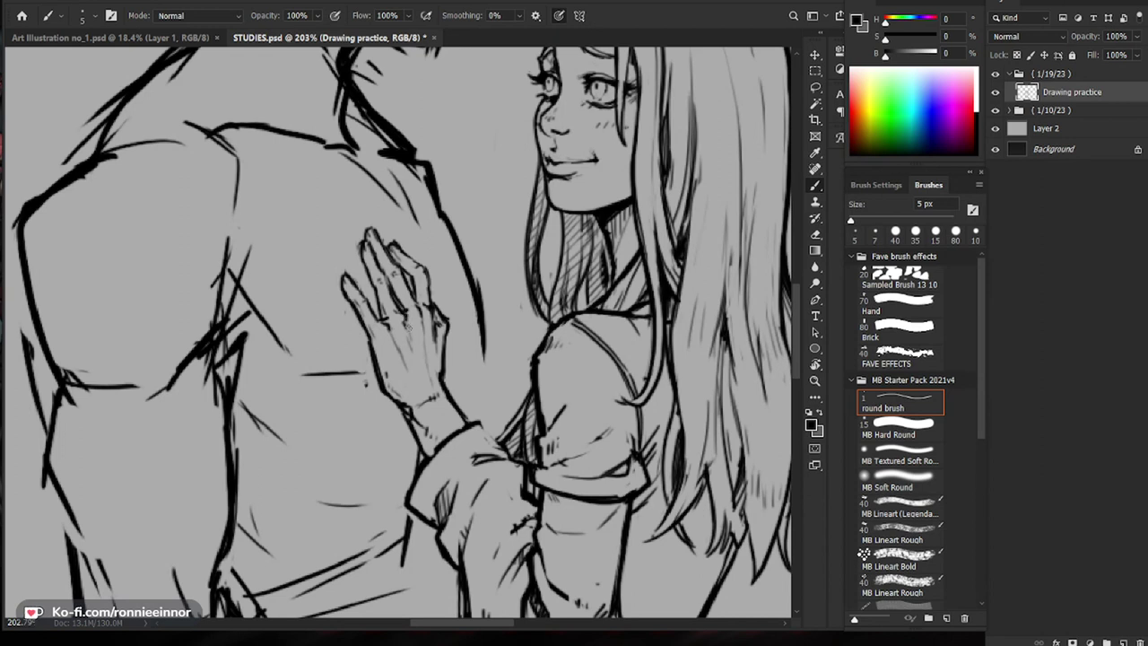
{"action": "key", "text": "e"}
{"action": "key", "text": "b"}
{"action": "left_click_drag", "start_coordinate": [424, 332], "coordinate": [424, 364]}
{"action": "left_click_drag", "start_coordinate": [412, 328], "coordinate": [416, 357]}
{"action": "key", "text": "e"}
{"action": "mouse_move", "coordinate": [520, 287]}
{"action": "left_mouse_down"}
{"action": "mouse_move", "coordinate": [445, 289]}
{"action": "mouse_move", "coordinate": [603, 290]}
{"action": "left_mouse_up"}
{"action": "mouse_move", "coordinate": [391, 334]}
{"action": "left_mouse_down"}
{"action": "mouse_move", "coordinate": [393, 394]}
{"action": "mouse_move", "coordinate": [372, 325]}
{"action": "mouse_move", "coordinate": [403, 371]}
{"action": "left_mouse_up"}
{"action": "key", "text": "b"}
{"action": "left_click_drag", "start_coordinate": [387, 314], "coordinate": [386, 372]}
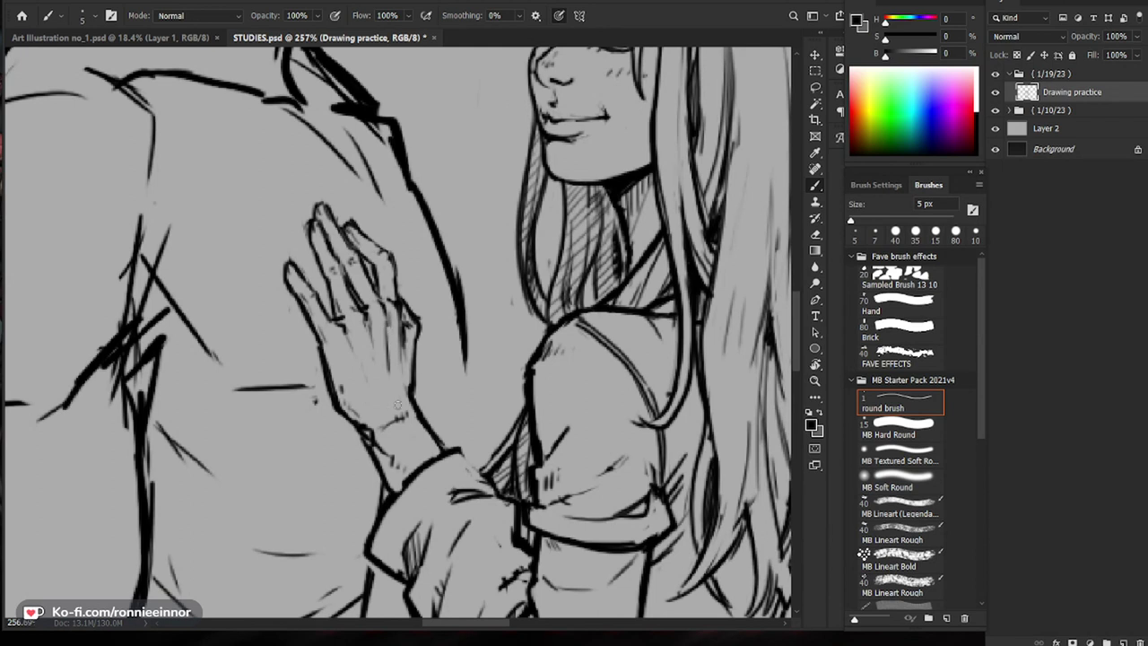
Step: Check the hand against the whole couple and touch up its lines with the eraser
{"action": "left_click_drag", "start_coordinate": [460, 419], "coordinate": [390, 529]}
{"action": "left_click_drag", "start_coordinate": [669, 559], "coordinate": [600, 463]}
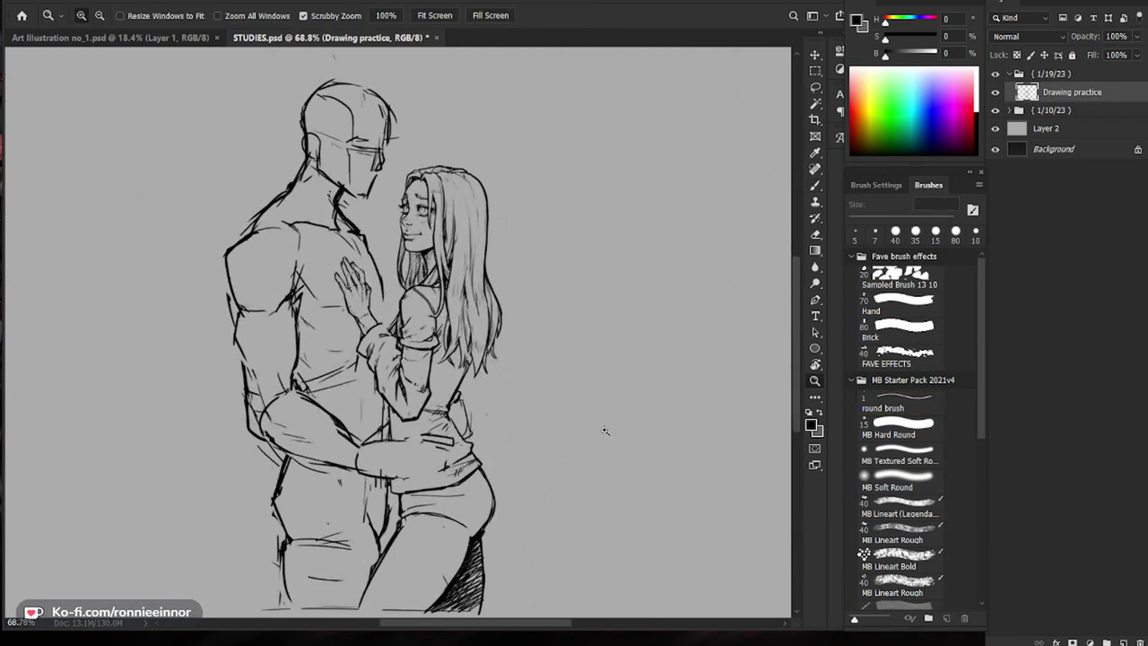
{"action": "scroll", "coordinate": [352, 260], "scroll_direction": "up", "scroll_amount": 6}
{"action": "key", "text": "b"}
{"action": "key", "text": "e"}
{"action": "left_click_drag", "start_coordinate": [320, 285], "coordinate": [319, 306]}
{"action": "key", "text": "b"}
{"action": "left_click_drag", "start_coordinate": [475, 287], "coordinate": [399, 341]}
{"action": "left_click_drag", "start_coordinate": [681, 466], "coordinate": [623, 412]}
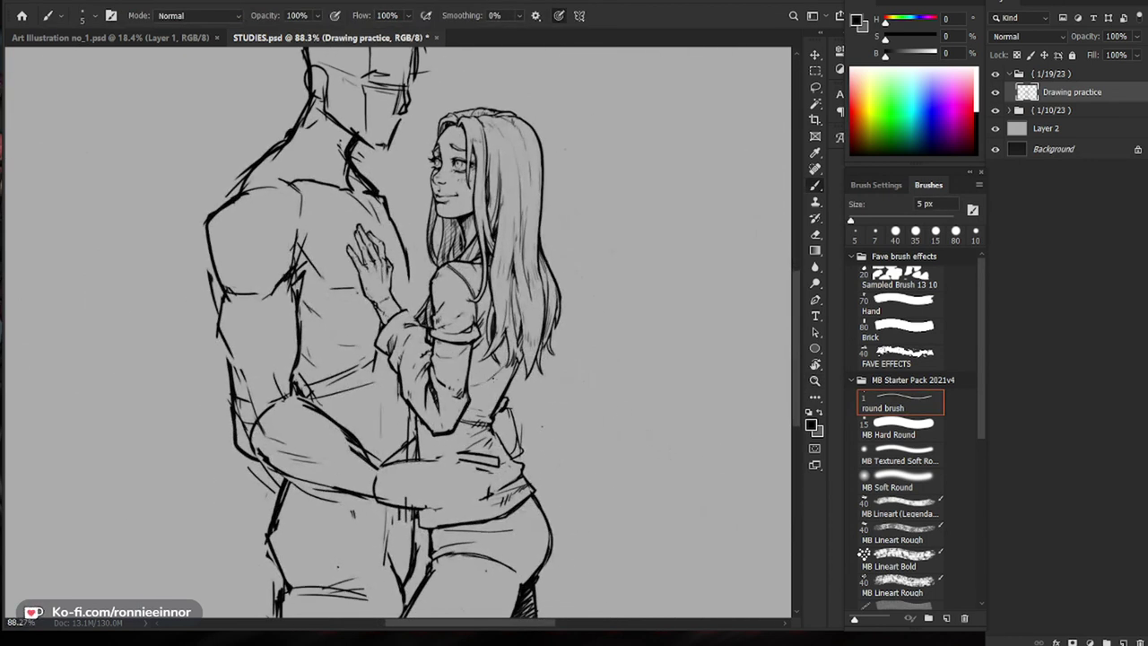
Step: Trim and redraw the shirt fold lines at the woman's lower back with the 7 px eraser and 5 px brush
{"action": "left_click_drag", "start_coordinate": [574, 416], "coordinate": [573, 374]}
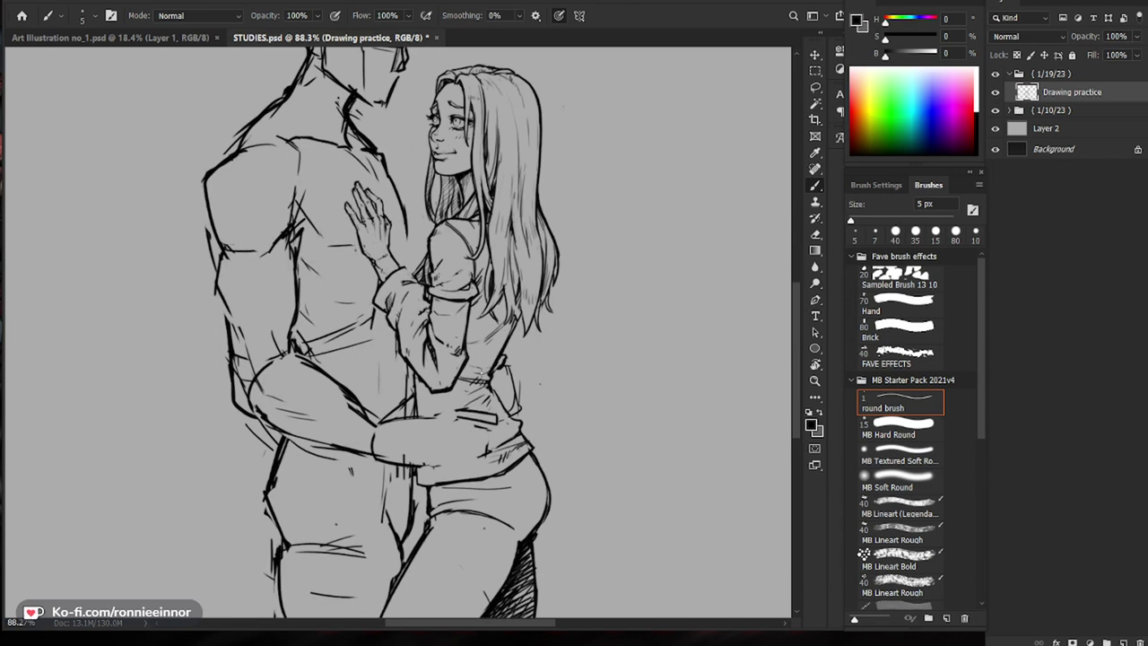
{"action": "key", "text": "e"}
{"action": "left_click_drag", "start_coordinate": [496, 363], "coordinate": [500, 360]}
{"action": "key", "text": "b"}
{"action": "left_click_drag", "start_coordinate": [592, 408], "coordinate": [559, 336]}
{"action": "key", "text": "e"}
{"action": "key", "text": "b"}
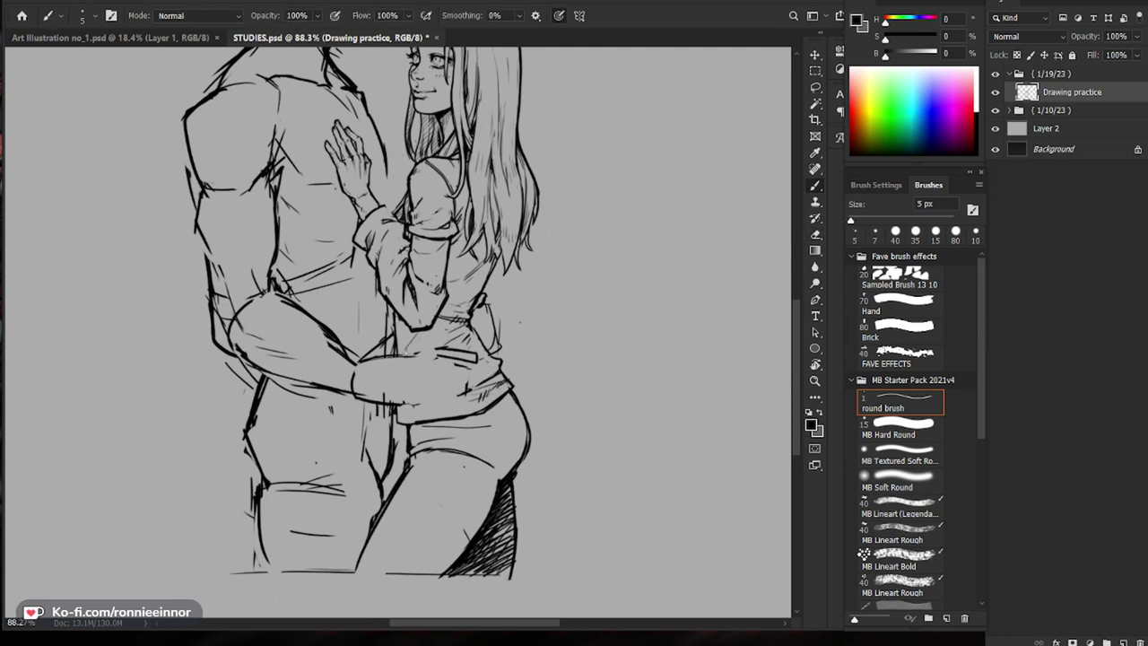
Step: Enlarge the eraser to 20 px and rework the shirt folds around the woman's waist below her elbow
{"action": "key", "text": "e"}
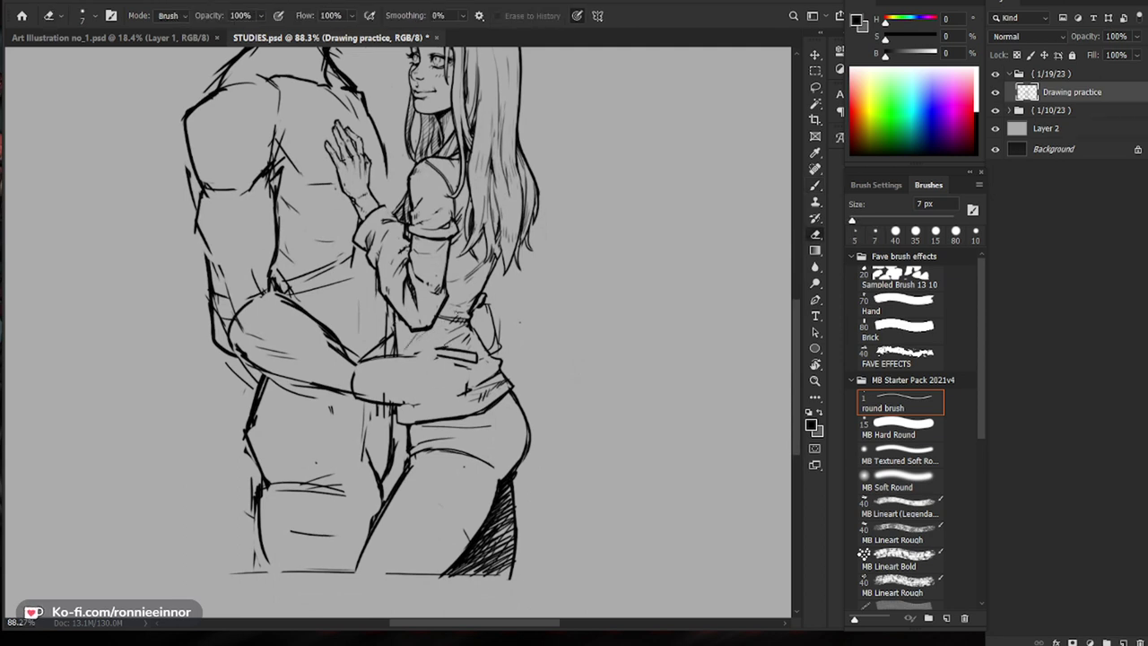
{"action": "key", "text": "bracketright"}
{"action": "key", "text": "bracketright"}
{"action": "key", "text": "bracketright"}
{"action": "key", "text": "bracketright"}
{"action": "key", "text": "b"}
{"action": "mouse_move", "coordinate": [457, 318]}
{"action": "left_mouse_down"}
{"action": "mouse_move", "coordinate": [429, 332]}
{"action": "mouse_move", "coordinate": [451, 328]}
{"action": "left_mouse_up"}
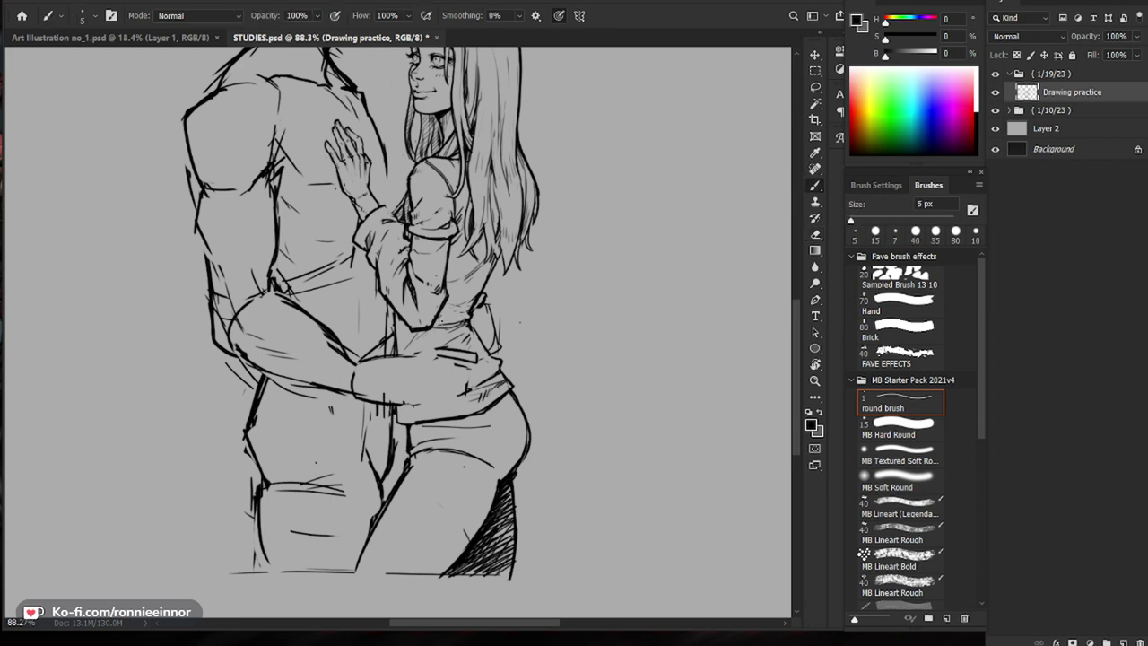
{"action": "key", "text": "e"}
{"action": "key", "text": "bracketright"}
{"action": "key", "text": "b"}
{"action": "left_click_drag", "start_coordinate": [445, 320], "coordinate": [394, 348]}
Step: Draw curved crease lines across the top of the woman's thigh to suggest trousers
{"action": "key", "text": "z"}
{"action": "left_click_drag", "start_coordinate": [507, 343], "coordinate": [385, 368]}
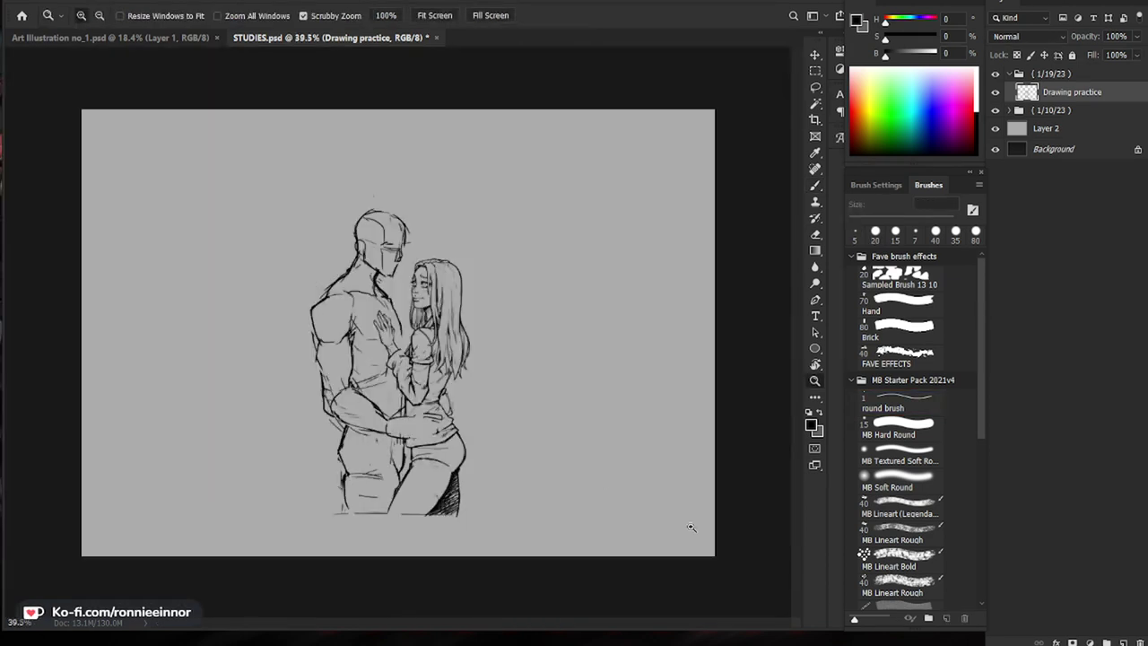
{"action": "left_click", "coordinate": [460, 488]}
{"action": "key", "text": "b"}
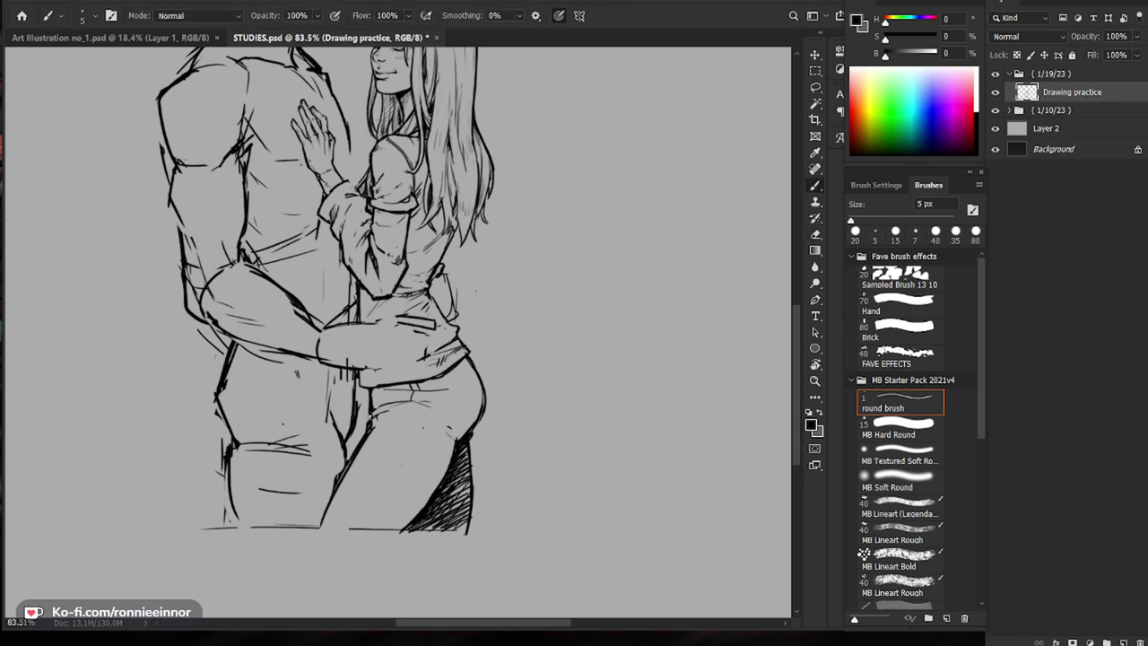
{"action": "left_click_drag", "start_coordinate": [374, 414], "coordinate": [429, 409]}
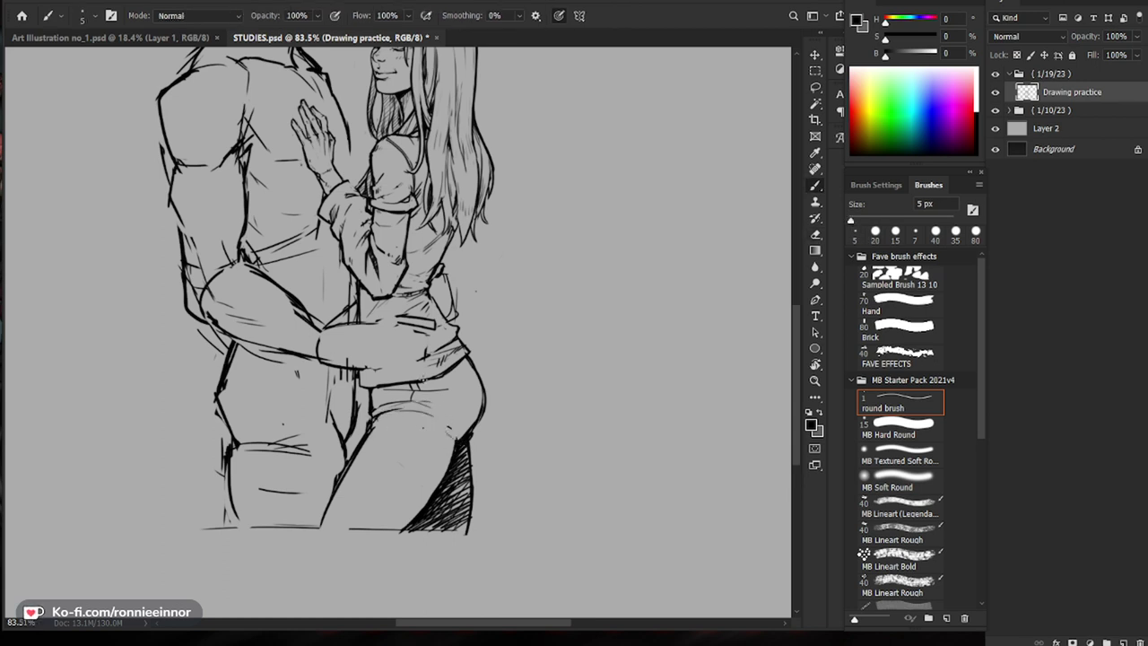
{"action": "mouse_move", "coordinate": [389, 415]}
{"action": "left_mouse_down"}
{"action": "mouse_move", "coordinate": [423, 424]}
{"action": "mouse_move", "coordinate": [408, 444]}
{"action": "left_mouse_up"}
Step: Draw a double side seam down the woman's trouser leg from the hip crease to the sketch's lower edge, undoing unsatisfactory strokes
{"action": "key", "text": "e"}
{"action": "key", "text": "b"}
{"action": "left_click_drag", "start_coordinate": [411, 414], "coordinate": [368, 493]}
{"action": "key", "text": "ctrl+z"}
{"action": "left_click_drag", "start_coordinate": [411, 414], "coordinate": [357, 528]}
{"action": "key", "text": "ctrl+z"}
{"action": "left_click_drag", "start_coordinate": [405, 417], "coordinate": [344, 527]}
{"action": "left_click_drag", "start_coordinate": [376, 471], "coordinate": [352, 523]}
{"action": "key", "text": "ctrl+z"}
{"action": "left_click_drag", "start_coordinate": [413, 415], "coordinate": [352, 525]}
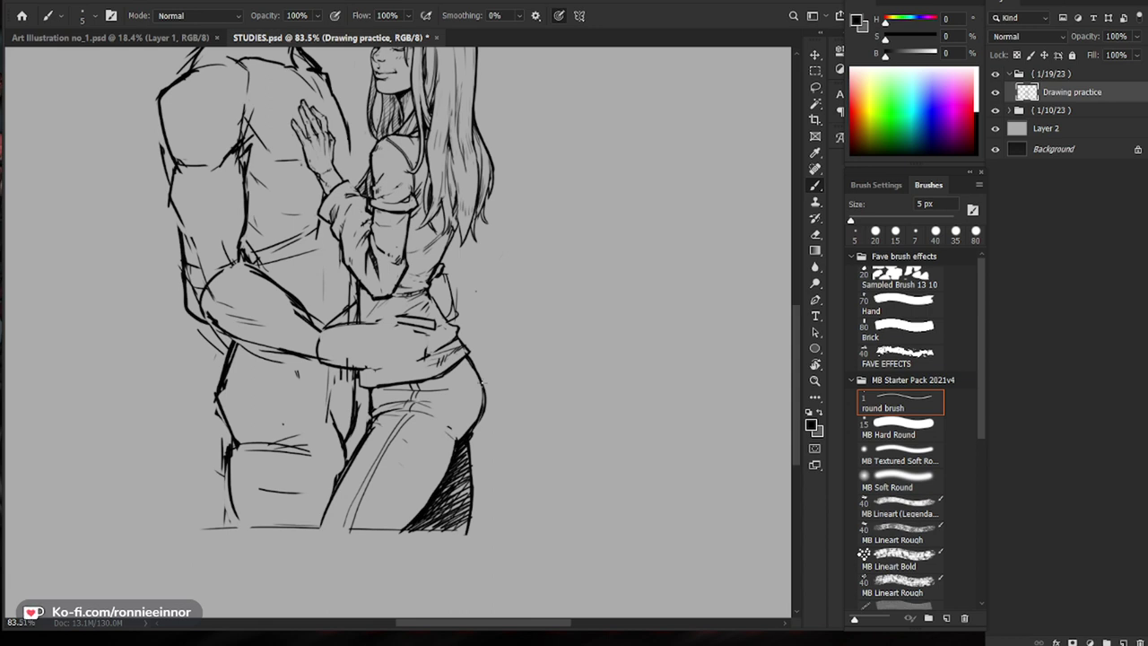
Step: Clean up the top of the trouser seam and the hip outline under the shirt hem with the 20 px eraser
{"action": "key", "text": "e"}
{"action": "left_click", "coordinate": [419, 387]}
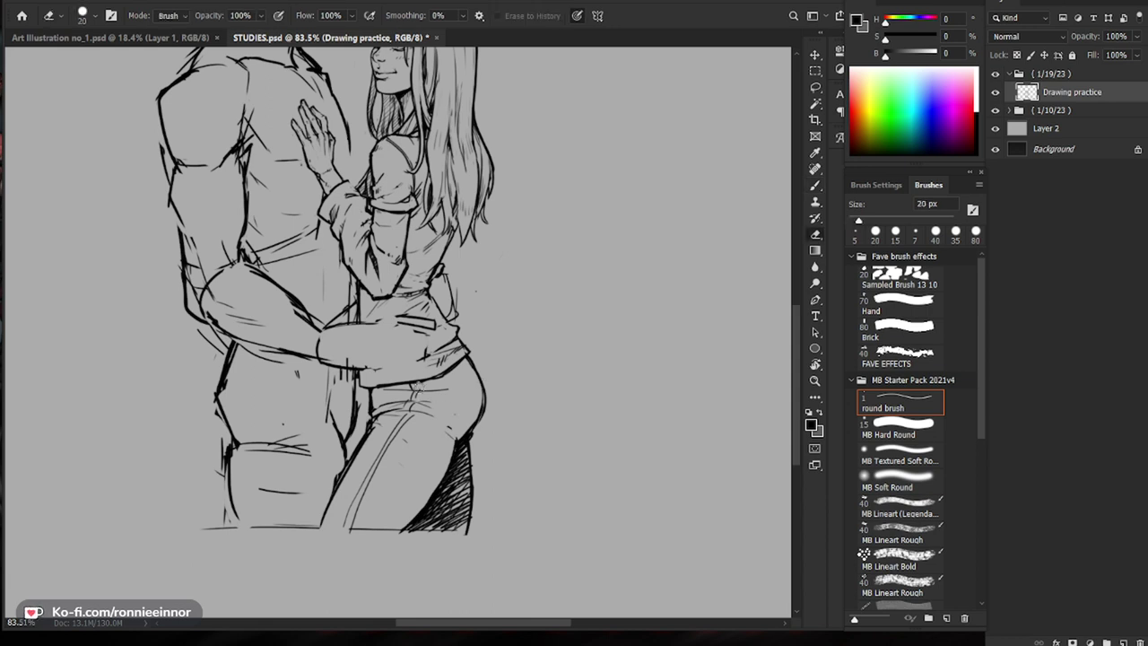
{"action": "key", "text": "b"}
{"action": "key", "text": "e"}
{"action": "mouse_move", "coordinate": [460, 358]}
{"action": "left_mouse_down"}
{"action": "mouse_move", "coordinate": [446, 376]}
{"action": "mouse_move", "coordinate": [474, 369]}
{"action": "left_mouse_up"}
{"action": "key", "text": "b"}
{"action": "key", "text": "ctrl+space"}
{"action": "key", "text": "b"}
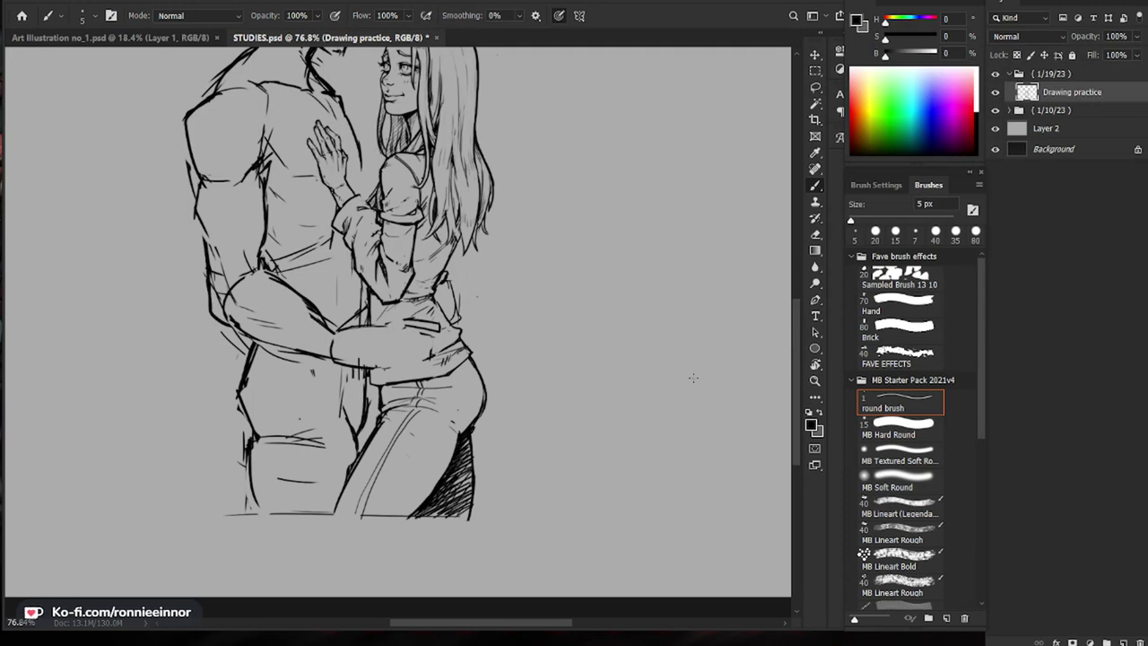
Step: Examine the trouser folds and seam up close and in proportion to the whole couple
{"action": "key", "text": "ctrl+space"}
{"action": "left_click_drag", "start_coordinate": [453, 414], "coordinate": [468, 414]}
{"action": "key", "text": "e"}
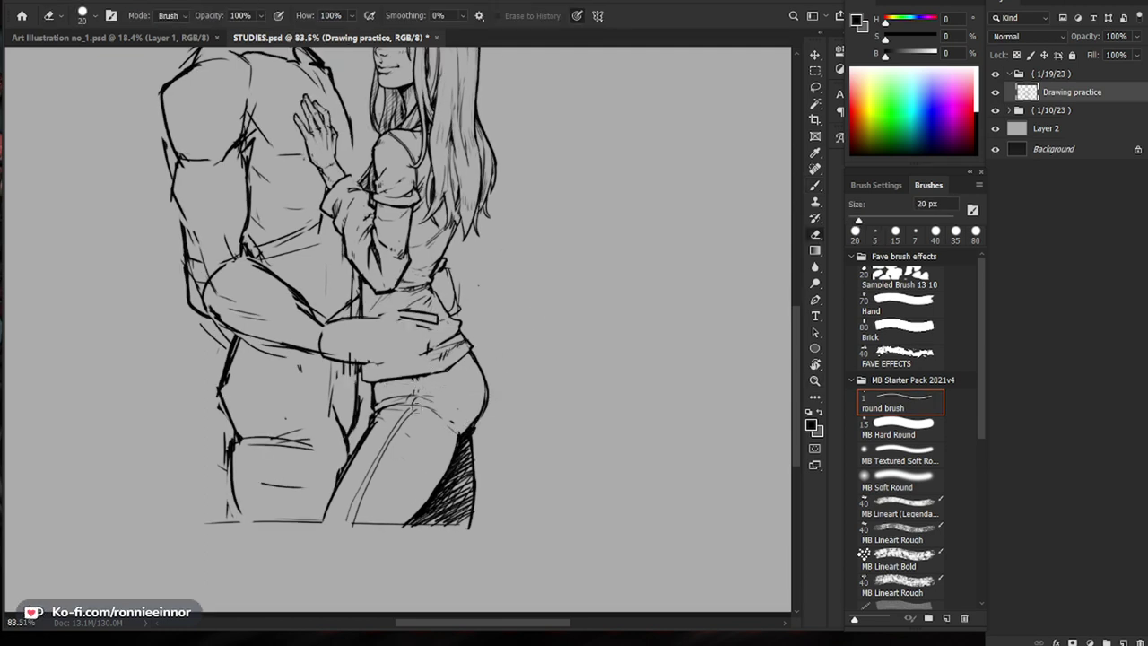
{"action": "key", "text": "b"}
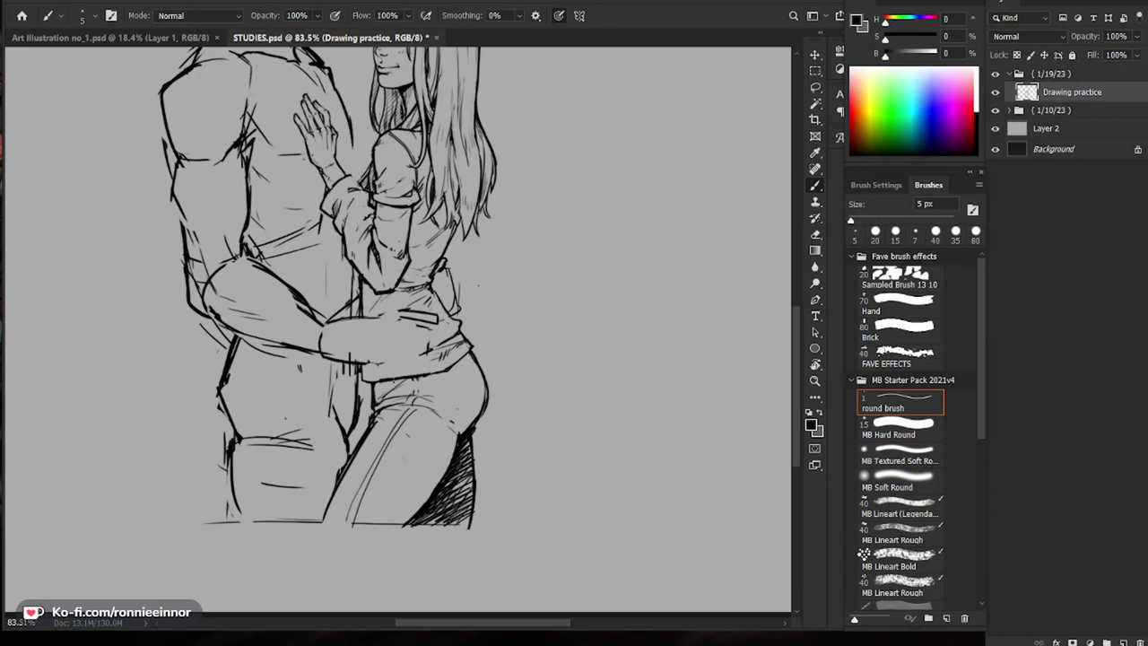
{"action": "scroll", "coordinate": [439, 408], "scroll_direction": "up", "scroll_amount": 2}
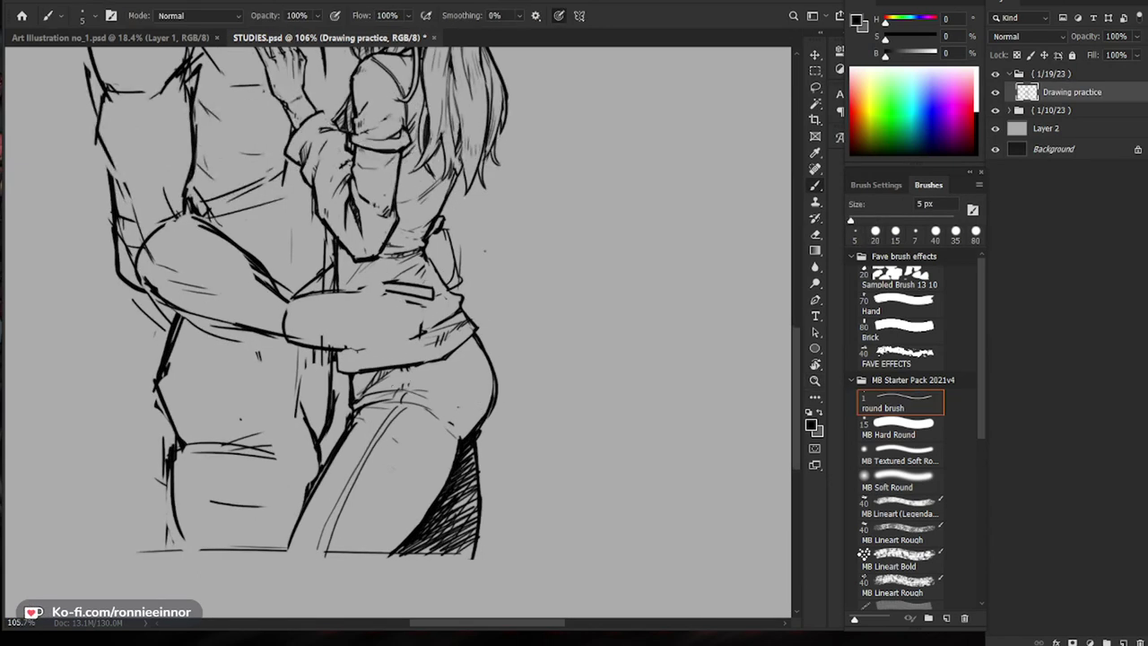
{"action": "scroll", "coordinate": [412, 375], "scroll_direction": "down", "scroll_amount": 1}
{"action": "scroll", "coordinate": [399, 377], "scroll_direction": "down", "scroll_amount": 1}
{"action": "key", "text": "z"}
{"action": "mouse_move", "coordinate": [403, 383]}
{"action": "left_mouse_down"}
{"action": "mouse_move", "coordinate": [457, 383]}
{"action": "mouse_move", "coordinate": [354, 408]}
{"action": "mouse_move", "coordinate": [466, 369]}
{"action": "mouse_move", "coordinate": [486, 380]}
{"action": "left_mouse_up"}
{"action": "key", "text": "z"}
{"action": "left_click_drag", "start_coordinate": [566, 362], "coordinate": [502, 362]}
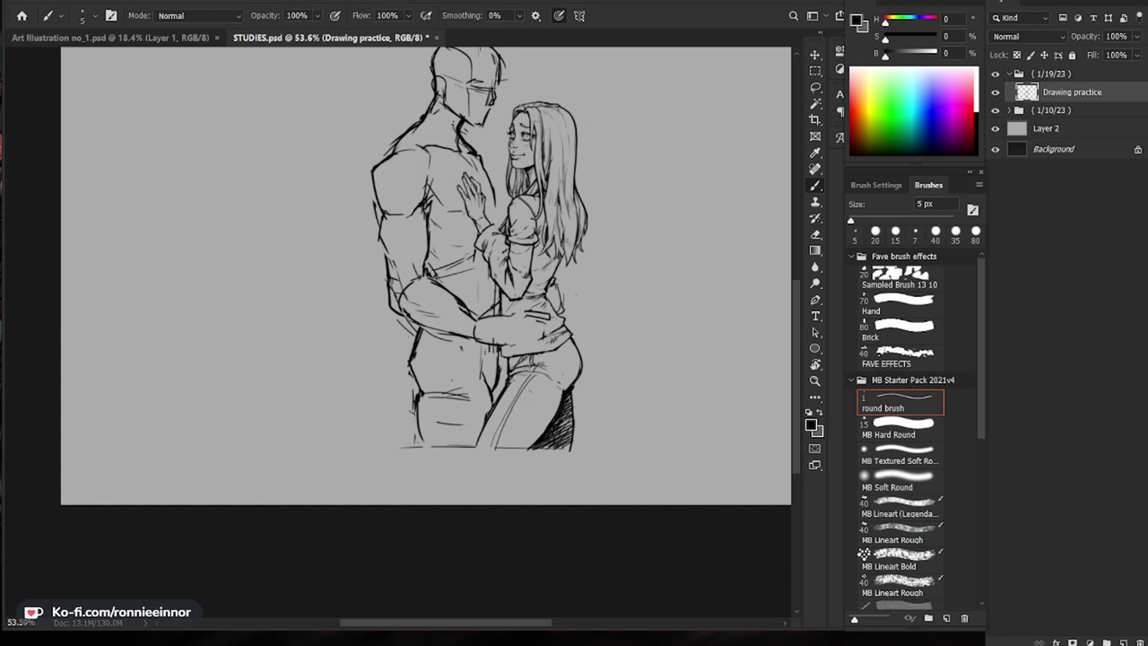
Step: Deepen the shadow under the woman's shirt hem and the hatching behind her thigh with the 5 px round brush
{"action": "key", "text": "ctrl+space"}
{"action": "left_click_drag", "start_coordinate": [559, 375], "coordinate": [624, 375]}
{"action": "left_click_drag", "start_coordinate": [456, 317], "coordinate": [522, 307]}
{"action": "key", "text": "space"}
{"action": "left_click_drag", "start_coordinate": [584, 315], "coordinate": [556, 370]}
{"action": "left_click_drag", "start_coordinate": [436, 399], "coordinate": [488, 389]}
{"action": "mouse_move", "coordinate": [437, 404]}
{"action": "left_mouse_down"}
{"action": "mouse_move", "coordinate": [480, 393]}
{"action": "mouse_move", "coordinate": [439, 402]}
{"action": "mouse_move", "coordinate": [449, 396]}
{"action": "left_mouse_up"}
{"action": "left_click_drag", "start_coordinate": [551, 470], "coordinate": [540, 517]}
Step: Clean up the lower trouser seam with the 20 px eraser and touch up the front edge of the thigh, undoing an unsatisfactory seam stroke
{"action": "key", "text": "e"}
{"action": "left_click_drag", "start_coordinate": [432, 511], "coordinate": [411, 569]}
{"action": "key", "text": "b"}
{"action": "left_click_drag", "start_coordinate": [447, 493], "coordinate": [410, 566]}
{"action": "key", "text": "ctrl+z"}
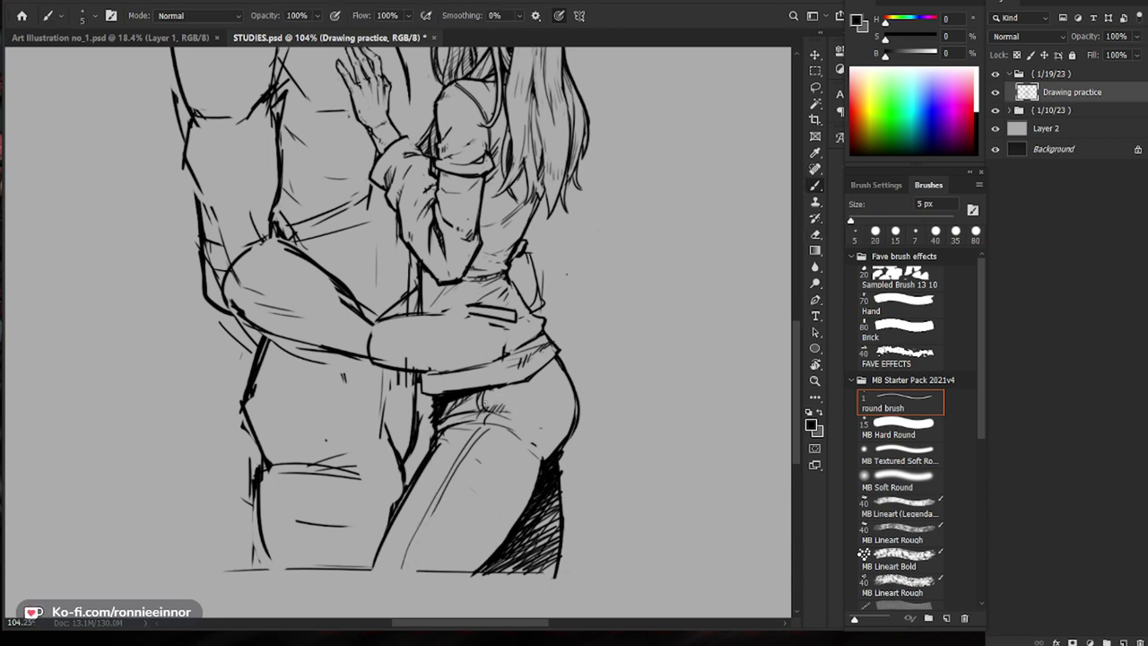
{"action": "key", "text": "e"}
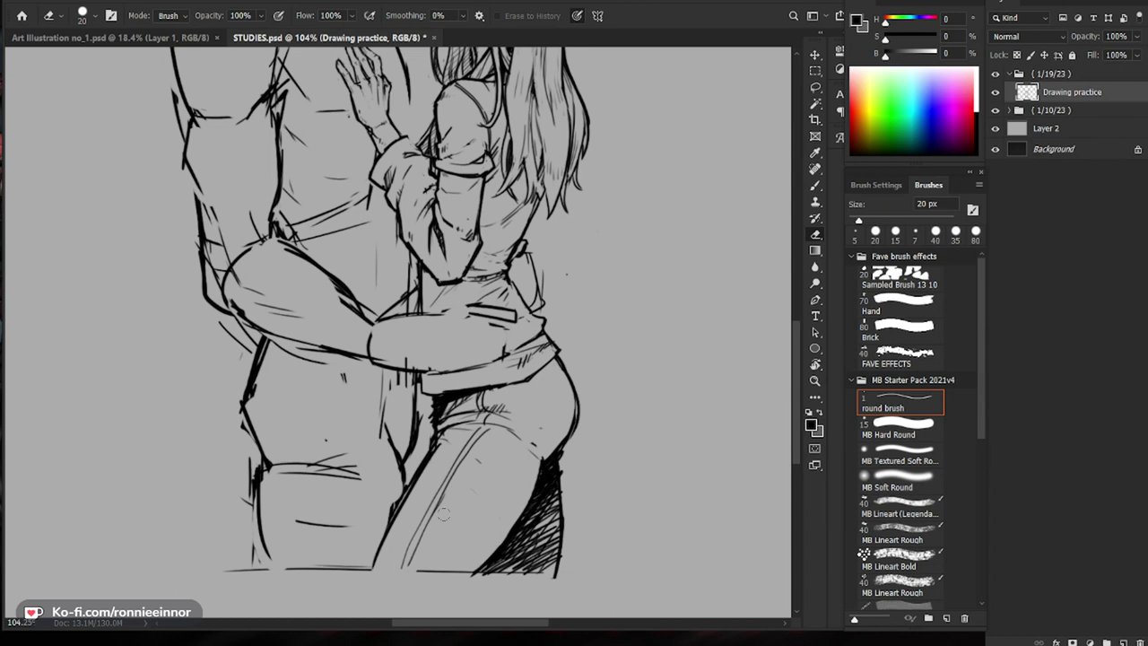
{"action": "key", "text": "b"}
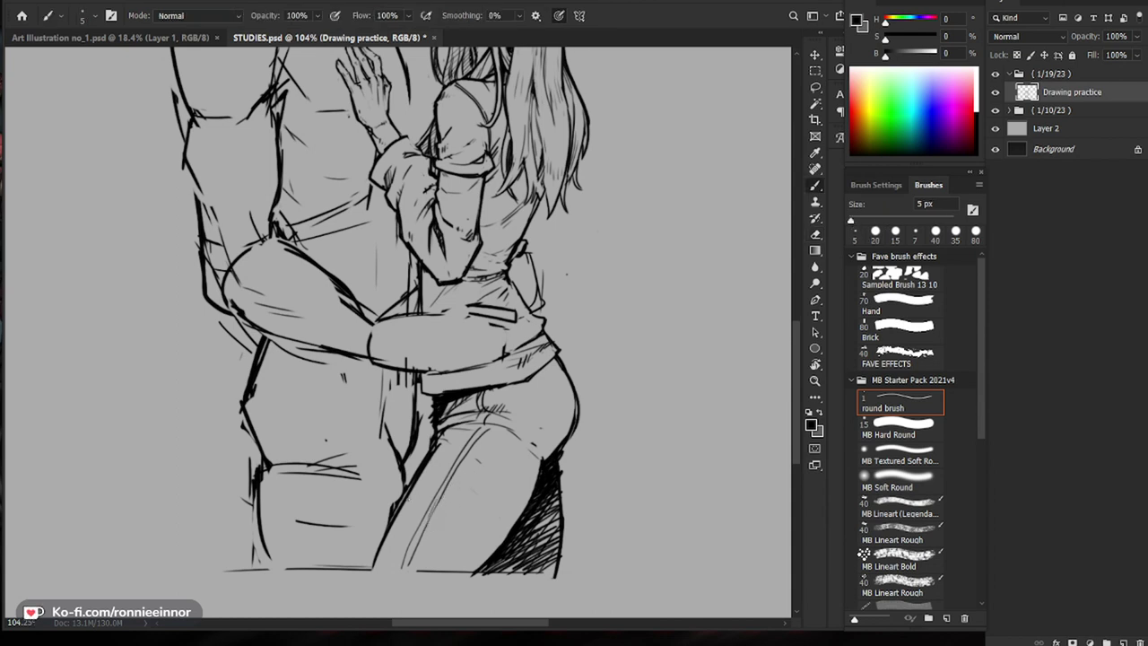
{"action": "left_click_drag", "start_coordinate": [379, 555], "coordinate": [374, 569]}
Step: Examine the woman's hip, trousers and shirt hem up close and in proportion to the whole couple
{"action": "left_click_drag", "start_coordinate": [469, 469], "coordinate": [408, 470]}
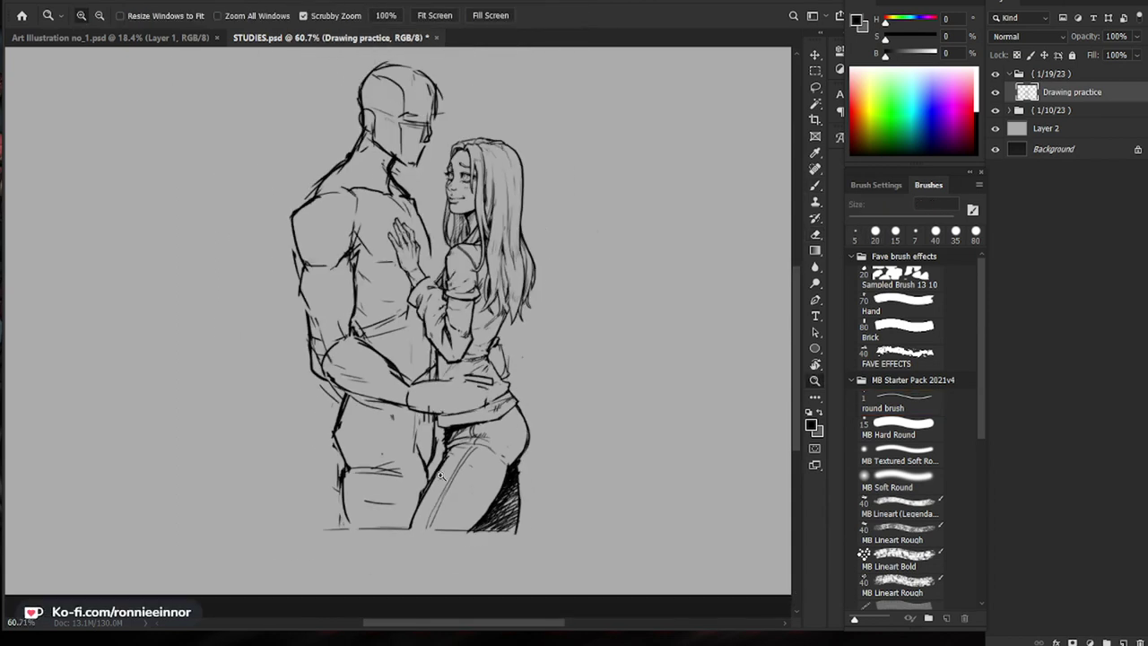
{"action": "left_click_drag", "start_coordinate": [557, 546], "coordinate": [539, 520]}
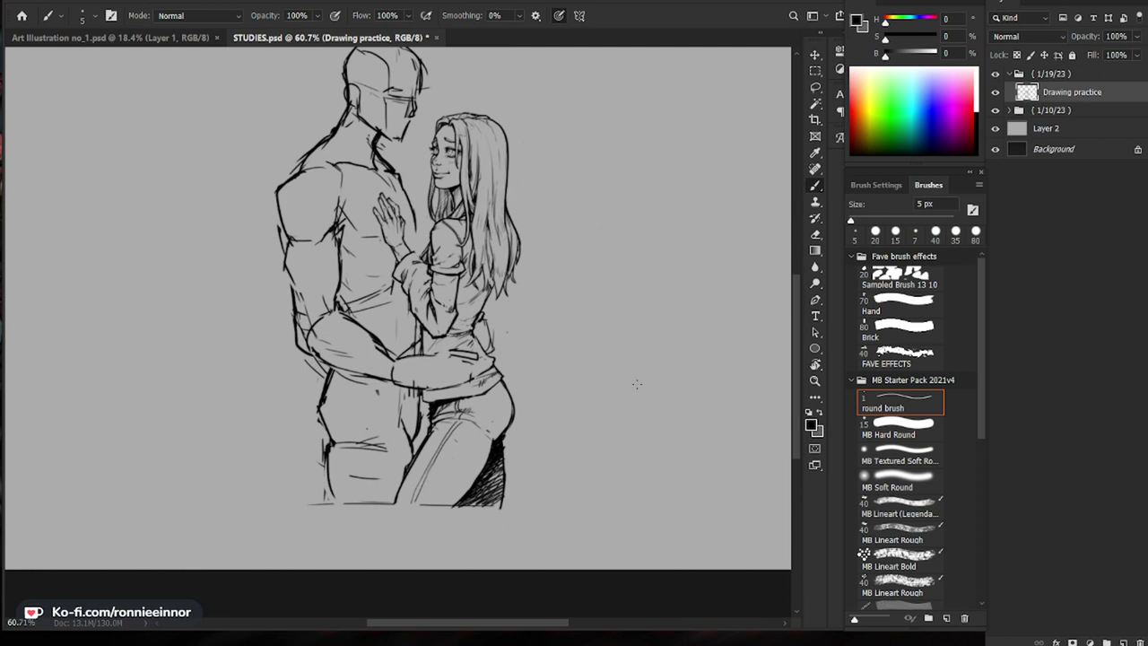
{"action": "scroll", "coordinate": [432, 455], "scroll_direction": "up", "scroll_amount": 3}
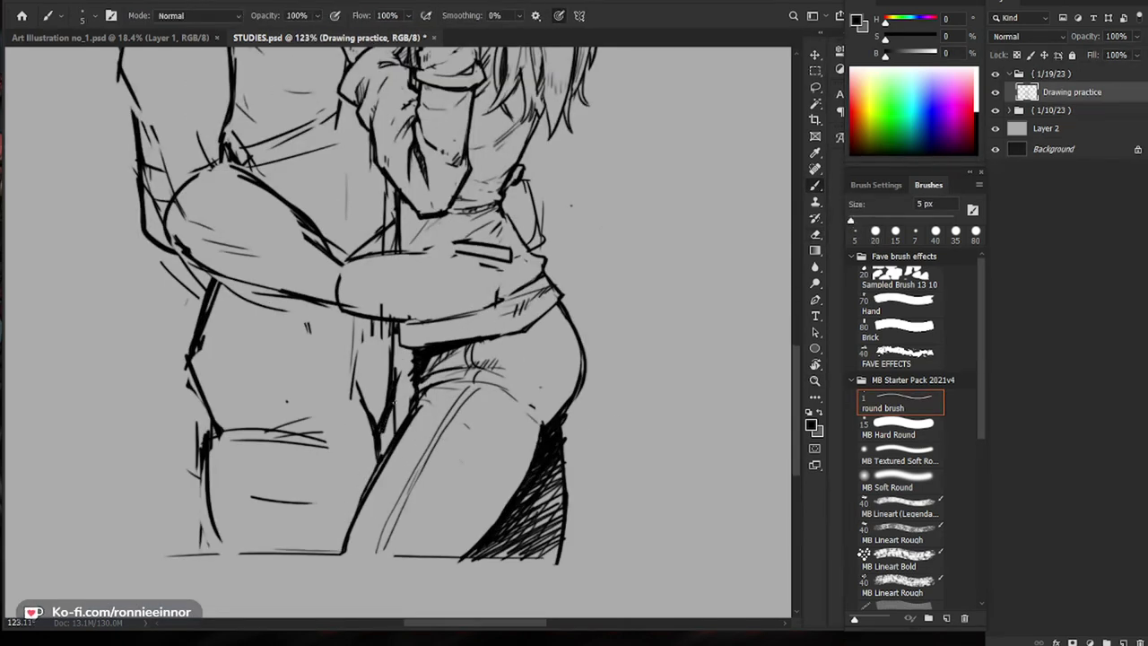
{"action": "scroll", "coordinate": [537, 360], "scroll_direction": "down", "scroll_amount": 3}
{"action": "left_click_drag", "start_coordinate": [537, 360], "coordinate": [535, 415]}
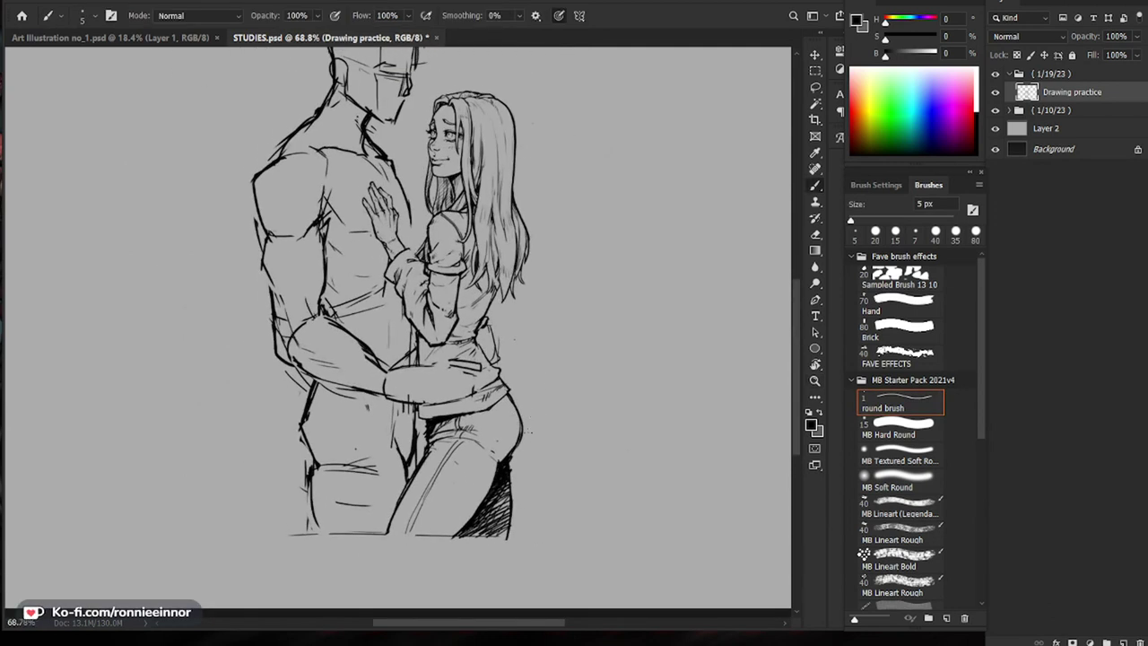
{"action": "left_click_drag", "start_coordinate": [516, 429], "coordinate": [553, 420]}
{"action": "mouse_move", "coordinate": [505, 373]}
{"action": "left_mouse_down"}
{"action": "mouse_move", "coordinate": [489, 383]}
{"action": "mouse_move", "coordinate": [508, 383]}
{"action": "mouse_move", "coordinate": [532, 428]}
{"action": "mouse_move", "coordinate": [529, 454]}
{"action": "left_mouse_up"}
{"action": "key", "text": "e"}
{"action": "key", "text": "b"}
{"action": "left_click_drag", "start_coordinate": [503, 373], "coordinate": [506, 468]}
{"action": "left_click_drag", "start_coordinate": [584, 406], "coordinate": [557, 396]}
{"action": "scroll", "coordinate": [556, 395], "scroll_direction": "up", "scroll_amount": 3}
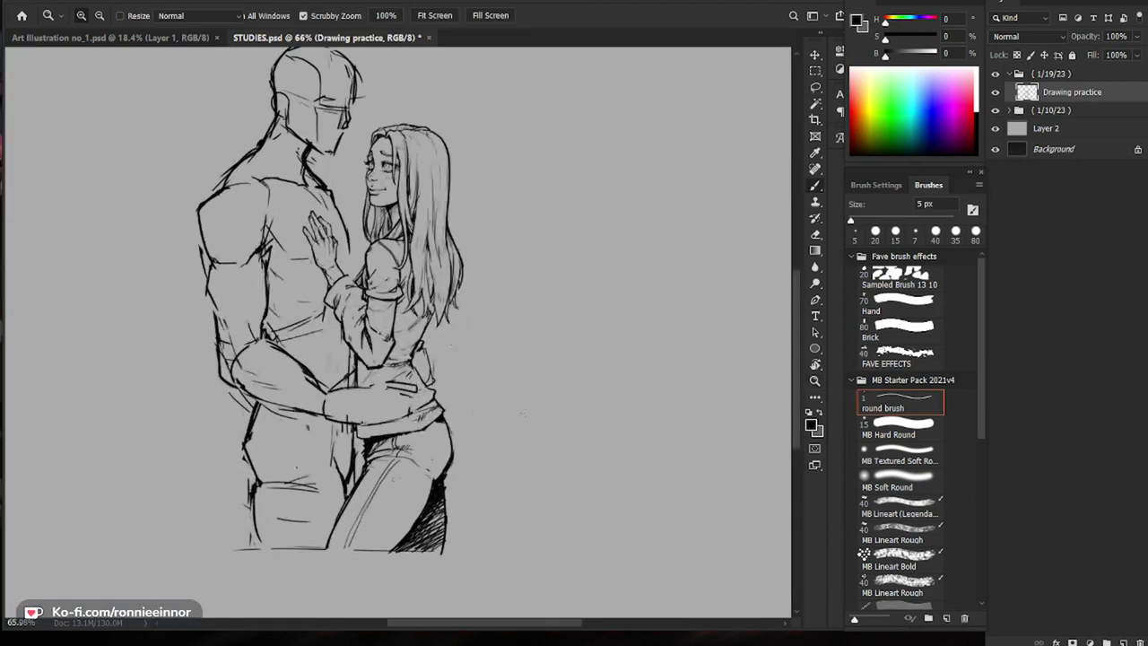
Step: Clean up the shirt folds at the woman's waist and lower back with the 20 px eraser and 5 px brush
{"action": "left_click_drag", "start_coordinate": [422, 374], "coordinate": [402, 392]}
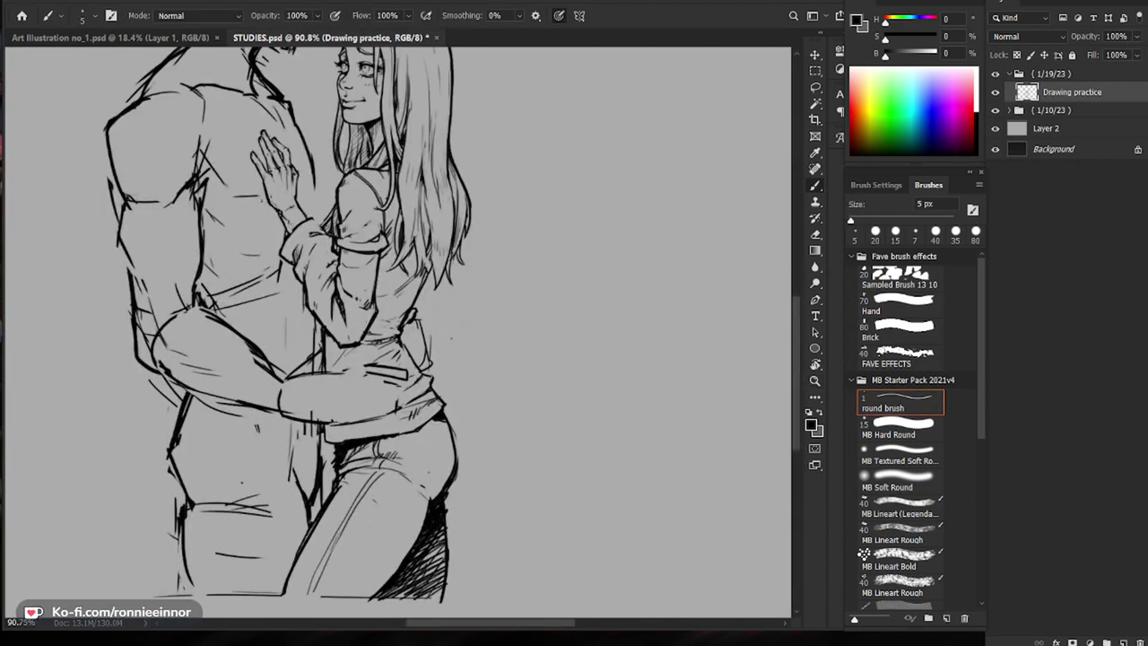
{"action": "key", "text": "e"}
{"action": "left_click_drag", "start_coordinate": [400, 328], "coordinate": [383, 368]}
{"action": "key", "text": "b"}
{"action": "key", "text": "e"}
{"action": "key", "text": "b"}
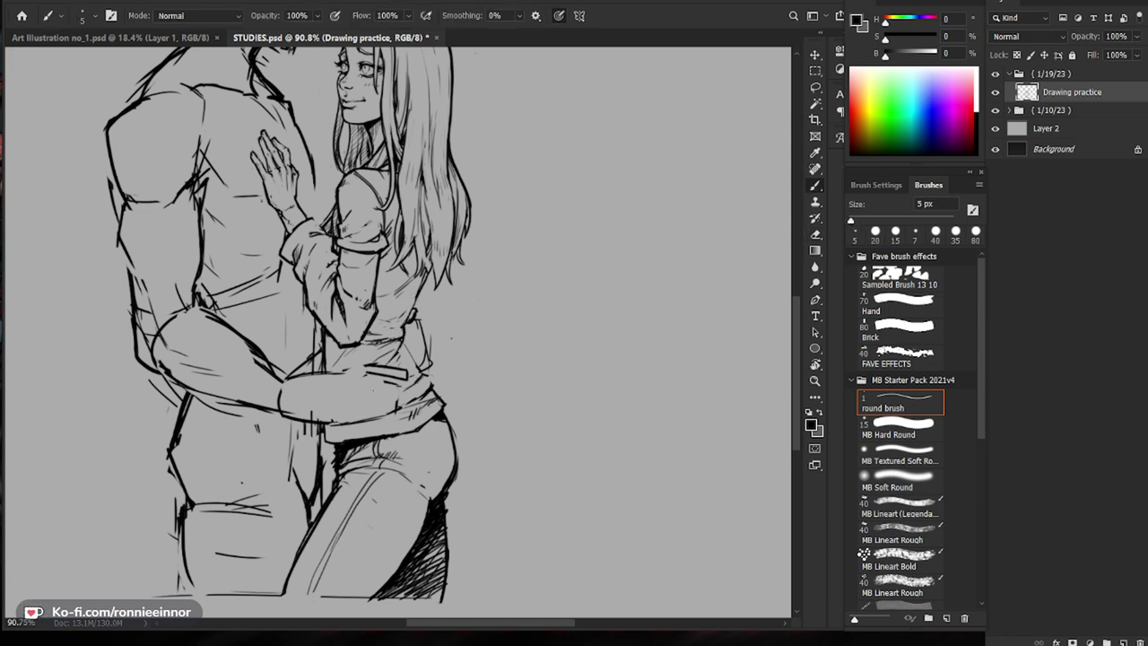
Step: Erase the front lower edge of the shirt hem, redraw it at a steeper slant with dark shading, and touch up the trouser creases below
{"action": "key", "text": "e"}
{"action": "left_click_drag", "start_coordinate": [337, 446], "coordinate": [384, 439]}
{"action": "key", "text": "b"}
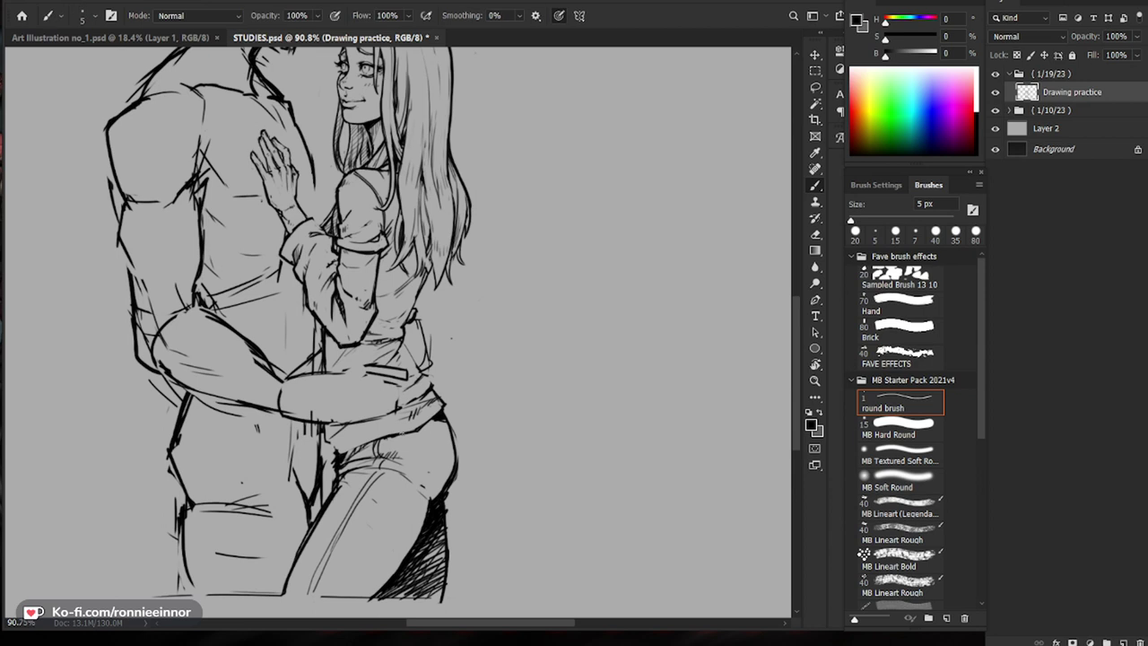
{"action": "mouse_move", "coordinate": [420, 397]}
{"action": "left_mouse_down"}
{"action": "mouse_move", "coordinate": [330, 447]}
{"action": "mouse_move", "coordinate": [354, 423]}
{"action": "mouse_move", "coordinate": [366, 432]}
{"action": "mouse_move", "coordinate": [393, 420]}
{"action": "left_mouse_up"}
{"action": "left_click_drag", "start_coordinate": [346, 458], "coordinate": [407, 433]}
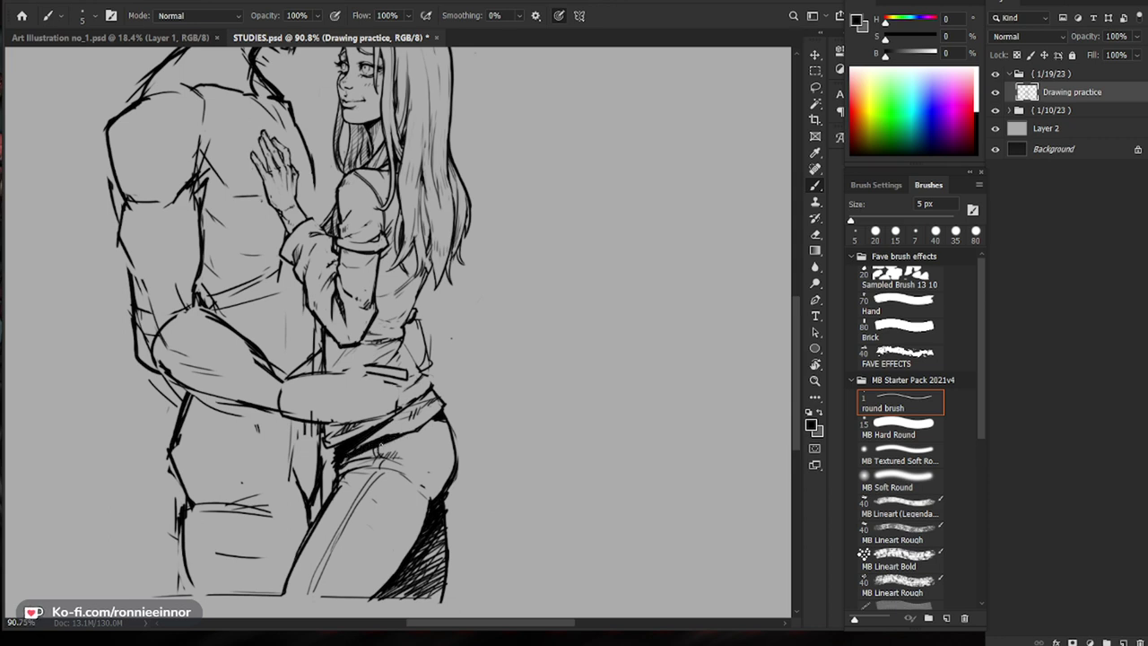
{"action": "mouse_move", "coordinate": [485, 453]}
{"action": "left_mouse_down"}
{"action": "mouse_move", "coordinate": [435, 452]}
{"action": "mouse_move", "coordinate": [515, 463]}
{"action": "left_mouse_up"}
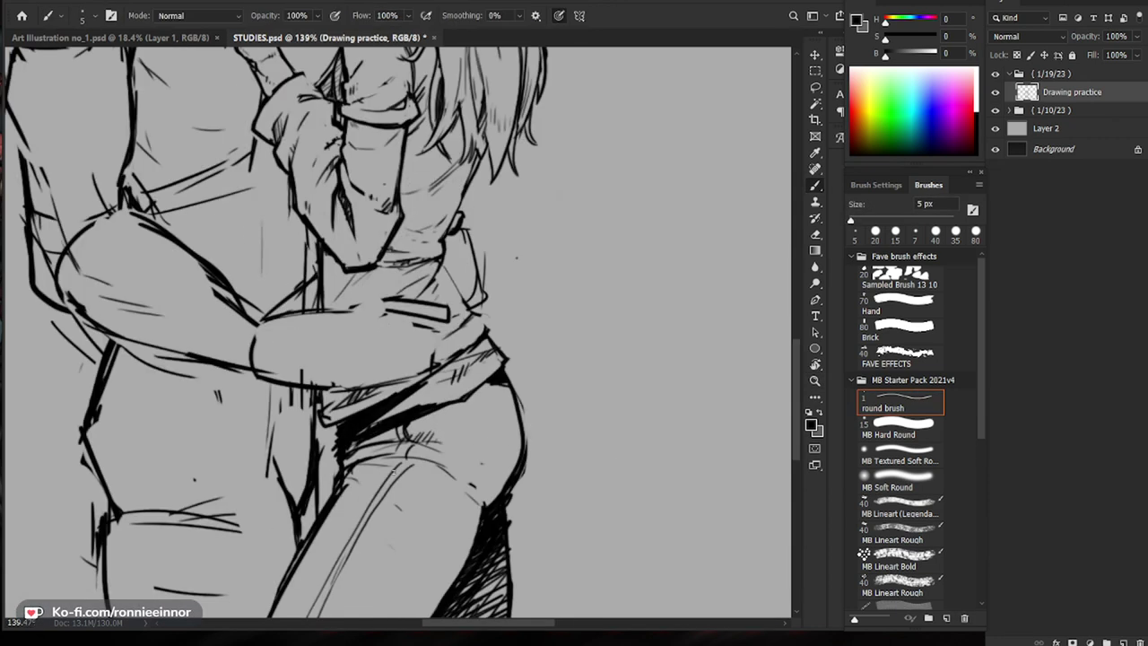
{"action": "left_click_drag", "start_coordinate": [398, 454], "coordinate": [416, 443]}
Step: Erase the line crossing the man's wrist and clean up the outline of his forearm around the woman's waist
{"action": "left_click_drag", "start_coordinate": [472, 460], "coordinate": [417, 460]}
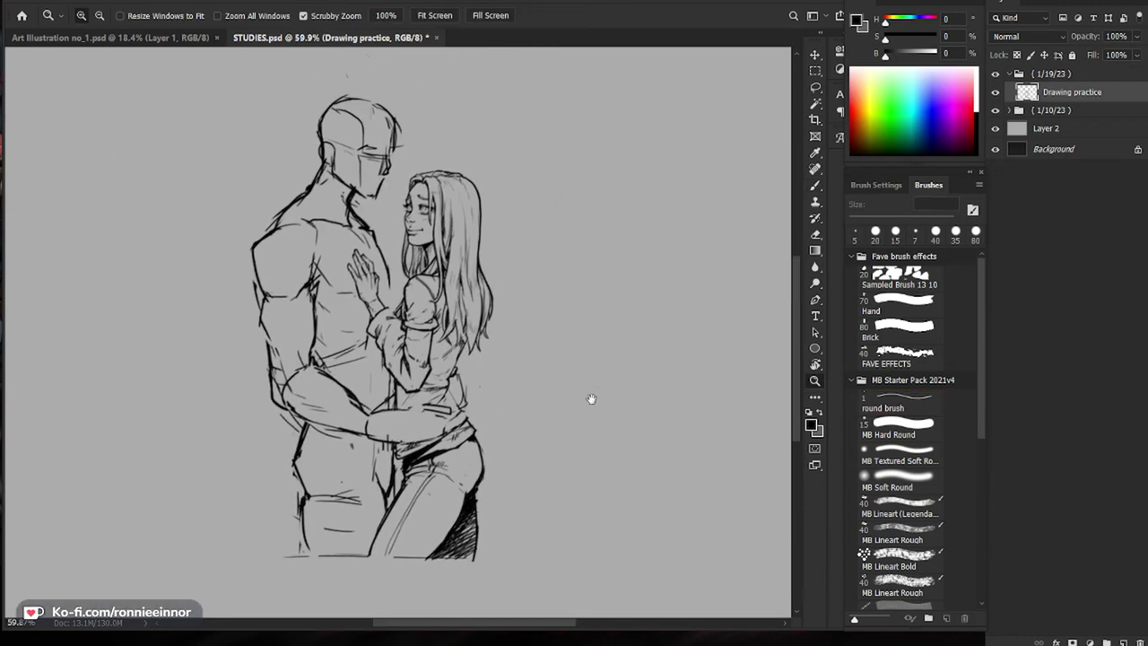
{"action": "left_click_drag", "start_coordinate": [483, 300], "coordinate": [518, 302]}
{"action": "left_click_drag", "start_coordinate": [497, 513], "coordinate": [499, 488]}
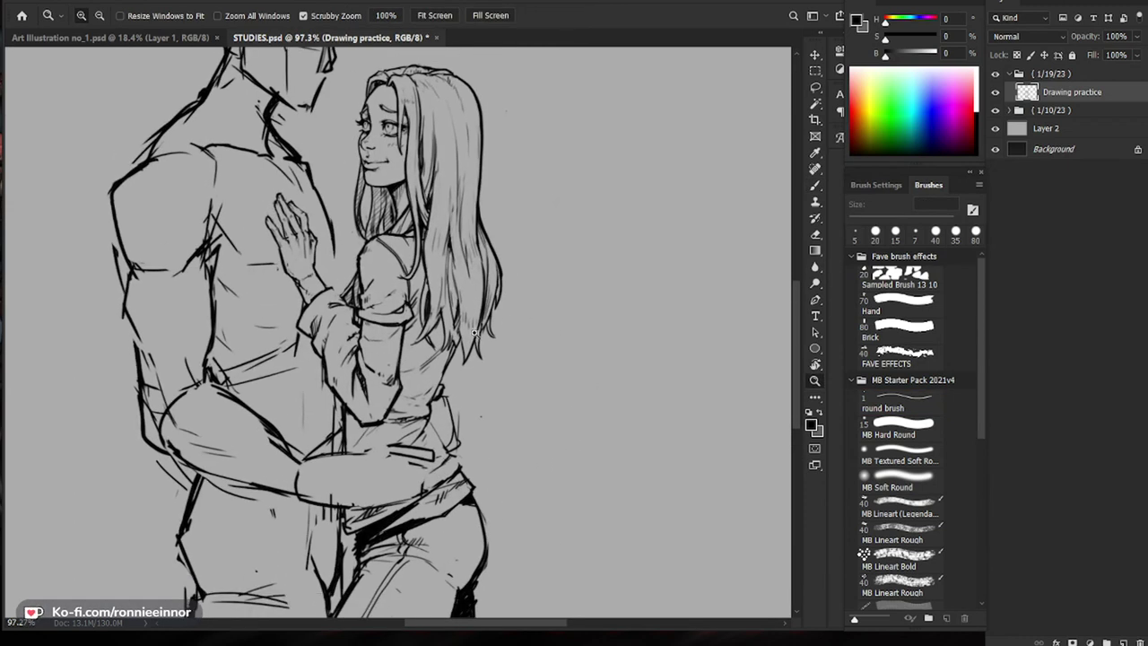
{"action": "scroll", "coordinate": [537, 395], "scroll_direction": "down", "scroll_amount": 1}
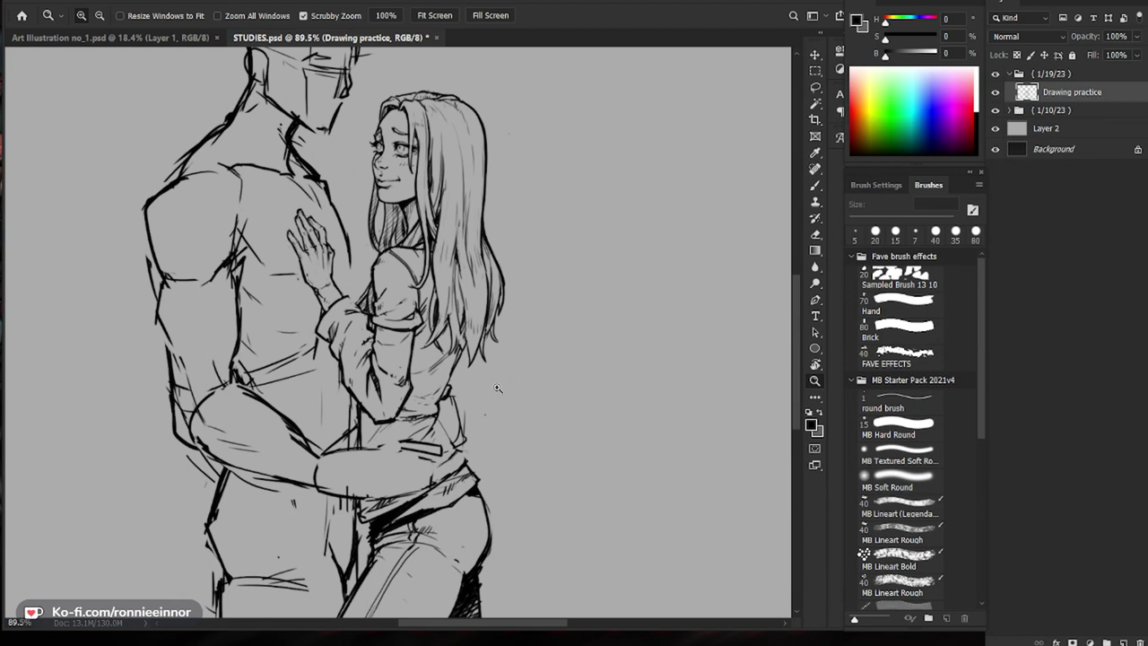
{"action": "key", "text": "e"}
{"action": "mouse_move", "coordinate": [291, 443]}
{"action": "left_mouse_down"}
{"action": "mouse_move", "coordinate": [313, 450]}
{"action": "mouse_move", "coordinate": [329, 429]}
{"action": "left_mouse_up"}
{"action": "key", "text": "b"}
{"action": "mouse_move", "coordinate": [487, 390]}
{"action": "left_mouse_down"}
{"action": "mouse_move", "coordinate": [478, 419]}
{"action": "mouse_move", "coordinate": [469, 412]}
{"action": "left_mouse_up"}
{"action": "key", "text": "e"}
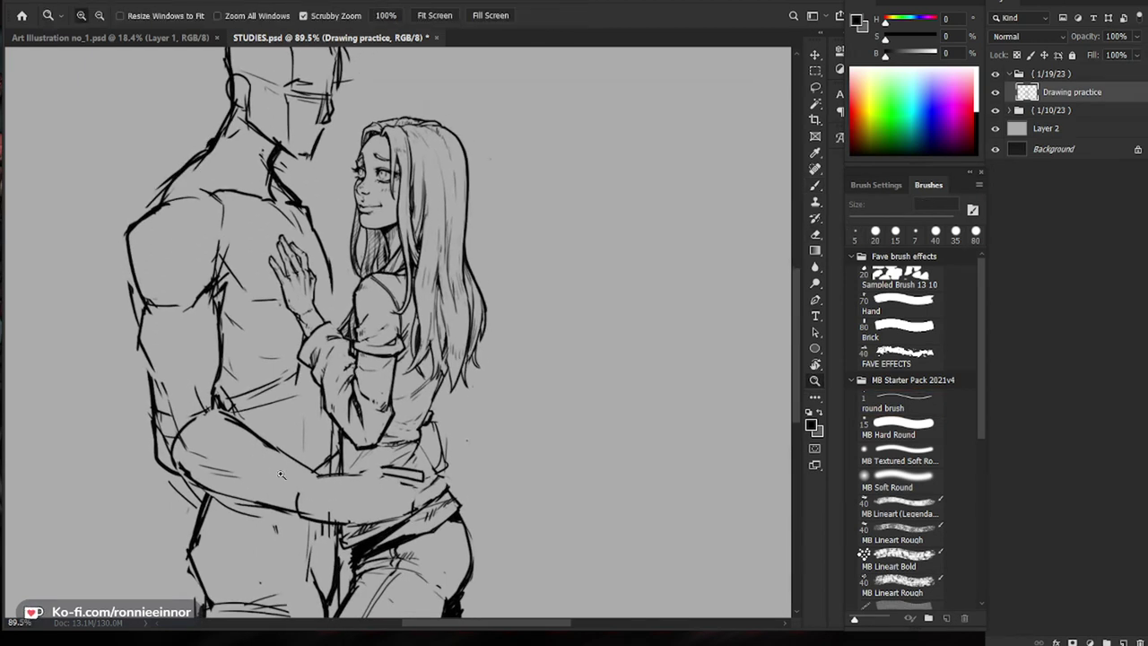
{"action": "key", "text": "b"}
{"action": "left_click_drag", "start_coordinate": [270, 445], "coordinate": [317, 471]}
{"action": "key", "text": "e"}
{"action": "mouse_move", "coordinate": [305, 517]}
{"action": "left_mouse_down"}
{"action": "mouse_move", "coordinate": [240, 504]}
{"action": "mouse_move", "coordinate": [314, 518]}
{"action": "left_mouse_up"}
{"action": "key", "text": "b"}
Step: Refine the front edge and crease of the woman's upper sleeve with the eraser and 5 px brush
{"action": "left_click_drag", "start_coordinate": [430, 451], "coordinate": [502, 409]}
{"action": "key", "text": "ctrl+space"}
{"action": "left_click_drag", "start_coordinate": [454, 238], "coordinate": [503, 235]}
{"action": "key", "text": "b"}
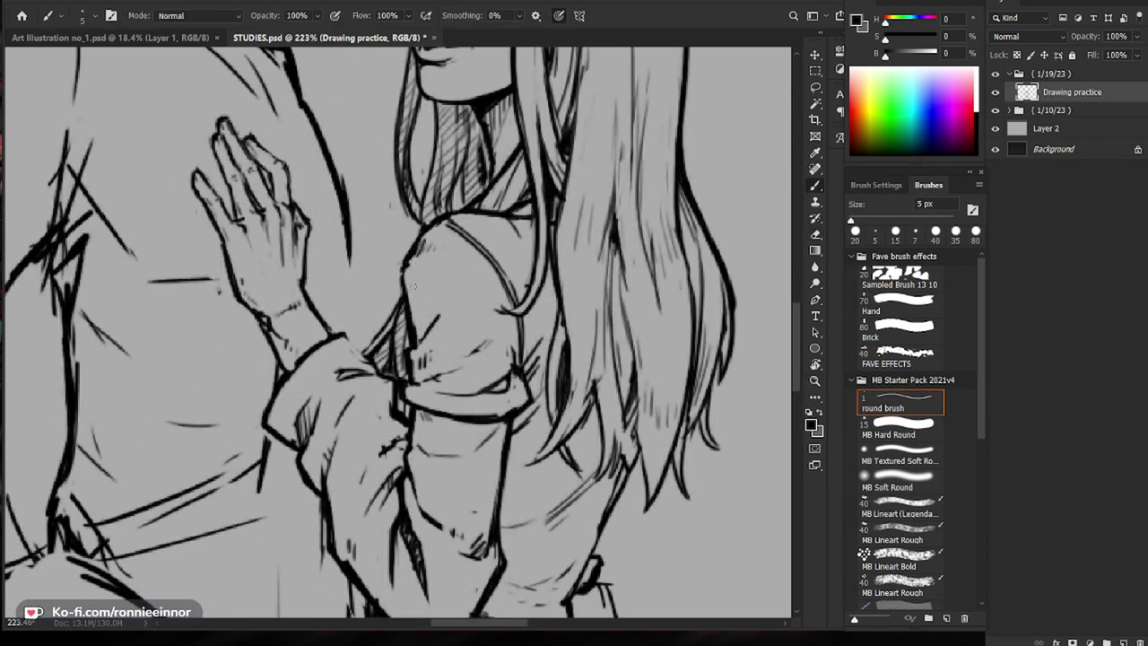
{"action": "key", "text": "ctrl+space"}
{"action": "left_click_drag", "start_coordinate": [479, 303], "coordinate": [425, 304]}
{"action": "key", "text": "ctrl+space"}
{"action": "left_click_drag", "start_coordinate": [518, 306], "coordinate": [567, 310]}
{"action": "key", "text": "e"}
{"action": "mouse_move", "coordinate": [435, 309]}
{"action": "left_mouse_down"}
{"action": "mouse_move", "coordinate": [427, 289]}
{"action": "mouse_move", "coordinate": [442, 306]}
{"action": "left_mouse_up"}
{"action": "key", "text": "b"}
{"action": "key", "text": "ctrl+space"}
{"action": "mouse_move", "coordinate": [516, 325]}
{"action": "left_mouse_down"}
{"action": "mouse_move", "coordinate": [480, 325]}
{"action": "mouse_move", "coordinate": [549, 324]}
{"action": "left_mouse_up"}
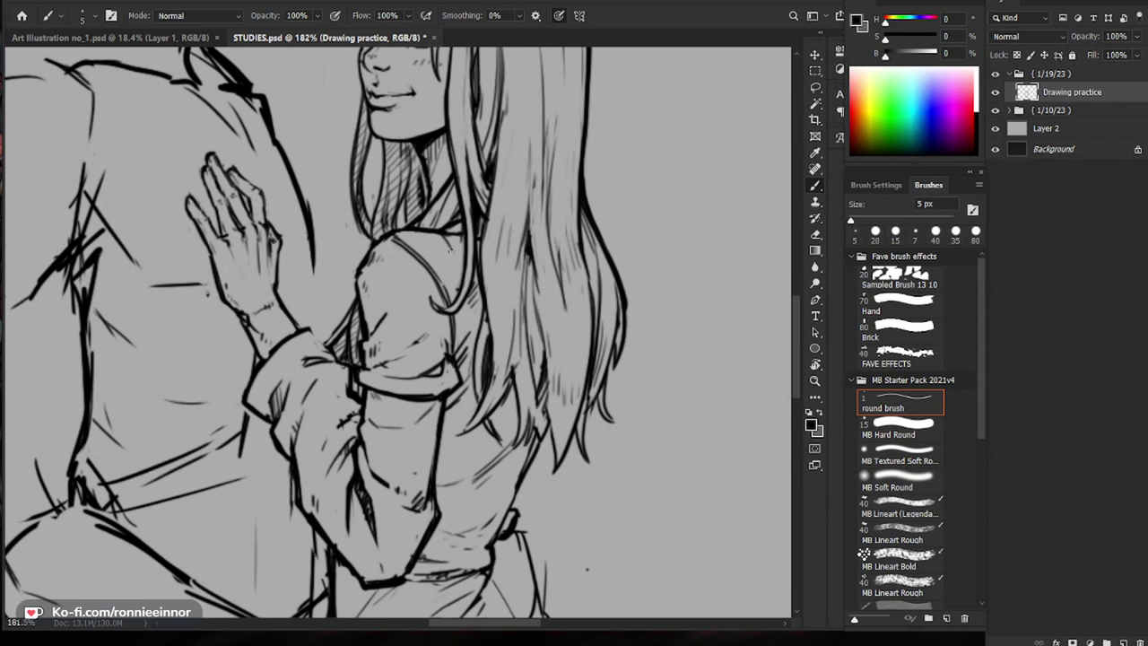
Step: Reinforce the outline of the woman's back just below the ends of her hair
{"action": "key", "text": "ctrl+space"}
{"action": "left_click_drag", "start_coordinate": [520, 269], "coordinate": [470, 271]}
{"action": "key", "text": "space"}
{"action": "left_click_drag", "start_coordinate": [613, 522], "coordinate": [586, 480]}
{"action": "key", "text": "ctrl+space"}
{"action": "left_click_drag", "start_coordinate": [512, 300], "coordinate": [562, 303]}
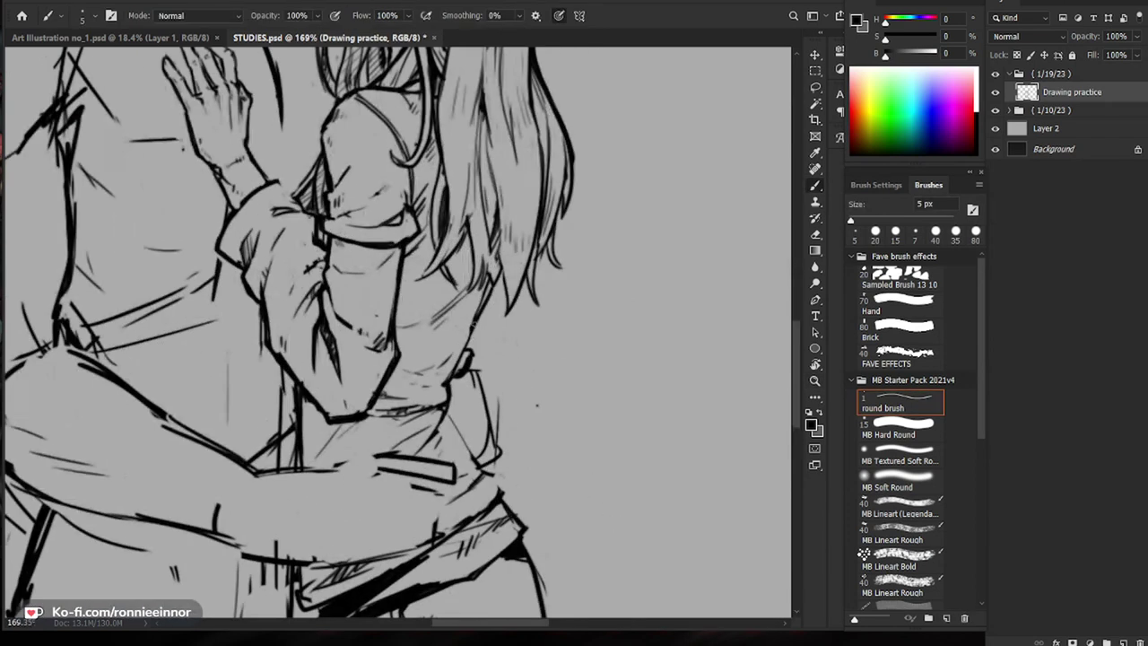
{"action": "left_click_drag", "start_coordinate": [484, 290], "coordinate": [477, 312]}
Step: Erase the old rough shape behind the woman's lower back and sketch a vertical guide line in its place
{"action": "key", "text": "ctrl+space"}
{"action": "key", "text": "e"}
{"action": "left_click_drag", "start_coordinate": [515, 418], "coordinate": [512, 396]}
{"action": "key", "text": "space"}
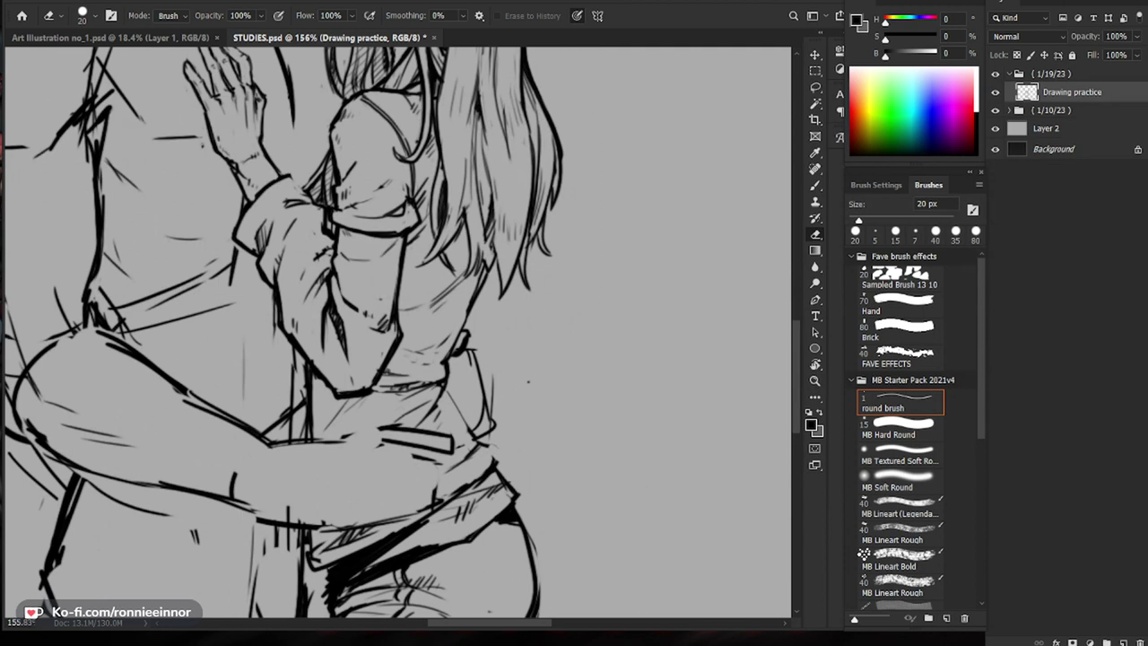
{"action": "key", "text": "ctrl+space"}
{"action": "left_click_drag", "start_coordinate": [522, 381], "coordinate": [485, 368]}
{"action": "key", "text": "b"}
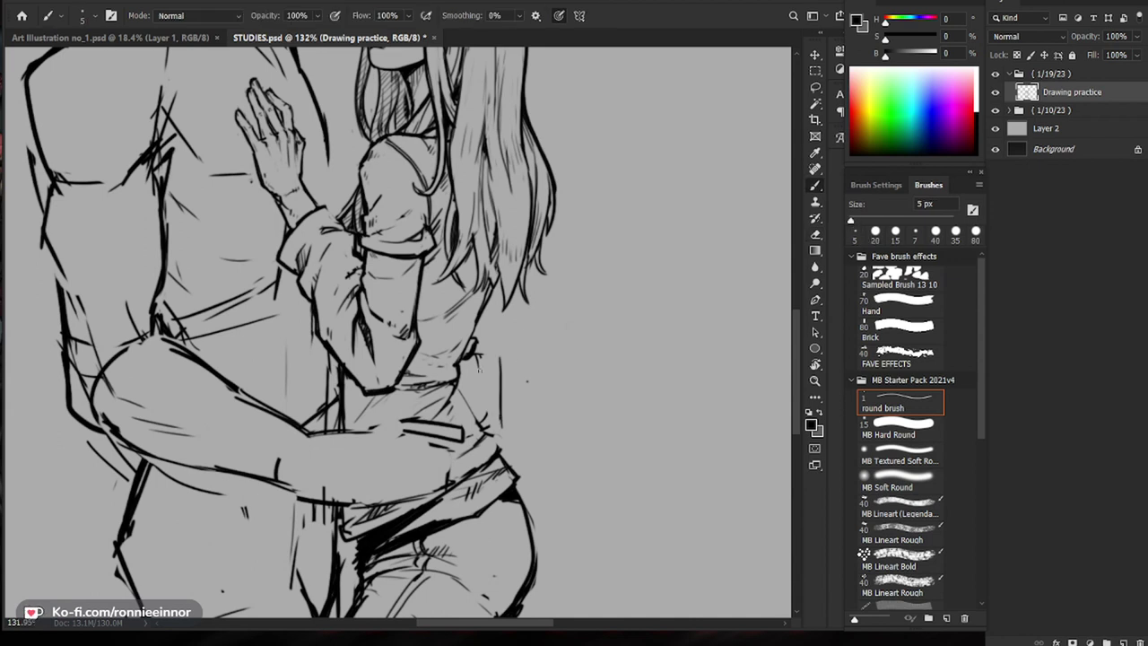
Step: Replace the vertical guide behind the woman's waist with a small rounded shape and a slanted boxy outline
{"action": "key", "text": "e"}
{"action": "left_click_drag", "start_coordinate": [500, 359], "coordinate": [503, 423]}
{"action": "key", "text": "b"}
{"action": "mouse_move", "coordinate": [480, 369]}
{"action": "left_mouse_down"}
{"action": "mouse_move", "coordinate": [505, 362]}
{"action": "mouse_move", "coordinate": [472, 356]}
{"action": "left_mouse_up"}
{"action": "key", "text": "e"}
{"action": "key", "text": "b"}
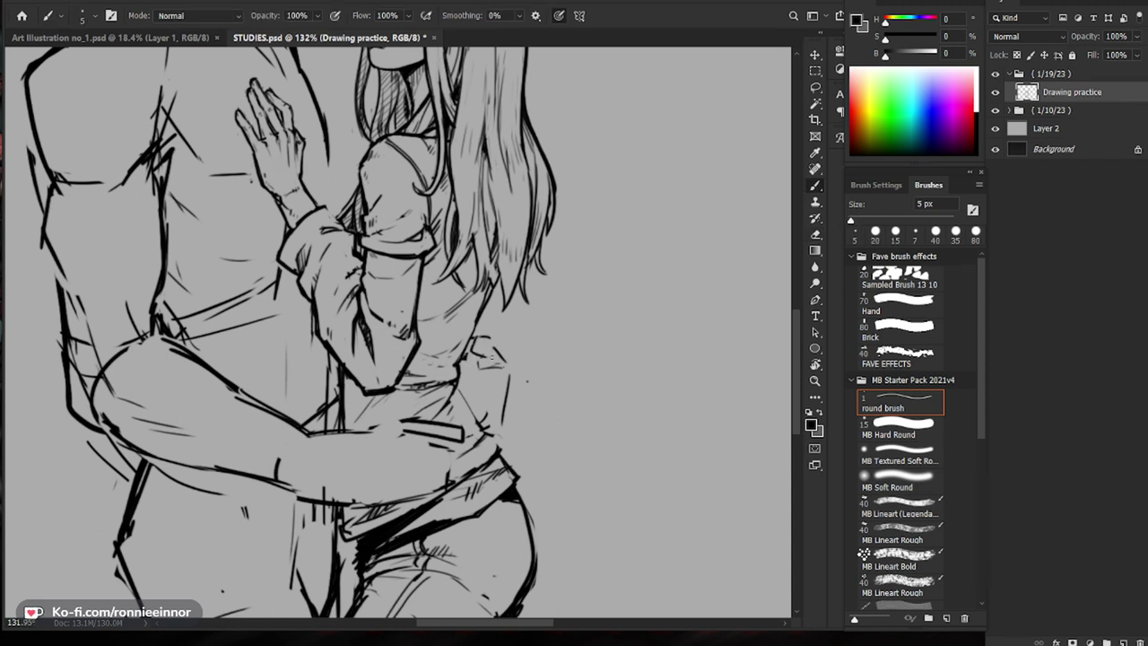
Step: Erase and redraw the man's chest outline beside the woman's hand, and trim the crease line on his abdomen near her cuff
{"action": "scroll", "coordinate": [484, 350], "scroll_direction": "down", "scroll_amount": 3}
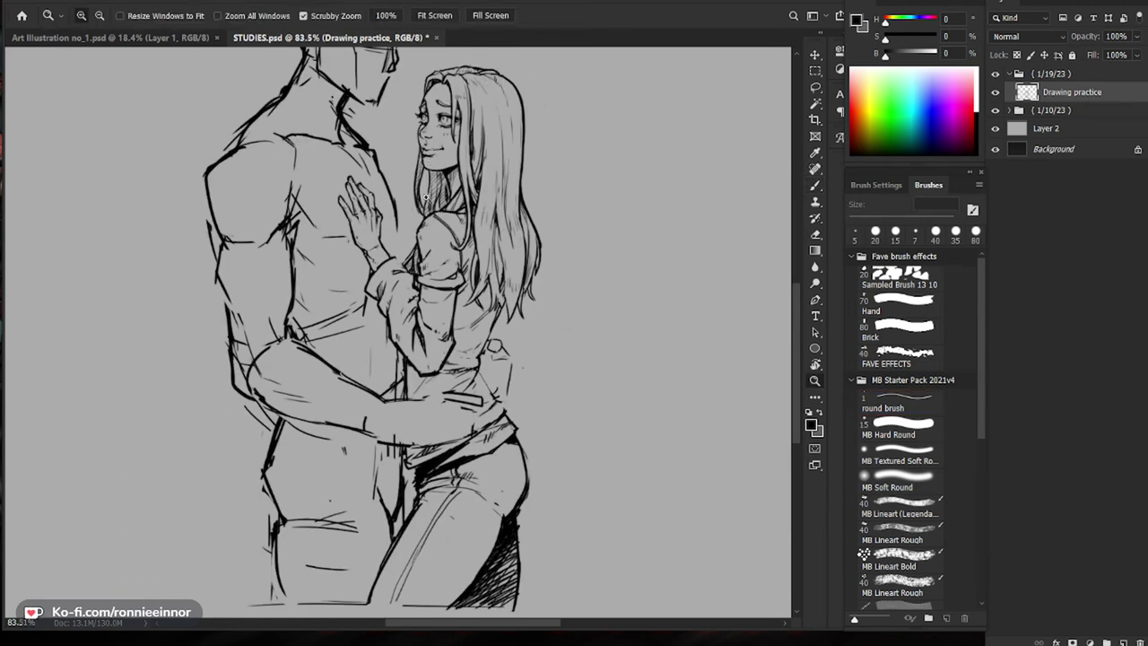
{"action": "scroll", "coordinate": [429, 170], "scroll_direction": "up", "scroll_amount": 2}
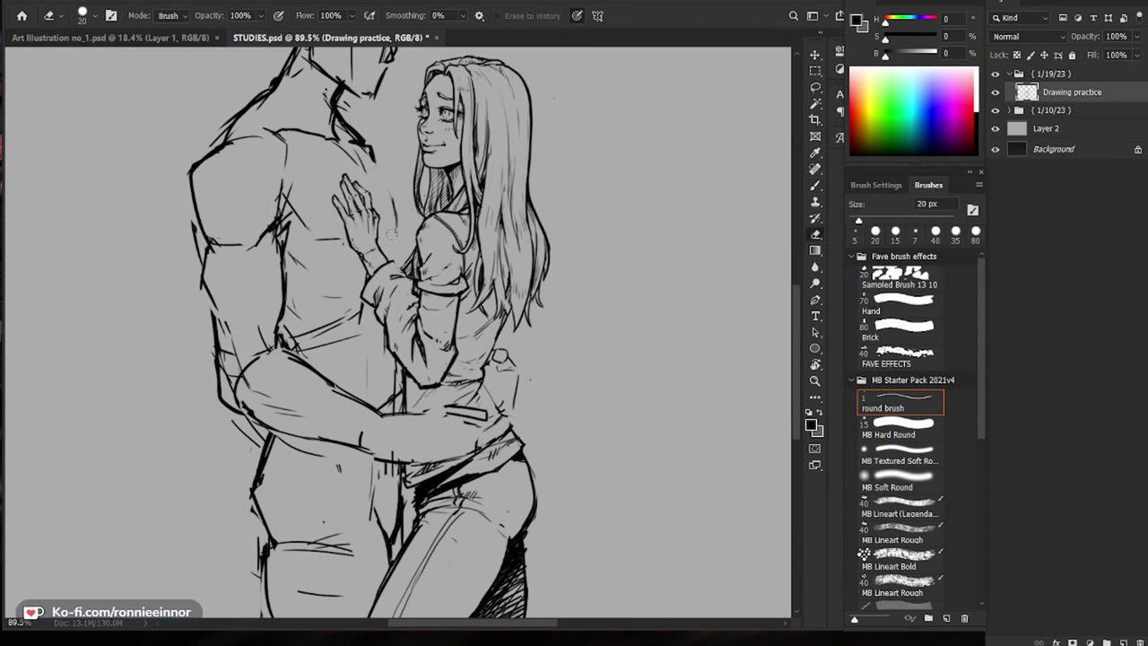
{"action": "scroll", "coordinate": [399, 332], "scroll_direction": "up", "scroll_amount": 3}
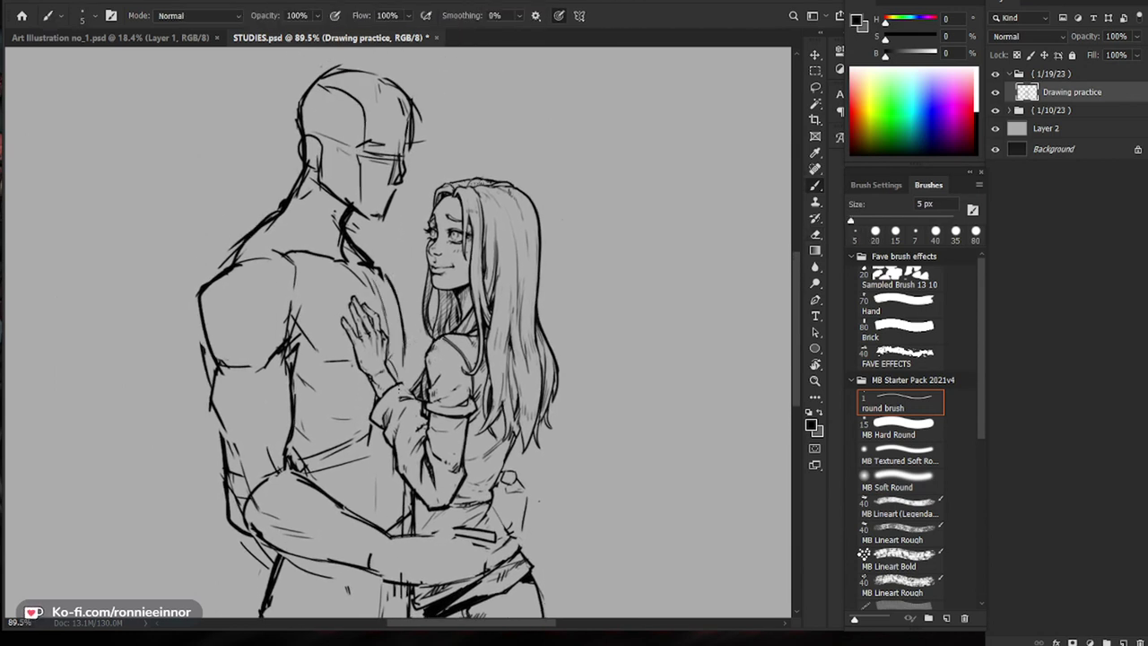
{"action": "key", "text": "e"}
{"action": "left_click_drag", "start_coordinate": [370, 432], "coordinate": [369, 440]}
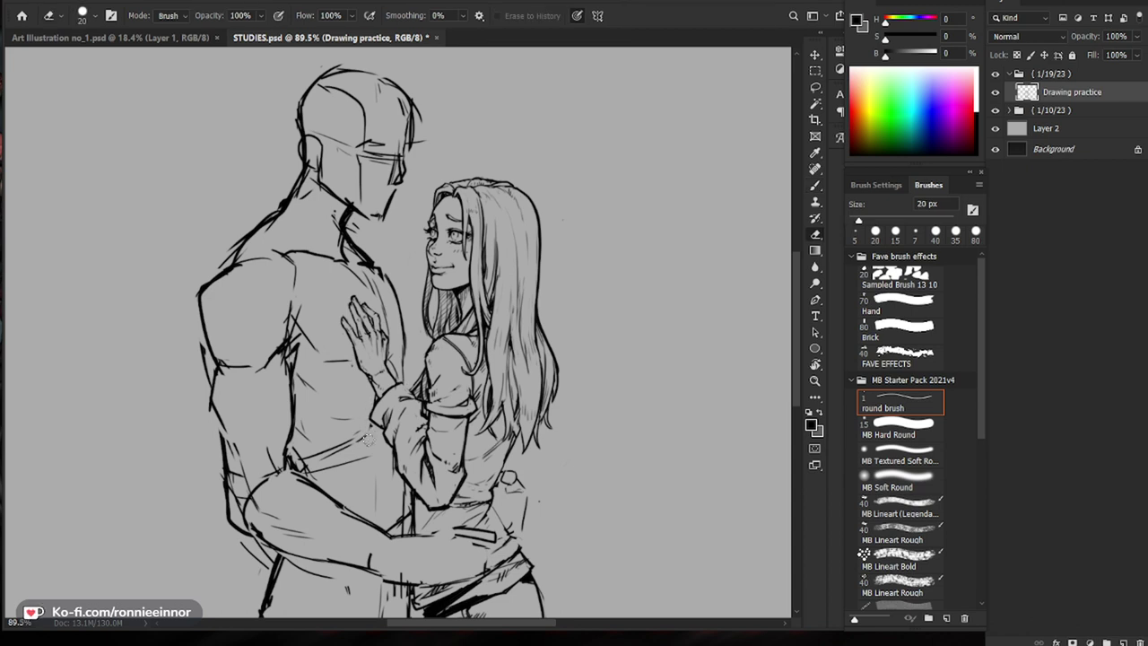
{"action": "key", "text": "b"}
Step: Clean up the lines between the woman's rolled cuff and upper sleeve and strengthen the top edge of the cuff
{"action": "scroll", "coordinate": [440, 383], "scroll_direction": "down", "scroll_amount": 4}
{"action": "scroll", "coordinate": [439, 452], "scroll_direction": "up", "scroll_amount": 4}
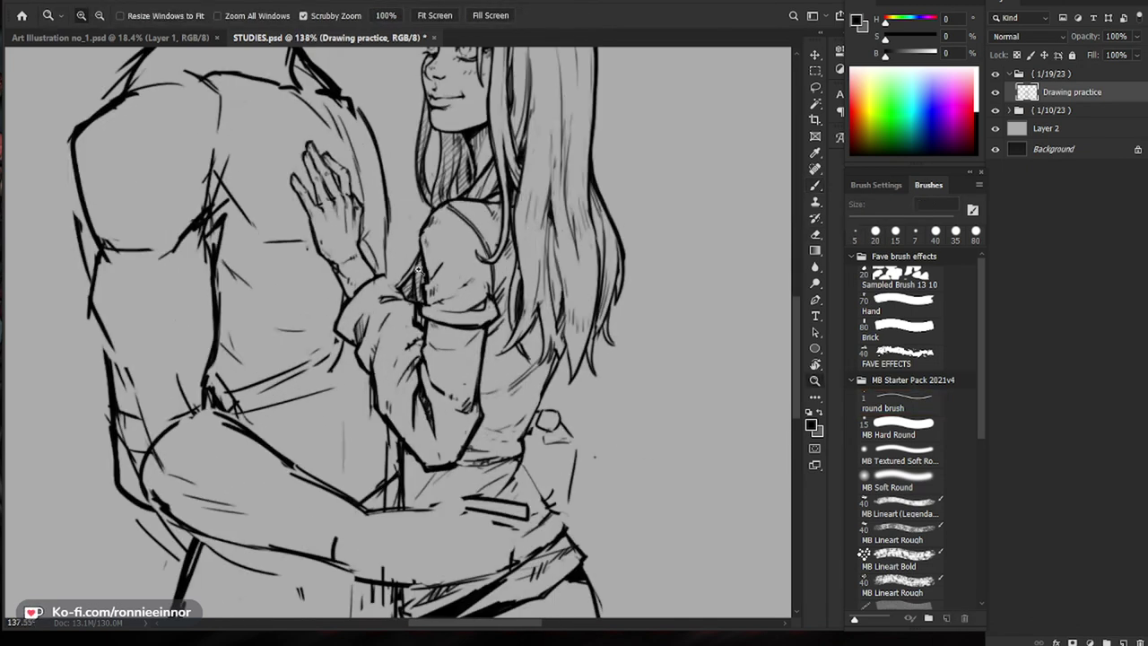
{"action": "key", "text": "e"}
{"action": "mouse_move", "coordinate": [396, 281]}
{"action": "left_mouse_down"}
{"action": "mouse_move", "coordinate": [408, 294]}
{"action": "mouse_move", "coordinate": [392, 276]}
{"action": "left_mouse_up"}
{"action": "key", "text": "b"}
{"action": "key", "text": "e"}
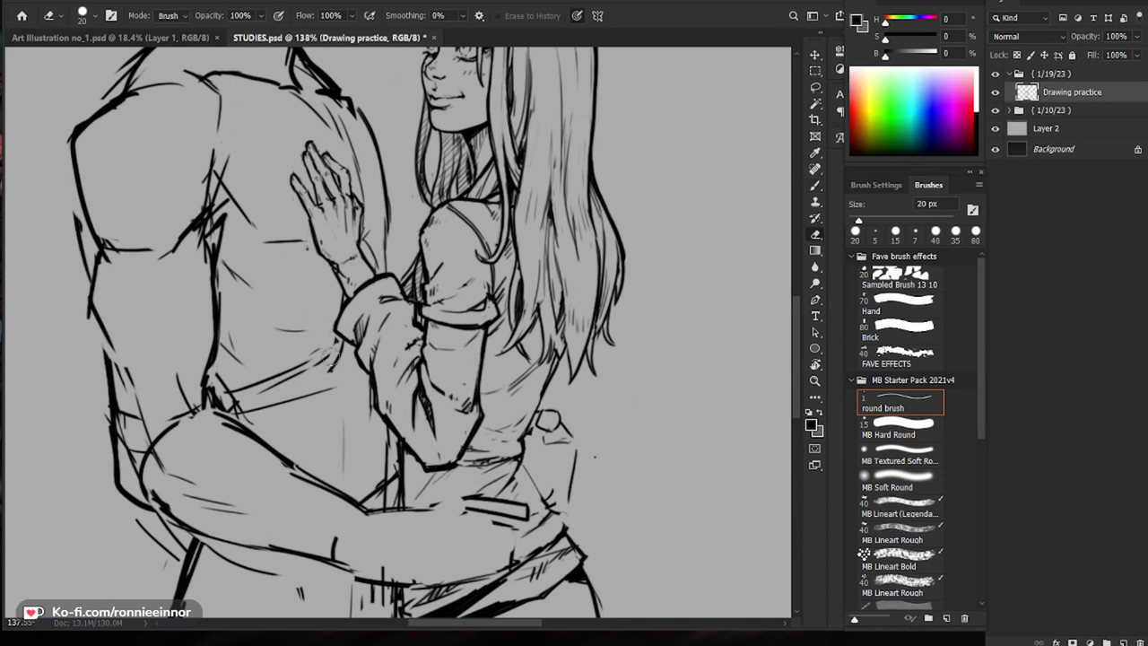
{"action": "key", "text": "b"}
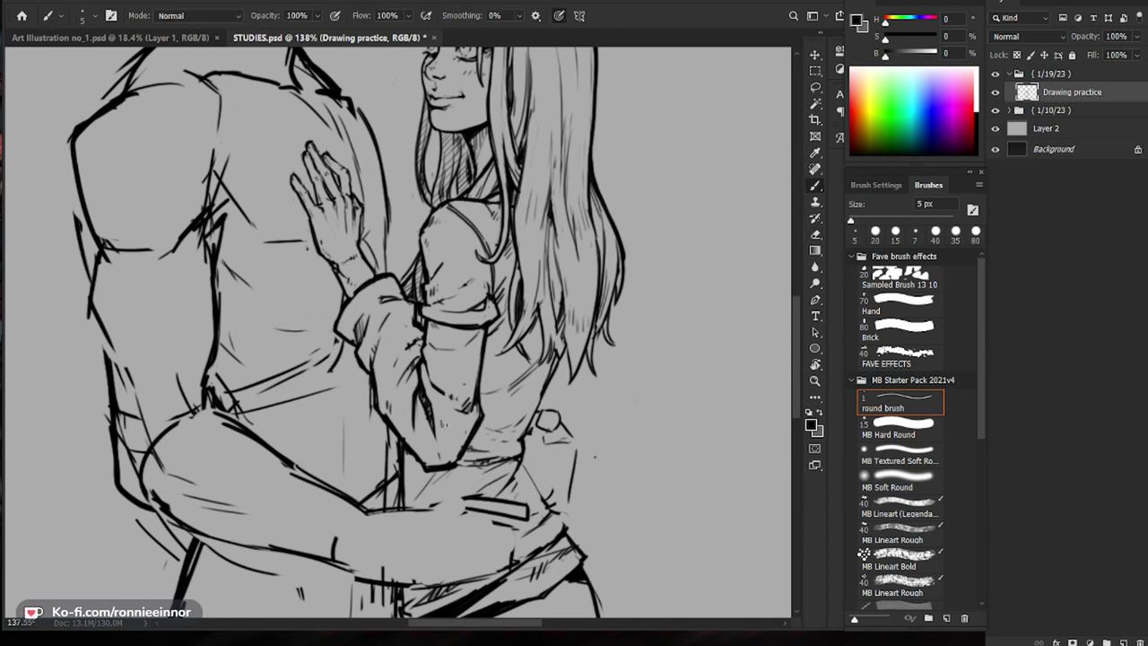
Step: Fill the gap between the couple's torsos below the woman's elbow with dark shading and hatch the adjoining shirt area
{"action": "key", "text": "z"}
{"action": "left_click_drag", "start_coordinate": [457, 422], "coordinate": [358, 430]}
{"action": "key", "text": "z"}
{"action": "left_click_drag", "start_coordinate": [452, 440], "coordinate": [577, 316]}
{"action": "key", "text": "e"}
{"action": "key", "text": "b"}
{"action": "mouse_move", "coordinate": [511, 390]}
{"action": "left_mouse_down"}
{"action": "mouse_move", "coordinate": [482, 441]}
{"action": "mouse_move", "coordinate": [446, 447]}
{"action": "mouse_move", "coordinate": [414, 435]}
{"action": "mouse_move", "coordinate": [409, 453]}
{"action": "mouse_move", "coordinate": [429, 475]}
{"action": "left_mouse_up"}
{"action": "scroll", "coordinate": [538, 466], "scroll_direction": "down", "scroll_amount": 5}
{"action": "scroll", "coordinate": [591, 405], "scroll_direction": "up", "scroll_amount": 5}
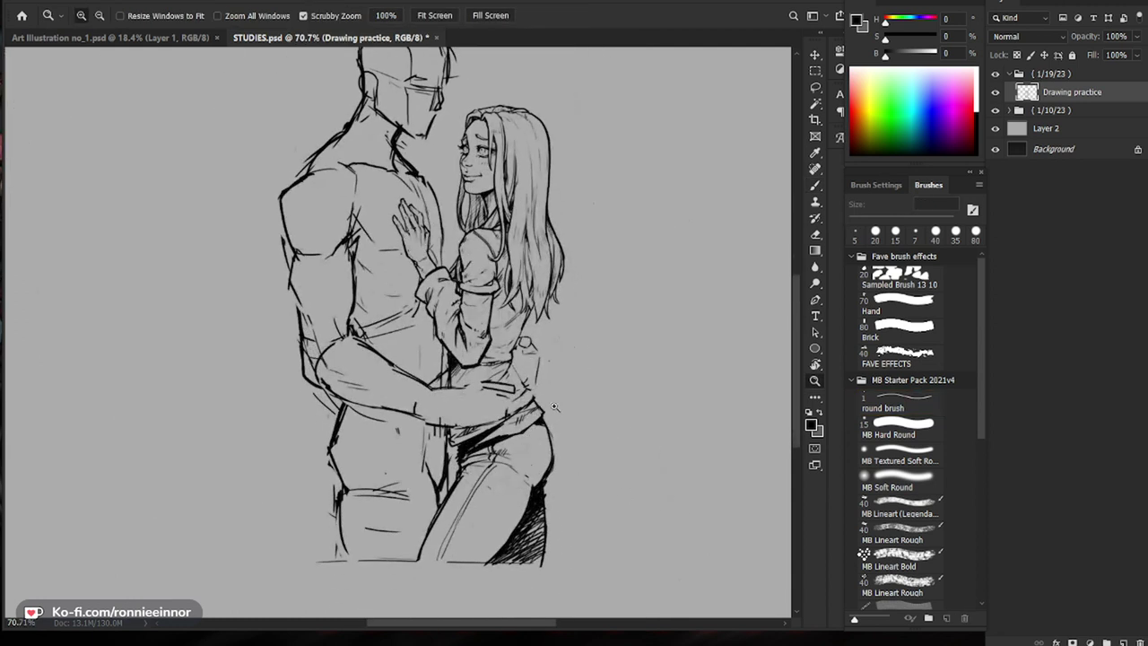
{"action": "left_click_drag", "start_coordinate": [448, 339], "coordinate": [434, 360]}
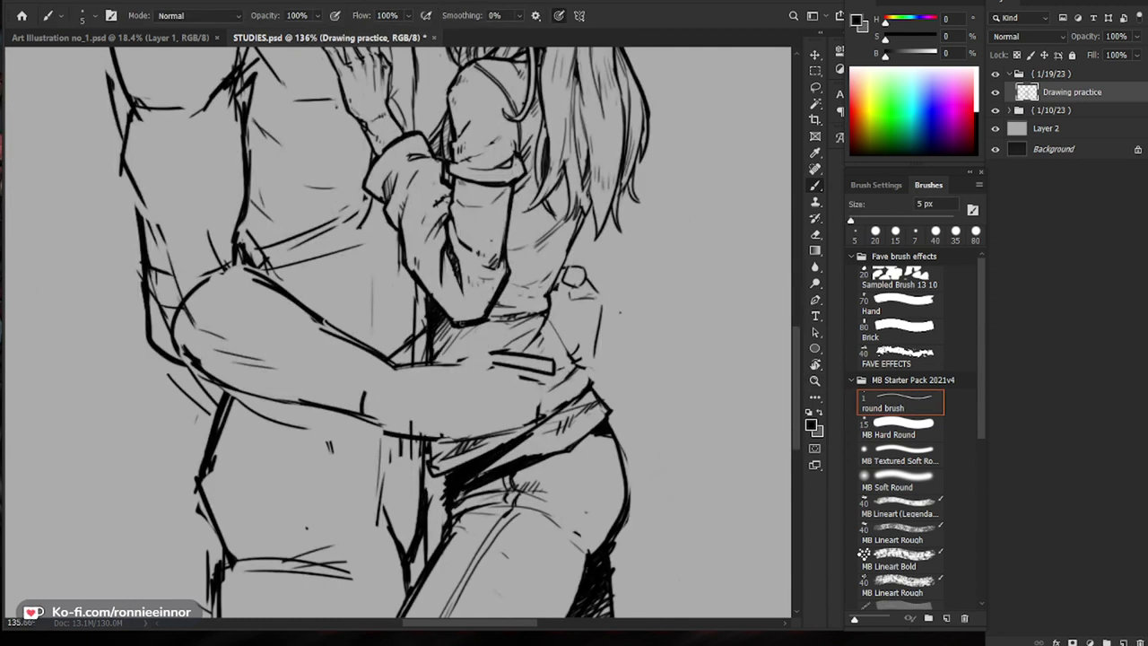
Step: Erase the rough finger lines on the man's hand at the woman's waist and rework its fingertips at the far edge
{"action": "left_click_drag", "start_coordinate": [681, 397], "coordinate": [590, 477]}
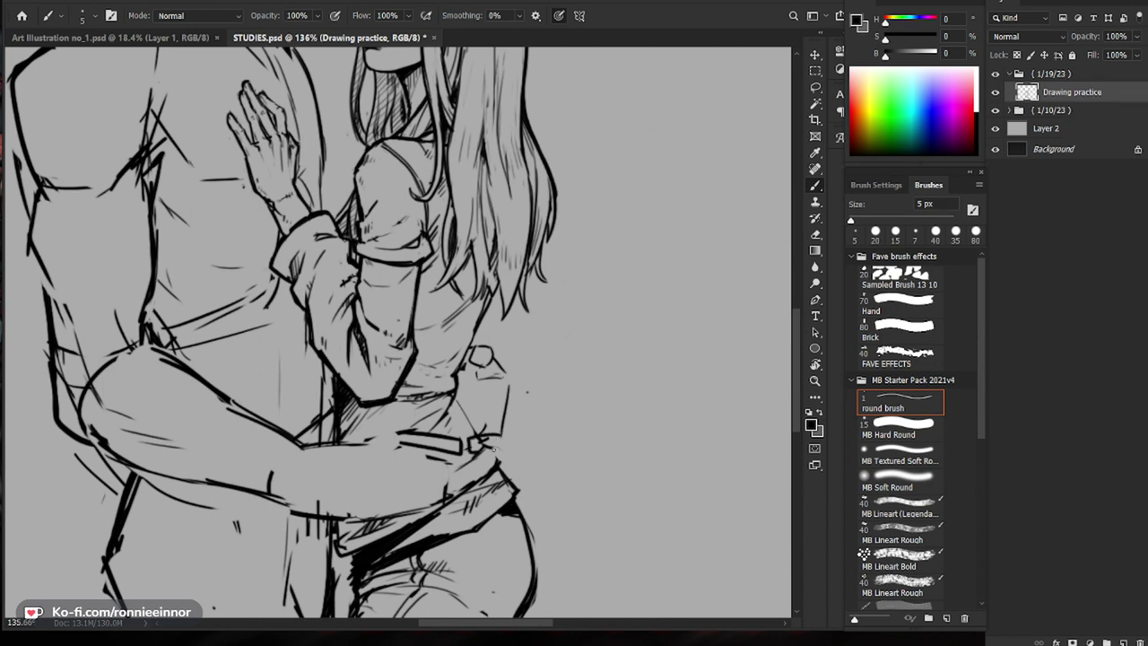
{"action": "key", "text": "e"}
{"action": "mouse_move", "coordinate": [465, 446]}
{"action": "left_mouse_down"}
{"action": "mouse_move", "coordinate": [413, 439]}
{"action": "mouse_move", "coordinate": [451, 453]}
{"action": "mouse_move", "coordinate": [411, 440]}
{"action": "mouse_move", "coordinate": [371, 458]}
{"action": "left_mouse_up"}
{"action": "left_click_drag", "start_coordinate": [303, 497], "coordinate": [353, 514]}
{"action": "left_click_drag", "start_coordinate": [471, 436], "coordinate": [466, 431]}
{"action": "left_click_drag", "start_coordinate": [634, 397], "coordinate": [576, 397]}
{"action": "left_click_drag", "start_coordinate": [635, 430], "coordinate": [599, 422]}
Step: Sketch the knuckle curve and jagged fingertip edge of the man's hand at the woman's waist, and round off the little finger's tip
{"action": "key", "text": "b"}
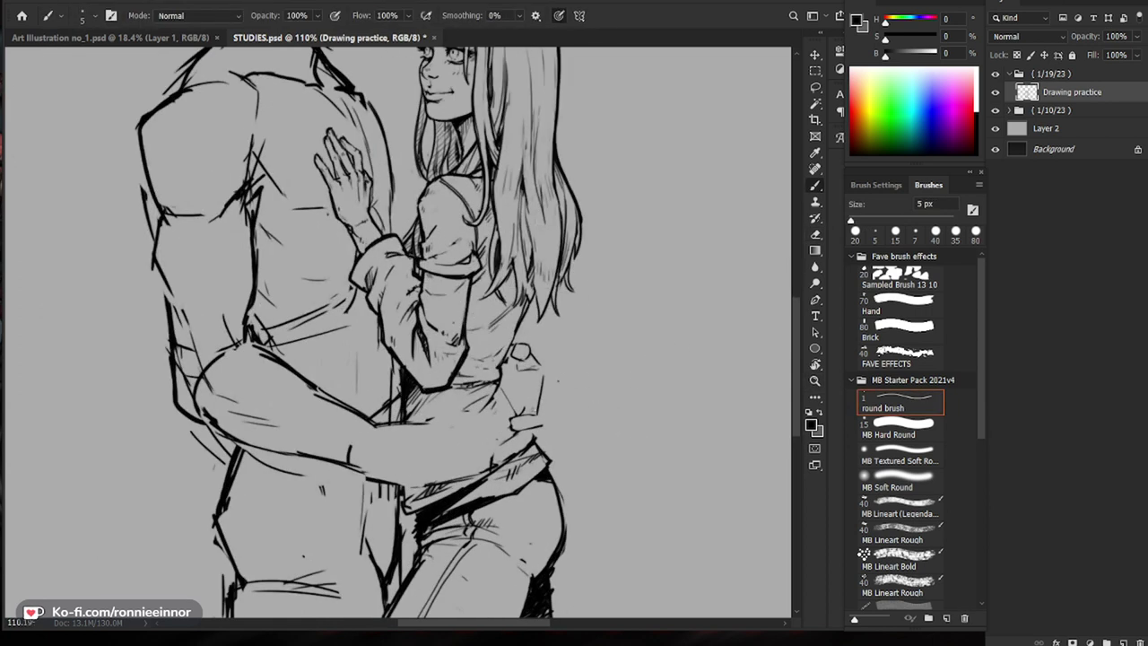
{"action": "left_click_drag", "start_coordinate": [497, 376], "coordinate": [490, 407]}
{"action": "scroll", "coordinate": [514, 357], "scroll_direction": "up", "scroll_amount": 2}
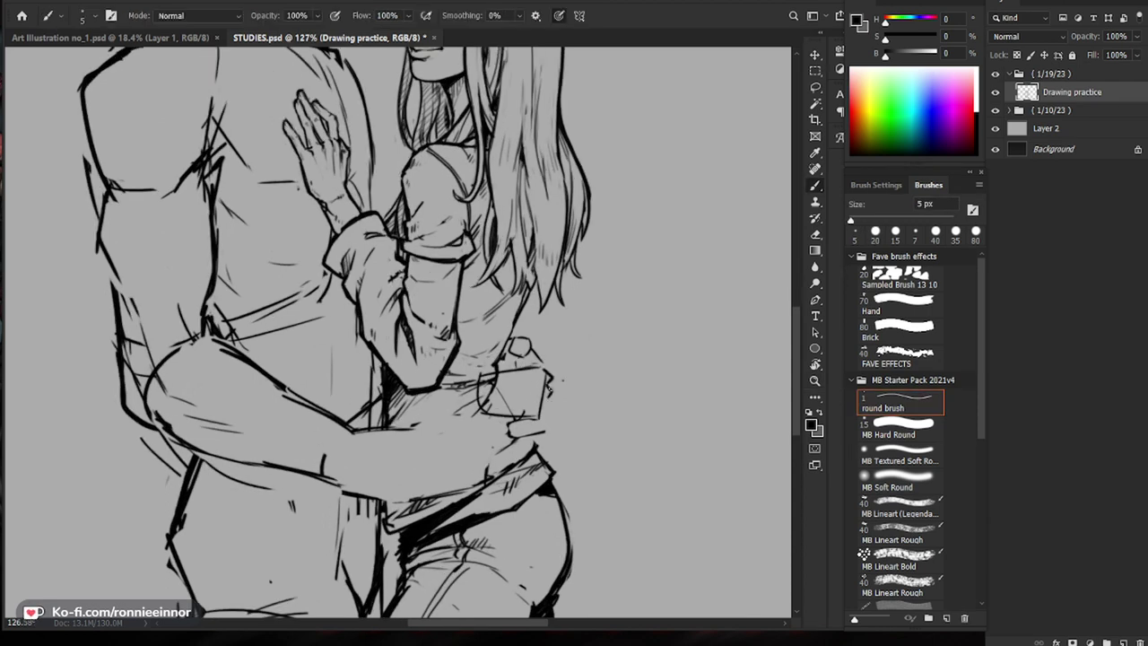
{"action": "left_click_drag", "start_coordinate": [543, 400], "coordinate": [545, 421]}
{"action": "key", "text": "e"}
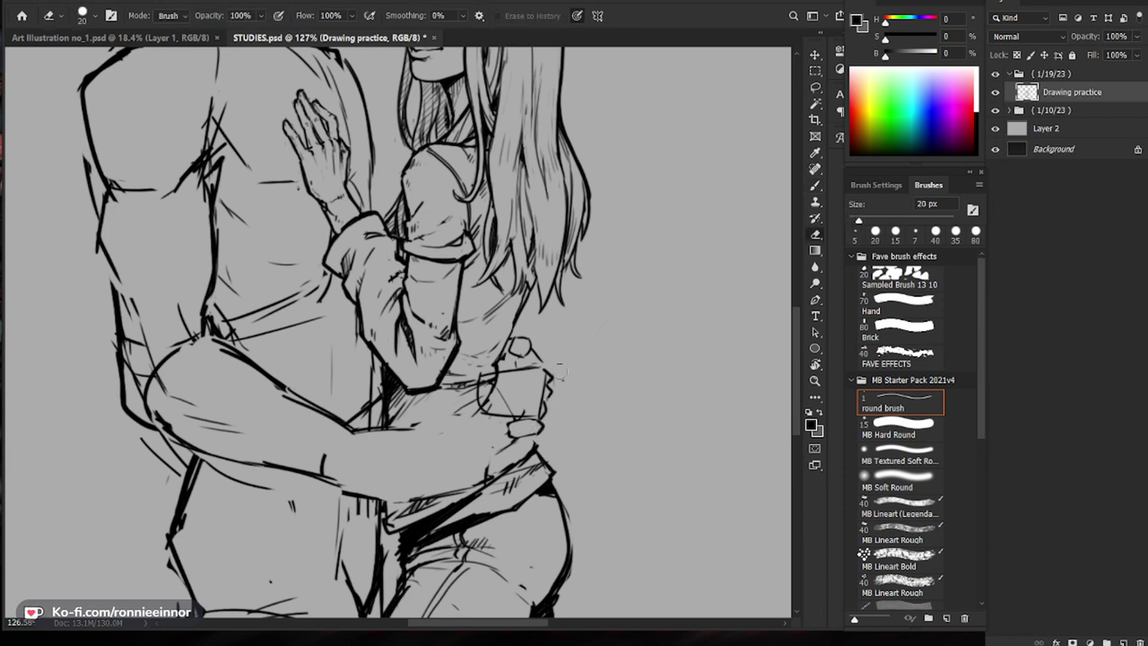
Step: Trim the outline of the man's little fingertip and redraw it with a small fingernail
{"action": "mouse_move", "coordinate": [545, 438]}
{"action": "left_mouse_down"}
{"action": "mouse_move", "coordinate": [540, 417]}
{"action": "mouse_move", "coordinate": [505, 435]}
{"action": "left_mouse_up"}
{"action": "key", "text": "b"}
{"action": "key", "text": "e"}
{"action": "key", "text": "b"}
{"action": "key", "text": "e"}
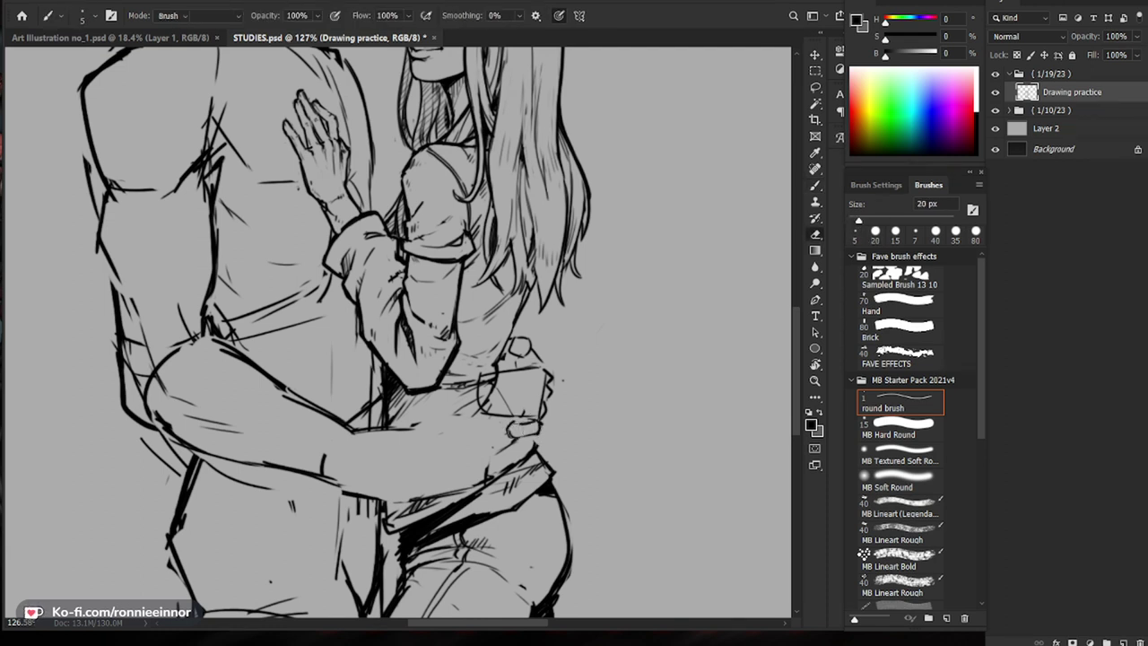
{"action": "key", "text": "b"}
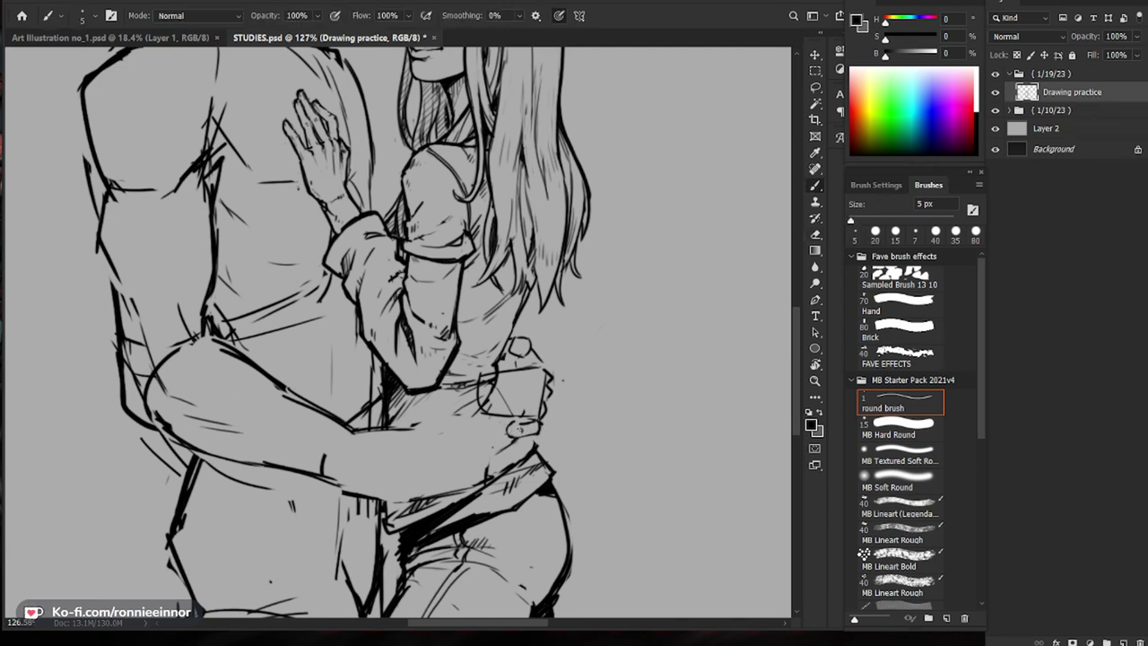
Step: Darken the little finger's outline and nail on the man's hand and extend its upper line back toward the knuckle
{"action": "scroll", "coordinate": [527, 415], "scroll_direction": "up", "scroll_amount": 5}
{"action": "key", "text": "e"}
{"action": "key", "text": "b"}
{"action": "mouse_move", "coordinate": [509, 433]}
{"action": "left_mouse_down"}
{"action": "mouse_move", "coordinate": [503, 446]}
{"action": "mouse_move", "coordinate": [491, 437]}
{"action": "left_mouse_up"}
{"action": "mouse_move", "coordinate": [491, 437]}
{"action": "left_mouse_down"}
{"action": "mouse_move", "coordinate": [509, 443]}
{"action": "mouse_move", "coordinate": [533, 422]}
{"action": "mouse_move", "coordinate": [541, 437]}
{"action": "mouse_move", "coordinate": [530, 422]}
{"action": "mouse_move", "coordinate": [544, 420]}
{"action": "left_mouse_up"}
{"action": "key", "text": "e"}
{"action": "key", "text": "b"}
{"action": "key", "text": "e"}
{"action": "key", "text": "b"}
Step: Add dark shading and fold lines to the woman's shirt beneath her hair and along her lower back
{"action": "scroll", "coordinate": [566, 425], "scroll_direction": "down", "scroll_amount": 9}
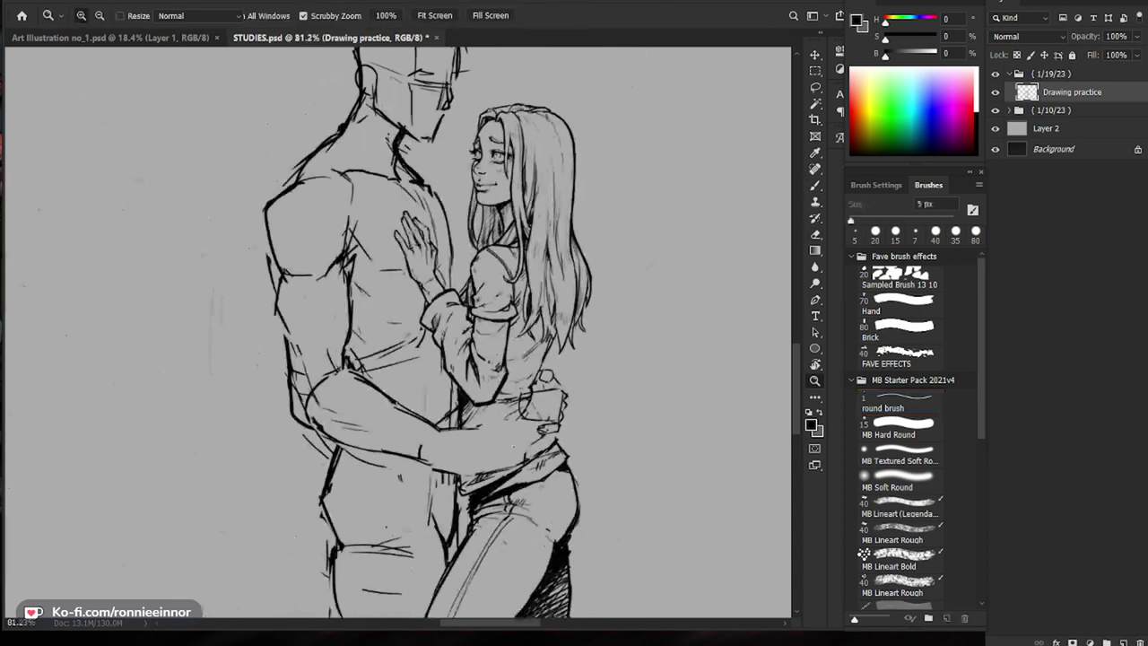
{"action": "left_click_drag", "start_coordinate": [668, 400], "coordinate": [623, 411]}
{"action": "mouse_move", "coordinate": [479, 340]}
{"action": "left_mouse_down"}
{"action": "mouse_move", "coordinate": [529, 341]}
{"action": "mouse_move", "coordinate": [503, 408]}
{"action": "left_mouse_up"}
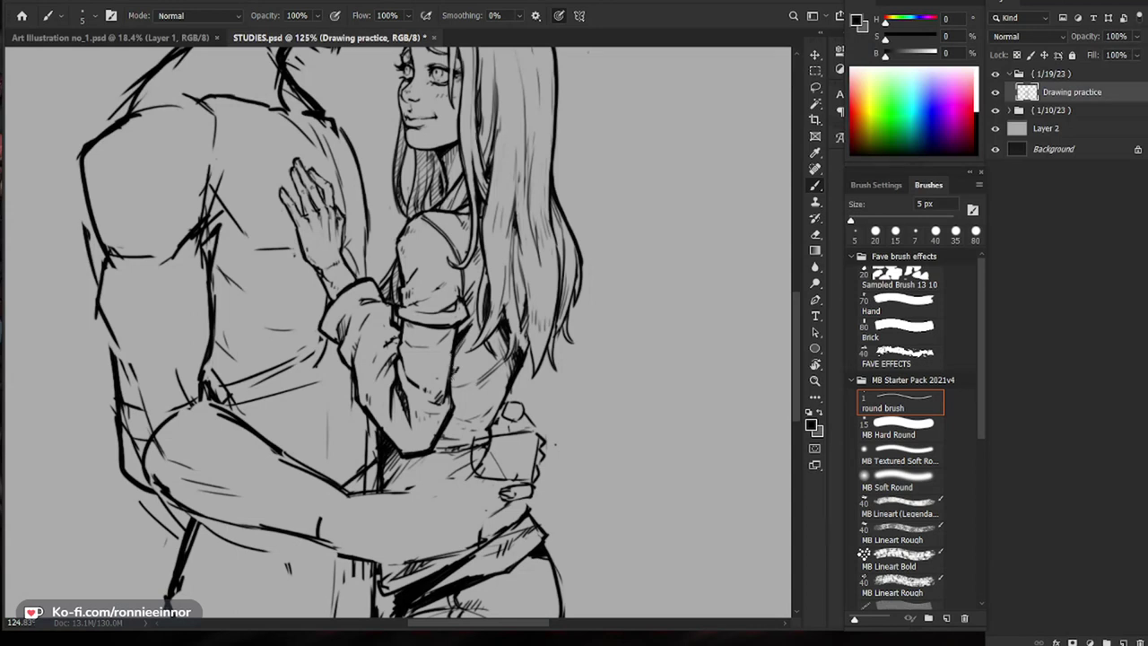
{"action": "left_click_drag", "start_coordinate": [600, 318], "coordinate": [529, 320]}
{"action": "left_click_drag", "start_coordinate": [582, 392], "coordinate": [645, 392]}
{"action": "key", "text": "ctrl+plus"}
Step: Erase the block-in lines on the man's hand at the woman's waist and draw rough dividing lines between the fingers
{"action": "key", "text": "e"}
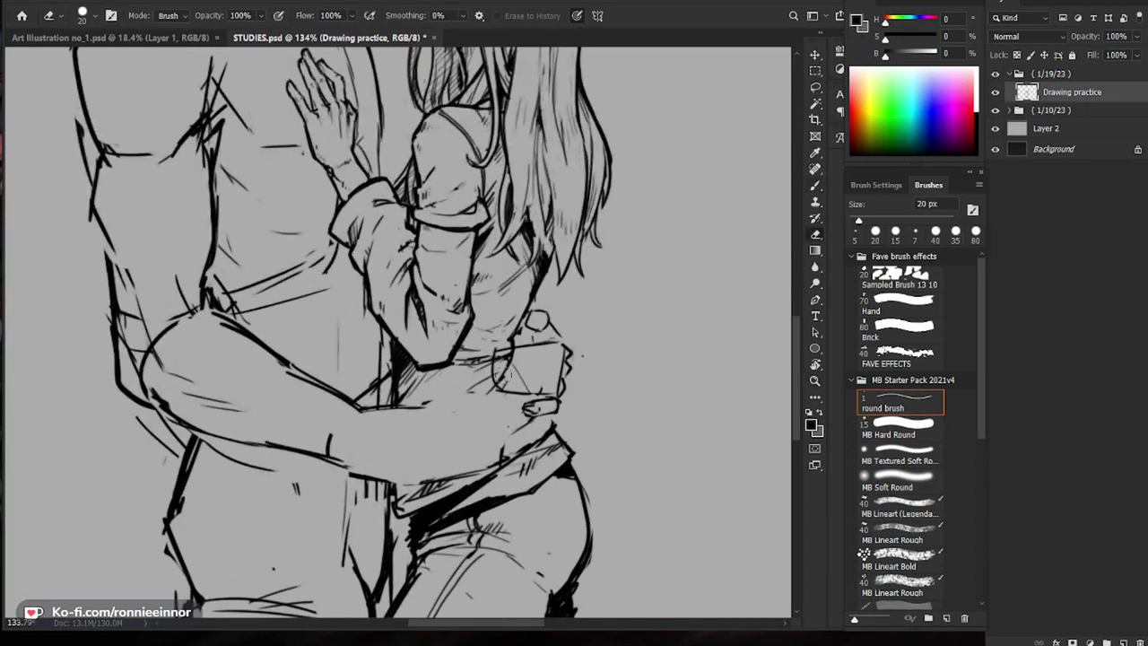
{"action": "left_click_drag", "start_coordinate": [582, 363], "coordinate": [556, 380]}
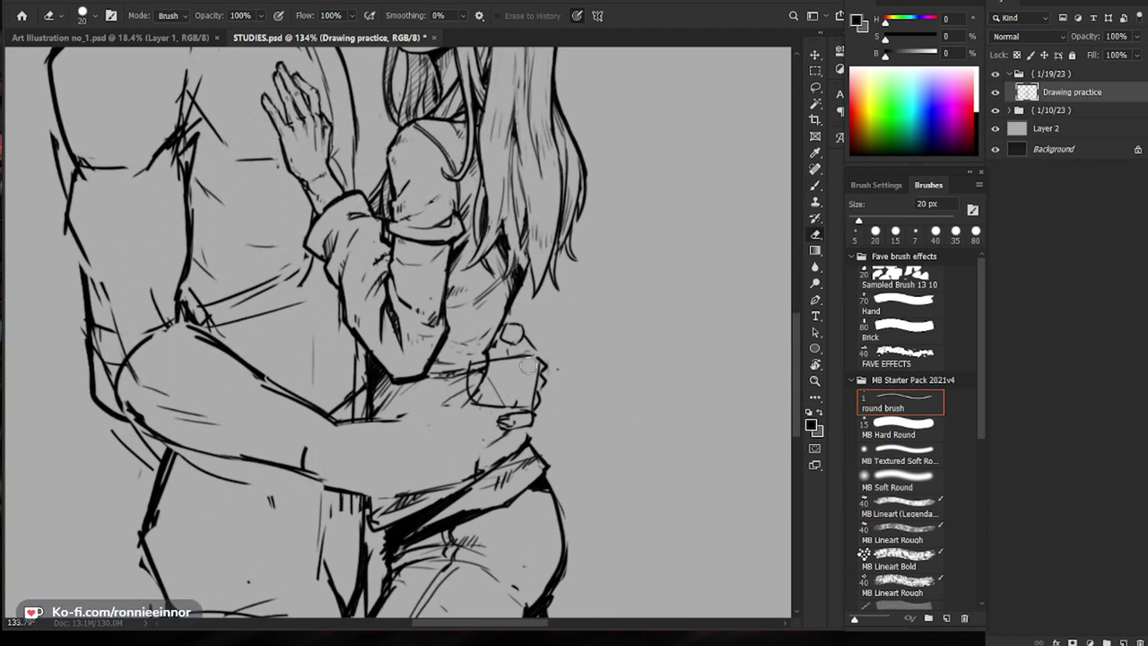
{"action": "key", "text": "b"}
{"action": "mouse_move", "coordinate": [518, 359]}
{"action": "left_mouse_down"}
{"action": "mouse_move", "coordinate": [523, 371]}
{"action": "mouse_move", "coordinate": [500, 358]}
{"action": "left_mouse_up"}
{"action": "mouse_move", "coordinate": [477, 354]}
{"action": "left_mouse_down"}
{"action": "mouse_move", "coordinate": [473, 371]}
{"action": "mouse_move", "coordinate": [545, 373]}
{"action": "mouse_move", "coordinate": [489, 397]}
{"action": "left_mouse_up"}
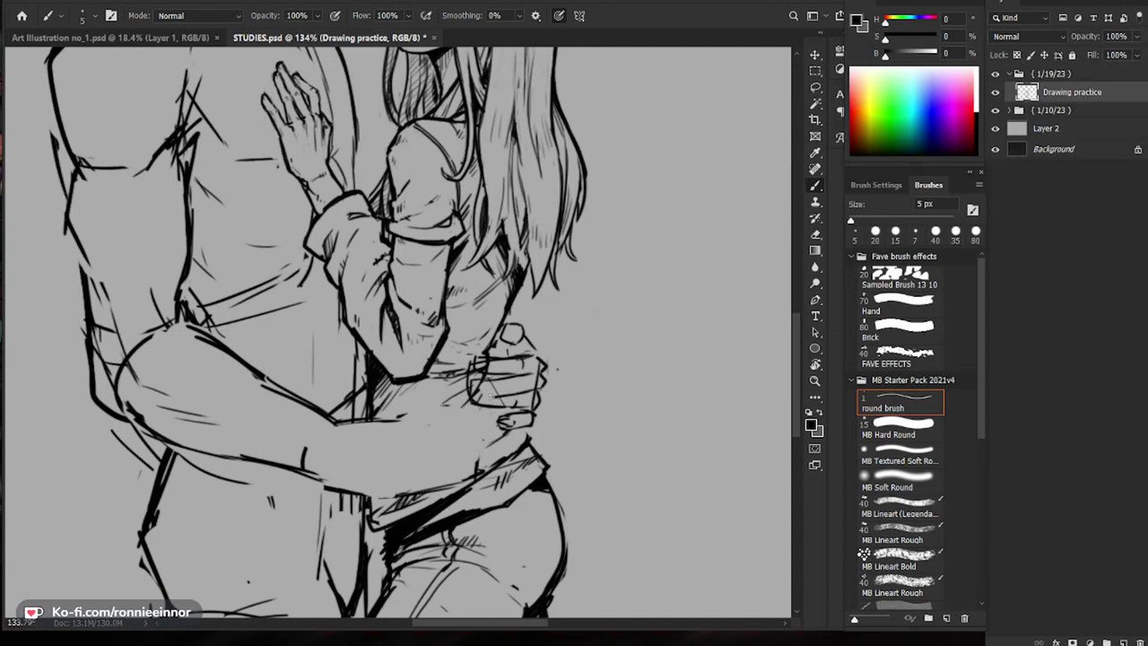
Step: Erase the knuckle guide curve on the man's hand and redraw the middle fingers as separate, cleanly outlined shapes
{"action": "key", "text": "e"}
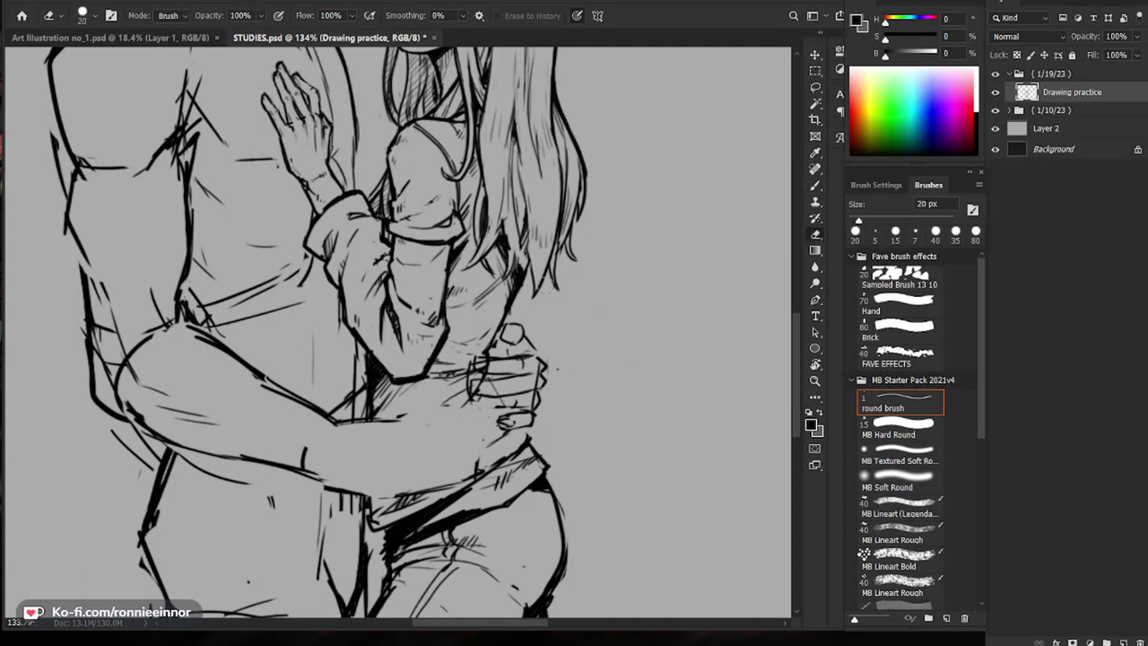
{"action": "left_click_drag", "start_coordinate": [479, 368], "coordinate": [496, 375]}
{"action": "key", "text": "b"}
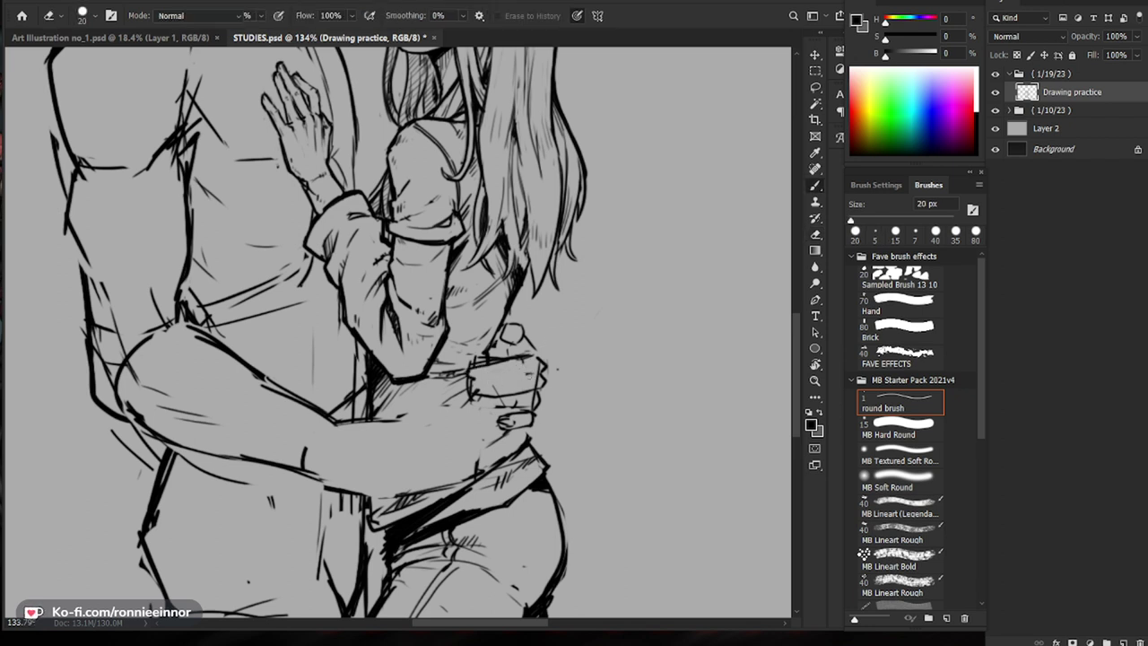
{"action": "key", "text": "e"}
{"action": "mouse_move", "coordinate": [478, 386]}
{"action": "left_mouse_down"}
{"action": "mouse_move", "coordinate": [582, 367]}
{"action": "mouse_move", "coordinate": [519, 327]}
{"action": "mouse_move", "coordinate": [523, 354]}
{"action": "mouse_move", "coordinate": [484, 403]}
{"action": "mouse_move", "coordinate": [509, 405]}
{"action": "mouse_move", "coordinate": [479, 401]}
{"action": "mouse_move", "coordinate": [529, 413]}
{"action": "left_mouse_up"}
{"action": "key", "text": "b"}
{"action": "key", "text": "e"}
{"action": "key", "text": "b"}
{"action": "key", "text": "e"}
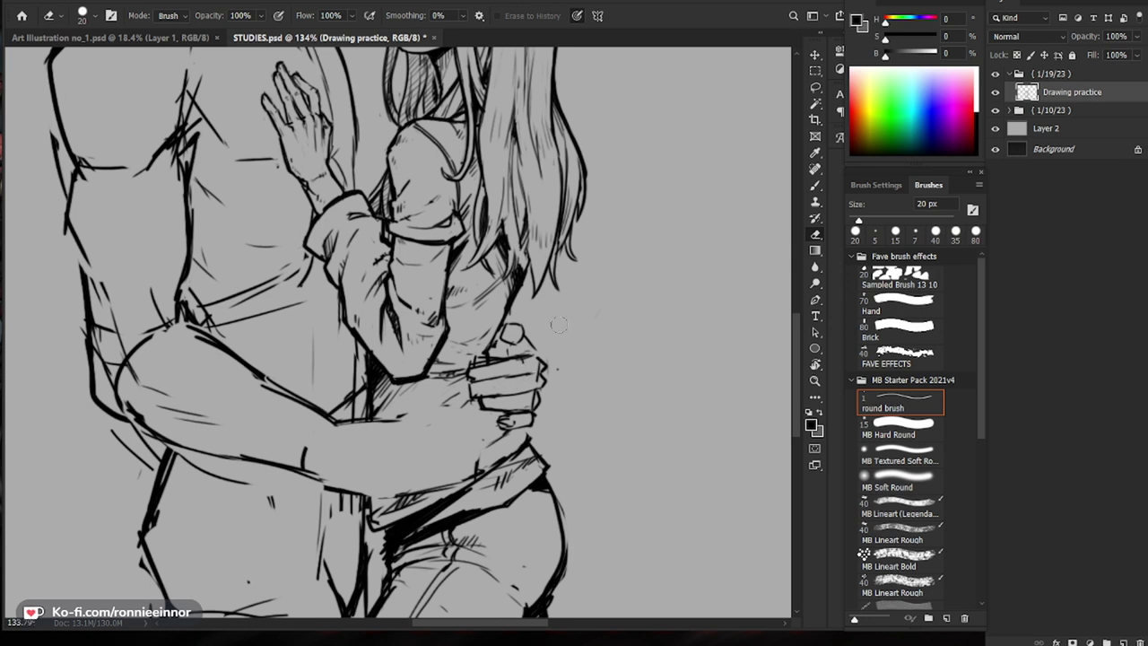
Step: Darken the gap beneath the thumb and tidy the knuckle lines of the man's hand on the woman's waist
{"action": "key", "text": "b"}
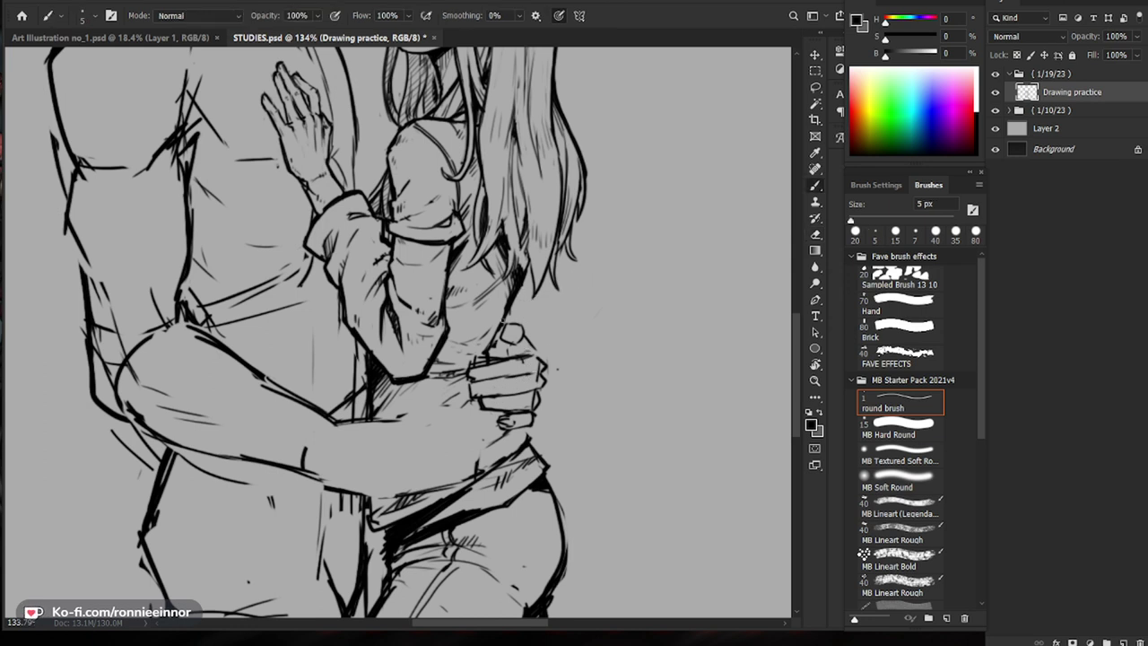
{"action": "key", "text": "e"}
{"action": "key", "text": "b"}
{"action": "mouse_move", "coordinate": [492, 342]}
{"action": "left_mouse_down"}
{"action": "mouse_move", "coordinate": [485, 356]}
{"action": "mouse_move", "coordinate": [495, 355]}
{"action": "left_mouse_up"}
{"action": "left_click_drag", "start_coordinate": [607, 328], "coordinate": [552, 416]}
{"action": "left_click_drag", "start_coordinate": [619, 373], "coordinate": [597, 409]}
{"action": "left_click_drag", "start_coordinate": [561, 463], "coordinate": [603, 457]}
{"action": "mouse_move", "coordinate": [472, 344]}
{"action": "left_mouse_down"}
{"action": "mouse_move", "coordinate": [483, 360]}
{"action": "mouse_move", "coordinate": [439, 401]}
{"action": "mouse_move", "coordinate": [439, 381]}
{"action": "left_mouse_up"}
{"action": "key", "text": "e"}
{"action": "scroll", "coordinate": [475, 376], "scroll_direction": "up", "scroll_amount": 1}
{"action": "key", "text": "b"}
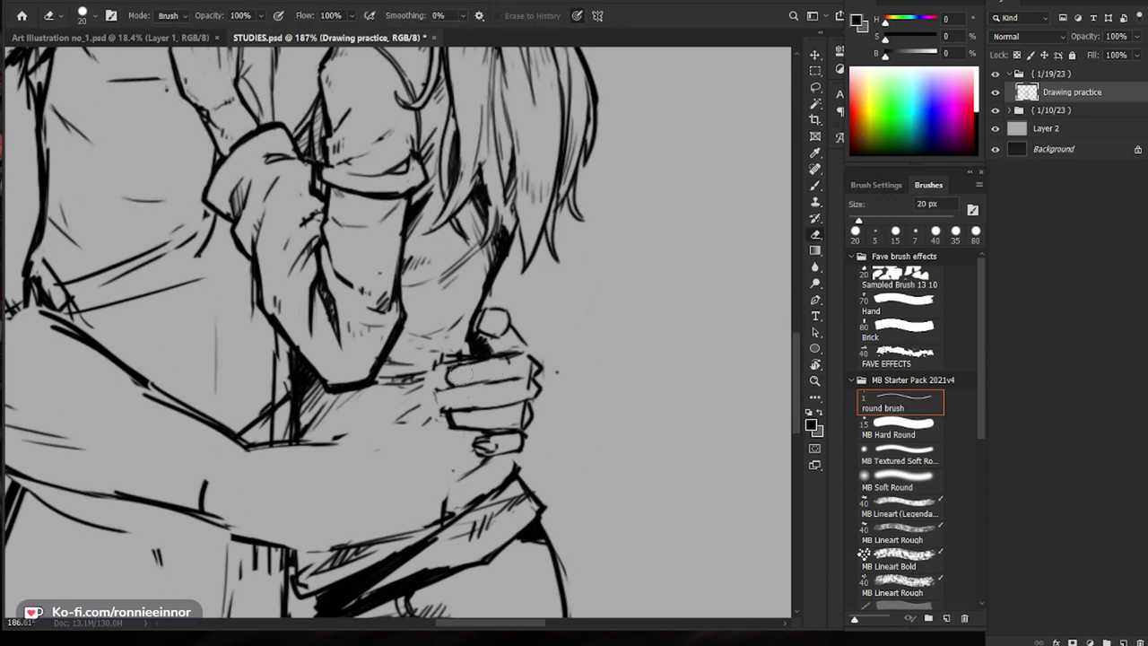
Step: Redraw the rounded tips of the two upper fingers on the hand at the woman's waist, erasing excess lines
{"action": "key", "text": "e"}
{"action": "key", "text": "b"}
{"action": "mouse_move", "coordinate": [477, 375]}
{"action": "left_mouse_down"}
{"action": "mouse_move", "coordinate": [466, 376]}
{"action": "mouse_move", "coordinate": [475, 386]}
{"action": "left_mouse_up"}
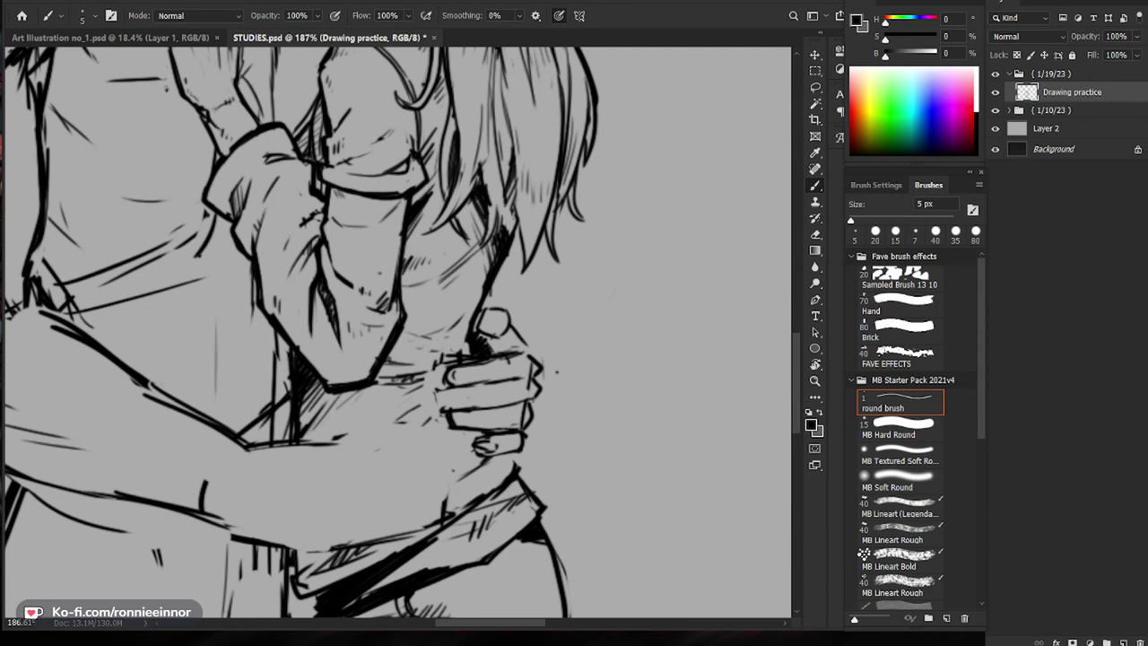
{"action": "left_click_drag", "start_coordinate": [317, 443], "coordinate": [361, 439]}
{"action": "mouse_move", "coordinate": [435, 406]}
{"action": "left_mouse_down"}
{"action": "mouse_move", "coordinate": [502, 409]}
{"action": "mouse_move", "coordinate": [436, 417]}
{"action": "mouse_move", "coordinate": [463, 413]}
{"action": "left_mouse_up"}
{"action": "key", "text": "e"}
{"action": "key", "text": "b"}
{"action": "key", "text": "e"}
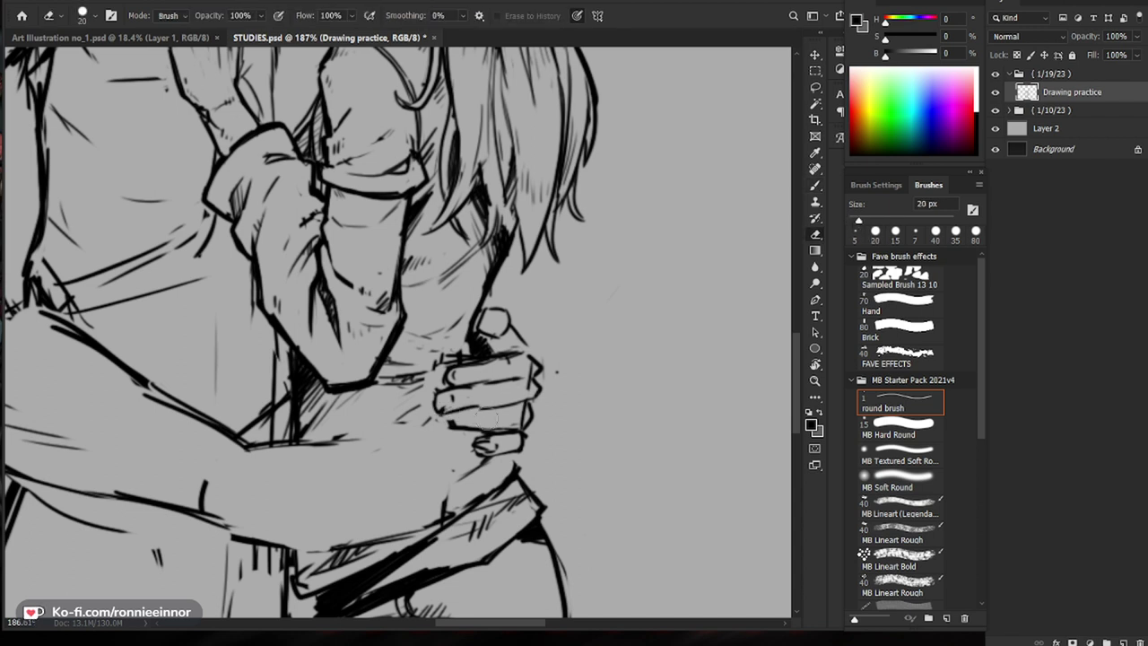
{"action": "key", "text": "b"}
{"action": "mouse_move", "coordinate": [459, 429]}
{"action": "left_mouse_down"}
{"action": "mouse_move", "coordinate": [484, 430]}
{"action": "mouse_move", "coordinate": [439, 414]}
{"action": "left_mouse_up"}
{"action": "key", "text": "e"}
{"action": "key", "text": "b"}
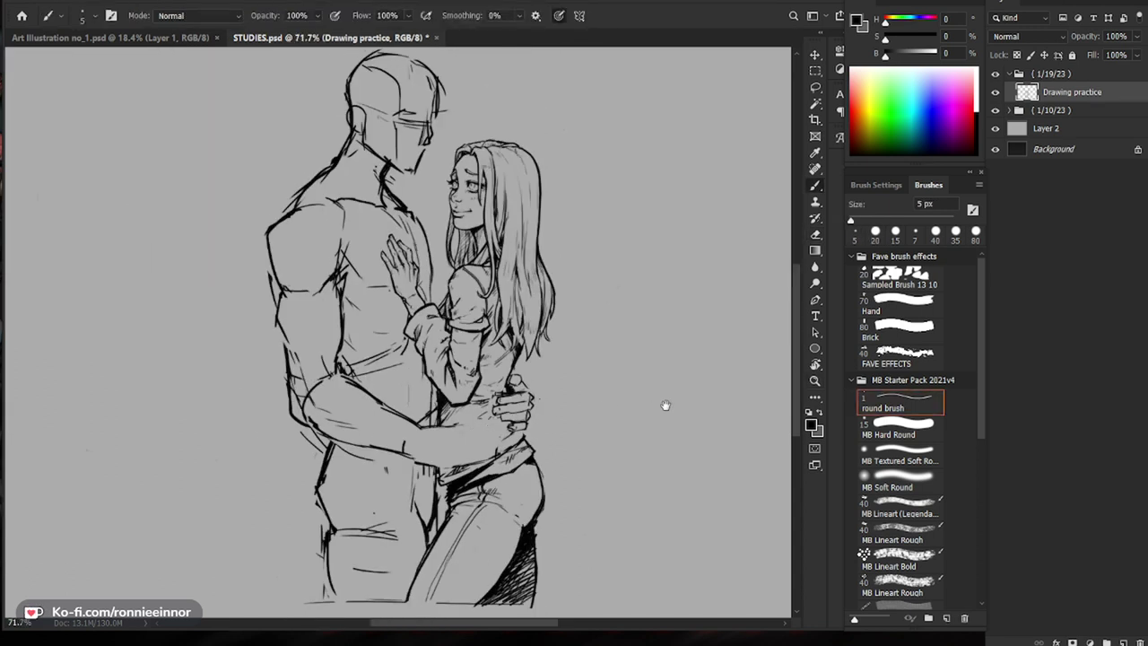
Step: Erase and redraw the thumb of the man's hand as a longer shape with a dark shadow beside it
{"action": "left_click_drag", "start_coordinate": [665, 405], "coordinate": [651, 418]}
{"action": "scroll", "coordinate": [651, 418], "scroll_direction": "up", "scroll_amount": 5}
{"action": "key", "text": "e"}
{"action": "mouse_move", "coordinate": [498, 391]}
{"action": "left_mouse_down"}
{"action": "mouse_move", "coordinate": [489, 430]}
{"action": "mouse_move", "coordinate": [460, 408]}
{"action": "mouse_move", "coordinate": [475, 414]}
{"action": "mouse_move", "coordinate": [470, 423]}
{"action": "left_mouse_up"}
{"action": "key", "text": "b"}
{"action": "key", "text": "e"}
{"action": "key", "text": "b"}
{"action": "mouse_move", "coordinate": [538, 407]}
{"action": "left_mouse_down"}
{"action": "mouse_move", "coordinate": [527, 398]}
{"action": "mouse_move", "coordinate": [502, 425]}
{"action": "left_mouse_up"}
{"action": "left_click_drag", "start_coordinate": [559, 384], "coordinate": [494, 387]}
Step: Redraw the curved fold line across the man's forearm and add light hatching toward the elbow
{"action": "left_click_drag", "start_coordinate": [662, 416], "coordinate": [669, 459]}
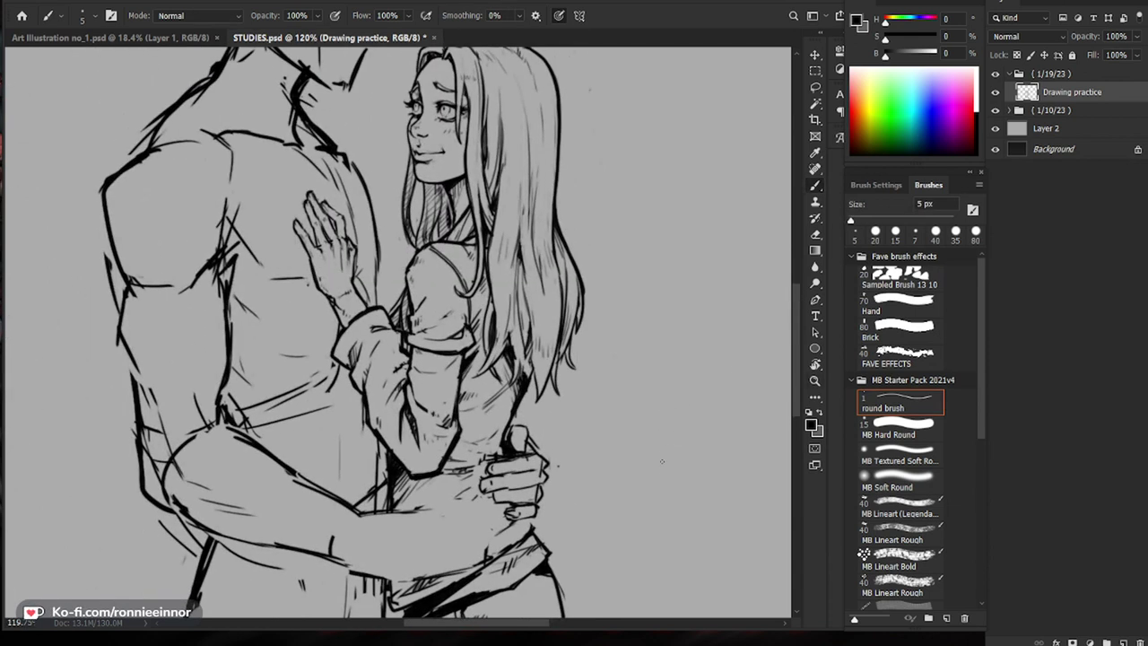
{"action": "scroll", "coordinate": [661, 461], "scroll_direction": "down", "scroll_amount": 4}
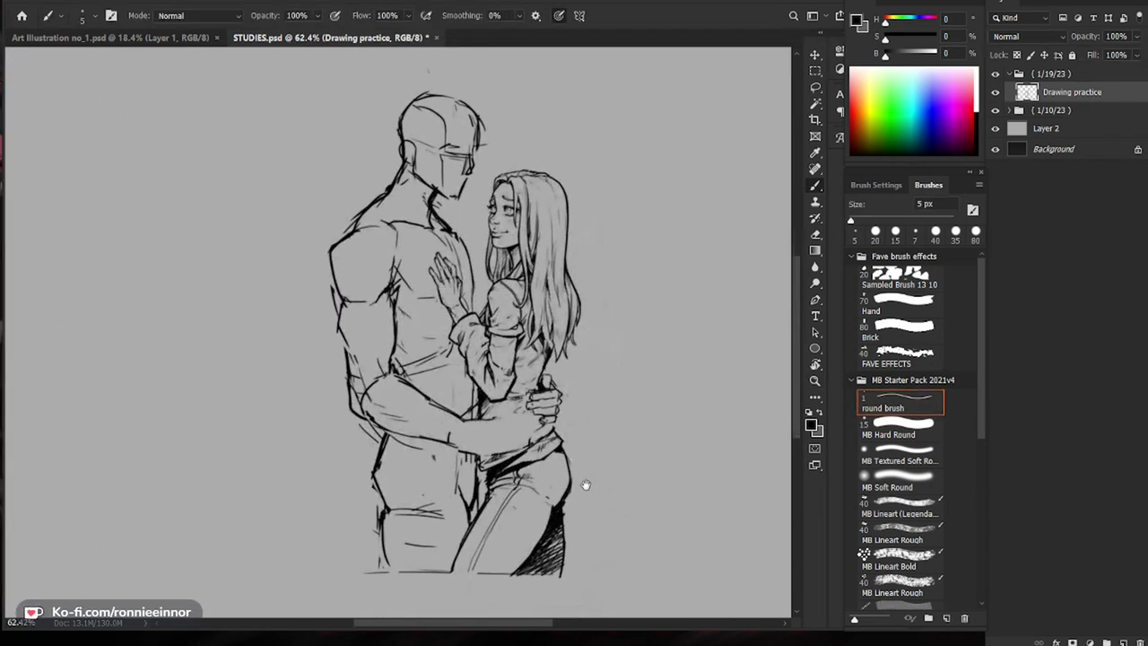
{"action": "scroll", "coordinate": [584, 485], "scroll_direction": "up", "scroll_amount": 3}
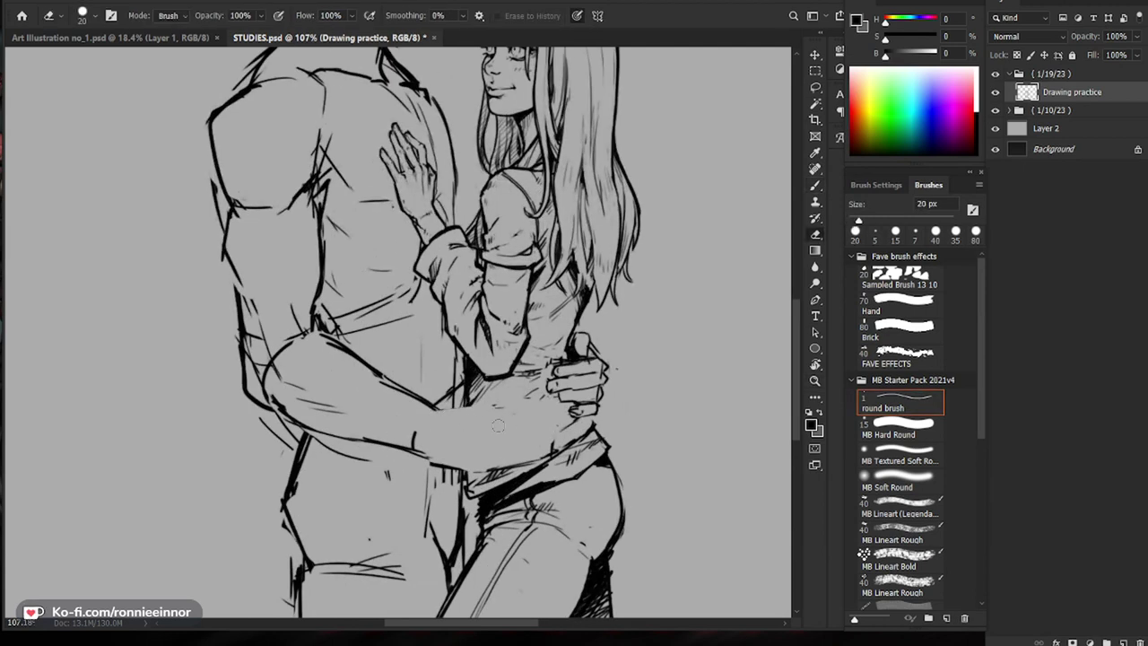
{"action": "left_click_drag", "start_coordinate": [432, 408], "coordinate": [414, 436]}
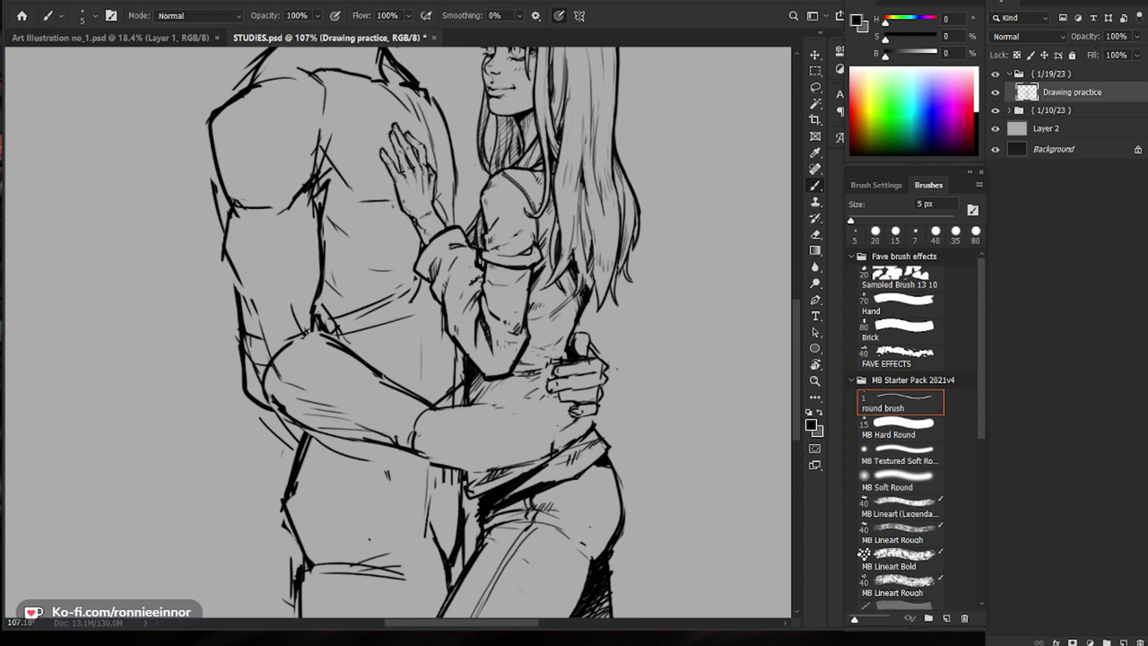
Step: Erase the little finger of the man's hand on the waist and redraw its outline
{"action": "mouse_move", "coordinate": [651, 411]}
{"action": "left_mouse_down"}
{"action": "mouse_move", "coordinate": [565, 403]}
{"action": "mouse_move", "coordinate": [561, 525]}
{"action": "mouse_move", "coordinate": [543, 473]}
{"action": "left_mouse_up"}
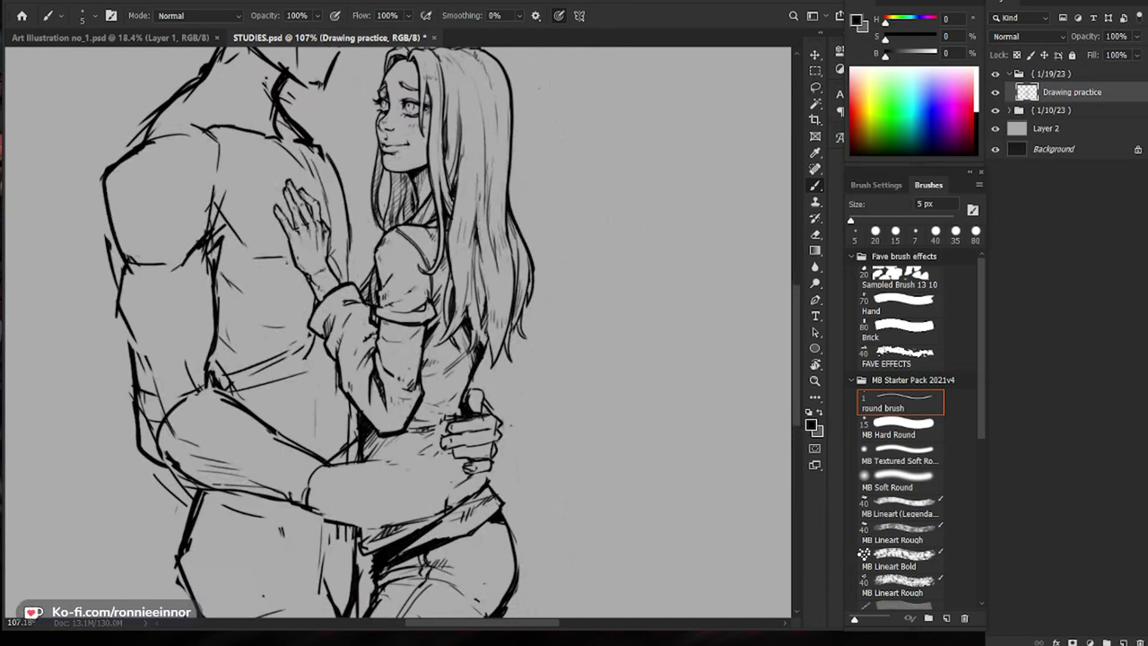
{"action": "scroll", "coordinate": [466, 462], "scroll_direction": "up", "scroll_amount": 3}
{"action": "key", "text": "e"}
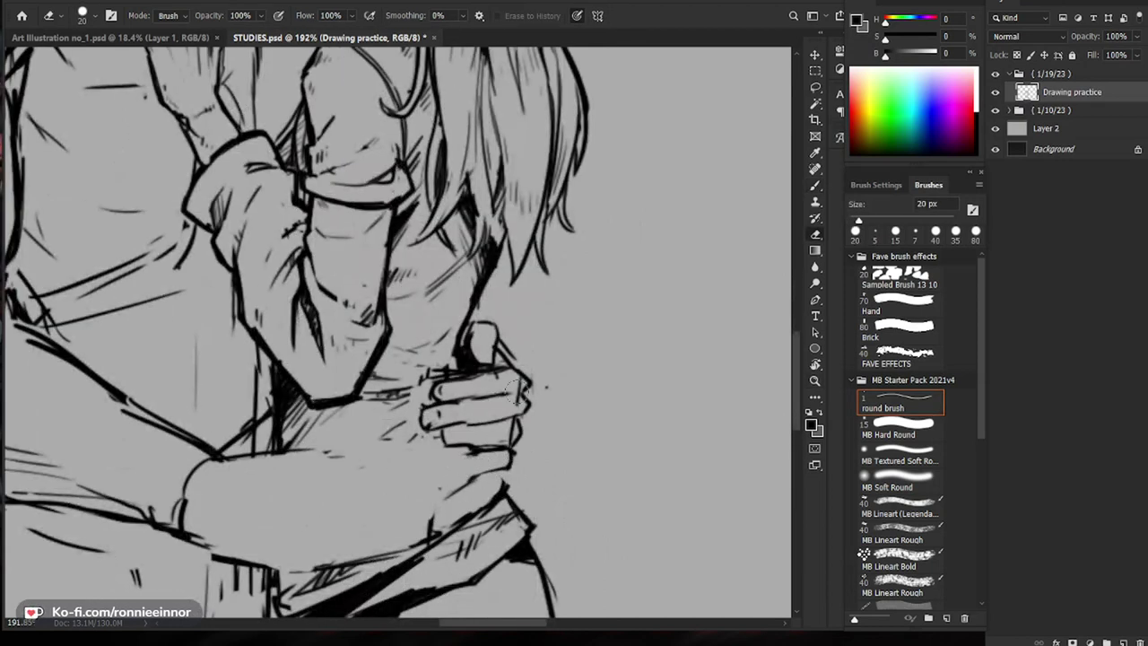
{"action": "key", "text": "b"}
{"action": "mouse_move", "coordinate": [474, 452]}
{"action": "left_mouse_down"}
{"action": "mouse_move", "coordinate": [472, 479]}
{"action": "mouse_move", "coordinate": [508, 471]}
{"action": "left_mouse_up"}
{"action": "key", "text": "e"}
{"action": "key", "text": "b"}
{"action": "key", "text": "e"}
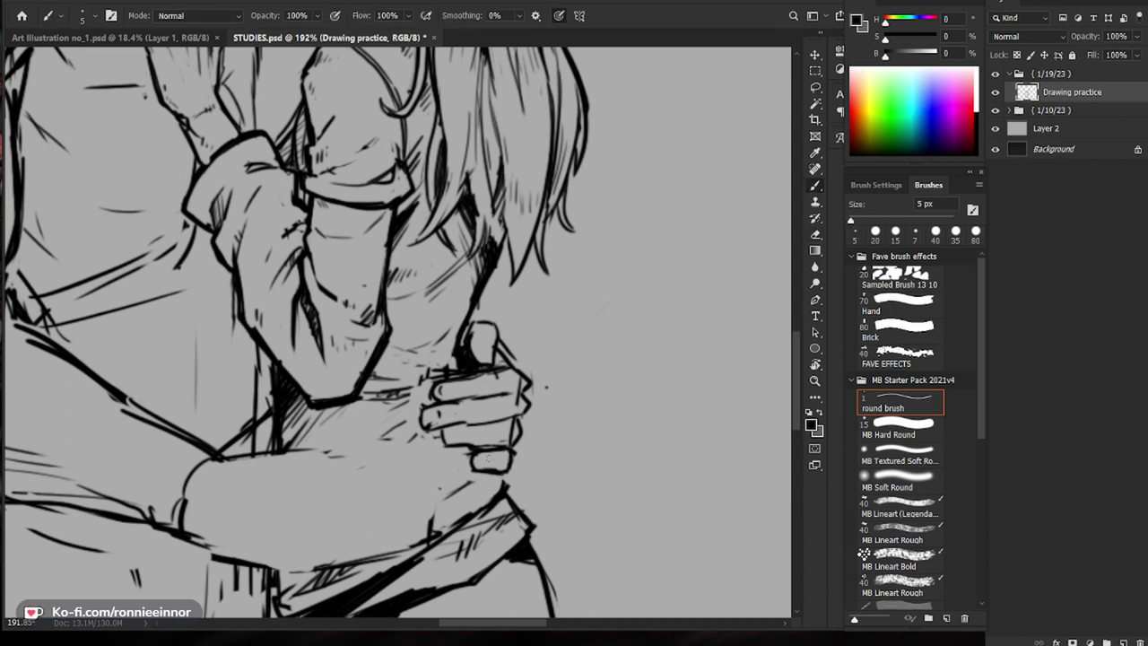
Step: Reshape the little finger into a tapered tip with a pointed nail
{"action": "key", "text": "b"}
{"action": "left_click_drag", "start_coordinate": [474, 453], "coordinate": [491, 471]}
{"action": "key", "text": "e"}
{"action": "key", "text": "b"}
{"action": "key", "text": "e"}
{"action": "key", "text": "b"}
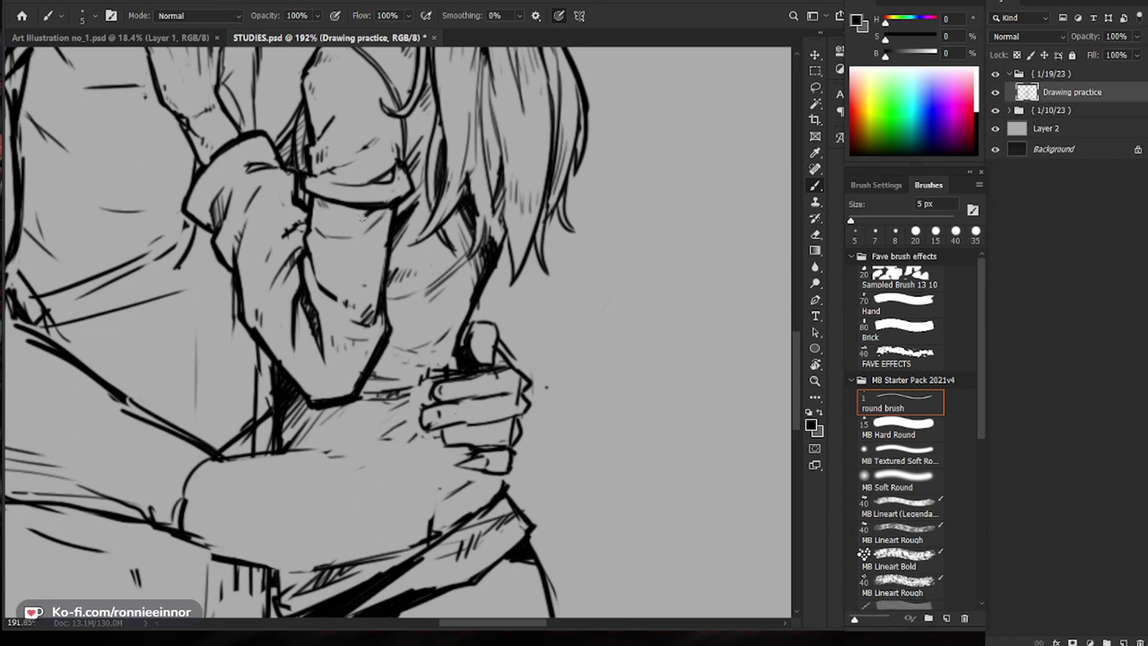
Step: Set the eraser size to 7 px and sharpen the outline and folds of the woman's cuff at the wrist
{"action": "key", "text": "e"}
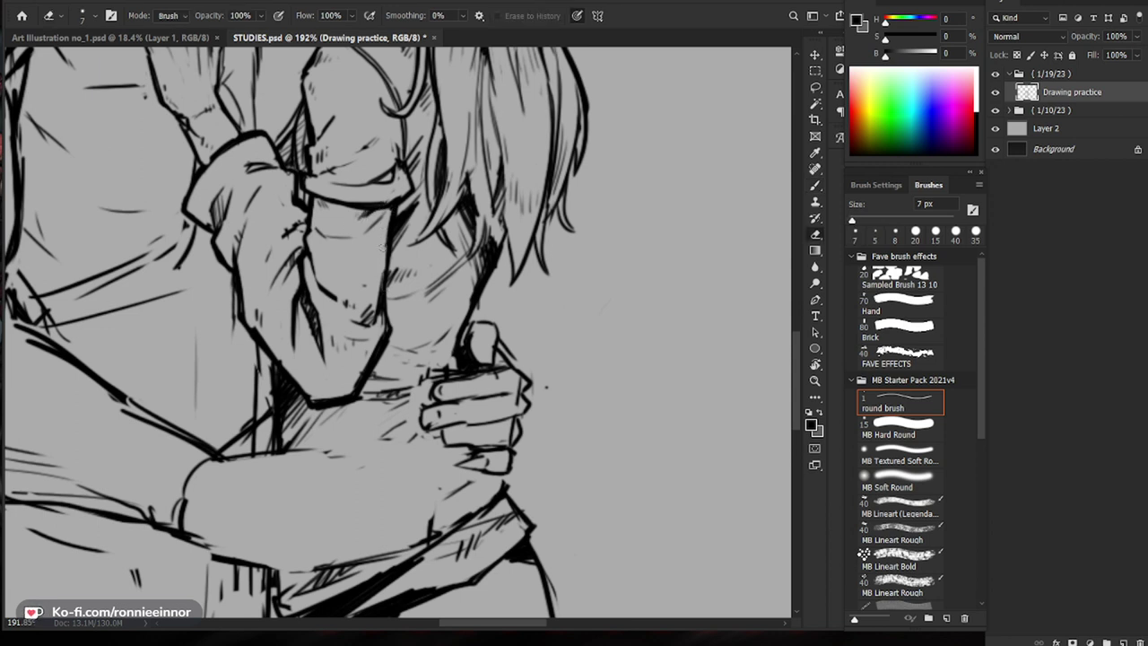
{"action": "mouse_move", "coordinate": [546, 388]}
{"action": "left_mouse_down"}
{"action": "mouse_move", "coordinate": [544, 281]}
{"action": "mouse_move", "coordinate": [561, 423]}
{"action": "left_mouse_up"}
{"action": "left_click_drag", "start_coordinate": [323, 431], "coordinate": [404, 403]}
{"action": "key", "text": "b"}
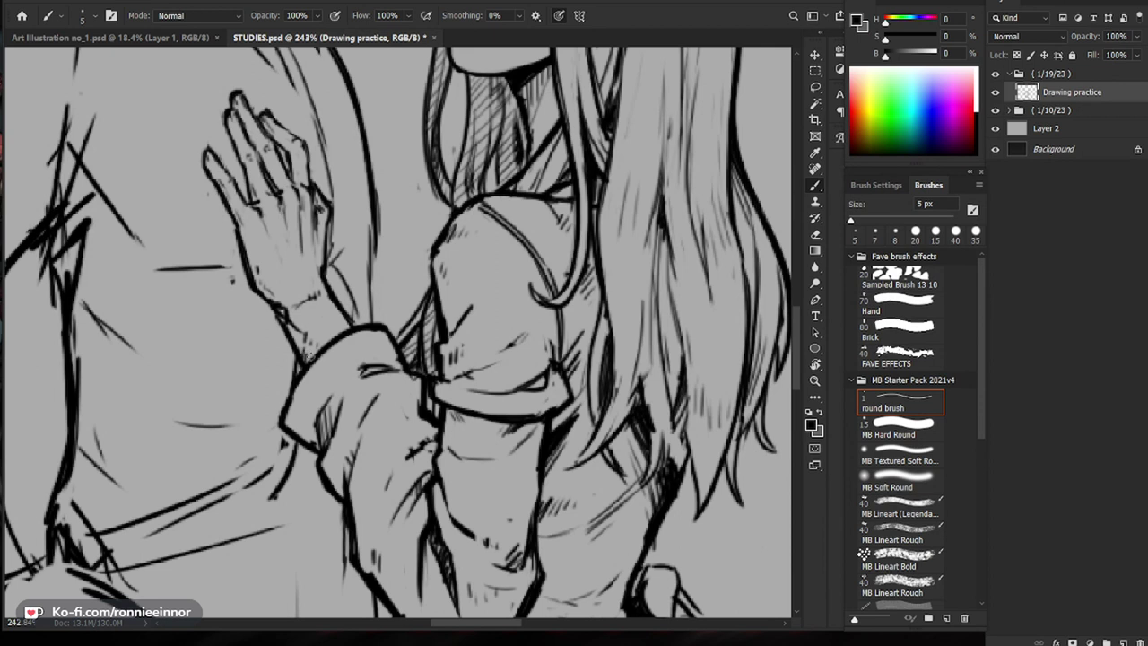
{"action": "left_click_drag", "start_coordinate": [383, 348], "coordinate": [418, 499]}
{"action": "scroll", "coordinate": [383, 348], "scroll_direction": "up", "scroll_amount": 6}
{"action": "key", "text": "b"}
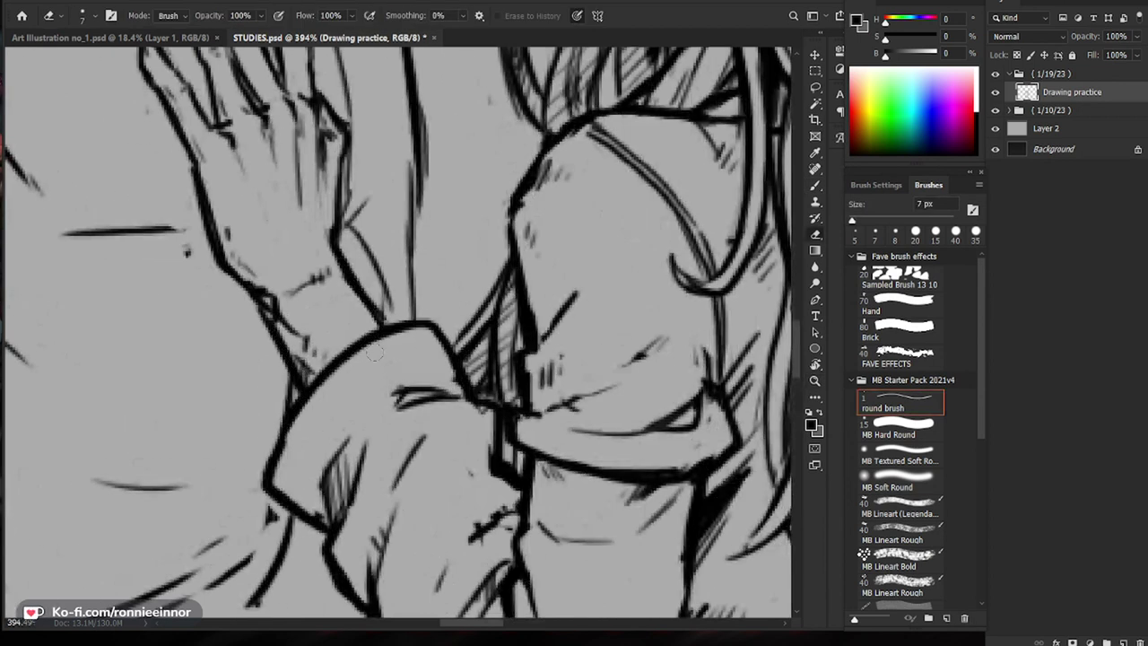
{"action": "scroll", "coordinate": [375, 336], "scroll_direction": "down", "scroll_amount": 5}
{"action": "key", "text": "z"}
{"action": "scroll", "coordinate": [375, 359], "scroll_direction": "up", "scroll_amount": 2}
{"action": "scroll", "coordinate": [375, 365], "scroll_direction": "up", "scroll_amount": 4}
{"action": "key", "text": "b"}
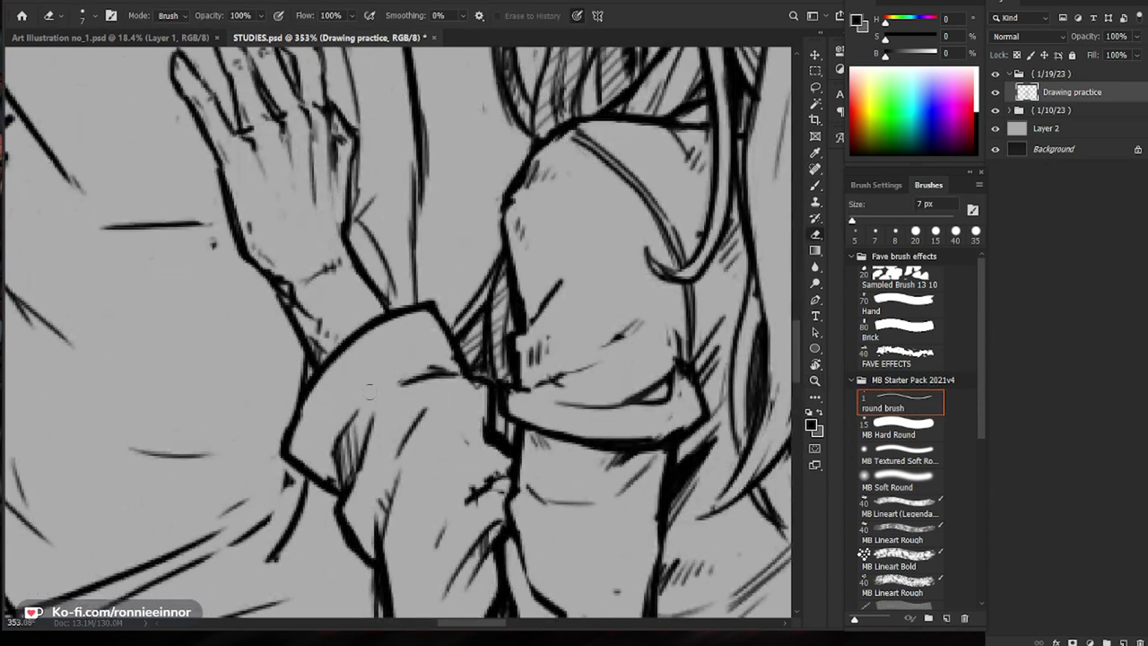
{"action": "scroll", "coordinate": [536, 386], "scroll_direction": "down", "scroll_amount": 5}
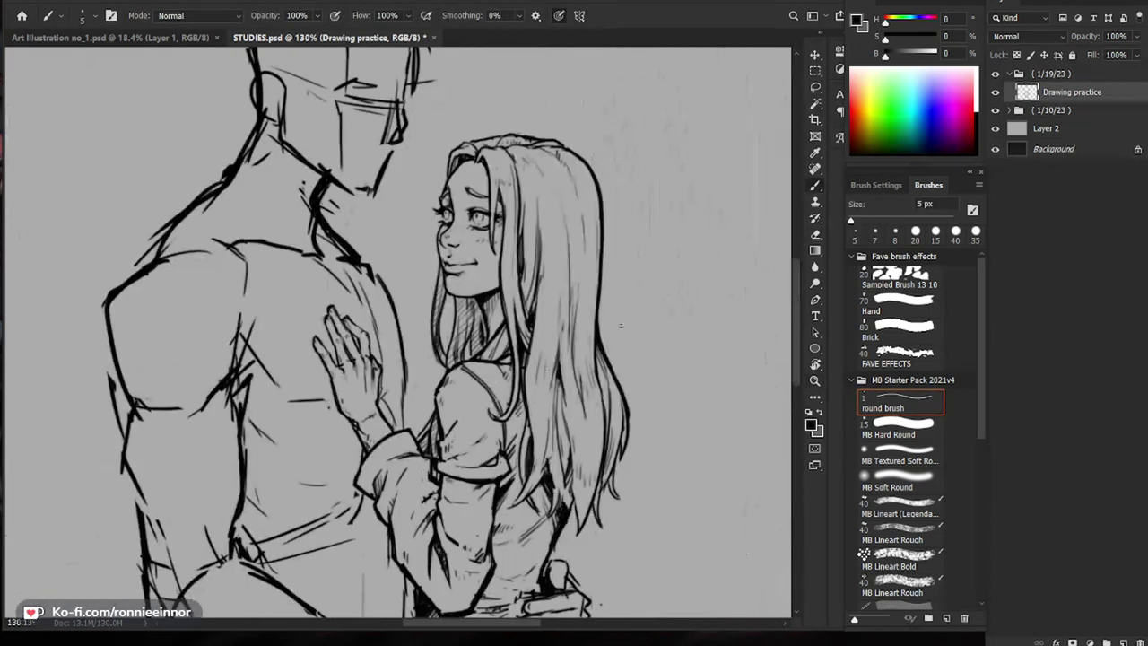
Step: Clean up the outline and fold marks of the woman's upper sleeve with the eraser and brush
{"action": "key", "text": "e"}
{"action": "scroll", "coordinate": [536, 359], "scroll_direction": "up", "scroll_amount": 4}
{"action": "mouse_move", "coordinate": [455, 349]}
{"action": "left_mouse_down"}
{"action": "mouse_move", "coordinate": [431, 381]}
{"action": "mouse_move", "coordinate": [463, 337]}
{"action": "mouse_move", "coordinate": [419, 389]}
{"action": "mouse_move", "coordinate": [420, 423]}
{"action": "left_mouse_up"}
{"action": "key", "text": "b"}
{"action": "scroll", "coordinate": [441, 429], "scroll_direction": "down", "scroll_amount": 5}
{"action": "scroll", "coordinate": [474, 393], "scroll_direction": "up", "scroll_amount": 4}
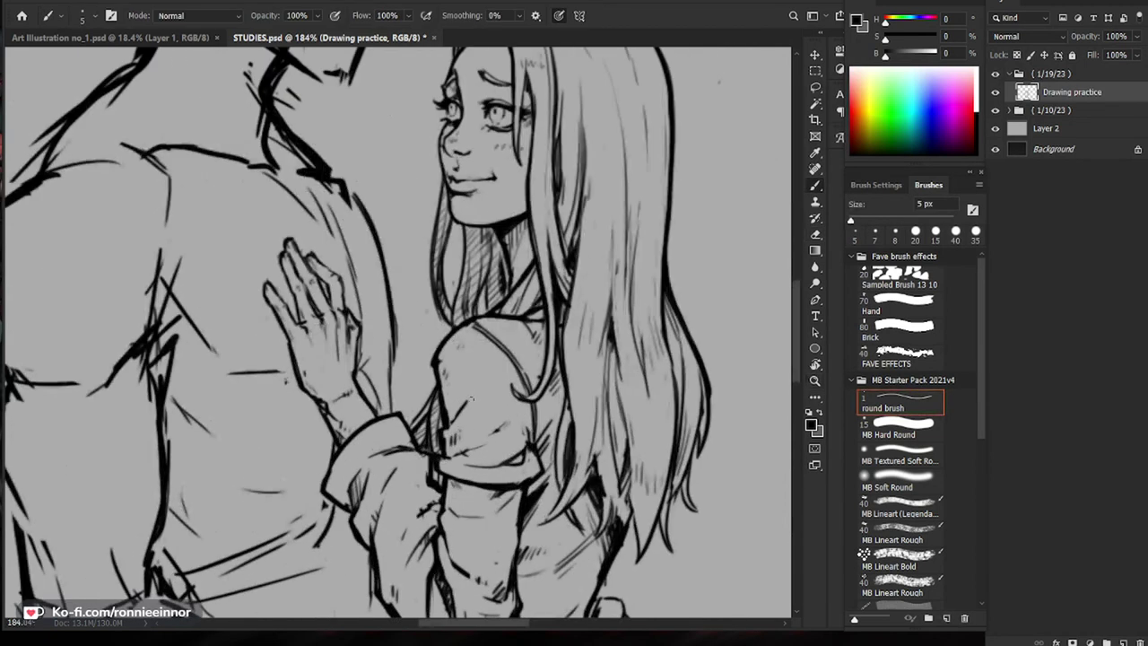
{"action": "scroll", "coordinate": [475, 394], "scroll_direction": "down", "scroll_amount": 5}
{"action": "scroll", "coordinate": [582, 466], "scroll_direction": "up", "scroll_amount": 2}
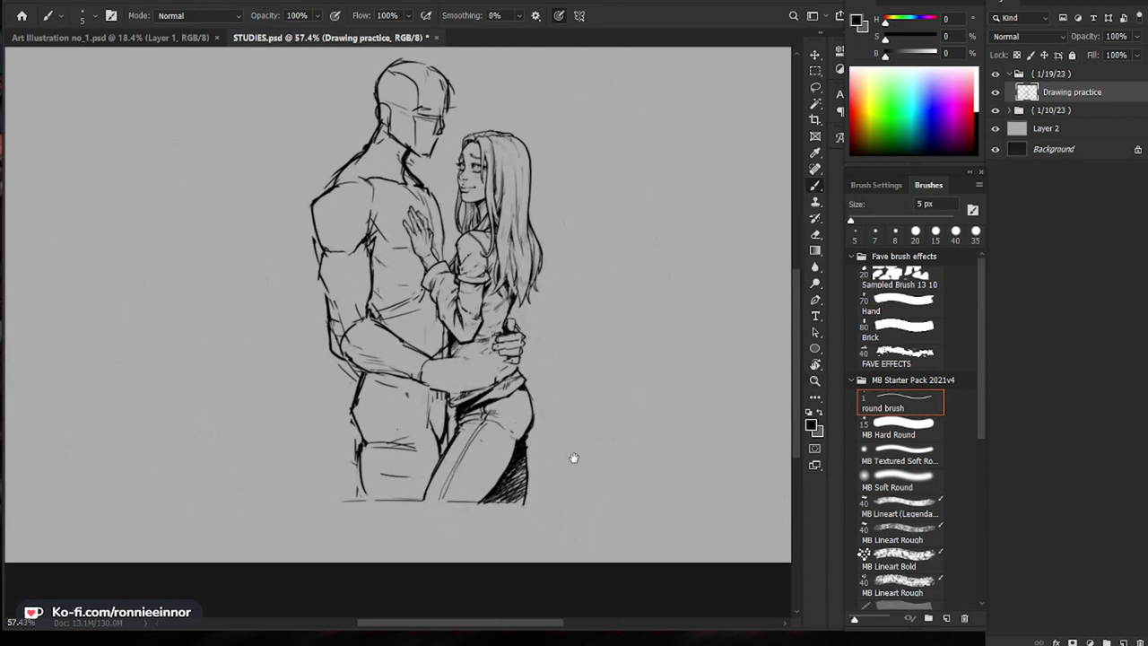
Step: Add fine detail strokes to the woman's arm just below the upper sleeve's rolled edge
{"action": "scroll", "coordinate": [489, 300], "scroll_direction": "up", "scroll_amount": 6}
{"action": "key", "text": "e"}
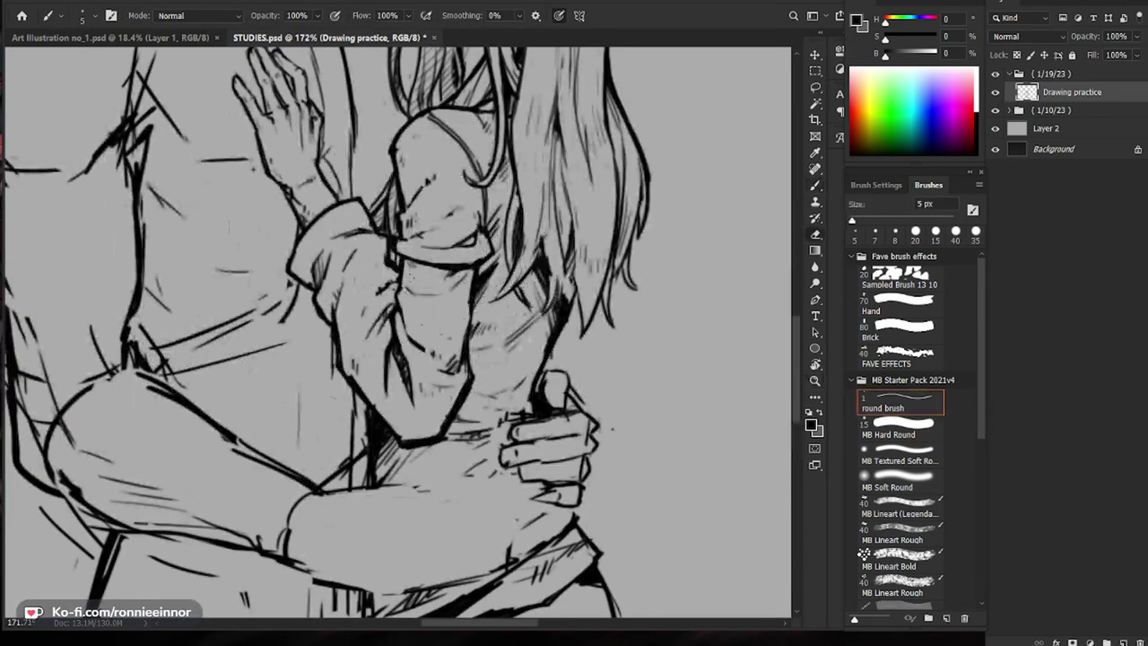
{"action": "key", "text": "b"}
{"action": "left_click_drag", "start_coordinate": [394, 294], "coordinate": [402, 325]}
Step: Rework the thumb tip of the man's hand on the waist and draw a pointed nail on it
{"action": "left_click_drag", "start_coordinate": [720, 319], "coordinate": [604, 382]}
{"action": "key", "text": "e"}
{"action": "left_click_drag", "start_coordinate": [433, 321], "coordinate": [433, 343]}
{"action": "left_click_drag", "start_coordinate": [434, 358], "coordinate": [426, 378]}
{"action": "mouse_move", "coordinate": [427, 300]}
{"action": "left_mouse_down"}
{"action": "mouse_move", "coordinate": [433, 349]}
{"action": "mouse_move", "coordinate": [413, 383]}
{"action": "mouse_move", "coordinate": [439, 364]}
{"action": "mouse_move", "coordinate": [429, 410]}
{"action": "mouse_move", "coordinate": [438, 474]}
{"action": "mouse_move", "coordinate": [448, 471]}
{"action": "left_mouse_up"}
{"action": "key", "text": "b"}
{"action": "key", "text": "e"}
{"action": "key", "text": "b"}
{"action": "key", "text": "e"}
{"action": "key", "text": "b"}
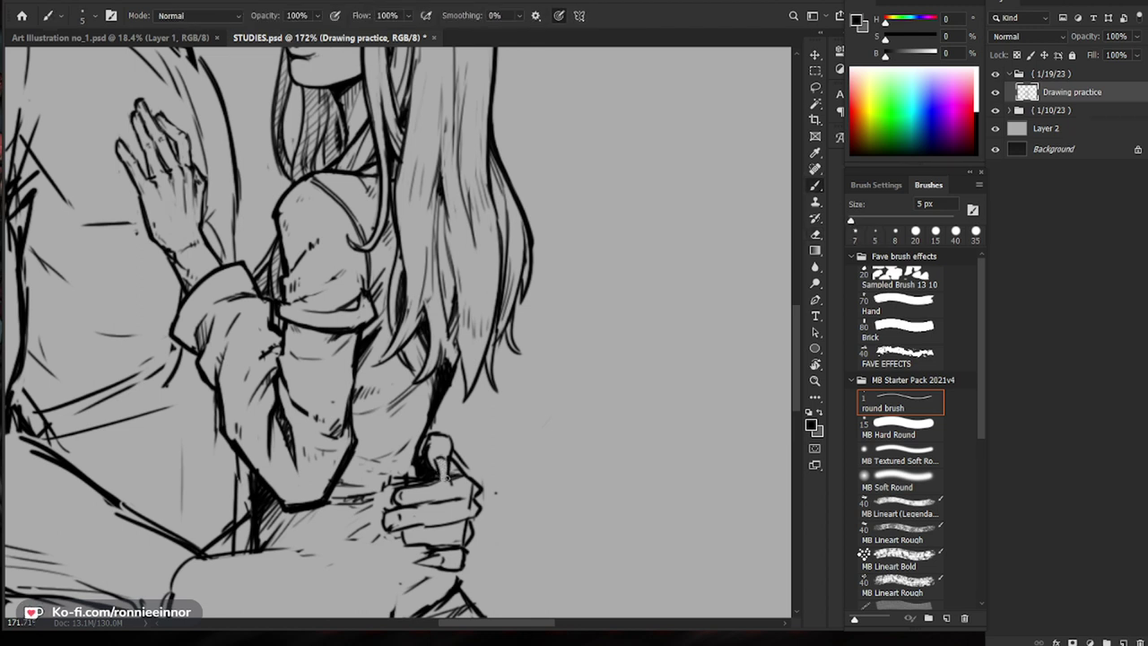
Step: Trim the index and middle fingertips of the man's hand on the waist and draw pointed nails on them
{"action": "left_click_drag", "start_coordinate": [498, 526], "coordinate": [519, 477]}
{"action": "key", "text": "e"}
{"action": "left_click_drag", "start_coordinate": [424, 443], "coordinate": [415, 451]}
{"action": "key", "text": "b"}
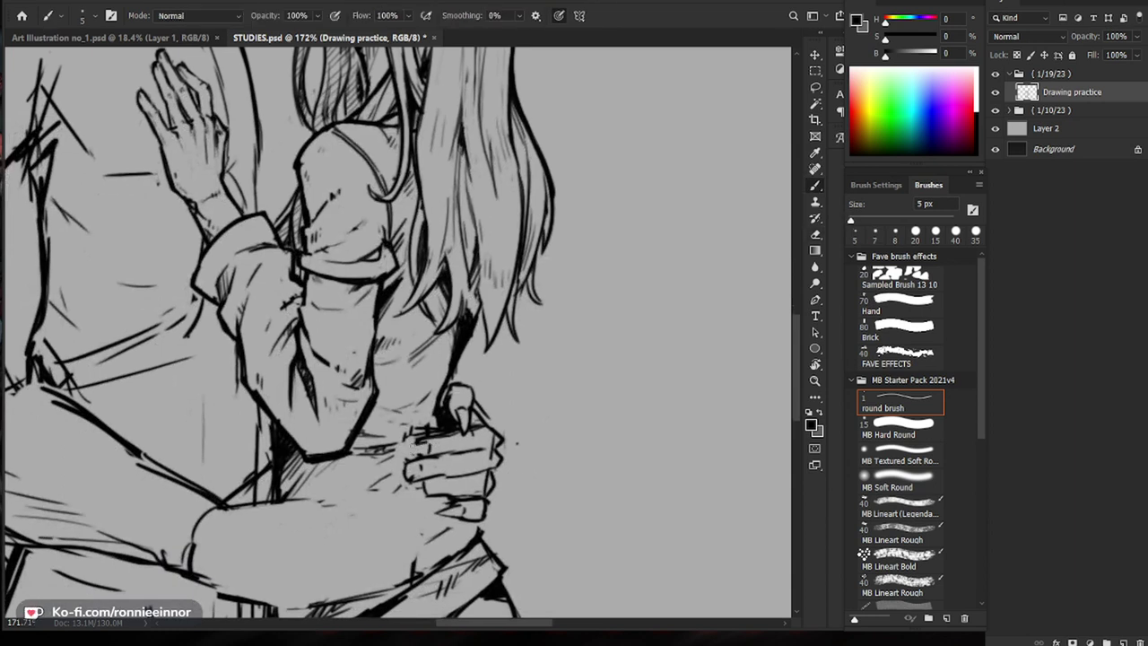
{"action": "key", "text": "e"}
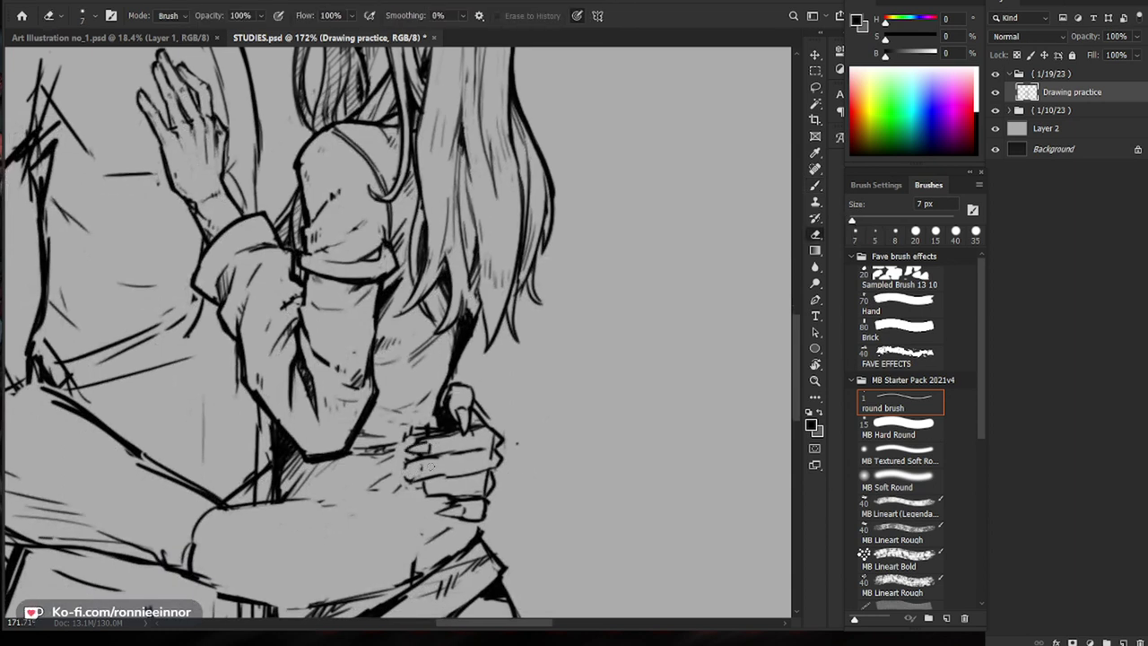
{"action": "key", "text": "b"}
{"action": "left_click_drag", "start_coordinate": [410, 475], "coordinate": [426, 479]}
Step: Clean up the lines between the lower fingers and rework the knuckles along the hand's outer edge
{"action": "key", "text": "z"}
{"action": "mouse_move", "coordinate": [495, 468]}
{"action": "left_mouse_down"}
{"action": "mouse_move", "coordinate": [430, 489]}
{"action": "mouse_move", "coordinate": [574, 477]}
{"action": "left_mouse_up"}
{"action": "key", "text": "e"}
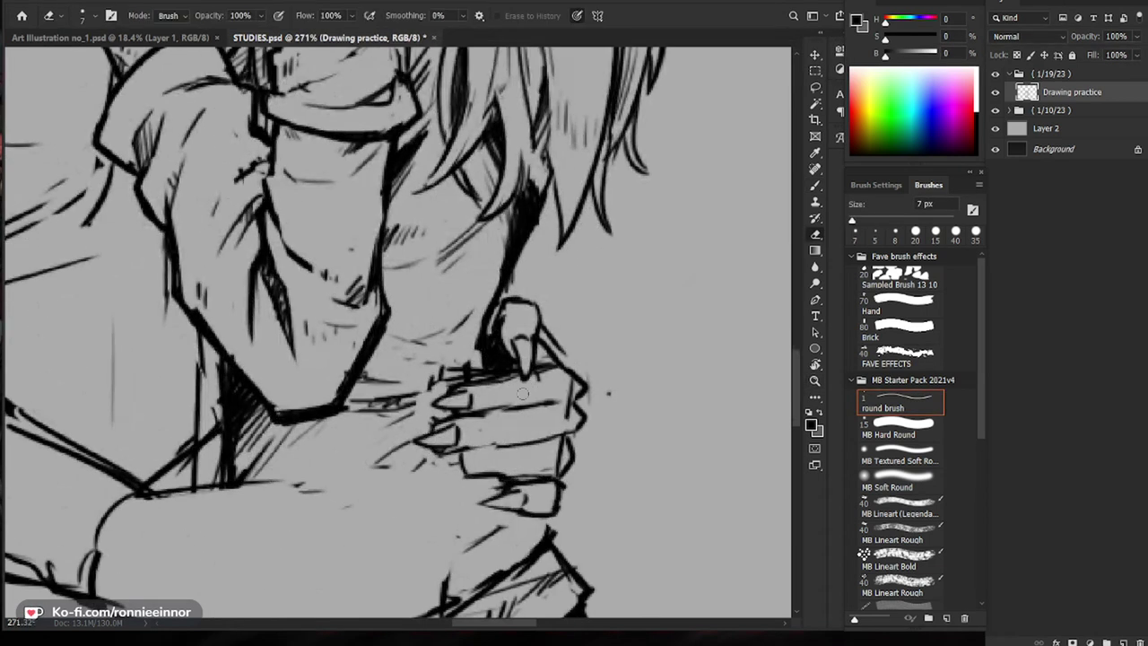
{"action": "key", "text": "b"}
{"action": "mouse_move", "coordinate": [463, 448]}
{"action": "left_mouse_down"}
{"action": "mouse_move", "coordinate": [549, 441]}
{"action": "mouse_move", "coordinate": [532, 443]}
{"action": "left_mouse_up"}
{"action": "left_click_drag", "start_coordinate": [659, 448], "coordinate": [625, 433]}
{"action": "key", "text": "e"}
{"action": "left_click_drag", "start_coordinate": [528, 431], "coordinate": [522, 457]}
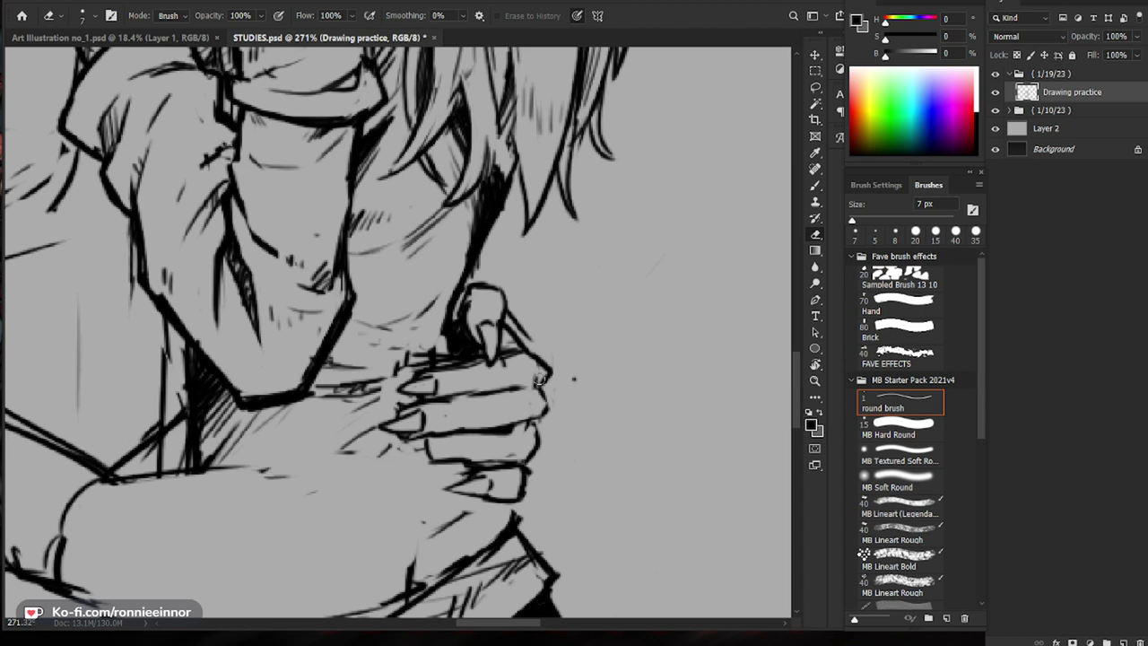
{"action": "key", "text": "b"}
{"action": "mouse_move", "coordinate": [537, 388]}
{"action": "left_mouse_down"}
{"action": "mouse_move", "coordinate": [551, 401]}
{"action": "mouse_move", "coordinate": [543, 420]}
{"action": "mouse_move", "coordinate": [573, 413]}
{"action": "mouse_move", "coordinate": [524, 441]}
{"action": "left_mouse_up"}
Step: Refine the knuckle contours and the base of the index fingernail with small brush and eraser touches
{"action": "key", "text": "z"}
{"action": "key", "text": "b"}
{"action": "key", "text": "e"}
{"action": "key", "text": "b"}
{"action": "key", "text": "z"}
{"action": "key", "text": "b"}
{"action": "scroll", "coordinate": [592, 457], "scroll_direction": "up", "scroll_amount": 3}
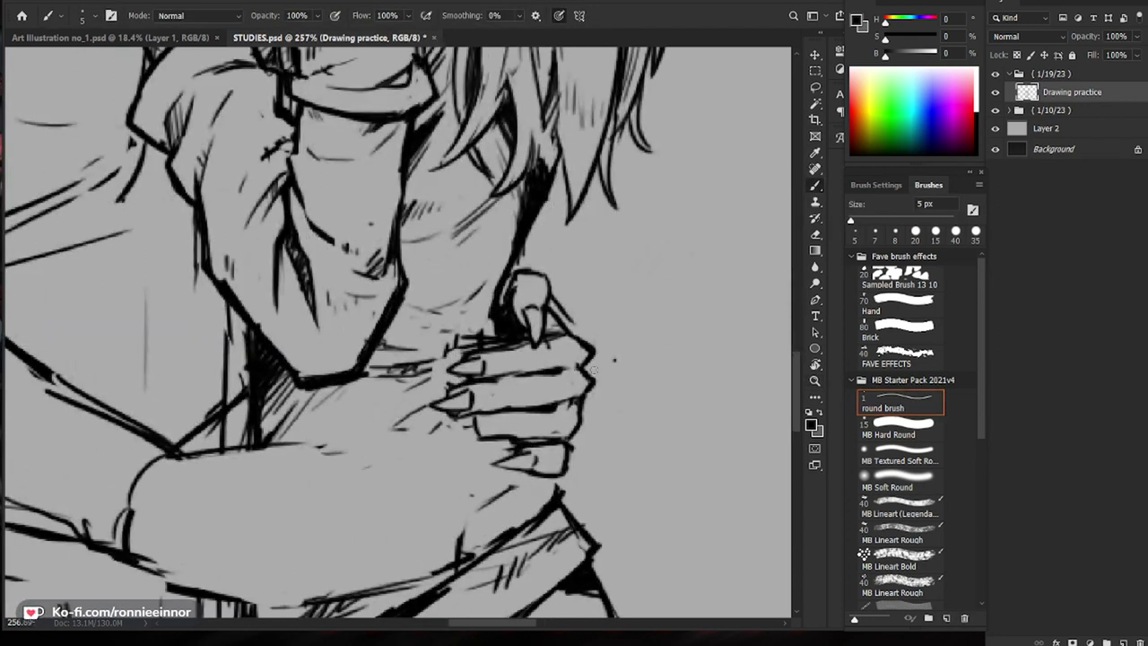
{"action": "key", "text": "e"}
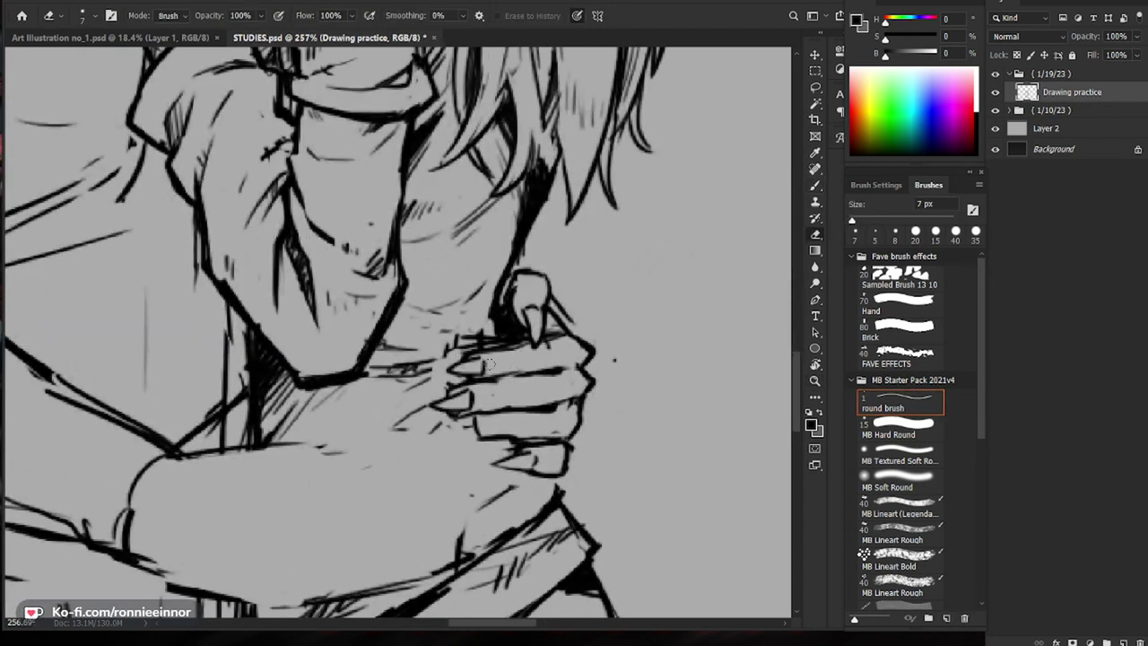
{"action": "key", "text": "b"}
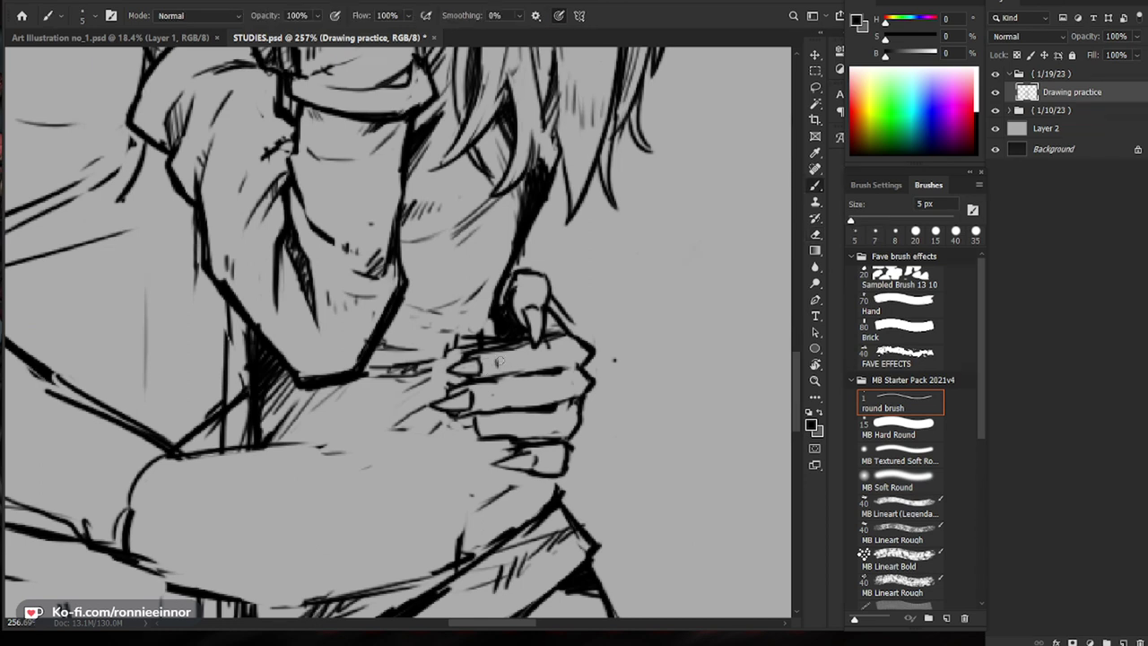
Step: Draw a pointed nail on the ring finger and redefine the little finger's outline and nail
{"action": "left_click_drag", "start_coordinate": [571, 403], "coordinate": [522, 425]}
{"action": "left_click_drag", "start_coordinate": [522, 426], "coordinate": [565, 400]}
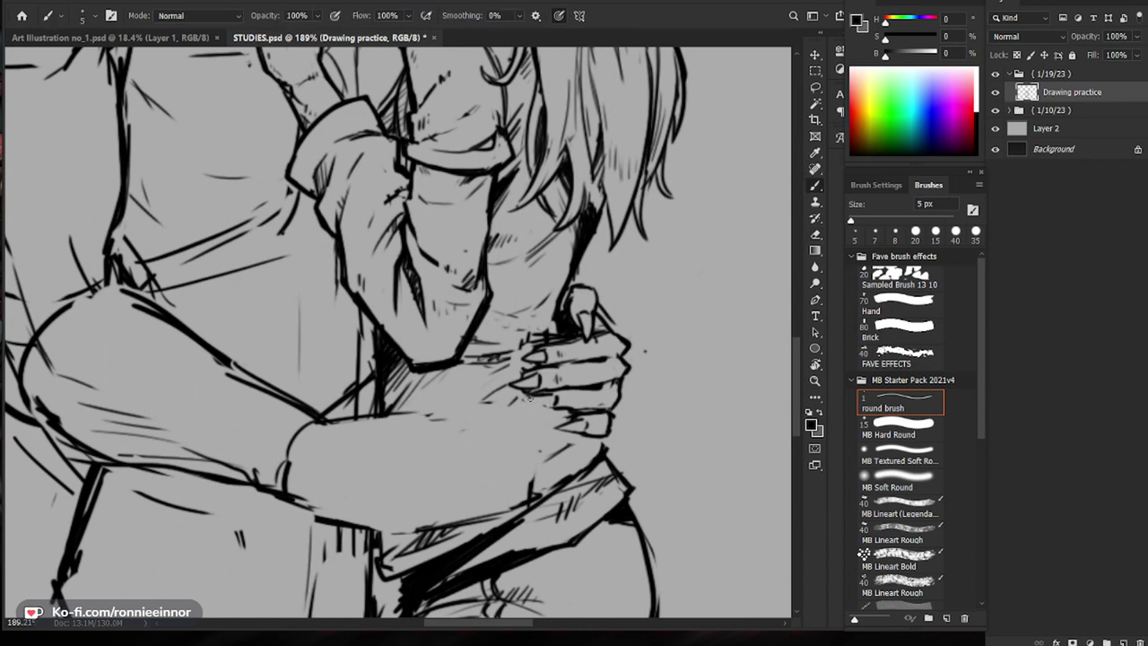
{"action": "key", "text": "e"}
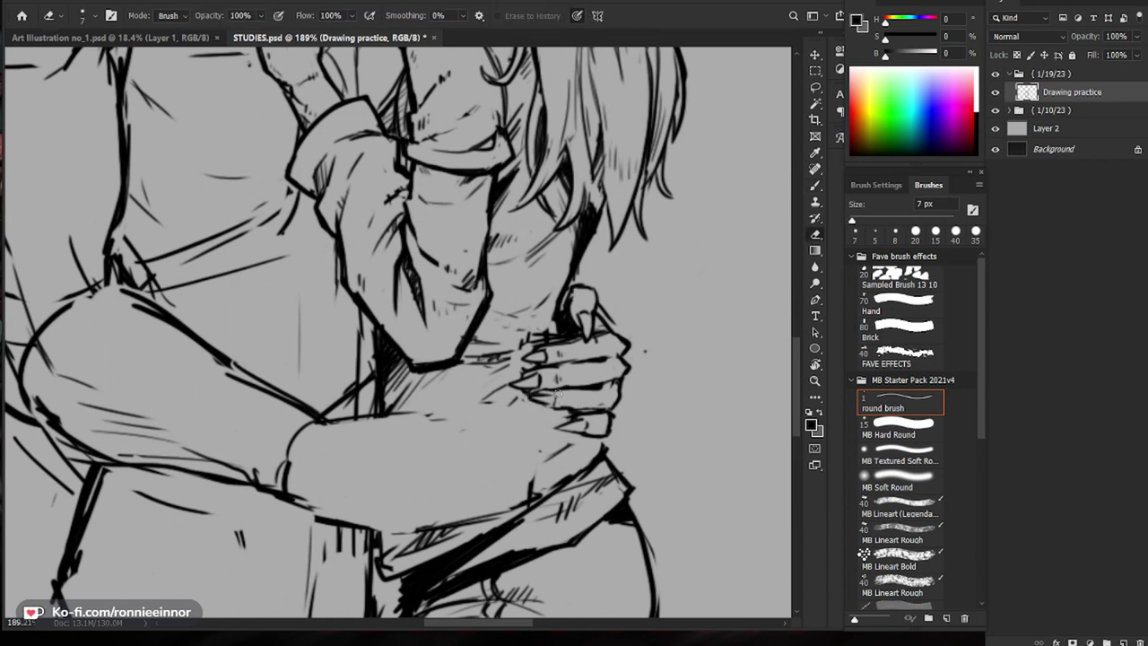
{"action": "key", "text": "b"}
{"action": "scroll", "coordinate": [547, 392], "scroll_direction": "down", "scroll_amount": 5}
{"action": "scroll", "coordinate": [544, 431], "scroll_direction": "up", "scroll_amount": 5}
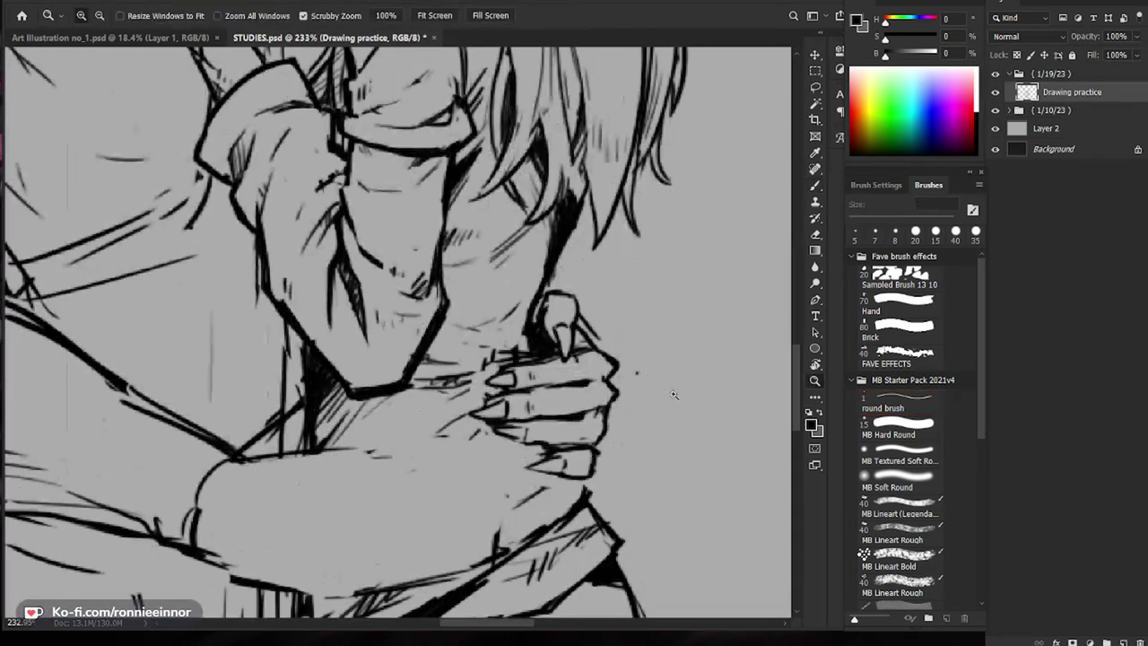
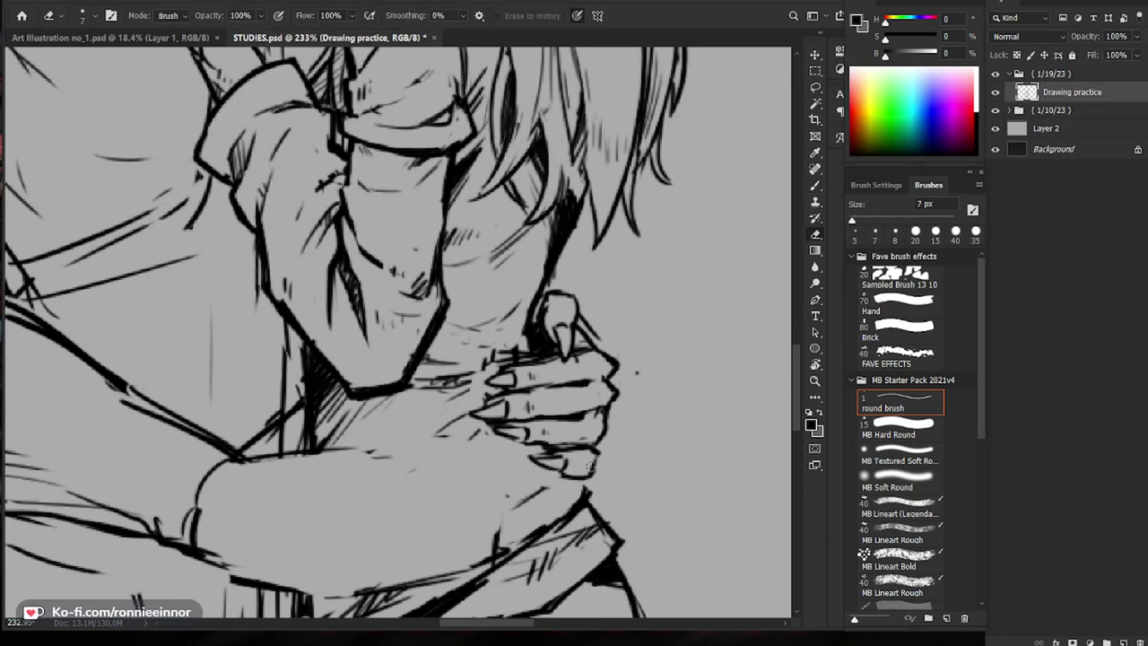
{"action": "key", "text": "e"}
{"action": "key", "text": "b"}
{"action": "left_click_drag", "start_coordinate": [549, 468], "coordinate": [569, 478]}
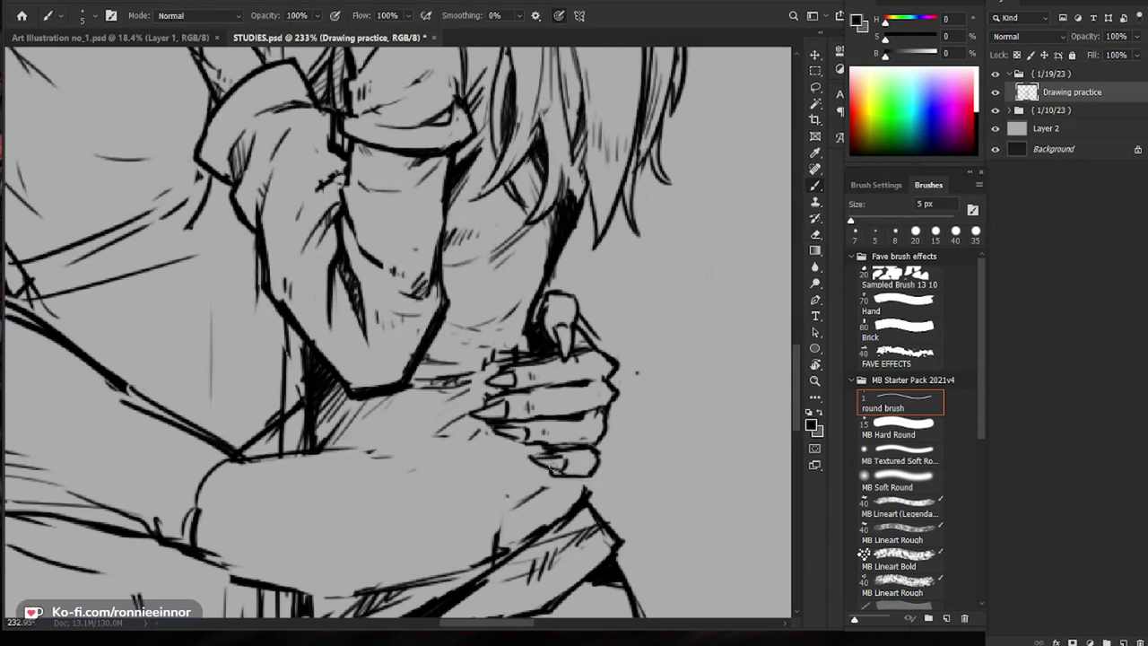
Step: Define the contour of the man's forearm from the curved fold toward the wrist
{"action": "left_click", "coordinate": [631, 461], "text": "alt"}
{"action": "left_click", "coordinate": [670, 475], "text": "ctrl"}
{"action": "left_click_drag", "start_coordinate": [686, 436], "coordinate": [604, 478]}
{"action": "mouse_move", "coordinate": [424, 476]}
{"action": "left_mouse_down"}
{"action": "mouse_move", "coordinate": [484, 492]}
{"action": "mouse_move", "coordinate": [488, 513]}
{"action": "mouse_move", "coordinate": [450, 528]}
{"action": "left_mouse_up"}
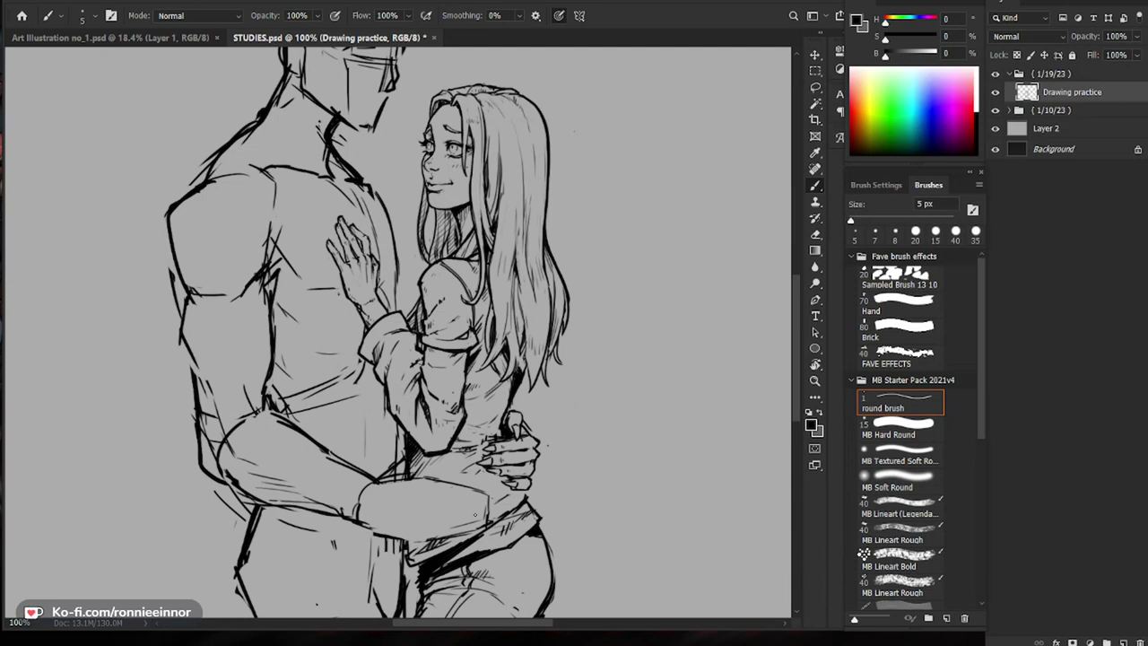
Step: Sketch the knuckle line and lower edge of the man's near hand resting on the woman's hip
{"action": "key", "text": "e"}
{"action": "mouse_move", "coordinate": [419, 541]}
{"action": "left_mouse_down"}
{"action": "mouse_move", "coordinate": [453, 552]}
{"action": "mouse_move", "coordinate": [413, 541]}
{"action": "left_mouse_up"}
{"action": "key", "text": "b"}
{"action": "mouse_move", "coordinate": [425, 480]}
{"action": "left_mouse_down"}
{"action": "mouse_move", "coordinate": [421, 537]}
{"action": "mouse_move", "coordinate": [446, 532]}
{"action": "left_mouse_up"}
{"action": "left_click_drag", "start_coordinate": [427, 536], "coordinate": [476, 524]}
{"action": "left_click_drag", "start_coordinate": [463, 529], "coordinate": [488, 521]}
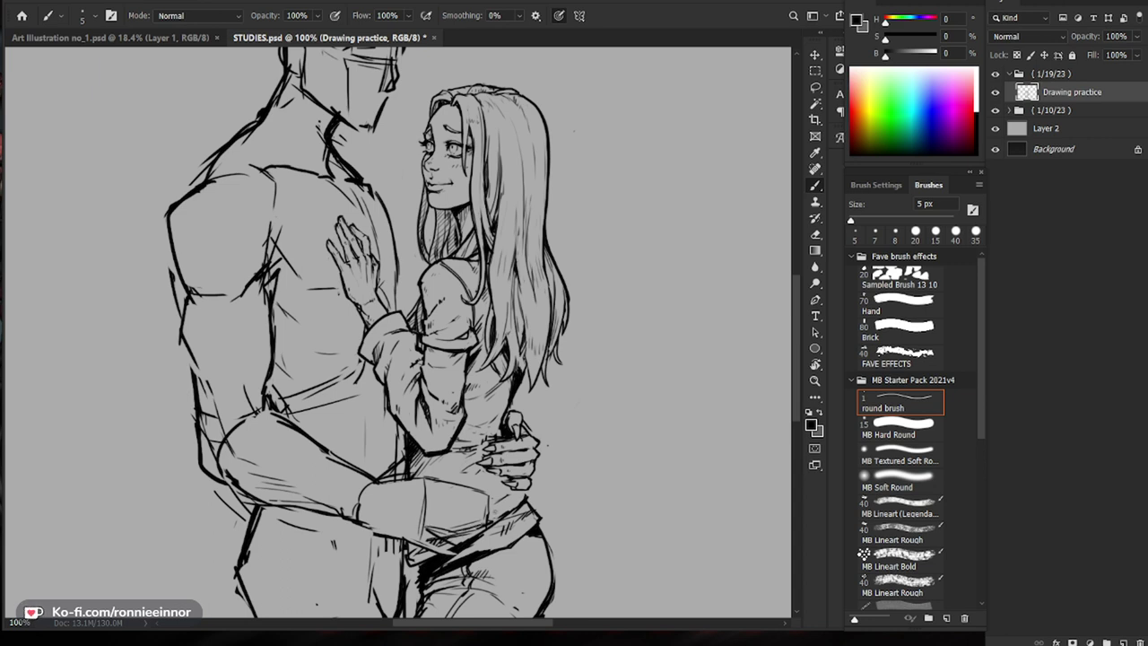
Step: Clear part of the near hand's blocked-in shape and sketch its separate fingers across the waist
{"action": "key", "text": "e"}
{"action": "mouse_move", "coordinate": [428, 479]}
{"action": "left_mouse_down"}
{"action": "mouse_move", "coordinate": [487, 488]}
{"action": "mouse_move", "coordinate": [425, 501]}
{"action": "mouse_move", "coordinate": [475, 517]}
{"action": "mouse_move", "coordinate": [488, 506]}
{"action": "mouse_move", "coordinate": [487, 517]}
{"action": "left_mouse_up"}
{"action": "key", "text": "b"}
{"action": "key", "text": "e"}
{"action": "key", "text": "b"}
{"action": "key", "text": "ctrl+space"}
{"action": "left_click_drag", "start_coordinate": [399, 394], "coordinate": [309, 399]}
{"action": "key", "text": "ctrl+space"}
{"action": "left_click_drag", "start_coordinate": [400, 419], "coordinate": [511, 420]}
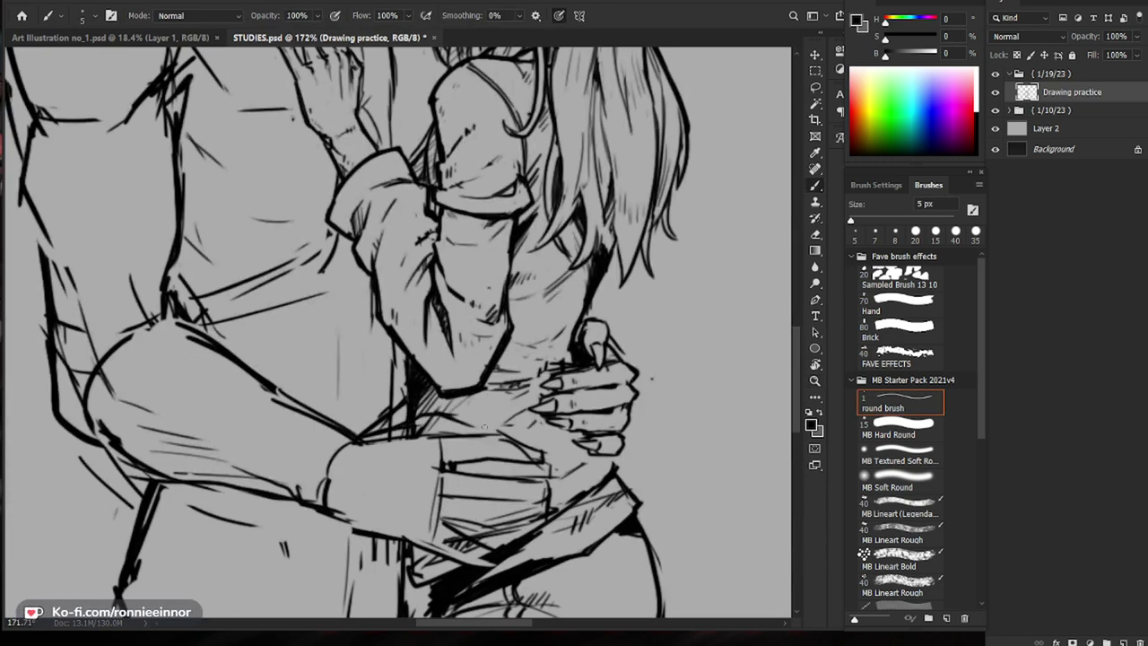
Step: Clean up the near hand's upper edge and redraw the index finger along the waist
{"action": "key", "text": "e"}
{"action": "left_click_drag", "start_coordinate": [434, 421], "coordinate": [376, 435]}
{"action": "key", "text": "b"}
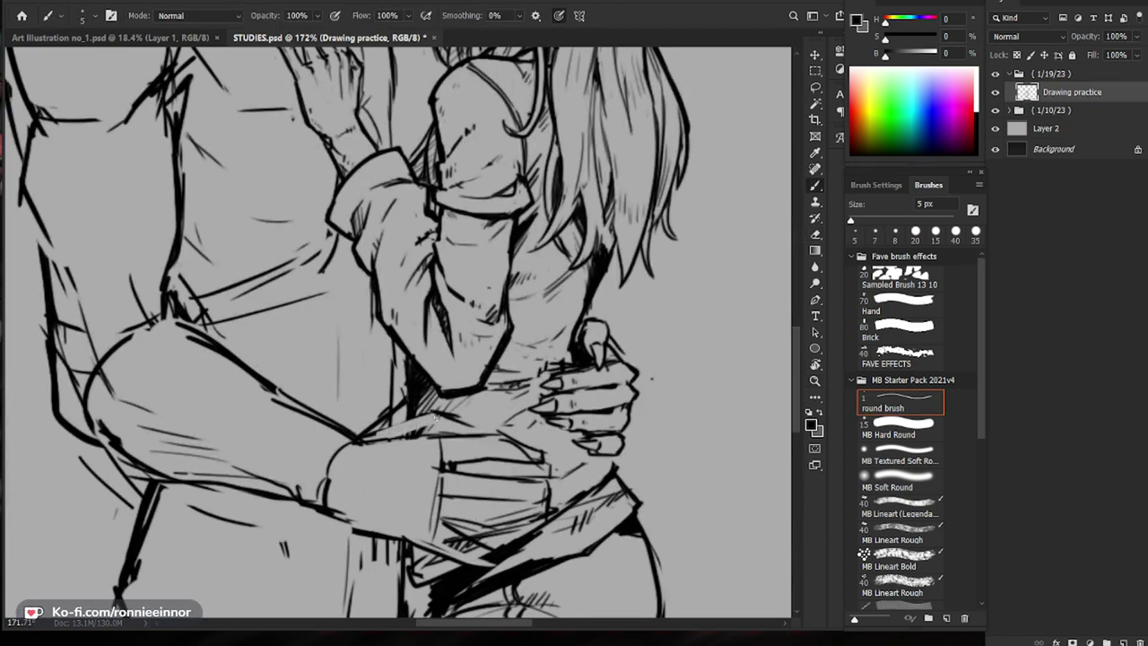
{"action": "mouse_move", "coordinate": [438, 414]}
{"action": "left_mouse_down"}
{"action": "mouse_move", "coordinate": [500, 415]}
{"action": "mouse_move", "coordinate": [458, 431]}
{"action": "left_mouse_up"}
{"action": "key", "text": "ctrl+0"}
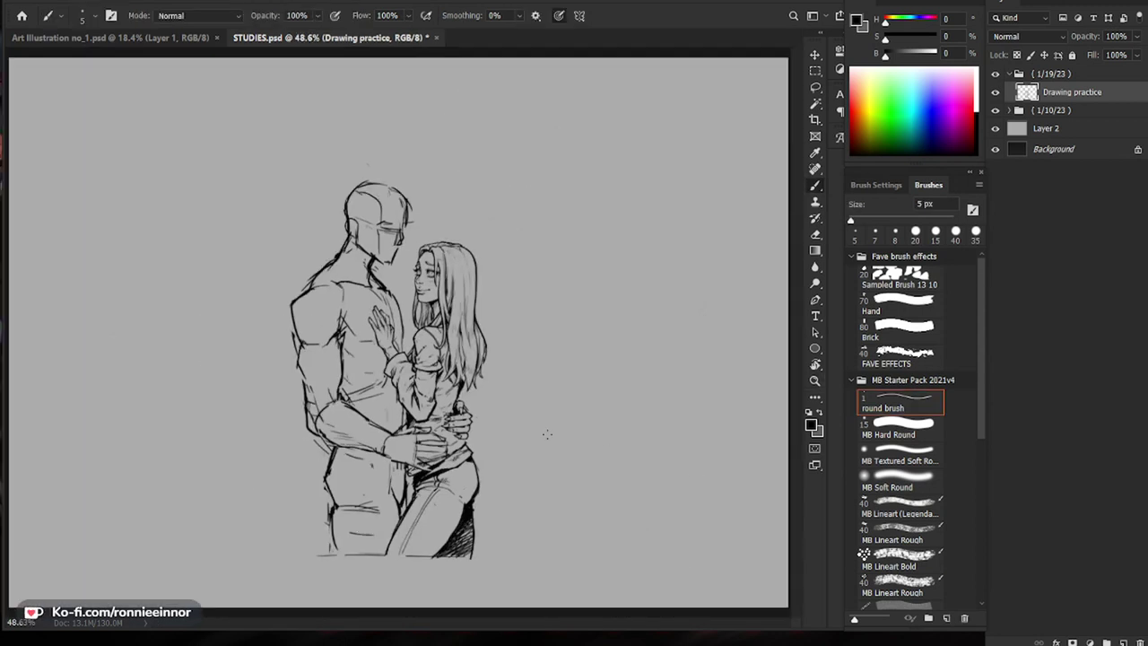
Step: Erase and redraw the outer contour of the man's near arm below the shoulder muscle
{"action": "left_click_drag", "start_coordinate": [412, 395], "coordinate": [488, 394]}
{"action": "key", "text": "e"}
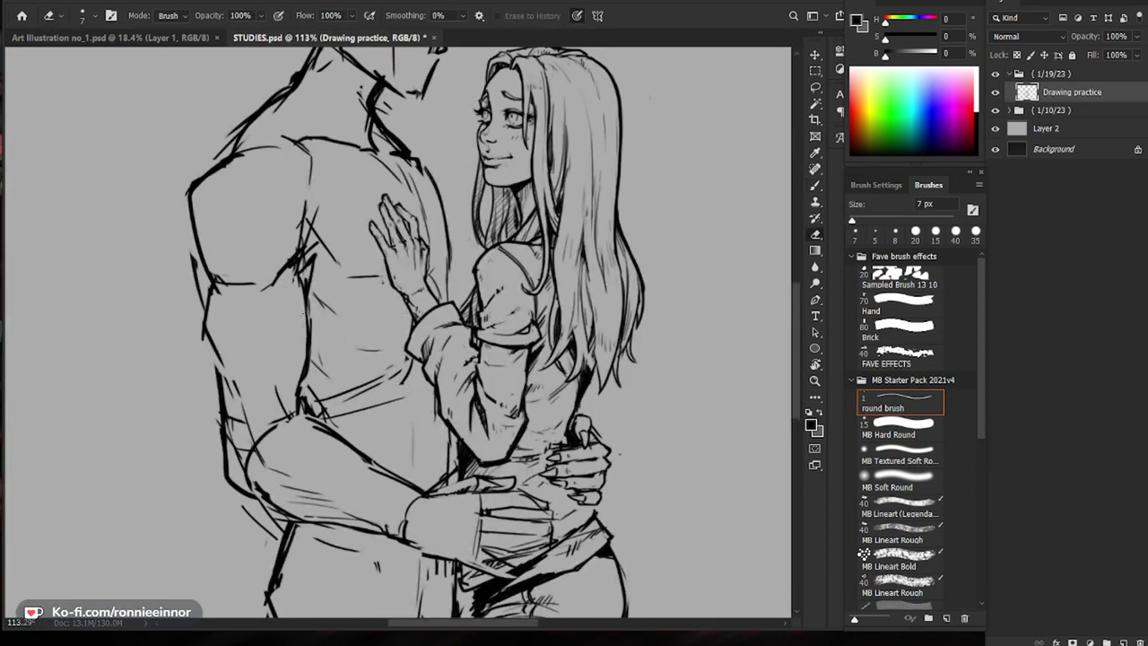
{"action": "left_click_drag", "start_coordinate": [209, 335], "coordinate": [223, 366]}
{"action": "key", "text": "b"}
{"action": "mouse_move", "coordinate": [206, 313]}
{"action": "left_mouse_down"}
{"action": "mouse_move", "coordinate": [246, 432]}
{"action": "mouse_move", "coordinate": [230, 380]}
{"action": "left_mouse_up"}
{"action": "key", "text": "z"}
{"action": "left_click_drag", "start_coordinate": [529, 448], "coordinate": [425, 474]}
{"action": "left_click_drag", "start_coordinate": [386, 356], "coordinate": [453, 359]}
Step: Enlarge the eraser to 45 px and clean up the lines along the man's outer upper arm
{"action": "key", "text": "e"}
{"action": "key", "text": "]"}
{"action": "key", "text": "]"}
{"action": "key", "text": "]"}
{"action": "key", "text": "]"}
{"action": "key", "text": "]"}
{"action": "key", "text": "]"}
{"action": "key", "text": "]"}
{"action": "key", "text": "]"}
{"action": "key", "text": "]"}
{"action": "key", "text": "]"}
{"action": "mouse_move", "coordinate": [290, 369]}
{"action": "left_mouse_down"}
{"action": "mouse_move", "coordinate": [279, 333]}
{"action": "mouse_move", "coordinate": [274, 370]}
{"action": "left_mouse_up"}
{"action": "key", "text": "b"}
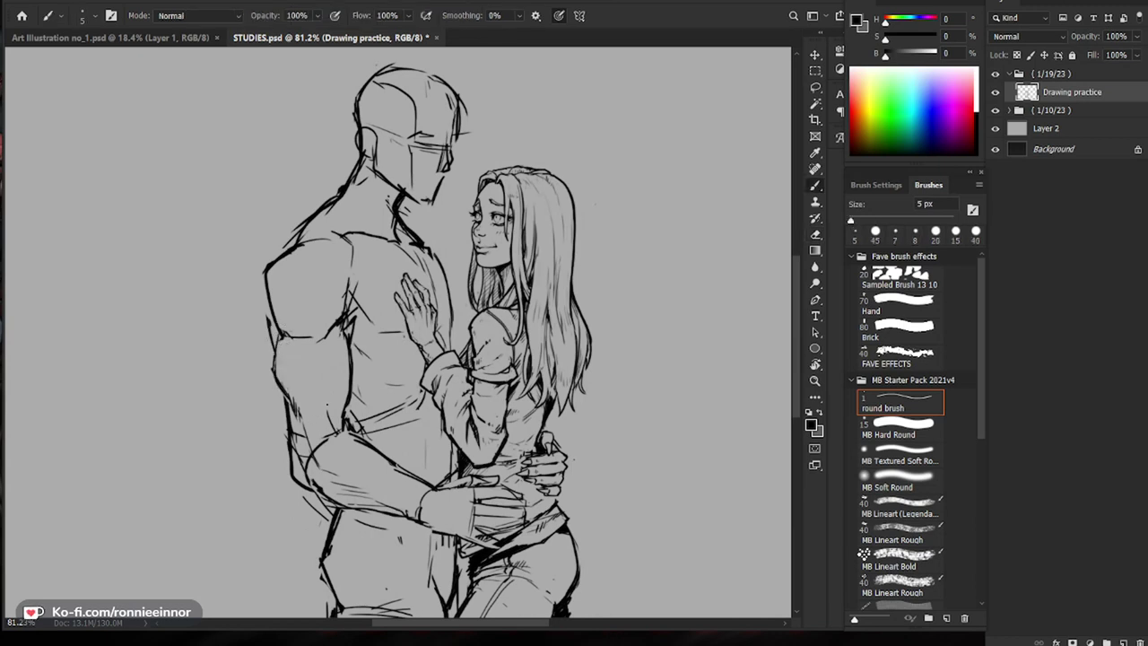
Step: Erase the junction between the man's shoulder muscle and upper arm with a 50 px eraser and touch up the outer shoulder line
{"action": "scroll", "coordinate": [307, 362], "scroll_direction": "up", "scroll_amount": 4}
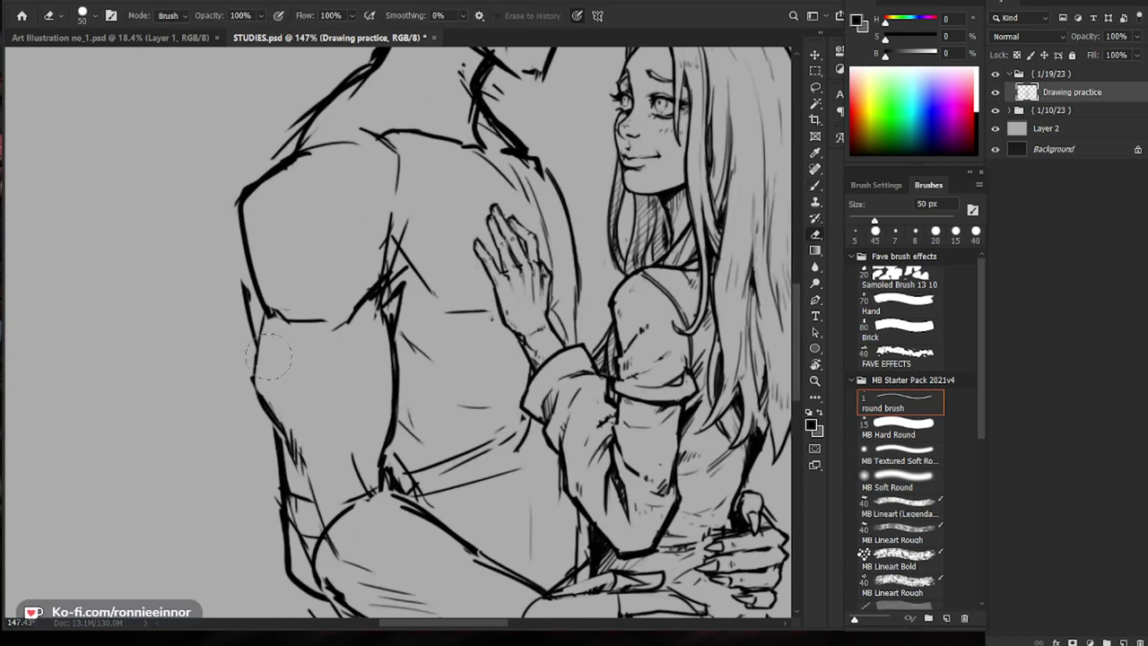
{"action": "key", "text": "e"}
{"action": "mouse_move", "coordinate": [269, 328]}
{"action": "left_mouse_down"}
{"action": "mouse_move", "coordinate": [251, 368]}
{"action": "mouse_move", "coordinate": [249, 346]}
{"action": "left_mouse_up"}
{"action": "key", "text": "b"}
{"action": "left_click_drag", "start_coordinate": [245, 245], "coordinate": [262, 315]}
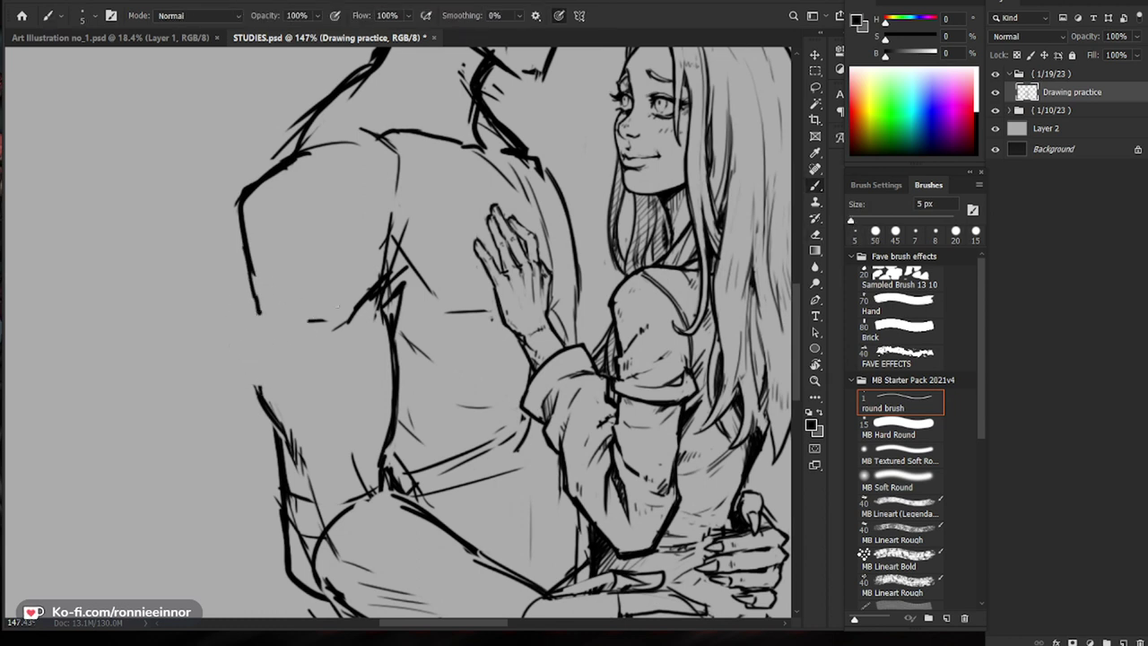
Step: Redraw the lower edge of the man's deltoid and the upper-arm contour, clearing stray lines near the armpit
{"action": "scroll", "coordinate": [439, 384], "scroll_direction": "down", "scroll_amount": 5}
{"action": "left_click_drag", "start_coordinate": [679, 532], "coordinate": [581, 463]}
{"action": "mouse_move", "coordinate": [278, 260]}
{"action": "left_mouse_down"}
{"action": "mouse_move", "coordinate": [292, 260]}
{"action": "mouse_move", "coordinate": [249, 312]}
{"action": "left_mouse_up"}
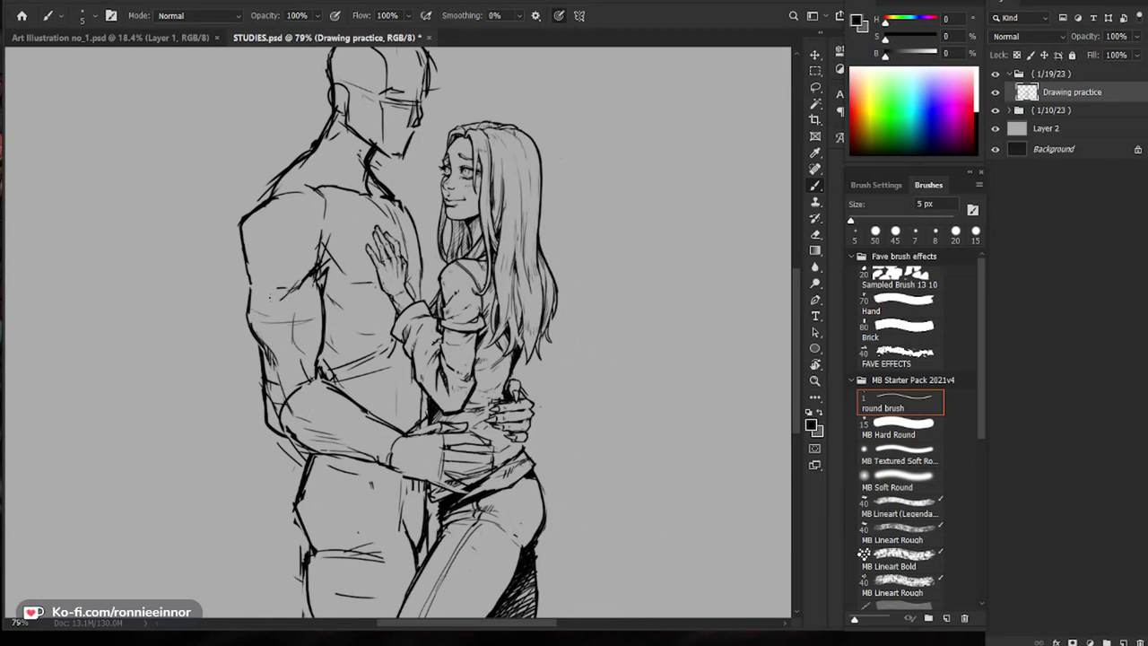
{"action": "left_click_drag", "start_coordinate": [256, 276], "coordinate": [280, 306]}
{"action": "key", "text": "e"}
{"action": "left_click_drag", "start_coordinate": [322, 238], "coordinate": [314, 261]}
{"action": "key", "text": "b"}
{"action": "key", "text": "z"}
{"action": "left_click_drag", "start_coordinate": [574, 360], "coordinate": [563, 362]}
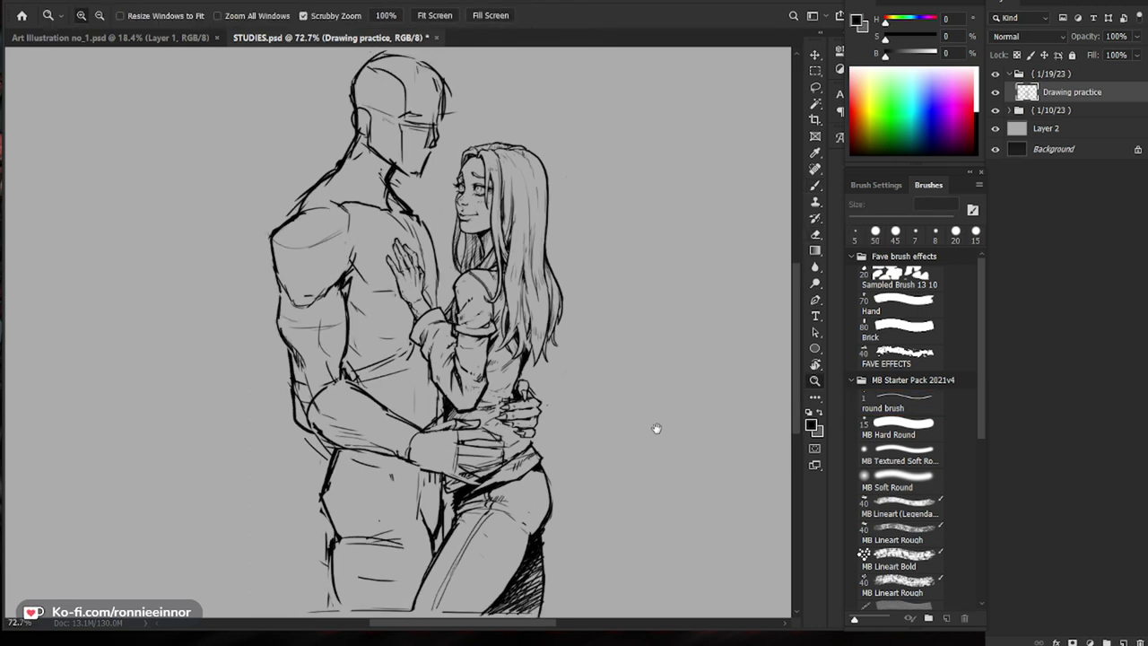
Step: Reinforce the outer contour of the woman's hip and the back of her thigh
{"action": "left_click_drag", "start_coordinate": [686, 490], "coordinate": [678, 466]}
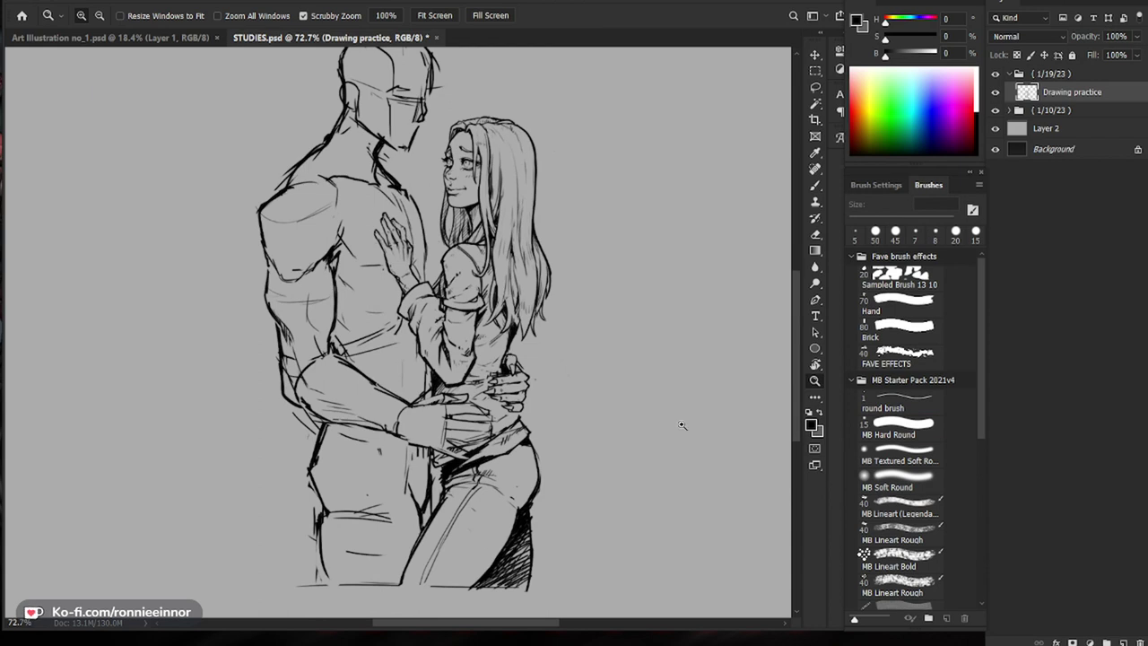
{"action": "scroll", "coordinate": [456, 450], "scroll_direction": "up", "scroll_amount": 1}
{"action": "key", "text": "b"}
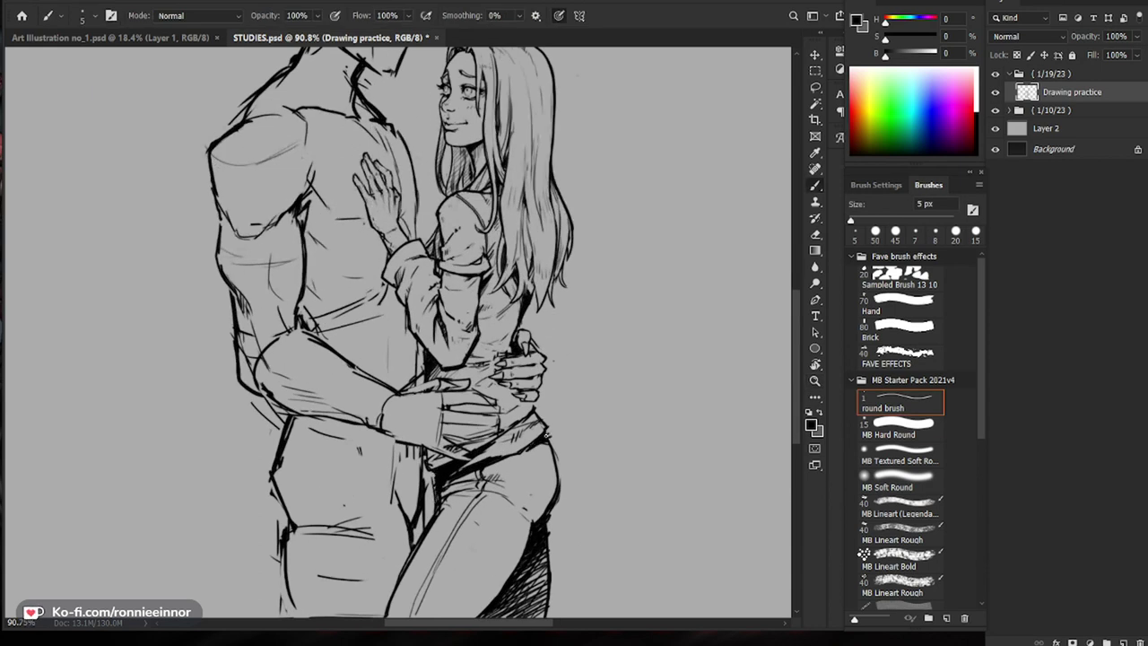
{"action": "key", "text": "e"}
{"action": "key", "text": "b"}
{"action": "mouse_move", "coordinate": [558, 437]}
{"action": "left_mouse_down"}
{"action": "mouse_move", "coordinate": [572, 475]}
{"action": "mouse_move", "coordinate": [551, 513]}
{"action": "left_mouse_up"}
{"action": "key", "text": "e"}
{"action": "key", "text": "b"}
{"action": "mouse_move", "coordinate": [610, 495]}
{"action": "left_mouse_down"}
{"action": "mouse_move", "coordinate": [566, 473]}
{"action": "mouse_move", "coordinate": [535, 434]}
{"action": "left_mouse_up"}
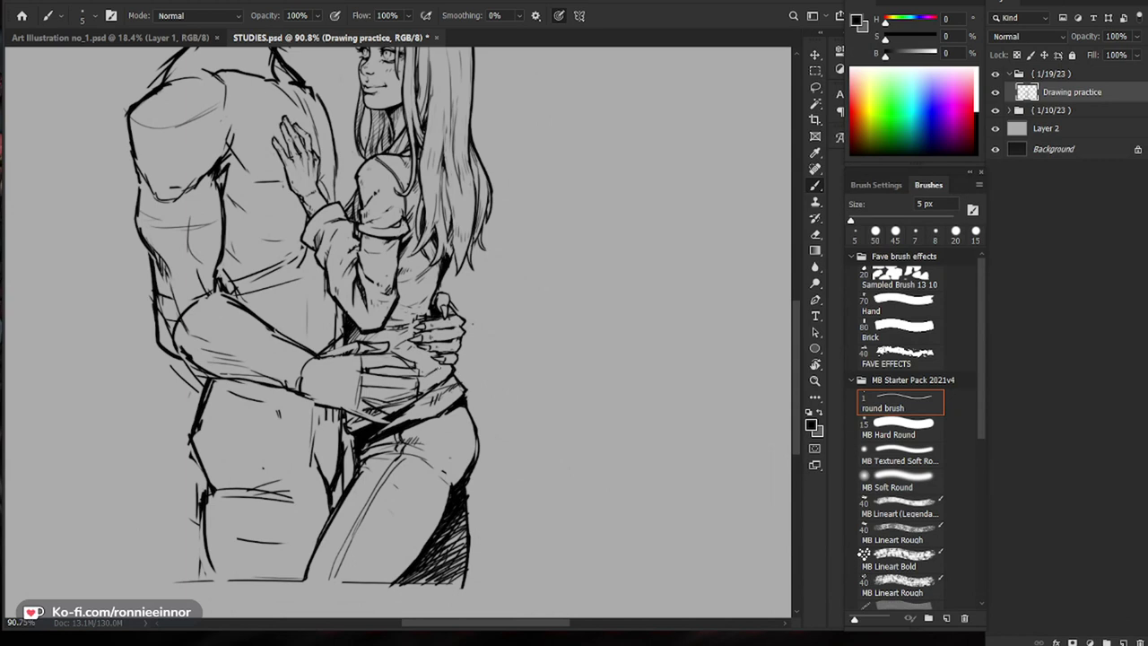
Step: Clean up the woman's lower back below the far hand and add dark shading beneath its fingers
{"action": "scroll", "coordinate": [430, 371], "scroll_direction": "up", "scroll_amount": 3}
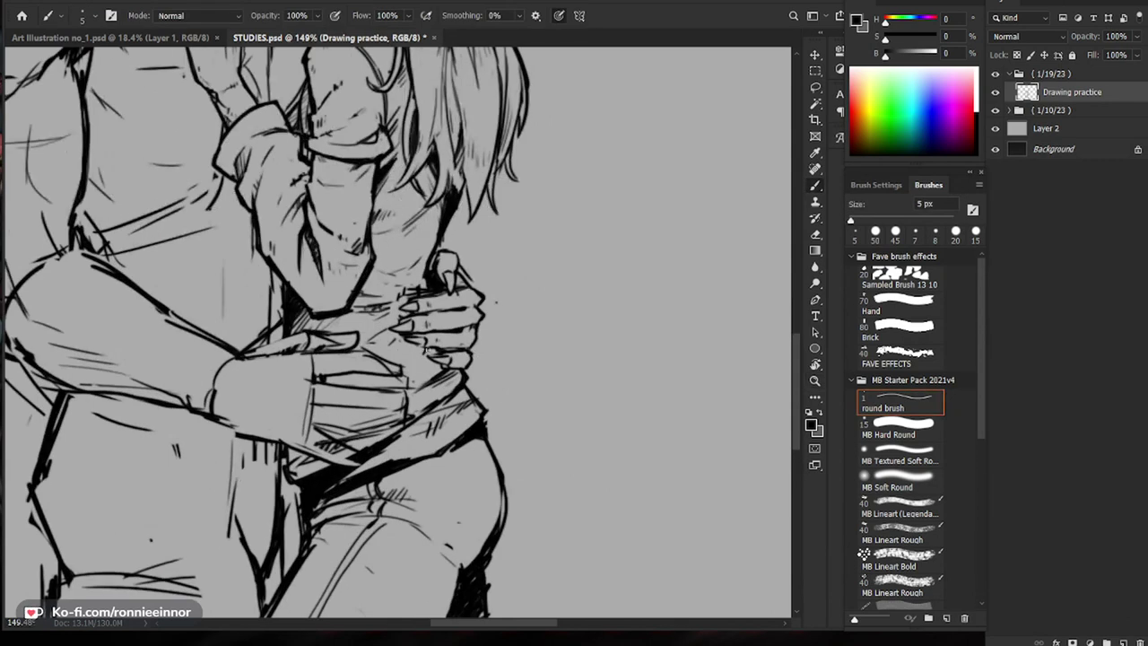
{"action": "scroll", "coordinate": [433, 347], "scroll_direction": "down", "scroll_amount": 5}
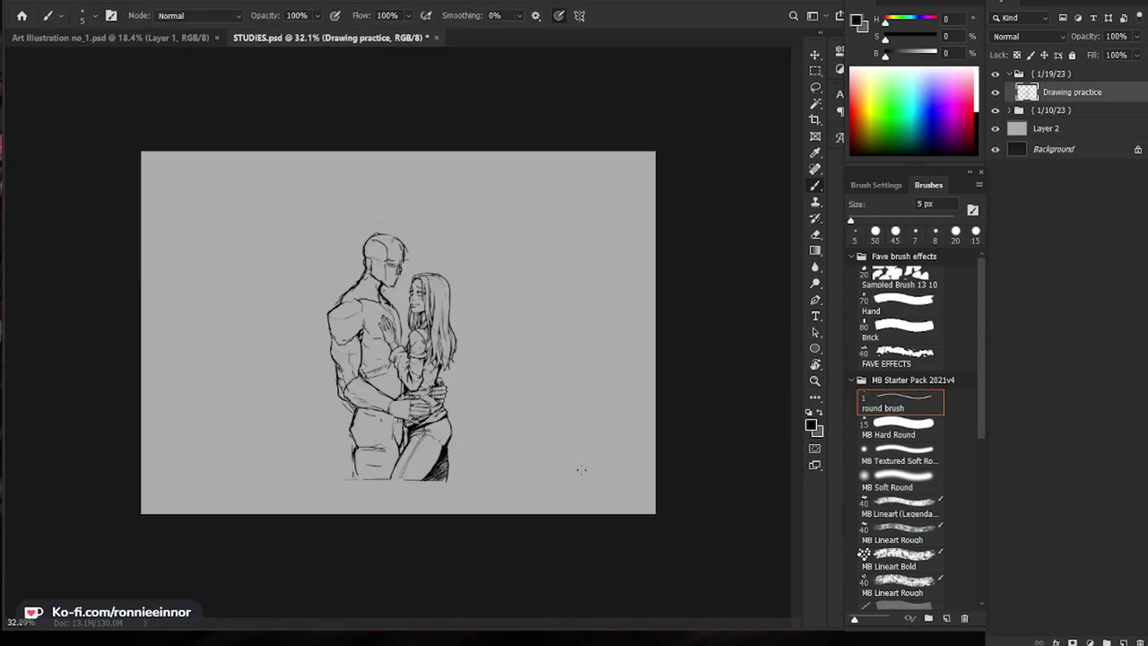
{"action": "scroll", "coordinate": [444, 391], "scroll_direction": "up", "scroll_amount": 4}
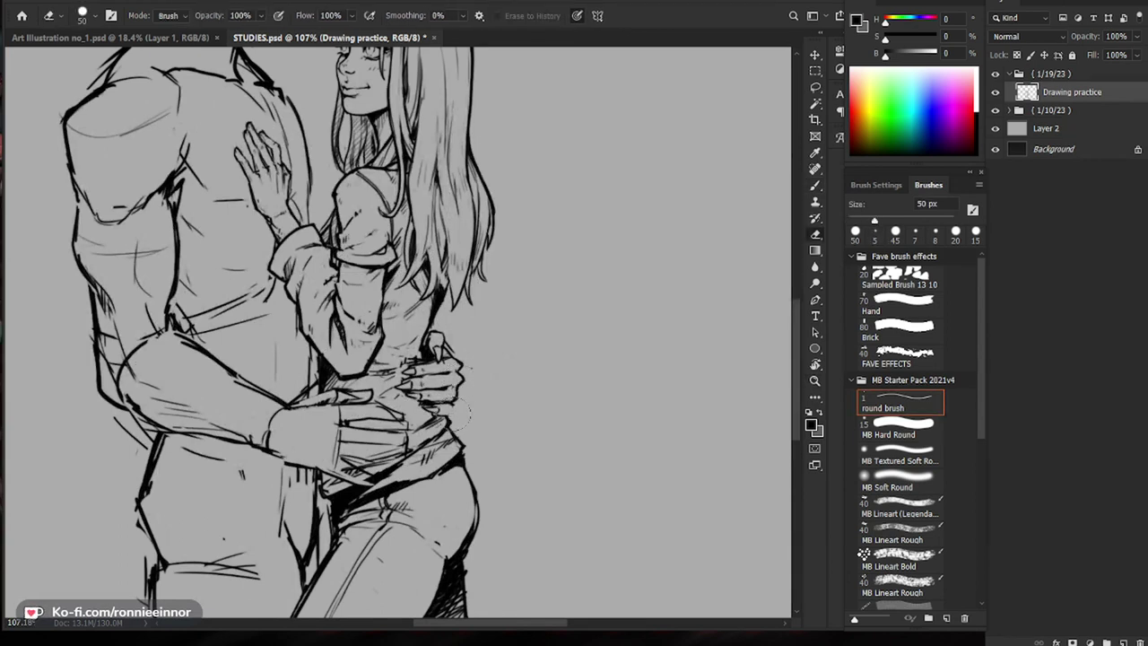
{"action": "mouse_move", "coordinate": [439, 414]}
{"action": "left_mouse_down"}
{"action": "mouse_move", "coordinate": [458, 413]}
{"action": "mouse_move", "coordinate": [386, 412]}
{"action": "left_mouse_up"}
{"action": "left_click_drag", "start_coordinate": [465, 429], "coordinate": [547, 429]}
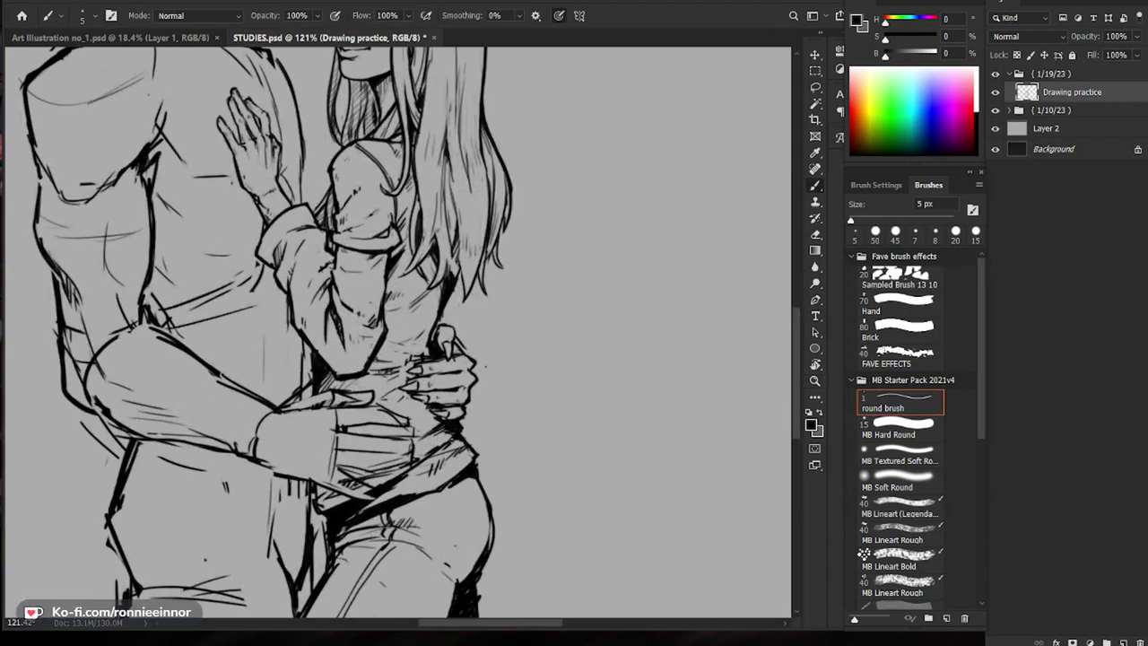
{"action": "scroll", "coordinate": [450, 449], "scroll_direction": "up", "scroll_amount": 4}
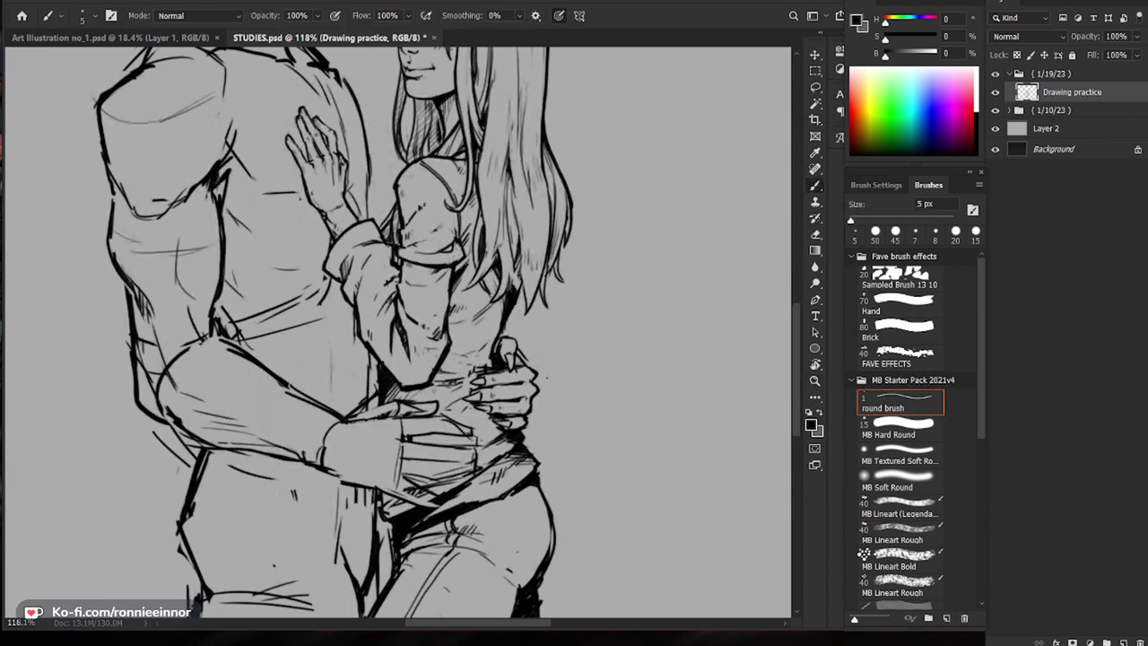
Step: Erase the straight knuckle line on the near hand and sketch rounded knuckles at the finger bases
{"action": "key", "text": "e"}
{"action": "mouse_move", "coordinate": [403, 410]}
{"action": "left_mouse_down"}
{"action": "mouse_move", "coordinate": [382, 412]}
{"action": "mouse_move", "coordinate": [384, 474]}
{"action": "left_mouse_up"}
{"action": "key", "text": "b"}
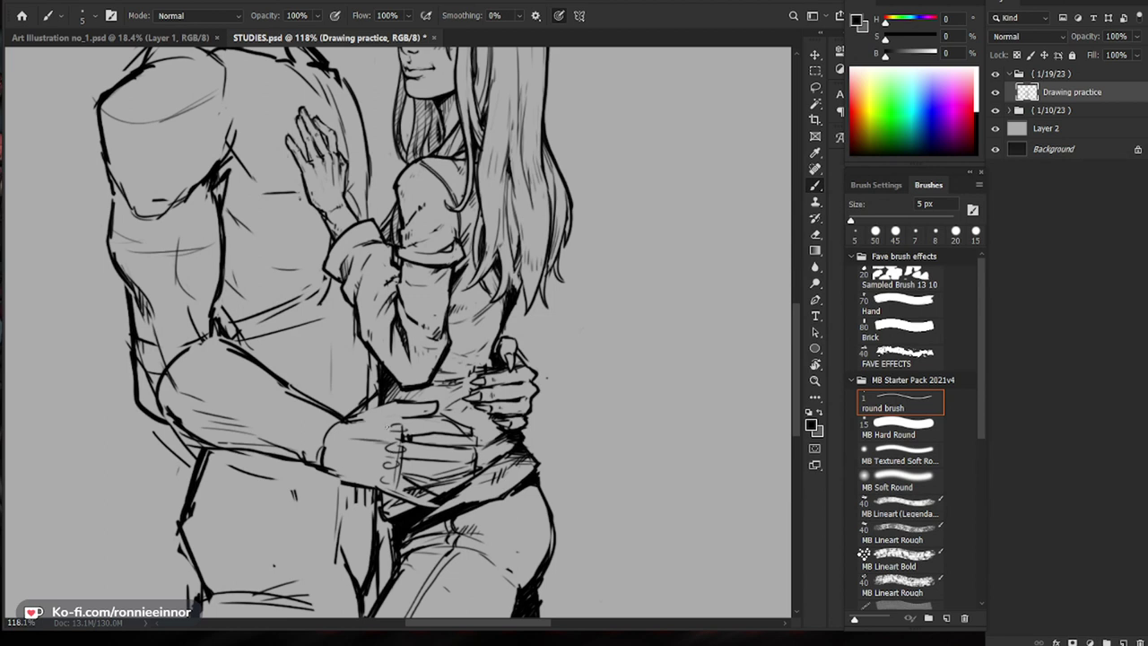
{"action": "key", "text": "e"}
{"action": "key", "text": "b"}
{"action": "key", "text": "e"}
{"action": "key", "text": "b"}
Step: Remove the rounded wrist line and redraw the wrist contours so the man's forearm flows into the near hand
{"action": "mouse_move", "coordinate": [350, 418]}
{"action": "left_mouse_down"}
{"action": "mouse_move", "coordinate": [385, 405]}
{"action": "mouse_move", "coordinate": [338, 417]}
{"action": "mouse_move", "coordinate": [320, 408]}
{"action": "left_mouse_up"}
{"action": "key", "text": "e"}
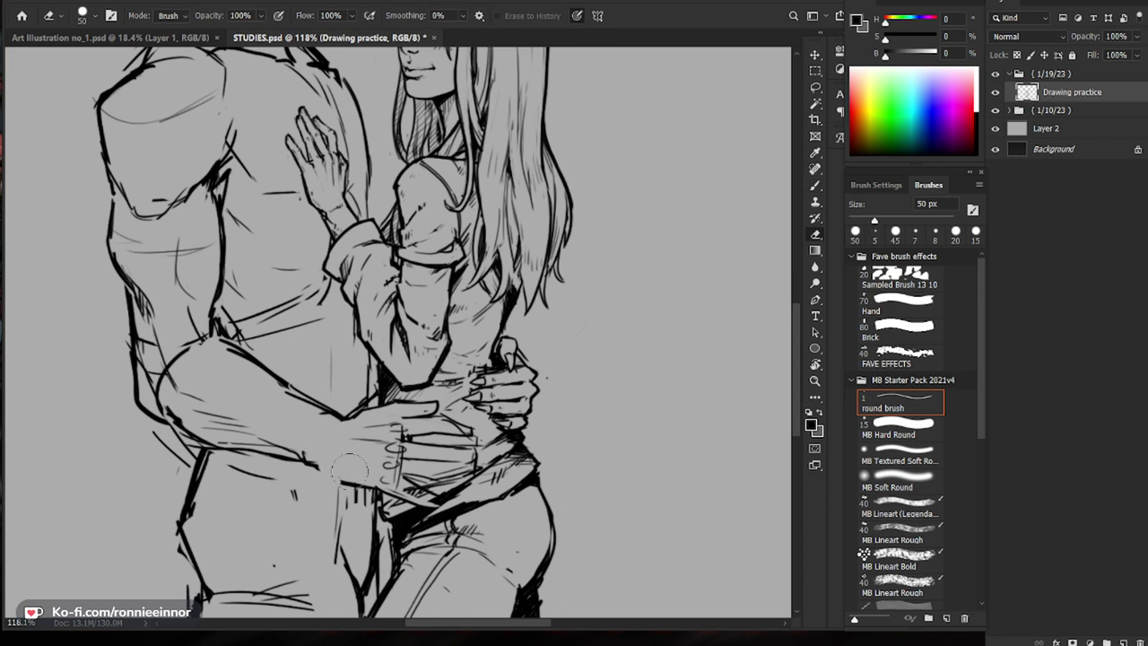
{"action": "key", "text": "b"}
{"action": "key", "text": "e"}
{"action": "mouse_move", "coordinate": [321, 471]}
{"action": "left_mouse_down"}
{"action": "mouse_move", "coordinate": [348, 485]}
{"action": "mouse_move", "coordinate": [324, 464]}
{"action": "left_mouse_up"}
{"action": "key", "text": "b"}
{"action": "mouse_move", "coordinate": [475, 463]}
{"action": "left_mouse_down"}
{"action": "mouse_move", "coordinate": [521, 488]}
{"action": "mouse_move", "coordinate": [497, 462]}
{"action": "left_mouse_up"}
{"action": "key", "text": "e"}
{"action": "mouse_move", "coordinate": [389, 470]}
{"action": "left_mouse_down"}
{"action": "mouse_move", "coordinate": [470, 504]}
{"action": "mouse_move", "coordinate": [472, 488]}
{"action": "left_mouse_up"}
{"action": "key", "text": "b"}
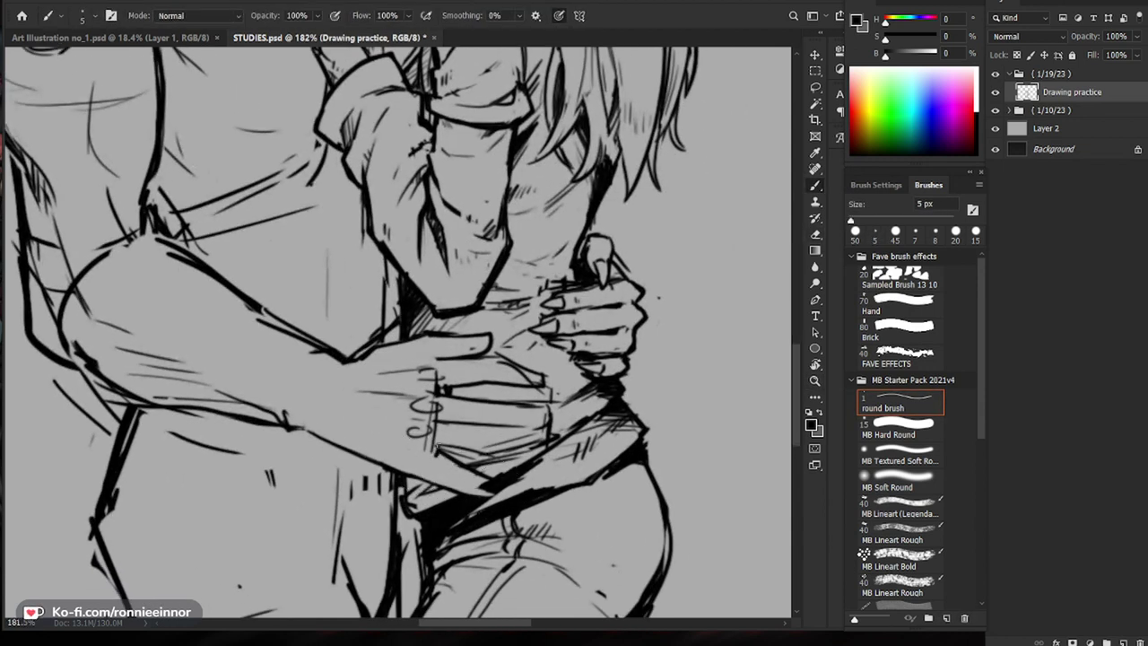
Step: Erase the excess lines around the near hand's sketched knuckles, keeping only small curved marks
{"action": "key", "text": "e"}
{"action": "mouse_move", "coordinate": [448, 422]}
{"action": "left_mouse_down"}
{"action": "mouse_move", "coordinate": [413, 408]}
{"action": "mouse_move", "coordinate": [437, 398]}
{"action": "left_mouse_up"}
{"action": "key", "text": "b"}
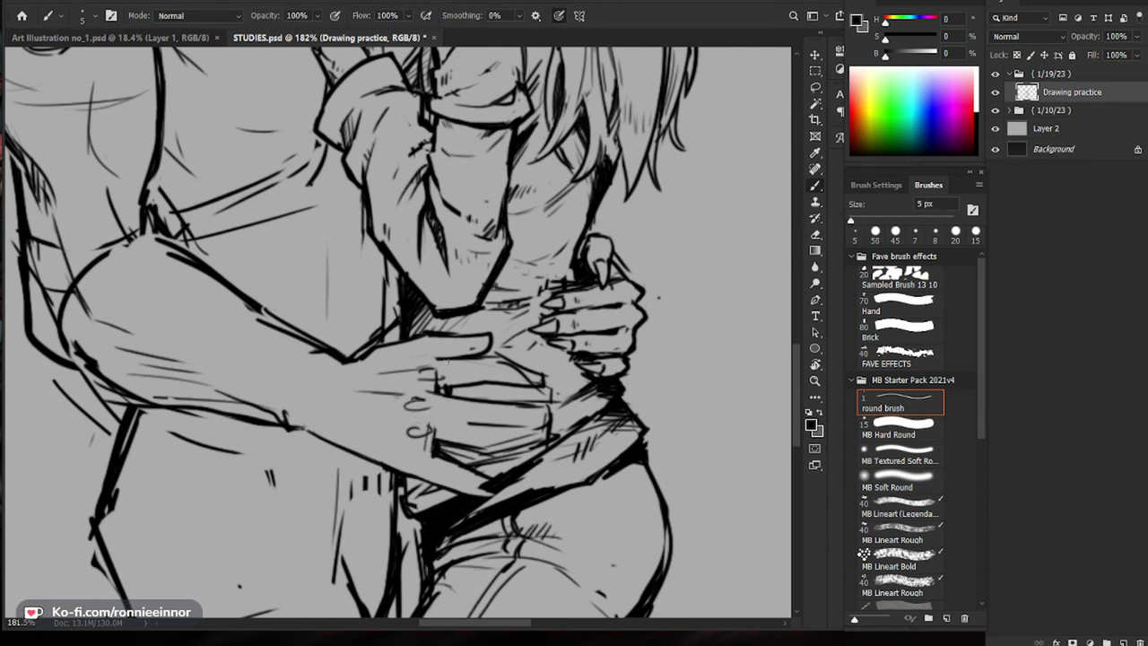
{"action": "key", "text": "z"}
{"action": "key", "text": "ctrl+0"}
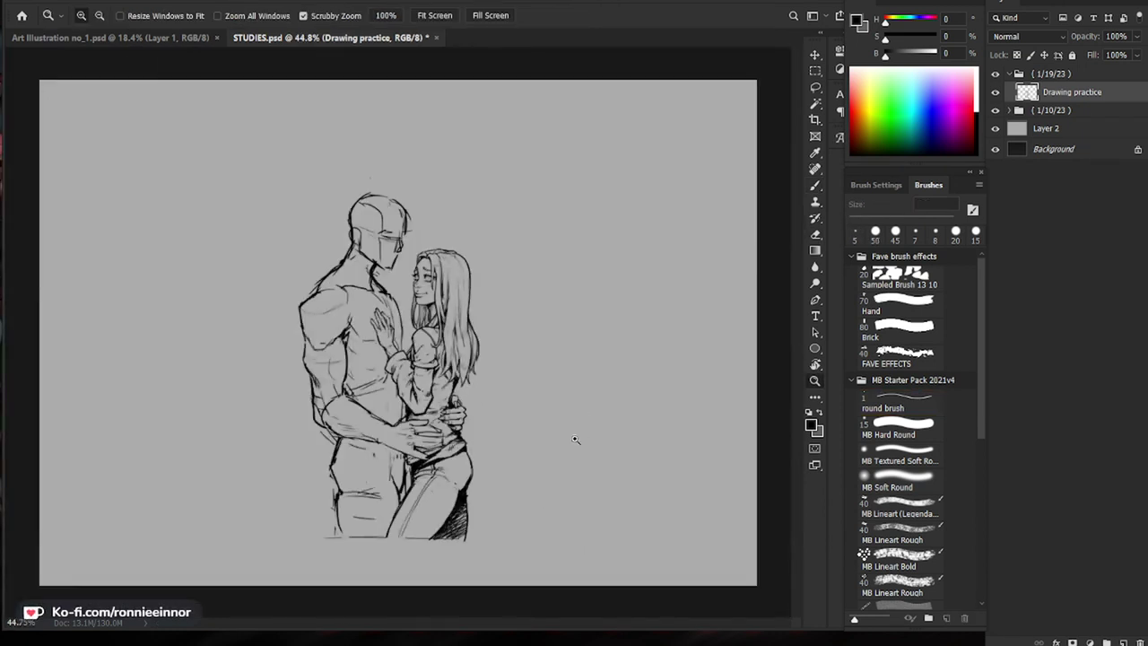
Step: Add shading strokes to the shirt folds beside the near hand's fingertips
{"action": "left_click_drag", "start_coordinate": [425, 456], "coordinate": [493, 528]}
{"action": "left_click_drag", "start_coordinate": [494, 459], "coordinate": [503, 386]}
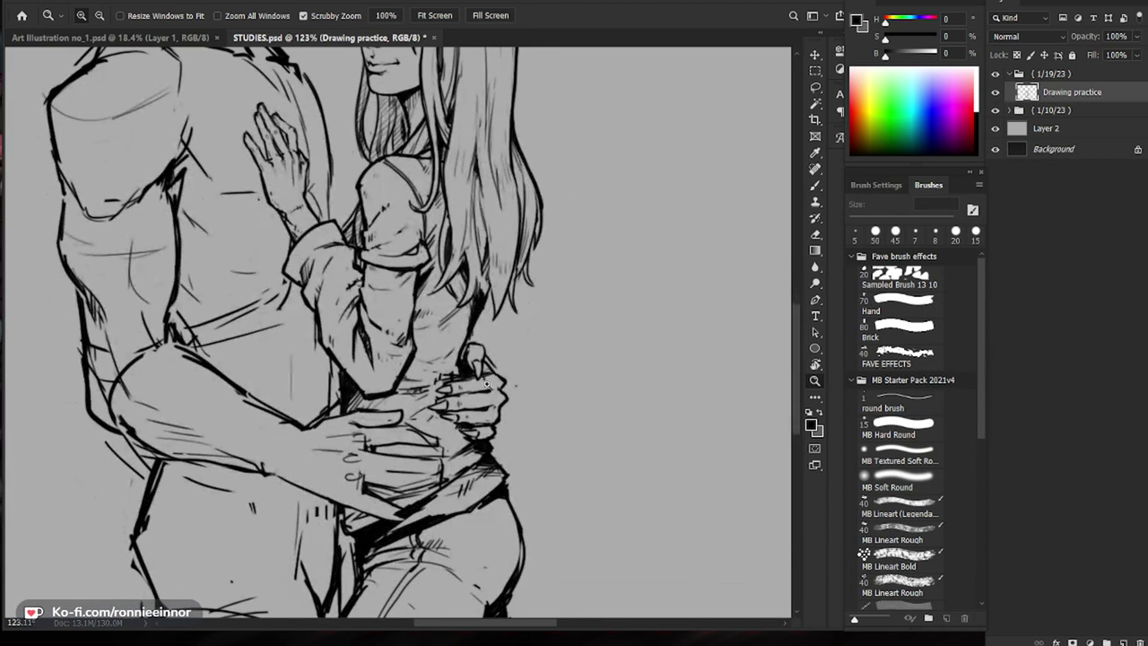
{"action": "key", "text": "b"}
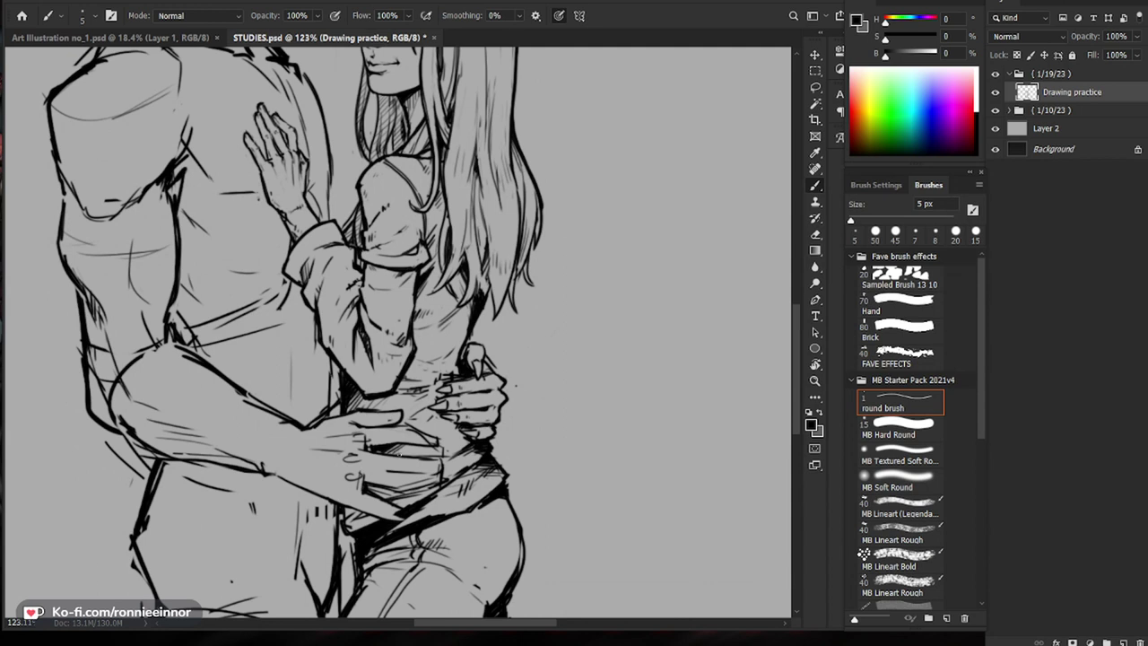
{"action": "left_click_drag", "start_coordinate": [441, 437], "coordinate": [455, 435]}
{"action": "key", "text": "z"}
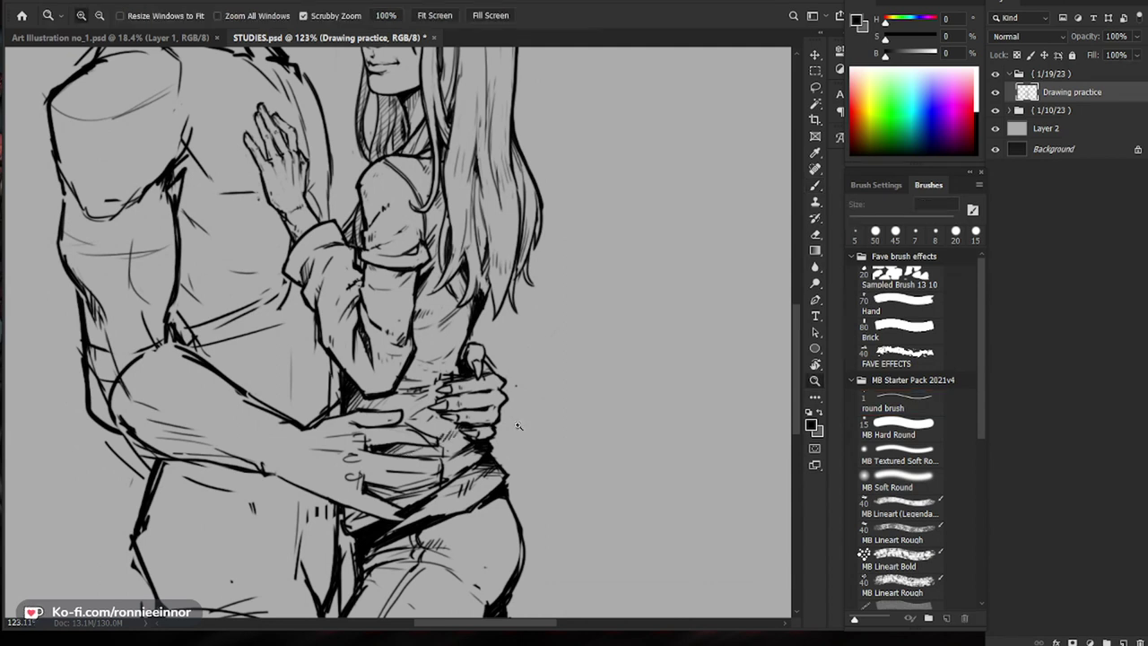
{"action": "left_click_drag", "start_coordinate": [536, 422], "coordinate": [508, 424]}
{"action": "key", "text": "b"}
{"action": "left_click_drag", "start_coordinate": [597, 466], "coordinate": [557, 431]}
{"action": "scroll", "coordinate": [555, 428], "scroll_direction": "up", "scroll_amount": 3}
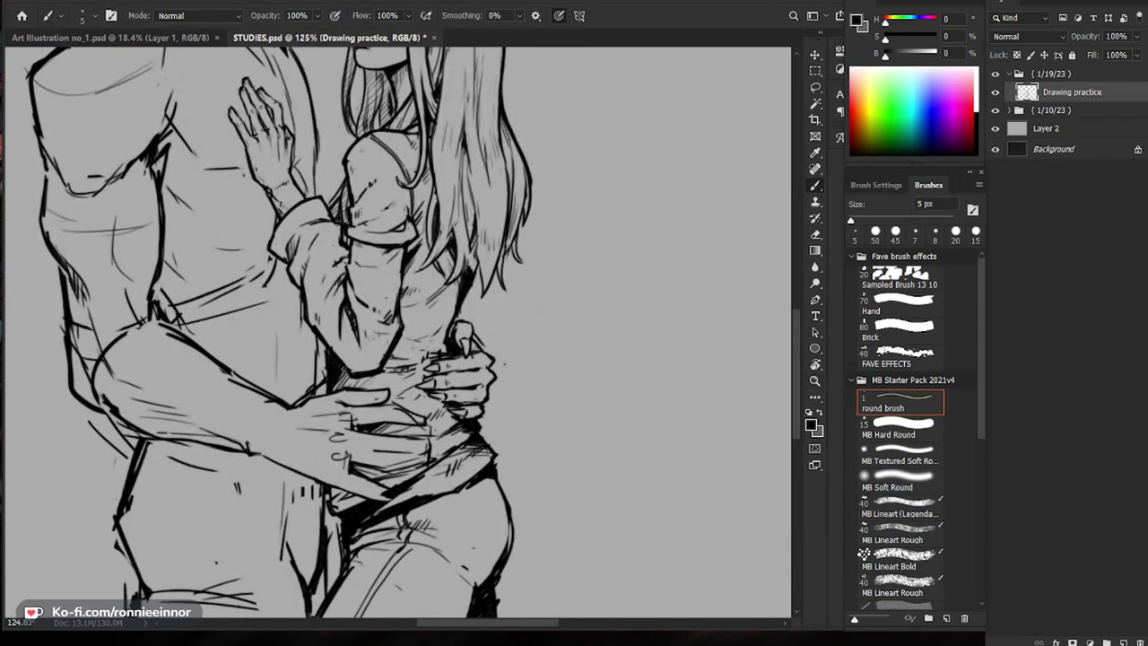
Step: Reduce the eraser to 15 px and trim the dark shading beside the woman's elbow
{"action": "key", "text": "e"}
{"action": "key", "text": "bracketleft"}
{"action": "key", "text": "bracketleft"}
{"action": "key", "text": "bracketleft"}
{"action": "key", "text": "bracketleft"}
{"action": "key", "text": "bracketleft"}
{"action": "key", "text": "bracketleft"}
{"action": "key", "text": "bracketleft"}
{"action": "left_click_drag", "start_coordinate": [326, 349], "coordinate": [326, 384]}
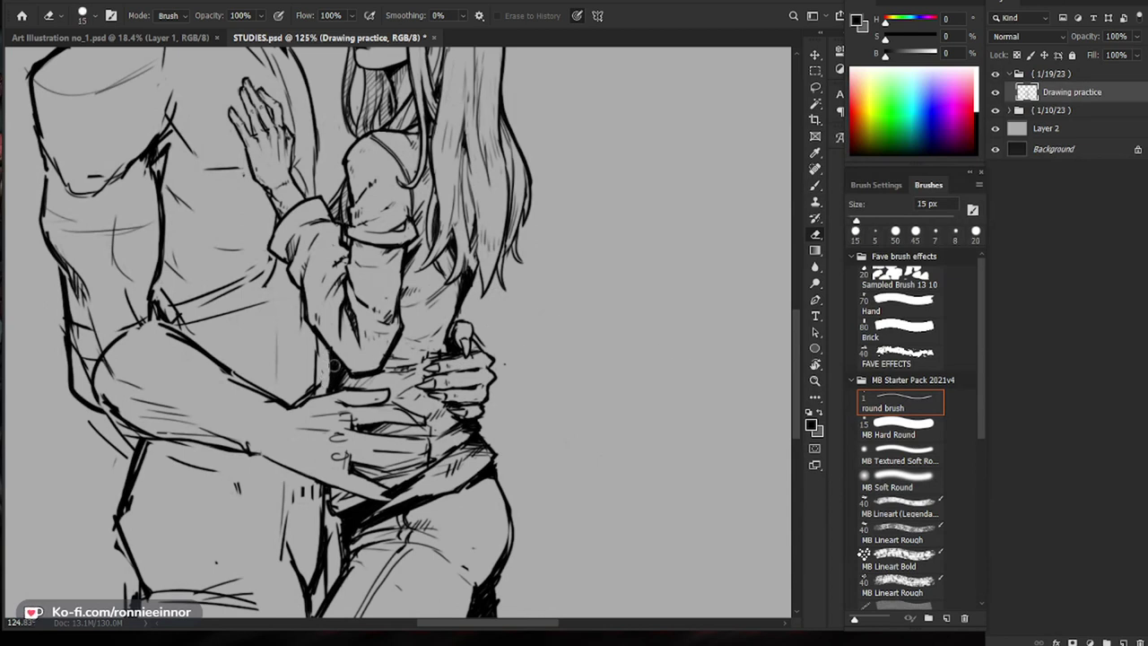
{"action": "key", "text": "b"}
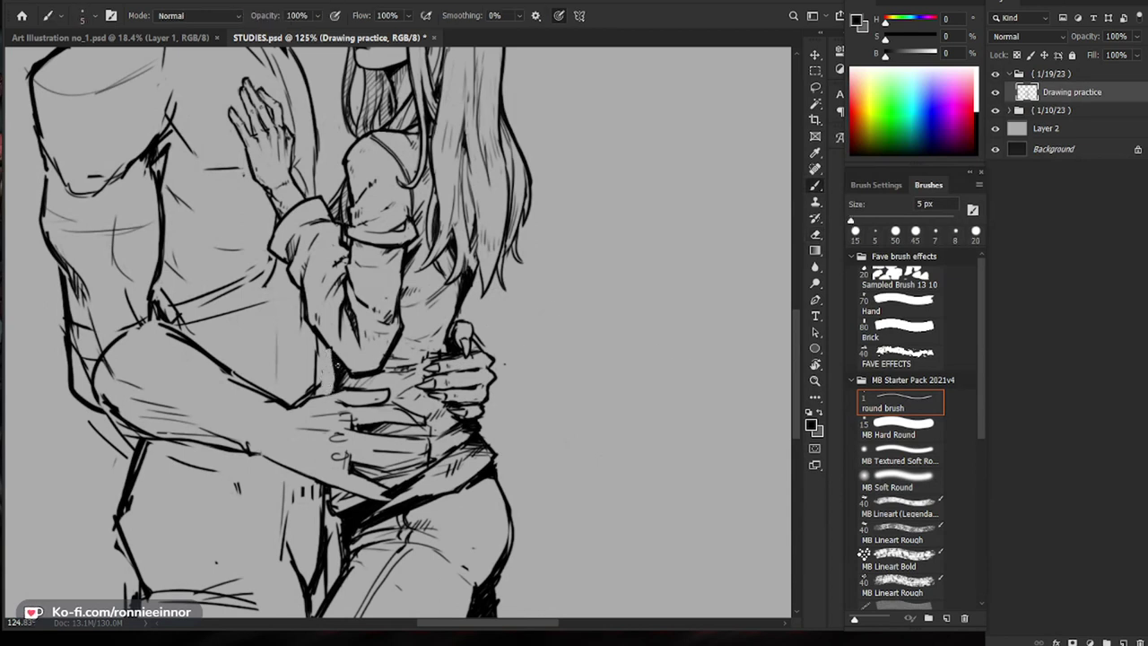
Step: Refine the shadow's front edge under the woman's shirt hem, below the man's near hand
{"action": "mouse_move", "coordinate": [568, 401]}
{"action": "left_mouse_down"}
{"action": "mouse_move", "coordinate": [535, 382]}
{"action": "mouse_move", "coordinate": [533, 366]}
{"action": "left_mouse_up"}
{"action": "key", "text": "e"}
{"action": "key", "text": "b"}
{"action": "key", "text": "e"}
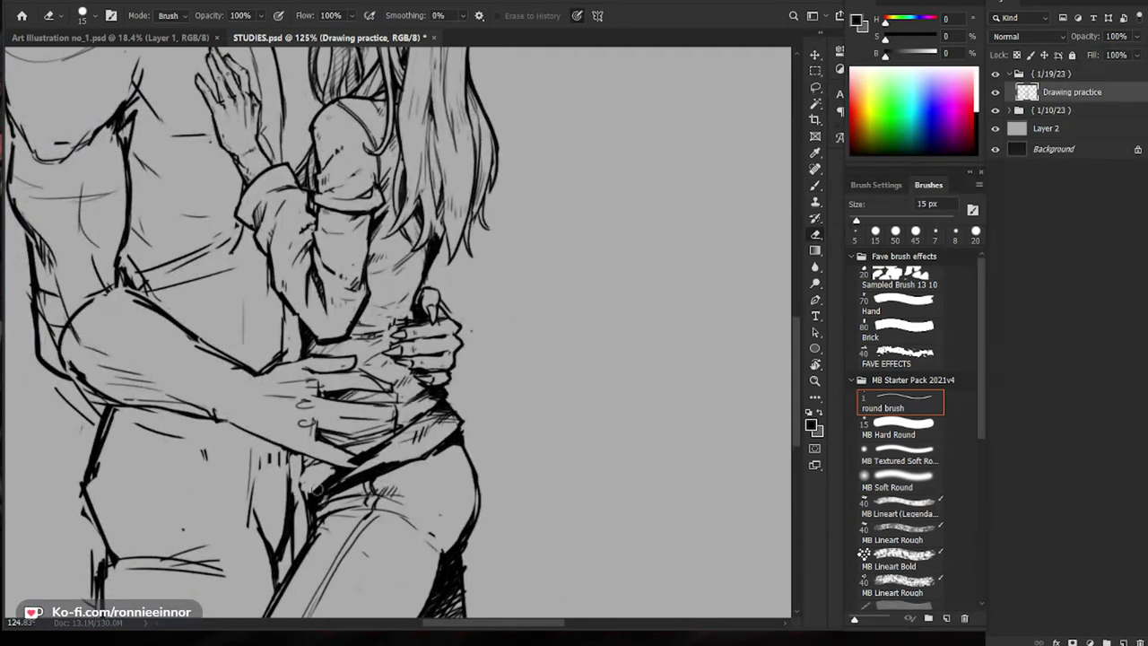
{"action": "key", "text": "b"}
{"action": "left_click_drag", "start_coordinate": [298, 495], "coordinate": [302, 481]}
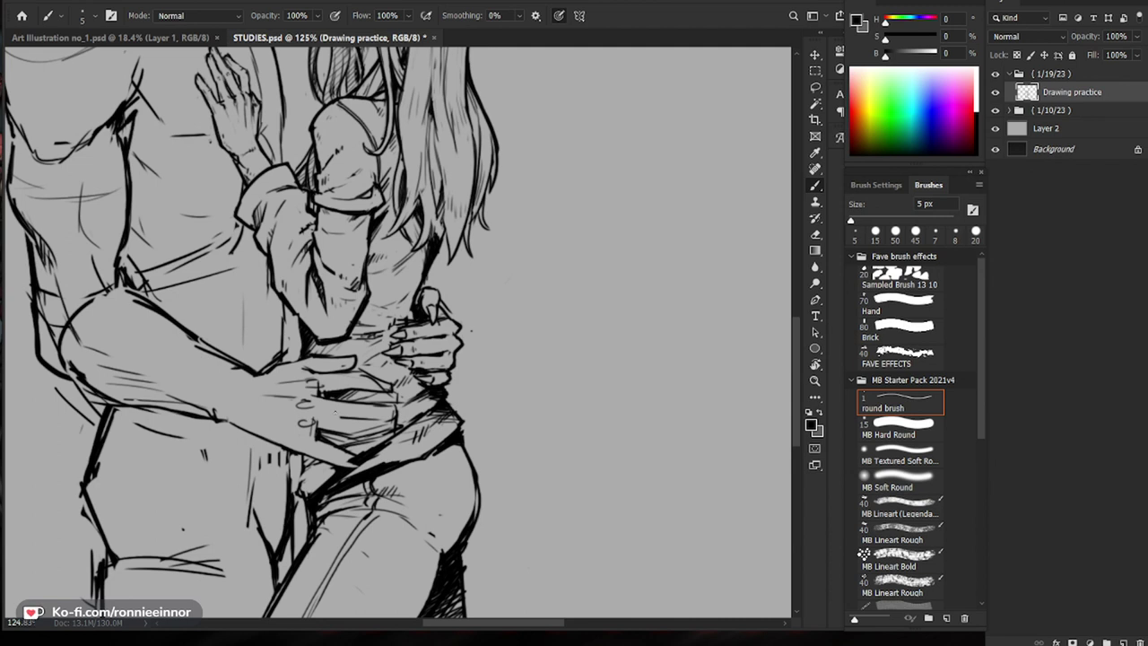
Step: Darken the shadow between the shirt hem and the woman's waistband and define its edge toward the man's hip
{"action": "key", "text": "z"}
{"action": "left_click_drag", "start_coordinate": [543, 478], "coordinate": [514, 510]}
{"action": "key", "text": "b"}
{"action": "mouse_move", "coordinate": [376, 487]}
{"action": "left_mouse_down"}
{"action": "mouse_move", "coordinate": [403, 484]}
{"action": "mouse_move", "coordinate": [352, 492]}
{"action": "left_mouse_up"}
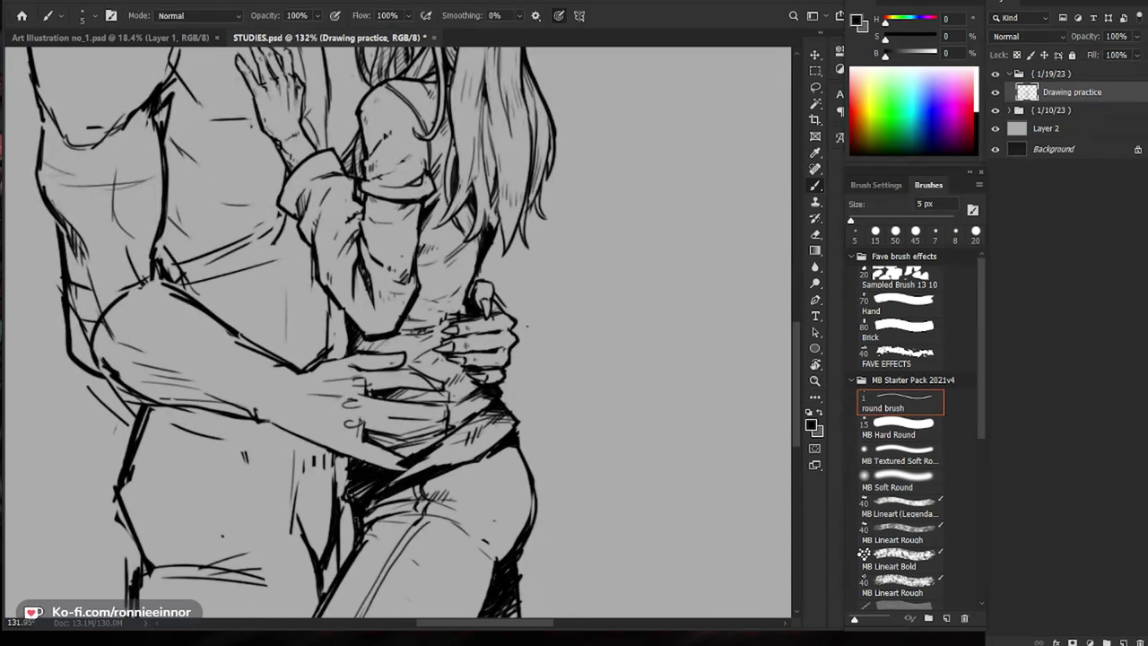
{"action": "key", "text": "e"}
{"action": "key", "text": "b"}
{"action": "key", "text": "e"}
{"action": "key", "text": "b"}
{"action": "left_click_drag", "start_coordinate": [355, 511], "coordinate": [343, 507]}
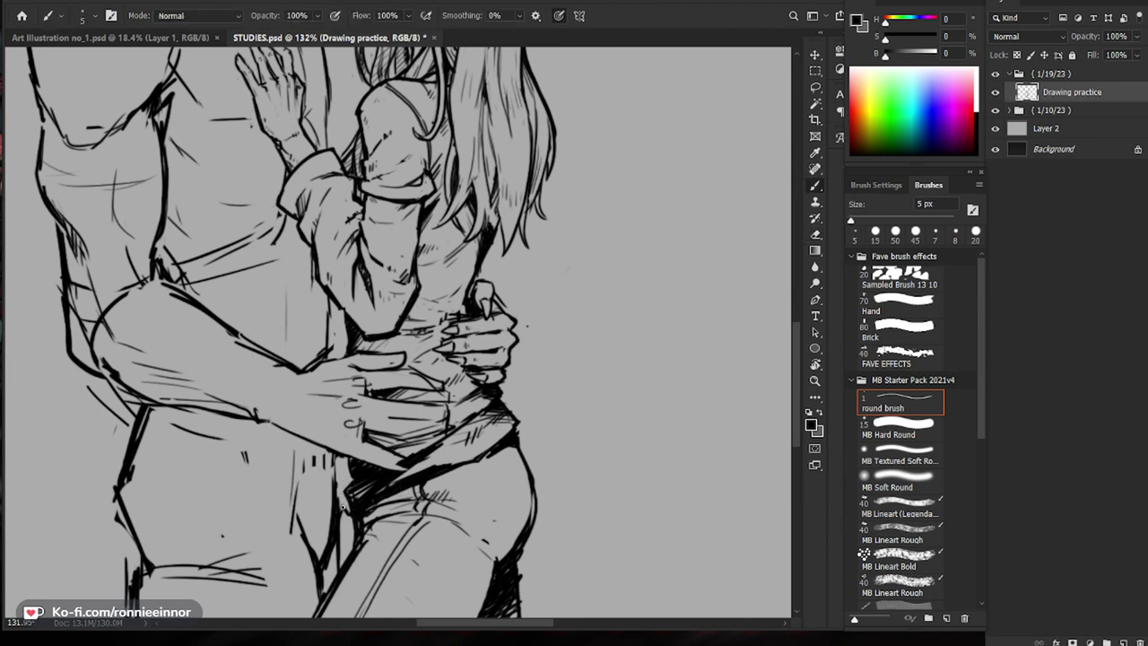
Step: Touch up the lines at the front of the woman's jeans just below the waistband
{"action": "key", "text": "z"}
{"action": "left_click_drag", "start_coordinate": [430, 475], "coordinate": [410, 540]}
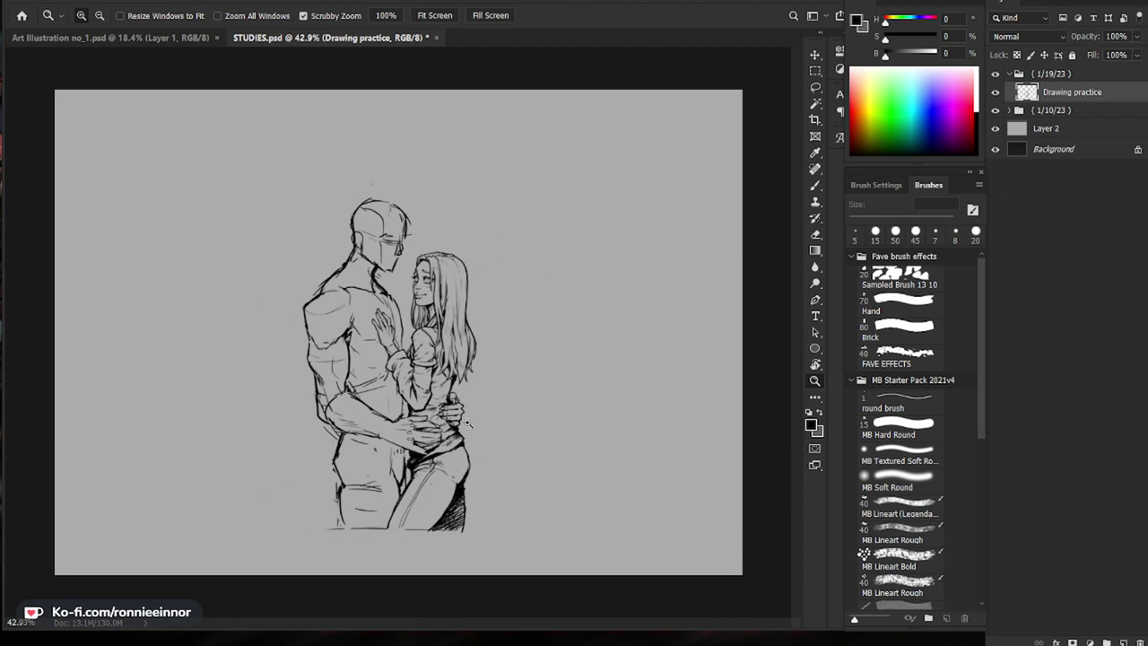
{"action": "left_click_drag", "start_coordinate": [470, 427], "coordinate": [497, 435]}
{"action": "left_click_drag", "start_coordinate": [408, 462], "coordinate": [448, 462]}
{"action": "key", "text": "b"}
{"action": "key", "text": "e"}
{"action": "key", "text": "b"}
{"action": "left_click_drag", "start_coordinate": [369, 512], "coordinate": [371, 529]}
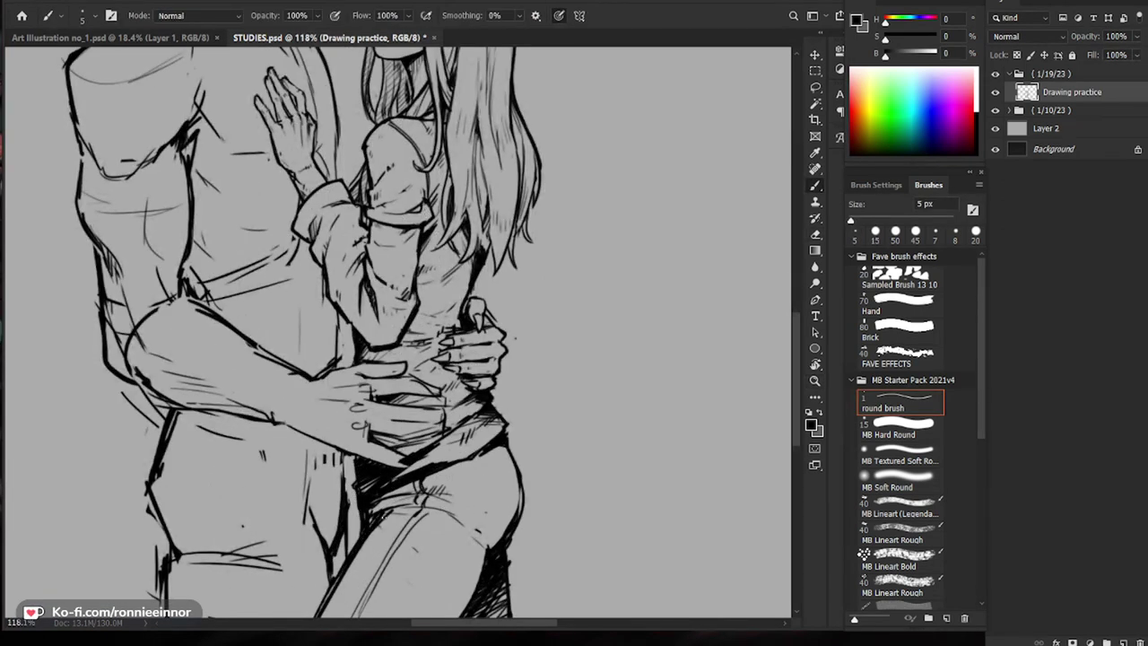
Step: Add short crease strokes to the woman's jeans along the front of her thigh
{"action": "mouse_move", "coordinate": [396, 486]}
{"action": "left_mouse_down"}
{"action": "mouse_move", "coordinate": [382, 508]}
{"action": "mouse_move", "coordinate": [394, 506]}
{"action": "left_mouse_up"}
{"action": "key", "text": "z"}
{"action": "left_click_drag", "start_coordinate": [609, 454], "coordinate": [579, 463]}
{"action": "key", "text": "b"}
{"action": "scroll", "coordinate": [581, 464], "scroll_direction": "up", "scroll_amount": 3}
{"action": "left_click_drag", "start_coordinate": [609, 513], "coordinate": [566, 404]}
{"action": "left_click_drag", "start_coordinate": [387, 483], "coordinate": [382, 491]}
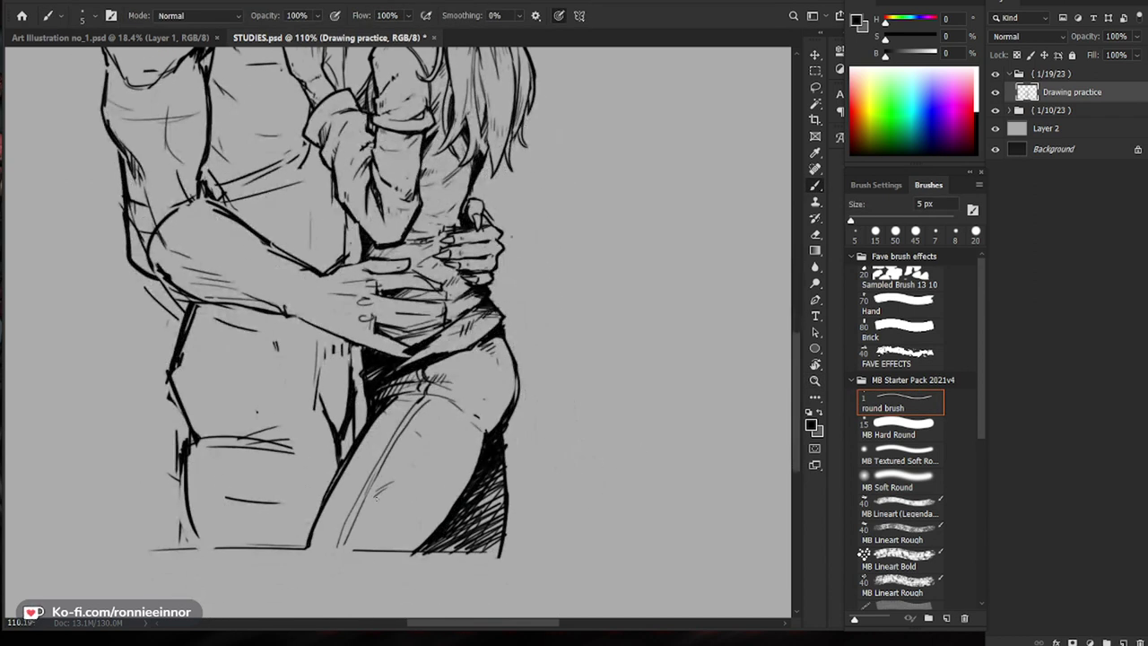
Step: Draw and clean up small fabric creases in the woman's jeans where her buttock meets the back of her thigh
{"action": "left_click_drag", "start_coordinate": [478, 424], "coordinate": [492, 440]}
{"action": "key", "text": "e"}
{"action": "key", "text": "b"}
{"action": "left_click_drag", "start_coordinate": [641, 507], "coordinate": [594, 517]}
{"action": "left_click_drag", "start_coordinate": [489, 488], "coordinate": [560, 486]}
{"action": "key", "text": "e"}
{"action": "left_click_drag", "start_coordinate": [432, 457], "coordinate": [421, 479]}
{"action": "key", "text": "b"}
{"action": "mouse_move", "coordinate": [441, 427]}
{"action": "left_mouse_down"}
{"action": "mouse_move", "coordinate": [434, 473]}
{"action": "mouse_move", "coordinate": [446, 414]}
{"action": "left_mouse_up"}
{"action": "key", "text": "z"}
{"action": "key", "text": "e"}
{"action": "key", "text": "b"}
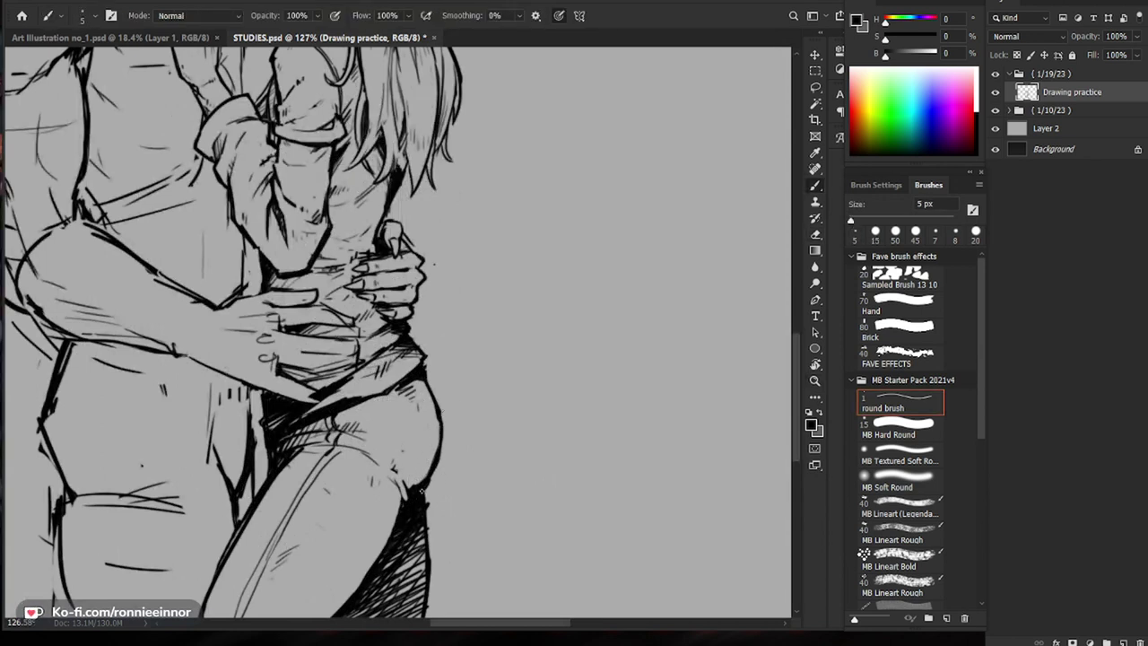
Step: Tidy the hatched shadow behind the woman's thigh and redraw the bottom line beneath her leg
{"action": "left_click_drag", "start_coordinate": [438, 557], "coordinate": [452, 443]}
{"action": "key", "text": "e"}
{"action": "left_click_drag", "start_coordinate": [445, 377], "coordinate": [444, 503]}
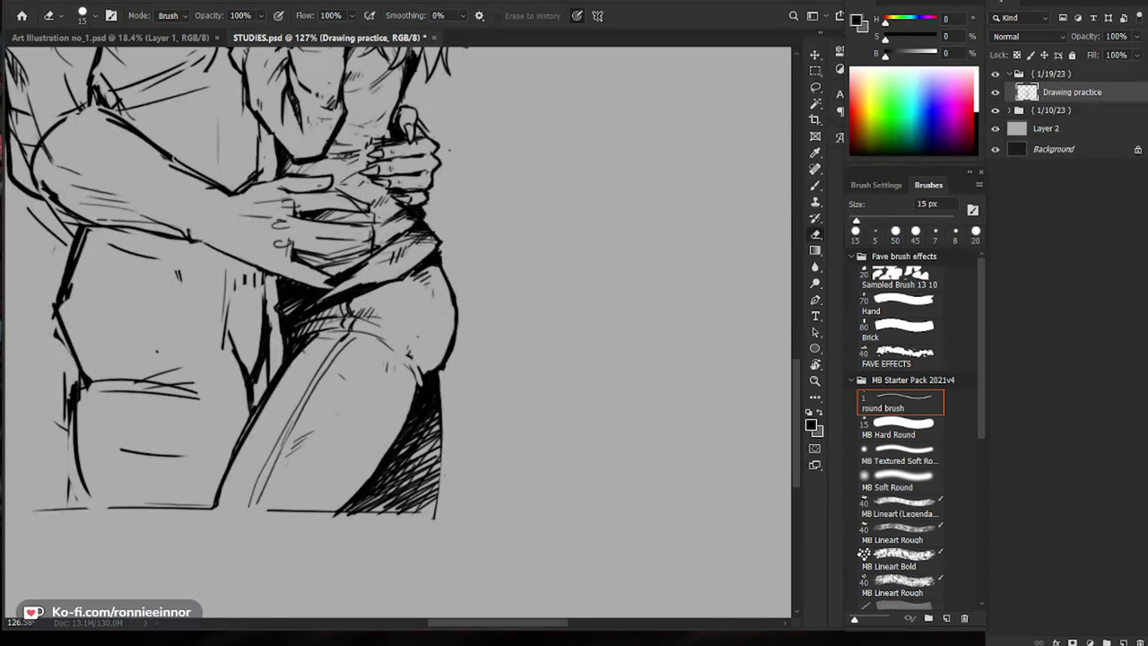
{"action": "key", "text": "b"}
{"action": "mouse_move", "coordinate": [439, 420]}
{"action": "left_mouse_down"}
{"action": "mouse_move", "coordinate": [437, 511]}
{"action": "mouse_move", "coordinate": [319, 513]}
{"action": "left_mouse_up"}
{"action": "left_click_drag", "start_coordinate": [491, 501], "coordinate": [669, 479]}
{"action": "left_click_drag", "start_coordinate": [386, 485], "coordinate": [515, 492]}
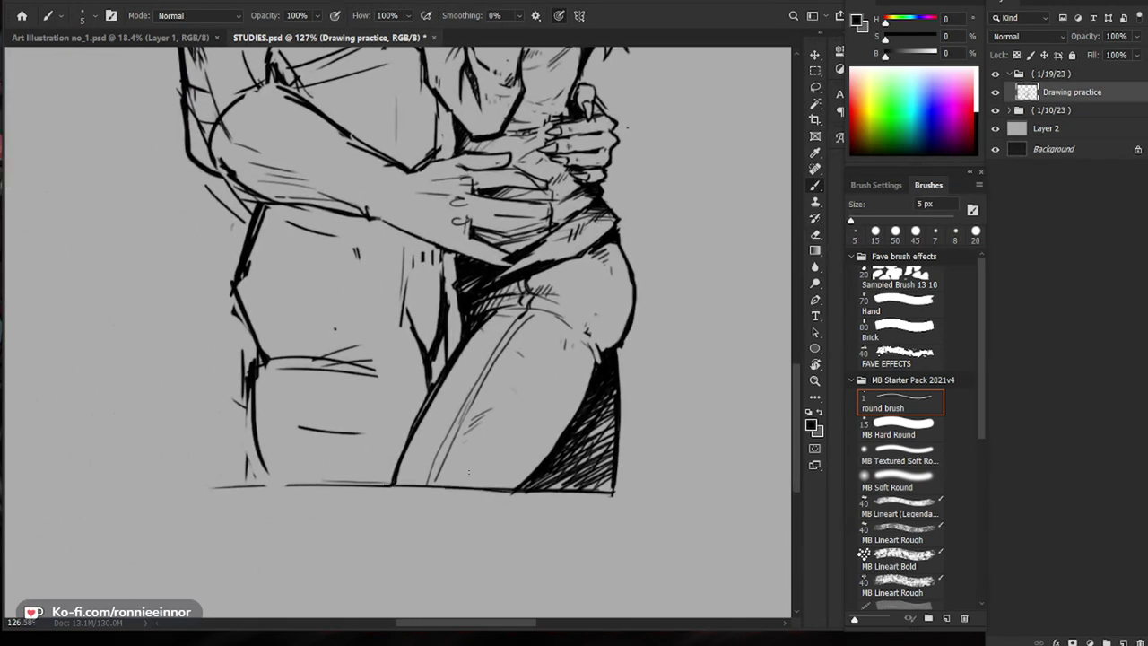
Step: Touch up the side seam running down the thigh of the woman's jeans
{"action": "mouse_move", "coordinate": [587, 445]}
{"action": "left_mouse_down"}
{"action": "mouse_move", "coordinate": [540, 445]}
{"action": "mouse_move", "coordinate": [599, 441]}
{"action": "left_mouse_up"}
{"action": "key", "text": "e"}
{"action": "left_click_drag", "start_coordinate": [479, 441], "coordinate": [475, 454]}
{"action": "key", "text": "b"}
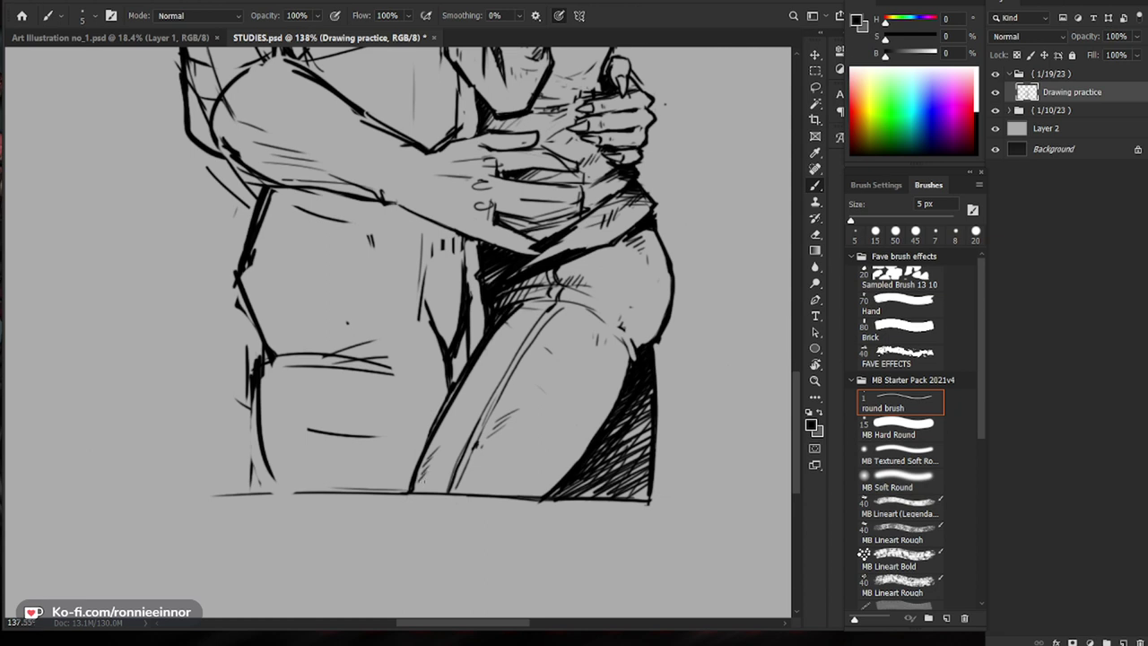
Step: Touch up the contour of the woman's nose
{"action": "left_click_drag", "start_coordinate": [476, 456], "coordinate": [394, 456]}
{"action": "left_click_drag", "start_coordinate": [512, 407], "coordinate": [443, 490]}
{"action": "left_click_drag", "start_coordinate": [439, 301], "coordinate": [498, 300]}
{"action": "left_click_drag", "start_coordinate": [384, 243], "coordinate": [396, 258]}
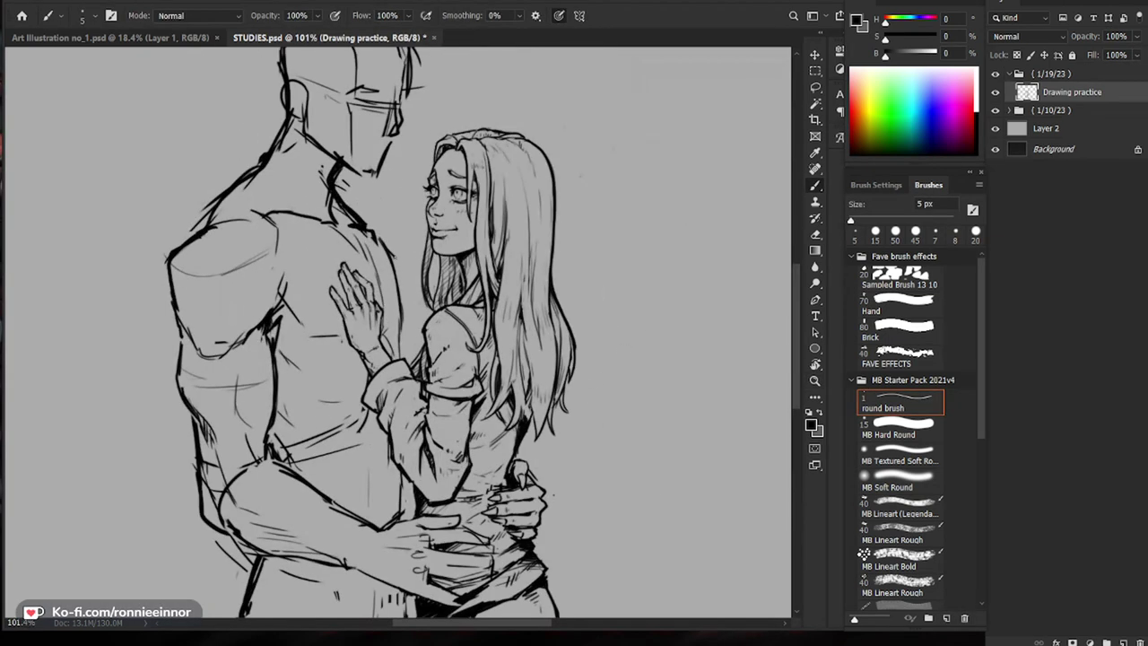
{"action": "scroll", "coordinate": [577, 390], "scroll_direction": "down", "scroll_amount": 2}
{"action": "scroll", "coordinate": [495, 269], "scroll_direction": "up", "scroll_amount": 5}
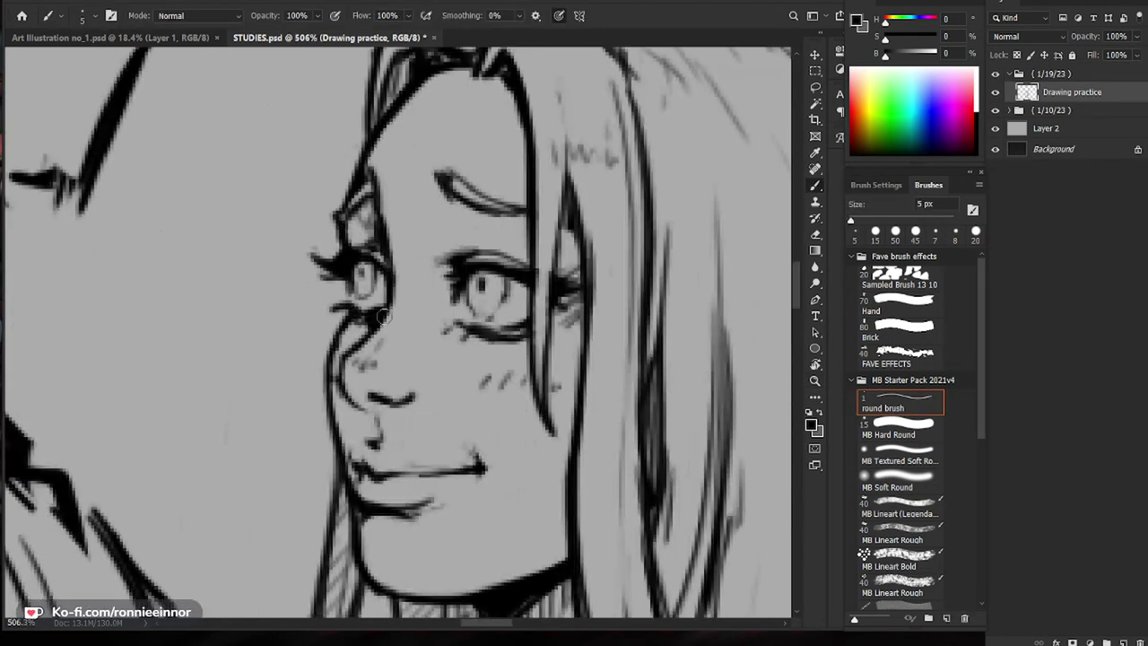
{"action": "left_click_drag", "start_coordinate": [340, 372], "coordinate": [363, 409]}
{"action": "left_click_drag", "start_coordinate": [478, 392], "coordinate": [392, 392]}
{"action": "left_click_drag", "start_coordinate": [627, 513], "coordinate": [518, 432]}
Step: Refine the fine lines around the woman's eyes with the 5 px brush and eraser
{"action": "left_click_drag", "start_coordinate": [377, 257], "coordinate": [412, 259]}
{"action": "scroll", "coordinate": [381, 278], "scroll_direction": "up", "scroll_amount": 3}
{"action": "key", "text": "b"}
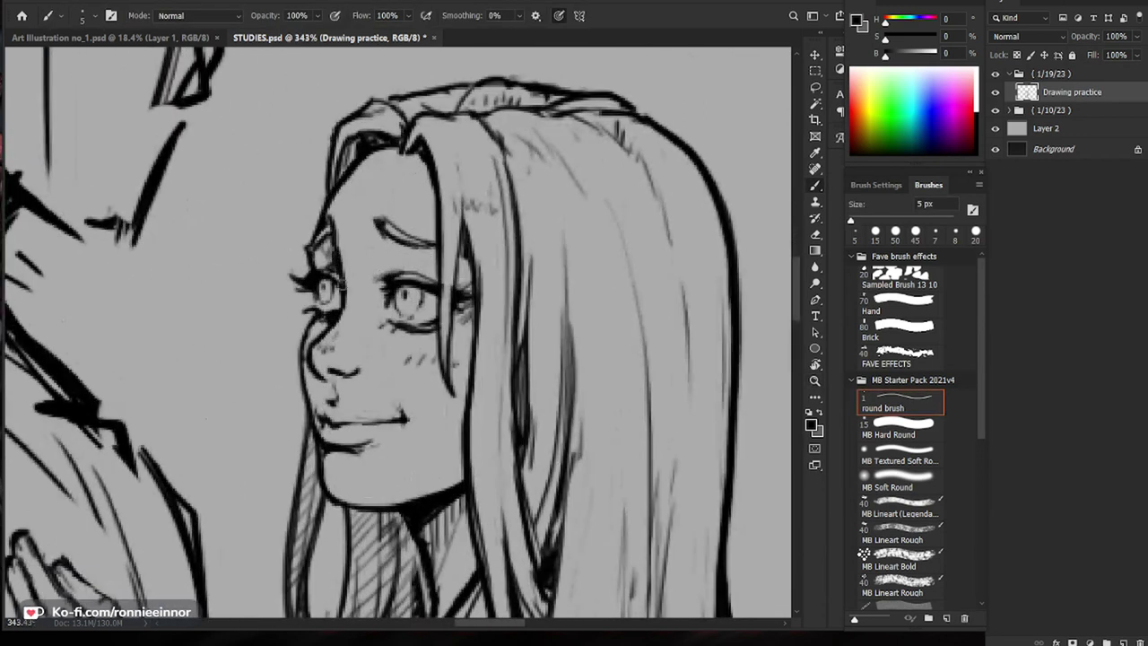
{"action": "key", "text": "e"}
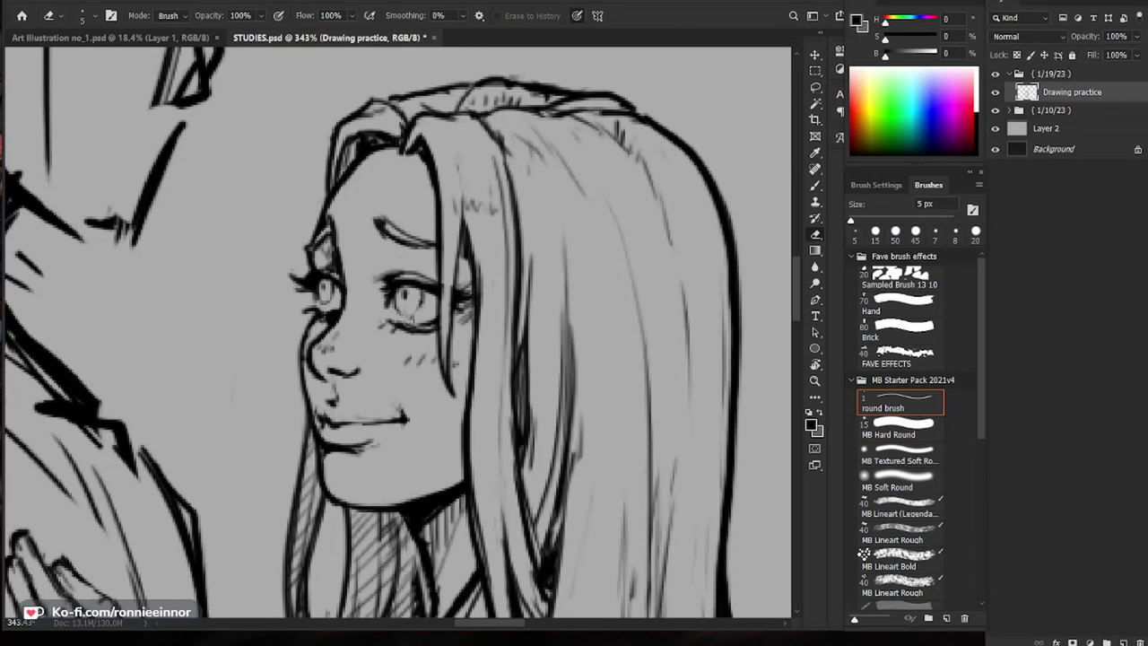
{"action": "scroll", "coordinate": [498, 309], "scroll_direction": "down", "scroll_amount": 3}
{"action": "key", "text": "b"}
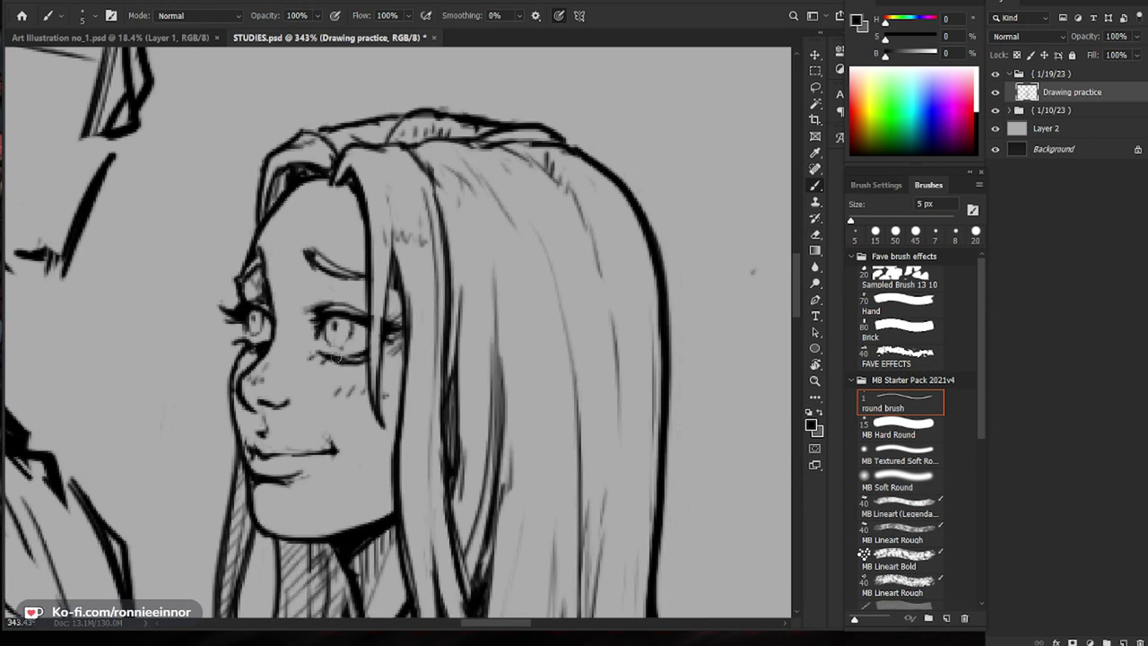
{"action": "scroll", "coordinate": [498, 309], "scroll_direction": "down", "scroll_amount": 5}
Step: Refine the line work and short hatching on the crown of the woman's hair
{"action": "left_click_drag", "start_coordinate": [588, 537], "coordinate": [542, 478]}
{"action": "left_click_drag", "start_coordinate": [409, 273], "coordinate": [653, 314]}
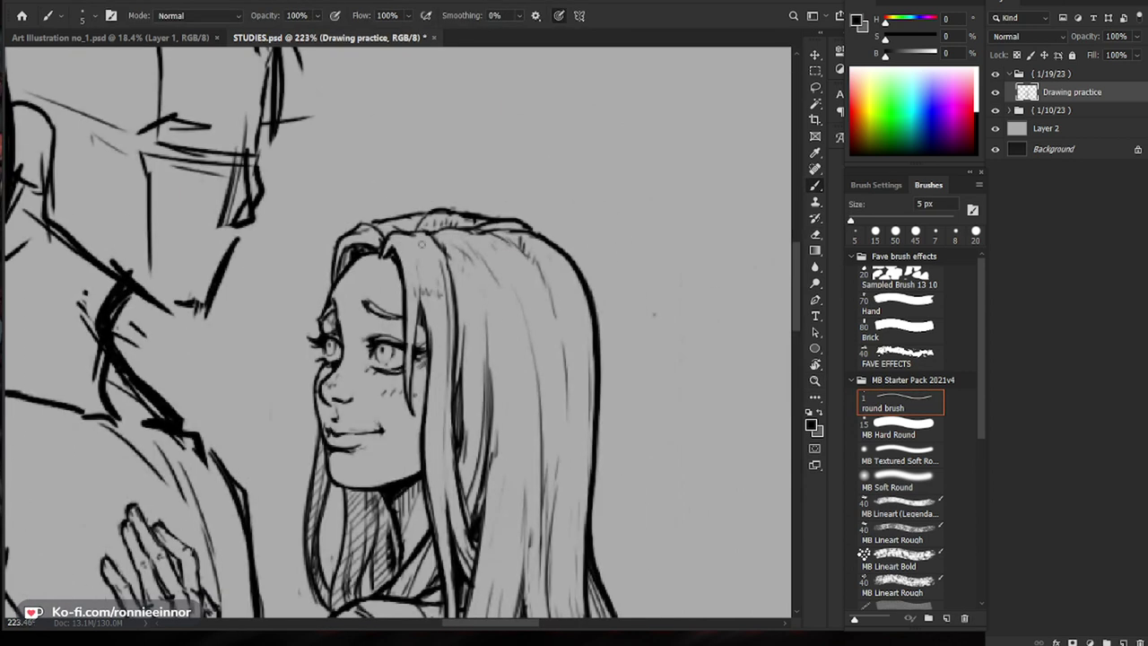
{"action": "left_click_drag", "start_coordinate": [348, 495], "coordinate": [290, 407]}
{"action": "key", "text": "e"}
{"action": "left_click_drag", "start_coordinate": [471, 368], "coordinate": [229, 369]}
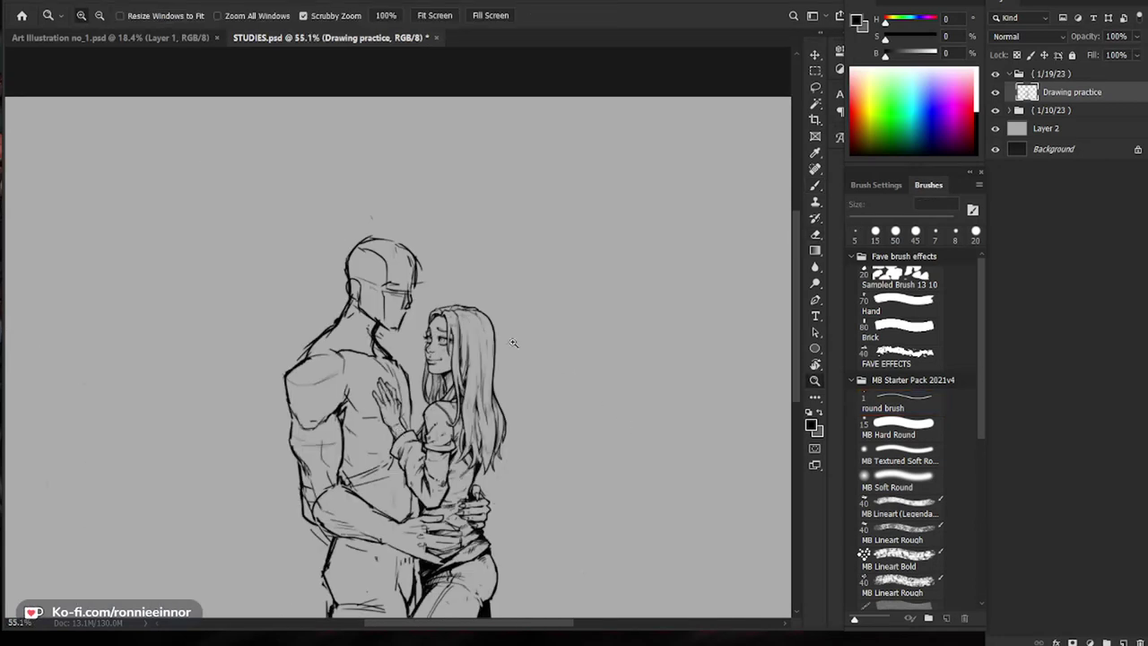
{"action": "left_click_drag", "start_coordinate": [526, 346], "coordinate": [741, 348]}
{"action": "scroll", "coordinate": [392, 235], "scroll_direction": "up", "scroll_amount": 2}
{"action": "key", "text": "b"}
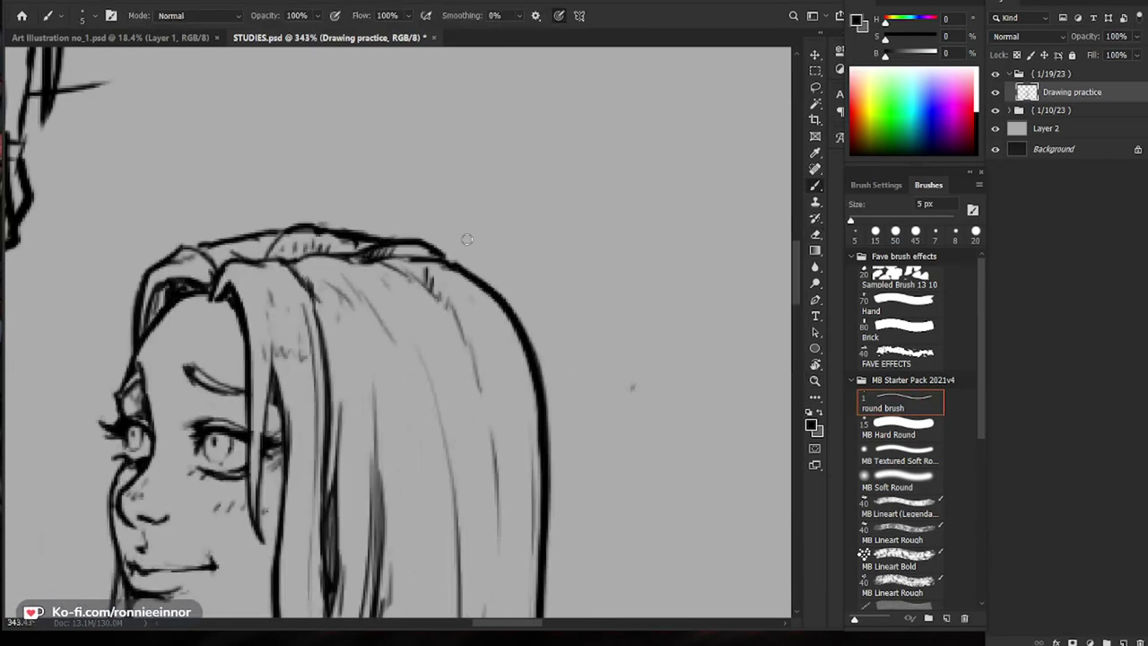
{"action": "scroll", "coordinate": [473, 179], "scroll_direction": "down", "scroll_amount": 3}
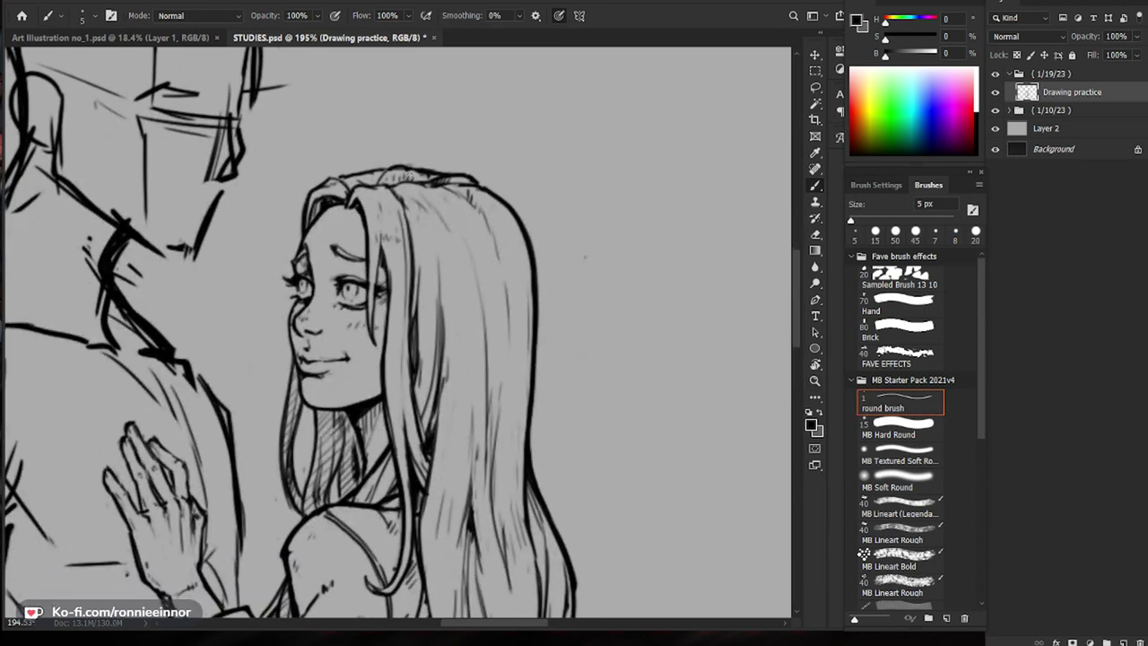
{"action": "scroll", "coordinate": [418, 179], "scroll_direction": "down", "scroll_amount": 4}
{"action": "scroll", "coordinate": [394, 153], "scroll_direction": "up", "scroll_amount": 5}
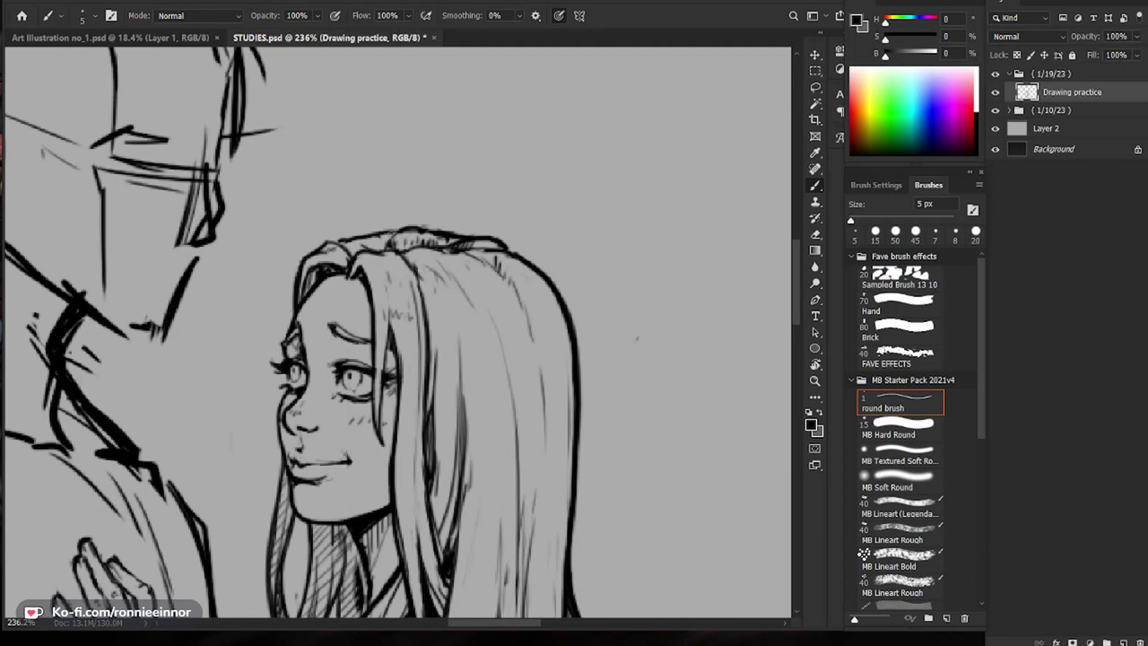
Step: Clean up and redraw the upper edge of the man's near forearm just before the wrist
{"action": "scroll", "coordinate": [448, 271], "scroll_direction": "down", "scroll_amount": 2}
{"action": "left_click_drag", "start_coordinate": [449, 272], "coordinate": [376, 274]}
{"action": "mouse_move", "coordinate": [587, 545]}
{"action": "left_mouse_down"}
{"action": "mouse_move", "coordinate": [589, 481]}
{"action": "mouse_move", "coordinate": [570, 418]}
{"action": "left_mouse_up"}
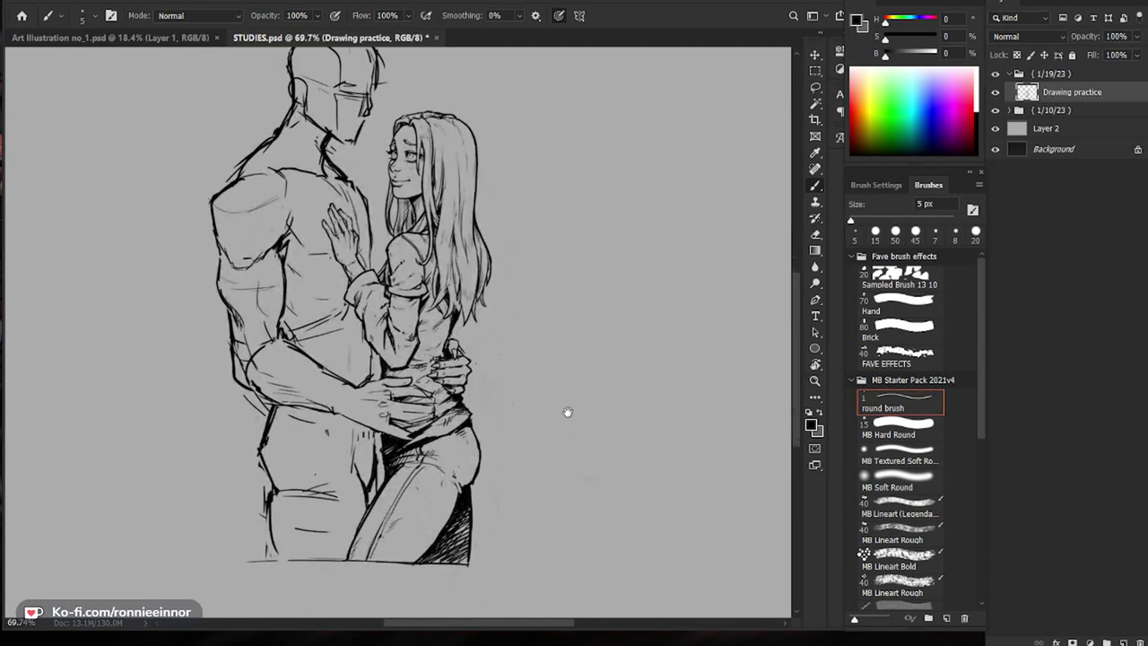
{"action": "key", "text": "e"}
{"action": "scroll", "coordinate": [412, 370], "scroll_direction": "up", "scroll_amount": 2}
{"action": "left_click_drag", "start_coordinate": [325, 388], "coordinate": [271, 375]}
{"action": "key", "text": "b"}
{"action": "mouse_move", "coordinate": [278, 379]}
{"action": "left_mouse_down"}
{"action": "mouse_move", "coordinate": [260, 371]}
{"action": "mouse_move", "coordinate": [289, 377]}
{"action": "left_mouse_up"}
{"action": "key", "text": "e"}
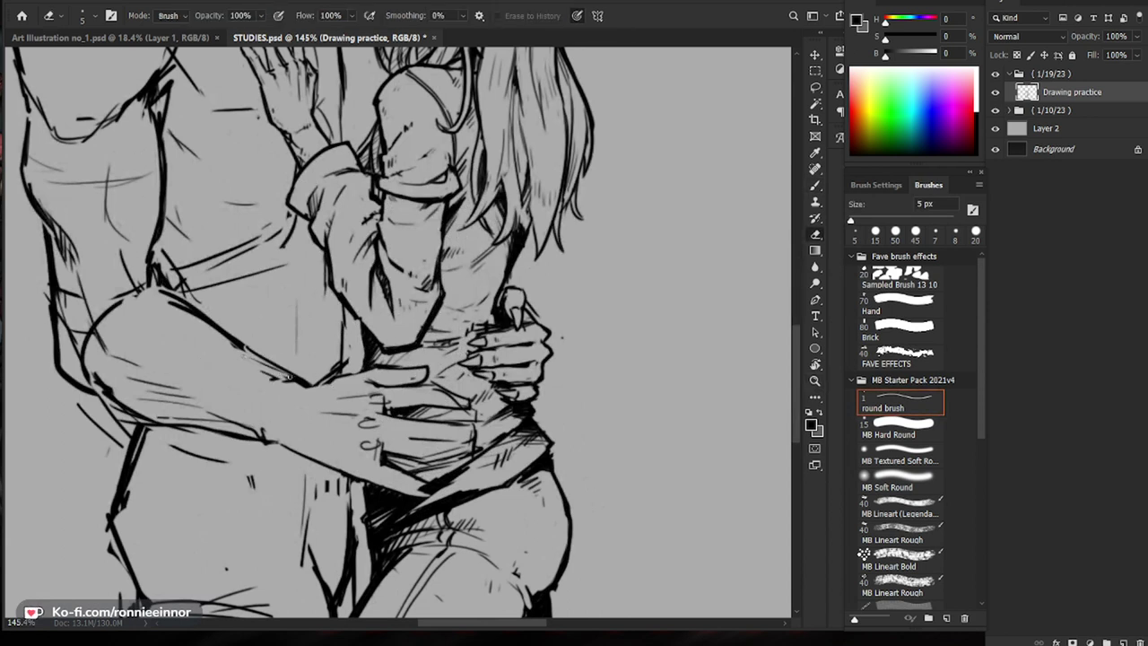
{"action": "key", "text": "b"}
{"action": "scroll", "coordinate": [289, 377], "scroll_direction": "down", "scroll_amount": 3}
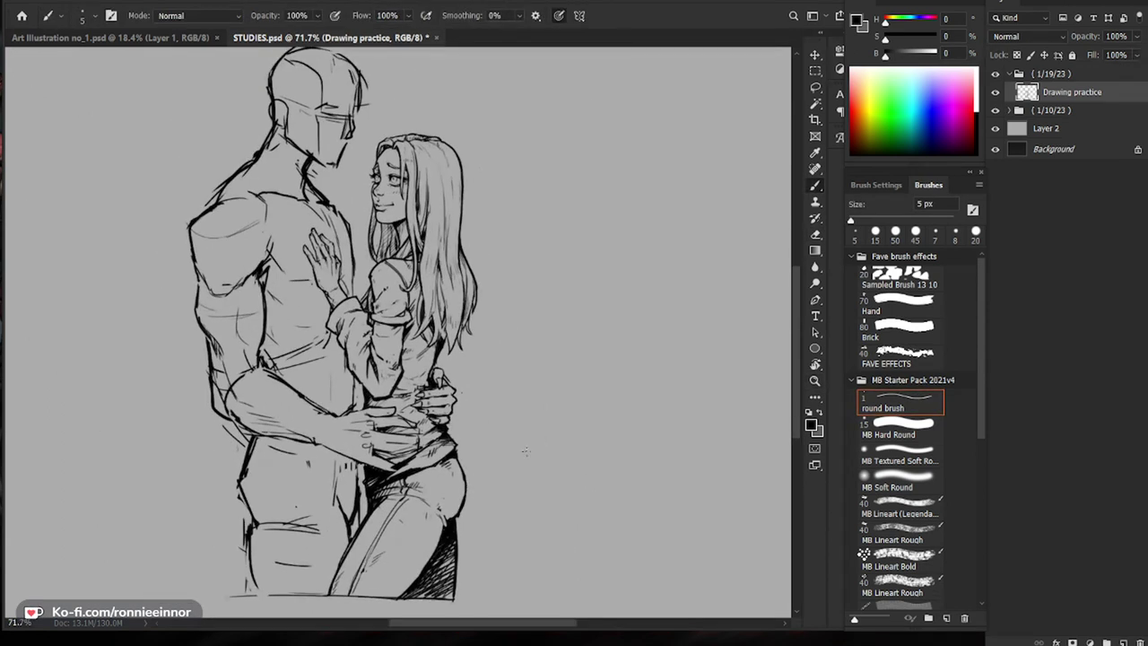
Step: Strengthen the shadow under the lower fingers of the man's near hand and clean up their outlines
{"action": "scroll", "coordinate": [537, 417], "scroll_direction": "up", "scroll_amount": 4}
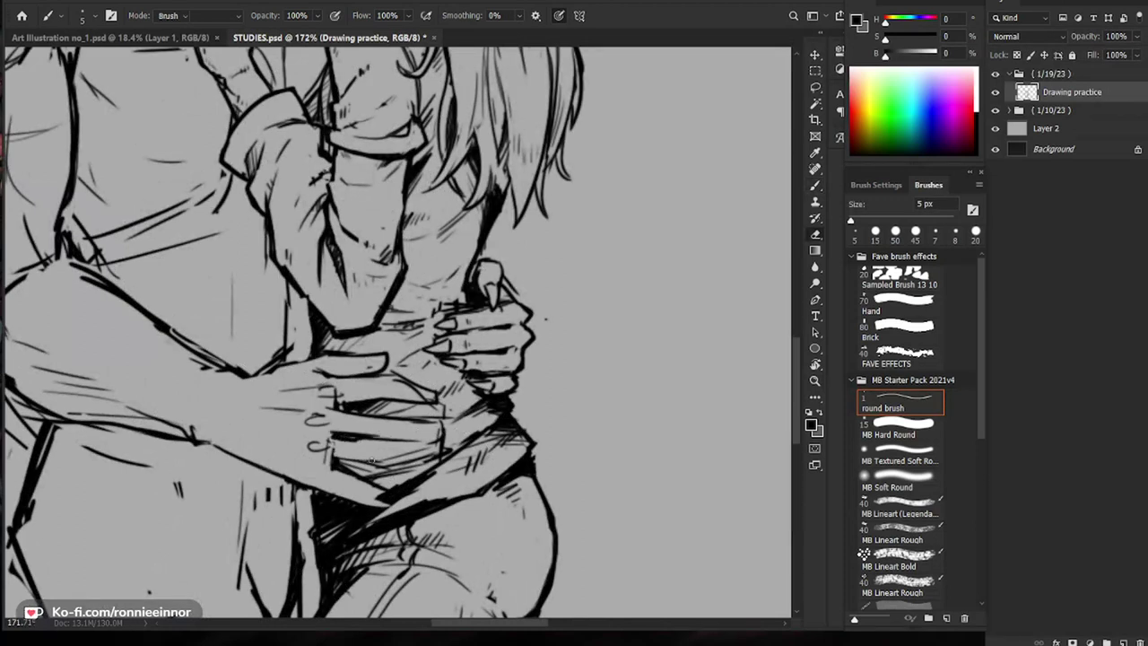
{"action": "left_click_drag", "start_coordinate": [329, 462], "coordinate": [400, 465]}
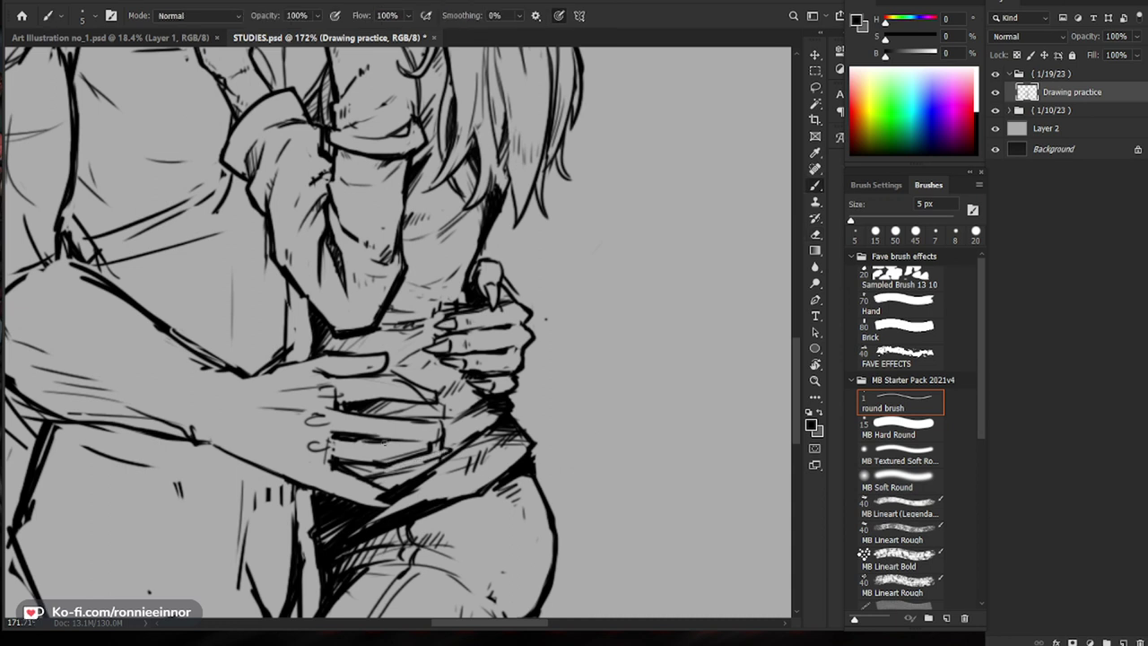
{"action": "key", "text": "e"}
{"action": "left_click_drag", "start_coordinate": [341, 434], "coordinate": [376, 442]}
Step: Add knuckle marks and refine the fingertips on the lower fingers of the man's near hand
{"action": "key", "text": "b"}
{"action": "key", "text": "e"}
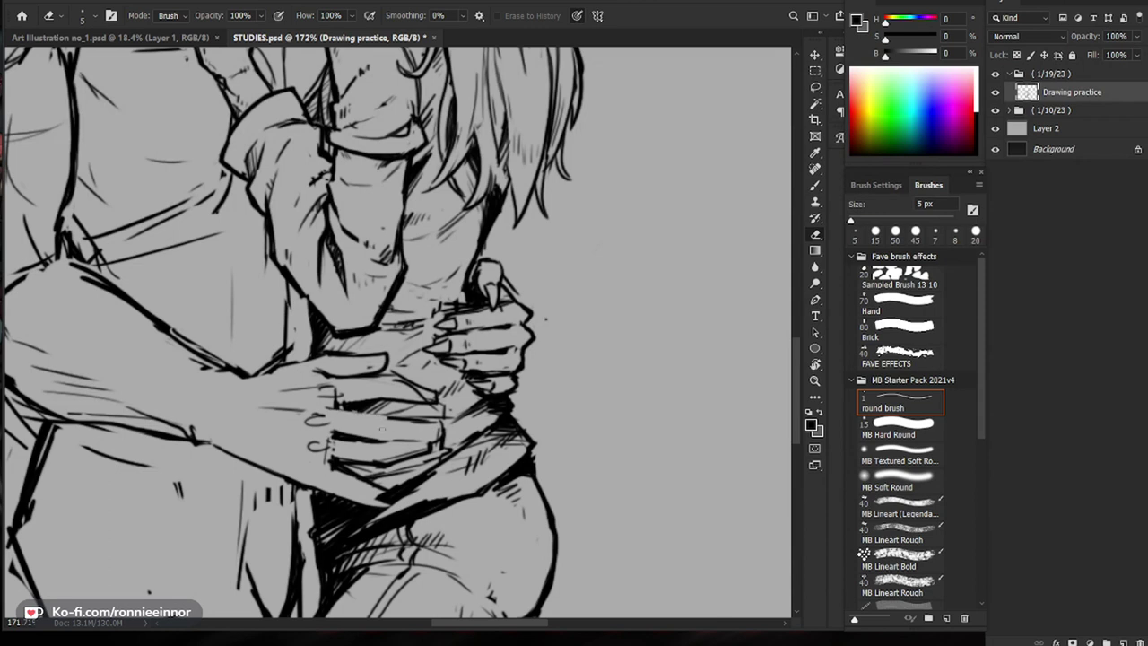
{"action": "key", "text": "b"}
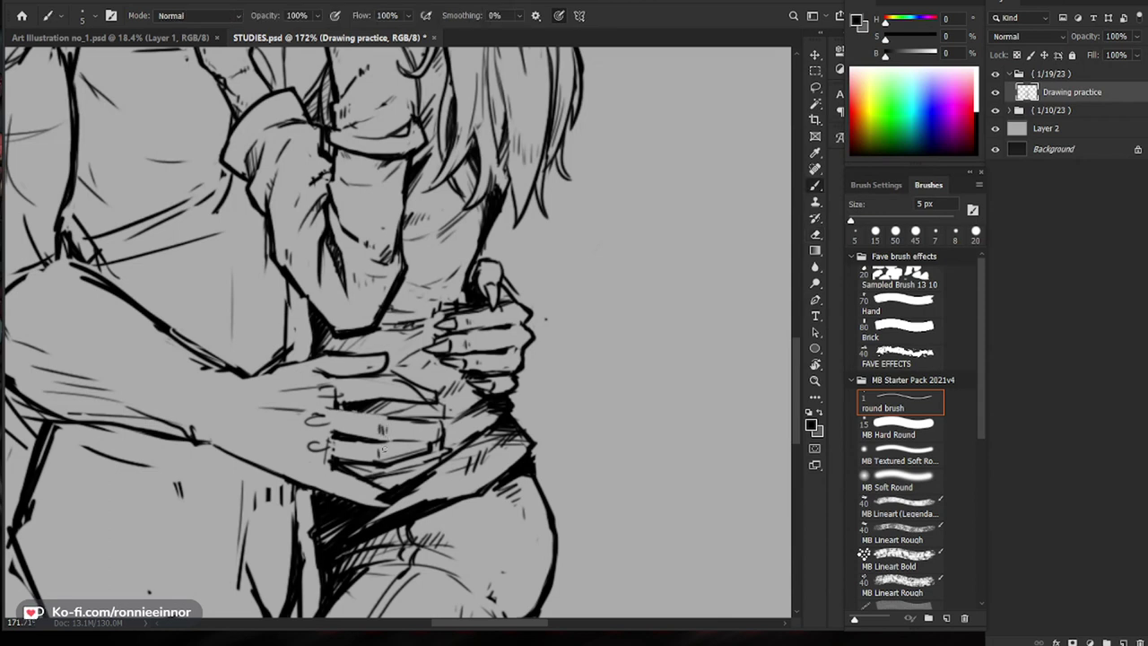
{"action": "key", "text": "e"}
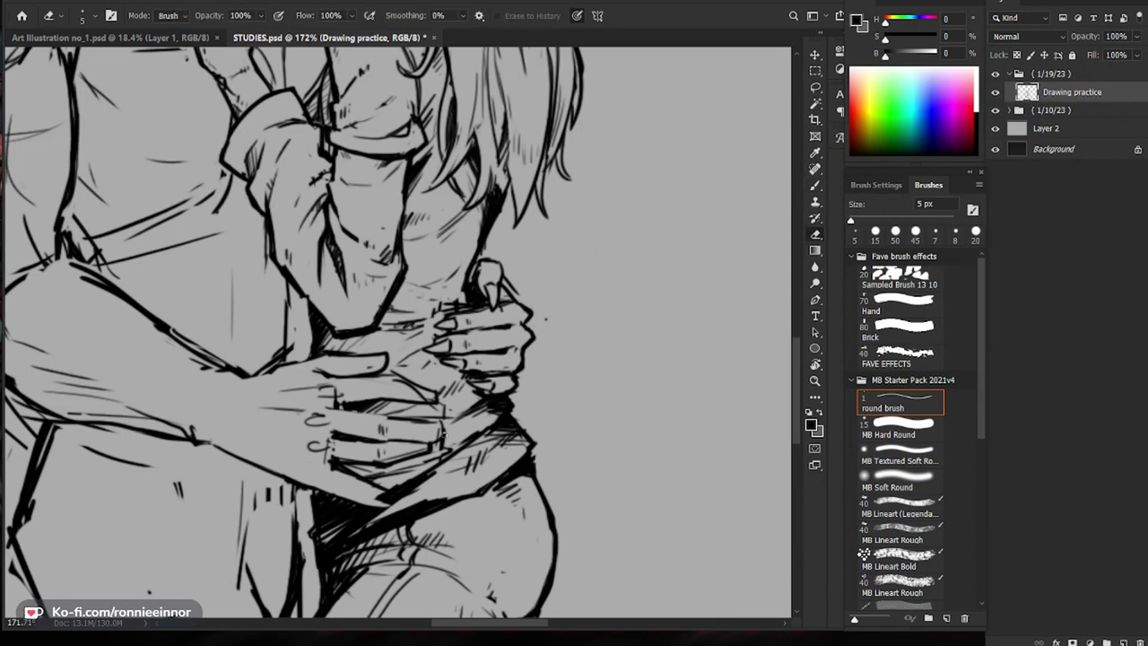
{"action": "key", "text": "b"}
Step: Lasso the man's far hand on the woman's back, scale it to 122.66% and clear the selection
{"action": "left_click_drag", "start_coordinate": [526, 434], "coordinate": [452, 433]}
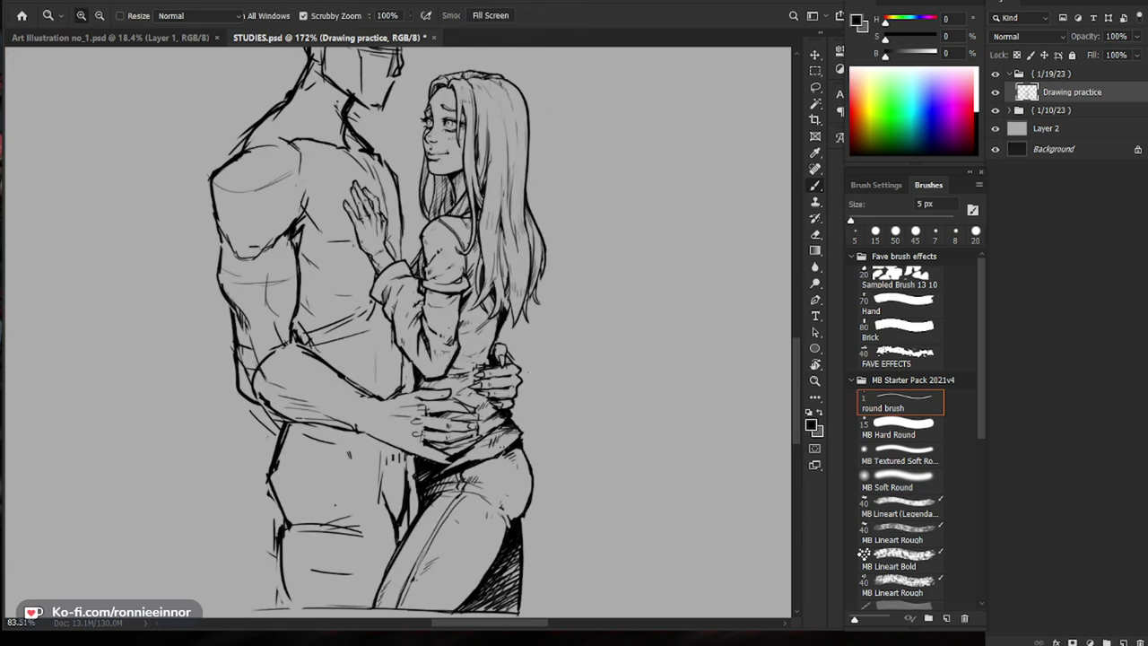
{"action": "left_click_drag", "start_coordinate": [560, 453], "coordinate": [489, 451]}
{"action": "scroll", "coordinate": [583, 426], "scroll_direction": "up", "scroll_amount": 4}
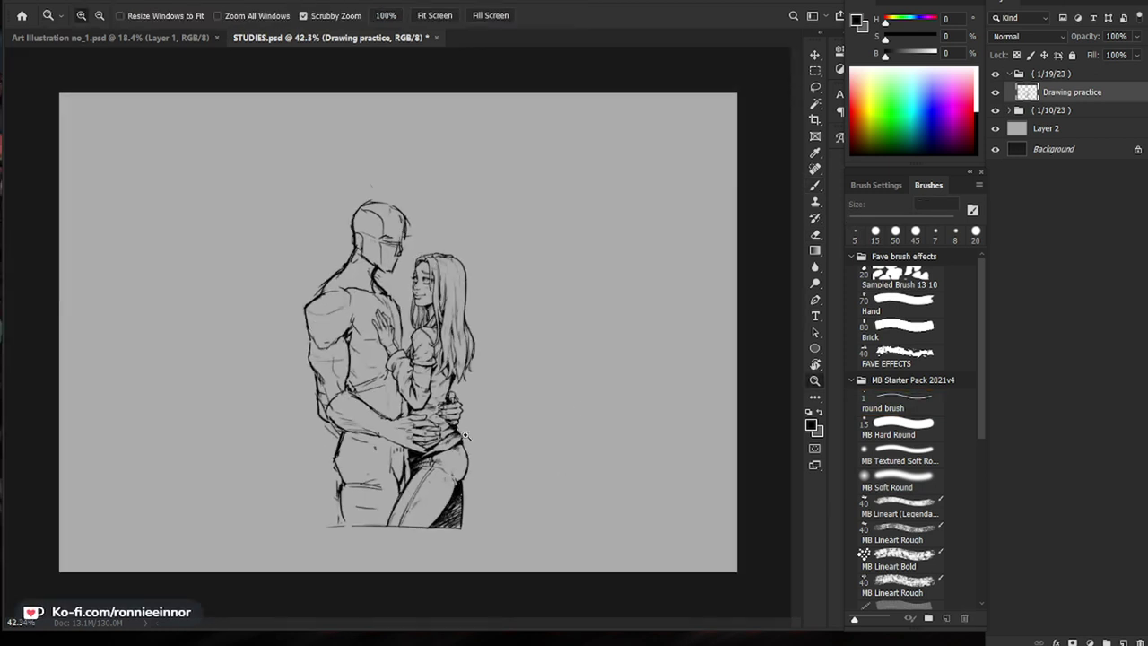
{"action": "key", "text": "l"}
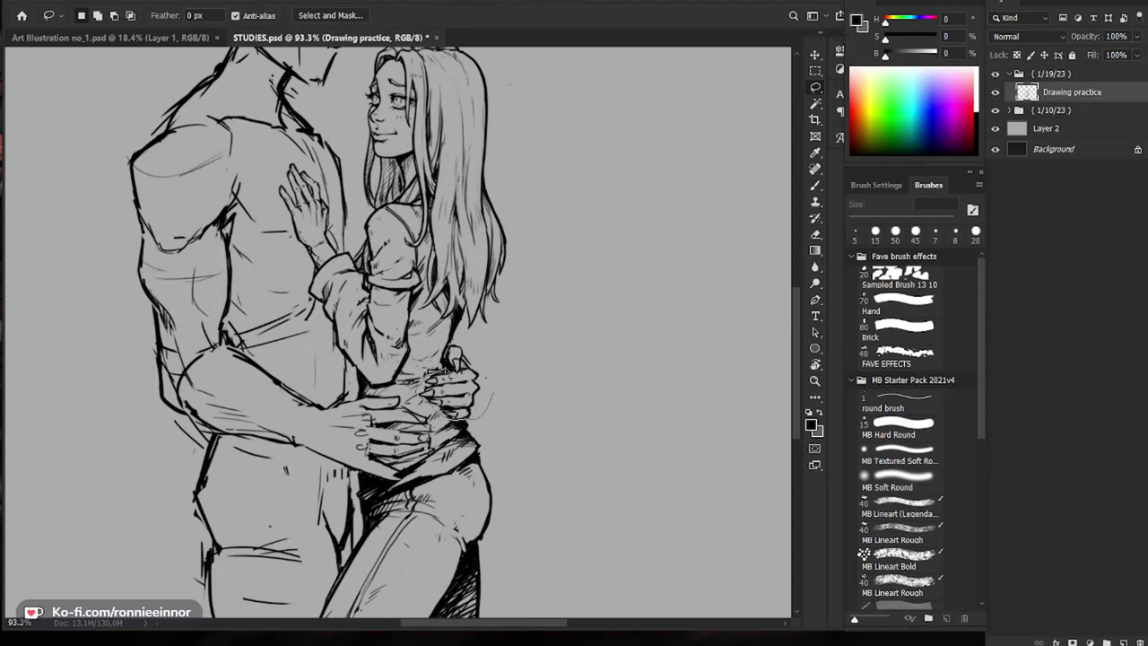
{"action": "key", "text": "ctrl+t"}
{"action": "left_click_drag", "start_coordinate": [494, 335], "coordinate": [503, 327]}
{"action": "left_click_drag", "start_coordinate": [485, 365], "coordinate": [486, 361]}
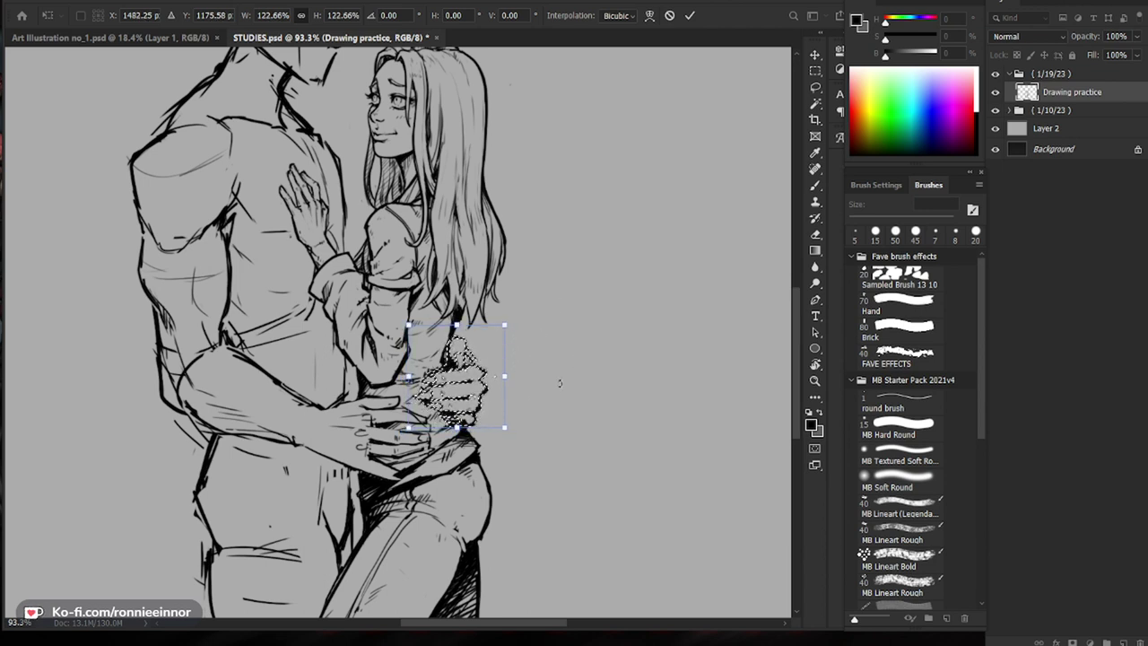
{"action": "key", "text": "Return"}
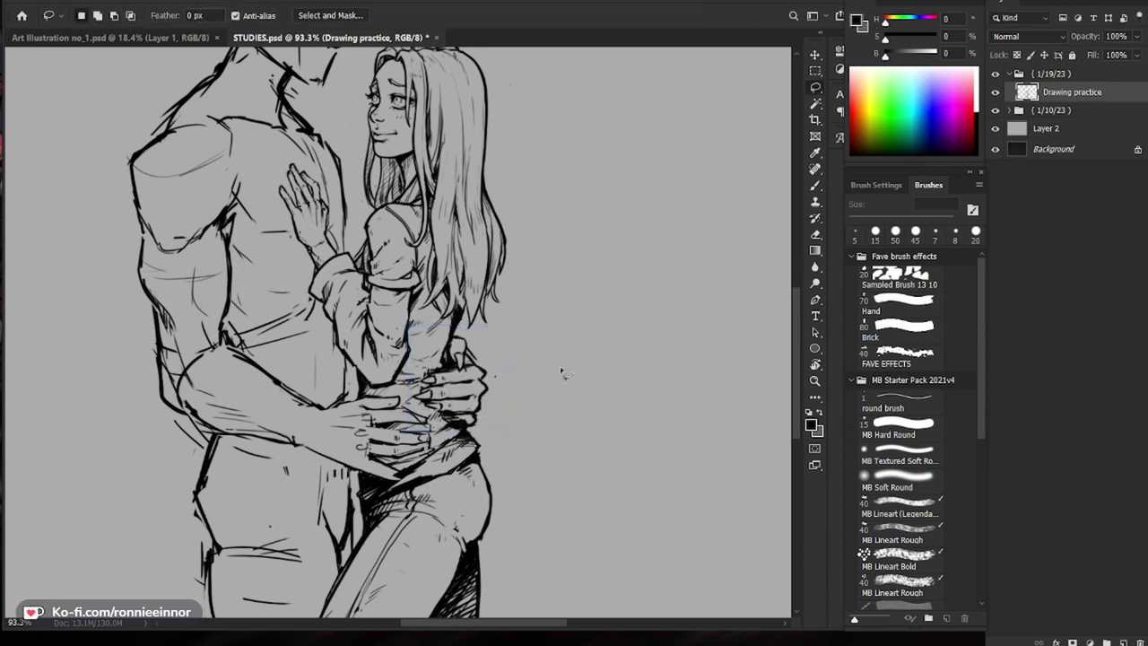
{"action": "key", "text": "ctrl+d"}
Step: Add detail strokes around the thumb of the man's enlarged far hand and the shading beside it
{"action": "scroll", "coordinate": [564, 363], "scroll_direction": "down", "scroll_amount": 3}
{"action": "left_click_drag", "start_coordinate": [477, 399], "coordinate": [550, 429]}
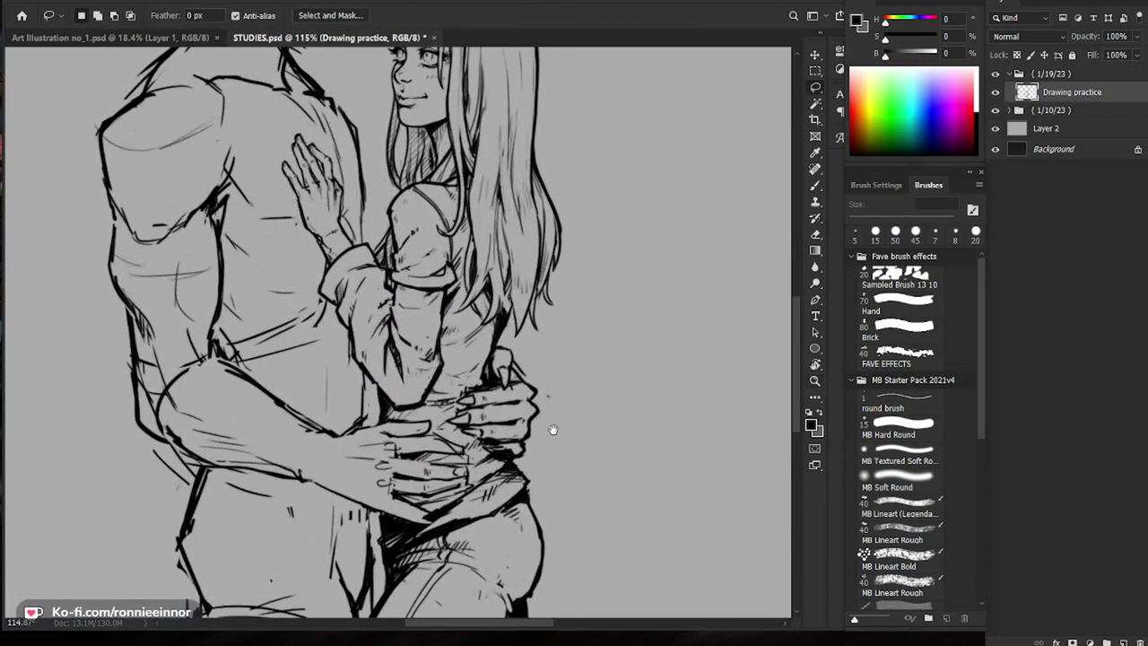
{"action": "left_click_drag", "start_coordinate": [478, 425], "coordinate": [533, 401]}
{"action": "key", "text": "b"}
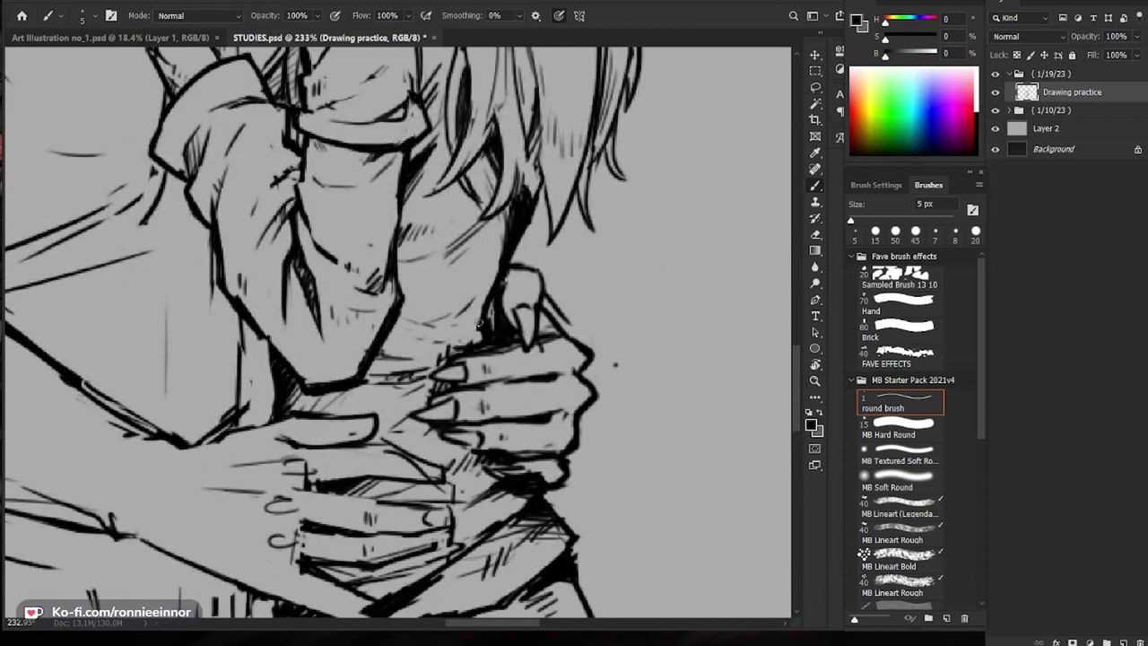
{"action": "left_click_drag", "start_coordinate": [450, 431], "coordinate": [337, 431]}
{"action": "left_click_drag", "start_coordinate": [462, 401], "coordinate": [549, 401]}
{"action": "key", "text": "b"}
{"action": "left_click_drag", "start_coordinate": [477, 454], "coordinate": [470, 460]}
{"action": "left_click_drag", "start_coordinate": [478, 457], "coordinate": [468, 469]}
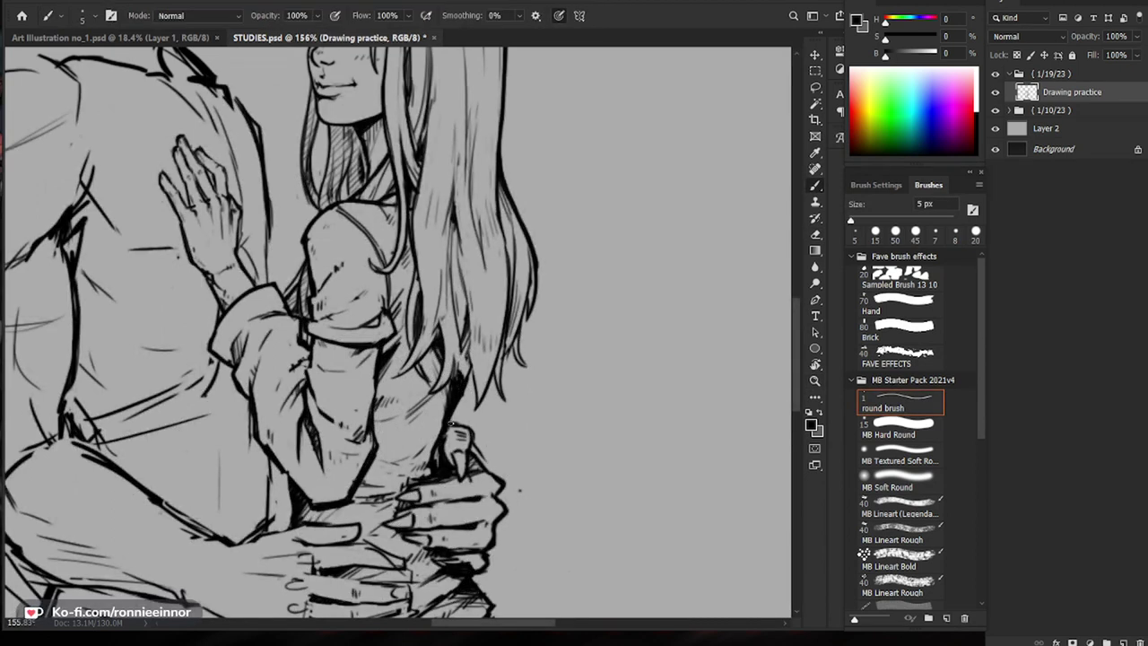
Step: Clean up and redraw the finger lines of the man's far hand against the woman's shirt
{"action": "key", "text": "e"}
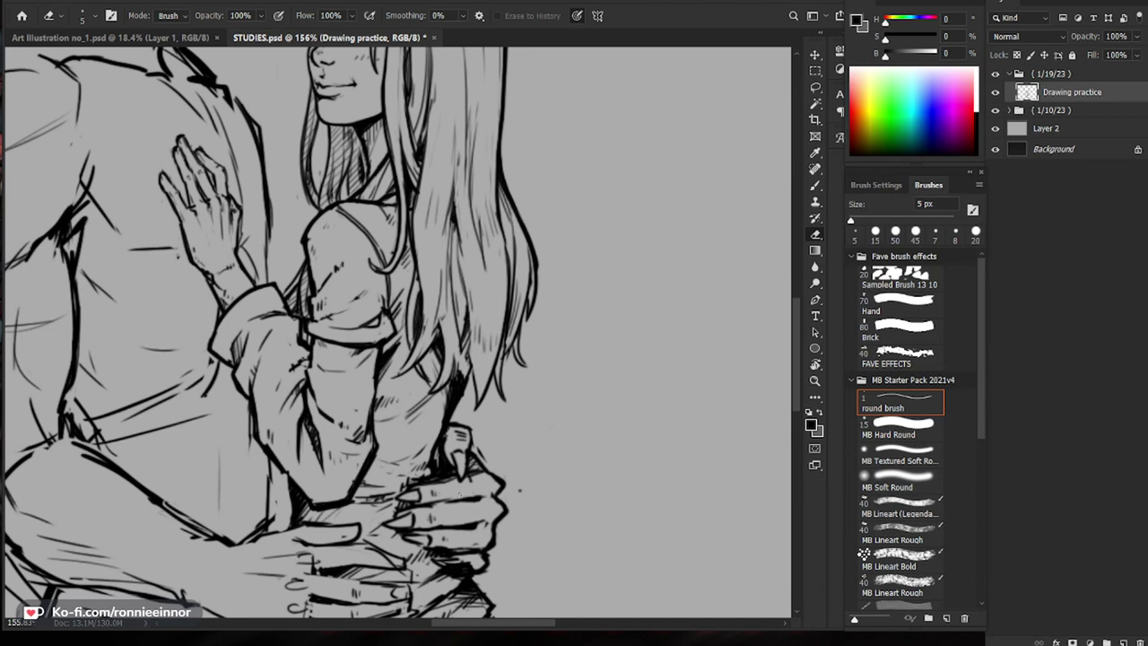
{"action": "mouse_move", "coordinate": [439, 502]}
{"action": "left_mouse_down"}
{"action": "mouse_move", "coordinate": [465, 499]}
{"action": "mouse_move", "coordinate": [419, 501]}
{"action": "left_mouse_up"}
{"action": "key", "text": "b"}
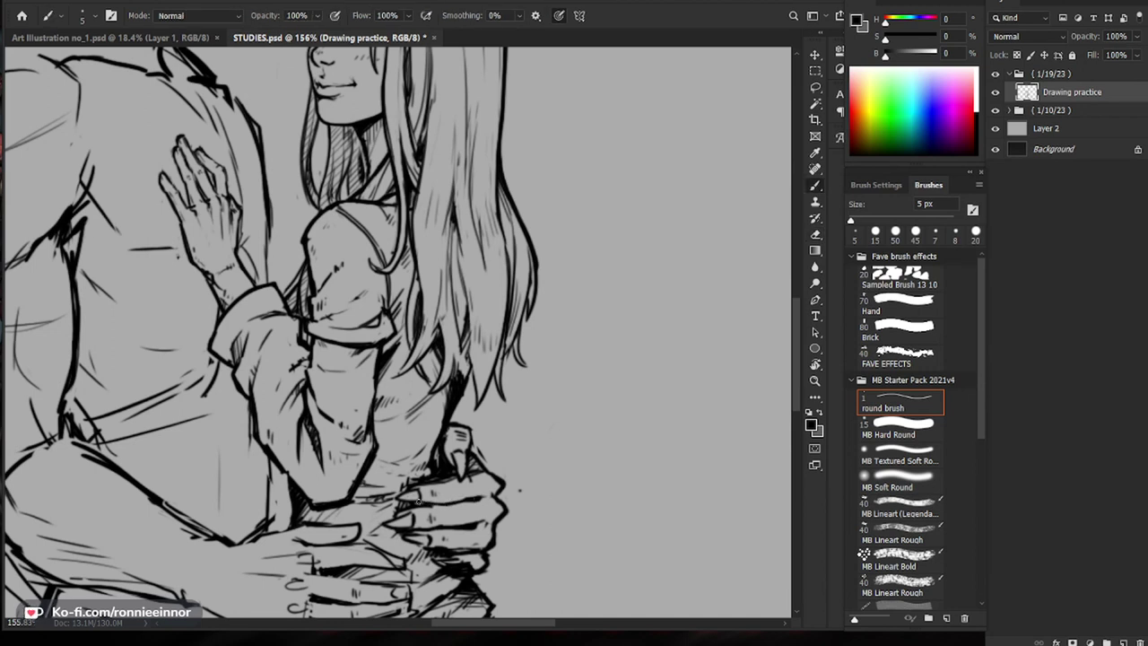
{"action": "left_click_drag", "start_coordinate": [551, 527], "coordinate": [578, 454]}
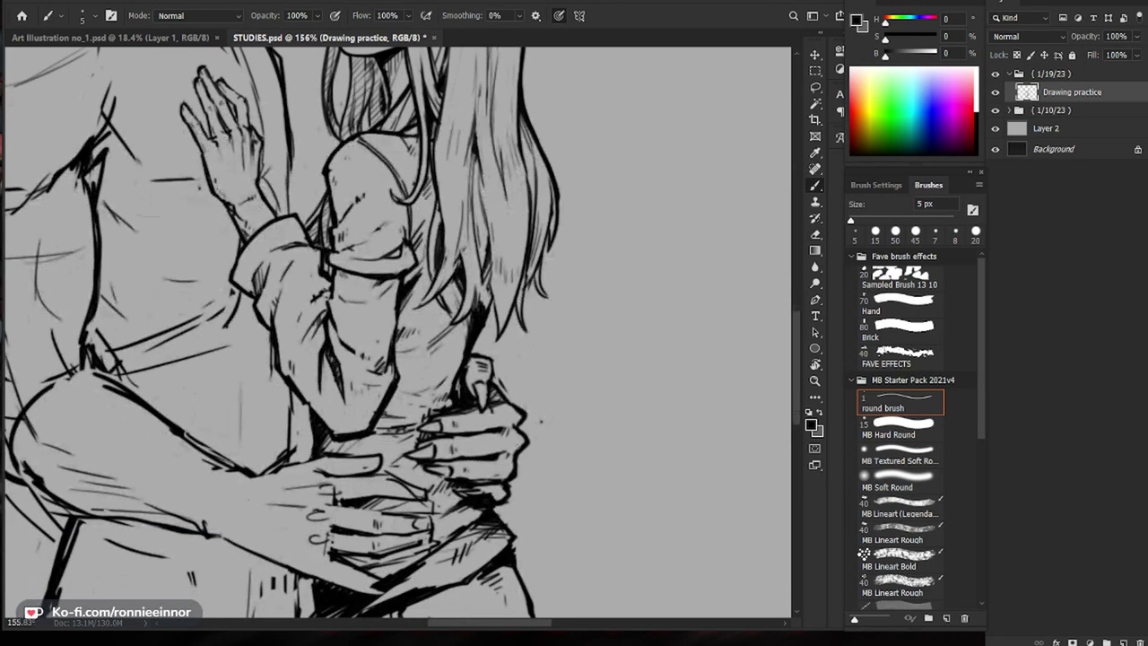
{"action": "key", "text": "e"}
{"action": "key", "text": "b"}
{"action": "key", "text": "e"}
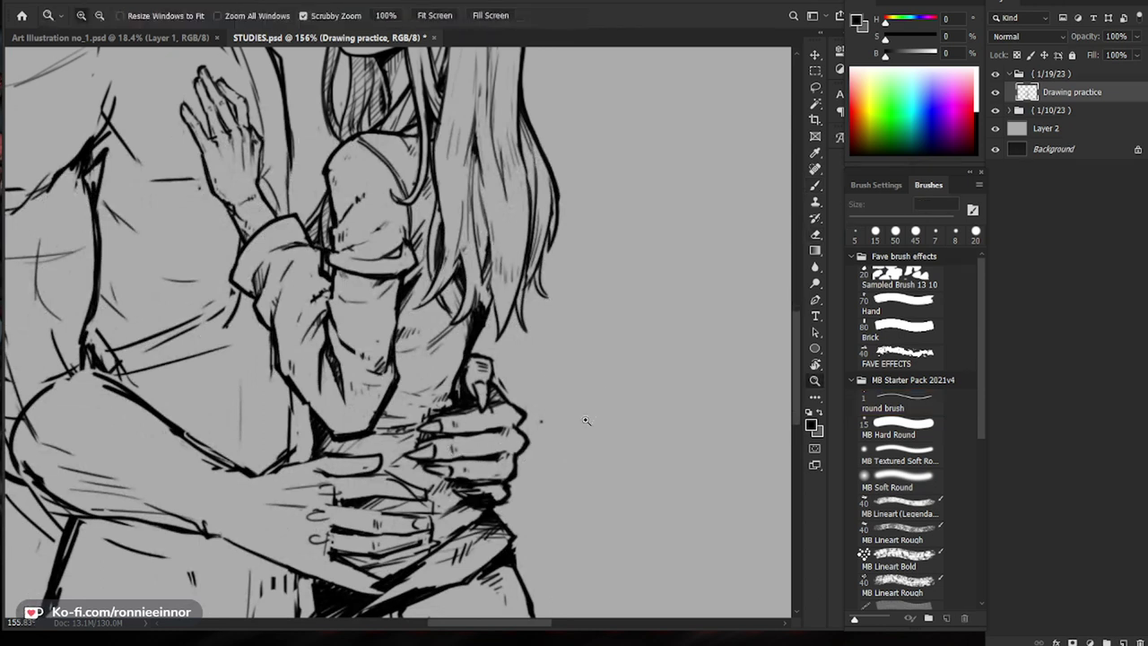
Step: Touch up the finger contours of the man's far hand and erase stray marks between the fingers
{"action": "key", "text": "b"}
{"action": "left_click_drag", "start_coordinate": [445, 478], "coordinate": [449, 479]}
{"action": "key", "text": "e"}
{"action": "key", "text": "b"}
{"action": "key", "text": "z"}
{"action": "left_click_drag", "start_coordinate": [530, 480], "coordinate": [448, 482]}
{"action": "key", "text": "b"}
{"action": "key", "text": "z"}
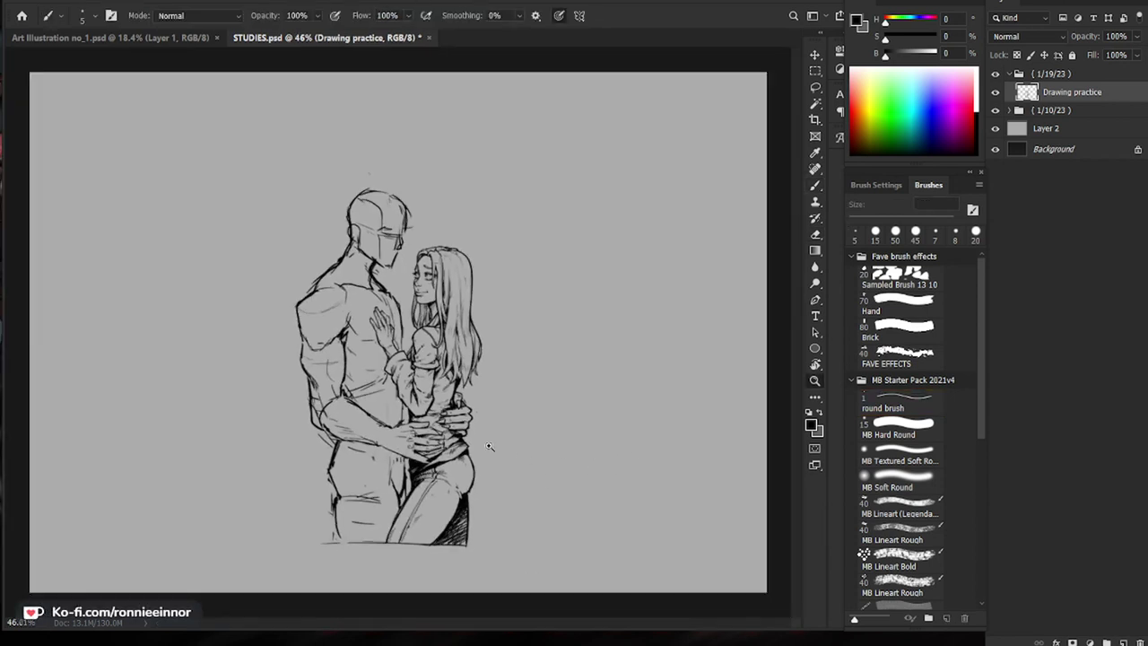
Step: Draw a fingernail on the lowest finger of the man's far hand and clean up its outline
{"action": "left_click_drag", "start_coordinate": [475, 445], "coordinate": [569, 445]}
{"action": "key", "text": "b"}
{"action": "key", "text": "e"}
{"action": "left_click_drag", "start_coordinate": [475, 431], "coordinate": [490, 422]}
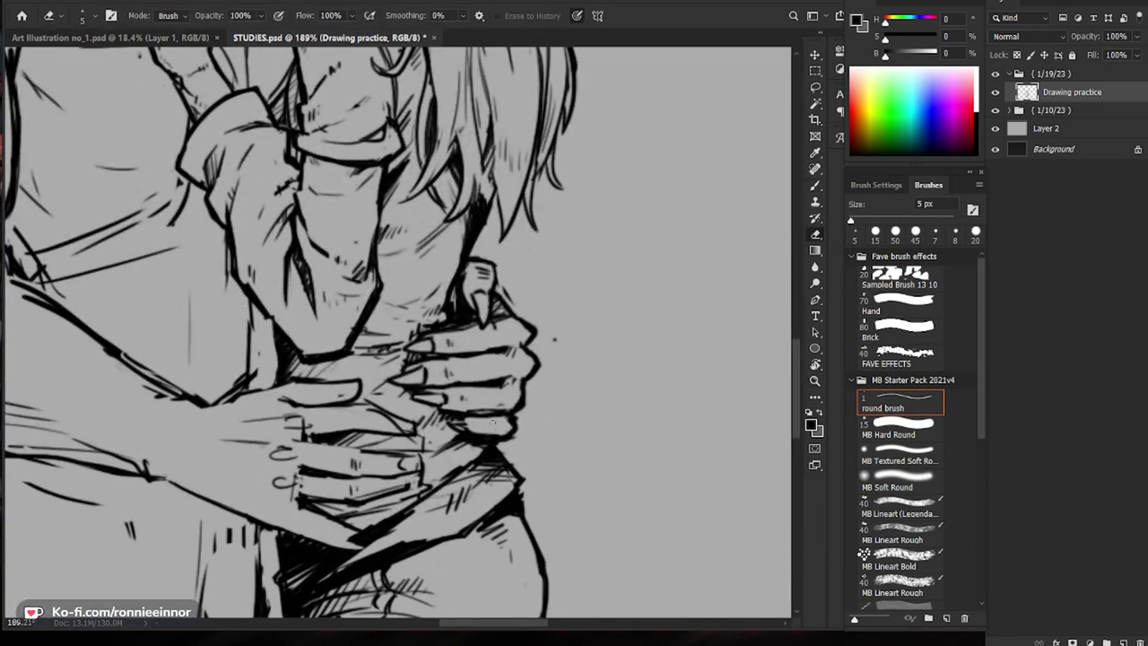
{"action": "key", "text": "b"}
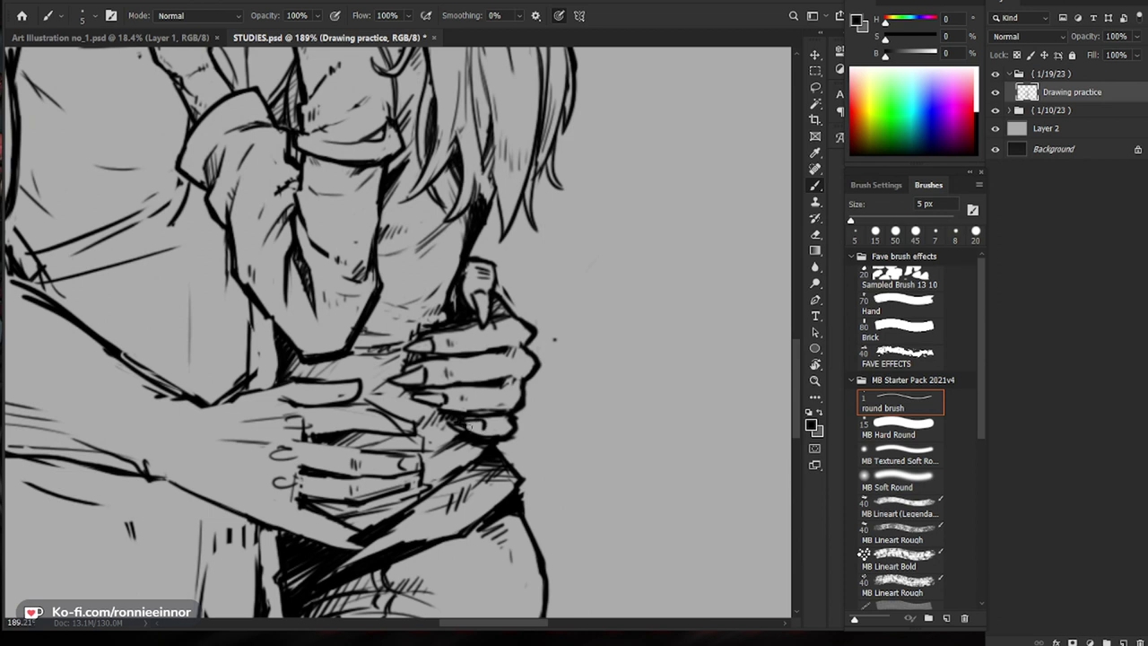
{"action": "key", "text": "e"}
{"action": "left_click_drag", "start_coordinate": [576, 470], "coordinate": [555, 447]}
{"action": "left_click_drag", "start_coordinate": [438, 404], "coordinate": [492, 432]}
{"action": "mouse_move", "coordinate": [470, 394]}
{"action": "left_mouse_down"}
{"action": "mouse_move", "coordinate": [459, 415]}
{"action": "mouse_move", "coordinate": [480, 410]}
{"action": "mouse_move", "coordinate": [440, 409]}
{"action": "left_mouse_up"}
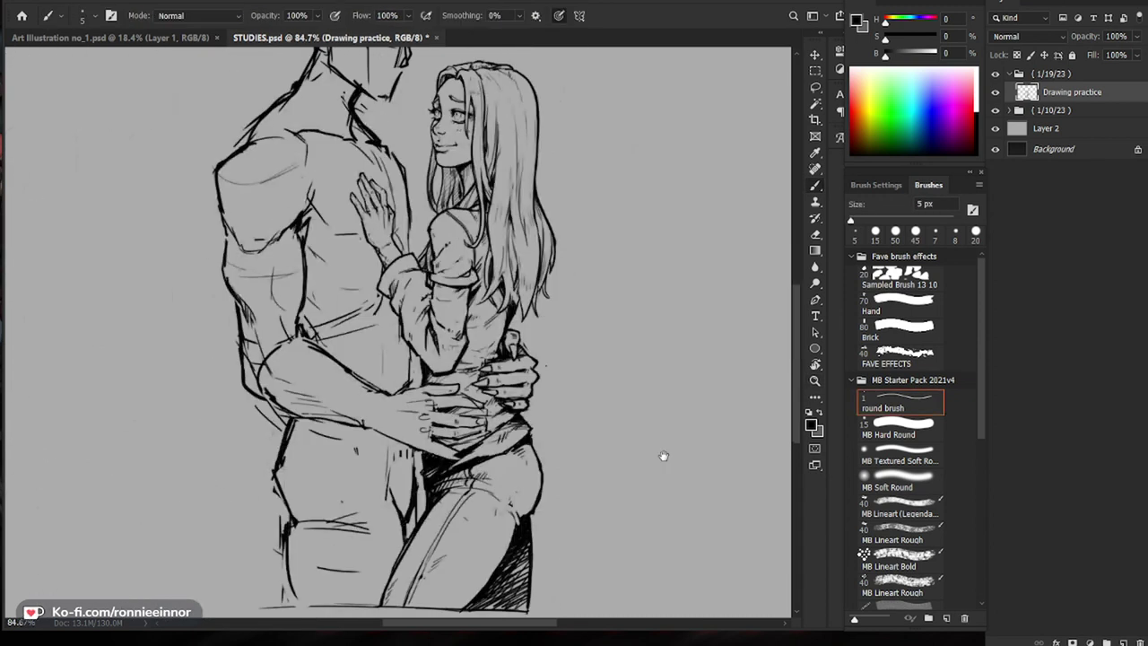
Step: Make small line corrections around the man's hands at the woman's waist with the brush and eraser
{"action": "left_click_drag", "start_coordinate": [514, 429], "coordinate": [591, 430]}
{"action": "mouse_move", "coordinate": [463, 402]}
{"action": "left_mouse_down"}
{"action": "mouse_move", "coordinate": [458, 421]}
{"action": "mouse_move", "coordinate": [351, 384]}
{"action": "mouse_move", "coordinate": [362, 394]}
{"action": "mouse_move", "coordinate": [360, 384]}
{"action": "left_mouse_up"}
{"action": "key", "text": "e"}
{"action": "key", "text": "b"}
{"action": "key", "text": "z"}
{"action": "left_click_drag", "start_coordinate": [534, 394], "coordinate": [434, 396]}
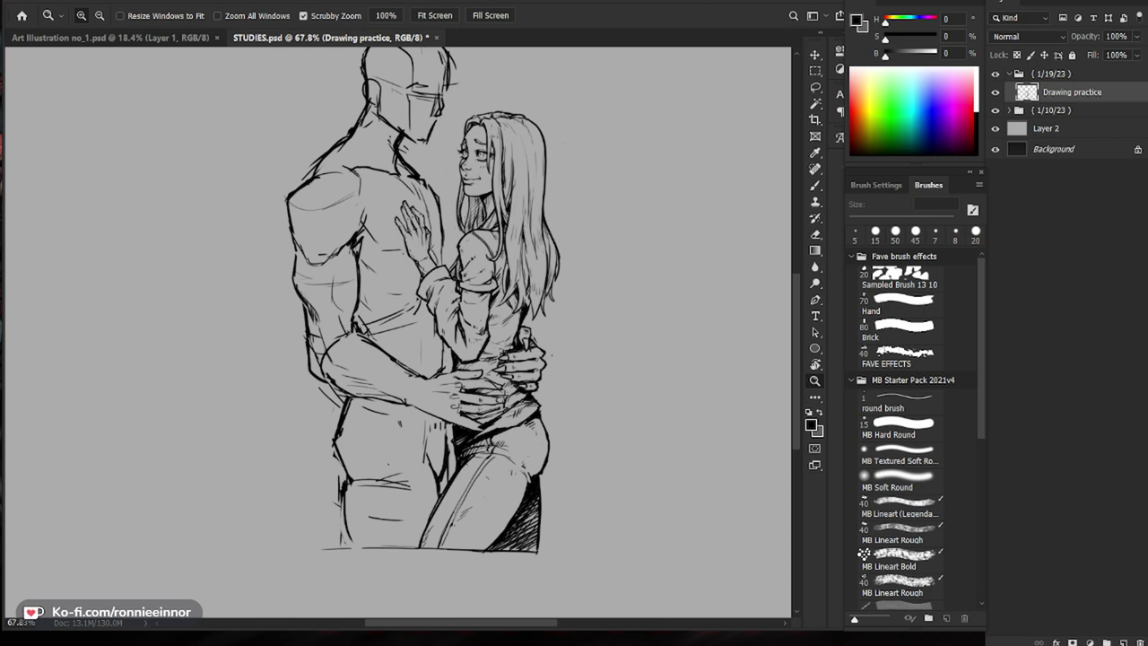
Step: Move the Clock timer window over the canvas and minimize it
{"action": "left_click_drag", "start_coordinate": [608, 0], "coordinate": [660, 67]}
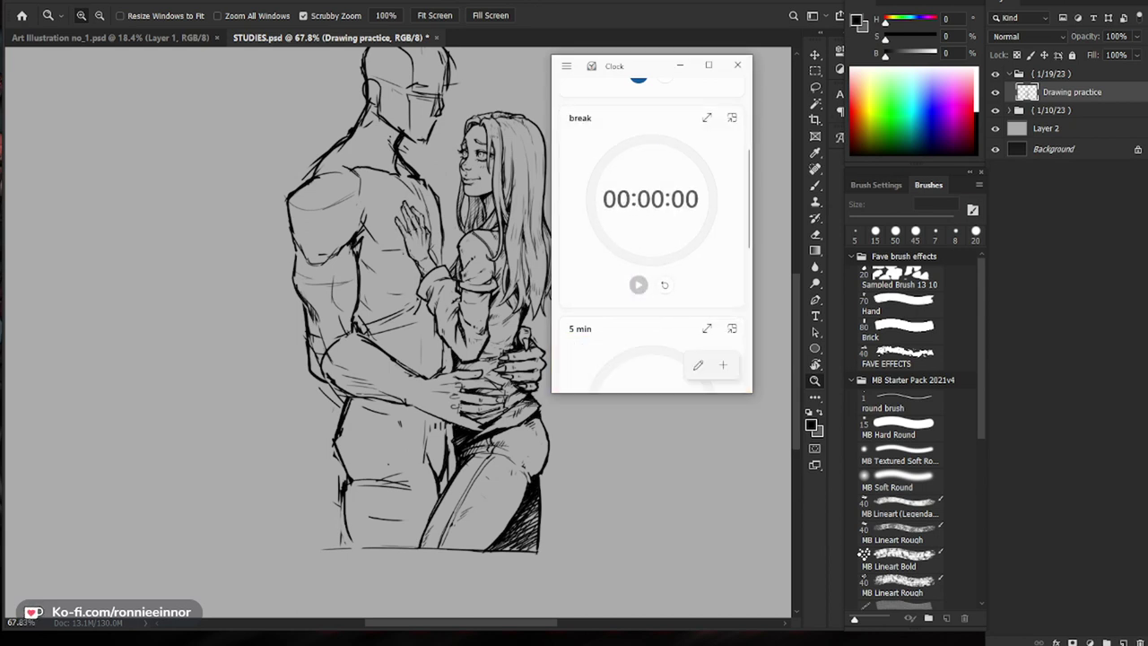
{"action": "left_click", "coordinate": [679, 66]}
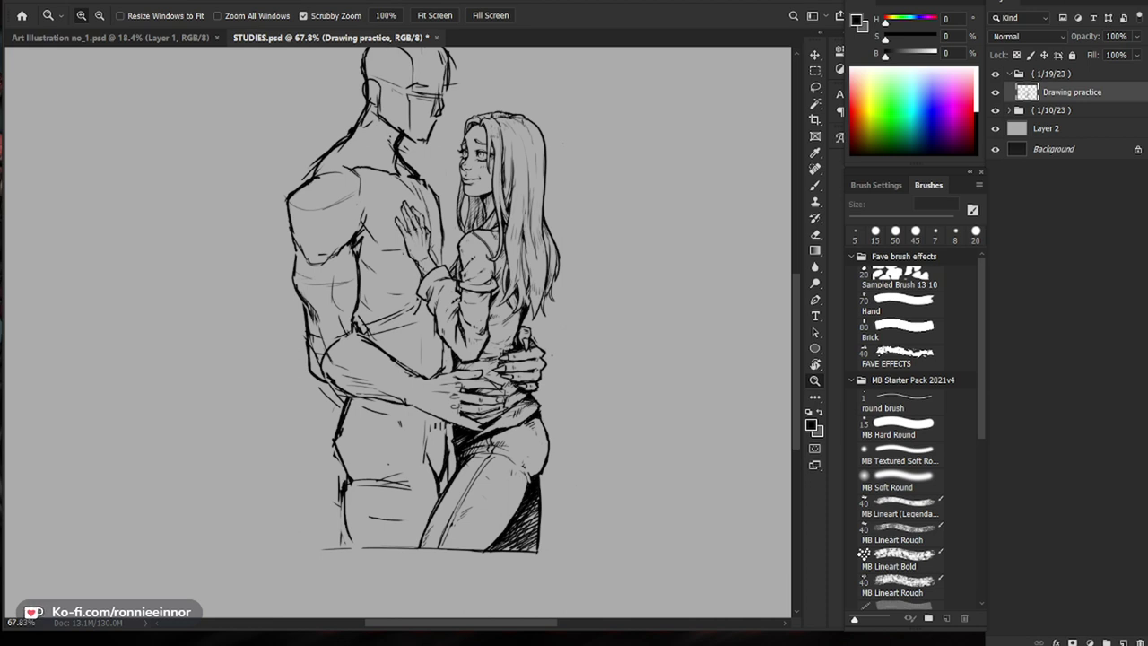
Step: Erase and redraw the topmost finger of the man's near hand with a more tapered shape
{"action": "left_click_drag", "start_coordinate": [547, 477], "coordinate": [601, 477]}
{"action": "left_click_drag", "start_coordinate": [440, 286], "coordinate": [586, 457]}
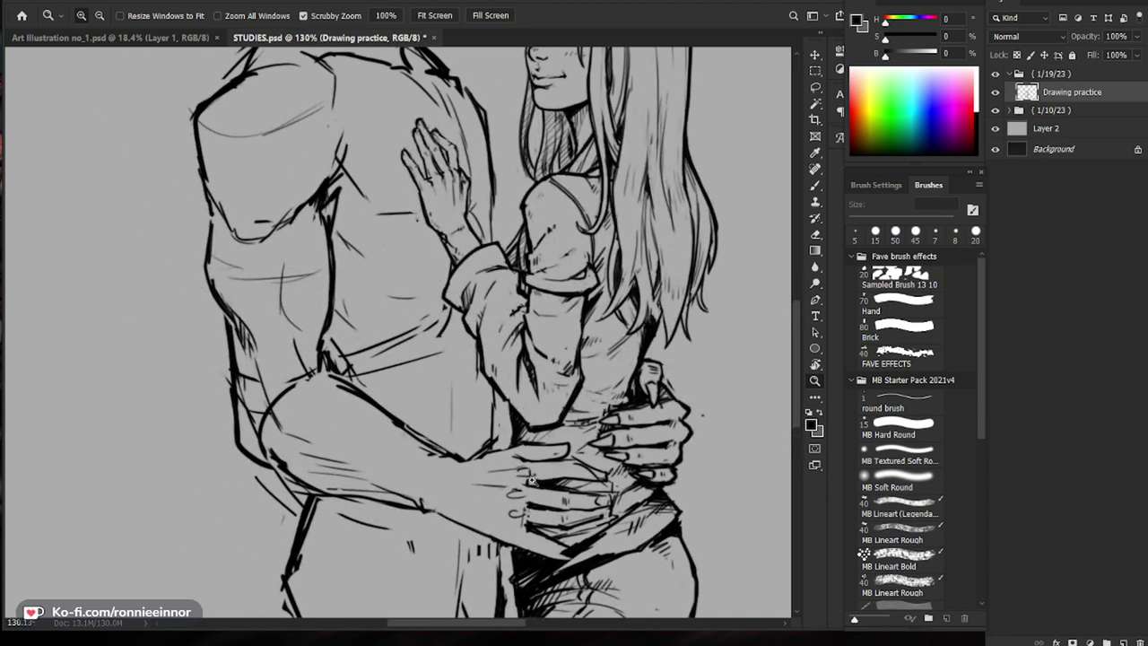
{"action": "key", "text": "e"}
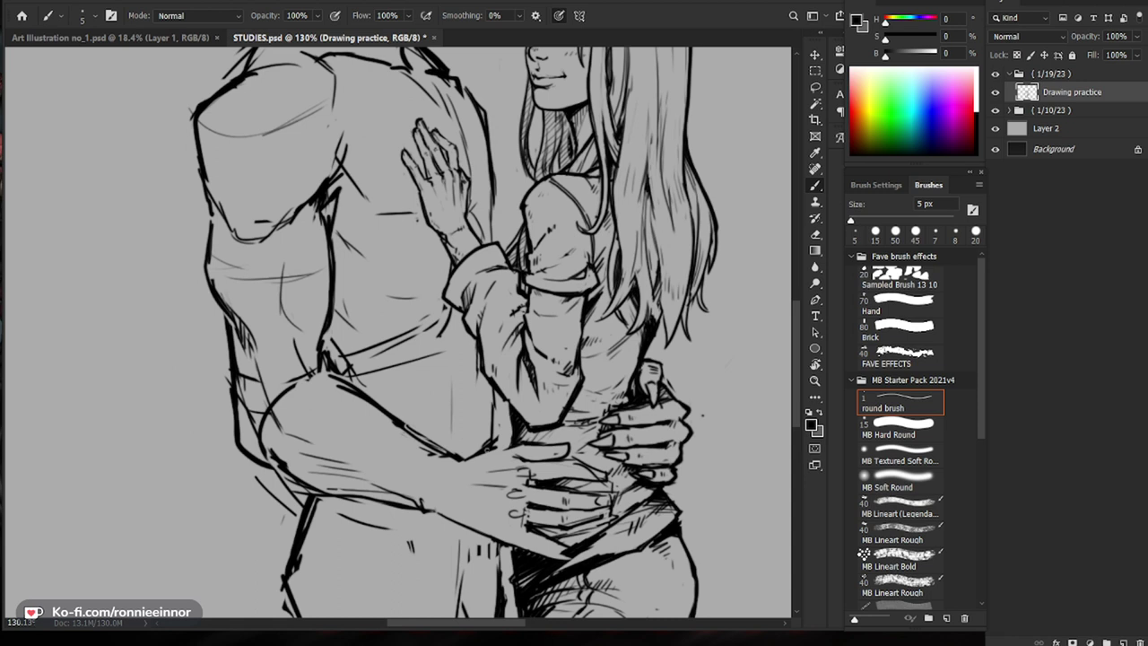
{"action": "left_click_drag", "start_coordinate": [511, 447], "coordinate": [527, 369]}
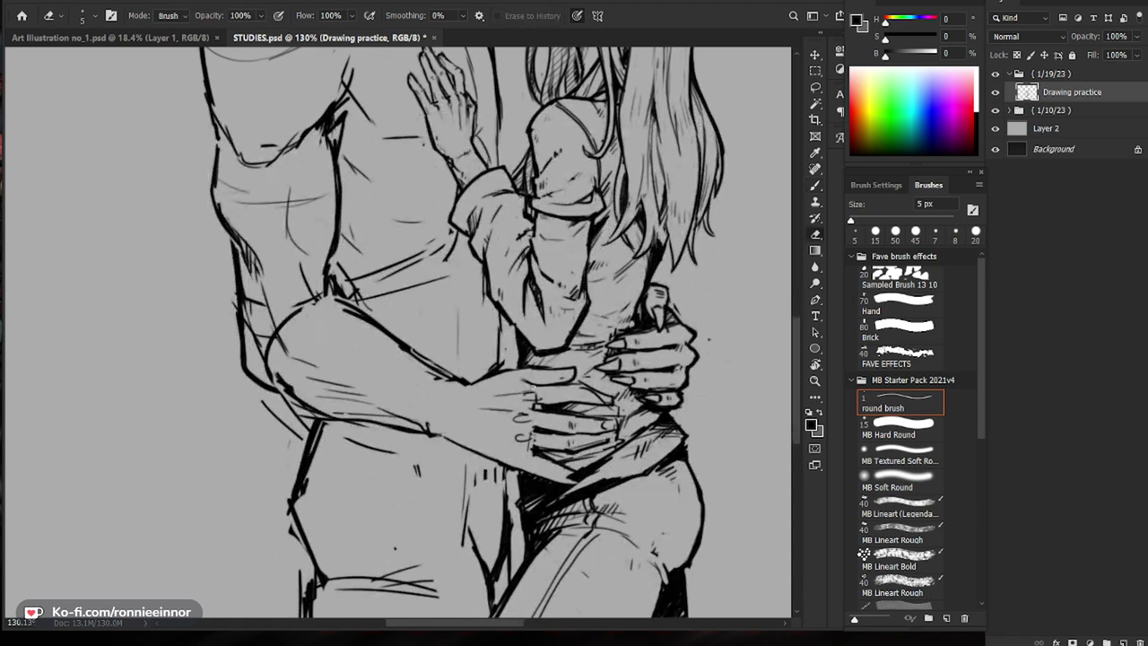
{"action": "key", "text": "b"}
{"action": "key", "text": "e"}
{"action": "left_click_drag", "start_coordinate": [532, 366], "coordinate": [557, 368]}
{"action": "key", "text": "b"}
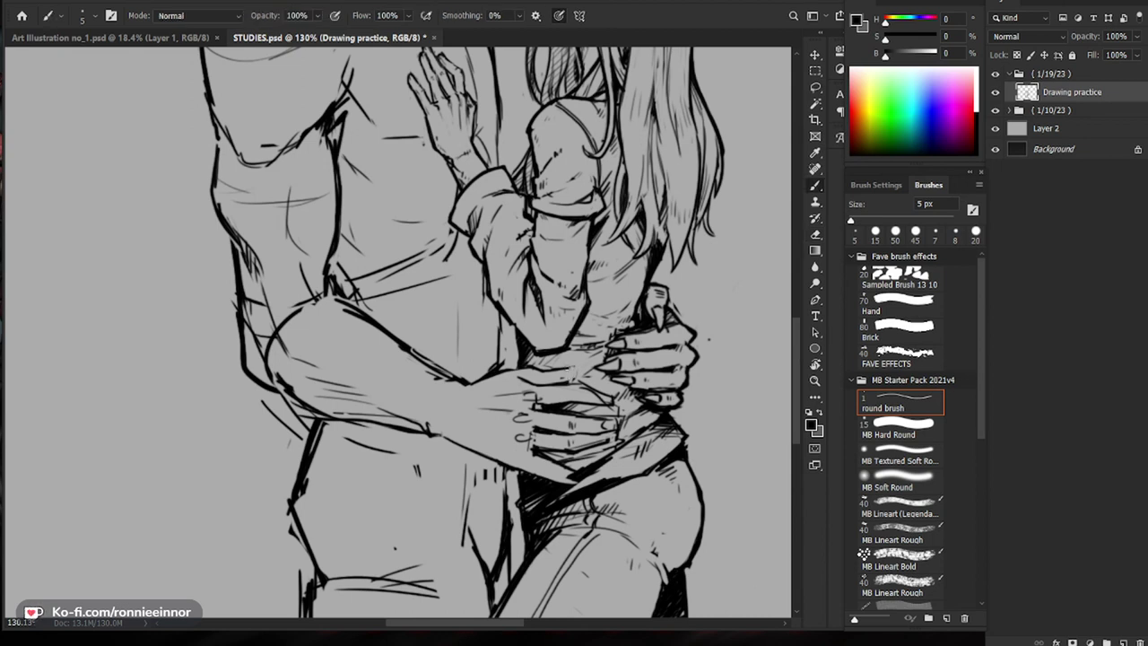
Step: Refine the fingernail and tip outline on the topmost finger of the man's near hand
{"action": "scroll", "coordinate": [576, 370], "scroll_direction": "up", "scroll_amount": 3}
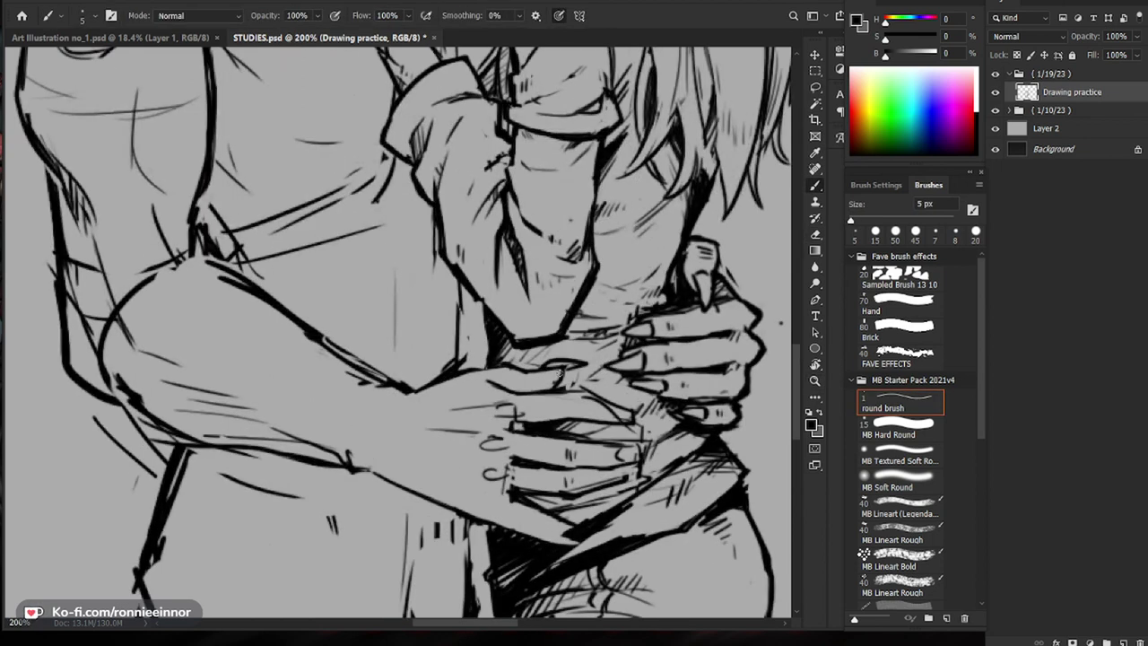
{"action": "key", "text": "e"}
{"action": "key", "text": "b"}
{"action": "key", "text": "e"}
{"action": "scroll", "coordinate": [567, 368], "scroll_direction": "down", "scroll_amount": 3}
{"action": "key", "text": "b"}
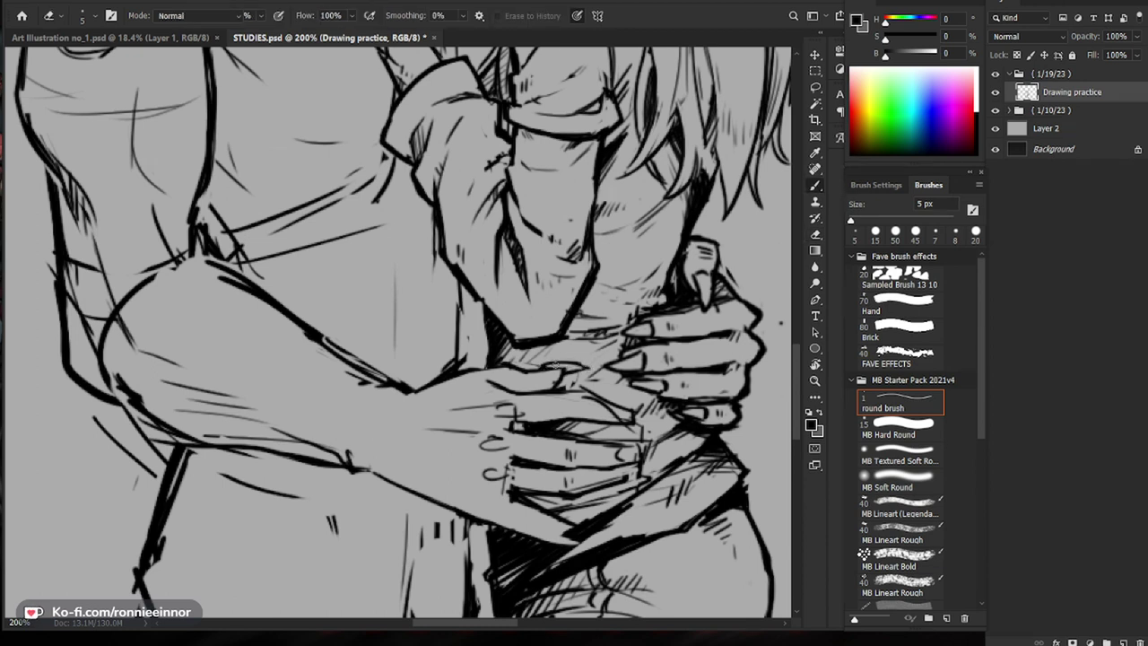
Step: Add a knuckle crease to the topmost finger of the man's near hand and rework the knuckle mark below it
{"action": "left_click_drag", "start_coordinate": [632, 520], "coordinate": [632, 462]}
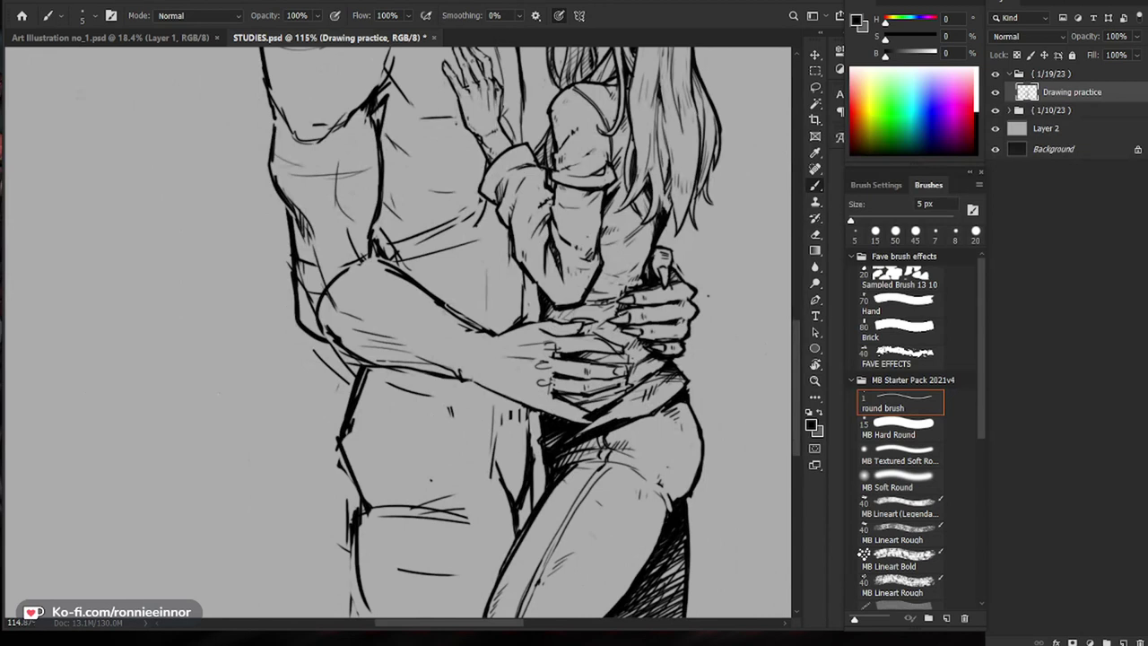
{"action": "left_click_drag", "start_coordinate": [551, 324], "coordinate": [605, 325]}
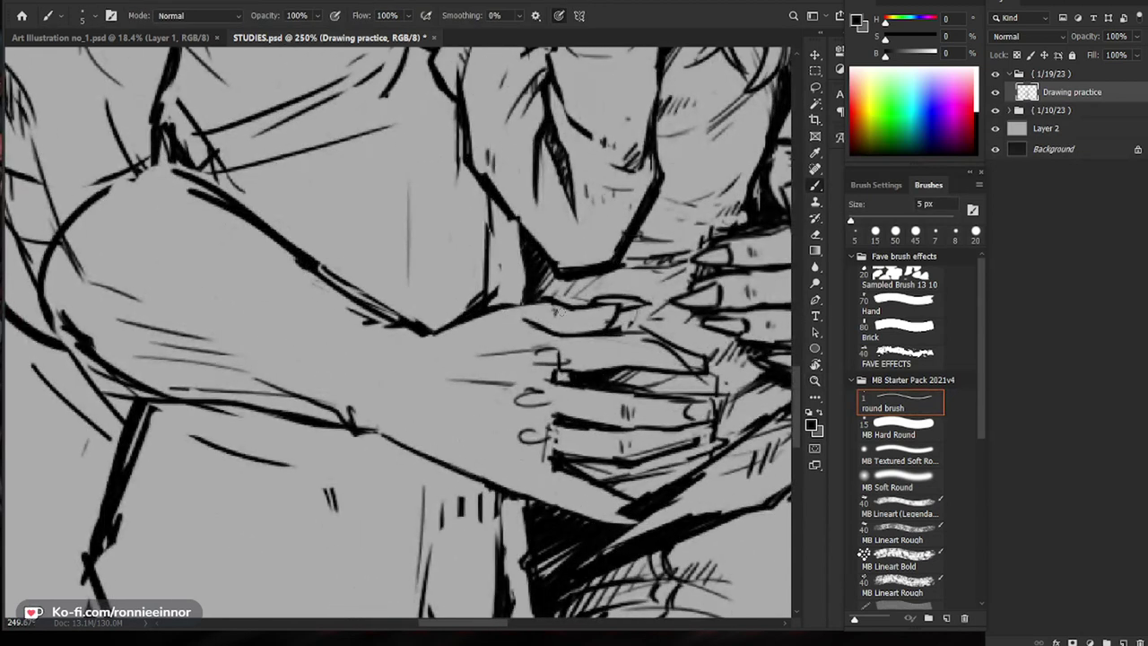
{"action": "mouse_move", "coordinate": [551, 314]}
{"action": "left_mouse_down"}
{"action": "mouse_move", "coordinate": [541, 327]}
{"action": "mouse_move", "coordinate": [557, 330]}
{"action": "left_mouse_up"}
{"action": "left_click_drag", "start_coordinate": [576, 358], "coordinate": [483, 359]}
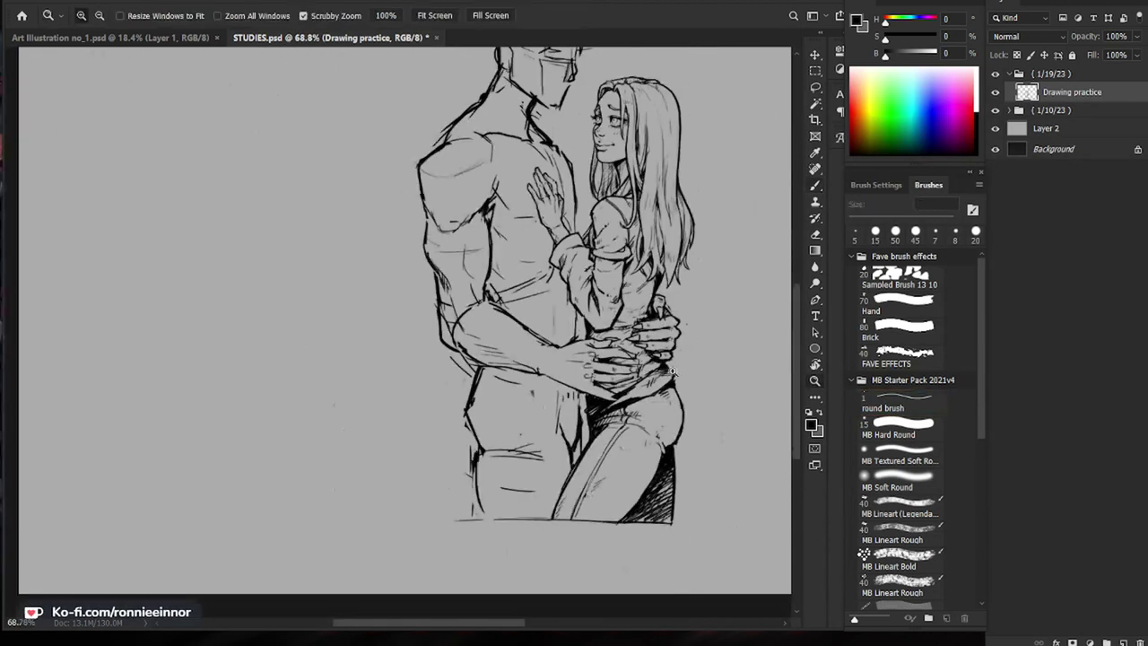
{"action": "left_click_drag", "start_coordinate": [576, 362], "coordinate": [671, 362]}
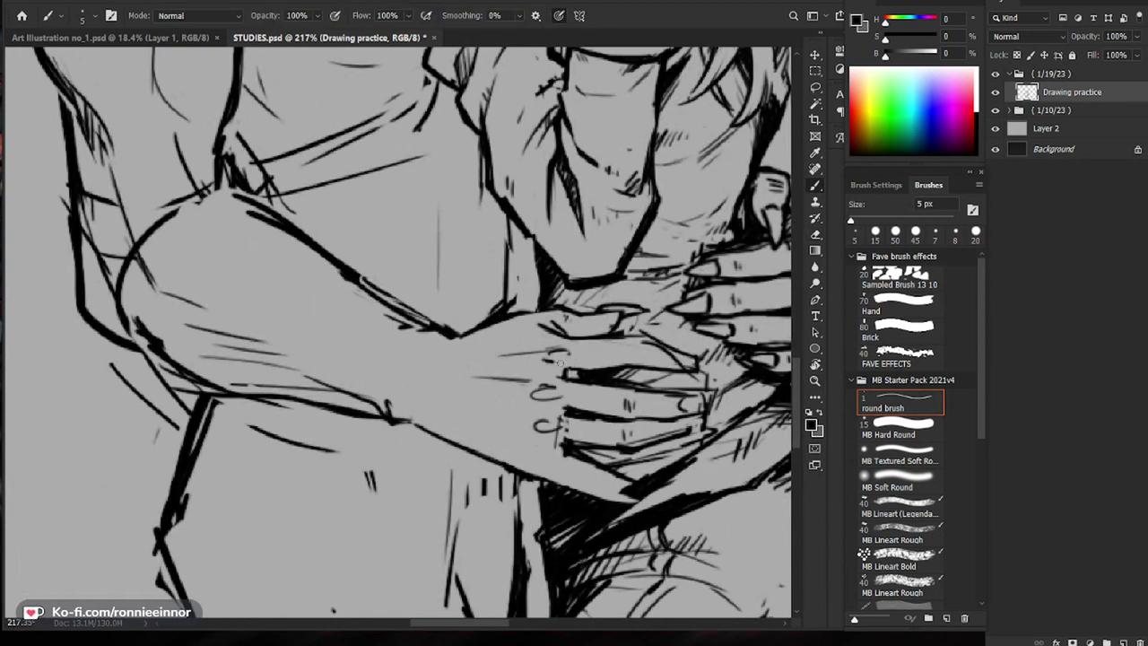
{"action": "key", "text": "ctrl+0"}
{"action": "mouse_move", "coordinate": [655, 433]}
{"action": "left_mouse_down"}
{"action": "mouse_move", "coordinate": [572, 476]}
{"action": "mouse_move", "coordinate": [586, 447]}
{"action": "left_mouse_up"}
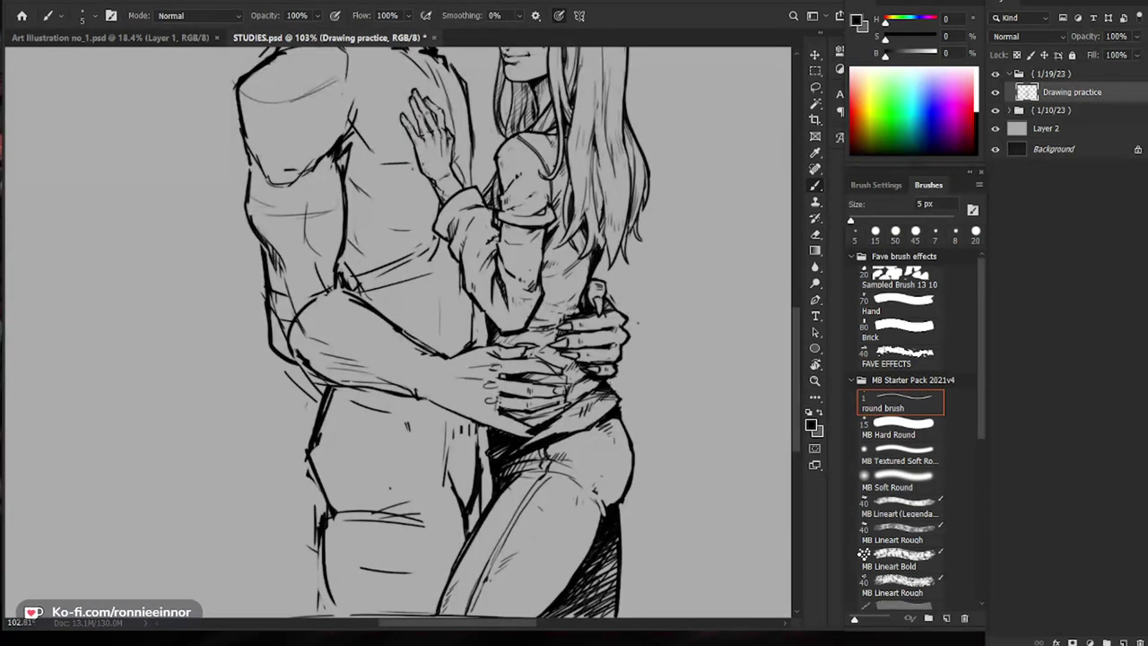
Step: Tidy the knuckle and finger lines of the man's near hand, alternating eraser and brush
{"action": "key", "text": "e"}
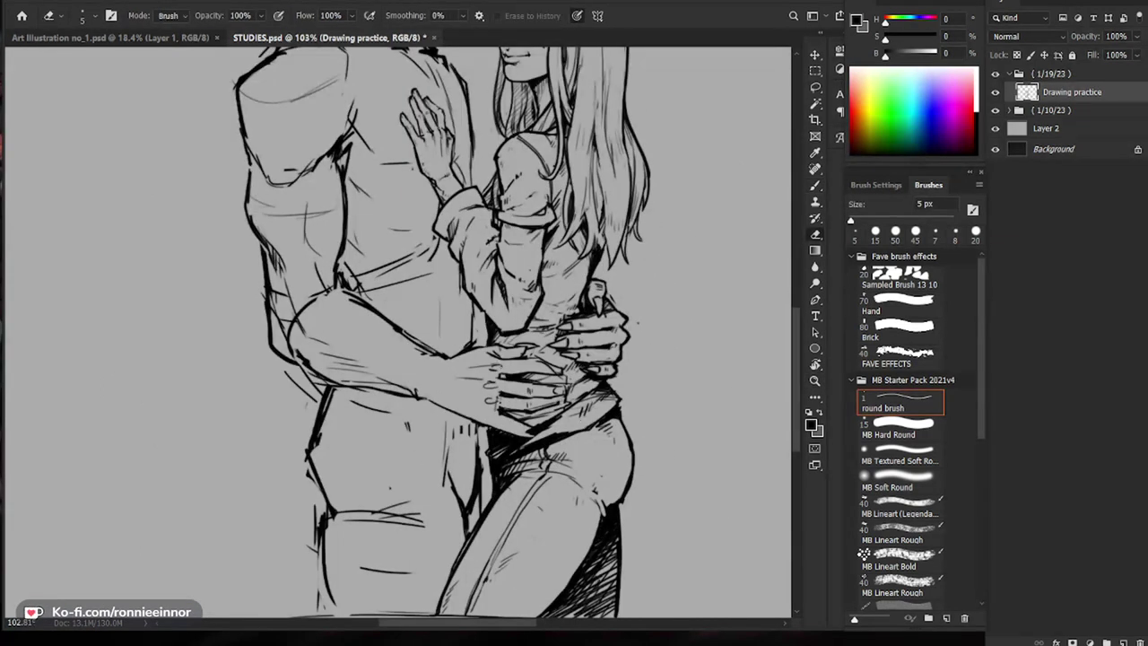
{"action": "key", "text": "b"}
{"action": "left_click_drag", "start_coordinate": [590, 395], "coordinate": [573, 398]}
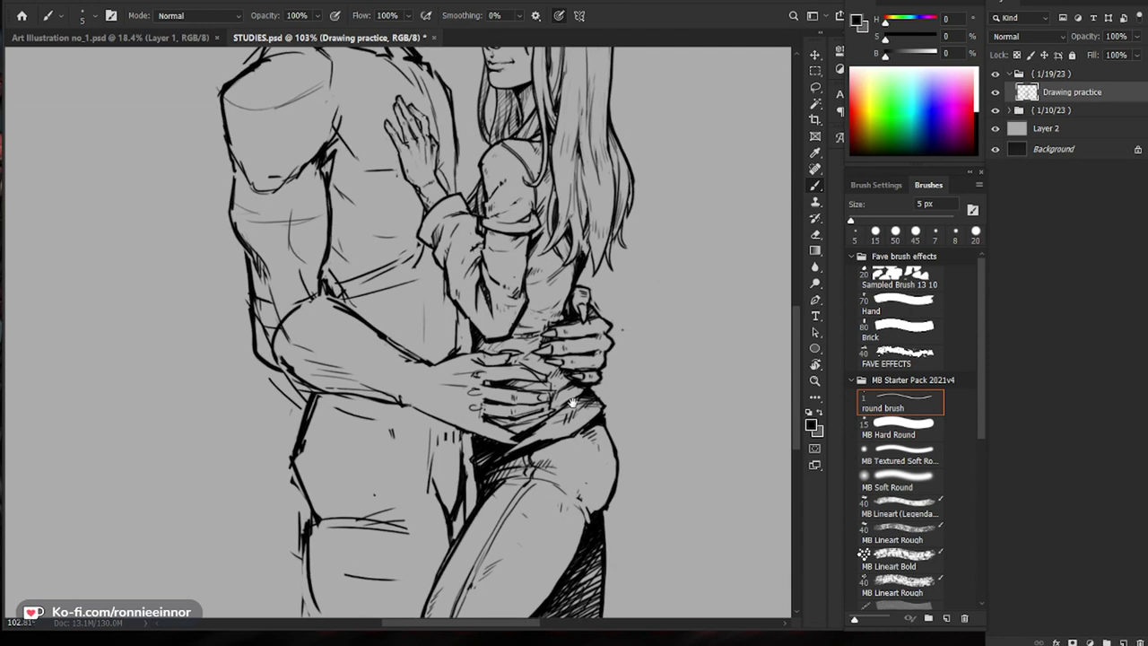
{"action": "key", "text": "e"}
{"action": "key", "text": "b"}
{"action": "key", "text": "e"}
{"action": "key", "text": "b"}
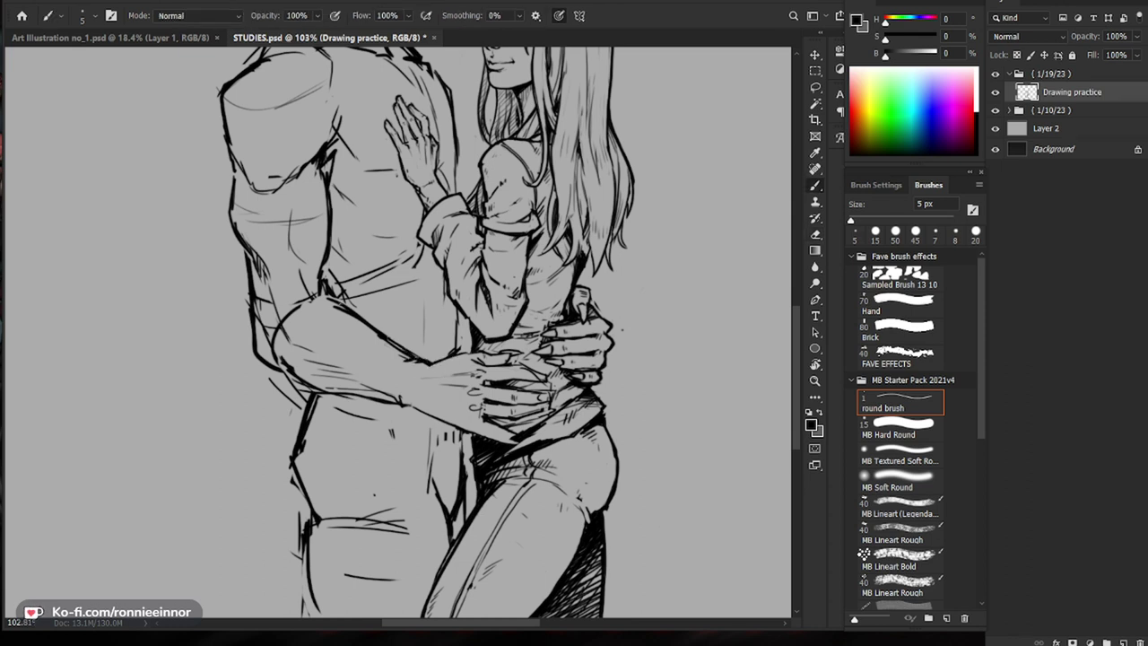
Step: Clean up the upper contour of the man's near forearm, with the eraser enlarged to 10 px
{"action": "key", "text": "e"}
{"action": "left_click_drag", "start_coordinate": [379, 336], "coordinate": [407, 353]}
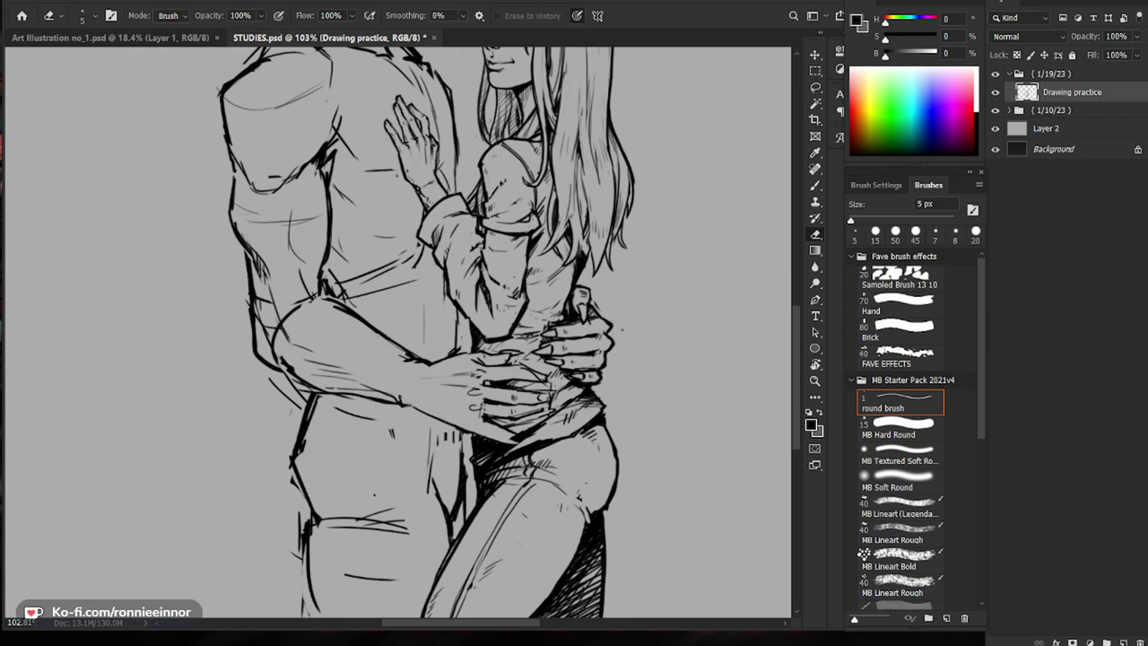
{"action": "key", "text": "bracketright"}
{"action": "key", "text": "bracketright"}
{"action": "key", "text": "bracketright"}
{"action": "key", "text": "bracketright"}
{"action": "key", "text": "bracketright"}
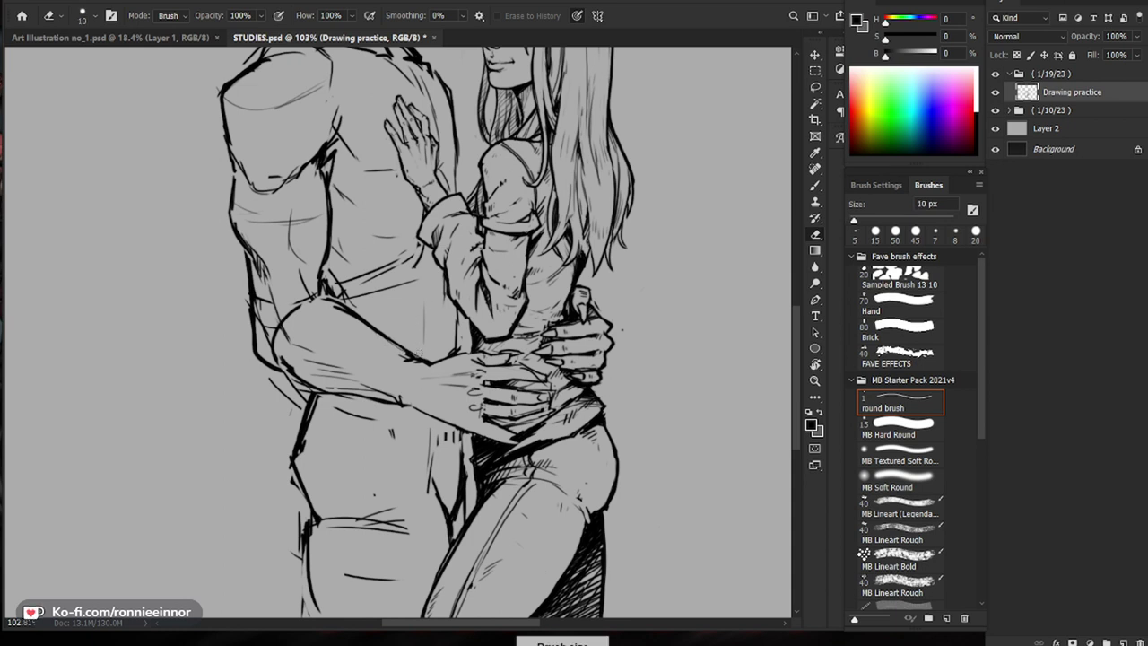
{"action": "key", "text": "b"}
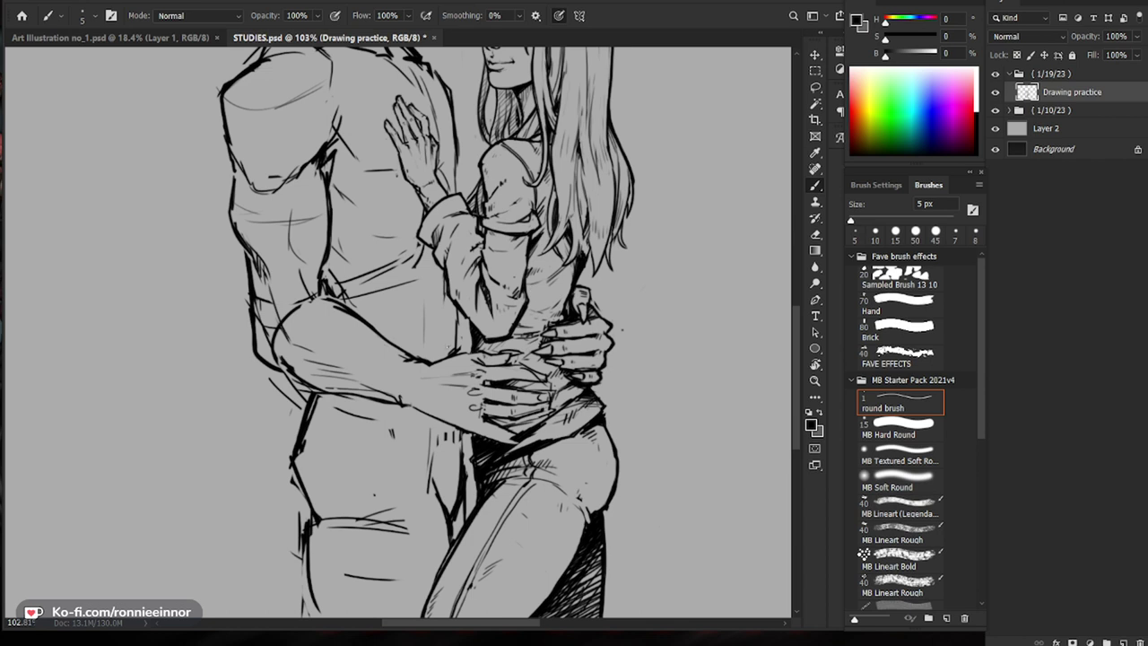
{"action": "key", "text": "e"}
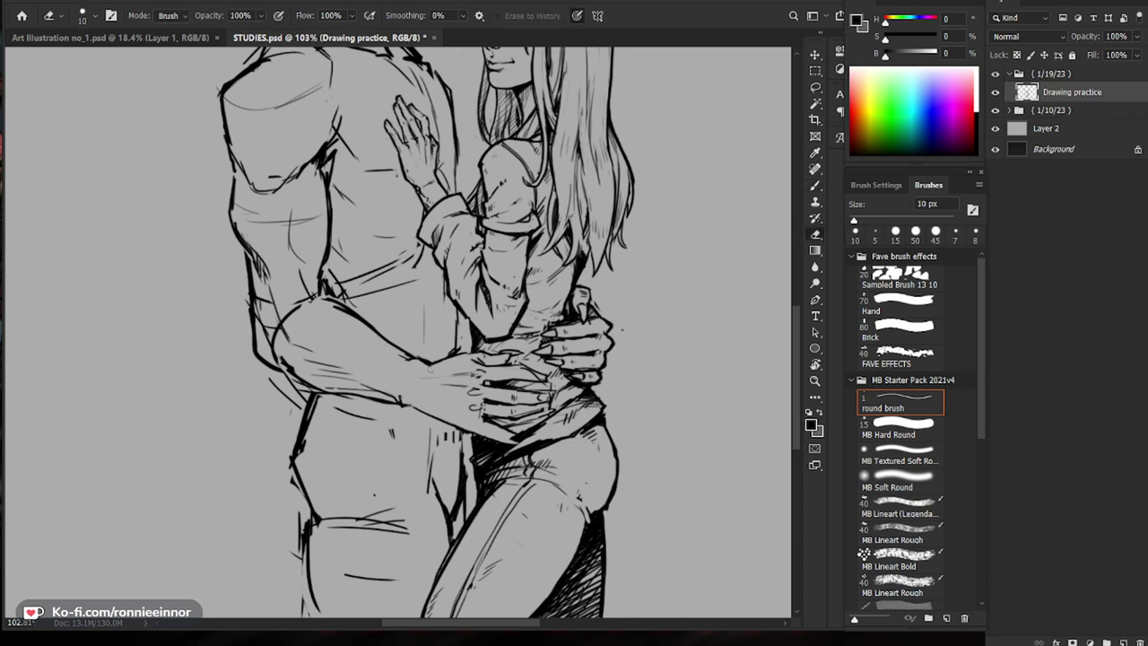
{"action": "key", "text": "b"}
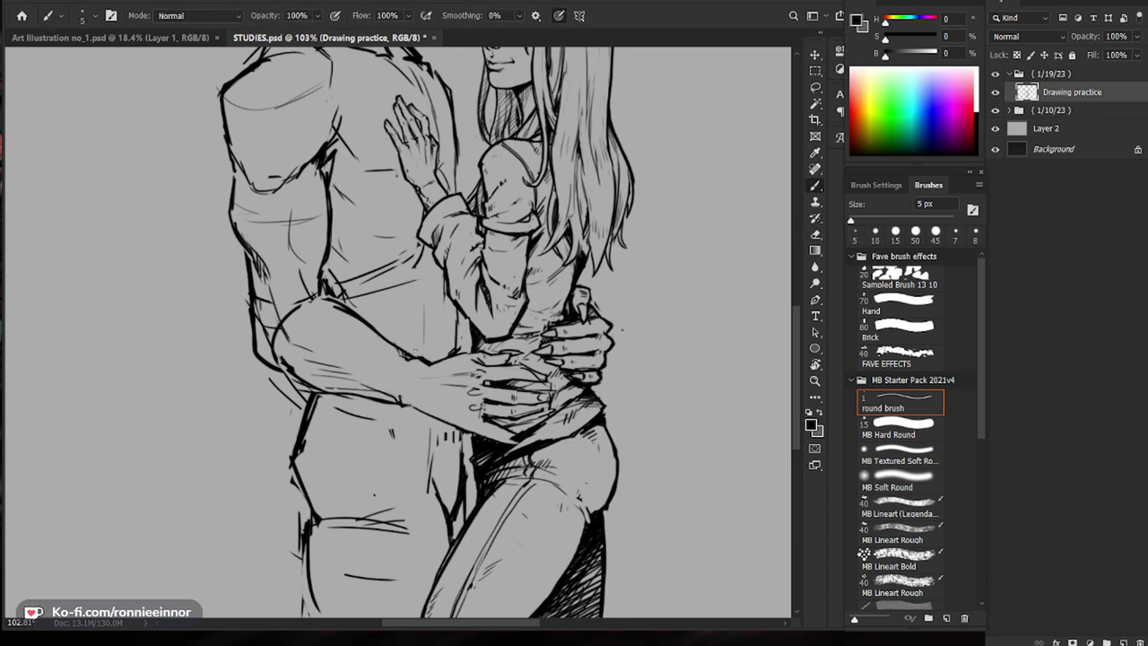
Step: Redraw the upper wrist contour where the man's near forearm meets the back of his hand
{"action": "key", "text": "e"}
{"action": "key", "text": "b"}
{"action": "left_click_drag", "start_coordinate": [405, 355], "coordinate": [414, 359]}
{"action": "key", "text": "e"}
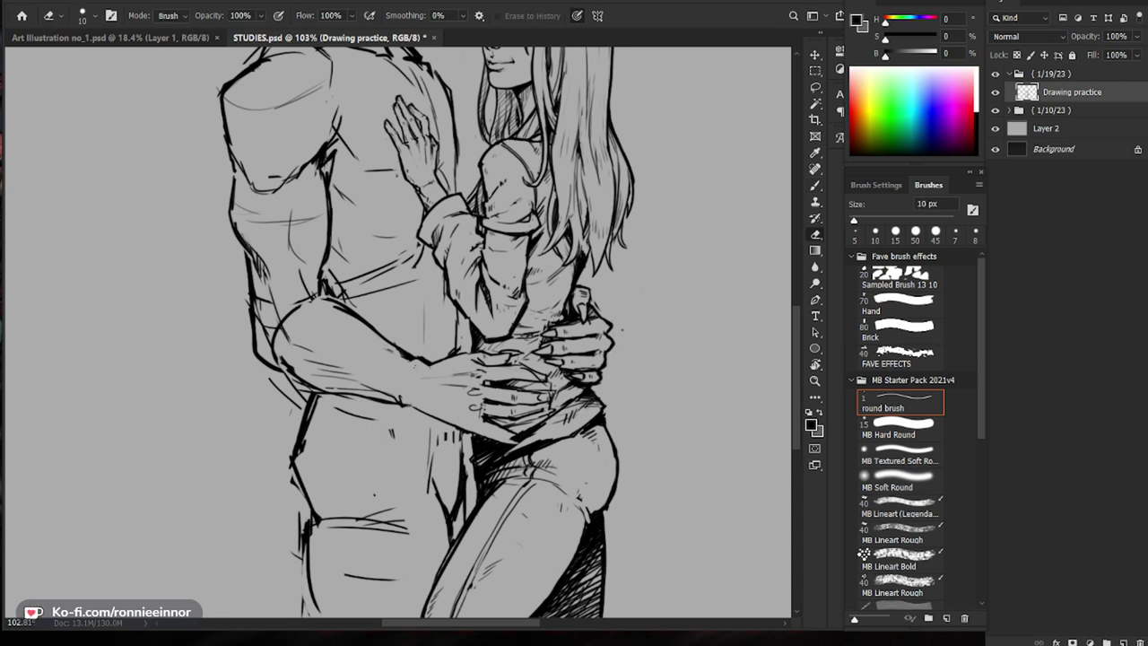
{"action": "key", "text": "b"}
{"action": "key", "text": "e"}
{"action": "key", "text": "b"}
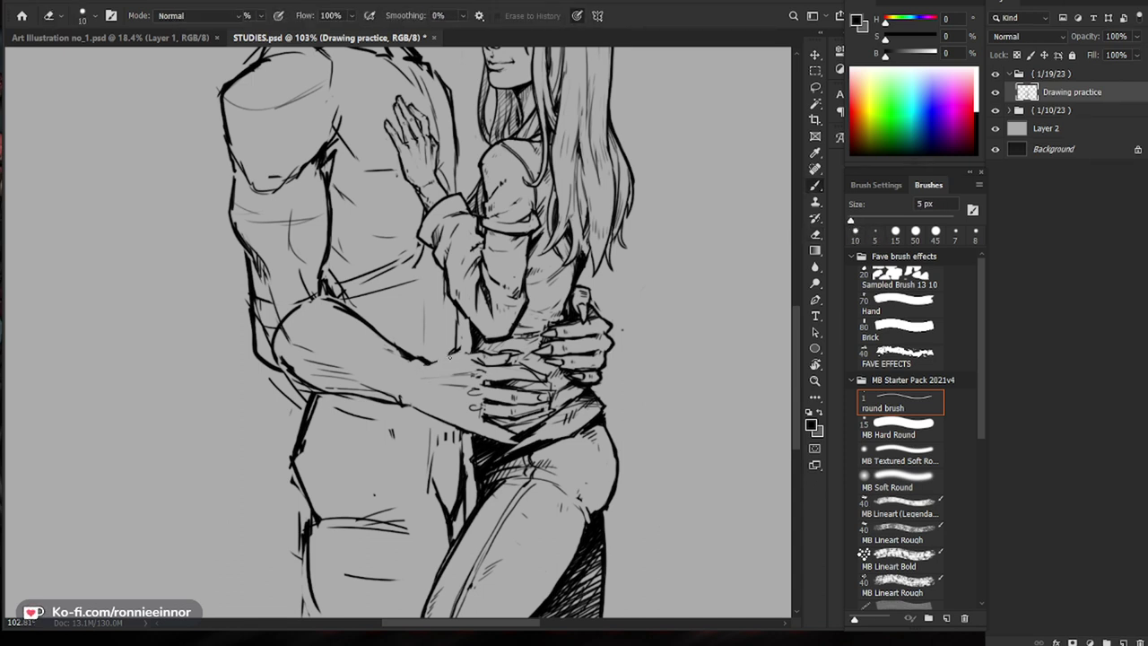
{"action": "mouse_move", "coordinate": [433, 361]}
{"action": "left_mouse_down"}
{"action": "mouse_move", "coordinate": [450, 355]}
{"action": "mouse_move", "coordinate": [427, 364]}
{"action": "left_mouse_up"}
{"action": "key", "text": "e"}
{"action": "key", "text": "b"}
{"action": "key", "text": "e"}
{"action": "key", "text": "b"}
Step: Redraw the lower contour of the man's near wrist and hand and trim its excess line
{"action": "left_click_drag", "start_coordinate": [695, 387], "coordinate": [653, 387]}
{"action": "mouse_move", "coordinate": [522, 448]}
{"action": "left_mouse_down"}
{"action": "mouse_move", "coordinate": [620, 442]}
{"action": "mouse_move", "coordinate": [569, 450]}
{"action": "left_mouse_up"}
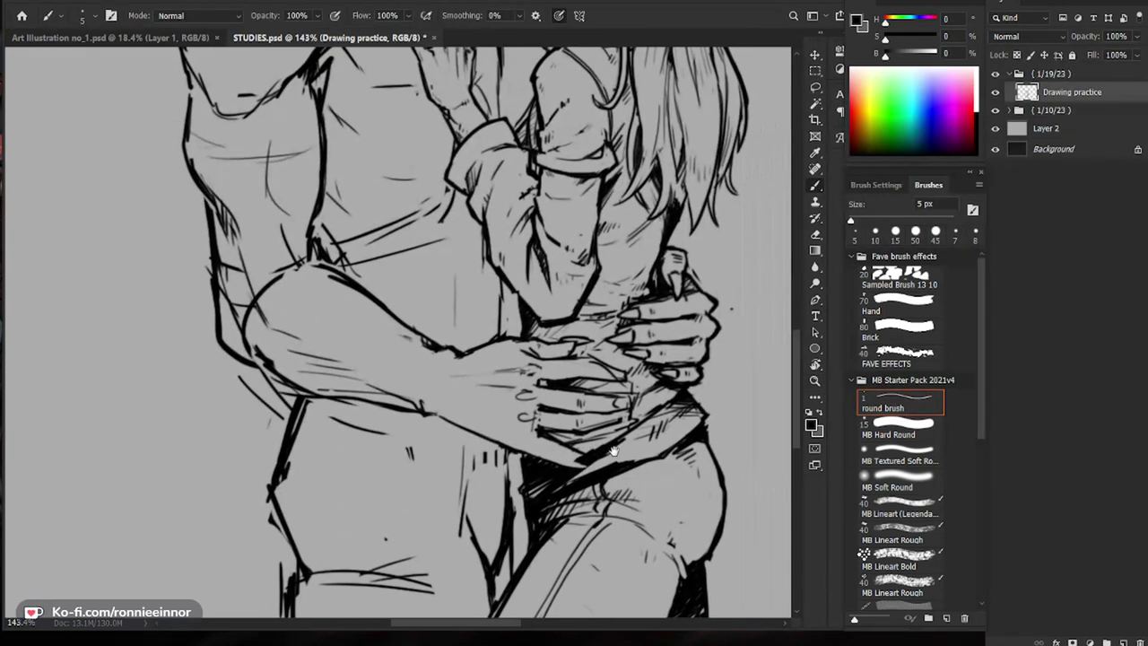
{"action": "left_click_drag", "start_coordinate": [440, 418], "coordinate": [466, 425]}
{"action": "key", "text": "e"}
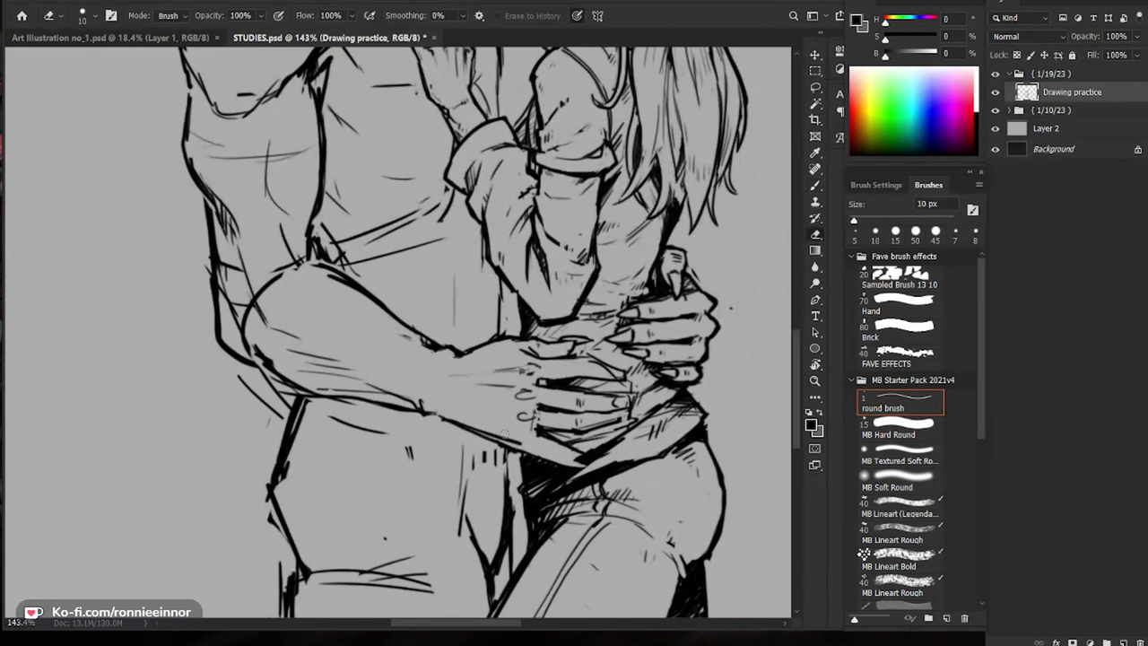
{"action": "mouse_move", "coordinate": [491, 445]}
{"action": "left_mouse_down"}
{"action": "mouse_move", "coordinate": [511, 452]}
{"action": "mouse_move", "coordinate": [515, 443]}
{"action": "left_mouse_up"}
{"action": "key", "text": "b"}
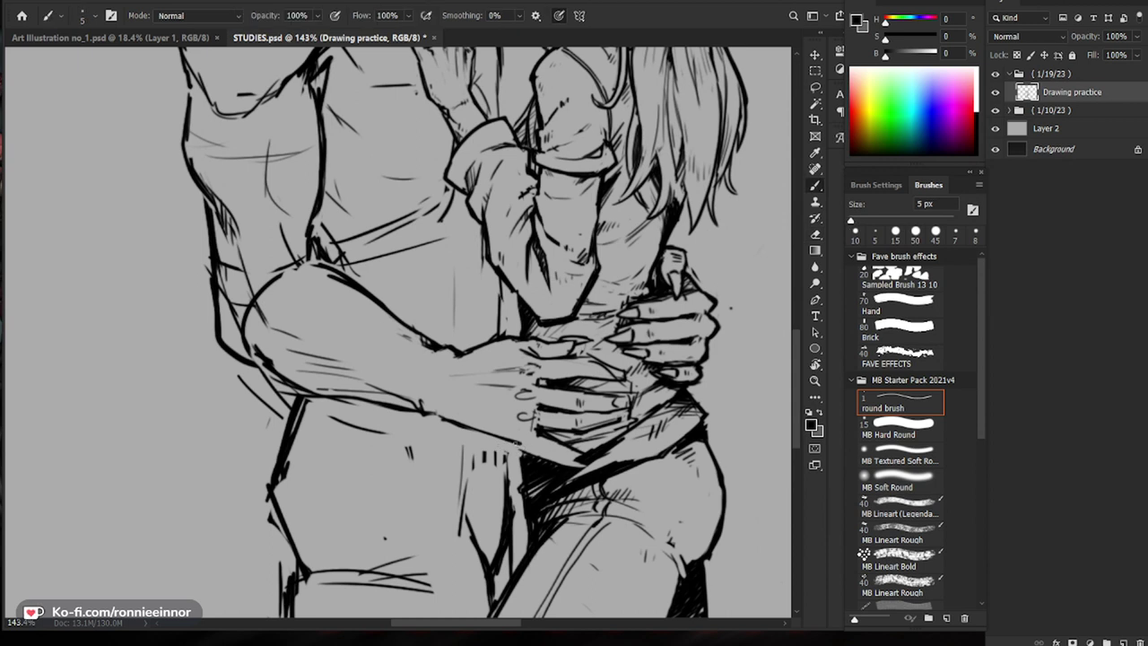
Step: Erase the rough inner lines of the man's nose and sketch a nostril and an under-eye crease
{"action": "scroll", "coordinate": [535, 446], "scroll_direction": "down", "scroll_amount": 1}
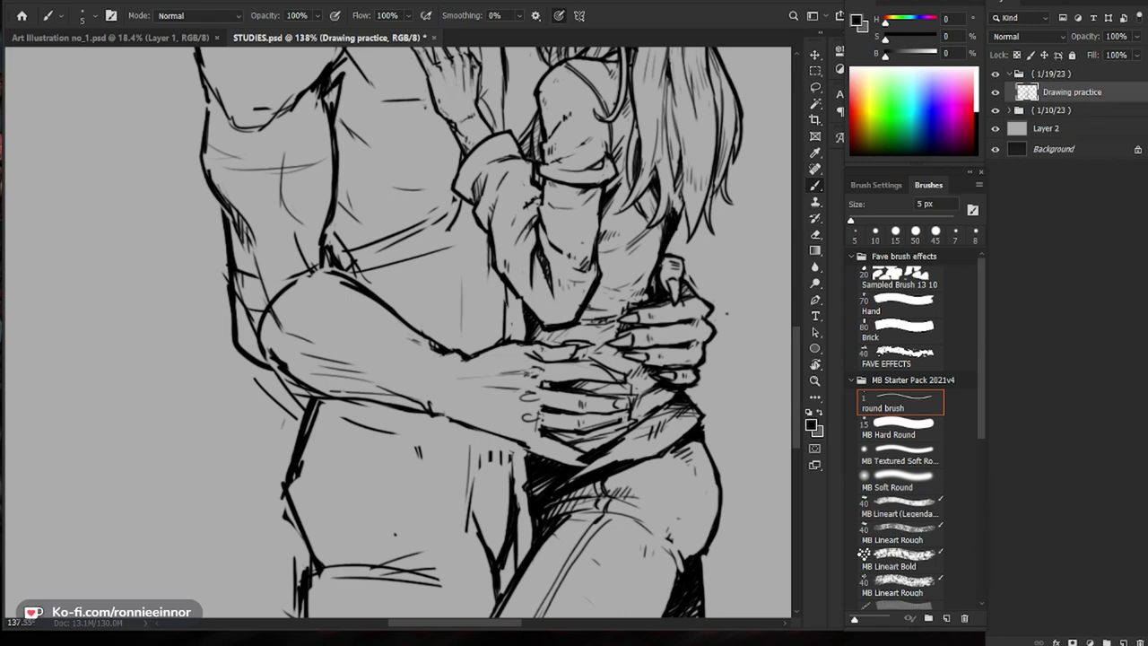
{"action": "left_click_drag", "start_coordinate": [642, 188], "coordinate": [603, 508]}
{"action": "left_click_drag", "start_coordinate": [607, 219], "coordinate": [605, 333]}
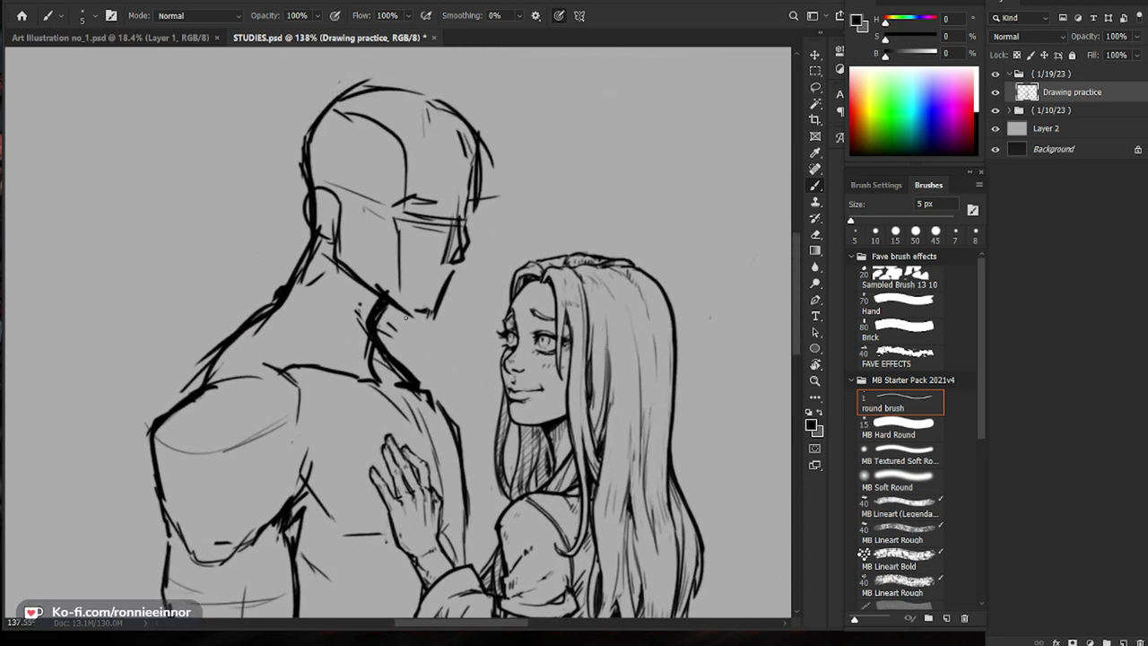
{"action": "key", "text": "e"}
{"action": "mouse_move", "coordinate": [451, 221]}
{"action": "left_mouse_down"}
{"action": "mouse_move", "coordinate": [452, 249]}
{"action": "mouse_move", "coordinate": [467, 245]}
{"action": "mouse_move", "coordinate": [443, 257]}
{"action": "left_mouse_up"}
{"action": "key", "text": "b"}
{"action": "key", "text": "e"}
{"action": "key", "text": "b"}
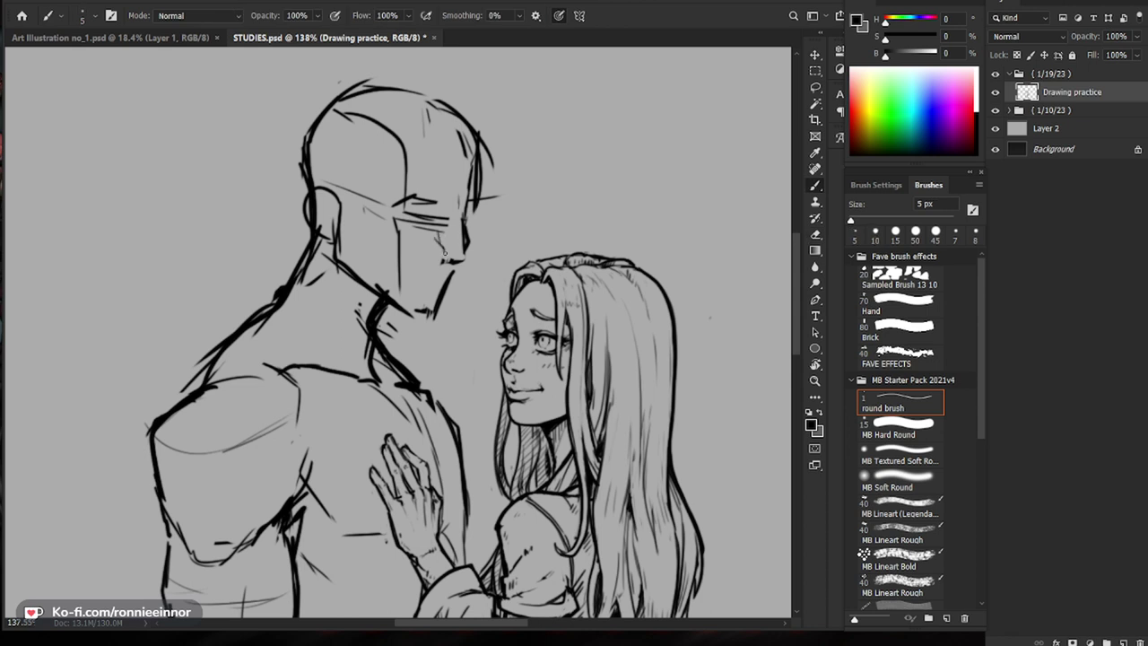
Step: Clean up the man's facial profile from the brow down to the nose tip, alternating eraser and brush
{"action": "key", "text": "e"}
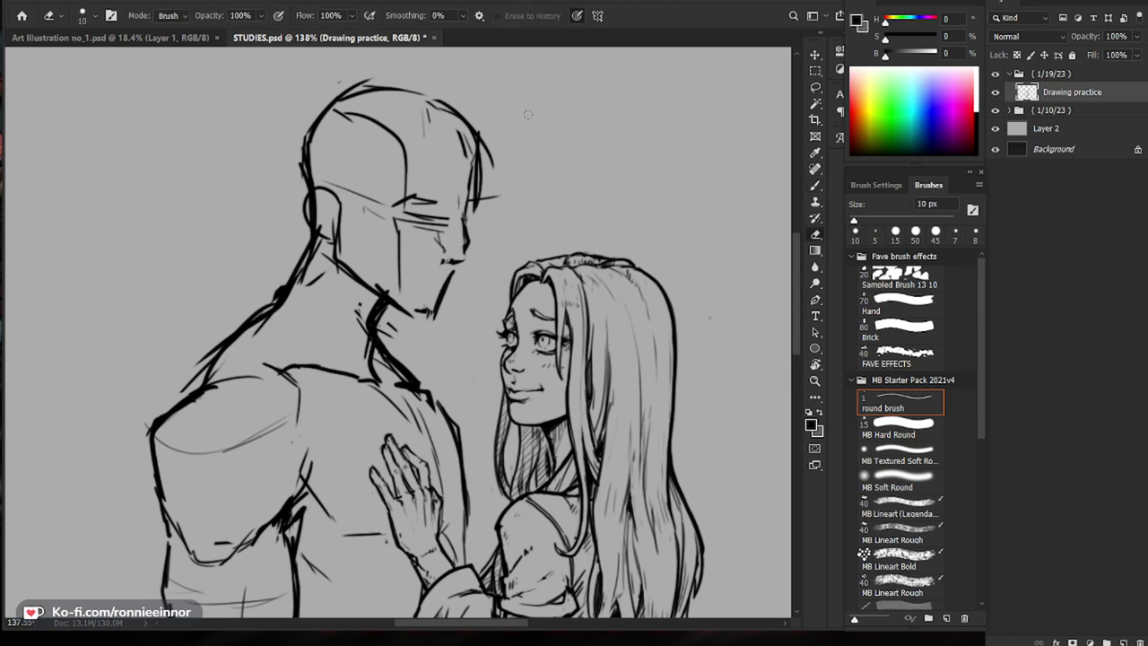
{"action": "mouse_move", "coordinate": [463, 202]}
{"action": "left_mouse_down"}
{"action": "mouse_move", "coordinate": [468, 215]}
{"action": "mouse_move", "coordinate": [476, 206]}
{"action": "mouse_move", "coordinate": [468, 263]}
{"action": "mouse_move", "coordinate": [443, 263]}
{"action": "left_mouse_up"}
{"action": "key", "text": "b"}
{"action": "key", "text": "e"}
{"action": "key", "text": "b"}
{"action": "key", "text": "e"}
{"action": "key", "text": "b"}
{"action": "key", "text": "e"}
{"action": "key", "text": "b"}
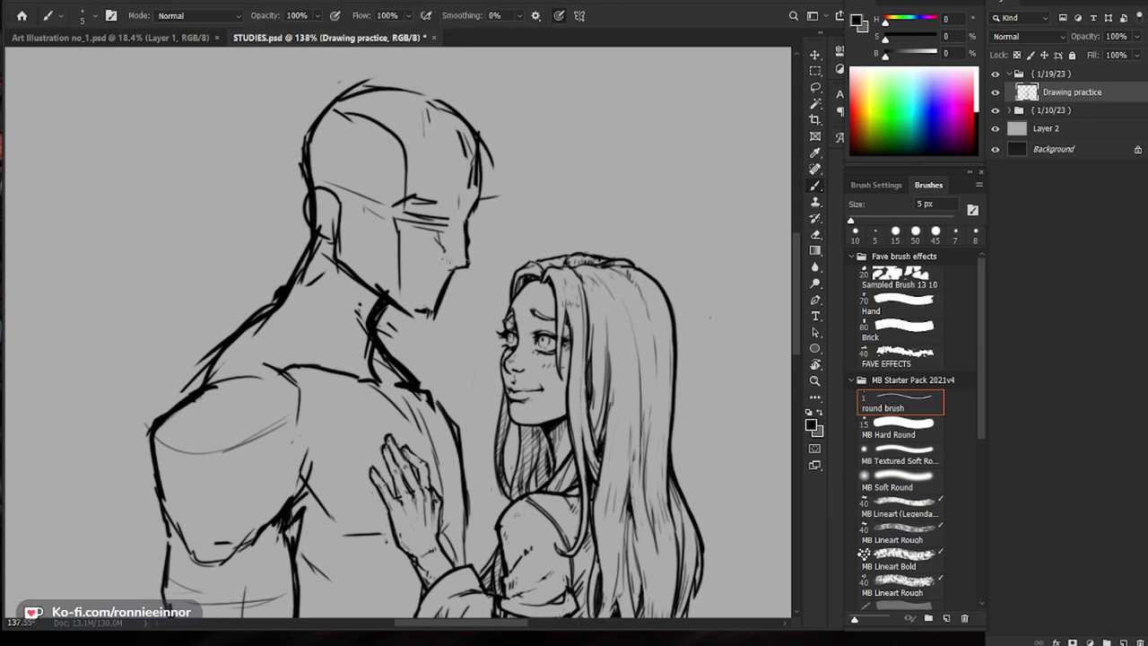
{"action": "key", "text": "e"}
{"action": "key", "text": "b"}
Step: Add short strand lines at the crown of the woman's hair and tidy them with the eraser
{"action": "key", "text": "z"}
{"action": "left_click_drag", "start_coordinate": [522, 278], "coordinate": [453, 281]}
{"action": "left_click_drag", "start_coordinate": [525, 277], "coordinate": [583, 279]}
{"action": "key", "text": "e"}
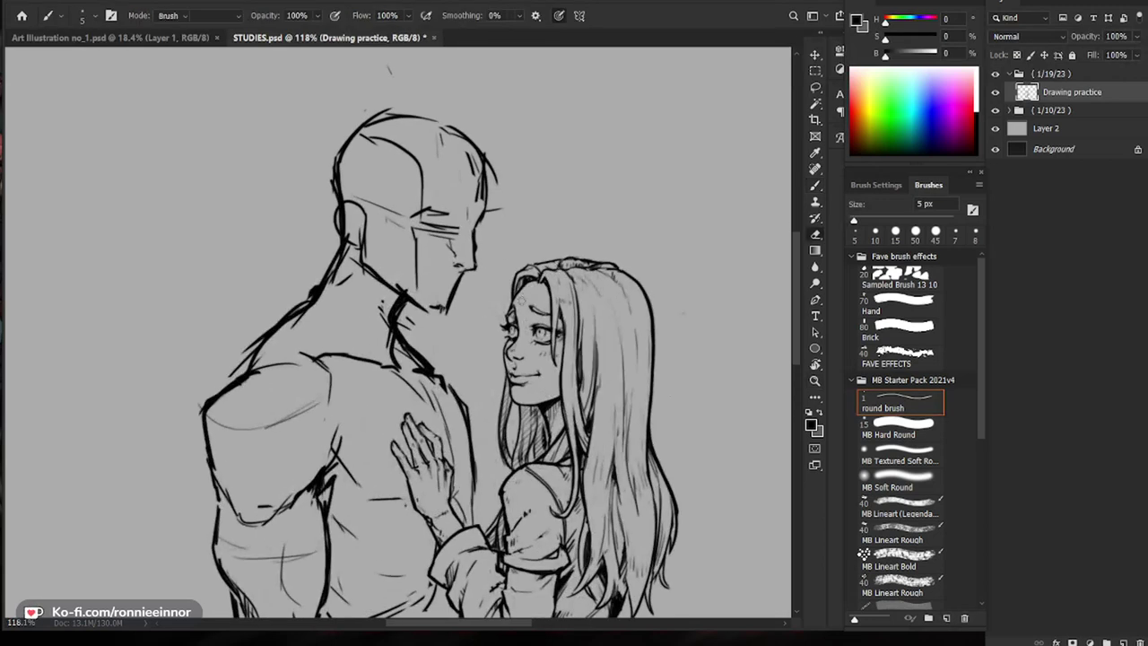
{"action": "scroll", "coordinate": [538, 283], "scroll_direction": "up", "scroll_amount": 3}
{"action": "key", "text": "b"}
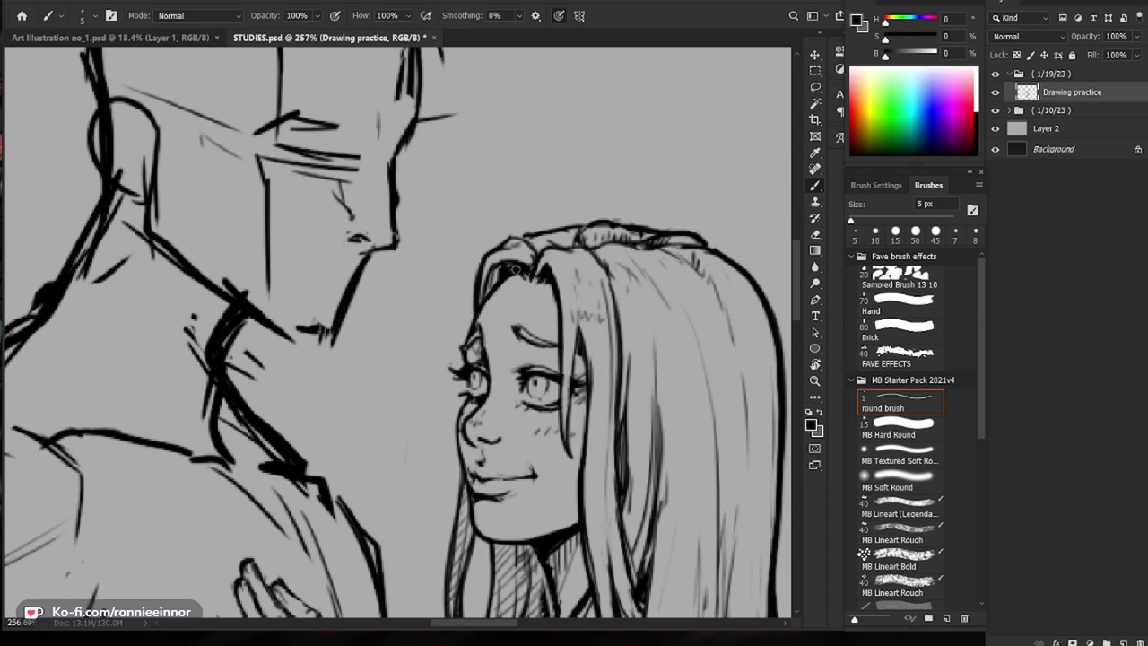
{"action": "scroll", "coordinate": [553, 282], "scroll_direction": "down", "scroll_amount": 2}
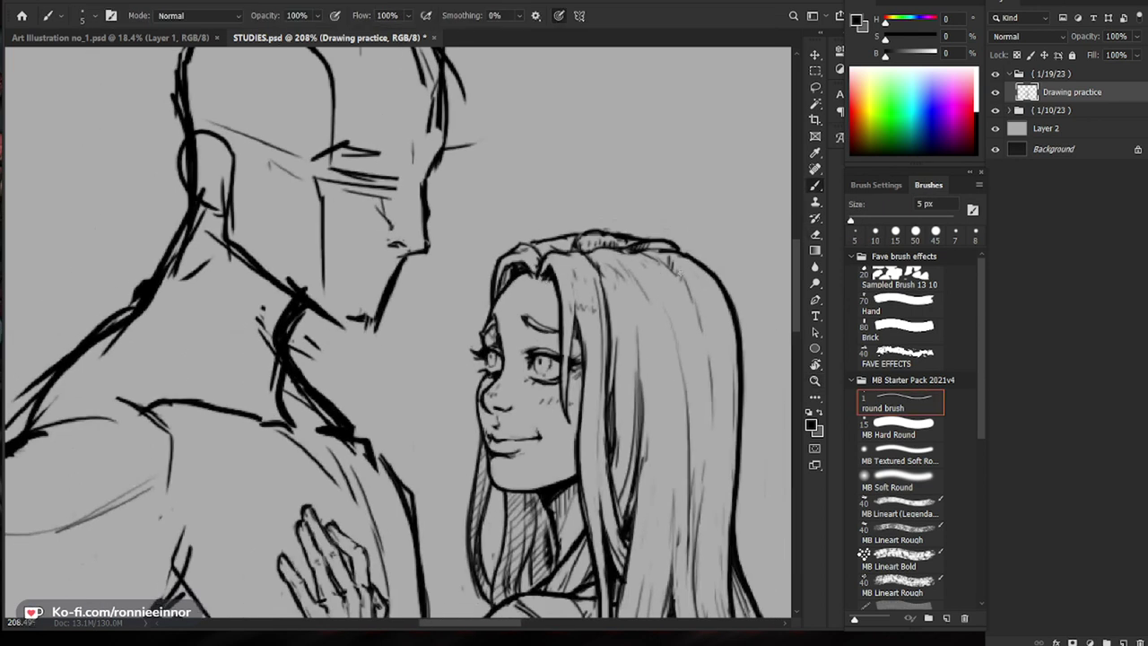
{"action": "left_click_drag", "start_coordinate": [570, 263], "coordinate": [525, 256]}
{"action": "left_click_drag", "start_coordinate": [667, 213], "coordinate": [649, 216]}
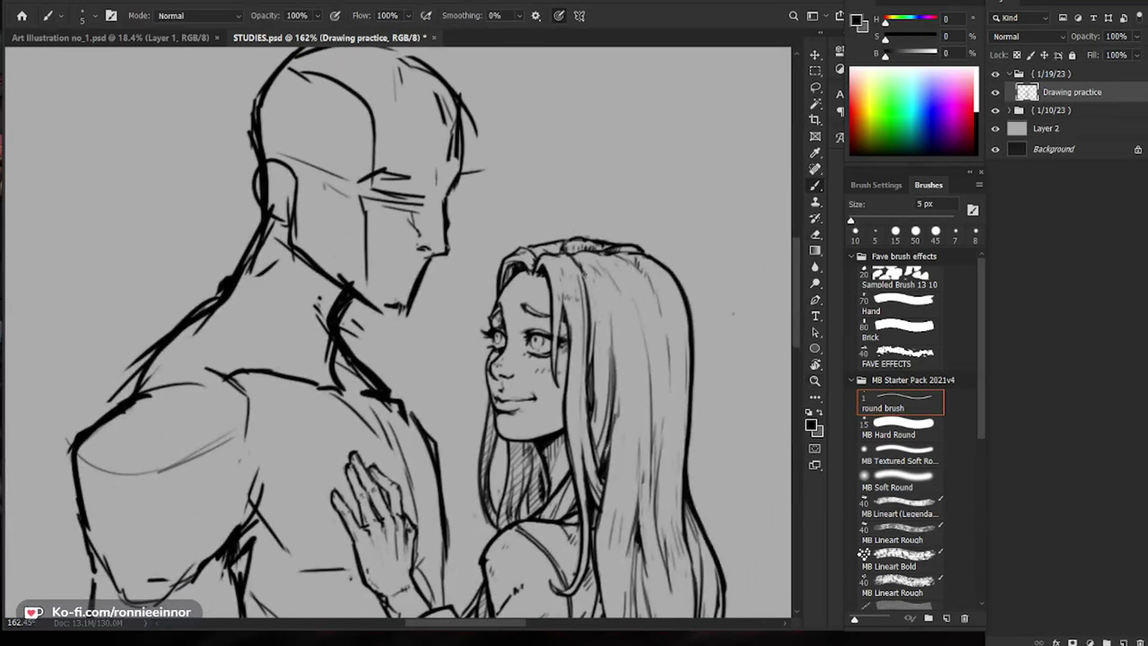
{"action": "key", "text": "e"}
{"action": "key", "text": "b"}
{"action": "key", "text": "e"}
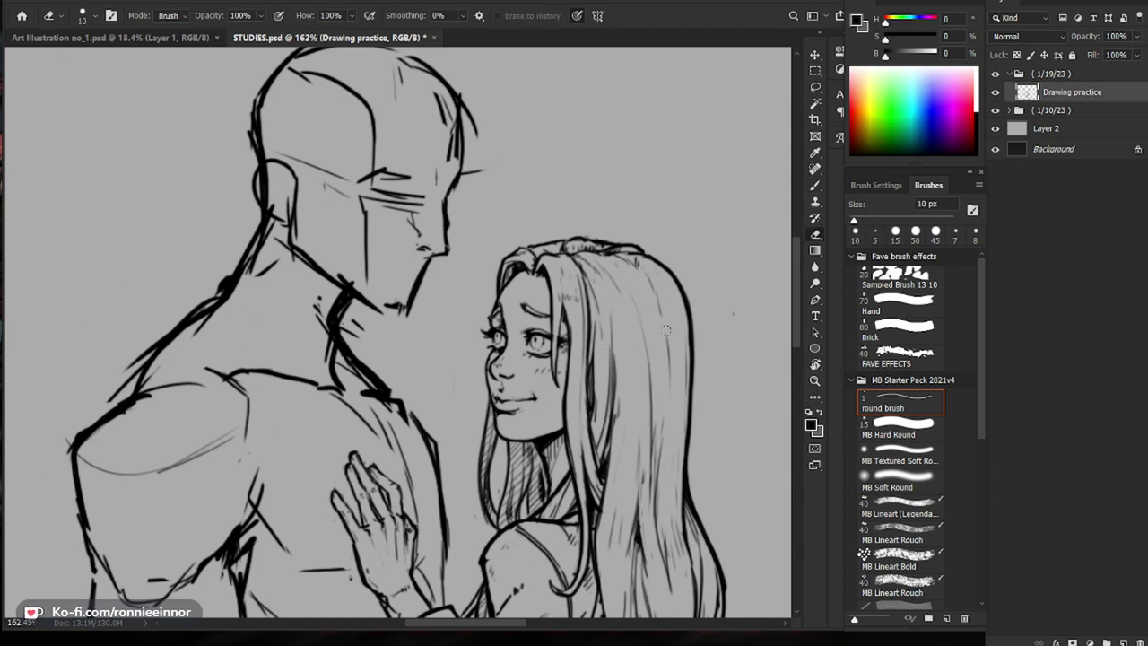
Step: Draw more fine strands from the top of the woman's head along the outer side of her hair
{"action": "key", "text": "b"}
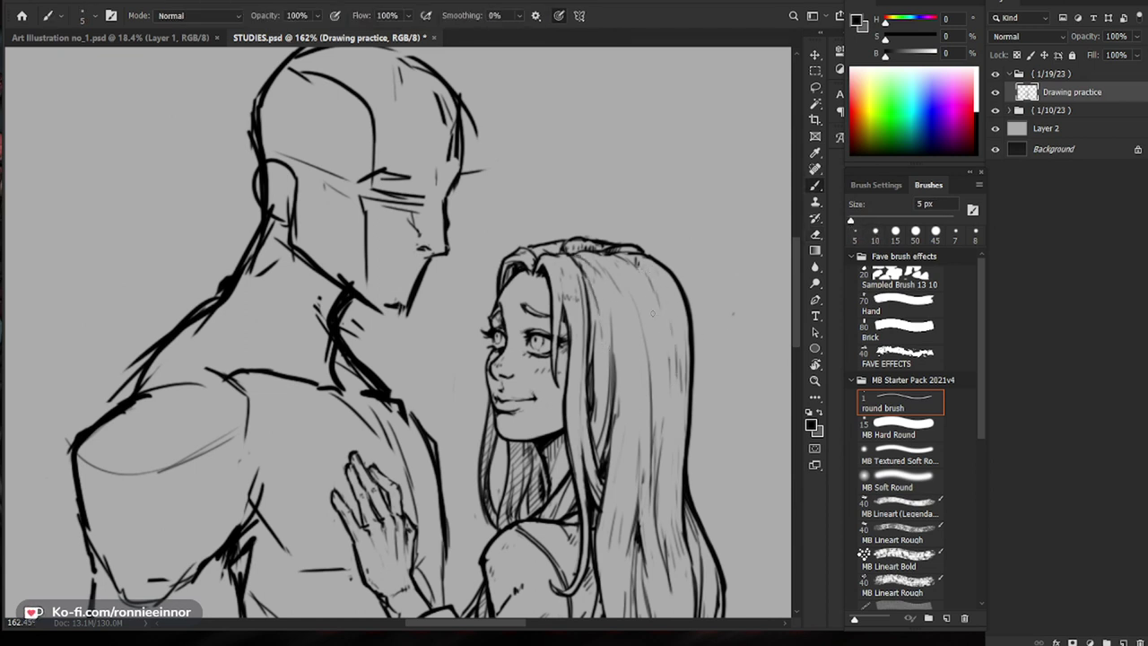
{"action": "mouse_move", "coordinate": [643, 281]}
{"action": "left_mouse_down"}
{"action": "mouse_move", "coordinate": [650, 298]}
{"action": "mouse_move", "coordinate": [664, 292]}
{"action": "left_mouse_up"}
{"action": "key", "text": "ctrl+space"}
{"action": "mouse_move", "coordinate": [726, 258]}
{"action": "left_mouse_down"}
{"action": "mouse_move", "coordinate": [641, 250]}
{"action": "mouse_move", "coordinate": [689, 252]}
{"action": "left_mouse_up"}
{"action": "left_click_drag", "start_coordinate": [591, 248], "coordinate": [642, 244]}
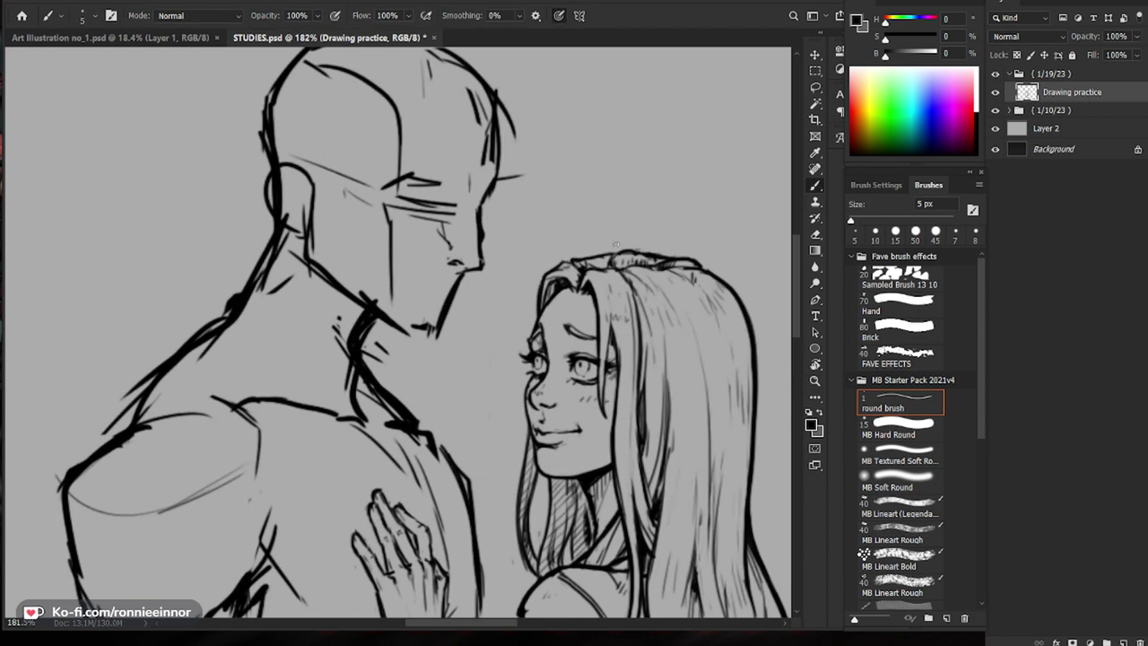
{"action": "left_click_drag", "start_coordinate": [624, 246], "coordinate": [523, 246]}
{"action": "left_click_drag", "start_coordinate": [655, 340], "coordinate": [650, 363]}
{"action": "key", "text": "ctrl+space"}
{"action": "mouse_move", "coordinate": [552, 249]}
{"action": "left_mouse_down"}
{"action": "mouse_move", "coordinate": [574, 250]}
{"action": "mouse_move", "coordinate": [553, 244]}
{"action": "left_mouse_up"}
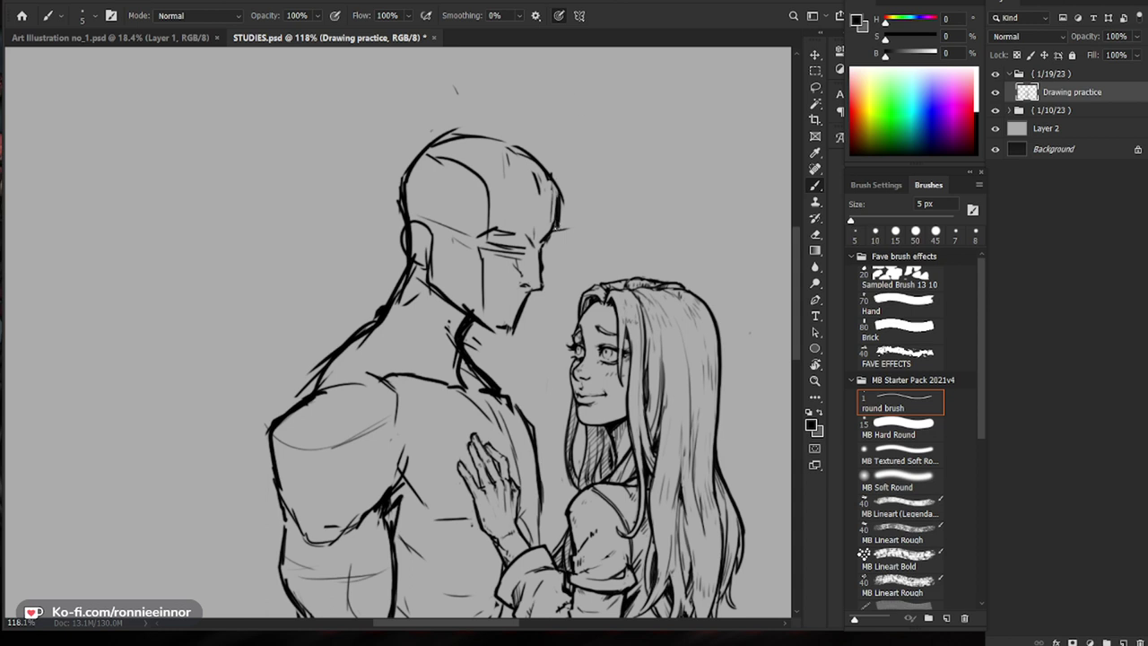
Step: Trim the man's brow line and redraw the bridge of his nose
{"action": "key", "text": "e"}
{"action": "left_click_drag", "start_coordinate": [542, 240], "coordinate": [551, 236]}
{"action": "key", "text": "b"}
{"action": "left_click_drag", "start_coordinate": [629, 371], "coordinate": [615, 350]}
{"action": "key", "text": "e"}
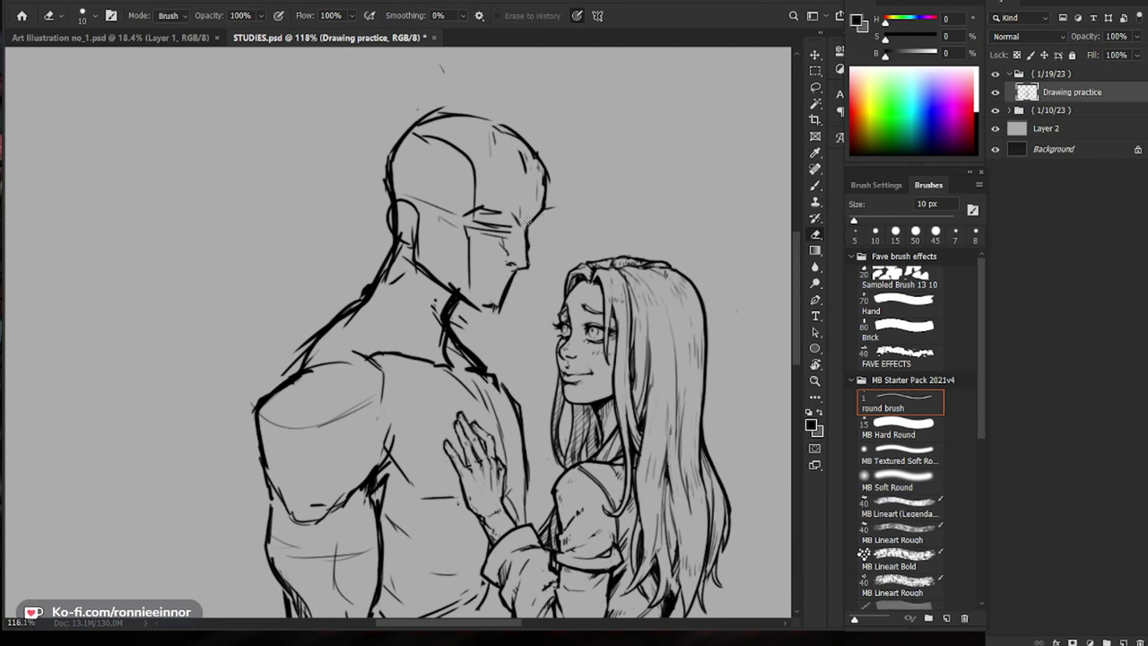
{"action": "key", "text": "b"}
{"action": "left_click_drag", "start_coordinate": [531, 218], "coordinate": [526, 259]}
{"action": "key", "text": "e"}
{"action": "key", "text": "b"}
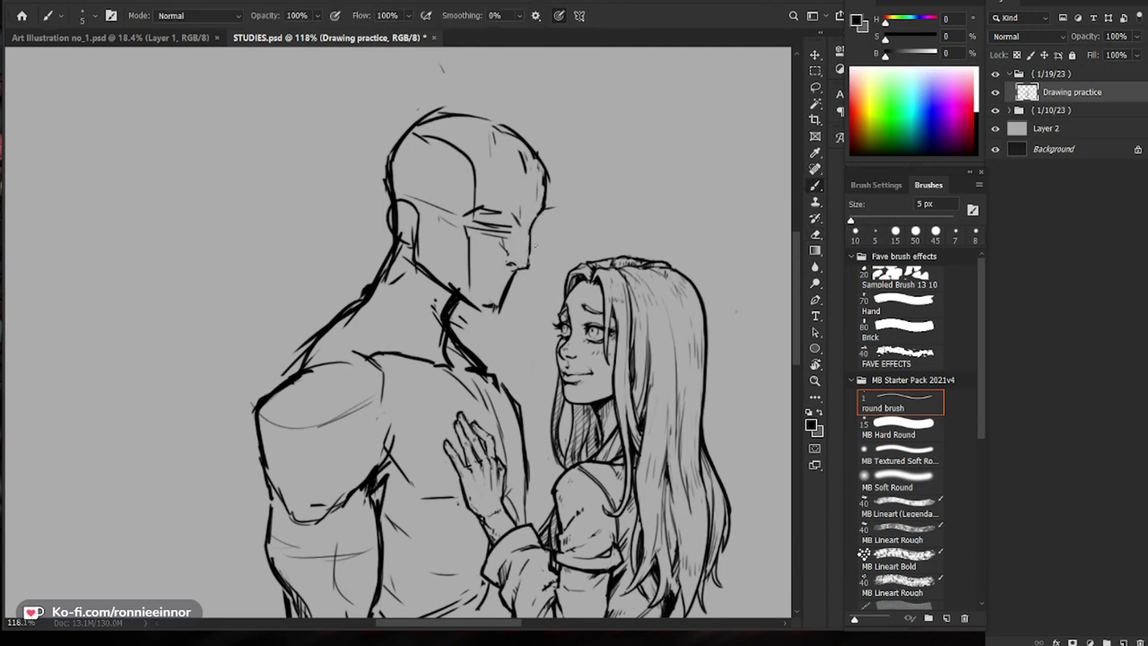
Step: Refine the front contour and tip of the man's nose with alternating brush and eraser touches
{"action": "left_click_drag", "start_coordinate": [530, 233], "coordinate": [529, 269]}
{"action": "key", "text": "e"}
{"action": "key", "text": "b"}
{"action": "key", "text": "e"}
{"action": "key", "text": "b"}
{"action": "key", "text": "e"}
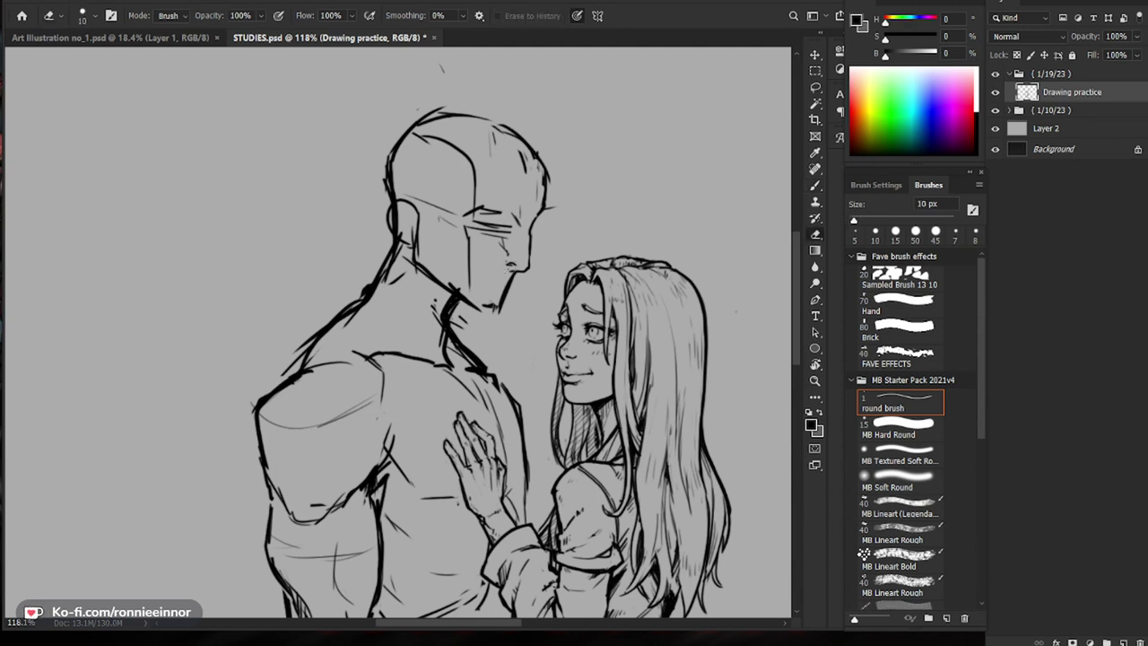
{"action": "key", "text": "b"}
{"action": "key", "text": "e"}
{"action": "key", "text": "b"}
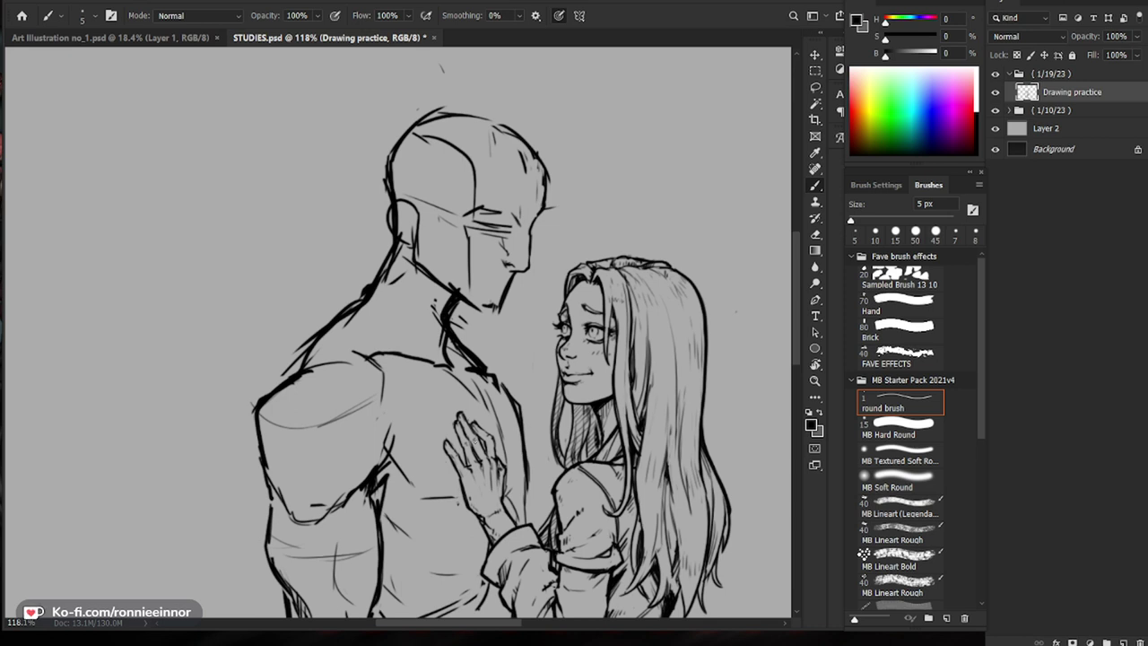
Step: Erase the straight guide lines at the man's eye and draw his eye in their place
{"action": "key", "text": "e"}
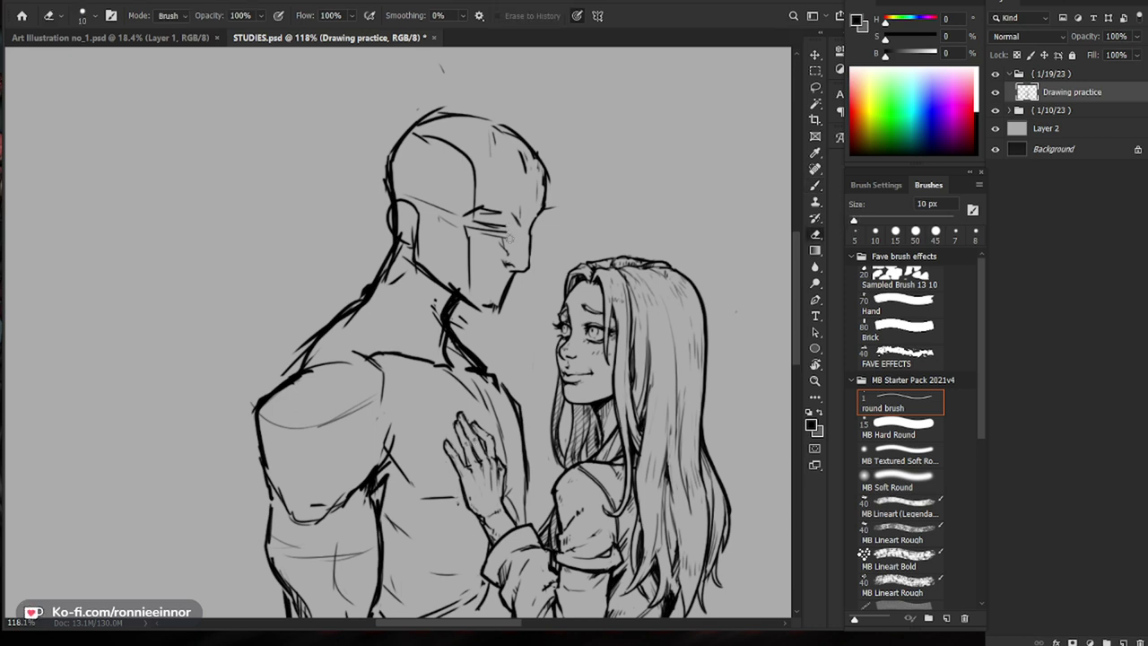
{"action": "key", "text": "b"}
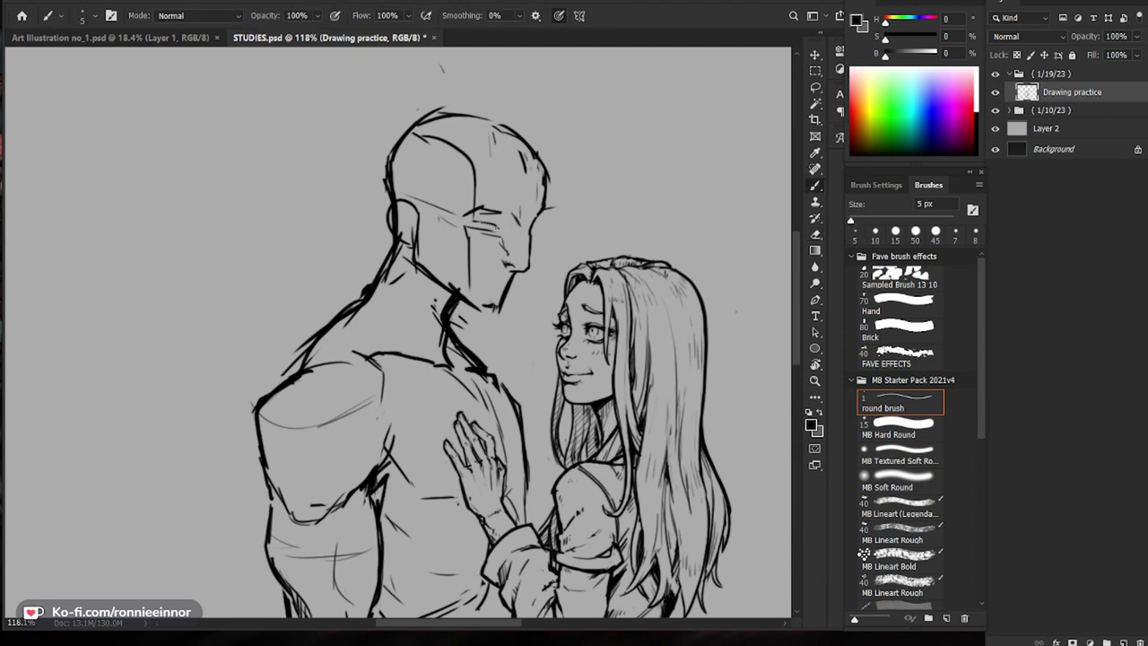
{"action": "left_click_drag", "start_coordinate": [500, 234], "coordinate": [487, 232]}
{"action": "left_click_drag", "start_coordinate": [474, 221], "coordinate": [478, 224]}
{"action": "key", "text": "z"}
{"action": "left_click_drag", "start_coordinate": [643, 321], "coordinate": [624, 326]}
{"action": "key", "text": "b"}
{"action": "scroll", "coordinate": [624, 326], "scroll_direction": "up", "scroll_amount": 1}
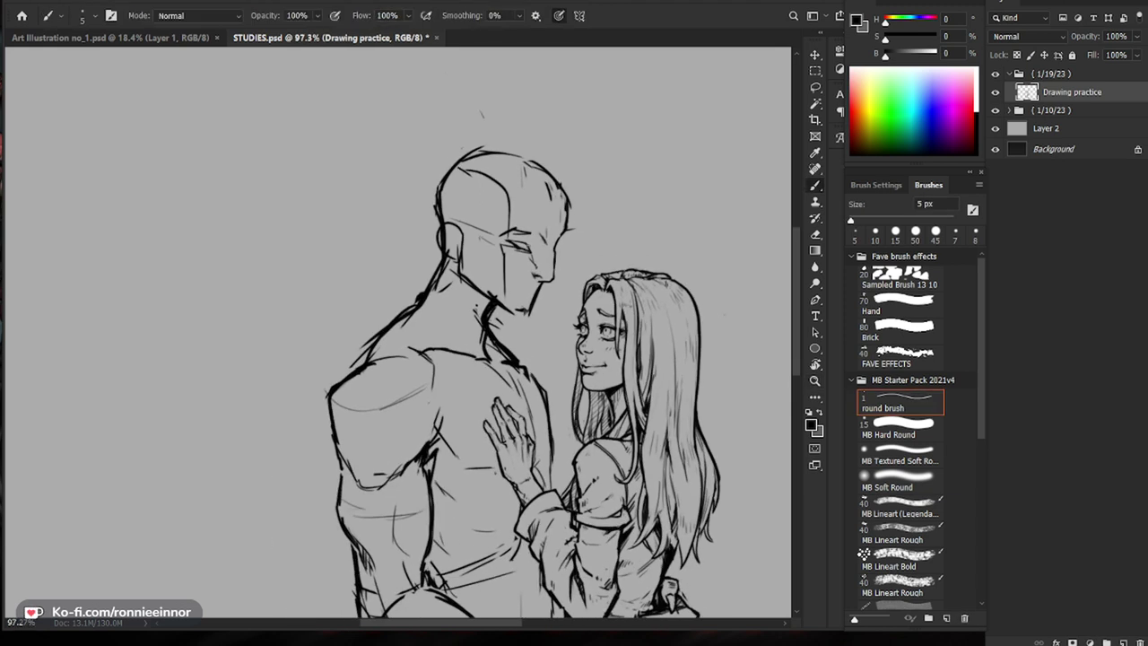
{"action": "scroll", "coordinate": [565, 242], "scroll_direction": "up", "scroll_amount": 2}
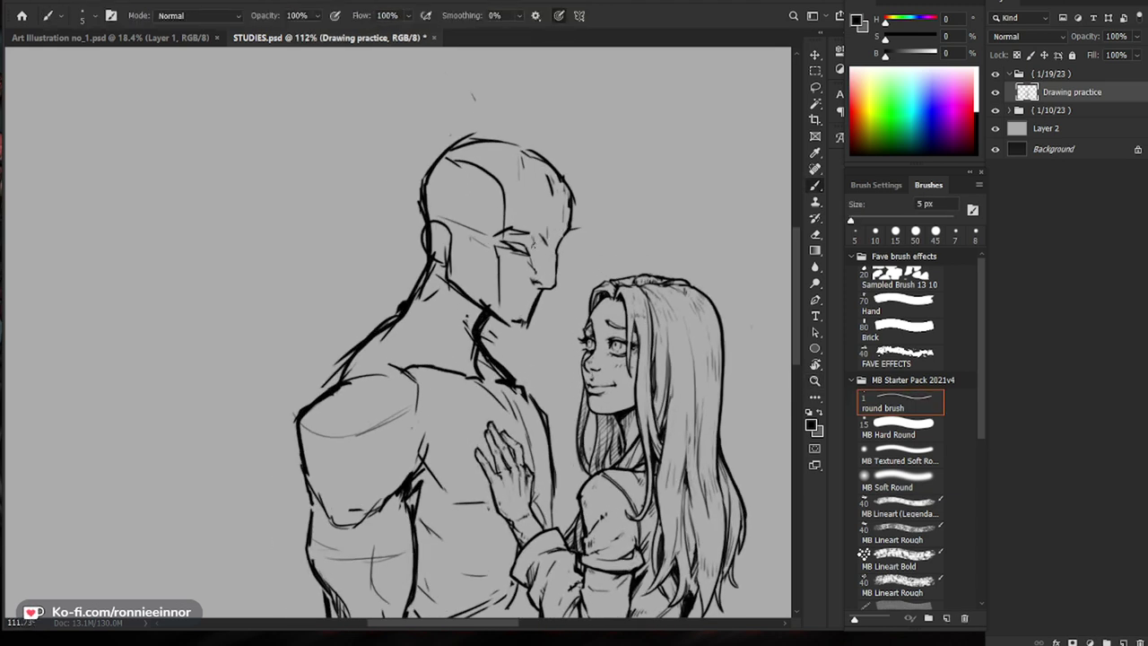
Step: Draw curved crest lines from the man's brow over the top of his head
{"action": "key", "text": "e"}
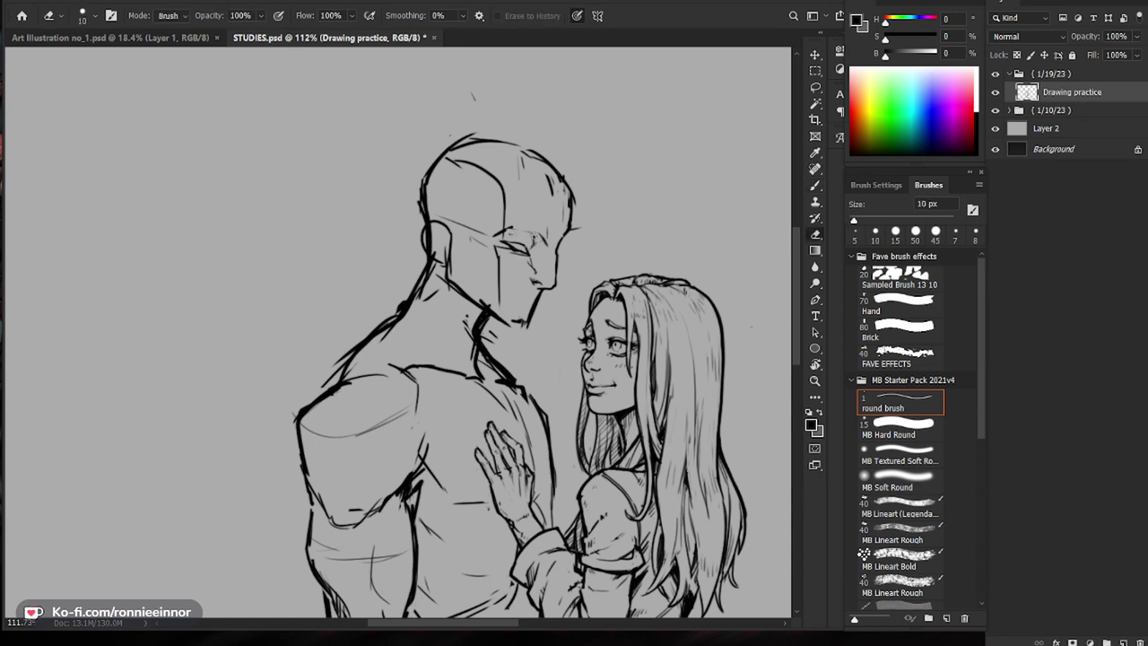
{"action": "key", "text": "b"}
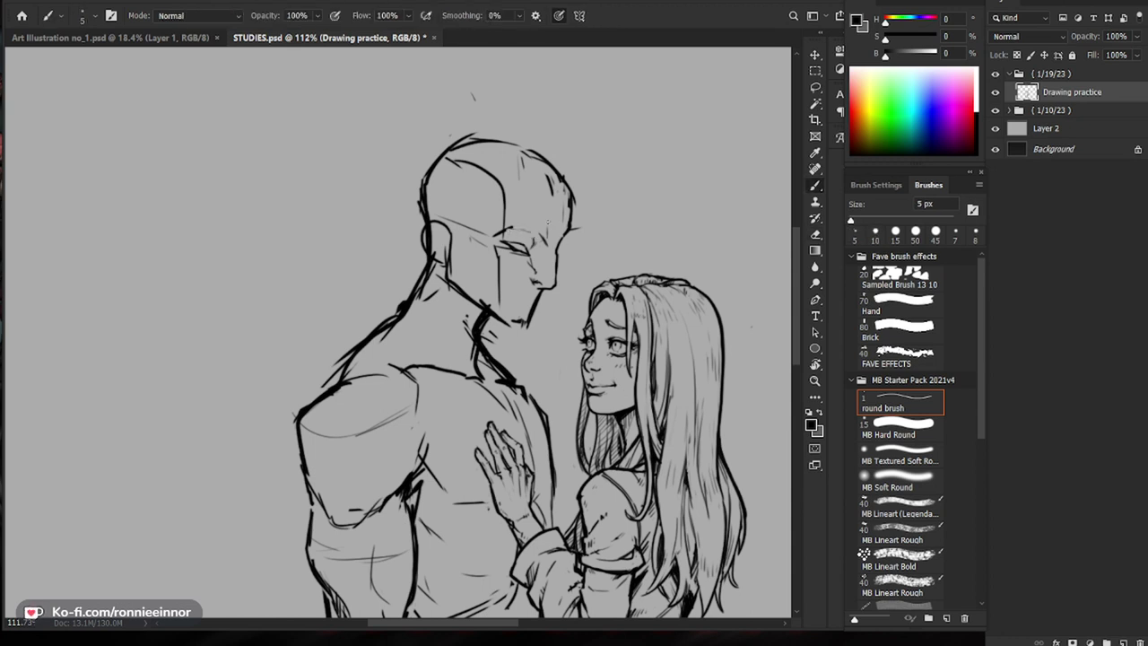
{"action": "mouse_move", "coordinate": [541, 232]}
{"action": "left_mouse_down"}
{"action": "mouse_move", "coordinate": [520, 172]}
{"action": "mouse_move", "coordinate": [497, 149]}
{"action": "mouse_move", "coordinate": [441, 157]}
{"action": "mouse_move", "coordinate": [468, 134]}
{"action": "left_mouse_up"}
{"action": "key", "text": "e"}
{"action": "key", "text": "b"}
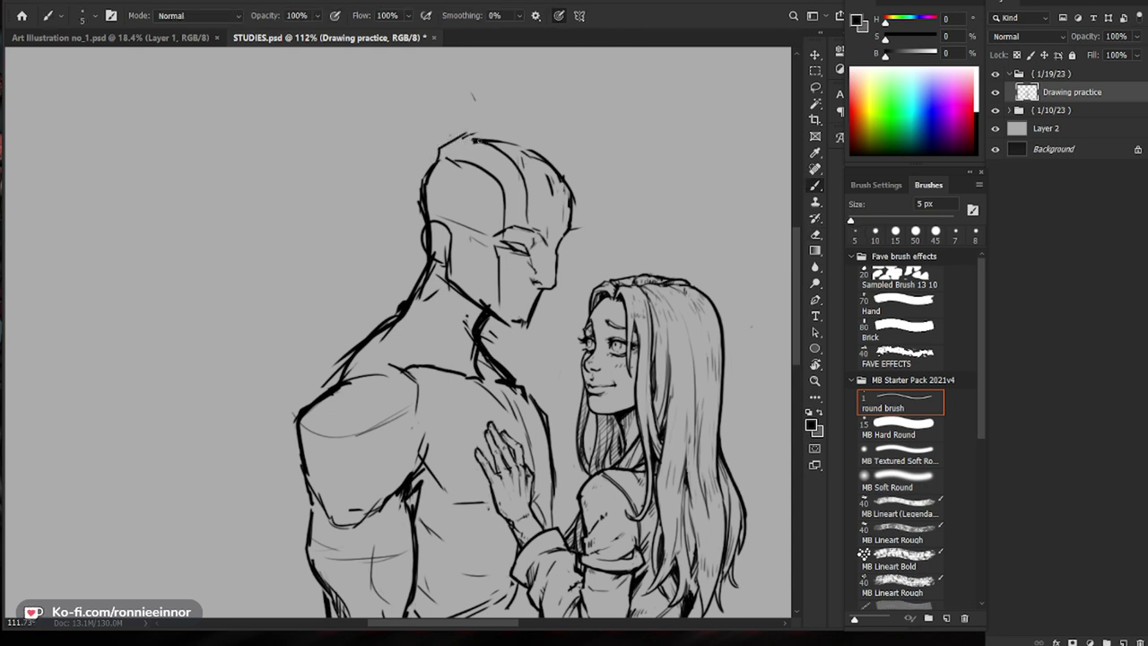
{"action": "mouse_move", "coordinate": [519, 184]}
{"action": "left_mouse_down"}
{"action": "mouse_move", "coordinate": [515, 225]}
{"action": "mouse_move", "coordinate": [505, 191]}
{"action": "left_mouse_up"}
{"action": "key", "text": "e"}
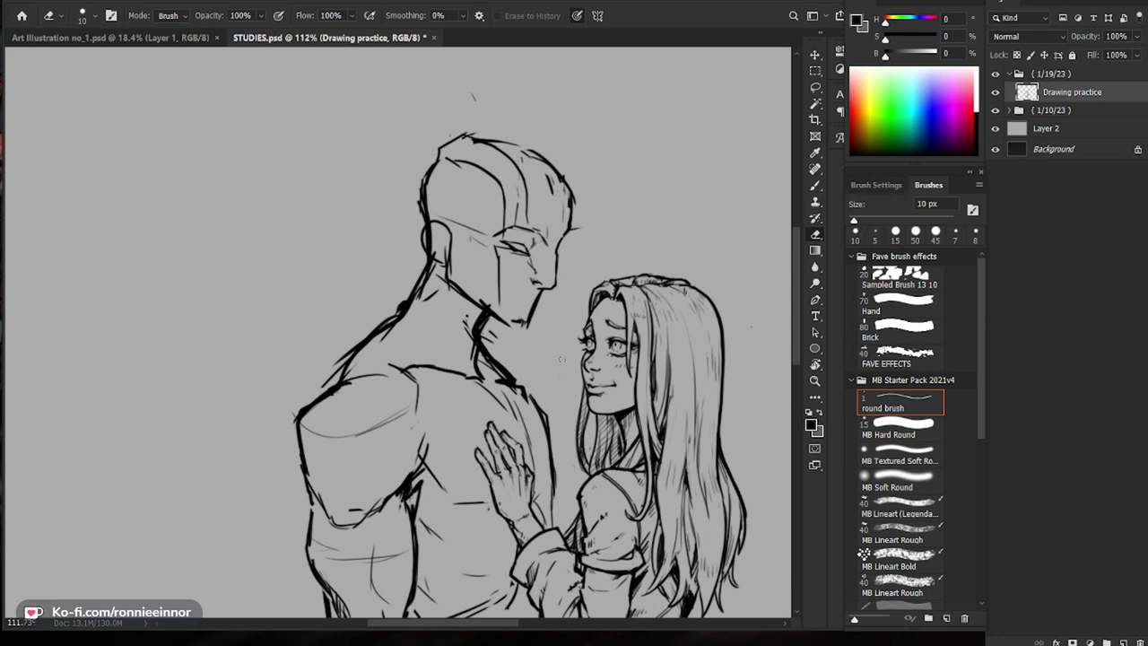
Step: Erase the rough mouth and chin lines of the man and redraw his lips and chin
{"action": "left_click_drag", "start_coordinate": [485, 303], "coordinate": [505, 323]}
{"action": "key", "text": "b"}
{"action": "key", "text": "e"}
{"action": "left_click_drag", "start_coordinate": [541, 294], "coordinate": [522, 323]}
{"action": "key", "text": "b"}
{"action": "key", "text": "e"}
{"action": "key", "text": "b"}
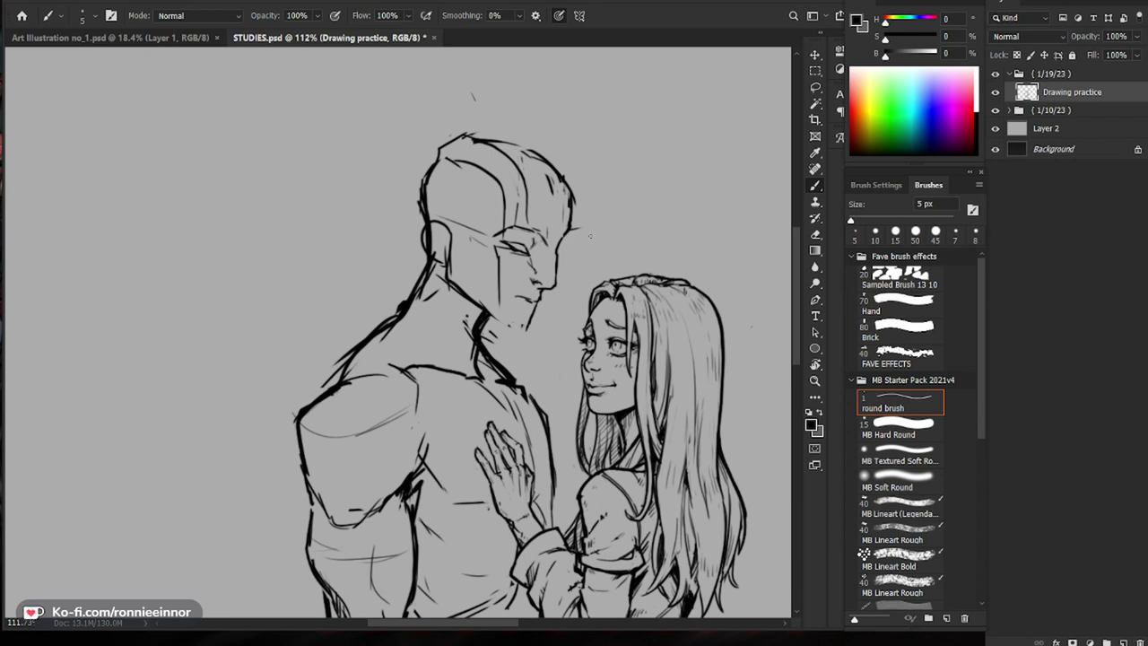
Step: Draw angular marking lines under the man's eye and across his cheek
{"action": "mouse_move", "coordinate": [489, 253]}
{"action": "left_mouse_down"}
{"action": "mouse_move", "coordinate": [515, 269]}
{"action": "mouse_move", "coordinate": [509, 296]}
{"action": "left_mouse_up"}
{"action": "key", "text": "e"}
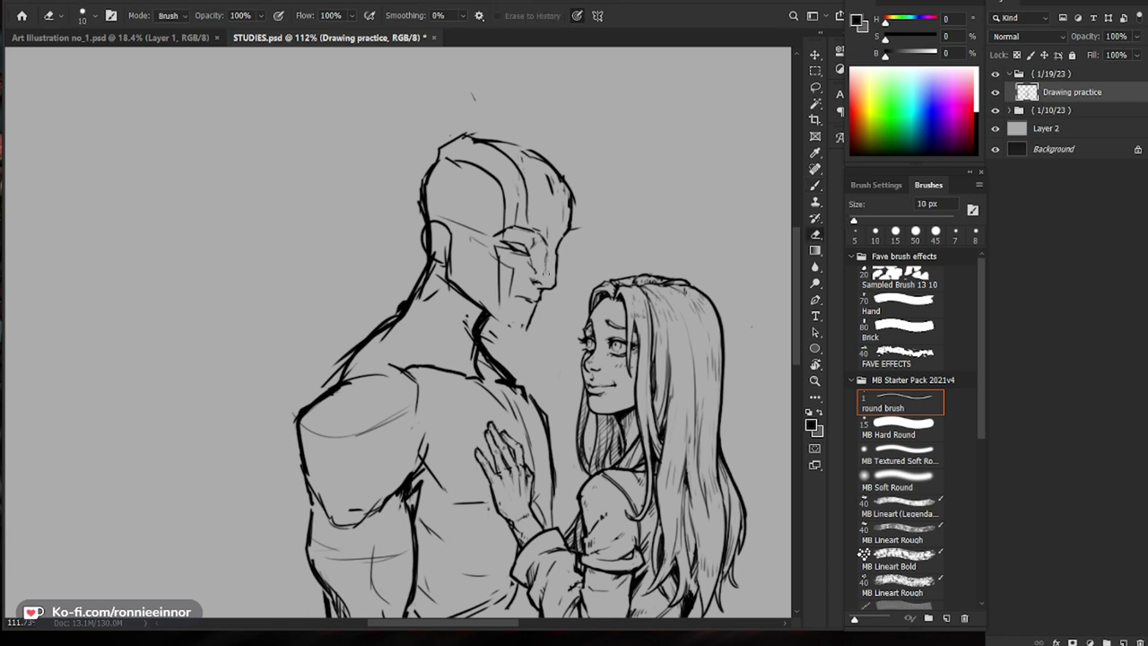
{"action": "key", "text": "b"}
{"action": "left_click_drag", "start_coordinate": [535, 273], "coordinate": [533, 281]}
{"action": "key", "text": "e"}
{"action": "key", "text": "b"}
{"action": "key", "text": "ctrl+0"}
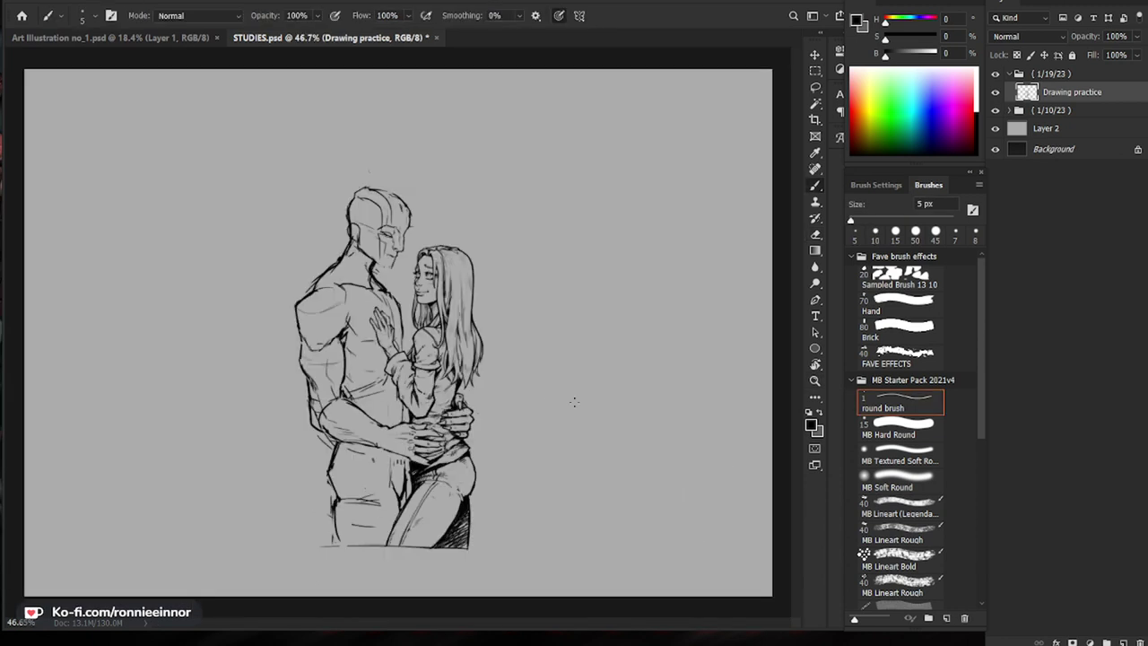
{"action": "left_click_drag", "start_coordinate": [388, 248], "coordinate": [565, 272]}
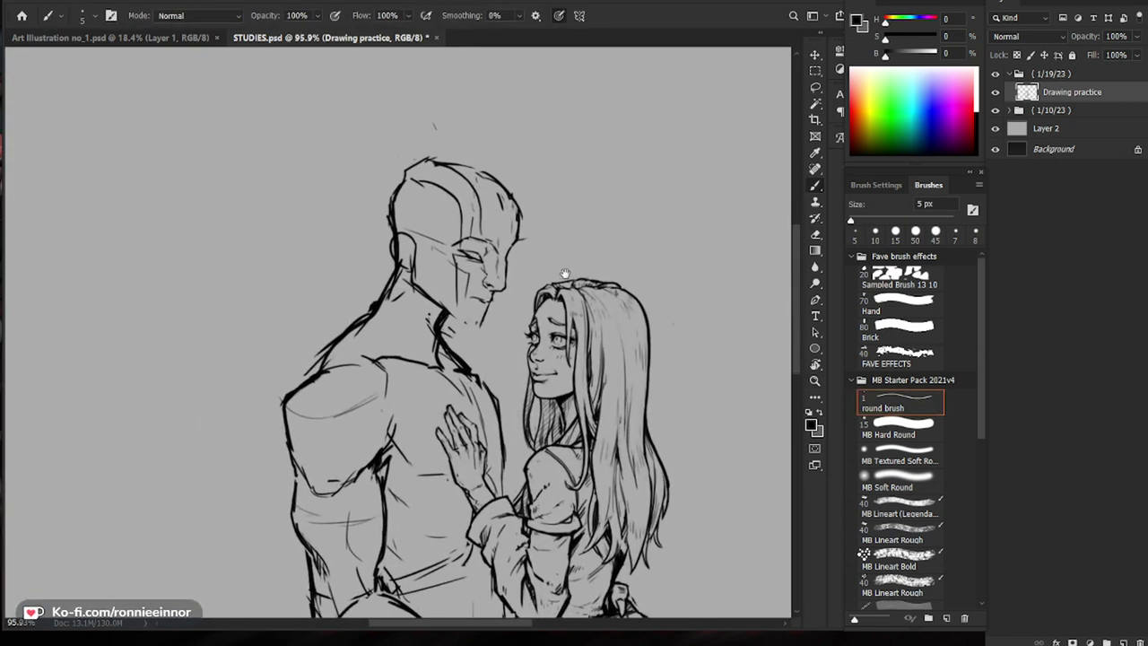
{"action": "left_click_drag", "start_coordinate": [434, 260], "coordinate": [457, 278]}
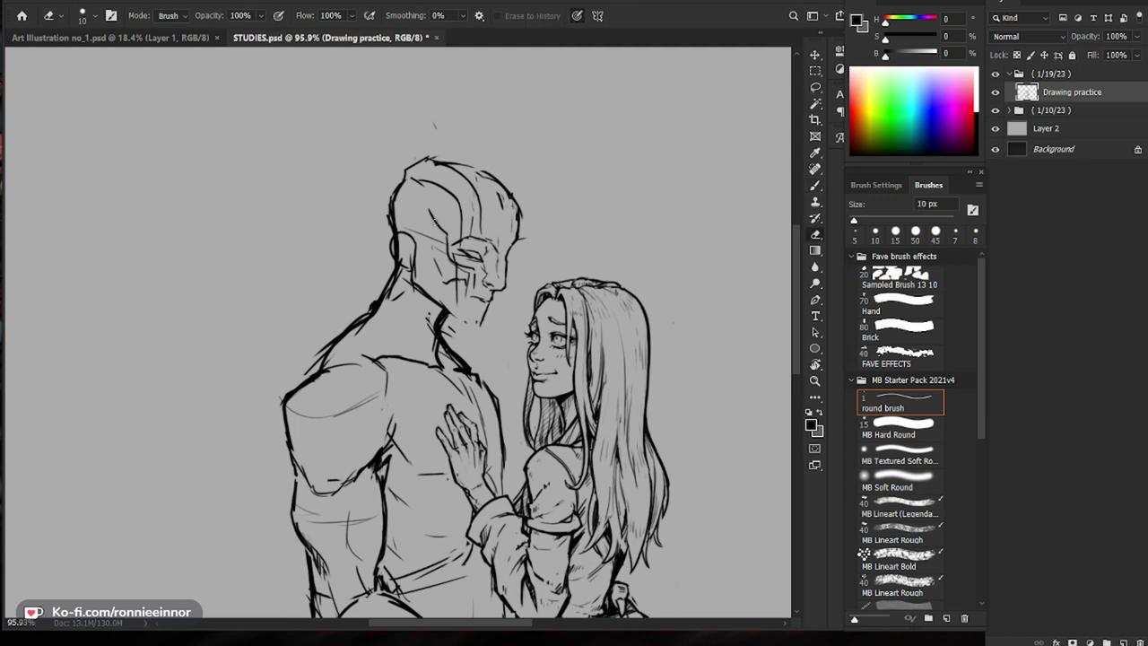
Step: Draw a long curved horn rising from the side of the man's head
{"action": "key", "text": "e"}
{"action": "key", "text": "b"}
{"action": "left_click_drag", "start_coordinate": [438, 209], "coordinate": [396, 196]}
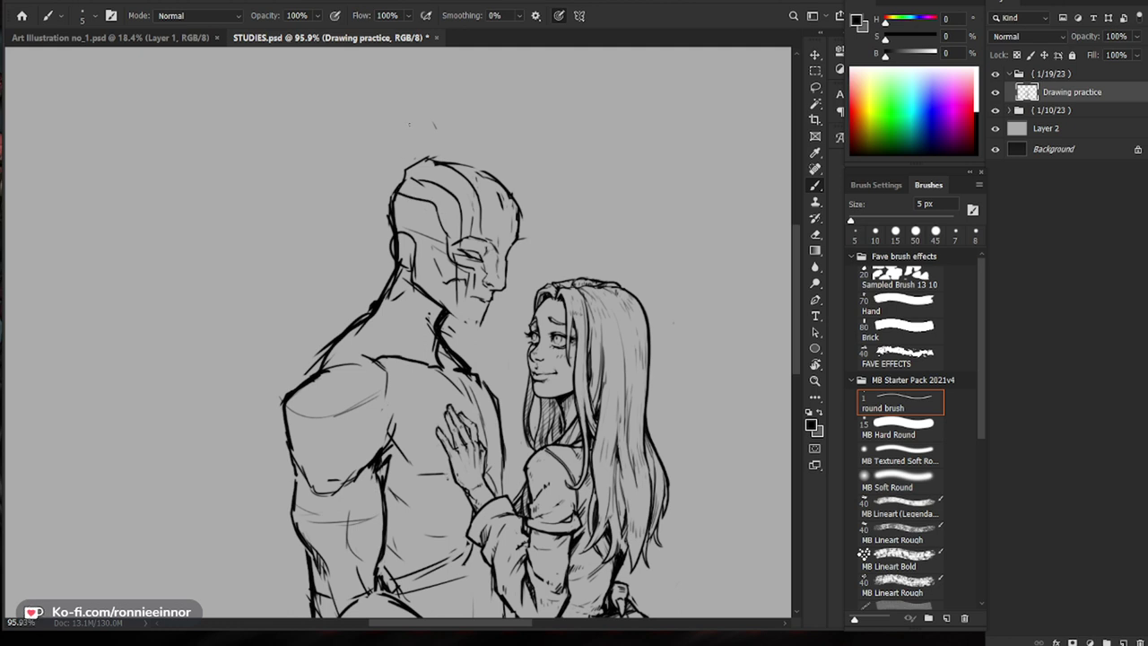
{"action": "mouse_move", "coordinate": [395, 190]}
{"action": "left_mouse_down"}
{"action": "mouse_move", "coordinate": [365, 148]}
{"action": "mouse_move", "coordinate": [362, 164]}
{"action": "mouse_move", "coordinate": [434, 224]}
{"action": "mouse_move", "coordinate": [389, 201]}
{"action": "mouse_move", "coordinate": [415, 197]}
{"action": "left_mouse_up"}
{"action": "key", "text": "e"}
{"action": "key", "text": "b"}
{"action": "key", "text": "z"}
{"action": "mouse_move", "coordinate": [601, 247]}
{"action": "left_mouse_down"}
{"action": "mouse_move", "coordinate": [566, 260]}
{"action": "mouse_move", "coordinate": [553, 231]}
{"action": "mouse_move", "coordinate": [572, 123]}
{"action": "left_mouse_up"}
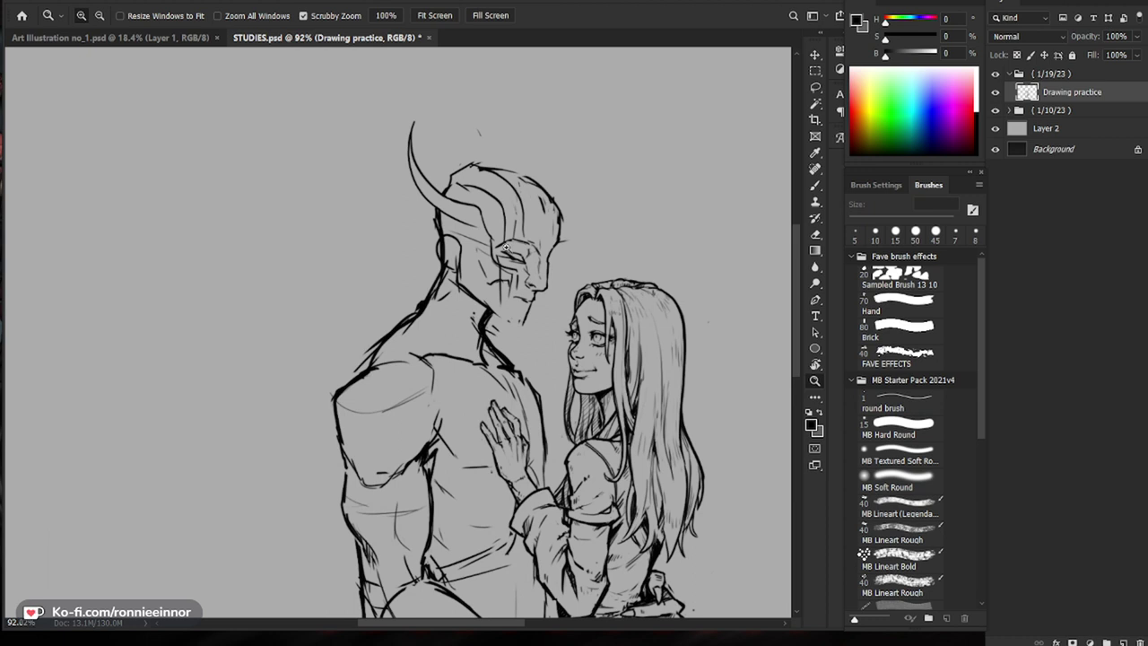
{"action": "left_click", "coordinate": [508, 247]}
{"action": "key", "text": "b"}
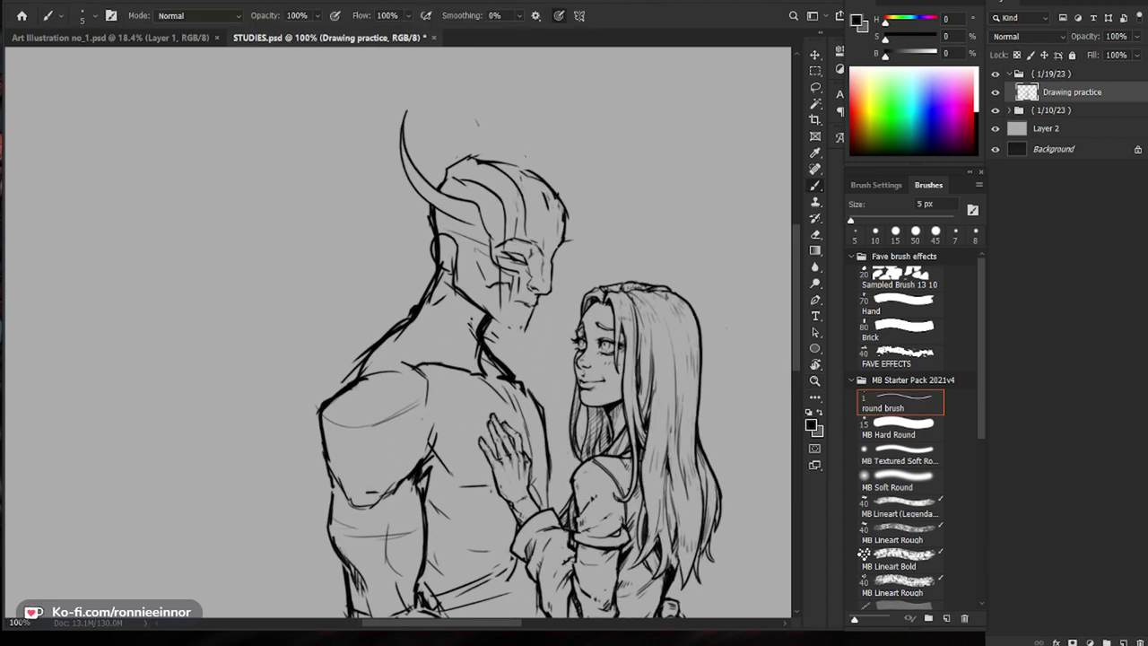
Step: Draw a shorter curved far horn on top of the man's head and undo the stray stroke at its base
{"action": "left_click_drag", "start_coordinate": [507, 158], "coordinate": [530, 121]}
{"action": "left_click_drag", "start_coordinate": [506, 161], "coordinate": [523, 127]}
{"action": "mouse_move", "coordinate": [516, 167]}
{"action": "left_mouse_down"}
{"action": "mouse_move", "coordinate": [534, 125]}
{"action": "mouse_move", "coordinate": [515, 164]}
{"action": "left_mouse_up"}
{"action": "key", "text": "ctrl+z"}
{"action": "key", "text": "e"}
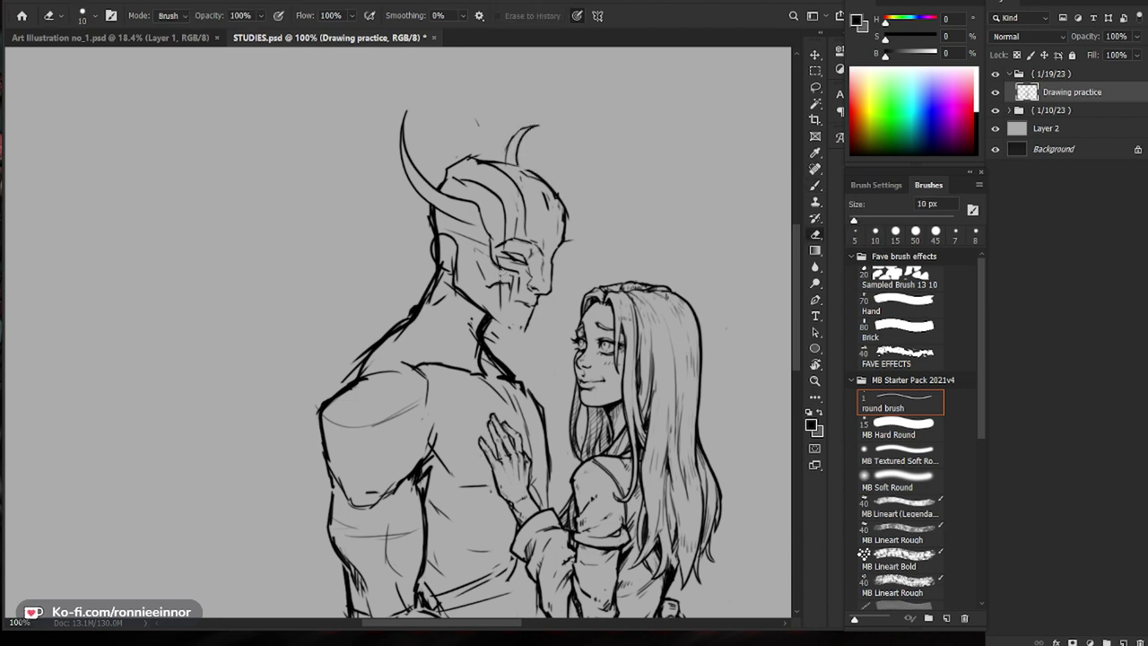
{"action": "key", "text": "b"}
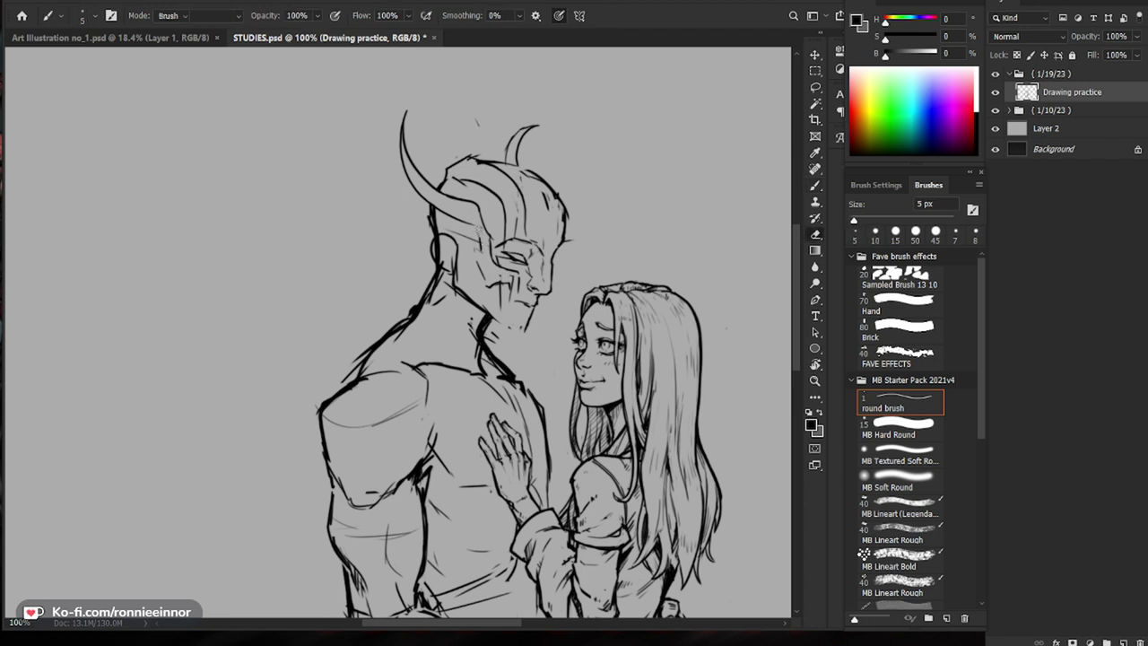
Step: Erase the angular marking lines under the man's eye and redraw the edge of the marking across his cheek
{"action": "key", "text": "b"}
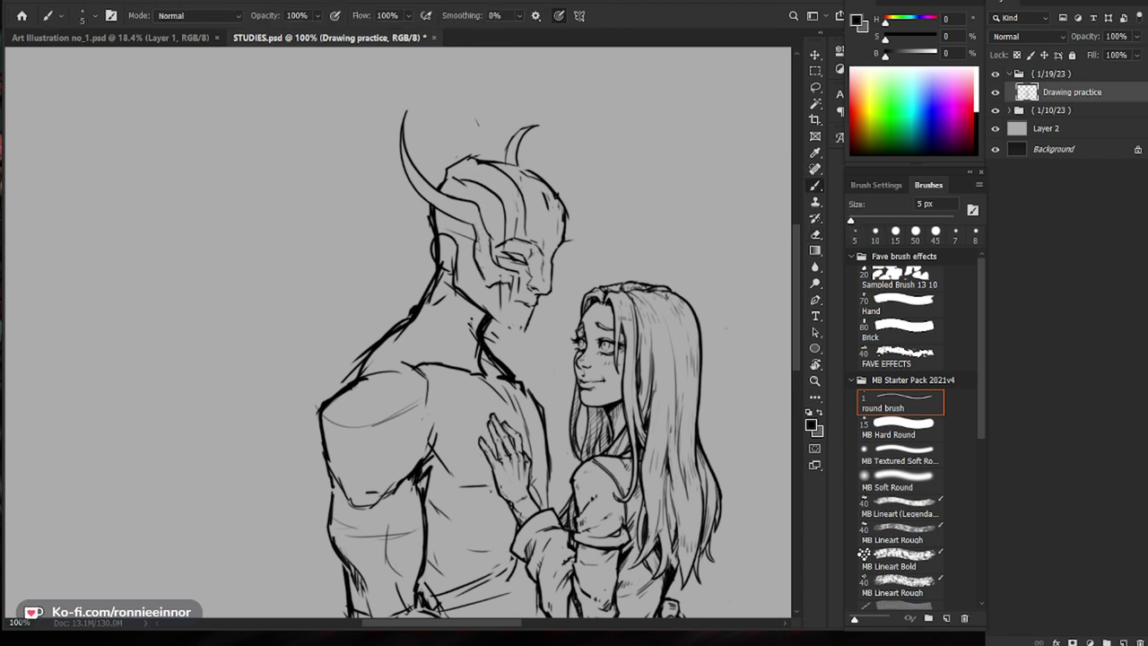
{"action": "key", "text": "e"}
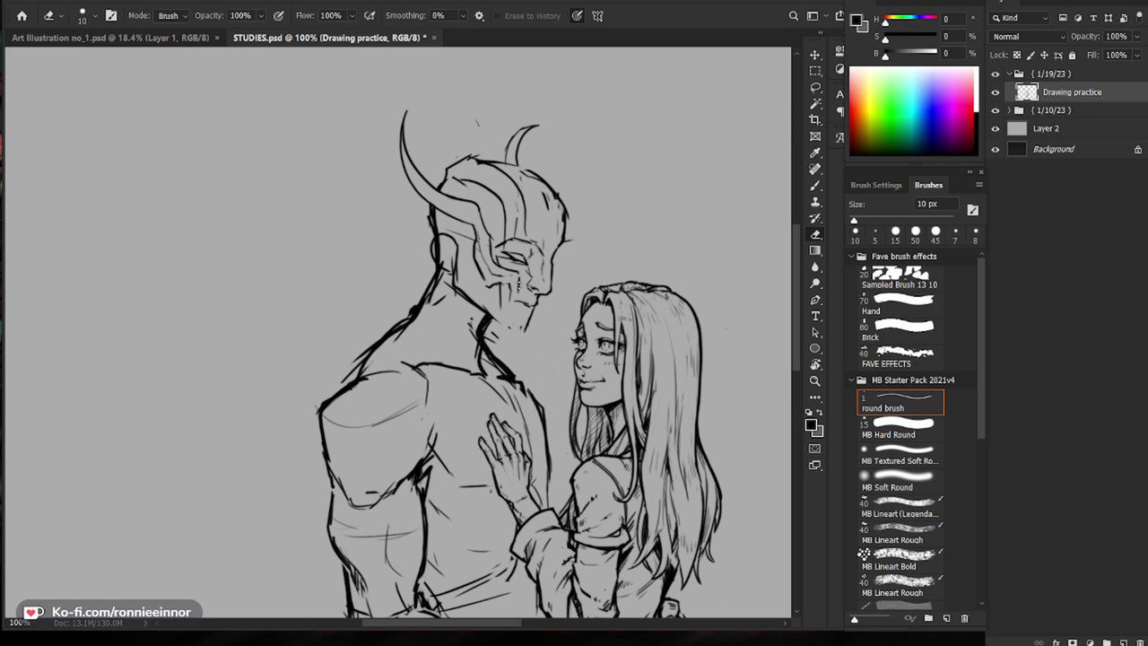
{"action": "key", "text": "b"}
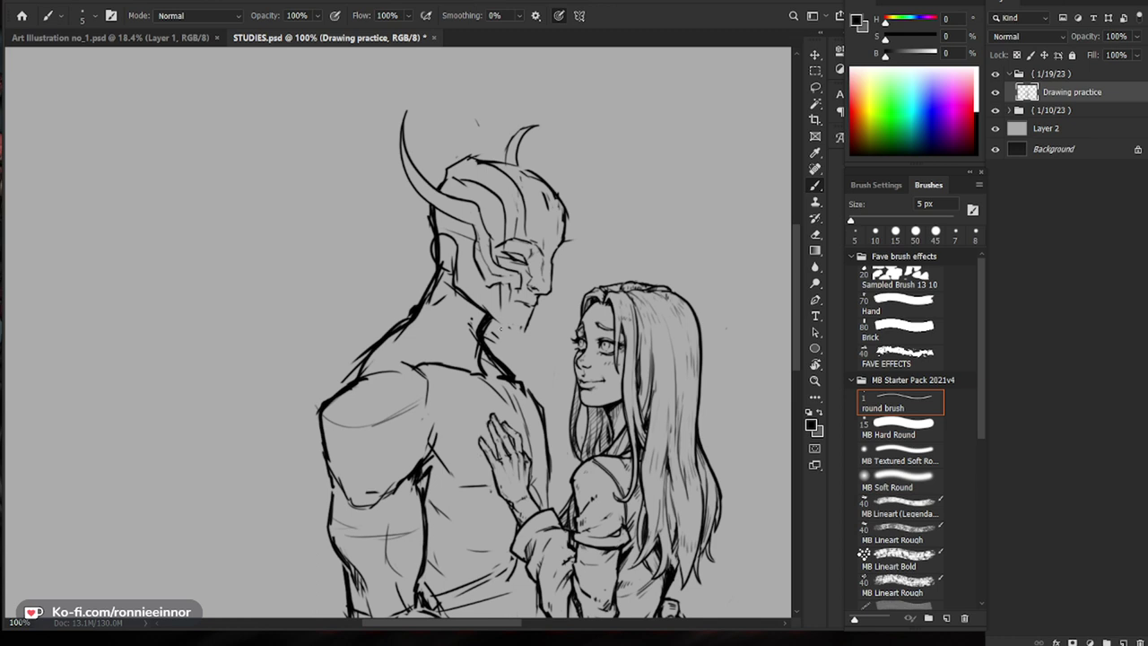
{"action": "key", "text": "e"}
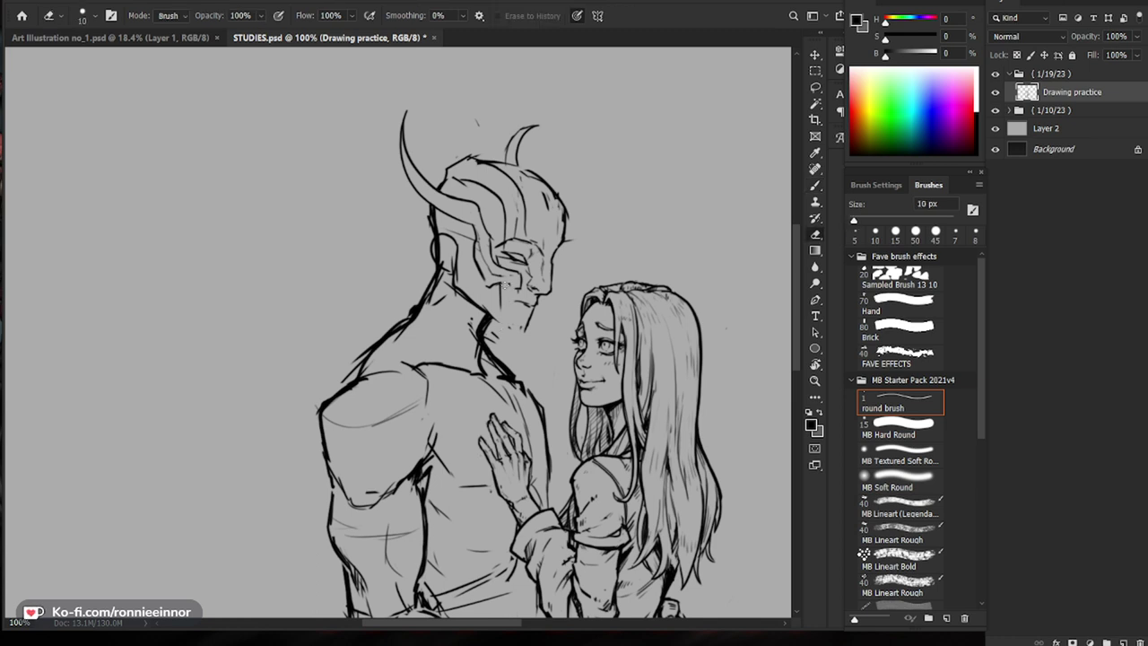
Step: Extend the man's mouth line back toward his cheek
{"action": "mouse_move", "coordinate": [562, 339]}
{"action": "left_mouse_down"}
{"action": "mouse_move", "coordinate": [512, 339]}
{"action": "mouse_move", "coordinate": [623, 285]}
{"action": "left_mouse_up"}
{"action": "key", "text": "b"}
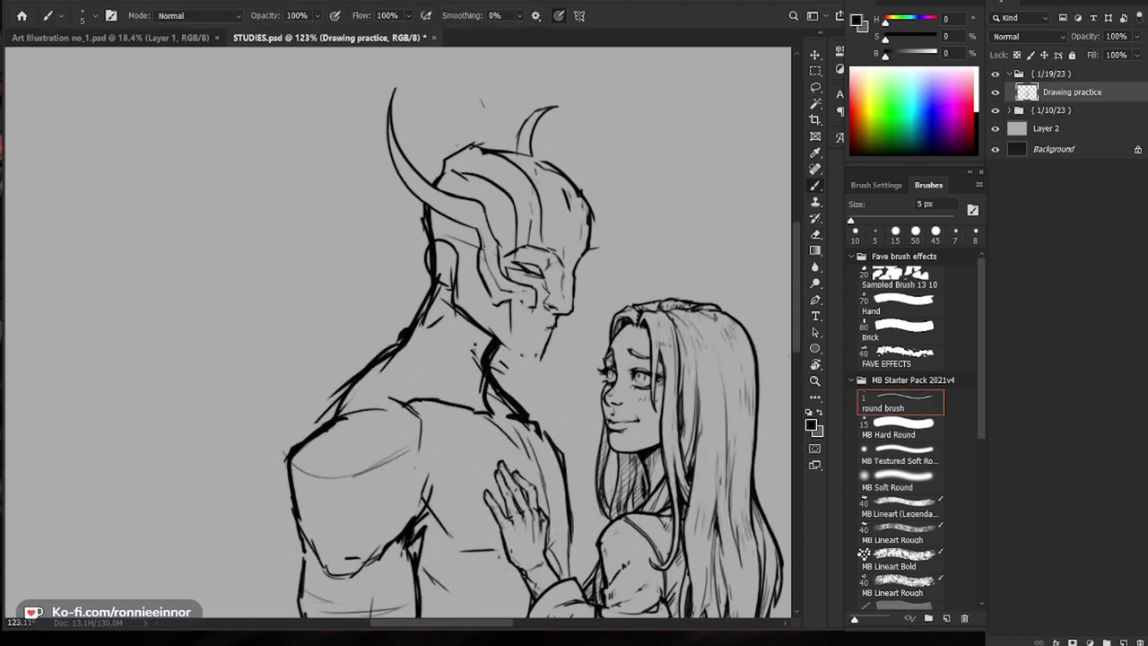
{"action": "left_click_drag", "start_coordinate": [518, 314], "coordinate": [524, 322]}
{"action": "key", "text": "e"}
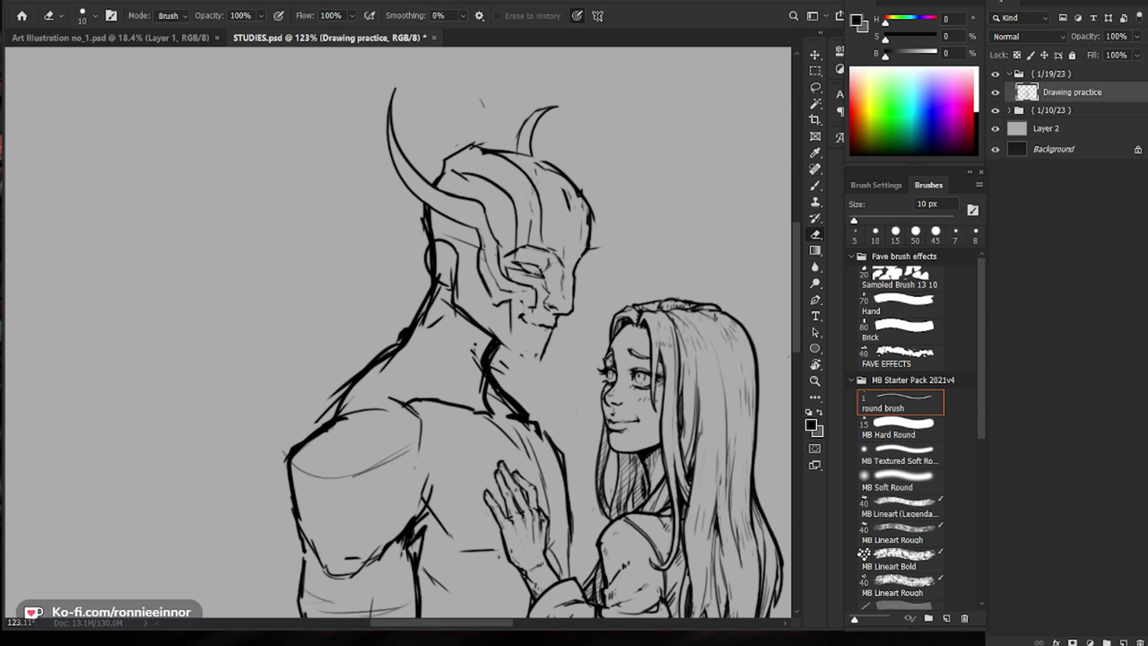
{"action": "left_click_drag", "start_coordinate": [618, 288], "coordinate": [599, 278]}
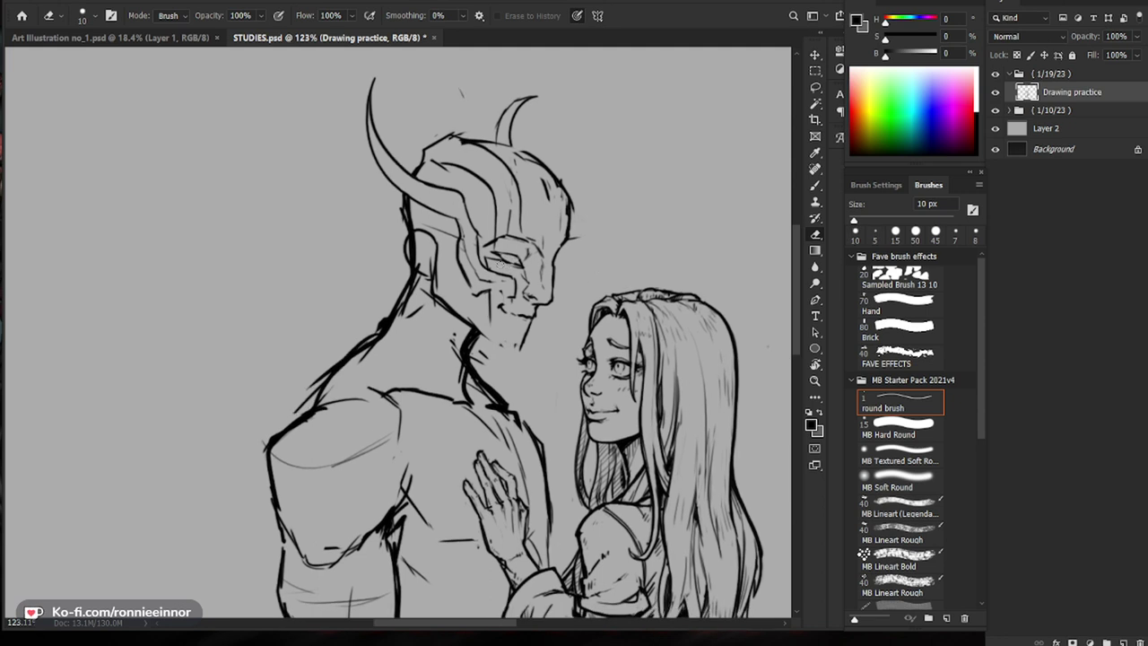
Step: Clean out the inside of the man's eye and redraw its outline
{"action": "key", "text": "b"}
{"action": "key", "text": "e"}
{"action": "left_click_drag", "start_coordinate": [506, 263], "coordinate": [520, 266]}
{"action": "key", "text": "b"}
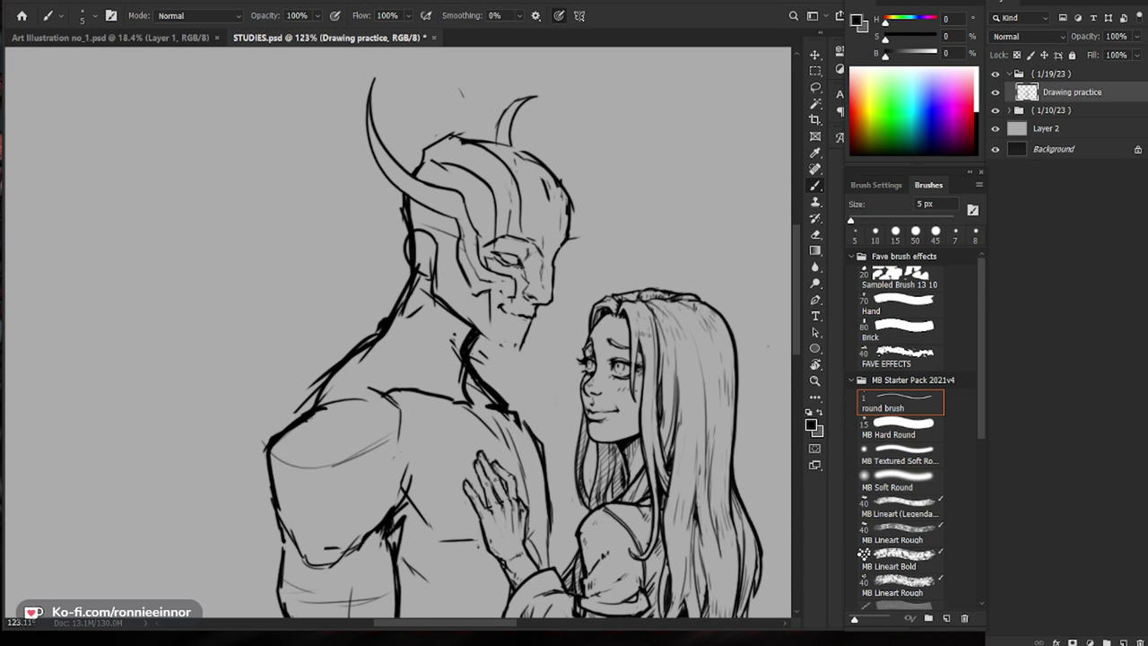
Step: Erase the stray line sticking out in front of the man's brow
{"action": "key", "text": "z"}
{"action": "left_click_drag", "start_coordinate": [674, 369], "coordinate": [579, 374]}
{"action": "left_click_drag", "start_coordinate": [387, 247], "coordinate": [597, 251]}
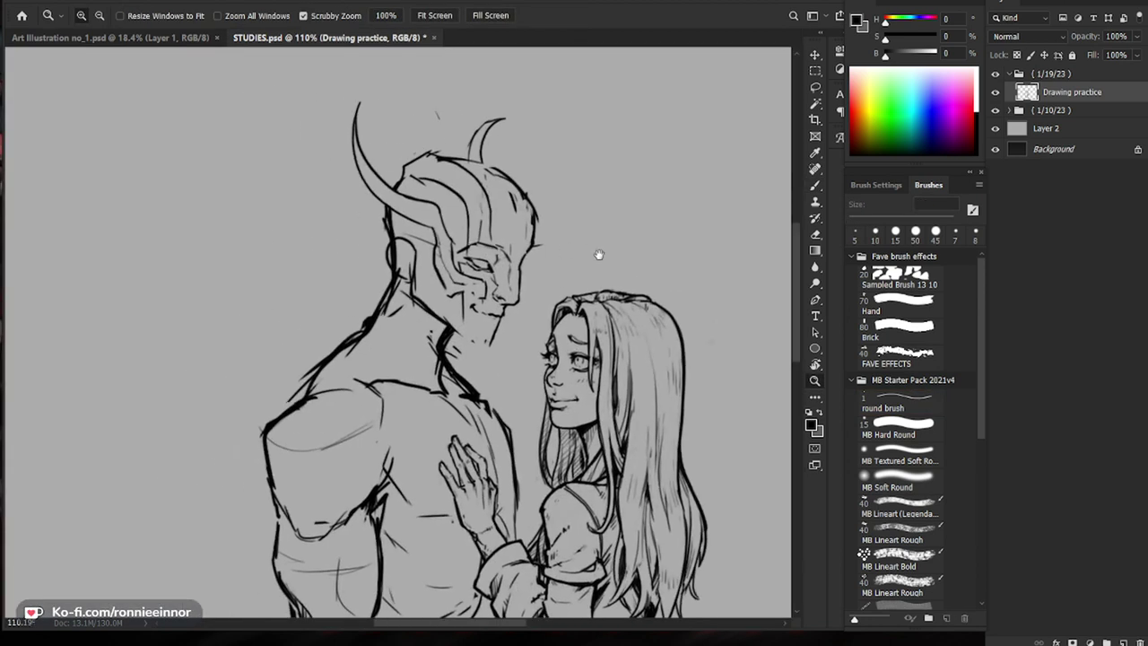
{"action": "key", "text": "b"}
{"action": "key", "text": "e"}
{"action": "left_click_drag", "start_coordinate": [540, 242], "coordinate": [536, 246]}
{"action": "key", "text": "b"}
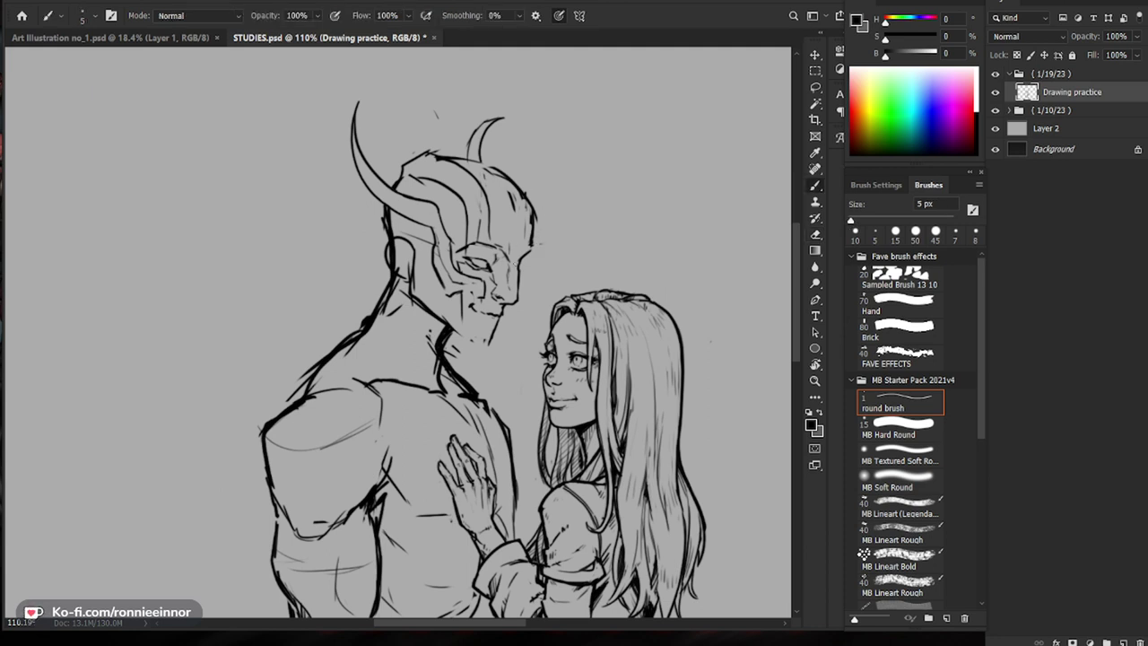
Step: Draw an angular brow ridge above the man's eye, alternating brush and eraser to sharpen it
{"action": "left_click_drag", "start_coordinate": [489, 231], "coordinate": [502, 250]}
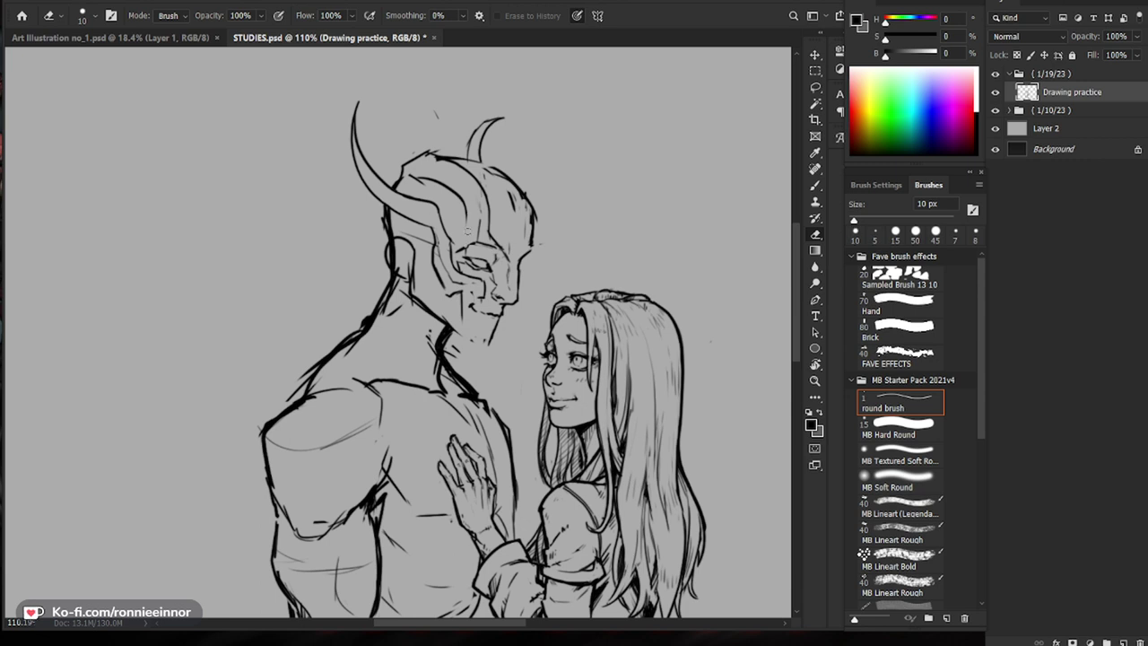
{"action": "key", "text": "e"}
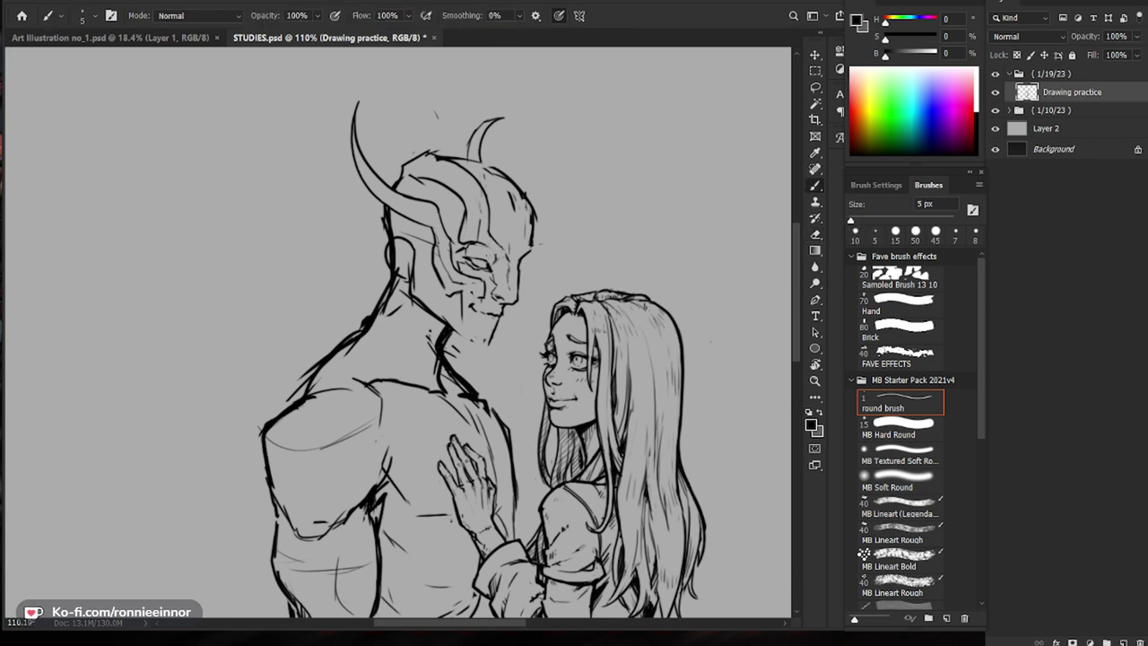
{"action": "key", "text": "e"}
{"action": "key", "text": "b"}
{"action": "key", "text": "e"}
{"action": "key", "text": "b"}
{"action": "key", "text": "e"}
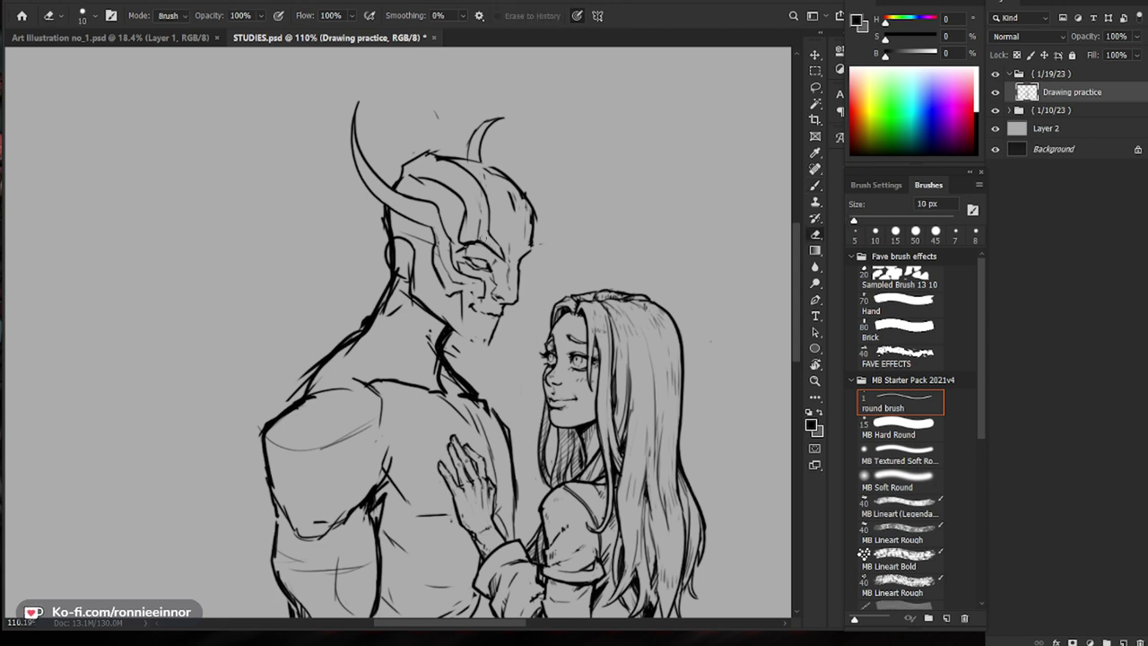
{"action": "key", "text": "b"}
Step: Join the brow ridge to the curved crest band and refine the band's contour lines over the man's head
{"action": "mouse_move", "coordinate": [503, 258]}
{"action": "left_mouse_down"}
{"action": "mouse_move", "coordinate": [478, 232]}
{"action": "mouse_move", "coordinate": [462, 240]}
{"action": "mouse_move", "coordinate": [480, 227]}
{"action": "mouse_move", "coordinate": [404, 163]}
{"action": "left_mouse_up"}
{"action": "key", "text": "e"}
{"action": "key", "text": "b"}
{"action": "key", "text": "e"}
{"action": "key", "text": "b"}
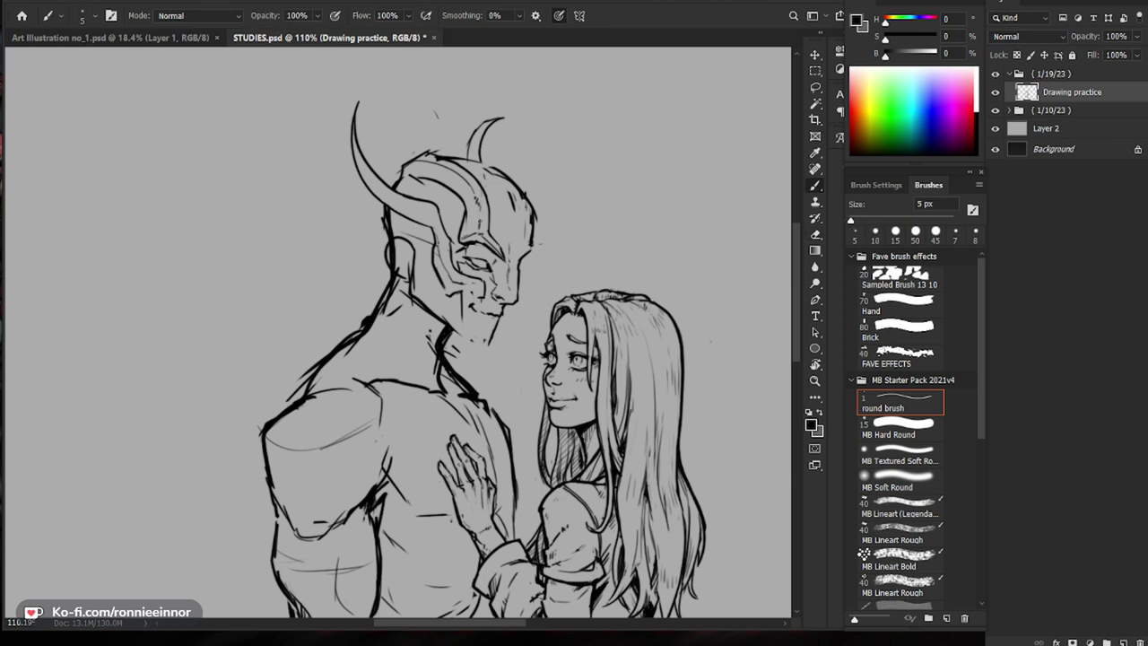
{"action": "key", "text": "e"}
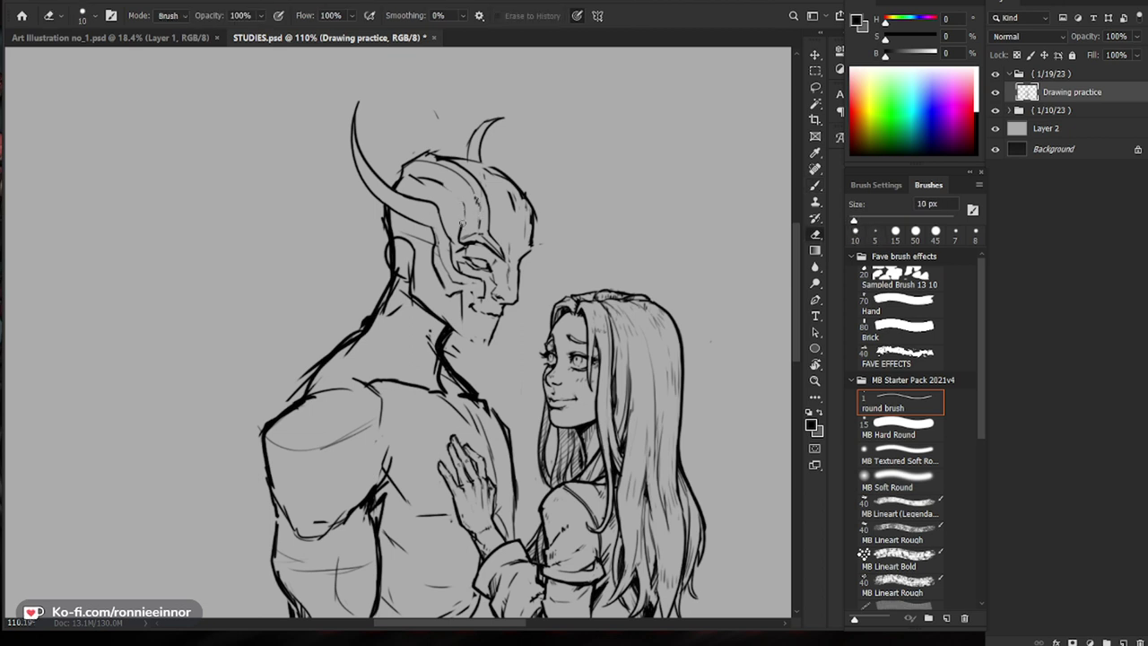
{"action": "key", "text": "b"}
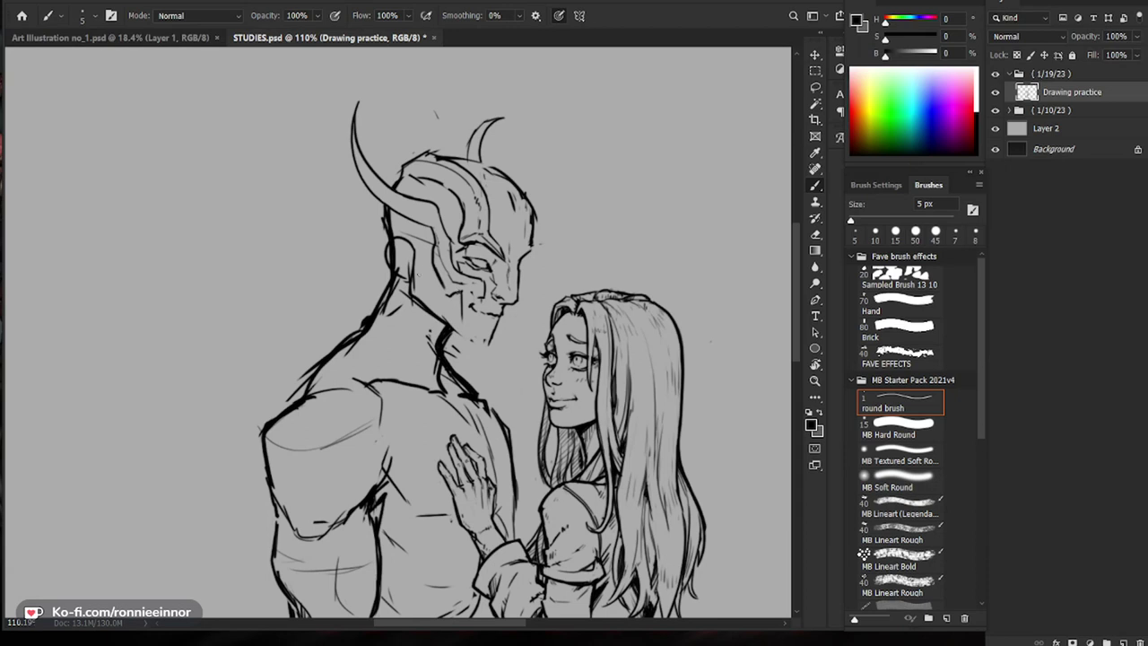
Step: Thin the man's heavy jaw line and draw a small fang just below the tip of his nose
{"action": "key", "text": "e"}
{"action": "left_click_drag", "start_coordinate": [423, 302], "coordinate": [448, 325]}
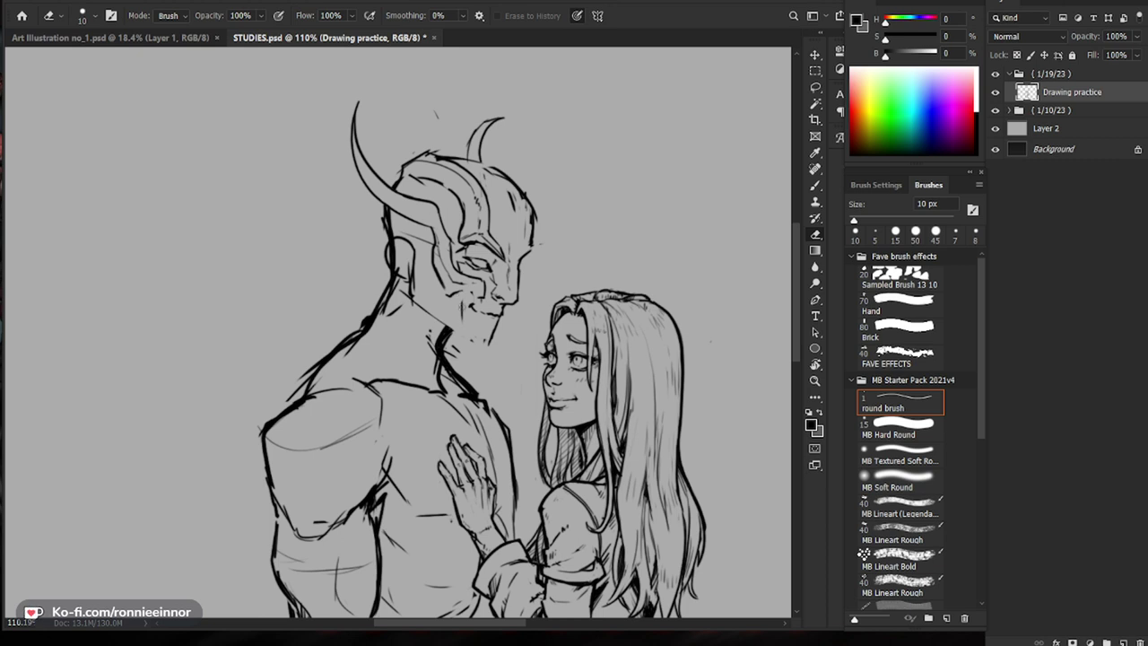
{"action": "key", "text": "b"}
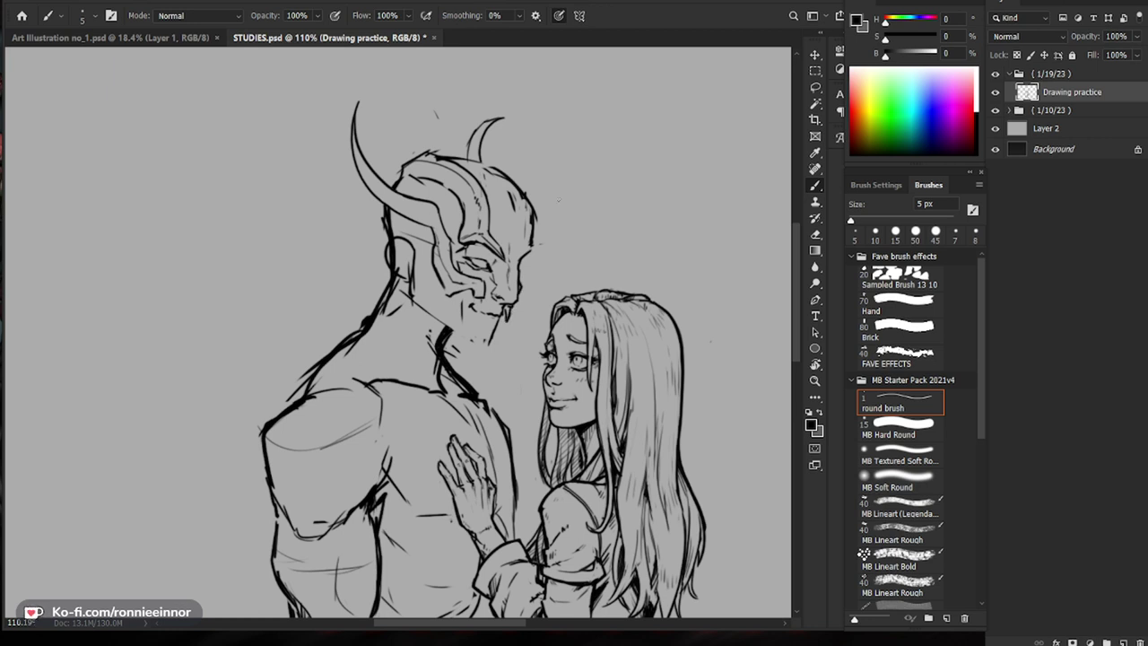
Step: Draw a second fang at the cheek end of the man's mouth and rework his upper lip
{"action": "key", "text": "e"}
{"action": "left_click_drag", "start_coordinate": [470, 303], "coordinate": [472, 307]}
{"action": "key", "text": "b"}
{"action": "key", "text": "e"}
{"action": "key", "text": "b"}
{"action": "left_click_drag", "start_coordinate": [496, 309], "coordinate": [502, 310]}
Step: Erase the straight chin front and redraw the man's lips and the front of his chin beneath the fangs
{"action": "key", "text": "e"}
{"action": "left_click_drag", "start_coordinate": [486, 324], "coordinate": [491, 340]}
{"action": "key", "text": "b"}
{"action": "key", "text": "e"}
{"action": "key", "text": "b"}
{"action": "left_click_drag", "start_coordinate": [493, 333], "coordinate": [493, 341]}
{"action": "key", "text": "e"}
{"action": "scroll", "coordinate": [502, 296], "scroll_direction": "up", "scroll_amount": 3}
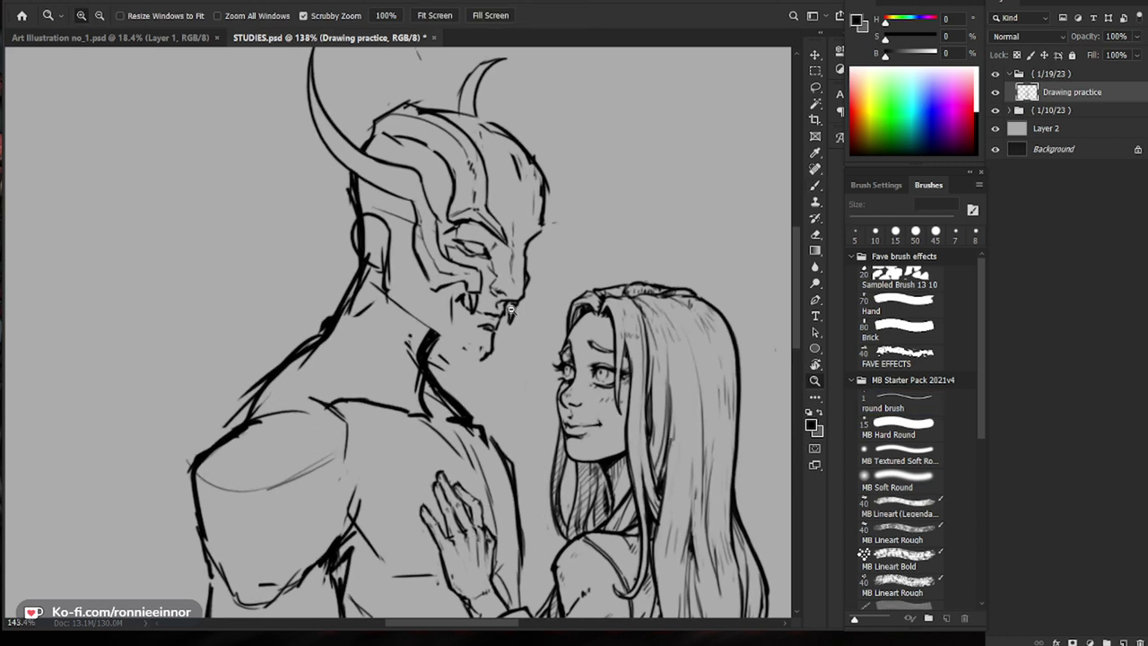
{"action": "key", "text": "b"}
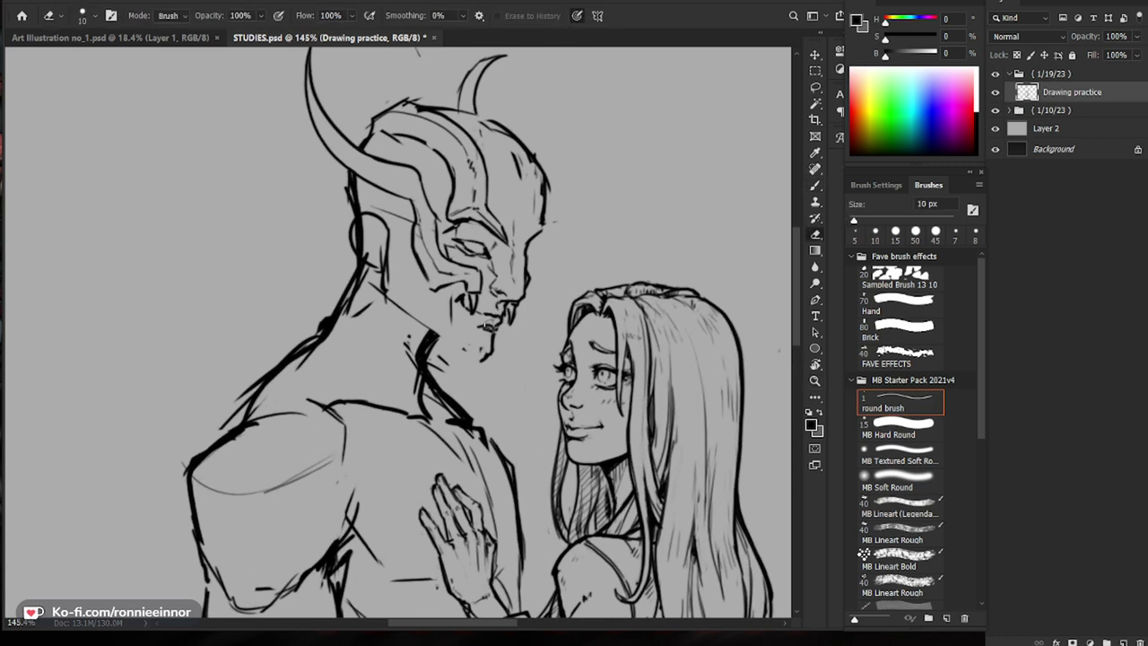
{"action": "key", "text": "b"}
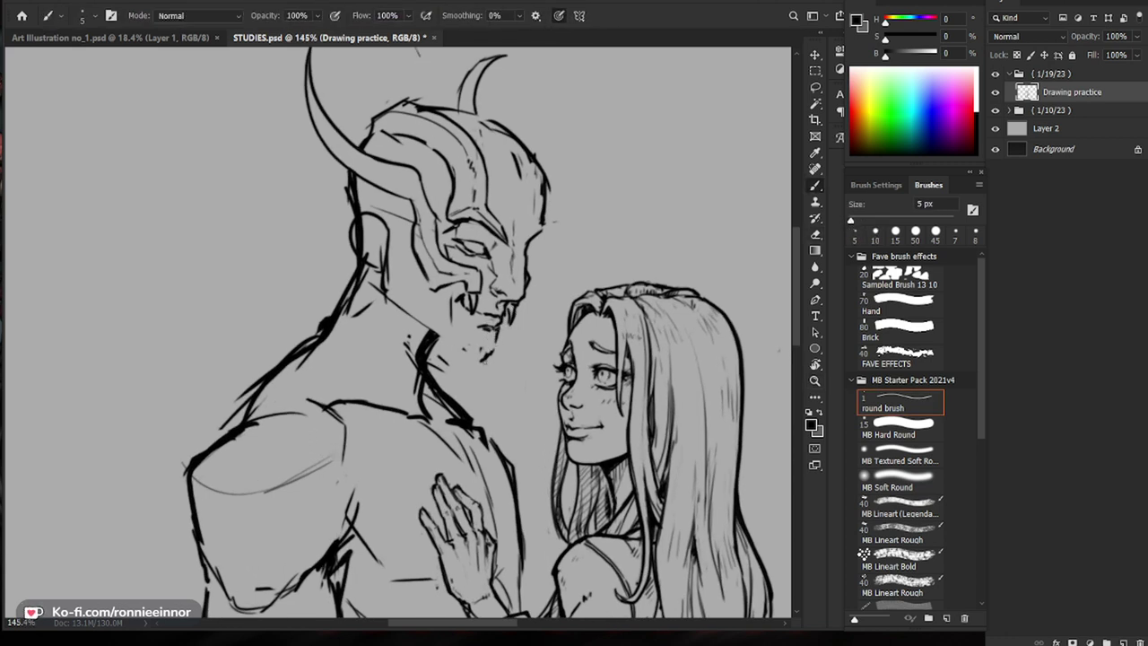
Step: Erase the rough marks under the chin and redraw a clean line joining the man's chin to his jaw
{"action": "key", "text": "e"}
{"action": "mouse_move", "coordinate": [481, 365]}
{"action": "left_mouse_down"}
{"action": "mouse_move", "coordinate": [491, 354]}
{"action": "mouse_move", "coordinate": [410, 318]}
{"action": "mouse_move", "coordinate": [440, 337]}
{"action": "left_mouse_up"}
{"action": "key", "text": "b"}
{"action": "key", "text": "e"}
{"action": "key", "text": "b"}
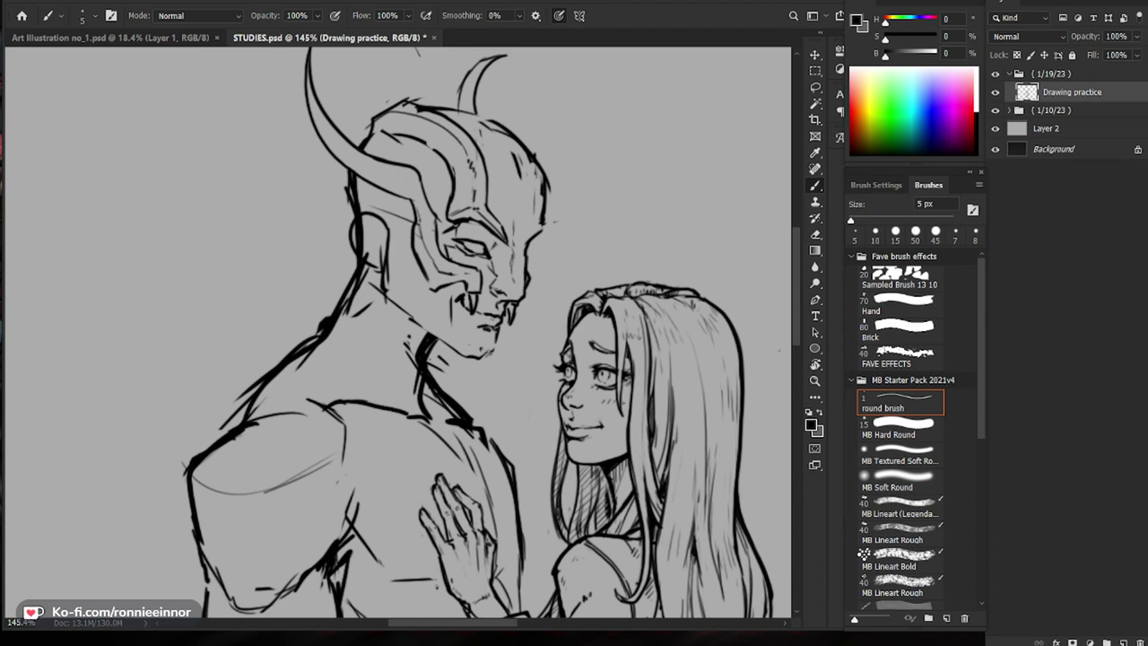
Step: Undo the last stroke and touch up the cheek marking and fang area of the man's face
{"action": "key", "text": "ctrl+z"}
{"action": "left_click_drag", "start_coordinate": [452, 272], "coordinate": [475, 274]}
{"action": "mouse_move", "coordinate": [438, 271]}
{"action": "left_mouse_down"}
{"action": "mouse_move", "coordinate": [432, 286]}
{"action": "mouse_move", "coordinate": [556, 291]}
{"action": "left_mouse_up"}
{"action": "key", "text": "ctrl+space"}
{"action": "key", "text": "ctrl+space"}
{"action": "key", "text": "e"}
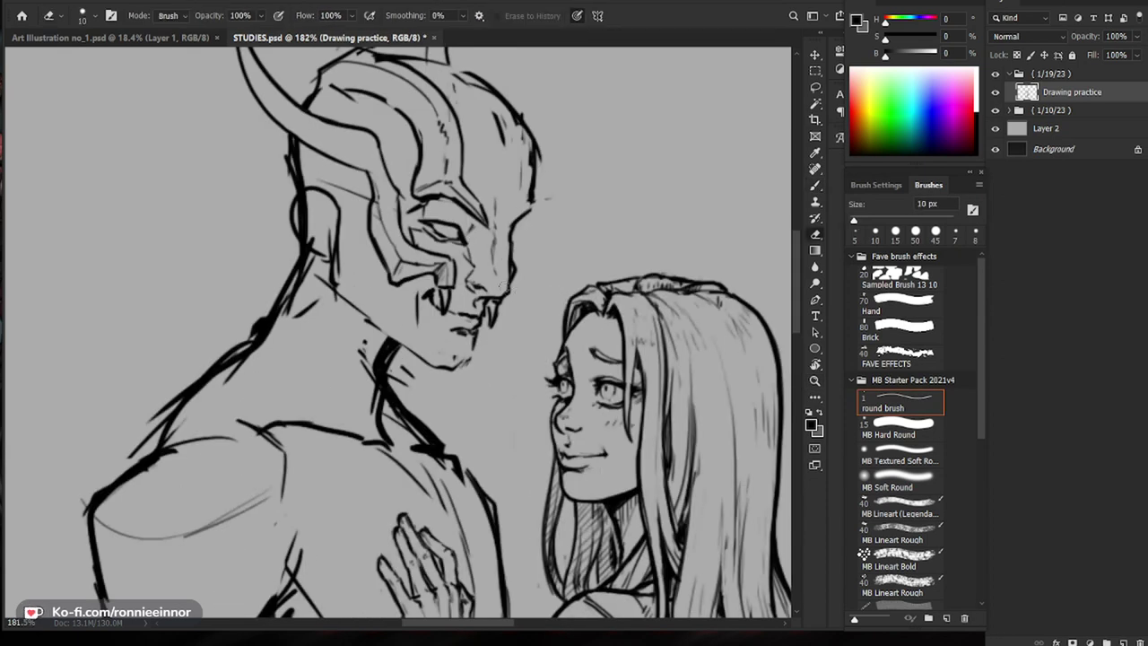
{"action": "key", "text": "b"}
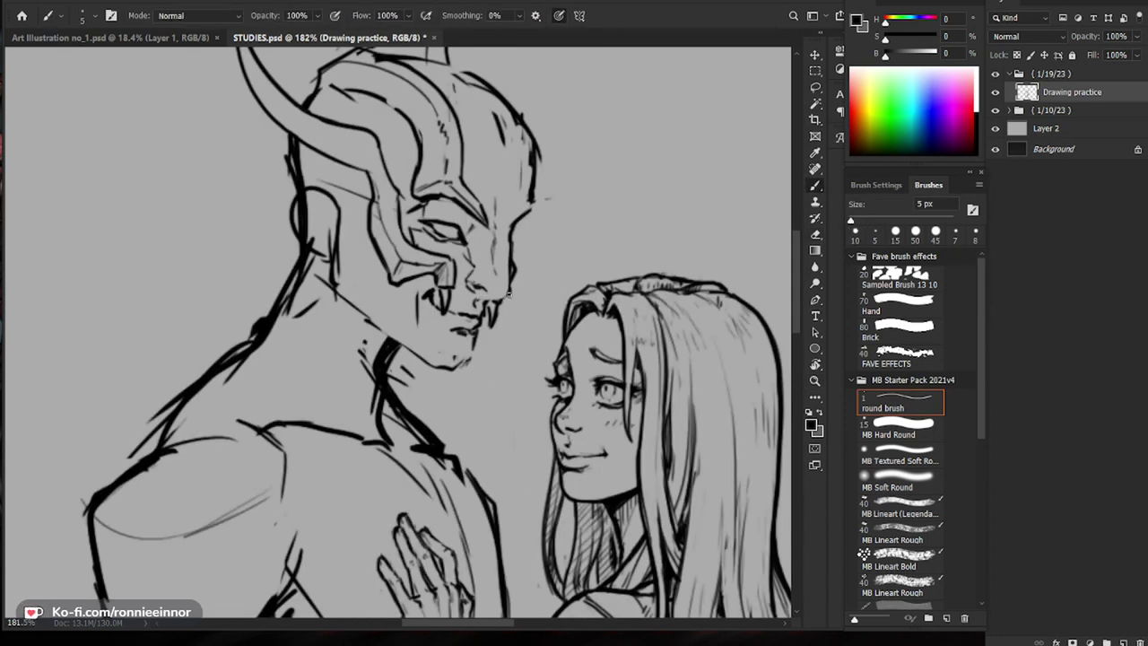
Step: Examine the man's face and the couple's overall composition at several zoom levels
{"action": "mouse_move", "coordinate": [488, 300]}
{"action": "left_mouse_down"}
{"action": "mouse_move", "coordinate": [475, 301]}
{"action": "mouse_move", "coordinate": [484, 287]}
{"action": "mouse_move", "coordinate": [557, 259]}
{"action": "left_mouse_up"}
{"action": "key", "text": "ctrl+space"}
{"action": "key", "text": "ctrl+space"}
{"action": "key", "text": "b"}
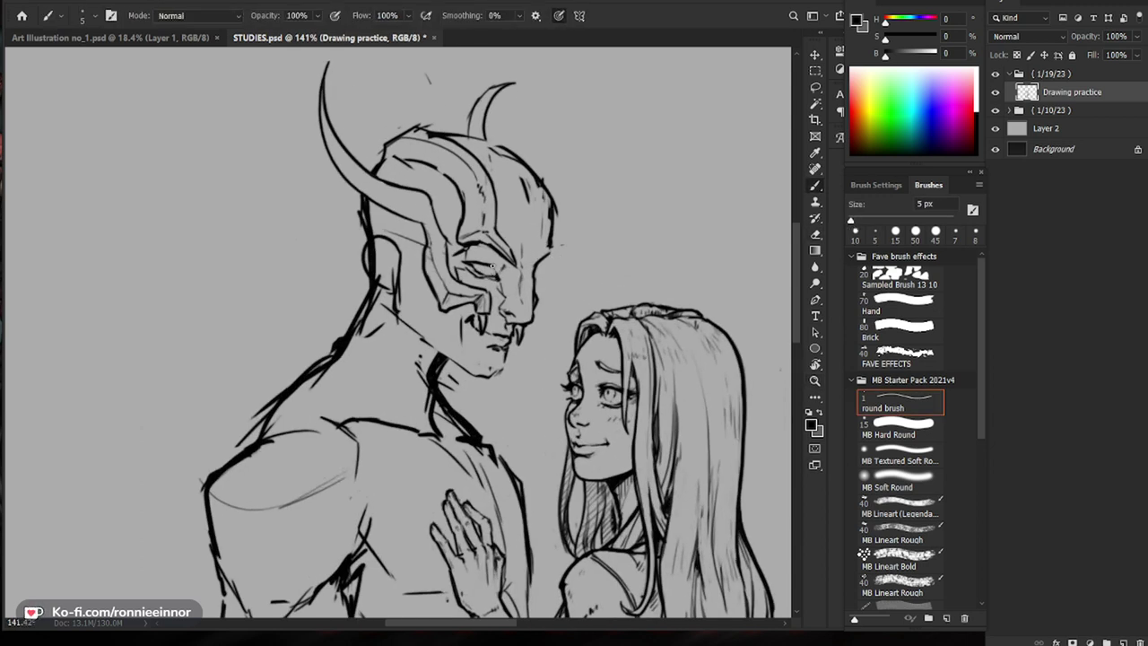
{"action": "key", "text": "ctrl+space"}
{"action": "left_click_drag", "start_coordinate": [593, 285], "coordinate": [546, 285]}
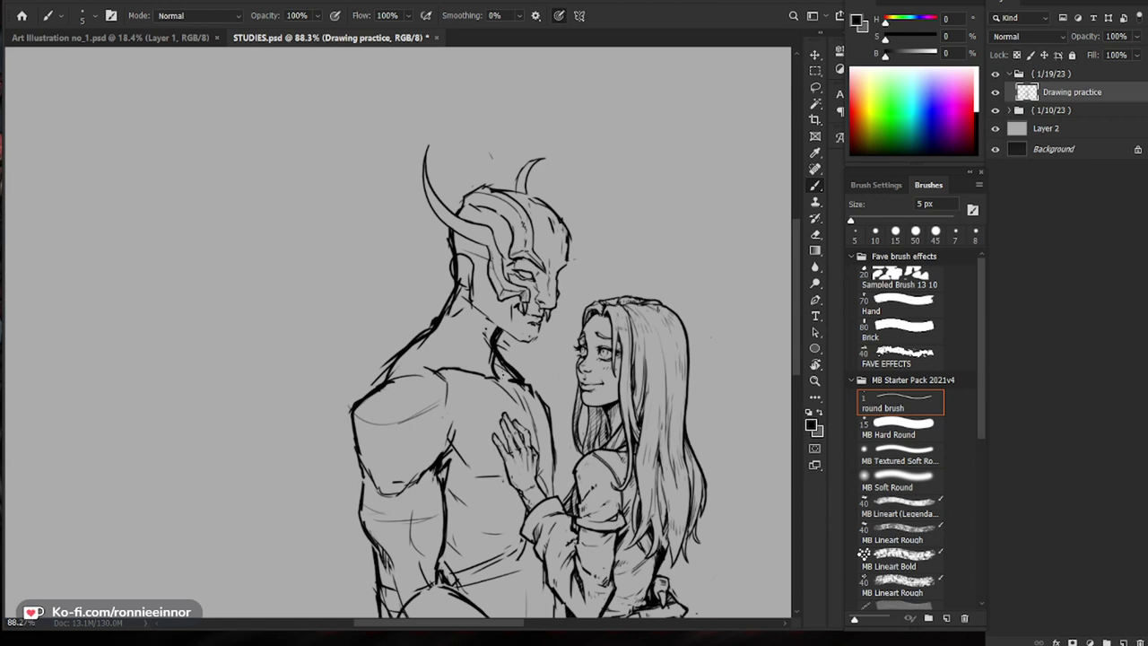
{"action": "key", "text": "ctrl+space"}
{"action": "left_click_drag", "start_coordinate": [616, 390], "coordinate": [542, 389]}
{"action": "key", "text": "ctrl+space"}
{"action": "mouse_move", "coordinate": [364, 250]}
{"action": "left_mouse_down"}
{"action": "mouse_move", "coordinate": [445, 252]}
{"action": "mouse_move", "coordinate": [484, 268]}
{"action": "left_mouse_up"}
{"action": "key", "text": "space"}
Step: Erase the man's ear outline and draw angular pointed markings between the ear area and his cheek
{"action": "key", "text": "e"}
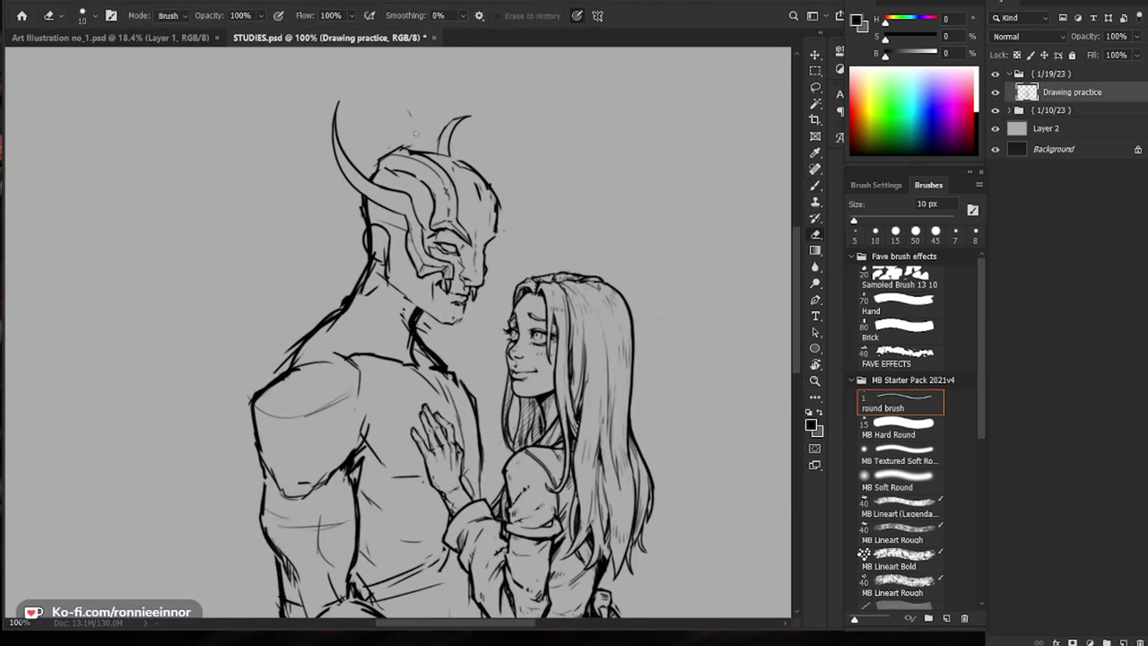
{"action": "key", "text": "b"}
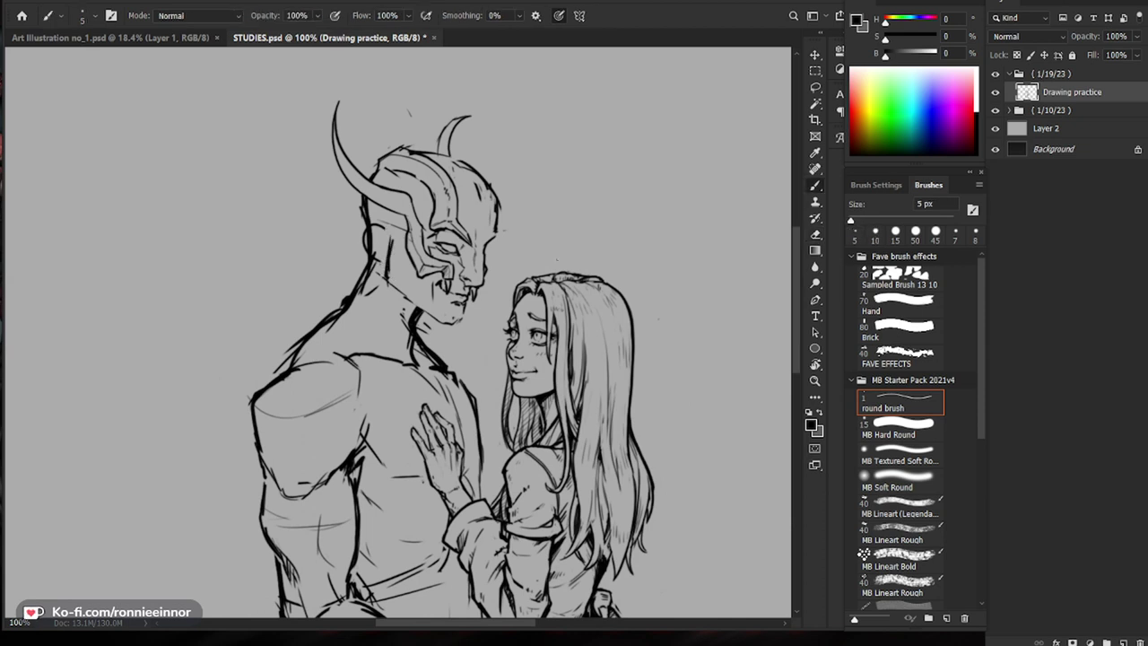
{"action": "key", "text": "e"}
{"action": "left_click_drag", "start_coordinate": [396, 239], "coordinate": [391, 271]}
{"action": "key", "text": "b"}
{"action": "left_click_drag", "start_coordinate": [405, 238], "coordinate": [389, 293]}
{"action": "key", "text": "e"}
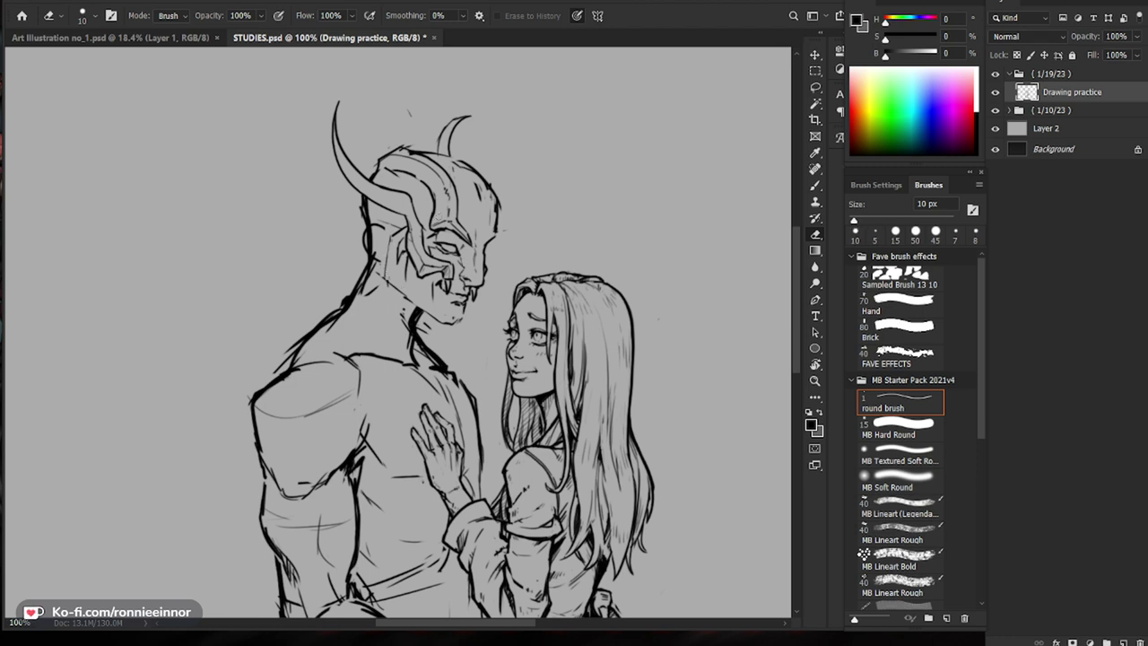
Step: Redraw the man's brow so that it juts forward above the bridge of his nose
{"action": "key", "text": "b"}
{"action": "key", "text": "e"}
{"action": "left_click_drag", "start_coordinate": [474, 243], "coordinate": [473, 253]}
{"action": "key", "text": "b"}
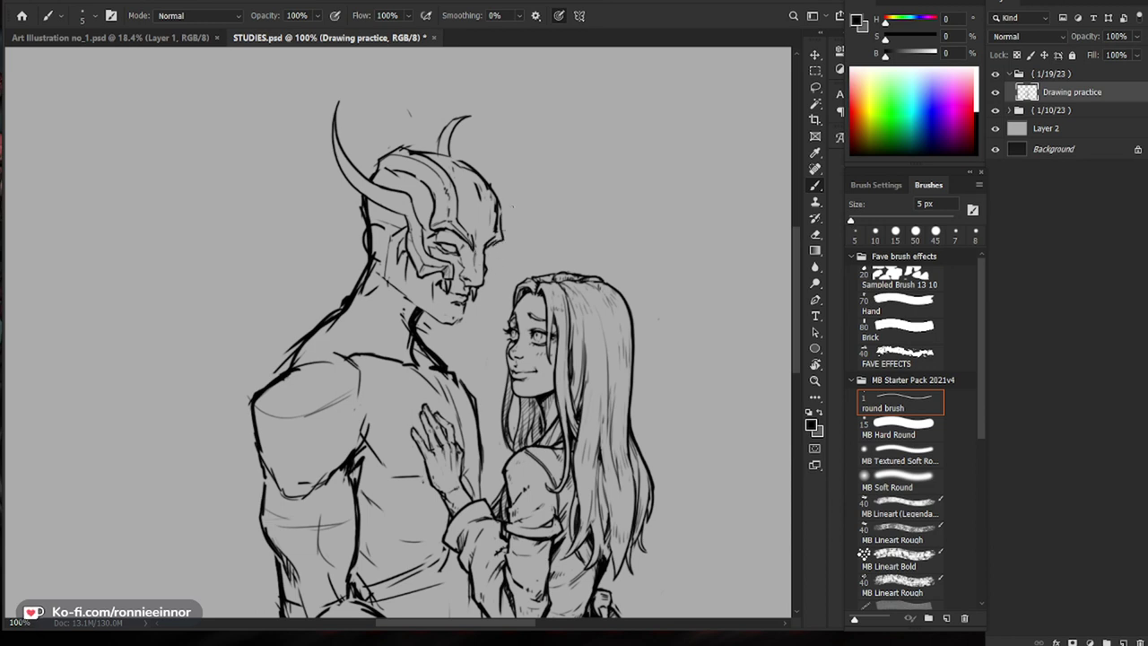
Step: Redraw the man's forehead outline further forward and trim the leftover line at the brow
{"action": "left_click_drag", "start_coordinate": [505, 217], "coordinate": [479, 169]}
{"action": "key", "text": "e"}
{"action": "mouse_move", "coordinate": [503, 219]}
{"action": "left_mouse_down"}
{"action": "mouse_move", "coordinate": [496, 207]}
{"action": "mouse_move", "coordinate": [492, 222]}
{"action": "left_mouse_up"}
{"action": "key", "text": "b"}
Step: Clear the old lines on the man's forehead and draw a small vertical diamond marking there
{"action": "key", "text": "e"}
{"action": "mouse_move", "coordinate": [477, 183]}
{"action": "left_mouse_down"}
{"action": "mouse_move", "coordinate": [485, 219]}
{"action": "mouse_move", "coordinate": [490, 209]}
{"action": "left_mouse_up"}
{"action": "key", "text": "b"}
{"action": "key", "text": "e"}
{"action": "key", "text": "b"}
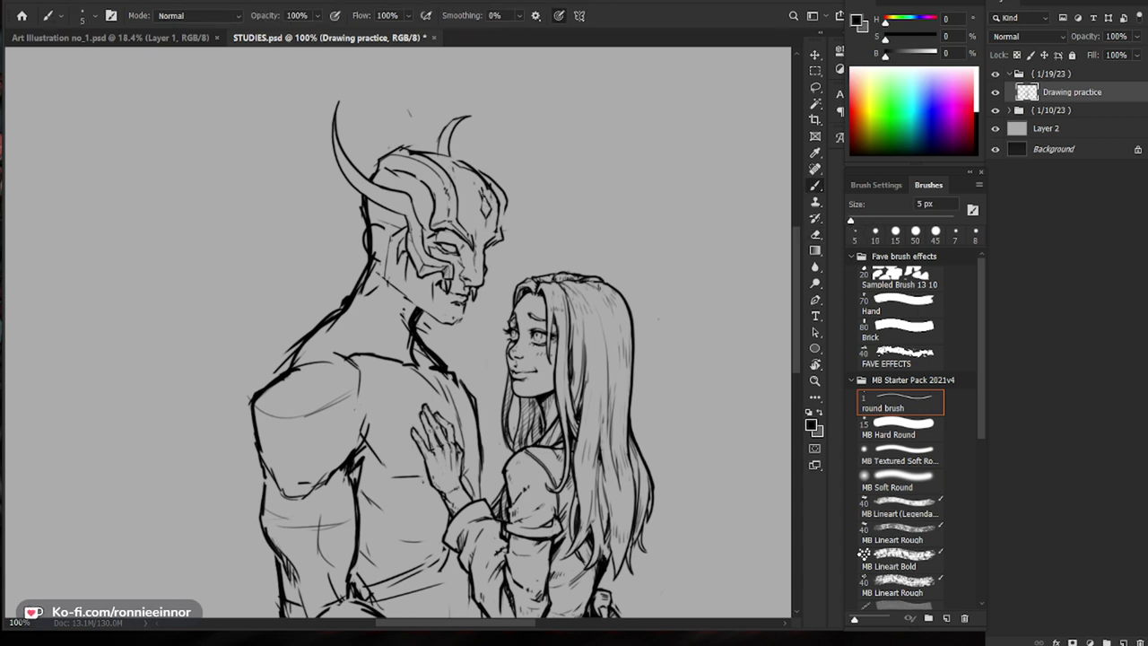
{"action": "key", "text": "e"}
{"action": "key", "text": "b"}
{"action": "left_click_drag", "start_coordinate": [483, 192], "coordinate": [486, 210]}
Step: Clean up the diamond marking's outline and the nearby forehead and brow lines
{"action": "key", "text": "z"}
{"action": "left_click_drag", "start_coordinate": [571, 260], "coordinate": [524, 266]}
{"action": "mouse_move", "coordinate": [406, 222]}
{"action": "left_mouse_down"}
{"action": "mouse_move", "coordinate": [468, 210]}
{"action": "mouse_move", "coordinate": [412, 216]}
{"action": "mouse_move", "coordinate": [410, 183]}
{"action": "mouse_move", "coordinate": [411, 222]}
{"action": "left_mouse_up"}
{"action": "key", "text": "e"}
{"action": "key", "text": "b"}
{"action": "key", "text": "z"}
{"action": "key", "text": "e"}
{"action": "key", "text": "b"}
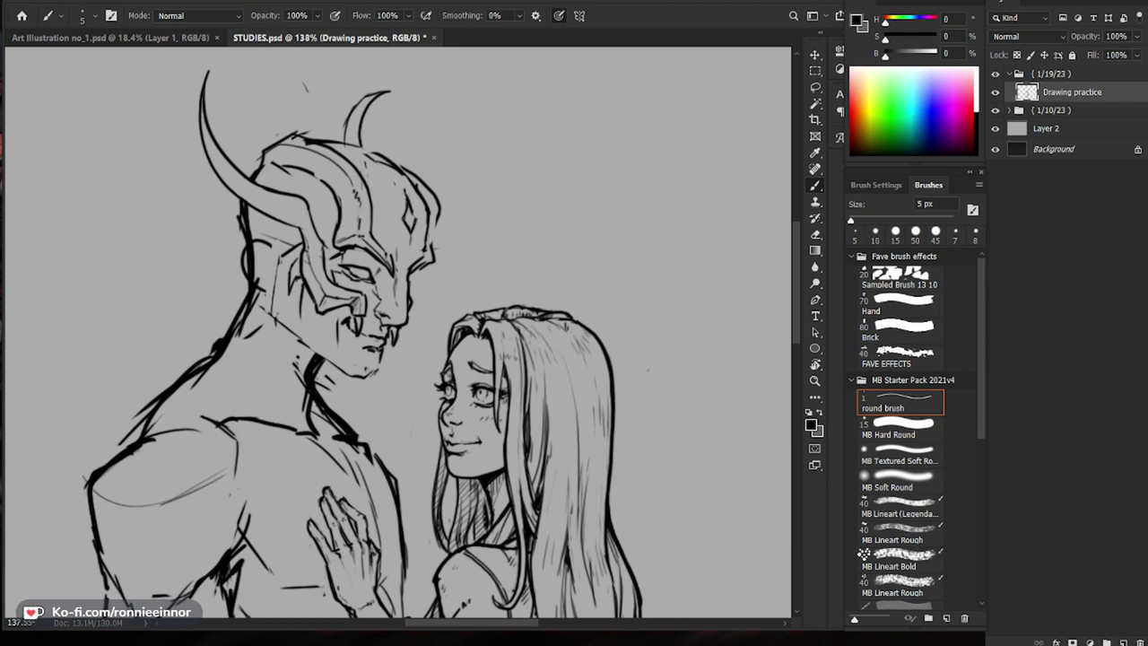
Step: Draw a curved line from the base of the far horn across the top of the man's forehead
{"action": "key", "text": "z"}
{"action": "left_click_drag", "start_coordinate": [613, 225], "coordinate": [502, 232]}
{"action": "key", "text": "b"}
{"action": "key", "text": "z"}
{"action": "mouse_move", "coordinate": [394, 233]}
{"action": "left_mouse_down"}
{"action": "mouse_move", "coordinate": [452, 199]}
{"action": "mouse_move", "coordinate": [578, 170]}
{"action": "left_mouse_up"}
{"action": "key", "text": "b"}
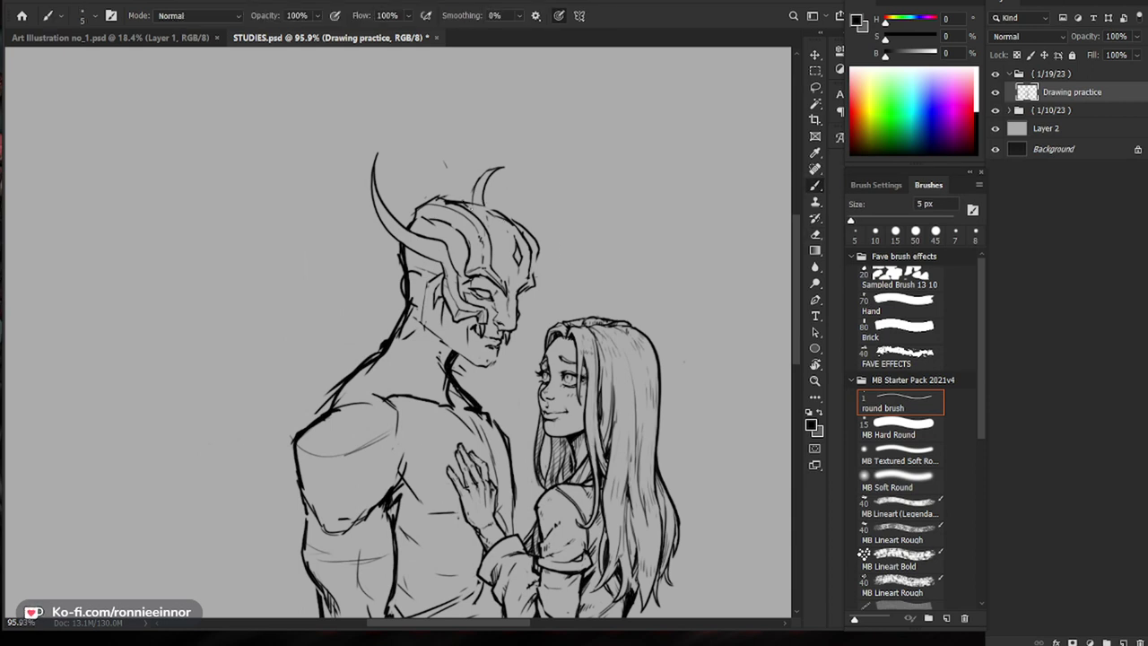
{"action": "key", "text": "e"}
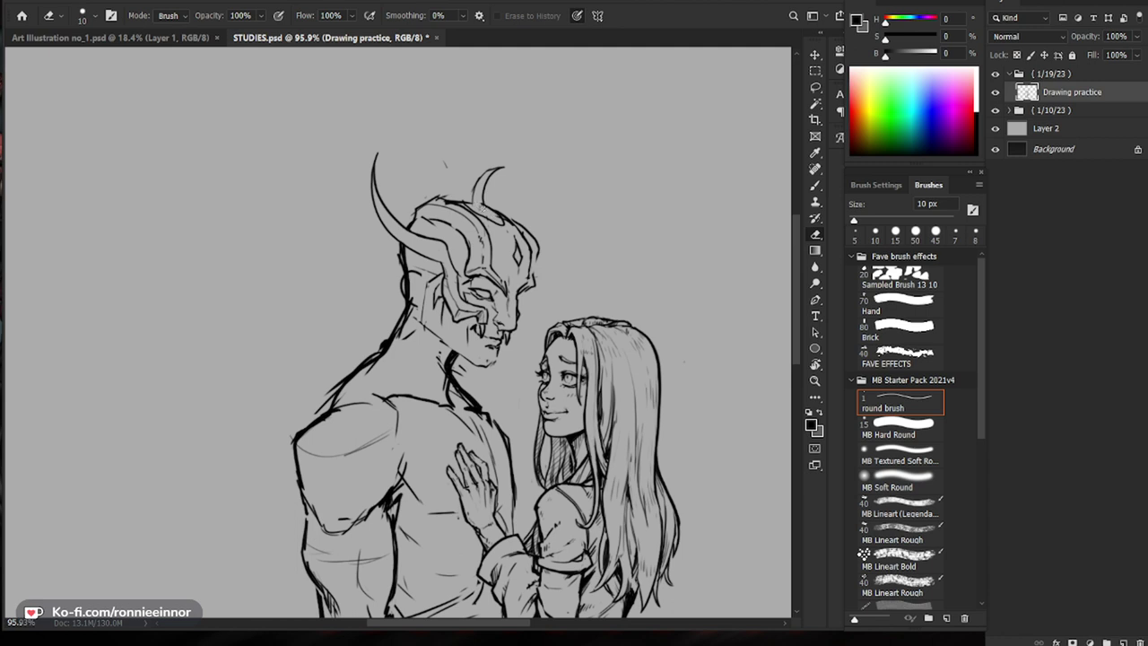
{"action": "key", "text": "b"}
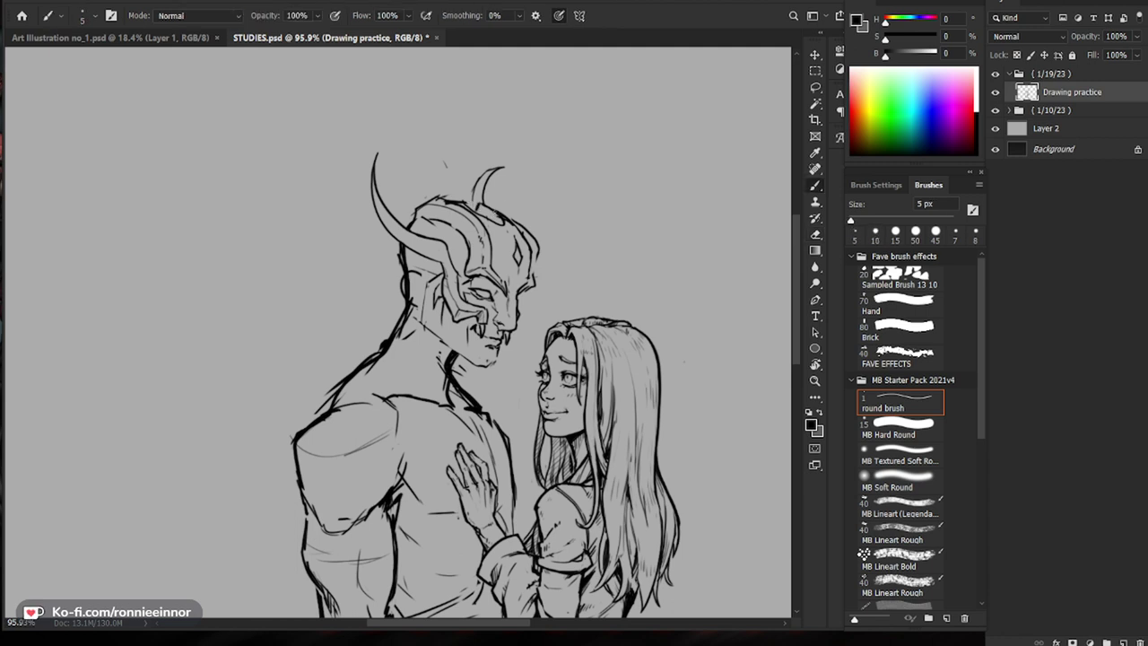
Step: Redraw the base of the far horn as a short raised band with hatching and a dark shadow at its front end
{"action": "key", "text": "e"}
{"action": "left_click_drag", "start_coordinate": [490, 208], "coordinate": [512, 224]}
{"action": "key", "text": "b"}
{"action": "key", "text": "e"}
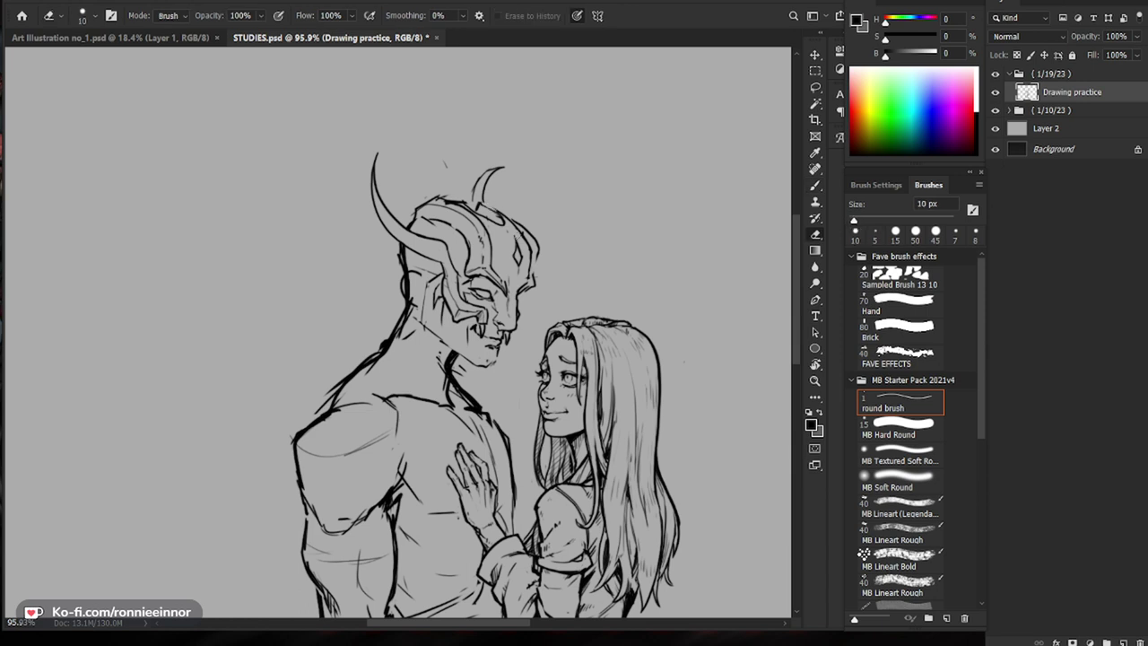
{"action": "key", "text": "b"}
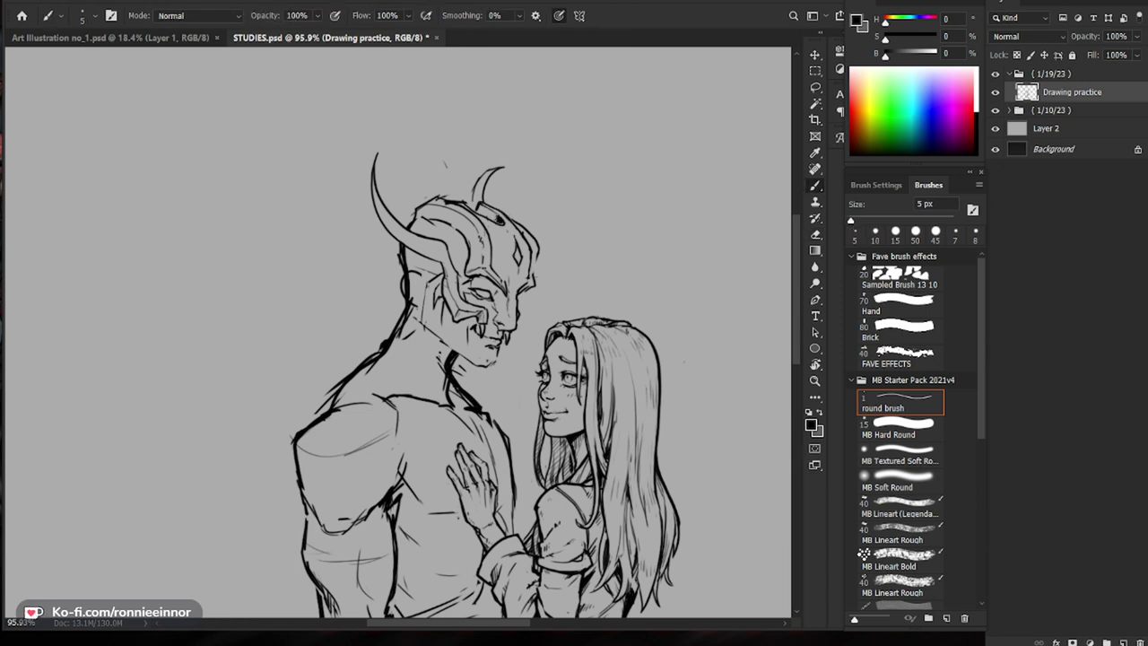
{"action": "mouse_move", "coordinate": [497, 235]}
{"action": "left_mouse_down"}
{"action": "mouse_move", "coordinate": [556, 235]}
{"action": "mouse_move", "coordinate": [489, 221]}
{"action": "left_mouse_up"}
{"action": "left_click_drag", "start_coordinate": [527, 272], "coordinate": [578, 272]}
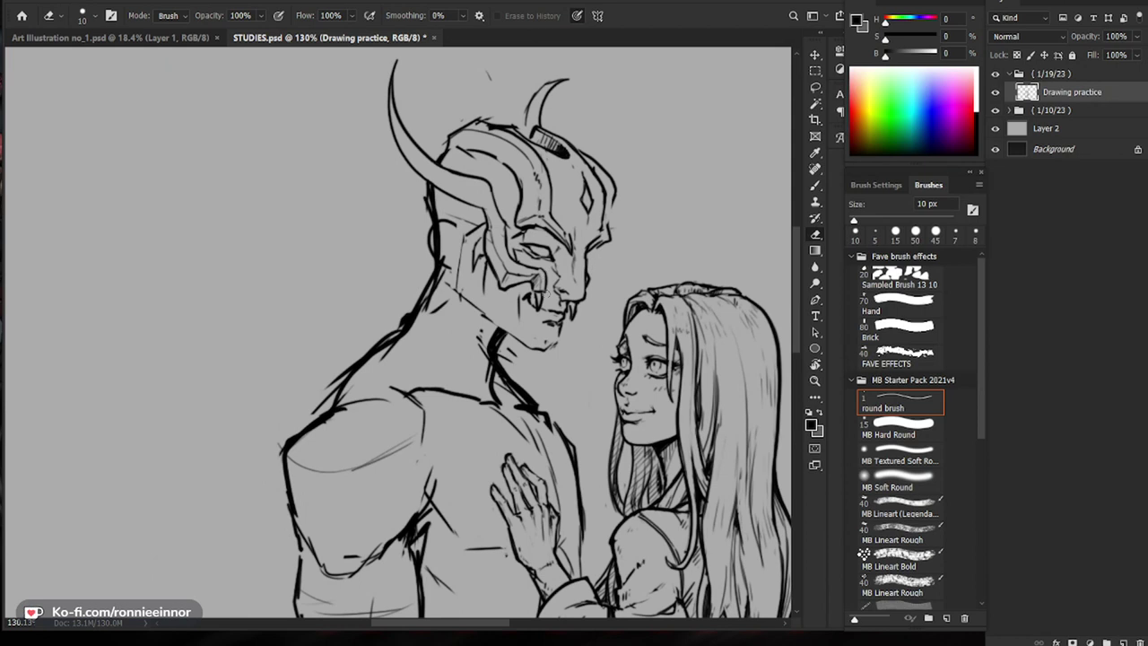
Step: Add short hatching to the lower edge of the mask's cheek plate beside the man's jaw
{"action": "left_click_drag", "start_coordinate": [539, 287], "coordinate": [518, 276]}
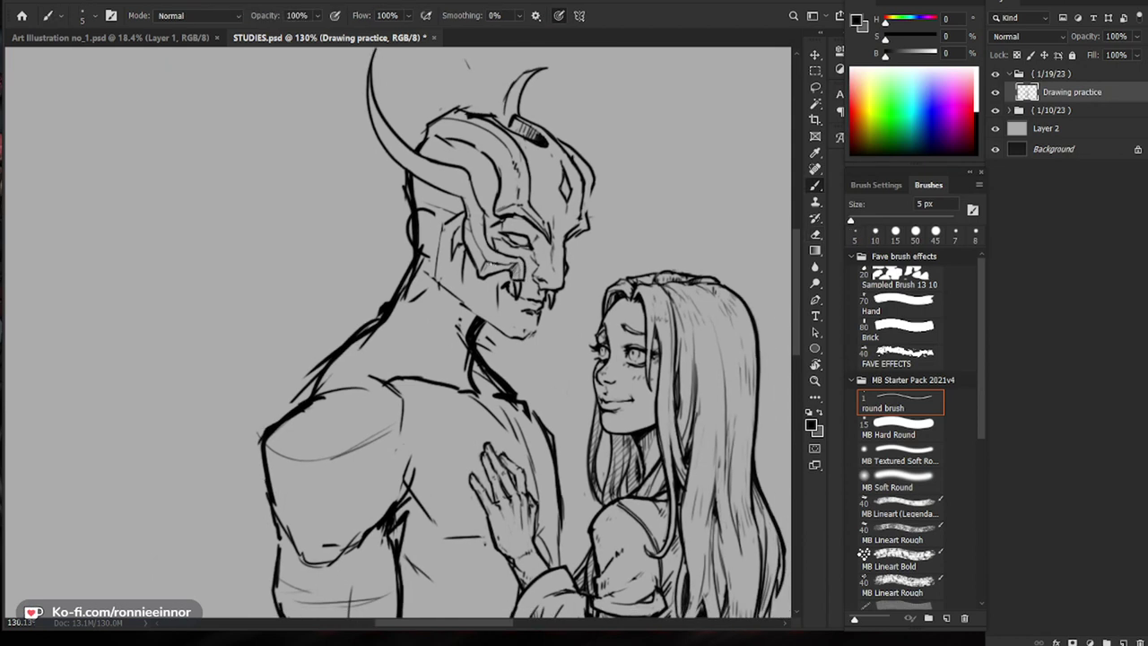
{"action": "left_click_drag", "start_coordinate": [653, 281], "coordinate": [632, 281]}
{"action": "left_click_drag", "start_coordinate": [650, 330], "coordinate": [620, 315]}
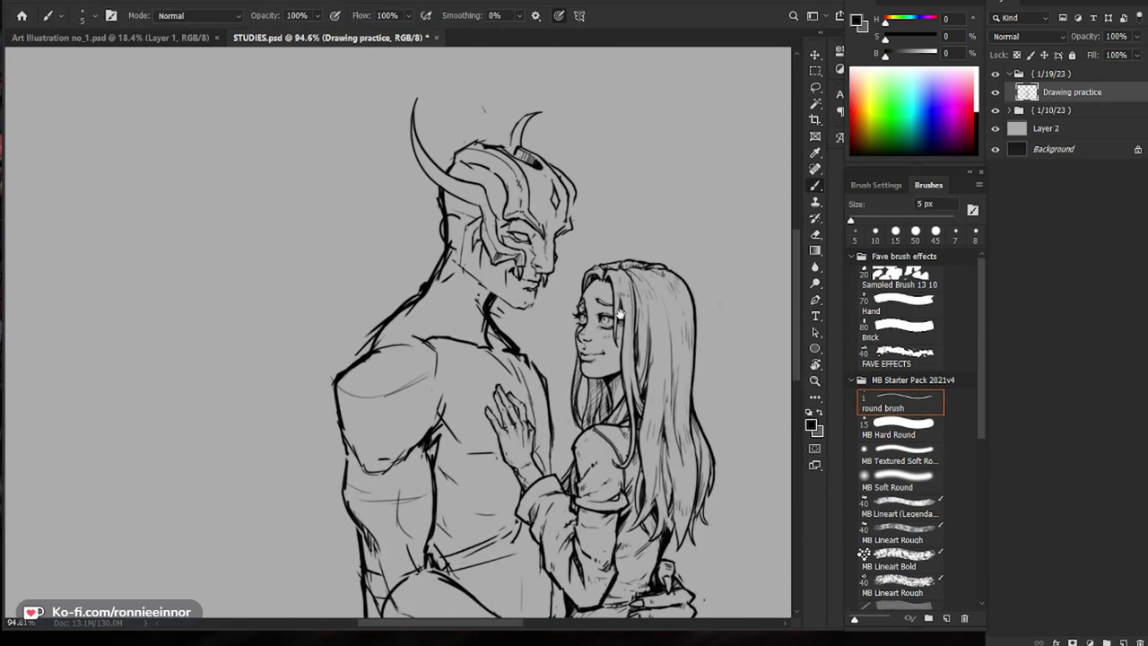
{"action": "left_click_drag", "start_coordinate": [531, 188], "coordinate": [551, 188]}
{"action": "key", "text": "e"}
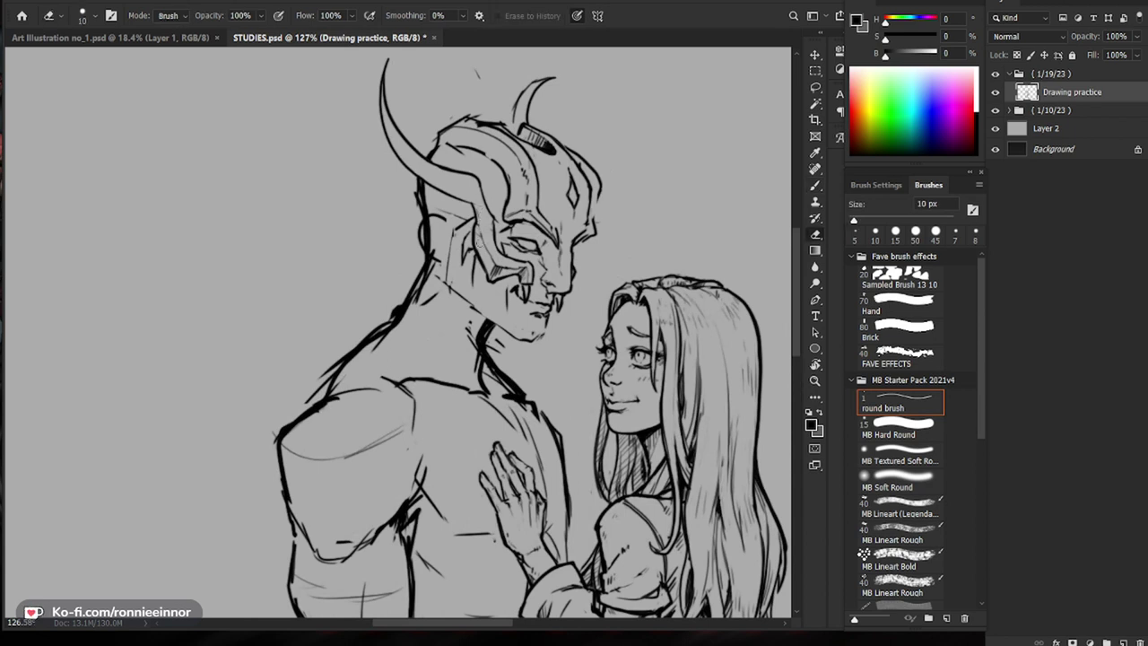
{"action": "key", "text": "b"}
{"action": "left_click_drag", "start_coordinate": [481, 239], "coordinate": [485, 215]}
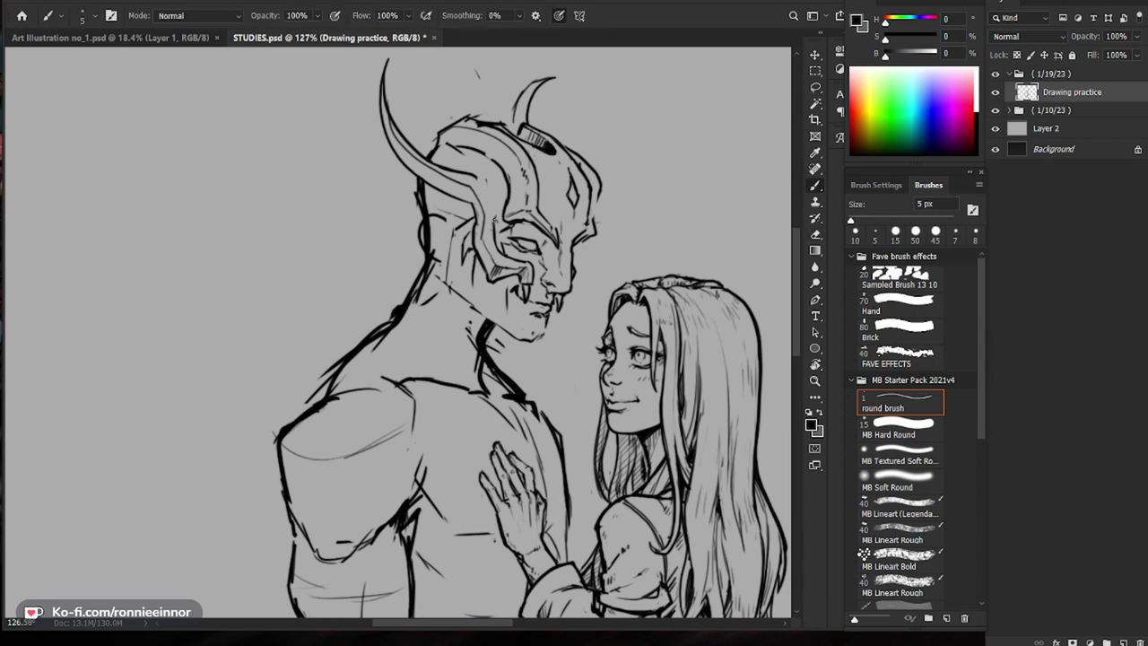
Step: Rework the near horn's base so its lines flow continuously into the curved bands along the side of the mask
{"action": "key", "text": "e"}
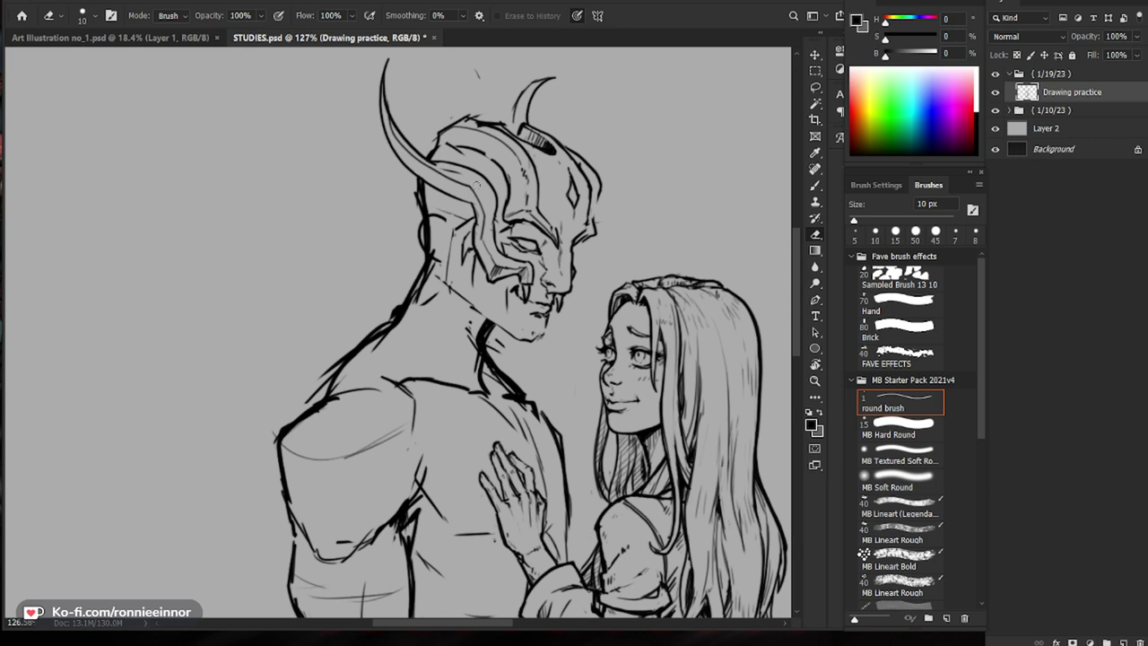
{"action": "key", "text": "b"}
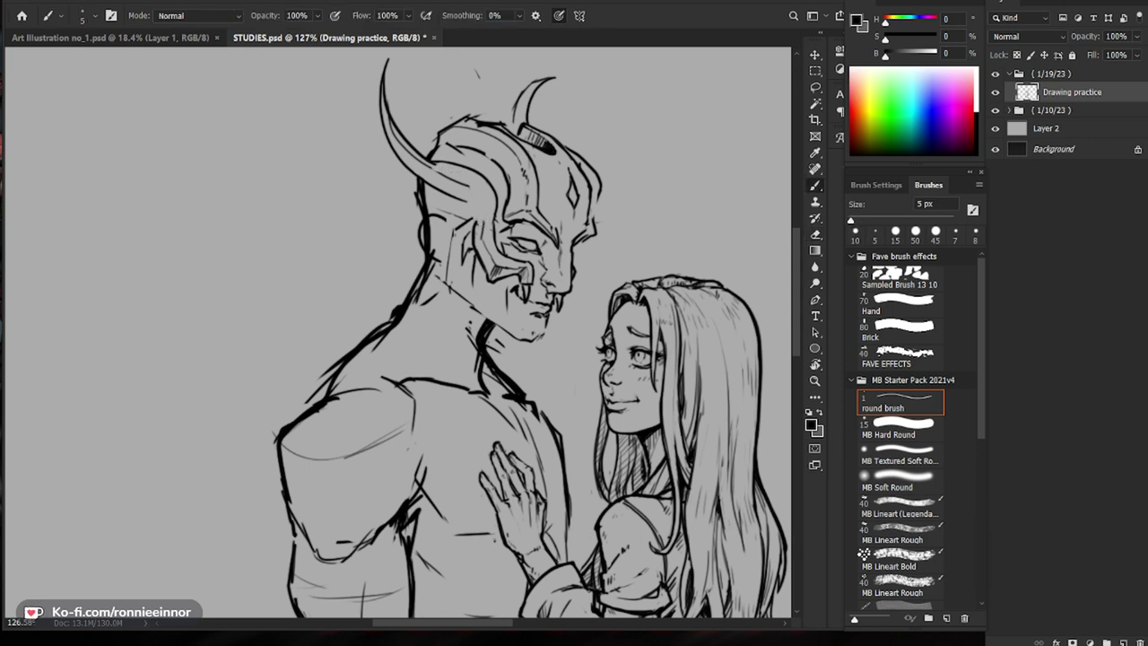
{"action": "key", "text": "e"}
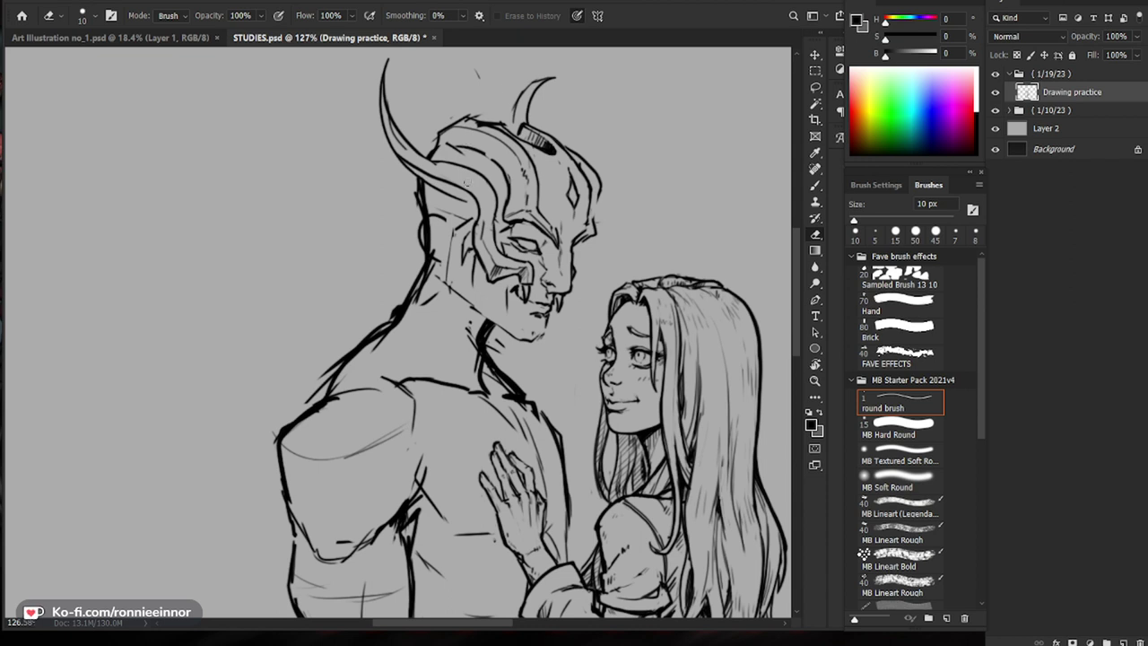
{"action": "key", "text": "b"}
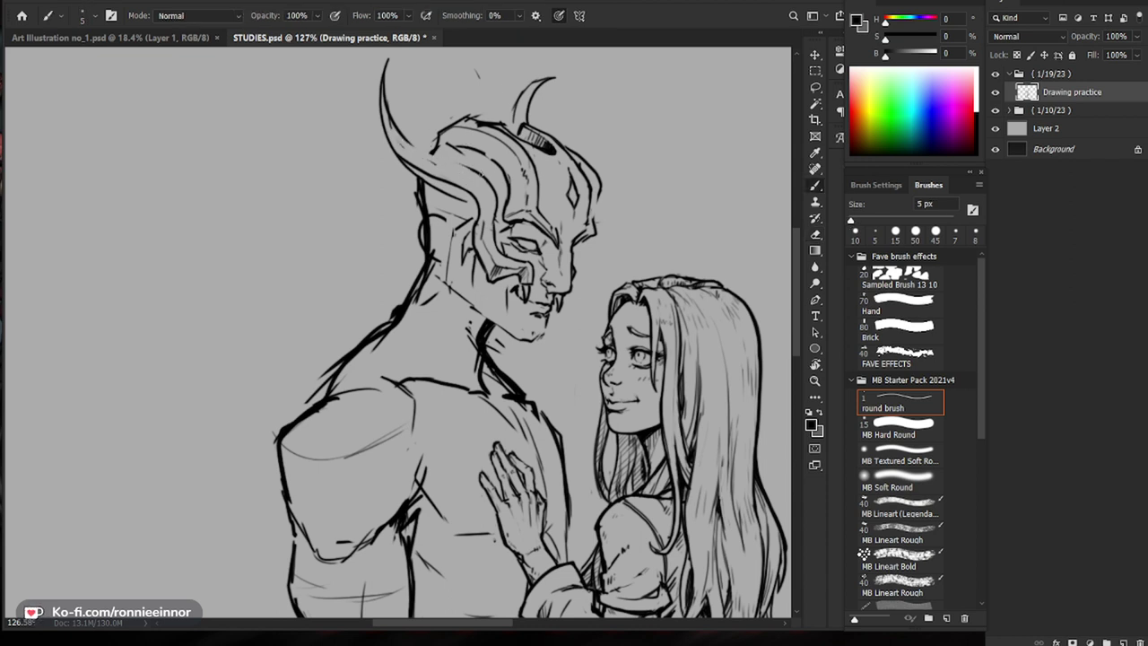
{"action": "left_click_drag", "start_coordinate": [460, 164], "coordinate": [405, 136]}
Step: Clean up the outline where the near horn meets the back of the head using a 20 px eraser
{"action": "key", "text": "e"}
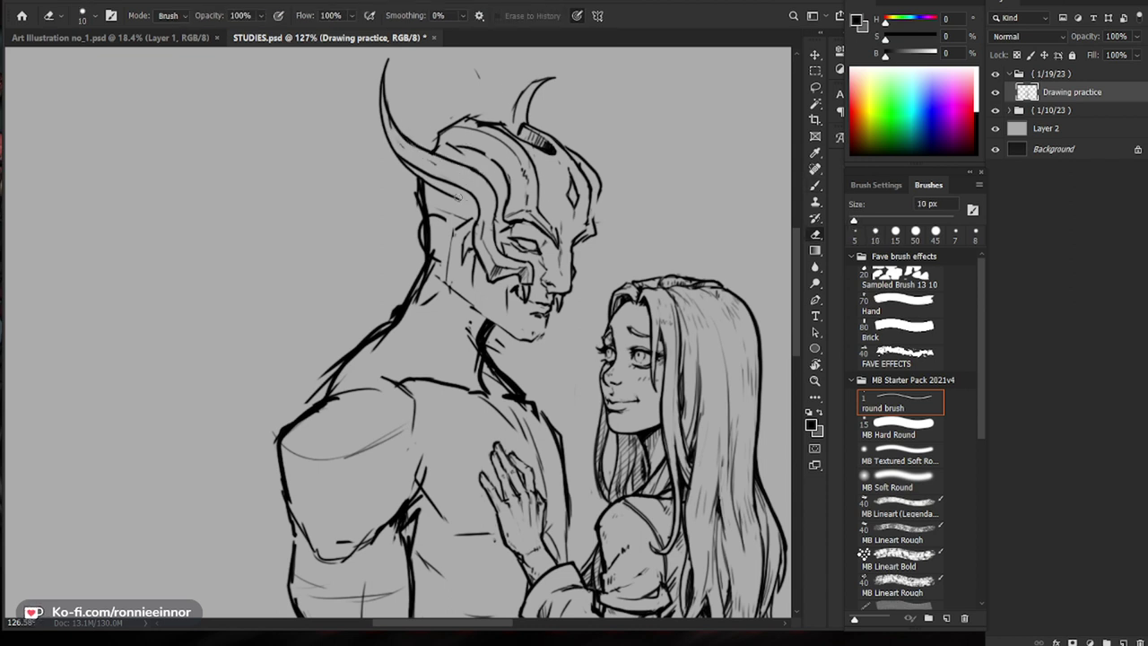
{"action": "key", "text": "bracketright"}
{"action": "key", "text": "bracketright"}
{"action": "key", "text": "bracketright"}
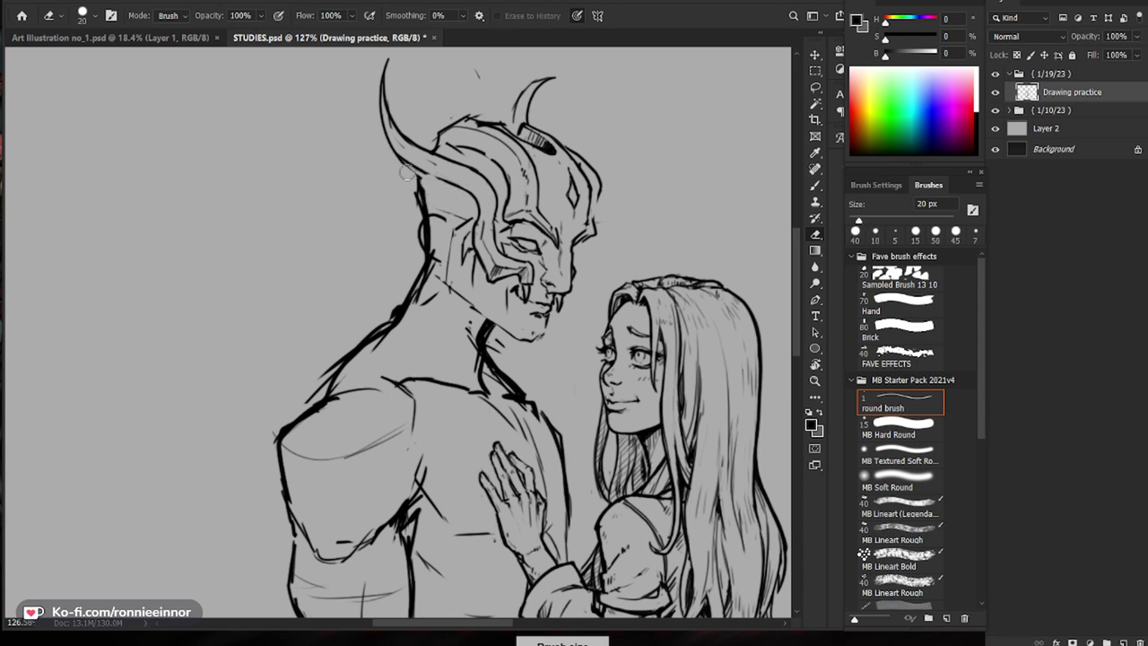
{"action": "key", "text": "b"}
Step: Hatch a shadow at the inner corner of the man's eye, between the brow ridge and the nose bridge
{"action": "left_click_drag", "start_coordinate": [537, 313], "coordinate": [493, 329]}
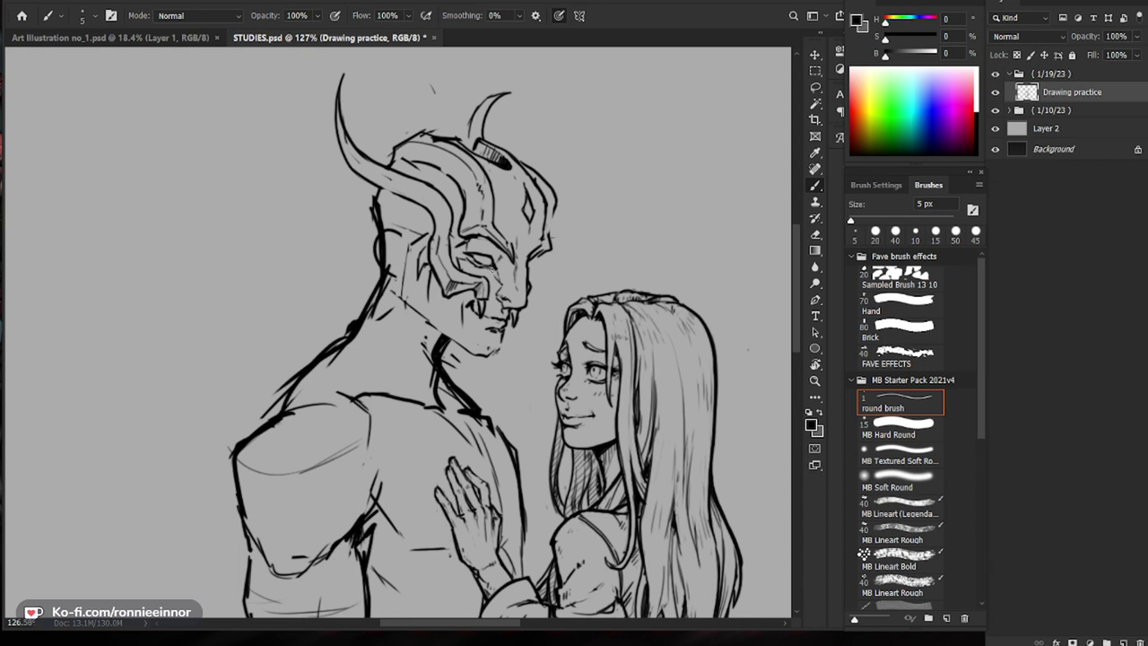
{"action": "left_click_drag", "start_coordinate": [499, 257], "coordinate": [503, 270]}
{"action": "left_click_drag", "start_coordinate": [601, 387], "coordinate": [511, 394]}
{"action": "scroll", "coordinate": [372, 260], "scroll_direction": "up", "scroll_amount": 5}
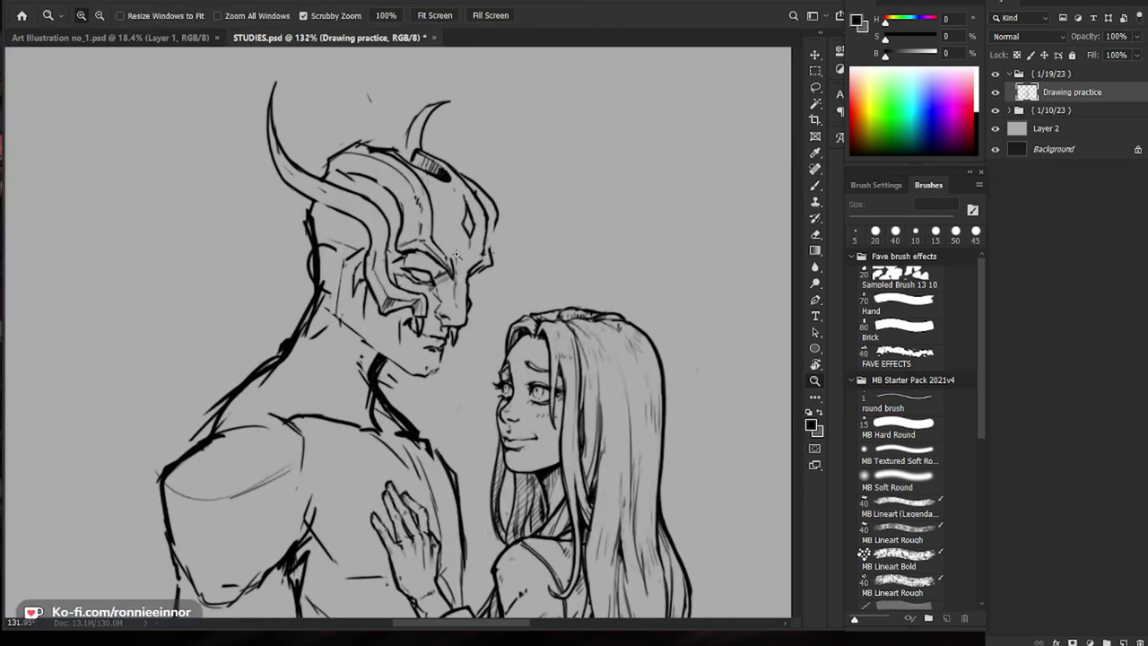
{"action": "left_click_drag", "start_coordinate": [437, 267], "coordinate": [443, 277]}
{"action": "mouse_move", "coordinate": [439, 268]}
{"action": "left_mouse_down"}
{"action": "mouse_move", "coordinate": [444, 278]}
{"action": "mouse_move", "coordinate": [466, 261]}
{"action": "mouse_move", "coordinate": [446, 272]}
{"action": "left_mouse_up"}
{"action": "key", "text": "e"}
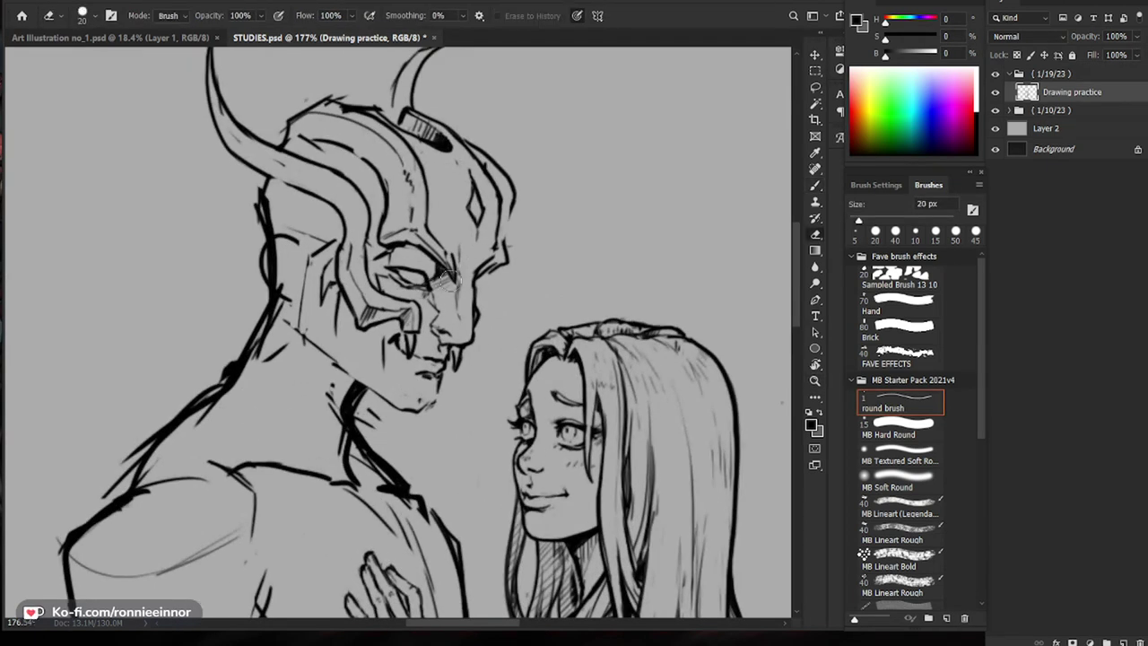
{"action": "mouse_move", "coordinate": [403, 271]}
{"action": "left_mouse_down"}
{"action": "mouse_move", "coordinate": [421, 279]}
{"action": "mouse_move", "coordinate": [394, 266]}
{"action": "mouse_move", "coordinate": [538, 258]}
{"action": "left_mouse_up"}
{"action": "key", "text": "b"}
{"action": "left_click_drag", "start_coordinate": [447, 284], "coordinate": [437, 292]}
{"action": "key", "text": "ctrl+1"}
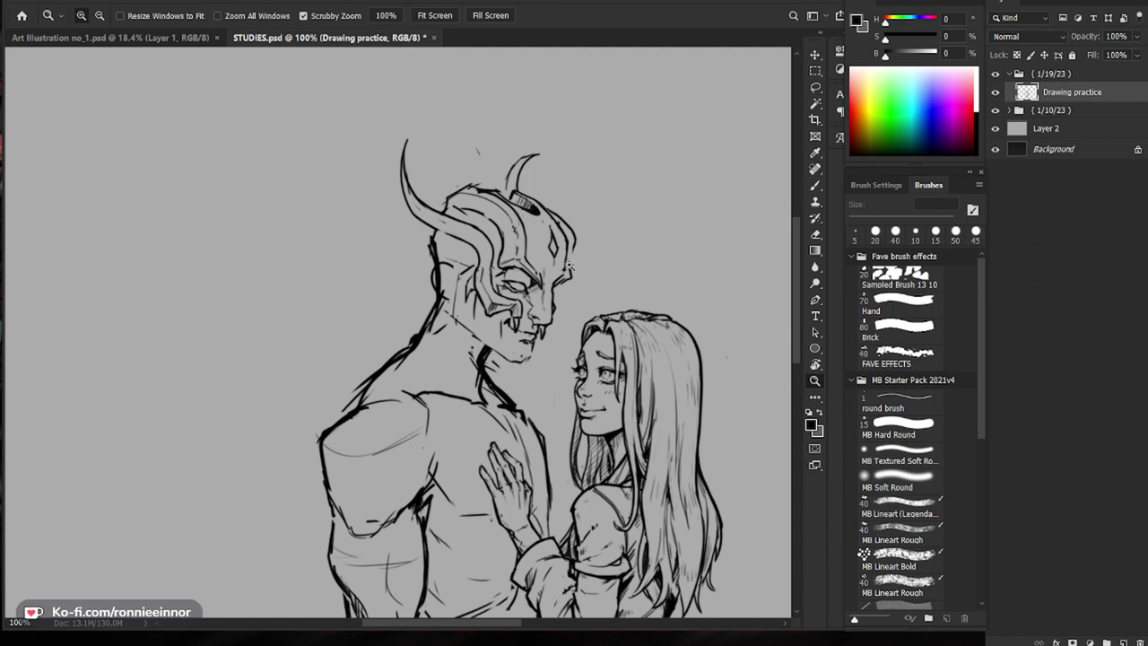
Step: Darken the inner eye corner beneath the brow ridge and tidy the adjoining nose-bridge lines
{"action": "left_click_drag", "start_coordinate": [561, 266], "coordinate": [611, 267]}
{"action": "key", "text": "e"}
{"action": "left_click_drag", "start_coordinate": [554, 288], "coordinate": [548, 297]}
{"action": "key", "text": "b"}
{"action": "key", "text": "e"}
{"action": "key", "text": "b"}
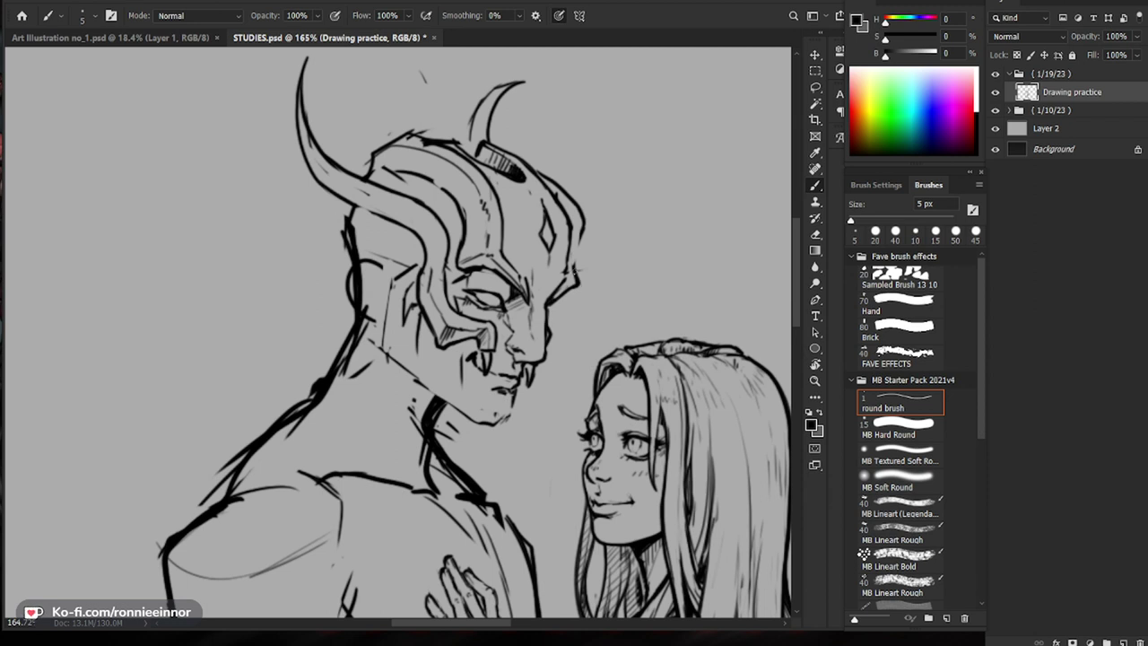
Step: Refine the side of the man's nose and the nostril with fine lines, trimming them with a 5 px eraser
{"action": "key", "text": "z"}
{"action": "left_click_drag", "start_coordinate": [573, 267], "coordinate": [484, 386]}
{"action": "left_click_drag", "start_coordinate": [571, 244], "coordinate": [628, 209]}
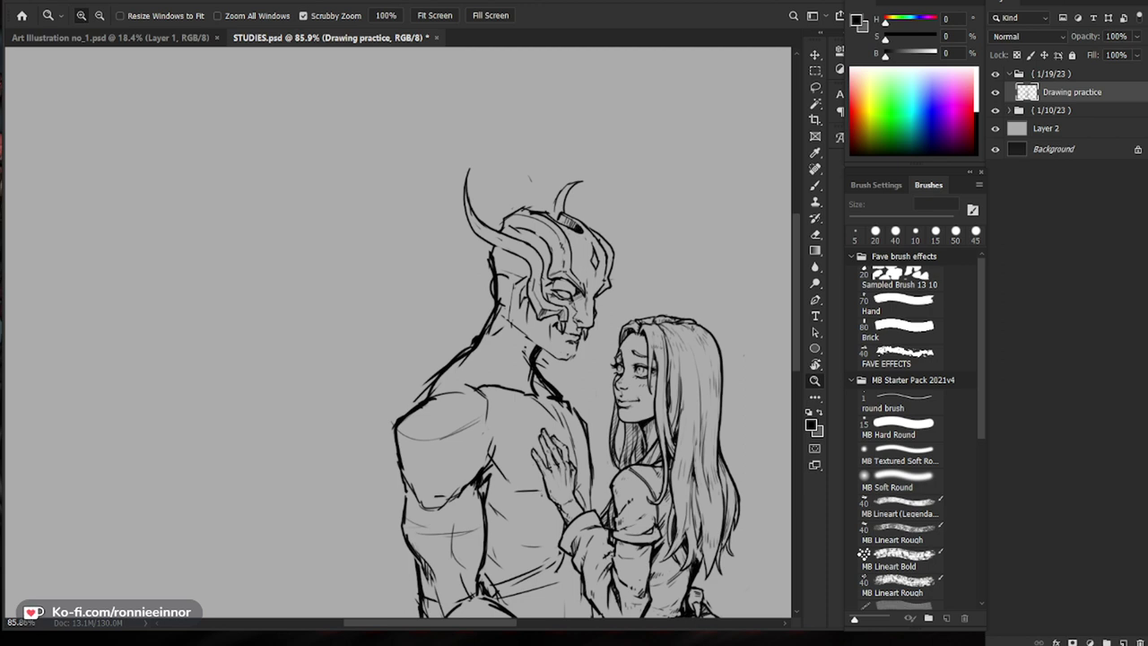
{"action": "left_click_drag", "start_coordinate": [580, 332], "coordinate": [648, 330]}
{"action": "key", "text": "b"}
{"action": "key", "text": "e"}
{"action": "left_click_drag", "start_coordinate": [589, 303], "coordinate": [574, 306]}
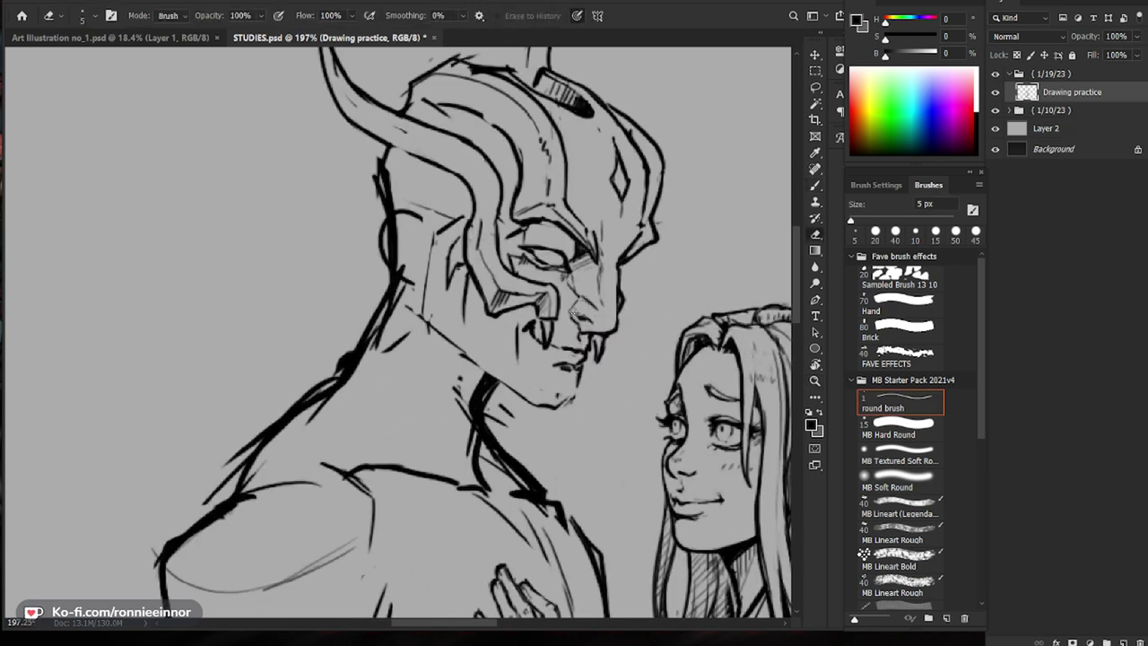
{"action": "key", "text": "b"}
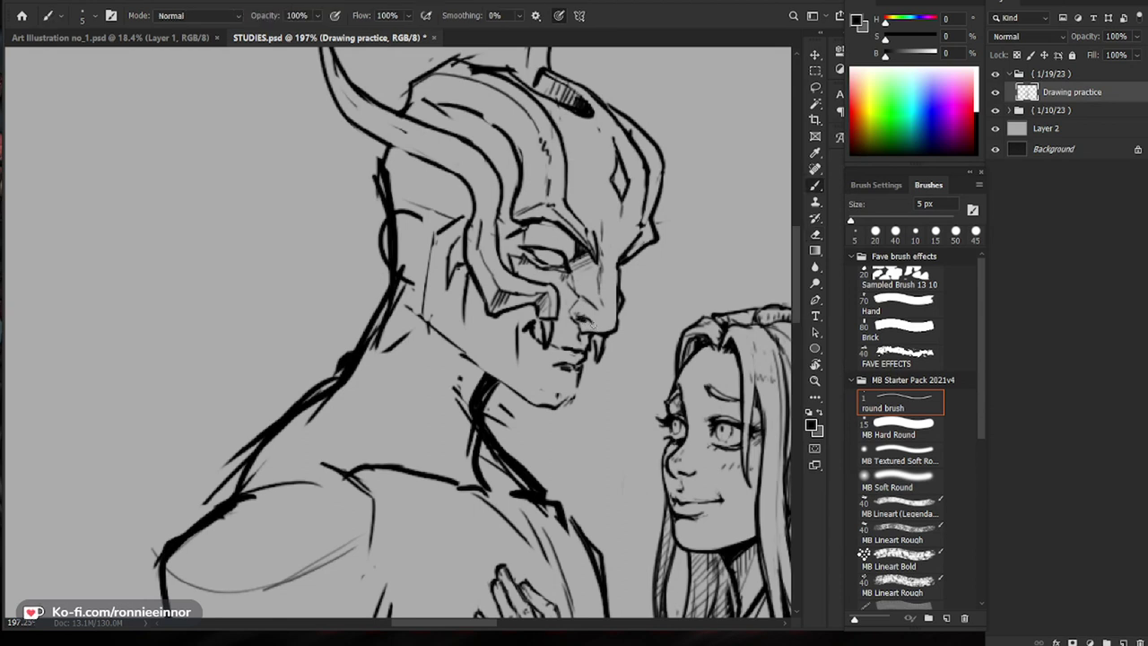
{"action": "key", "text": "e"}
{"action": "key", "text": "b"}
Step: Redraw the man's eye in a narrower, half-closed shape and add a fine crease beneath it
{"action": "key", "text": "z"}
{"action": "left_click_drag", "start_coordinate": [668, 351], "coordinate": [583, 337]}
{"action": "key", "text": "b"}
{"action": "key", "text": "z"}
{"action": "left_click_drag", "start_coordinate": [605, 291], "coordinate": [674, 293]}
{"action": "key", "text": "b"}
{"action": "key", "text": "e"}
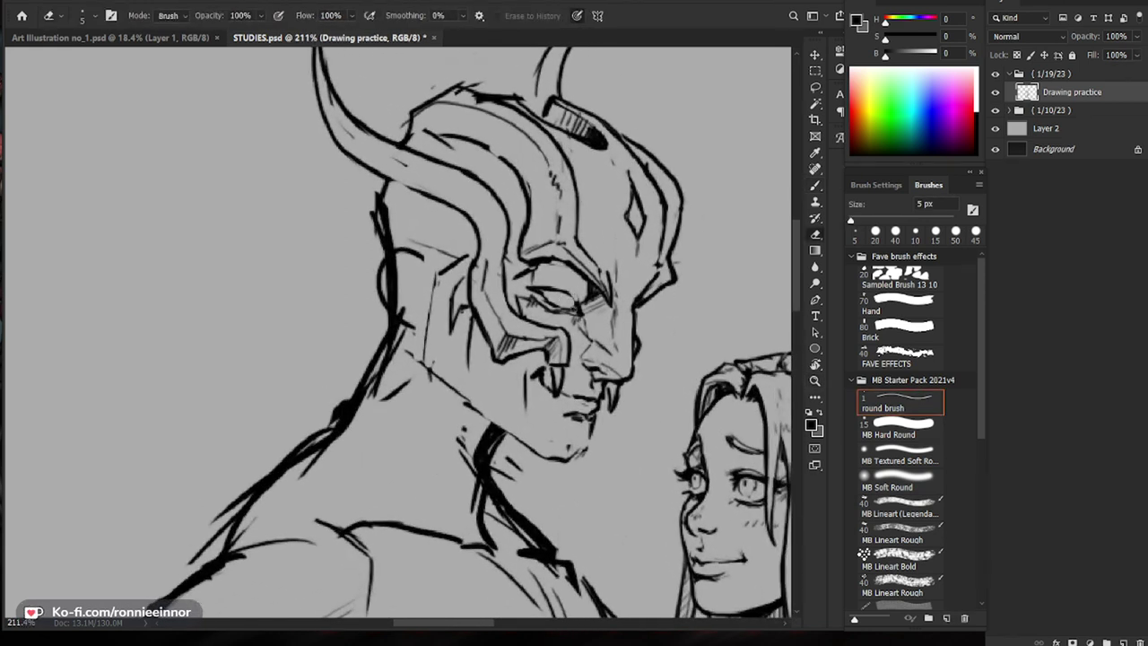
{"action": "key", "text": "b"}
{"action": "mouse_move", "coordinate": [572, 310]}
{"action": "left_mouse_down"}
{"action": "mouse_move", "coordinate": [542, 291]}
{"action": "mouse_move", "coordinate": [549, 308]}
{"action": "mouse_move", "coordinate": [543, 297]}
{"action": "mouse_move", "coordinate": [529, 309]}
{"action": "left_mouse_up"}
{"action": "key", "text": "e"}
Step: Erase the man's near fang and the lower end of the cheek plate beside the mouth with a 30 px eraser
{"action": "key", "text": "z"}
{"action": "left_click_drag", "start_coordinate": [692, 436], "coordinate": [632, 364]}
{"action": "scroll", "coordinate": [556, 249], "scroll_direction": "up", "scroll_amount": 2}
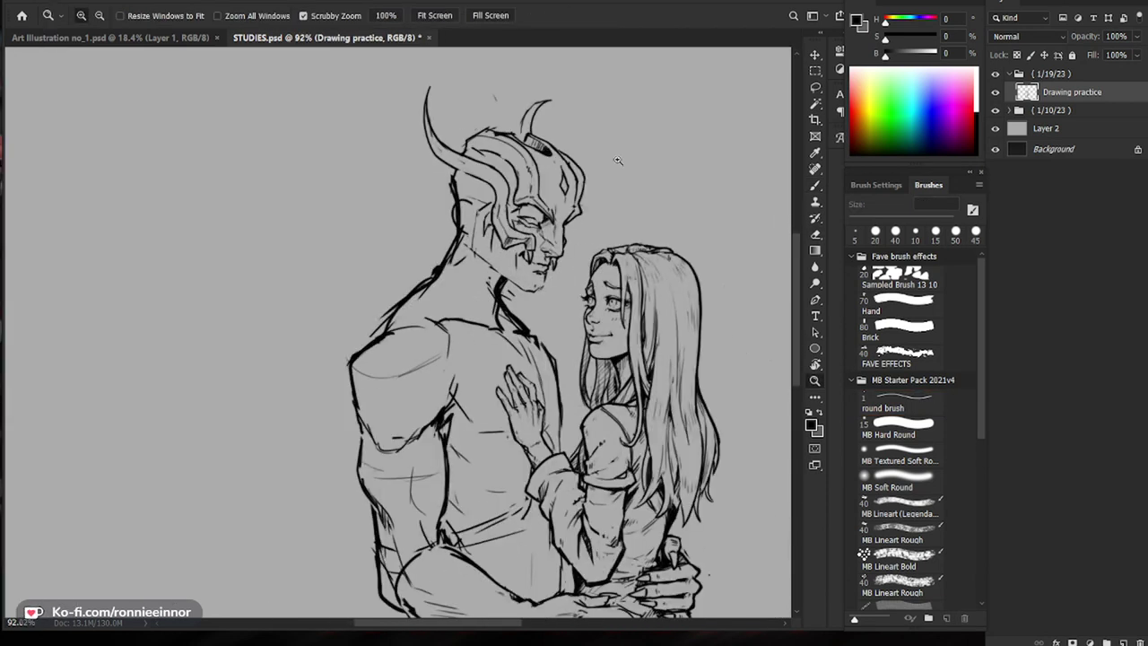
{"action": "scroll", "coordinate": [536, 279], "scroll_direction": "up", "scroll_amount": 2}
{"action": "key", "text": "b"}
{"action": "key", "text": "bracketleft"}
{"action": "key", "text": "bracketleft"}
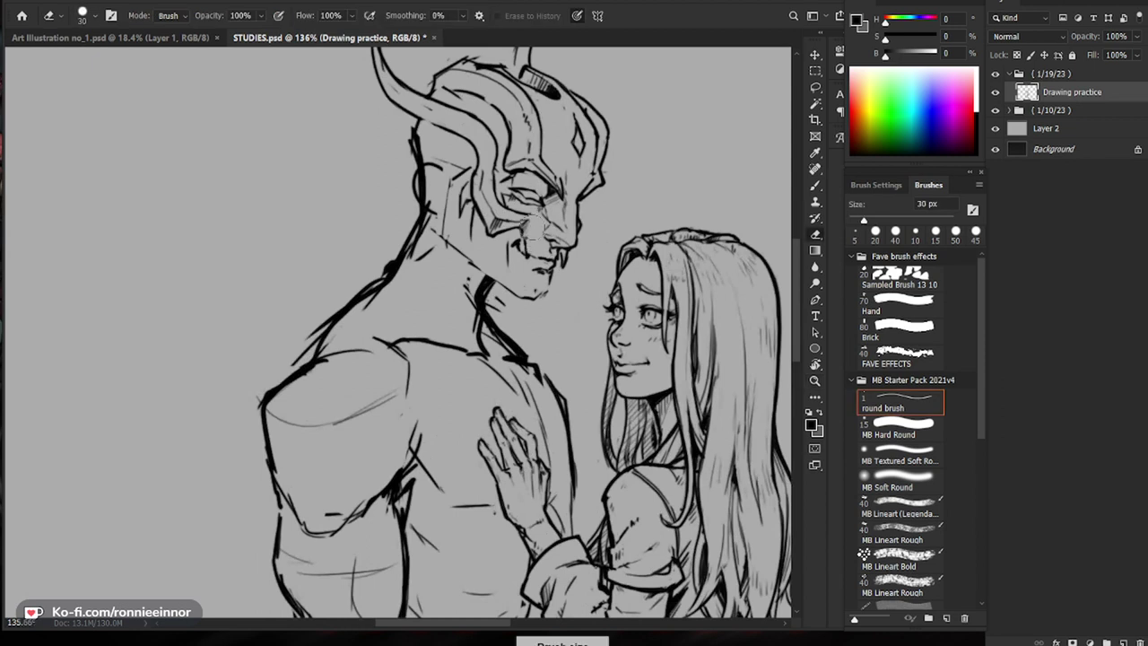
{"action": "key", "text": "b"}
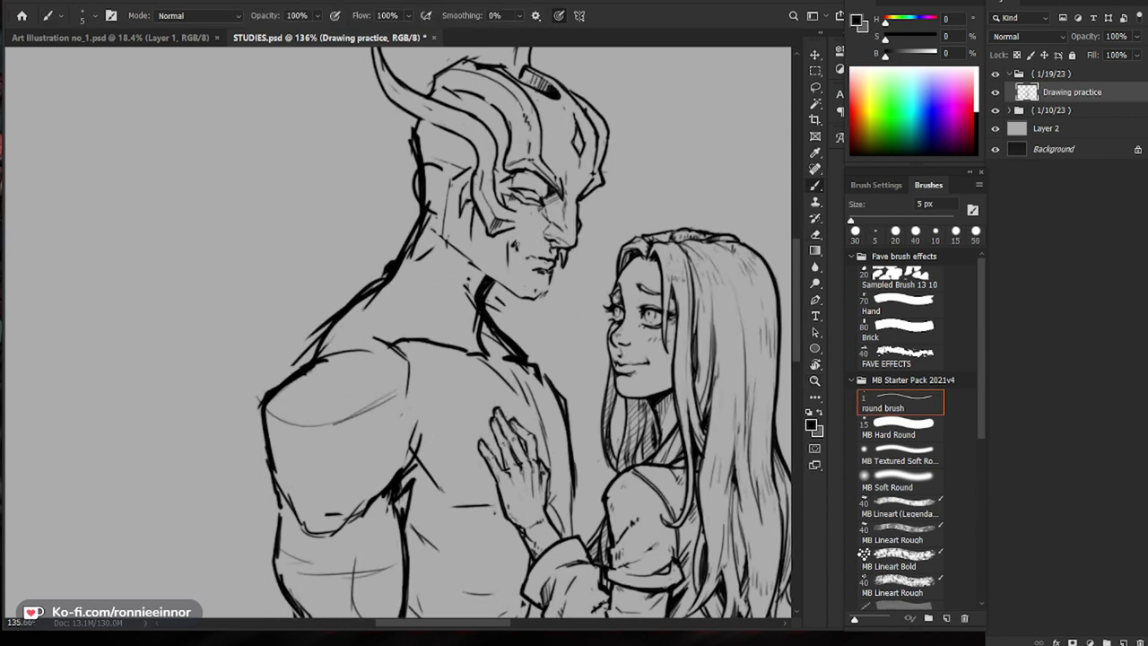
Step: Clear the old lip lines and redraw the man's mouth with a solid black lower lip
{"action": "key", "text": "e"}
{"action": "left_click_drag", "start_coordinate": [555, 251], "coordinate": [520, 259]}
{"action": "key", "text": "b"}
{"action": "key", "text": "e"}
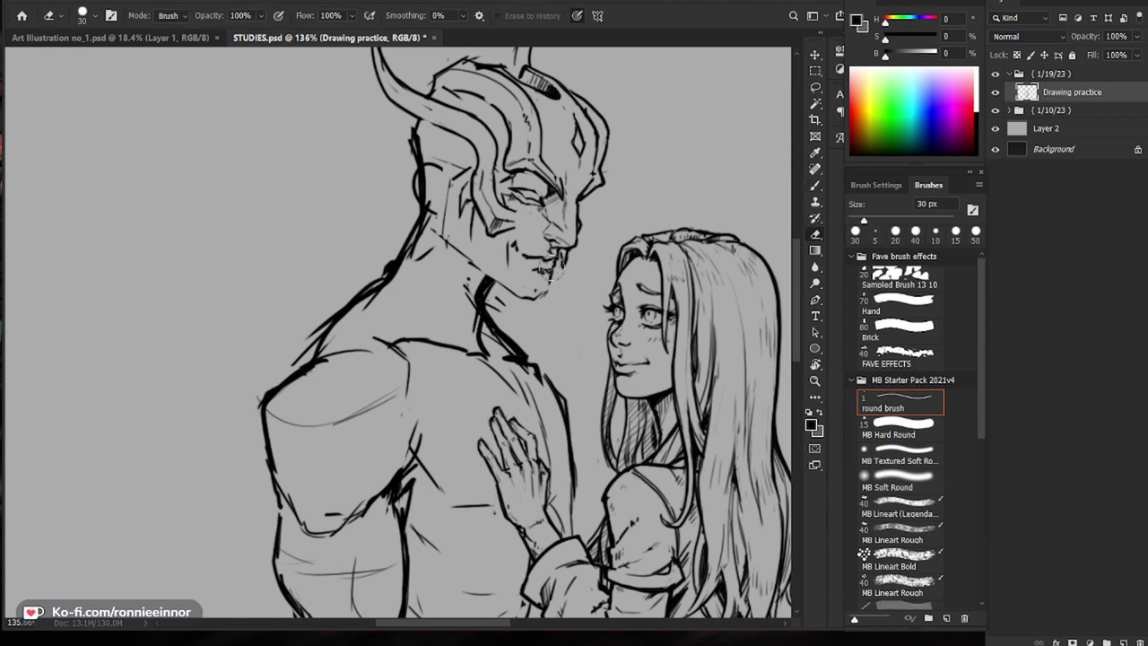
{"action": "key", "text": "bracketright"}
{"action": "mouse_move", "coordinate": [556, 267]}
{"action": "left_mouse_down"}
{"action": "mouse_move", "coordinate": [536, 267]}
{"action": "mouse_move", "coordinate": [549, 274]}
{"action": "left_mouse_up"}
{"action": "key", "text": "b"}
{"action": "key", "text": "e"}
{"action": "key", "text": "b"}
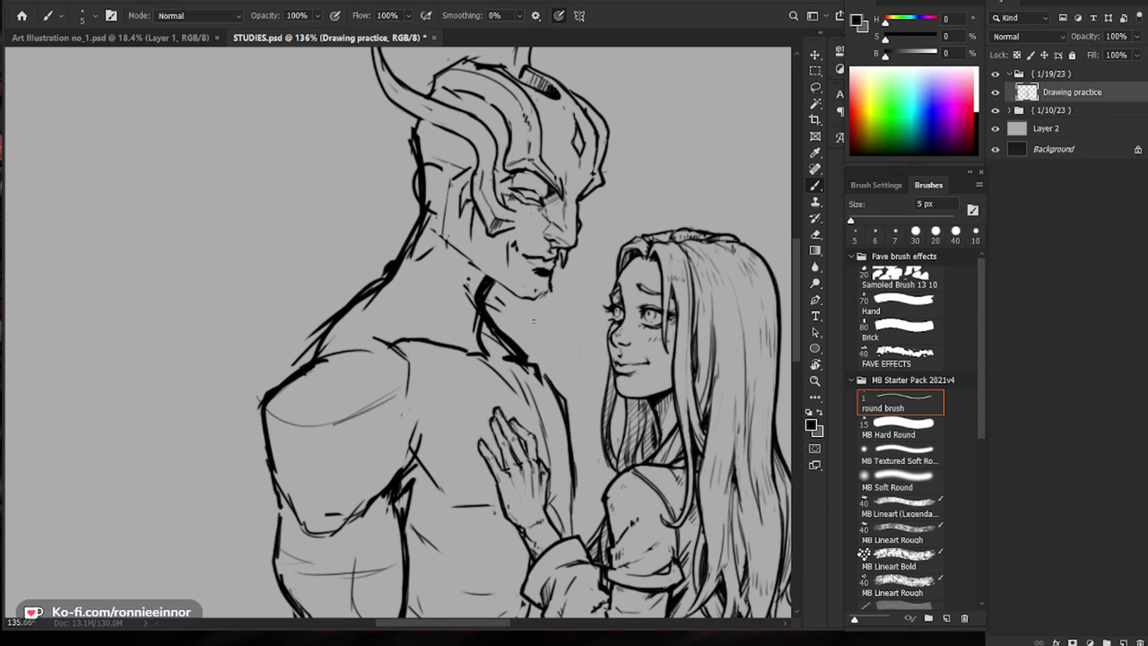
Step: Redraw the man's chin with a jagged, pointed tuft along its front edge
{"action": "mouse_move", "coordinate": [509, 289]}
{"action": "left_mouse_down"}
{"action": "mouse_move", "coordinate": [532, 313]}
{"action": "mouse_move", "coordinate": [545, 295]}
{"action": "mouse_move", "coordinate": [529, 304]}
{"action": "left_mouse_up"}
{"action": "key", "text": "ctrl+space"}
{"action": "left_click_drag", "start_coordinate": [582, 280], "coordinate": [619, 269]}
{"action": "key", "text": "b"}
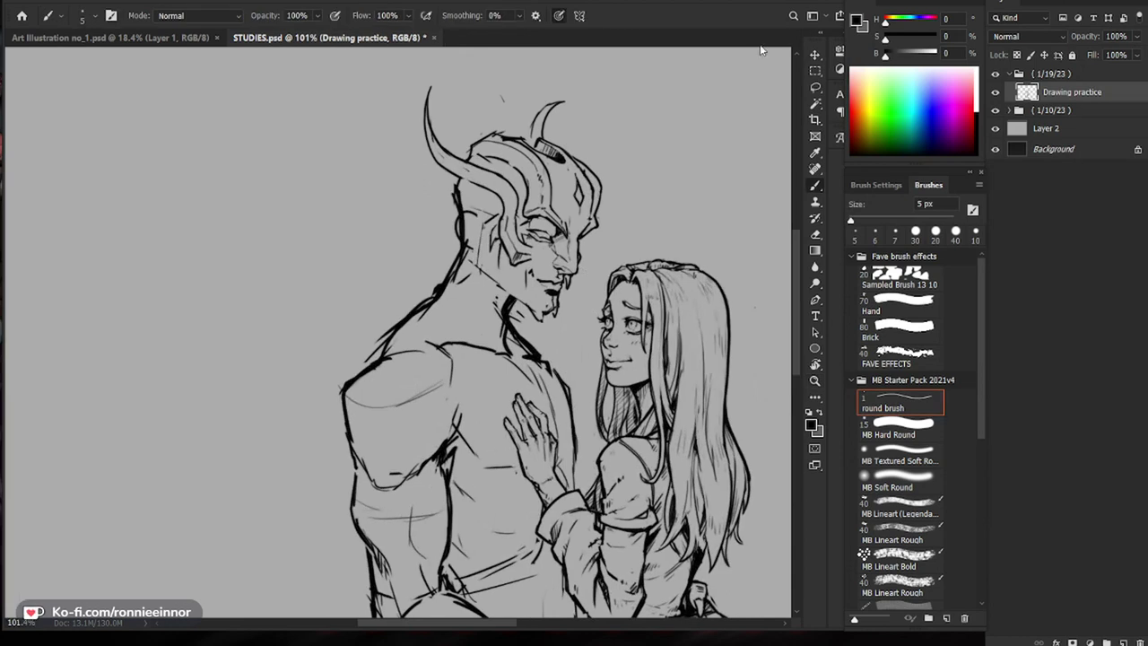
{"action": "mouse_move", "coordinate": [595, 215]}
{"action": "left_mouse_down"}
{"action": "mouse_move", "coordinate": [557, 278]}
{"action": "mouse_move", "coordinate": [614, 252]}
{"action": "left_mouse_up"}
{"action": "key", "text": "ctrl+space"}
{"action": "left_click_drag", "start_coordinate": [543, 244], "coordinate": [549, 271]}
{"action": "key", "text": "ctrl+space"}
{"action": "mouse_move", "coordinate": [632, 288]}
{"action": "left_mouse_down"}
{"action": "mouse_move", "coordinate": [556, 291]}
{"action": "mouse_move", "coordinate": [646, 239]}
{"action": "left_mouse_up"}
{"action": "key", "text": "ctrl+space"}
{"action": "key", "text": "b"}
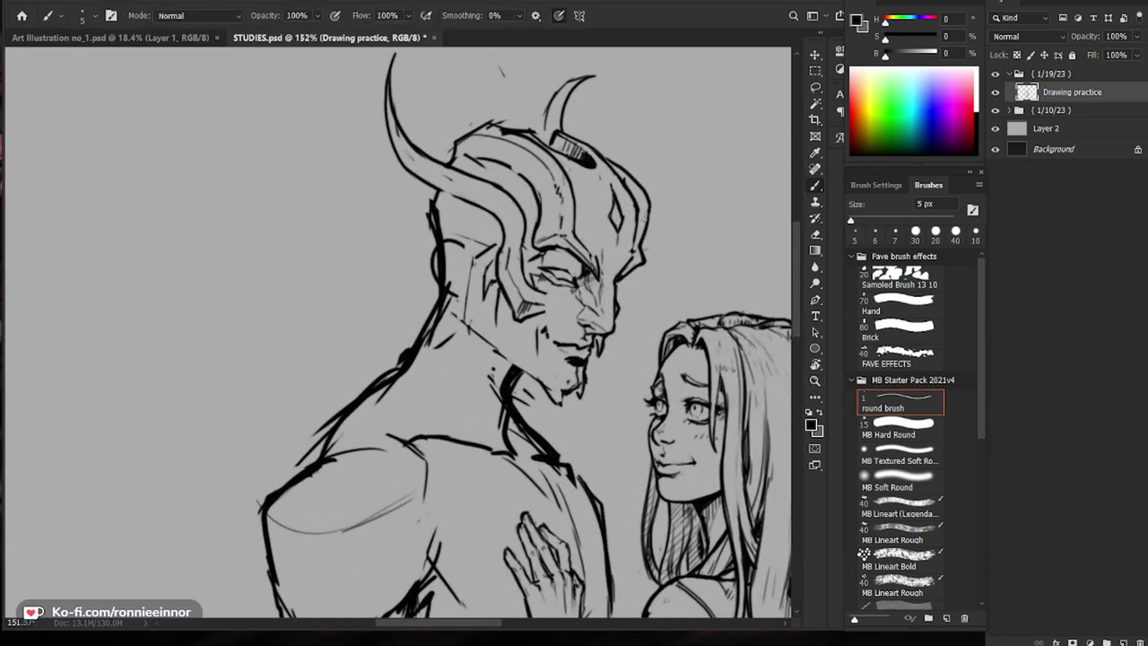
Step: Clean up and sharpen the brow ridge above the man's eye, alternating a 9 px eraser with a 5 px brush
{"action": "key", "text": "e"}
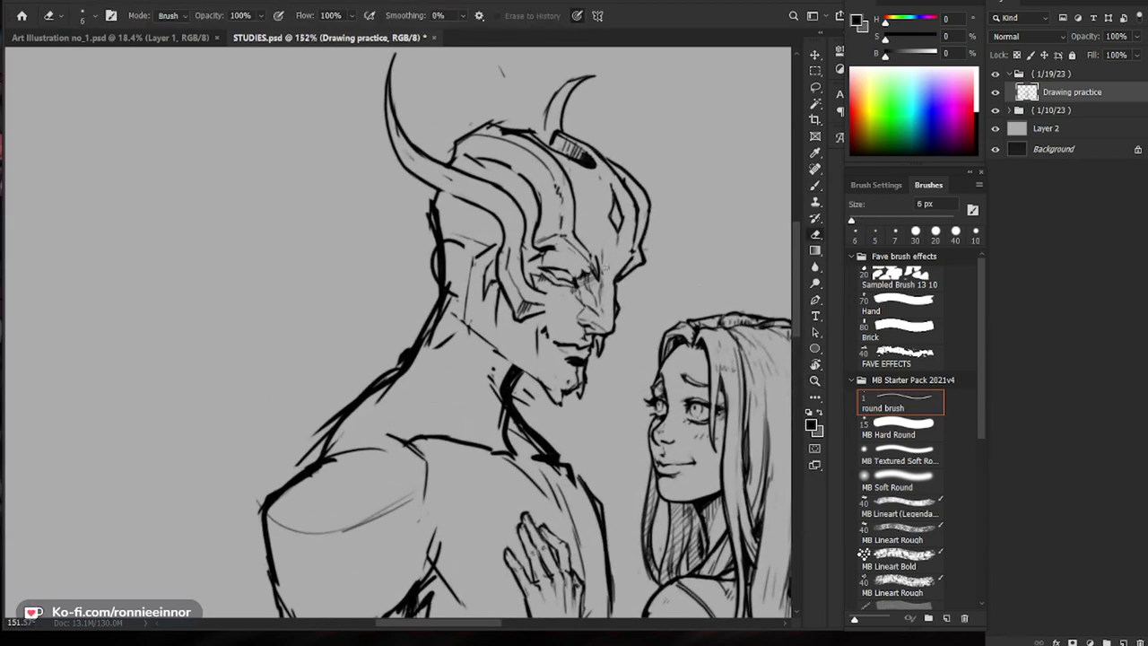
{"action": "key", "text": "bracketright"}
{"action": "key", "text": "bracketright"}
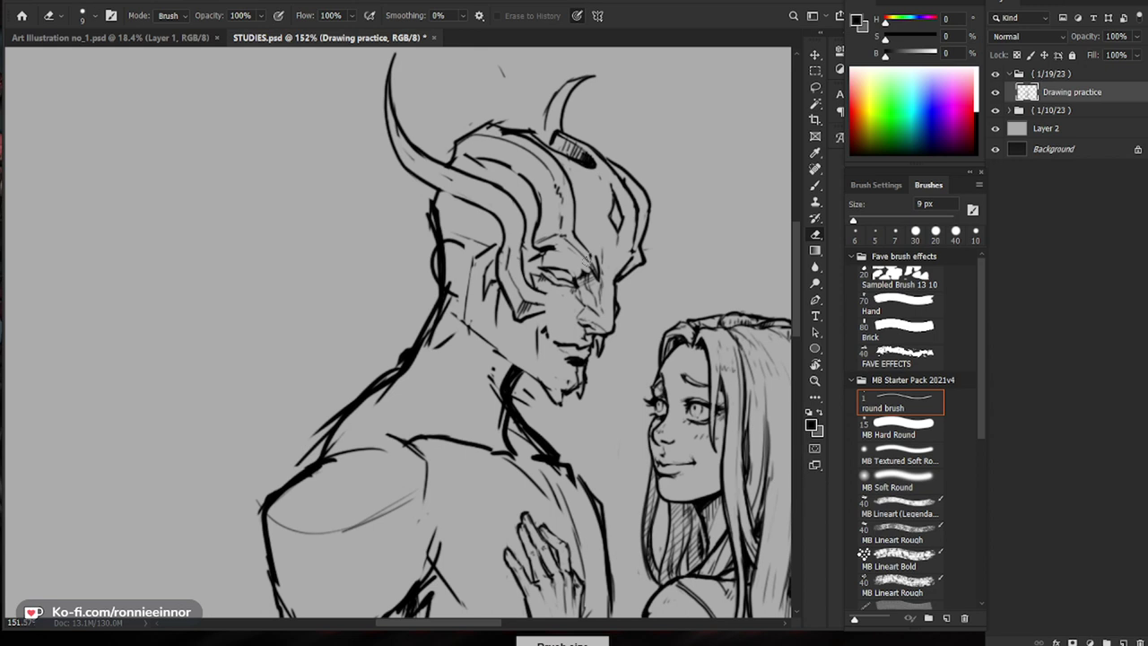
{"action": "key", "text": "b"}
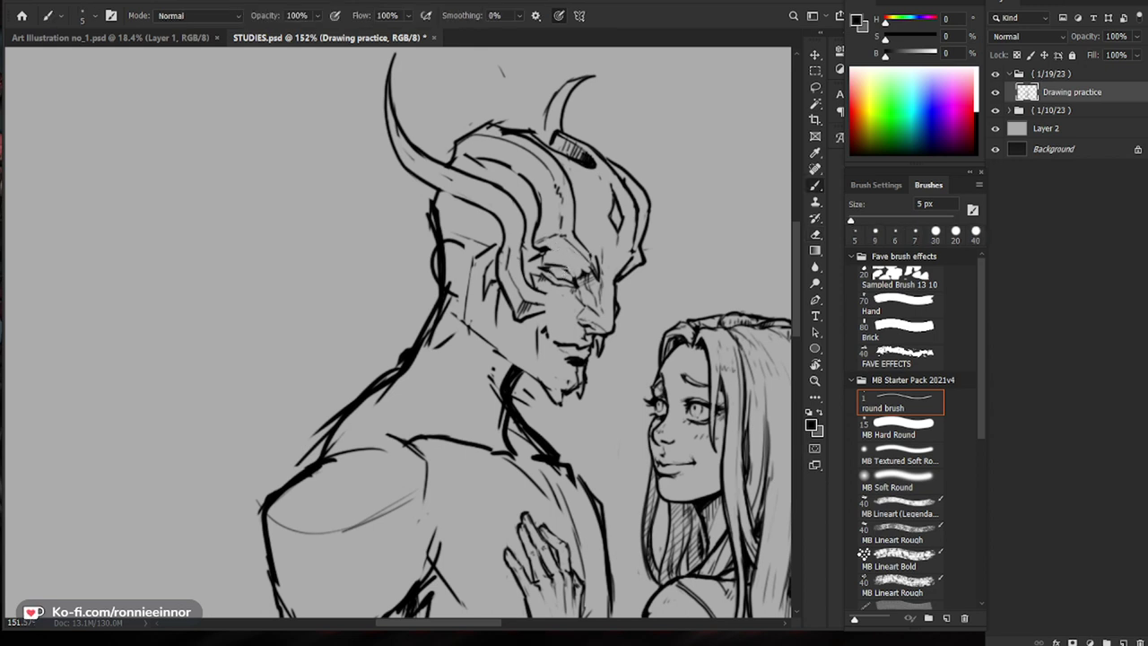
{"action": "key", "text": "e"}
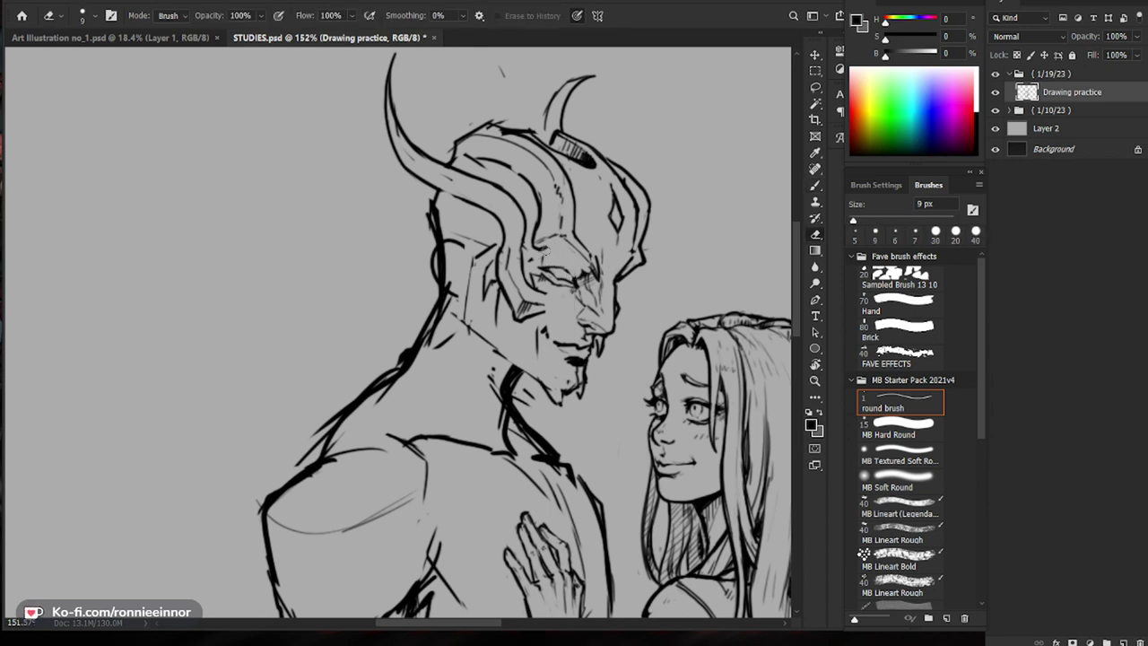
{"action": "key", "text": "b"}
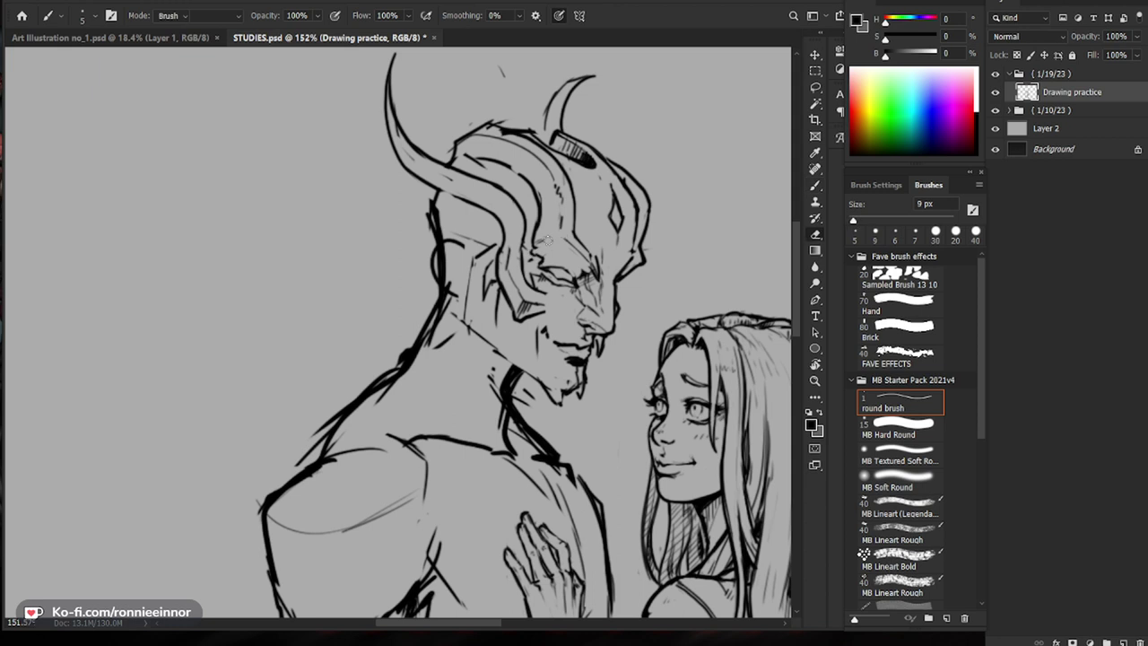
{"action": "key", "text": "e"}
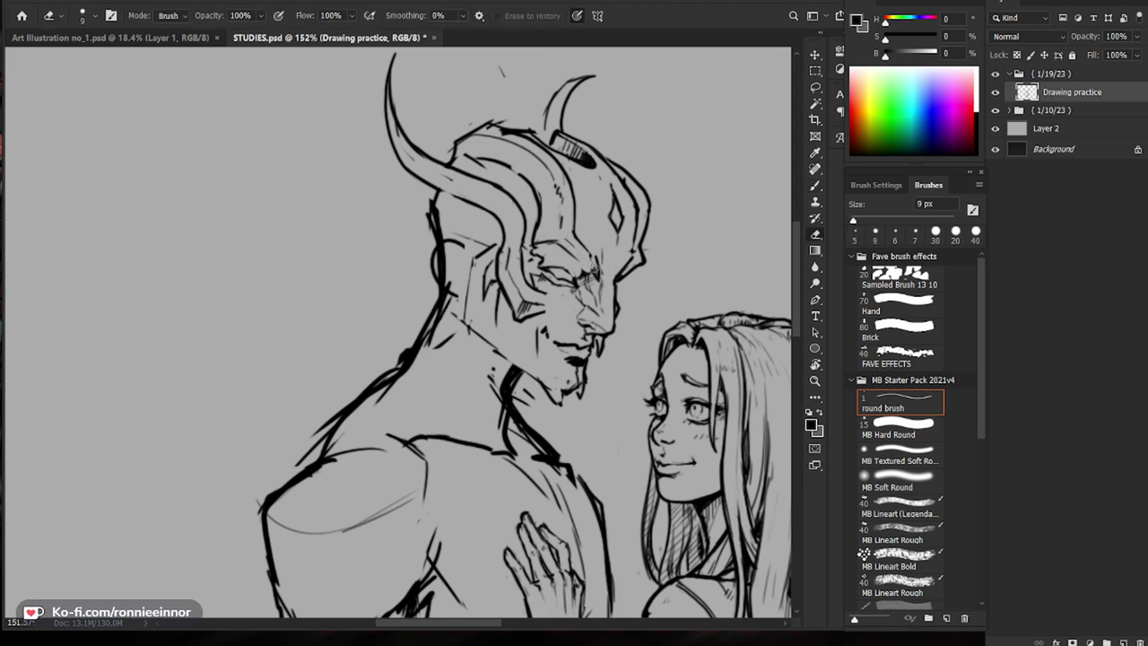
{"action": "key", "text": "b"}
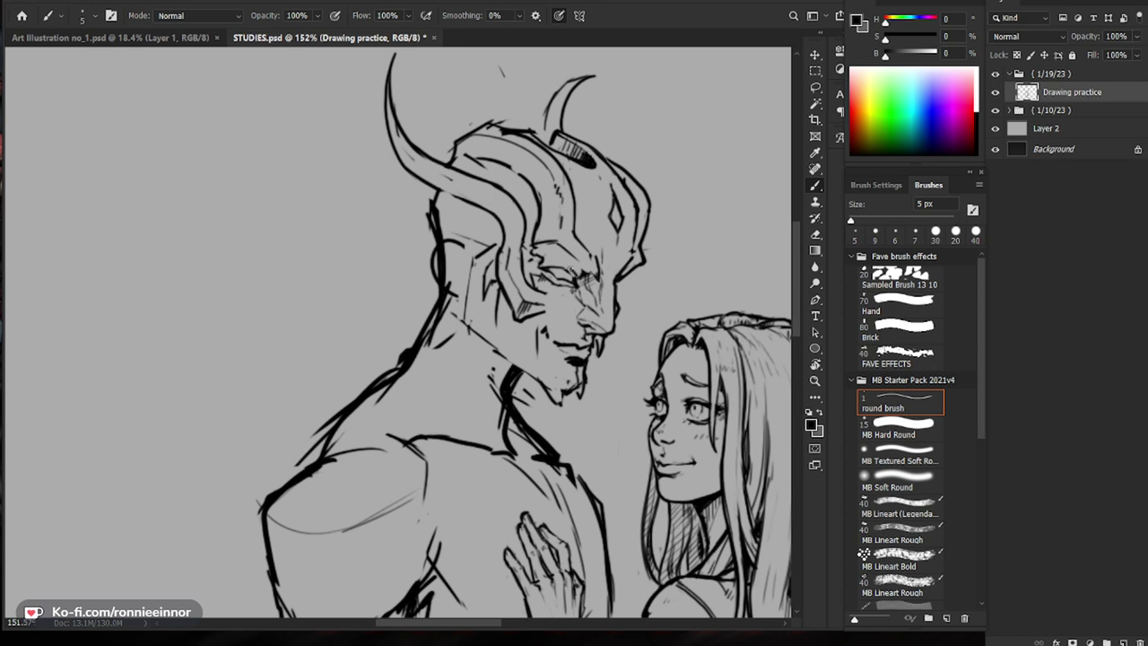
{"action": "key", "text": "e"}
{"action": "key", "text": "b"}
{"action": "left_click_drag", "start_coordinate": [544, 260], "coordinate": [579, 277]}
Step: Draw a long neck muscle line from beneath the man's jaw to the collarbone and trim it with the eraser
{"action": "key", "text": "z"}
{"action": "left_click_drag", "start_coordinate": [620, 314], "coordinate": [529, 316]}
{"action": "left_click_drag", "start_coordinate": [597, 279], "coordinate": [682, 281]}
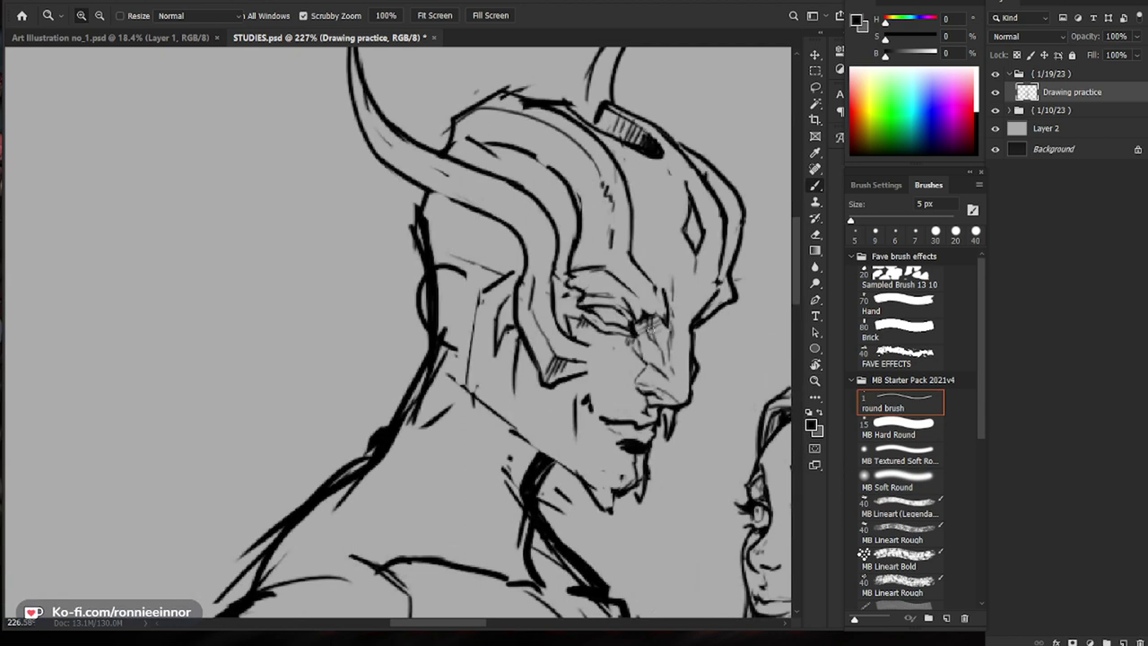
{"action": "key", "text": "b"}
{"action": "key", "text": "z"}
{"action": "mouse_move", "coordinate": [624, 305]}
{"action": "left_mouse_down"}
{"action": "mouse_move", "coordinate": [599, 357]}
{"action": "mouse_move", "coordinate": [522, 276]}
{"action": "left_mouse_up"}
{"action": "key", "text": "space"}
{"action": "key", "text": "b"}
{"action": "key", "text": "z"}
{"action": "left_click_drag", "start_coordinate": [549, 190], "coordinate": [578, 192]}
{"action": "key", "text": "b"}
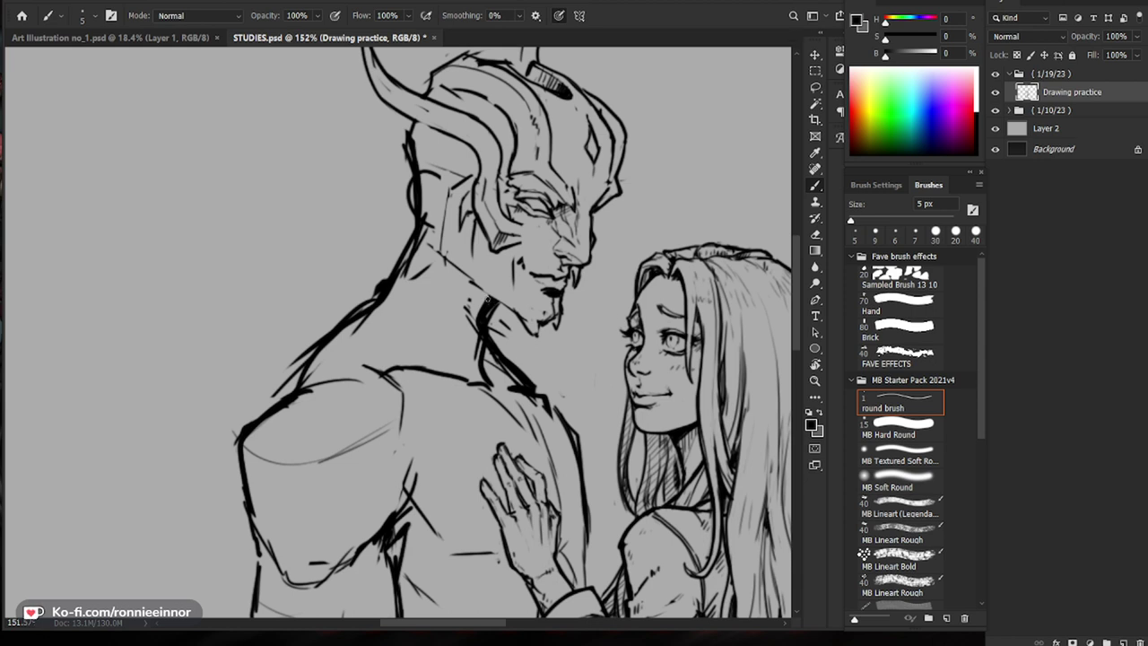
{"action": "left_click_drag", "start_coordinate": [435, 271], "coordinate": [471, 375]}
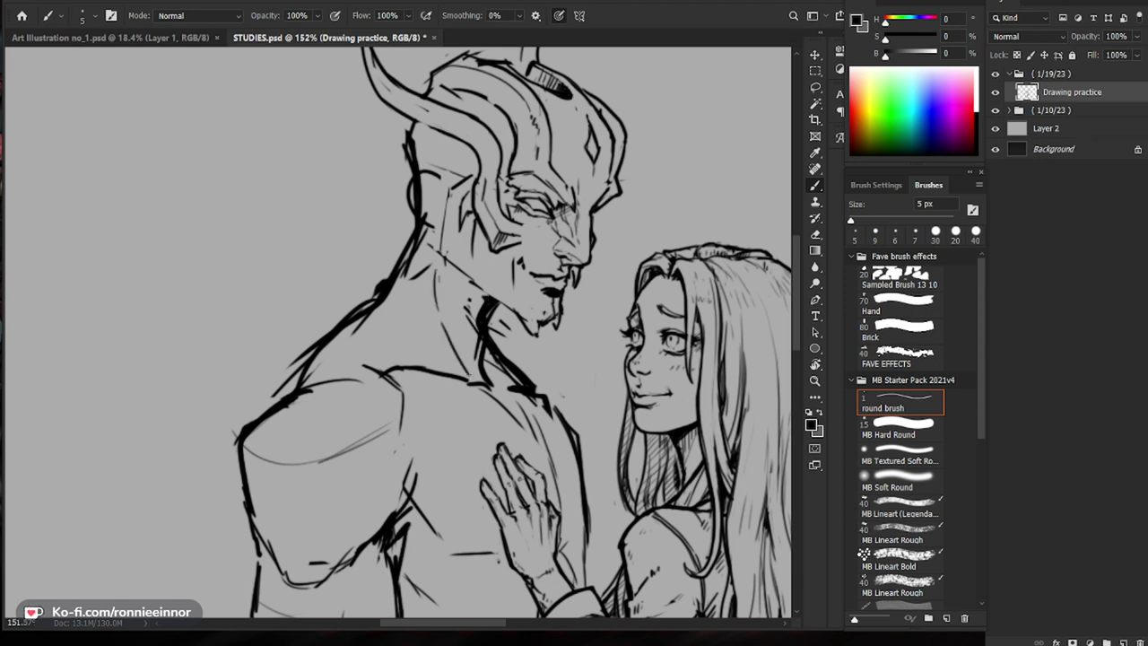
{"action": "key", "text": "e"}
{"action": "left_click_drag", "start_coordinate": [475, 312], "coordinate": [479, 382]}
Step: Extend the lower end of the man's cheek plate toward the corner of the mouth with a hooked edge
{"action": "key", "text": "ctrl+space"}
{"action": "left_click_drag", "start_coordinate": [562, 288], "coordinate": [500, 298]}
{"action": "key", "text": "b"}
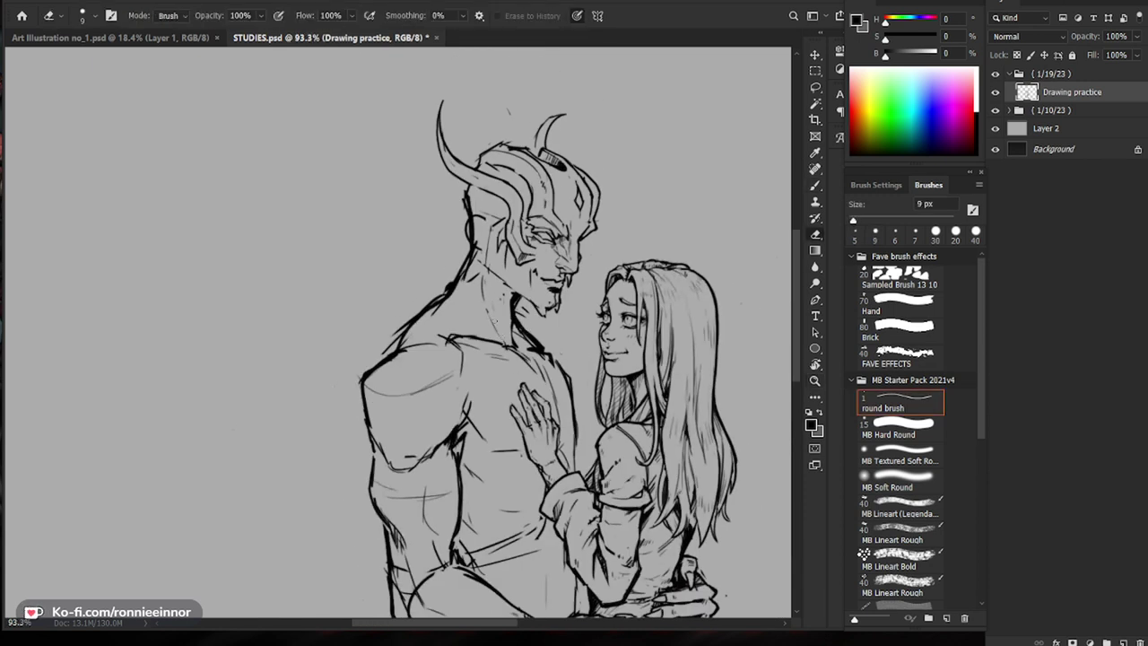
{"action": "key", "text": "ctrl+space"}
{"action": "left_click_drag", "start_coordinate": [554, 329], "coordinate": [553, 252]}
{"action": "key", "text": "ctrl+space"}
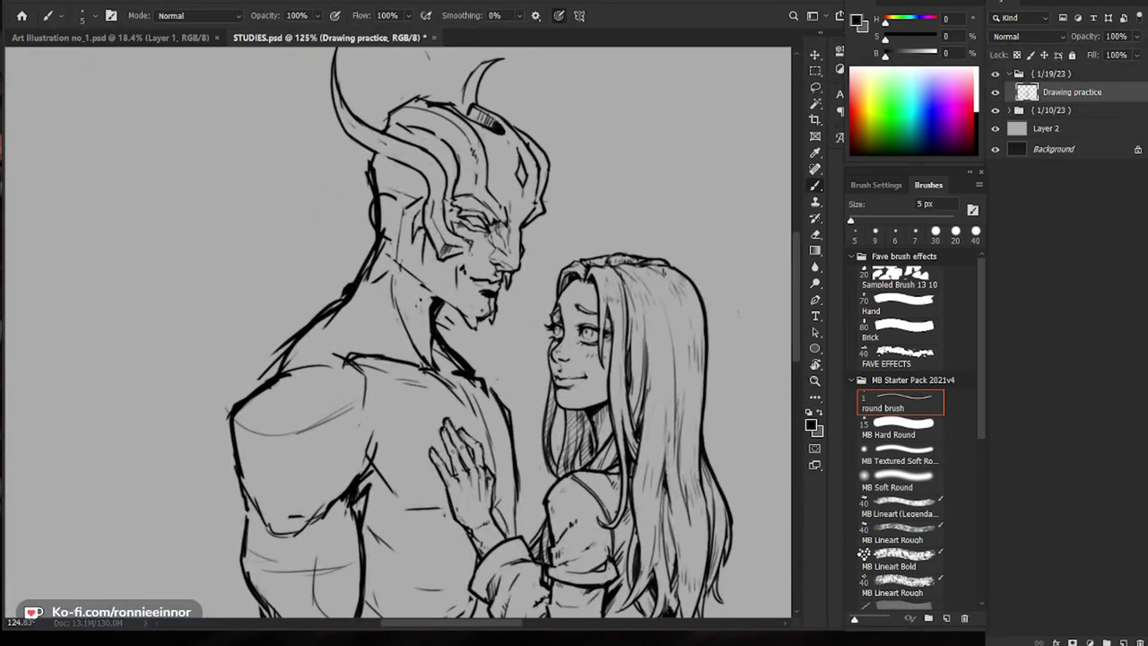
{"action": "key", "text": "e"}
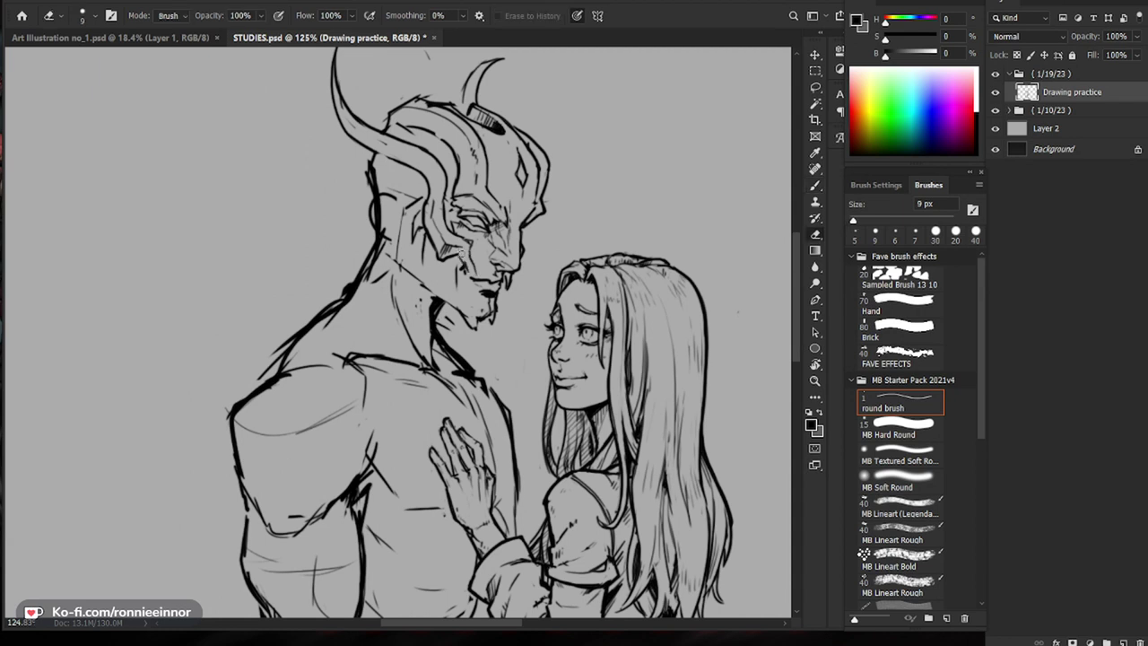
{"action": "key", "text": "b"}
{"action": "key", "text": "ctrl+space"}
{"action": "left_click_drag", "start_coordinate": [467, 288], "coordinate": [437, 285]}
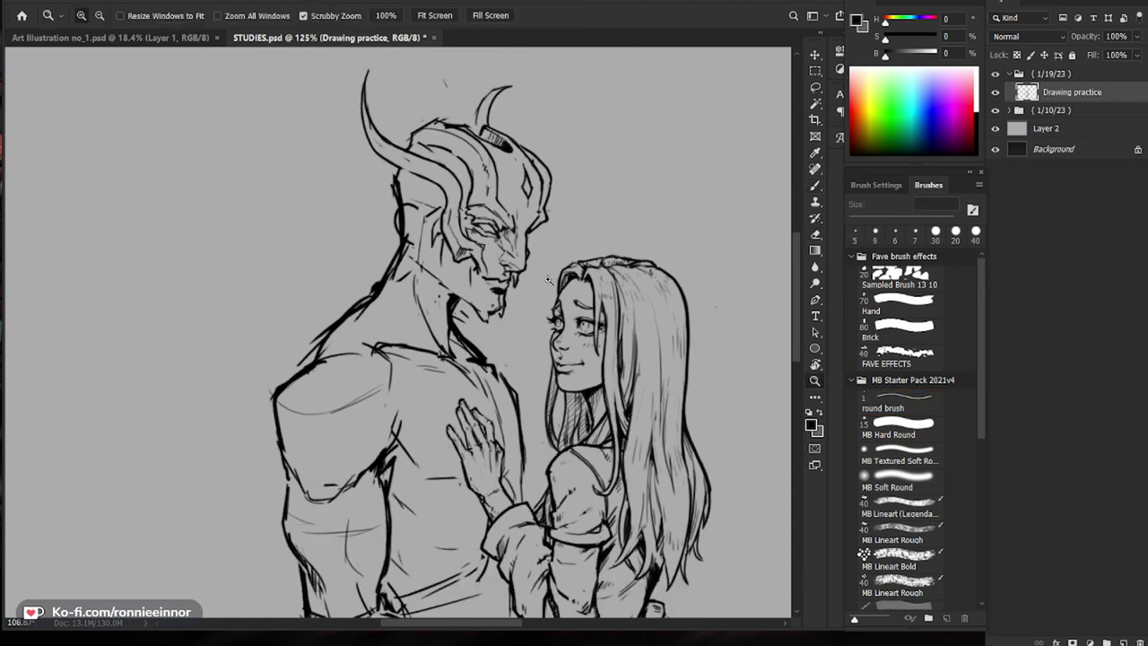
{"action": "key", "text": "ctrl+space"}
{"action": "mouse_move", "coordinate": [459, 247]}
{"action": "left_mouse_down"}
{"action": "mouse_move", "coordinate": [517, 221]}
{"action": "mouse_move", "coordinate": [474, 255]}
{"action": "left_mouse_up"}
{"action": "key", "text": "e"}
{"action": "key", "text": "b"}
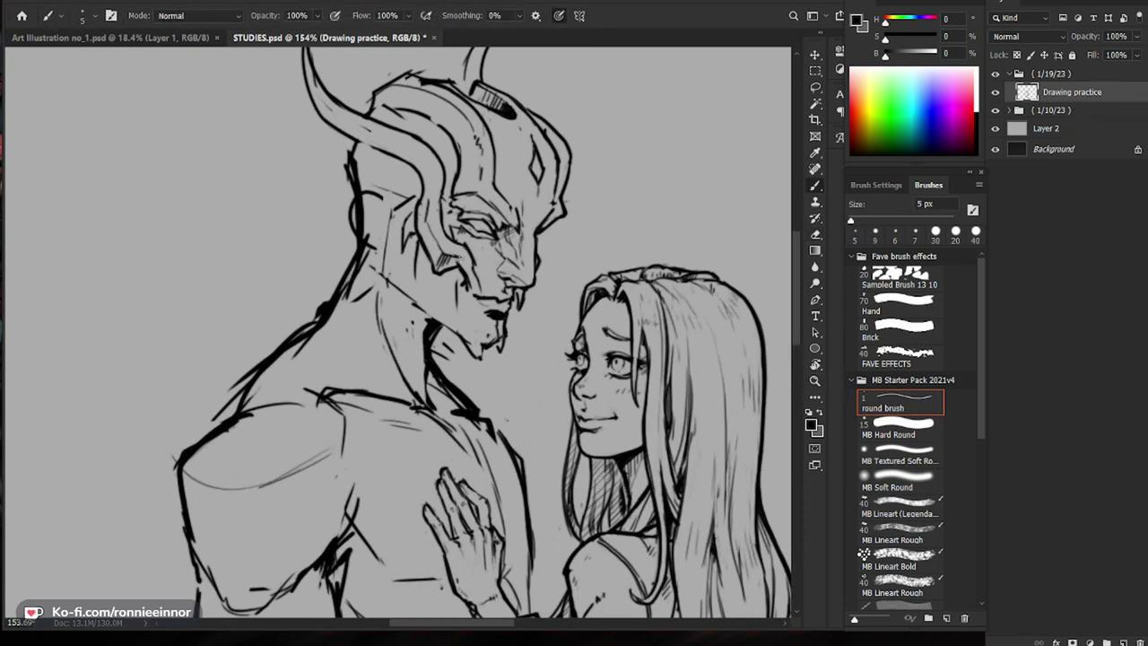
Step: Erase the hatching at the bend of the cheek plate and tidy its lower outline
{"action": "key", "text": "e"}
{"action": "mouse_move", "coordinate": [453, 254]}
{"action": "left_mouse_down"}
{"action": "mouse_move", "coordinate": [446, 267]}
{"action": "mouse_move", "coordinate": [446, 252]}
{"action": "left_mouse_up"}
{"action": "key", "text": "b"}
{"action": "key", "text": "e"}
{"action": "key", "text": "b"}
Step: Rework the front edge and underside of the man's nose above the fang with the 5 px brush and eraser
{"action": "key", "text": "ctrl+space"}
{"action": "left_click_drag", "start_coordinate": [619, 252], "coordinate": [581, 260]}
{"action": "key", "text": "e"}
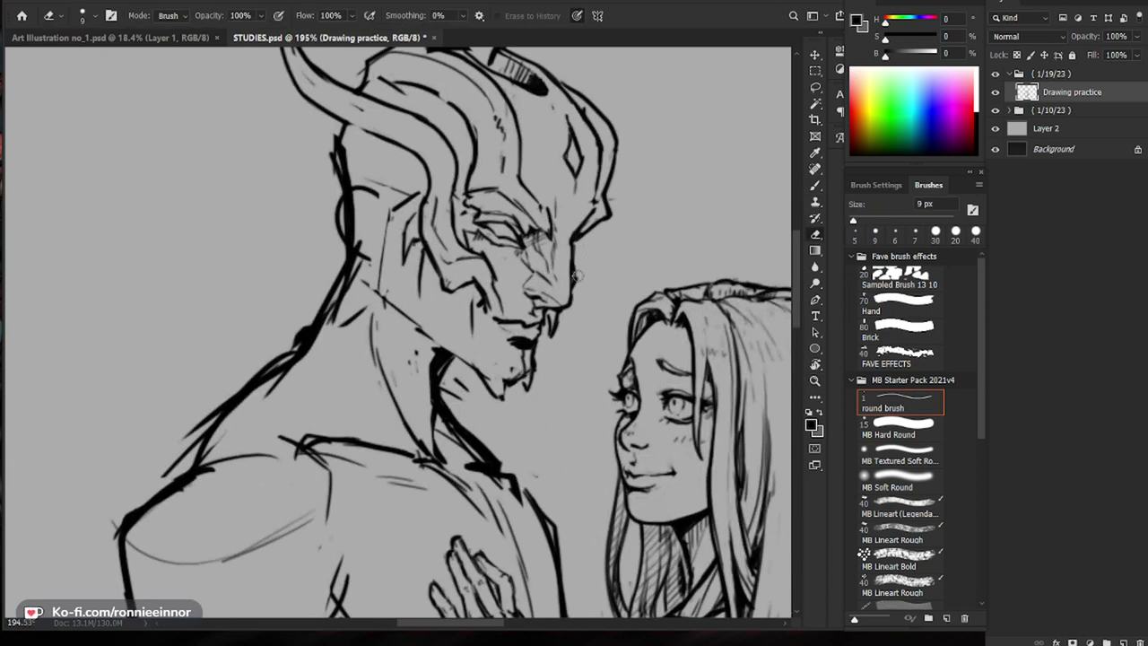
{"action": "left_click_drag", "start_coordinate": [667, 238], "coordinate": [612, 233]}
{"action": "key", "text": "b"}
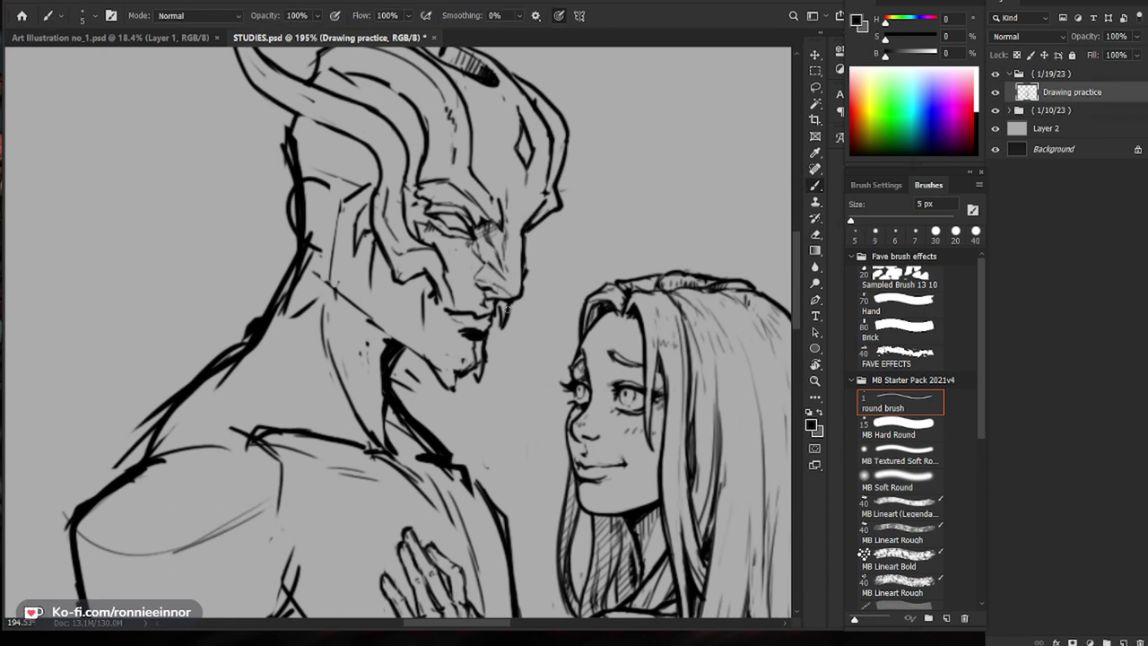
{"action": "key", "text": "e"}
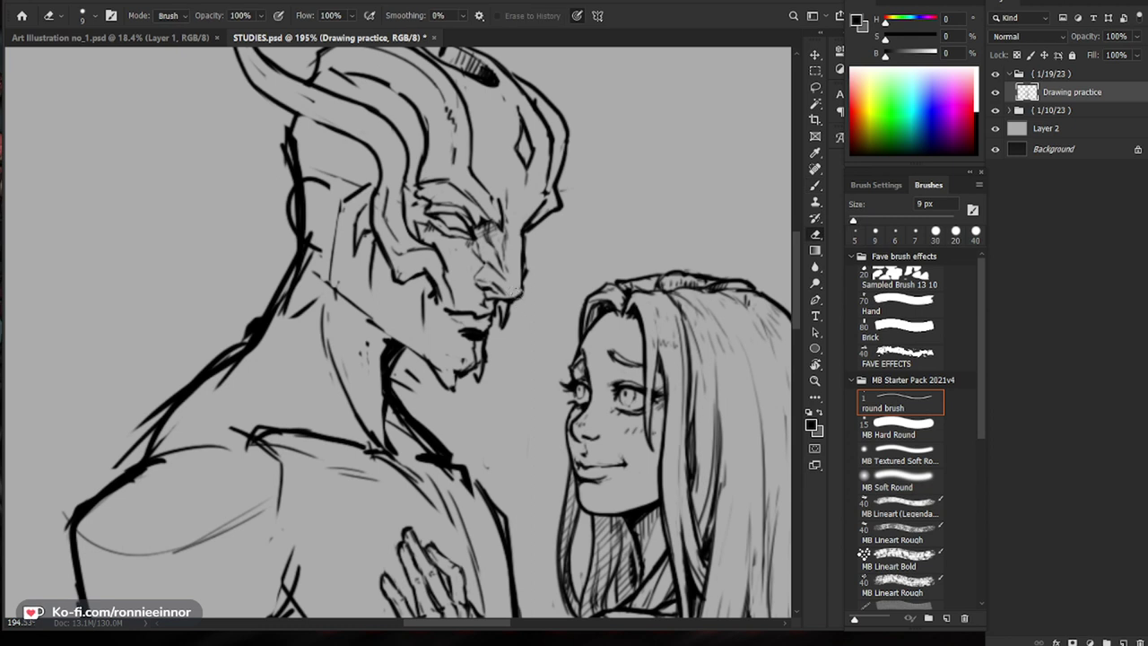
{"action": "key", "text": "b"}
{"action": "left_click_drag", "start_coordinate": [521, 295], "coordinate": [492, 298]}
{"action": "key", "text": "e"}
{"action": "key", "text": "b"}
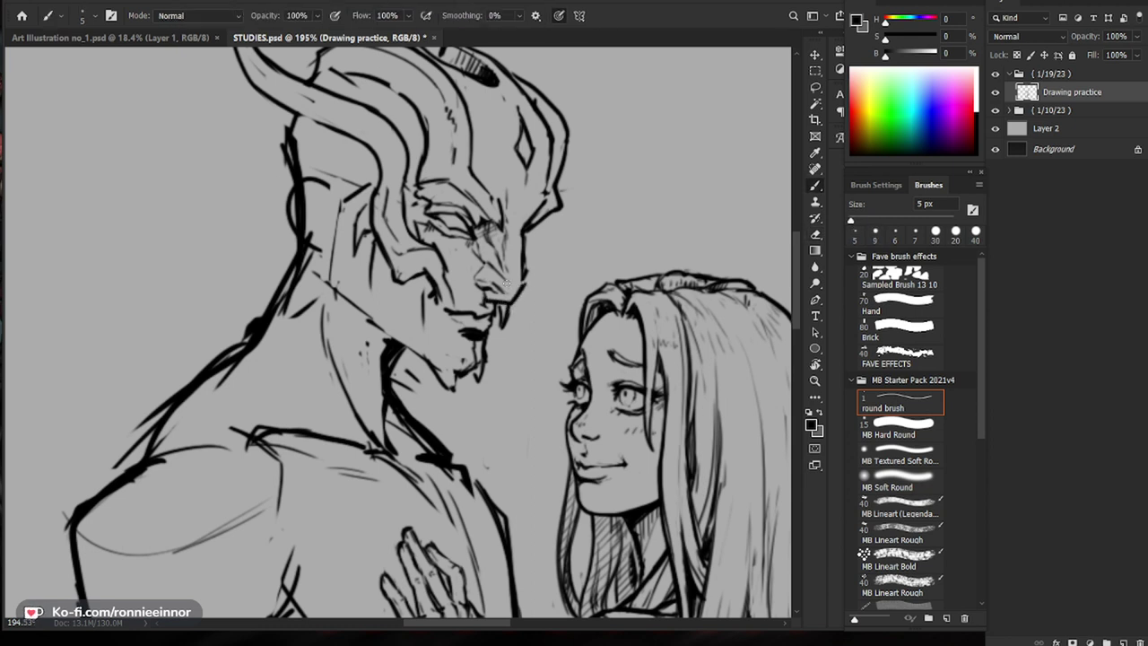
Step: Trim the tip of the man's nose and touch up the lines where it meets the fang
{"action": "left_click_drag", "start_coordinate": [529, 235], "coordinate": [440, 237]}
{"action": "left_click_drag", "start_coordinate": [520, 205], "coordinate": [592, 207]}
{"action": "key", "text": "e"}
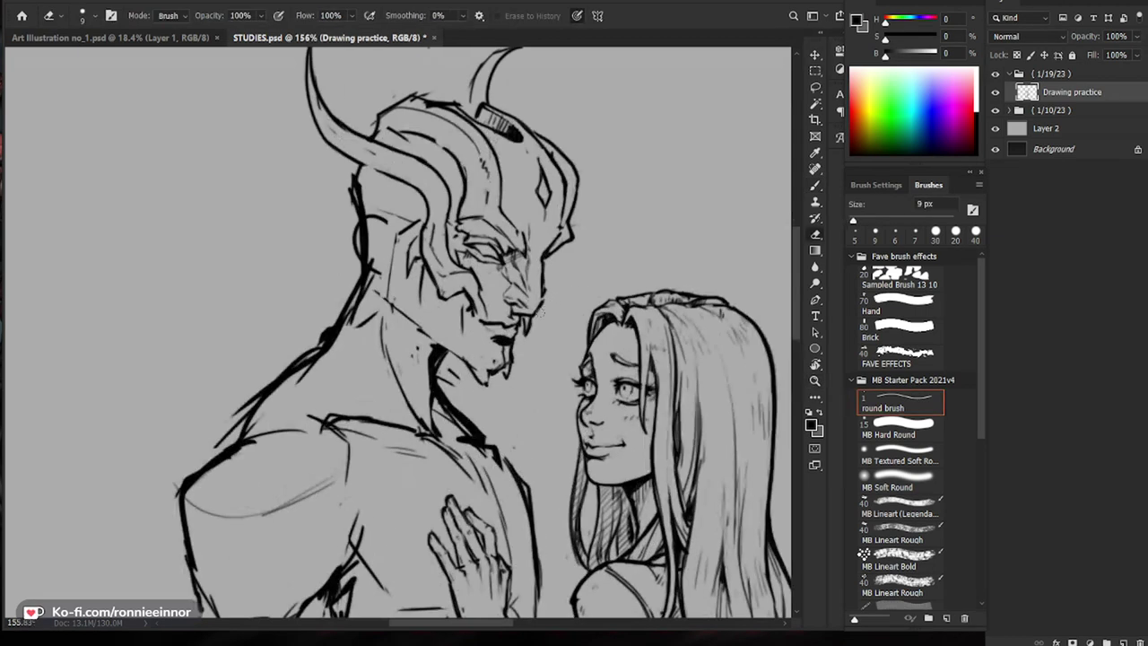
{"action": "mouse_move", "coordinate": [546, 294]}
{"action": "left_mouse_down"}
{"action": "mouse_move", "coordinate": [536, 313]}
{"action": "mouse_move", "coordinate": [518, 306]}
{"action": "mouse_move", "coordinate": [525, 318]}
{"action": "left_mouse_up"}
{"action": "key", "text": "b"}
{"action": "key", "text": "e"}
{"action": "key", "text": "b"}
{"action": "key", "text": "e"}
{"action": "key", "text": "b"}
Step: Clean up the outline of the man's eye and redraw its lids in a more open shape
{"action": "mouse_move", "coordinate": [620, 314]}
{"action": "left_mouse_down"}
{"action": "mouse_move", "coordinate": [567, 316]}
{"action": "mouse_move", "coordinate": [625, 311]}
{"action": "left_mouse_up"}
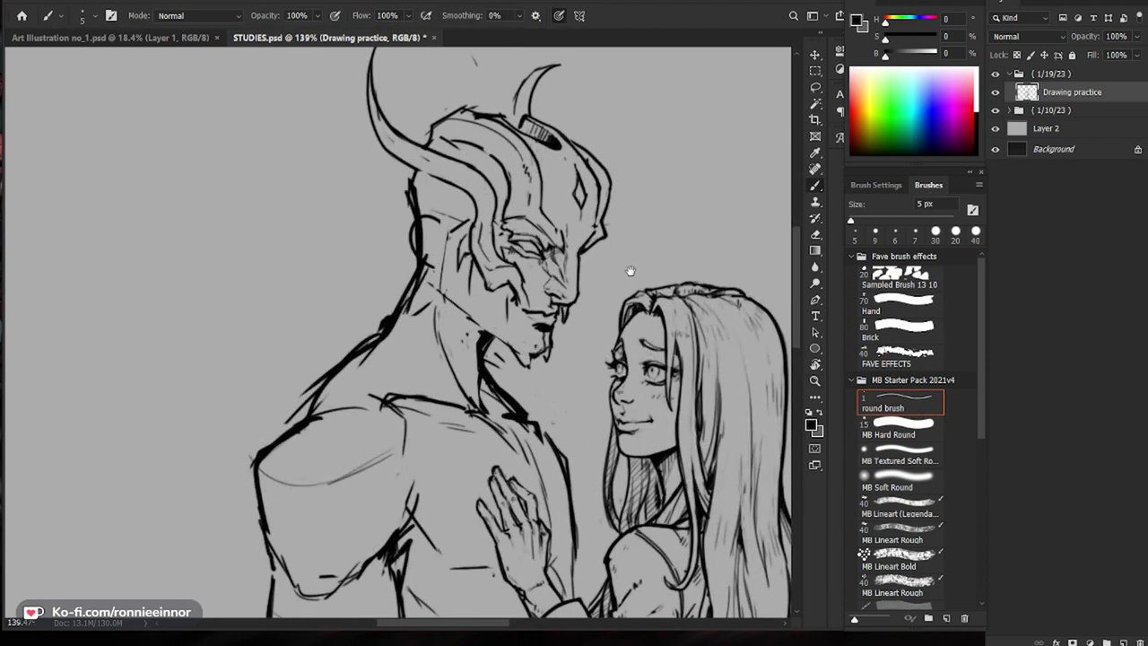
{"action": "left_click_drag", "start_coordinate": [630, 271], "coordinate": [610, 273]}
{"action": "key", "text": "e"}
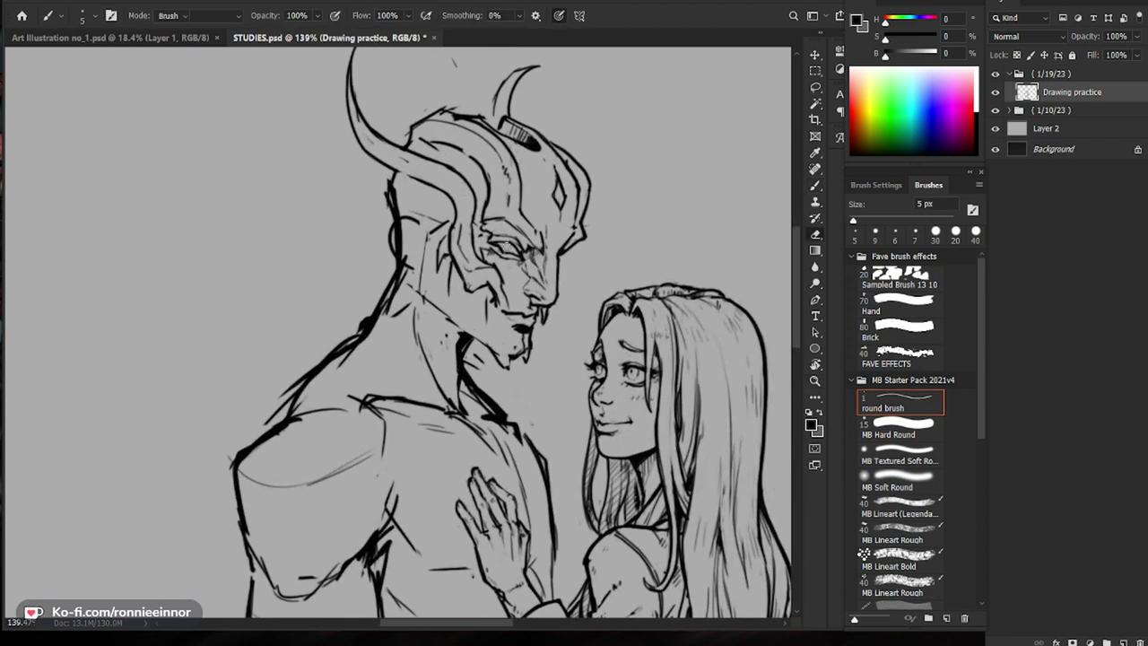
{"action": "key", "text": "b"}
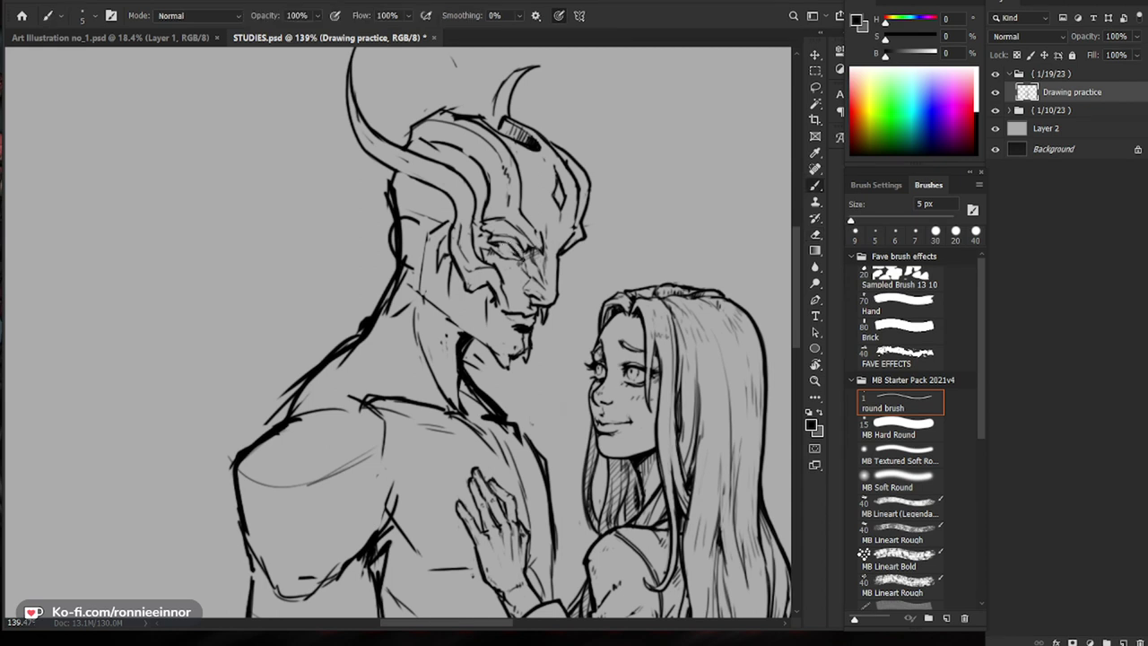
{"action": "key", "text": "e"}
{"action": "mouse_move", "coordinate": [512, 244]}
{"action": "left_mouse_down"}
{"action": "mouse_move", "coordinate": [507, 280]}
{"action": "mouse_move", "coordinate": [632, 285]}
{"action": "left_mouse_up"}
{"action": "key", "text": "b"}
{"action": "left_click_drag", "start_coordinate": [529, 277], "coordinate": [533, 282]}
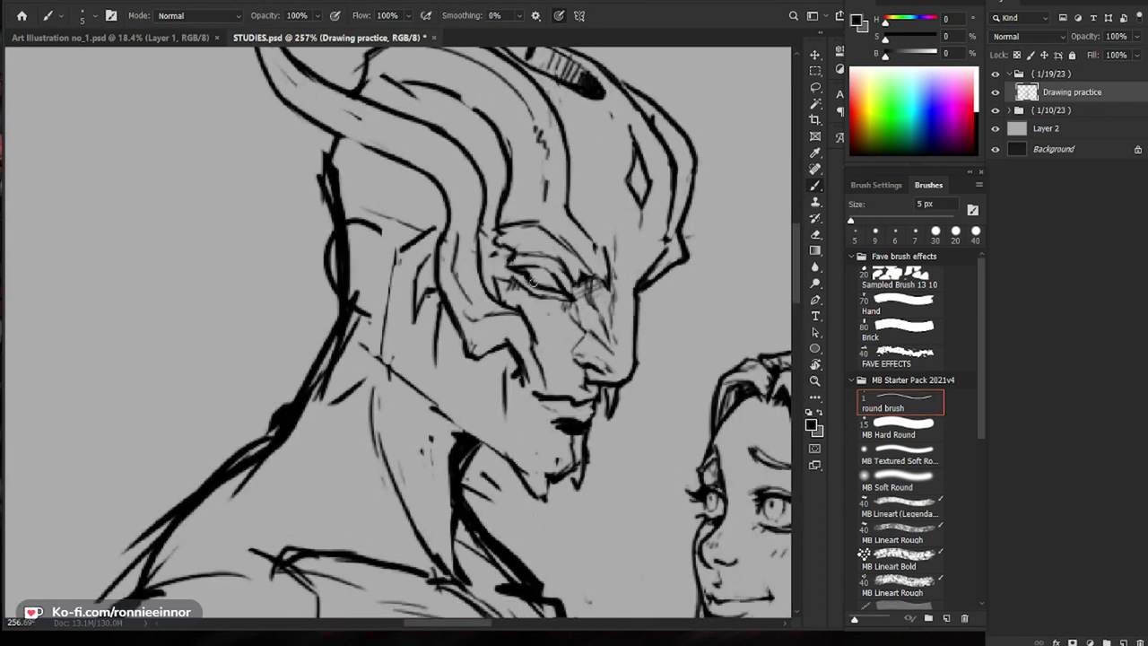
Step: Fill the inside of the man's eye with solid black using the 5 px brush
{"action": "mouse_move", "coordinate": [617, 261]}
{"action": "left_mouse_down"}
{"action": "mouse_move", "coordinate": [549, 265]}
{"action": "mouse_move", "coordinate": [711, 280]}
{"action": "left_mouse_up"}
{"action": "key", "text": "e"}
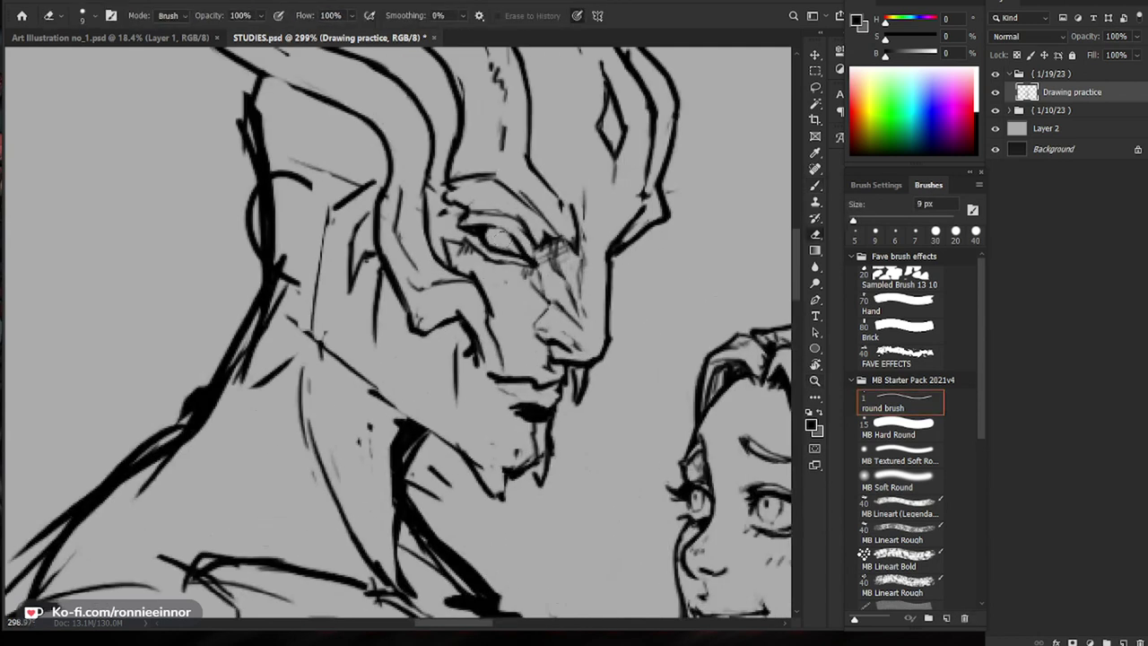
{"action": "key", "text": "b"}
{"action": "mouse_move", "coordinate": [468, 224]}
{"action": "left_mouse_down"}
{"action": "mouse_move", "coordinate": [504, 233]}
{"action": "mouse_move", "coordinate": [497, 239]}
{"action": "left_mouse_up"}
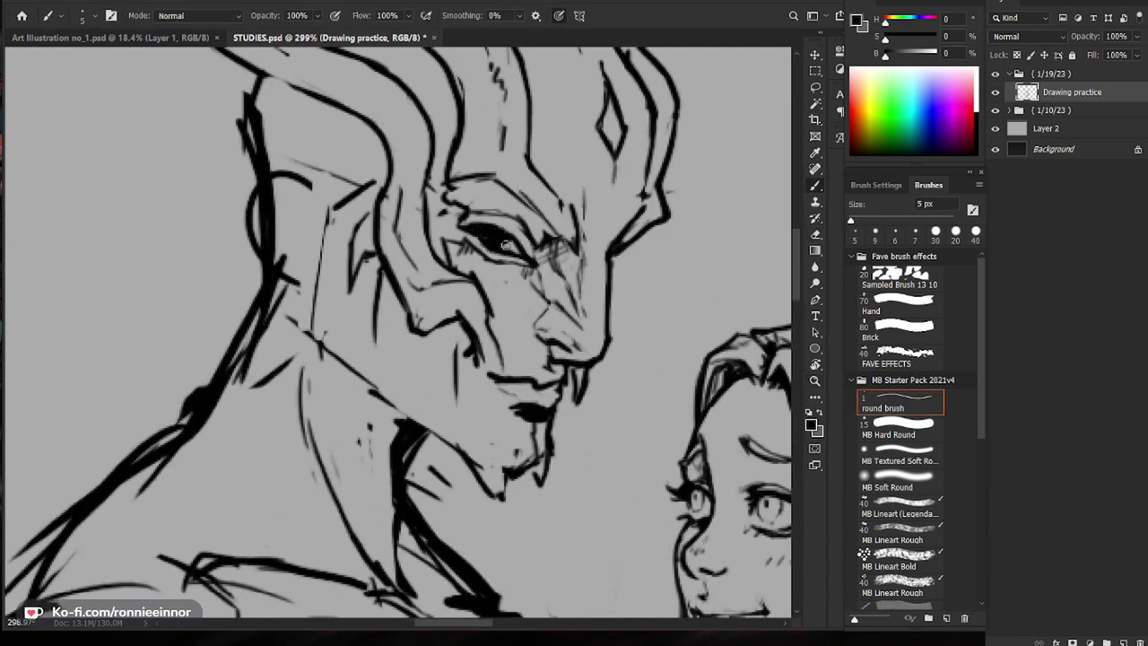
Step: Cut a small round light pupil out of the man's black eye and reduce the eraser to 8 px
{"action": "left_click_drag", "start_coordinate": [385, 235], "coordinate": [269, 237]}
{"action": "left_click_drag", "start_coordinate": [378, 235], "coordinate": [493, 231]}
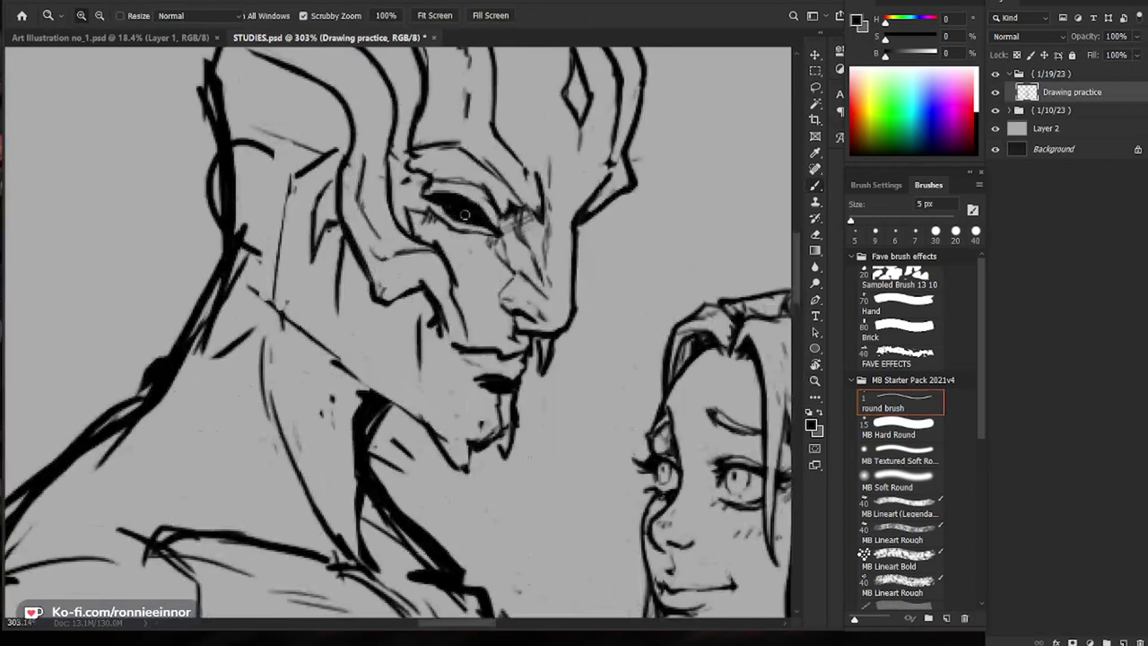
{"action": "key", "text": "e"}
{"action": "left_click", "coordinate": [465, 213]}
{"action": "left_click_drag", "start_coordinate": [672, 272], "coordinate": [643, 266]}
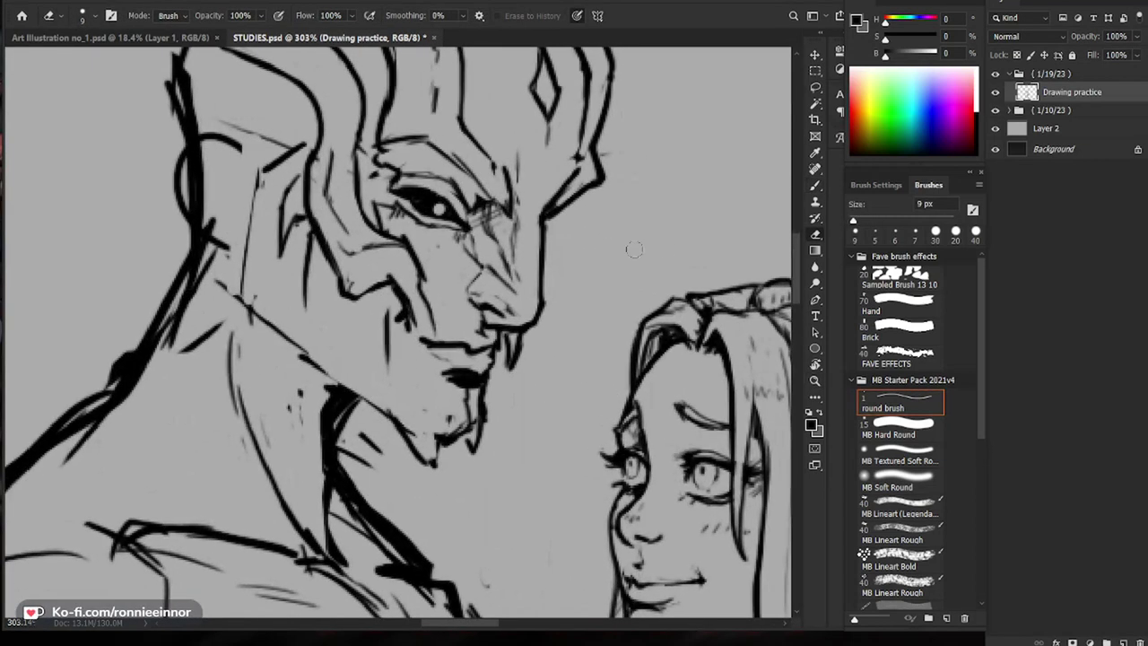
{"action": "key", "text": "bracketleft"}
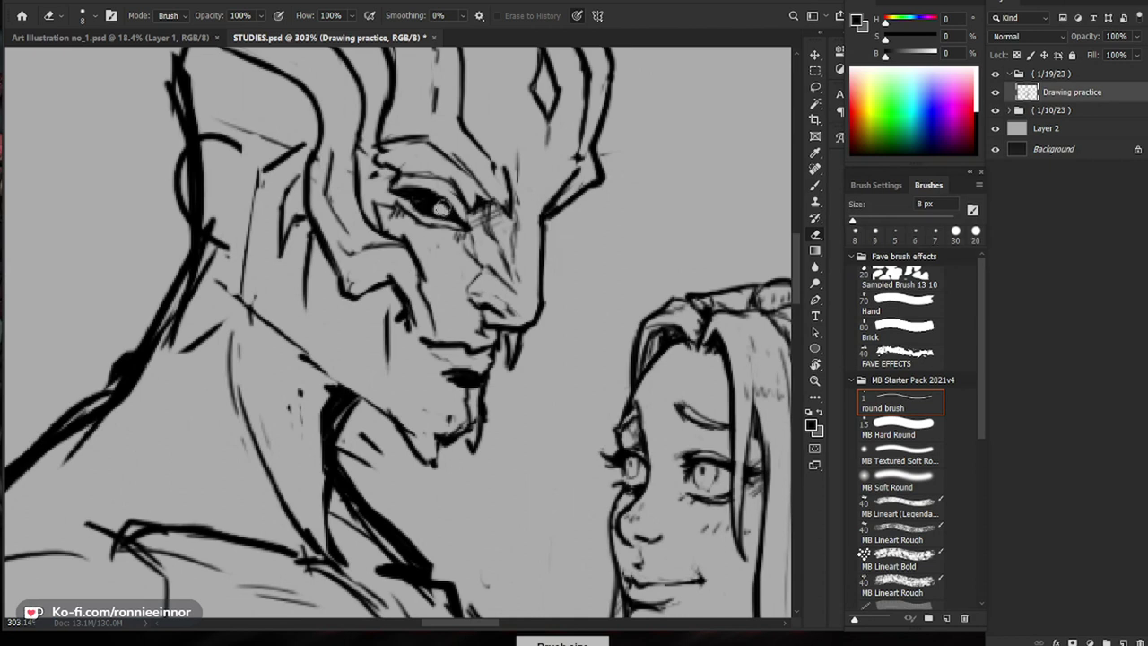
{"action": "left_click_drag", "start_coordinate": [586, 261], "coordinate": [557, 287]}
Step: Reshape the hooked tip of the cheek plate beside the mouth and thicken it with black
{"action": "key", "text": "z"}
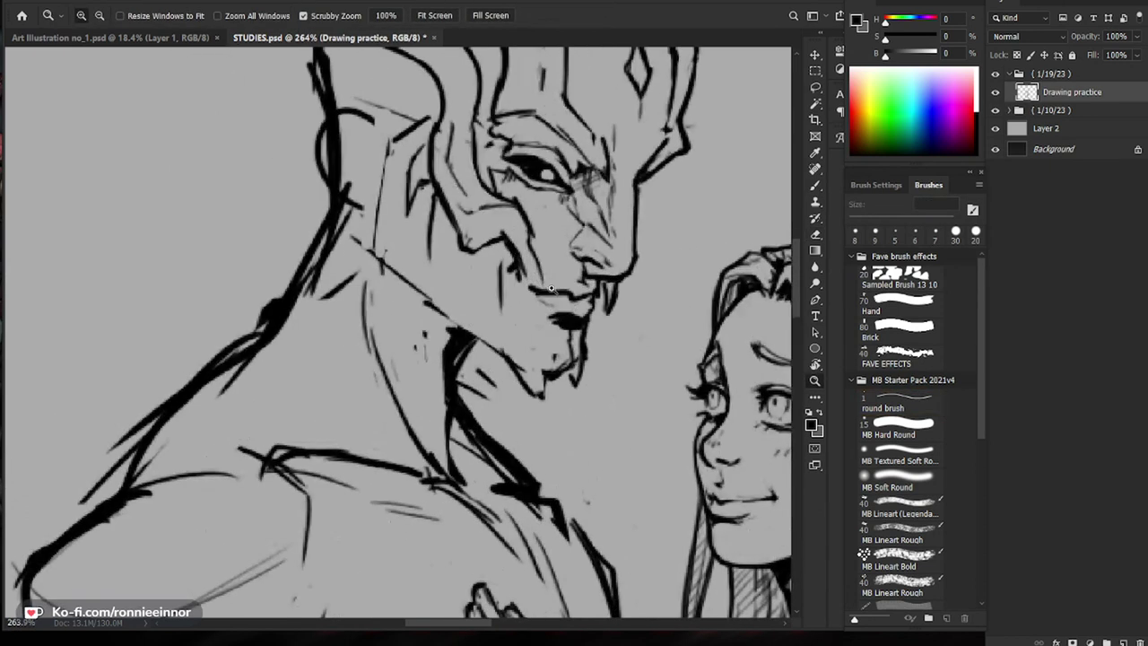
{"action": "left_click_drag", "start_coordinate": [653, 306], "coordinate": [613, 304]}
{"action": "key", "text": "e"}
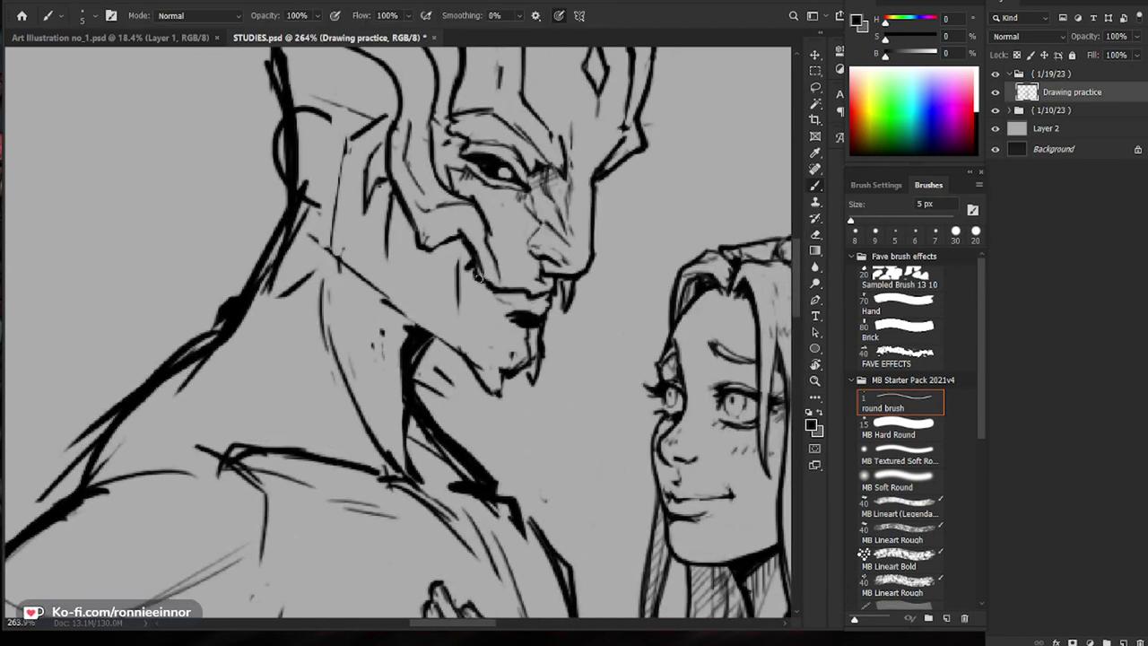
{"action": "left_click_drag", "start_coordinate": [485, 273], "coordinate": [470, 264]}
{"action": "key", "text": "b"}
{"action": "key", "text": "e"}
{"action": "key", "text": "b"}
Step: Erase the short vertical line on the man's cheek below the cheek plate
{"action": "left_click_drag", "start_coordinate": [650, 327], "coordinate": [606, 310]}
{"action": "key", "text": "e"}
{"action": "left_click_drag", "start_coordinate": [414, 257], "coordinate": [412, 292]}
Step: Paint a solid black shadow under the man's jaw at the top of the neck
{"action": "key", "text": "z"}
{"action": "mouse_move", "coordinate": [474, 279]}
{"action": "left_mouse_down"}
{"action": "mouse_move", "coordinate": [438, 310]}
{"action": "mouse_move", "coordinate": [408, 307]}
{"action": "left_mouse_up"}
{"action": "key", "text": "b"}
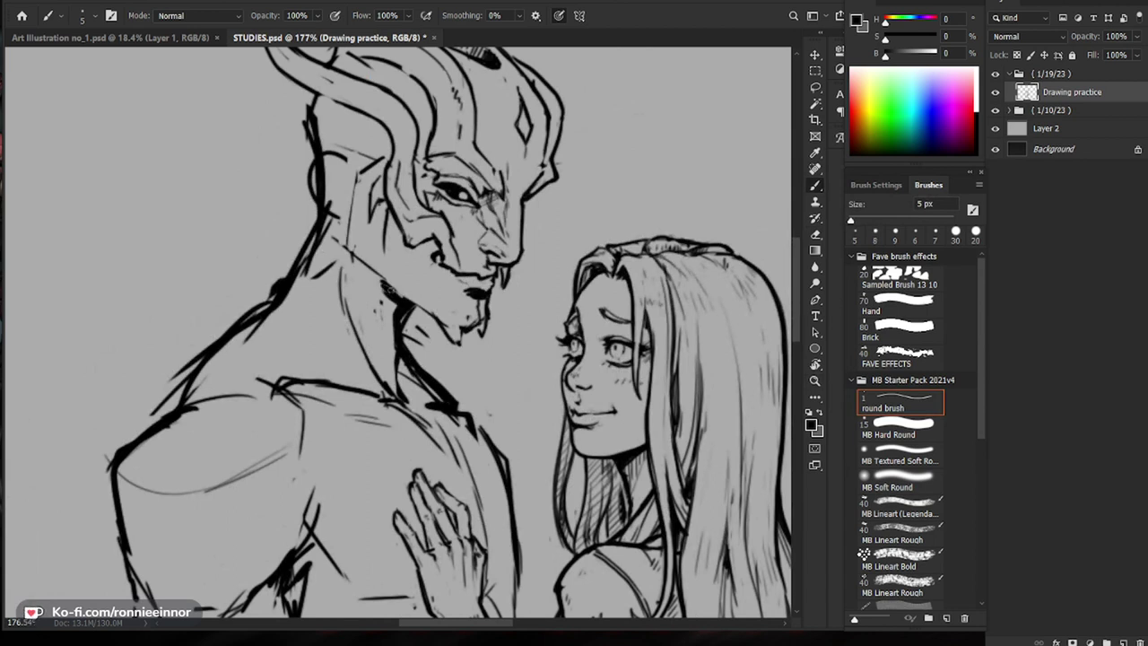
{"action": "left_click_drag", "start_coordinate": [378, 284], "coordinate": [400, 329]}
{"action": "key", "text": "e"}
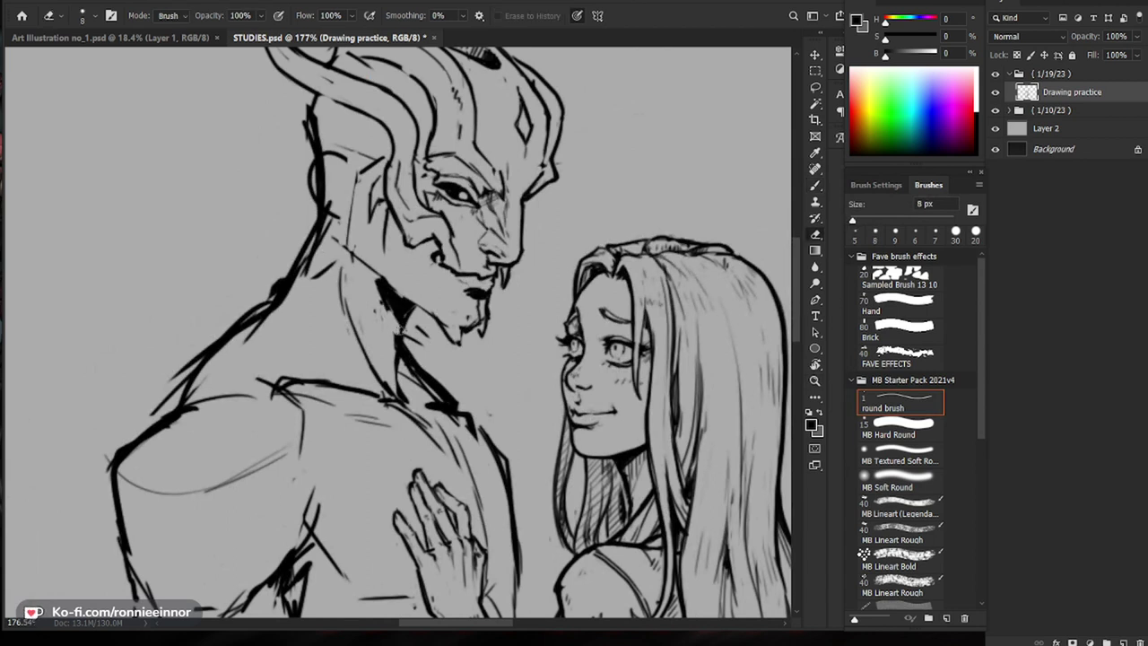
{"action": "key", "text": "b"}
Step: Rework the front contour of the man's throat from the jaw shadow down to the collarbone with brush and eraser
{"action": "mouse_move", "coordinate": [404, 307]}
{"action": "left_mouse_down"}
{"action": "mouse_move", "coordinate": [420, 319]}
{"action": "mouse_move", "coordinate": [409, 346]}
{"action": "left_mouse_up"}
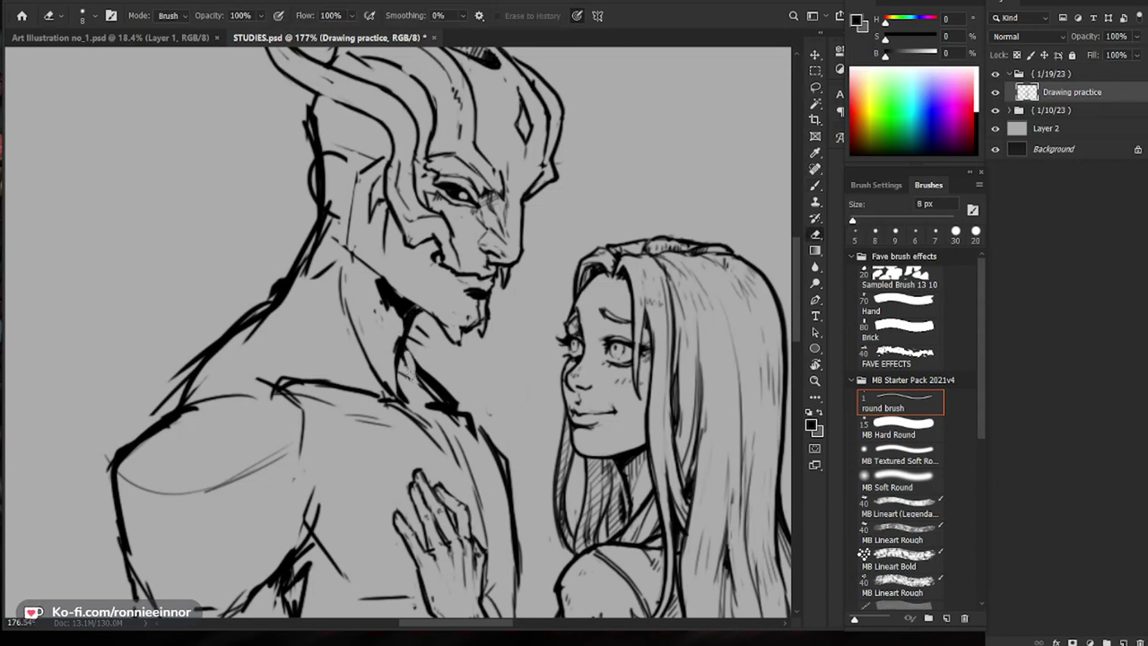
{"action": "left_click_drag", "start_coordinate": [416, 350], "coordinate": [450, 398]}
{"action": "key", "text": "e"}
{"action": "key", "text": "b"}
{"action": "key", "text": "e"}
{"action": "key", "text": "b"}
{"action": "left_click_drag", "start_coordinate": [400, 363], "coordinate": [396, 405]}
{"action": "left_click_drag", "start_coordinate": [496, 319], "coordinate": [350, 323]}
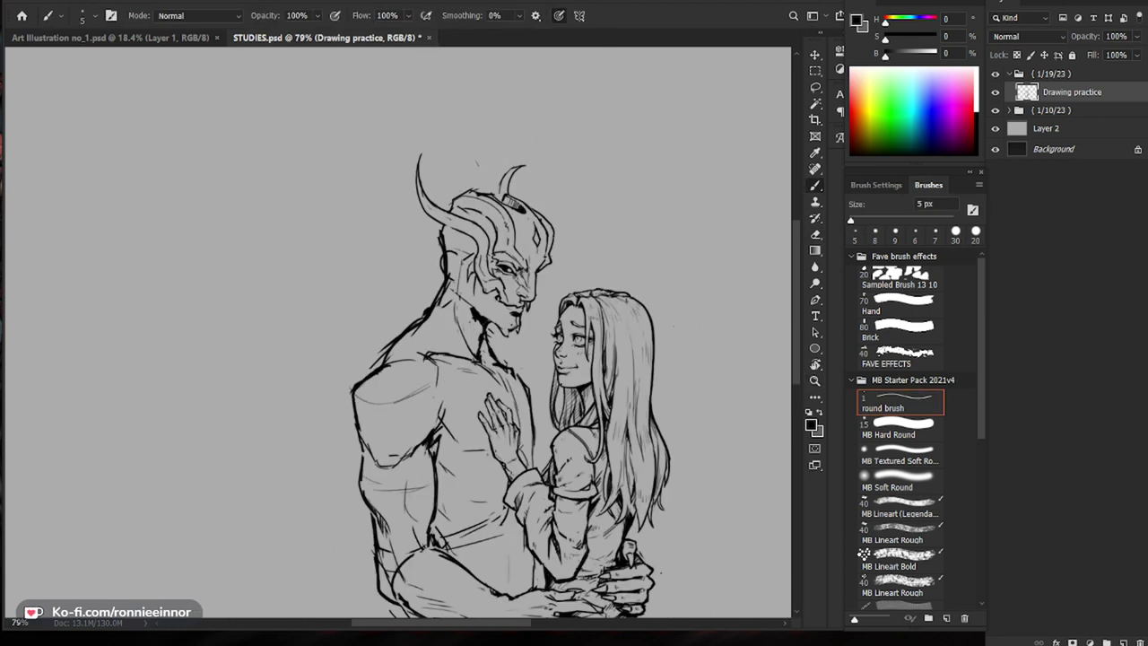
Step: Rework the back edge of the mask's crest beside the rear horn into a sharper point
{"action": "left_click_drag", "start_coordinate": [464, 287], "coordinate": [547, 278]}
{"action": "left_click_drag", "start_coordinate": [439, 179], "coordinate": [565, 151]}
{"action": "key", "text": "b"}
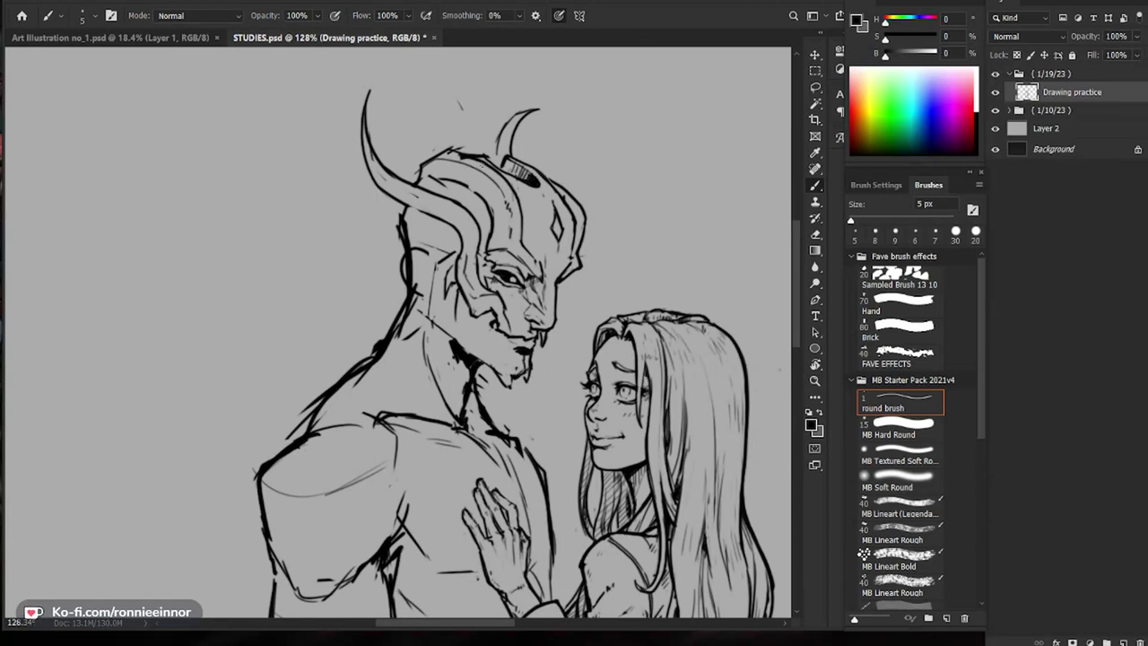
{"action": "key", "text": "z"}
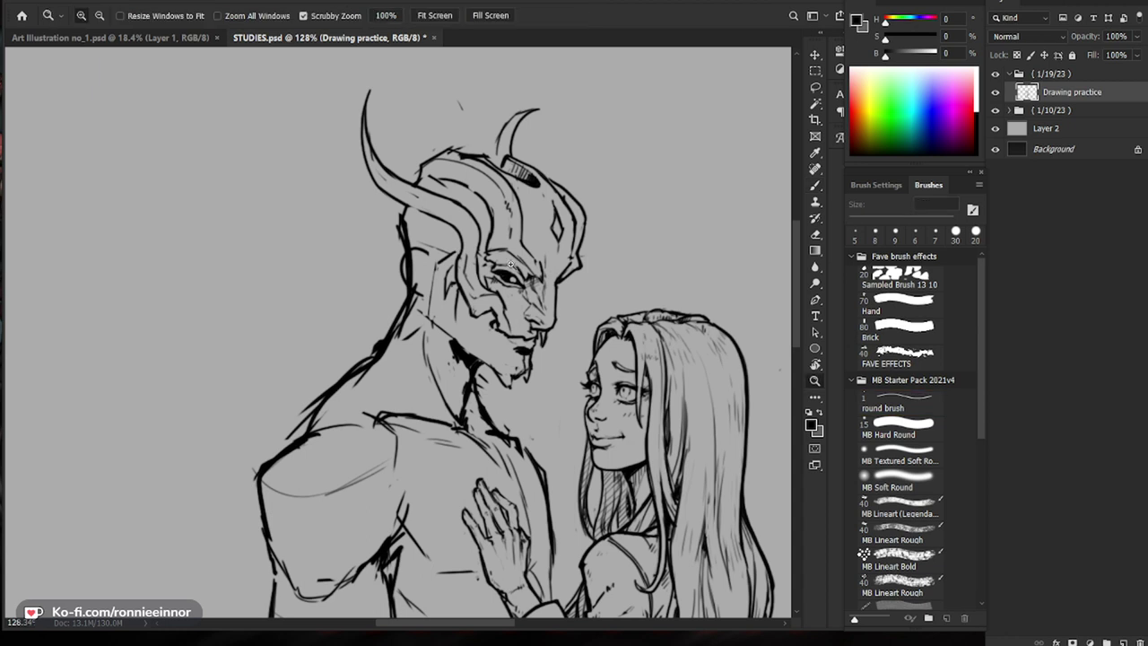
{"action": "left_click_drag", "start_coordinate": [522, 269], "coordinate": [510, 266]}
{"action": "key", "text": "b"}
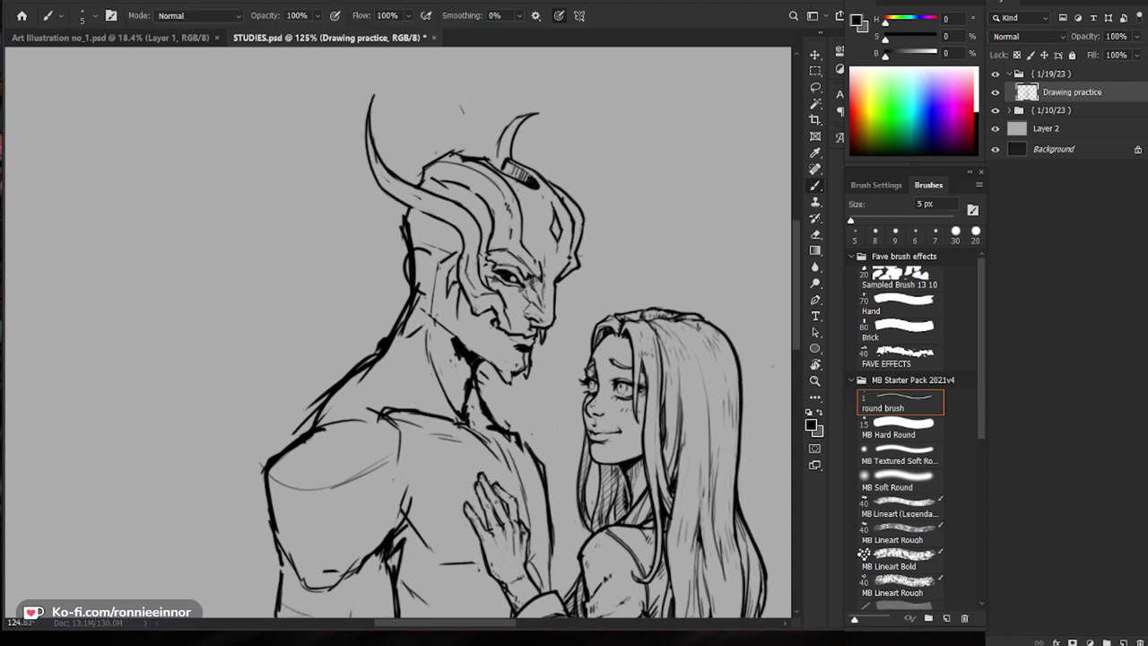
{"action": "key", "text": "e"}
{"action": "mouse_move", "coordinate": [438, 164]}
{"action": "left_mouse_down"}
{"action": "mouse_move", "coordinate": [417, 177]}
{"action": "mouse_move", "coordinate": [421, 164]}
{"action": "mouse_move", "coordinate": [407, 165]}
{"action": "left_mouse_up"}
{"action": "key", "text": "b"}
{"action": "key", "text": "z"}
{"action": "mouse_move", "coordinate": [489, 184]}
{"action": "left_mouse_down"}
{"action": "mouse_move", "coordinate": [447, 183]}
{"action": "mouse_move", "coordinate": [460, 182]}
{"action": "left_mouse_up"}
{"action": "key", "text": "b"}
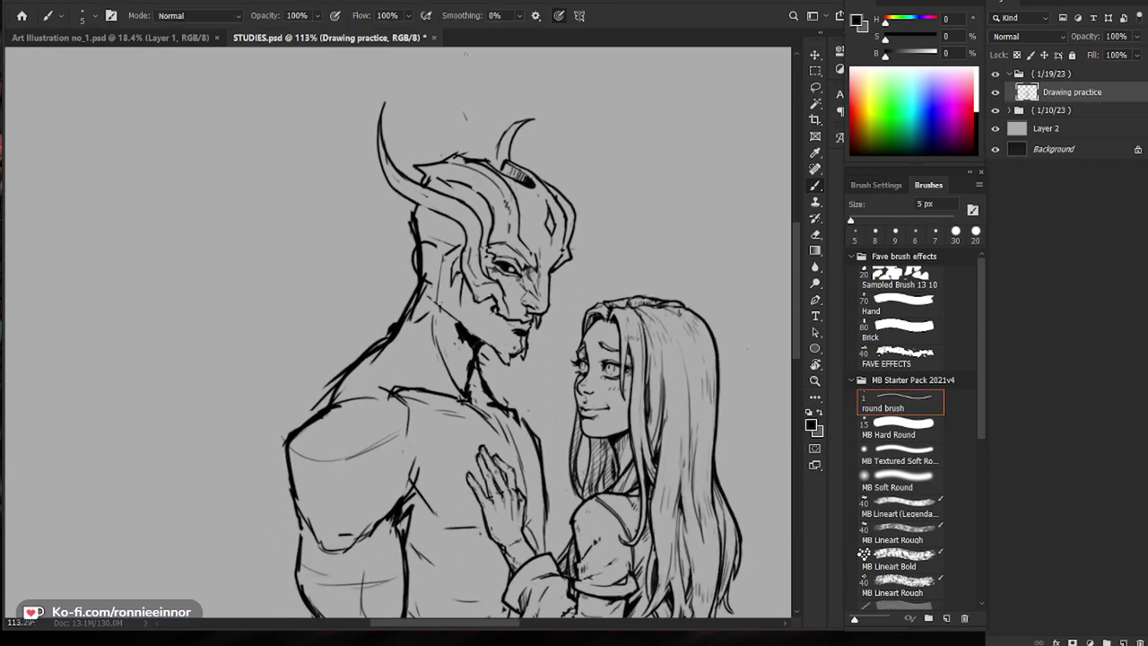
Step: Erase both upright horns from the man's mask with a 35 px eraser
{"action": "key", "text": "e"}
{"action": "key", "text": "b"}
{"action": "key", "text": "e"}
{"action": "left_click_drag", "start_coordinate": [388, 100], "coordinate": [380, 175]}
{"action": "left_click_drag", "start_coordinate": [531, 120], "coordinate": [504, 144]}
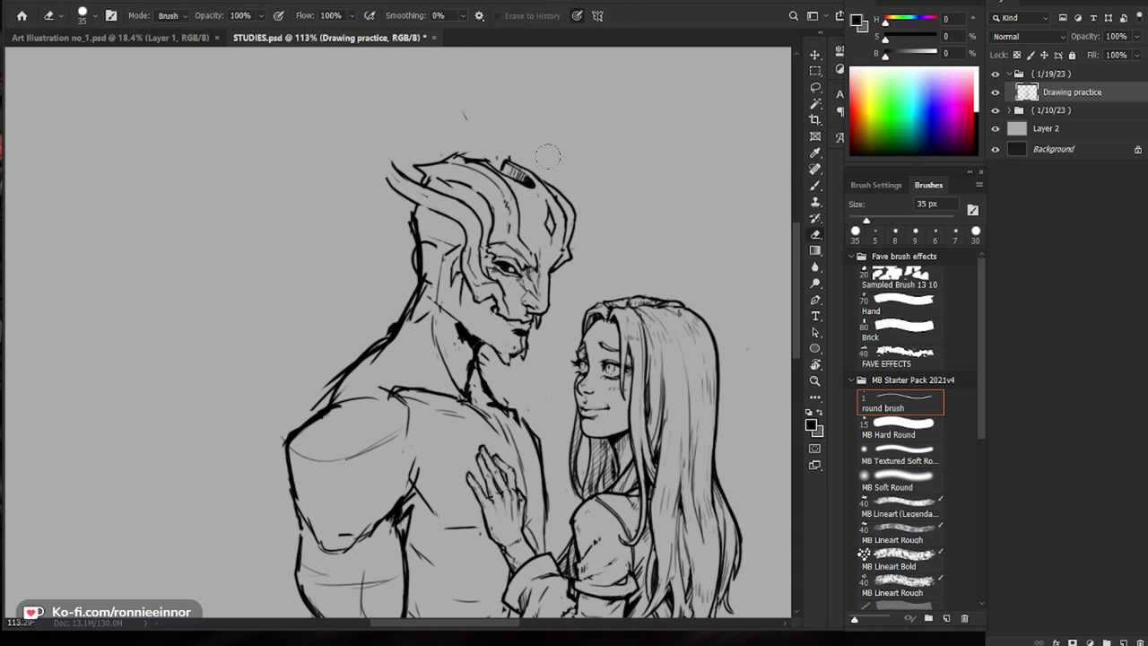
{"action": "key", "text": "b"}
{"action": "key", "text": "e"}
Step: Draw a long curved horn sweeping backward from the side of the mask with the 5 px round brush
{"action": "key", "text": "b"}
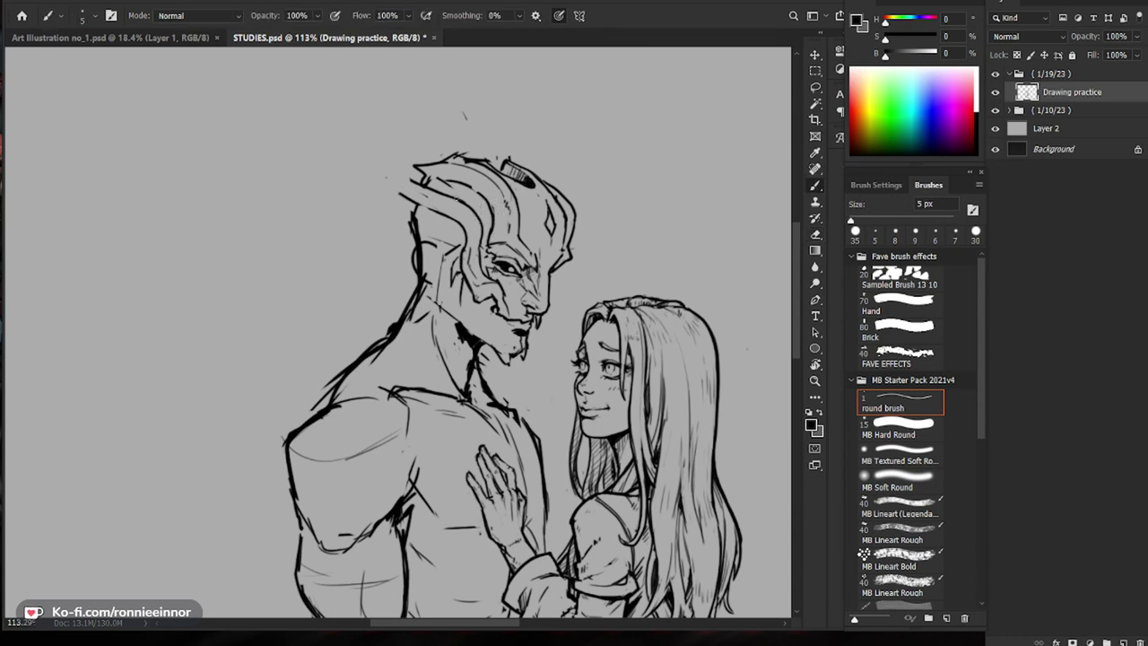
{"action": "mouse_move", "coordinate": [403, 174]}
{"action": "left_mouse_down"}
{"action": "mouse_move", "coordinate": [356, 190]}
{"action": "mouse_move", "coordinate": [411, 207]}
{"action": "mouse_move", "coordinate": [357, 182]}
{"action": "mouse_move", "coordinate": [333, 191]}
{"action": "mouse_move", "coordinate": [378, 167]}
{"action": "left_mouse_up"}
{"action": "key", "text": "ctrl+z"}
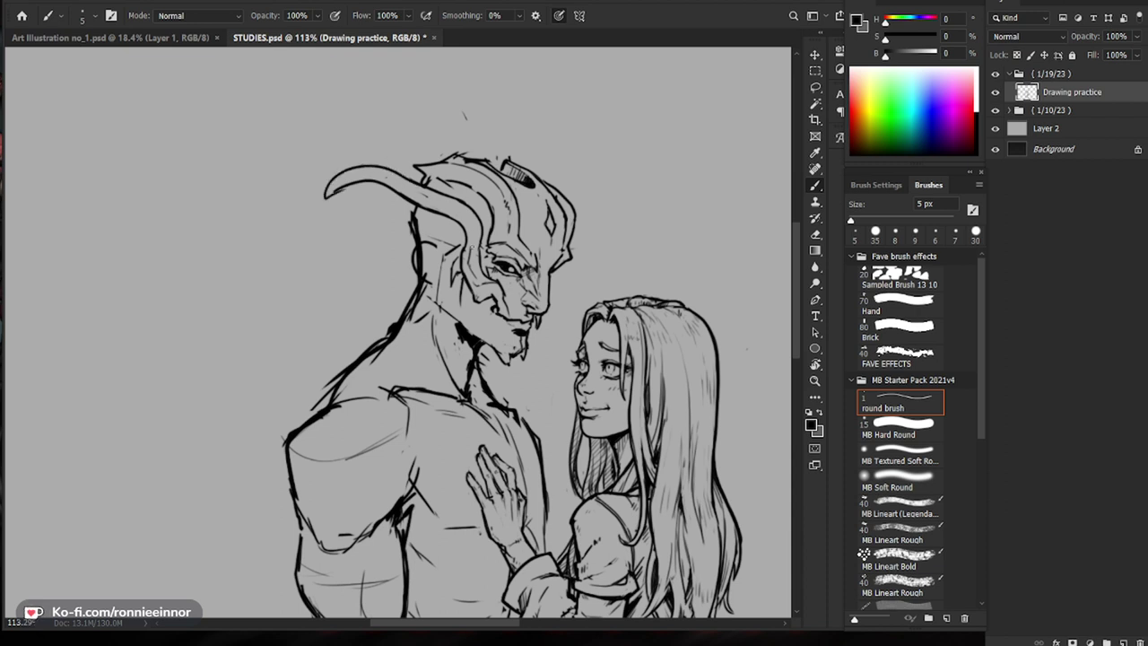
{"action": "left_click_drag", "start_coordinate": [380, 168], "coordinate": [334, 180]}
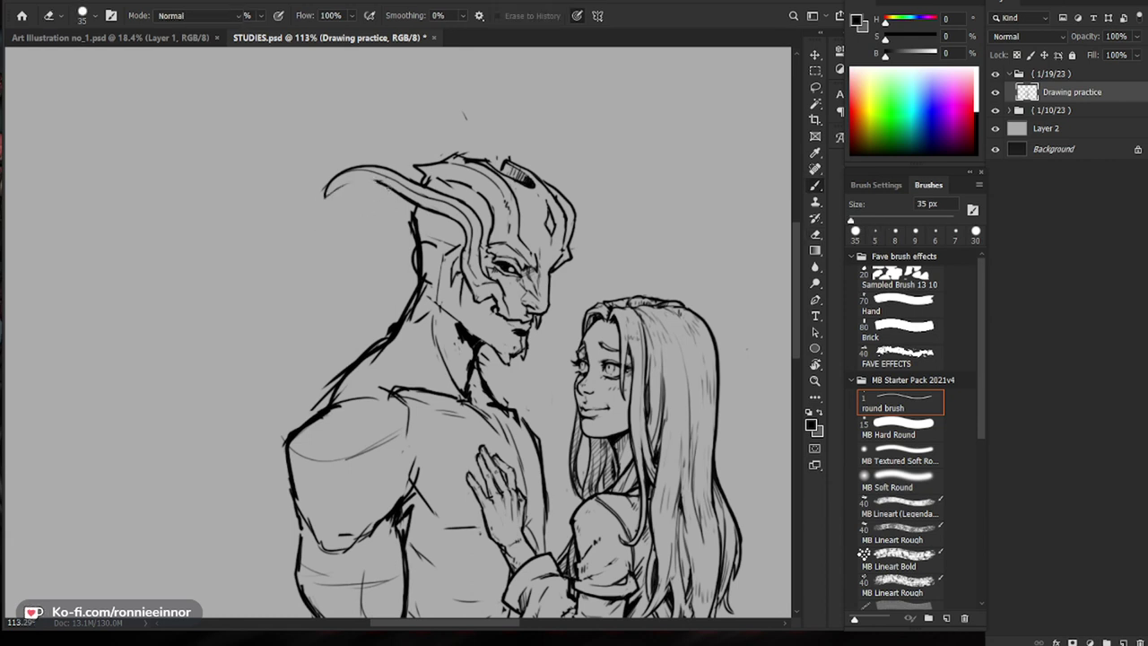
{"action": "left_click_drag", "start_coordinate": [351, 177], "coordinate": [326, 206]}
Step: Reshape the backward horn's tip into a downward curl and reinforce its outline
{"action": "key", "text": "ctrl+space"}
{"action": "mouse_move", "coordinate": [496, 244]}
{"action": "left_mouse_down"}
{"action": "mouse_move", "coordinate": [426, 238]}
{"action": "mouse_move", "coordinate": [574, 233]}
{"action": "left_mouse_up"}
{"action": "key", "text": "e"}
{"action": "key", "text": "b"}
{"action": "mouse_move", "coordinate": [376, 199]}
{"action": "left_mouse_down"}
{"action": "mouse_move", "coordinate": [360, 192]}
{"action": "mouse_move", "coordinate": [332, 242]}
{"action": "mouse_move", "coordinate": [400, 167]}
{"action": "mouse_move", "coordinate": [334, 235]}
{"action": "left_mouse_up"}
{"action": "key", "text": "e"}
{"action": "key", "text": "b"}
{"action": "left_click_drag", "start_coordinate": [412, 164], "coordinate": [348, 242]}
{"action": "left_click_drag", "start_coordinate": [337, 180], "coordinate": [348, 239]}
{"action": "key", "text": "ctrl+space"}
{"action": "left_click_drag", "start_coordinate": [425, 232], "coordinate": [359, 236]}
{"action": "mouse_move", "coordinate": [503, 214]}
{"action": "left_mouse_down"}
{"action": "mouse_move", "coordinate": [567, 214]}
{"action": "mouse_move", "coordinate": [585, 257]}
{"action": "mouse_move", "coordinate": [562, 231]}
{"action": "left_mouse_up"}
{"action": "key", "text": "b"}
Step: Touch up the front contour of the mask at the man's forehead with eraser and brush
{"action": "key", "text": "e"}
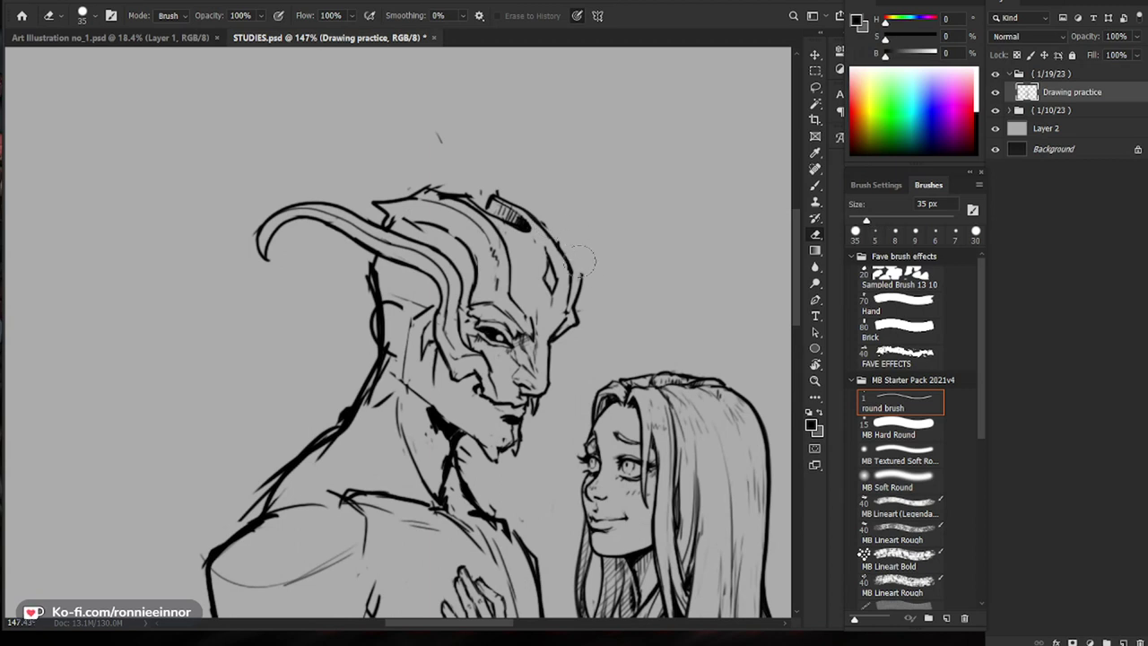
{"action": "key", "text": "b"}
{"action": "left_click_drag", "start_coordinate": [644, 175], "coordinate": [606, 207]}
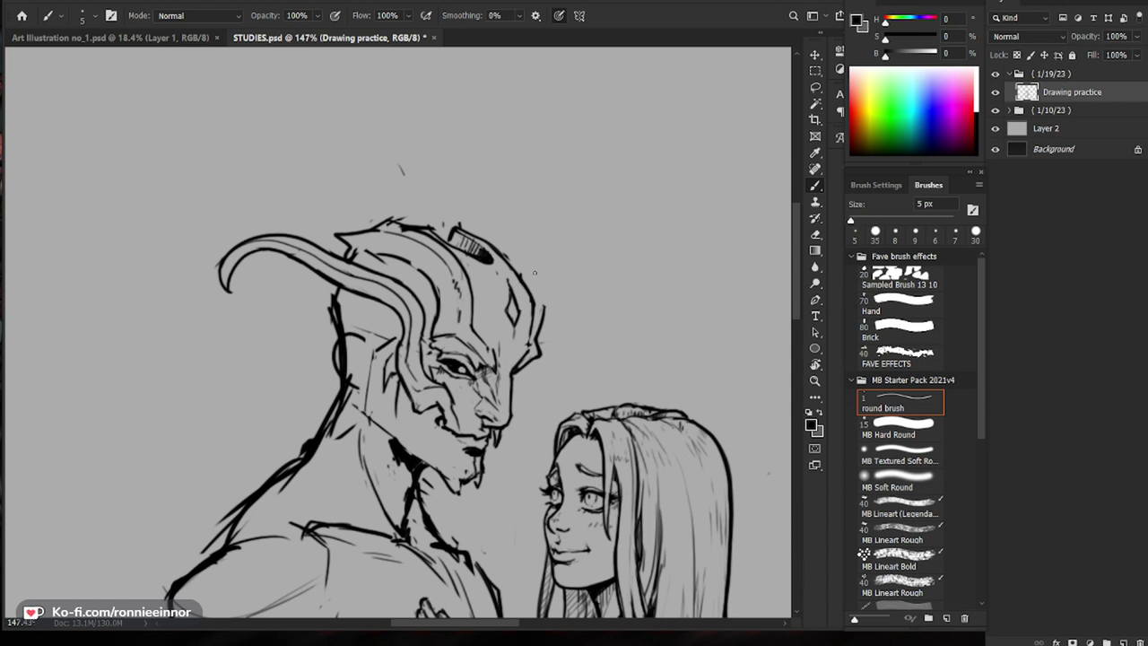
{"action": "key", "text": "z"}
{"action": "left_click_drag", "start_coordinate": [565, 415], "coordinate": [551, 411]}
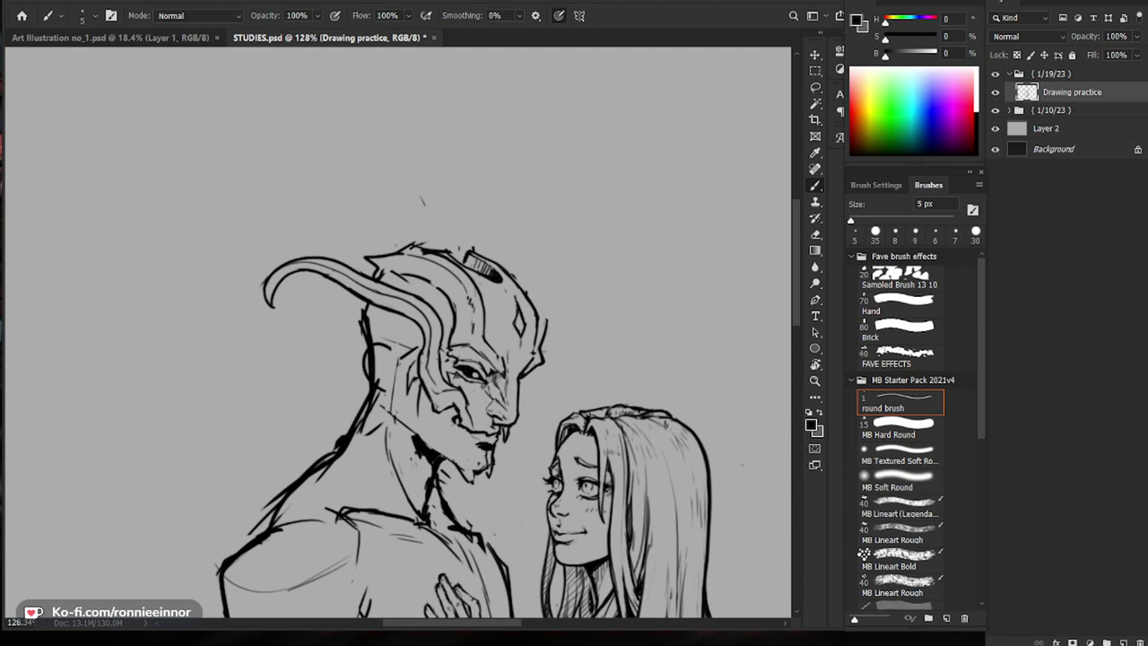
Step: Replace the pointed crest on the mask with a taller, rounded crest over the top of the head
{"action": "key", "text": "e"}
{"action": "mouse_move", "coordinate": [377, 262]}
{"action": "left_mouse_down"}
{"action": "mouse_move", "coordinate": [414, 251]}
{"action": "mouse_move", "coordinate": [439, 269]}
{"action": "mouse_move", "coordinate": [379, 234]}
{"action": "mouse_move", "coordinate": [366, 267]}
{"action": "left_mouse_up"}
{"action": "key", "text": "b"}
{"action": "key", "text": "e"}
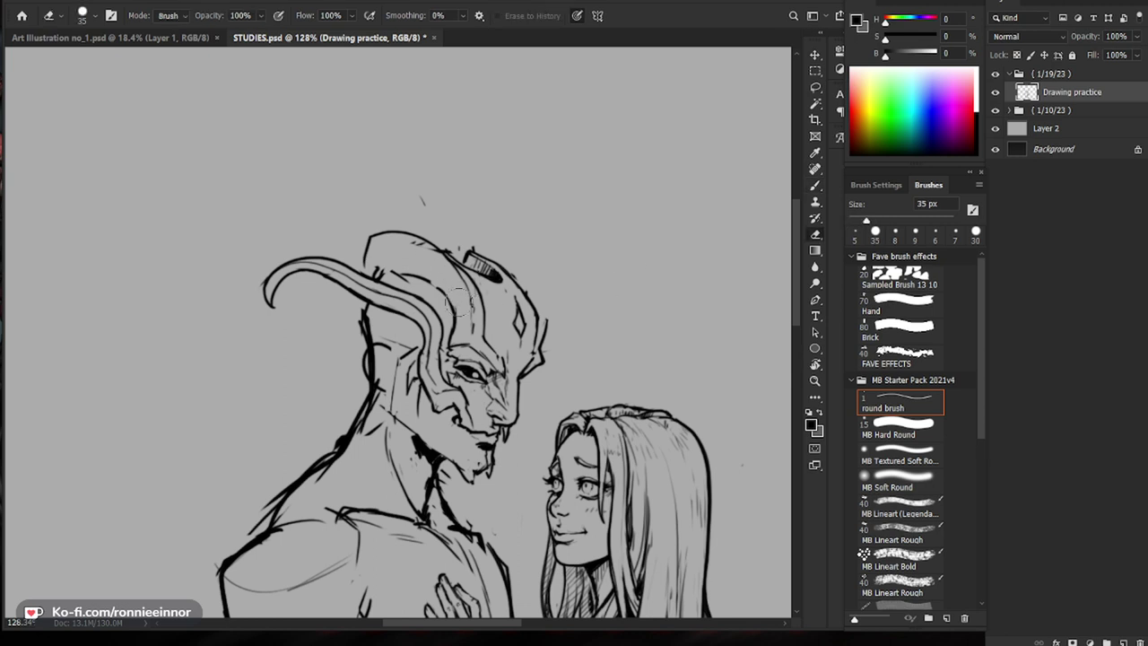
{"action": "left_click_drag", "start_coordinate": [453, 269], "coordinate": [432, 244]}
{"action": "key", "text": "b"}
{"action": "key", "text": "e"}
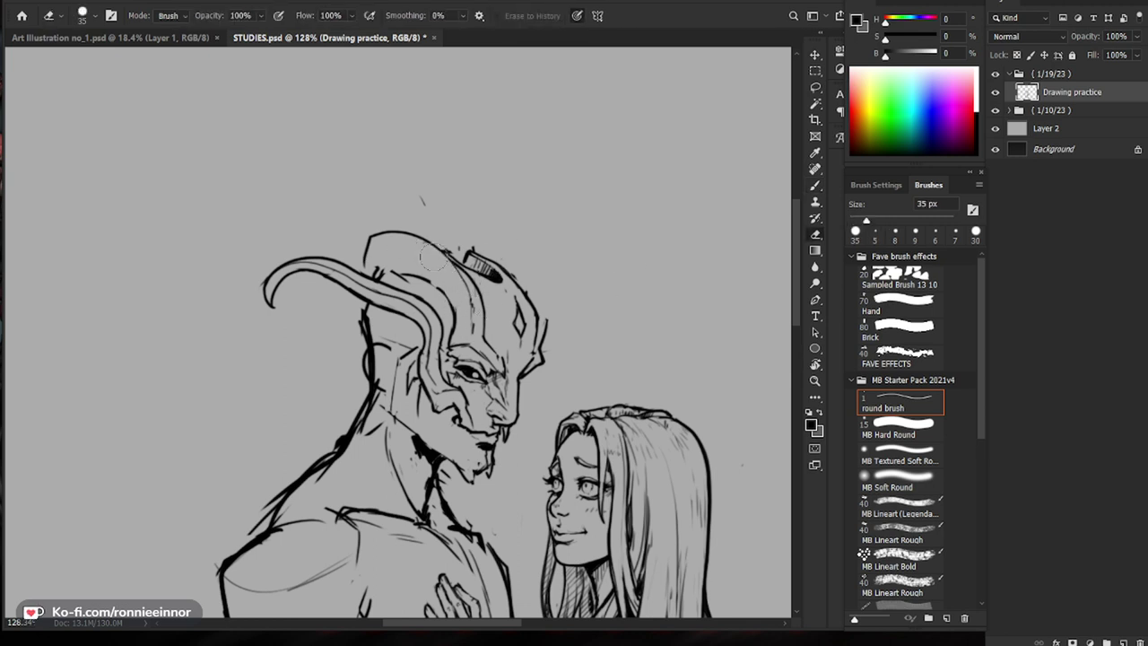
{"action": "key", "text": "b"}
{"action": "mouse_move", "coordinate": [465, 299]}
{"action": "left_mouse_down"}
{"action": "mouse_move", "coordinate": [448, 248]}
{"action": "mouse_move", "coordinate": [386, 231]}
{"action": "left_mouse_up"}
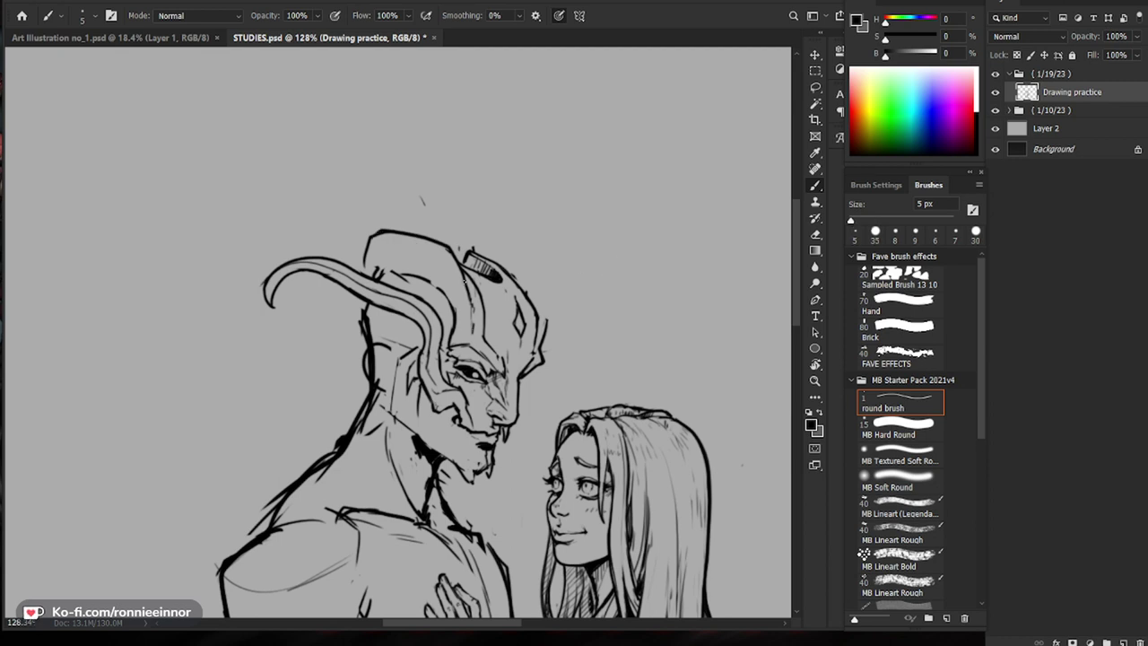
Step: Extend the crest's back end into a swept-back point and clean up the contour lines inside it
{"action": "key", "text": "e"}
{"action": "left_click_drag", "start_coordinate": [465, 283], "coordinate": [473, 327]}
{"action": "key", "text": "b"}
{"action": "key", "text": "e"}
{"action": "key", "text": "b"}
{"action": "mouse_move", "coordinate": [370, 237]}
{"action": "left_mouse_down"}
{"action": "mouse_move", "coordinate": [364, 266]}
{"action": "mouse_move", "coordinate": [358, 250]}
{"action": "left_mouse_up"}
{"action": "key", "text": "e"}
{"action": "key", "text": "b"}
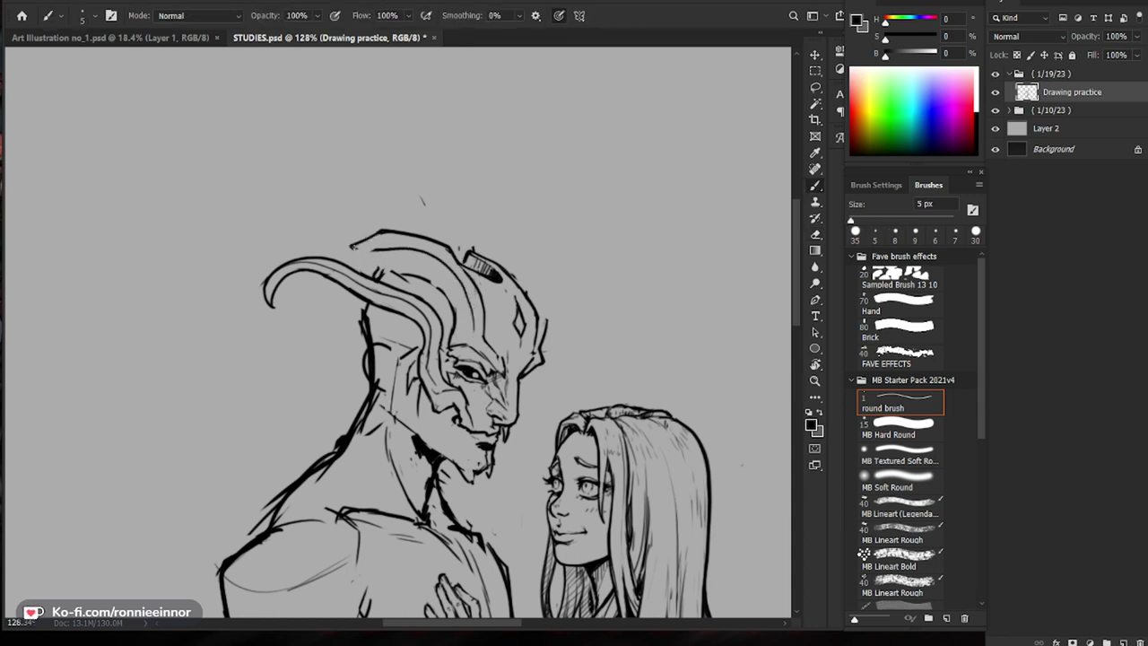
{"action": "key", "text": "e"}
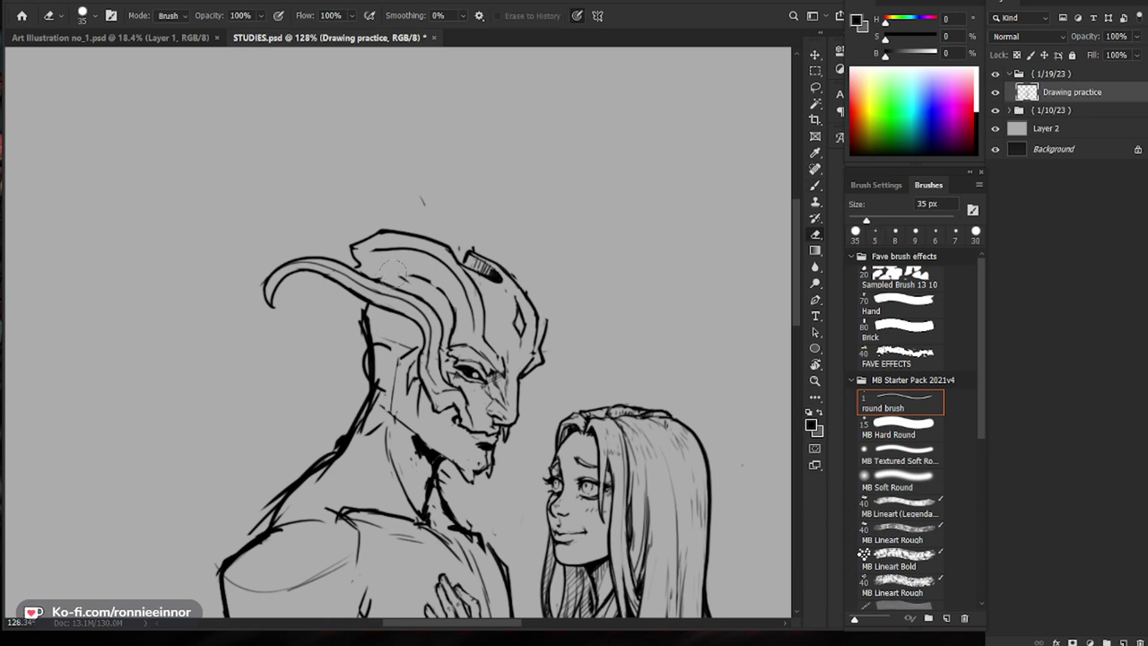
{"action": "key", "text": "b"}
{"action": "key", "text": "e"}
Step: Erase the horn lines that run across the side of the man's head toward the cheek
{"action": "mouse_move", "coordinate": [441, 288]}
{"action": "left_mouse_down"}
{"action": "mouse_move", "coordinate": [421, 334]}
{"action": "mouse_move", "coordinate": [428, 317]}
{"action": "mouse_move", "coordinate": [411, 276]}
{"action": "mouse_move", "coordinate": [360, 265]}
{"action": "left_mouse_up"}
{"action": "key", "text": "b"}
{"action": "key", "text": "e"}
{"action": "mouse_move", "coordinate": [418, 316]}
{"action": "left_mouse_down"}
{"action": "mouse_move", "coordinate": [410, 337]}
{"action": "mouse_move", "coordinate": [391, 299]}
{"action": "left_mouse_up"}
{"action": "key", "text": "b"}
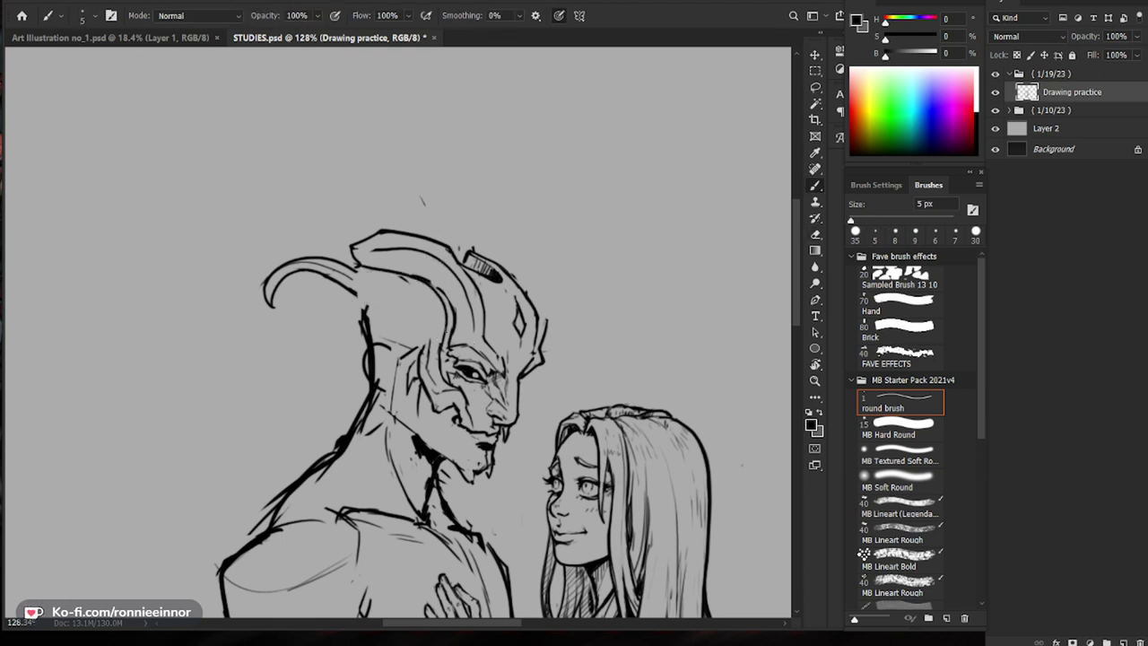
Step: Refine the lines where the crest's back tip meets the base of the horn
{"action": "mouse_move", "coordinate": [354, 261]}
{"action": "left_mouse_down"}
{"action": "mouse_move", "coordinate": [375, 250]}
{"action": "mouse_move", "coordinate": [355, 260]}
{"action": "left_mouse_up"}
{"action": "key", "text": "e"}
{"action": "key", "text": "b"}
{"action": "key", "text": "e"}
{"action": "key", "text": "b"}
{"action": "mouse_move", "coordinate": [353, 246]}
{"action": "left_mouse_down"}
{"action": "mouse_move", "coordinate": [343, 262]}
{"action": "mouse_move", "coordinate": [365, 255]}
{"action": "left_mouse_up"}
Step: Touch up the pointed outline of the man's chin with eraser and brush
{"action": "key", "text": "z"}
{"action": "left_click_drag", "start_coordinate": [565, 430], "coordinate": [481, 435]}
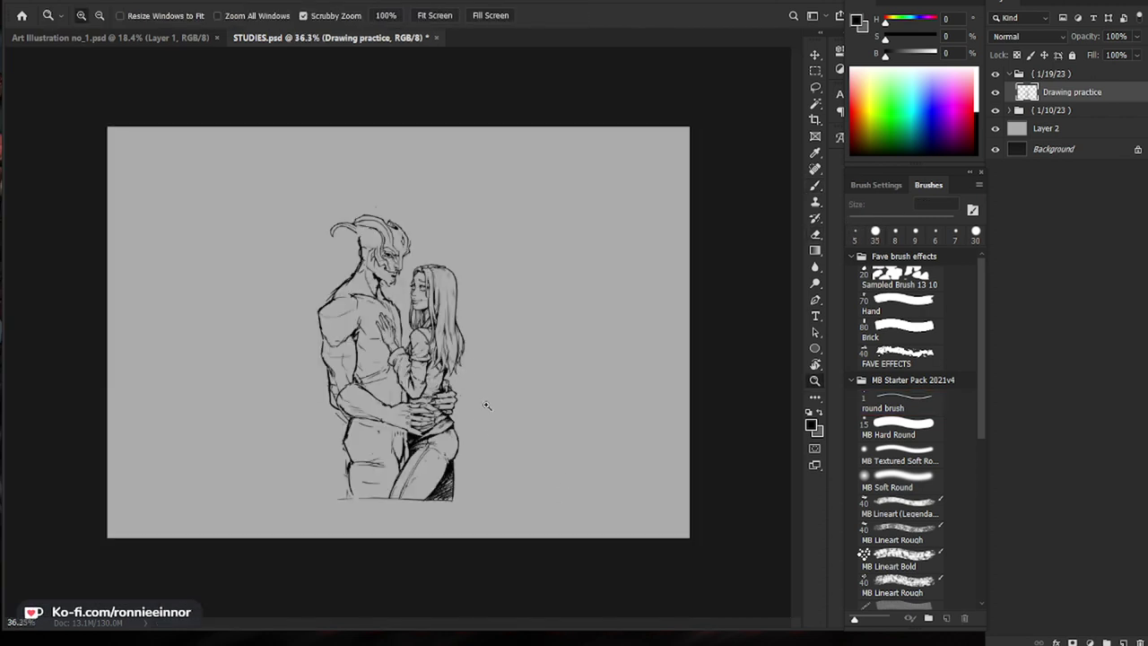
{"action": "left_click_drag", "start_coordinate": [377, 246], "coordinate": [445, 246]}
{"action": "left_click_drag", "start_coordinate": [526, 333], "coordinate": [556, 317]}
{"action": "key", "text": "e"}
{"action": "left_click_drag", "start_coordinate": [452, 318], "coordinate": [454, 330]}
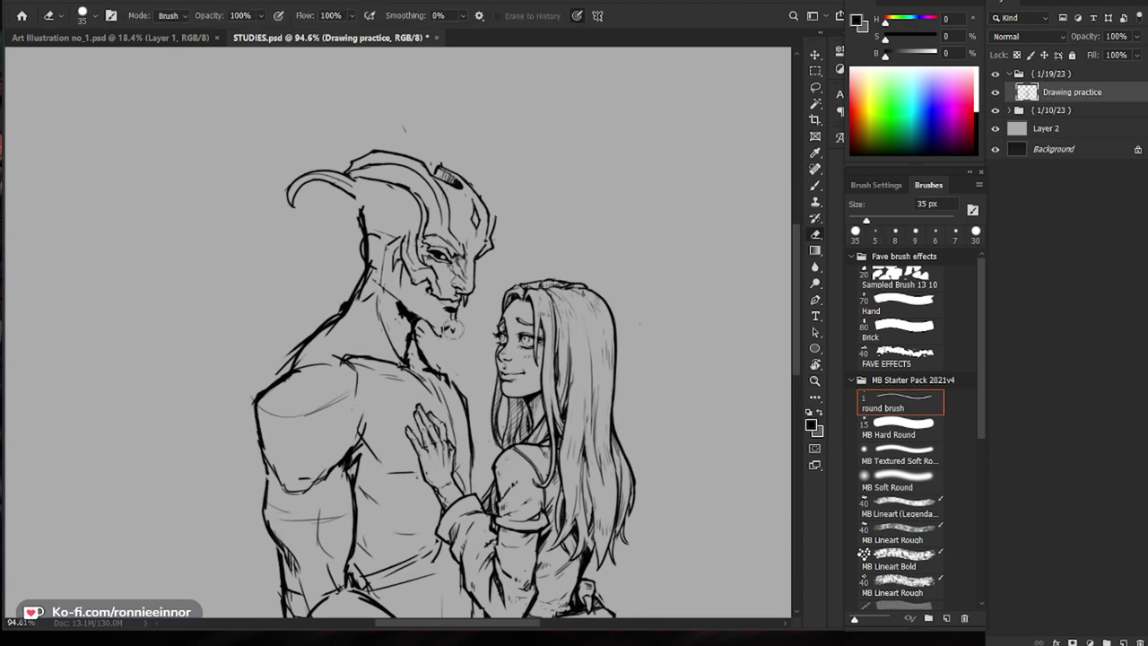
{"action": "key", "text": "b"}
{"action": "left_click_drag", "start_coordinate": [654, 405], "coordinate": [645, 400]}
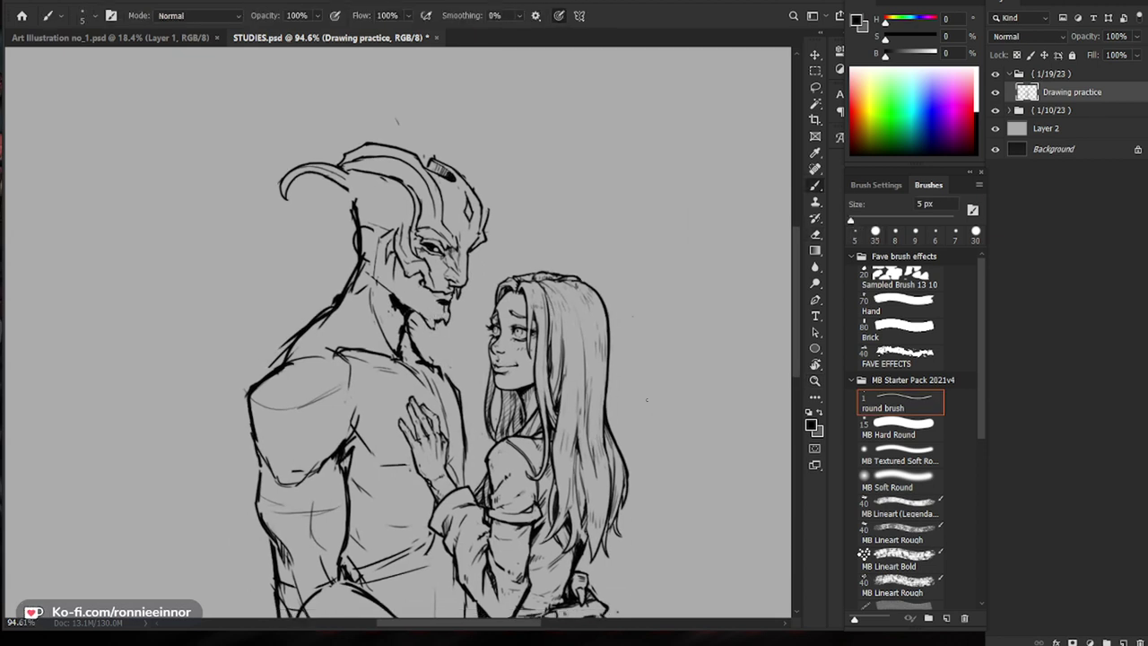
Step: Erase the diamond mark on the mask's forehead and redraw it
{"action": "key", "text": "z"}
{"action": "left_click_drag", "start_coordinate": [448, 234], "coordinate": [485, 235]}
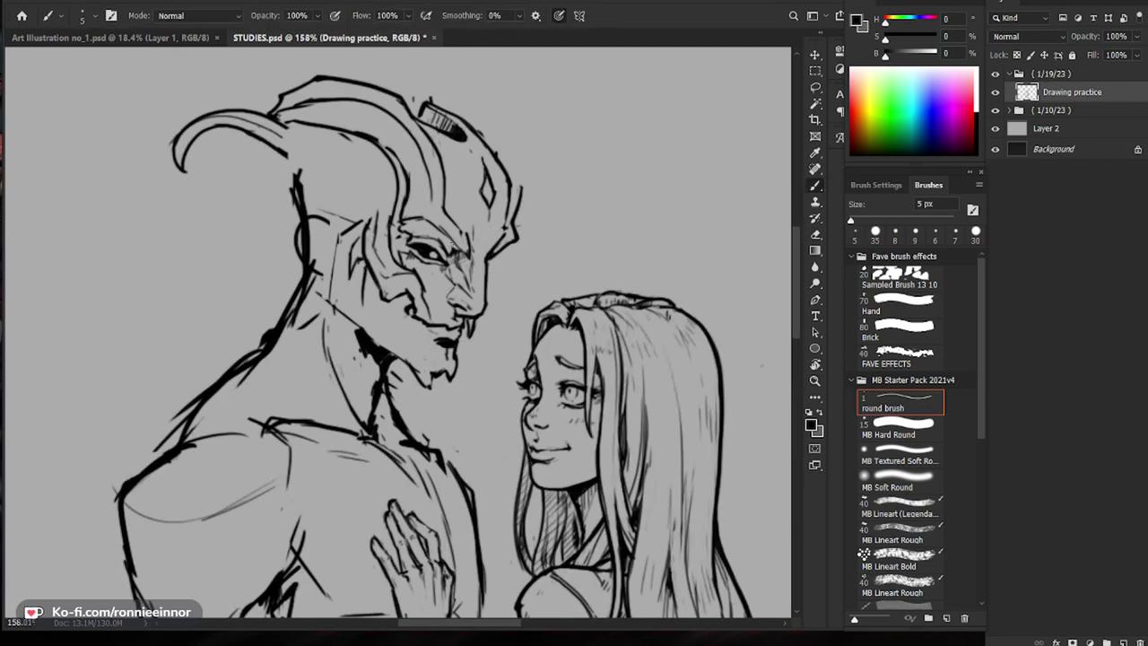
{"action": "key", "text": "z"}
{"action": "mouse_move", "coordinate": [452, 248]}
{"action": "left_mouse_down"}
{"action": "mouse_move", "coordinate": [417, 248]}
{"action": "mouse_move", "coordinate": [479, 245]}
{"action": "left_mouse_up"}
{"action": "key", "text": "e"}
{"action": "key", "text": "b"}
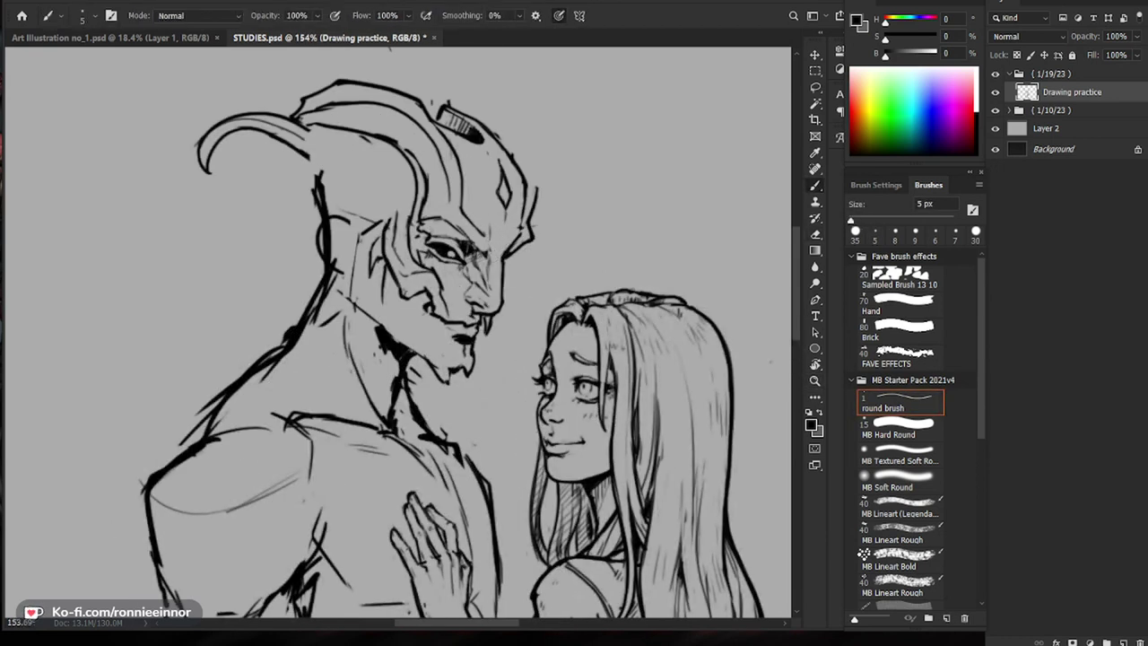
{"action": "left_click_drag", "start_coordinate": [565, 236], "coordinate": [548, 260]}
{"action": "key", "text": "e"}
{"action": "left_click_drag", "start_coordinate": [481, 235], "coordinate": [477, 206]}
{"action": "key", "text": "b"}
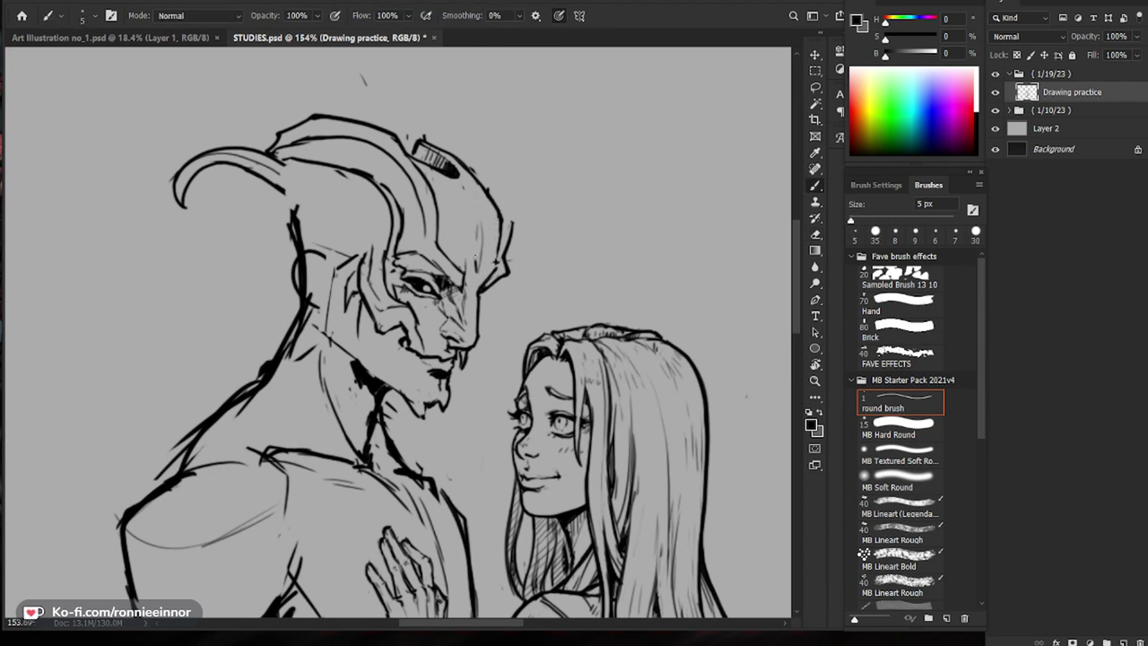
{"action": "mouse_move", "coordinate": [481, 230]}
{"action": "left_mouse_down"}
{"action": "mouse_move", "coordinate": [480, 296]}
{"action": "mouse_move", "coordinate": [535, 299]}
{"action": "left_mouse_up"}
{"action": "left_click_drag", "start_coordinate": [622, 551], "coordinate": [622, 460]}
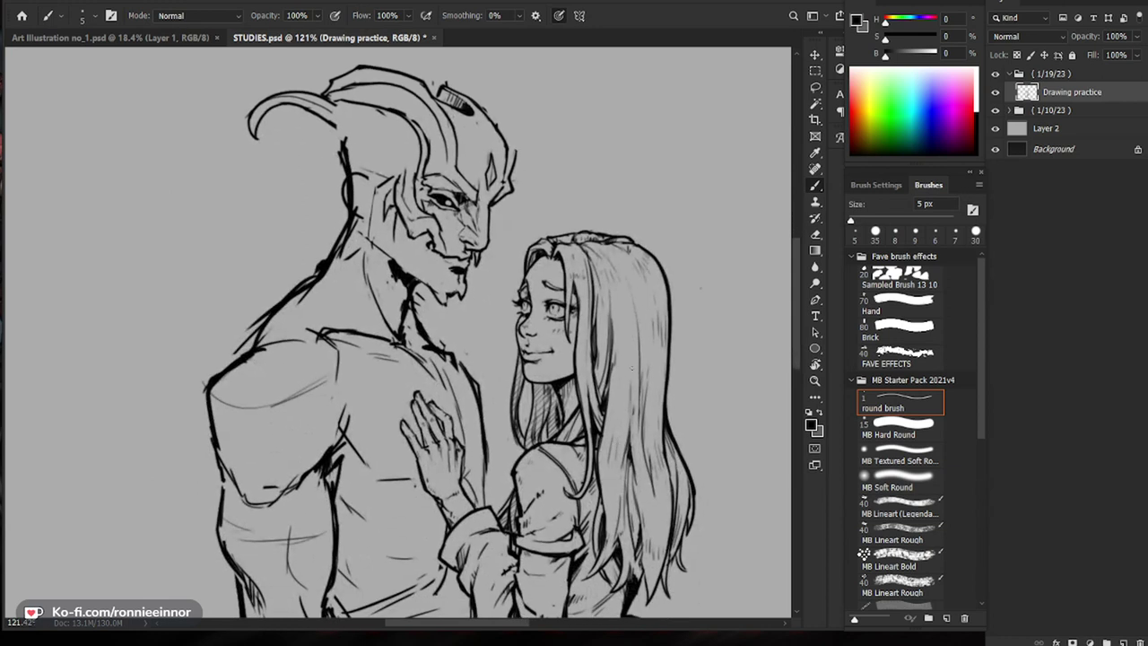
{"action": "left_click_drag", "start_coordinate": [396, 296], "coordinate": [417, 320]}
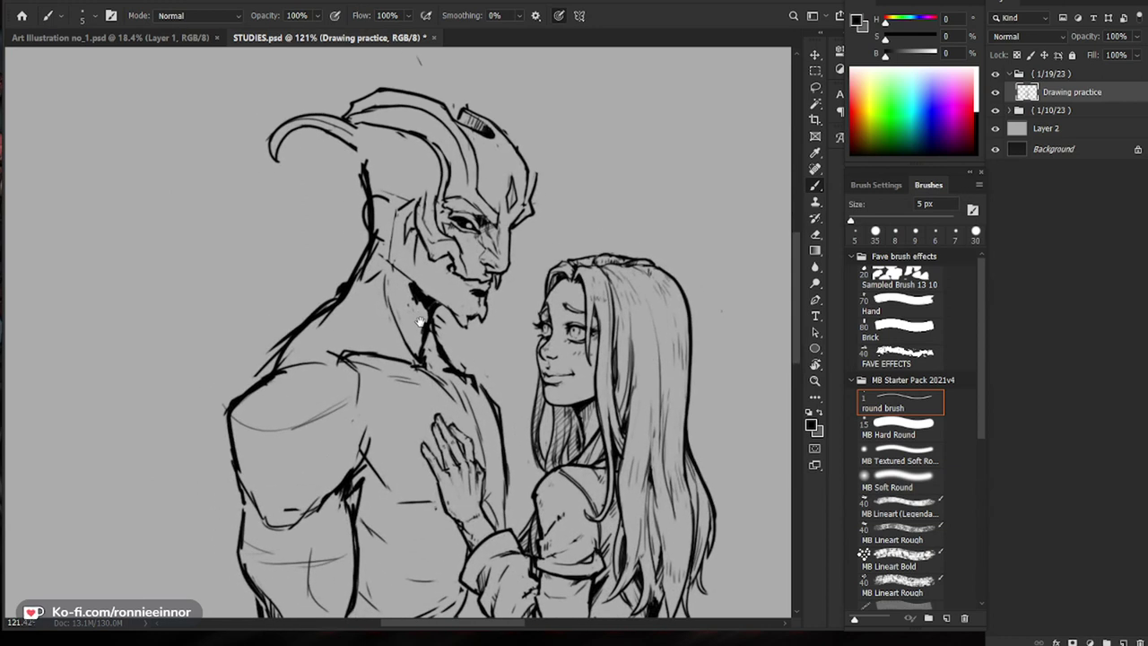
{"action": "mouse_move", "coordinate": [332, 296]}
{"action": "left_mouse_down"}
{"action": "mouse_move", "coordinate": [165, 284]}
{"action": "mouse_move", "coordinate": [207, 451]}
{"action": "left_mouse_up"}
{"action": "key", "text": "ctrl+z"}
{"action": "left_click_drag", "start_coordinate": [713, 426], "coordinate": [686, 399]}
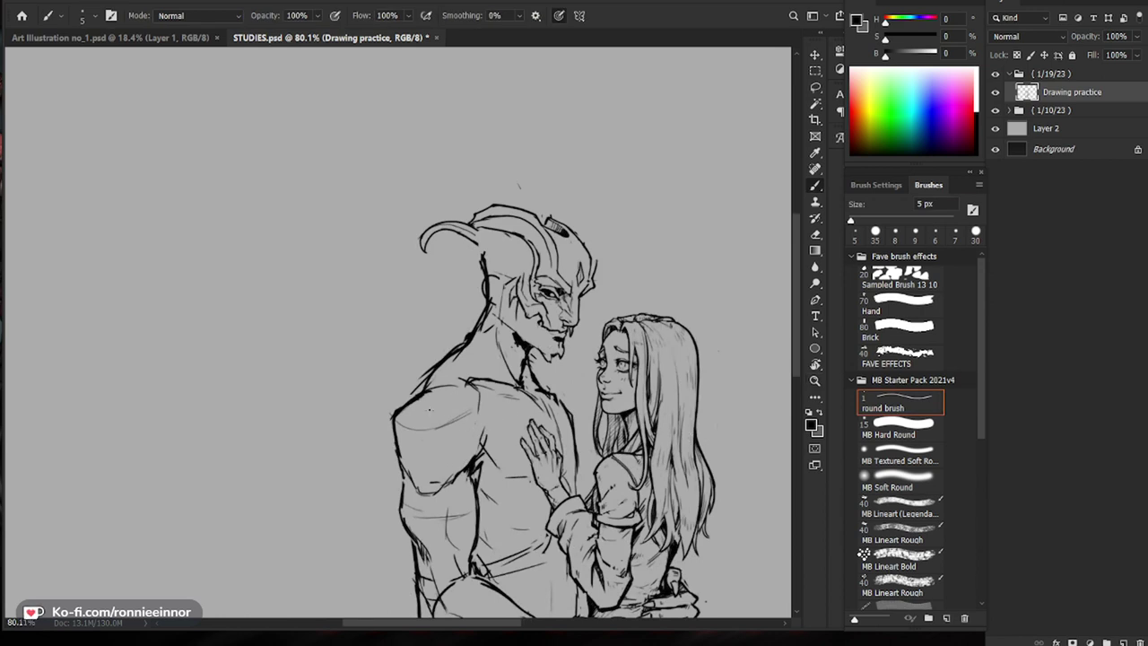
{"action": "mouse_move", "coordinate": [504, 411]}
{"action": "left_mouse_down"}
{"action": "mouse_move", "coordinate": [493, 394]}
{"action": "mouse_move", "coordinate": [354, 399]}
{"action": "left_mouse_up"}
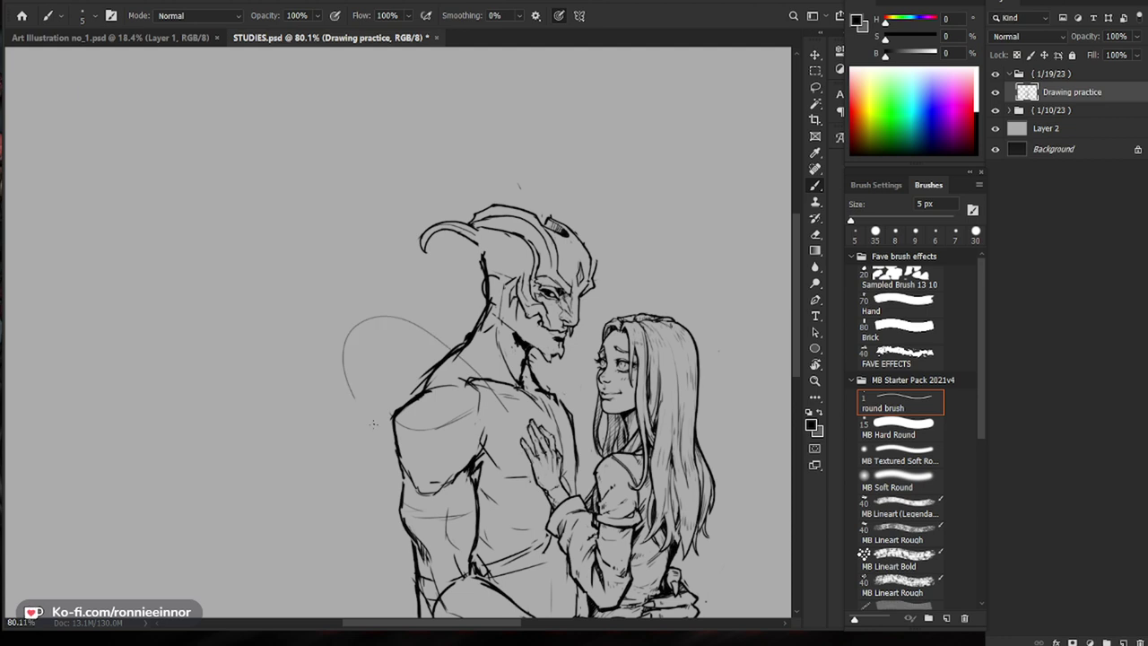
{"action": "key", "text": "ctrl+z"}
Step: Sketch a large looping arc behind the man's shoulder and a curved line sweeping back from his head
{"action": "mouse_move", "coordinate": [502, 411]}
{"action": "left_mouse_down"}
{"action": "mouse_move", "coordinate": [374, 340]}
{"action": "mouse_move", "coordinate": [376, 436]}
{"action": "left_mouse_up"}
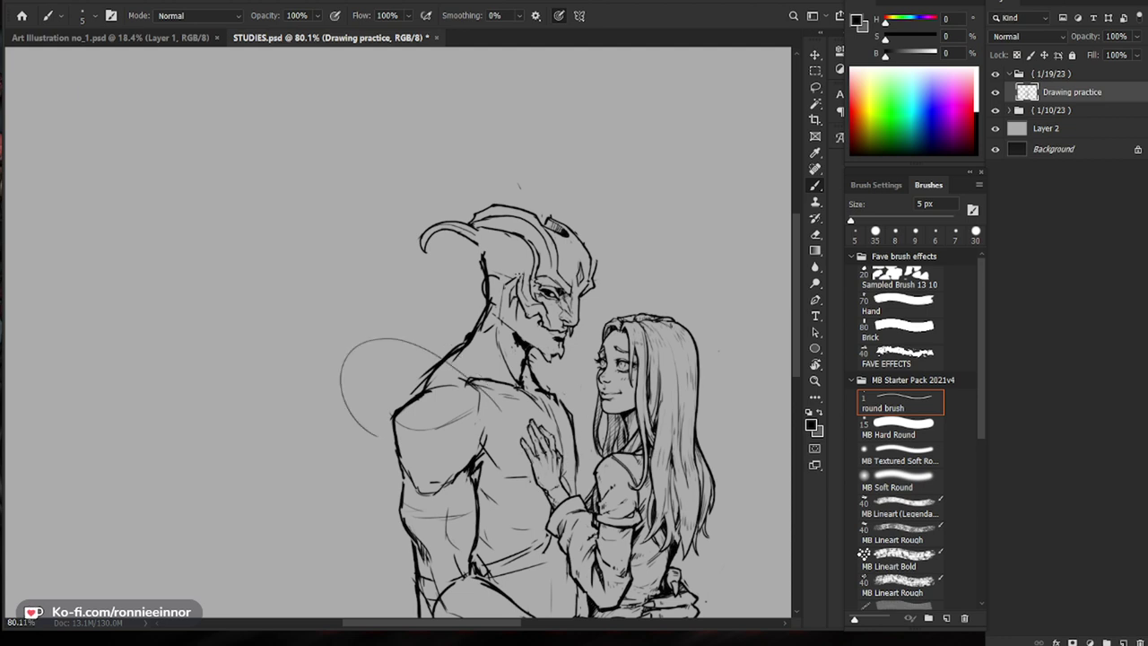
{"action": "left_click_drag", "start_coordinate": [484, 255], "coordinate": [356, 269]}
{"action": "left_click_drag", "start_coordinate": [659, 407], "coordinate": [570, 405]}
{"action": "mouse_move", "coordinate": [363, 339]}
{"action": "left_mouse_down"}
{"action": "mouse_move", "coordinate": [431, 341]}
{"action": "mouse_move", "coordinate": [530, 430]}
{"action": "left_mouse_up"}
{"action": "left_click_drag", "start_coordinate": [470, 248], "coordinate": [513, 249]}
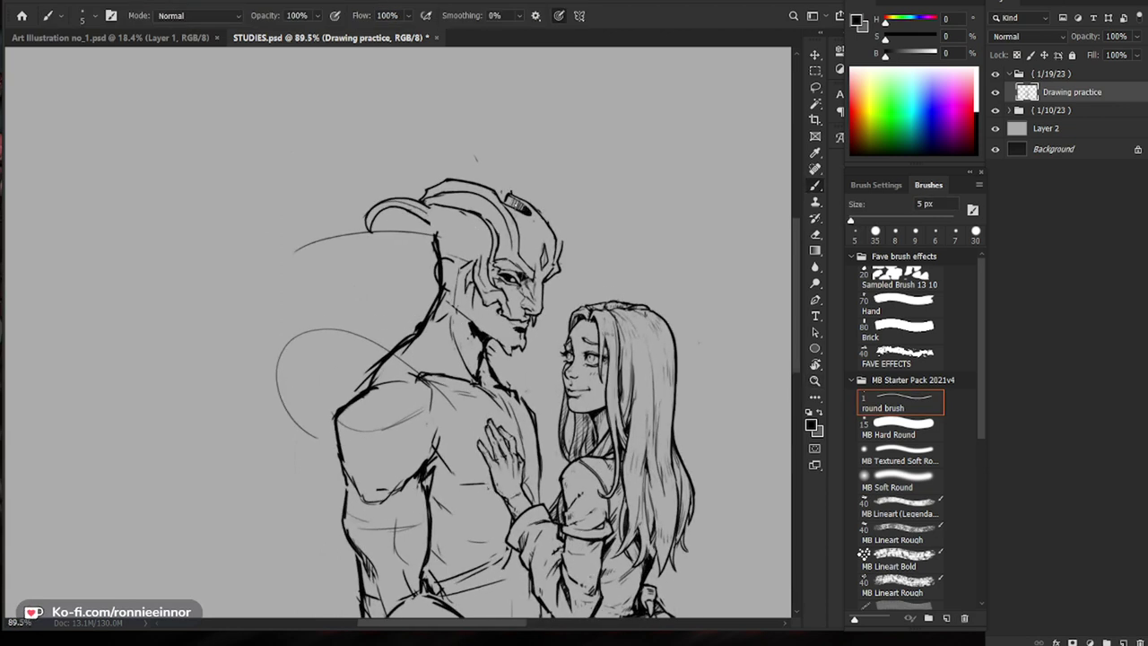
{"action": "scroll", "coordinate": [568, 217], "scroll_direction": "up", "scroll_amount": 2}
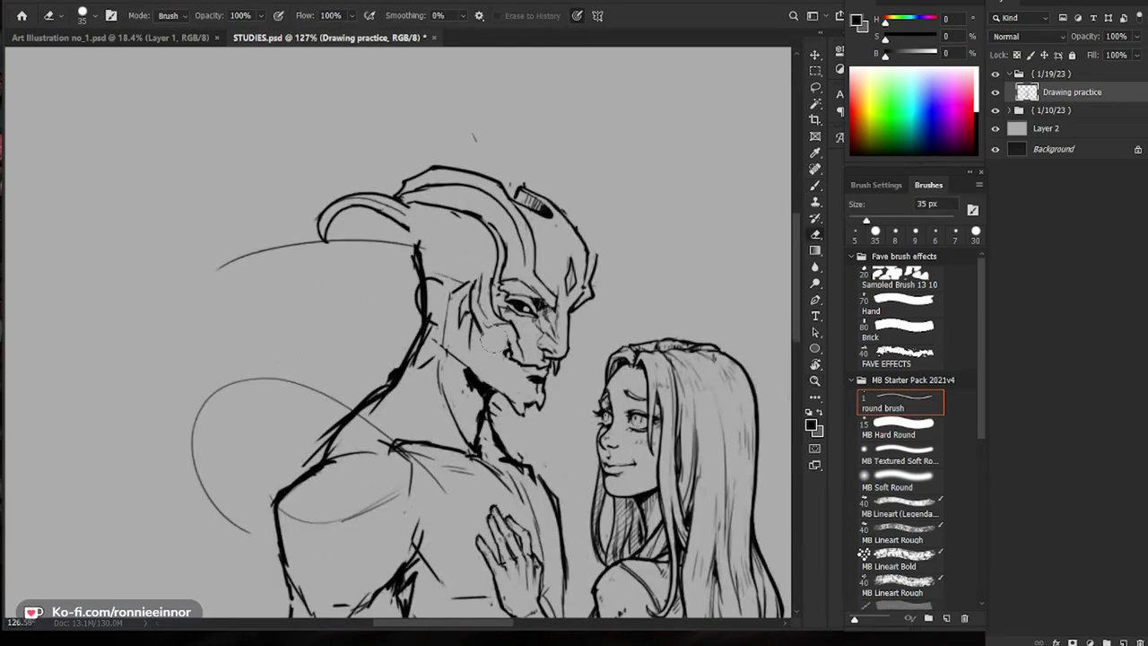
{"action": "left_click_drag", "start_coordinate": [647, 395], "coordinate": [628, 377]}
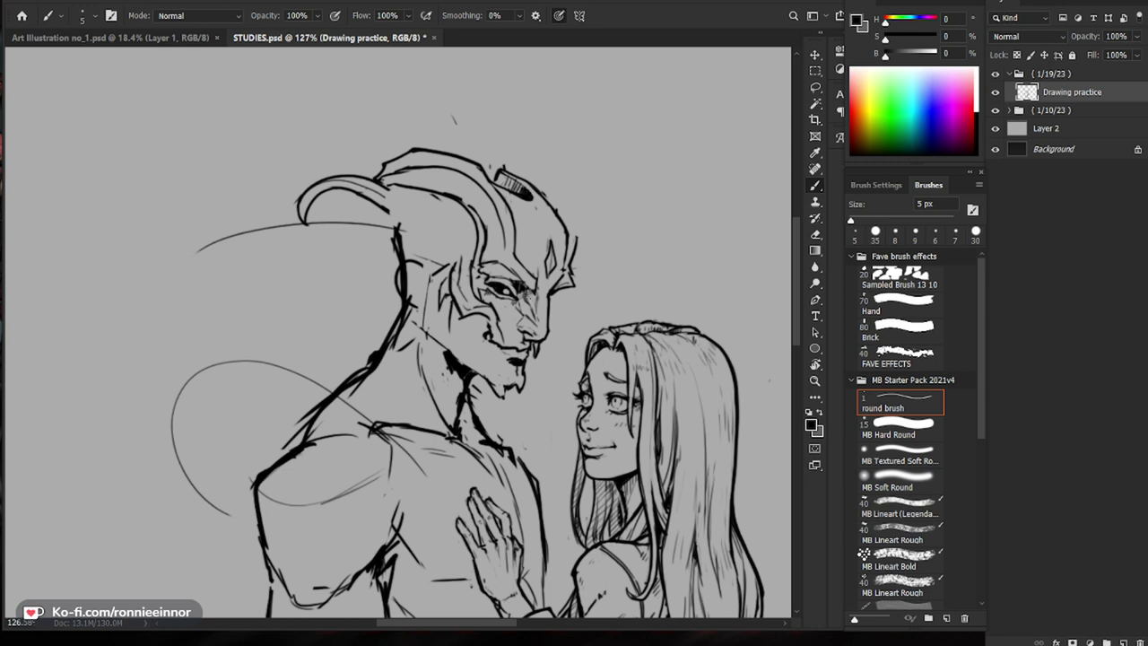
Step: Draw angular inner detail lines on the mask between the crest band and the brow
{"action": "key", "text": "e"}
{"action": "key", "text": "b"}
{"action": "left_click_drag", "start_coordinate": [504, 246], "coordinate": [501, 254]}
{"action": "left_click_drag", "start_coordinate": [534, 247], "coordinate": [518, 291]}
{"action": "key", "text": "e"}
{"action": "key", "text": "b"}
{"action": "mouse_move", "coordinate": [481, 242]}
{"action": "left_mouse_down"}
{"action": "mouse_move", "coordinate": [496, 264]}
{"action": "mouse_move", "coordinate": [477, 254]}
{"action": "left_mouse_up"}
{"action": "left_click_drag", "start_coordinate": [474, 253], "coordinate": [472, 271]}
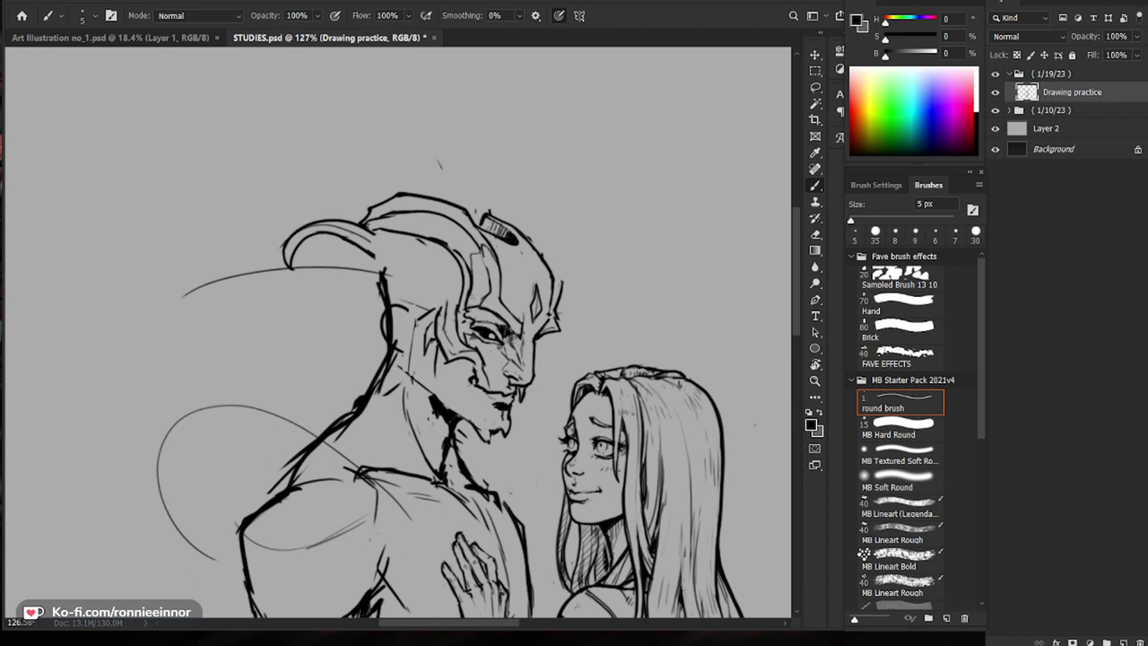
Step: Add a jagged crack-like line inside the upper crest band of the mask
{"action": "key", "text": "e"}
{"action": "mouse_move", "coordinate": [465, 230]}
{"action": "left_mouse_down"}
{"action": "mouse_move", "coordinate": [451, 219]}
{"action": "mouse_move", "coordinate": [447, 259]}
{"action": "left_mouse_up"}
{"action": "key", "text": "b"}
{"action": "left_click_drag", "start_coordinate": [439, 212], "coordinate": [452, 218]}
{"action": "key", "text": "e"}
{"action": "key", "text": "b"}
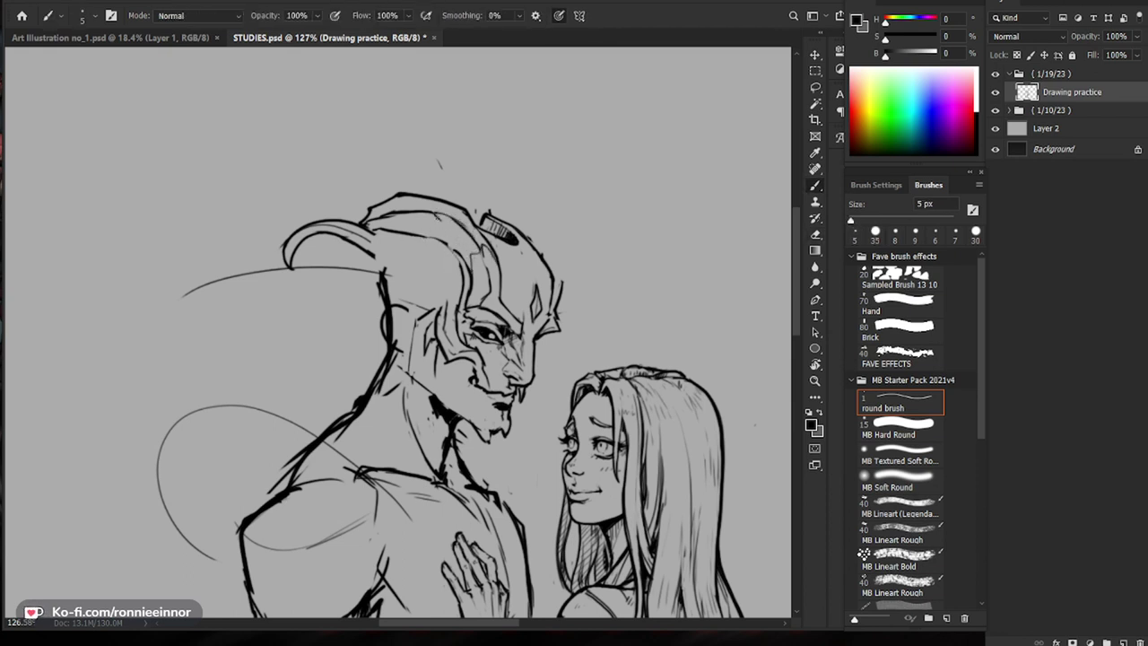
{"action": "left_click_drag", "start_coordinate": [453, 236], "coordinate": [456, 252]}
Step: Erase the mask's front forehead outline and redraw it with a fuller, more forward curve
{"action": "key", "text": "e"}
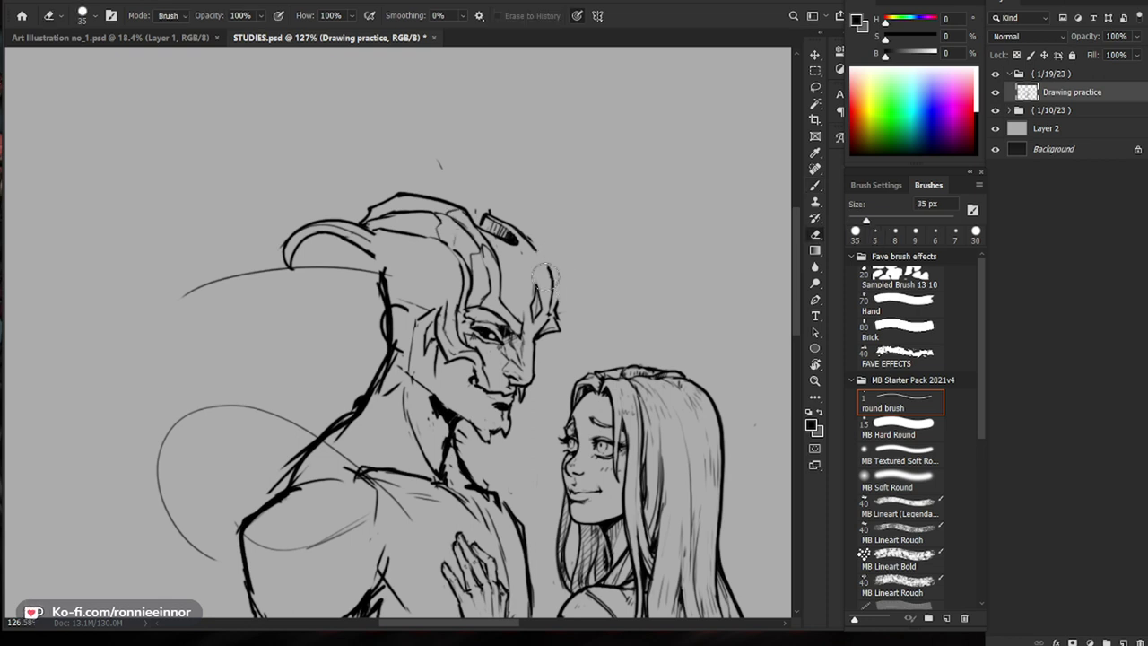
{"action": "key", "text": "b"}
{"action": "left_click_drag", "start_coordinate": [564, 278], "coordinate": [525, 218]}
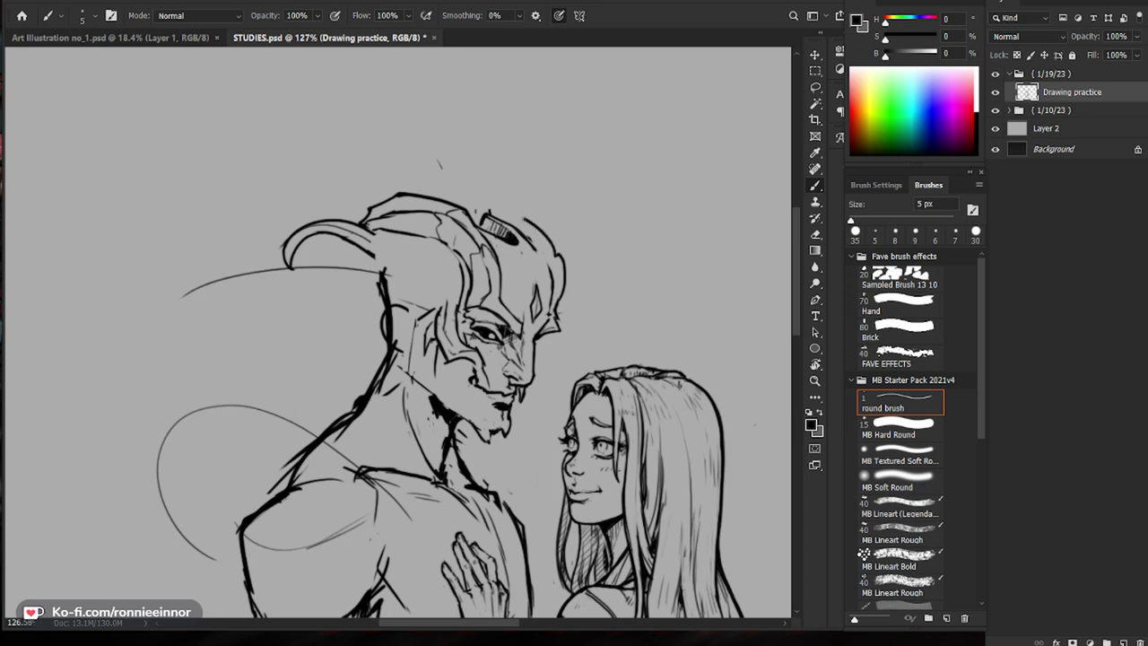
Step: Erase the old looped horn outline and part of the sketched curve behind the man's head
{"action": "key", "text": "ctrl+z"}
{"action": "mouse_move", "coordinate": [549, 238]}
{"action": "left_mouse_down"}
{"action": "mouse_move", "coordinate": [519, 209]}
{"action": "mouse_move", "coordinate": [483, 205]}
{"action": "left_mouse_up"}
{"action": "key", "text": "z"}
{"action": "mouse_move", "coordinate": [666, 293]}
{"action": "left_mouse_down"}
{"action": "mouse_move", "coordinate": [632, 310]}
{"action": "mouse_move", "coordinate": [664, 314]}
{"action": "left_mouse_up"}
{"action": "left_click_drag", "start_coordinate": [527, 321], "coordinate": [502, 321]}
{"action": "key", "text": "e"}
{"action": "mouse_move", "coordinate": [422, 243]}
{"action": "left_mouse_down"}
{"action": "mouse_move", "coordinate": [403, 220]}
{"action": "mouse_move", "coordinate": [412, 228]}
{"action": "left_mouse_up"}
{"action": "key", "text": "b"}
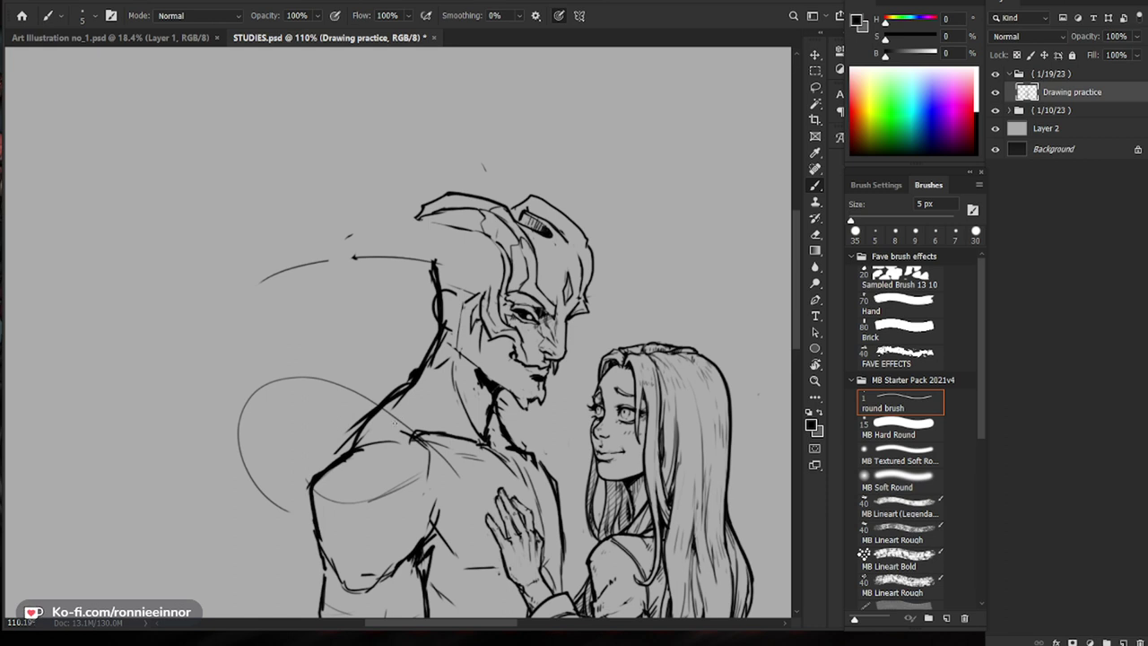
Step: Sketch a new curled horn on the back of the man's head, with a rounded base and a long tip sweeping backward
{"action": "key", "text": "e"}
{"action": "key", "text": "b"}
{"action": "mouse_move", "coordinate": [420, 204]}
{"action": "left_mouse_down"}
{"action": "mouse_move", "coordinate": [370, 260]}
{"action": "mouse_move", "coordinate": [374, 299]}
{"action": "mouse_move", "coordinate": [420, 320]}
{"action": "left_mouse_up"}
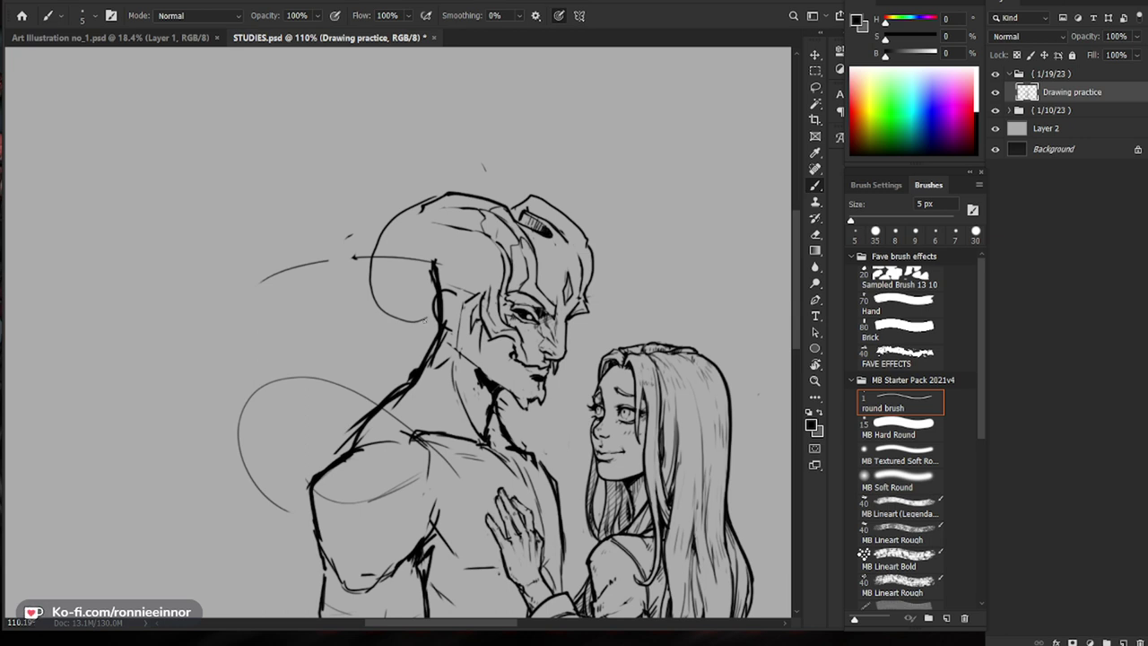
{"action": "left_click_drag", "start_coordinate": [411, 320], "coordinate": [440, 314]}
{"action": "left_click_drag", "start_coordinate": [448, 273], "coordinate": [264, 285]}
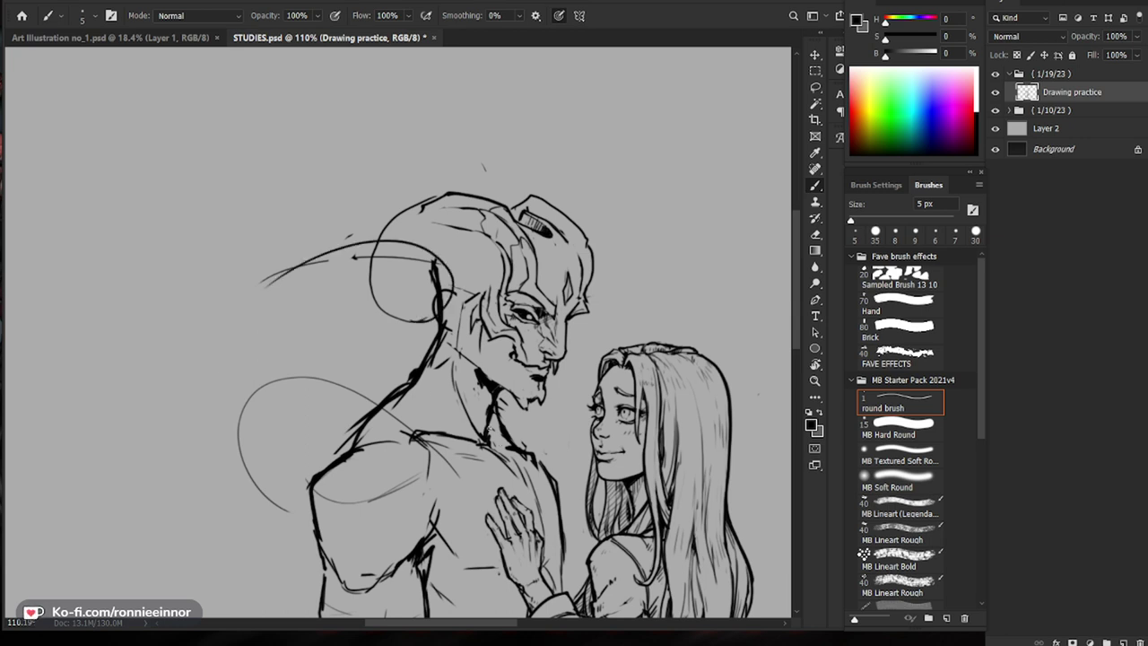
{"action": "key", "text": "e"}
{"action": "mouse_move", "coordinate": [408, 260]}
{"action": "left_mouse_down"}
{"action": "mouse_move", "coordinate": [249, 290]}
{"action": "mouse_move", "coordinate": [409, 244]}
{"action": "mouse_move", "coordinate": [340, 255]}
{"action": "mouse_move", "coordinate": [432, 269]}
{"action": "mouse_move", "coordinate": [309, 254]}
{"action": "mouse_move", "coordinate": [368, 252]}
{"action": "mouse_move", "coordinate": [410, 275]}
{"action": "left_mouse_up"}
{"action": "key", "text": "b"}
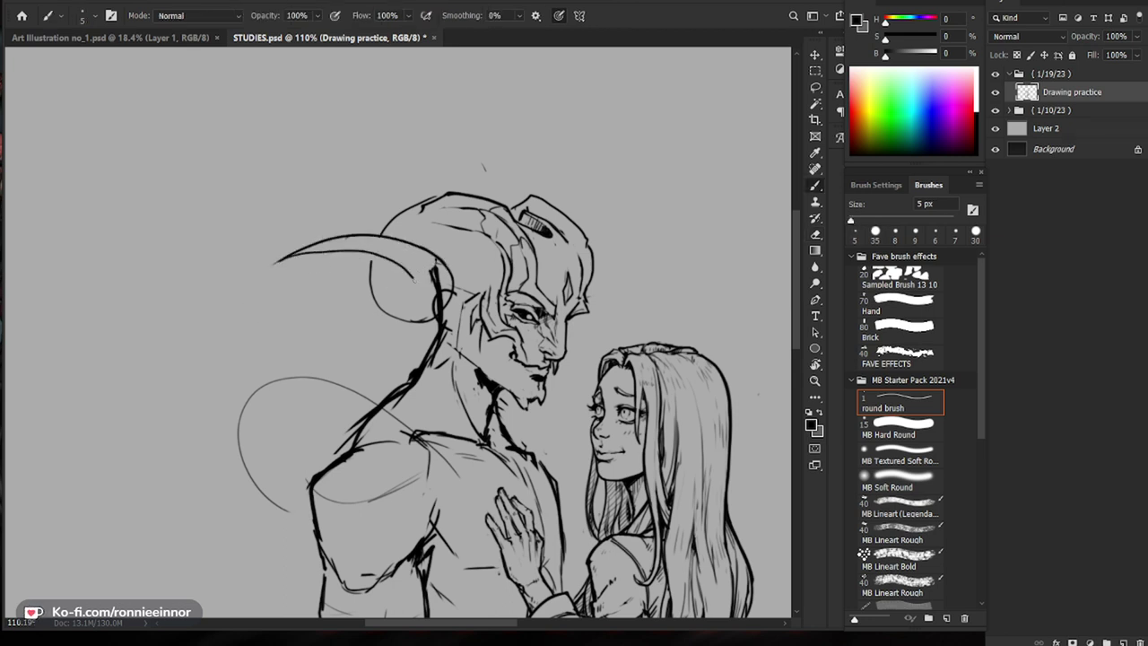
Step: Clean up the overlapping lines at the horn's base and redraw its inner spiral curl
{"action": "key", "text": "e"}
{"action": "left_click_drag", "start_coordinate": [436, 262], "coordinate": [435, 303]}
{"action": "key", "text": "b"}
{"action": "mouse_move", "coordinate": [445, 262]}
{"action": "left_mouse_down"}
{"action": "mouse_move", "coordinate": [408, 293]}
{"action": "mouse_move", "coordinate": [416, 314]}
{"action": "mouse_move", "coordinate": [401, 319]}
{"action": "mouse_move", "coordinate": [425, 317]}
{"action": "mouse_move", "coordinate": [439, 264]}
{"action": "left_mouse_up"}
{"action": "key", "text": "e"}
{"action": "key", "text": "b"}
{"action": "key", "text": "e"}
{"action": "key", "text": "b"}
{"action": "mouse_move", "coordinate": [369, 244]}
{"action": "left_mouse_down"}
{"action": "mouse_move", "coordinate": [440, 262]}
{"action": "mouse_move", "coordinate": [448, 301]}
{"action": "left_mouse_up"}
{"action": "key", "text": "e"}
{"action": "key", "text": "z"}
{"action": "key", "text": "ctrl+0"}
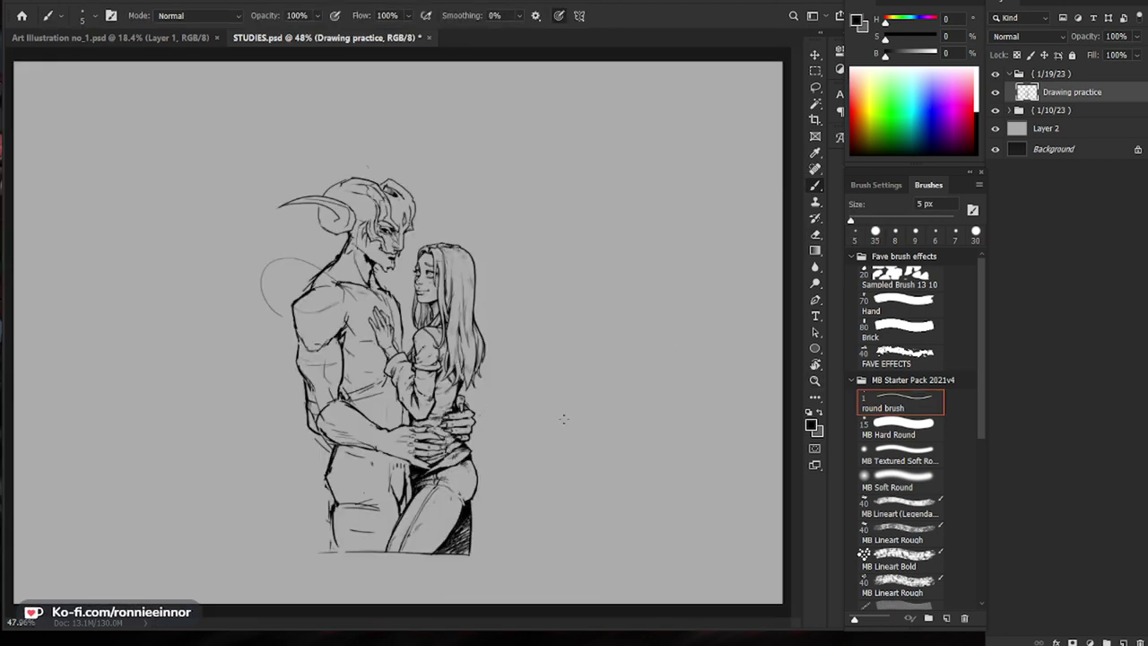
{"action": "left_click_drag", "start_coordinate": [442, 218], "coordinate": [493, 215]}
{"action": "key", "text": "b"}
{"action": "left_click_drag", "start_coordinate": [464, 194], "coordinate": [597, 245]}
{"action": "left_click_drag", "start_coordinate": [521, 235], "coordinate": [576, 255]}
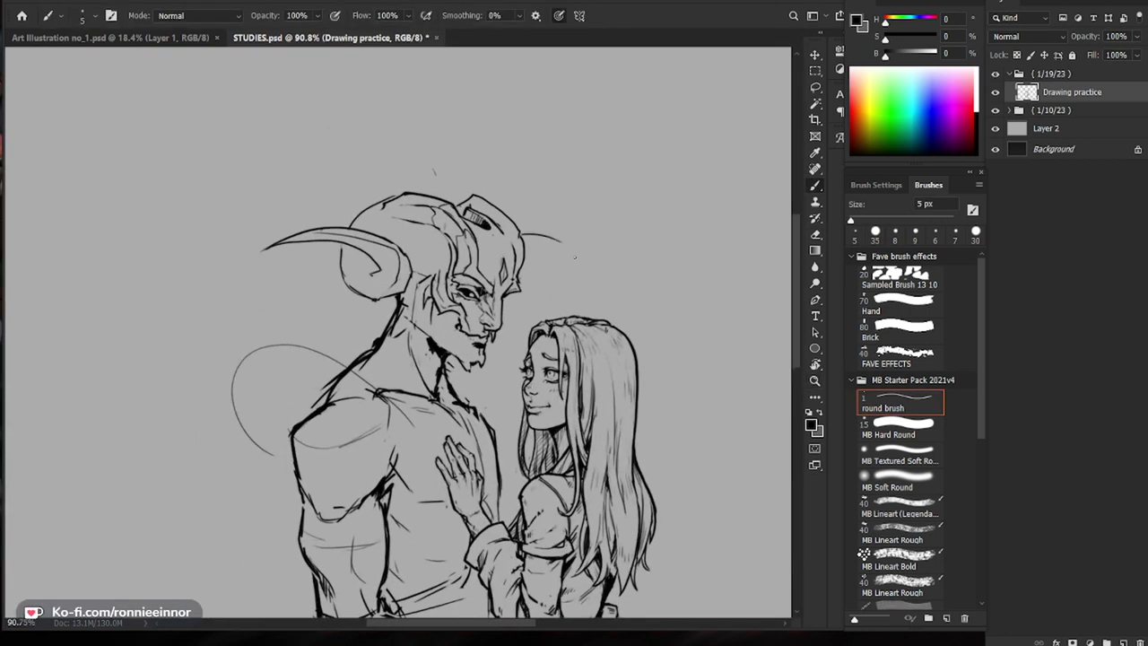
{"action": "key", "text": "ctrl+z"}
Step: Tidy the stray lines inside the horn's curl and erase its lower edge toward the tip
{"action": "key", "text": "e"}
{"action": "left_click_drag", "start_coordinate": [393, 248], "coordinate": [398, 258]}
{"action": "key", "text": "b"}
{"action": "left_click_drag", "start_coordinate": [596, 257], "coordinate": [624, 292]}
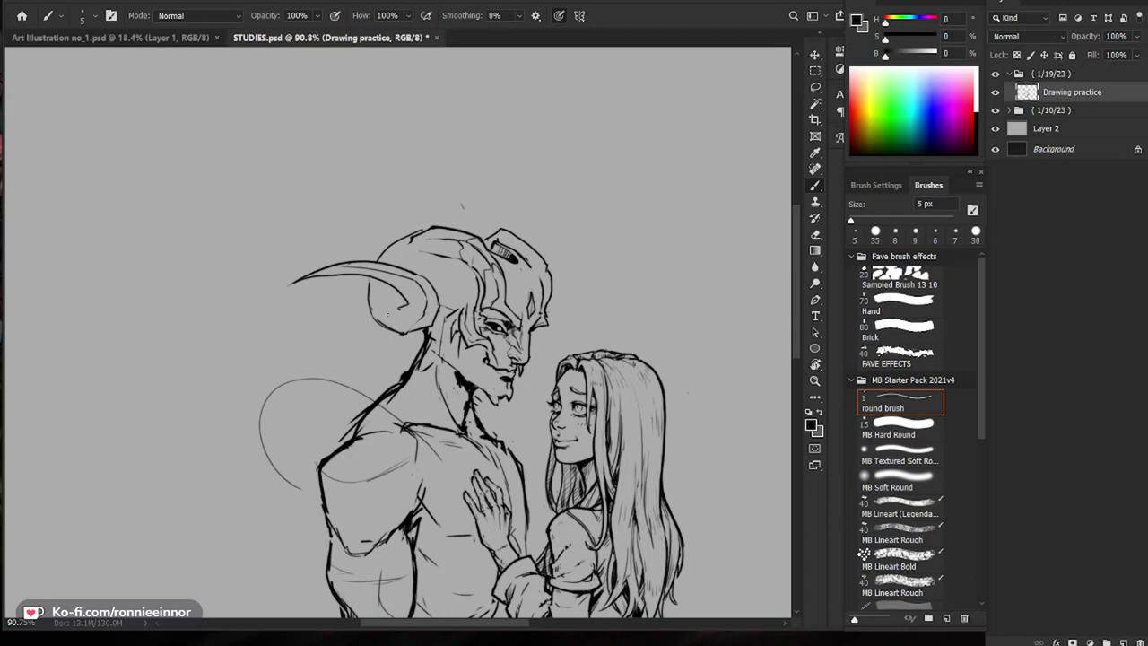
{"action": "key", "text": "e"}
{"action": "left_click_drag", "start_coordinate": [407, 289], "coordinate": [291, 283]}
{"action": "key", "text": "b"}
{"action": "mouse_move", "coordinate": [372, 260]}
{"action": "left_mouse_down"}
{"action": "mouse_move", "coordinate": [265, 310]}
{"action": "mouse_move", "coordinate": [390, 284]}
{"action": "left_mouse_up"}
Step: Redraw the horn's lower edge so it runs from the inner curl to a sharp tapered tip
{"action": "key", "text": "z"}
{"action": "left_click_drag", "start_coordinate": [596, 480], "coordinate": [523, 502]}
{"action": "left_click_drag", "start_coordinate": [317, 230], "coordinate": [454, 253]}
{"action": "key", "text": "ctrl+z"}
{"action": "key", "text": "ctrl+z"}
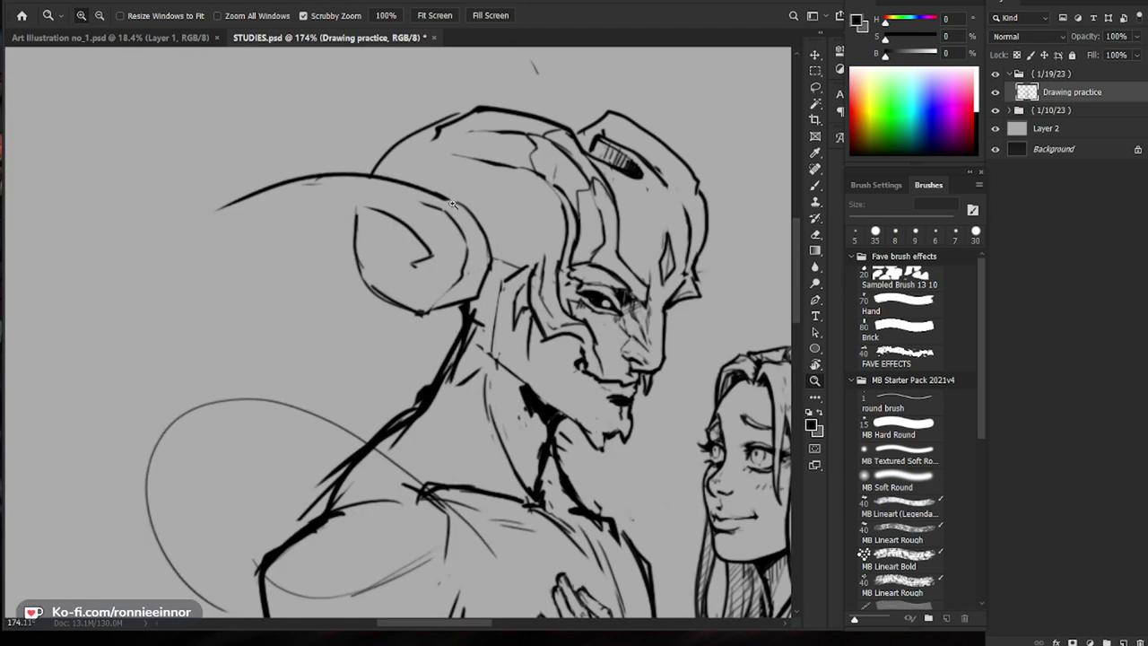
{"action": "key", "text": "b"}
{"action": "key", "text": "z"}
{"action": "mouse_move", "coordinate": [440, 209]}
{"action": "left_mouse_down"}
{"action": "mouse_move", "coordinate": [290, 197]}
{"action": "mouse_move", "coordinate": [279, 215]}
{"action": "mouse_move", "coordinate": [440, 195]}
{"action": "mouse_move", "coordinate": [279, 198]}
{"action": "mouse_move", "coordinate": [370, 204]}
{"action": "left_mouse_up"}
{"action": "key", "text": "e"}
{"action": "key", "text": "b"}
{"action": "key", "text": "z"}
{"action": "left_click_drag", "start_coordinate": [522, 267], "coordinate": [477, 269]}
{"action": "key", "text": "b"}
{"action": "left_click_drag", "start_coordinate": [666, 538], "coordinate": [605, 416]}
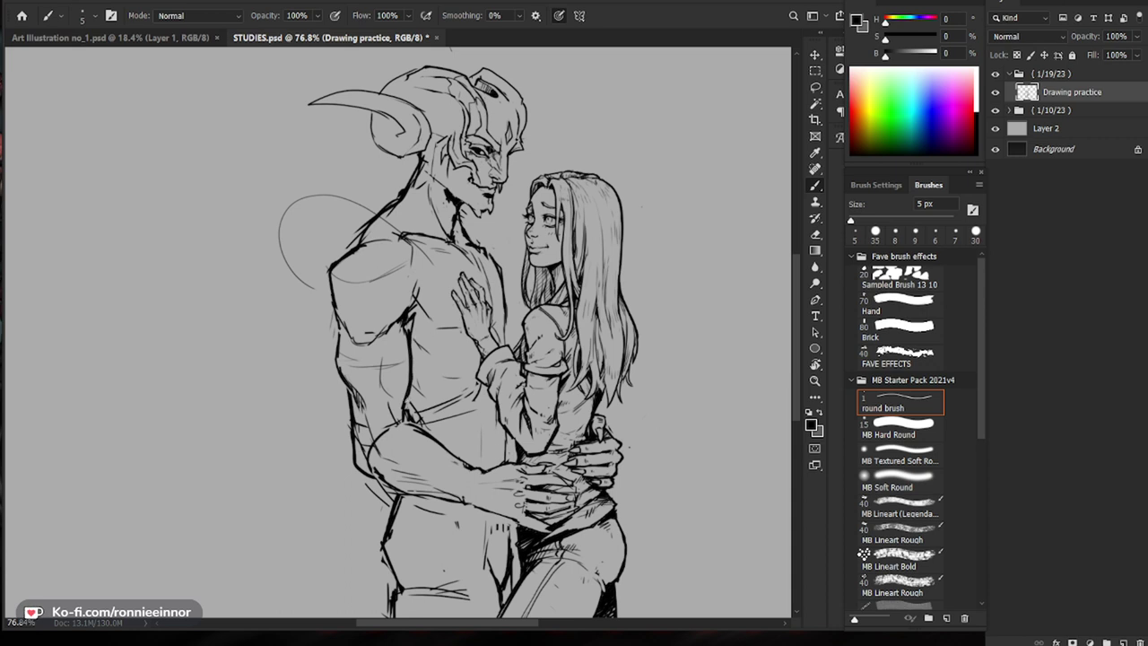
Step: Draw an angular plate outline around the man's chin and lower jaw
{"action": "scroll", "coordinate": [485, 199], "scroll_direction": "up", "scroll_amount": 3}
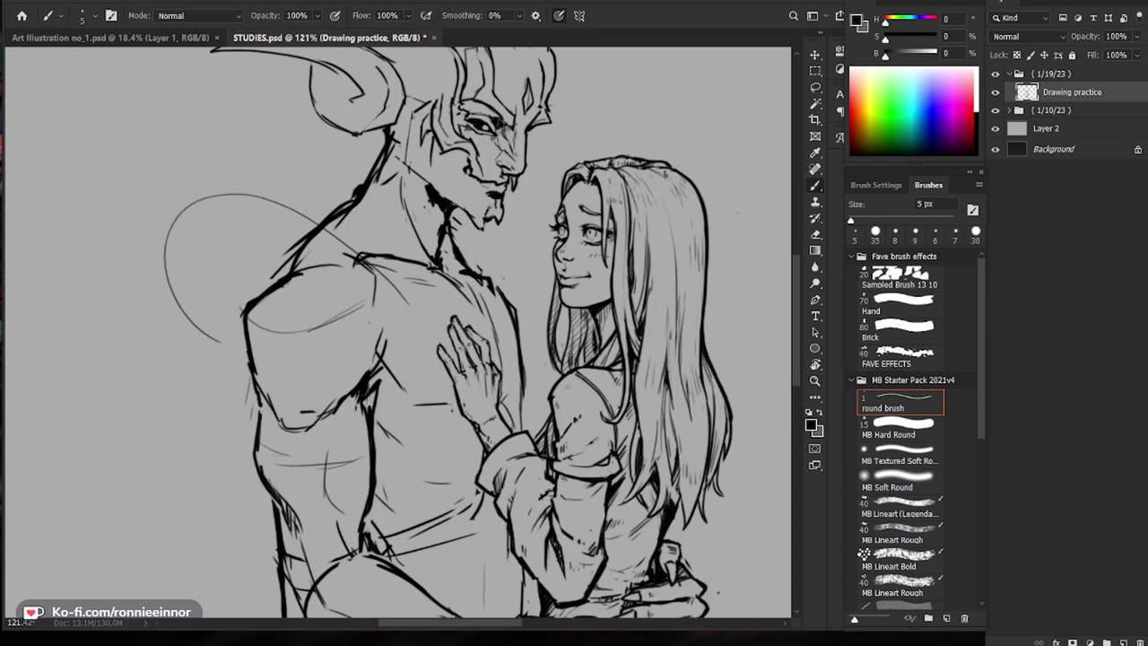
{"action": "scroll", "coordinate": [536, 243], "scroll_direction": "up", "scroll_amount": 2}
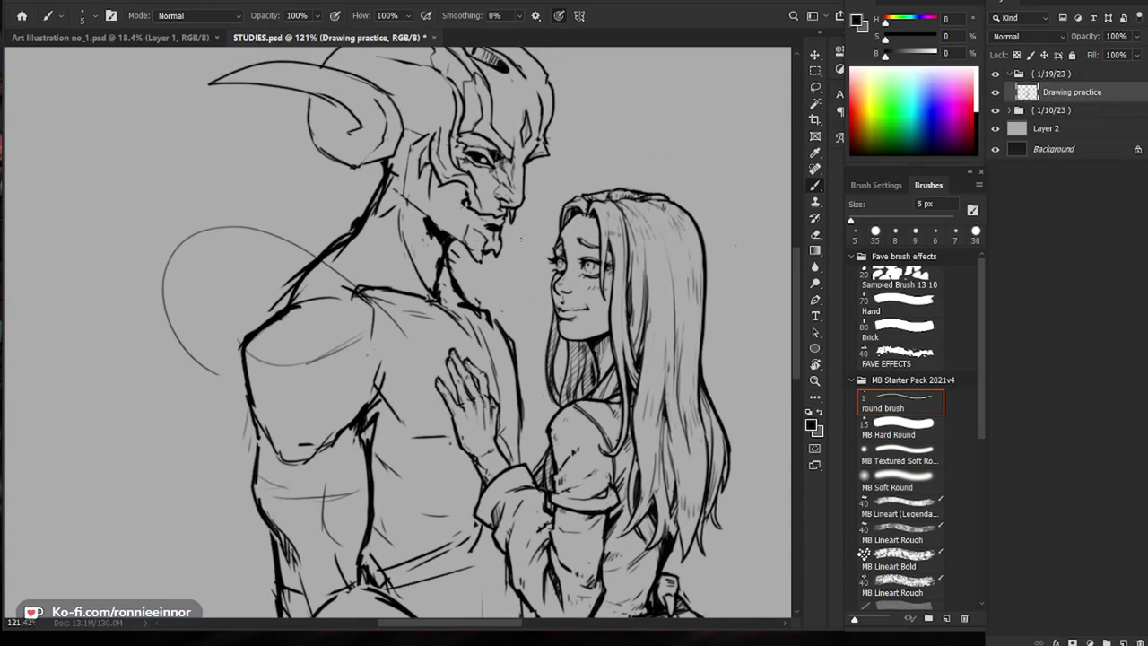
{"action": "key", "text": "e"}
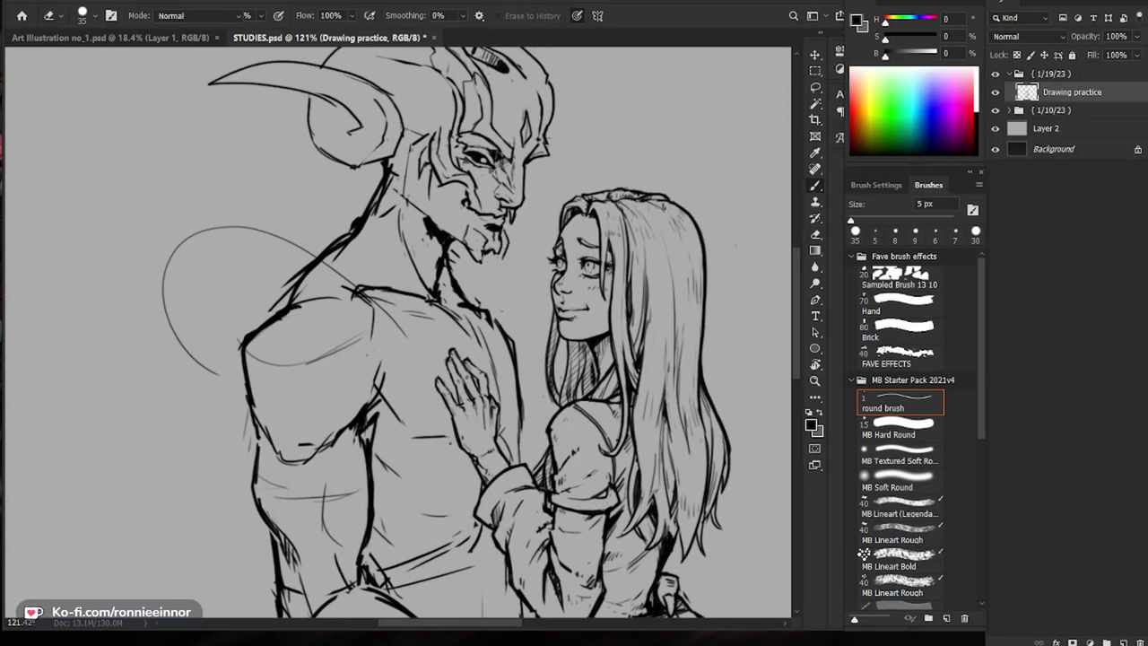
{"action": "key", "text": "b"}
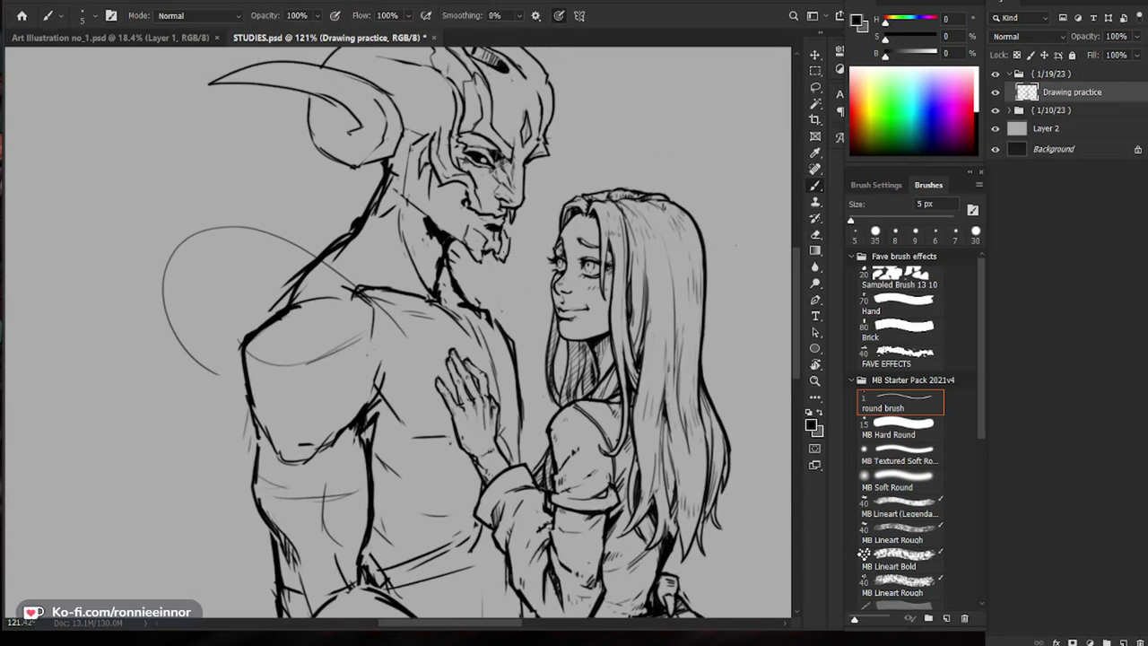
{"action": "scroll", "coordinate": [520, 256], "scroll_direction": "up", "scroll_amount": 3}
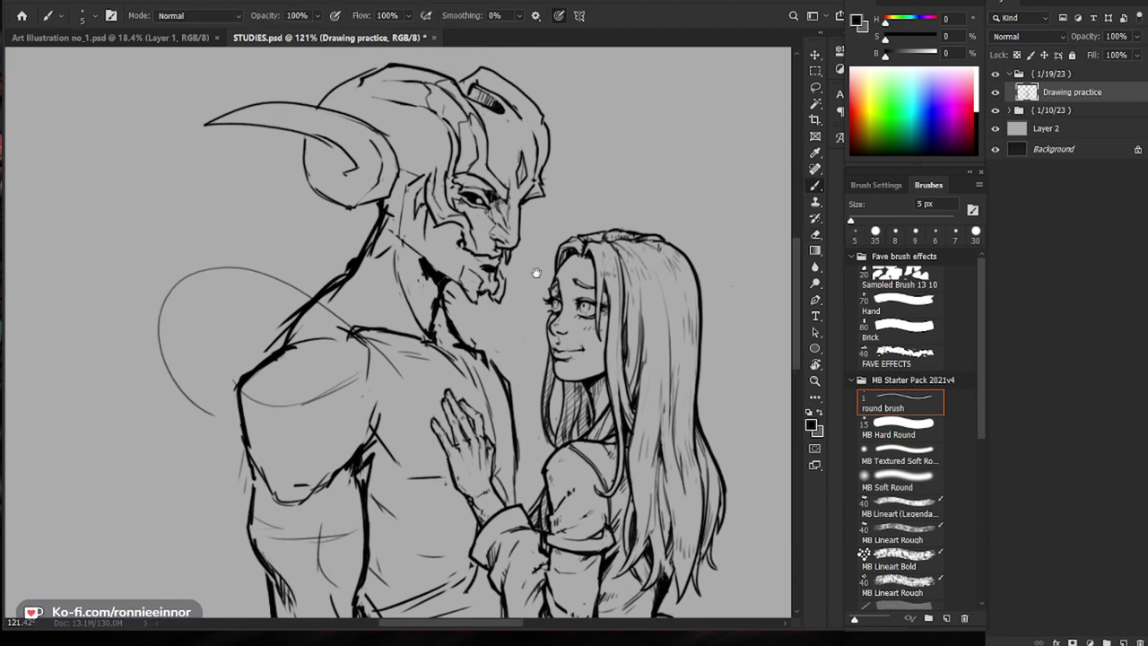
{"action": "left_click_drag", "start_coordinate": [489, 260], "coordinate": [535, 260]}
{"action": "key", "text": "e"}
{"action": "key", "text": "b"}
{"action": "mouse_move", "coordinate": [481, 306]}
{"action": "left_mouse_down"}
{"action": "mouse_move", "coordinate": [497, 301]}
{"action": "mouse_move", "coordinate": [492, 293]}
{"action": "left_mouse_up"}
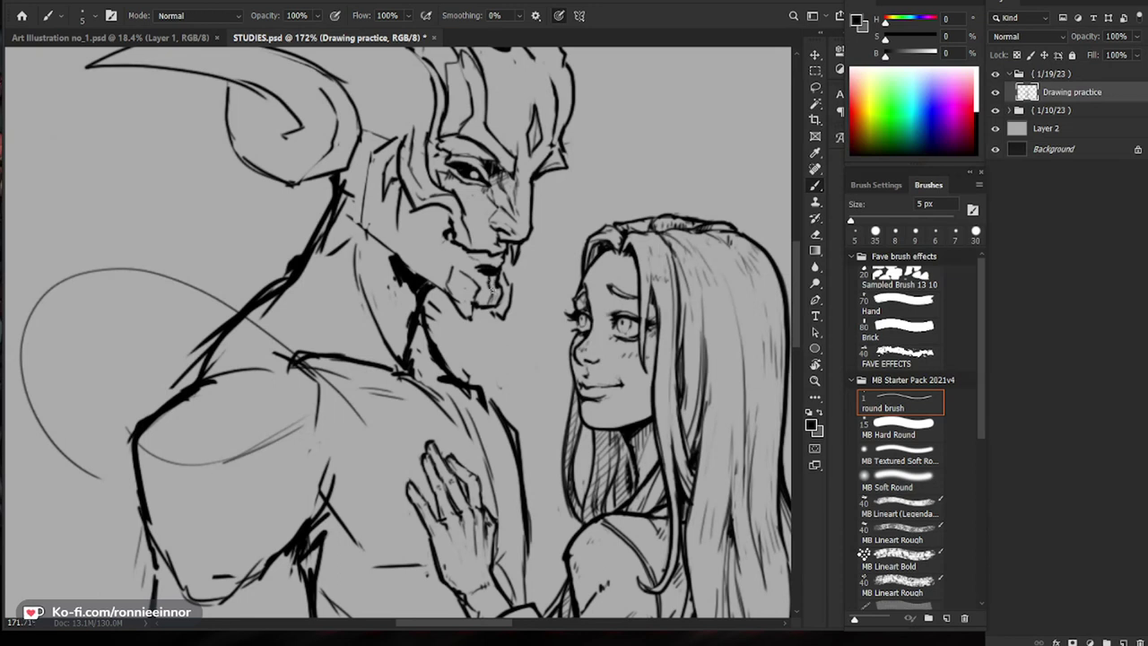
Step: Redraw the mask's curved cheek piece with an inner contour running toward the mouth
{"action": "scroll", "coordinate": [484, 285], "scroll_direction": "up", "scroll_amount": 8}
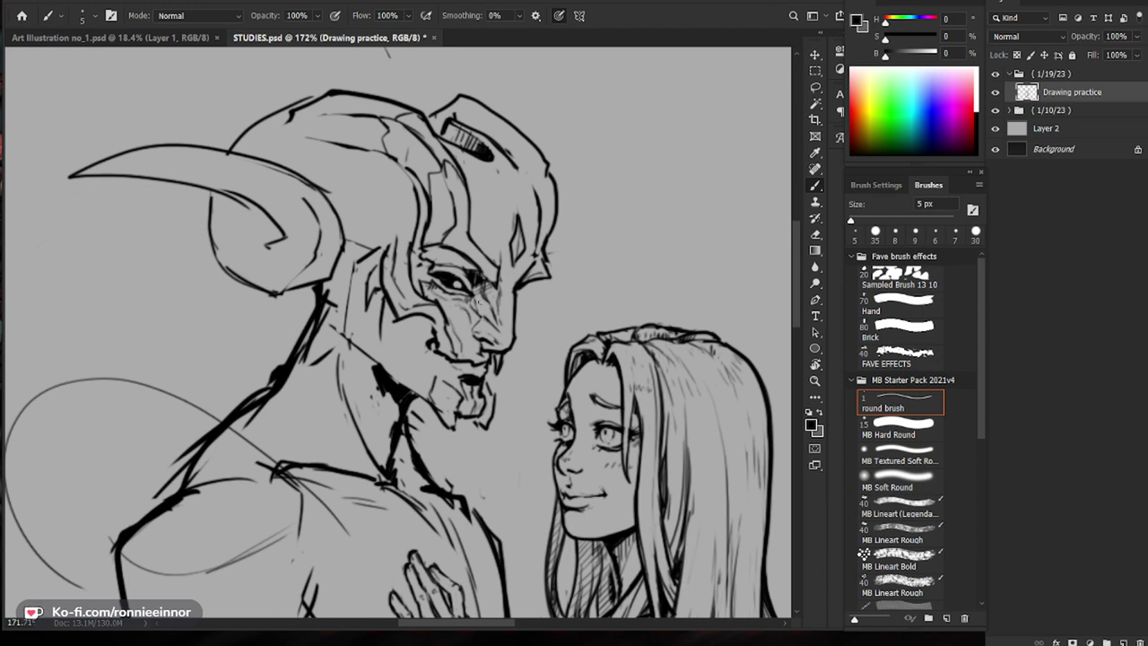
{"action": "mouse_move", "coordinate": [520, 355]}
{"action": "left_mouse_down"}
{"action": "mouse_move", "coordinate": [470, 358]}
{"action": "mouse_move", "coordinate": [513, 359]}
{"action": "left_mouse_up"}
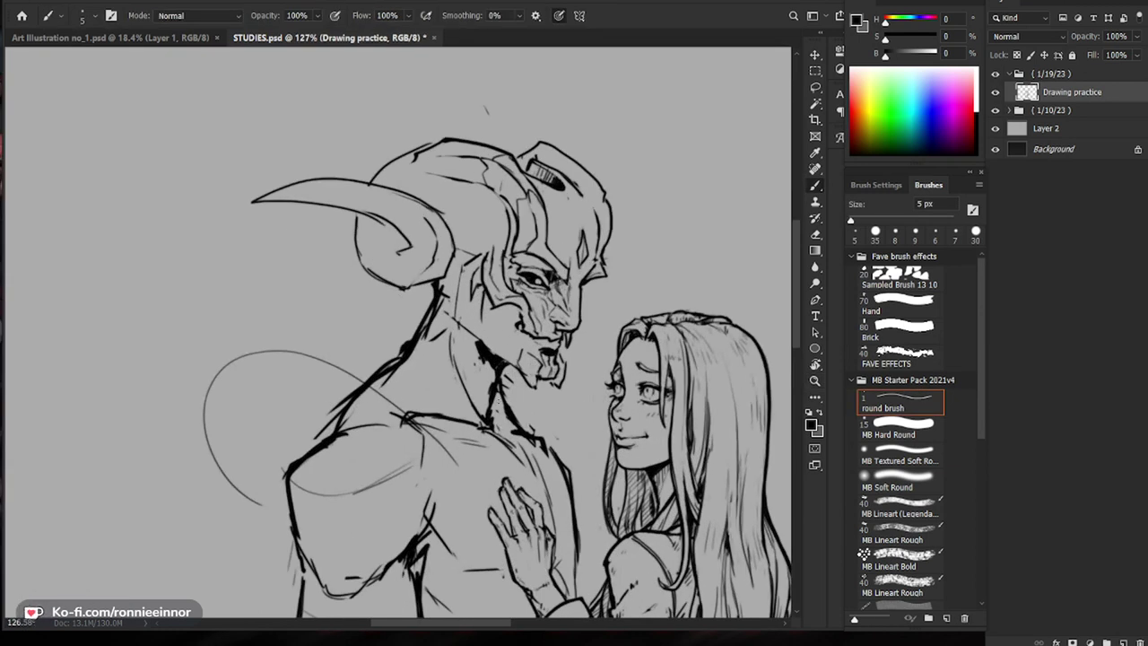
{"action": "key", "text": "e"}
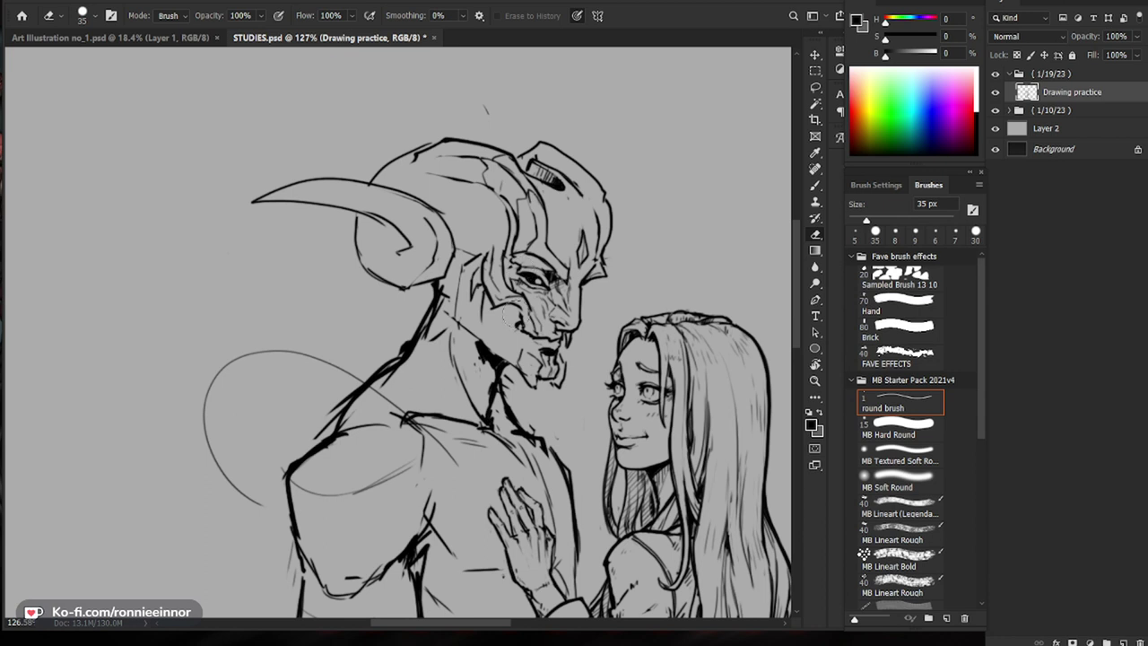
{"action": "key", "text": "b"}
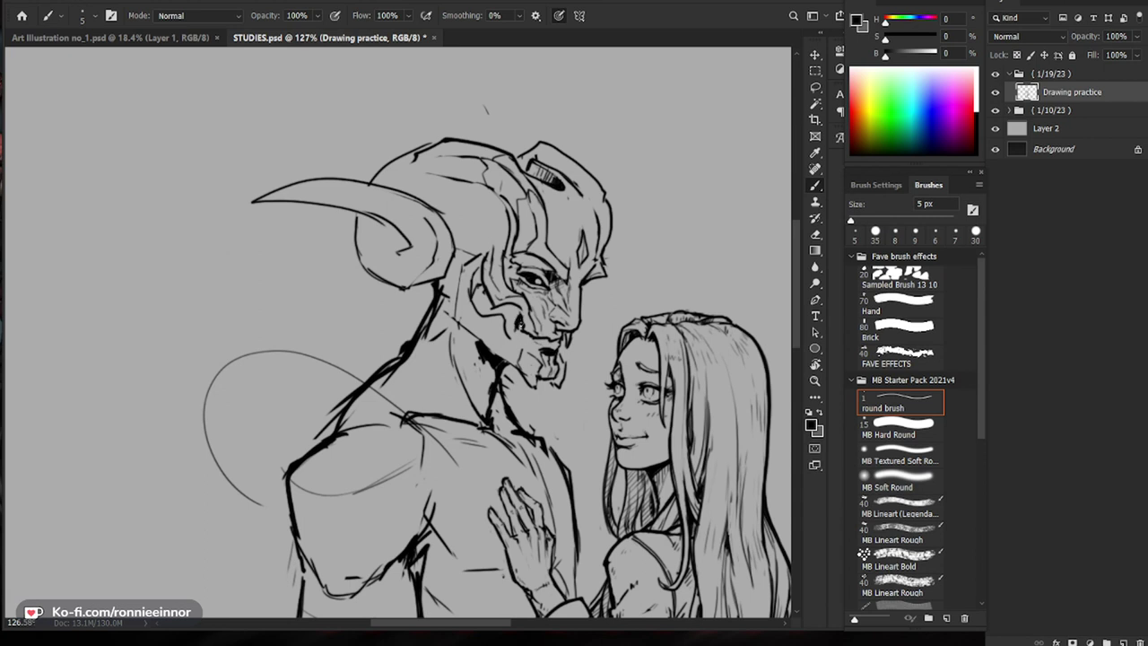
Step: Reduce the eraser to 9 px and refine the lines around the man's nose, mouth and chin
{"action": "key", "text": "e"}
{"action": "key", "text": "bracketleft"}
{"action": "key", "text": "bracketleft"}
{"action": "key", "text": "bracketleft"}
{"action": "key", "text": "bracketleft"}
{"action": "key", "text": "bracketleft"}
{"action": "key", "text": "bracketleft"}
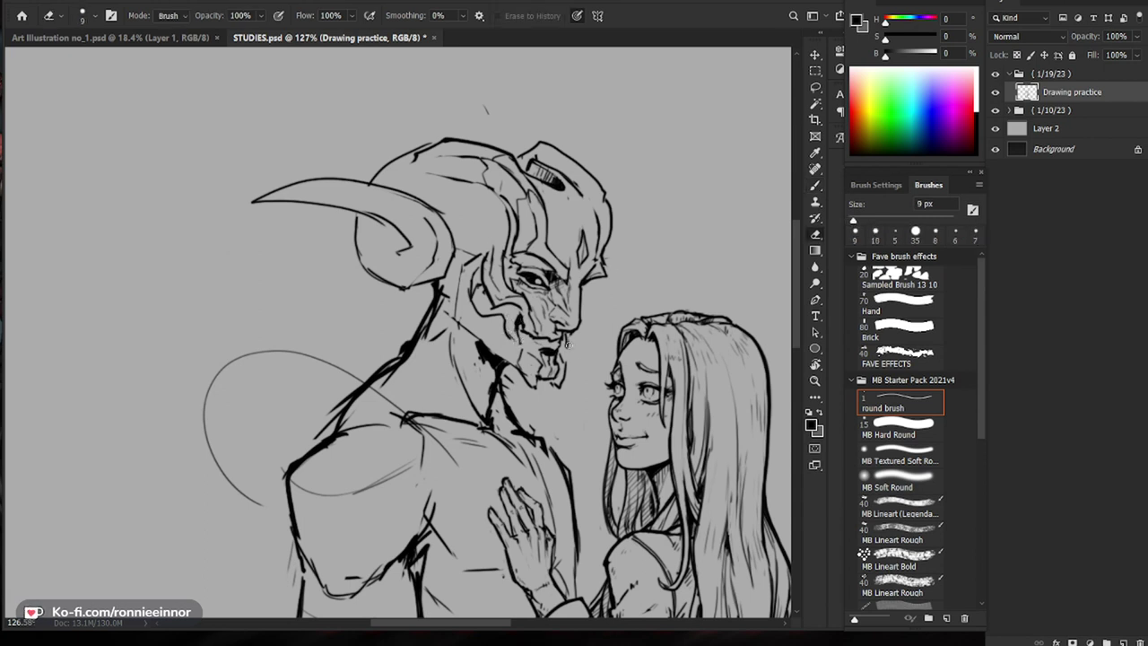
{"action": "key", "text": "b"}
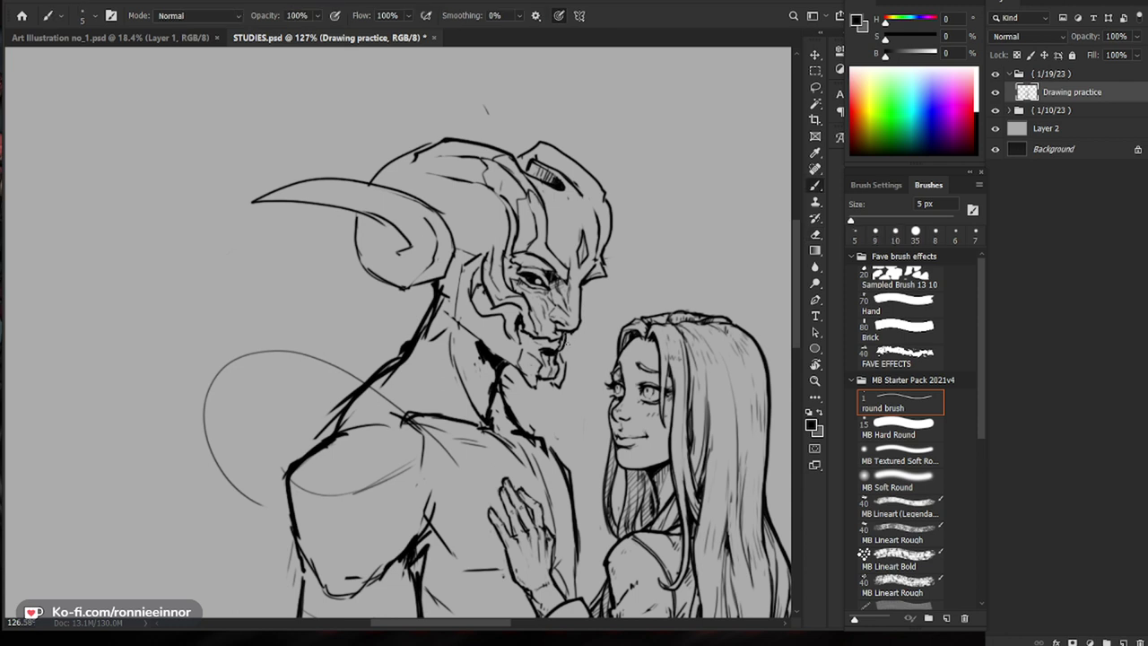
{"action": "key", "text": "e"}
{"action": "key", "text": "b"}
{"action": "key", "text": "e"}
{"action": "key", "text": "b"}
{"action": "scroll", "coordinate": [585, 305], "scroll_direction": "down", "scroll_amount": 4}
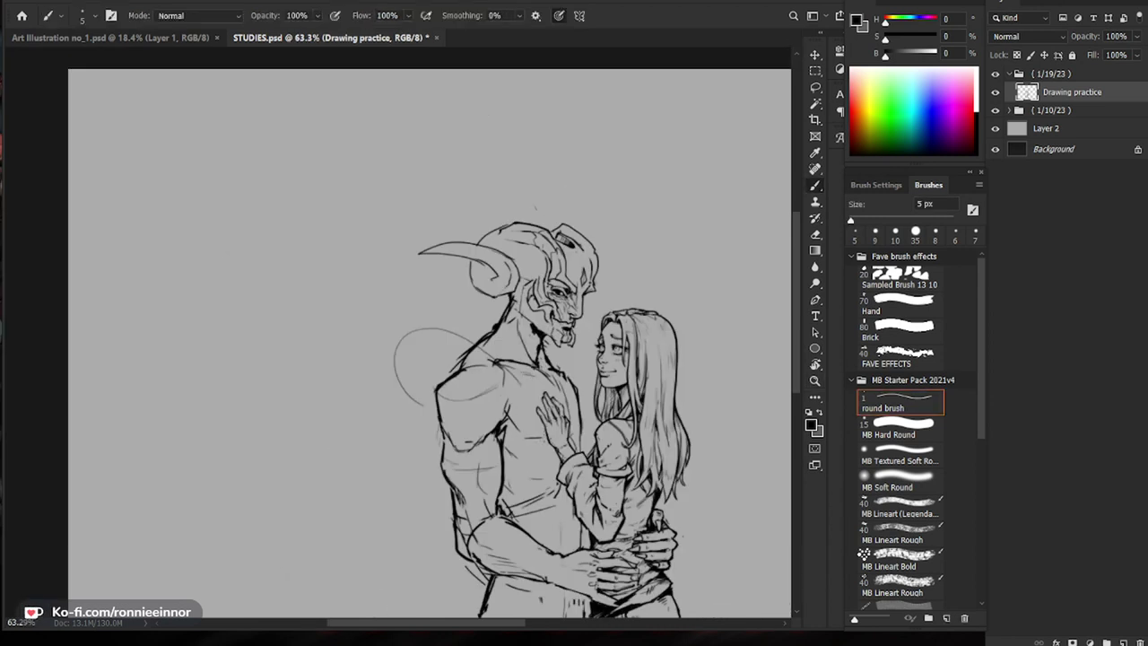
Step: Clean up the mask's brow contour above the man's eye and shade the gap beneath it with short hatching
{"action": "left_click_drag", "start_coordinate": [563, 298], "coordinate": [628, 298]}
{"action": "key", "text": "e"}
{"action": "left_click_drag", "start_coordinate": [546, 273], "coordinate": [569, 266]}
{"action": "key", "text": "b"}
{"action": "key", "text": "e"}
{"action": "key", "text": "b"}
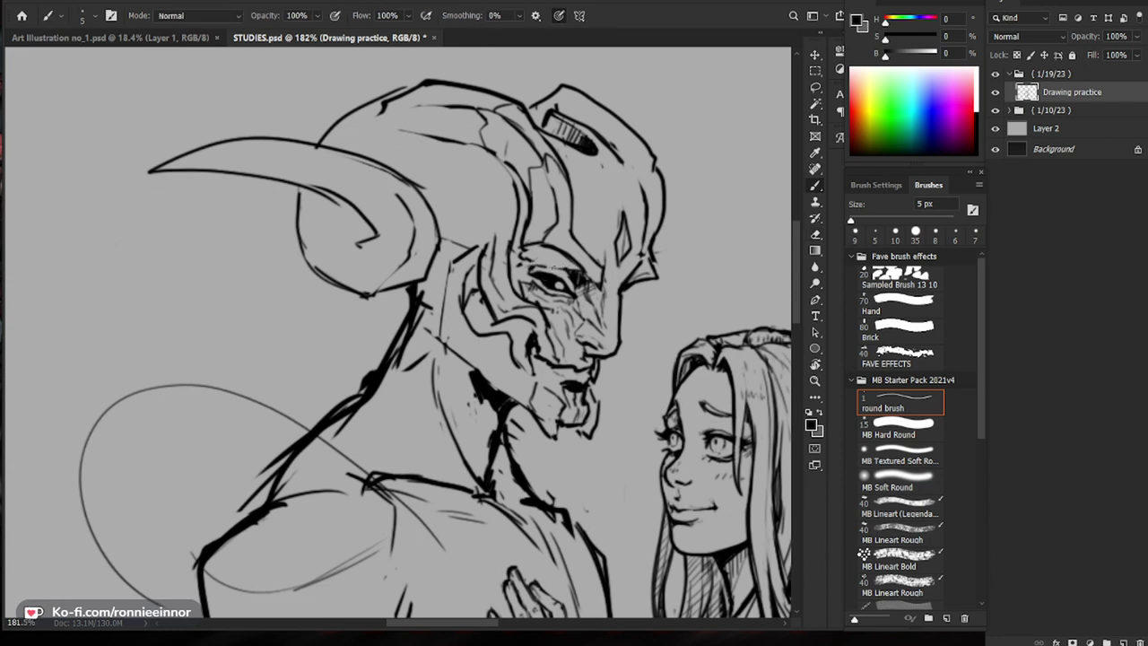
{"action": "key", "text": "e"}
{"action": "key", "text": "b"}
{"action": "key", "text": "e"}
{"action": "key", "text": "b"}
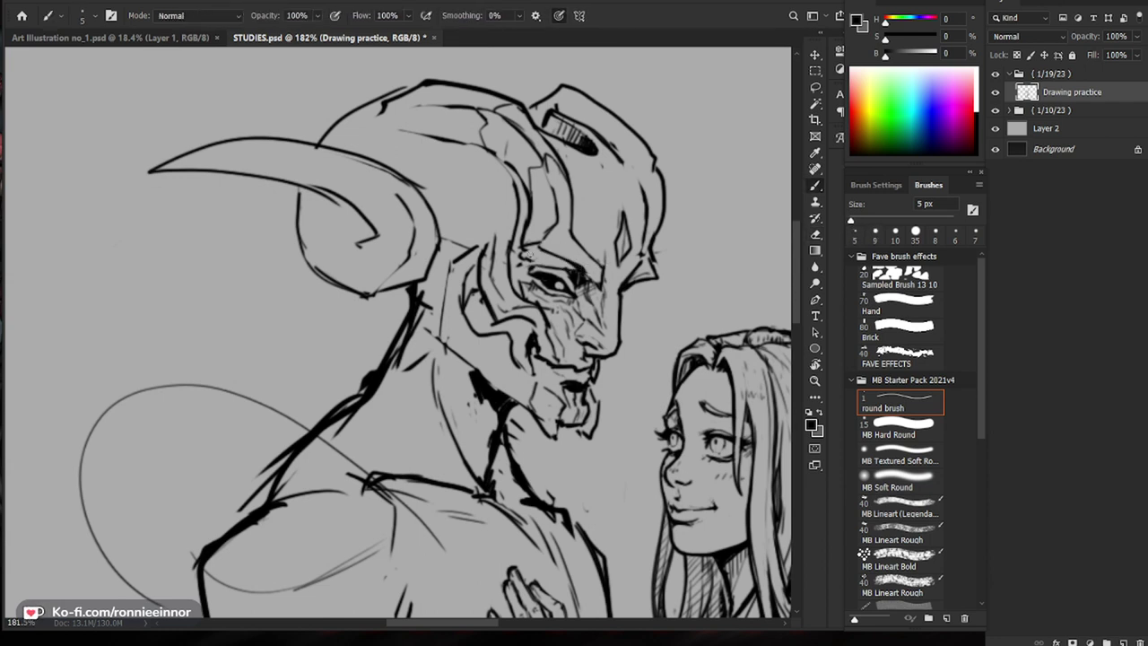
{"action": "key", "text": "e"}
{"action": "key", "text": "b"}
{"action": "key", "text": "e"}
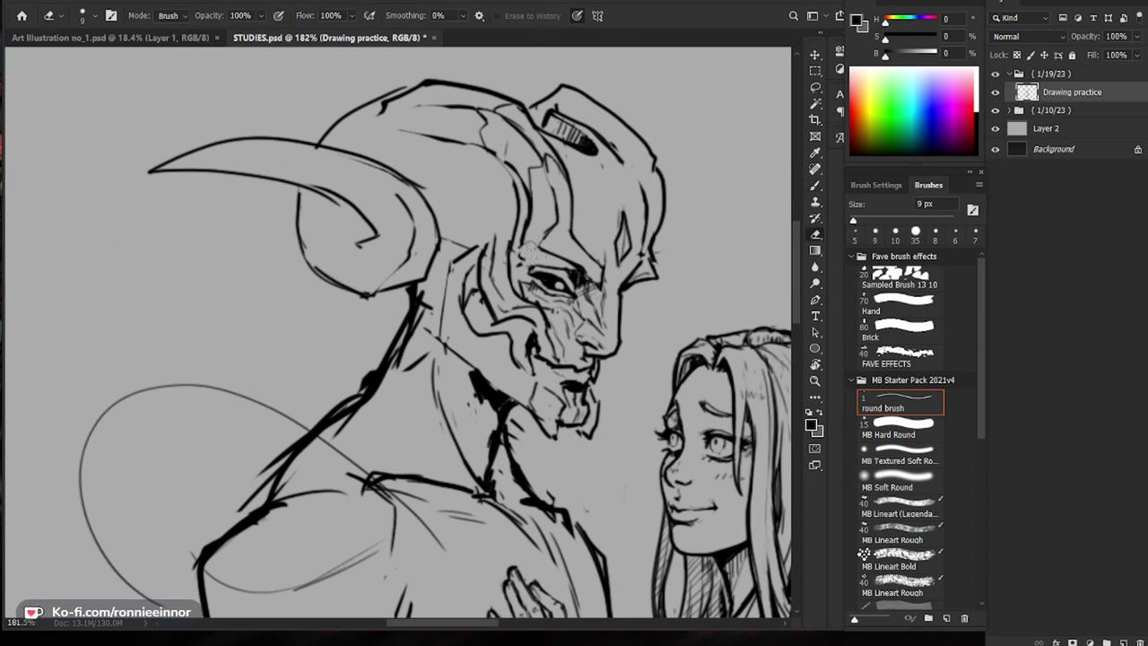
{"action": "key", "text": "b"}
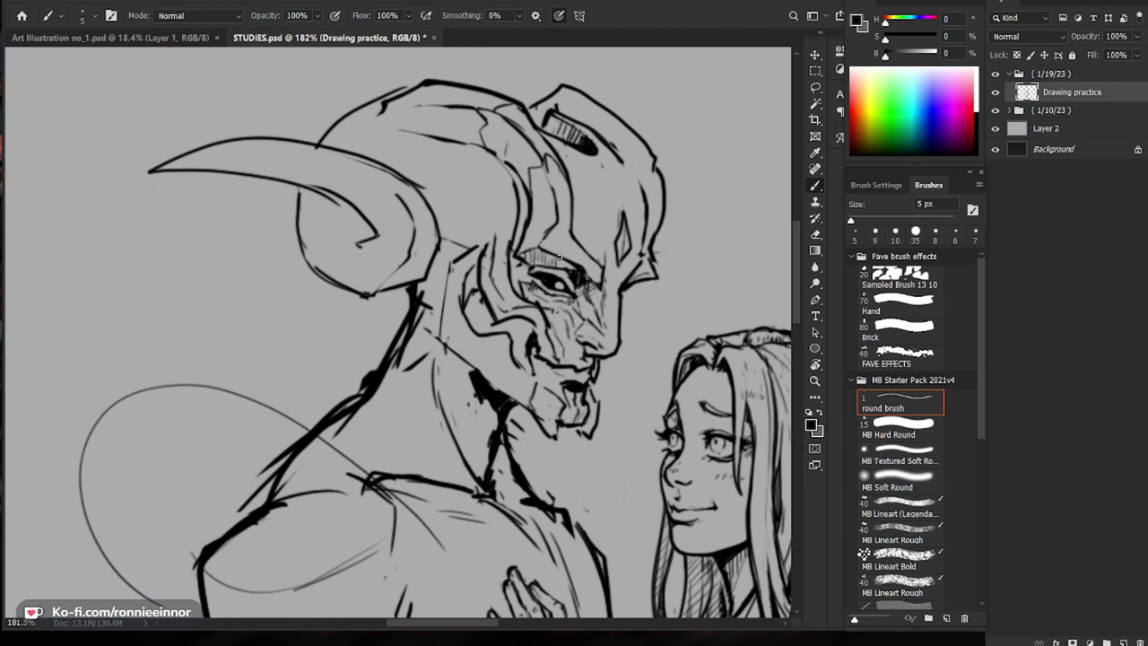
Step: Draw an armor edge across the man's shoulder and down his chest beside the woman's hand
{"action": "left_click_drag", "start_coordinate": [628, 265], "coordinate": [502, 269]}
{"action": "left_click_drag", "start_coordinate": [671, 564], "coordinate": [549, 431]}
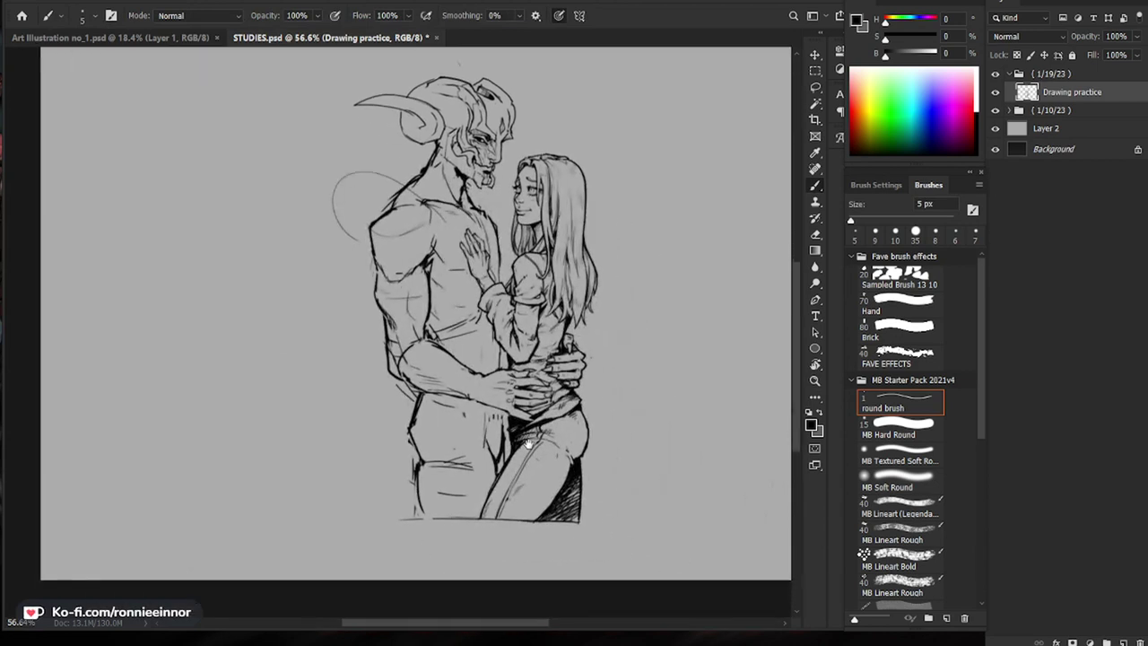
{"action": "scroll", "coordinate": [469, 201], "scroll_direction": "up", "scroll_amount": 4}
{"action": "key", "text": "b"}
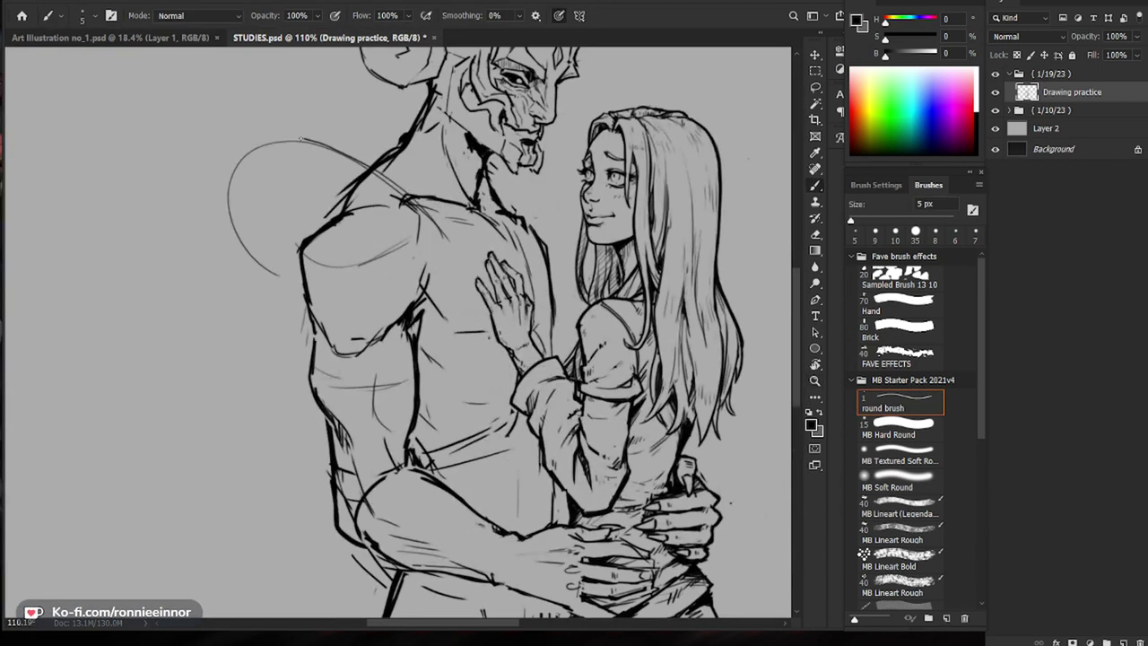
{"action": "left_click_drag", "start_coordinate": [379, 186], "coordinate": [446, 254]}
{"action": "left_click_drag", "start_coordinate": [471, 240], "coordinate": [485, 317]}
{"action": "key", "text": "e"}
{"action": "key", "text": "b"}
{"action": "key", "text": "ctrl+z"}
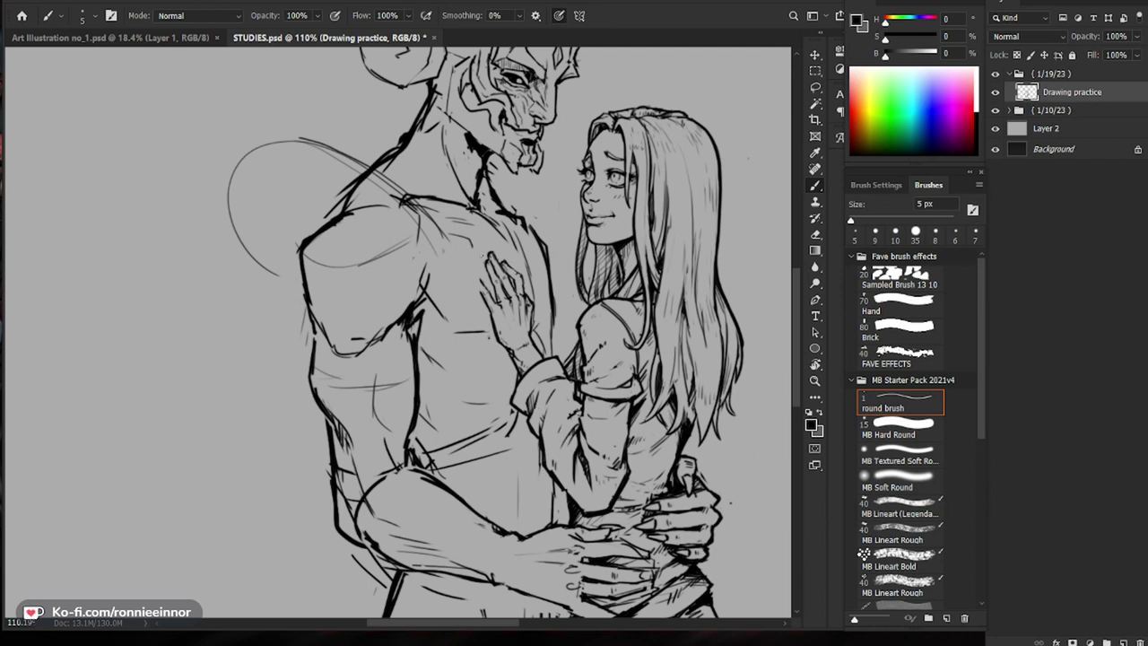
{"action": "left_click_drag", "start_coordinate": [471, 241], "coordinate": [475, 305]}
Step: Reinforce the large arc behind the man's shoulder with extra strokes and add a rounded shoulder plate curve over his upper arm
{"action": "left_click_drag", "start_coordinate": [439, 237], "coordinate": [273, 282]}
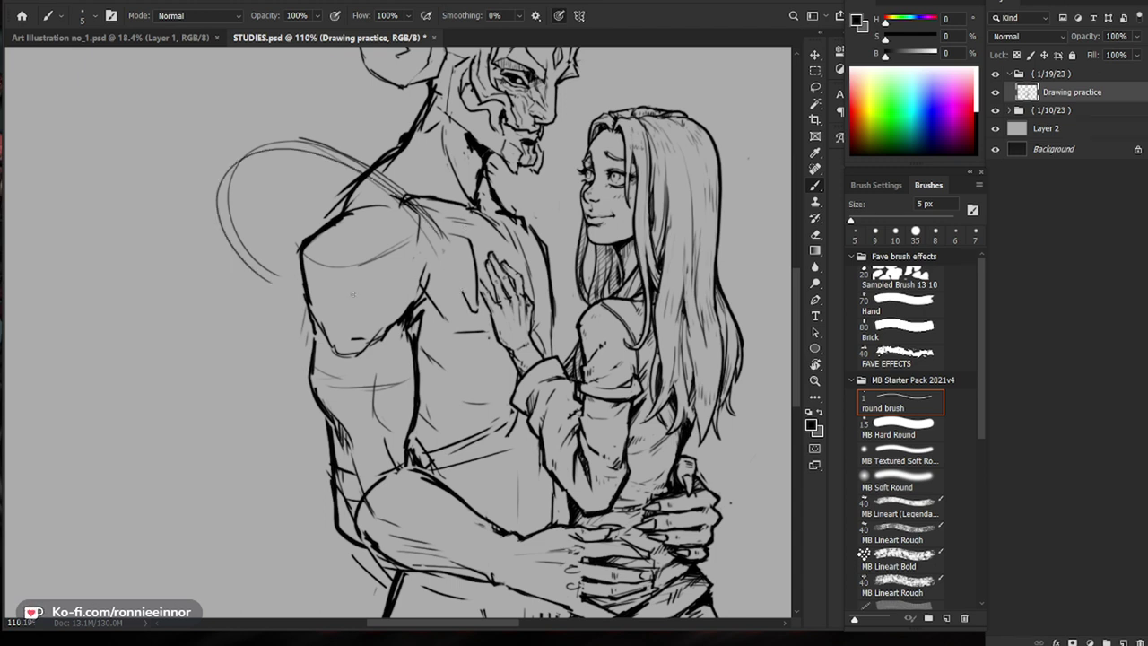
{"action": "mouse_move", "coordinate": [430, 267]}
{"action": "left_mouse_down"}
{"action": "mouse_move", "coordinate": [348, 224]}
{"action": "mouse_move", "coordinate": [296, 303]}
{"action": "left_mouse_up"}
{"action": "mouse_move", "coordinate": [441, 248]}
{"action": "left_mouse_down"}
{"action": "mouse_move", "coordinate": [262, 146]}
{"action": "mouse_move", "coordinate": [226, 242]}
{"action": "left_mouse_up"}
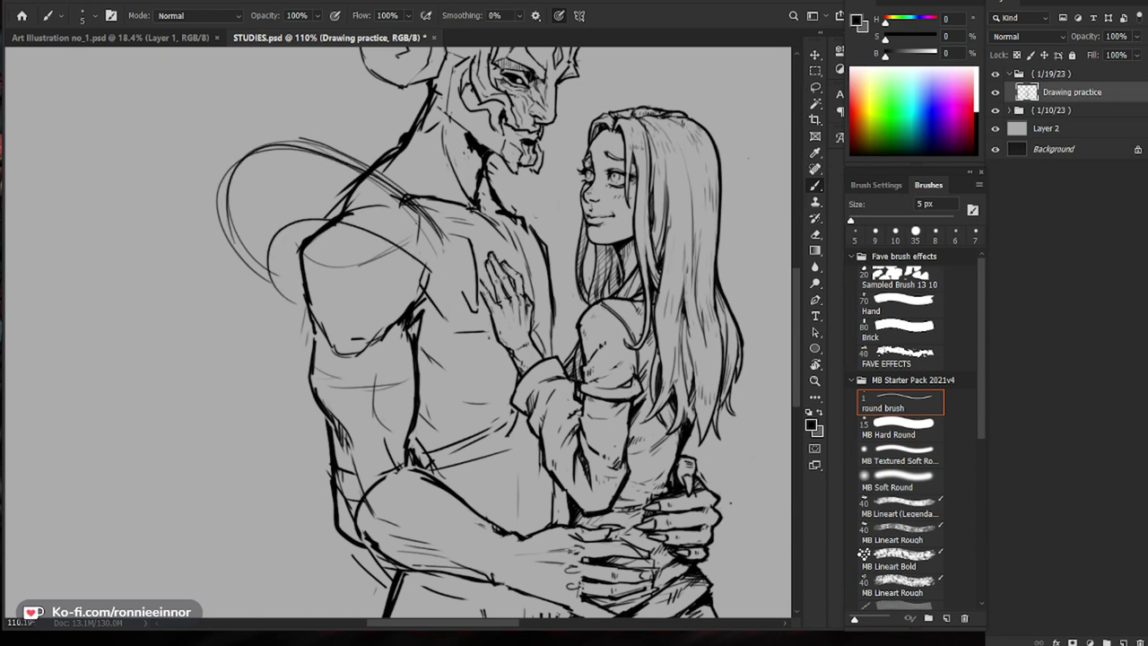
{"action": "left_click_drag", "start_coordinate": [237, 161], "coordinate": [276, 298]}
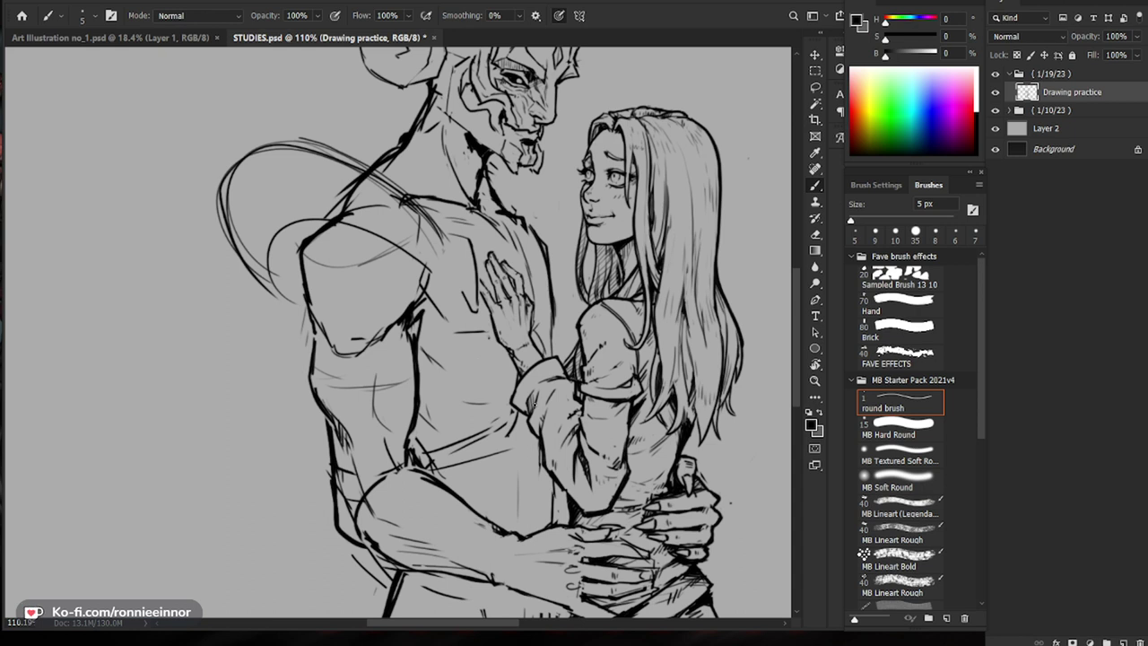
Step: Sketch loose lines hanging down from the shoulder plate behind the man's upper arm
{"action": "scroll", "coordinate": [618, 401], "scroll_direction": "down", "scroll_amount": 10}
{"action": "key", "text": "ctrl+space"}
{"action": "left_click_drag", "start_coordinate": [294, 339], "coordinate": [399, 352]}
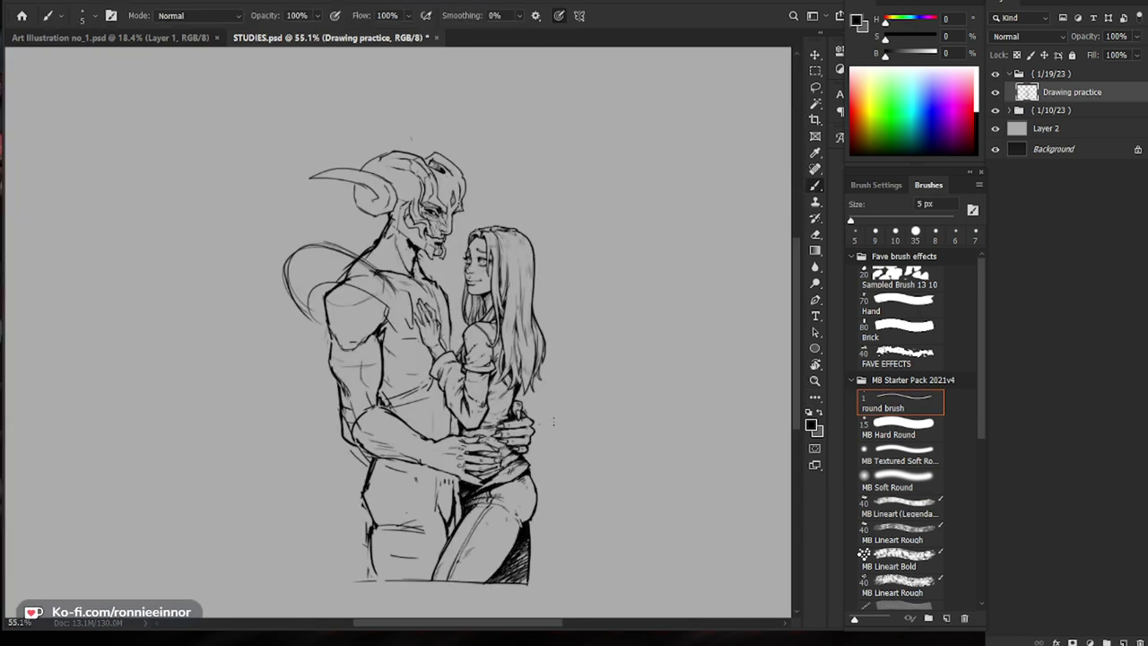
{"action": "key", "text": "ctrl+space"}
{"action": "left_click_drag", "start_coordinate": [440, 461], "coordinate": [534, 461]}
{"action": "mouse_move", "coordinate": [285, 285]}
{"action": "left_mouse_down"}
{"action": "mouse_move", "coordinate": [270, 351]}
{"action": "mouse_move", "coordinate": [297, 369]}
{"action": "left_mouse_up"}
{"action": "left_click_drag", "start_coordinate": [365, 278], "coordinate": [369, 355]}
{"action": "key", "text": "ctrl+z"}
{"action": "left_click_drag", "start_coordinate": [283, 281], "coordinate": [278, 349]}
{"action": "mouse_move", "coordinate": [364, 294]}
{"action": "left_mouse_down"}
{"action": "mouse_move", "coordinate": [368, 361]}
{"action": "mouse_move", "coordinate": [307, 368]}
{"action": "left_mouse_up"}
{"action": "key", "text": "ctrl+space"}
{"action": "left_click_drag", "start_coordinate": [541, 384], "coordinate": [519, 416]}
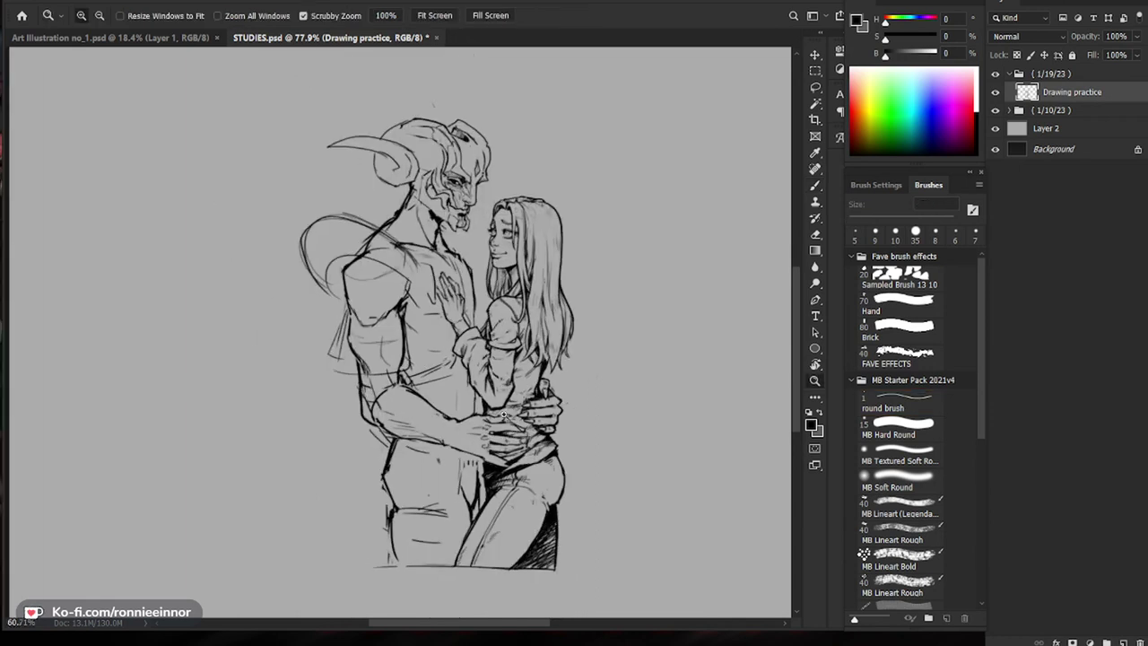
Step: Enlarge the eraser to 50 px, trim the outer edge of the hatched shadow below the woman's hip, and redraw that edge
{"action": "left_click_drag", "start_coordinate": [490, 459], "coordinate": [500, 471]}
{"action": "key", "text": "space"}
{"action": "mouse_move", "coordinate": [683, 440]}
{"action": "left_mouse_down"}
{"action": "mouse_move", "coordinate": [671, 455]}
{"action": "mouse_move", "coordinate": [656, 426]}
{"action": "left_mouse_up"}
{"action": "key", "text": "e"}
{"action": "key", "text": "bracketright"}
{"action": "key", "text": "bracketright"}
{"action": "key", "text": "bracketright"}
{"action": "key", "text": "bracketright"}
{"action": "key", "text": "bracketright"}
{"action": "key", "text": "bracketright"}
{"action": "key", "text": "bracketright"}
{"action": "key", "text": "bracketright"}
{"action": "key", "text": "bracketright"}
{"action": "mouse_move", "coordinate": [548, 508]}
{"action": "left_mouse_down"}
{"action": "mouse_move", "coordinate": [542, 555]}
{"action": "mouse_move", "coordinate": [545, 507]}
{"action": "mouse_move", "coordinate": [528, 563]}
{"action": "left_mouse_up"}
{"action": "key", "text": "b"}
{"action": "left_click_drag", "start_coordinate": [535, 516], "coordinate": [530, 554]}
{"action": "scroll", "coordinate": [527, 578], "scroll_direction": "up", "scroll_amount": 1}
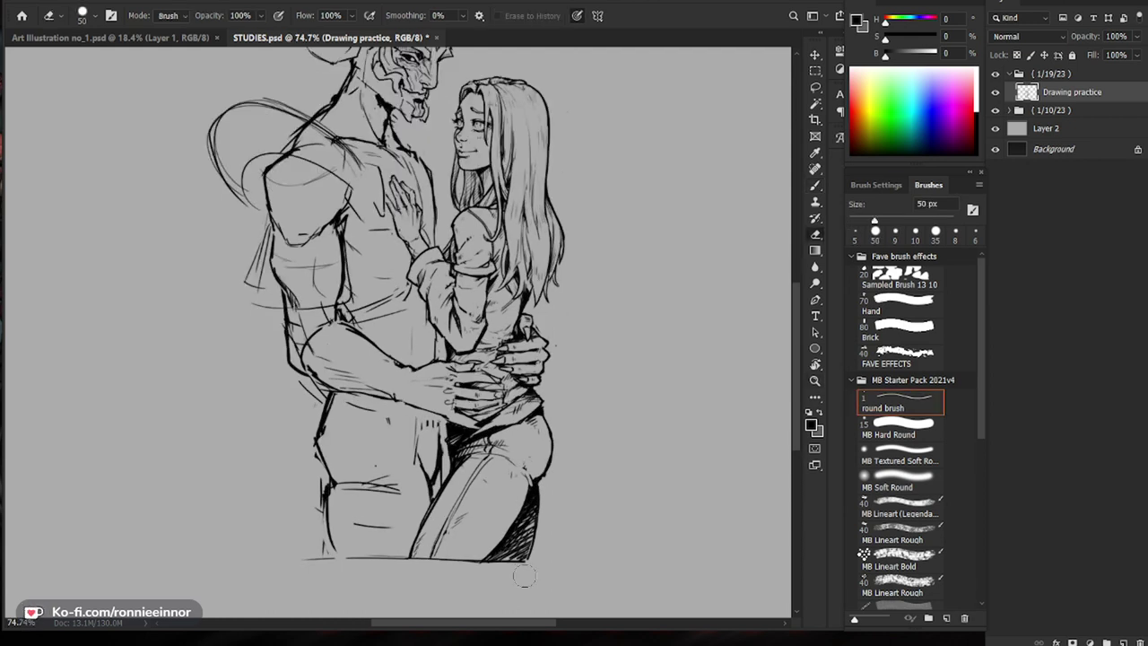
Step: Trim stray marks along the edge of the hatched shadow below the woman's hip with the 50 px eraser
{"action": "left_click_drag", "start_coordinate": [531, 490], "coordinate": [482, 566]}
{"action": "key", "text": "e"}
{"action": "key", "text": "z"}
{"action": "left_click_drag", "start_coordinate": [645, 532], "coordinate": [613, 526]}
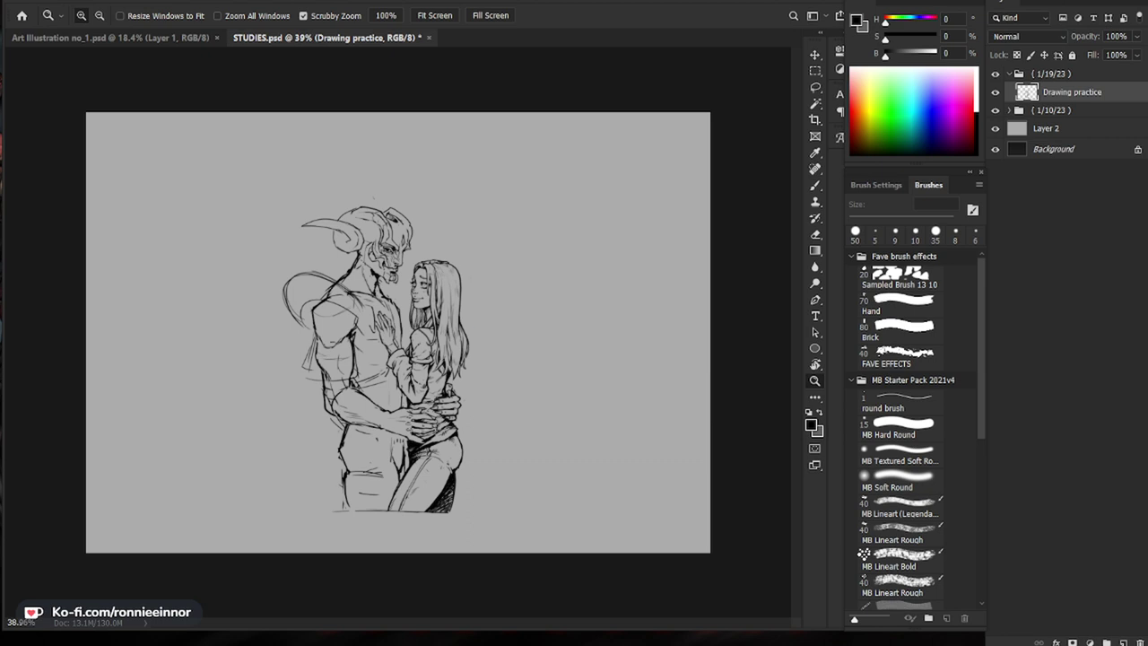
Step: Erase the old line between the man's neck and shoulder and draw the front edge of a collar arching over it
{"action": "left_click_drag", "start_coordinate": [369, 259], "coordinate": [453, 196]}
{"action": "key", "text": "b"}
{"action": "left_click_drag", "start_coordinate": [366, 252], "coordinate": [382, 280]}
{"action": "left_click_drag", "start_coordinate": [587, 375], "coordinate": [593, 408]}
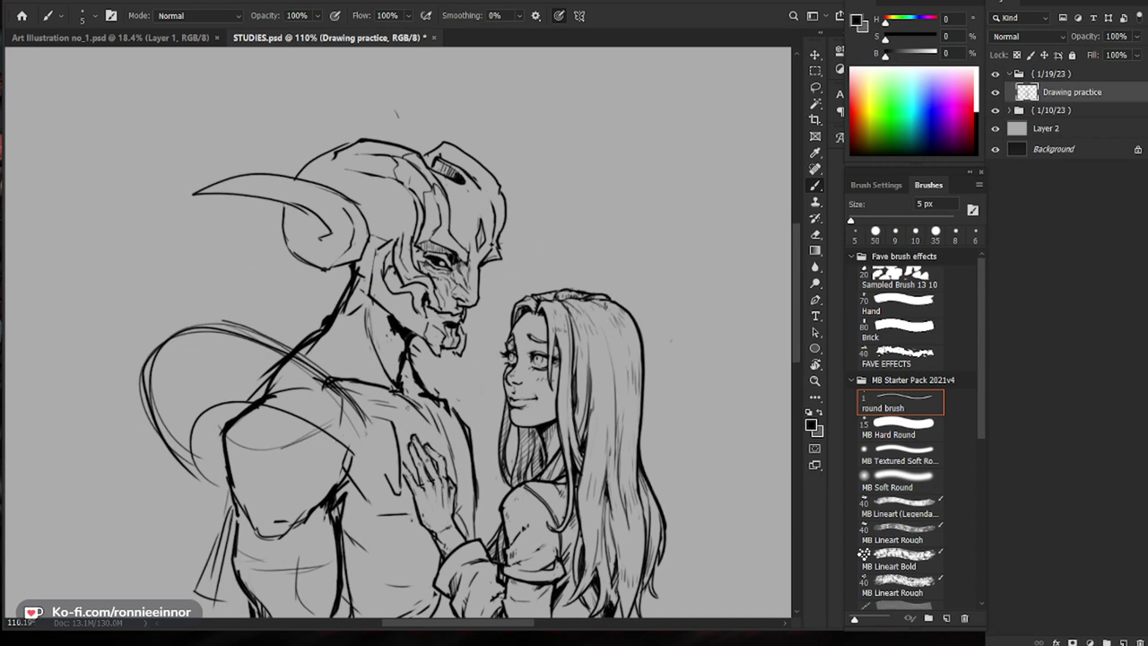
{"action": "key", "text": "e"}
{"action": "left_click_drag", "start_coordinate": [392, 387], "coordinate": [372, 337]}
{"action": "key", "text": "b"}
{"action": "mouse_move", "coordinate": [396, 388]}
{"action": "left_mouse_down"}
{"action": "mouse_move", "coordinate": [374, 329]}
{"action": "mouse_move", "coordinate": [249, 262]}
{"action": "mouse_move", "coordinate": [303, 340]}
{"action": "left_mouse_up"}
Step: Clear the lines behind the man's neck and extend the collar upward into a sharp point below the horn
{"action": "key", "text": "e"}
{"action": "mouse_move", "coordinate": [345, 296]}
{"action": "left_mouse_down"}
{"action": "mouse_move", "coordinate": [328, 310]}
{"action": "mouse_move", "coordinate": [334, 338]}
{"action": "left_mouse_up"}
{"action": "key", "text": "b"}
{"action": "mouse_move", "coordinate": [386, 386]}
{"action": "left_mouse_down"}
{"action": "mouse_move", "coordinate": [309, 339]}
{"action": "mouse_move", "coordinate": [387, 356]}
{"action": "mouse_move", "coordinate": [350, 306]}
{"action": "mouse_move", "coordinate": [242, 254]}
{"action": "left_mouse_up"}
{"action": "key", "text": "e"}
{"action": "key", "text": "b"}
{"action": "key", "text": "e"}
{"action": "key", "text": "b"}
{"action": "left_click_drag", "start_coordinate": [578, 331], "coordinate": [576, 349]}
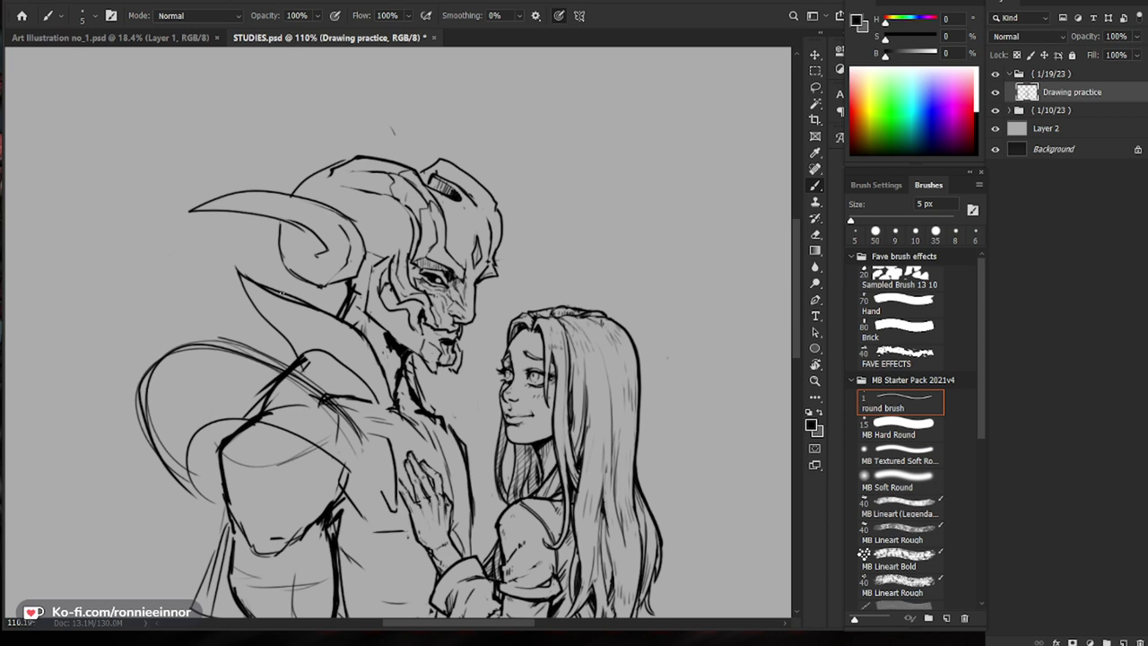
Step: Erase the collar's pointed upper edge and redraw it as a lower curve sweeping back from the neck
{"action": "key", "text": "e"}
{"action": "left_click_drag", "start_coordinate": [355, 342], "coordinate": [236, 273]}
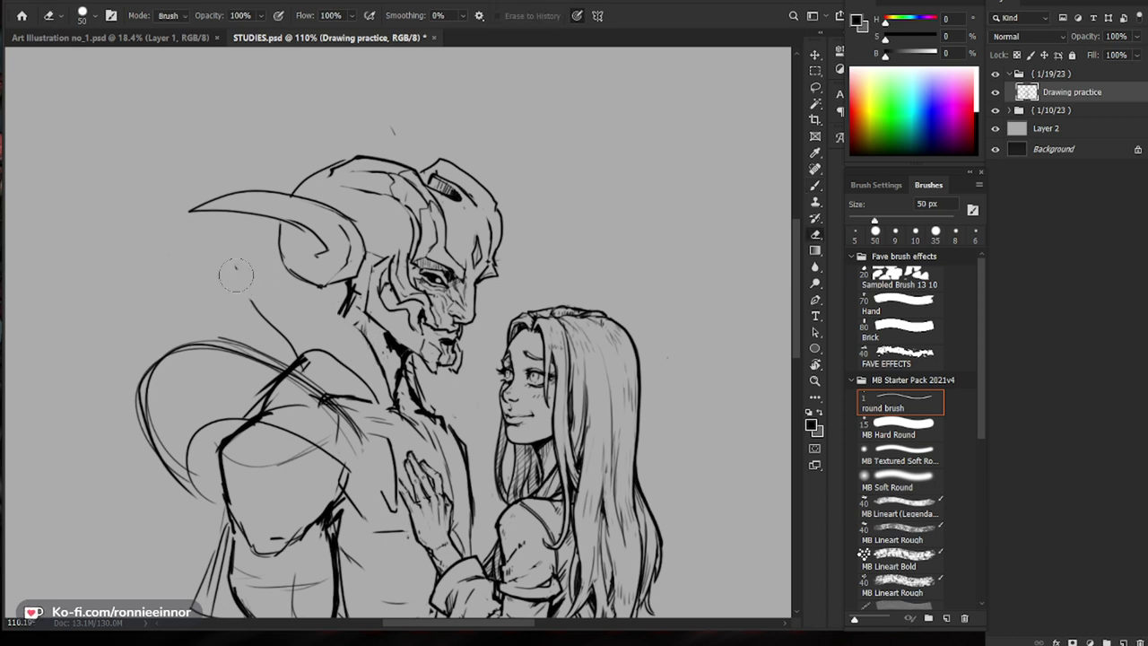
{"action": "key", "text": "b"}
{"action": "mouse_move", "coordinate": [378, 348]}
{"action": "left_mouse_down"}
{"action": "mouse_move", "coordinate": [268, 286]}
{"action": "mouse_move", "coordinate": [242, 256]}
{"action": "mouse_move", "coordinate": [259, 258]}
{"action": "mouse_move", "coordinate": [223, 265]}
{"action": "left_mouse_up"}
{"action": "key", "text": "e"}
{"action": "key", "text": "b"}
{"action": "key", "text": "e"}
{"action": "left_click_drag", "start_coordinate": [252, 301], "coordinate": [293, 349]}
{"action": "key", "text": "b"}
{"action": "mouse_move", "coordinate": [215, 264]}
{"action": "left_mouse_down"}
{"action": "mouse_move", "coordinate": [247, 333]}
{"action": "mouse_move", "coordinate": [282, 370]}
{"action": "left_mouse_up"}
Step: Rework the collar's rear edge into a curve that bends from the swept-back tip down to the shoulder
{"action": "key", "text": "e"}
{"action": "left_click_drag", "start_coordinate": [247, 332], "coordinate": [272, 356]}
{"action": "key", "text": "b"}
{"action": "left_click_drag", "start_coordinate": [246, 332], "coordinate": [283, 366]}
{"action": "key", "text": "e"}
{"action": "key", "text": "b"}
{"action": "left_click_drag", "start_coordinate": [215, 265], "coordinate": [234, 330]}
{"action": "key", "text": "e"}
{"action": "mouse_move", "coordinate": [224, 265]}
{"action": "left_mouse_down"}
{"action": "mouse_move", "coordinate": [300, 304]}
{"action": "mouse_move", "coordinate": [219, 276]}
{"action": "mouse_move", "coordinate": [235, 319]}
{"action": "mouse_move", "coordinate": [266, 341]}
{"action": "left_mouse_up"}
{"action": "key", "text": "b"}
{"action": "key", "text": "e"}
{"action": "key", "text": "b"}
{"action": "mouse_move", "coordinate": [289, 291]}
{"action": "left_mouse_down"}
{"action": "mouse_move", "coordinate": [224, 298]}
{"action": "mouse_move", "coordinate": [281, 368]}
{"action": "left_mouse_up"}
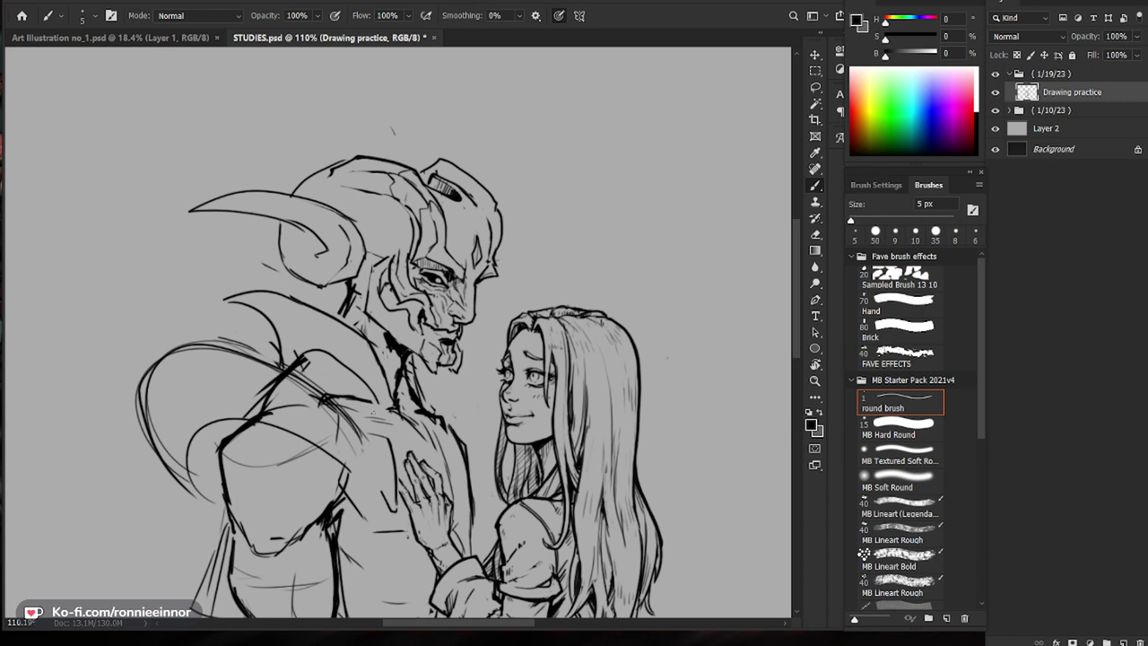
Step: Draw an inner collar edge running down along the man's neck and add a short fold line below the horn
{"action": "left_click_drag", "start_coordinate": [260, 288], "coordinate": [343, 309]}
{"action": "left_click_drag", "start_coordinate": [475, 269], "coordinate": [502, 311]}
{"action": "key", "text": "e"}
{"action": "mouse_move", "coordinate": [285, 331]}
{"action": "left_mouse_down"}
{"action": "mouse_move", "coordinate": [424, 453]}
{"action": "mouse_move", "coordinate": [413, 429]}
{"action": "mouse_move", "coordinate": [279, 332]}
{"action": "left_mouse_up"}
{"action": "key", "text": "b"}
{"action": "key", "text": "e"}
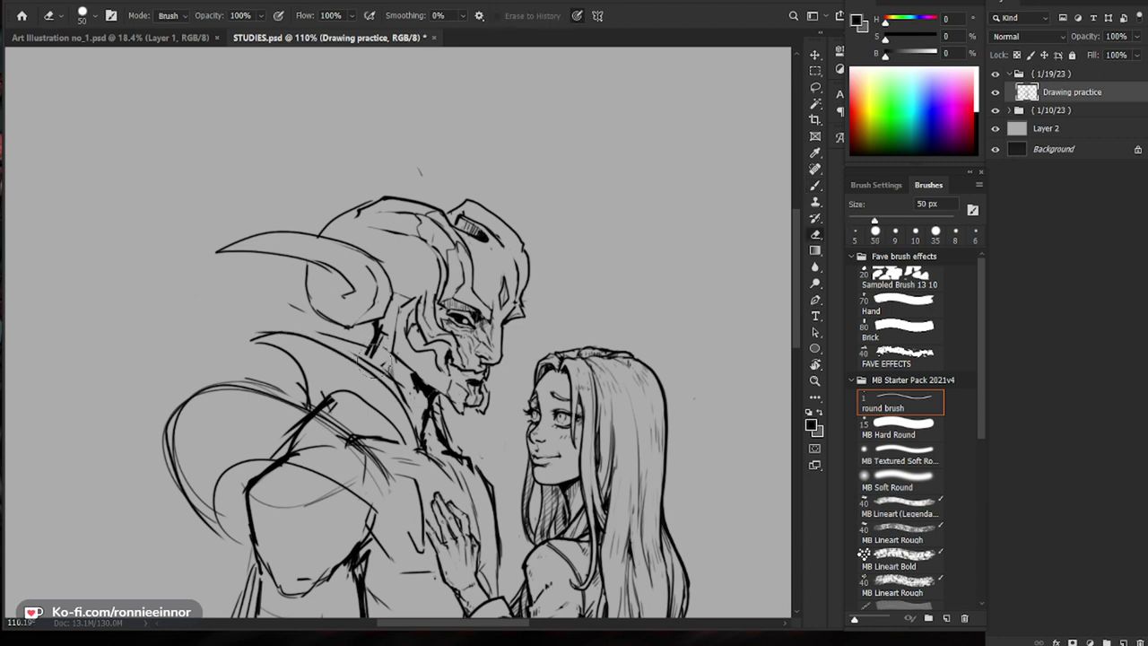
{"action": "left_click_drag", "start_coordinate": [366, 352], "coordinate": [418, 412]}
{"action": "key", "text": "b"}
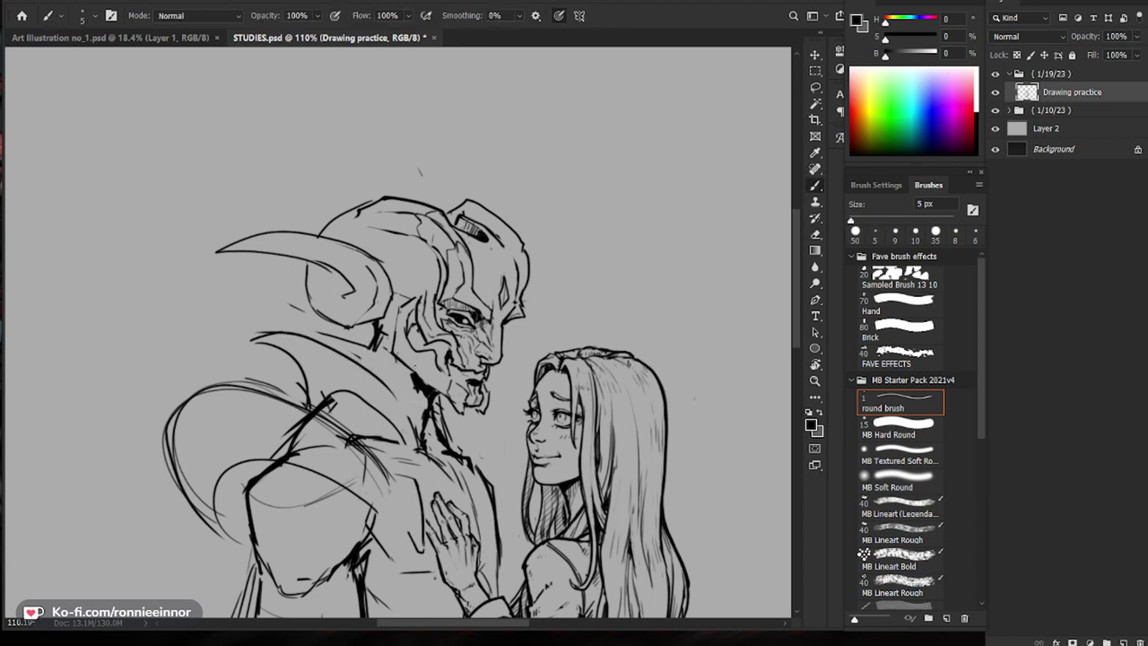
{"action": "left_click_drag", "start_coordinate": [356, 328], "coordinate": [410, 422]}
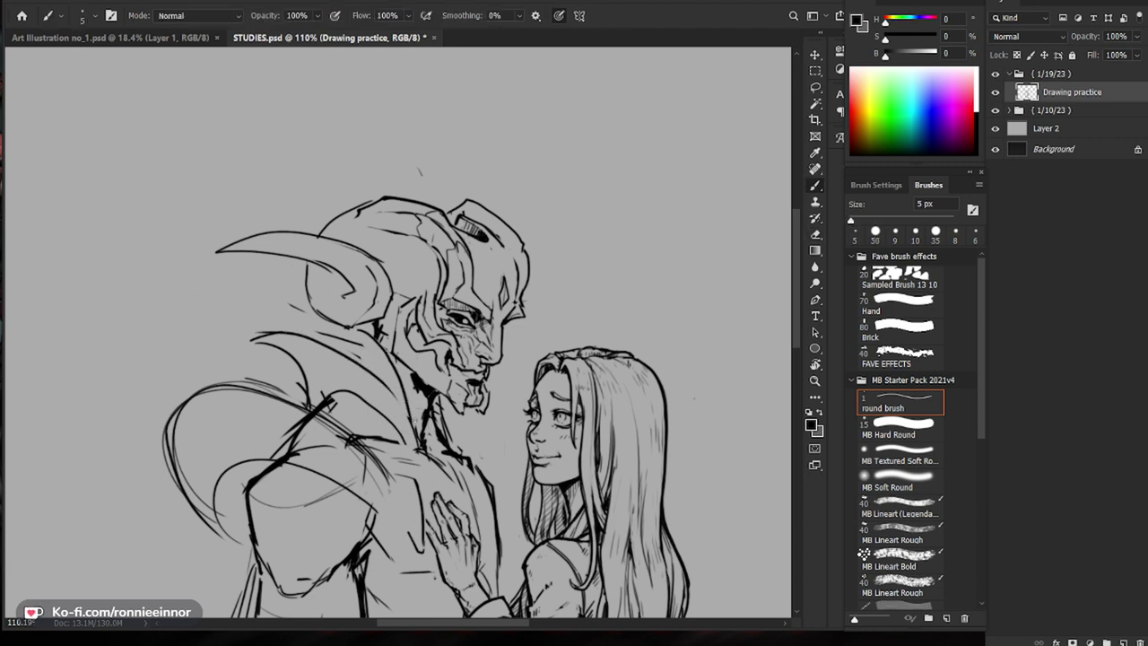
{"action": "key", "text": "e"}
{"action": "key", "text": "b"}
{"action": "left_click_drag", "start_coordinate": [361, 340], "coordinate": [353, 360]}
Step: Set the eraser to 20 px and clean up the dark lines between the fingers of the man's near hand
{"action": "key", "text": "ctrl+space"}
{"action": "left_click_drag", "start_coordinate": [462, 361], "coordinate": [394, 361]}
{"action": "scroll", "coordinate": [439, 373], "scroll_direction": "up", "scroll_amount": 5}
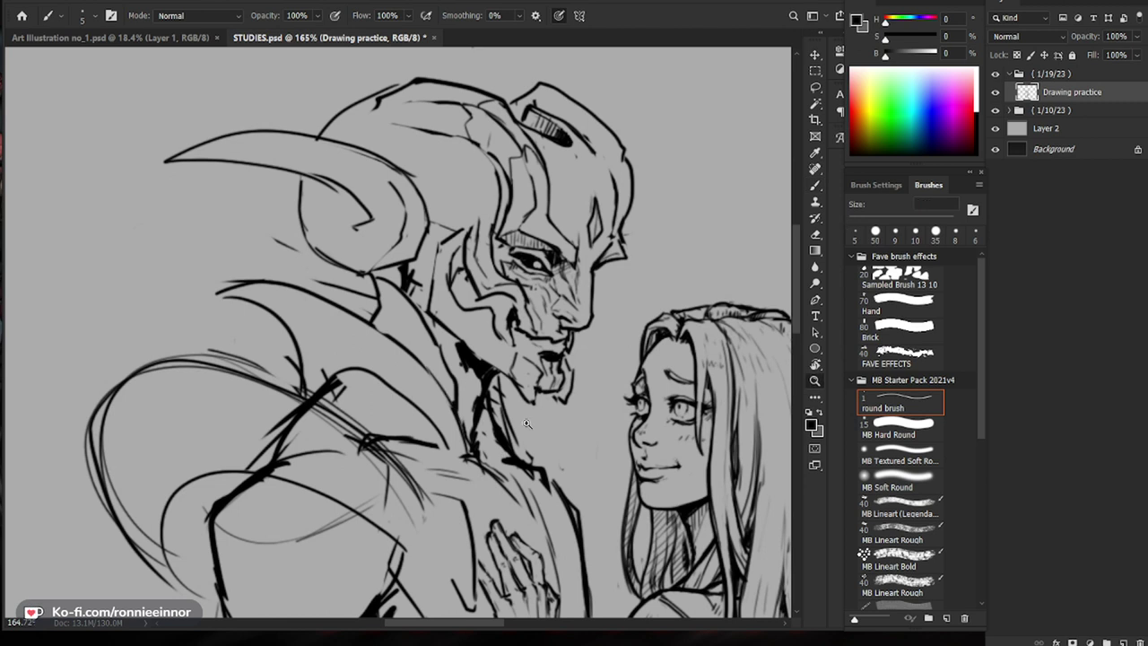
{"action": "scroll", "coordinate": [453, 381], "scroll_direction": "down", "scroll_amount": 4}
{"action": "scroll", "coordinate": [559, 322], "scroll_direction": "up", "scroll_amount": 1}
{"action": "scroll", "coordinate": [520, 444], "scroll_direction": "up", "scroll_amount": 3}
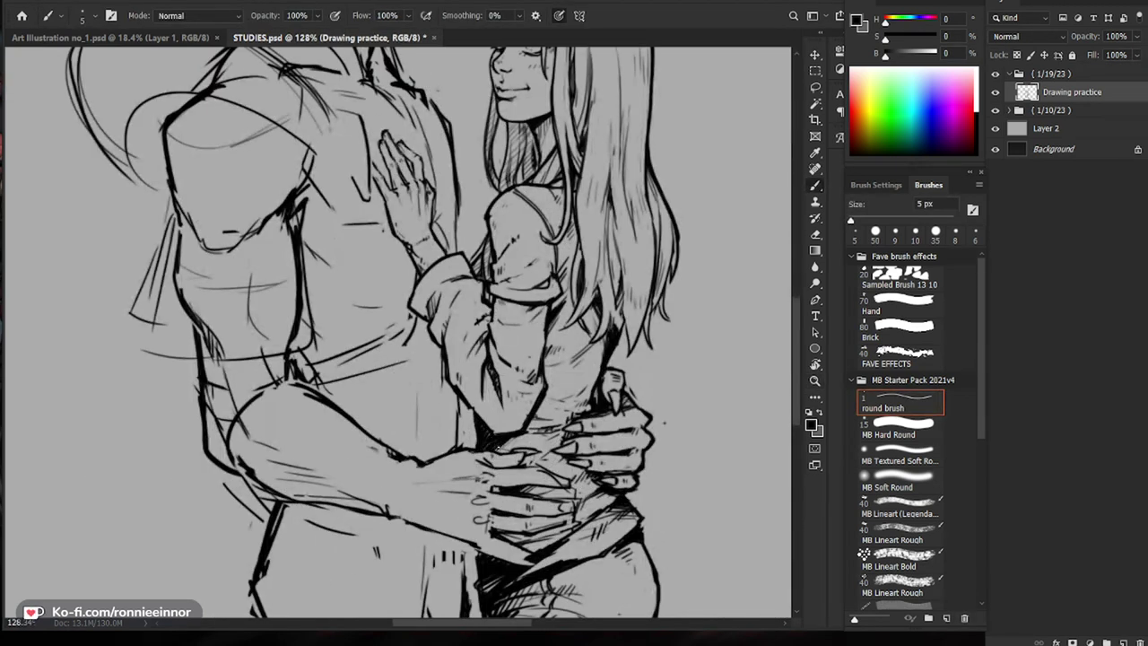
{"action": "scroll", "coordinate": [517, 442], "scroll_direction": "down", "scroll_amount": 2}
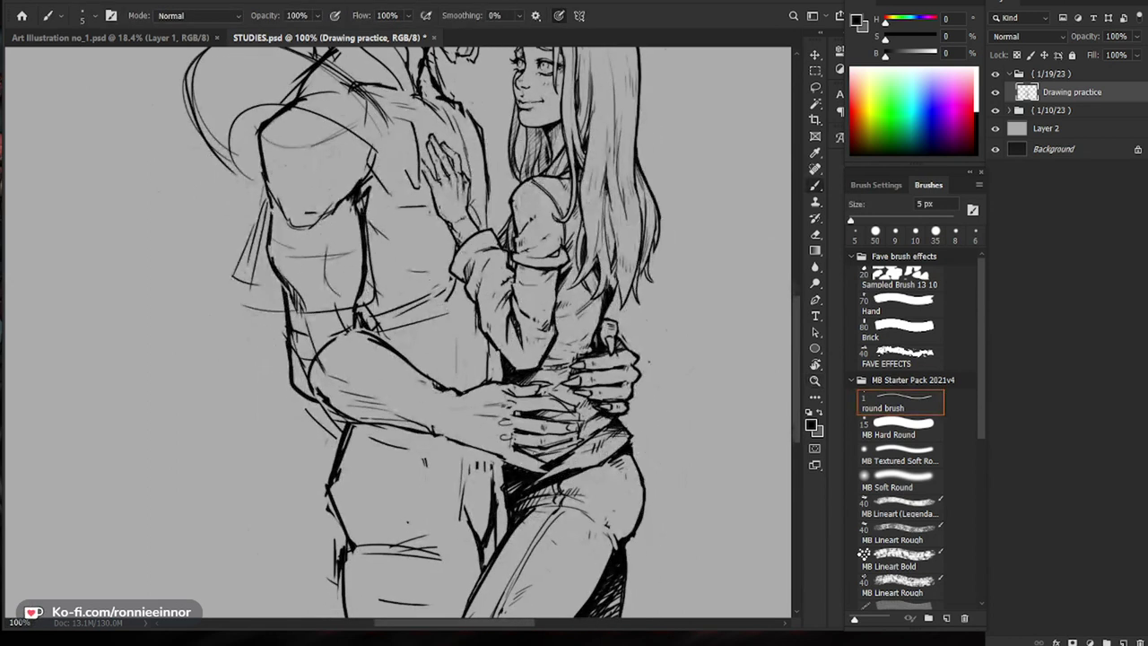
{"action": "scroll", "coordinate": [528, 449], "scroll_direction": "up", "scroll_amount": 3}
{"action": "key", "text": "e"}
{"action": "key", "text": "bracketright"}
{"action": "key", "text": "bracketright"}
{"action": "key", "text": "bracketright"}
{"action": "key", "text": "bracketright"}
{"action": "key", "text": "bracketright"}
{"action": "key", "text": "bracketright"}
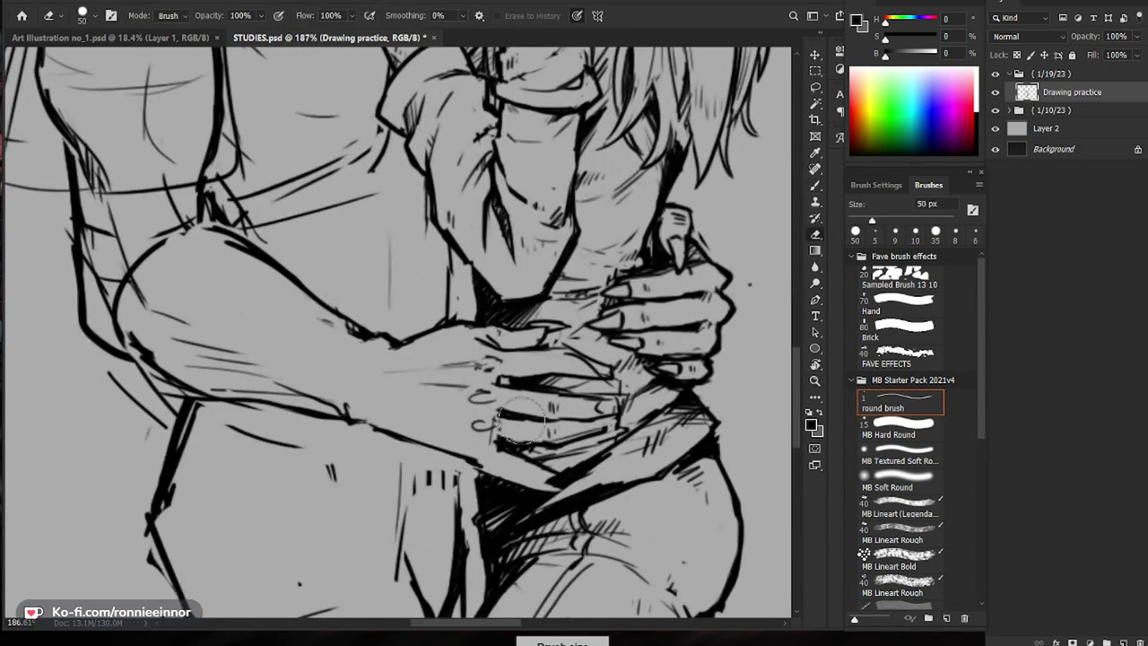
{"action": "left_click_drag", "start_coordinate": [506, 435], "coordinate": [533, 436]}
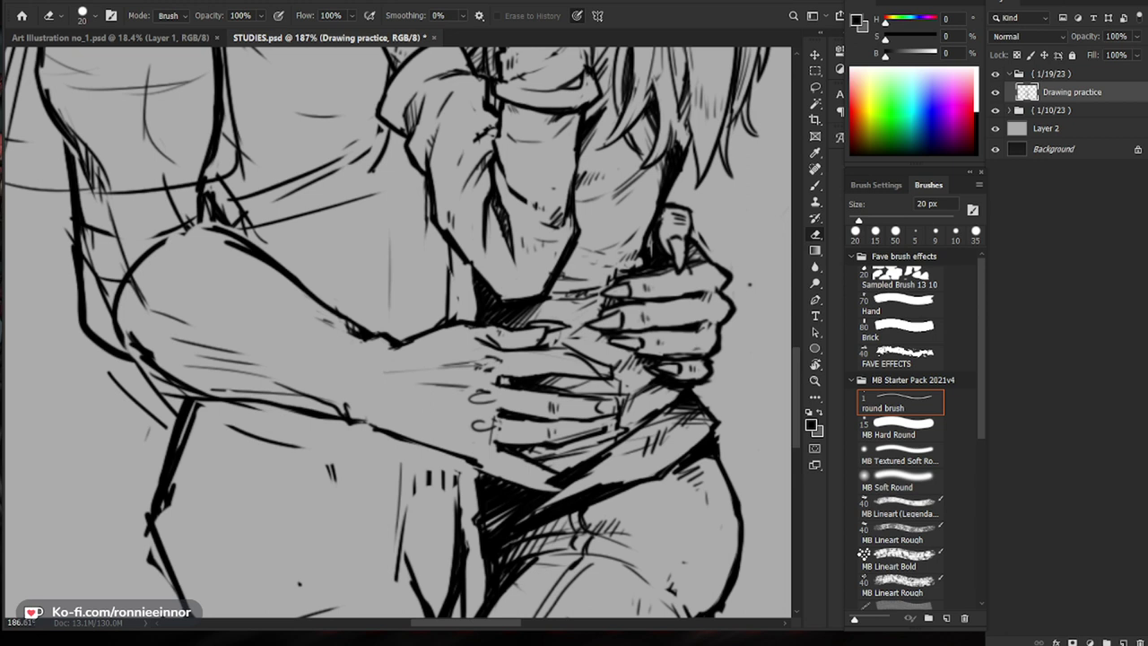
Step: Redraw the second finger of the man's near hand with a long pointed claw over the woman's waist
{"action": "left_click_drag", "start_coordinate": [519, 363], "coordinate": [439, 363]}
{"action": "left_click_drag", "start_coordinate": [640, 268], "coordinate": [638, 335]}
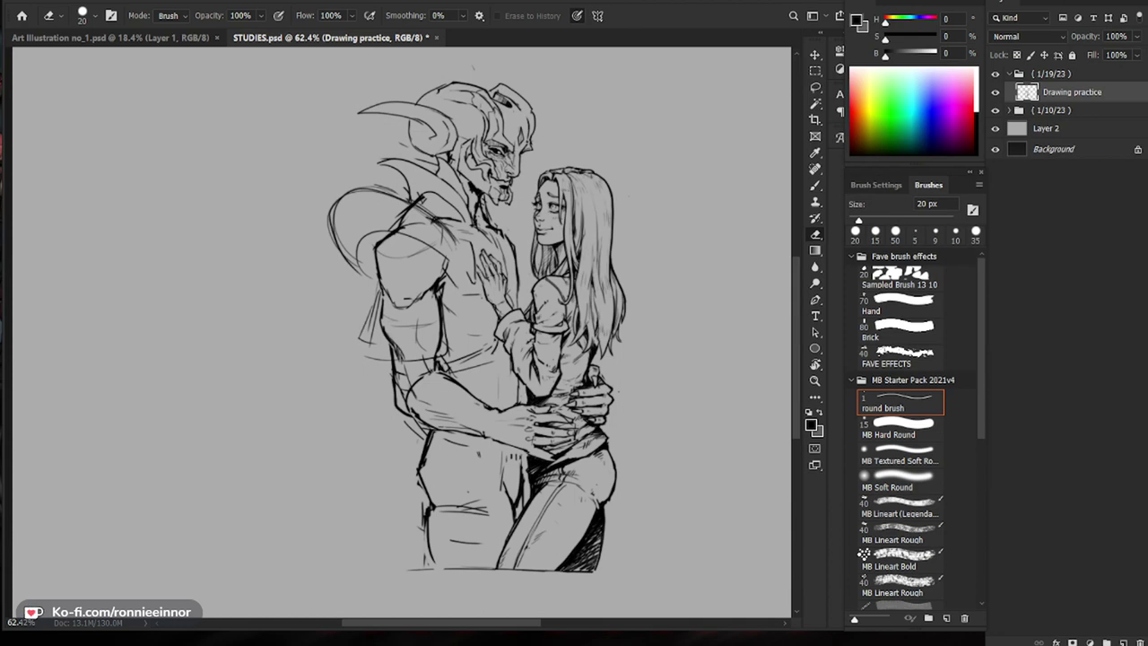
{"action": "scroll", "coordinate": [592, 437], "scroll_direction": "up", "scroll_amount": 4}
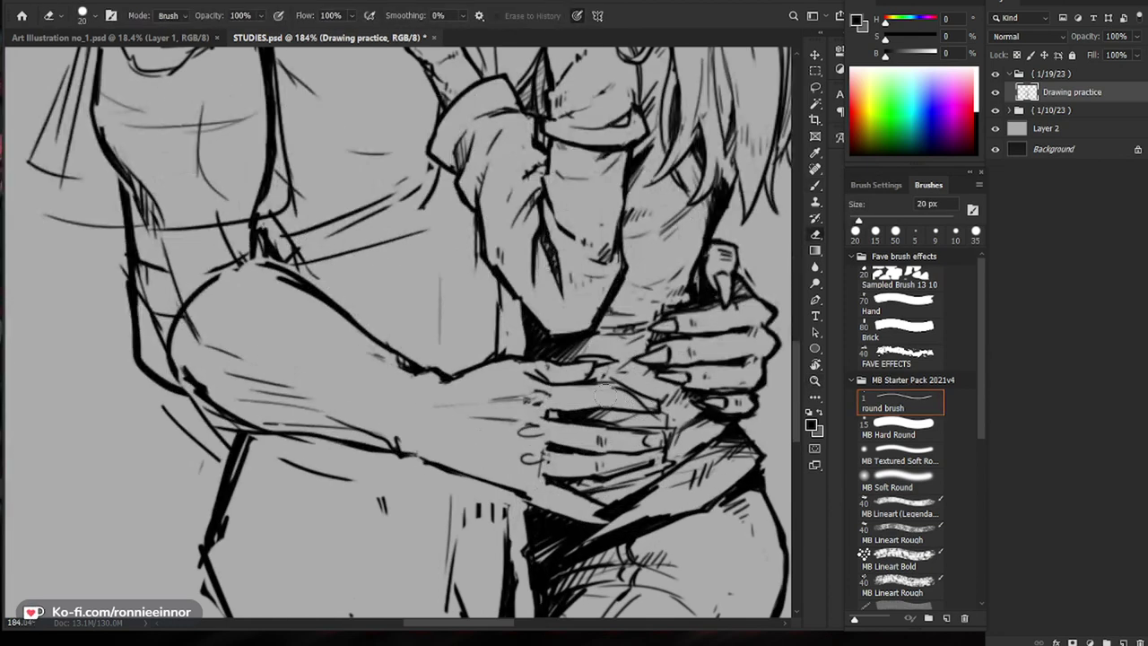
{"action": "key", "text": "b"}
{"action": "left_click_drag", "start_coordinate": [696, 484], "coordinate": [617, 430]}
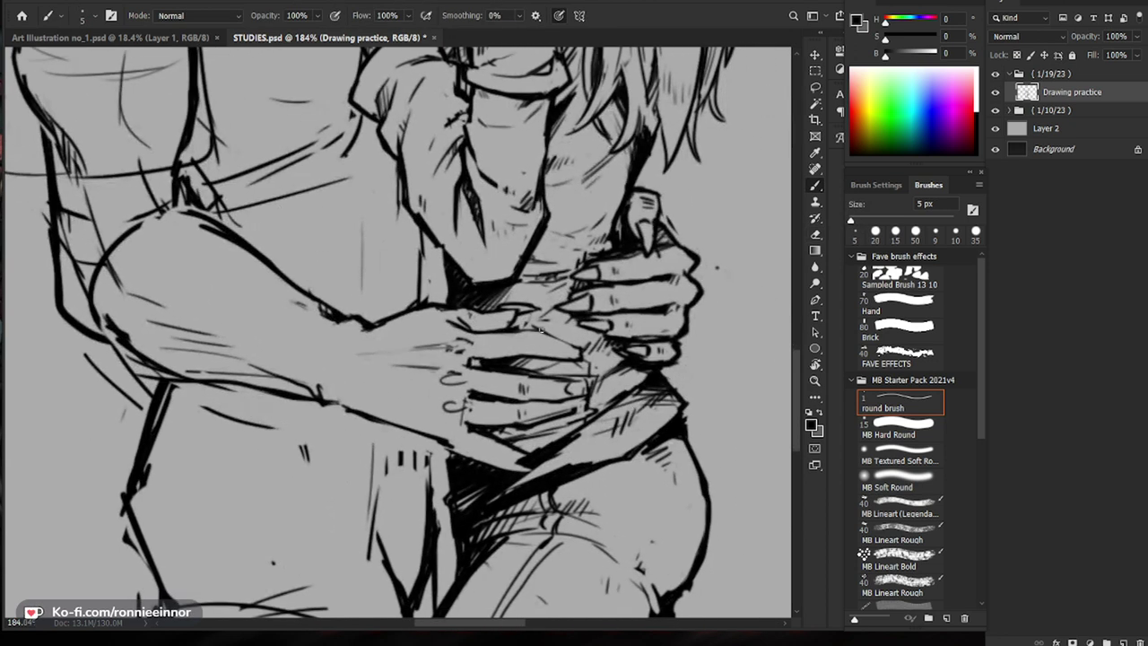
{"action": "left_click_drag", "start_coordinate": [515, 335], "coordinate": [587, 358]}
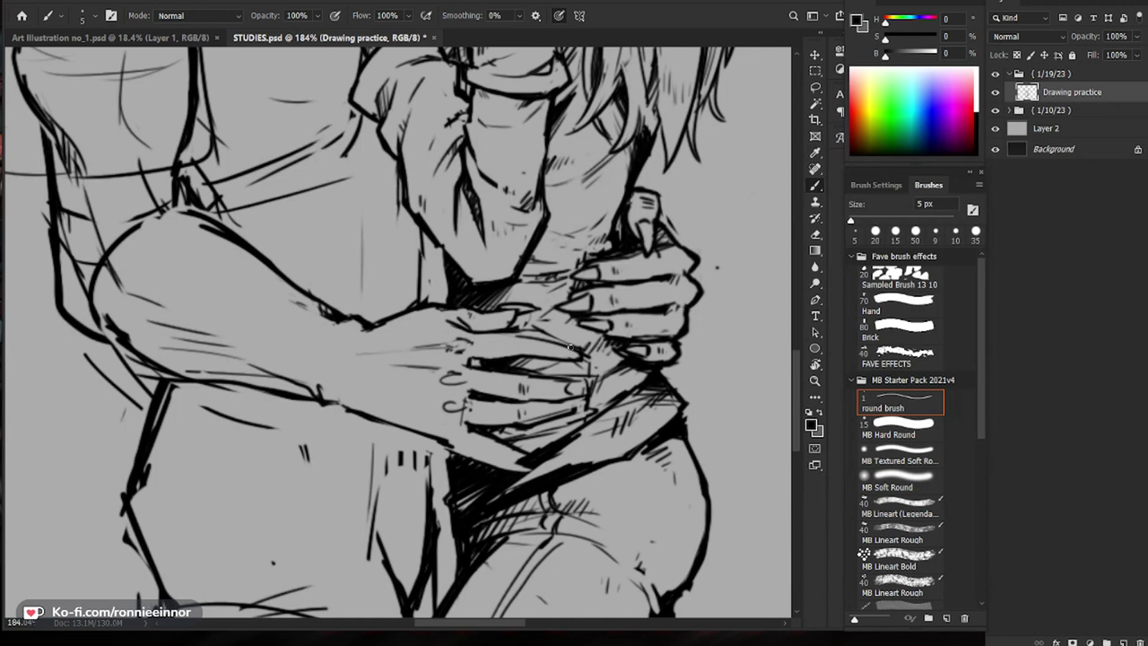
{"action": "key", "text": "e"}
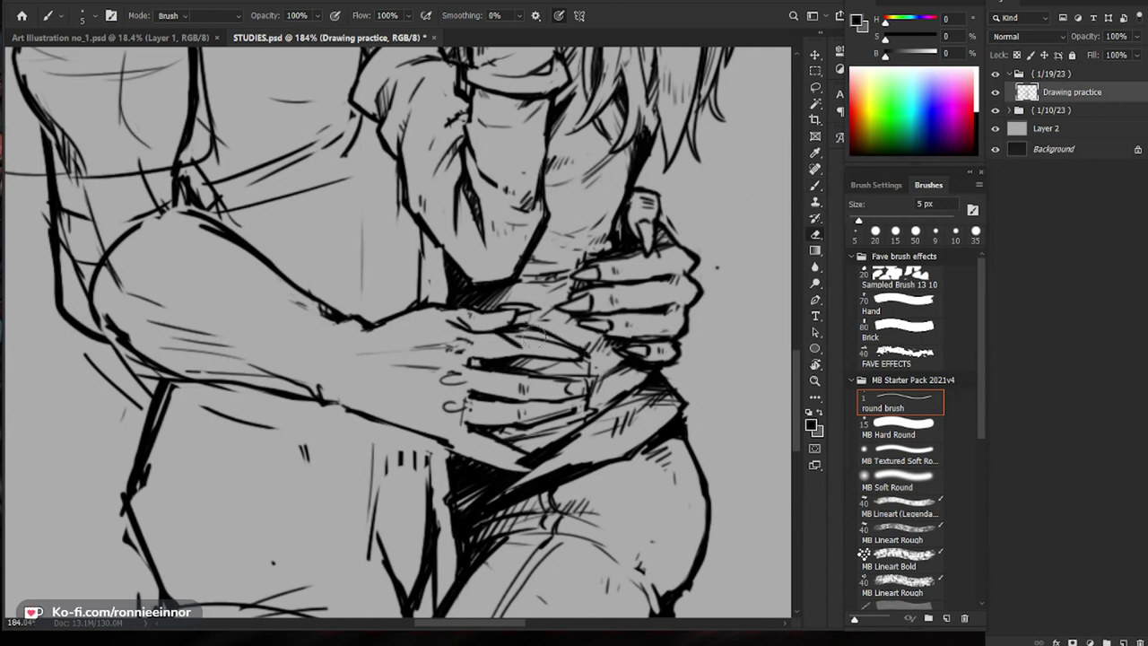
{"action": "key", "text": "b"}
{"action": "key", "text": "e"}
{"action": "key", "text": "b"}
{"action": "left_click_drag", "start_coordinate": [504, 330], "coordinate": [558, 342]}
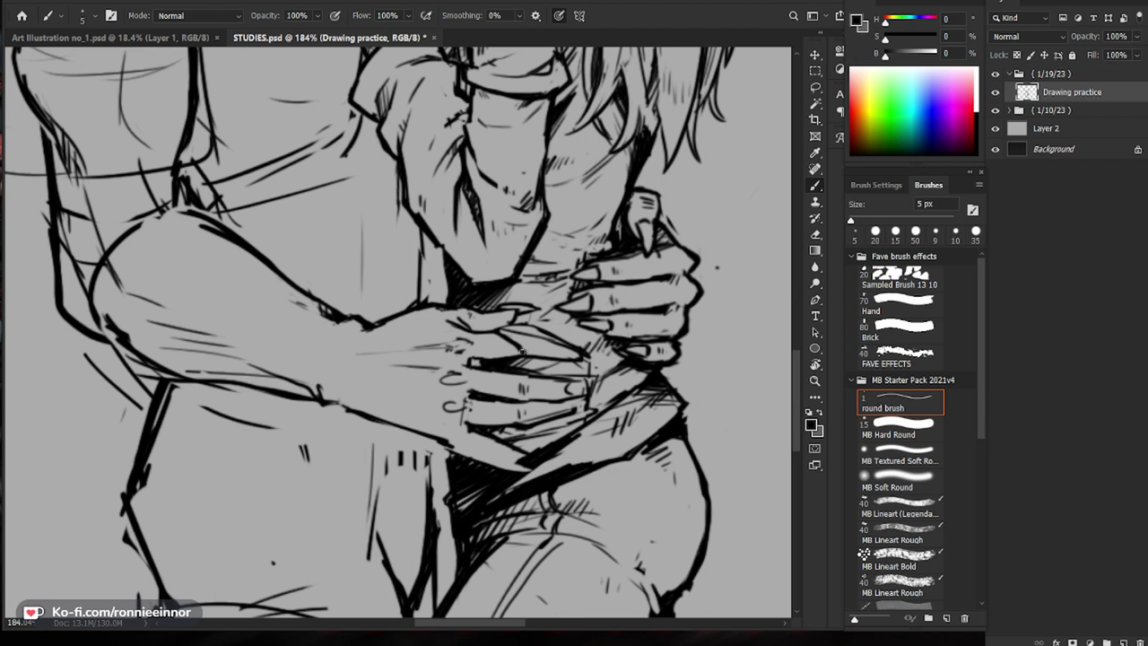
{"action": "mouse_move", "coordinate": [528, 357]}
{"action": "left_mouse_down"}
{"action": "mouse_move", "coordinate": [577, 360]}
{"action": "mouse_move", "coordinate": [563, 343]}
{"action": "mouse_move", "coordinate": [588, 357]}
{"action": "left_mouse_up"}
Step: Refine the contour of the clawed finger, erasing and redrawing the line where the claw begins
{"action": "key", "text": "e"}
{"action": "key", "text": "b"}
{"action": "key", "text": "e"}
{"action": "key", "text": "b"}
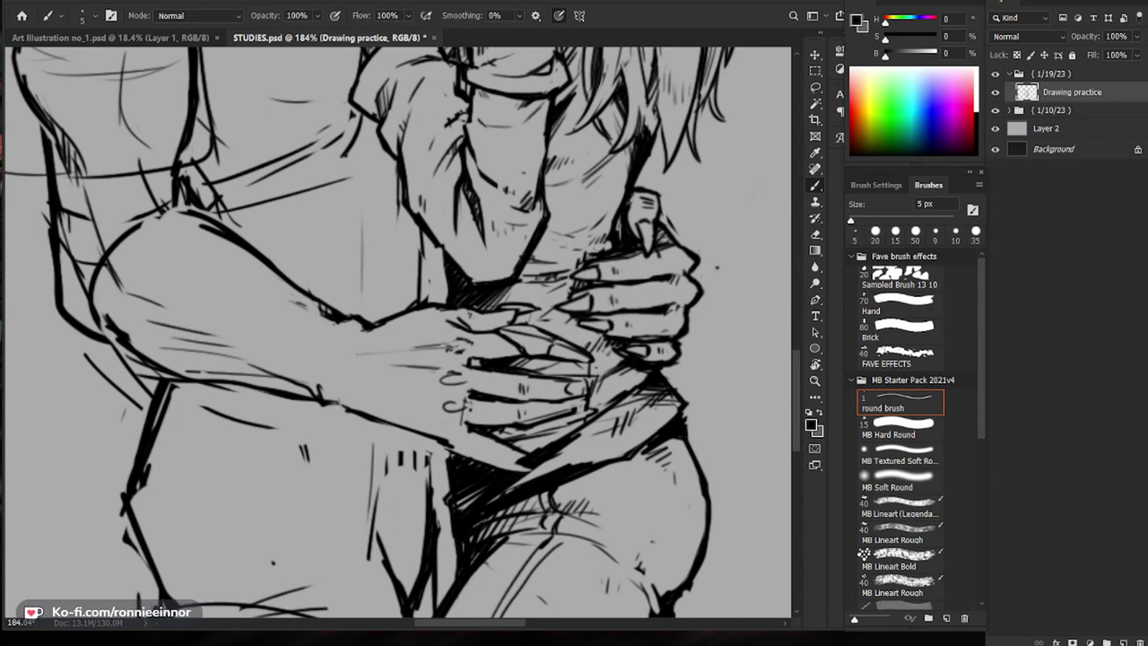
{"action": "key", "text": "e"}
{"action": "left_click_drag", "start_coordinate": [529, 341], "coordinate": [496, 338]}
{"action": "key", "text": "b"}
{"action": "mouse_move", "coordinate": [533, 340]}
{"action": "left_mouse_down"}
{"action": "mouse_move", "coordinate": [500, 352]}
{"action": "mouse_move", "coordinate": [504, 338]}
{"action": "left_mouse_up"}
{"action": "key", "text": "z"}
{"action": "mouse_move", "coordinate": [652, 382]}
{"action": "left_mouse_down"}
{"action": "mouse_move", "coordinate": [623, 383]}
{"action": "mouse_move", "coordinate": [640, 377]}
{"action": "left_mouse_up"}
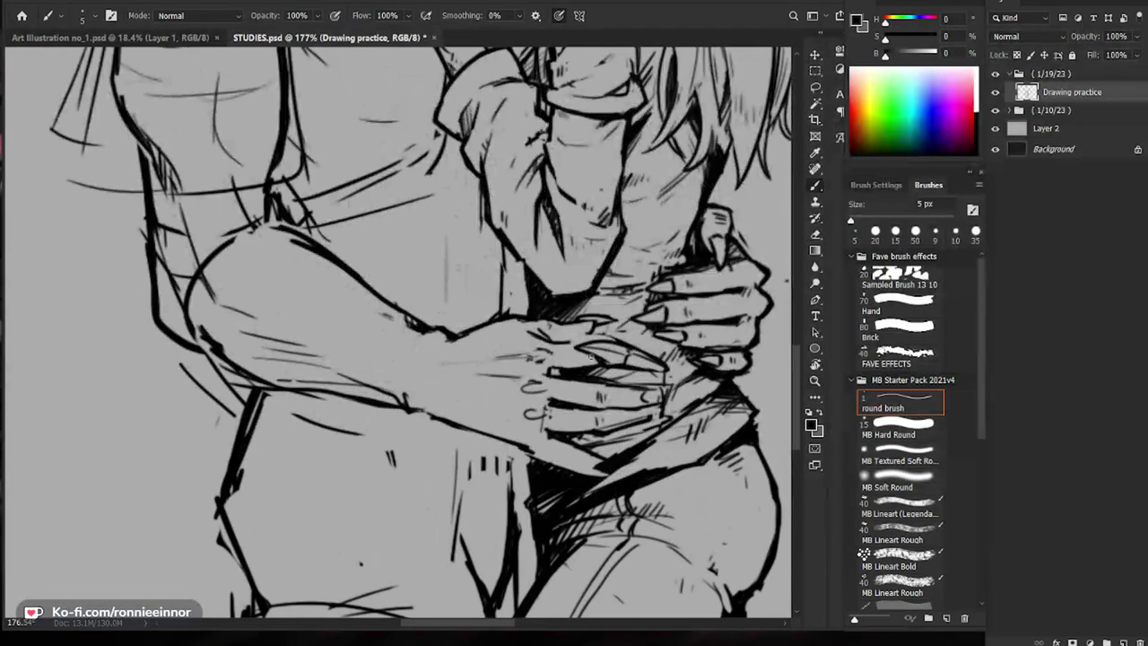
Step: Strengthen the gap beneath the clawed finger and clean up the tips of the lower fingers on the same hand
{"action": "key", "text": "space"}
{"action": "left_click_drag", "start_coordinate": [625, 436], "coordinate": [606, 433]}
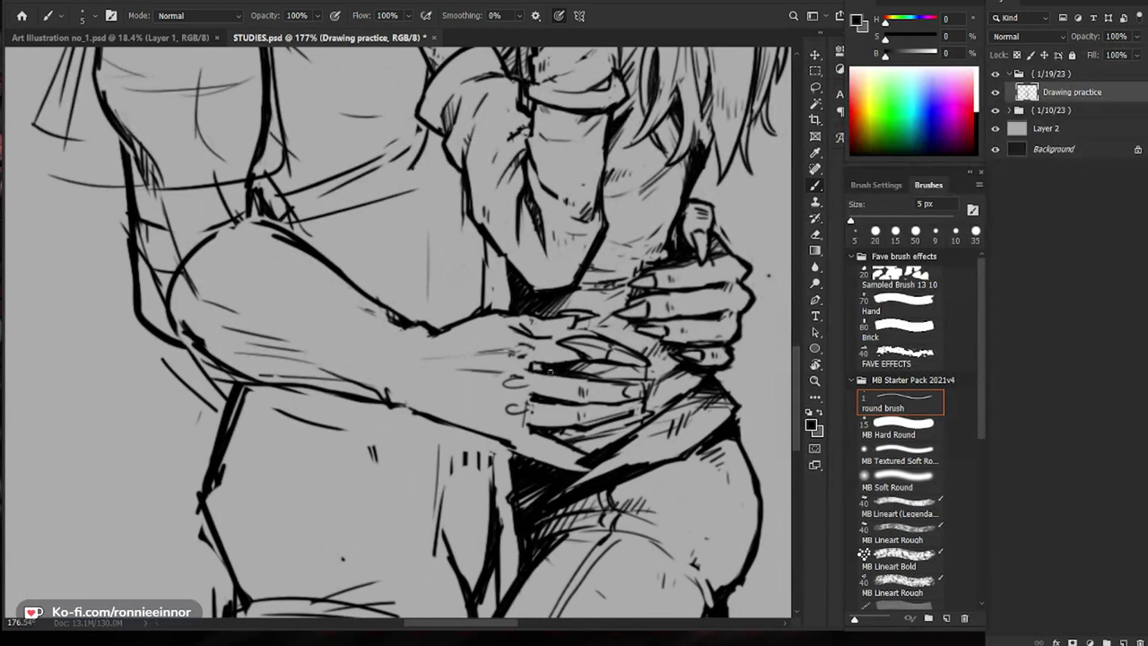
{"action": "left_click_drag", "start_coordinate": [583, 359], "coordinate": [536, 362]}
{"action": "key", "text": "e"}
{"action": "key", "text": "b"}
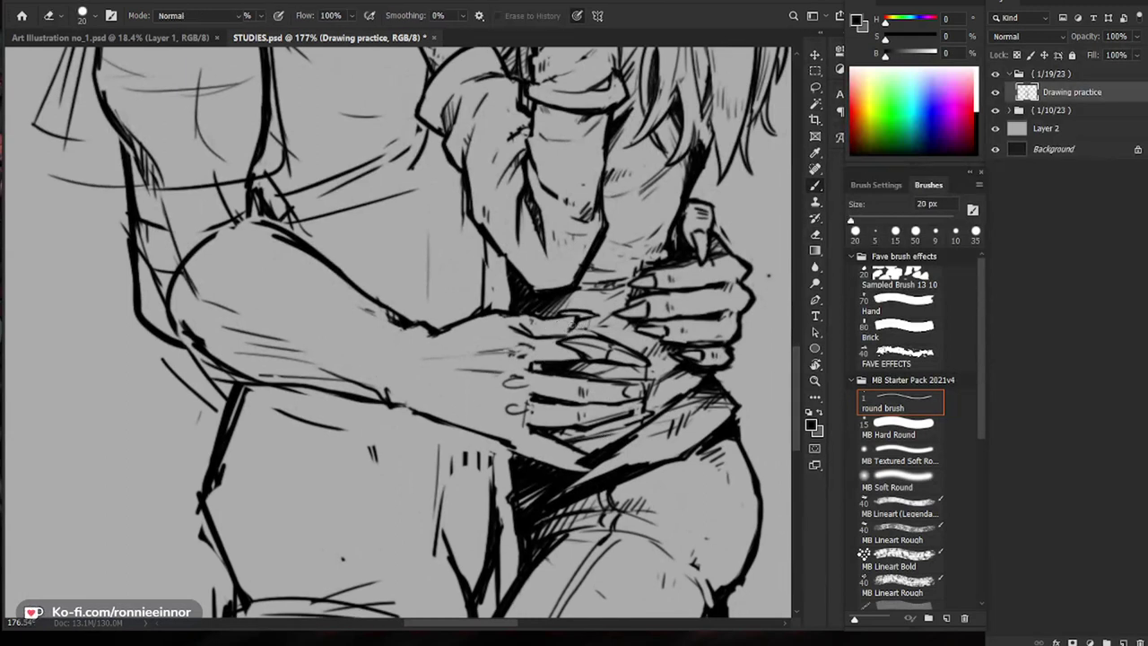
{"action": "key", "text": "ctrl+space"}
{"action": "left_click_drag", "start_coordinate": [610, 368], "coordinate": [569, 368]}
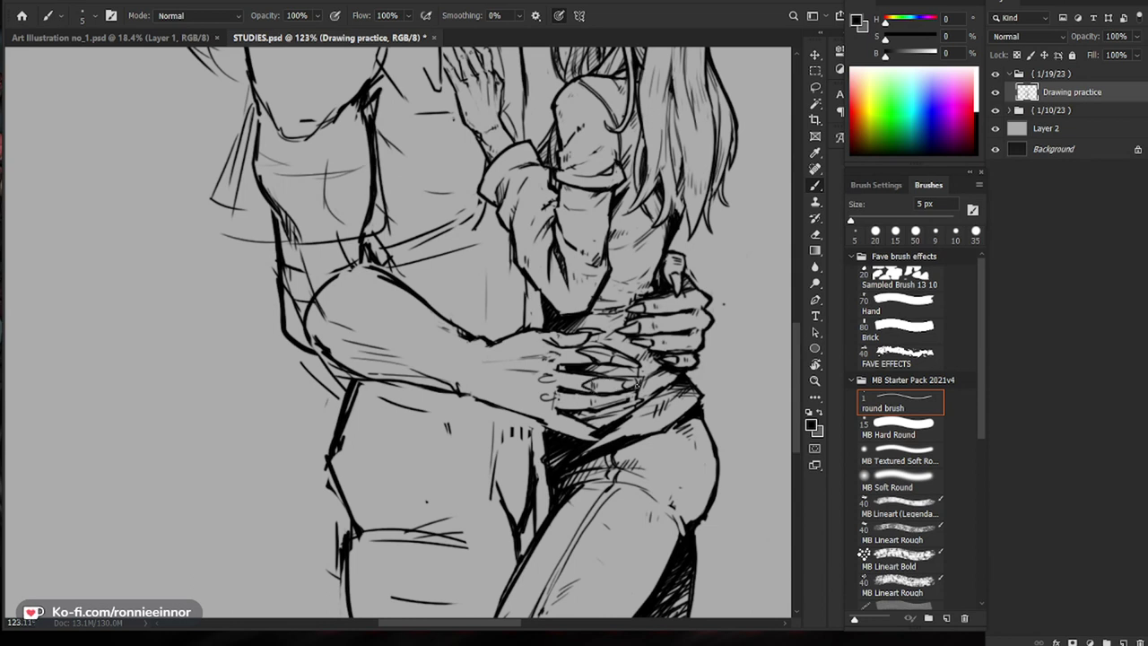
{"action": "key", "text": "e"}
{"action": "left_click_drag", "start_coordinate": [641, 381], "coordinate": [606, 394]}
Step: Draw a curved double-edged cuff band around the wrist of the man's near arm
{"action": "left_click_drag", "start_coordinate": [699, 444], "coordinate": [610, 458]}
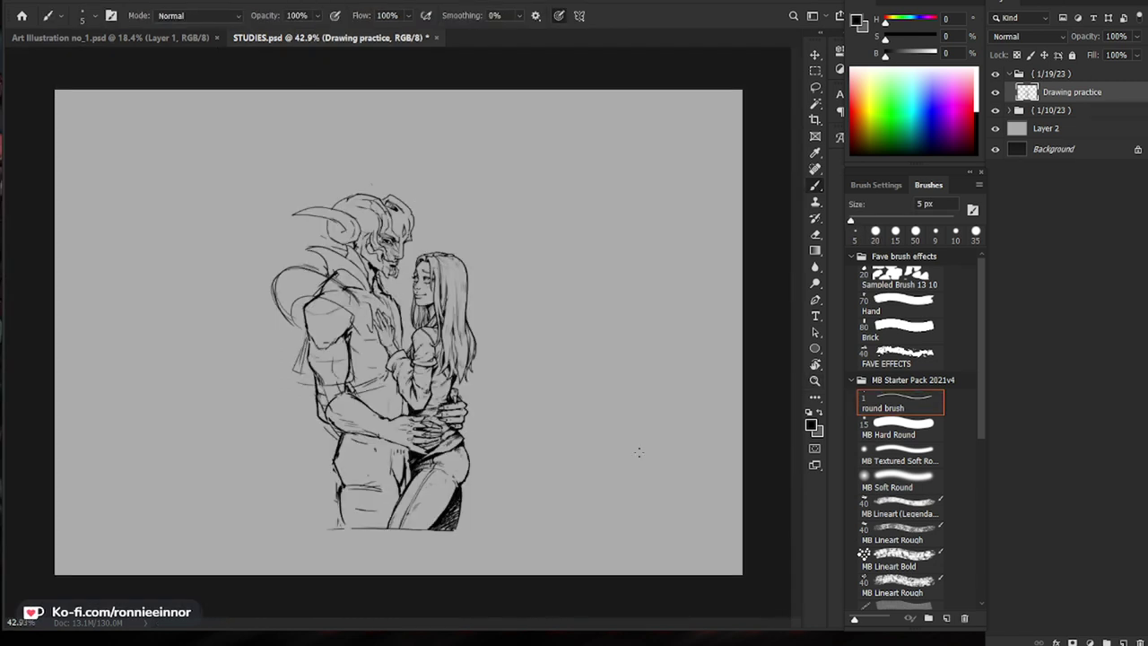
{"action": "scroll", "coordinate": [426, 438], "scroll_direction": "up", "scroll_amount": 5}
{"action": "left_click_drag", "start_coordinate": [429, 438], "coordinate": [491, 451]}
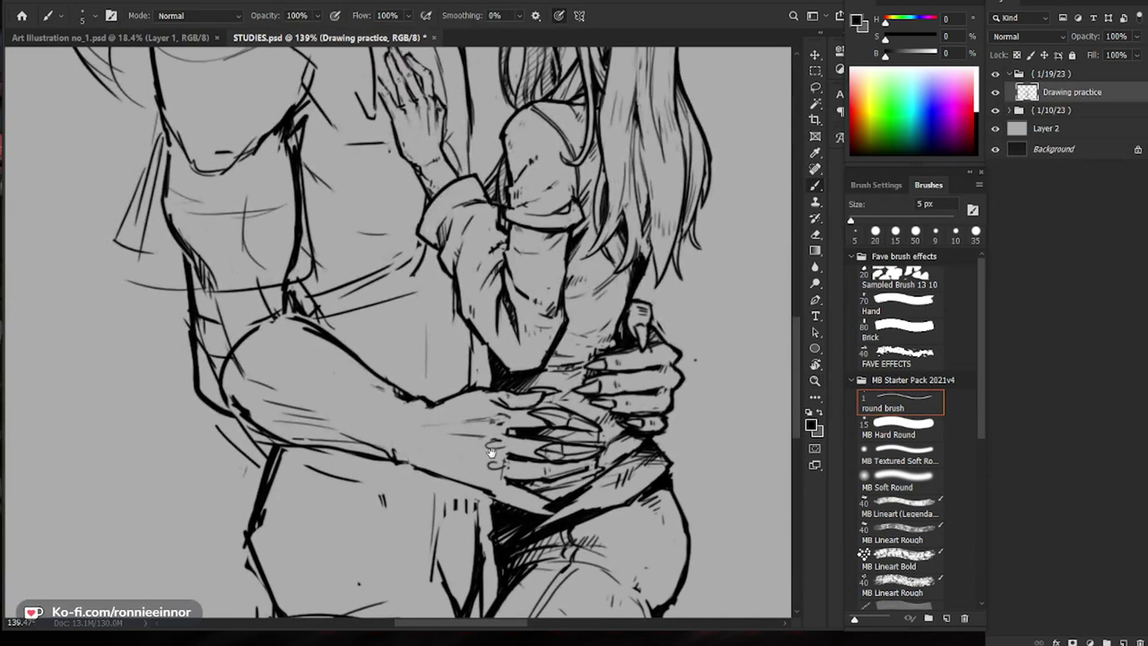
{"action": "left_click_drag", "start_coordinate": [429, 402], "coordinate": [401, 463]}
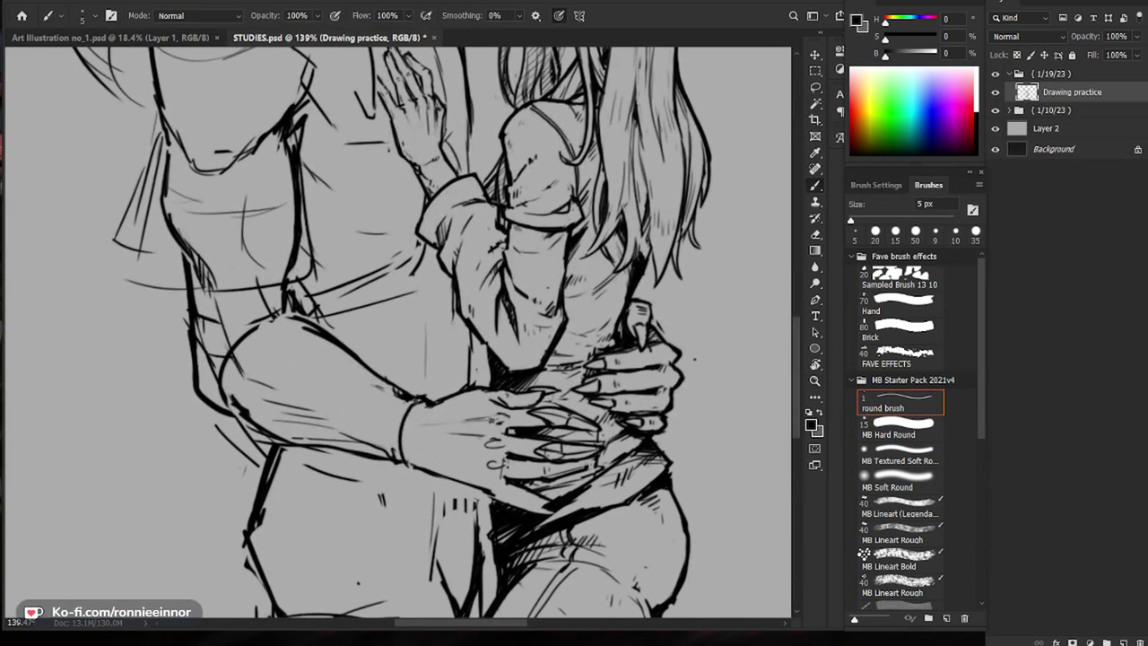
{"action": "mouse_move", "coordinate": [415, 392]}
{"action": "left_mouse_down"}
{"action": "mouse_move", "coordinate": [396, 463]}
{"action": "mouse_move", "coordinate": [402, 421]}
{"action": "mouse_move", "coordinate": [407, 469]}
{"action": "left_mouse_up"}
{"action": "key", "text": "e"}
{"action": "key", "text": "b"}
{"action": "key", "text": "e"}
{"action": "key", "text": "b"}
{"action": "left_click_drag", "start_coordinate": [401, 414], "coordinate": [395, 471]}
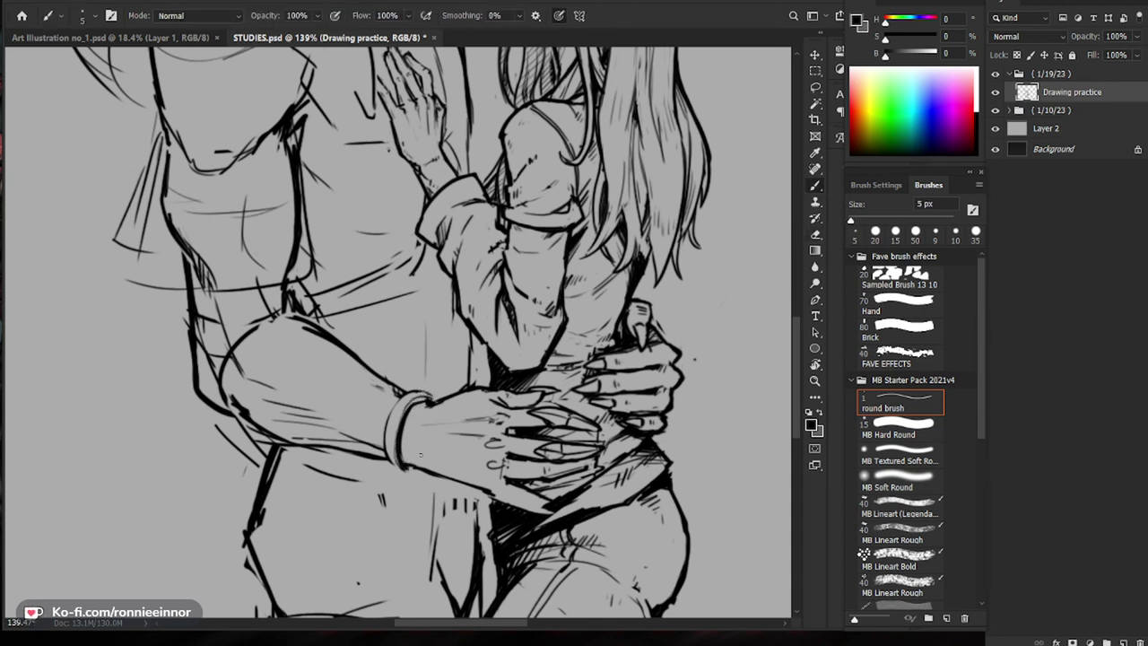
{"action": "left_click_drag", "start_coordinate": [407, 415], "coordinate": [395, 456]}
Step: Fill in and reshape the dark shadow under the man's jaw at the top of his neck
{"action": "key", "text": "z"}
{"action": "left_click_drag", "start_coordinate": [443, 421], "coordinate": [368, 421]}
{"action": "left_click_drag", "start_coordinate": [572, 257], "coordinate": [582, 295]}
{"action": "left_click_drag", "start_coordinate": [401, 298], "coordinate": [465, 289]}
{"action": "left_click_drag", "start_coordinate": [580, 164], "coordinate": [510, 248]}
{"action": "scroll", "coordinate": [440, 217], "scroll_direction": "up", "scroll_amount": 2}
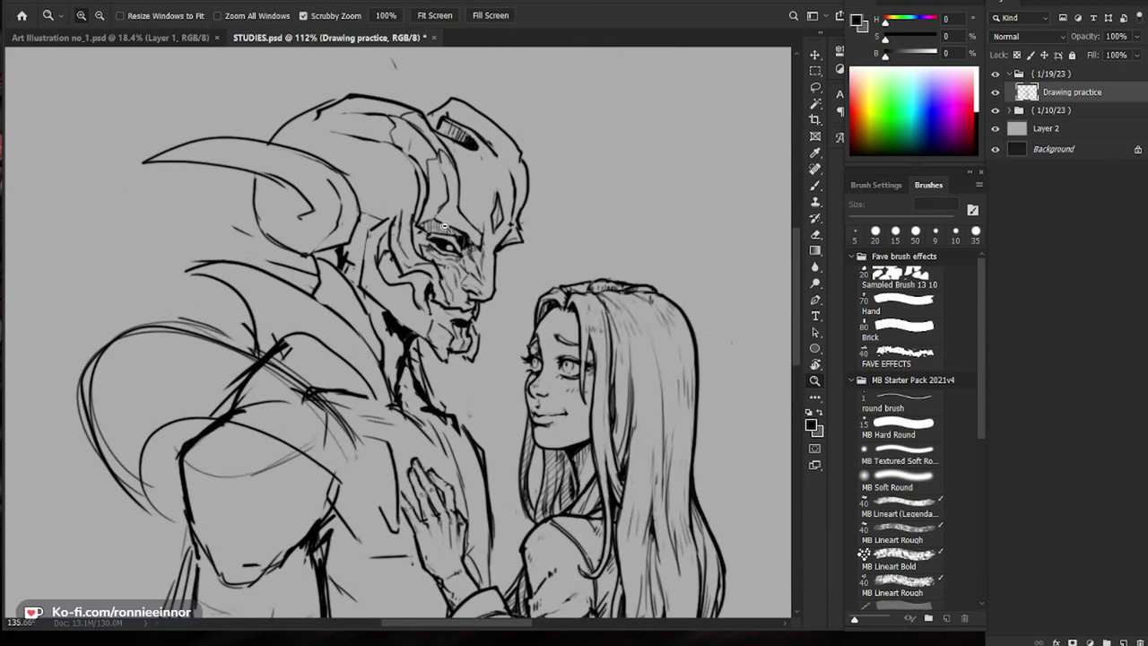
{"action": "scroll", "coordinate": [439, 291], "scroll_direction": "up", "scroll_amount": 2}
{"action": "key", "text": "b"}
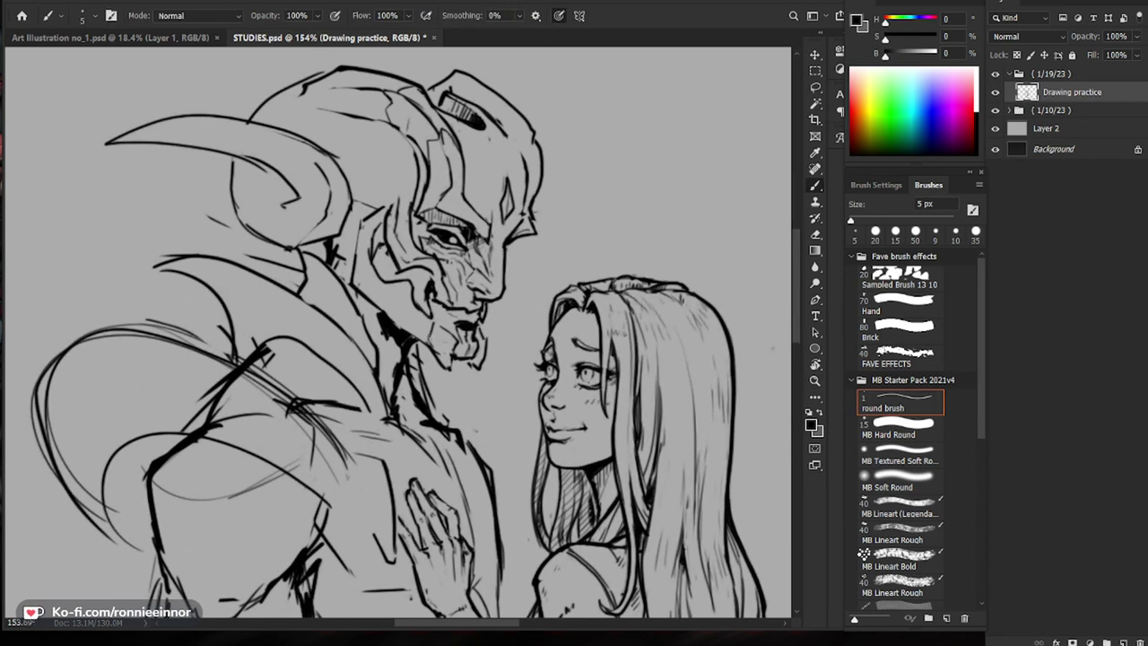
{"action": "left_click_drag", "start_coordinate": [397, 323], "coordinate": [401, 329]}
{"action": "key", "text": "e"}
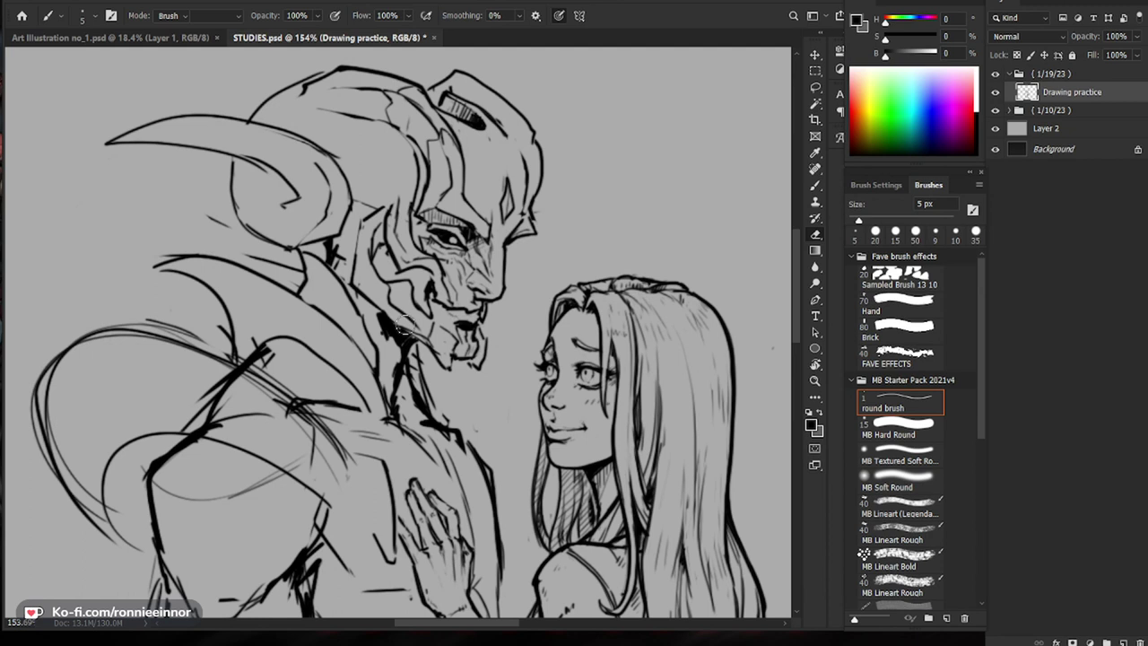
{"action": "key", "text": "b"}
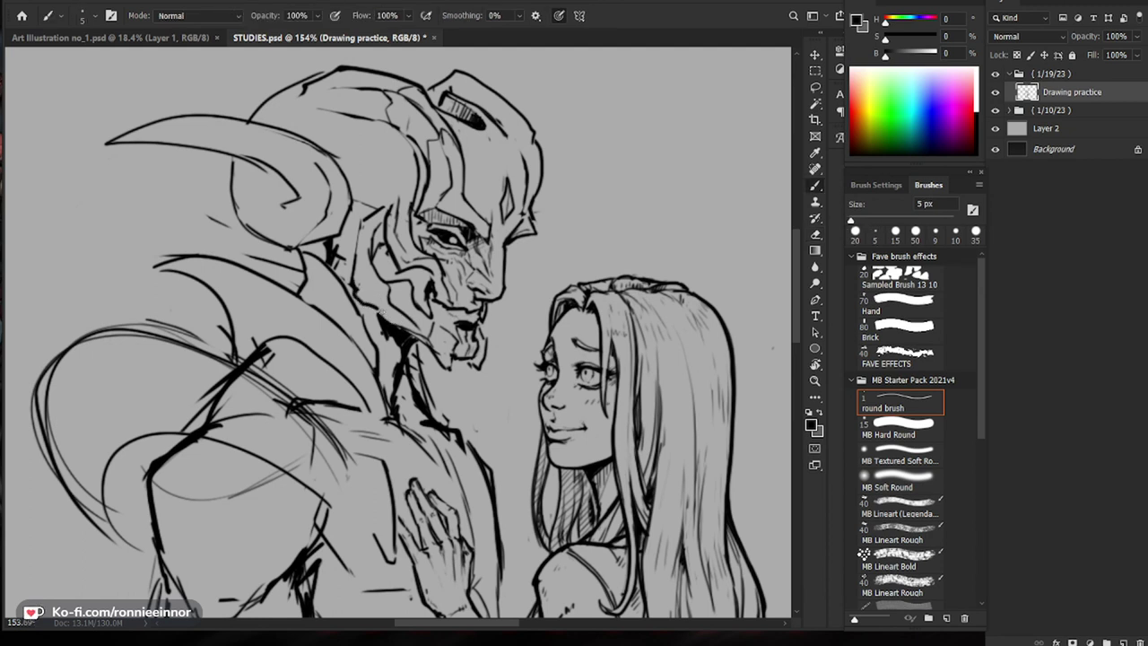
{"action": "mouse_move", "coordinate": [409, 329]}
{"action": "left_mouse_down"}
{"action": "mouse_move", "coordinate": [377, 308]}
{"action": "mouse_move", "coordinate": [383, 333]}
{"action": "left_mouse_up"}
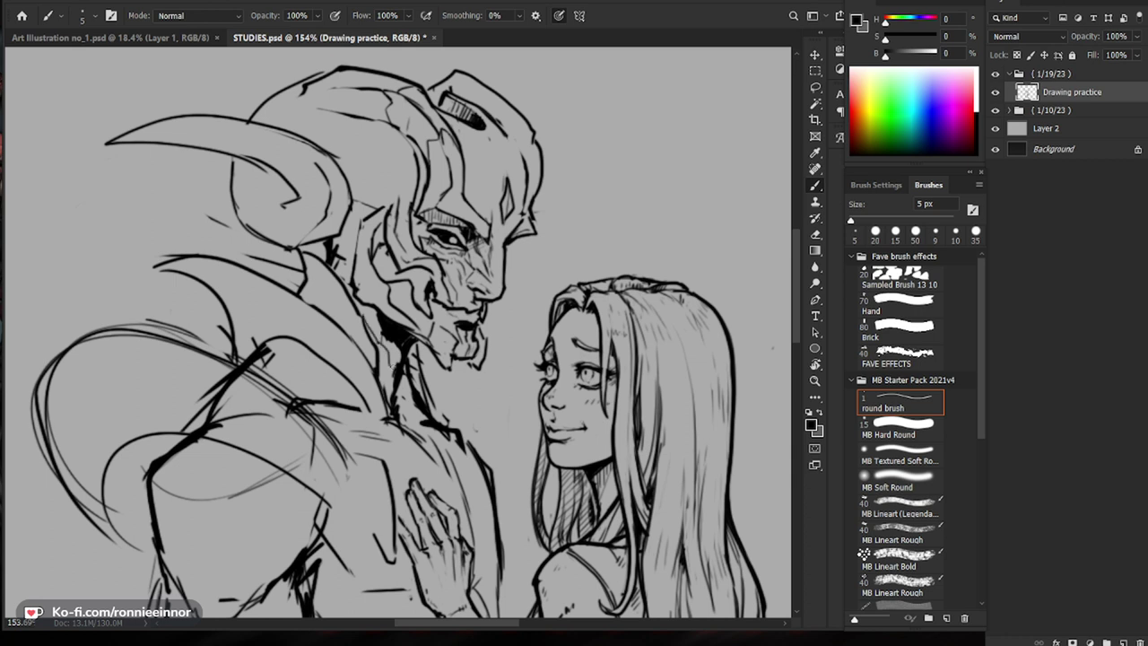
Step: Add shading strokes down the man's neck along the inner edge of the collar
{"action": "key", "text": "e"}
{"action": "key", "text": "b"}
{"action": "left_click_drag", "start_coordinate": [402, 381], "coordinate": [405, 427]}
{"action": "left_click_drag", "start_coordinate": [406, 380], "coordinate": [405, 387]}
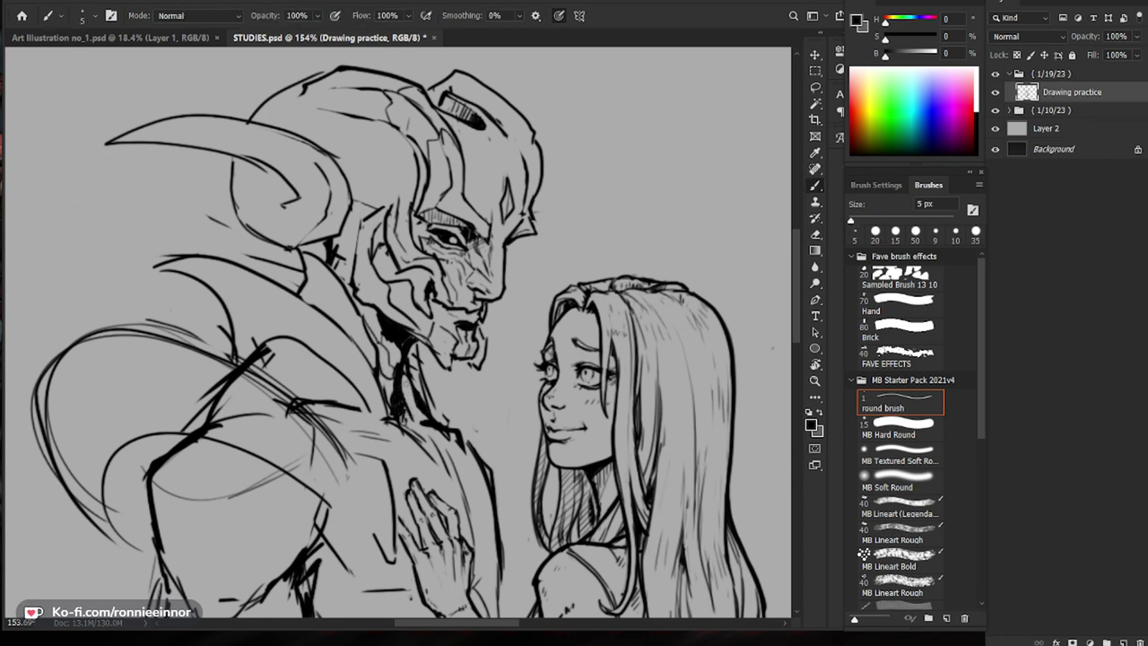
{"action": "scroll", "coordinate": [443, 386], "scroll_direction": "down", "scroll_amount": 3}
{"action": "scroll", "coordinate": [376, 385], "scroll_direction": "up", "scroll_amount": 3}
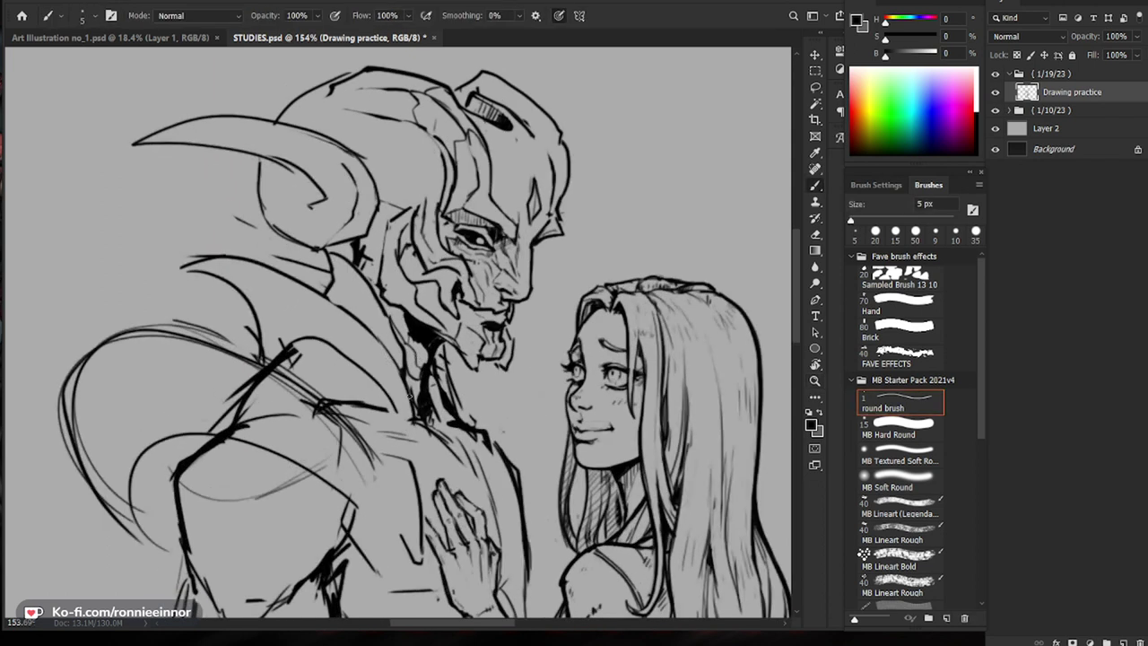
Step: Redraw the upper edge of the man's swept-back collar and clean up the stray strokes around it
{"action": "mouse_move", "coordinate": [384, 340]}
{"action": "left_mouse_down"}
{"action": "mouse_move", "coordinate": [259, 259]}
{"action": "mouse_move", "coordinate": [181, 258]}
{"action": "left_mouse_up"}
{"action": "key", "text": "e"}
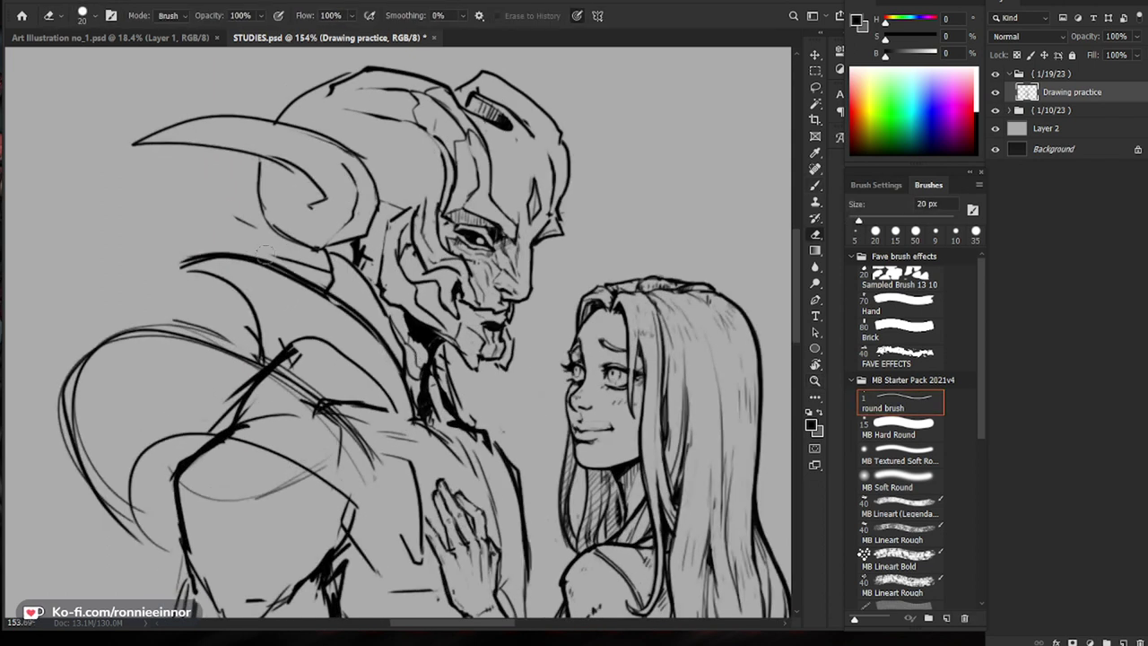
{"action": "mouse_move", "coordinate": [387, 339]}
{"action": "left_mouse_down"}
{"action": "mouse_move", "coordinate": [246, 260]}
{"action": "mouse_move", "coordinate": [194, 255]}
{"action": "left_mouse_up"}
{"action": "key", "text": "b"}
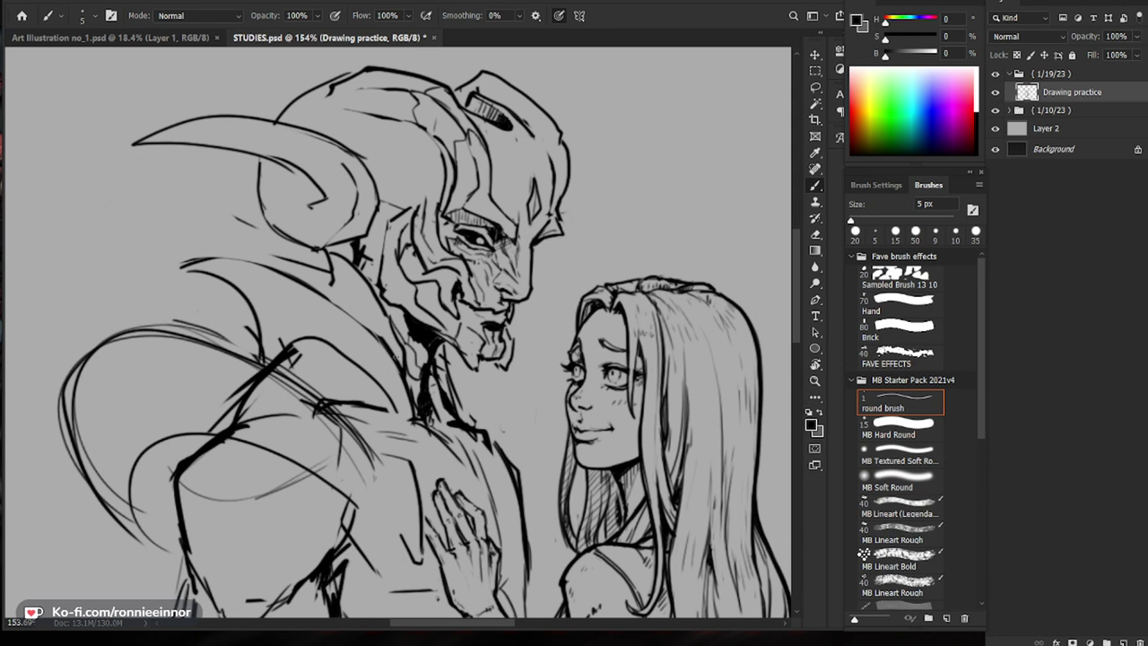
{"action": "mouse_move", "coordinate": [369, 326]}
{"action": "left_mouse_down"}
{"action": "mouse_move", "coordinate": [269, 266]}
{"action": "mouse_move", "coordinate": [190, 255]}
{"action": "left_mouse_up"}
Step: Fill the inside of the swept-back collar behind the man's neck with solid dark shadow
{"action": "mouse_move", "coordinate": [331, 274]}
{"action": "left_mouse_down"}
{"action": "mouse_move", "coordinate": [242, 253]}
{"action": "mouse_move", "coordinate": [335, 294]}
{"action": "left_mouse_up"}
{"action": "left_click_drag", "start_coordinate": [287, 266], "coordinate": [307, 274]}
{"action": "mouse_move", "coordinate": [280, 268]}
{"action": "left_mouse_down"}
{"action": "mouse_move", "coordinate": [301, 277]}
{"action": "mouse_move", "coordinate": [286, 268]}
{"action": "left_mouse_up"}
{"action": "key", "text": "ctrl+space"}
{"action": "left_click_drag", "start_coordinate": [412, 255], "coordinate": [340, 257]}
{"action": "mouse_move", "coordinate": [446, 290]}
{"action": "left_mouse_down"}
{"action": "mouse_move", "coordinate": [489, 289]}
{"action": "mouse_move", "coordinate": [443, 303]}
{"action": "left_mouse_up"}
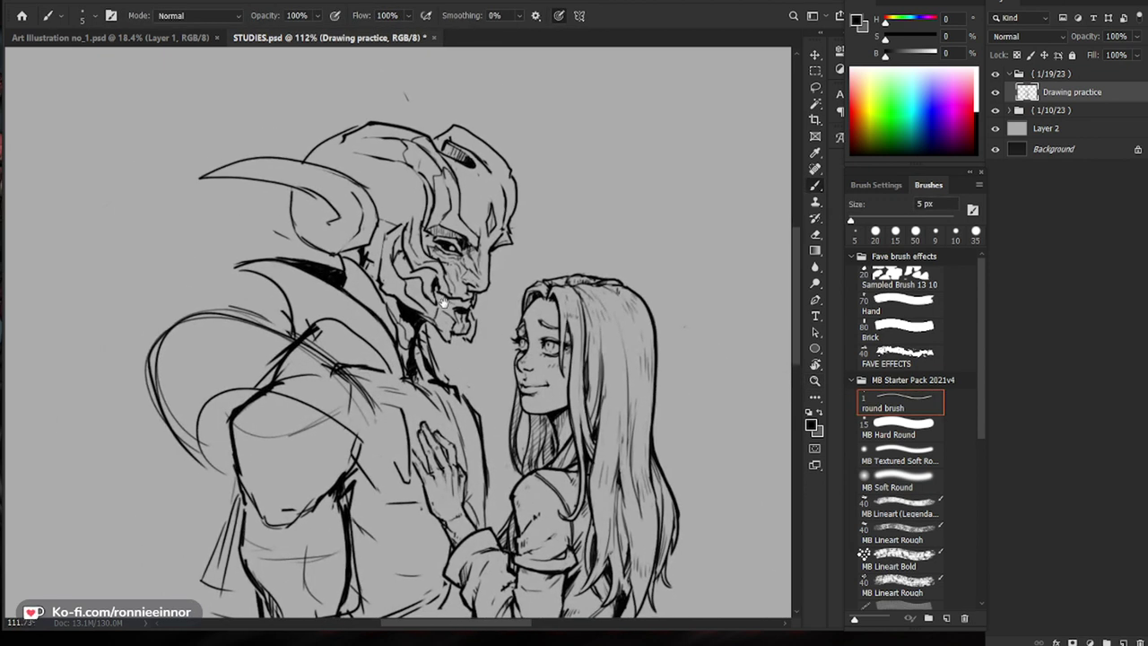
Step: Clean up the rough lines where the collar meets the chest and redraw the edge beneath its front point
{"action": "key", "text": "e"}
{"action": "key", "text": "b"}
{"action": "key", "text": "e"}
{"action": "left_click_drag", "start_coordinate": [388, 378], "coordinate": [412, 382]}
{"action": "key", "text": "b"}
{"action": "key", "text": "e"}
{"action": "key", "text": "b"}
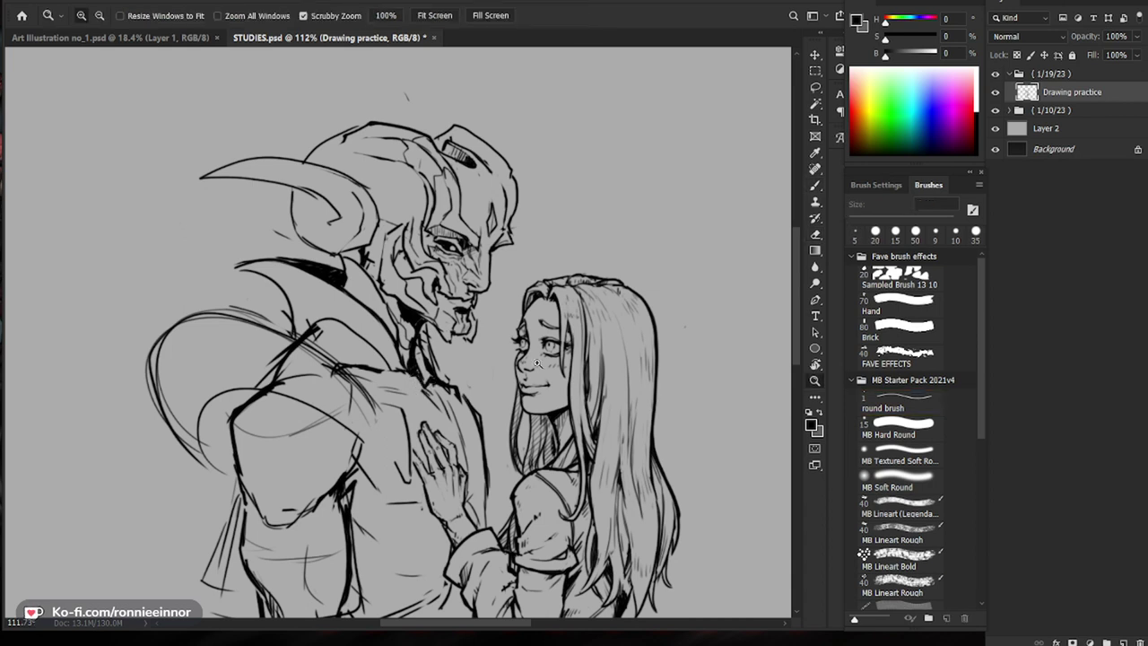
Step: Set the eraser to 35 px and clear the rough sketch lines crossing the man's shoulder armor
{"action": "scroll", "coordinate": [531, 358], "scroll_direction": "down", "scroll_amount": 2}
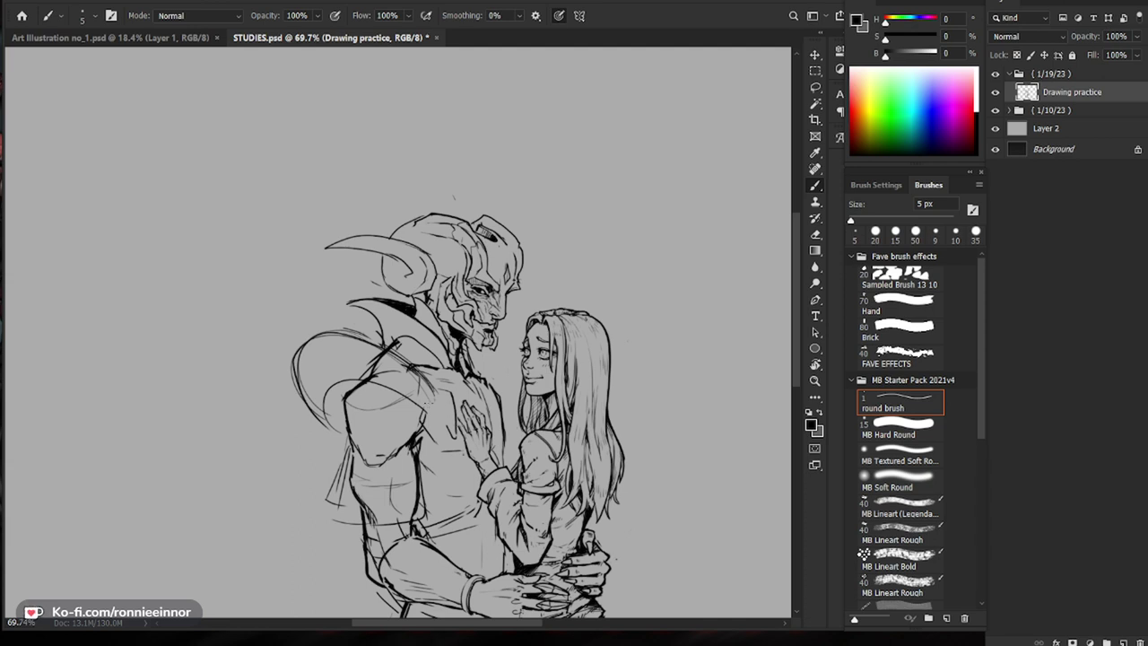
{"action": "key", "text": "e"}
{"action": "scroll", "coordinate": [399, 405], "scroll_direction": "up", "scroll_amount": 1}
{"action": "key", "text": "bracketright"}
{"action": "key", "text": "bracketright"}
{"action": "key", "text": "bracketright"}
{"action": "mouse_move", "coordinate": [363, 352]}
{"action": "left_mouse_down"}
{"action": "mouse_move", "coordinate": [380, 332]}
{"action": "mouse_move", "coordinate": [432, 380]}
{"action": "mouse_move", "coordinate": [361, 355]}
{"action": "left_mouse_up"}
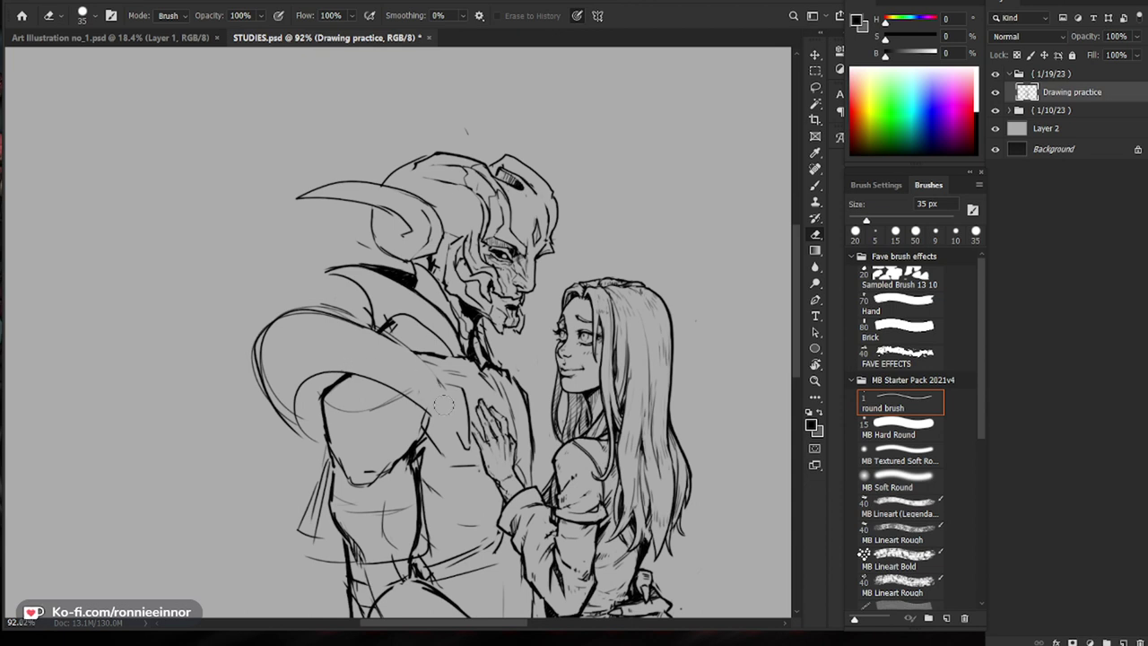
Step: Sketch a second overlapping armor plate below the first on the near shoulder and erase the lines crossing it
{"action": "scroll", "coordinate": [618, 457], "scroll_direction": "down", "scroll_amount": 2}
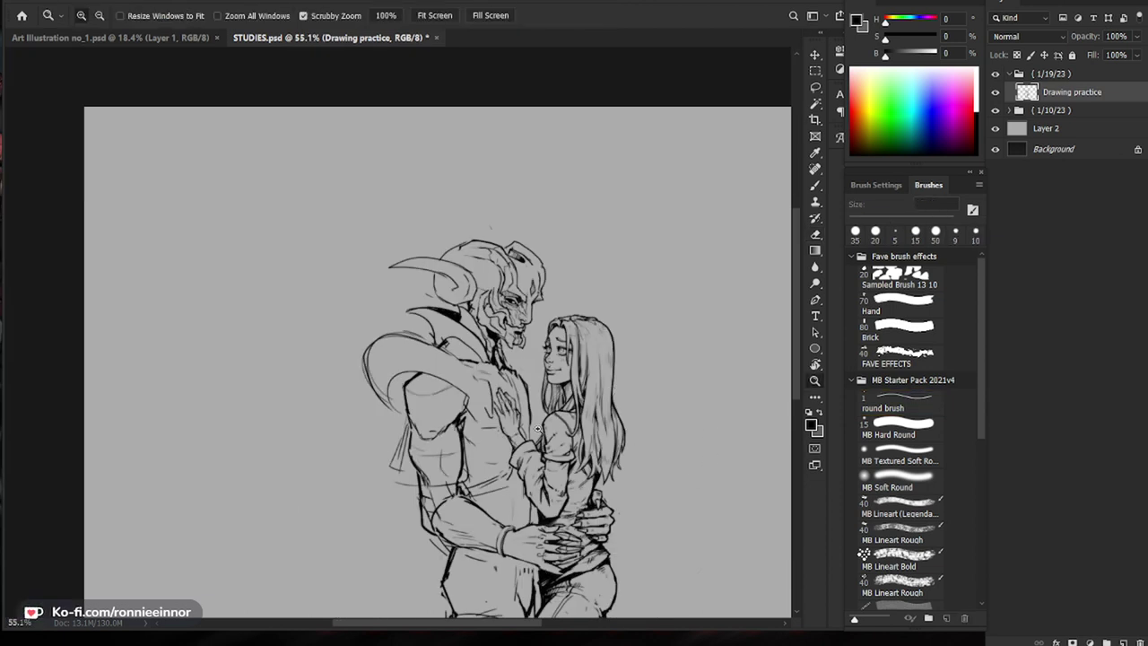
{"action": "scroll", "coordinate": [609, 460], "scroll_direction": "up", "scroll_amount": 1}
{"action": "key", "text": "b"}
{"action": "scroll", "coordinate": [609, 459], "scroll_direction": "up", "scroll_amount": 1}
{"action": "mouse_move", "coordinate": [448, 356]}
{"action": "left_mouse_down"}
{"action": "mouse_move", "coordinate": [306, 394]}
{"action": "mouse_move", "coordinate": [460, 398]}
{"action": "mouse_move", "coordinate": [357, 427]}
{"action": "left_mouse_up"}
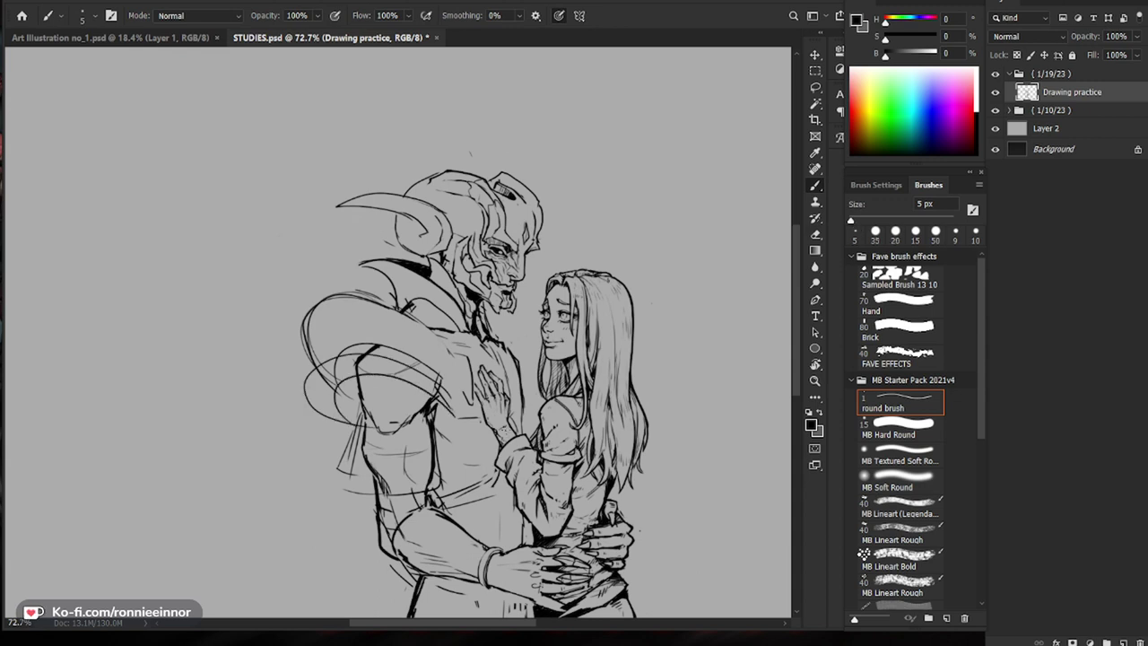
{"action": "key", "text": "e"}
{"action": "left_click_drag", "start_coordinate": [446, 401], "coordinate": [384, 362]}
{"action": "left_click_drag", "start_coordinate": [360, 360], "coordinate": [321, 371]}
{"action": "key", "text": "b"}
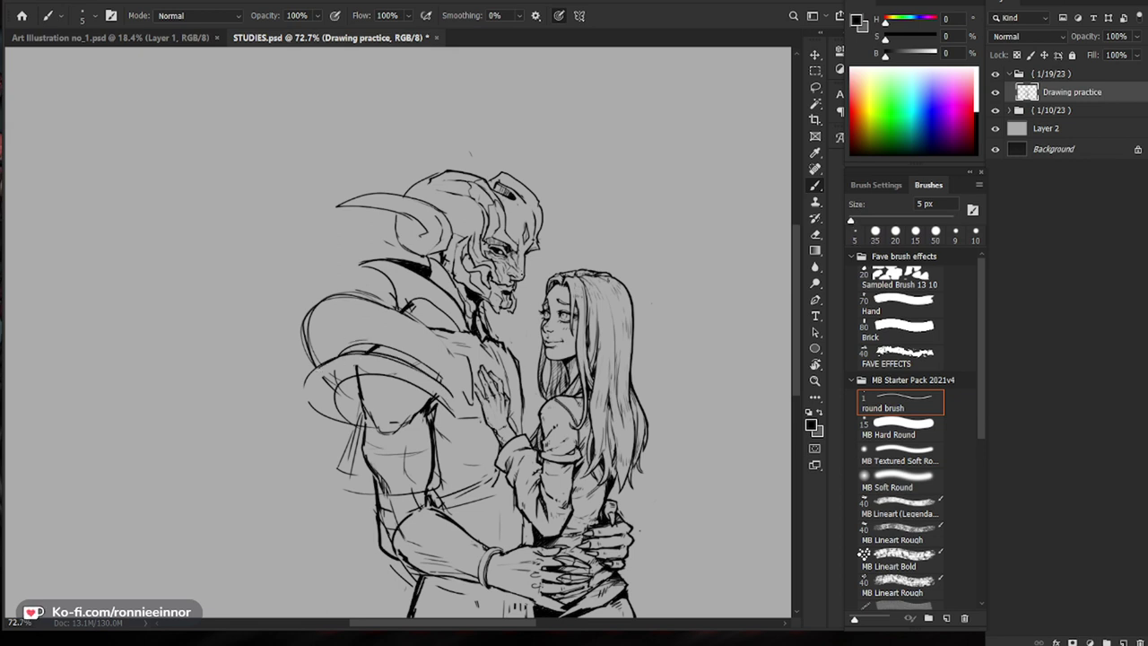
Step: Redraw the upper shoulder plate's edges, replacing its rounded outer end with a pointed corner
{"action": "key", "text": "e"}
{"action": "left_click_drag", "start_coordinate": [350, 342], "coordinate": [403, 355]}
{"action": "key", "text": "b"}
{"action": "mouse_move", "coordinate": [310, 322]}
{"action": "left_mouse_down"}
{"action": "mouse_move", "coordinate": [425, 332]}
{"action": "mouse_move", "coordinate": [470, 392]}
{"action": "left_mouse_up"}
{"action": "key", "text": "ctrl+z"}
{"action": "key", "text": "e"}
{"action": "mouse_move", "coordinate": [315, 309]}
{"action": "left_mouse_down"}
{"action": "mouse_move", "coordinate": [292, 327]}
{"action": "mouse_move", "coordinate": [335, 317]}
{"action": "mouse_move", "coordinate": [305, 328]}
{"action": "mouse_move", "coordinate": [325, 345]}
{"action": "mouse_move", "coordinate": [292, 340]}
{"action": "left_mouse_up"}
{"action": "key", "text": "b"}
{"action": "key", "text": "e"}
{"action": "key", "text": "b"}
{"action": "key", "text": "e"}
{"action": "key", "text": "b"}
Step: Draw the second shoulder plate sweeping from the chest to a sharp outer tip, trimming excess lines at both ends
{"action": "key", "text": "e"}
{"action": "left_click_drag", "start_coordinate": [451, 394], "coordinate": [416, 371]}
{"action": "key", "text": "b"}
{"action": "mouse_move", "coordinate": [468, 404]}
{"action": "left_mouse_down"}
{"action": "mouse_move", "coordinate": [369, 340]}
{"action": "mouse_move", "coordinate": [316, 347]}
{"action": "mouse_move", "coordinate": [292, 391]}
{"action": "left_mouse_up"}
{"action": "key", "text": "e"}
{"action": "left_click_drag", "start_coordinate": [349, 358], "coordinate": [309, 377]}
{"action": "key", "text": "b"}
{"action": "key", "text": "e"}
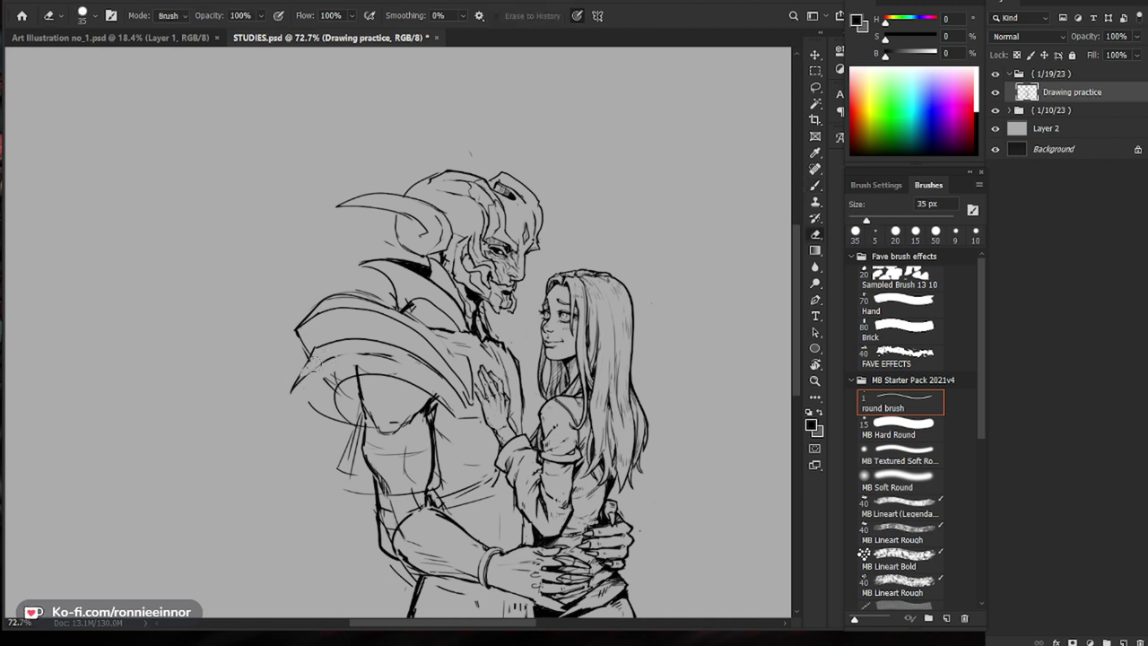
{"action": "key", "text": "b"}
{"action": "key", "text": "e"}
{"action": "mouse_move", "coordinate": [295, 395]}
{"action": "left_mouse_down"}
{"action": "mouse_move", "coordinate": [336, 421]}
{"action": "mouse_move", "coordinate": [337, 369]}
{"action": "left_mouse_up"}
{"action": "key", "text": "b"}
Step: Reduce the brush to 4 px and sketch a light curve for the far shoulder armor between the two figures
{"action": "left_click_drag", "start_coordinate": [672, 430], "coordinate": [589, 431]}
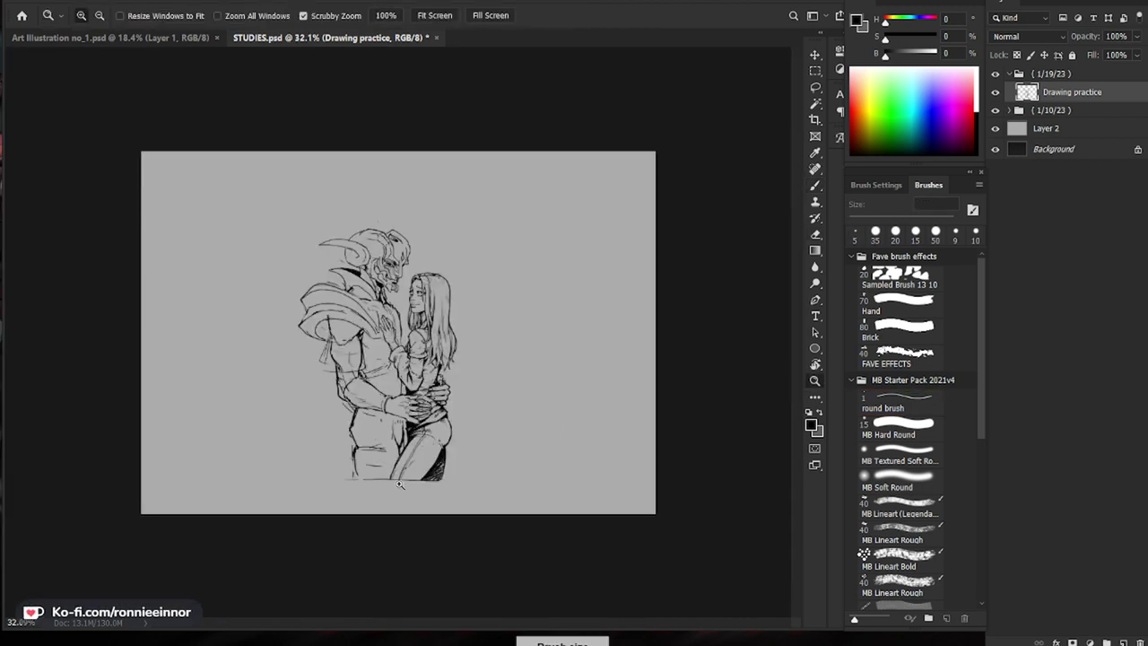
{"action": "left_click_drag", "start_coordinate": [319, 375], "coordinate": [377, 374]}
{"action": "key", "text": "["}
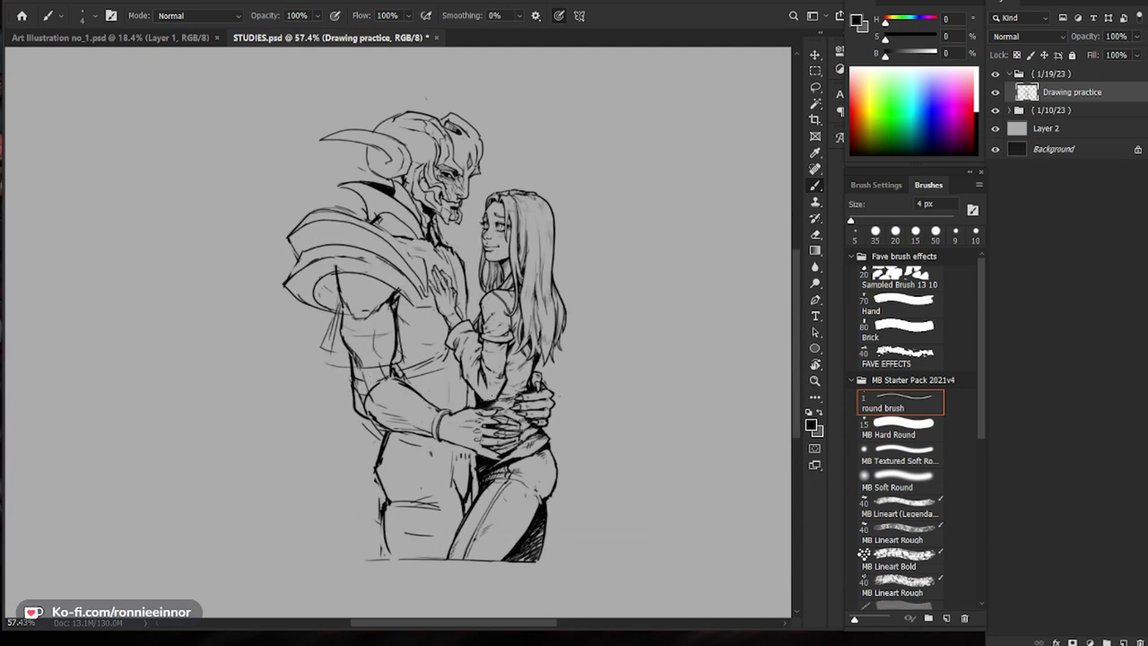
{"action": "scroll", "coordinate": [371, 378], "scroll_direction": "up", "scroll_amount": 1}
{"action": "mouse_move", "coordinate": [549, 487]}
{"action": "left_mouse_down"}
{"action": "mouse_move", "coordinate": [544, 467]}
{"action": "mouse_move", "coordinate": [539, 514]}
{"action": "left_mouse_up"}
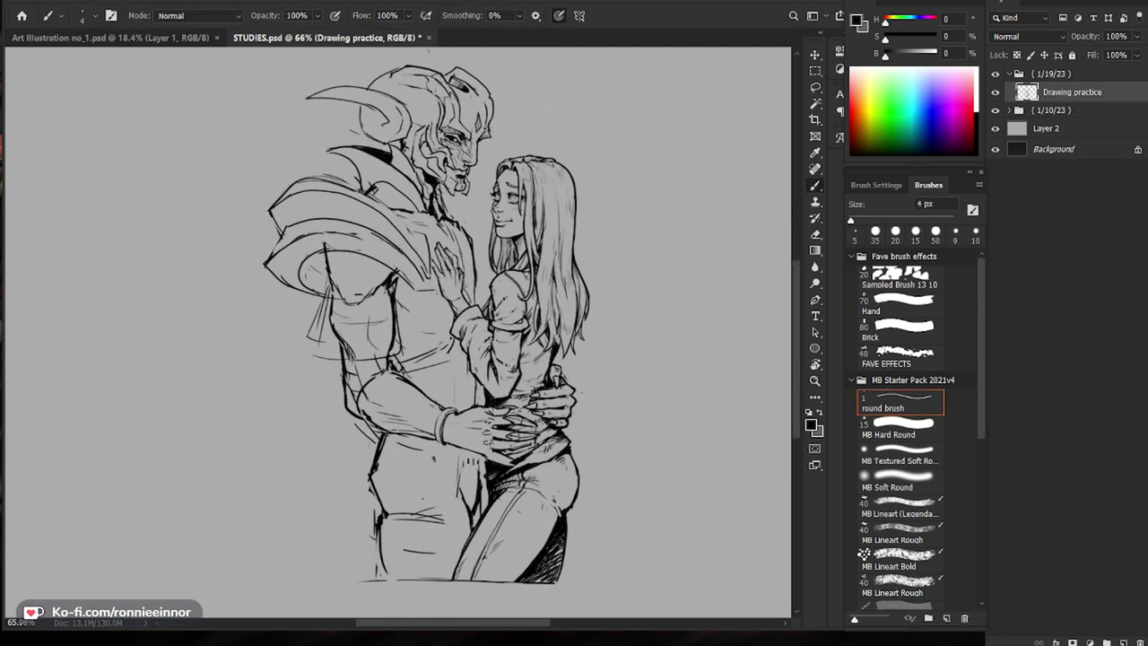
{"action": "left_click_drag", "start_coordinate": [463, 213], "coordinate": [513, 212]}
{"action": "mouse_move", "coordinate": [466, 305]}
{"action": "left_mouse_down"}
{"action": "mouse_move", "coordinate": [504, 221]}
{"action": "mouse_move", "coordinate": [494, 228]}
{"action": "left_mouse_up"}
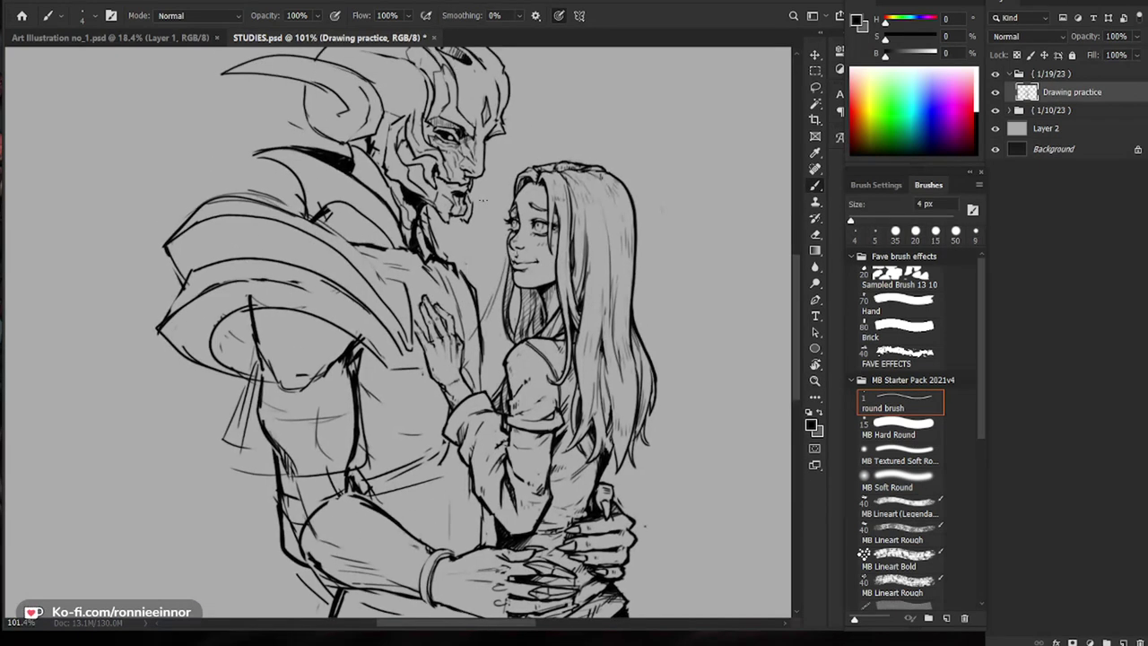
Step: Erase the rough line beside the man's chest and extend the far shoulder armor's curve down toward the woman's hand
{"action": "key", "text": "e"}
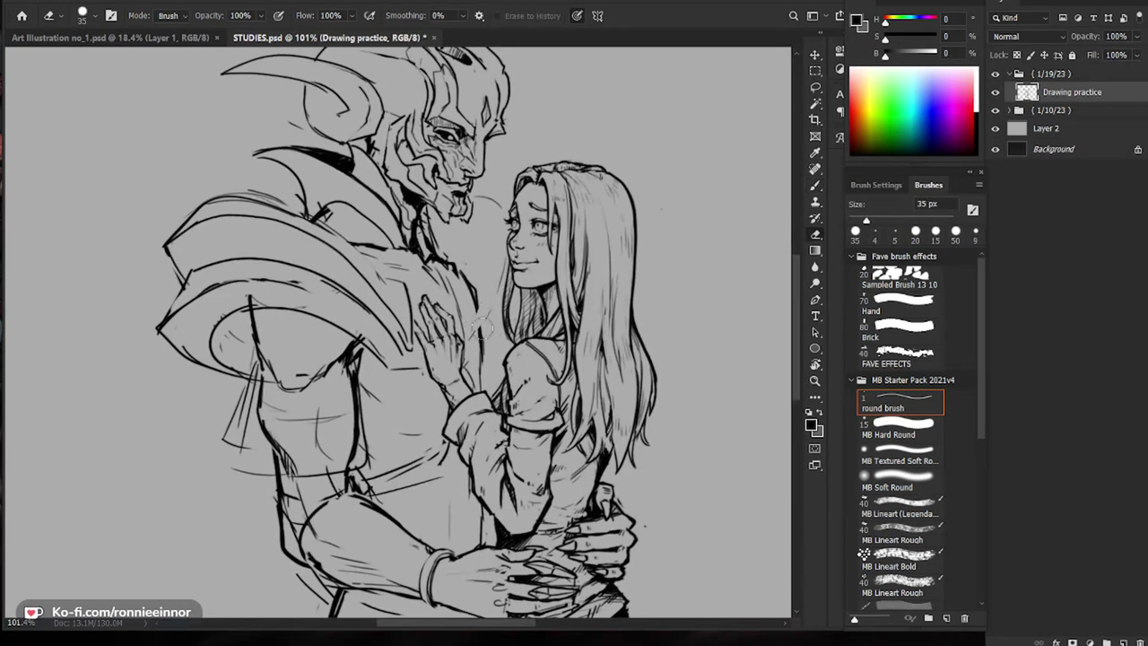
{"action": "key", "text": "b"}
{"action": "mouse_move", "coordinate": [501, 285]}
{"action": "left_mouse_down"}
{"action": "mouse_move", "coordinate": [475, 339]}
{"action": "mouse_move", "coordinate": [490, 314]}
{"action": "left_mouse_up"}
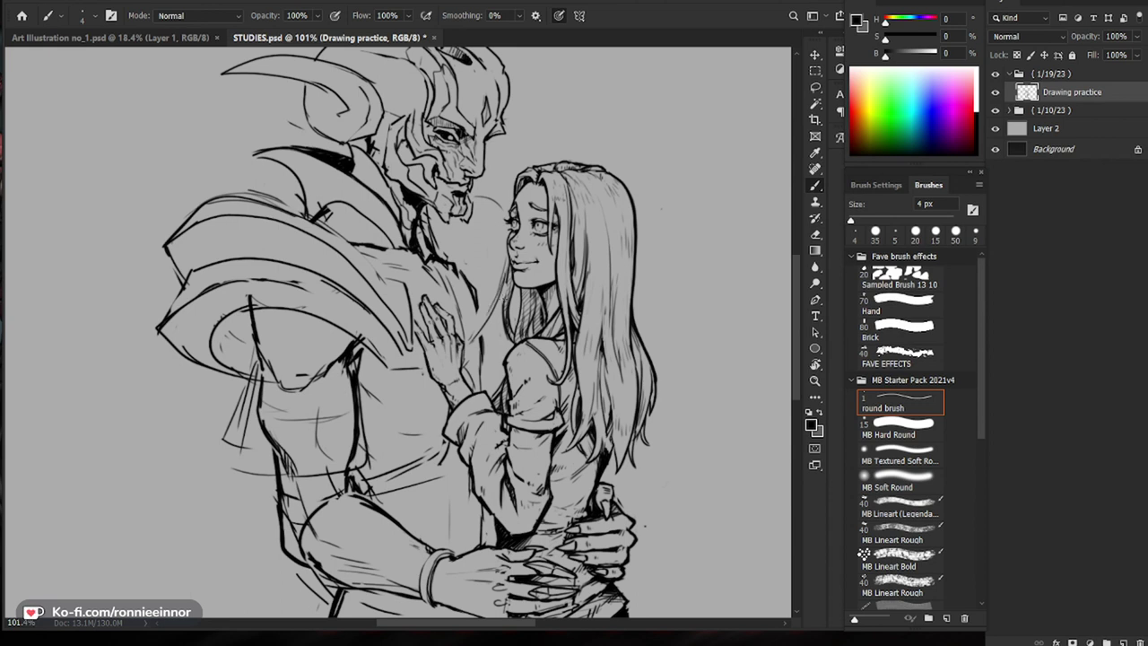
{"action": "left_click_drag", "start_coordinate": [487, 265], "coordinate": [470, 341]}
{"action": "left_click_drag", "start_coordinate": [556, 296], "coordinate": [489, 294]}
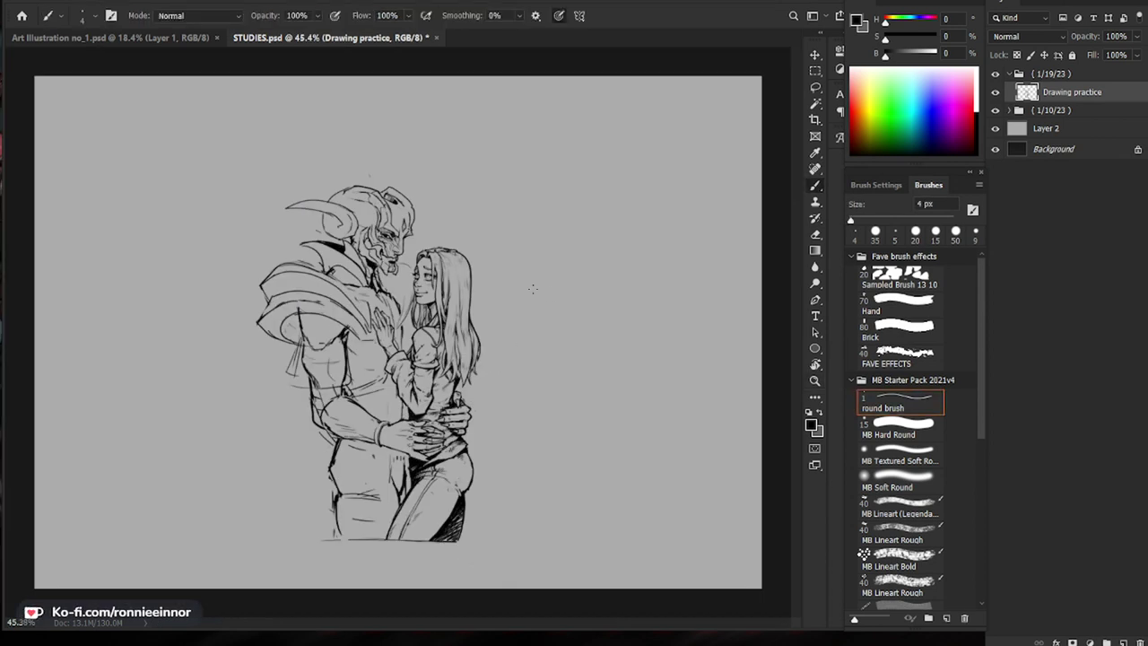
{"action": "left_click_drag", "start_coordinate": [416, 280], "coordinate": [479, 281]}
{"action": "key", "text": "e"}
{"action": "key", "text": "b"}
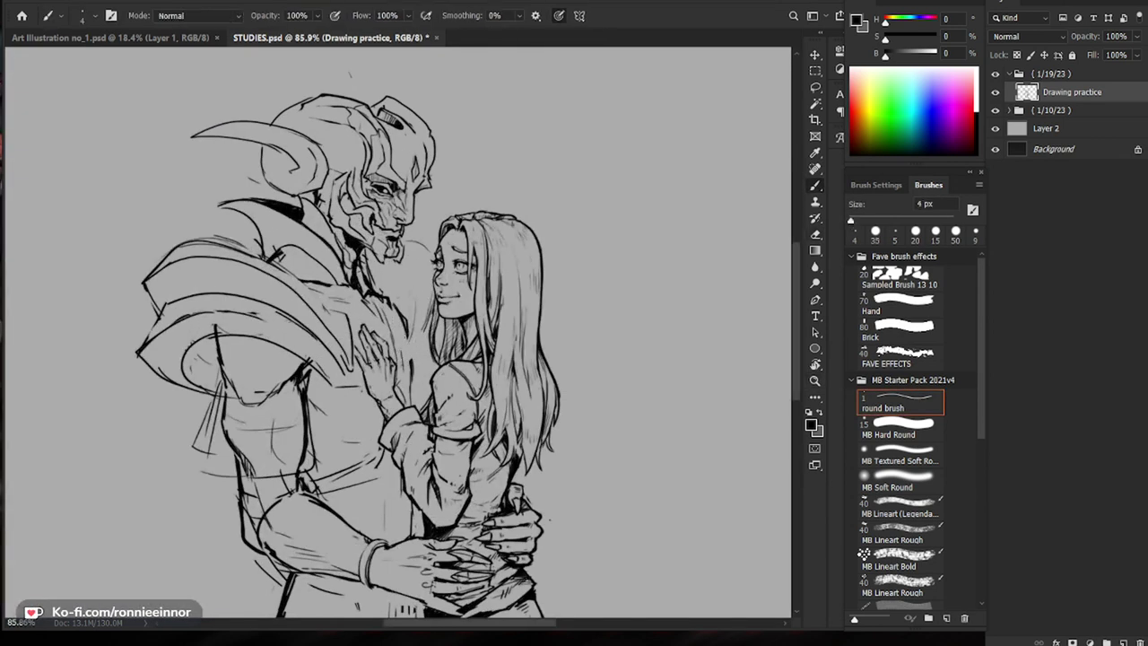
Step: Erase the rough lines along the armoured figure's chest and redraw its edge behind the woman's raised hand
{"action": "key", "text": "e"}
{"action": "left_click_drag", "start_coordinate": [401, 317], "coordinate": [404, 374]}
{"action": "key", "text": "b"}
{"action": "left_click_drag", "start_coordinate": [403, 309], "coordinate": [407, 315]}
{"action": "key", "text": "e"}
{"action": "left_click_drag", "start_coordinate": [411, 242], "coordinate": [425, 244]}
{"action": "key", "text": "b"}
Step: Clean up the leftover sketch lines on the chest just above the woman's hand
{"action": "key", "text": "z"}
{"action": "mouse_move", "coordinate": [537, 325]}
{"action": "left_mouse_down"}
{"action": "mouse_move", "coordinate": [455, 327]}
{"action": "mouse_move", "coordinate": [459, 272]}
{"action": "mouse_move", "coordinate": [405, 268]}
{"action": "mouse_move", "coordinate": [419, 268]}
{"action": "left_mouse_up"}
{"action": "key", "text": "e"}
{"action": "key", "text": "z"}
{"action": "key", "text": "b"}
{"action": "key", "text": "e"}
{"action": "key", "text": "z"}
{"action": "left_click_drag", "start_coordinate": [380, 311], "coordinate": [395, 305]}
{"action": "key", "text": "b"}
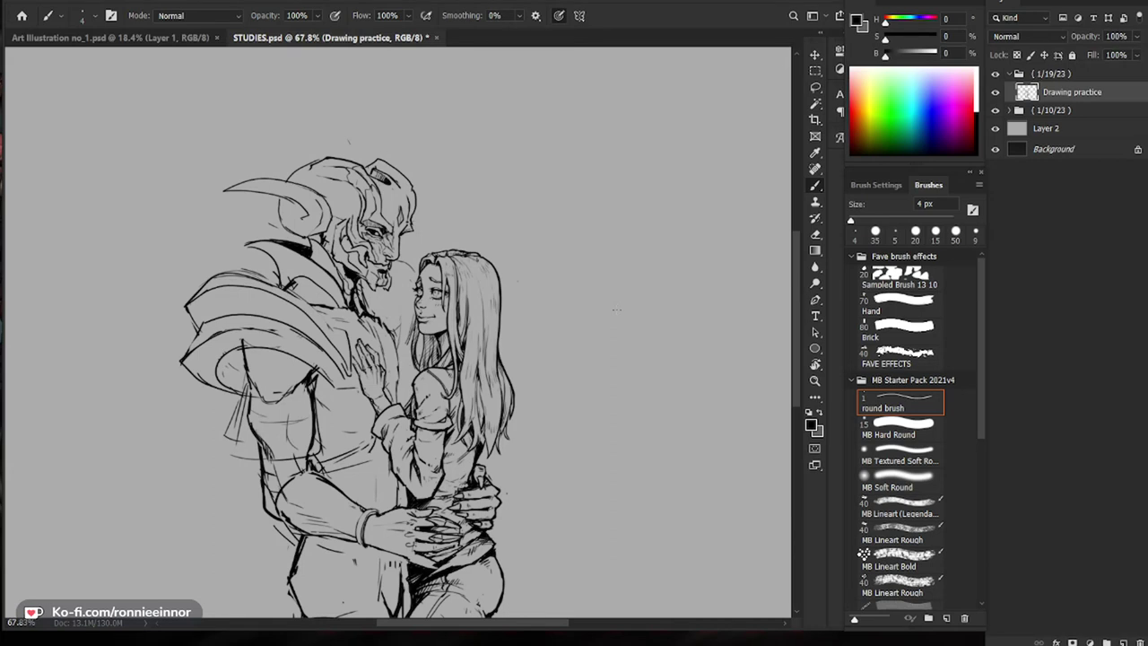
Step: Draw a second horn sweeping back from the helmet and add flowing plate lines along the side of the head
{"action": "key", "text": "z"}
{"action": "left_click_drag", "start_coordinate": [346, 195], "coordinate": [405, 191]}
{"action": "key", "text": "b"}
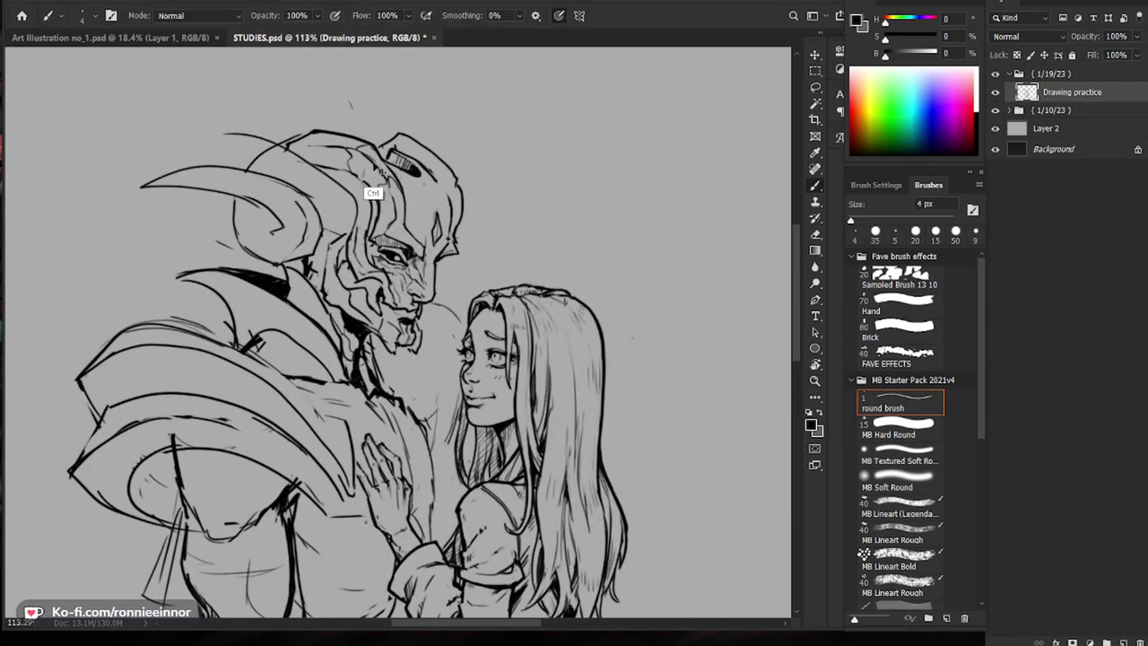
{"action": "left_click_drag", "start_coordinate": [223, 140], "coordinate": [311, 131]}
{"action": "left_click_drag", "start_coordinate": [334, 172], "coordinate": [276, 147]}
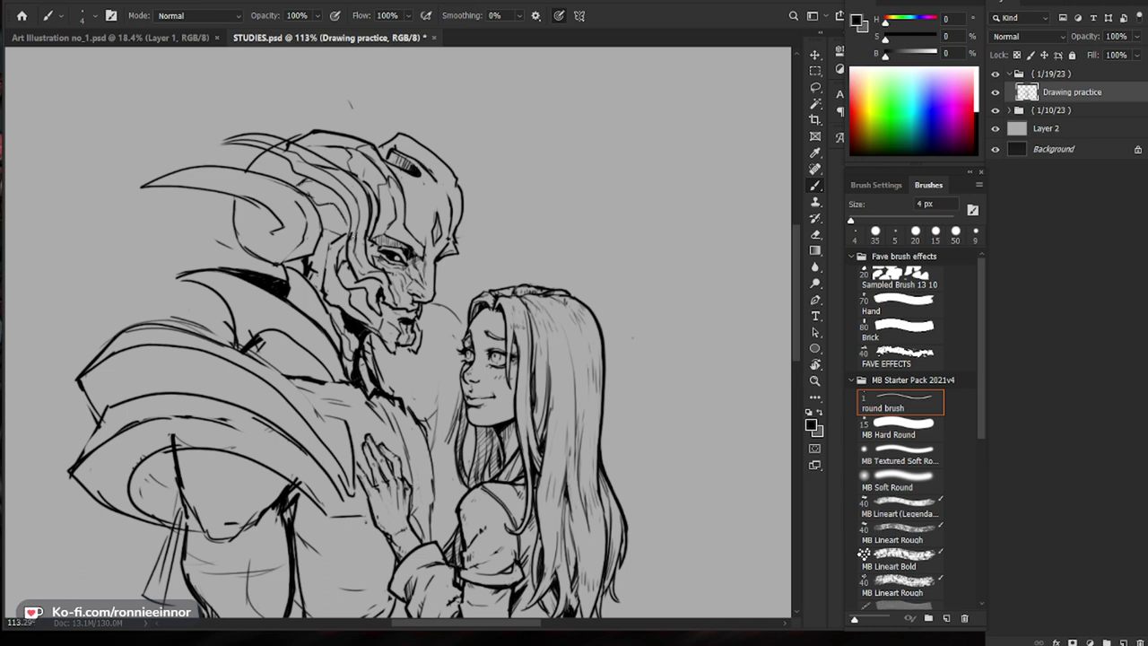
Step: Examine both figures' heads and the new helmet lines from close up and from a distance
{"action": "key", "text": "z"}
{"action": "left_click_drag", "start_coordinate": [480, 198], "coordinate": [461, 245]}
{"action": "left_click_drag", "start_coordinate": [553, 421], "coordinate": [622, 317]}
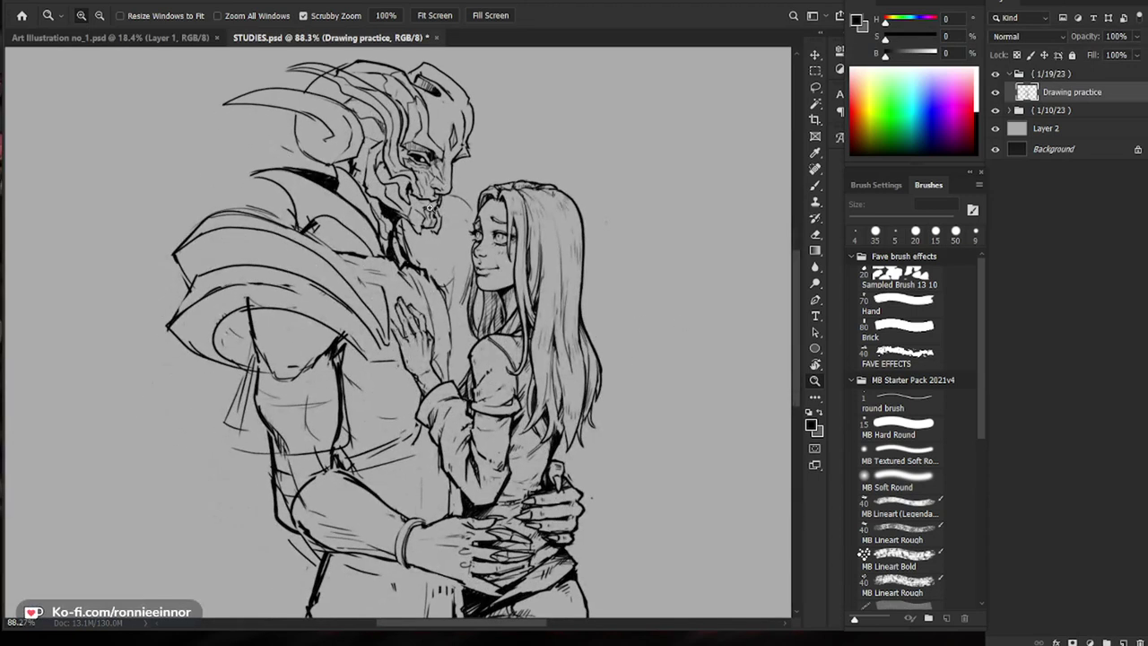
{"action": "left_click", "coordinate": [402, 194]}
{"action": "mouse_move", "coordinate": [479, 177]}
{"action": "left_mouse_down"}
{"action": "mouse_move", "coordinate": [490, 254]}
{"action": "mouse_move", "coordinate": [529, 252]}
{"action": "left_mouse_up"}
{"action": "key", "text": "b"}
{"action": "key", "text": "e"}
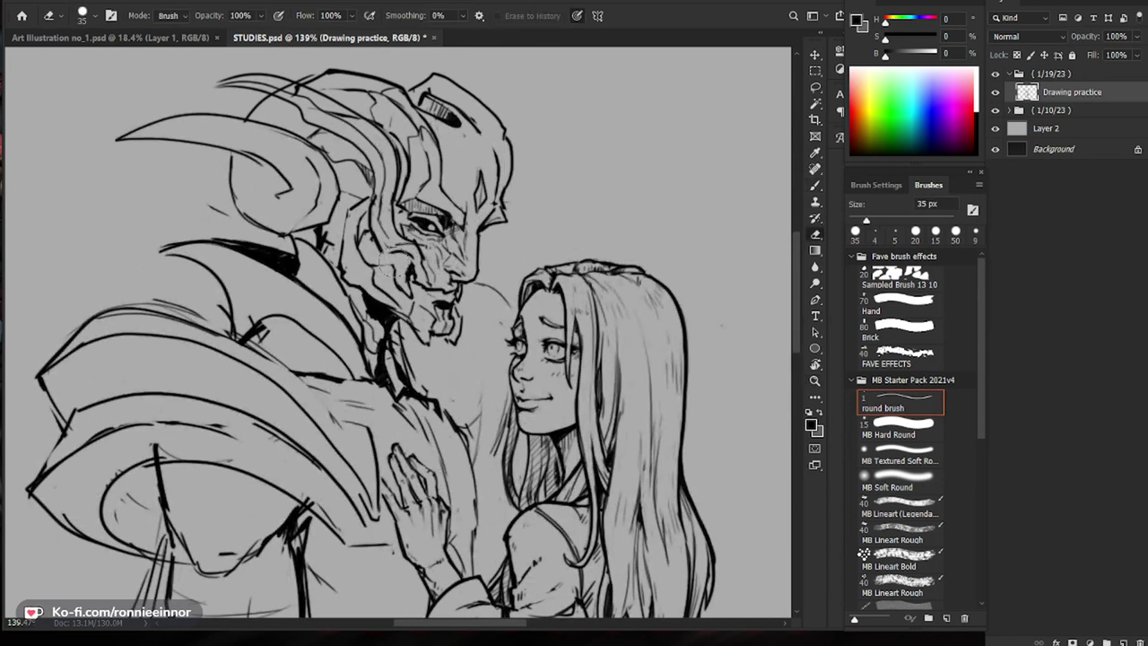
{"action": "key", "text": "b"}
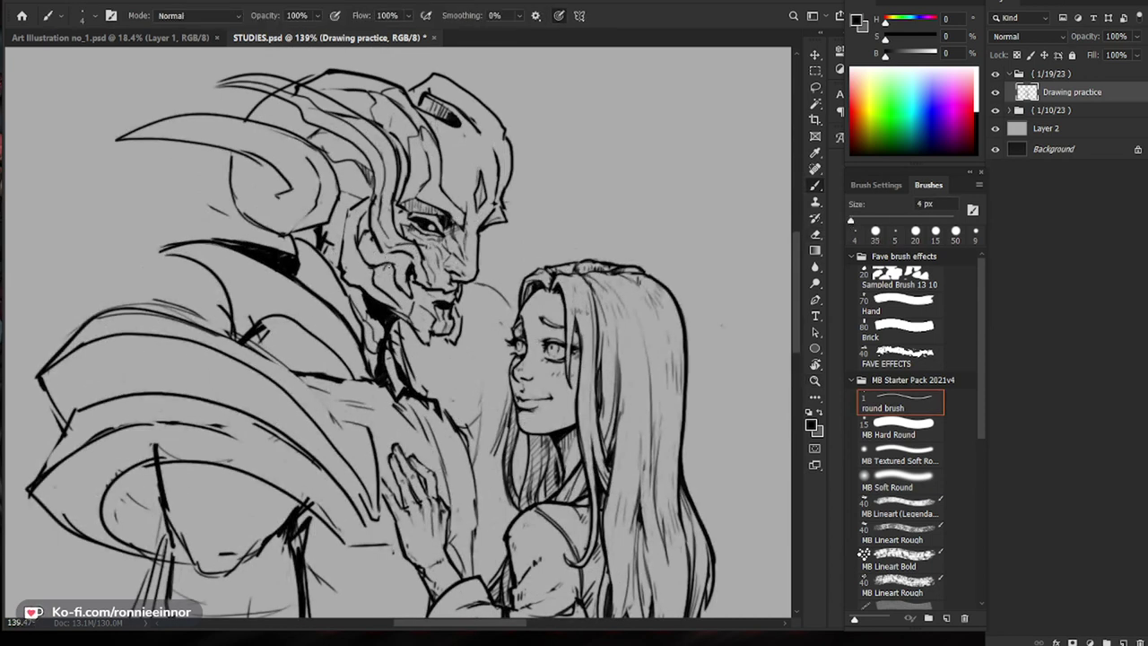
{"action": "left_click_drag", "start_coordinate": [721, 324], "coordinate": [689, 325]}
{"action": "left_click_drag", "start_coordinate": [549, 274], "coordinate": [604, 271]}
{"action": "left_click_drag", "start_coordinate": [424, 328], "coordinate": [412, 344]}
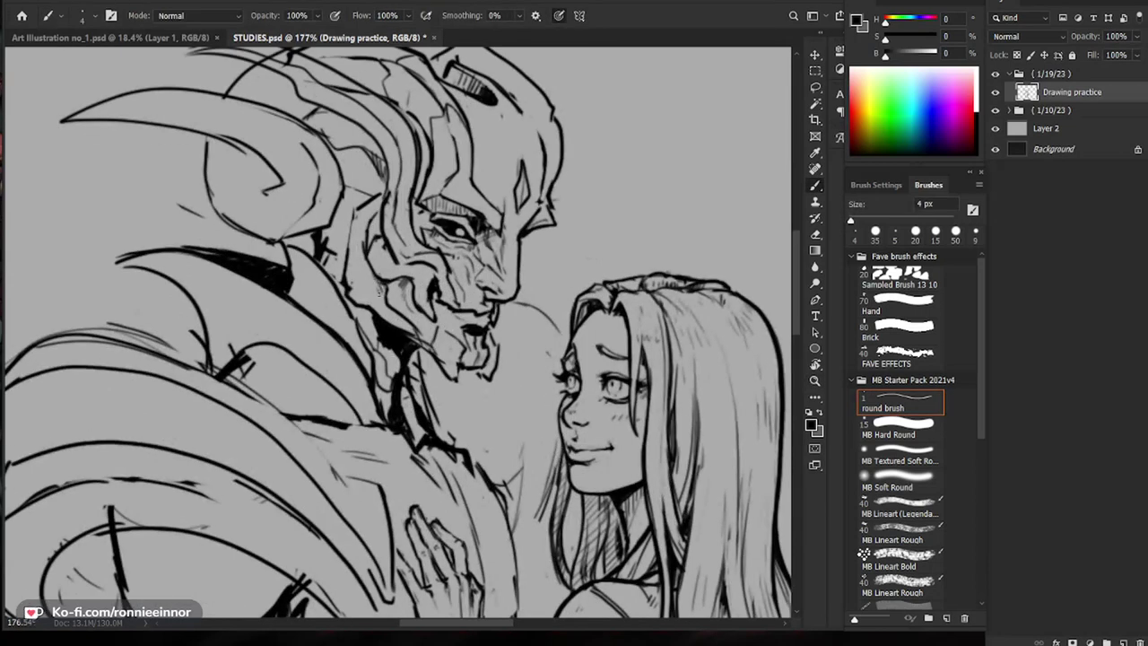
{"action": "mouse_move", "coordinate": [550, 295]}
{"action": "left_mouse_down"}
{"action": "mouse_move", "coordinate": [473, 295]}
{"action": "mouse_move", "coordinate": [543, 280]}
{"action": "left_mouse_up"}
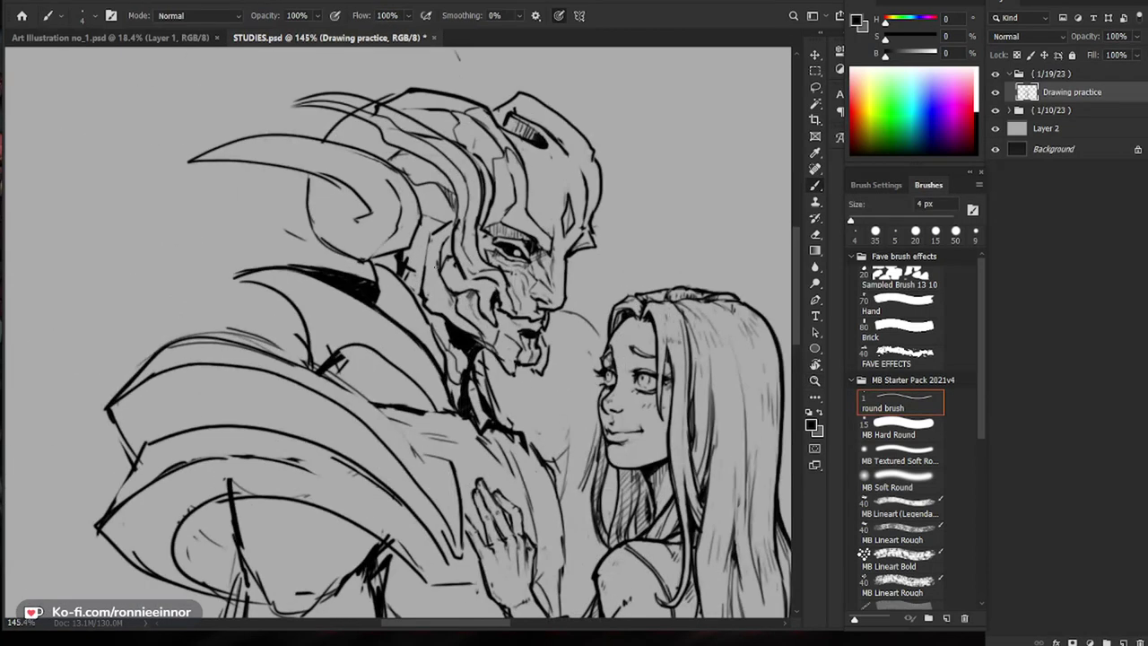
{"action": "left_click_drag", "start_coordinate": [641, 333], "coordinate": [604, 346]}
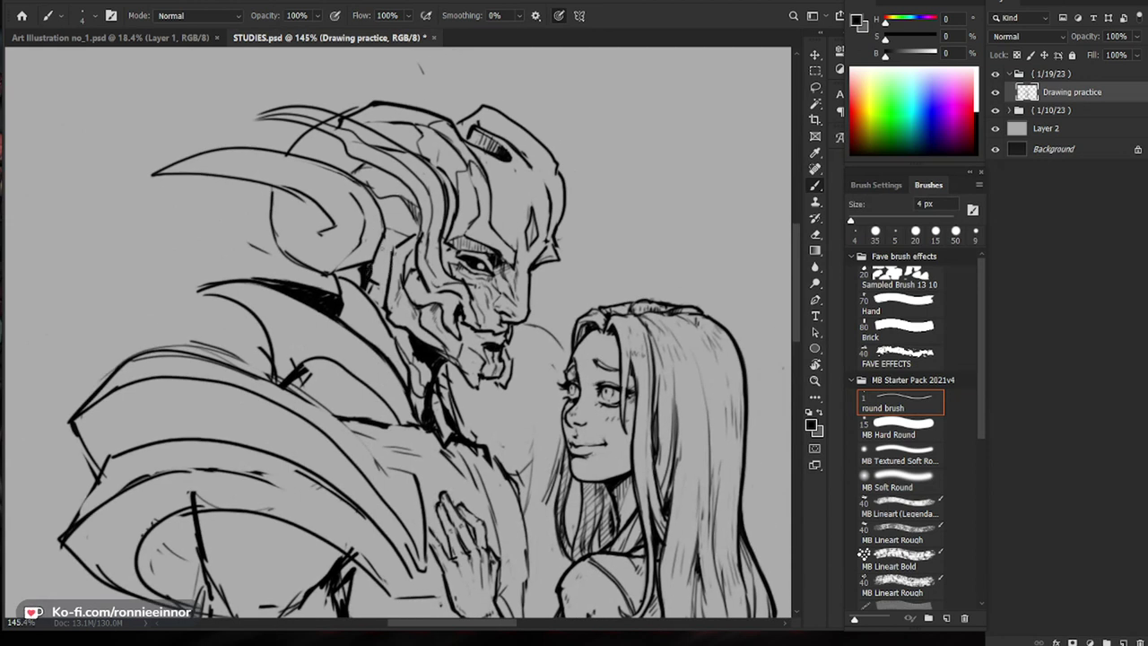
Step: Erase the dark patch between the horn and the collar, and redraw the neck and collar lines behind the jaw
{"action": "key", "text": "e"}
{"action": "left_click_drag", "start_coordinate": [364, 273], "coordinate": [362, 291]}
{"action": "key", "text": "b"}
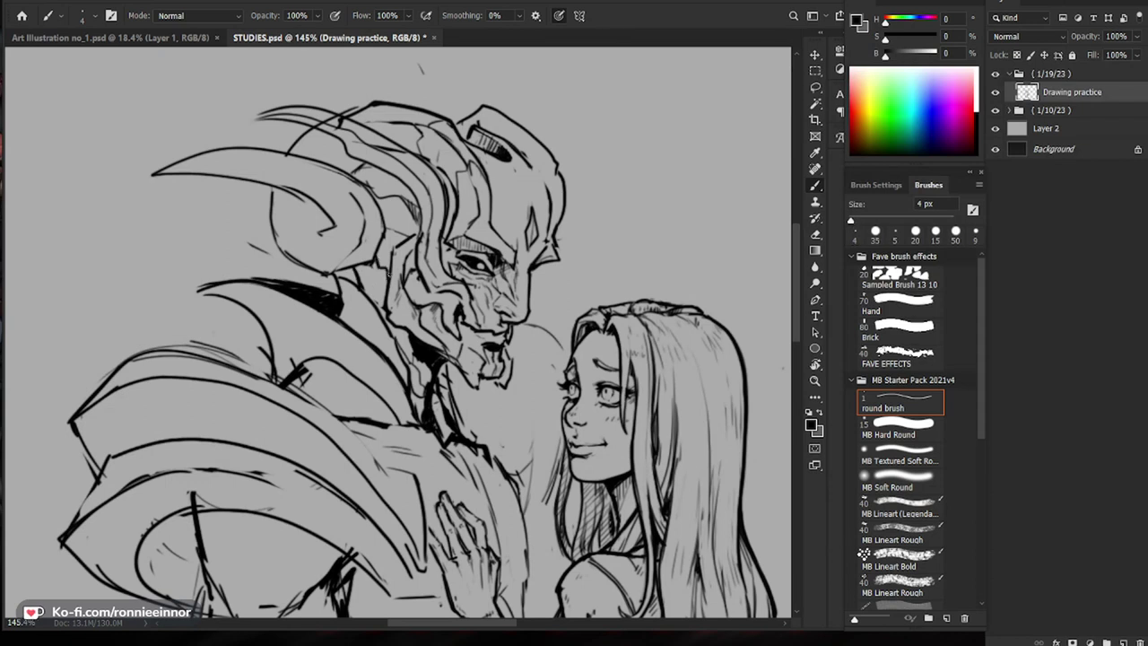
{"action": "left_click_drag", "start_coordinate": [361, 266], "coordinate": [384, 296]}
{"action": "key", "text": "e"}
{"action": "key", "text": "b"}
{"action": "left_click_drag", "start_coordinate": [338, 305], "coordinate": [384, 351]}
{"action": "left_click_drag", "start_coordinate": [499, 373], "coordinate": [377, 375]}
{"action": "left_click_drag", "start_coordinate": [645, 570], "coordinate": [540, 470]}
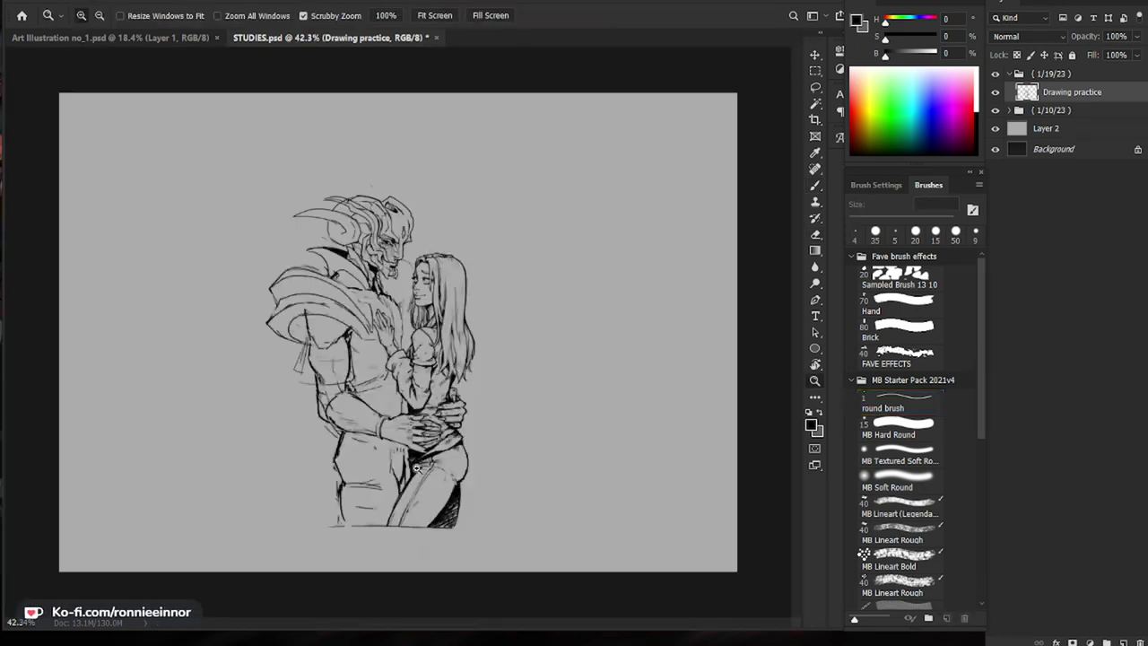
Step: Erase the inner curve of the high collar and redraw it with a notched edge above the shoulder pad
{"action": "left_click", "coordinate": [314, 255]}
{"action": "key", "text": "e"}
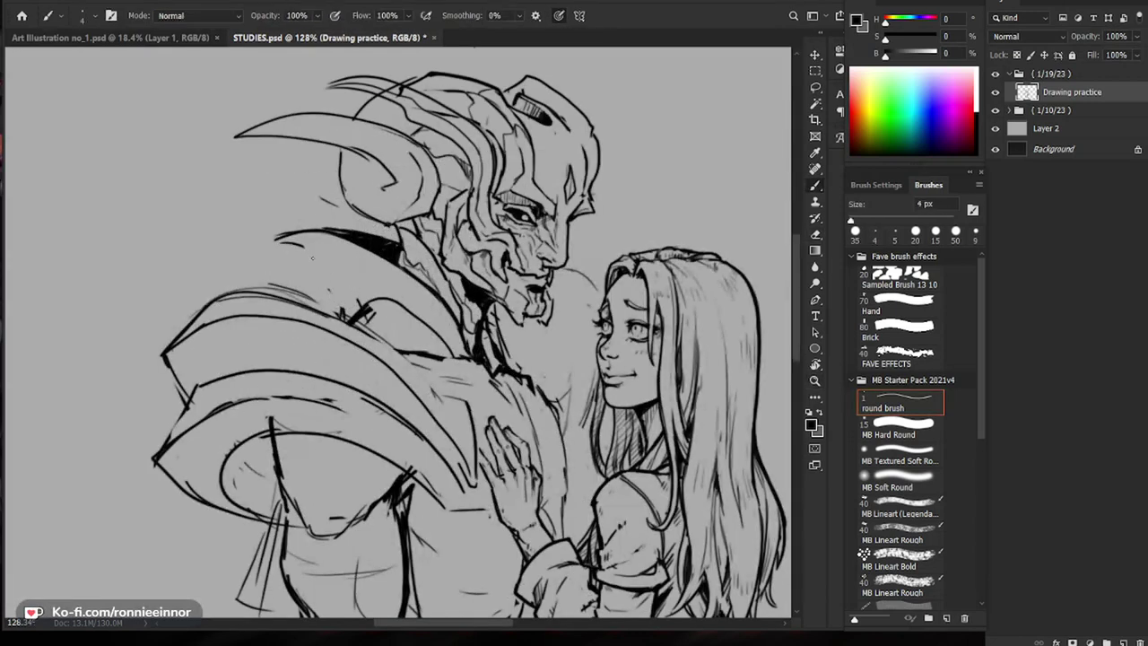
{"action": "key", "text": "b"}
{"action": "key", "text": "e"}
{"action": "key", "text": "b"}
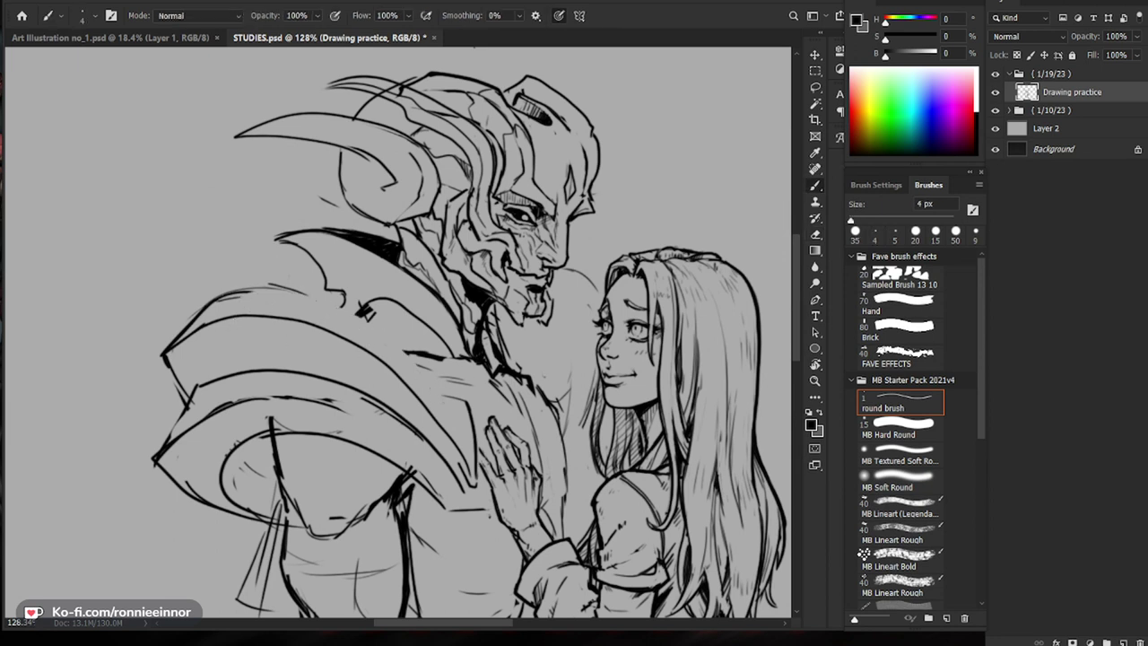
{"action": "left_click_drag", "start_coordinate": [464, 444], "coordinate": [441, 394]}
{"action": "left_click_drag", "start_coordinate": [398, 352], "coordinate": [267, 293]}
Step: Refine the notched collar edge where it meets the shoulder armour with small erasures and brush strokes
{"action": "key", "text": "z"}
{"action": "left_click_drag", "start_coordinate": [361, 290], "coordinate": [170, 296]}
{"action": "mouse_move", "coordinate": [403, 309]}
{"action": "left_mouse_down"}
{"action": "mouse_move", "coordinate": [613, 356]}
{"action": "mouse_move", "coordinate": [650, 301]}
{"action": "left_mouse_up"}
{"action": "left_click_drag", "start_coordinate": [497, 141], "coordinate": [577, 276]}
{"action": "key", "text": "e"}
{"action": "key", "text": "b"}
{"action": "mouse_move", "coordinate": [291, 254]}
{"action": "left_mouse_down"}
{"action": "mouse_move", "coordinate": [248, 261]}
{"action": "mouse_move", "coordinate": [262, 278]}
{"action": "left_mouse_up"}
{"action": "key", "text": "e"}
{"action": "key", "text": "b"}
{"action": "key", "text": "e"}
{"action": "key", "text": "e"}
{"action": "key", "text": "b"}
{"action": "left_click_drag", "start_coordinate": [255, 265], "coordinate": [292, 287]}
{"action": "left_click_drag", "start_coordinate": [425, 333], "coordinate": [363, 334]}
{"action": "scroll", "coordinate": [537, 420], "scroll_direction": "up", "scroll_amount": 5}
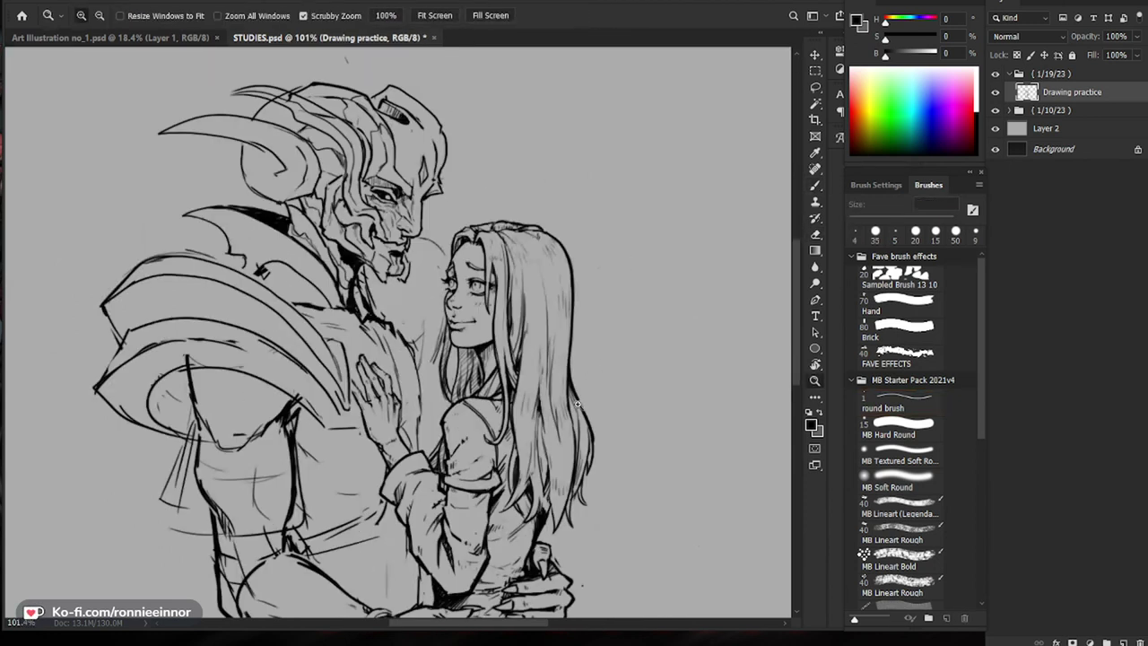
Step: Add a contour line down the chest beside the woman's hand and erase the outer outline of the armoured upper arm
{"action": "left_click_drag", "start_coordinate": [411, 351], "coordinate": [419, 414]}
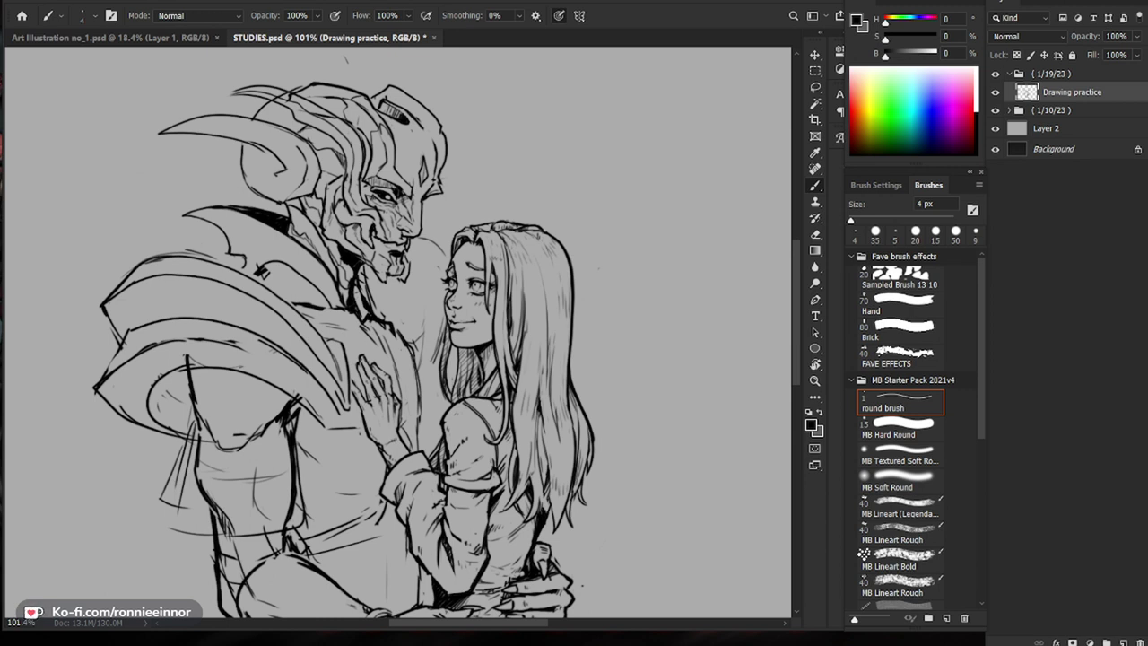
{"action": "left_click_drag", "start_coordinate": [570, 203], "coordinate": [511, 208]}
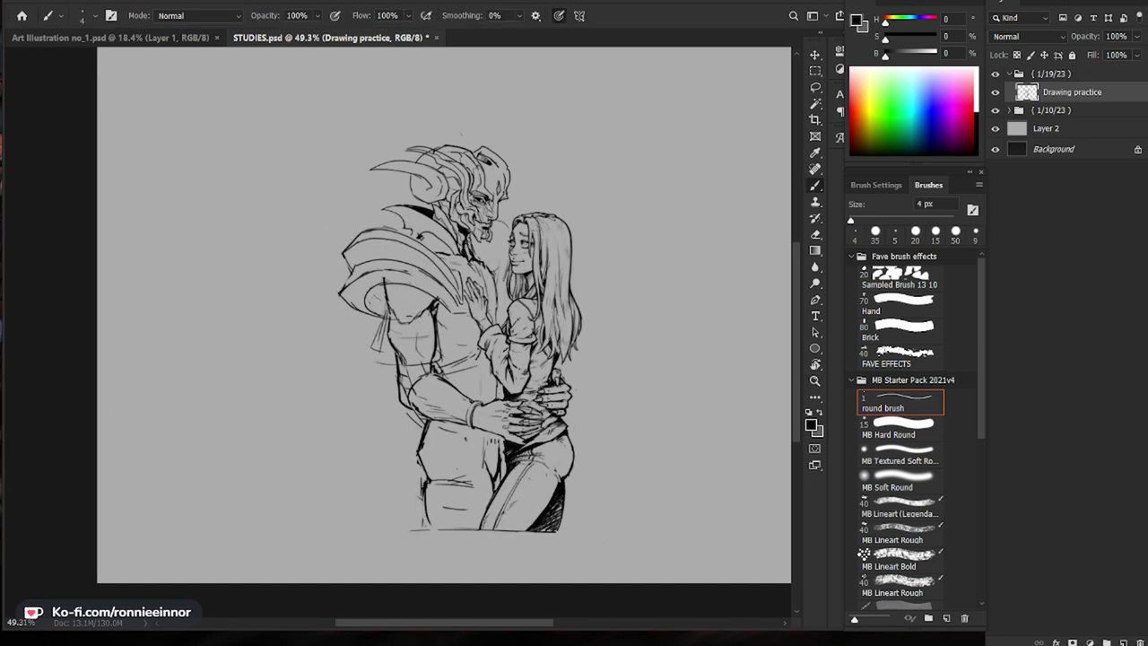
{"action": "left_click_drag", "start_coordinate": [406, 357], "coordinate": [441, 357]}
{"action": "key", "text": "e"}
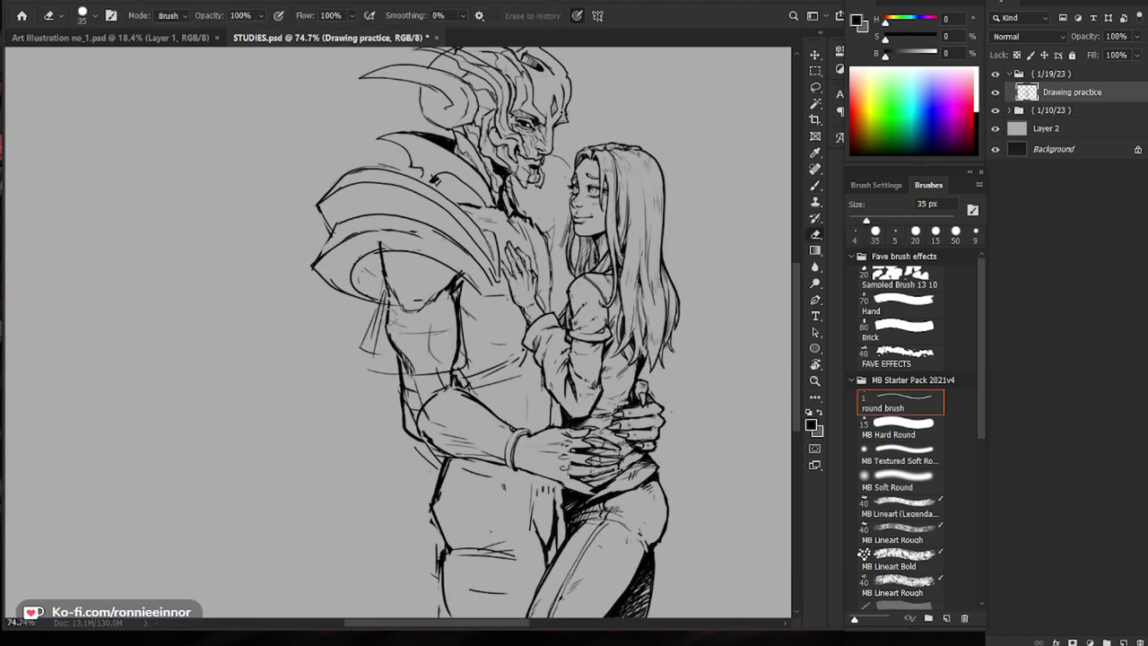
{"action": "left_click_drag", "start_coordinate": [572, 267], "coordinate": [568, 316]}
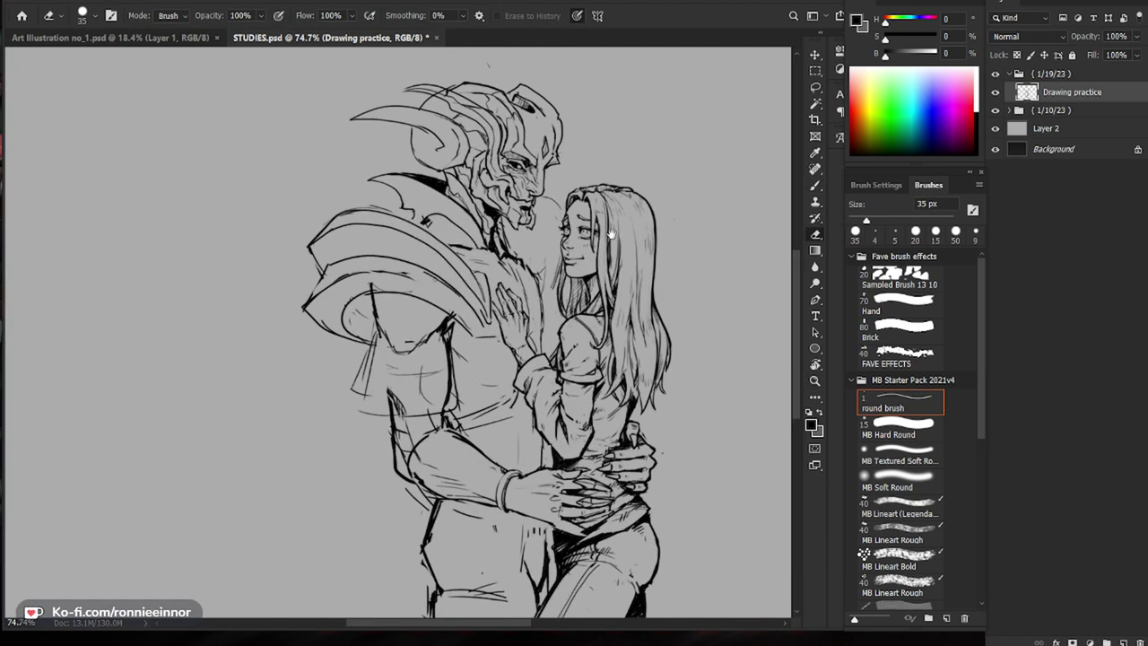
Step: Redraw the lower rim of the shoulder armour over the upper arm as a notched, pointed edge
{"action": "key", "text": "b"}
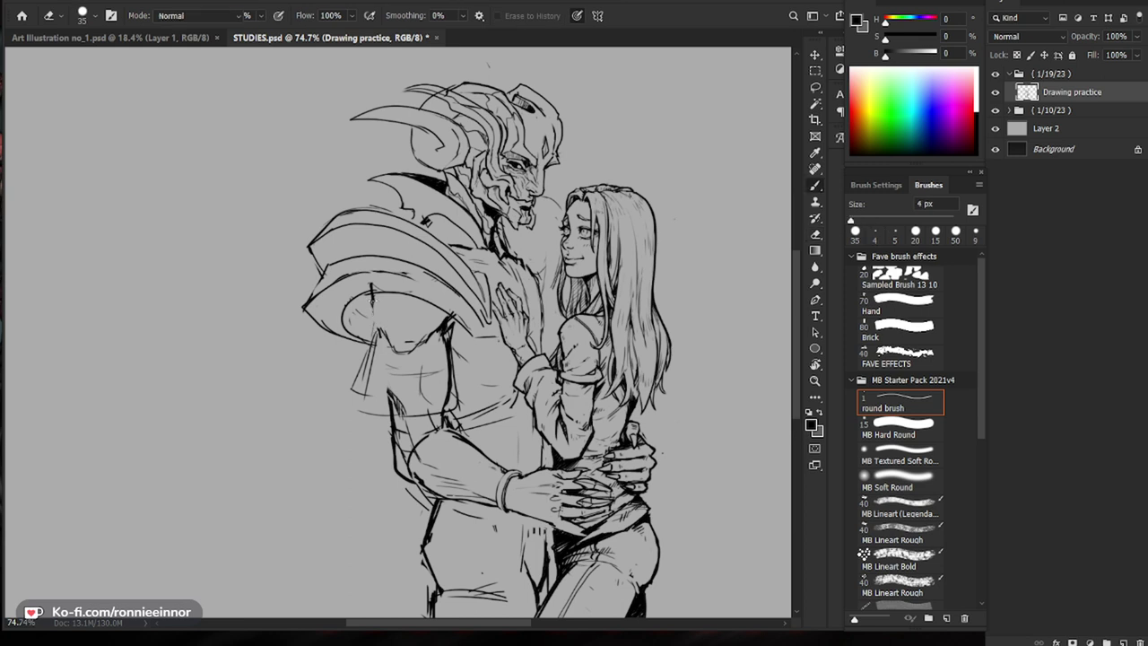
{"action": "key", "text": "e"}
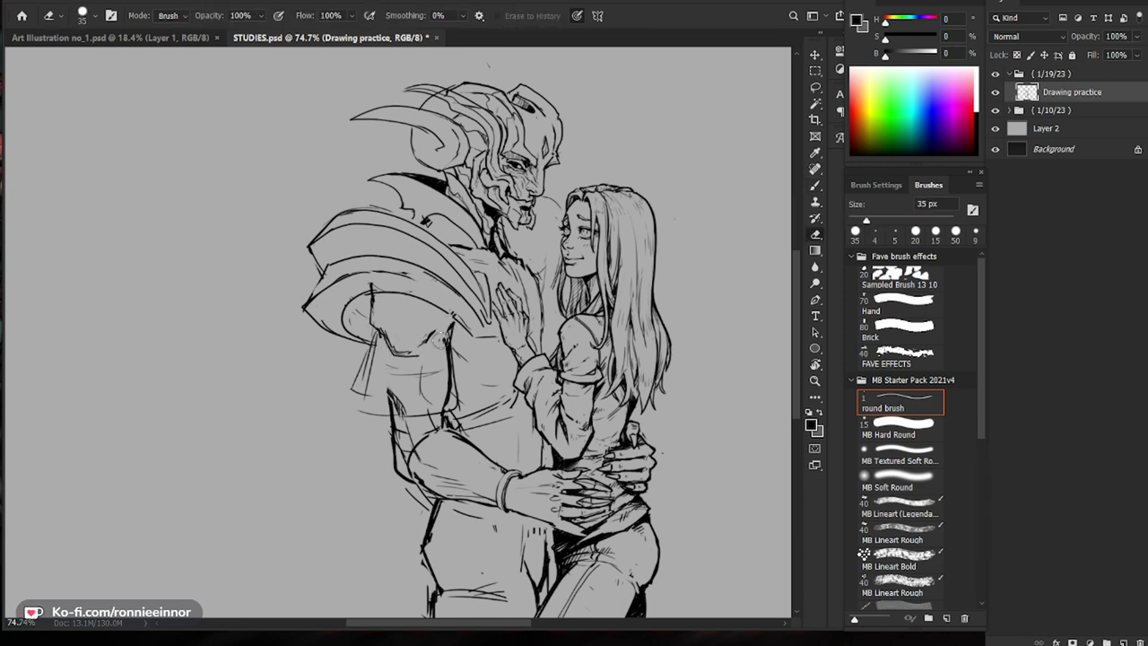
{"action": "key", "text": "b"}
{"action": "key", "text": "e"}
{"action": "key", "text": "b"}
{"action": "mouse_move", "coordinate": [422, 348]}
{"action": "left_mouse_down"}
{"action": "mouse_move", "coordinate": [393, 354]}
{"action": "mouse_move", "coordinate": [382, 335]}
{"action": "left_mouse_up"}
{"action": "key", "text": "z"}
{"action": "left_click_drag", "start_coordinate": [511, 417], "coordinate": [448, 424]}
{"action": "left_click_drag", "start_coordinate": [359, 348], "coordinate": [421, 348]}
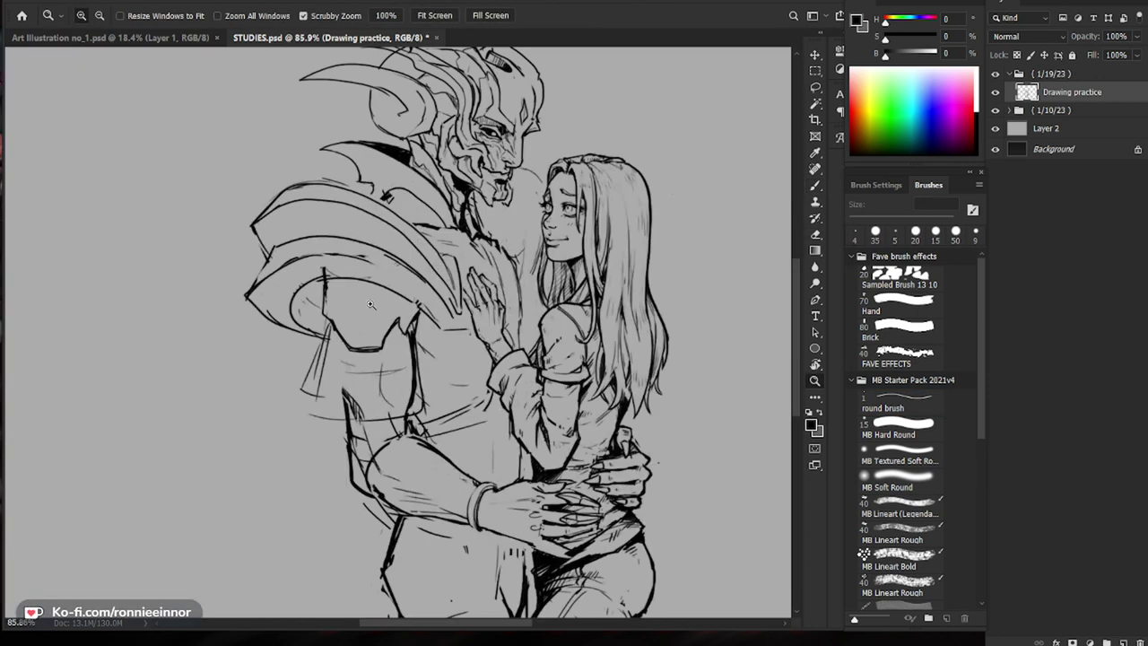
Step: Clean up the notched shoulder rim and give it a second parallel outline for thickness
{"action": "key", "text": "b"}
{"action": "key", "text": "e"}
{"action": "left_click_drag", "start_coordinate": [324, 303], "coordinate": [342, 316]}
{"action": "key", "text": "b"}
{"action": "key", "text": "e"}
{"action": "key", "text": "b"}
{"action": "mouse_move", "coordinate": [342, 315]}
{"action": "left_mouse_down"}
{"action": "mouse_move", "coordinate": [344, 335]}
{"action": "mouse_move", "coordinate": [364, 340]}
{"action": "mouse_move", "coordinate": [242, 350]}
{"action": "left_mouse_up"}
{"action": "key", "text": "e"}
{"action": "key", "text": "b"}
{"action": "key", "text": "e"}
{"action": "key", "text": "b"}
{"action": "left_click_drag", "start_coordinate": [422, 310], "coordinate": [488, 309]}
{"action": "left_click_drag", "start_coordinate": [457, 329], "coordinate": [506, 312]}
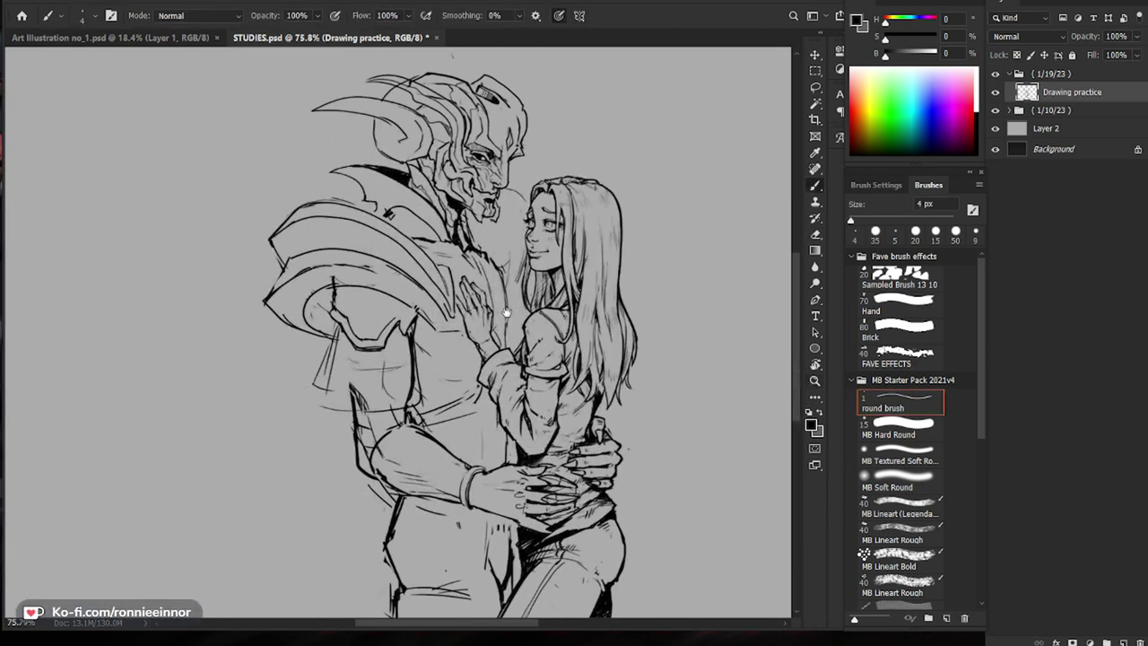
Step: Erase the heavy upper arm outlines and draw a loose sleeve with a curved hem above the elbow
{"action": "key", "text": "e"}
{"action": "left_click_drag", "start_coordinate": [361, 396], "coordinate": [414, 406]}
{"action": "key", "text": "b"}
{"action": "key", "text": "e"}
{"action": "mouse_move", "coordinate": [413, 340]}
{"action": "left_mouse_down"}
{"action": "mouse_move", "coordinate": [410, 395]}
{"action": "mouse_move", "coordinate": [412, 328]}
{"action": "left_mouse_up"}
{"action": "key", "text": "b"}
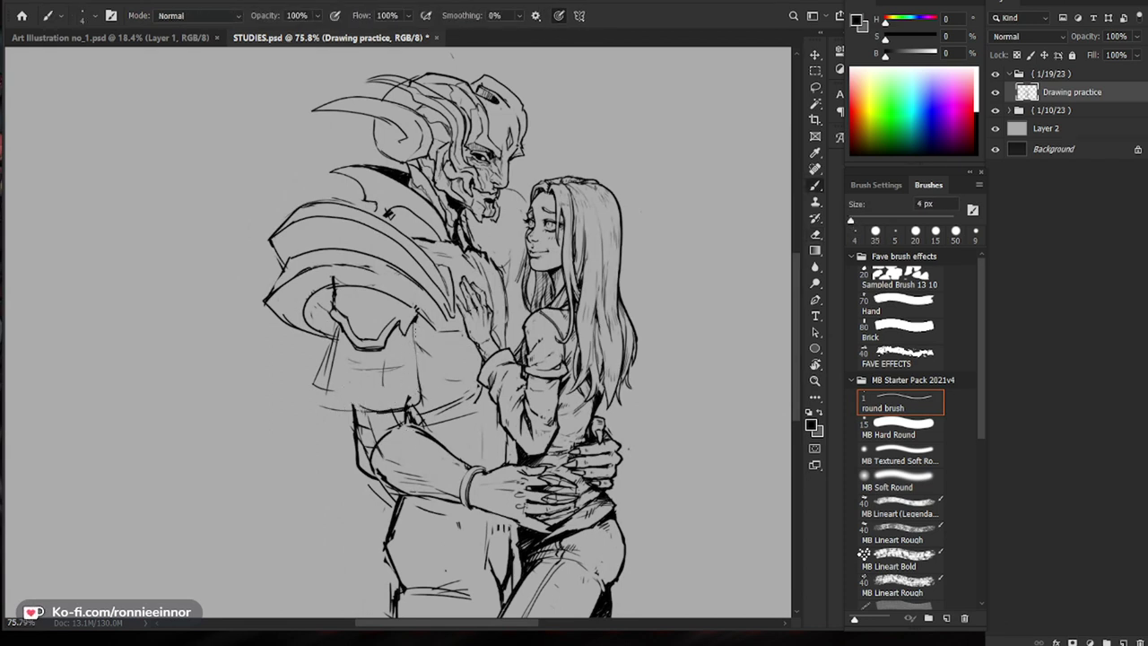
Step: Draw the chest muscle curve and light stomach contours on the armoured figure's torso
{"action": "key", "text": "e"}
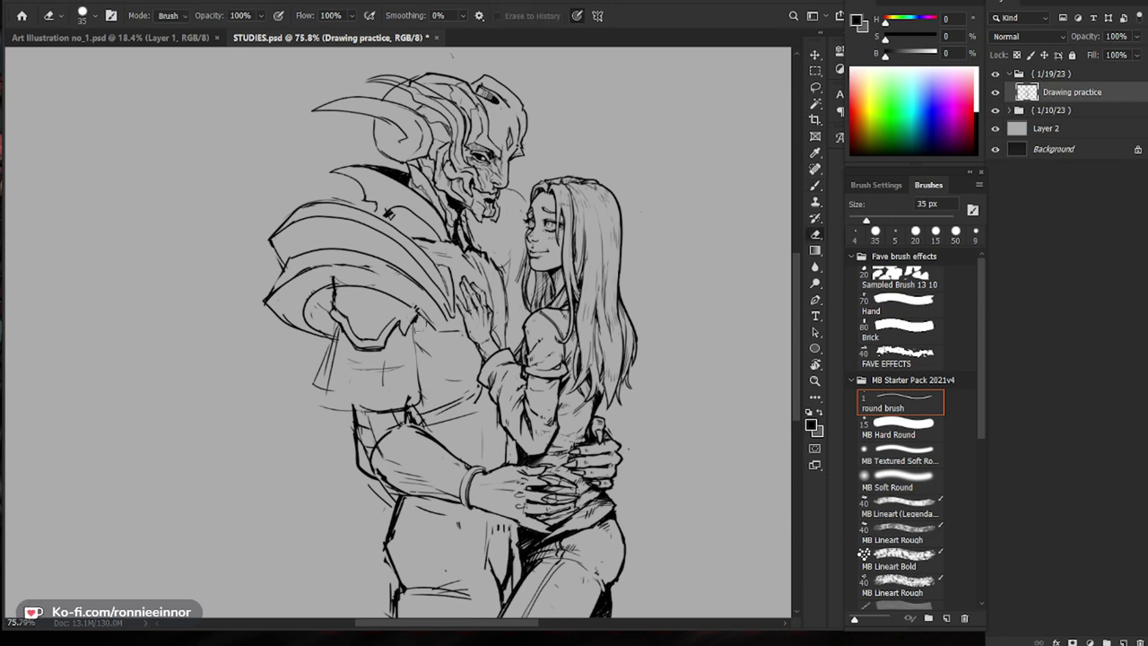
{"action": "key", "text": "b"}
{"action": "left_click_drag", "start_coordinate": [454, 338], "coordinate": [463, 344]}
{"action": "left_click_drag", "start_coordinate": [444, 569], "coordinate": [430, 515]}
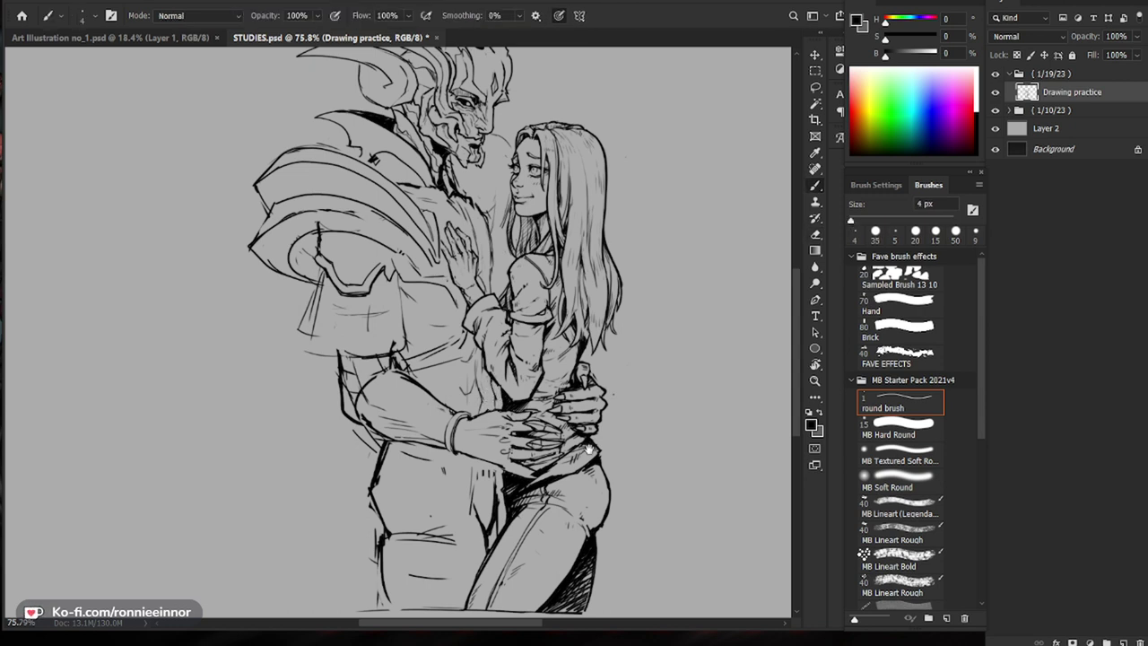
{"action": "left_click_drag", "start_coordinate": [629, 455], "coordinate": [602, 448]}
{"action": "scroll", "coordinate": [514, 473], "scroll_direction": "up", "scroll_amount": 2}
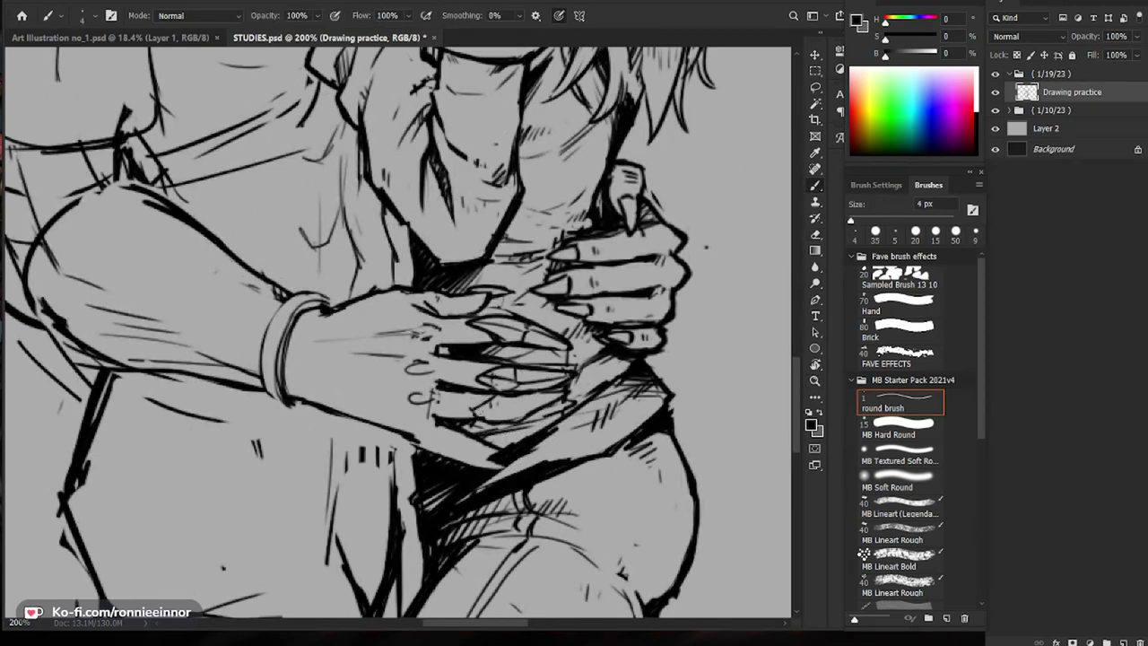
Step: Touch up the lower finger lines of the armoured figure's front hand on the woman's waist
{"action": "key", "text": "e"}
{"action": "left_click_drag", "start_coordinate": [471, 418], "coordinate": [485, 427]}
{"action": "key", "text": "b"}
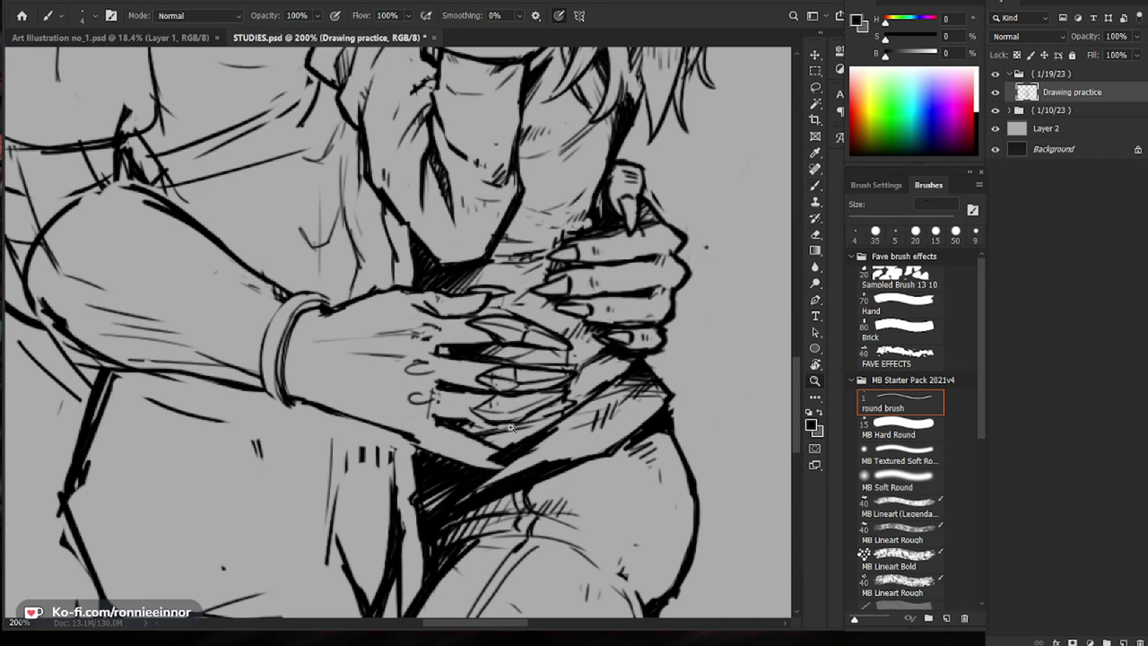
{"action": "scroll", "coordinate": [556, 388], "scroll_direction": "down", "scroll_amount": 2}
{"action": "scroll", "coordinate": [555, 381], "scroll_direction": "up", "scroll_amount": 2}
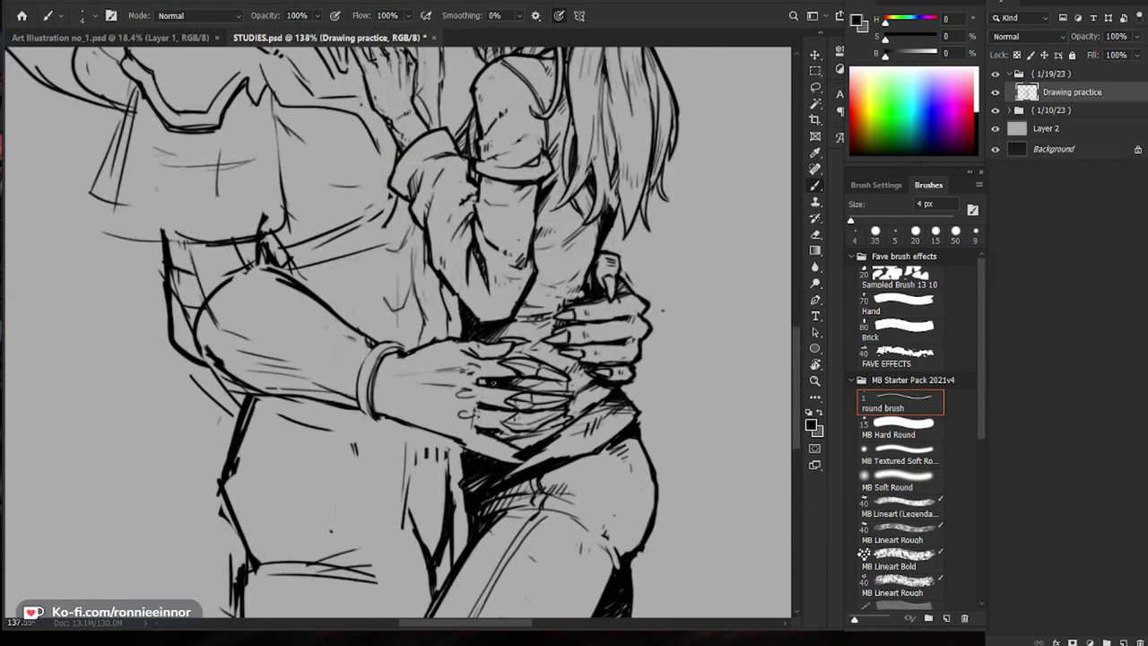
{"action": "scroll", "coordinate": [484, 383], "scroll_direction": "down", "scroll_amount": 3}
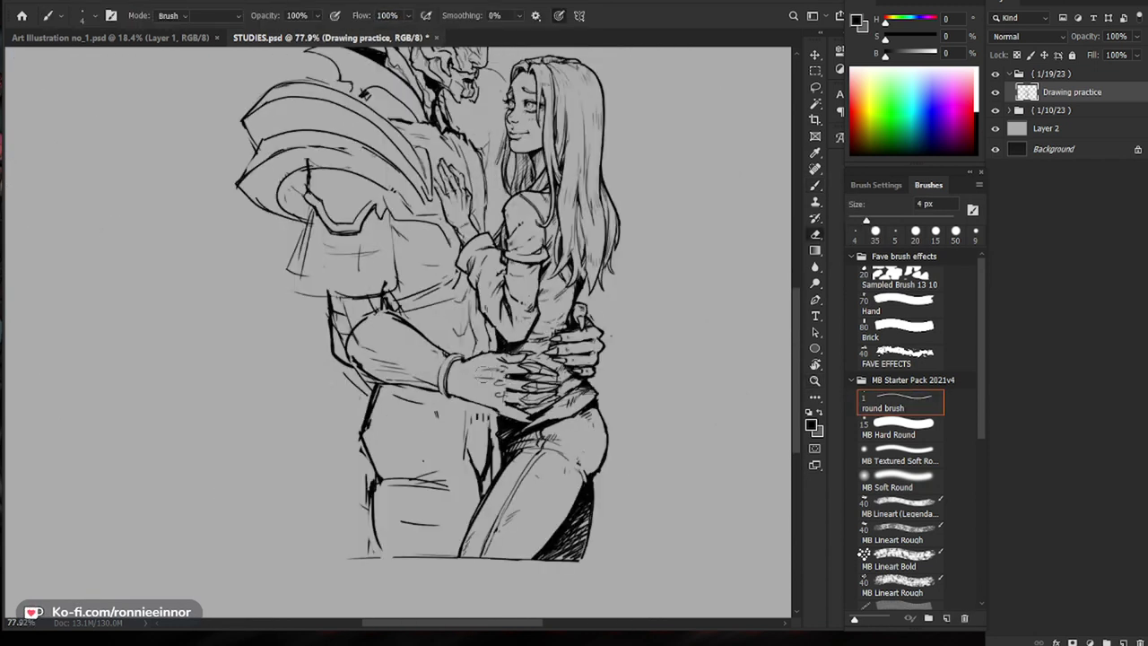
Step: Replace the rounded knuckle marks on the front hand with angular, segmented knuckle plates
{"action": "key", "text": "e"}
{"action": "scroll", "coordinate": [471, 364], "scroll_direction": "up", "scroll_amount": 1}
{"action": "key", "text": "z"}
{"action": "scroll", "coordinate": [504, 381], "scroll_direction": "up", "scroll_amount": 3}
{"action": "key", "text": "b"}
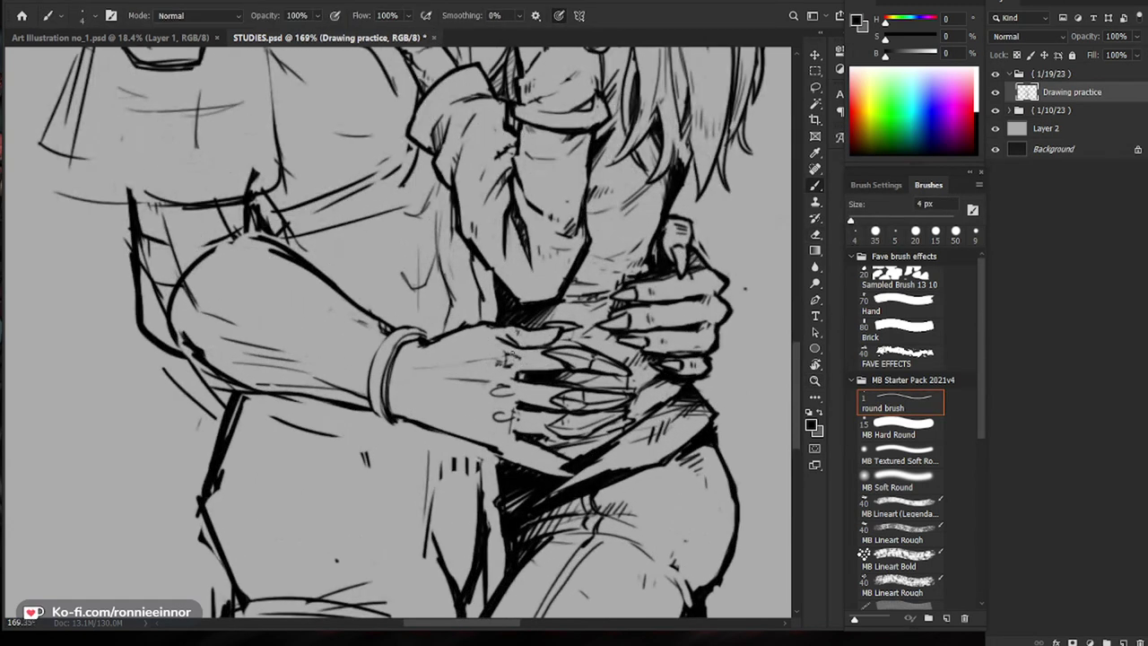
{"action": "mouse_move", "coordinate": [490, 348]}
{"action": "left_mouse_down"}
{"action": "mouse_move", "coordinate": [492, 367]}
{"action": "mouse_move", "coordinate": [500, 347]}
{"action": "left_mouse_up"}
{"action": "mouse_move", "coordinate": [491, 367]}
{"action": "left_mouse_down"}
{"action": "mouse_move", "coordinate": [502, 366]}
{"action": "mouse_move", "coordinate": [508, 399]}
{"action": "mouse_move", "coordinate": [500, 381]}
{"action": "left_mouse_up"}
{"action": "key", "text": "e"}
{"action": "key", "text": "b"}
{"action": "left_click_drag", "start_coordinate": [500, 382], "coordinate": [507, 419]}
{"action": "mouse_move", "coordinate": [497, 422]}
{"action": "left_mouse_down"}
{"action": "mouse_move", "coordinate": [511, 432]}
{"action": "mouse_move", "coordinate": [486, 440]}
{"action": "left_mouse_up"}
{"action": "key", "text": "e"}
{"action": "key", "text": "b"}
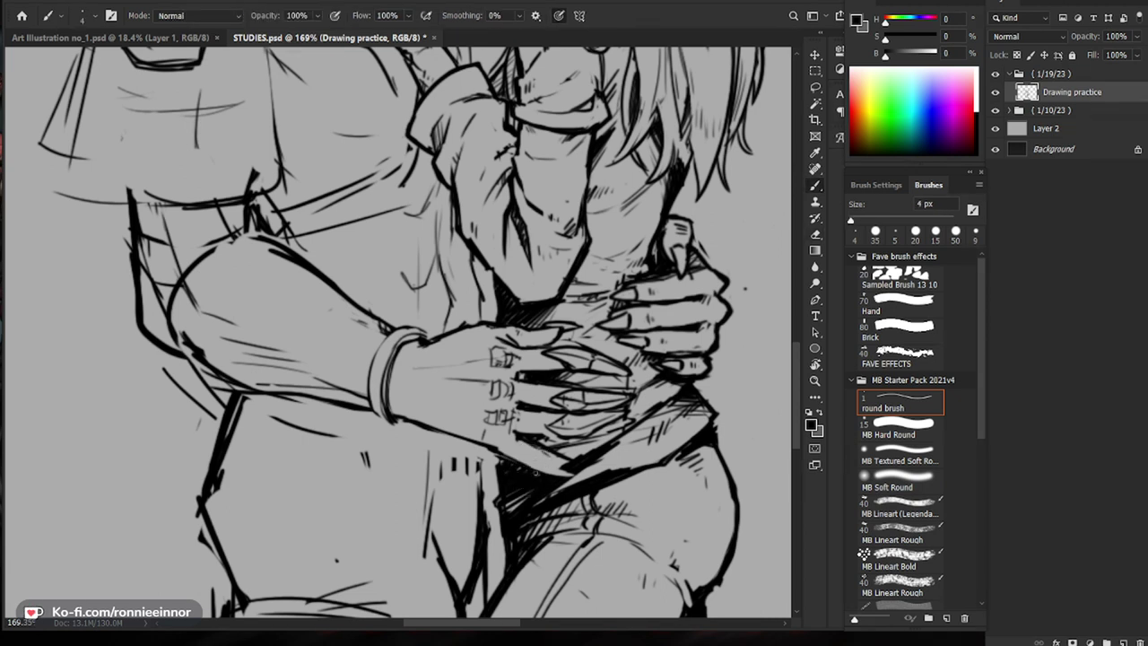
Step: Erase and redraw the front hand's lower edge and little finger, and add tendon lines across its back
{"action": "key", "text": "e"}
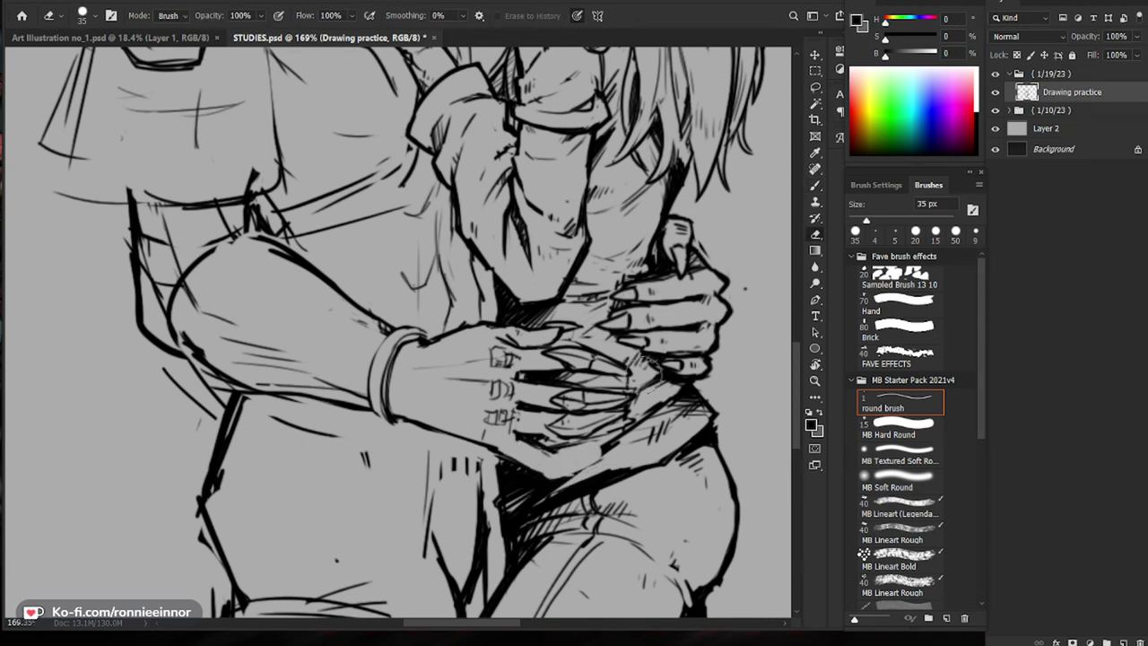
{"action": "key", "text": "b"}
{"action": "mouse_move", "coordinate": [594, 446]}
{"action": "left_mouse_down"}
{"action": "mouse_move", "coordinate": [561, 475]}
{"action": "mouse_move", "coordinate": [502, 459]}
{"action": "left_mouse_up"}
{"action": "left_click_drag", "start_coordinate": [627, 417], "coordinate": [701, 419]}
{"action": "left_click_drag", "start_coordinate": [622, 525], "coordinate": [630, 478]}
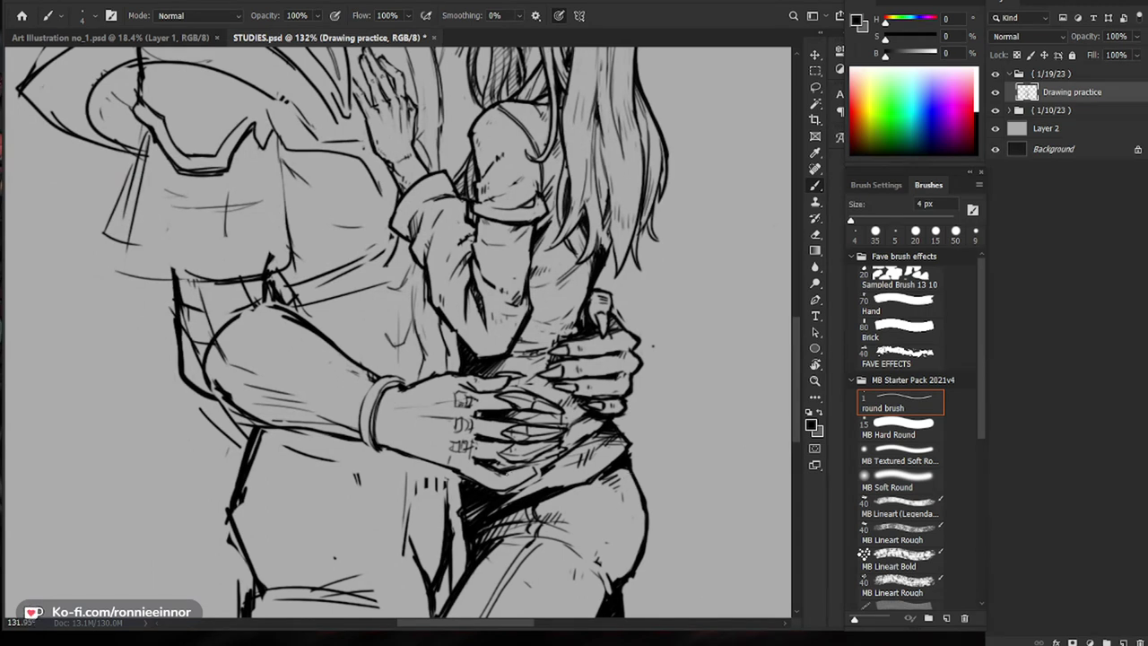
{"action": "mouse_move", "coordinate": [500, 492]}
{"action": "left_mouse_down"}
{"action": "mouse_move", "coordinate": [541, 474]}
{"action": "mouse_move", "coordinate": [540, 462]}
{"action": "mouse_move", "coordinate": [503, 496]}
{"action": "mouse_move", "coordinate": [486, 497]}
{"action": "mouse_move", "coordinate": [491, 489]}
{"action": "left_mouse_up"}
{"action": "key", "text": "e"}
{"action": "key", "text": "b"}
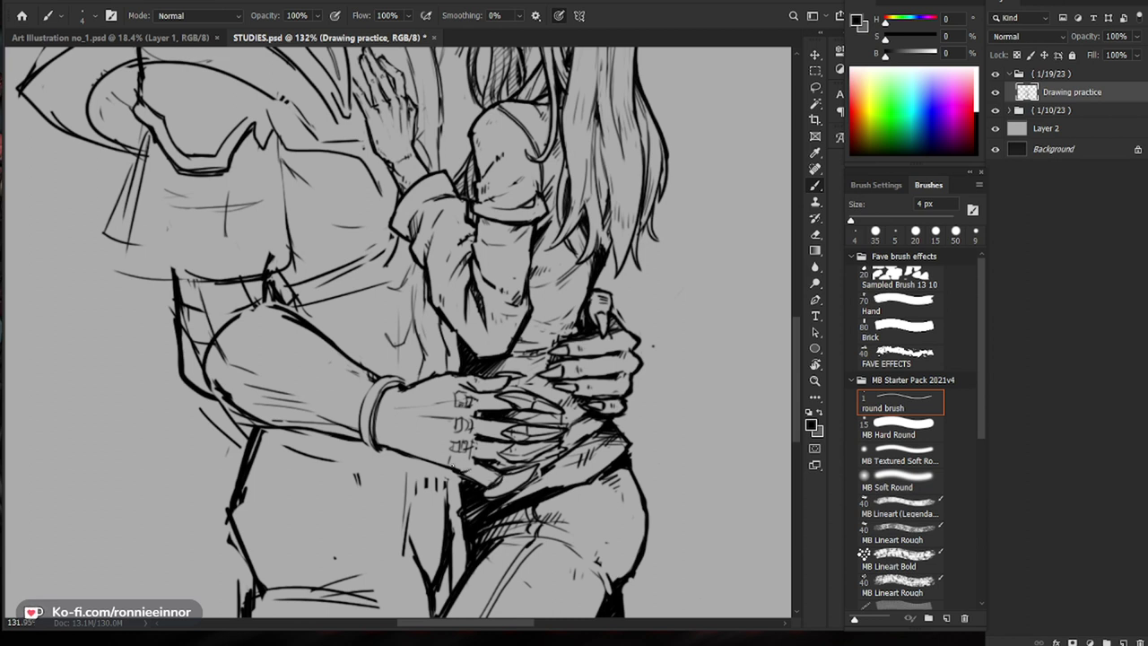
{"action": "left_click_drag", "start_coordinate": [453, 435], "coordinate": [386, 410]}
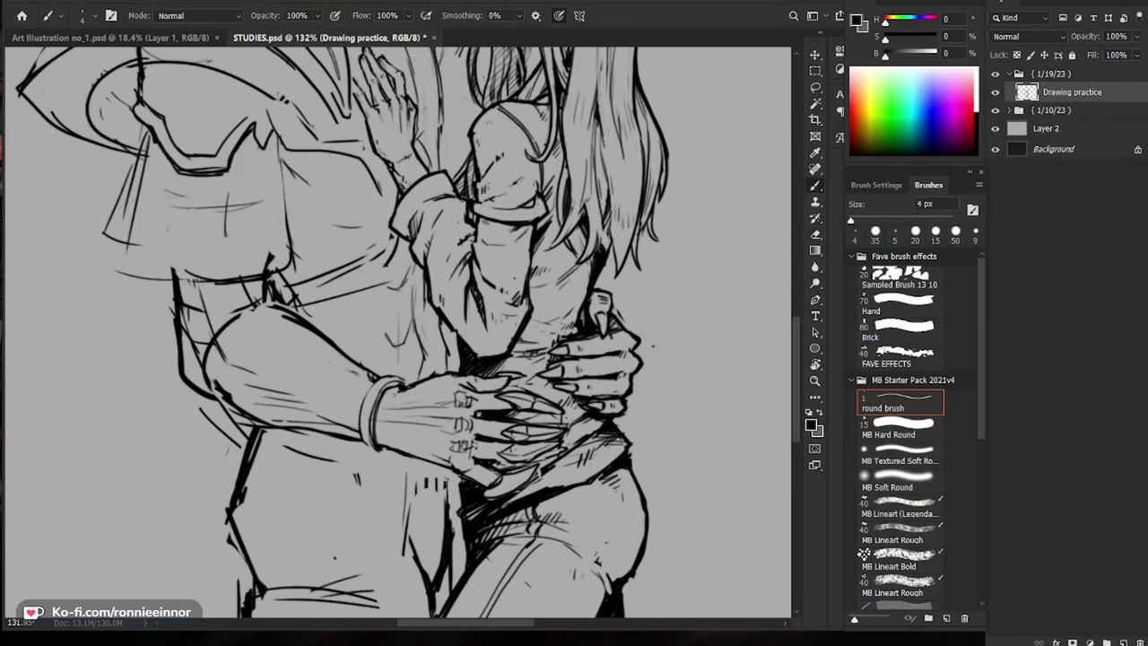
Step: Erase the stray shading lines on the armoured figure's front forearm and draw a short edge line near the elbow
{"action": "key", "text": "e"}
{"action": "key", "text": "b"}
{"action": "key", "text": "ctrl+0"}
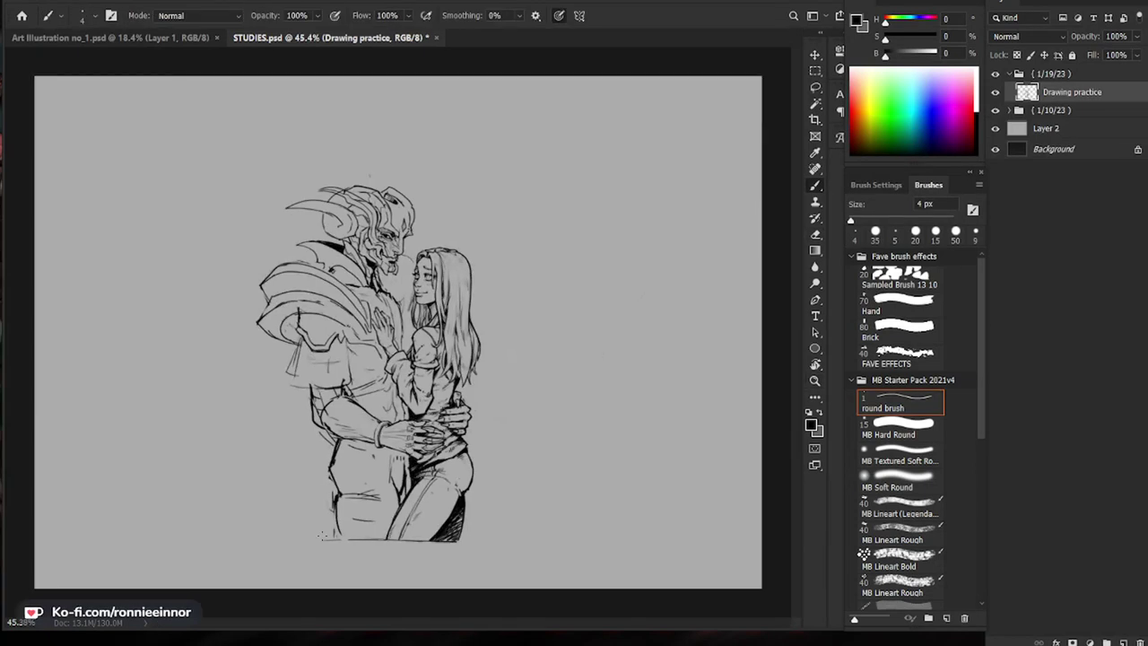
{"action": "key", "text": "ctrl+space"}
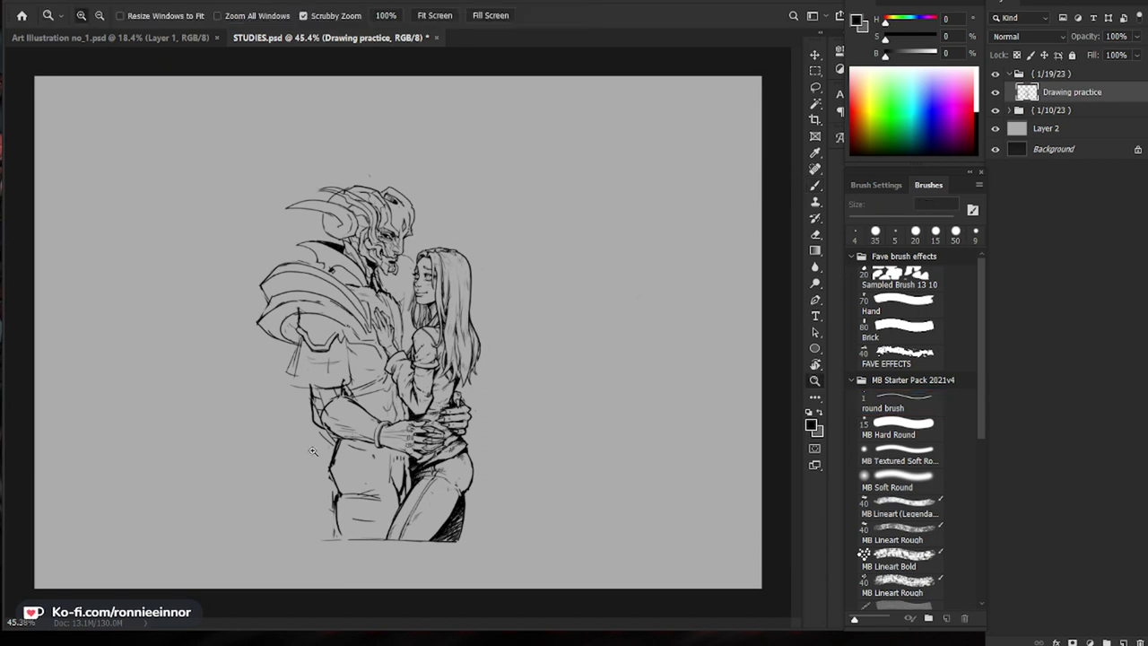
{"action": "left_click_drag", "start_coordinate": [314, 448], "coordinate": [381, 446]}
{"action": "key", "text": "e"}
{"action": "key", "text": "b"}
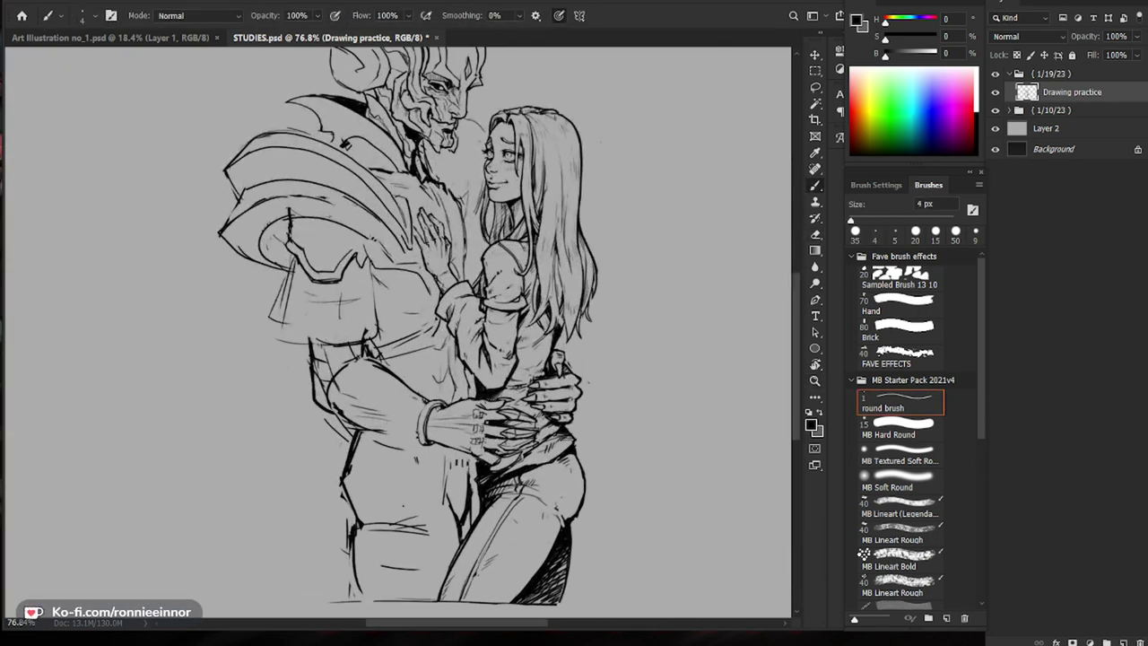
{"action": "key", "text": "e"}
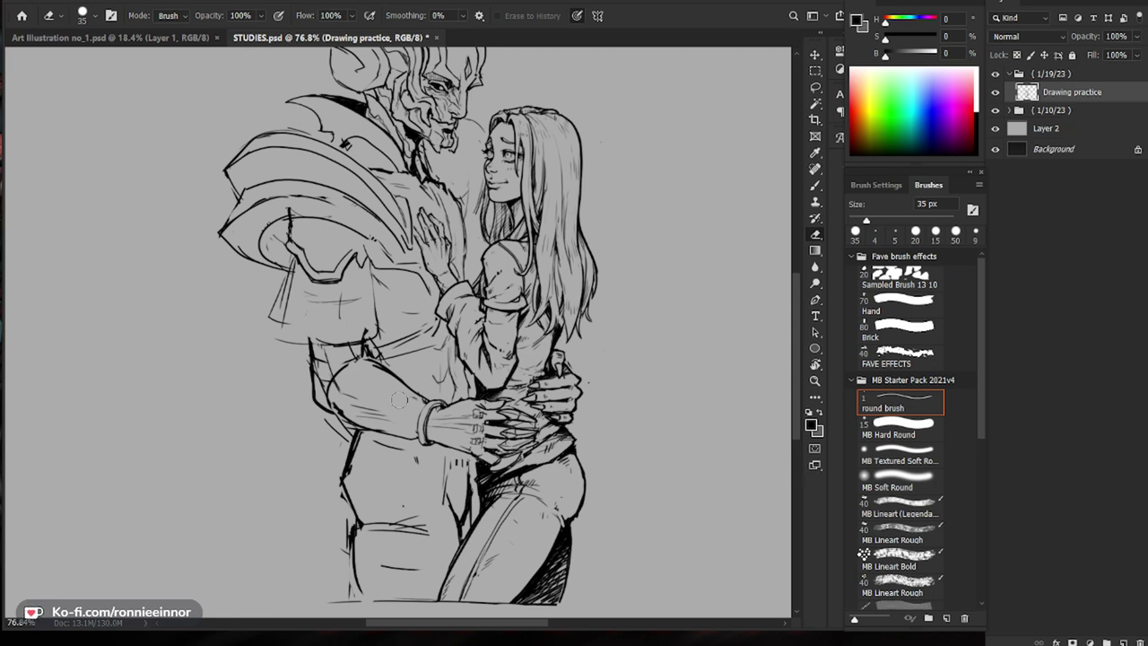
{"action": "key", "text": "b"}
{"action": "left_click_drag", "start_coordinate": [467, 540], "coordinate": [450, 560]}
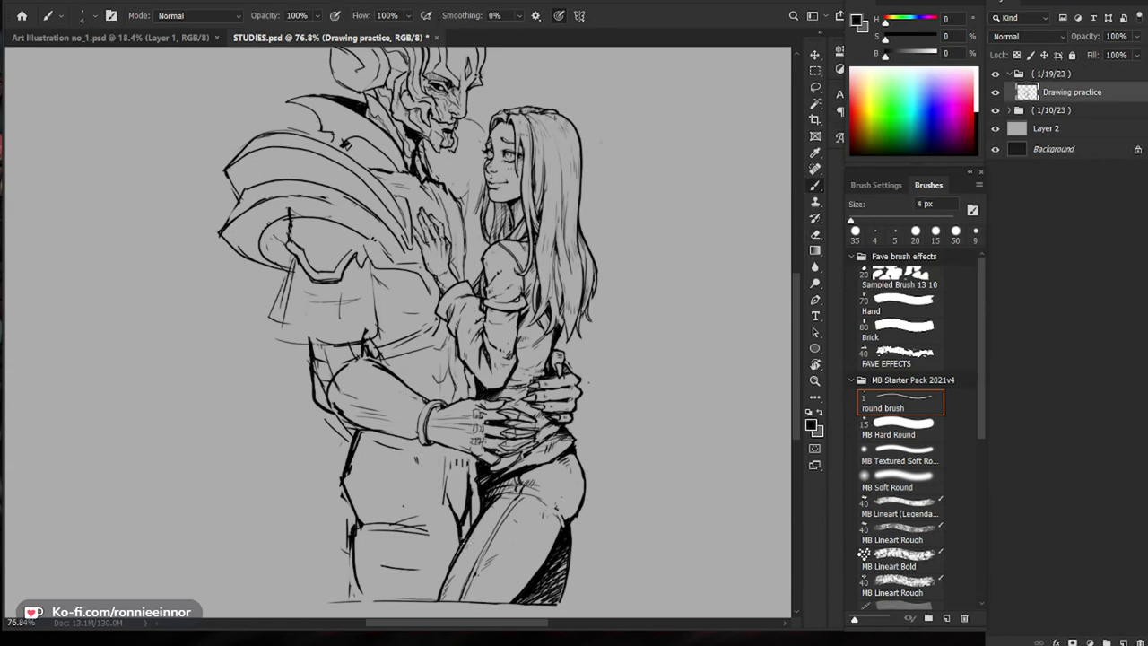
{"action": "key", "text": "e"}
{"action": "left_click_drag", "start_coordinate": [473, 475], "coordinate": [467, 493]}
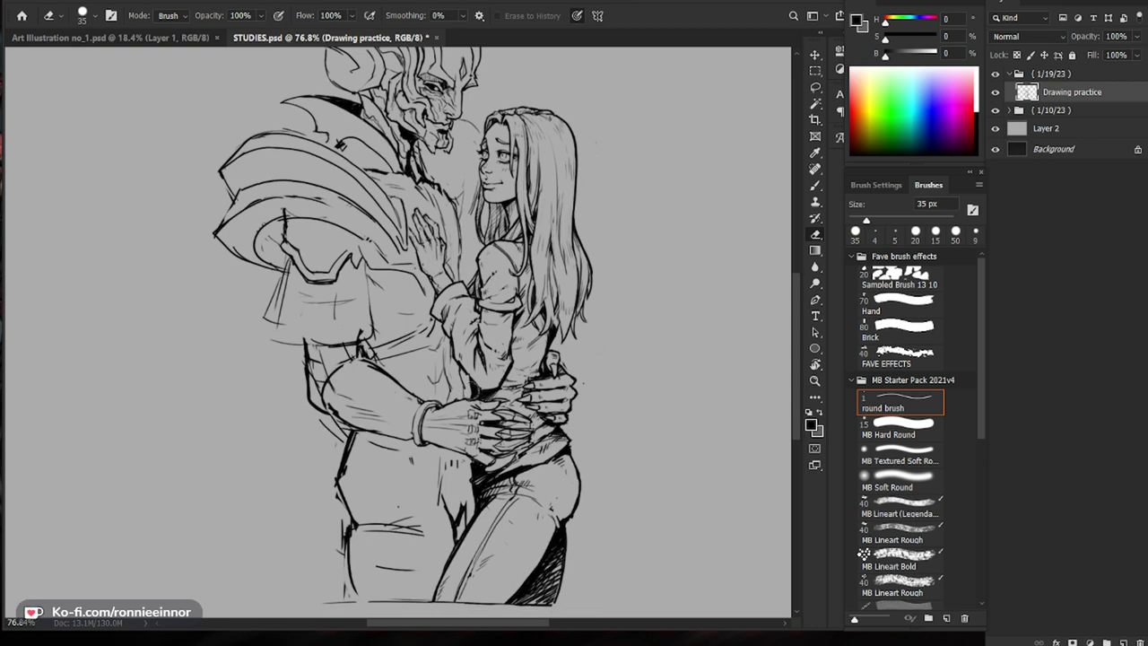
{"action": "key", "text": "b"}
{"action": "scroll", "coordinate": [424, 457], "scroll_direction": "up", "scroll_amount": 3}
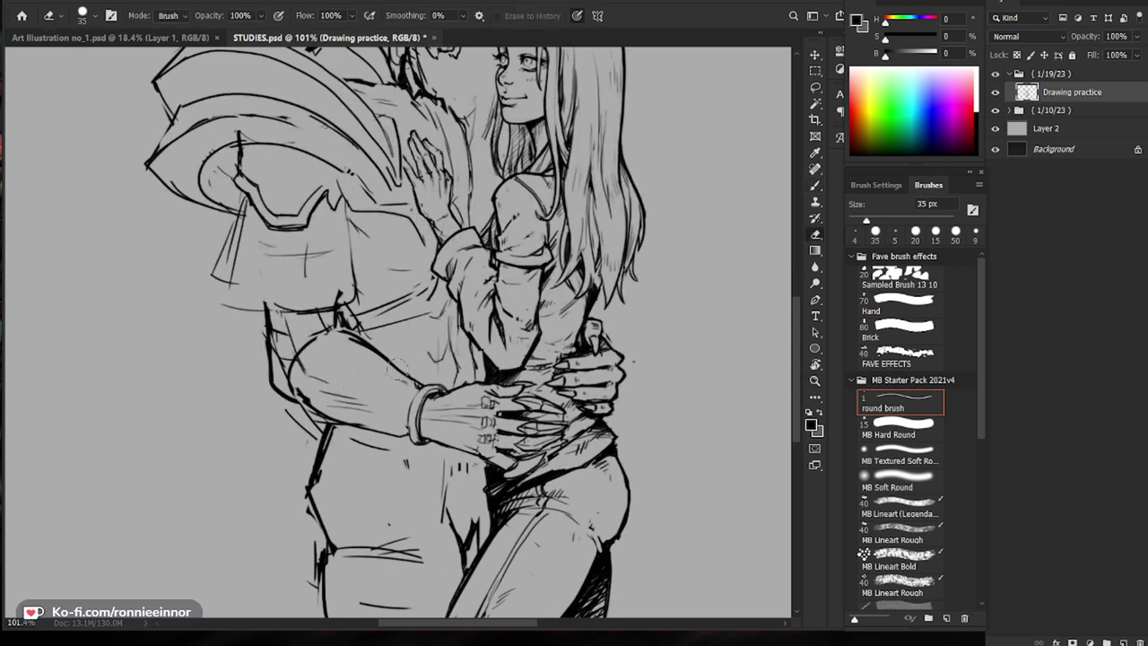
{"action": "key", "text": "e"}
{"action": "key", "text": "b"}
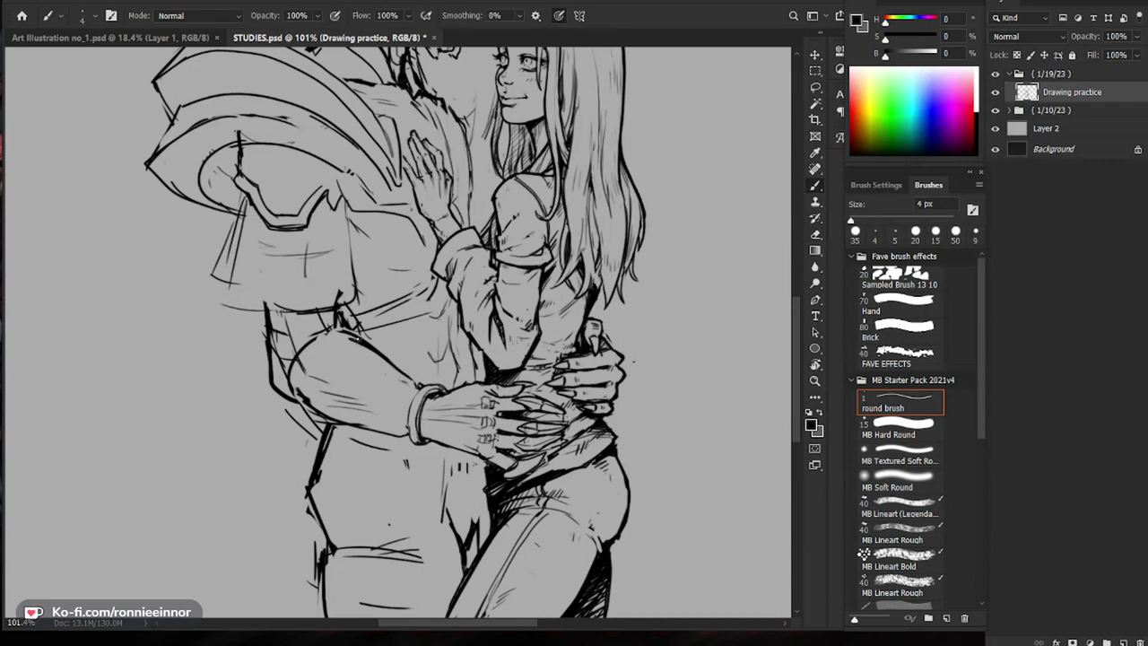
{"action": "mouse_move", "coordinate": [361, 346]}
{"action": "left_mouse_down"}
{"action": "mouse_move", "coordinate": [274, 355]}
{"action": "mouse_move", "coordinate": [319, 428]}
{"action": "mouse_move", "coordinate": [368, 436]}
{"action": "left_mouse_up"}
{"action": "key", "text": "e"}
{"action": "mouse_move", "coordinate": [297, 408]}
{"action": "left_mouse_down"}
{"action": "mouse_move", "coordinate": [301, 363]}
{"action": "mouse_move", "coordinate": [363, 414]}
{"action": "mouse_move", "coordinate": [337, 386]}
{"action": "left_mouse_up"}
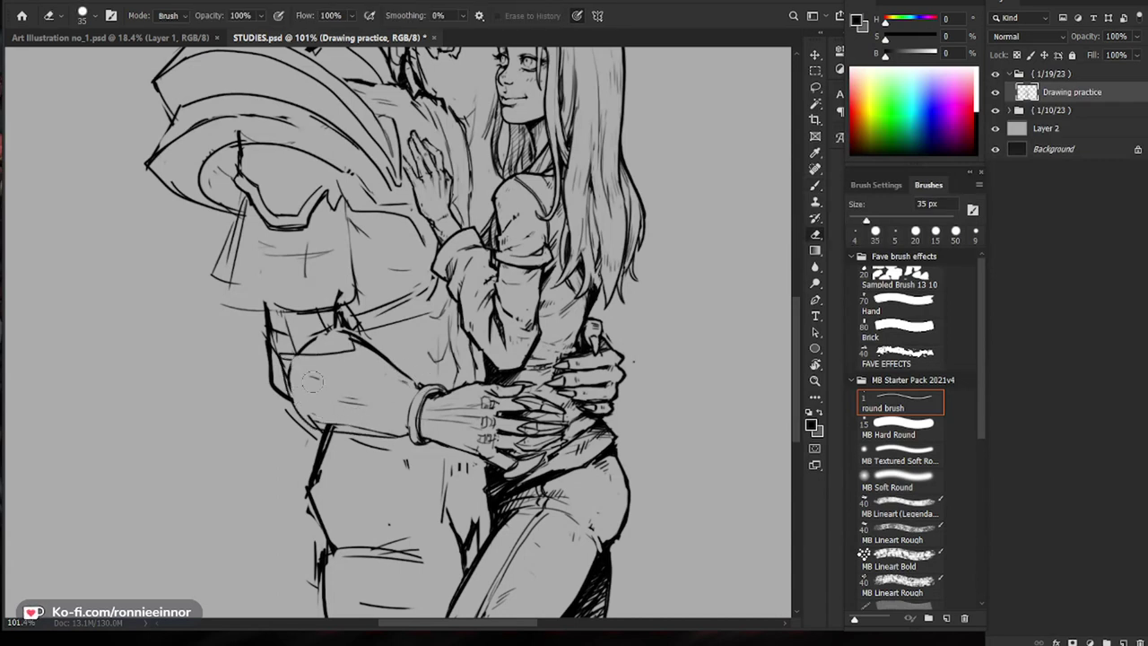
Step: Draw thick black shadow strokes with a 10 px brush in the gap beside the woman's face
{"action": "left_click_drag", "start_coordinate": [592, 141], "coordinate": [602, 386]}
{"action": "key", "text": "b"}
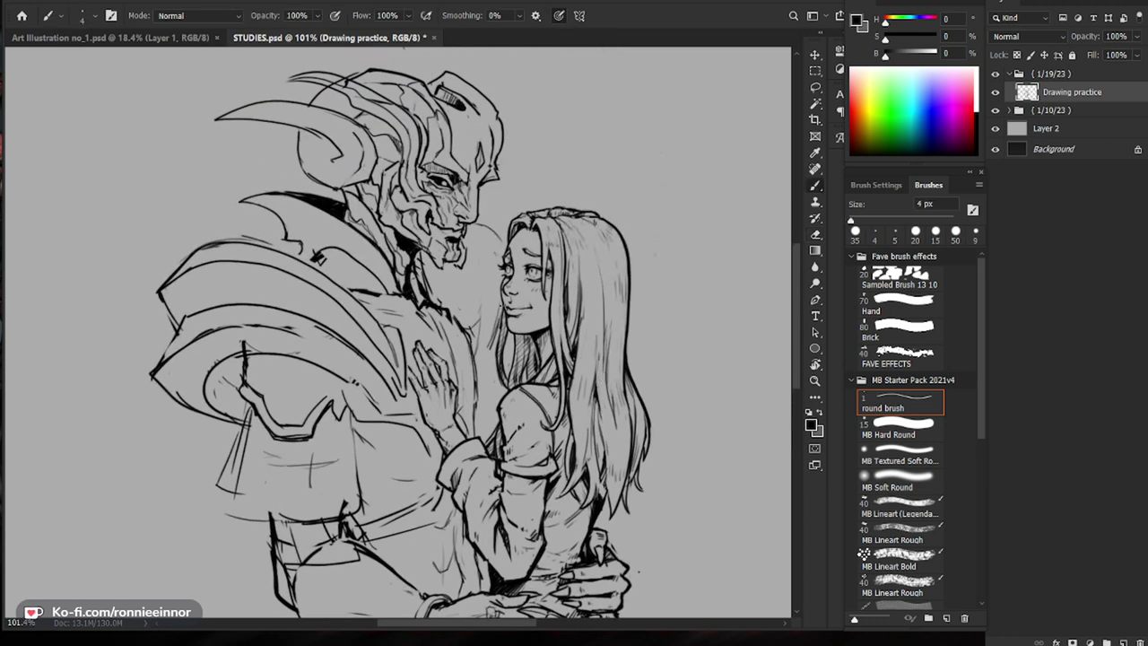
{"action": "key", "text": "bracketright"}
{"action": "key", "text": "bracketright"}
{"action": "key", "text": "bracketright"}
{"action": "key", "text": "bracketright"}
{"action": "key", "text": "bracketright"}
{"action": "key", "text": "bracketright"}
{"action": "mouse_move", "coordinate": [478, 245]}
{"action": "left_mouse_down"}
{"action": "mouse_move", "coordinate": [474, 280]}
{"action": "mouse_move", "coordinate": [470, 264]}
{"action": "left_mouse_up"}
{"action": "mouse_move", "coordinate": [471, 239]}
{"action": "left_mouse_down"}
{"action": "mouse_move", "coordinate": [485, 230]}
{"action": "mouse_move", "coordinate": [495, 248]}
{"action": "mouse_move", "coordinate": [484, 269]}
{"action": "mouse_move", "coordinate": [545, 247]}
{"action": "left_mouse_up"}
{"action": "key", "text": "ctrl+z"}
{"action": "key", "text": "ctrl+space"}
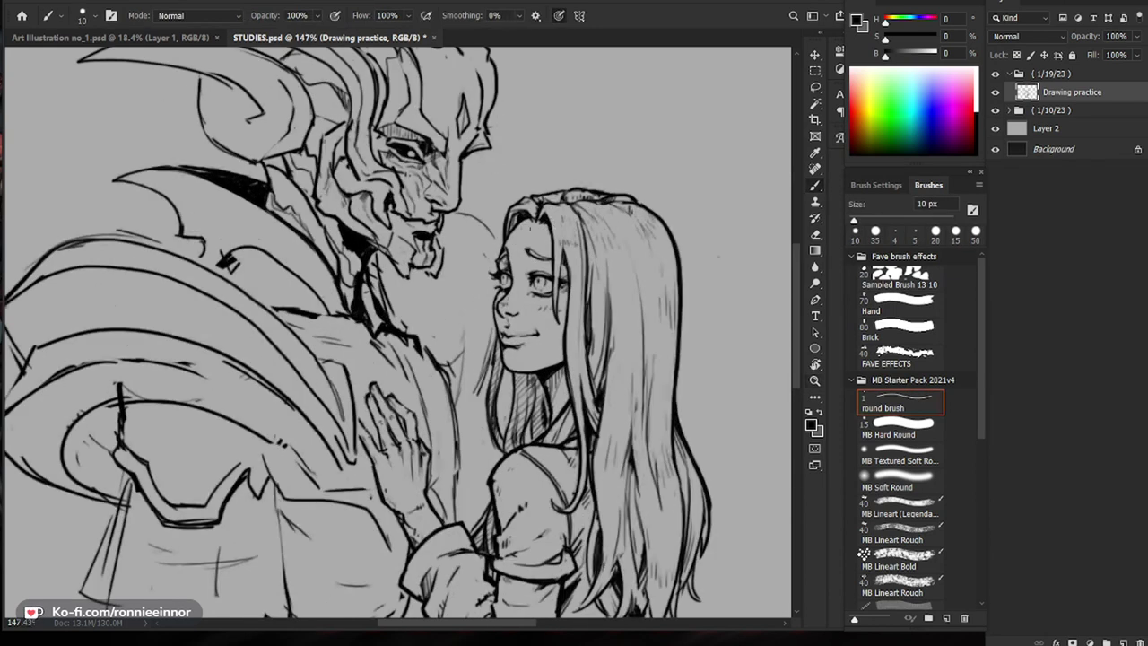
{"action": "left_click_drag", "start_coordinate": [481, 276], "coordinate": [469, 395]}
{"action": "left_click_drag", "start_coordinate": [490, 326], "coordinate": [476, 375]}
Step: Trim the thick strokes beside the woman's face with a 9 px eraser and touch up the line
{"action": "key", "text": "e"}
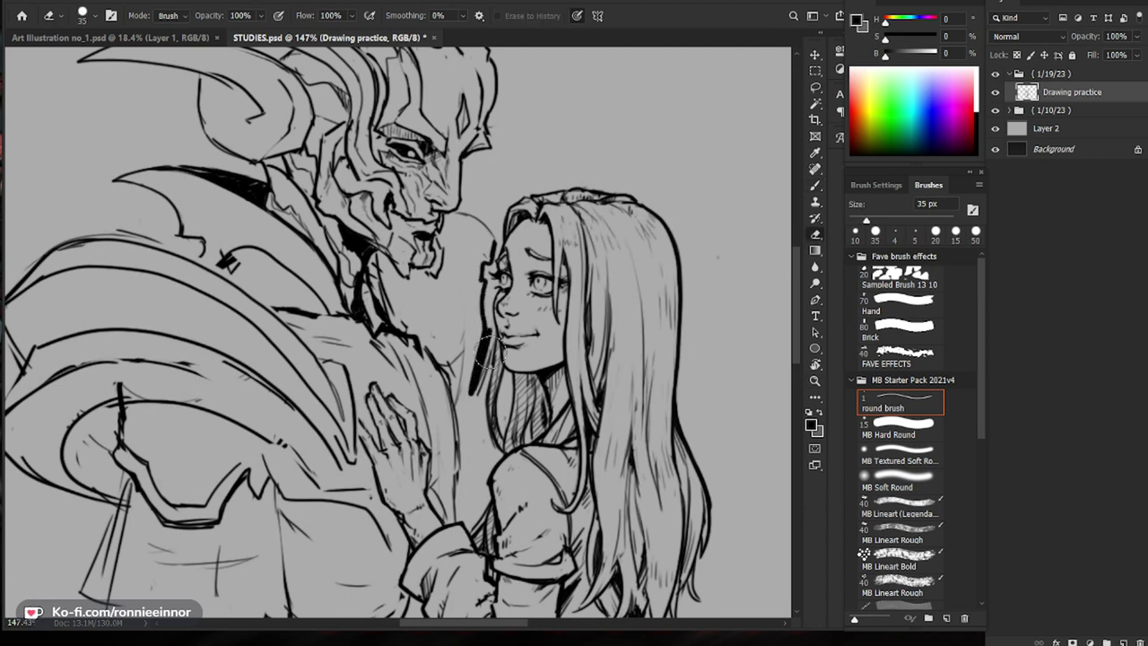
{"action": "key", "text": "bracketleft"}
{"action": "key", "text": "bracketleft"}
{"action": "key", "text": "bracketleft"}
{"action": "key", "text": "bracketleft"}
{"action": "key", "text": "bracketleft"}
{"action": "key", "text": "bracketleft"}
{"action": "left_click_drag", "start_coordinate": [492, 327], "coordinate": [480, 385]}
{"action": "key", "text": "b"}
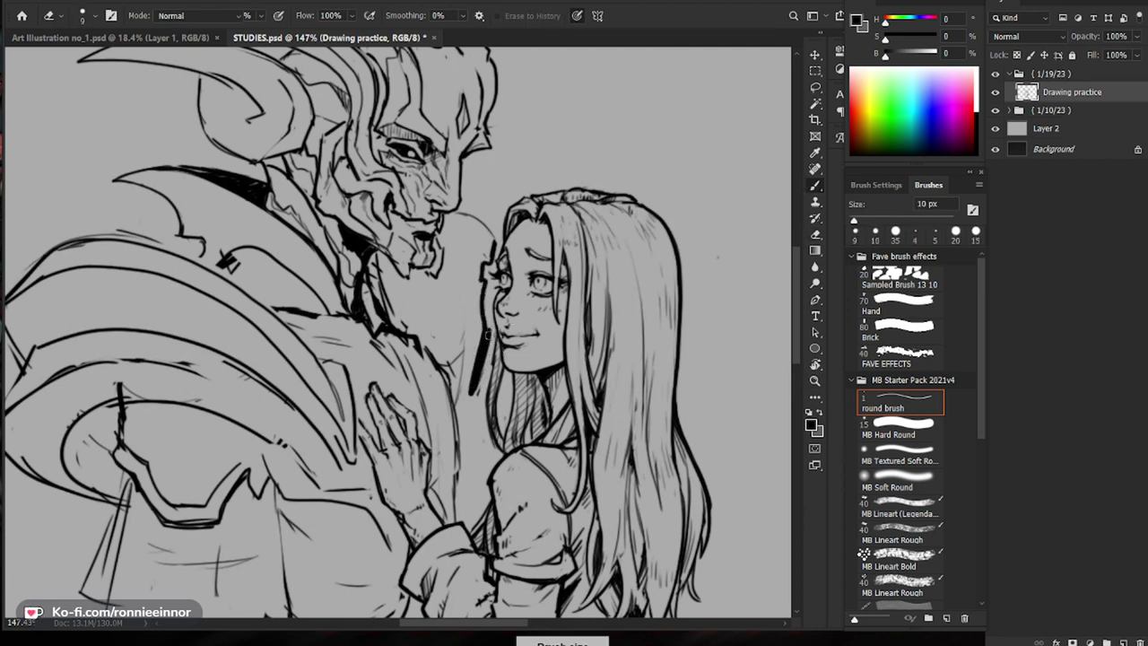
{"action": "left_click_drag", "start_coordinate": [488, 296], "coordinate": [485, 327]}
Step: Add black shadow marks on the armoured figure's far chest and darken the neck under the jaw
{"action": "key", "text": "z"}
{"action": "mouse_move", "coordinate": [556, 285]}
{"action": "left_mouse_down"}
{"action": "mouse_move", "coordinate": [484, 295]}
{"action": "mouse_move", "coordinate": [542, 295]}
{"action": "left_mouse_up"}
{"action": "key", "text": "b"}
{"action": "left_click_drag", "start_coordinate": [400, 307], "coordinate": [395, 328]}
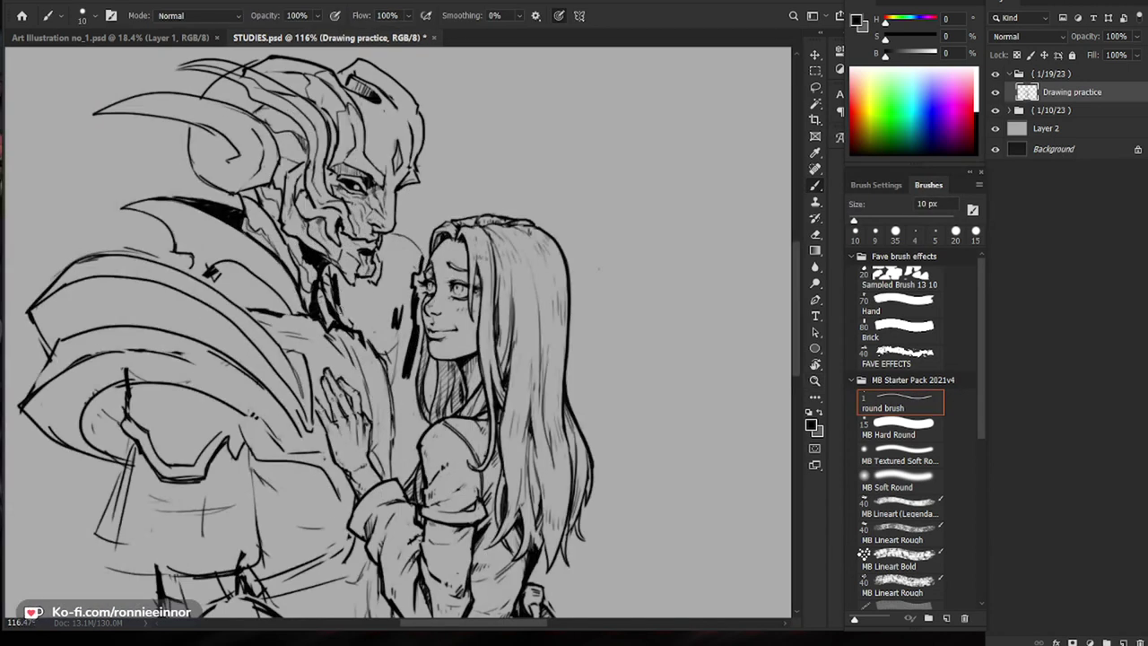
{"action": "key", "text": "bracketright"}
{"action": "key", "text": "e"}
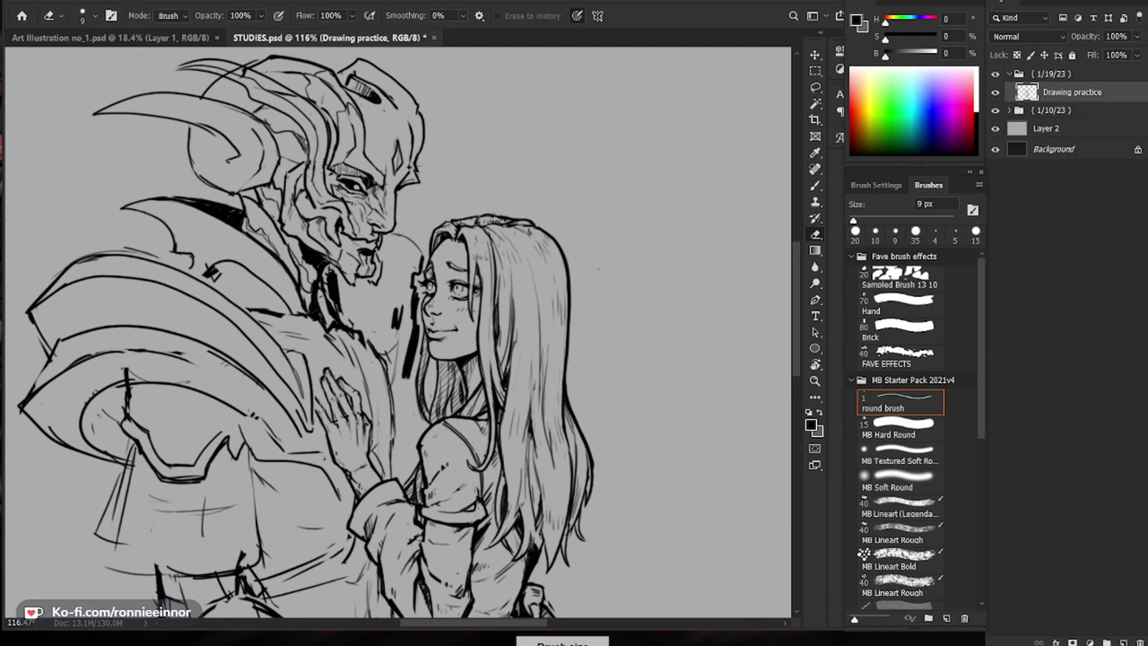
{"action": "key", "text": "b"}
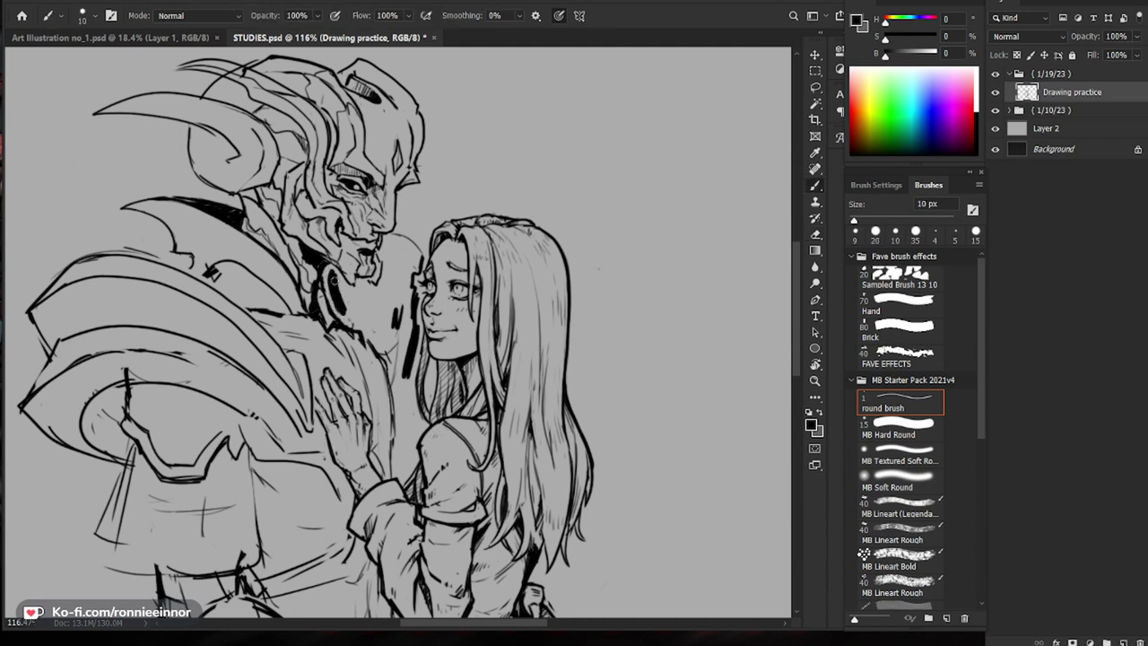
Step: Fill a black shadow along the upper rim of the shoulder armour, below the collar spike
{"action": "key", "text": "z"}
{"action": "mouse_move", "coordinate": [500, 281]}
{"action": "left_mouse_down"}
{"action": "mouse_move", "coordinate": [429, 286]}
{"action": "mouse_move", "coordinate": [466, 284]}
{"action": "left_mouse_up"}
{"action": "key", "text": "b"}
{"action": "left_click_drag", "start_coordinate": [172, 260], "coordinate": [231, 252]}
{"action": "left_click_drag", "start_coordinate": [182, 256], "coordinate": [380, 274]}
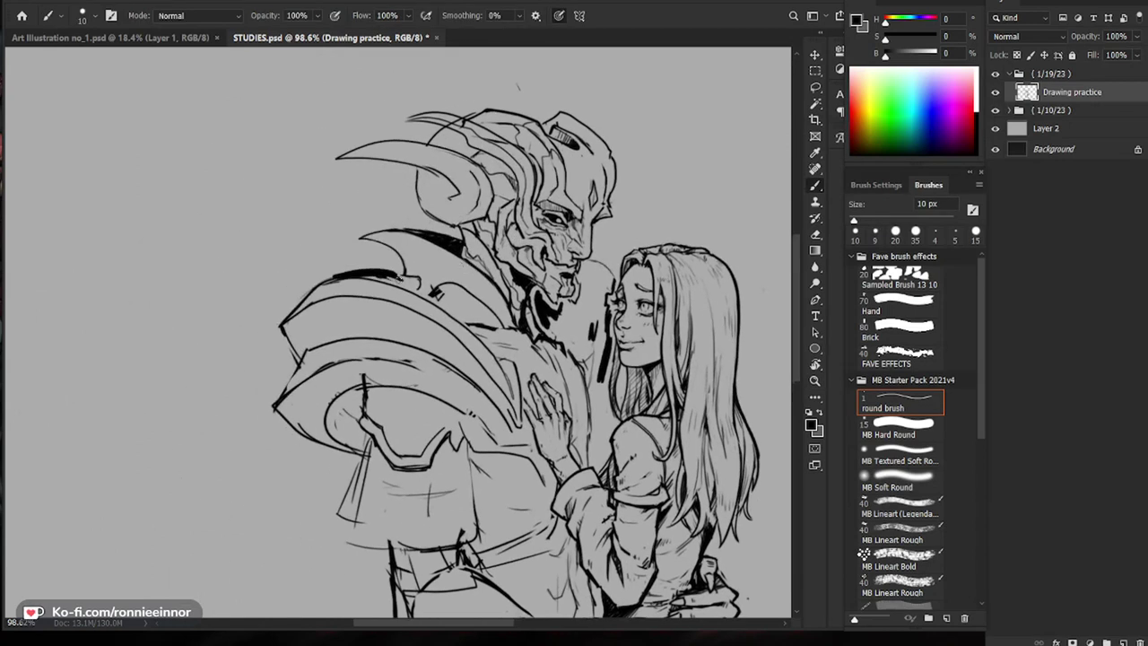
Step: Scribble black shadow between the armoured figure's chin and the woman's face, and extend it down between their chests
{"action": "left_click_drag", "start_coordinate": [658, 327], "coordinate": [570, 280]}
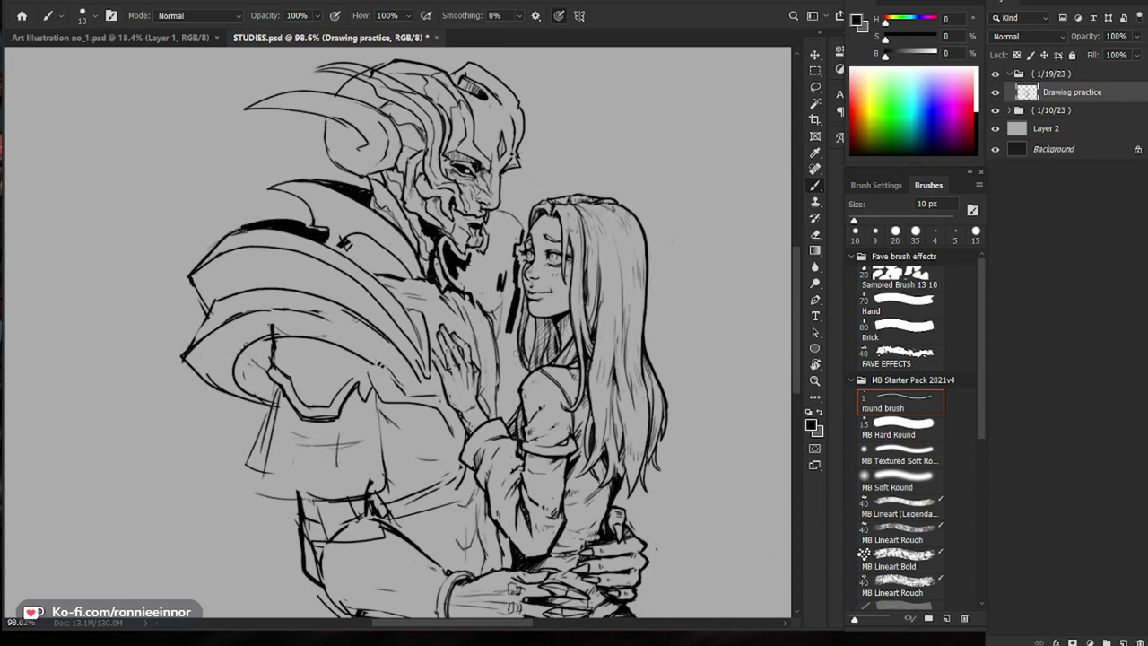
{"action": "mouse_move", "coordinate": [509, 286]}
{"action": "left_mouse_down"}
{"action": "mouse_move", "coordinate": [477, 273]}
{"action": "mouse_move", "coordinate": [472, 256]}
{"action": "mouse_move", "coordinate": [501, 287]}
{"action": "left_mouse_up"}
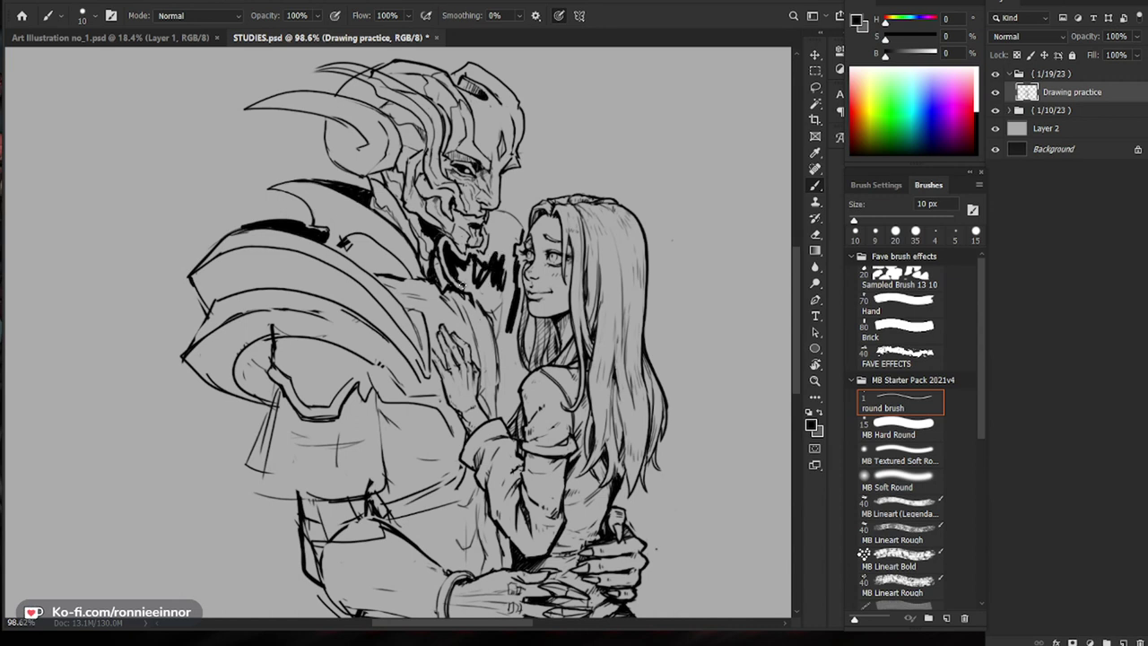
{"action": "key", "text": "e"}
{"action": "mouse_move", "coordinate": [467, 294]}
{"action": "left_mouse_down"}
{"action": "mouse_move", "coordinate": [487, 305]}
{"action": "mouse_move", "coordinate": [497, 345]}
{"action": "mouse_move", "coordinate": [499, 316]}
{"action": "mouse_move", "coordinate": [507, 343]}
{"action": "left_mouse_up"}
{"action": "key", "text": "b"}
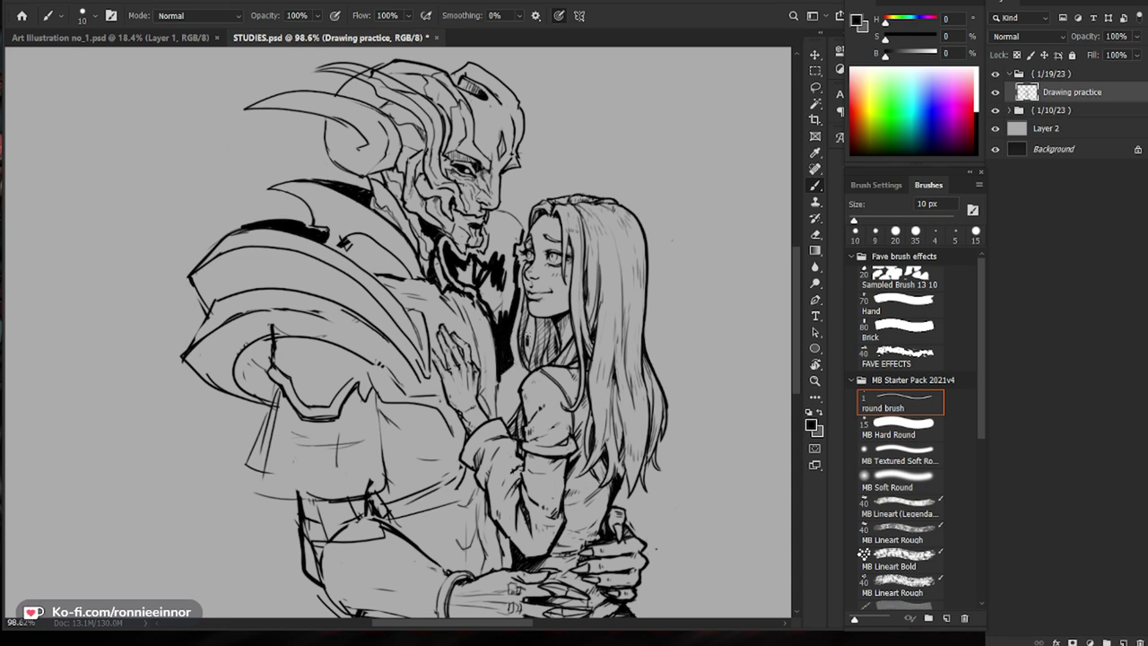
{"action": "left_click_drag", "start_coordinate": [530, 326], "coordinate": [546, 392]}
Step: Darken the hatched shadow behind the woman's thigh
{"action": "key", "text": "z"}
{"action": "mouse_move", "coordinate": [429, 289]}
{"action": "left_mouse_down"}
{"action": "mouse_move", "coordinate": [446, 331]}
{"action": "mouse_move", "coordinate": [513, 150]}
{"action": "left_mouse_up"}
{"action": "left_click_drag", "start_coordinate": [581, 241], "coordinate": [565, 334]}
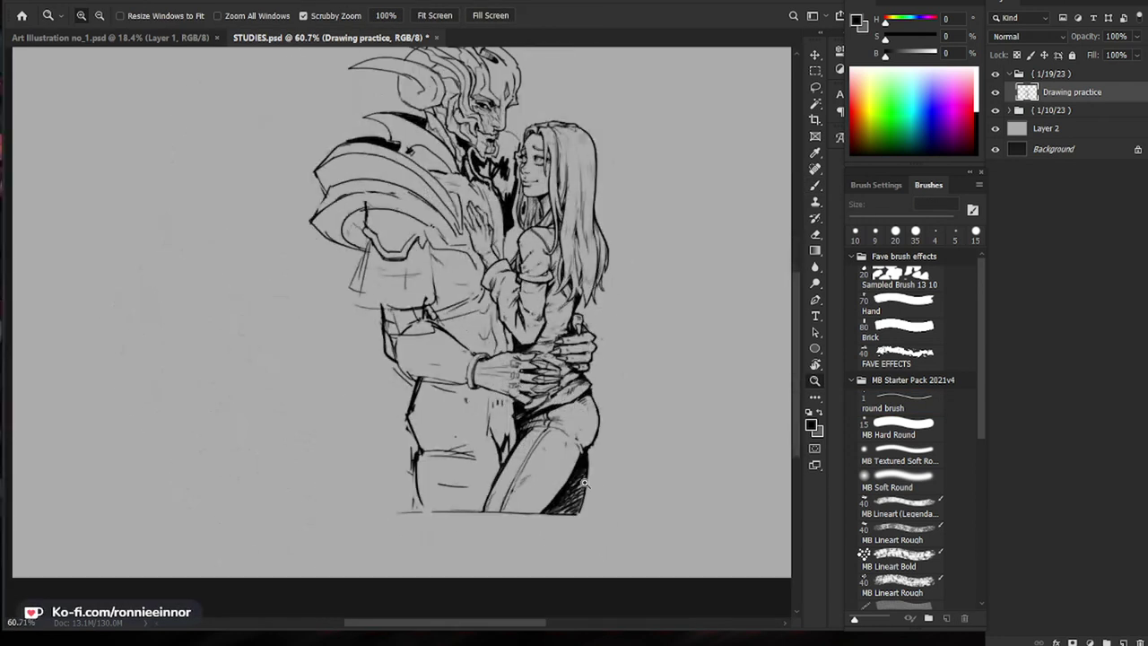
{"action": "key", "text": "b"}
{"action": "mouse_move", "coordinate": [578, 499]}
{"action": "left_mouse_down"}
{"action": "mouse_move", "coordinate": [574, 489]}
{"action": "mouse_move", "coordinate": [555, 506]}
{"action": "mouse_move", "coordinate": [580, 482]}
{"action": "mouse_move", "coordinate": [581, 501]}
{"action": "left_mouse_up"}
{"action": "left_click_drag", "start_coordinate": [647, 422], "coordinate": [608, 479]}
Step: Reduce the brush size and paint a black shadow along the armoured figure's chest opening, above the woman's hand
{"action": "key", "text": "z"}
{"action": "mouse_move", "coordinate": [476, 287]}
{"action": "left_mouse_down"}
{"action": "mouse_move", "coordinate": [515, 287]}
{"action": "mouse_move", "coordinate": [463, 312]}
{"action": "left_mouse_up"}
{"action": "key", "text": "b"}
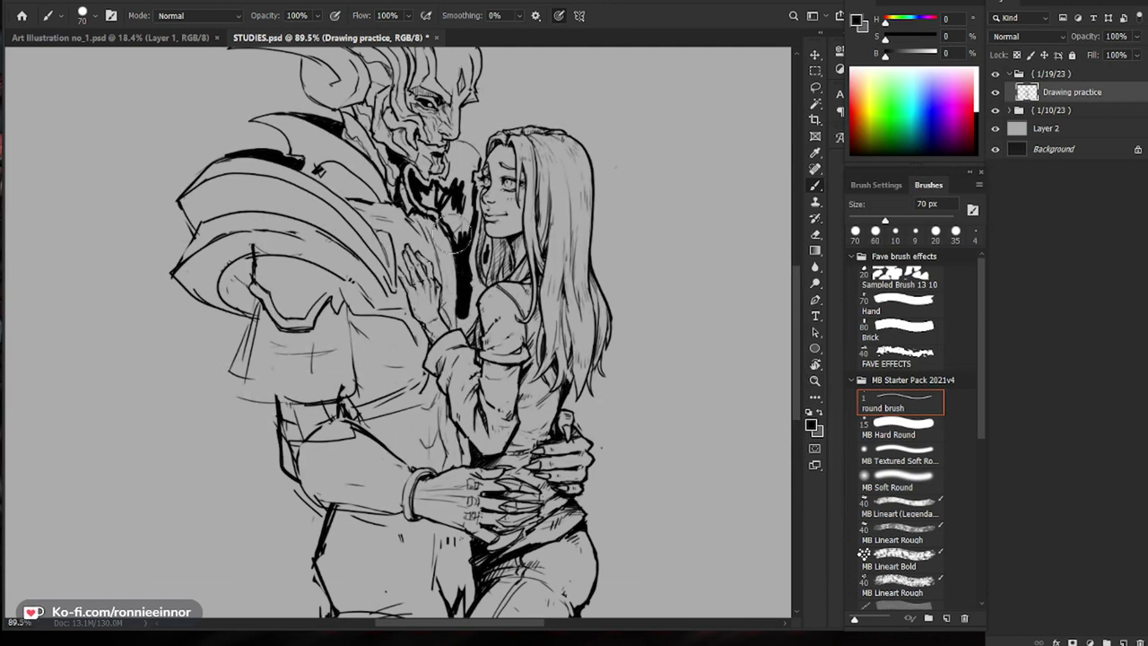
{"action": "key", "text": "bracketleft"}
{"action": "key", "text": "bracketleft"}
{"action": "key", "text": "bracketleft"}
{"action": "key", "text": "bracketleft"}
{"action": "key", "text": "bracketleft"}
{"action": "key", "text": "bracketleft"}
{"action": "key", "text": "bracketleft"}
{"action": "mouse_move", "coordinate": [407, 217]}
{"action": "left_mouse_down"}
{"action": "mouse_move", "coordinate": [432, 261]}
{"action": "mouse_move", "coordinate": [470, 241]}
{"action": "mouse_move", "coordinate": [458, 296]}
{"action": "left_mouse_up"}
Step: Fill the gap between the two faces with black using 15 px and 20 px brush sizes
{"action": "key", "text": "bracketleft"}
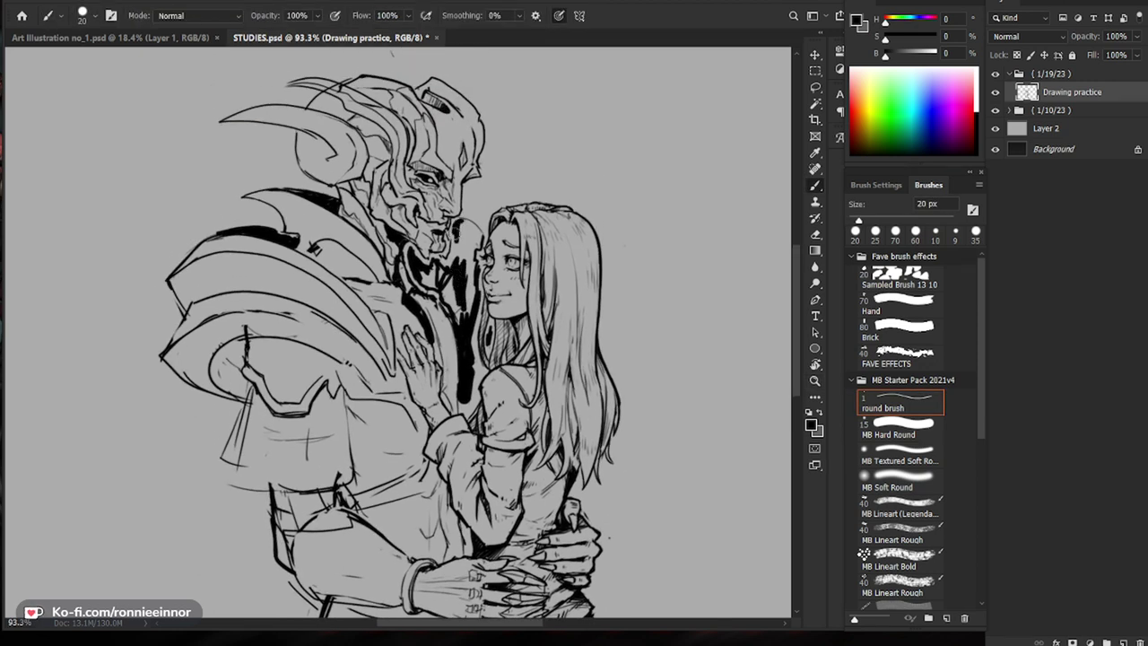
{"action": "key", "text": "bracketleft"}
{"action": "key", "text": "ctrl+z"}
{"action": "left_click_drag", "start_coordinate": [459, 227], "coordinate": [454, 232]}
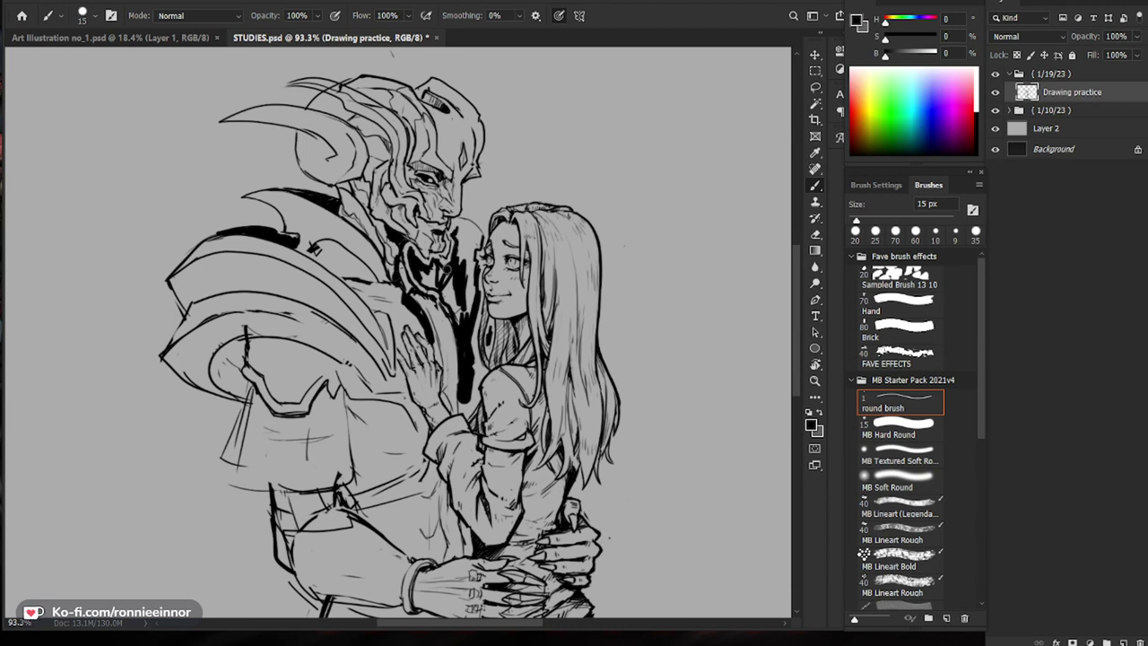
{"action": "key", "text": "bracketright"}
{"action": "mouse_move", "coordinate": [459, 288]}
{"action": "left_mouse_down"}
{"action": "mouse_move", "coordinate": [460, 322]}
{"action": "mouse_move", "coordinate": [449, 295]}
{"action": "left_mouse_up"}
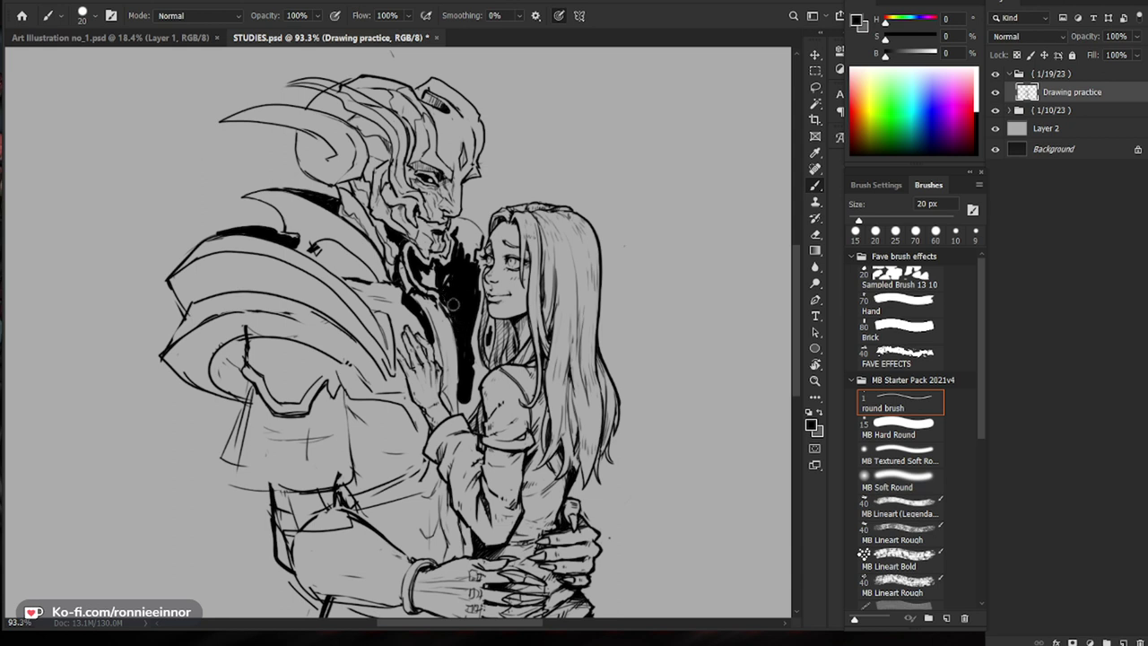
Step: Taper the lower end of the black shadow with a 9 px eraser and refine the chest opening's edge at 7 px
{"action": "key", "text": "e"}
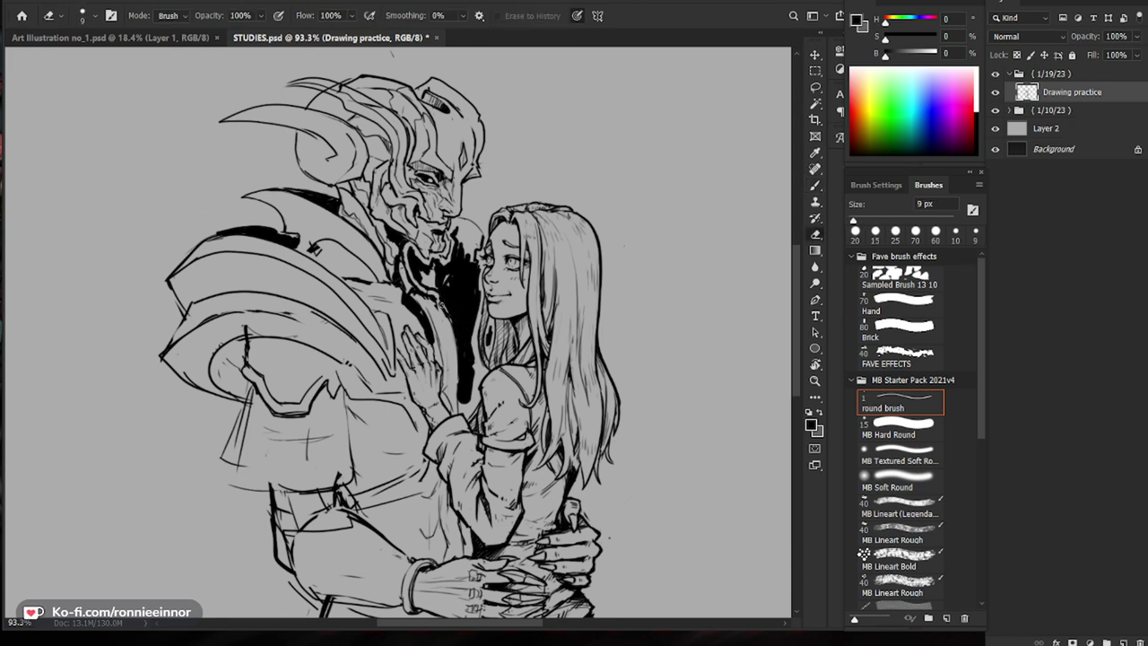
{"action": "left_click_drag", "start_coordinate": [460, 350], "coordinate": [459, 387]}
{"action": "key", "text": "b"}
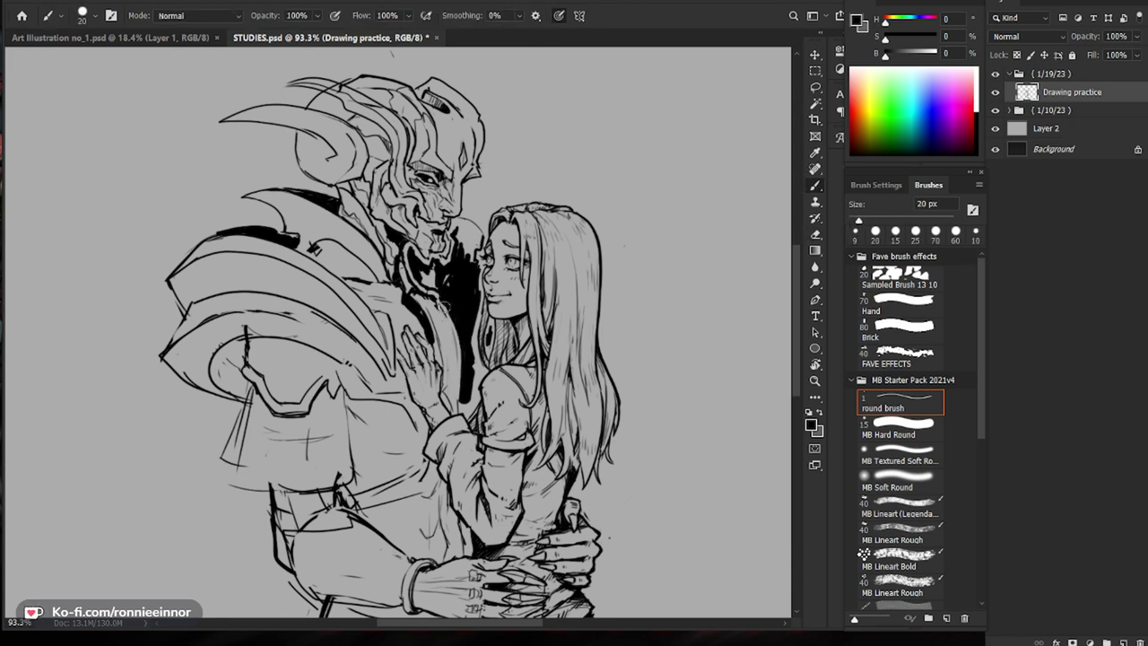
{"action": "key", "text": "bracketleft"}
{"action": "key", "text": "bracketleft"}
{"action": "key", "text": "bracketleft"}
{"action": "key", "text": "bracketleft"}
{"action": "key", "text": "bracketleft"}
{"action": "left_click_drag", "start_coordinate": [433, 296], "coordinate": [453, 310]}
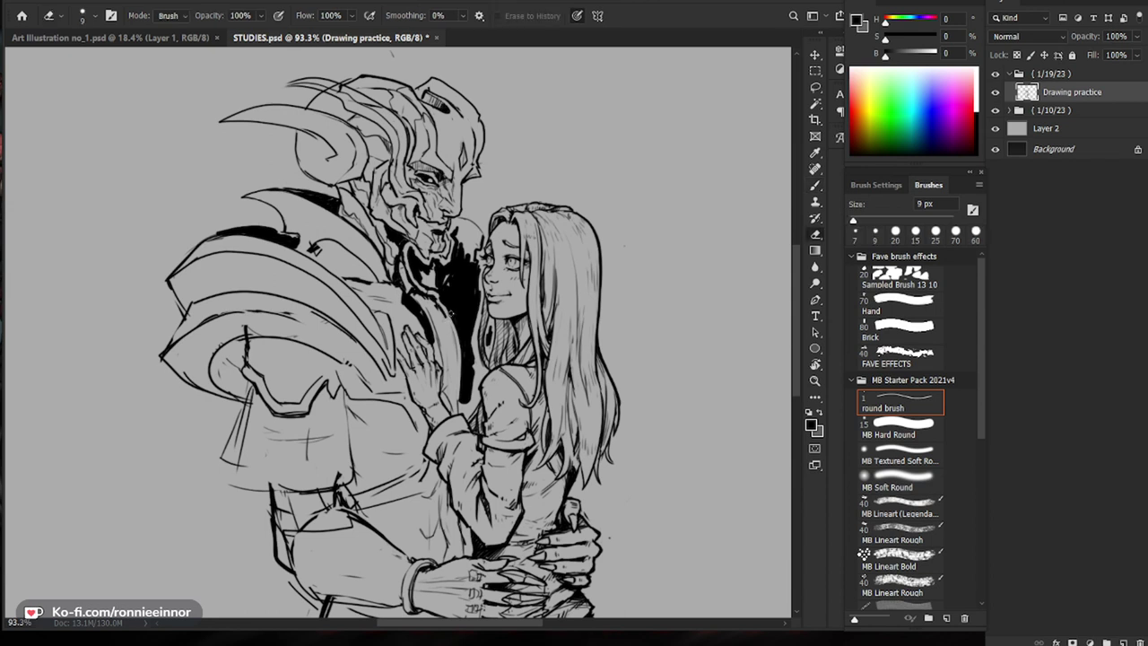
{"action": "left_click_drag", "start_coordinate": [448, 320], "coordinate": [449, 332]}
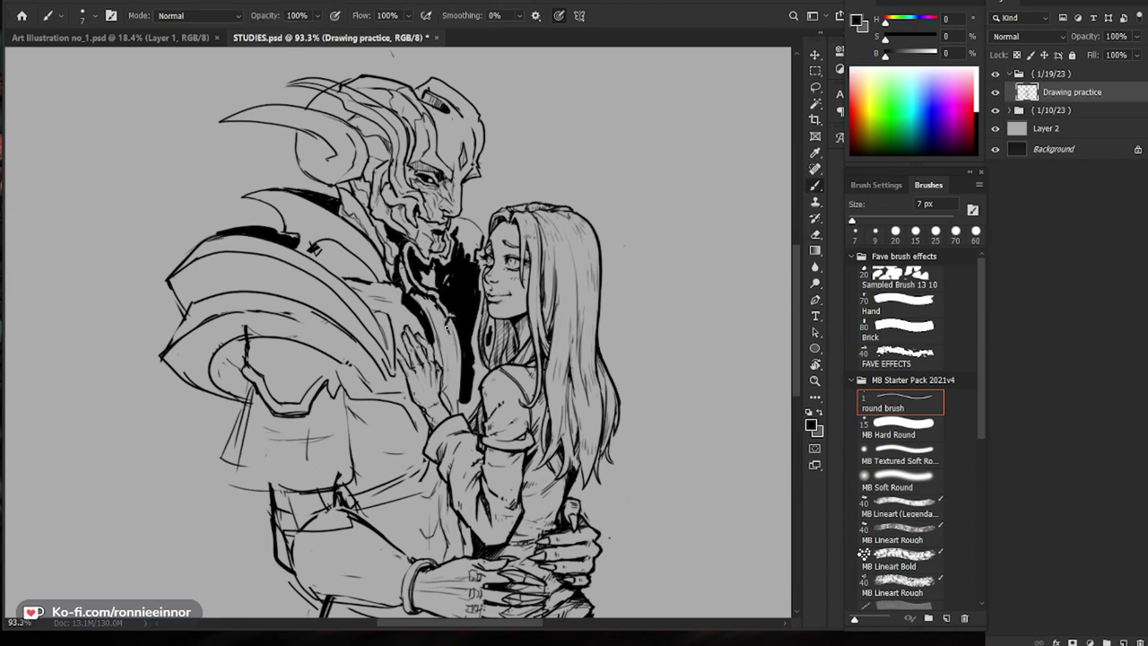
{"action": "key", "text": "e"}
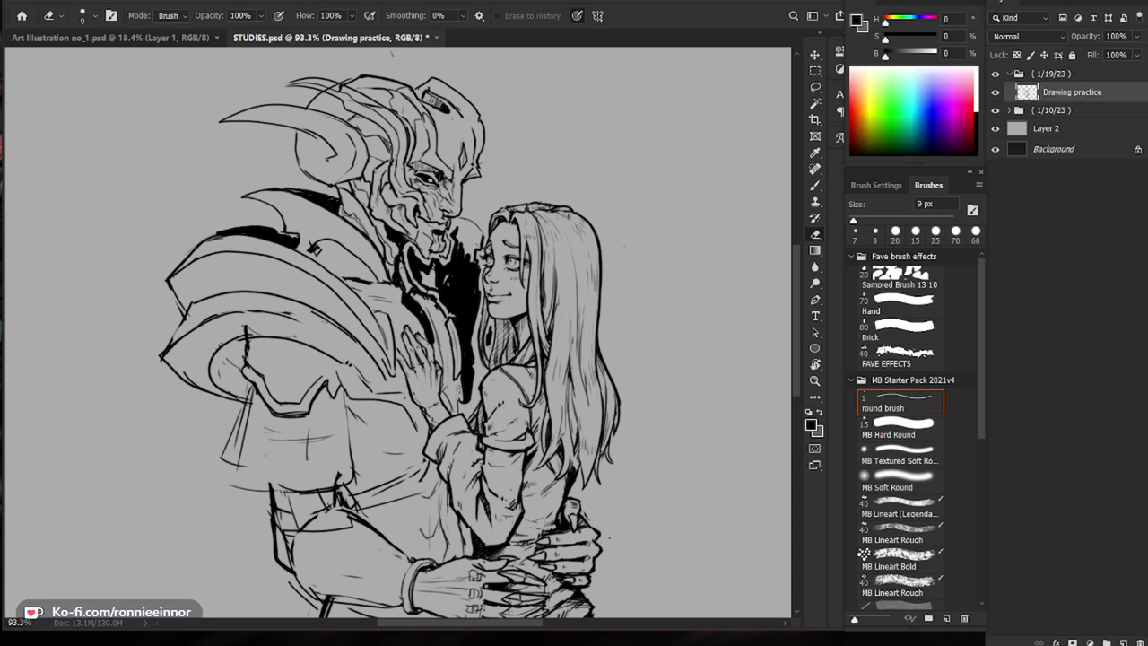
{"action": "key", "text": "b"}
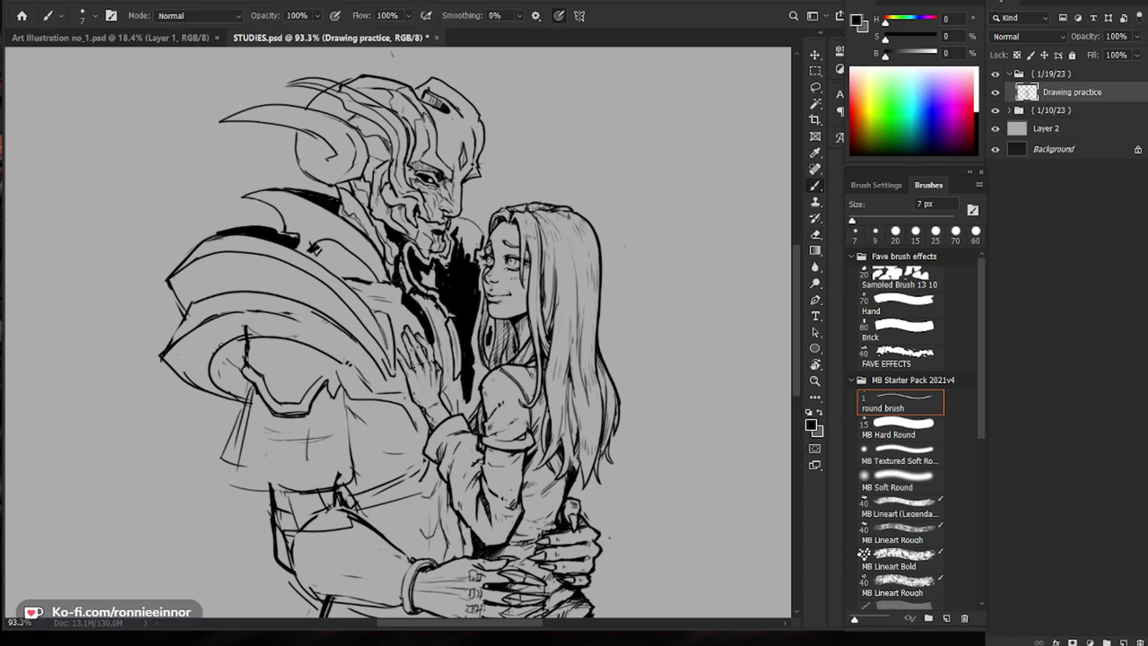
Step: Fill the remaining grey patches between the two faces with a 25 px brush and round off the shadow's top
{"action": "key", "text": "bracketright"}
{"action": "key", "text": "bracketright"}
{"action": "key", "text": "bracketright"}
{"action": "key", "text": "bracketright"}
{"action": "key", "text": "bracketright"}
{"action": "key", "text": "bracketright"}
{"action": "mouse_move", "coordinate": [442, 276]}
{"action": "left_mouse_down"}
{"action": "mouse_move", "coordinate": [435, 266]}
{"action": "mouse_move", "coordinate": [428, 277]}
{"action": "mouse_move", "coordinate": [444, 287]}
{"action": "left_mouse_up"}
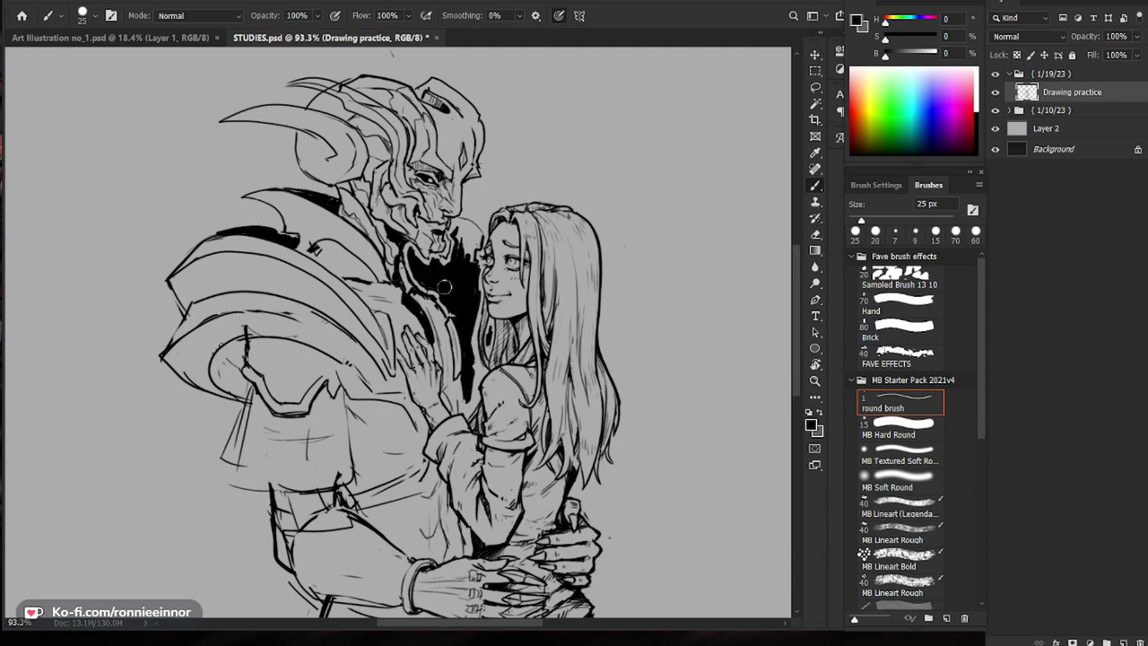
{"action": "mouse_move", "coordinate": [467, 239]}
{"action": "left_mouse_down"}
{"action": "mouse_move", "coordinate": [470, 261]}
{"action": "mouse_move", "coordinate": [468, 221]}
{"action": "mouse_move", "coordinate": [480, 238]}
{"action": "mouse_move", "coordinate": [460, 247]}
{"action": "mouse_move", "coordinate": [458, 230]}
{"action": "left_mouse_up"}
{"action": "key", "text": "bracketleft"}
{"action": "key", "text": "bracketleft"}
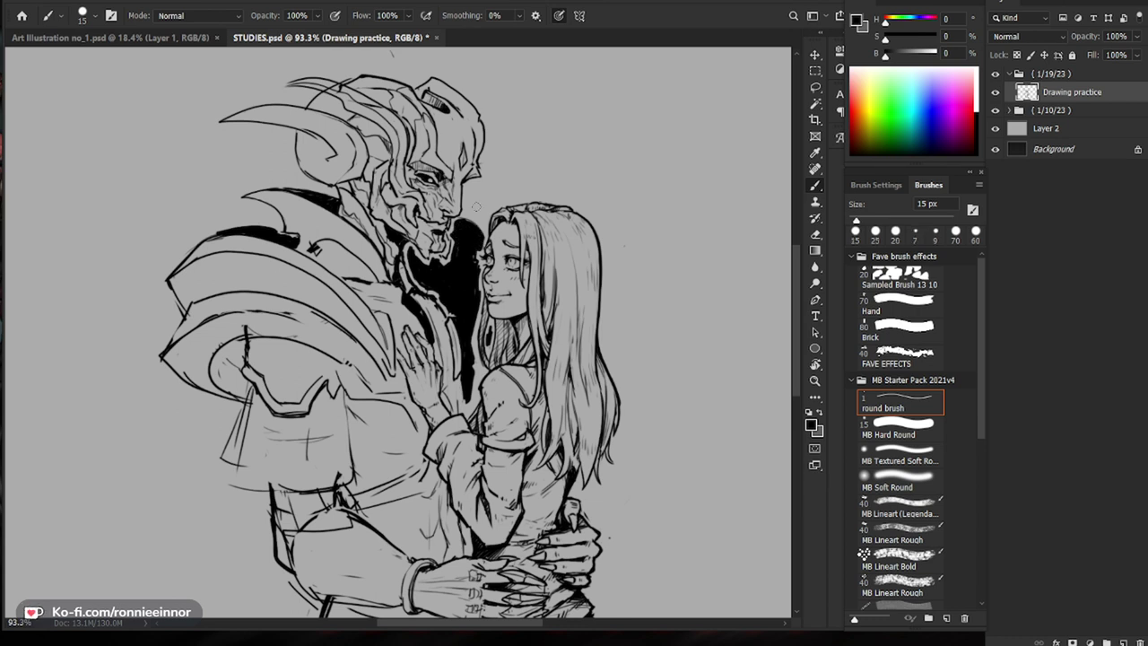
Step: Clean up the black shadow's edge beside the woman's forehead with a 9 px eraser
{"action": "key", "text": "ctrl+space"}
{"action": "left_click_drag", "start_coordinate": [717, 350], "coordinate": [648, 403]}
{"action": "key", "text": "ctrl+space"}
{"action": "left_click_drag", "start_coordinate": [396, 221], "coordinate": [480, 272]}
{"action": "key", "text": "e"}
{"action": "mouse_move", "coordinate": [428, 324]}
{"action": "left_mouse_down"}
{"action": "mouse_move", "coordinate": [415, 318]}
{"action": "mouse_move", "coordinate": [446, 339]}
{"action": "left_mouse_up"}
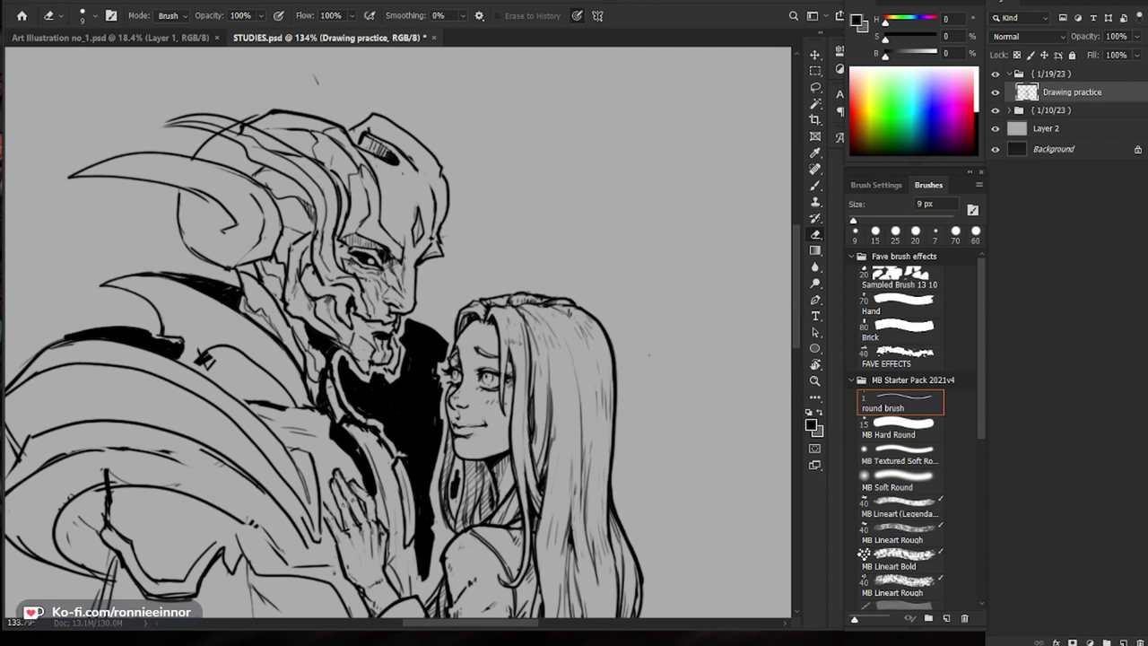
{"action": "key", "text": "space"}
{"action": "mouse_move", "coordinate": [273, 309]}
{"action": "left_mouse_down"}
{"action": "mouse_move", "coordinate": [419, 353]}
{"action": "mouse_move", "coordinate": [336, 319]}
{"action": "mouse_move", "coordinate": [254, 324]}
{"action": "mouse_move", "coordinate": [346, 326]}
{"action": "left_mouse_up"}
{"action": "key", "text": "b"}
{"action": "key", "text": "space"}
{"action": "left_click_drag", "start_coordinate": [593, 413], "coordinate": [622, 339]}
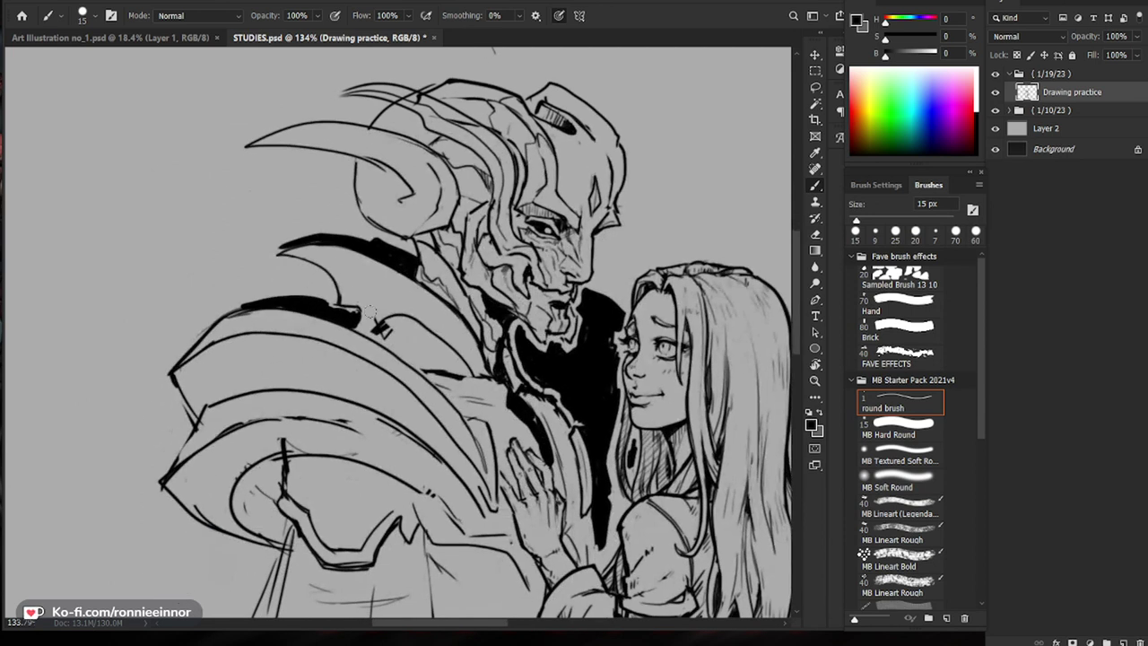
Step: Extend the black shadow beneath the collar spike at 15 px, and redraw the small shoulder plate's lines with a 6 px brush
{"action": "left_click_drag", "start_coordinate": [336, 291], "coordinate": [353, 311]}
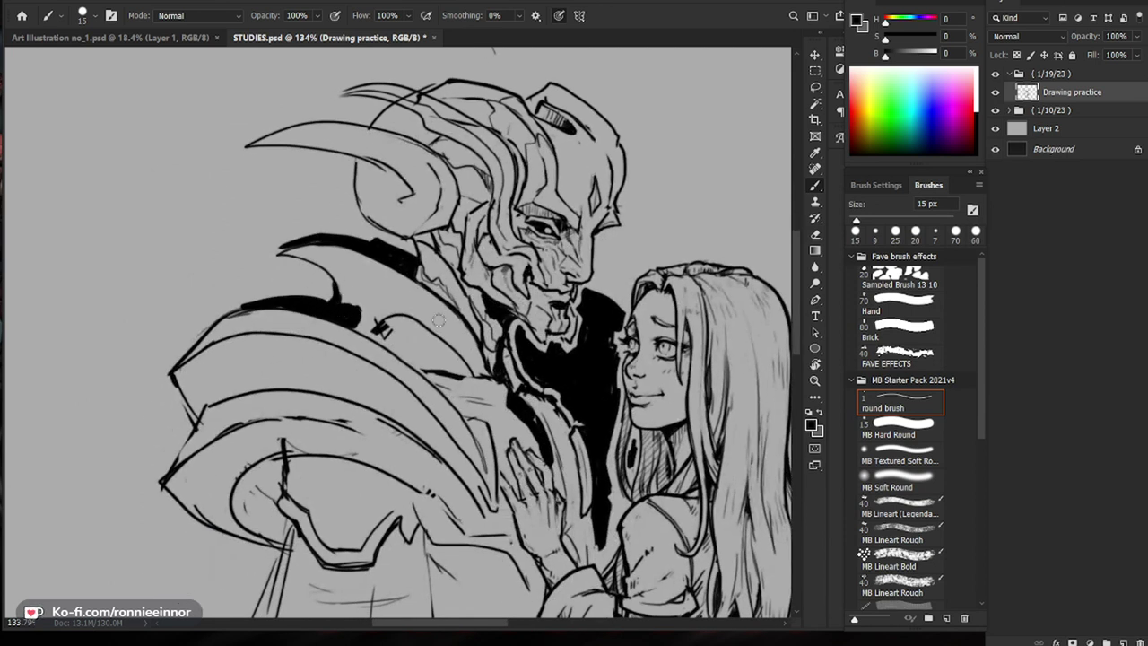
{"action": "left_click_drag", "start_coordinate": [587, 362], "coordinate": [560, 346]}
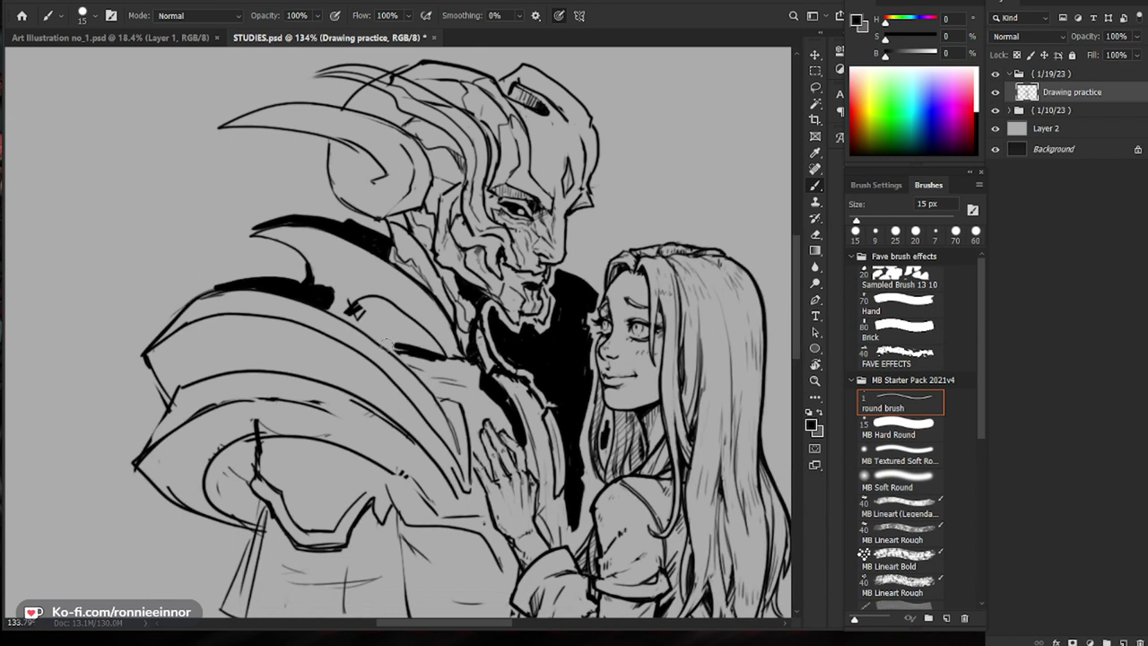
{"action": "key", "text": "bracketleft"}
{"action": "key", "text": "bracketleft"}
{"action": "key", "text": "bracketleft"}
{"action": "key", "text": "bracketleft"}
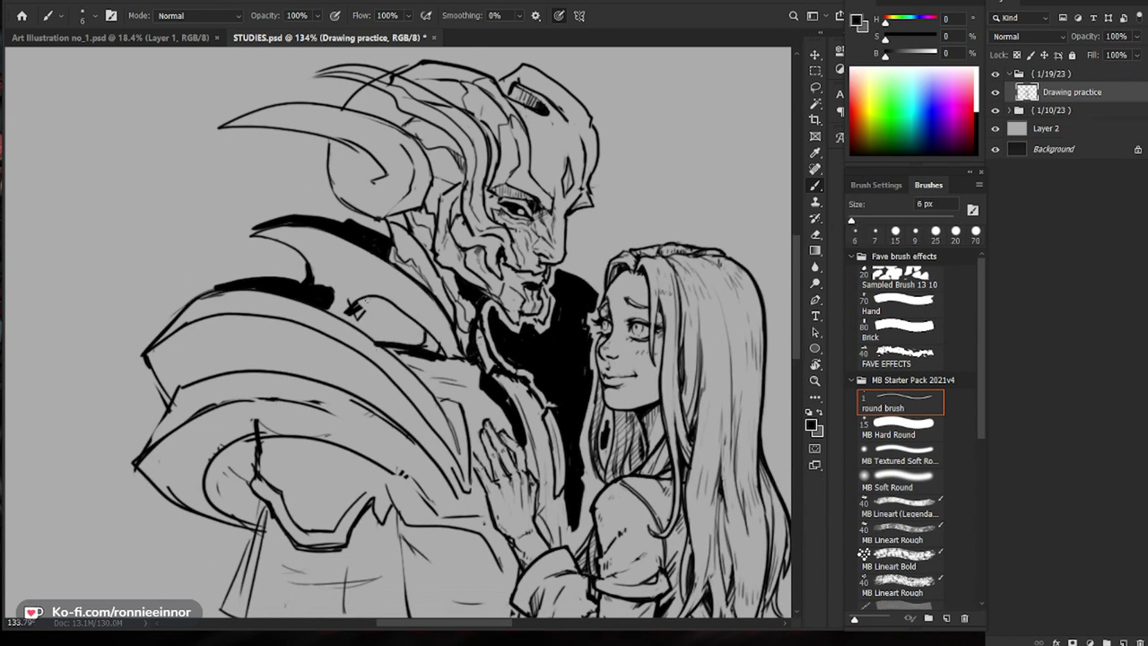
{"action": "key", "text": "e"}
{"action": "key", "text": "b"}
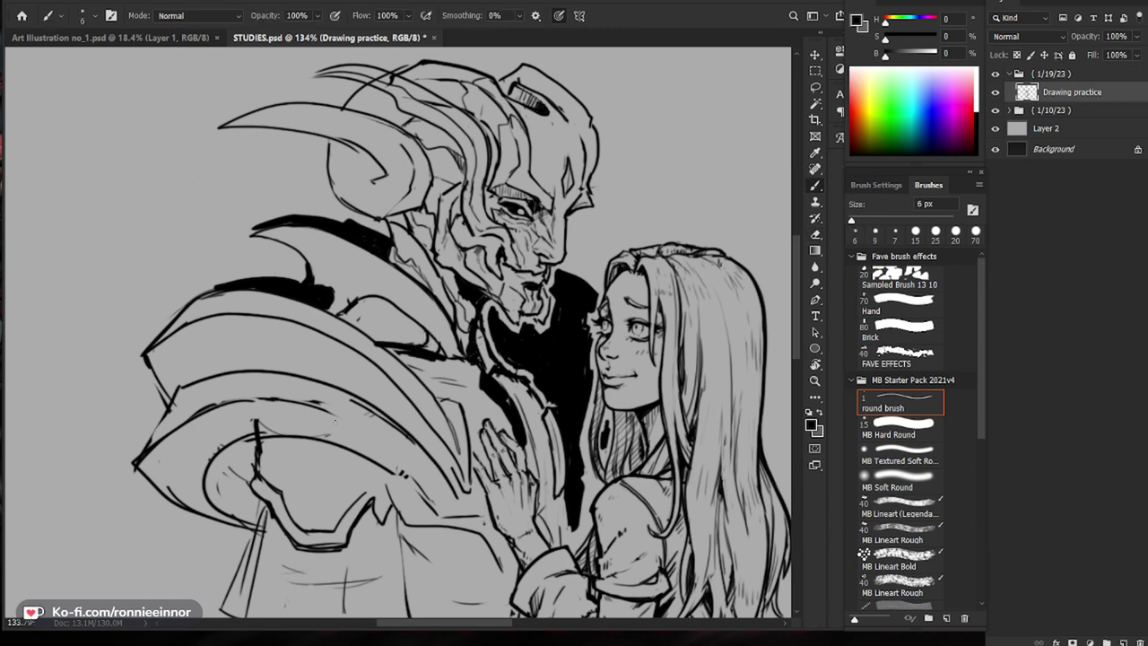
Step: Carve a pointed grey collar spike into the black shadow below the jaw, alternating a 9 px eraser and 6 px brush
{"action": "left_click_drag", "start_coordinate": [536, 456], "coordinate": [505, 439]}
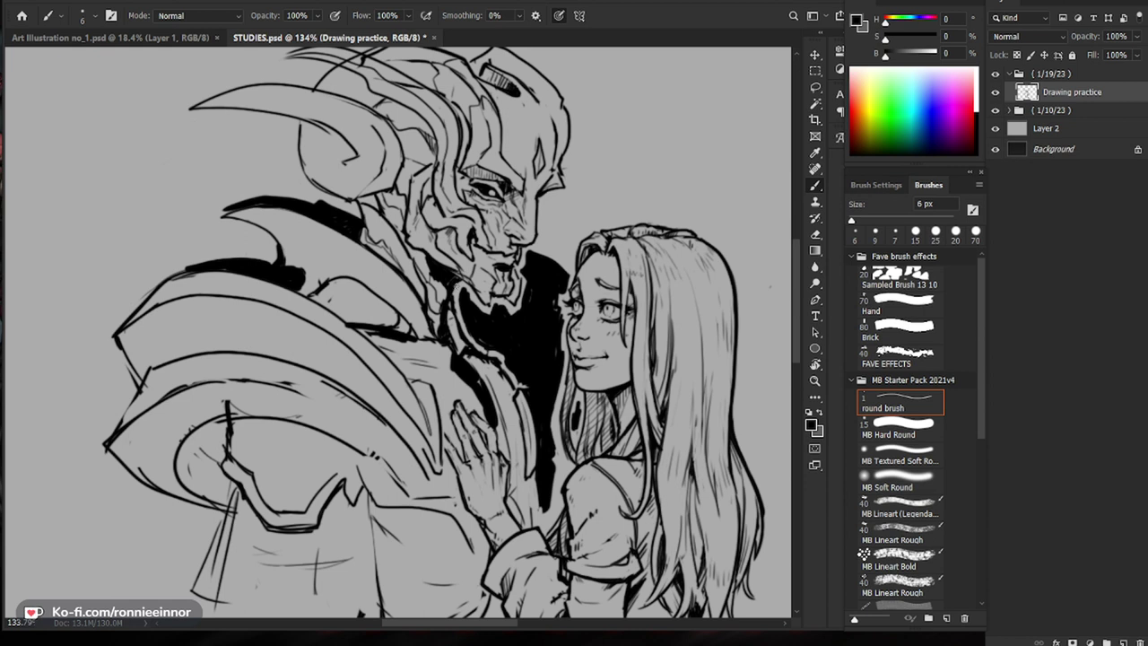
{"action": "key", "text": "e"}
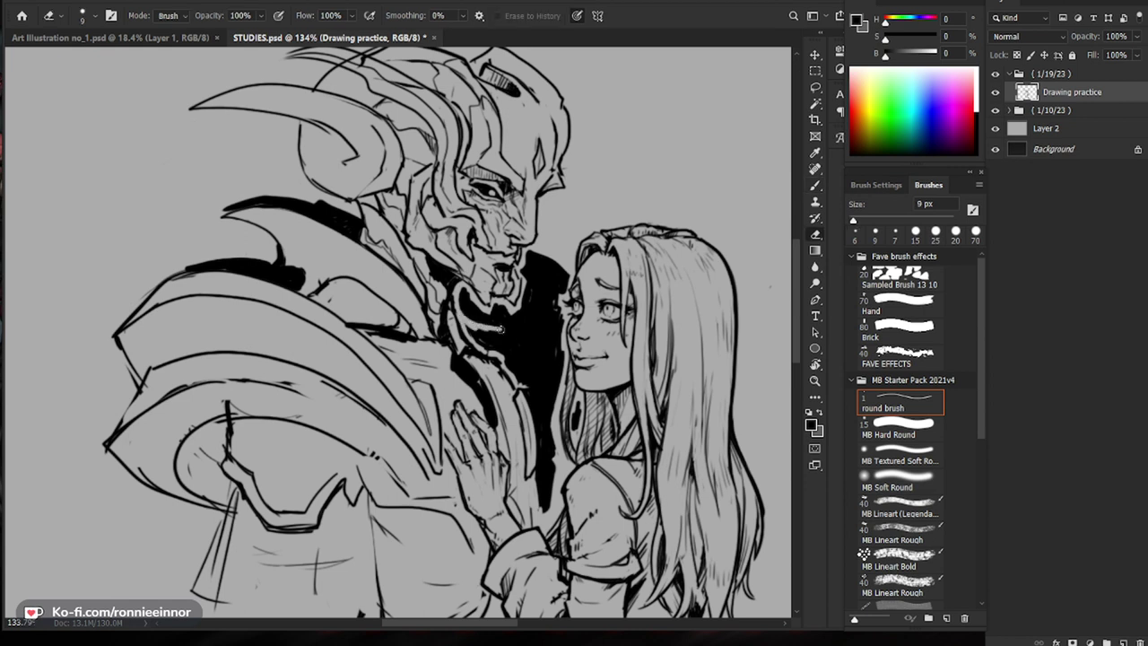
{"action": "key", "text": "b"}
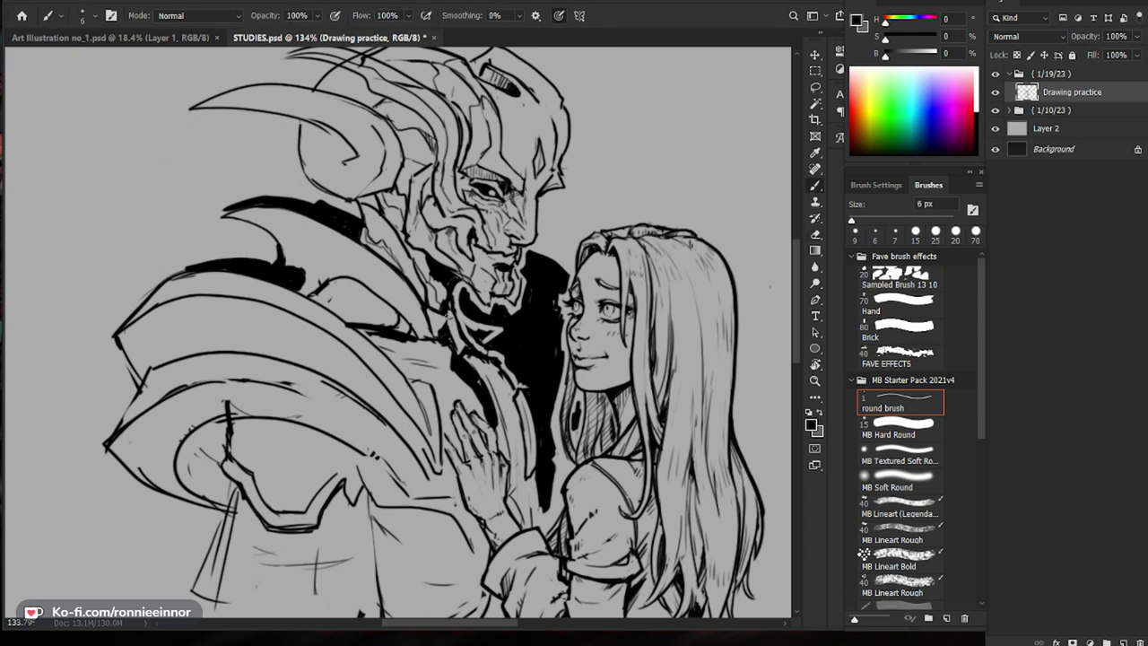
{"action": "key", "text": "e"}
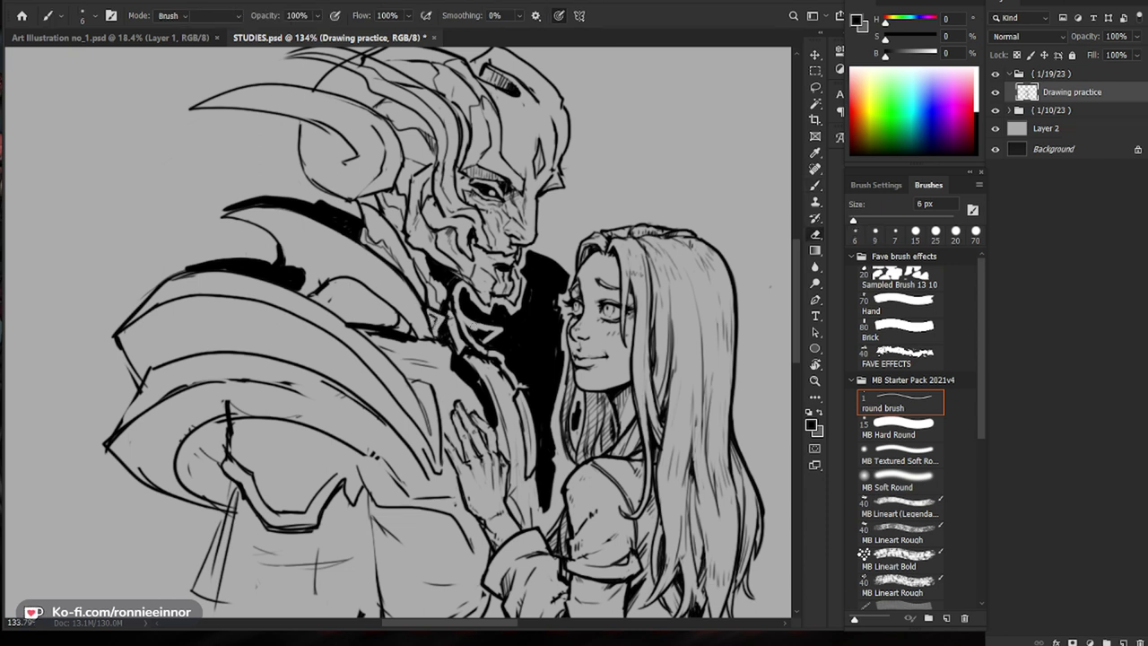
{"action": "key", "text": "b"}
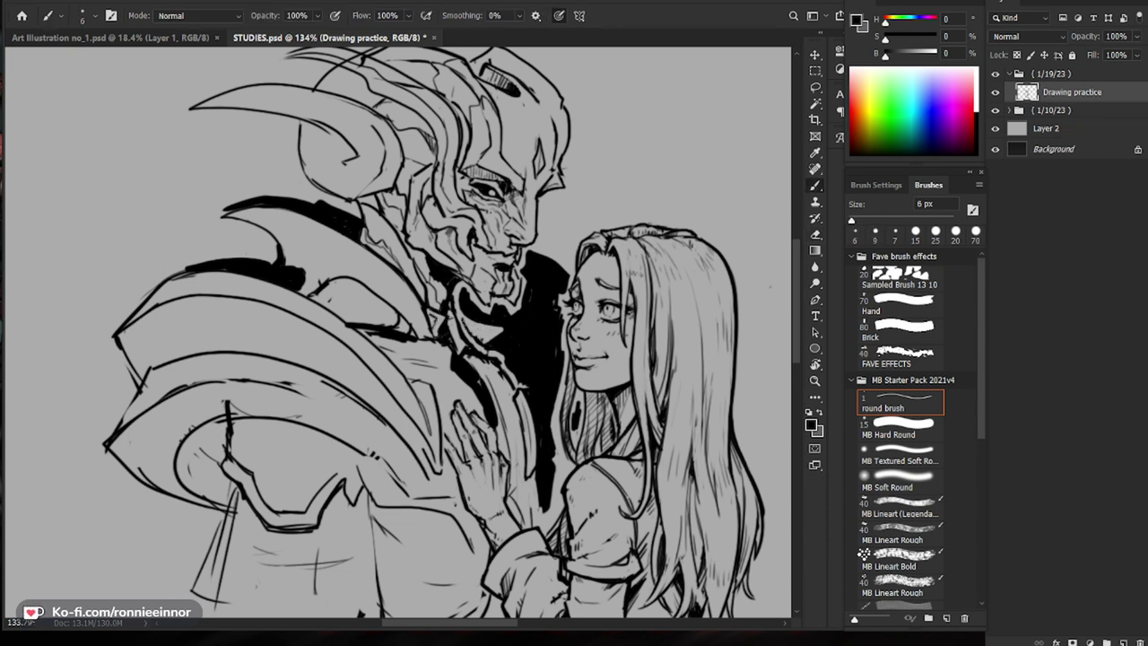
{"action": "mouse_move", "coordinate": [499, 330]}
{"action": "left_mouse_down"}
{"action": "mouse_move", "coordinate": [479, 343]}
{"action": "mouse_move", "coordinate": [490, 330]}
{"action": "left_mouse_up"}
Step: Touch up the black around the armoured figure's chin and collar spike with a 6 px brush
{"action": "key", "text": "z"}
{"action": "left_click_drag", "start_coordinate": [647, 475], "coordinate": [557, 481]}
{"action": "left_click_drag", "start_coordinate": [416, 261], "coordinate": [455, 244]}
{"action": "left_click_drag", "start_coordinate": [520, 314], "coordinate": [580, 314]}
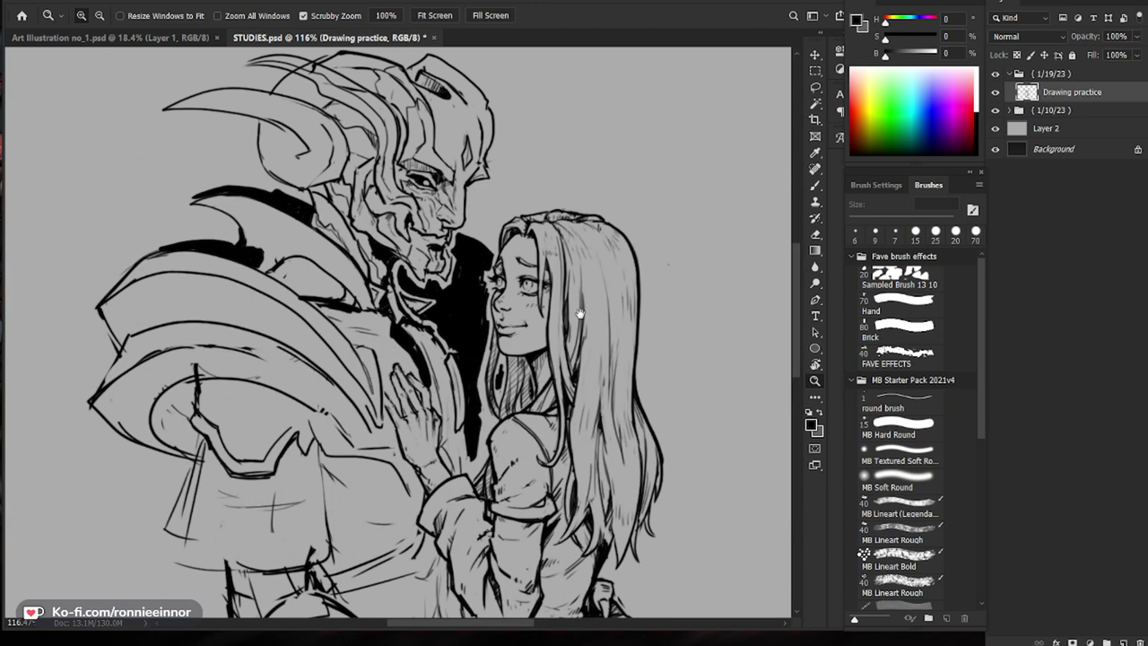
{"action": "key", "text": "b"}
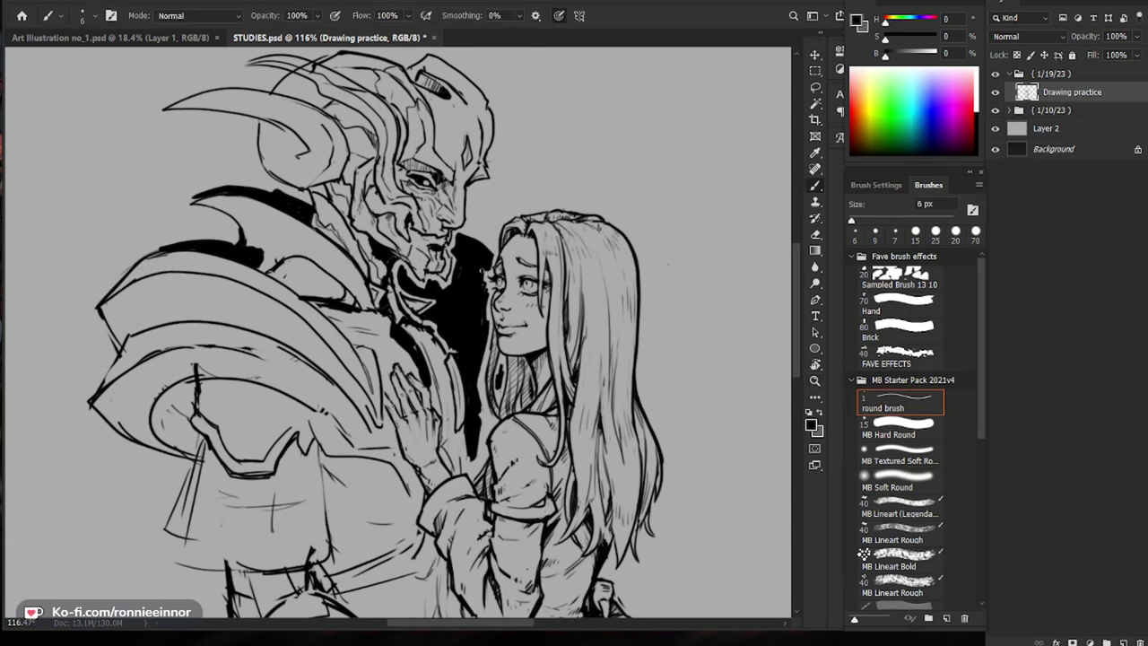
{"action": "scroll", "coordinate": [488, 299], "scroll_direction": "up", "scroll_amount": 4}
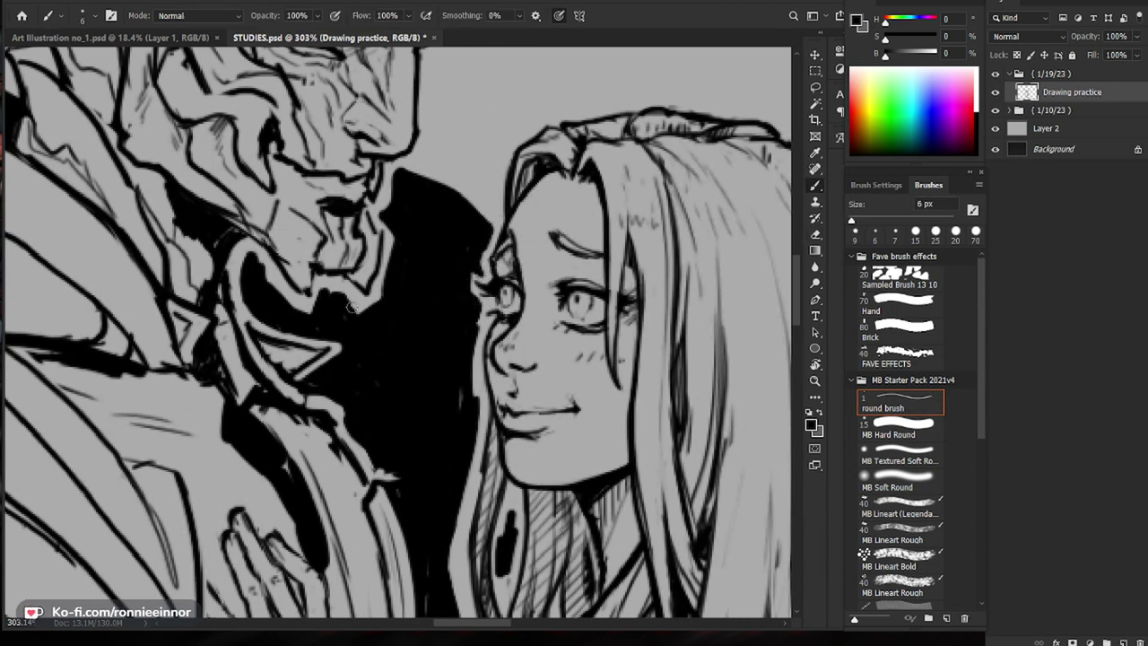
{"action": "left_click_drag", "start_coordinate": [430, 304], "coordinate": [359, 309]}
Step: Fill the gap between the armoured figure's thigh and the woman's hip with black, using an enlarged brush of about 50 px
{"action": "left_click_drag", "start_coordinate": [600, 601], "coordinate": [609, 466]}
{"action": "left_click_drag", "start_coordinate": [619, 430], "coordinate": [642, 403]}
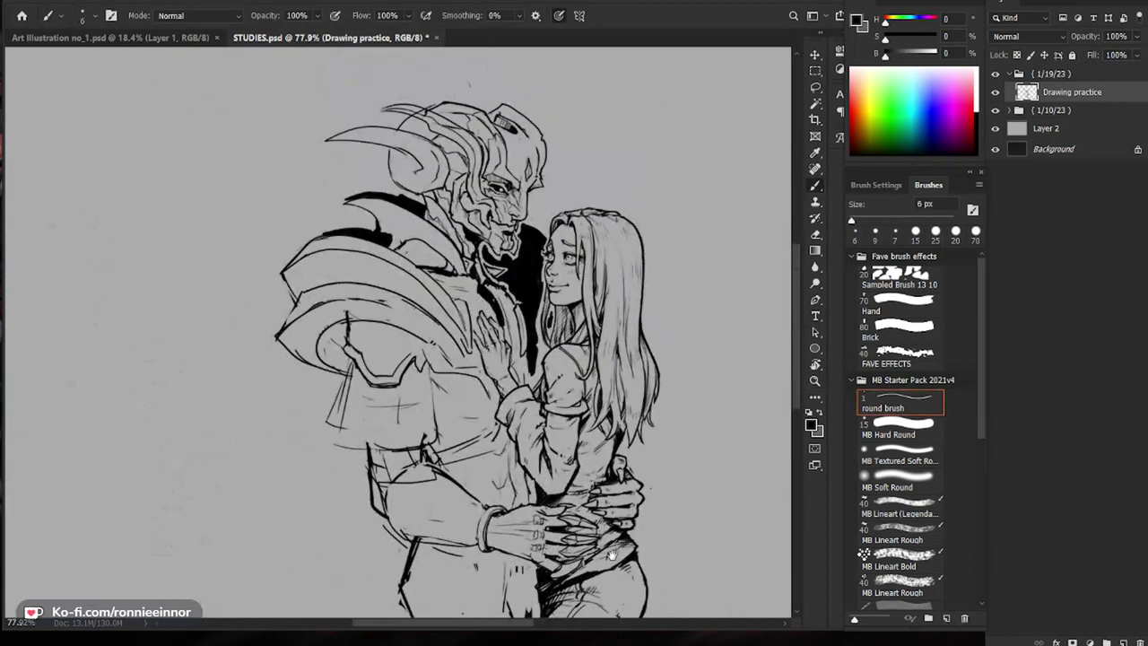
{"action": "scroll", "coordinate": [641, 406], "scroll_direction": "down", "scroll_amount": 3}
{"action": "mouse_move", "coordinate": [633, 468]}
{"action": "left_mouse_down"}
{"action": "mouse_move", "coordinate": [614, 448]}
{"action": "mouse_move", "coordinate": [636, 475]}
{"action": "left_mouse_up"}
{"action": "left_click_drag", "start_coordinate": [598, 523], "coordinate": [577, 508]}
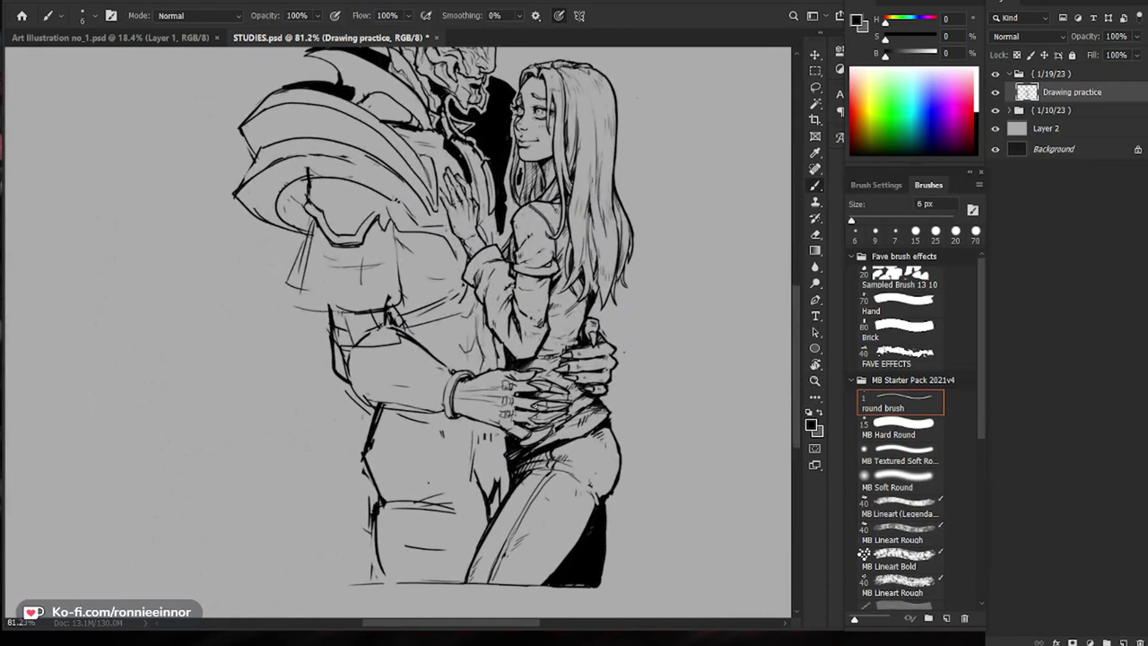
{"action": "key", "text": "bracketright"}
{"action": "key", "text": "bracketright"}
{"action": "key", "text": "bracketright"}
{"action": "key", "text": "bracketright"}
{"action": "key", "text": "bracketright"}
{"action": "key", "text": "bracketright"}
{"action": "key", "text": "bracketright"}
{"action": "key", "text": "bracketright"}
{"action": "key", "text": "bracketright"}
{"action": "key", "text": "bracketright"}
{"action": "key", "text": "bracketright"}
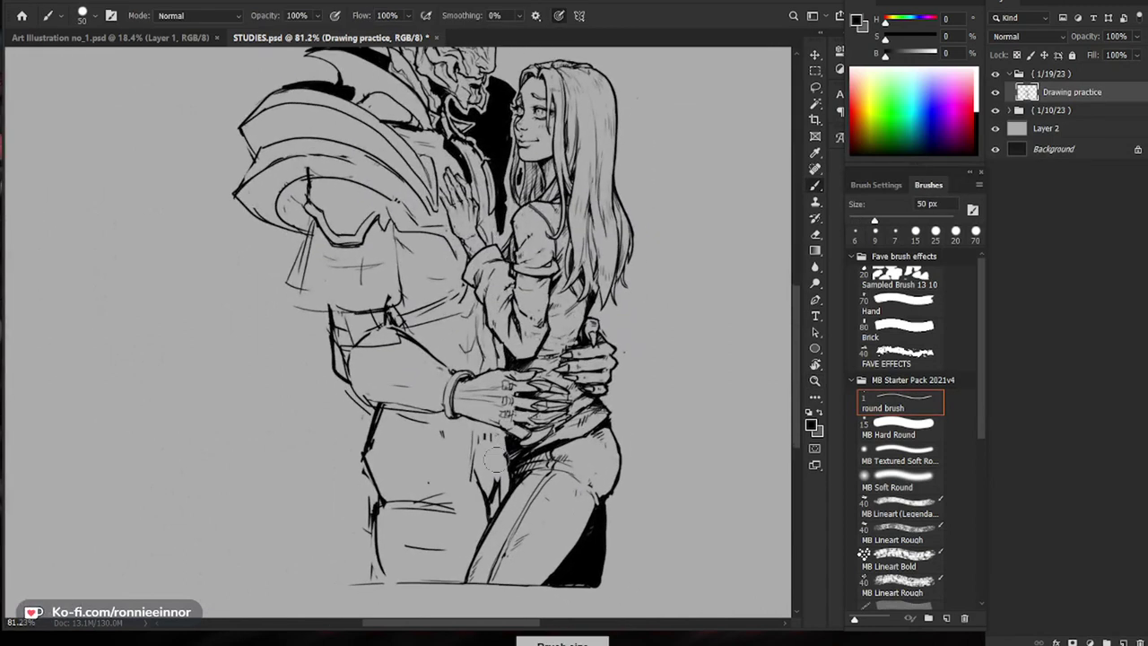
{"action": "mouse_move", "coordinate": [500, 472]}
{"action": "left_mouse_down"}
{"action": "mouse_move", "coordinate": [489, 511]}
{"action": "mouse_move", "coordinate": [501, 449]}
{"action": "left_mouse_up"}
Step: Touch up the lower strip of black shadow between the woman's hand and her hair with a 25 px brush
{"action": "left_click_drag", "start_coordinate": [528, 184], "coordinate": [548, 186]}
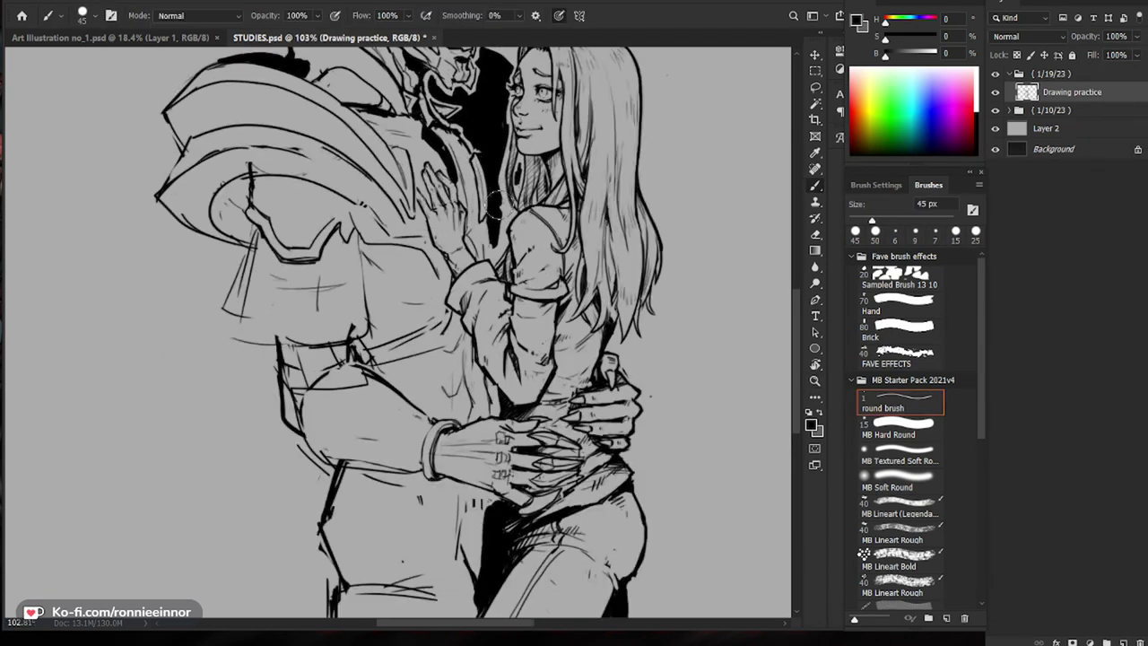
{"action": "key", "text": "bracketleft"}
{"action": "key", "text": "bracketleft"}
{"action": "key", "text": "bracketleft"}
{"action": "key", "text": "bracketleft"}
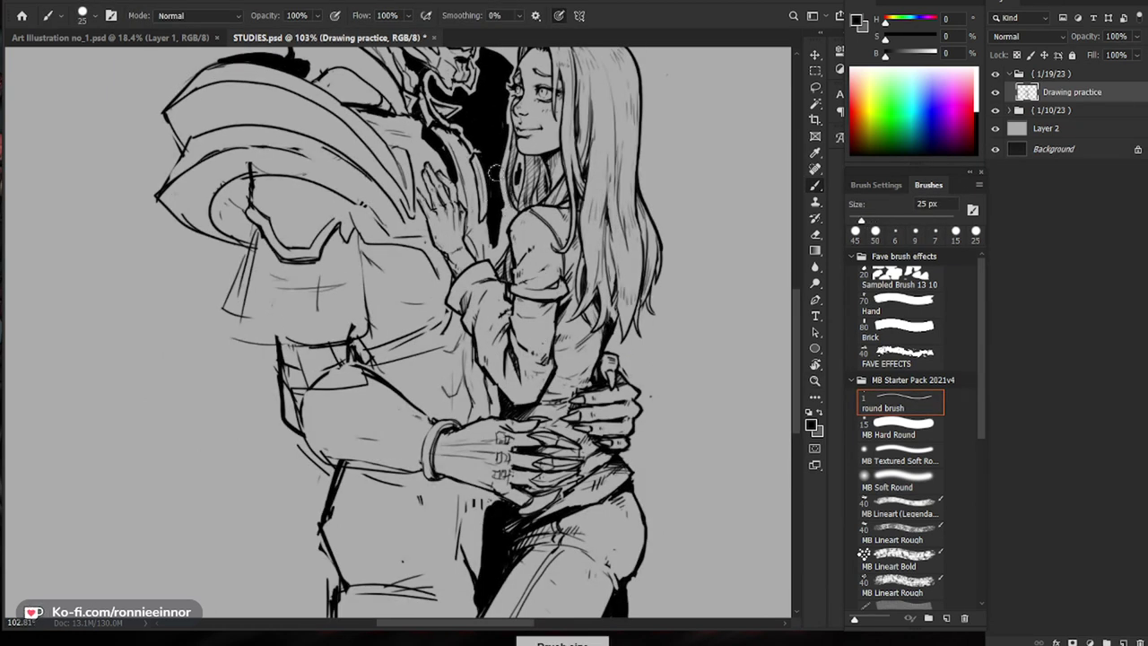
{"action": "left_click_drag", "start_coordinate": [520, 166], "coordinate": [602, 169]}
Step: Reshape the black gap in the woman's hair beside her neck into a slim sliver with an 8 px eraser and 5 px brush
{"action": "key", "text": "e"}
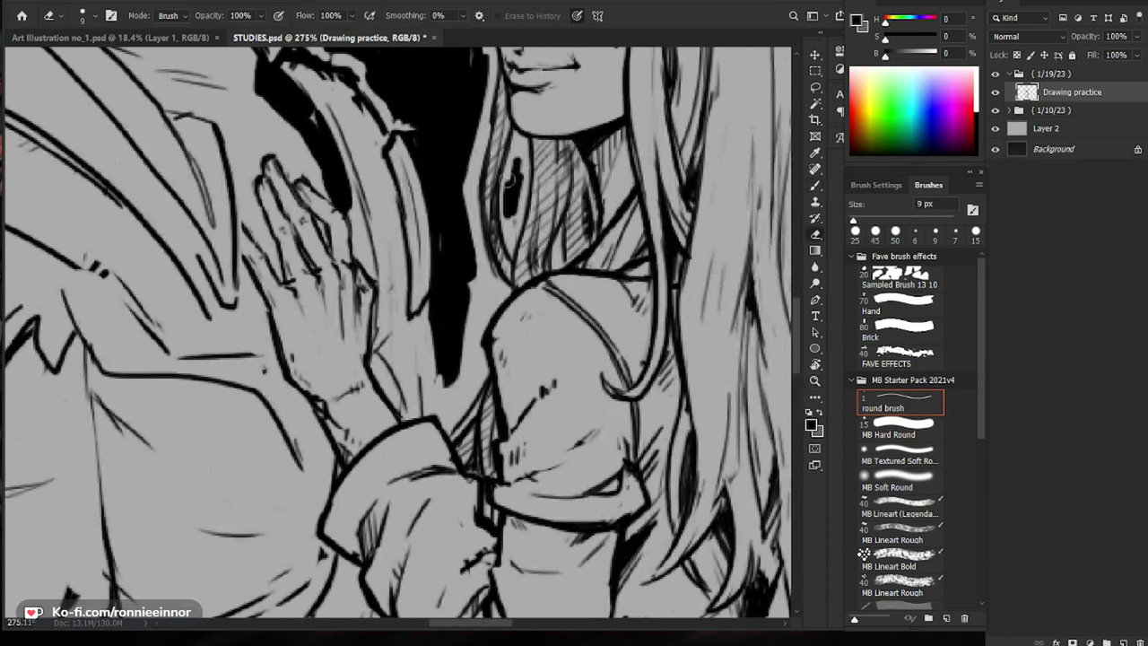
{"action": "key", "text": "bracketleft"}
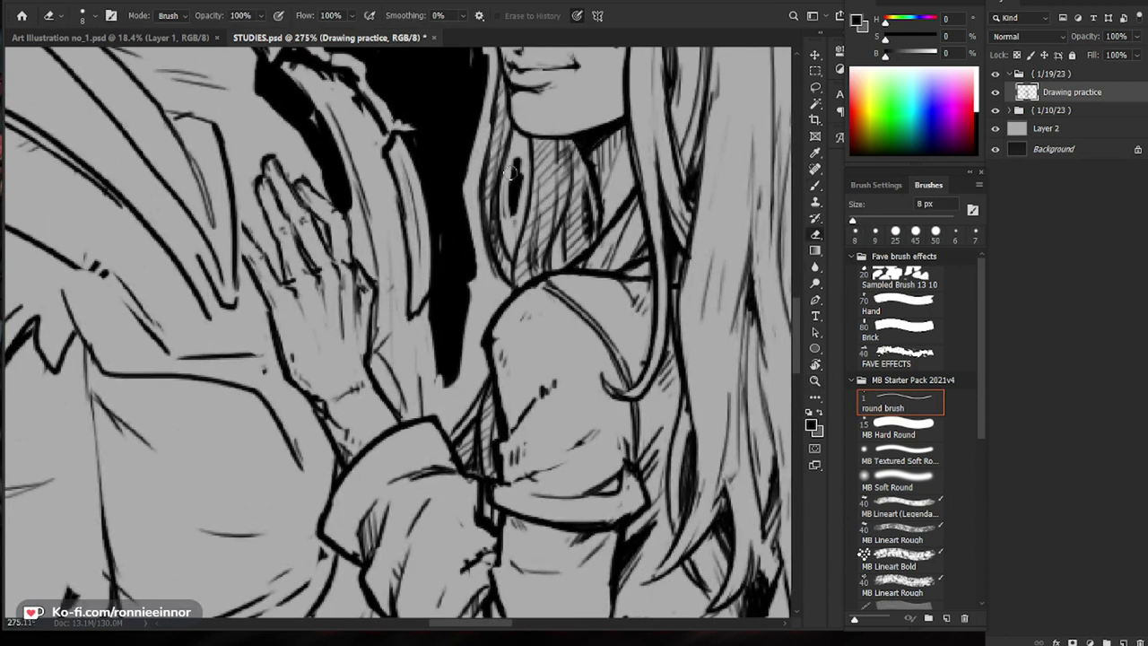
{"action": "left_click_drag", "start_coordinate": [510, 173], "coordinate": [510, 224]}
{"action": "key", "text": "b"}
{"action": "key", "text": "bracketleft"}
{"action": "key", "text": "bracketleft"}
{"action": "key", "text": "bracketleft"}
{"action": "key", "text": "bracketleft"}
{"action": "key", "text": "bracketleft"}
{"action": "key", "text": "bracketleft"}
{"action": "key", "text": "bracketleft"}
{"action": "key", "text": "bracketleft"}
{"action": "left_click_drag", "start_coordinate": [517, 149], "coordinate": [510, 230]}
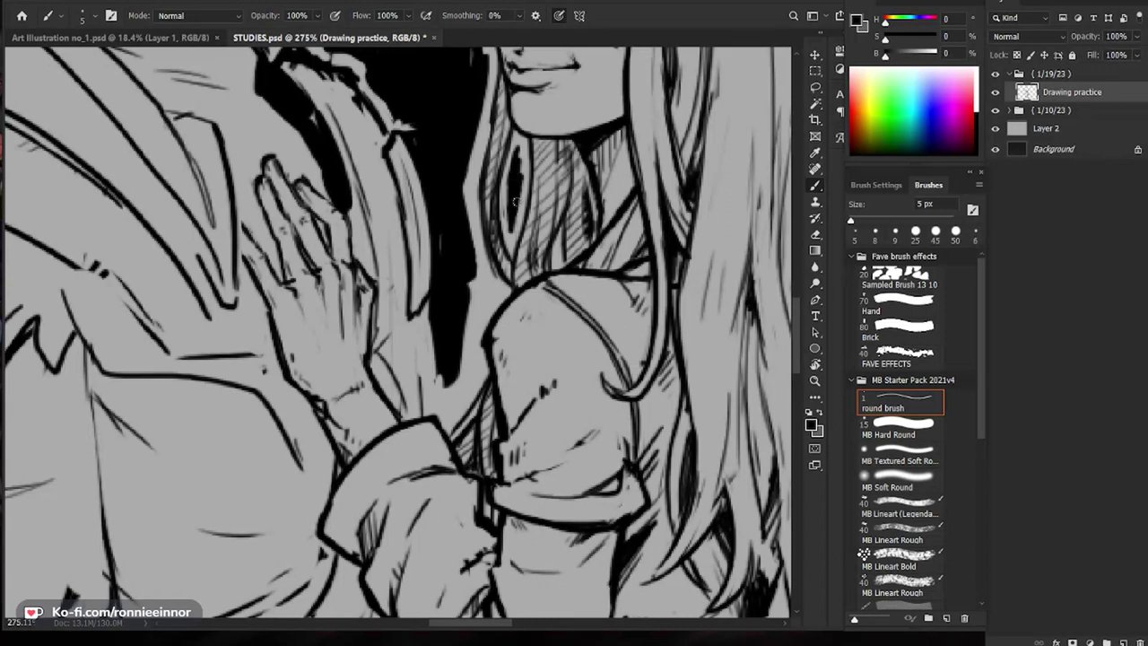
{"action": "key", "text": "e"}
{"action": "left_click_drag", "start_coordinate": [519, 154], "coordinate": [507, 194]}
{"action": "mouse_move", "coordinate": [512, 151]}
{"action": "left_mouse_down"}
{"action": "mouse_move", "coordinate": [505, 195]}
{"action": "mouse_move", "coordinate": [469, 226]}
{"action": "left_mouse_up"}
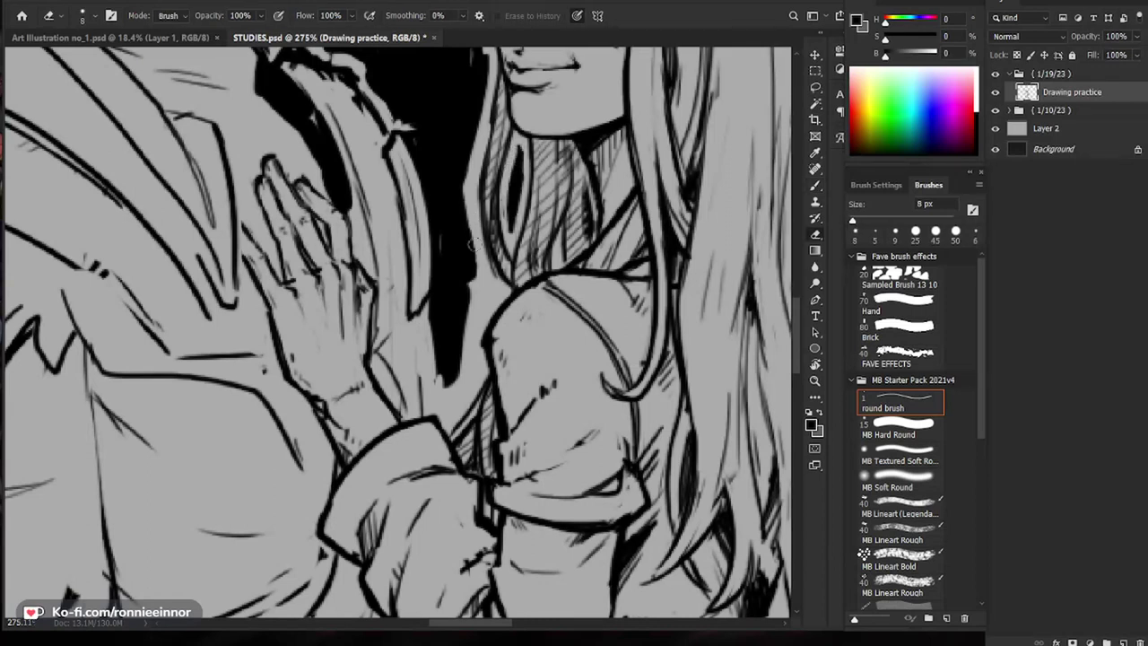
Step: Smooth the black shadow's edge along the woman's front hair strands with a 5 px brush
{"action": "key", "text": "b"}
{"action": "left_click_drag", "start_coordinate": [471, 151], "coordinate": [465, 213]}
{"action": "left_click_drag", "start_coordinate": [488, 76], "coordinate": [466, 190]}
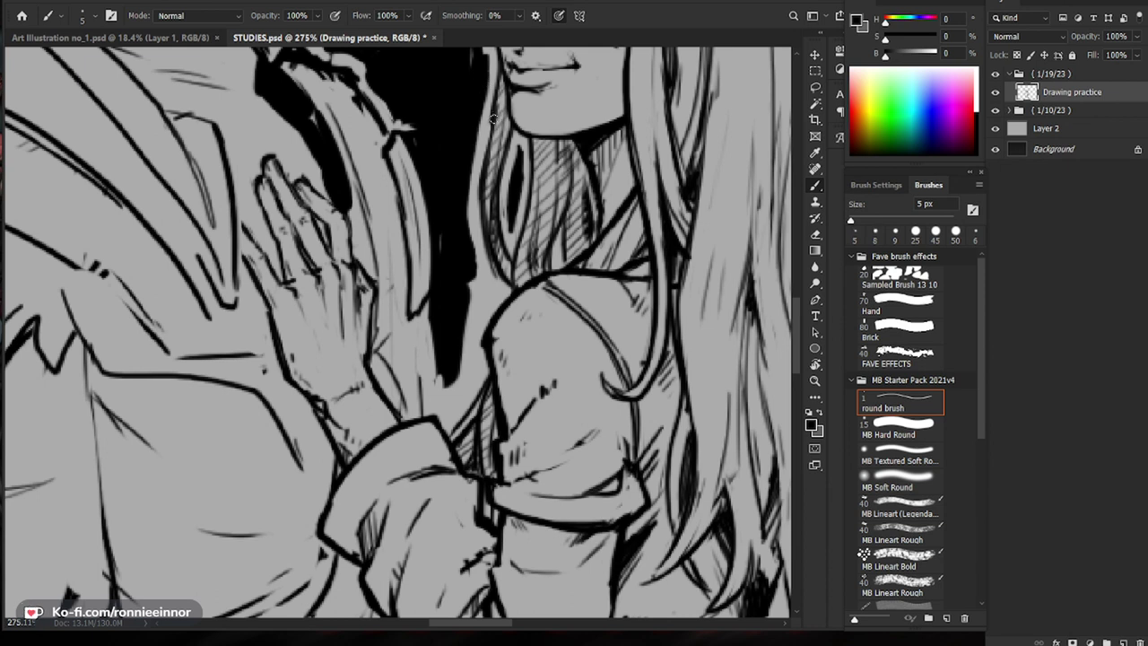
{"action": "key", "text": "z"}
{"action": "left_click_drag", "start_coordinate": [510, 159], "coordinate": [428, 169]}
{"action": "key", "text": "b"}
{"action": "left_click_drag", "start_coordinate": [577, 205], "coordinate": [554, 272]}
{"action": "key", "text": "z"}
{"action": "left_click_drag", "start_coordinate": [491, 171], "coordinate": [538, 175]}
{"action": "key", "text": "b"}
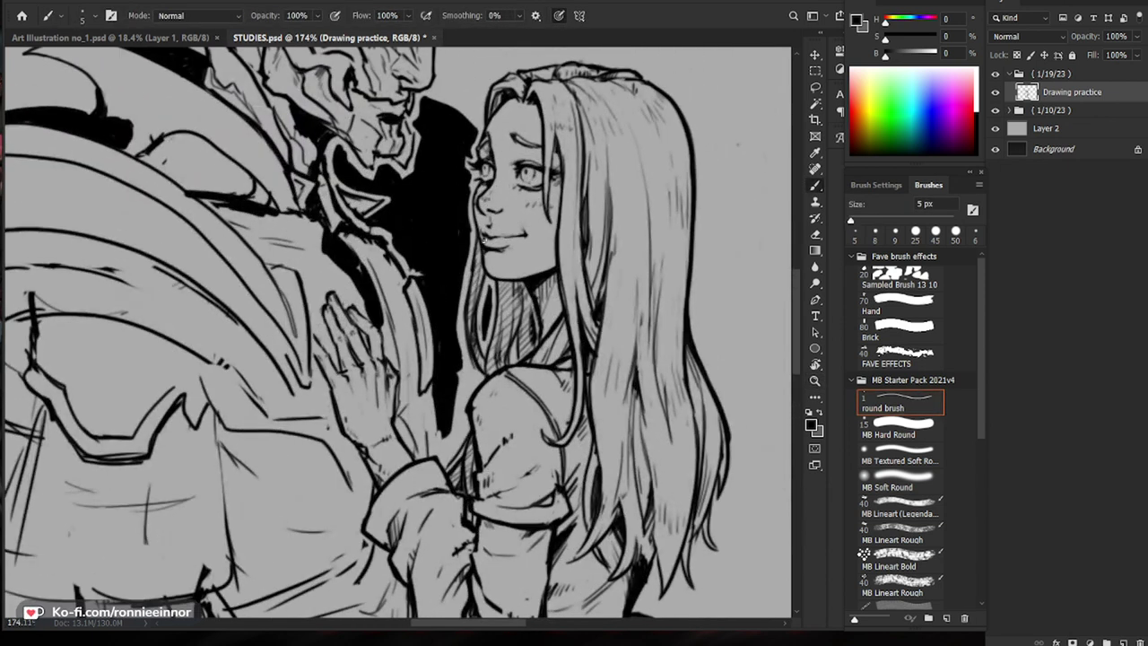
Step: Extend the black shadow down to the woman's shoulder and sleeve with a 9 px brush
{"action": "scroll", "coordinate": [466, 372], "scroll_direction": "up", "scroll_amount": 3}
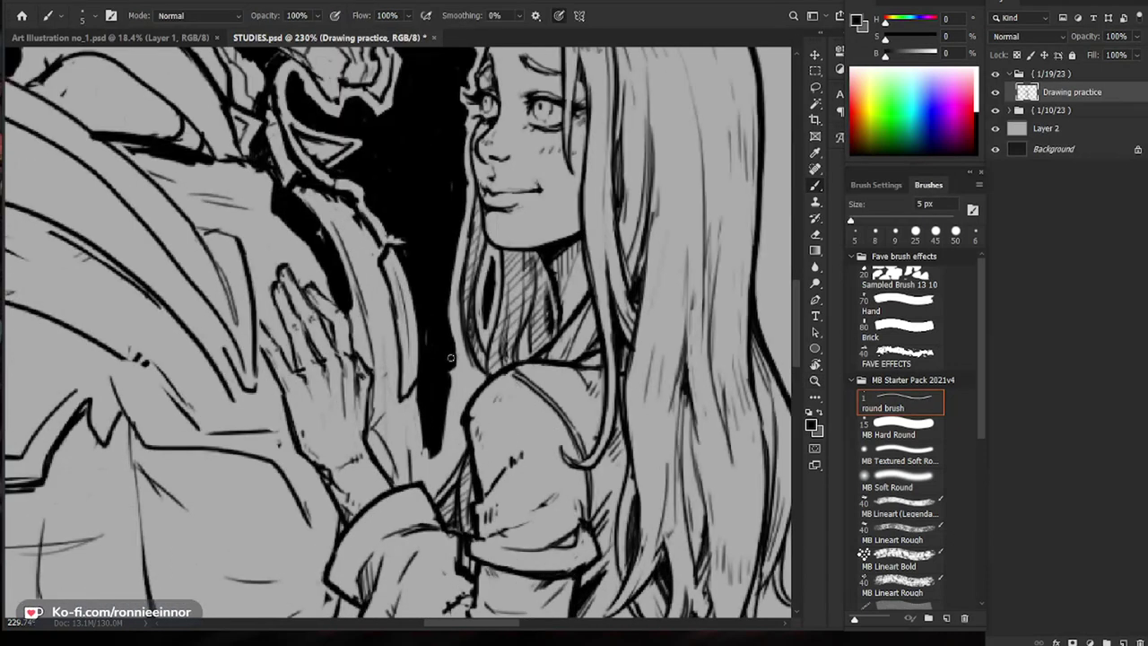
{"action": "key", "text": "bracketright"}
{"action": "key", "text": "bracketright"}
{"action": "key", "text": "bracketright"}
{"action": "mouse_move", "coordinate": [433, 381]}
{"action": "left_mouse_down"}
{"action": "mouse_move", "coordinate": [461, 373]}
{"action": "mouse_move", "coordinate": [429, 465]}
{"action": "left_mouse_up"}
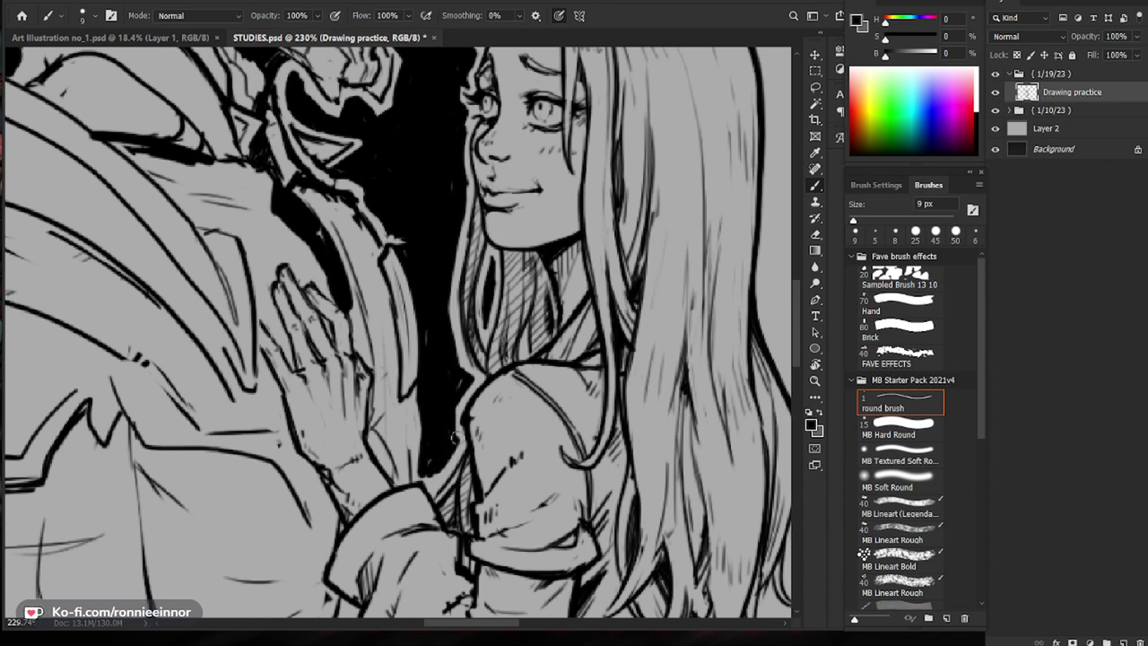
{"action": "left_click_drag", "start_coordinate": [520, 378], "coordinate": [439, 381]}
{"action": "left_click_drag", "start_coordinate": [529, 475], "coordinate": [536, 469]}
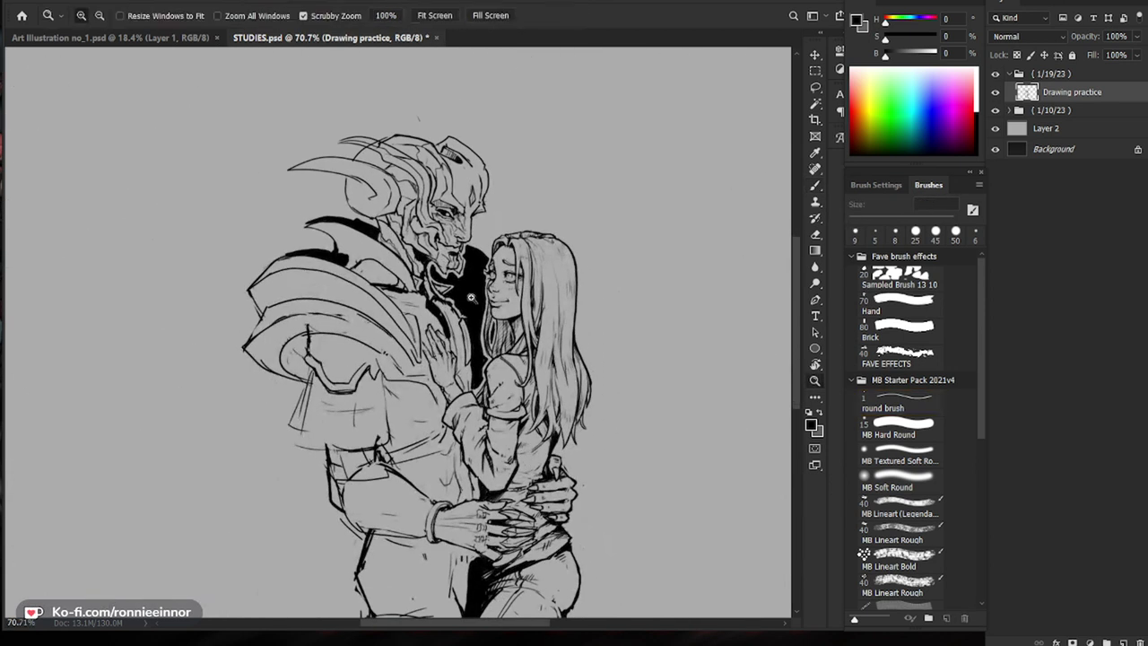
Step: Cut thin curved highlight lines into the black shadow between the figures with an 8 px eraser, undoing stray strokes
{"action": "left_click", "coordinate": [470, 298]}
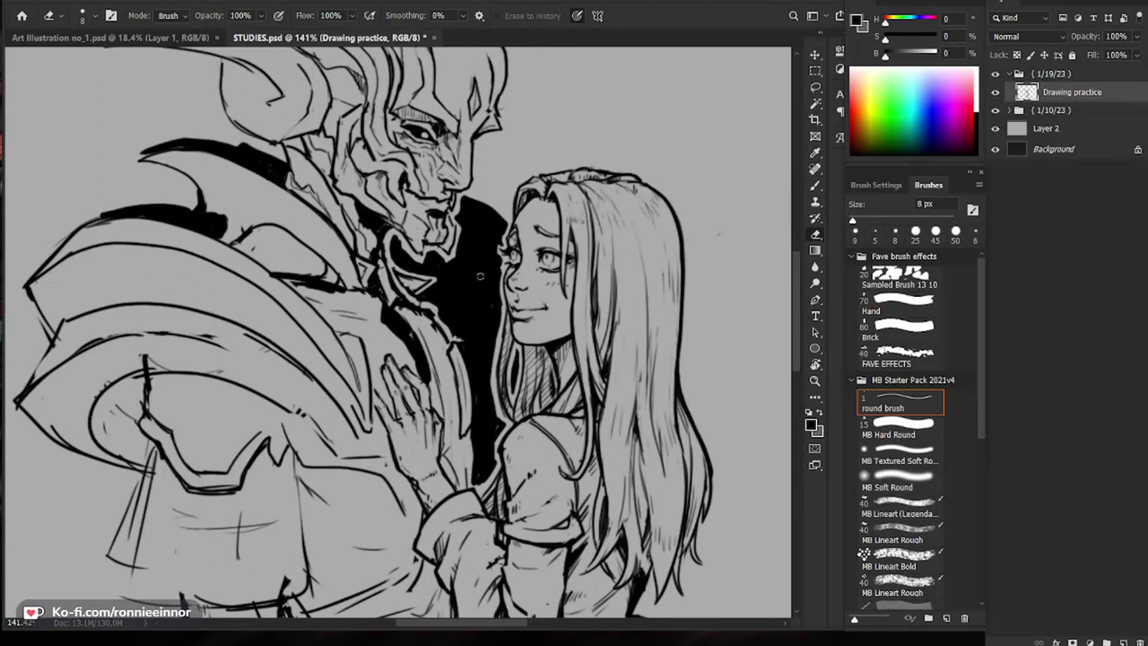
{"action": "key", "text": "ctrl+z"}
{"action": "key", "text": "b"}
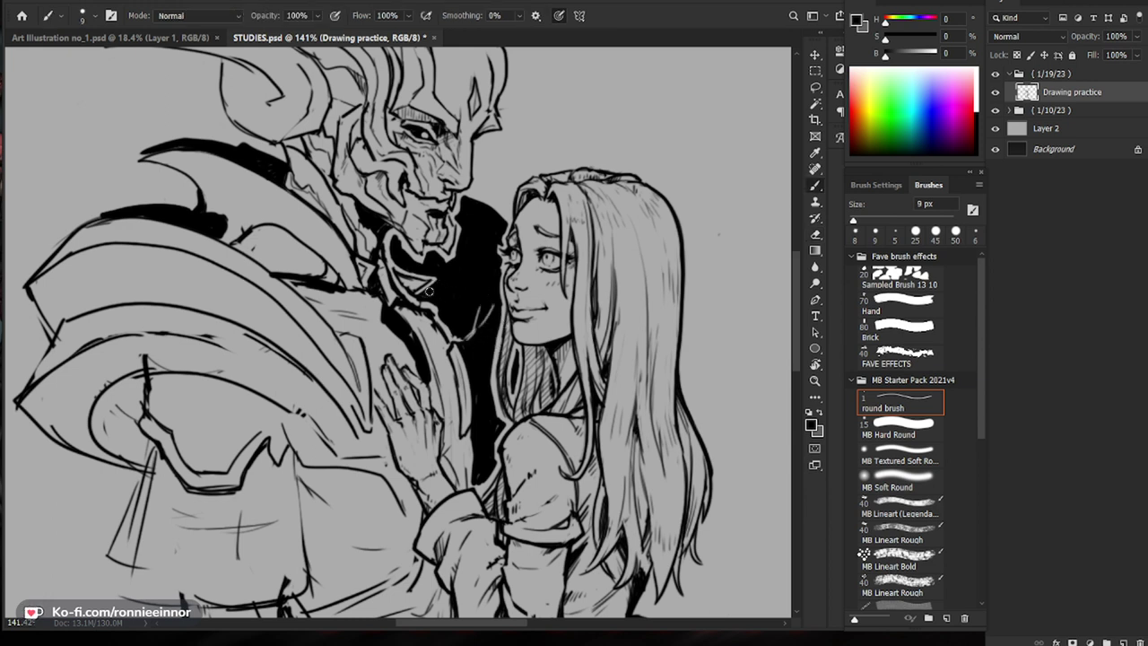
{"action": "scroll", "coordinate": [405, 260], "scroll_direction": "up", "scroll_amount": 2}
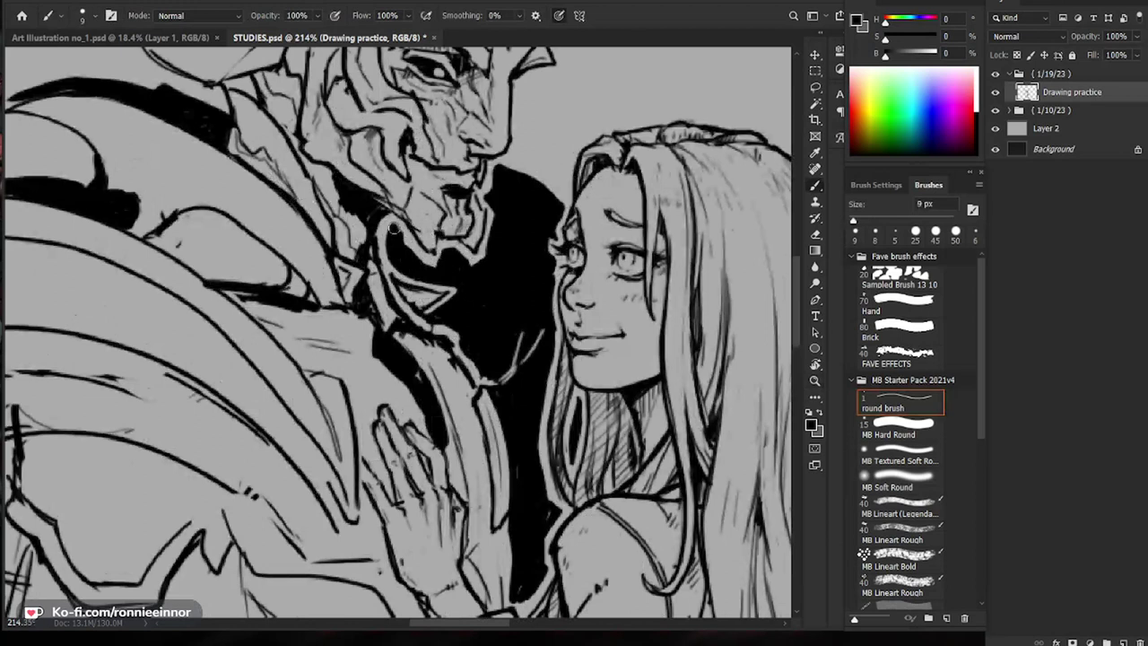
{"action": "key", "text": "z"}
{"action": "left_click_drag", "start_coordinate": [461, 247], "coordinate": [407, 381]}
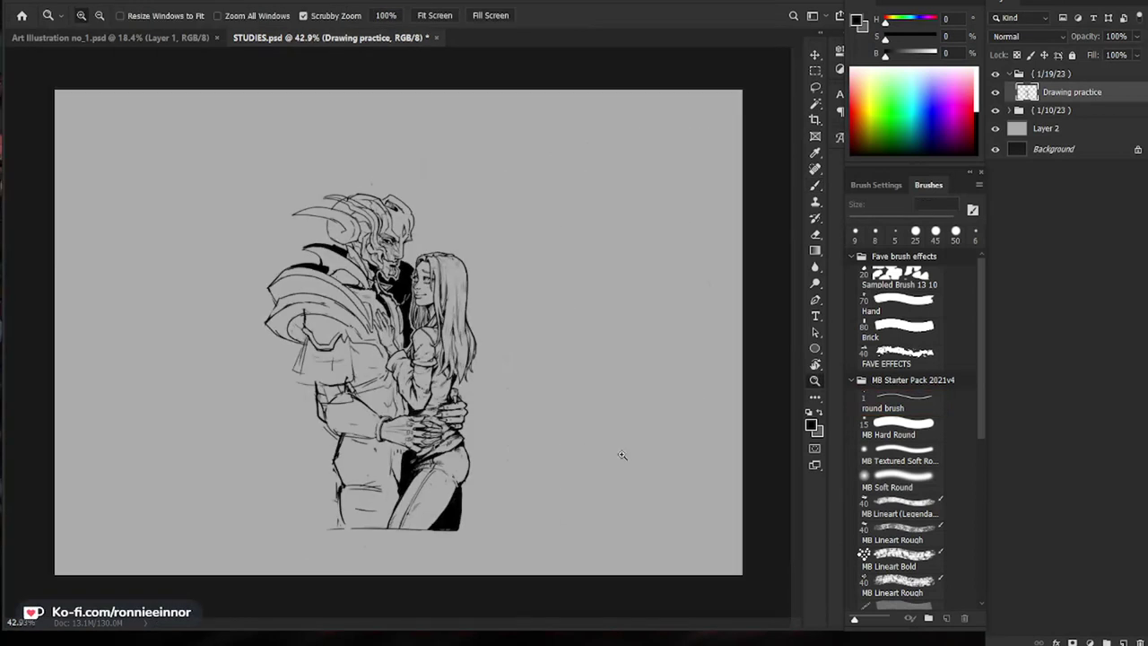
{"action": "left_click_drag", "start_coordinate": [439, 308], "coordinate": [531, 269]}
{"action": "left_click_drag", "start_coordinate": [545, 307], "coordinate": [579, 371]}
{"action": "key", "text": "e"}
{"action": "left_click_drag", "start_coordinate": [446, 288], "coordinate": [466, 303]}
{"action": "key", "text": "ctrl+z"}
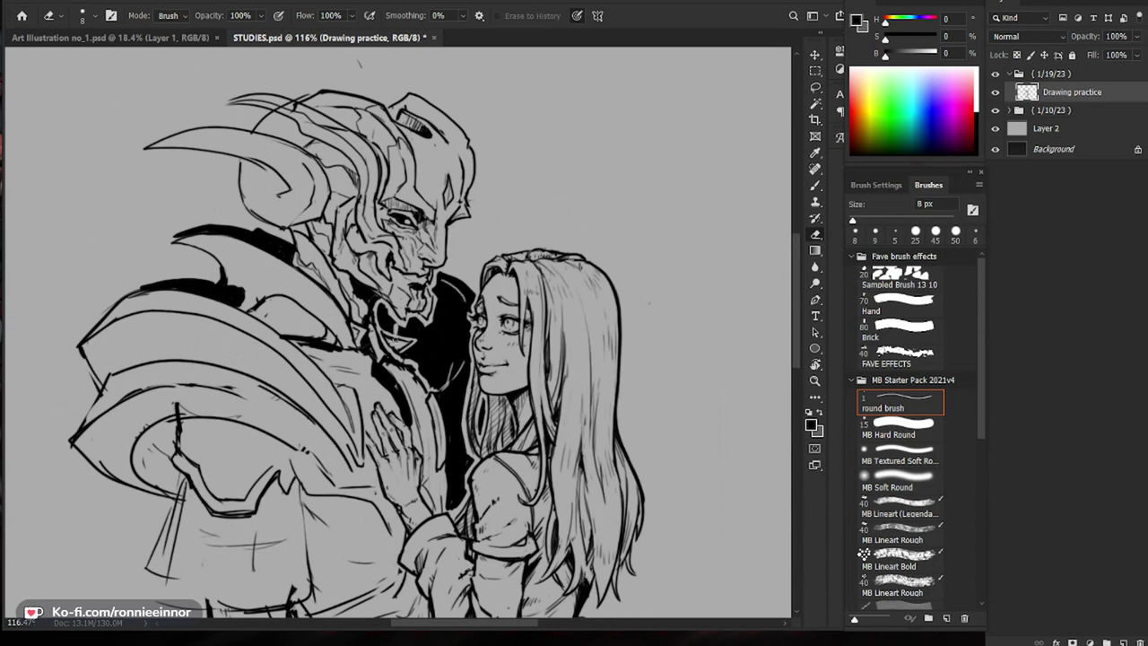
Step: Add small black shadow accents to the armoured figure's curled horn with a 9 px brush
{"action": "key", "text": "b"}
{"action": "left_click_drag", "start_coordinate": [395, 325], "coordinate": [395, 332]}
{"action": "mouse_move", "coordinate": [511, 240]}
{"action": "left_mouse_down"}
{"action": "mouse_move", "coordinate": [453, 233]}
{"action": "mouse_move", "coordinate": [520, 206]}
{"action": "left_mouse_up"}
{"action": "left_click_drag", "start_coordinate": [345, 270], "coordinate": [321, 263]}
{"action": "left_click_drag", "start_coordinate": [525, 257], "coordinate": [468, 257]}
{"action": "mouse_move", "coordinate": [646, 470]}
{"action": "left_mouse_down"}
{"action": "mouse_move", "coordinate": [576, 330]}
{"action": "mouse_move", "coordinate": [565, 331]}
{"action": "left_mouse_up"}
{"action": "left_click_drag", "start_coordinate": [512, 236], "coordinate": [527, 238]}
{"action": "left_click_drag", "start_coordinate": [526, 242], "coordinate": [548, 372]}
{"action": "scroll", "coordinate": [547, 372], "scroll_direction": "up", "scroll_amount": 3}
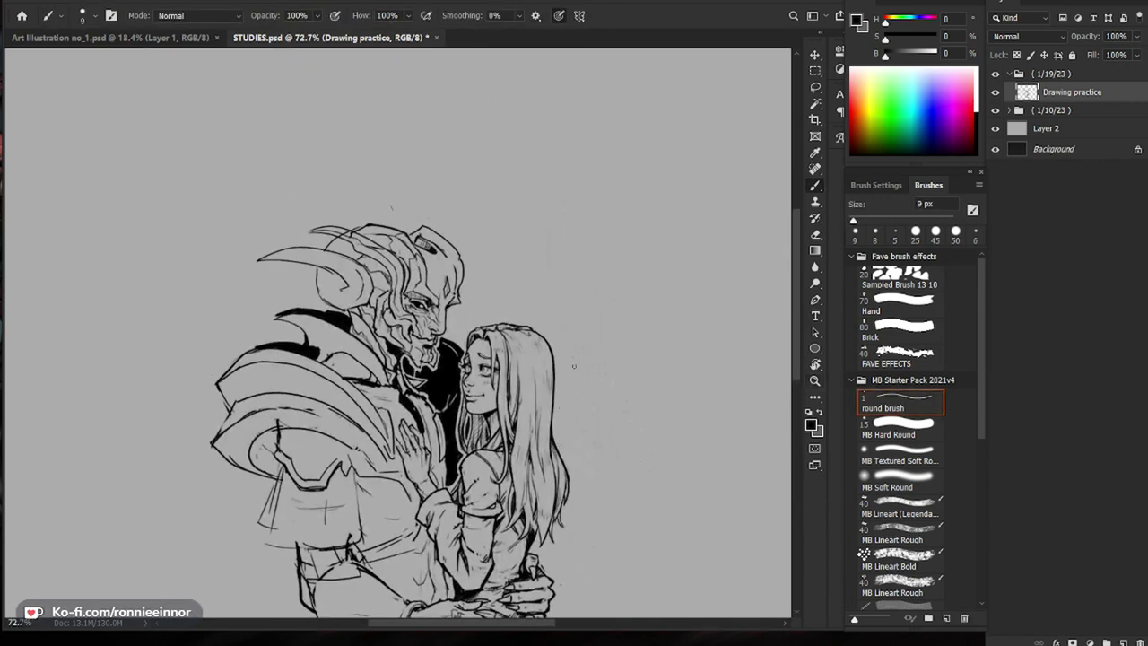
{"action": "left_click_drag", "start_coordinate": [314, 257], "coordinate": [328, 275]}
{"action": "left_click_drag", "start_coordinate": [328, 263], "coordinate": [329, 278]}
{"action": "left_click_drag", "start_coordinate": [363, 227], "coordinate": [344, 220]}
Step: Clean up the area around the horns with the eraser, enlarging it to 30 px
{"action": "key", "text": "e"}
{"action": "mouse_move", "coordinate": [346, 175]}
{"action": "left_mouse_down"}
{"action": "mouse_move", "coordinate": [393, 178]}
{"action": "mouse_move", "coordinate": [367, 190]}
{"action": "mouse_move", "coordinate": [323, 185]}
{"action": "mouse_move", "coordinate": [394, 220]}
{"action": "mouse_move", "coordinate": [295, 171]}
{"action": "left_mouse_up"}
{"action": "key", "text": "bracketright"}
{"action": "key", "text": "bracketright"}
{"action": "key", "text": "bracketright"}
{"action": "key", "text": "bracketright"}
{"action": "key", "text": "bracketright"}
{"action": "key", "text": "bracketright"}
{"action": "key", "text": "b"}
Step: Set the brush to 5 px and mark out the shadow inside the lower shoulder guard's curve
{"action": "key", "text": "z"}
{"action": "left_click_drag", "start_coordinate": [419, 194], "coordinate": [360, 199]}
{"action": "left_click_drag", "start_coordinate": [530, 569], "coordinate": [512, 463]}
{"action": "key", "text": "b"}
{"action": "left_click_drag", "start_coordinate": [925, 205], "coordinate": [908, 213]}
{"action": "type", "text": "5"}
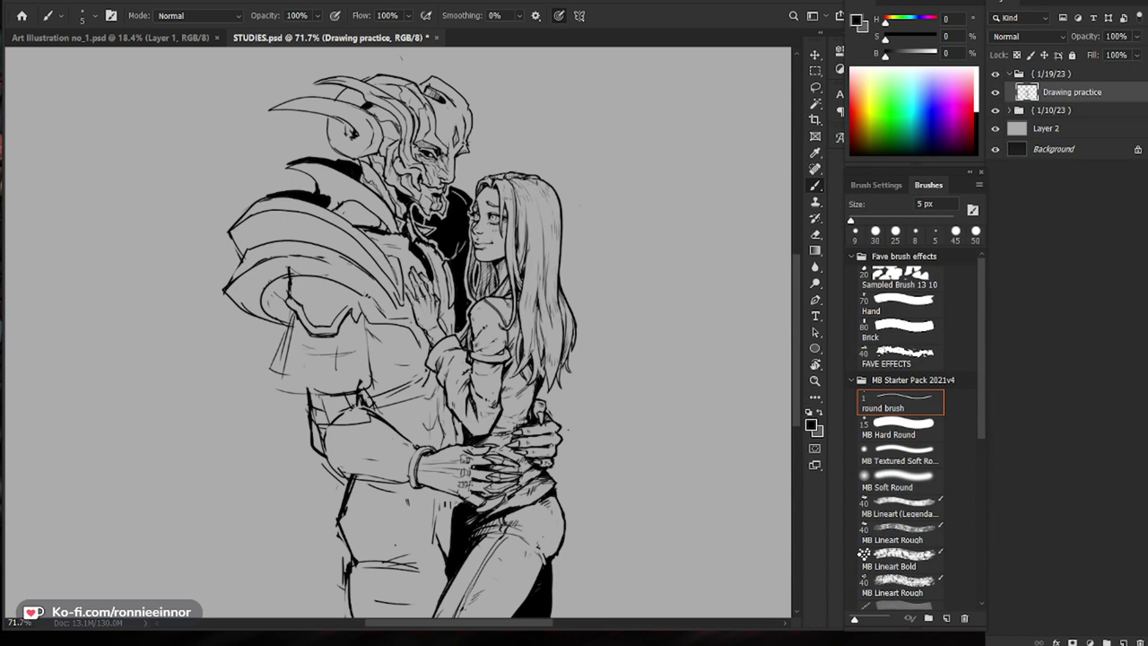
{"action": "scroll", "coordinate": [589, 398], "scroll_direction": "down", "scroll_amount": 1}
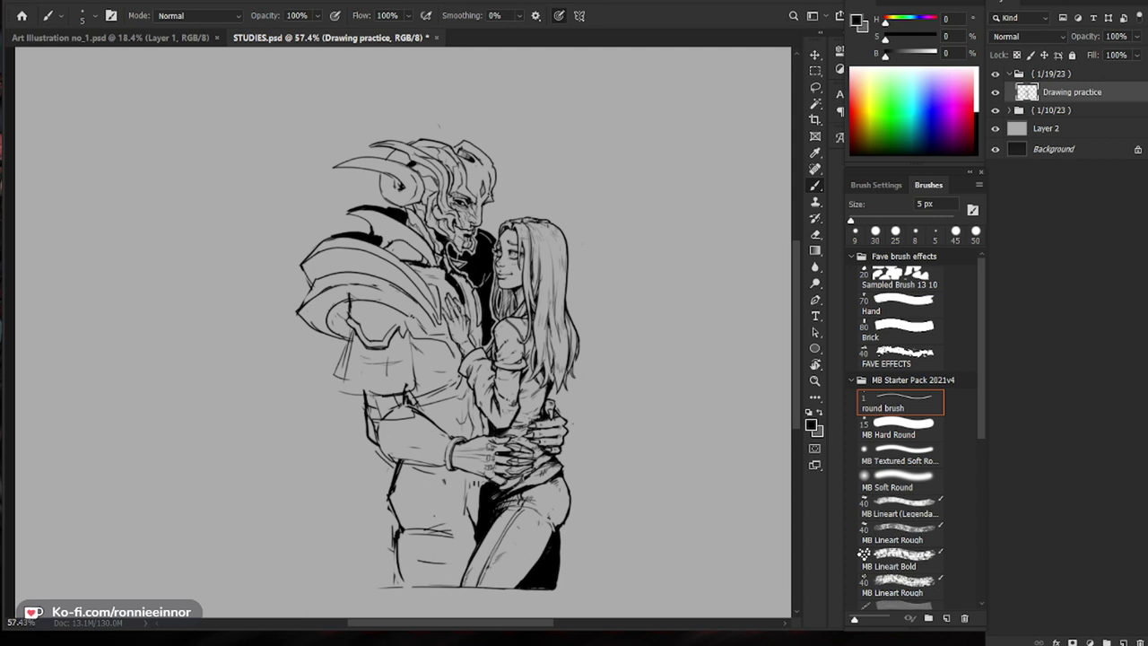
{"action": "scroll", "coordinate": [396, 384], "scroll_direction": "up", "scroll_amount": 3}
{"action": "mouse_move", "coordinate": [329, 278]}
{"action": "left_mouse_down"}
{"action": "mouse_move", "coordinate": [314, 306]}
{"action": "mouse_move", "coordinate": [331, 313]}
{"action": "mouse_move", "coordinate": [314, 310]}
{"action": "left_mouse_up"}
Step: Fill the hollow inside the lower shoulder guard with solid black using a 30 px brush
{"action": "key", "text": "]"}
{"action": "key", "text": "]"}
{"action": "key", "text": "]"}
{"action": "key", "text": "]"}
{"action": "key", "text": "]"}
{"action": "key", "text": "]"}
{"action": "key", "text": "]"}
{"action": "key", "text": "]"}
{"action": "key", "text": "]"}
{"action": "key", "text": "z"}
{"action": "left_click_drag", "start_coordinate": [669, 532], "coordinate": [678, 533]}
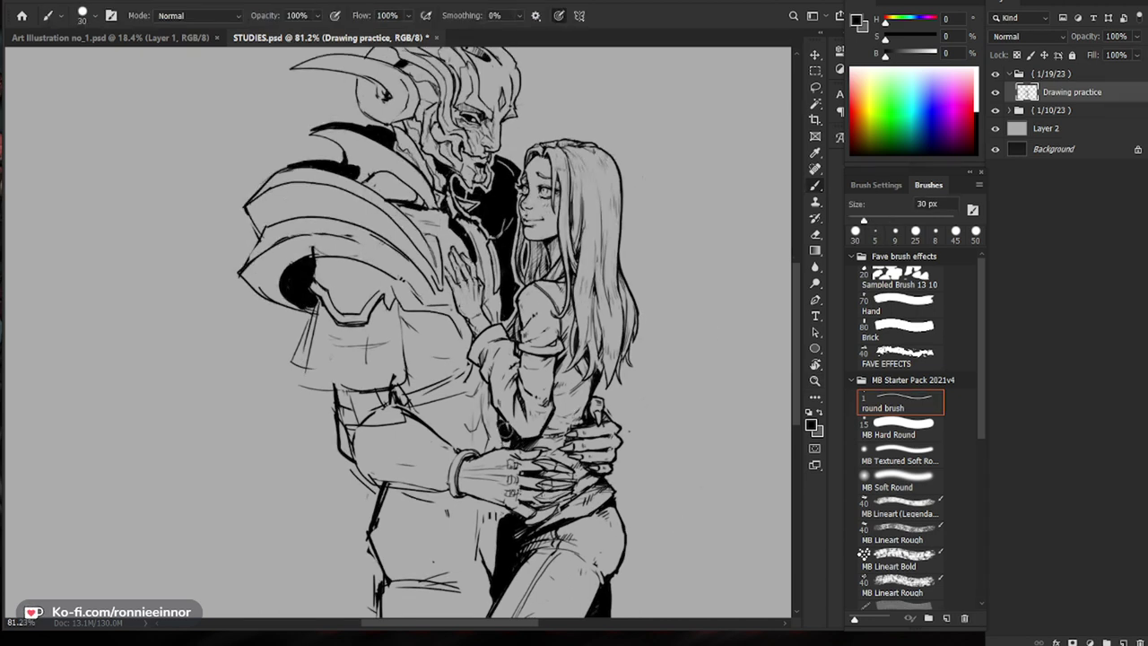
Step: Set the brush to 9 px and touch up the solid black shadow between the two figures
{"action": "mouse_move", "coordinate": [508, 435]}
{"action": "left_mouse_down"}
{"action": "mouse_move", "coordinate": [491, 404]}
{"action": "mouse_move", "coordinate": [497, 429]}
{"action": "left_mouse_up"}
{"action": "key", "text": "z"}
{"action": "left_click_drag", "start_coordinate": [560, 424], "coordinate": [496, 445]}
{"action": "key", "text": "z"}
{"action": "left_click_drag", "start_coordinate": [395, 411], "coordinate": [446, 399]}
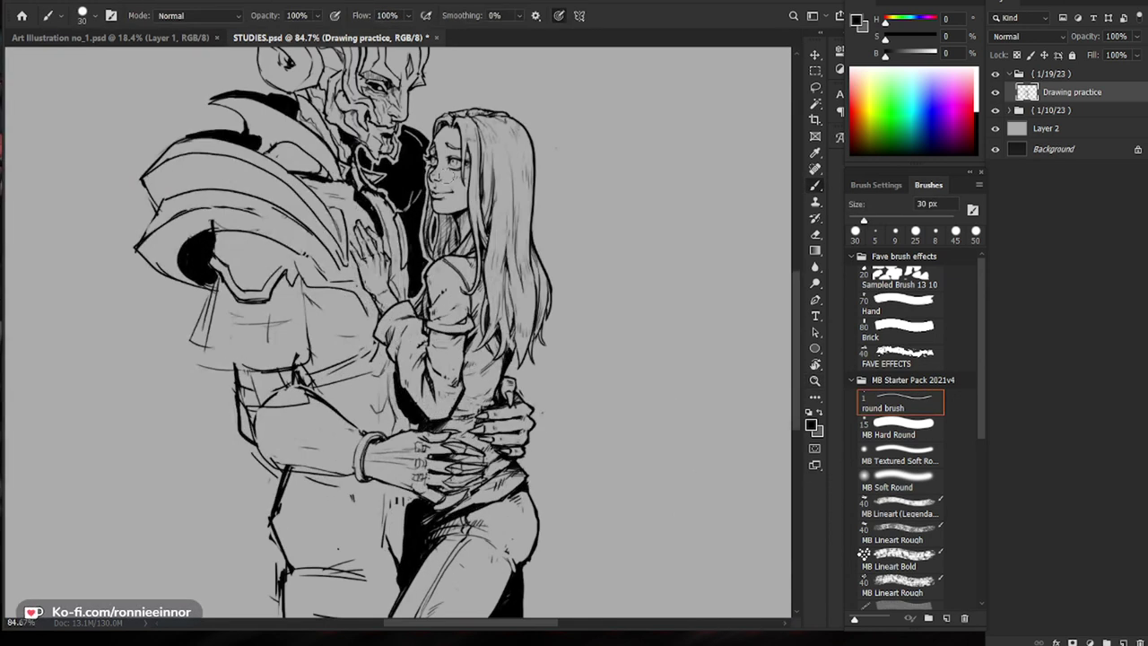
{"action": "key", "text": "bracketleft"}
{"action": "key", "text": "bracketleft"}
{"action": "key", "text": "bracketleft"}
{"action": "mouse_move", "coordinate": [412, 269]}
{"action": "left_mouse_down"}
{"action": "mouse_move", "coordinate": [412, 285]}
{"action": "mouse_move", "coordinate": [409, 275]}
{"action": "left_mouse_up"}
{"action": "key", "text": "space"}
{"action": "mouse_move", "coordinate": [416, 208]}
{"action": "left_mouse_down"}
{"action": "mouse_move", "coordinate": [444, 244]}
{"action": "mouse_move", "coordinate": [461, 241]}
{"action": "left_mouse_up"}
Step: Shrink the eraser to 4 px and carve thin light lines into the black shadow beside the woman's face
{"action": "key", "text": "z"}
{"action": "key", "text": "e"}
{"action": "key", "text": "bracketleft"}
{"action": "key", "text": "bracketleft"}
{"action": "key", "text": "bracketleft"}
{"action": "key", "text": "bracketleft"}
{"action": "key", "text": "bracketleft"}
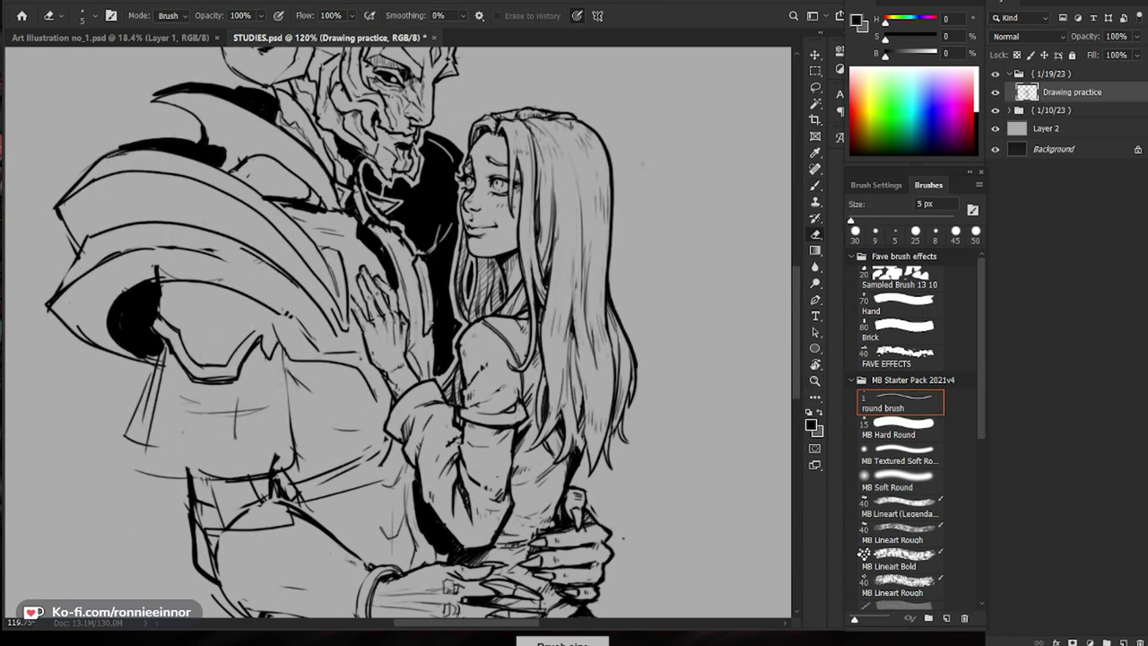
{"action": "key", "text": "space"}
{"action": "left_click_drag", "start_coordinate": [431, 251], "coordinate": [450, 260]}
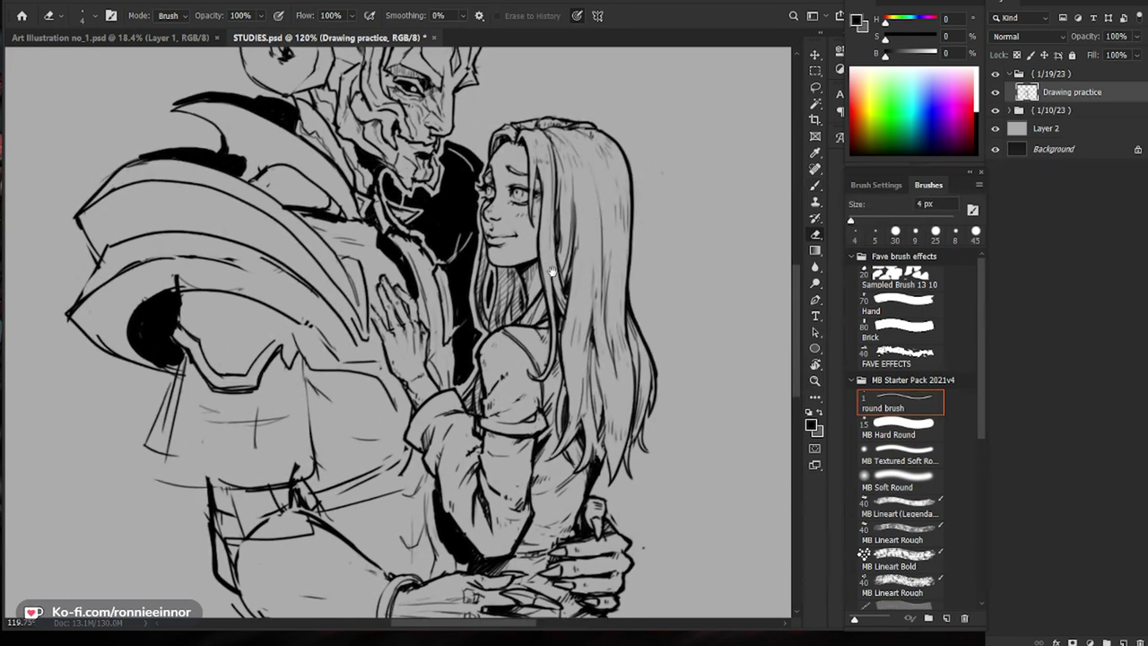
Step: Strengthen the woman's hair outline and darken the shadow under her chin with solid black using the 9 px brush
{"action": "key", "text": "b"}
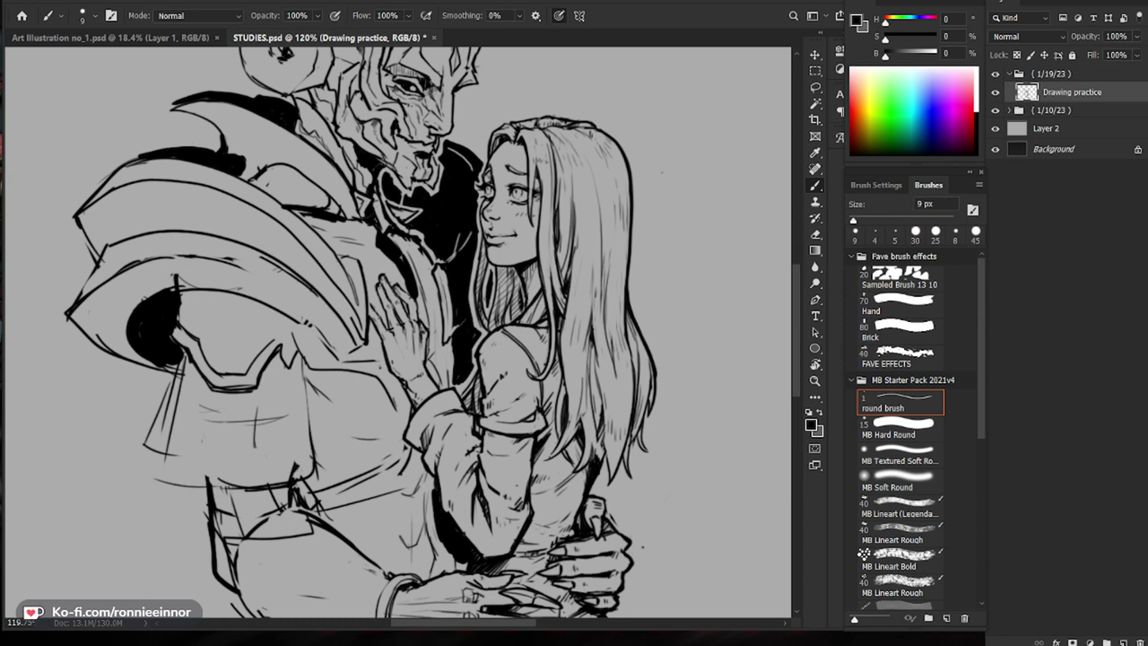
{"action": "left_click_drag", "start_coordinate": [616, 365], "coordinate": [638, 363]}
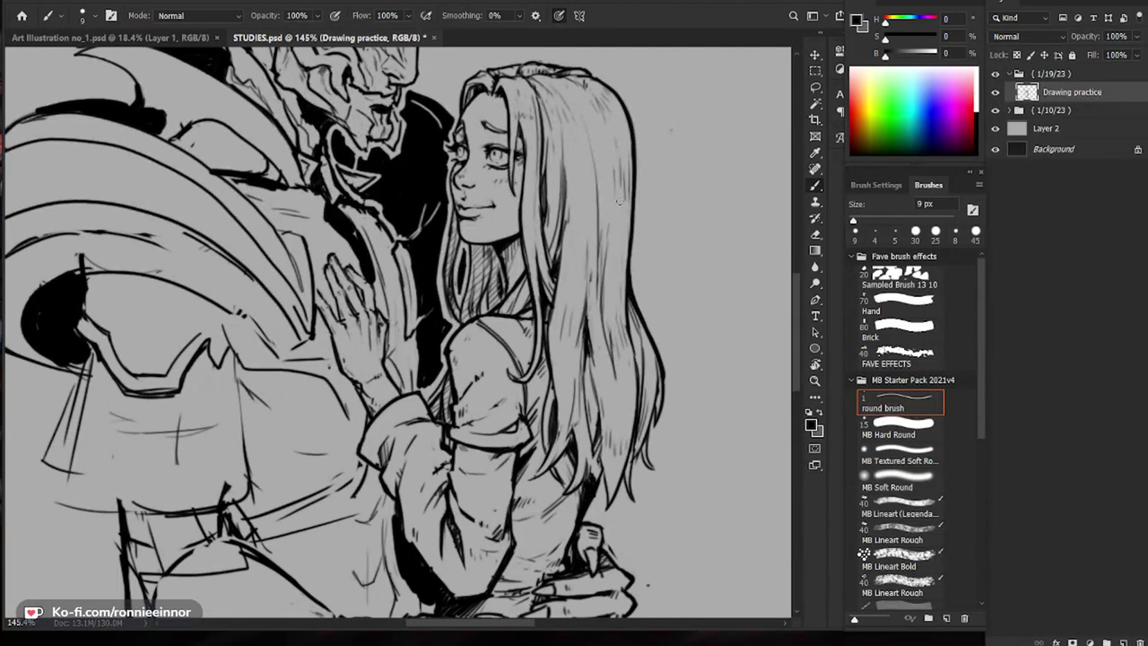
{"action": "left_click_drag", "start_coordinate": [635, 283], "coordinate": [611, 289]}
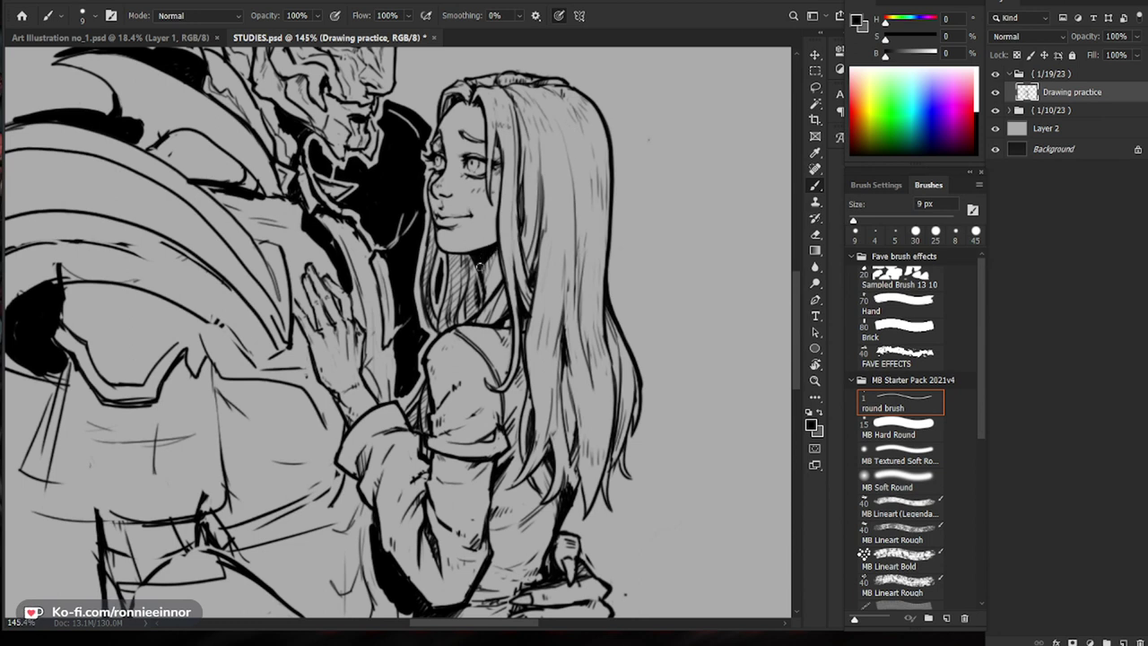
{"action": "left_click_drag", "start_coordinate": [475, 262], "coordinate": [466, 309]}
{"action": "key", "text": "ctrl+space"}
{"action": "mouse_move", "coordinate": [519, 260]}
{"action": "left_mouse_down"}
{"action": "mouse_move", "coordinate": [500, 286]}
{"action": "mouse_move", "coordinate": [556, 235]}
{"action": "left_mouse_up"}
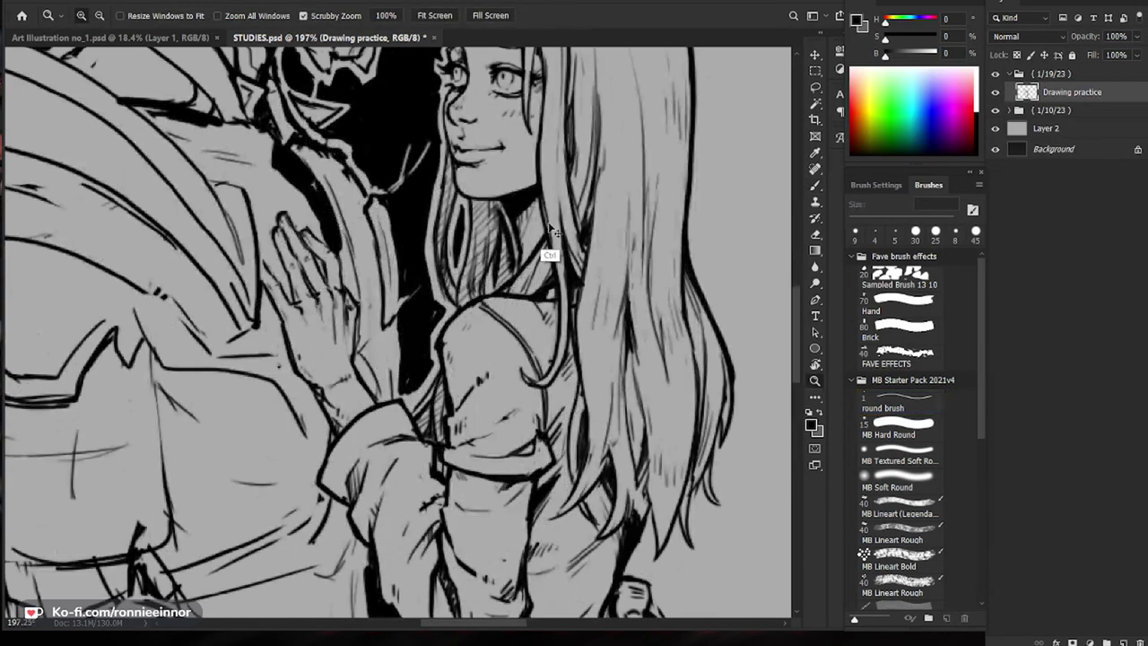
{"action": "left_click_drag", "start_coordinate": [590, 354], "coordinate": [520, 352]}
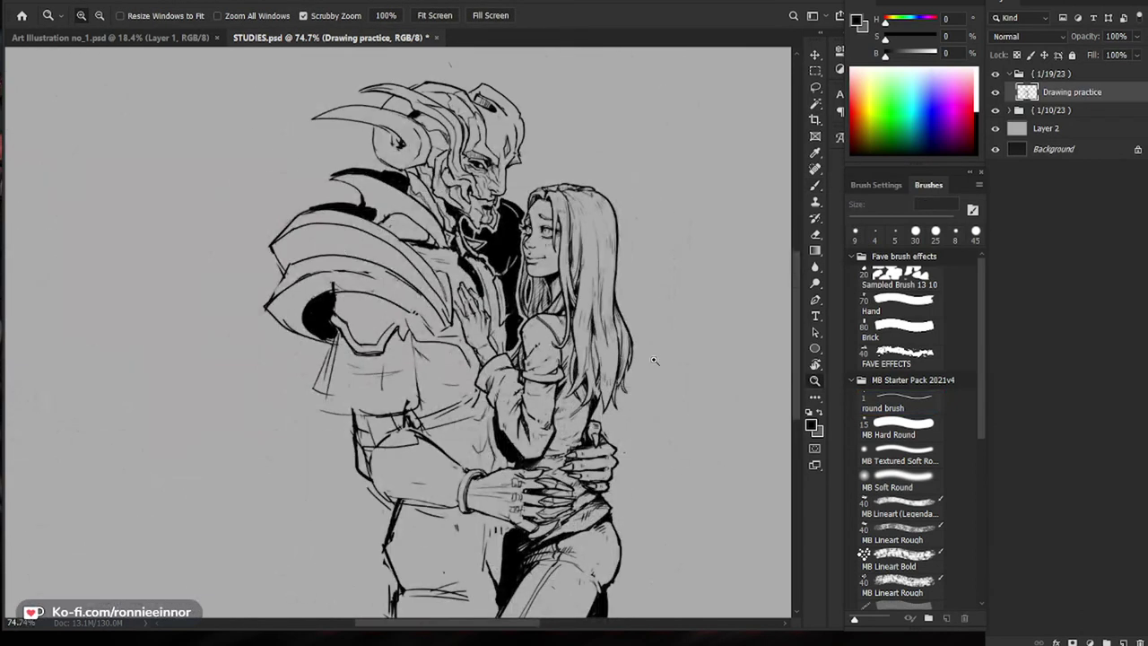
{"action": "mouse_move", "coordinate": [563, 281]}
{"action": "left_mouse_down"}
{"action": "mouse_move", "coordinate": [635, 276]}
{"action": "mouse_move", "coordinate": [532, 288]}
{"action": "left_mouse_up"}
Step: Set the brush to 5 px and refine the hair strands beside the woman's cheek
{"action": "key", "text": "e"}
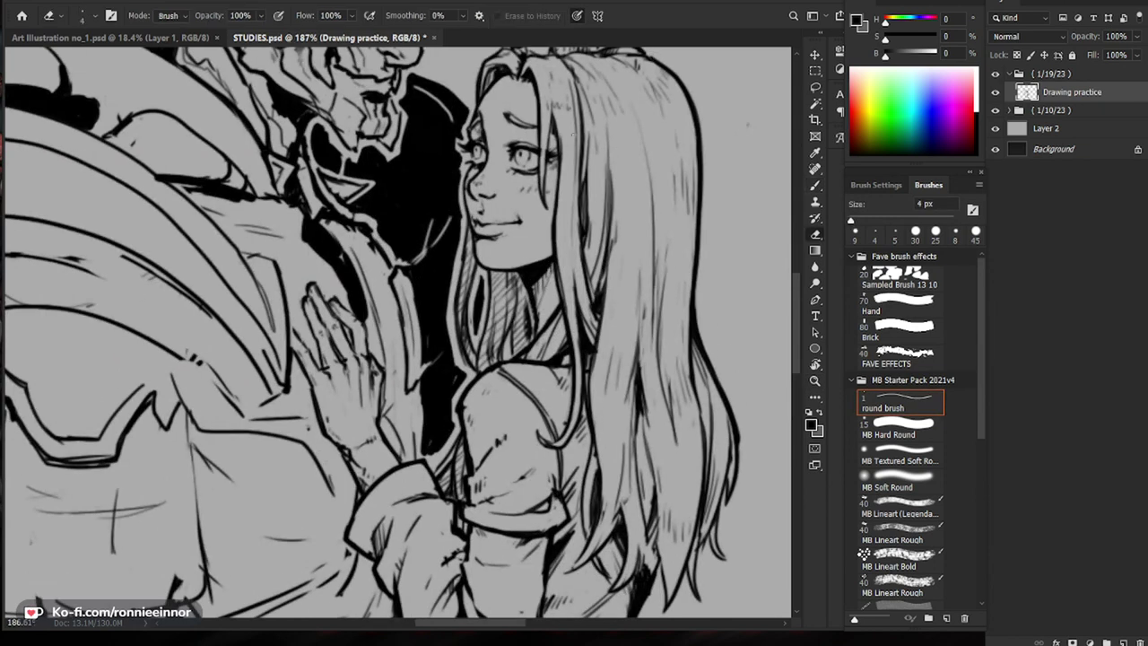
{"action": "key", "text": "b"}
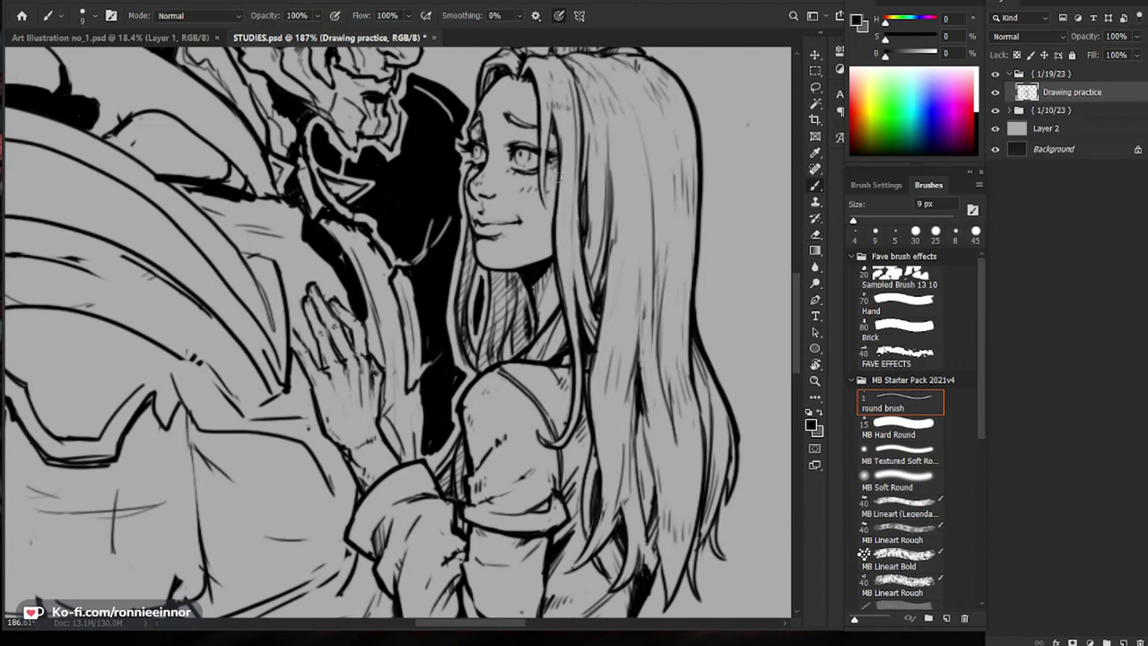
{"action": "key", "text": "bracketleft"}
{"action": "key", "text": "bracketleft"}
{"action": "key", "text": "bracketleft"}
{"action": "key", "text": "bracketleft"}
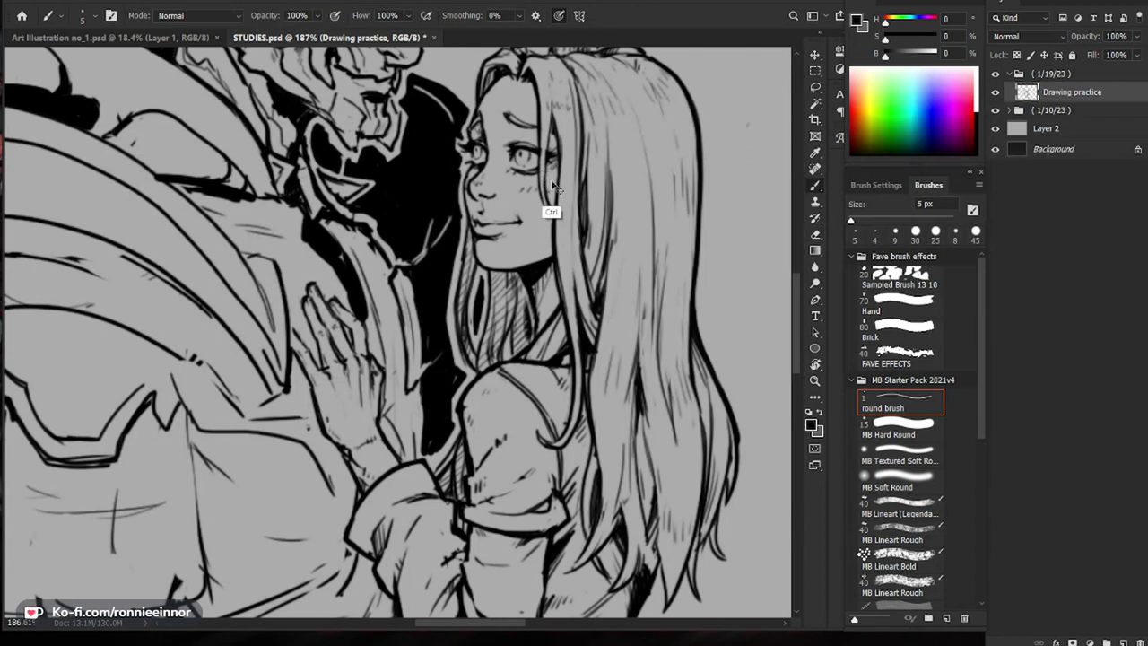
{"action": "left_click_drag", "start_coordinate": [543, 186], "coordinate": [555, 216]}
{"action": "mouse_move", "coordinate": [588, 222]}
{"action": "left_mouse_down"}
{"action": "mouse_move", "coordinate": [529, 222]}
{"action": "mouse_move", "coordinate": [664, 208]}
{"action": "left_mouse_up"}
Step: Clean up the line work around the woman's face and front hair strands with the 4 px eraser
{"action": "key", "text": "e"}
{"action": "left_click_drag", "start_coordinate": [490, 221], "coordinate": [504, 260]}
{"action": "key", "text": "z"}
{"action": "left_click_drag", "start_coordinate": [568, 201], "coordinate": [511, 200]}
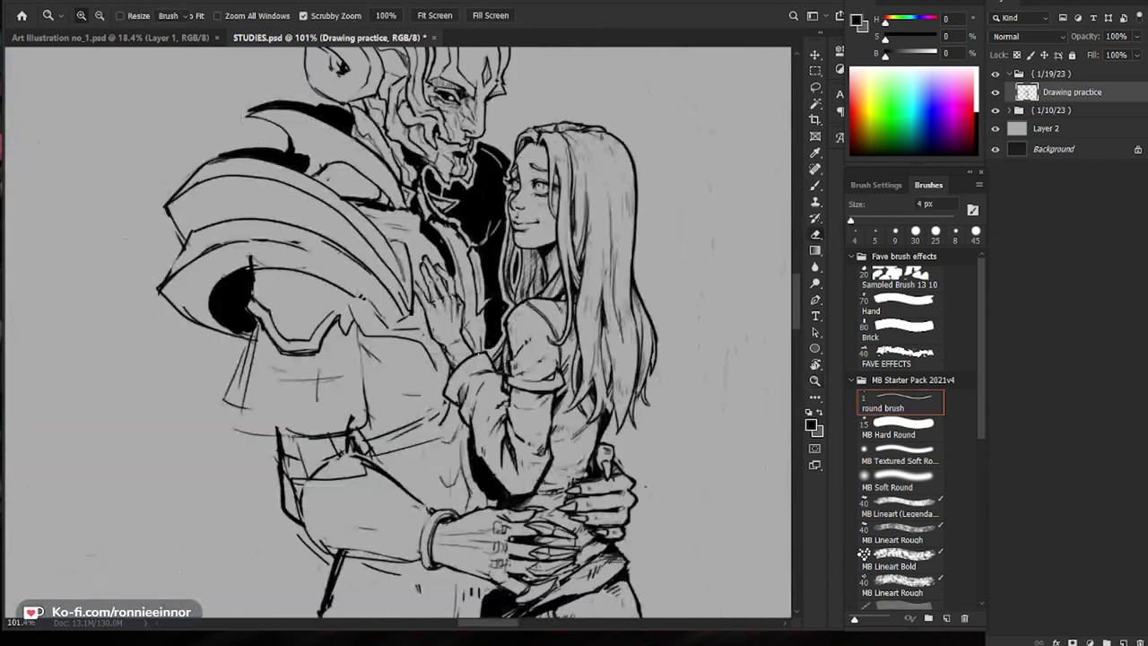
{"action": "scroll", "coordinate": [578, 197], "scroll_direction": "up", "scroll_amount": 3}
Step: Add dark accents to the woman's long hair strands with the 5 px brush
{"action": "key", "text": "b"}
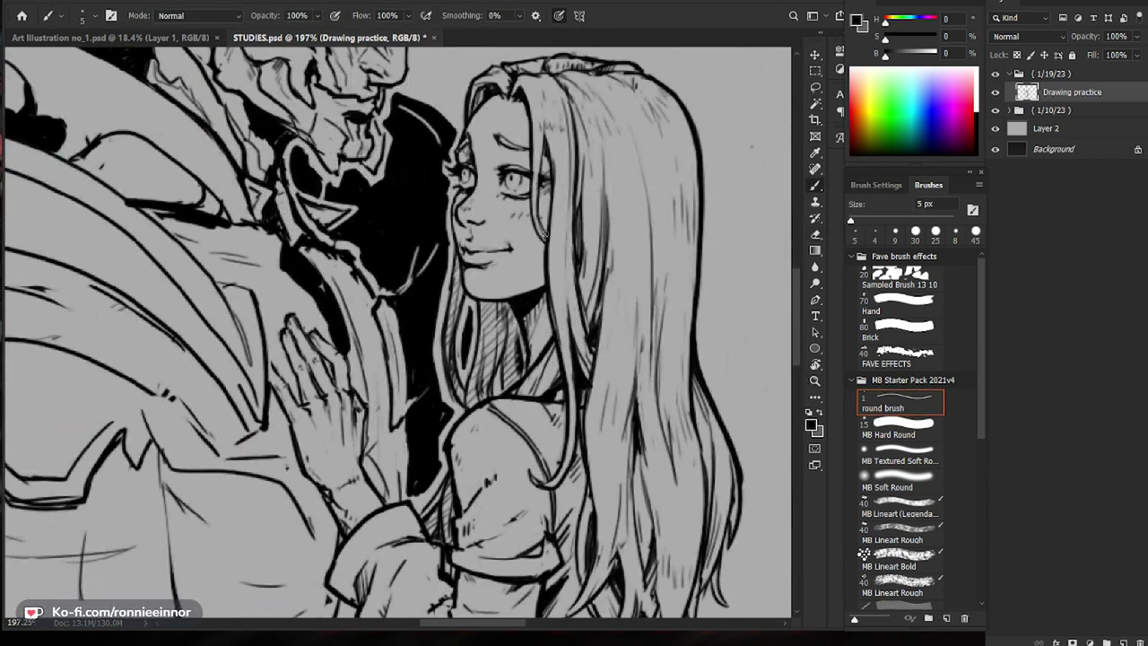
{"action": "key", "text": "z"}
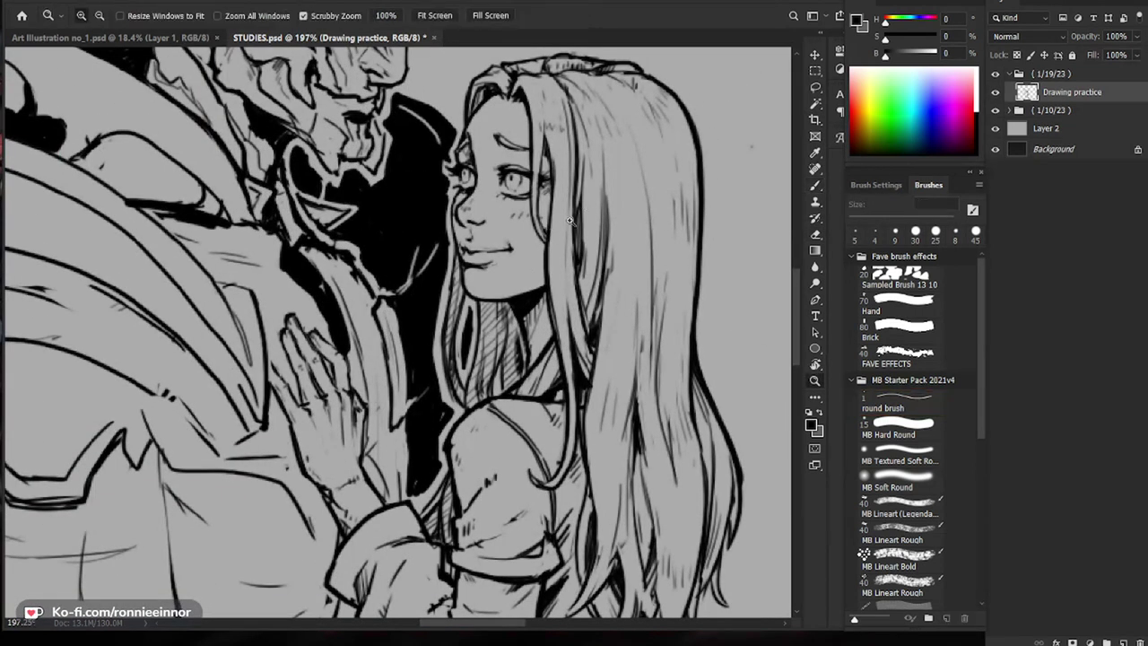
{"action": "left_click_drag", "start_coordinate": [544, 232], "coordinate": [509, 231]}
{"action": "key", "text": "b"}
{"action": "left_click_drag", "start_coordinate": [593, 484], "coordinate": [611, 421]}
{"action": "key", "text": "z"}
{"action": "scroll", "coordinate": [610, 421], "scroll_direction": "down", "scroll_amount": 2}
{"action": "key", "text": "b"}
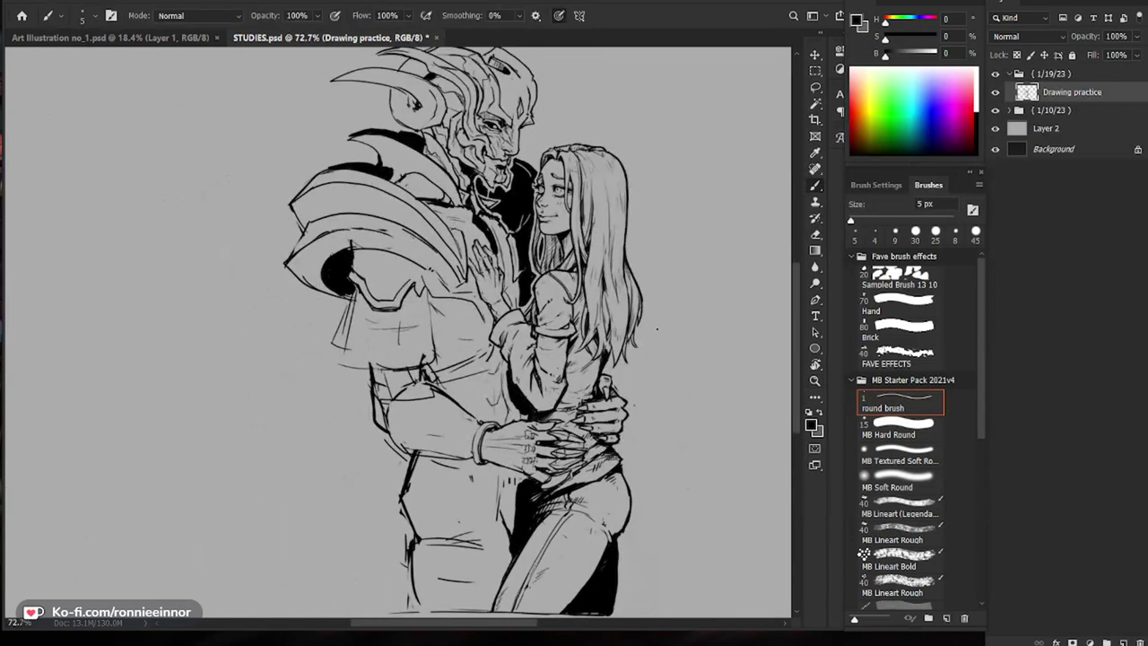
{"action": "left_click_drag", "start_coordinate": [562, 531], "coordinate": [567, 491]}
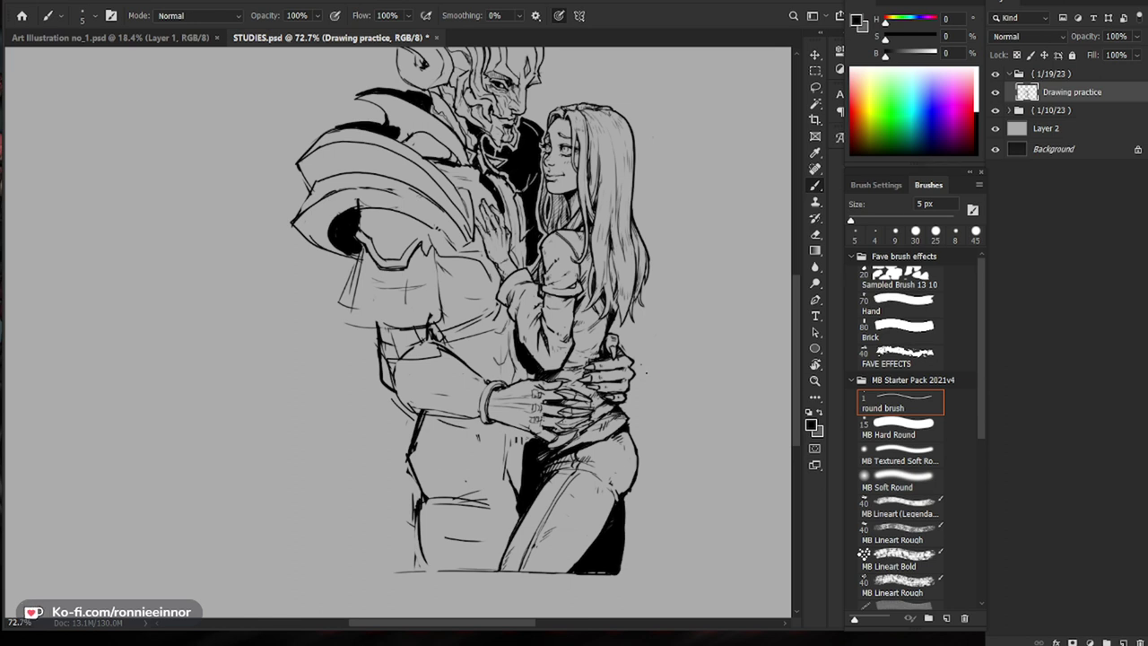
Step: Erase the stray line above the black hollow of the lower shoulder guard, enlarging the eraser to 40 px
{"action": "scroll", "coordinate": [655, 359], "scroll_direction": "down", "scroll_amount": 2}
{"action": "key", "text": "ctrl+space"}
{"action": "left_click_drag", "start_coordinate": [426, 224], "coordinate": [497, 224]}
{"action": "key", "text": "e"}
{"action": "mouse_move", "coordinate": [365, 235]}
{"action": "left_mouse_down"}
{"action": "mouse_move", "coordinate": [400, 222]}
{"action": "mouse_move", "coordinate": [335, 269]}
{"action": "mouse_move", "coordinate": [422, 231]}
{"action": "left_mouse_up"}
{"action": "key", "text": "]"}
{"action": "key", "text": "]"}
{"action": "key", "text": "]"}
{"action": "key", "text": "]"}
{"action": "key", "text": "]"}
{"action": "key", "text": "]"}
Step: Refine the edge where the black hollow meets the upper arm plate with the 5 px brush
{"action": "key", "text": "b"}
{"action": "left_click_drag", "start_coordinate": [344, 264], "coordinate": [359, 299]}
{"action": "key", "text": "z"}
{"action": "left_click_drag", "start_coordinate": [430, 215], "coordinate": [381, 217]}
{"action": "mouse_move", "coordinate": [675, 410]}
{"action": "left_mouse_down"}
{"action": "mouse_move", "coordinate": [652, 401]}
{"action": "mouse_move", "coordinate": [580, 418]}
{"action": "left_mouse_up"}
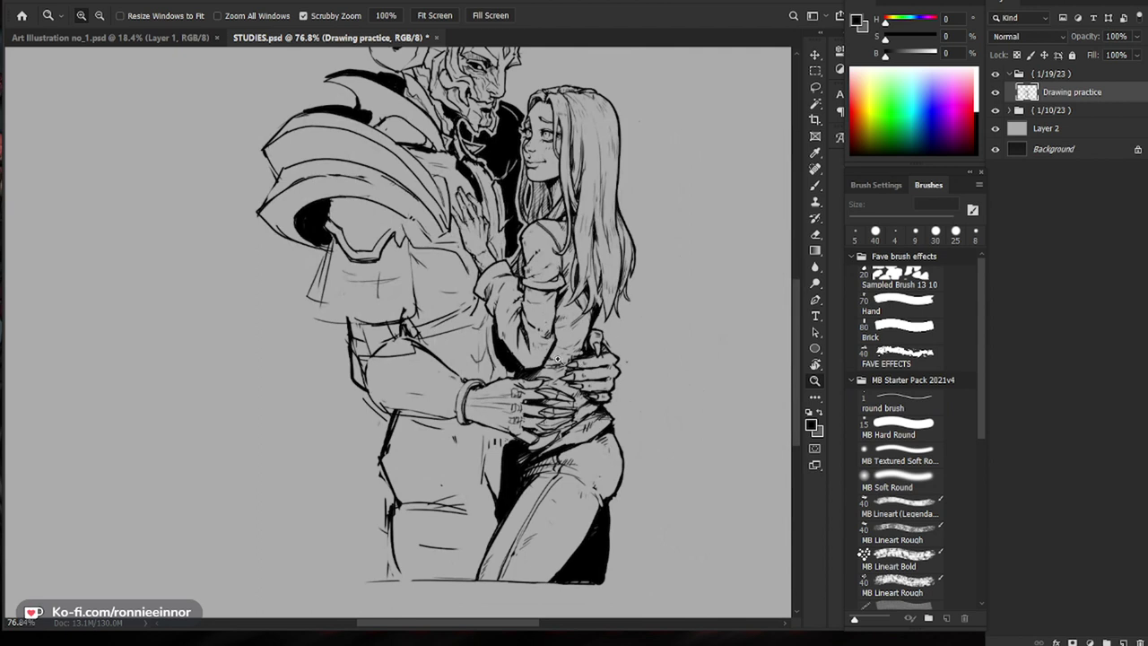
{"action": "left_click_drag", "start_coordinate": [612, 392], "coordinate": [598, 399]}
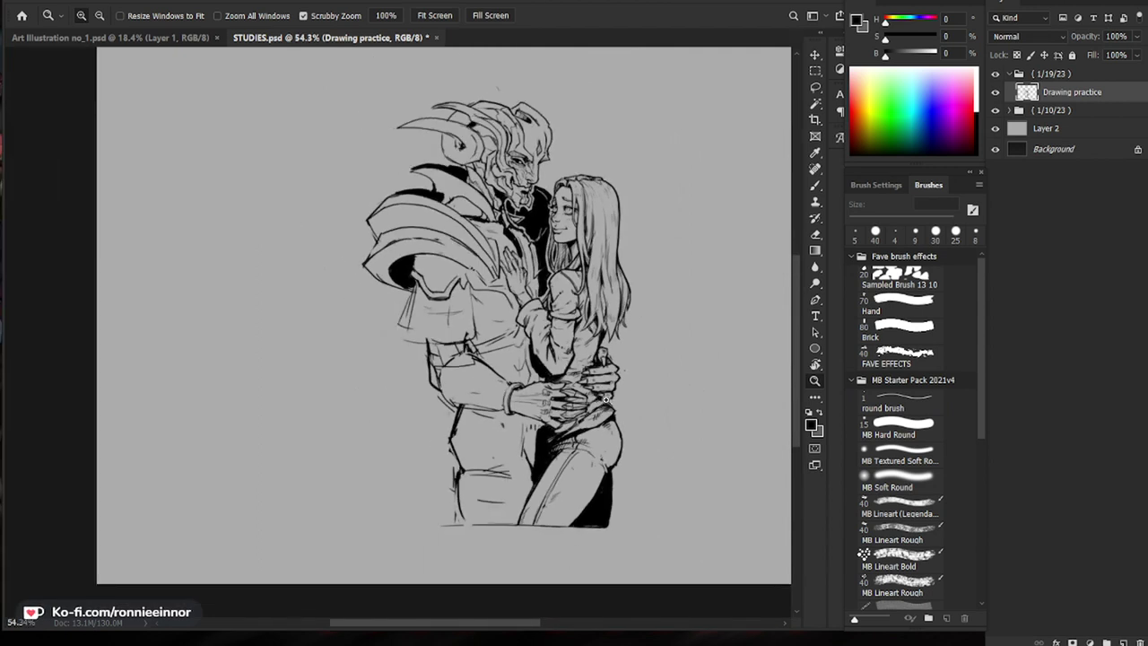
{"action": "left_click_drag", "start_coordinate": [636, 380], "coordinate": [633, 380]}
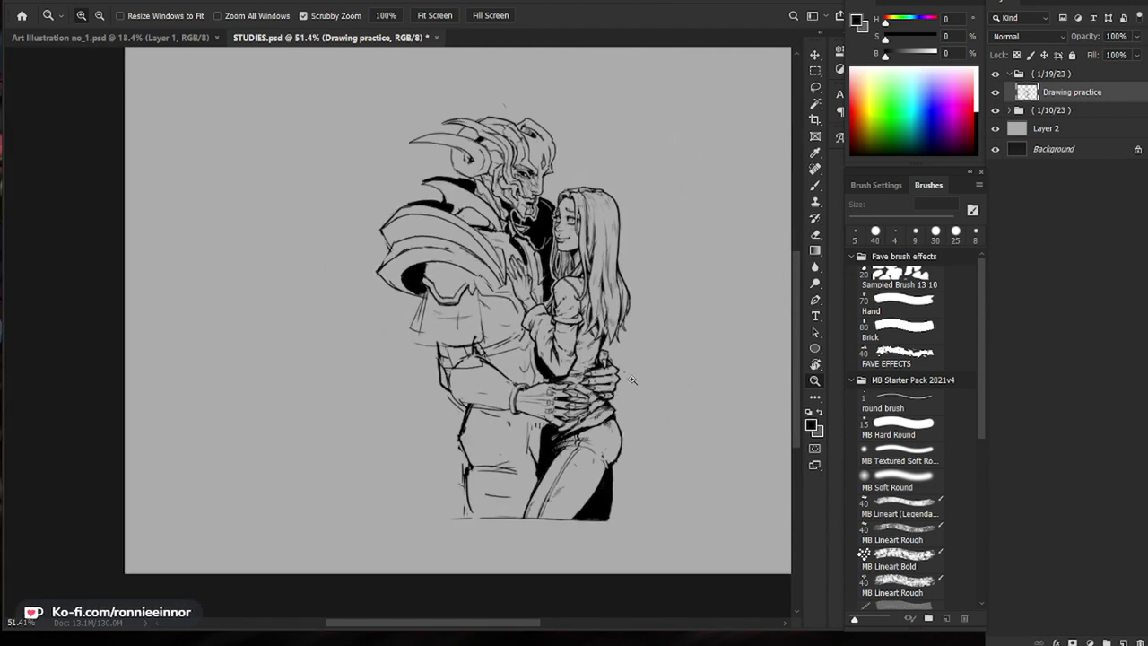
Step: Erase the rough sketch marks on the upper arm plate and redraw its outline with the 5 px brush
{"action": "left_click_drag", "start_coordinate": [457, 339], "coordinate": [479, 343]}
{"action": "key", "text": "e"}
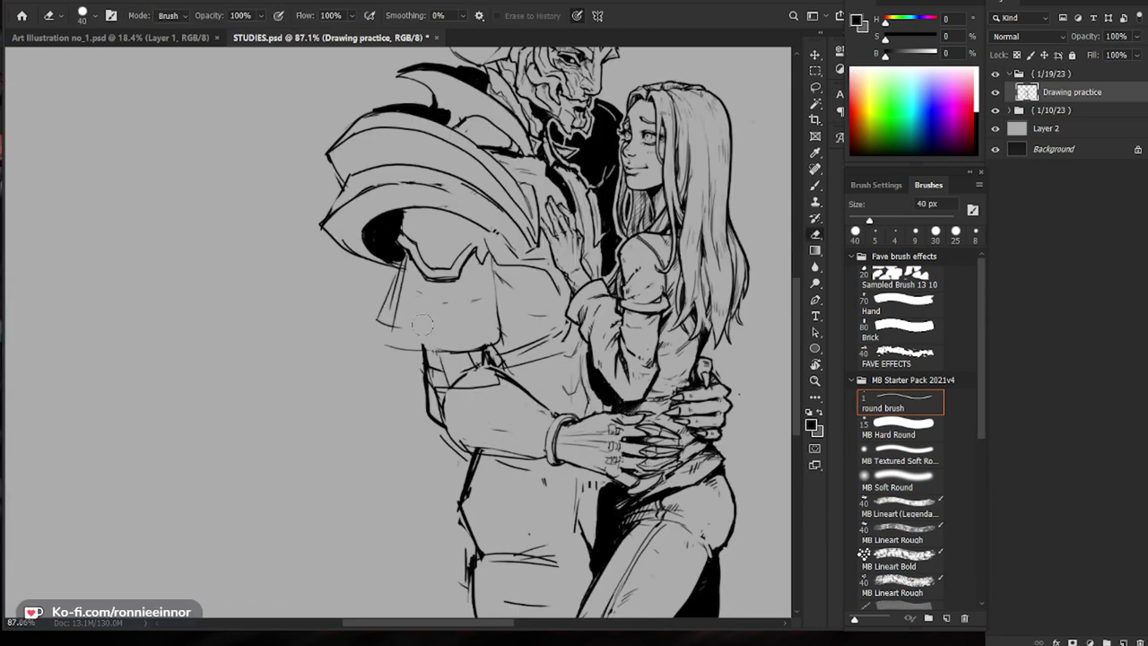
{"action": "key", "text": "b"}
{"action": "mouse_move", "coordinate": [411, 280]}
{"action": "left_mouse_down"}
{"action": "mouse_move", "coordinate": [436, 345]}
{"action": "mouse_move", "coordinate": [424, 342]}
{"action": "mouse_move", "coordinate": [483, 338]}
{"action": "mouse_move", "coordinate": [405, 343]}
{"action": "left_mouse_up"}
{"action": "key", "text": "e"}
{"action": "key", "text": "b"}
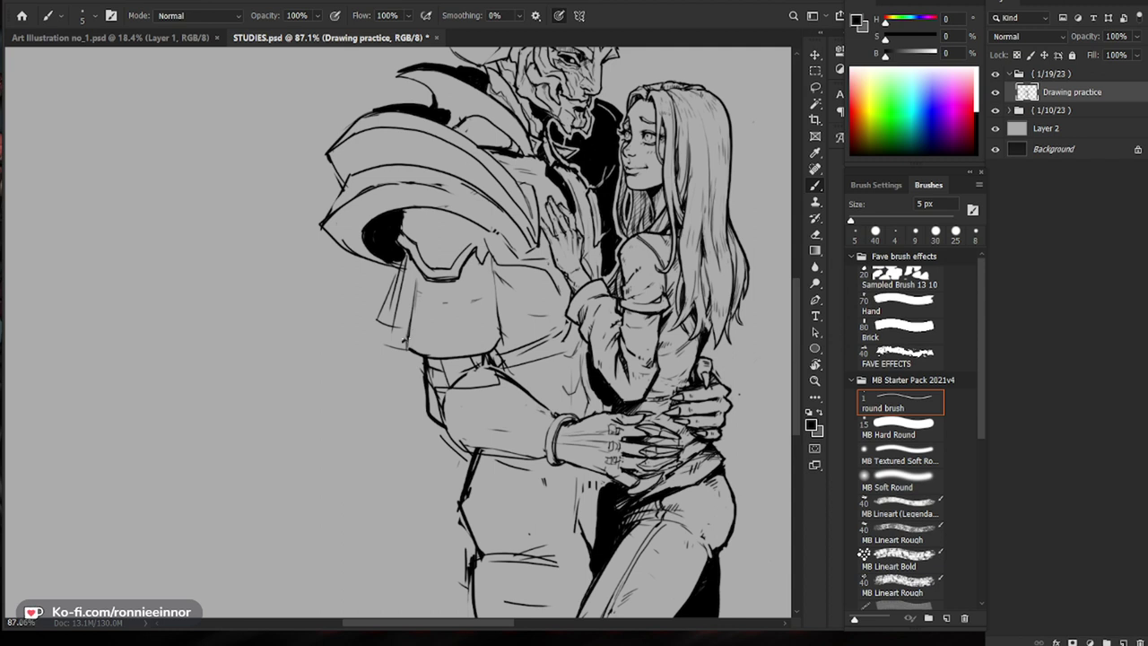
Step: Thicken the outer edge of the upper arm plate with black strokes below the shoulder guard
{"action": "left_click_drag", "start_coordinate": [414, 262], "coordinate": [416, 310]}
{"action": "left_click_drag", "start_coordinate": [418, 265], "coordinate": [409, 286]}
{"action": "left_click_drag", "start_coordinate": [418, 270], "coordinate": [408, 286]}
{"action": "left_click_drag", "start_coordinate": [480, 275], "coordinate": [421, 276]}
{"action": "mouse_move", "coordinate": [504, 276]}
{"action": "left_mouse_down"}
{"action": "mouse_move", "coordinate": [561, 275]}
{"action": "mouse_move", "coordinate": [488, 295]}
{"action": "mouse_move", "coordinate": [489, 281]}
{"action": "left_mouse_up"}
{"action": "left_click_drag", "start_coordinate": [605, 307], "coordinate": [570, 341]}
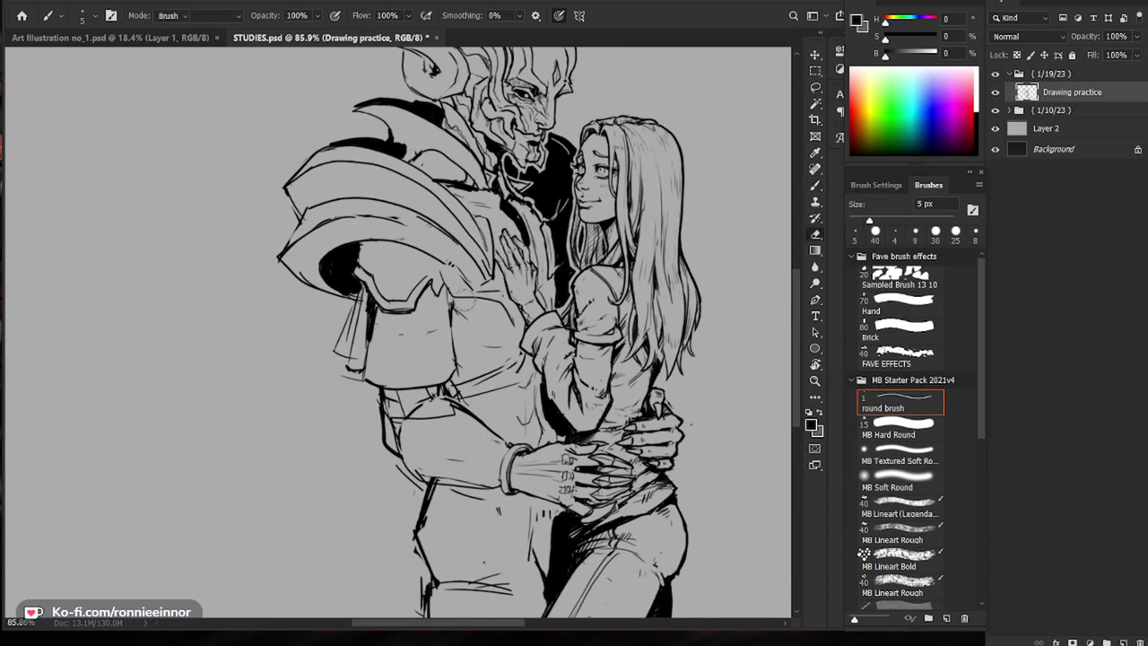
Step: Erase the rough lines between the upper arm plate and the chest, and redraw the contour there at 5 px
{"action": "key", "text": "e"}
{"action": "left_click_drag", "start_coordinate": [458, 292], "coordinate": [452, 306]}
{"action": "left_click_drag", "start_coordinate": [452, 287], "coordinate": [448, 305]}
{"action": "key", "text": "b"}
{"action": "left_click_drag", "start_coordinate": [445, 299], "coordinate": [487, 327]}
{"action": "left_click_drag", "start_coordinate": [563, 278], "coordinate": [512, 314]}
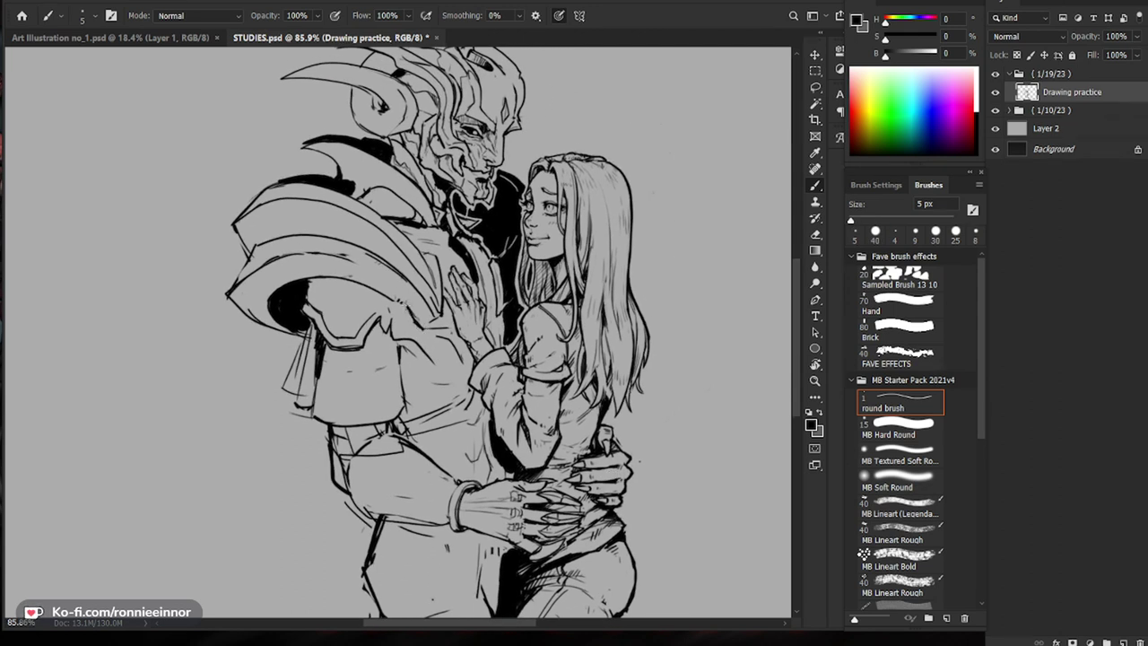
{"action": "mouse_move", "coordinate": [397, 302]}
{"action": "left_mouse_down"}
{"action": "mouse_move", "coordinate": [353, 280]}
{"action": "mouse_move", "coordinate": [285, 281]}
{"action": "mouse_move", "coordinate": [287, 326]}
{"action": "mouse_move", "coordinate": [300, 313]}
{"action": "left_mouse_up"}
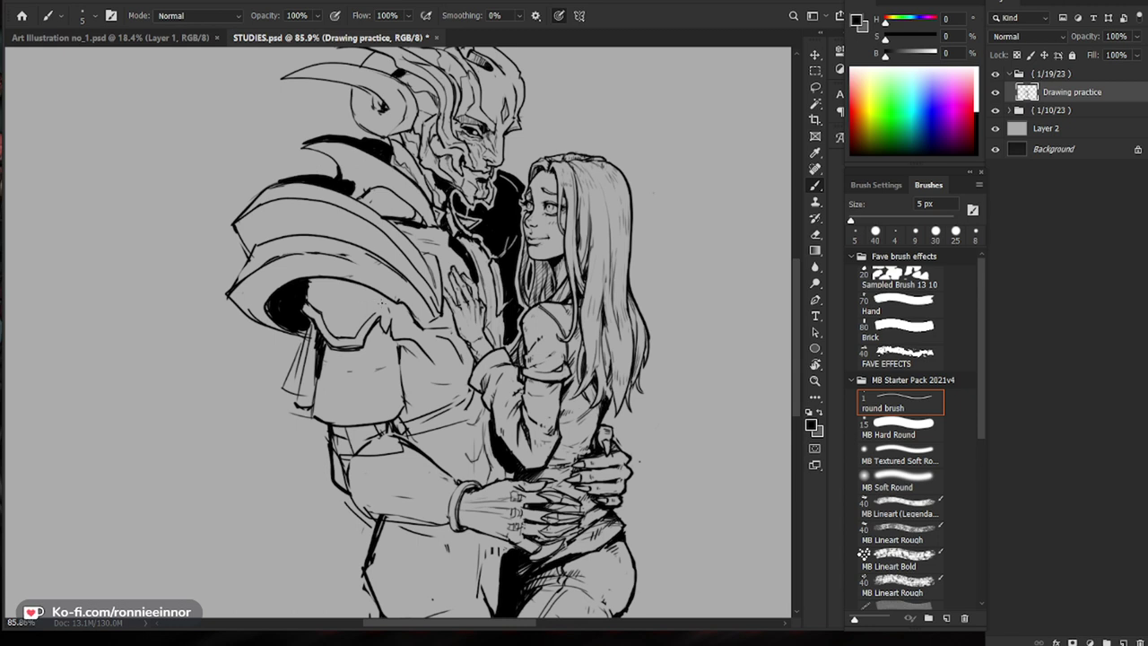
Step: Draw a small diamond-shaped ornament on the upper arm armour beneath the shoulder guard
{"action": "key", "text": "e"}
{"action": "key", "text": "b"}
{"action": "left_click_drag", "start_coordinate": [391, 277], "coordinate": [355, 276]}
{"action": "left_click_drag", "start_coordinate": [701, 463], "coordinate": [647, 466]}
{"action": "left_click_drag", "start_coordinate": [388, 269], "coordinate": [439, 269]}
Step: Erase the stray marks on the lower shoulder guard band with the 40 px eraser and tidy its line
{"action": "key", "text": "e"}
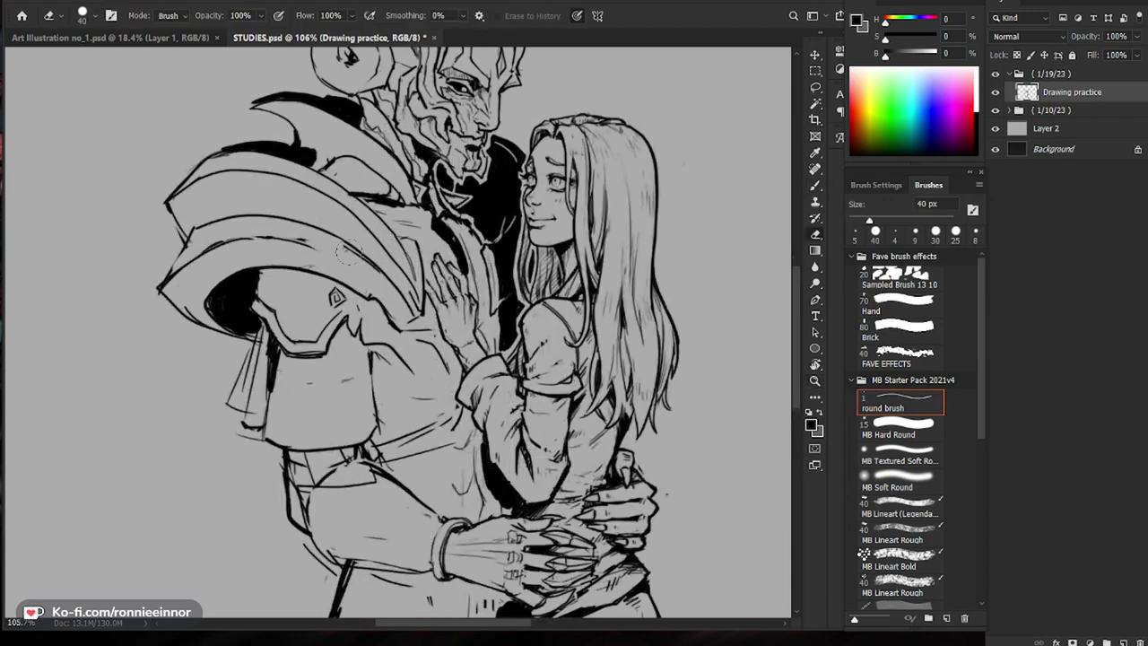
{"action": "key", "text": "b"}
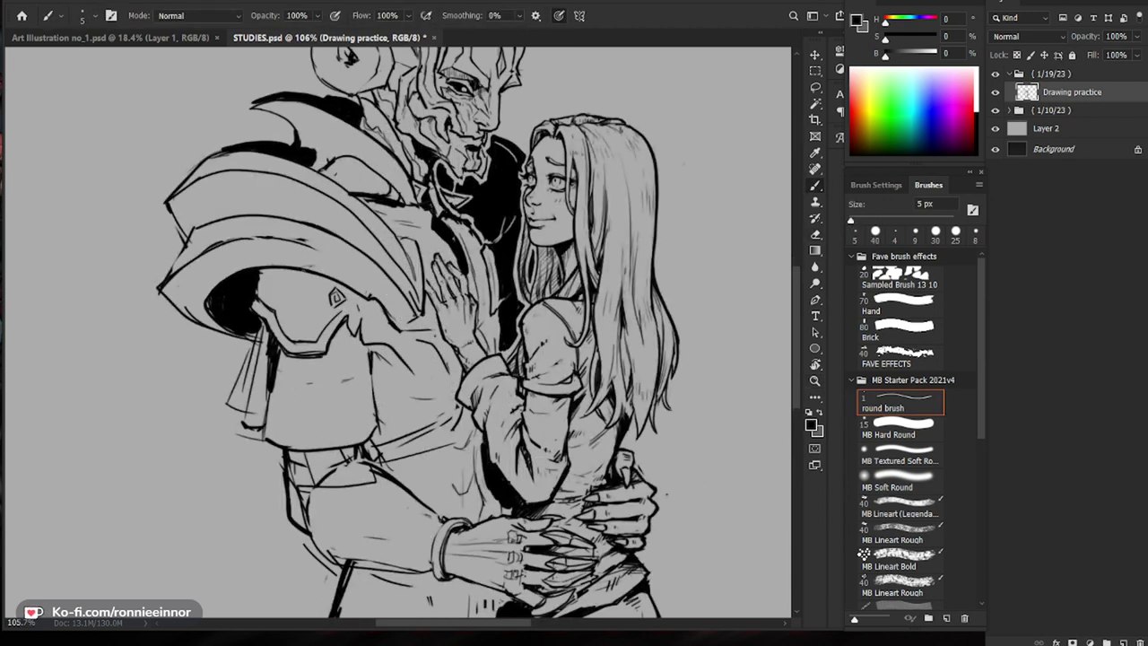
{"action": "left_click_drag", "start_coordinate": [497, 407], "coordinate": [445, 407]}
{"action": "left_click_drag", "start_coordinate": [387, 331], "coordinate": [435, 331]}
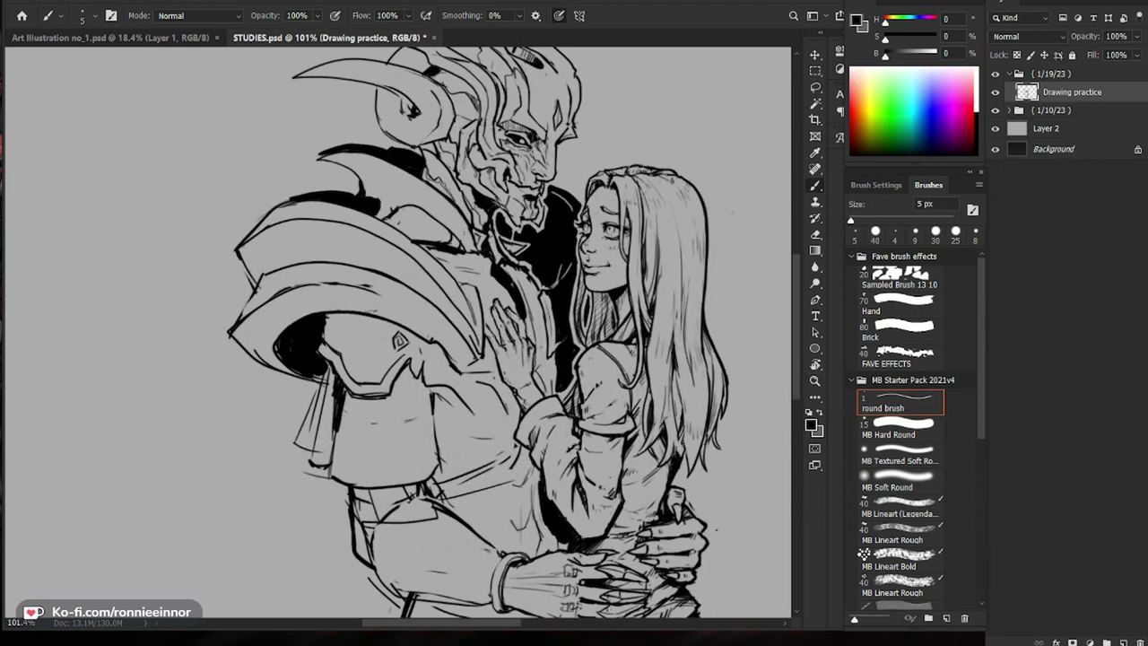
Step: Draw inner contour lines along the armour's raised collar plate with the 5 px brush, erasing the excess
{"action": "mouse_move", "coordinate": [462, 242]}
{"action": "left_mouse_down"}
{"action": "mouse_move", "coordinate": [440, 208]}
{"action": "mouse_move", "coordinate": [374, 171]}
{"action": "mouse_move", "coordinate": [344, 172]}
{"action": "left_mouse_up"}
{"action": "key", "text": "e"}
{"action": "key", "text": "b"}
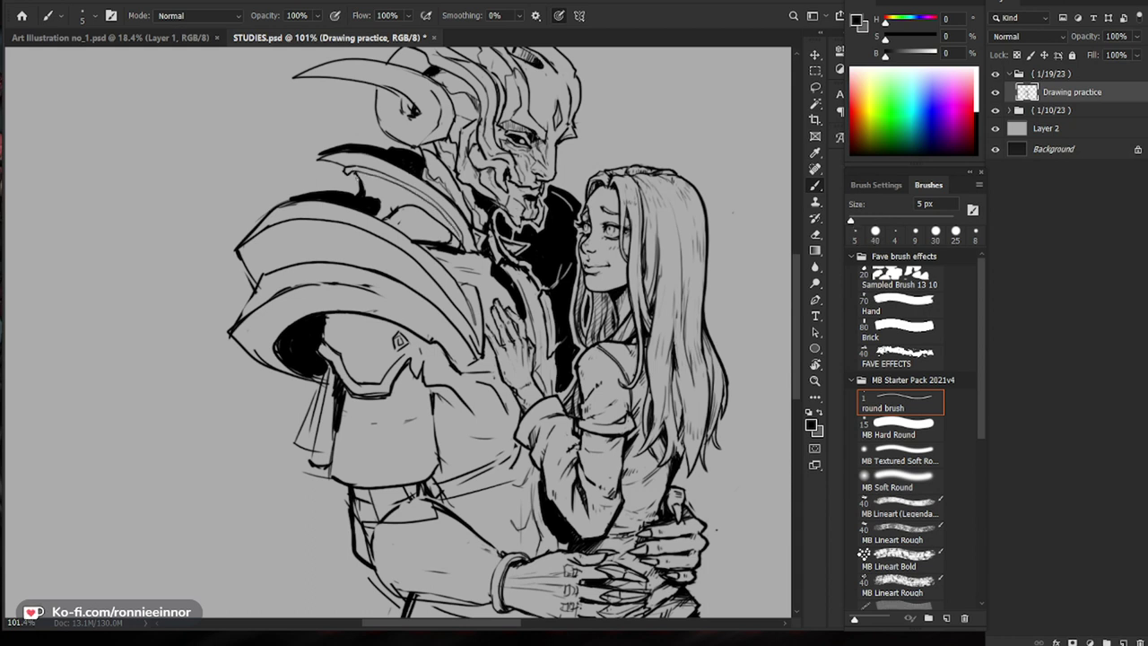
{"action": "key", "text": "e"}
{"action": "key", "text": "b"}
Step: Clean up and redraw the rounded armour piece between the collar plate and the upper shoulder guard
{"action": "key", "text": "ctrl+space"}
{"action": "left_click_drag", "start_coordinate": [520, 269], "coordinate": [495, 269]}
{"action": "key", "text": "ctrl+space"}
{"action": "left_click_drag", "start_coordinate": [432, 204], "coordinate": [480, 204]}
{"action": "key", "text": "e"}
{"action": "key", "text": "b"}
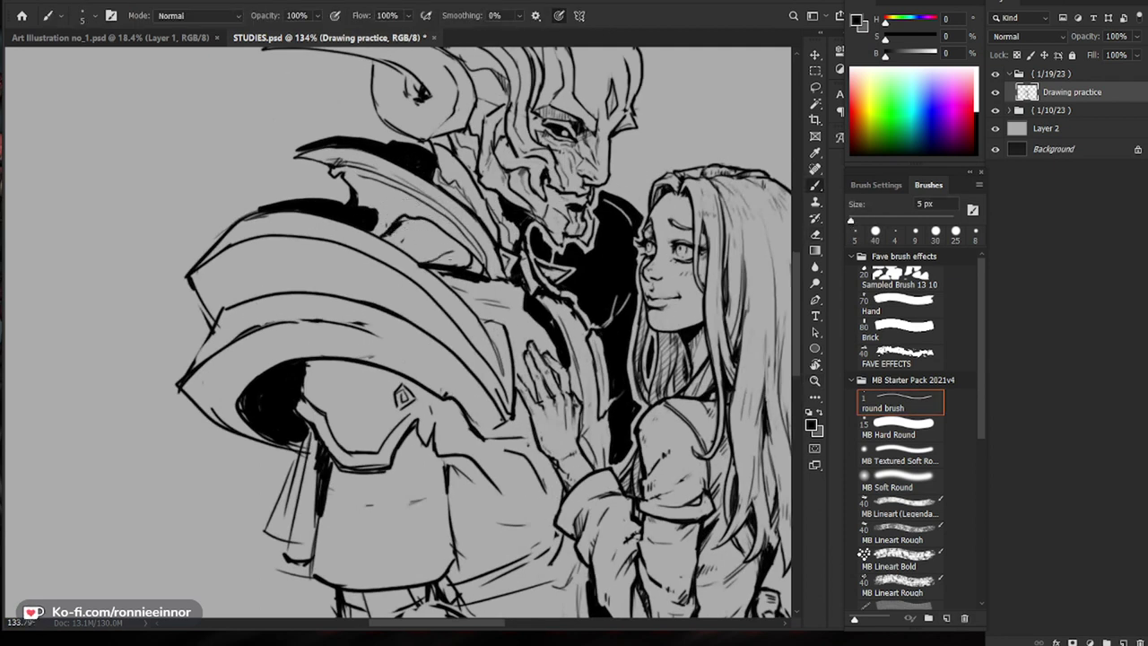
{"action": "key", "text": "e"}
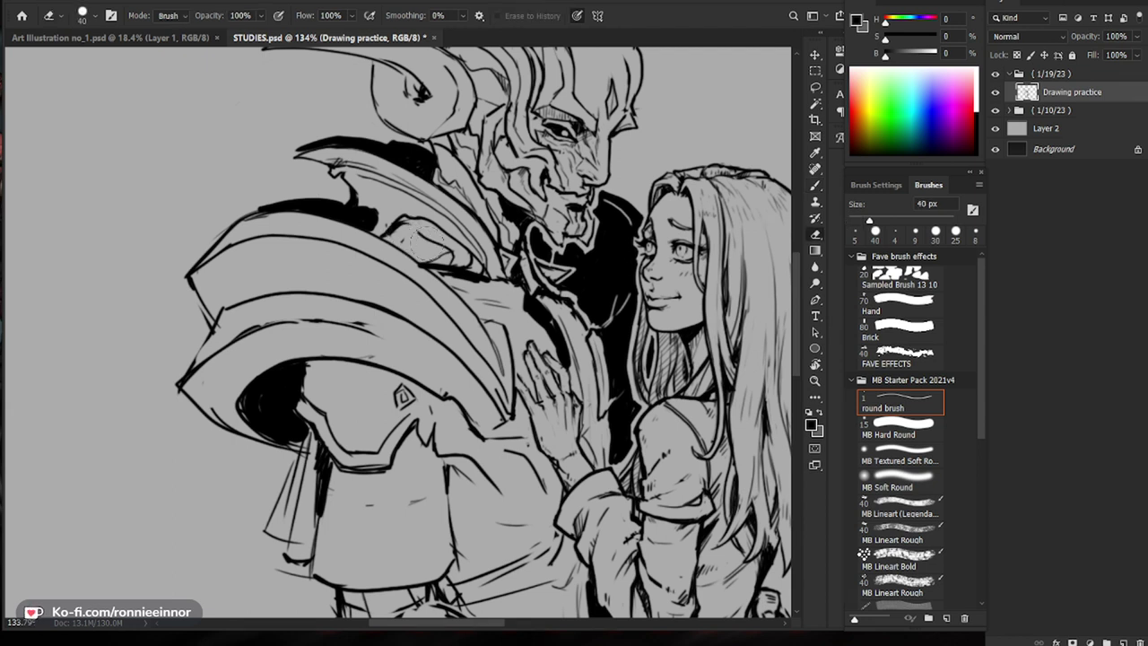
{"action": "key", "text": "b"}
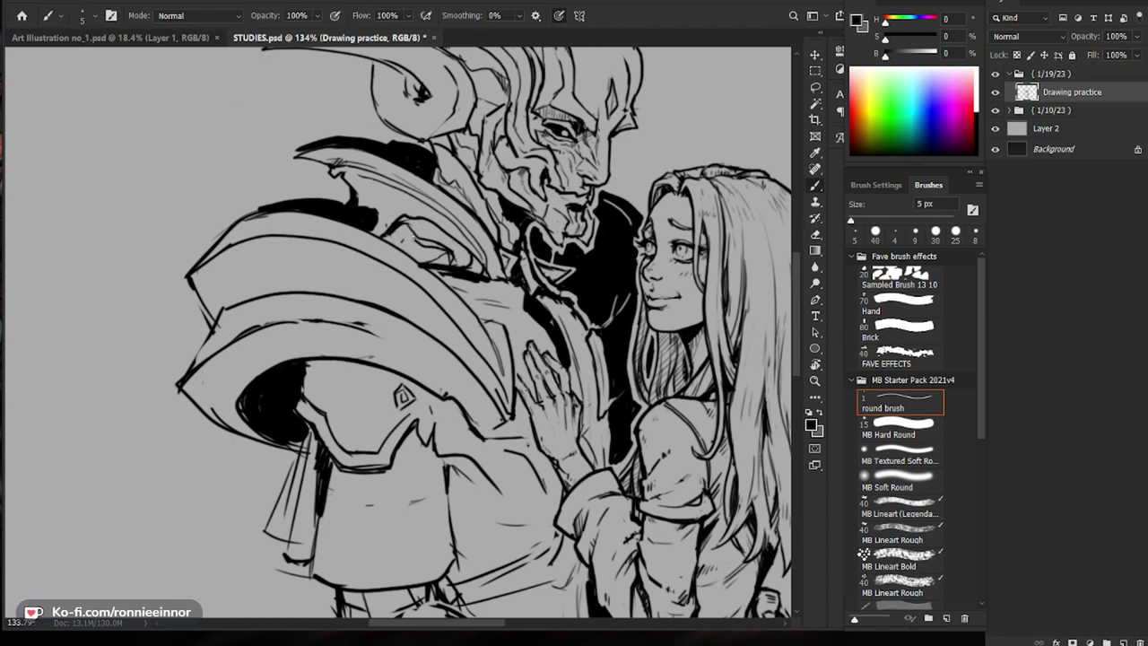
Step: Add small detail lines and dark accents to the rounded piece and collar plate with the 5 px brush
{"action": "left_click_drag", "start_coordinate": [477, 223], "coordinate": [359, 226]}
{"action": "left_click_drag", "start_coordinate": [350, 271], "coordinate": [466, 271]}
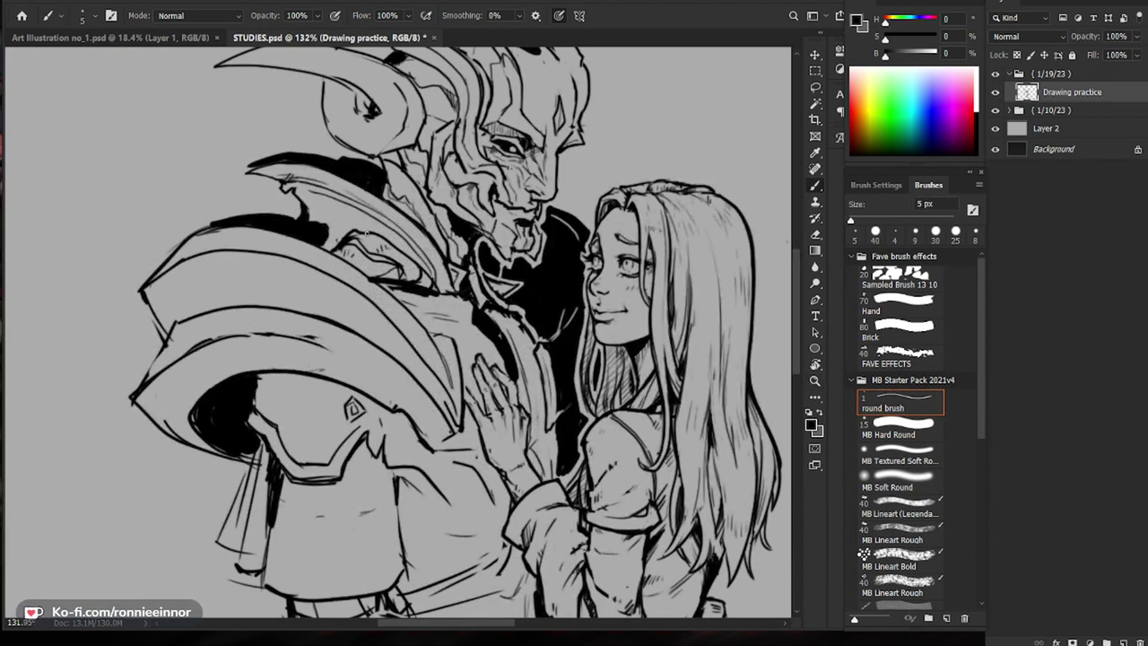
{"action": "mouse_move", "coordinate": [339, 224]}
{"action": "left_mouse_down"}
{"action": "mouse_move", "coordinate": [277, 226]}
{"action": "mouse_move", "coordinate": [314, 244]}
{"action": "left_mouse_up"}
{"action": "key", "text": "e"}
{"action": "key", "text": "b"}
{"action": "mouse_move", "coordinate": [344, 191]}
{"action": "left_mouse_down"}
{"action": "mouse_move", "coordinate": [257, 223]}
{"action": "mouse_move", "coordinate": [345, 197]}
{"action": "left_mouse_up"}
{"action": "left_click_drag", "start_coordinate": [478, 191], "coordinate": [416, 191]}
{"action": "mouse_move", "coordinate": [638, 446]}
{"action": "left_mouse_down"}
{"action": "mouse_move", "coordinate": [629, 378]}
{"action": "mouse_move", "coordinate": [625, 428]}
{"action": "left_mouse_up"}
{"action": "scroll", "coordinate": [631, 432], "scroll_direction": "up", "scroll_amount": 2}
{"action": "scroll", "coordinate": [625, 428], "scroll_direction": "up", "scroll_amount": 2}
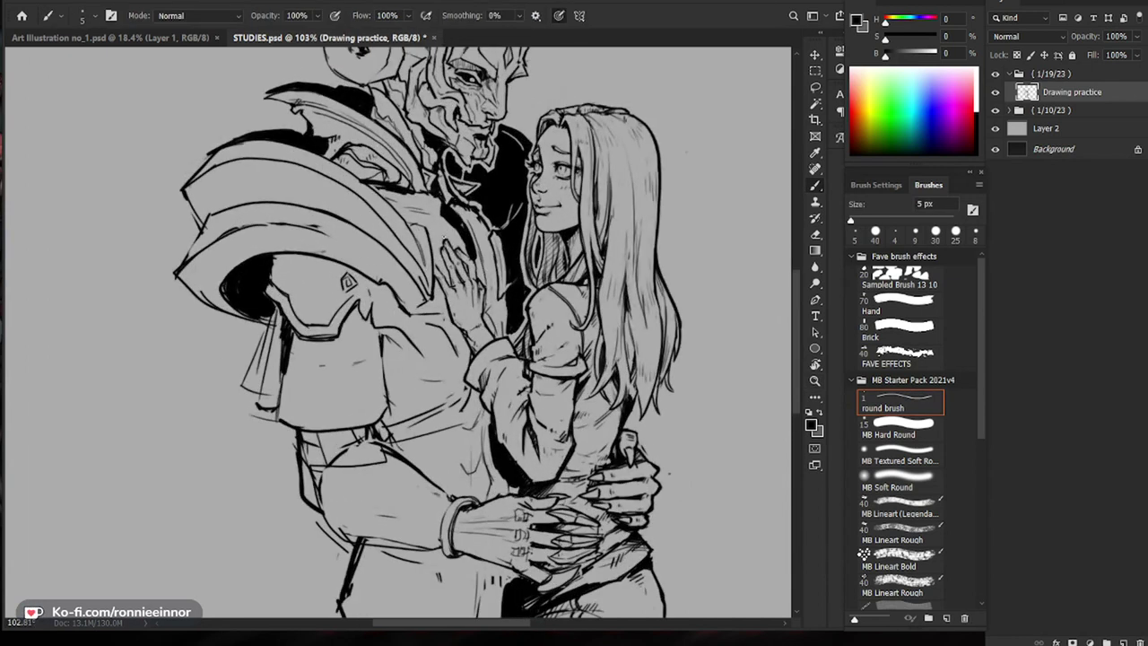
Step: Erase the rough lines on the chest armour beside the shoulder guard and redraw the angular plate detail at 5 px
{"action": "key", "text": "e"}
{"action": "mouse_move", "coordinate": [382, 195]}
{"action": "left_mouse_down"}
{"action": "mouse_move", "coordinate": [425, 199]}
{"action": "mouse_move", "coordinate": [419, 232]}
{"action": "mouse_move", "coordinate": [434, 222]}
{"action": "left_mouse_up"}
{"action": "key", "text": "b"}
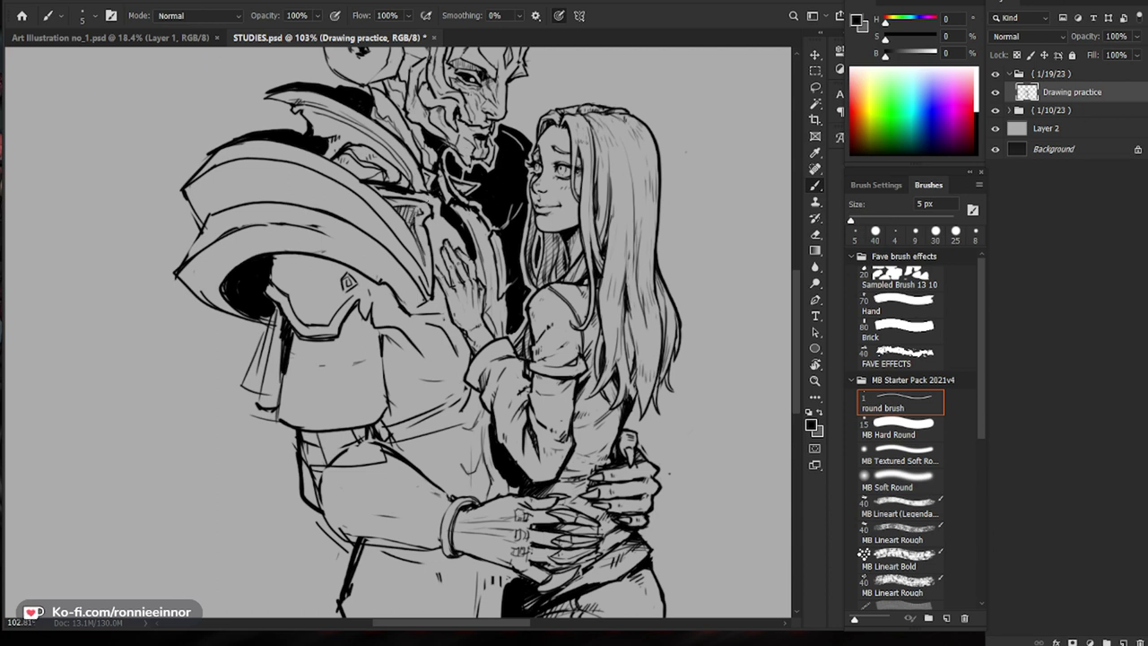
{"action": "key", "text": "e"}
{"action": "key", "text": "z"}
{"action": "key", "text": "ctrl+0"}
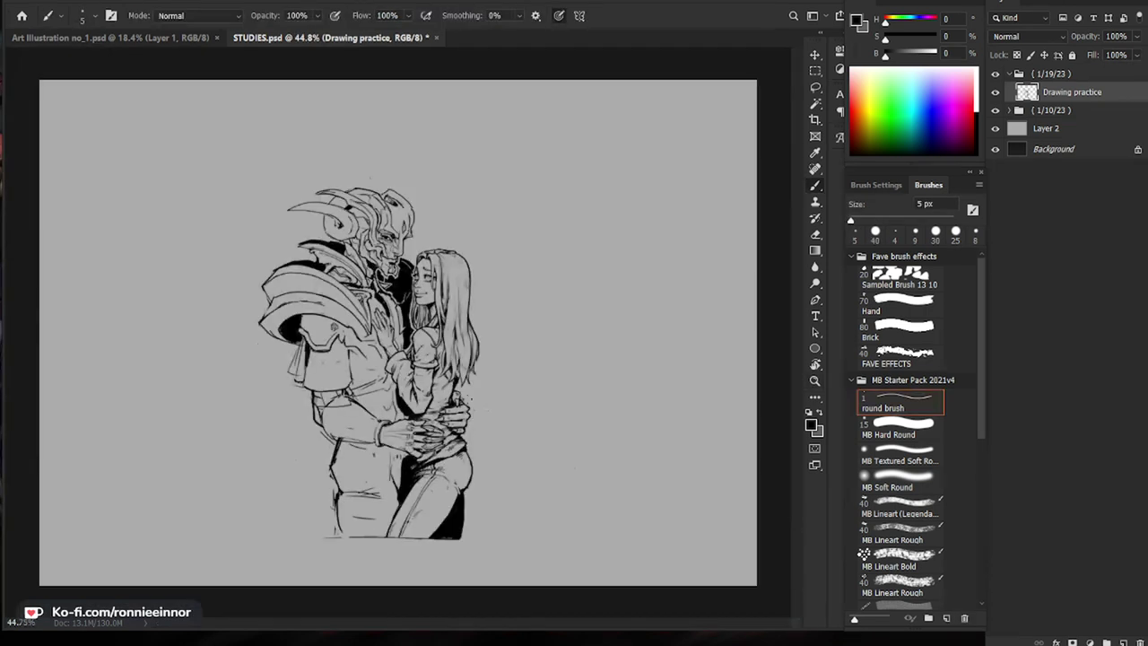
Step: Clean up the chest plate edge between the shoulder guard and the woman's hand with the eraser and 5 px brush
{"action": "left_click_drag", "start_coordinate": [381, 320], "coordinate": [430, 321]}
{"action": "key", "text": "b"}
{"action": "mouse_move", "coordinate": [356, 282]}
{"action": "left_mouse_down"}
{"action": "mouse_move", "coordinate": [361, 295]}
{"action": "mouse_move", "coordinate": [414, 302]}
{"action": "left_mouse_up"}
{"action": "key", "text": "z"}
{"action": "key", "text": "b"}
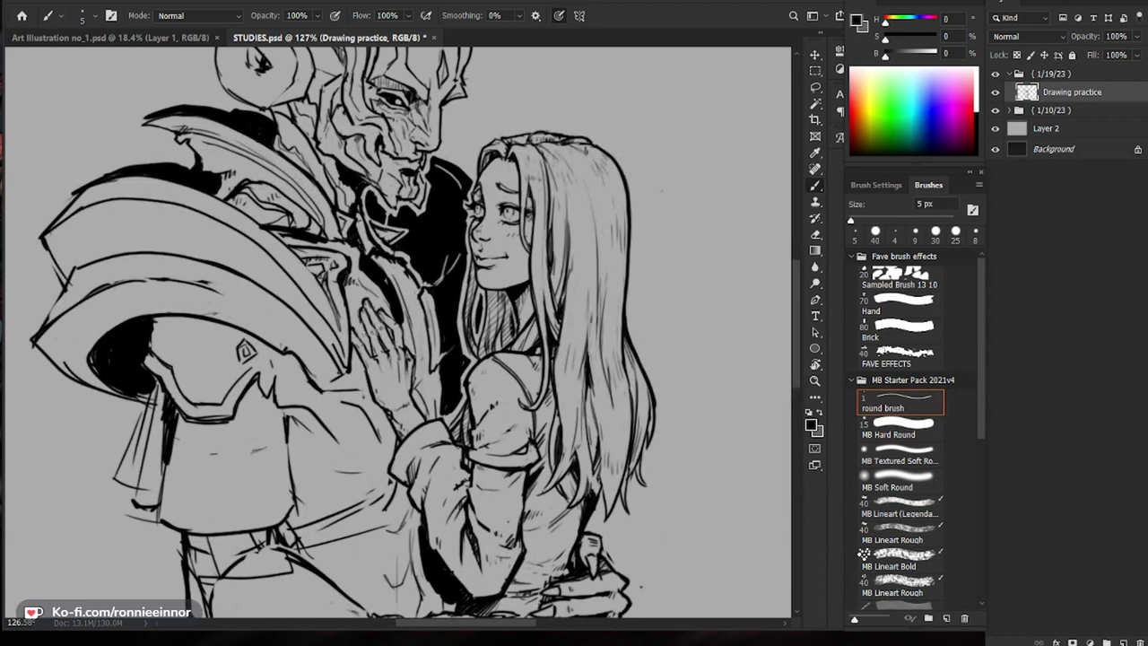
{"action": "left_click_drag", "start_coordinate": [355, 350], "coordinate": [365, 394]}
{"action": "left_click_drag", "start_coordinate": [503, 403], "coordinate": [568, 398]}
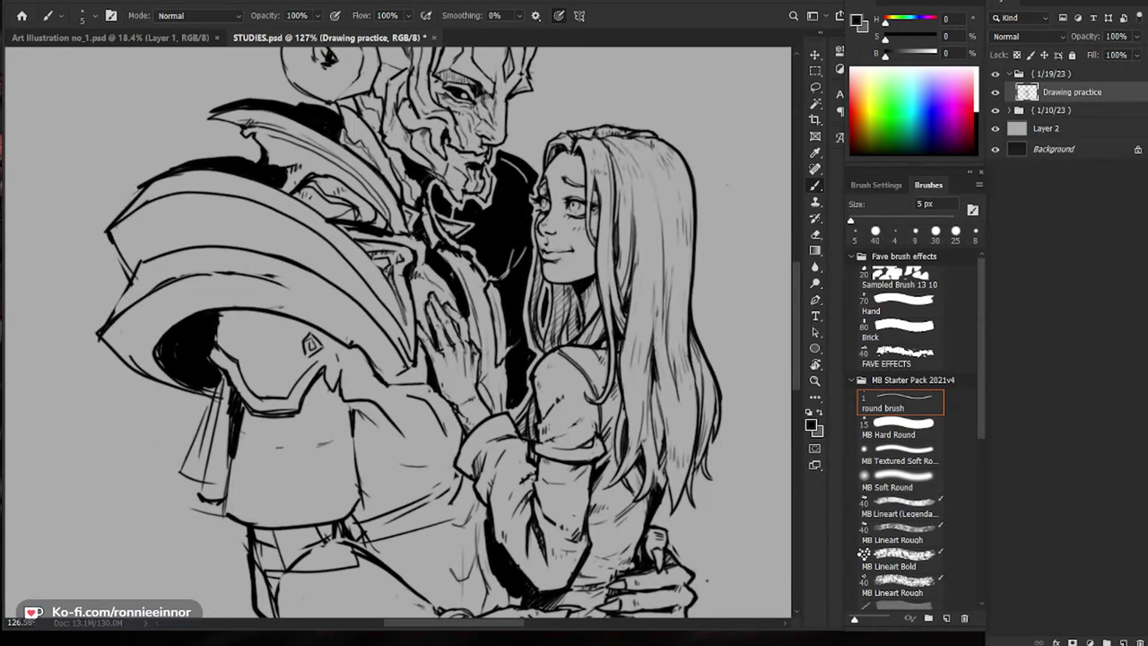
{"action": "mouse_move", "coordinate": [610, 284]}
{"action": "left_mouse_down"}
{"action": "mouse_move", "coordinate": [538, 283]}
{"action": "mouse_move", "coordinate": [641, 279]}
{"action": "left_mouse_up"}
{"action": "key", "text": "e"}
{"action": "left_click_drag", "start_coordinate": [467, 262], "coordinate": [480, 276]}
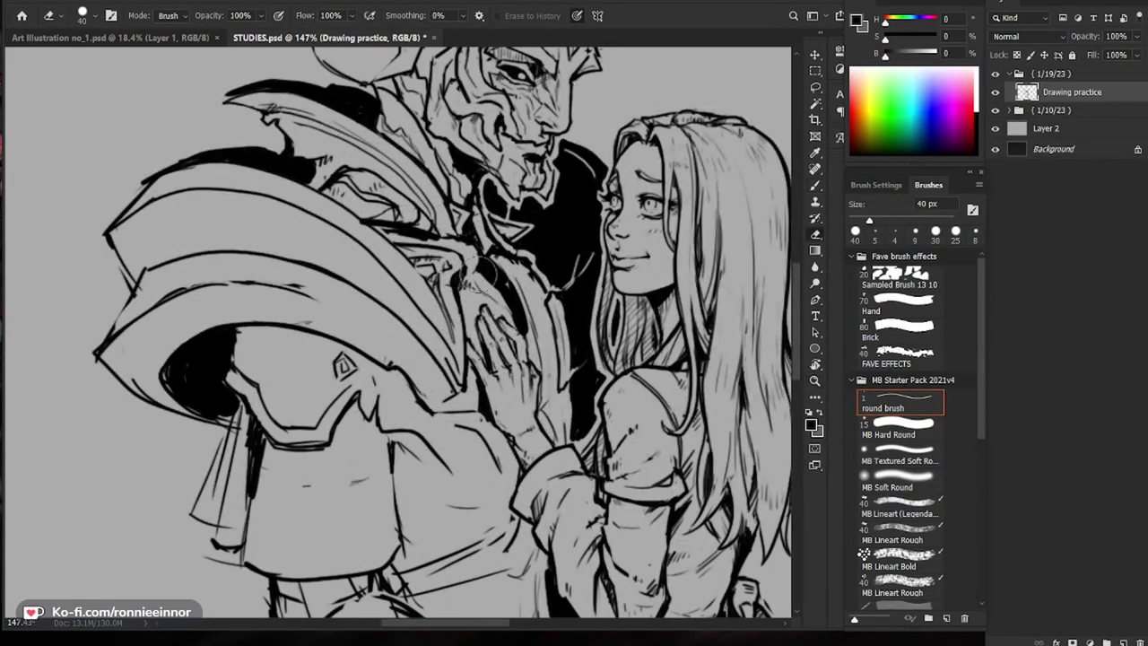
{"action": "key", "text": "b"}
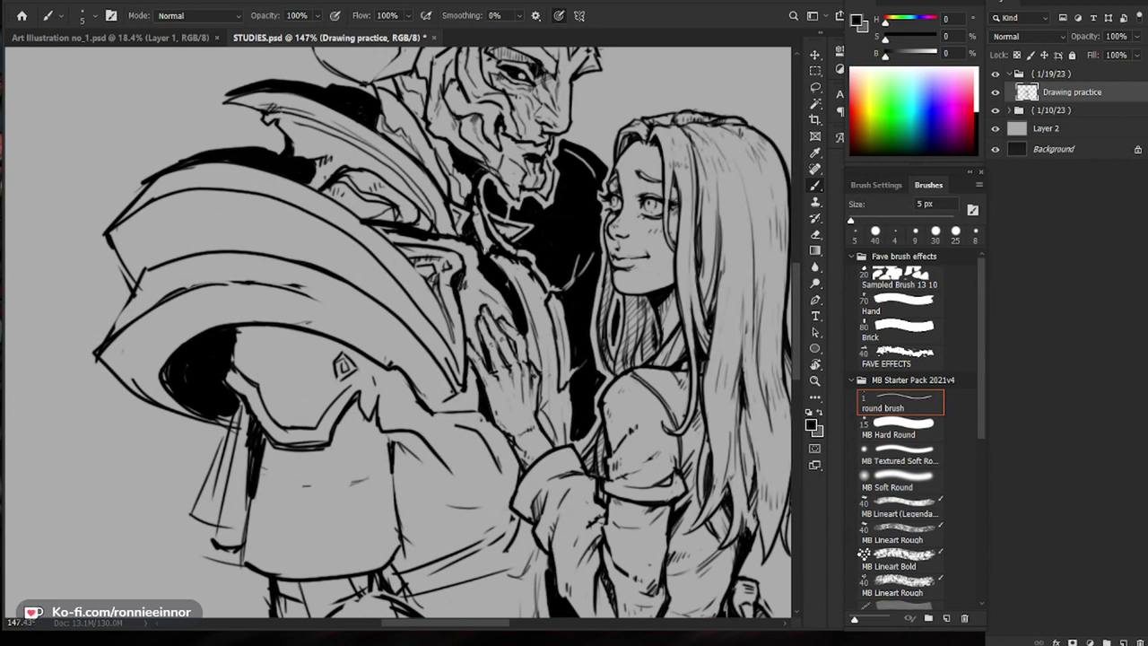
{"action": "left_click_drag", "start_coordinate": [526, 206], "coordinate": [536, 240]}
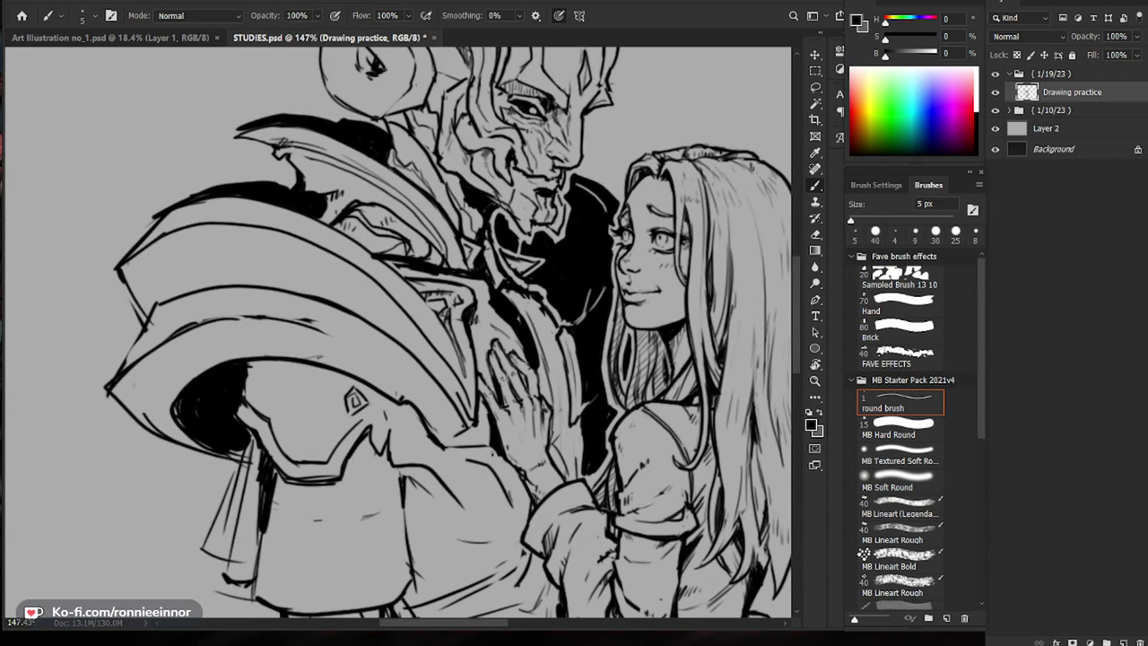
Step: Thin the heavy line above the angular chest plate detail with the eraser and retouch its dark accents at 5 px
{"action": "key", "text": "e"}
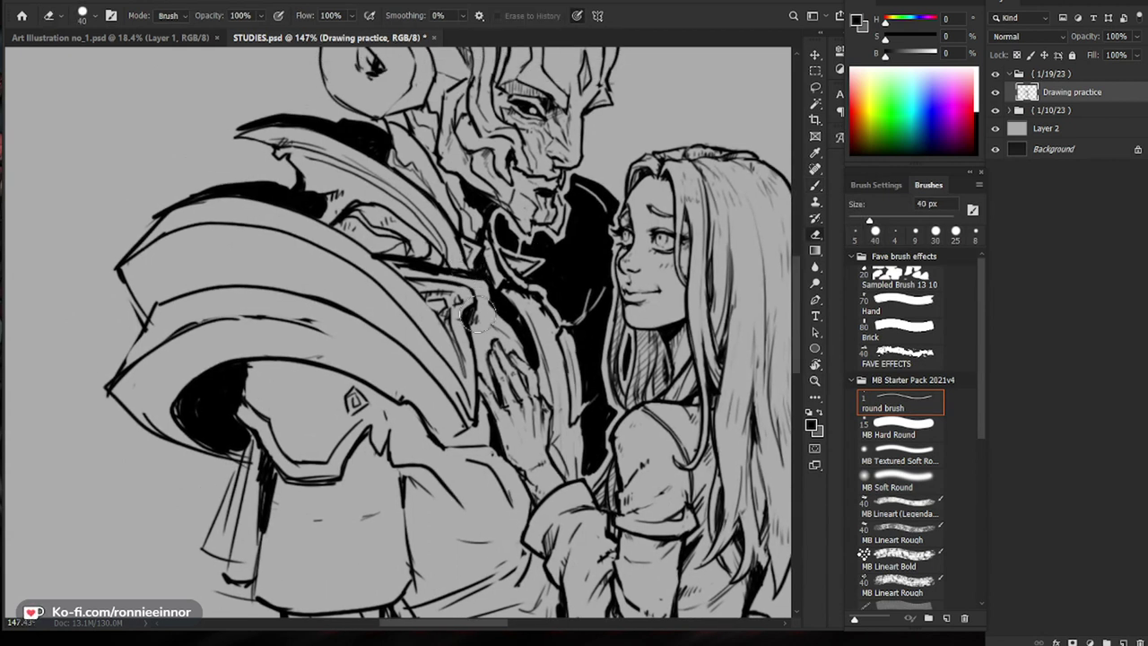
{"action": "mouse_move", "coordinate": [466, 284]}
{"action": "left_mouse_down"}
{"action": "mouse_move", "coordinate": [470, 272]}
{"action": "mouse_move", "coordinate": [455, 273]}
{"action": "left_mouse_up"}
{"action": "key", "text": "b"}
{"action": "key", "text": "e"}
{"action": "key", "text": "b"}
{"action": "key", "text": "ctrl+space"}
{"action": "mouse_move", "coordinate": [548, 256]}
{"action": "left_mouse_down"}
{"action": "mouse_move", "coordinate": [515, 256]}
{"action": "mouse_move", "coordinate": [551, 254]}
{"action": "left_mouse_up"}
{"action": "key", "text": "e"}
{"action": "mouse_move", "coordinate": [476, 275]}
{"action": "left_mouse_down"}
{"action": "mouse_move", "coordinate": [444, 269]}
{"action": "mouse_move", "coordinate": [475, 264]}
{"action": "mouse_move", "coordinate": [433, 262]}
{"action": "left_mouse_up"}
{"action": "key", "text": "b"}
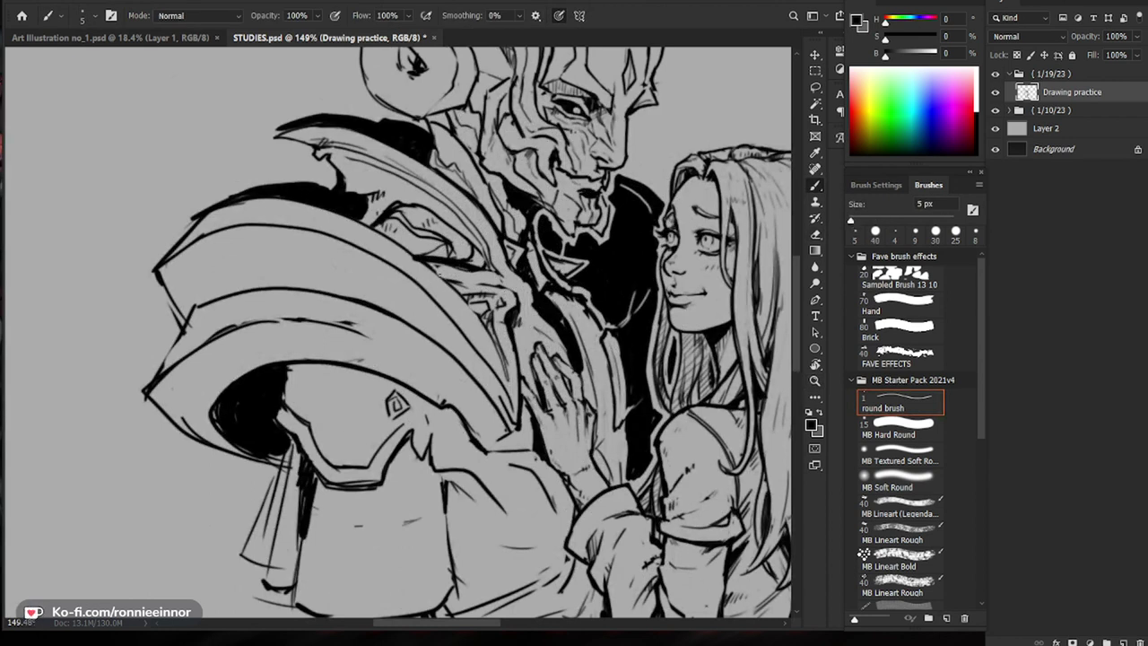
Step: Add a small hatched shadow to the upper arm armour just beneath the lower shoulder guard with the 5 px brush
{"action": "mouse_move", "coordinate": [498, 344]}
{"action": "left_mouse_down"}
{"action": "mouse_move", "coordinate": [425, 260]}
{"action": "mouse_move", "coordinate": [445, 280]}
{"action": "mouse_move", "coordinate": [368, 228]}
{"action": "mouse_move", "coordinate": [296, 203]}
{"action": "mouse_move", "coordinate": [271, 302]}
{"action": "left_mouse_up"}
{"action": "key", "text": "e"}
{"action": "key", "text": "b"}
{"action": "key", "text": "z"}
{"action": "key", "text": "z"}
{"action": "left_click_drag", "start_coordinate": [404, 434], "coordinate": [436, 430]}
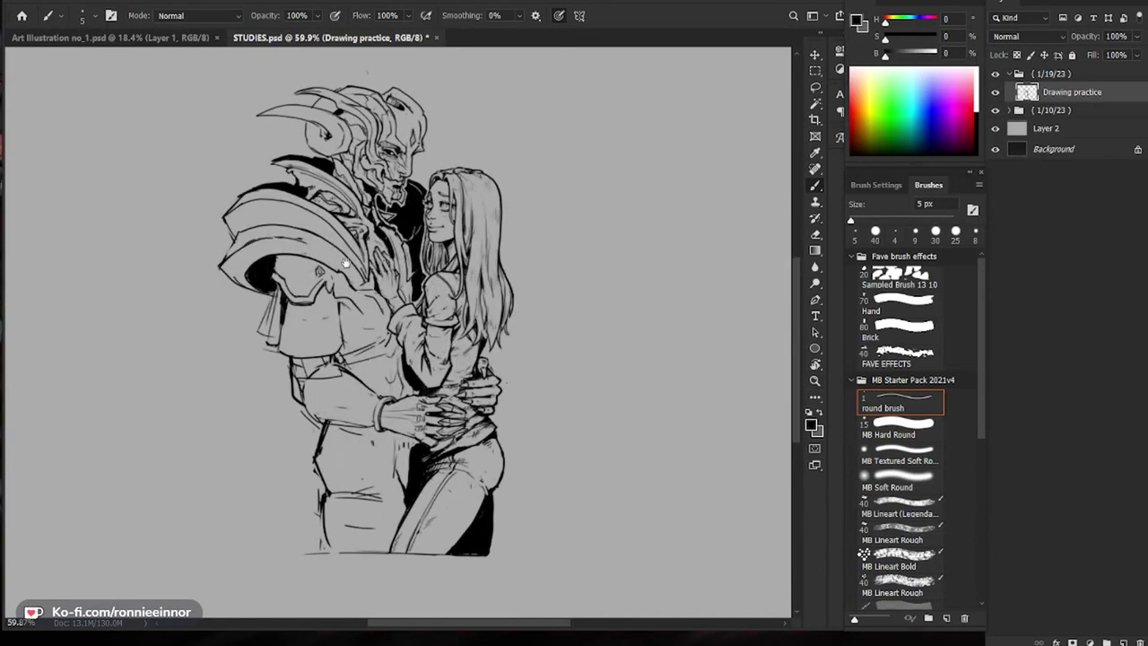
{"action": "key", "text": "z"}
{"action": "left_click_drag", "start_coordinate": [346, 265], "coordinate": [364, 264]}
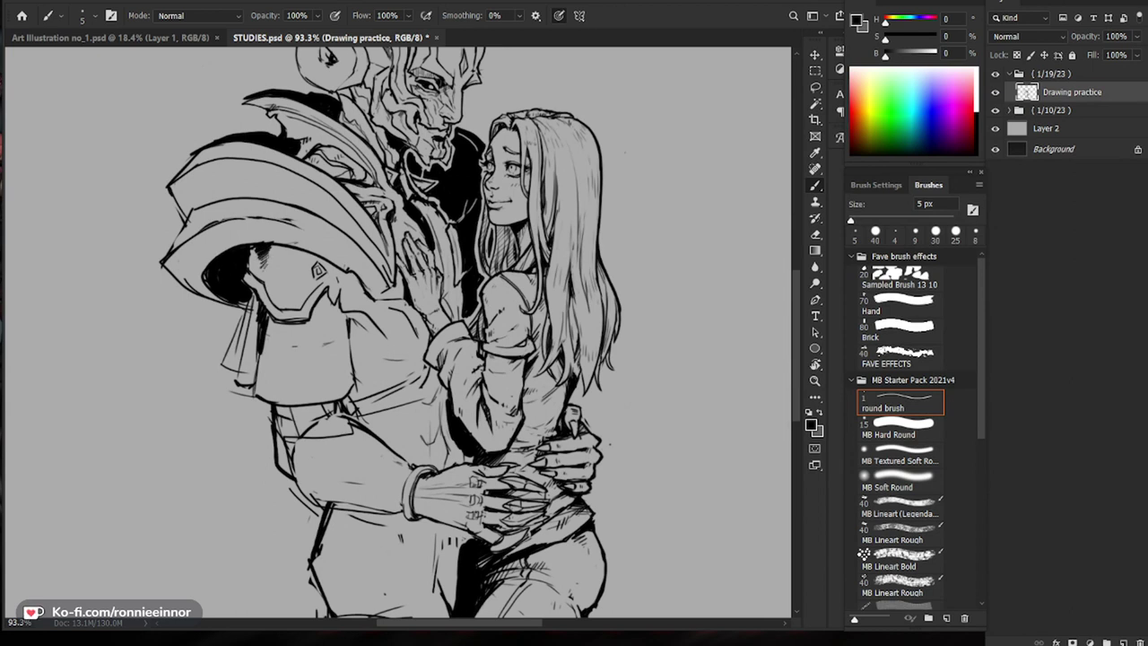
{"action": "left_click_drag", "start_coordinate": [453, 251], "coordinate": [495, 265]}
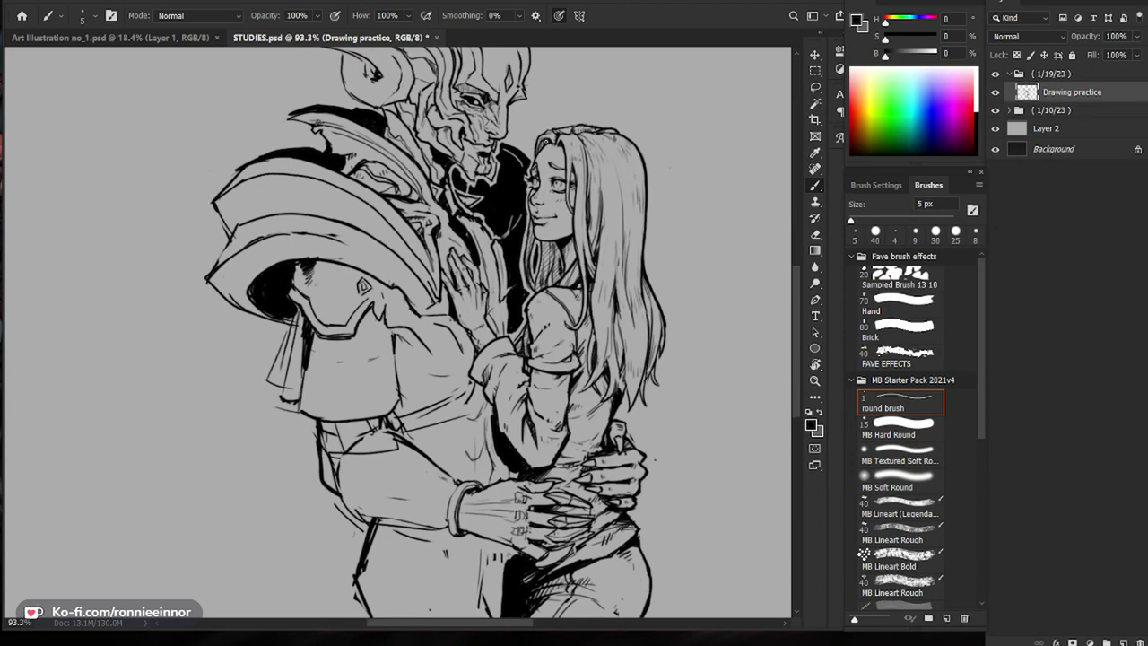
Step: Refine the woman's facial features with a 9 px eraser and the 5 px brush
{"action": "key", "text": "z"}
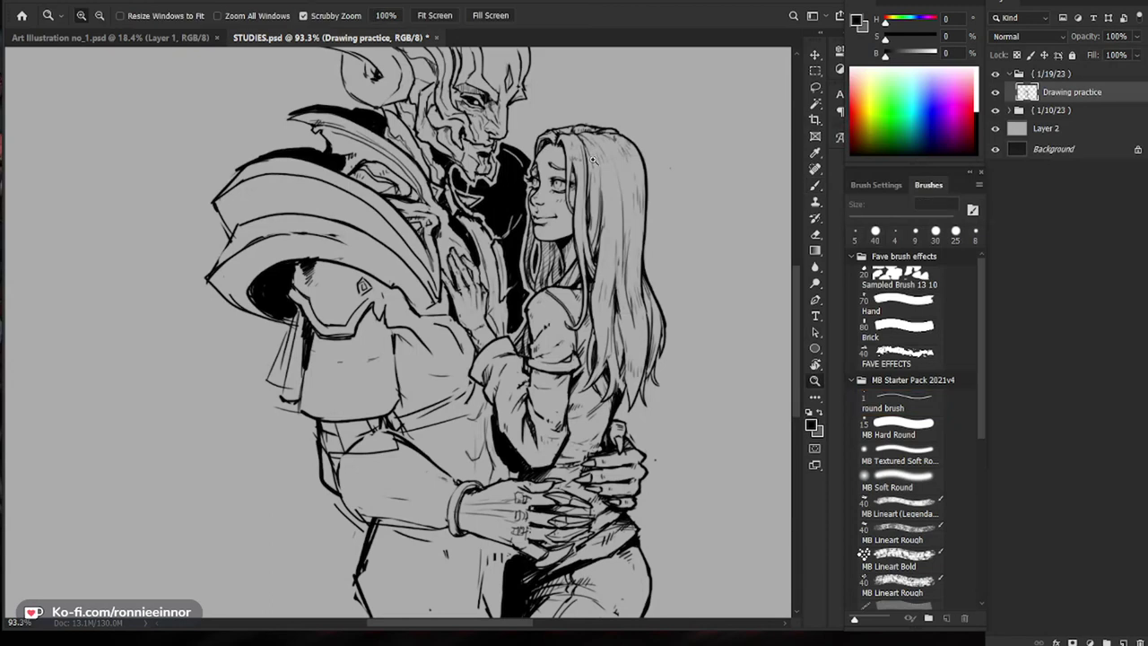
{"action": "left_click_drag", "start_coordinate": [598, 160], "coordinate": [630, 158]}
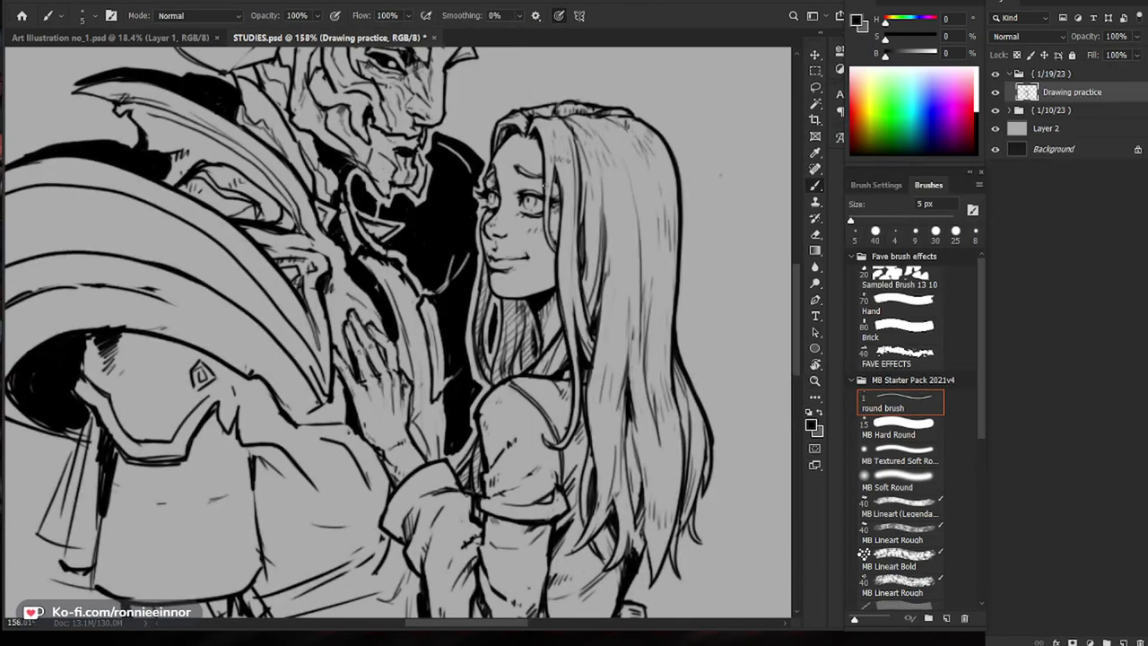
{"action": "key", "text": "e"}
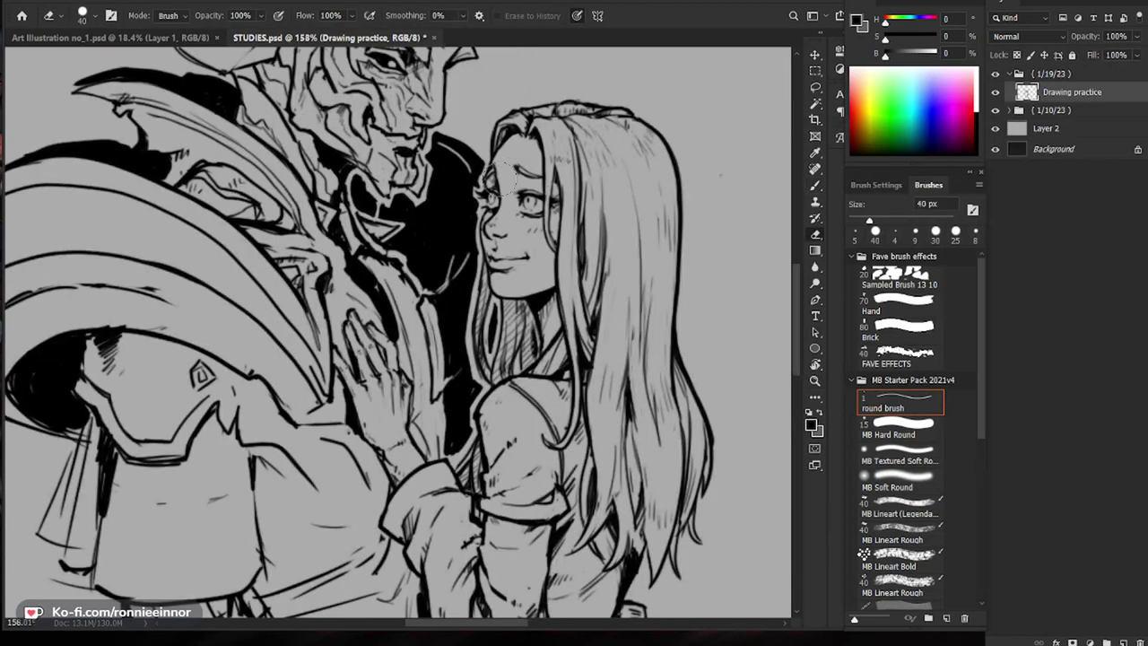
{"action": "key", "text": "bracketleft"}
{"action": "key", "text": "bracketleft"}
{"action": "key", "text": "bracketleft"}
{"action": "key", "text": "bracketleft"}
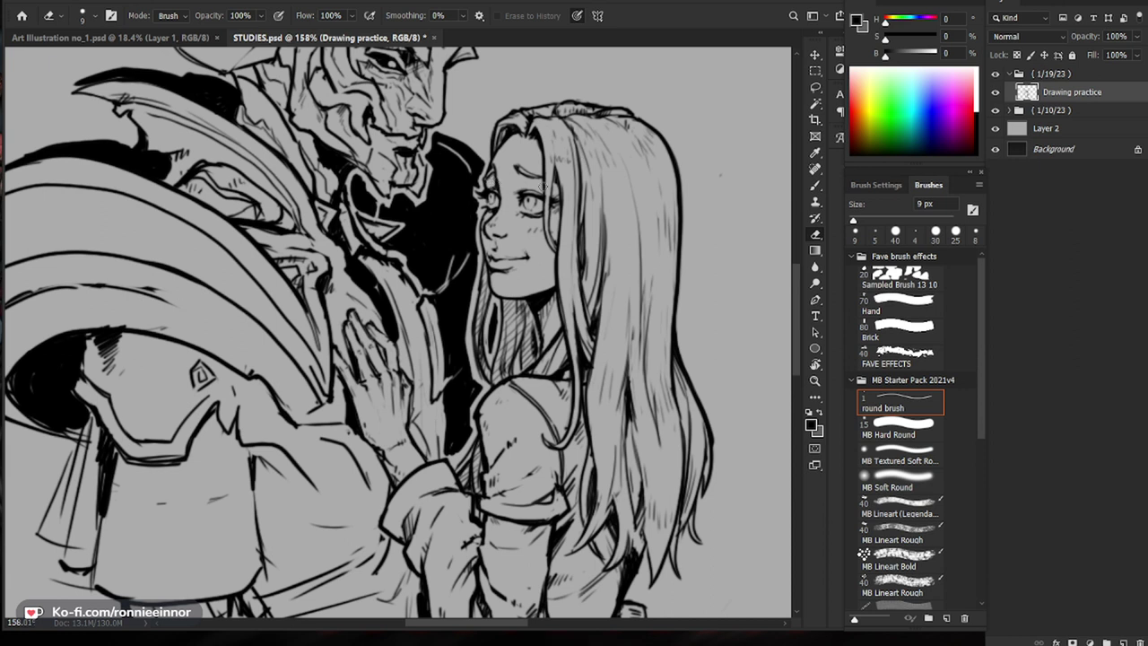
{"action": "key", "text": "z"}
{"action": "left_click_drag", "start_coordinate": [505, 220], "coordinate": [530, 220]}
{"action": "key", "text": "b"}
{"action": "mouse_move", "coordinate": [489, 281]}
{"action": "left_mouse_down"}
{"action": "mouse_move", "coordinate": [601, 284]}
{"action": "mouse_move", "coordinate": [514, 253]}
{"action": "left_mouse_up"}
{"action": "key", "text": "z"}
{"action": "key", "text": "z"}
{"action": "key", "text": "e"}
{"action": "left_click", "coordinate": [520, 259]}
{"action": "key", "text": "b"}
{"action": "key", "text": "z"}
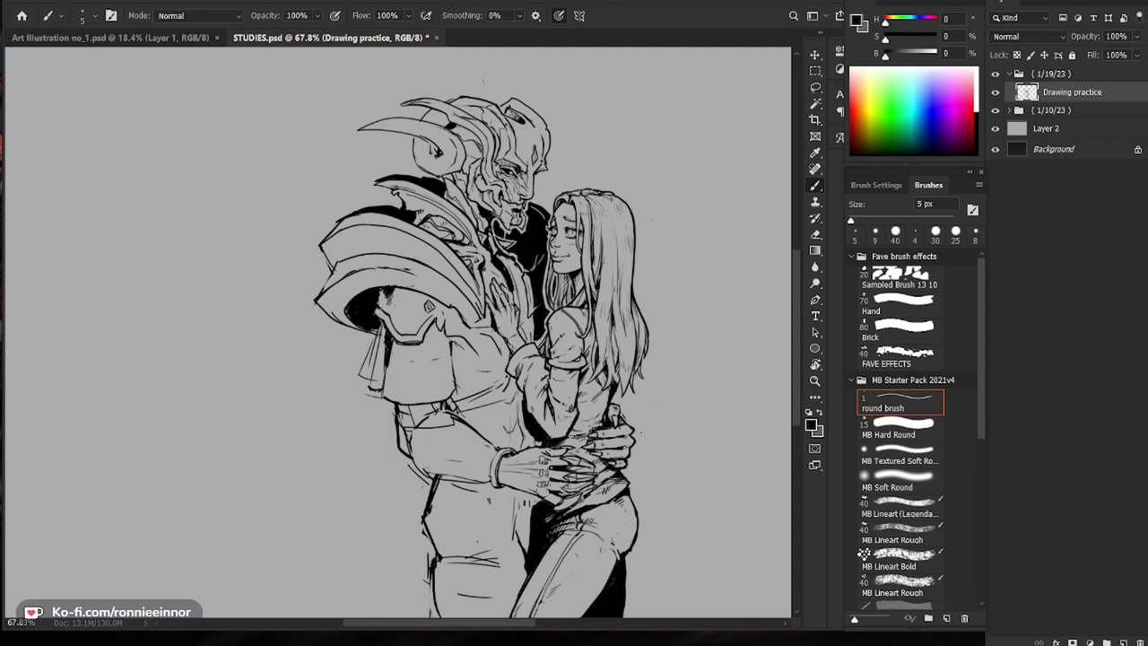
Step: Erase the stray marks in the empty area beside the woman with a much larger eraser
{"action": "left_click_drag", "start_coordinate": [568, 127], "coordinate": [616, 180]}
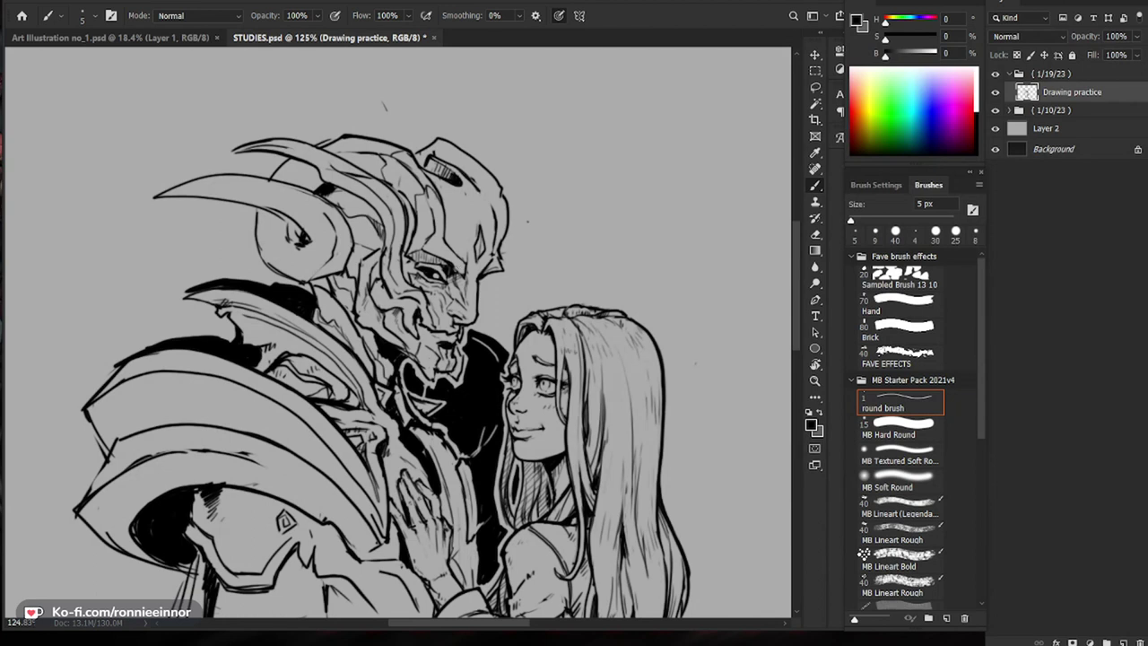
{"action": "left_click_drag", "start_coordinate": [466, 260], "coordinate": [414, 262]}
{"action": "left_click_drag", "start_coordinate": [613, 497], "coordinate": [572, 444]}
{"action": "scroll", "coordinate": [565, 466], "scroll_direction": "down", "scroll_amount": 3}
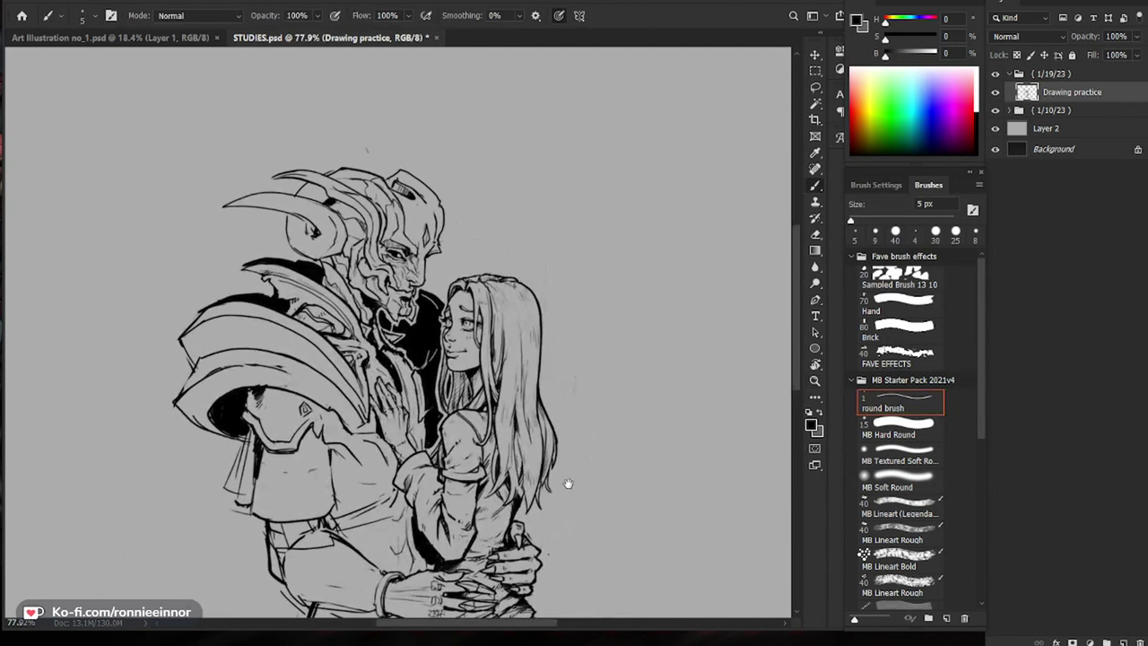
{"action": "scroll", "coordinate": [547, 511], "scroll_direction": "down", "scroll_amount": 1}
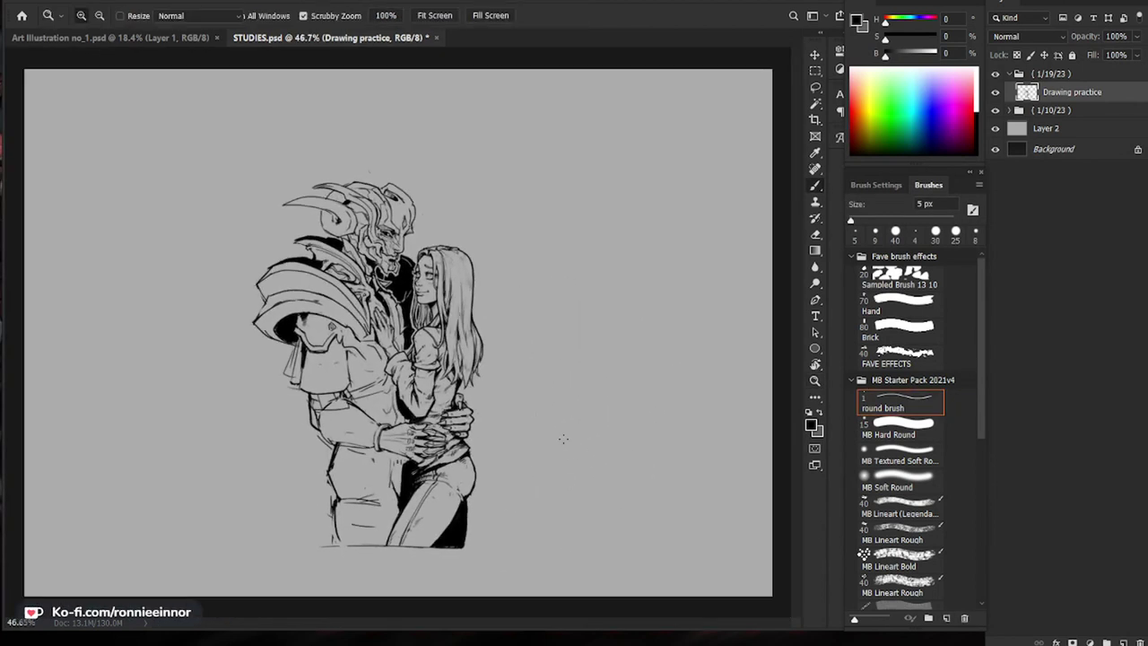
{"action": "key", "text": "e"}
{"action": "scroll", "coordinate": [399, 487], "scroll_direction": "up", "scroll_amount": 1}
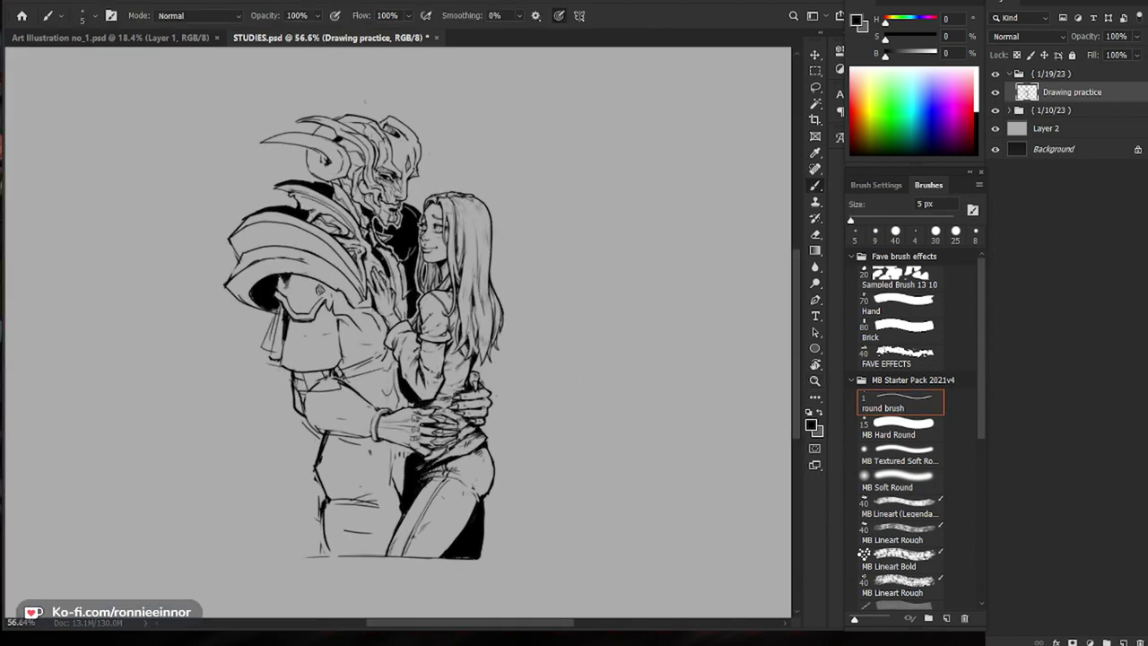
{"action": "key", "text": "]"}
{"action": "key", "text": "]"}
{"action": "key", "text": "]"}
{"action": "key", "text": "]"}
{"action": "key", "text": "]"}
{"action": "key", "text": "]"}
{"action": "key", "text": "]"}
{"action": "key", "text": "]"}
{"action": "key", "text": "]"}
{"action": "key", "text": "]"}
{"action": "key", "text": "]"}
{"action": "key", "text": "]"}
{"action": "key", "text": "]"}
{"action": "key", "text": "]"}
{"action": "key", "text": "]"}
{"action": "key", "text": "]"}
{"action": "key", "text": "]"}
{"action": "key", "text": "]"}
{"action": "key", "text": "]"}
{"action": "key", "text": "]"}
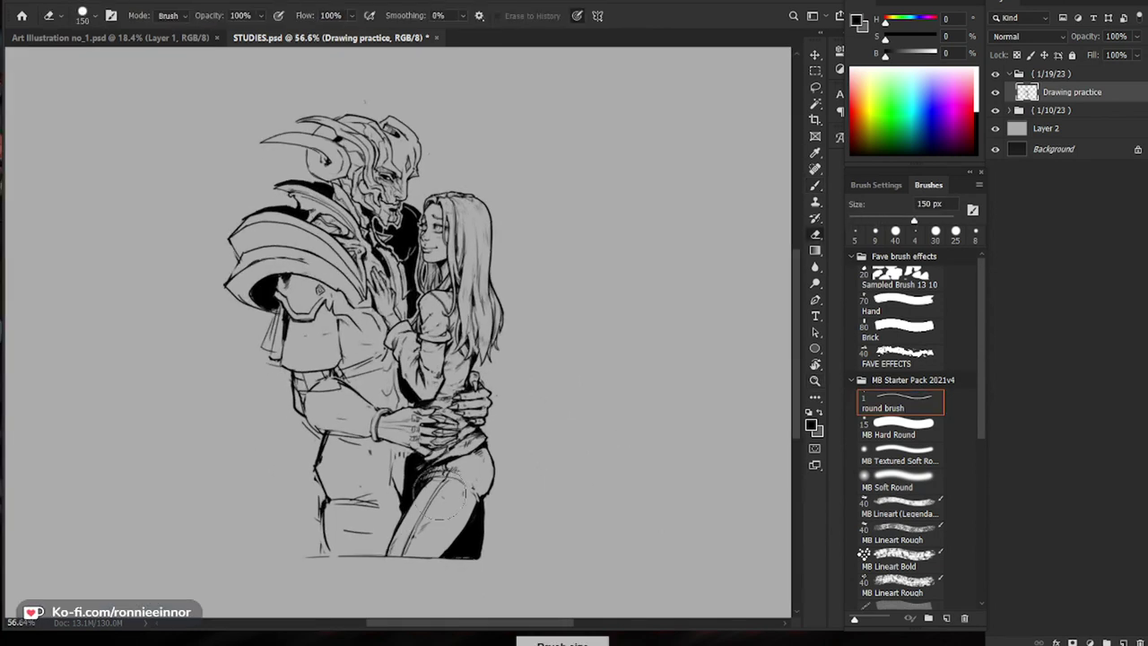
{"action": "mouse_move", "coordinate": [592, 457]}
{"action": "left_mouse_down"}
{"action": "mouse_move", "coordinate": [492, 462]}
{"action": "mouse_move", "coordinate": [156, 529]}
{"action": "mouse_move", "coordinate": [488, 531]}
{"action": "left_mouse_up"}
{"action": "key", "text": "ctrl+z"}
{"action": "left_click_drag", "start_coordinate": [407, 443], "coordinate": [539, 434]}
{"action": "left_click_drag", "start_coordinate": [592, 385], "coordinate": [580, 497]}
{"action": "left_click_drag", "start_coordinate": [641, 453], "coordinate": [577, 469]}
Step: Clean up the rough line ends beside the armoured figure's lower leg with a smaller eraser
{"action": "key", "text": "bracketleft"}
{"action": "key", "text": "bracketleft"}
{"action": "key", "text": "bracketleft"}
{"action": "key", "text": "bracketleft"}
{"action": "key", "text": "bracketleft"}
{"action": "key", "text": "bracketleft"}
{"action": "key", "text": "bracketleft"}
{"action": "key", "text": "bracketleft"}
{"action": "key", "text": "bracketleft"}
{"action": "key", "text": "bracketleft"}
{"action": "key", "text": "bracketleft"}
{"action": "mouse_move", "coordinate": [314, 533]}
{"action": "left_mouse_down"}
{"action": "mouse_move", "coordinate": [354, 542]}
{"action": "mouse_move", "coordinate": [326, 525]}
{"action": "left_mouse_up"}
{"action": "key", "text": "b"}
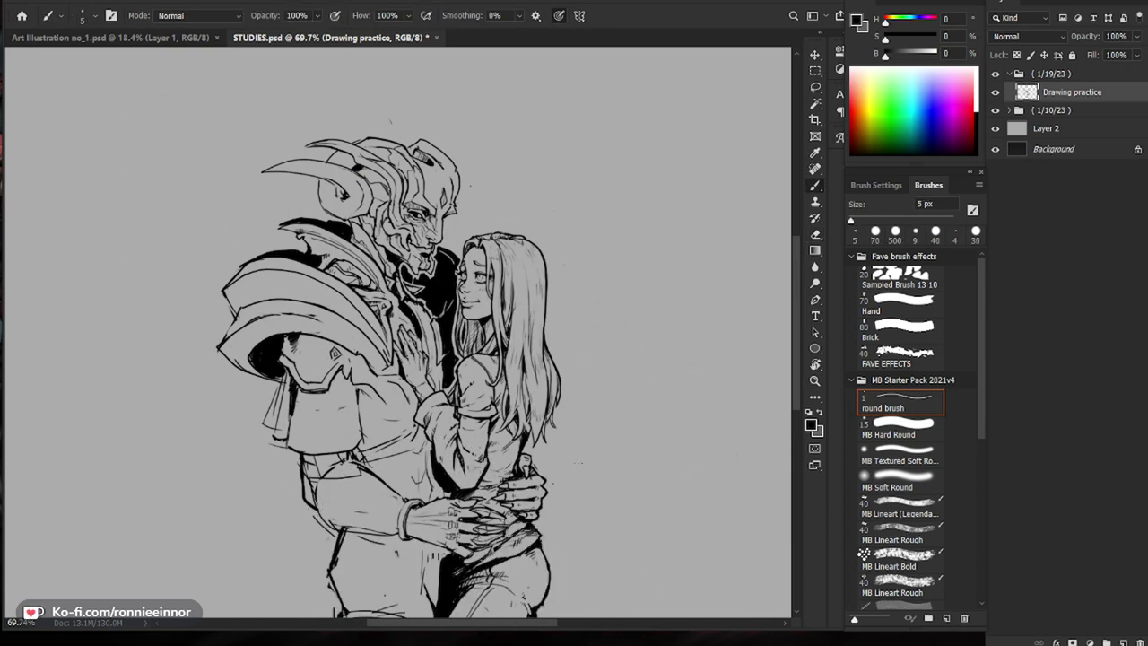
Step: Add a new layer and draw a rectangular frame of straight 5 px lines around the figures' upper bodies
{"action": "scroll", "coordinate": [565, 513], "scroll_direction": "down", "scroll_amount": 2}
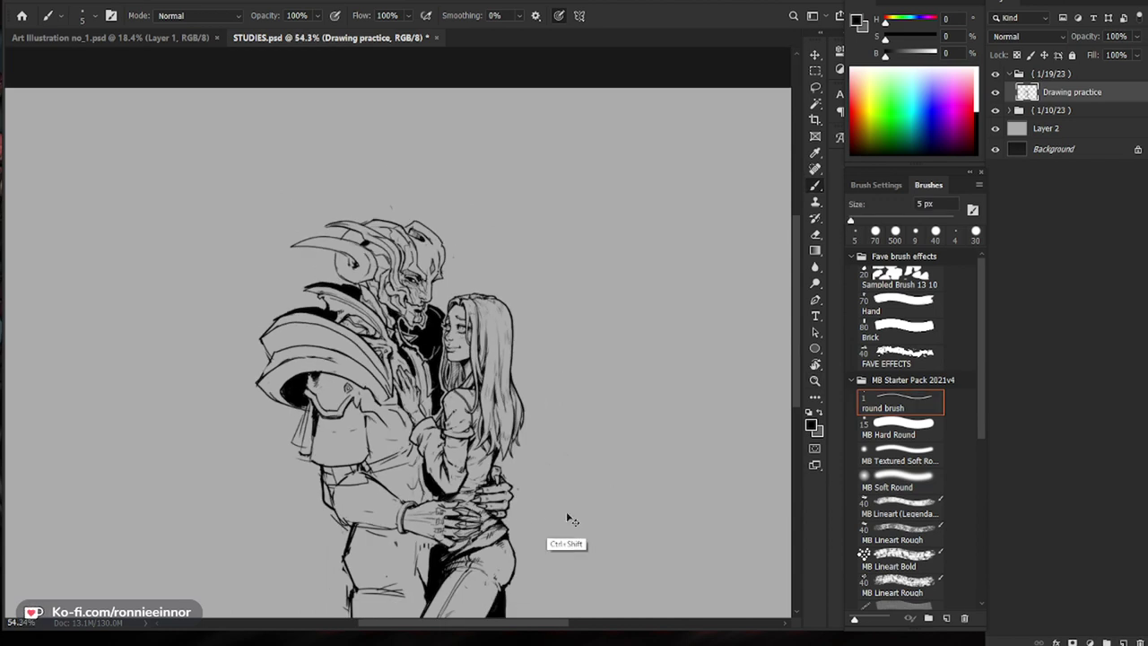
{"action": "key", "text": "ctrl+shift+n"}
{"action": "key", "text": "Return"}
{"action": "scroll", "coordinate": [591, 331], "scroll_direction": "down", "scroll_amount": 2}
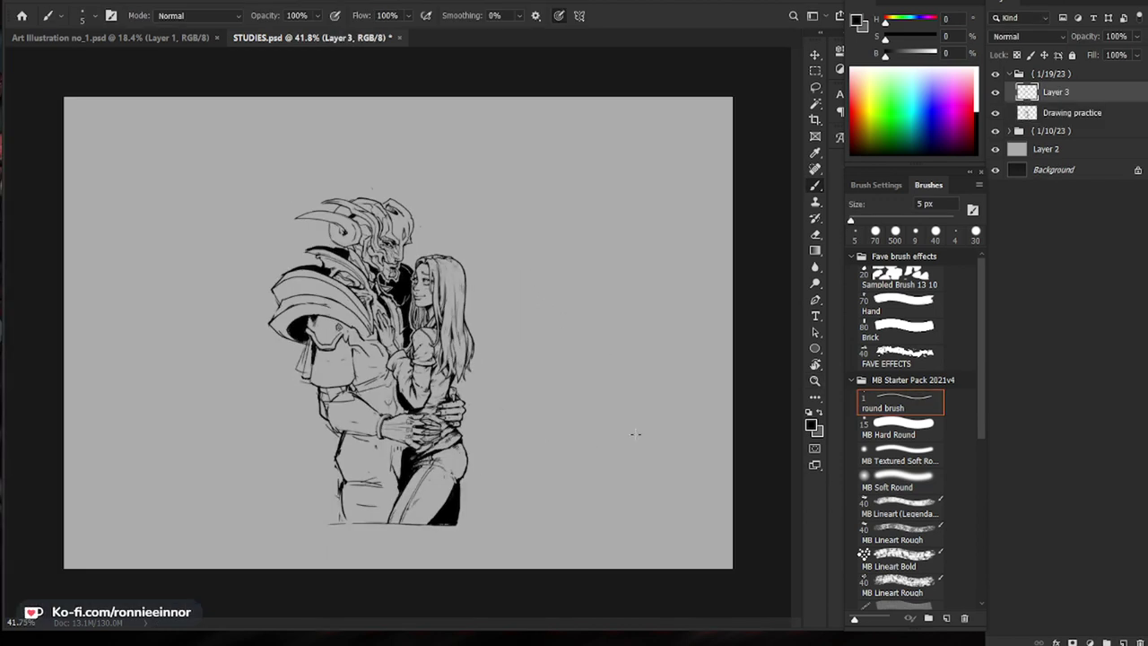
{"action": "left_click_drag", "start_coordinate": [229, 175], "coordinate": [234, 443]}
{"action": "key", "text": "ctrl+z"}
{"action": "left_click", "coordinate": [209, 423], "text": "shift"}
{"action": "left_click", "coordinate": [557, 423], "text": "shift"}
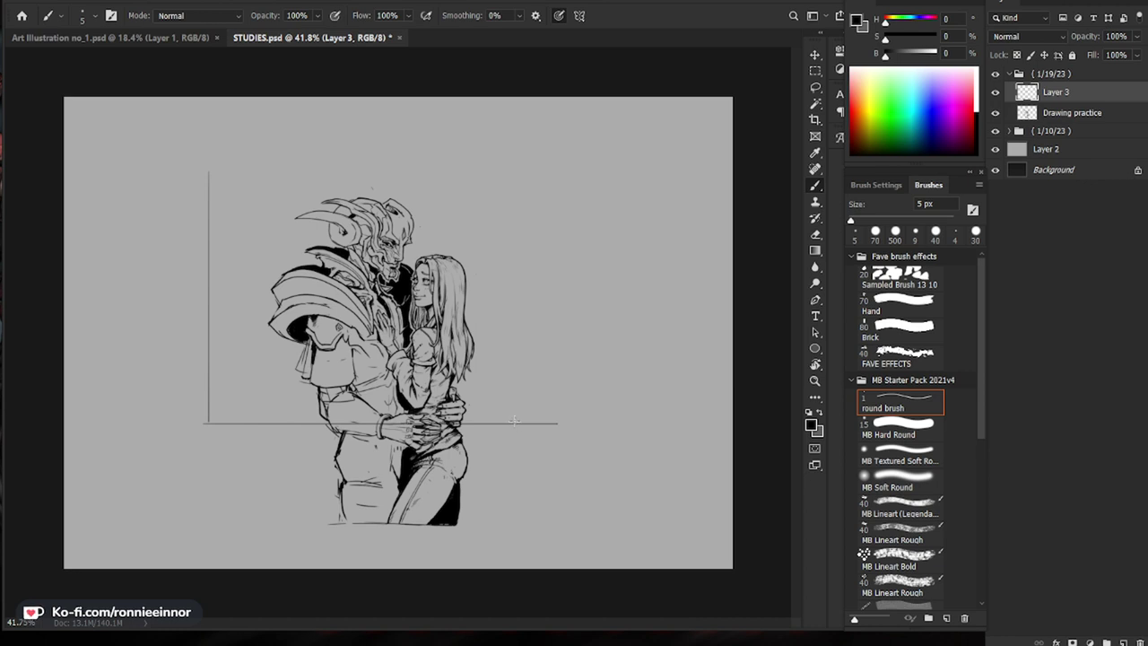
{"action": "key", "text": "shift"}
{"action": "left_click", "coordinate": [557, 165], "text": "shift"}
{"action": "left_click", "coordinate": [206, 165], "text": "shift"}
Step: Shift the rectangular frame slightly so that it sits better around the two figures
{"action": "key", "text": "v"}
{"action": "left_click_drag", "start_coordinate": [505, 386], "coordinate": [510, 401]}
{"action": "key", "text": "b"}
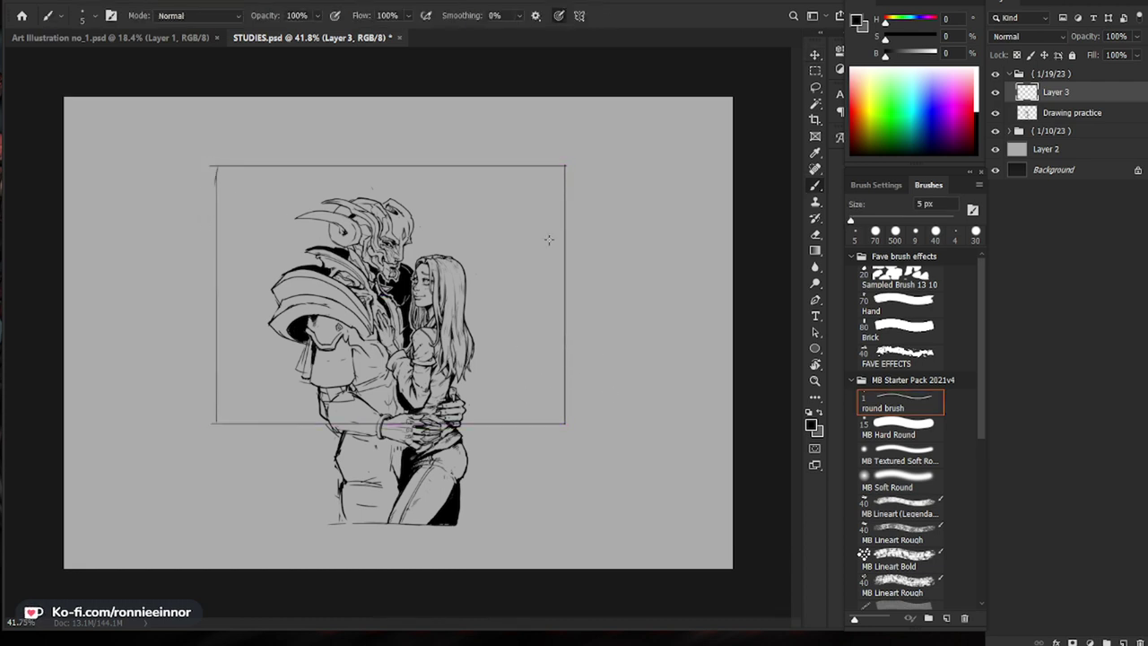
{"action": "key", "text": "v"}
{"action": "key", "text": "b"}
{"action": "key", "text": "v"}
{"action": "left_click_drag", "start_coordinate": [493, 383], "coordinate": [492, 387]}
{"action": "key", "text": "b"}
Step: Divide the frame into thirds with two vertical and two horizontal lines
{"action": "left_click_drag", "start_coordinate": [315, 168], "coordinate": [314, 422]}
{"action": "left_click_drag", "start_coordinate": [447, 163], "coordinate": [446, 423]}
{"action": "key", "text": "ctrl+z"}
{"action": "key", "text": "ctrl+z"}
{"action": "left_click_drag", "start_coordinate": [326, 173], "coordinate": [328, 386]}
{"action": "left_click_drag", "start_coordinate": [454, 164], "coordinate": [454, 423]}
{"action": "left_click_drag", "start_coordinate": [206, 244], "coordinate": [611, 245]}
{"action": "left_click_drag", "start_coordinate": [205, 341], "coordinate": [565, 341]}
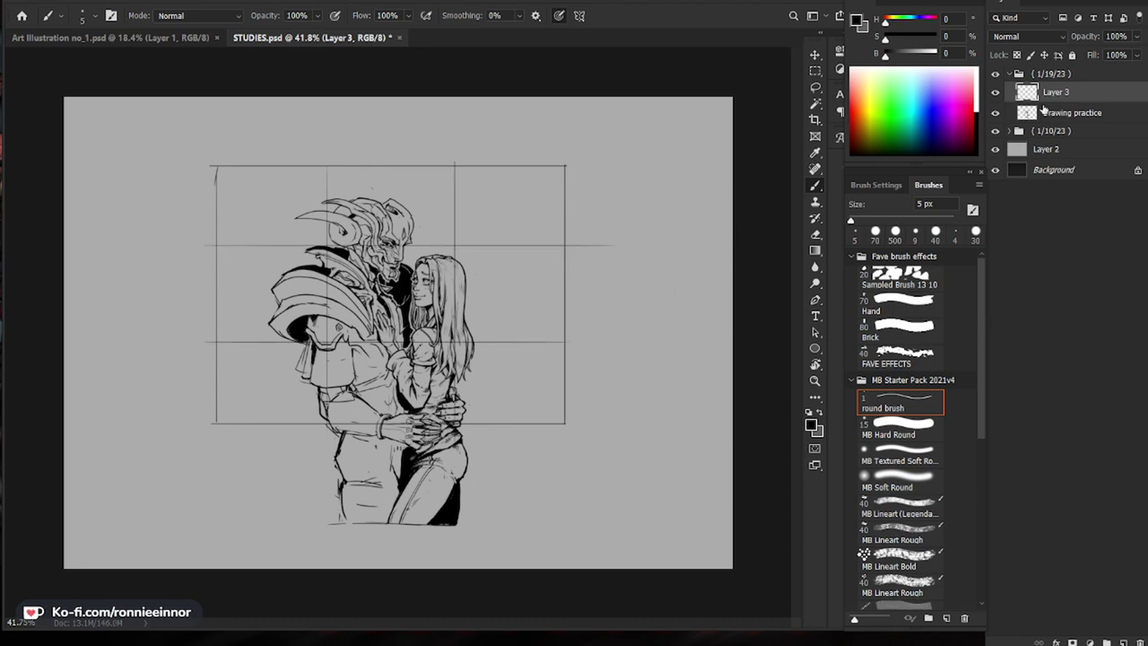
Step: Lock the transparent pixels of Layer 3 and recolour its grid lines blue
{"action": "left_click", "coordinate": [1016, 56]}
{"action": "left_click", "coordinate": [929, 123]}
{"action": "key", "text": "x"}
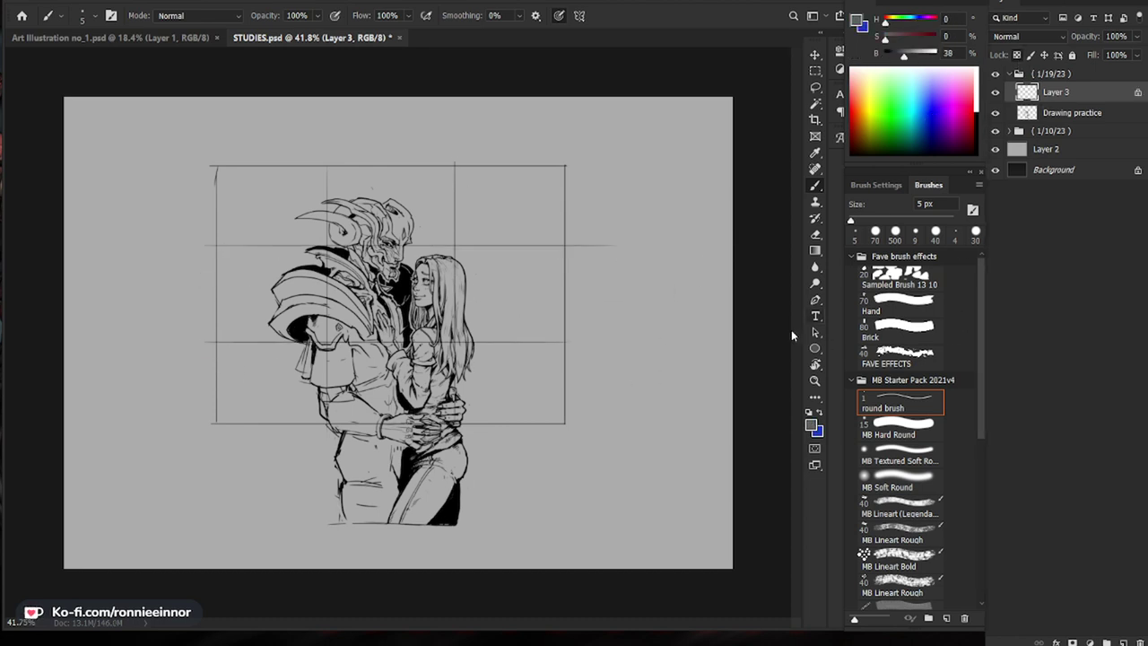
{"action": "key", "text": "ctrl+BackSpace"}
Step: Place the Drawing practice layer above Layer 3, make it active and restore the default black and white colours
{"action": "left_click_drag", "start_coordinate": [1059, 111], "coordinate": [1065, 89]}
{"action": "left_click", "coordinate": [1067, 91]}
{"action": "key", "text": "z"}
{"action": "left_click_drag", "start_coordinate": [395, 379], "coordinate": [529, 377]}
{"action": "key", "text": "b"}
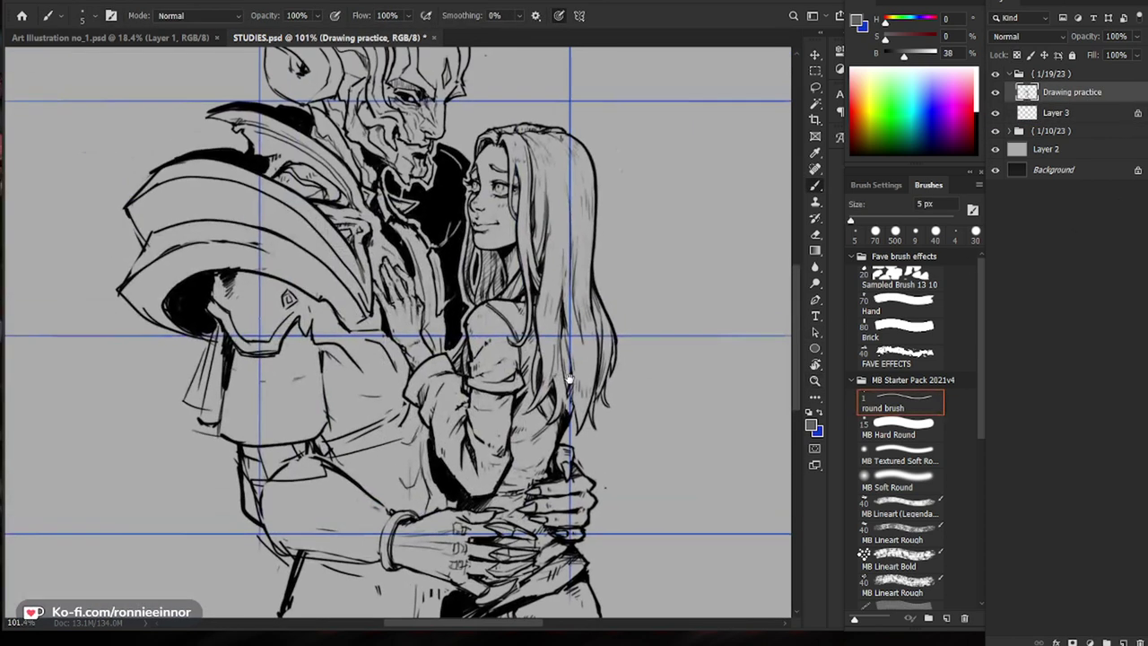
{"action": "key", "text": "d"}
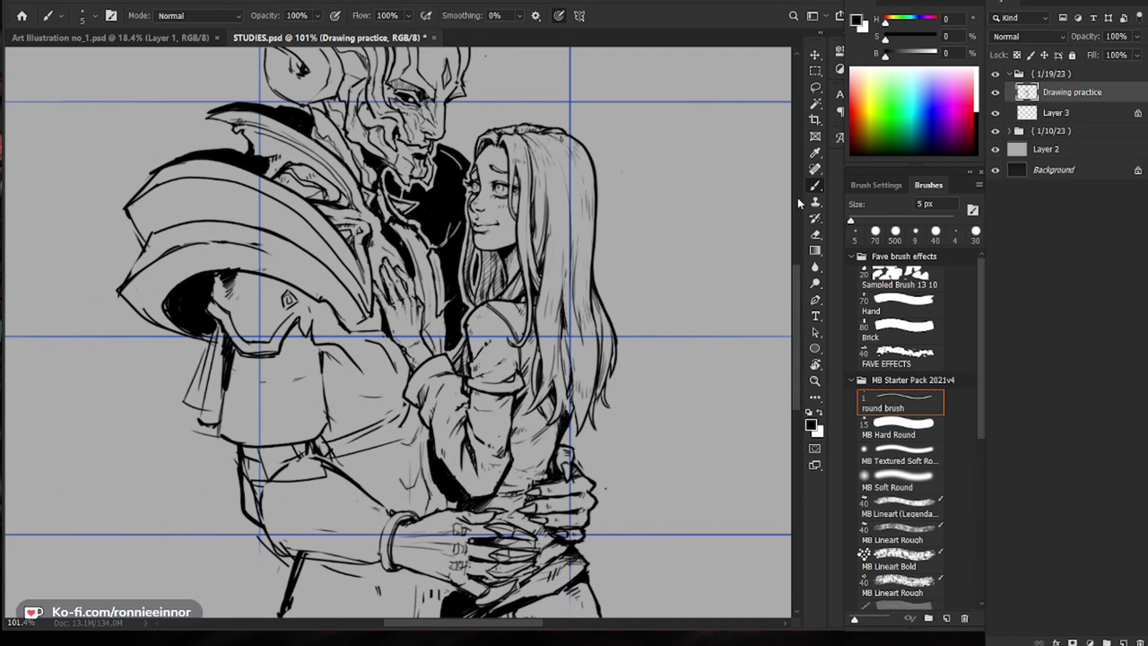
Step: Examine how the two figures sit within the blue thirds grid
{"action": "key", "text": "z"}
{"action": "left_click_drag", "start_coordinate": [596, 448], "coordinate": [545, 446]}
{"action": "left_click_drag", "start_coordinate": [622, 397], "coordinate": [549, 427]}
{"action": "key", "text": "z"}
{"action": "left_click_drag", "start_coordinate": [325, 297], "coordinate": [355, 304]}
{"action": "key", "text": "b"}
{"action": "left_click_drag", "start_coordinate": [599, 438], "coordinate": [572, 350]}
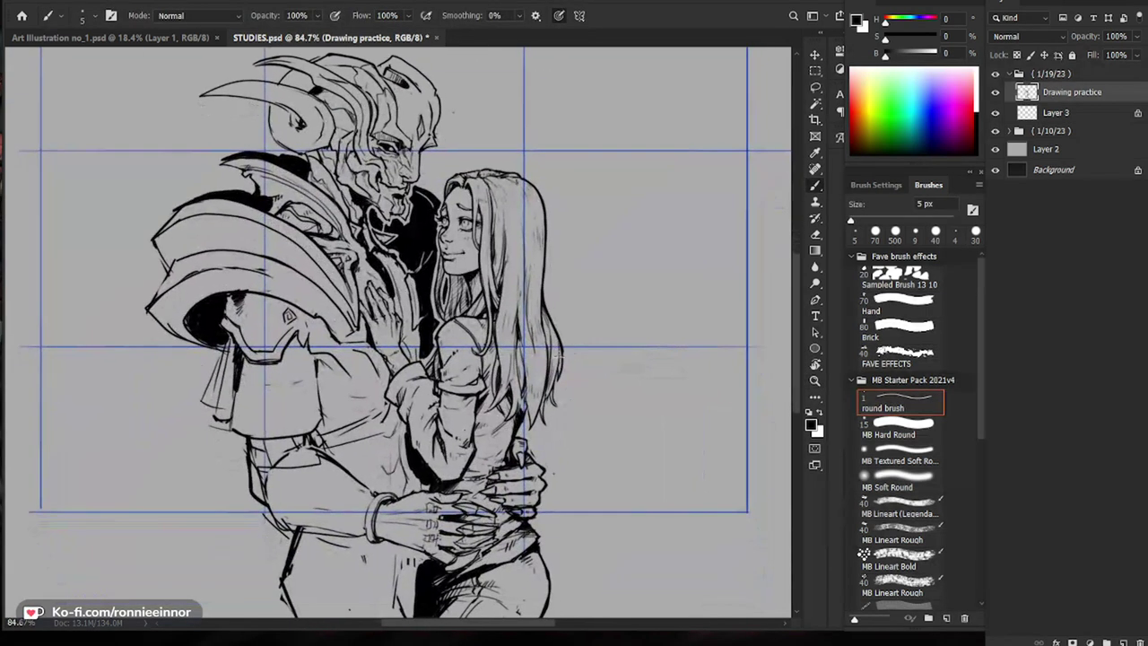
Step: Set the eraser to 40 px and rework the outer outline of the upper shoulder plate with the 5 px brush
{"action": "key", "text": "z"}
{"action": "left_click_drag", "start_coordinate": [273, 203], "coordinate": [318, 204]}
{"action": "key", "text": "b"}
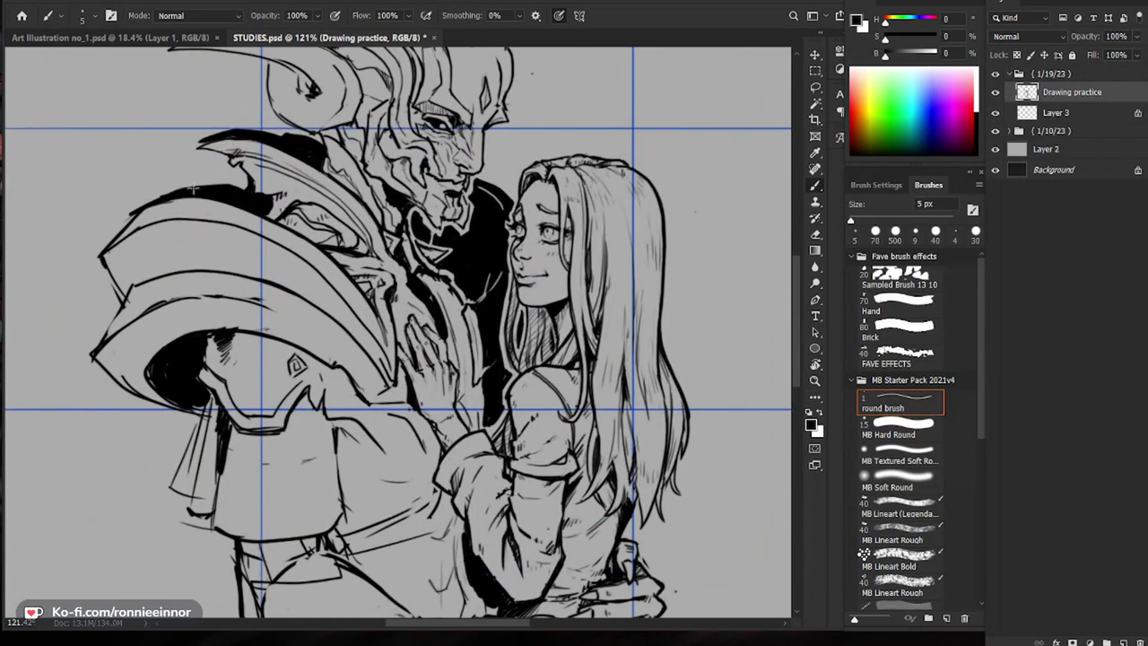
{"action": "key", "text": "e"}
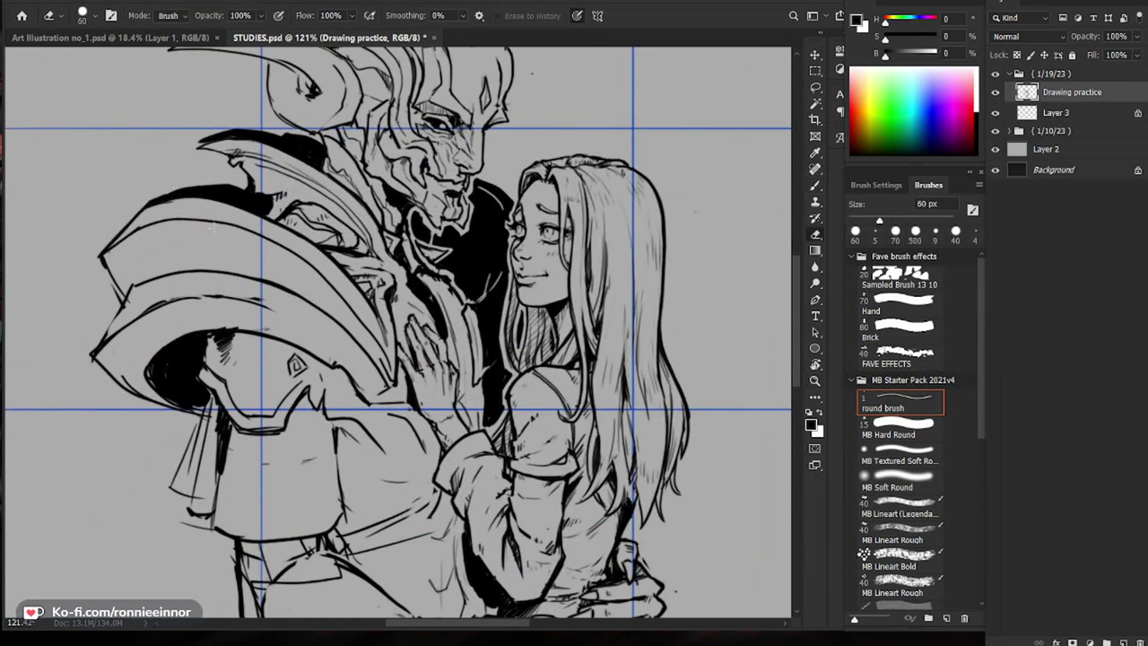
{"action": "key", "text": "bracketleft"}
{"action": "key", "text": "bracketleft"}
{"action": "key", "text": "bracketleft"}
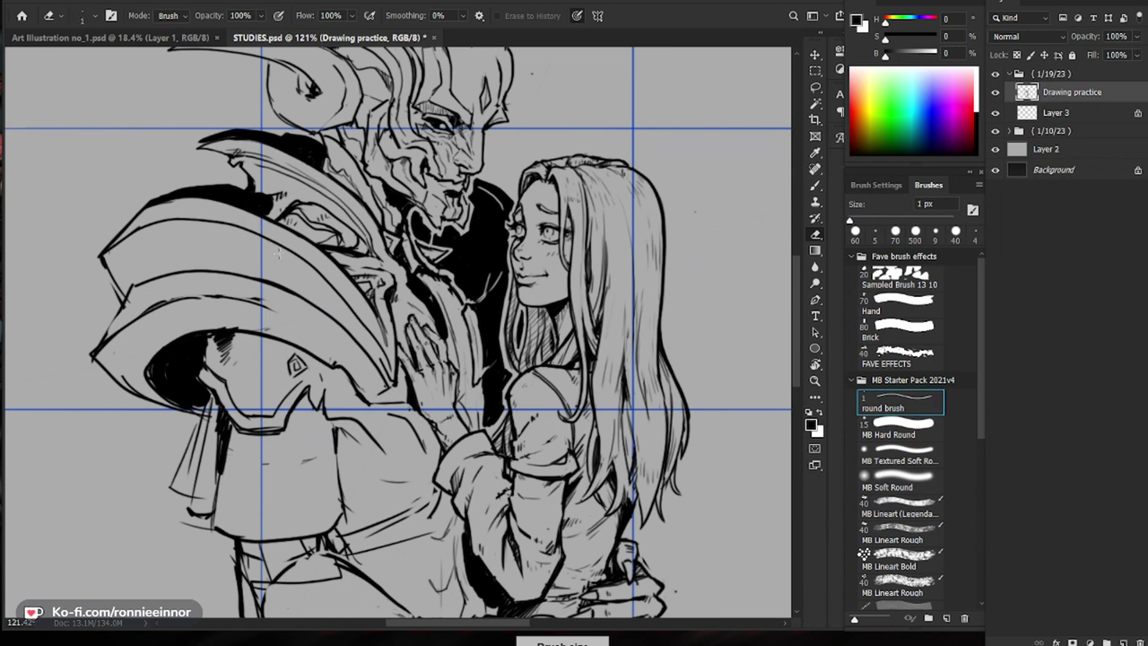
{"action": "key", "text": "bracketleft"}
{"action": "key", "text": "bracketleft"}
{"action": "key", "text": "bracketleft"}
{"action": "key", "text": "bracketleft"}
{"action": "key", "text": "bracketleft"}
{"action": "key", "text": "bracketleft"}
{"action": "key", "text": "bracketleft"}
{"action": "key", "text": "bracketleft"}
{"action": "key", "text": "bracketleft"}
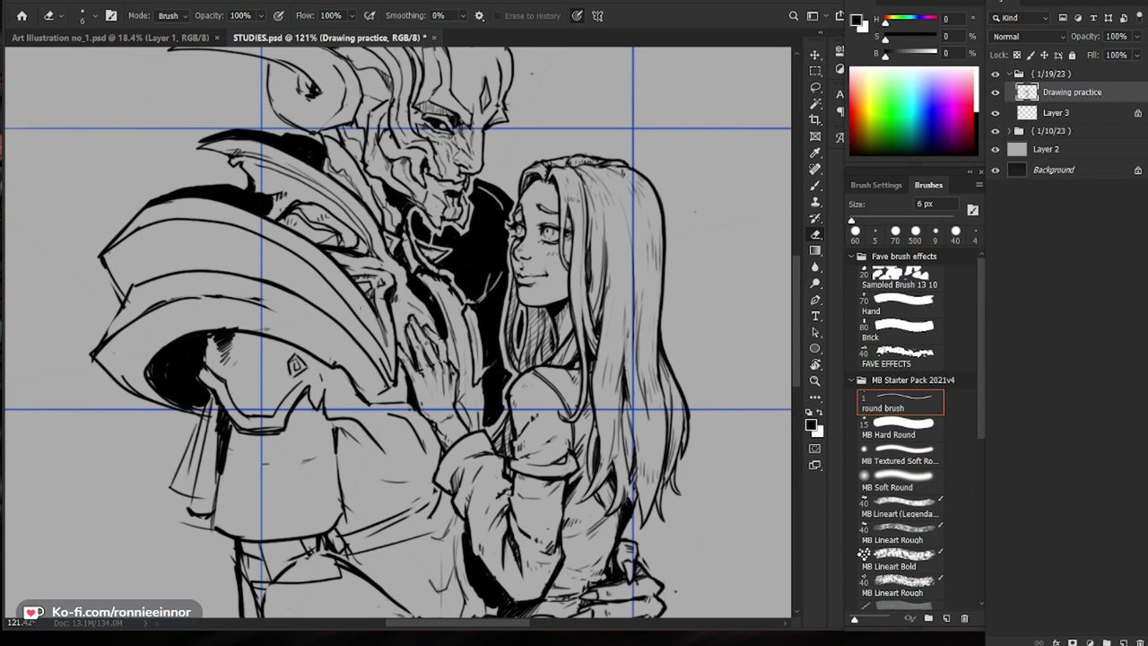
{"action": "key", "text": "bracketleft"}
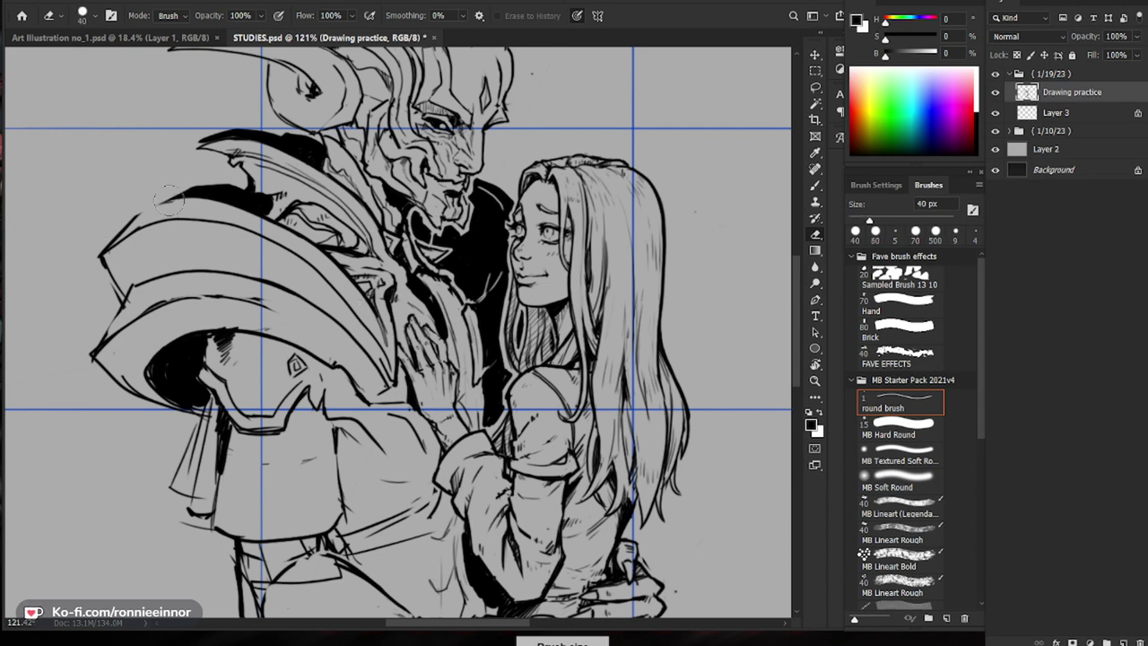
{"action": "key", "text": "b"}
{"action": "left_click_drag", "start_coordinate": [121, 224], "coordinate": [174, 199]}
{"action": "mouse_move", "coordinate": [264, 235]}
{"action": "left_mouse_down"}
{"action": "mouse_move", "coordinate": [175, 235]}
{"action": "mouse_move", "coordinate": [269, 242]}
{"action": "left_mouse_up"}
{"action": "key", "text": "e"}
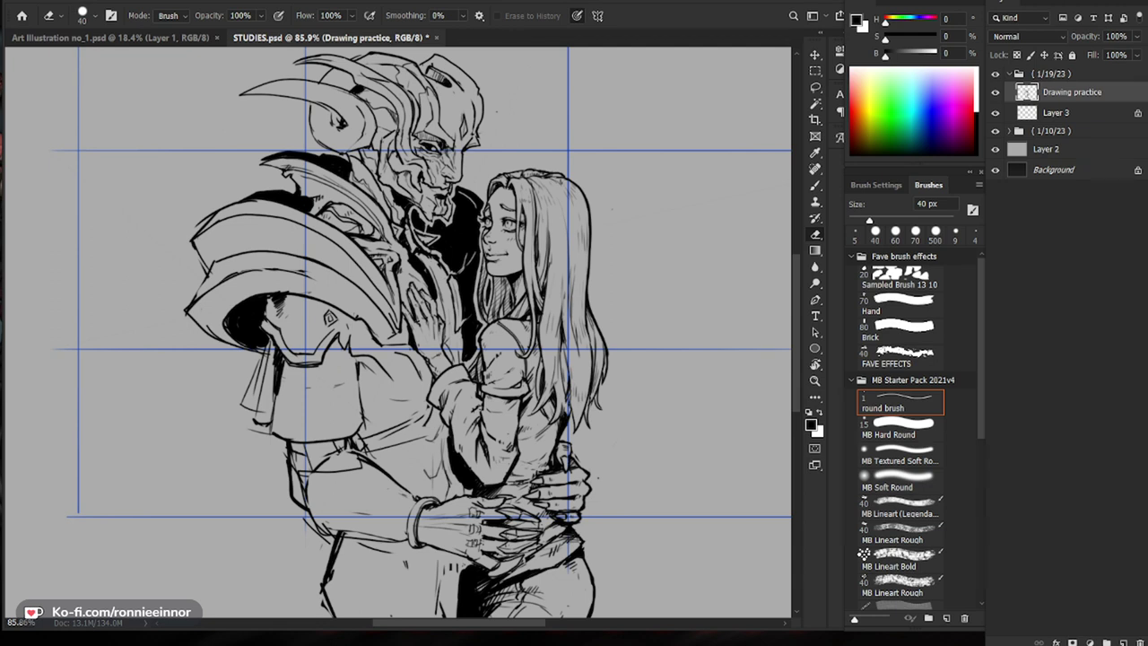
Step: Hatch dark shadows into the cloth hanging behind the armoured figure's upper arm
{"action": "key", "text": "b"}
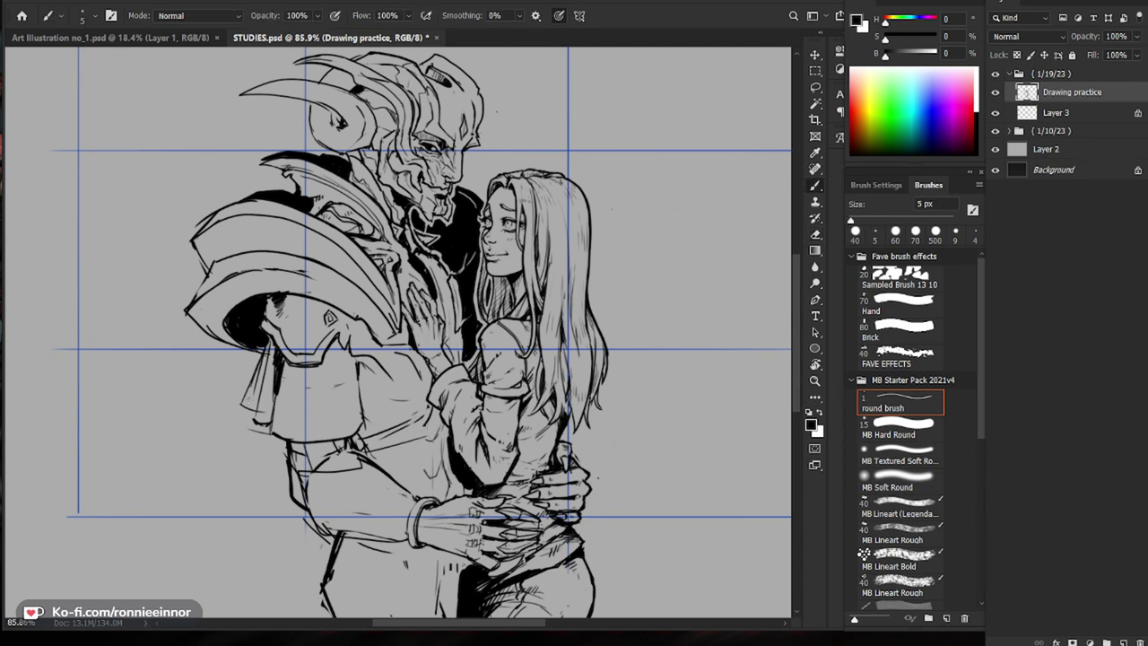
{"action": "left_click_drag", "start_coordinate": [274, 343], "coordinate": [263, 377]}
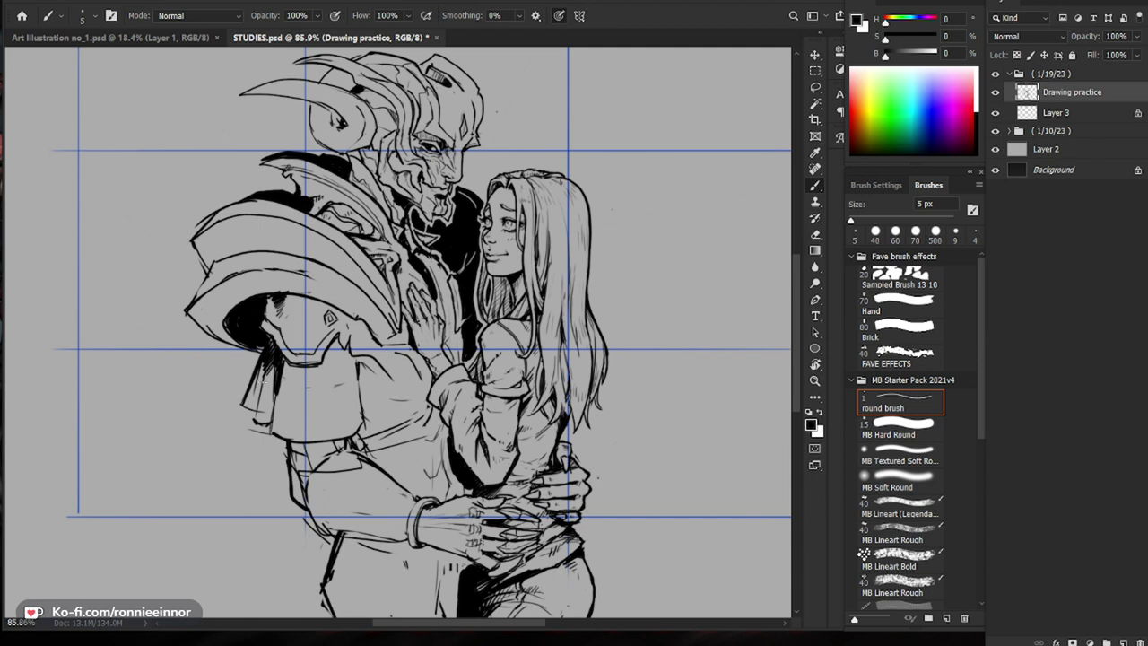
{"action": "scroll", "coordinate": [447, 343], "scroll_direction": "down", "scroll_amount": 3}
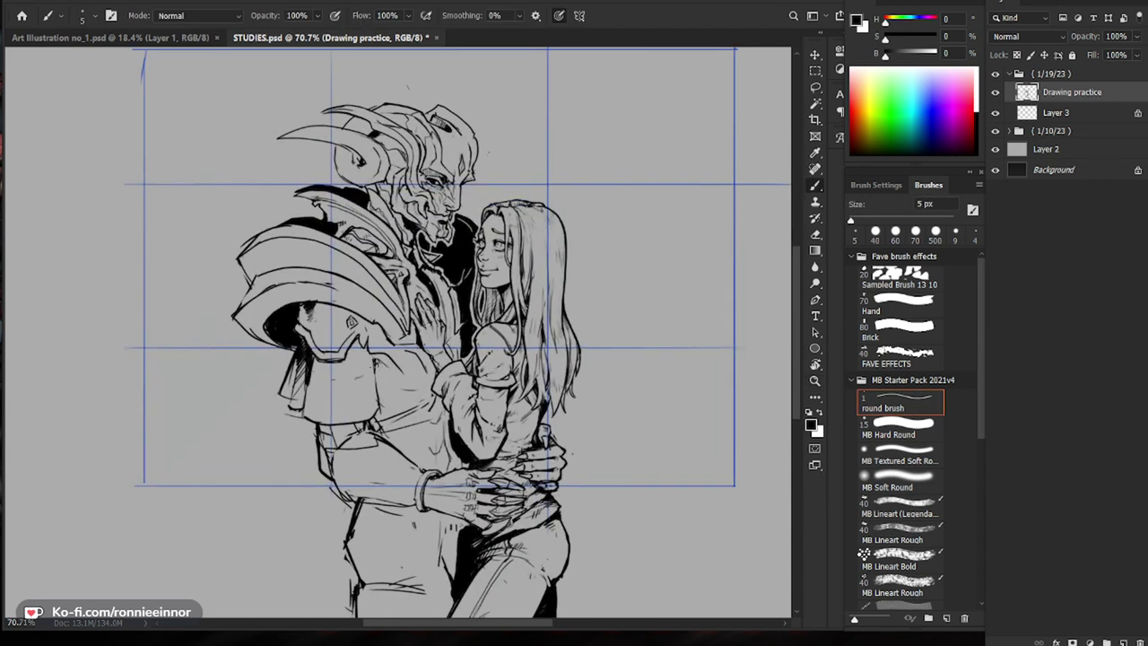
{"action": "left_click_drag", "start_coordinate": [408, 372], "coordinate": [412, 372]}
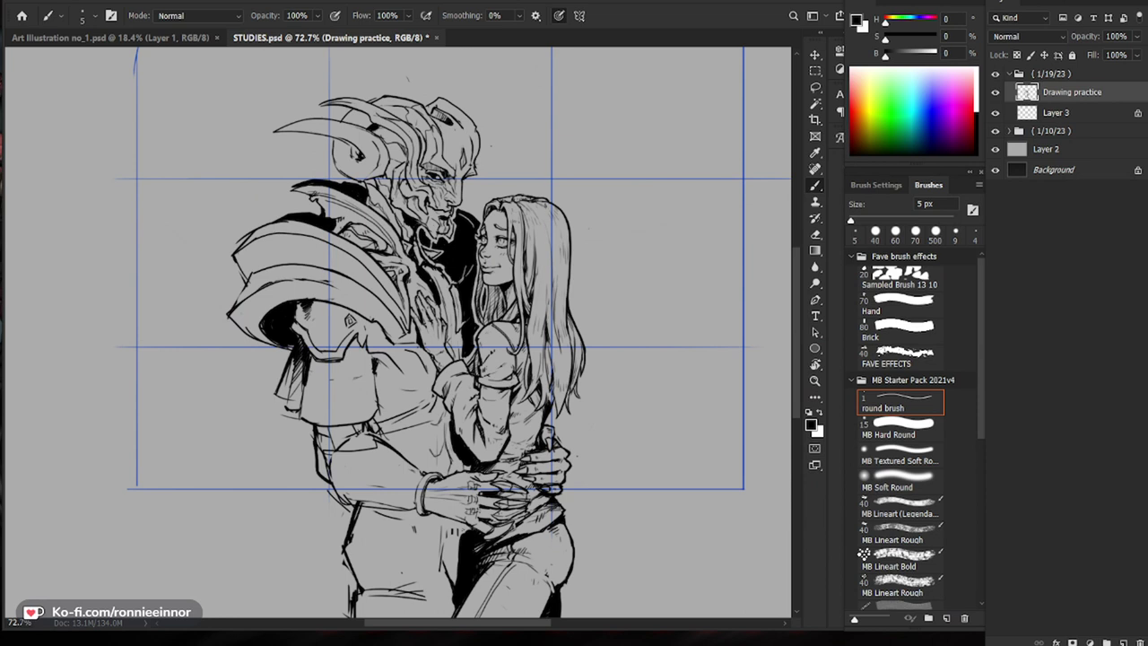
Step: Clean up the lines above the armoured hand at the woman's waist with an 8 px eraser
{"action": "left_click_drag", "start_coordinate": [443, 521], "coordinate": [493, 515]}
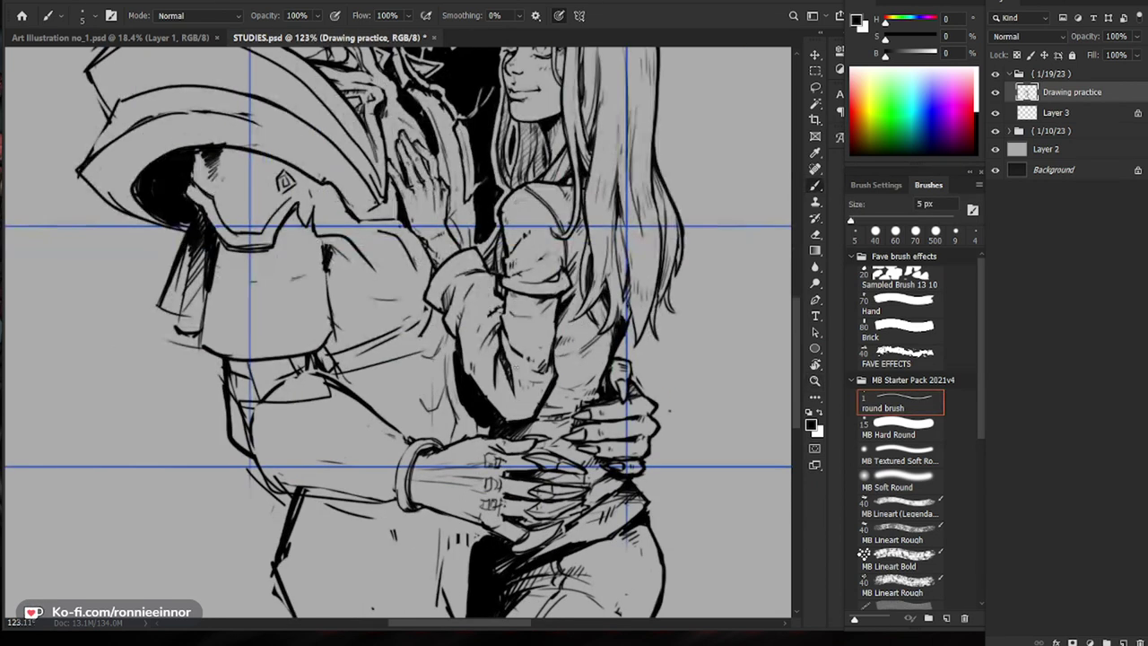
{"action": "key", "text": "e"}
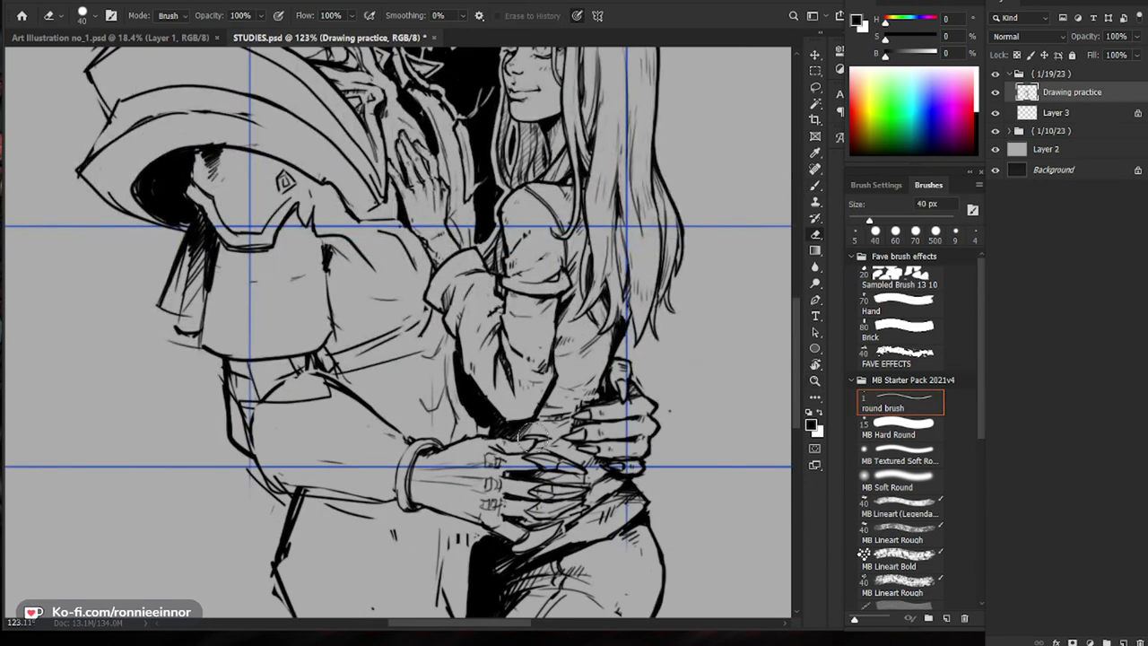
{"action": "key", "text": "bracketright"}
{"action": "key", "text": "bracketright"}
{"action": "key", "text": "bracketright"}
{"action": "left_click_drag", "start_coordinate": [533, 436], "coordinate": [516, 442]}
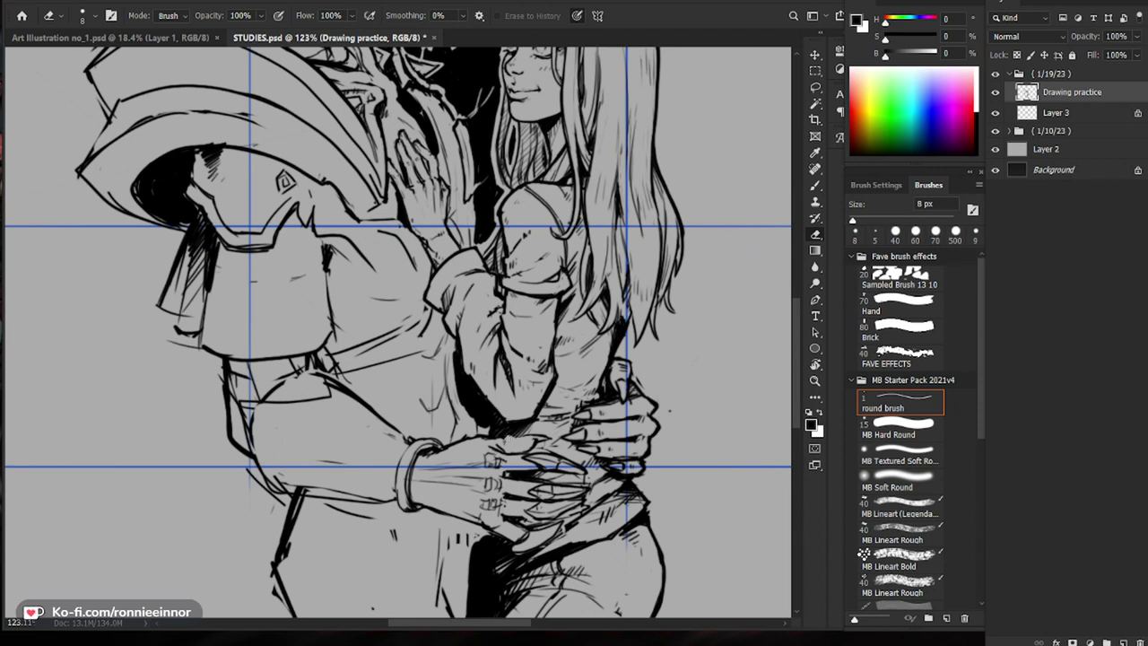
Step: Redraw and shade the knuckles and upper fingers of the armoured hand resting on the woman's waist
{"action": "key", "text": "b"}
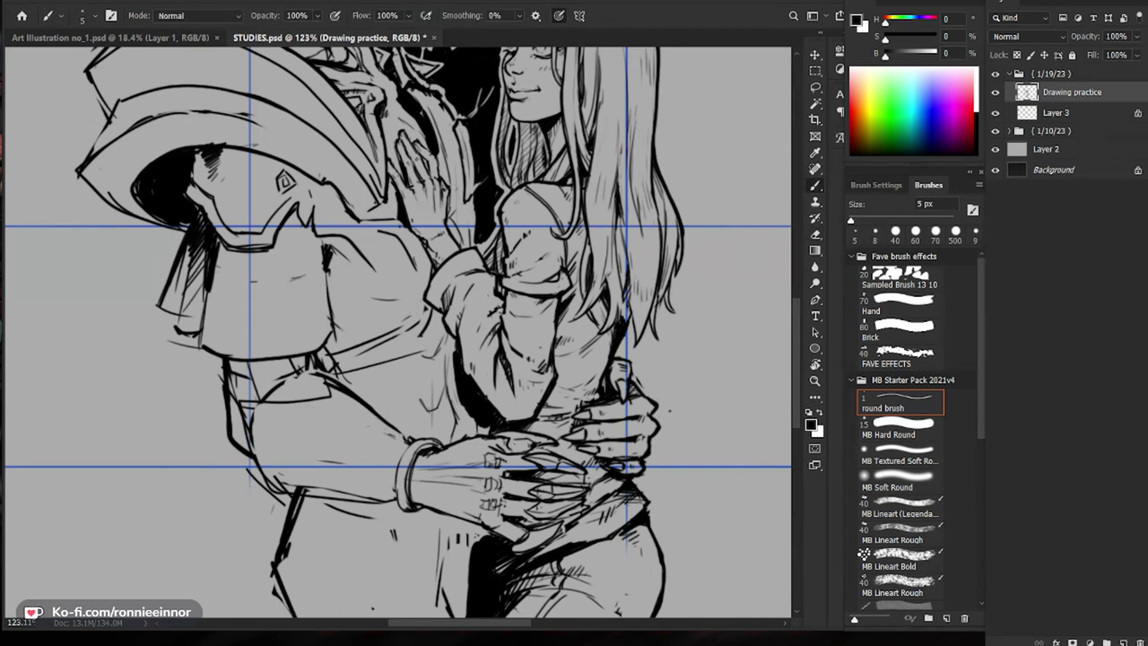
{"action": "key", "text": "e"}
{"action": "key", "text": "b"}
{"action": "key", "text": "z"}
{"action": "mouse_move", "coordinate": [595, 435]}
{"action": "left_mouse_down"}
{"action": "mouse_move", "coordinate": [544, 445]}
{"action": "mouse_move", "coordinate": [596, 434]}
{"action": "left_mouse_up"}
{"action": "key", "text": "e"}
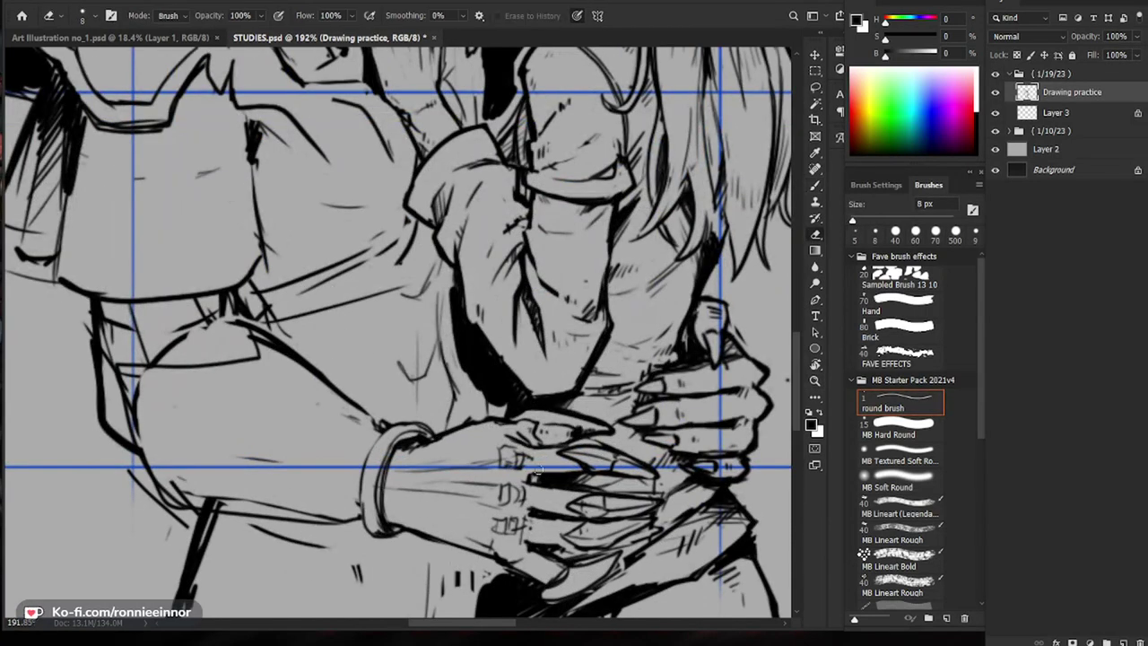
{"action": "key", "text": "b"}
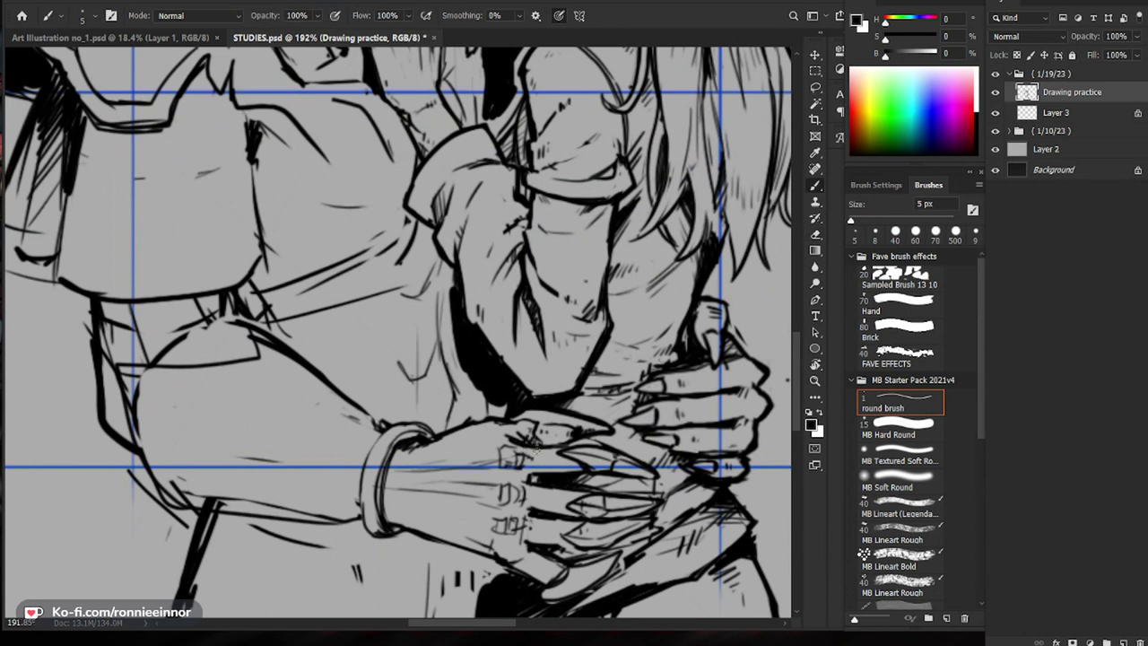
{"action": "key", "text": "z"}
{"action": "mouse_move", "coordinate": [586, 439]}
{"action": "left_mouse_down"}
{"action": "mouse_move", "coordinate": [534, 443]}
{"action": "mouse_move", "coordinate": [601, 439]}
{"action": "mouse_move", "coordinate": [535, 412]}
{"action": "mouse_move", "coordinate": [483, 422]}
{"action": "left_mouse_up"}
{"action": "key", "text": "z"}
{"action": "key", "text": "e"}
{"action": "key", "text": "b"}
{"action": "key", "text": "z"}
Step: Strengthen the shadow and crease lines on the torso beside the armoured figure's upper arm
{"action": "left_click_drag", "start_coordinate": [522, 419], "coordinate": [435, 419]}
{"action": "key", "text": "z"}
{"action": "left_click_drag", "start_coordinate": [330, 368], "coordinate": [375, 373]}
{"action": "key", "text": "b"}
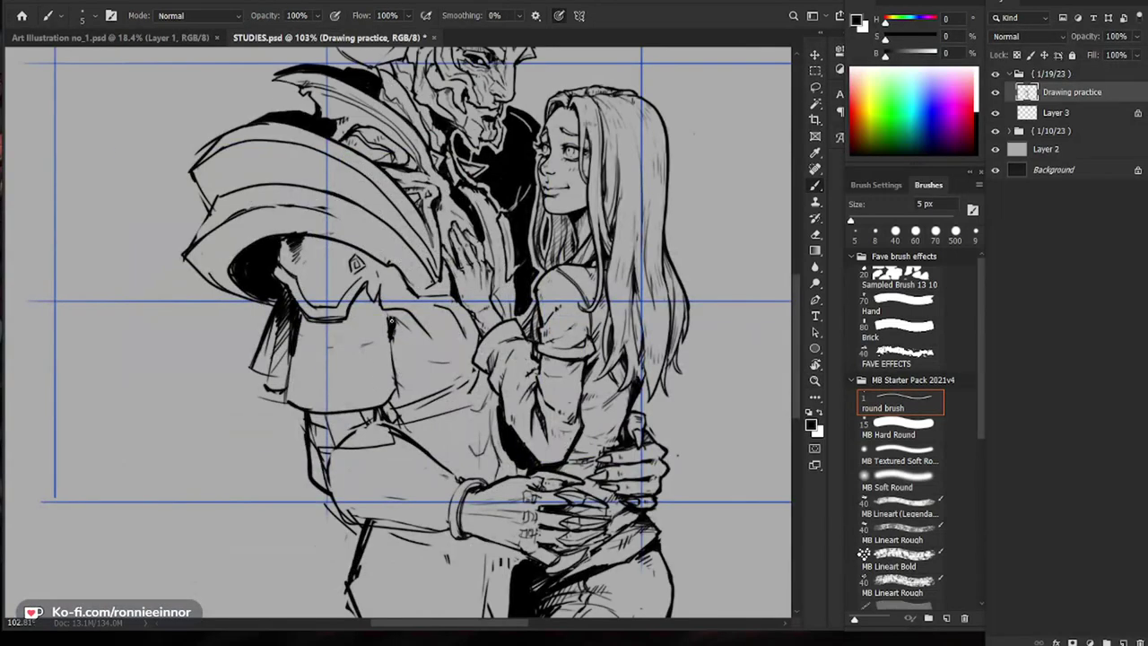
{"action": "key", "text": "z"}
{"action": "mouse_move", "coordinate": [395, 311]}
{"action": "left_mouse_down"}
{"action": "mouse_move", "coordinate": [426, 329]}
{"action": "mouse_move", "coordinate": [489, 322]}
{"action": "mouse_move", "coordinate": [437, 323]}
{"action": "left_mouse_up"}
{"action": "key", "text": "z"}
{"action": "key", "text": "b"}
{"action": "key", "text": "e"}
{"action": "key", "text": "b"}
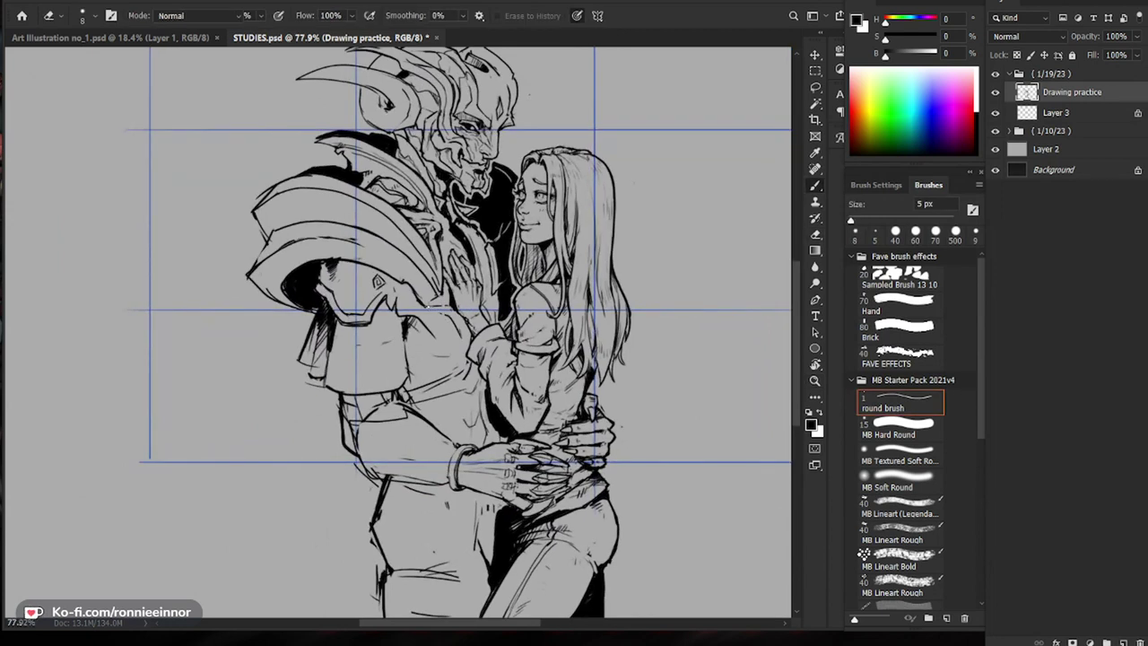
Step: Extend the arm guard's plate across the chest below the pauldron and tidy its edges with a 10 px eraser
{"action": "key", "text": "e"}
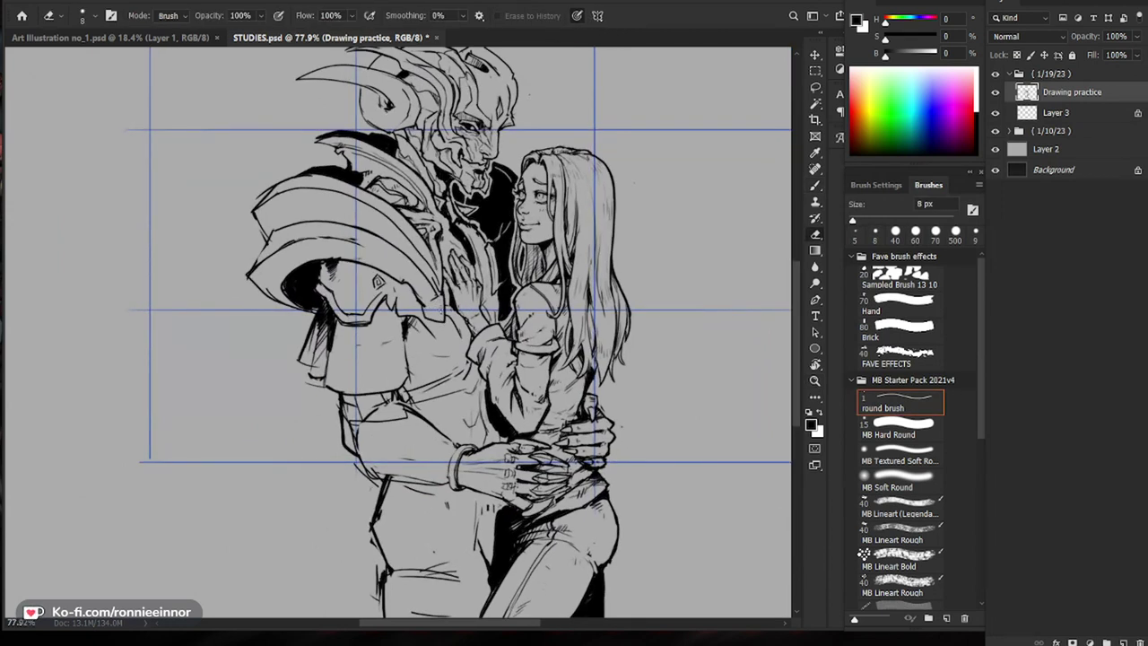
{"action": "left_click_drag", "start_coordinate": [448, 313], "coordinate": [460, 341]}
{"action": "key", "text": "b"}
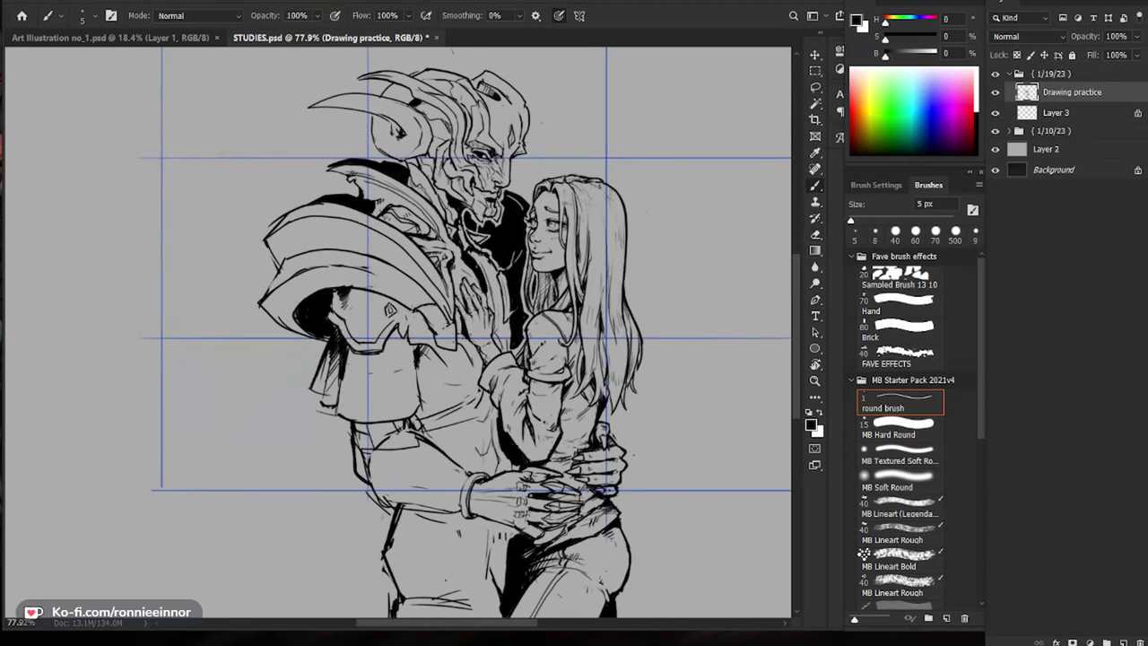
{"action": "key", "text": "e"}
{"action": "key", "text": "bracketright"}
{"action": "key", "text": "bracketright"}
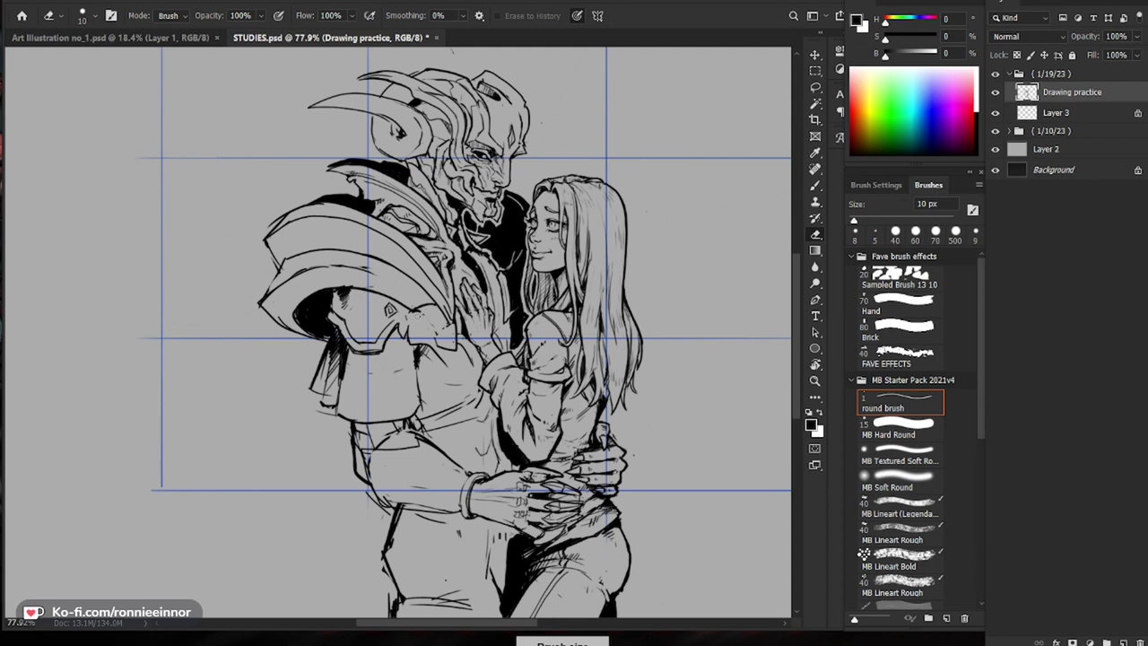
{"action": "key", "text": "b"}
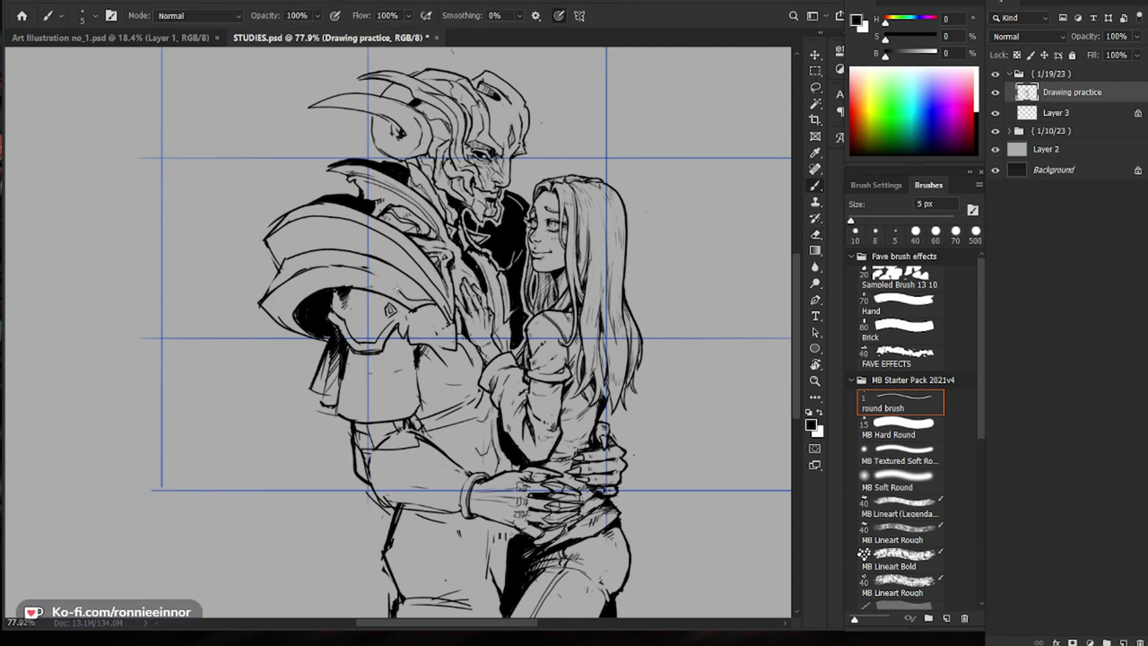
{"action": "key", "text": "e"}
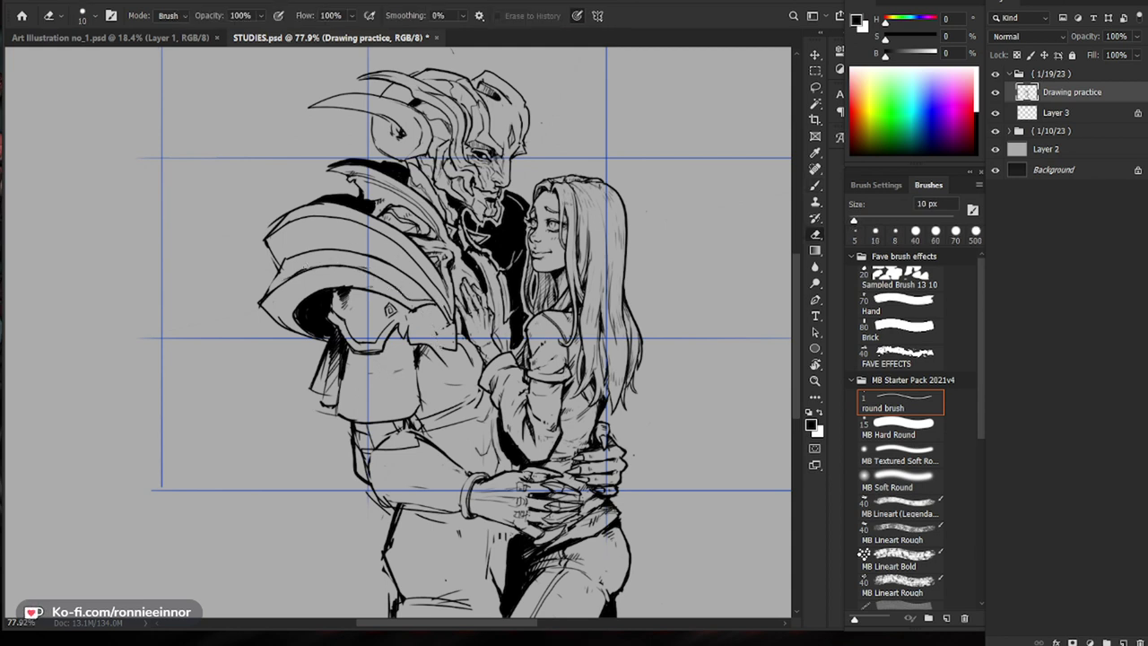
Step: Erase and redraw the outer tip of the large pauldron
{"action": "left_click_drag", "start_coordinate": [271, 290], "coordinate": [264, 299]}
{"action": "key", "text": "b"}
{"action": "mouse_move", "coordinate": [285, 261]}
{"action": "left_mouse_down"}
{"action": "mouse_move", "coordinate": [256, 308]}
{"action": "mouse_move", "coordinate": [270, 315]}
{"action": "left_mouse_up"}
{"action": "key", "text": "e"}
{"action": "key", "text": "b"}
Step: Reshape and darken the slot in the helmet crest and add a contour line down the forehead
{"action": "key", "text": "ctrl+space"}
{"action": "left_click_drag", "start_coordinate": [508, 338], "coordinate": [448, 338]}
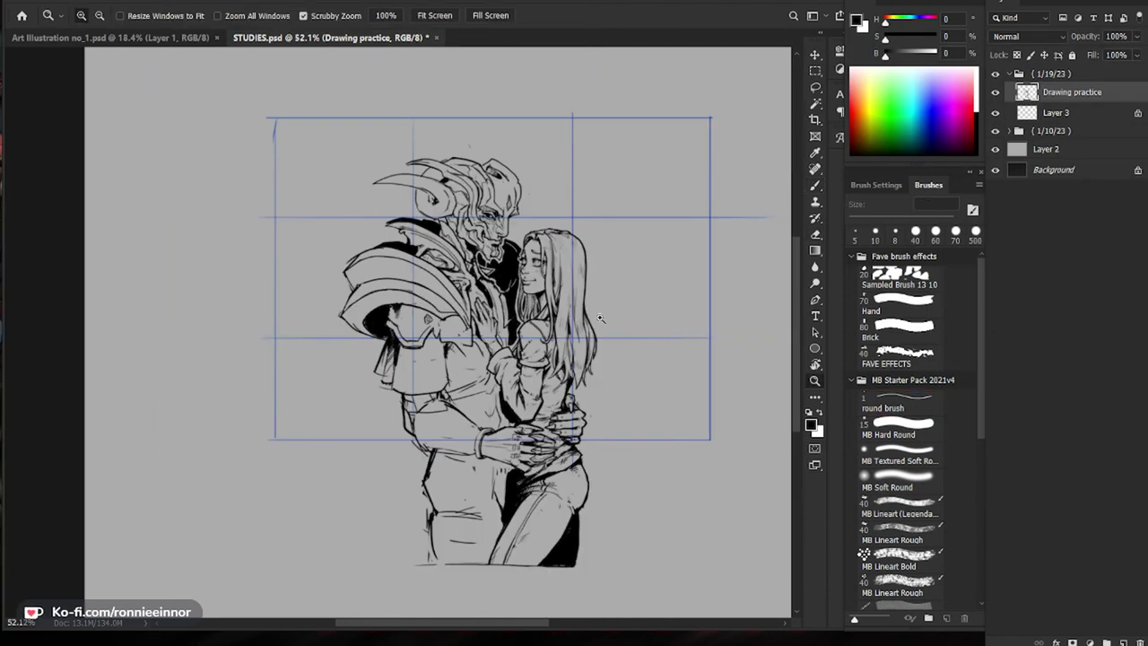
{"action": "left_click_drag", "start_coordinate": [599, 317], "coordinate": [663, 319]}
{"action": "key", "text": "space"}
{"action": "left_click_drag", "start_coordinate": [589, 244], "coordinate": [592, 312]}
{"action": "key", "text": "ctrl+space"}
{"action": "left_click_drag", "start_coordinate": [453, 197], "coordinate": [541, 199]}
{"action": "key", "text": "e"}
{"action": "key", "text": "b"}
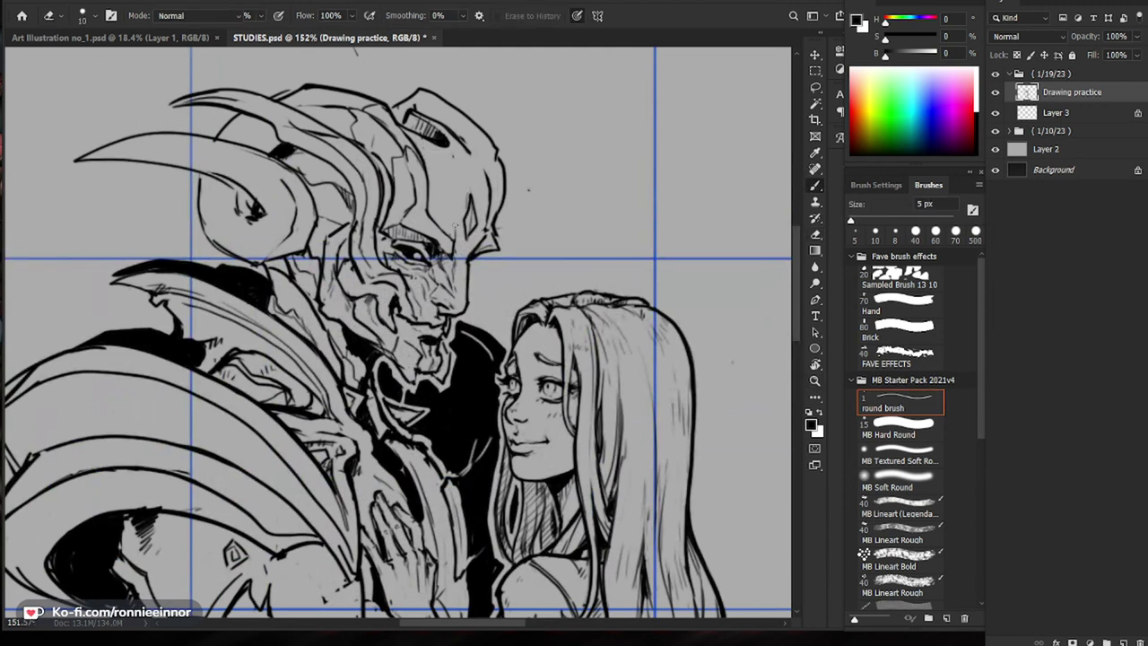
{"action": "mouse_move", "coordinate": [445, 184]}
{"action": "left_mouse_down"}
{"action": "mouse_move", "coordinate": [423, 153]}
{"action": "mouse_move", "coordinate": [445, 193]}
{"action": "left_mouse_up"}
{"action": "key", "text": "space"}
{"action": "key", "text": "e"}
{"action": "mouse_move", "coordinate": [418, 157]}
{"action": "left_mouse_down"}
{"action": "mouse_move", "coordinate": [453, 180]}
{"action": "mouse_move", "coordinate": [411, 152]}
{"action": "left_mouse_up"}
{"action": "key", "text": "b"}
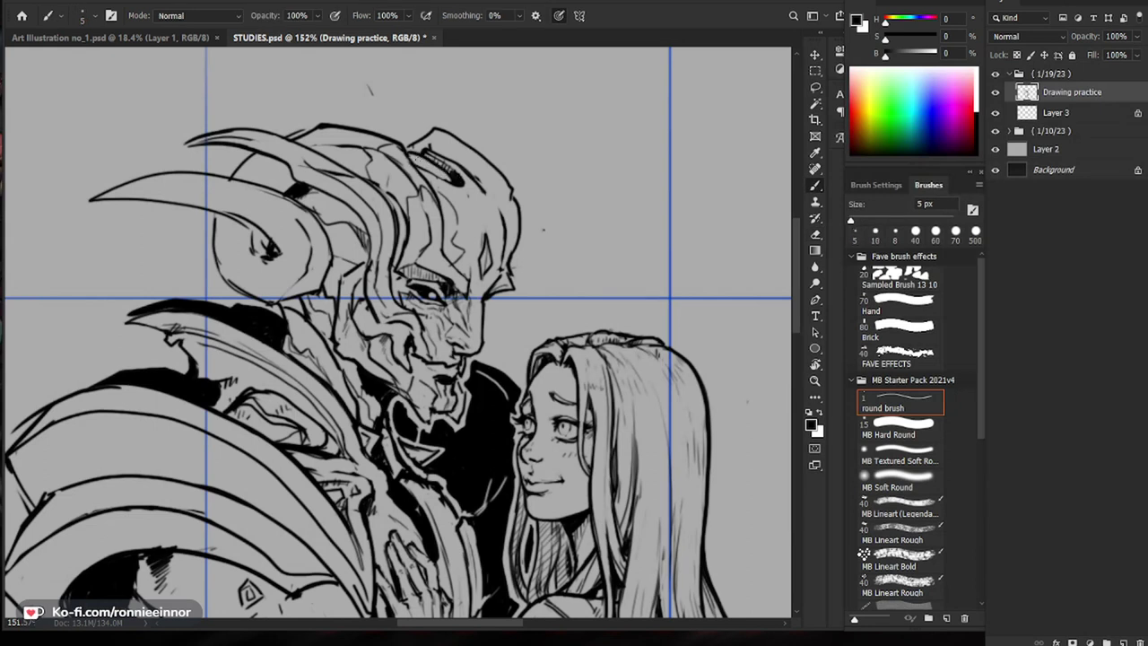
{"action": "left_click_drag", "start_coordinate": [457, 225], "coordinate": [441, 241]}
{"action": "scroll", "coordinate": [482, 197], "scroll_direction": "up", "scroll_amount": 2}
{"action": "key", "text": "e"}
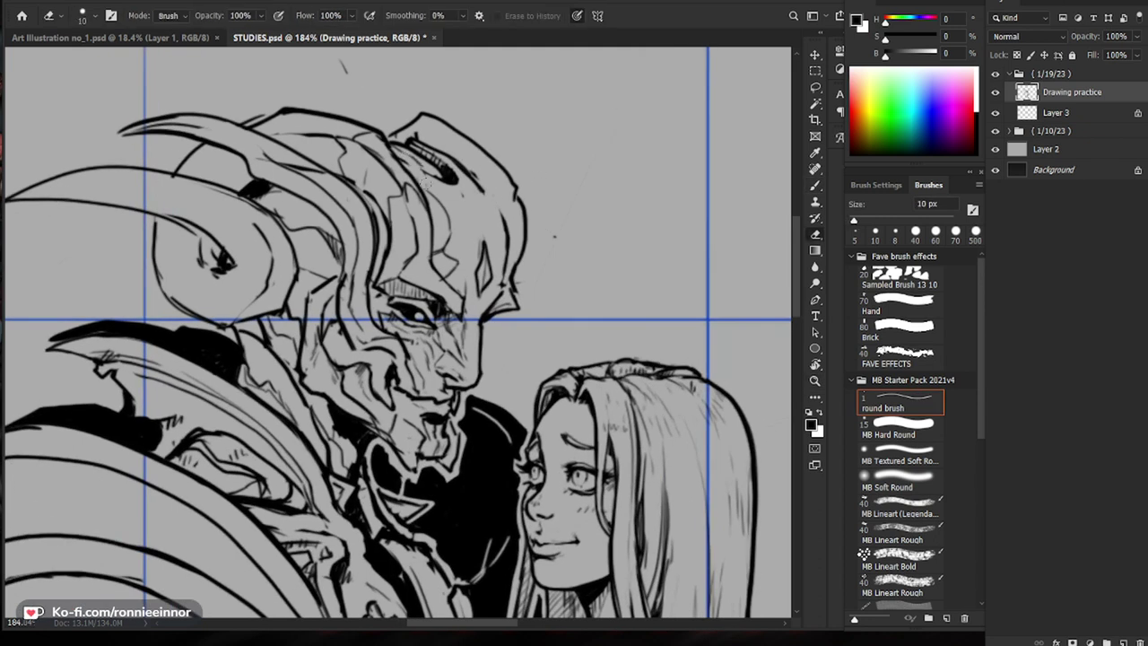
Step: Draw an inner rim line along the helmet crest from the slot down towards the brow, erasing overlaps
{"action": "key", "text": "b"}
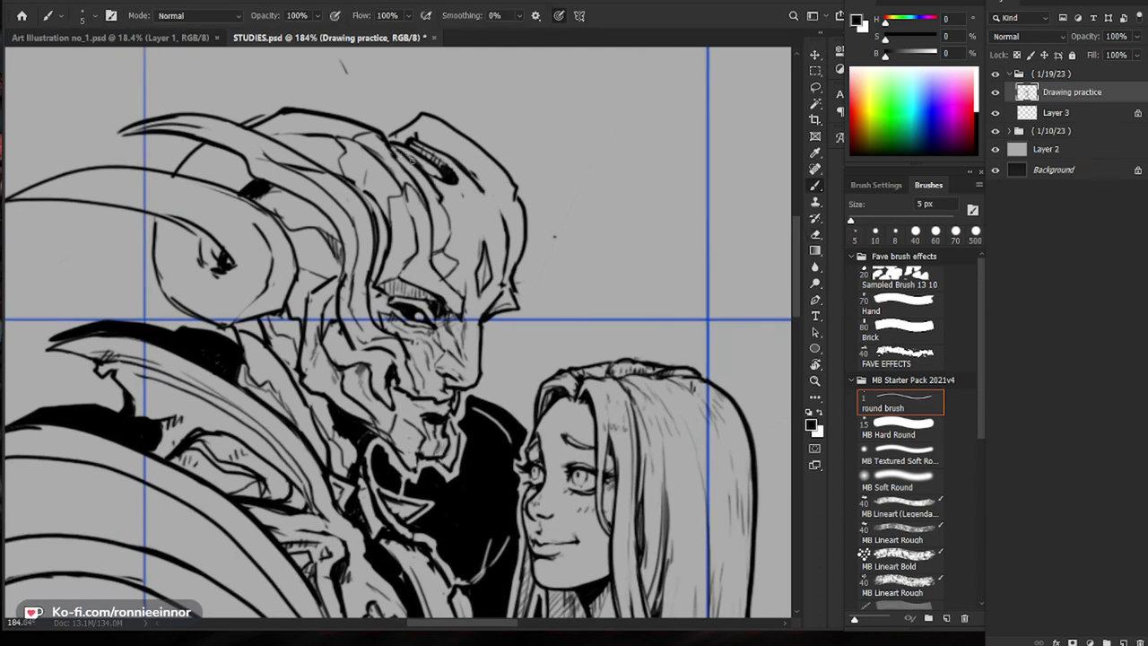
{"action": "left_click_drag", "start_coordinate": [453, 164], "coordinate": [484, 197]}
{"action": "key", "text": "e"}
{"action": "mouse_move", "coordinate": [453, 162]}
{"action": "left_mouse_down"}
{"action": "mouse_move", "coordinate": [487, 206]}
{"action": "mouse_move", "coordinate": [446, 158]}
{"action": "mouse_move", "coordinate": [463, 155]}
{"action": "mouse_move", "coordinate": [438, 156]}
{"action": "mouse_move", "coordinate": [462, 174]}
{"action": "mouse_move", "coordinate": [429, 151]}
{"action": "mouse_move", "coordinate": [474, 189]}
{"action": "mouse_move", "coordinate": [432, 149]}
{"action": "left_mouse_up"}
{"action": "key", "text": "b"}
{"action": "key", "text": "e"}
{"action": "key", "text": "b"}
{"action": "left_click_drag", "start_coordinate": [485, 188], "coordinate": [412, 134]}
{"action": "left_click_drag", "start_coordinate": [486, 187], "coordinate": [511, 237]}
{"action": "key", "text": "e"}
{"action": "key", "text": "b"}
{"action": "mouse_move", "coordinate": [495, 198]}
{"action": "left_mouse_down"}
{"action": "mouse_move", "coordinate": [486, 181]}
{"action": "mouse_move", "coordinate": [508, 253]}
{"action": "mouse_move", "coordinate": [502, 275]}
{"action": "left_mouse_up"}
{"action": "key", "text": "e"}
{"action": "key", "text": "b"}
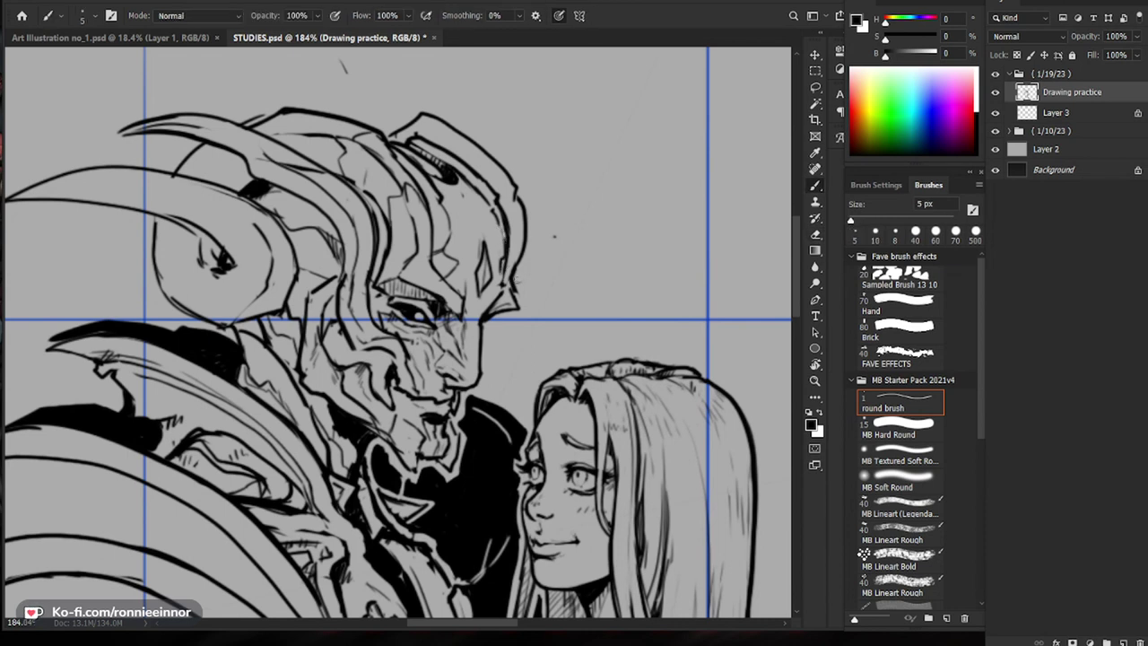
Step: Sharpen the brow tip and clean up the outer contour of the helmet's forehead
{"action": "key", "text": "e"}
{"action": "key", "text": "b"}
{"action": "left_click_drag", "start_coordinate": [502, 292], "coordinate": [482, 317]}
{"action": "key", "text": "e"}
{"action": "mouse_move", "coordinate": [512, 260]}
{"action": "left_mouse_down"}
{"action": "mouse_move", "coordinate": [538, 283]}
{"action": "mouse_move", "coordinate": [513, 292]}
{"action": "mouse_move", "coordinate": [505, 318]}
{"action": "mouse_move", "coordinate": [487, 318]}
{"action": "mouse_move", "coordinate": [530, 297]}
{"action": "mouse_move", "coordinate": [521, 268]}
{"action": "left_mouse_up"}
{"action": "key", "text": "b"}
{"action": "key", "text": "e"}
{"action": "key", "text": "b"}
{"action": "key", "text": "e"}
{"action": "mouse_move", "coordinate": [529, 224]}
{"action": "left_mouse_down"}
{"action": "mouse_move", "coordinate": [523, 271]}
{"action": "mouse_move", "coordinate": [526, 208]}
{"action": "left_mouse_up"}
{"action": "key", "text": "b"}
{"action": "key", "text": "e"}
{"action": "key", "text": "b"}
Step: Hatch a shadow into the gap between the upper and lower horns
{"action": "key", "text": "ctrl+space"}
{"action": "mouse_move", "coordinate": [593, 167]}
{"action": "left_mouse_down"}
{"action": "mouse_move", "coordinate": [437, 138]}
{"action": "mouse_move", "coordinate": [467, 137]}
{"action": "left_mouse_up"}
{"action": "key", "text": "b"}
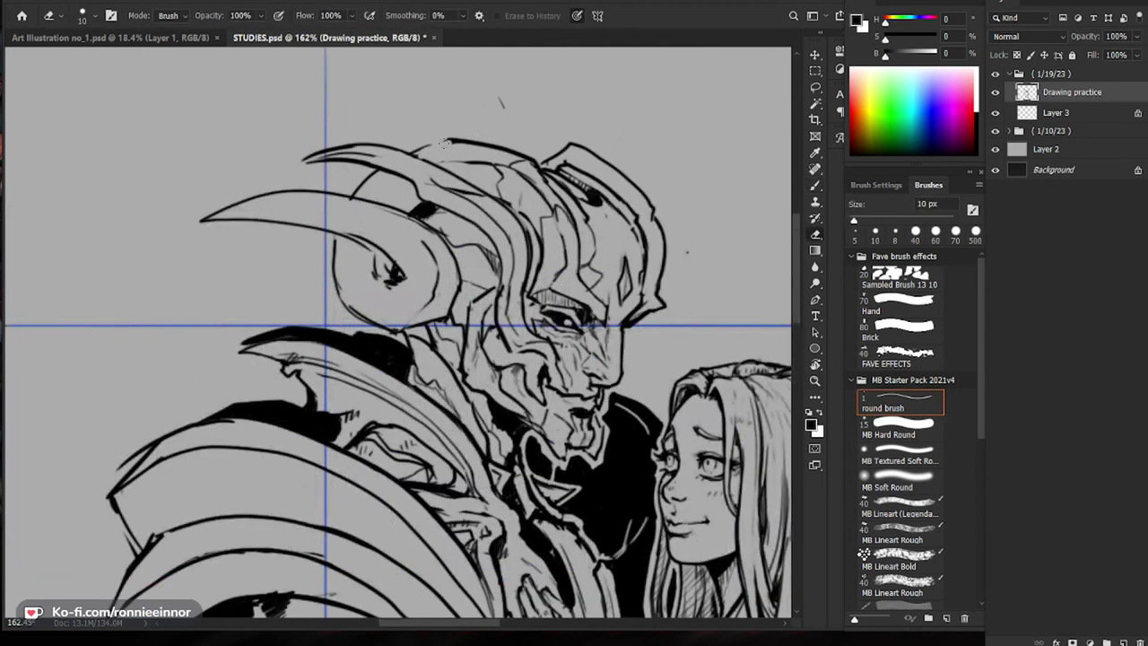
{"action": "left_click_drag", "start_coordinate": [400, 190], "coordinate": [391, 210]}
{"action": "mouse_move", "coordinate": [407, 192]}
{"action": "left_mouse_down"}
{"action": "mouse_move", "coordinate": [397, 217]}
{"action": "mouse_move", "coordinate": [413, 208]}
{"action": "left_mouse_up"}
{"action": "key", "text": "z"}
{"action": "mouse_move", "coordinate": [515, 238]}
{"action": "left_mouse_down"}
{"action": "mouse_move", "coordinate": [448, 238]}
{"action": "mouse_move", "coordinate": [530, 243]}
{"action": "left_mouse_up"}
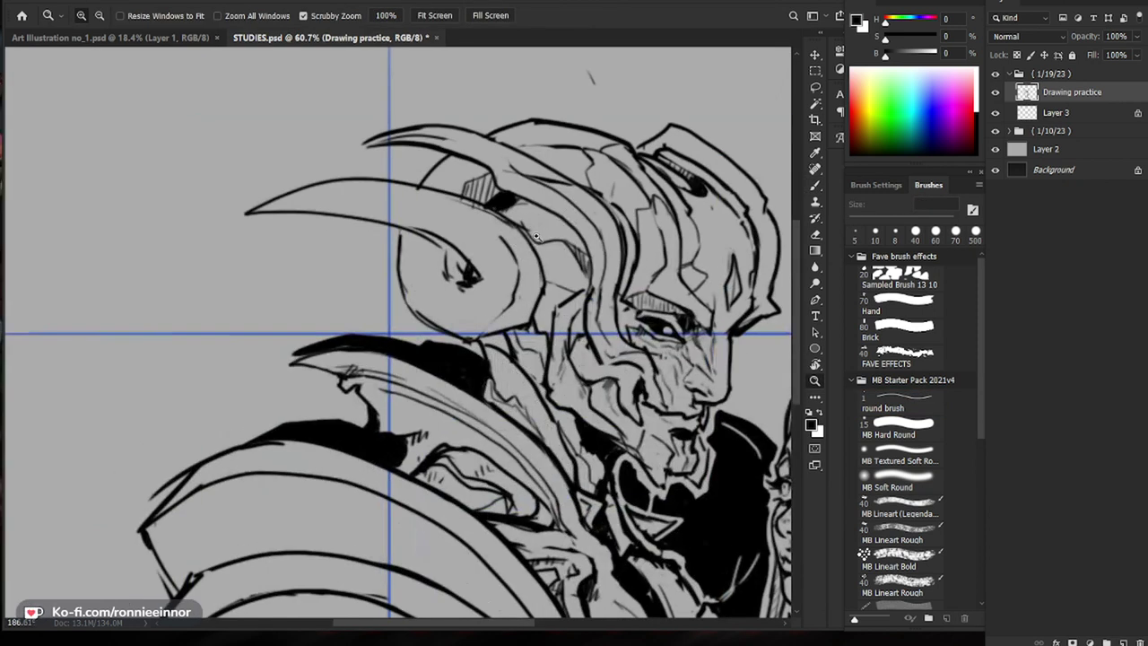
Step: Darken the hatching at the centre of the lower horn's curl and add an underside edge at its tip
{"action": "key", "text": "b"}
{"action": "left_click_drag", "start_coordinate": [454, 257], "coordinate": [449, 280]}
{"action": "mouse_move", "coordinate": [461, 260]}
{"action": "left_mouse_down"}
{"action": "mouse_move", "coordinate": [454, 278]}
{"action": "mouse_move", "coordinate": [484, 309]}
{"action": "mouse_move", "coordinate": [337, 265]}
{"action": "left_mouse_up"}
{"action": "key", "text": "e"}
{"action": "key", "text": "b"}
{"action": "mouse_move", "coordinate": [434, 287]}
{"action": "left_mouse_down"}
{"action": "mouse_move", "coordinate": [392, 269]}
{"action": "mouse_move", "coordinate": [260, 256]}
{"action": "mouse_move", "coordinate": [239, 266]}
{"action": "left_mouse_up"}
{"action": "left_click_drag", "start_coordinate": [673, 321], "coordinate": [606, 342]}
Step: Draw a curved far-side horn rising behind the helmet crest, undoing the first attempt and redrawing it longer
{"action": "key", "text": "z"}
{"action": "left_click_drag", "start_coordinate": [713, 341], "coordinate": [677, 344]}
{"action": "key", "text": "b"}
{"action": "left_click_drag", "start_coordinate": [750, 363], "coordinate": [602, 289]}
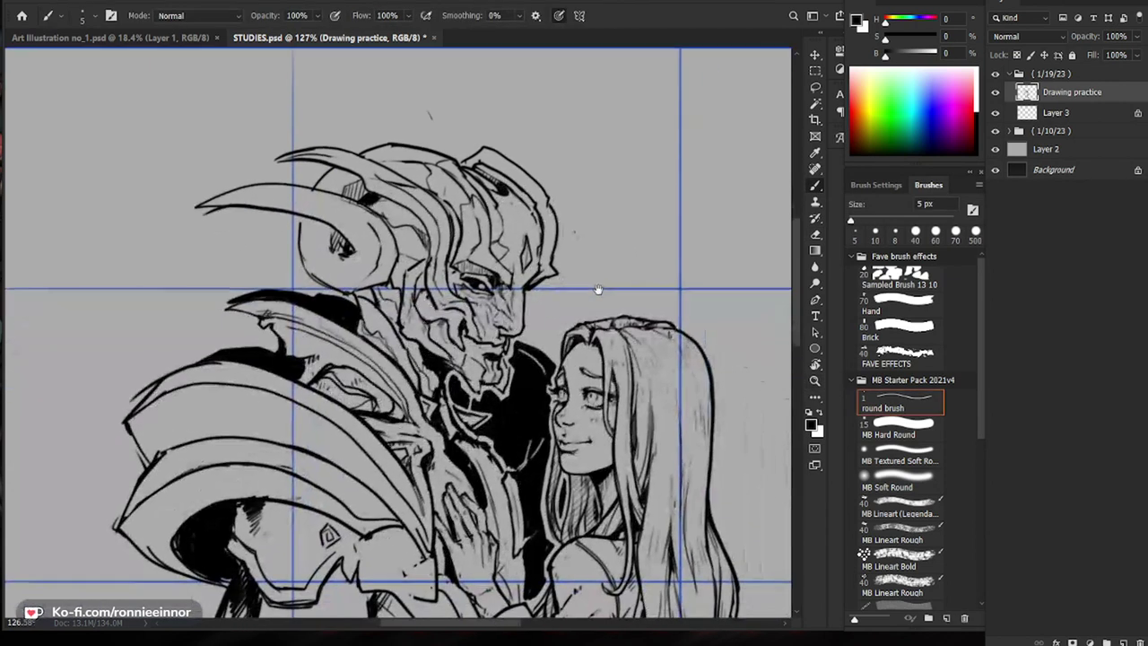
{"action": "key", "text": "z"}
{"action": "scroll", "coordinate": [526, 157], "scroll_direction": "up", "scroll_amount": 2}
{"action": "mouse_move", "coordinate": [525, 179]}
{"action": "left_mouse_down"}
{"action": "mouse_move", "coordinate": [488, 136]}
{"action": "mouse_move", "coordinate": [437, 121]}
{"action": "left_mouse_up"}
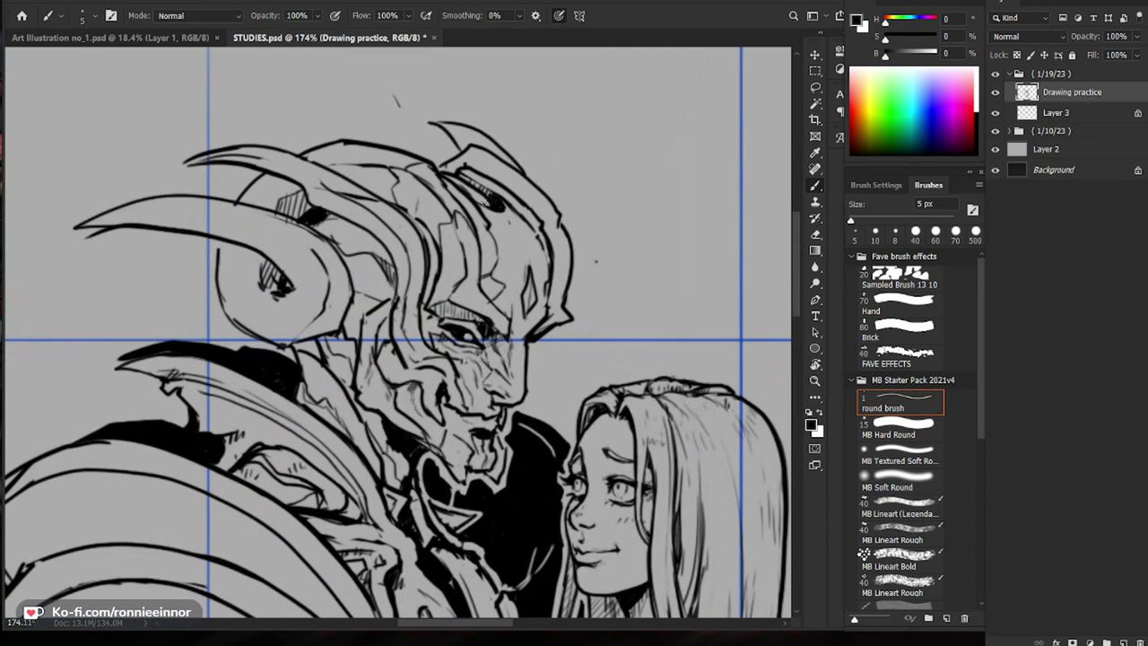
{"action": "key", "text": "ctrl+z"}
{"action": "mouse_move", "coordinate": [527, 178]}
{"action": "left_mouse_down"}
{"action": "mouse_move", "coordinate": [474, 132]}
{"action": "mouse_move", "coordinate": [410, 121]}
{"action": "mouse_move", "coordinate": [455, 154]}
{"action": "left_mouse_up"}
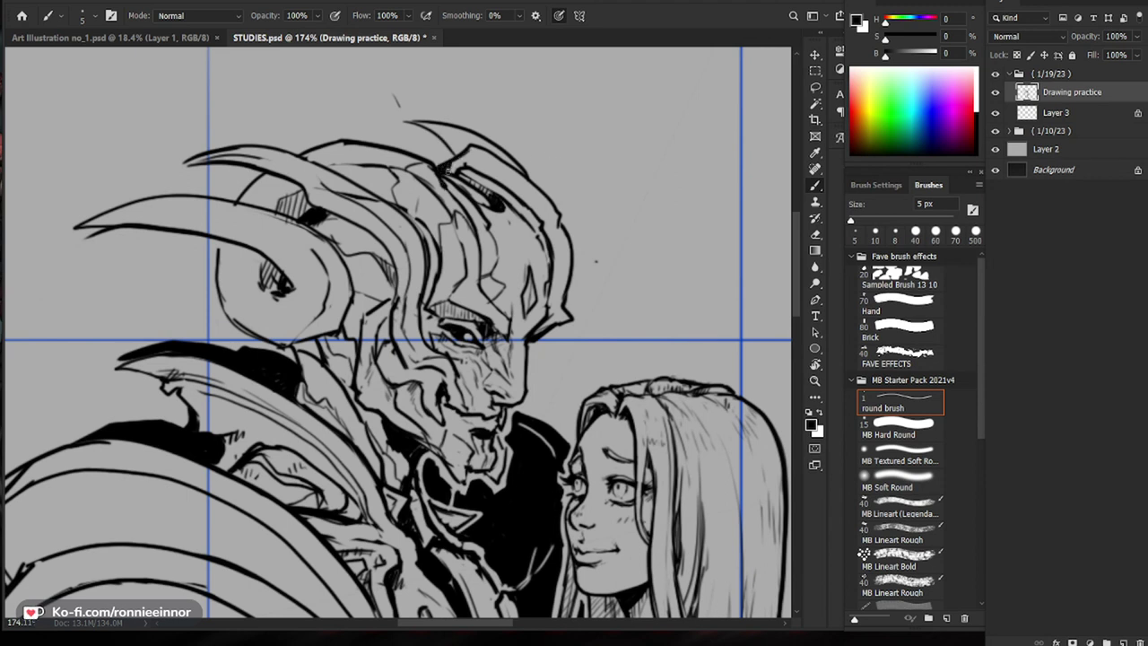
Step: Fill the notch at the base of the far-side horn with dark shading
{"action": "left_click_drag", "start_coordinate": [461, 153], "coordinate": [456, 171]}
{"action": "left_click_drag", "start_coordinate": [470, 148], "coordinate": [469, 166]}
{"action": "mouse_move", "coordinate": [581, 177]}
{"action": "left_mouse_down"}
{"action": "mouse_move", "coordinate": [522, 185]}
{"action": "mouse_move", "coordinate": [596, 220]}
{"action": "left_mouse_up"}
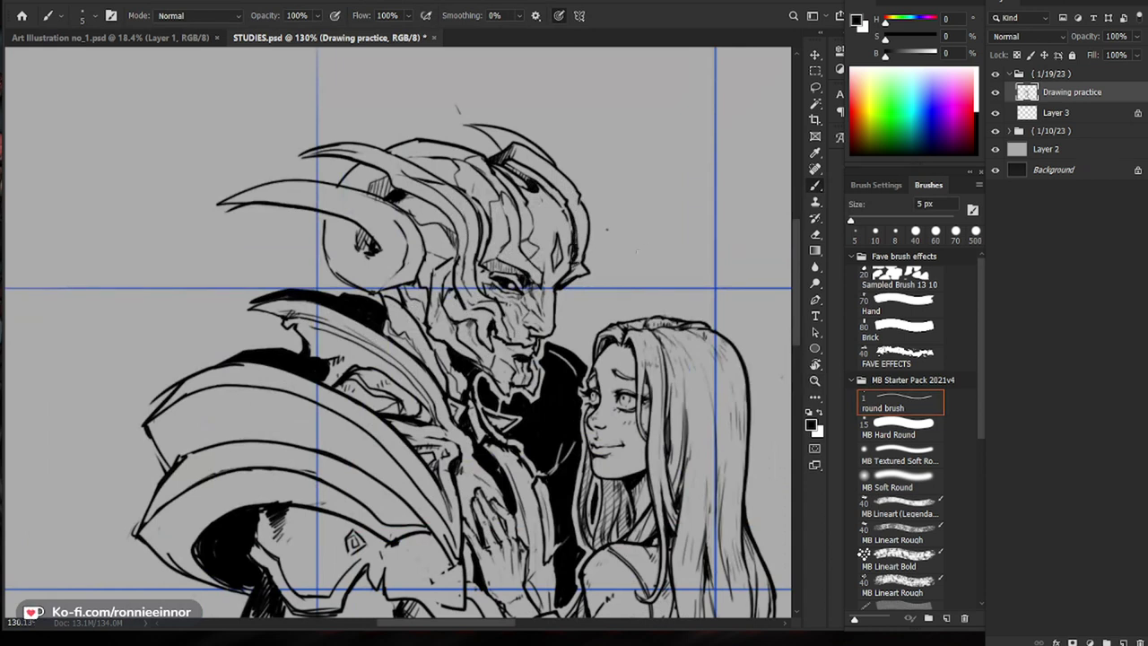
Step: Ink extra contour lines around the diamond mark on the helmet's forehead
{"action": "scroll", "coordinate": [580, 263], "scroll_direction": "up", "scroll_amount": 2}
{"action": "key", "text": "e"}
{"action": "key", "text": "b"}
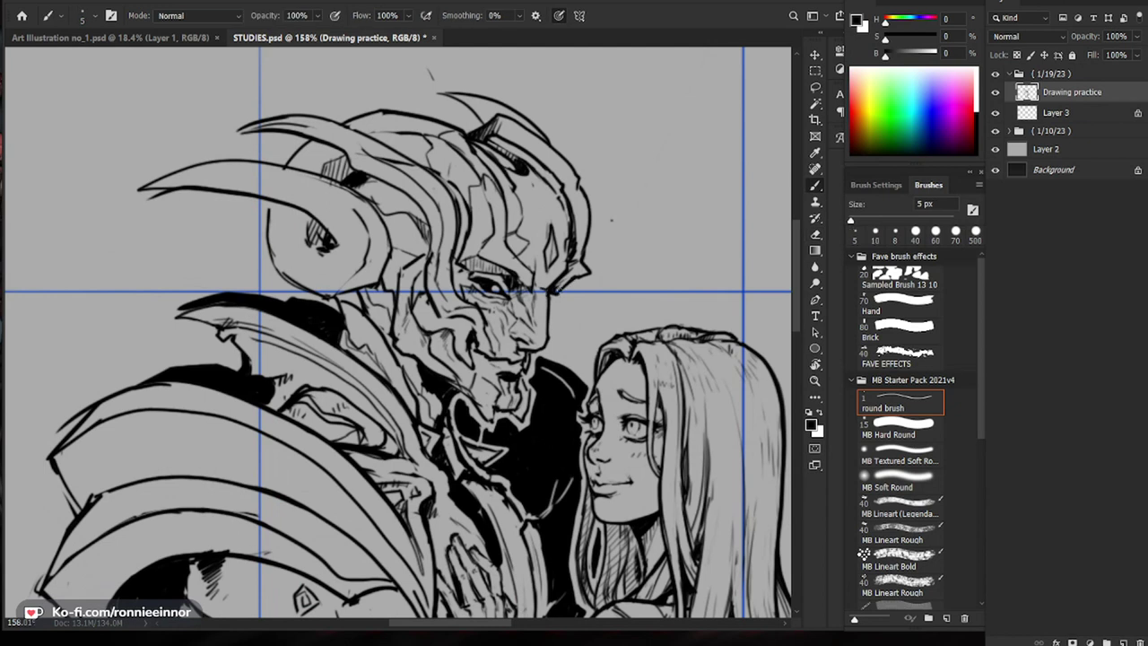
{"action": "scroll", "coordinate": [551, 289], "scroll_direction": "up", "scroll_amount": 2}
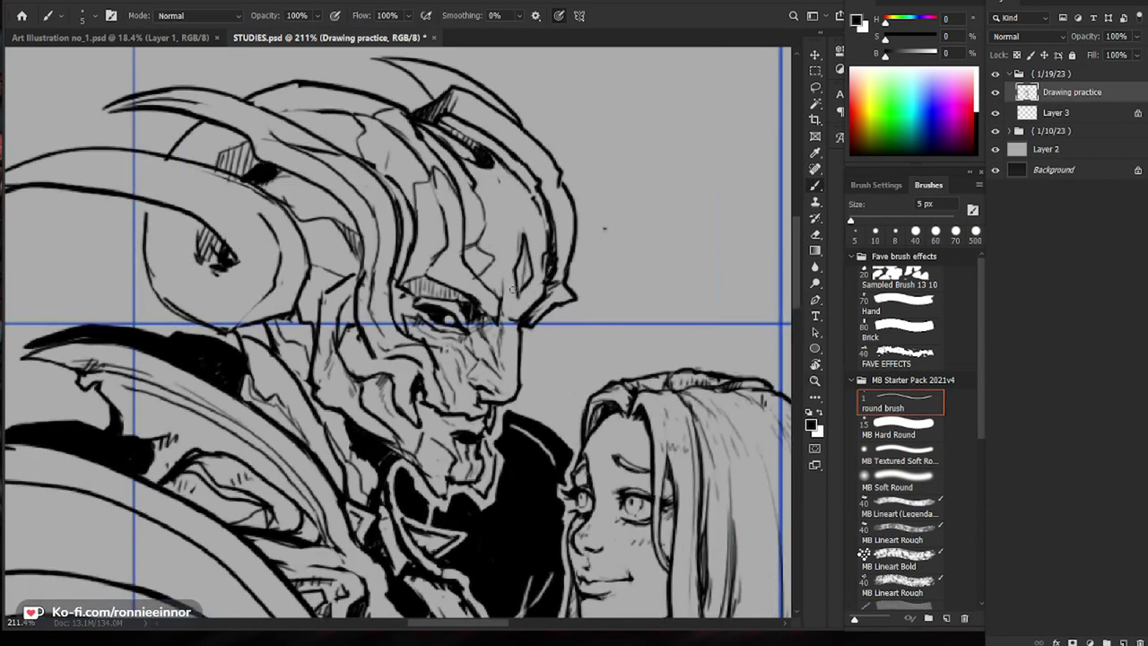
{"action": "mouse_move", "coordinate": [504, 274]}
{"action": "left_mouse_down"}
{"action": "mouse_move", "coordinate": [520, 313]}
{"action": "mouse_move", "coordinate": [511, 250]}
{"action": "left_mouse_up"}
{"action": "key", "text": "e"}
{"action": "key", "text": "b"}
{"action": "left_click_drag", "start_coordinate": [514, 185], "coordinate": [527, 233]}
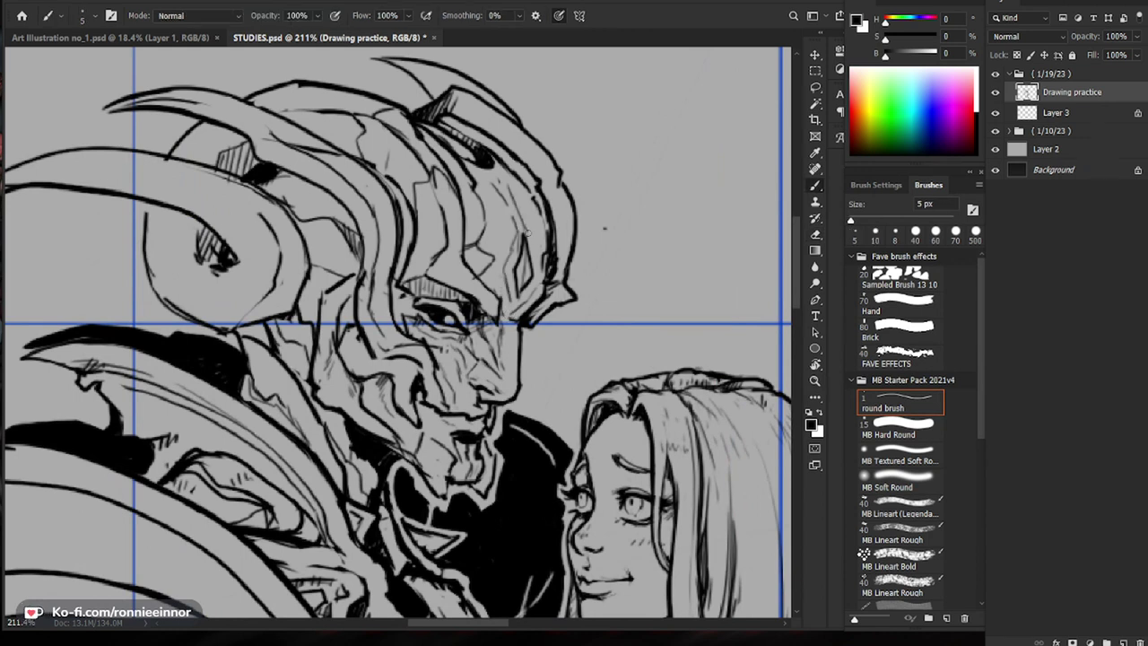
Step: Rework the rounded torso outline beneath the shoulder armour and erase stray lines inside it with a 45 px eraser
{"action": "scroll", "coordinate": [542, 281], "scroll_direction": "down", "scroll_amount": 1}
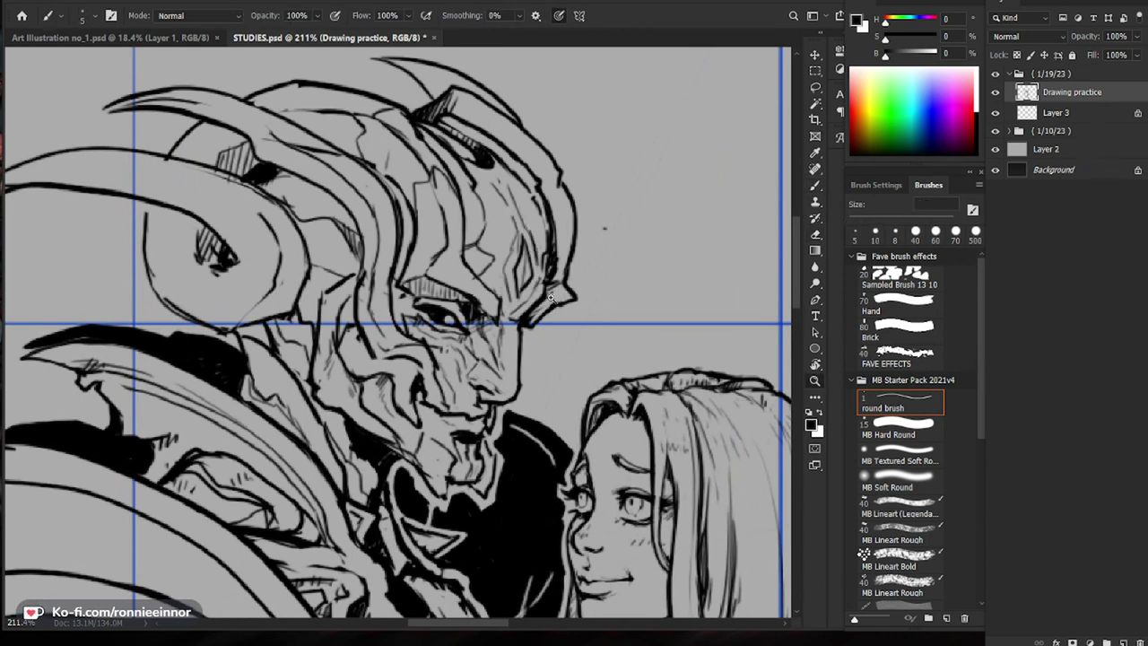
{"action": "scroll", "coordinate": [543, 281], "scroll_direction": "down", "scroll_amount": 3}
{"action": "scroll", "coordinate": [523, 492], "scroll_direction": "up", "scroll_amount": 2}
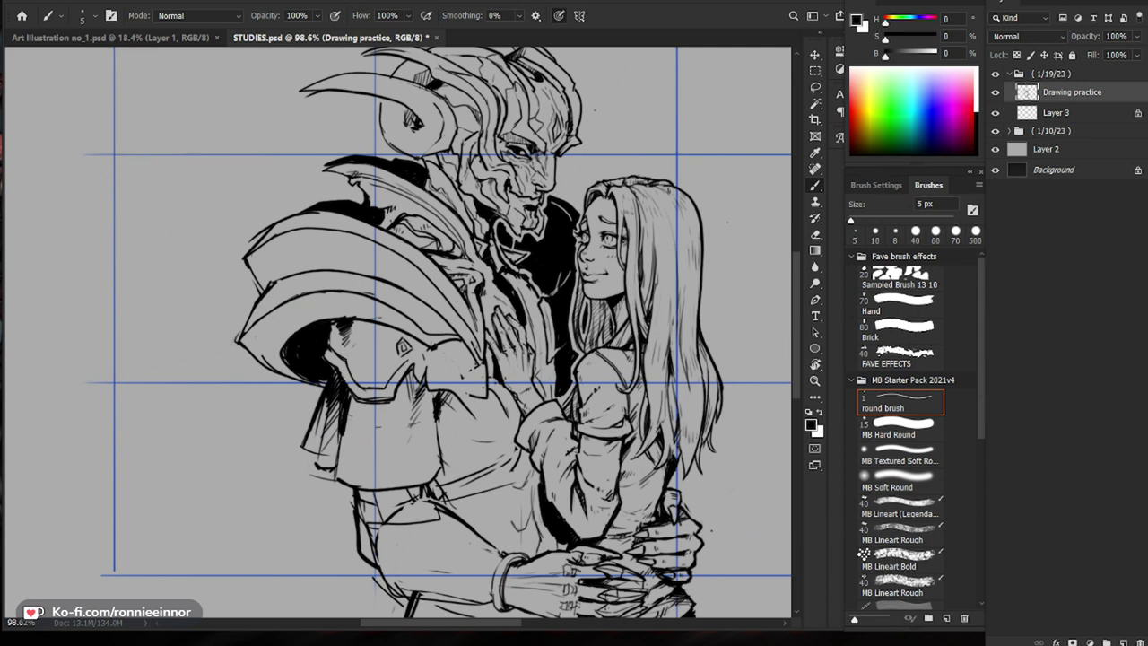
{"action": "key", "text": "e"}
{"action": "key", "text": "b"}
{"action": "key", "text": "e"}
{"action": "key", "text": "b"}
{"action": "key", "text": "e"}
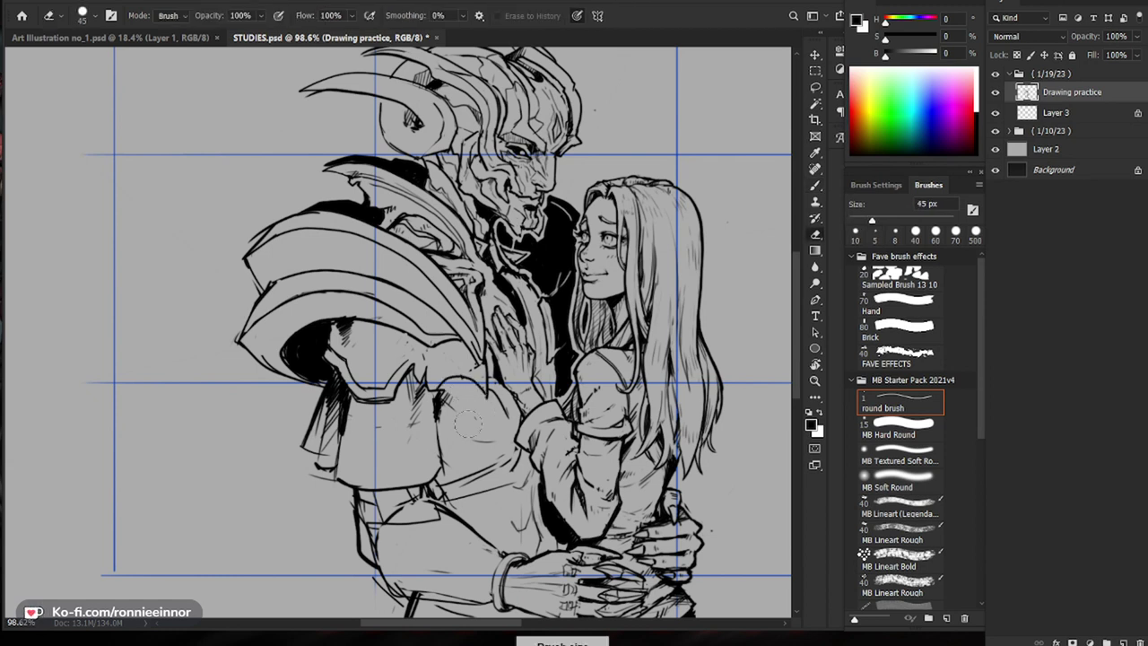
{"action": "key", "text": "b"}
Step: Draw a long curved seam down the armoured torso's side to the forearm, undoing two attempts, and clean up the overlapping lines
{"action": "left_click_drag", "start_coordinate": [542, 520], "coordinate": [506, 494]}
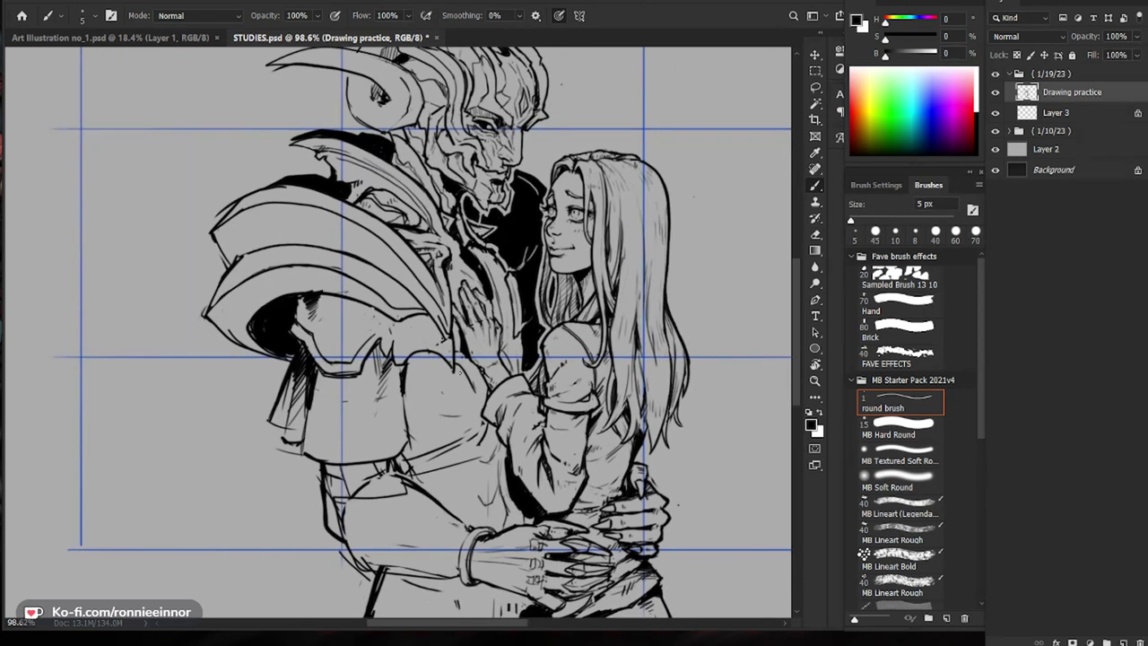
{"action": "left_click_drag", "start_coordinate": [431, 353], "coordinate": [495, 511]}
{"action": "key", "text": "ctrl+z"}
{"action": "left_click_drag", "start_coordinate": [436, 351], "coordinate": [495, 508]}
{"action": "key", "text": "ctrl+z"}
{"action": "left_click_drag", "start_coordinate": [431, 350], "coordinate": [478, 512]}
{"action": "key", "text": "e"}
{"action": "left_click_drag", "start_coordinate": [458, 441], "coordinate": [461, 464]}
{"action": "key", "text": "b"}
{"action": "left_click_drag", "start_coordinate": [490, 426], "coordinate": [486, 440]}
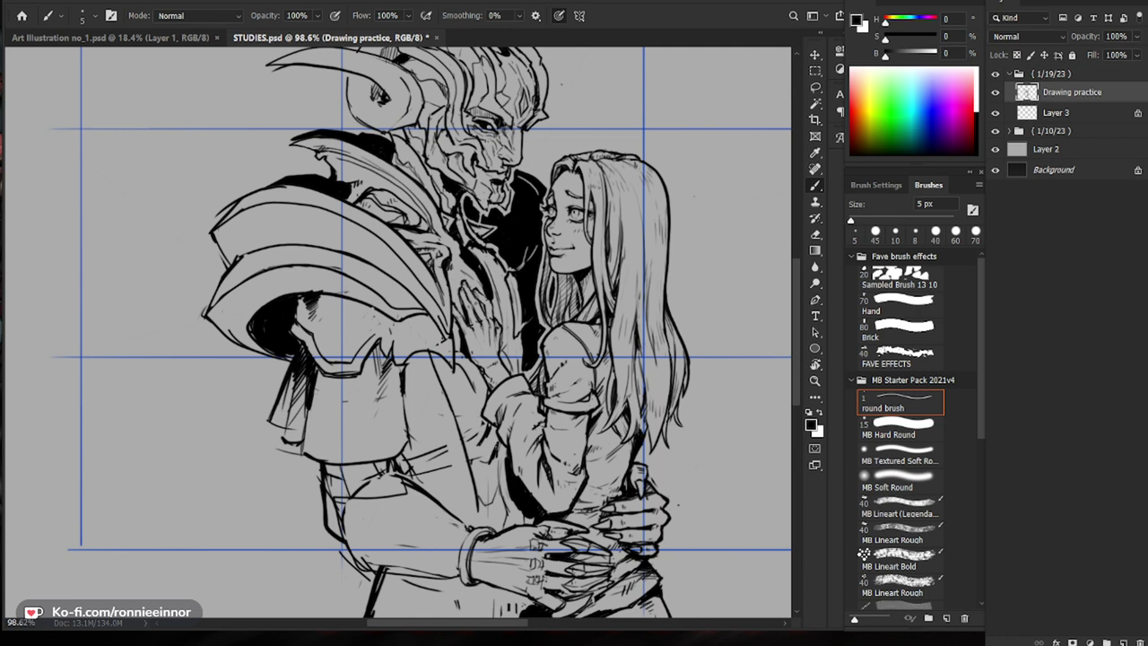
Step: Clean up and hatch the shadow at the armoured figure's waist beside the woman's sleeve
{"action": "left_click_drag", "start_coordinate": [498, 477], "coordinate": [491, 502]}
{"action": "mouse_move", "coordinate": [561, 461]}
{"action": "left_mouse_down"}
{"action": "mouse_move", "coordinate": [525, 464]}
{"action": "mouse_move", "coordinate": [579, 471]}
{"action": "left_mouse_up"}
{"action": "key", "text": "e"}
{"action": "mouse_move", "coordinate": [515, 451]}
{"action": "left_mouse_down"}
{"action": "mouse_move", "coordinate": [514, 476]}
{"action": "mouse_move", "coordinate": [488, 442]}
{"action": "mouse_move", "coordinate": [492, 485]}
{"action": "left_mouse_up"}
{"action": "key", "text": "b"}
{"action": "key", "text": "e"}
{"action": "key", "text": "b"}
{"action": "left_click_drag", "start_coordinate": [505, 477], "coordinate": [491, 502]}
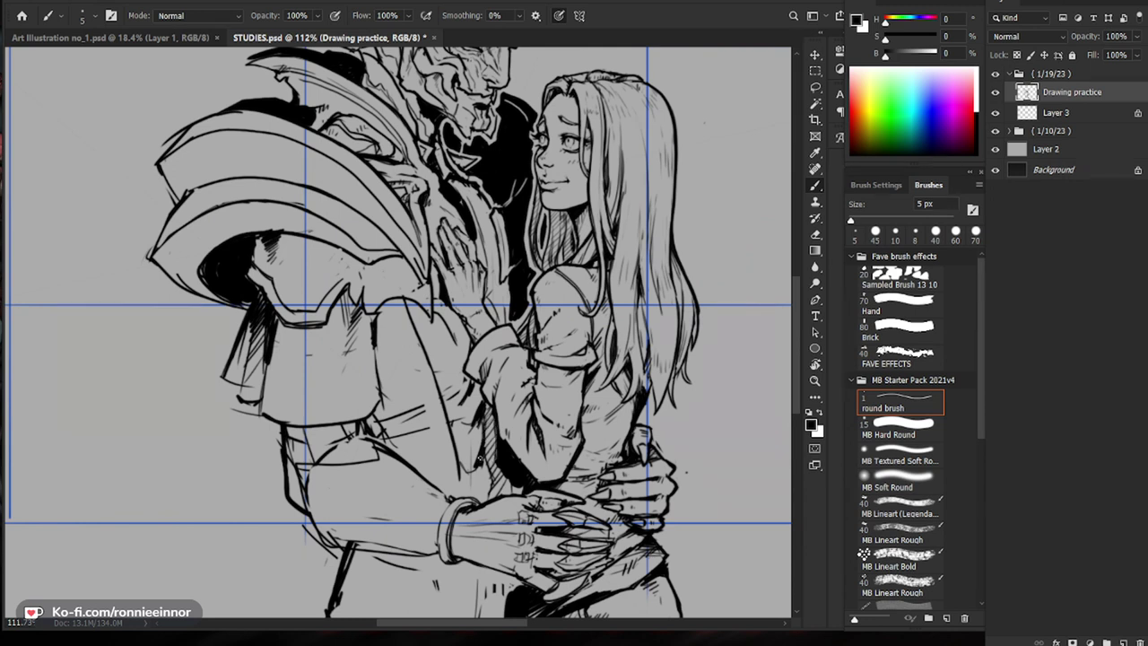
{"action": "left_click_drag", "start_coordinate": [472, 468], "coordinate": [480, 444]}
{"action": "left_click_drag", "start_coordinate": [534, 437], "coordinate": [466, 437]}
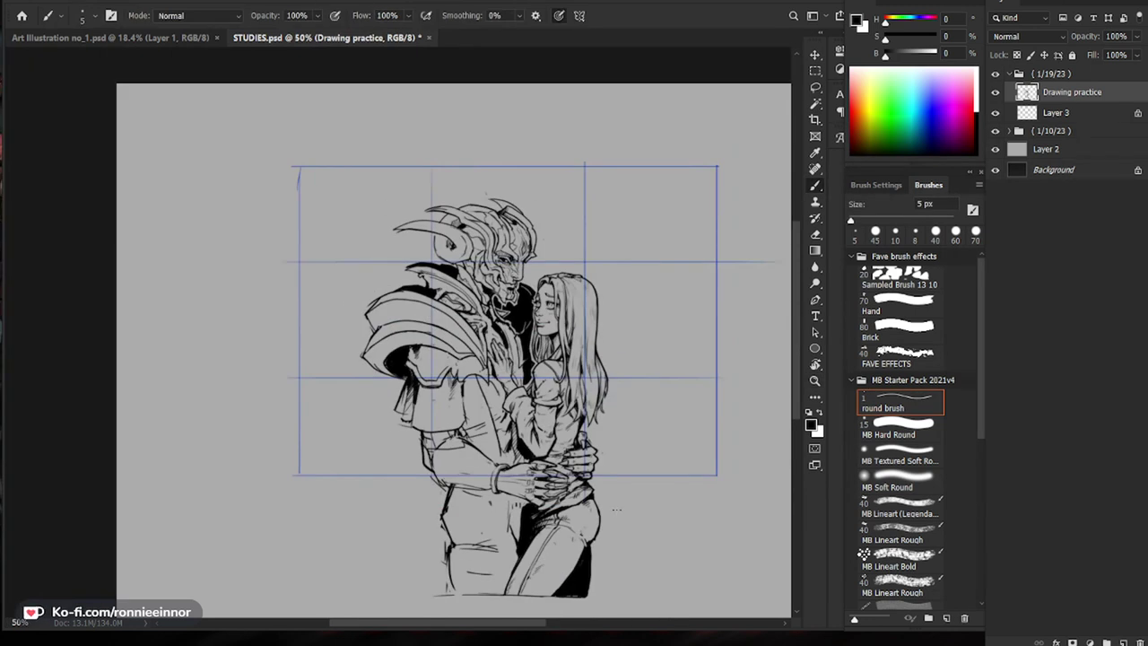
Step: Reduce the eraser size and trim the lines along the outer edge of the woman's long hair
{"action": "scroll", "coordinate": [632, 353], "scroll_direction": "up", "scroll_amount": 3}
{"action": "key", "text": "b"}
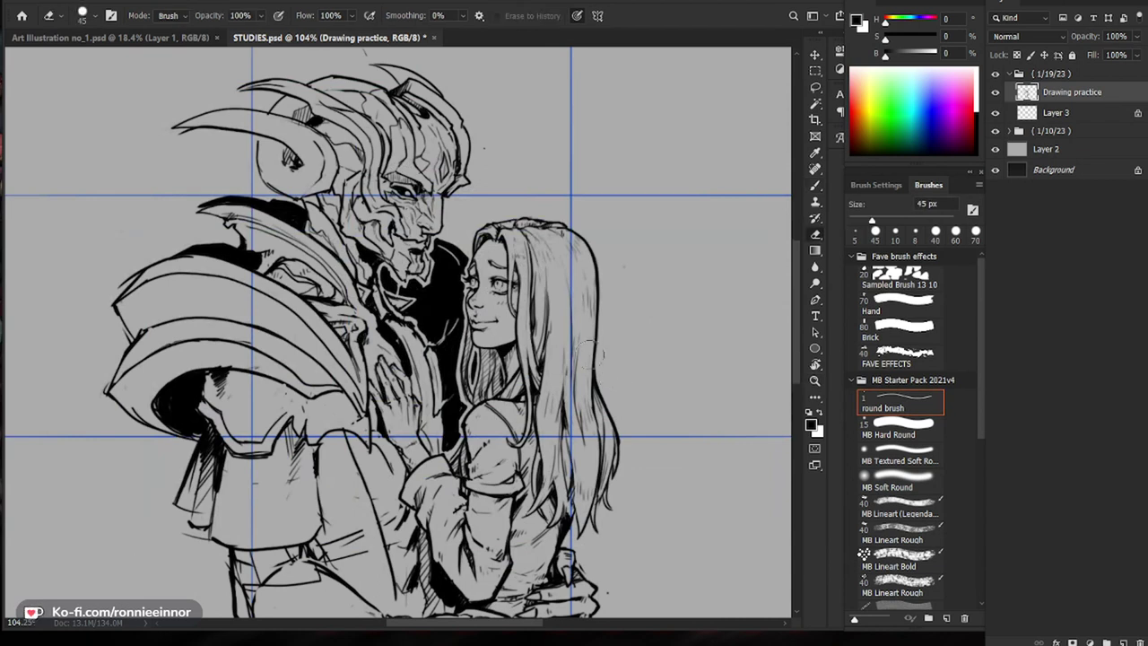
{"action": "key", "text": "bracketleft"}
{"action": "key", "text": "bracketleft"}
{"action": "key", "text": "bracketleft"}
{"action": "key", "text": "bracketleft"}
{"action": "left_click_drag", "start_coordinate": [592, 371], "coordinate": [598, 414]}
{"action": "key", "text": "b"}
{"action": "key", "text": "z"}
{"action": "scroll", "coordinate": [630, 419], "scroll_direction": "down", "scroll_amount": 3}
{"action": "scroll", "coordinate": [651, 473], "scroll_direction": "up", "scroll_amount": 2}
{"action": "key", "text": "b"}
{"action": "key", "text": "b"}
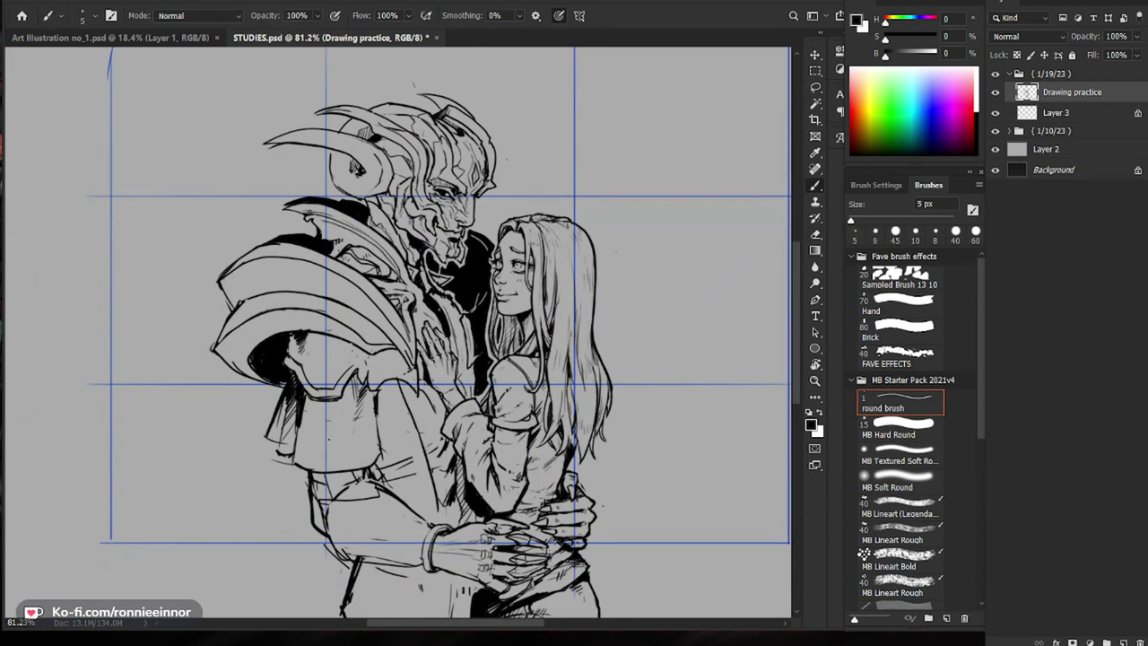
Step: Add small detail lines to the helmet plates between the horn bases and the temple ridges
{"action": "left_click_drag", "start_coordinate": [645, 367], "coordinate": [632, 395]}
{"action": "key", "text": "z"}
{"action": "left_click_drag", "start_coordinate": [466, 230], "coordinate": [547, 231]}
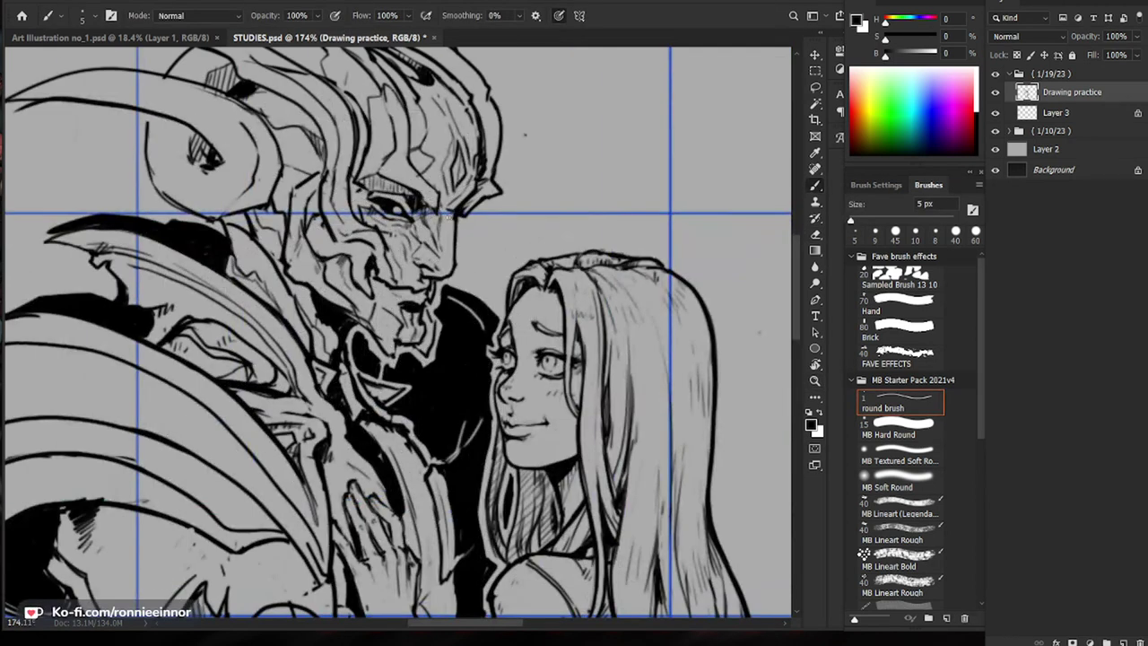
{"action": "scroll", "coordinate": [472, 252], "scroll_direction": "down", "scroll_amount": 2}
{"action": "scroll", "coordinate": [448, 242], "scroll_direction": "up", "scroll_amount": 3}
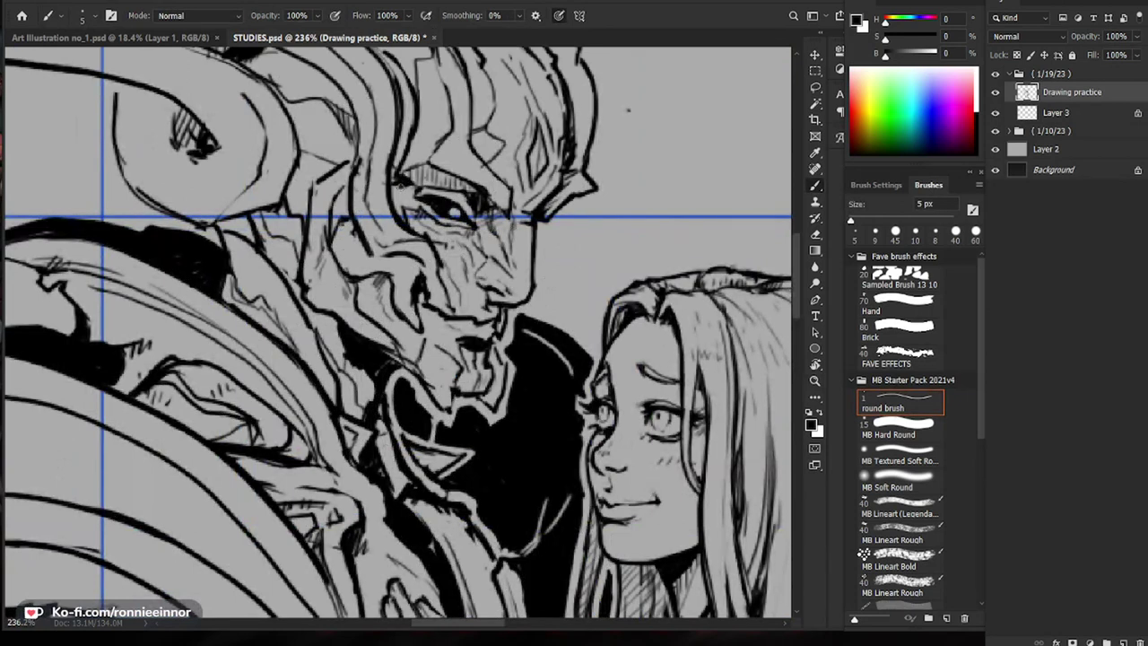
{"action": "key", "text": "z"}
{"action": "left_click_drag", "start_coordinate": [625, 225], "coordinate": [598, 227]}
{"action": "left_click_drag", "start_coordinate": [642, 229], "coordinate": [600, 259]}
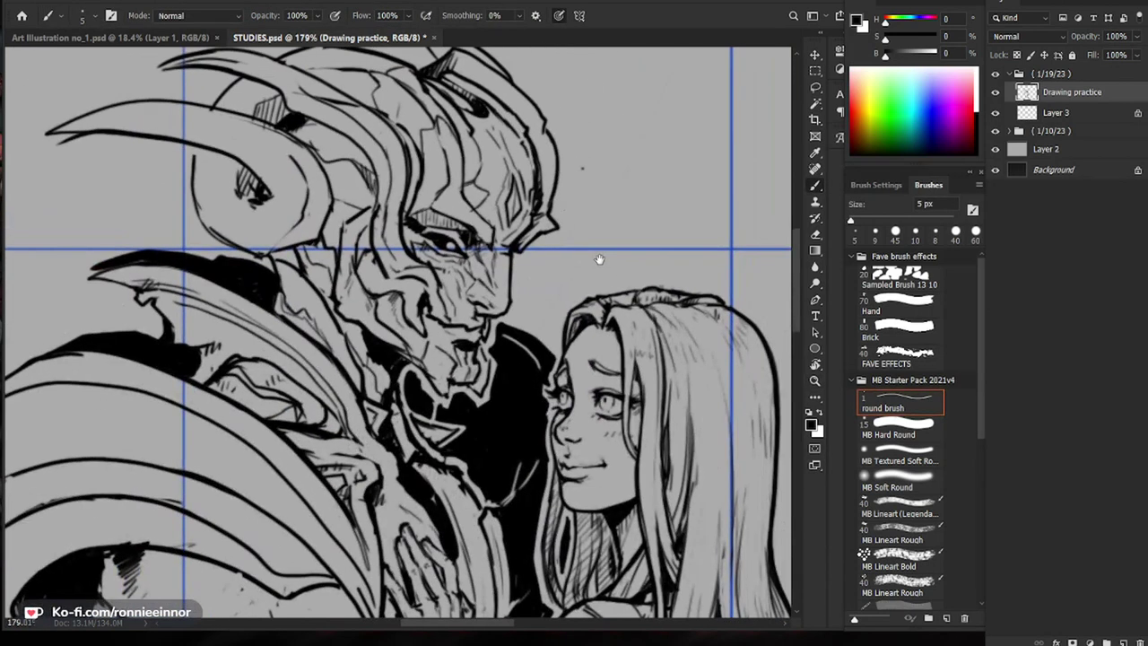
{"action": "scroll", "coordinate": [447, 225], "scroll_direction": "up", "scroll_amount": 2}
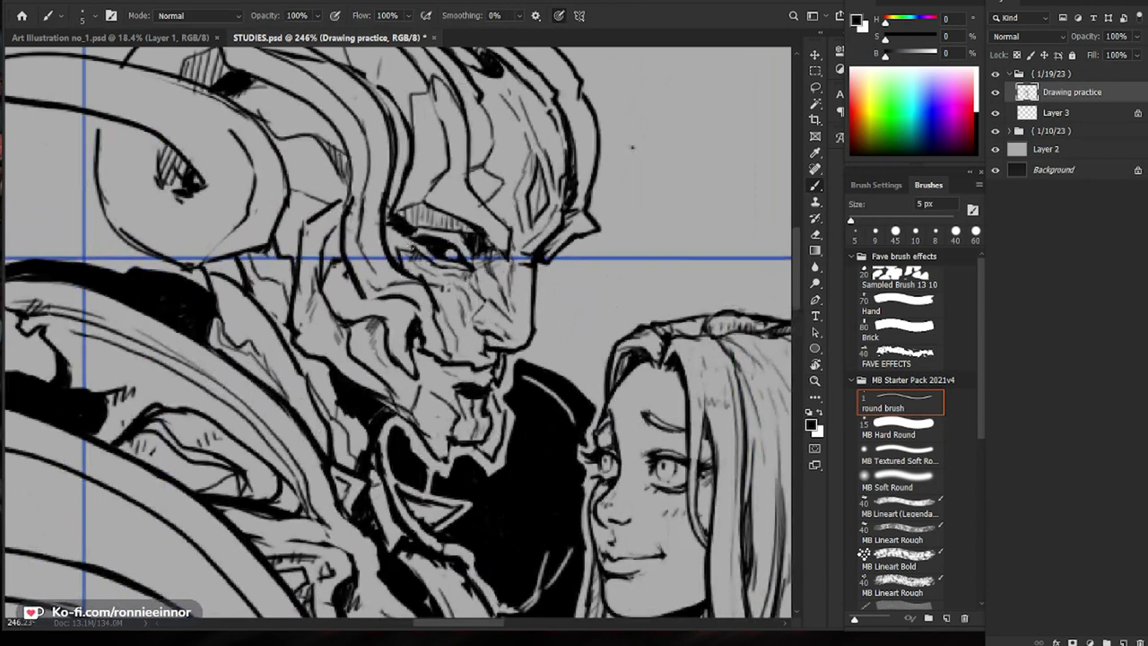
{"action": "mouse_move", "coordinate": [383, 228]}
{"action": "left_mouse_down"}
{"action": "mouse_move", "coordinate": [396, 245]}
{"action": "mouse_move", "coordinate": [390, 203]}
{"action": "mouse_move", "coordinate": [406, 140]}
{"action": "left_mouse_up"}
{"action": "left_click_drag", "start_coordinate": [492, 136], "coordinate": [388, 139]}
{"action": "left_click_drag", "start_coordinate": [565, 174], "coordinate": [573, 227]}
{"action": "left_click_drag", "start_coordinate": [409, 176], "coordinate": [504, 165]}
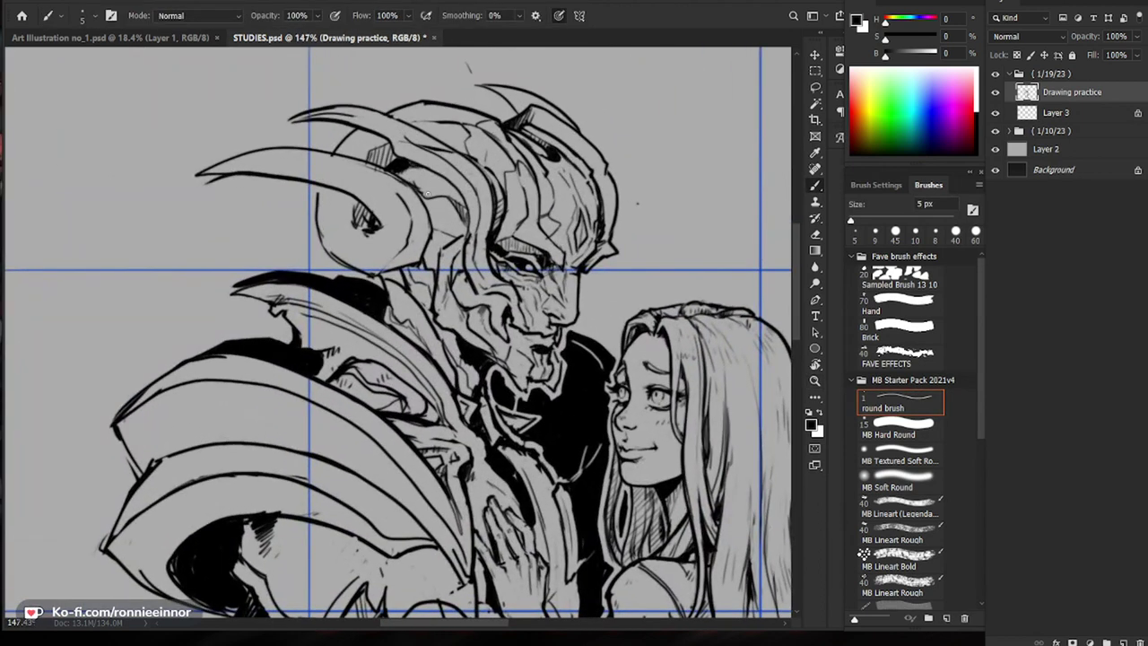
{"action": "left_click_drag", "start_coordinate": [414, 178], "coordinate": [443, 187]}
{"action": "mouse_move", "coordinate": [502, 190]}
{"action": "left_mouse_down"}
{"action": "mouse_move", "coordinate": [435, 190]}
{"action": "mouse_move", "coordinate": [536, 190]}
{"action": "left_mouse_up"}
{"action": "left_click_drag", "start_coordinate": [453, 180], "coordinate": [446, 190]}
{"action": "mouse_move", "coordinate": [456, 174]}
{"action": "left_mouse_down"}
{"action": "mouse_move", "coordinate": [456, 185]}
{"action": "mouse_move", "coordinate": [452, 170]}
{"action": "mouse_move", "coordinate": [495, 176]}
{"action": "mouse_move", "coordinate": [468, 189]}
{"action": "left_mouse_up"}
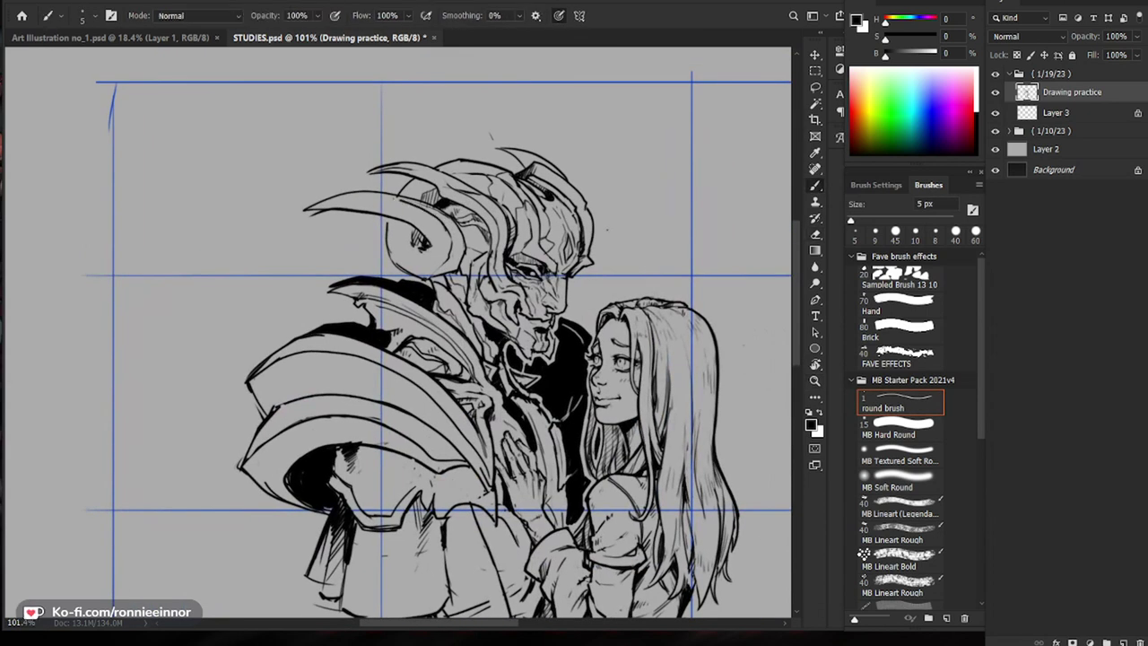
Step: Erase the lower horn's tip with a 50 px eraser and redraw it curving downward
{"action": "key", "text": "e"}
{"action": "key", "text": "bracketright"}
{"action": "key", "text": "bracketright"}
{"action": "key", "text": "bracketright"}
{"action": "key", "text": "bracketright"}
{"action": "key", "text": "bracketright"}
{"action": "key", "text": "bracketright"}
{"action": "key", "text": "bracketright"}
{"action": "key", "text": "bracketright"}
{"action": "mouse_move", "coordinate": [413, 226]}
{"action": "left_mouse_down"}
{"action": "mouse_move", "coordinate": [306, 215]}
{"action": "mouse_move", "coordinate": [401, 215]}
{"action": "mouse_move", "coordinate": [350, 204]}
{"action": "mouse_move", "coordinate": [297, 225]}
{"action": "mouse_move", "coordinate": [328, 199]}
{"action": "mouse_move", "coordinate": [364, 218]}
{"action": "mouse_move", "coordinate": [315, 212]}
{"action": "left_mouse_up"}
{"action": "key", "text": "b"}
{"action": "key", "text": "e"}
{"action": "key", "text": "bracketright"}
{"action": "key", "text": "b"}
{"action": "left_click_drag", "start_coordinate": [381, 195], "coordinate": [410, 201]}
{"action": "left_click_drag", "start_coordinate": [335, 195], "coordinate": [309, 231]}
{"action": "left_click_drag", "start_coordinate": [396, 207], "coordinate": [324, 221]}
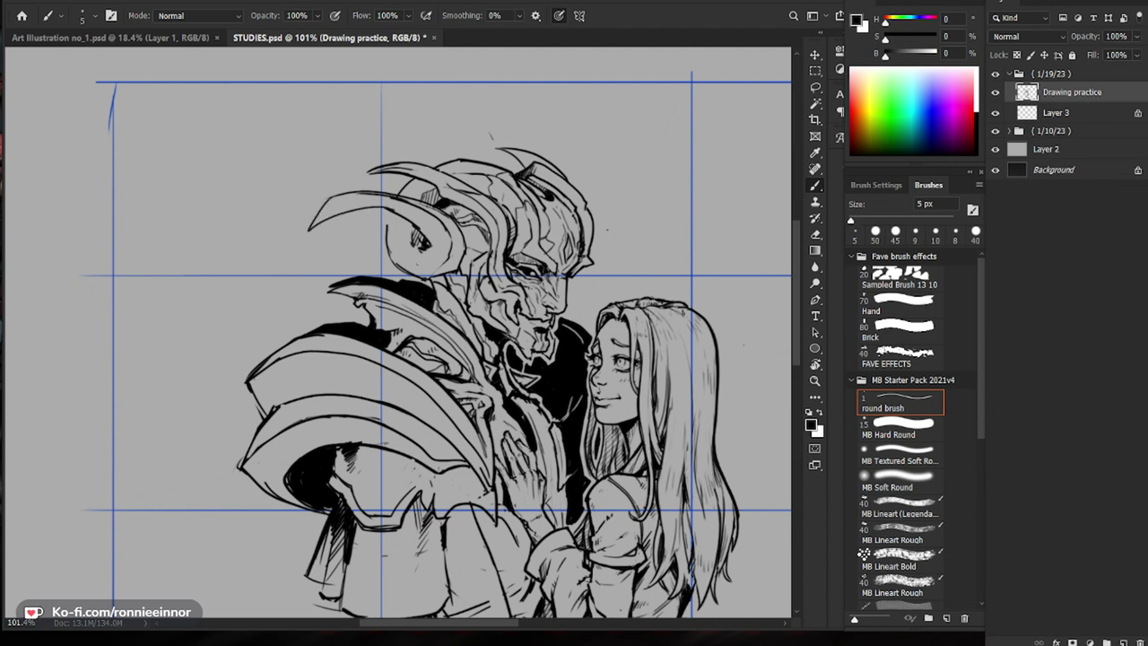
Step: Refine the lower horn with a notched upper edge and a longer, lower tip, erasing surplus lines around its curl
{"action": "key", "text": "e"}
{"action": "mouse_move", "coordinate": [405, 206]}
{"action": "left_mouse_down"}
{"action": "mouse_move", "coordinate": [336, 205]}
{"action": "mouse_move", "coordinate": [365, 205]}
{"action": "mouse_move", "coordinate": [365, 191]}
{"action": "mouse_move", "coordinate": [315, 212]}
{"action": "left_mouse_up"}
{"action": "key", "text": "b"}
{"action": "key", "text": "e"}
{"action": "mouse_move", "coordinate": [399, 200]}
{"action": "left_mouse_down"}
{"action": "mouse_move", "coordinate": [355, 214]}
{"action": "mouse_move", "coordinate": [423, 224]}
{"action": "mouse_move", "coordinate": [356, 194]}
{"action": "left_mouse_up"}
{"action": "key", "text": "b"}
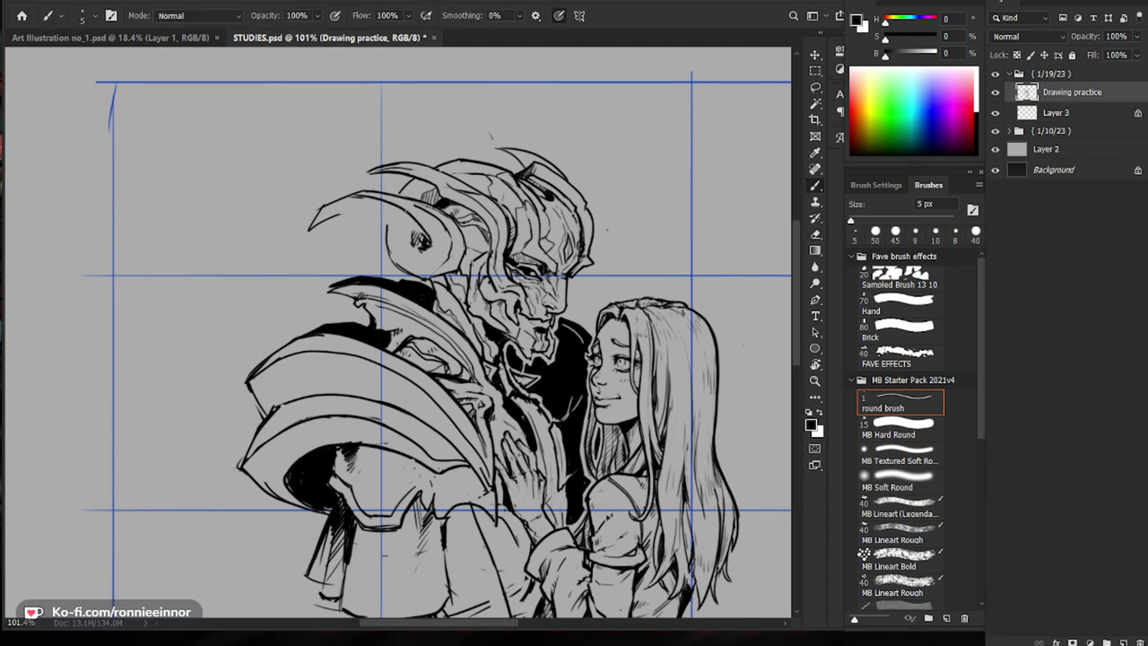
{"action": "key", "text": "e"}
{"action": "left_click_drag", "start_coordinate": [427, 212], "coordinate": [448, 262]}
{"action": "key", "text": "b"}
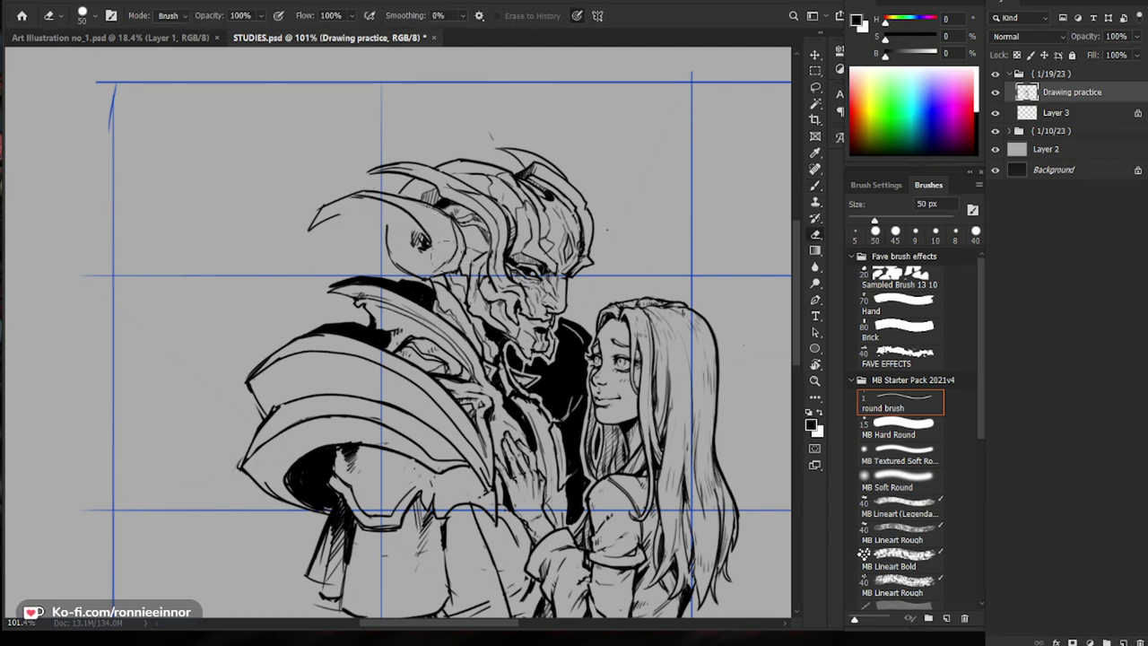
{"action": "left_click_drag", "start_coordinate": [394, 213], "coordinate": [294, 242]}
{"action": "key", "text": "e"}
{"action": "key", "text": "b"}
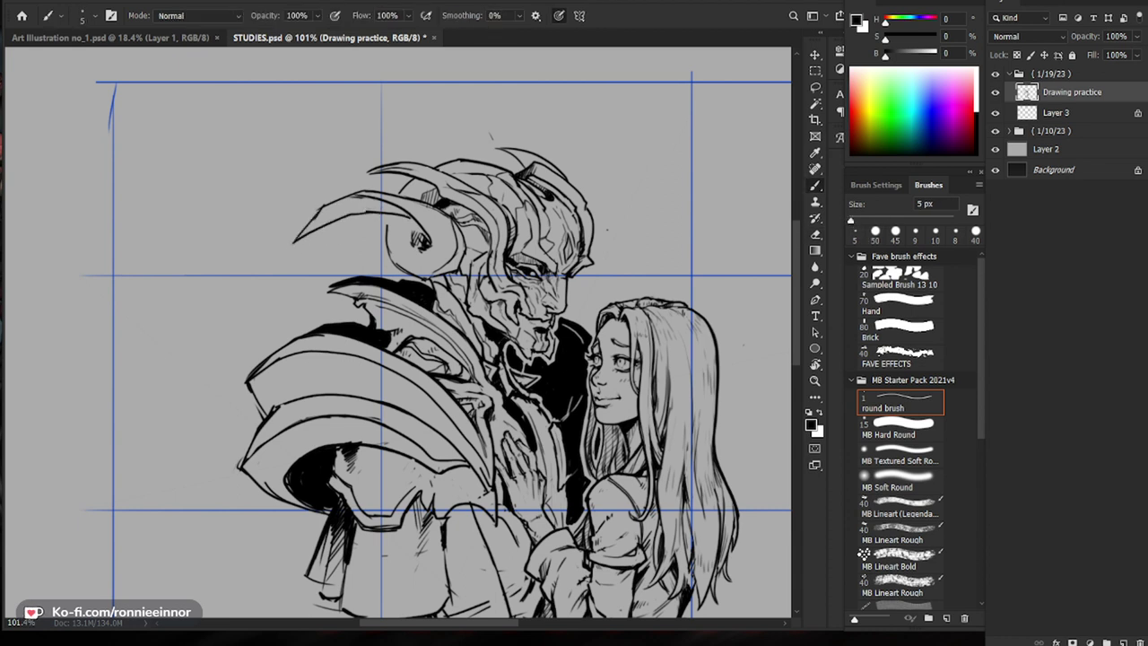
Step: Hatch shadows along the underside of the lower horn and touch up the lines around its curl
{"action": "left_click_drag", "start_coordinate": [402, 208], "coordinate": [391, 216]}
{"action": "left_click_drag", "start_coordinate": [397, 207], "coordinate": [380, 215]}
{"action": "left_click_drag", "start_coordinate": [389, 201], "coordinate": [373, 211]}
{"action": "mouse_move", "coordinate": [381, 200]}
{"action": "left_mouse_down"}
{"action": "mouse_move", "coordinate": [358, 215]}
{"action": "mouse_move", "coordinate": [386, 235]}
{"action": "left_mouse_up"}
{"action": "key", "text": "z"}
{"action": "left_click_drag", "start_coordinate": [323, 258], "coordinate": [269, 267]}
{"action": "left_click_drag", "start_coordinate": [373, 231], "coordinate": [432, 229]}
{"action": "key", "text": "b"}
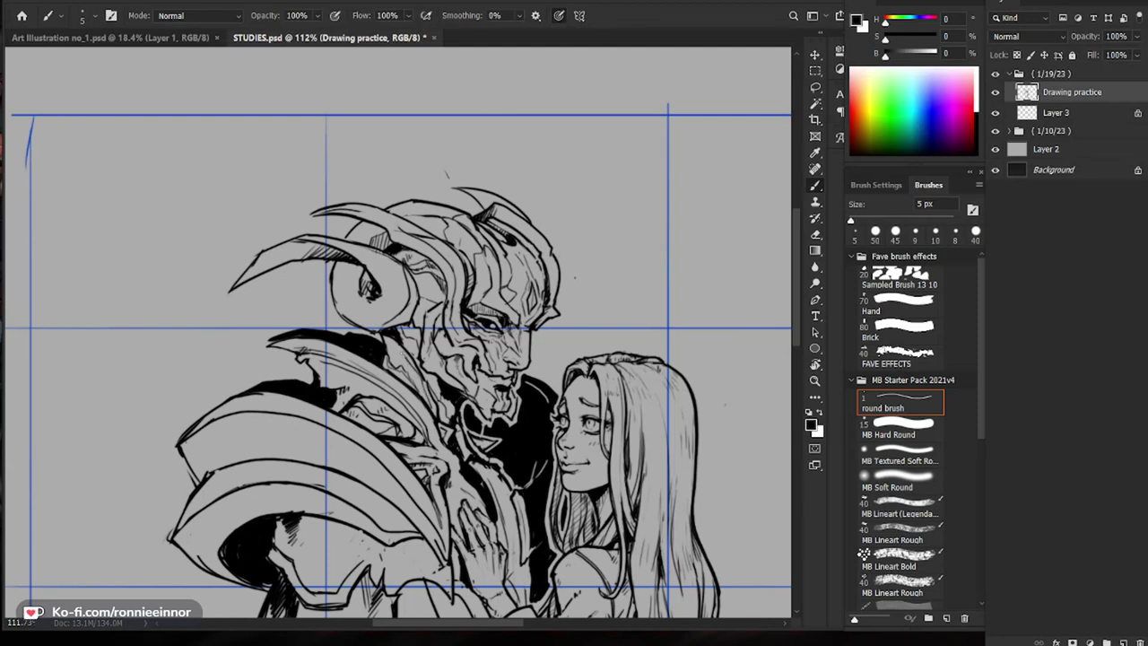
{"action": "key", "text": "e"}
{"action": "key", "text": "bracketright"}
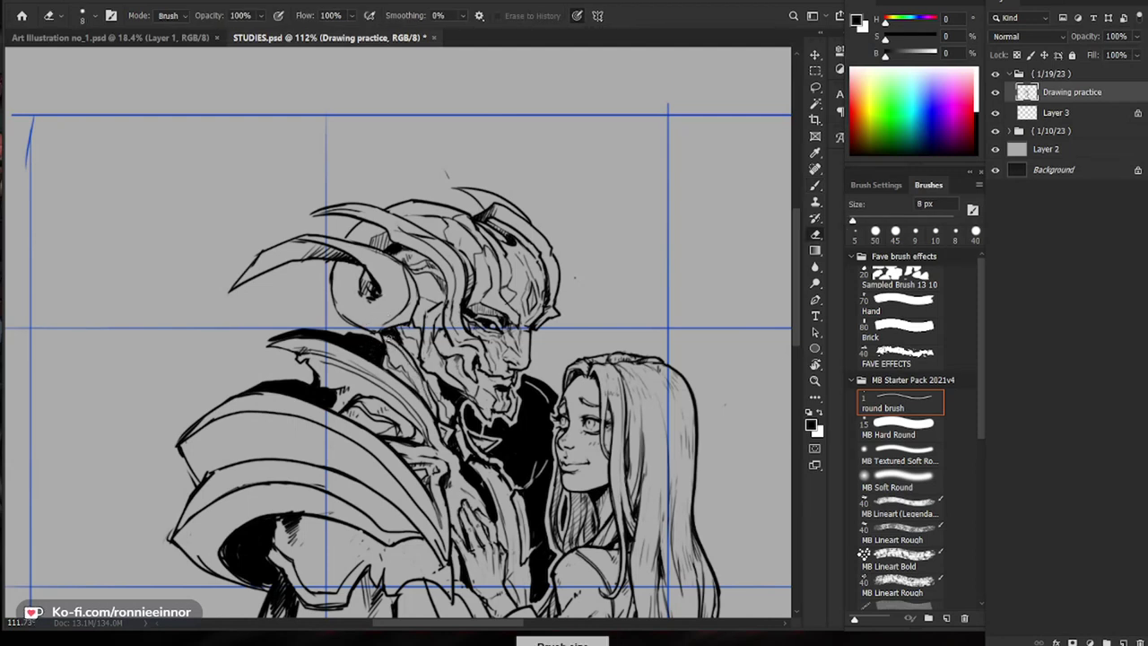
{"action": "key", "text": "b"}
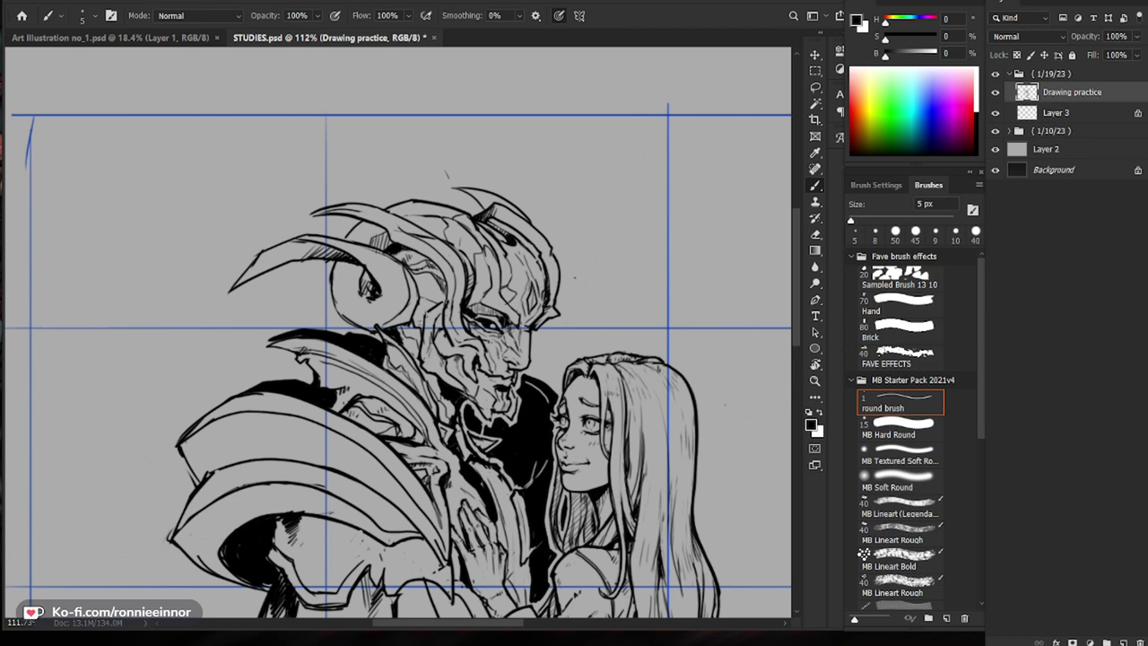
Step: Draw overlapping curved armour plates on the torso beneath the shoulder guard
{"action": "left_click_drag", "start_coordinate": [619, 502], "coordinate": [535, 509]}
{"action": "left_click_drag", "start_coordinate": [489, 400], "coordinate": [560, 400]}
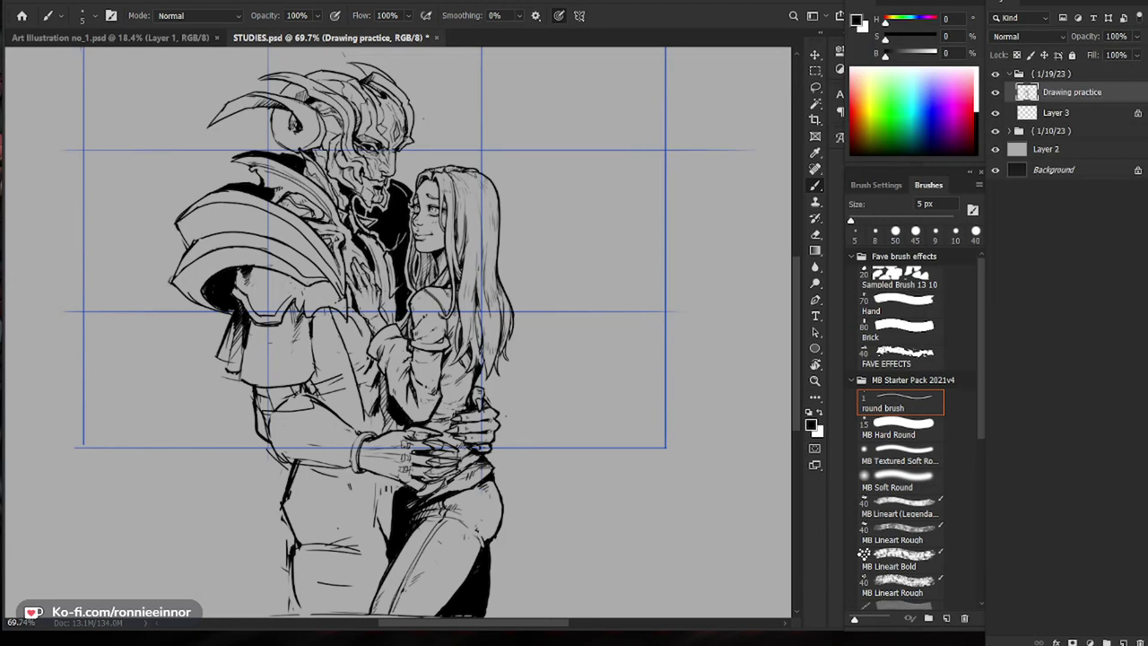
{"action": "left_click_drag", "start_coordinate": [324, 308], "coordinate": [360, 425]}
{"action": "mouse_move", "coordinate": [323, 321]}
{"action": "left_mouse_down"}
{"action": "mouse_move", "coordinate": [351, 339]}
{"action": "mouse_move", "coordinate": [367, 377]}
{"action": "left_mouse_up"}
{"action": "left_click_drag", "start_coordinate": [320, 351], "coordinate": [353, 358]}
Step: Erase the overlaps between the new torso plates and add a contour line inside them
{"action": "key", "text": "e"}
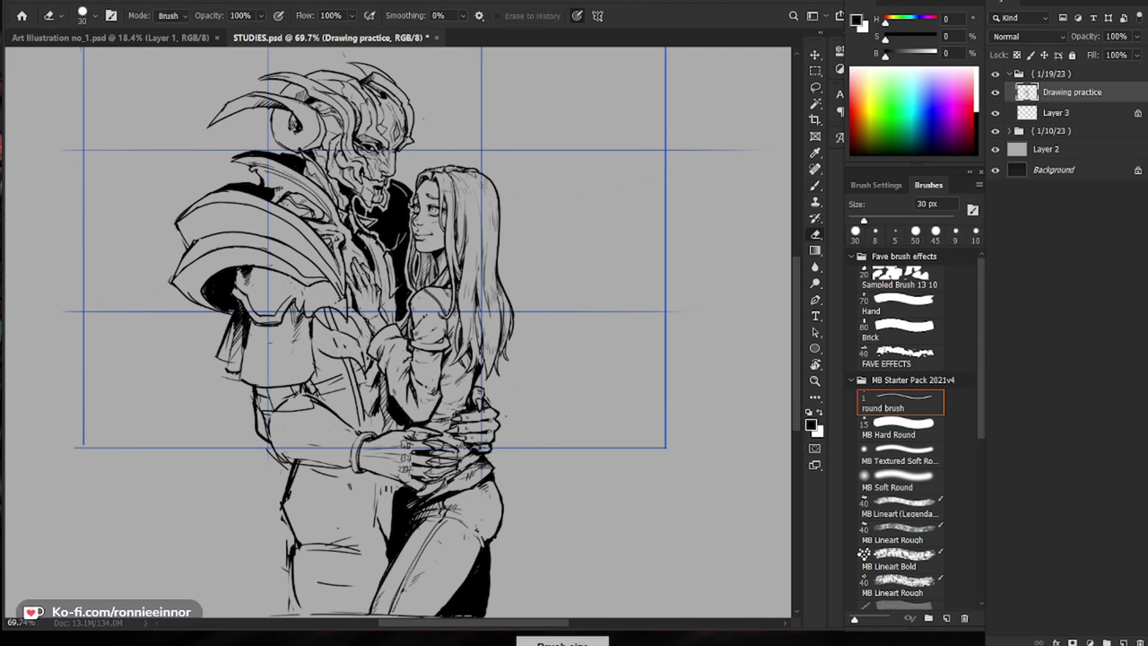
{"action": "key", "text": "b"}
{"action": "key", "text": "z"}
{"action": "key", "text": "e"}
{"action": "mouse_move", "coordinate": [363, 357]}
{"action": "left_mouse_down"}
{"action": "mouse_move", "coordinate": [388, 357]}
{"action": "mouse_move", "coordinate": [341, 346]}
{"action": "mouse_move", "coordinate": [355, 354]}
{"action": "left_mouse_up"}
{"action": "key", "text": "b"}
{"action": "key", "text": "e"}
{"action": "key", "text": "b"}
{"action": "left_click_drag", "start_coordinate": [305, 337], "coordinate": [328, 348]}
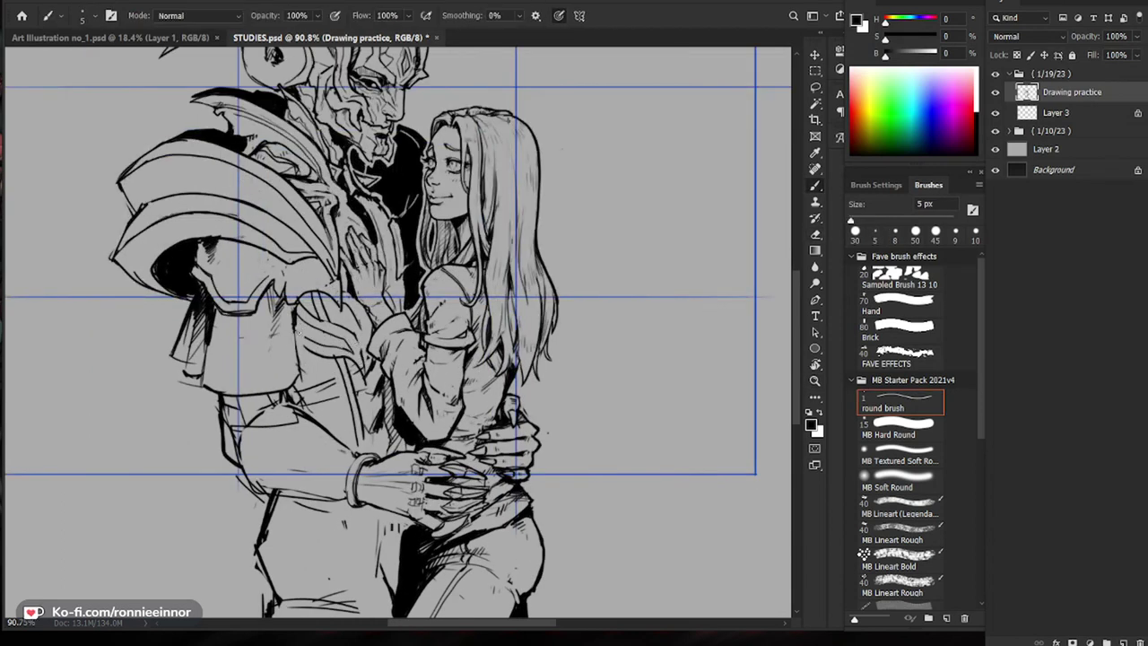
Step: Touch up the armour detail at the base of the collar spike above the shoulder plates with a smaller eraser and the brush
{"action": "key", "text": "z"}
{"action": "left_click_drag", "start_coordinate": [489, 509], "coordinate": [393, 511]}
{"action": "scroll", "coordinate": [393, 364], "scroll_direction": "up", "scroll_amount": 8}
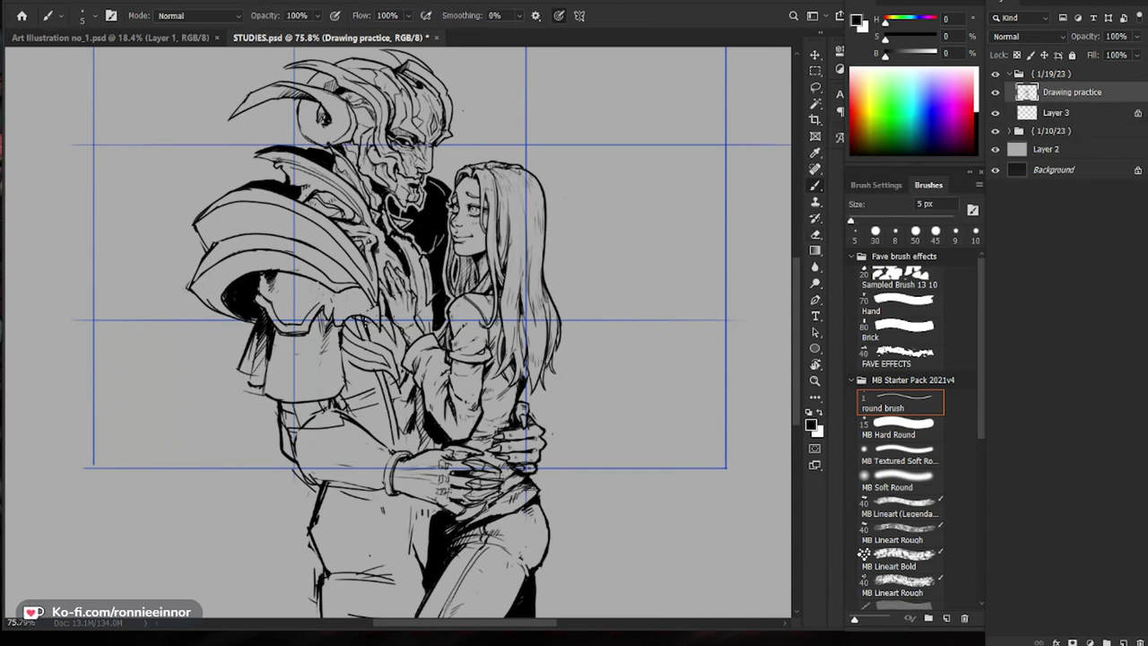
{"action": "left_click_drag", "start_coordinate": [386, 252], "coordinate": [577, 292]}
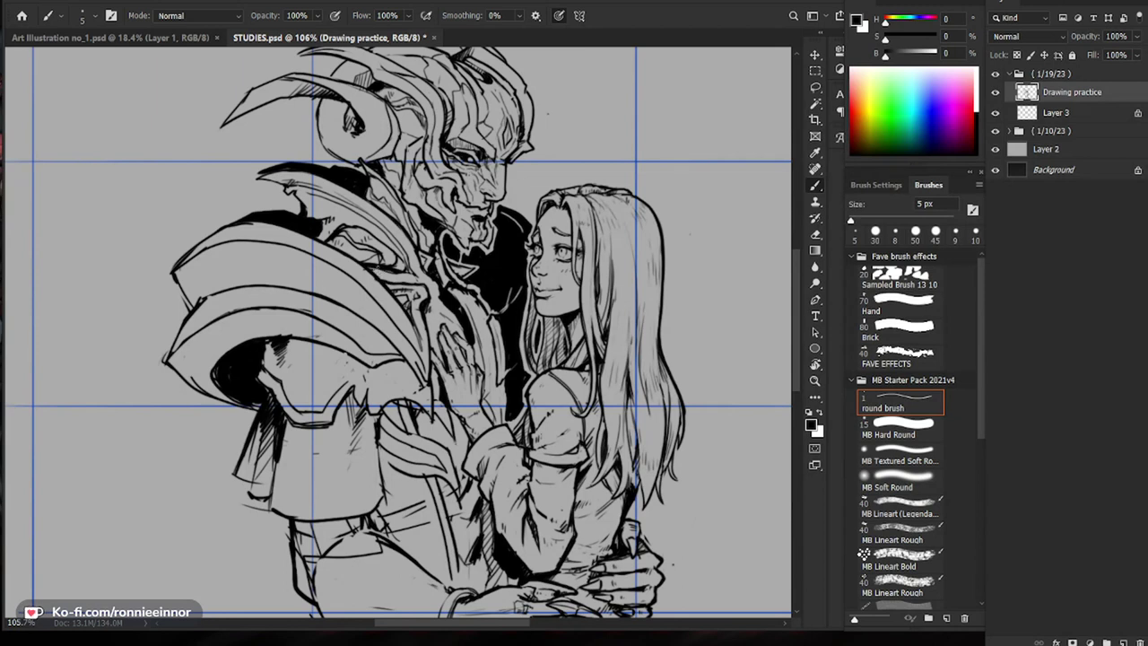
{"action": "left_click_drag", "start_coordinate": [319, 296], "coordinate": [239, 295]}
{"action": "left_click_drag", "start_coordinate": [362, 318], "coordinate": [432, 319]}
{"action": "key", "text": "e"}
{"action": "left_click_drag", "start_coordinate": [320, 254], "coordinate": [332, 263]}
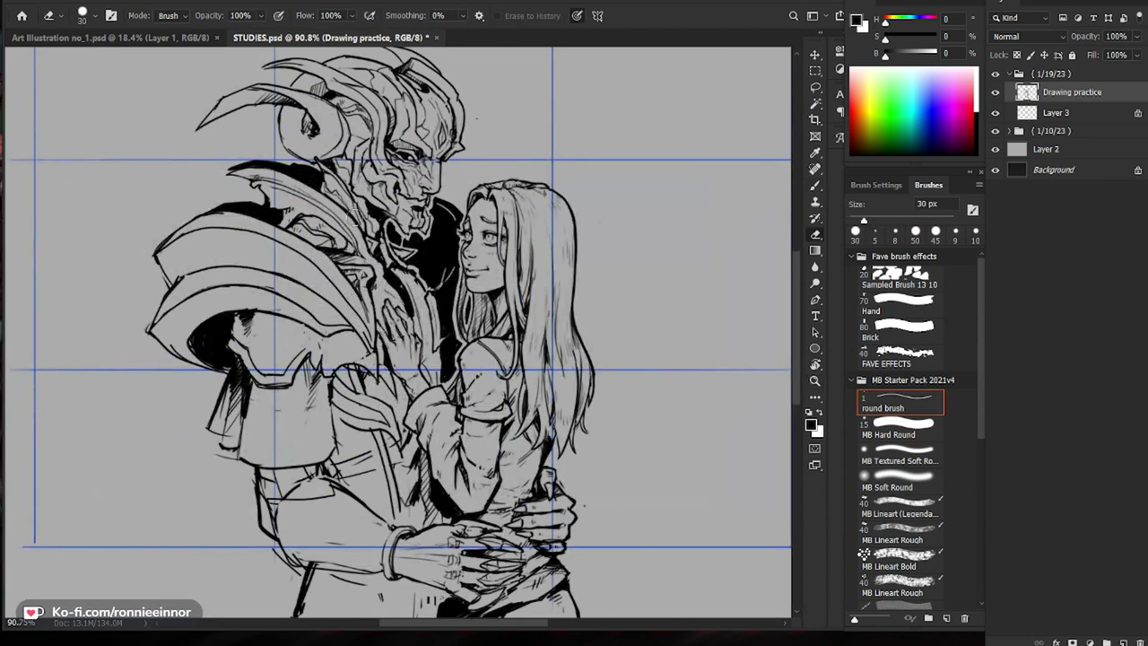
{"action": "key", "text": "bracketleft"}
{"action": "key", "text": "bracketleft"}
{"action": "key", "text": "bracketleft"}
{"action": "key", "text": "bracketleft"}
{"action": "key", "text": "bracketleft"}
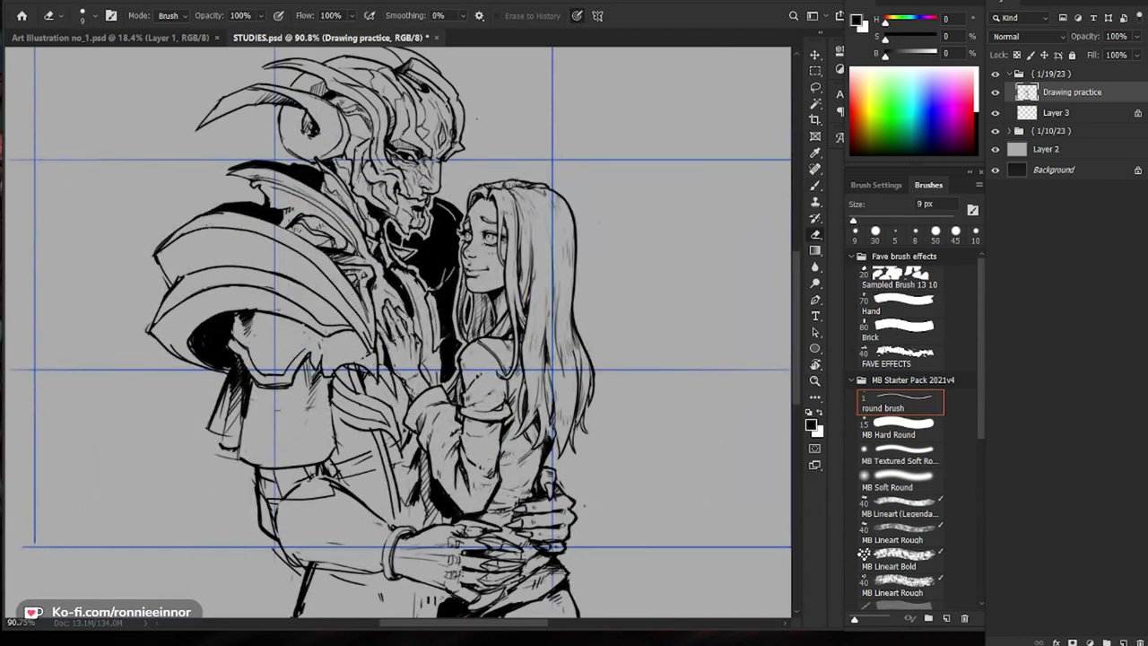
{"action": "key", "text": "b"}
{"action": "mouse_move", "coordinate": [318, 247]}
{"action": "left_mouse_down"}
{"action": "mouse_move", "coordinate": [258, 217]}
{"action": "mouse_move", "coordinate": [188, 224]}
{"action": "left_mouse_up"}
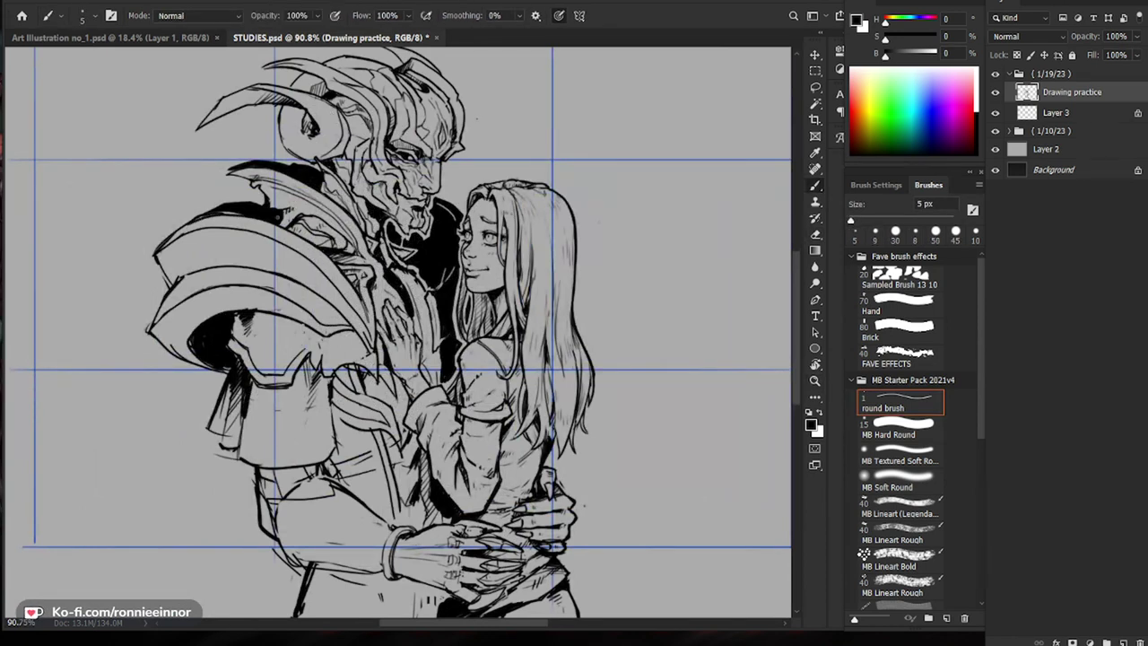
Step: Erase and re-ink the chest armour detail beside the inner edge of the upper shoulder plate
{"action": "key", "text": "z"}
{"action": "left_click_drag", "start_coordinate": [627, 388], "coordinate": [592, 388]}
{"action": "scroll", "coordinate": [414, 293], "scroll_direction": "up", "scroll_amount": 4}
{"action": "key", "text": "b"}
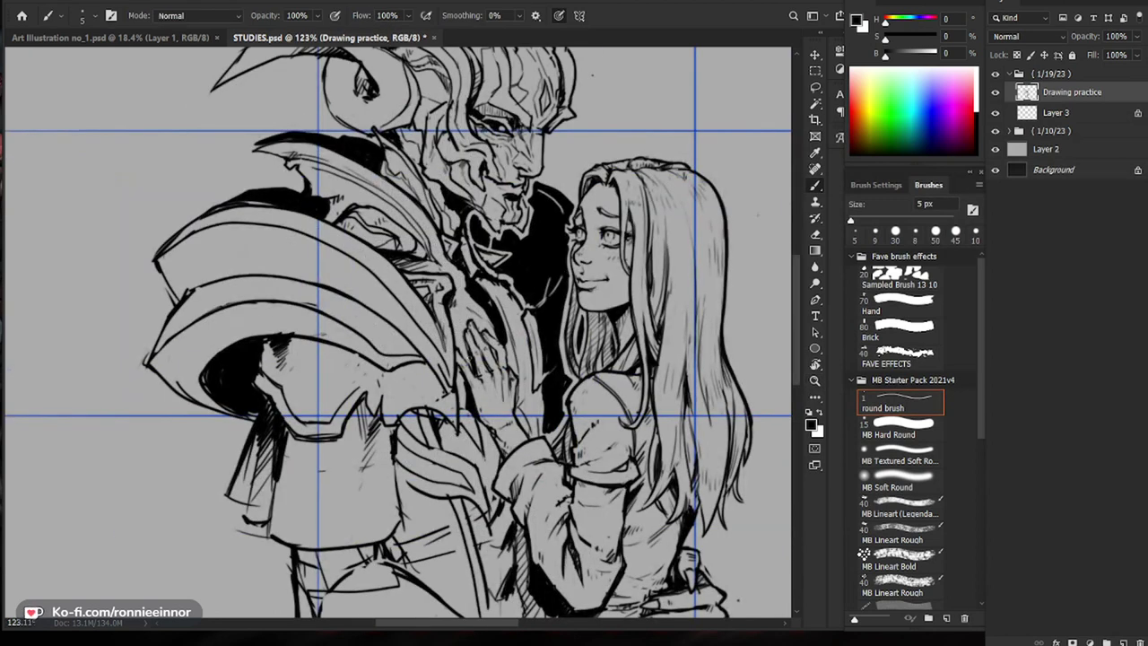
{"action": "key", "text": "e"}
{"action": "left_click_drag", "start_coordinate": [423, 305], "coordinate": [435, 303]}
{"action": "key", "text": "b"}
{"action": "left_click_drag", "start_coordinate": [437, 303], "coordinate": [440, 352]}
{"action": "key", "text": "e"}
{"action": "left_click_drag", "start_coordinate": [548, 261], "coordinate": [509, 403]}
{"action": "key", "text": "b"}
{"action": "key", "text": "e"}
{"action": "key", "text": "b"}
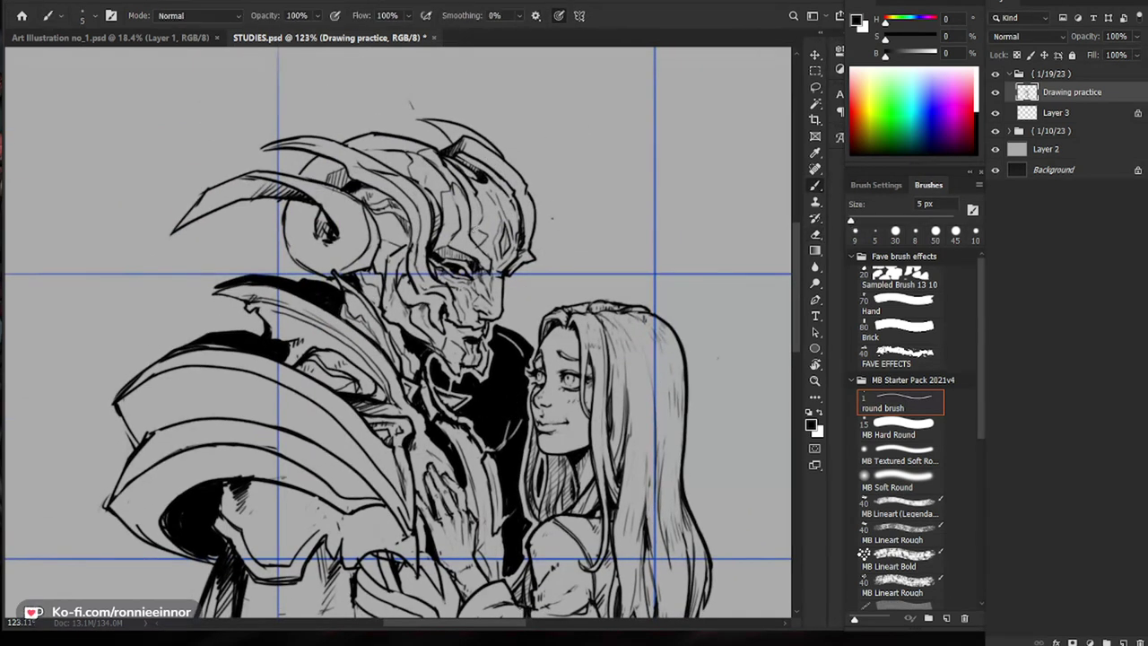
Step: Erase a small area of the horned figure's forehead and refine the diamond-shaped markings on it
{"action": "key", "text": "e"}
{"action": "left_click_drag", "start_coordinate": [492, 233], "coordinate": [493, 238]}
{"action": "key", "text": "b"}
{"action": "left_click_drag", "start_coordinate": [574, 228], "coordinate": [549, 258]}
{"action": "key", "text": "e"}
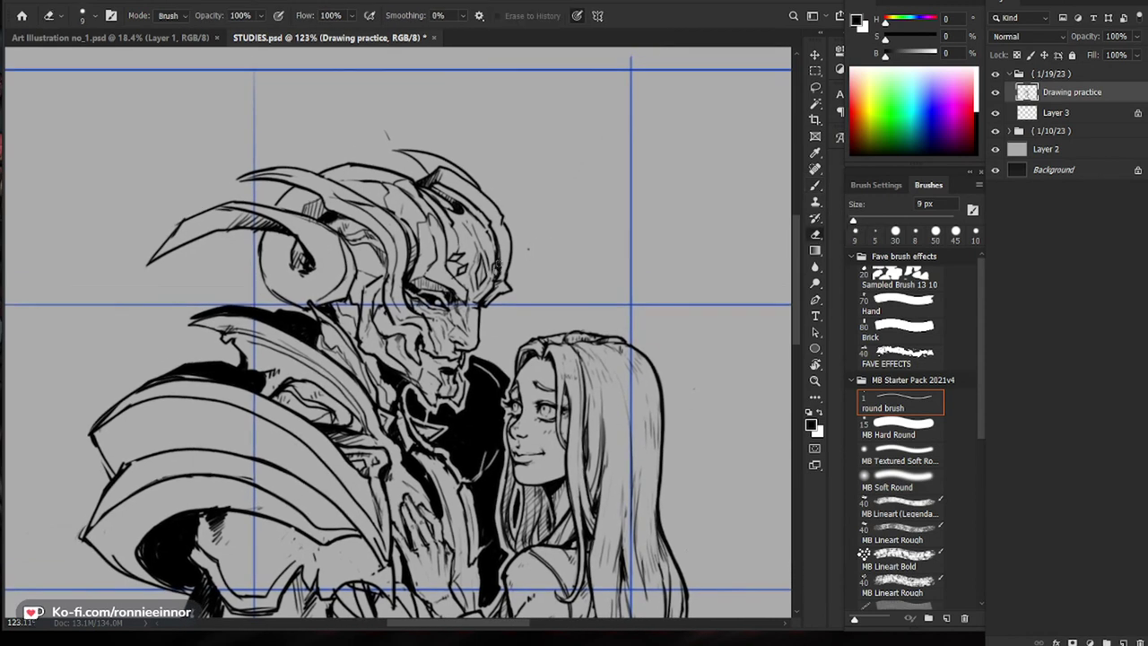
Step: Re-ink the front edge of the brow and darken the base of the crest horn on the helmet
{"action": "key", "text": "b"}
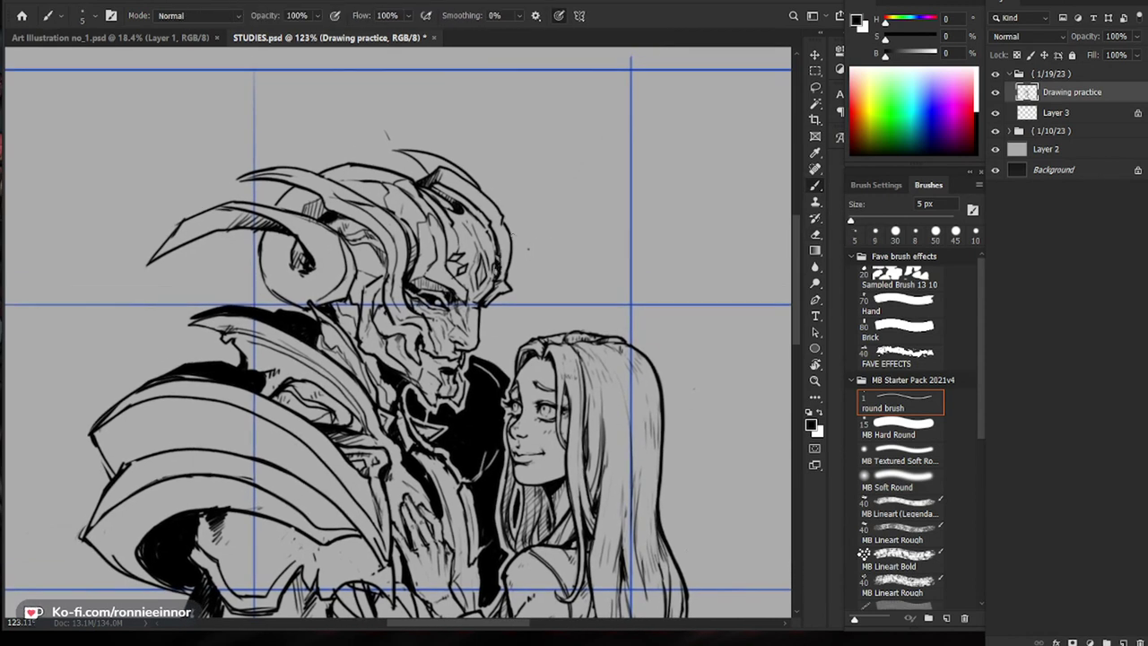
{"action": "left_click_drag", "start_coordinate": [511, 249], "coordinate": [502, 272]}
{"action": "left_click_drag", "start_coordinate": [442, 173], "coordinate": [429, 178]}
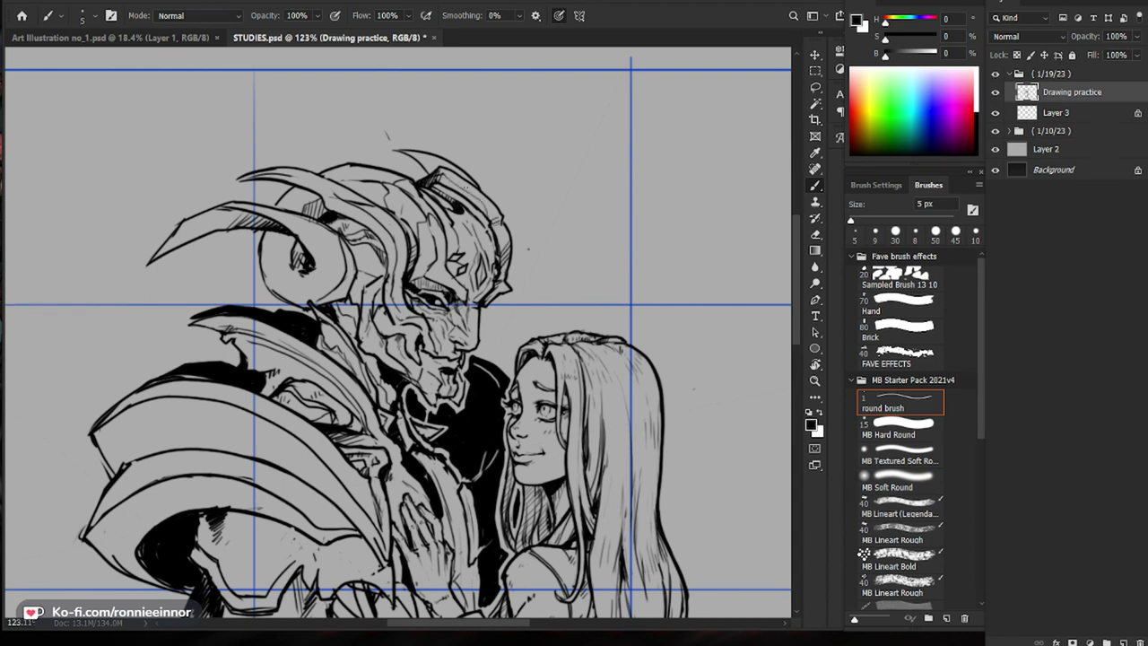
{"action": "key", "text": "ctrl+minus"}
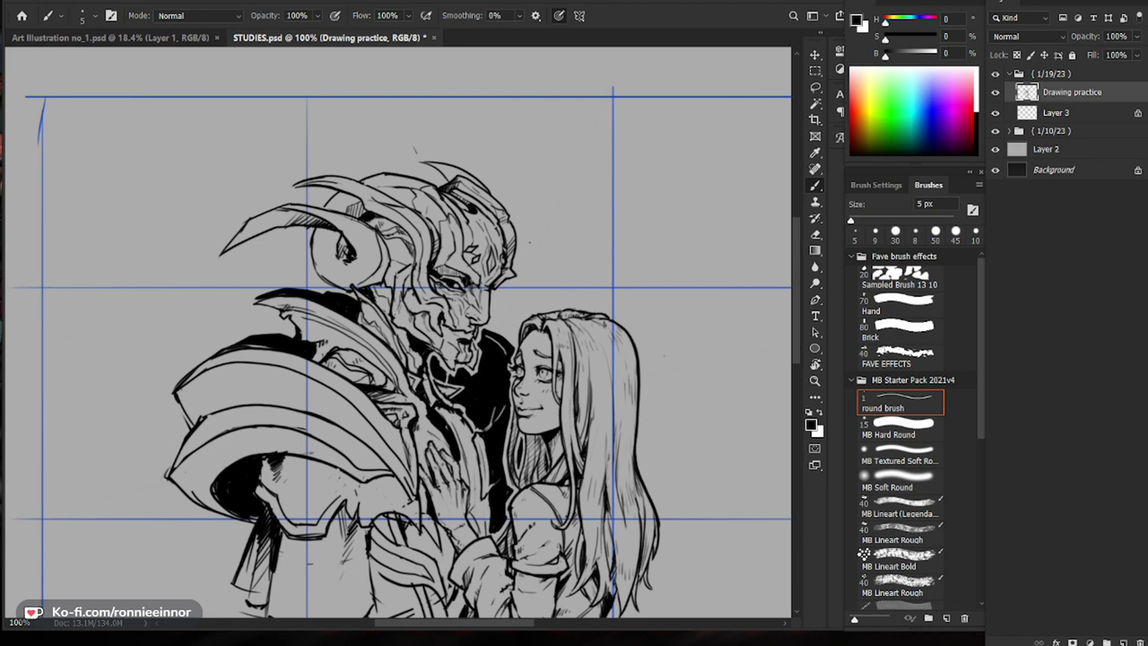
Step: Erase a thin light line into the solid black shadow between the collar and the woman's face
{"action": "scroll", "coordinate": [503, 331], "scroll_direction": "up", "scroll_amount": 3}
{"action": "key", "text": "e"}
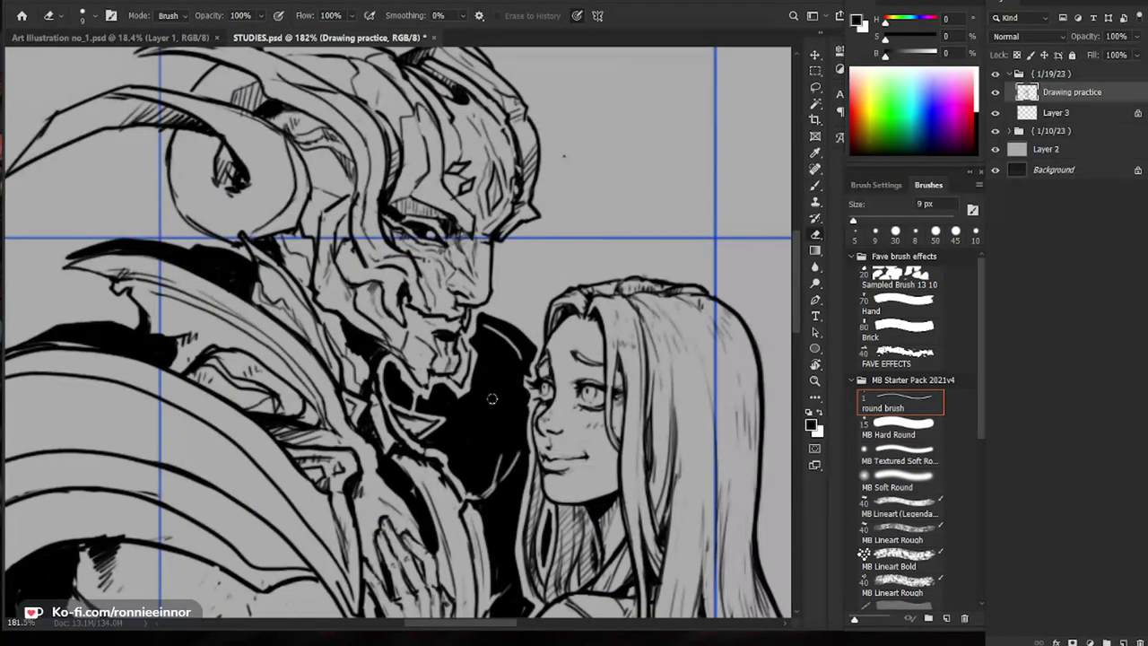
{"action": "left_click_drag", "start_coordinate": [499, 417], "coordinate": [497, 473]}
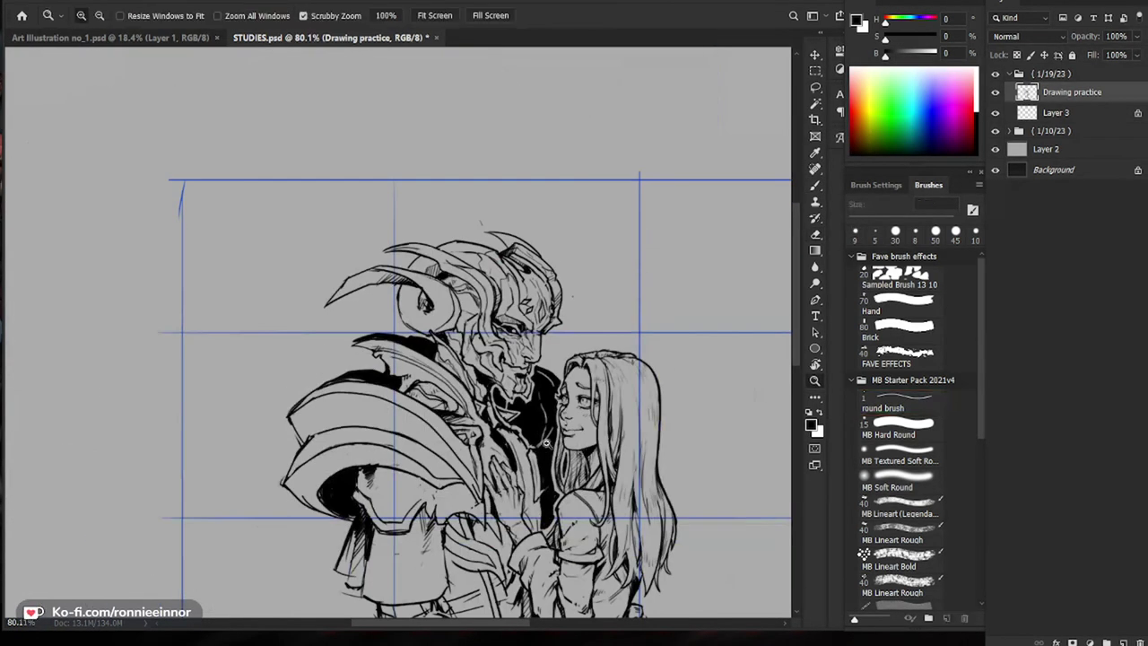
Step: Clean up the outer edge where the upper and lower shoulder plates meet and add short hatching between them
{"action": "left_click_drag", "start_coordinate": [546, 440], "coordinate": [618, 437]}
{"action": "left_click_drag", "start_coordinate": [538, 391], "coordinate": [512, 437]}
{"action": "left_click_drag", "start_coordinate": [571, 404], "coordinate": [505, 404]}
{"action": "left_click_drag", "start_coordinate": [506, 404], "coordinate": [506, 270]}
{"action": "mouse_move", "coordinate": [361, 209]}
{"action": "left_mouse_down"}
{"action": "mouse_move", "coordinate": [401, 207]}
{"action": "mouse_move", "coordinate": [299, 234]}
{"action": "mouse_move", "coordinate": [247, 270]}
{"action": "left_mouse_up"}
{"action": "key", "text": "b"}
{"action": "left_click_drag", "start_coordinate": [466, 249], "coordinate": [453, 270]}
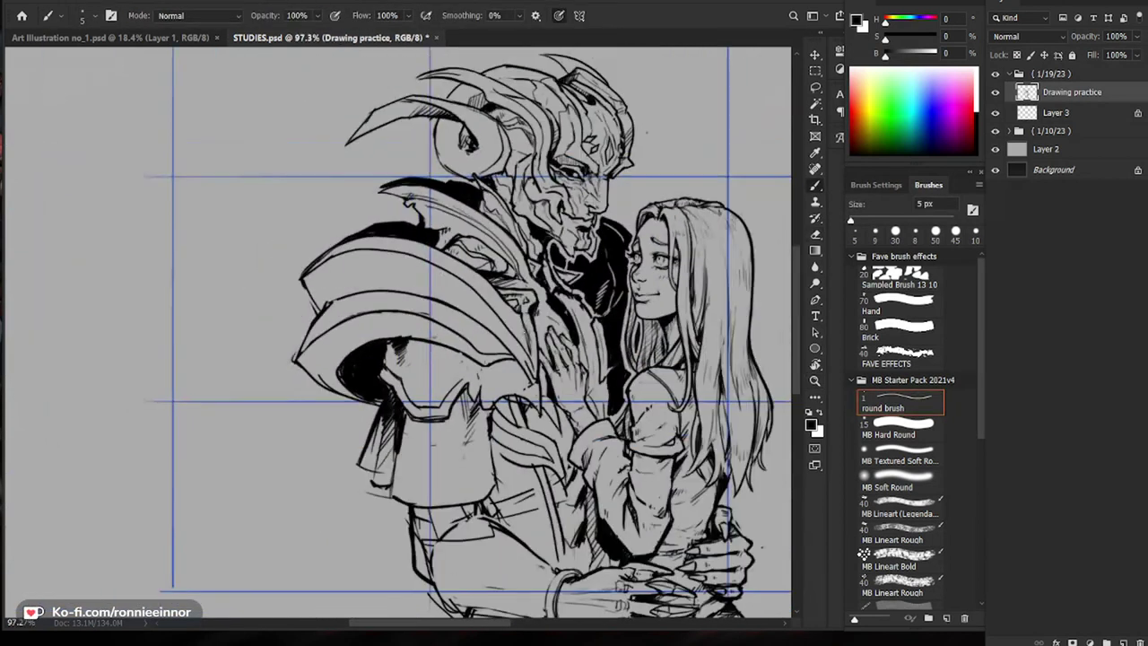
{"action": "left_click_drag", "start_coordinate": [361, 314], "coordinate": [376, 314]}
{"action": "key", "text": "e"}
{"action": "mouse_move", "coordinate": [290, 271]}
{"action": "left_mouse_down"}
{"action": "mouse_move", "coordinate": [313, 302]}
{"action": "mouse_move", "coordinate": [310, 316]}
{"action": "mouse_move", "coordinate": [328, 328]}
{"action": "left_mouse_up"}
{"action": "key", "text": "b"}
{"action": "key", "text": "e"}
{"action": "key", "text": "bracketright"}
{"action": "key", "text": "b"}
{"action": "left_click_drag", "start_coordinate": [344, 297], "coordinate": [337, 325]}
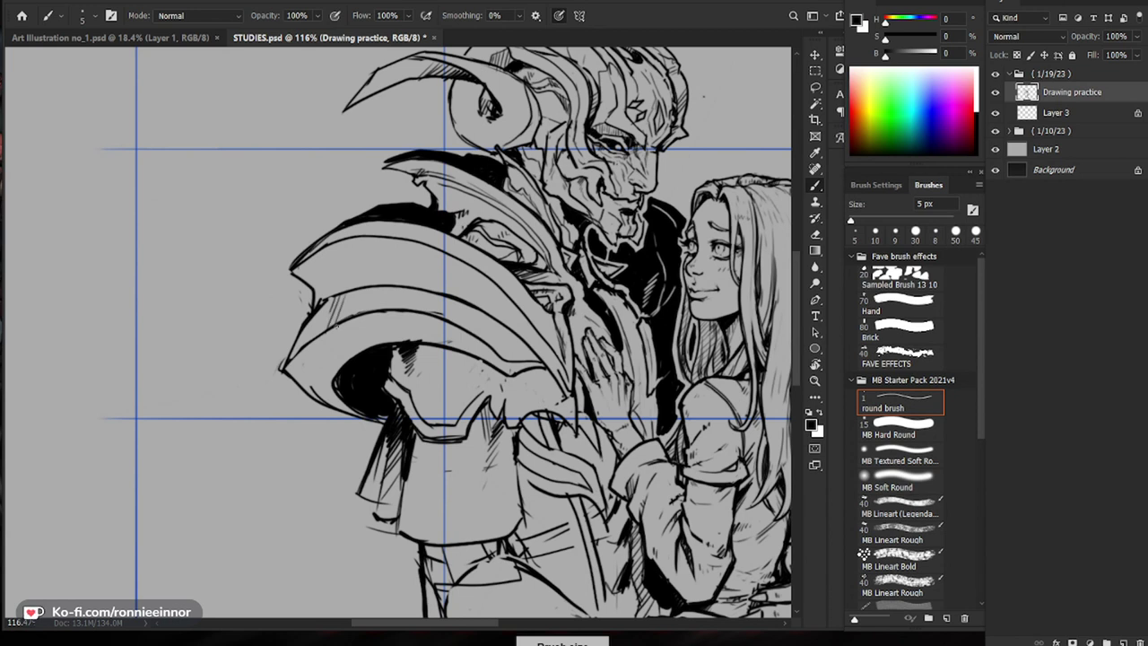
Step: Touch up the rim of the lower shoulder plate above the sleeve with the brush and eraser
{"action": "key", "text": "ctrl+minus"}
{"action": "key", "text": "ctrl+plus"}
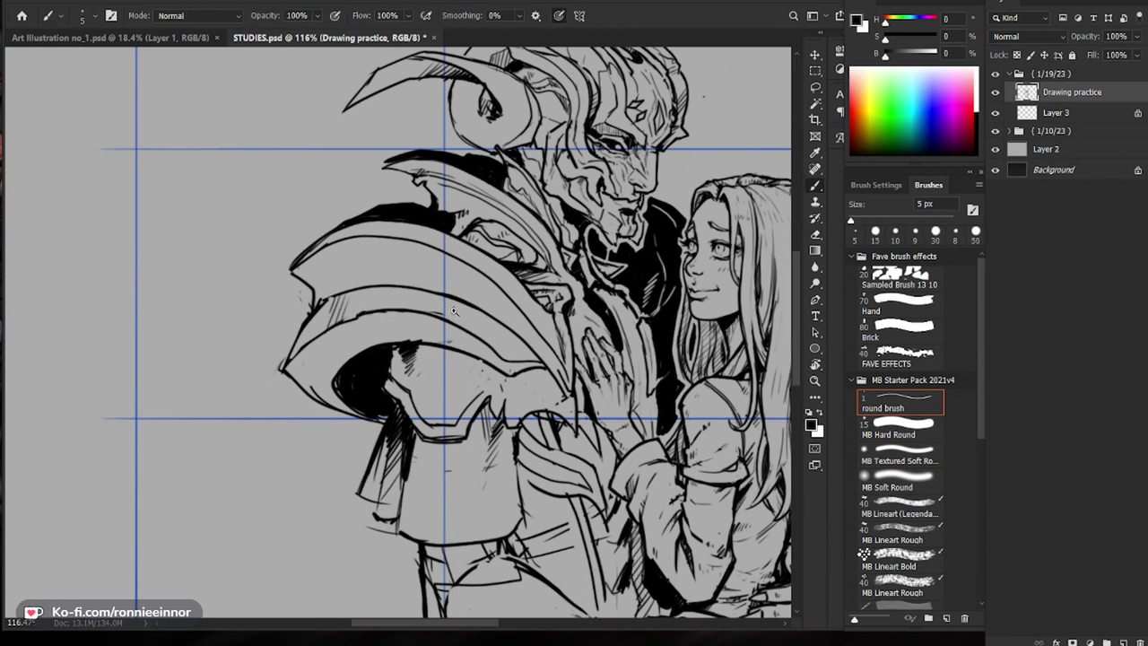
{"action": "left_click_drag", "start_coordinate": [454, 310], "coordinate": [385, 312]}
{"action": "mouse_move", "coordinate": [478, 340]}
{"action": "left_mouse_down"}
{"action": "mouse_move", "coordinate": [547, 340]}
{"action": "mouse_move", "coordinate": [529, 359]}
{"action": "mouse_move", "coordinate": [526, 346]}
{"action": "mouse_move", "coordinate": [448, 345]}
{"action": "left_mouse_up"}
{"action": "key", "text": "e"}
{"action": "key", "text": "b"}
{"action": "left_click_drag", "start_coordinate": [591, 401], "coordinate": [494, 422]}
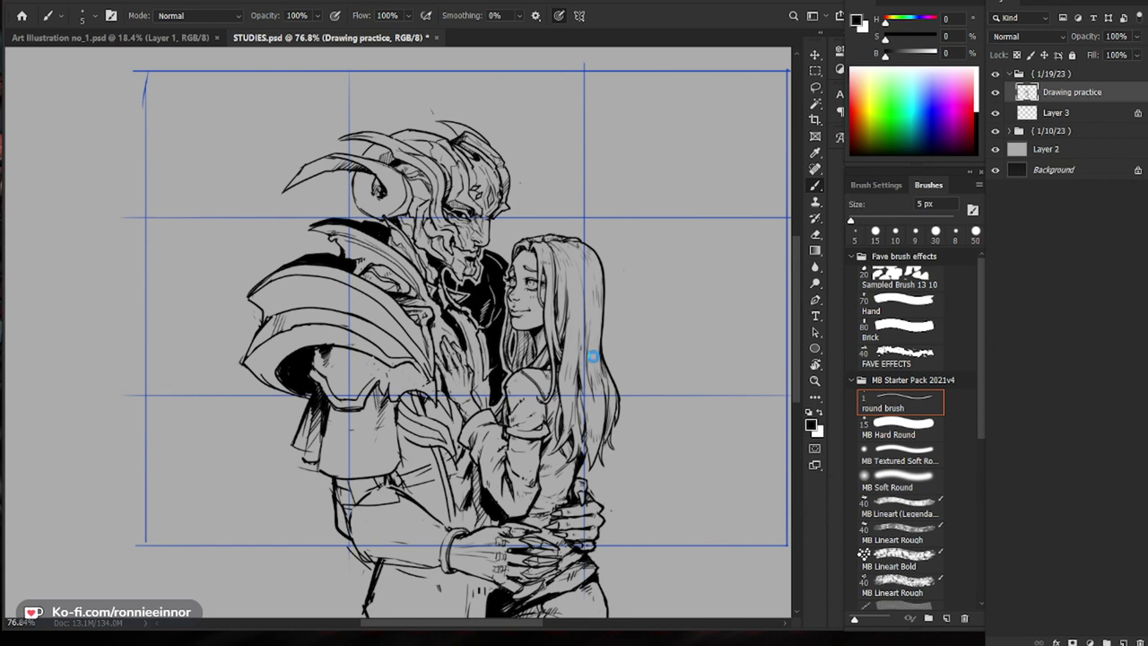
Step: Strengthen the shadow and outline along the underside of the shoulder guard's outer lower edge
{"action": "scroll", "coordinate": [581, 388], "scroll_direction": "down", "scroll_amount": 1}
{"action": "scroll", "coordinate": [581, 536], "scroll_direction": "up", "scroll_amount": 3}
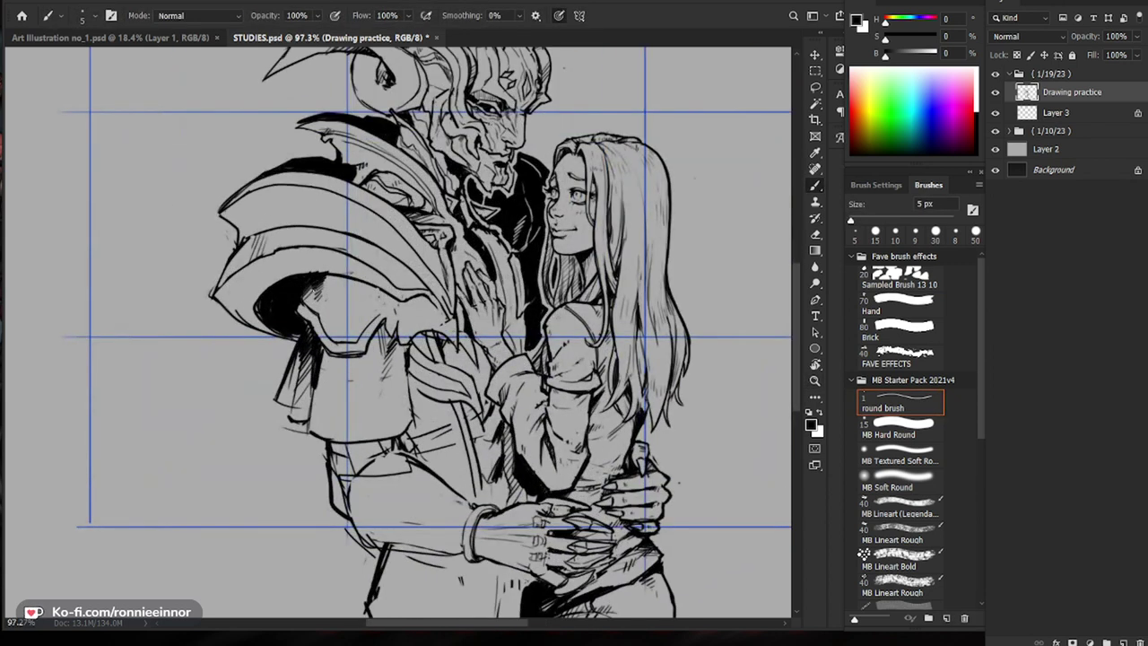
{"action": "mouse_move", "coordinate": [320, 295]}
{"action": "left_mouse_down"}
{"action": "mouse_move", "coordinate": [309, 311]}
{"action": "mouse_move", "coordinate": [233, 341]}
{"action": "left_mouse_up"}
{"action": "left_click_drag", "start_coordinate": [318, 321], "coordinate": [386, 321]}
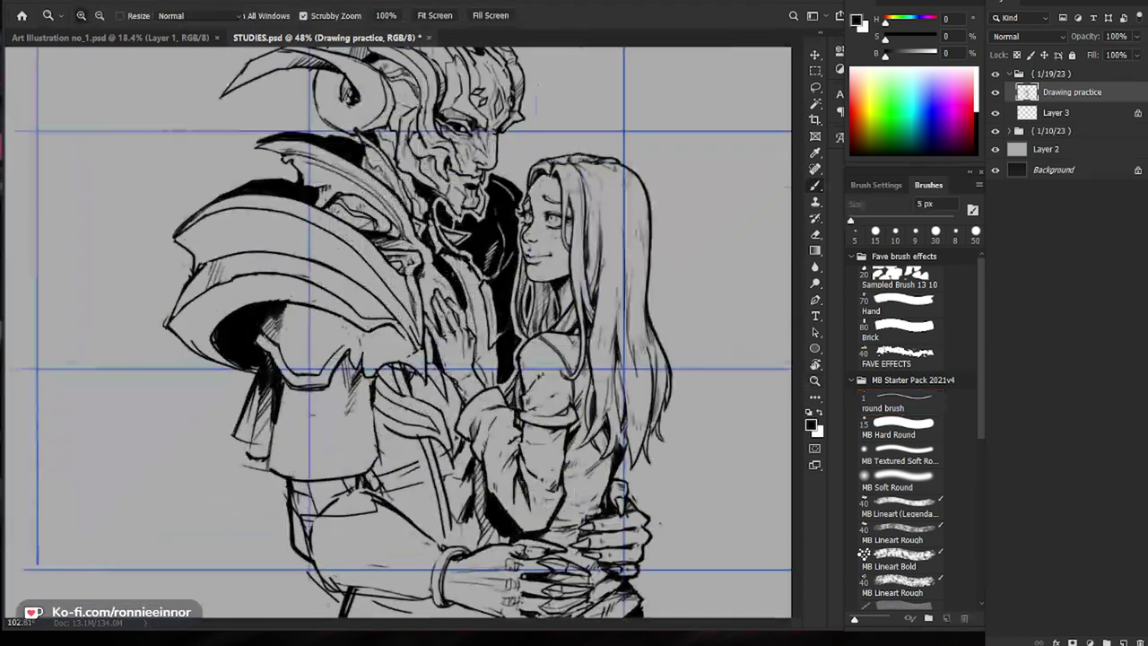
{"action": "key", "text": "e"}
{"action": "key", "text": "b"}
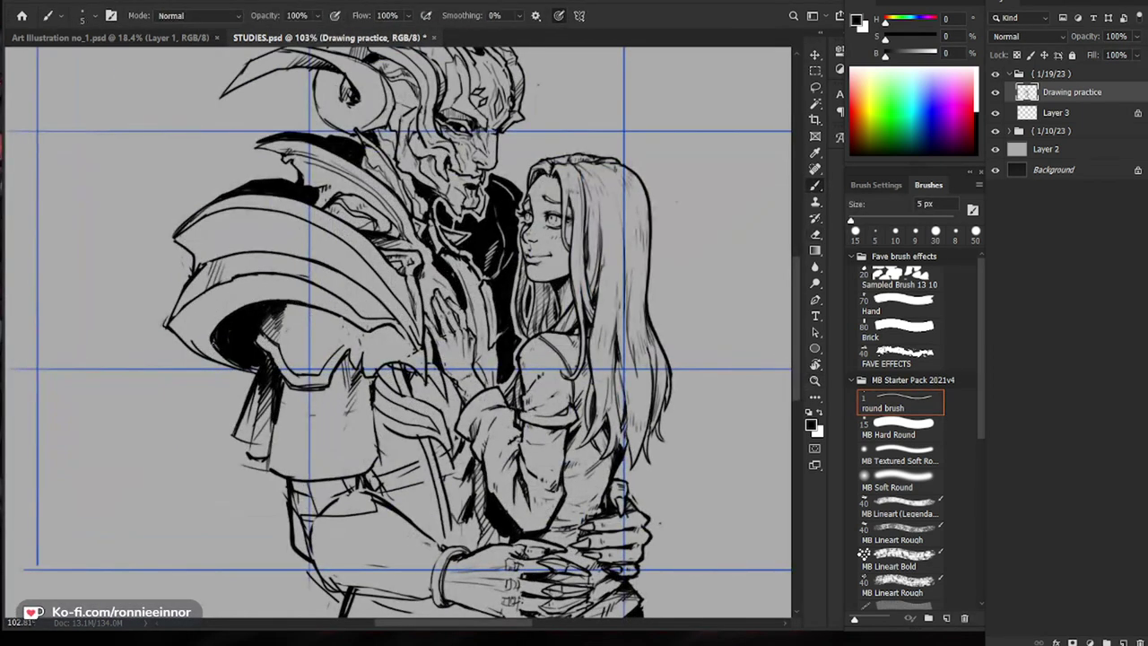
{"action": "left_click_drag", "start_coordinate": [212, 341], "coordinate": [241, 368]}
Step: Touch up the line work around the woman's hand resting on the chest armour
{"action": "key", "text": "z"}
{"action": "left_click_drag", "start_coordinate": [384, 317], "coordinate": [356, 401]}
{"action": "left_click_drag", "start_coordinate": [400, 321], "coordinate": [489, 322]}
{"action": "key", "text": "b"}
{"action": "left_click_drag", "start_coordinate": [486, 367], "coordinate": [479, 400]}
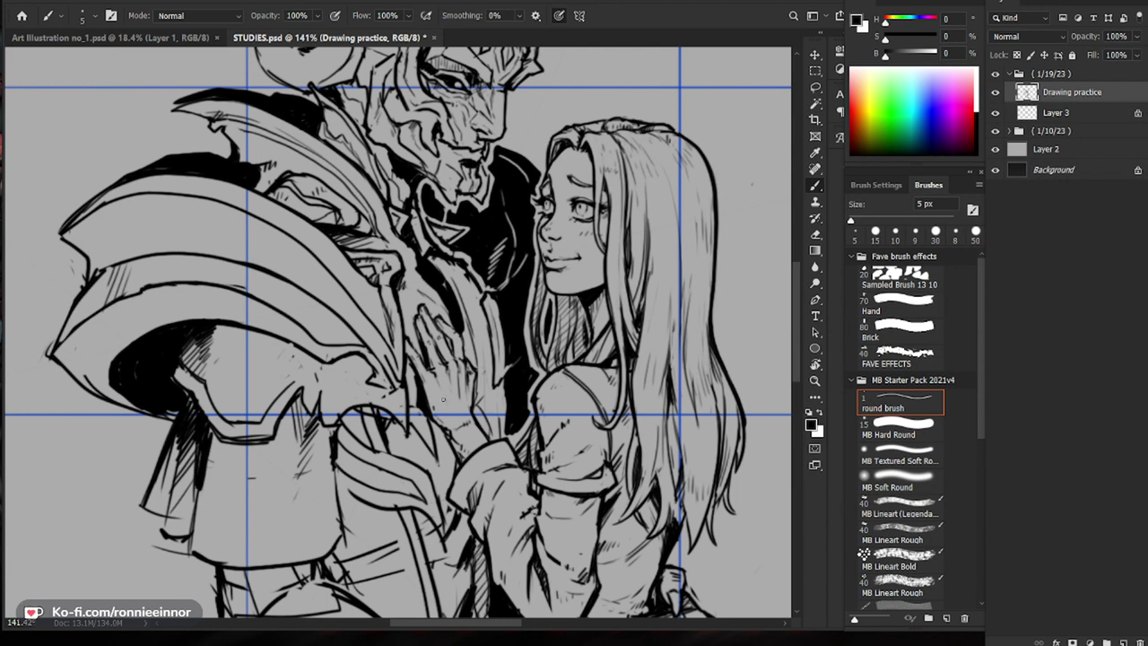
Step: Add hatched shading in the band between the upper and lower shoulder plates
{"action": "key", "text": "z"}
{"action": "left_click_drag", "start_coordinate": [452, 388], "coordinate": [430, 388]}
{"action": "key", "text": "ctrl+space"}
{"action": "left_click_drag", "start_coordinate": [209, 305], "coordinate": [230, 295]}
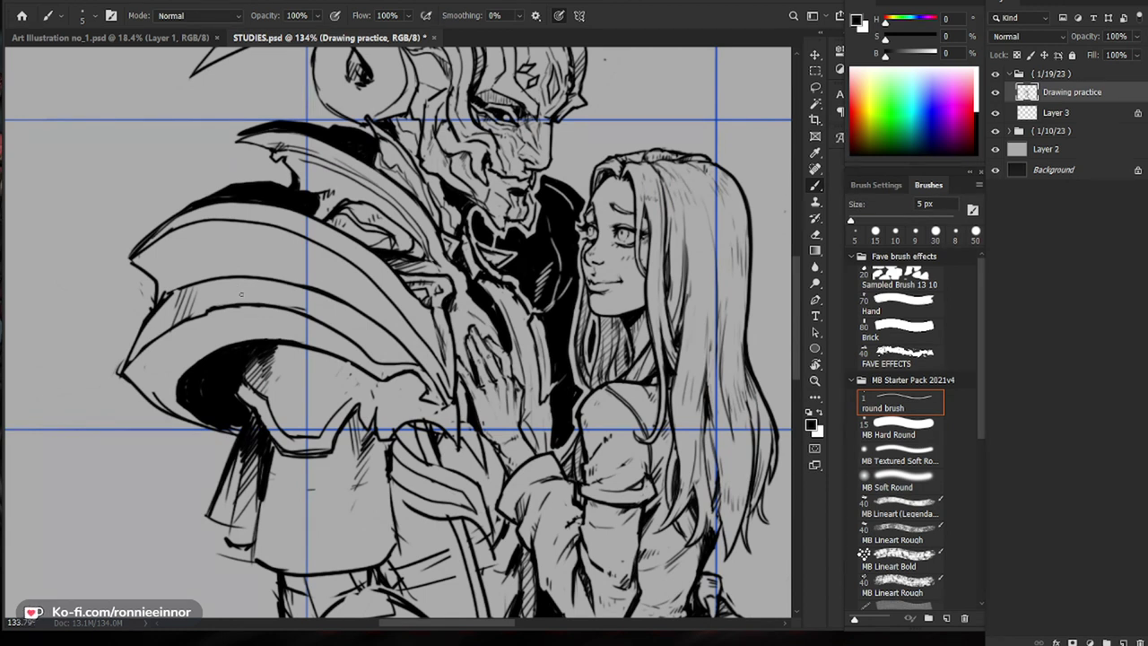
{"action": "key", "text": "z"}
{"action": "left_click_drag", "start_coordinate": [289, 311], "coordinate": [206, 311]}
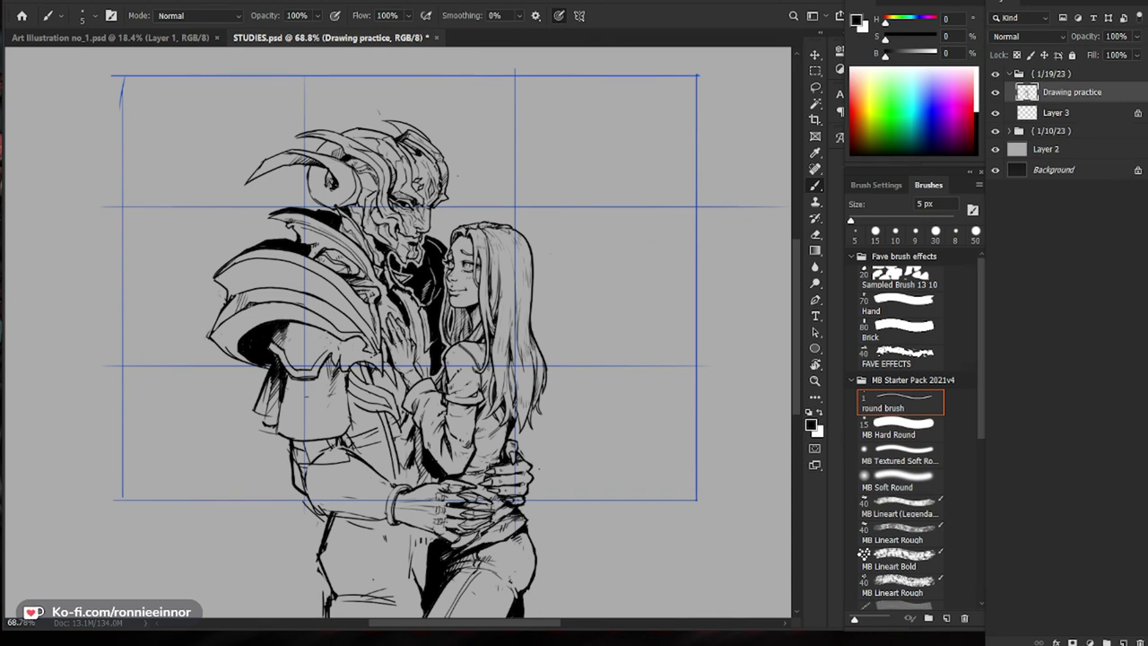
Step: Draw a thick angular armour edge along the waist just above the armoured figure's forearm
{"action": "left_click_drag", "start_coordinate": [377, 499], "coordinate": [396, 494]}
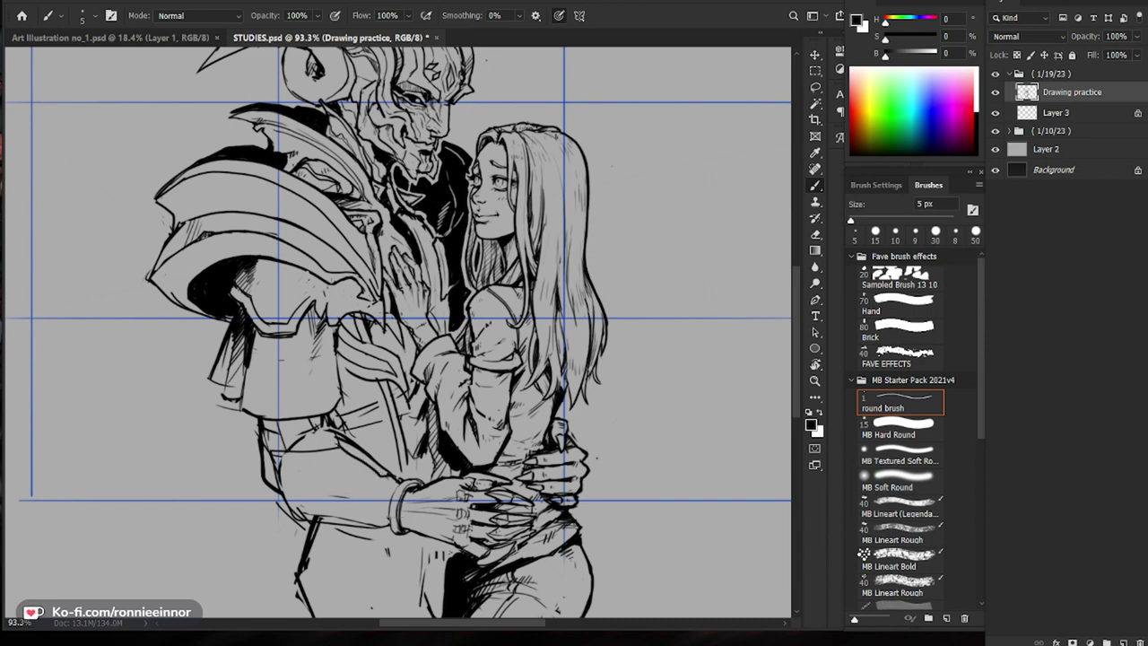
{"action": "key", "text": "e"}
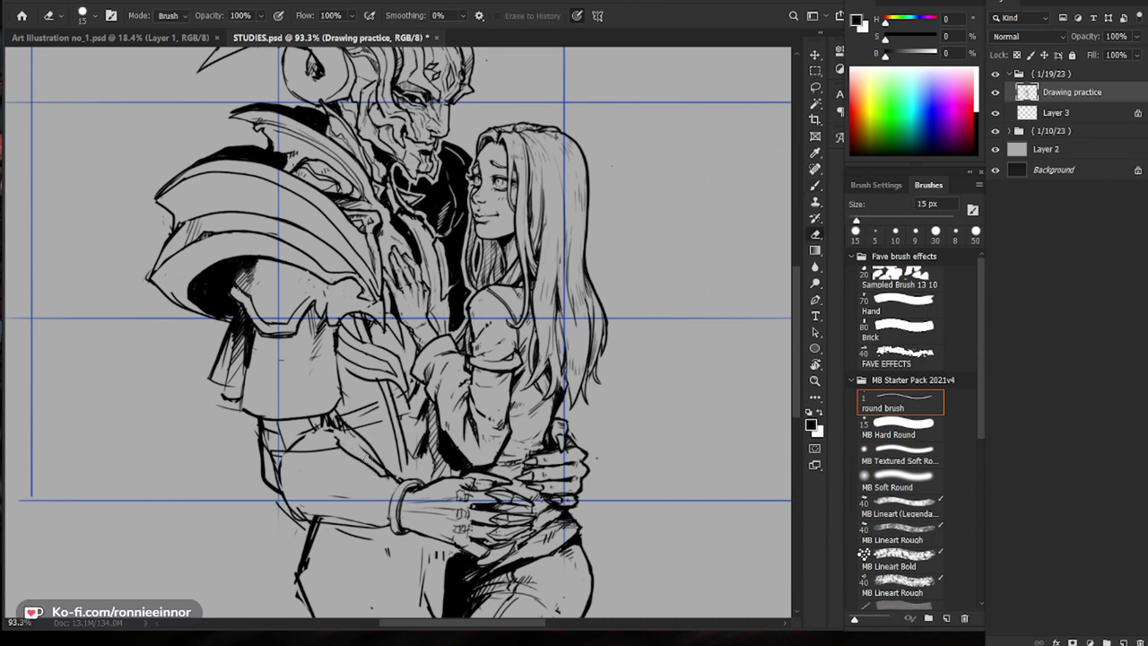
{"action": "key", "text": "b"}
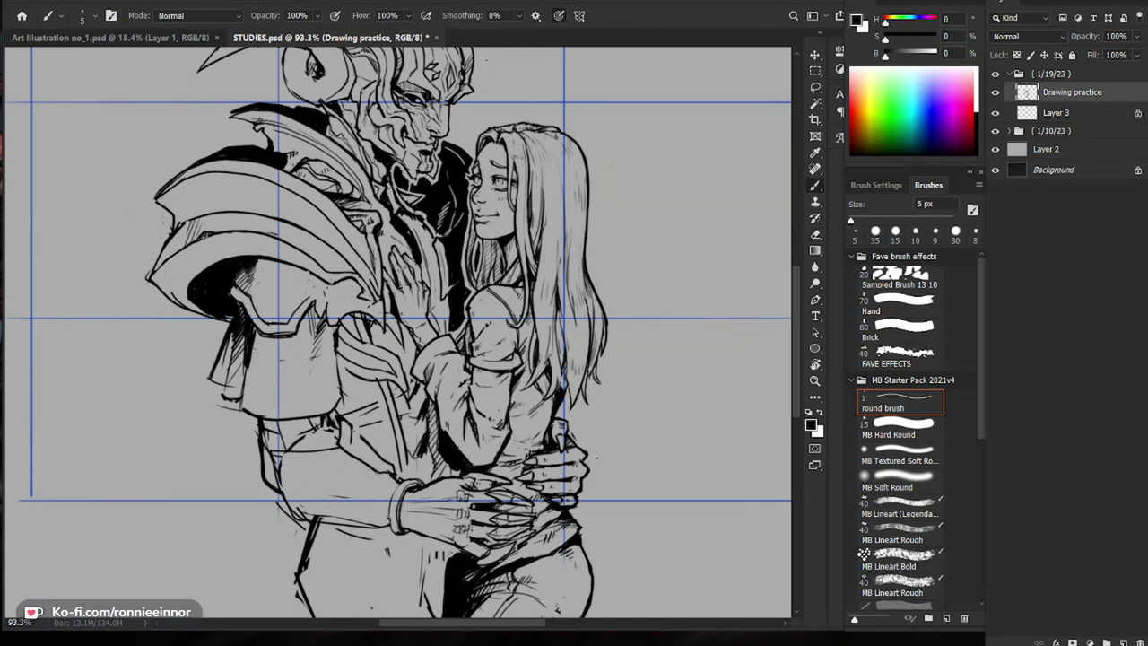
{"action": "left_click_drag", "start_coordinate": [353, 446], "coordinate": [385, 466]}
{"action": "mouse_move", "coordinate": [427, 460]}
{"action": "left_mouse_down"}
{"action": "mouse_move", "coordinate": [386, 469]}
{"action": "mouse_move", "coordinate": [438, 472]}
{"action": "left_mouse_up"}
{"action": "mouse_move", "coordinate": [372, 434]}
{"action": "left_mouse_down"}
{"action": "mouse_move", "coordinate": [417, 468]}
{"action": "mouse_move", "coordinate": [405, 453]}
{"action": "left_mouse_up"}
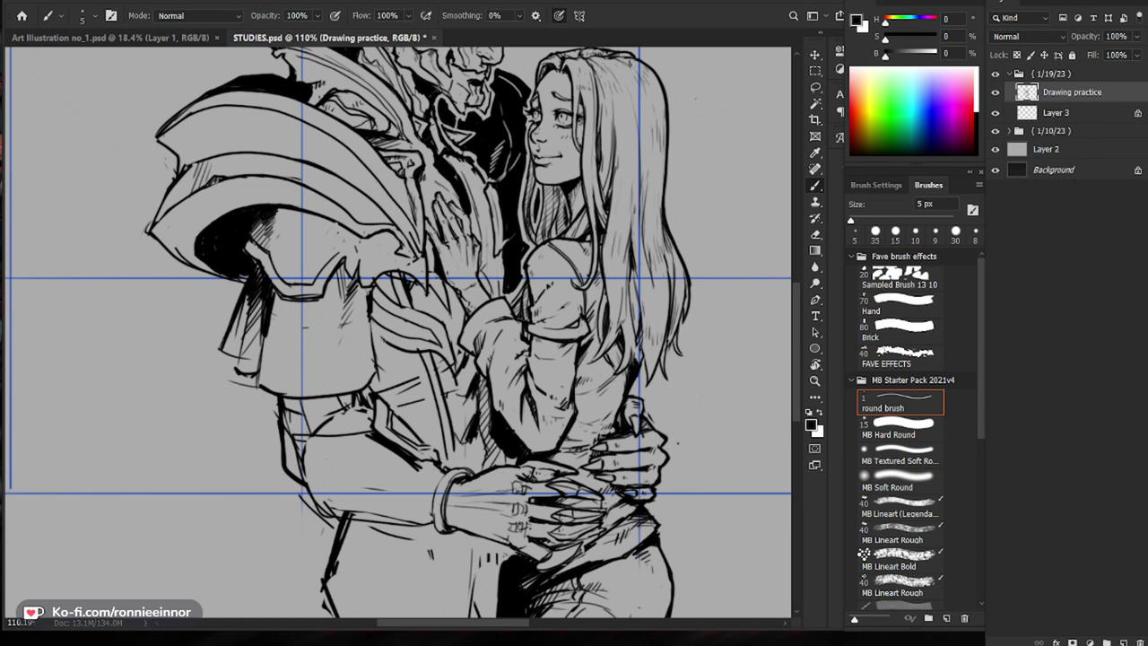
Step: Draw another curved, pointed rib plate on the lower torso between the sleeve and the woman's elbow
{"action": "key", "text": "z"}
{"action": "left_click_drag", "start_coordinate": [567, 348], "coordinate": [533, 365]}
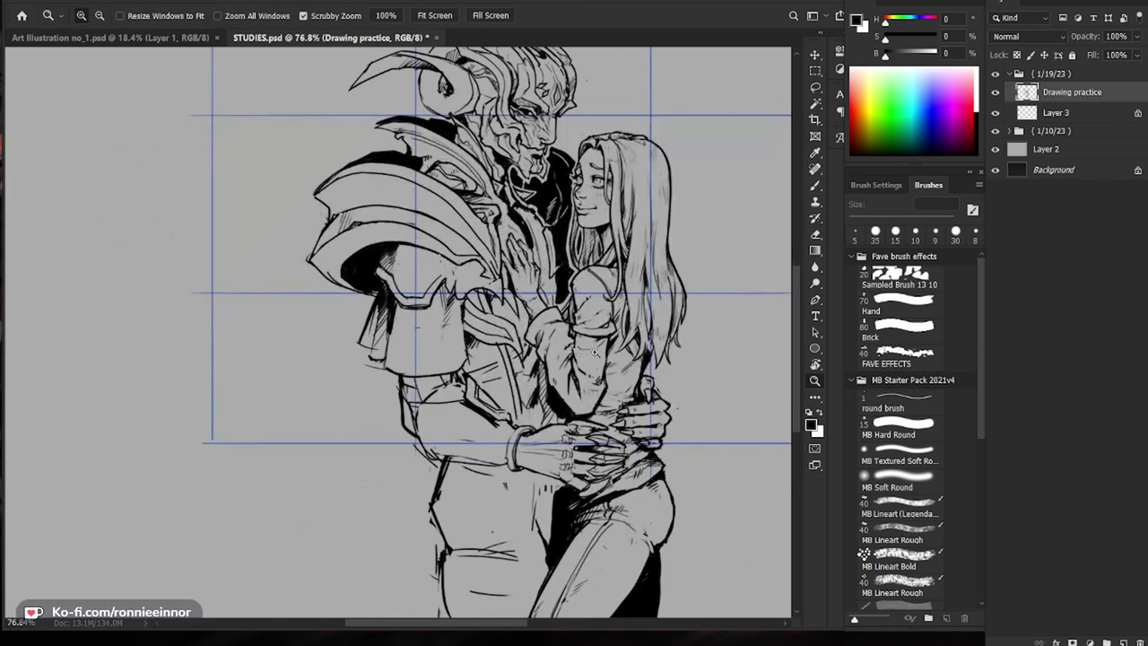
{"action": "left_click_drag", "start_coordinate": [601, 364], "coordinate": [569, 390]}
{"action": "left_click_drag", "start_coordinate": [492, 376], "coordinate": [547, 377]}
{"action": "key", "text": "b"}
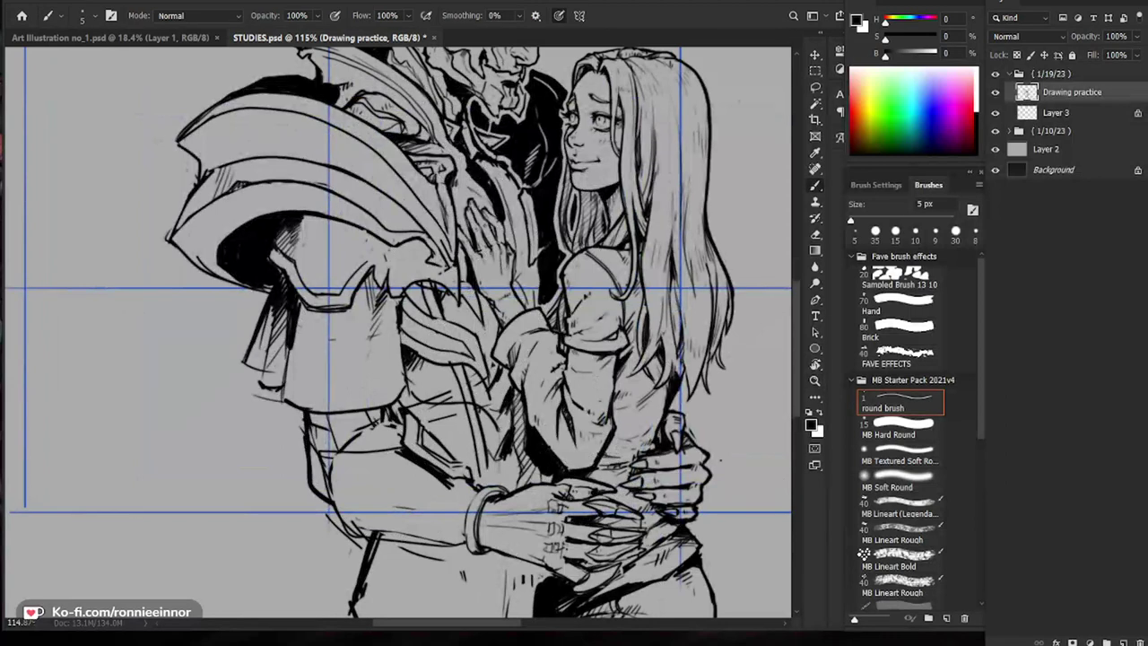
{"action": "left_click_drag", "start_coordinate": [410, 382], "coordinate": [500, 458]}
{"action": "mouse_move", "coordinate": [499, 456]}
{"action": "left_mouse_down"}
{"action": "mouse_move", "coordinate": [485, 440]}
{"action": "mouse_move", "coordinate": [432, 433]}
{"action": "mouse_move", "coordinate": [448, 418]}
{"action": "mouse_move", "coordinate": [486, 440]}
{"action": "mouse_move", "coordinate": [478, 431]}
{"action": "left_mouse_up"}
{"action": "key", "text": "e"}
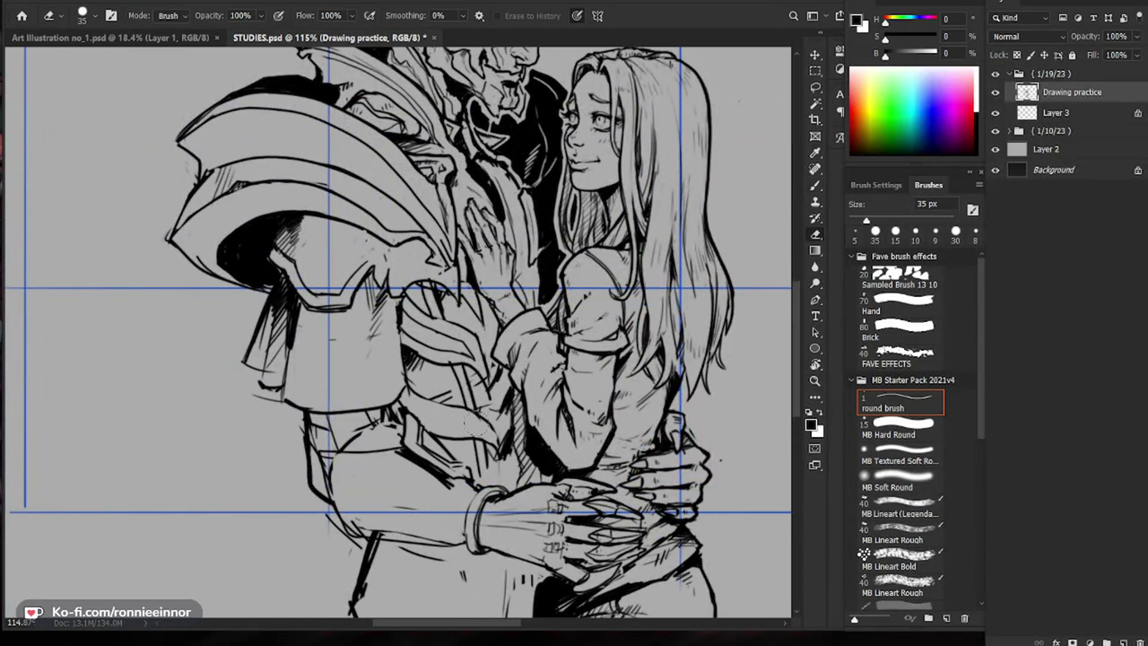
{"action": "key", "text": "b"}
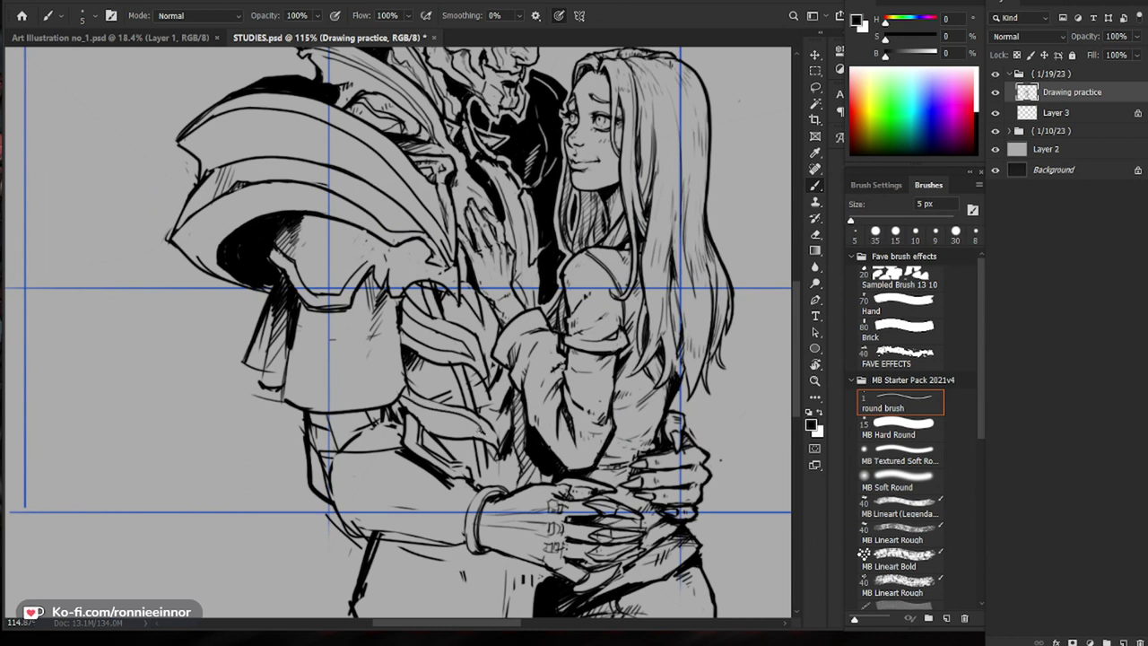
Step: Erase the overlapping lines around the tips of the torso's rib plates and re-ink their edges
{"action": "key", "text": "e"}
{"action": "key", "text": "b"}
{"action": "key", "text": "e"}
{"action": "mouse_move", "coordinate": [482, 379]}
{"action": "left_mouse_down"}
{"action": "mouse_move", "coordinate": [477, 397]}
{"action": "mouse_move", "coordinate": [491, 393]}
{"action": "left_mouse_up"}
{"action": "key", "text": "b"}
{"action": "key", "text": "e"}
{"action": "mouse_move", "coordinate": [451, 352]}
{"action": "left_mouse_down"}
{"action": "mouse_move", "coordinate": [487, 379]}
{"action": "mouse_move", "coordinate": [460, 364]}
{"action": "left_mouse_up"}
{"action": "key", "text": "b"}
{"action": "key", "text": "e"}
{"action": "key", "text": "b"}
Step: Darken the gap between the sleeve and the curved rib plates with shading strokes
{"action": "key", "text": "z"}
{"action": "left_click_drag", "start_coordinate": [587, 425], "coordinate": [505, 425]}
{"action": "scroll", "coordinate": [377, 388], "scroll_direction": "up", "scroll_amount": 4}
{"action": "key", "text": "b"}
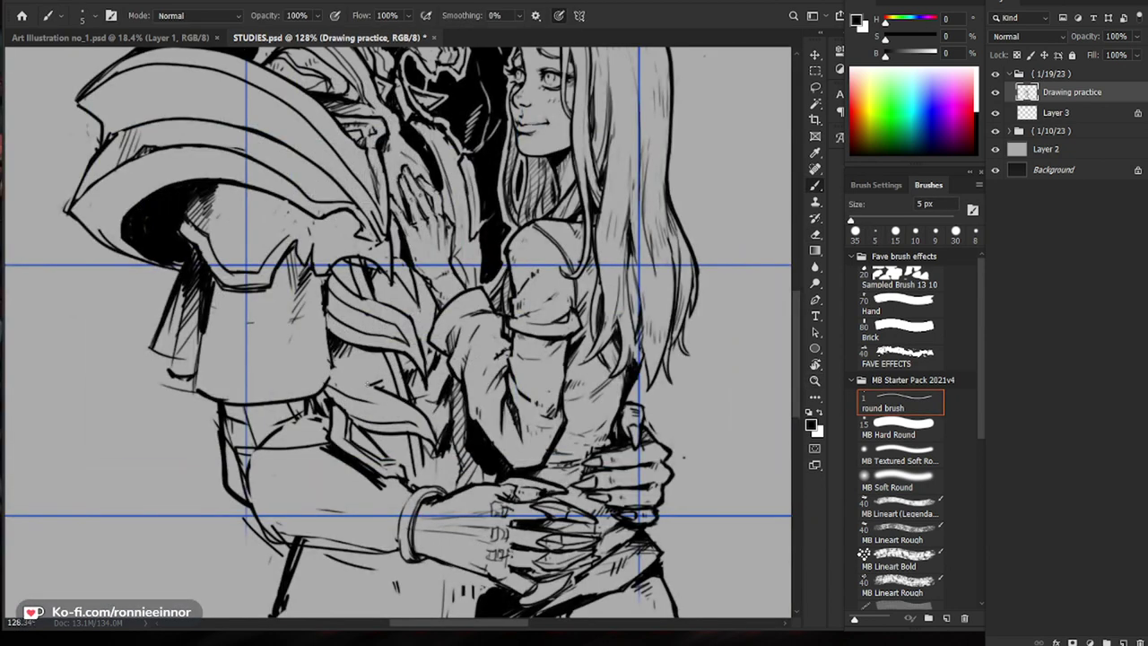
{"action": "key", "text": "e"}
{"action": "key", "text": "b"}
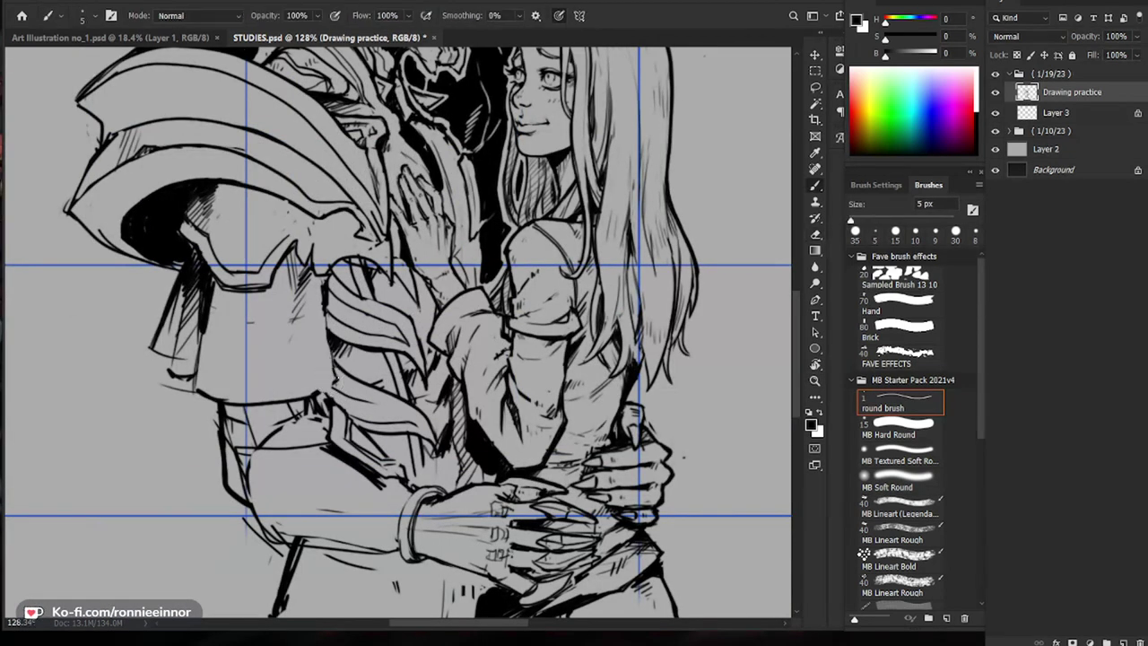
{"action": "left_click_drag", "start_coordinate": [366, 324], "coordinate": [456, 338]}
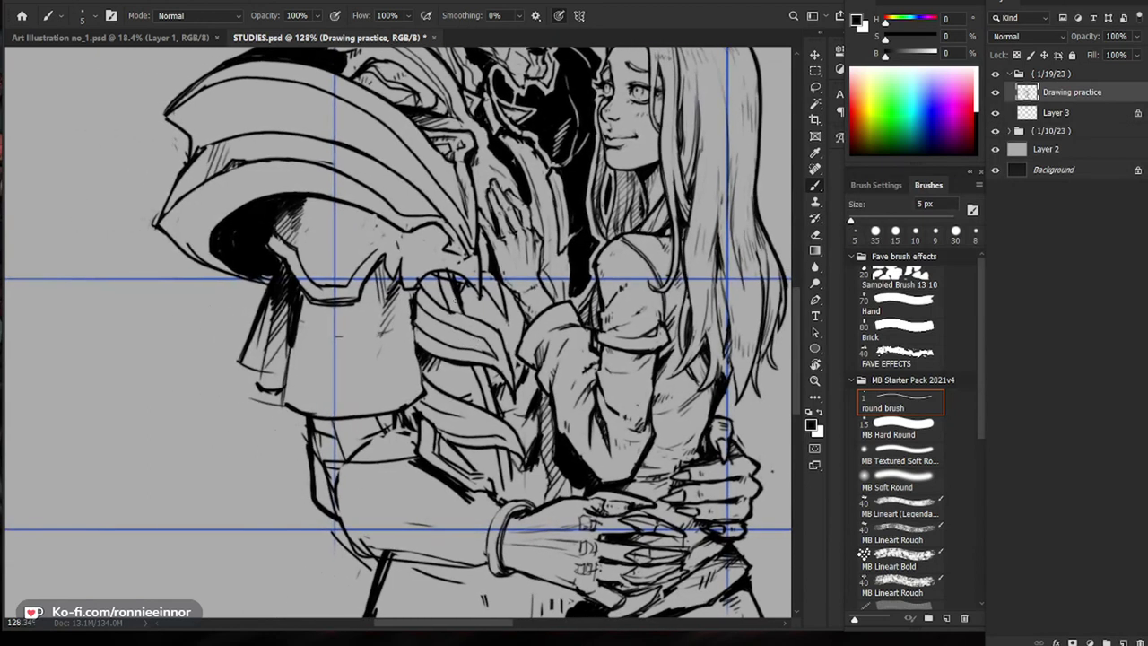
Step: Hatch the folds on the armoured figure's sleeve and add dark accents on the arm beneath its hem
{"action": "mouse_move", "coordinate": [384, 339]}
{"action": "left_mouse_down"}
{"action": "mouse_move", "coordinate": [371, 399]}
{"action": "mouse_move", "coordinate": [380, 411]}
{"action": "mouse_move", "coordinate": [327, 420]}
{"action": "left_mouse_up"}
{"action": "key", "text": "e"}
{"action": "key", "text": "b"}
{"action": "key", "text": "e"}
{"action": "key", "text": "b"}
{"action": "key", "text": "e"}
{"action": "key", "text": "b"}
{"action": "left_click_drag", "start_coordinate": [411, 401], "coordinate": [368, 421]}
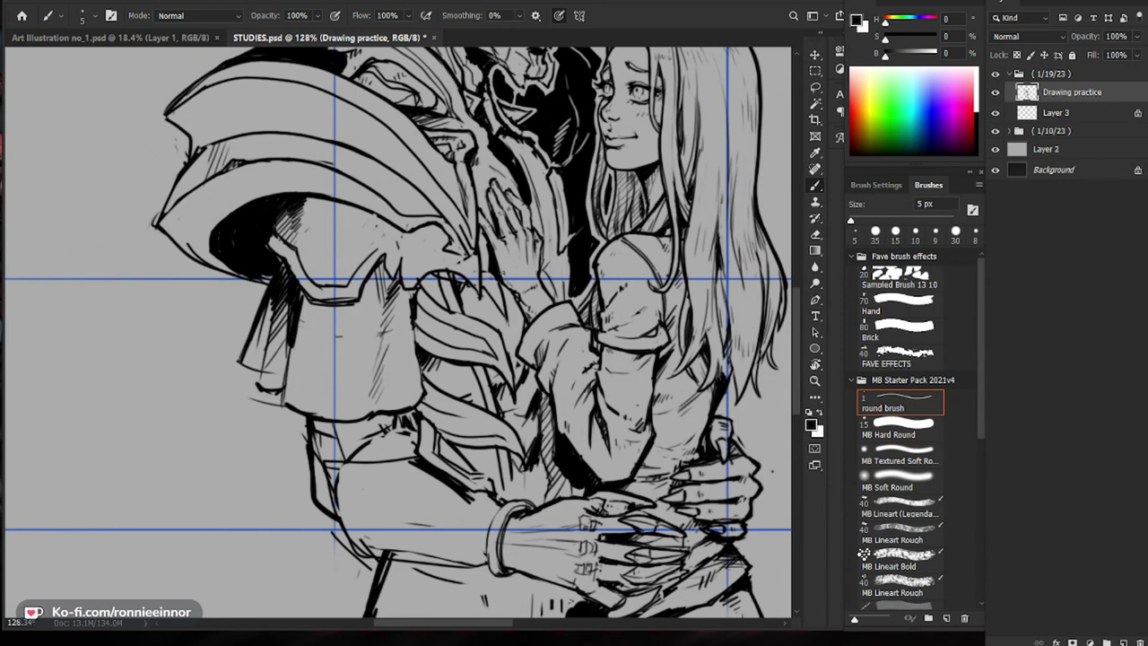
Step: Erase part of the rear cloth flap's hem behind the sleeve and re-ink its fold
{"action": "key", "text": "e"}
{"action": "left_click_drag", "start_coordinate": [260, 387], "coordinate": [279, 390]}
{"action": "key", "text": "b"}
{"action": "left_click_drag", "start_coordinate": [269, 345], "coordinate": [255, 387]}
Step: Erase the flared end of the rear cloth flap and redraw it hanging straighter behind the sleeve with dark folds
{"action": "key", "text": "z"}
{"action": "left_click_drag", "start_coordinate": [372, 375], "coordinate": [379, 440]}
{"action": "left_click_drag", "start_coordinate": [316, 380], "coordinate": [385, 379]}
{"action": "key", "text": "b"}
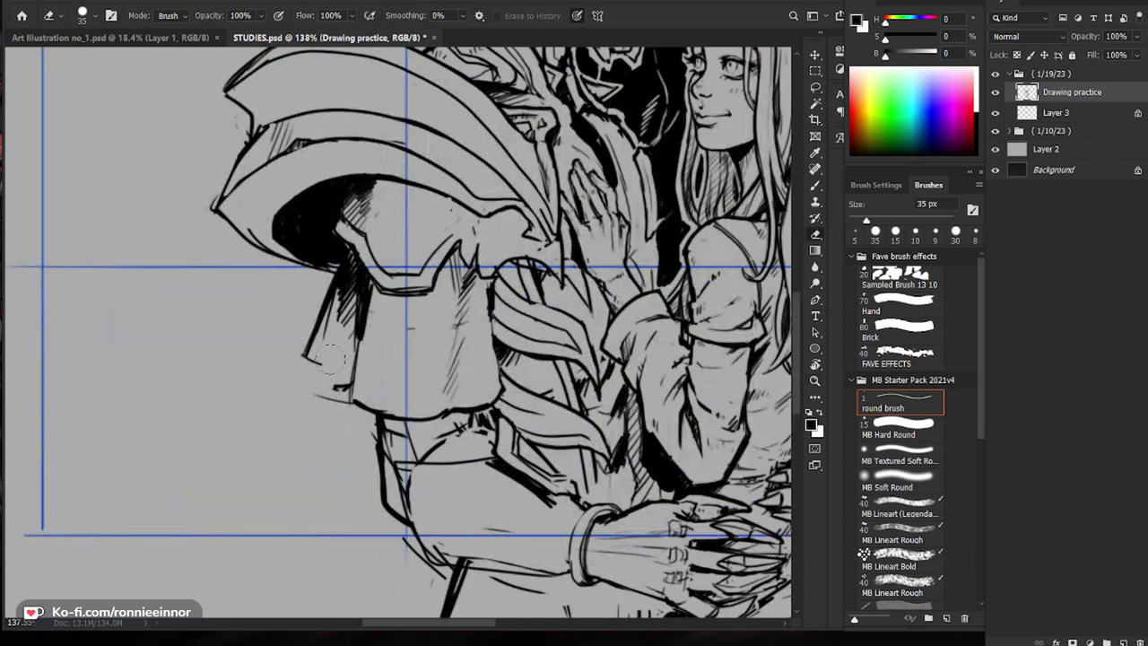
{"action": "left_click_drag", "start_coordinate": [311, 353], "coordinate": [325, 393]}
{"action": "key", "text": "b"}
{"action": "mouse_move", "coordinate": [337, 303]}
{"action": "left_mouse_down"}
{"action": "mouse_move", "coordinate": [324, 374]}
{"action": "mouse_move", "coordinate": [337, 384]}
{"action": "left_mouse_up"}
{"action": "left_click_drag", "start_coordinate": [347, 339], "coordinate": [352, 397]}
{"action": "key", "text": "e"}
{"action": "left_click_drag", "start_coordinate": [348, 332], "coordinate": [350, 395]}
{"action": "key", "text": "b"}
{"action": "mouse_move", "coordinate": [345, 304]}
{"action": "left_mouse_down"}
{"action": "mouse_move", "coordinate": [343, 381]}
{"action": "mouse_move", "coordinate": [347, 334]}
{"action": "mouse_move", "coordinate": [343, 350]}
{"action": "left_mouse_up"}
{"action": "mouse_move", "coordinate": [355, 338]}
{"action": "left_mouse_down"}
{"action": "mouse_move", "coordinate": [347, 371]}
{"action": "mouse_move", "coordinate": [307, 358]}
{"action": "left_mouse_up"}
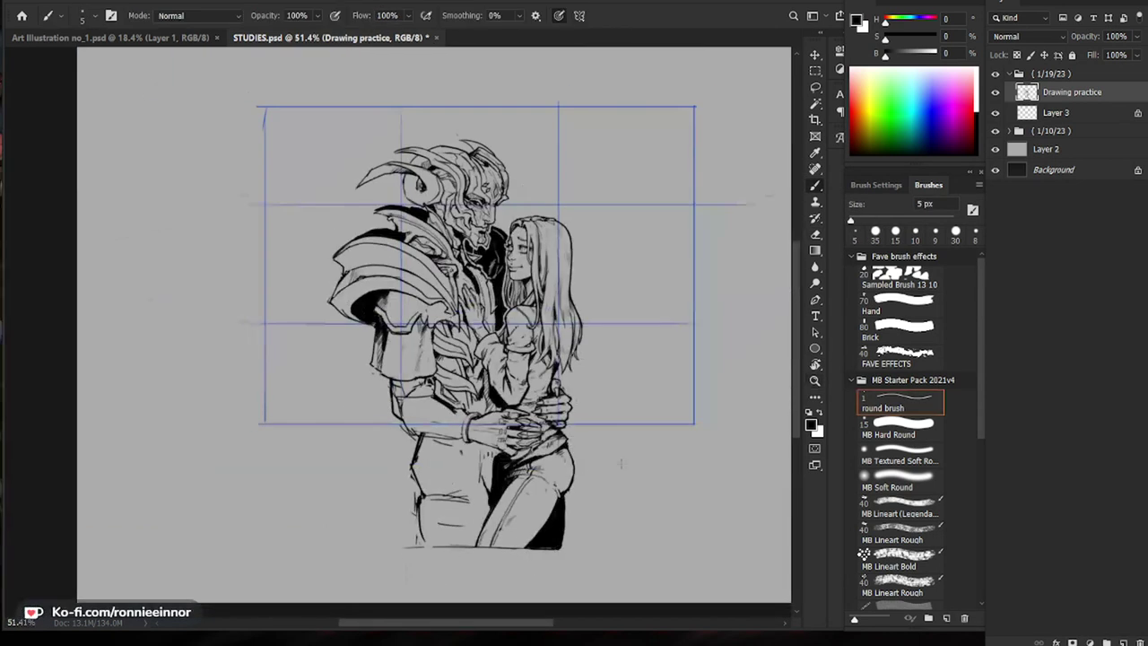
Step: Touch up the outline and bottom hem of the redrawn cloth flap behind the sleeve
{"action": "left_click_drag", "start_coordinate": [413, 373], "coordinate": [473, 373]}
{"action": "mouse_move", "coordinate": [363, 306]}
{"action": "left_mouse_down"}
{"action": "mouse_move", "coordinate": [356, 363]}
{"action": "mouse_move", "coordinate": [373, 387]}
{"action": "mouse_move", "coordinate": [400, 391]}
{"action": "left_mouse_up"}
{"action": "key", "text": "e"}
{"action": "key", "text": "b"}
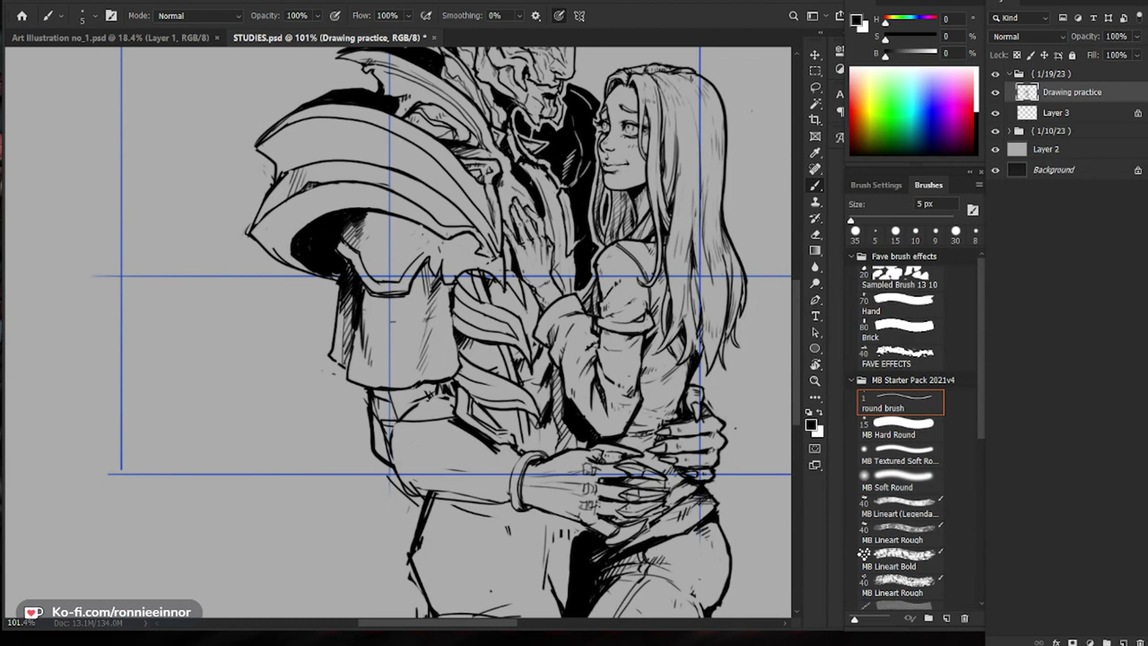
Step: Erase the overlap above the wrist cuff and re-ink the upper contour of the armoured figure's forearm
{"action": "left_click_drag", "start_coordinate": [675, 450], "coordinate": [604, 432]}
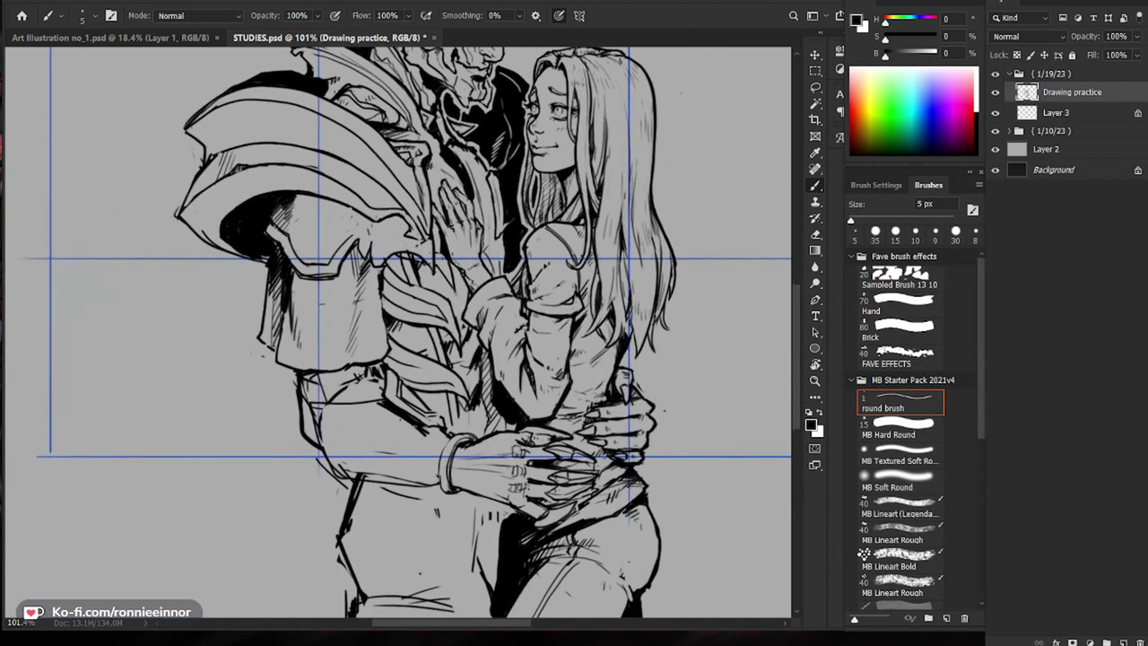
{"action": "key", "text": "z"}
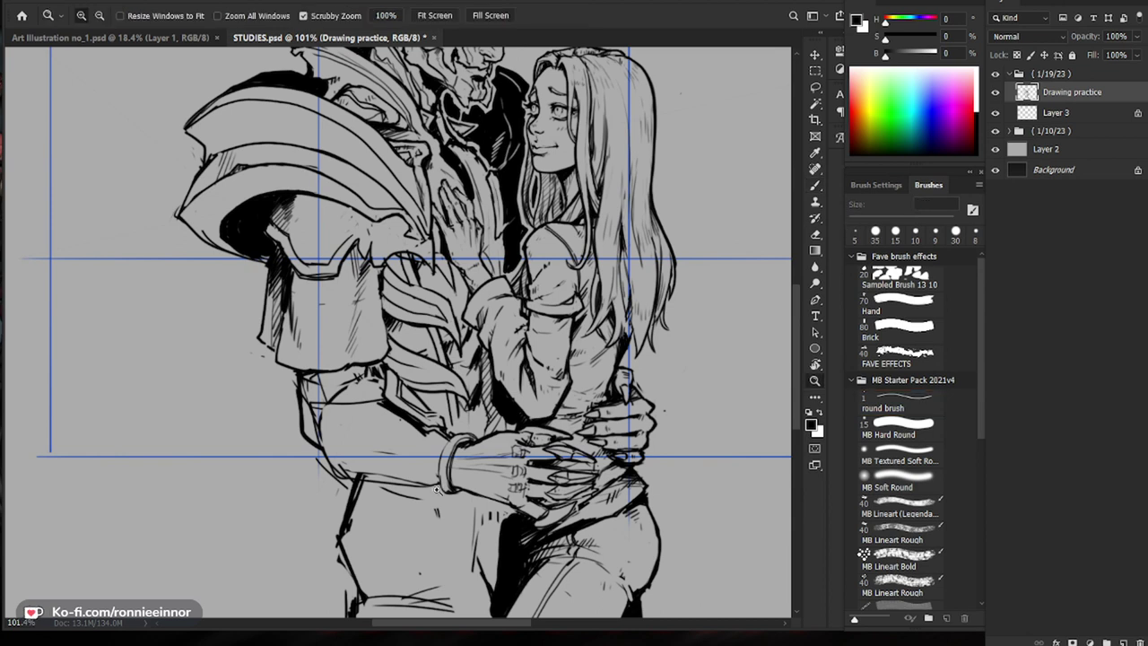
{"action": "left_click_drag", "start_coordinate": [435, 490], "coordinate": [451, 485]}
{"action": "key", "text": "b"}
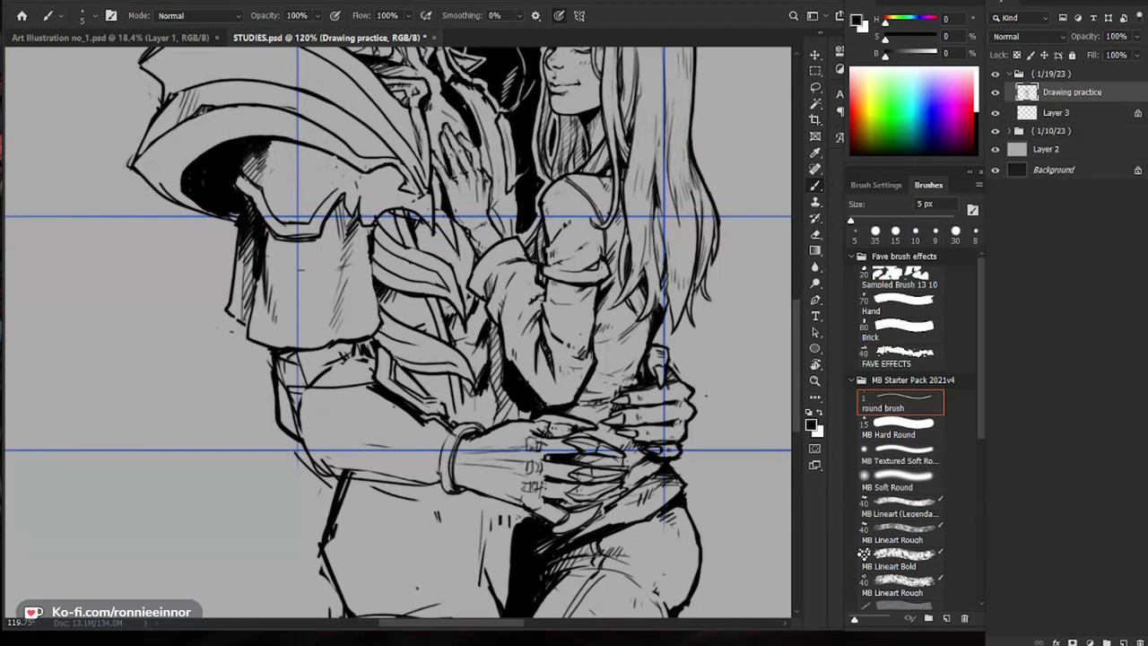
{"action": "key", "text": "e"}
{"action": "left_click_drag", "start_coordinate": [440, 413], "coordinate": [455, 416]}
{"action": "key", "text": "b"}
{"action": "mouse_move", "coordinate": [450, 424]}
{"action": "left_mouse_down"}
{"action": "mouse_move", "coordinate": [468, 434]}
{"action": "mouse_move", "coordinate": [441, 480]}
{"action": "mouse_move", "coordinate": [449, 450]}
{"action": "mouse_move", "coordinate": [493, 454]}
{"action": "mouse_move", "coordinate": [445, 481]}
{"action": "mouse_move", "coordinate": [365, 480]}
{"action": "mouse_move", "coordinate": [309, 407]}
{"action": "left_mouse_up"}
Step: Clean up and re-ink the armoured figure's elbow and the lower contour of the forearm
{"action": "key", "text": "e"}
{"action": "key", "text": "b"}
{"action": "key", "text": "e"}
{"action": "key", "text": "b"}
{"action": "mouse_move", "coordinate": [309, 407]}
{"action": "left_mouse_down"}
{"action": "mouse_move", "coordinate": [359, 402]}
{"action": "mouse_move", "coordinate": [425, 437]}
{"action": "mouse_move", "coordinate": [311, 434]}
{"action": "mouse_move", "coordinate": [300, 405]}
{"action": "mouse_move", "coordinate": [320, 471]}
{"action": "left_mouse_up"}
{"action": "key", "text": "e"}
{"action": "key", "text": "b"}
{"action": "key", "text": "z"}
{"action": "left_click", "coordinate": [380, 462], "text": "alt"}
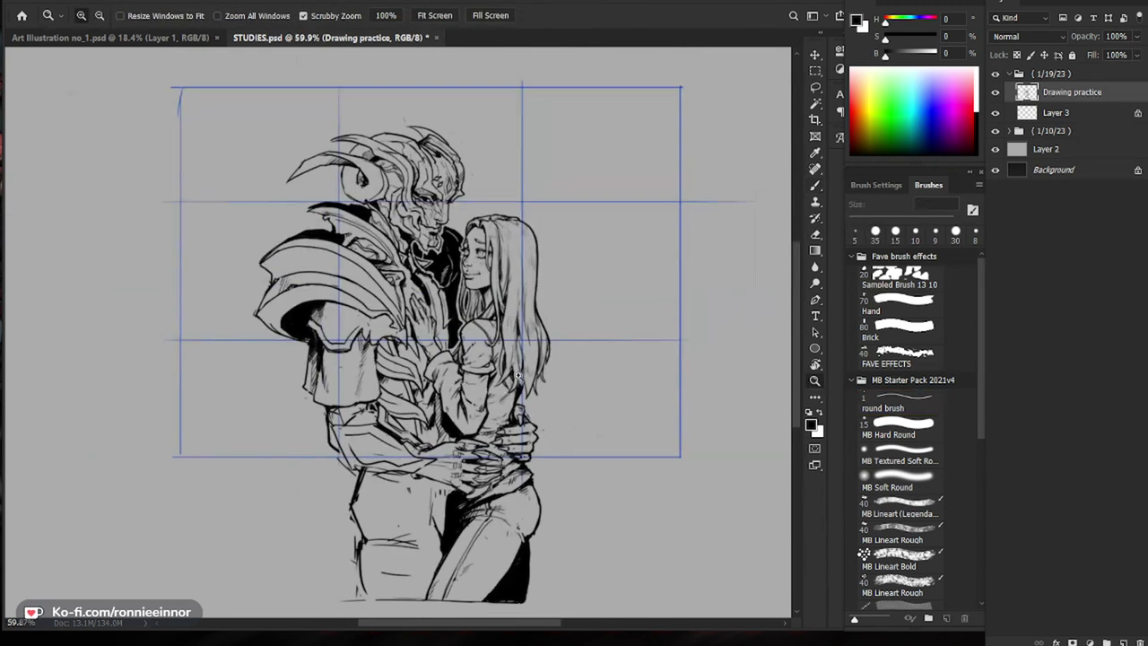
Step: Examine the embracing figures at several magnifications to judge the overall silhouette and armour
{"action": "left_click_drag", "start_coordinate": [430, 360], "coordinate": [476, 362]}
{"action": "key", "text": "b"}
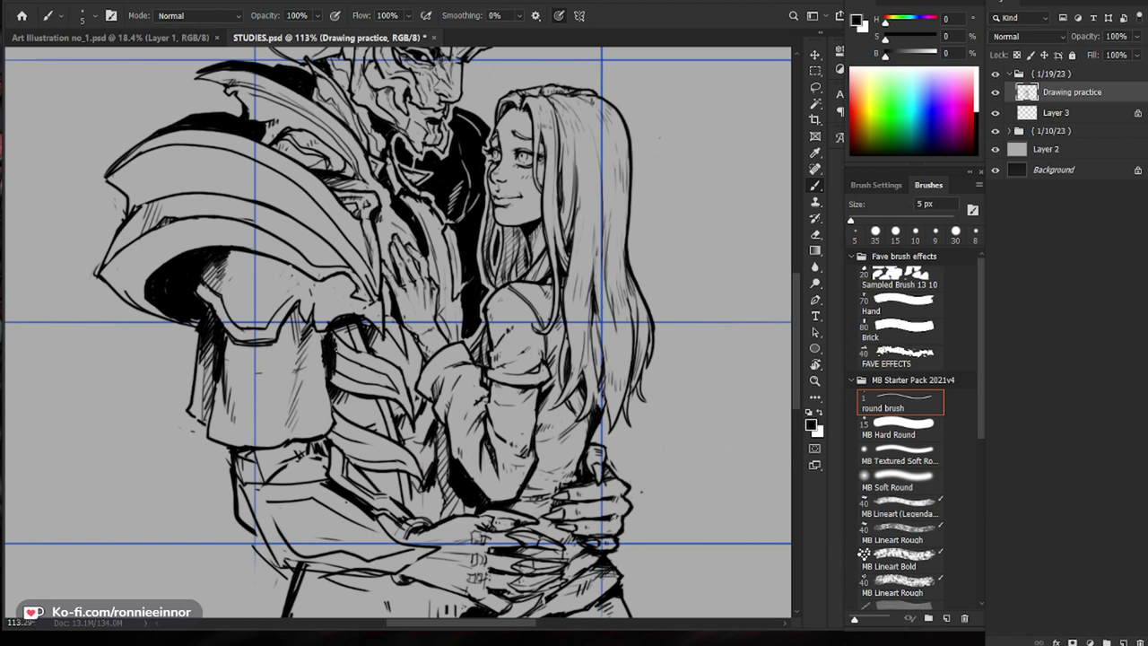
{"action": "key", "text": "z"}
{"action": "left_click_drag", "start_coordinate": [366, 355], "coordinate": [288, 357]}
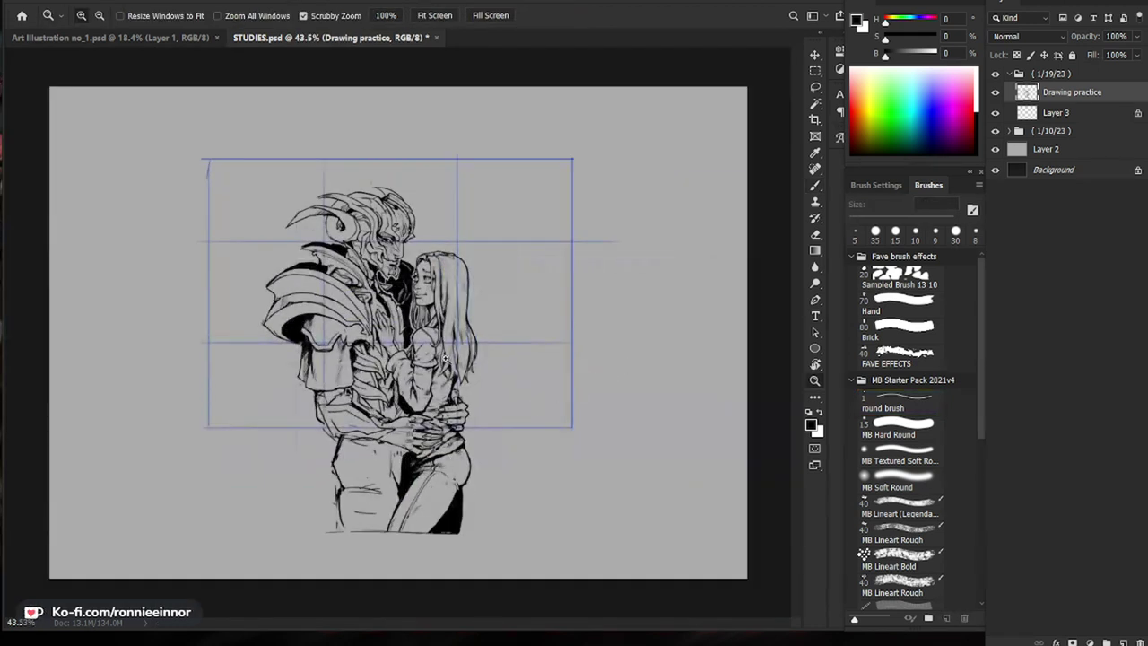
{"action": "left_click_drag", "start_coordinate": [314, 396], "coordinate": [369, 395]}
{"action": "scroll", "coordinate": [368, 395], "scroll_direction": "down", "scroll_amount": 3}
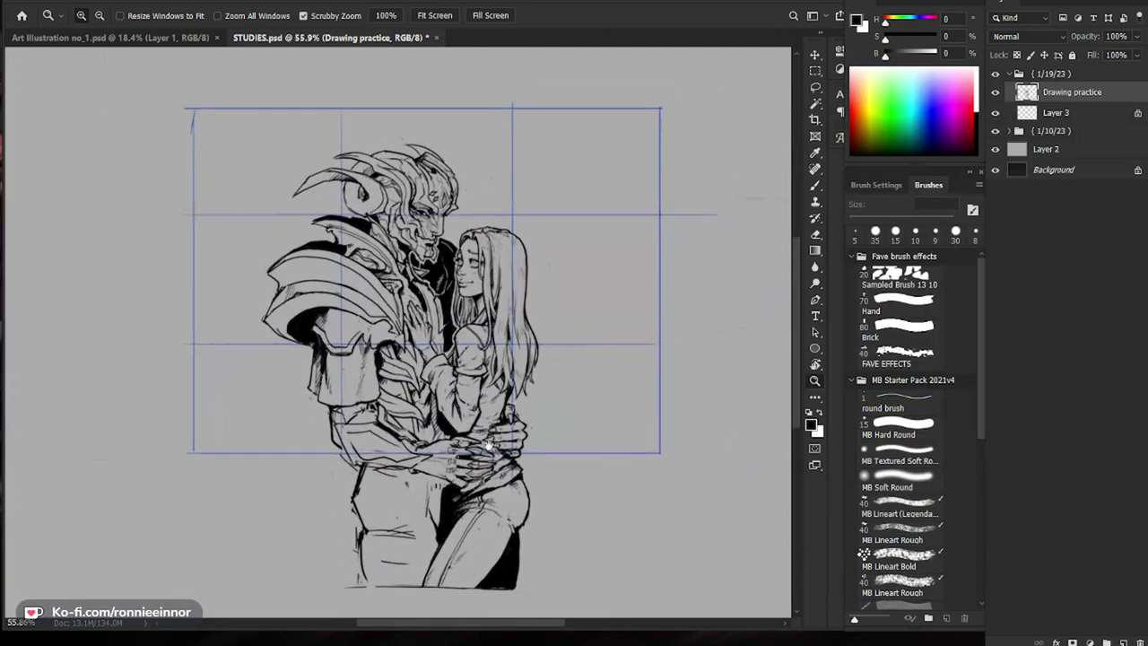
{"action": "scroll", "coordinate": [253, 268], "scroll_direction": "up", "scroll_amount": 3}
{"action": "key", "text": "b"}
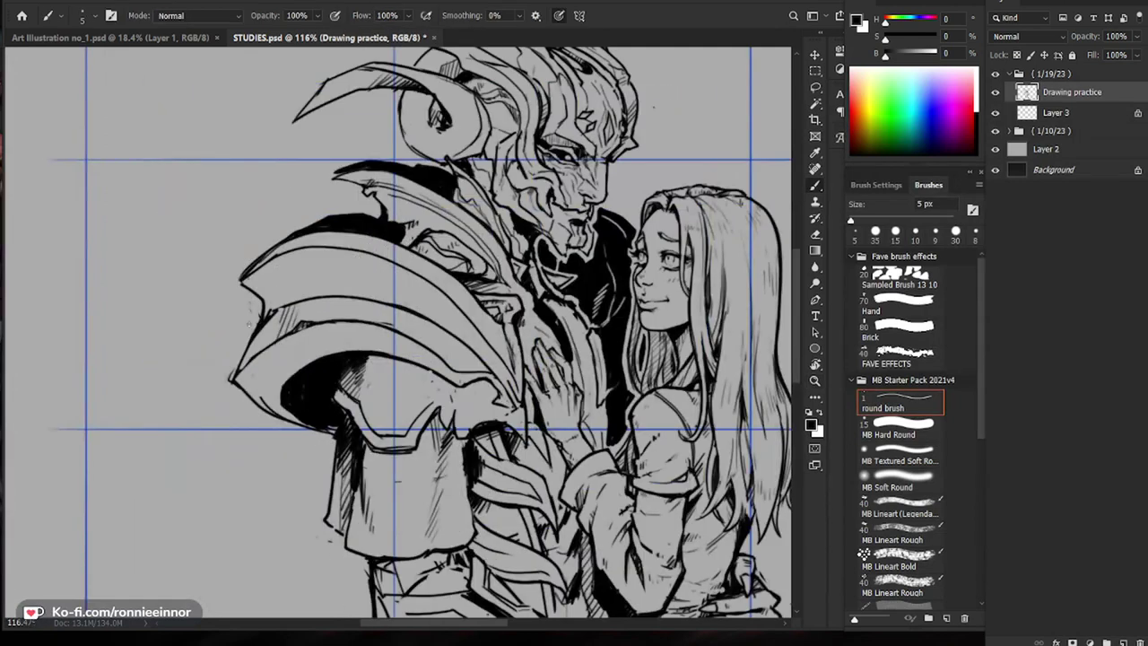
{"action": "key", "text": "b"}
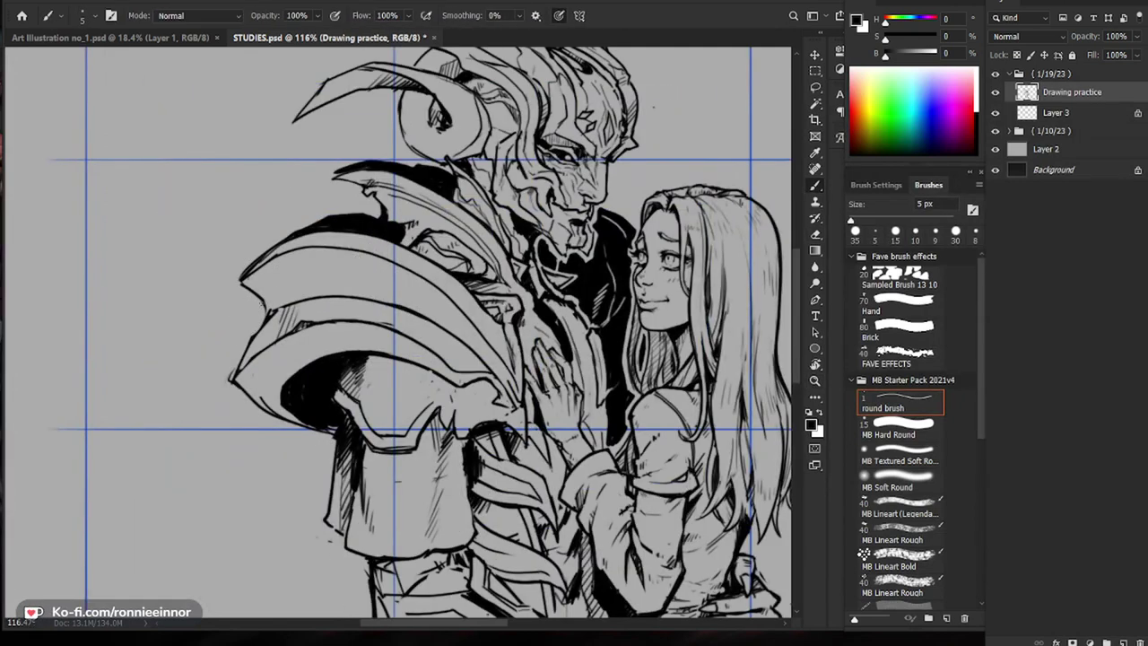
{"action": "scroll", "coordinate": [530, 339], "scroll_direction": "down", "scroll_amount": 2}
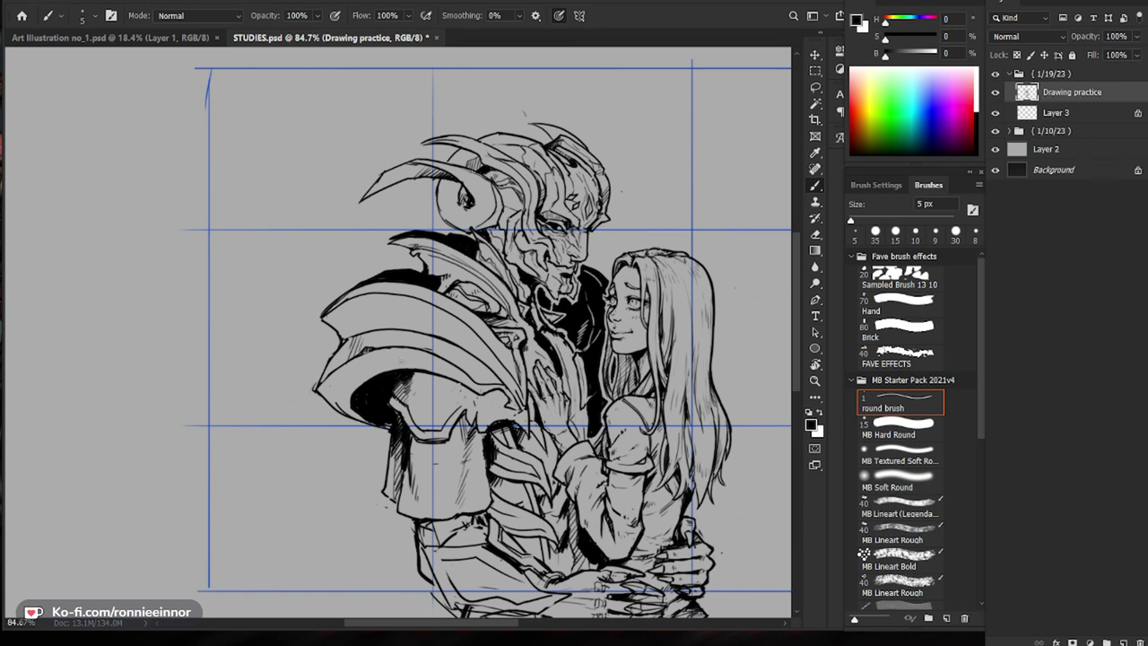
Step: Clean up and re-ink the outer tip and lower edge of the bottom shoulder plate
{"action": "scroll", "coordinate": [335, 381], "scroll_direction": "up", "scroll_amount": 3}
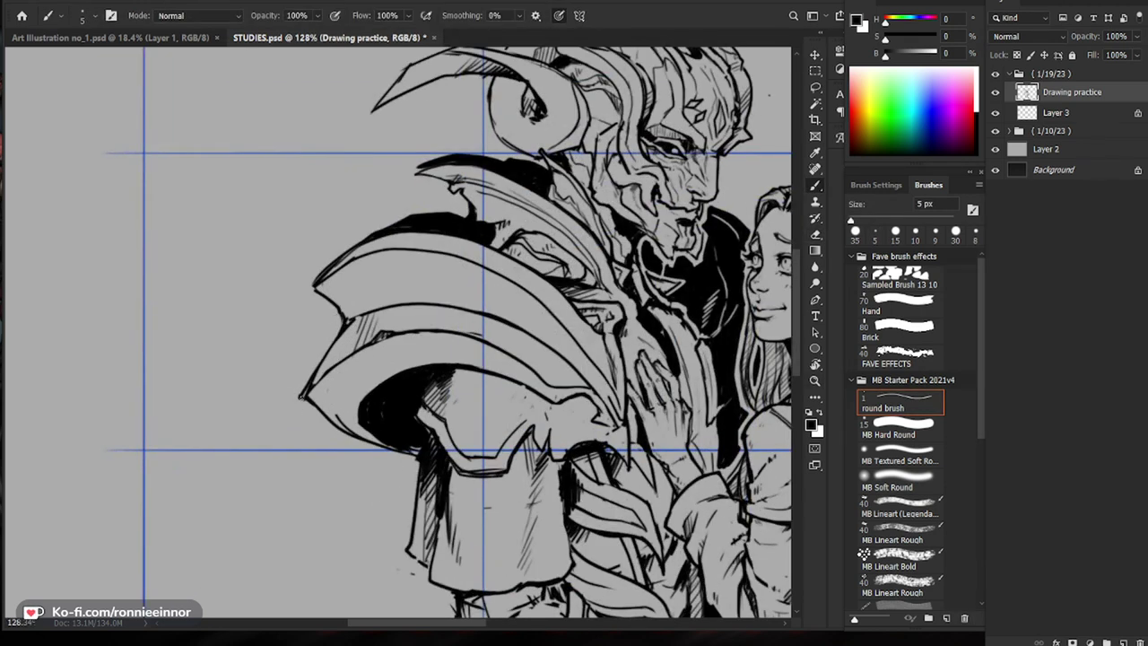
{"action": "key", "text": "e"}
{"action": "left_click_drag", "start_coordinate": [307, 404], "coordinate": [334, 424]}
{"action": "key", "text": "b"}
{"action": "mouse_move", "coordinate": [407, 450]}
{"action": "left_mouse_down"}
{"action": "mouse_move", "coordinate": [304, 403]}
{"action": "mouse_move", "coordinate": [317, 375]}
{"action": "mouse_move", "coordinate": [239, 380]}
{"action": "left_mouse_up"}
{"action": "left_click_drag", "start_coordinate": [324, 315], "coordinate": [403, 306]}
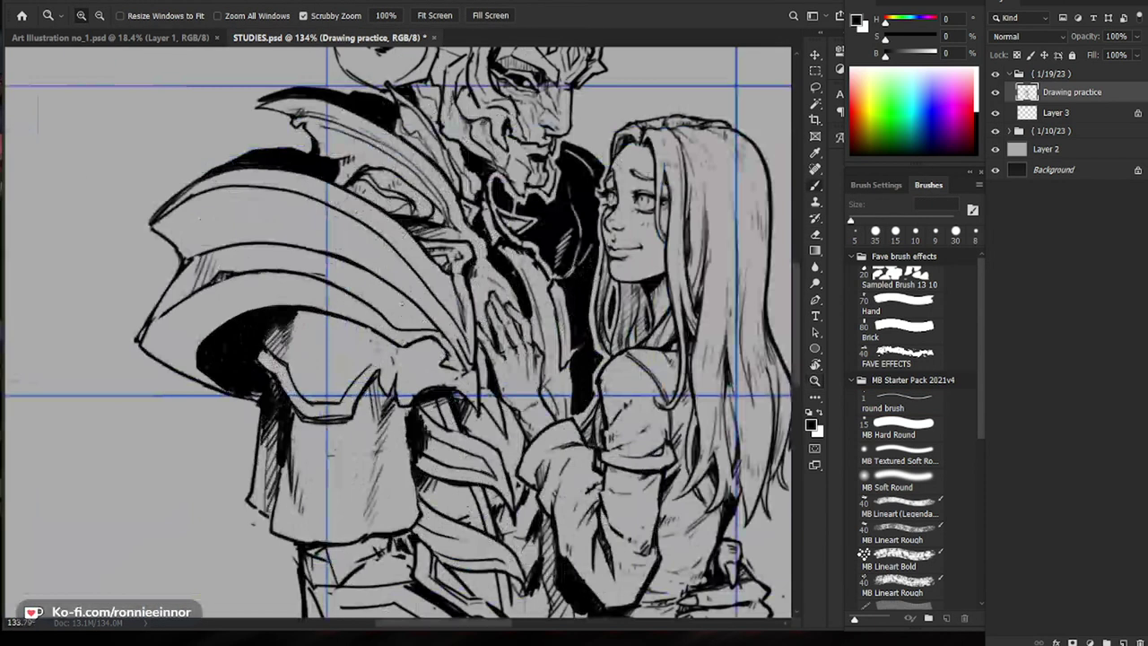
{"action": "key", "text": "b"}
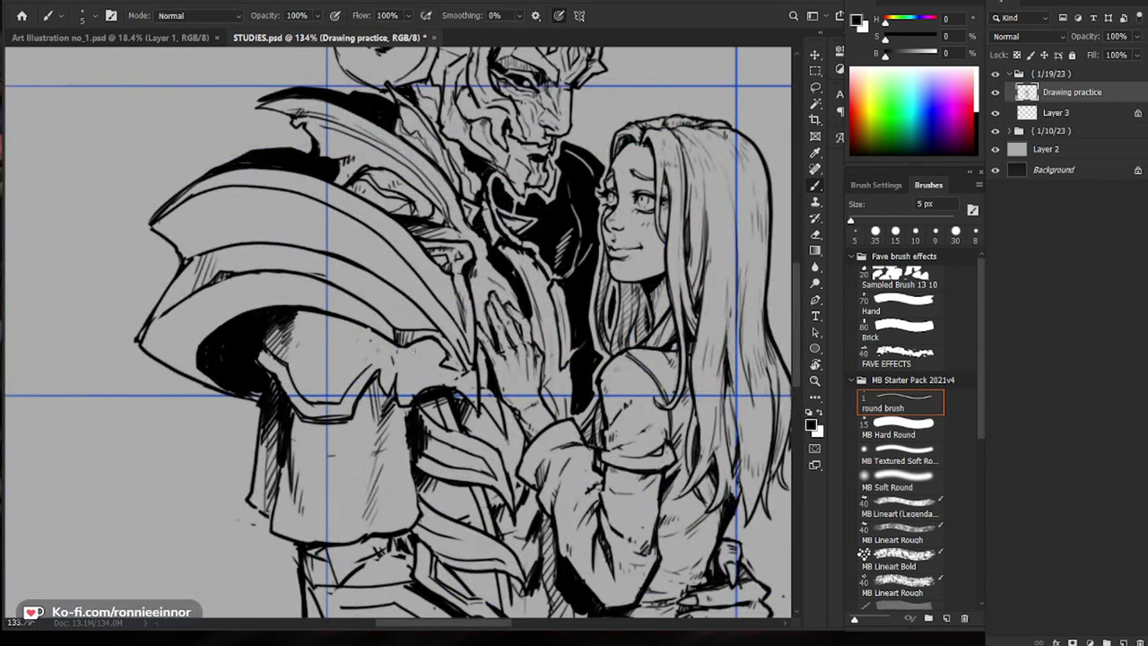
Step: Ink jagged dark accents along the chest plate edge beside the woman's raised hand
{"action": "scroll", "coordinate": [407, 337], "scroll_direction": "down", "scroll_amount": 4}
{"action": "key", "text": "z"}
{"action": "scroll", "coordinate": [387, 263], "scroll_direction": "up", "scroll_amount": 4}
{"action": "key", "text": "b"}
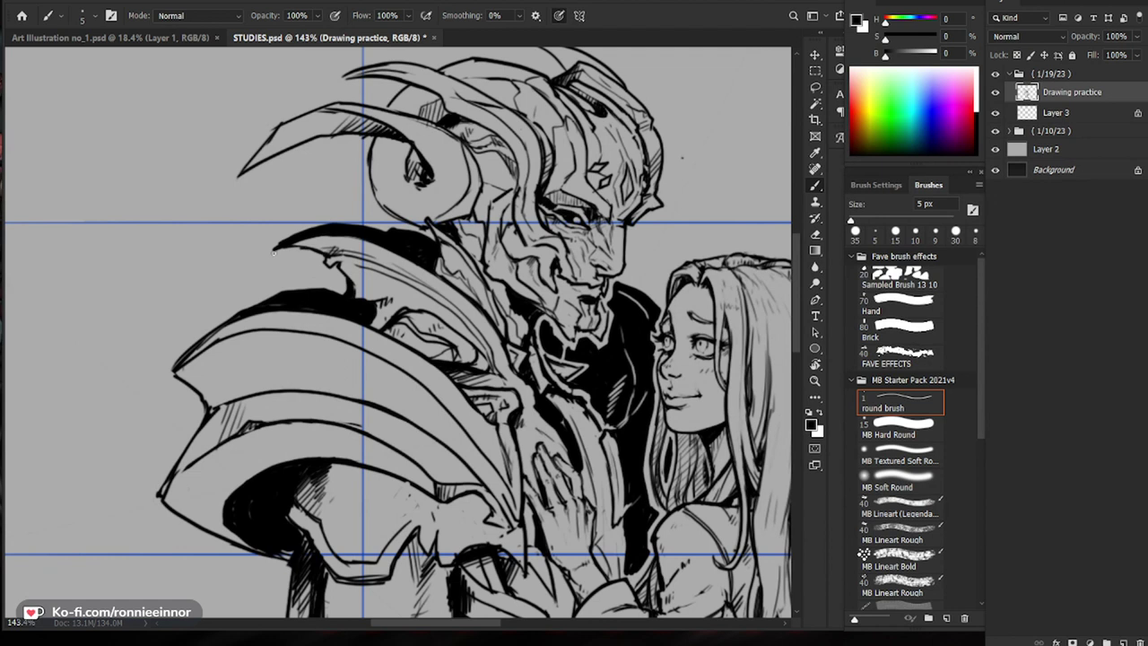
{"action": "key", "text": "z"}
{"action": "scroll", "coordinate": [617, 536], "scroll_direction": "down", "scroll_amount": 4}
{"action": "scroll", "coordinate": [449, 466], "scroll_direction": "up", "scroll_amount": 4}
{"action": "key", "text": "b"}
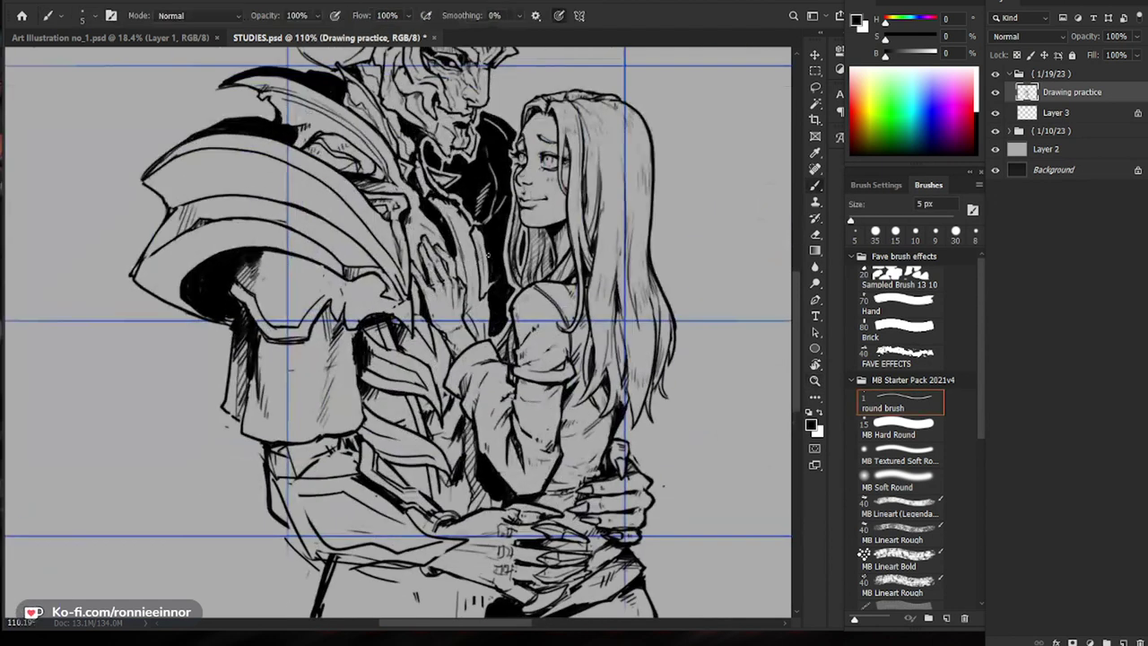
{"action": "left_click_drag", "start_coordinate": [449, 222], "coordinate": [454, 236]}
{"action": "left_click_drag", "start_coordinate": [462, 276], "coordinate": [463, 255]}
{"action": "mouse_move", "coordinate": [448, 195]}
{"action": "left_mouse_down"}
{"action": "mouse_move", "coordinate": [432, 217]}
{"action": "mouse_move", "coordinate": [459, 253]}
{"action": "left_mouse_up"}
{"action": "key", "text": "b"}
{"action": "left_click_drag", "start_coordinate": [443, 199], "coordinate": [456, 220]}
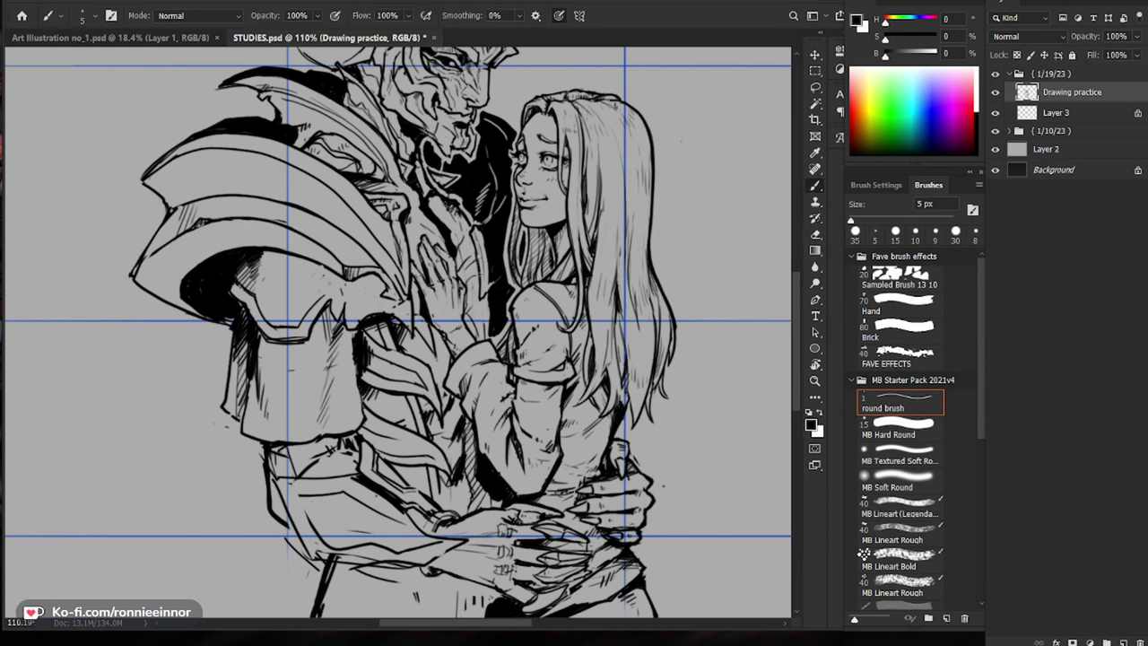
Step: Refine the chest plate contours around the woman's fingers with short ink strokes
{"action": "key", "text": "z"}
{"action": "mouse_move", "coordinate": [557, 402]}
{"action": "left_mouse_down"}
{"action": "mouse_move", "coordinate": [524, 401]}
{"action": "mouse_move", "coordinate": [540, 381]}
{"action": "left_mouse_up"}
{"action": "key", "text": "b"}
{"action": "key", "text": "z"}
{"action": "key", "text": "b"}
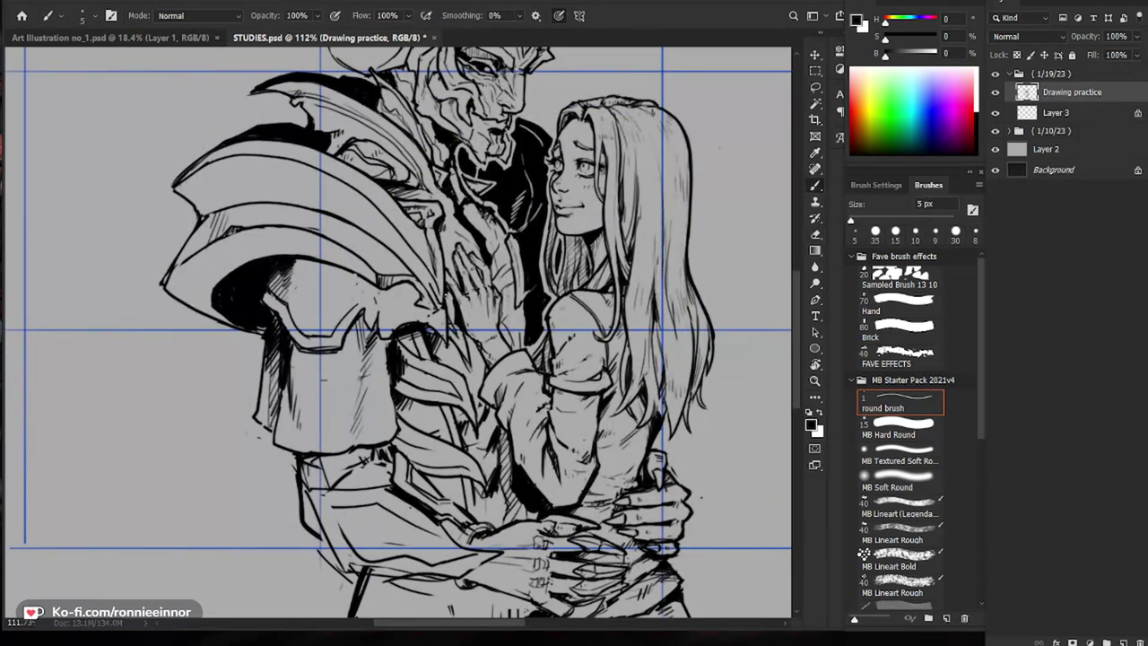
{"action": "left_click_drag", "start_coordinate": [450, 297], "coordinate": [452, 314]}
{"action": "mouse_move", "coordinate": [442, 236]}
{"action": "left_mouse_down"}
{"action": "mouse_move", "coordinate": [438, 286]}
{"action": "mouse_move", "coordinate": [486, 284]}
{"action": "mouse_move", "coordinate": [423, 243]}
{"action": "mouse_move", "coordinate": [434, 249]}
{"action": "left_mouse_up"}
Step: Clean up and re-ink the ornamental detail between the collar plate and the upper shoulder plate
{"action": "key", "text": "e"}
{"action": "key", "text": "b"}
{"action": "key", "text": "e"}
{"action": "key", "text": "b"}
{"action": "mouse_move", "coordinate": [409, 206]}
{"action": "left_mouse_down"}
{"action": "mouse_move", "coordinate": [412, 222]}
{"action": "mouse_move", "coordinate": [382, 190]}
{"action": "left_mouse_up"}
{"action": "left_click_drag", "start_coordinate": [382, 192], "coordinate": [357, 179]}
{"action": "key", "text": "h"}
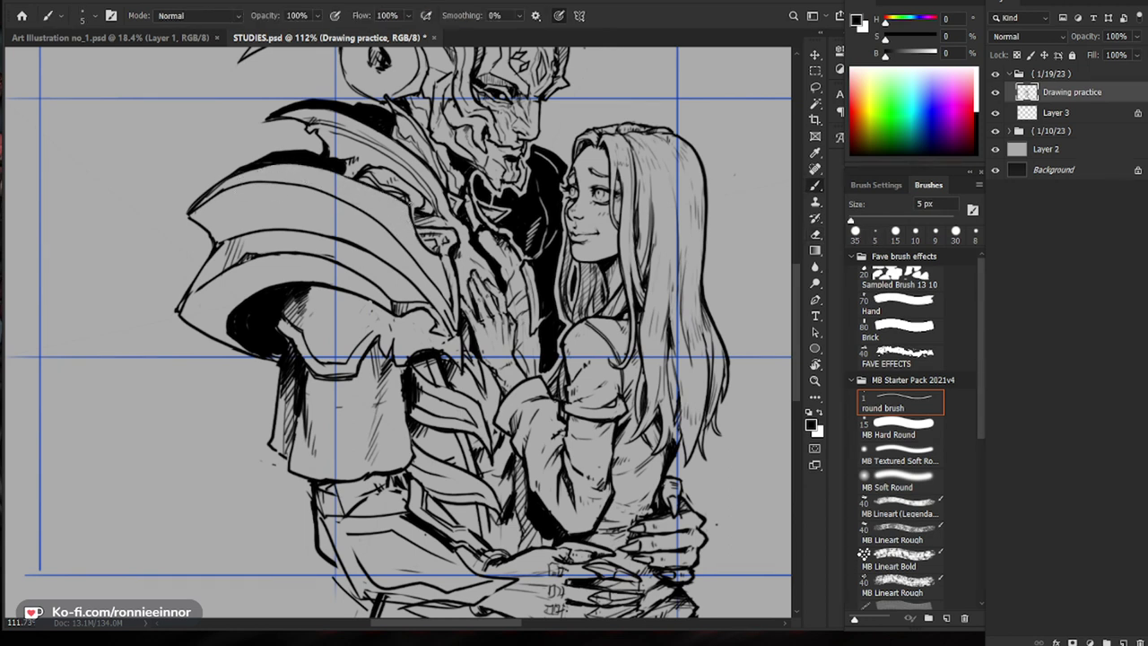
{"action": "left_click_drag", "start_coordinate": [611, 212], "coordinate": [613, 221]}
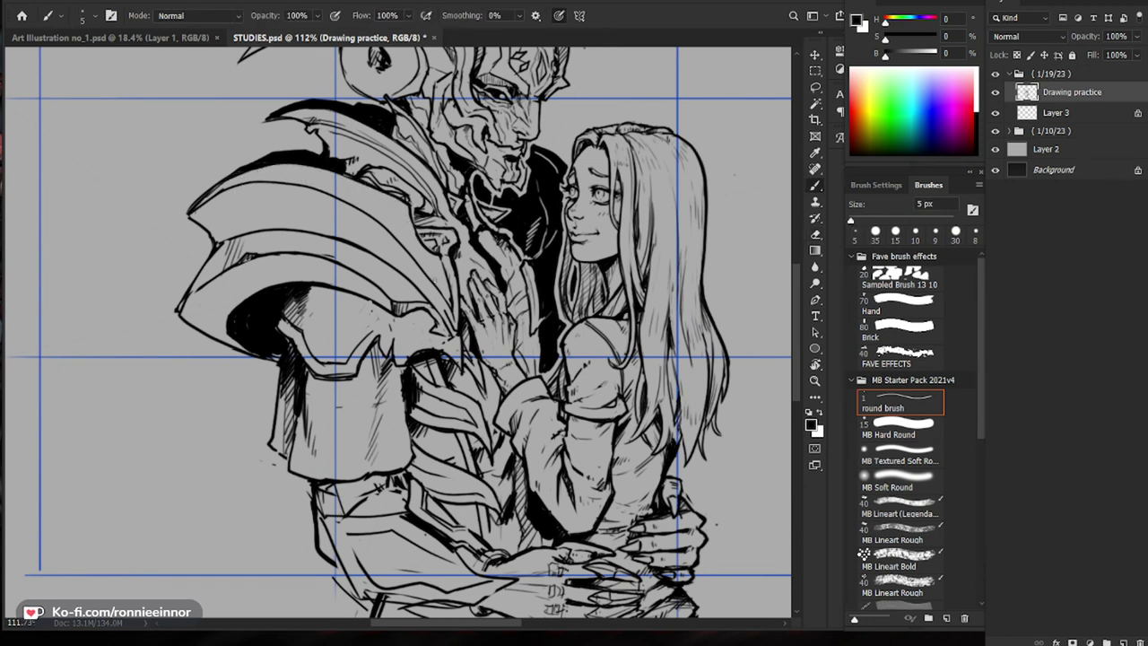
Step: Re-ink the outer edge of the upper shoulder plate and erase stray marks along its upper contour
{"action": "key", "text": "e"}
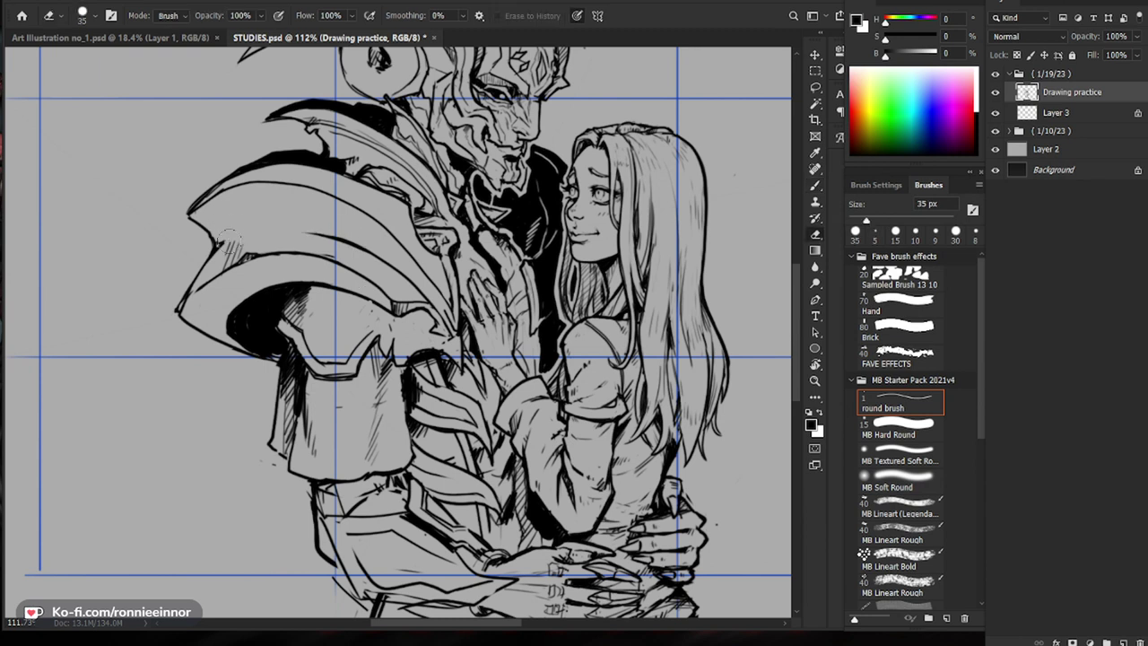
{"action": "key", "text": "b"}
{"action": "left_click_drag", "start_coordinate": [189, 215], "coordinate": [216, 244]}
{"action": "key", "text": "e"}
{"action": "mouse_move", "coordinate": [309, 185]}
{"action": "left_mouse_down"}
{"action": "mouse_move", "coordinate": [266, 180]}
{"action": "mouse_move", "coordinate": [241, 201]}
{"action": "mouse_move", "coordinate": [278, 188]}
{"action": "left_mouse_up"}
{"action": "key", "text": "b"}
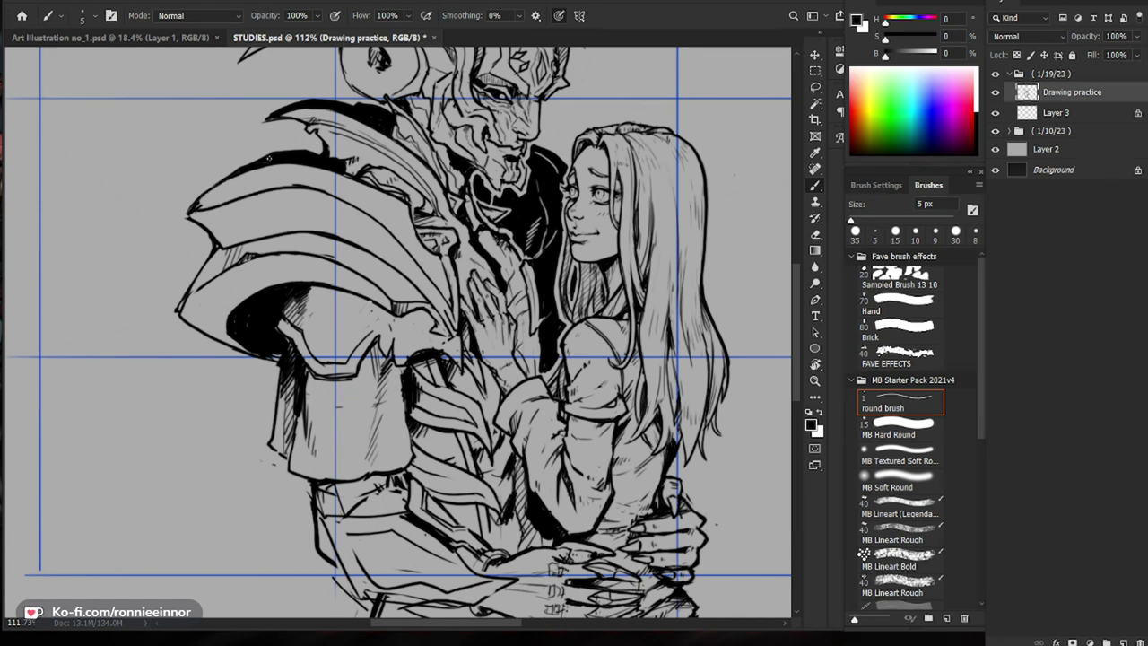
Step: Erase the pointed outer end of the bottom shoulder plate and trim its lower band
{"action": "key", "text": "e"}
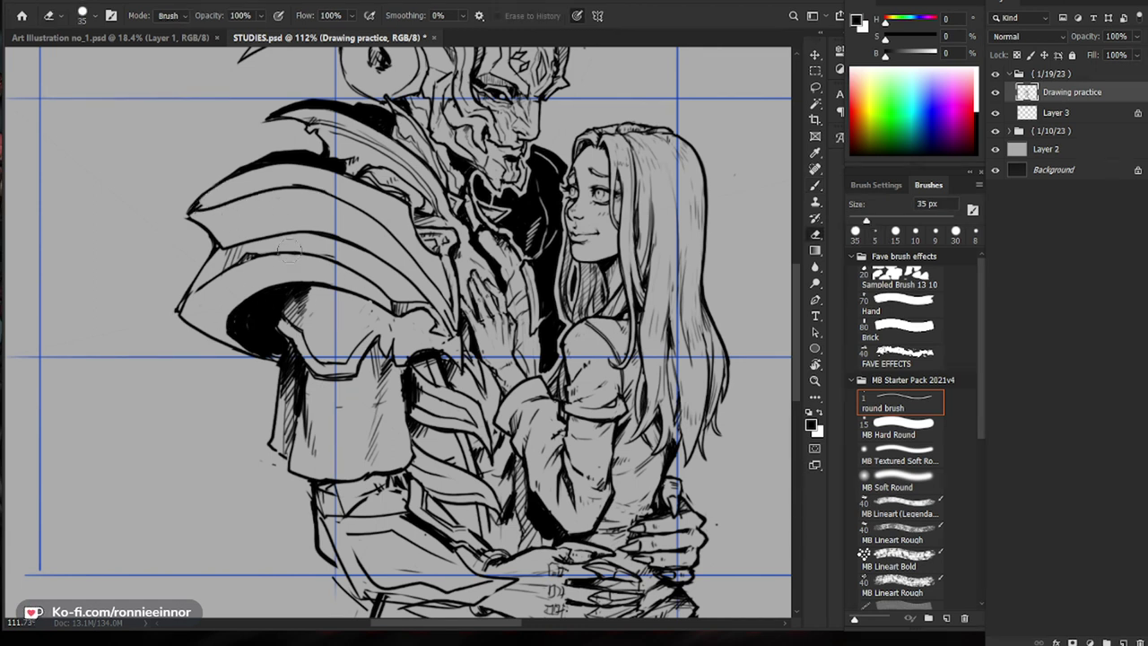
{"action": "key", "text": "b"}
{"action": "key", "text": "e"}
{"action": "mouse_move", "coordinate": [184, 300]}
{"action": "left_mouse_down"}
{"action": "mouse_move", "coordinate": [231, 348]}
{"action": "mouse_move", "coordinate": [283, 278]}
{"action": "left_mouse_up"}
{"action": "key", "text": "b"}
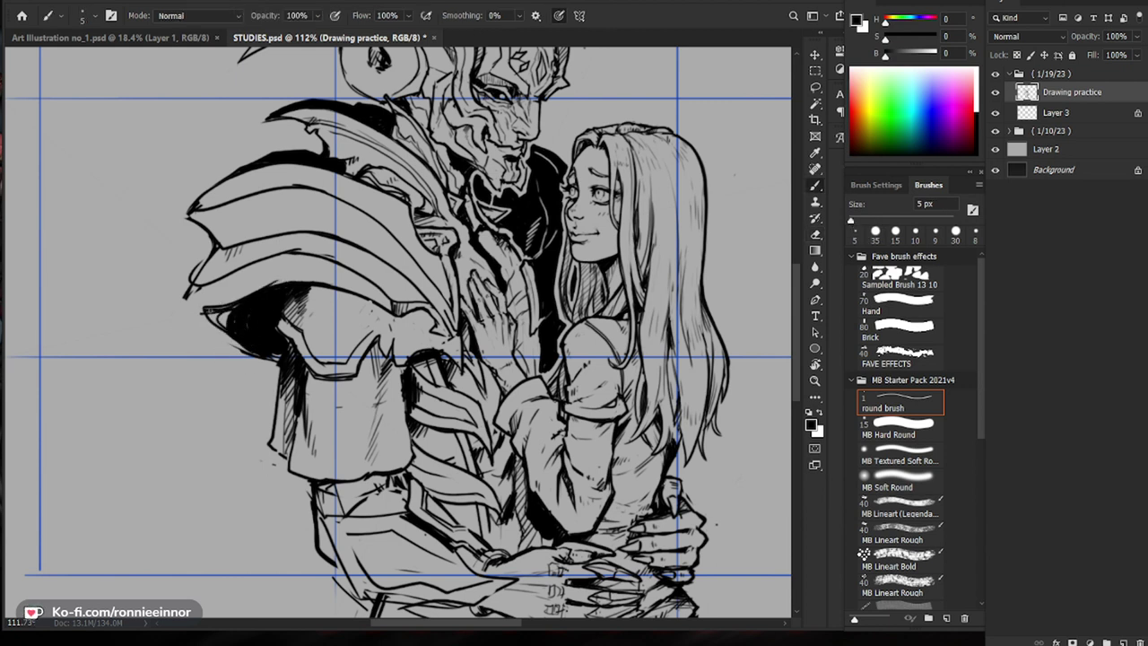
Step: Redraw the bottom shoulder plate's outer rim as a rounded curve and fill the shadow beneath it with black
{"action": "key", "text": "e"}
{"action": "left_click_drag", "start_coordinate": [233, 349], "coordinate": [281, 359]}
{"action": "key", "text": "b"}
{"action": "left_click_drag", "start_coordinate": [204, 322], "coordinate": [250, 349]}
{"action": "mouse_move", "coordinate": [187, 302]}
{"action": "left_mouse_down"}
{"action": "mouse_move", "coordinate": [206, 325]}
{"action": "mouse_move", "coordinate": [185, 271]}
{"action": "left_mouse_up"}
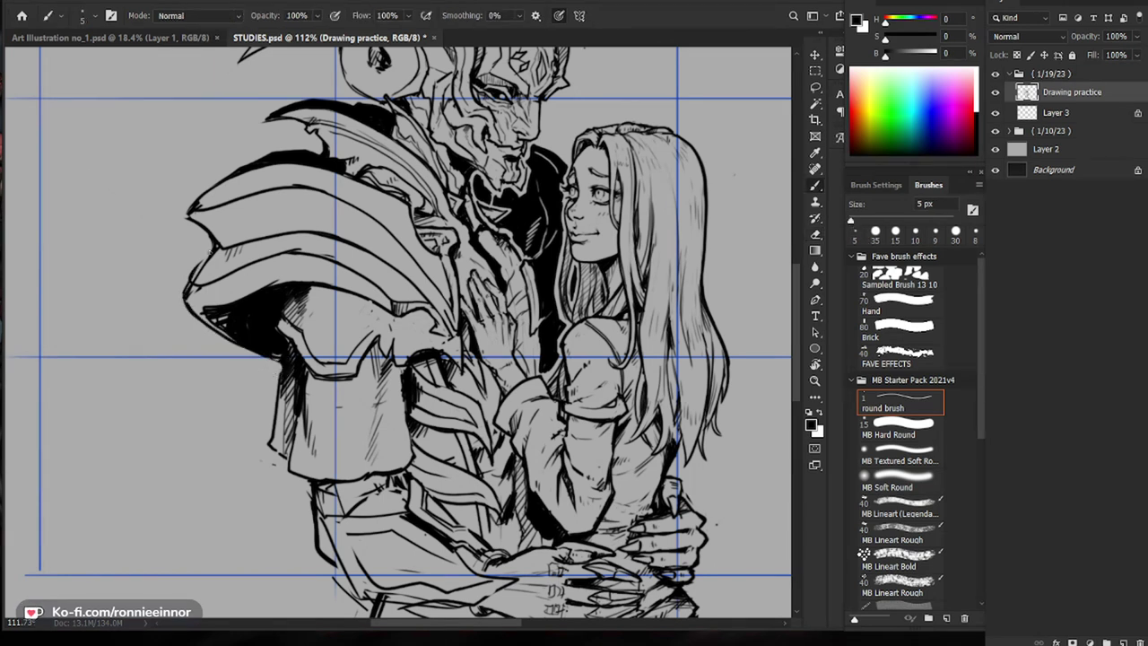
{"action": "key", "text": "e"}
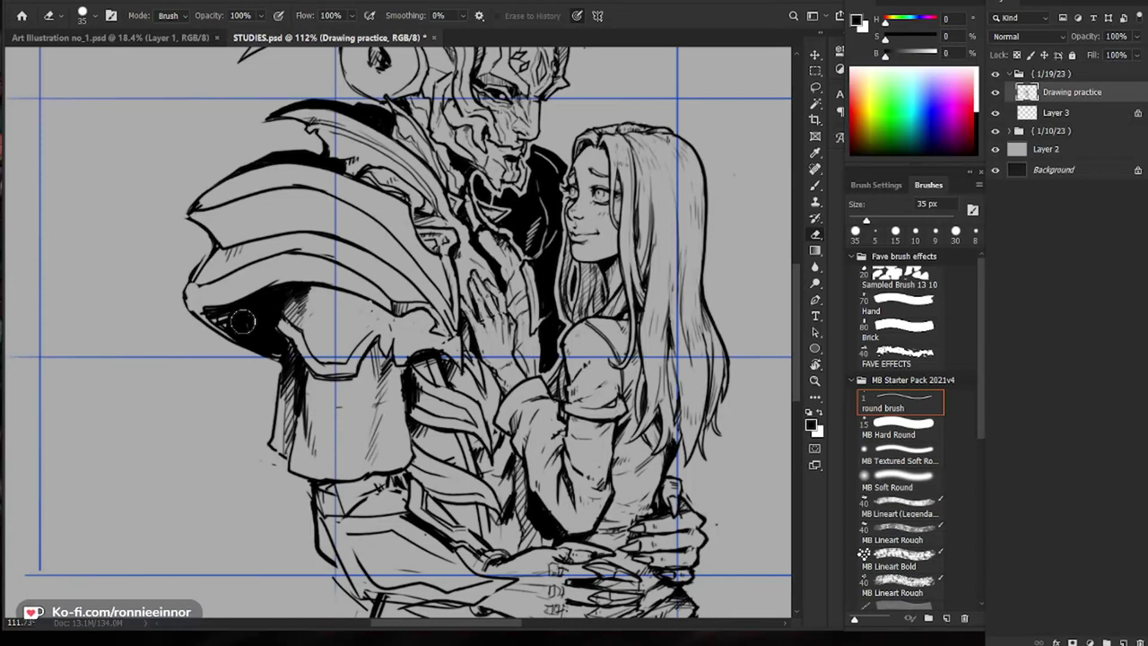
{"action": "key", "text": "b"}
{"action": "left_click_drag", "start_coordinate": [226, 316], "coordinate": [210, 332]}
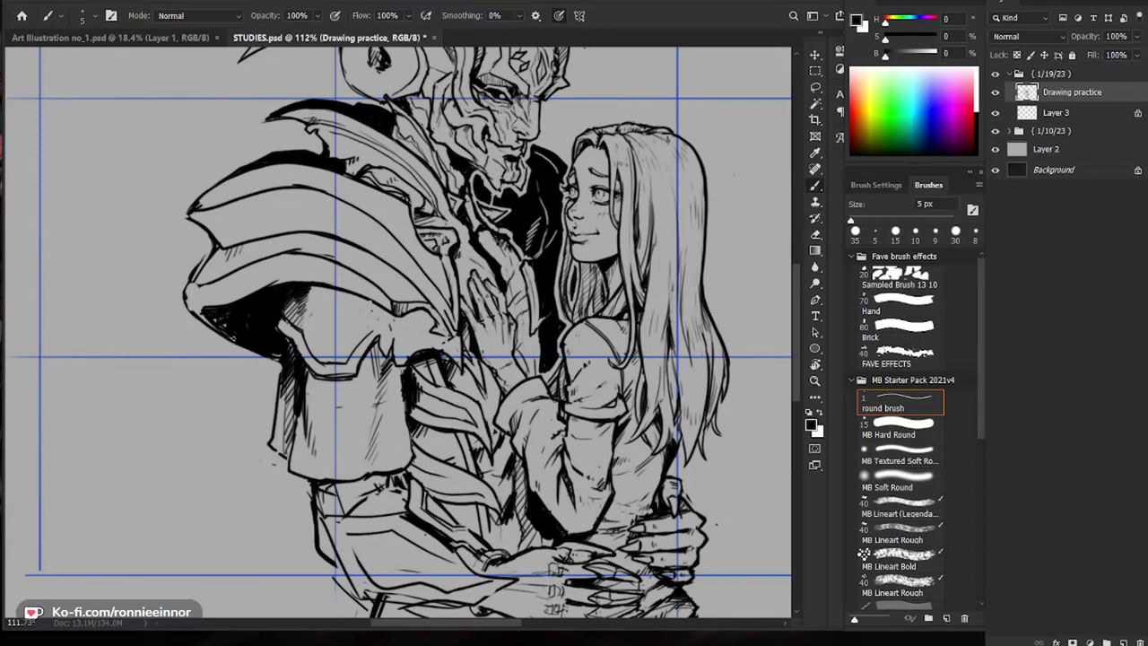
Step: Examine the reshaped shoulder armour against the head, arm and woman at different magnifications
{"action": "left_click", "coordinate": [331, 297], "text": "alt"}
{"action": "left_click", "coordinate": [251, 305], "text": "ctrl"}
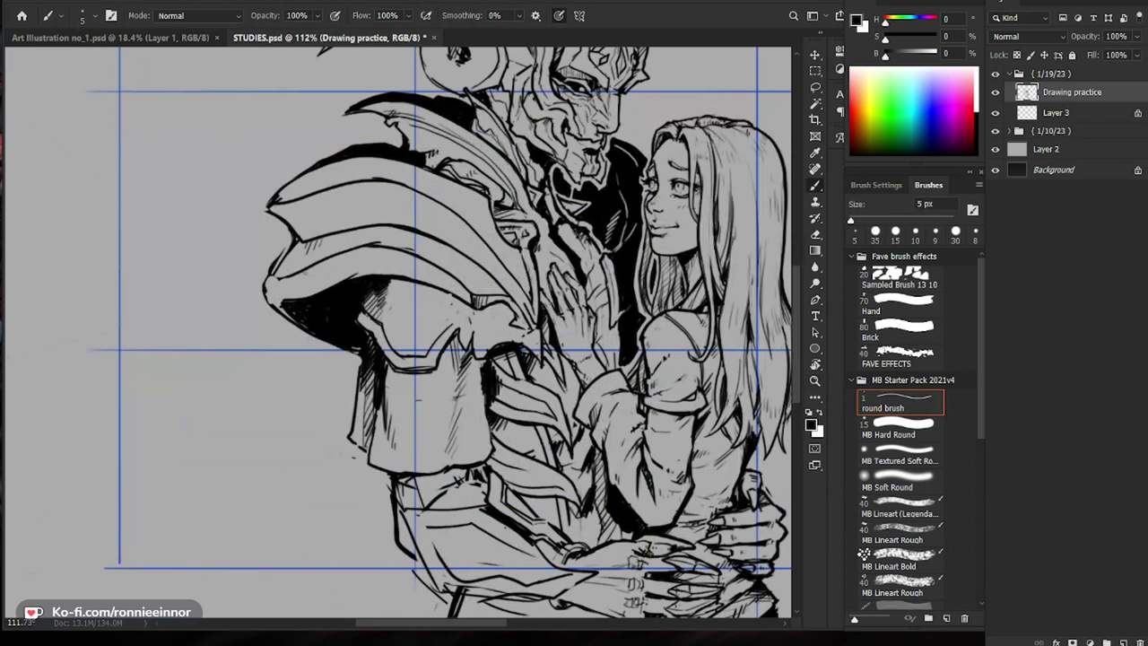
{"action": "key", "text": "z"}
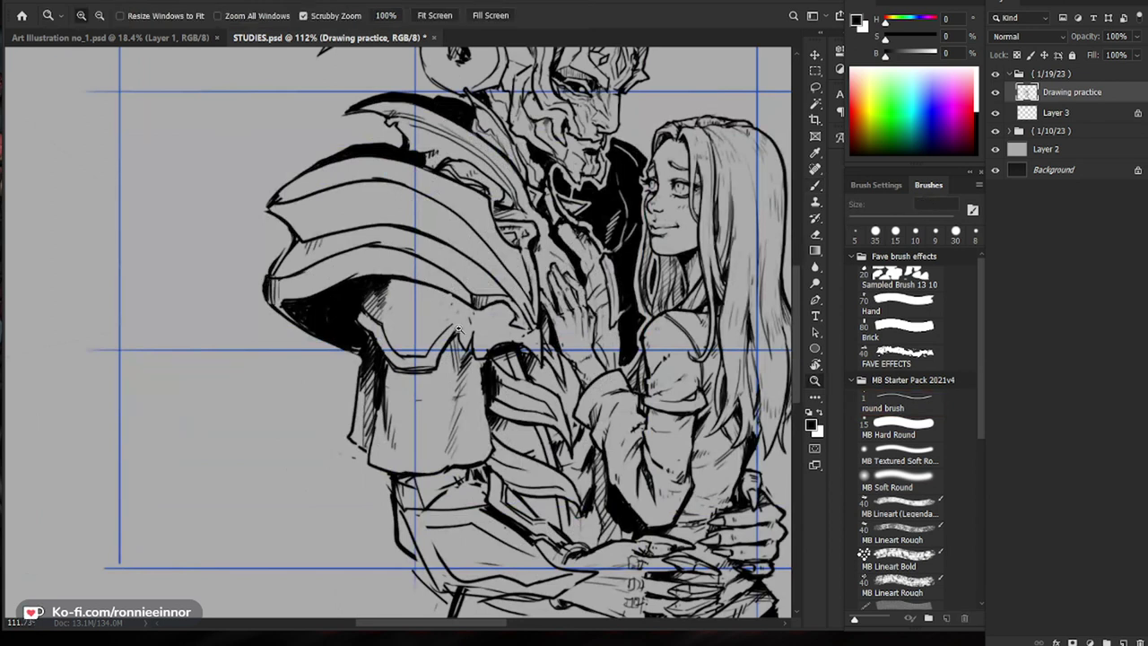
{"action": "left_click_drag", "start_coordinate": [276, 337], "coordinate": [183, 346]}
{"action": "left_click_drag", "start_coordinate": [276, 298], "coordinate": [360, 258]}
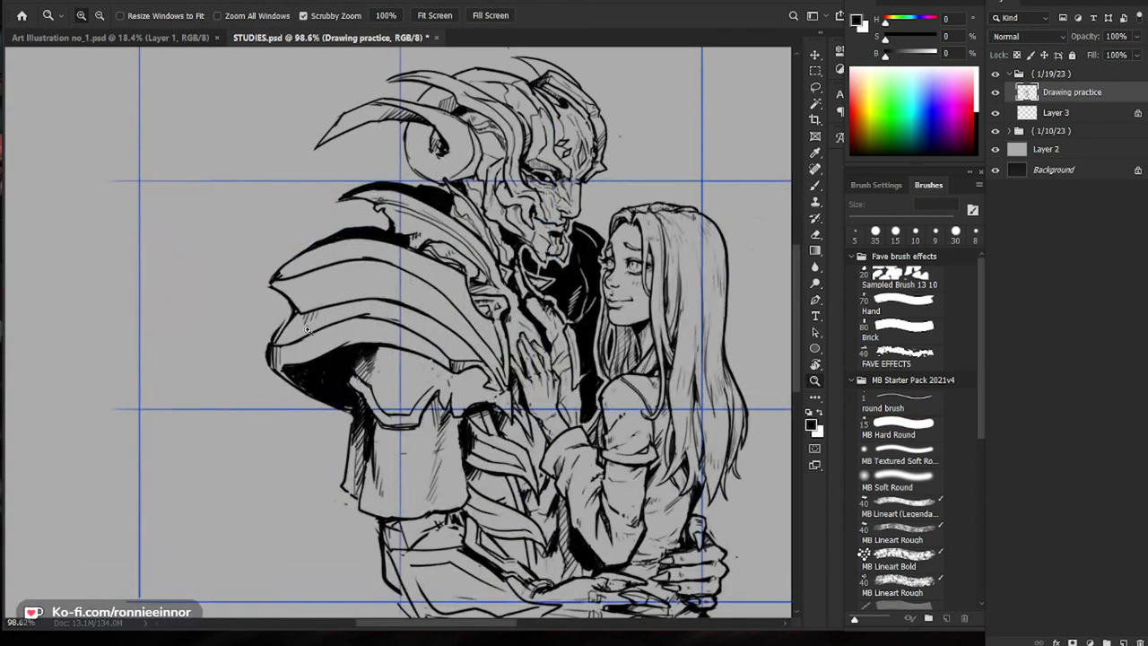
{"action": "scroll", "coordinate": [300, 350], "scroll_direction": "up", "scroll_amount": 1}
{"action": "key", "text": "b"}
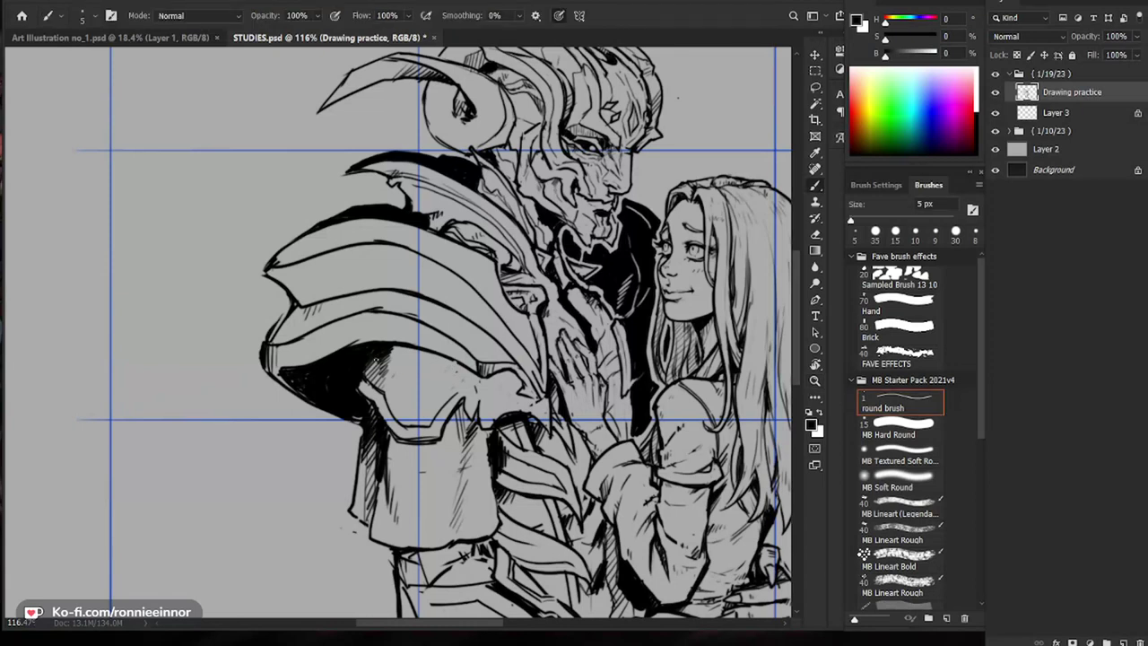
{"action": "key", "text": "z"}
{"action": "left_click_drag", "start_coordinate": [356, 368], "coordinate": [347, 368]}
{"action": "key", "text": "b"}
{"action": "mouse_move", "coordinate": [350, 369]}
{"action": "left_mouse_down"}
{"action": "mouse_move", "coordinate": [325, 293]}
{"action": "mouse_move", "coordinate": [295, 254]}
{"action": "left_mouse_up"}
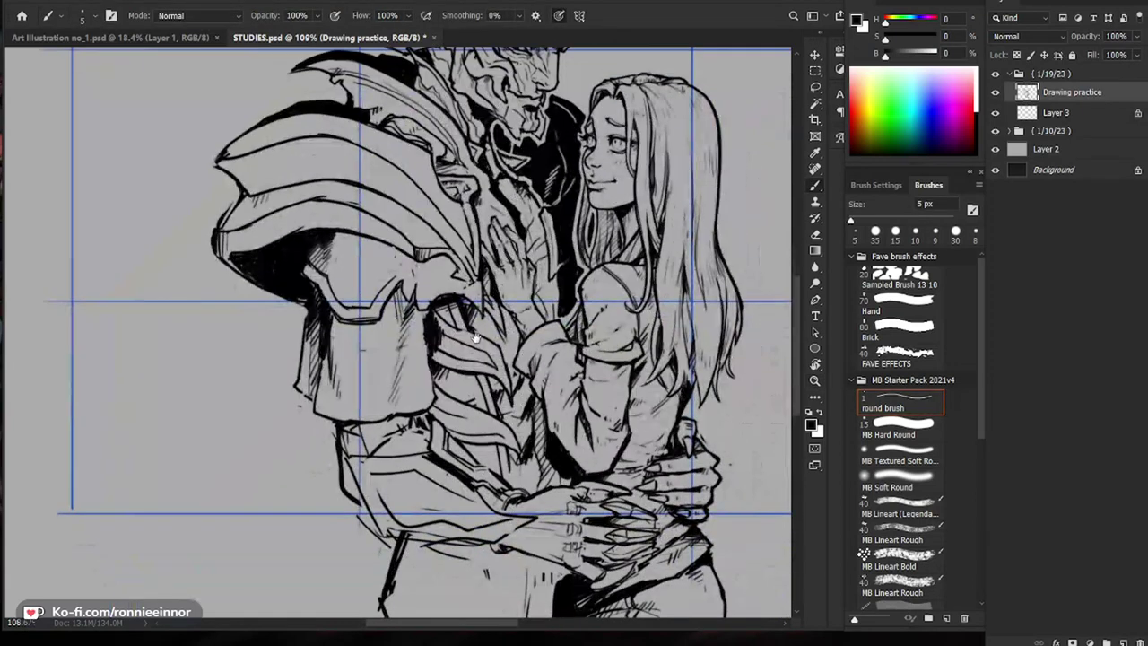
Step: Erase the rear edge of the upper-arm guard under the shoulder plate and redraw its contour
{"action": "key", "text": "e"}
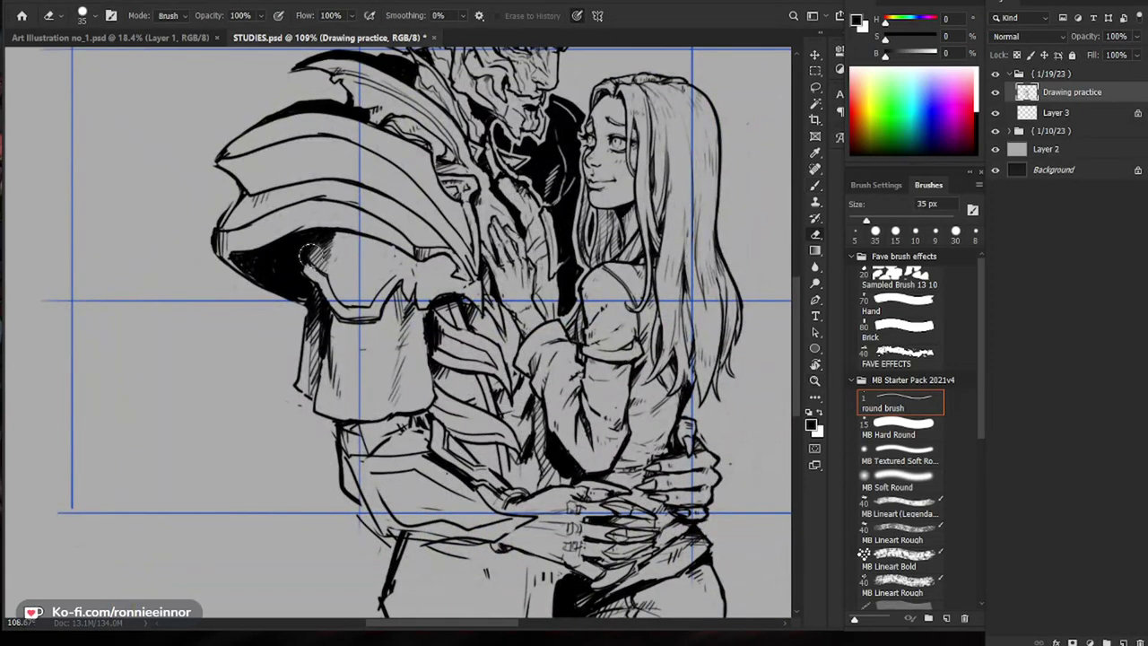
{"action": "mouse_move", "coordinate": [302, 264]}
{"action": "left_mouse_down"}
{"action": "mouse_move", "coordinate": [302, 289]}
{"action": "mouse_move", "coordinate": [328, 285]}
{"action": "mouse_move", "coordinate": [313, 277]}
{"action": "left_mouse_up"}
{"action": "key", "text": "b"}
{"action": "key", "text": "e"}
{"action": "key", "text": "b"}
{"action": "left_click_drag", "start_coordinate": [309, 251], "coordinate": [319, 279]}
{"action": "left_click_drag", "start_coordinate": [313, 266], "coordinate": [320, 280]}
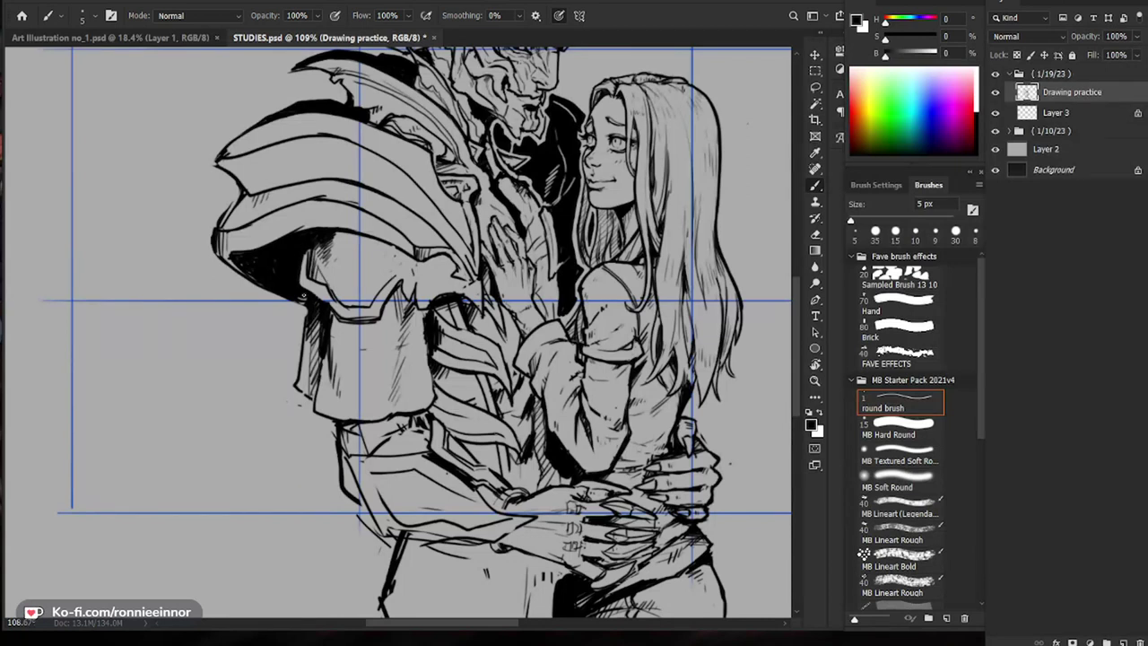
Step: Touch up the rear corner of the upper-arm guard and the shadow edge beneath the shoulder plate
{"action": "left_click_drag", "start_coordinate": [301, 282], "coordinate": [309, 291]}
{"action": "left_click_drag", "start_coordinate": [313, 240], "coordinate": [300, 269]}
{"action": "key", "text": "ctrl+space"}
{"action": "key", "text": "ctrl+space"}
{"action": "left_click_drag", "start_coordinate": [368, 259], "coordinate": [441, 258]}
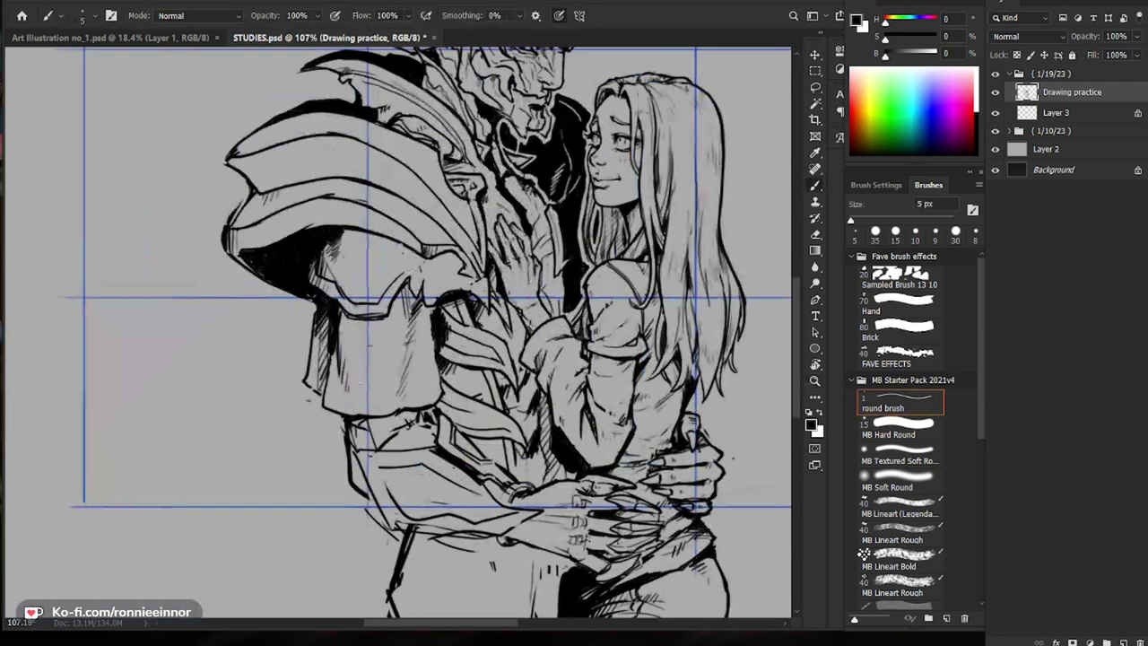
{"action": "left_click_drag", "start_coordinate": [334, 225], "coordinate": [267, 246]}
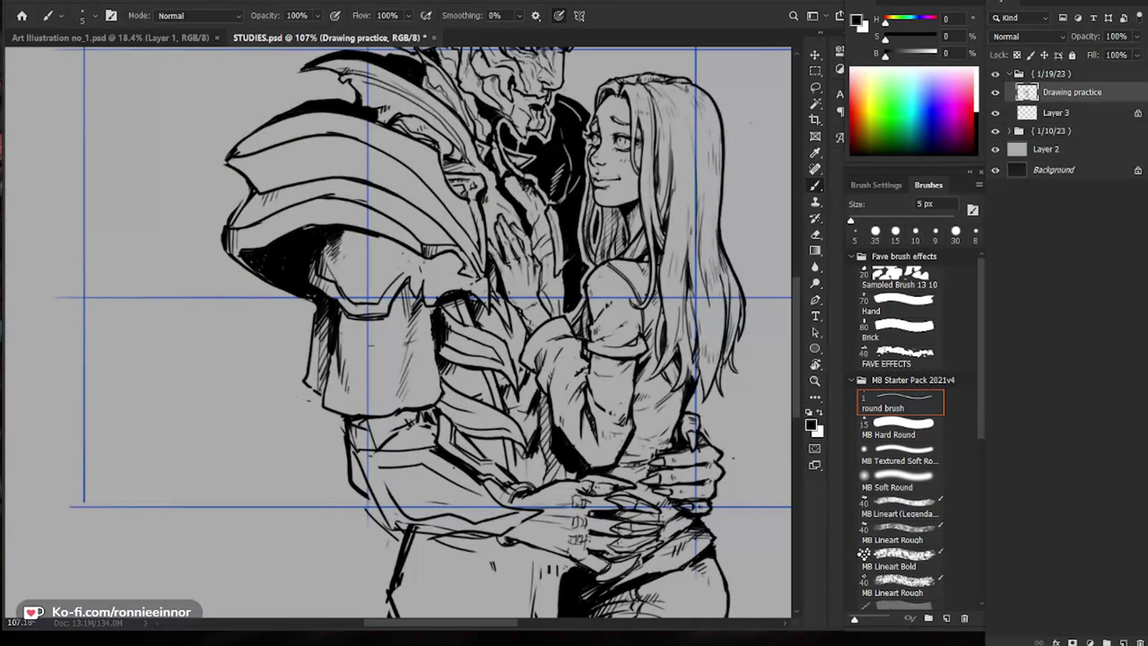
Step: Erase the rounded outer rim of the bottom shoulder plate and redraw it as a sharp point
{"action": "key", "text": "e"}
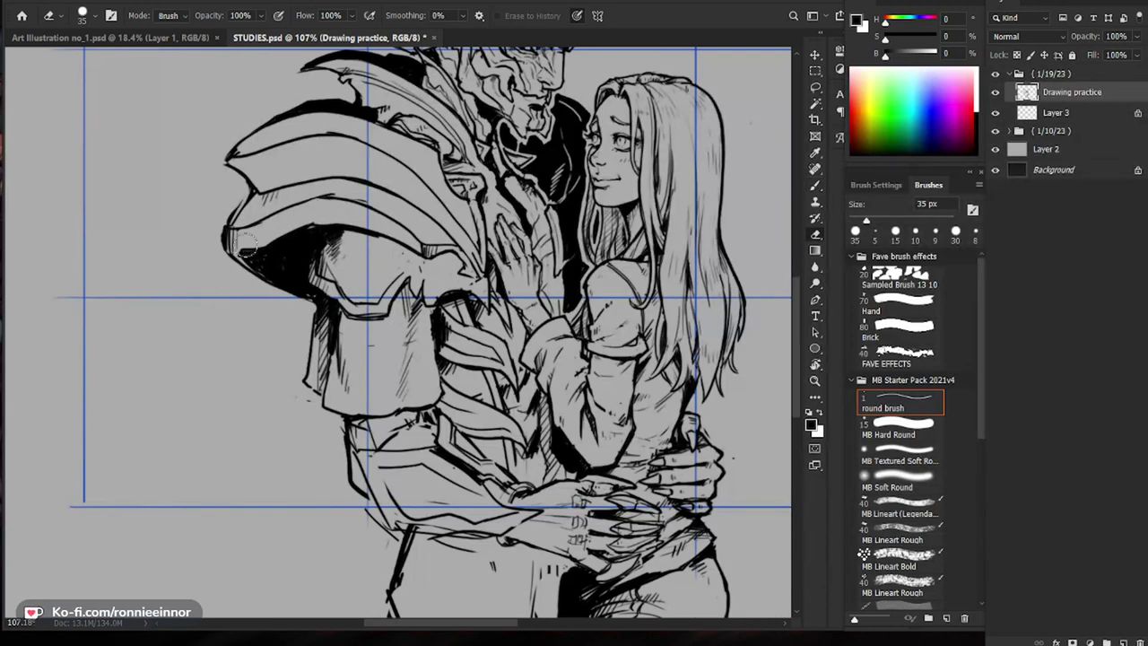
{"action": "left_click_drag", "start_coordinate": [255, 196], "coordinate": [212, 232]}
{"action": "key", "text": "b"}
{"action": "mouse_move", "coordinate": [212, 231]}
{"action": "left_mouse_down"}
{"action": "mouse_move", "coordinate": [231, 252]}
{"action": "mouse_move", "coordinate": [231, 241]}
{"action": "mouse_move", "coordinate": [250, 249]}
{"action": "mouse_move", "coordinate": [214, 233]}
{"action": "left_mouse_up"}
{"action": "key", "text": "e"}
{"action": "key", "text": "b"}
{"action": "left_click_drag", "start_coordinate": [634, 308], "coordinate": [574, 440]}
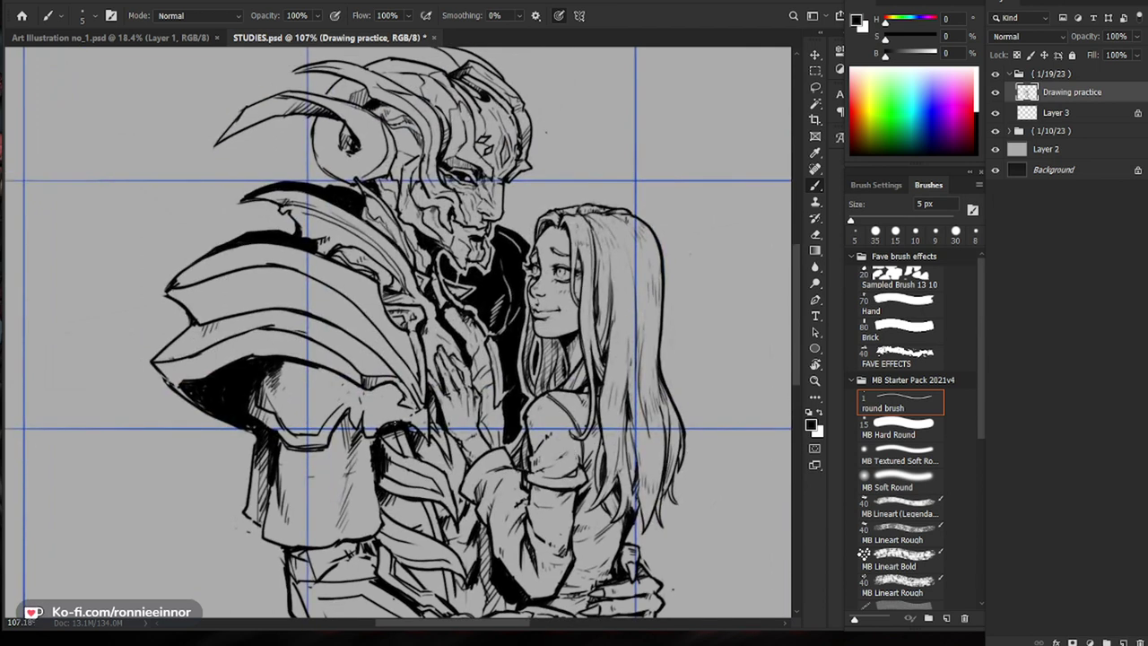
Step: Erase the front end of the upper-arm guard near the chest and redraw it with a curved contour
{"action": "key", "text": "e"}
{"action": "mouse_move", "coordinate": [417, 424]}
{"action": "left_mouse_down"}
{"action": "mouse_move", "coordinate": [403, 406]}
{"action": "mouse_move", "coordinate": [380, 415]}
{"action": "mouse_move", "coordinate": [420, 382]}
{"action": "left_mouse_up"}
{"action": "key", "text": "b"}
{"action": "key", "text": "e"}
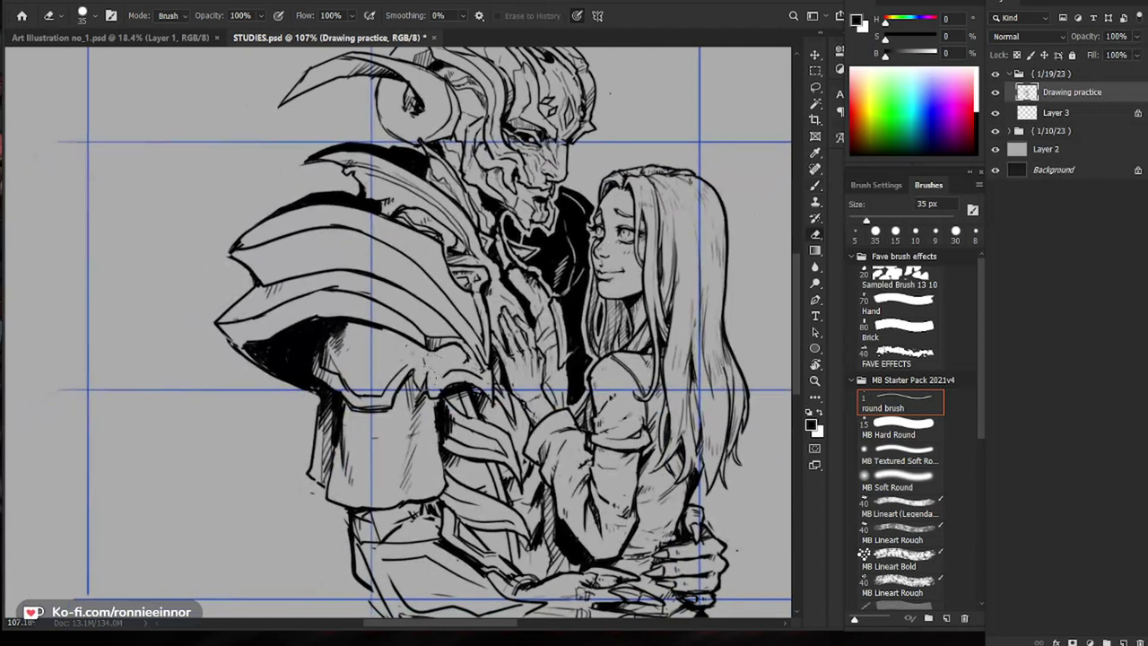
{"action": "key", "text": "b"}
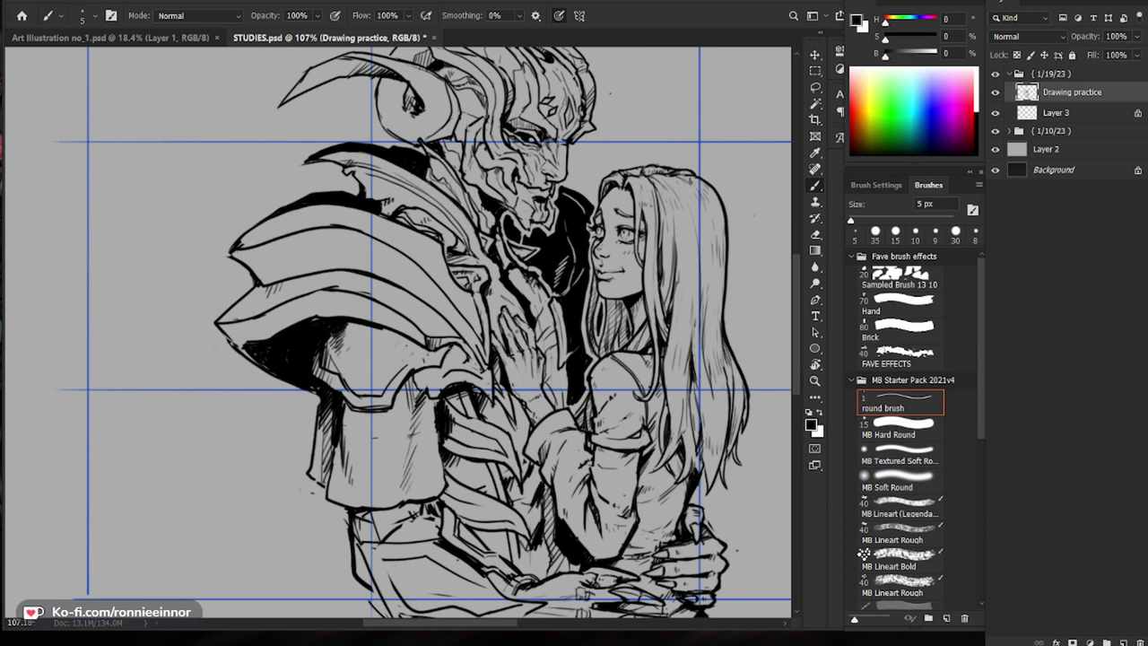
Step: Undo the last stroke, then erase and rework the curl at the front end of the upper-arm guard
{"action": "key", "text": "ctrl+z"}
{"action": "key", "text": "e"}
{"action": "left_click_drag", "start_coordinate": [443, 366], "coordinate": [422, 375]}
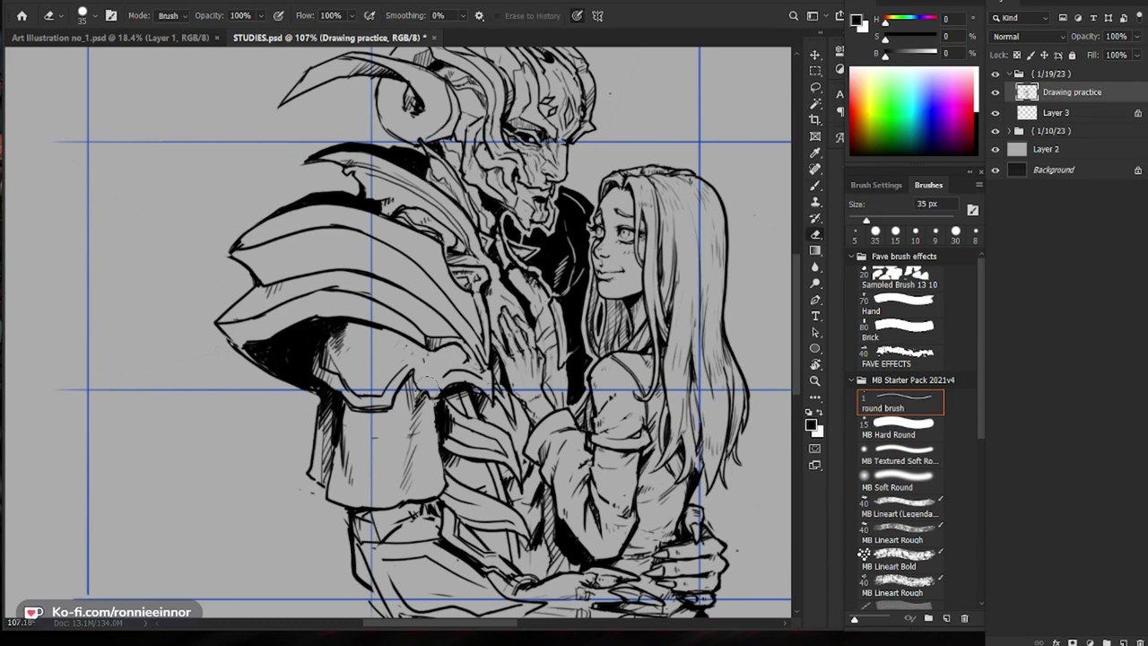
{"action": "key", "text": "b"}
{"action": "mouse_move", "coordinate": [411, 380]}
{"action": "left_mouse_down"}
{"action": "mouse_move", "coordinate": [420, 405]}
{"action": "mouse_move", "coordinate": [444, 402]}
{"action": "mouse_move", "coordinate": [431, 416]}
{"action": "left_mouse_up"}
{"action": "left_click_drag", "start_coordinate": [328, 318], "coordinate": [226, 321]}
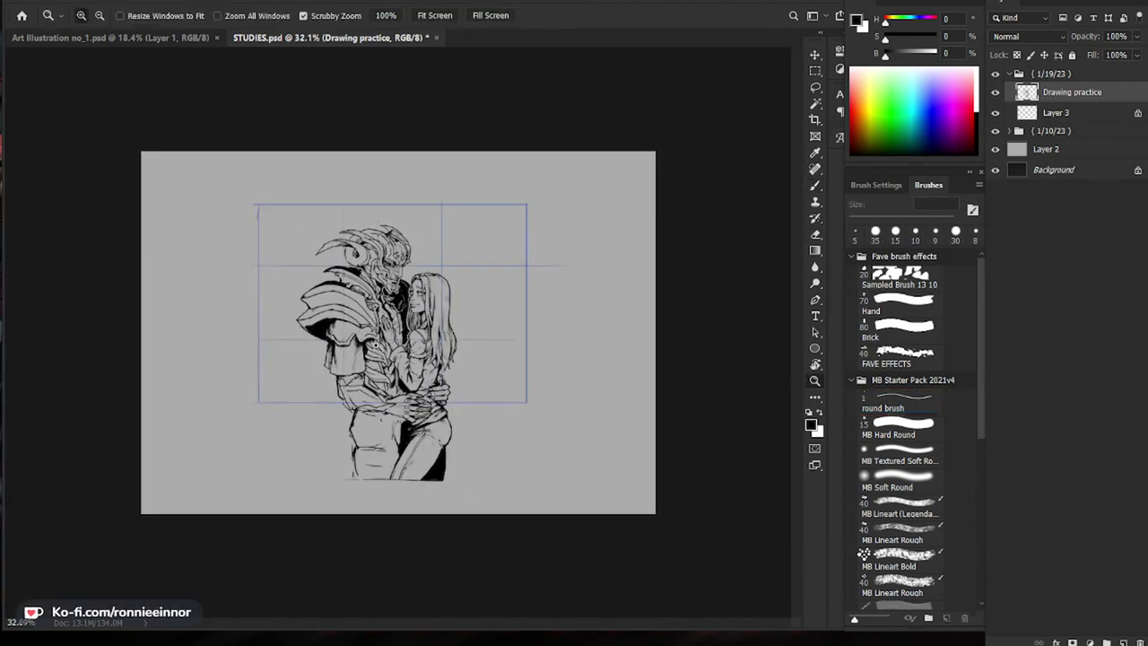
{"action": "left_click_drag", "start_coordinate": [348, 341], "coordinate": [439, 342]}
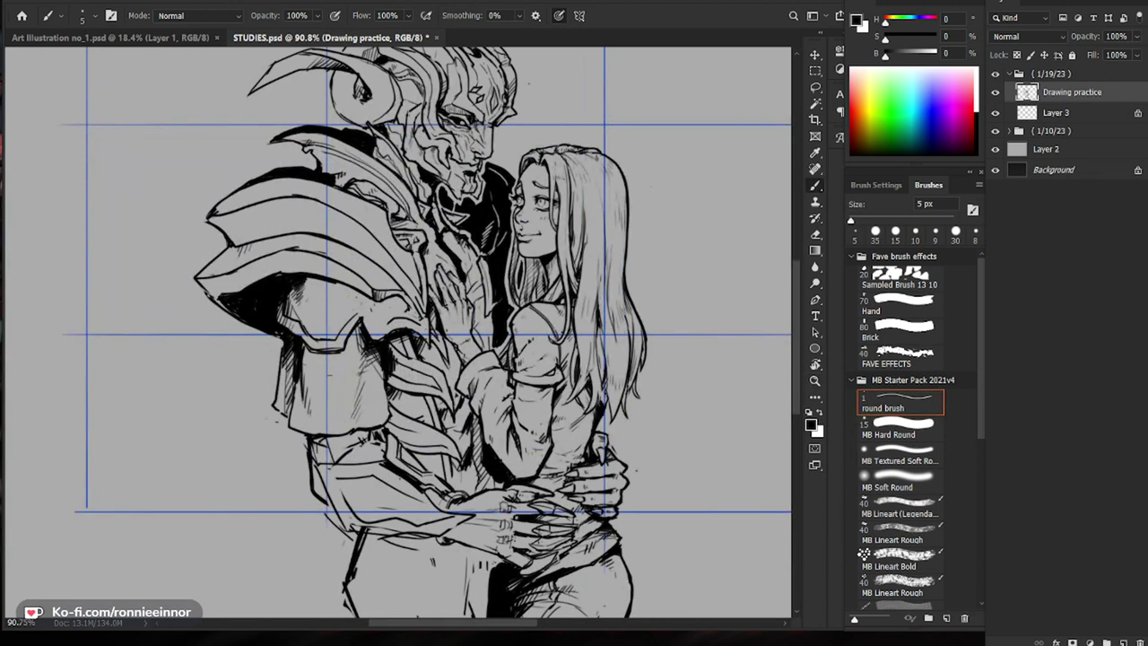
Step: Erase and touch up the front corner of the sleeve hem where it meets the rib plates above the elbow
{"action": "key", "text": "e"}
{"action": "mouse_move", "coordinate": [374, 413]}
{"action": "left_mouse_down"}
{"action": "mouse_move", "coordinate": [382, 420]}
{"action": "mouse_move", "coordinate": [383, 399]}
{"action": "left_mouse_up"}
{"action": "key", "text": "b"}
{"action": "left_click", "coordinate": [411, 405]}
{"action": "key", "text": "z"}
{"action": "left_click_drag", "start_coordinate": [574, 507], "coordinate": [491, 507]}
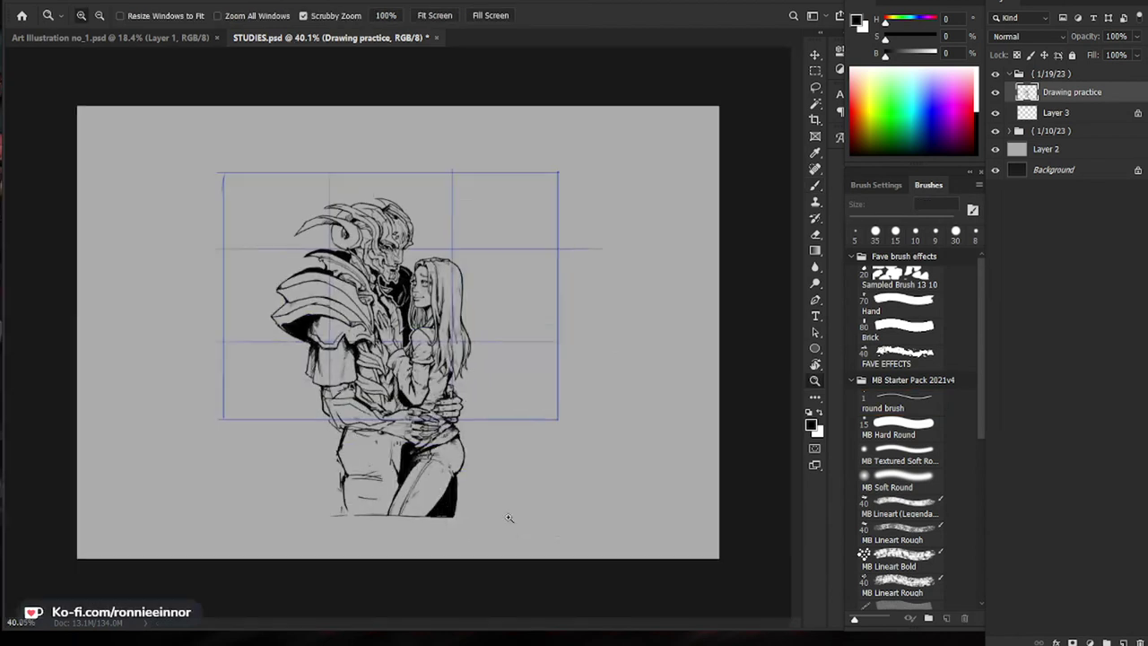
{"action": "mouse_move", "coordinate": [343, 381]}
{"action": "left_mouse_down"}
{"action": "mouse_move", "coordinate": [423, 364]}
{"action": "mouse_move", "coordinate": [356, 365]}
{"action": "mouse_move", "coordinate": [428, 365]}
{"action": "mouse_move", "coordinate": [418, 360]}
{"action": "left_mouse_up"}
{"action": "key", "text": "b"}
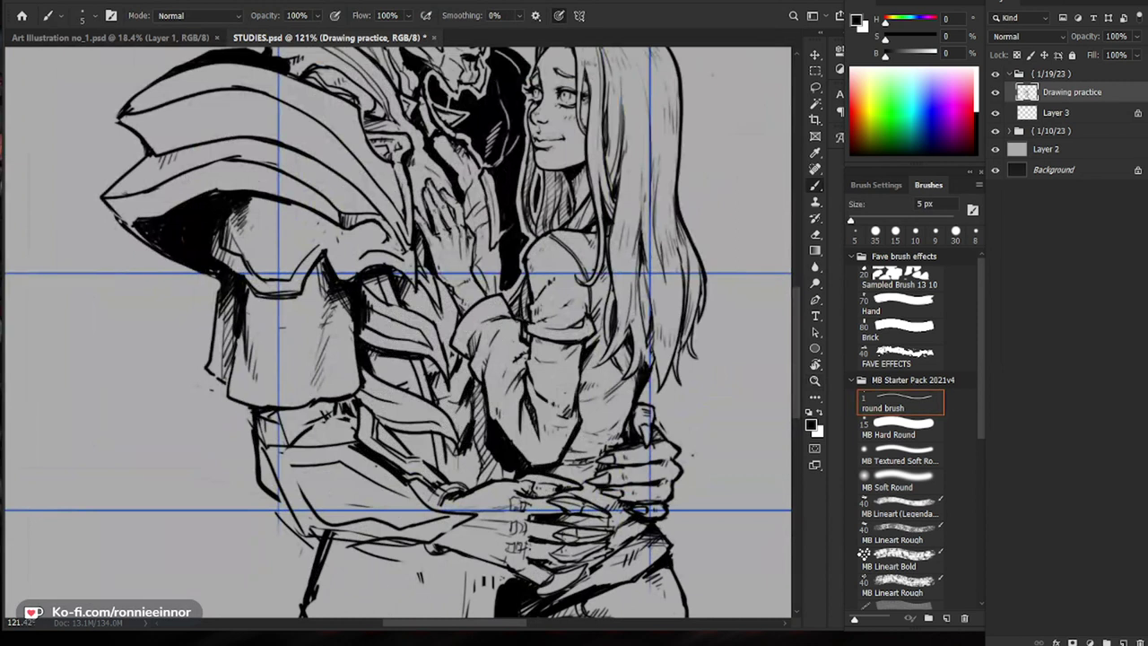
Step: Darken the gaps around the upper rib plates beside the woman's raised forearm
{"action": "mouse_move", "coordinate": [423, 311]}
{"action": "left_mouse_down"}
{"action": "mouse_move", "coordinate": [410, 331]}
{"action": "mouse_move", "coordinate": [438, 335]}
{"action": "mouse_move", "coordinate": [419, 326]}
{"action": "mouse_move", "coordinate": [425, 338]}
{"action": "mouse_move", "coordinate": [431, 325]}
{"action": "mouse_move", "coordinate": [435, 341]}
{"action": "left_mouse_up"}
{"action": "key", "text": "e"}
{"action": "key", "text": "b"}
{"action": "mouse_move", "coordinate": [423, 299]}
{"action": "left_mouse_down"}
{"action": "mouse_move", "coordinate": [434, 343]}
{"action": "mouse_move", "coordinate": [409, 327]}
{"action": "left_mouse_up"}
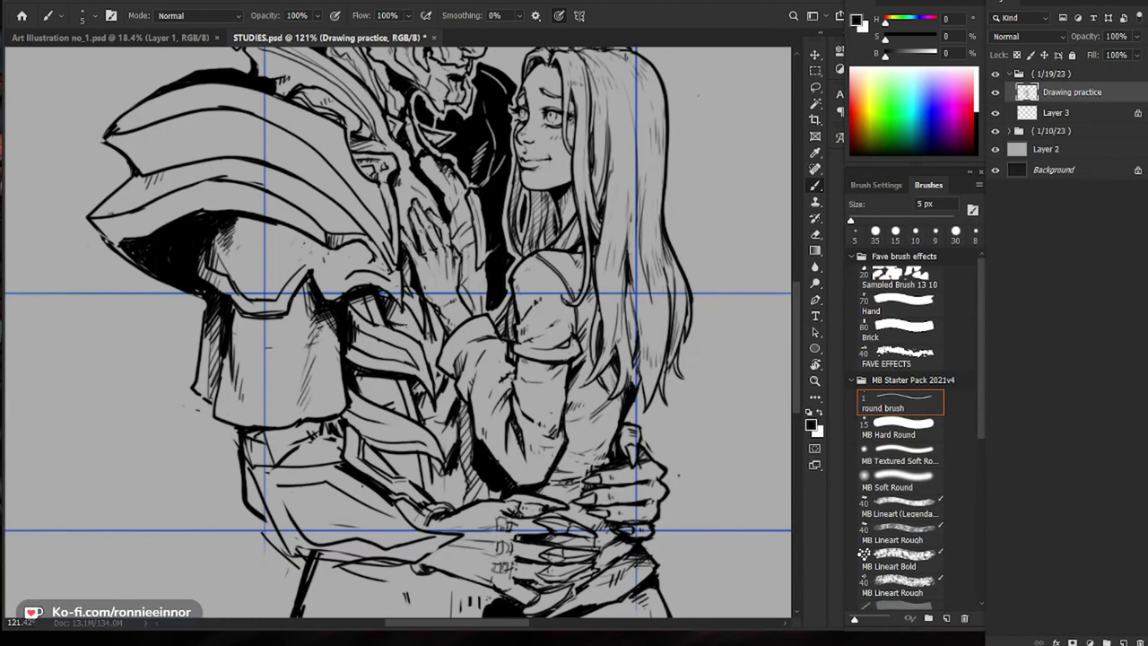
{"action": "left_click_drag", "start_coordinate": [575, 351], "coordinate": [567, 318]}
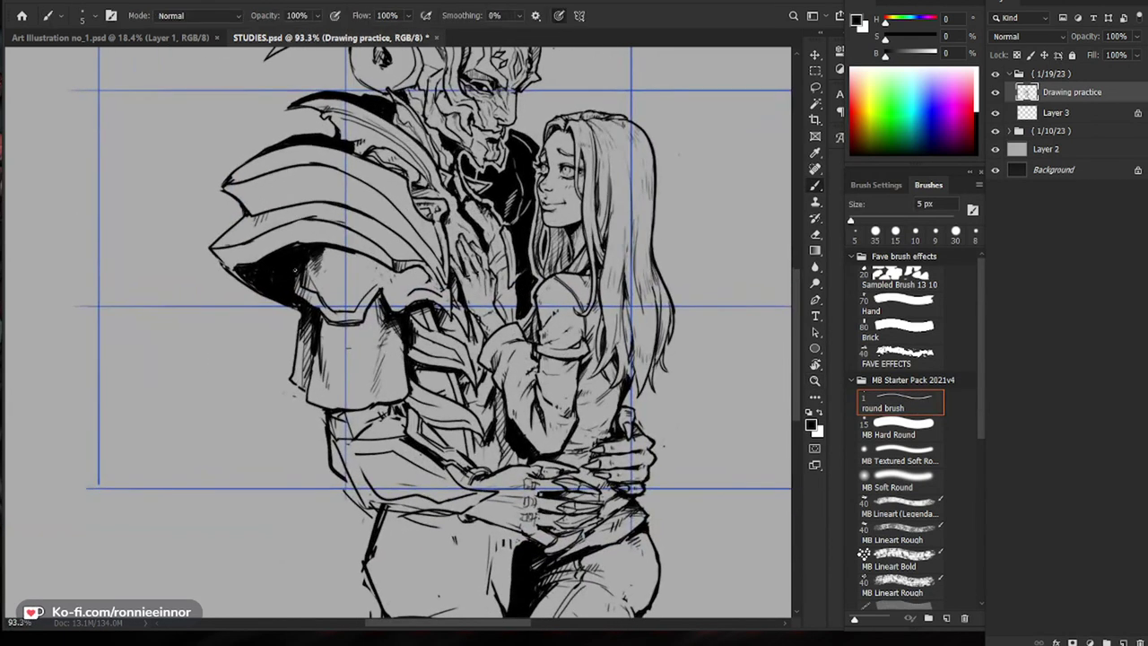
Step: With a 6 px eraser, cut a thin highlight into the shadow under the shoulder plate and touch up the upper-arm guard
{"action": "key", "text": "e"}
{"action": "key", "text": "bracketright"}
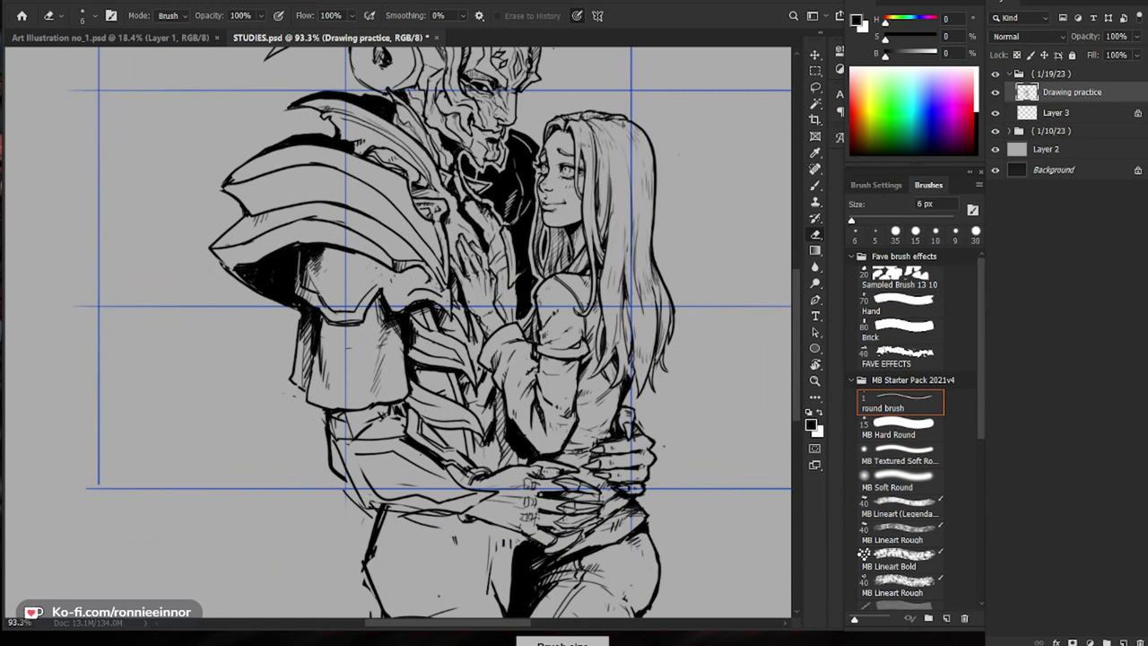
{"action": "left_click_drag", "start_coordinate": [295, 261], "coordinate": [293, 294]}
{"action": "left_click_drag", "start_coordinate": [455, 368], "coordinate": [387, 366]}
{"action": "left_click_drag", "start_coordinate": [369, 321], "coordinate": [439, 314]}
{"action": "key", "text": "b"}
{"action": "mouse_move", "coordinate": [367, 295]}
{"action": "left_mouse_down"}
{"action": "mouse_move", "coordinate": [364, 336]}
{"action": "mouse_move", "coordinate": [373, 327]}
{"action": "left_mouse_up"}
{"action": "key", "text": "e"}
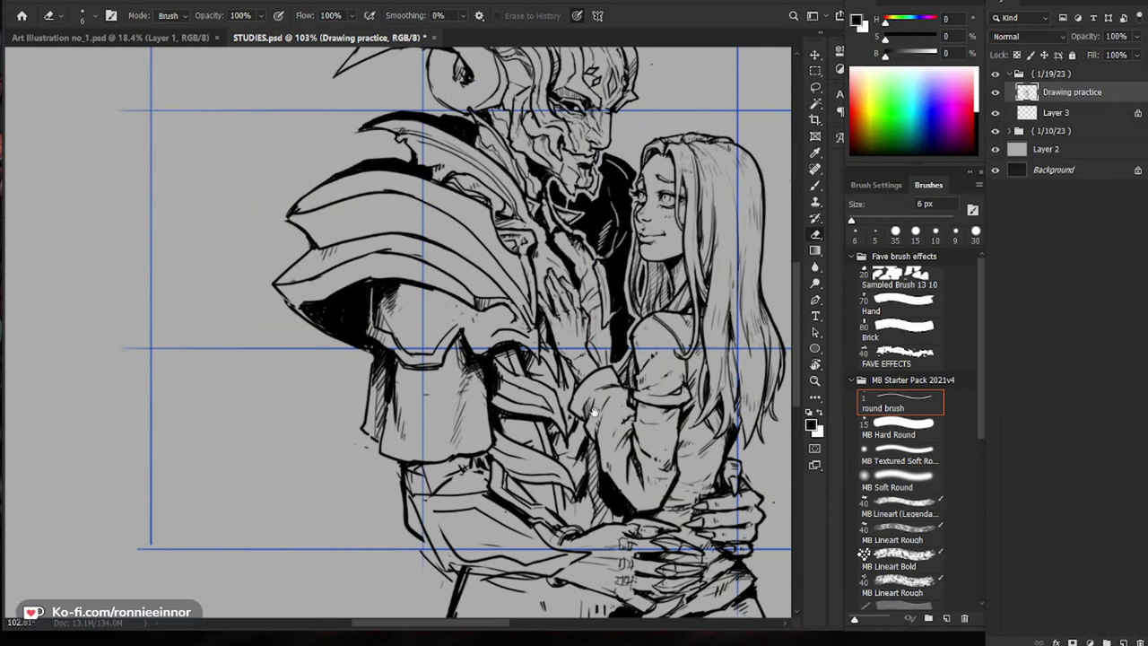
{"action": "left_click_drag", "start_coordinate": [595, 412], "coordinate": [493, 396]}
{"action": "key", "text": "b"}
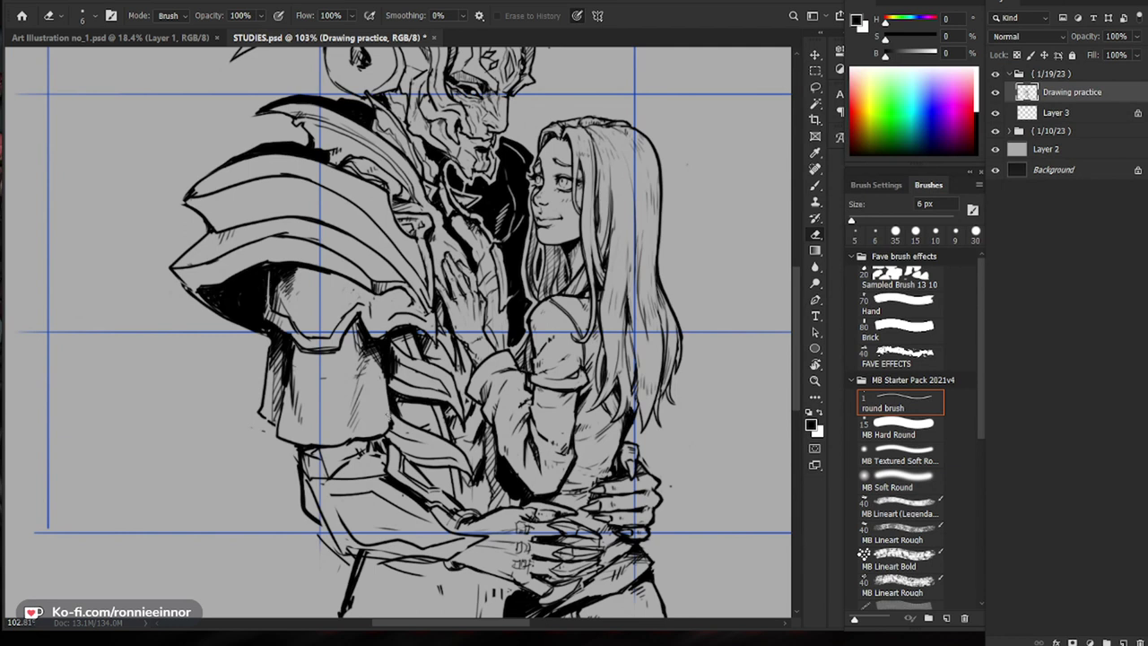
Step: Add short shading strokes to the chest armour and rib plates around the woman's hand on his chest
{"action": "key", "text": "z"}
{"action": "left_click_drag", "start_coordinate": [316, 346], "coordinate": [228, 347]}
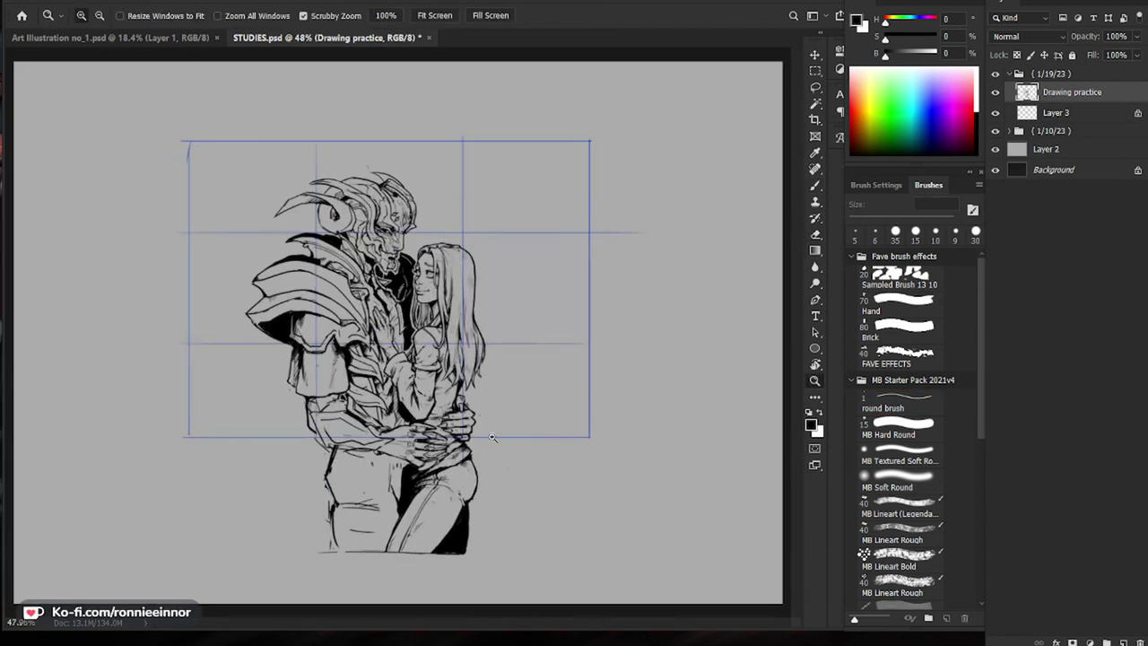
{"action": "left_click_drag", "start_coordinate": [379, 353], "coordinate": [488, 352]}
{"action": "key", "text": "b"}
{"action": "left_click_drag", "start_coordinate": [386, 345], "coordinate": [392, 371]}
{"action": "left_click_drag", "start_coordinate": [387, 351], "coordinate": [397, 369]}
{"action": "left_click_drag", "start_coordinate": [388, 335], "coordinate": [400, 369]}
{"action": "left_click_drag", "start_coordinate": [438, 297], "coordinate": [423, 317]}
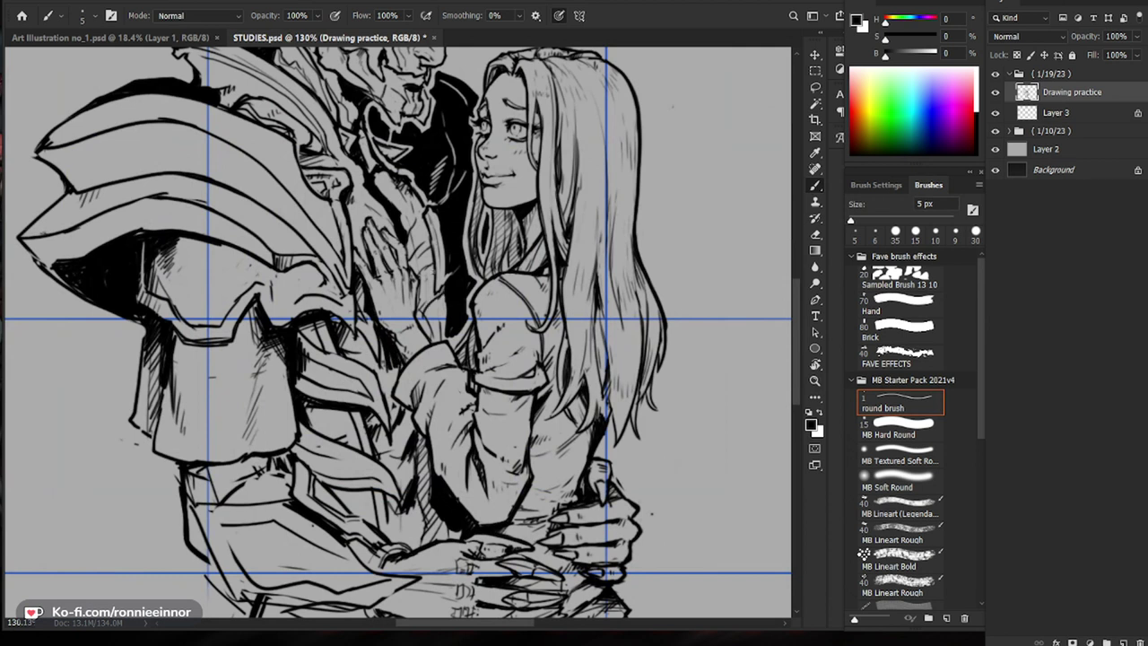
{"action": "left_click_drag", "start_coordinate": [418, 252], "coordinate": [410, 265]}
{"action": "left_click_drag", "start_coordinate": [405, 221], "coordinate": [414, 239]}
{"action": "left_click_drag", "start_coordinate": [381, 178], "coordinate": [392, 197]}
{"action": "key", "text": "ctrl+0"}
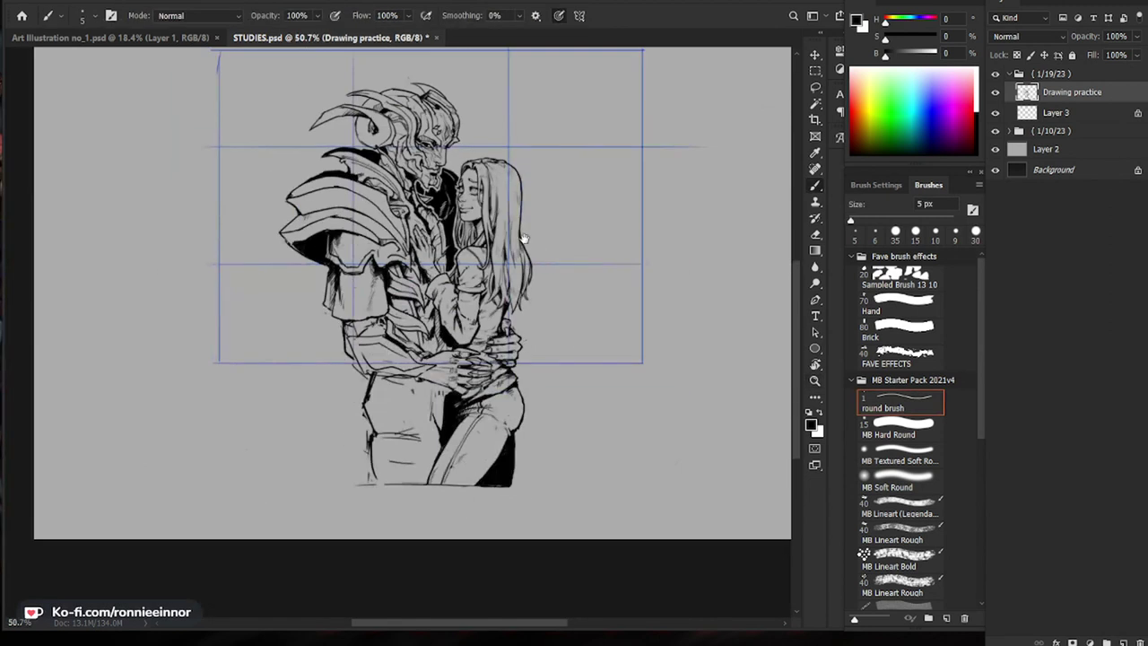
Step: Draw a slanted line behind the armoured figure's hip, running down from below the elbow
{"action": "left_click_drag", "start_coordinate": [374, 380], "coordinate": [432, 380]}
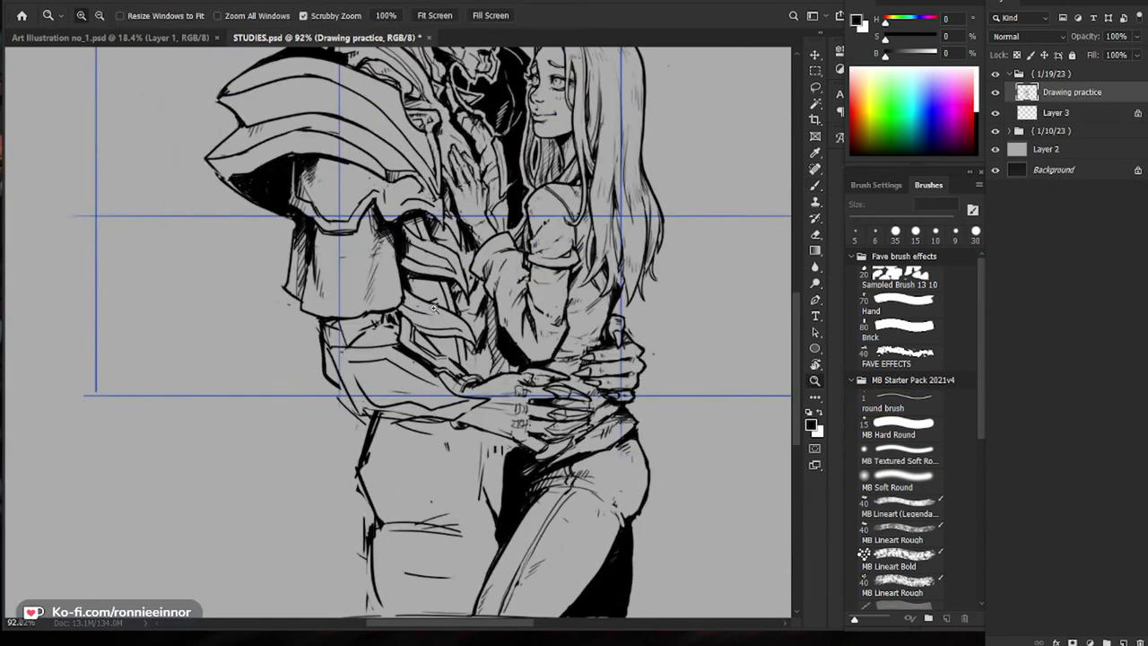
{"action": "left_click_drag", "start_coordinate": [435, 309], "coordinate": [408, 310]}
{"action": "left_click_drag", "start_coordinate": [377, 388], "coordinate": [362, 424]}
Step: Clean up and thicken the lower contour of the forearm guard from the elbow to the wrist
{"action": "key", "text": "e"}
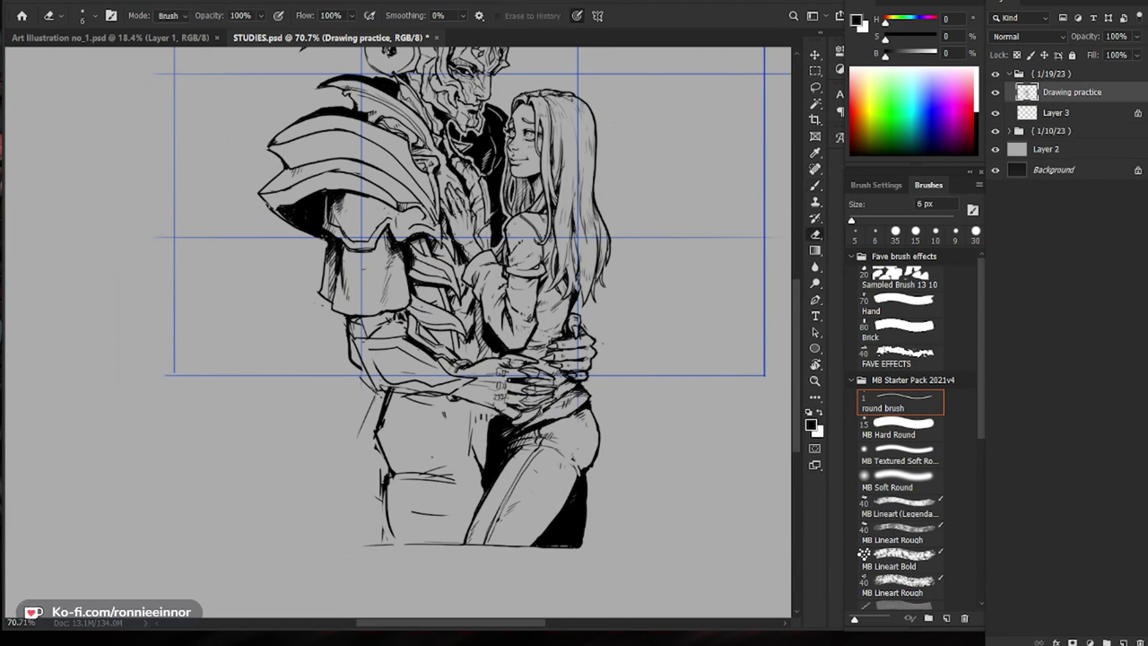
{"action": "scroll", "coordinate": [427, 388], "scroll_direction": "up", "scroll_amount": 2}
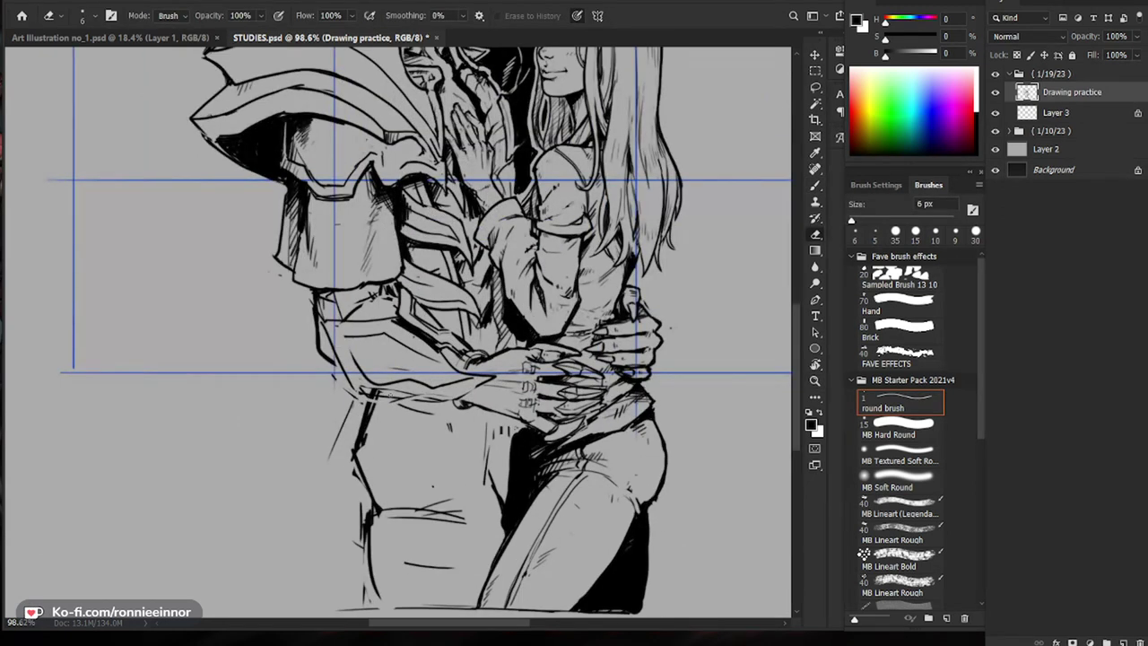
{"action": "key", "text": "b"}
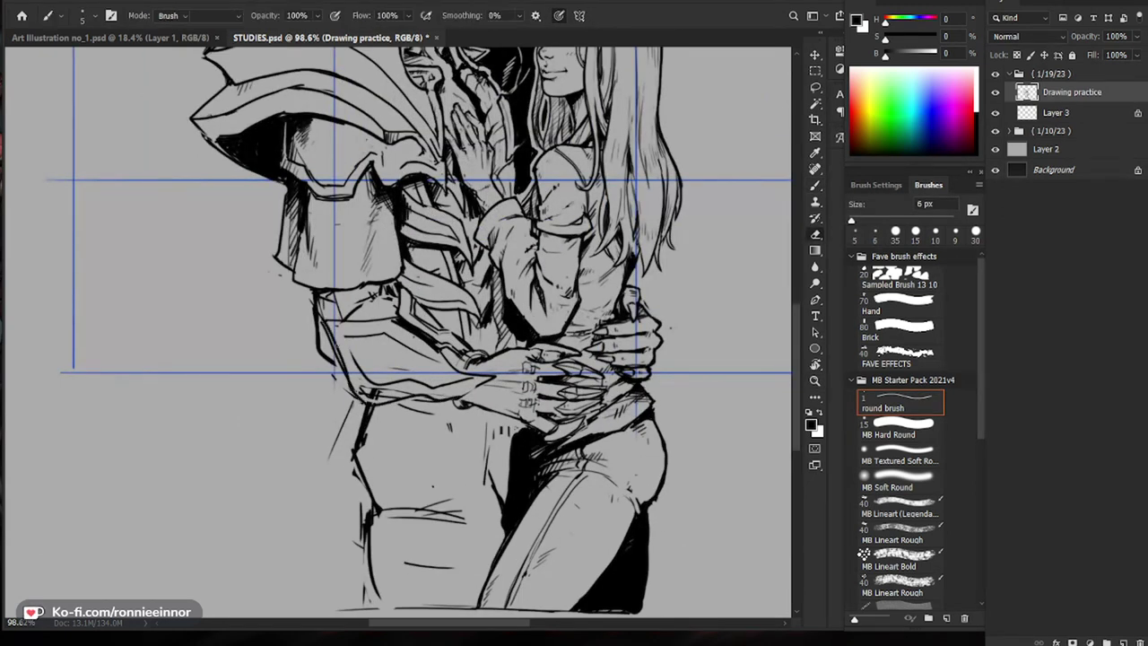
{"action": "key", "text": "b"}
{"action": "key", "text": "e"}
{"action": "key", "text": "b"}
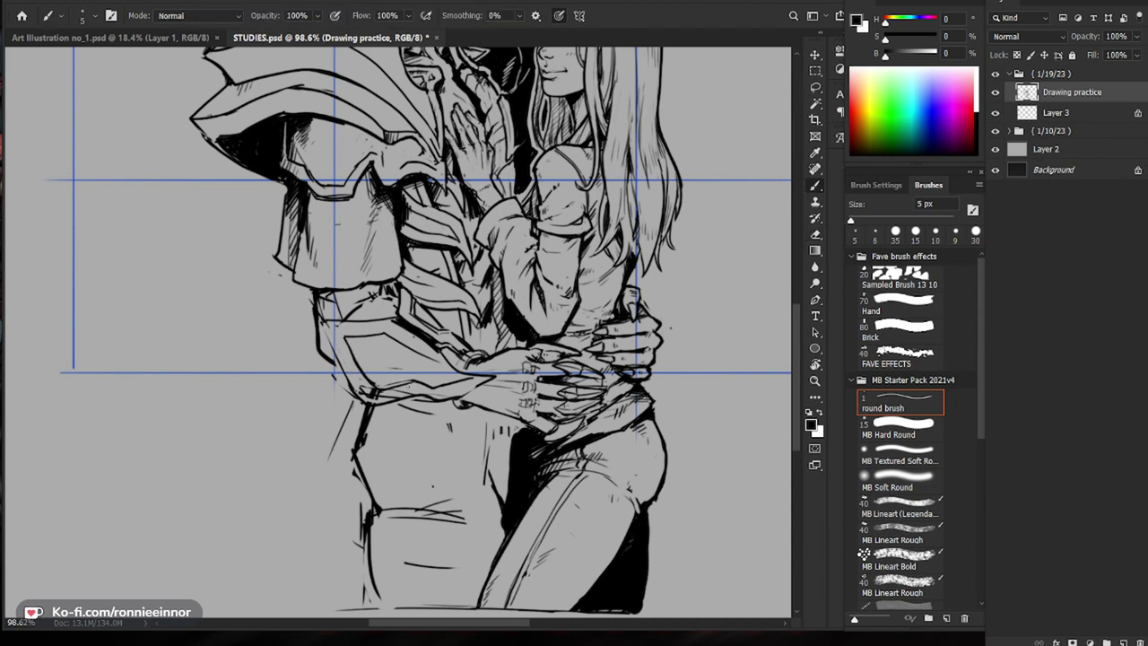
Step: Enlarge the eraser to 30 px, clear the stray lines under the forearm guard and redraw its lower edge with the brush
{"action": "key", "text": "e"}
{"action": "key", "text": "bracketright"}
{"action": "key", "text": "bracketright"}
{"action": "key", "text": "bracketright"}
{"action": "key", "text": "bracketright"}
{"action": "key", "text": "bracketright"}
{"action": "key", "text": "bracketright"}
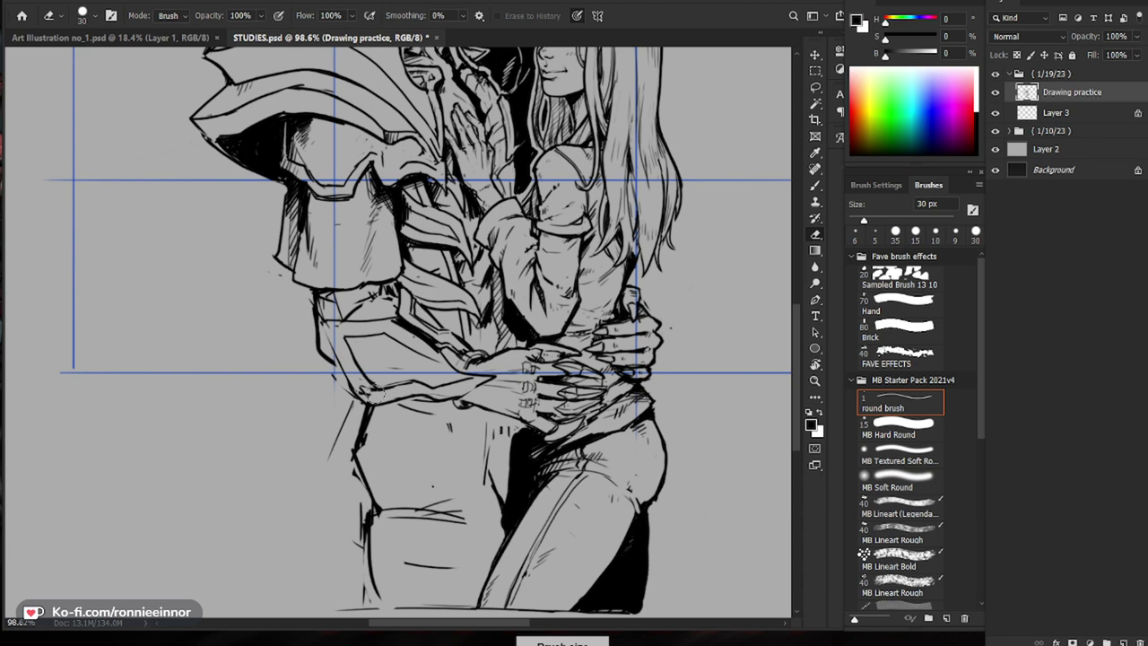
{"action": "key", "text": "b"}
{"action": "mouse_move", "coordinate": [371, 389]}
{"action": "left_mouse_down"}
{"action": "mouse_move", "coordinate": [467, 392]}
{"action": "mouse_move", "coordinate": [445, 360]}
{"action": "mouse_move", "coordinate": [494, 376]}
{"action": "left_mouse_up"}
{"action": "key", "text": "e"}
{"action": "key", "text": "b"}
{"action": "key", "text": "e"}
{"action": "key", "text": "b"}
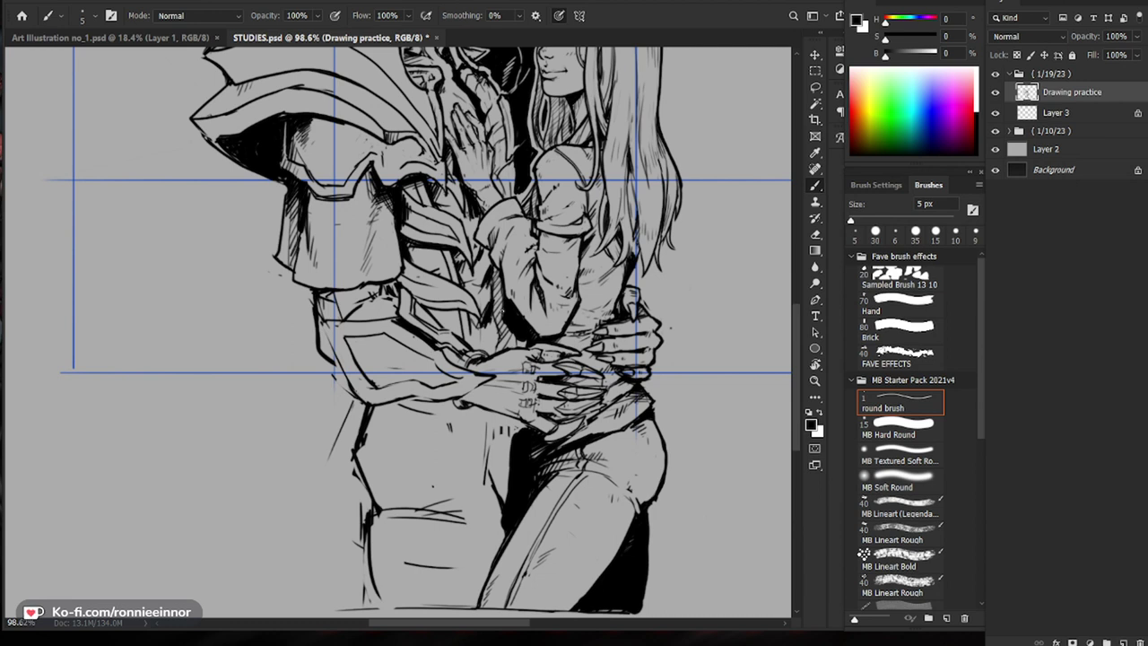
{"action": "key", "text": "e"}
{"action": "left_click_drag", "start_coordinate": [381, 380], "coordinate": [392, 391]}
{"action": "key", "text": "b"}
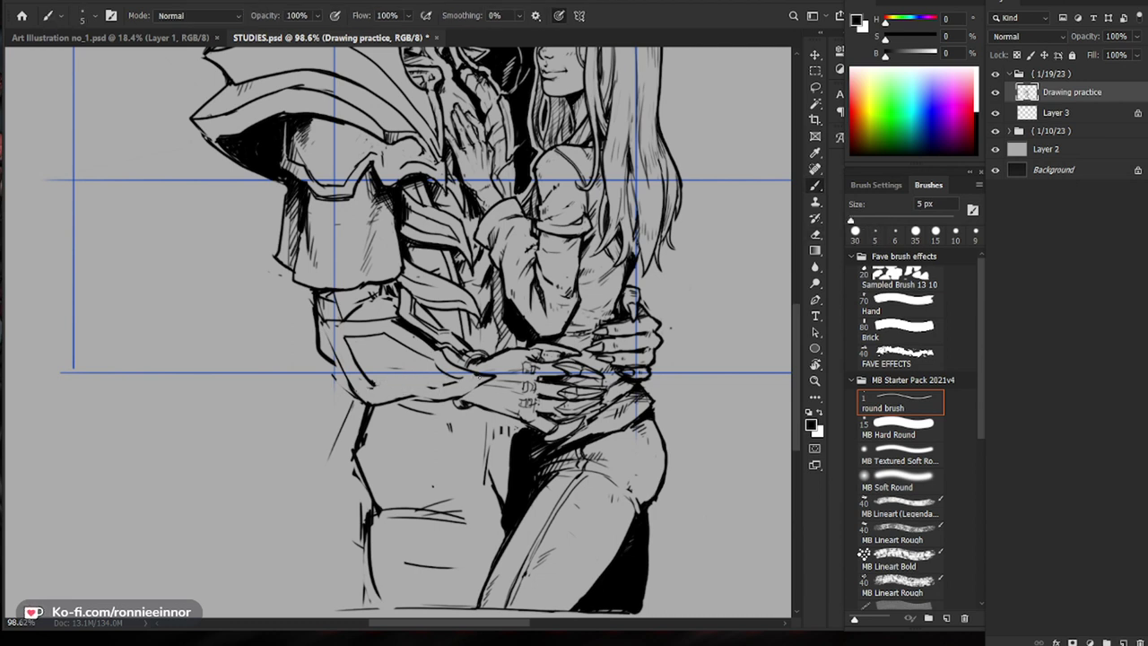
Step: Draw a curved upper plate contour across the forearm guard and erase the old lines around it
{"action": "left_click_drag", "start_coordinate": [476, 376], "coordinate": [424, 361]}
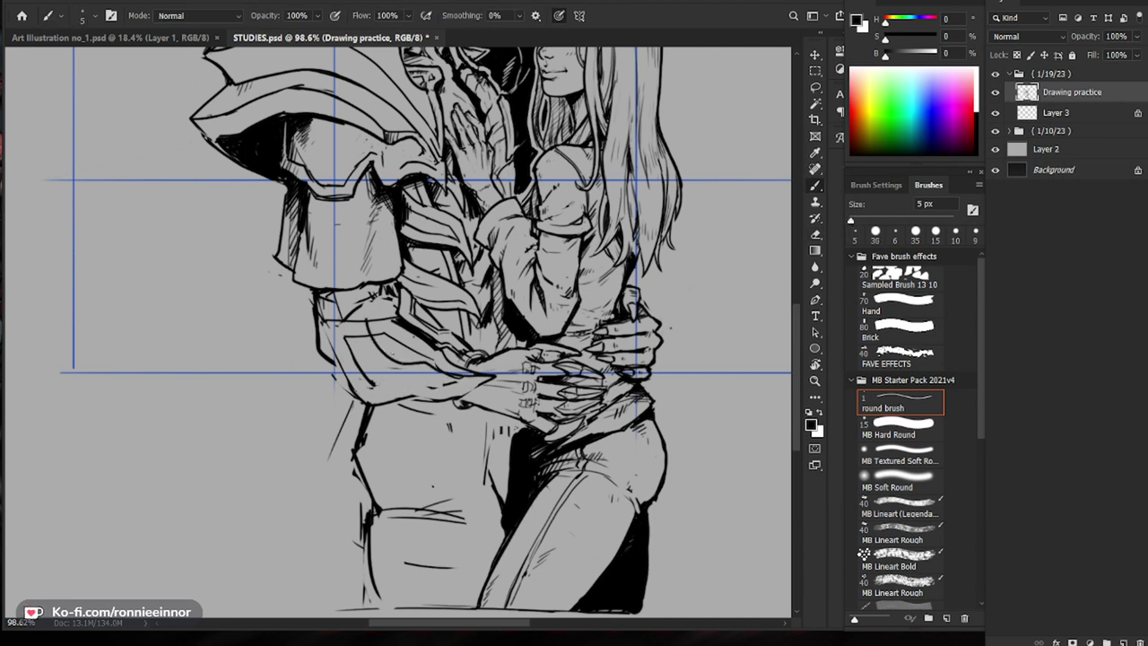
{"action": "key", "text": "e"}
{"action": "key", "text": "b"}
{"action": "key", "text": "e"}
{"action": "mouse_move", "coordinate": [369, 323]}
{"action": "left_mouse_down"}
{"action": "mouse_move", "coordinate": [371, 354]}
{"action": "mouse_move", "coordinate": [304, 306]}
{"action": "mouse_move", "coordinate": [369, 381]}
{"action": "mouse_move", "coordinate": [320, 324]}
{"action": "mouse_move", "coordinate": [359, 327]}
{"action": "mouse_move", "coordinate": [323, 298]}
{"action": "mouse_move", "coordinate": [360, 374]}
{"action": "mouse_move", "coordinate": [376, 270]}
{"action": "mouse_move", "coordinate": [385, 365]}
{"action": "mouse_move", "coordinate": [352, 342]}
{"action": "mouse_move", "coordinate": [375, 384]}
{"action": "left_mouse_up"}
Step: Redraw the rear of the forearm guard as a sharp point flaring out past the elbow
{"action": "key", "text": "b"}
{"action": "key", "text": "e"}
{"action": "key", "text": "b"}
{"action": "key", "text": "e"}
{"action": "key", "text": "b"}
{"action": "mouse_move", "coordinate": [316, 325]}
{"action": "left_mouse_down"}
{"action": "mouse_move", "coordinate": [338, 365]}
{"action": "mouse_move", "coordinate": [362, 373]}
{"action": "left_mouse_up"}
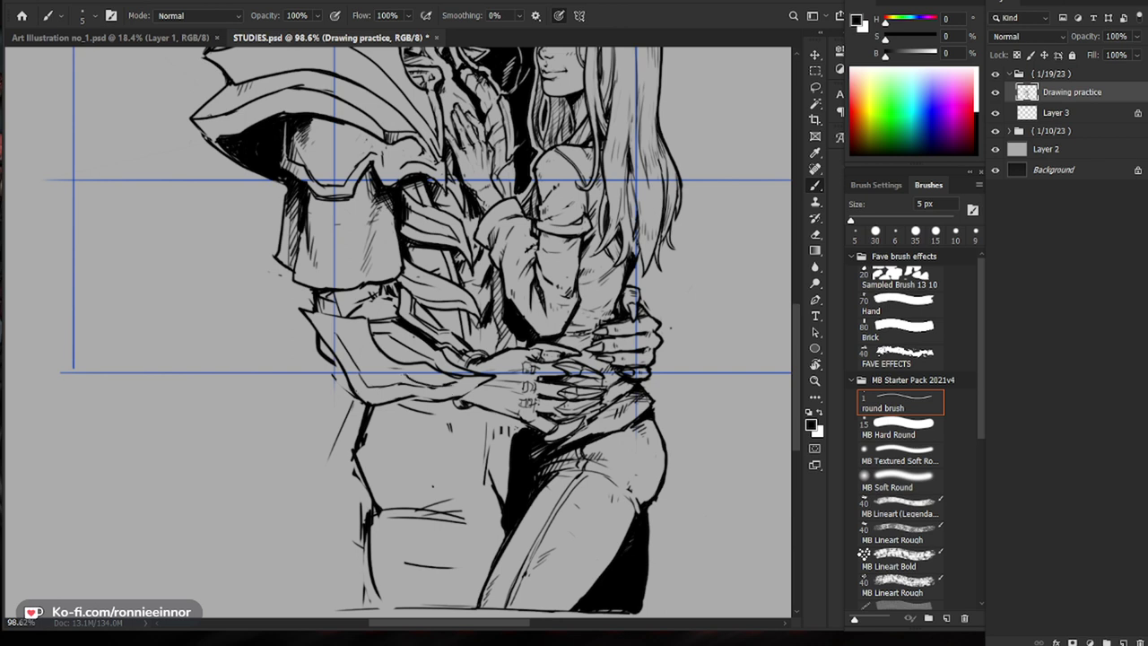
Step: Refine the inner panel outline of the pointed forearm guard
{"action": "key", "text": "ctrl+space"}
{"action": "mouse_move", "coordinate": [482, 376]}
{"action": "left_mouse_down"}
{"action": "mouse_move", "coordinate": [421, 375]}
{"action": "mouse_move", "coordinate": [520, 366]}
{"action": "left_mouse_up"}
{"action": "mouse_move", "coordinate": [424, 411]}
{"action": "left_mouse_down"}
{"action": "mouse_move", "coordinate": [515, 420]}
{"action": "mouse_move", "coordinate": [428, 416]}
{"action": "mouse_move", "coordinate": [481, 422]}
{"action": "left_mouse_up"}
{"action": "key", "text": "e"}
{"action": "key", "text": "b"}
{"action": "mouse_move", "coordinate": [622, 381]}
{"action": "left_mouse_down"}
{"action": "mouse_move", "coordinate": [583, 385]}
{"action": "mouse_move", "coordinate": [538, 423]}
{"action": "left_mouse_up"}
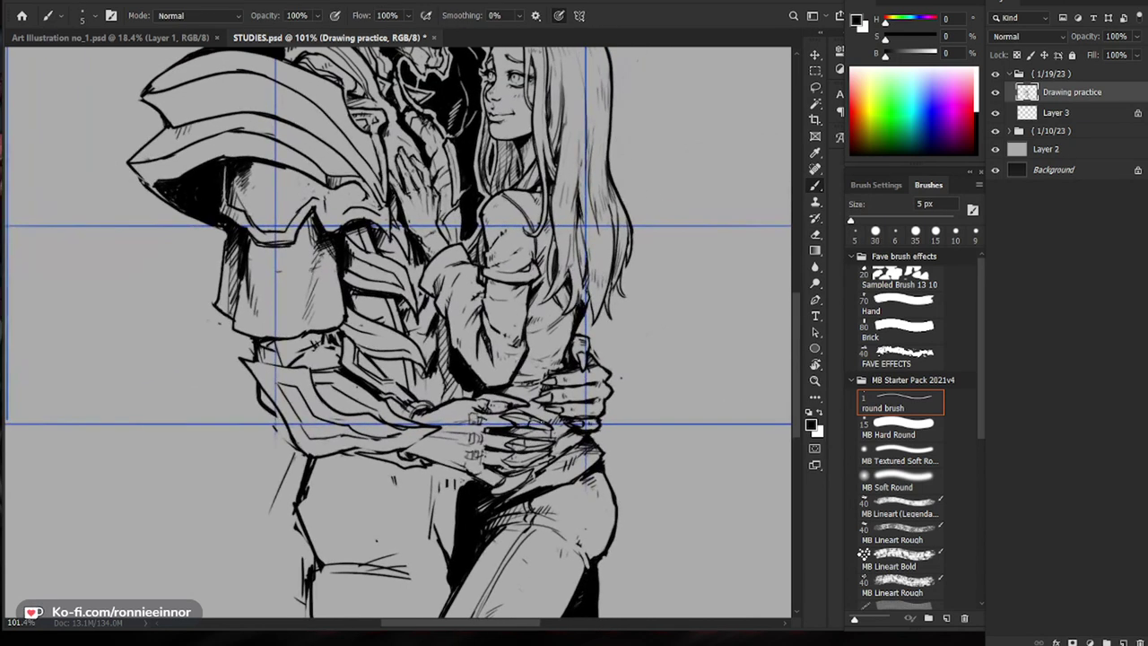
{"action": "left_click_drag", "start_coordinate": [499, 419], "coordinate": [457, 420]}
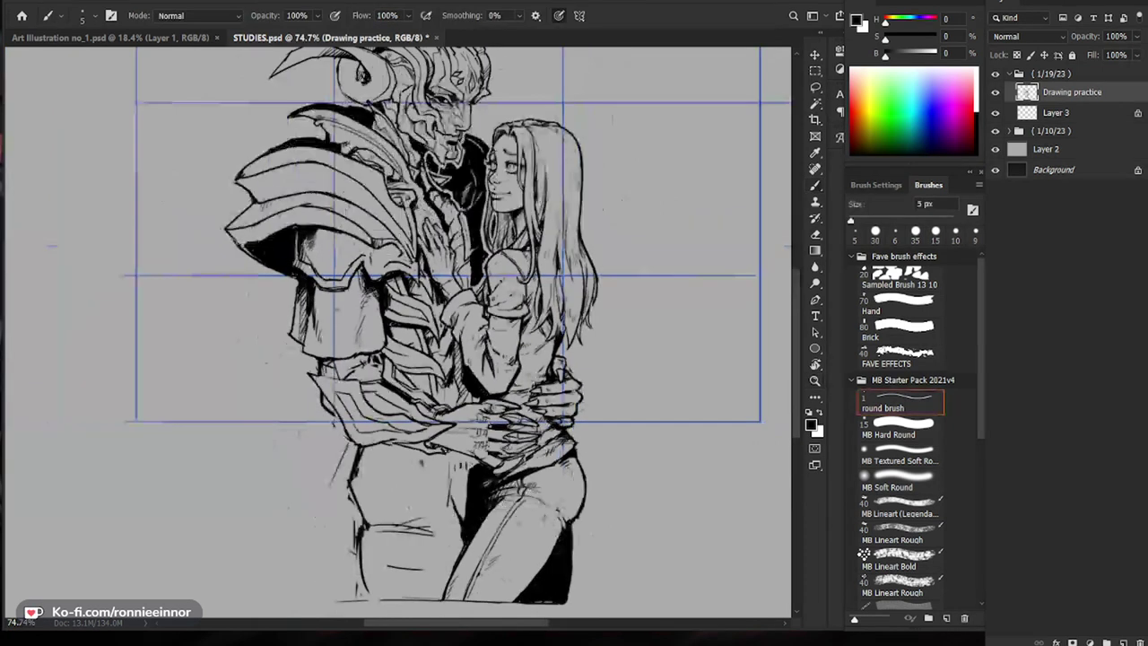
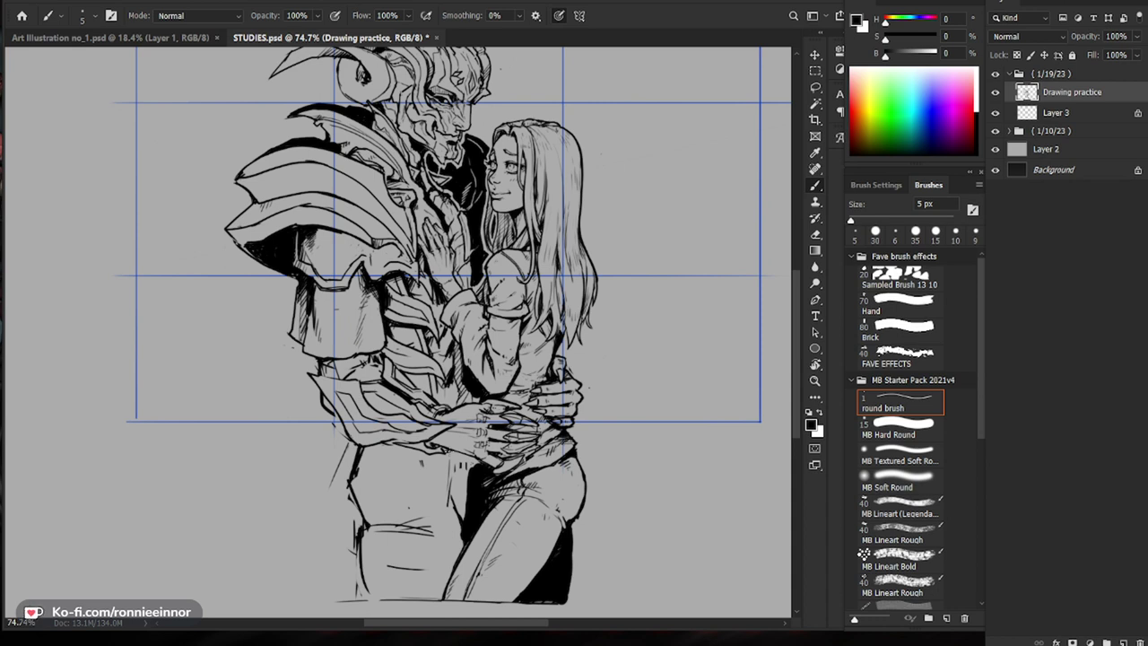
Step: Touch up the edge of the lower rib plate where it meets the sleeve
{"action": "scroll", "coordinate": [353, 362], "scroll_direction": "up", "scroll_amount": 5}
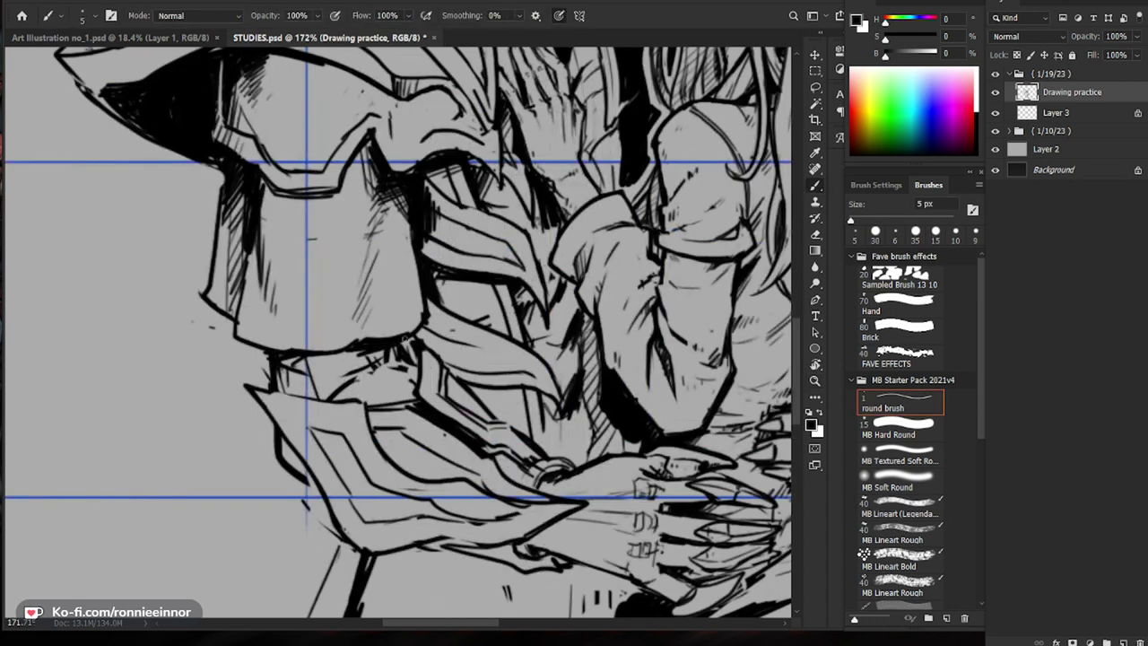
{"action": "left_click_drag", "start_coordinate": [420, 327], "coordinate": [424, 346]}
{"action": "left_click_drag", "start_coordinate": [431, 305], "coordinate": [438, 355]}
{"action": "key", "text": "ctrl+space"}
{"action": "key", "text": "ctrl+0"}
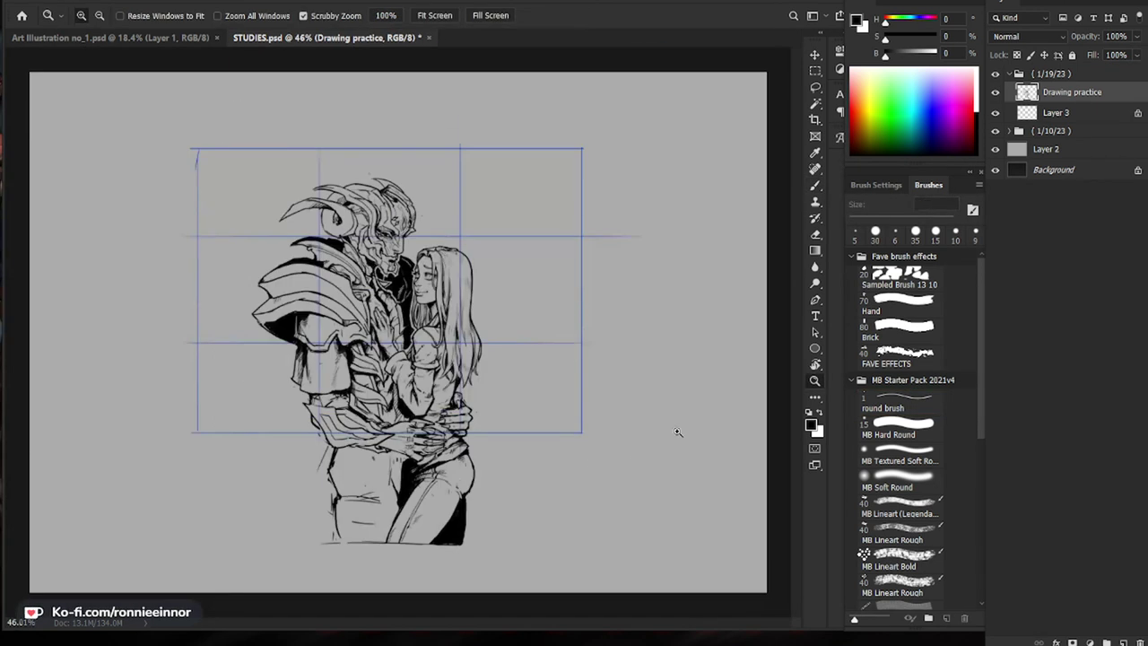
Step: Draw an inner ridge line along the upper rib plate beside the sleeve
{"action": "scroll", "coordinate": [384, 423], "scroll_direction": "up", "scroll_amount": 5}
{"action": "key", "text": "b"}
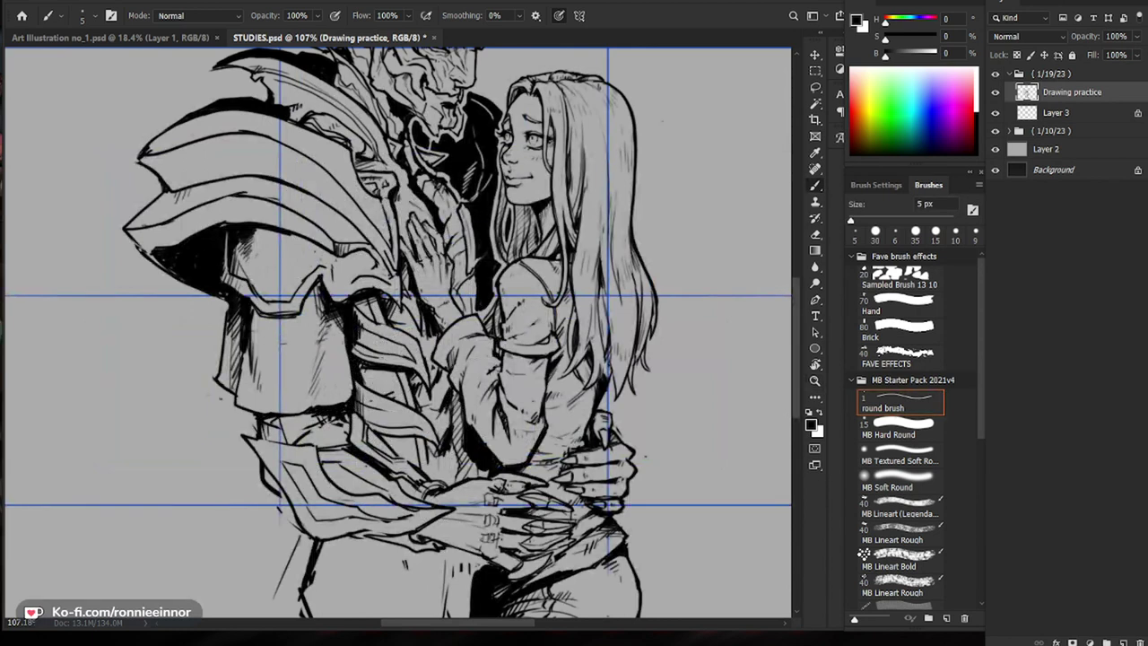
{"action": "left_click_drag", "start_coordinate": [411, 344], "coordinate": [380, 328]}
{"action": "scroll", "coordinate": [408, 346], "scroll_direction": "up", "scroll_amount": 2}
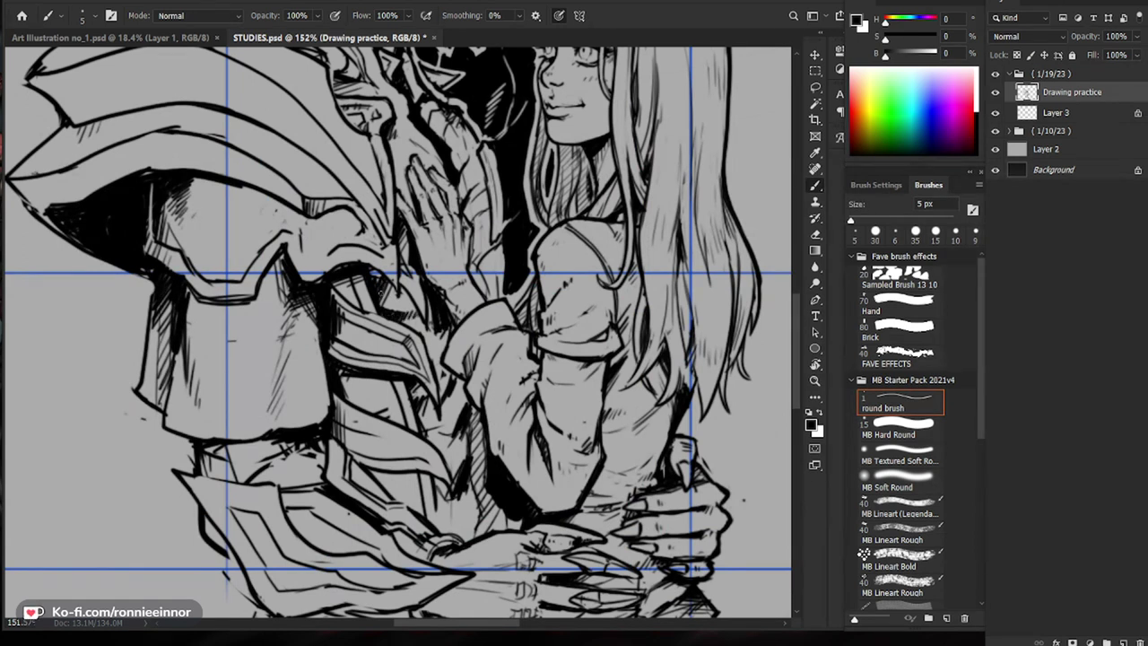
Step: Fill in a solid black cast shadow on the sleeve along the lower edge of the upper-arm guard
{"action": "mouse_move", "coordinate": [346, 268]}
{"action": "left_mouse_down"}
{"action": "mouse_move", "coordinate": [297, 273]}
{"action": "mouse_move", "coordinate": [282, 261]}
{"action": "mouse_move", "coordinate": [273, 285]}
{"action": "left_mouse_up"}
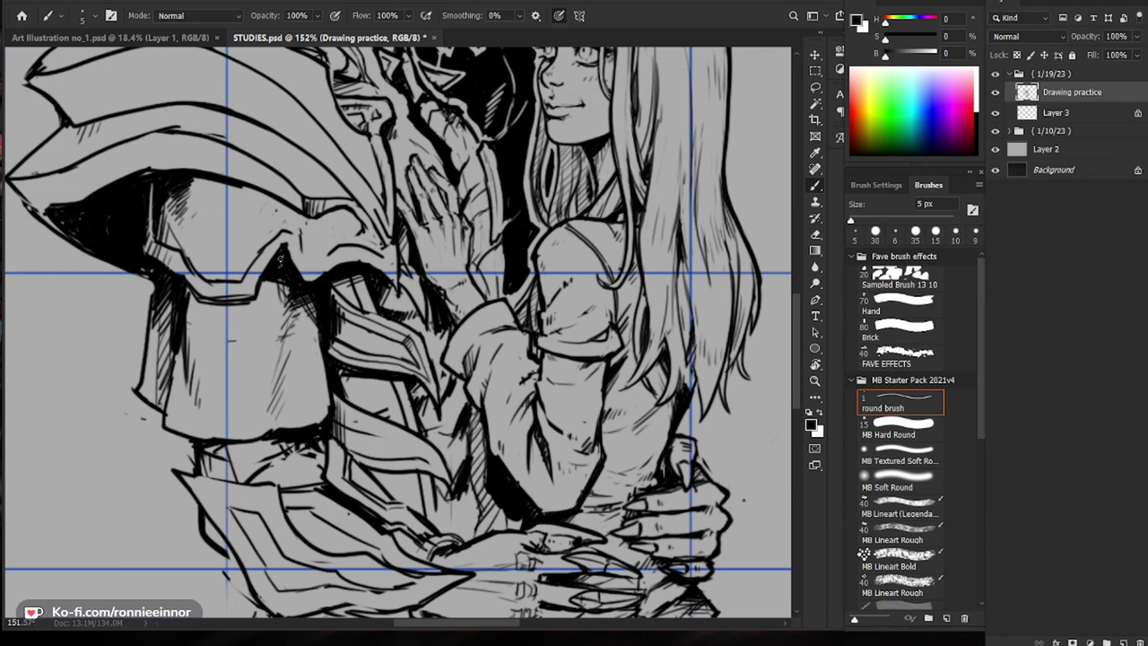
{"action": "mouse_move", "coordinate": [380, 259]}
{"action": "left_mouse_down"}
{"action": "mouse_move", "coordinate": [300, 260]}
{"action": "mouse_move", "coordinate": [406, 261]}
{"action": "mouse_move", "coordinate": [346, 309]}
{"action": "mouse_move", "coordinate": [303, 301]}
{"action": "mouse_move", "coordinate": [344, 296]}
{"action": "mouse_move", "coordinate": [301, 299]}
{"action": "mouse_move", "coordinate": [352, 311]}
{"action": "mouse_move", "coordinate": [360, 282]}
{"action": "mouse_move", "coordinate": [320, 305]}
{"action": "left_mouse_up"}
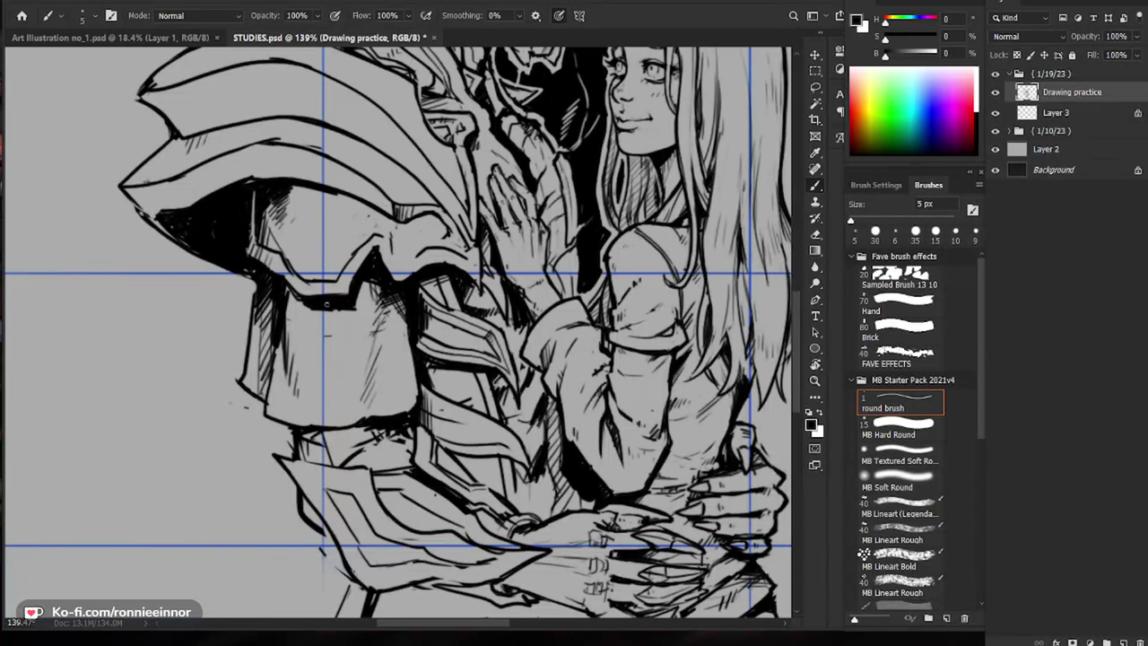
{"action": "left_click_drag", "start_coordinate": [428, 289], "coordinate": [373, 290]}
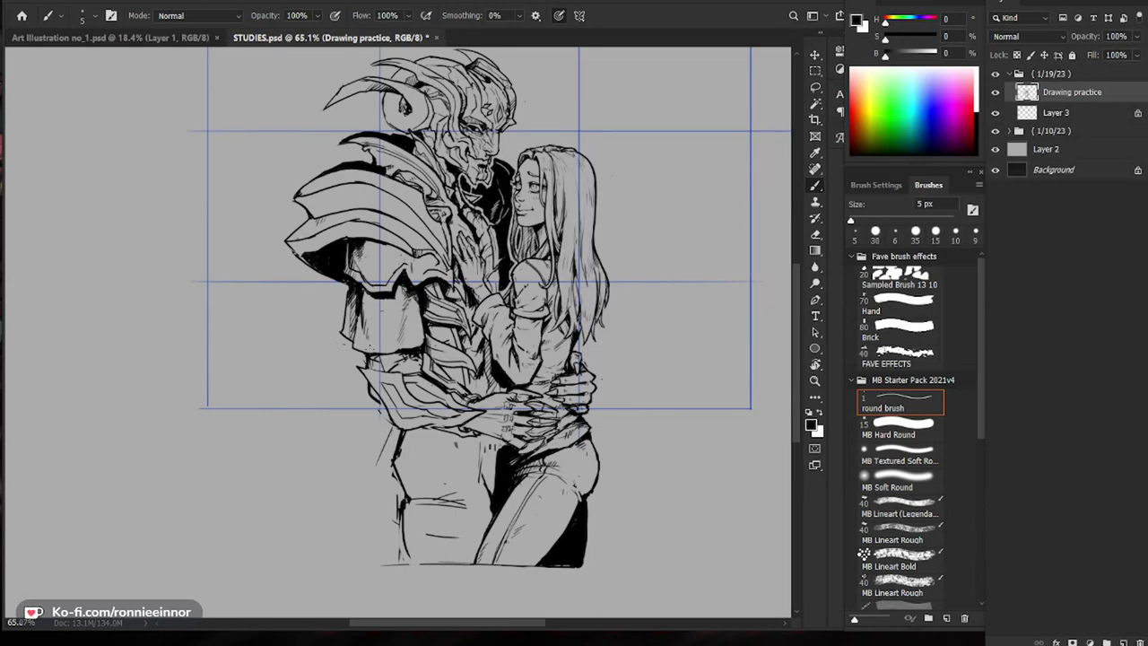
Step: Erase both figures' legs below the waist with the eraser enlarged to 175 px
{"action": "key", "text": "ctrl+space"}
{"action": "mouse_move", "coordinate": [390, 381]}
{"action": "left_mouse_down"}
{"action": "mouse_move", "coordinate": [450, 381]}
{"action": "mouse_move", "coordinate": [423, 416]}
{"action": "left_mouse_up"}
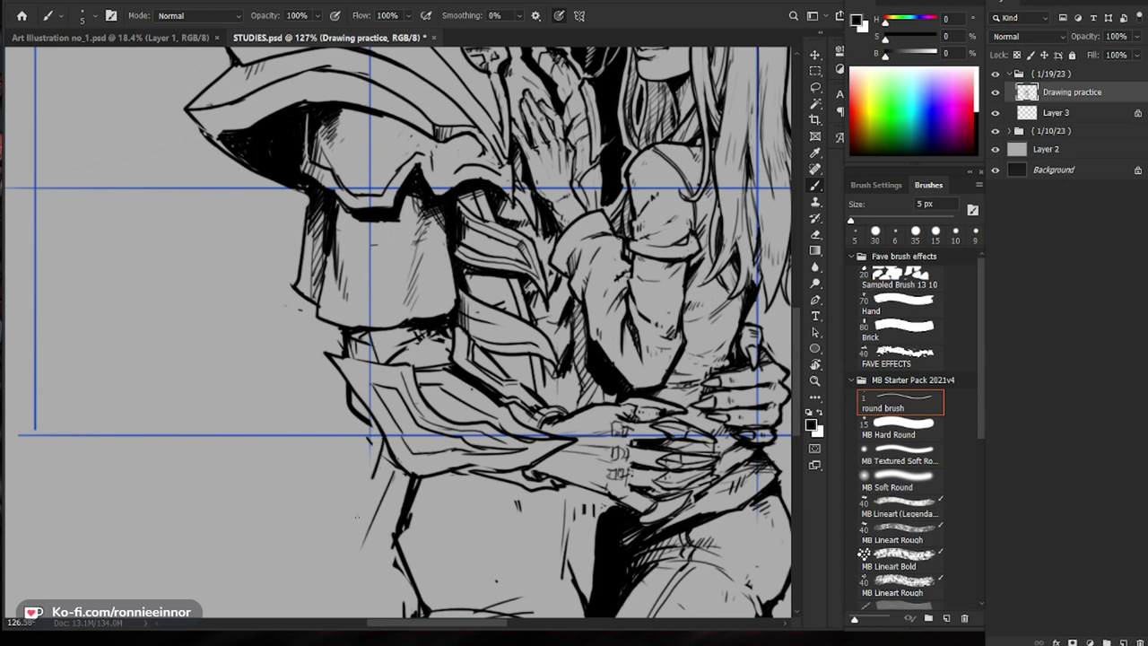
{"action": "key", "text": "ctrl+0"}
{"action": "left_click_drag", "start_coordinate": [485, 545], "coordinate": [462, 476]}
{"action": "left_click_drag", "start_coordinate": [550, 472], "coordinate": [610, 472], "text": "ctrl"}
{"action": "key", "text": "e"}
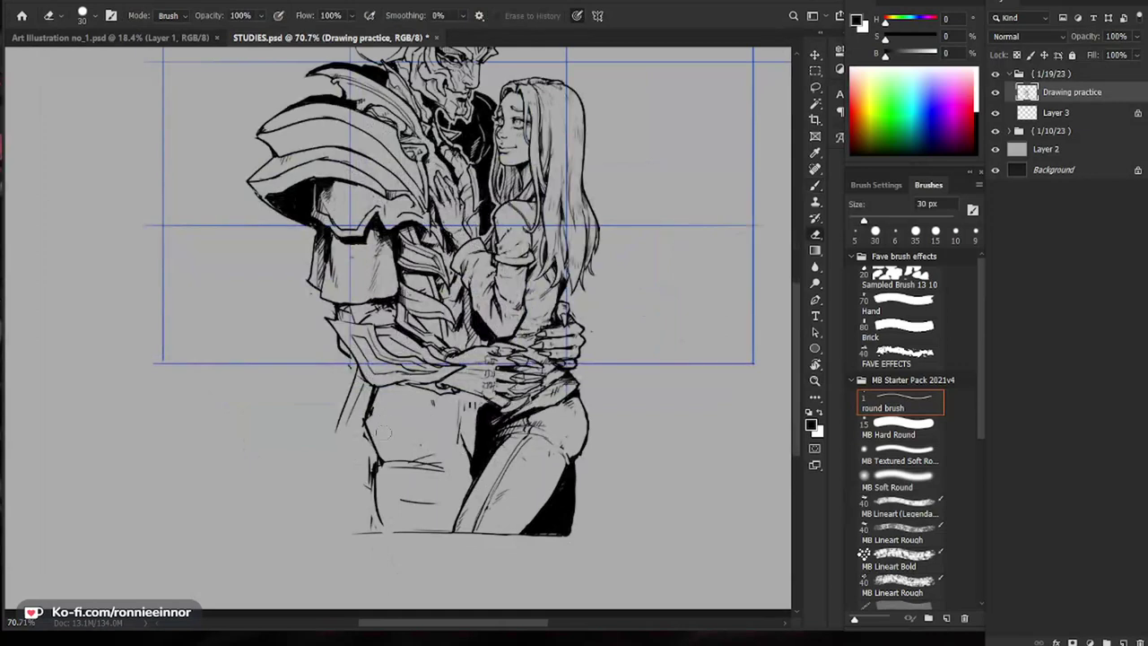
{"action": "key", "text": "bracketright"}
{"action": "key", "text": "bracketright"}
{"action": "key", "text": "bracketright"}
{"action": "key", "text": "bracketright"}
{"action": "key", "text": "bracketright"}
{"action": "key", "text": "bracketright"}
{"action": "key", "text": "bracketright"}
{"action": "key", "text": "bracketright"}
{"action": "key", "text": "bracketright"}
{"action": "key", "text": "bracketright"}
{"action": "mouse_move", "coordinate": [382, 430]}
{"action": "left_mouse_down"}
{"action": "mouse_move", "coordinate": [366, 418]}
{"action": "mouse_move", "coordinate": [366, 488]}
{"action": "mouse_move", "coordinate": [401, 504]}
{"action": "mouse_move", "coordinate": [511, 466]}
{"action": "mouse_move", "coordinate": [372, 550]}
{"action": "mouse_move", "coordinate": [697, 487]}
{"action": "mouse_move", "coordinate": [515, 457]}
{"action": "mouse_move", "coordinate": [646, 435]}
{"action": "mouse_move", "coordinate": [436, 466]}
{"action": "left_mouse_up"}
{"action": "mouse_move", "coordinate": [715, 329]}
{"action": "left_mouse_down"}
{"action": "mouse_move", "coordinate": [654, 400]}
{"action": "mouse_move", "coordinate": [610, 511]}
{"action": "left_mouse_up"}
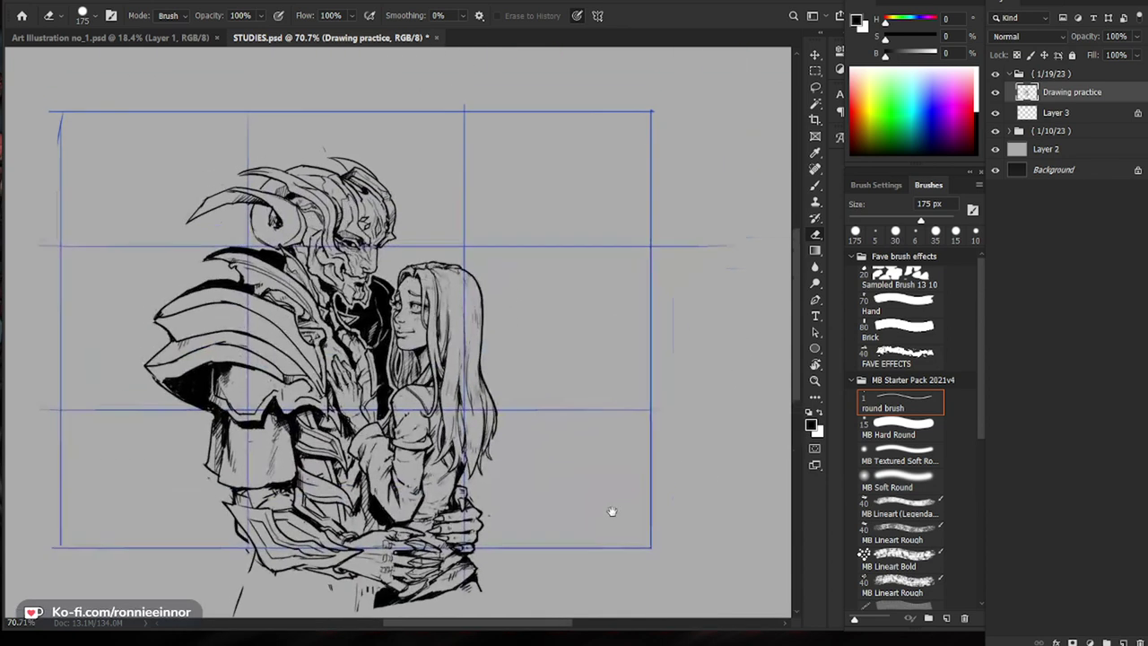
Step: Clean up the line work around the horned figure's forehead markings and brow with a much smaller eraser
{"action": "mouse_move", "coordinate": [426, 268]}
{"action": "left_mouse_down"}
{"action": "mouse_move", "coordinate": [502, 250]}
{"action": "mouse_move", "coordinate": [420, 235]}
{"action": "mouse_move", "coordinate": [450, 222]}
{"action": "left_mouse_up"}
{"action": "key", "text": "b"}
{"action": "left_click_drag", "start_coordinate": [343, 217], "coordinate": [343, 265]}
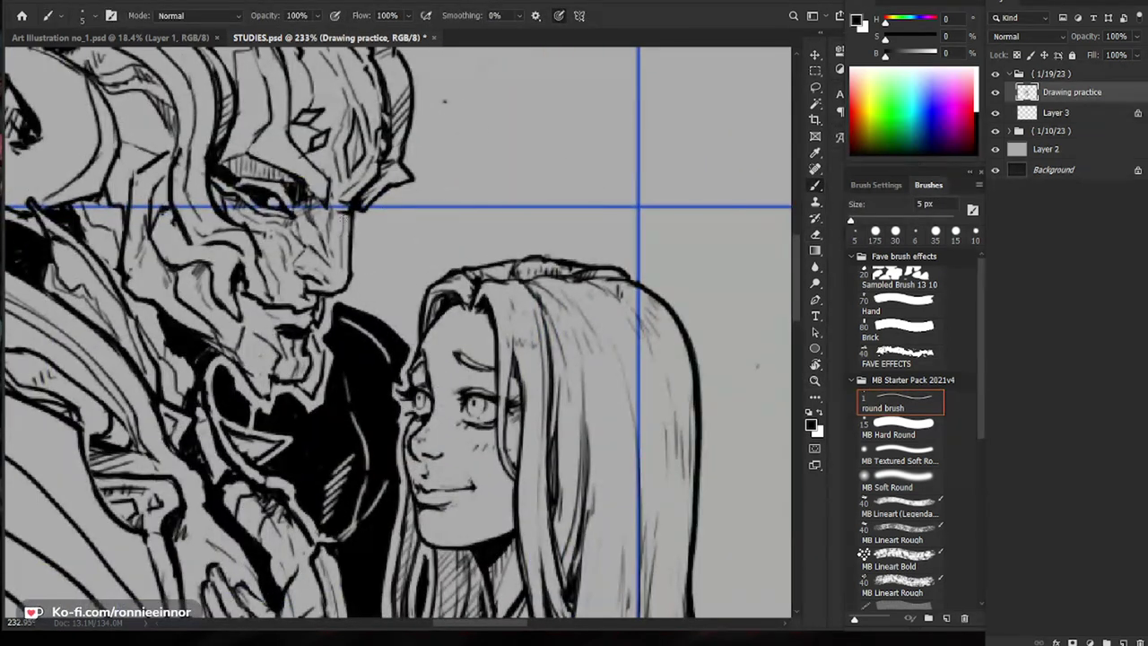
{"action": "key", "text": "e"}
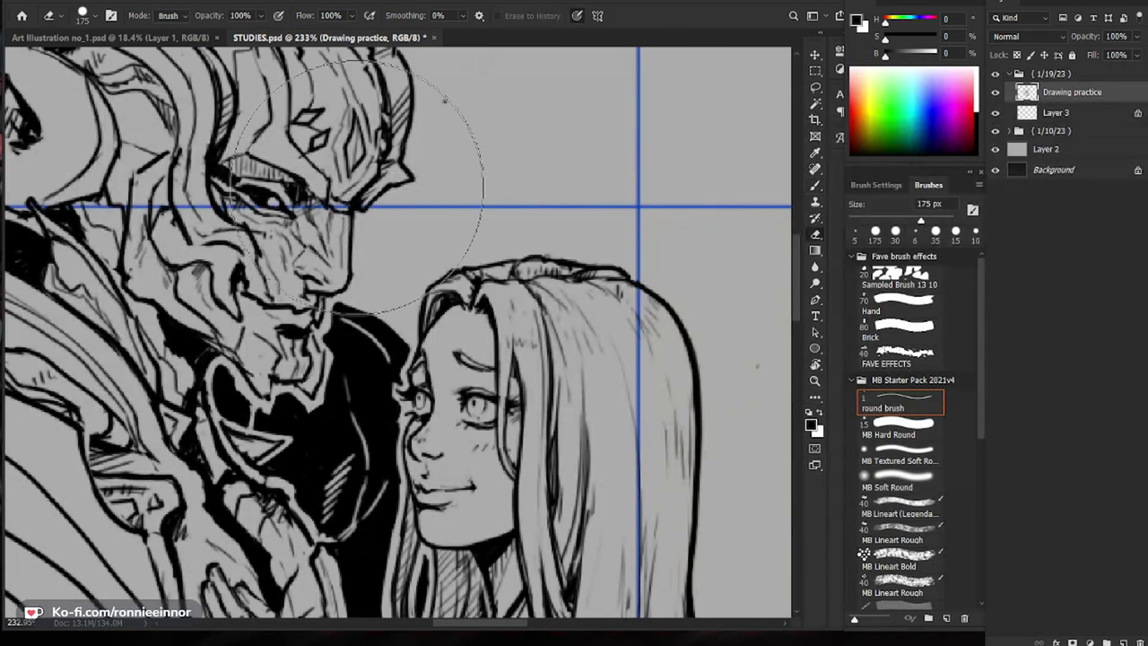
{"action": "key", "text": "bracketleft"}
{"action": "key", "text": "bracketleft"}
{"action": "key", "text": "bracketleft"}
{"action": "key", "text": "bracketleft"}
{"action": "key", "text": "bracketleft"}
{"action": "key", "text": "bracketleft"}
{"action": "key", "text": "bracketleft"}
{"action": "key", "text": "bracketleft"}
{"action": "key", "text": "bracketleft"}
{"action": "key", "text": "bracketleft"}
{"action": "key", "text": "bracketleft"}
{"action": "key", "text": "bracketleft"}
{"action": "key", "text": "bracketleft"}
{"action": "key", "text": "bracketleft"}
{"action": "key", "text": "bracketleft"}
{"action": "left_click_drag", "start_coordinate": [357, 132], "coordinate": [355, 182]}
{"action": "key", "text": "b"}
{"action": "left_click_drag", "start_coordinate": [429, 198], "coordinate": [514, 293]}
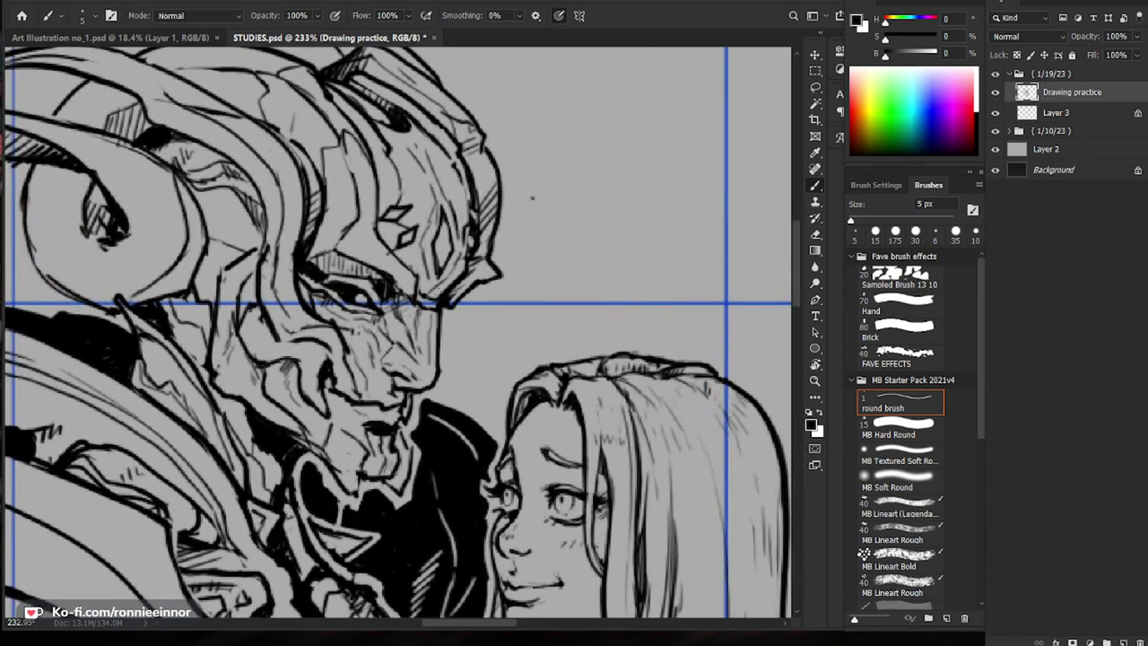
Step: Touch up the thin contour lines between the plates on the horned figure's forehead
{"action": "key", "text": "ctrl+0"}
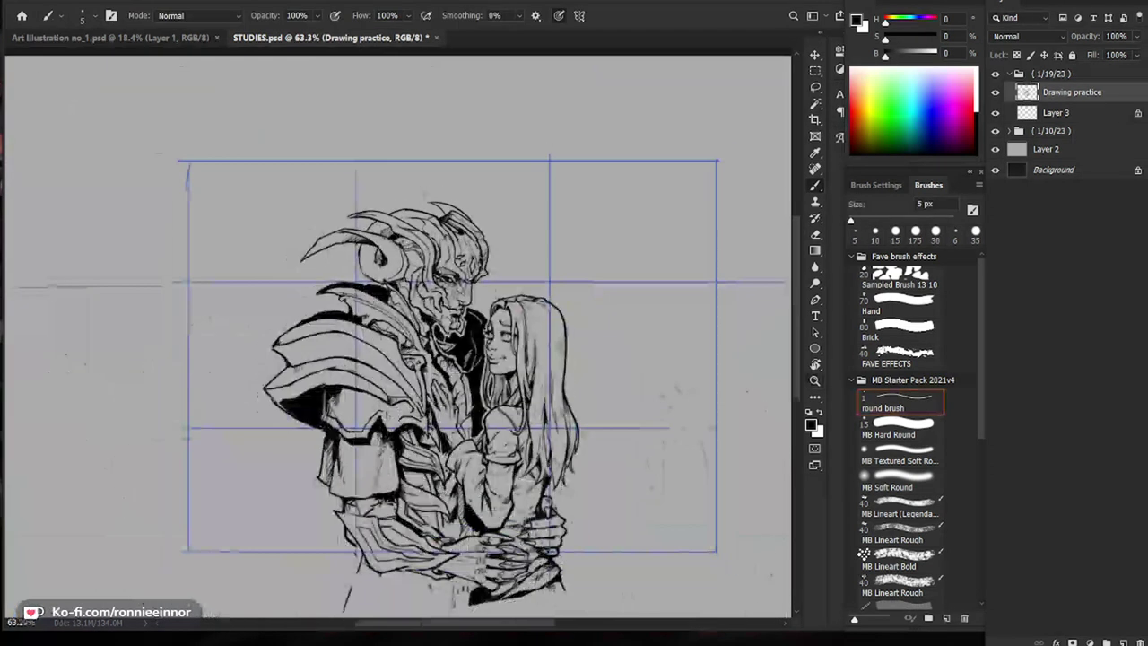
{"action": "left_click_drag", "start_coordinate": [468, 246], "coordinate": [528, 245]}
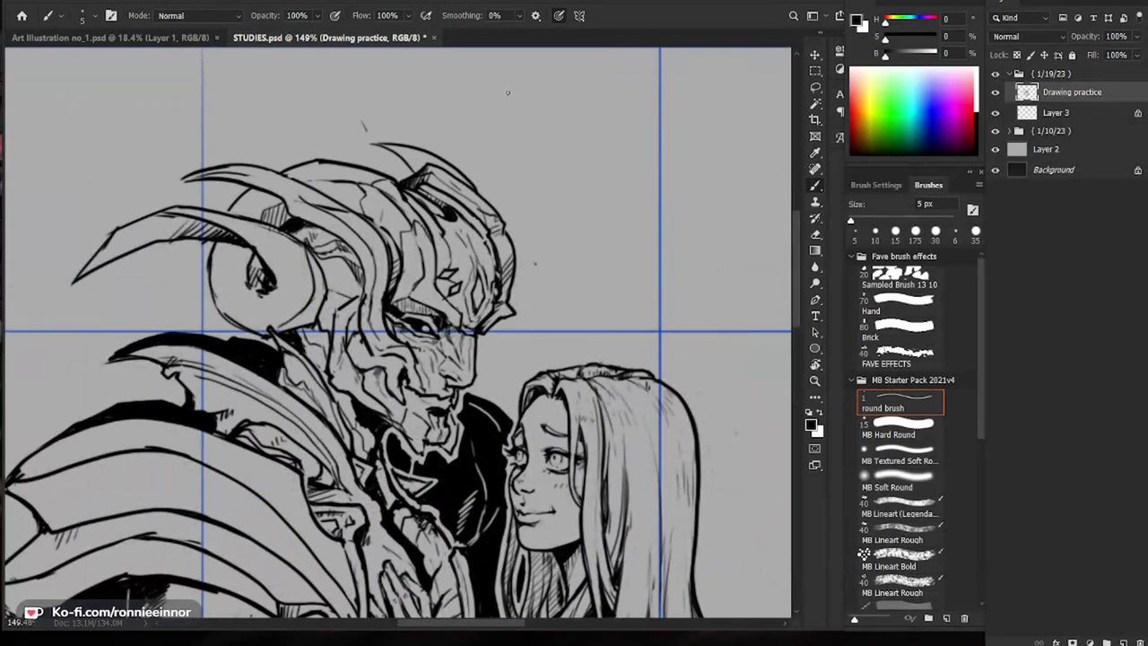
{"action": "mouse_move", "coordinate": [468, 227]}
{"action": "left_mouse_down"}
{"action": "mouse_move", "coordinate": [455, 255]}
{"action": "mouse_move", "coordinate": [471, 260]}
{"action": "left_mouse_up"}
{"action": "key", "text": "e"}
{"action": "key", "text": "b"}
{"action": "scroll", "coordinate": [465, 271], "scroll_direction": "down", "scroll_amount": 3}
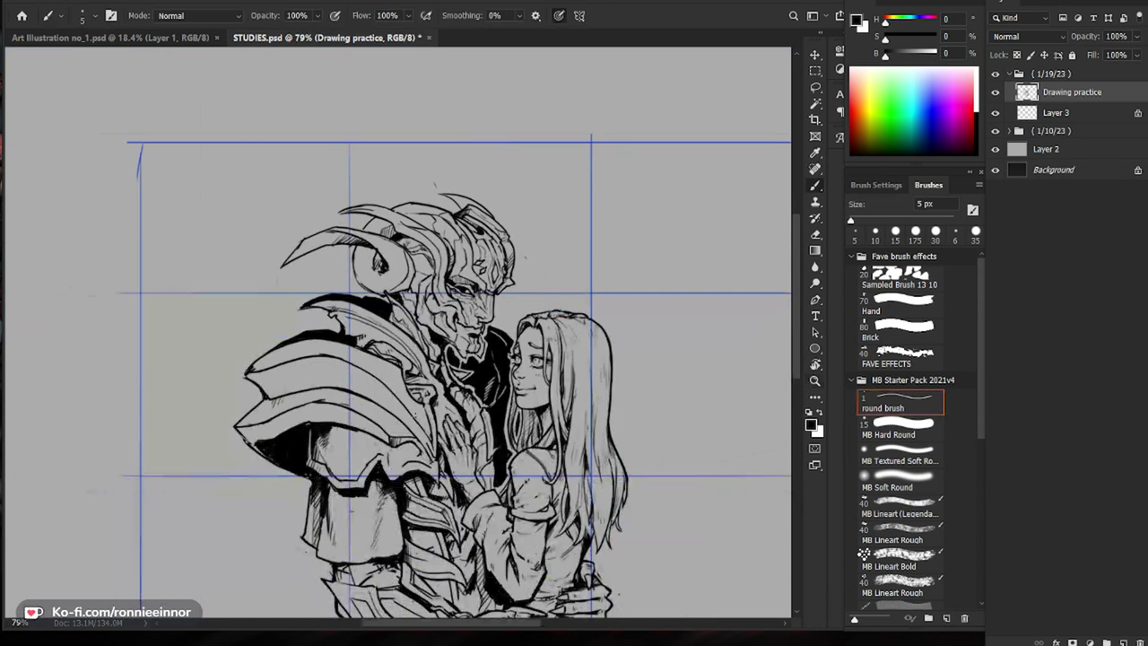
Step: Redraw the upper swept-back horn with a thicker contour and a longer, sharper tip
{"action": "scroll", "coordinate": [421, 233], "scroll_direction": "up", "scroll_amount": 4}
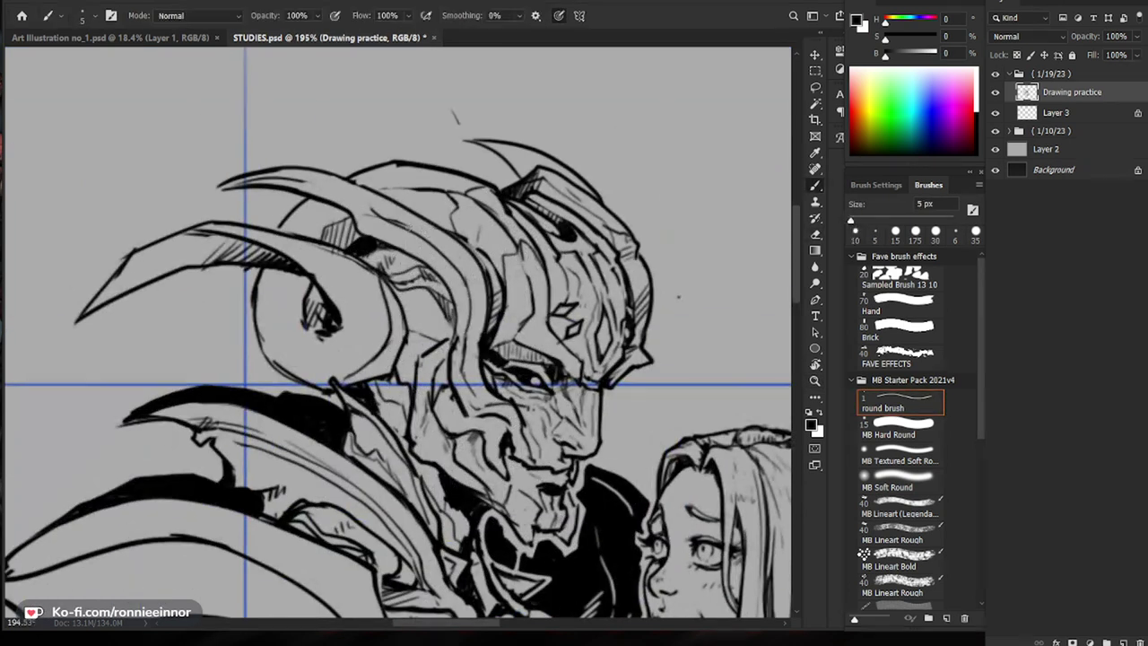
{"action": "left_click_drag", "start_coordinate": [465, 275], "coordinate": [460, 307]}
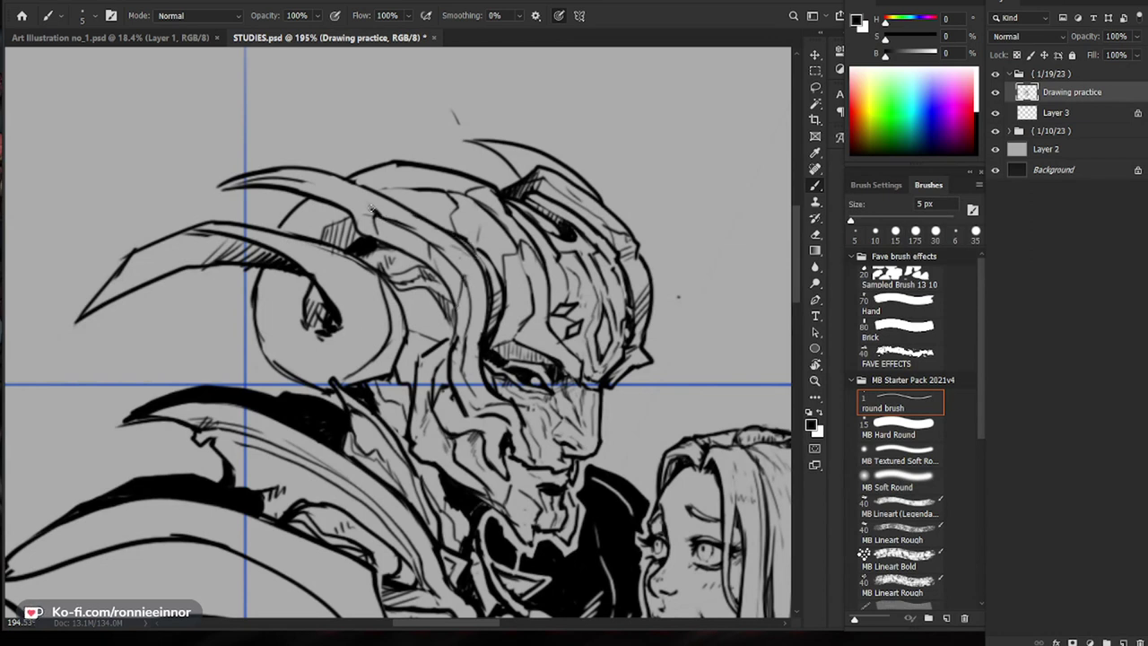
{"action": "key", "text": "e"}
{"action": "mouse_move", "coordinate": [326, 178]}
{"action": "left_mouse_down"}
{"action": "mouse_move", "coordinate": [263, 170]}
{"action": "mouse_move", "coordinate": [212, 193]}
{"action": "mouse_move", "coordinate": [279, 187]}
{"action": "left_mouse_up"}
{"action": "key", "text": "b"}
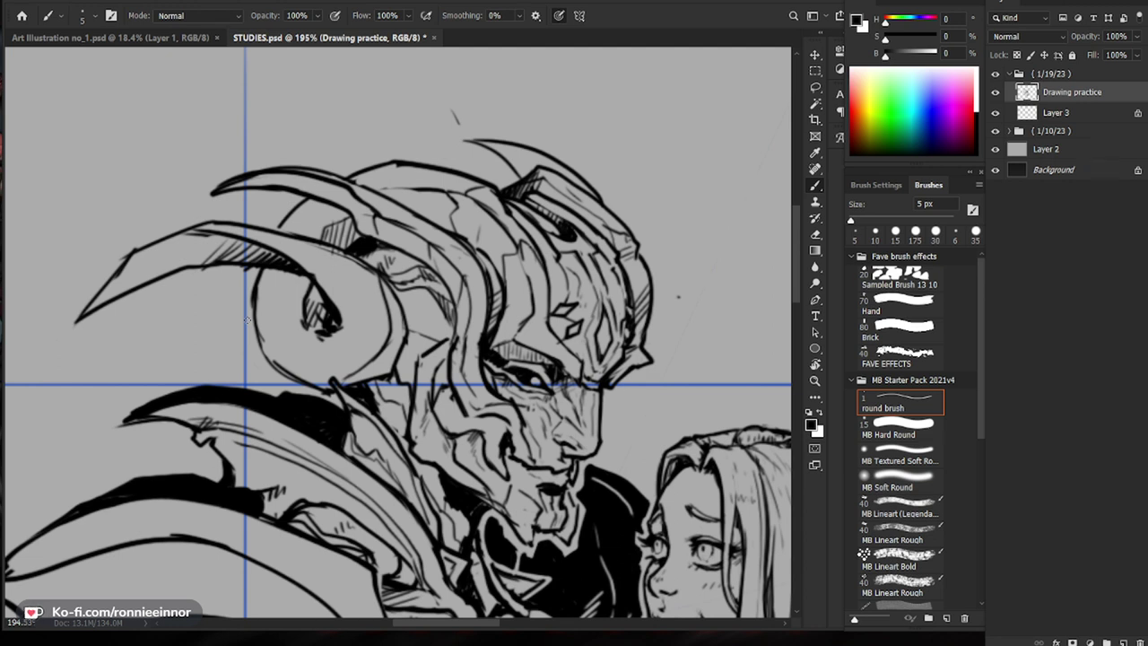
Step: Erase the smooth outline of the round disc at the ear and redraw it with more angular edges
{"action": "key", "text": "e"}
{"action": "mouse_move", "coordinate": [244, 269]}
{"action": "left_mouse_down"}
{"action": "mouse_move", "coordinate": [185, 272]}
{"action": "mouse_move", "coordinate": [396, 320]}
{"action": "mouse_move", "coordinate": [437, 316]}
{"action": "mouse_move", "coordinate": [262, 326]}
{"action": "left_mouse_up"}
{"action": "key", "text": "b"}
{"action": "mouse_move", "coordinate": [410, 299]}
{"action": "left_mouse_down"}
{"action": "mouse_move", "coordinate": [308, 301]}
{"action": "mouse_move", "coordinate": [224, 348]}
{"action": "left_mouse_up"}
{"action": "mouse_move", "coordinate": [321, 266]}
{"action": "left_mouse_down"}
{"action": "mouse_move", "coordinate": [337, 267]}
{"action": "mouse_move", "coordinate": [278, 359]}
{"action": "left_mouse_up"}
Step: Add hatching and facet lines inside the ear disc and under the large front horn
{"action": "key", "text": "e"}
{"action": "key", "text": "z"}
{"action": "left_click_drag", "start_coordinate": [372, 260], "coordinate": [466, 249]}
{"action": "key", "text": "b"}
{"action": "mouse_move", "coordinate": [279, 226]}
{"action": "left_mouse_down"}
{"action": "mouse_move", "coordinate": [262, 254]}
{"action": "mouse_move", "coordinate": [328, 244]}
{"action": "left_mouse_up"}
{"action": "left_click_drag", "start_coordinate": [274, 324], "coordinate": [303, 330]}
{"action": "mouse_move", "coordinate": [296, 330]}
{"action": "left_mouse_down"}
{"action": "mouse_move", "coordinate": [329, 292]}
{"action": "mouse_move", "coordinate": [317, 312]}
{"action": "left_mouse_up"}
{"action": "left_click_drag", "start_coordinate": [323, 312], "coordinate": [285, 364]}
{"action": "left_click_drag", "start_coordinate": [292, 325], "coordinate": [273, 346]}
{"action": "left_click_drag", "start_coordinate": [263, 264], "coordinate": [282, 328]}
Step: Refine the ear disc's rim facing the face and the jagged inner contour along its lower part
{"action": "key", "text": "z"}
{"action": "key", "text": "b"}
{"action": "mouse_move", "coordinate": [424, 247]}
{"action": "left_mouse_down"}
{"action": "mouse_move", "coordinate": [376, 258]}
{"action": "mouse_move", "coordinate": [468, 262]}
{"action": "mouse_move", "coordinate": [364, 265]}
{"action": "mouse_move", "coordinate": [401, 283]}
{"action": "mouse_move", "coordinate": [397, 308]}
{"action": "left_mouse_up"}
{"action": "key", "text": "z"}
{"action": "key", "text": "b"}
{"action": "key", "text": "e"}
{"action": "key", "text": "b"}
{"action": "key", "text": "e"}
{"action": "key", "text": "b"}
{"action": "mouse_move", "coordinate": [405, 302]}
{"action": "left_mouse_down"}
{"action": "mouse_move", "coordinate": [374, 322]}
{"action": "mouse_move", "coordinate": [426, 300]}
{"action": "left_mouse_up"}
{"action": "key", "text": "z"}
{"action": "left_click_drag", "start_coordinate": [486, 290], "coordinate": [422, 297]}
{"action": "key", "text": "b"}
{"action": "left_click_drag", "start_coordinate": [689, 491], "coordinate": [624, 419]}
{"action": "key", "text": "z"}
{"action": "scroll", "coordinate": [424, 207], "scroll_direction": "up", "scroll_amount": 5}
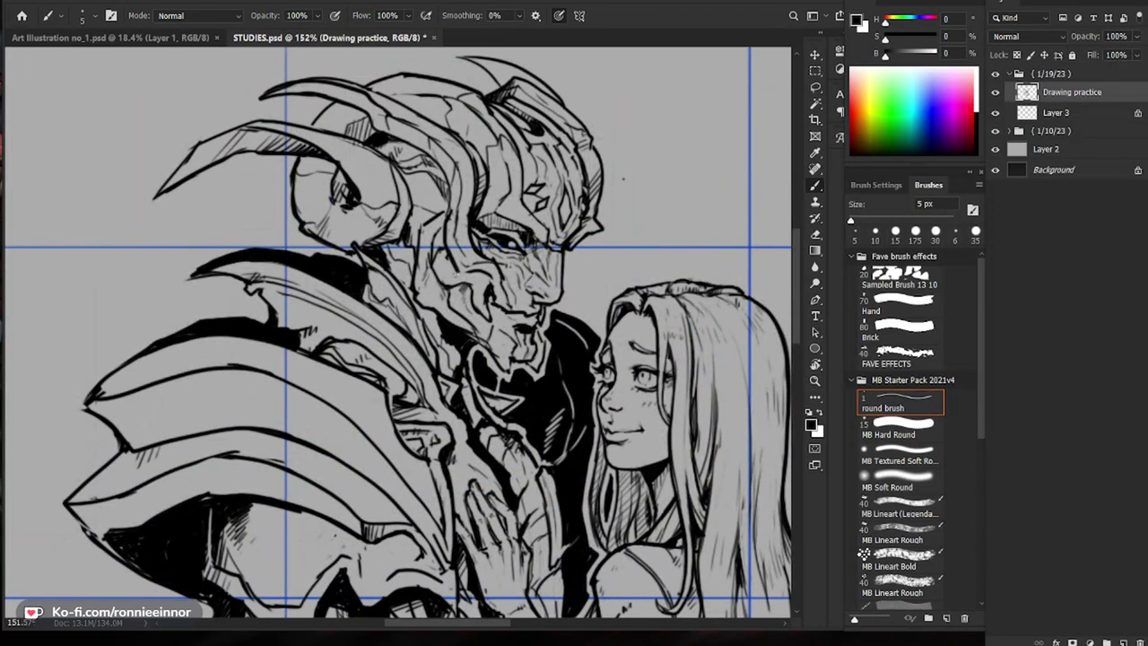
Step: Touch up the contour line on the horned figure's cheek beside the nose
{"action": "left_click_drag", "start_coordinate": [665, 274], "coordinate": [636, 272]}
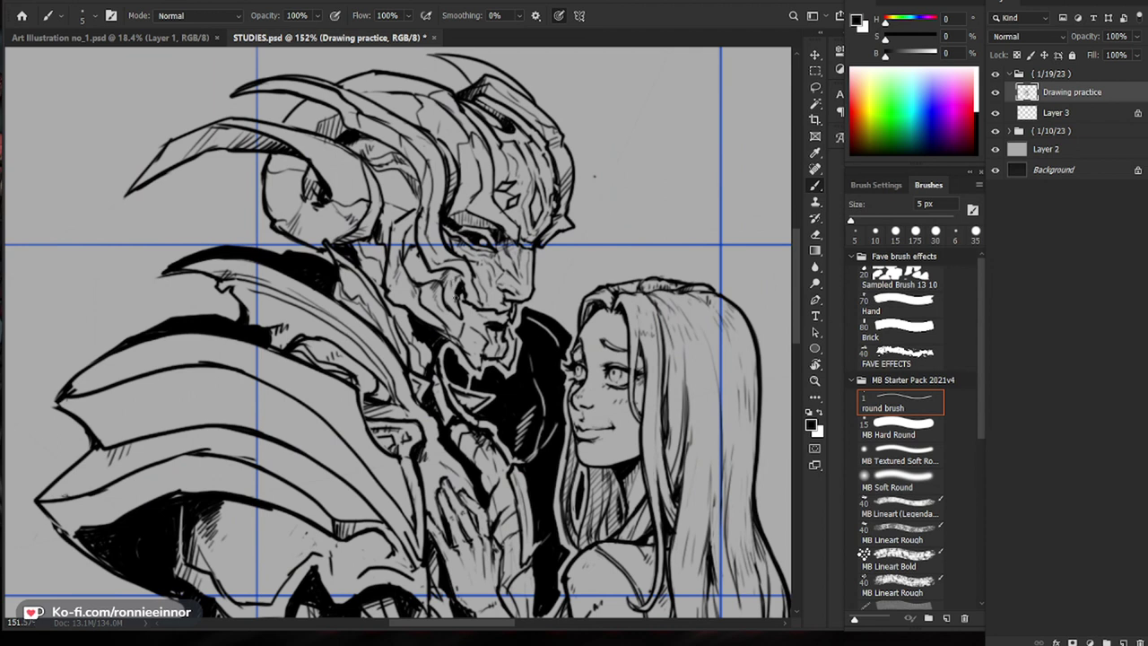
{"action": "left_click_drag", "start_coordinate": [474, 267], "coordinate": [477, 275]}
{"action": "left_click_drag", "start_coordinate": [578, 301], "coordinate": [471, 332]}
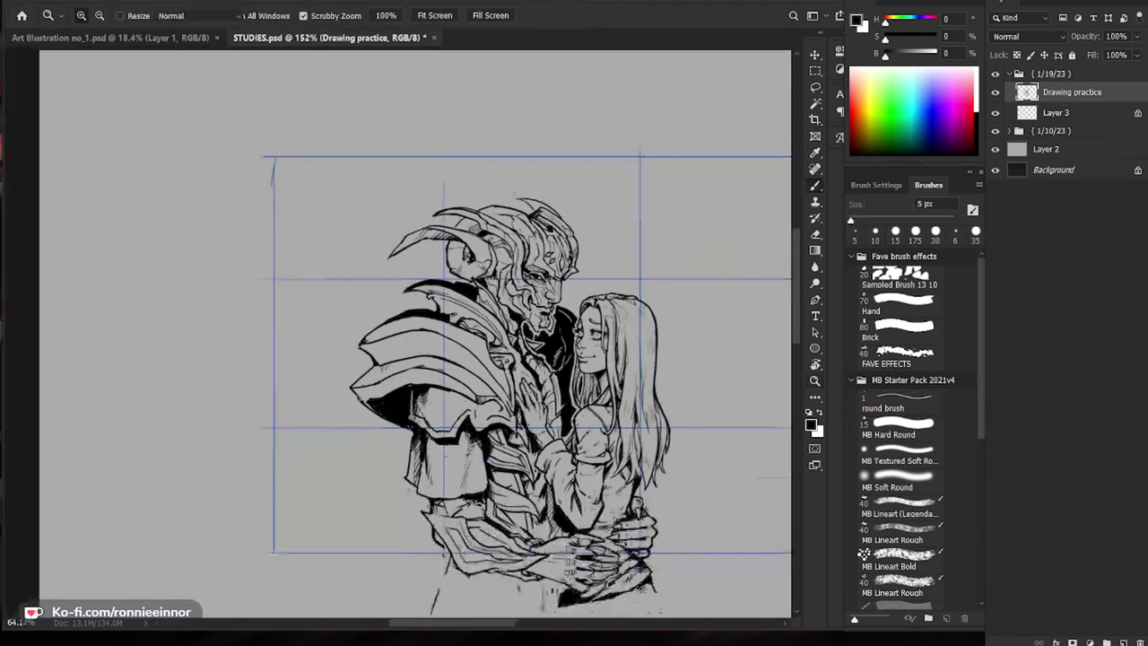
{"action": "left_click_drag", "start_coordinate": [553, 282], "coordinate": [686, 260]}
{"action": "left_click_drag", "start_coordinate": [584, 296], "coordinate": [538, 328]}
{"action": "key", "text": "b"}
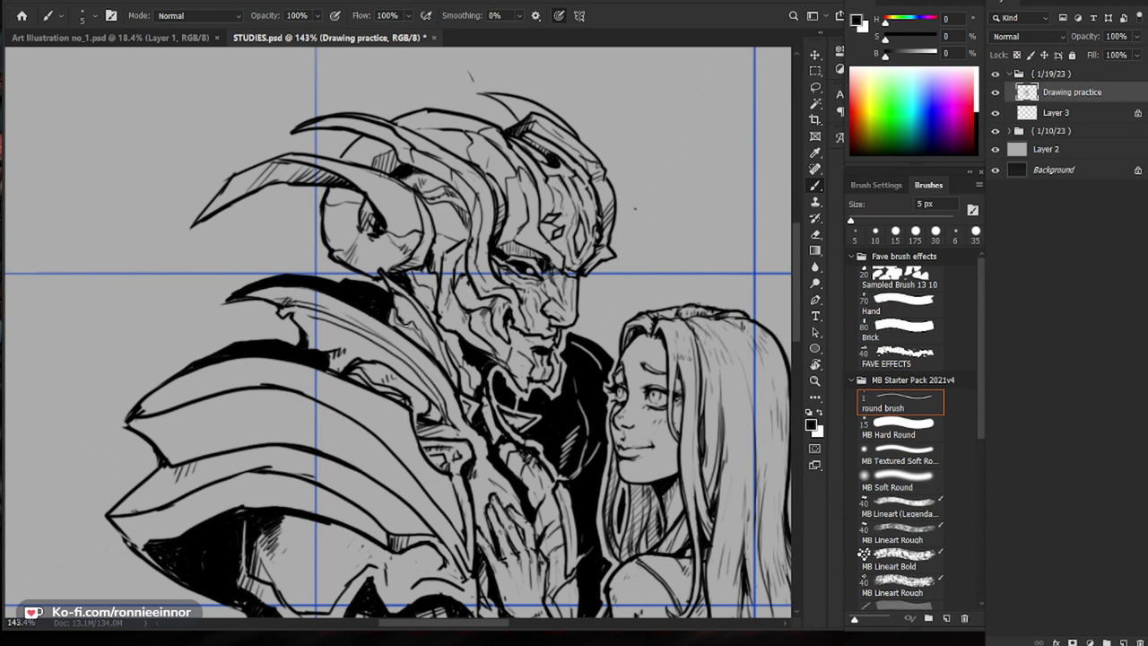
Step: Refine the lines and dark shading of the neck plates between the ear disc, jaw and collar
{"action": "left_click_drag", "start_coordinate": [474, 364], "coordinate": [503, 364]}
{"action": "mouse_move", "coordinate": [433, 324]}
{"action": "left_mouse_down"}
{"action": "mouse_move", "coordinate": [446, 352]}
{"action": "mouse_move", "coordinate": [449, 324]}
{"action": "left_mouse_up"}
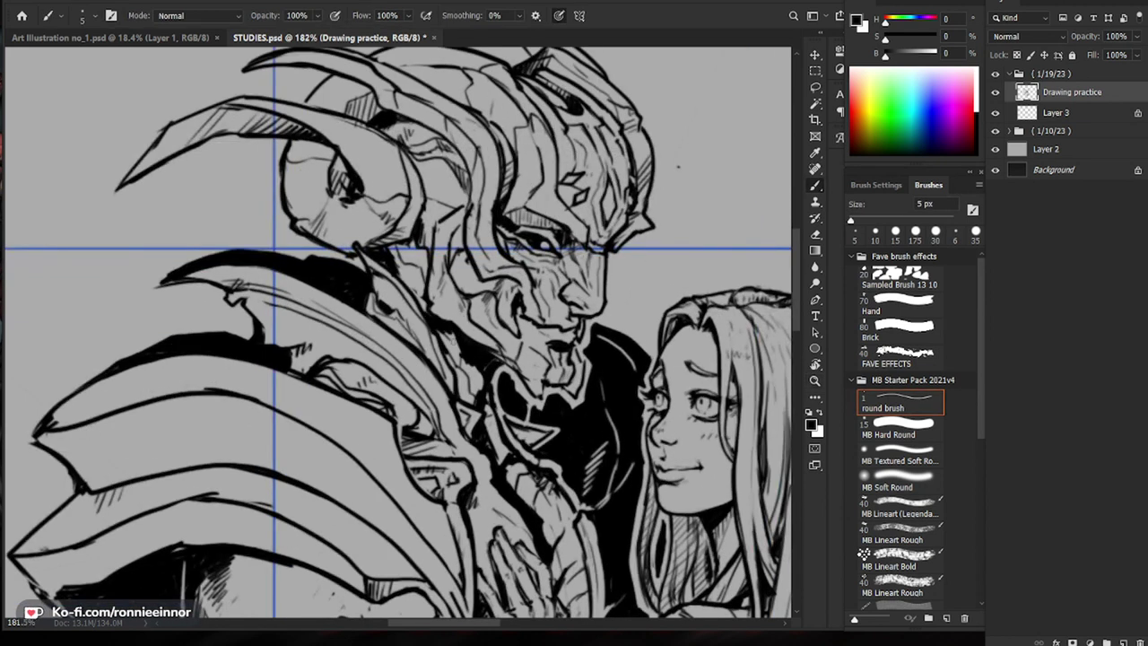
{"action": "left_click_drag", "start_coordinate": [528, 341], "coordinate": [440, 344]}
{"action": "left_click_drag", "start_coordinate": [494, 309], "coordinate": [575, 310]}
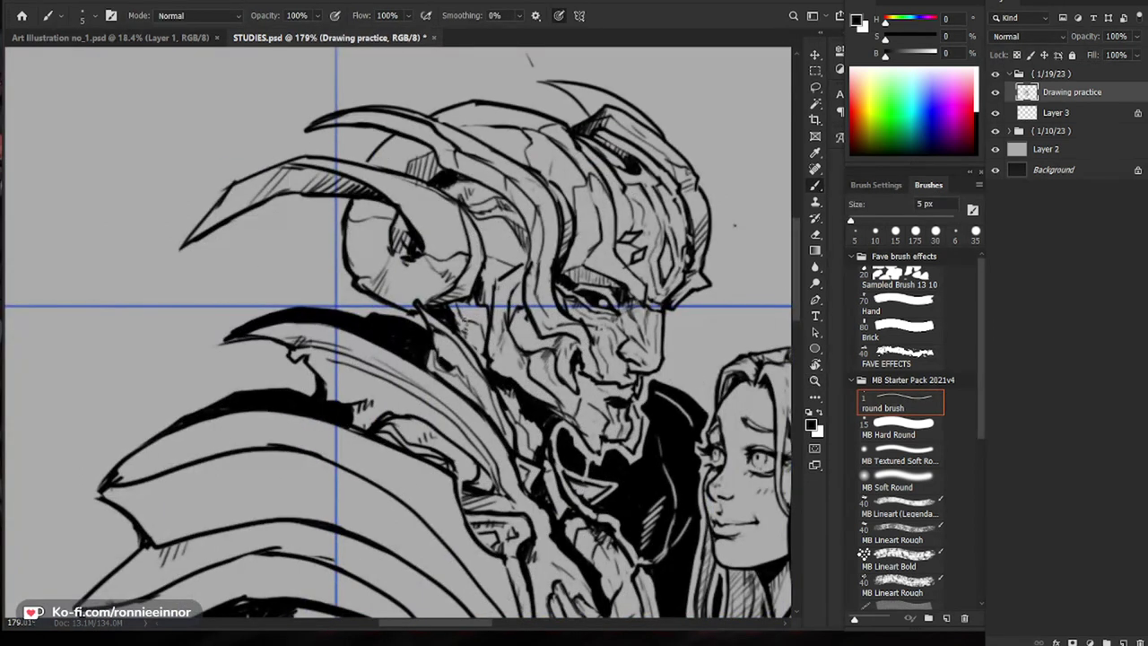
{"action": "left_click_drag", "start_coordinate": [574, 419], "coordinate": [534, 419]}
{"action": "mouse_move", "coordinate": [537, 365]}
{"action": "left_mouse_down"}
{"action": "mouse_move", "coordinate": [512, 294]}
{"action": "mouse_move", "coordinate": [573, 295]}
{"action": "left_mouse_up"}
{"action": "key", "text": "alt+0"}
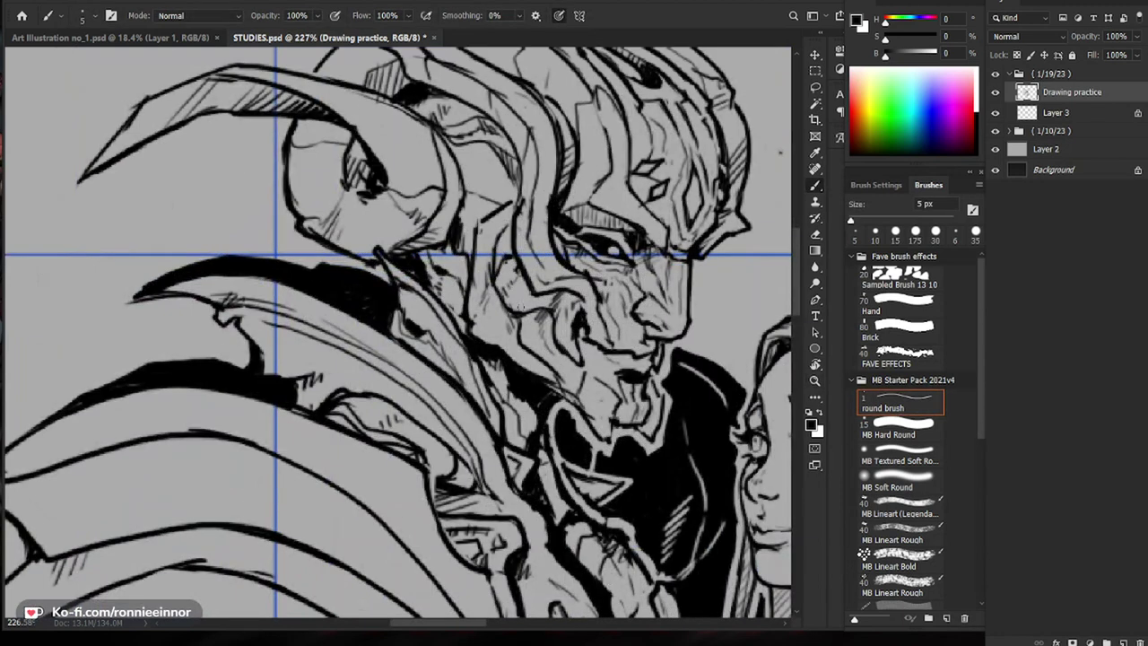
{"action": "left_click_drag", "start_coordinate": [588, 289], "coordinate": [505, 290]}
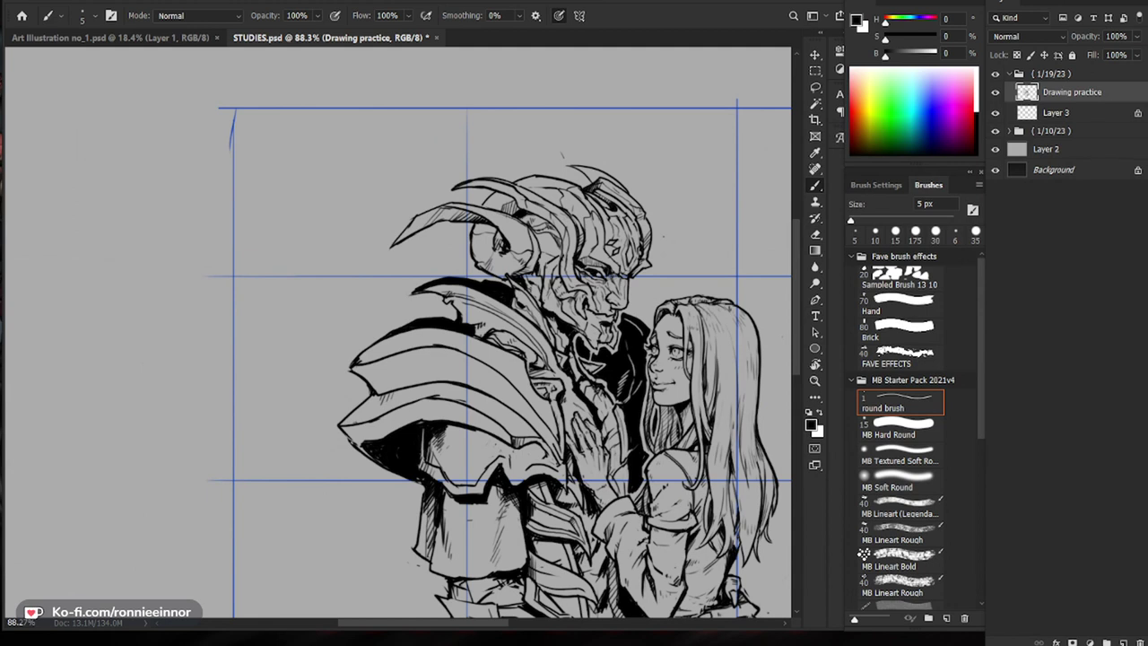
Step: Redraw the horned figure's mouth line and clean up the upper lip with a 7 px eraser
{"action": "scroll", "coordinate": [600, 290], "scroll_direction": "up", "scroll_amount": 2}
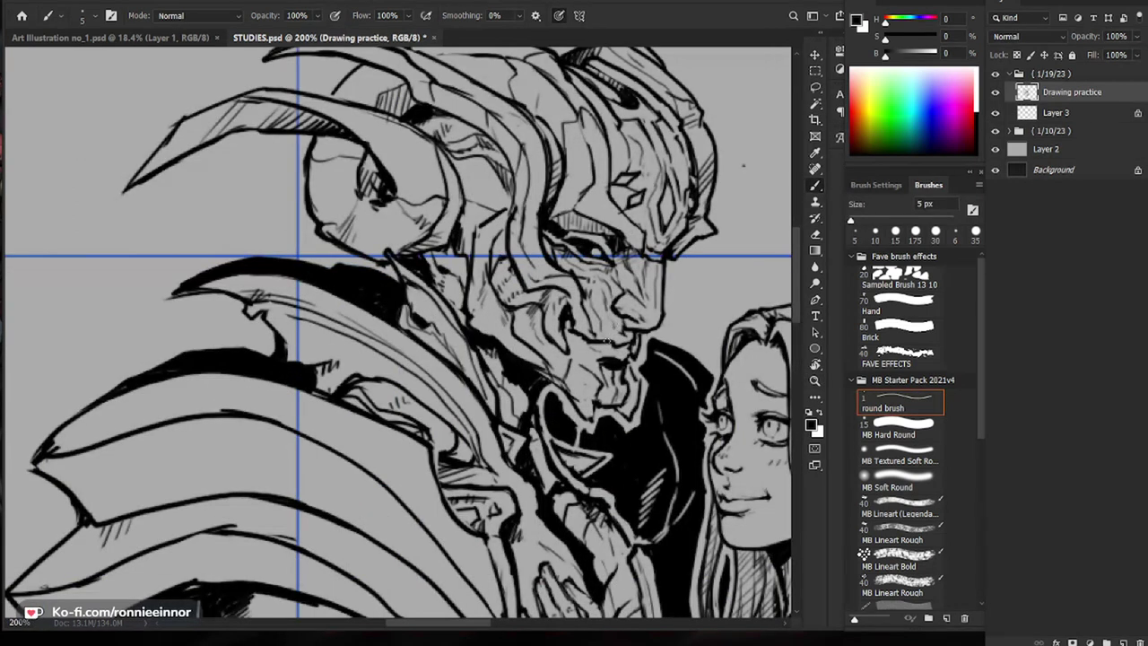
{"action": "key", "text": "e"}
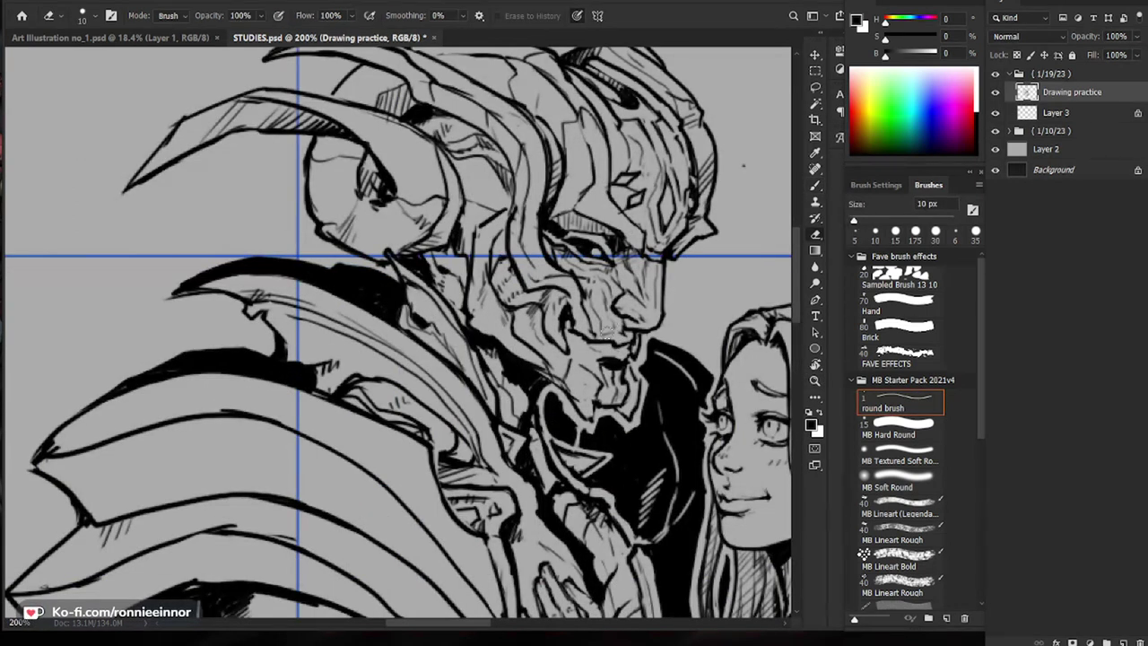
{"action": "key", "text": "bracketright"}
{"action": "key", "text": "bracketright"}
{"action": "key", "text": "b"}
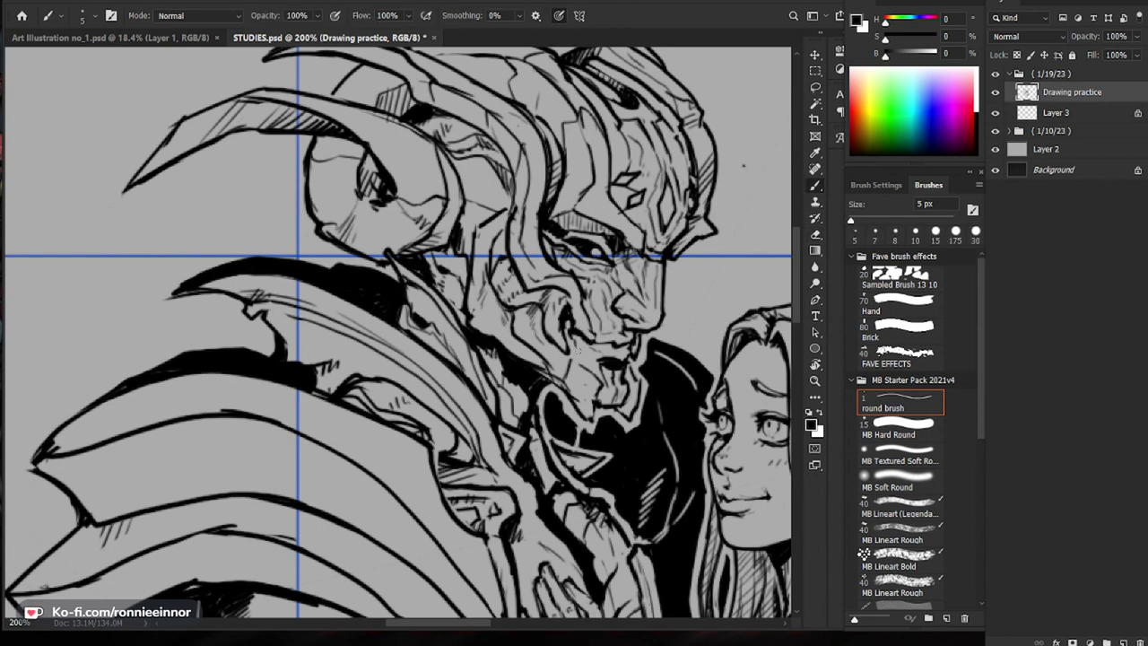
Step: Refine the contours and shading of the plates on the horned figure's chin
{"action": "mouse_move", "coordinate": [598, 366]}
{"action": "left_mouse_down"}
{"action": "mouse_move", "coordinate": [571, 384]}
{"action": "mouse_move", "coordinate": [590, 383]}
{"action": "mouse_move", "coordinate": [588, 414]}
{"action": "left_mouse_up"}
{"action": "key", "text": "e"}
{"action": "key", "text": "b"}
{"action": "key", "text": "z"}
{"action": "mouse_move", "coordinate": [659, 408]}
{"action": "left_mouse_down"}
{"action": "mouse_move", "coordinate": [573, 413]}
{"action": "mouse_move", "coordinate": [740, 416]}
{"action": "left_mouse_up"}
{"action": "key", "text": "b"}
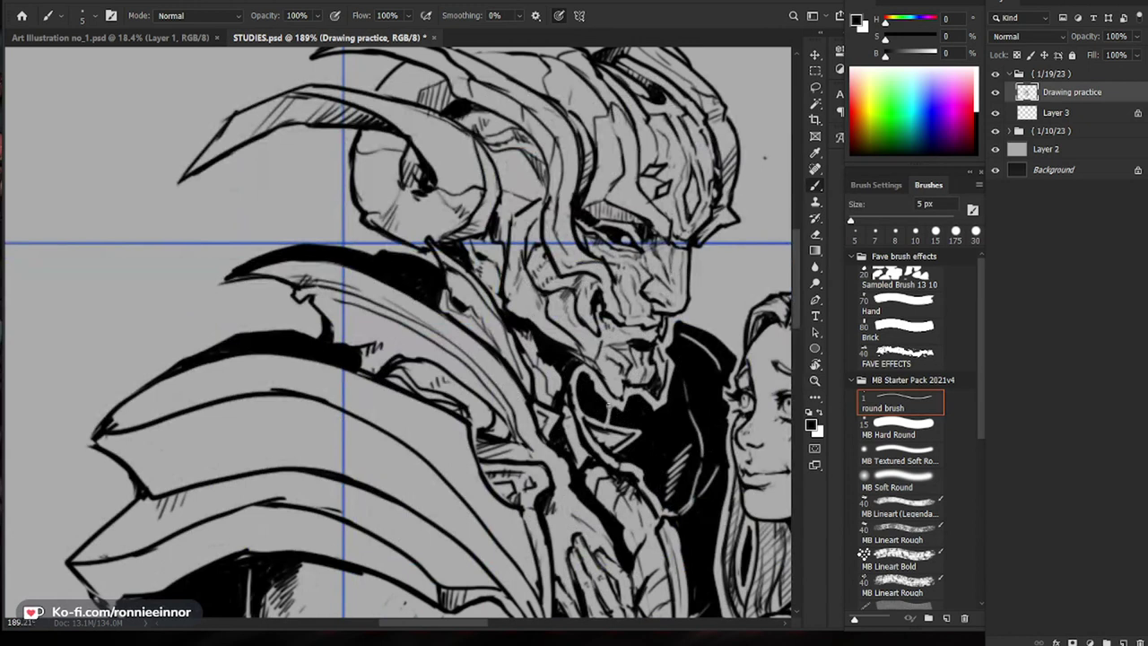
Step: Touch up the collar below the chin and the ornamental trim along the upper shoulder plate
{"action": "mouse_move", "coordinate": [606, 400]}
{"action": "left_mouse_down"}
{"action": "mouse_move", "coordinate": [583, 375]}
{"action": "mouse_move", "coordinate": [595, 458]}
{"action": "left_mouse_up"}
{"action": "key", "text": "z"}
{"action": "scroll", "coordinate": [591, 439], "scroll_direction": "up", "scroll_amount": 1}
{"action": "scroll", "coordinate": [527, 291], "scroll_direction": "up", "scroll_amount": 4}
{"action": "key", "text": "b"}
{"action": "left_click_drag", "start_coordinate": [434, 314], "coordinate": [428, 276]}
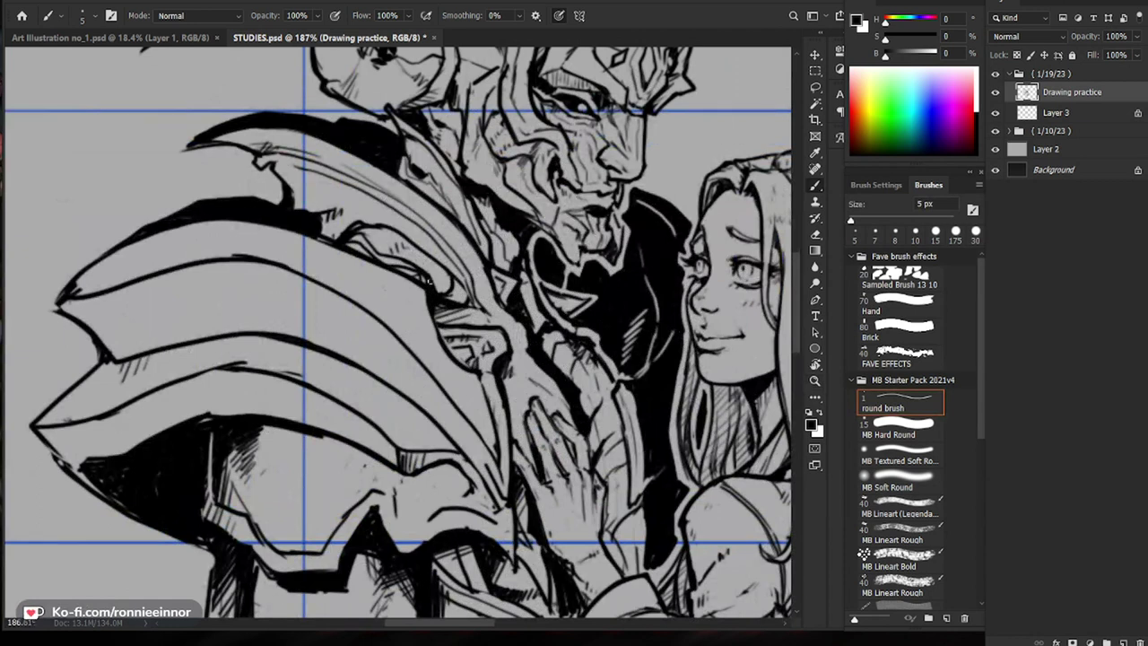
{"action": "mouse_move", "coordinate": [347, 239]}
{"action": "left_mouse_down"}
{"action": "mouse_move", "coordinate": [386, 224]}
{"action": "mouse_move", "coordinate": [319, 240]}
{"action": "left_mouse_up"}
{"action": "key", "text": "z"}
{"action": "left_click_drag", "start_coordinate": [592, 260], "coordinate": [381, 251]}
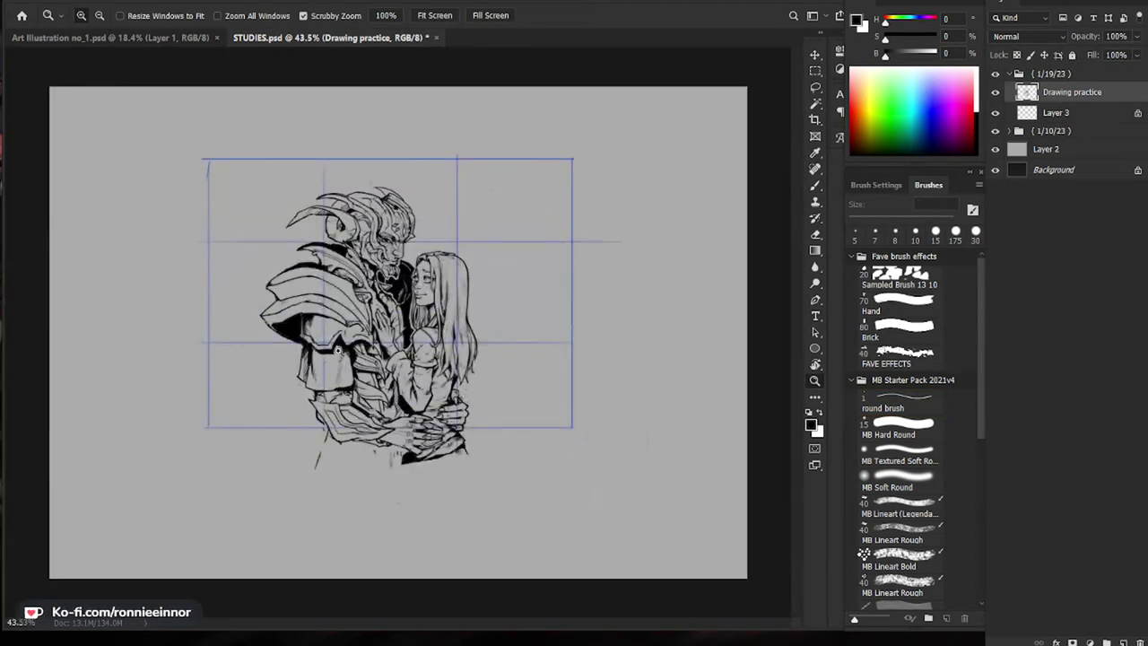
Step: Add hatching to the shoulder armour's lower trim beside the rib plates
{"action": "left_click_drag", "start_coordinate": [337, 352], "coordinate": [424, 365]}
{"action": "scroll", "coordinate": [568, 392], "scroll_direction": "up", "scroll_amount": 2}
{"action": "scroll", "coordinate": [610, 392], "scroll_direction": "up", "scroll_amount": 2}
{"action": "key", "text": "b"}
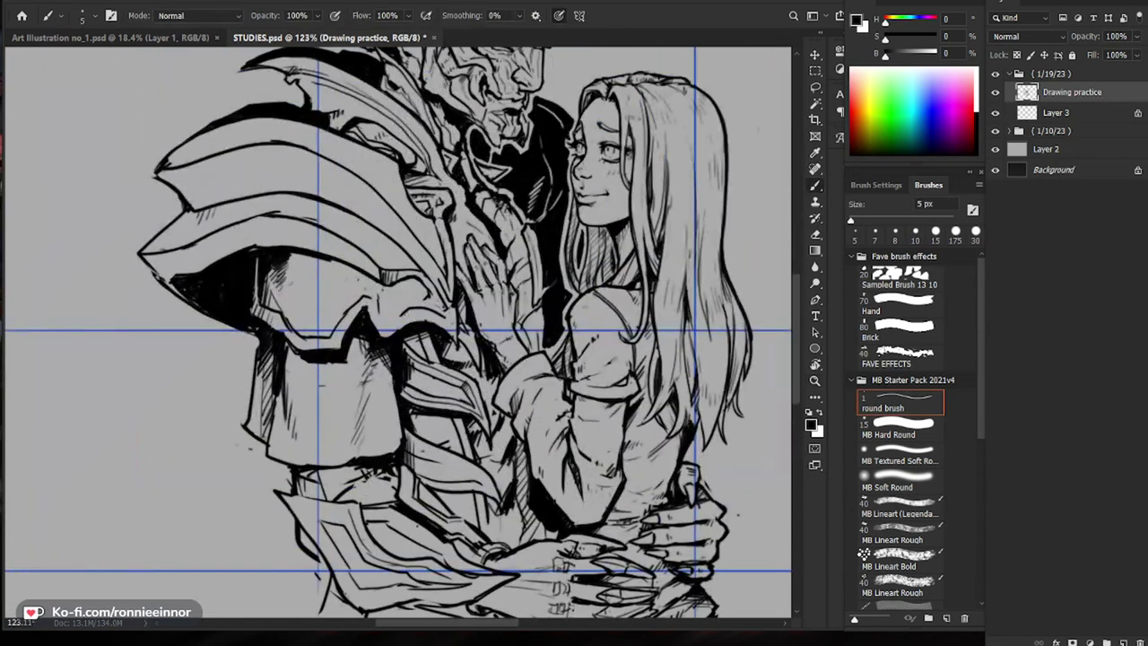
{"action": "left_click_drag", "start_coordinate": [460, 272], "coordinate": [498, 308]}
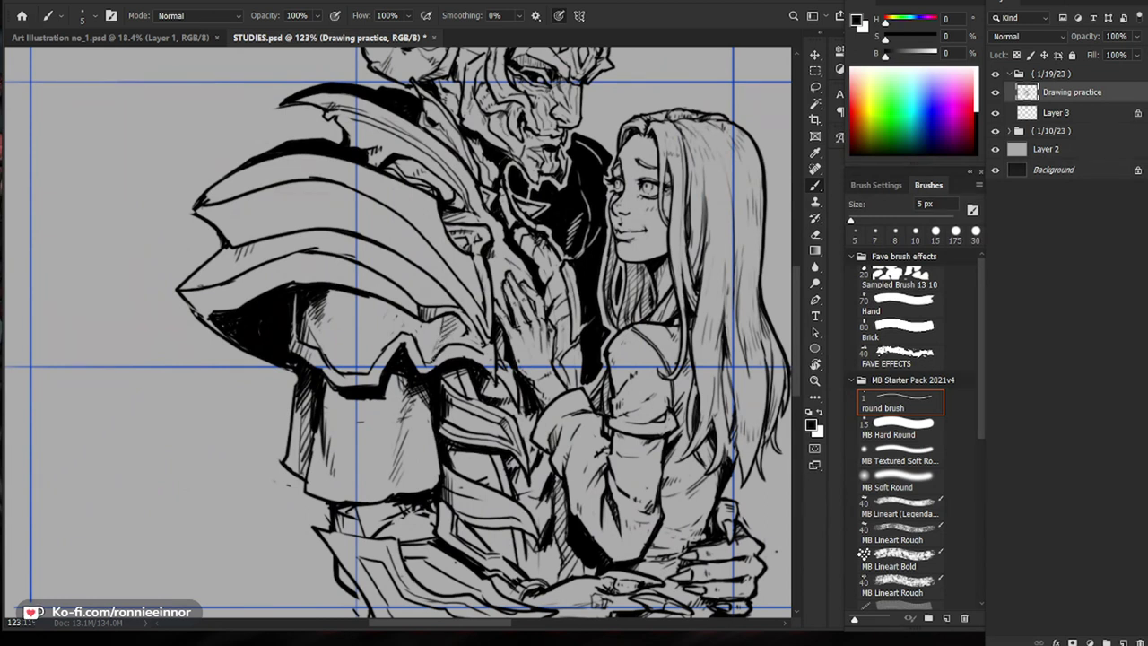
{"action": "left_click_drag", "start_coordinate": [449, 346], "coordinate": [360, 286]}
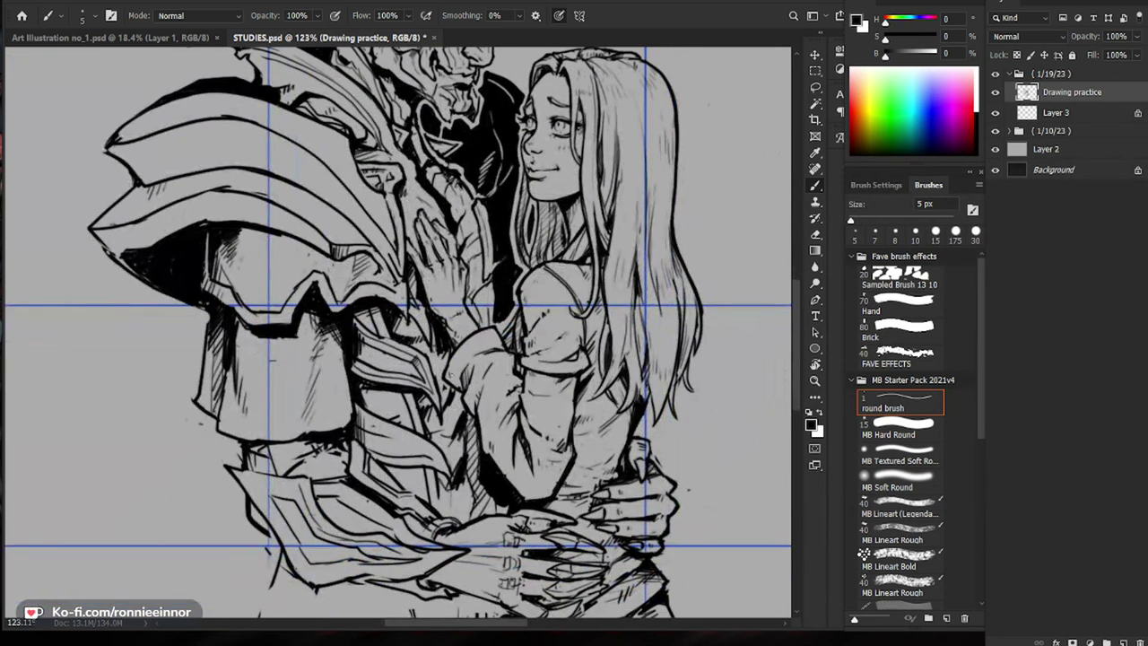
{"action": "left_click_drag", "start_coordinate": [529, 321], "coordinate": [522, 321]}
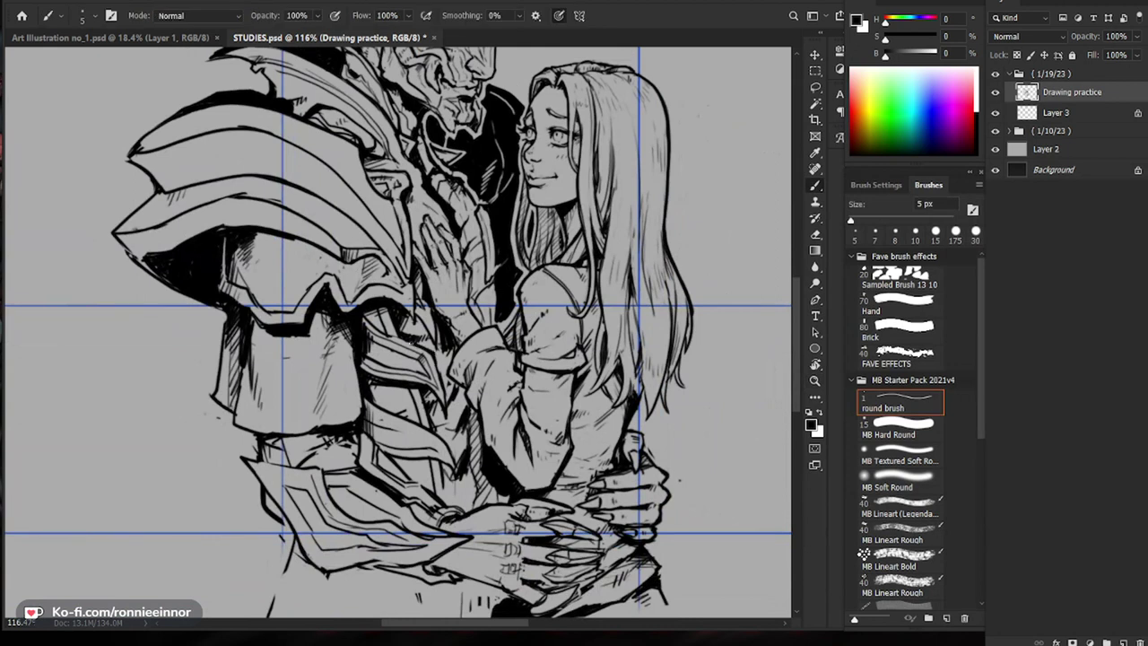
Step: Touch up the cuff and folds of the woman's rolled sleeve and undo the last stroke
{"action": "key", "text": "e"}
{"action": "key", "text": "b"}
{"action": "key", "text": "e"}
{"action": "mouse_move", "coordinate": [532, 379]}
{"action": "left_mouse_down"}
{"action": "mouse_move", "coordinate": [459, 376]}
{"action": "mouse_move", "coordinate": [574, 359]}
{"action": "left_mouse_up"}
{"action": "key", "text": "b"}
{"action": "mouse_move", "coordinate": [432, 356]}
{"action": "left_mouse_down"}
{"action": "mouse_move", "coordinate": [510, 383]}
{"action": "mouse_move", "coordinate": [440, 384]}
{"action": "mouse_move", "coordinate": [508, 397]}
{"action": "left_mouse_up"}
{"action": "key", "text": "ctrl+z"}
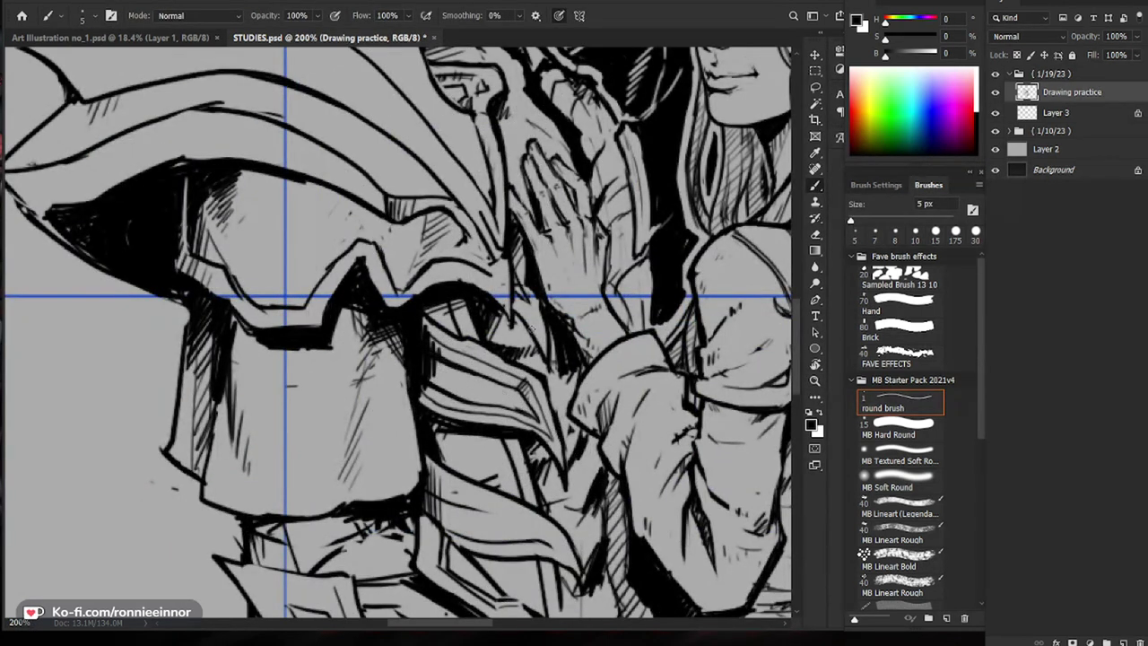
Step: Draw an inner ridge line along the lower rib plate and clean up its edge
{"action": "mouse_move", "coordinate": [528, 363]}
{"action": "left_mouse_down"}
{"action": "mouse_move", "coordinate": [453, 363]}
{"action": "mouse_move", "coordinate": [440, 340]}
{"action": "left_mouse_up"}
{"action": "left_click_drag", "start_coordinate": [495, 372], "coordinate": [534, 372]}
{"action": "left_click_drag", "start_coordinate": [515, 389], "coordinate": [419, 338]}
{"action": "key", "text": "e"}
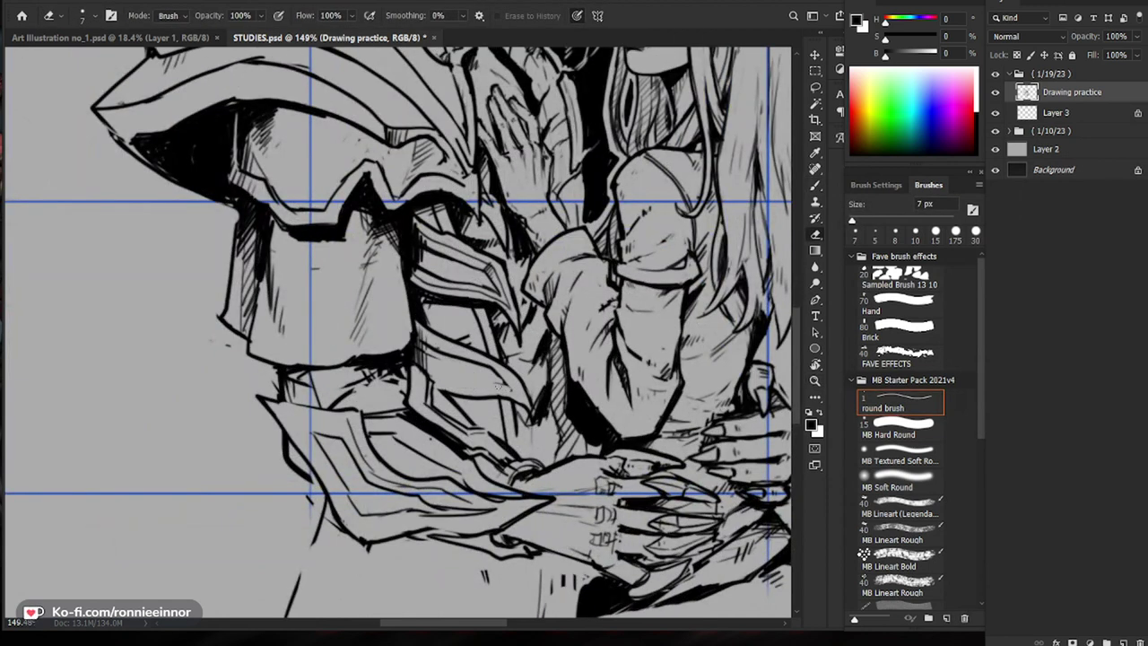
{"action": "key", "text": "b"}
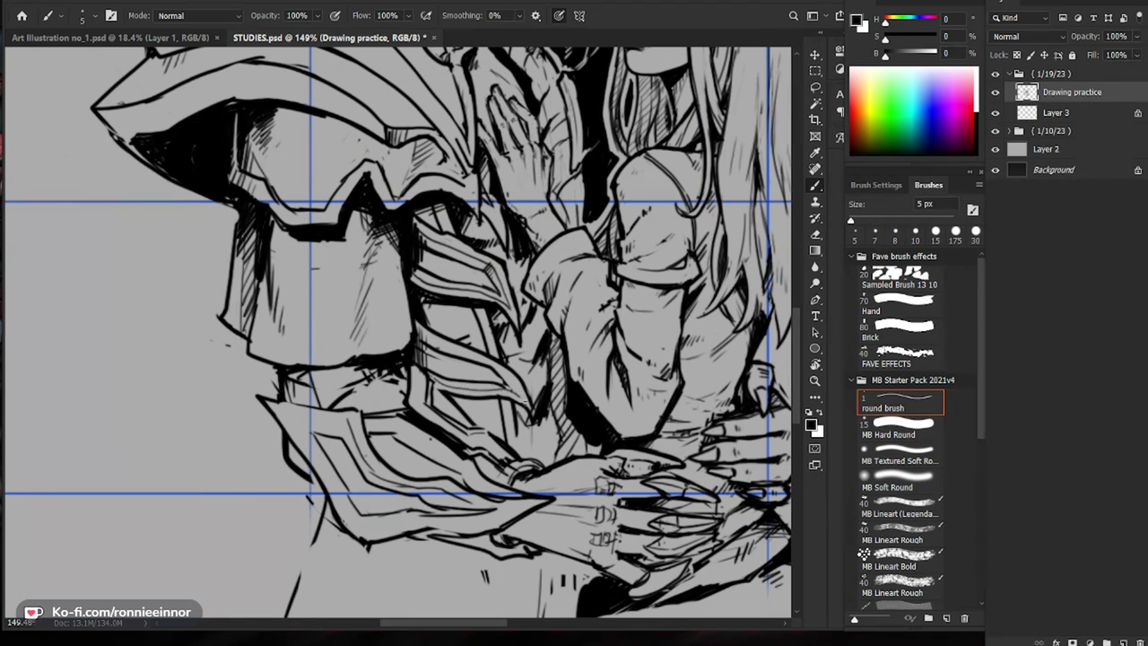
{"action": "key", "text": "e"}
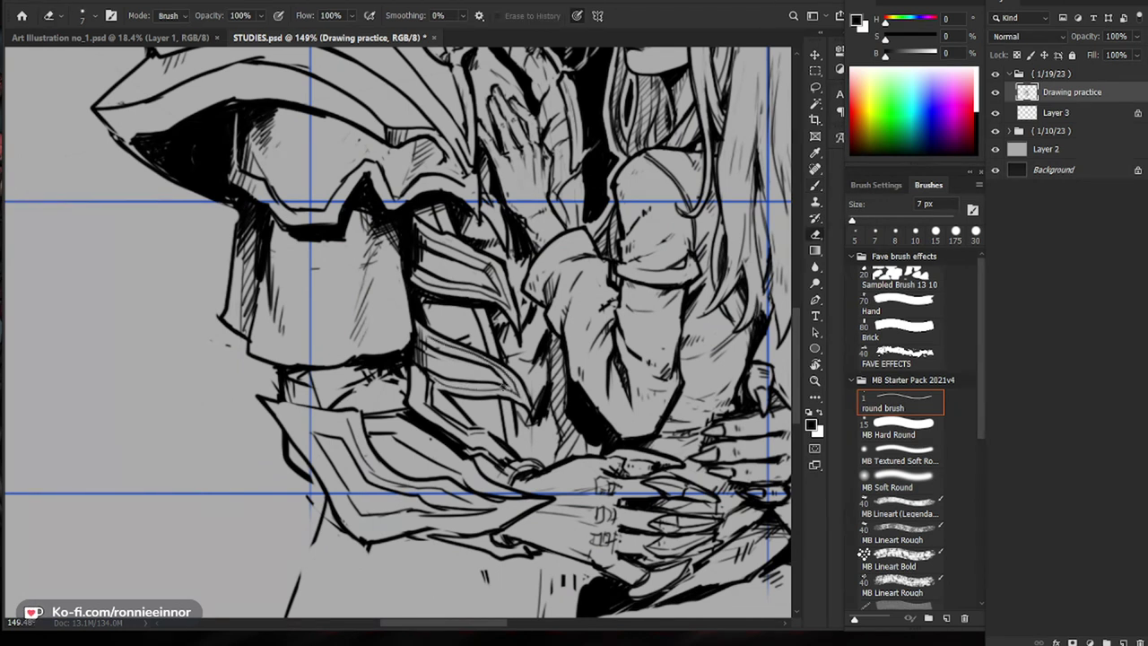
{"action": "key", "text": "ctrl+0"}
{"action": "key", "text": "z"}
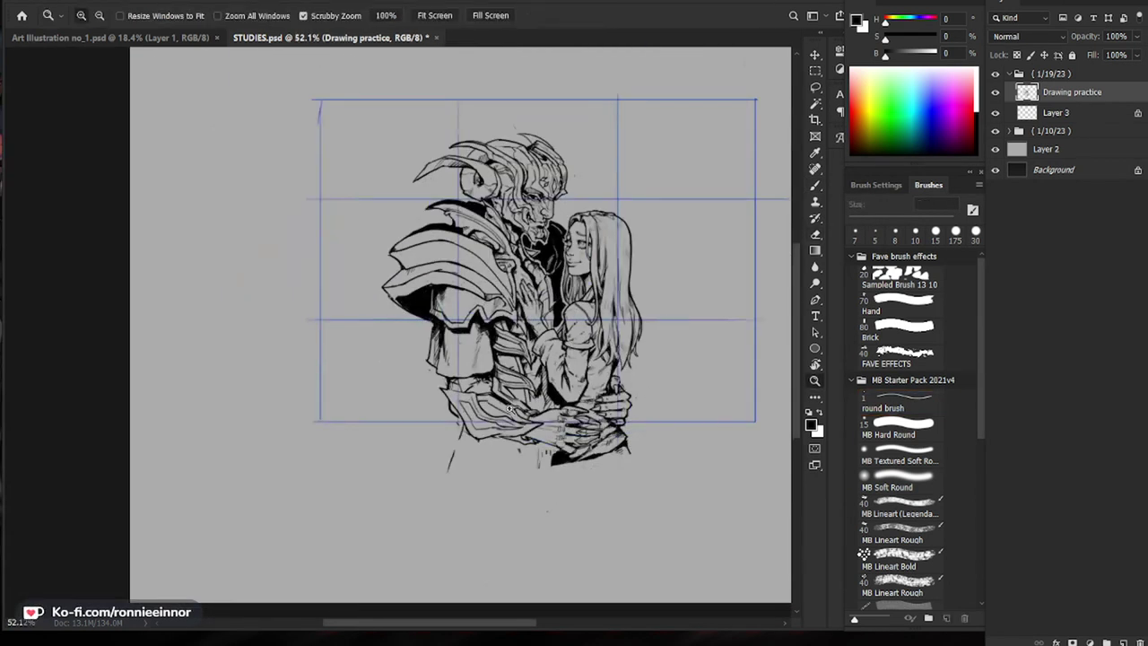
Step: Draw an inner border line along the lower edge of the forearm gauntlet's plate
{"action": "left_click_drag", "start_coordinate": [487, 409], "coordinate": [592, 409]}
{"action": "key", "text": "b"}
{"action": "mouse_move", "coordinate": [363, 356]}
{"action": "left_mouse_down"}
{"action": "mouse_move", "coordinate": [434, 368]}
{"action": "mouse_move", "coordinate": [407, 422]}
{"action": "mouse_move", "coordinate": [393, 377]}
{"action": "left_mouse_up"}
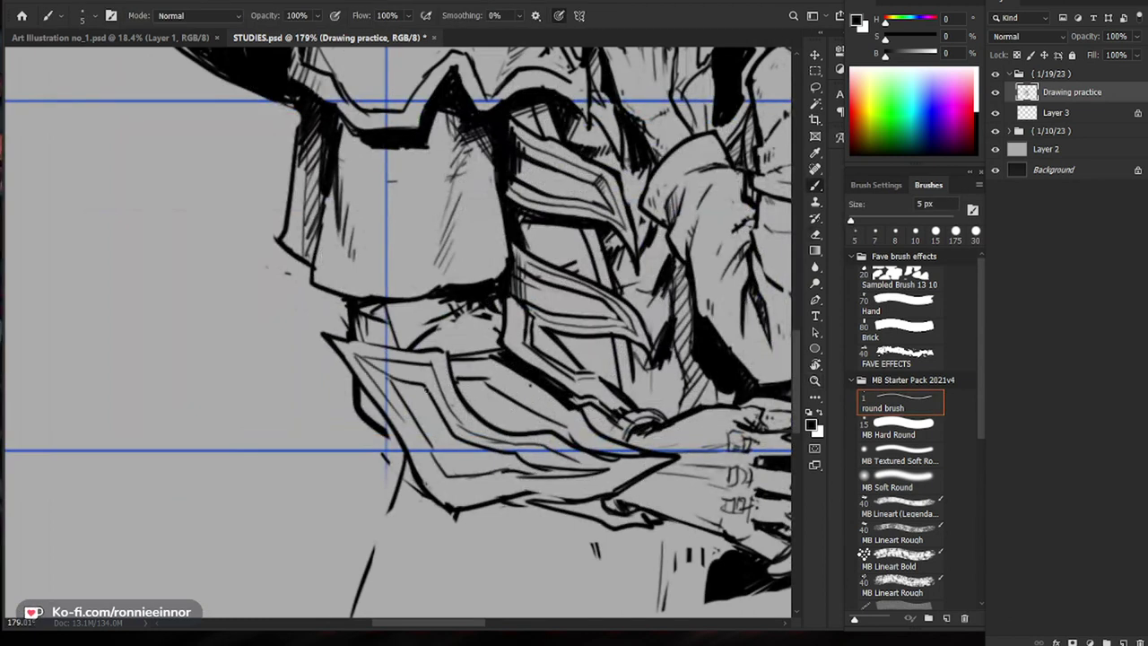
{"action": "mouse_move", "coordinate": [417, 447]}
{"action": "left_mouse_down"}
{"action": "mouse_move", "coordinate": [450, 498]}
{"action": "mouse_move", "coordinate": [511, 470]}
{"action": "left_mouse_up"}
{"action": "left_click_drag", "start_coordinate": [450, 498], "coordinate": [525, 479]}
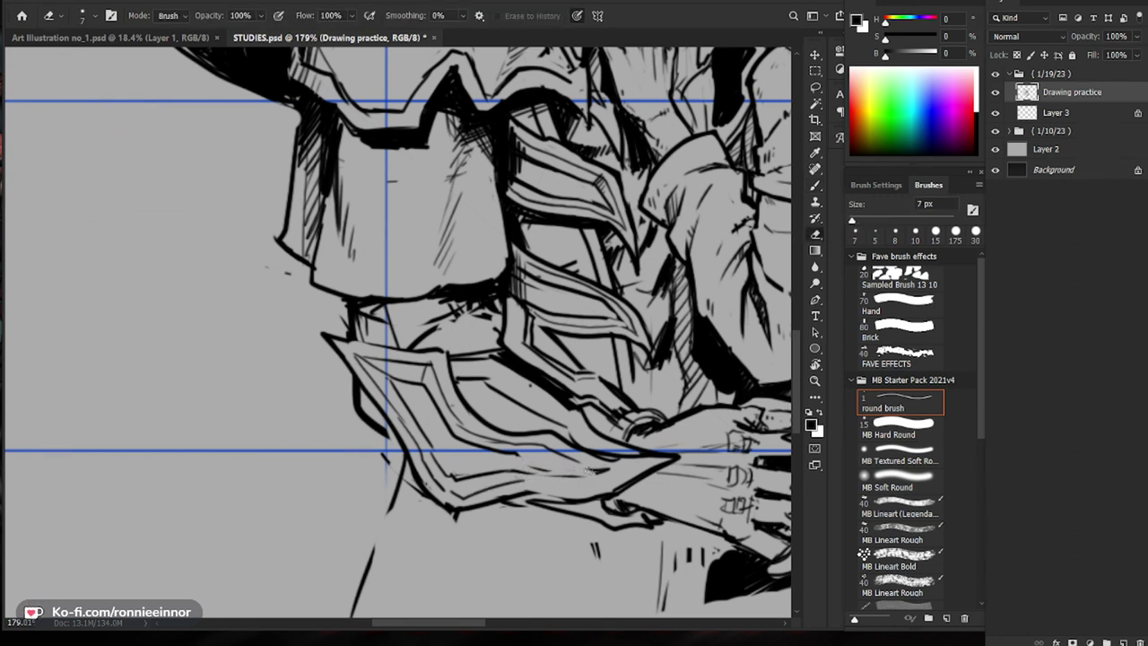
{"action": "mouse_move", "coordinate": [507, 451]}
{"action": "left_mouse_down"}
{"action": "mouse_move", "coordinate": [603, 471]}
{"action": "mouse_move", "coordinate": [505, 472]}
{"action": "mouse_move", "coordinate": [586, 489]}
{"action": "mouse_move", "coordinate": [633, 464]}
{"action": "mouse_move", "coordinate": [589, 455]}
{"action": "mouse_move", "coordinate": [642, 463]}
{"action": "left_mouse_up"}
Step: Clean up the gauntlet's inner border line where it runs into the pointed tip at the wrist
{"action": "key", "text": "e"}
{"action": "key", "text": "b"}
{"action": "key", "text": "e"}
{"action": "left_click_drag", "start_coordinate": [567, 459], "coordinate": [641, 462]}
{"action": "key", "text": "b"}
Step: Fill the elbow area behind the gauntlet's rear edge with a solid black shadow
{"action": "key", "text": "z"}
{"action": "mouse_move", "coordinate": [652, 459]}
{"action": "left_mouse_down"}
{"action": "mouse_move", "coordinate": [624, 462]}
{"action": "mouse_move", "coordinate": [655, 463]}
{"action": "left_mouse_up"}
{"action": "key", "text": "b"}
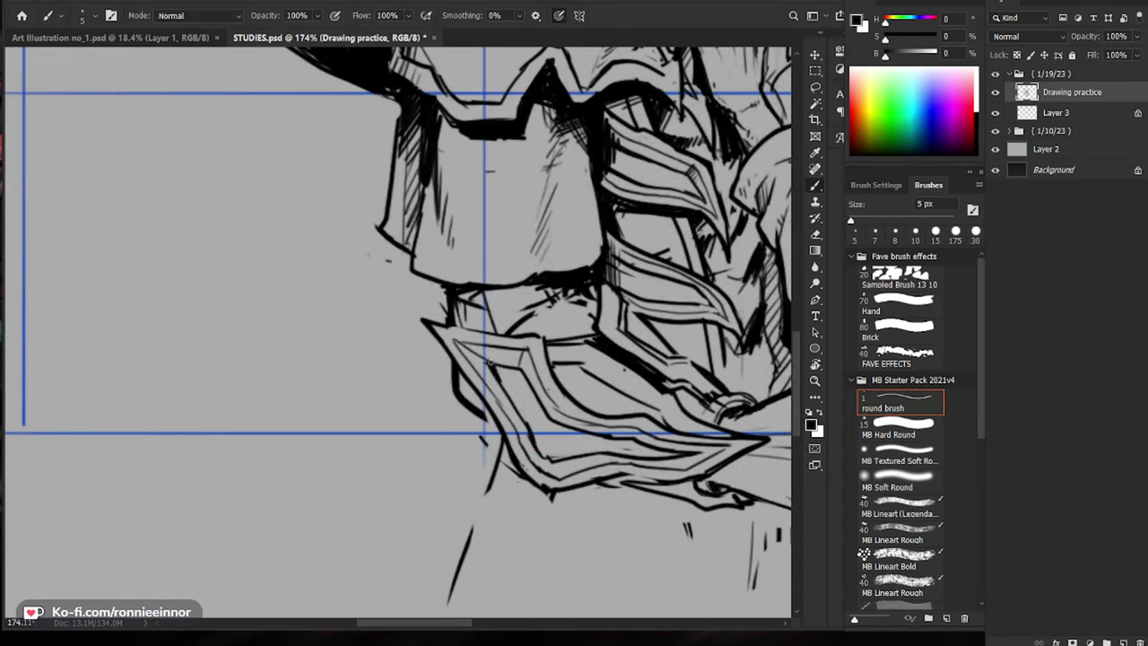
{"action": "left_click_drag", "start_coordinate": [461, 377], "coordinate": [478, 405]}
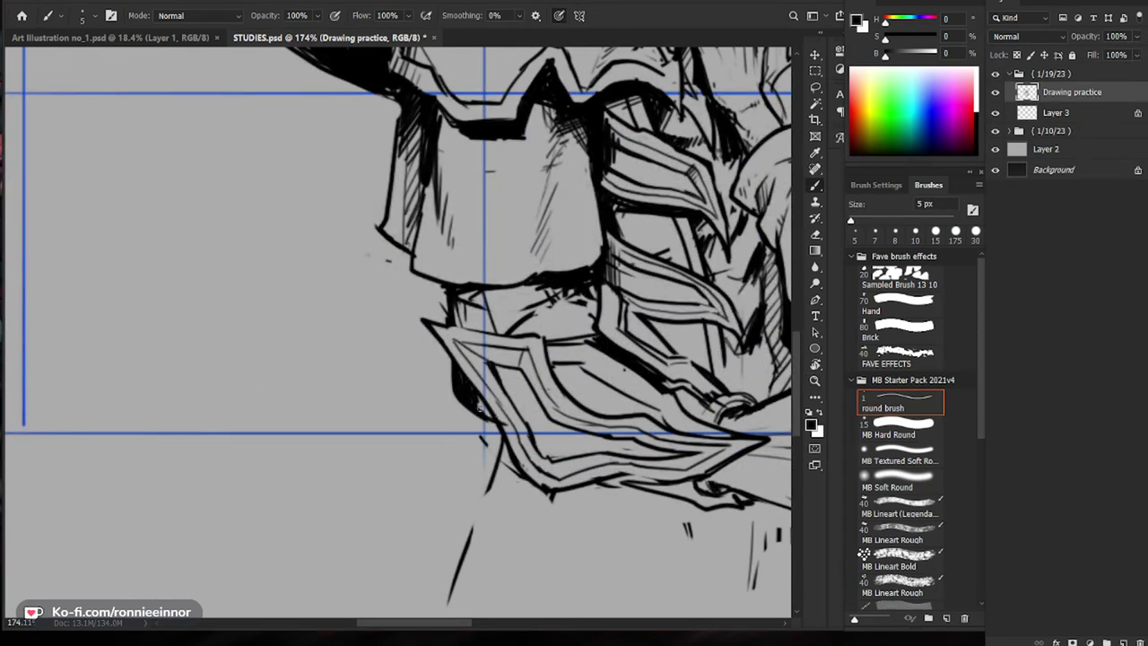
{"action": "key", "text": "z"}
{"action": "mouse_move", "coordinate": [578, 373]}
{"action": "left_mouse_down"}
{"action": "mouse_move", "coordinate": [549, 372]}
{"action": "mouse_move", "coordinate": [566, 403]}
{"action": "mouse_move", "coordinate": [450, 437]}
{"action": "mouse_move", "coordinate": [466, 441]}
{"action": "left_mouse_up"}
{"action": "key", "text": "b"}
{"action": "mouse_move", "coordinate": [349, 360]}
{"action": "left_mouse_down"}
{"action": "mouse_move", "coordinate": [358, 420]}
{"action": "mouse_move", "coordinate": [390, 421]}
{"action": "mouse_move", "coordinate": [357, 394]}
{"action": "left_mouse_up"}
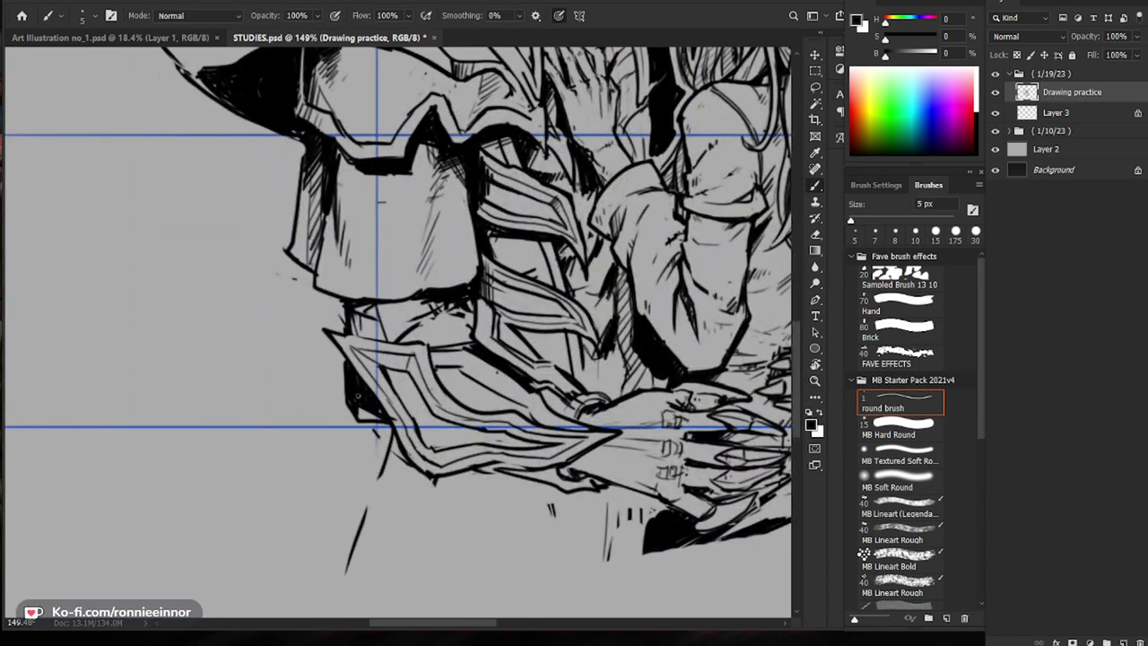
Step: Darken the shadow under the sleeve hem above the gauntlet and clean up its edges
{"action": "mouse_move", "coordinate": [432, 299]}
{"action": "left_mouse_down"}
{"action": "mouse_move", "coordinate": [353, 305]}
{"action": "mouse_move", "coordinate": [378, 313]}
{"action": "mouse_move", "coordinate": [386, 336]}
{"action": "mouse_move", "coordinate": [466, 310]}
{"action": "mouse_move", "coordinate": [410, 333]}
{"action": "mouse_move", "coordinate": [444, 297]}
{"action": "left_mouse_up"}
{"action": "key", "text": "e"}
{"action": "key", "text": "b"}
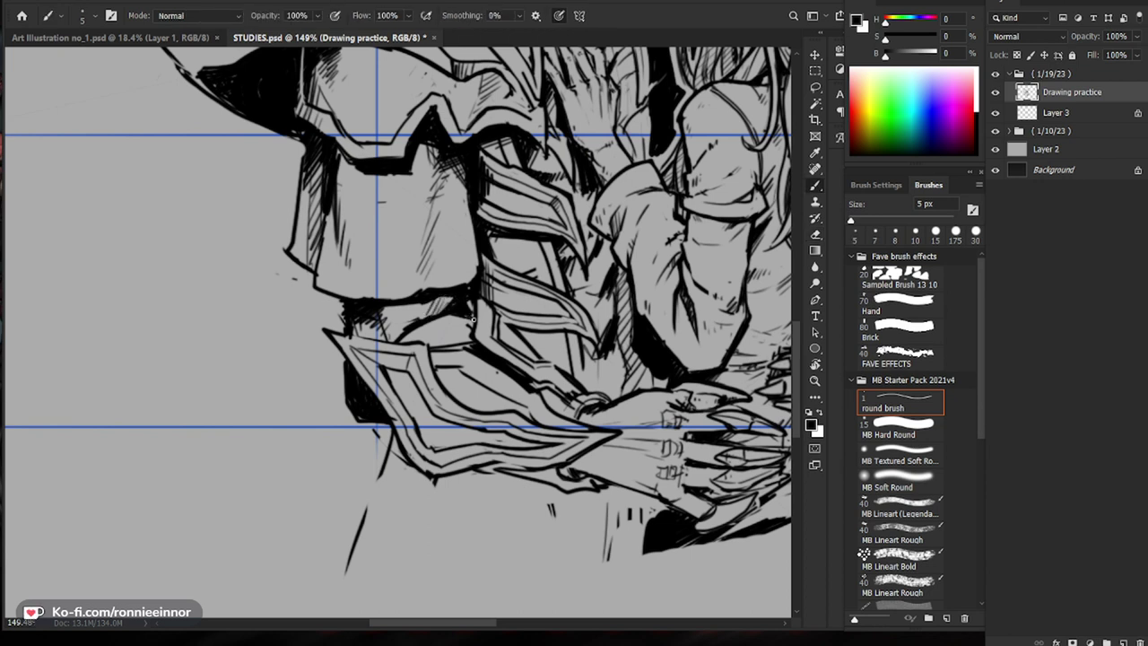
{"action": "mouse_move", "coordinate": [478, 320]}
{"action": "left_mouse_down"}
{"action": "mouse_move", "coordinate": [475, 338]}
{"action": "mouse_move", "coordinate": [497, 346]}
{"action": "left_mouse_up"}
{"action": "key", "text": "e"}
{"action": "key", "text": "b"}
{"action": "mouse_move", "coordinate": [478, 287]}
{"action": "left_mouse_down"}
{"action": "mouse_move", "coordinate": [511, 327]}
{"action": "mouse_move", "coordinate": [507, 314]}
{"action": "mouse_move", "coordinate": [461, 420]}
{"action": "mouse_move", "coordinate": [287, 479]}
{"action": "left_mouse_up"}
{"action": "key", "text": "e"}
{"action": "key", "text": "b"}
{"action": "key", "text": "e"}
{"action": "key", "text": "b"}
Step: Add dense hatching strokes down the rear fold of the armoured figure's sleeve
{"action": "key", "text": "ctrl+space"}
{"action": "left_click_drag", "start_coordinate": [374, 404], "coordinate": [431, 396]}
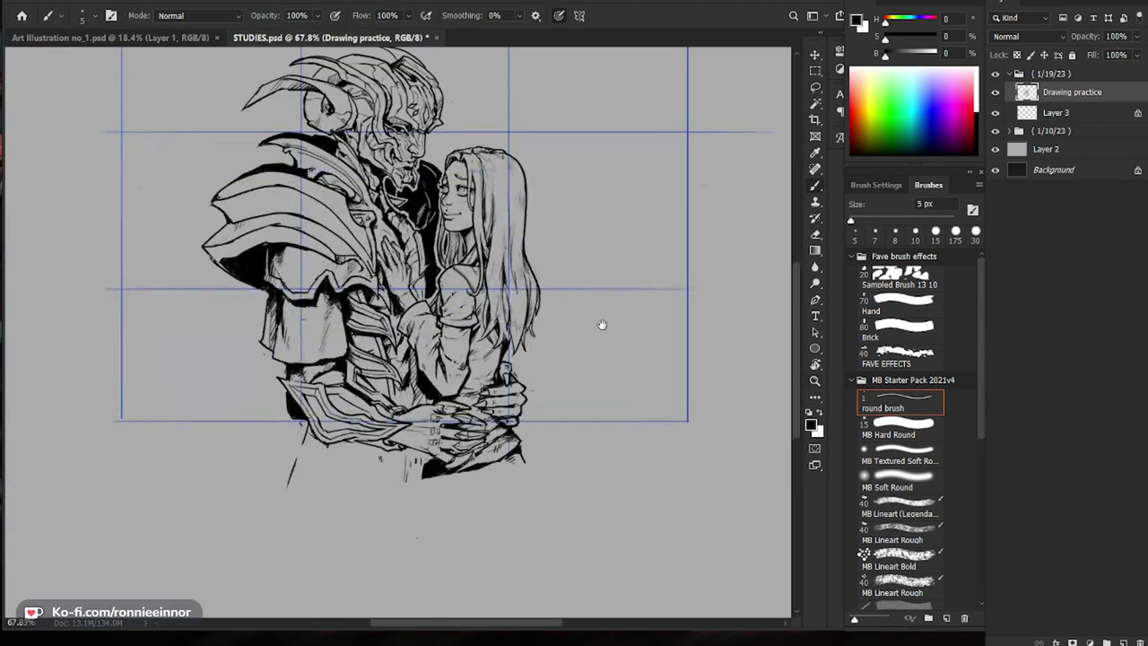
{"action": "key", "text": "space"}
{"action": "left_click_drag", "start_coordinate": [664, 334], "coordinate": [674, 359]}
{"action": "key", "text": "ctrl+space"}
{"action": "mouse_move", "coordinate": [277, 372]}
{"action": "left_mouse_down"}
{"action": "mouse_move", "coordinate": [332, 376]}
{"action": "mouse_move", "coordinate": [266, 371]}
{"action": "mouse_move", "coordinate": [297, 375]}
{"action": "left_mouse_up"}
{"action": "key", "text": "e"}
{"action": "key", "text": "b"}
{"action": "key", "text": "e"}
{"action": "key", "text": "b"}
{"action": "left_click_drag", "start_coordinate": [293, 297], "coordinate": [288, 373]}
{"action": "left_click_drag", "start_coordinate": [295, 324], "coordinate": [288, 373]}
{"action": "left_click_drag", "start_coordinate": [292, 357], "coordinate": [289, 372]}
Step: Add short shading strokes along the side of the woman's hand resting on the chest armour
{"action": "key", "text": "ctrl+space"}
{"action": "key", "text": "ctrl+space"}
{"action": "left_click_drag", "start_coordinate": [459, 332], "coordinate": [519, 333]}
{"action": "left_click_drag", "start_coordinate": [430, 250], "coordinate": [425, 298]}
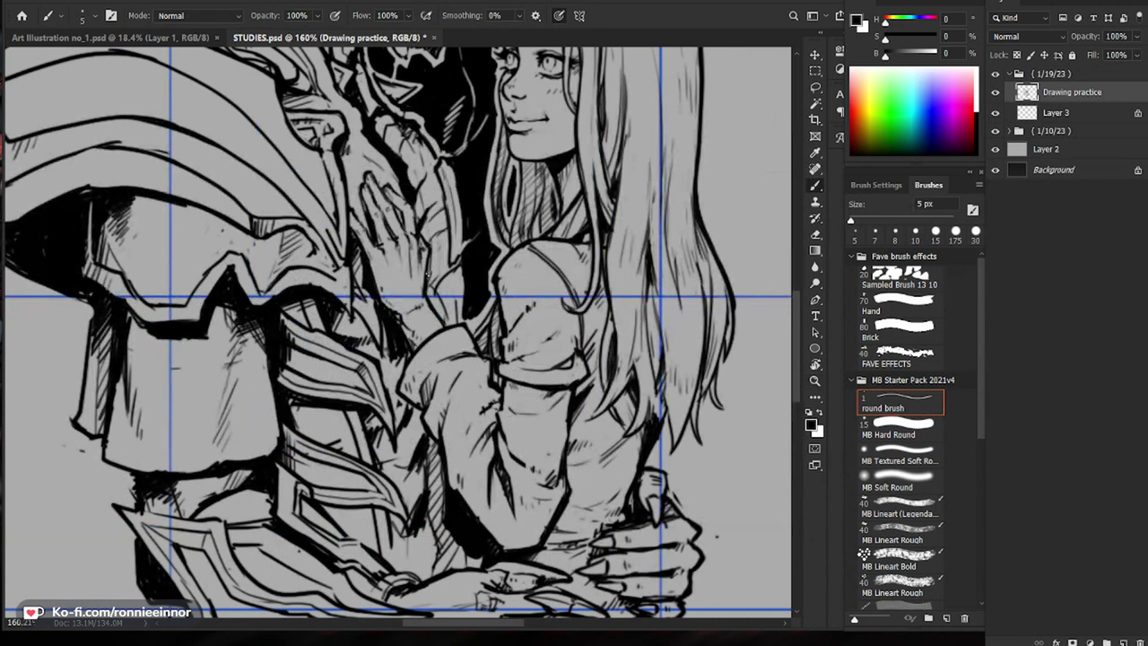
{"action": "left_click_drag", "start_coordinate": [421, 243], "coordinate": [418, 297]}
{"action": "key", "text": "ctrl+space"}
{"action": "left_click_drag", "start_coordinate": [480, 326], "coordinate": [454, 327]}
{"action": "left_click_drag", "start_coordinate": [656, 491], "coordinate": [625, 514]}
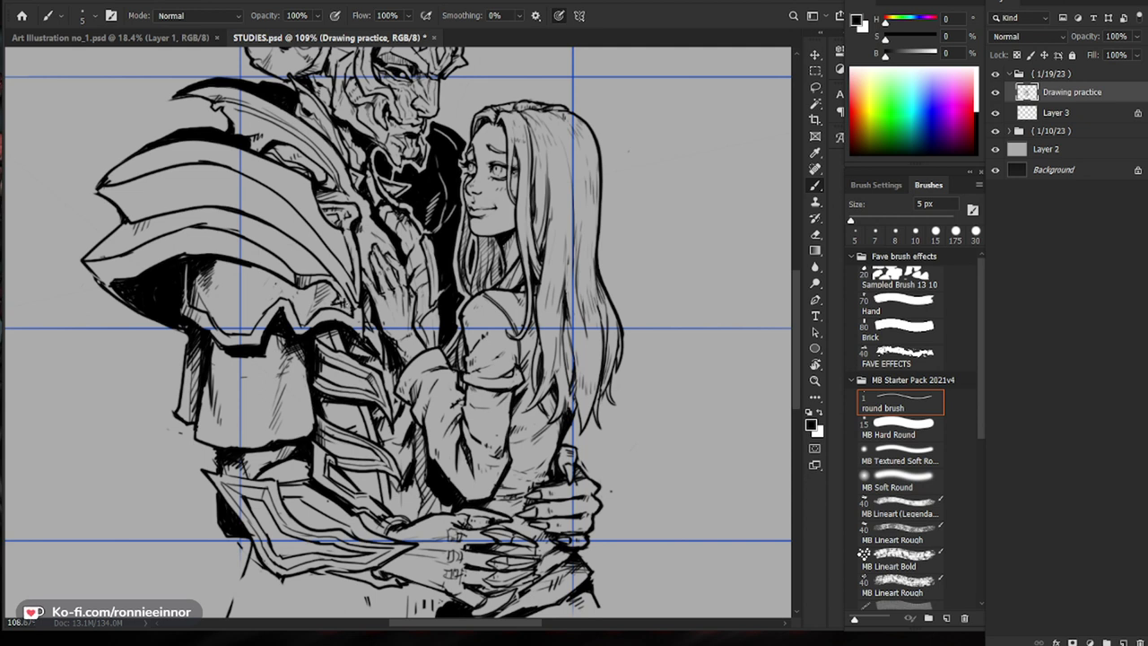
Step: Add short diagonal hatching across the upper shoulder plate and clean up the stray marks
{"action": "mouse_move", "coordinate": [353, 289]}
{"action": "left_mouse_down"}
{"action": "mouse_move", "coordinate": [344, 307]}
{"action": "mouse_move", "coordinate": [452, 357]}
{"action": "left_mouse_up"}
{"action": "key", "text": "e"}
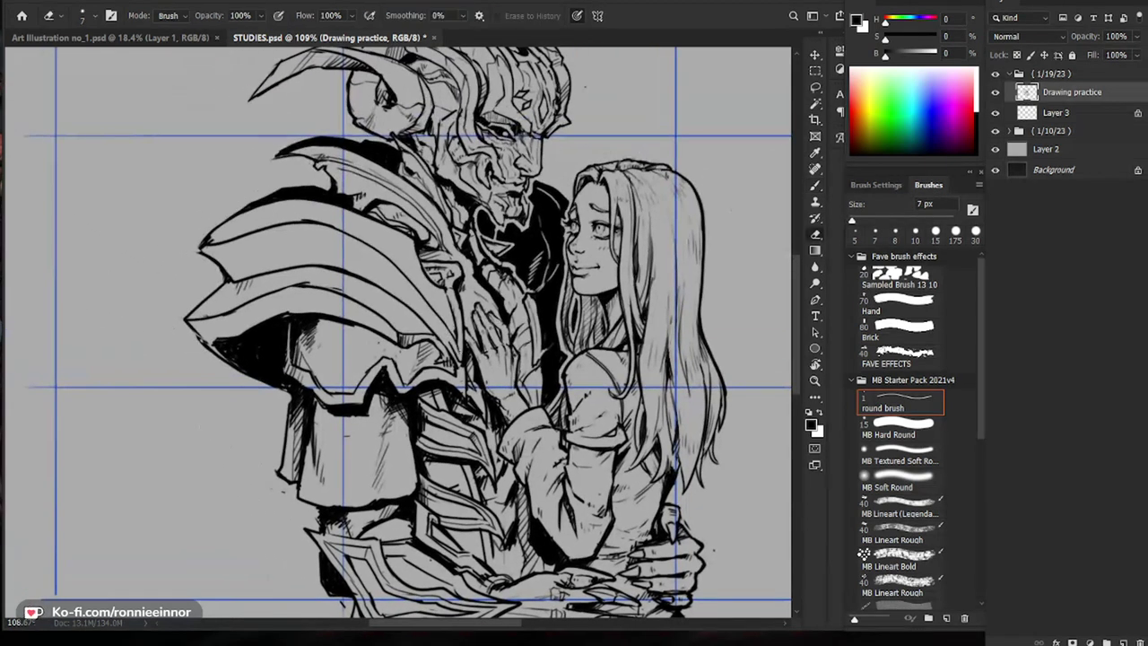
{"action": "key", "text": "b"}
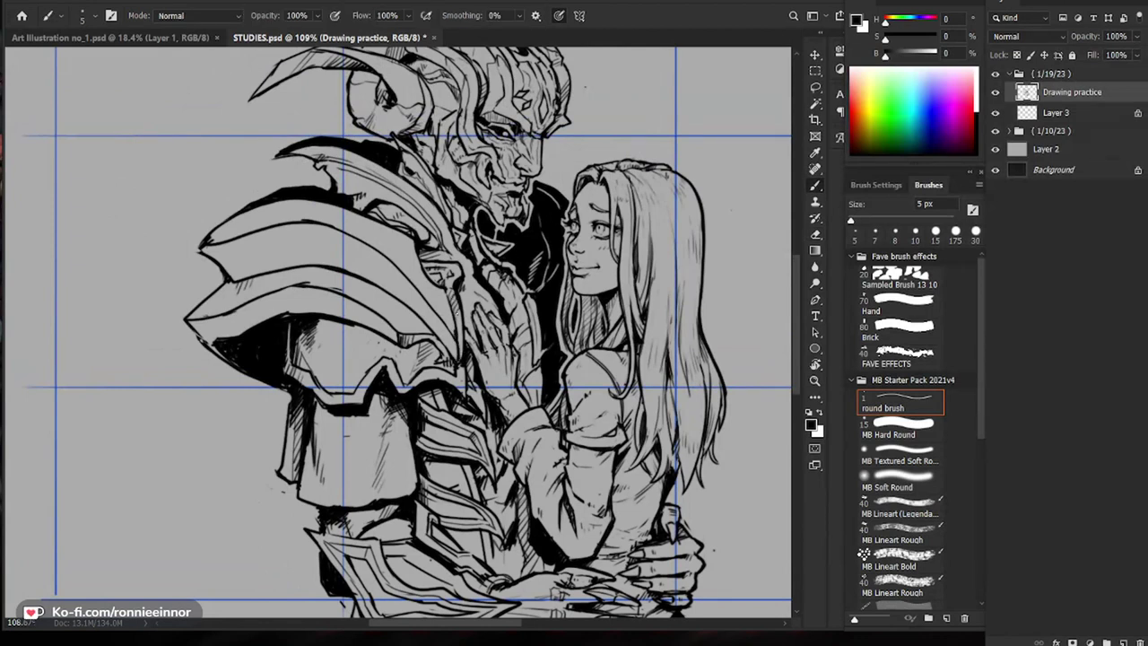
{"action": "left_click_drag", "start_coordinate": [473, 379], "coordinate": [516, 410]}
{"action": "left_click_drag", "start_coordinate": [313, 257], "coordinate": [330, 287]}
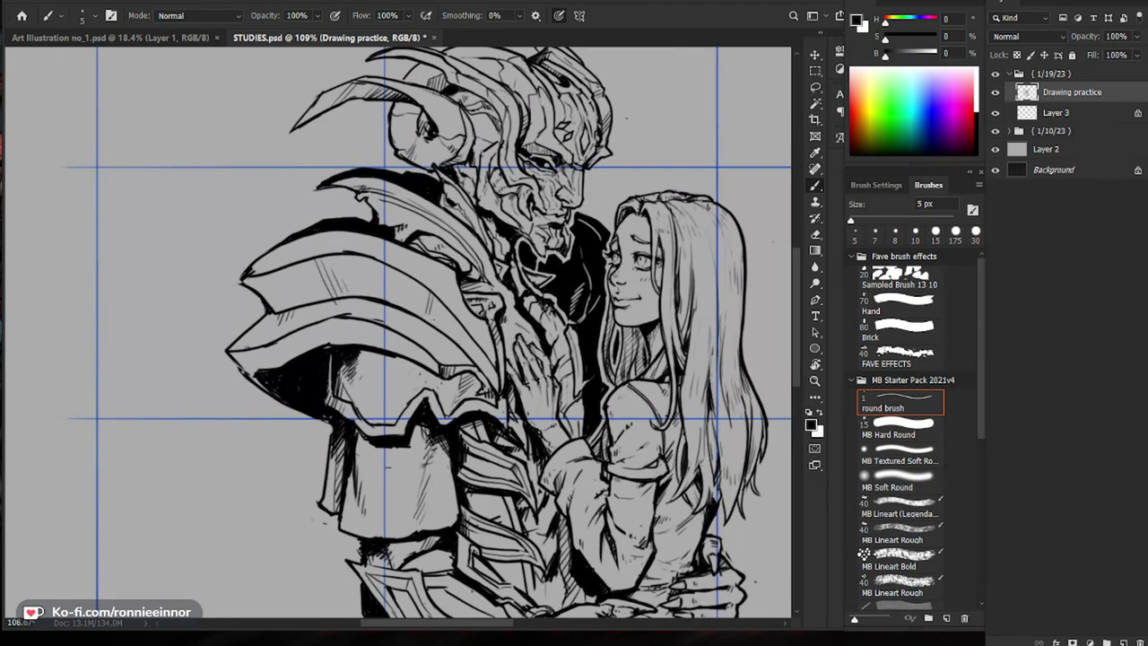
{"action": "key", "text": "e"}
{"action": "key", "text": "b"}
{"action": "key", "text": "e"}
{"action": "mouse_move", "coordinate": [257, 275]}
{"action": "left_mouse_down"}
{"action": "mouse_move", "coordinate": [268, 271]}
{"action": "mouse_move", "coordinate": [280, 311]}
{"action": "mouse_move", "coordinate": [205, 305]}
{"action": "mouse_move", "coordinate": [341, 322]}
{"action": "left_mouse_up"}
{"action": "key", "text": "b"}
{"action": "key", "text": "ctrl+space"}
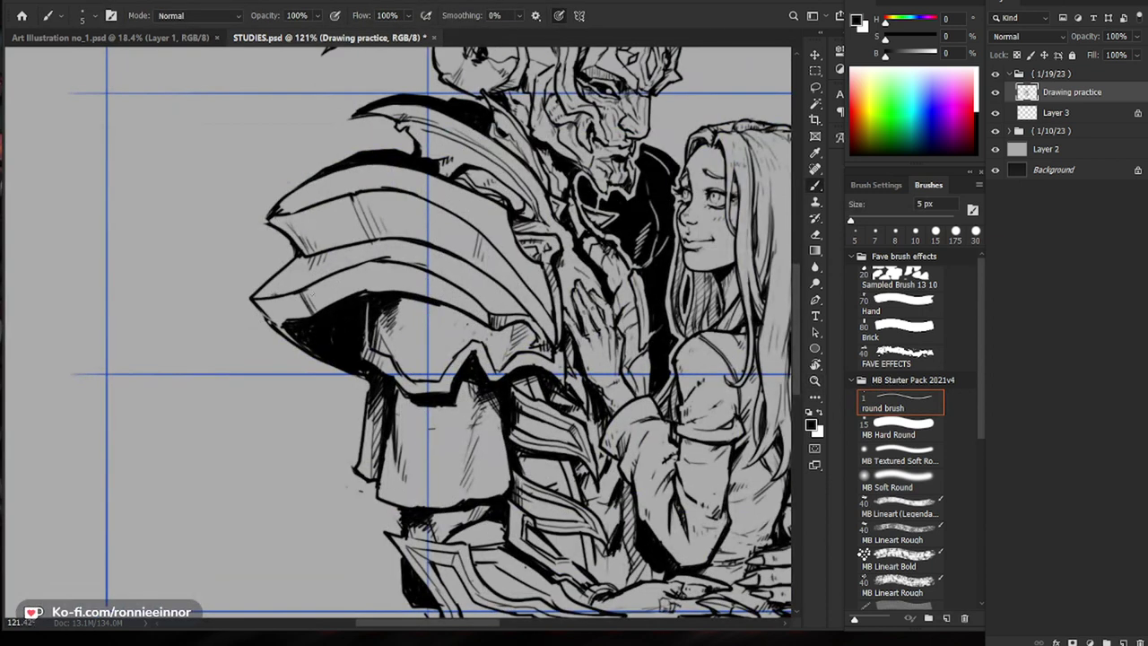
Step: Add hatching to the pointed outer end of the lower shoulder plate and tidy its edge with the eraser
{"action": "key", "text": "e"}
{"action": "key", "text": "b"}
{"action": "mouse_move", "coordinate": [290, 300]}
{"action": "left_mouse_down"}
{"action": "mouse_move", "coordinate": [301, 315]}
{"action": "mouse_move", "coordinate": [254, 325]}
{"action": "mouse_move", "coordinate": [263, 332]}
{"action": "left_mouse_up"}
{"action": "left_click_drag", "start_coordinate": [260, 301], "coordinate": [274, 340]}
{"action": "left_click_drag", "start_coordinate": [271, 300], "coordinate": [280, 337]}
{"action": "mouse_move", "coordinate": [429, 340]}
{"action": "left_mouse_down"}
{"action": "mouse_move", "coordinate": [388, 329]}
{"action": "mouse_move", "coordinate": [423, 323]}
{"action": "left_mouse_up"}
{"action": "key", "text": "e"}
{"action": "mouse_move", "coordinate": [302, 323]}
{"action": "left_mouse_down"}
{"action": "mouse_move", "coordinate": [286, 305]}
{"action": "mouse_move", "coordinate": [308, 331]}
{"action": "left_mouse_up"}
{"action": "key", "text": "b"}
{"action": "left_click_drag", "start_coordinate": [498, 342], "coordinate": [459, 396]}
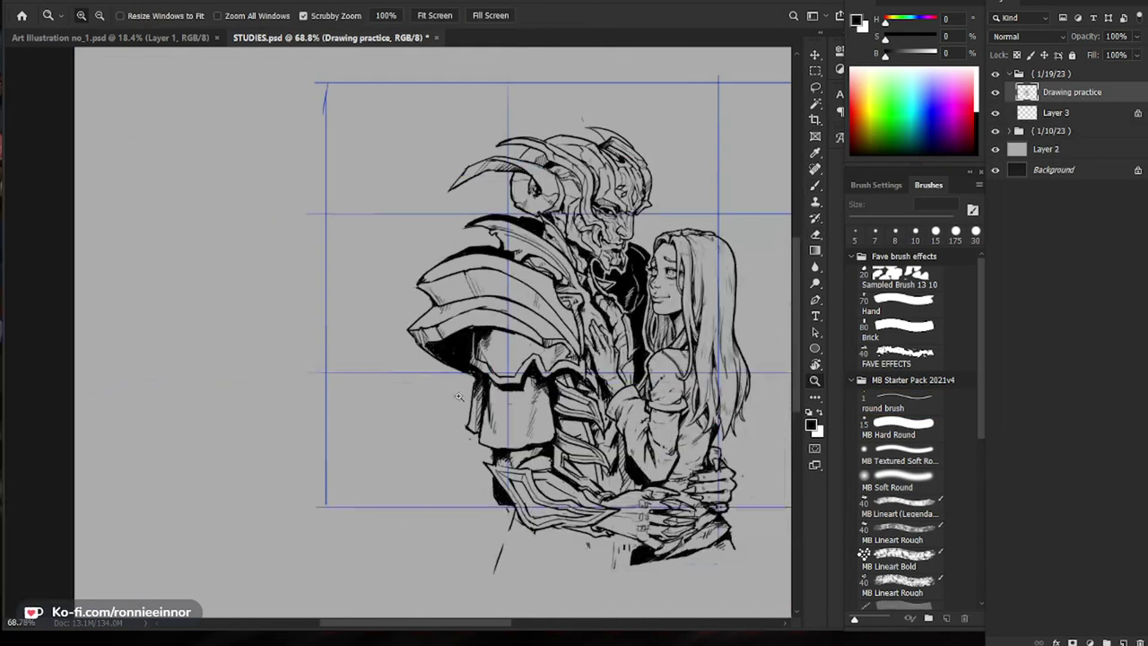
Step: Refine the line art on the armored man's chest and shoulder armor with small brush strokes
{"action": "left_click_drag", "start_coordinate": [550, 332], "coordinate": [604, 328]}
{"action": "left_click_drag", "start_coordinate": [443, 314], "coordinate": [439, 329]}
{"action": "key", "text": "e"}
{"action": "key", "text": "b"}
{"action": "left_click_drag", "start_coordinate": [499, 303], "coordinate": [447, 309]}
{"action": "left_click_drag", "start_coordinate": [693, 474], "coordinate": [581, 461]}
{"action": "scroll", "coordinate": [396, 281], "scroll_direction": "up", "scroll_amount": 4}
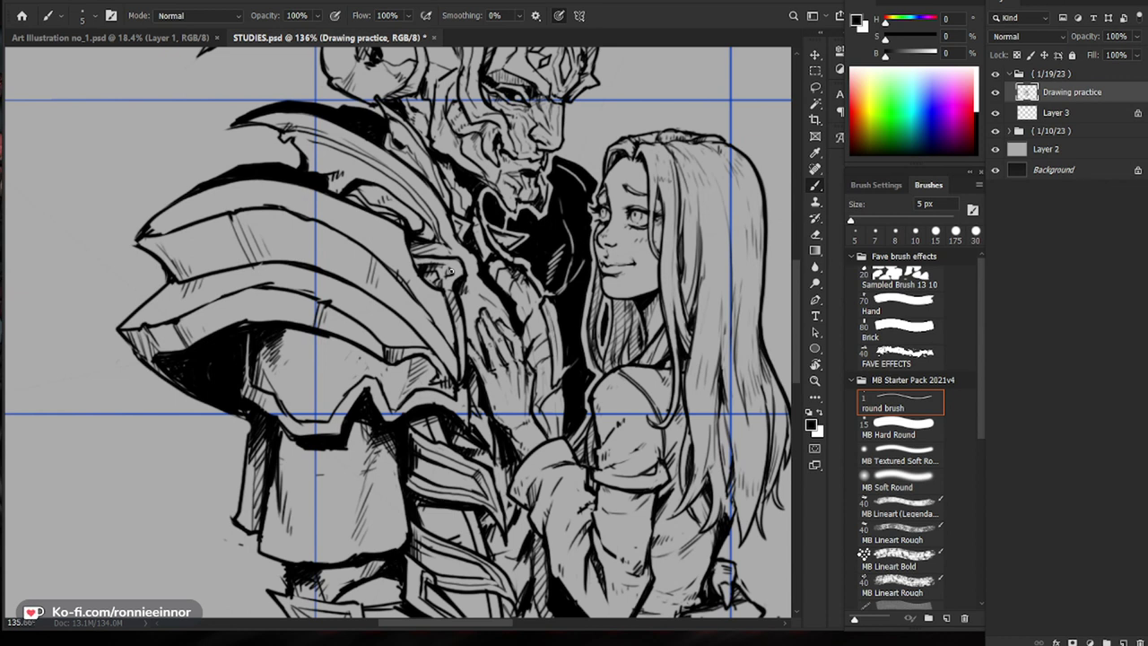
Step: Ink finer details on the chest armor between the collar and the woman's raised hand, erasing stray marks
{"action": "mouse_move", "coordinate": [531, 309]}
{"action": "left_mouse_down"}
{"action": "mouse_move", "coordinate": [553, 285]}
{"action": "mouse_move", "coordinate": [523, 300]}
{"action": "mouse_move", "coordinate": [536, 295]}
{"action": "left_mouse_up"}
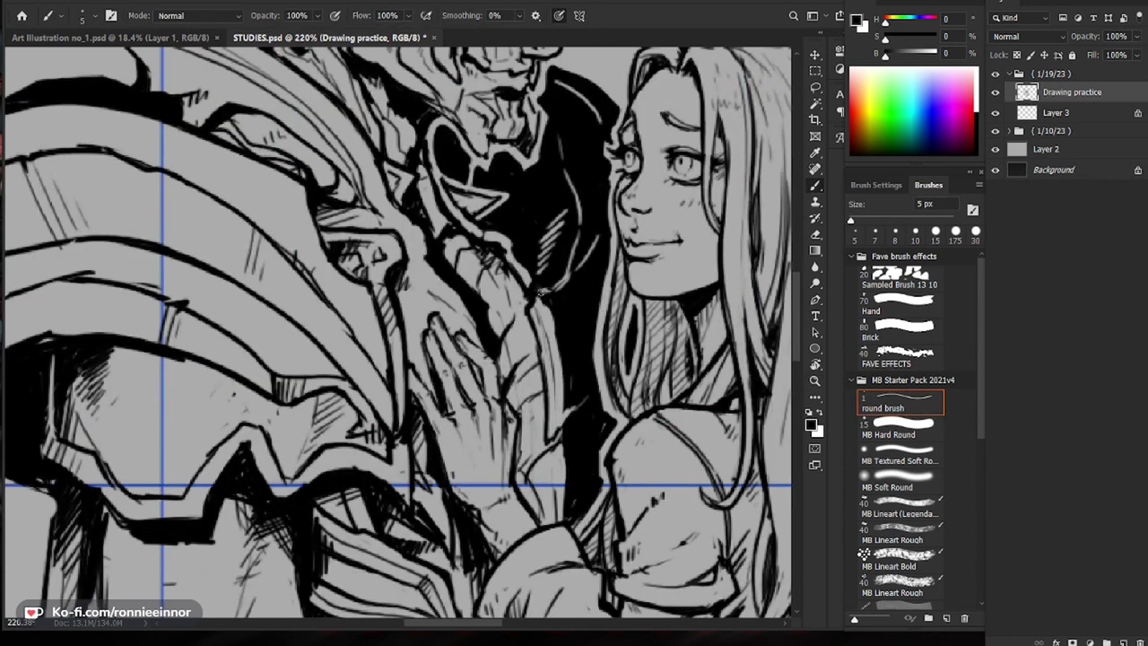
{"action": "left_click_drag", "start_coordinate": [598, 274], "coordinate": [560, 338]}
{"action": "left_click_drag", "start_coordinate": [733, 484], "coordinate": [673, 466]}
{"action": "mouse_move", "coordinate": [543, 180]}
{"action": "left_mouse_down"}
{"action": "mouse_move", "coordinate": [600, 237]}
{"action": "mouse_move", "coordinate": [522, 181]}
{"action": "mouse_move", "coordinate": [577, 227]}
{"action": "mouse_move", "coordinate": [567, 252]}
{"action": "mouse_move", "coordinate": [592, 269]}
{"action": "left_mouse_up"}
{"action": "mouse_move", "coordinate": [597, 349]}
{"action": "left_mouse_down"}
{"action": "mouse_move", "coordinate": [624, 344]}
{"action": "mouse_move", "coordinate": [584, 347]}
{"action": "left_mouse_up"}
{"action": "left_click_drag", "start_coordinate": [582, 325], "coordinate": [589, 340]}
{"action": "mouse_move", "coordinate": [587, 249]}
{"action": "left_mouse_down"}
{"action": "mouse_move", "coordinate": [561, 309]}
{"action": "mouse_move", "coordinate": [548, 299]}
{"action": "left_mouse_up"}
{"action": "key", "text": "e"}
{"action": "left_click_drag", "start_coordinate": [566, 223], "coordinate": [549, 258]}
{"action": "mouse_move", "coordinate": [564, 235]}
{"action": "left_mouse_down"}
{"action": "mouse_move", "coordinate": [550, 269]}
{"action": "mouse_move", "coordinate": [529, 282]}
{"action": "left_mouse_up"}
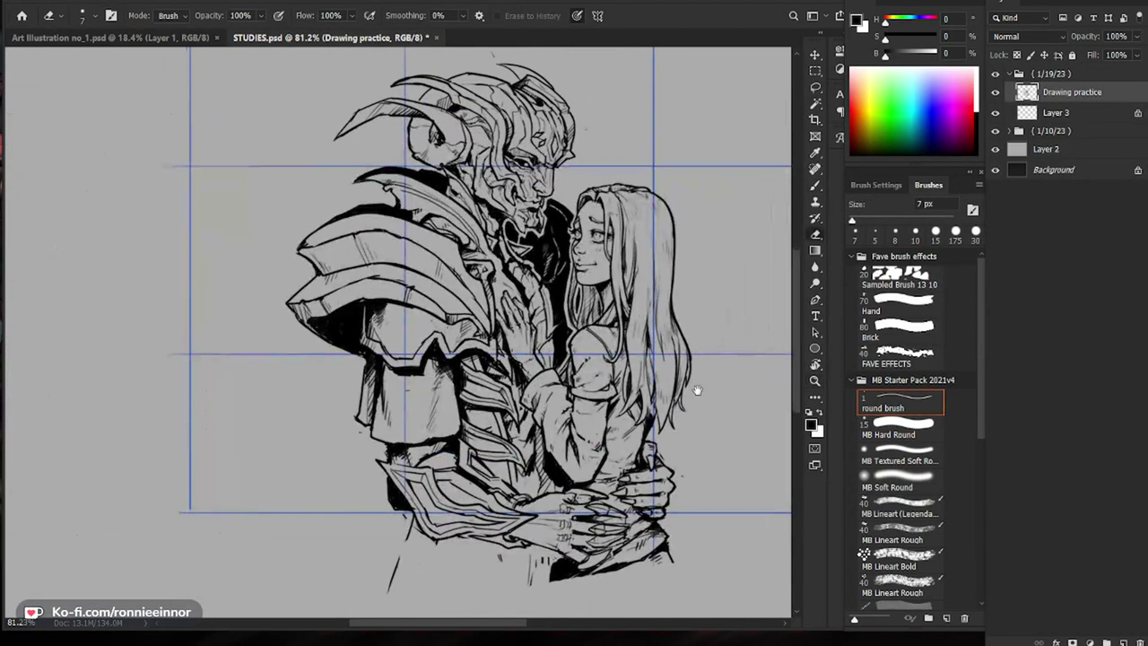
Step: Touch up the line art of the man's upper shoulder armor and the plates beside his chest with the 5 px brush
{"action": "key", "text": "b"}
{"action": "scroll", "coordinate": [412, 217], "scroll_direction": "up", "scroll_amount": 4}
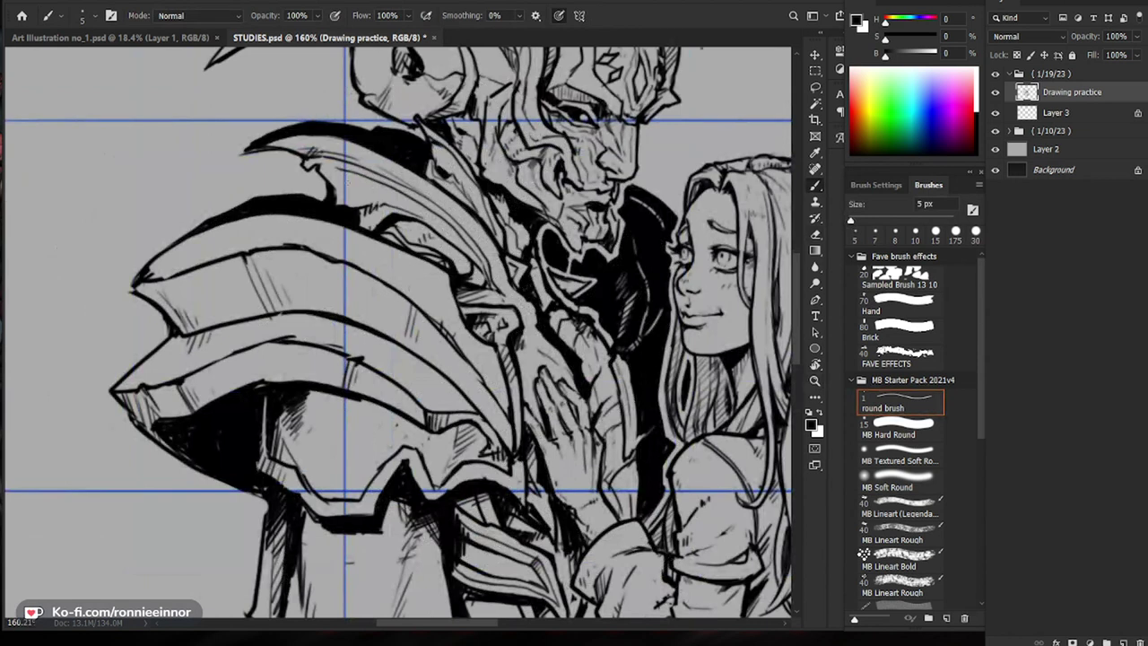
{"action": "left_click_drag", "start_coordinate": [378, 185], "coordinate": [320, 163]}
{"action": "left_click_drag", "start_coordinate": [468, 238], "coordinate": [498, 292]}
{"action": "mouse_move", "coordinate": [572, 315]}
{"action": "left_mouse_down"}
{"action": "mouse_move", "coordinate": [489, 316]}
{"action": "mouse_move", "coordinate": [650, 320]}
{"action": "left_mouse_up"}
{"action": "left_click_drag", "start_coordinate": [519, 308], "coordinate": [524, 320]}
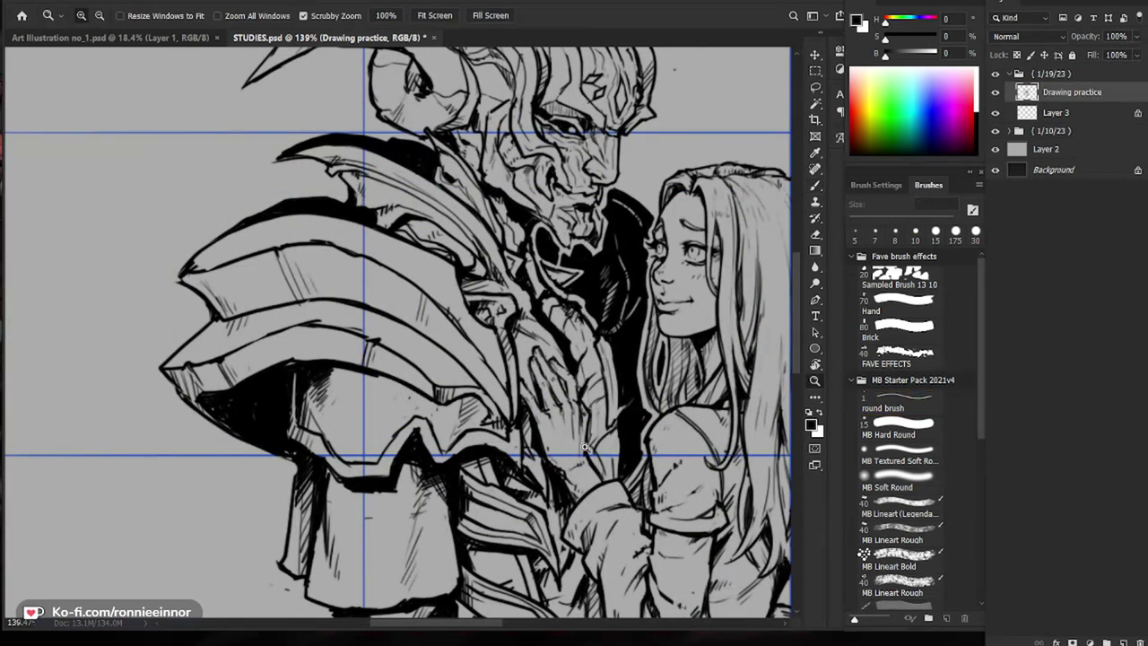
Step: Ink the edge of the armor beside the fingers of the woman's raised hand
{"action": "scroll", "coordinate": [579, 447], "scroll_direction": "up", "scroll_amount": 2}
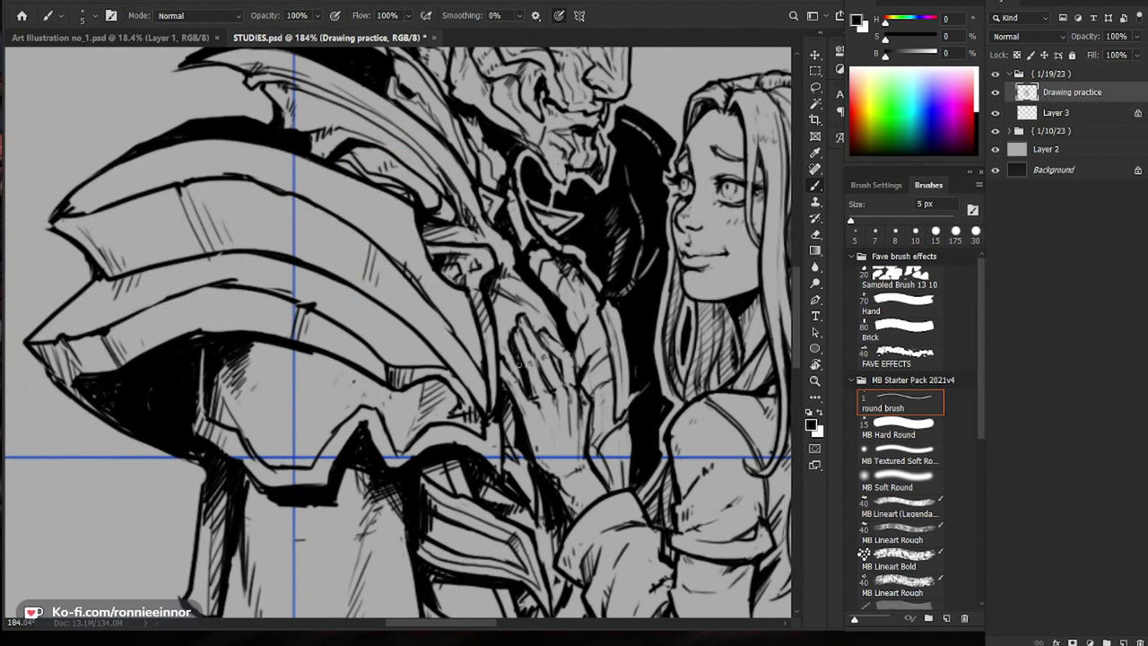
{"action": "scroll", "coordinate": [556, 365], "scroll_direction": "down", "scroll_amount": 5}
{"action": "scroll", "coordinate": [538, 340], "scroll_direction": "up", "scroll_amount": 6}
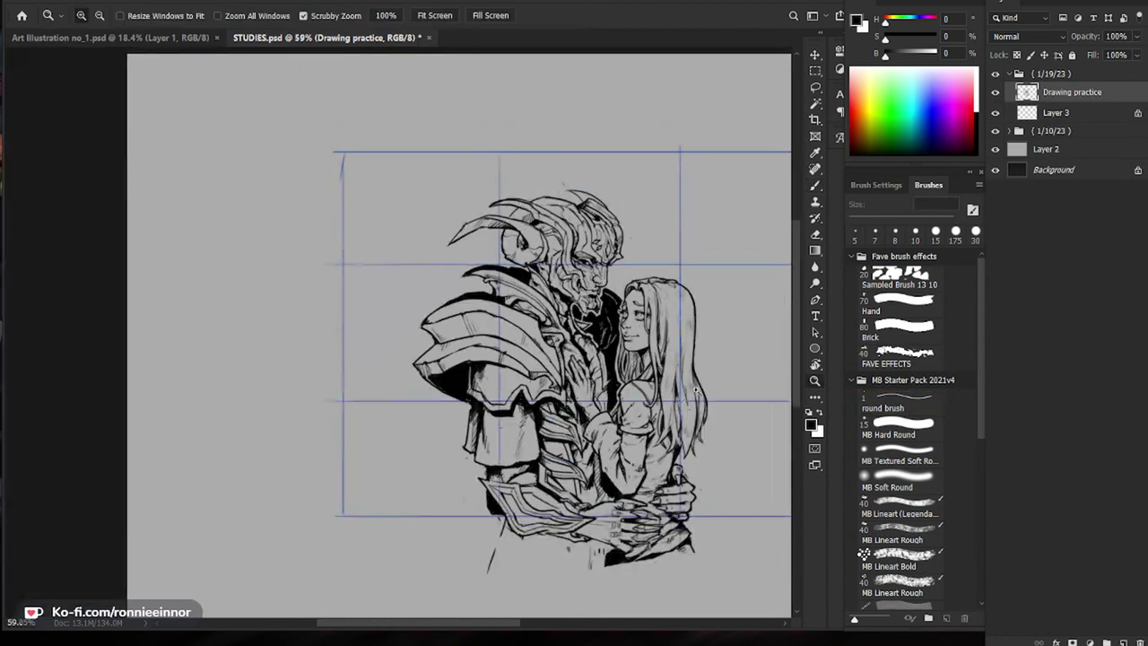
{"action": "scroll", "coordinate": [532, 331], "scroll_direction": "up", "scroll_amount": 2}
{"action": "scroll", "coordinate": [529, 339], "scroll_direction": "down", "scroll_amount": 2}
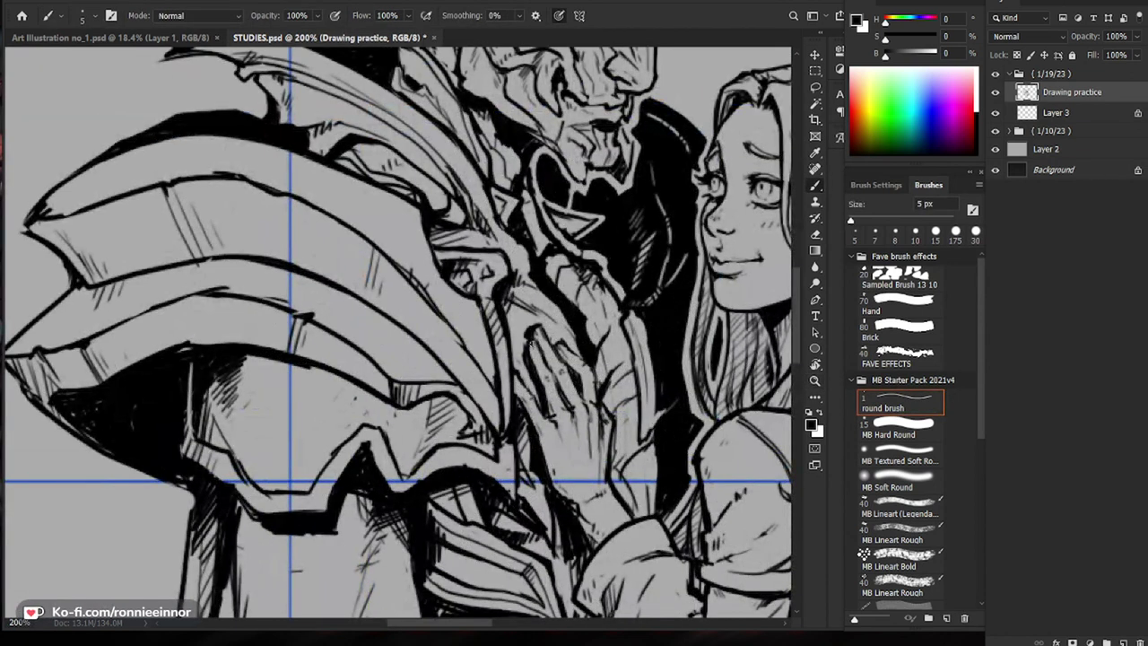
{"action": "left_click_drag", "start_coordinate": [523, 353], "coordinate": [539, 401]}
{"action": "scroll", "coordinate": [605, 291], "scroll_direction": "down", "scroll_amount": 2}
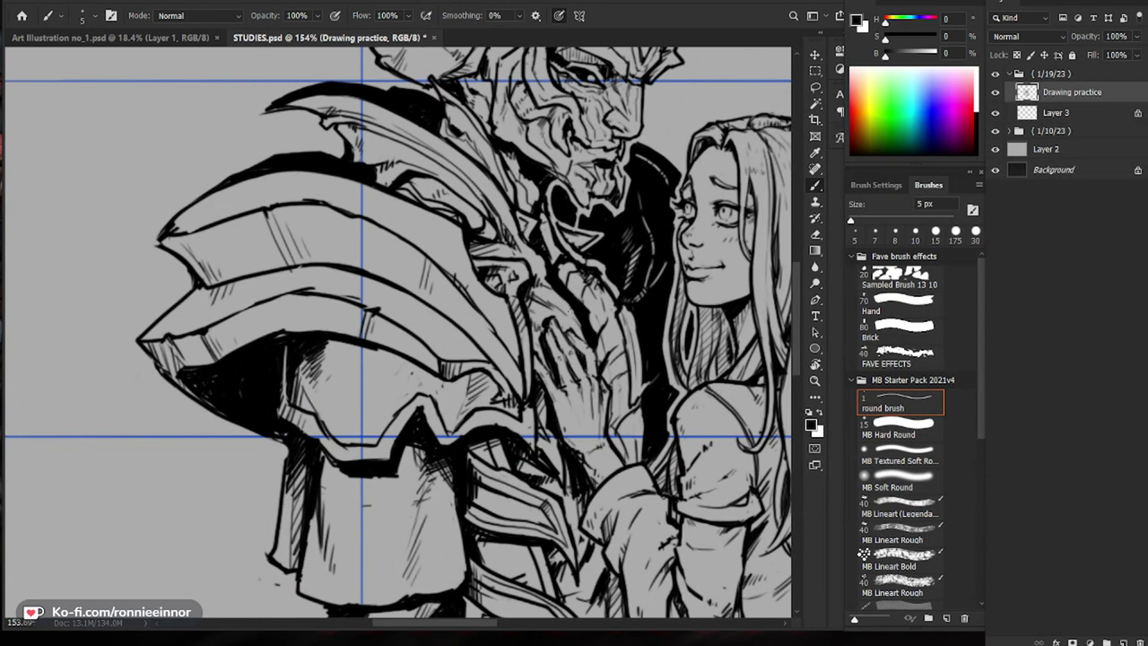
Step: Add short diagonal hatching strokes across the top band of the large shoulder plate
{"action": "key", "text": "e"}
{"action": "key", "text": "b"}
{"action": "scroll", "coordinate": [507, 349], "scroll_direction": "down", "scroll_amount": 5}
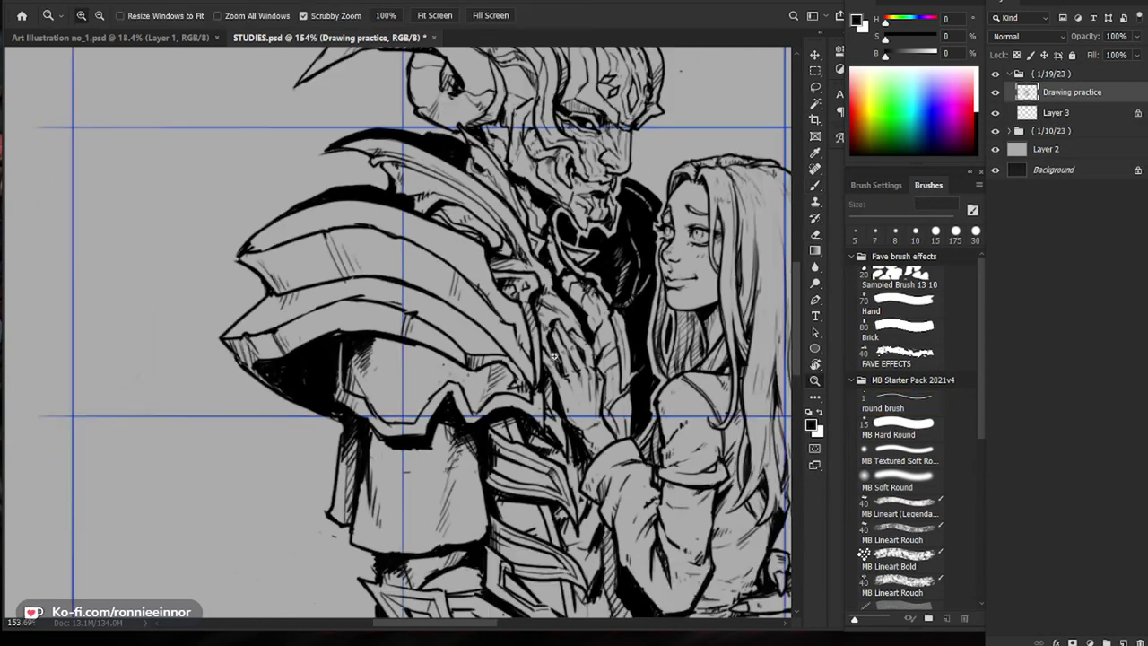
{"action": "scroll", "coordinate": [363, 294], "scroll_direction": "up", "scroll_amount": 5}
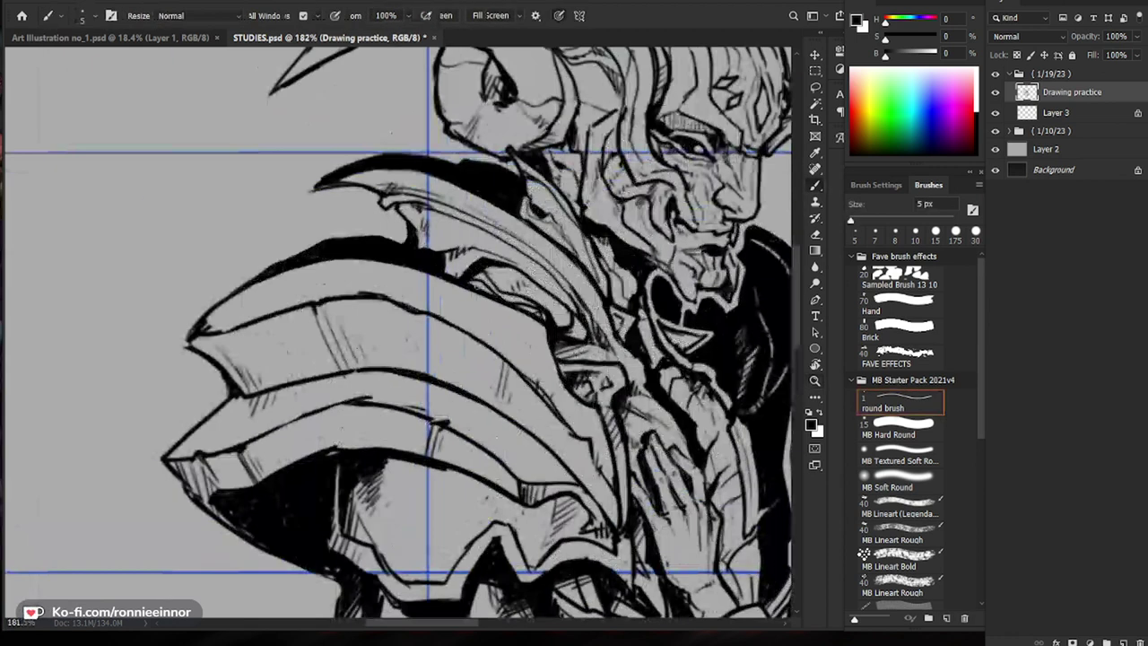
{"action": "left_click_drag", "start_coordinate": [407, 268], "coordinate": [370, 292]}
{"action": "mouse_move", "coordinate": [404, 276]}
{"action": "left_mouse_down"}
{"action": "mouse_move", "coordinate": [377, 295]}
{"action": "mouse_move", "coordinate": [386, 295]}
{"action": "left_mouse_up"}
{"action": "left_click_drag", "start_coordinate": [318, 267], "coordinate": [312, 301]}
{"action": "left_click_drag", "start_coordinate": [336, 270], "coordinate": [329, 289]}
{"action": "left_click_drag", "start_coordinate": [516, 323], "coordinate": [483, 339]}
{"action": "left_click_drag", "start_coordinate": [529, 324], "coordinate": [498, 345]}
{"action": "left_click_drag", "start_coordinate": [517, 347], "coordinate": [503, 351]}
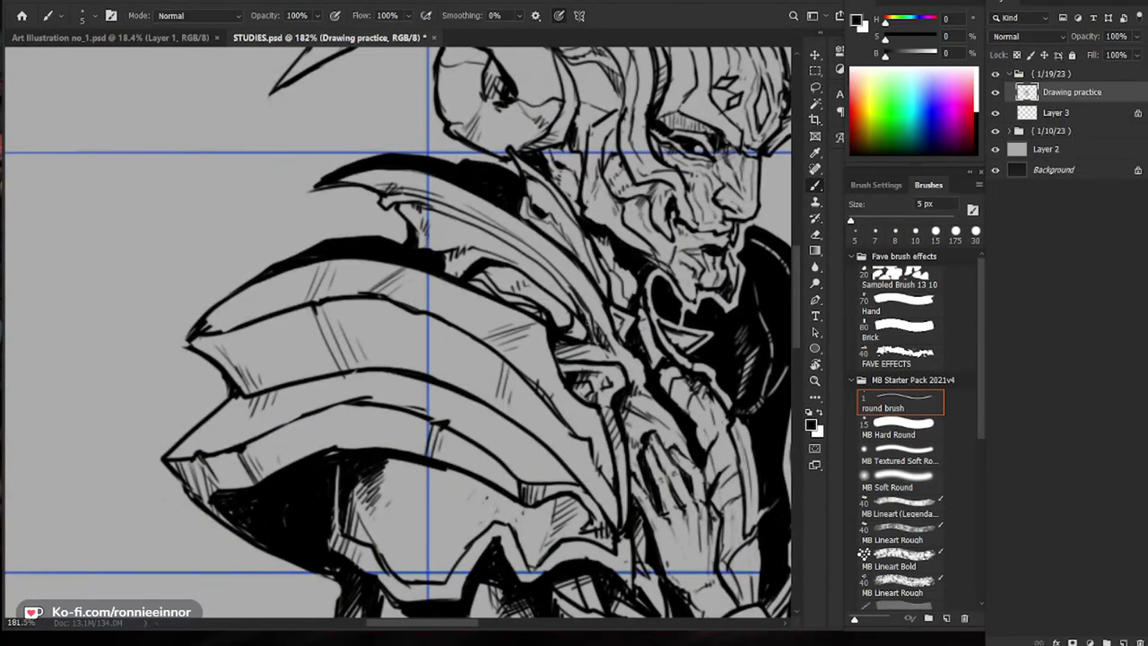
Step: Shade the inner edge of the sleeve below the shoulder plate, cleaning the strokes with the eraser
{"action": "left_click_drag", "start_coordinate": [778, 512], "coordinate": [684, 518]}
{"action": "scroll", "coordinate": [379, 409], "scroll_direction": "up", "scroll_amount": 6}
{"action": "key", "text": "b"}
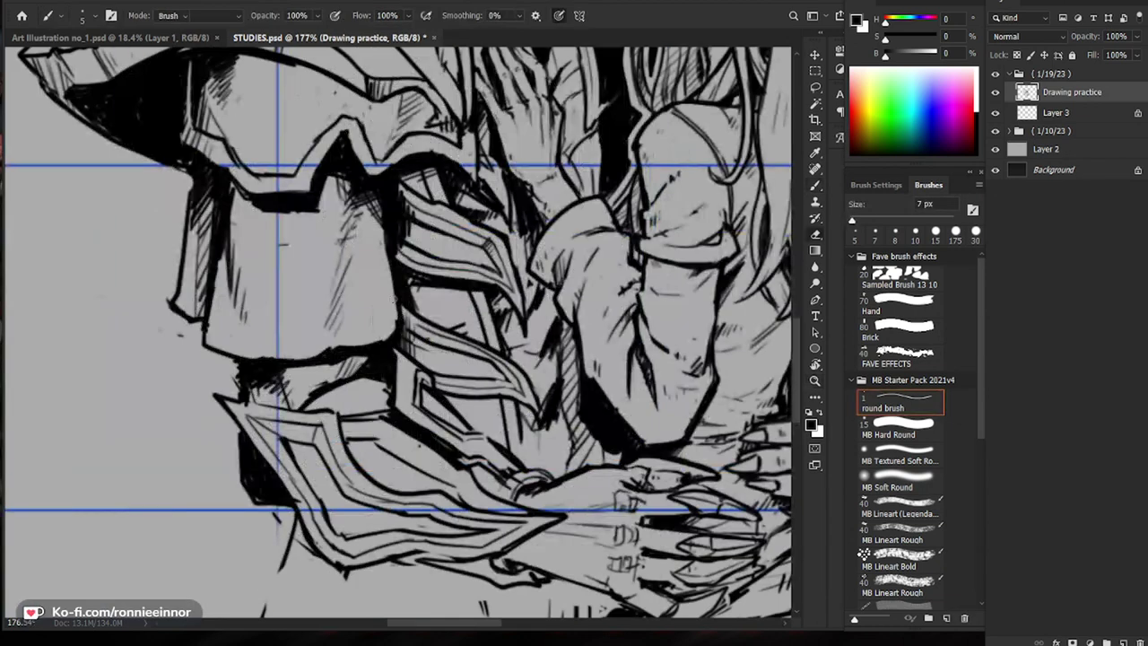
{"action": "left_click_drag", "start_coordinate": [376, 203], "coordinate": [391, 285]}
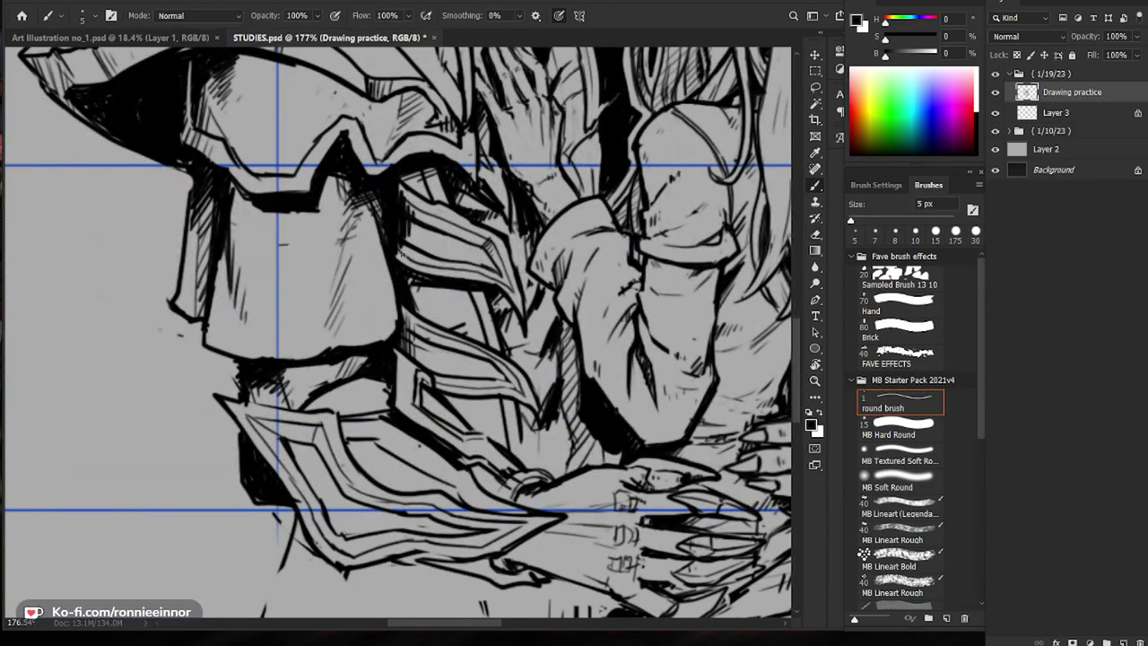
{"action": "key", "text": "e"}
{"action": "mouse_move", "coordinate": [381, 199]}
{"action": "left_mouse_down"}
{"action": "mouse_move", "coordinate": [390, 249]}
{"action": "mouse_move", "coordinate": [399, 211]}
{"action": "left_mouse_up"}
{"action": "key", "text": "b"}
{"action": "left_click_drag", "start_coordinate": [424, 263], "coordinate": [388, 263]}
{"action": "left_click_drag", "start_coordinate": [443, 224], "coordinate": [481, 224]}
{"action": "left_click_drag", "start_coordinate": [385, 204], "coordinate": [380, 292]}
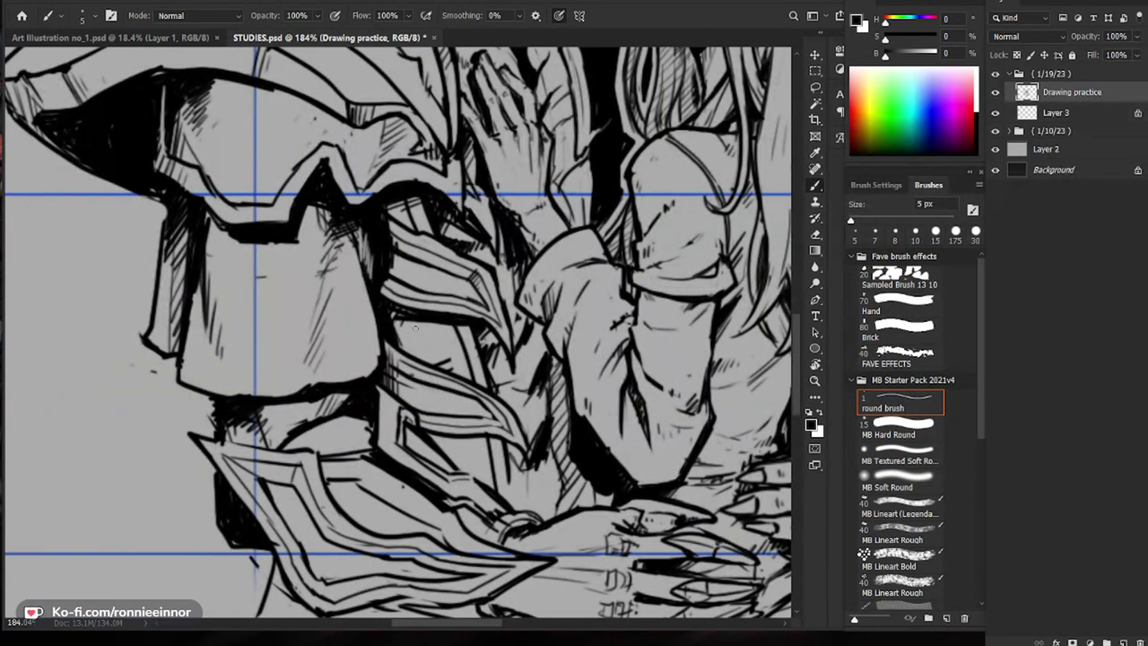
Step: Refine the ink lines and shadows of the layered rib plates beside the man's sleeve
{"action": "mouse_move", "coordinate": [388, 254]}
{"action": "left_mouse_down"}
{"action": "mouse_move", "coordinate": [400, 280]}
{"action": "mouse_move", "coordinate": [359, 287]}
{"action": "left_mouse_up"}
{"action": "left_click_drag", "start_coordinate": [450, 280], "coordinate": [547, 282]}
{"action": "mouse_move", "coordinate": [449, 321]}
{"action": "left_mouse_down"}
{"action": "mouse_move", "coordinate": [562, 338]}
{"action": "mouse_move", "coordinate": [577, 380]}
{"action": "left_mouse_up"}
{"action": "left_click_drag", "start_coordinate": [409, 309], "coordinate": [458, 302]}
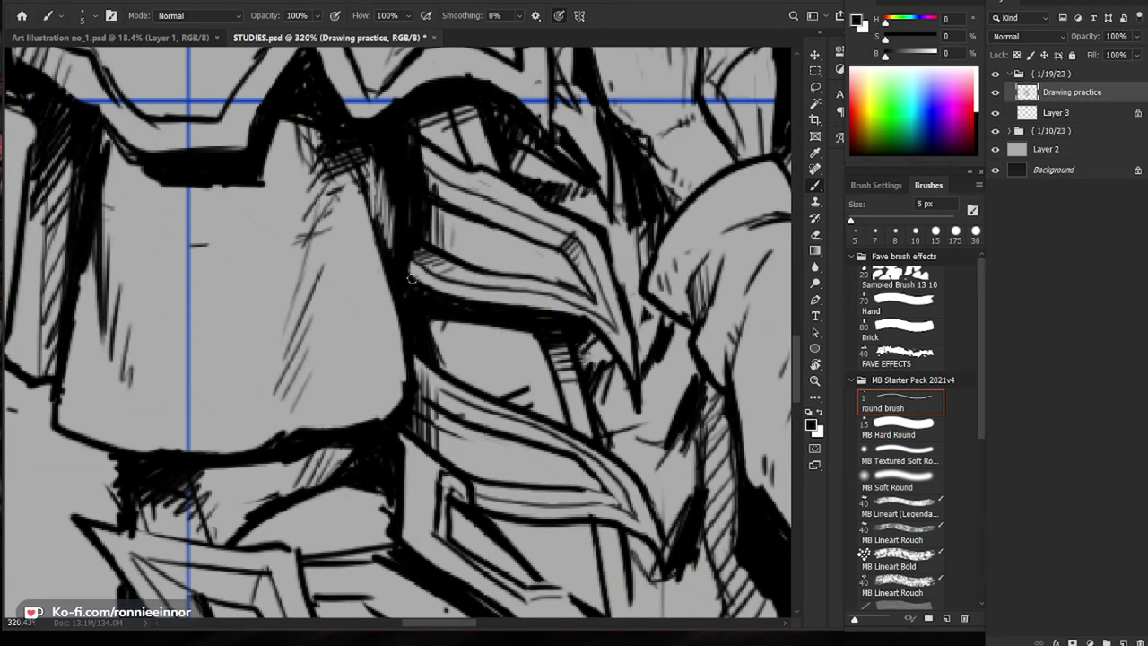
{"action": "key", "text": "e"}
{"action": "key", "text": "b"}
{"action": "mouse_move", "coordinate": [620, 350]}
{"action": "left_mouse_down"}
{"action": "mouse_move", "coordinate": [534, 311]}
{"action": "mouse_move", "coordinate": [484, 333]}
{"action": "left_mouse_up"}
Step: Add short ink strokes along the upper edge of the man's shoulder armor
{"action": "key", "text": "z"}
{"action": "left_click_drag", "start_coordinate": [690, 458], "coordinate": [523, 514]}
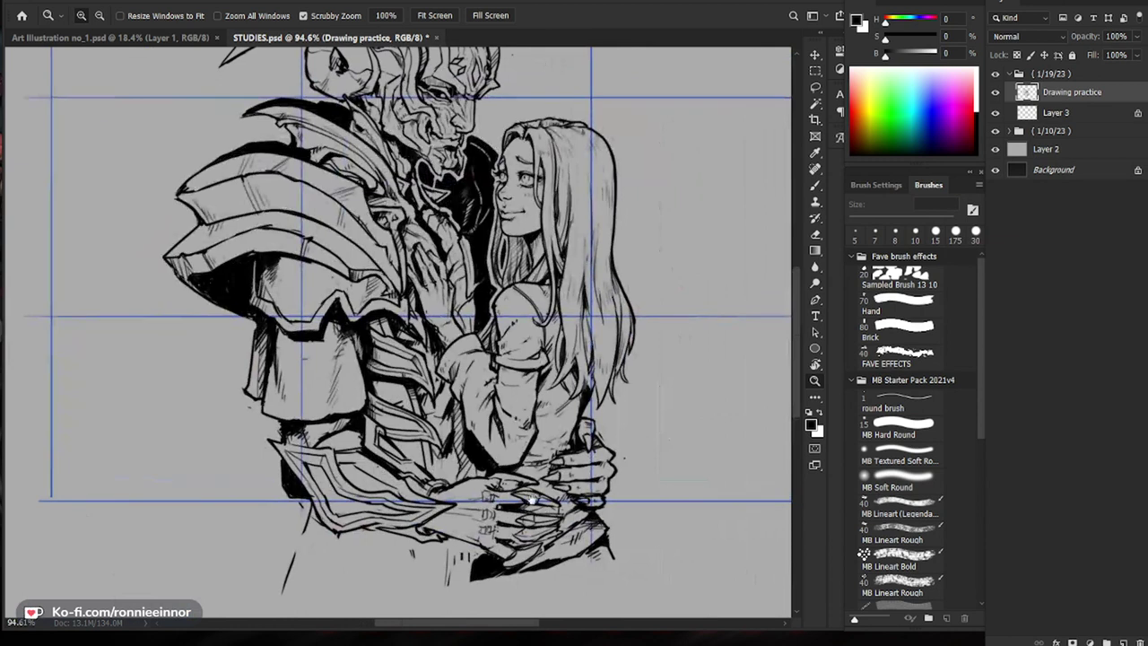
{"action": "key", "text": "b"}
{"action": "mouse_move", "coordinate": [359, 272]}
{"action": "left_mouse_down"}
{"action": "mouse_move", "coordinate": [448, 272]}
{"action": "mouse_move", "coordinate": [398, 283]}
{"action": "mouse_move", "coordinate": [413, 304]}
{"action": "left_mouse_up"}
{"action": "left_click_drag", "start_coordinate": [267, 195], "coordinate": [305, 207]}
{"action": "left_click_drag", "start_coordinate": [268, 199], "coordinate": [307, 214]}
{"action": "key", "text": "z"}
{"action": "left_click_drag", "start_coordinate": [383, 207], "coordinate": [291, 208]}
{"action": "key", "text": "b"}
{"action": "mouse_move", "coordinate": [681, 279]}
{"action": "left_mouse_down"}
{"action": "mouse_move", "coordinate": [639, 311]}
{"action": "mouse_move", "coordinate": [603, 380]}
{"action": "left_mouse_up"}
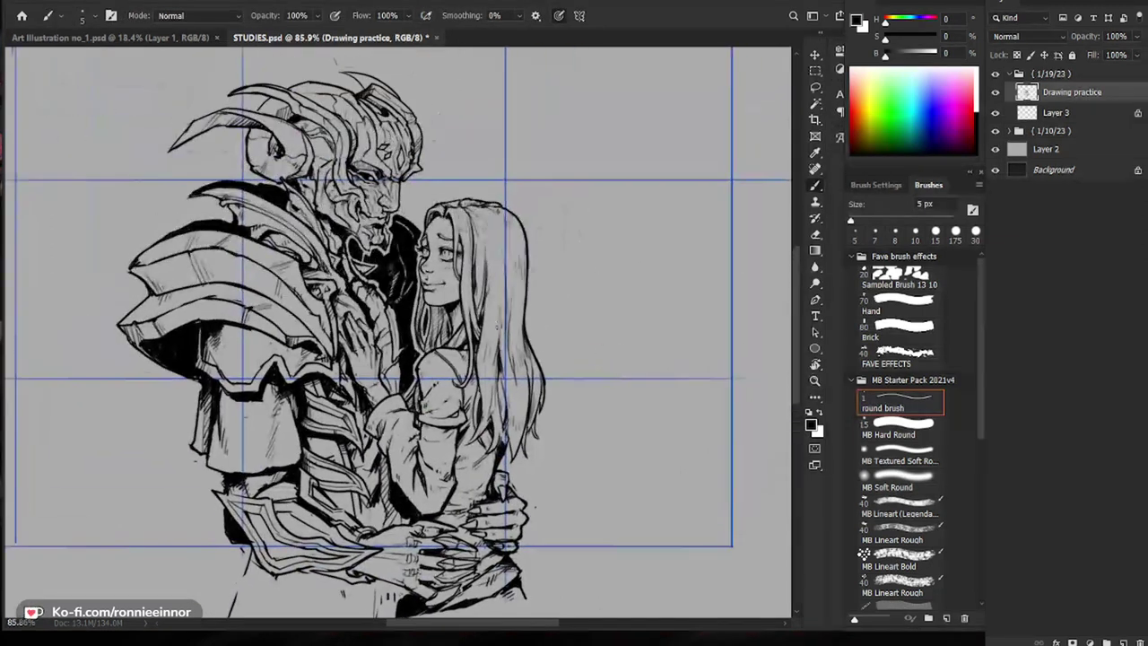
Step: Erase rough marks on the shoulder armor and re-ink the line there
{"action": "key", "text": "z"}
{"action": "left_click_drag", "start_coordinate": [266, 303], "coordinate": [355, 303]}
{"action": "key", "text": "e"}
{"action": "left_click_drag", "start_coordinate": [289, 263], "coordinate": [231, 218]}
{"action": "key", "text": "b"}
{"action": "mouse_move", "coordinate": [294, 258]}
{"action": "left_mouse_down"}
{"action": "mouse_move", "coordinate": [262, 229]}
{"action": "mouse_move", "coordinate": [273, 236]}
{"action": "left_mouse_up"}
{"action": "key", "text": "z"}
{"action": "left_click_drag", "start_coordinate": [348, 271], "coordinate": [256, 272]}
{"action": "key", "text": "b"}
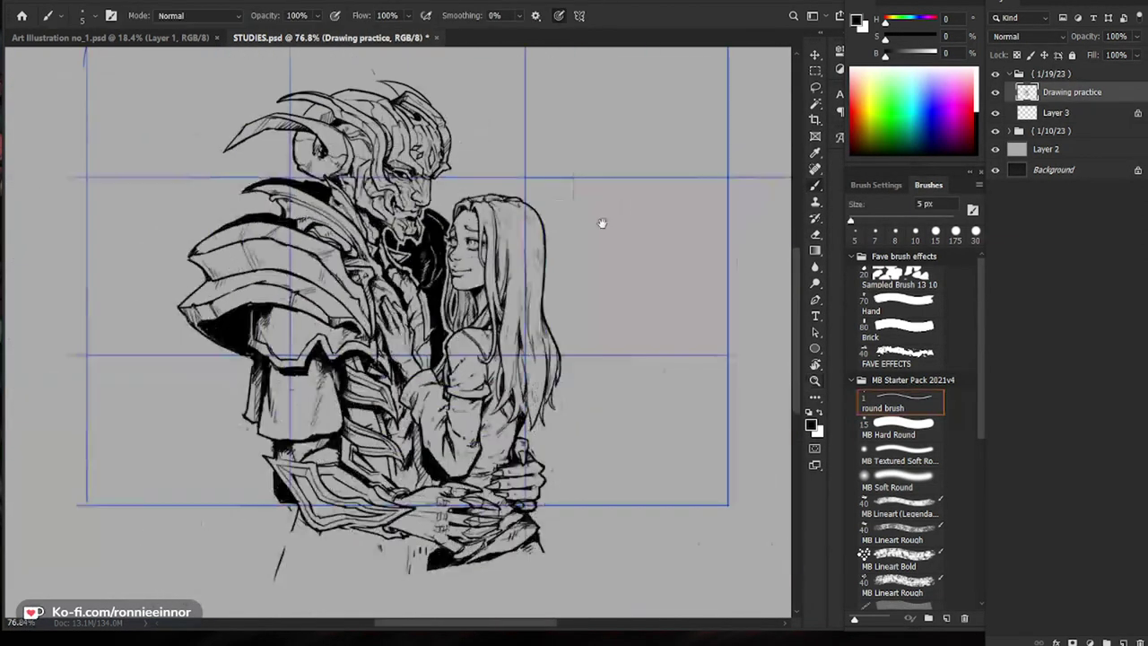
Step: Darken the gap between the woman and the man's chest armor and clean its edge with the eraser
{"action": "left_click_drag", "start_coordinate": [602, 223], "coordinate": [589, 310]}
{"action": "key", "text": "z"}
{"action": "left_click_drag", "start_coordinate": [442, 361], "coordinate": [511, 362]}
{"action": "key", "text": "b"}
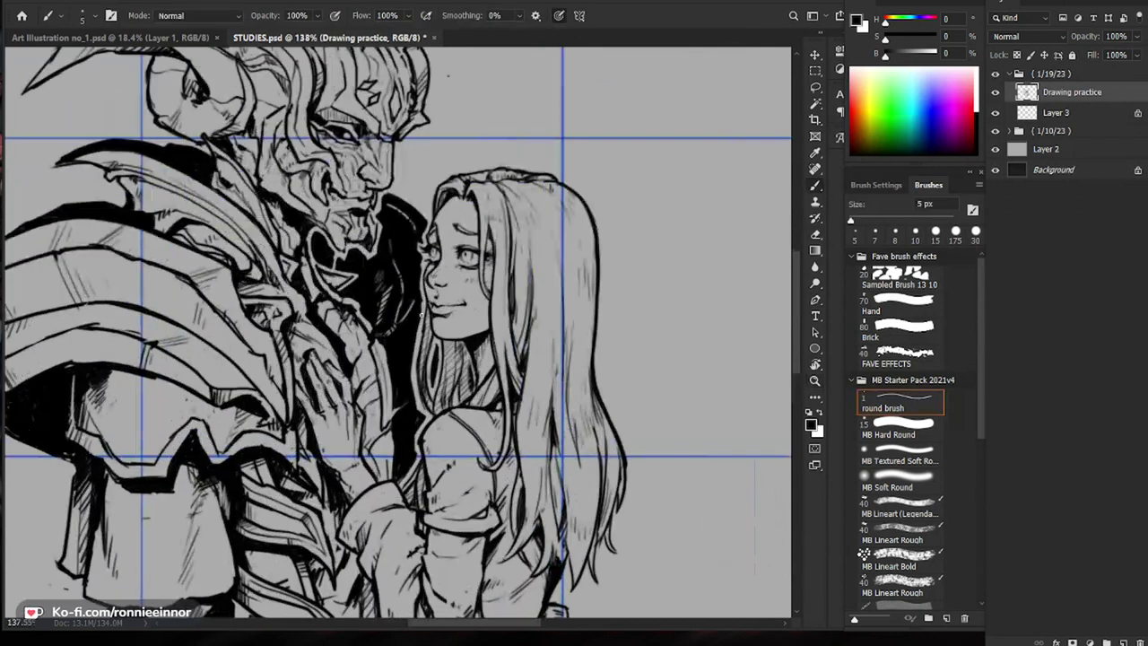
{"action": "left_click_drag", "start_coordinate": [423, 318], "coordinate": [411, 378]}
{"action": "key", "text": "z"}
{"action": "left_click_drag", "start_coordinate": [419, 388], "coordinate": [488, 388]}
{"action": "key", "text": "b"}
{"action": "key", "text": "e"}
{"action": "mouse_move", "coordinate": [429, 242]}
{"action": "left_mouse_down"}
{"action": "mouse_move", "coordinate": [415, 428]}
{"action": "mouse_move", "coordinate": [424, 446]}
{"action": "left_mouse_up"}
{"action": "key", "text": "b"}
Step: Add hatching to the edge of the chest armor beside the woman's wrist and check the whole drawing
{"action": "key", "text": "z"}
{"action": "left_click_drag", "start_coordinate": [491, 357], "coordinate": [381, 360]}
{"action": "left_click_drag", "start_coordinate": [438, 439], "coordinate": [506, 439]}
{"action": "key", "text": "b"}
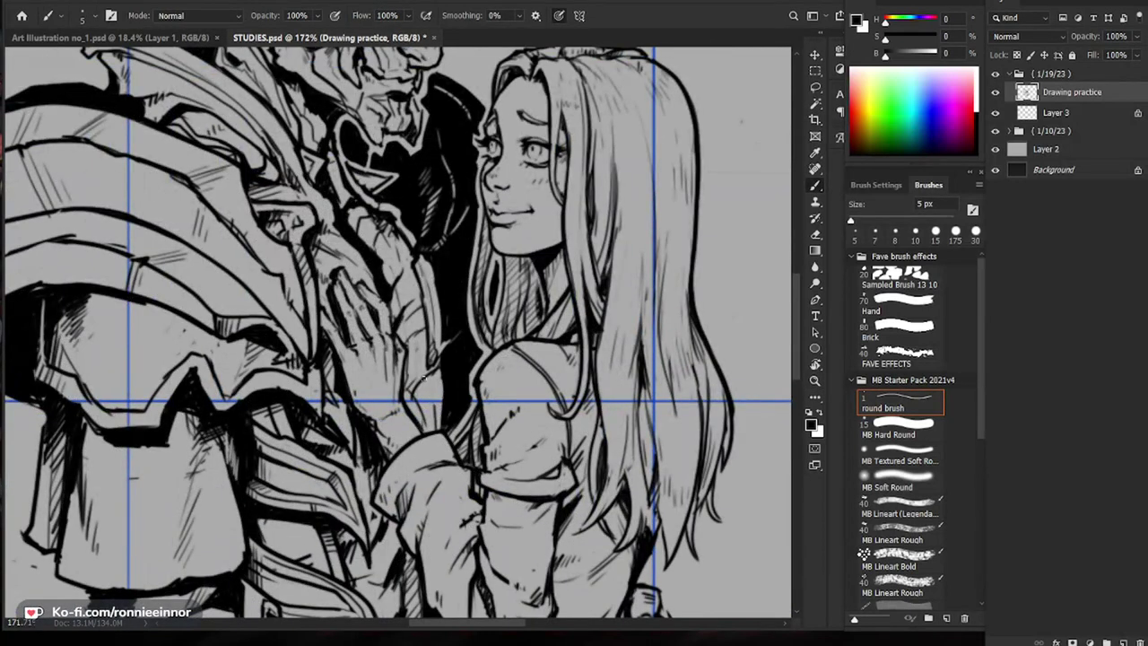
{"action": "key", "text": "z"}
{"action": "left_click_drag", "start_coordinate": [484, 354], "coordinate": [369, 355]}
{"action": "key", "text": "b"}
{"action": "left_click_drag", "start_coordinate": [579, 394], "coordinate": [584, 359]}
{"action": "key", "text": "z"}
{"action": "left_click_drag", "start_coordinate": [480, 332], "coordinate": [566, 332]}
{"action": "key", "text": "b"}
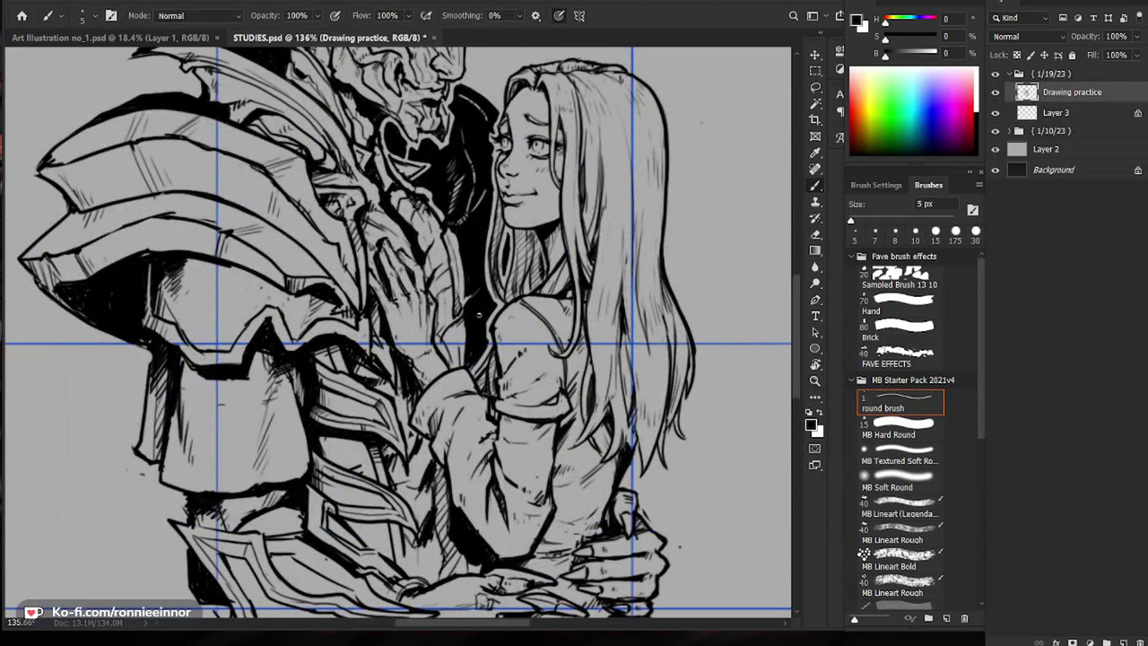
{"action": "left_click_drag", "start_coordinate": [450, 370], "coordinate": [466, 348]}
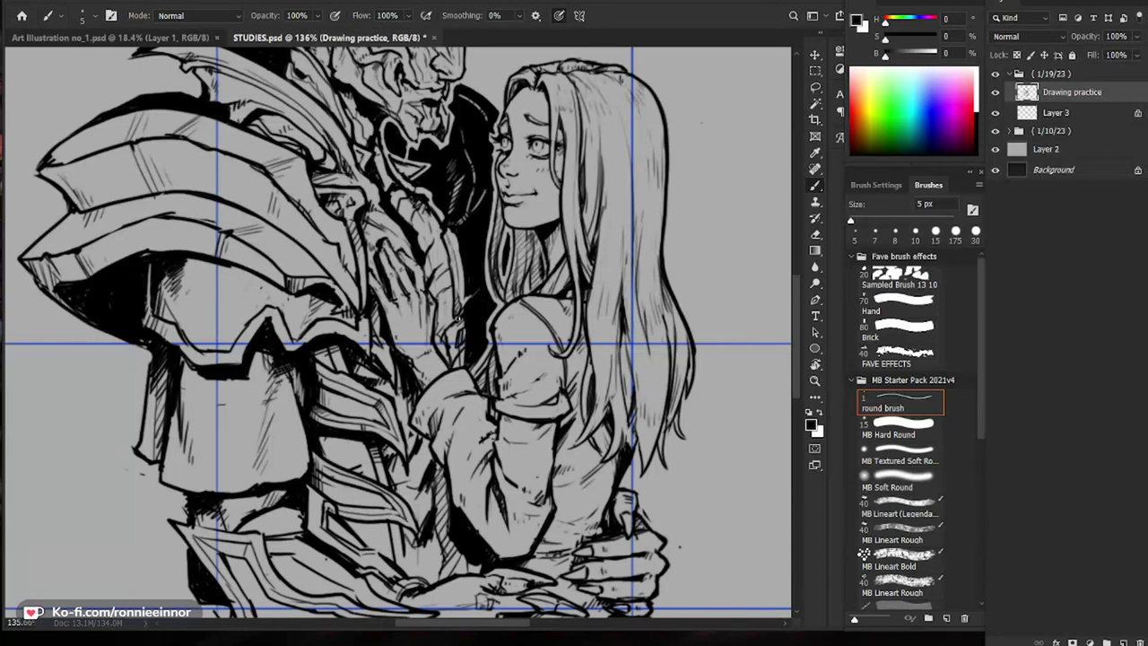
{"action": "left_click_drag", "start_coordinate": [455, 284], "coordinate": [446, 328]}
{"action": "key", "text": "z"}
{"action": "mouse_move", "coordinate": [446, 245]}
{"action": "left_mouse_down"}
{"action": "mouse_move", "coordinate": [447, 267]}
{"action": "mouse_move", "coordinate": [513, 241]}
{"action": "mouse_move", "coordinate": [487, 246]}
{"action": "left_mouse_up"}
{"action": "key", "text": "z"}
{"action": "key", "text": "ctrl+0"}
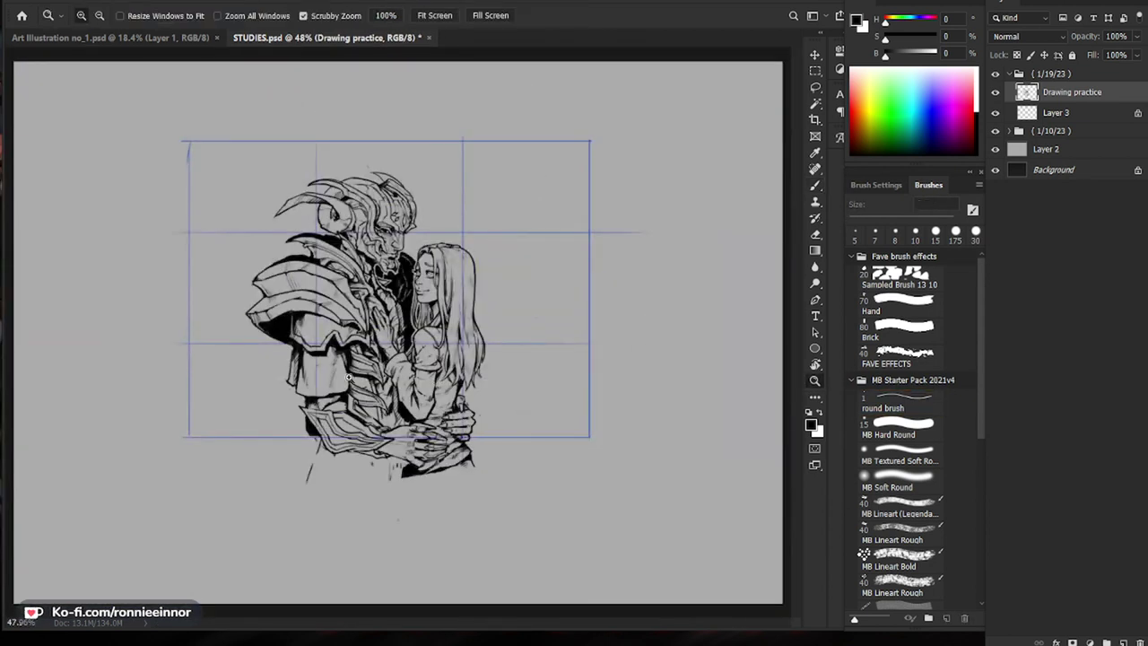
Step: Clean up the area around the sleeve's lower end and touch up the ink above the forearm guard
{"action": "scroll", "coordinate": [307, 385], "scroll_direction": "up", "scroll_amount": 5}
{"action": "key", "text": "e"}
{"action": "mouse_move", "coordinate": [286, 369]}
{"action": "left_mouse_down"}
{"action": "mouse_move", "coordinate": [277, 406]}
{"action": "mouse_move", "coordinate": [299, 413]}
{"action": "left_mouse_up"}
{"action": "key", "text": "b"}
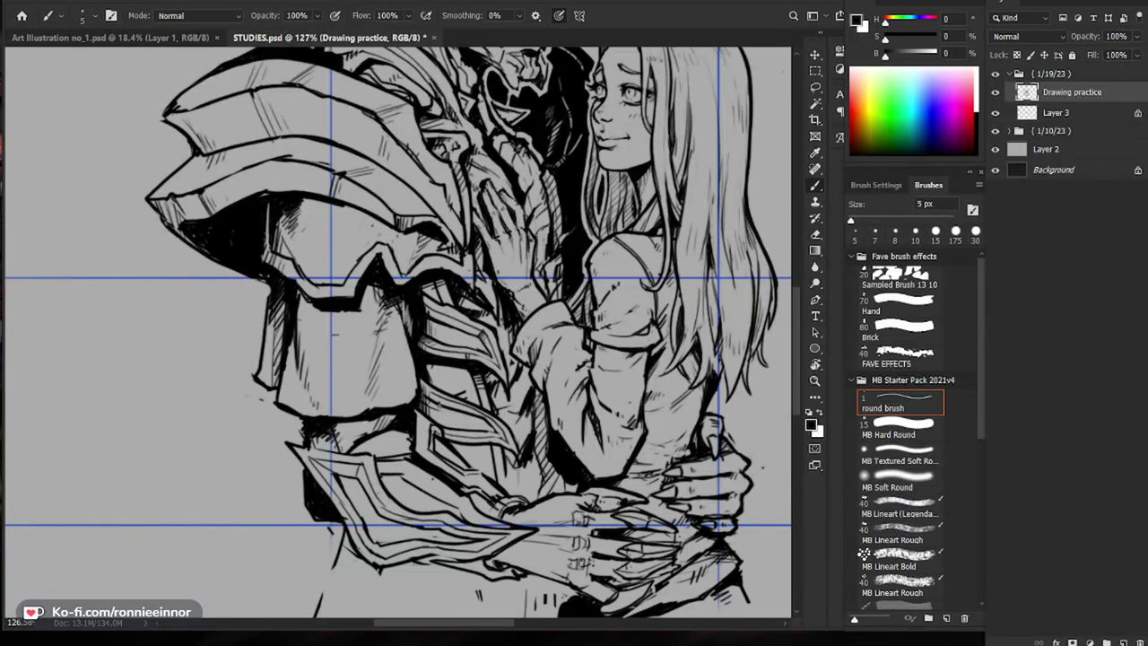
{"action": "mouse_move", "coordinate": [331, 451]}
{"action": "left_mouse_down"}
{"action": "mouse_move", "coordinate": [352, 457]}
{"action": "mouse_move", "coordinate": [333, 452]}
{"action": "left_mouse_up"}
{"action": "left_click_drag", "start_coordinate": [305, 448], "coordinate": [370, 458]}
{"action": "left_click_drag", "start_coordinate": [401, 523], "coordinate": [386, 473]}
{"action": "key", "text": "e"}
{"action": "key", "text": "b"}
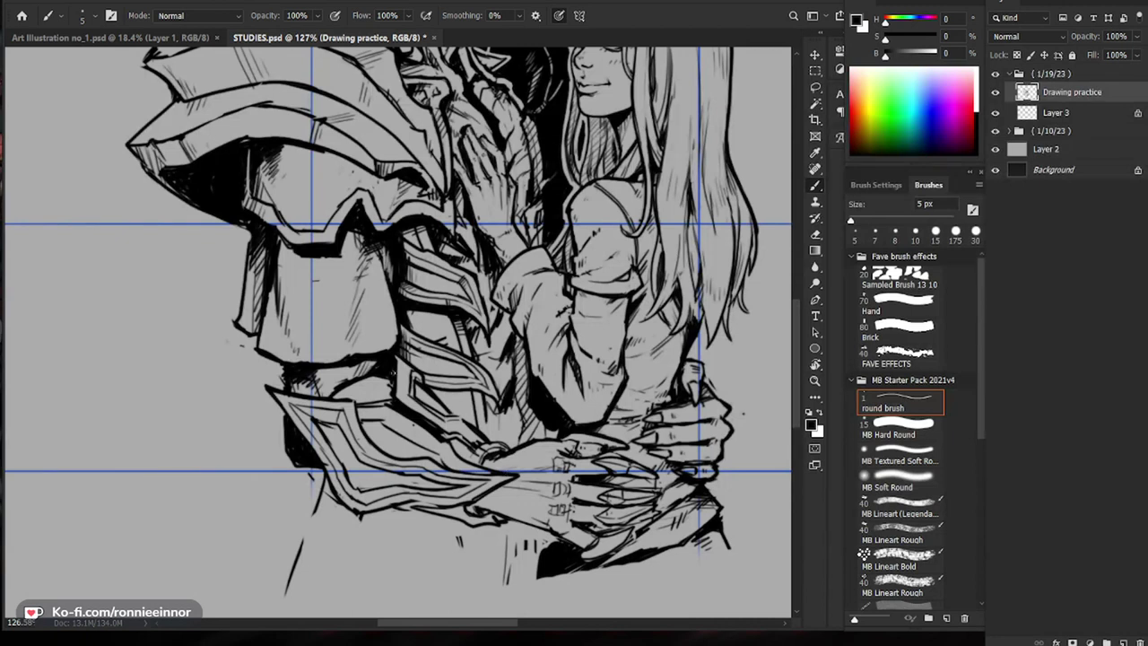
Step: Erase the parts of both figures that extend below the bottom grid line, using a 100 px eraser
{"action": "left_click_drag", "start_coordinate": [405, 353], "coordinate": [332, 355]}
{"action": "left_click_drag", "start_coordinate": [453, 433], "coordinate": [406, 422]}
{"action": "scroll", "coordinate": [405, 421], "scroll_direction": "up", "scroll_amount": 1}
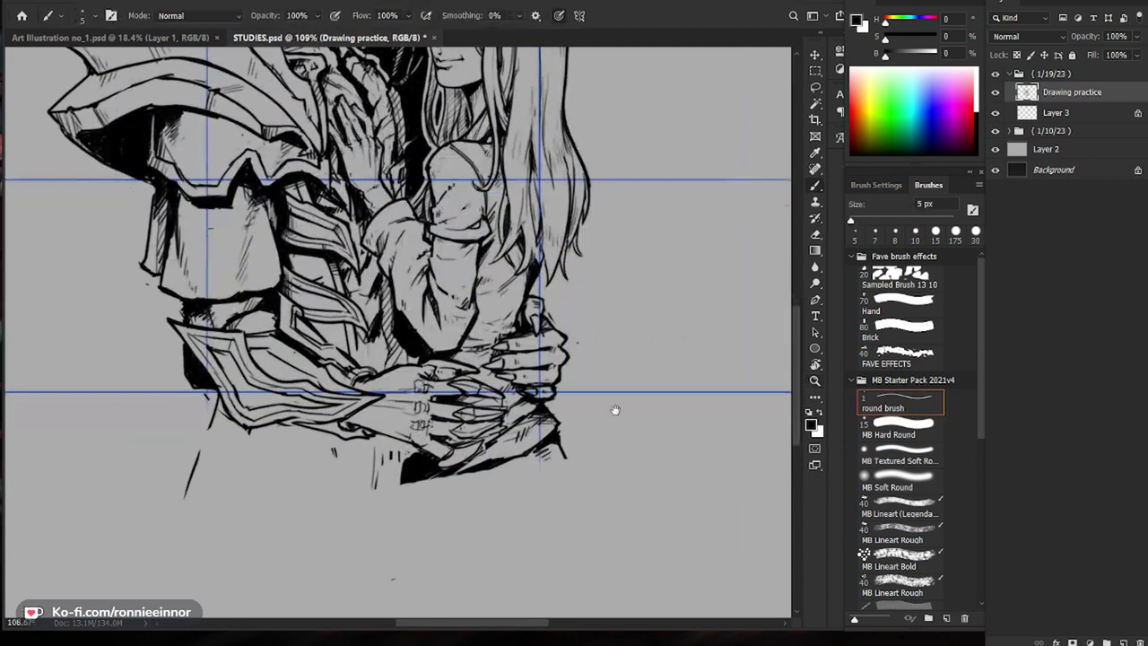
{"action": "left_click_drag", "start_coordinate": [615, 409], "coordinate": [654, 429]}
{"action": "key", "text": "e"}
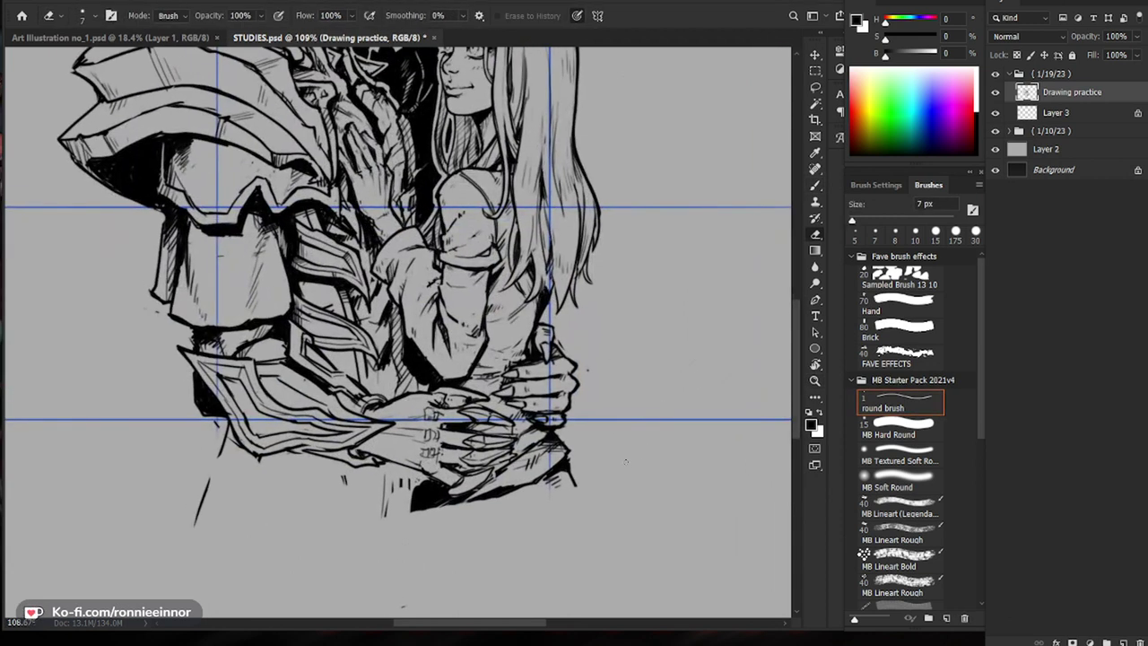
{"action": "key", "text": "bracketright"}
{"action": "key", "text": "bracketright"}
{"action": "key", "text": "bracketright"}
{"action": "key", "text": "bracketright"}
{"action": "key", "text": "bracketright"}
{"action": "key", "text": "bracketright"}
{"action": "key", "text": "bracketright"}
{"action": "key", "text": "bracketright"}
{"action": "key", "text": "bracketright"}
{"action": "key", "text": "bracketright"}
{"action": "key", "text": "bracketright"}
{"action": "key", "text": "bracketright"}
{"action": "key", "text": "bracketright"}
{"action": "key", "text": "bracketright"}
{"action": "key", "text": "bracketright"}
{"action": "key", "text": "bracketright"}
{"action": "mouse_move", "coordinate": [691, 479]}
{"action": "left_mouse_down"}
{"action": "mouse_move", "coordinate": [99, 489]}
{"action": "mouse_move", "coordinate": [438, 503]}
{"action": "mouse_move", "coordinate": [169, 496]}
{"action": "left_mouse_up"}
{"action": "left_click_drag", "start_coordinate": [618, 471], "coordinate": [216, 474]}
{"action": "mouse_move", "coordinate": [719, 466]}
{"action": "left_mouse_down"}
{"action": "mouse_move", "coordinate": [299, 454]}
{"action": "mouse_move", "coordinate": [216, 471]}
{"action": "left_mouse_up"}
Step: Touch up the ink at the man's elbow and along the drawing's trimmed lower edge with the 5 px brush
{"action": "key", "text": "b"}
{"action": "left_click_drag", "start_coordinate": [206, 414], "coordinate": [219, 418]}
{"action": "left_click_drag", "start_coordinate": [541, 352], "coordinate": [517, 478]}
{"action": "left_click_drag", "start_coordinate": [247, 479], "coordinate": [261, 487]}
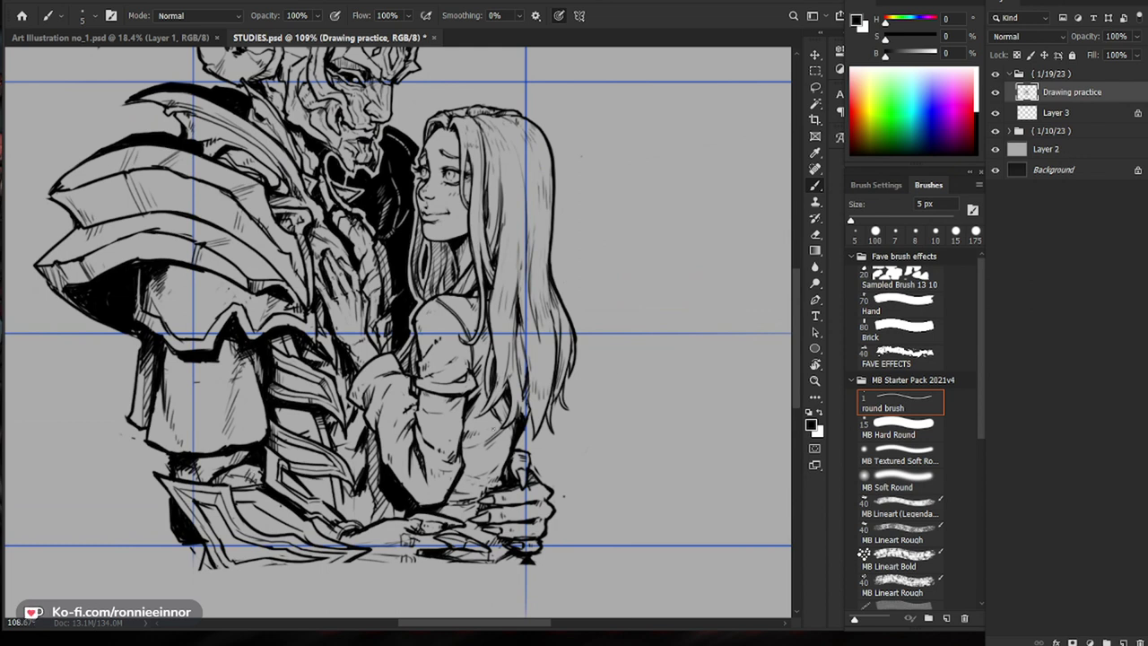
Step: Fill the shadow between the man's waist armor and the woman's sleeve with solid black using an enlarged brush
{"action": "key", "text": "]"}
{"action": "key", "text": "]"}
{"action": "key", "text": "]"}
{"action": "key", "text": "]"}
{"action": "key", "text": "]"}
{"action": "key", "text": "]"}
{"action": "key", "text": "]"}
{"action": "key", "text": "]"}
{"action": "key", "text": "]"}
{"action": "key", "text": "]"}
{"action": "mouse_move", "coordinate": [400, 512]}
{"action": "left_mouse_down"}
{"action": "mouse_move", "coordinate": [365, 518]}
{"action": "mouse_move", "coordinate": [373, 504]}
{"action": "mouse_move", "coordinate": [349, 504]}
{"action": "left_mouse_up"}
{"action": "left_click_drag", "start_coordinate": [416, 473], "coordinate": [445, 447]}
Step: Darken the gap behind the woman's hair ends at her waist with an 8 px brush, then restore the 5 px size
{"action": "key", "text": "["}
{"action": "key", "text": "["}
{"action": "key", "text": "["}
{"action": "key", "text": "["}
{"action": "key", "text": "["}
{"action": "key", "text": "["}
{"action": "key", "text": "["}
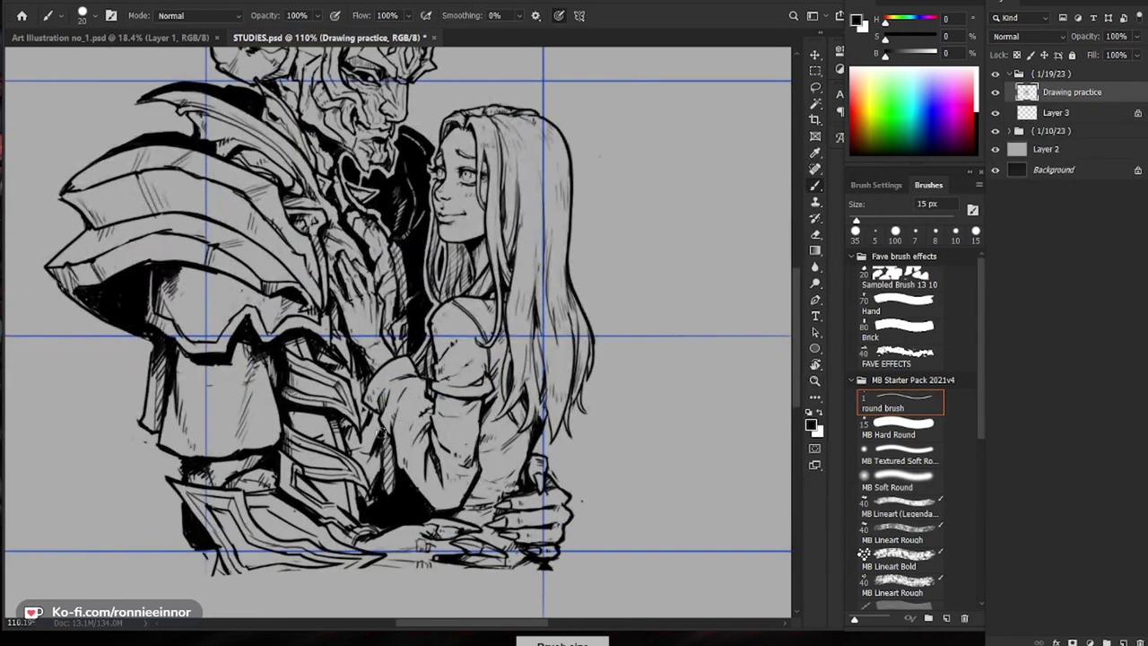
{"action": "key", "text": "bracketleft"}
{"action": "key", "text": "bracketright"}
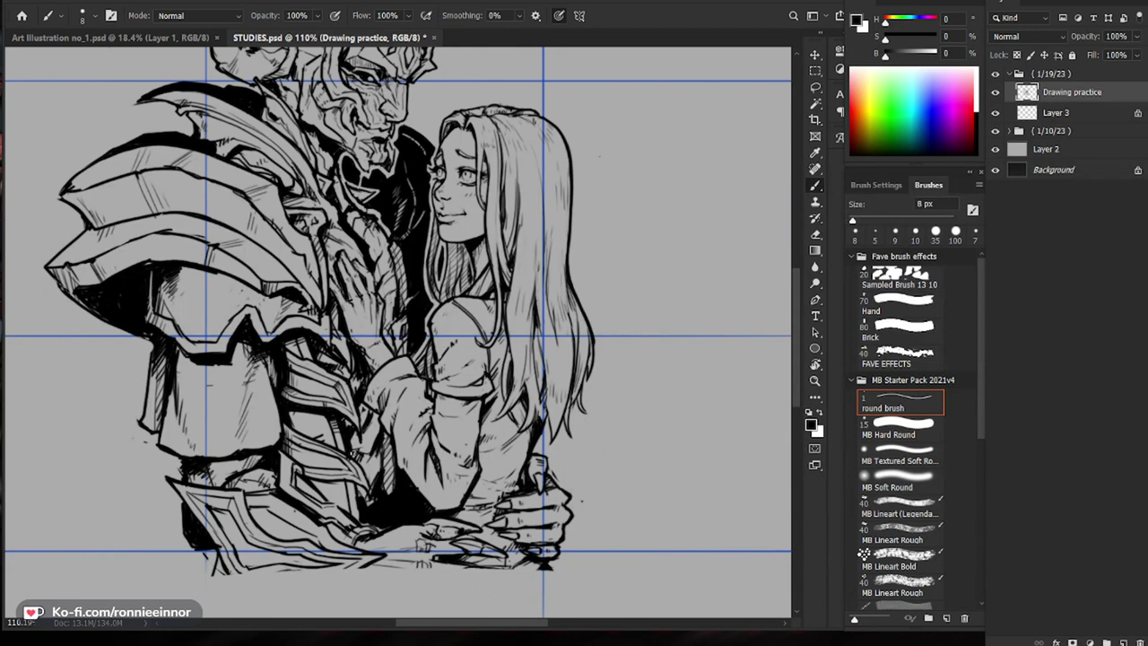
{"action": "mouse_move", "coordinate": [529, 408]}
{"action": "left_mouse_down"}
{"action": "mouse_move", "coordinate": [448, 412]}
{"action": "mouse_move", "coordinate": [543, 430]}
{"action": "left_mouse_up"}
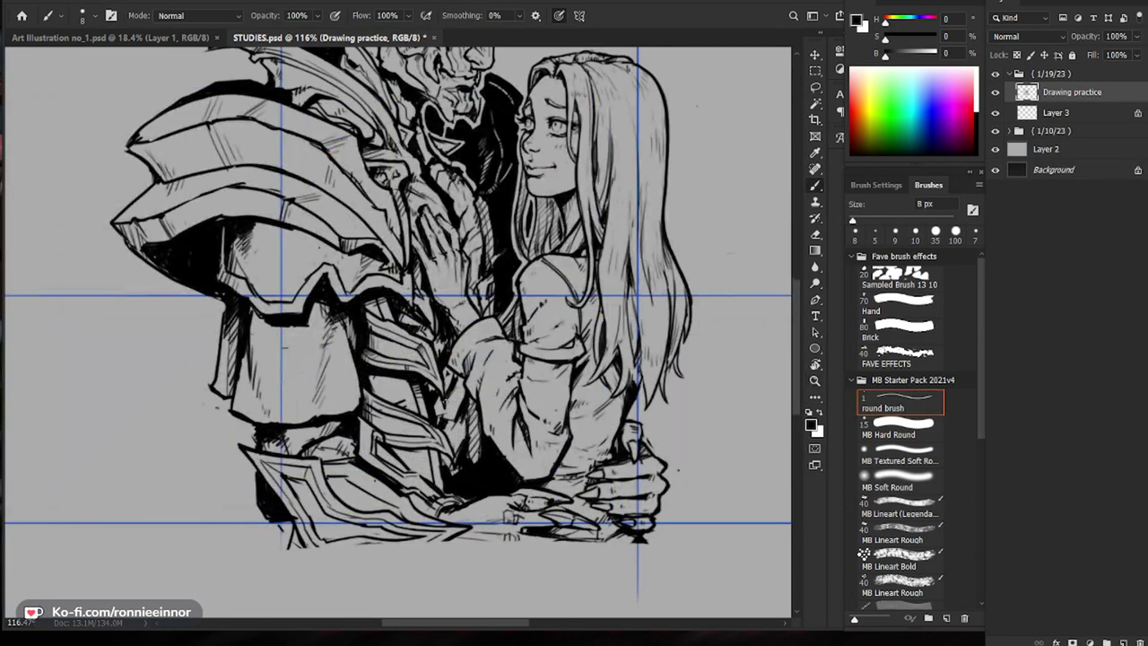
{"action": "key", "text": "bracketleft"}
{"action": "key", "text": "bracketleft"}
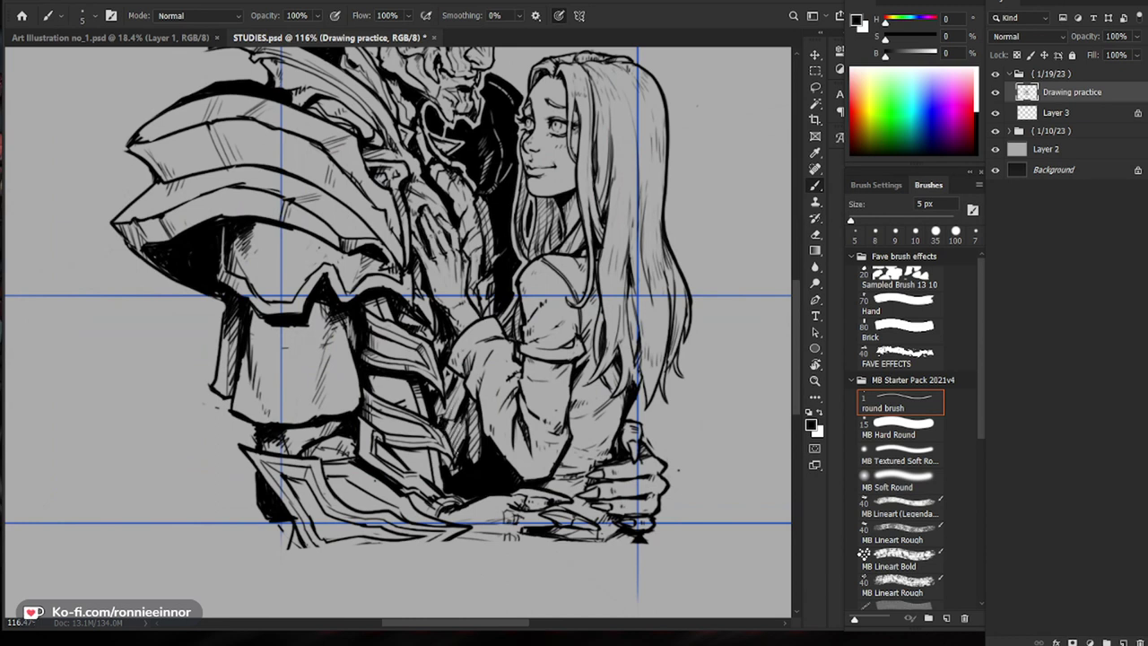
Step: Reduce the eraser size to 9 px and return to the brush
{"action": "key", "text": "e"}
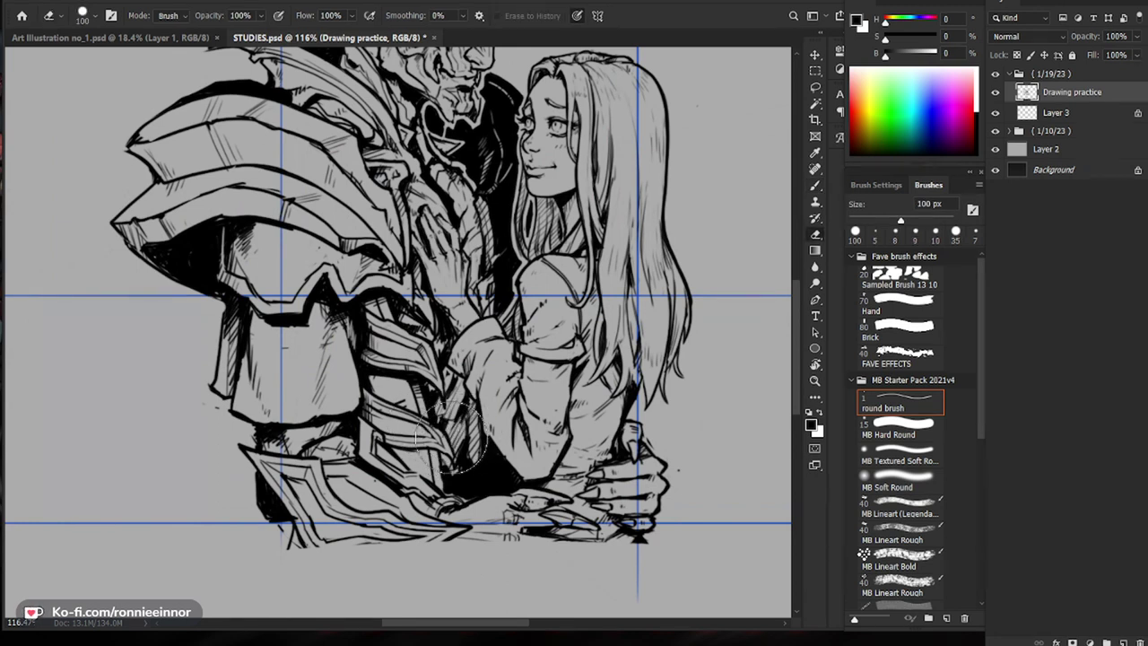
{"action": "key", "text": "bracketleft"}
{"action": "key", "text": "bracketleft"}
{"action": "key", "text": "bracketleft"}
{"action": "key", "text": "bracketleft"}
{"action": "key", "text": "bracketleft"}
{"action": "key", "text": "bracketleft"}
{"action": "key", "text": "bracketleft"}
{"action": "key", "text": "bracketleft"}
{"action": "key", "text": "bracketleft"}
{"action": "key", "text": "bracketleft"}
{"action": "key", "text": "bracketleft"}
{"action": "key", "text": "bracketleft"}
{"action": "key", "text": "bracketleft"}
{"action": "key", "text": "bracketleft"}
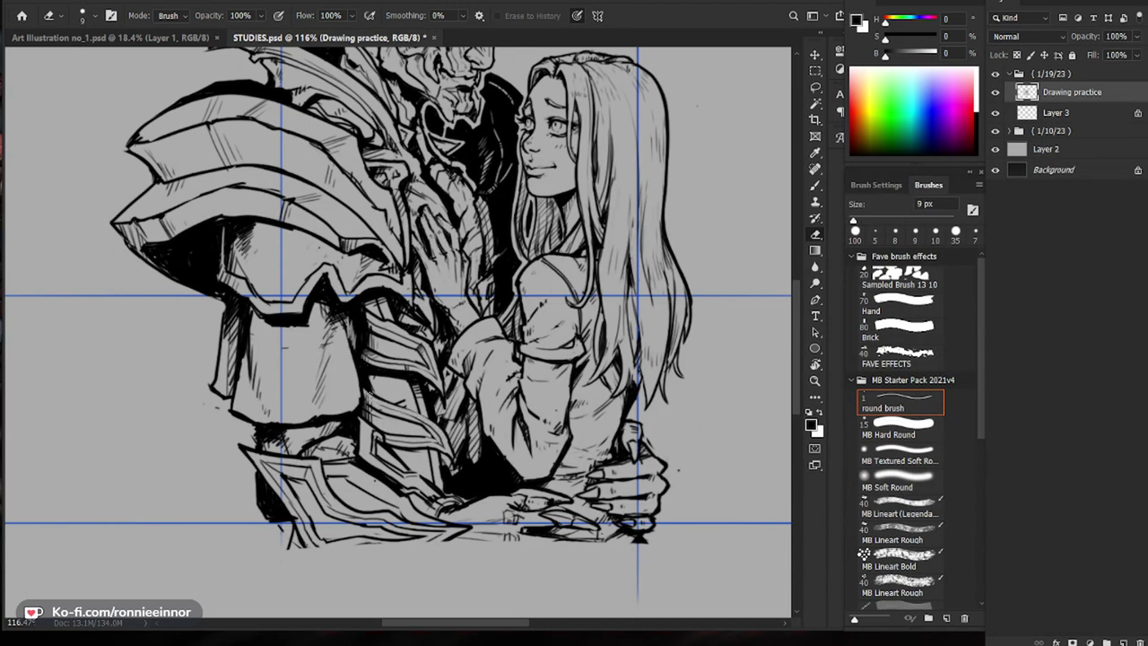
{"action": "key", "text": "b"}
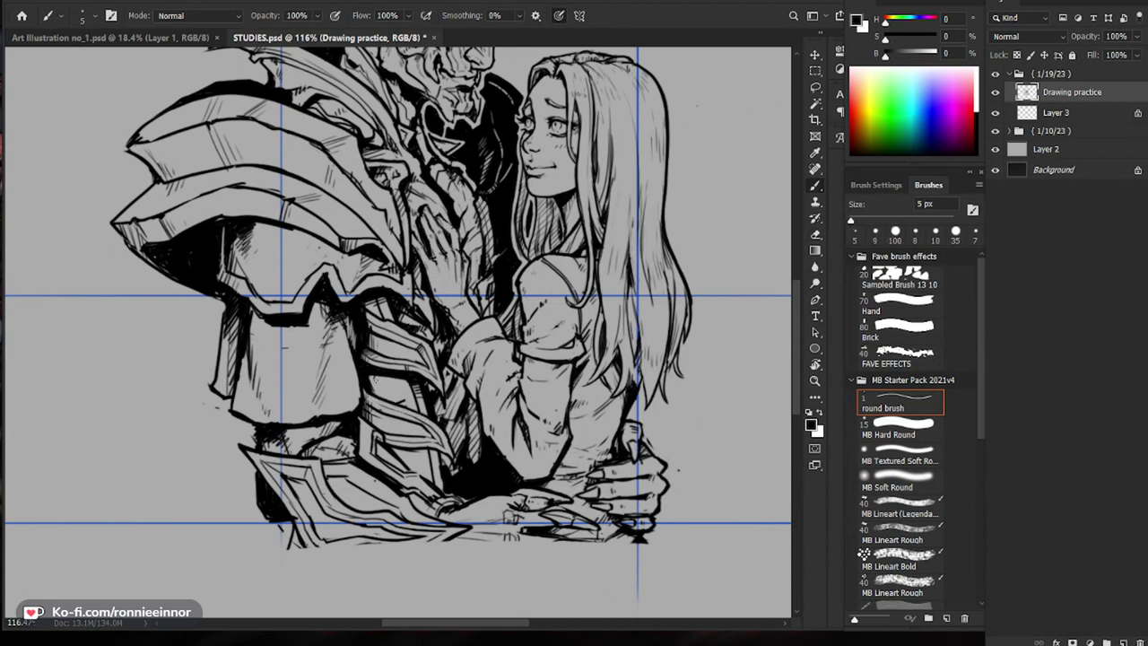
Step: Examine the whole drawing and the faces of both figures for areas that still need ink
{"action": "left_click_drag", "start_coordinate": [359, 359], "coordinate": [260, 359]}
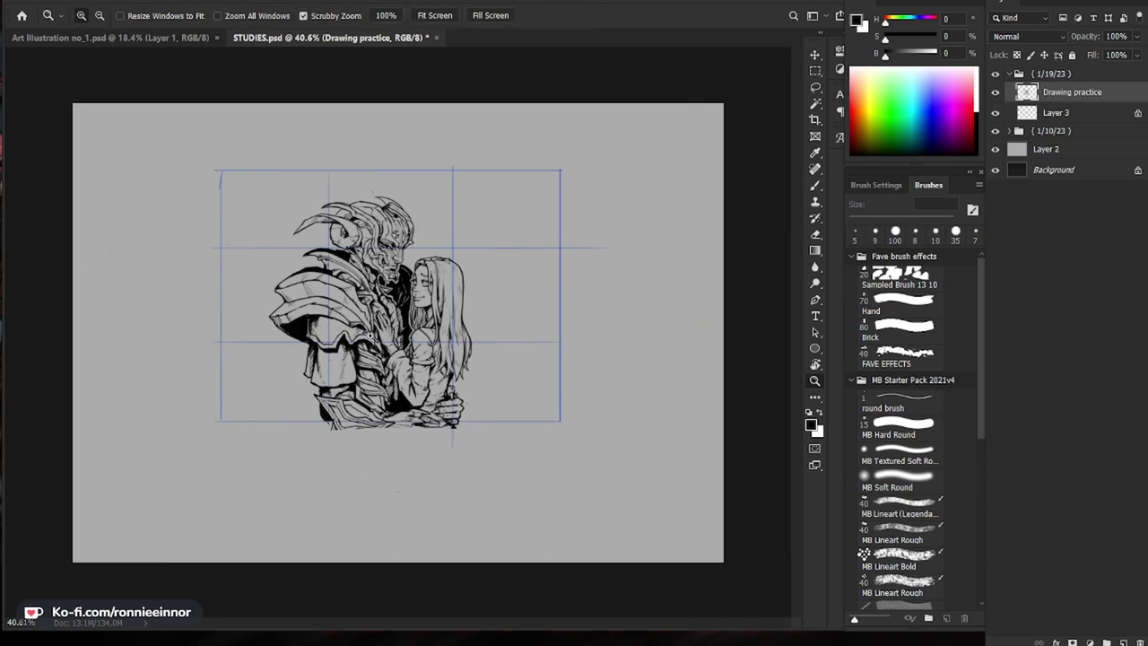
{"action": "left_click_drag", "start_coordinate": [351, 328], "coordinate": [453, 328]}
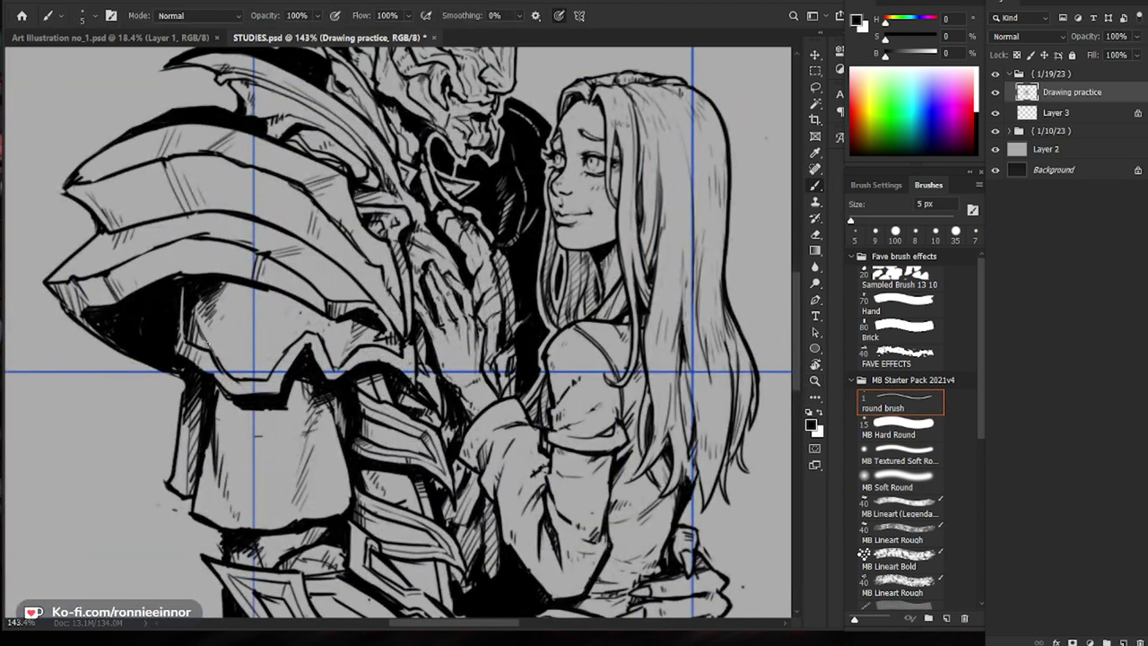
{"action": "key", "text": "ctrl+0"}
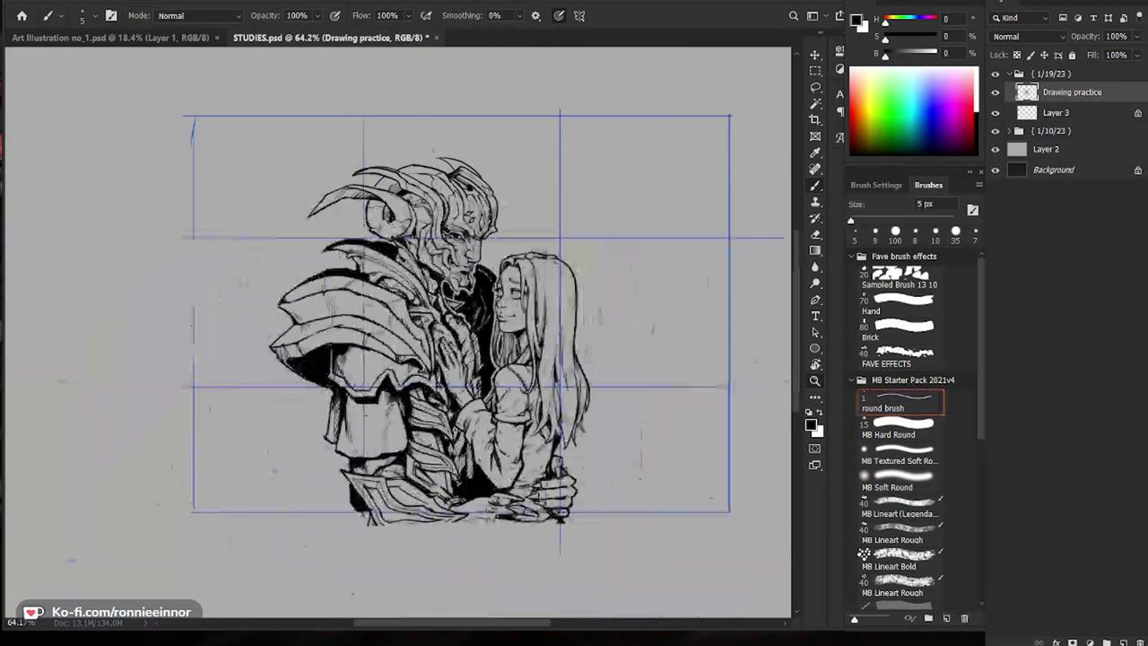
{"action": "scroll", "coordinate": [400, 377], "scroll_direction": "up", "scroll_amount": 5}
{"action": "left_click_drag", "start_coordinate": [424, 374], "coordinate": [485, 303]}
{"action": "key", "text": "e"}
{"action": "mouse_move", "coordinate": [482, 306]}
{"action": "left_mouse_down"}
{"action": "mouse_move", "coordinate": [429, 376]}
{"action": "mouse_move", "coordinate": [348, 360]}
{"action": "left_mouse_up"}
{"action": "key", "text": "b"}
{"action": "left_click_drag", "start_coordinate": [681, 468], "coordinate": [556, 431], "text": "space"}
{"action": "left_click_drag", "start_coordinate": [479, 216], "coordinate": [578, 216], "text": "ctrl+space"}
{"action": "key", "text": "b"}
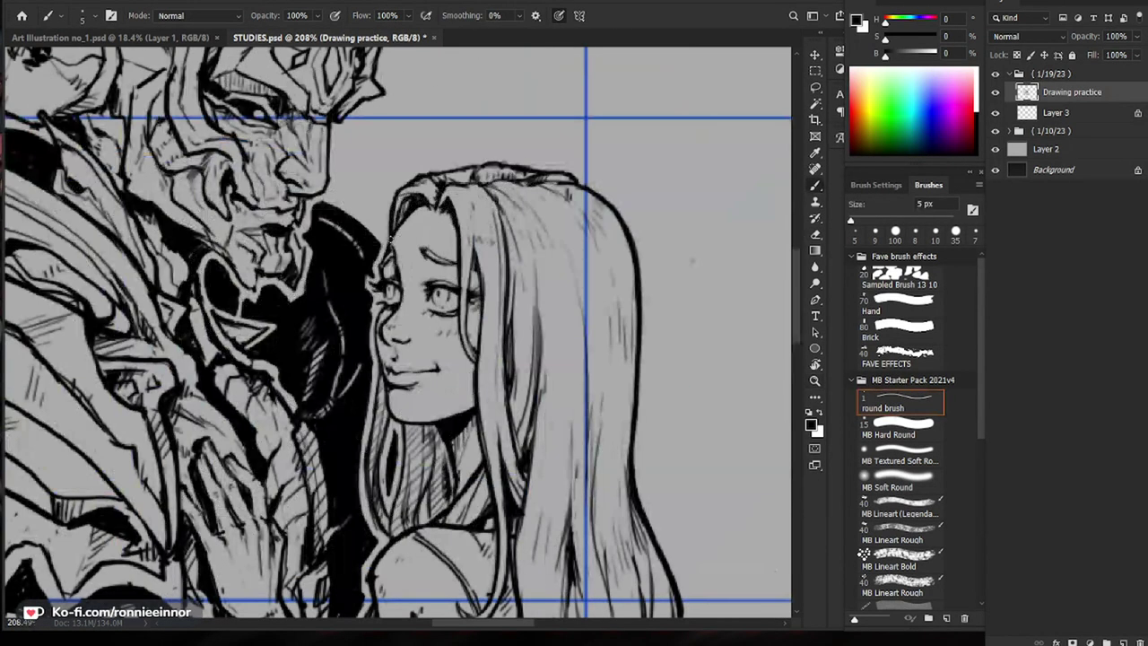
{"action": "key", "text": "ctrl+0"}
{"action": "scroll", "coordinate": [403, 266], "scroll_direction": "up", "scroll_amount": 5}
Step: Touch up the ink lines along the man's nose, mouth and chin with the 5 px brush
{"action": "left_click_drag", "start_coordinate": [403, 290], "coordinate": [399, 323]}
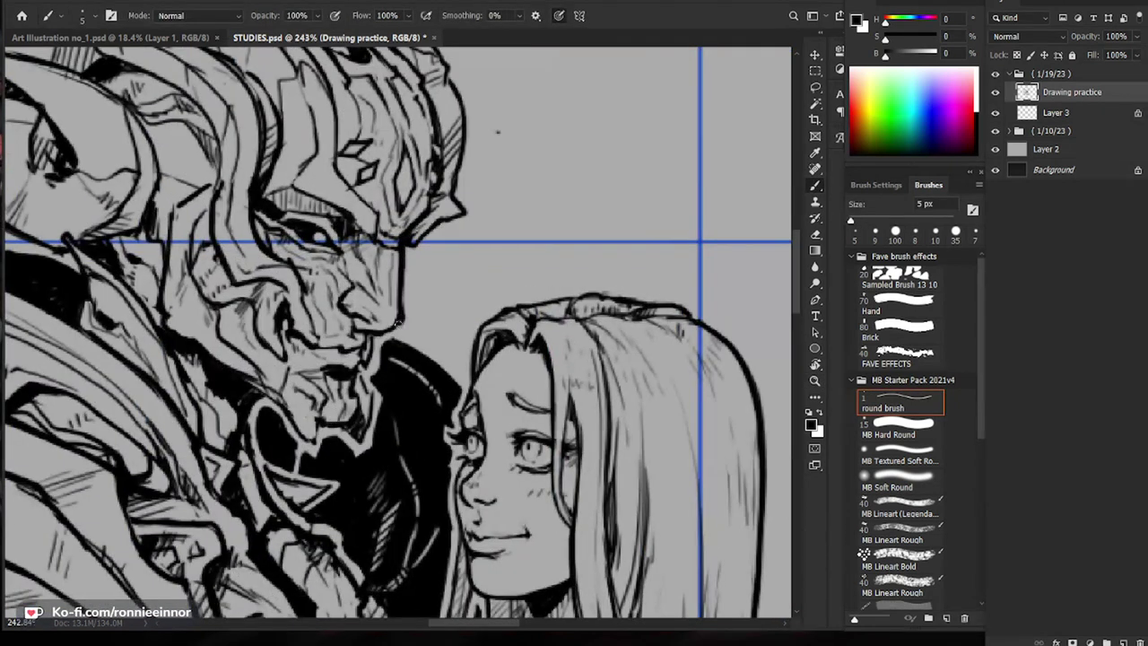
{"action": "mouse_move", "coordinate": [375, 333]}
{"action": "left_mouse_down"}
{"action": "mouse_move", "coordinate": [360, 395]}
{"action": "mouse_move", "coordinate": [373, 432]}
{"action": "mouse_move", "coordinate": [314, 443]}
{"action": "left_mouse_up"}
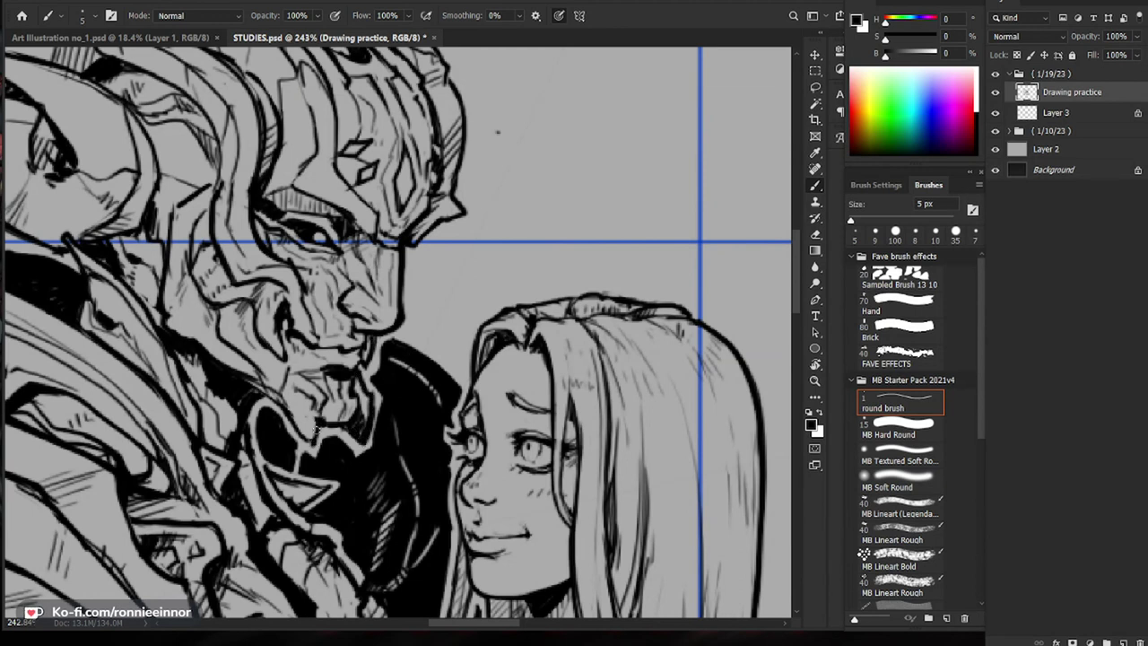
{"action": "left_click_drag", "start_coordinate": [320, 373], "coordinate": [372, 418]}
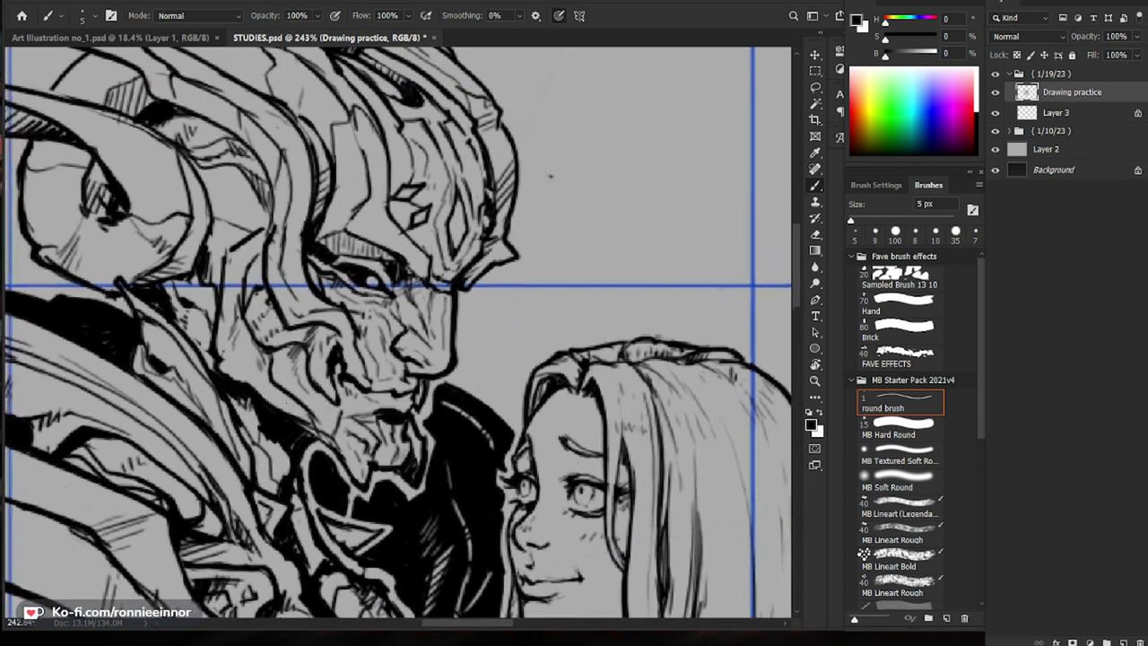
Step: Refine the lines on the man's cheek and the side of his face, erasing stray ink beside the jaw
{"action": "left_click_drag", "start_coordinate": [271, 376], "coordinate": [237, 371]}
{"action": "mouse_move", "coordinate": [387, 333]}
{"action": "left_mouse_down"}
{"action": "mouse_move", "coordinate": [322, 331]}
{"action": "mouse_move", "coordinate": [416, 349]}
{"action": "left_mouse_up"}
{"action": "key", "text": "e"}
{"action": "mouse_move", "coordinate": [307, 366]}
{"action": "left_mouse_down"}
{"action": "mouse_move", "coordinate": [271, 321]}
{"action": "mouse_move", "coordinate": [260, 325]}
{"action": "mouse_move", "coordinate": [276, 361]}
{"action": "left_mouse_up"}
{"action": "key", "text": "b"}
{"action": "left_click_drag", "start_coordinate": [257, 288], "coordinate": [264, 316]}
{"action": "left_click_drag", "start_coordinate": [261, 263], "coordinate": [269, 275]}
{"action": "mouse_move", "coordinate": [287, 194]}
{"action": "left_mouse_down"}
{"action": "mouse_move", "coordinate": [268, 219]}
{"action": "mouse_move", "coordinate": [283, 219]}
{"action": "left_mouse_up"}
{"action": "left_click_drag", "start_coordinate": [467, 201], "coordinate": [533, 386]}
Step: Add short hatching strokes to the recessed plates on the side of the man's head behind the face ridges
{"action": "left_click_drag", "start_coordinate": [344, 344], "coordinate": [339, 360]}
{"action": "left_click_drag", "start_coordinate": [354, 349], "coordinate": [351, 366]}
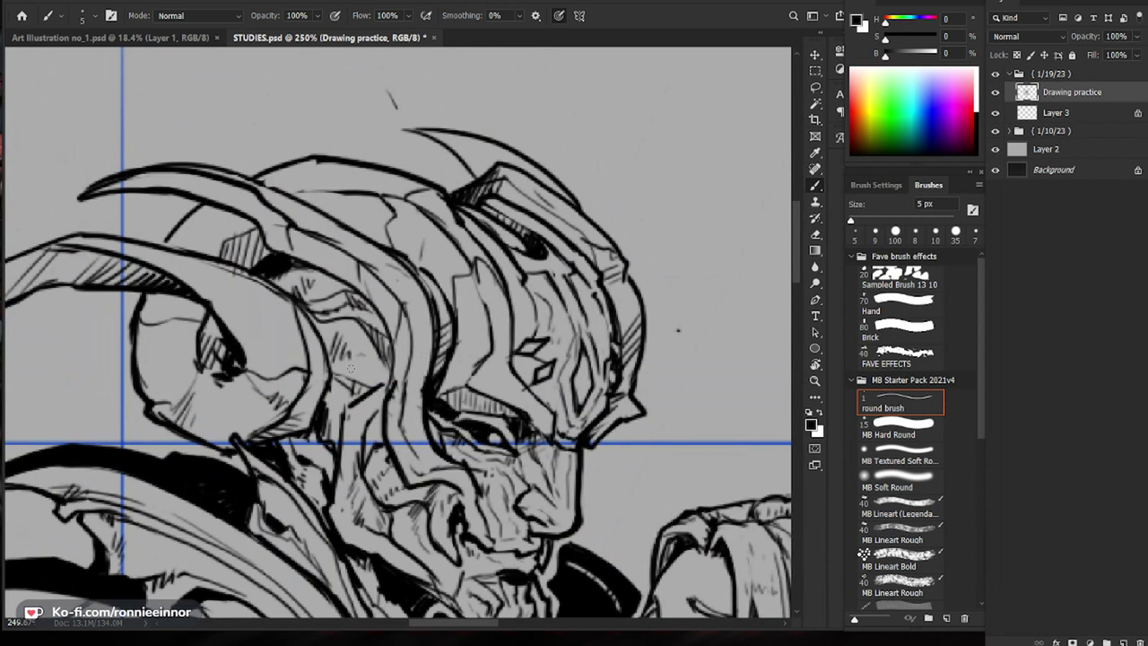
{"action": "left_click_drag", "start_coordinate": [235, 294], "coordinate": [221, 312]}
{"action": "left_click_drag", "start_coordinate": [231, 307], "coordinate": [225, 318]}
{"action": "left_click_drag", "start_coordinate": [389, 289], "coordinate": [360, 291]}
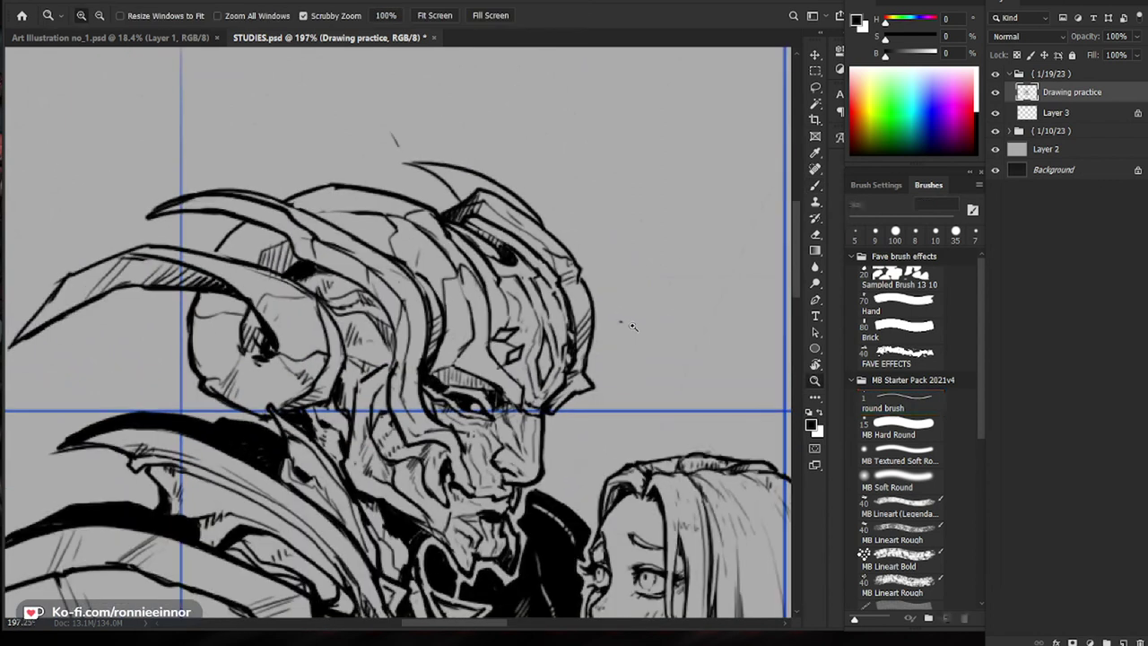
Step: Clean up and re-ink the plate edge between the man's cheek and the curled horn
{"action": "left_click", "coordinate": [387, 367], "text": "ctrl"}
{"action": "key", "text": "e"}
{"action": "mouse_move", "coordinate": [388, 382]}
{"action": "left_mouse_down"}
{"action": "mouse_move", "coordinate": [389, 408]}
{"action": "mouse_move", "coordinate": [375, 394]}
{"action": "left_mouse_up"}
{"action": "key", "text": "b"}
{"action": "left_click_drag", "start_coordinate": [382, 385], "coordinate": [369, 403]}
{"action": "left_click_drag", "start_coordinate": [456, 363], "coordinate": [368, 363]}
{"action": "left_click_drag", "start_coordinate": [472, 357], "coordinate": [541, 343]}
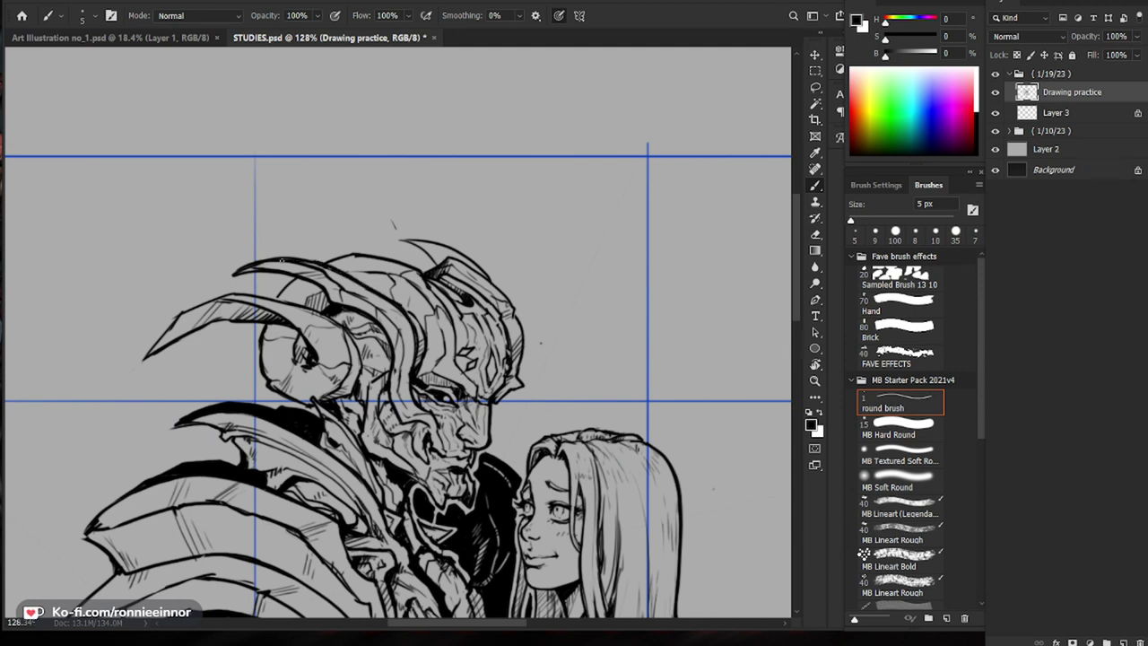
Step: Thicken the ink on the man's upper back horn and touch up the edge of his forehead
{"action": "left_click_drag", "start_coordinate": [447, 261], "coordinate": [286, 266]}
{"action": "left_click_drag", "start_coordinate": [418, 299], "coordinate": [527, 320]}
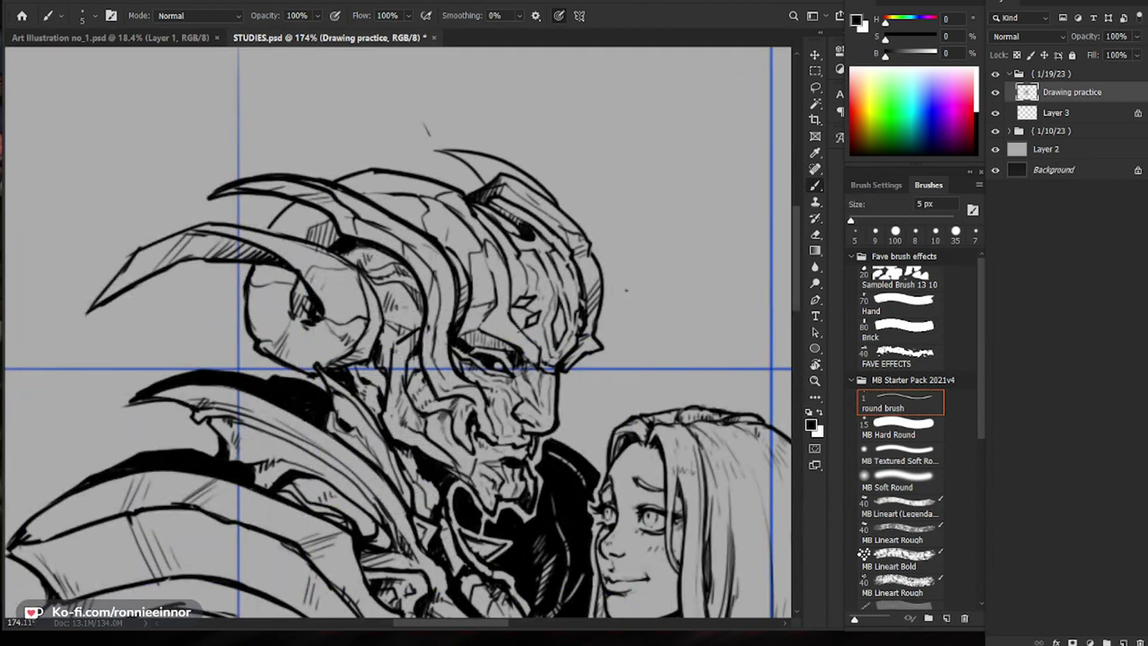
{"action": "left_click_drag", "start_coordinate": [625, 289], "coordinate": [543, 307]}
{"action": "key", "text": "e"}
{"action": "key", "text": "b"}
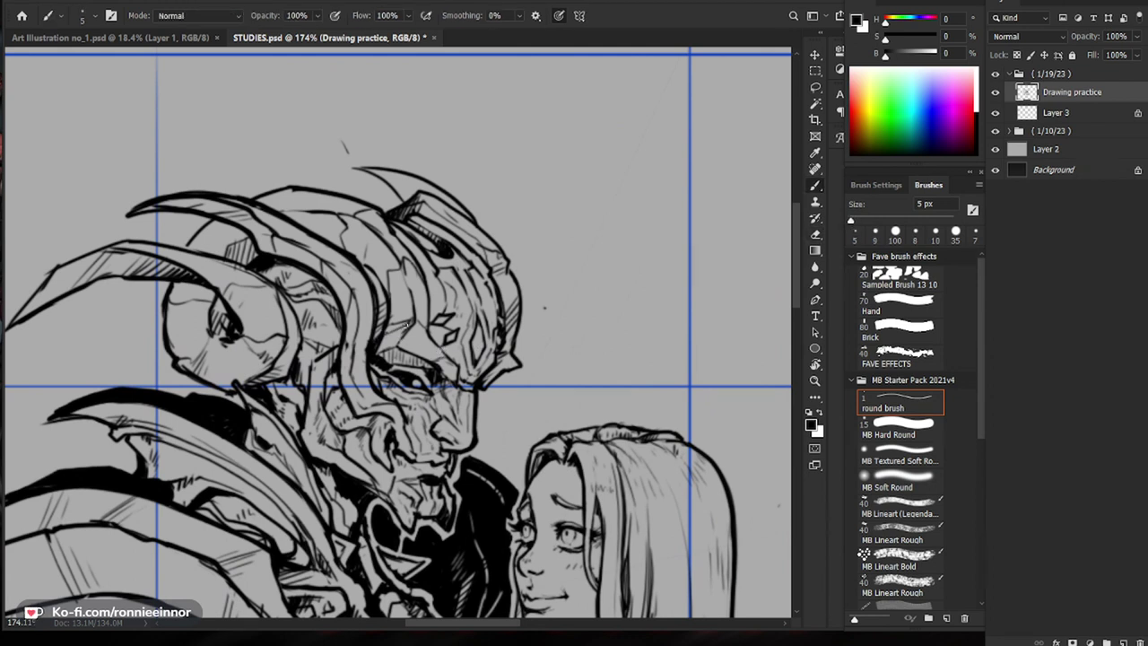
{"action": "left_click_drag", "start_coordinate": [477, 298], "coordinate": [481, 274]}
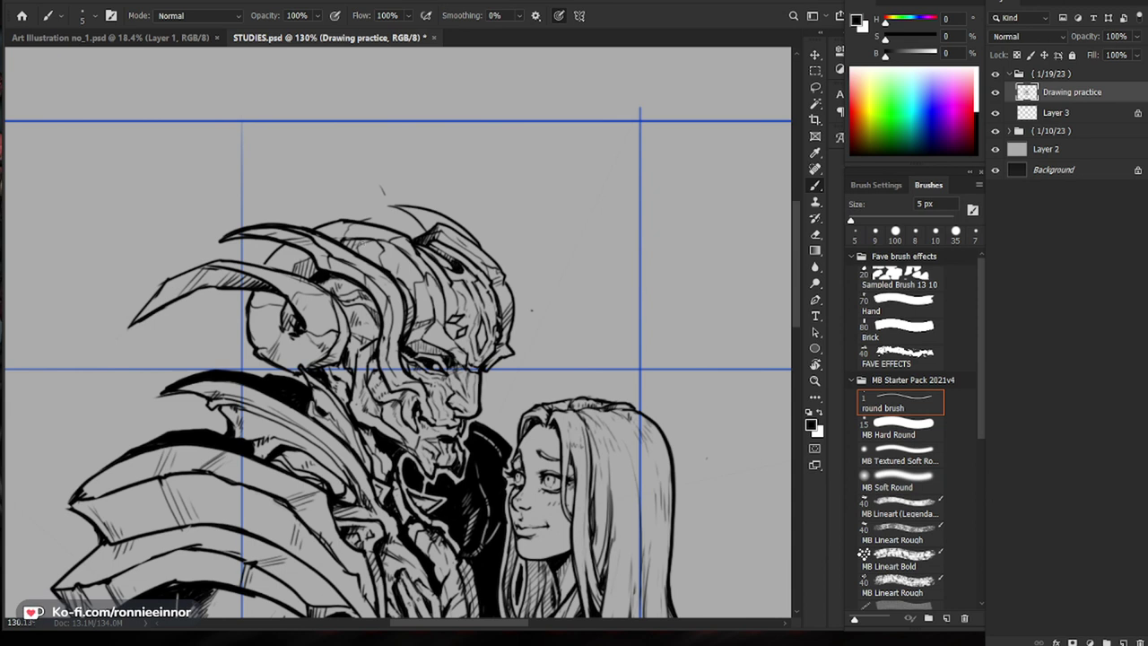
Step: Hatch the plate between the man's two horns and the shadowed side of the round form inside the curled horn
{"action": "key", "text": "e"}
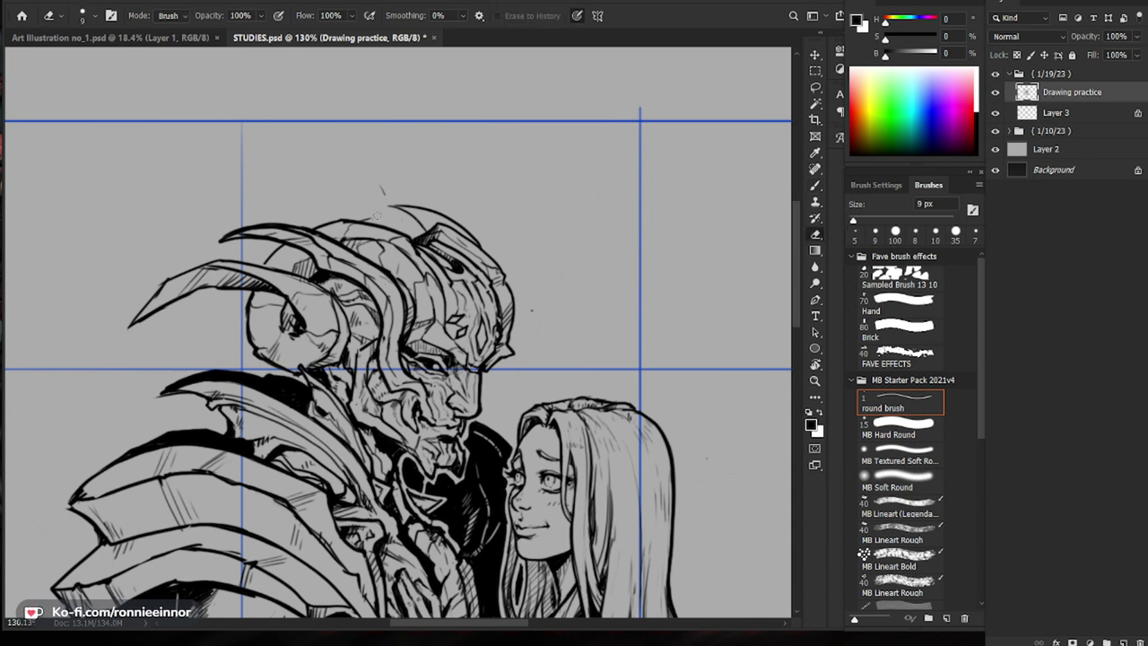
{"action": "key", "text": "b"}
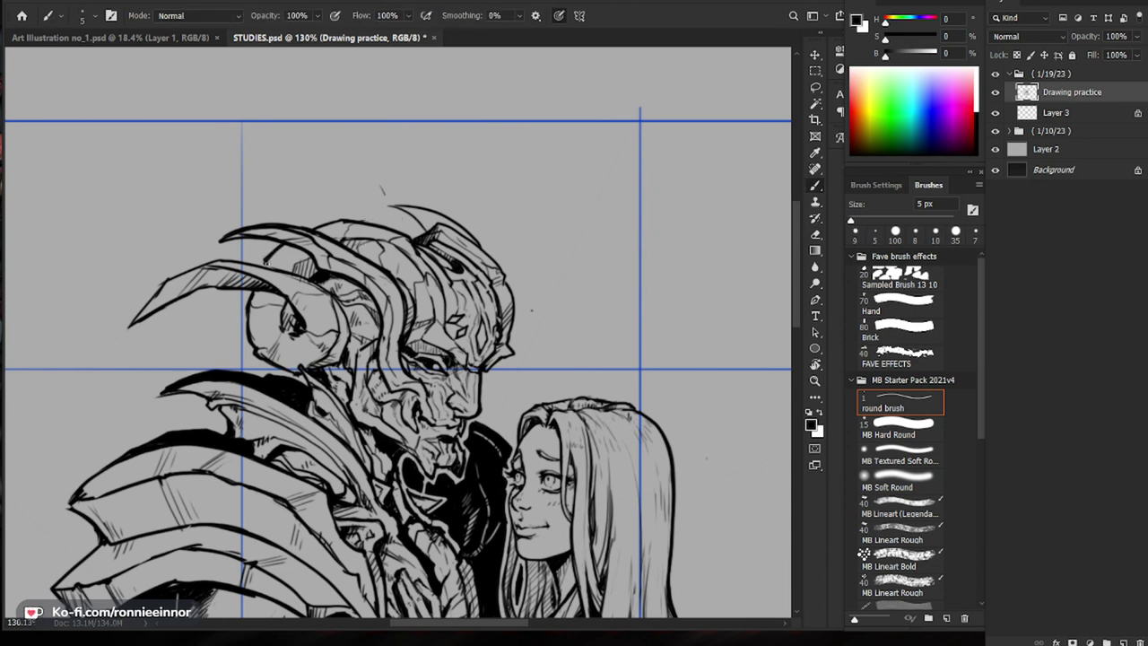
{"action": "left_click_drag", "start_coordinate": [310, 248], "coordinate": [305, 270]}
{"action": "key", "text": "z"}
{"action": "mouse_move", "coordinate": [373, 215]}
{"action": "left_mouse_down"}
{"action": "mouse_move", "coordinate": [290, 216]}
{"action": "mouse_move", "coordinate": [394, 213]}
{"action": "mouse_move", "coordinate": [461, 179]}
{"action": "left_mouse_up"}
{"action": "key", "text": "b"}
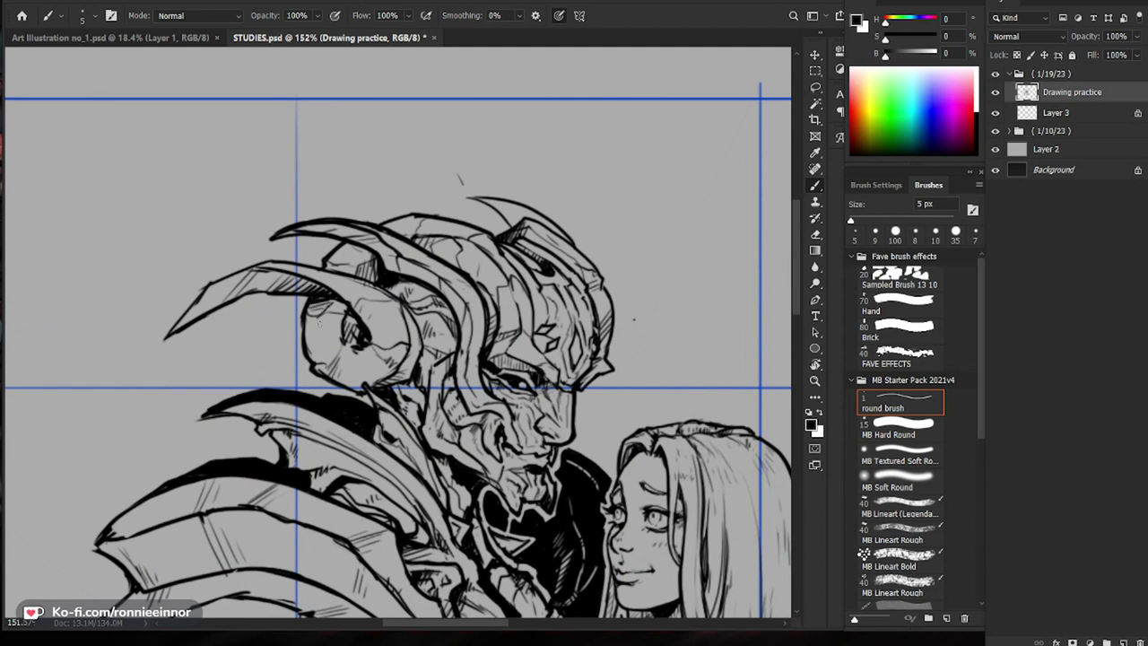
{"action": "left_click_drag", "start_coordinate": [324, 320], "coordinate": [316, 336]}
{"action": "left_click_drag", "start_coordinate": [317, 339], "coordinate": [302, 351]}
{"action": "left_click_drag", "start_coordinate": [345, 298], "coordinate": [324, 309]}
{"action": "left_click_drag", "start_coordinate": [346, 303], "coordinate": [326, 312]}
{"action": "mouse_move", "coordinate": [364, 254]}
{"action": "left_mouse_down"}
{"action": "mouse_move", "coordinate": [334, 269]}
{"action": "mouse_move", "coordinate": [306, 319]}
{"action": "left_mouse_up"}
{"action": "mouse_move", "coordinate": [334, 310]}
{"action": "left_mouse_down"}
{"action": "mouse_move", "coordinate": [305, 337]}
{"action": "mouse_move", "coordinate": [317, 363]}
{"action": "left_mouse_up"}
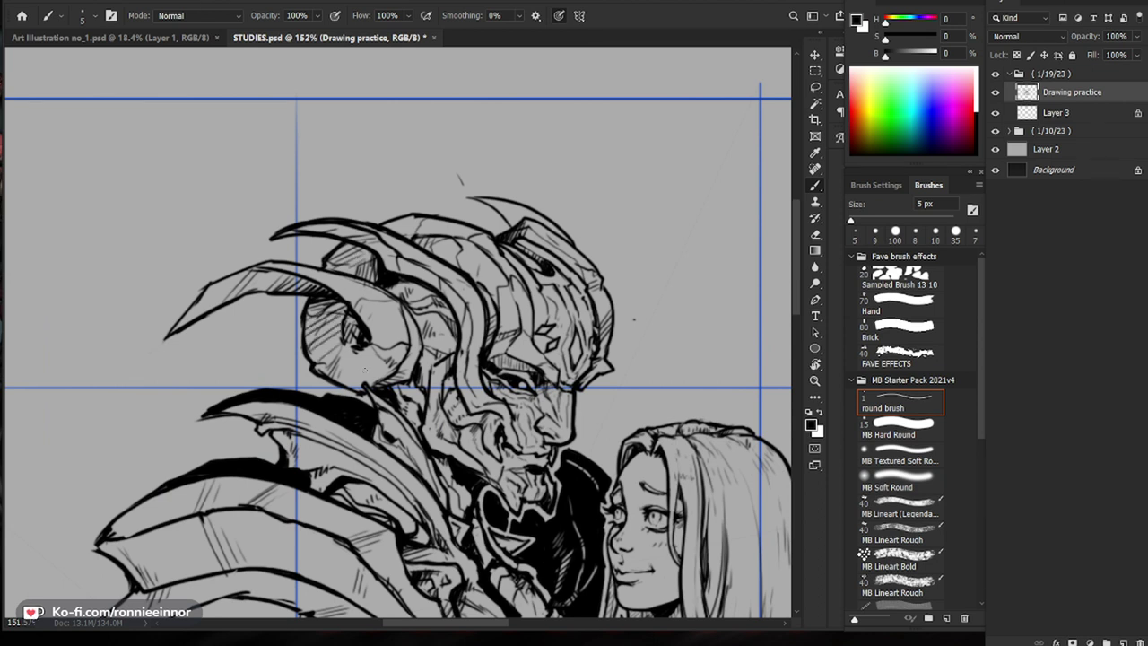
Step: Bolden the outline of the small front horn on the man's head and fill its underside with black
{"action": "left_click_drag", "start_coordinate": [431, 360], "coordinate": [359, 362]}
{"action": "left_click_drag", "start_coordinate": [508, 381], "coordinate": [556, 381]}
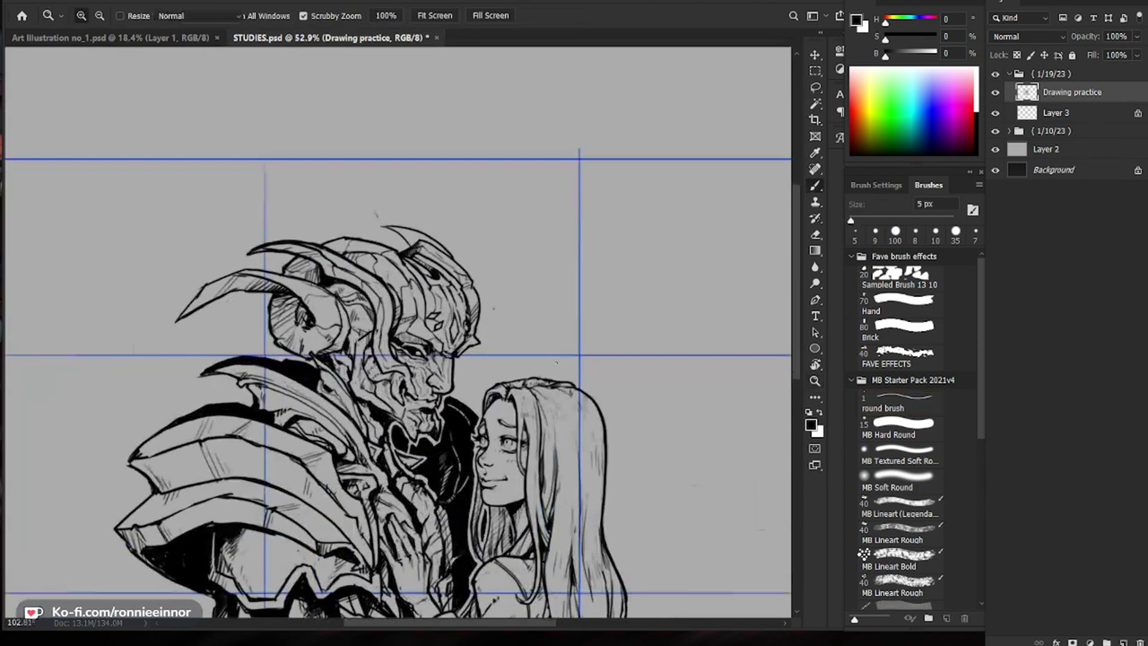
{"action": "left_click_drag", "start_coordinate": [489, 316], "coordinate": [529, 312]}
{"action": "mouse_move", "coordinate": [467, 266]}
{"action": "left_mouse_down"}
{"action": "mouse_move", "coordinate": [464, 340]}
{"action": "mouse_move", "coordinate": [432, 387]}
{"action": "left_mouse_up"}
{"action": "left_click_drag", "start_coordinate": [497, 308], "coordinate": [488, 375]}
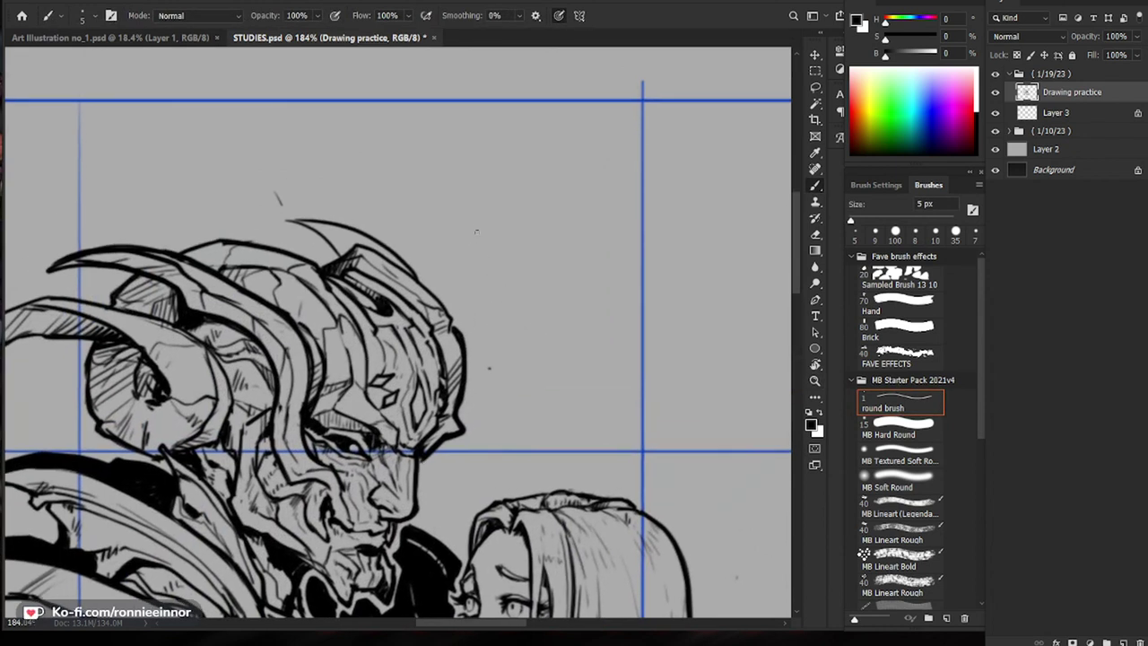
{"action": "mouse_move", "coordinate": [458, 333]}
{"action": "left_mouse_down"}
{"action": "mouse_move", "coordinate": [371, 235]}
{"action": "mouse_move", "coordinate": [288, 218]}
{"action": "left_mouse_up"}
{"action": "left_click_drag", "start_coordinate": [359, 235], "coordinate": [442, 263]}
{"action": "key", "text": "ctrl+z"}
{"action": "mouse_move", "coordinate": [497, 303]}
{"action": "left_mouse_down"}
{"action": "mouse_move", "coordinate": [418, 255]}
{"action": "mouse_move", "coordinate": [378, 247]}
{"action": "mouse_move", "coordinate": [443, 271]}
{"action": "mouse_move", "coordinate": [439, 283]}
{"action": "mouse_move", "coordinate": [457, 269]}
{"action": "mouse_move", "coordinate": [472, 286]}
{"action": "left_mouse_up"}
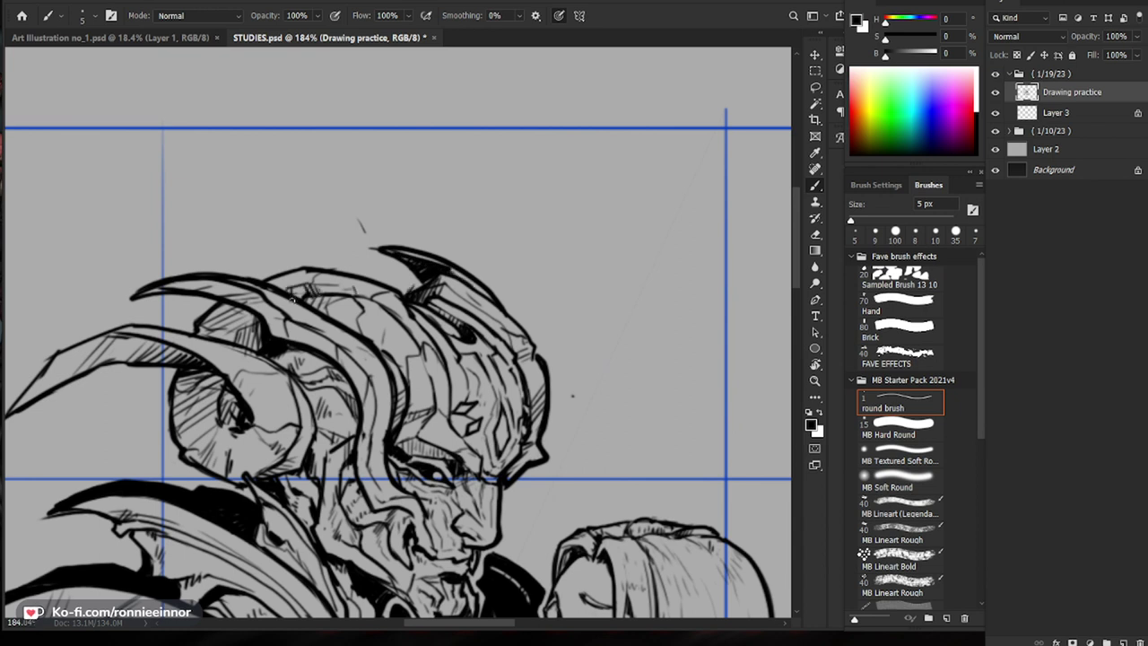
{"action": "left_click_drag", "start_coordinate": [397, 263], "coordinate": [430, 257]}
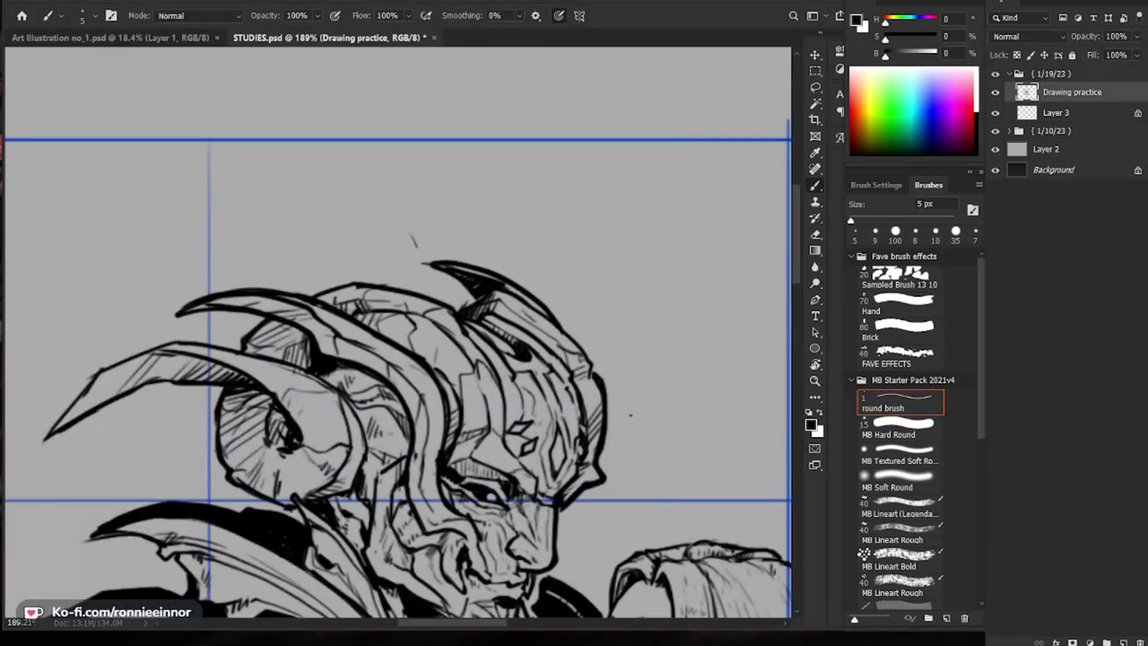
Step: Examine the inked heads, shoulder armor and overall composition up close and from a distance
{"action": "scroll", "coordinate": [392, 267], "scroll_direction": "down", "scroll_amount": 5}
{"action": "scroll", "coordinate": [499, 341], "scroll_direction": "up", "scroll_amount": 5}
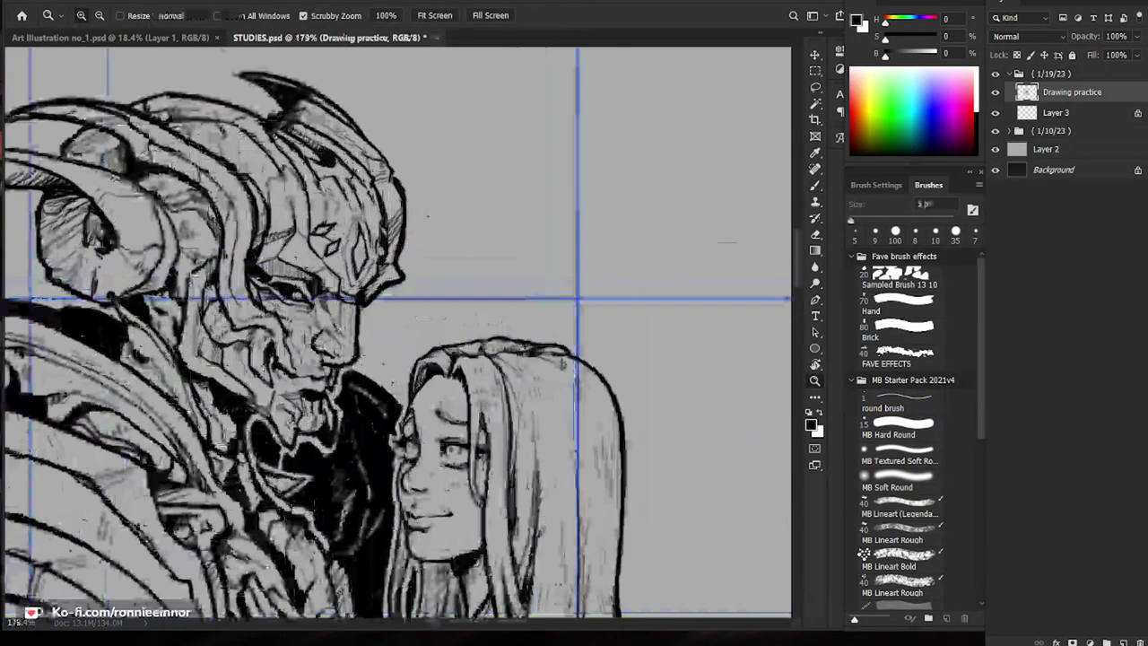
{"action": "scroll", "coordinate": [450, 292], "scroll_direction": "down", "scroll_amount": 5}
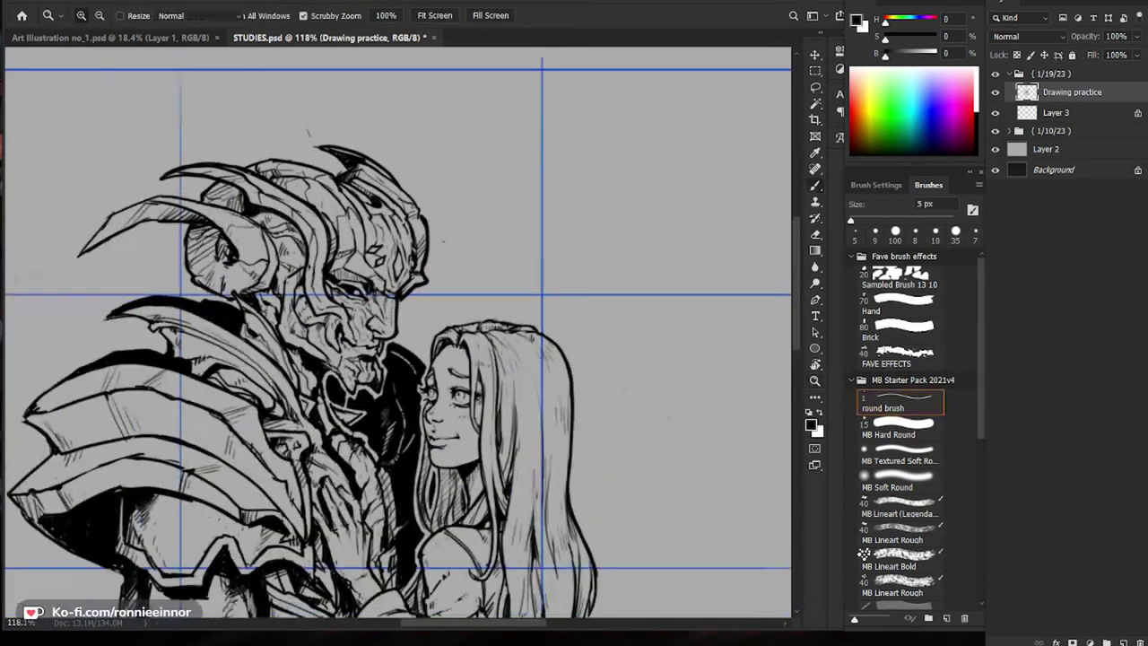
{"action": "scroll", "coordinate": [449, 293], "scroll_direction": "up", "scroll_amount": 5}
{"action": "key", "text": "e"}
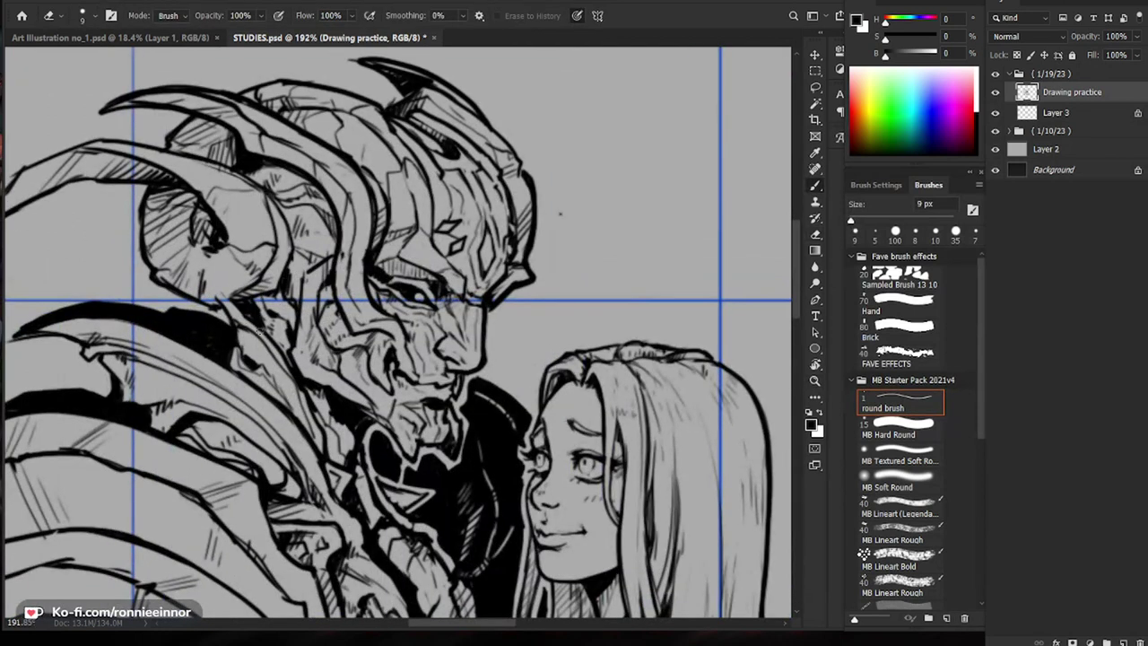
{"action": "key", "text": "b"}
{"action": "scroll", "coordinate": [568, 505], "scroll_direction": "down", "scroll_amount": 5}
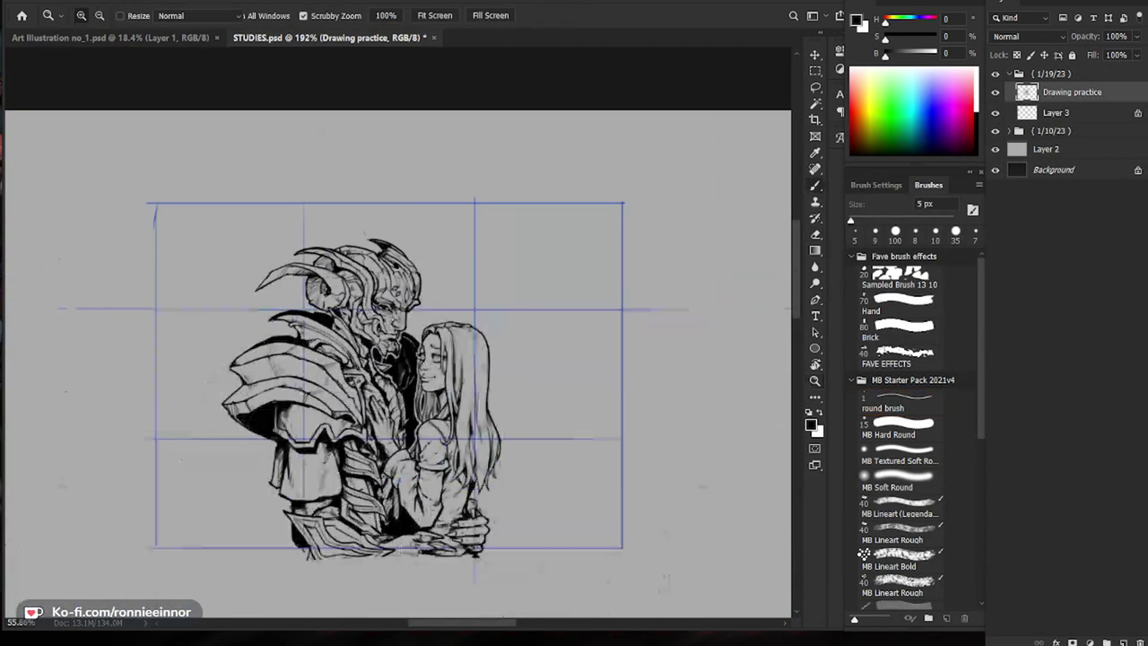
{"action": "scroll", "coordinate": [556, 341], "scroll_direction": "up", "scroll_amount": 5}
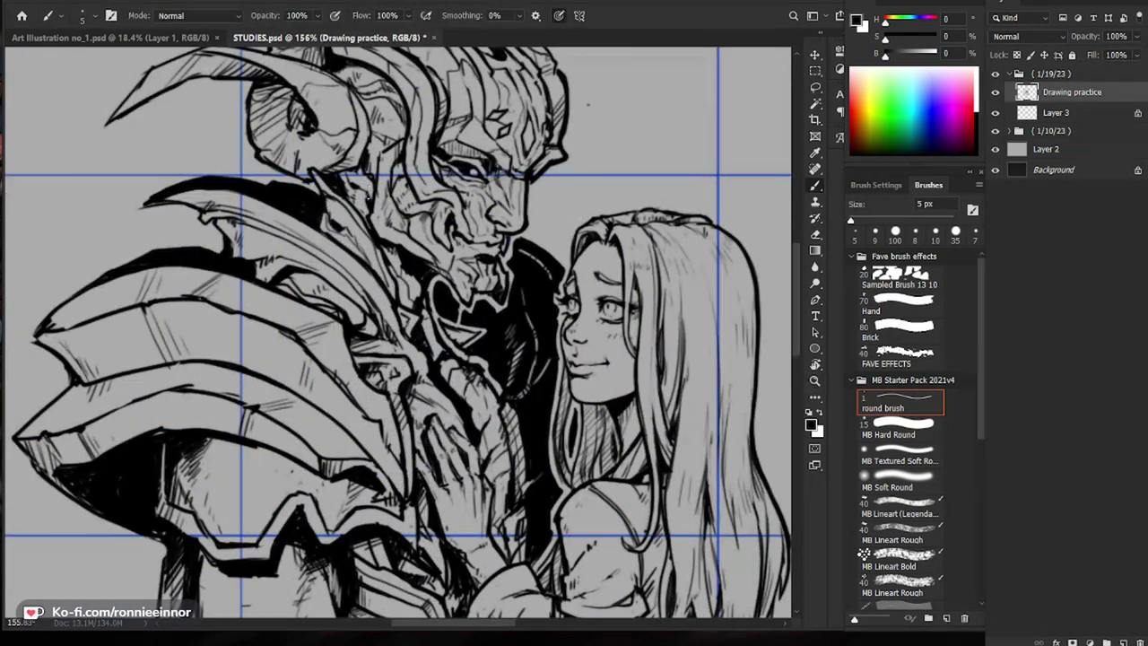
{"action": "scroll", "coordinate": [588, 103], "scroll_direction": "down", "scroll_amount": 3}
{"action": "scroll", "coordinate": [525, 141], "scroll_direction": "up", "scroll_amount": 4}
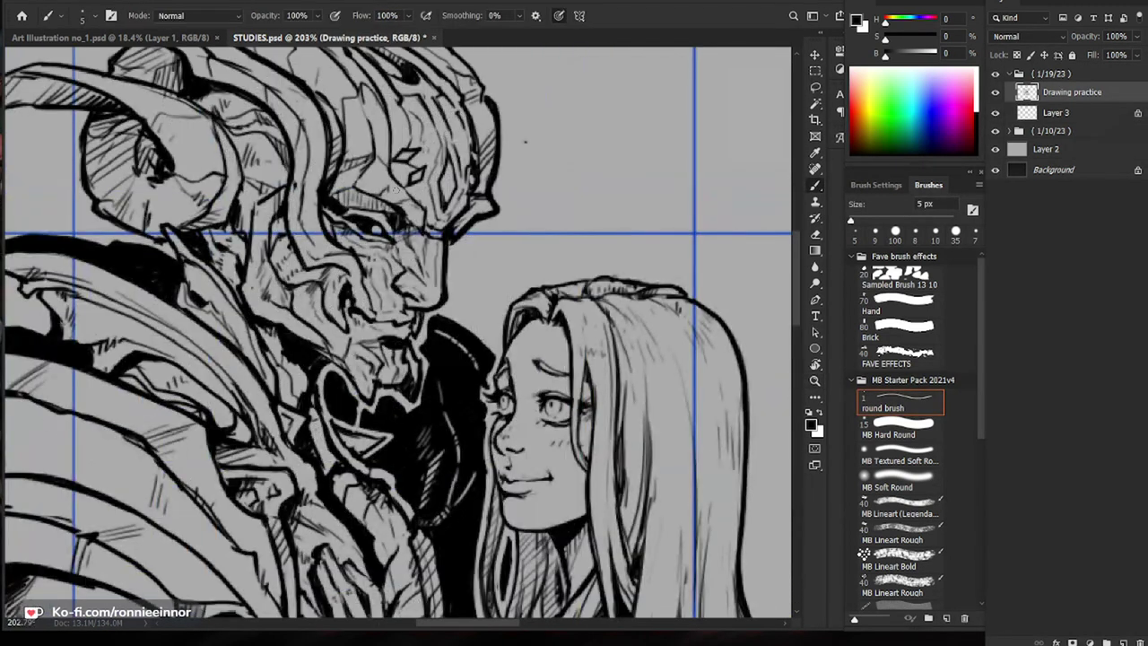
{"action": "scroll", "coordinate": [398, 220], "scroll_direction": "down", "scroll_amount": 2}
{"action": "scroll", "coordinate": [443, 335], "scroll_direction": "up", "scroll_amount": 2}
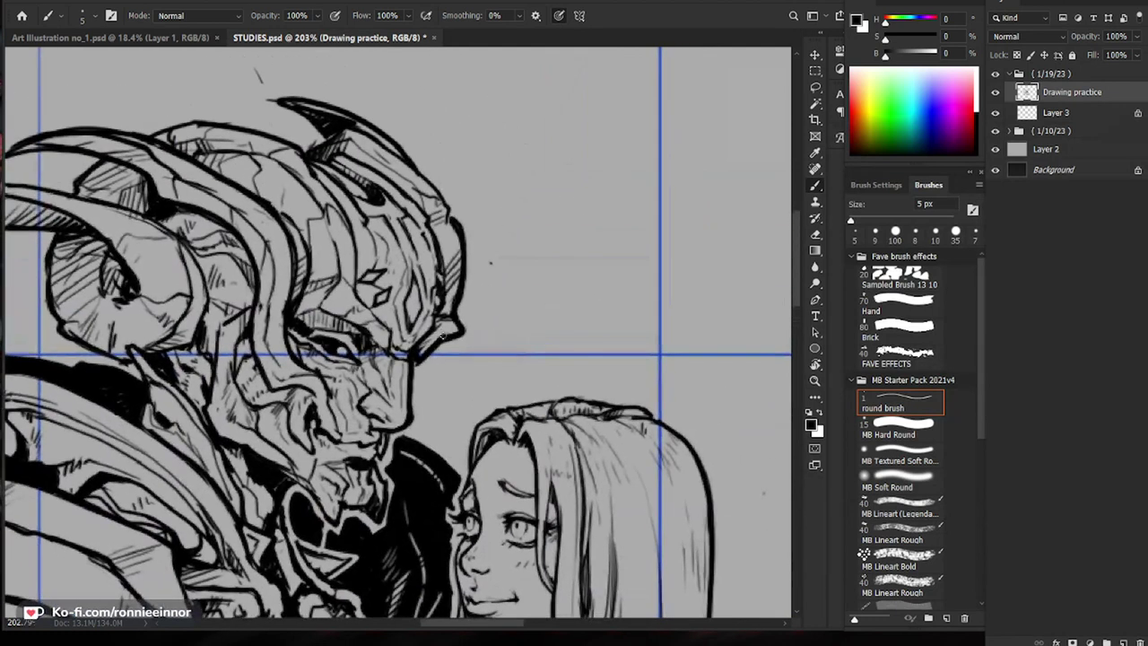
Step: Touch up the ink around the man's eye and inner brow
{"action": "scroll", "coordinate": [446, 333], "scroll_direction": "down", "scroll_amount": 6}
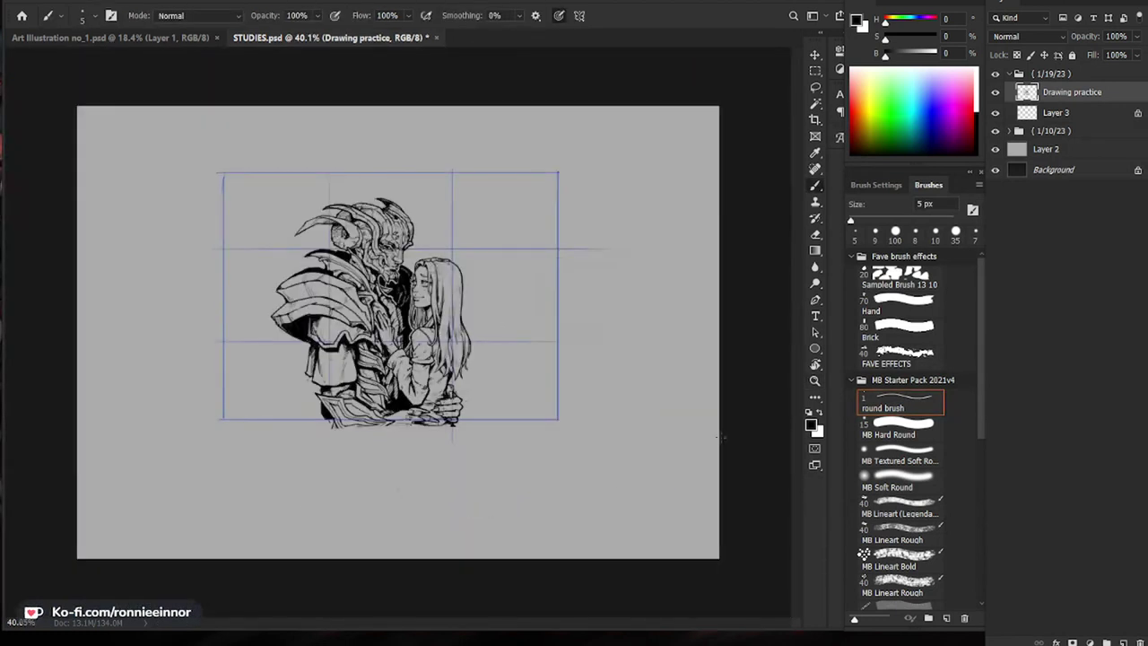
{"action": "scroll", "coordinate": [415, 209], "scroll_direction": "up", "scroll_amount": 5}
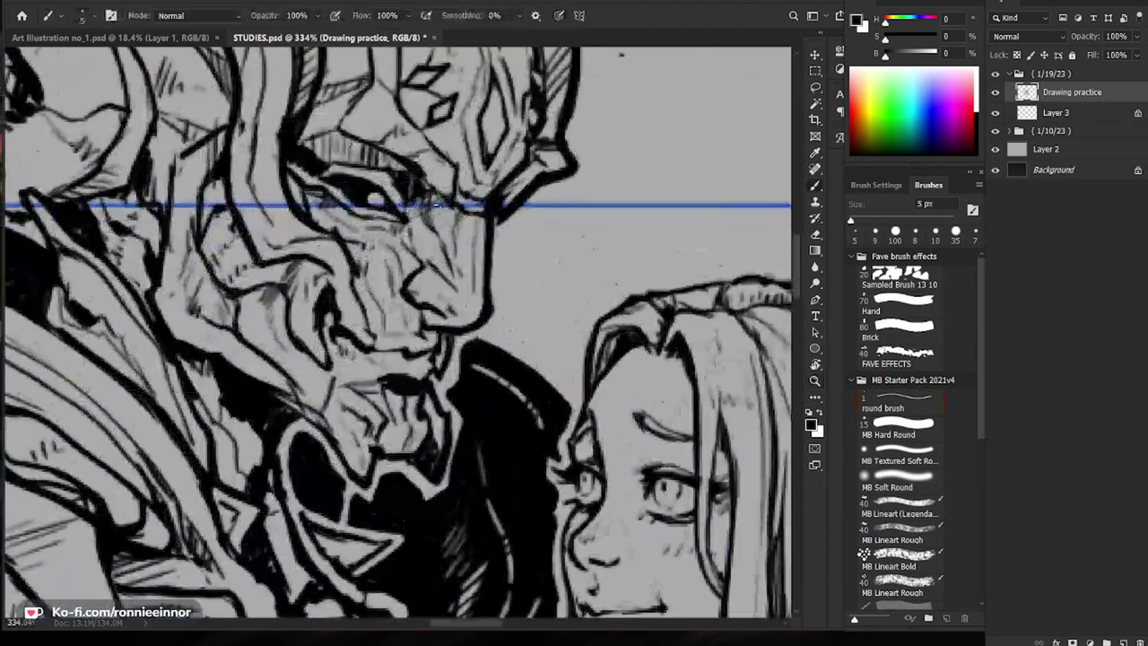
{"action": "mouse_move", "coordinate": [387, 193]}
{"action": "left_mouse_down"}
{"action": "mouse_move", "coordinate": [400, 209]}
{"action": "mouse_move", "coordinate": [408, 191]}
{"action": "mouse_move", "coordinate": [430, 225]}
{"action": "mouse_move", "coordinate": [399, 243]}
{"action": "left_mouse_up"}
{"action": "left_click_drag", "start_coordinate": [568, 293], "coordinate": [483, 336]}
{"action": "left_click_drag", "start_coordinate": [387, 276], "coordinate": [457, 277]}
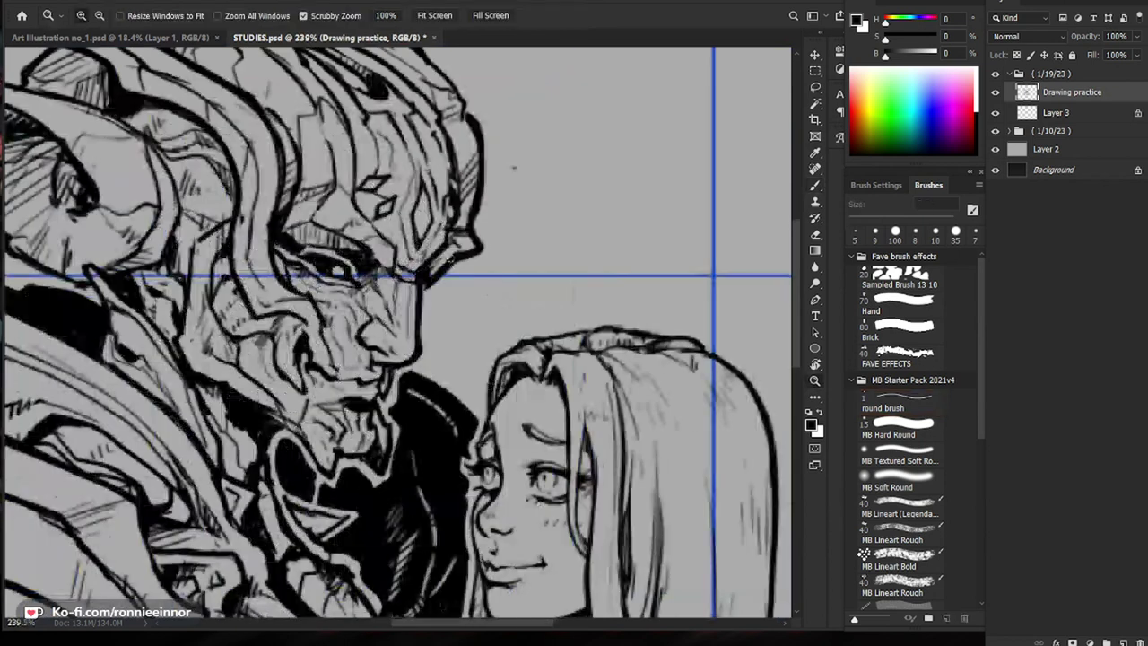
{"action": "mouse_move", "coordinate": [365, 250]}
{"action": "left_mouse_down"}
{"action": "mouse_move", "coordinate": [311, 221]}
{"action": "mouse_move", "coordinate": [308, 247]}
{"action": "mouse_move", "coordinate": [338, 249]}
{"action": "left_mouse_up"}
{"action": "mouse_move", "coordinate": [442, 287]}
{"action": "left_mouse_down"}
{"action": "mouse_move", "coordinate": [370, 288]}
{"action": "mouse_move", "coordinate": [484, 271]}
{"action": "left_mouse_up"}
{"action": "key", "text": "b"}
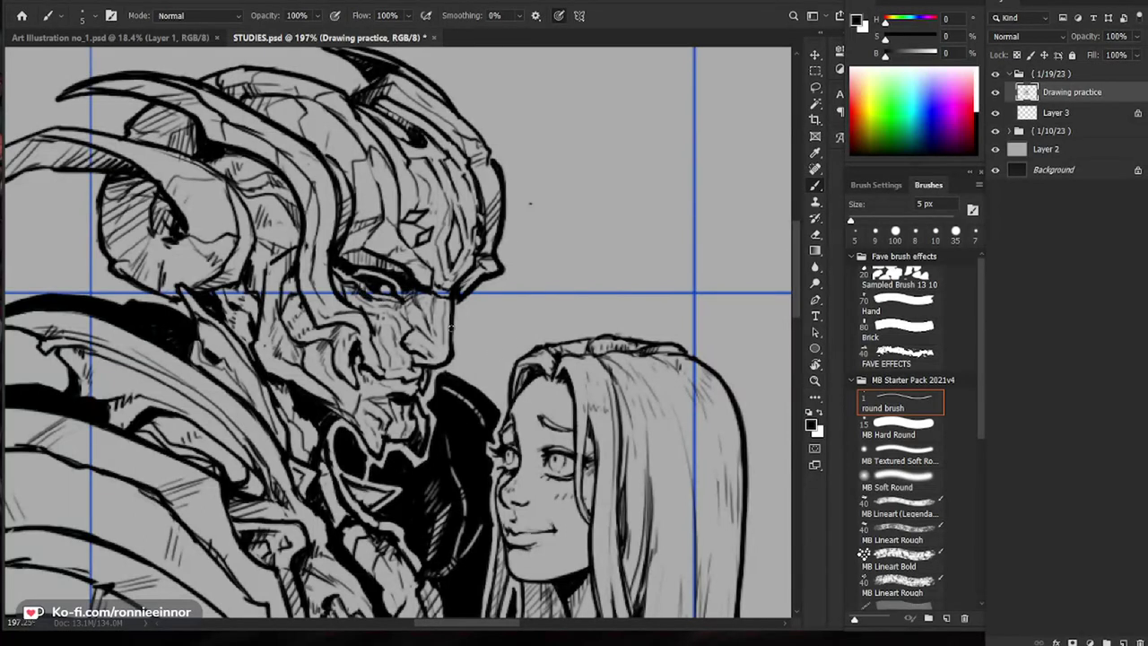
Step: Darken the hollow of the man's cheek and trim the ink near his mouth with the eraser
{"action": "left_click_drag", "start_coordinate": [353, 347], "coordinate": [356, 382]}
{"action": "key", "text": "e"}
{"action": "key", "text": "b"}
{"action": "key", "text": "z"}
{"action": "mouse_move", "coordinate": [485, 362]}
{"action": "left_mouse_down"}
{"action": "mouse_move", "coordinate": [430, 424]}
{"action": "mouse_move", "coordinate": [553, 384]}
{"action": "left_mouse_up"}
{"action": "key", "text": "e"}
{"action": "left_click_drag", "start_coordinate": [420, 389], "coordinate": [429, 384]}
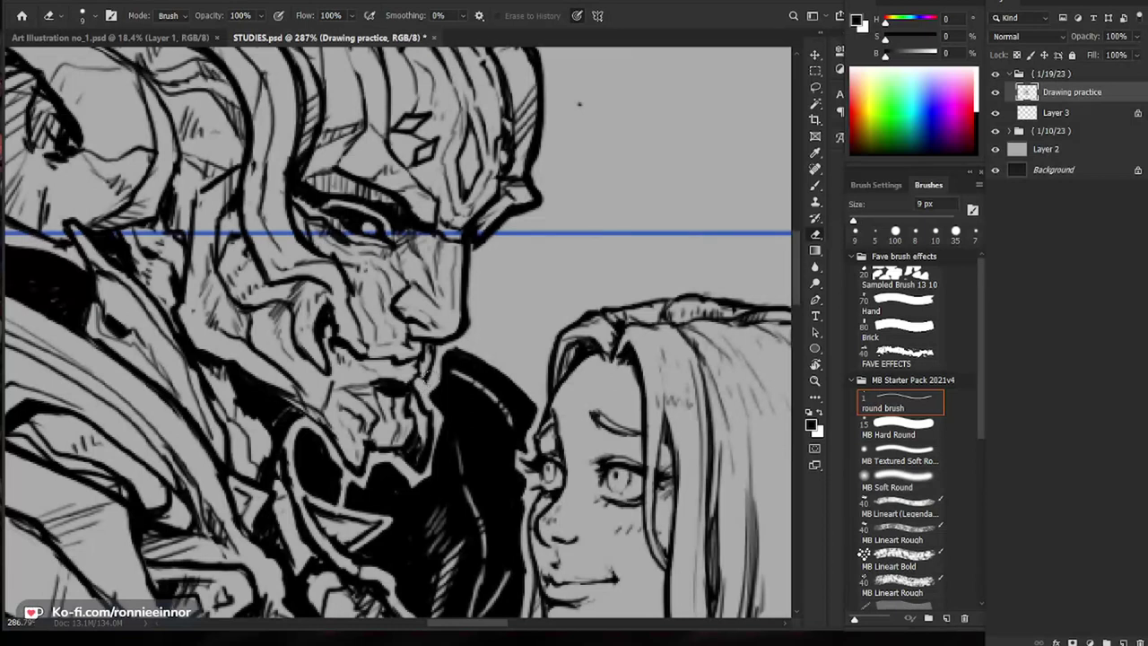
Step: Strengthen the shadow beneath the man's nose and along his upper lip, cleaning the edges with small eraser strokes
{"action": "key", "text": "b"}
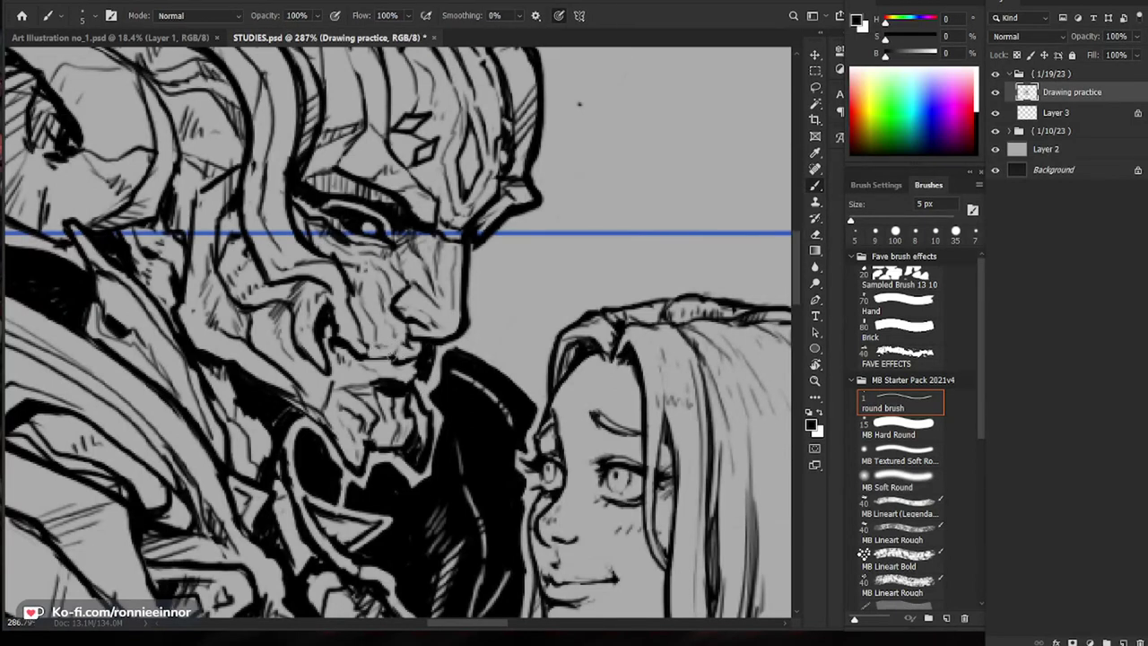
{"action": "key", "text": "e"}
{"action": "key", "text": "b"}
{"action": "left_click_drag", "start_coordinate": [409, 346], "coordinate": [332, 347]}
{"action": "left_click_drag", "start_coordinate": [404, 348], "coordinate": [484, 350]}
{"action": "key", "text": "e"}
{"action": "left_click_drag", "start_coordinate": [406, 367], "coordinate": [414, 364]}
{"action": "key", "text": "b"}
{"action": "key", "text": "ctrl+0"}
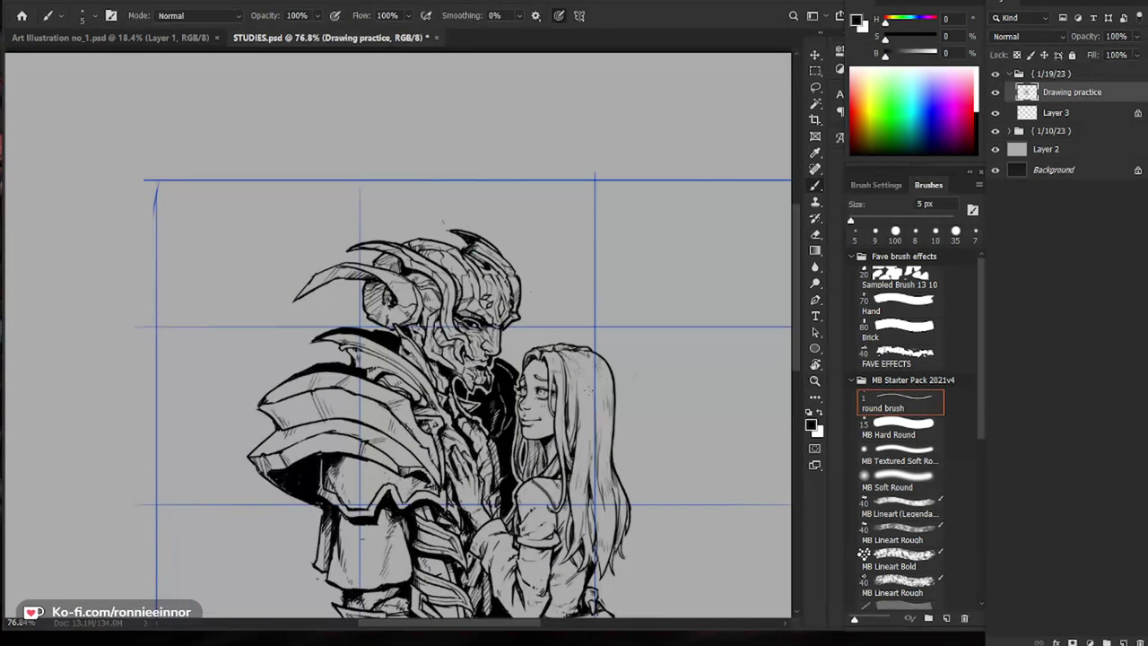
{"action": "left_click_drag", "start_coordinate": [503, 353], "coordinate": [582, 354]}
{"action": "key", "text": "e"}
{"action": "key", "text": "b"}
{"action": "left_click_drag", "start_coordinate": [435, 343], "coordinate": [445, 363]}
Step: Refine the ink lines around the man's mouth and chin, erasing small excess bits on his cheek
{"action": "scroll", "coordinate": [462, 365], "scroll_direction": "down", "scroll_amount": 5}
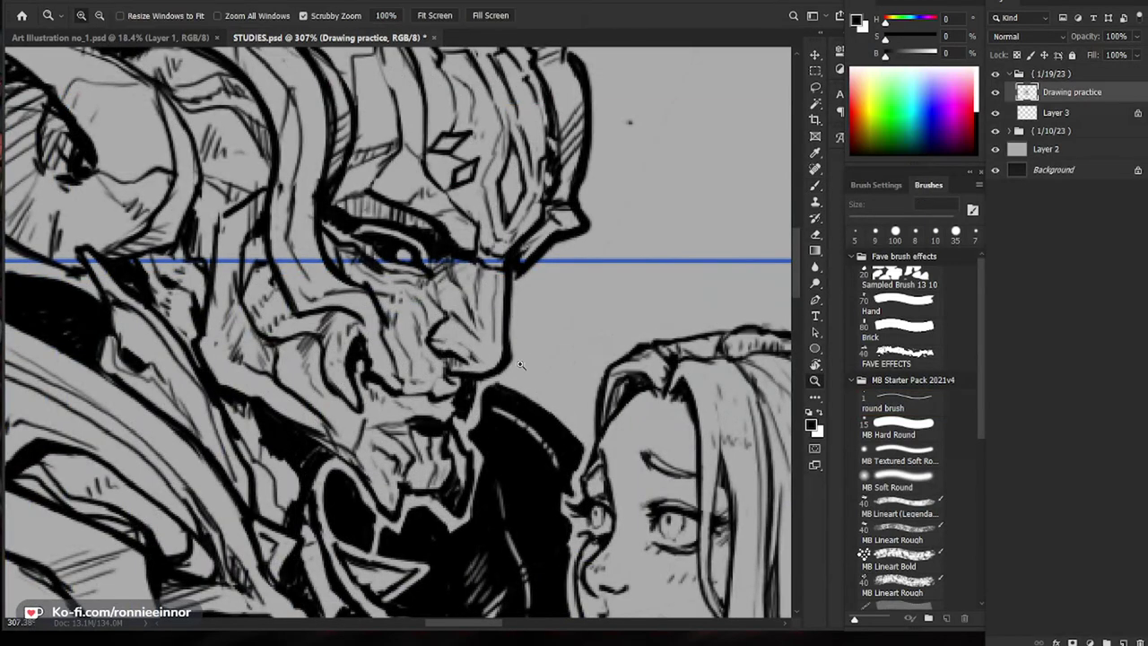
{"action": "scroll", "coordinate": [417, 275], "scroll_direction": "up", "scroll_amount": 4}
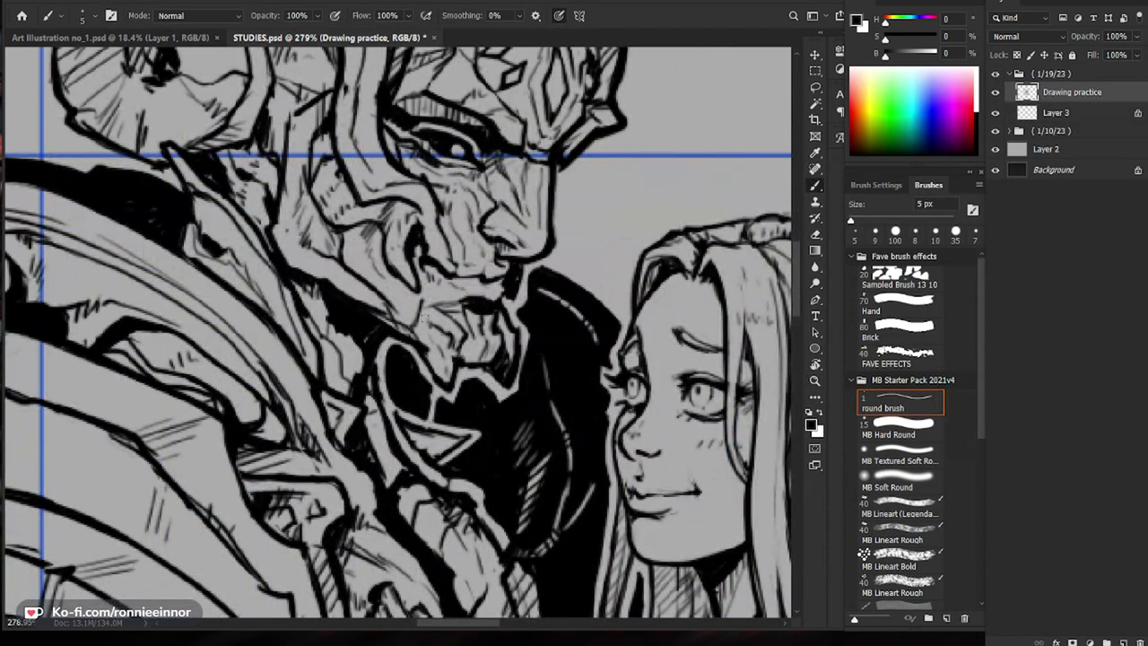
{"action": "left_click_drag", "start_coordinate": [400, 310], "coordinate": [498, 215]}
{"action": "scroll", "coordinate": [498, 215], "scroll_direction": "down", "scroll_amount": 5}
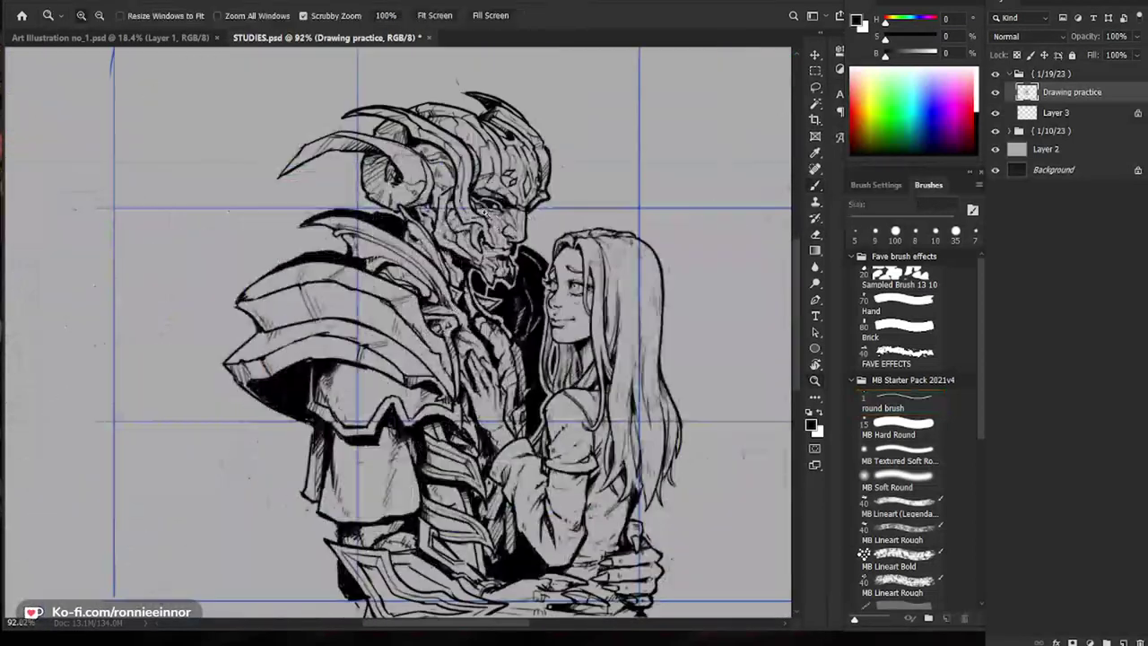
{"action": "scroll", "coordinate": [483, 213], "scroll_direction": "up", "scroll_amount": 5}
{"action": "key", "text": "b"}
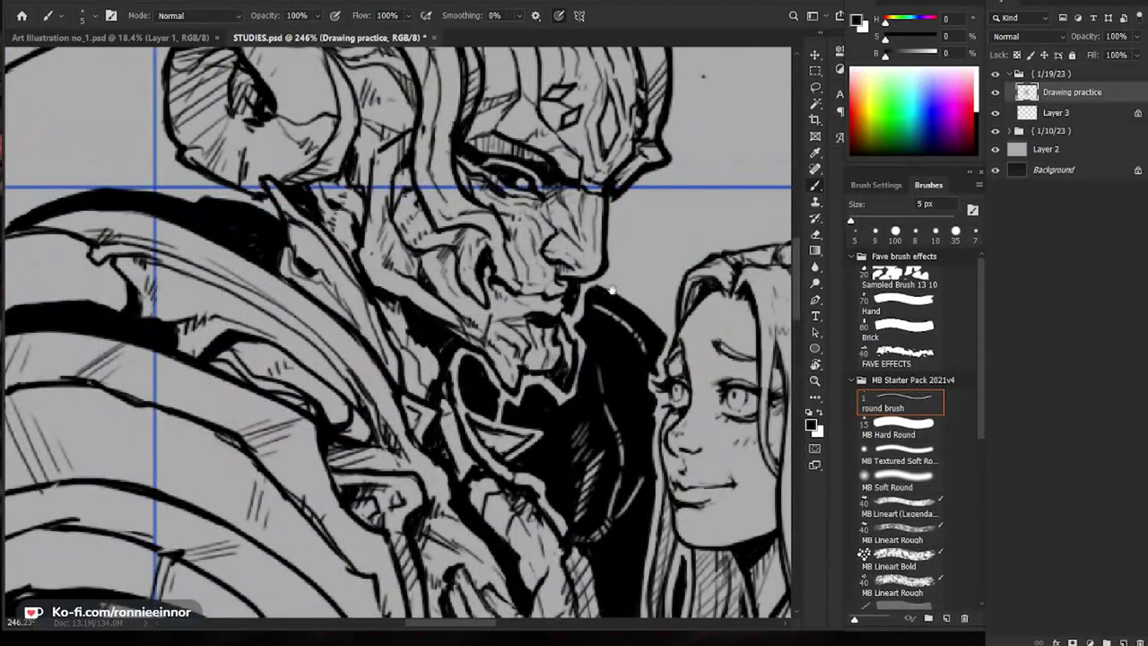
{"action": "left_click_drag", "start_coordinate": [612, 288], "coordinate": [538, 368]}
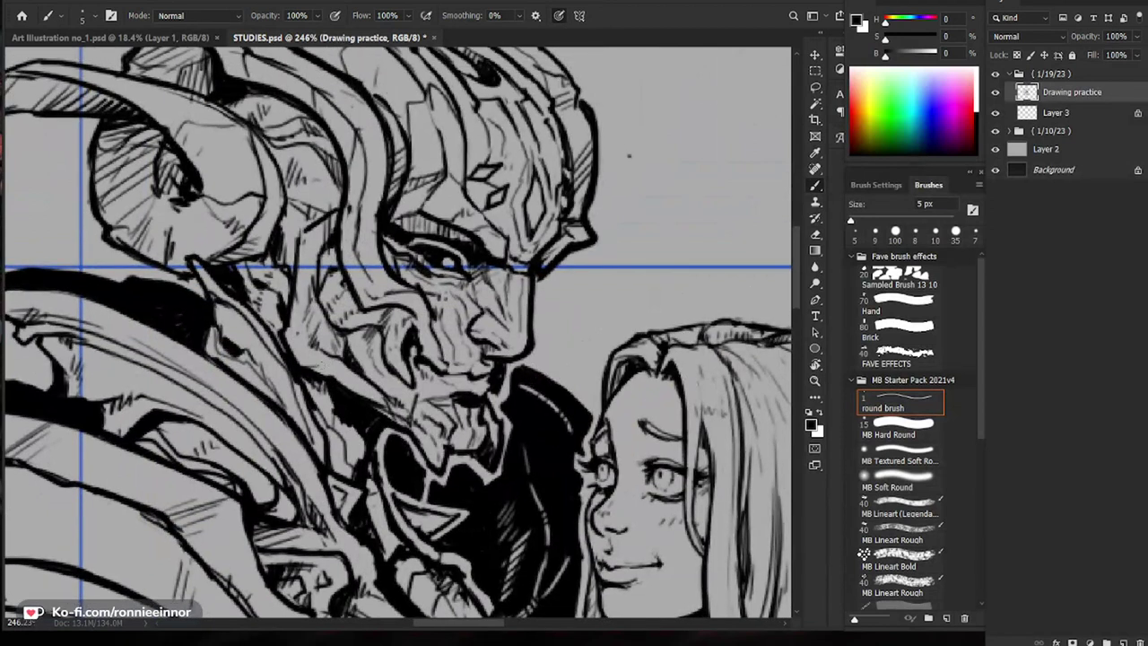
{"action": "left_click_drag", "start_coordinate": [511, 424], "coordinate": [516, 395]}
{"action": "left_click_drag", "start_coordinate": [439, 389], "coordinate": [457, 409]}
{"action": "mouse_move", "coordinate": [503, 376]}
{"action": "left_mouse_down"}
{"action": "mouse_move", "coordinate": [463, 358]}
{"action": "mouse_move", "coordinate": [507, 347]}
{"action": "left_mouse_up"}
{"action": "key", "text": "e"}
{"action": "left_click_drag", "start_coordinate": [401, 326], "coordinate": [398, 334]}
{"action": "key", "text": "b"}
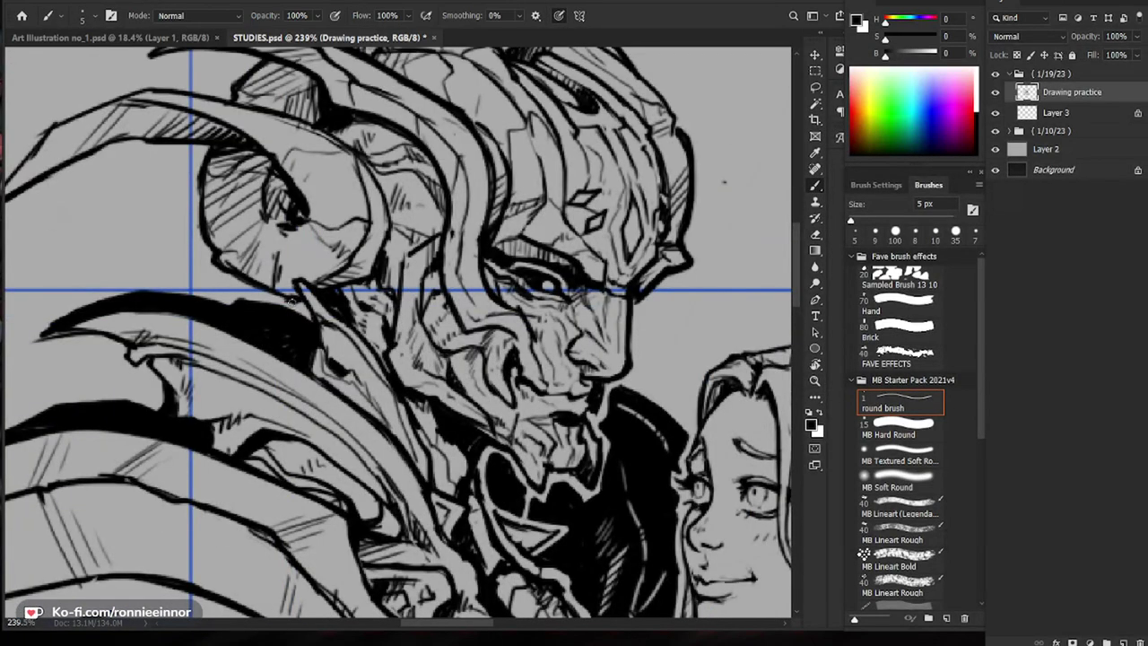
Step: Add dense diagonal hatching to the shadowed inside of the round form within the man's curled horn
{"action": "left_click_drag", "start_coordinate": [285, 214], "coordinate": [255, 229]}
{"action": "left_click_drag", "start_coordinate": [284, 222], "coordinate": [256, 233]}
{"action": "left_click_drag", "start_coordinate": [271, 224], "coordinate": [250, 256]}
{"action": "left_click_drag", "start_coordinate": [271, 188], "coordinate": [258, 199]}
{"action": "left_click_drag", "start_coordinate": [263, 188], "coordinate": [236, 206]}
{"action": "left_click_drag", "start_coordinate": [306, 197], "coordinate": [188, 199]}
{"action": "left_click_drag", "start_coordinate": [279, 179], "coordinate": [383, 185]}
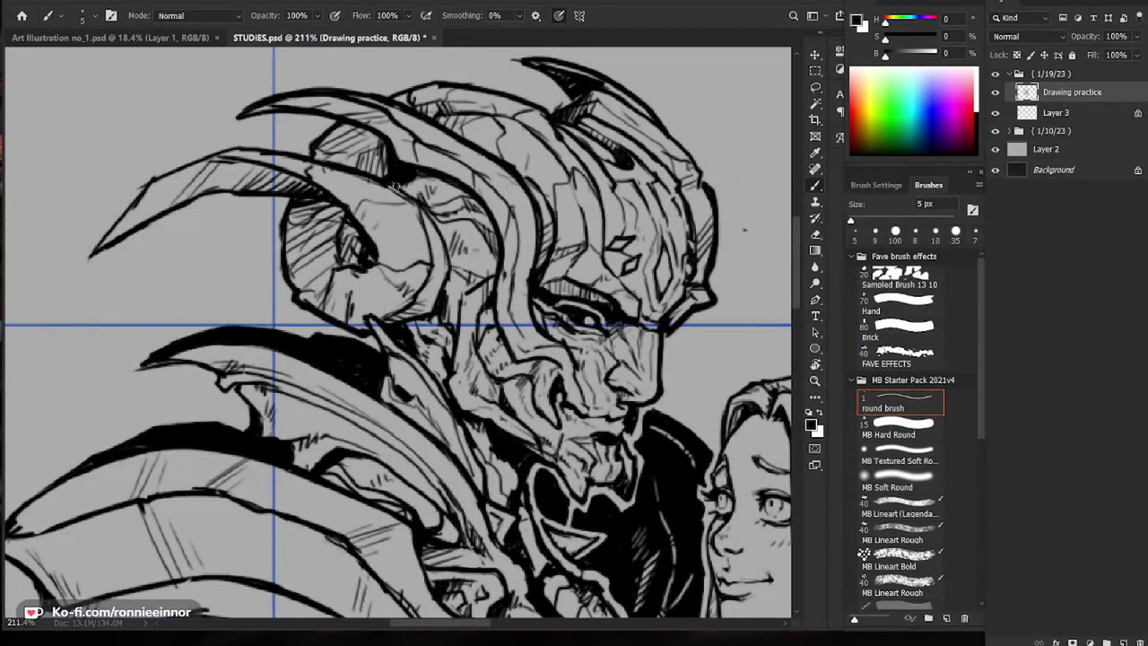
{"action": "left_click_drag", "start_coordinate": [387, 224], "coordinate": [401, 268]}
Step: Hatch the upper side of the man's long curved back horn toward its tip
{"action": "mouse_move", "coordinate": [207, 165]}
{"action": "left_mouse_down"}
{"action": "mouse_move", "coordinate": [136, 202]}
{"action": "mouse_move", "coordinate": [154, 185]}
{"action": "left_mouse_up"}
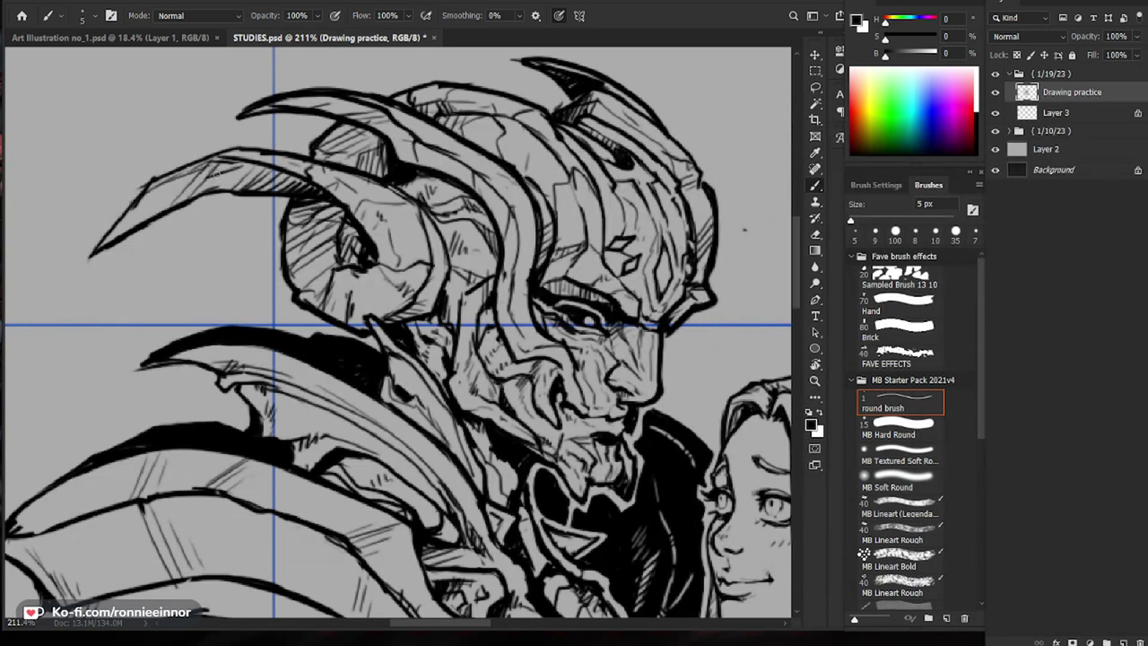
{"action": "scroll", "coordinate": [242, 166], "scroll_direction": "down", "scroll_amount": 4}
{"action": "scroll", "coordinate": [249, 180], "scroll_direction": "up", "scroll_amount": 3}
{"action": "left_click_drag", "start_coordinate": [292, 168], "coordinate": [212, 199]}
Step: Shade the narrow cloth flap behind the man's sleeve, below the shoulder armor, with dark hatching
{"action": "scroll", "coordinate": [291, 194], "scroll_direction": "down", "scroll_amount": 5}
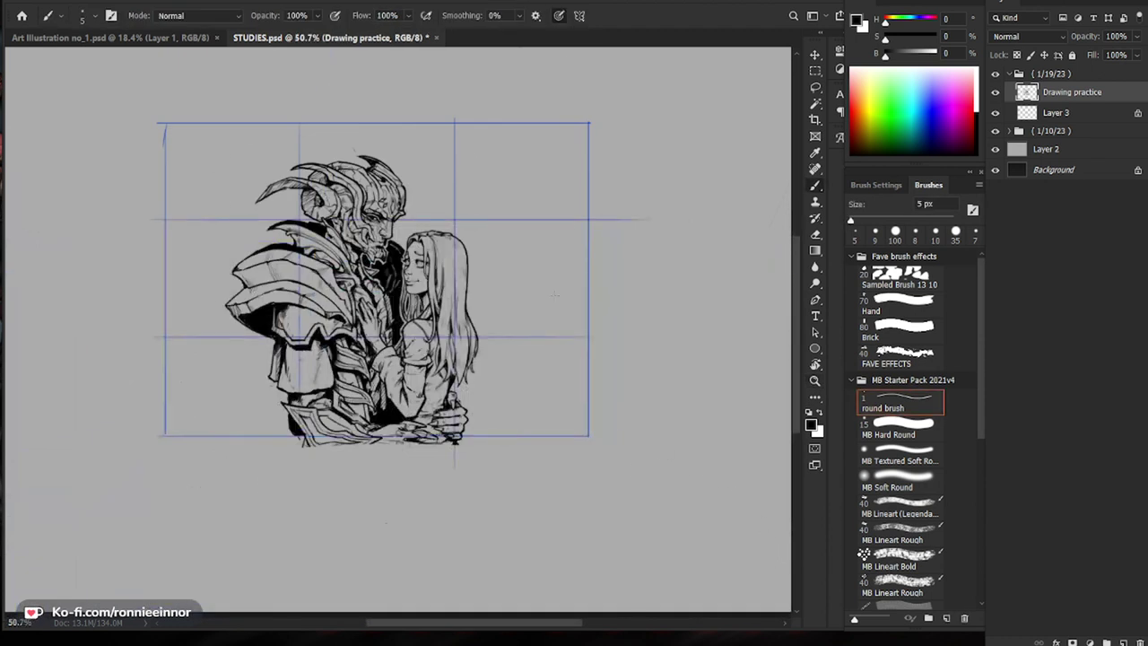
{"action": "scroll", "coordinate": [555, 294], "scroll_direction": "up", "scroll_amount": 5}
{"action": "scroll", "coordinate": [520, 337], "scroll_direction": "down", "scroll_amount": 3}
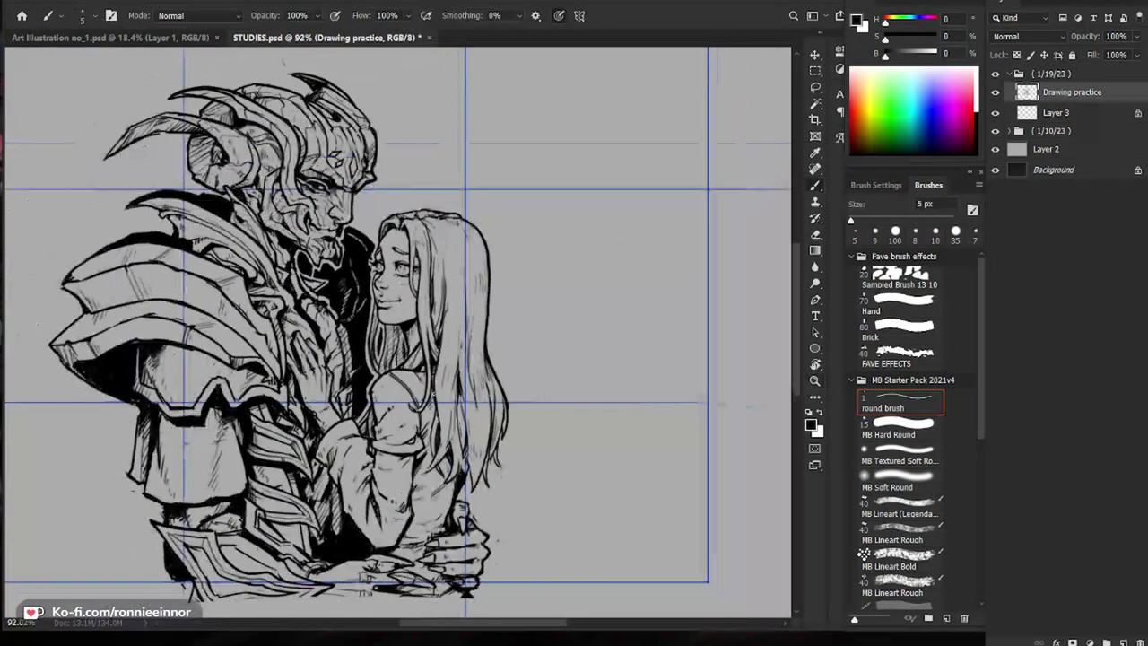
{"action": "scroll", "coordinate": [170, 417], "scroll_direction": "up", "scroll_amount": 1}
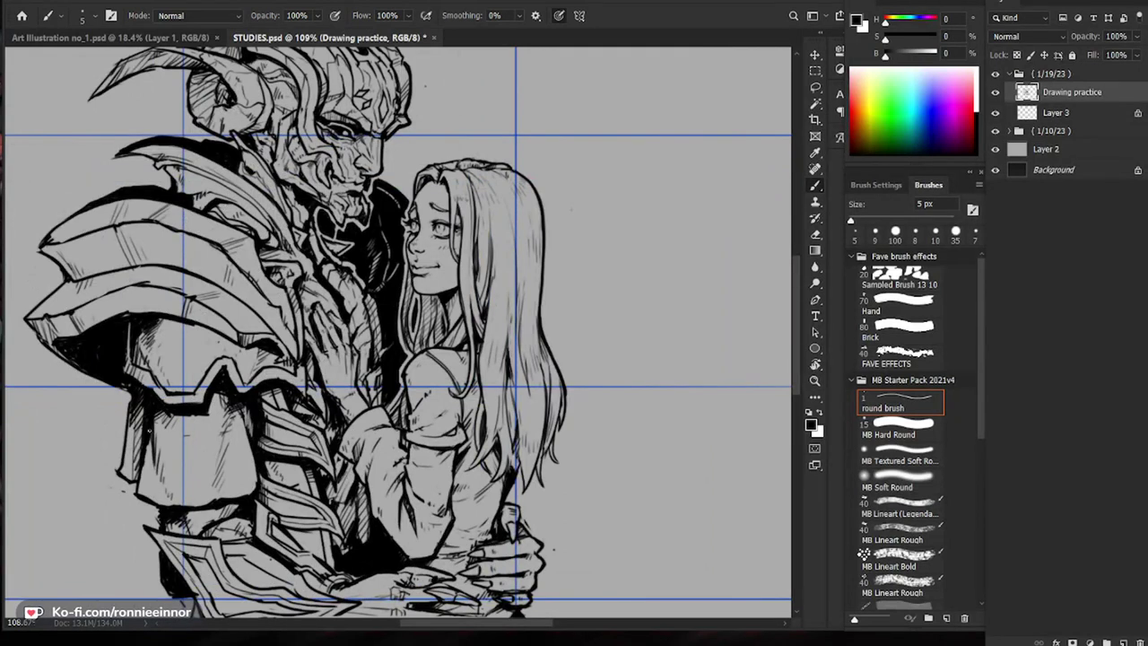
{"action": "mouse_move", "coordinate": [141, 417]}
{"action": "left_mouse_down"}
{"action": "mouse_move", "coordinate": [125, 435]}
{"action": "mouse_move", "coordinate": [124, 479]}
{"action": "left_mouse_up"}
{"action": "key", "text": "e"}
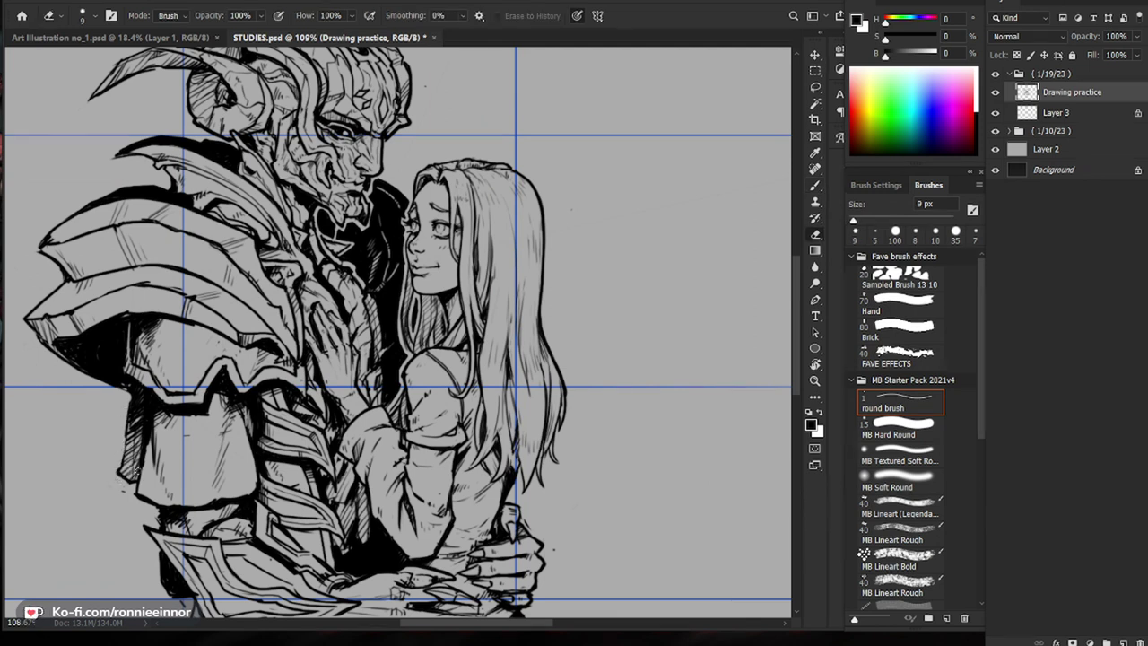
{"action": "key", "text": "b"}
{"action": "left_click_drag", "start_coordinate": [146, 450], "coordinate": [123, 469]}
Step: Trim the hatching on the cloth flap with the eraser and re-ink its edge beside the sleeve
{"action": "mouse_move", "coordinate": [264, 414]}
{"action": "left_mouse_down"}
{"action": "mouse_move", "coordinate": [193, 426]}
{"action": "mouse_move", "coordinate": [233, 451]}
{"action": "mouse_move", "coordinate": [268, 453]}
{"action": "left_mouse_up"}
{"action": "key", "text": "e"}
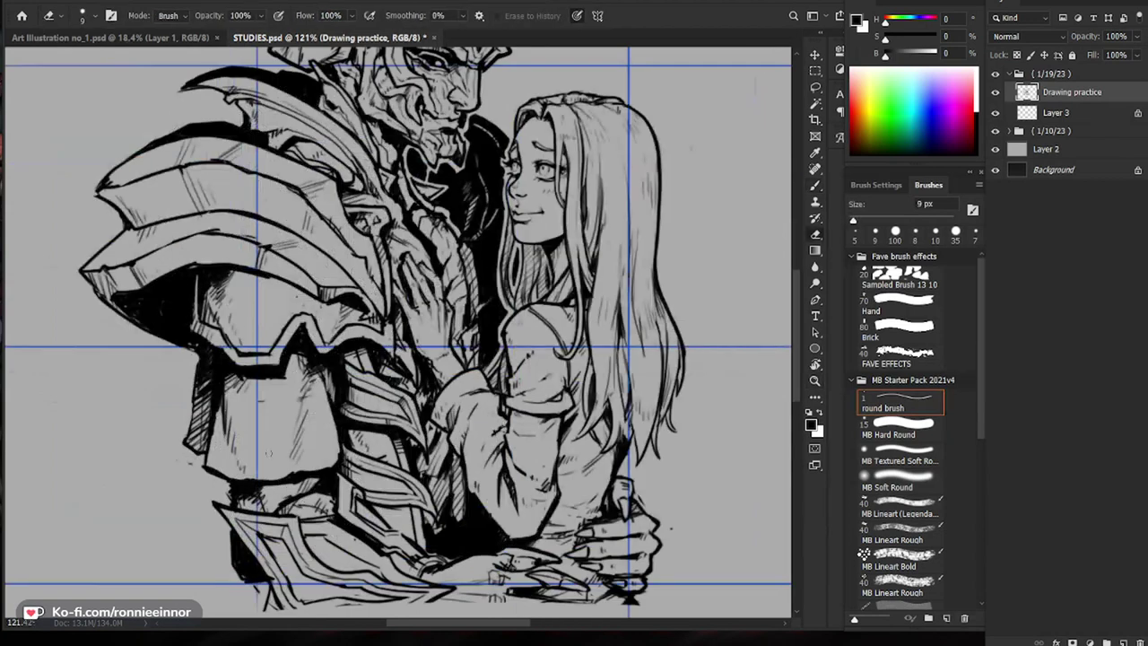
{"action": "mouse_move", "coordinate": [213, 416]}
{"action": "left_mouse_down"}
{"action": "mouse_move", "coordinate": [208, 447]}
{"action": "mouse_move", "coordinate": [220, 447]}
{"action": "mouse_move", "coordinate": [215, 397]}
{"action": "mouse_move", "coordinate": [231, 457]}
{"action": "mouse_move", "coordinate": [198, 448]}
{"action": "left_mouse_up"}
{"action": "key", "text": "b"}
{"action": "left_click_drag", "start_coordinate": [198, 396], "coordinate": [195, 418]}
Step: Deepen the shadows on the man's sleeve and upper-arm plate beneath the shoulder armor with hatching and black ink
{"action": "key", "text": "ctrl+0"}
{"action": "key", "text": "ctrl+space"}
{"action": "left_click_drag", "start_coordinate": [311, 394], "coordinate": [491, 394]}
{"action": "key", "text": "e"}
{"action": "left_click_drag", "start_coordinate": [242, 375], "coordinate": [284, 394]}
{"action": "key", "text": "b"}
{"action": "left_click_drag", "start_coordinate": [213, 347], "coordinate": [239, 363]}
{"action": "mouse_move", "coordinate": [239, 289]}
{"action": "left_mouse_down"}
{"action": "mouse_move", "coordinate": [241, 361]}
{"action": "mouse_move", "coordinate": [217, 343]}
{"action": "mouse_move", "coordinate": [251, 342]}
{"action": "left_mouse_up"}
{"action": "key", "text": "ctrl+space"}
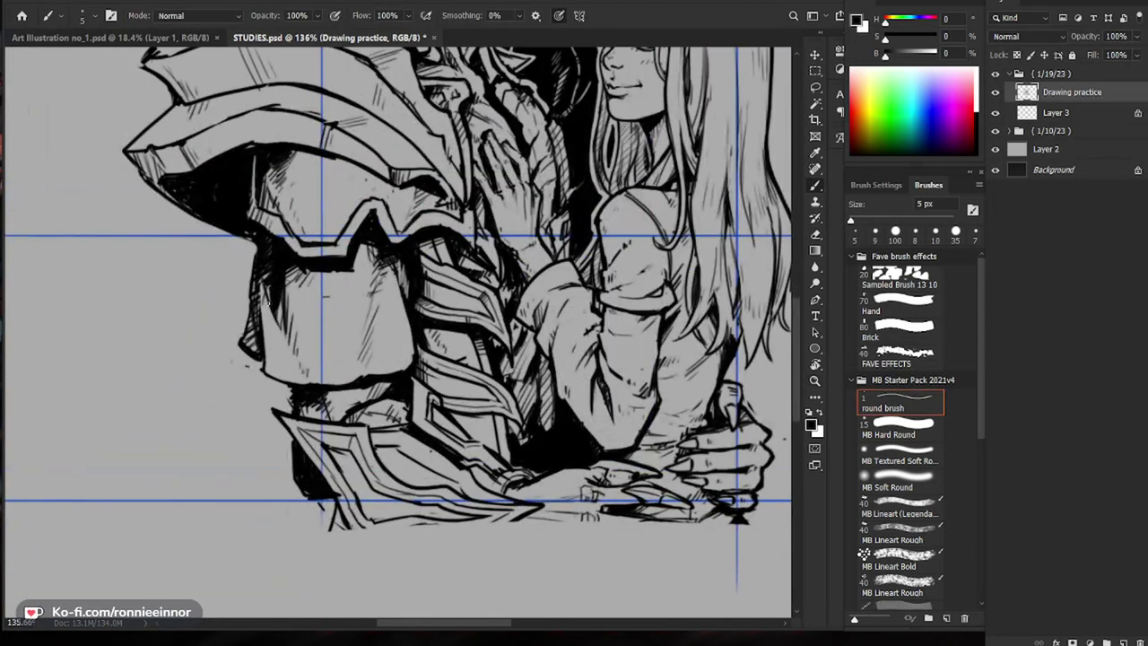
{"action": "left_click_drag", "start_coordinate": [567, 347], "coordinate": [481, 437]}
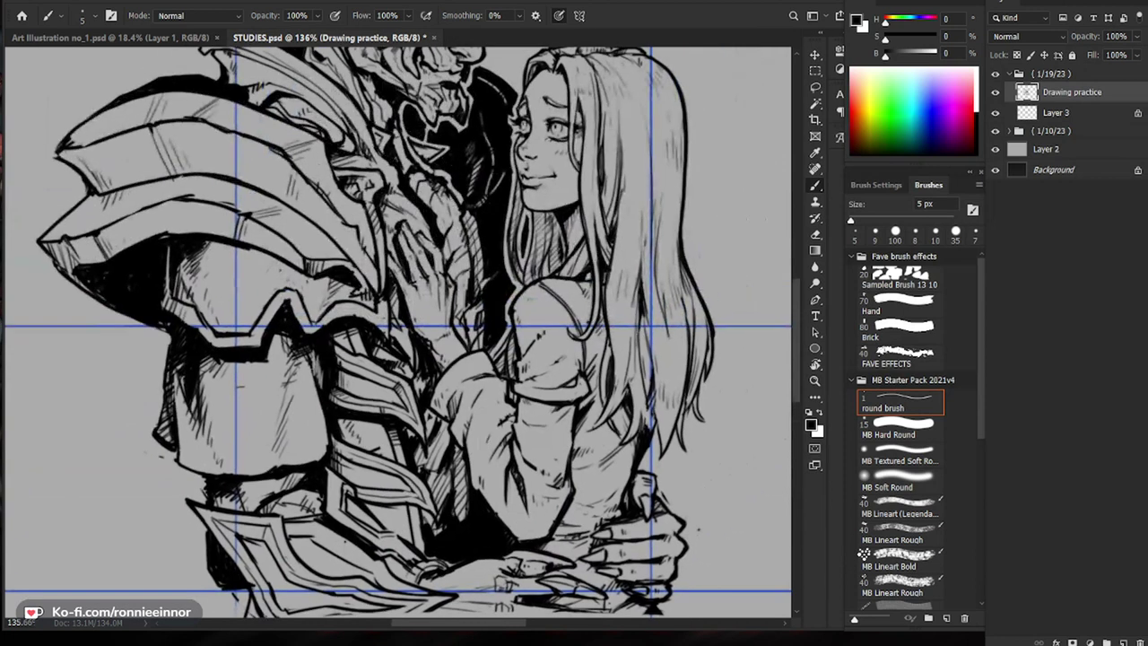
{"action": "mouse_move", "coordinate": [282, 293]}
{"action": "left_mouse_down"}
{"action": "mouse_move", "coordinate": [256, 334]}
{"action": "mouse_move", "coordinate": [167, 302]}
{"action": "left_mouse_up"}
{"action": "left_click_drag", "start_coordinate": [346, 308], "coordinate": [267, 416]}
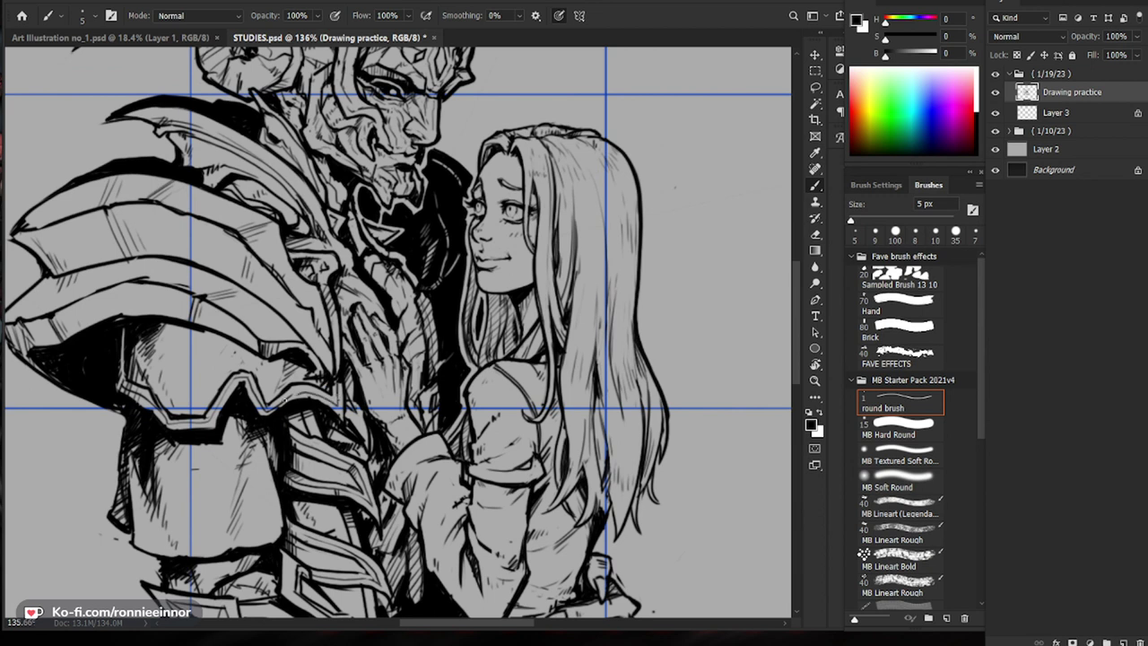
{"action": "left_click_drag", "start_coordinate": [363, 373], "coordinate": [291, 373]}
Step: Draw a small curved, dark-shaded horn on the far side of the man's forehead
{"action": "key", "text": "z"}
{"action": "left_click_drag", "start_coordinate": [566, 476], "coordinate": [540, 487]}
{"action": "left_click_drag", "start_coordinate": [445, 275], "coordinate": [505, 287]}
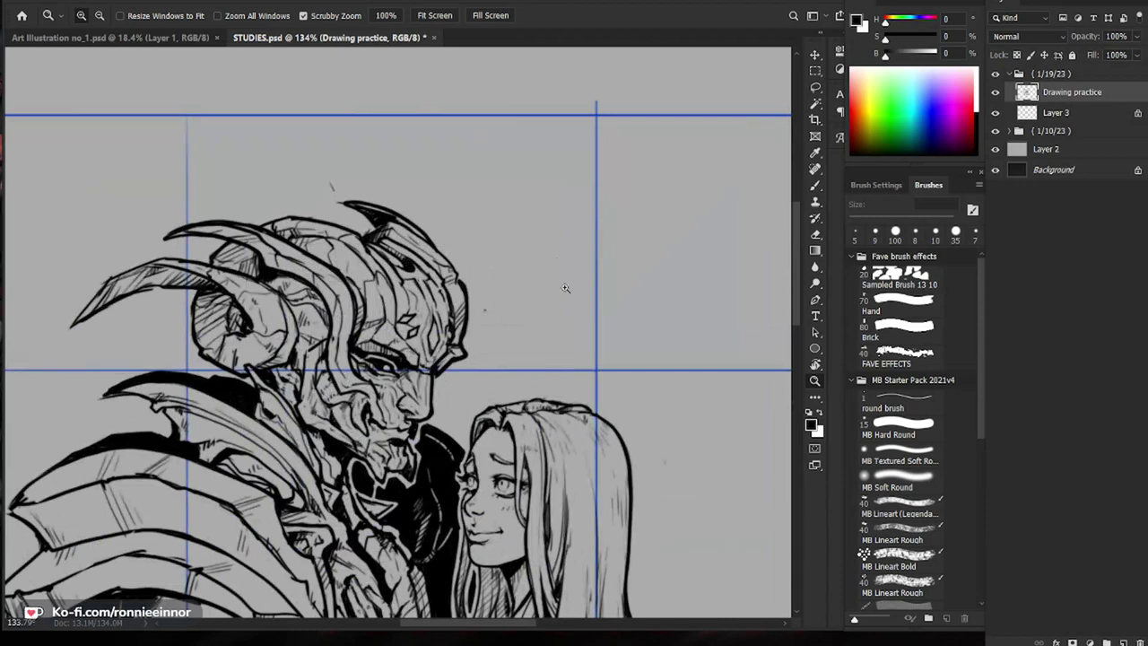
{"action": "left_click_drag", "start_coordinate": [558, 317], "coordinate": [535, 282]}
{"action": "key", "text": "b"}
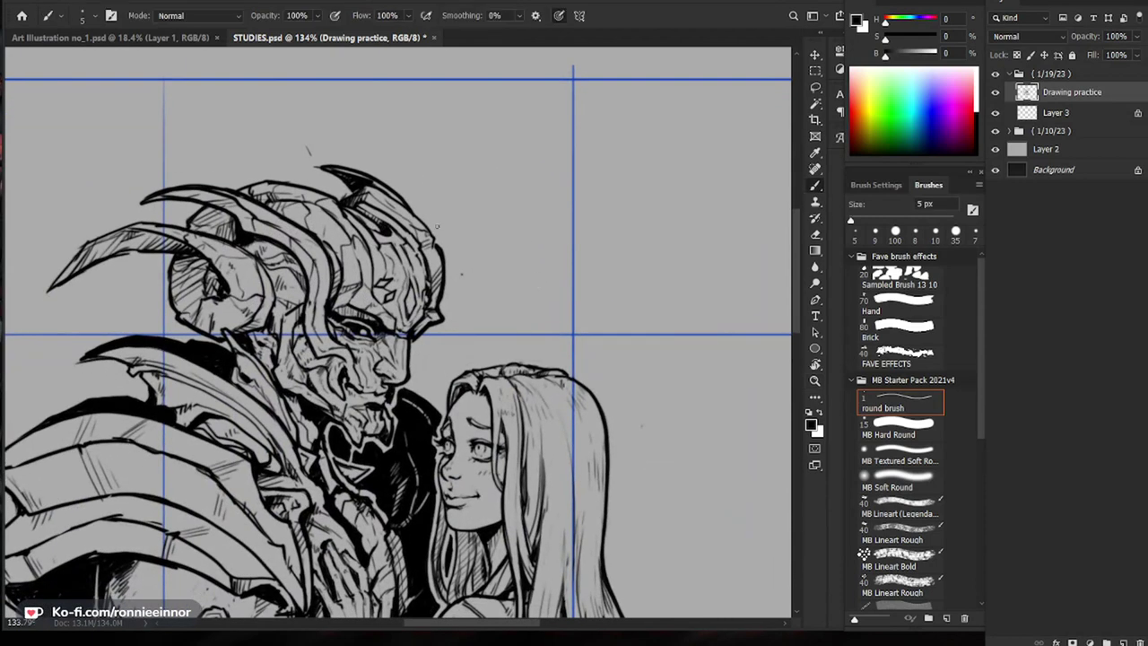
{"action": "left_click_drag", "start_coordinate": [442, 216], "coordinate": [491, 251]}
{"action": "key", "text": "ctrl+z"}
{"action": "mouse_move", "coordinate": [425, 219]}
{"action": "left_mouse_down"}
{"action": "mouse_move", "coordinate": [473, 265]}
{"action": "mouse_move", "coordinate": [468, 248]}
{"action": "mouse_move", "coordinate": [439, 237]}
{"action": "left_mouse_up"}
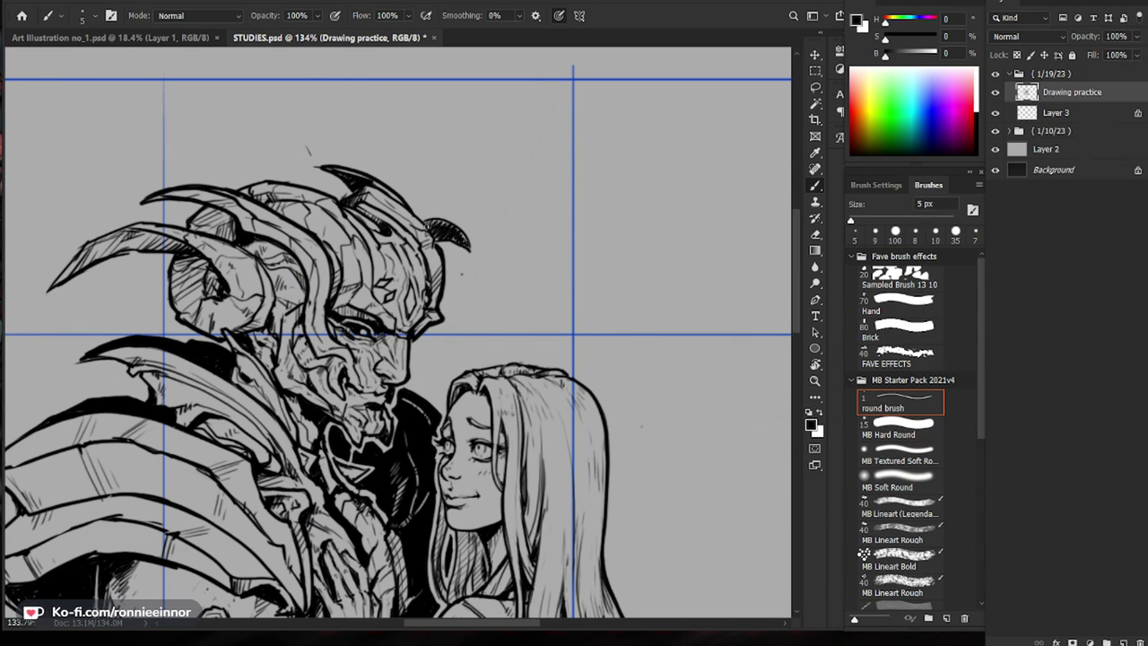
Step: Clean up the base of the small far-side forehead horn and refine its outline and dark ridged shading
{"action": "key", "text": "e"}
{"action": "mouse_move", "coordinate": [429, 224]}
{"action": "left_mouse_down"}
{"action": "mouse_move", "coordinate": [461, 239]}
{"action": "mouse_move", "coordinate": [436, 223]}
{"action": "left_mouse_up"}
{"action": "key", "text": "b"}
{"action": "left_click_drag", "start_coordinate": [507, 233], "coordinate": [412, 246]}
{"action": "left_click_drag", "start_coordinate": [426, 175], "coordinate": [538, 197]}
{"action": "key", "text": "e"}
{"action": "key", "text": "e"}
{"action": "mouse_move", "coordinate": [420, 303]}
{"action": "left_mouse_down"}
{"action": "mouse_move", "coordinate": [367, 265]}
{"action": "mouse_move", "coordinate": [393, 300]}
{"action": "left_mouse_up"}
{"action": "key", "text": "b"}
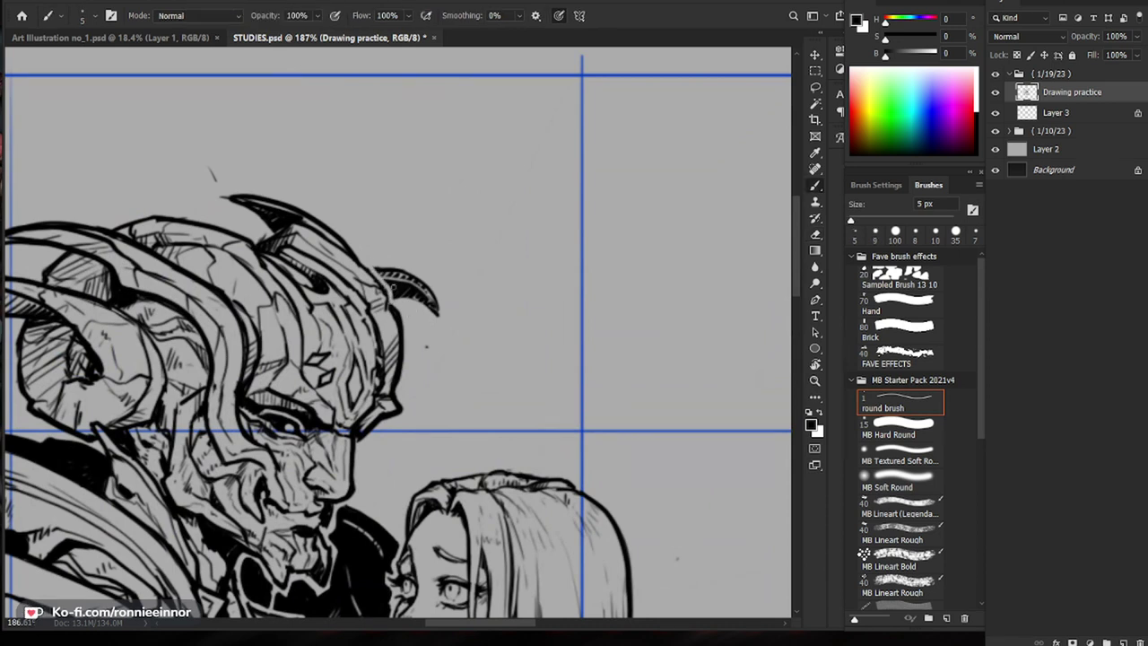
Step: Erase the stray line floating above the tip of the man's upper front horn
{"action": "key", "text": "z"}
{"action": "left_click_drag", "start_coordinate": [469, 269], "coordinate": [363, 272]}
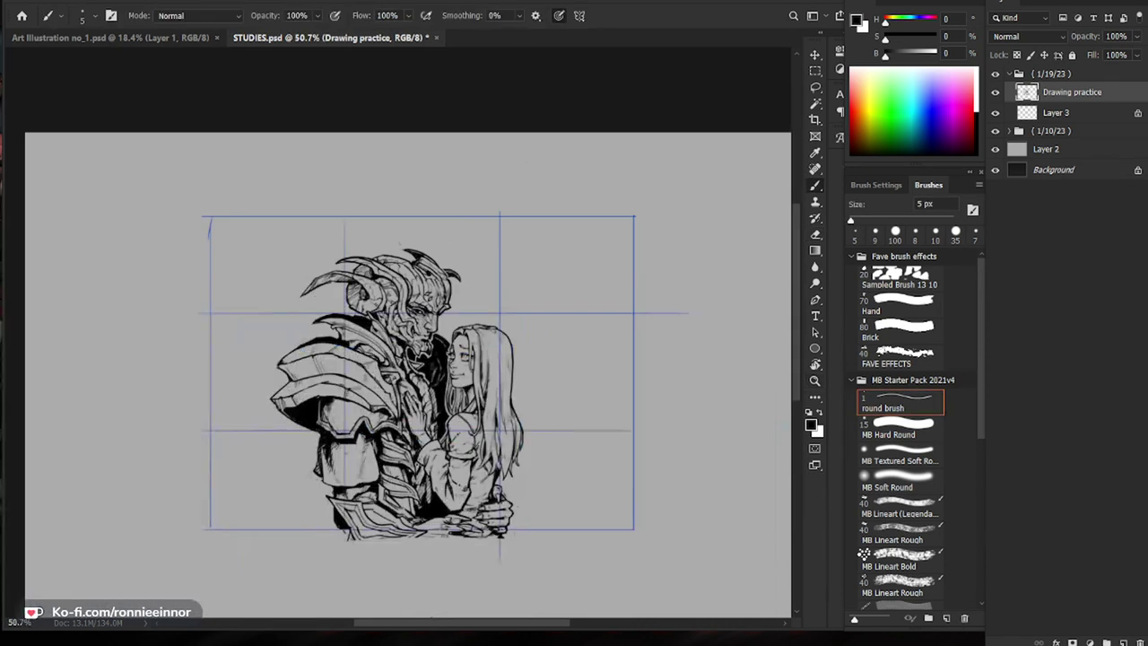
{"action": "key", "text": "z"}
{"action": "mouse_move", "coordinate": [443, 261]}
{"action": "left_mouse_down"}
{"action": "mouse_move", "coordinate": [501, 261]}
{"action": "mouse_move", "coordinate": [466, 265]}
{"action": "left_mouse_up"}
{"action": "key", "text": "z"}
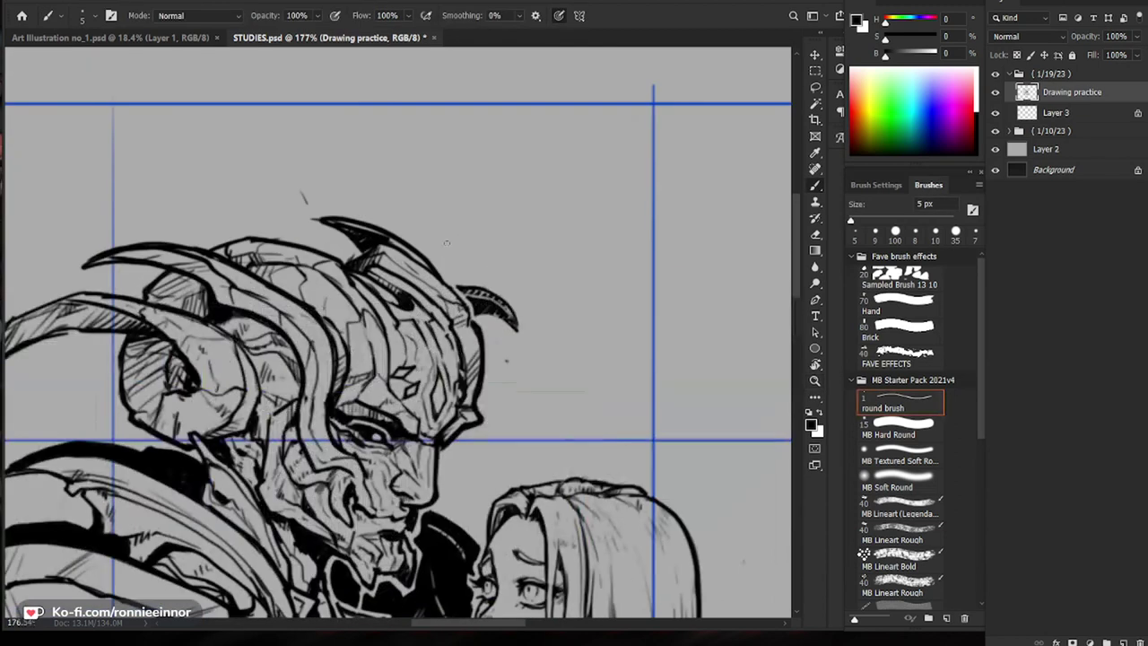
{"action": "left_click_drag", "start_coordinate": [377, 259], "coordinate": [386, 260]}
{"action": "key", "text": "e"}
{"action": "left_click_drag", "start_coordinate": [308, 215], "coordinate": [303, 194]}
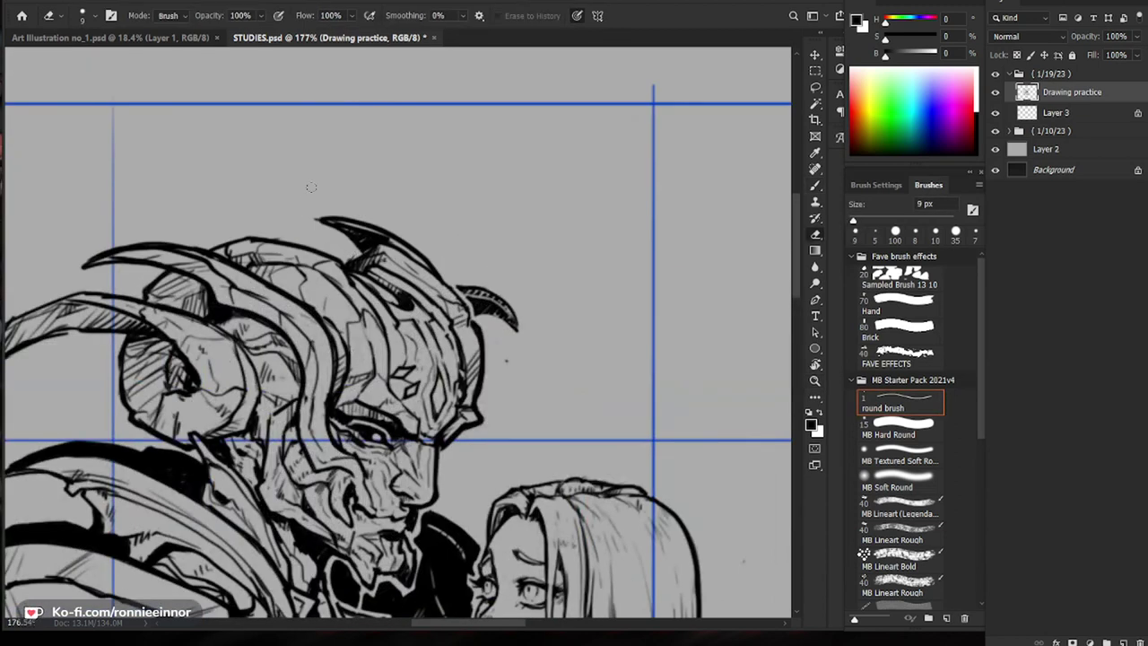
{"action": "key", "text": "b"}
Step: Fill more of the man's upper front horn with black and tidy its edge with the eraser
{"action": "key", "text": "z"}
{"action": "mouse_move", "coordinate": [461, 263]}
{"action": "left_mouse_down"}
{"action": "mouse_move", "coordinate": [406, 254]}
{"action": "mouse_move", "coordinate": [471, 255]}
{"action": "mouse_move", "coordinate": [400, 248]}
{"action": "mouse_move", "coordinate": [421, 258]}
{"action": "left_mouse_up"}
{"action": "key", "text": "e"}
{"action": "key", "text": "b"}
{"action": "left_click_drag", "start_coordinate": [371, 237], "coordinate": [411, 244]}
{"action": "key", "text": "z"}
{"action": "left_click_drag", "start_coordinate": [513, 258], "coordinate": [403, 238]}
{"action": "left_click_drag", "start_coordinate": [394, 175], "coordinate": [465, 181]}
{"action": "key", "text": "e"}
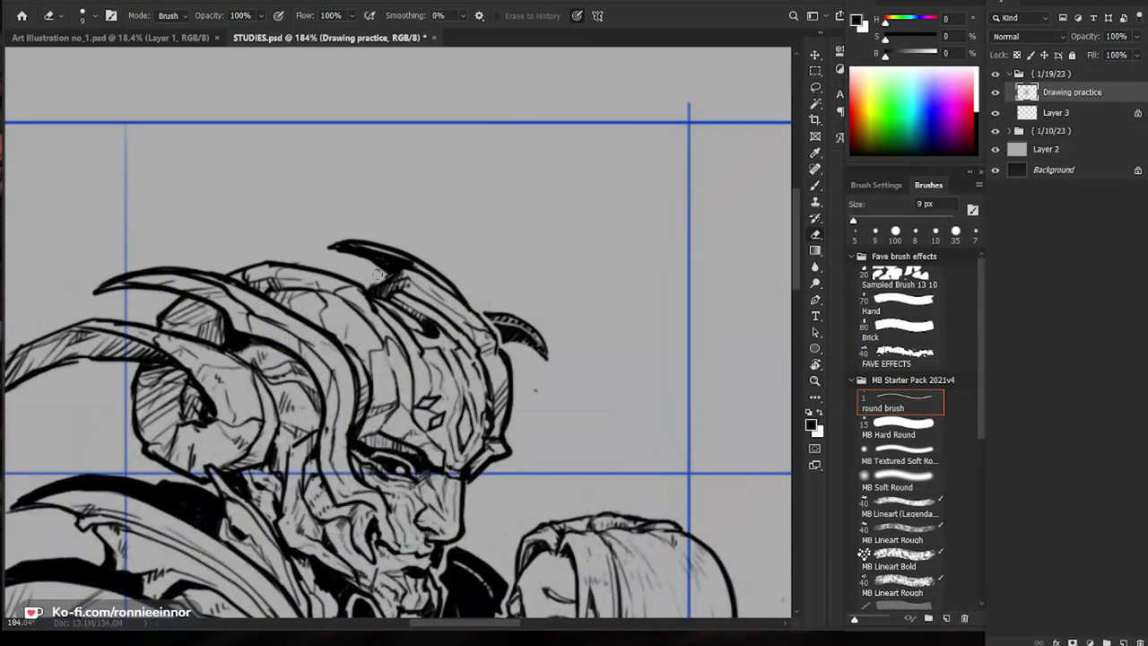
{"action": "key", "text": "b"}
Step: Examine the horns and the overall composition of the couple from a distance
{"action": "key", "text": "z"}
{"action": "mouse_move", "coordinate": [448, 263]}
{"action": "left_mouse_down"}
{"action": "mouse_move", "coordinate": [372, 260]}
{"action": "mouse_move", "coordinate": [480, 254]}
{"action": "mouse_move", "coordinate": [414, 283]}
{"action": "left_mouse_up"}
{"action": "key", "text": "z"}
{"action": "key", "text": "e"}
{"action": "key", "text": "b"}
{"action": "key", "text": "z"}
{"action": "key", "text": "space"}
{"action": "left_click_drag", "start_coordinate": [600, 474], "coordinate": [534, 307]}
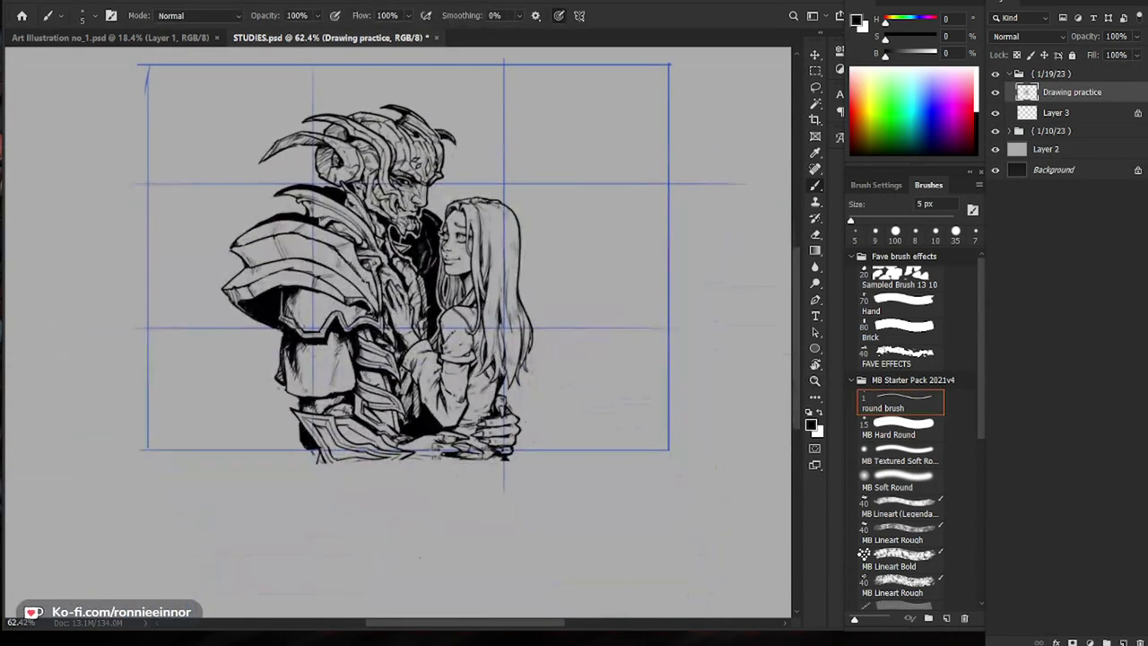
Step: Add shading strokes to the front edge of the man's lower shoulder plate and trim them with the eraser
{"action": "key", "text": "z"}
{"action": "left_click_drag", "start_coordinate": [325, 301], "coordinate": [363, 300]}
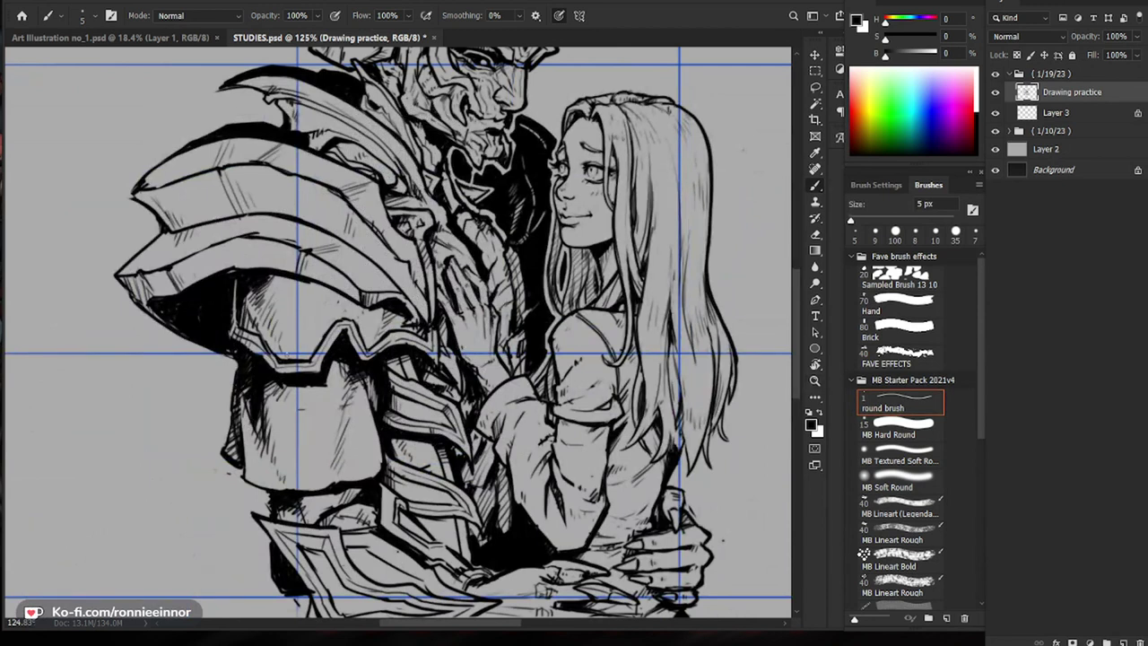
{"action": "mouse_move", "coordinate": [157, 261]}
{"action": "left_mouse_down"}
{"action": "mouse_move", "coordinate": [265, 402]}
{"action": "mouse_move", "coordinate": [207, 343]}
{"action": "left_mouse_up"}
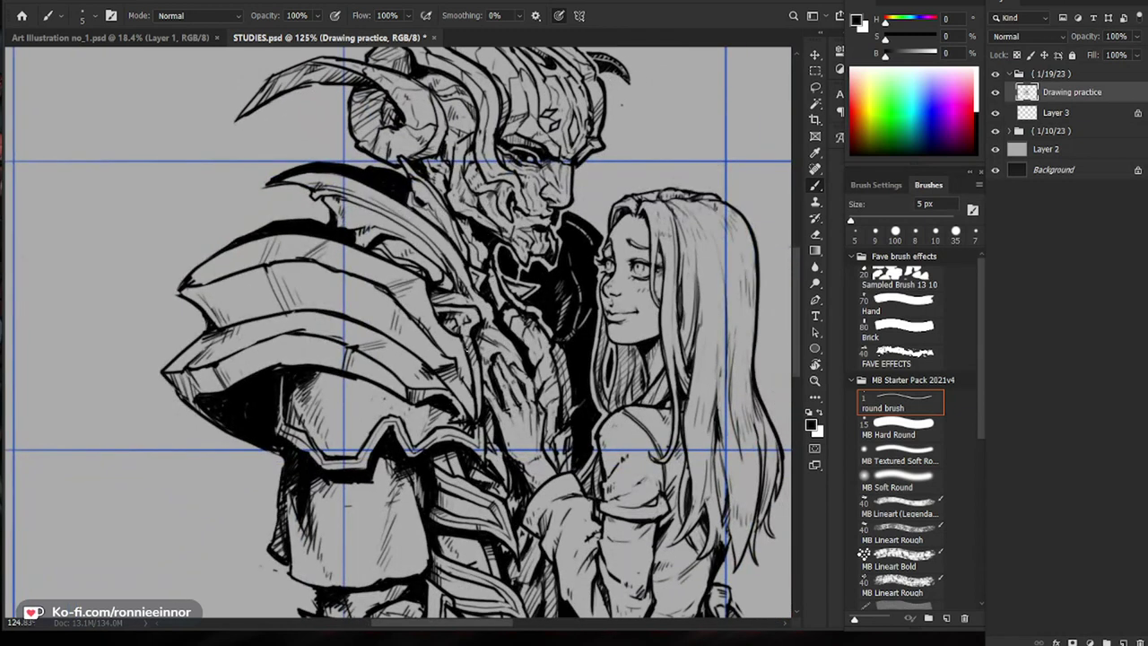
{"action": "left_click_drag", "start_coordinate": [464, 360], "coordinate": [459, 372]}
{"action": "mouse_move", "coordinate": [509, 356]}
{"action": "left_mouse_down"}
{"action": "mouse_move", "coordinate": [435, 356]}
{"action": "mouse_move", "coordinate": [583, 365]}
{"action": "left_mouse_up"}
{"action": "key", "text": "e"}
{"action": "left_click_drag", "start_coordinate": [482, 340], "coordinate": [478, 352]}
{"action": "key", "text": "b"}
{"action": "left_click_drag", "start_coordinate": [542, 470], "coordinate": [372, 398]}
{"action": "left_click_drag", "start_coordinate": [472, 366], "coordinate": [444, 364]}
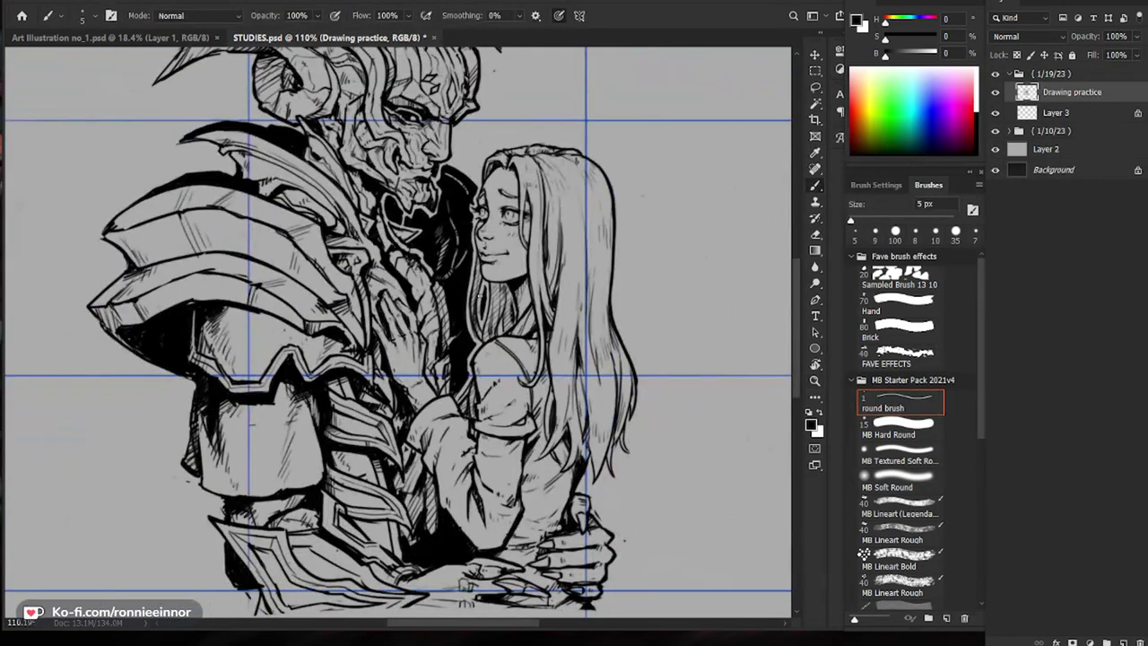
Step: Thicken the contour lines along the man's forearm armor, from the pointed guard toward the wrist
{"action": "scroll", "coordinate": [461, 337], "scroll_direction": "up", "scroll_amount": 5}
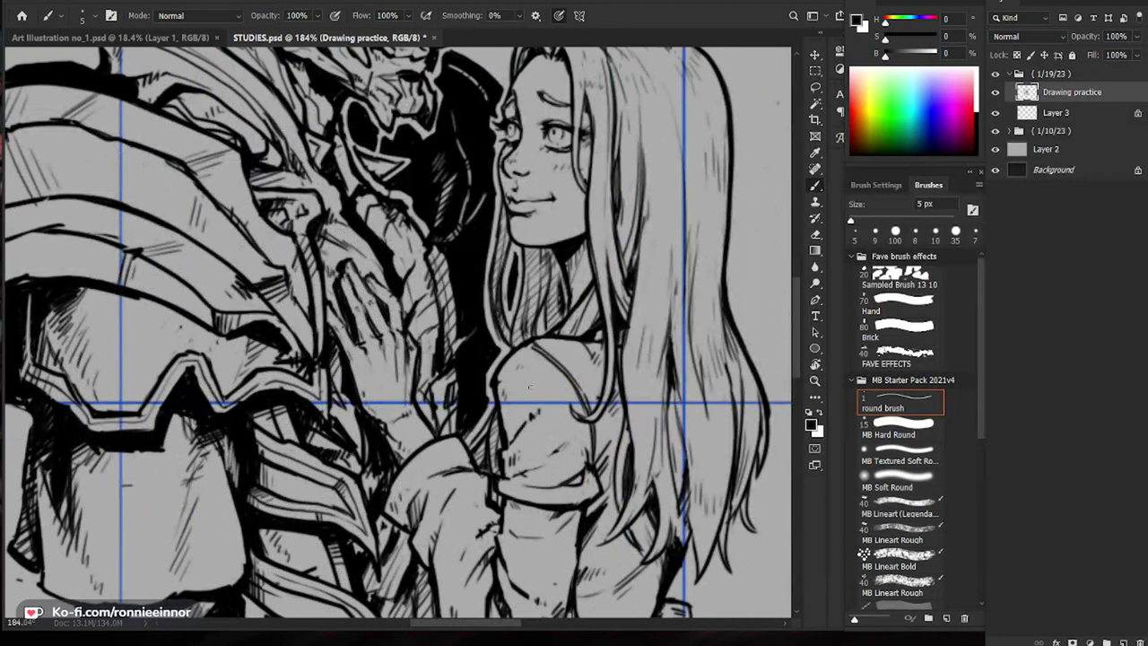
{"action": "left_click_drag", "start_coordinate": [418, 398], "coordinate": [402, 368]}
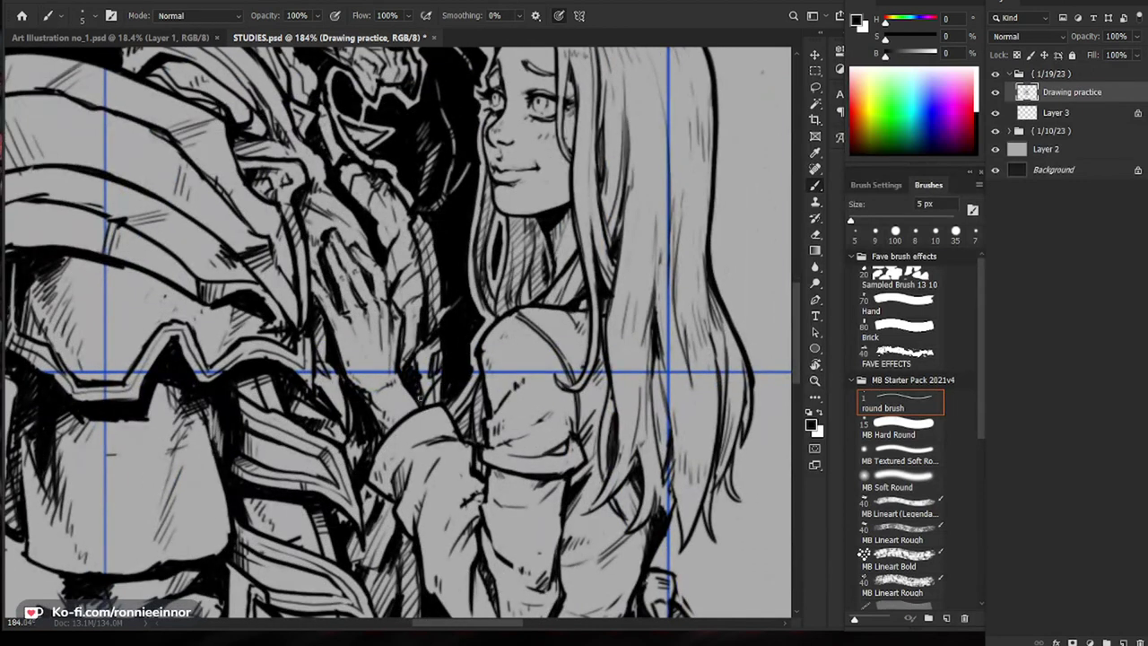
{"action": "scroll", "coordinate": [430, 402], "scroll_direction": "down", "scroll_amount": 4}
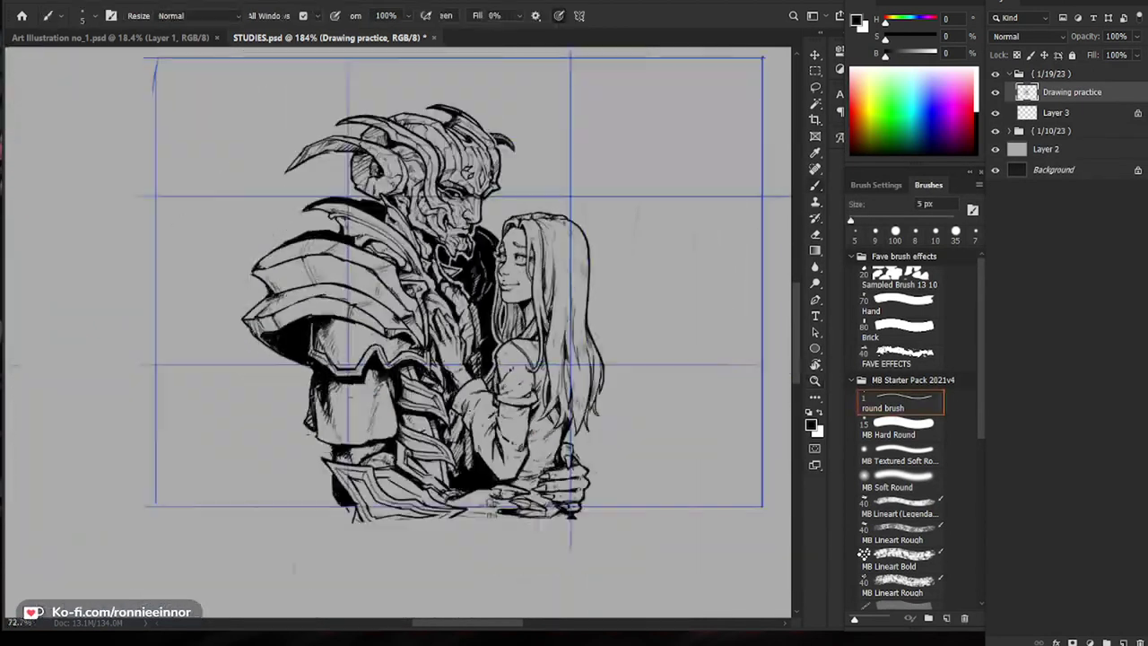
{"action": "scroll", "coordinate": [565, 461], "scroll_direction": "up", "scroll_amount": 3}
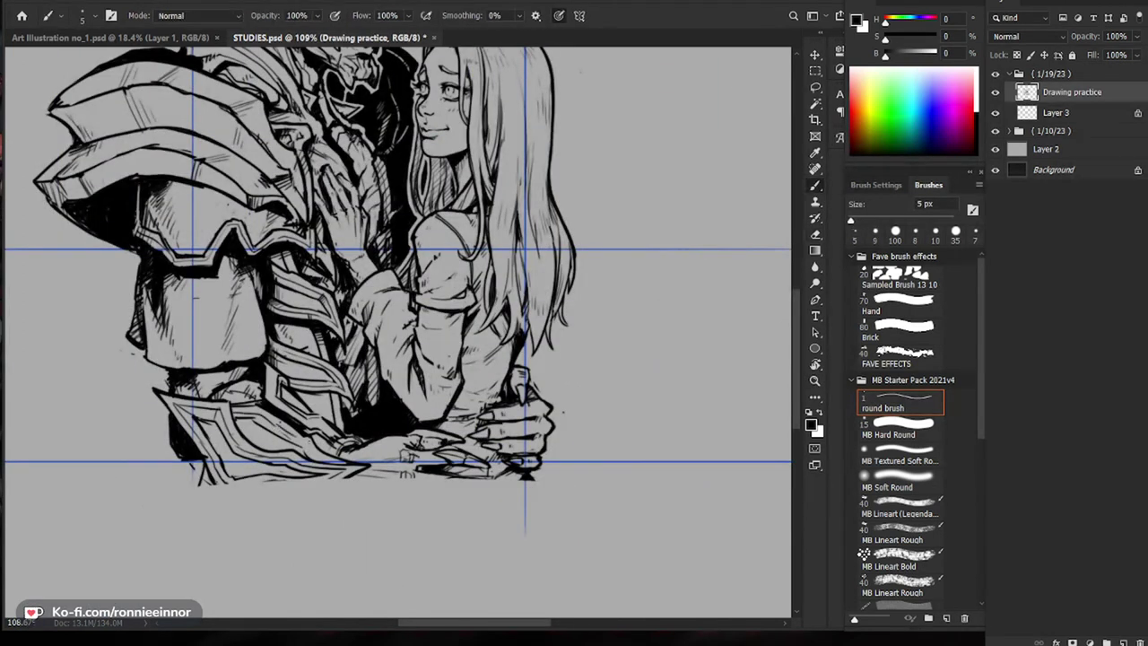
{"action": "mouse_move", "coordinate": [246, 413]}
{"action": "left_mouse_down"}
{"action": "mouse_move", "coordinate": [237, 426]}
{"action": "mouse_move", "coordinate": [286, 448]}
{"action": "left_mouse_up"}
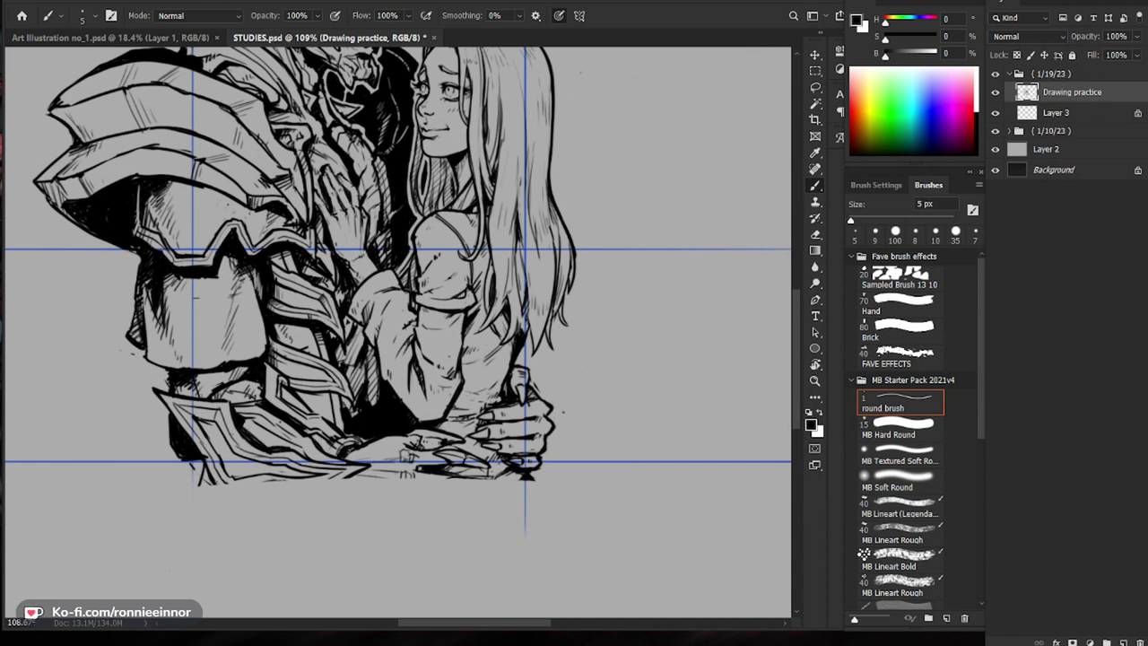
{"action": "key", "text": "e"}
{"action": "key", "text": "b"}
{"action": "left_click_drag", "start_coordinate": [332, 439], "coordinate": [344, 451]}
{"action": "key", "text": "e"}
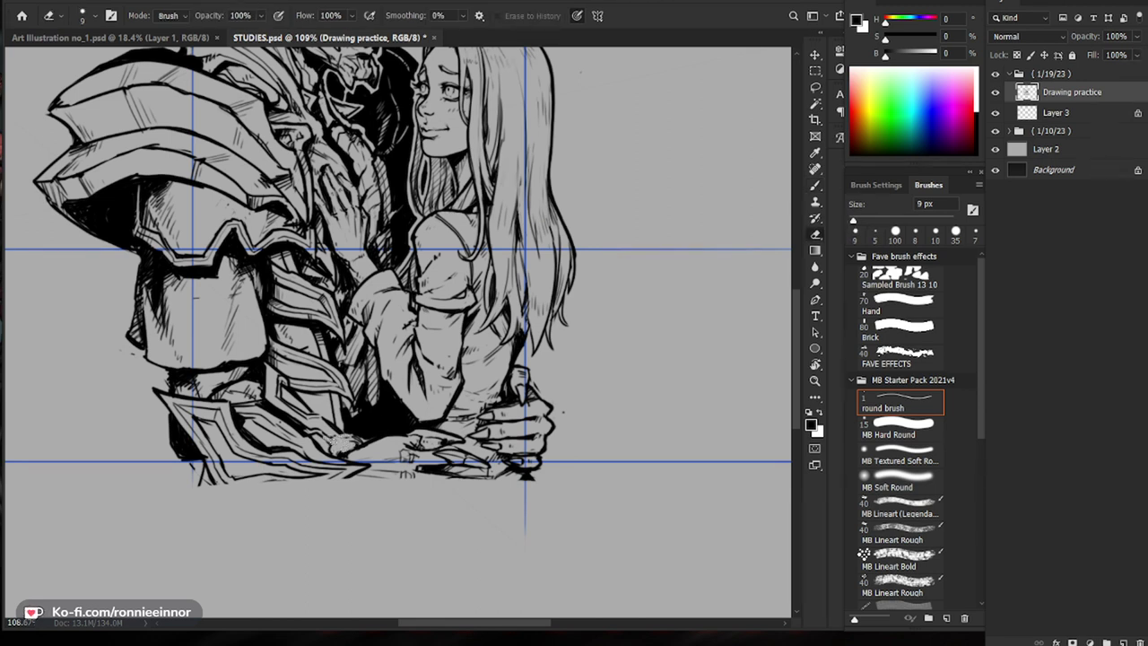
Step: Add small ink marks where the forearm armor meets the man's wrist and tidy the area with the eraser
{"action": "key", "text": "b"}
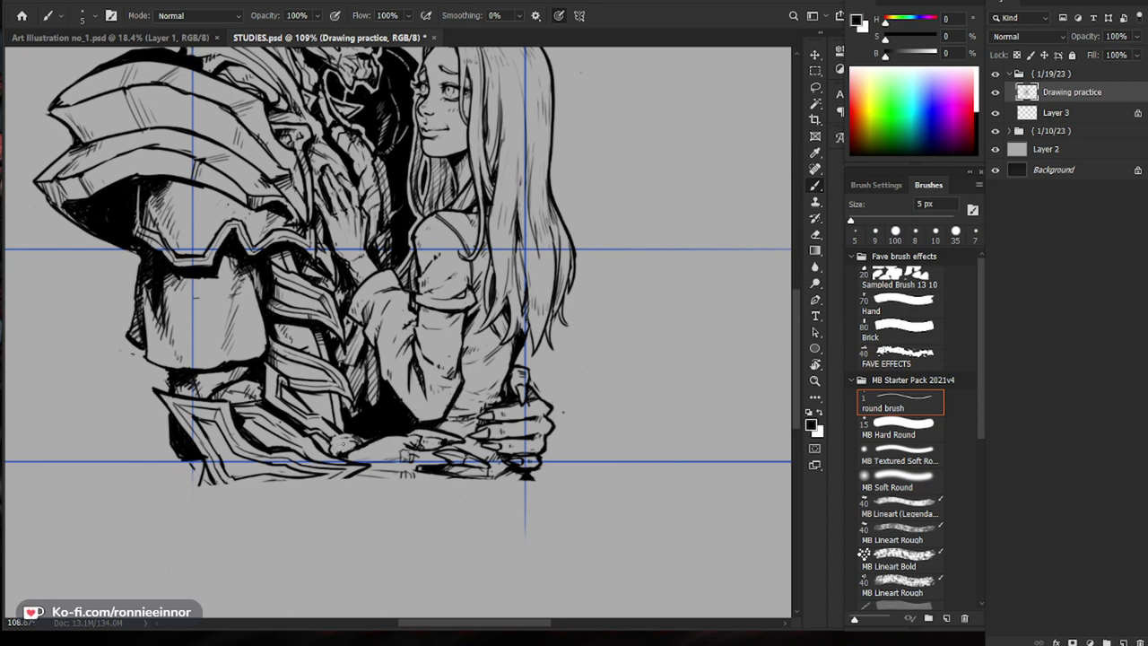
{"action": "key", "text": "e"}
{"action": "key", "text": "b"}
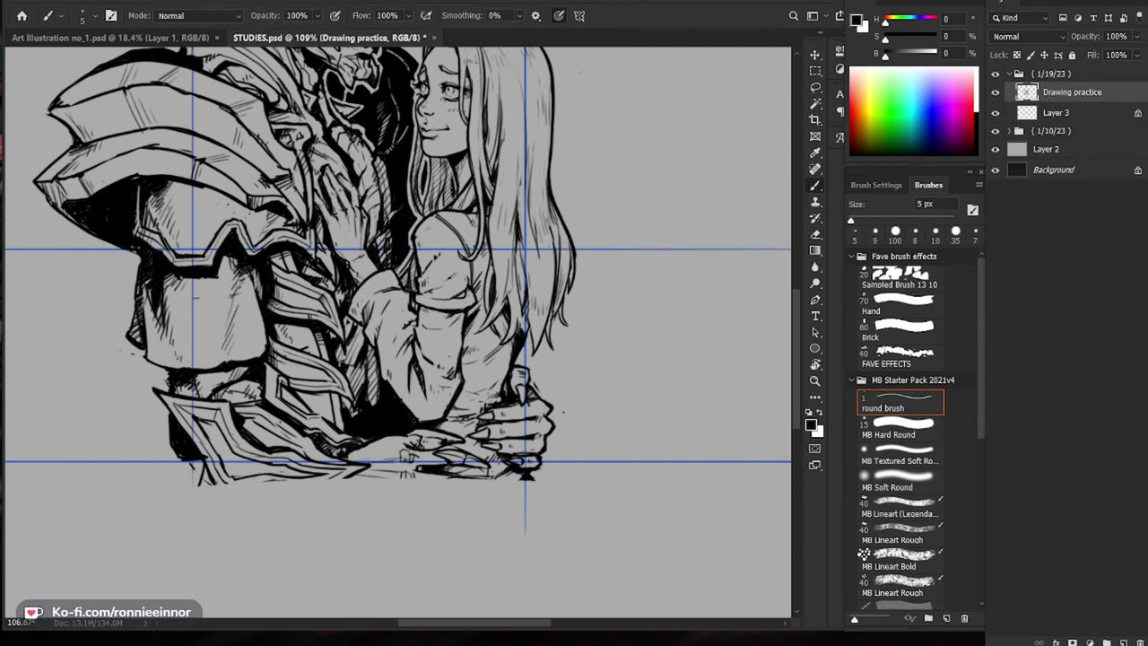
{"action": "mouse_move", "coordinate": [439, 393]}
{"action": "left_mouse_down"}
{"action": "mouse_move", "coordinate": [359, 393]}
{"action": "mouse_move", "coordinate": [444, 393]}
{"action": "left_mouse_up"}
{"action": "left_click_drag", "start_coordinate": [286, 446], "coordinate": [272, 446]}
{"action": "left_click_drag", "start_coordinate": [354, 428], "coordinate": [285, 428]}
{"action": "left_click_drag", "start_coordinate": [470, 278], "coordinate": [527, 278]}
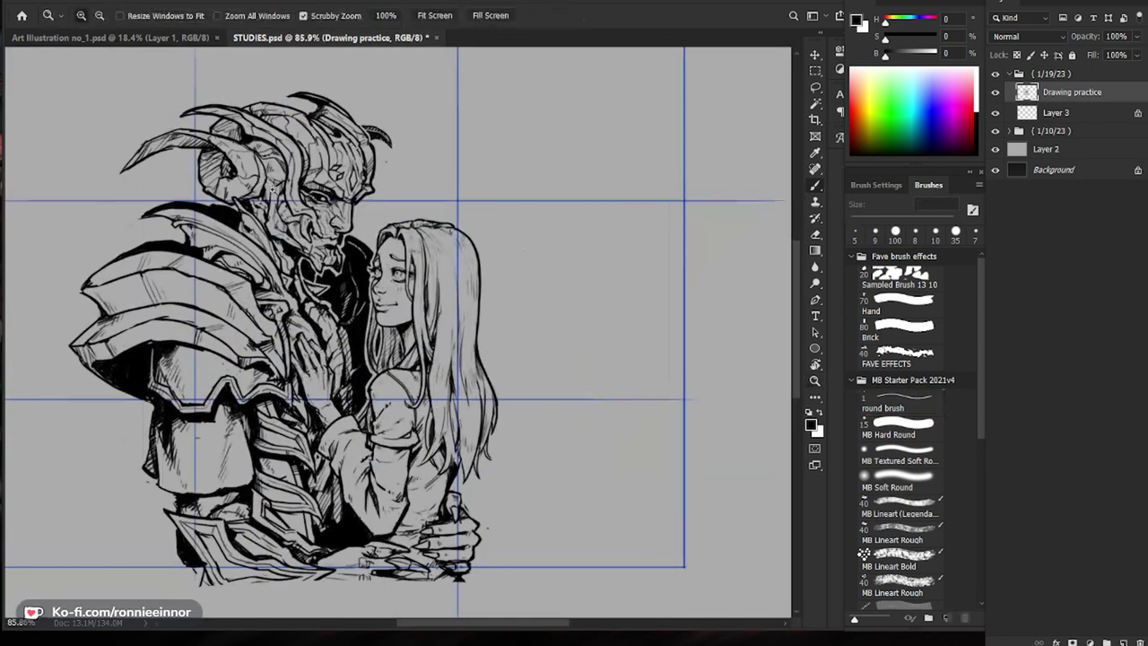
Step: Add short shading strokes to the man's cheek and jaw and tidy them with the eraser
{"action": "left_click", "coordinate": [273, 188]}
{"action": "key", "text": "b"}
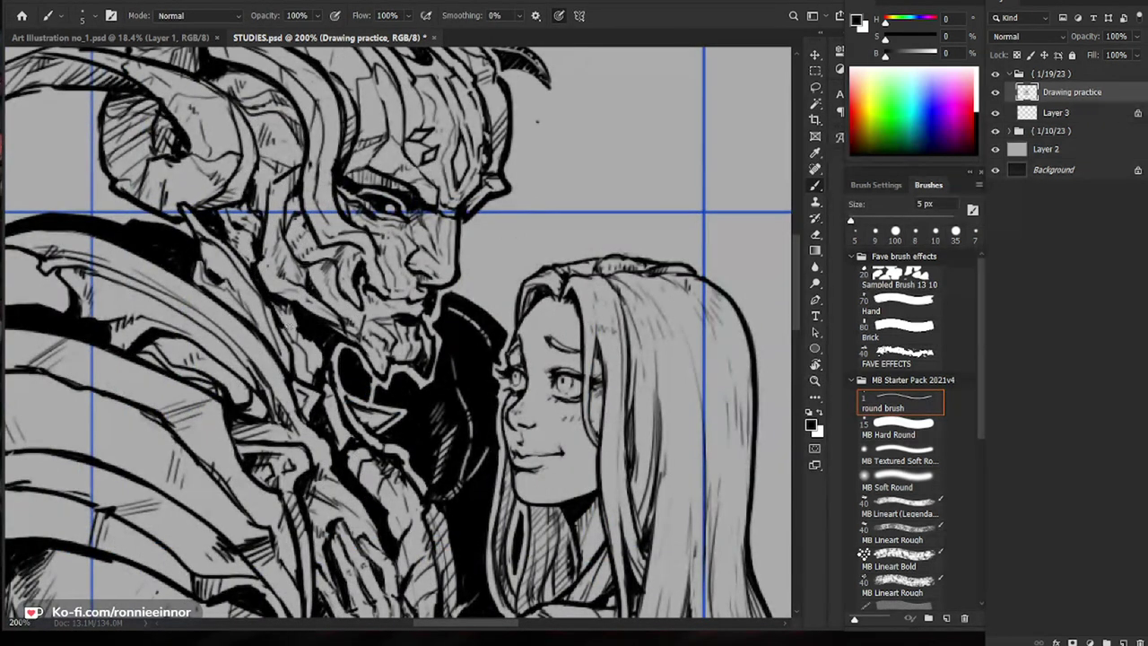
{"action": "left_click_drag", "start_coordinate": [304, 350], "coordinate": [313, 380]}
{"action": "mouse_move", "coordinate": [282, 312]}
{"action": "left_mouse_down"}
{"action": "mouse_move", "coordinate": [314, 357]}
{"action": "mouse_move", "coordinate": [291, 327]}
{"action": "left_mouse_up"}
{"action": "left_click_drag", "start_coordinate": [307, 337], "coordinate": [319, 368]}
{"action": "mouse_move", "coordinate": [397, 331]}
{"action": "left_mouse_down"}
{"action": "mouse_move", "coordinate": [314, 334]}
{"action": "mouse_move", "coordinate": [430, 314]}
{"action": "left_mouse_up"}
{"action": "key", "text": "e"}
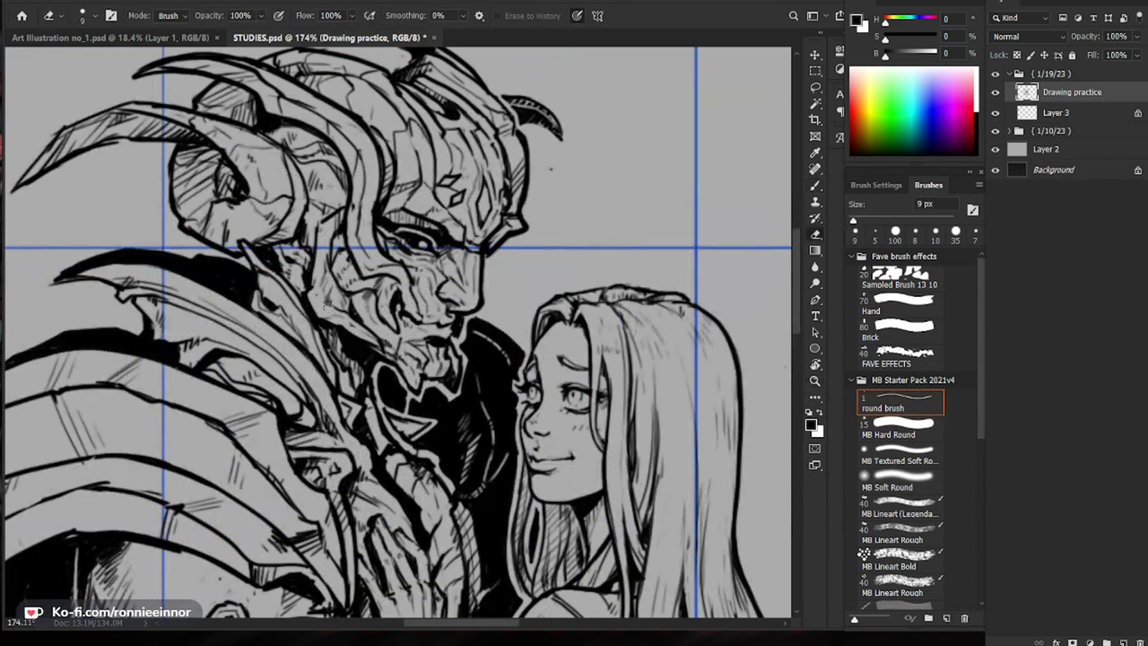
{"action": "key", "text": "b"}
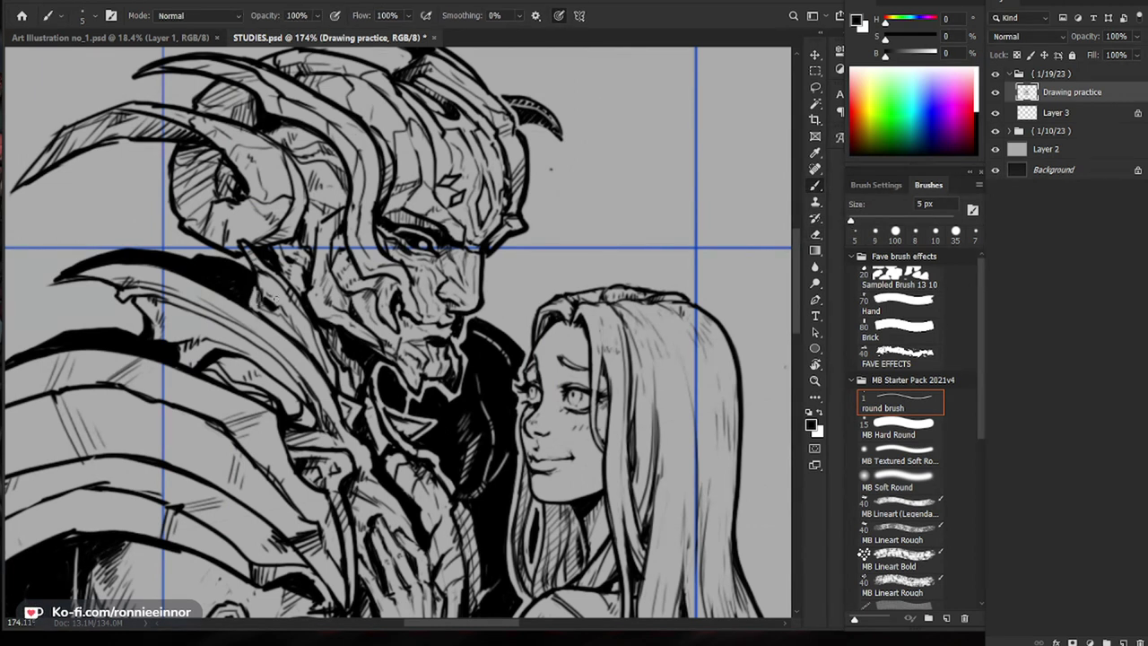
Step: Add shading strokes to the man's sleeve below the shoulder armor and trim its outer edge with the eraser
{"action": "key", "text": "ctrl+0"}
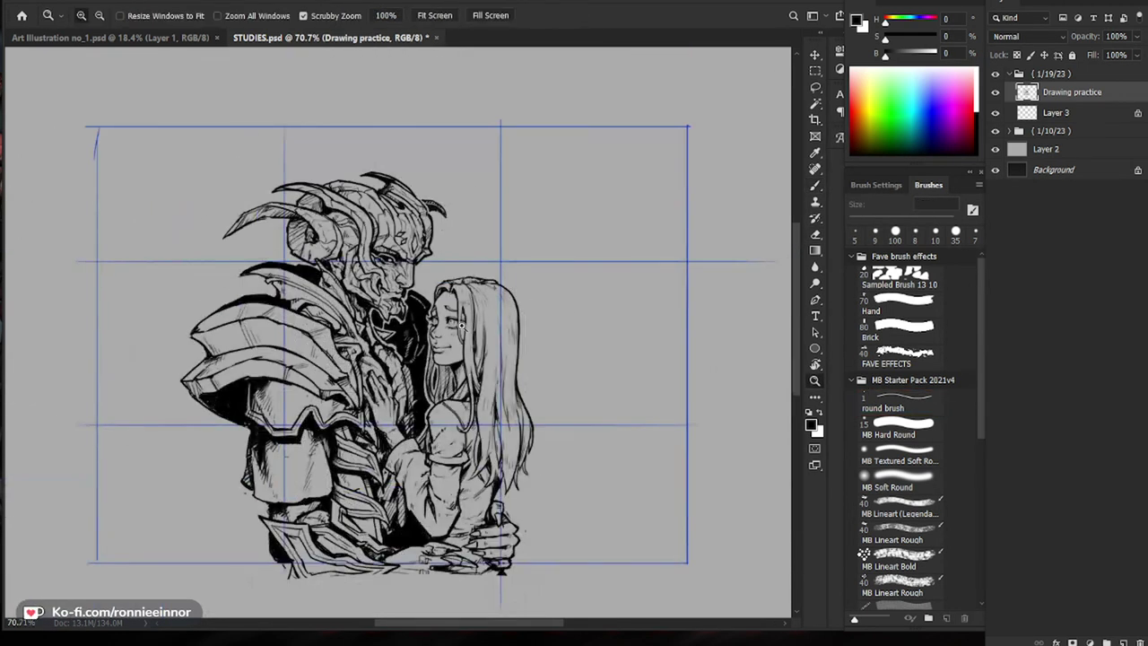
{"action": "left_click_drag", "start_coordinate": [473, 331], "coordinate": [506, 330]}
{"action": "left_click_drag", "start_coordinate": [221, 392], "coordinate": [244, 387]}
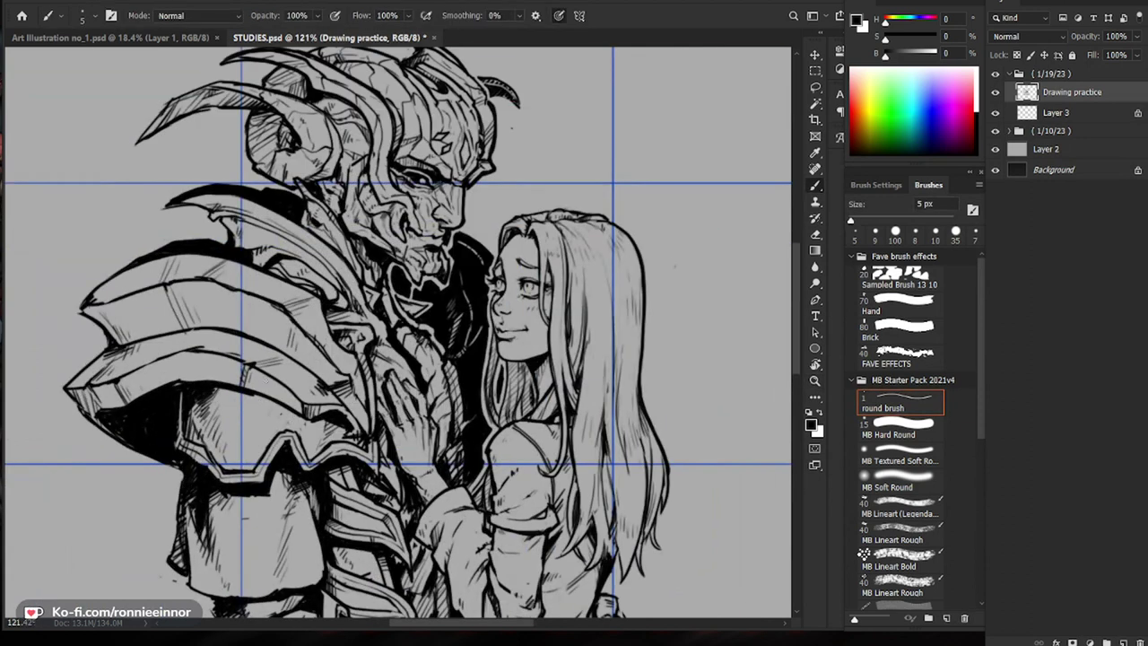
{"action": "left_click_drag", "start_coordinate": [373, 357], "coordinate": [309, 363]}
{"action": "mouse_move", "coordinate": [308, 419]}
{"action": "left_mouse_down"}
{"action": "mouse_move", "coordinate": [301, 363]}
{"action": "mouse_move", "coordinate": [368, 363]}
{"action": "left_mouse_up"}
{"action": "key", "text": "e"}
{"action": "key", "text": "b"}
{"action": "left_click_drag", "start_coordinate": [299, 406], "coordinate": [298, 424]}
{"action": "key", "text": "e"}
{"action": "left_click_drag", "start_coordinate": [269, 345], "coordinate": [260, 409]}
{"action": "key", "text": "b"}
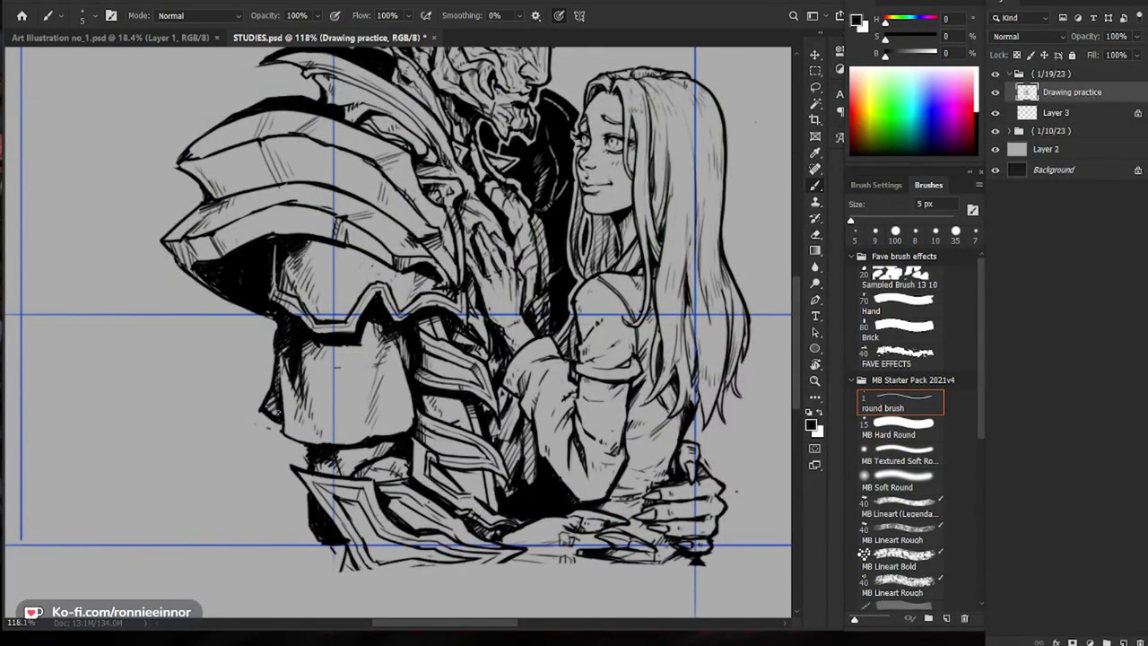
Step: Sharpen the lower front corner of the man's sleeve, alternating brush and eraser
{"action": "key", "text": "ctrl+0"}
{"action": "scroll", "coordinate": [577, 442], "scroll_direction": "up", "scroll_amount": 4}
{"action": "key", "text": "e"}
{"action": "key", "text": "b"}
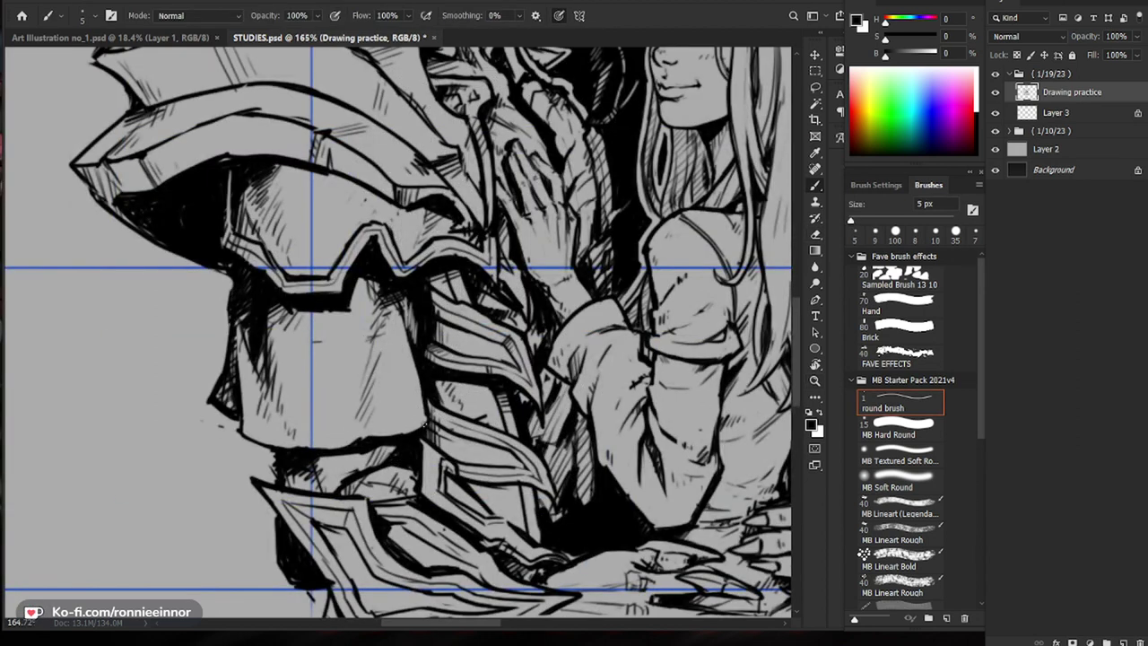
{"action": "key", "text": "e"}
{"action": "key", "text": "b"}
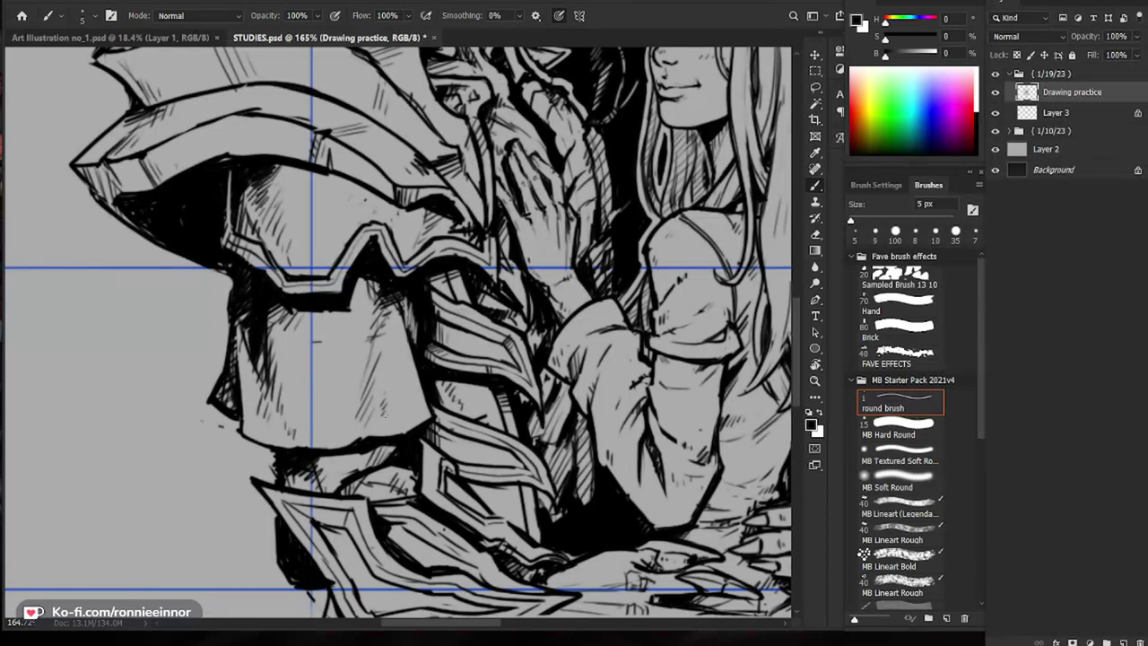
{"action": "key", "text": "e"}
{"action": "key", "text": "b"}
Step: Darken the hem line of the man's sleeve and the shadow beneath it, trimming the edge with the eraser
{"action": "key", "text": "e"}
{"action": "mouse_move", "coordinate": [325, 448]}
{"action": "left_mouse_down"}
{"action": "mouse_move", "coordinate": [285, 455]}
{"action": "mouse_move", "coordinate": [343, 451]}
{"action": "left_mouse_up"}
{"action": "key", "text": "b"}
{"action": "left_click_drag", "start_coordinate": [313, 457], "coordinate": [360, 453]}
{"action": "mouse_move", "coordinate": [375, 448]}
{"action": "left_mouse_down"}
{"action": "mouse_move", "coordinate": [396, 443]}
{"action": "mouse_move", "coordinate": [370, 450]}
{"action": "left_mouse_up"}
{"action": "left_click_drag", "start_coordinate": [401, 448], "coordinate": [379, 453]}
{"action": "left_click_drag", "start_coordinate": [461, 448], "coordinate": [395, 450]}
{"action": "left_click_drag", "start_coordinate": [669, 535], "coordinate": [532, 467]}
{"action": "left_click_drag", "start_coordinate": [307, 415], "coordinate": [358, 415]}
{"action": "key", "text": "b"}
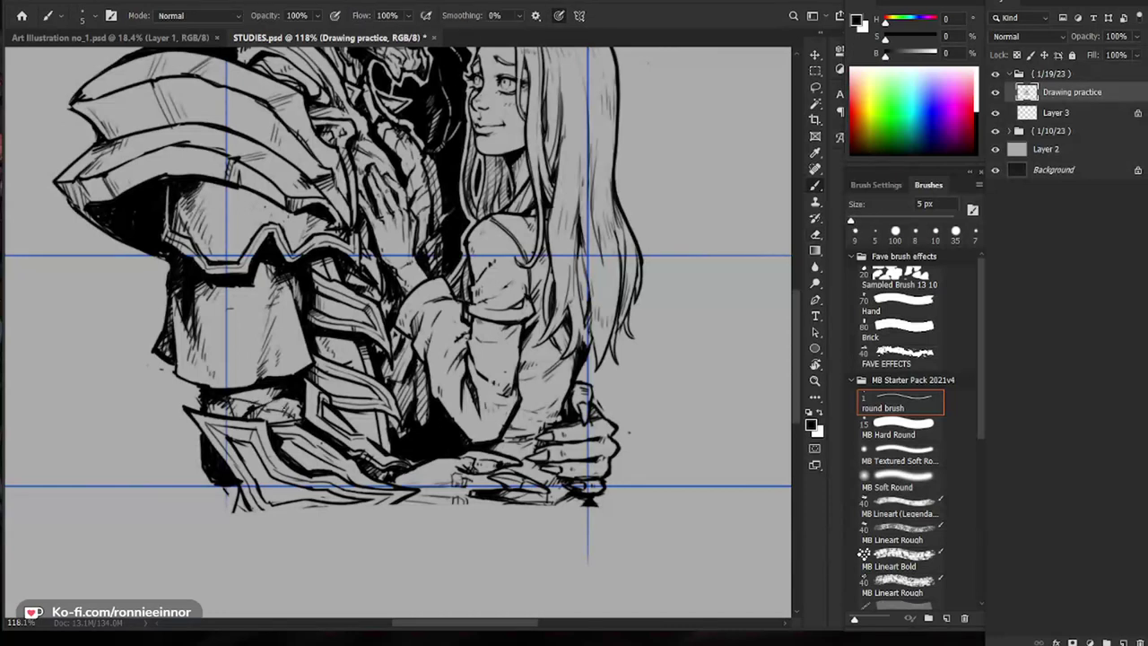
Step: Hatch the part of the man's arm visible between the sleeve hem and the forearm guard
{"action": "left_click_drag", "start_coordinate": [221, 399], "coordinate": [243, 412]}
{"action": "mouse_move", "coordinate": [240, 398]}
{"action": "left_mouse_down"}
{"action": "mouse_move", "coordinate": [230, 408]}
{"action": "mouse_move", "coordinate": [248, 411]}
{"action": "left_mouse_up"}
{"action": "left_click_drag", "start_coordinate": [241, 405], "coordinate": [251, 411]}
{"action": "left_click_drag", "start_coordinate": [546, 406], "coordinate": [461, 458]}
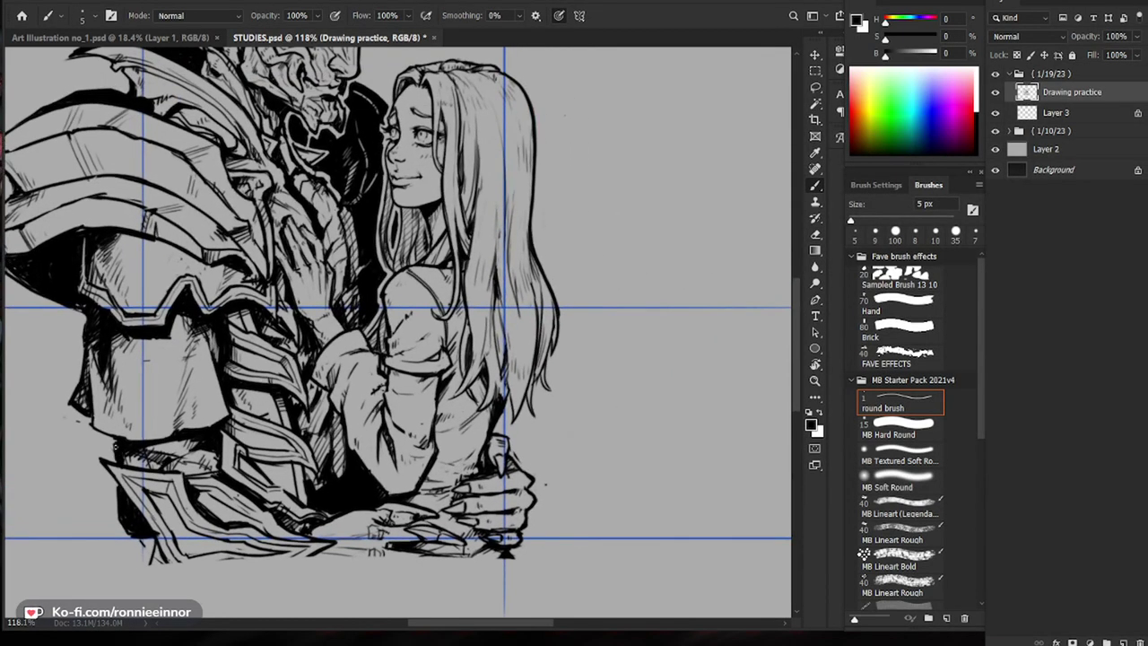
Step: Examine the woman's face, hair and sleeve, and the overall composition of the couple
{"action": "left_click_drag", "start_coordinate": [637, 366], "coordinate": [595, 438]}
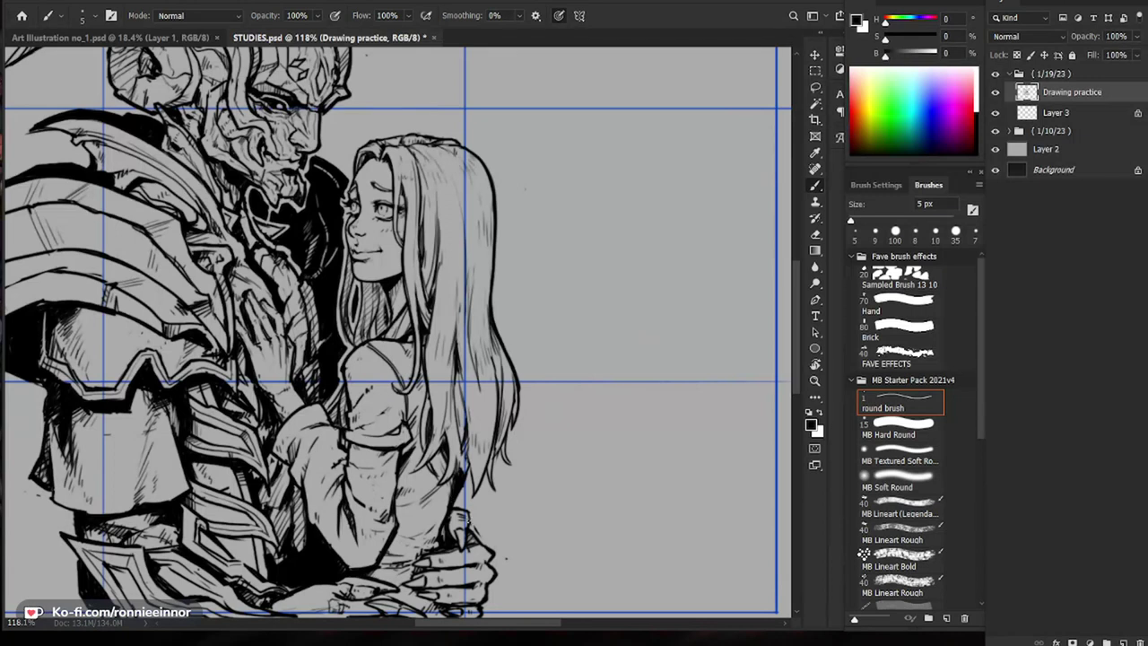
{"action": "scroll", "coordinate": [467, 461], "scroll_direction": "up", "scroll_amount": 2}
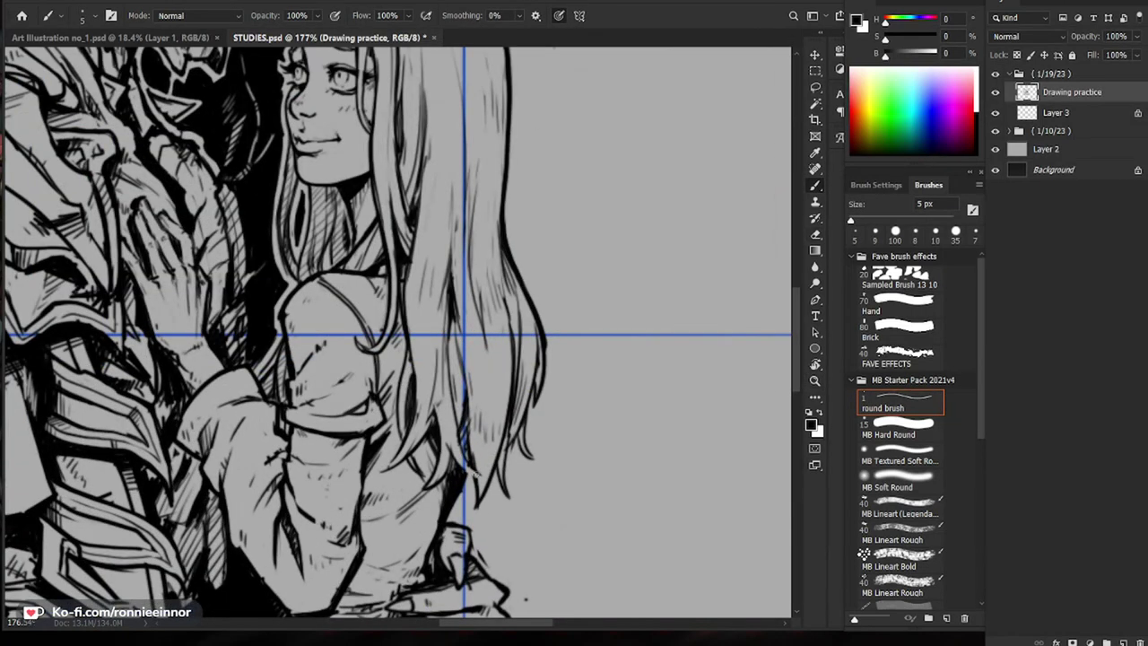
{"action": "left_click_drag", "start_coordinate": [558, 406], "coordinate": [491, 403]}
{"action": "scroll", "coordinate": [537, 248], "scroll_direction": "up", "scroll_amount": 3}
{"action": "key", "text": "b"}
{"action": "key", "text": "z"}
{"action": "scroll", "coordinate": [440, 244], "scroll_direction": "down", "scroll_amount": 4}
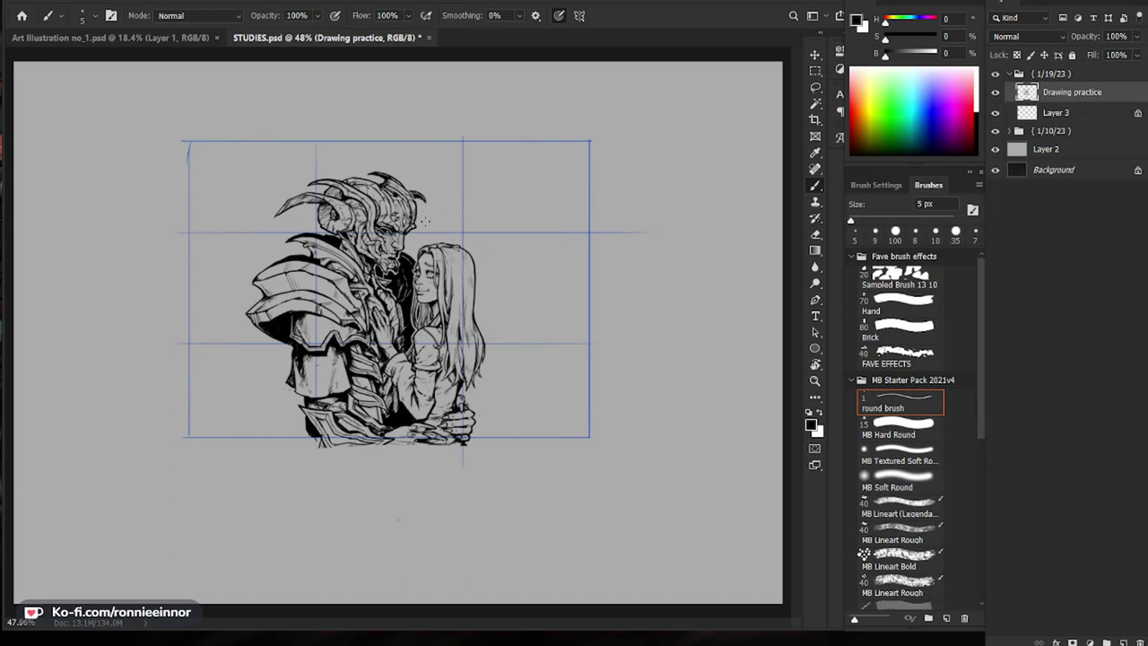
Step: Shade the front of the man's crown from the upper front horn down along the edge of his forehead
{"action": "key", "text": "z"}
{"action": "left_click_drag", "start_coordinate": [414, 219], "coordinate": [473, 172]}
{"action": "key", "text": "b"}
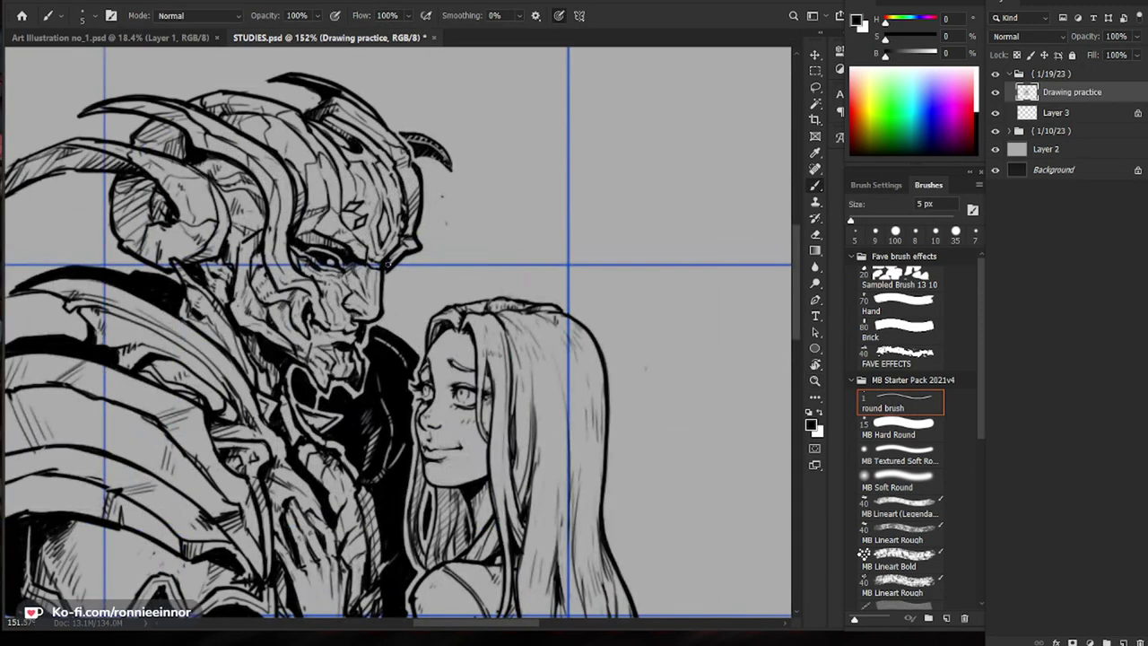
{"action": "left_click_drag", "start_coordinate": [479, 221], "coordinate": [556, 273]}
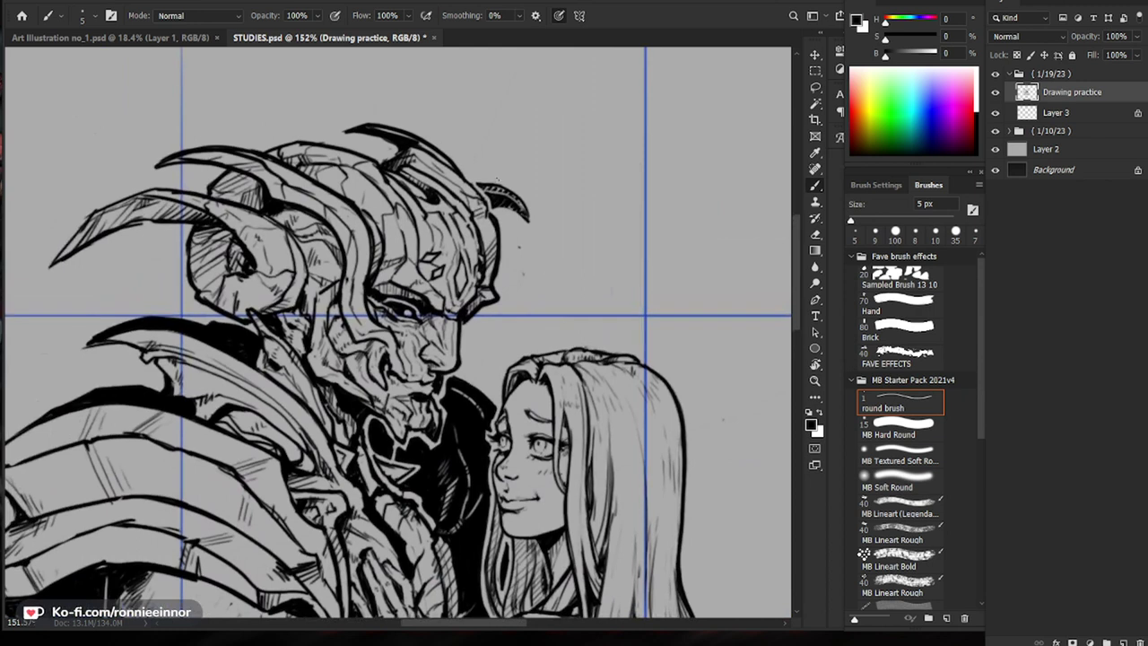
{"action": "mouse_move", "coordinate": [489, 213]}
{"action": "left_mouse_down"}
{"action": "mouse_move", "coordinate": [460, 178]}
{"action": "mouse_move", "coordinate": [405, 150]}
{"action": "left_mouse_up"}
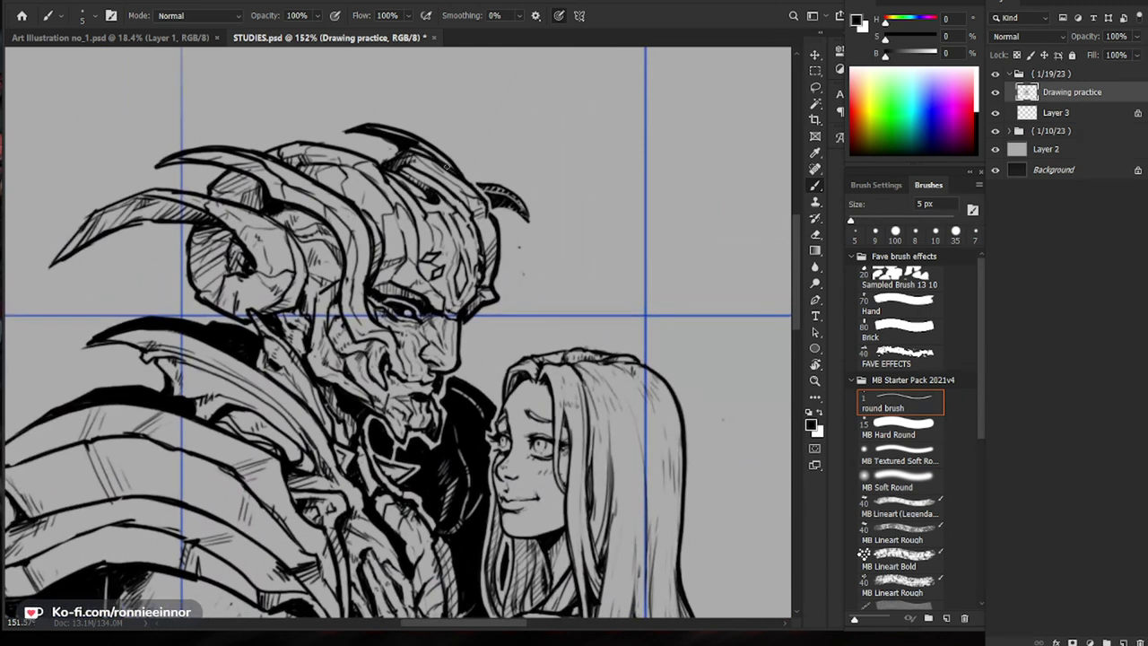
{"action": "mouse_move", "coordinate": [418, 156]}
{"action": "left_mouse_down"}
{"action": "mouse_move", "coordinate": [411, 170]}
{"action": "mouse_move", "coordinate": [444, 180]}
{"action": "mouse_move", "coordinate": [475, 213]}
{"action": "mouse_move", "coordinate": [426, 174]}
{"action": "left_mouse_up"}
{"action": "left_click_drag", "start_coordinate": [424, 159], "coordinate": [419, 171]}
{"action": "mouse_move", "coordinate": [429, 169]}
{"action": "left_mouse_down"}
{"action": "mouse_move", "coordinate": [480, 213]}
{"action": "mouse_move", "coordinate": [487, 257]}
{"action": "left_mouse_up"}
{"action": "left_click_drag", "start_coordinate": [472, 215], "coordinate": [482, 246]}
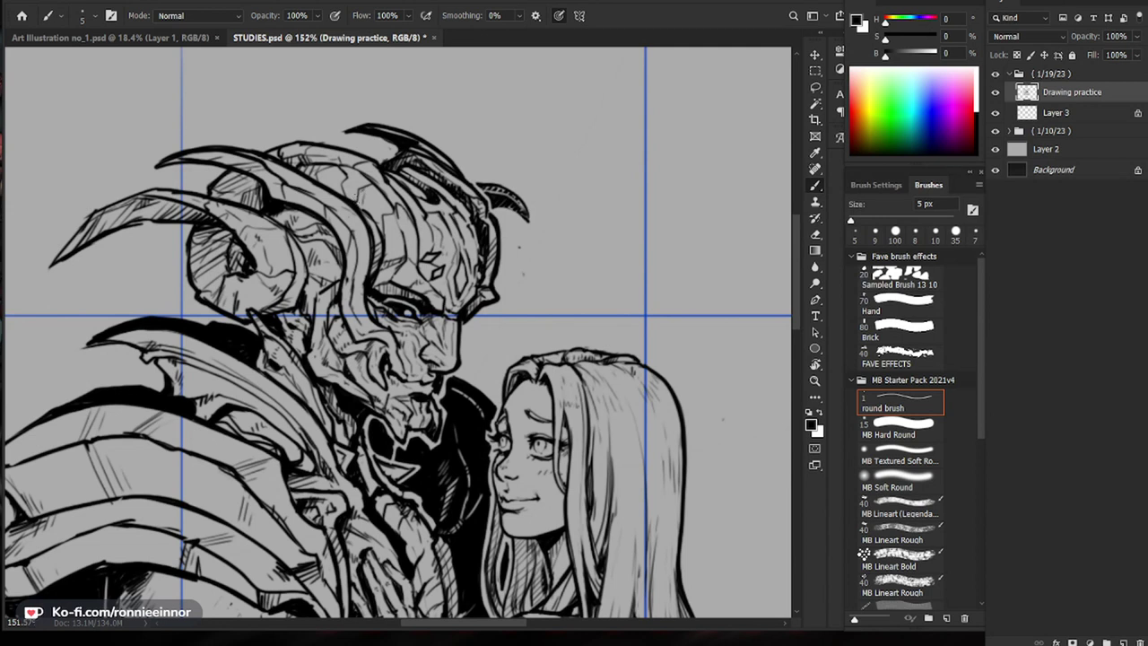
Step: Add hatching strokes to the ridges on top of the man's head
{"action": "left_click_drag", "start_coordinate": [343, 179], "coordinate": [337, 196]}
{"action": "key", "text": "ctrl+space"}
{"action": "left_click_drag", "start_coordinate": [506, 204], "coordinate": [439, 233]}
{"action": "left_click_drag", "start_coordinate": [442, 279], "coordinate": [515, 277]}
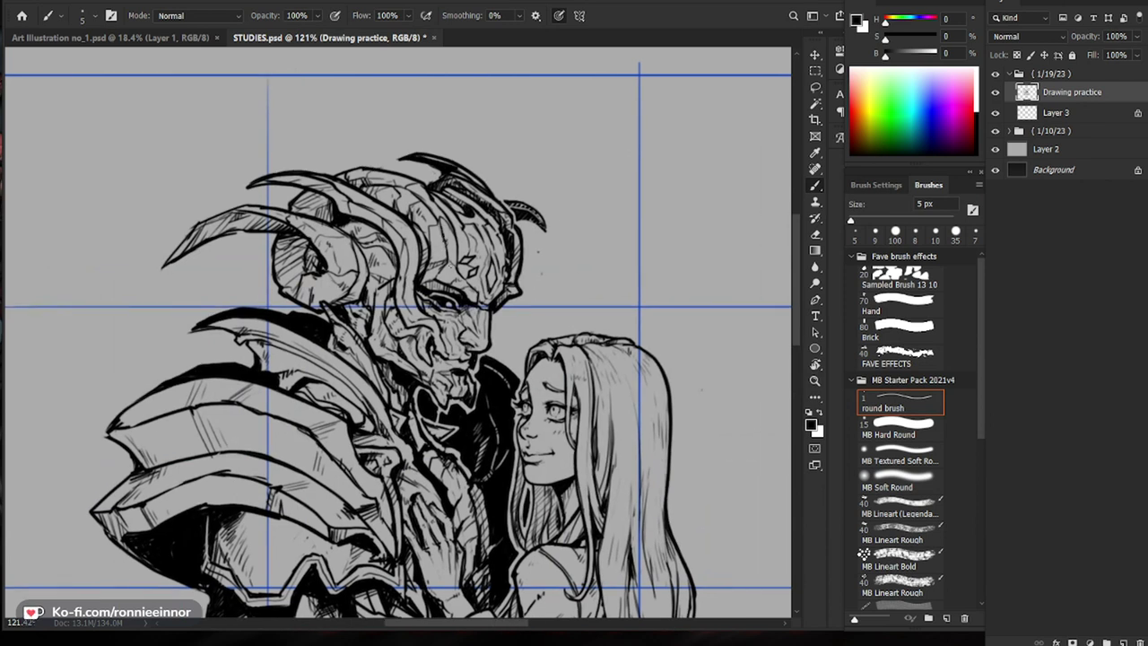
{"action": "left_click_drag", "start_coordinate": [577, 260], "coordinate": [546, 266]}
{"action": "key", "text": "ctrl+space"}
{"action": "left_click_drag", "start_coordinate": [468, 258], "coordinate": [489, 259]}
{"action": "key", "text": "b"}
{"action": "key", "text": "b"}
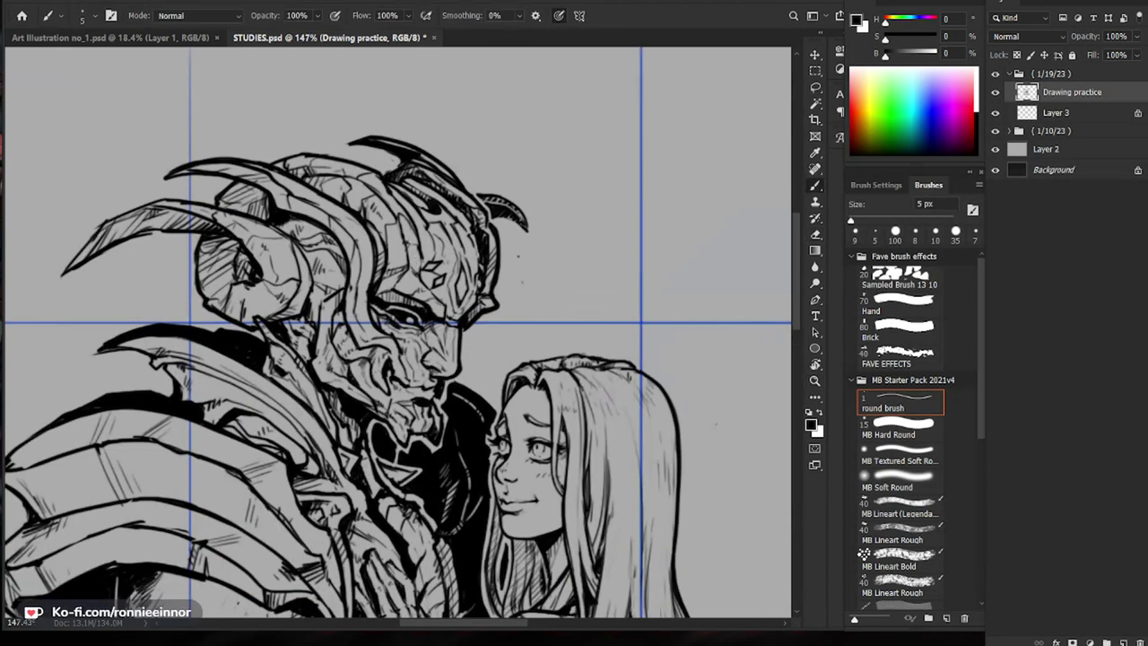
Step: Add fine lines down the man's forehead between the upper front horn and his brow
{"action": "key", "text": "ctrl+space"}
{"action": "mouse_move", "coordinate": [522, 264]}
{"action": "left_mouse_down"}
{"action": "mouse_move", "coordinate": [440, 266]}
{"action": "mouse_move", "coordinate": [587, 266]}
{"action": "left_mouse_up"}
{"action": "key", "text": "ctrl+space"}
{"action": "mouse_move", "coordinate": [483, 322]}
{"action": "left_mouse_down"}
{"action": "mouse_move", "coordinate": [456, 285]}
{"action": "mouse_move", "coordinate": [443, 208]}
{"action": "left_mouse_up"}
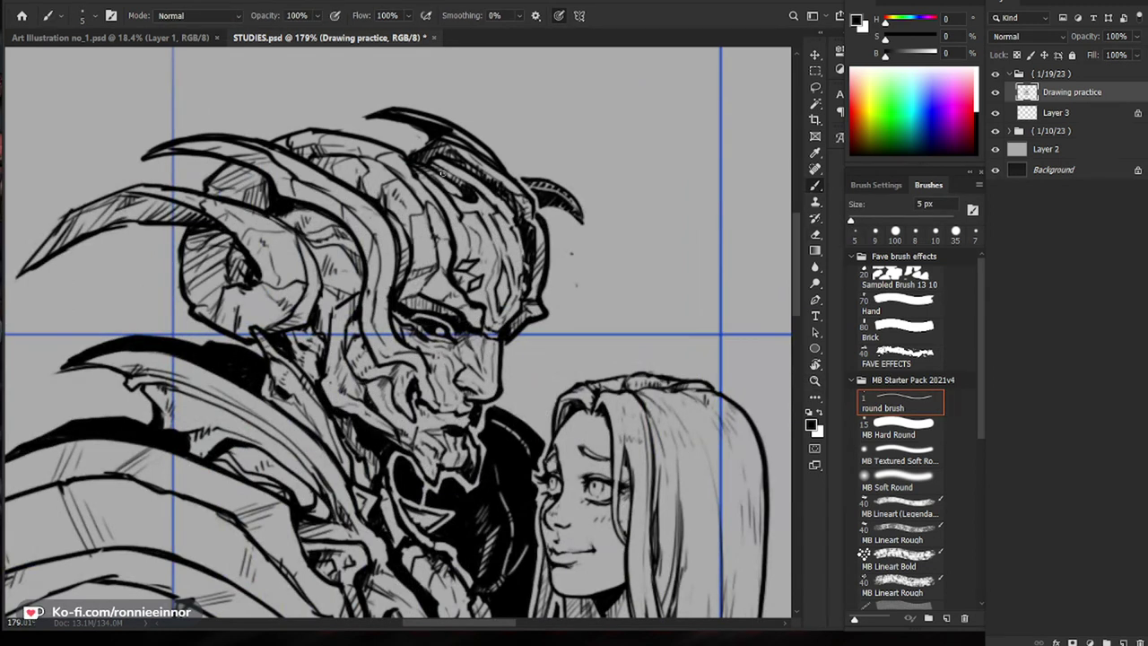
{"action": "mouse_move", "coordinate": [430, 176]}
{"action": "left_mouse_down"}
{"action": "mouse_move", "coordinate": [456, 192]}
{"action": "mouse_move", "coordinate": [447, 280]}
{"action": "left_mouse_up"}
{"action": "key", "text": "z"}
{"action": "left_click", "coordinate": [469, 284]}
{"action": "left_click_drag", "start_coordinate": [502, 350], "coordinate": [447, 430]}
{"action": "left_click_drag", "start_coordinate": [366, 260], "coordinate": [373, 256]}
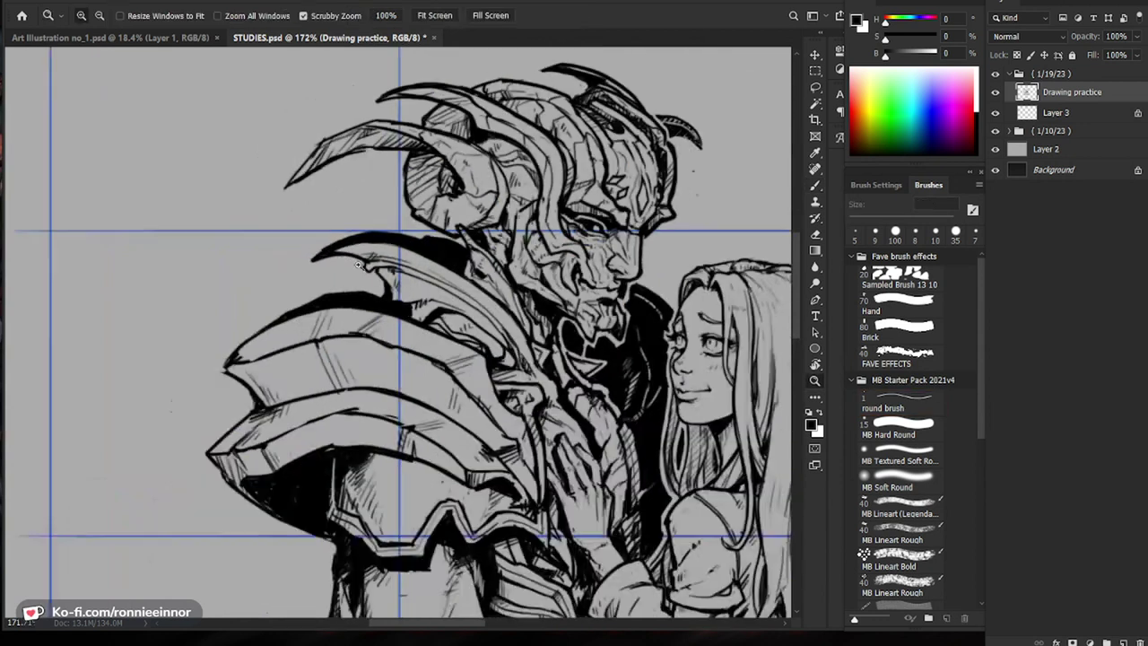
Step: Rework the outline and hatching of the man's long rear horn, trimming its edges with the eraser
{"action": "scroll", "coordinate": [558, 430], "scroll_direction": "down", "scroll_amount": 4}
{"action": "left_click_drag", "start_coordinate": [475, 360], "coordinate": [521, 359]}
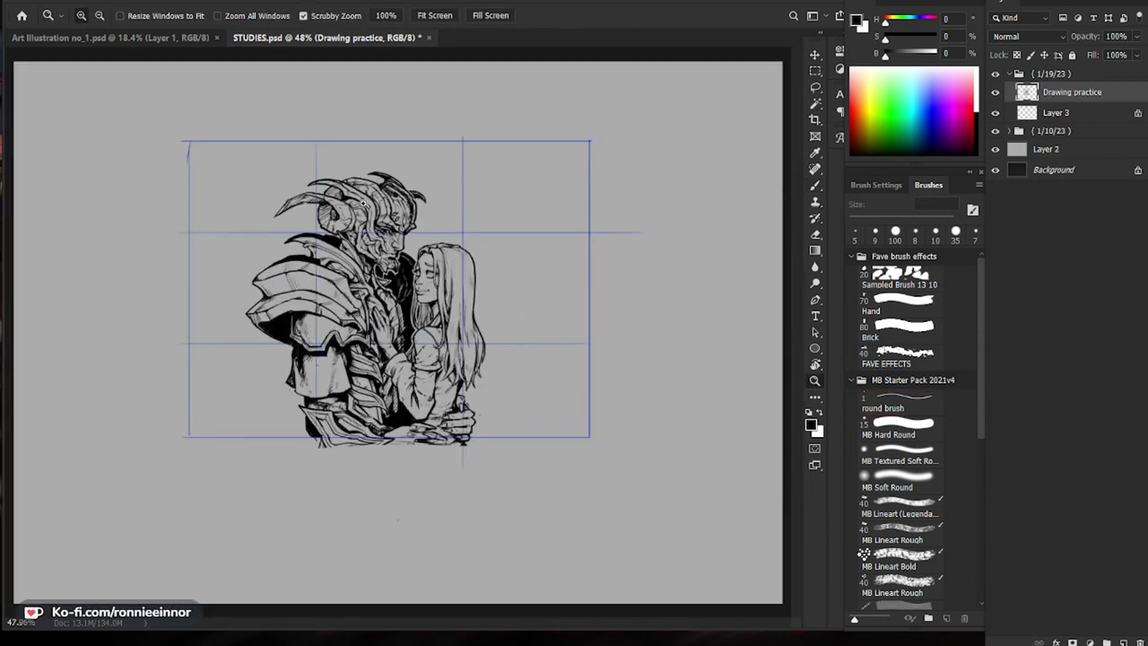
{"action": "left_click_drag", "start_coordinate": [307, 187], "coordinate": [386, 187]}
{"action": "key", "text": "b"}
{"action": "key", "text": "e"}
{"action": "left_click_drag", "start_coordinate": [309, 230], "coordinate": [275, 239]}
{"action": "key", "text": "b"}
{"action": "mouse_move", "coordinate": [313, 202]}
{"action": "left_mouse_down"}
{"action": "mouse_move", "coordinate": [258, 220]}
{"action": "mouse_move", "coordinate": [219, 269]}
{"action": "left_mouse_up"}
{"action": "key", "text": "e"}
{"action": "left_click_drag", "start_coordinate": [259, 220], "coordinate": [215, 276]}
{"action": "key", "text": "b"}
{"action": "mouse_move", "coordinate": [280, 217]}
{"action": "left_mouse_down"}
{"action": "mouse_move", "coordinate": [253, 228]}
{"action": "mouse_move", "coordinate": [274, 222]}
{"action": "left_mouse_up"}
{"action": "mouse_move", "coordinate": [318, 211]}
{"action": "left_mouse_down"}
{"action": "mouse_move", "coordinate": [285, 218]}
{"action": "mouse_move", "coordinate": [284, 234]}
{"action": "left_mouse_up"}
Step: Add short texture marks along the man's upper front horn and clean them with the eraser
{"action": "key", "text": "z"}
{"action": "left_click_drag", "start_coordinate": [364, 229], "coordinate": [303, 229]}
{"action": "key", "text": "b"}
{"action": "key", "text": "z"}
{"action": "left_click_drag", "start_coordinate": [520, 244], "coordinate": [542, 244]}
{"action": "key", "text": "b"}
{"action": "key", "text": "z"}
{"action": "left_click_drag", "start_coordinate": [480, 210], "coordinate": [542, 211]}
{"action": "key", "text": "b"}
{"action": "key", "text": "e"}
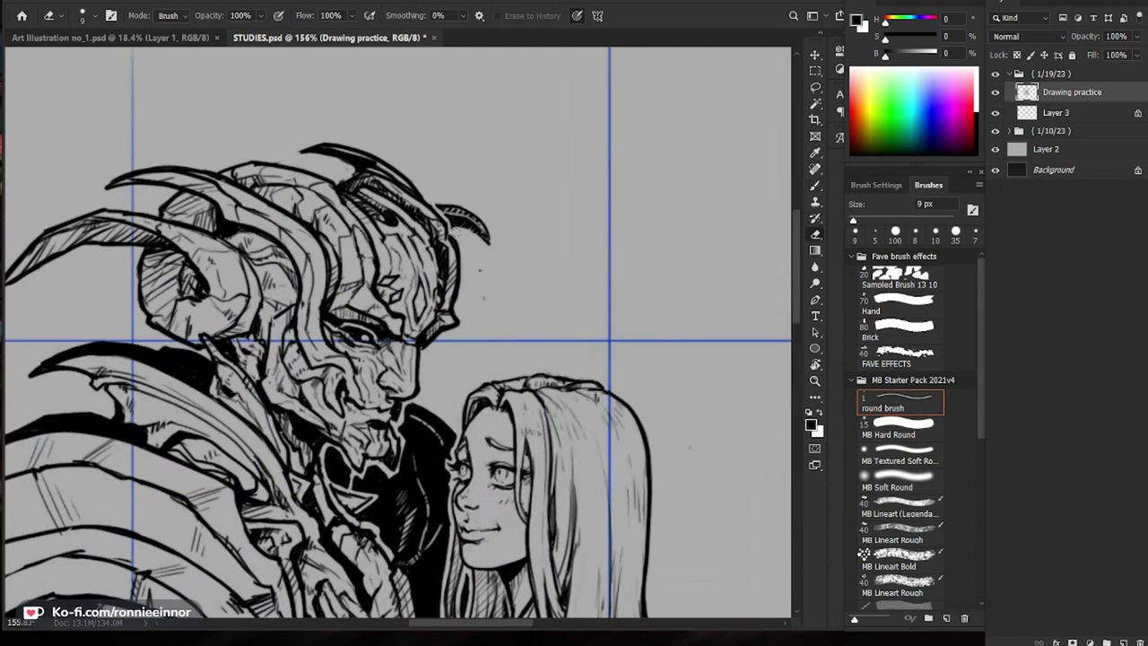
{"action": "key", "text": "b"}
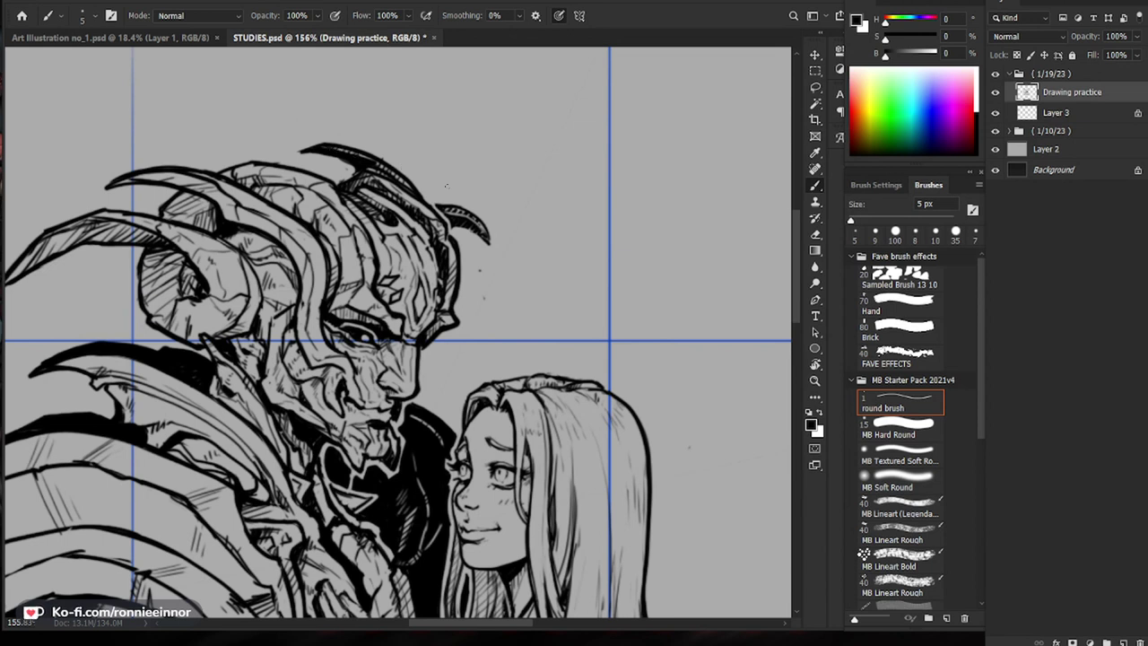
Step: Tidy the black area of the cape between the man's collar and the woman's face with the eraser
{"action": "key", "text": "z"}
{"action": "left_click_drag", "start_coordinate": [433, 168], "coordinate": [344, 220]}
{"action": "key", "text": "z"}
{"action": "left_click_drag", "start_coordinate": [477, 386], "coordinate": [517, 388]}
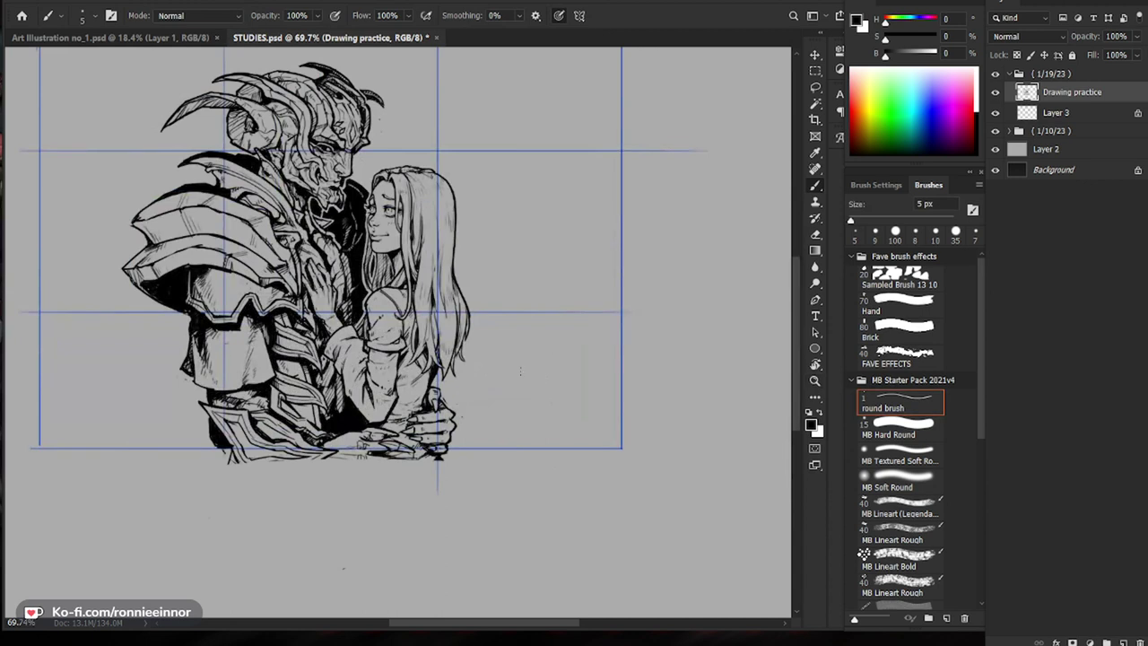
{"action": "key", "text": "z"}
{"action": "left_click_drag", "start_coordinate": [335, 182], "coordinate": [426, 182]}
{"action": "key", "text": "e"}
{"action": "left_click_drag", "start_coordinate": [368, 235], "coordinate": [356, 290]}
{"action": "key", "text": "b"}
{"action": "key", "text": "ctrl+0"}
{"action": "scroll", "coordinate": [547, 442], "scroll_direction": "up", "scroll_amount": 4}
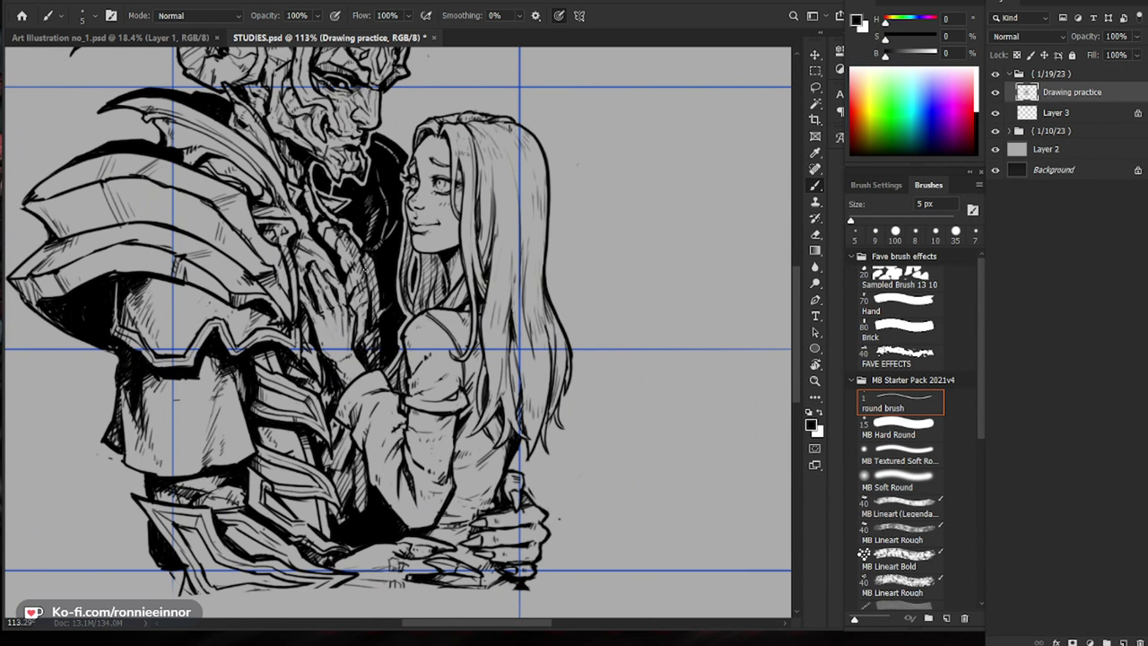
Step: Build up the hatching on the dark strip between the man's torso armor and the woman's sleeve, trimming it with the eraser
{"action": "left_click_drag", "start_coordinate": [367, 257], "coordinate": [378, 315]}
{"action": "key", "text": "e"}
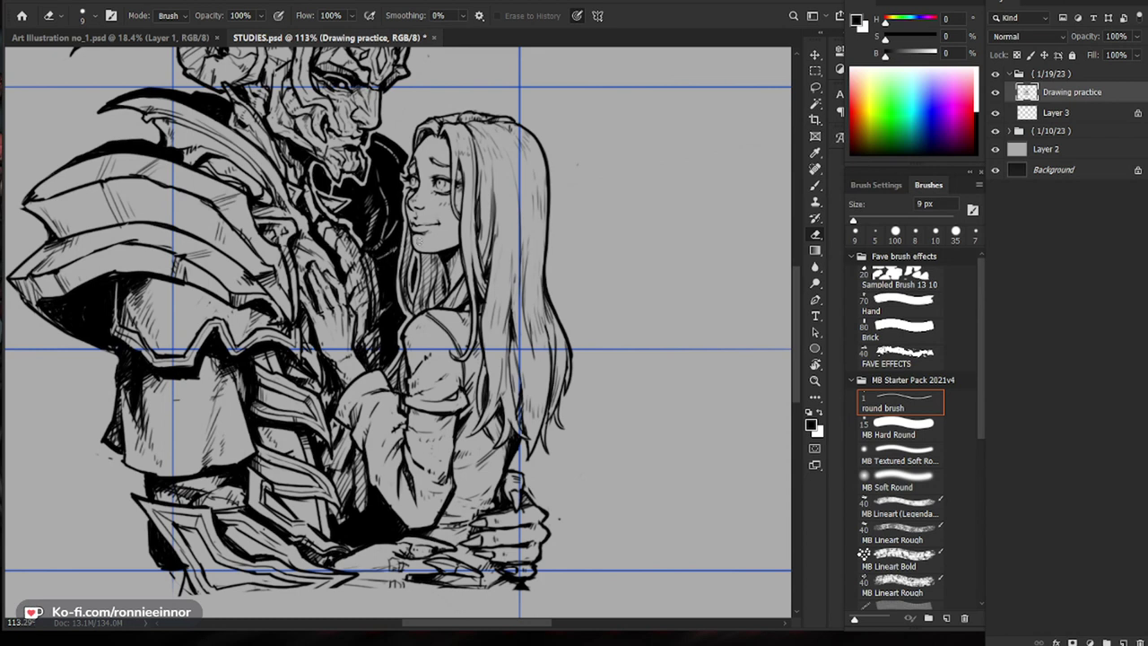
{"action": "left_click_drag", "start_coordinate": [425, 243], "coordinate": [372, 244]}
{"action": "left_click_drag", "start_coordinate": [405, 380], "coordinate": [455, 380]}
{"action": "key", "text": "b"}
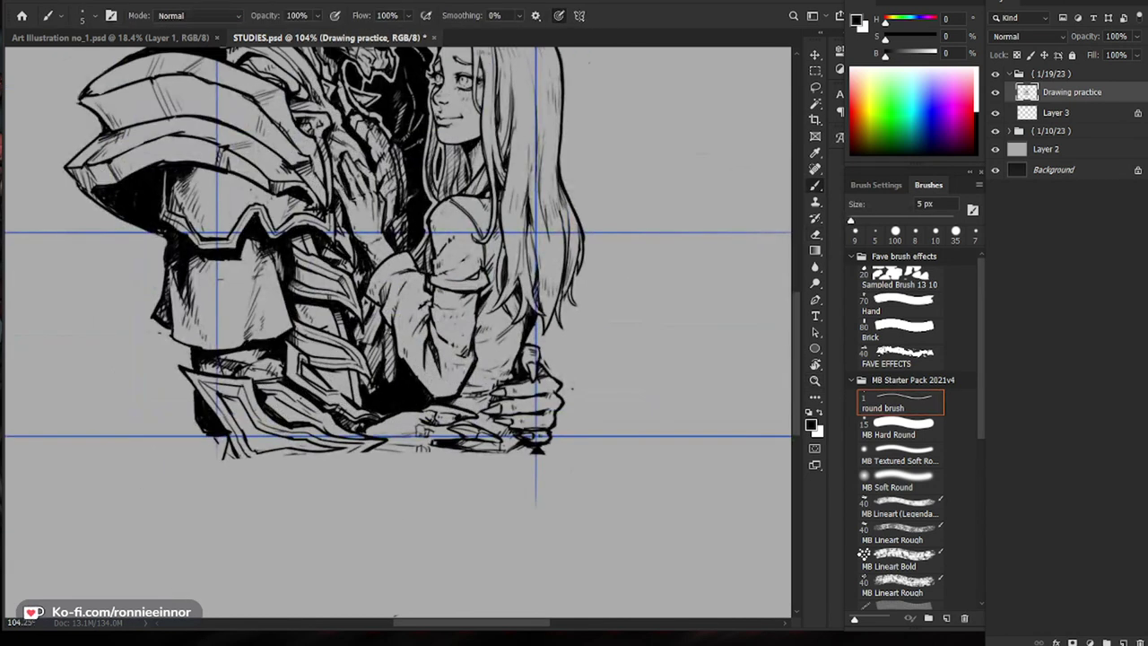
{"action": "left_click_drag", "start_coordinate": [385, 337], "coordinate": [396, 370]}
{"action": "key", "text": "e"}
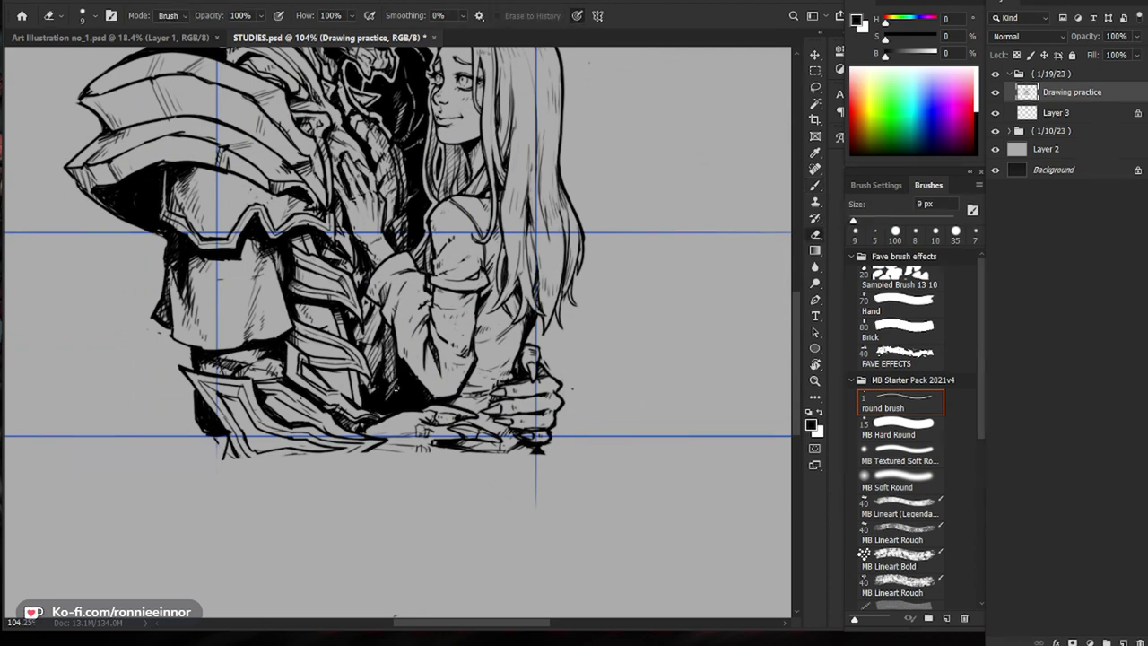
{"action": "mouse_move", "coordinate": [407, 371]}
{"action": "left_mouse_down"}
{"action": "mouse_move", "coordinate": [377, 431]}
{"action": "mouse_move", "coordinate": [387, 421]}
{"action": "left_mouse_up"}
{"action": "key", "text": "b"}
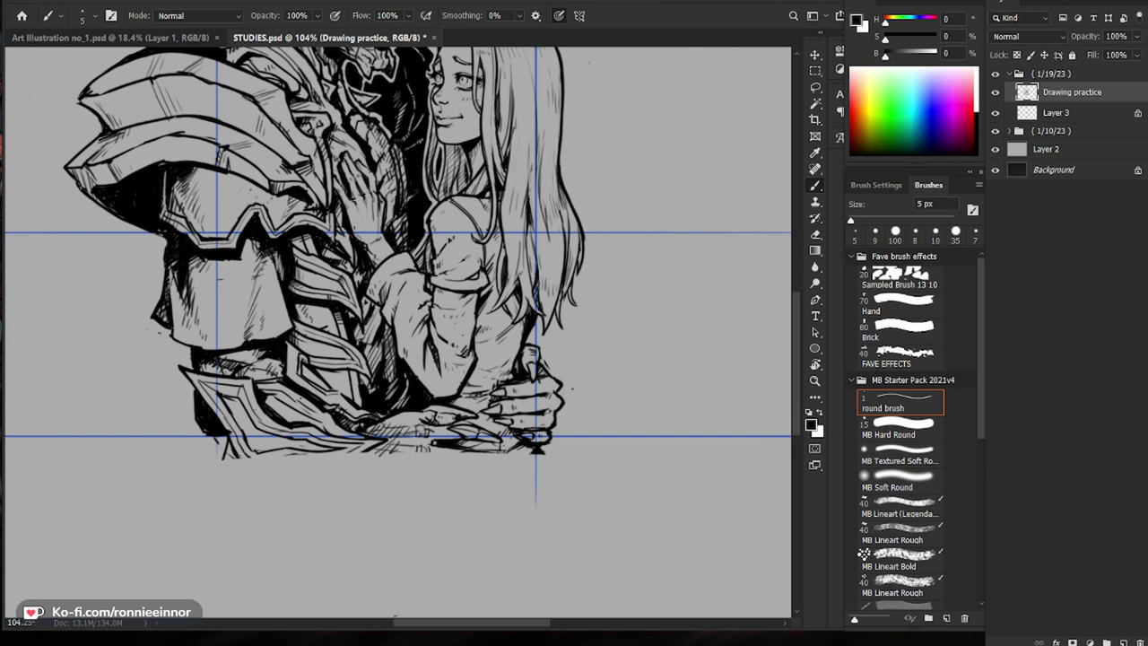
Step: Add short shadow strokes along the forearm below the woman's elbow and touch up the lowest finger of the gripping hand
{"action": "left_click_drag", "start_coordinate": [436, 425], "coordinate": [443, 420]}
{"action": "left_click_drag", "start_coordinate": [442, 421], "coordinate": [453, 418]}
{"action": "left_click_drag", "start_coordinate": [441, 423], "coordinate": [455, 418]}
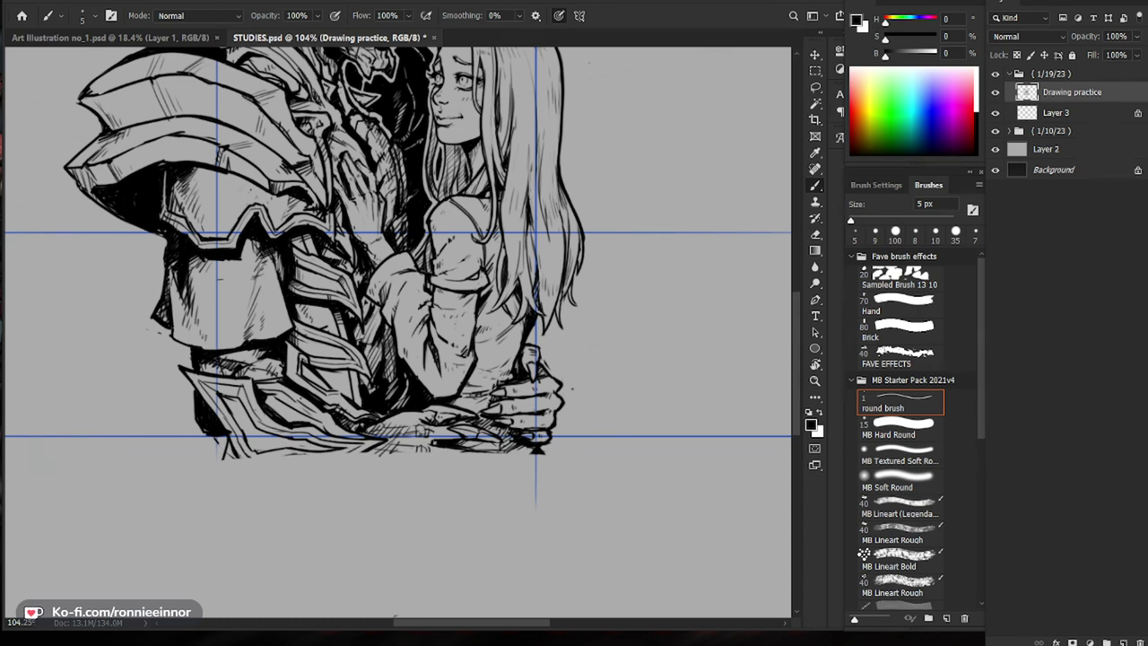
{"action": "key", "text": "e"}
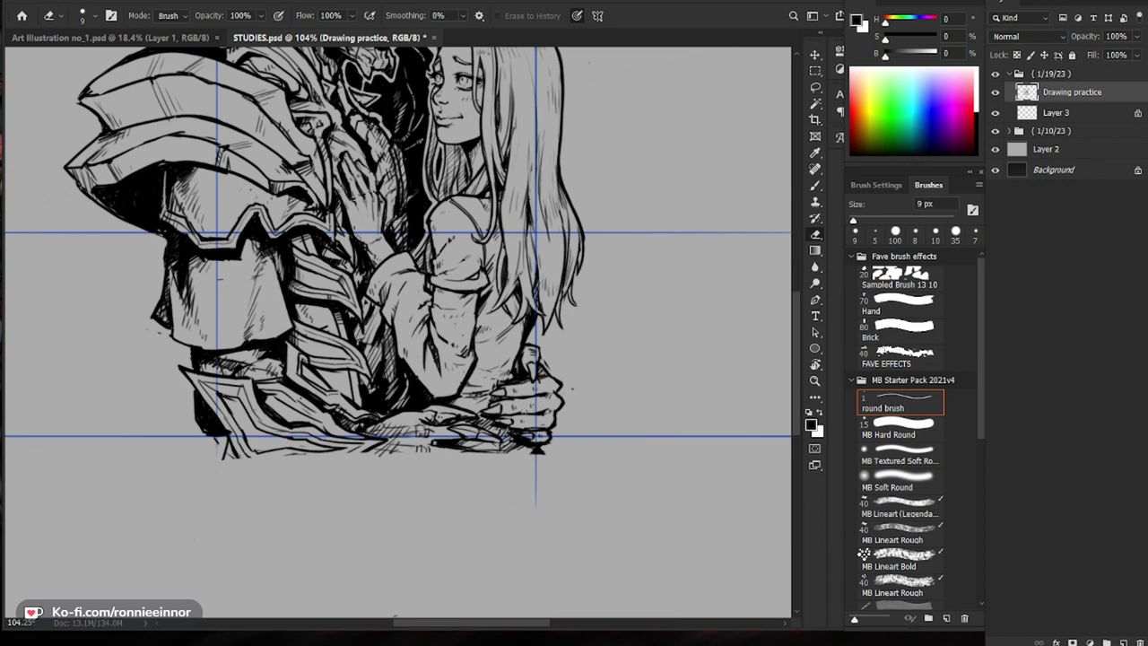
{"action": "key", "text": "b"}
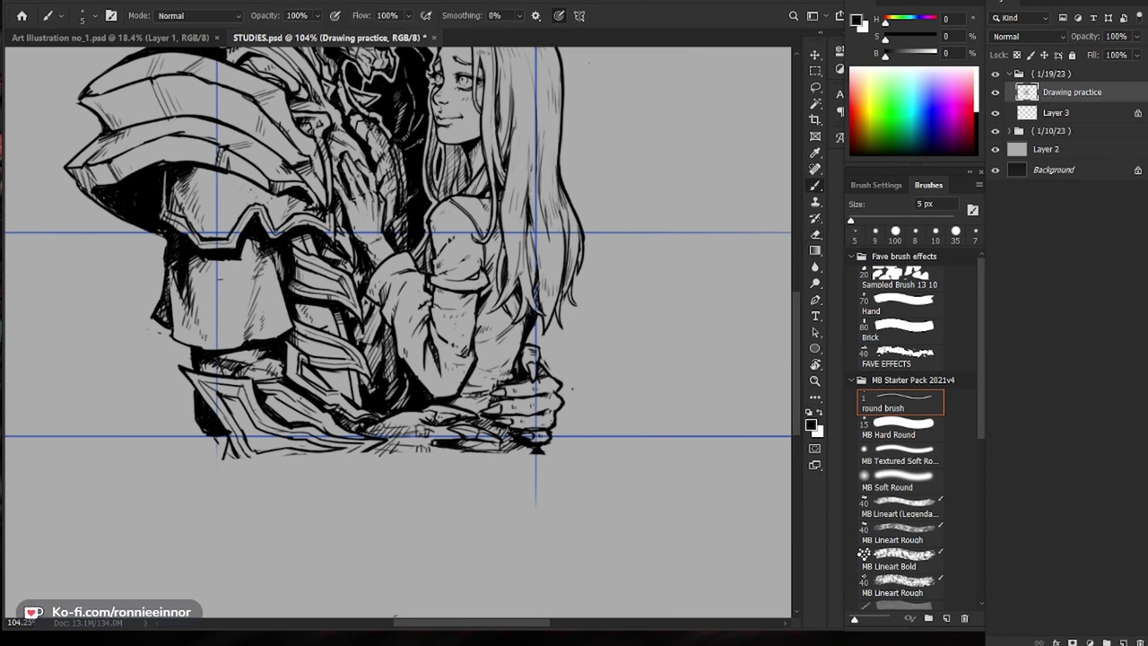
{"action": "key", "text": "e"}
{"action": "key", "text": "b"}
{"action": "key", "text": "ctrl+0"}
{"action": "key", "text": "ctrl+space"}
{"action": "left_click_drag", "start_coordinate": [453, 302], "coordinate": [592, 286]}
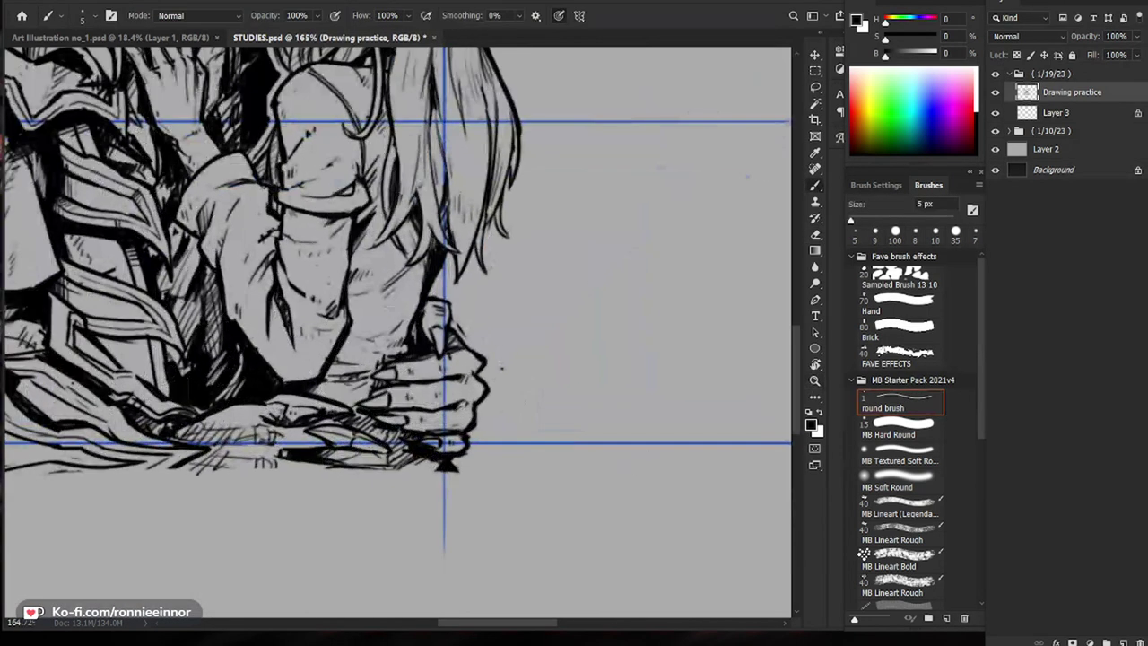
{"action": "key", "text": "e"}
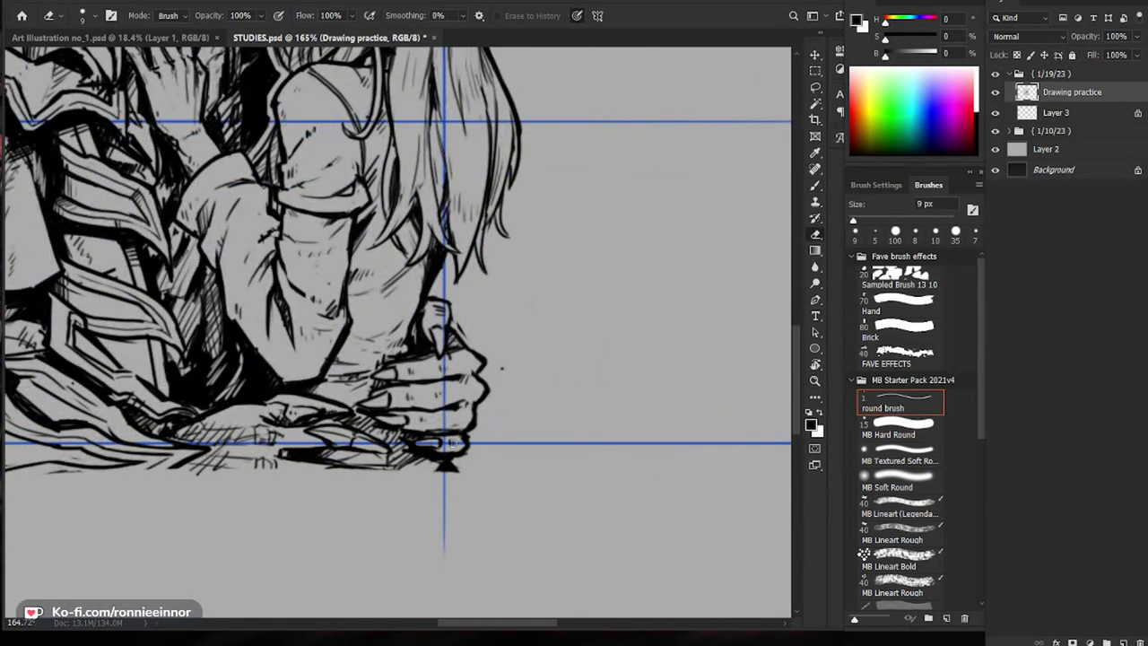
{"action": "key", "text": "b"}
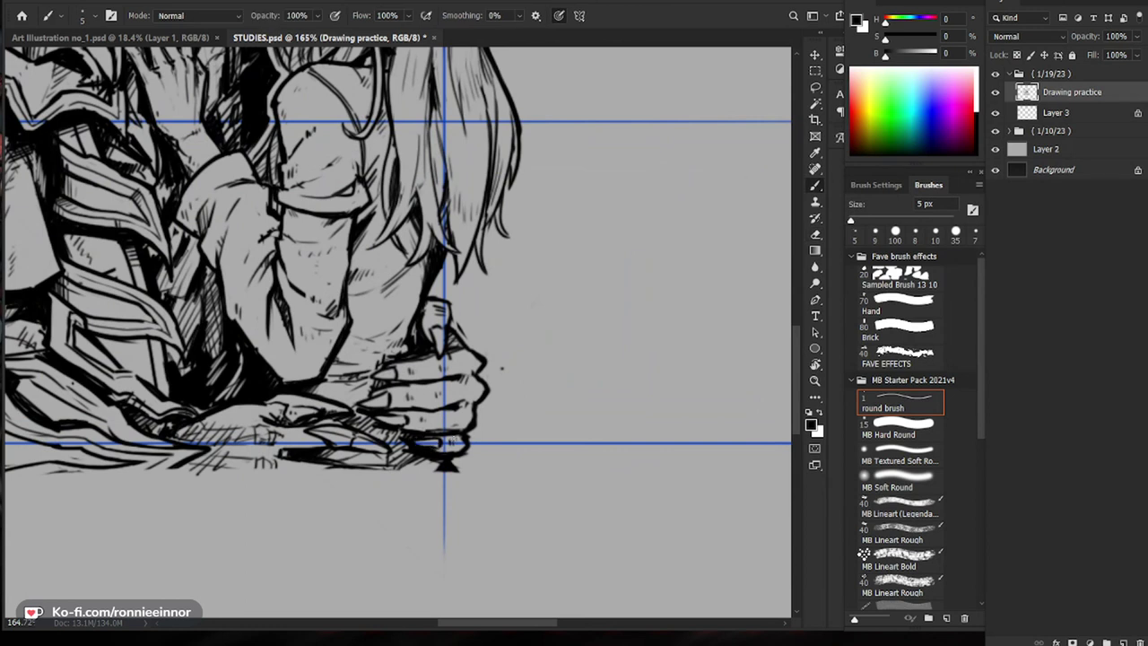
Step: Add hatching to the layered plates of the man's forearm armor with the 5 px round brush
{"action": "key", "text": "ctrl+space"}
{"action": "left_click_drag", "start_coordinate": [496, 433], "coordinate": [416, 473]}
{"action": "key", "text": "ctrl+space"}
{"action": "left_click_drag", "start_coordinate": [288, 424], "coordinate": [354, 421]}
{"action": "mouse_move", "coordinate": [264, 396]}
{"action": "left_mouse_down"}
{"action": "mouse_move", "coordinate": [275, 417]}
{"action": "mouse_move", "coordinate": [323, 443]}
{"action": "left_mouse_up"}
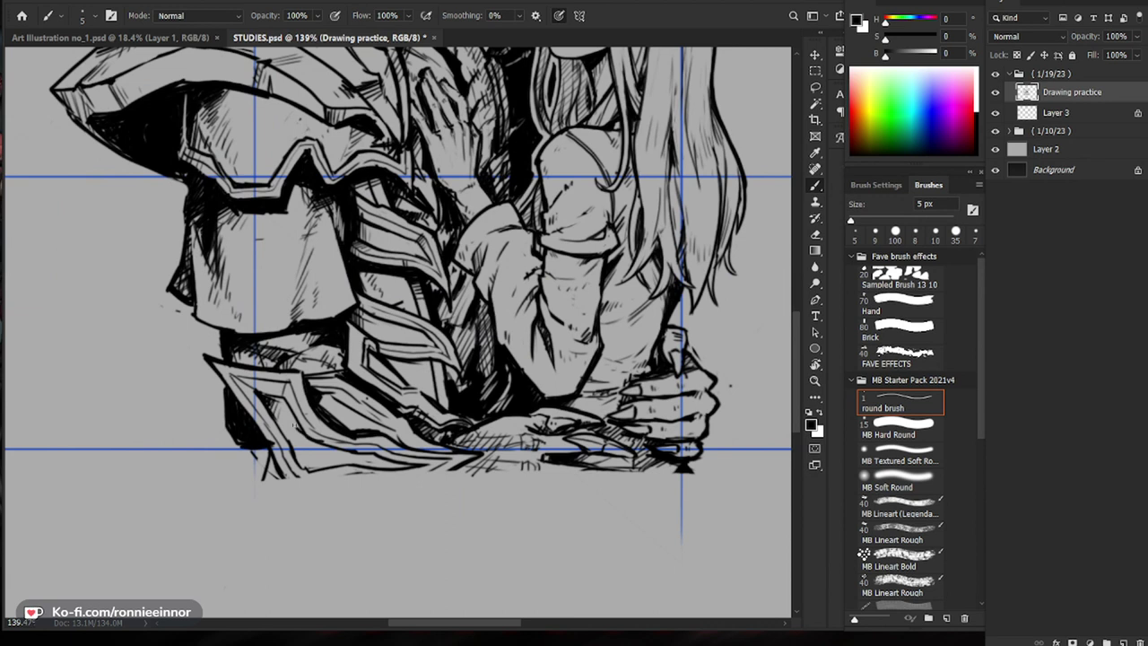
{"action": "key", "text": "e"}
{"action": "key", "text": "b"}
{"action": "mouse_move", "coordinate": [344, 437]}
{"action": "left_mouse_down"}
{"action": "mouse_move", "coordinate": [382, 439]}
{"action": "mouse_move", "coordinate": [383, 418]}
{"action": "mouse_move", "coordinate": [400, 442]}
{"action": "left_mouse_up"}
{"action": "left_click_drag", "start_coordinate": [336, 403], "coordinate": [379, 426]}
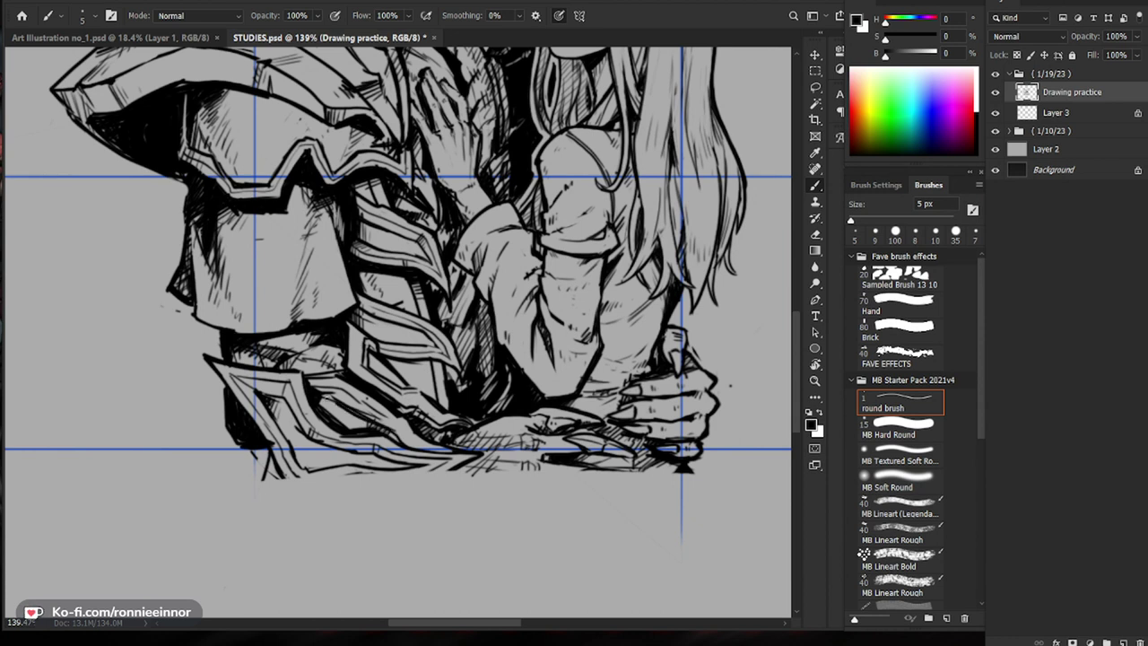
Step: Clean up the hatched shadows between the forearm armor's upper plates, alternating the eraser and the brush
{"action": "left_click_drag", "start_coordinate": [454, 452], "coordinate": [442, 463]}
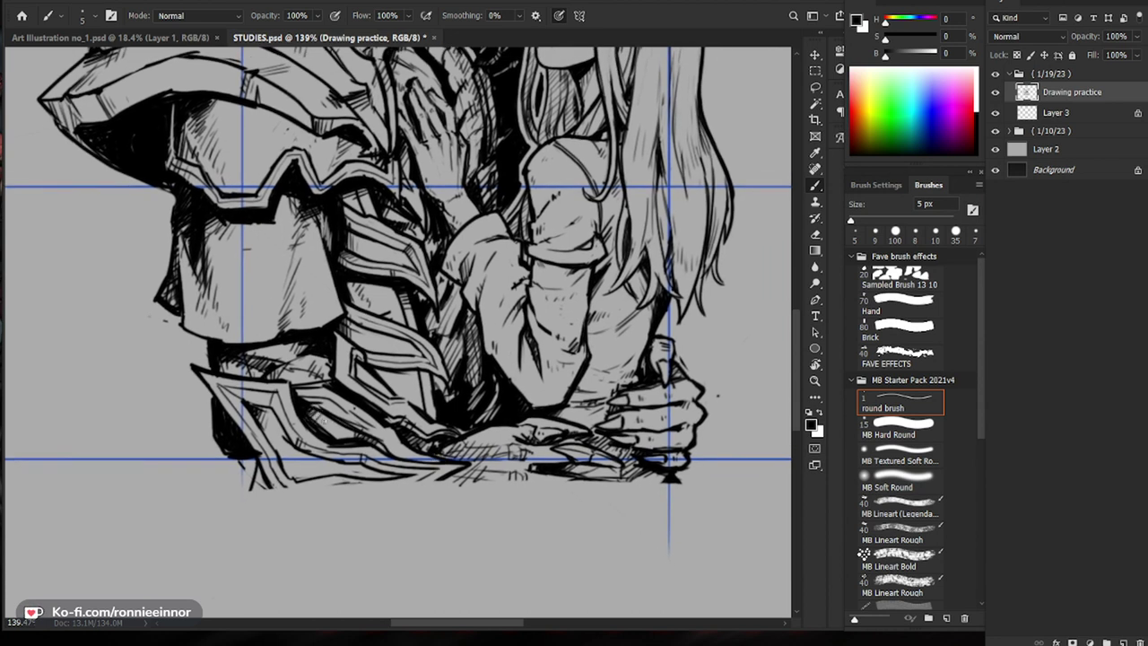
{"action": "key", "text": "e"}
{"action": "key", "text": "b"}
{"action": "key", "text": "e"}
{"action": "mouse_move", "coordinate": [385, 437]}
{"action": "left_mouse_down"}
{"action": "mouse_move", "coordinate": [400, 452]}
{"action": "mouse_move", "coordinate": [342, 409]}
{"action": "left_mouse_up"}
{"action": "key", "text": "b"}
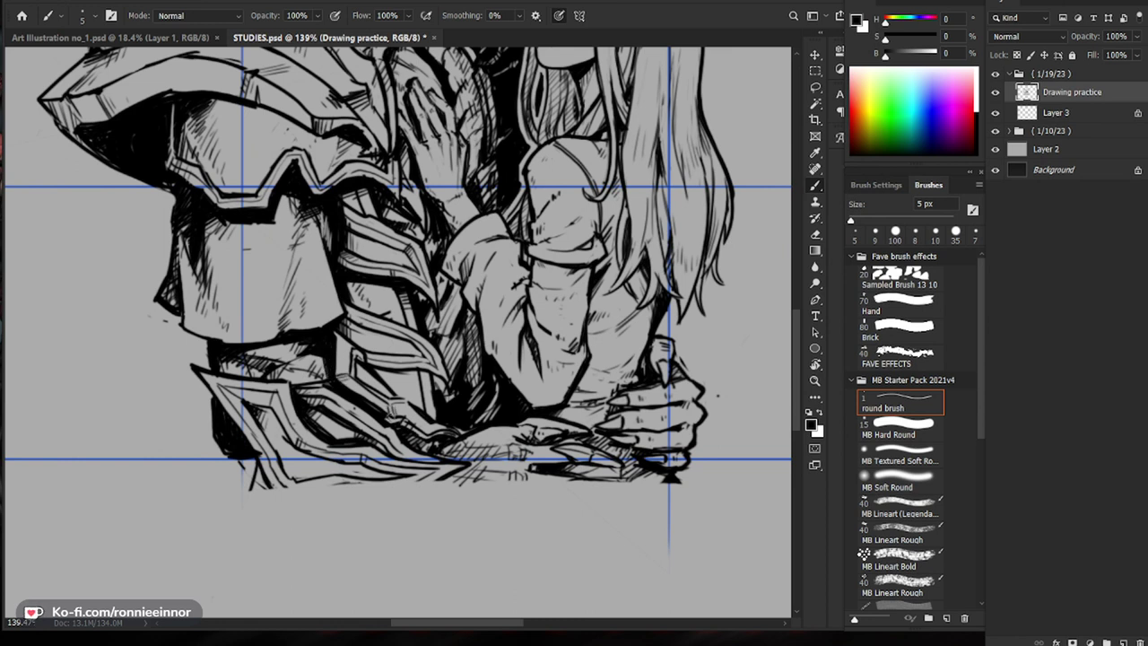
{"action": "key", "text": "e"}
{"action": "key", "text": "b"}
Step: Review the full composition and the lower armor at different magnifications
{"action": "left_click_drag", "start_coordinate": [373, 371], "coordinate": [269, 388]}
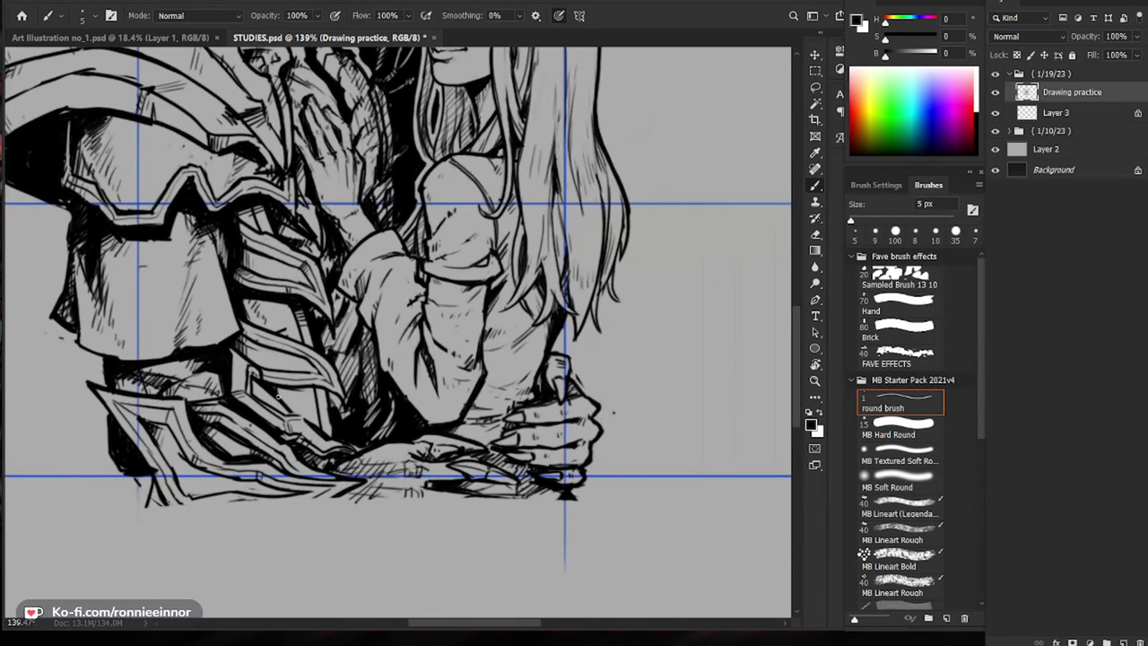
{"action": "left_click_drag", "start_coordinate": [502, 368], "coordinate": [440, 431]}
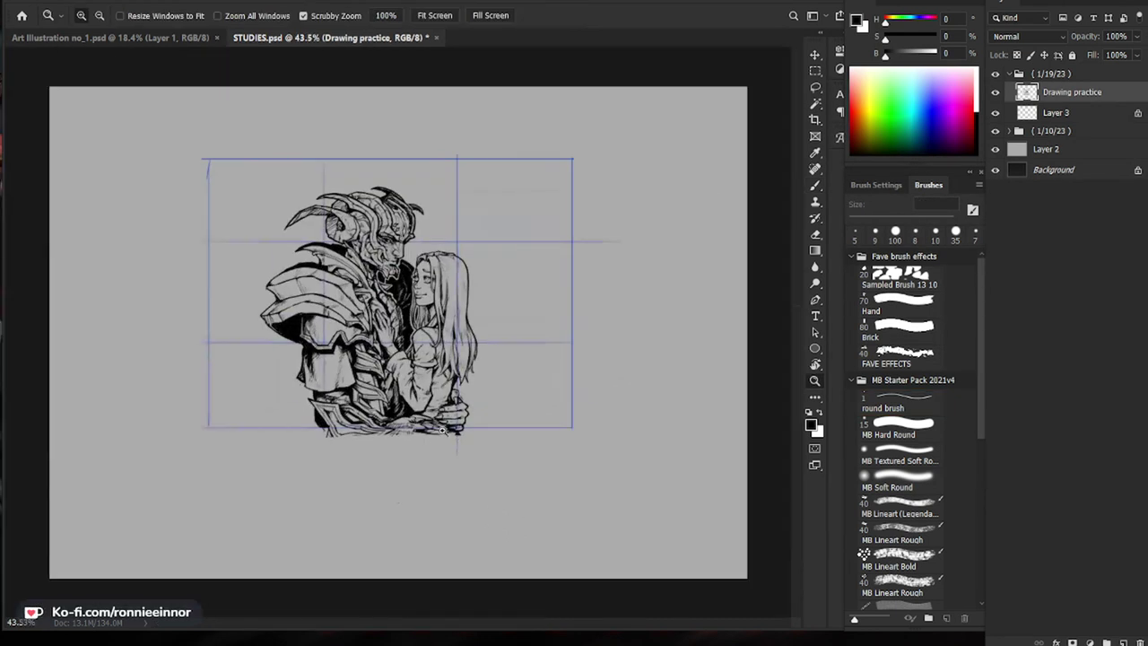
{"action": "left_click_drag", "start_coordinate": [412, 379], "coordinate": [502, 376]}
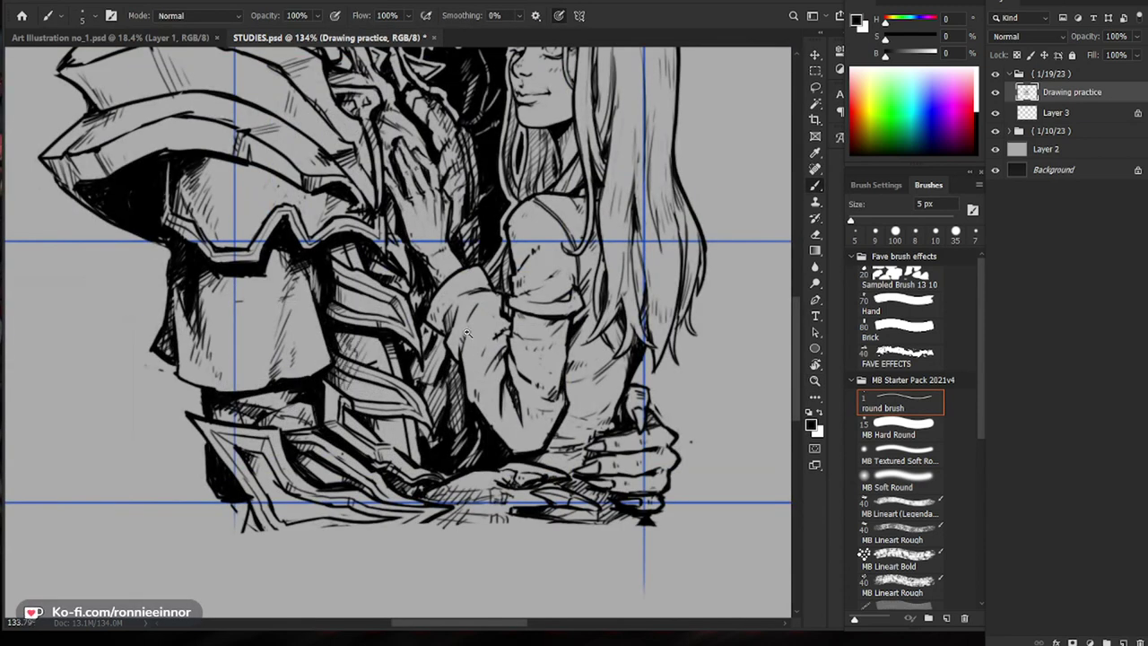
{"action": "scroll", "coordinate": [466, 343], "scroll_direction": "down", "scroll_amount": 5}
{"action": "scroll", "coordinate": [423, 314], "scroll_direction": "up", "scroll_amount": 5}
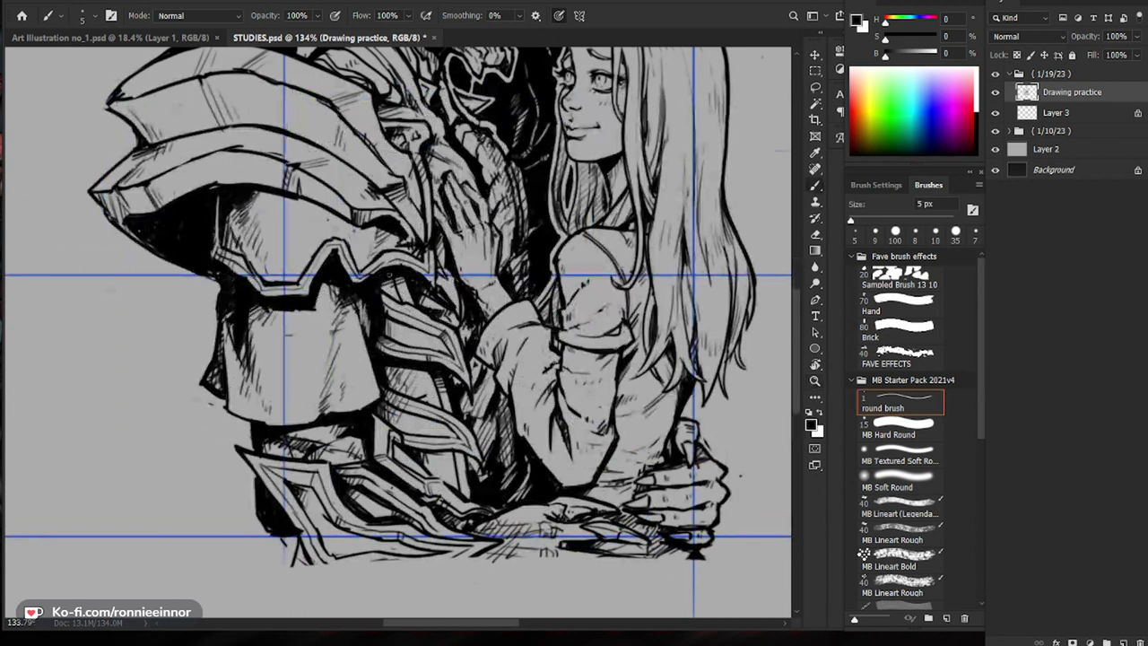
{"action": "scroll", "coordinate": [516, 511], "scroll_direction": "down", "scroll_amount": 5}
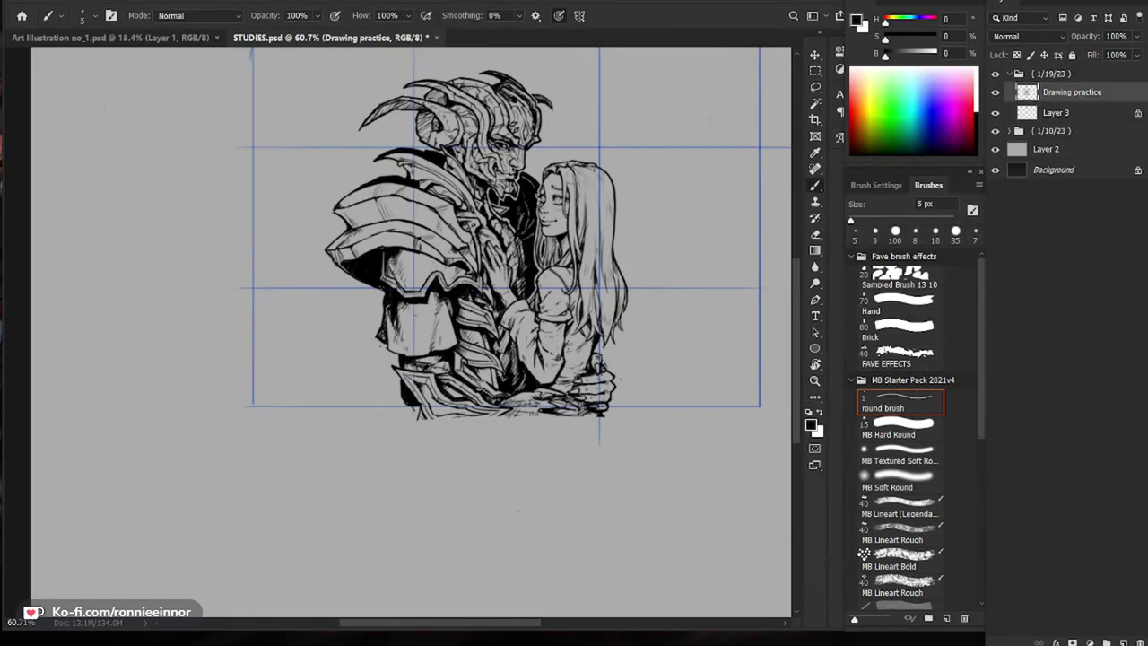
{"action": "left_click_drag", "start_coordinate": [610, 357], "coordinate": [635, 357]}
{"action": "left_click_drag", "start_coordinate": [635, 357], "coordinate": [517, 413]}
{"action": "scroll", "coordinate": [372, 417], "scroll_direction": "up", "scroll_amount": 3}
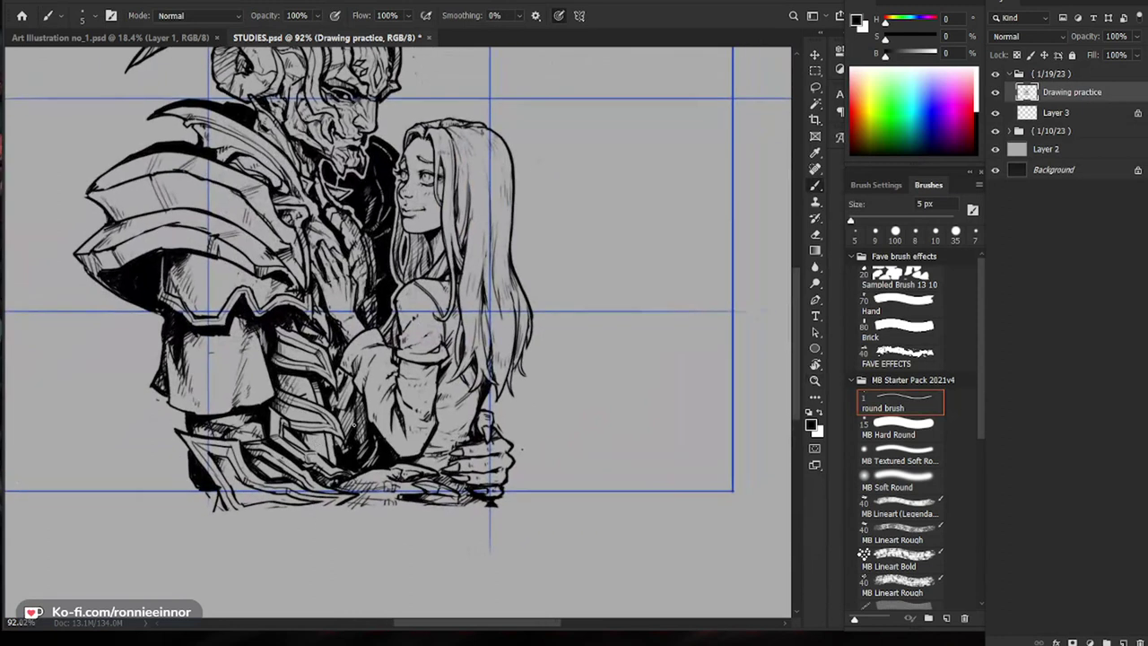
Step: Hatch the gaps between the curved plates on the man's waist armor with dark vertical strokes
{"action": "key", "text": "b"}
{"action": "mouse_move", "coordinate": [336, 424]}
{"action": "left_mouse_down"}
{"action": "mouse_move", "coordinate": [311, 440]}
{"action": "mouse_move", "coordinate": [346, 466]}
{"action": "left_mouse_up"}
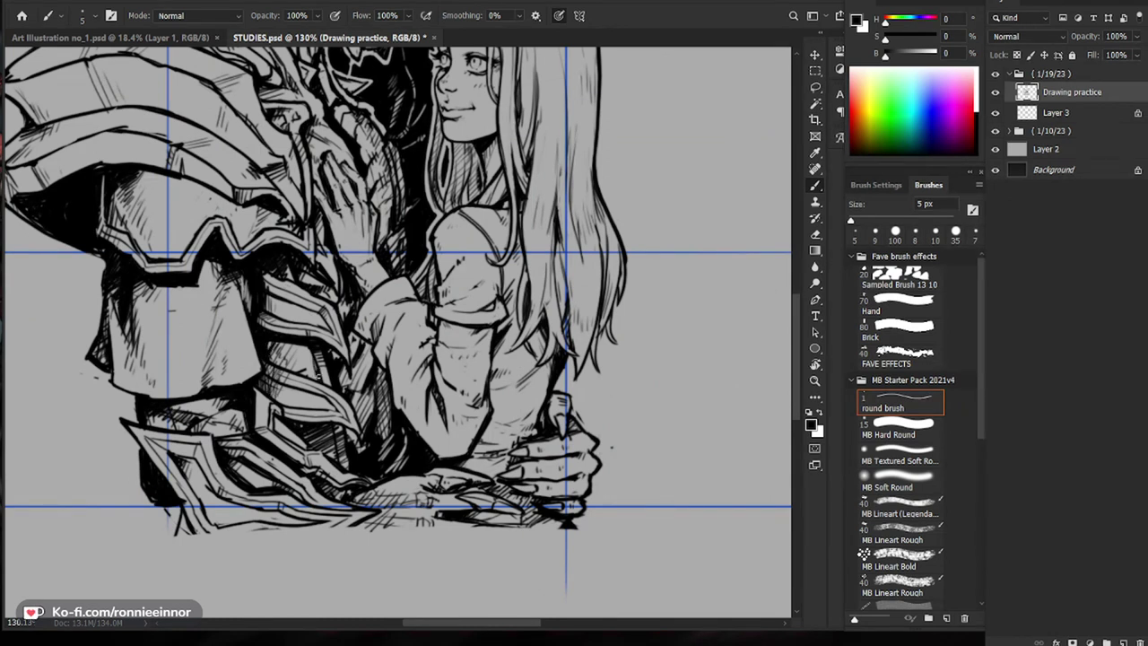
{"action": "left_click_drag", "start_coordinate": [311, 350], "coordinate": [309, 374]}
{"action": "left_click_drag", "start_coordinate": [304, 348], "coordinate": [306, 374]}
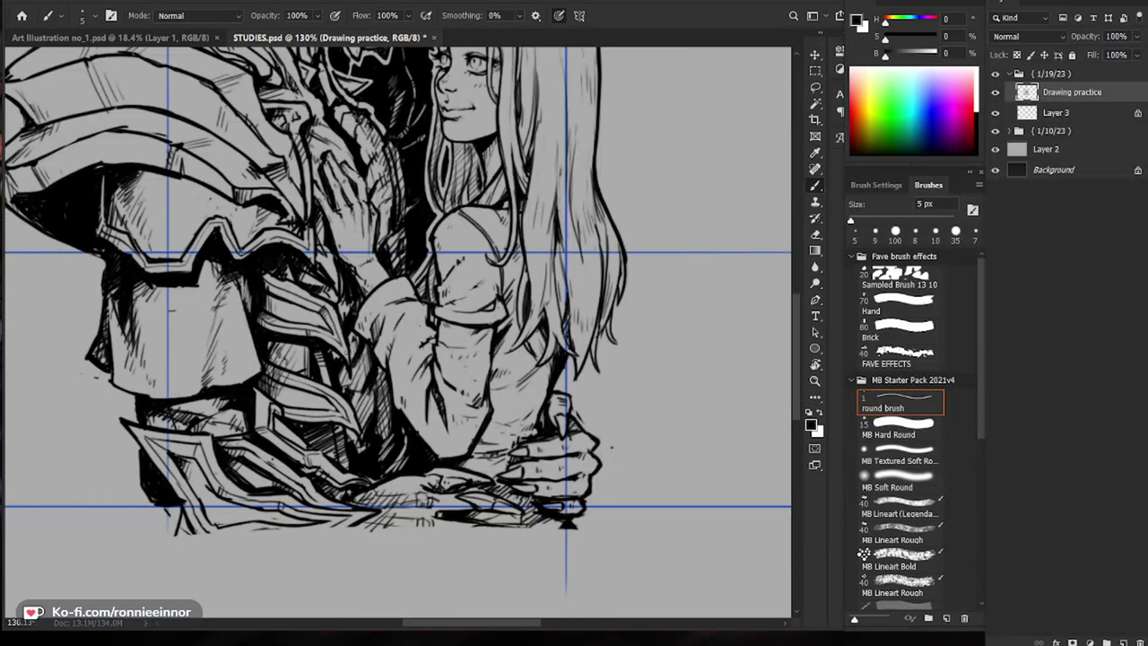
Step: Examine the newly hatched waist armor against the whole drawing, both from afar and up close
{"action": "left_click_drag", "start_coordinate": [334, 355], "coordinate": [260, 359]}
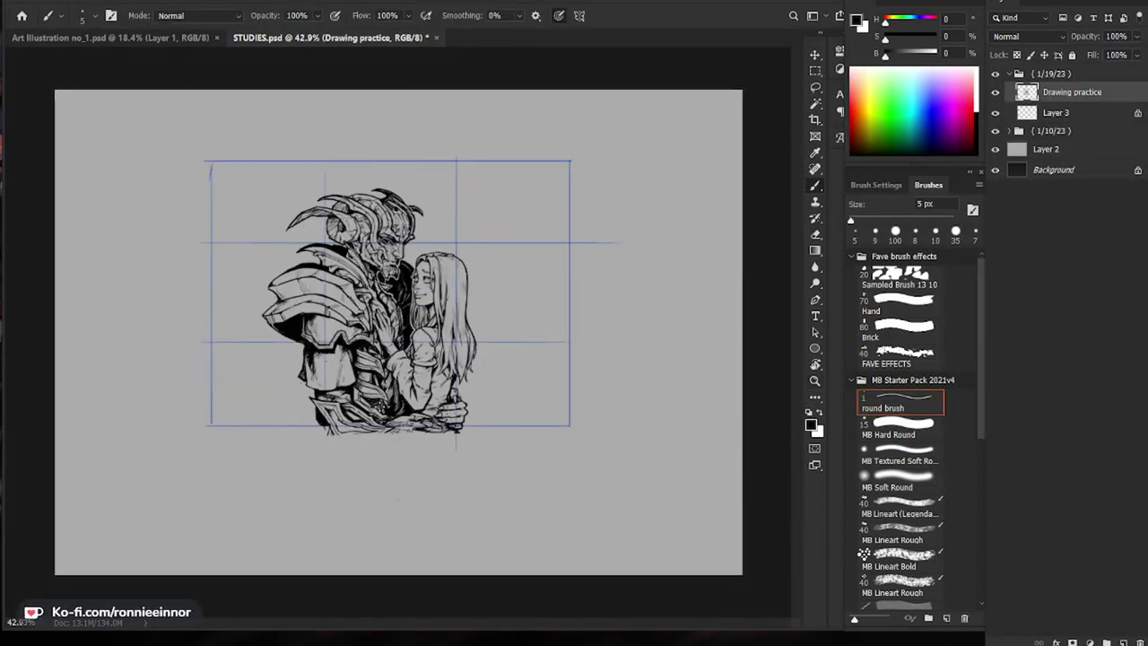
{"action": "left_click_drag", "start_coordinate": [369, 356], "coordinate": [443, 356]}
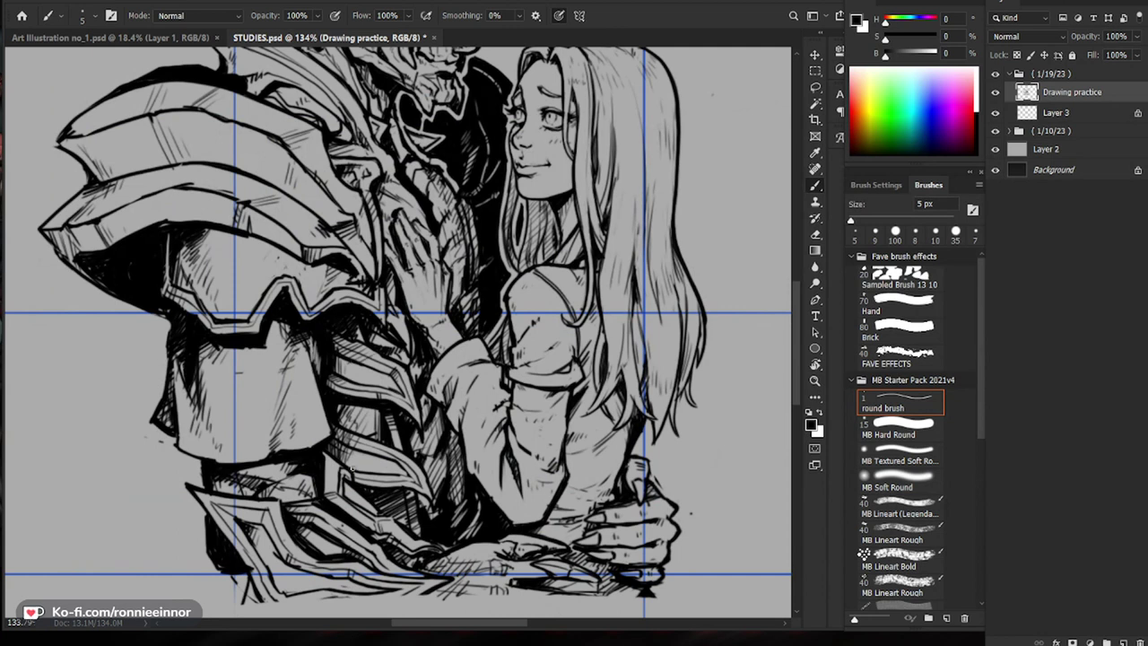
{"action": "scroll", "coordinate": [330, 441], "scroll_direction": "down", "scroll_amount": 3}
{"action": "scroll", "coordinate": [330, 441], "scroll_direction": "up", "scroll_amount": 2}
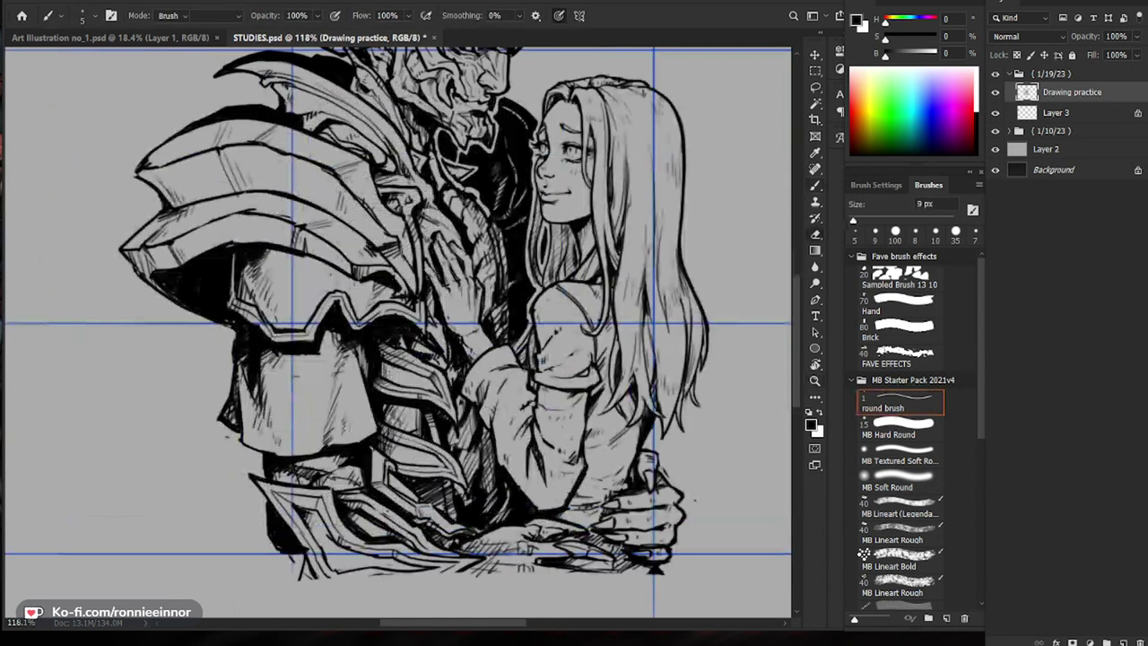
{"action": "left_click_drag", "start_coordinate": [335, 356], "coordinate": [275, 356]}
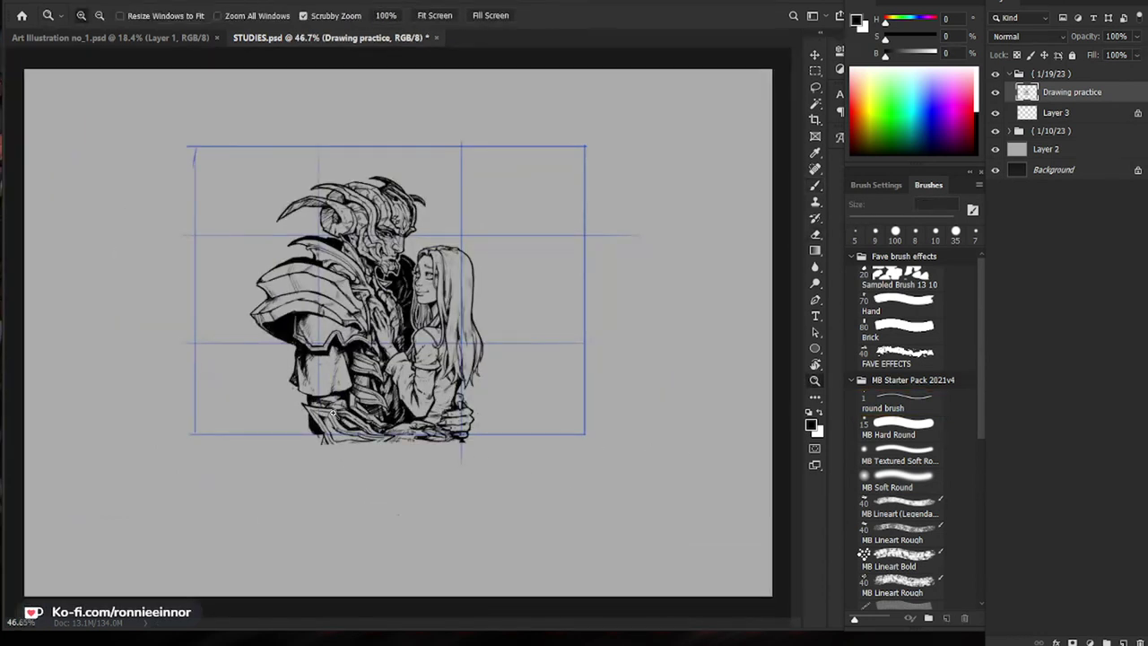
{"action": "left_click_drag", "start_coordinate": [339, 420], "coordinate": [356, 419]}
{"action": "left_click_drag", "start_coordinate": [615, 342], "coordinate": [585, 383]}
{"action": "scroll", "coordinate": [292, 283], "scroll_direction": "up", "scroll_amount": 3}
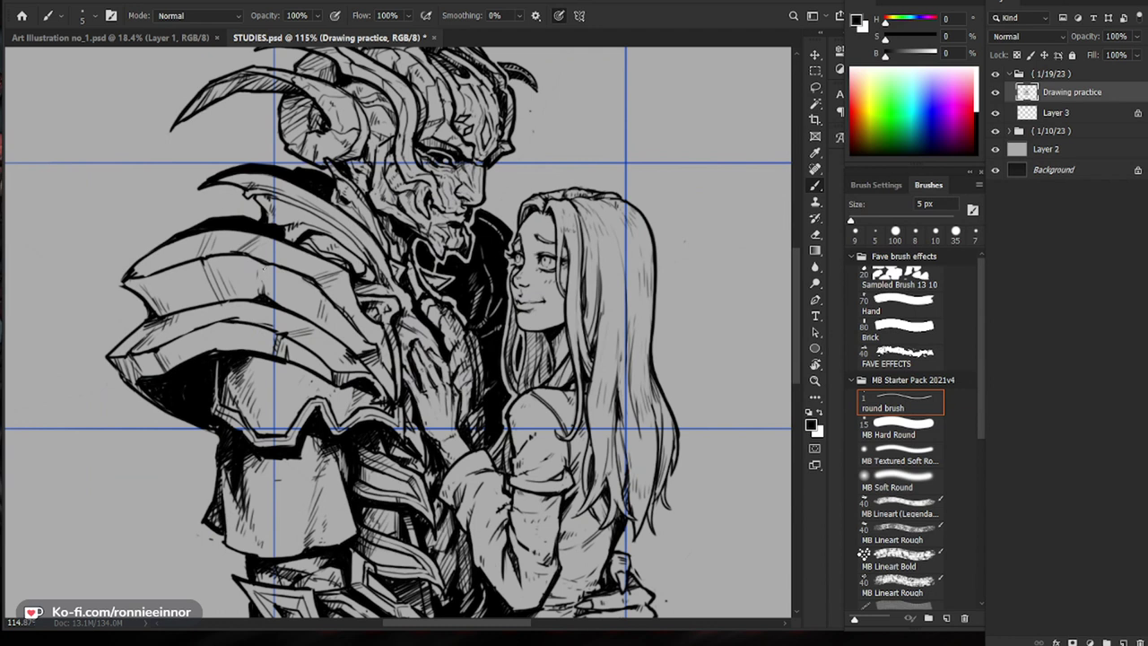
Step: Inspect the two faces, the man's front horns and the overall balance of blacks across the drawing
{"action": "left_click_drag", "start_coordinate": [465, 282], "coordinate": [403, 287]}
{"action": "left_click_drag", "start_coordinate": [632, 281], "coordinate": [626, 412]}
{"action": "left_click_drag", "start_coordinate": [249, 266], "coordinate": [305, 272]}
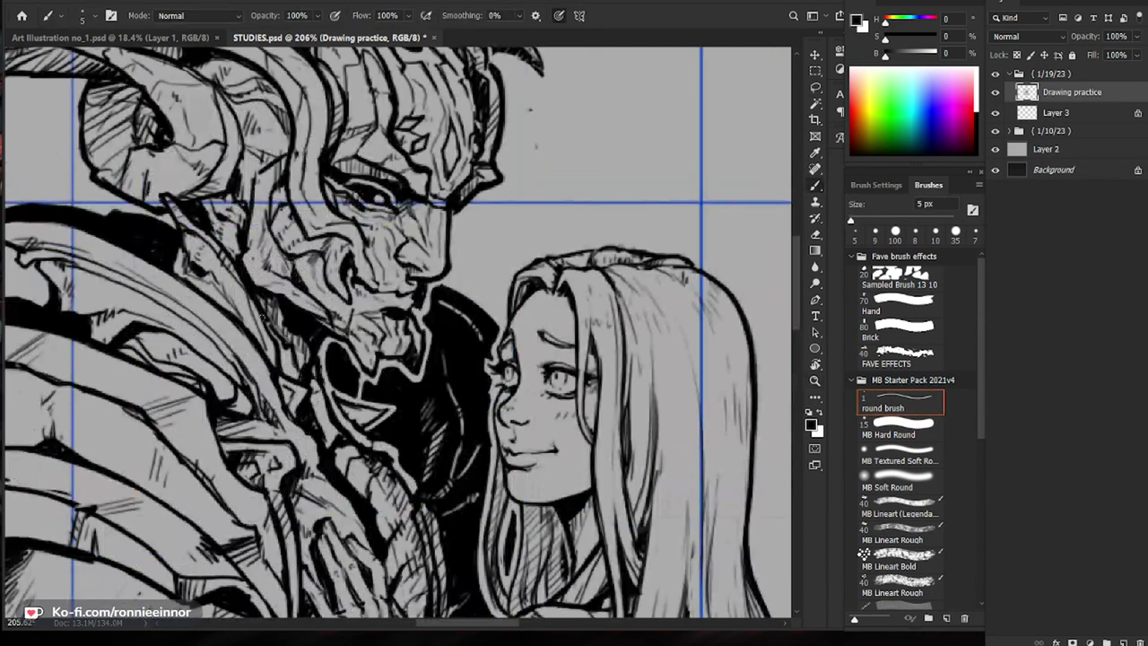
{"action": "scroll", "coordinate": [262, 310], "scroll_direction": "down", "scroll_amount": 3}
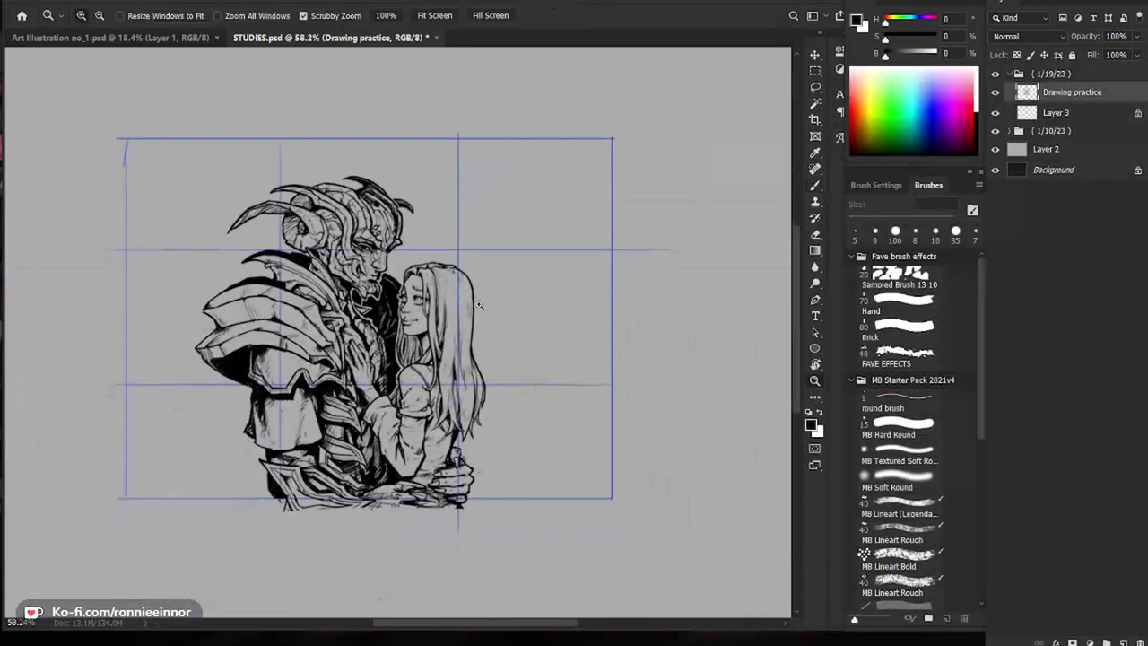
{"action": "scroll", "coordinate": [467, 269], "scroll_direction": "up", "scroll_amount": 2}
{"action": "scroll", "coordinate": [473, 378], "scroll_direction": "down", "scroll_amount": 3}
{"action": "scroll", "coordinate": [570, 331], "scroll_direction": "up", "scroll_amount": 3}
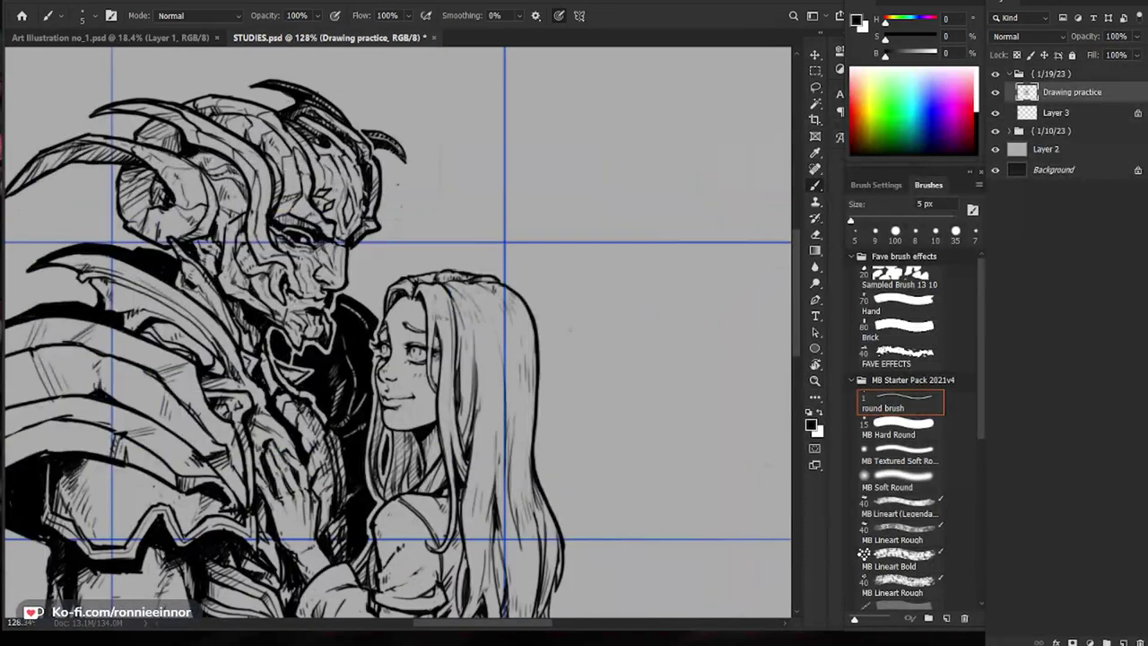
{"action": "scroll", "coordinate": [382, 161], "scroll_direction": "up", "scroll_amount": 1}
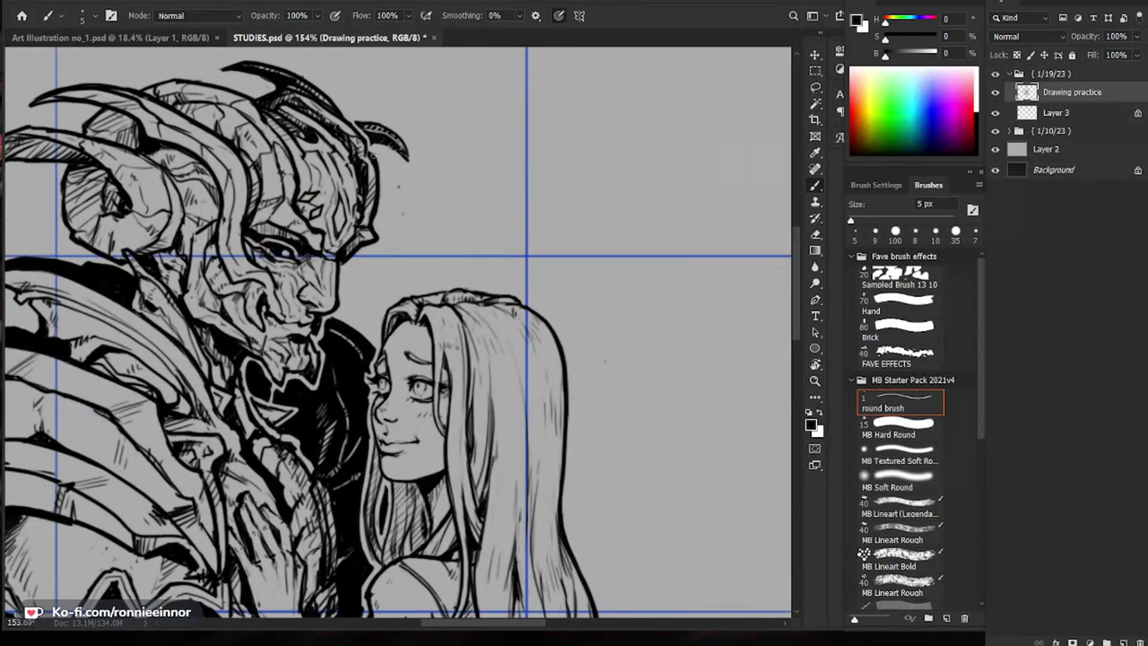
{"action": "key", "text": "e"}
{"action": "scroll", "coordinate": [387, 150], "scroll_direction": "up", "scroll_amount": 2}
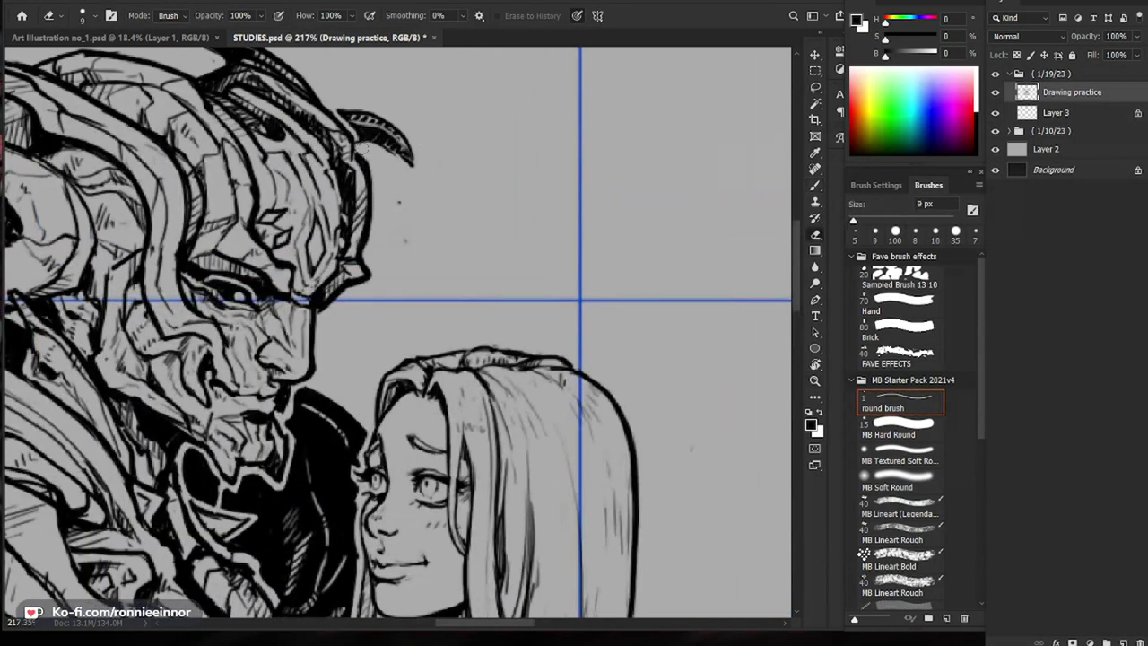
{"action": "key", "text": "b"}
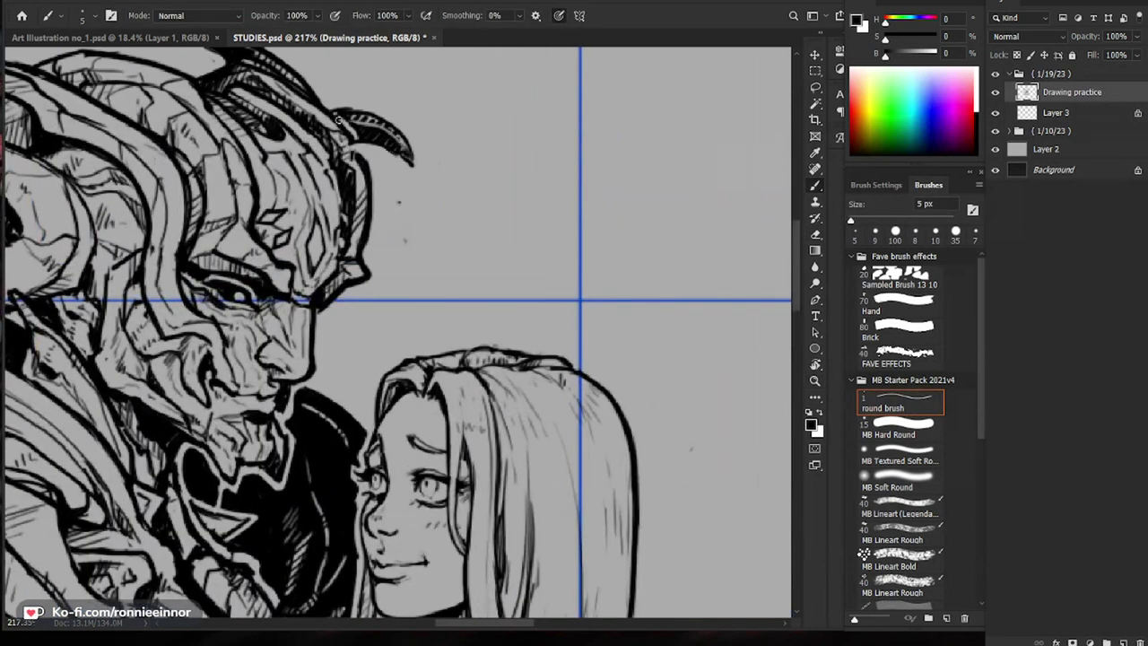
{"action": "key", "text": "z"}
{"action": "left_click_drag", "start_coordinate": [458, 142], "coordinate": [366, 150]}
{"action": "key", "text": "z"}
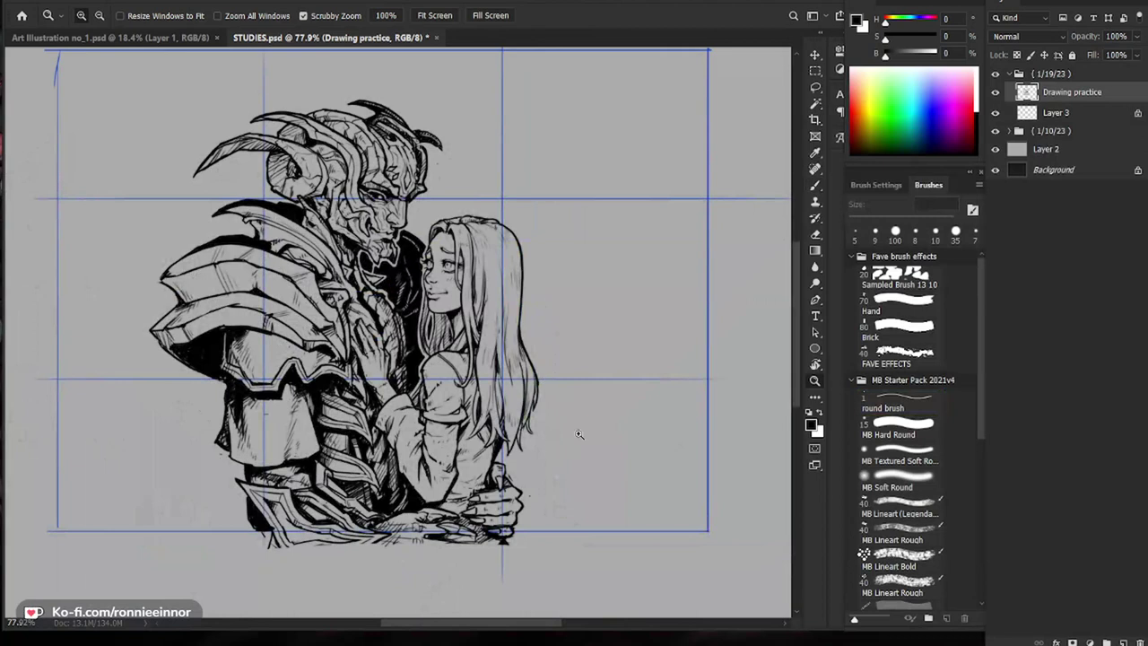
{"action": "scroll", "coordinate": [497, 462], "scroll_direction": "up", "scroll_amount": 2}
{"action": "key", "text": "b"}
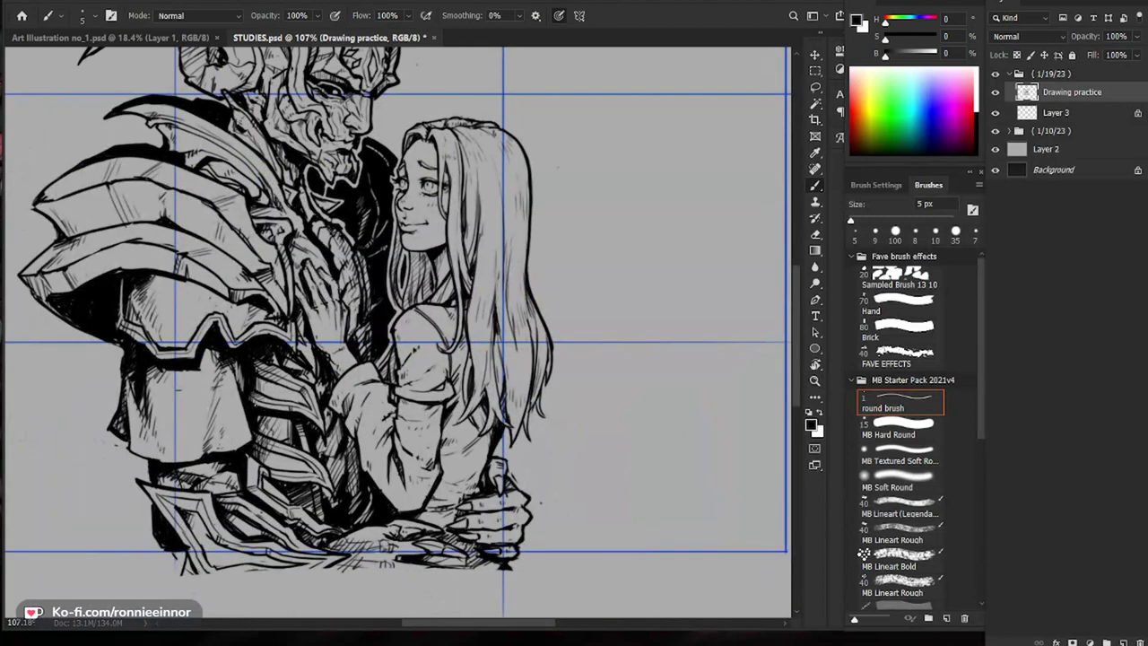
Step: Touch up the hatching on the man's waist armor with the eraser and a 5 px brush
{"action": "key", "text": "e"}
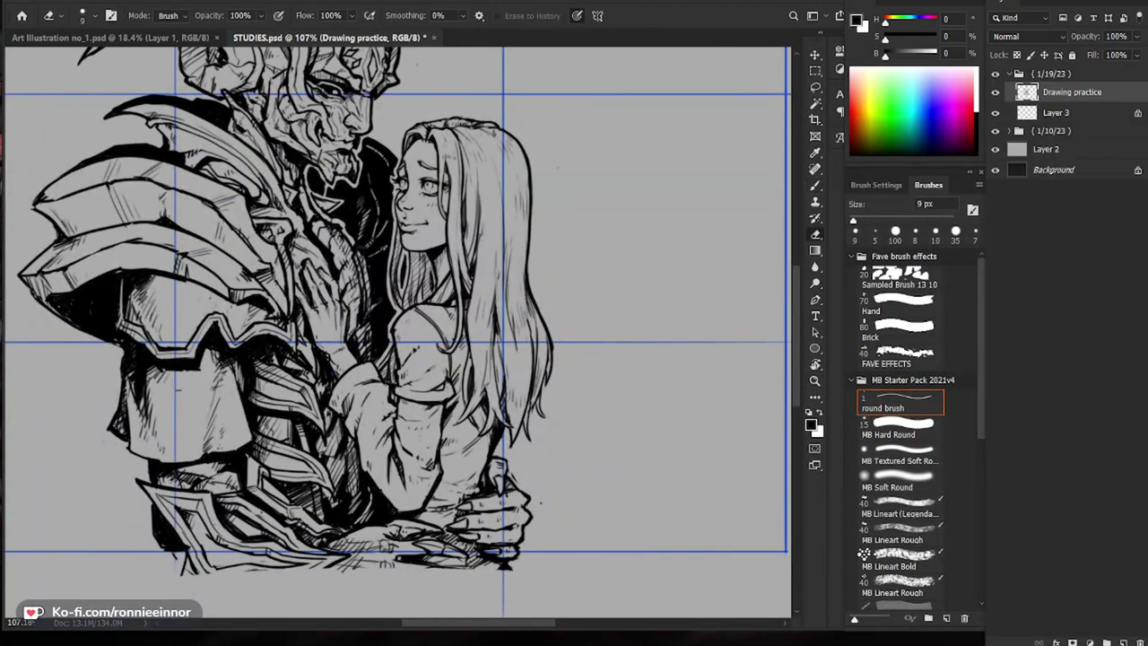
{"action": "key", "text": "b"}
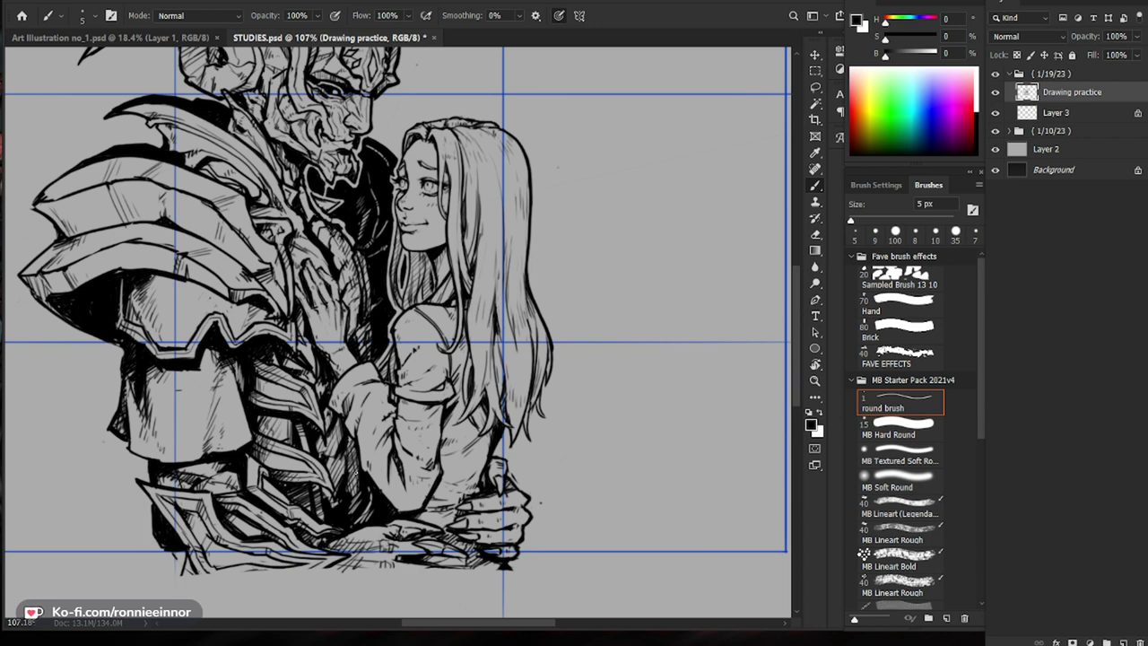
{"action": "mouse_move", "coordinate": [464, 445]}
{"action": "left_mouse_down"}
{"action": "mouse_move", "coordinate": [377, 466]}
{"action": "mouse_move", "coordinate": [583, 476]}
{"action": "left_mouse_up"}
{"action": "left_click_drag", "start_coordinate": [252, 357], "coordinate": [264, 382]}
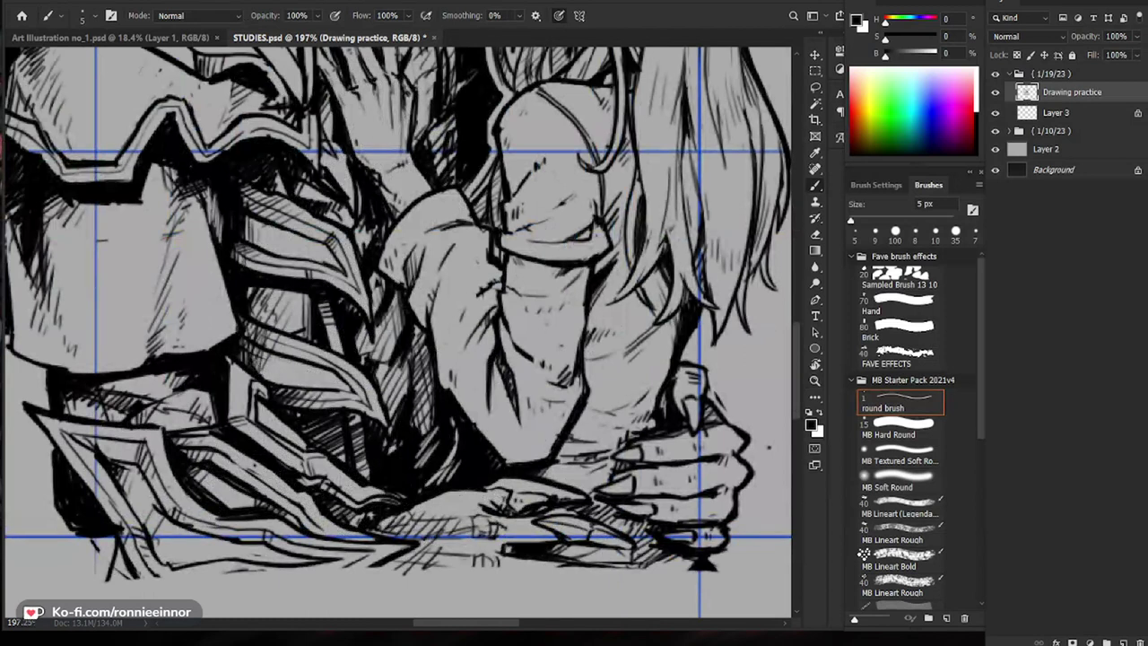
{"action": "key", "text": "ctrl+0"}
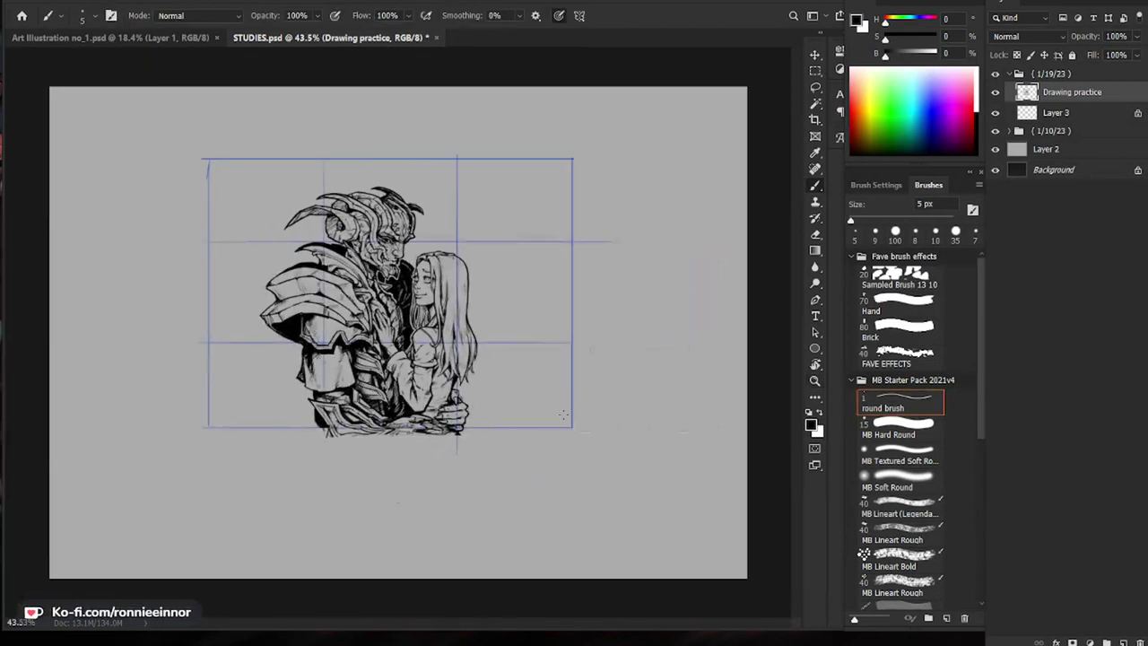
Step: Enlarge the brush to 9 px and strengthen the dark lines of the waist armor beside the woman's sleeve
{"action": "scroll", "coordinate": [511, 428], "scroll_direction": "up", "scroll_amount": 3}
{"action": "key", "text": "bracketright"}
{"action": "key", "text": "bracketright"}
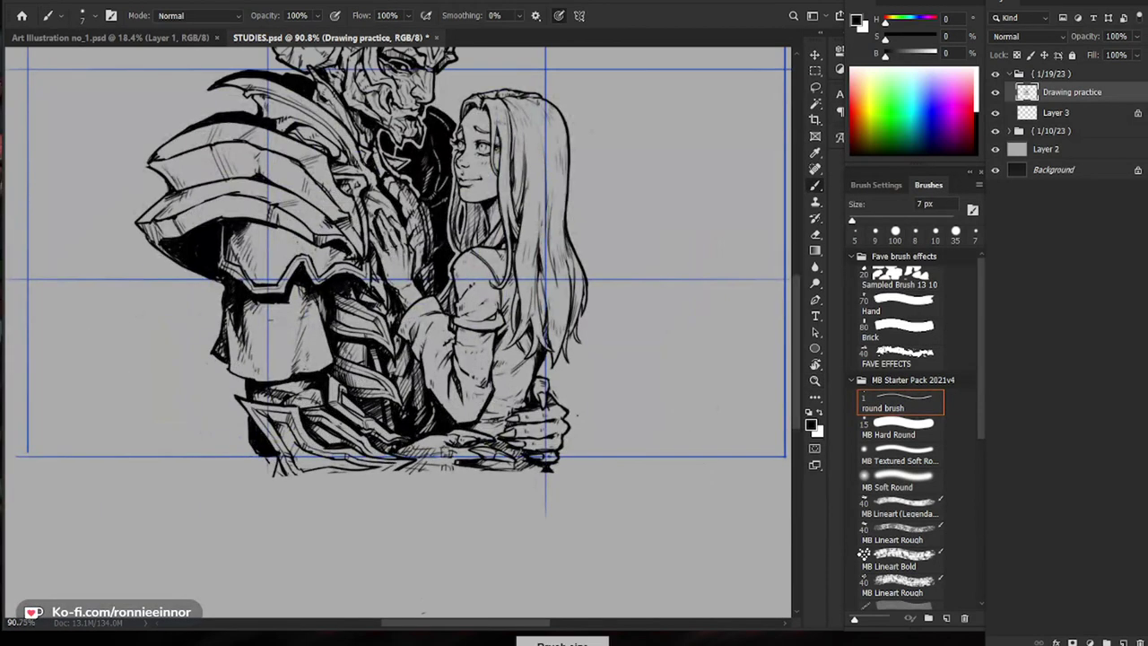
{"action": "key", "text": "bracketright"}
{"action": "key", "text": "bracketright"}
{"action": "key", "text": "bracketright"}
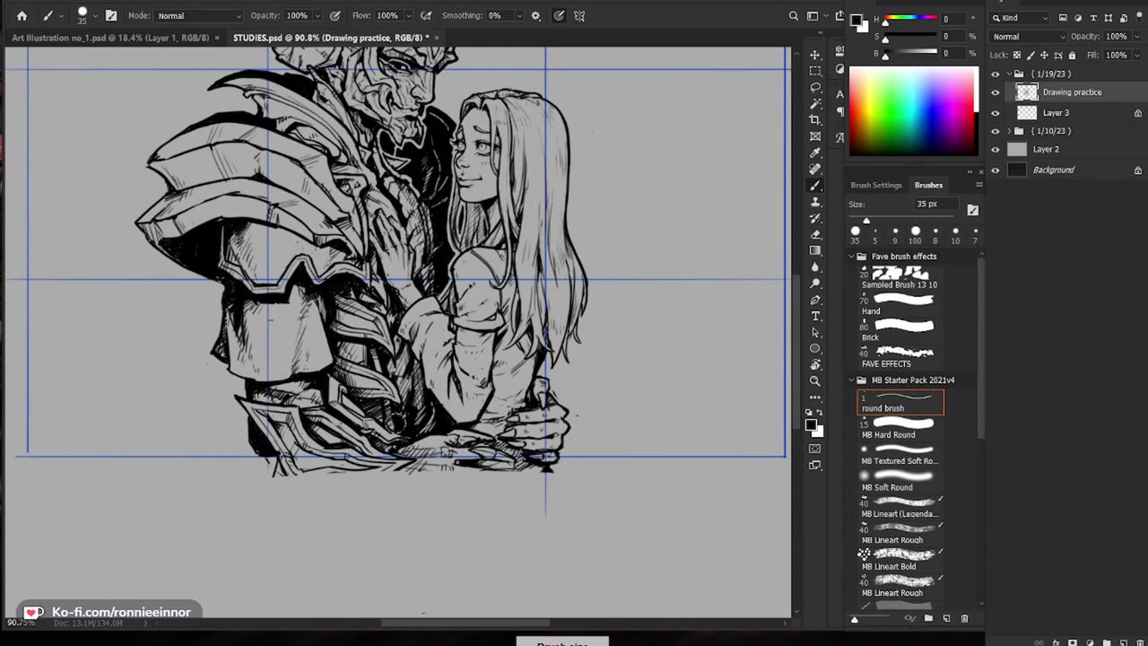
{"action": "key", "text": "bracketleft"}
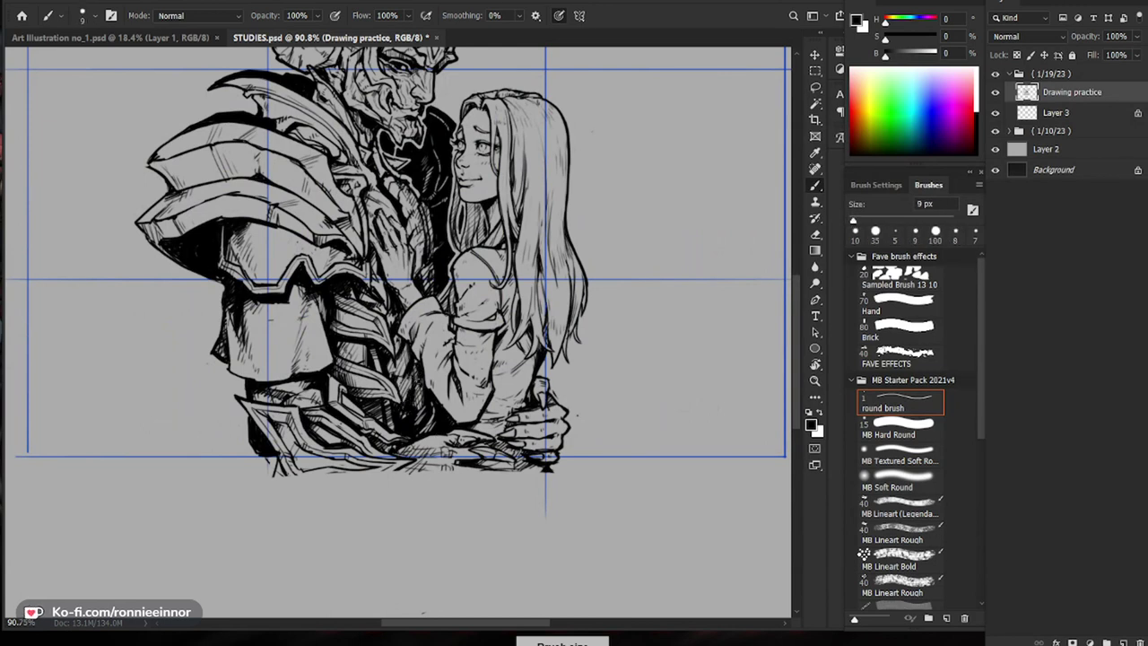
{"action": "scroll", "coordinate": [473, 425], "scroll_direction": "down", "scroll_amount": 3}
{"action": "scroll", "coordinate": [417, 398], "scroll_direction": "up", "scroll_amount": 5}
{"action": "left_click_drag", "start_coordinate": [407, 367], "coordinate": [418, 388]}
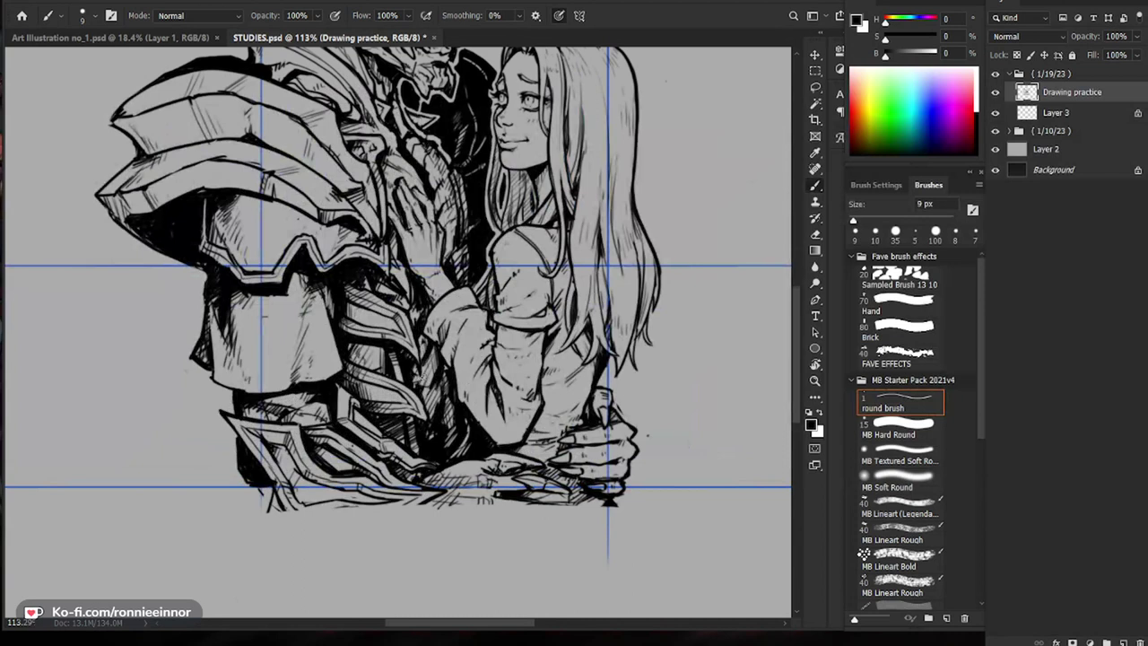
{"action": "scroll", "coordinate": [435, 399], "scroll_direction": "down", "scroll_amount": 3}
{"action": "scroll", "coordinate": [436, 399], "scroll_direction": "up", "scroll_amount": 3}
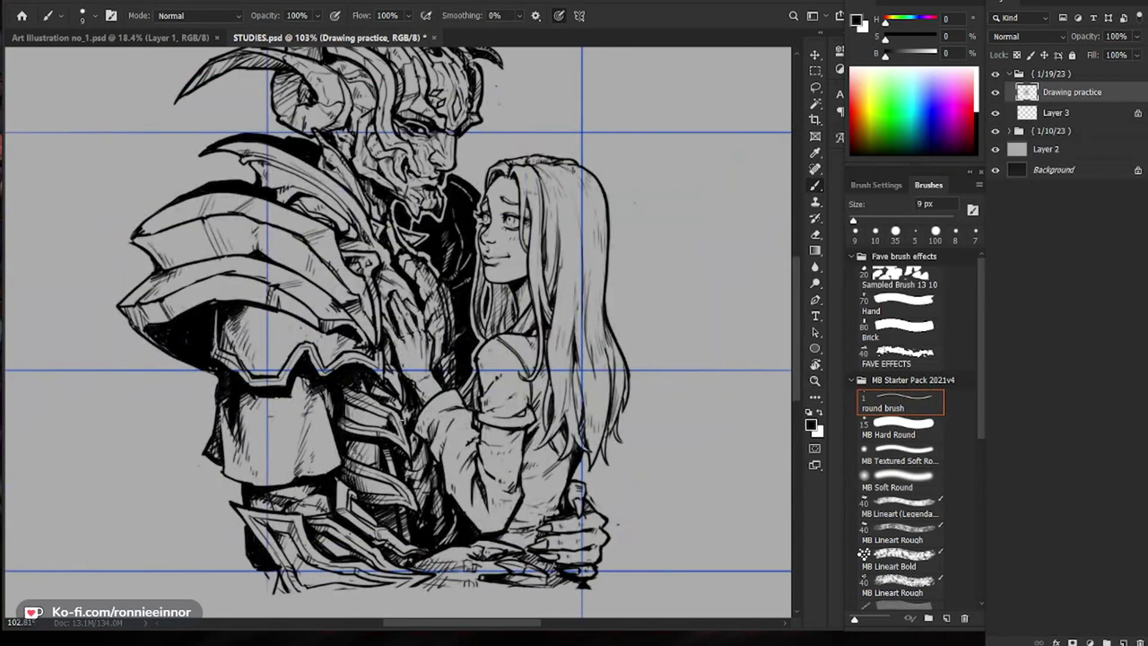
Step: Reduce the brush to 6 px and add a fine stroke along the upper waist plates
{"action": "key", "text": "bracketleft"}
{"action": "key", "text": "bracketleft"}
{"action": "key", "text": "bracketleft"}
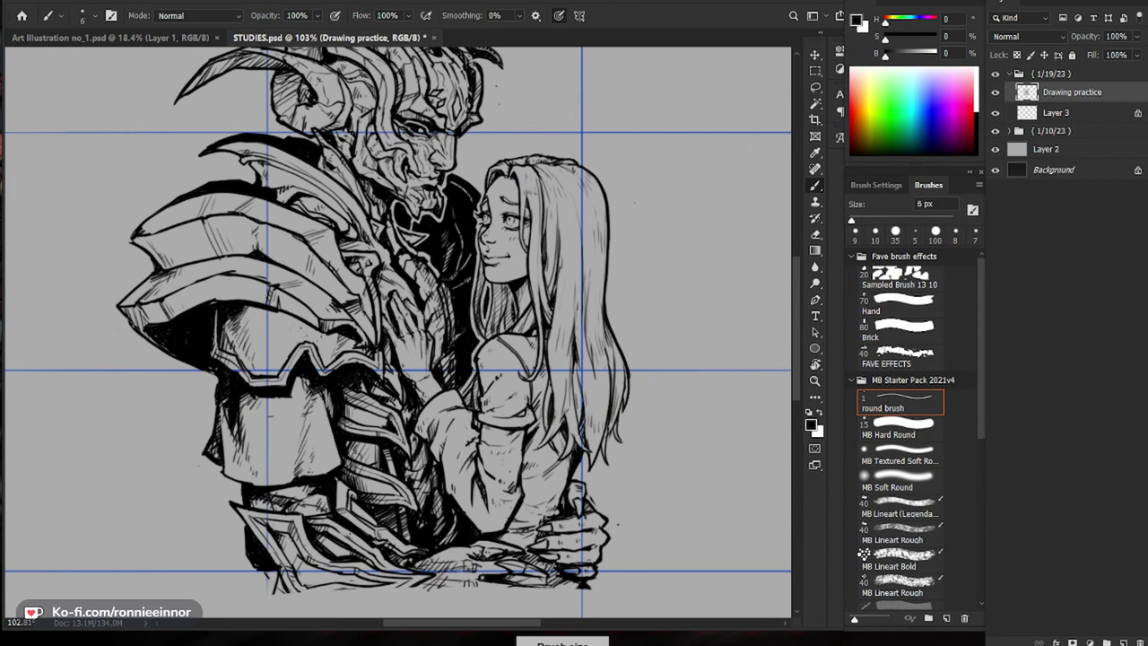
{"action": "left_click_drag", "start_coordinate": [397, 418], "coordinate": [405, 443]}
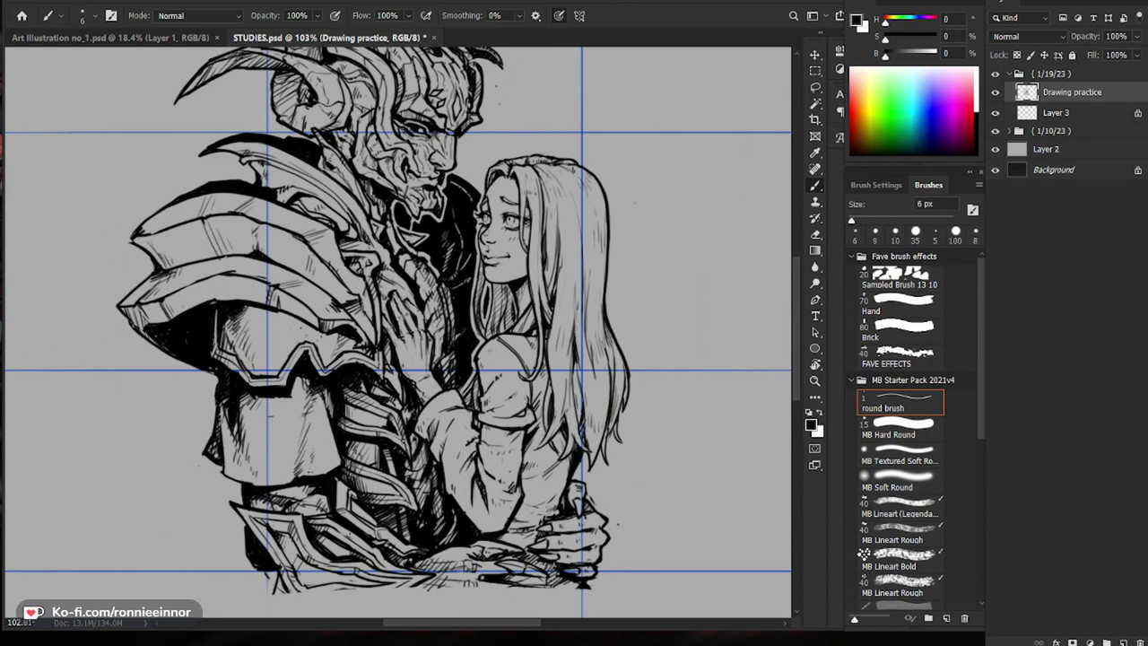
Step: Examine the waist armor, the woman's sleeve and her head at different magnifications
{"action": "scroll", "coordinate": [399, 488], "scroll_direction": "up", "scroll_amount": 2}
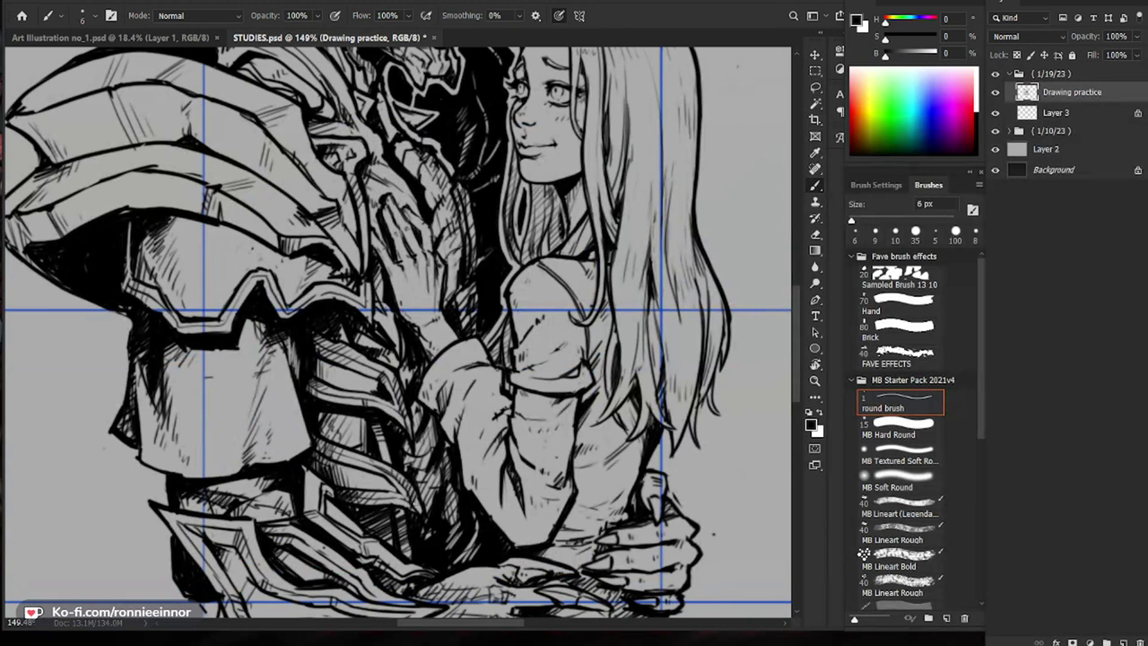
{"action": "left_click_drag", "start_coordinate": [469, 488], "coordinate": [394, 488]}
{"action": "left_click_drag", "start_coordinate": [696, 377], "coordinate": [575, 397]}
{"action": "left_click_drag", "start_coordinate": [345, 429], "coordinate": [430, 428]}
{"action": "key", "text": "e"}
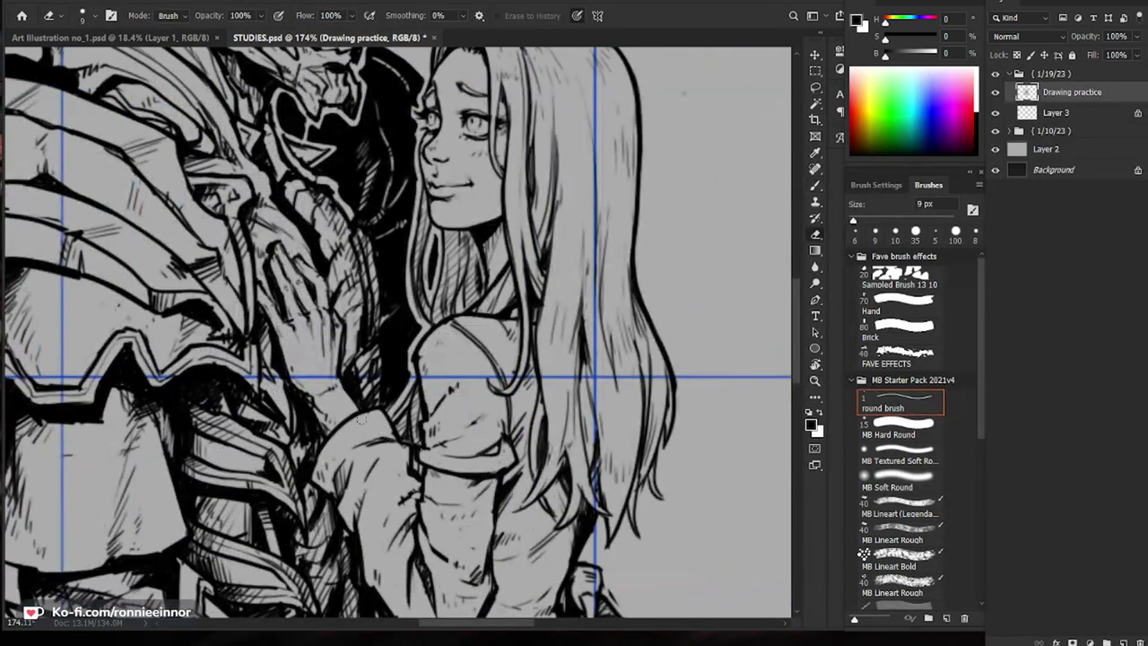
{"action": "key", "text": "b"}
{"action": "scroll", "coordinate": [422, 439], "scroll_direction": "down", "scroll_amount": 3}
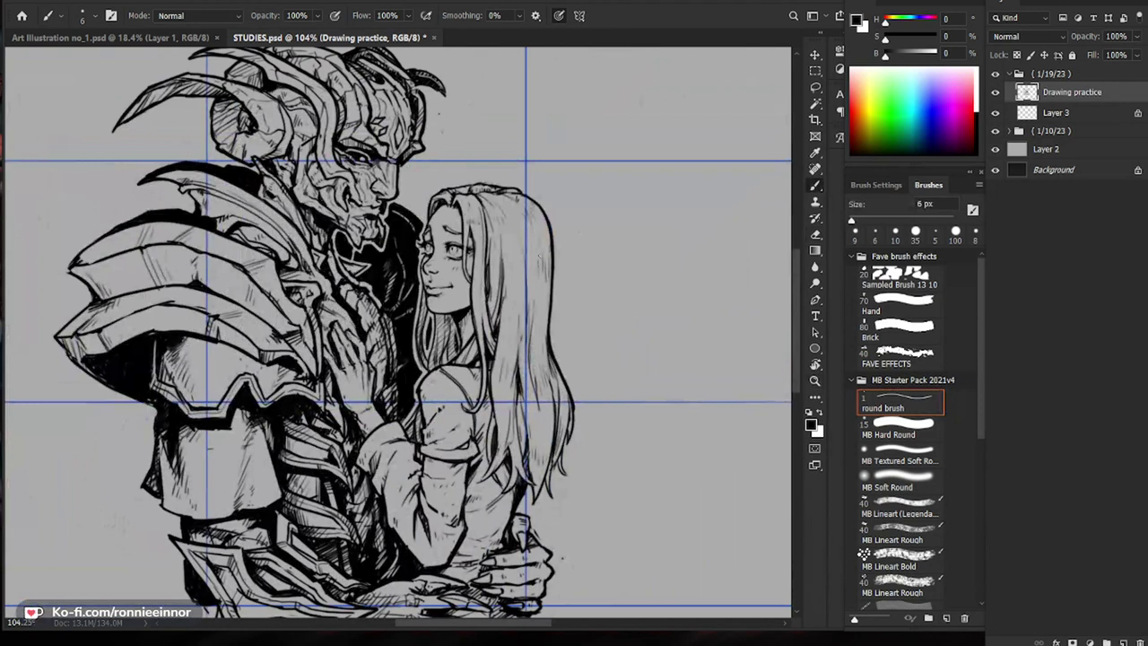
{"action": "mouse_move", "coordinate": [442, 252]}
{"action": "left_mouse_down"}
{"action": "mouse_move", "coordinate": [516, 249]}
{"action": "mouse_move", "coordinate": [501, 295]}
{"action": "left_mouse_up"}
{"action": "left_click_drag", "start_coordinate": [495, 194], "coordinate": [498, 285]}
{"action": "mouse_move", "coordinate": [565, 231]}
{"action": "left_mouse_down"}
{"action": "mouse_move", "coordinate": [526, 243]}
{"action": "mouse_move", "coordinate": [549, 267]}
{"action": "left_mouse_up"}
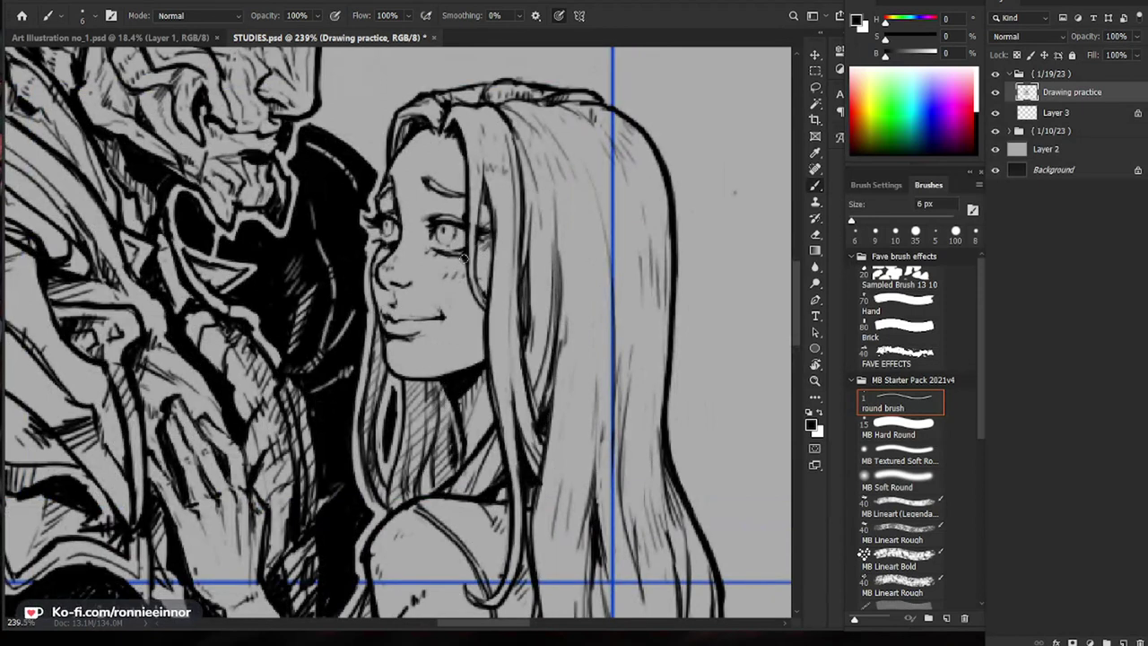
Step: Inspect the woman's face, the length of her hair and the hand behind her back up close
{"action": "key", "text": "space"}
{"action": "left_click_drag", "start_coordinate": [470, 269], "coordinate": [432, 292]}
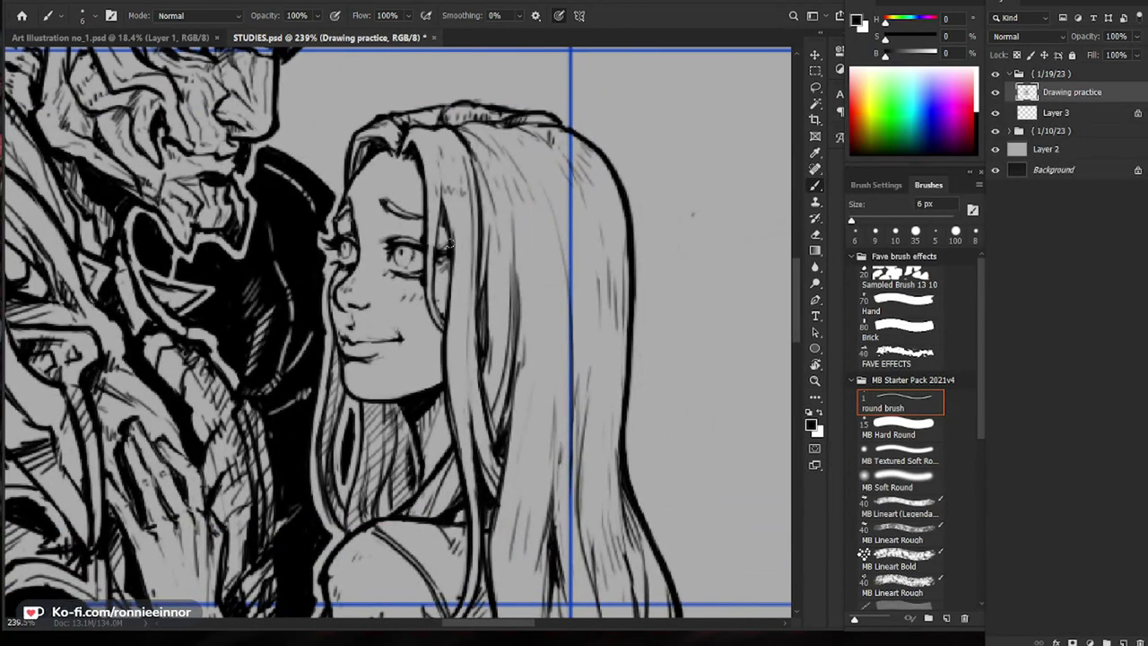
{"action": "key", "text": "ctrl+space"}
{"action": "mouse_move", "coordinate": [449, 286]}
{"action": "left_mouse_down"}
{"action": "mouse_move", "coordinate": [425, 269]}
{"action": "mouse_move", "coordinate": [456, 215]}
{"action": "mouse_move", "coordinate": [408, 195]}
{"action": "left_mouse_up"}
{"action": "key", "text": "ctrl+space"}
{"action": "left_click_drag", "start_coordinate": [467, 219], "coordinate": [489, 220]}
{"action": "key", "text": "space"}
{"action": "left_click_drag", "start_coordinate": [619, 520], "coordinate": [547, 459]}
{"action": "key", "text": "ctrl+space"}
{"action": "mouse_move", "coordinate": [558, 463]}
{"action": "left_mouse_down"}
{"action": "mouse_move", "coordinate": [511, 465]}
{"action": "mouse_move", "coordinate": [598, 486]}
{"action": "left_mouse_up"}
{"action": "key", "text": "ctrl+space"}
{"action": "key", "text": "e"}
{"action": "left_click_drag", "start_coordinate": [500, 424], "coordinate": [523, 470]}
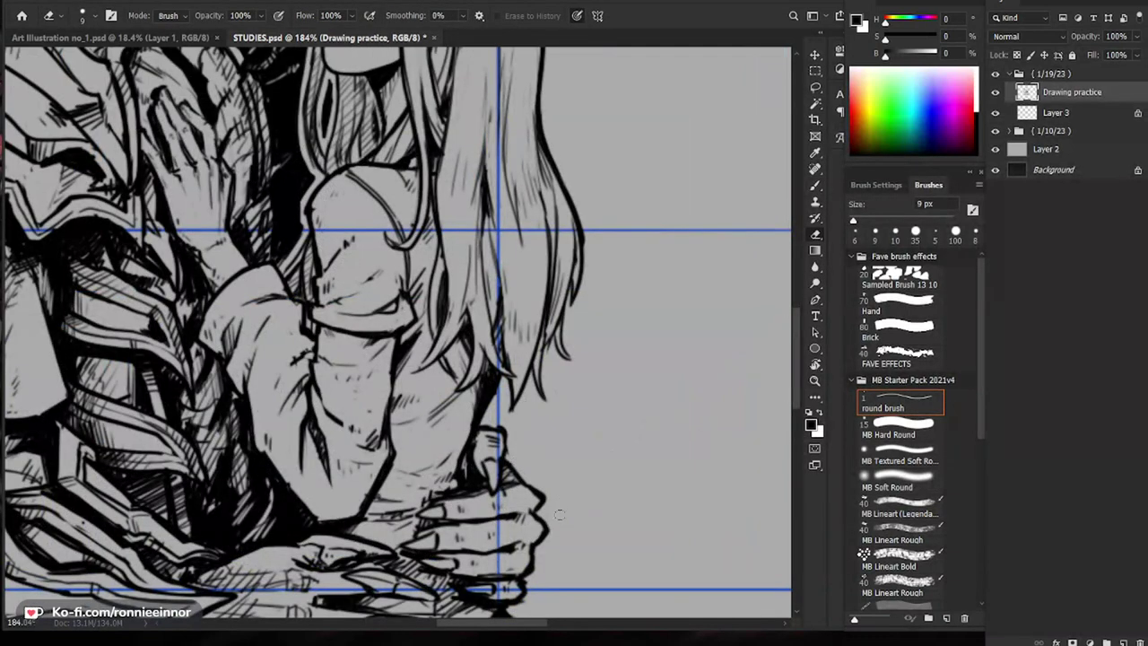
Step: Create a new layer named Colors and place it directly beneath the Drawing practice layer
{"action": "key", "text": "ctrl+0"}
{"action": "key", "text": "ctrl+shift+n"}
{"action": "type", "text": "colors"}
{"action": "key", "text": "Return"}
{"action": "left_click_drag", "start_coordinate": [1117, 96], "coordinate": [1116, 119]}
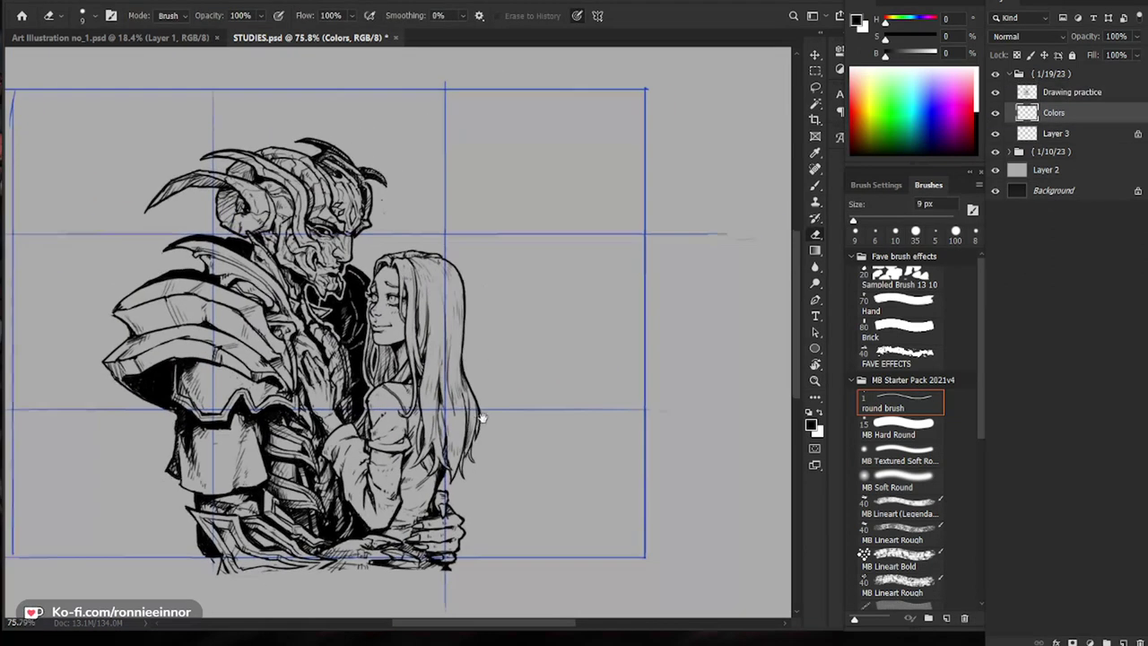
Step: Toggle the visibility of the line art and the blue guide grid to check what each layer contains
{"action": "left_click", "coordinate": [995, 93]}
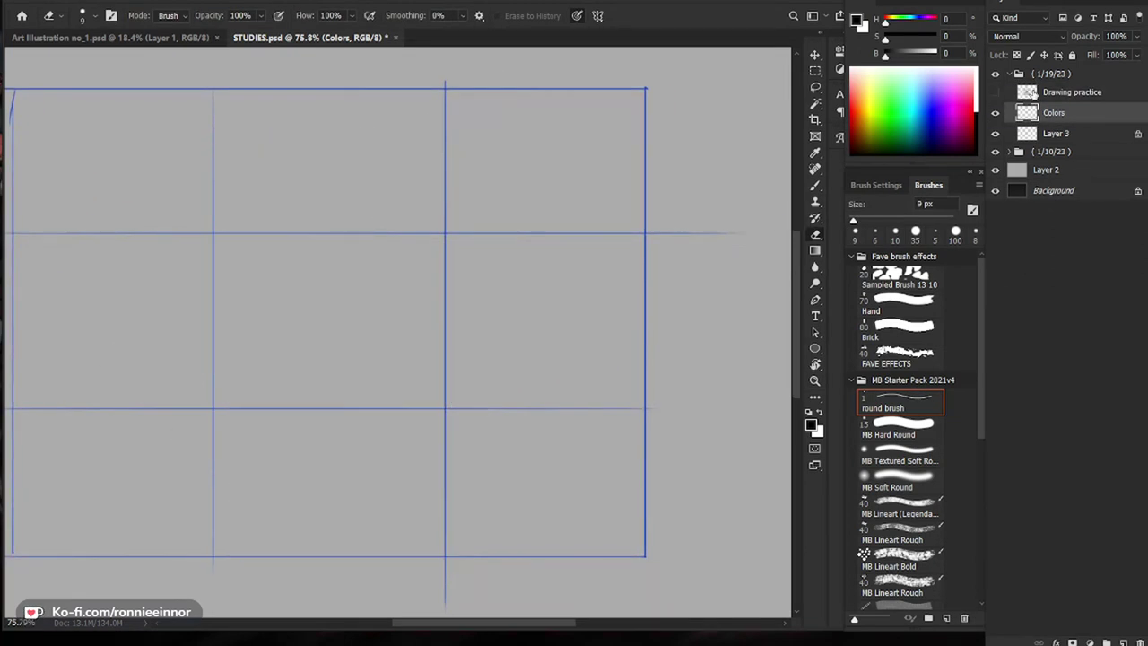
{"action": "left_click", "coordinate": [995, 93]}
{"action": "left_click", "coordinate": [1067, 134]}
{"action": "left_click", "coordinate": [994, 133]}
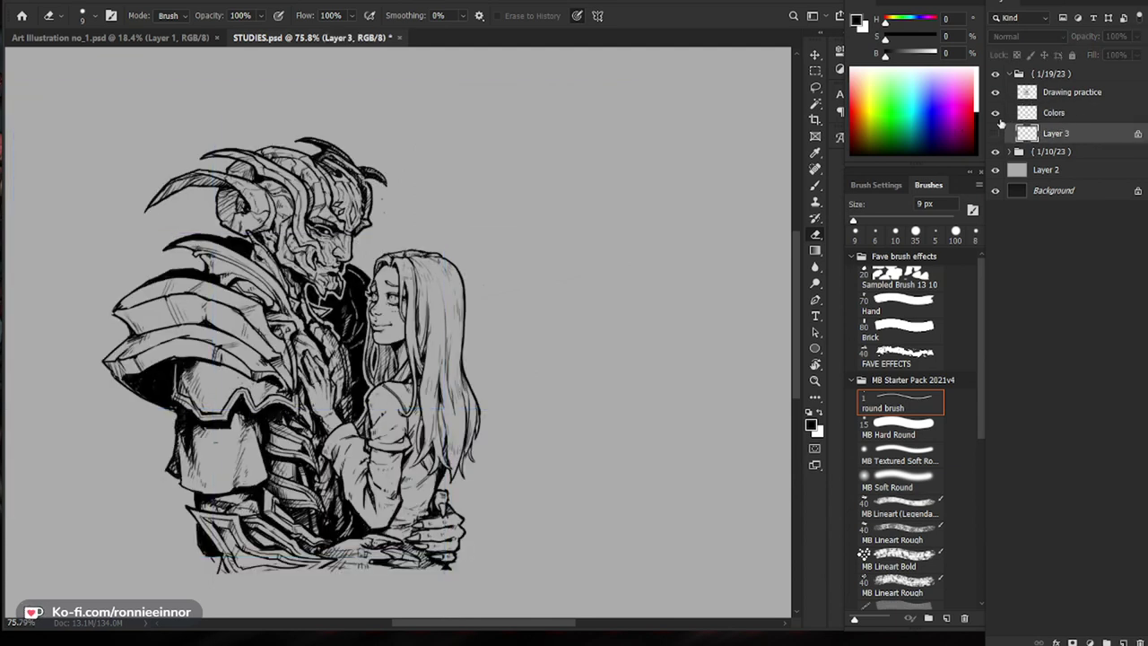
{"action": "left_click", "coordinate": [995, 93]}
{"action": "left_click", "coordinate": [996, 93]}
{"action": "left_click", "coordinate": [995, 133]}
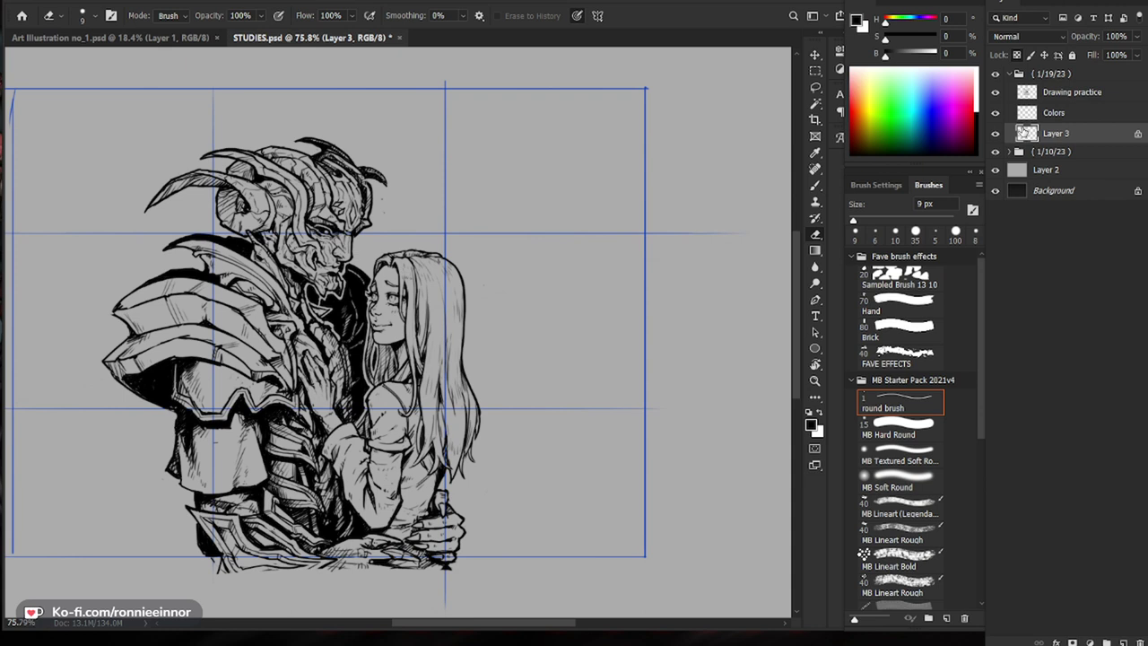
Step: Fill the guide grid's outer rectangle on Layer 3 with white, releasing the layer's transparency lock
{"action": "left_click_drag", "start_coordinate": [547, 374], "coordinate": [530, 387]}
{"action": "key", "text": "m"}
{"action": "left_click_drag", "start_coordinate": [125, 151], "coordinate": [625, 516]}
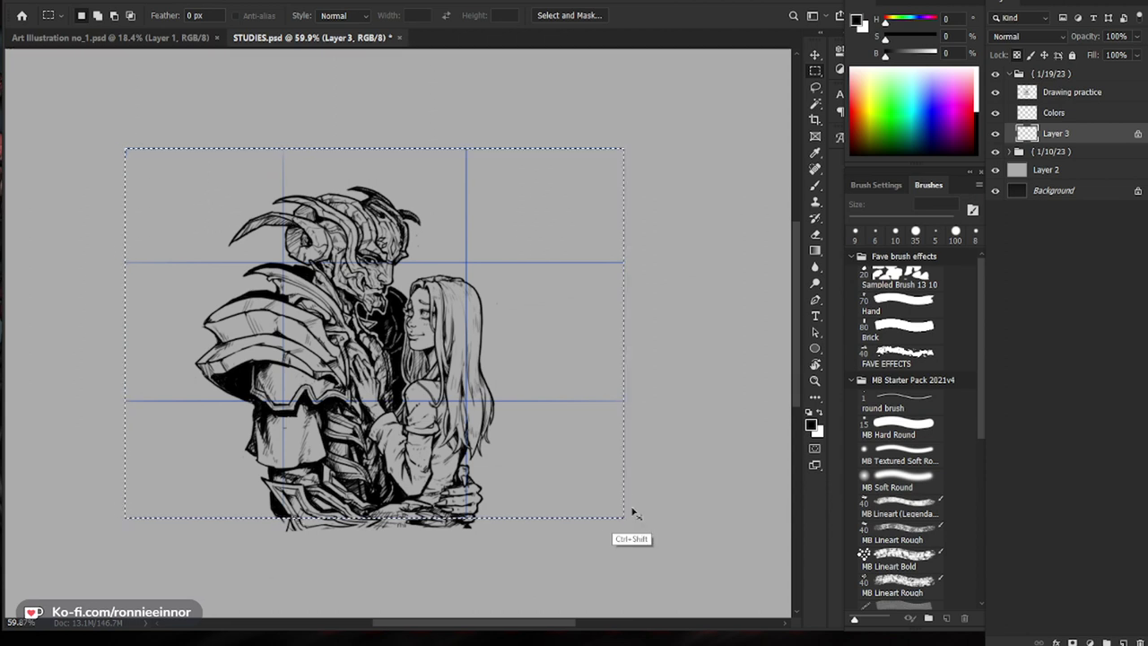
{"action": "key", "text": "ctrl+BackSpace"}
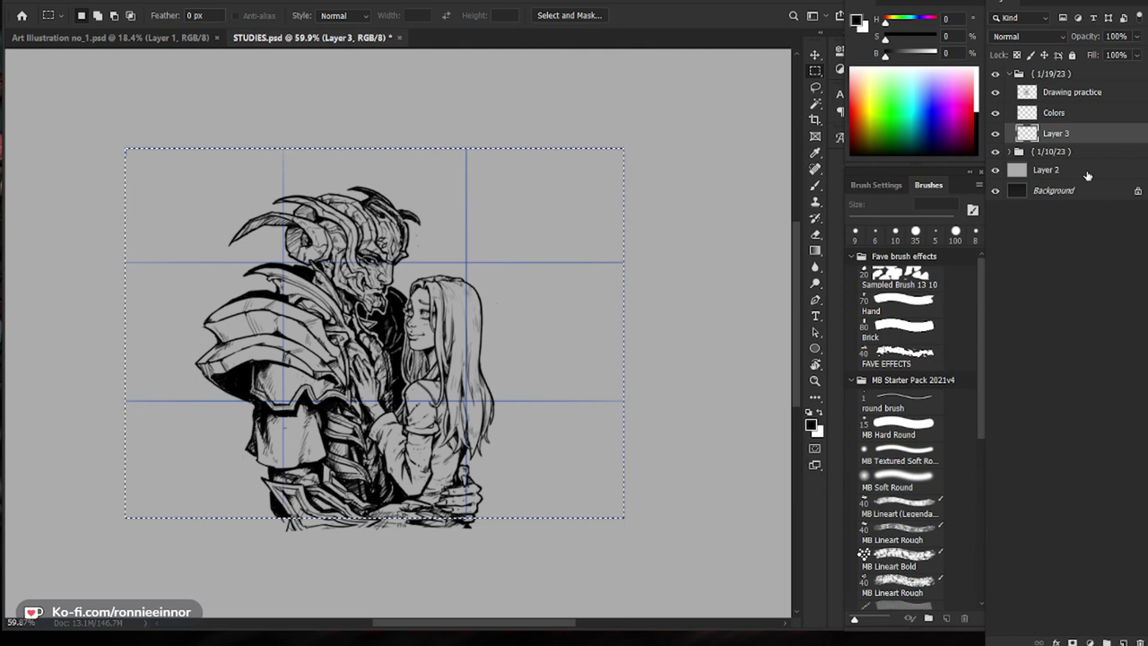
{"action": "key", "text": "ctrl+BackSpace"}
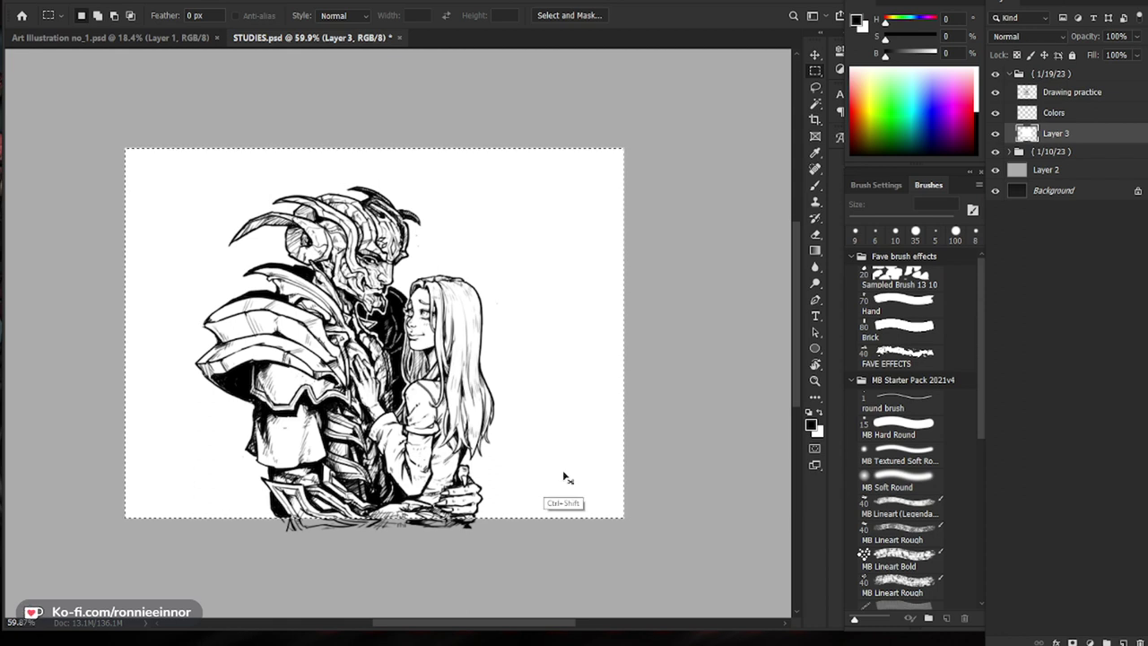
{"action": "key", "text": "ctrl+d"}
{"action": "left_click_drag", "start_coordinate": [559, 453], "coordinate": [572, 430]}
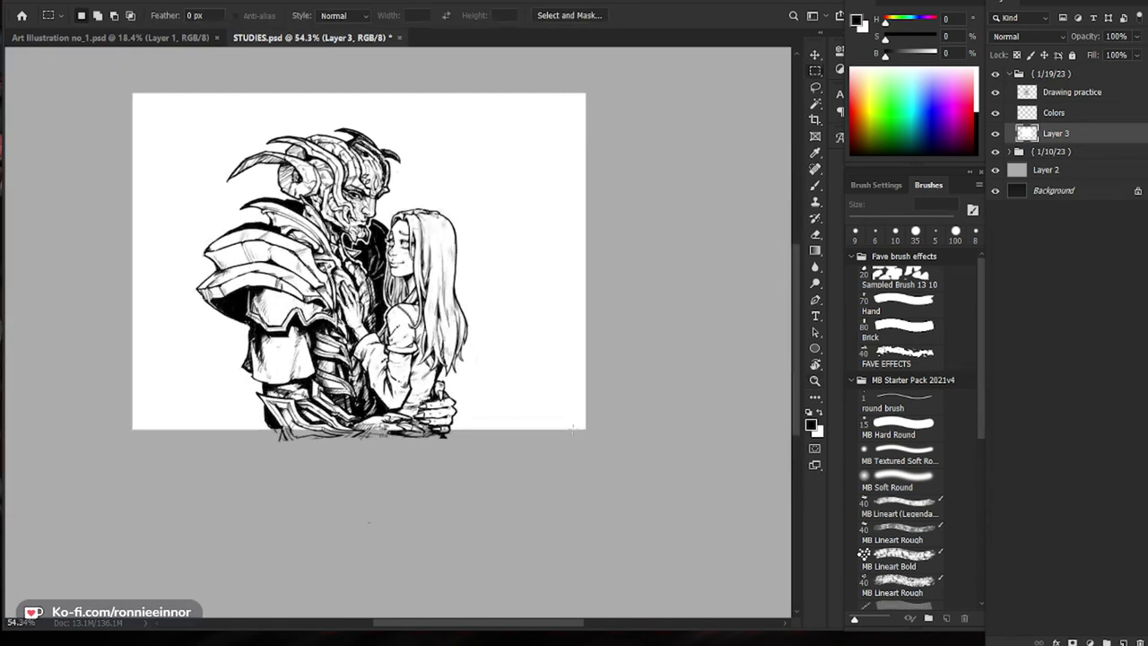
Step: Clip the Colors and Drawing practice layers to the white rectangle on Layer 3
{"action": "left_click", "coordinate": [1076, 115]}
{"action": "left_click", "coordinate": [1080, 123], "text": "alt"}
{"action": "left_click", "coordinate": [1080, 96]}
{"action": "left_click", "coordinate": [1080, 103], "text": "alt"}
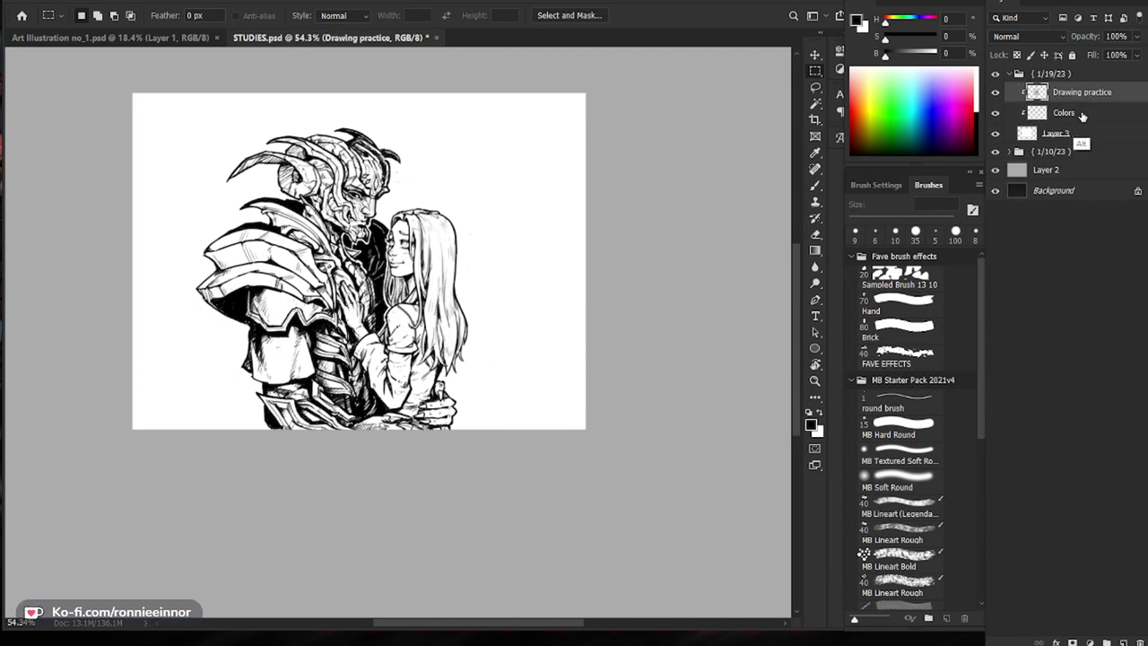
Step: Try a vertical black gradient across the artwork on the Colors layer
{"action": "left_click", "coordinate": [1081, 114]}
{"action": "left_click_drag", "start_coordinate": [410, 333], "coordinate": [435, 327]}
{"action": "scroll", "coordinate": [436, 321], "scroll_direction": "up", "scroll_amount": 2}
{"action": "key", "text": "g"}
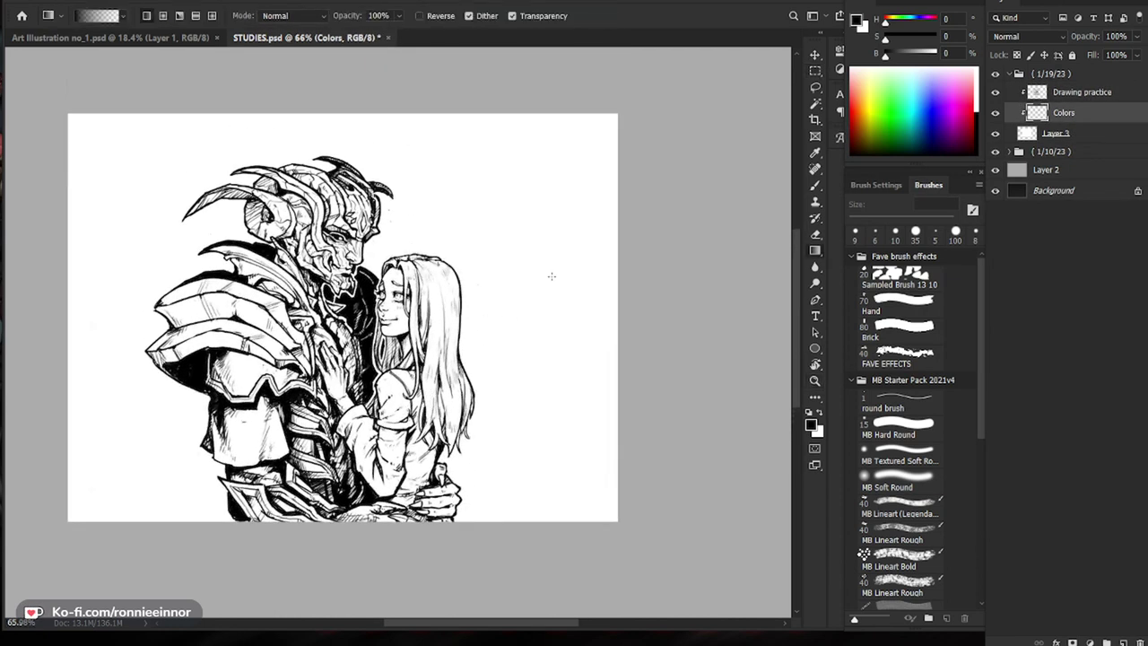
{"action": "left_click_drag", "start_coordinate": [368, 117], "coordinate": [375, 533]}
{"action": "key", "text": "ctrl+z"}
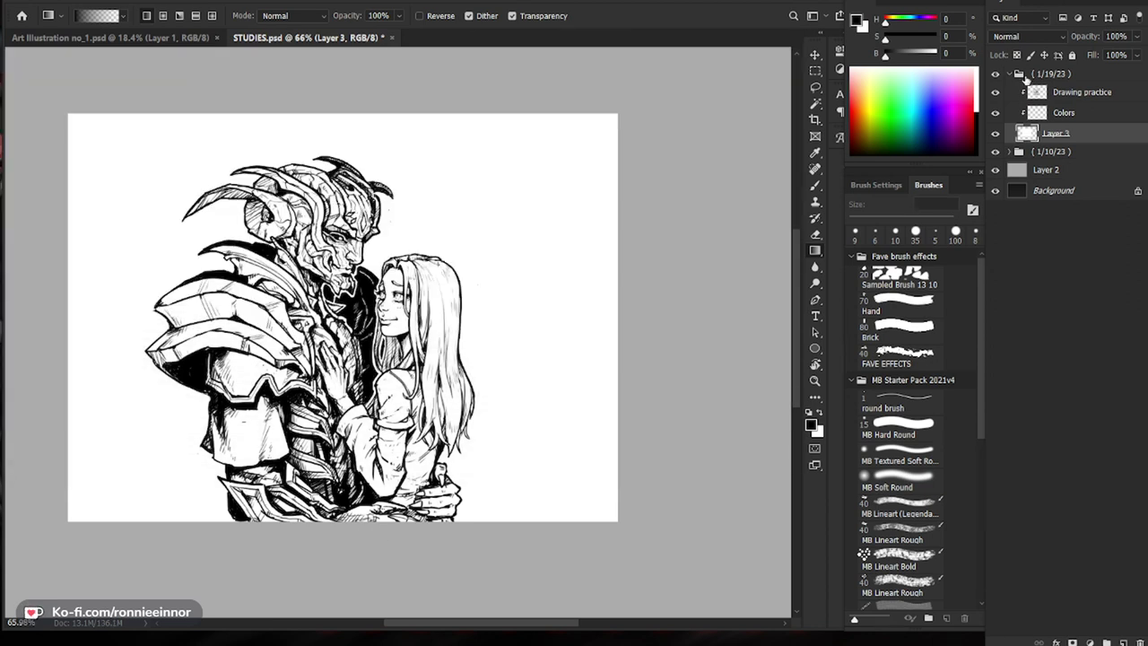
Step: Lock Layer 3's transparent pixels and shade its white rectangle with a soft vertical gradient, dark grey above fading to light grey below
{"action": "left_click", "coordinate": [1017, 55]}
{"action": "left_click_drag", "start_coordinate": [371, 148], "coordinate": [370, 502]}
{"action": "key", "text": "ctrl+z"}
{"action": "left_click_drag", "start_coordinate": [370, 72], "coordinate": [372, 569]}
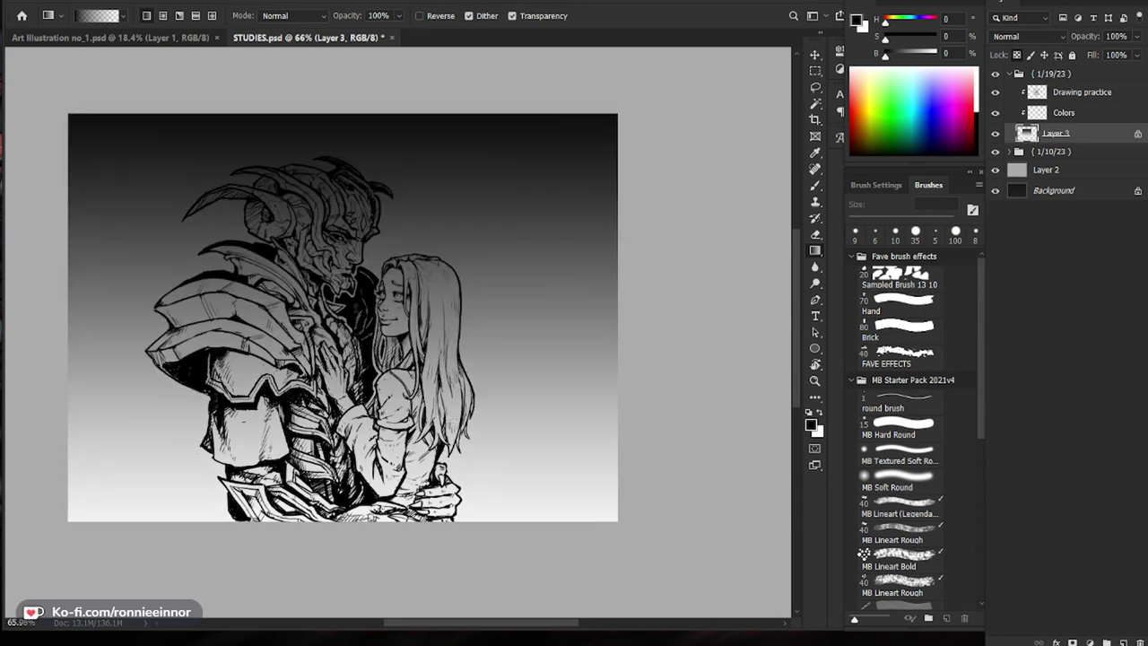
{"action": "left_click_drag", "start_coordinate": [471, 415], "coordinate": [416, 453]}
{"action": "key", "text": "ctrl+z"}
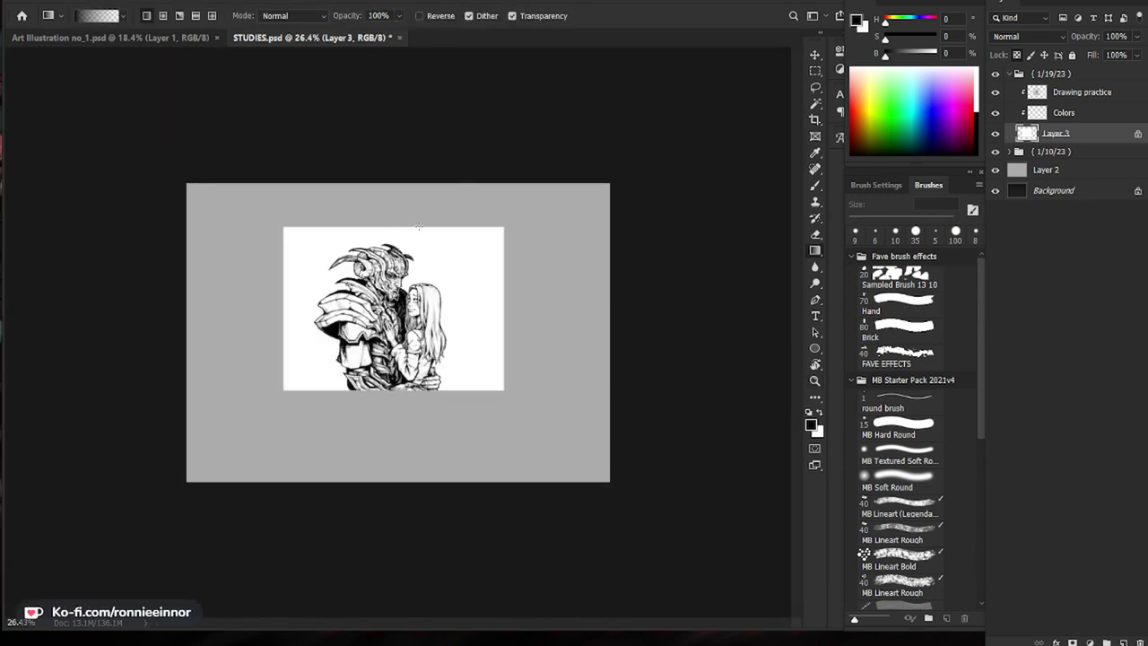
{"action": "left_click_drag", "start_coordinate": [408, 118], "coordinate": [403, 503]}
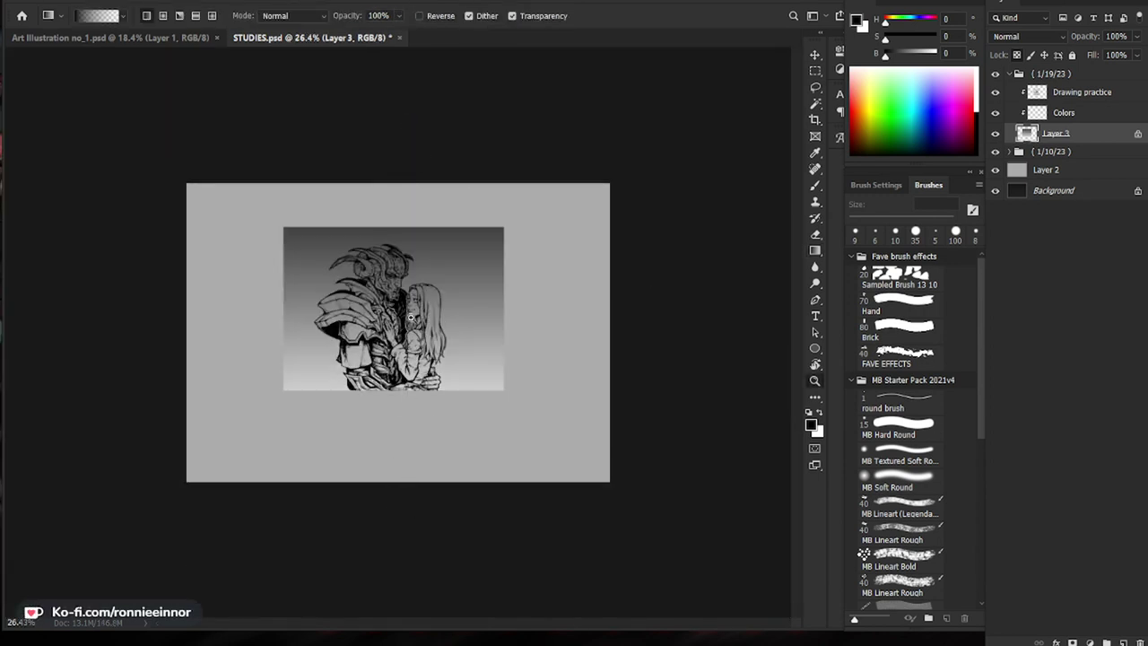
{"action": "left_click_drag", "start_coordinate": [412, 316], "coordinate": [609, 349]}
Step: On the Colors layer, set the foreground to a pale skin tone with hue 21, saturation 18 and brightness 80
{"action": "left_click", "coordinate": [1065, 111]}
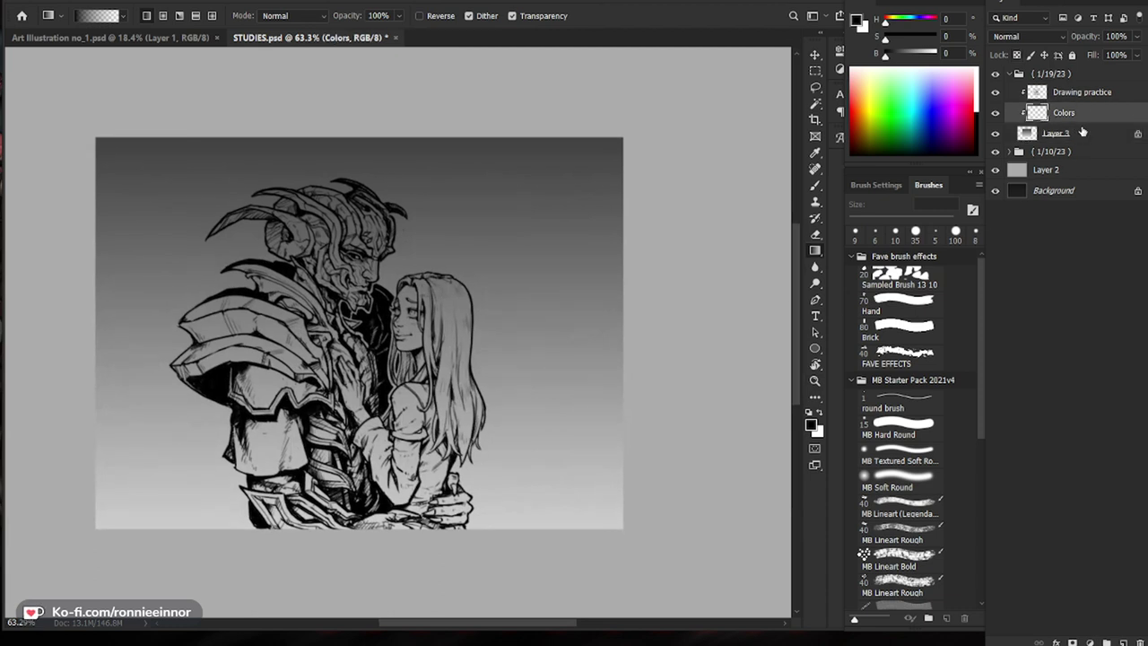
{"action": "key", "text": "z"}
{"action": "left_click_drag", "start_coordinate": [376, 302], "coordinate": [453, 310]}
{"action": "key", "text": "b"}
{"action": "left_click_drag", "start_coordinate": [536, 502], "coordinate": [507, 439]}
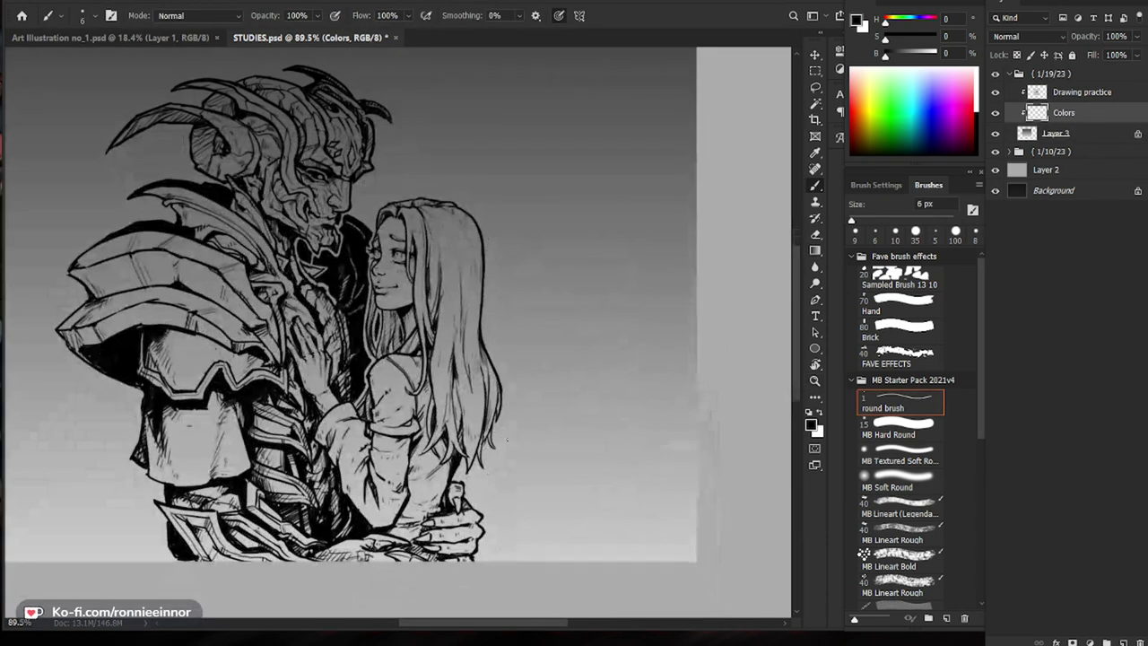
{"action": "left_click", "coordinate": [857, 21]}
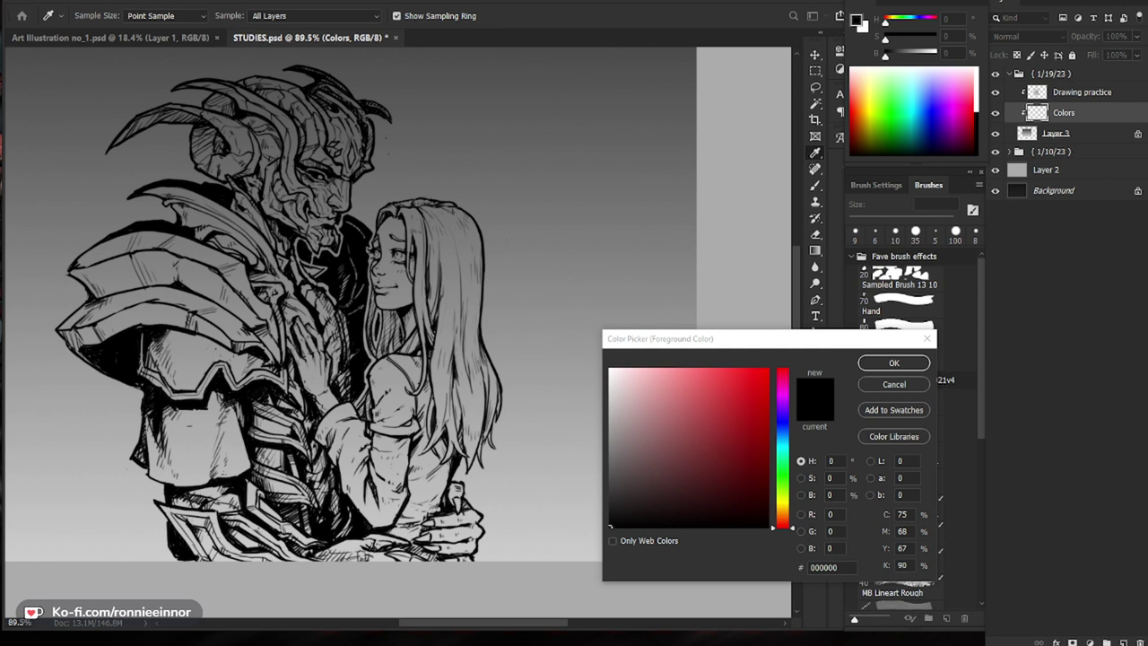
{"action": "mouse_move", "coordinate": [783, 525]}
{"action": "left_mouse_down"}
{"action": "mouse_move", "coordinate": [783, 504]}
{"action": "mouse_move", "coordinate": [784, 516]}
{"action": "left_mouse_up"}
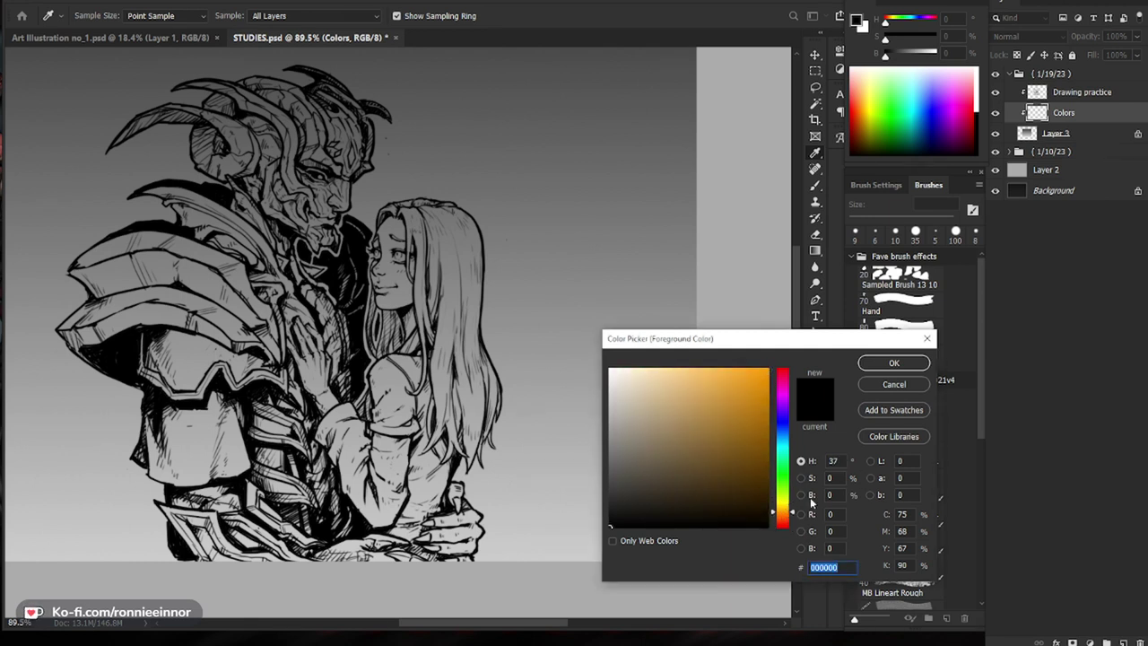
{"action": "left_click_drag", "start_coordinate": [650, 433], "coordinate": [655, 414]}
{"action": "left_click", "coordinate": [782, 519]}
{"action": "left_click", "coordinate": [642, 407]}
{"action": "left_click", "coordinate": [894, 362]}
{"action": "key", "text": "b"}
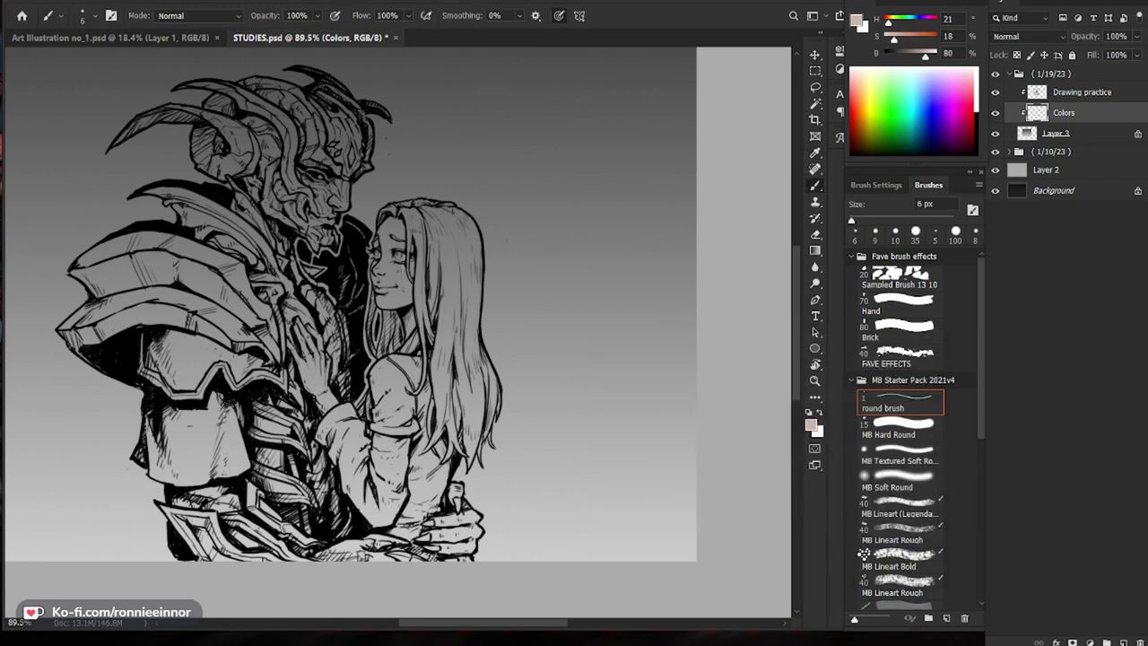
Step: Block in the woman's forehead, cheeks and chin with the flat skin tone, reducing the round brush from 60 to 30 px
{"action": "key", "text": "bracketright"}
{"action": "key", "text": "bracketright"}
{"action": "key", "text": "bracketright"}
{"action": "key", "text": "bracketright"}
{"action": "key", "text": "bracketright"}
{"action": "key", "text": "bracketright"}
{"action": "key", "text": "bracketright"}
{"action": "key", "text": "bracketright"}
{"action": "key", "text": "bracketright"}
{"action": "mouse_move", "coordinate": [400, 240]}
{"action": "left_mouse_down"}
{"action": "mouse_move", "coordinate": [391, 276]}
{"action": "mouse_move", "coordinate": [387, 246]}
{"action": "left_mouse_up"}
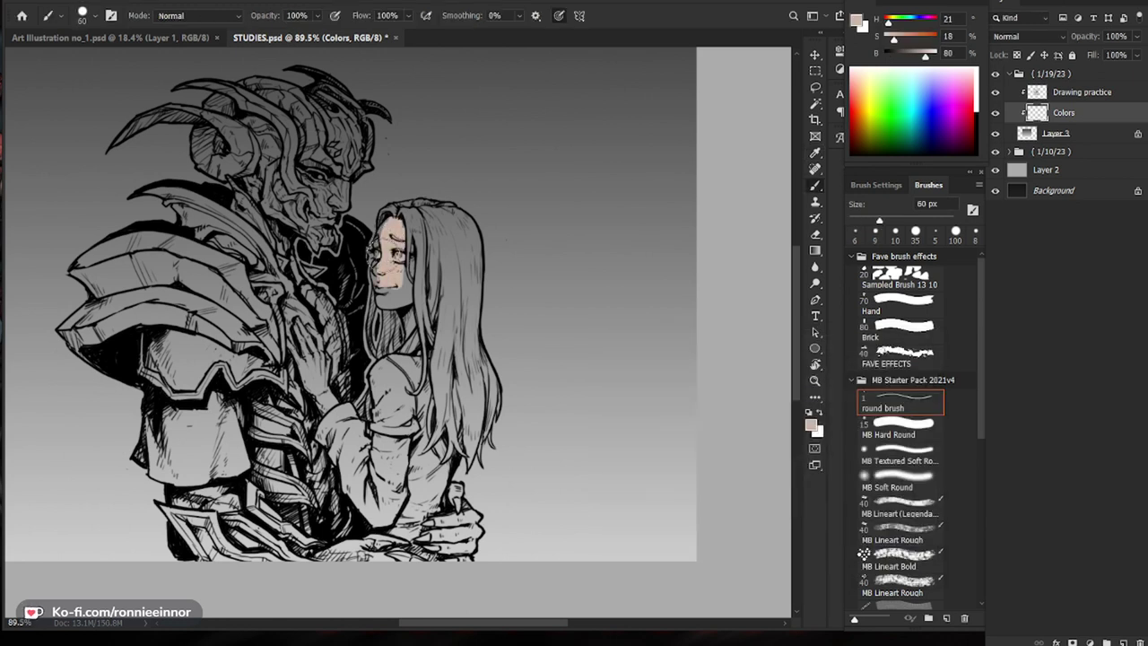
{"action": "key", "text": "bracketleft"}
{"action": "scroll", "coordinate": [381, 251], "scroll_direction": "up", "scroll_amount": 3}
{"action": "left_click_drag", "start_coordinate": [387, 201], "coordinate": [395, 184]}
{"action": "key", "text": "bracketleft"}
{"action": "mouse_move", "coordinate": [368, 272]}
{"action": "left_mouse_down"}
{"action": "mouse_move", "coordinate": [371, 302]}
{"action": "mouse_move", "coordinate": [418, 255]}
{"action": "mouse_move", "coordinate": [429, 260]}
{"action": "mouse_move", "coordinate": [423, 309]}
{"action": "left_mouse_up"}
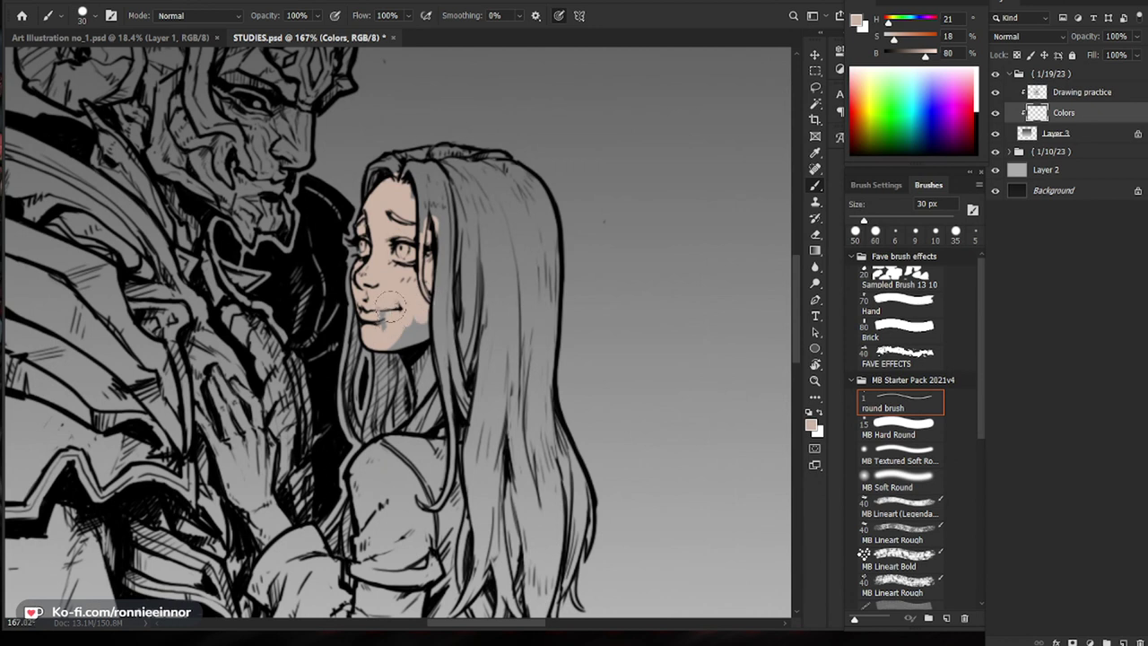
Step: Fill the woman's jaw and neck with skin tone, and color the hand and wrist resting on the man's chest
{"action": "key", "text": "bracketright"}
{"action": "key", "text": "bracketright"}
{"action": "key", "text": "bracketright"}
{"action": "mouse_move", "coordinate": [413, 260]}
{"action": "left_mouse_down"}
{"action": "mouse_move", "coordinate": [395, 332]}
{"action": "mouse_move", "coordinate": [440, 386]}
{"action": "mouse_move", "coordinate": [408, 359]}
{"action": "left_mouse_up"}
{"action": "key", "text": "bracketleft"}
{"action": "key", "text": "bracketleft"}
{"action": "key", "text": "bracketleft"}
{"action": "mouse_move", "coordinate": [217, 372]}
{"action": "left_mouse_down"}
{"action": "mouse_move", "coordinate": [231, 430]}
{"action": "mouse_move", "coordinate": [230, 387]}
{"action": "mouse_move", "coordinate": [289, 533]}
{"action": "mouse_move", "coordinate": [211, 435]}
{"action": "mouse_move", "coordinate": [240, 467]}
{"action": "mouse_move", "coordinate": [224, 426]}
{"action": "left_mouse_up"}
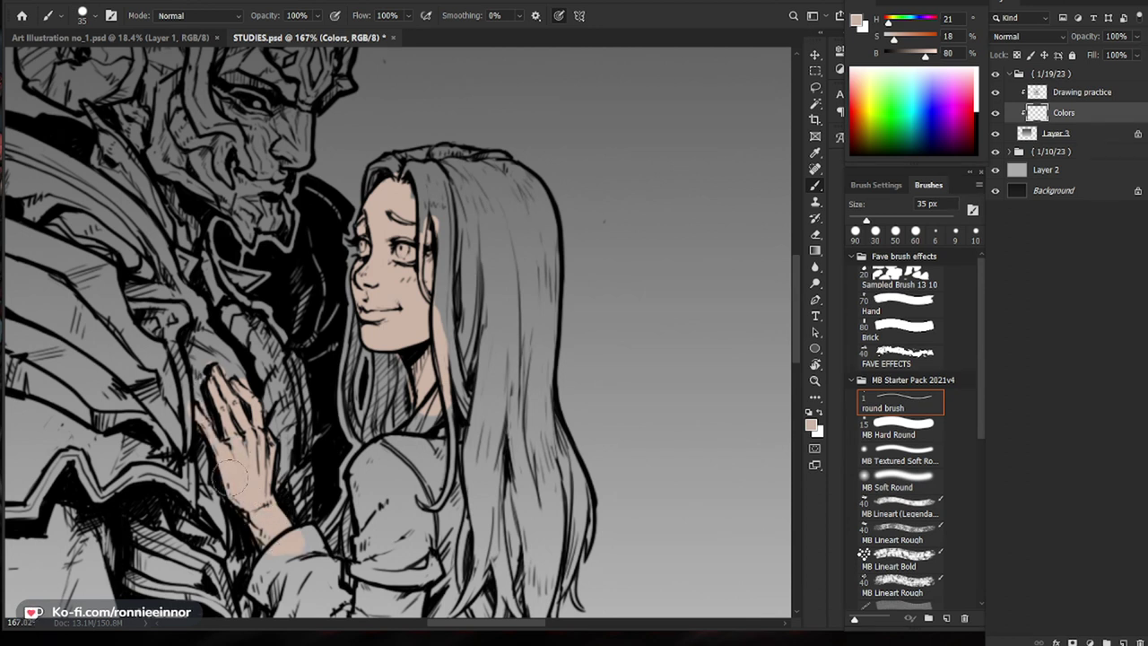
Step: Extend the skin tone over the woman's temple and up to her front hairline with the 35 px brush
{"action": "key", "text": "ctrl+space"}
{"action": "mouse_move", "coordinate": [408, 399]}
{"action": "left_mouse_down"}
{"action": "mouse_move", "coordinate": [380, 458]}
{"action": "mouse_move", "coordinate": [408, 484]}
{"action": "left_mouse_up"}
{"action": "left_click_drag", "start_coordinate": [326, 437], "coordinate": [341, 440]}
{"action": "key", "text": "space"}
{"action": "left_click_drag", "start_coordinate": [552, 334], "coordinate": [521, 359]}
{"action": "left_click_drag", "start_coordinate": [393, 319], "coordinate": [408, 392]}
{"action": "key", "text": "ctrl+space"}
{"action": "left_click_drag", "start_coordinate": [425, 316], "coordinate": [450, 317]}
{"action": "key", "text": "space"}
{"action": "left_click_drag", "start_coordinate": [546, 284], "coordinate": [529, 322]}
{"action": "mouse_move", "coordinate": [377, 276]}
{"action": "left_mouse_down"}
{"action": "mouse_move", "coordinate": [373, 245]}
{"action": "mouse_move", "coordinate": [383, 290]}
{"action": "left_mouse_up"}
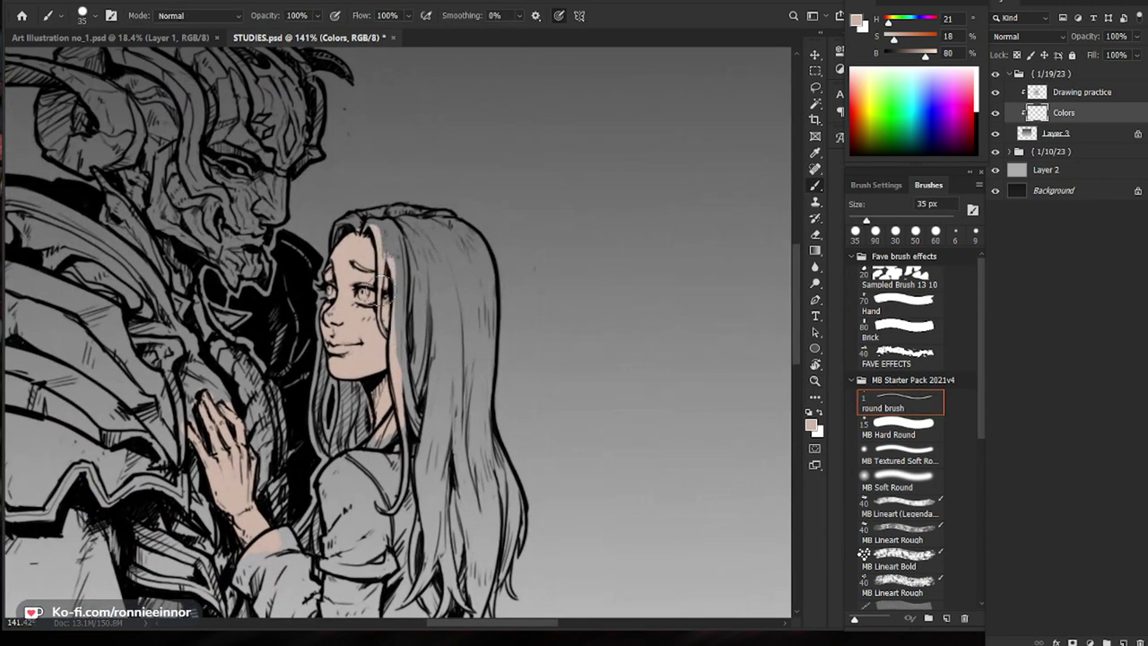
Step: Set the foreground to a golden blonde with hue 37, saturation 42 and brightness 87
{"action": "scroll", "coordinate": [383, 296], "scroll_direction": "up", "scroll_amount": 3}
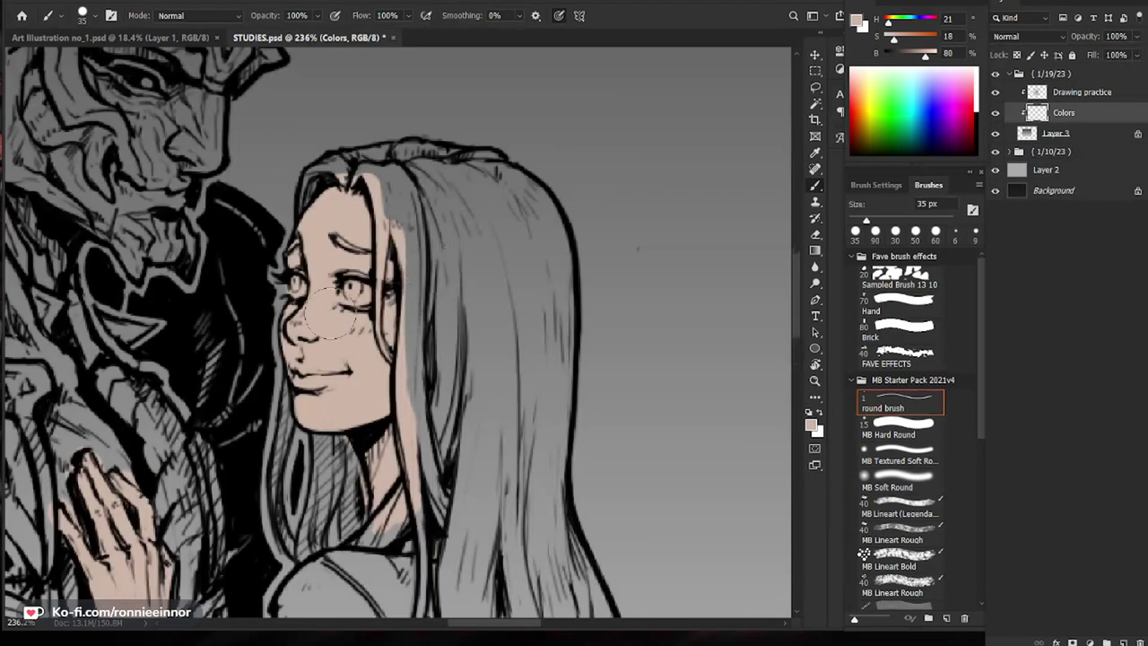
{"action": "left_click", "coordinate": [857, 23]}
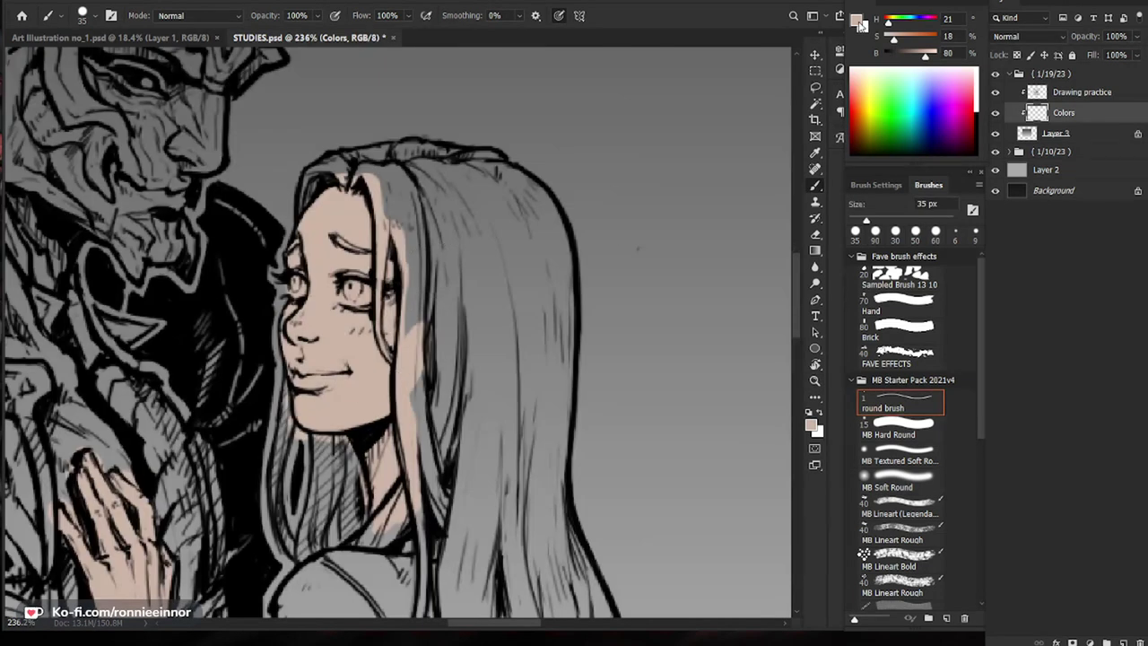
{"action": "left_click_drag", "start_coordinate": [787, 517], "coordinate": [788, 513]}
{"action": "left_click_drag", "start_coordinate": [655, 402], "coordinate": [682, 389]}
{"action": "left_click", "coordinate": [893, 362]}
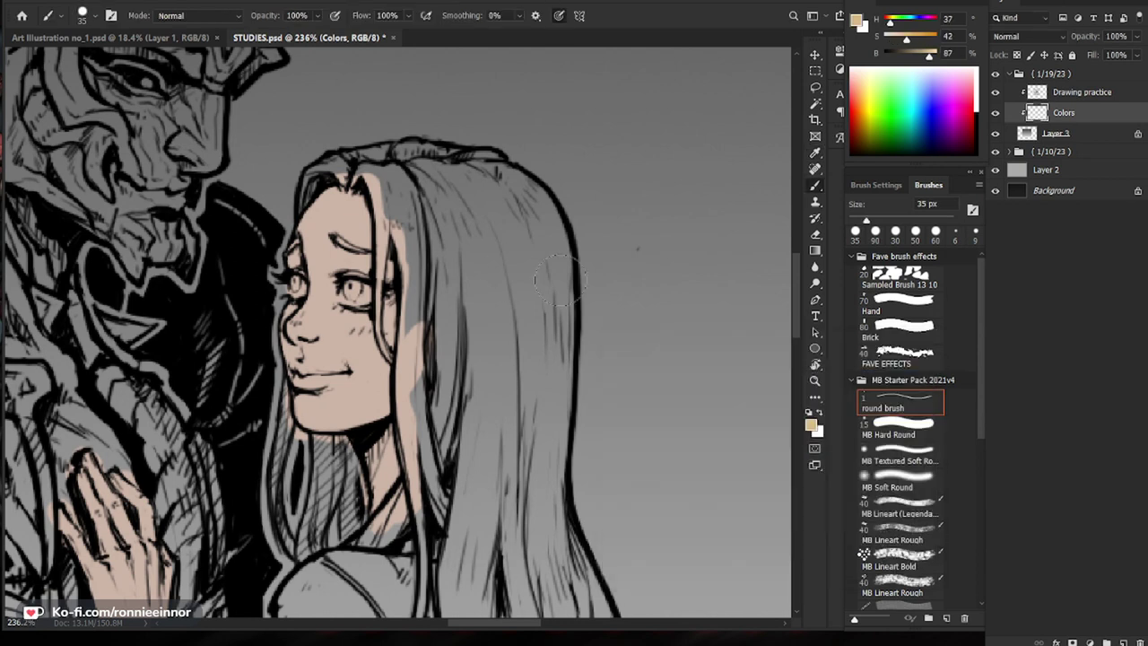
Step: Block in the hair beside the woman's face with broad blonde strokes running down past her jaw
{"action": "mouse_move", "coordinate": [444, 235]}
{"action": "left_mouse_down"}
{"action": "mouse_move", "coordinate": [430, 272]}
{"action": "mouse_move", "coordinate": [422, 374]}
{"action": "mouse_move", "coordinate": [436, 484]}
{"action": "mouse_move", "coordinate": [449, 485]}
{"action": "mouse_move", "coordinate": [464, 448]}
{"action": "left_mouse_up"}
{"action": "key", "text": "]"}
{"action": "key", "text": "]"}
{"action": "key", "text": "]"}
{"action": "key", "text": "]"}
{"action": "key", "text": "]"}
{"action": "key", "text": "]"}
{"action": "key", "text": "]"}
{"action": "key", "text": "]"}
{"action": "left_click_drag", "start_coordinate": [472, 225], "coordinate": [475, 381]}
{"action": "key", "text": "["}
{"action": "key", "text": "["}
{"action": "key", "text": "["}
{"action": "key", "text": "["}
{"action": "key", "text": "bracketleft"}
{"action": "key", "text": "bracketleft"}
{"action": "key", "text": "bracketleft"}
{"action": "key", "text": "bracketleft"}
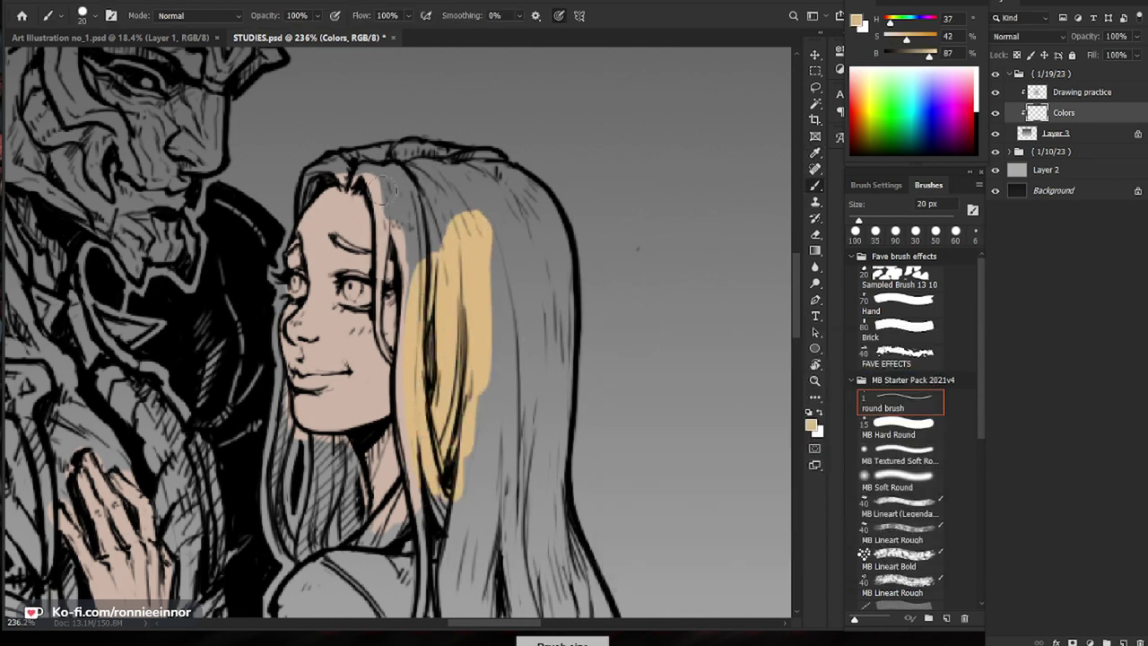
Step: Paint the woman's face-framing strands, parting and front crown blonde, covering the skin tone that spills into the hair
{"action": "key", "text": "bracketleft"}
{"action": "left_click_drag", "start_coordinate": [383, 190], "coordinate": [411, 327]}
{"action": "key", "text": "bracketright"}
{"action": "key", "text": "bracketright"}
{"action": "key", "text": "bracketright"}
{"action": "mouse_move", "coordinate": [420, 172]}
{"action": "left_mouse_down"}
{"action": "mouse_move", "coordinate": [341, 162]}
{"action": "mouse_move", "coordinate": [309, 180]}
{"action": "mouse_move", "coordinate": [309, 193]}
{"action": "mouse_move", "coordinate": [373, 160]}
{"action": "mouse_move", "coordinate": [343, 172]}
{"action": "mouse_move", "coordinate": [376, 210]}
{"action": "left_mouse_up"}
{"action": "key", "text": "bracketright"}
{"action": "key", "text": "bracketright"}
{"action": "key", "text": "bracketright"}
{"action": "key", "text": "bracketright"}
{"action": "key", "text": "bracketright"}
{"action": "key", "text": "bracketright"}
{"action": "key", "text": "bracketright"}
{"action": "mouse_move", "coordinate": [443, 197]}
{"action": "left_mouse_down"}
{"action": "mouse_move", "coordinate": [423, 153]}
{"action": "mouse_move", "coordinate": [430, 136]}
{"action": "mouse_move", "coordinate": [486, 143]}
{"action": "mouse_move", "coordinate": [420, 138]}
{"action": "left_mouse_up"}
{"action": "key", "text": "bracketleft"}
{"action": "key", "text": "bracketleft"}
{"action": "key", "text": "bracketleft"}
{"action": "key", "text": "bracketleft"}
{"action": "key", "text": "bracketleft"}
{"action": "key", "text": "bracketleft"}
{"action": "key", "text": "e"}
Step: Carry the blonde over the back of the woman's crown with the 60 px brush
{"action": "key", "text": "z"}
{"action": "mouse_move", "coordinate": [628, 224]}
{"action": "left_mouse_down"}
{"action": "mouse_move", "coordinate": [565, 227]}
{"action": "mouse_move", "coordinate": [627, 230]}
{"action": "left_mouse_up"}
{"action": "key", "text": "b"}
{"action": "key", "text": "bracketright"}
{"action": "key", "text": "bracketright"}
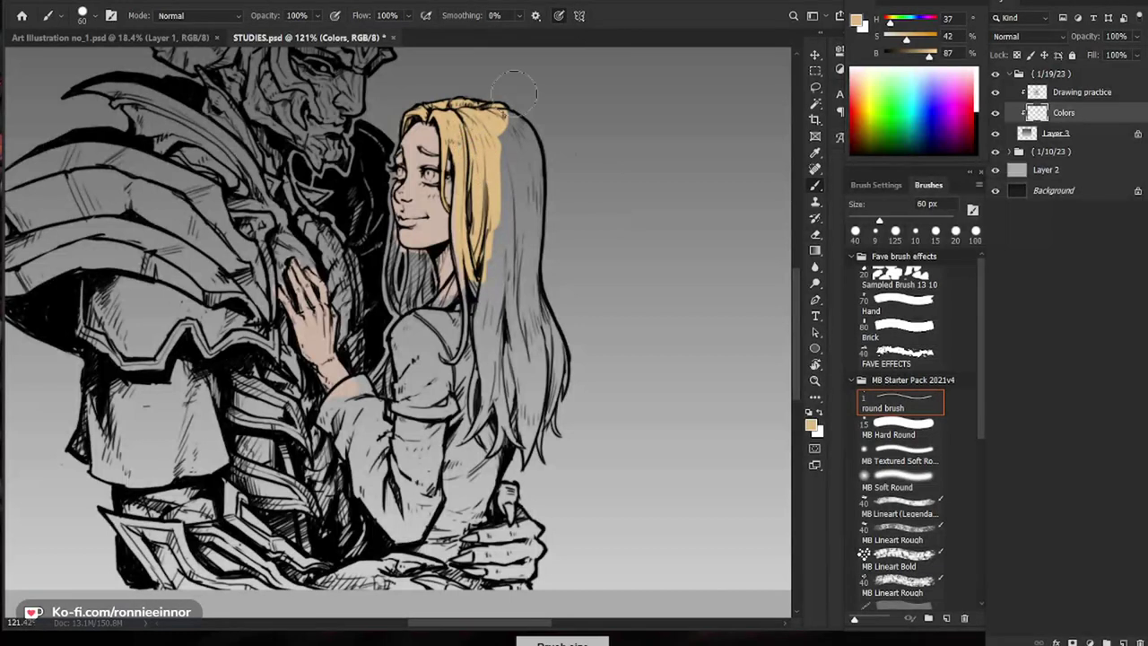
{"action": "mouse_move", "coordinate": [495, 136]}
{"action": "left_mouse_down"}
{"action": "mouse_move", "coordinate": [503, 181]}
{"action": "mouse_move", "coordinate": [516, 158]}
{"action": "left_mouse_up"}
{"action": "left_click_drag", "start_coordinate": [504, 109], "coordinate": [523, 138]}
Step: Fill the back of the woman's hair with blonde from the crown down to shoulder height, using a 45 px brush
{"action": "key", "text": "z"}
{"action": "left_click_drag", "start_coordinate": [439, 135], "coordinate": [511, 138]}
{"action": "key", "text": "b"}
{"action": "key", "text": "bracketleft"}
{"action": "key", "text": "bracketleft"}
{"action": "key", "text": "bracketleft"}
{"action": "key", "text": "bracketleft"}
{"action": "key", "text": "bracketleft"}
{"action": "key", "text": "bracketleft"}
{"action": "key", "text": "bracketleft"}
{"action": "key", "text": "bracketleft"}
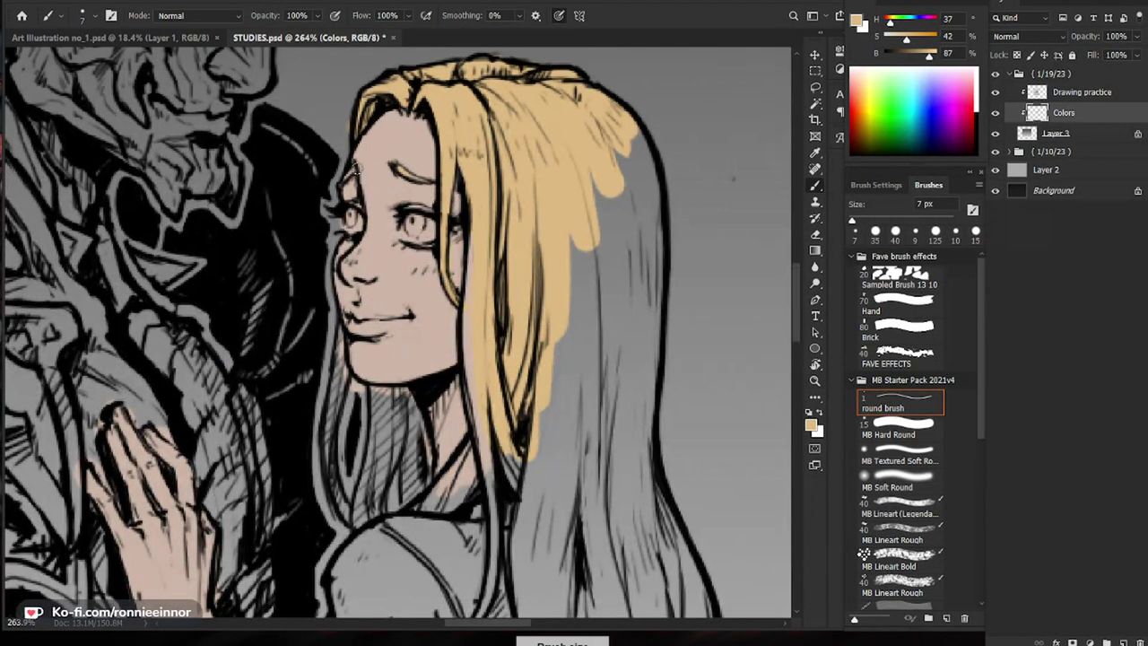
{"action": "scroll", "coordinate": [386, 143], "scroll_direction": "down", "scroll_amount": 2}
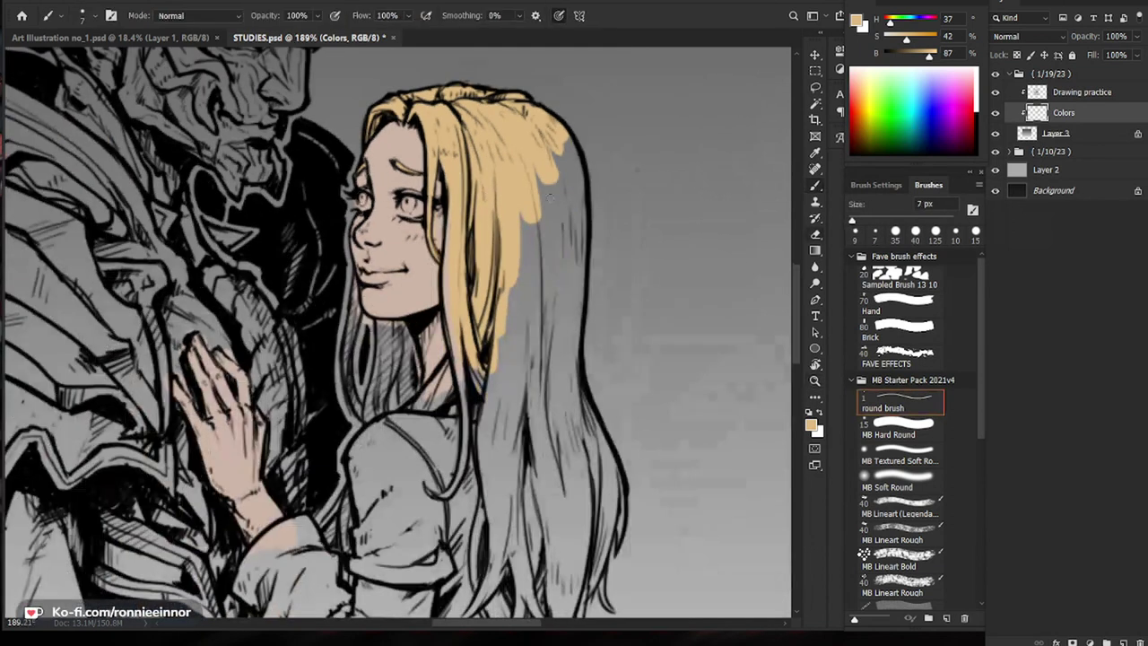
{"action": "key", "text": "bracketright"}
{"action": "key", "text": "bracketright"}
{"action": "key", "text": "bracketright"}
{"action": "key", "text": "bracketright"}
{"action": "key", "text": "bracketright"}
{"action": "key", "text": "bracketright"}
{"action": "key", "text": "bracketright"}
{"action": "key", "text": "bracketright"}
{"action": "key", "text": "bracketright"}
{"action": "key", "text": "bracketright"}
{"action": "mouse_move", "coordinate": [557, 172]}
{"action": "left_mouse_down"}
{"action": "mouse_move", "coordinate": [578, 204]}
{"action": "mouse_move", "coordinate": [559, 387]}
{"action": "mouse_move", "coordinate": [543, 173]}
{"action": "mouse_move", "coordinate": [527, 399]}
{"action": "mouse_move", "coordinate": [518, 250]}
{"action": "mouse_move", "coordinate": [500, 267]}
{"action": "mouse_move", "coordinate": [506, 386]}
{"action": "mouse_move", "coordinate": [476, 363]}
{"action": "left_mouse_up"}
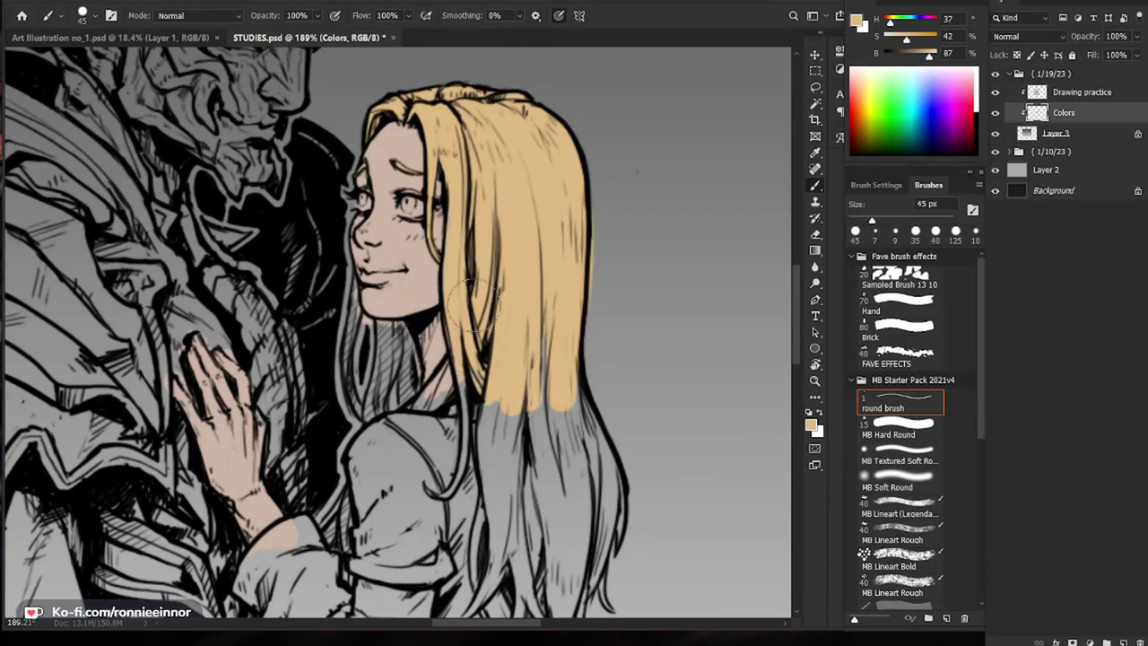
Step: Color the thin strand over the woman's shoulder and the hair around her neck blonde with a 15 px brush
{"action": "key", "text": "bracketleft"}
{"action": "key", "text": "bracketleft"}
{"action": "key", "text": "bracketleft"}
{"action": "key", "text": "bracketleft"}
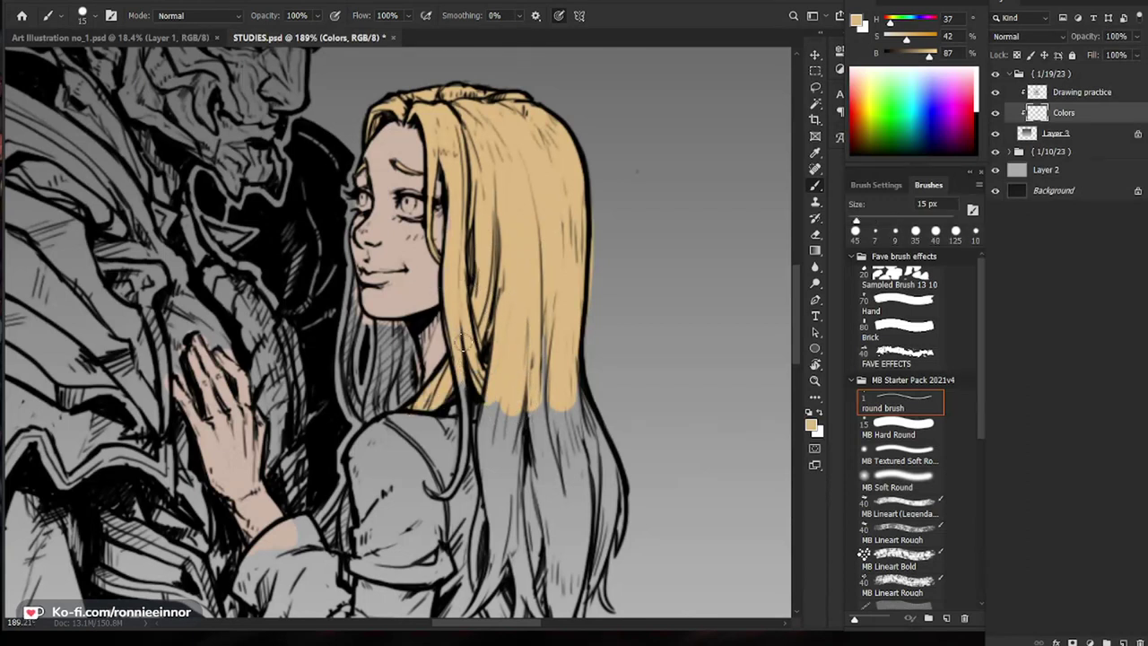
{"action": "left_click_drag", "start_coordinate": [465, 433], "coordinate": [443, 496]}
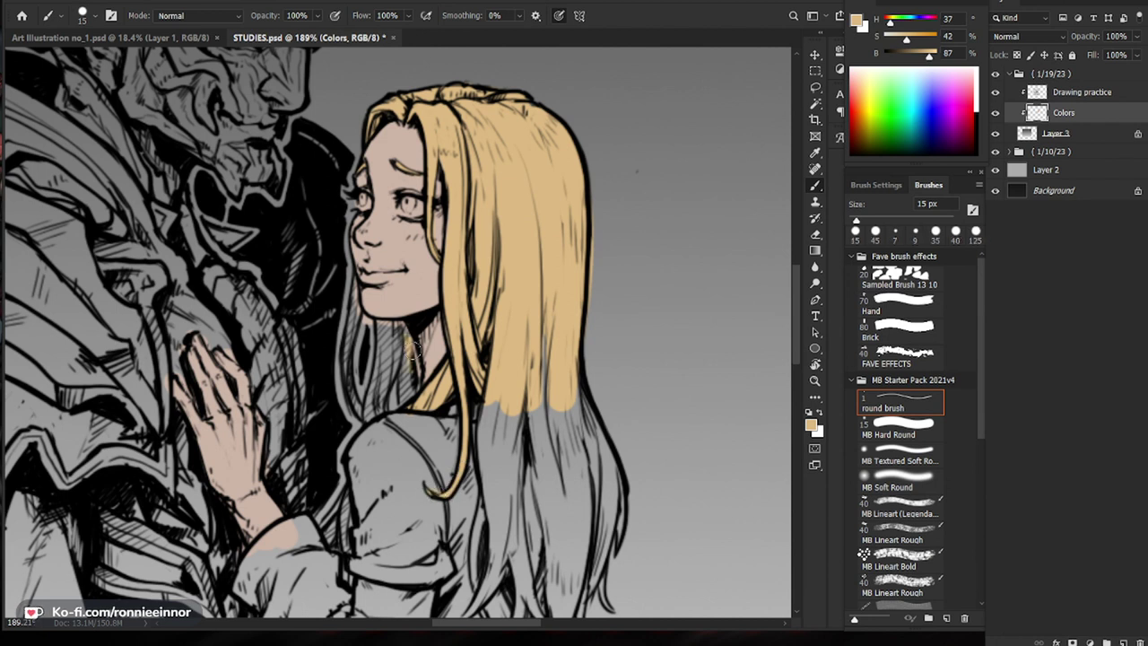
{"action": "mouse_move", "coordinate": [390, 359]}
{"action": "left_mouse_down"}
{"action": "mouse_move", "coordinate": [394, 375]}
{"action": "mouse_move", "coordinate": [352, 296]}
{"action": "mouse_move", "coordinate": [346, 363]}
{"action": "mouse_move", "coordinate": [362, 423]}
{"action": "left_mouse_up"}
Step: Extend the blonde down the lower lengths of the woman's hair with a 45 px brush
{"action": "key", "text": "z"}
{"action": "left_click_drag", "start_coordinate": [462, 307], "coordinate": [437, 385]}
{"action": "left_click_drag", "start_coordinate": [502, 367], "coordinate": [583, 366]}
{"action": "key", "text": "b"}
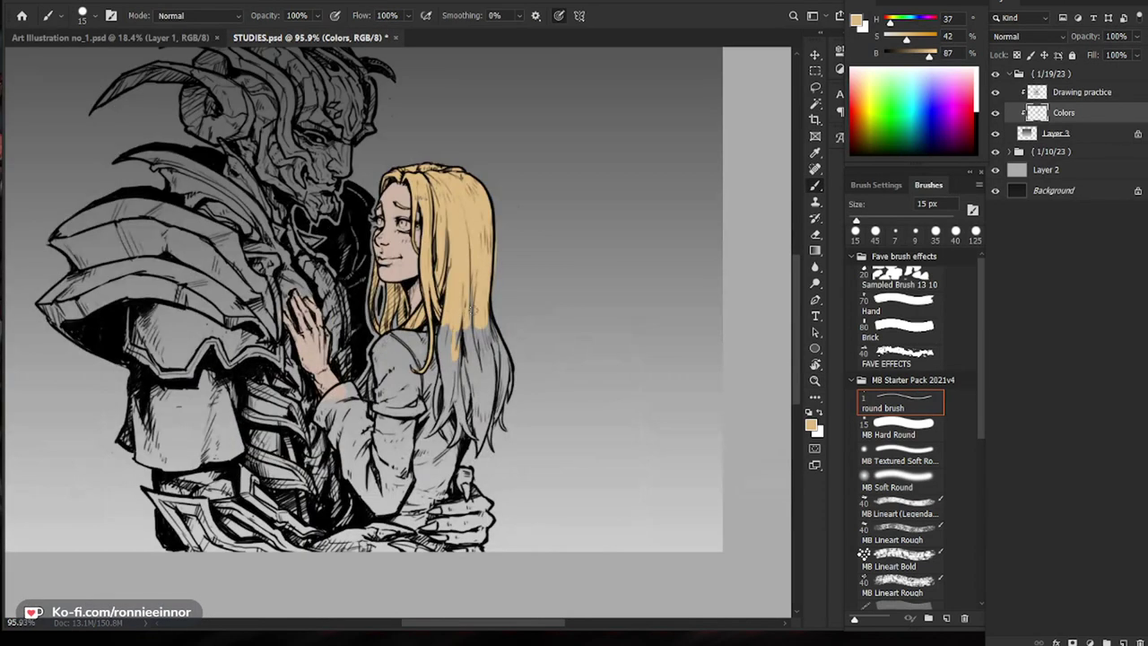
{"action": "key", "text": "bracketright"}
{"action": "key", "text": "bracketright"}
{"action": "key", "text": "bracketright"}
{"action": "key", "text": "bracketright"}
{"action": "key", "text": "bracketright"}
{"action": "key", "text": "bracketright"}
{"action": "mouse_move", "coordinate": [458, 326]}
{"action": "left_mouse_down"}
{"action": "mouse_move", "coordinate": [454, 382]}
{"action": "mouse_move", "coordinate": [481, 389]}
{"action": "mouse_move", "coordinate": [496, 352]}
{"action": "mouse_move", "coordinate": [489, 416]}
{"action": "left_mouse_up"}
{"action": "key", "text": "z"}
{"action": "left_click_drag", "start_coordinate": [481, 400], "coordinate": [523, 357]}
{"action": "key", "text": "b"}
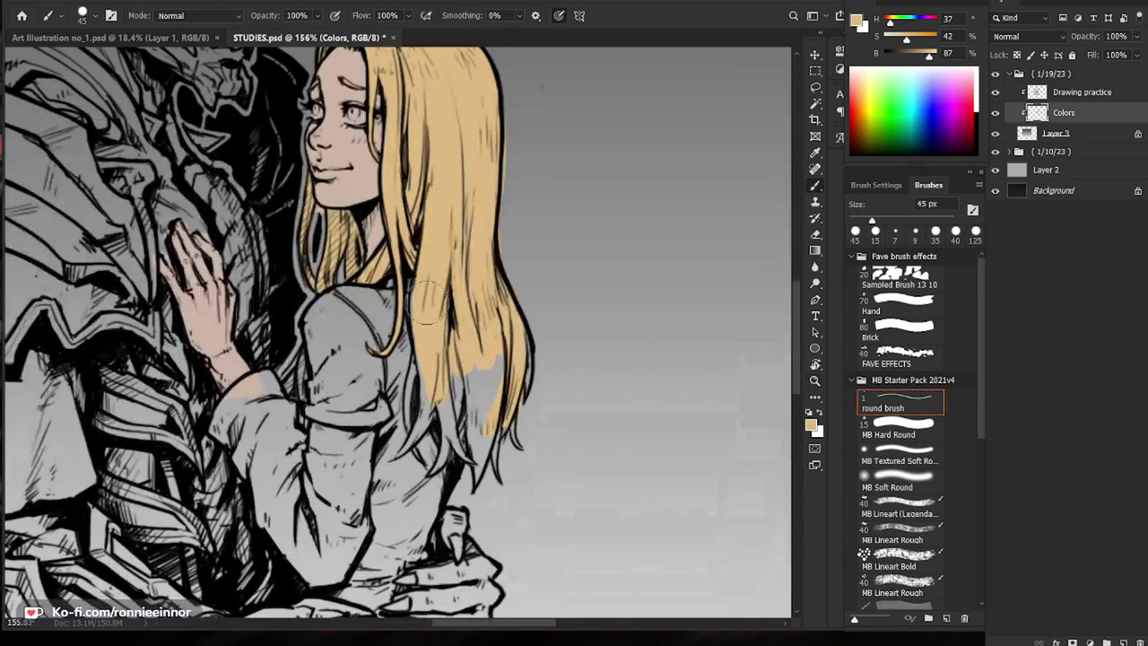
Step: Paint the inner lower locks beside the woman's sleeve blonde down to their tips with a 20 px brush
{"action": "key", "text": "bracketleft"}
{"action": "key", "text": "bracketleft"}
{"action": "key", "text": "bracketleft"}
{"action": "key", "text": "bracketleft"}
{"action": "left_click_drag", "start_coordinate": [436, 386], "coordinate": [398, 449]}
{"action": "key", "text": "bracketleft"}
{"action": "mouse_move", "coordinate": [419, 354]}
{"action": "left_mouse_down"}
{"action": "mouse_move", "coordinate": [411, 425]}
{"action": "mouse_move", "coordinate": [392, 449]}
{"action": "mouse_move", "coordinate": [403, 451]}
{"action": "left_mouse_up"}
{"action": "key", "text": "e"}
{"action": "key", "text": "b"}
{"action": "left_click_drag", "start_coordinate": [421, 379], "coordinate": [425, 418]}
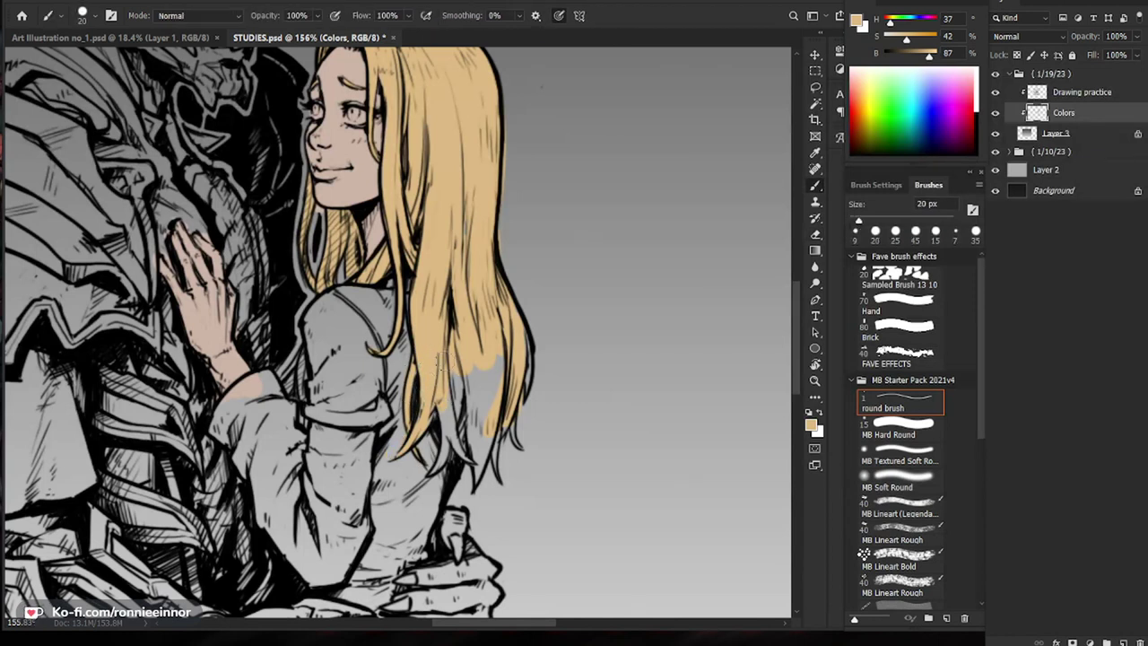
Step: Fill the remaining grey gaps in the middle of the woman's lower hair with blonde, down to the pointed ends
{"action": "left_click_drag", "start_coordinate": [455, 369], "coordinate": [456, 420]}
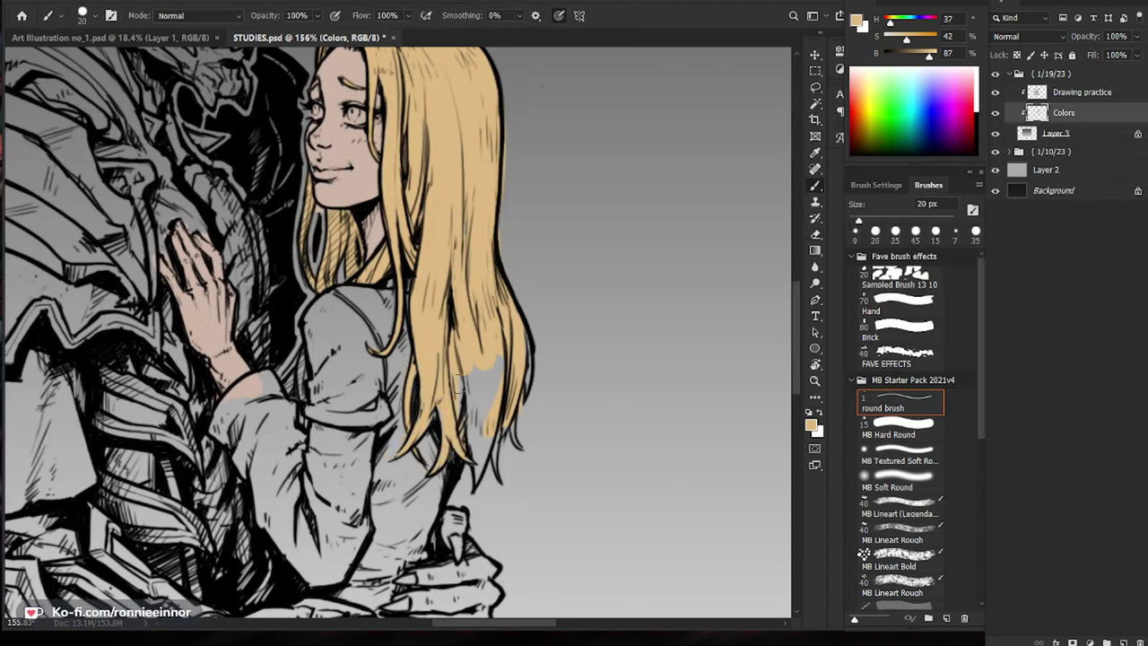
{"action": "left_click_drag", "start_coordinate": [469, 364], "coordinate": [480, 439]}
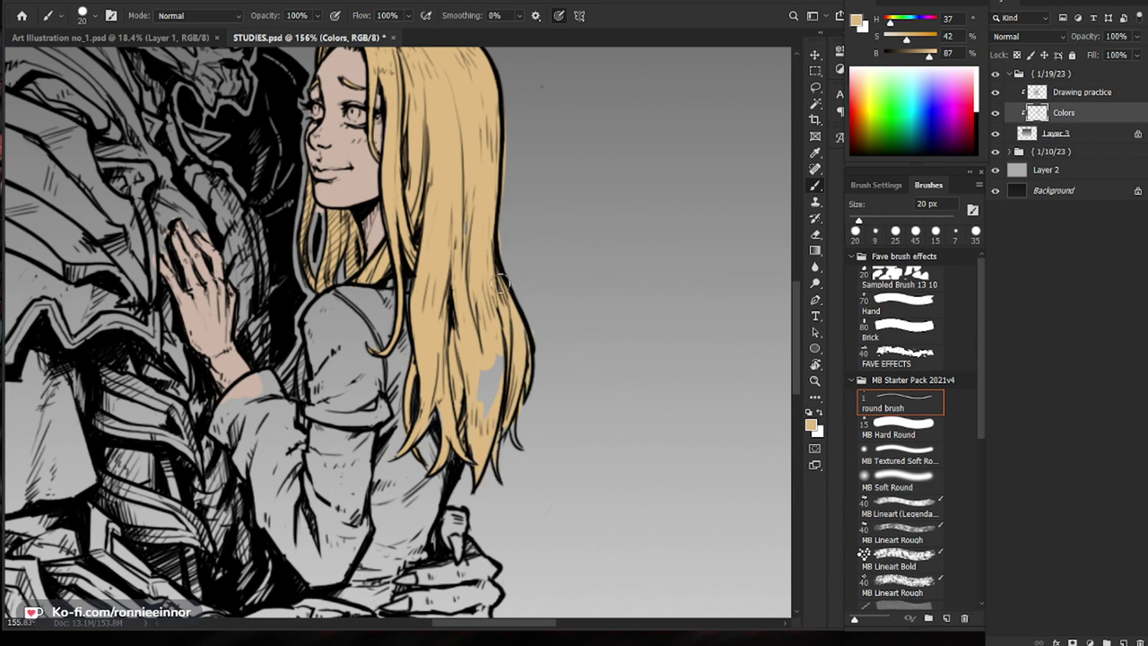
{"action": "left_click_drag", "start_coordinate": [496, 357], "coordinate": [486, 419]}
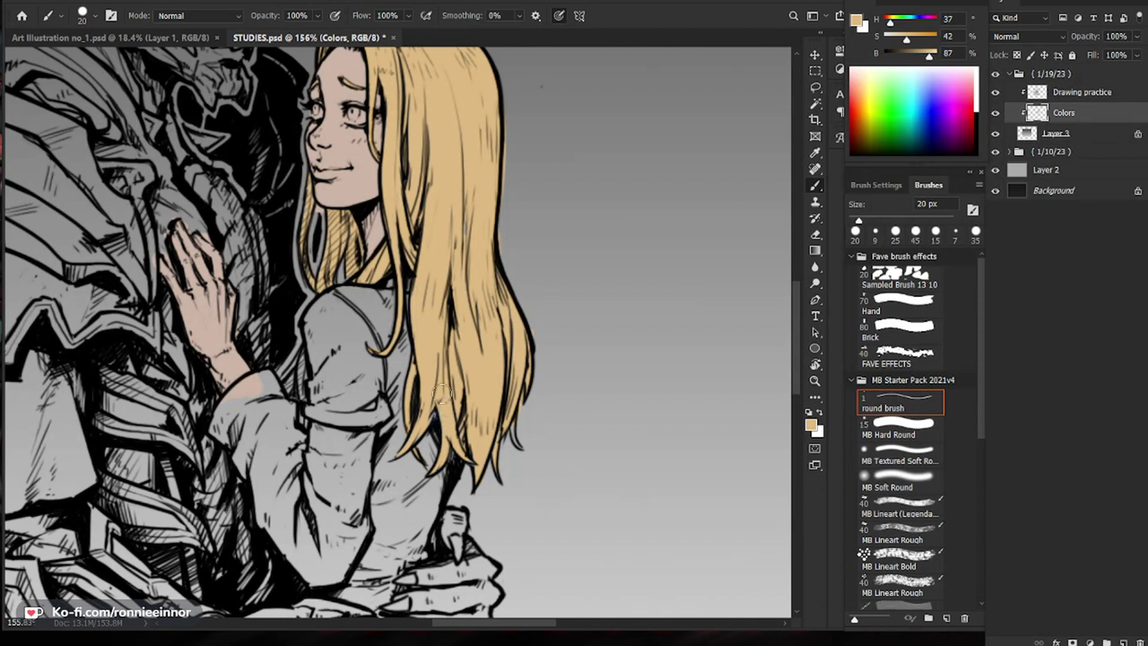
Step: Color the loose outer tips at the back of the woman's hair blonde
{"action": "key", "text": "e"}
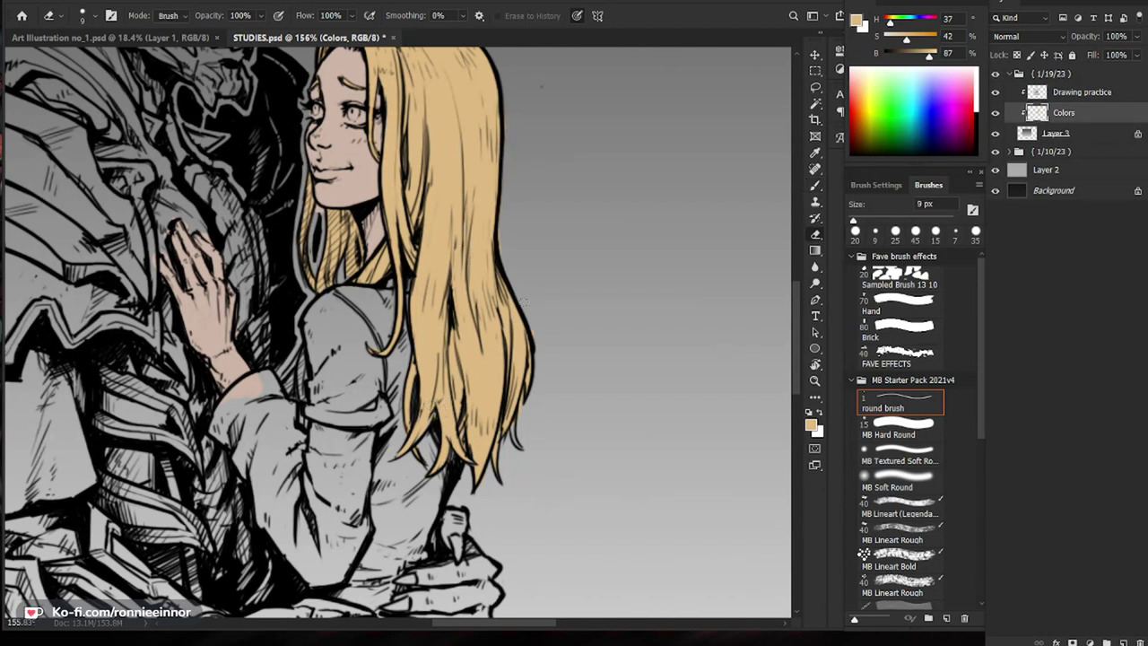
{"action": "scroll", "coordinate": [550, 349], "scroll_direction": "down", "scroll_amount": 4}
{"action": "scroll", "coordinate": [520, 377], "scroll_direction": "up", "scroll_amount": 5}
{"action": "key", "text": "b"}
{"action": "left_click_drag", "start_coordinate": [526, 409], "coordinate": [540, 434]}
{"action": "key", "text": "e"}
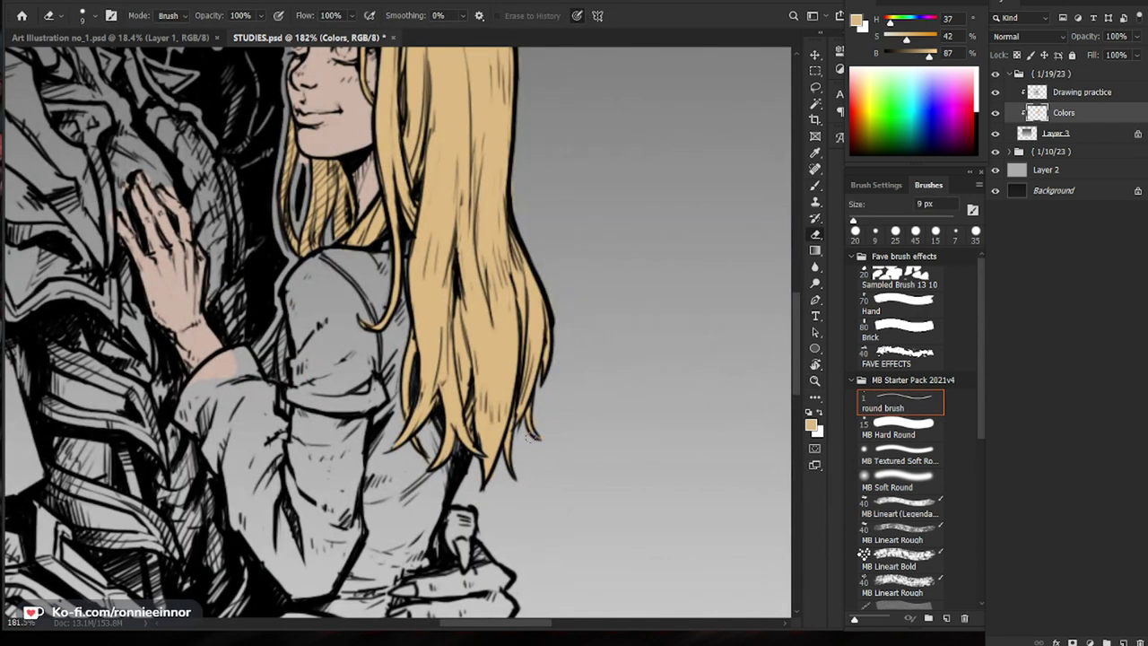
Step: Clean up the blonde edges around the outer hair tips with a 20 px brush and a 9 px eraser
{"action": "key", "text": "b"}
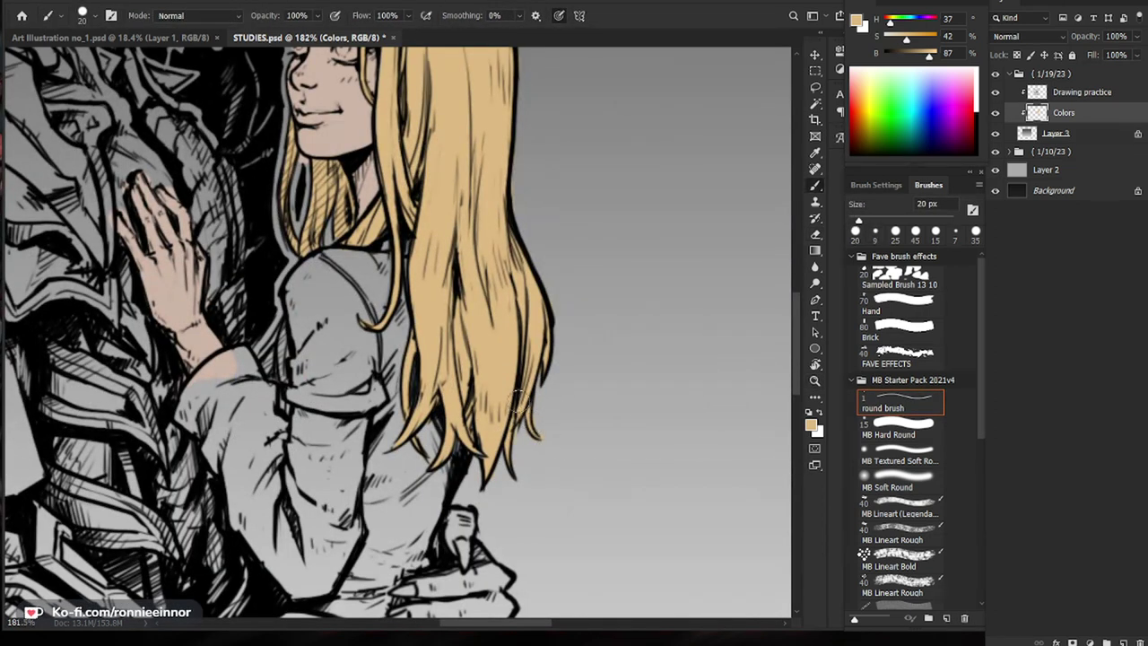
{"action": "scroll", "coordinate": [514, 438], "scroll_direction": "down", "scroll_amount": 3}
{"action": "scroll", "coordinate": [538, 457], "scroll_direction": "up", "scroll_amount": 4}
{"action": "key", "text": "e"}
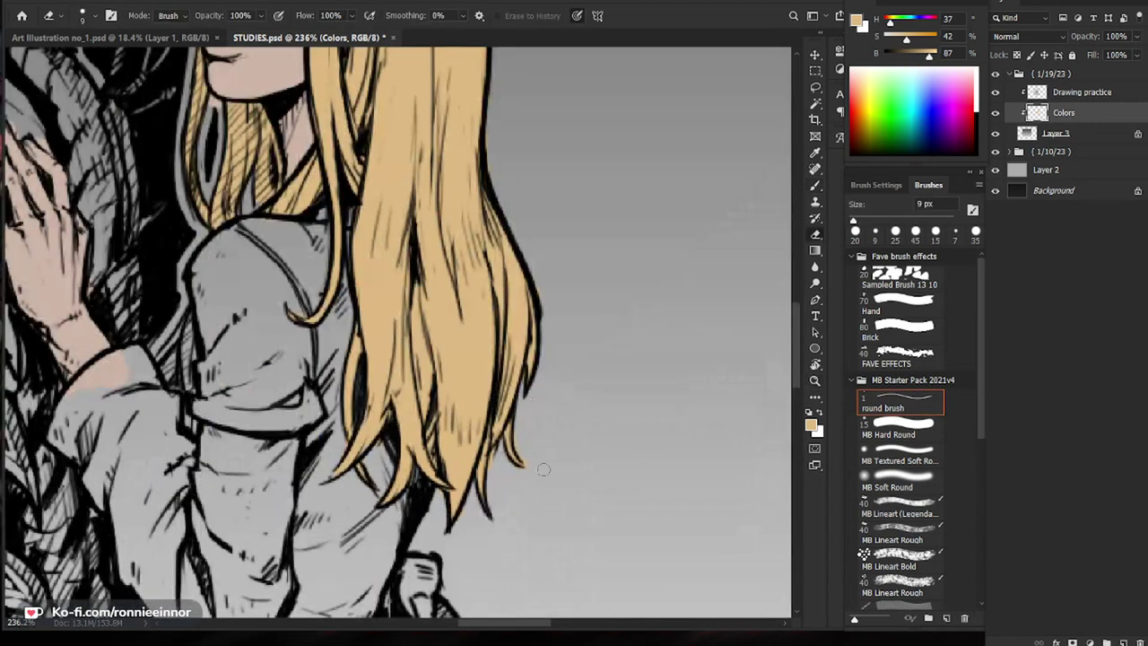
{"action": "scroll", "coordinate": [573, 392], "scroll_direction": "down", "scroll_amount": 3}
{"action": "scroll", "coordinate": [363, 328], "scroll_direction": "up", "scroll_amount": 3}
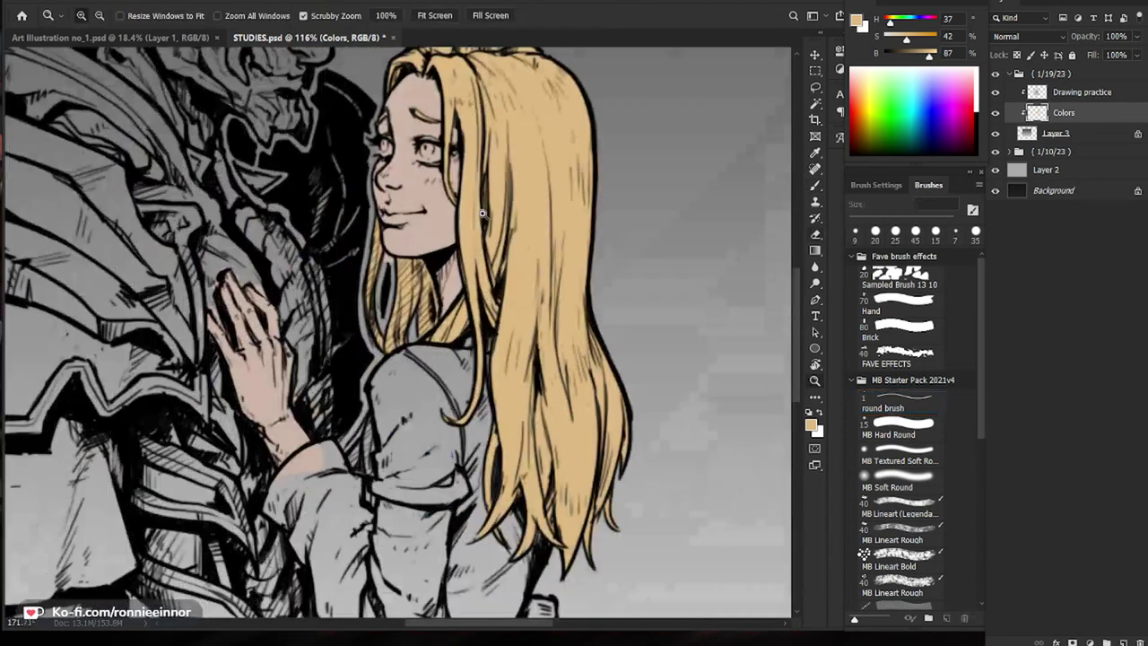
Step: Examine the woman's colored hair, face and neck for missed spots and color outside the lines
{"action": "key", "text": "b"}
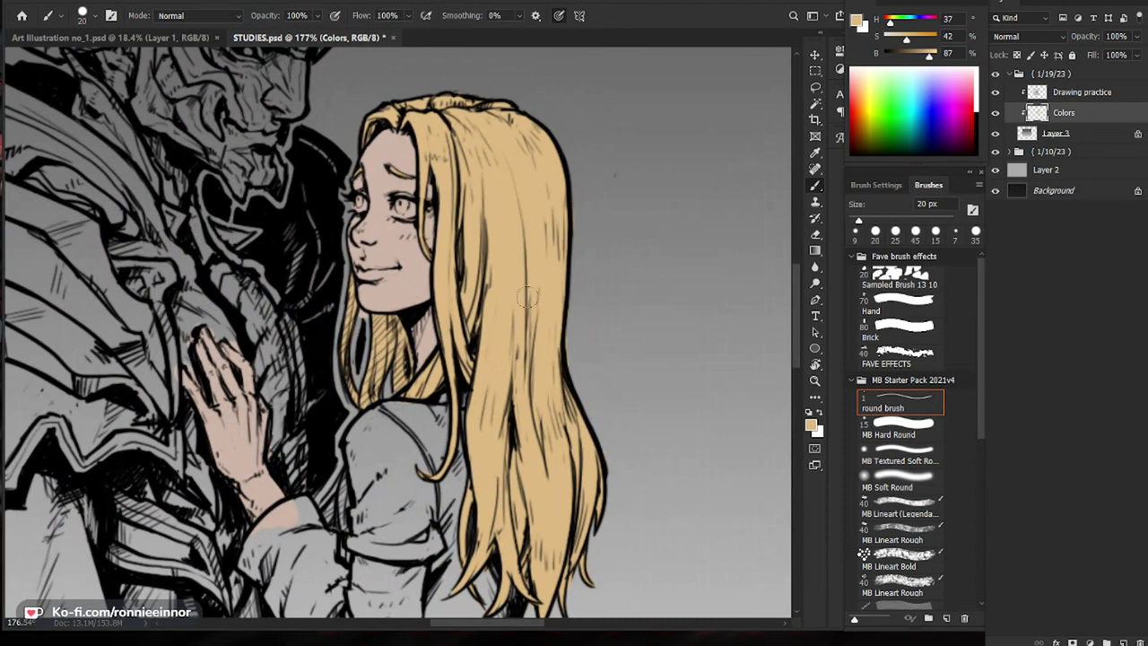
{"action": "scroll", "coordinate": [406, 320], "scroll_direction": "up", "scroll_amount": 2}
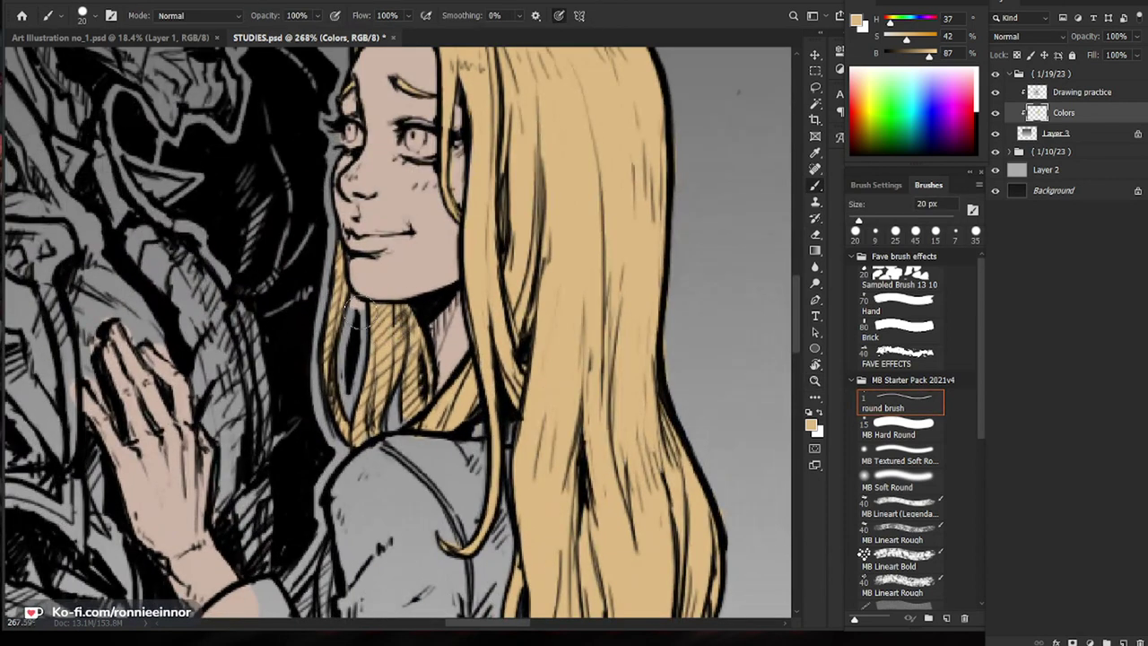
{"action": "key", "text": "e"}
{"action": "key", "text": "b"}
{"action": "left_click_drag", "start_coordinate": [401, 321], "coordinate": [225, 323]}
{"action": "scroll", "coordinate": [457, 385], "scroll_direction": "up", "scroll_amount": 3}
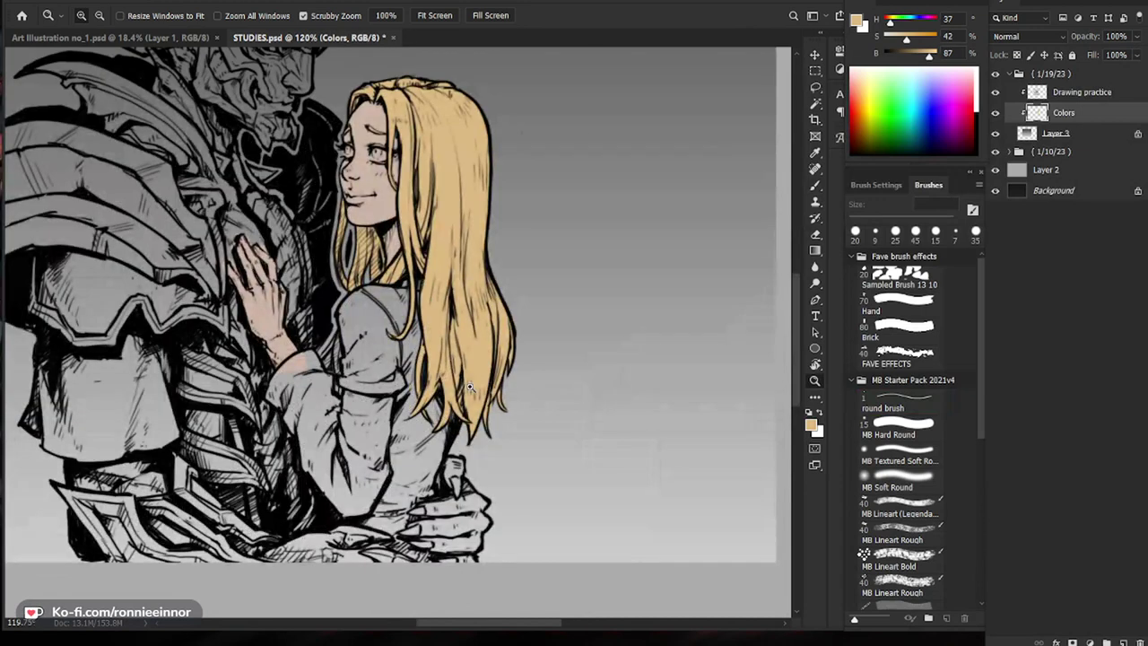
{"action": "left_click_drag", "start_coordinate": [279, 255], "coordinate": [303, 253]}
{"action": "left_click_drag", "start_coordinate": [551, 255], "coordinate": [525, 278]}
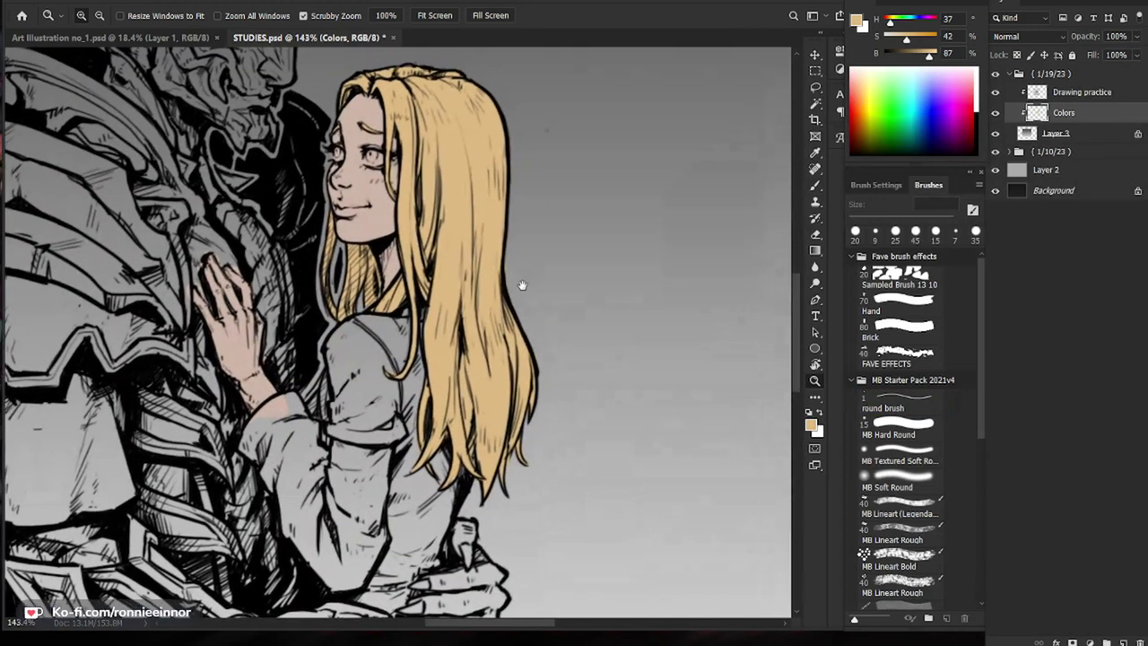
Step: Erase the skin color that spills over the woman's sleeve cuff with a 9 px eraser
{"action": "key", "text": "e"}
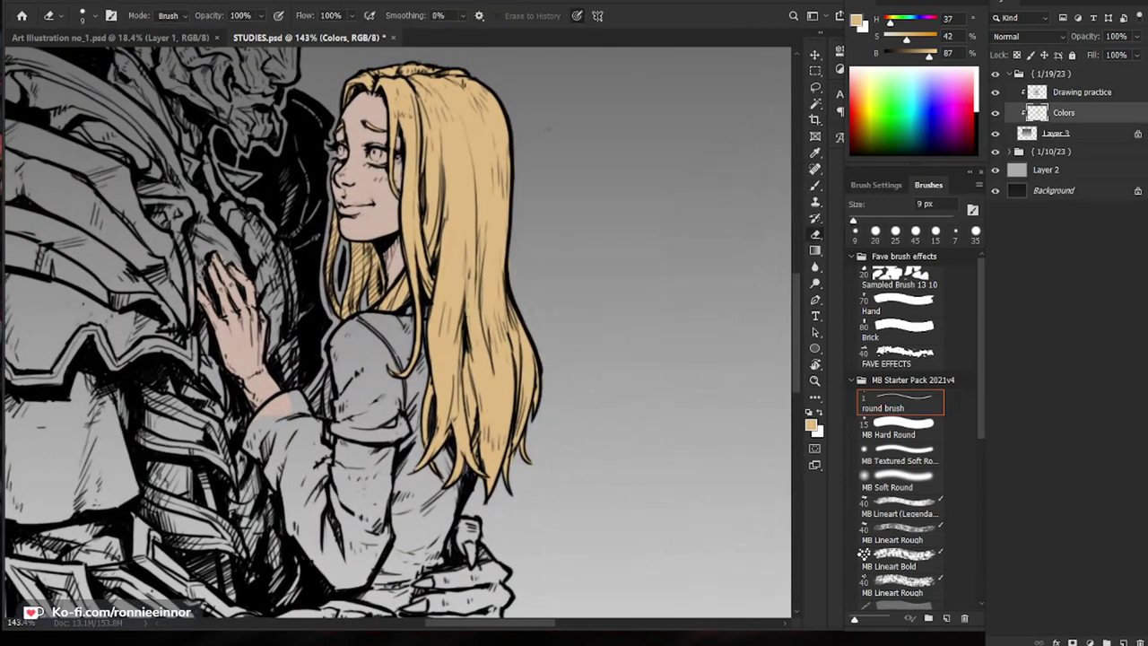
{"action": "scroll", "coordinate": [208, 288], "scroll_direction": "up", "scroll_amount": 2}
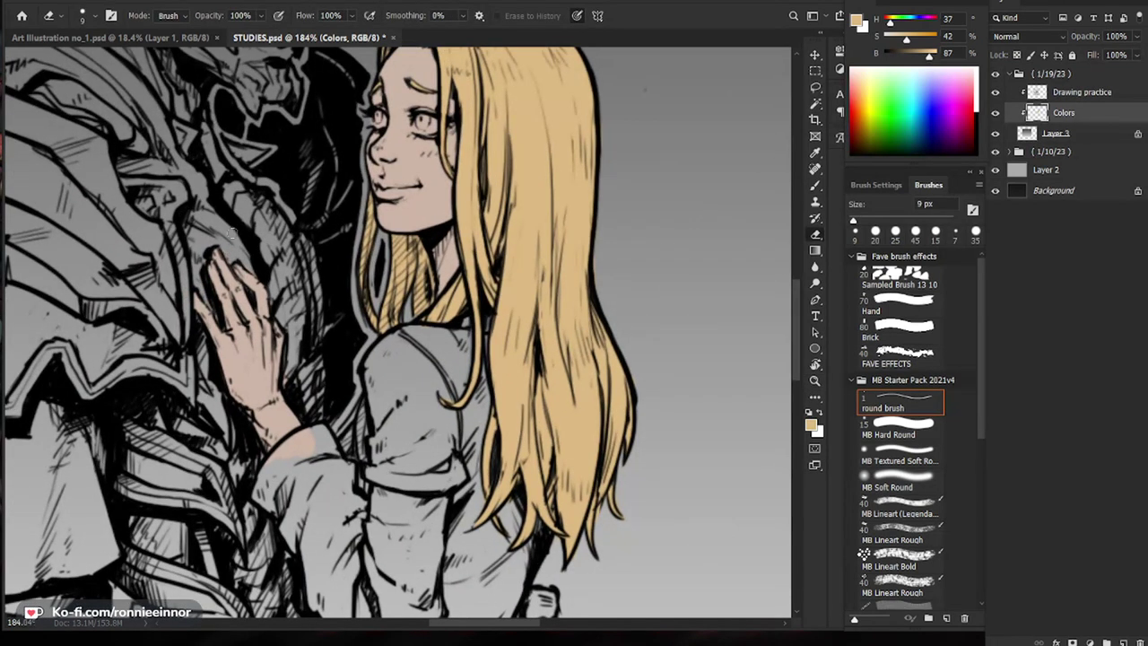
{"action": "key", "text": "b"}
{"action": "left_click", "coordinate": [256, 379], "text": "alt"}
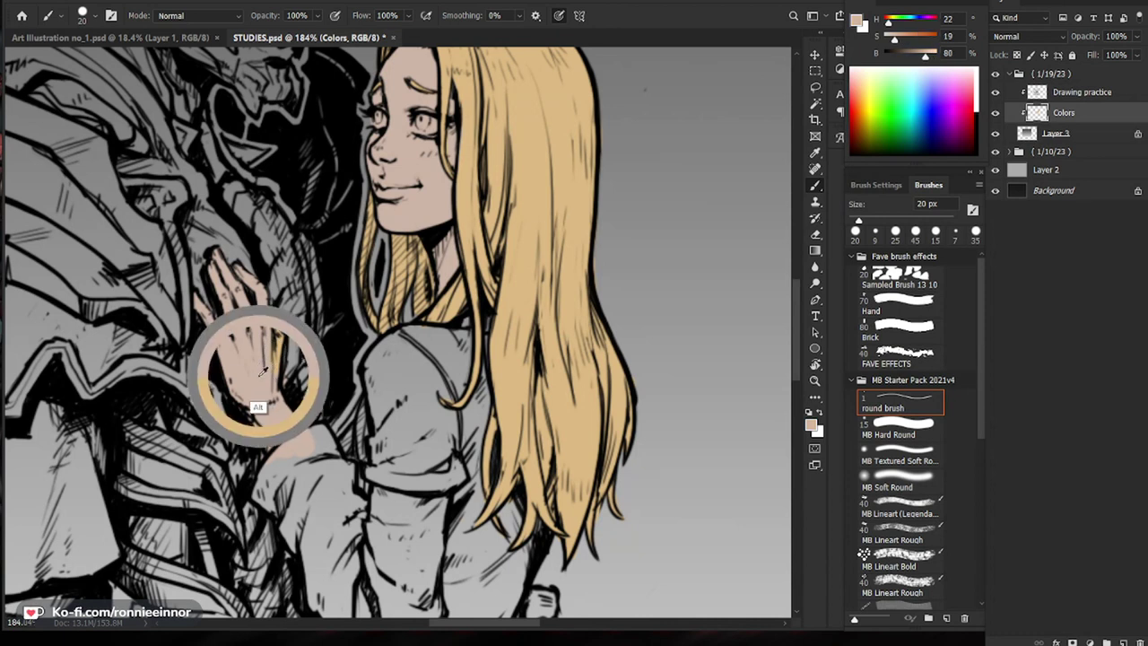
{"action": "key", "text": "e"}
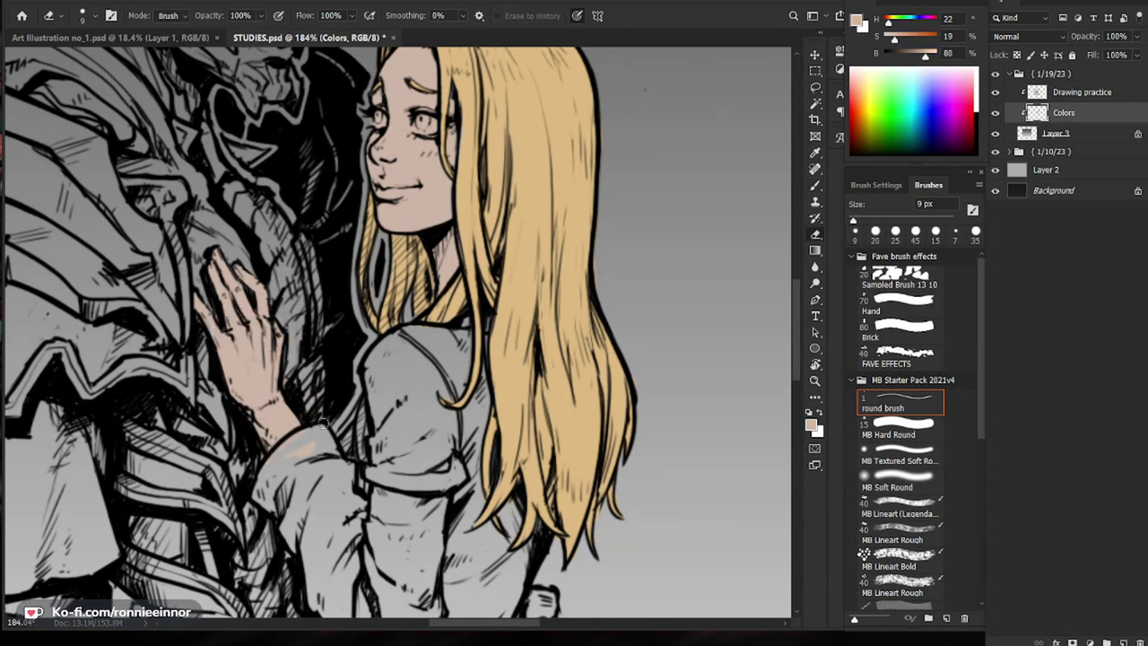
{"action": "left_click_drag", "start_coordinate": [377, 416], "coordinate": [314, 416]}
{"action": "left_click_drag", "start_coordinate": [622, 448], "coordinate": [578, 389]}
{"action": "left_click_drag", "start_coordinate": [410, 442], "coordinate": [431, 441]}
Step: Set the foreground color to a dark, slightly bluish grey with hue 237, saturation 4% and brightness 44%
{"action": "key", "text": "b"}
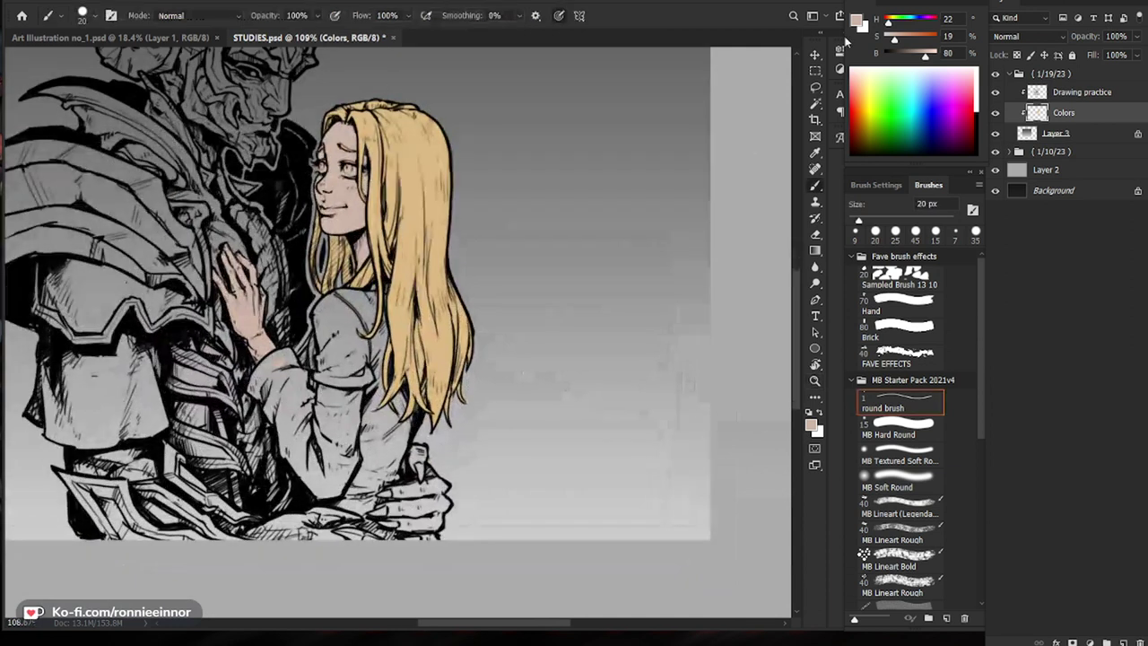
{"action": "left_click", "coordinate": [856, 20]}
{"action": "left_click_drag", "start_coordinate": [634, 416], "coordinate": [578, 423]}
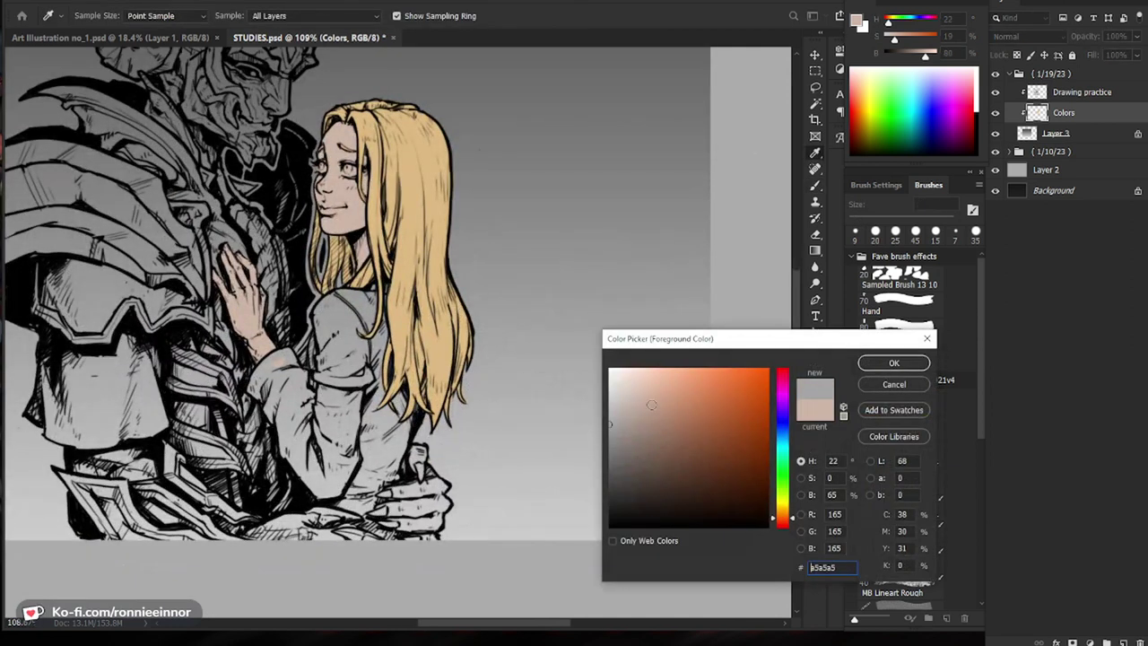
{"action": "left_click", "coordinate": [784, 423]}
{"action": "left_click", "coordinate": [615, 428]}
{"action": "left_click_drag", "start_coordinate": [615, 434], "coordinate": [614, 454]}
{"action": "left_click", "coordinate": [886, 366]}
Step: Start painting the shoulder and upper sleeve of the woman's jacket dark grey with a 45 px brush
{"action": "left_click_drag", "start_coordinate": [311, 413], "coordinate": [351, 412]}
{"action": "left_click_drag", "start_coordinate": [346, 348], "coordinate": [338, 409]}
{"action": "key", "text": "]"}
{"action": "key", "text": "]"}
{"action": "mouse_move", "coordinate": [353, 299]}
{"action": "left_mouse_down"}
{"action": "mouse_move", "coordinate": [338, 387]}
{"action": "mouse_move", "coordinate": [341, 246]}
{"action": "mouse_move", "coordinate": [395, 254]}
{"action": "mouse_move", "coordinate": [369, 269]}
{"action": "mouse_move", "coordinate": [345, 254]}
{"action": "mouse_move", "coordinate": [327, 341]}
{"action": "left_mouse_up"}
{"action": "key", "text": "bracketleft"}
{"action": "key", "text": "bracketright"}
{"action": "key", "text": "bracketright"}
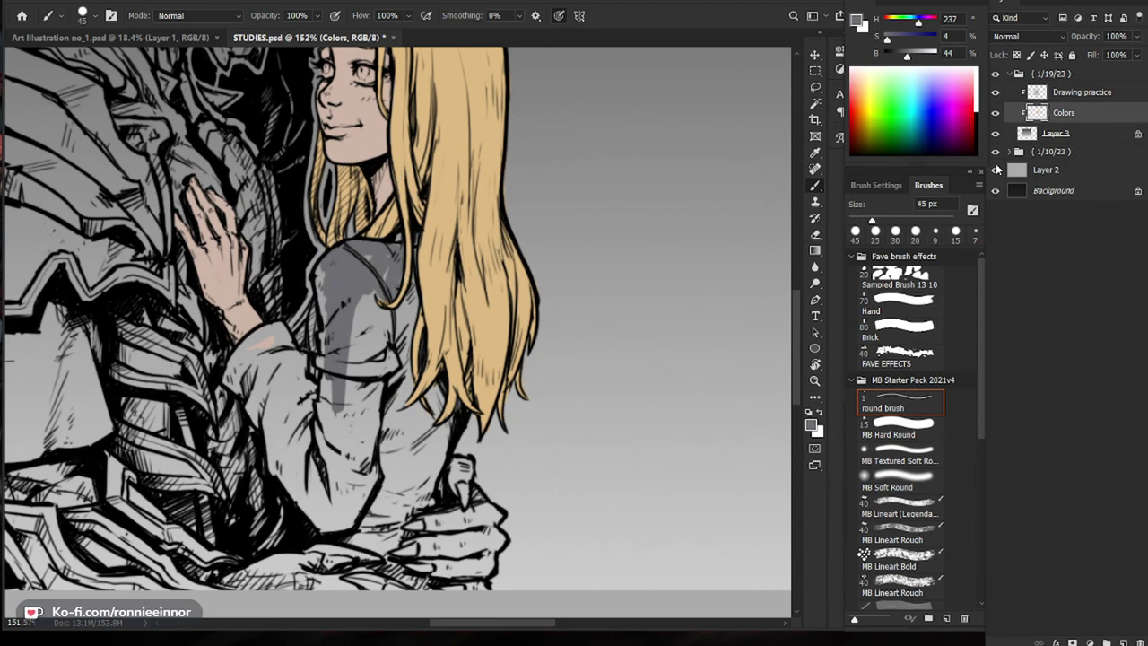
Step: Sample the hair's blonde and color the lock showing between the woman's forearm and upper sleeve with a 10 px brush
{"action": "left_click", "coordinate": [448, 264], "text": "alt"}
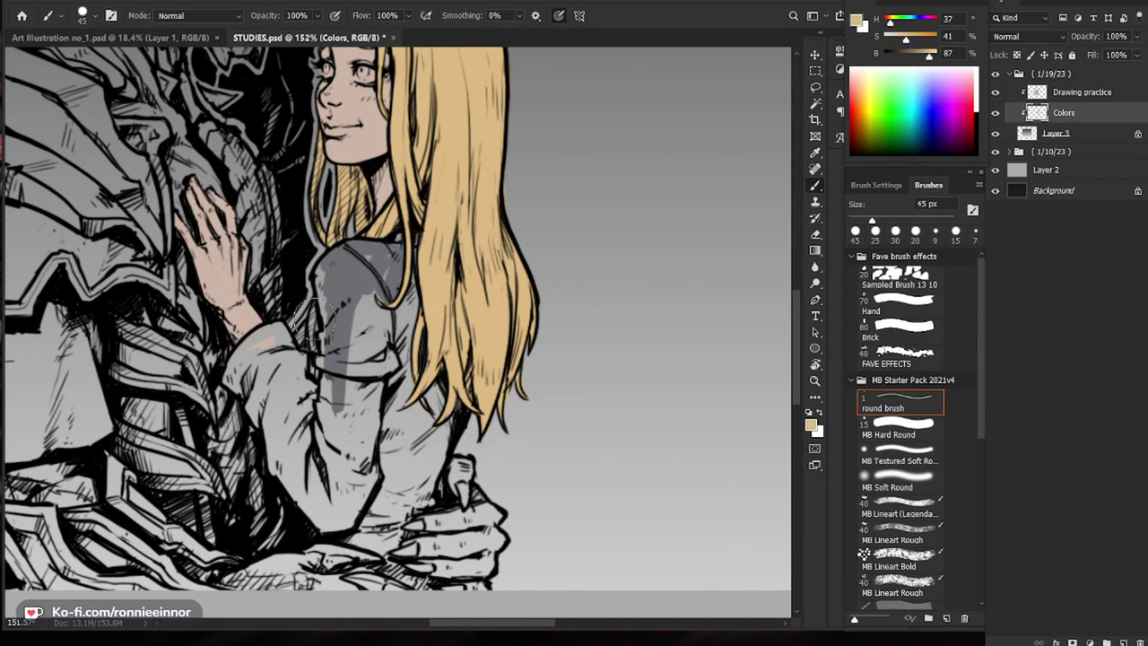
{"action": "key", "text": "bracketleft"}
{"action": "key", "text": "bracketleft"}
{"action": "key", "text": "bracketleft"}
{"action": "key", "text": "bracketleft"}
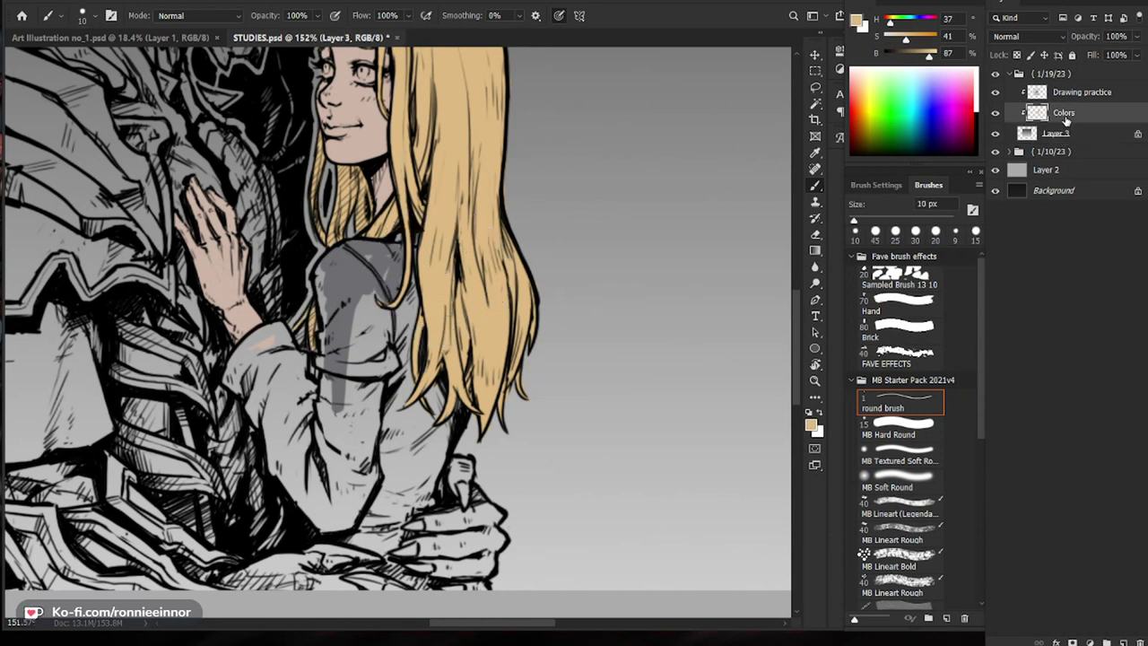
Step: Resample the jacket's dark grey and fill the rest of the shoulder, the upper sleeve and the wrist cuff
{"action": "left_click", "coordinate": [351, 313], "text": "alt"}
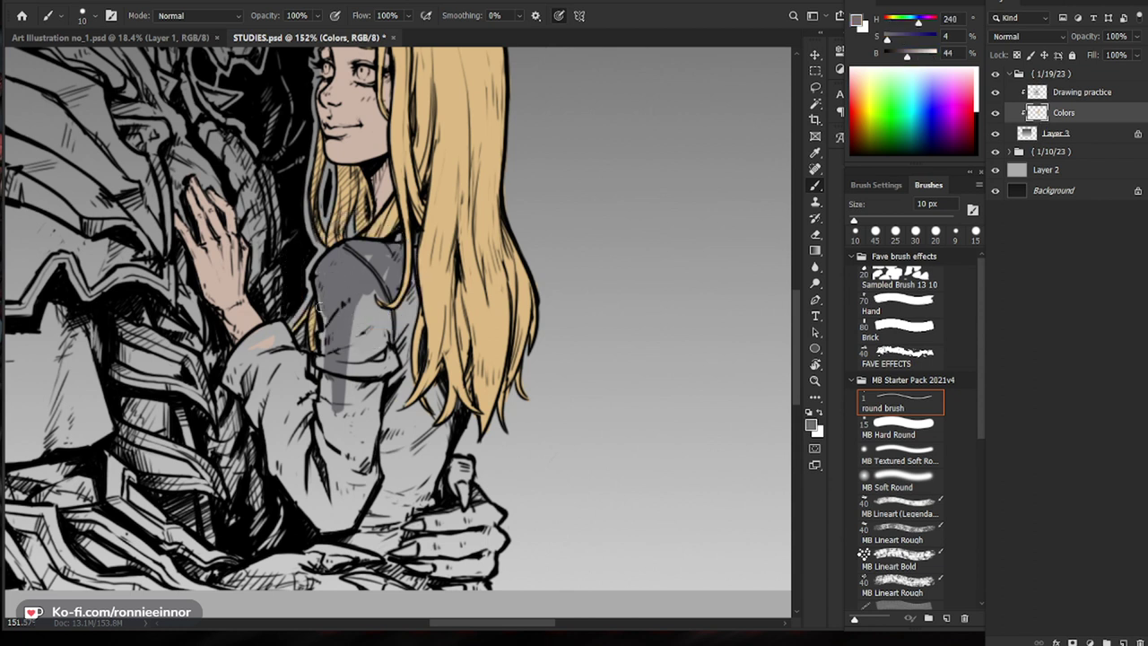
{"action": "key", "text": "bracketright"}
{"action": "mouse_move", "coordinate": [316, 368]}
{"action": "left_mouse_down"}
{"action": "mouse_move", "coordinate": [321, 402]}
{"action": "mouse_move", "coordinate": [296, 339]}
{"action": "mouse_move", "coordinate": [252, 324]}
{"action": "mouse_move", "coordinate": [229, 382]}
{"action": "mouse_move", "coordinate": [262, 395]}
{"action": "mouse_move", "coordinate": [276, 334]}
{"action": "mouse_move", "coordinate": [256, 396]}
{"action": "mouse_move", "coordinate": [301, 356]}
{"action": "mouse_move", "coordinate": [304, 389]}
{"action": "mouse_move", "coordinate": [344, 369]}
{"action": "mouse_move", "coordinate": [348, 318]}
{"action": "mouse_move", "coordinate": [390, 329]}
{"action": "mouse_move", "coordinate": [408, 317]}
{"action": "left_mouse_up"}
{"action": "key", "text": "bracketright"}
{"action": "key", "text": "bracketright"}
{"action": "key", "text": "bracketright"}
{"action": "key", "text": "bracketleft"}
{"action": "key", "text": "bracketleft"}
{"action": "key", "text": "bracketleft"}
{"action": "key", "text": "bracketleft"}
{"action": "key", "text": "bracketleft"}
{"action": "key", "text": "bracketleft"}
{"action": "key", "text": "bracketleft"}
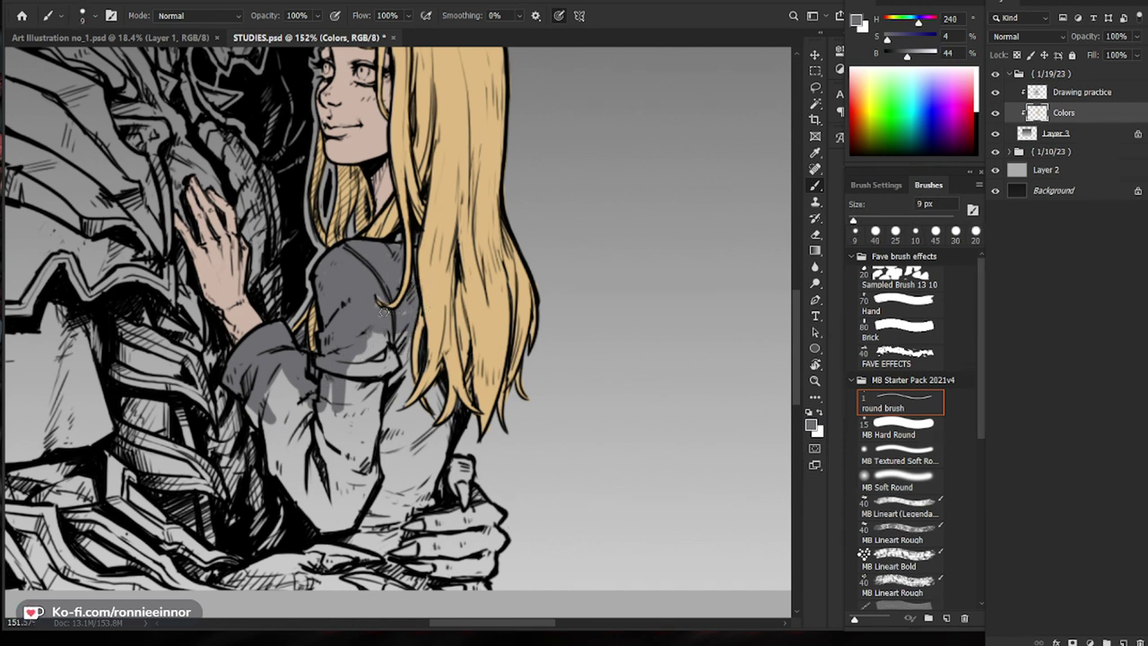
Step: Paint the jacket's elbow fold and the sleeve below it dark grey with a larger brush
{"action": "key", "text": "bracketright"}
{"action": "key", "text": "bracketright"}
{"action": "key", "text": "bracketright"}
{"action": "key", "text": "bracketright"}
{"action": "key", "text": "bracketright"}
{"action": "key", "text": "bracketright"}
{"action": "mouse_move", "coordinate": [376, 340]}
{"action": "left_mouse_down"}
{"action": "mouse_move", "coordinate": [352, 440]}
{"action": "mouse_move", "coordinate": [390, 397]}
{"action": "left_mouse_up"}
{"action": "mouse_move", "coordinate": [359, 355]}
{"action": "left_mouse_down"}
{"action": "mouse_move", "coordinate": [337, 480]}
{"action": "mouse_move", "coordinate": [329, 448]}
{"action": "left_mouse_up"}
{"action": "left_click_drag", "start_coordinate": [389, 420], "coordinate": [384, 484]}
{"action": "left_click_drag", "start_coordinate": [409, 365], "coordinate": [400, 399]}
Step: Fill the jacket's back and waist and the forearm sleeve with dark grey, reducing the brush to 25 px
{"action": "key", "text": "z"}
{"action": "left_click_drag", "start_coordinate": [439, 425], "coordinate": [418, 432]}
{"action": "key", "text": "b"}
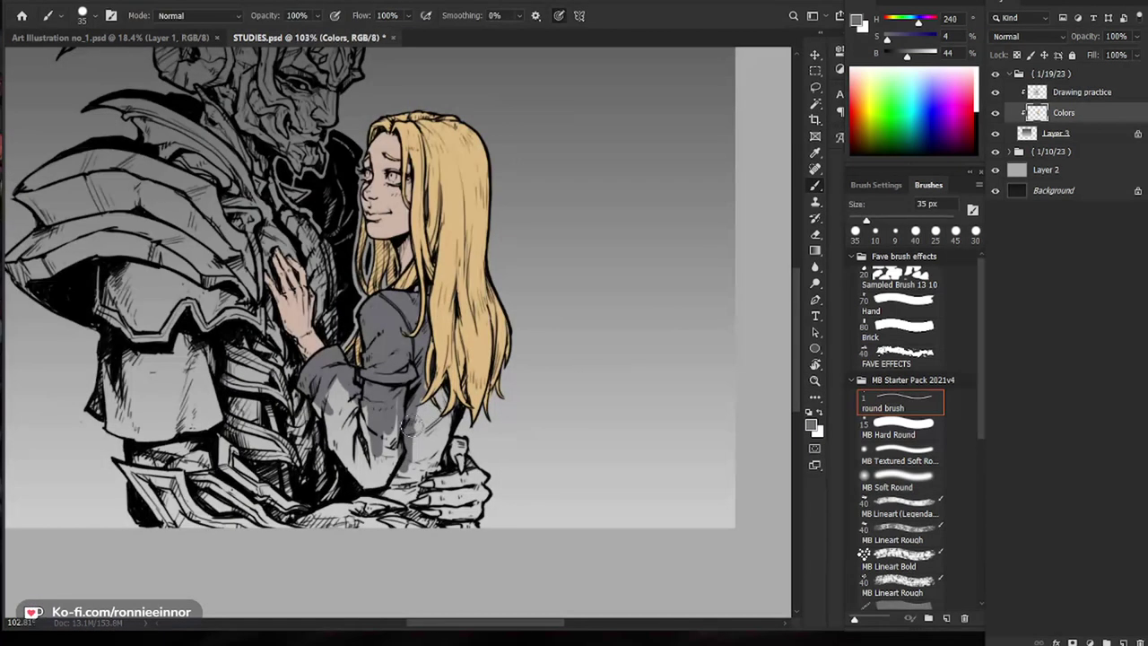
{"action": "mouse_move", "coordinate": [434, 407]}
{"action": "left_mouse_down"}
{"action": "mouse_move", "coordinate": [416, 459]}
{"action": "mouse_move", "coordinate": [436, 449]}
{"action": "mouse_move", "coordinate": [439, 462]}
{"action": "mouse_move", "coordinate": [384, 491]}
{"action": "mouse_move", "coordinate": [418, 501]}
{"action": "left_mouse_up"}
{"action": "key", "text": "["}
{"action": "key", "text": "["}
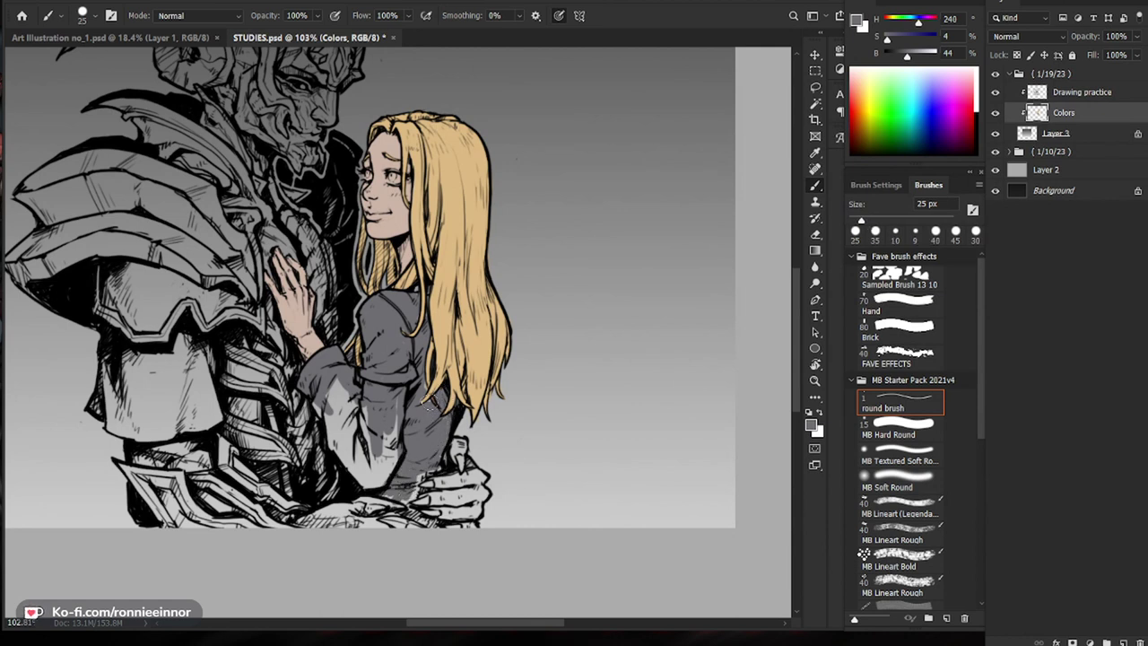
{"action": "mouse_move", "coordinate": [422, 475]}
{"action": "left_mouse_down"}
{"action": "mouse_move", "coordinate": [436, 449]}
{"action": "mouse_move", "coordinate": [436, 478]}
{"action": "mouse_move", "coordinate": [398, 513]}
{"action": "mouse_move", "coordinate": [380, 506]}
{"action": "mouse_move", "coordinate": [393, 433]}
{"action": "mouse_move", "coordinate": [377, 458]}
{"action": "mouse_move", "coordinate": [361, 438]}
{"action": "mouse_move", "coordinate": [364, 457]}
{"action": "mouse_move", "coordinate": [356, 429]}
{"action": "left_mouse_up"}
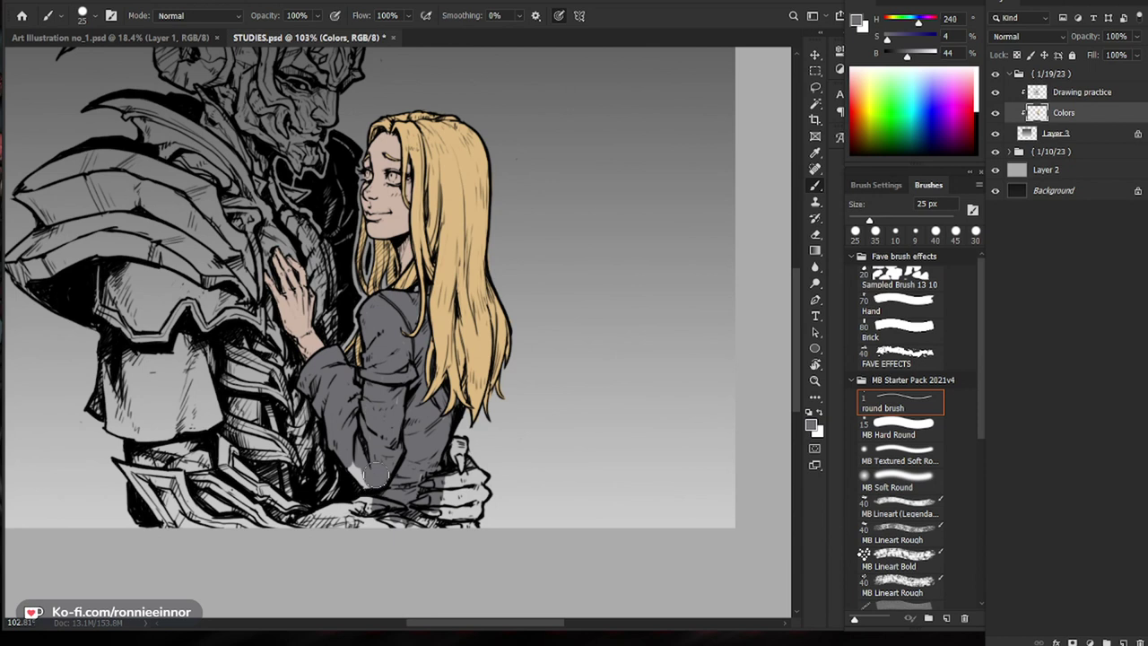
Step: Cover the remaining light area at the sleeve's elbow with dark grey using a 40 px brush
{"action": "key", "text": "bracketright"}
{"action": "key", "text": "bracketright"}
{"action": "key", "text": "bracketright"}
{"action": "left_click_drag", "start_coordinate": [480, 408], "coordinate": [436, 458]}
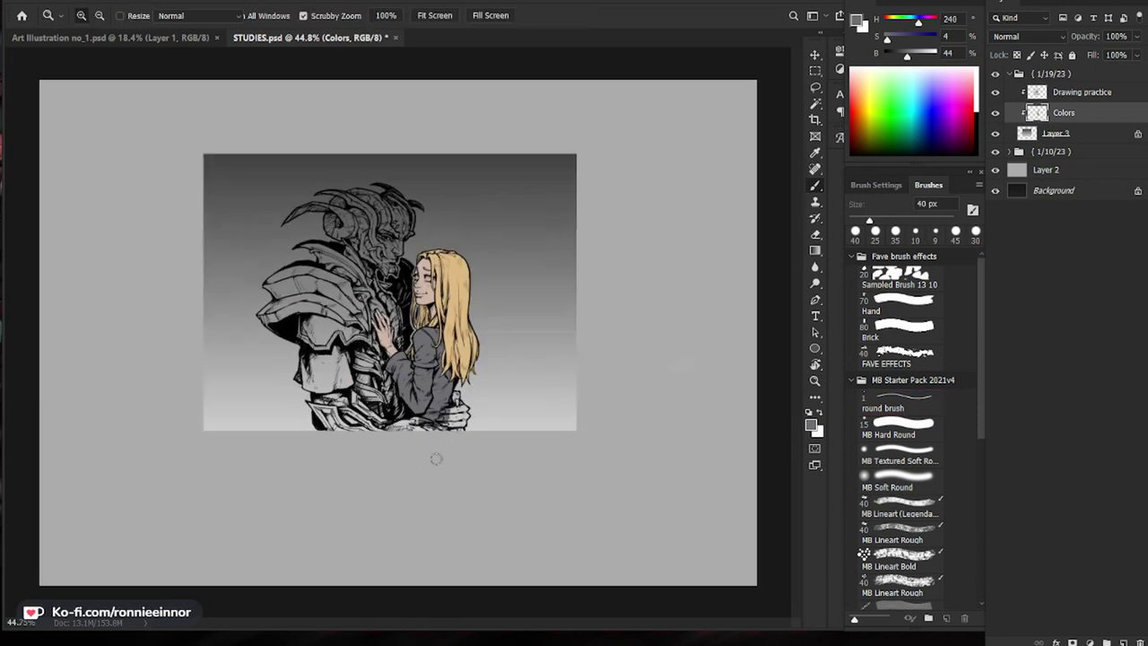
{"action": "mouse_move", "coordinate": [540, 395]}
{"action": "left_mouse_down"}
{"action": "mouse_move", "coordinate": [605, 351]}
{"action": "mouse_move", "coordinate": [606, 422]}
{"action": "left_mouse_up"}
{"action": "left_click_drag", "start_coordinate": [406, 468], "coordinate": [429, 465]}
{"action": "left_click_drag", "start_coordinate": [346, 481], "coordinate": [367, 468]}
{"action": "mouse_move", "coordinate": [409, 504]}
{"action": "left_mouse_down"}
{"action": "mouse_move", "coordinate": [423, 507]}
{"action": "mouse_move", "coordinate": [387, 515]}
{"action": "left_mouse_up"}
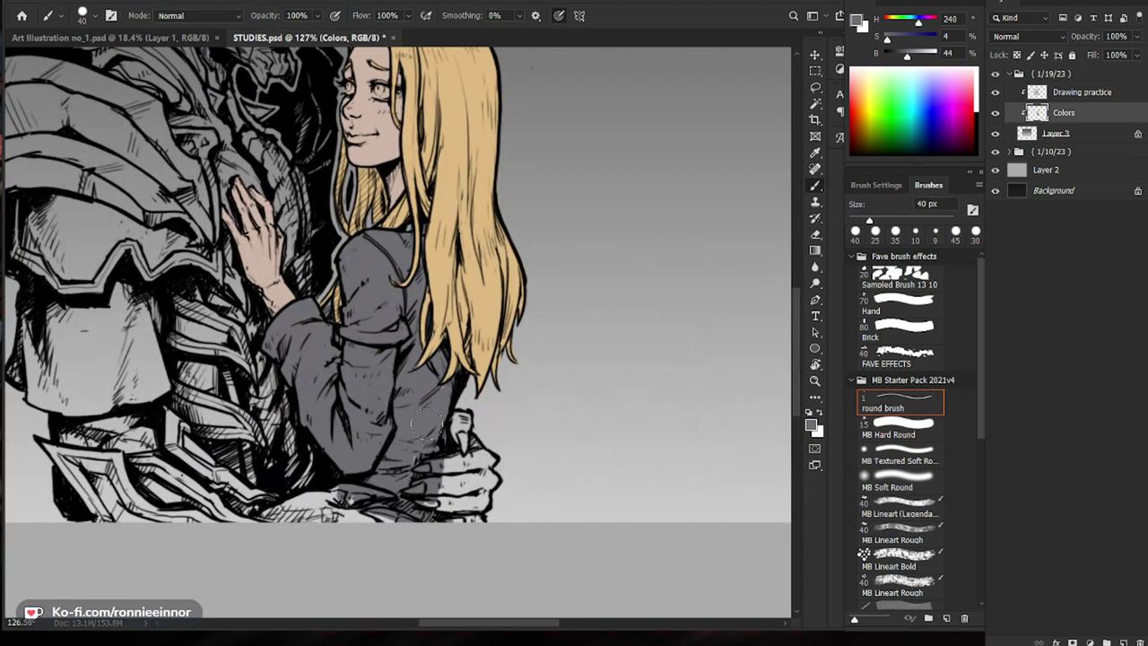
Step: Touch up small gaps in the dark grey jacket with the brush reduced to 8 px
{"action": "left_click_drag", "start_coordinate": [499, 392], "coordinate": [513, 483]}
{"action": "key", "text": "bracketleft"}
{"action": "key", "text": "bracketleft"}
{"action": "key", "text": "bracketleft"}
{"action": "key", "text": "bracketleft"}
{"action": "key", "text": "bracketleft"}
{"action": "key", "text": "bracketleft"}
{"action": "key", "text": "bracketleft"}
{"action": "key", "text": "bracketleft"}
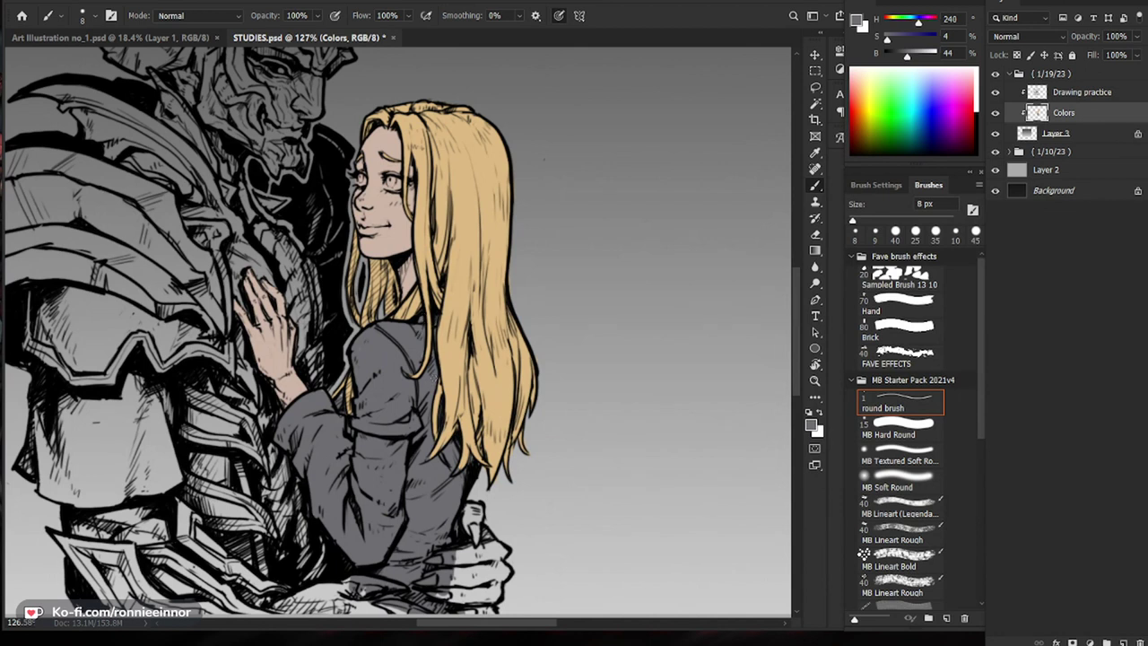
Step: Sample the hair's blonde and retouch the strands bordering the dark jacket with the 8 px brush
{"action": "left_click", "coordinate": [449, 368], "text": "alt"}
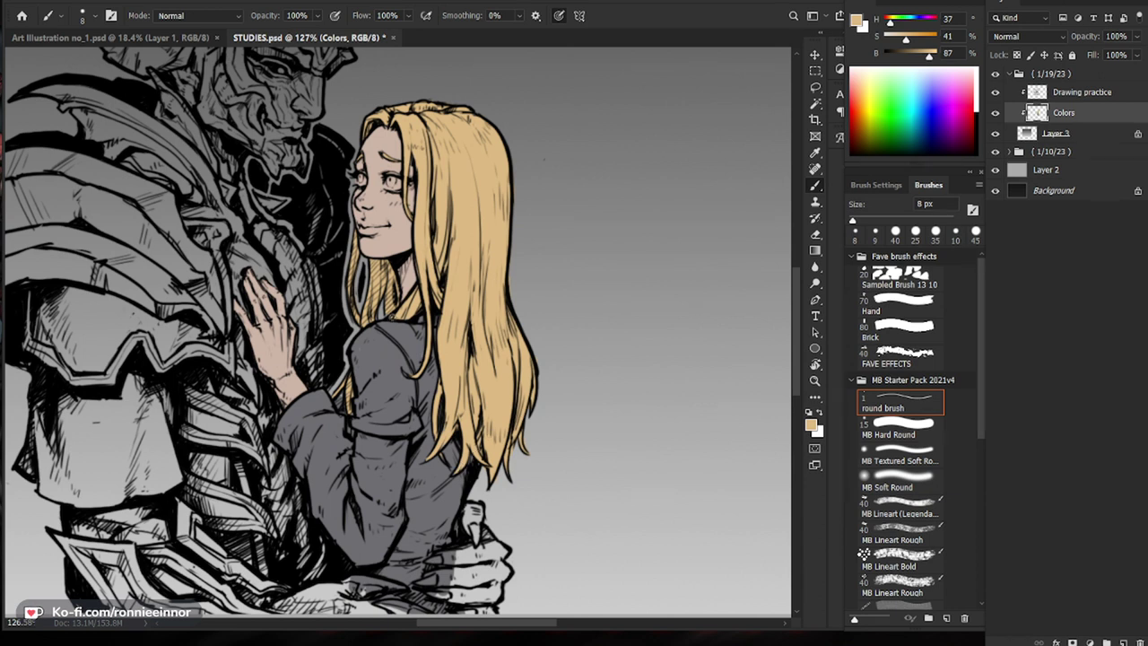
{"action": "key", "text": "ctrl+space"}
{"action": "left_click_drag", "start_coordinate": [378, 306], "coordinate": [314, 315]}
{"action": "key", "text": "ctrl+space"}
{"action": "scroll", "coordinate": [455, 396], "scroll_direction": "up", "scroll_amount": 2}
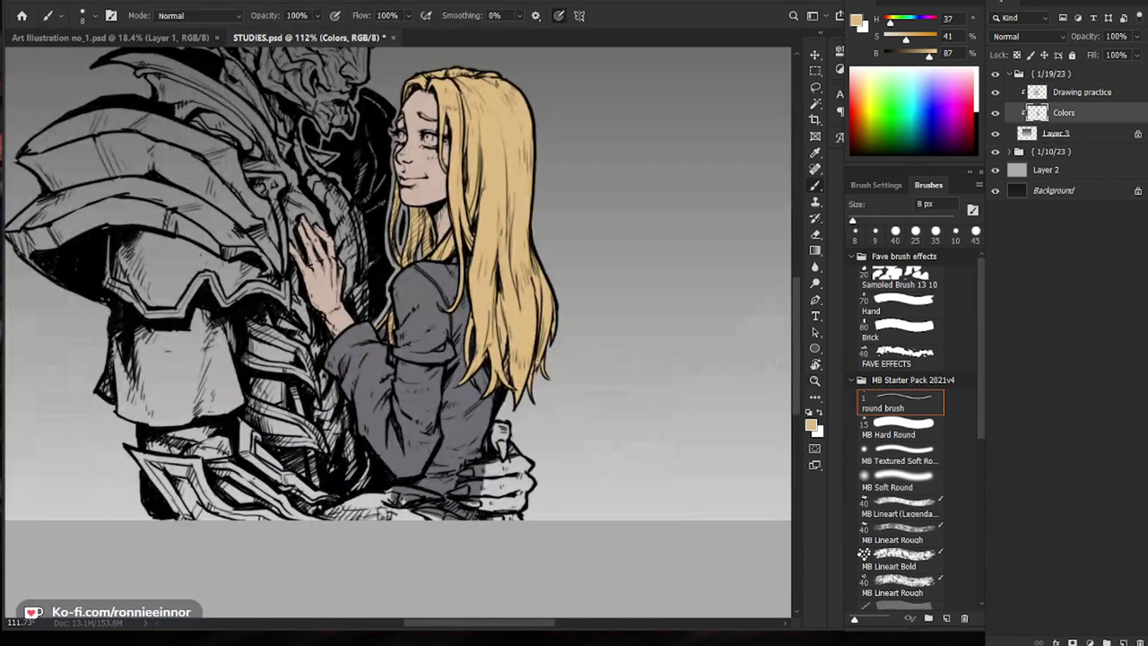
{"action": "left_click_drag", "start_coordinate": [460, 520], "coordinate": [465, 471]}
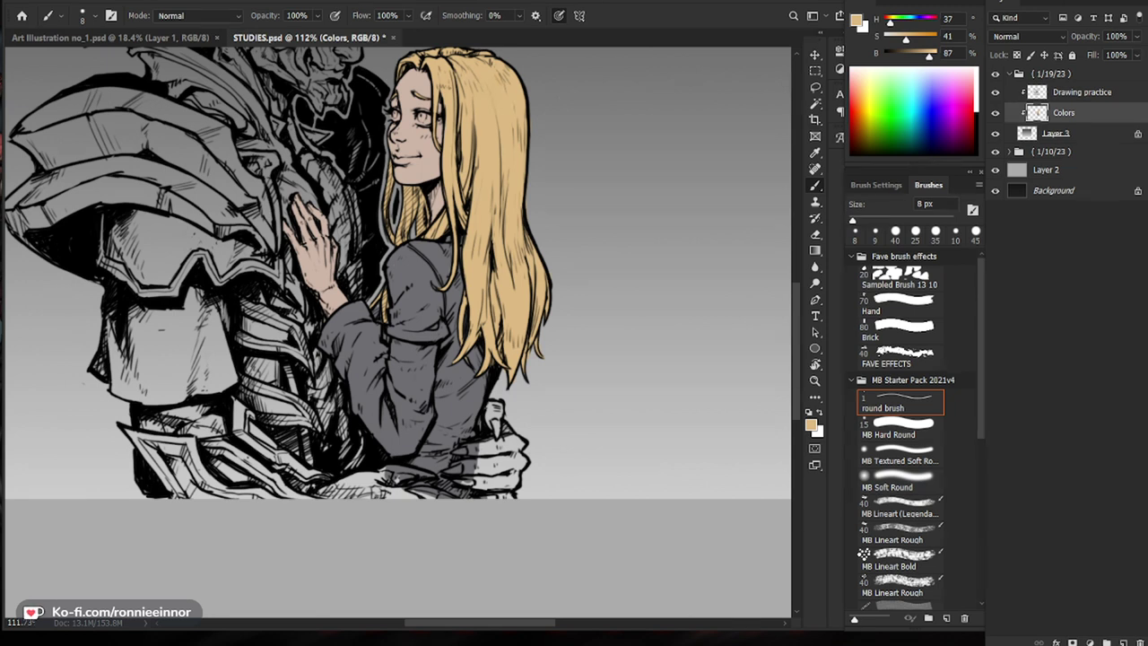
{"action": "left_click_drag", "start_coordinate": [526, 438], "coordinate": [439, 437]}
{"action": "left_click_drag", "start_coordinate": [493, 298], "coordinate": [596, 298]}
Step: Set the foreground color to a light blue with hue 215, saturation 52% and brightness 87%
{"action": "left_click", "coordinate": [858, 23]}
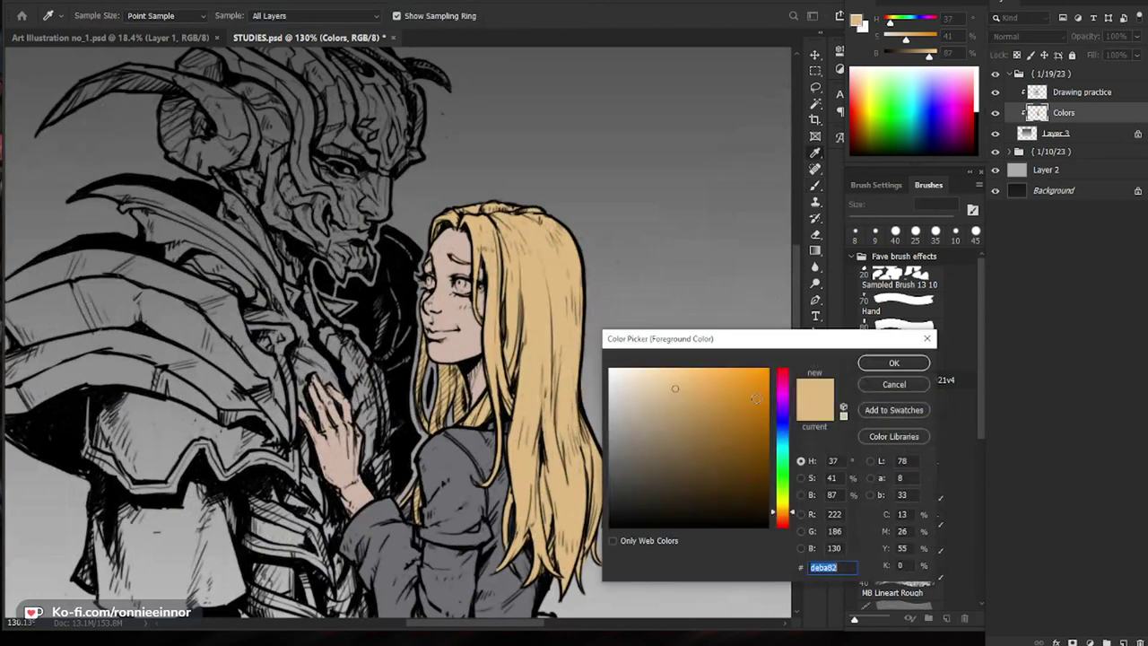
{"action": "left_click_drag", "start_coordinate": [785, 448], "coordinate": [786, 433]}
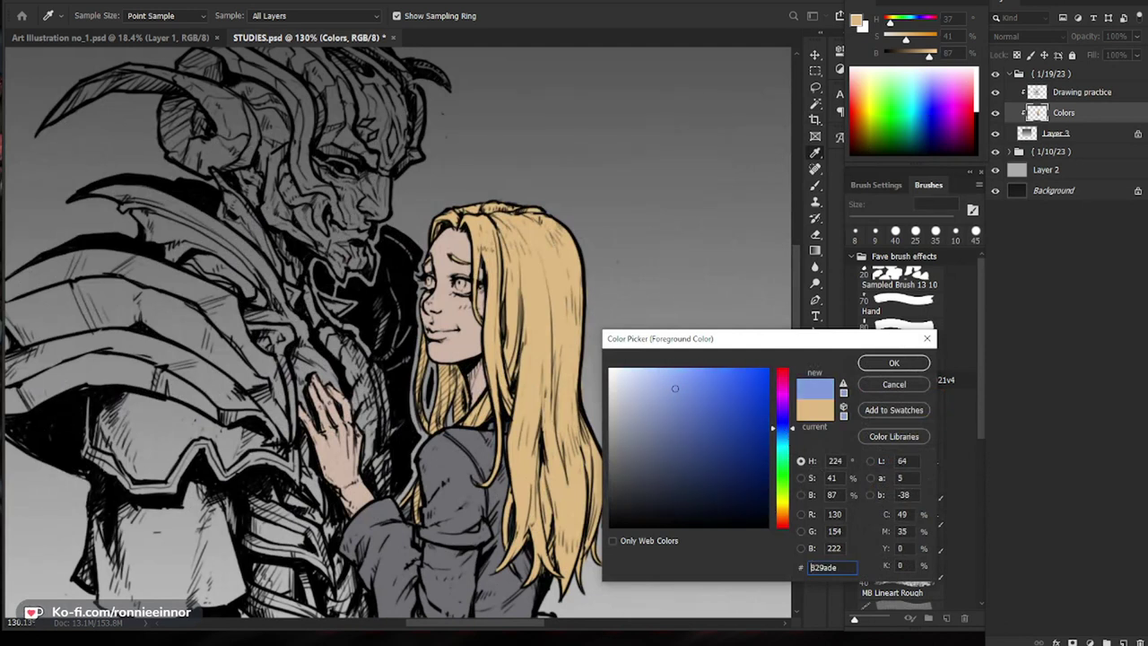
{"action": "left_click", "coordinate": [687, 396]}
{"action": "left_click_drag", "start_coordinate": [784, 433], "coordinate": [785, 432]}
{"action": "left_click", "coordinate": [692, 388]}
{"action": "left_click", "coordinate": [894, 363]}
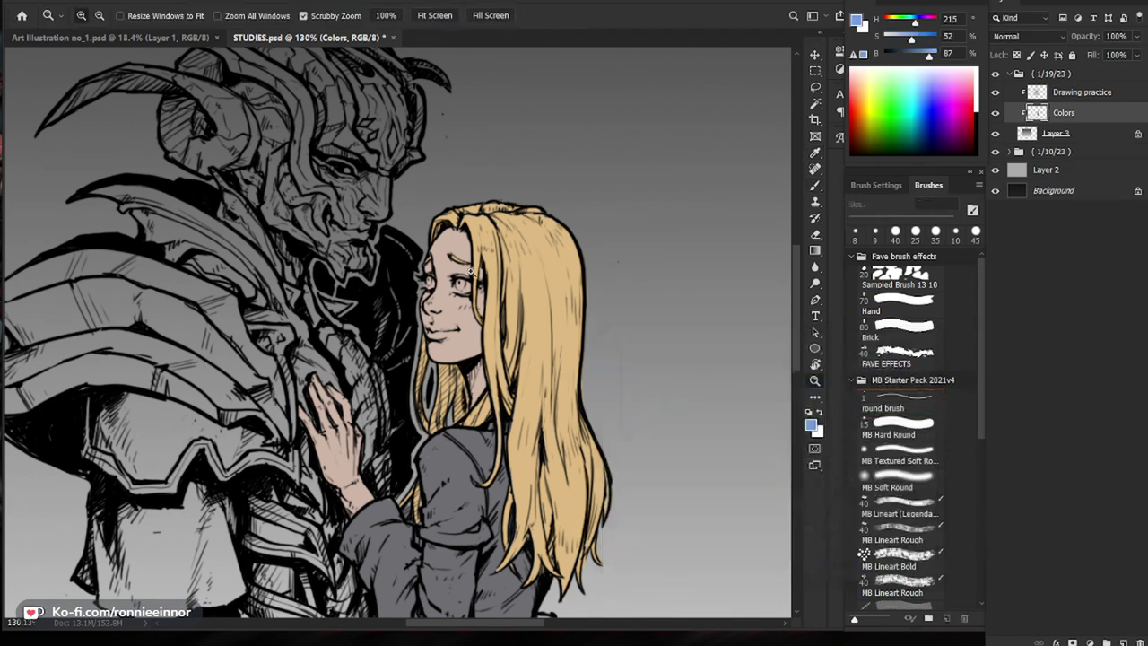
Step: Paint both of the woman's irises light blue with the 8 px brush
{"action": "scroll", "coordinate": [455, 267], "scroll_direction": "up", "scroll_amount": 5}
{"action": "left_click_drag", "start_coordinate": [453, 300], "coordinate": [462, 309]}
{"action": "left_click_drag", "start_coordinate": [366, 294], "coordinate": [371, 303]}
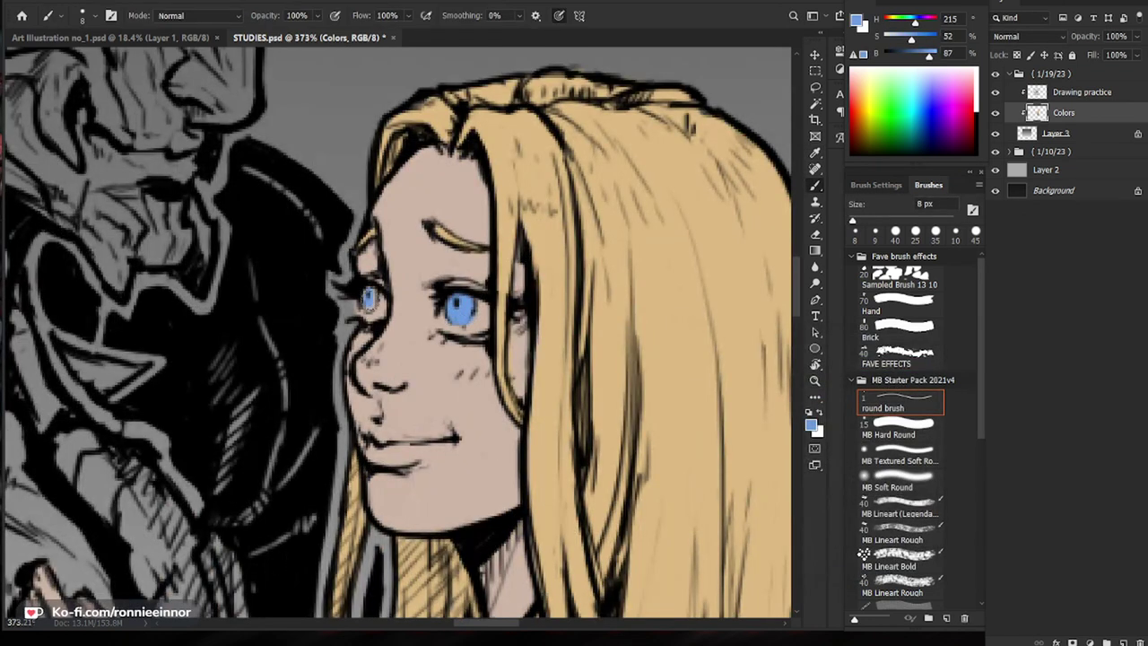
{"action": "key", "text": "e"}
{"action": "key", "text": "b"}
Step: Try the grey-blue #949ba3 on the white of the woman's nearer eye
{"action": "left_click", "coordinate": [811, 425]}
{"action": "left_click", "coordinate": [626, 422]}
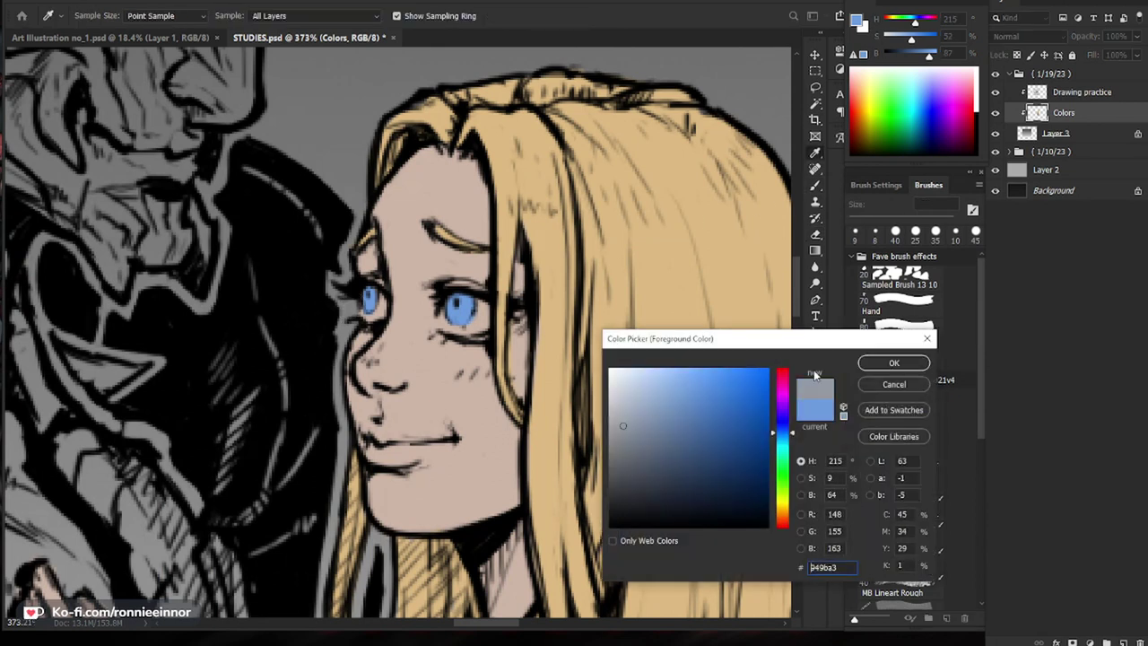
{"action": "left_click", "coordinate": [888, 362]}
{"action": "key", "text": "b"}
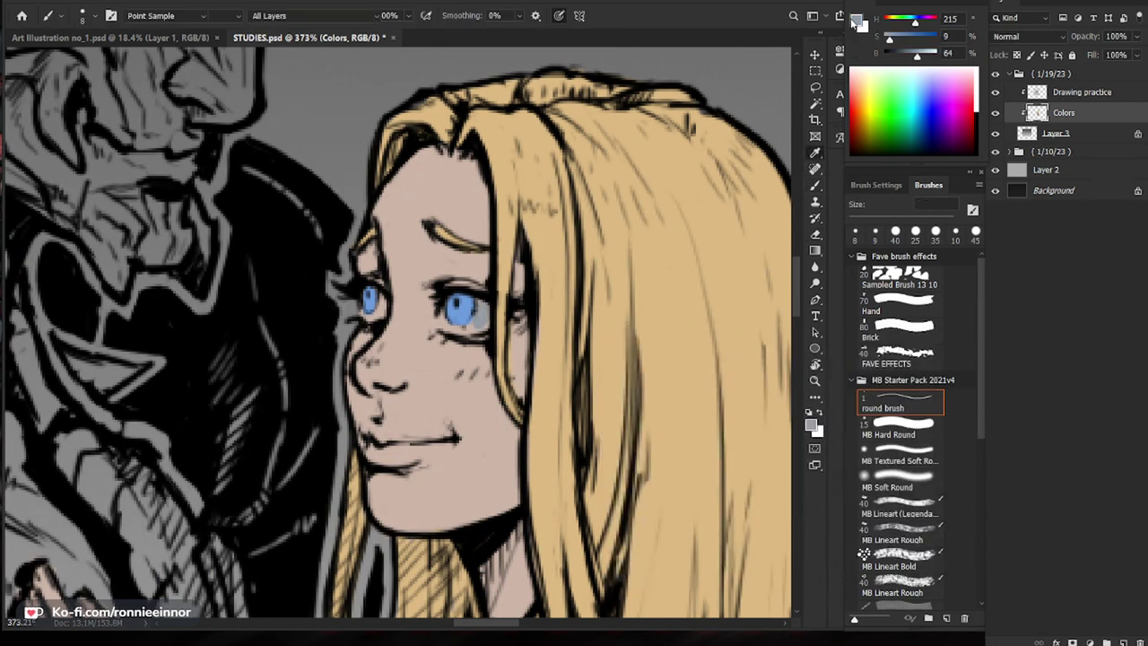
Step: Lighten the grey-blue to 83% brightness at 9% saturation and paint the white of the woman's nearer eye
{"action": "left_click", "coordinate": [856, 22]}
{"action": "left_click", "coordinate": [627, 395]}
{"action": "left_click", "coordinate": [891, 361]}
{"action": "left_click_drag", "start_coordinate": [481, 311], "coordinate": [482, 306]}
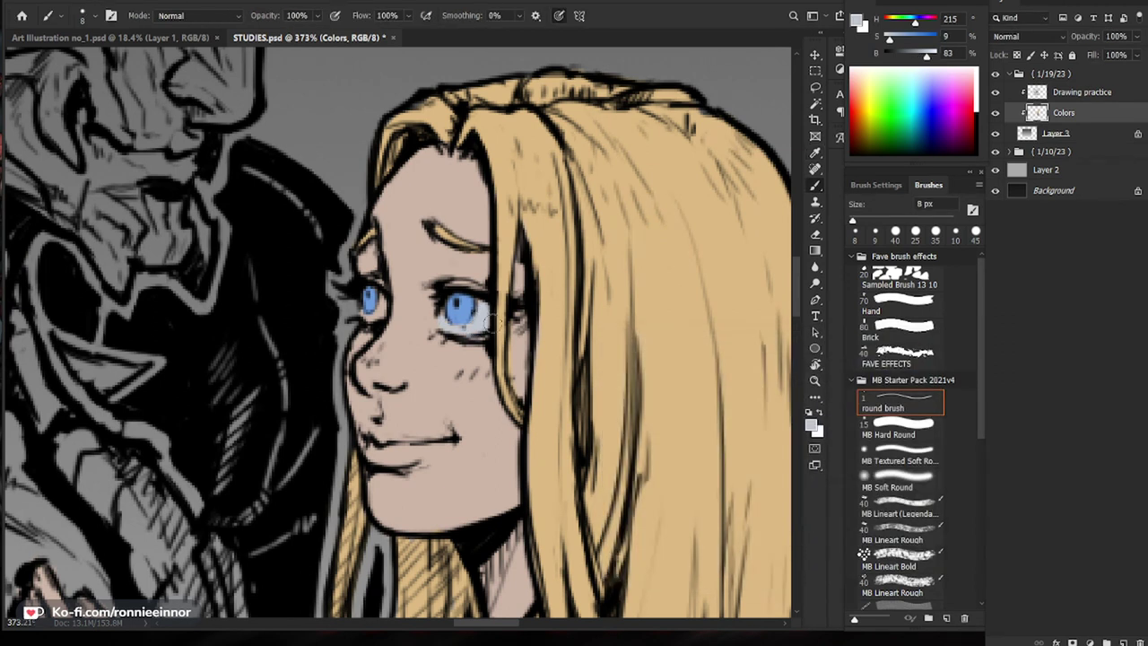
{"action": "scroll", "coordinate": [480, 324], "scroll_direction": "down", "scroll_amount": 5}
{"action": "scroll", "coordinate": [454, 309], "scroll_direction": "up", "scroll_amount": 4}
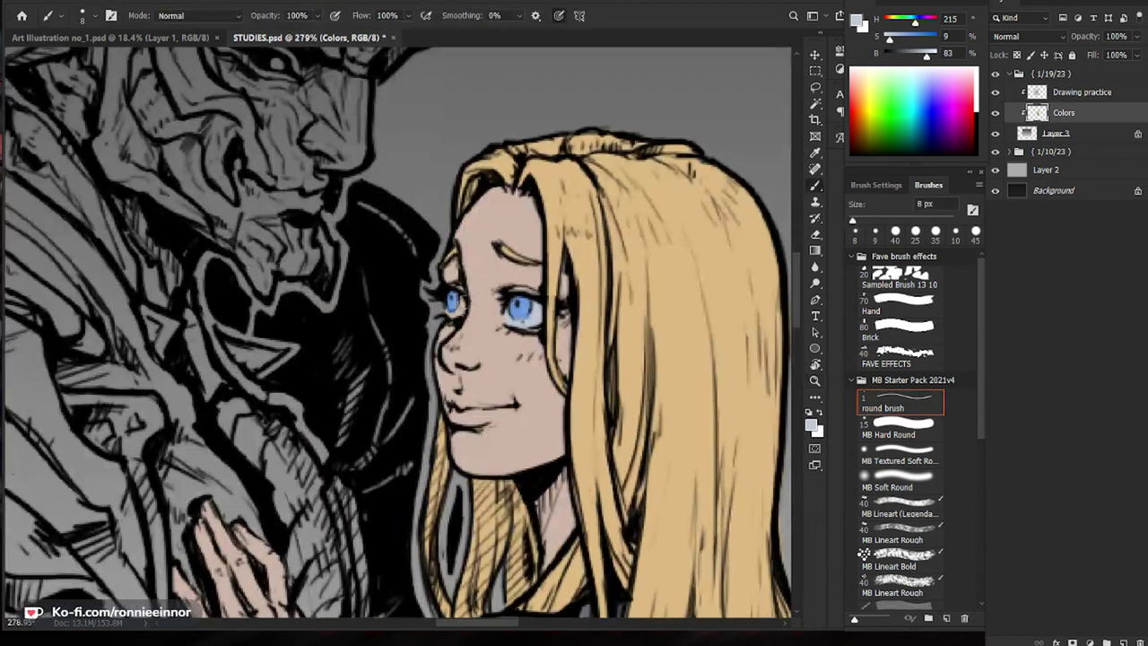
Step: Paint the woman's lips a muted pink with hue 0, saturation 24% and brightness 73%
{"action": "left_click_drag", "start_coordinate": [465, 316], "coordinate": [393, 280]}
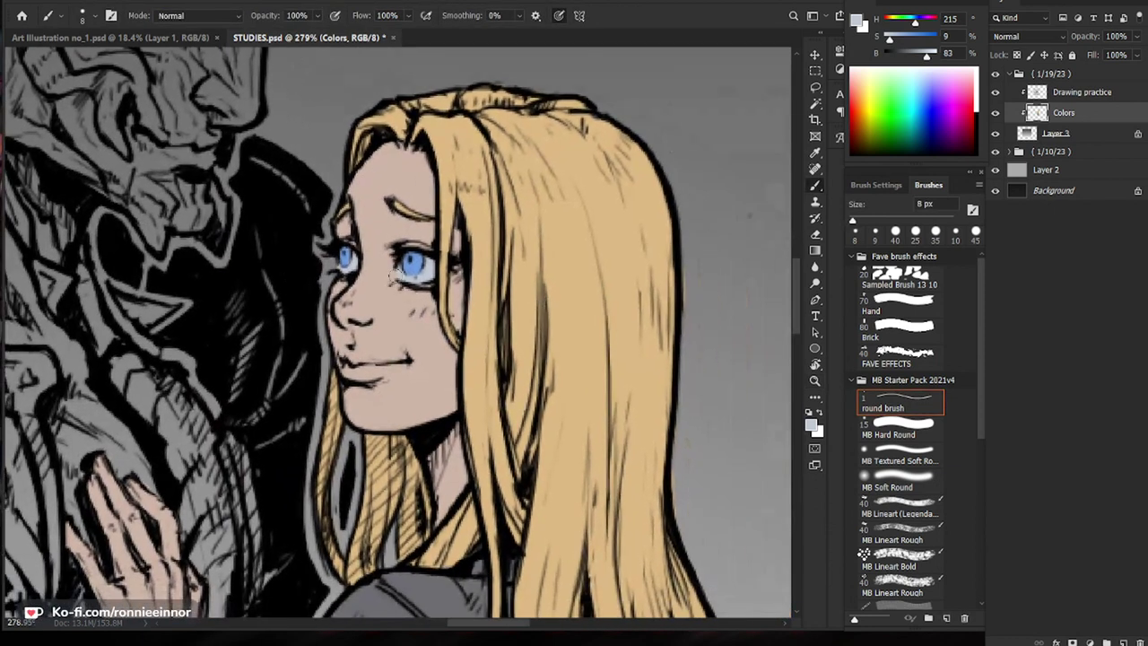
{"action": "left_click", "coordinate": [857, 21]}
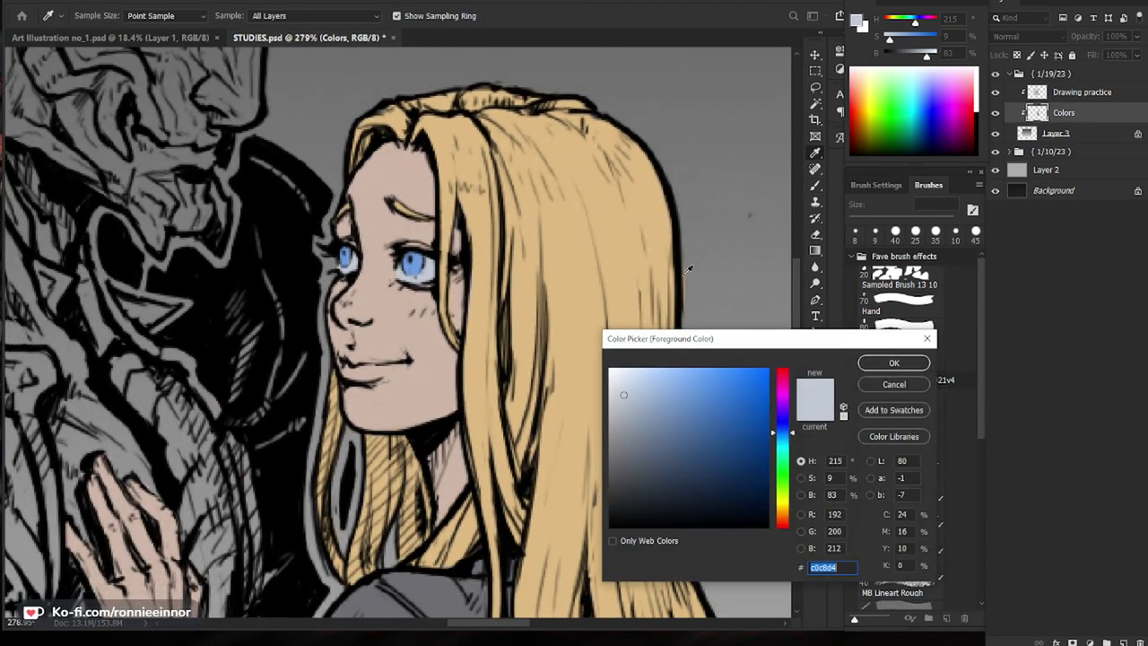
{"action": "mouse_move", "coordinate": [783, 421]}
{"action": "left_mouse_down"}
{"action": "mouse_move", "coordinate": [783, 396]}
{"action": "mouse_move", "coordinate": [784, 543]}
{"action": "left_mouse_up"}
{"action": "left_click_drag", "start_coordinate": [630, 401], "coordinate": [647, 411]}
{"action": "left_click", "coordinate": [862, 367]}
{"action": "key", "text": "b"}
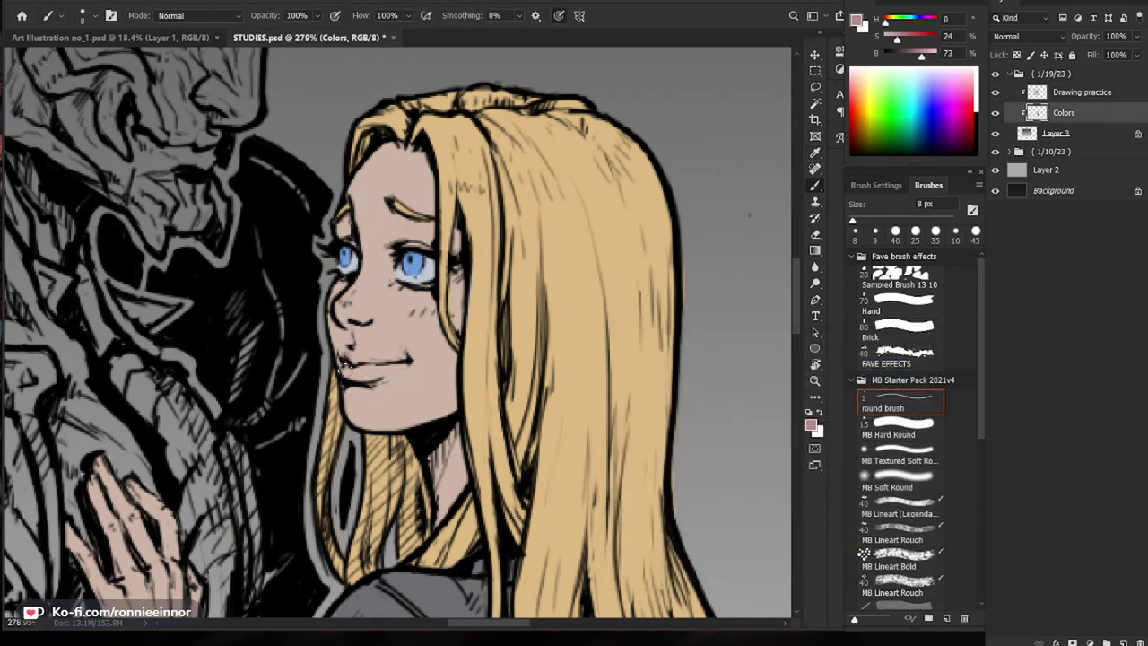
{"action": "mouse_move", "coordinate": [343, 360]}
{"action": "left_mouse_down"}
{"action": "mouse_move", "coordinate": [394, 370]}
{"action": "mouse_move", "coordinate": [381, 363]}
{"action": "left_mouse_up"}
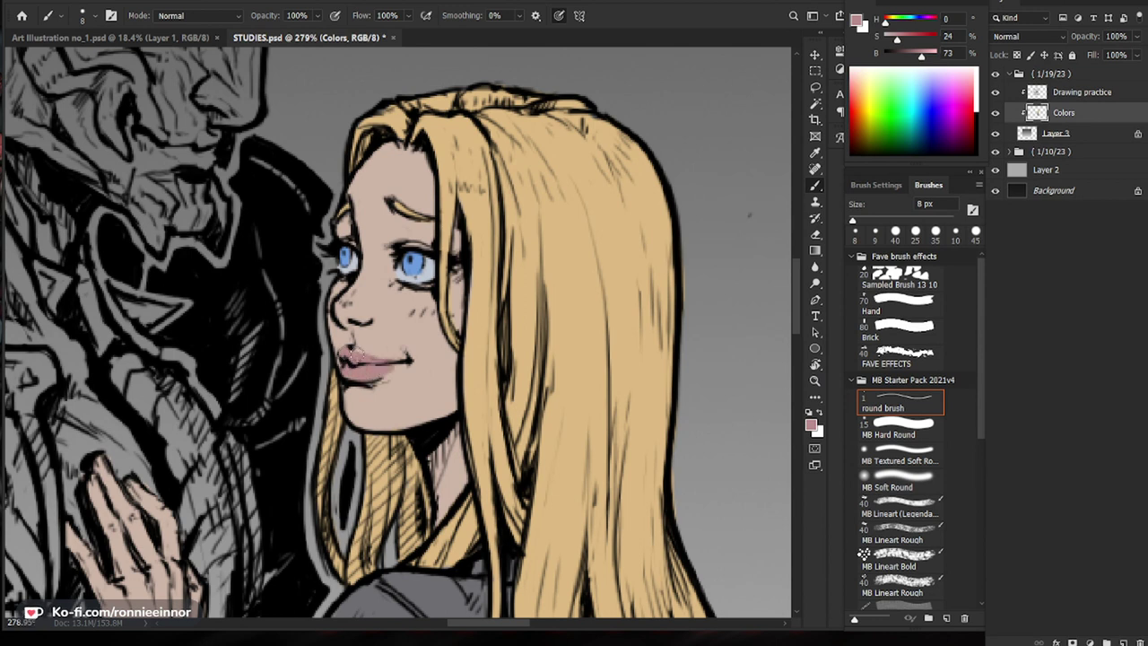
Step: Sample the woman's skin tone and clean up the edge of her painted lips
{"action": "left_click_drag", "start_coordinate": [472, 353], "coordinate": [529, 380]}
{"action": "left_click", "coordinate": [465, 372], "text": "alt"}
{"action": "left_click_drag", "start_coordinate": [432, 369], "coordinate": [461, 353]}
{"action": "left_click_drag", "start_coordinate": [572, 349], "coordinate": [463, 354]}
Step: Sample the lip color, strengthen it to the pink #ca7878 and repaint the woman's lips
{"action": "left_click", "coordinate": [856, 19]}
{"action": "left_click", "coordinate": [335, 364]}
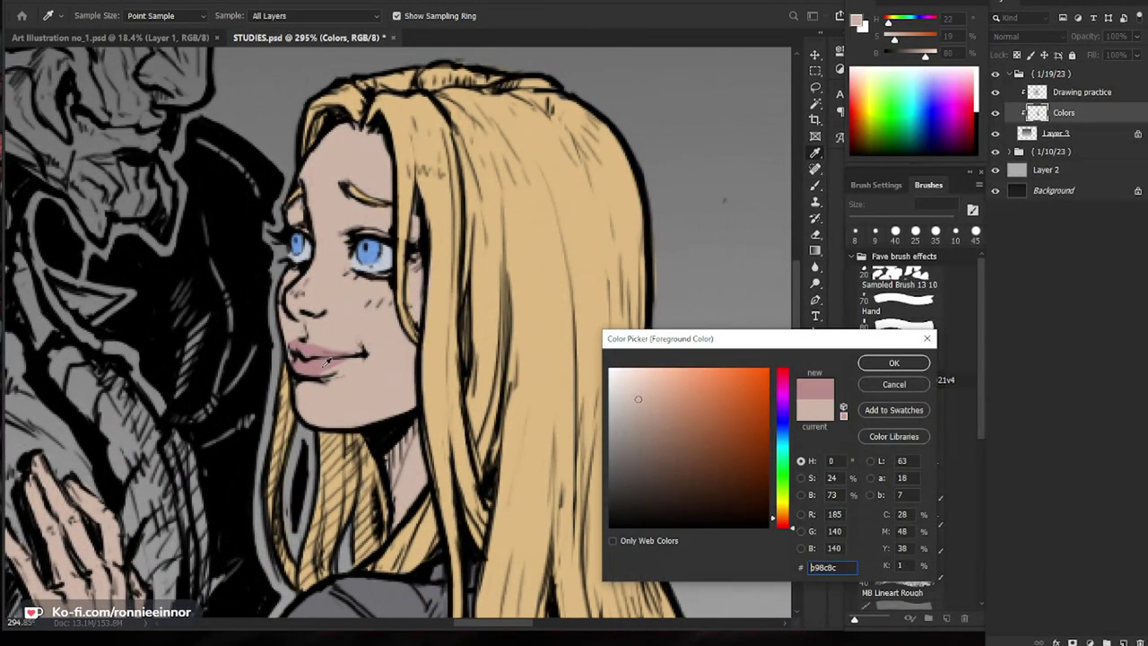
{"action": "left_click", "coordinate": [667, 402]}
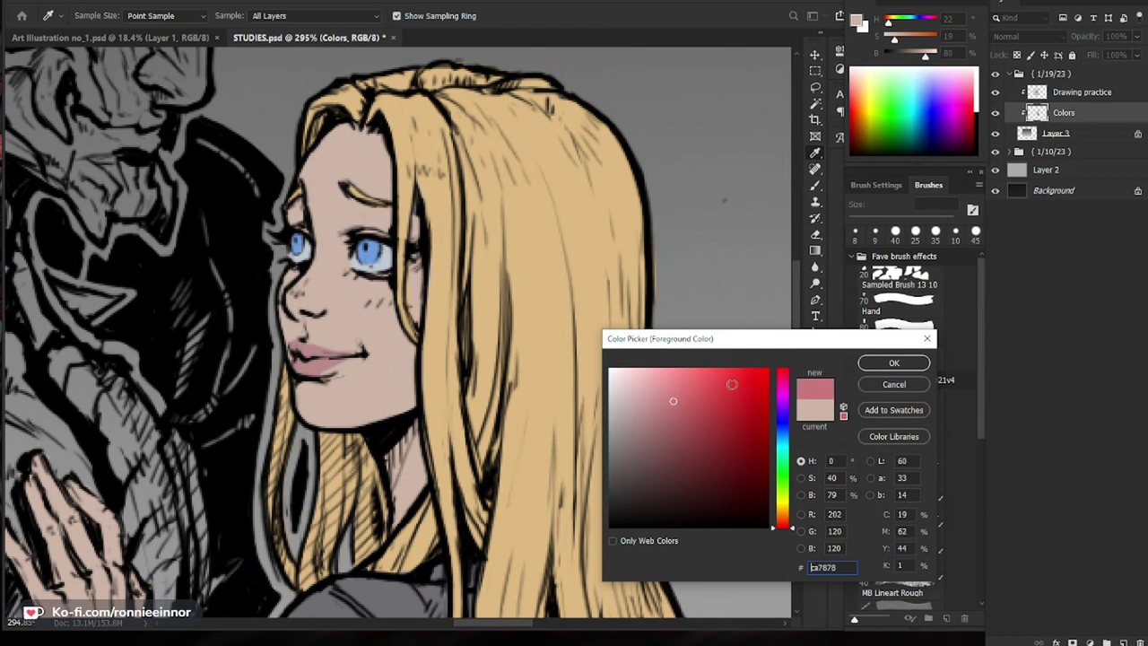
{"action": "left_click", "coordinate": [882, 370]}
{"action": "left_click_drag", "start_coordinate": [304, 361], "coordinate": [316, 350]}
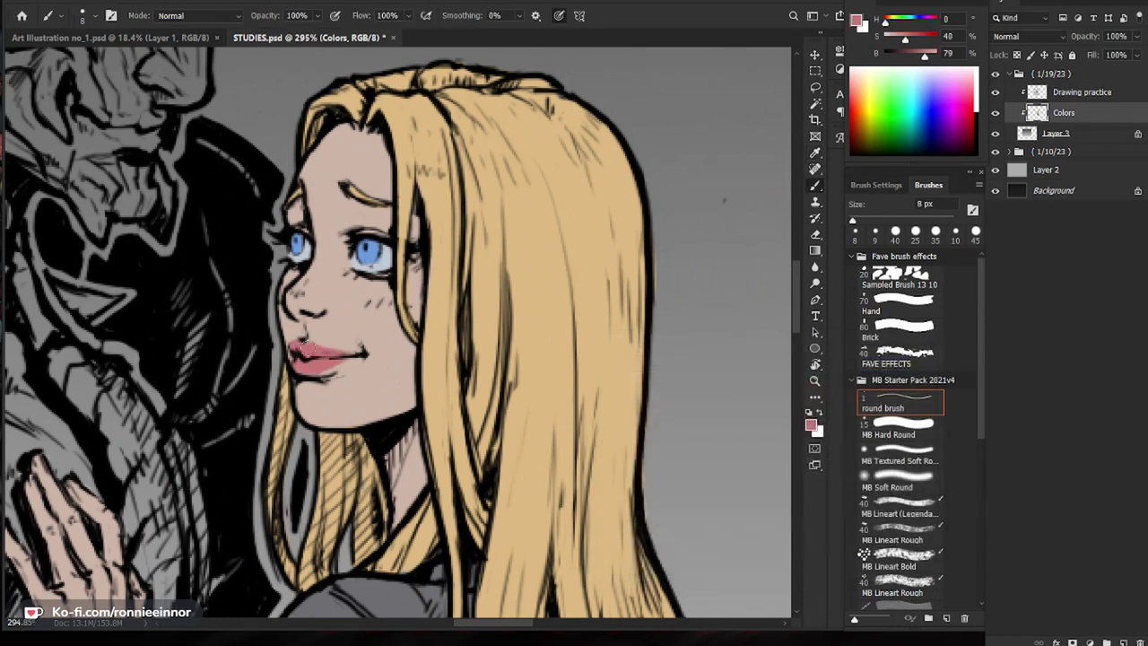
Step: Blush the woman's cheek and nose in pink with an enlarged MB Soft Round brush, using 30 px for the nose
{"action": "left_click_drag", "start_coordinate": [379, 305], "coordinate": [435, 326]}
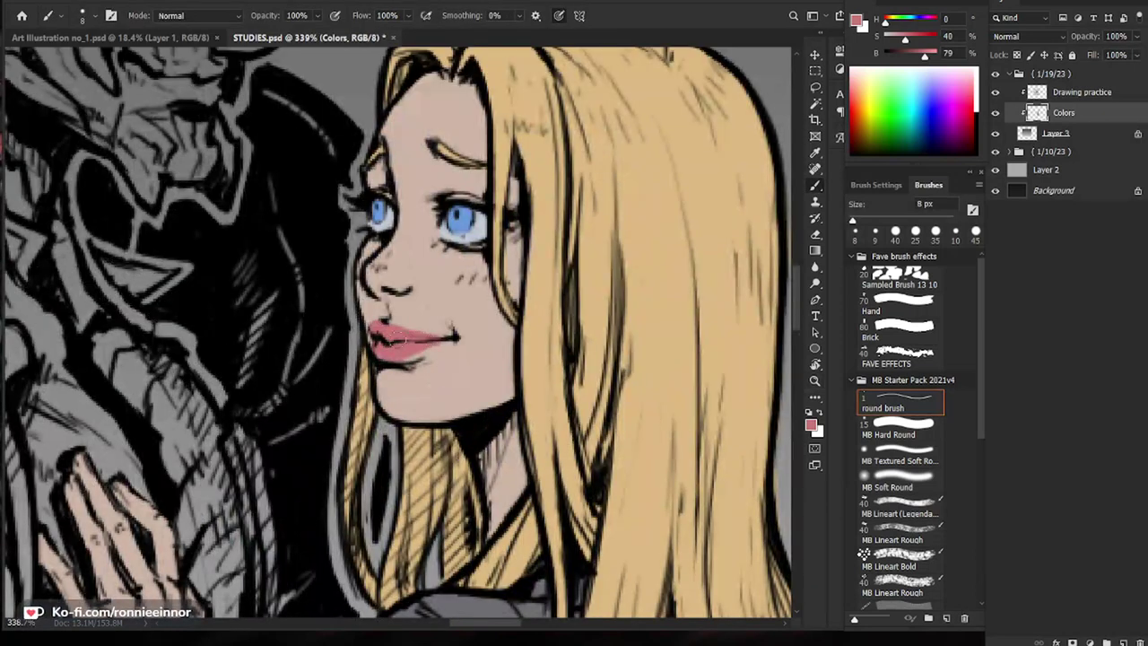
{"action": "left_click", "coordinate": [899, 477]}
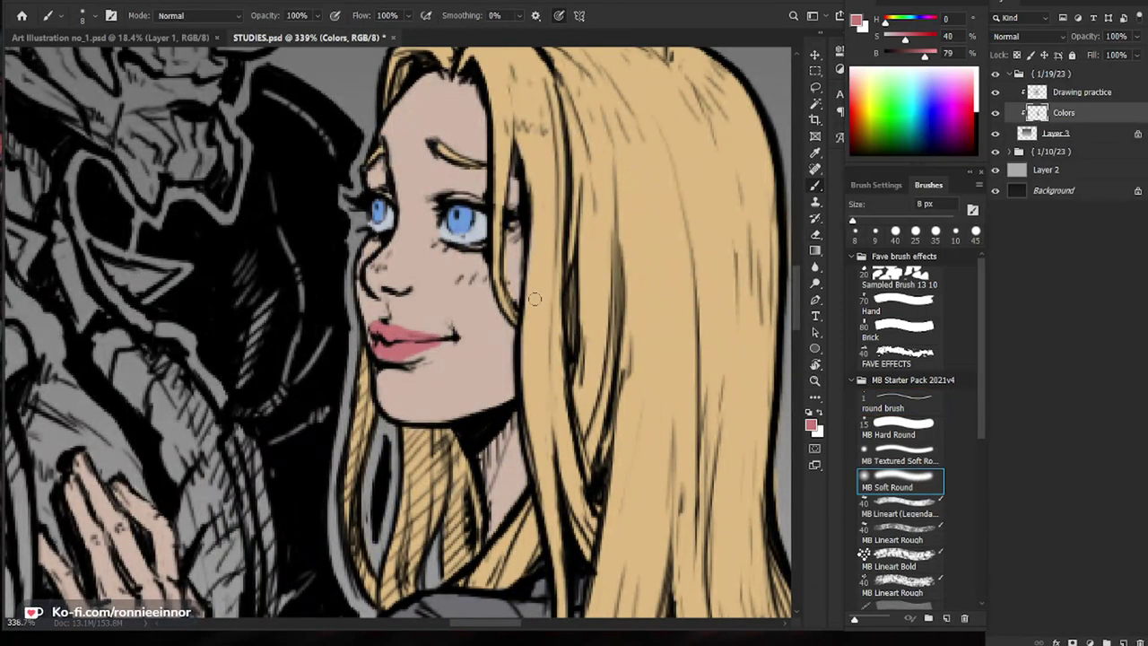
{"action": "key", "text": "]"}
{"action": "key", "text": "]"}
{"action": "key", "text": "]"}
{"action": "key", "text": "]"}
{"action": "key", "text": "]"}
{"action": "left_click_drag", "start_coordinate": [451, 274], "coordinate": [467, 273]}
{"action": "key", "text": "["}
{"action": "key", "text": "["}
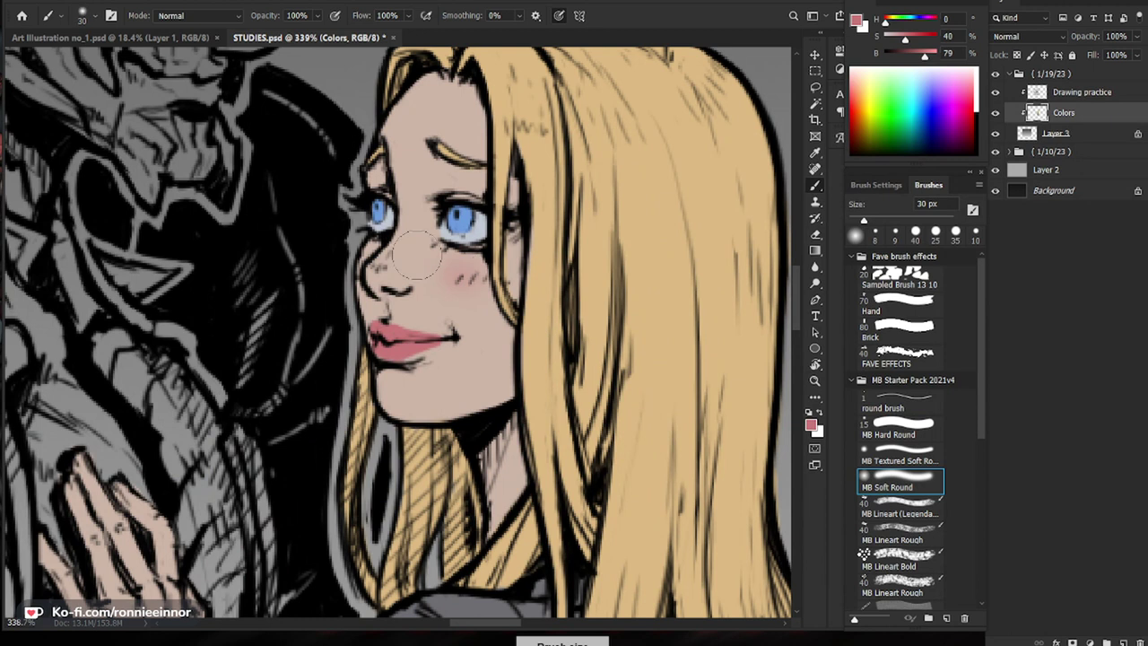
{"action": "left_click_drag", "start_coordinate": [387, 248], "coordinate": [384, 256]}
Step: Tint the woman's upper eyelids pink at 8 px and blush the skin beside her hair at 20 px
{"action": "key", "text": "bracketleft"}
{"action": "key", "text": "bracketleft"}
{"action": "key", "text": "bracketleft"}
{"action": "key", "text": "bracketright"}
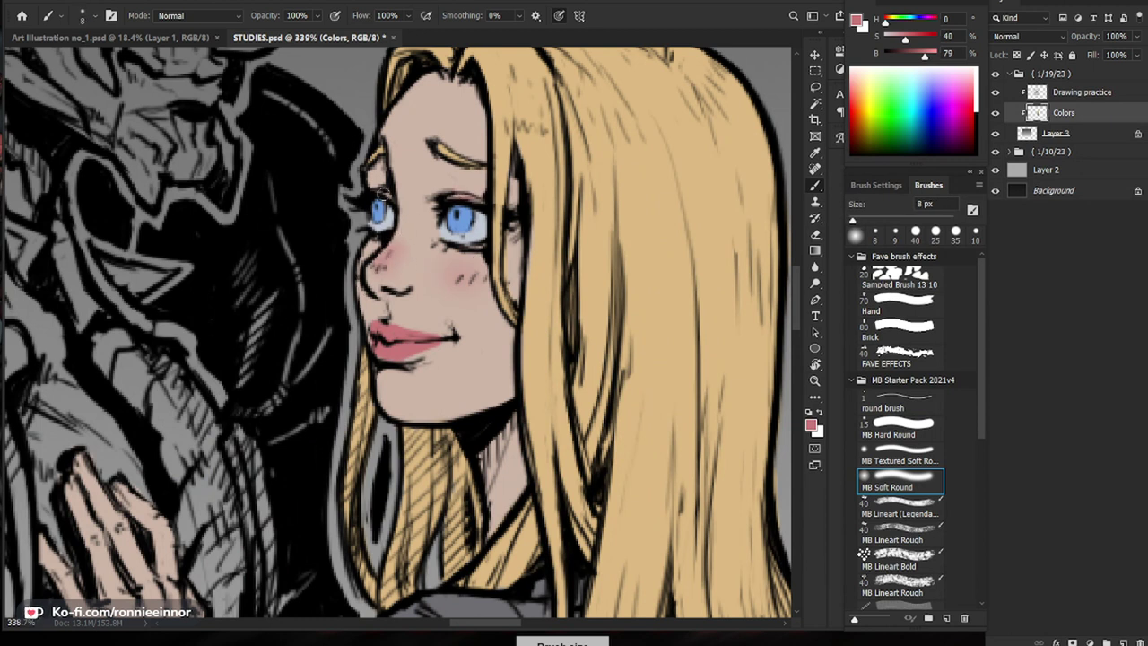
{"action": "key", "text": "bracketright"}
{"action": "key", "text": "bracketright"}
{"action": "key", "text": "bracketright"}
{"action": "key", "text": "bracketright"}
{"action": "mouse_move", "coordinate": [488, 256]}
{"action": "left_mouse_down"}
{"action": "mouse_move", "coordinate": [492, 296]}
{"action": "mouse_move", "coordinate": [479, 280]}
{"action": "left_mouse_up"}
{"action": "left_click_drag", "start_coordinate": [685, 366], "coordinate": [630, 389]}
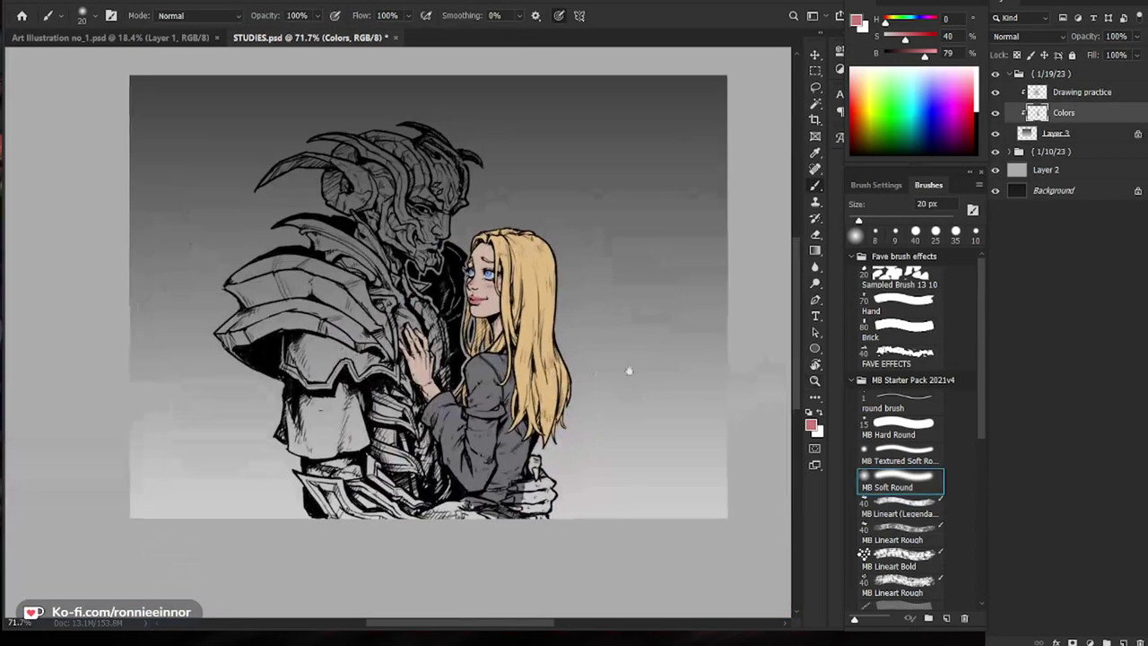
Step: Touch up the pink of the woman's lips with the round brush and return to MB Soft Round at 7 px
{"action": "left_click_drag", "start_coordinate": [495, 280], "coordinate": [556, 286]}
{"action": "scroll", "coordinate": [474, 313], "scroll_direction": "up", "scroll_amount": 2}
{"action": "left_click", "coordinate": [914, 408]}
{"action": "key", "text": "b"}
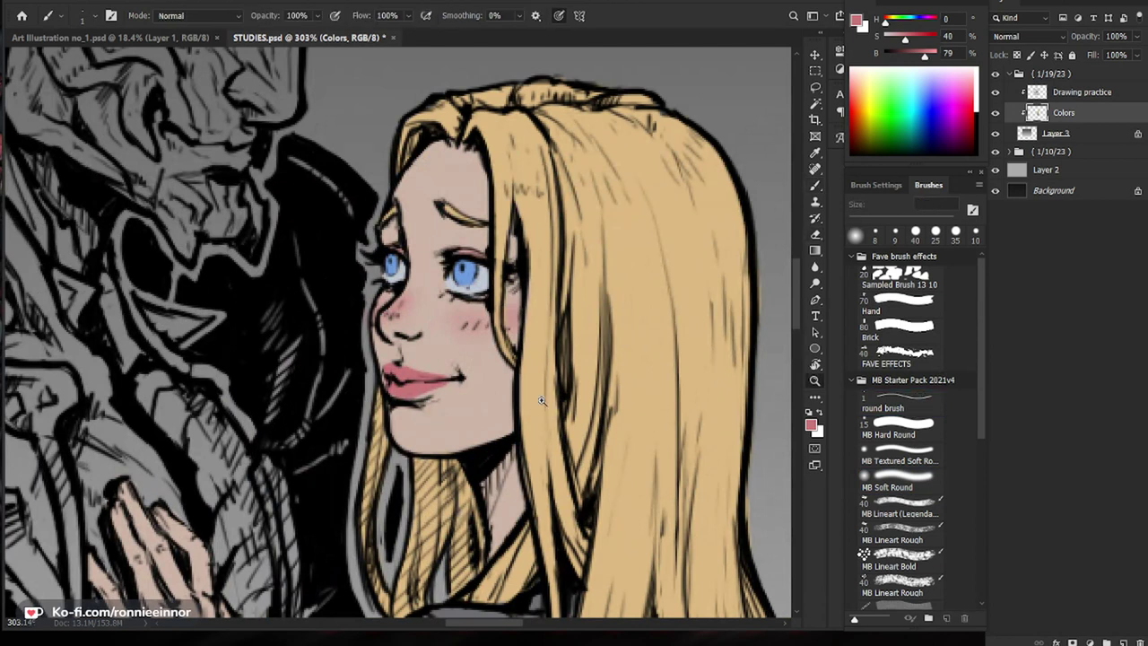
{"action": "left_click_drag", "start_coordinate": [430, 390], "coordinate": [448, 394]}
{"action": "left_click", "coordinate": [912, 480]}
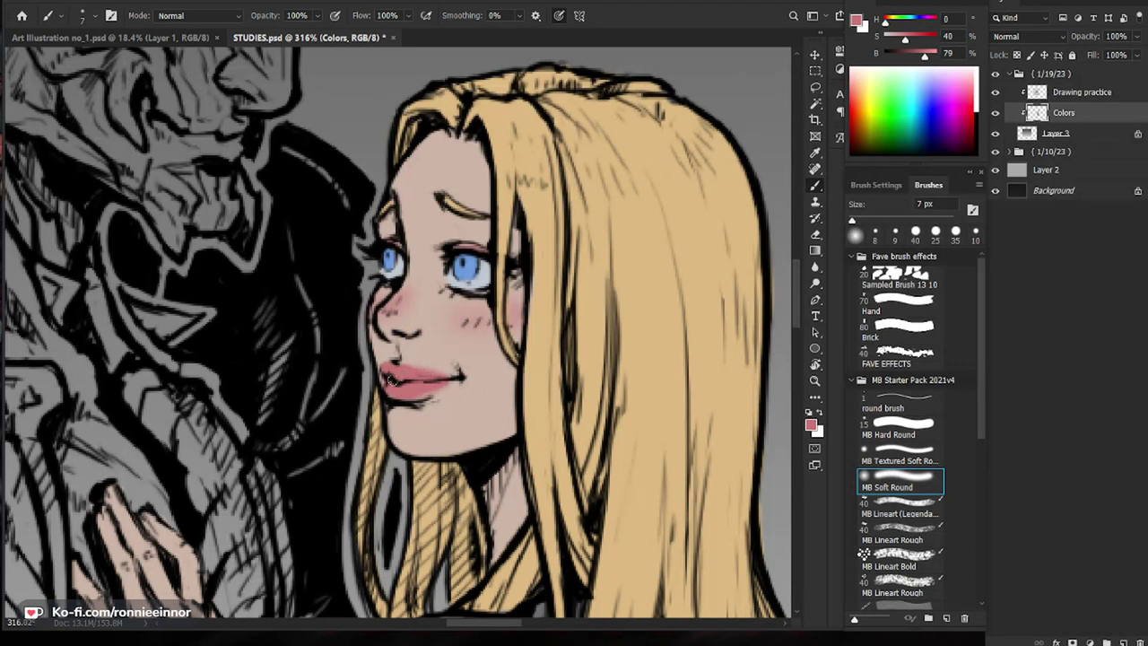
{"action": "left_click_drag", "start_coordinate": [490, 341], "coordinate": [359, 349]}
{"action": "left_click_drag", "start_coordinate": [636, 420], "coordinate": [539, 361]}
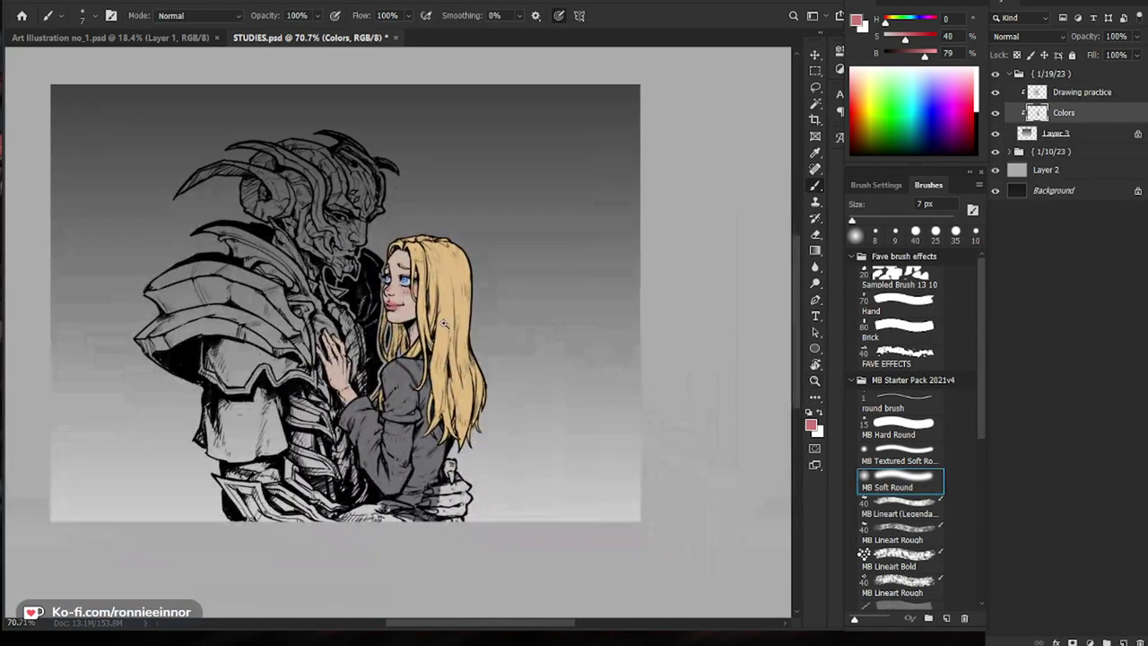
Step: Tint the fingers and knuckles of the woman's raised hand pink with the soft brush at 35 px and 10 px
{"action": "left_click_drag", "start_coordinate": [334, 243], "coordinate": [368, 251]}
{"action": "scroll", "coordinate": [278, 345], "scroll_direction": "up", "scroll_amount": 3}
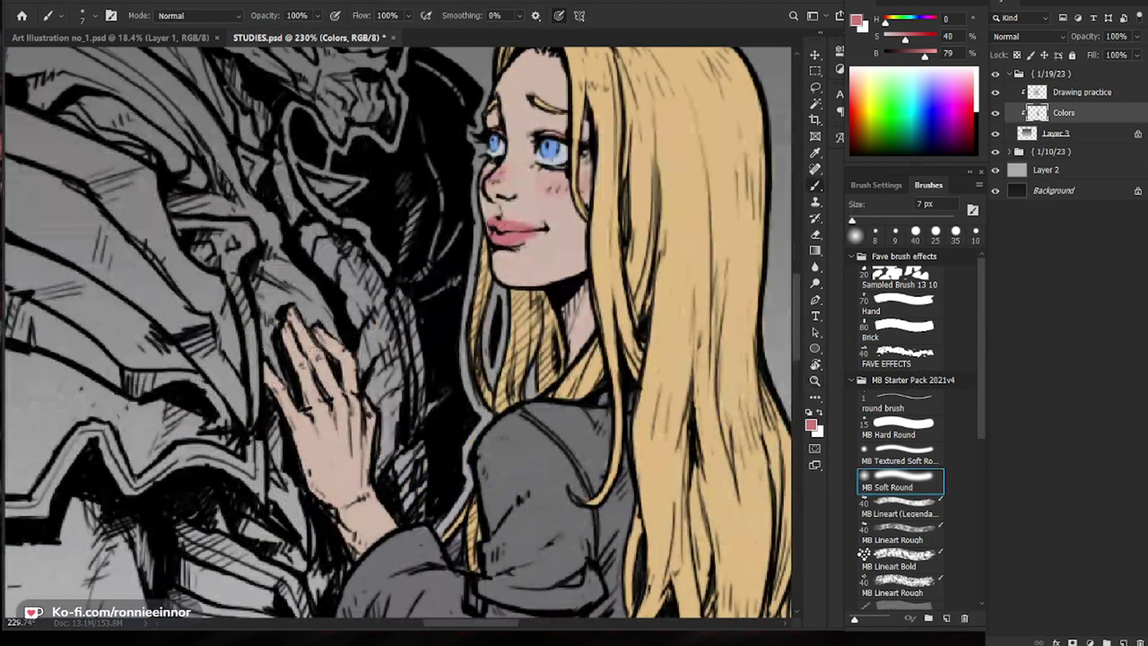
{"action": "key", "text": "bracketright"}
{"action": "key", "text": "bracketright"}
{"action": "key", "text": "bracketright"}
{"action": "key", "text": "bracketright"}
{"action": "key", "text": "bracketright"}
{"action": "key", "text": "bracketright"}
{"action": "key", "text": "bracketright"}
{"action": "key", "text": "bracketright"}
{"action": "left_click_drag", "start_coordinate": [311, 345], "coordinate": [326, 369]}
{"action": "mouse_move", "coordinate": [291, 325]}
{"action": "left_mouse_down"}
{"action": "mouse_move", "coordinate": [303, 371]}
{"action": "mouse_move", "coordinate": [353, 379]}
{"action": "left_mouse_up"}
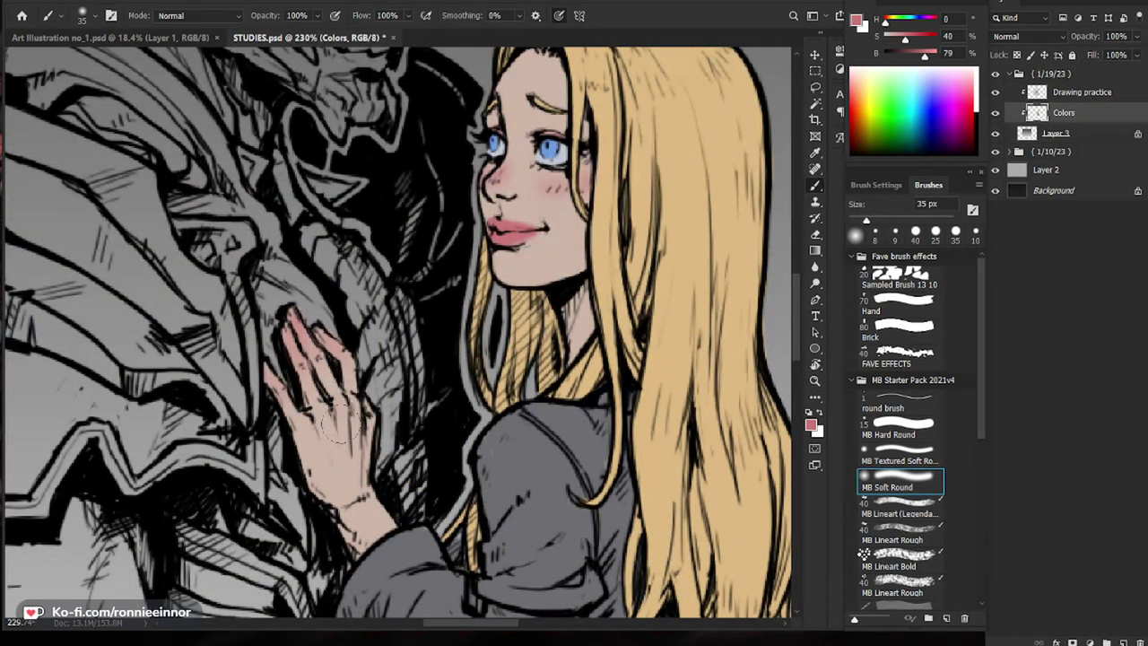
{"action": "key", "text": "bracketleft"}
{"action": "key", "text": "bracketleft"}
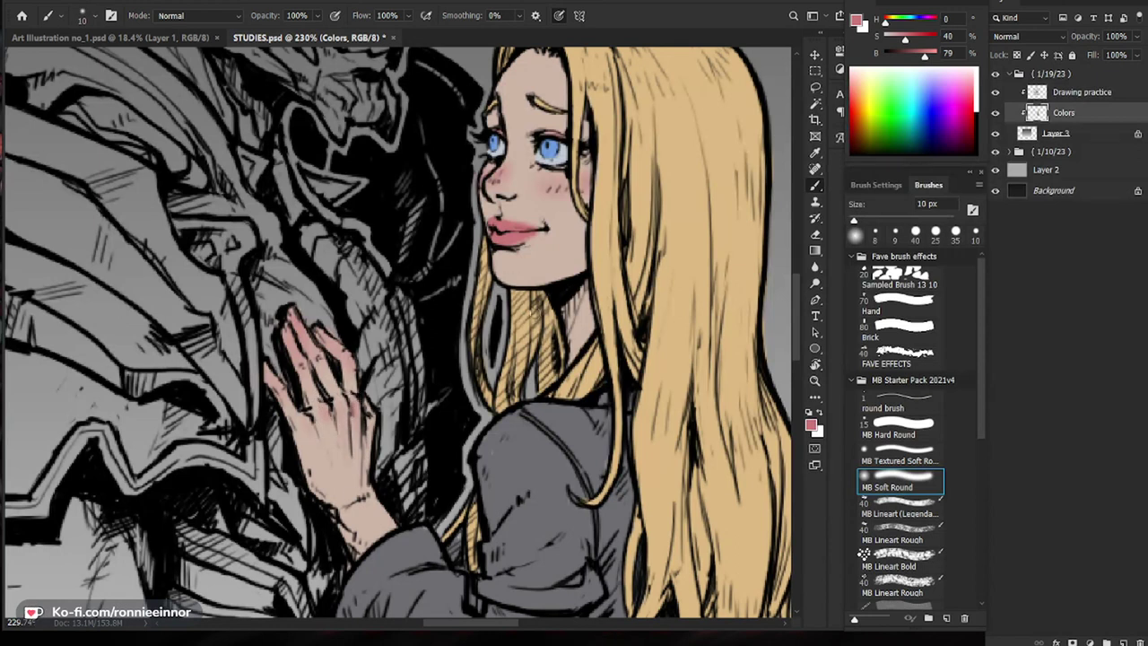
{"action": "left_click_drag", "start_coordinate": [511, 346], "coordinate": [403, 346]}
{"action": "left_click_drag", "start_coordinate": [578, 301], "coordinate": [637, 300]}
Step: On the Colors layer, sample the grey of the woman's shirt and darken it to 14% brightness
{"action": "left_click", "coordinate": [1076, 98]}
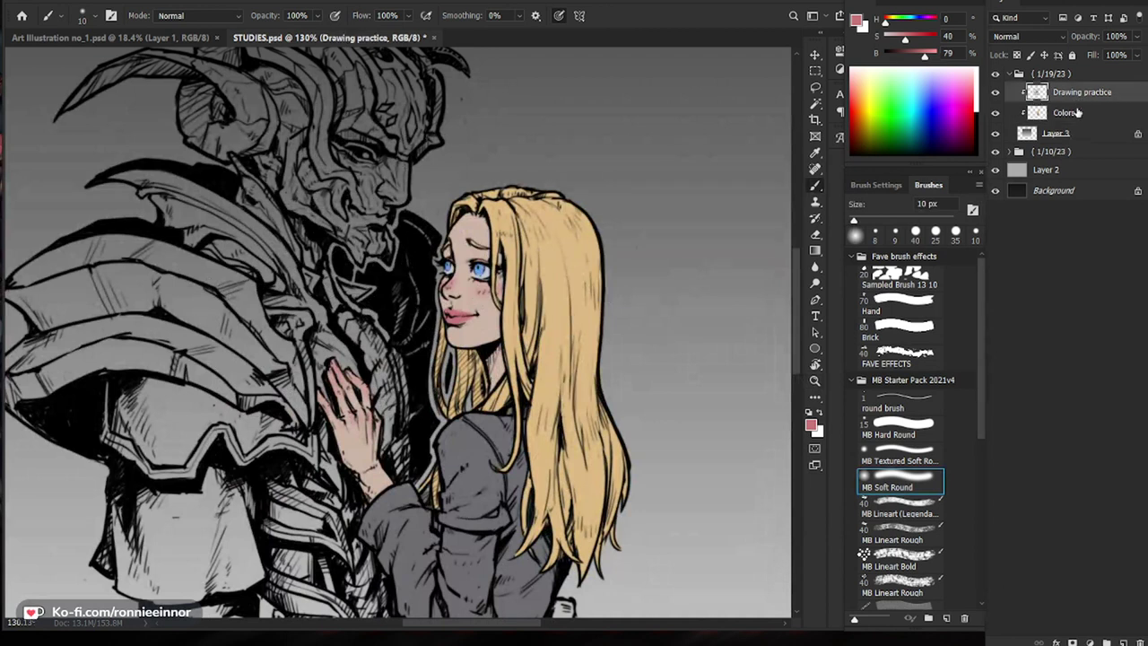
{"action": "left_click", "coordinate": [1065, 116]}
{"action": "left_click_drag", "start_coordinate": [575, 381], "coordinate": [592, 381]}
{"action": "left_click_drag", "start_coordinate": [574, 449], "coordinate": [522, 249]}
{"action": "left_click", "coordinate": [404, 363], "text": "alt"}
{"action": "left_click_drag", "start_coordinate": [909, 60], "coordinate": [890, 58]}
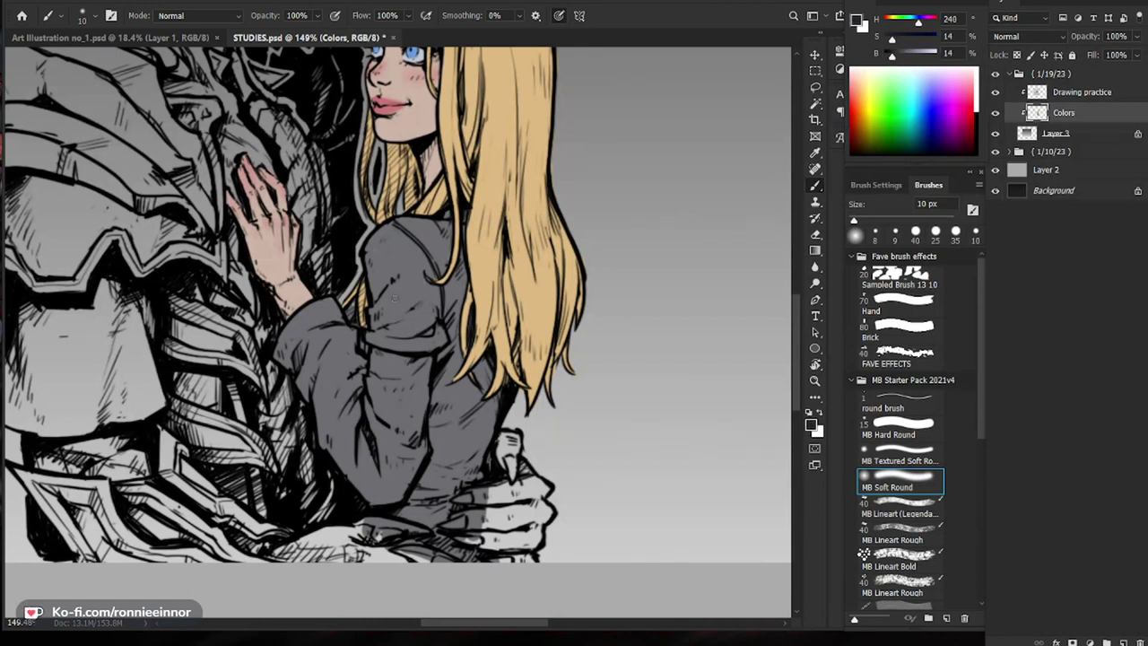
{"action": "scroll", "coordinate": [405, 298], "scroll_direction": "up", "scroll_amount": 2}
Step: Block in the shoulder of the woman's shirt in near-black with an enlarged round brush
{"action": "left_click", "coordinate": [910, 400]}
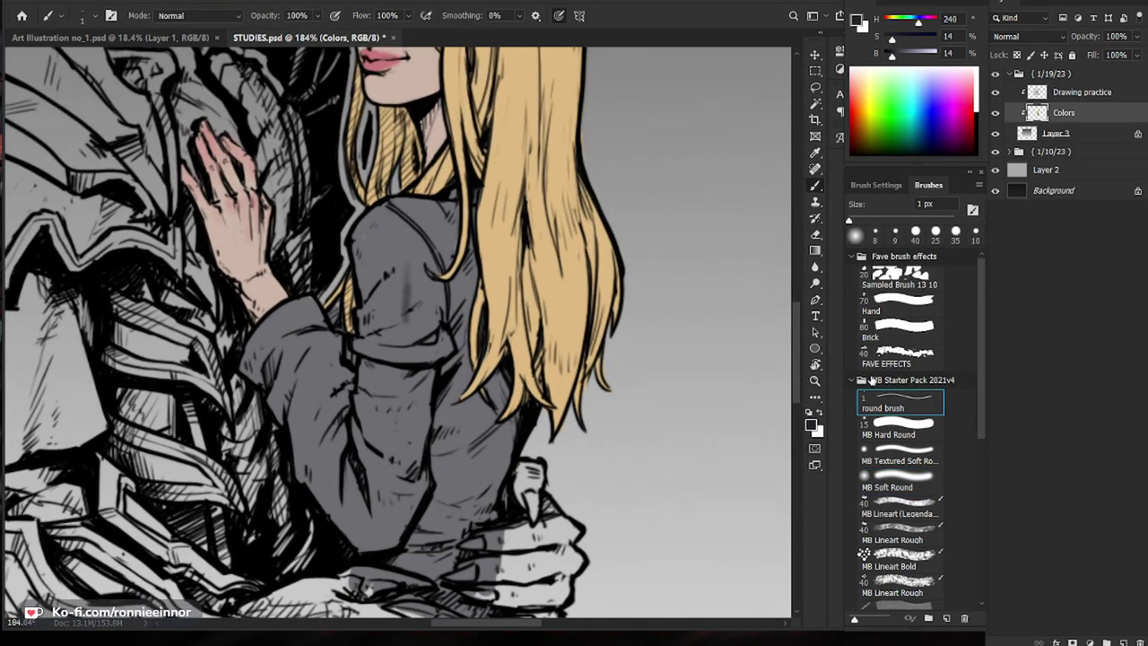
{"action": "key", "text": "bracketright"}
{"action": "key", "text": "bracketright"}
{"action": "key", "text": "bracketright"}
{"action": "key", "text": "bracketright"}
{"action": "key", "text": "bracketright"}
{"action": "key", "text": "bracketright"}
{"action": "key", "text": "bracketright"}
{"action": "key", "text": "bracketright"}
{"action": "key", "text": "bracketright"}
{"action": "key", "text": "bracketright"}
{"action": "key", "text": "bracketright"}
{"action": "key", "text": "bracketright"}
{"action": "key", "text": "bracketright"}
{"action": "key", "text": "bracketright"}
{"action": "key", "text": "bracketright"}
{"action": "key", "text": "bracketright"}
{"action": "key", "text": "bracketright"}
{"action": "mouse_move", "coordinate": [418, 227]}
{"action": "left_mouse_down"}
{"action": "mouse_move", "coordinate": [411, 265]}
{"action": "mouse_move", "coordinate": [433, 230]}
{"action": "mouse_move", "coordinate": [440, 260]}
{"action": "mouse_move", "coordinate": [446, 217]}
{"action": "mouse_move", "coordinate": [395, 212]}
{"action": "left_mouse_up"}
Step: Fill the rest of the woman's short upper sleeve in near-black up to its cuff, using a smaller round brush
{"action": "key", "text": "bracketleft"}
{"action": "key", "text": "bracketleft"}
{"action": "key", "text": "bracketleft"}
{"action": "key", "text": "bracketleft"}
{"action": "key", "text": "bracketleft"}
{"action": "key", "text": "bracketleft"}
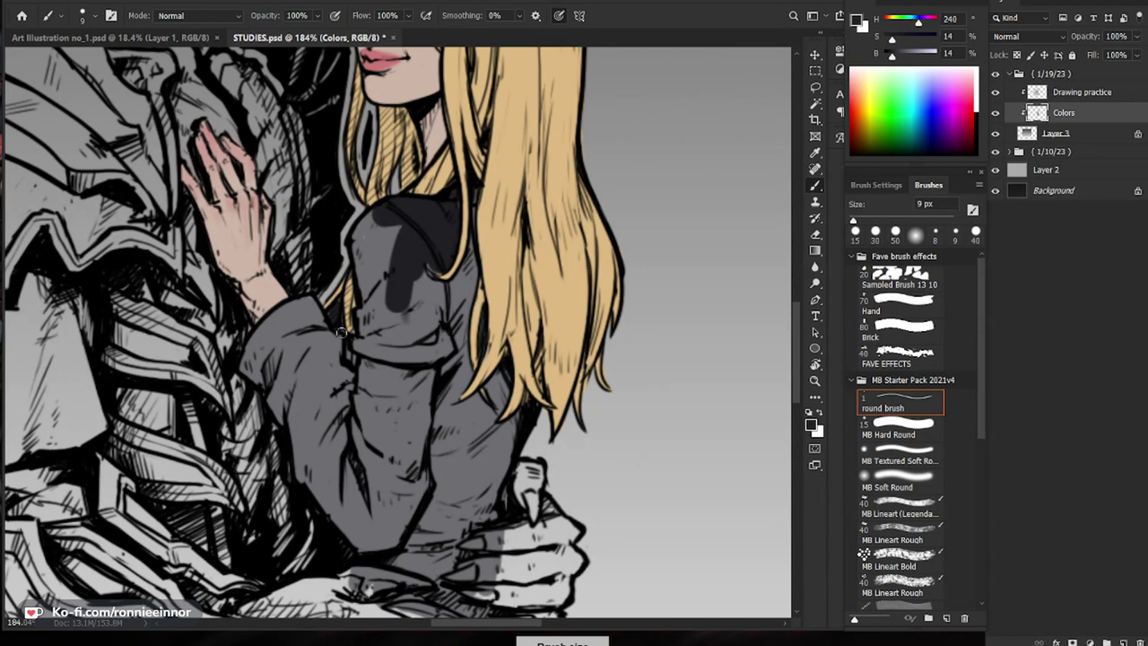
{"action": "key", "text": "bracketright"}
{"action": "key", "text": "bracketright"}
{"action": "key", "text": "bracketright"}
{"action": "mouse_move", "coordinate": [355, 345]}
{"action": "left_mouse_down"}
{"action": "mouse_move", "coordinate": [395, 352]}
{"action": "mouse_move", "coordinate": [402, 309]}
{"action": "mouse_move", "coordinate": [373, 295]}
{"action": "mouse_move", "coordinate": [358, 262]}
{"action": "mouse_move", "coordinate": [396, 207]}
{"action": "mouse_move", "coordinate": [375, 310]}
{"action": "left_mouse_up"}
{"action": "mouse_move", "coordinate": [368, 220]}
{"action": "left_mouse_down"}
{"action": "mouse_move", "coordinate": [360, 312]}
{"action": "mouse_move", "coordinate": [392, 262]}
{"action": "mouse_move", "coordinate": [403, 287]}
{"action": "mouse_move", "coordinate": [418, 272]}
{"action": "mouse_move", "coordinate": [415, 286]}
{"action": "mouse_move", "coordinate": [435, 293]}
{"action": "mouse_move", "coordinate": [471, 246]}
{"action": "mouse_move", "coordinate": [452, 335]}
{"action": "mouse_move", "coordinate": [367, 345]}
{"action": "mouse_move", "coordinate": [448, 341]}
{"action": "mouse_move", "coordinate": [374, 352]}
{"action": "mouse_move", "coordinate": [432, 353]}
{"action": "mouse_move", "coordinate": [453, 314]}
{"action": "left_mouse_up"}
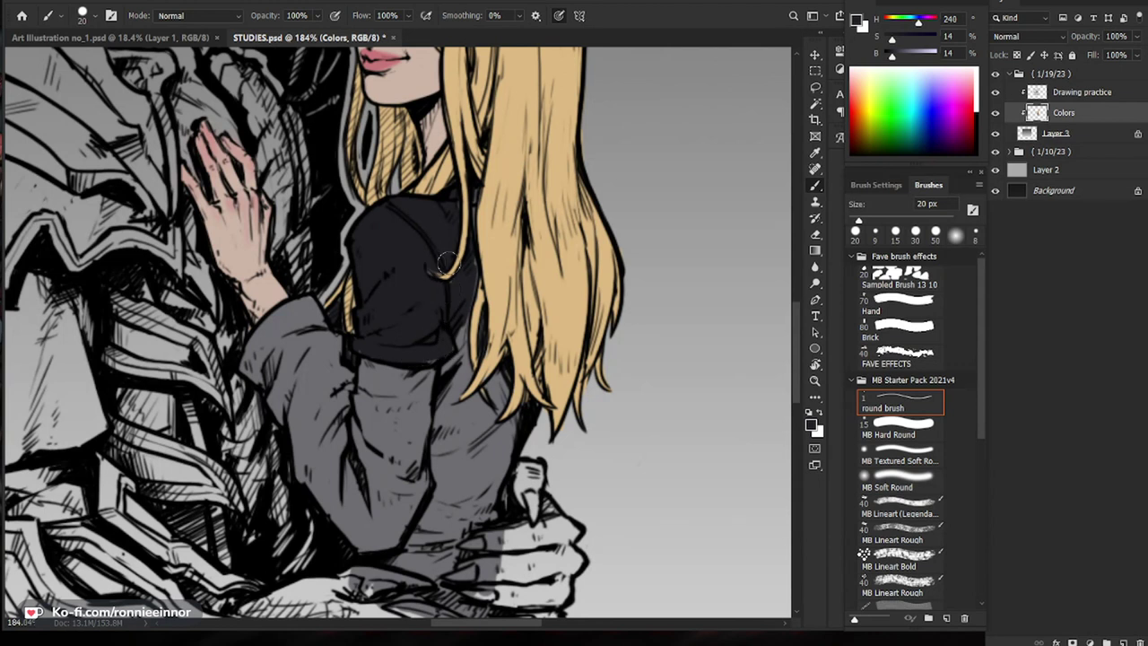
Step: Paint the upper back of the woman's shirt near-black around her hair tips with the 20 px brush
{"action": "left_click_drag", "start_coordinate": [477, 260], "coordinate": [538, 269]}
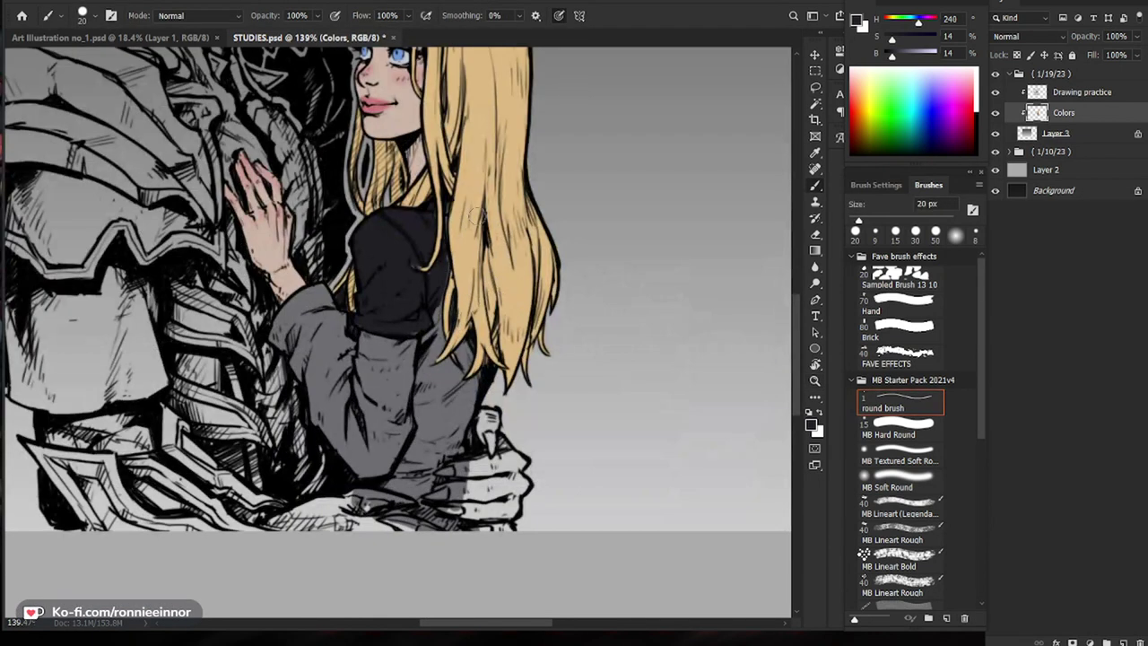
{"action": "left_click_drag", "start_coordinate": [444, 272], "coordinate": [421, 389]}
{"action": "left_click_drag", "start_coordinate": [433, 315], "coordinate": [432, 362]}
{"action": "left_click_drag", "start_coordinate": [461, 353], "coordinate": [509, 309]}
{"action": "key", "text": "b"}
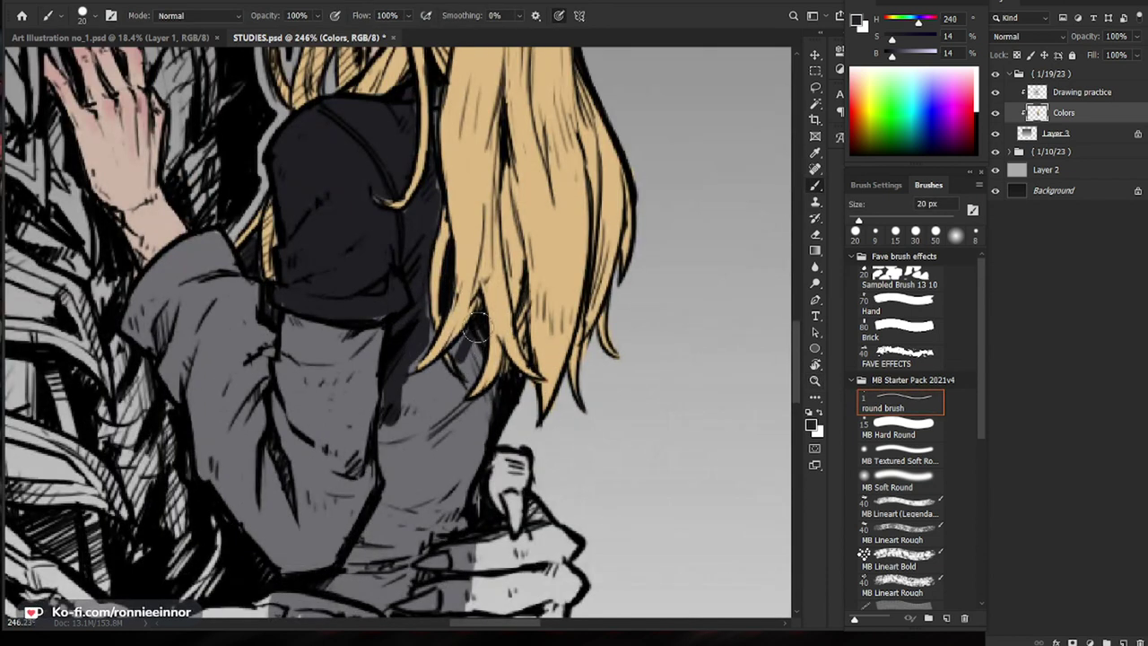
{"action": "mouse_move", "coordinate": [470, 356]}
{"action": "left_mouse_down"}
{"action": "mouse_move", "coordinate": [462, 365]}
{"action": "mouse_move", "coordinate": [448, 355]}
{"action": "mouse_move", "coordinate": [412, 389]}
{"action": "mouse_move", "coordinate": [438, 370]}
{"action": "mouse_move", "coordinate": [449, 381]}
{"action": "mouse_move", "coordinate": [413, 421]}
{"action": "mouse_move", "coordinate": [397, 403]}
{"action": "mouse_move", "coordinate": [399, 458]}
{"action": "mouse_move", "coordinate": [371, 499]}
{"action": "mouse_move", "coordinate": [397, 469]}
{"action": "mouse_move", "coordinate": [384, 391]}
{"action": "mouse_move", "coordinate": [404, 359]}
{"action": "mouse_move", "coordinate": [392, 390]}
{"action": "left_mouse_up"}
{"action": "mouse_move", "coordinate": [298, 302]}
{"action": "left_mouse_down"}
{"action": "mouse_move", "coordinate": [279, 313]}
{"action": "mouse_move", "coordinate": [273, 293]}
{"action": "left_mouse_up"}
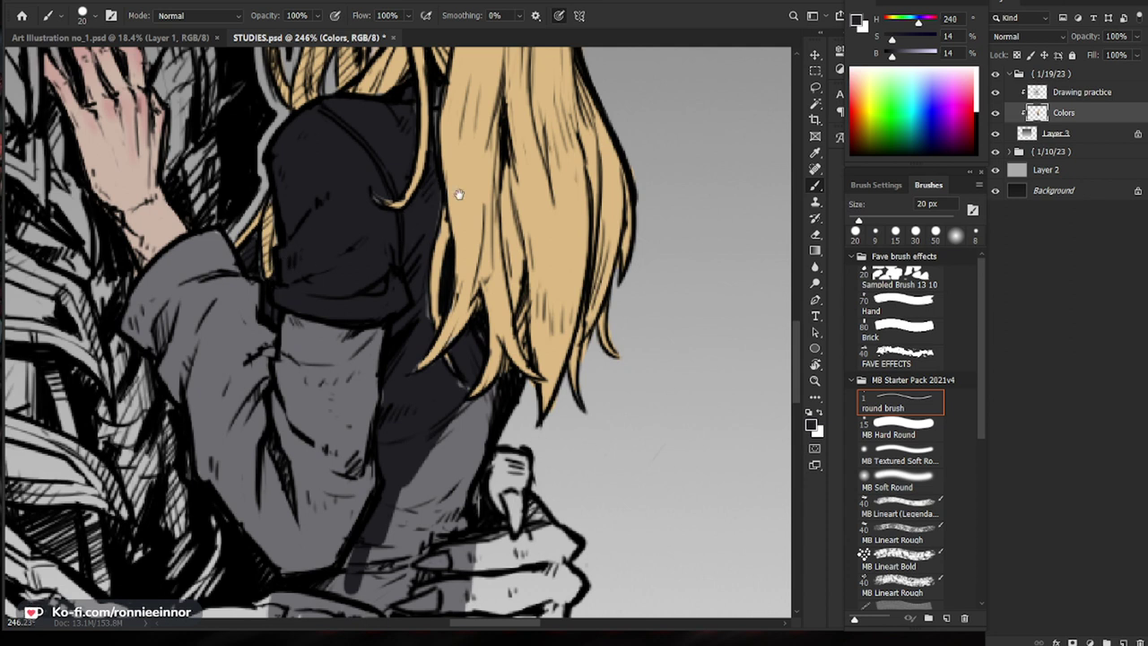
Step: Fill the lower part of the woman's shirt in near-black down to the waist and the man's hand
{"action": "scroll", "coordinate": [399, 234], "scroll_direction": "up", "scroll_amount": 3}
{"action": "left_click_drag", "start_coordinate": [384, 215], "coordinate": [382, 269]}
{"action": "key", "text": "z"}
{"action": "left_click_drag", "start_coordinate": [451, 301], "coordinate": [381, 301]}
{"action": "key", "text": "z"}
{"action": "mouse_move", "coordinate": [445, 383]}
{"action": "left_mouse_down"}
{"action": "mouse_move", "coordinate": [513, 383]}
{"action": "mouse_move", "coordinate": [417, 385]}
{"action": "mouse_move", "coordinate": [346, 453]}
{"action": "mouse_move", "coordinate": [358, 476]}
{"action": "mouse_move", "coordinate": [435, 395]}
{"action": "mouse_move", "coordinate": [430, 453]}
{"action": "mouse_move", "coordinate": [354, 489]}
{"action": "mouse_move", "coordinate": [427, 459]}
{"action": "mouse_move", "coordinate": [494, 360]}
{"action": "mouse_move", "coordinate": [425, 404]}
{"action": "mouse_move", "coordinate": [470, 392]}
{"action": "mouse_move", "coordinate": [421, 430]}
{"action": "mouse_move", "coordinate": [381, 429]}
{"action": "mouse_move", "coordinate": [430, 426]}
{"action": "mouse_move", "coordinate": [391, 439]}
{"action": "mouse_move", "coordinate": [426, 453]}
{"action": "mouse_move", "coordinate": [421, 480]}
{"action": "mouse_move", "coordinate": [479, 496]}
{"action": "mouse_move", "coordinate": [432, 468]}
{"action": "left_mouse_up"}
{"action": "key", "text": "b"}
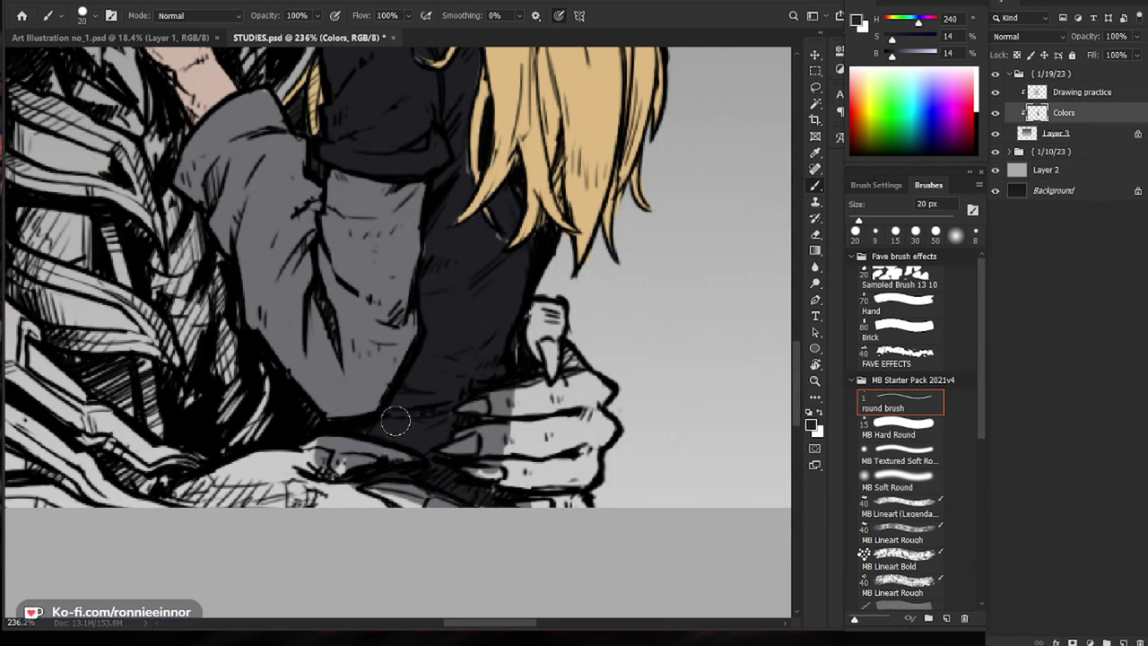
{"action": "left_click_drag", "start_coordinate": [371, 390], "coordinate": [323, 443]}
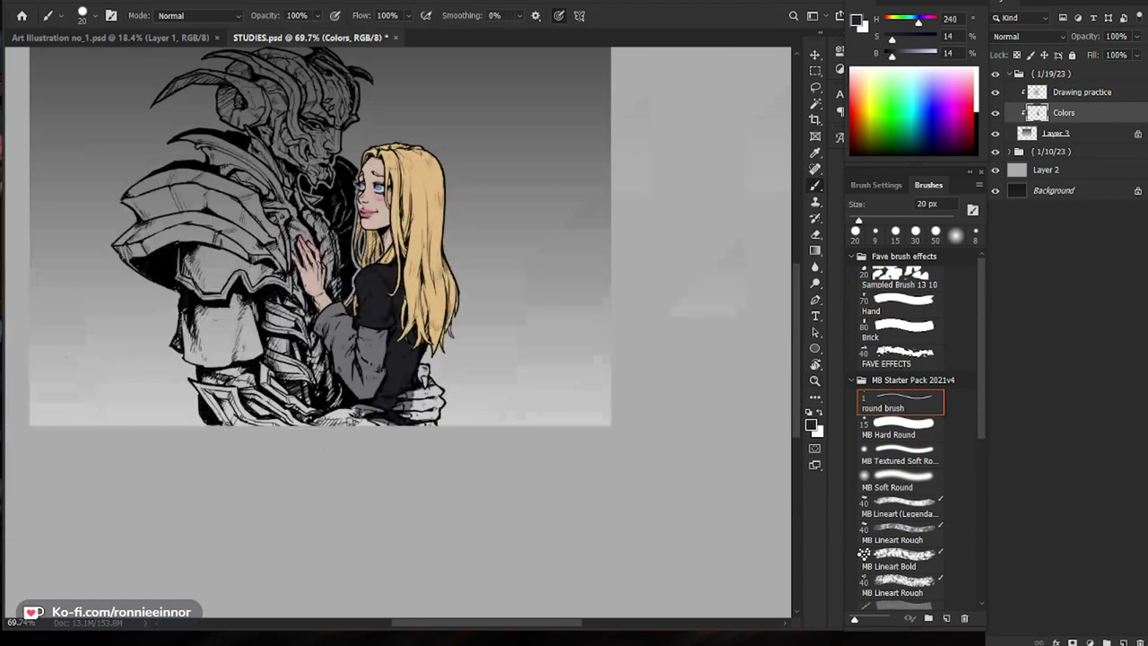
Step: Sample the iris blue, darken it to 60% brightness and shade both of the woman's irises with a 6 px brush
{"action": "left_click_drag", "start_coordinate": [360, 380], "coordinate": [381, 358]}
{"action": "left_click_drag", "start_coordinate": [591, 315], "coordinate": [570, 416]}
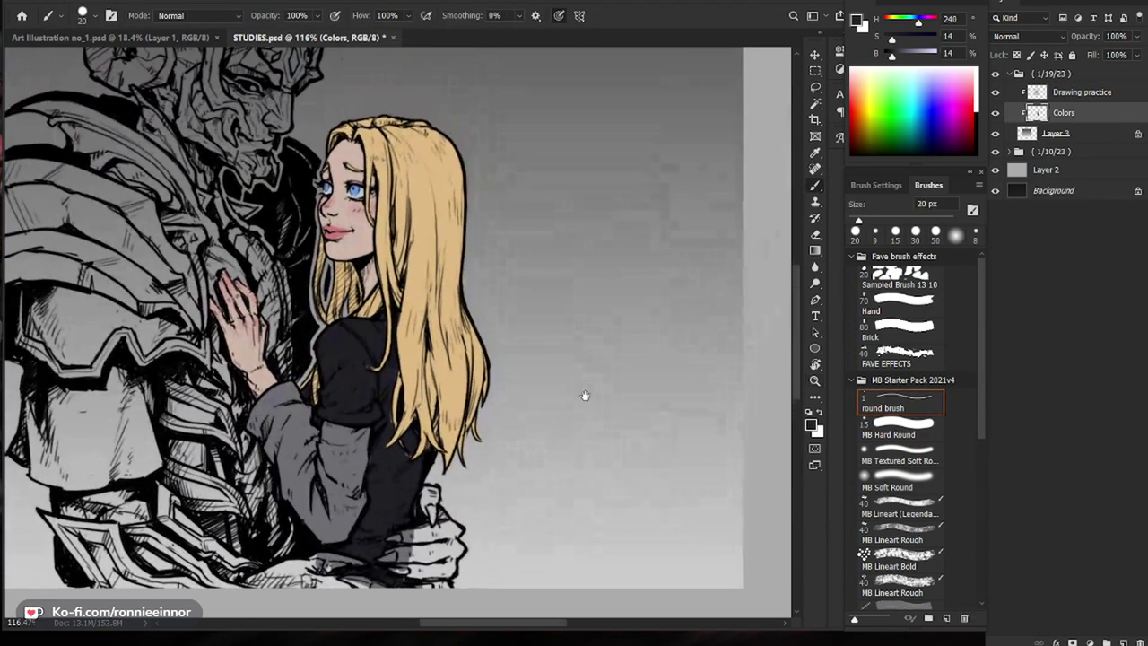
{"action": "scroll", "coordinate": [568, 416], "scroll_direction": "down", "scroll_amount": 3}
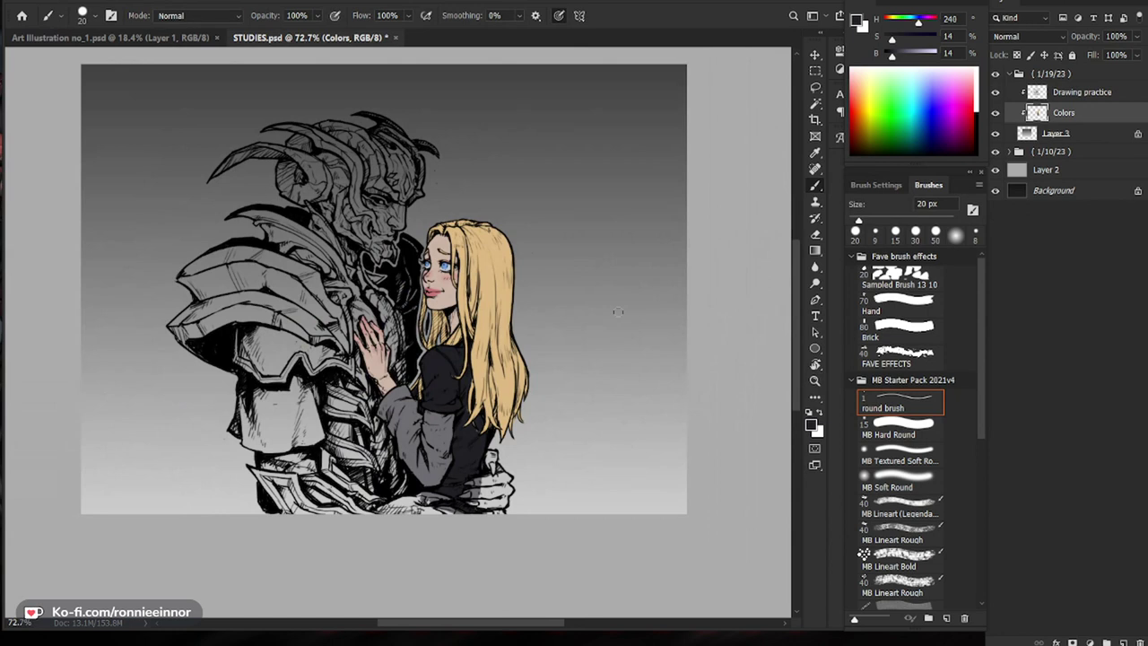
{"action": "scroll", "coordinate": [452, 269], "scroll_direction": "up", "scroll_amount": 5}
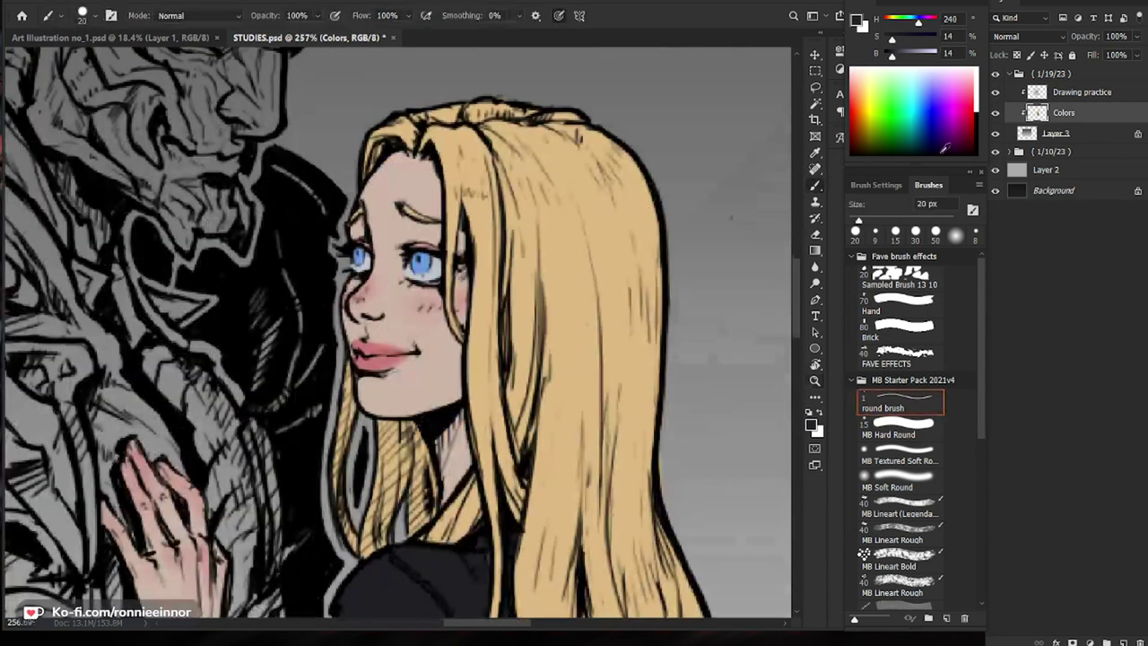
{"action": "scroll", "coordinate": [440, 224], "scroll_direction": "up", "scroll_amount": 2}
{"action": "left_click", "coordinate": [416, 275], "text": "alt"}
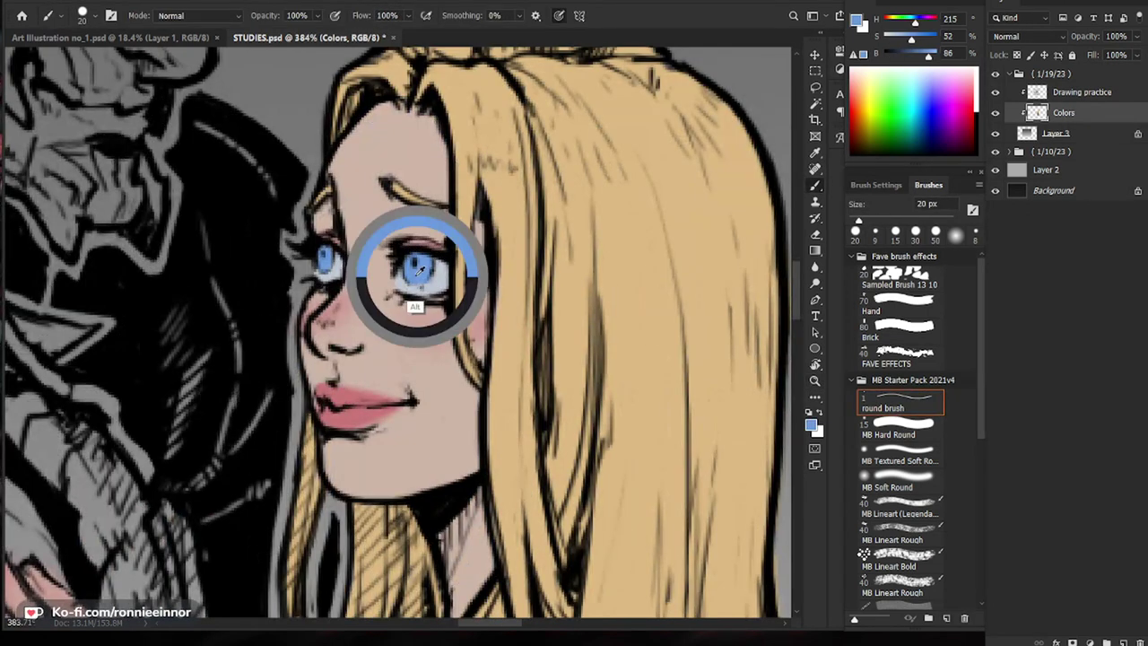
{"action": "left_click_drag", "start_coordinate": [926, 56], "coordinate": [913, 56]}
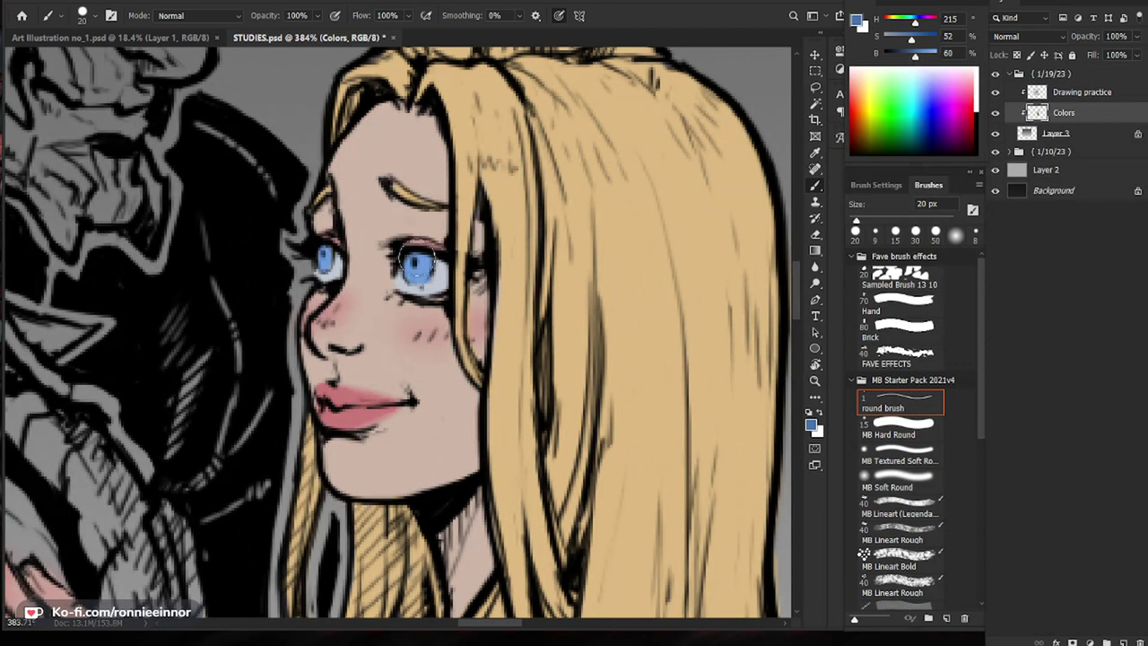
{"action": "key", "text": "bracketleft"}
{"action": "key", "text": "bracketleft"}
{"action": "key", "text": "bracketleft"}
{"action": "key", "text": "bracketleft"}
{"action": "key", "text": "bracketleft"}
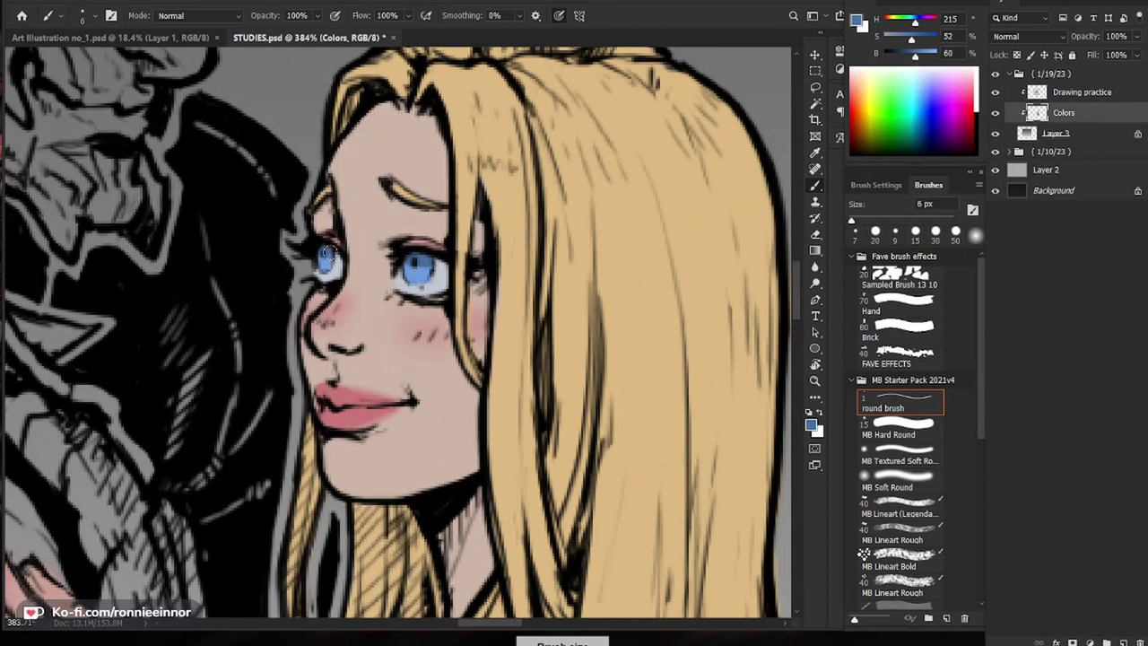
{"action": "left_click_drag", "start_coordinate": [464, 256], "coordinate": [556, 257]}
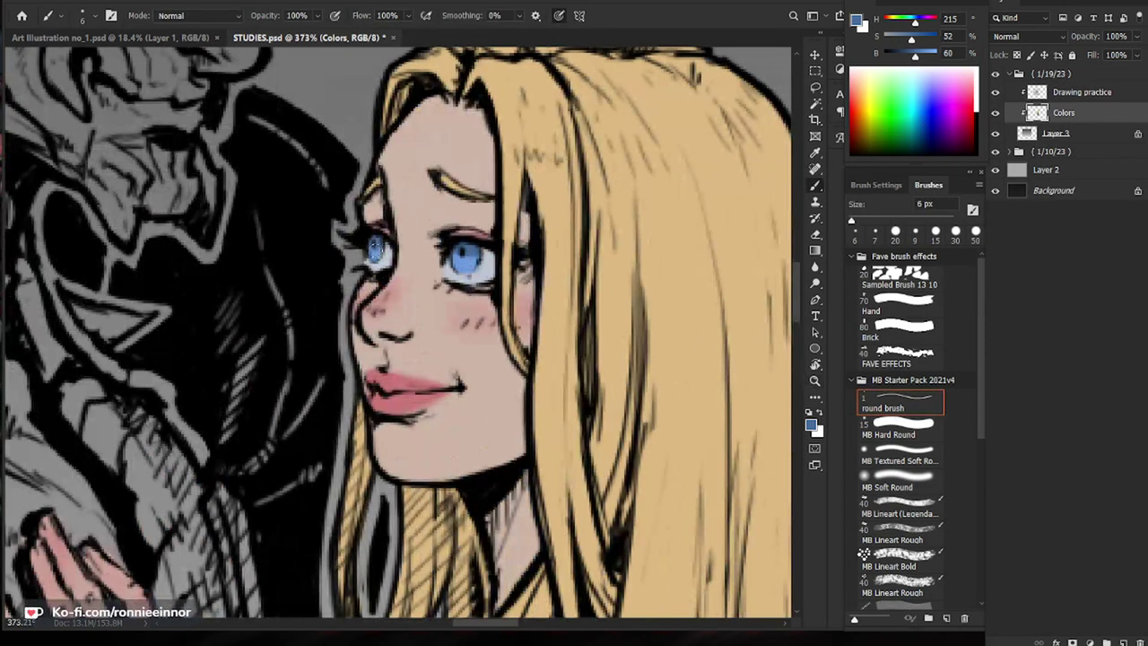
Step: Darken the blue to 39% brightness and deepen the upper part of the woman's irises
{"action": "left_click_drag", "start_coordinate": [926, 59], "coordinate": [908, 60]}
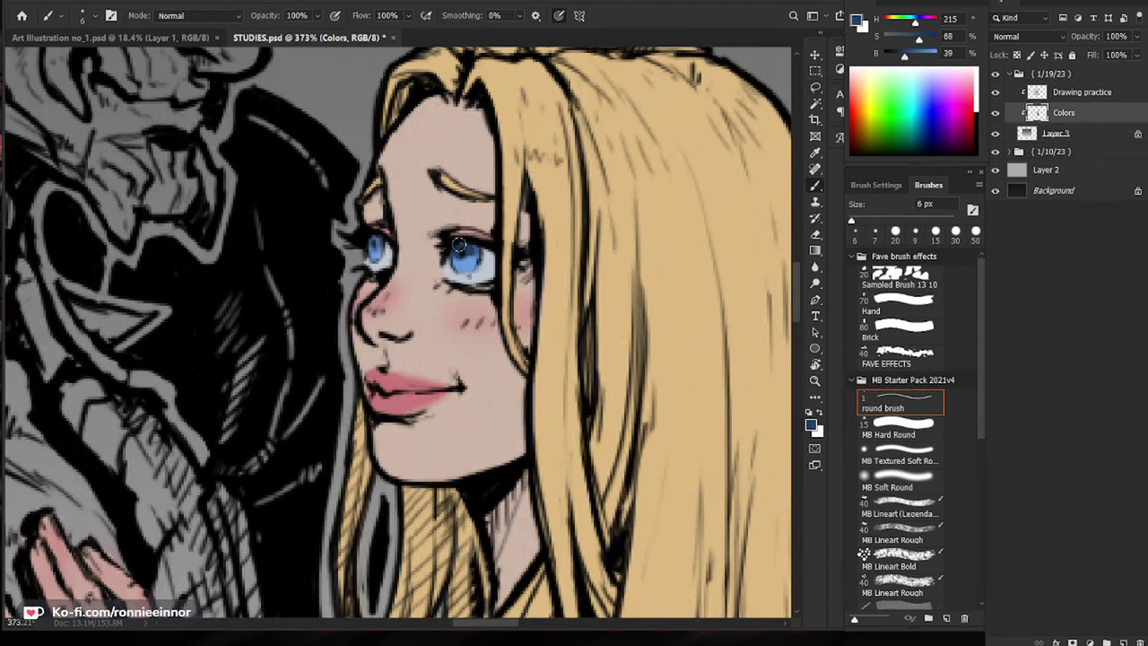
{"action": "scroll", "coordinate": [381, 256], "scroll_direction": "down", "scroll_amount": 5}
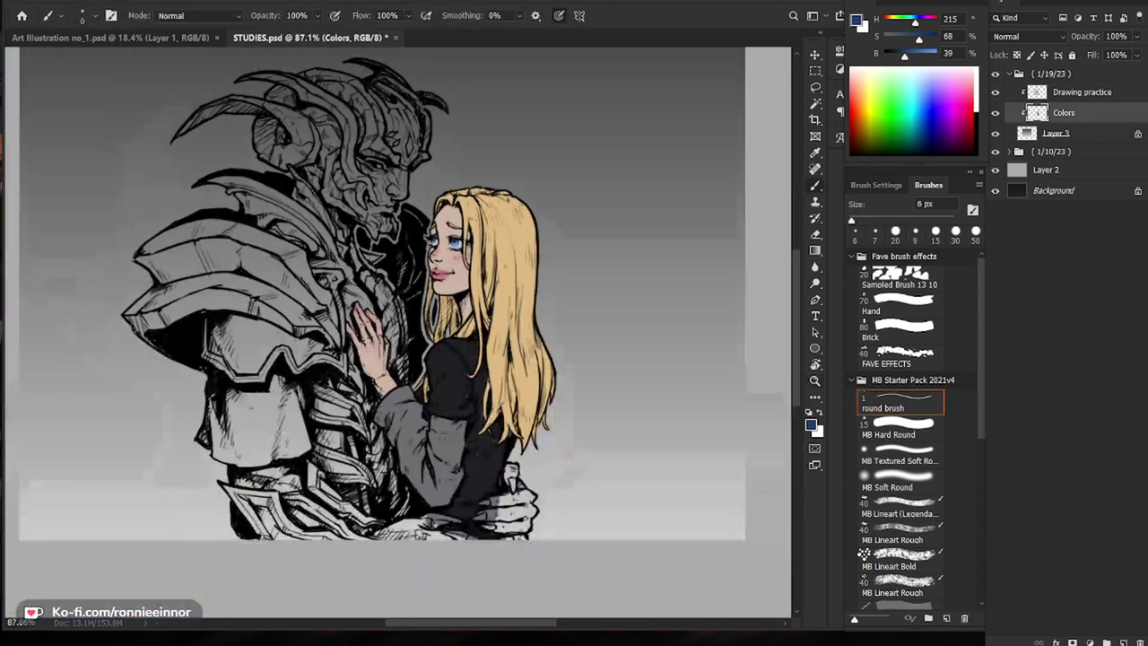
{"action": "scroll", "coordinate": [359, 254], "scroll_direction": "up", "scroll_amount": 5}
Step: Set the foreground color to pure white and add small highlights to both of the woman's eyes
{"action": "left_click", "coordinate": [440, 257], "text": "alt"}
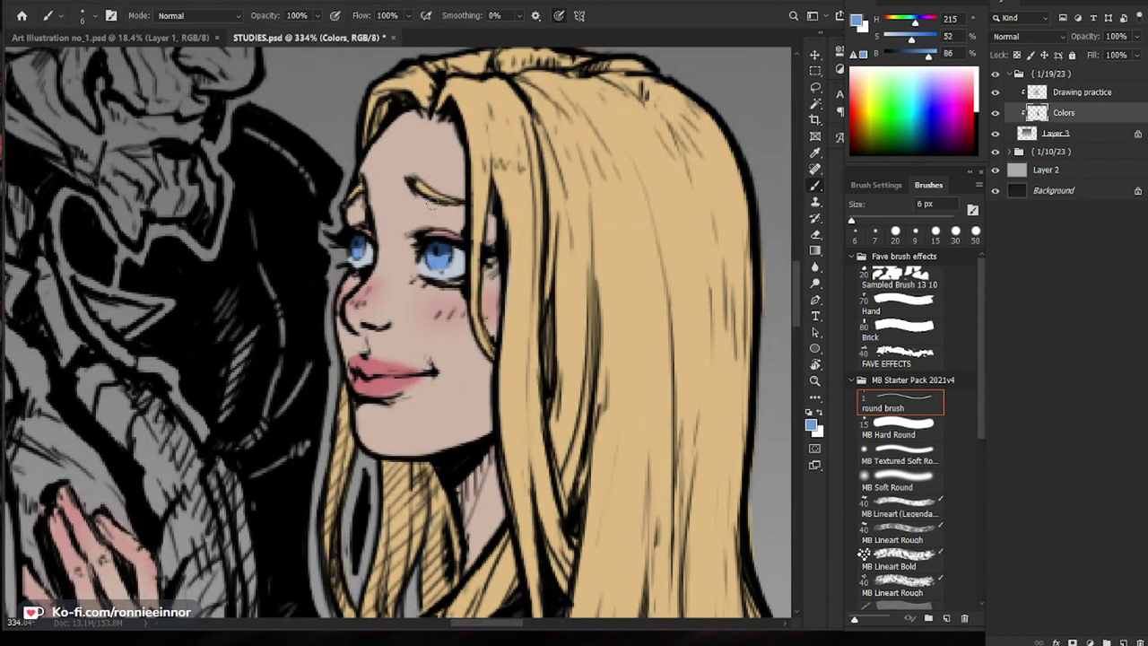
{"action": "left_click", "coordinate": [856, 22]}
{"action": "left_click", "coordinate": [612, 368]}
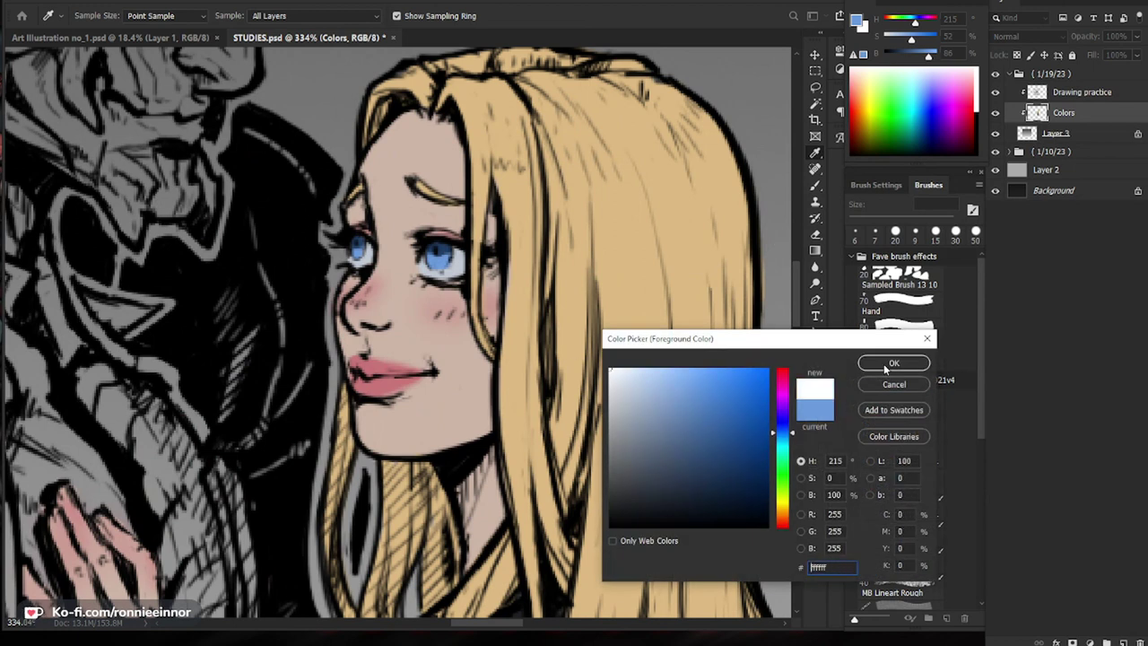
{"action": "left_click", "coordinate": [891, 362]}
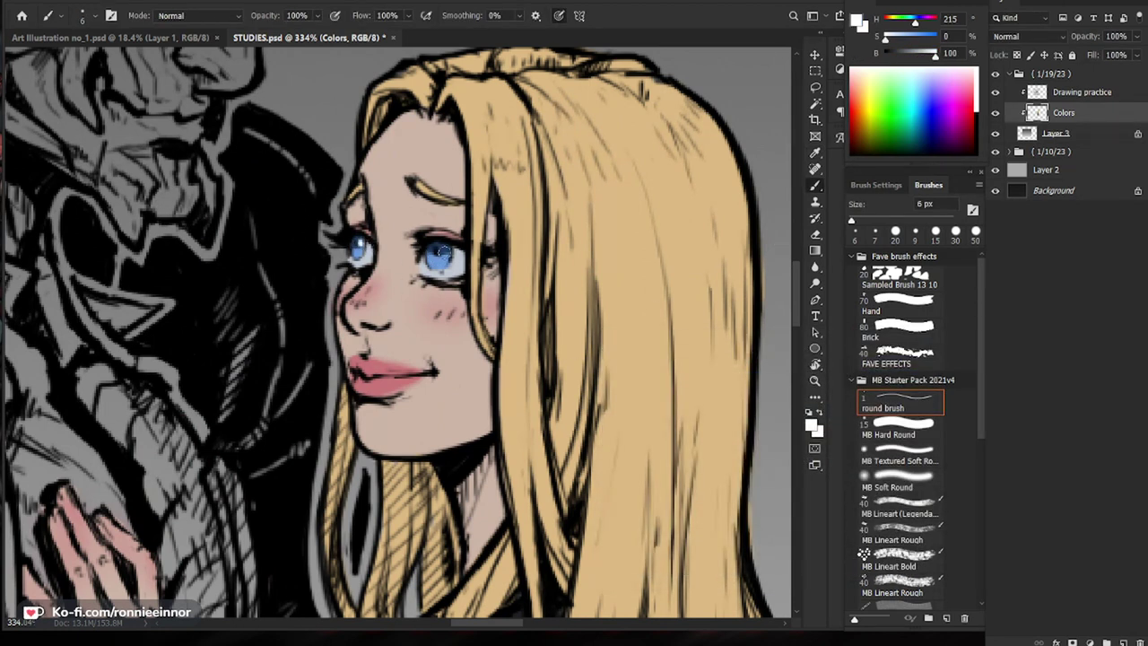
{"action": "left_click_drag", "start_coordinate": [495, 251], "coordinate": [394, 260]}
{"action": "left_click_drag", "start_coordinate": [610, 464], "coordinate": [579, 438]}
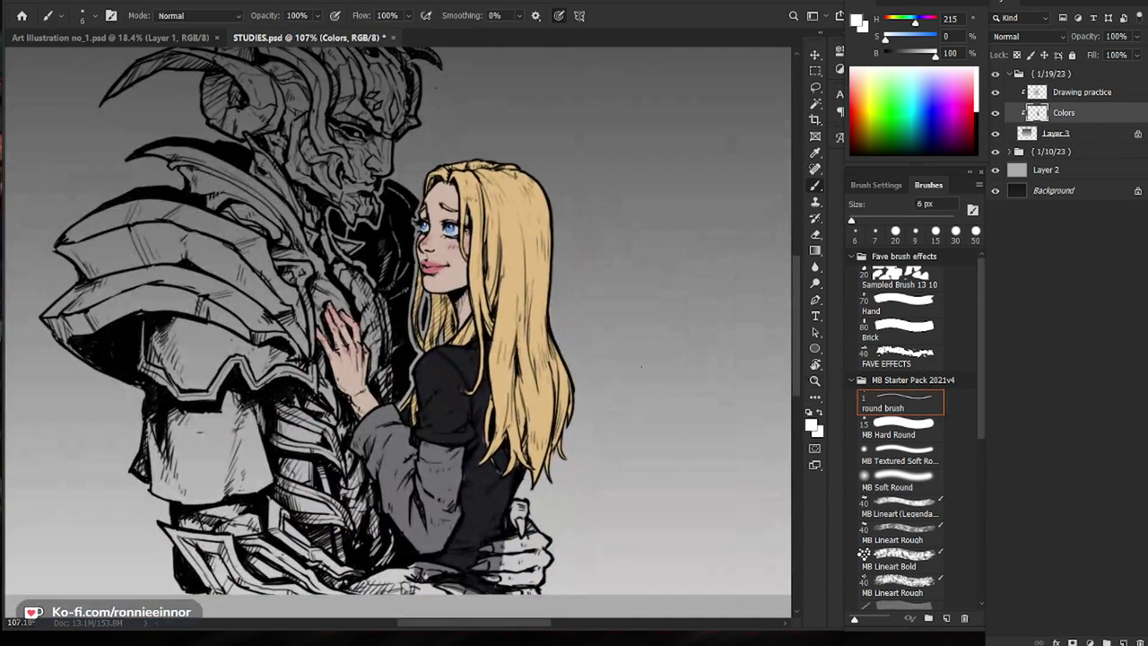
Step: Sample the lip color, lighten it to a pale pink at 16% saturation and 96% brightness, and highlight the woman's lips
{"action": "left_click_drag", "start_coordinate": [433, 257], "coordinate": [527, 262]}
{"action": "left_click", "coordinate": [438, 306], "text": "alt"}
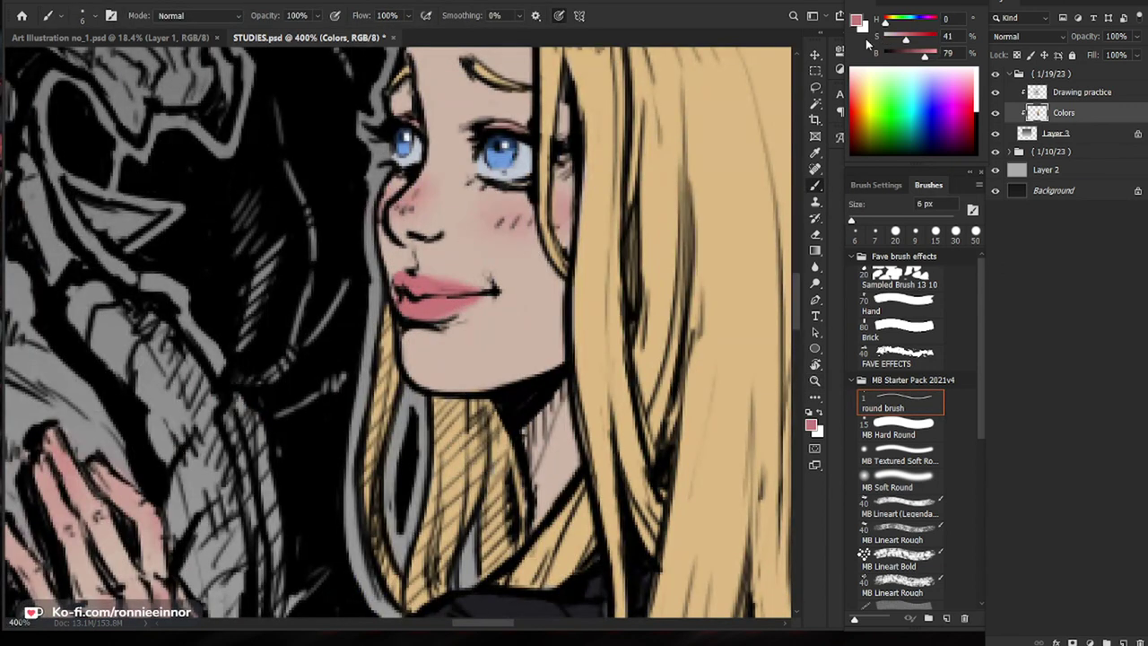
{"action": "left_click", "coordinate": [855, 22]}
{"action": "left_click", "coordinate": [640, 373]}
{"action": "left_click", "coordinate": [892, 363]}
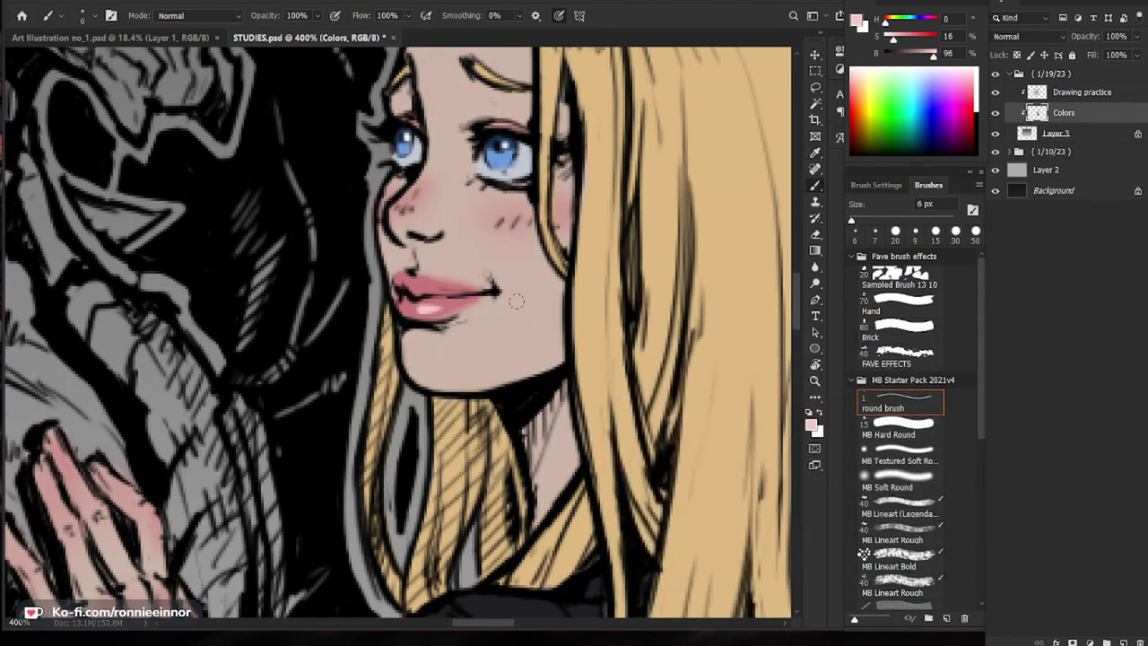
{"action": "left_click_drag", "start_coordinate": [513, 303], "coordinate": [408, 307]}
{"action": "left_click_drag", "start_coordinate": [614, 452], "coordinate": [536, 459]}
{"action": "left_click_drag", "start_coordinate": [464, 265], "coordinate": [585, 269]}
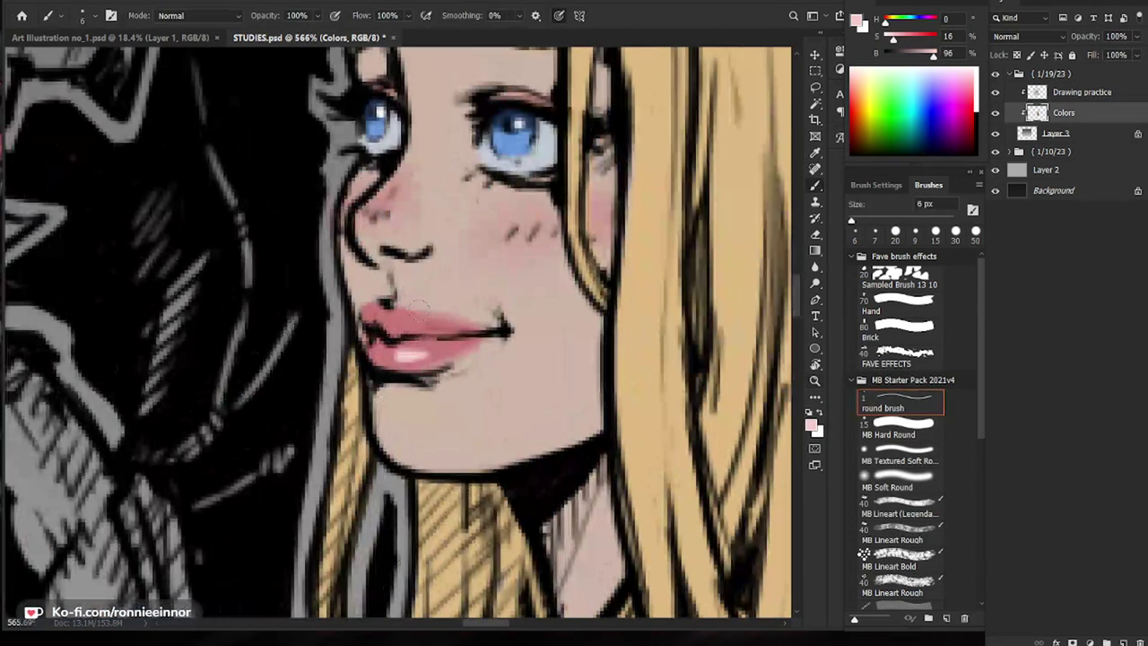
Step: Review the whole drawing, comparing it with the Colors layer hidden and shown
{"action": "key", "text": "ctrl+0"}
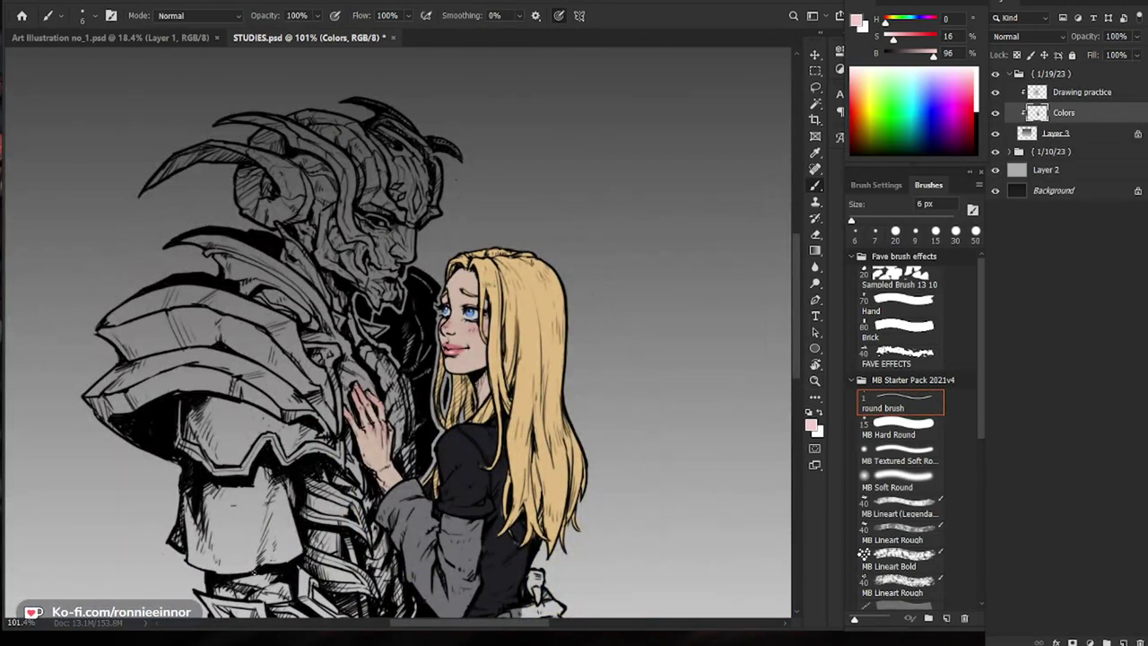
{"action": "left_click_drag", "start_coordinate": [516, 344], "coordinate": [552, 346]}
{"action": "mouse_move", "coordinate": [615, 486]}
{"action": "left_mouse_down"}
{"action": "mouse_move", "coordinate": [543, 385]}
{"action": "mouse_move", "coordinate": [509, 394]}
{"action": "left_mouse_up"}
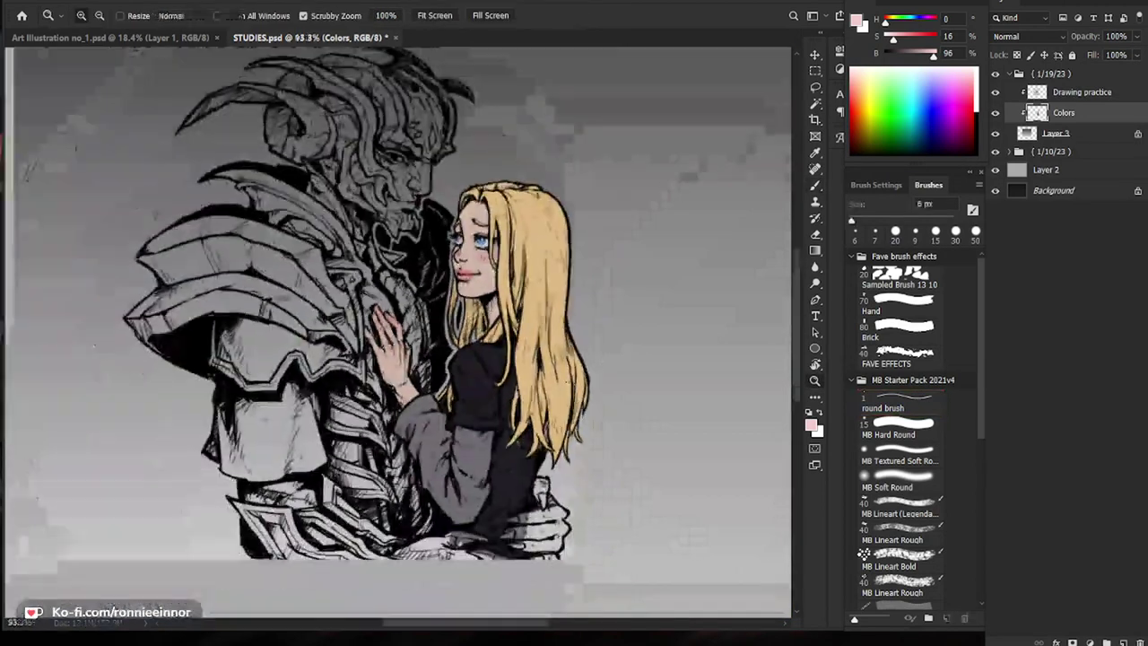
{"action": "left_click_drag", "start_coordinate": [570, 455], "coordinate": [539, 465]}
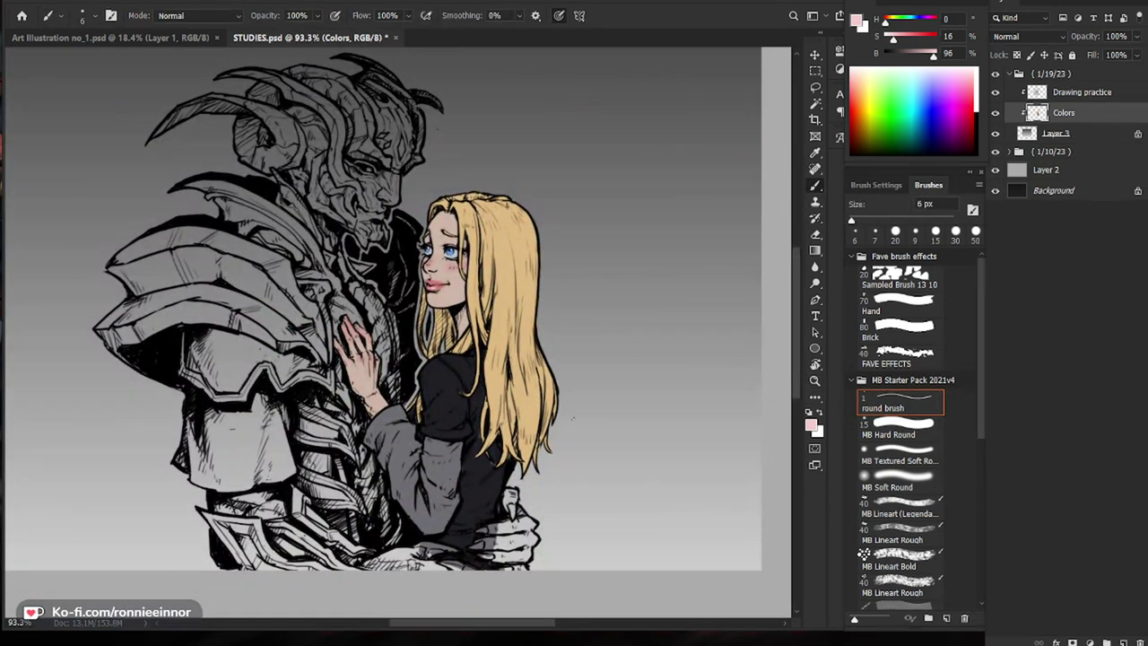
{"action": "left_click", "coordinate": [996, 113]}
{"action": "left_click", "coordinate": [996, 114]}
{"action": "left_click_drag", "start_coordinate": [381, 305], "coordinate": [396, 305]}
{"action": "left_click_drag", "start_coordinate": [396, 305], "coordinate": [393, 369]}
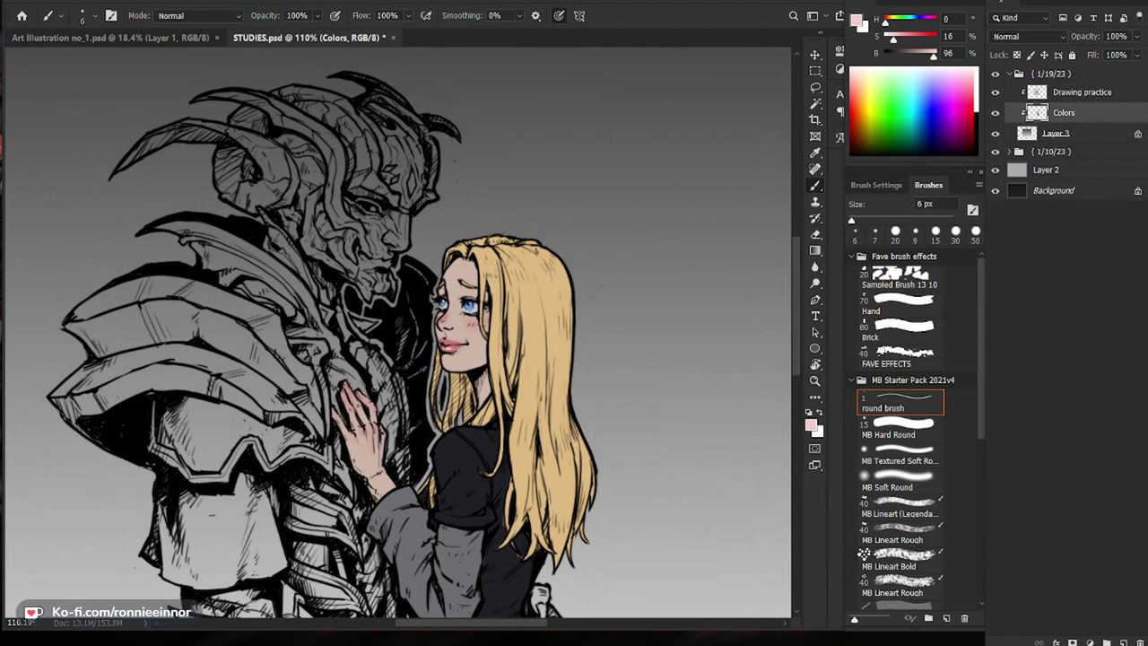
Step: Choose a muted violet with hue 263 and 25% saturation as the foreground color for the man's skin
{"action": "left_click", "coordinate": [858, 23]}
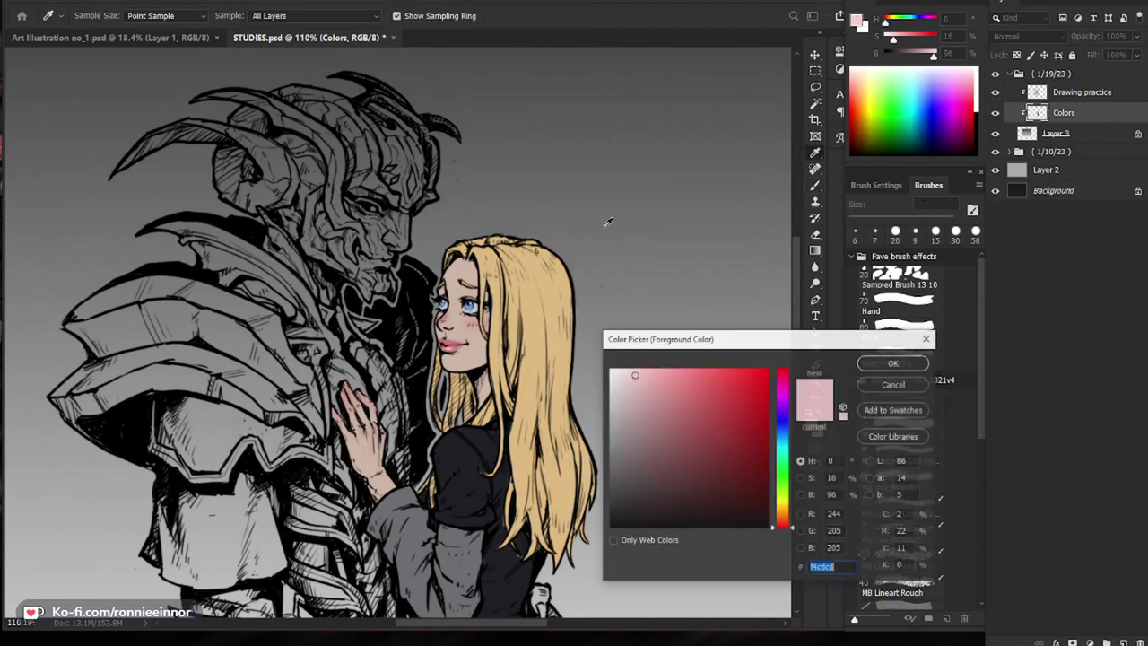
{"action": "left_click_drag", "start_coordinate": [667, 468], "coordinate": [689, 472]}
{"action": "left_click_drag", "start_coordinate": [785, 422], "coordinate": [781, 404]}
{"action": "left_click_drag", "start_coordinate": [643, 440], "coordinate": [644, 459]}
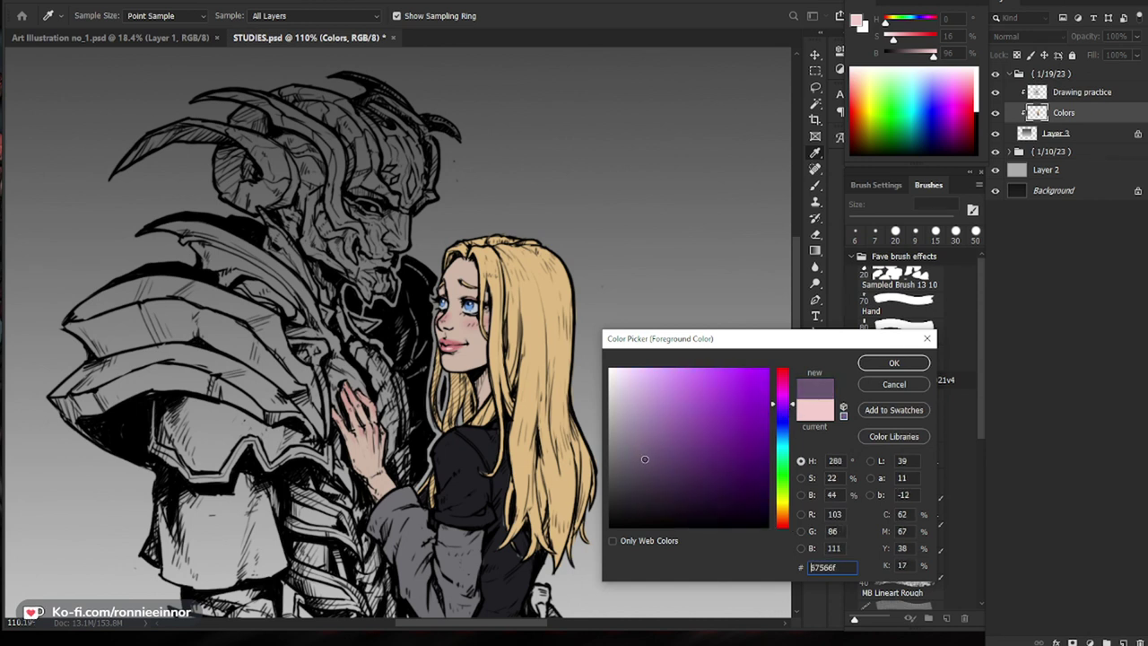
{"action": "left_click", "coordinate": [781, 412]}
{"action": "left_click", "coordinate": [649, 459]}
{"action": "left_click", "coordinate": [886, 366]}
Step: Lighten the violet to 54% brightness and paint the man's face with a 50 px brush
{"action": "key", "text": "]"}
{"action": "mouse_move", "coordinate": [383, 154]}
{"action": "left_mouse_down"}
{"action": "mouse_move", "coordinate": [358, 242]}
{"action": "mouse_move", "coordinate": [403, 163]}
{"action": "left_mouse_up"}
{"action": "left_click_drag", "start_coordinate": [901, 59], "coordinate": [912, 59]}
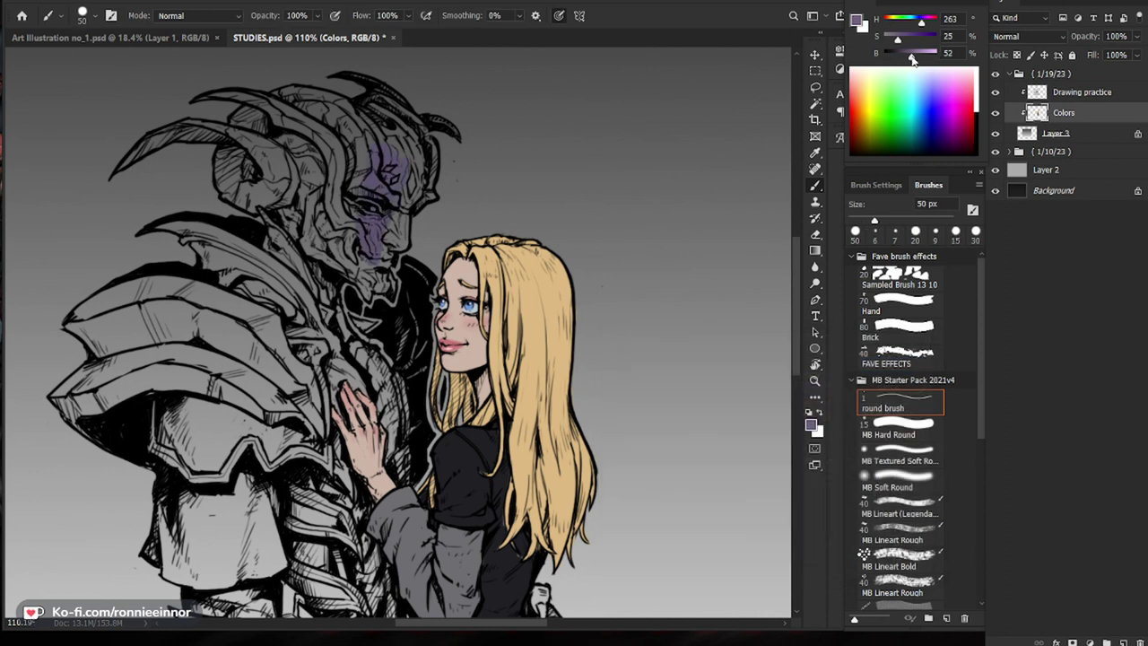
{"action": "mouse_move", "coordinate": [378, 142]}
{"action": "left_mouse_down"}
{"action": "mouse_move", "coordinate": [381, 187]}
{"action": "mouse_move", "coordinate": [408, 171]}
{"action": "mouse_move", "coordinate": [392, 237]}
{"action": "left_mouse_up"}
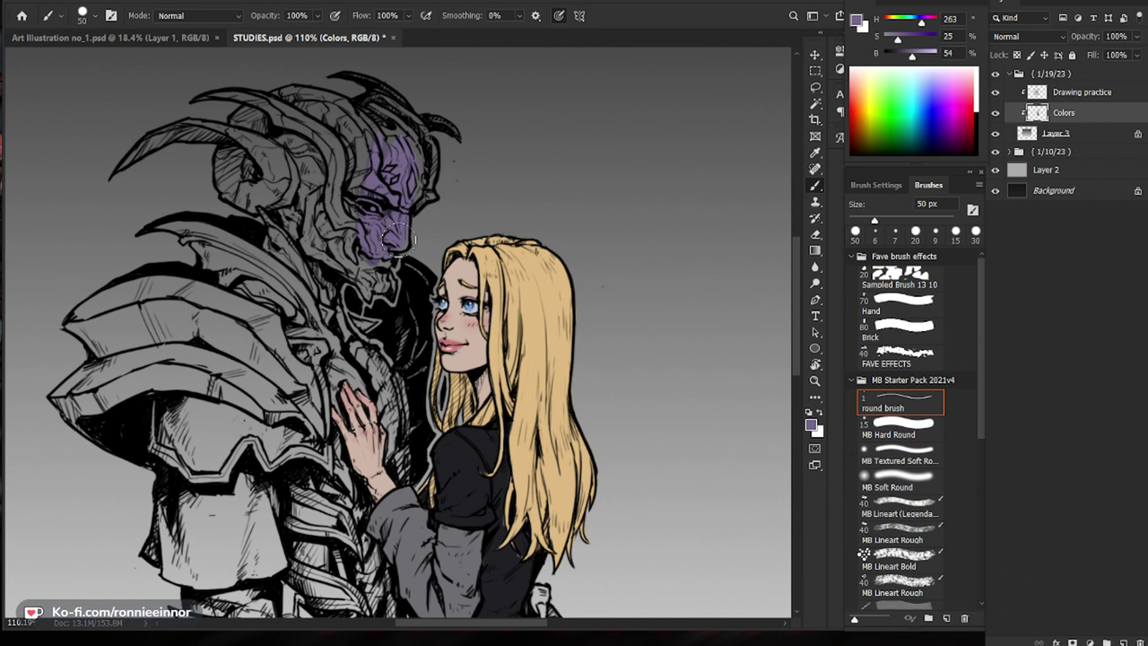
Step: Shift the violet to hue 243 and cover the man's face, head ridges and curled horn, enlarging the brush to 80 px
{"action": "key", "text": "["}
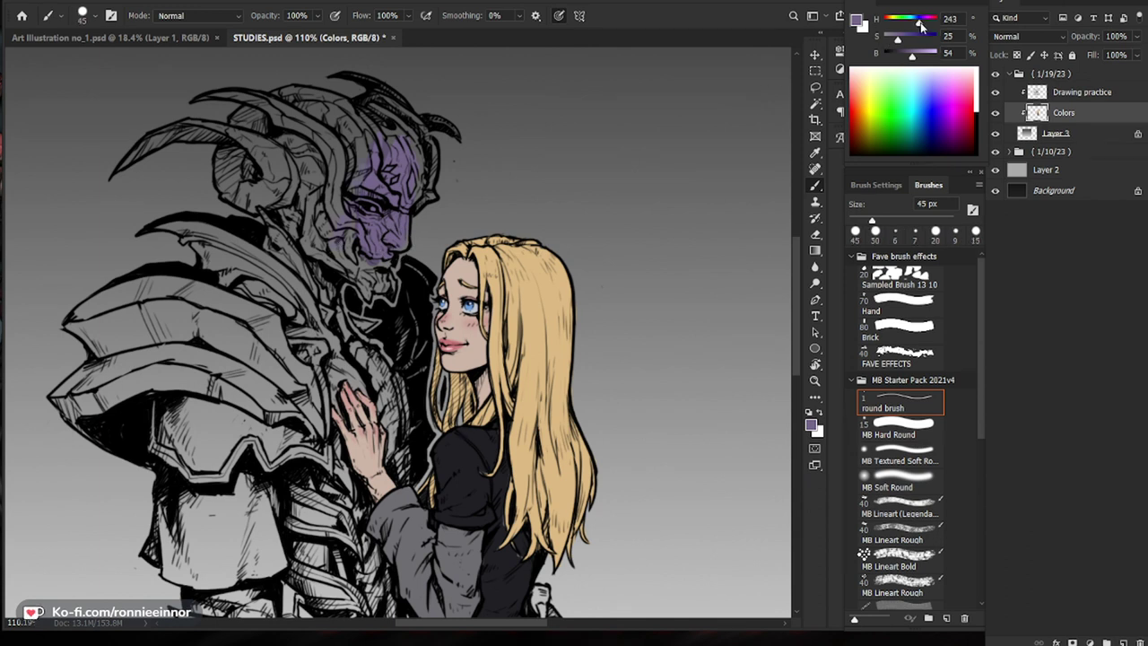
{"action": "left_click_drag", "start_coordinate": [402, 213], "coordinate": [355, 203]}
{"action": "key", "text": "]"}
{"action": "key", "text": "]"}
{"action": "key", "text": "]"}
{"action": "key", "text": "]"}
{"action": "mouse_move", "coordinate": [372, 143]}
{"action": "left_mouse_down"}
{"action": "mouse_move", "coordinate": [339, 159]}
{"action": "mouse_move", "coordinate": [300, 130]}
{"action": "mouse_move", "coordinate": [251, 122]}
{"action": "mouse_move", "coordinate": [247, 136]}
{"action": "left_mouse_up"}
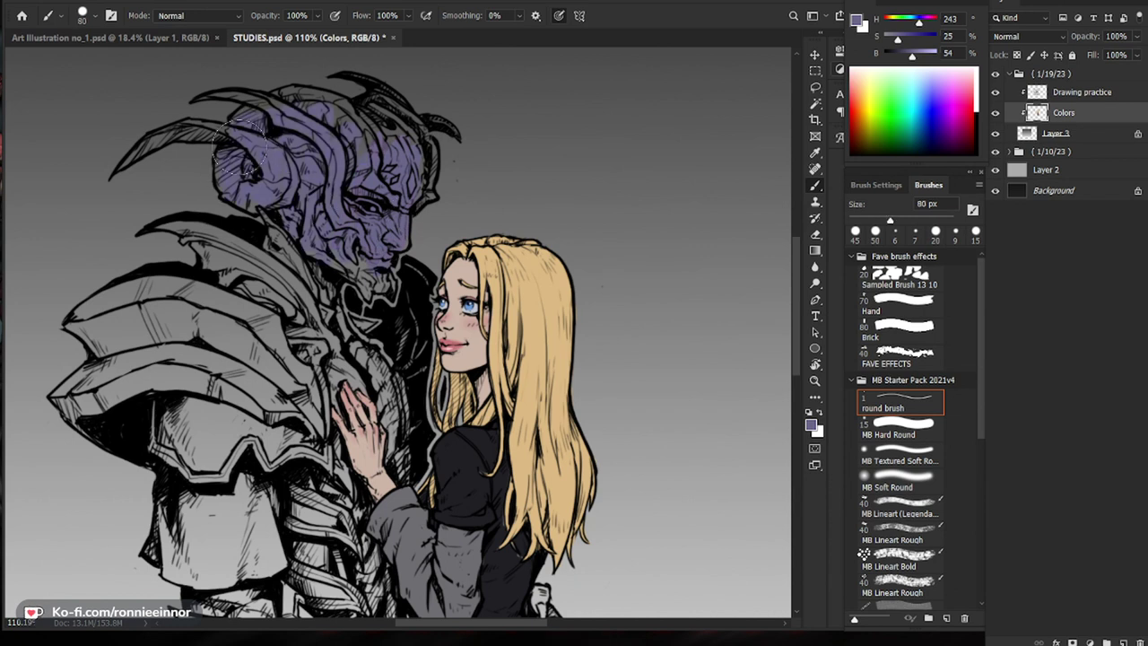
{"action": "left_click_drag", "start_coordinate": [305, 179], "coordinate": [305, 97]}
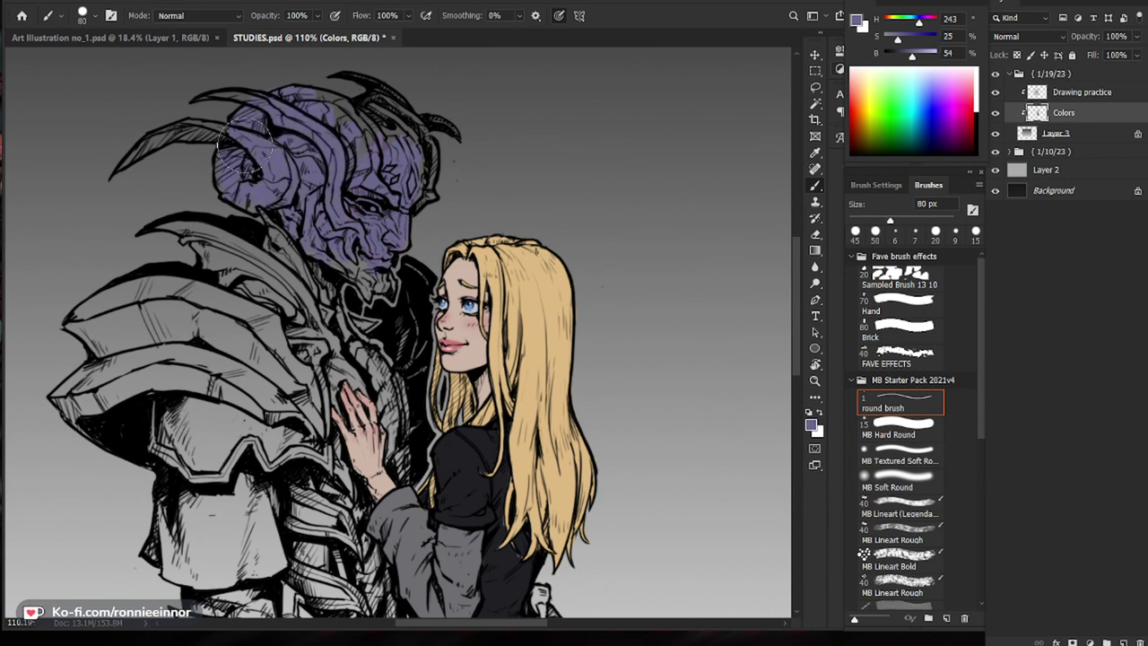
{"action": "mouse_move", "coordinate": [321, 155]}
{"action": "left_mouse_down"}
{"action": "mouse_move", "coordinate": [332, 103]}
{"action": "mouse_move", "coordinate": [359, 130]}
{"action": "mouse_move", "coordinate": [376, 125]}
{"action": "mouse_move", "coordinate": [364, 121]}
{"action": "mouse_move", "coordinate": [405, 143]}
{"action": "left_mouse_up"}
{"action": "left_click_drag", "start_coordinate": [408, 183], "coordinate": [336, 192]}
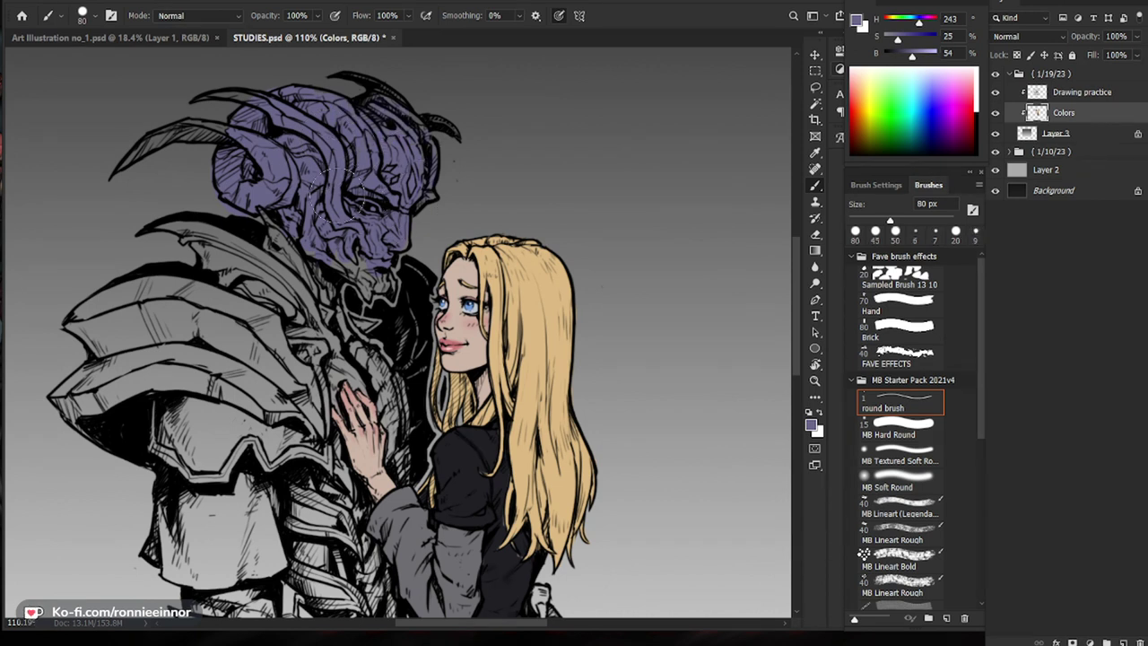
Step: Fill the man's mouth and chin in violet with a 35 px brush
{"action": "key", "text": "bracketleft"}
{"action": "key", "text": "bracketleft"}
{"action": "key", "text": "bracketleft"}
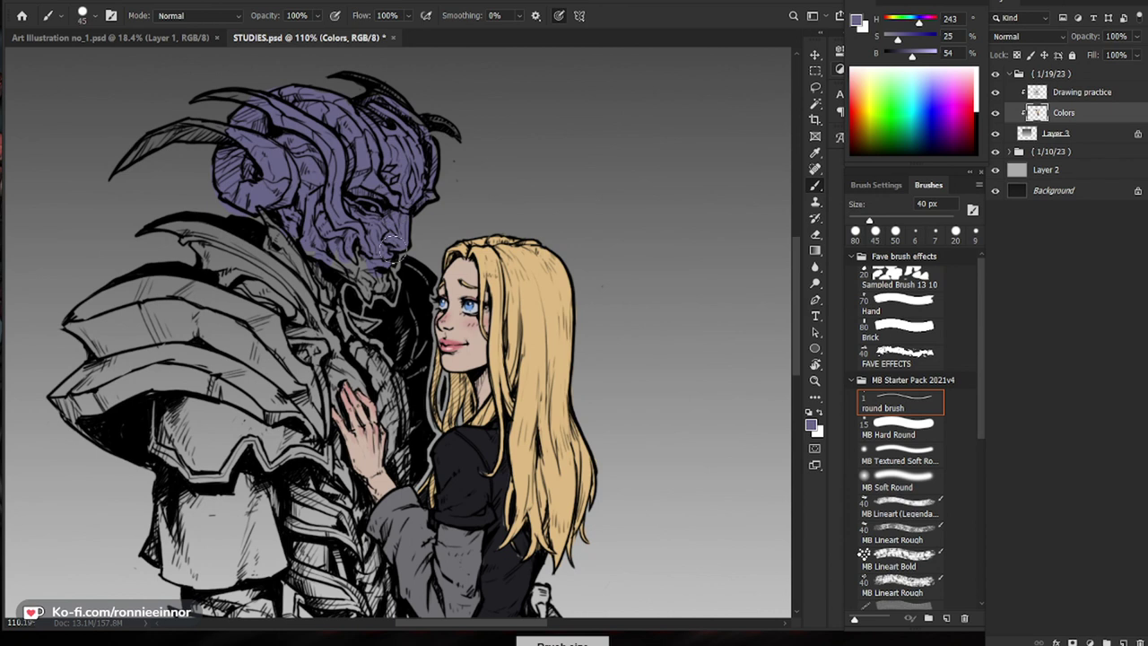
{"action": "left_click_drag", "start_coordinate": [391, 285], "coordinate": [363, 273]}
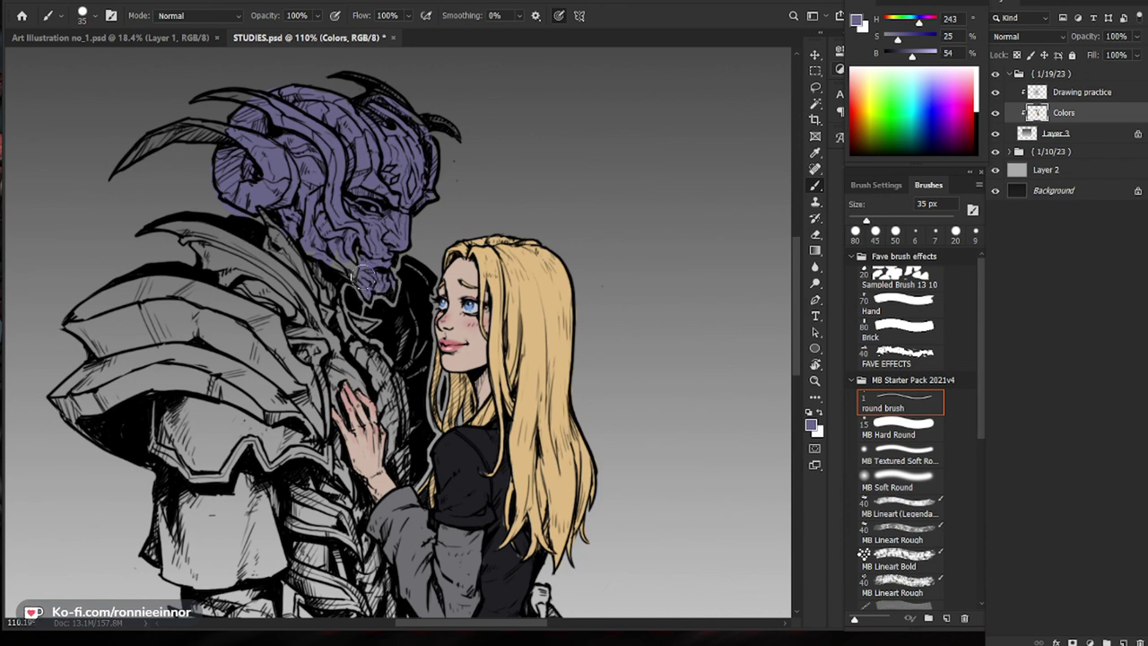
Step: Start painting the man's neck and collar armor violet with a 60 px brush
{"action": "key", "text": "bracketright"}
{"action": "key", "text": "bracketright"}
{"action": "key", "text": "bracketright"}
{"action": "key", "text": "bracketright"}
{"action": "key", "text": "bracketright"}
{"action": "mouse_move", "coordinate": [271, 217]}
{"action": "left_mouse_down"}
{"action": "mouse_move", "coordinate": [279, 248]}
{"action": "mouse_move", "coordinate": [262, 278]}
{"action": "left_mouse_up"}
Step: Erase the violet overspill beneath the man's curled horn with a small eraser
{"action": "key", "text": "e"}
{"action": "key", "text": "bracketright"}
{"action": "key", "text": "bracketright"}
{"action": "key", "text": "bracketright"}
{"action": "key", "text": "bracketright"}
{"action": "key", "text": "bracketright"}
{"action": "key", "text": "bracketright"}
{"action": "key", "text": "bracketright"}
{"action": "key", "text": "bracketright"}
{"action": "key", "text": "bracketright"}
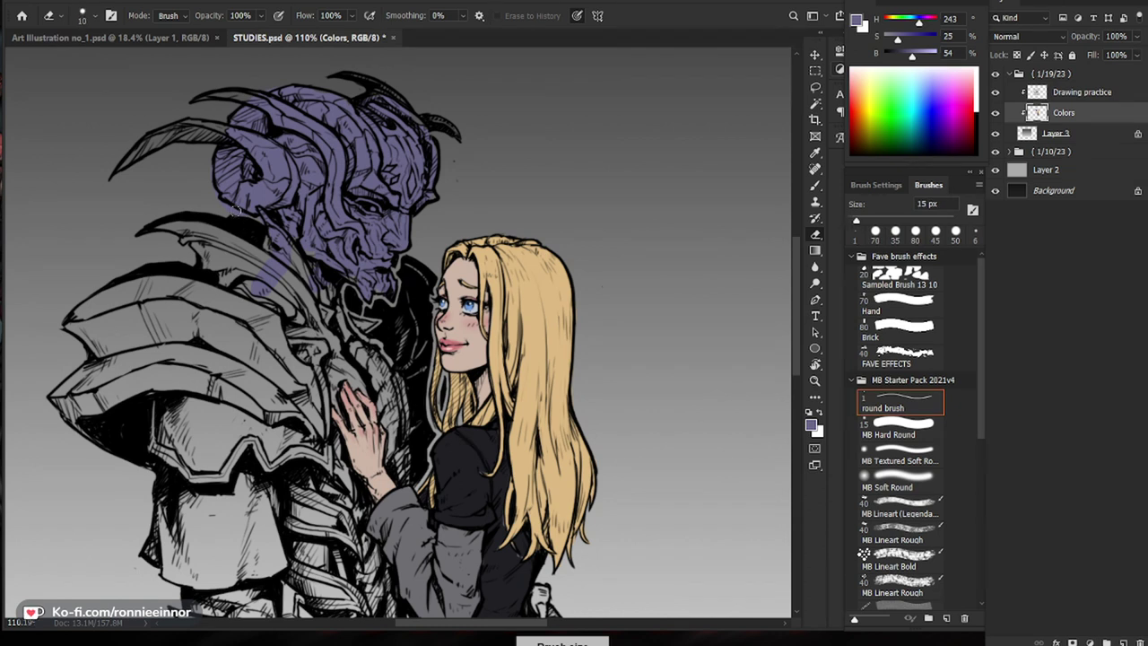
{"action": "key", "text": "z"}
{"action": "mouse_move", "coordinate": [399, 248]}
{"action": "left_mouse_down"}
{"action": "mouse_move", "coordinate": [340, 416]}
{"action": "mouse_move", "coordinate": [413, 250]}
{"action": "mouse_move", "coordinate": [359, 305]}
{"action": "left_mouse_up"}
{"action": "key", "text": "b"}
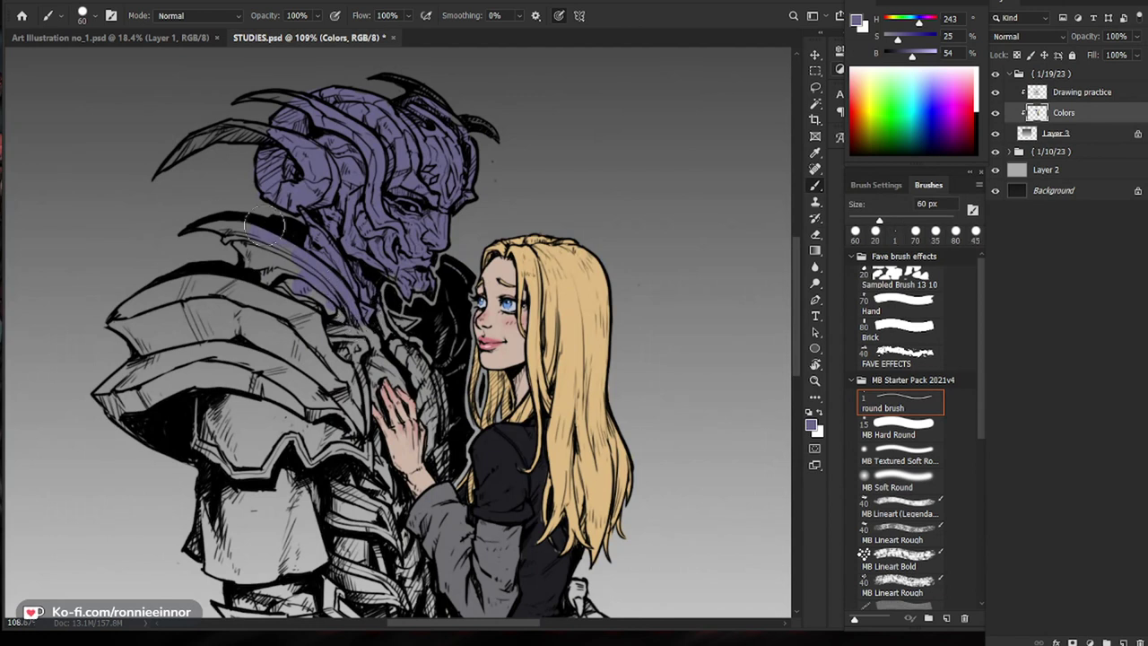
Step: Fill the man's spiked collar and upper chest armor in violet with the 60 px brush
{"action": "mouse_move", "coordinate": [267, 300]}
{"action": "left_mouse_down"}
{"action": "mouse_move", "coordinate": [339, 309]}
{"action": "mouse_move", "coordinate": [366, 364]}
{"action": "mouse_move", "coordinate": [468, 346]}
{"action": "left_mouse_up"}
{"action": "key", "text": "z"}
{"action": "key", "text": "b"}
{"action": "mouse_move", "coordinate": [385, 330]}
{"action": "left_mouse_down"}
{"action": "mouse_move", "coordinate": [420, 358]}
{"action": "mouse_move", "coordinate": [441, 409]}
{"action": "left_mouse_up"}
{"action": "left_click_drag", "start_coordinate": [405, 292], "coordinate": [388, 281]}
{"action": "left_click_drag", "start_coordinate": [361, 242], "coordinate": [373, 232]}
{"action": "mouse_move", "coordinate": [424, 259]}
{"action": "left_mouse_down"}
{"action": "mouse_move", "coordinate": [442, 232]}
{"action": "mouse_move", "coordinate": [444, 204]}
{"action": "left_mouse_up"}
{"action": "key", "text": "ctrl+0"}
{"action": "key", "text": "z"}
{"action": "left_click_drag", "start_coordinate": [407, 274], "coordinate": [484, 272]}
{"action": "key", "text": "b"}
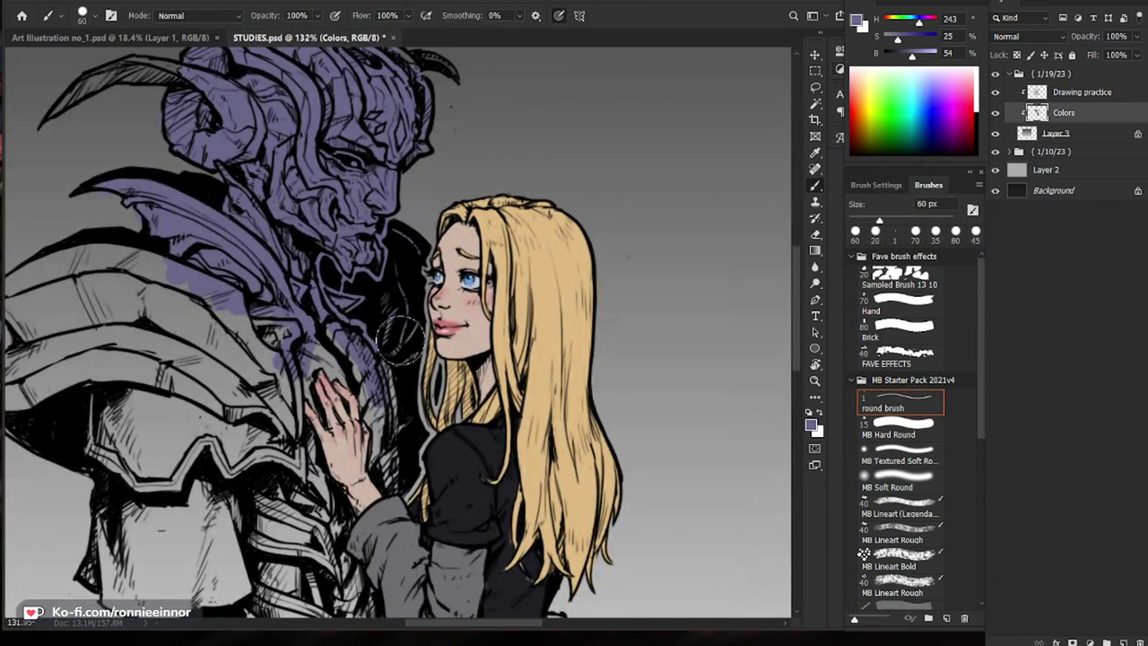
Step: Paint the man's chest beside the woman's hand violet and lay a first stroke down the shoulder plates
{"action": "key", "text": "bracketleft"}
{"action": "key", "text": "bracketleft"}
{"action": "key", "text": "bracketleft"}
{"action": "key", "text": "bracketleft"}
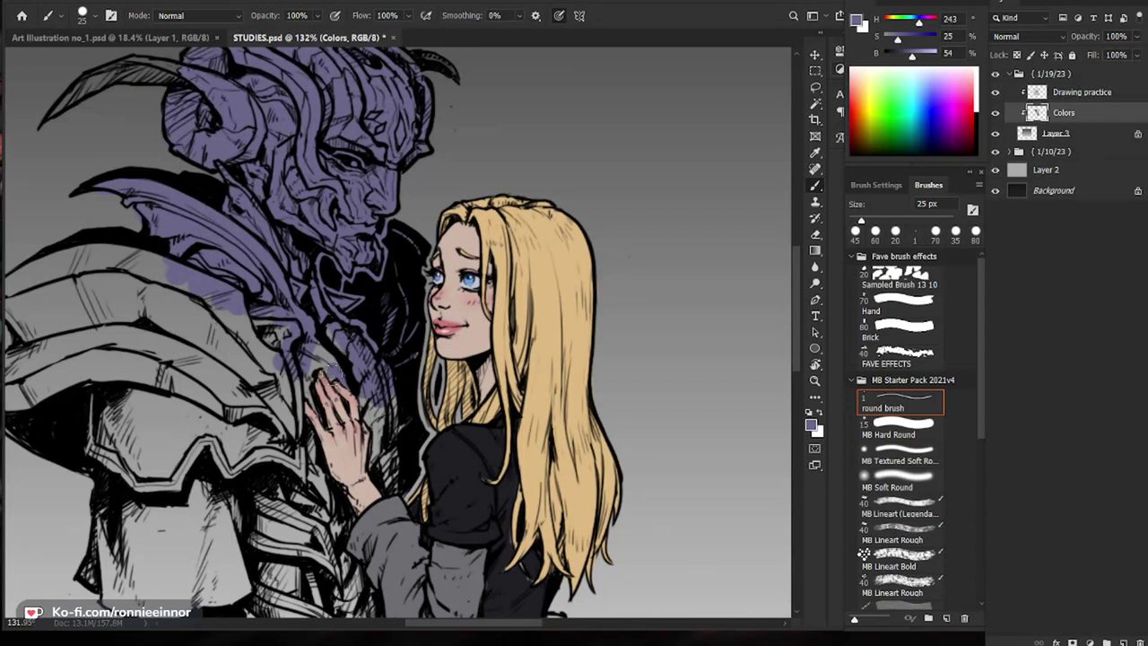
{"action": "key", "text": "bracketright"}
{"action": "key", "text": "bracketright"}
{"action": "key", "text": "bracketright"}
{"action": "key", "text": "bracketright"}
{"action": "mouse_move", "coordinate": [385, 366]}
{"action": "left_mouse_down"}
{"action": "mouse_move", "coordinate": [378, 428]}
{"action": "mouse_move", "coordinate": [373, 414]}
{"action": "mouse_move", "coordinate": [387, 429]}
{"action": "mouse_move", "coordinate": [387, 484]}
{"action": "mouse_move", "coordinate": [376, 452]}
{"action": "mouse_move", "coordinate": [399, 443]}
{"action": "left_mouse_up"}
{"action": "left_click_drag", "start_coordinate": [224, 318], "coordinate": [199, 403]}
Step: Fill the chest armor around the woman's fingertips in violet with a 15 px brush
{"action": "key", "text": "bracketleft"}
{"action": "key", "text": "bracketleft"}
{"action": "key", "text": "bracketleft"}
{"action": "key", "text": "bracketleft"}
{"action": "key", "text": "bracketleft"}
{"action": "key", "text": "bracketleft"}
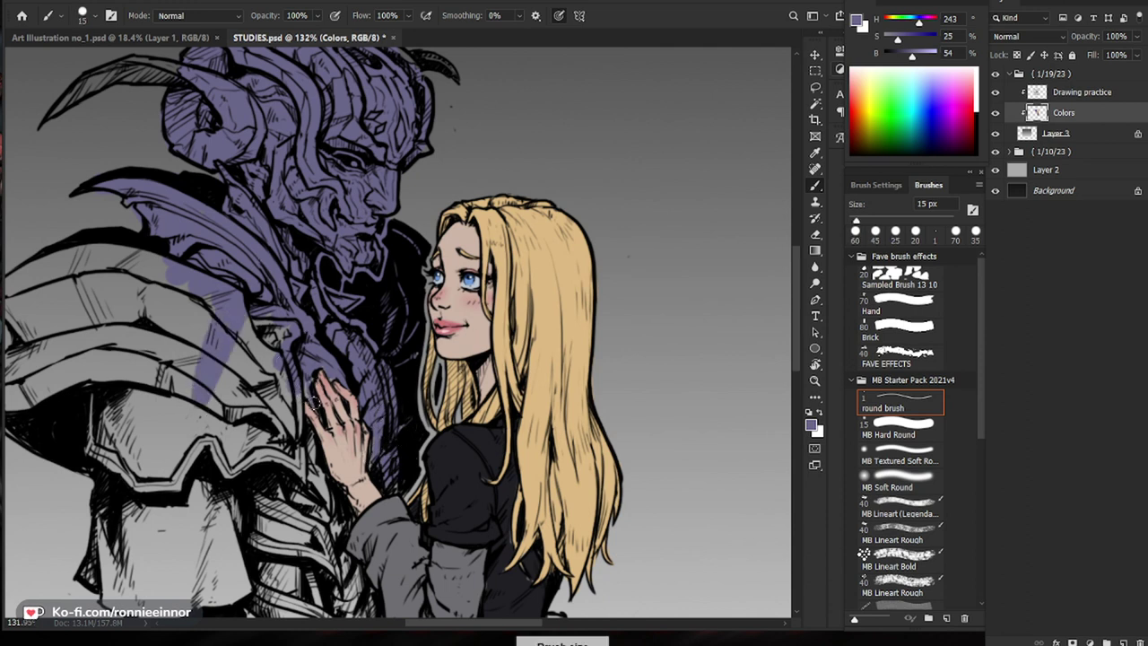
{"action": "left_click_drag", "start_coordinate": [308, 362], "coordinate": [300, 372]}
Step: Fill the inner part of the shoulder plates in violet, enlarging the brush to 80 px
{"action": "key", "text": "bracketright"}
{"action": "key", "text": "bracketright"}
{"action": "key", "text": "bracketright"}
{"action": "key", "text": "bracketright"}
{"action": "key", "text": "bracketright"}
{"action": "key", "text": "bracketright"}
{"action": "key", "text": "bracketright"}
{"action": "mouse_move", "coordinate": [276, 389]}
{"action": "left_mouse_down"}
{"action": "mouse_move", "coordinate": [276, 426]}
{"action": "mouse_move", "coordinate": [251, 444]}
{"action": "left_mouse_up"}
{"action": "key", "text": "bracketright"}
{"action": "key", "text": "bracketright"}
{"action": "key", "text": "bracketright"}
{"action": "mouse_move", "coordinate": [245, 354]}
{"action": "left_mouse_down"}
{"action": "mouse_move", "coordinate": [235, 432]}
{"action": "mouse_move", "coordinate": [254, 389]}
{"action": "left_mouse_up"}
Step: Paint the armor between the shoulder plates and the woman's hand violet with a 35 px brush
{"action": "key", "text": "bracketleft"}
{"action": "key", "text": "bracketleft"}
{"action": "key", "text": "bracketleft"}
{"action": "key", "text": "bracketleft"}
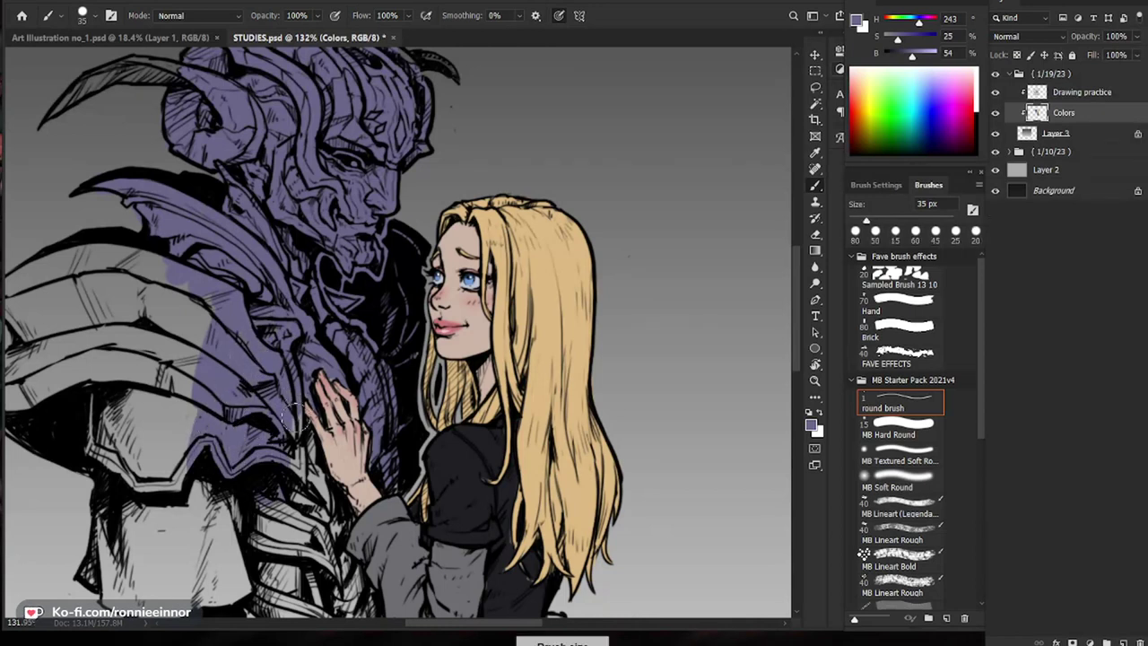
{"action": "mouse_move", "coordinate": [308, 453]}
{"action": "left_mouse_down"}
{"action": "mouse_move", "coordinate": [326, 502]}
{"action": "mouse_move", "coordinate": [341, 305]}
{"action": "left_mouse_up"}
{"action": "mouse_move", "coordinate": [333, 345]}
{"action": "left_mouse_down"}
{"action": "mouse_move", "coordinate": [329, 431]}
{"action": "mouse_move", "coordinate": [315, 363]}
{"action": "mouse_move", "coordinate": [345, 438]}
{"action": "left_mouse_up"}
Step: Cover the ribbed armor on the man's torso in violet with a 125 px brush
{"action": "key", "text": "bracketright"}
{"action": "key", "text": "bracketright"}
{"action": "key", "text": "bracketright"}
{"action": "key", "text": "bracketright"}
{"action": "key", "text": "bracketright"}
{"action": "key", "text": "bracketright"}
{"action": "key", "text": "bracketright"}
{"action": "key", "text": "bracketright"}
{"action": "key", "text": "bracketright"}
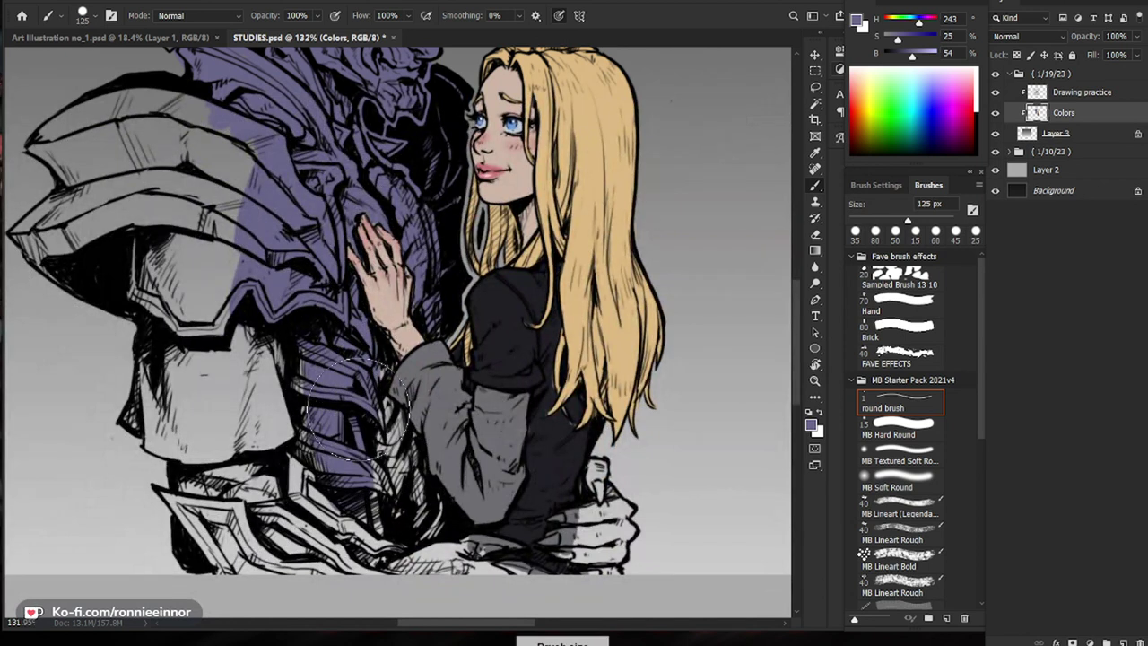
{"action": "mouse_move", "coordinate": [359, 378]}
{"action": "left_mouse_down"}
{"action": "mouse_move", "coordinate": [308, 353]}
{"action": "mouse_move", "coordinate": [299, 403]}
{"action": "mouse_move", "coordinate": [339, 495]}
{"action": "mouse_move", "coordinate": [404, 407]}
{"action": "mouse_move", "coordinate": [353, 416]}
{"action": "mouse_move", "coordinate": [396, 417]}
{"action": "left_mouse_up"}
Step: Paint the man's lower torso, forearm and clawed hand at the woman's waist violet, using a 50 px brush
{"action": "key", "text": "bracketleft"}
{"action": "key", "text": "bracketleft"}
{"action": "key", "text": "bracketleft"}
{"action": "key", "text": "bracketleft"}
{"action": "key", "text": "bracketleft"}
{"action": "key", "text": "bracketleft"}
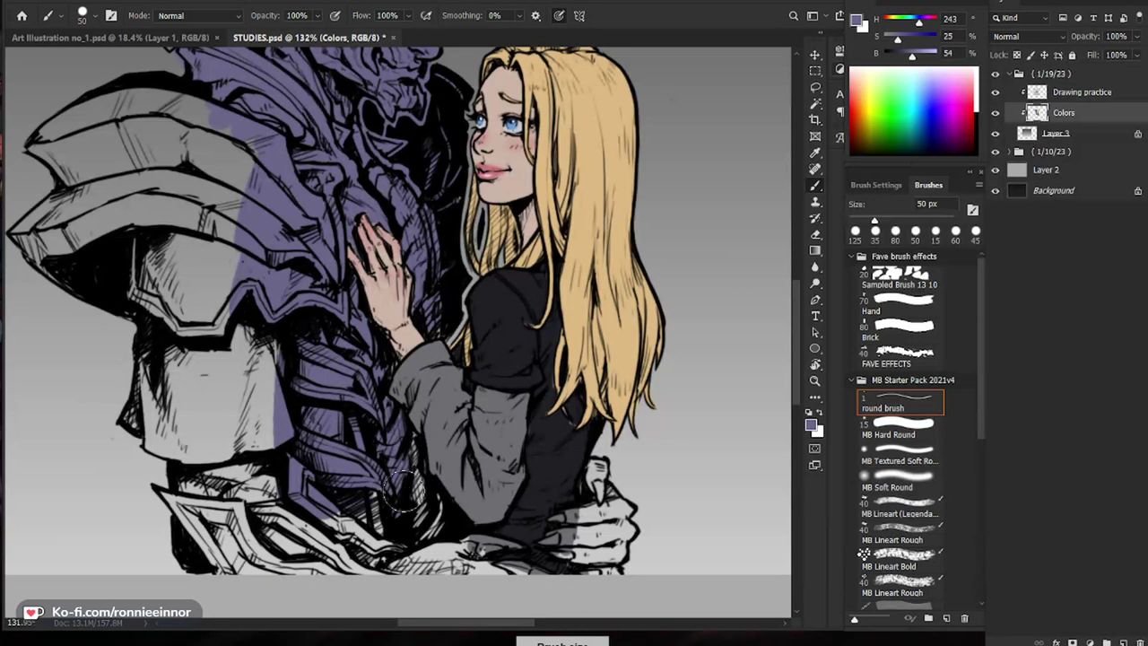
{"action": "mouse_move", "coordinate": [408, 437]}
{"action": "left_mouse_down"}
{"action": "mouse_move", "coordinate": [430, 529]}
{"action": "mouse_move", "coordinate": [358, 556]}
{"action": "mouse_move", "coordinate": [385, 569]}
{"action": "mouse_move", "coordinate": [478, 547]}
{"action": "mouse_move", "coordinate": [448, 574]}
{"action": "mouse_move", "coordinate": [502, 569]}
{"action": "mouse_move", "coordinate": [493, 578]}
{"action": "mouse_move", "coordinate": [596, 511]}
{"action": "mouse_move", "coordinate": [590, 466]}
{"action": "mouse_move", "coordinate": [628, 533]}
{"action": "mouse_move", "coordinate": [631, 515]}
{"action": "left_mouse_up"}
Step: Erase the overspill beside the clawed hand's raised thumb and finish filling its fingers with a smaller violet brush
{"action": "key", "text": "bracketleft"}
{"action": "key", "text": "bracketleft"}
{"action": "key", "text": "e"}
{"action": "left_click_drag", "start_coordinate": [613, 466], "coordinate": [617, 484]}
{"action": "key", "text": "b"}
{"action": "mouse_move", "coordinate": [629, 529]}
{"action": "left_mouse_down"}
{"action": "mouse_move", "coordinate": [590, 571]}
{"action": "mouse_move", "coordinate": [611, 534]}
{"action": "mouse_move", "coordinate": [602, 522]}
{"action": "mouse_move", "coordinate": [565, 536]}
{"action": "left_mouse_up"}
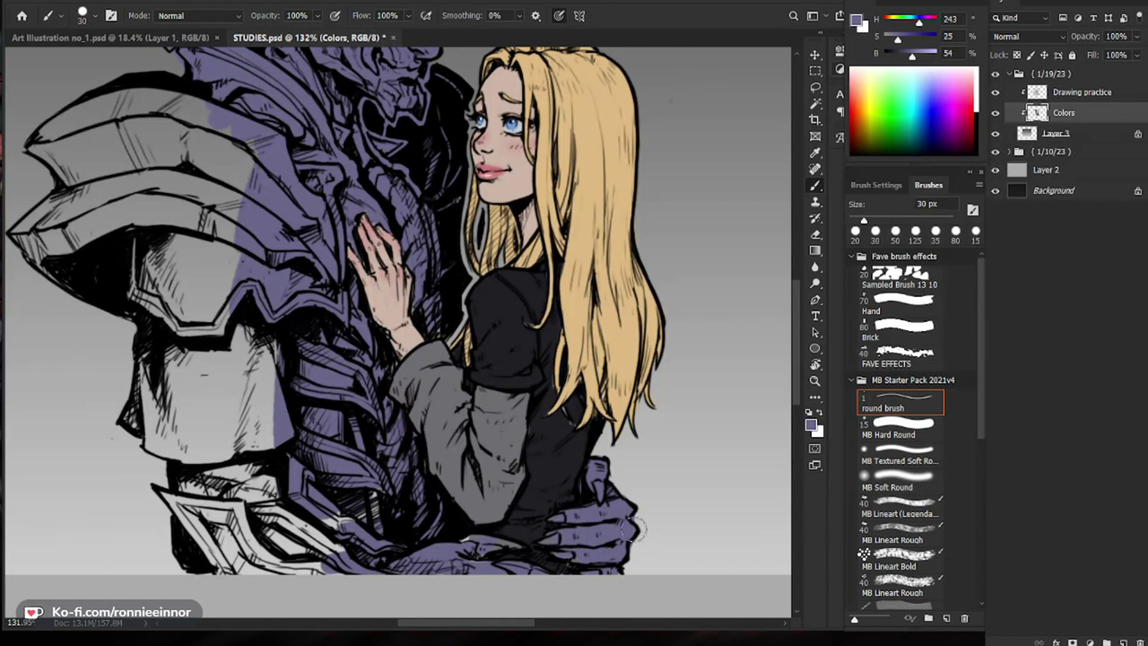
Step: Fill the large shoulder plates in violet with a 150 px brush and erase the overspill along their outer edge
{"action": "key", "text": "z"}
{"action": "left_click_drag", "start_coordinate": [652, 515], "coordinate": [464, 575]}
{"action": "key", "text": "e"}
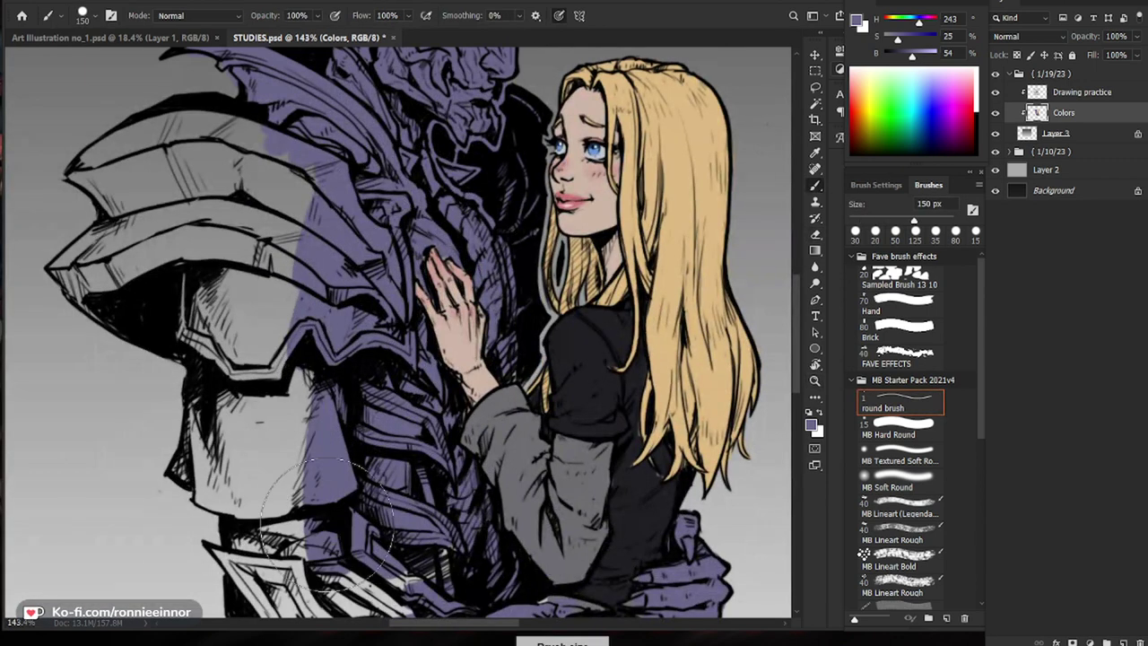
{"action": "mouse_move", "coordinate": [327, 525]}
{"action": "left_mouse_down"}
{"action": "mouse_move", "coordinate": [269, 287]}
{"action": "mouse_move", "coordinate": [256, 332]}
{"action": "mouse_move", "coordinate": [179, 135]}
{"action": "mouse_move", "coordinate": [99, 161]}
{"action": "mouse_move", "coordinate": [94, 184]}
{"action": "mouse_move", "coordinate": [171, 242]}
{"action": "mouse_move", "coordinate": [123, 281]}
{"action": "mouse_move", "coordinate": [148, 309]}
{"action": "left_mouse_up"}
{"action": "key", "text": "e"}
{"action": "left_click_drag", "start_coordinate": [84, 209], "coordinate": [67, 234]}
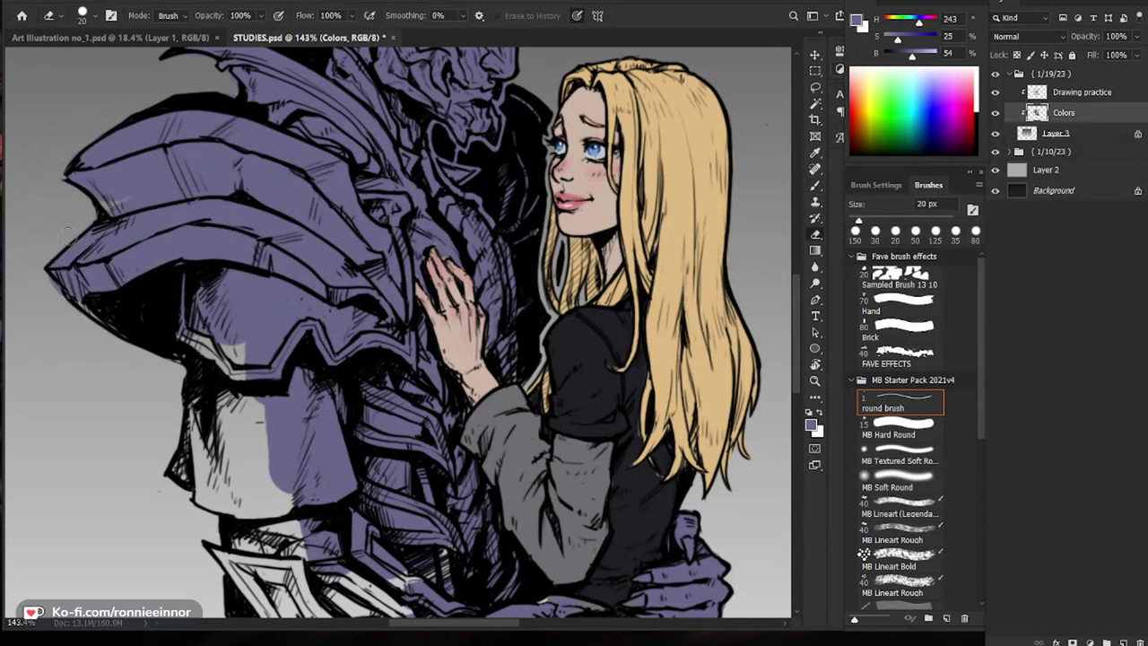
Step: Fill the rest of the man's upper arm armor in violet with the 150 px brush
{"action": "key", "text": "b"}
{"action": "key", "text": "z"}
{"action": "left_click_drag", "start_coordinate": [302, 225], "coordinate": [220, 229]}
{"action": "key", "text": "b"}
{"action": "left_click_drag", "start_coordinate": [271, 318], "coordinate": [264, 294]}
{"action": "scroll", "coordinate": [267, 293], "scroll_direction": "up", "scroll_amount": 2}
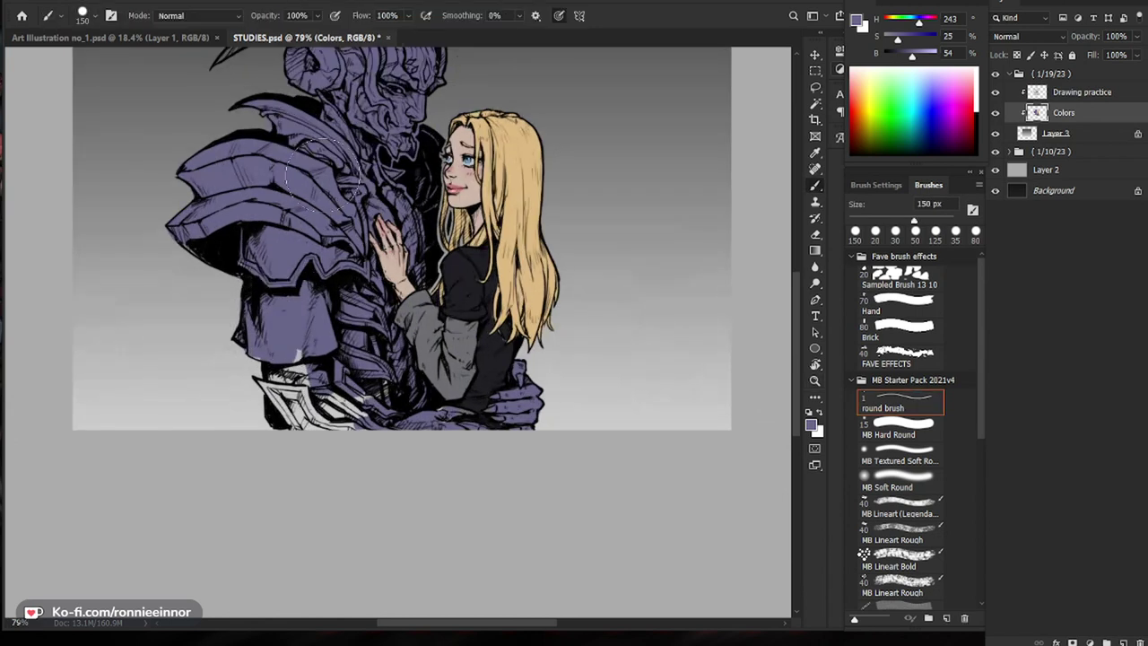
Step: Fill the man's near forearm guard at the canvas's lower edge with violet using a 60 px brush
{"action": "key", "text": "bracketleft"}
{"action": "key", "text": "bracketleft"}
{"action": "key", "text": "bracketleft"}
{"action": "key", "text": "bracketleft"}
{"action": "key", "text": "bracketleft"}
{"action": "key", "text": "bracketleft"}
{"action": "mouse_move", "coordinate": [310, 382]}
{"action": "left_mouse_down"}
{"action": "mouse_move", "coordinate": [294, 395]}
{"action": "mouse_move", "coordinate": [274, 383]}
{"action": "mouse_move", "coordinate": [295, 420]}
{"action": "mouse_move", "coordinate": [329, 385]}
{"action": "mouse_move", "coordinate": [367, 448]}
{"action": "left_mouse_up"}
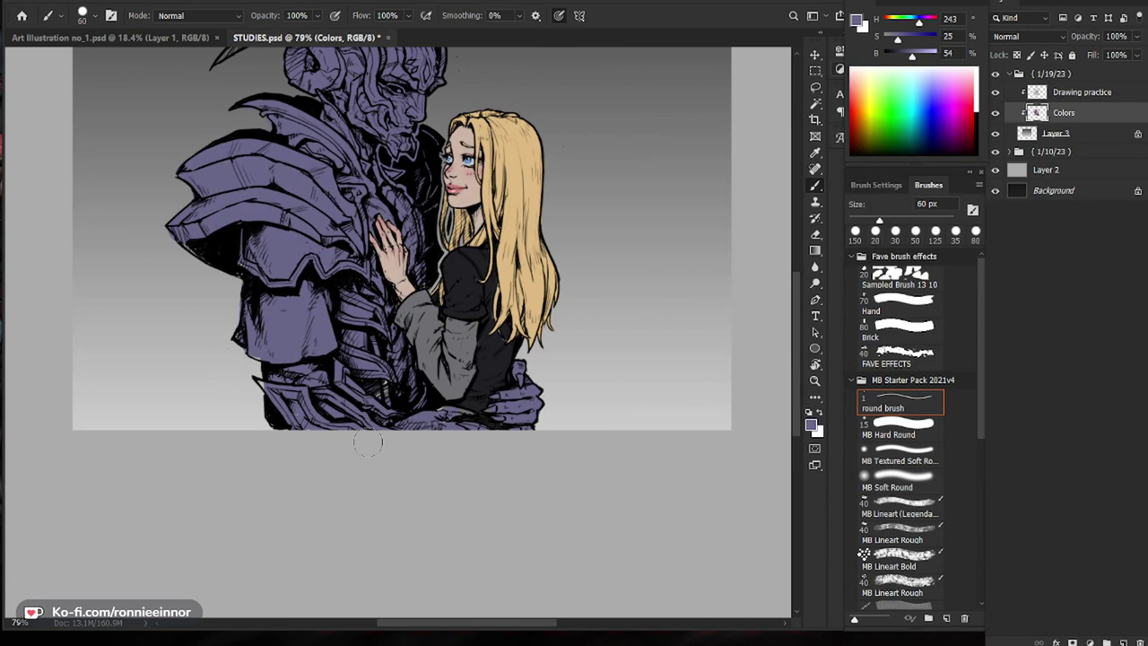
Step: Color the man's far-side horns violet with a 20 px brush and erase the overspill around them
{"action": "scroll", "coordinate": [440, 421], "scroll_direction": "up", "scroll_amount": 3}
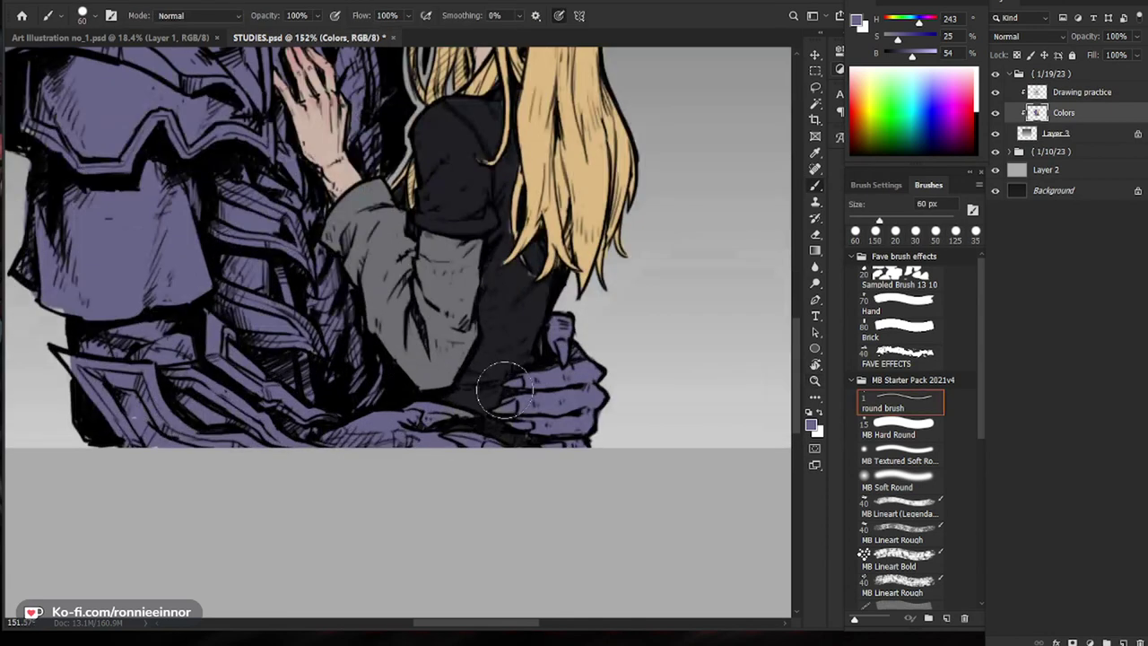
{"action": "key", "text": "bracketleft"}
{"action": "key", "text": "bracketleft"}
{"action": "key", "text": "bracketleft"}
{"action": "key", "text": "bracketleft"}
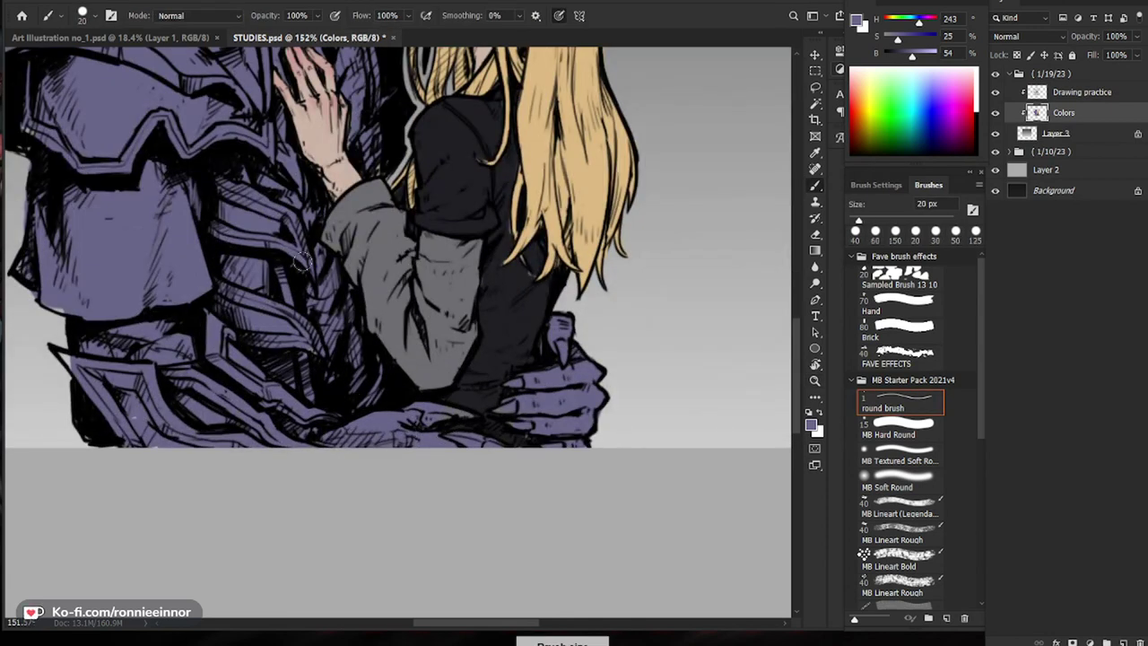
{"action": "scroll", "coordinate": [213, 363], "scroll_direction": "down", "scroll_amount": 4}
{"action": "scroll", "coordinate": [403, 185], "scroll_direction": "up", "scroll_amount": 5}
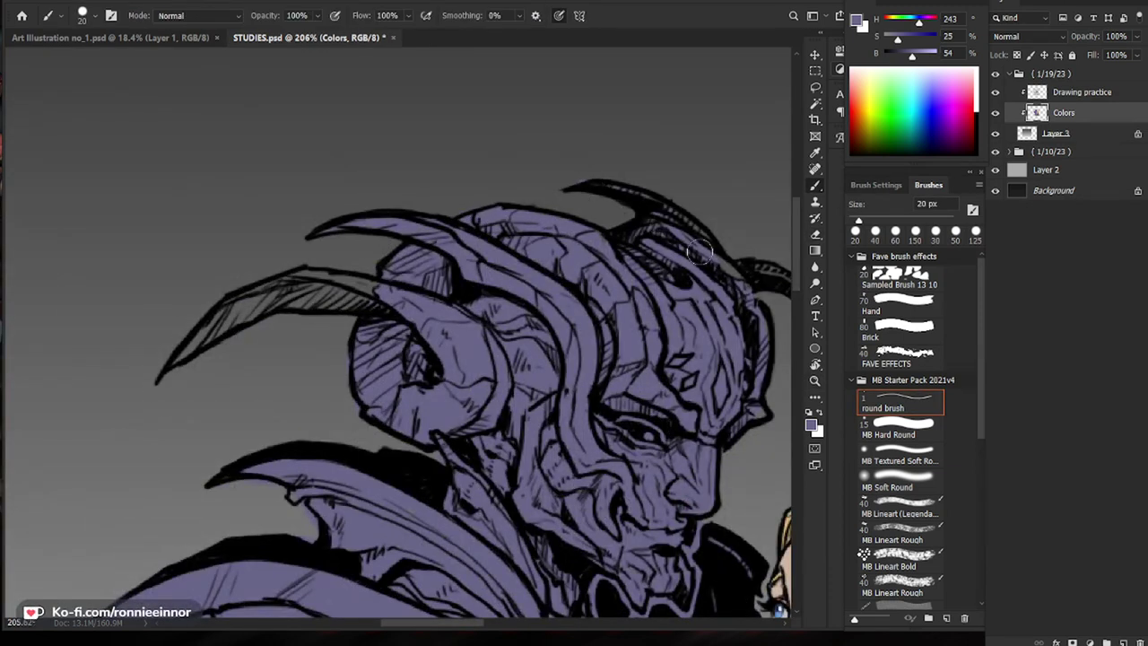
{"action": "left_click_drag", "start_coordinate": [652, 320], "coordinate": [426, 361]}
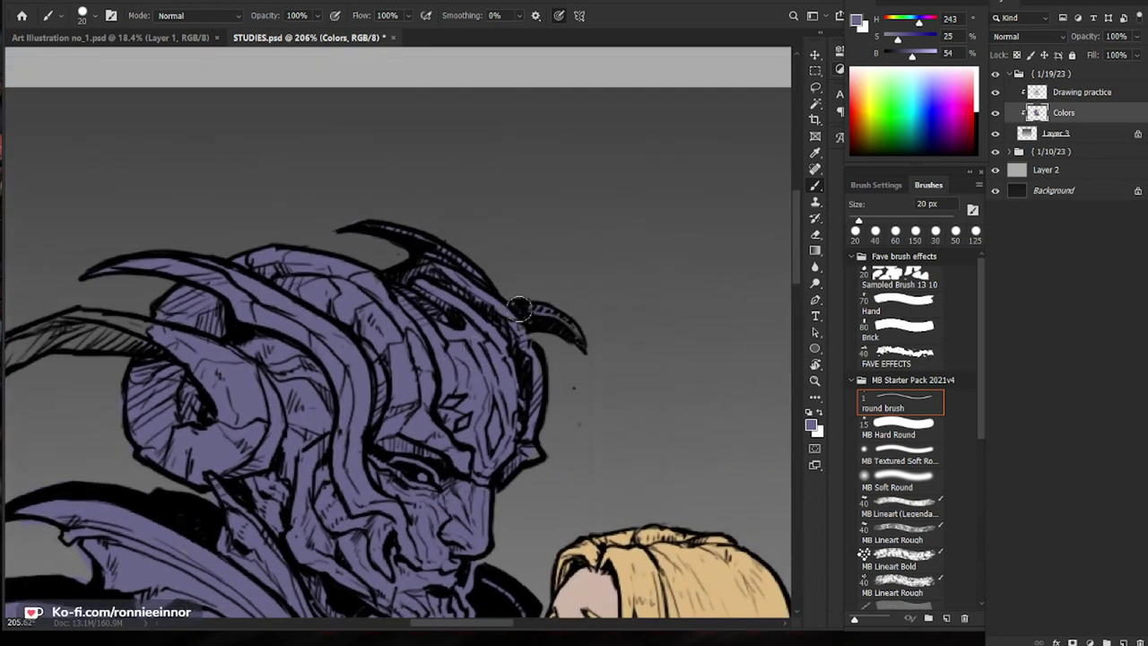
{"action": "key", "text": "e"}
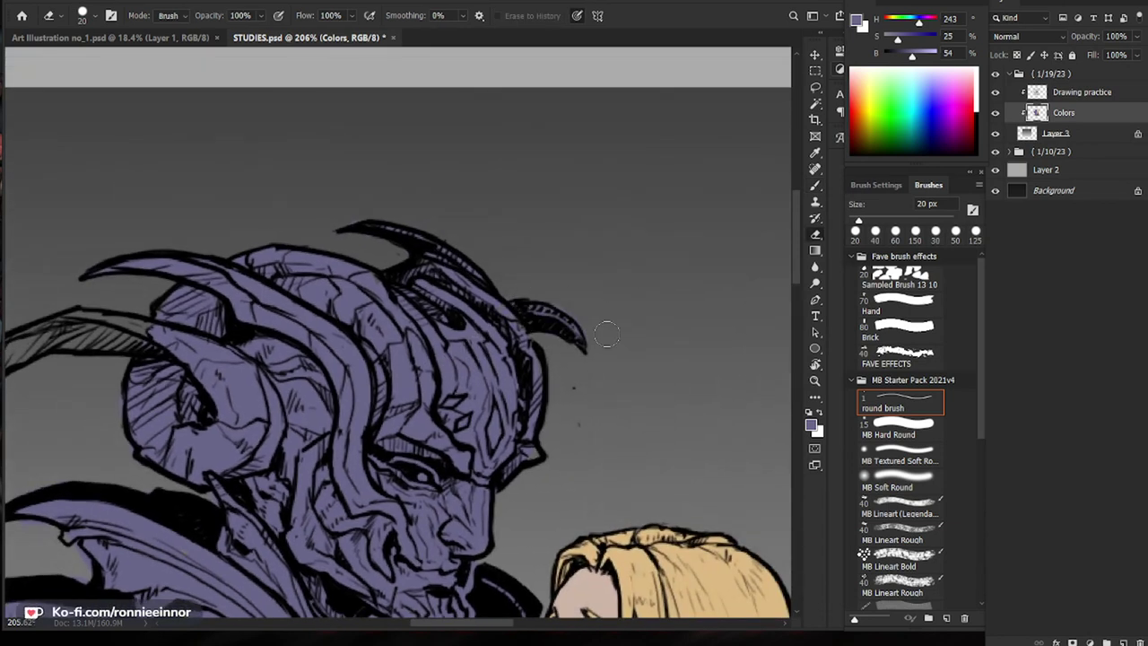
{"action": "key", "text": "b"}
{"action": "left_click_drag", "start_coordinate": [600, 348], "coordinate": [511, 296]}
{"action": "left_click_drag", "start_coordinate": [511, 294], "coordinate": [558, 269]}
{"action": "key", "text": "e"}
{"action": "left_click_drag", "start_coordinate": [500, 310], "coordinate": [541, 336]}
Step: Fill the man's long rear horn with violet and erase the overspill along its outline
{"action": "key", "text": "b"}
{"action": "mouse_move", "coordinate": [256, 408]}
{"action": "left_mouse_down"}
{"action": "mouse_move", "coordinate": [166, 403]}
{"action": "mouse_move", "coordinate": [72, 466]}
{"action": "mouse_move", "coordinate": [244, 412]}
{"action": "left_mouse_up"}
{"action": "key", "text": "e"}
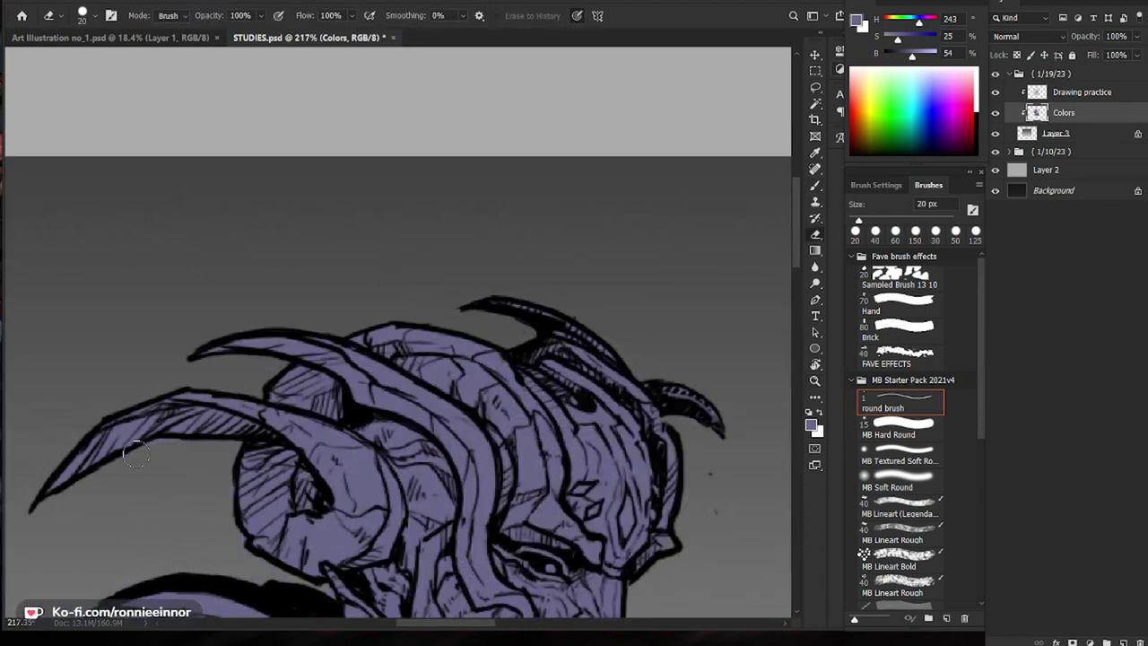
{"action": "left_click_drag", "start_coordinate": [368, 323], "coordinate": [260, 367]}
{"action": "key", "text": "b"}
{"action": "scroll", "coordinate": [381, 315], "scroll_direction": "up", "scroll_amount": 5}
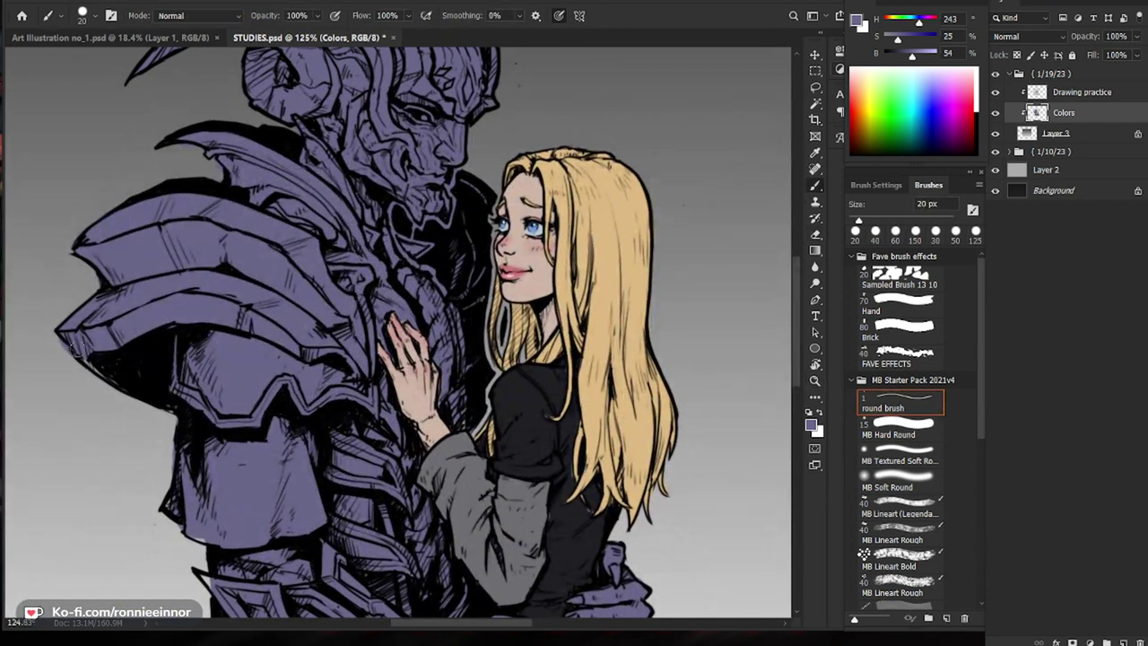
Step: Touch up the gaps in the dark collar between the two faces with the 20 px violet brush
{"action": "key", "text": "e"}
{"action": "scroll", "coordinate": [229, 356], "scroll_direction": "down", "scroll_amount": 5}
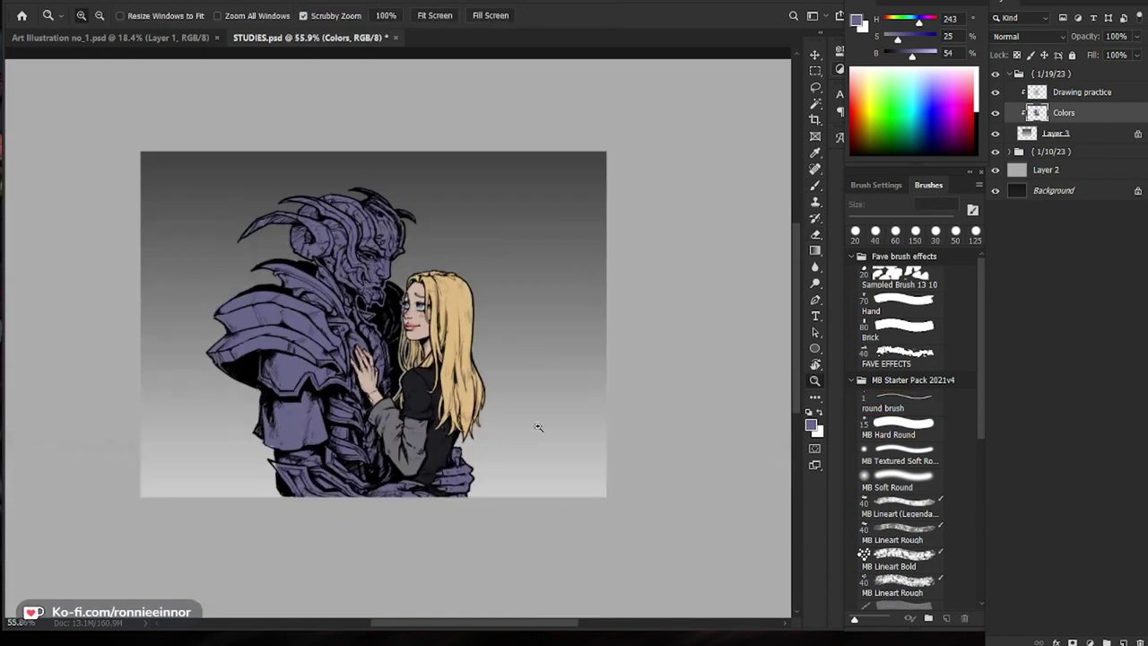
{"action": "scroll", "coordinate": [462, 363], "scroll_direction": "up", "scroll_amount": 6}
{"action": "key", "text": "b"}
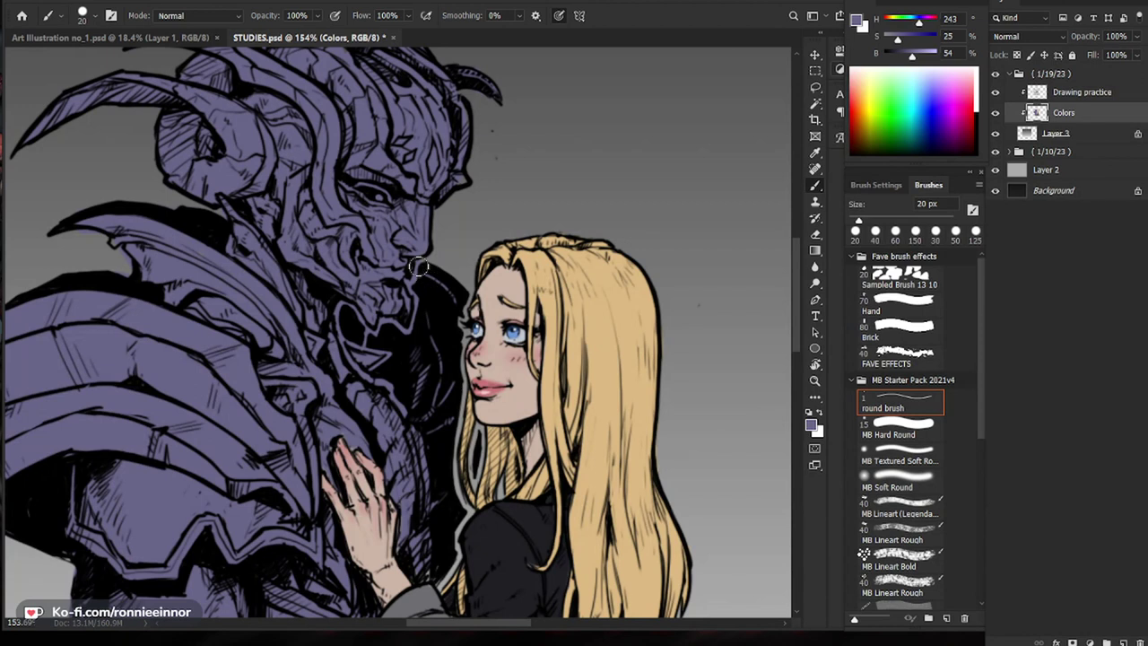
{"action": "left_click_drag", "start_coordinate": [496, 491], "coordinate": [476, 358]}
{"action": "key", "text": "ctrl+space"}
{"action": "left_click_drag", "start_coordinate": [403, 441], "coordinate": [416, 440]}
{"action": "scroll", "coordinate": [419, 358], "scroll_direction": "down", "scroll_amount": 3}
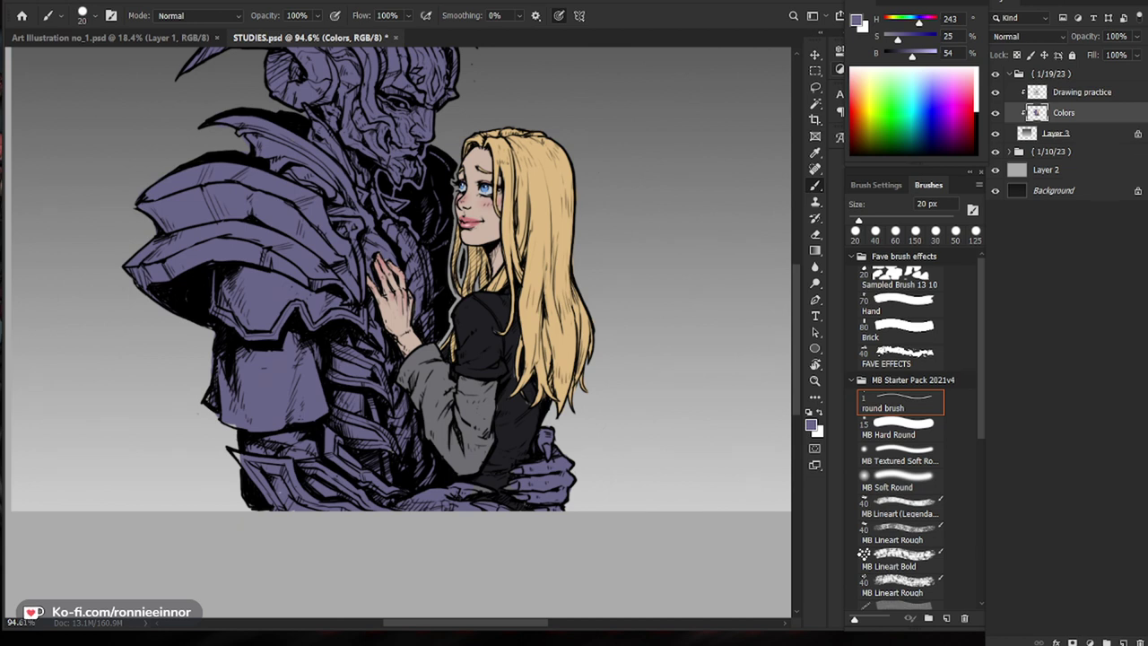
Step: Erase the overspill beside the man's upper arm armor and fill the remaining gaps in his forearm guard with violet
{"action": "scroll", "coordinate": [423, 506], "scroll_direction": "up", "scroll_amount": 2}
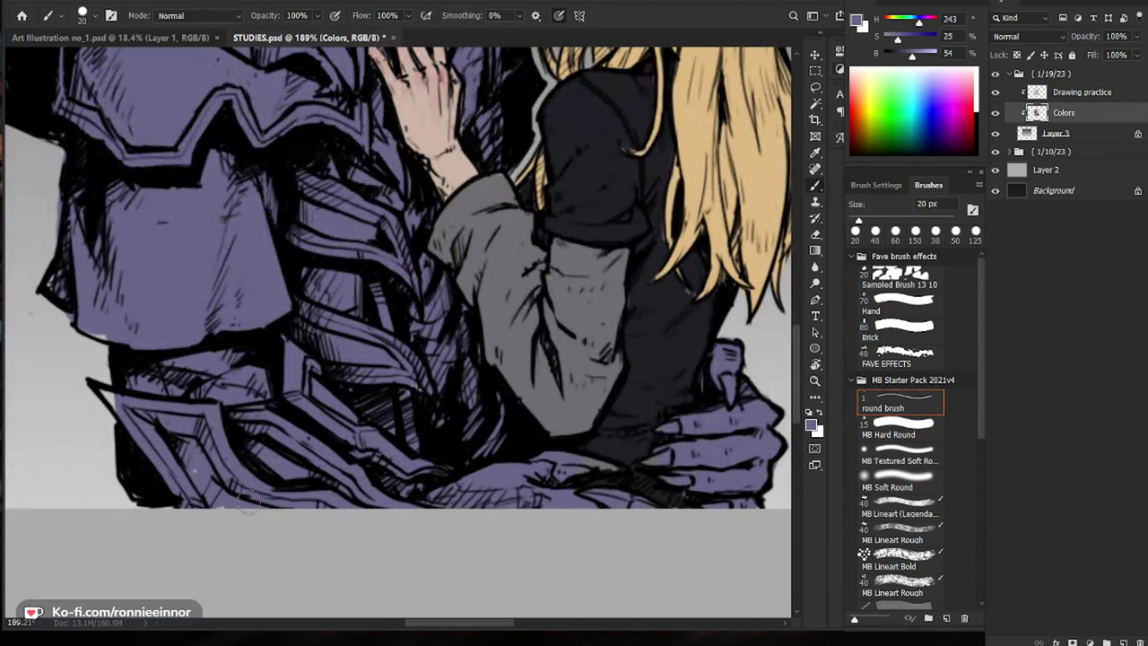
{"action": "key", "text": "e"}
{"action": "left_click_drag", "start_coordinate": [57, 192], "coordinate": [57, 222]}
{"action": "key", "text": "b"}
{"action": "left_click_drag", "start_coordinate": [118, 419], "coordinate": [101, 390]}
{"action": "left_click_drag", "start_coordinate": [143, 501], "coordinate": [179, 497]}
Step: Shade the whites of the woman's eyes with their sampled color darkened to 70% brightness, using a 7 px brush
{"action": "key", "text": "z"}
{"action": "left_click_drag", "start_coordinate": [359, 408], "coordinate": [53, 439]}
{"action": "left_click_drag", "start_coordinate": [649, 215], "coordinate": [612, 320]}
{"action": "left_click_drag", "start_coordinate": [345, 397], "coordinate": [451, 351]}
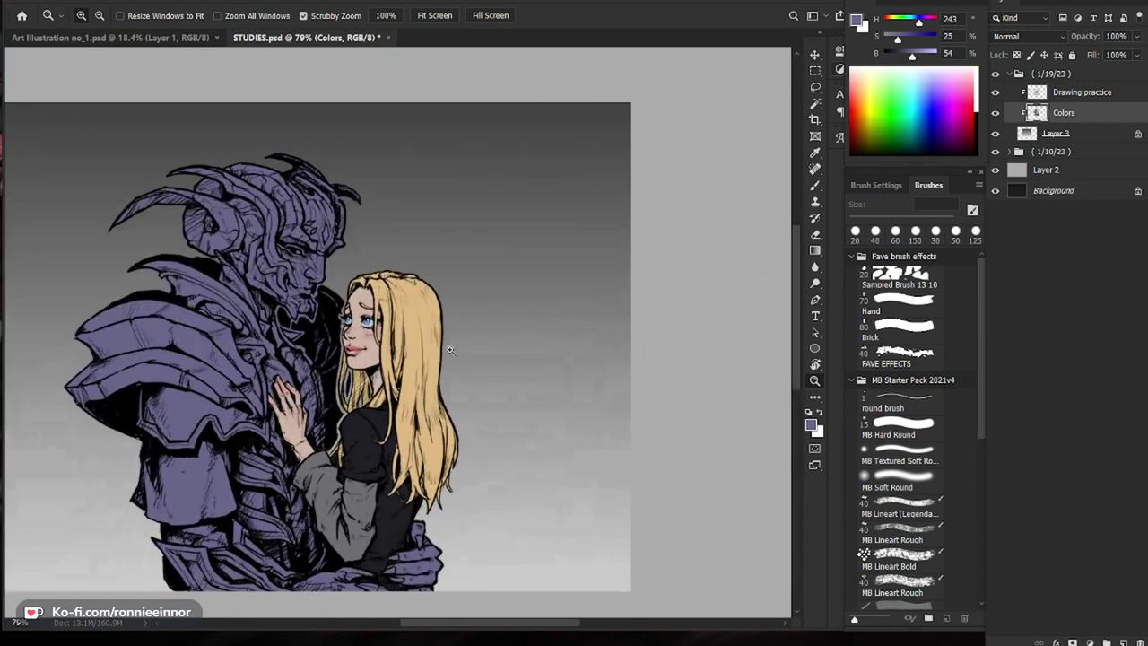
{"action": "scroll", "coordinate": [491, 355], "scroll_direction": "up", "scroll_amount": 2}
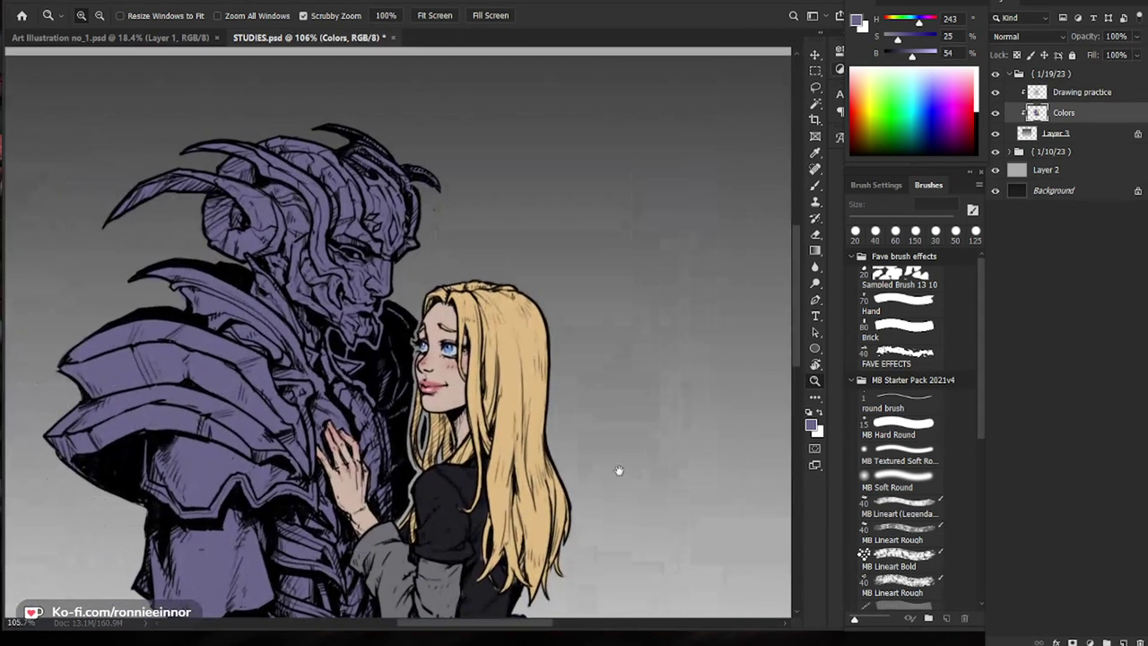
{"action": "scroll", "coordinate": [522, 358], "scroll_direction": "up", "scroll_amount": 3}
{"action": "key", "text": "b"}
{"action": "left_click", "coordinate": [459, 346], "text": "alt"}
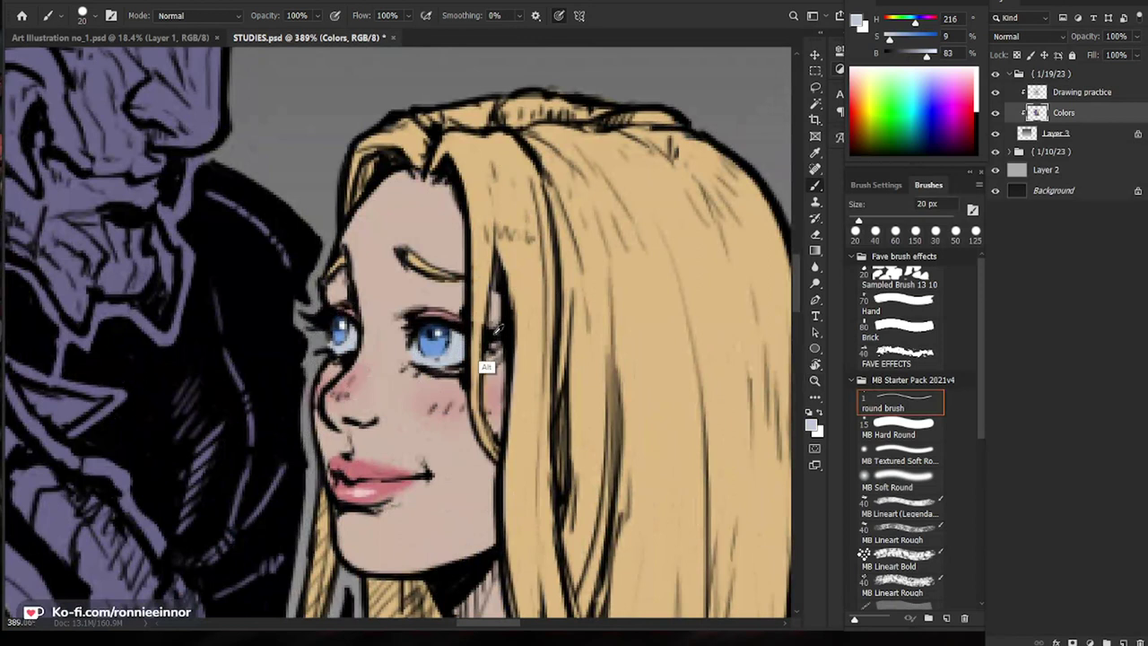
{"action": "left_click_drag", "start_coordinate": [924, 57], "coordinate": [919, 57]}
{"action": "key", "text": "bracketleft"}
{"action": "key", "text": "bracketleft"}
{"action": "key", "text": "bracketleft"}
{"action": "key", "text": "bracketleft"}
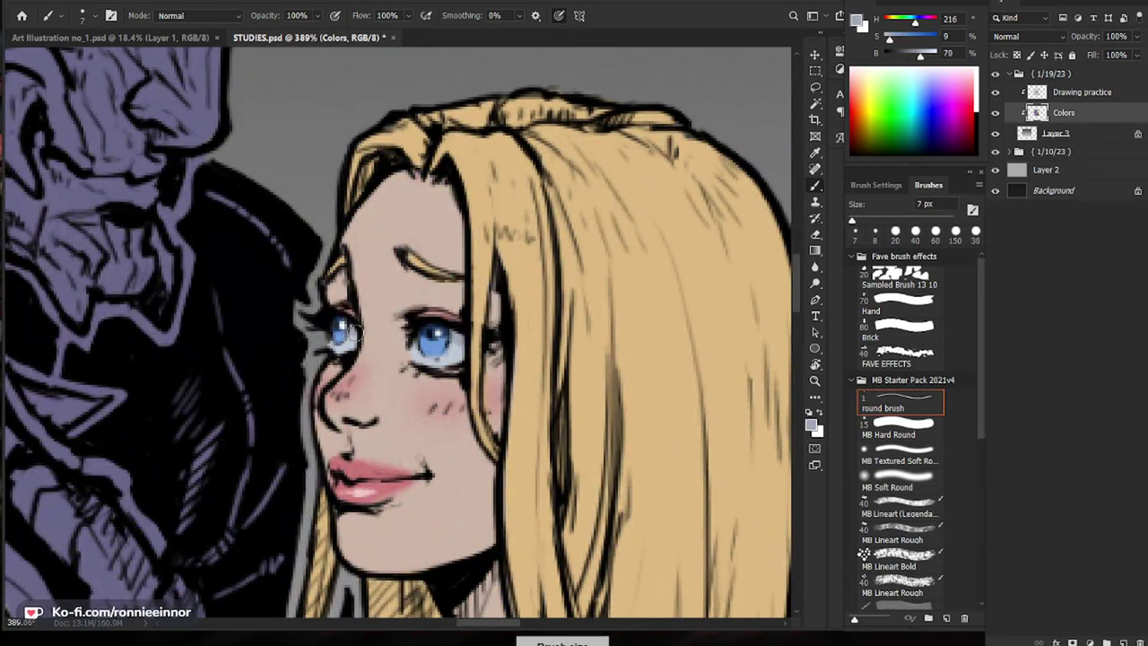
{"action": "left_click_drag", "start_coordinate": [603, 280], "coordinate": [668, 294]}
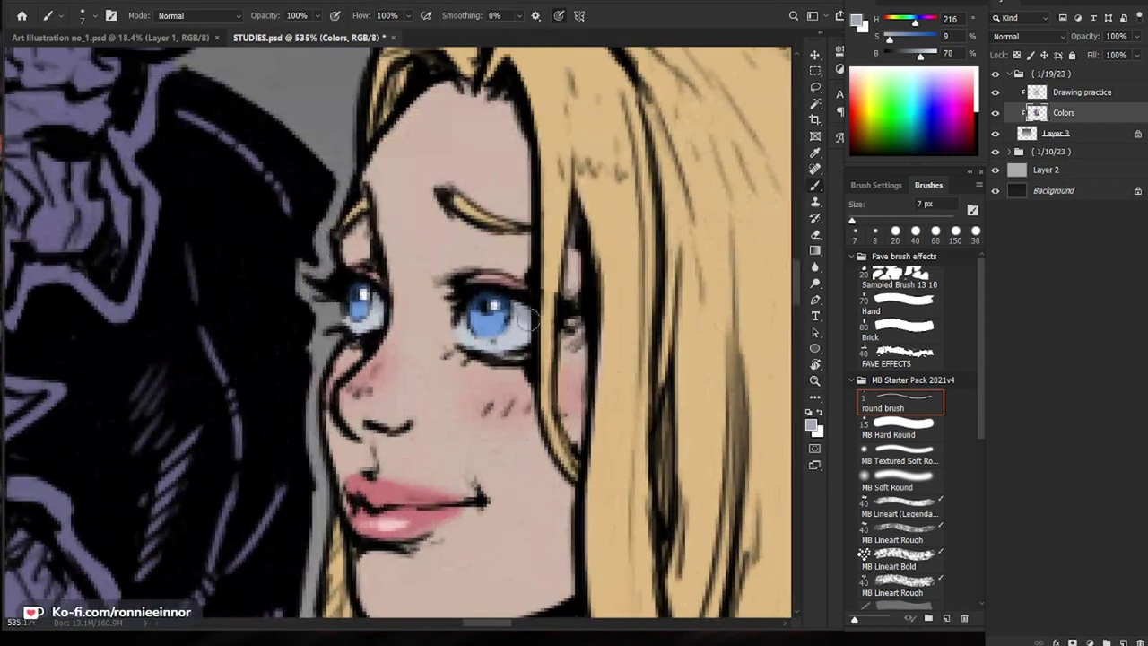
{"action": "left_click_drag", "start_coordinate": [613, 328], "coordinate": [520, 330]}
{"action": "left_click_drag", "start_coordinate": [615, 541], "coordinate": [506, 476]}
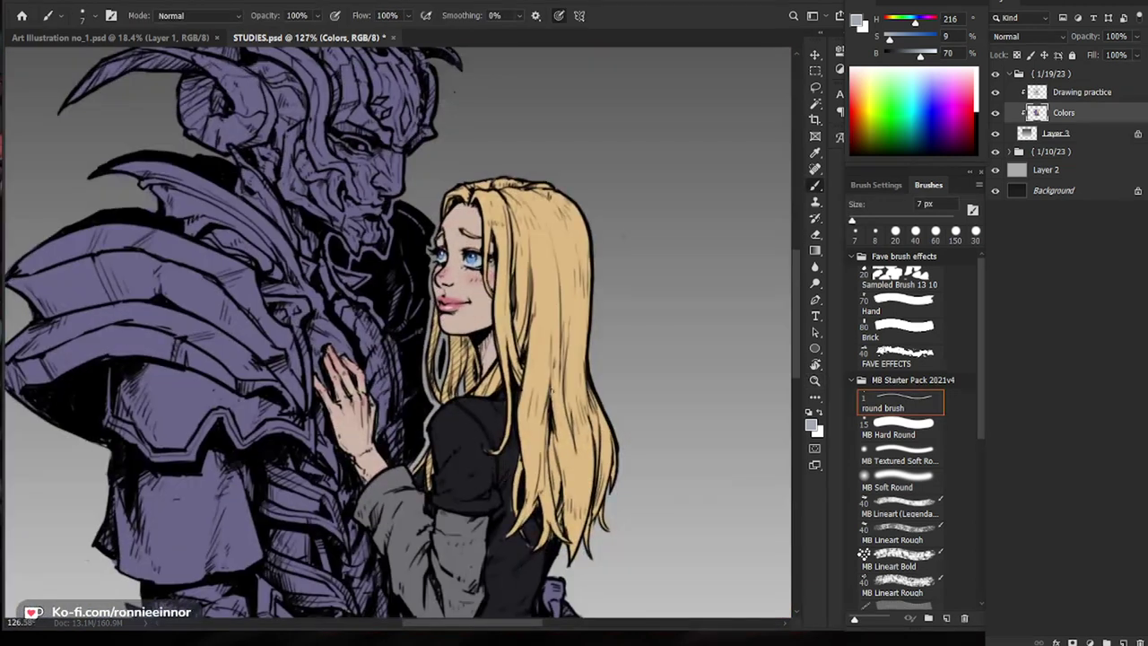
Step: Select the woman's face, neck and raised hand together with freehand Lasso outlines
{"action": "left_click_drag", "start_coordinate": [553, 370], "coordinate": [516, 413]}
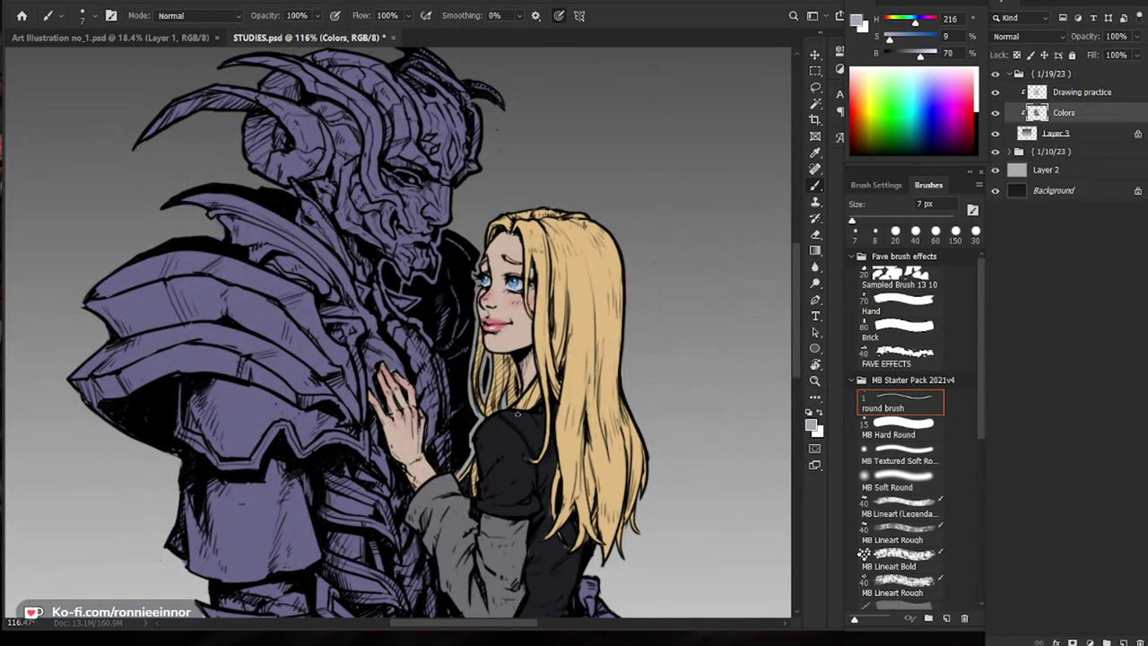
{"action": "left_click_drag", "start_coordinate": [516, 414], "coordinate": [583, 394]}
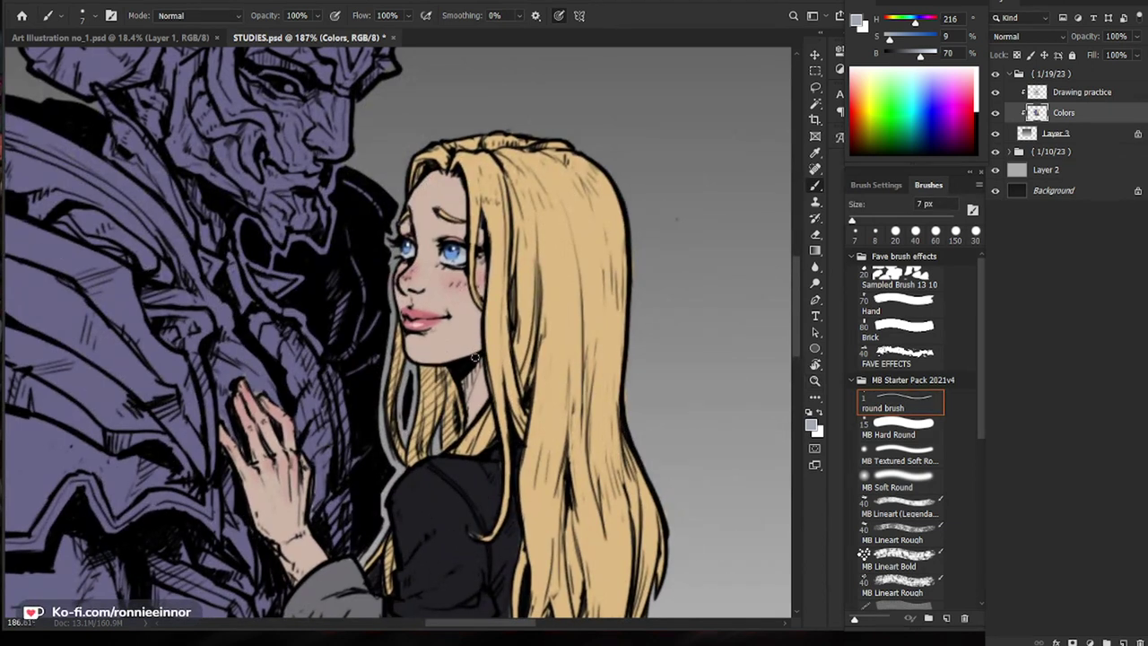
{"action": "key", "text": "l"}
{"action": "left_click_drag", "start_coordinate": [484, 314], "coordinate": [493, 388]}
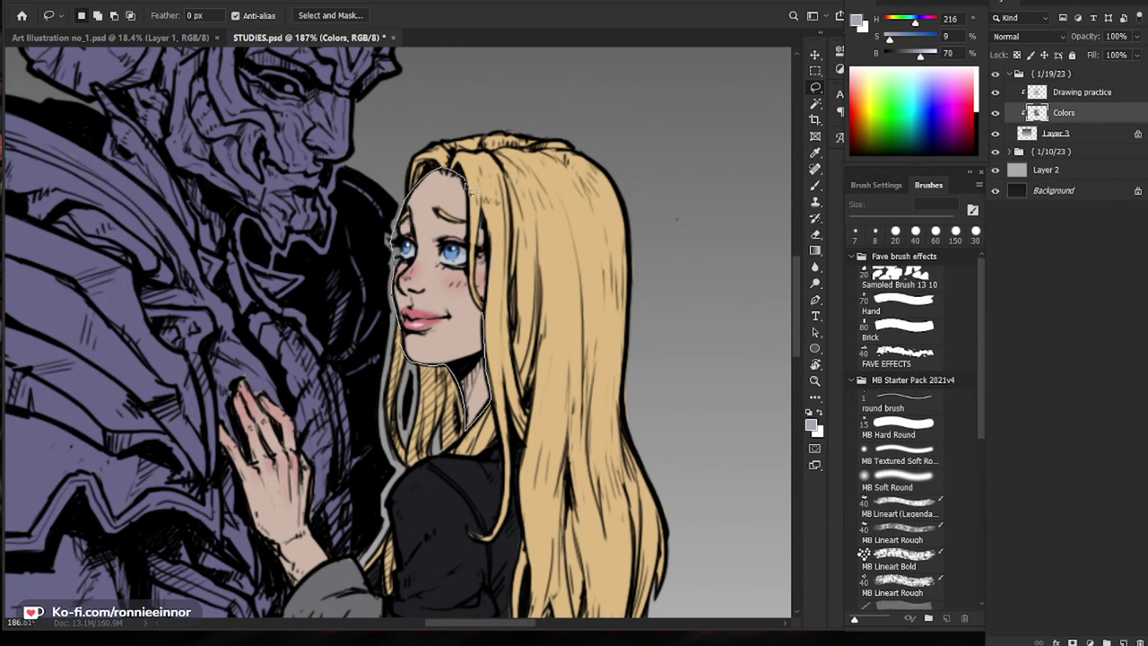
{"action": "mouse_move", "coordinate": [473, 286]}
{"action": "left_mouse_down"}
{"action": "mouse_move", "coordinate": [484, 314]}
{"action": "mouse_move", "coordinate": [492, 251]}
{"action": "mouse_move", "coordinate": [478, 281]}
{"action": "left_mouse_up"}
{"action": "key", "text": "shift"}
{"action": "left_click_drag", "start_coordinate": [556, 463], "coordinate": [609, 331]}
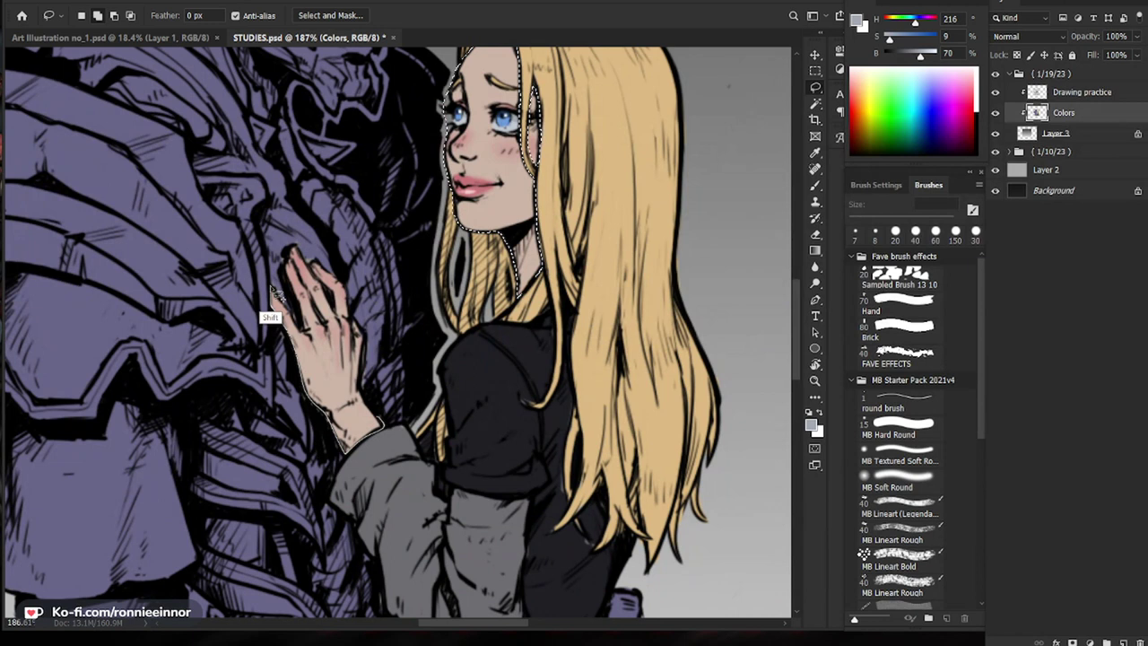
{"action": "mouse_move", "coordinate": [287, 287]}
{"action": "left_mouse_down"}
{"action": "mouse_move", "coordinate": [292, 251]}
{"action": "mouse_move", "coordinate": [317, 286]}
{"action": "mouse_move", "coordinate": [315, 269]}
{"action": "mouse_move", "coordinate": [349, 292]}
{"action": "mouse_move", "coordinate": [367, 337]}
{"action": "mouse_move", "coordinate": [364, 402]}
{"action": "mouse_move", "coordinate": [384, 430]}
{"action": "left_mouse_up"}
{"action": "left_click_drag", "start_coordinate": [615, 402], "coordinate": [568, 482]}
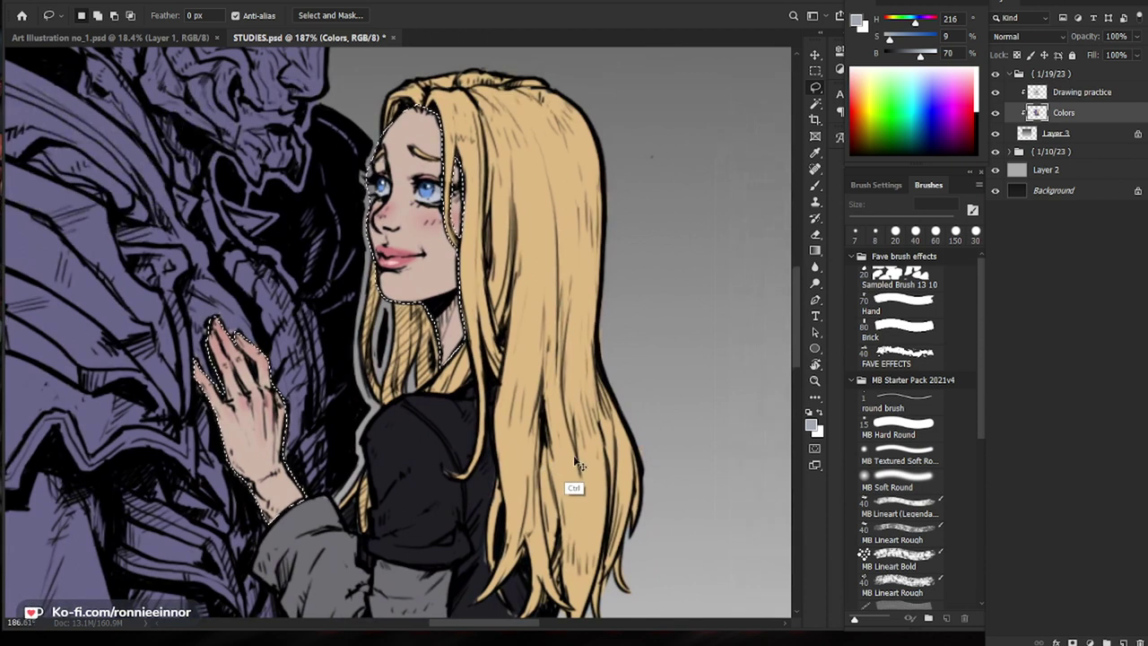
Step: Boost the saturation and slightly raise the lightness of the selected skin with Hue/Saturation, and clear the selection
{"action": "key", "text": "ctrl+b"}
{"action": "key", "text": "Escape"}
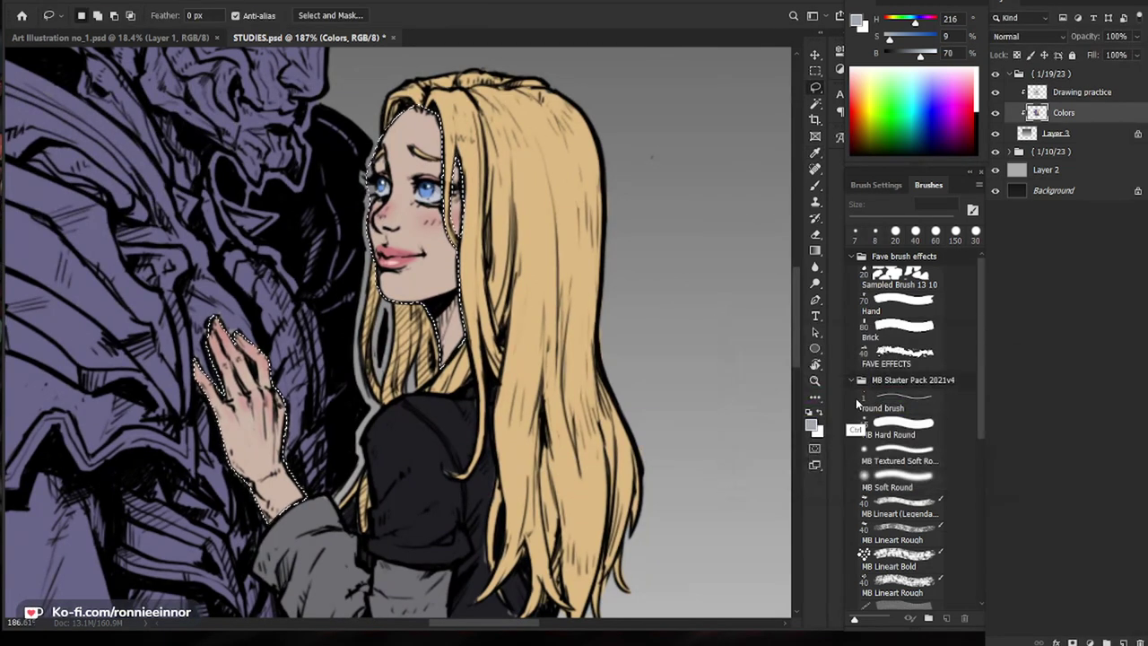
{"action": "key", "text": "ctrl+u"}
{"action": "left_click_drag", "start_coordinate": [790, 440], "coordinate": [797, 470]}
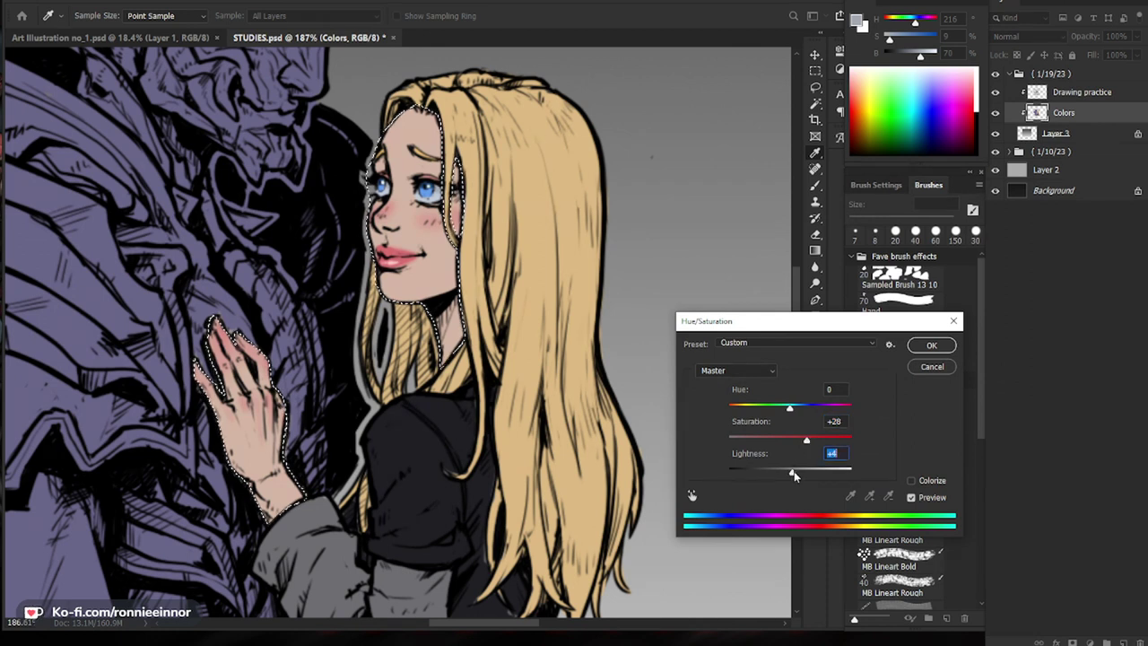
{"action": "left_click_drag", "start_coordinate": [794, 470], "coordinate": [814, 439]}
{"action": "left_click", "coordinate": [949, 346]}
{"action": "key", "text": "ctrl+d"}
Step: Sample the armor's violet beside the woman's raised fingers and touch up the spot at her fingertips
{"action": "left_click_drag", "start_coordinate": [430, 305], "coordinate": [500, 318]}
{"action": "scroll", "coordinate": [499, 318], "scroll_direction": "up", "scroll_amount": 3}
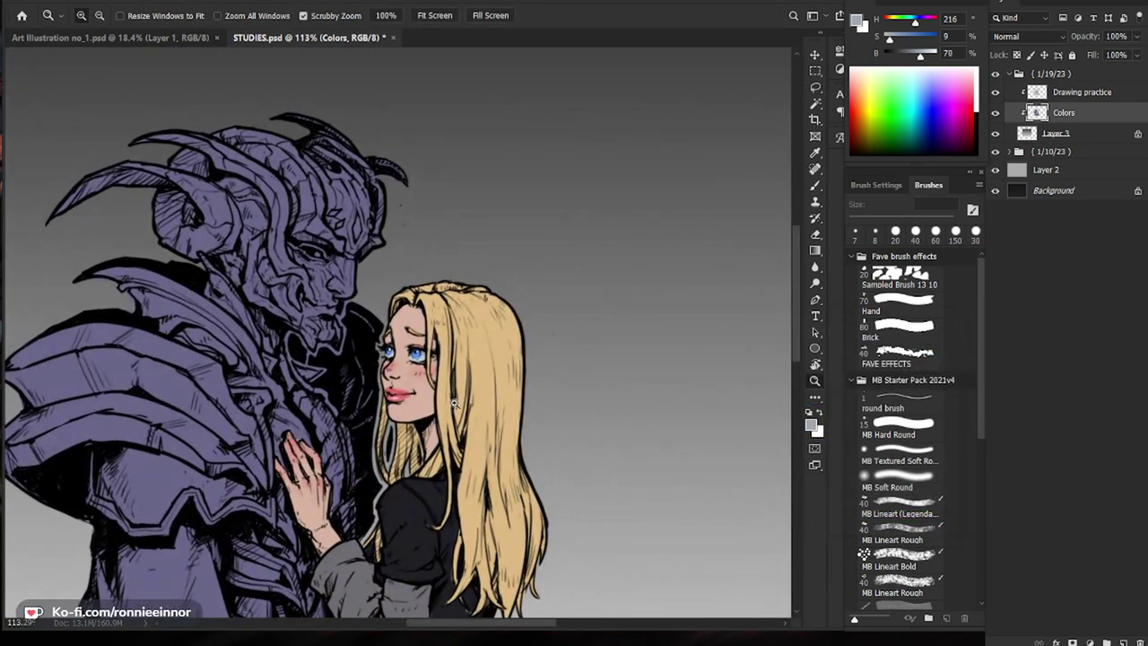
{"action": "scroll", "coordinate": [372, 388], "scroll_direction": "up", "scroll_amount": 2}
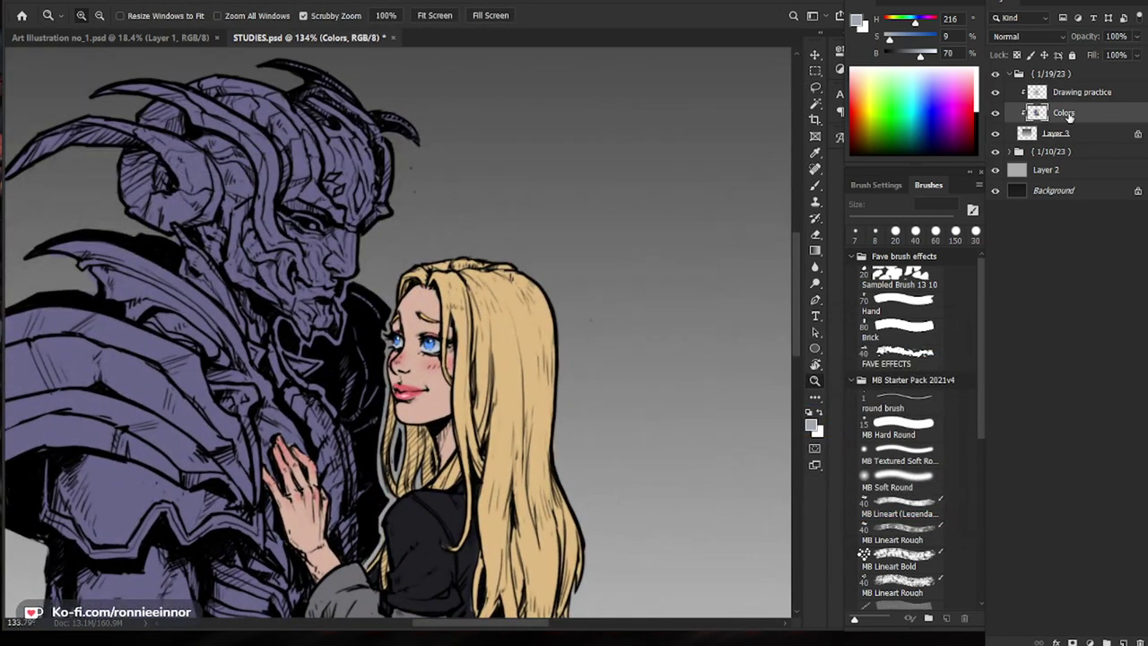
{"action": "scroll", "coordinate": [415, 375], "scroll_direction": "up", "scroll_amount": 4}
{"action": "scroll", "coordinate": [448, 385], "scroll_direction": "down", "scroll_amount": 5}
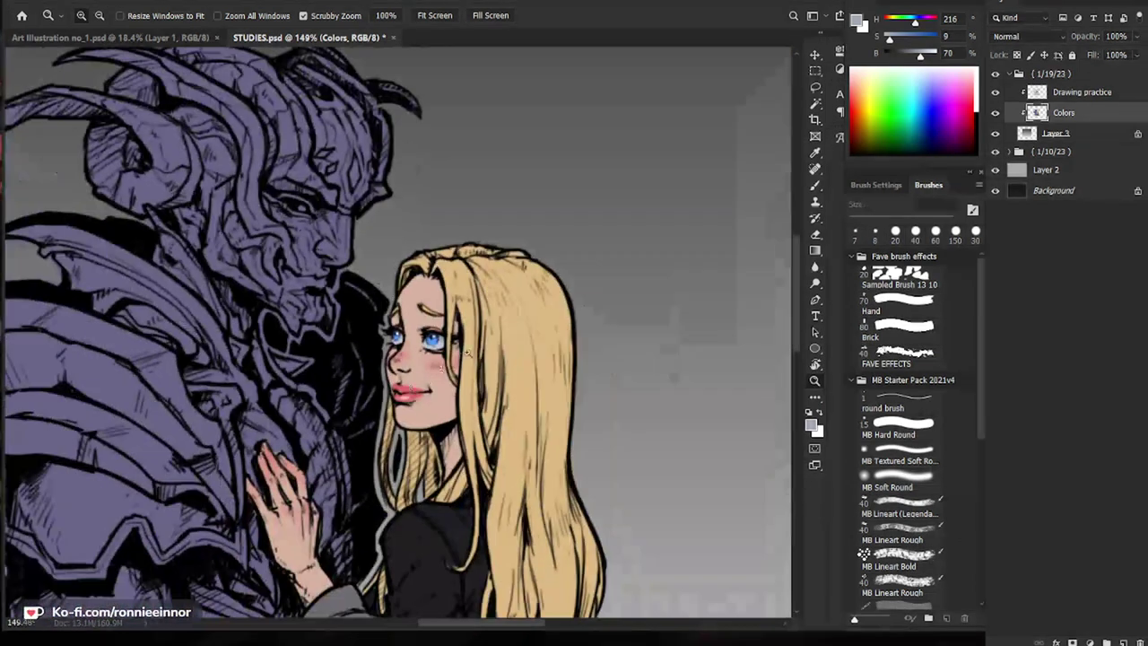
{"action": "scroll", "coordinate": [478, 395], "scroll_direction": "up", "scroll_amount": 2}
{"action": "scroll", "coordinate": [359, 426], "scroll_direction": "up", "scroll_amount": 2}
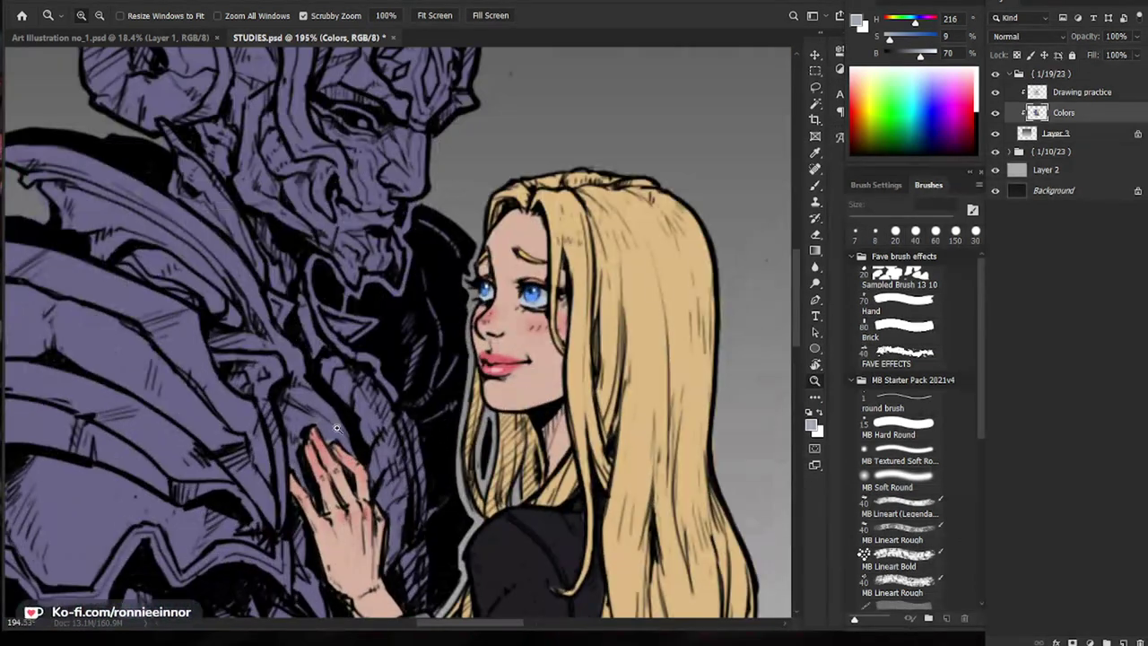
{"action": "scroll", "coordinate": [338, 427], "scroll_direction": "up", "scroll_amount": 1}
{"action": "key", "text": "b"}
{"action": "left_click", "coordinate": [340, 430], "text": "alt"}
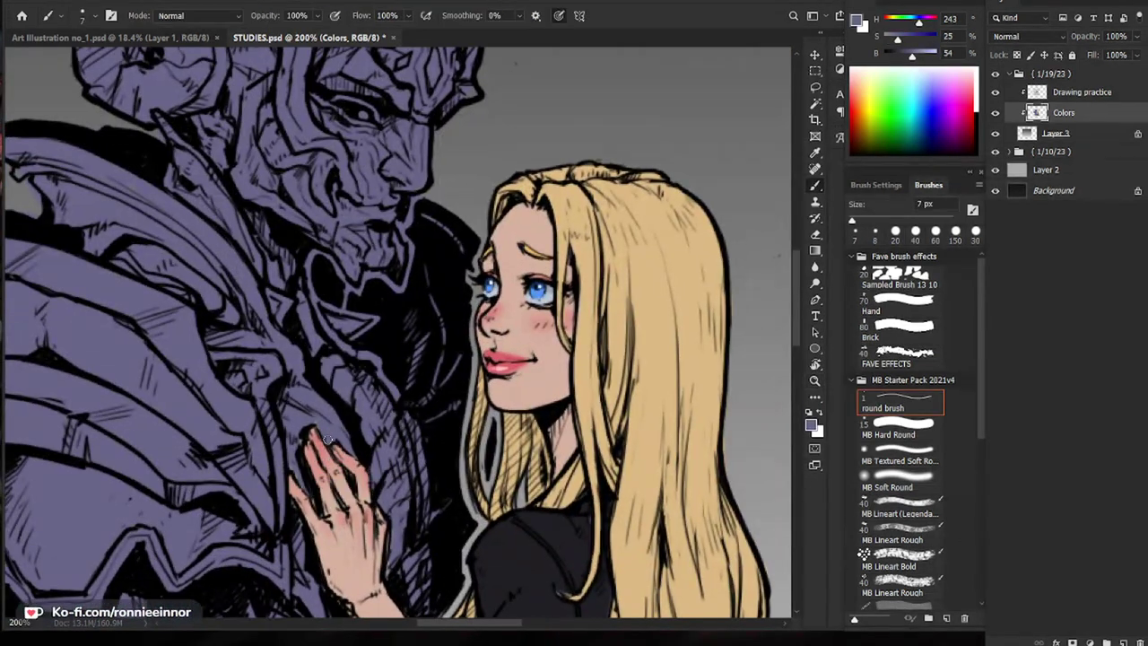
{"action": "scroll", "coordinate": [469, 288], "scroll_direction": "down", "scroll_amount": 3}
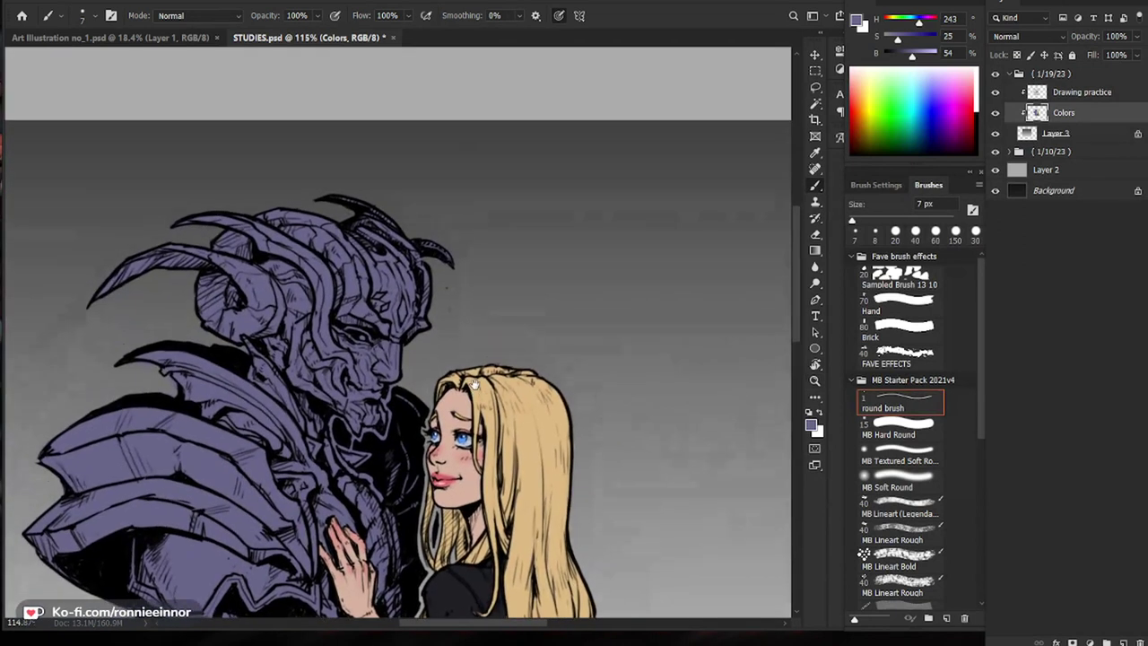
Step: Paint the curved band from the armored man's temple down his cheek in dark red 712828, using a brush of up to 20 px
{"action": "left_click", "coordinate": [856, 21]}
{"action": "type", "text": "803131"}
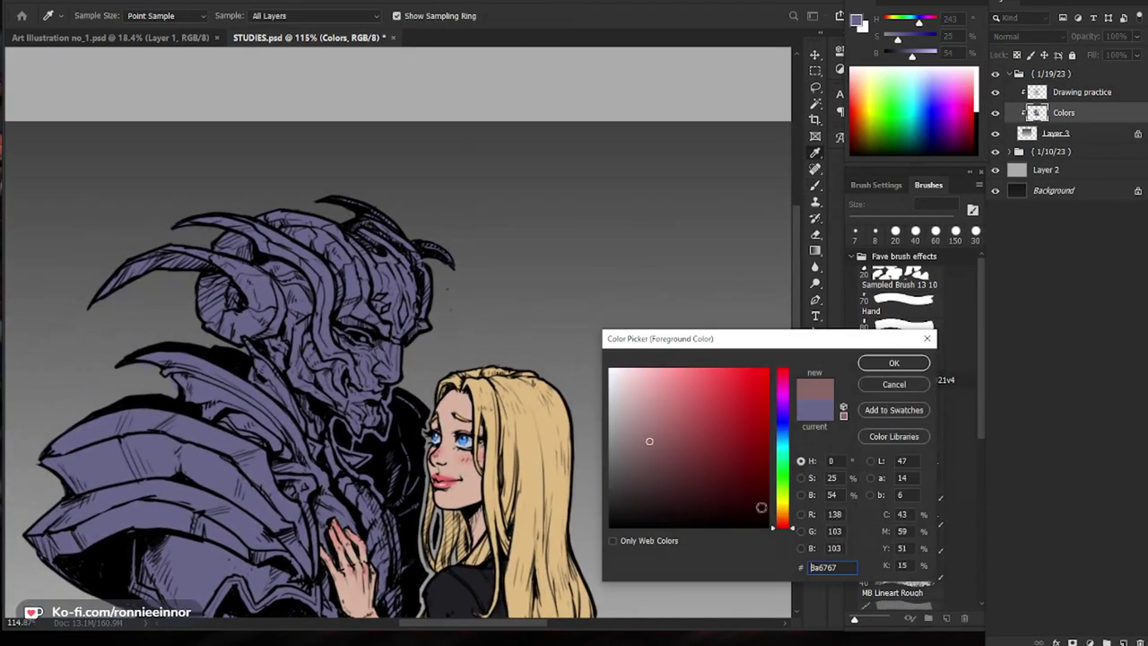
{"action": "left_click_drag", "start_coordinate": [707, 450], "coordinate": [711, 457]}
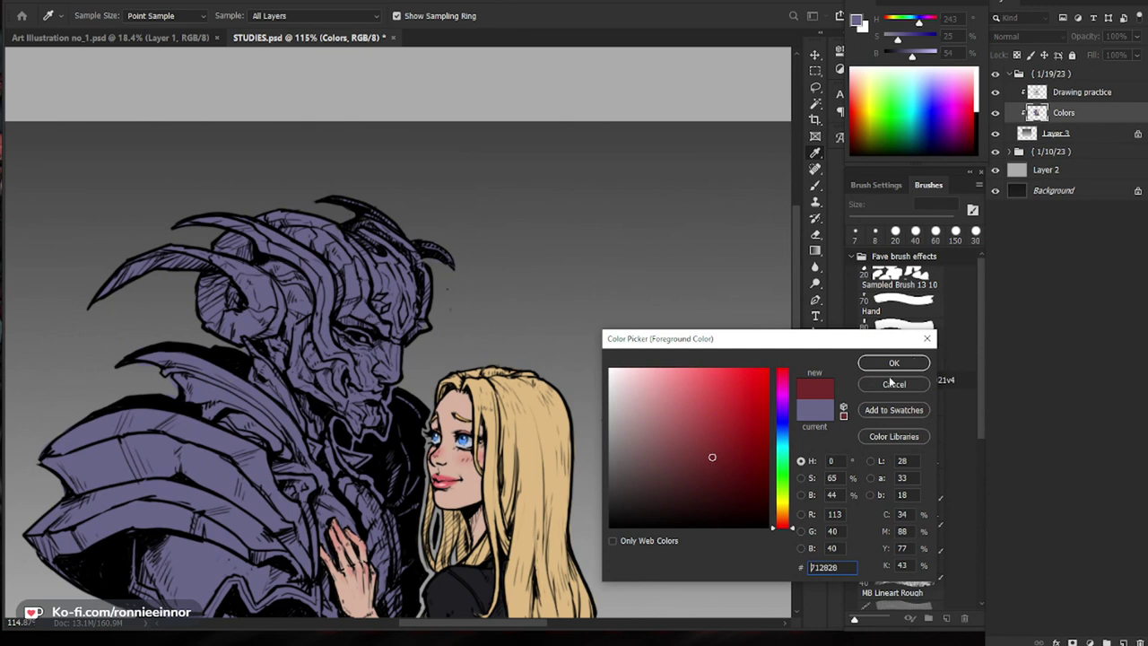
{"action": "left_click", "coordinate": [902, 367]}
{"action": "left_click_drag", "start_coordinate": [319, 345], "coordinate": [341, 345]}
{"action": "left_click_drag", "start_coordinate": [327, 276], "coordinate": [324, 328]}
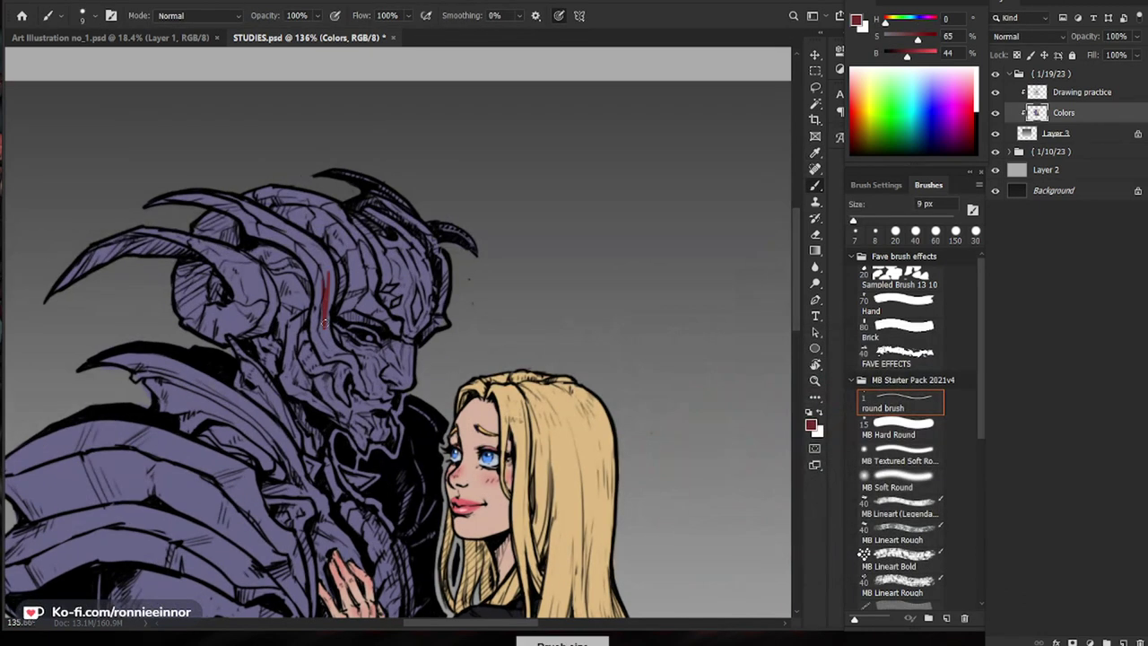
{"action": "key", "text": "bracketright"}
{"action": "key", "text": "bracketright"}
{"action": "mouse_move", "coordinate": [328, 279]}
{"action": "left_mouse_down"}
{"action": "mouse_move", "coordinate": [319, 334]}
{"action": "mouse_move", "coordinate": [327, 327]}
{"action": "mouse_move", "coordinate": [346, 340]}
{"action": "mouse_move", "coordinate": [327, 342]}
{"action": "mouse_move", "coordinate": [354, 359]}
{"action": "left_mouse_up"}
{"action": "key", "text": "b"}
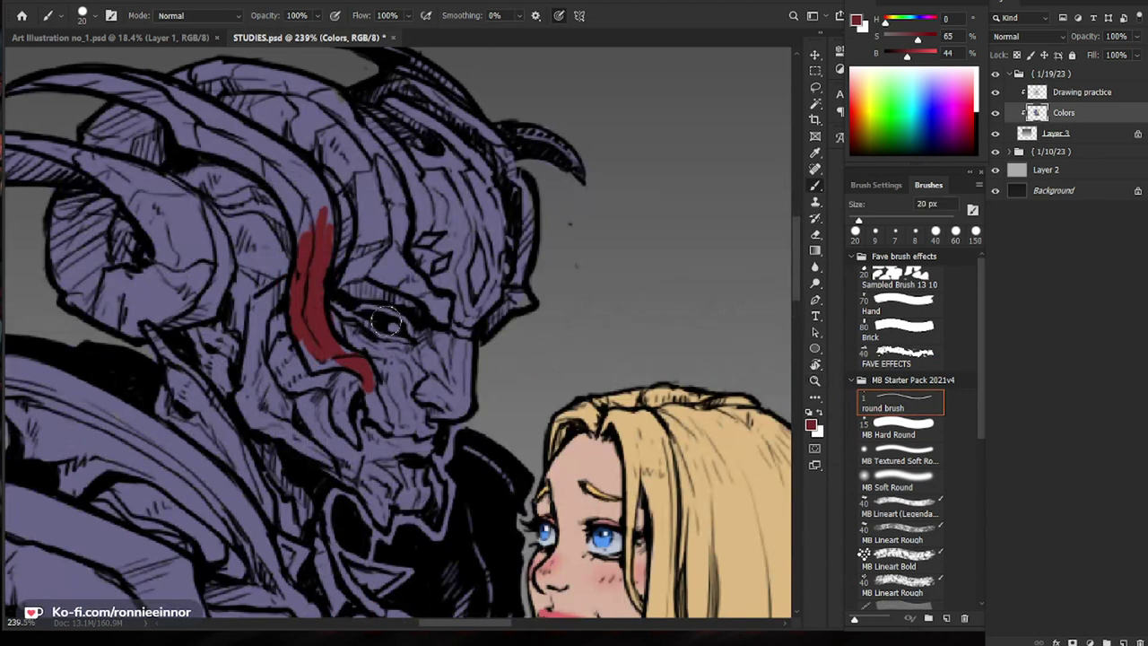
{"action": "left_click_drag", "start_coordinate": [363, 372], "coordinate": [385, 428]}
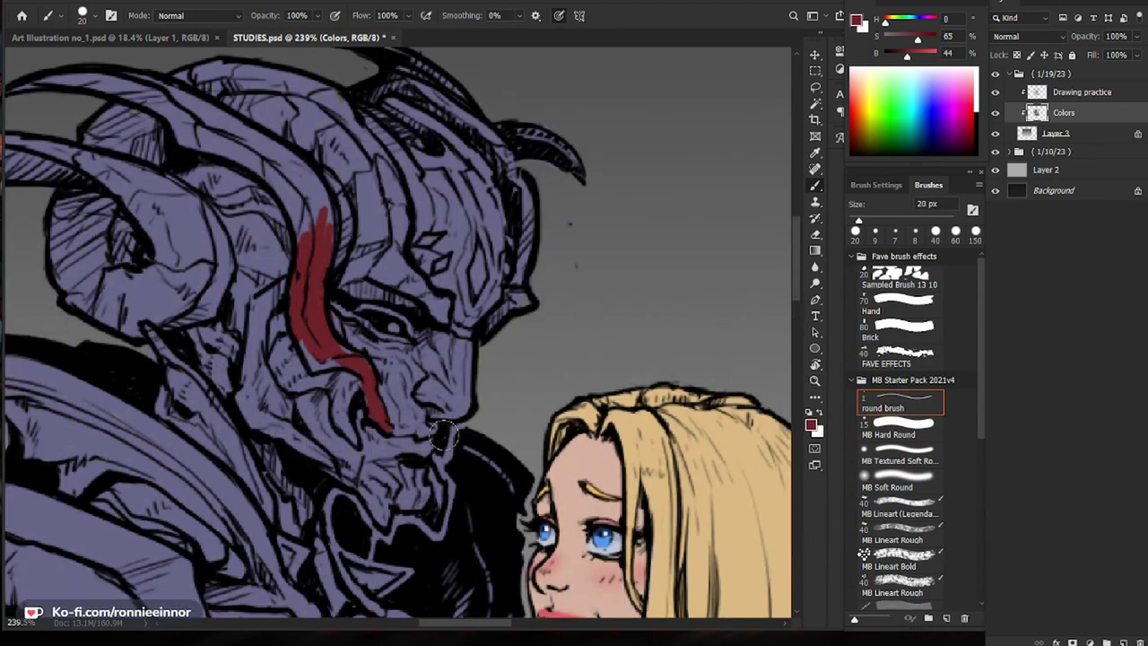
{"action": "left_click_drag", "start_coordinate": [359, 368], "coordinate": [320, 355]}
{"action": "mouse_move", "coordinate": [311, 249]}
{"action": "left_mouse_down"}
{"action": "mouse_move", "coordinate": [319, 254]}
{"action": "mouse_move", "coordinate": [330, 212]}
{"action": "left_mouse_up"}
Step: Paint the head plate above the brow dark red and erase along its edge beside the forehead markings
{"action": "mouse_move", "coordinate": [422, 256]}
{"action": "left_mouse_down"}
{"action": "mouse_move", "coordinate": [446, 314]}
{"action": "mouse_move", "coordinate": [384, 319]}
{"action": "mouse_move", "coordinate": [369, 215]}
{"action": "mouse_move", "coordinate": [395, 305]}
{"action": "mouse_move", "coordinate": [376, 167]}
{"action": "mouse_move", "coordinate": [394, 215]}
{"action": "mouse_move", "coordinate": [439, 269]}
{"action": "mouse_move", "coordinate": [422, 309]}
{"action": "mouse_move", "coordinate": [453, 294]}
{"action": "left_mouse_up"}
{"action": "key", "text": "e"}
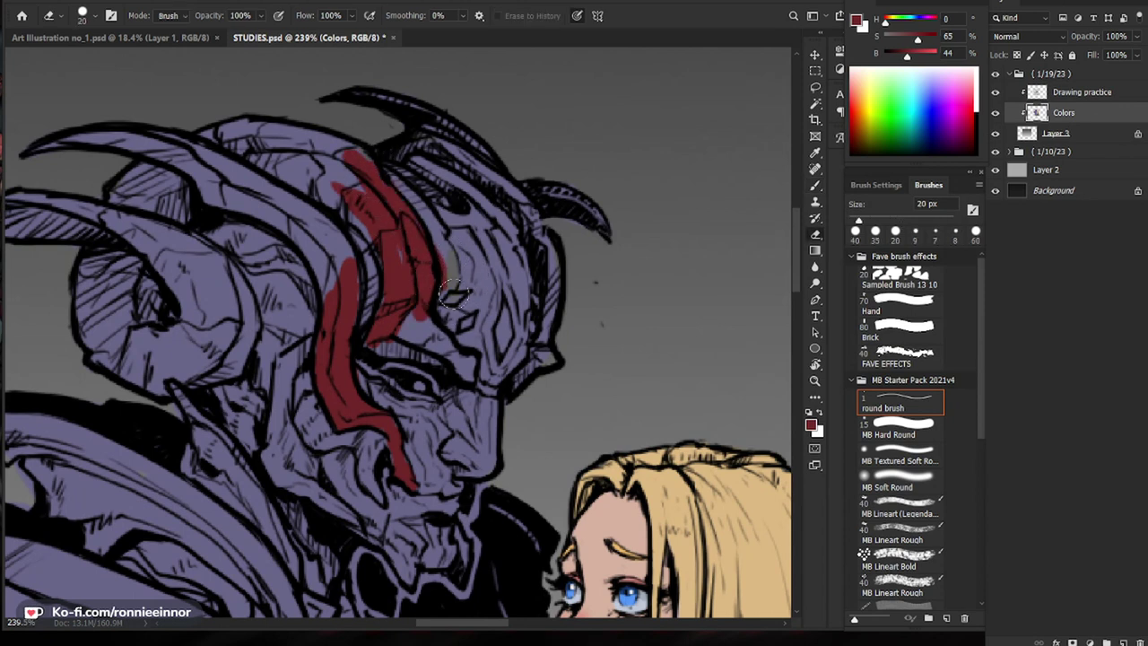
{"action": "left_click_drag", "start_coordinate": [451, 253], "coordinate": [448, 287]}
Step: Fill the three diamond markings on the forehead dark red with an 8 px brush, and touch up the plate edge beside them in sampled violet
{"action": "key", "text": "b"}
{"action": "left_click_drag", "start_coordinate": [502, 320], "coordinate": [504, 336]}
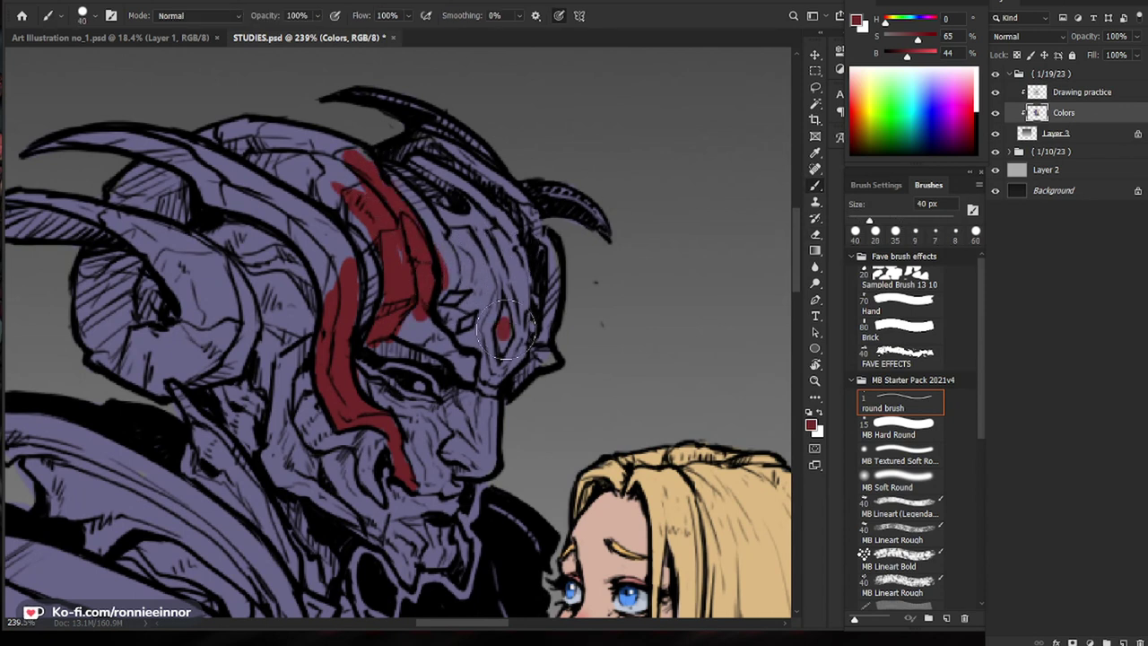
{"action": "key", "text": "bracketleft"}
{"action": "key", "text": "bracketleft"}
{"action": "key", "text": "bracketleft"}
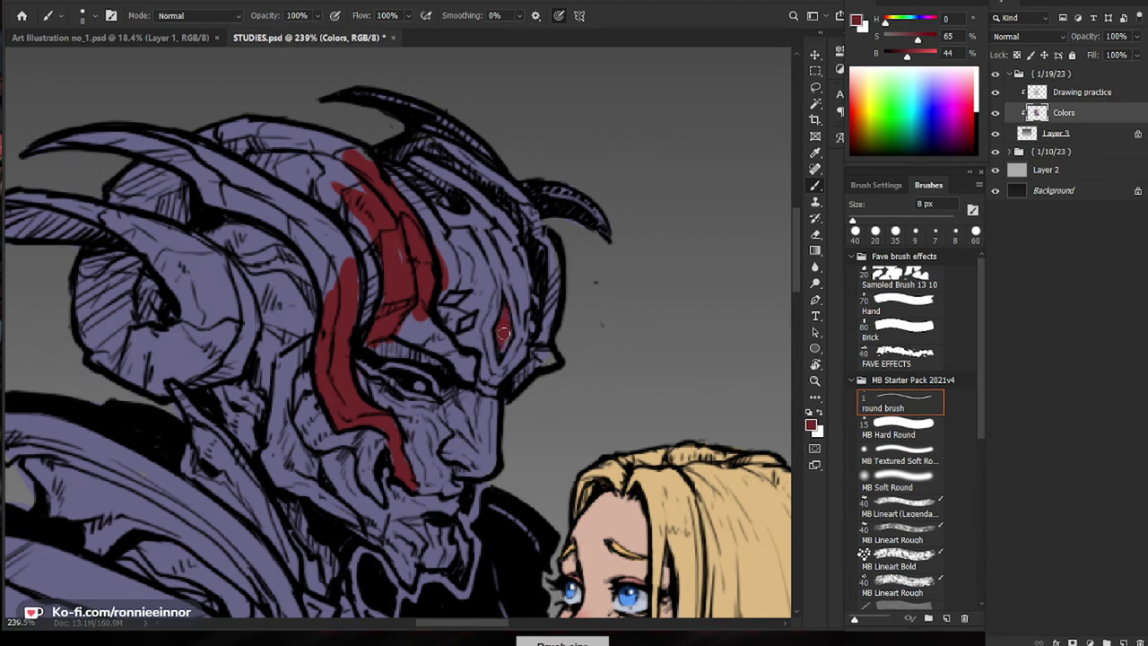
{"action": "left_click_drag", "start_coordinate": [502, 333], "coordinate": [506, 352]}
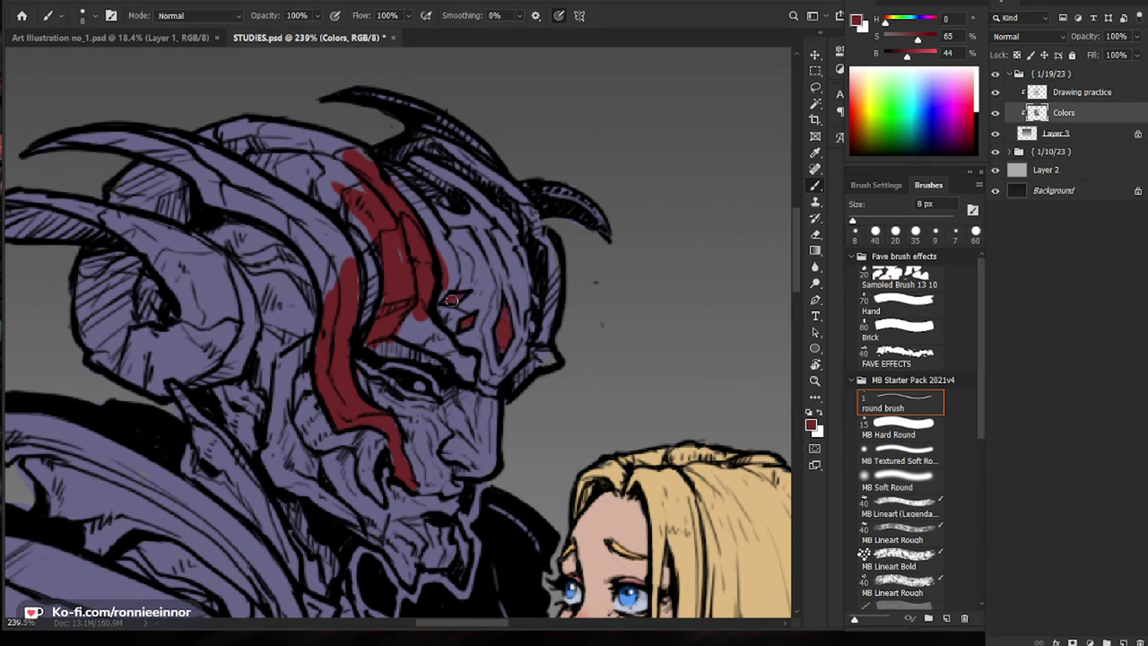
{"action": "left_click", "coordinate": [446, 275], "text": "alt"}
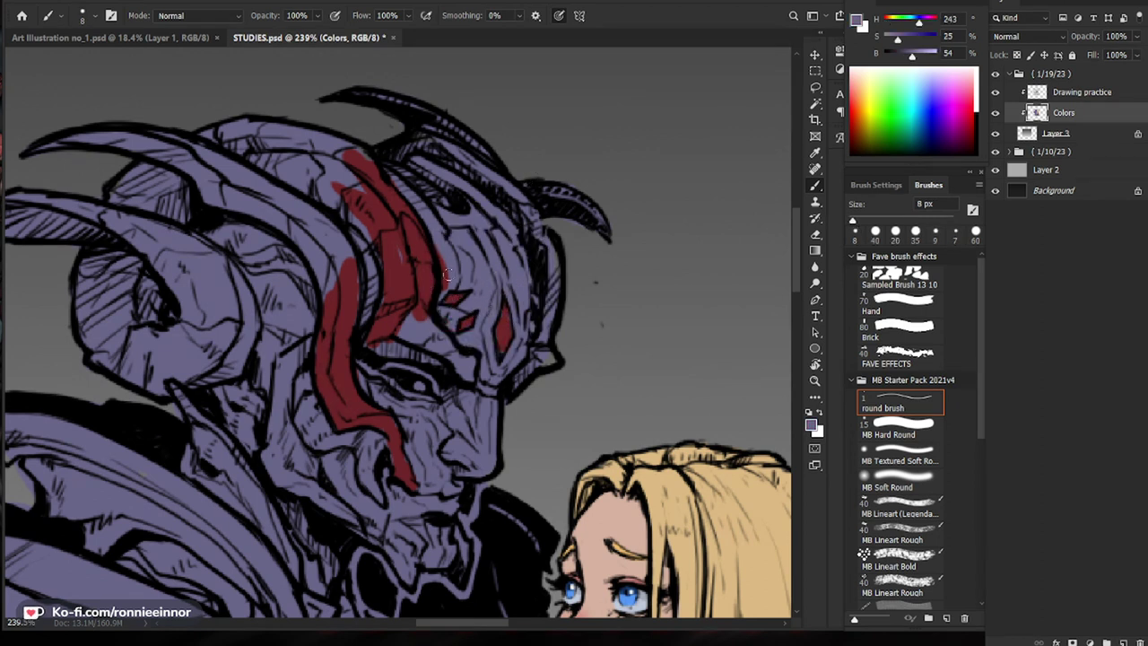
{"action": "left_click", "coordinate": [422, 299], "text": "alt"}
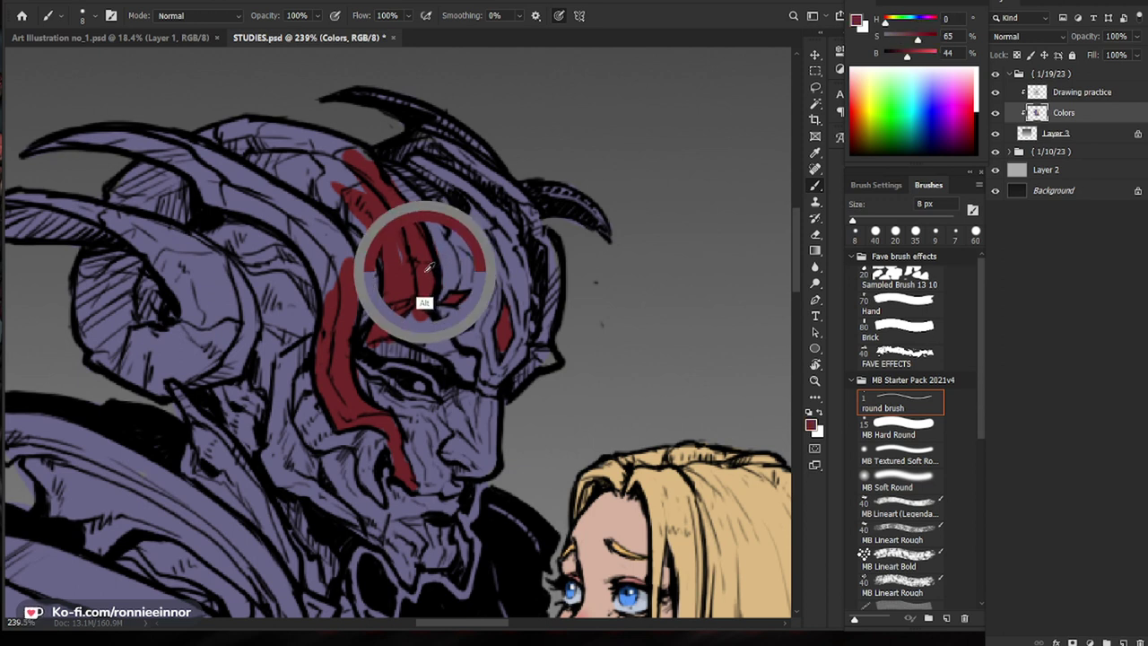
Step: Paint the large side horn, part of its curled base and the band over the head dark red, and clean up the horn tip with the Eraser
{"action": "key", "text": "bracketright"}
{"action": "key", "text": "bracketright"}
{"action": "key", "text": "bracketright"}
{"action": "key", "text": "bracketright"}
{"action": "key", "text": "bracketright"}
{"action": "key", "text": "bracketright"}
{"action": "key", "text": "bracketright"}
{"action": "key", "text": "bracketright"}
{"action": "key", "text": "bracketright"}
{"action": "left_click_drag", "start_coordinate": [377, 213], "coordinate": [38, 169]}
{"action": "key", "text": "ctrl+z"}
{"action": "left_click_drag", "start_coordinate": [335, 281], "coordinate": [546, 346]}
{"action": "mouse_move", "coordinate": [548, 214]}
{"action": "left_mouse_down"}
{"action": "mouse_move", "coordinate": [442, 213]}
{"action": "mouse_move", "coordinate": [377, 240]}
{"action": "mouse_move", "coordinate": [336, 280]}
{"action": "mouse_move", "coordinate": [412, 240]}
{"action": "left_mouse_up"}
{"action": "left_click_drag", "start_coordinate": [330, 314], "coordinate": [313, 381]}
{"action": "mouse_move", "coordinate": [392, 304]}
{"action": "left_mouse_down"}
{"action": "mouse_move", "coordinate": [421, 341]}
{"action": "mouse_move", "coordinate": [435, 392]}
{"action": "mouse_move", "coordinate": [389, 418]}
{"action": "mouse_move", "coordinate": [309, 408]}
{"action": "left_mouse_up"}
{"action": "mouse_move", "coordinate": [323, 286]}
{"action": "left_mouse_down"}
{"action": "mouse_move", "coordinate": [231, 275]}
{"action": "mouse_move", "coordinate": [122, 328]}
{"action": "mouse_move", "coordinate": [323, 289]}
{"action": "mouse_move", "coordinate": [143, 299]}
{"action": "left_mouse_up"}
{"action": "key", "text": "e"}
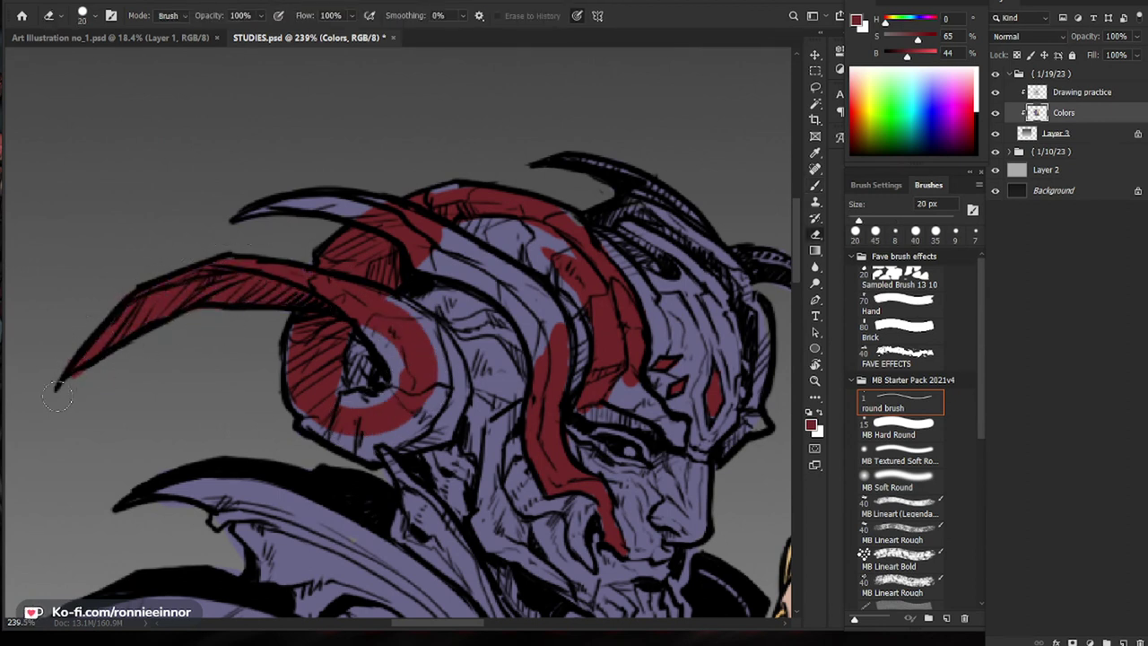
{"action": "left_click_drag", "start_coordinate": [62, 394], "coordinate": [87, 384]}
Step: Paint the iris of the armored man's eye dark red with a small brush
{"action": "key", "text": "z"}
{"action": "left_click_drag", "start_coordinate": [179, 439], "coordinate": [87, 469]}
{"action": "key", "text": "z"}
{"action": "mouse_move", "coordinate": [439, 272]}
{"action": "left_mouse_down"}
{"action": "mouse_move", "coordinate": [556, 233]}
{"action": "mouse_move", "coordinate": [534, 281]}
{"action": "mouse_move", "coordinate": [558, 289]}
{"action": "left_mouse_up"}
{"action": "key", "text": "b"}
{"action": "key", "text": "bracketleft"}
{"action": "key", "text": "bracketleft"}
{"action": "key", "text": "bracketleft"}
{"action": "key", "text": "bracketleft"}
{"action": "key", "text": "bracketleft"}
{"action": "key", "text": "bracketleft"}
{"action": "key", "text": "bracketright"}
{"action": "left_click_drag", "start_coordinate": [496, 323], "coordinate": [491, 335]}
Step: Paint the band along the far side of the head, down to the edge beside the brow, dark red with a larger brush
{"action": "key", "text": "bracketright"}
{"action": "key", "text": "bracketright"}
{"action": "key", "text": "bracketright"}
{"action": "key", "text": "bracketright"}
{"action": "left_click_drag", "start_coordinate": [509, 274], "coordinate": [502, 316]}
{"action": "key", "text": "bracketleft"}
{"action": "mouse_move", "coordinate": [513, 264]}
{"action": "left_mouse_down"}
{"action": "mouse_move", "coordinate": [497, 204]}
{"action": "mouse_move", "coordinate": [462, 168]}
{"action": "mouse_move", "coordinate": [403, 143]}
{"action": "mouse_move", "coordinate": [442, 130]}
{"action": "left_mouse_up"}
{"action": "scroll", "coordinate": [532, 249], "scroll_direction": "up", "scroll_amount": 3}
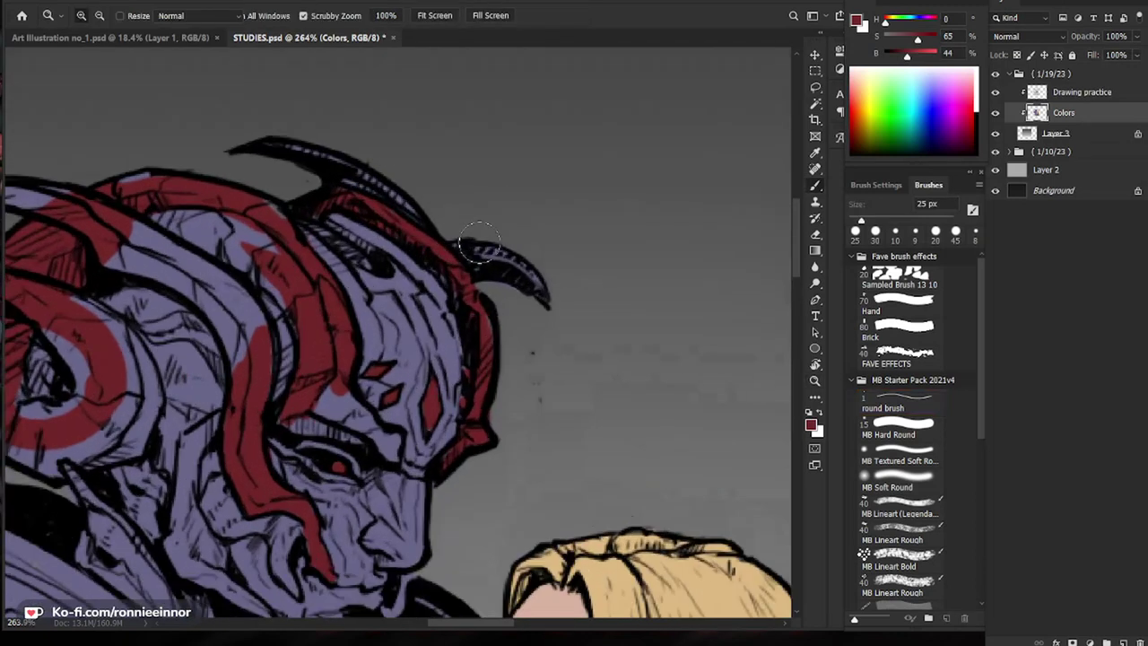
Step: Paint the short far-side horn dark red with a 25 px brush and restore the sampled violet along the forehead's upper edge
{"action": "left_click_drag", "start_coordinate": [496, 257], "coordinate": [530, 277]}
{"action": "key", "text": "e"}
{"action": "key", "text": "b"}
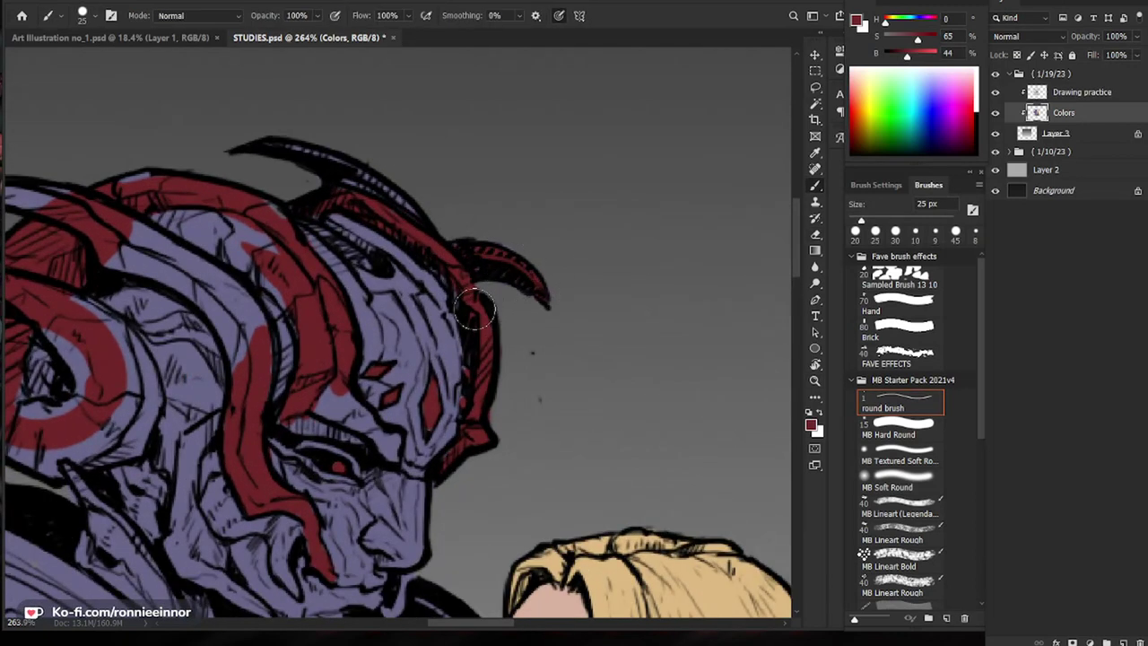
{"action": "mouse_move", "coordinate": [331, 206]}
{"action": "left_mouse_down"}
{"action": "mouse_move", "coordinate": [310, 216]}
{"action": "mouse_move", "coordinate": [389, 256]}
{"action": "left_mouse_up"}
{"action": "key", "text": "e"}
{"action": "key", "text": "b"}
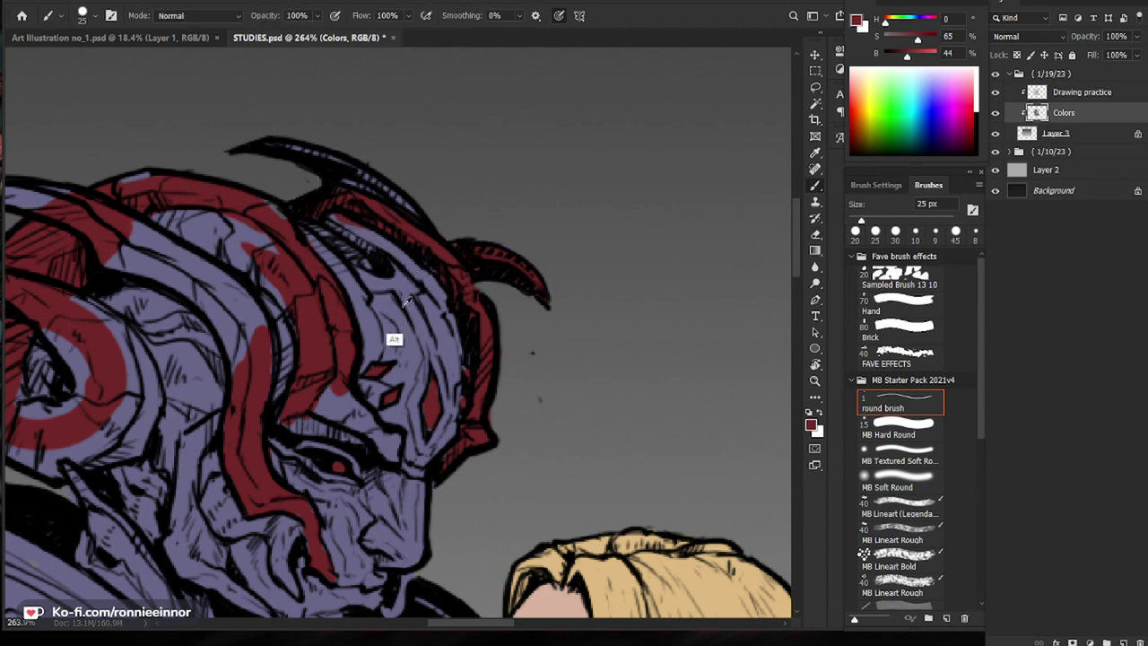
{"action": "left_click", "coordinate": [390, 307], "text": "alt"}
{"action": "left_click_drag", "start_coordinate": [345, 225], "coordinate": [337, 222]}
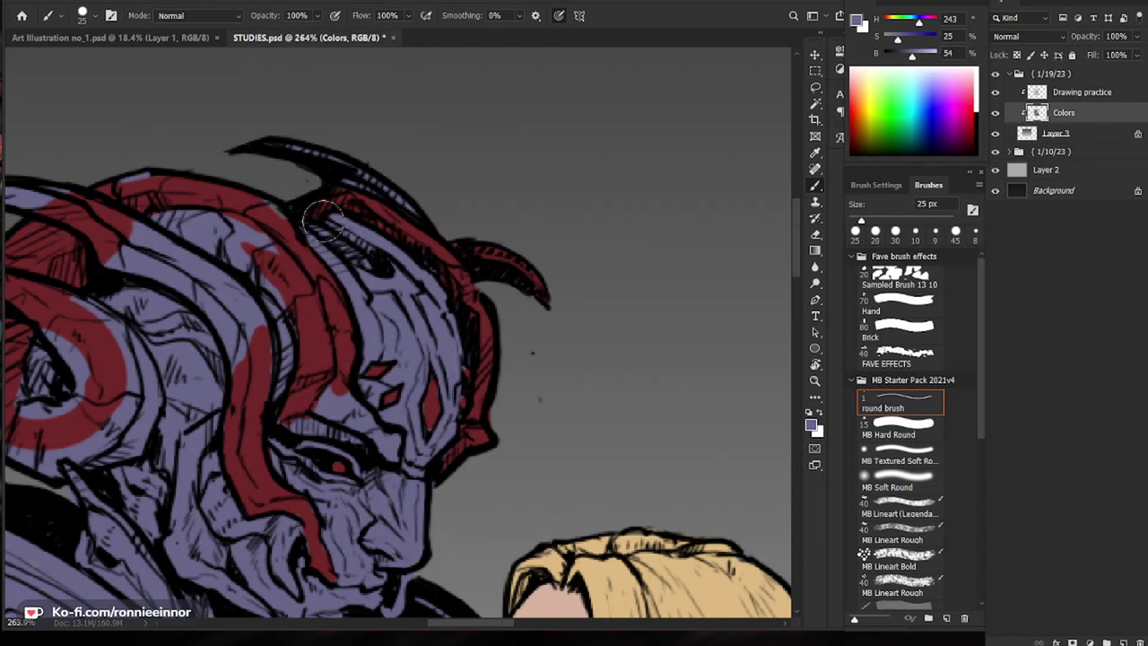
Step: Sample the dark red and fill in the upper side horn, the swept-back head bands and the brow ridge at 25 px
{"action": "left_click", "coordinate": [293, 271], "text": "alt"}
{"action": "mouse_move", "coordinate": [249, 249]}
{"action": "left_mouse_down"}
{"action": "mouse_move", "coordinate": [274, 291]}
{"action": "mouse_move", "coordinate": [224, 246]}
{"action": "mouse_move", "coordinate": [215, 269]}
{"action": "mouse_move", "coordinate": [90, 215]}
{"action": "mouse_move", "coordinate": [358, 291]}
{"action": "mouse_move", "coordinate": [224, 274]}
{"action": "mouse_move", "coordinate": [394, 287]}
{"action": "mouse_move", "coordinate": [422, 314]}
{"action": "left_mouse_up"}
{"action": "mouse_move", "coordinate": [270, 440]}
{"action": "left_mouse_down"}
{"action": "mouse_move", "coordinate": [265, 489]}
{"action": "mouse_move", "coordinate": [345, 538]}
{"action": "mouse_move", "coordinate": [287, 511]}
{"action": "mouse_move", "coordinate": [392, 481]}
{"action": "left_mouse_up"}
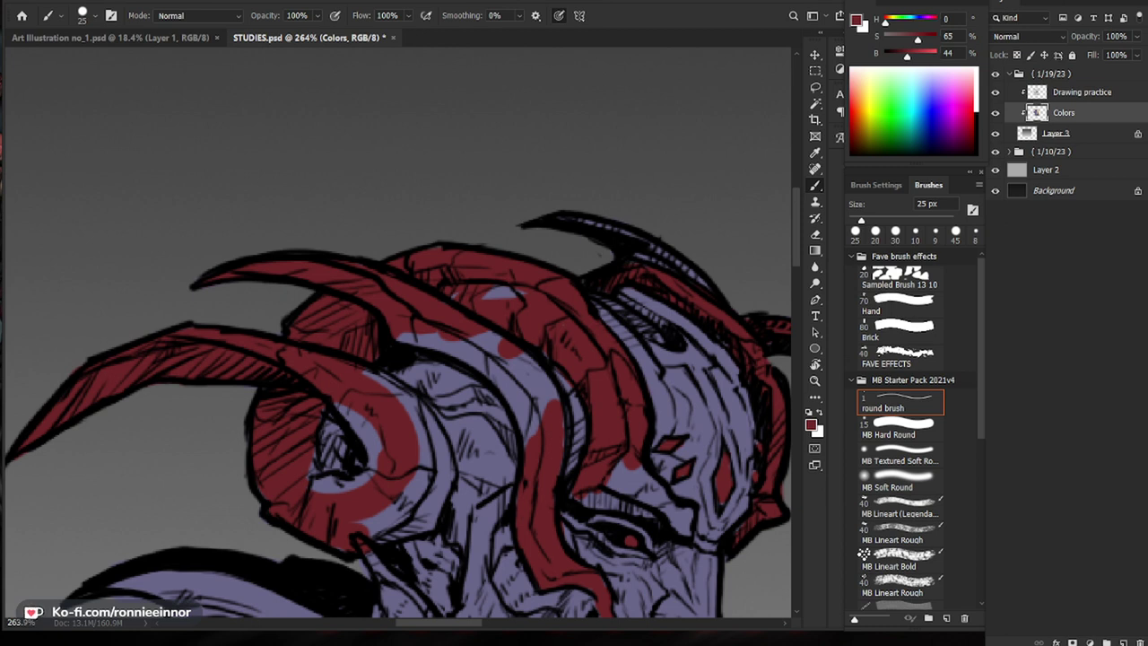
{"action": "mouse_move", "coordinate": [442, 327]}
{"action": "left_mouse_down"}
{"action": "mouse_move", "coordinate": [489, 345]}
{"action": "mouse_move", "coordinate": [385, 332]}
{"action": "mouse_move", "coordinate": [506, 325]}
{"action": "mouse_move", "coordinate": [556, 452]}
{"action": "mouse_move", "coordinate": [474, 355]}
{"action": "mouse_move", "coordinate": [496, 312]}
{"action": "left_mouse_up"}
{"action": "left_click_drag", "start_coordinate": [625, 466], "coordinate": [611, 469]}
{"action": "mouse_move", "coordinate": [667, 510]}
{"action": "left_mouse_down"}
{"action": "mouse_move", "coordinate": [479, 448]}
{"action": "mouse_move", "coordinate": [468, 405]}
{"action": "mouse_move", "coordinate": [498, 449]}
{"action": "mouse_move", "coordinate": [386, 413]}
{"action": "mouse_move", "coordinate": [430, 397]}
{"action": "left_mouse_up"}
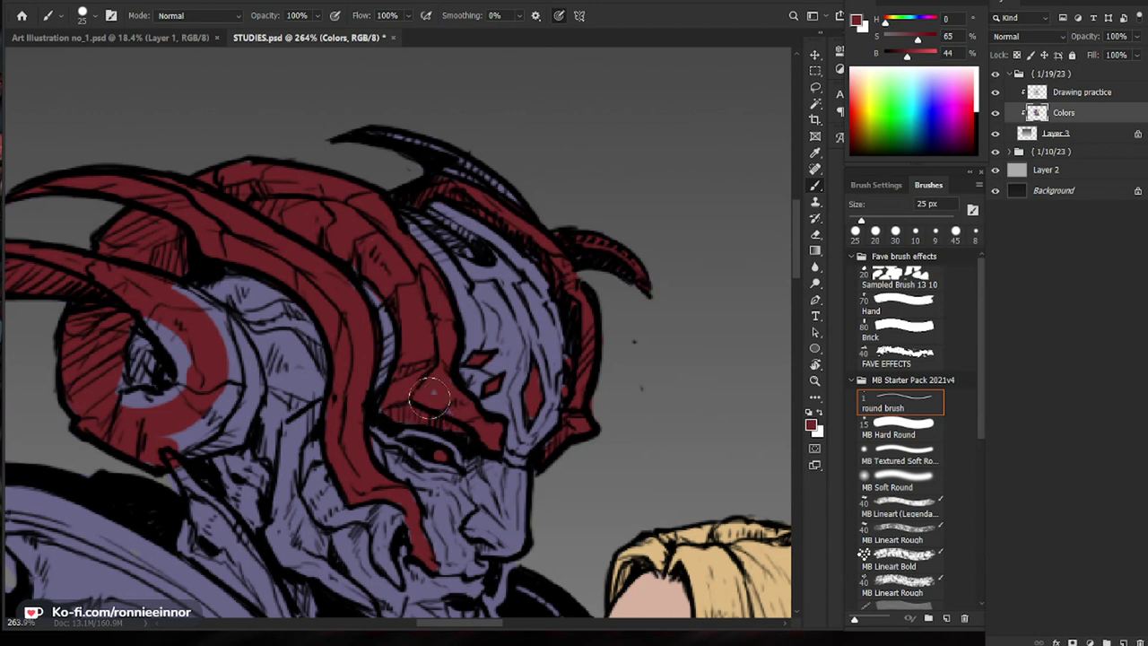
Step: Fill the far upper horn and the remaining violet of the curled horn base dark red
{"action": "left_click_drag", "start_coordinate": [632, 373], "coordinate": [704, 357]}
{"action": "mouse_move", "coordinate": [581, 328]}
{"action": "left_mouse_down"}
{"action": "mouse_move", "coordinate": [494, 263]}
{"action": "mouse_move", "coordinate": [437, 247]}
{"action": "left_mouse_up"}
{"action": "left_click_drag", "start_coordinate": [591, 338], "coordinate": [534, 343]}
{"action": "left_click_drag", "start_coordinate": [606, 485], "coordinate": [538, 365]}
{"action": "left_click_drag", "start_coordinate": [420, 282], "coordinate": [475, 282]}
{"action": "mouse_move", "coordinate": [292, 321]}
{"action": "left_mouse_down"}
{"action": "mouse_move", "coordinate": [299, 349]}
{"action": "mouse_move", "coordinate": [268, 363]}
{"action": "mouse_move", "coordinate": [298, 354]}
{"action": "mouse_move", "coordinate": [296, 387]}
{"action": "mouse_move", "coordinate": [290, 378]}
{"action": "mouse_move", "coordinate": [316, 353]}
{"action": "mouse_move", "coordinate": [301, 357]}
{"action": "mouse_move", "coordinate": [334, 331]}
{"action": "mouse_move", "coordinate": [336, 303]}
{"action": "mouse_move", "coordinate": [272, 239]}
{"action": "mouse_move", "coordinate": [315, 259]}
{"action": "mouse_move", "coordinate": [311, 281]}
{"action": "mouse_move", "coordinate": [347, 303]}
{"action": "mouse_move", "coordinate": [333, 331]}
{"action": "mouse_move", "coordinate": [307, 320]}
{"action": "mouse_move", "coordinate": [232, 338]}
{"action": "mouse_move", "coordinate": [251, 328]}
{"action": "mouse_move", "coordinate": [248, 277]}
{"action": "mouse_move", "coordinate": [267, 252]}
{"action": "mouse_move", "coordinate": [286, 285]}
{"action": "mouse_move", "coordinate": [294, 324]}
{"action": "left_mouse_up"}
{"action": "key", "text": "e"}
{"action": "key", "text": "b"}
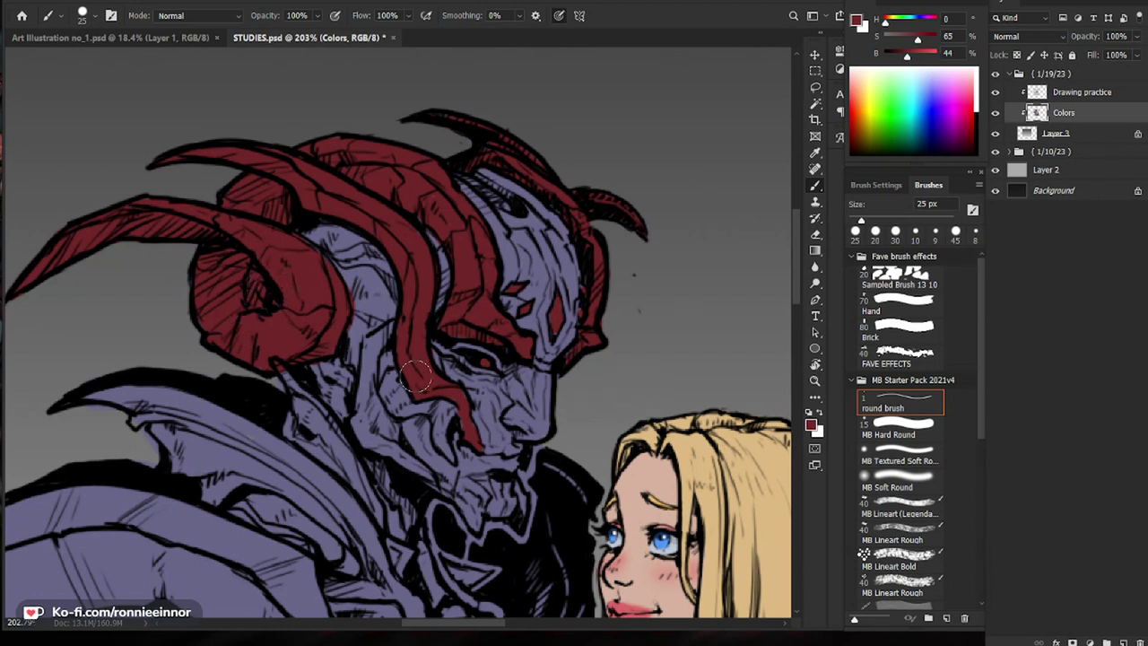
Step: Touch up beneath the curled horn in sampled violet, and paint the pointed neck plate below it in sampled dark red
{"action": "left_click", "coordinate": [490, 410], "text": "alt"}
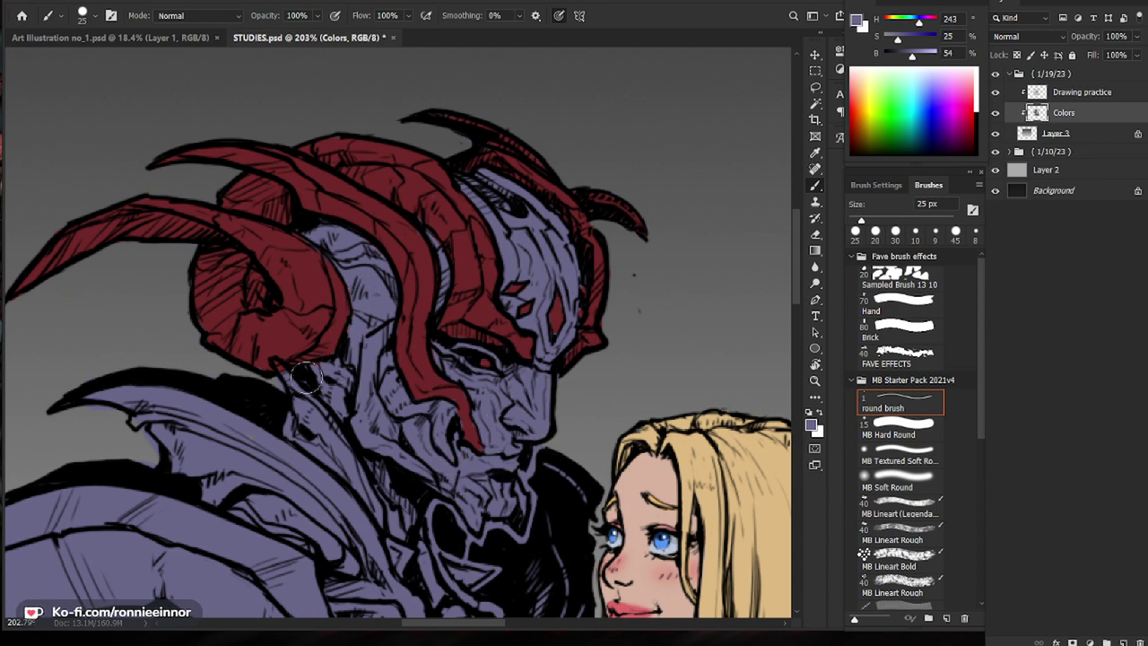
{"action": "key", "text": "bracketleft"}
{"action": "key", "text": "bracketleft"}
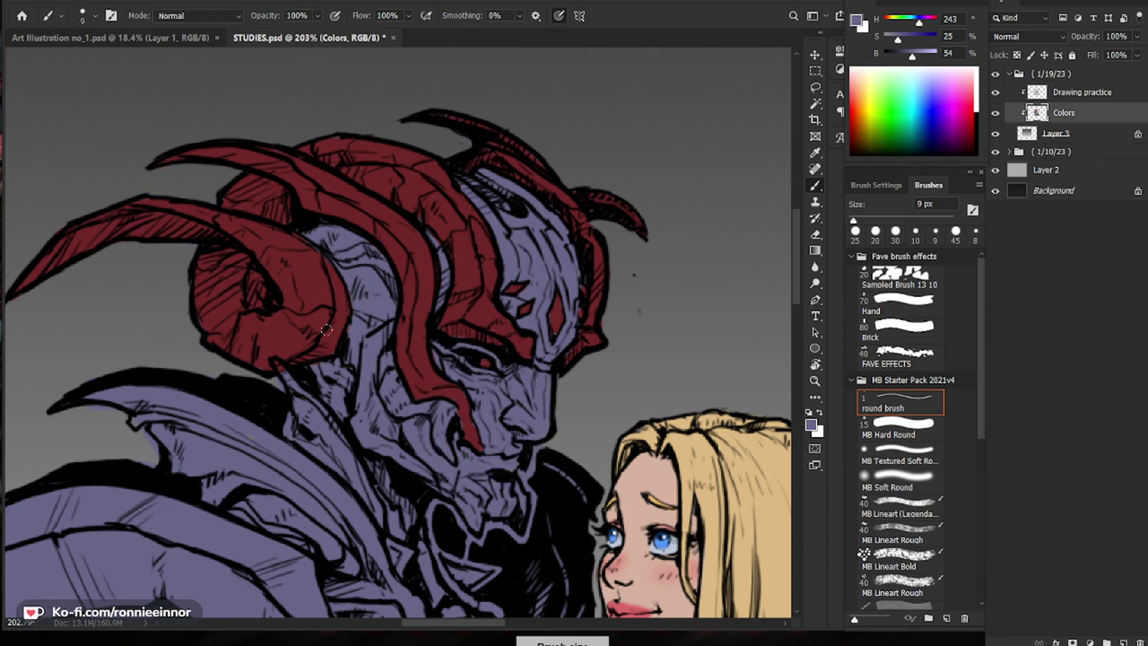
{"action": "left_click", "coordinate": [319, 325], "text": "alt"}
{"action": "mouse_move", "coordinate": [302, 413]}
{"action": "left_mouse_down"}
{"action": "mouse_move", "coordinate": [279, 386]}
{"action": "mouse_move", "coordinate": [305, 404]}
{"action": "mouse_move", "coordinate": [287, 376]}
{"action": "mouse_move", "coordinate": [307, 426]}
{"action": "mouse_move", "coordinate": [314, 409]}
{"action": "mouse_move", "coordinate": [345, 455]}
{"action": "left_mouse_up"}
{"action": "key", "text": "e"}
{"action": "key", "text": "b"}
{"action": "key", "text": "bracketright"}
{"action": "key", "text": "bracketright"}
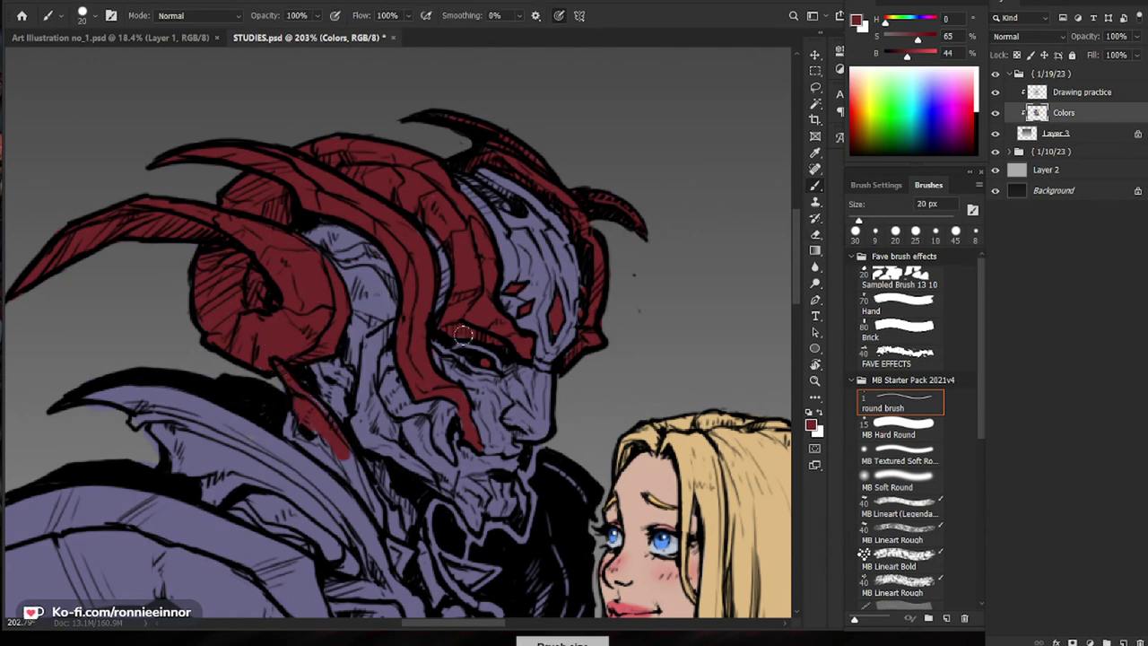
Step: Paint the narrow strip running down the side of the jaw dark red and extend the red on the neck plate
{"action": "key", "text": "bracketleft"}
{"action": "key", "text": "bracketleft"}
{"action": "left_click_drag", "start_coordinate": [384, 332], "coordinate": [363, 418]}
{"action": "mouse_move", "coordinate": [372, 366]}
{"action": "left_mouse_down"}
{"action": "mouse_move", "coordinate": [378, 434]}
{"action": "mouse_move", "coordinate": [292, 431]}
{"action": "mouse_move", "coordinate": [352, 477]}
{"action": "left_mouse_up"}
{"action": "key", "text": "bracketright"}
{"action": "key", "text": "bracketright"}
{"action": "key", "text": "bracketright"}
{"action": "key", "text": "bracketright"}
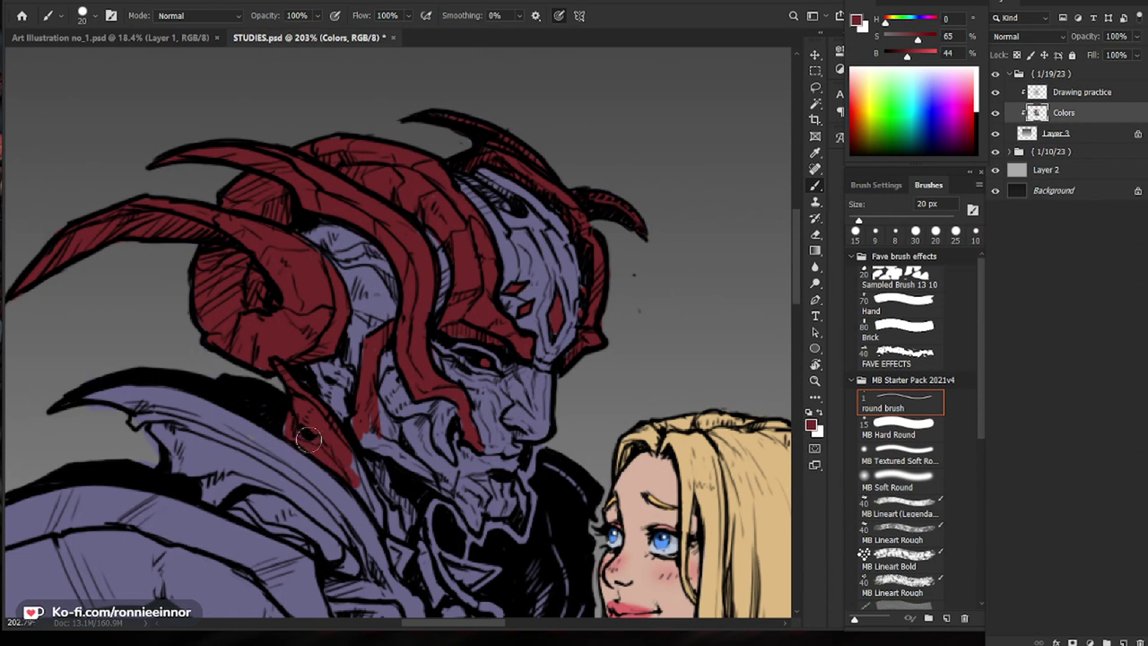
Step: Paint the jawline and the chin spikes dark red with a 20 px brush
{"action": "key", "text": "z"}
{"action": "left_click_drag", "start_coordinate": [400, 393], "coordinate": [314, 457]}
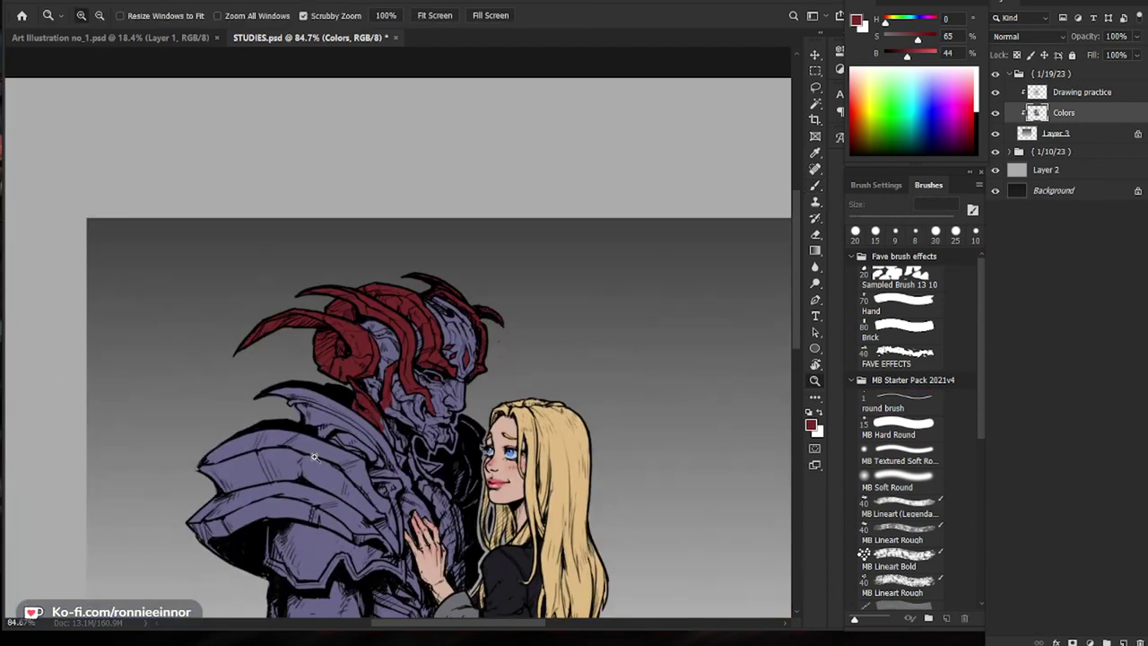
{"action": "left_click_drag", "start_coordinate": [436, 432], "coordinate": [484, 432]}
{"action": "key", "text": "b"}
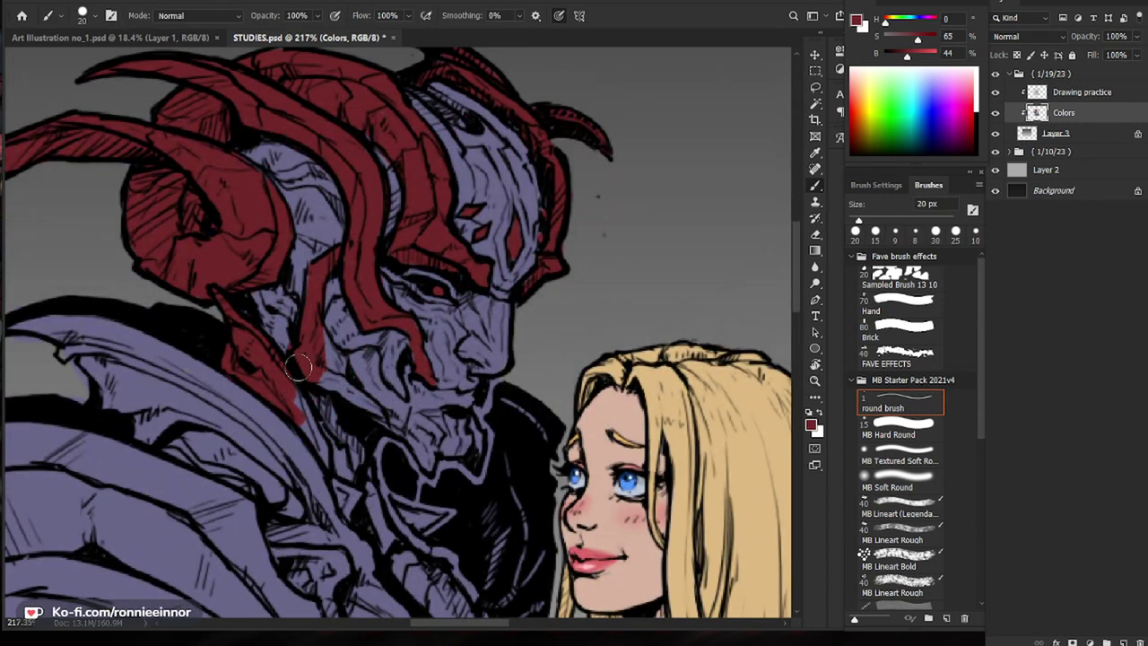
{"action": "left_click_drag", "start_coordinate": [320, 383], "coordinate": [380, 417]}
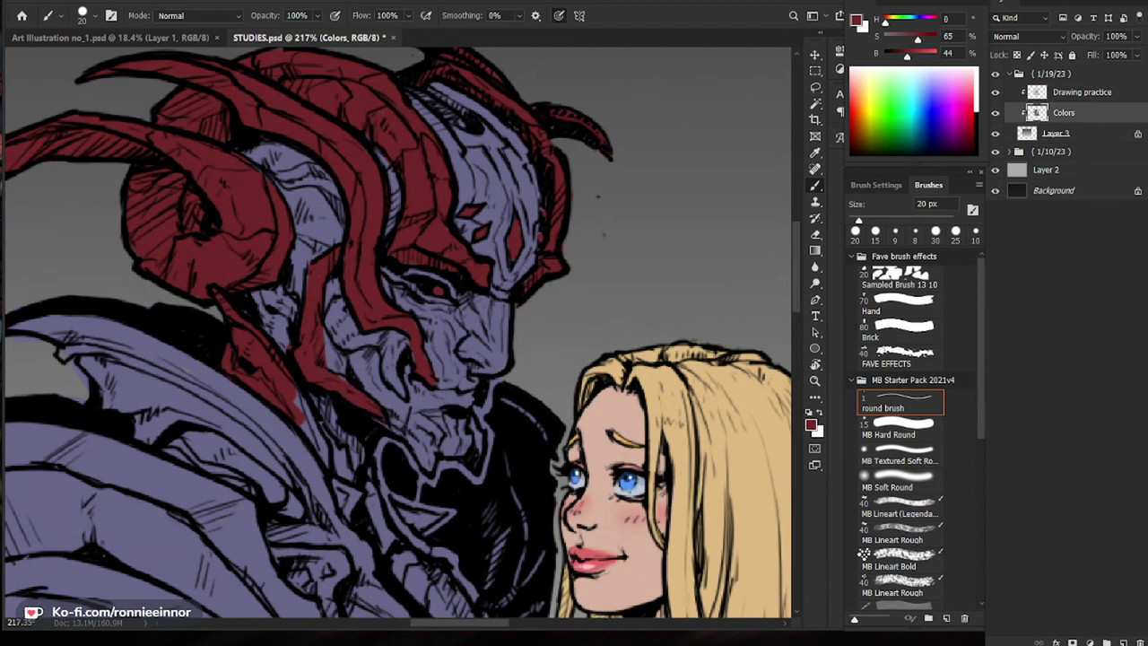
{"action": "mouse_move", "coordinate": [406, 431]}
{"action": "left_mouse_down"}
{"action": "mouse_move", "coordinate": [437, 466]}
{"action": "mouse_move", "coordinate": [478, 468]}
{"action": "mouse_move", "coordinate": [448, 443]}
{"action": "left_mouse_up"}
{"action": "scroll", "coordinate": [541, 452], "scroll_direction": "up", "scroll_amount": 5}
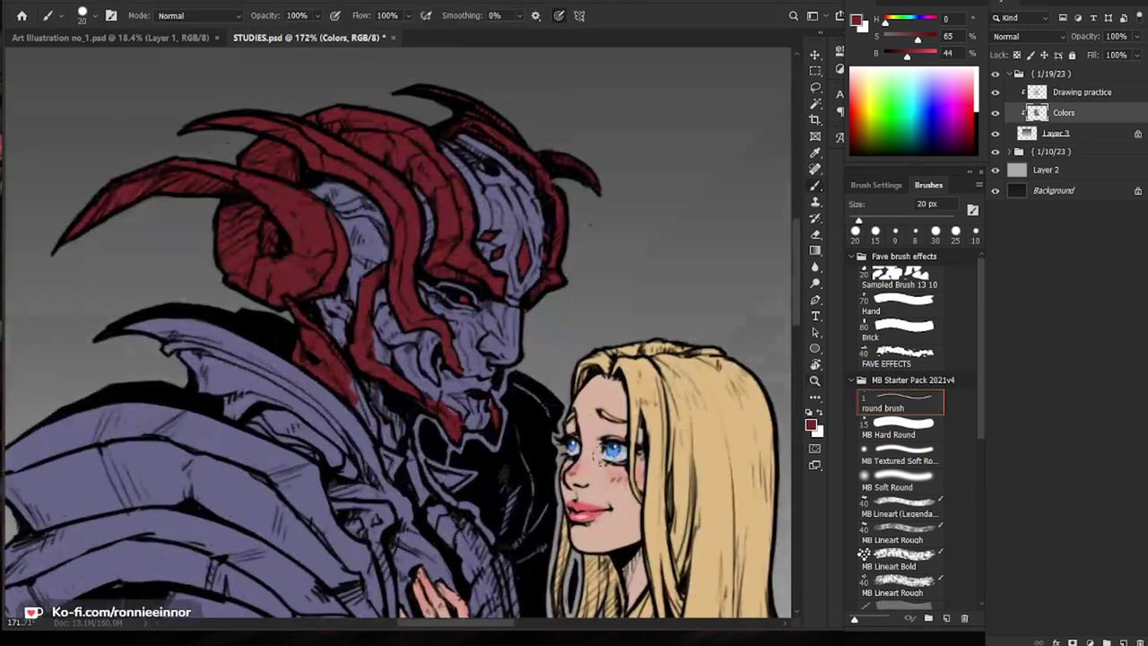
{"action": "left_click_drag", "start_coordinate": [481, 387], "coordinate": [470, 422]}
{"action": "left_click_drag", "start_coordinate": [433, 353], "coordinate": [493, 353]}
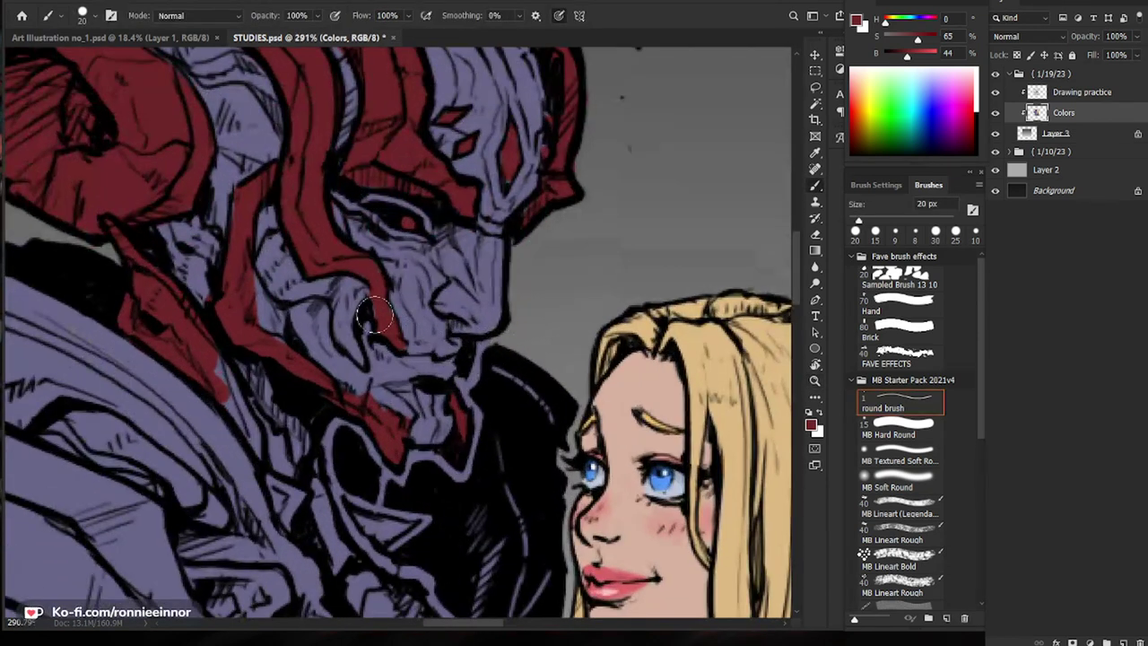
{"action": "scroll", "coordinate": [505, 256], "scroll_direction": "down", "scroll_amount": 1}
{"action": "key", "text": "b"}
{"action": "scroll", "coordinate": [504, 256], "scroll_direction": "down", "scroll_amount": 2}
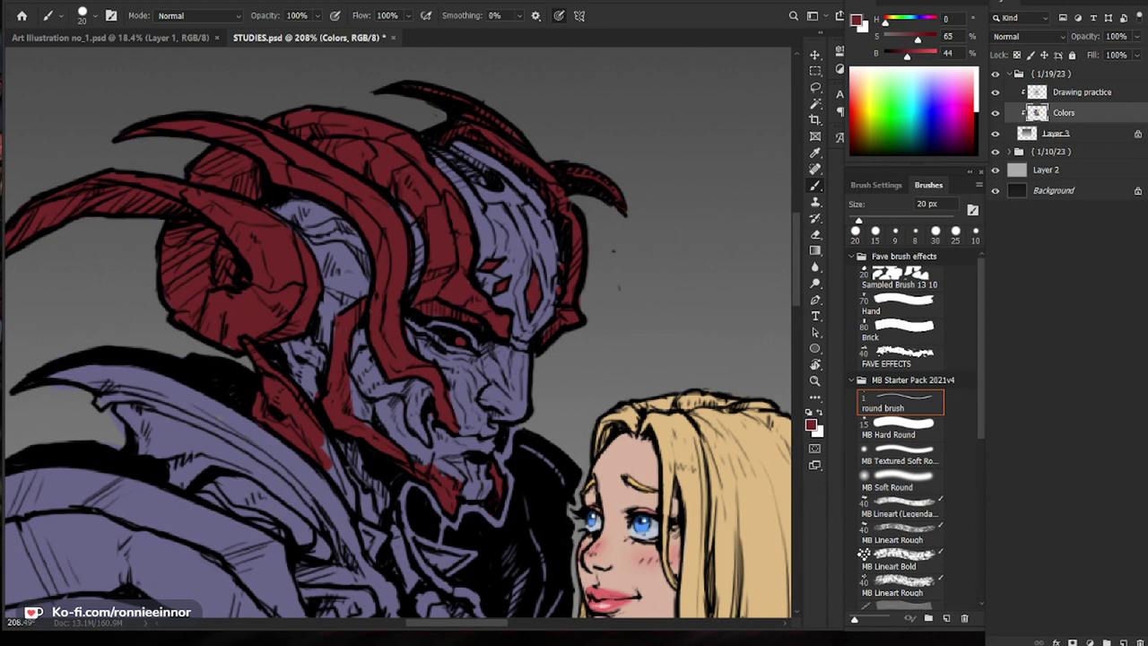
Step: Color the armored figure's neck guard dark red and repaint its central strip in the sampled purple
{"action": "left_click_drag", "start_coordinate": [331, 451], "coordinate": [377, 561]}
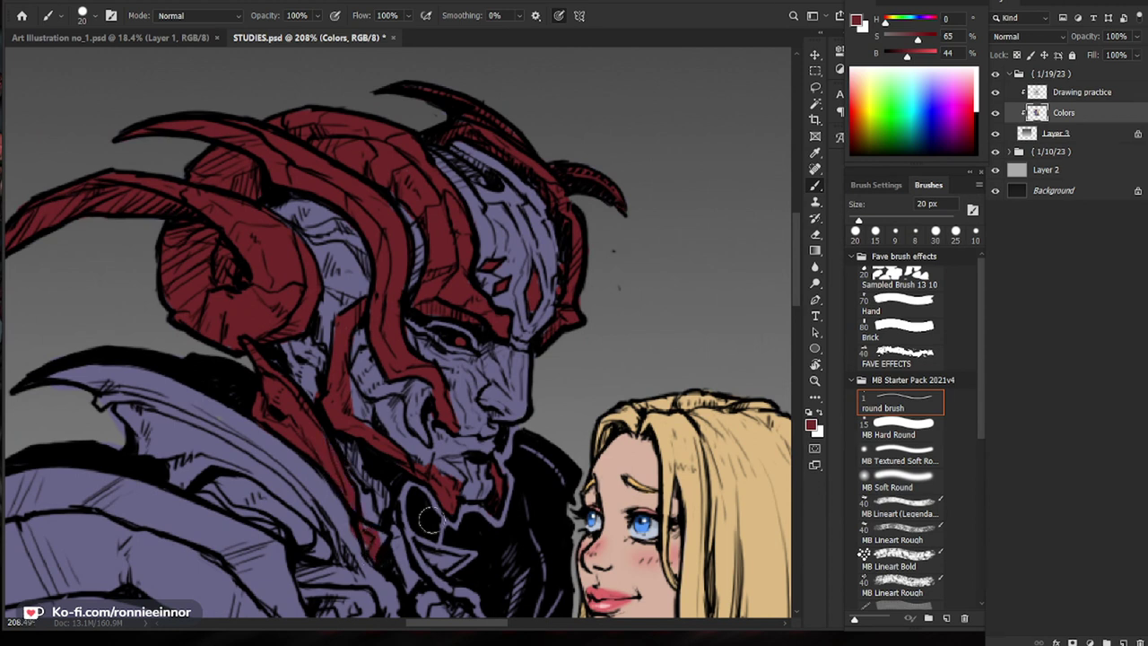
{"action": "left_click_drag", "start_coordinate": [492, 508], "coordinate": [525, 355]}
{"action": "key", "text": "e"}
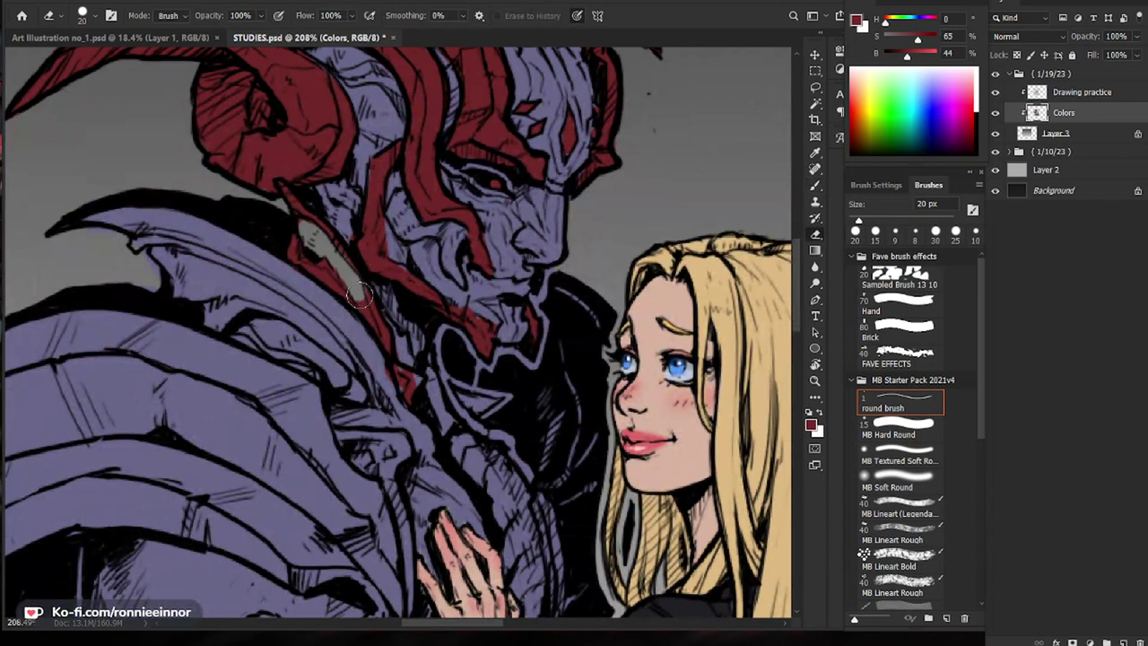
{"action": "key", "text": "b"}
{"action": "left_click", "coordinate": [350, 324], "text": "alt"}
{"action": "mouse_move", "coordinate": [299, 223]}
{"action": "left_mouse_down"}
{"action": "mouse_move", "coordinate": [341, 264]}
{"action": "mouse_move", "coordinate": [382, 351]}
{"action": "left_mouse_up"}
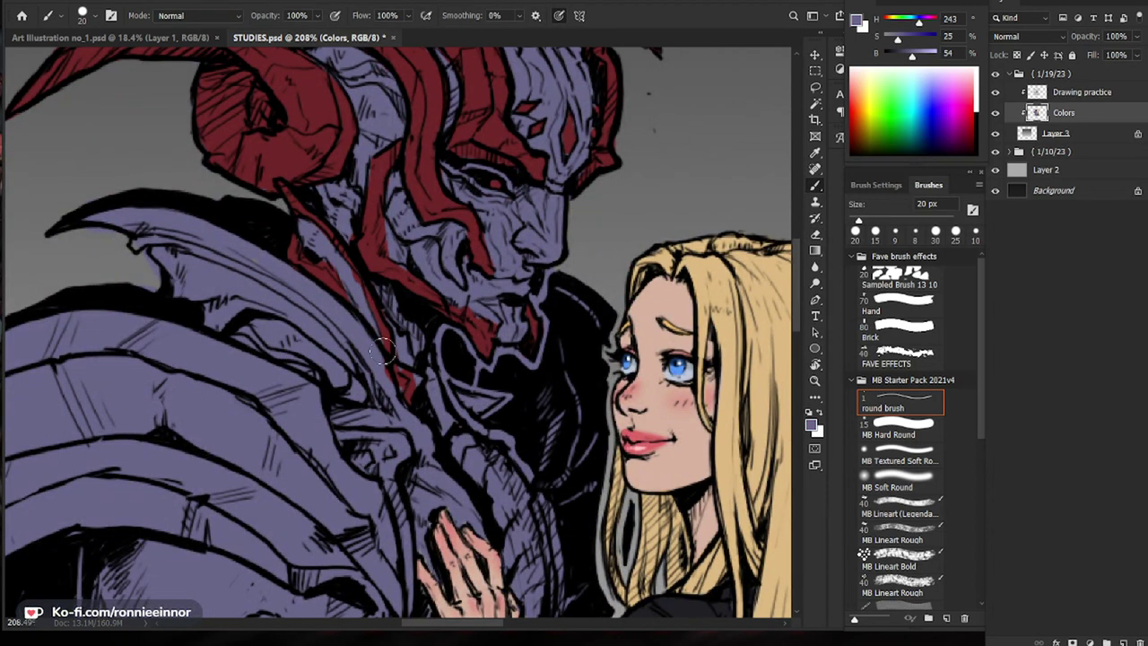
Step: Refine the neck guard's lower end with sampled purple and paint the collar spike's edges dark red
{"action": "left_click", "coordinate": [332, 285], "text": "alt"}
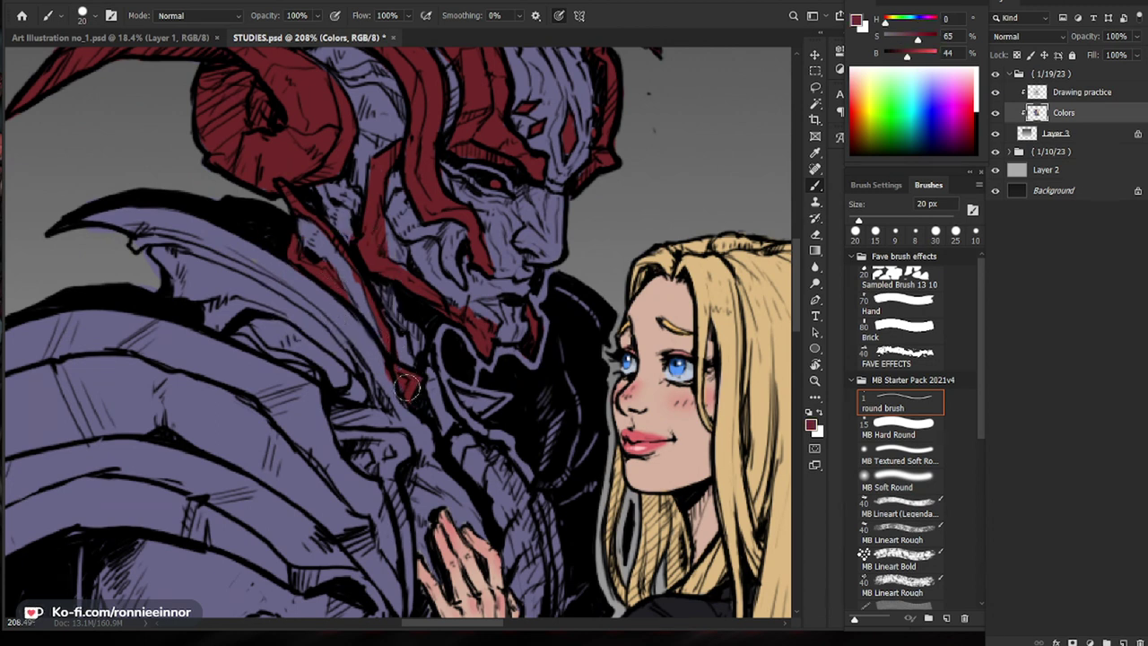
{"action": "left_click", "coordinate": [370, 354], "text": "alt"}
{"action": "left_click_drag", "start_coordinate": [380, 368], "coordinate": [392, 397]}
{"action": "left_click", "coordinate": [413, 381], "text": "alt"}
{"action": "mouse_move", "coordinate": [453, 382]}
{"action": "left_mouse_down"}
{"action": "mouse_move", "coordinate": [529, 400]}
{"action": "mouse_move", "coordinate": [495, 407]}
{"action": "left_mouse_up"}
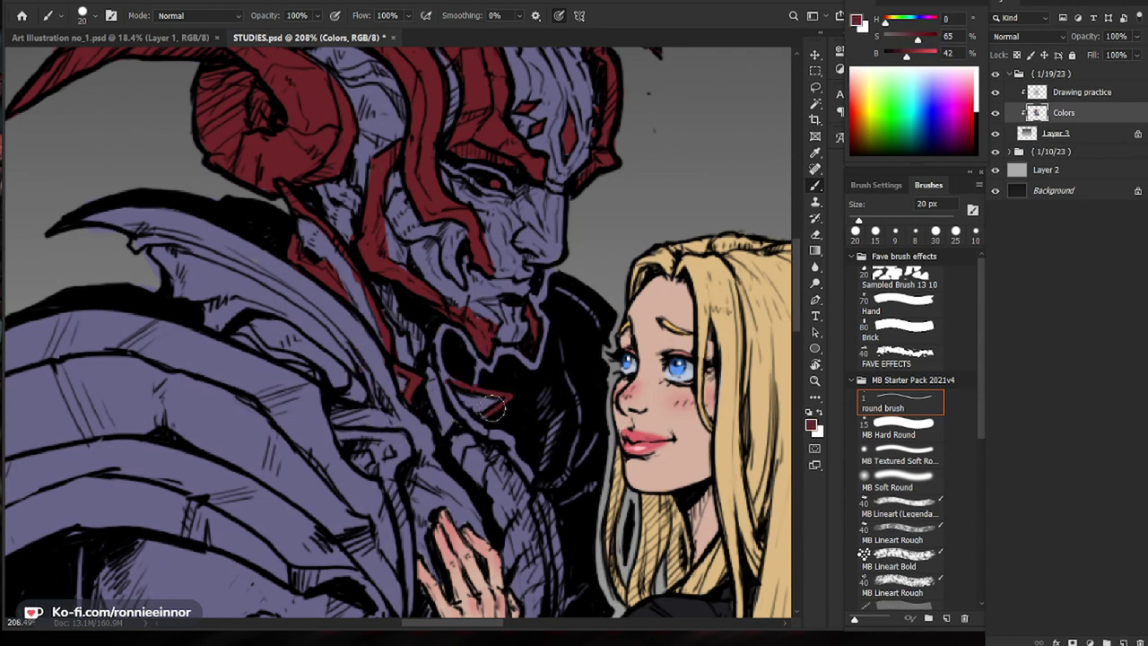
Step: Touch up the neck guard's lower tip using the sampled purple and dark red
{"action": "left_click_drag", "start_coordinate": [560, 392], "coordinate": [510, 439]}
{"action": "left_click_drag", "start_coordinate": [334, 362], "coordinate": [361, 404]}
{"action": "left_click", "coordinate": [325, 375], "text": "alt"}
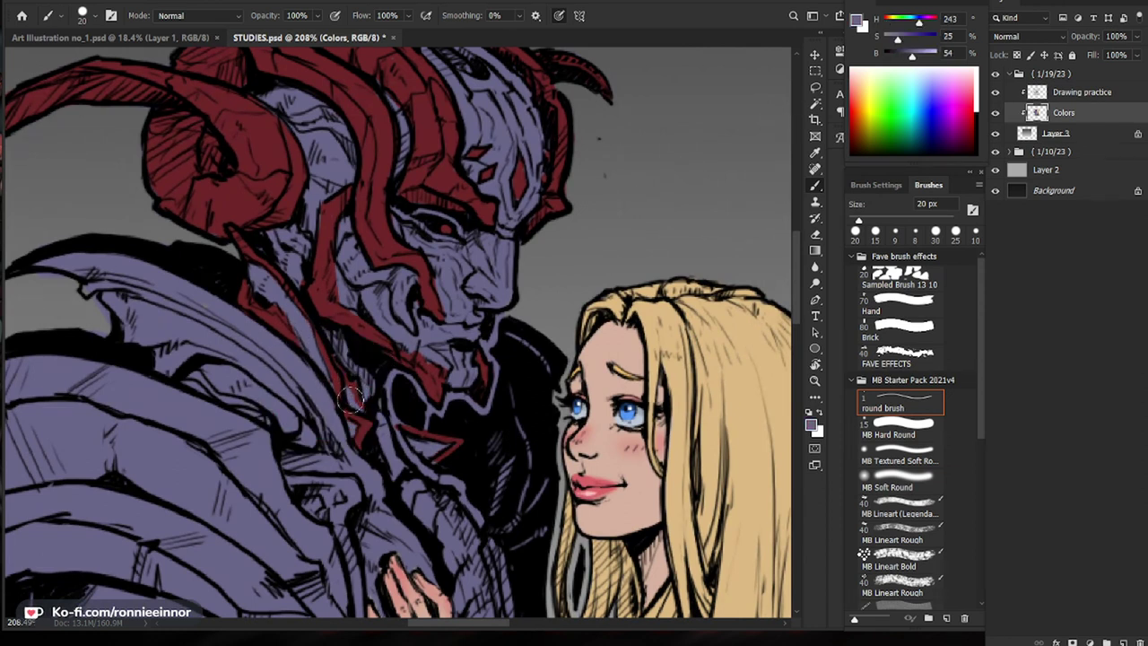
{"action": "left_click", "coordinate": [366, 423], "text": "alt"}
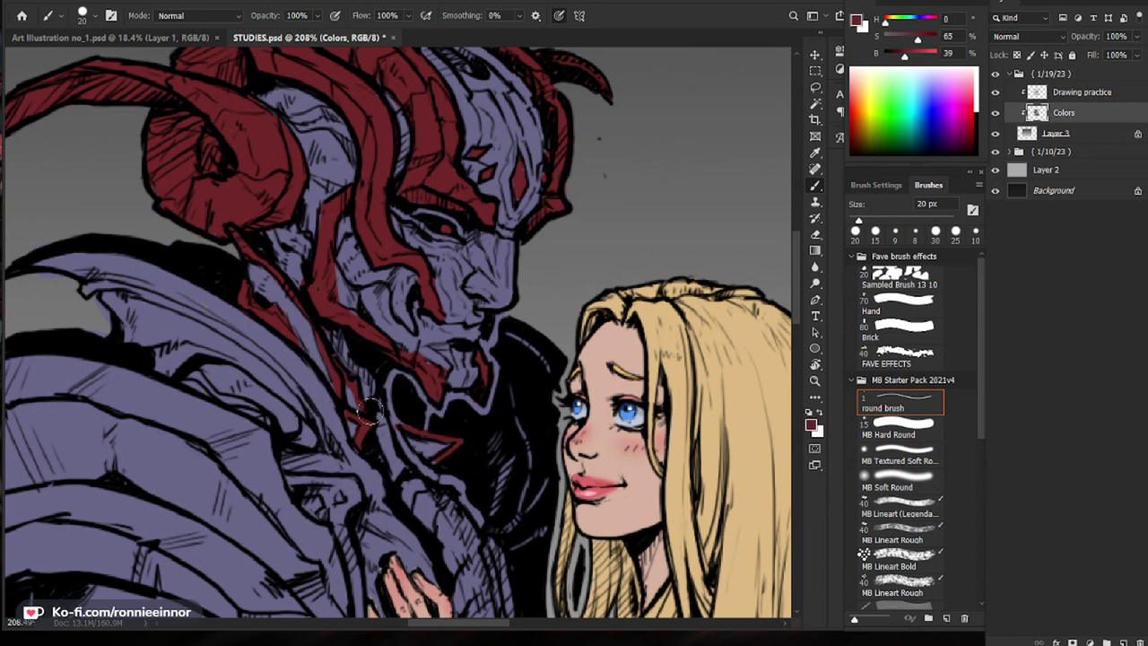
Step: Paint the outer band of the pointed collar dark red, from its back tip down to the chest
{"action": "key", "text": "z"}
{"action": "left_click_drag", "start_coordinate": [507, 378], "coordinate": [430, 380]}
{"action": "key", "text": "b"}
{"action": "mouse_move", "coordinate": [465, 423]}
{"action": "left_mouse_down"}
{"action": "mouse_move", "coordinate": [524, 421]}
{"action": "mouse_move", "coordinate": [439, 401]}
{"action": "left_mouse_up"}
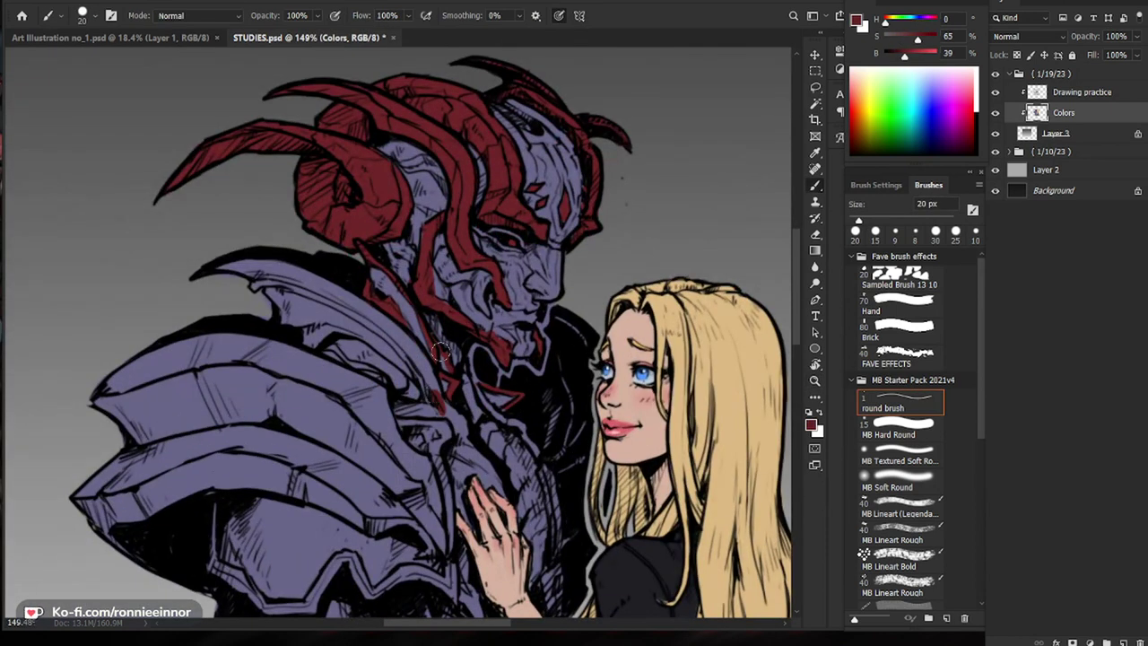
{"action": "mouse_move", "coordinate": [432, 384]}
{"action": "left_mouse_down"}
{"action": "mouse_move", "coordinate": [354, 301]}
{"action": "mouse_move", "coordinate": [224, 267]}
{"action": "mouse_move", "coordinate": [354, 295]}
{"action": "left_mouse_up"}
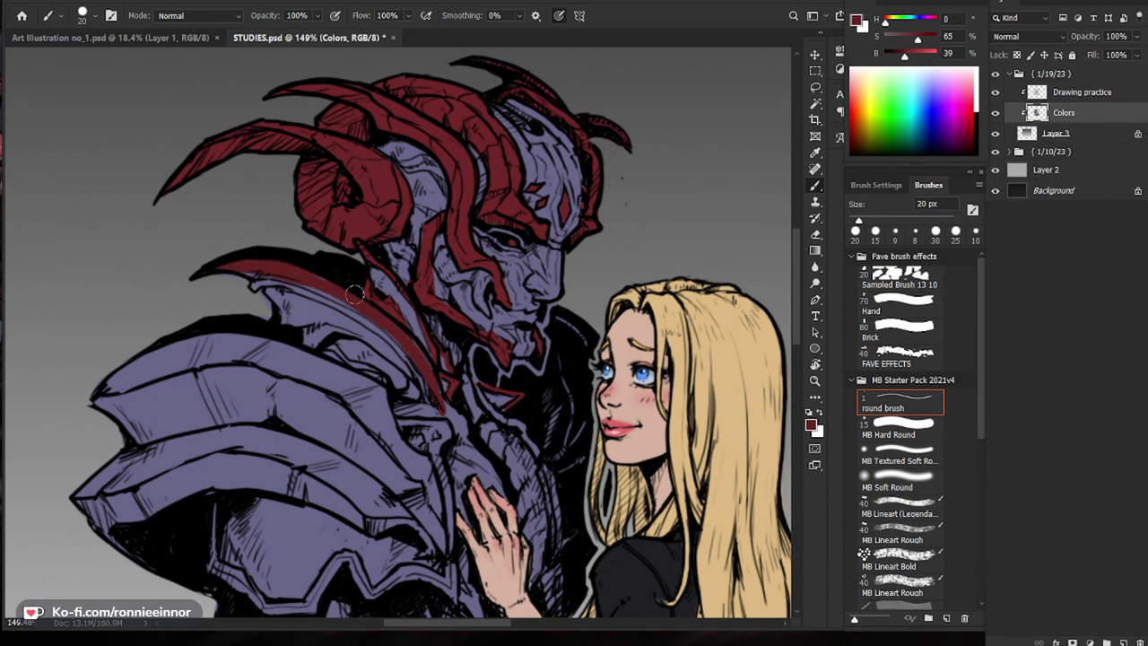
{"action": "left_click_drag", "start_coordinate": [588, 392], "coordinate": [542, 395]}
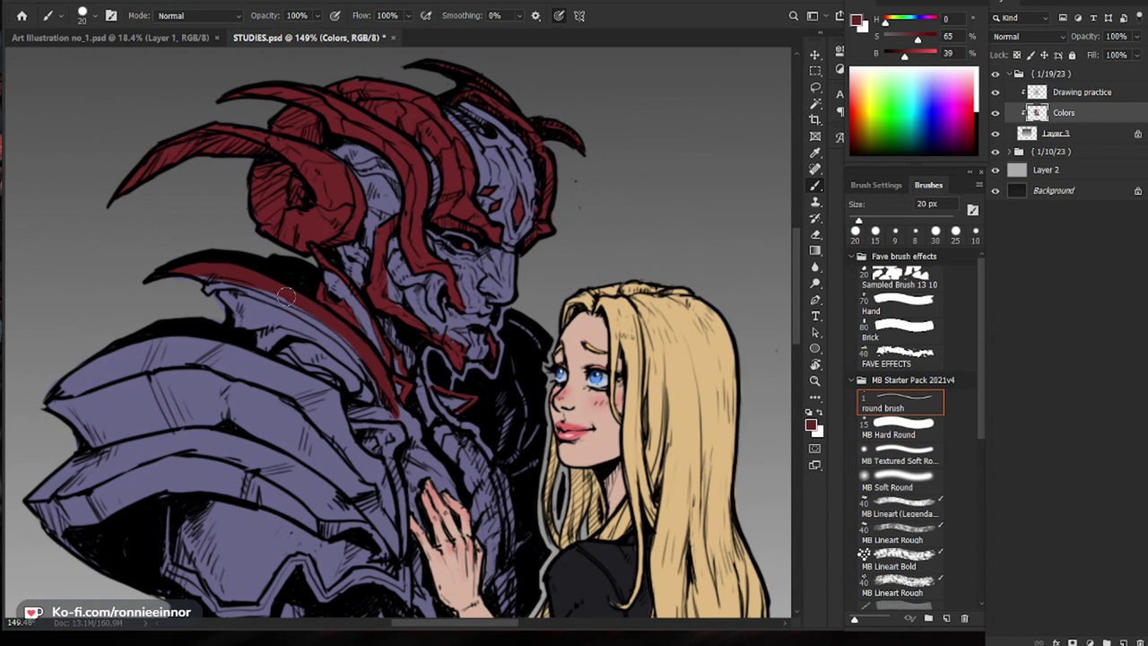
Step: Add dark red trim along the collar's inner edge and on the small arched plate beneath it
{"action": "key", "text": "e"}
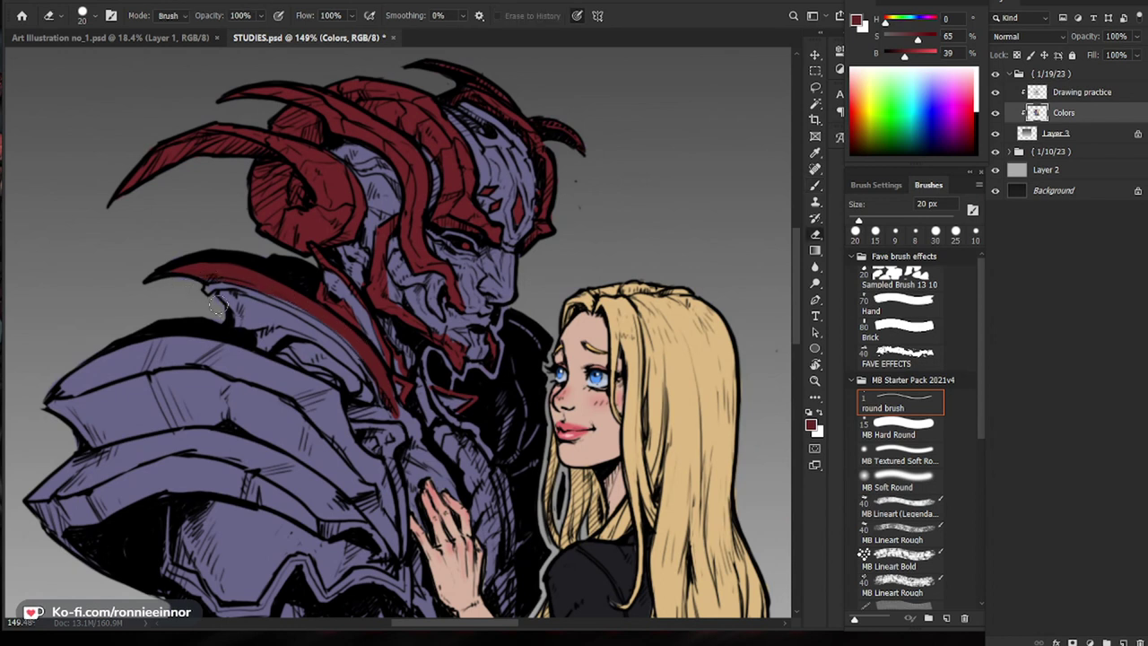
{"action": "key", "text": "b"}
{"action": "mouse_move", "coordinate": [212, 287]}
{"action": "left_mouse_down"}
{"action": "mouse_move", "coordinate": [357, 333]}
{"action": "mouse_move", "coordinate": [207, 284]}
{"action": "mouse_move", "coordinate": [349, 346]}
{"action": "mouse_move", "coordinate": [275, 306]}
{"action": "mouse_move", "coordinate": [367, 375]}
{"action": "left_mouse_up"}
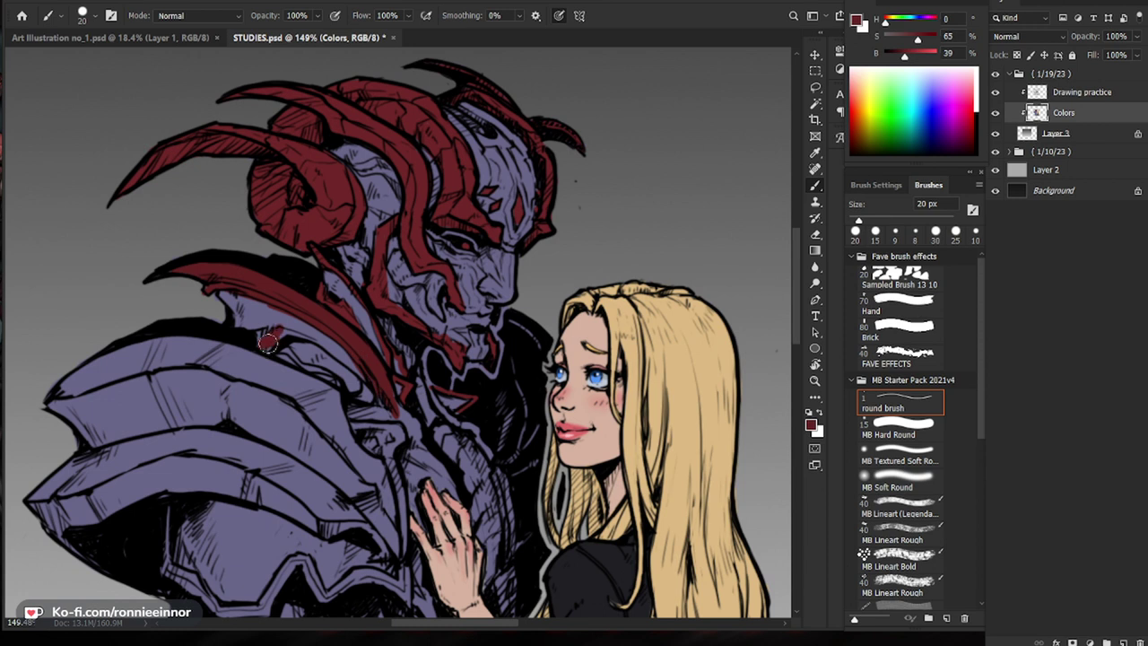
{"action": "left_click_drag", "start_coordinate": [276, 337], "coordinate": [282, 332]}
Step: Clean up the arched plate's trim below the collar by alternating sampled purple and dark red
{"action": "left_click", "coordinate": [332, 343], "text": "alt"}
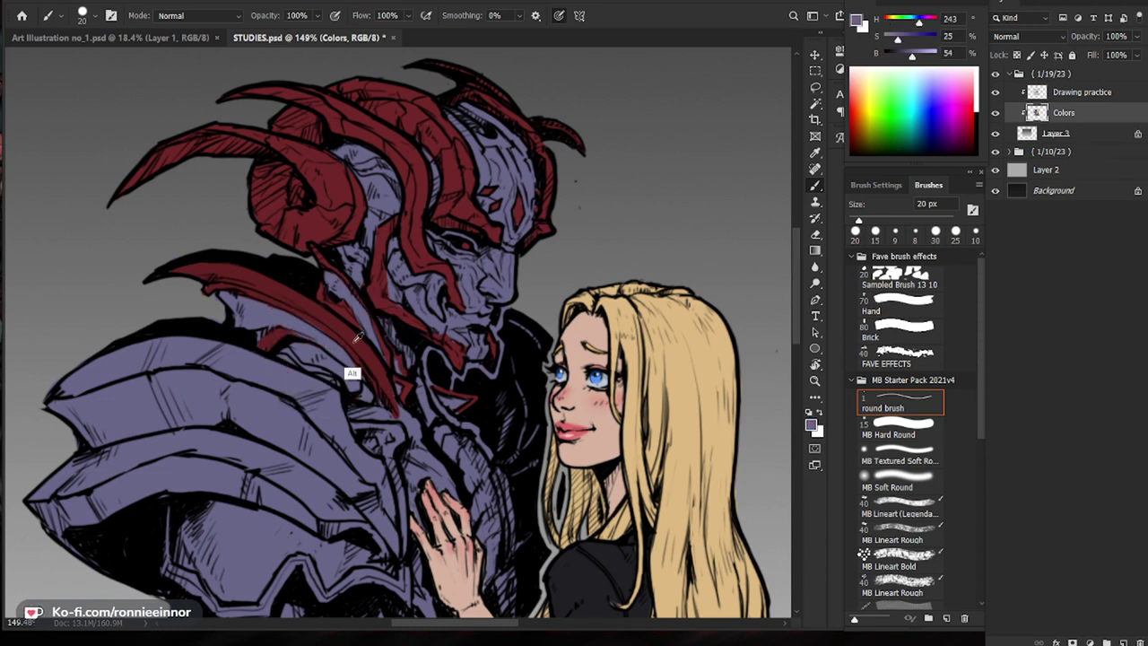
{"action": "left_click", "coordinate": [352, 367], "text": "alt"}
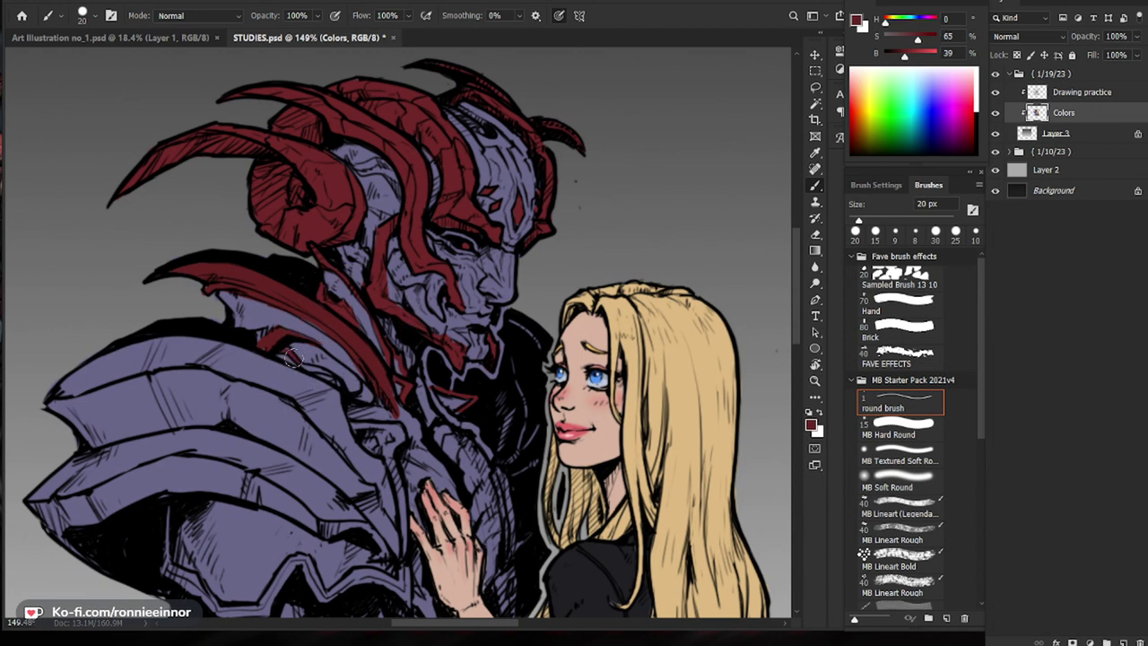
{"action": "left_click", "coordinate": [348, 397], "text": "alt"}
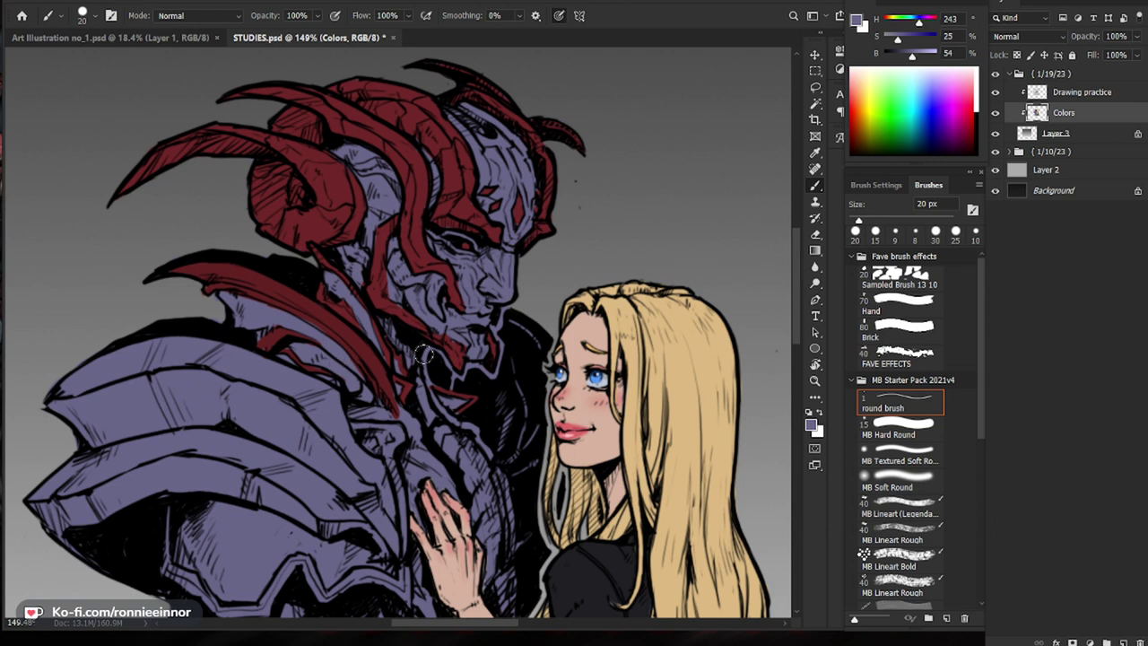
{"action": "scroll", "coordinate": [406, 358], "scroll_direction": "down", "scroll_amount": 5}
{"action": "scroll", "coordinate": [391, 380], "scroll_direction": "up", "scroll_amount": 5}
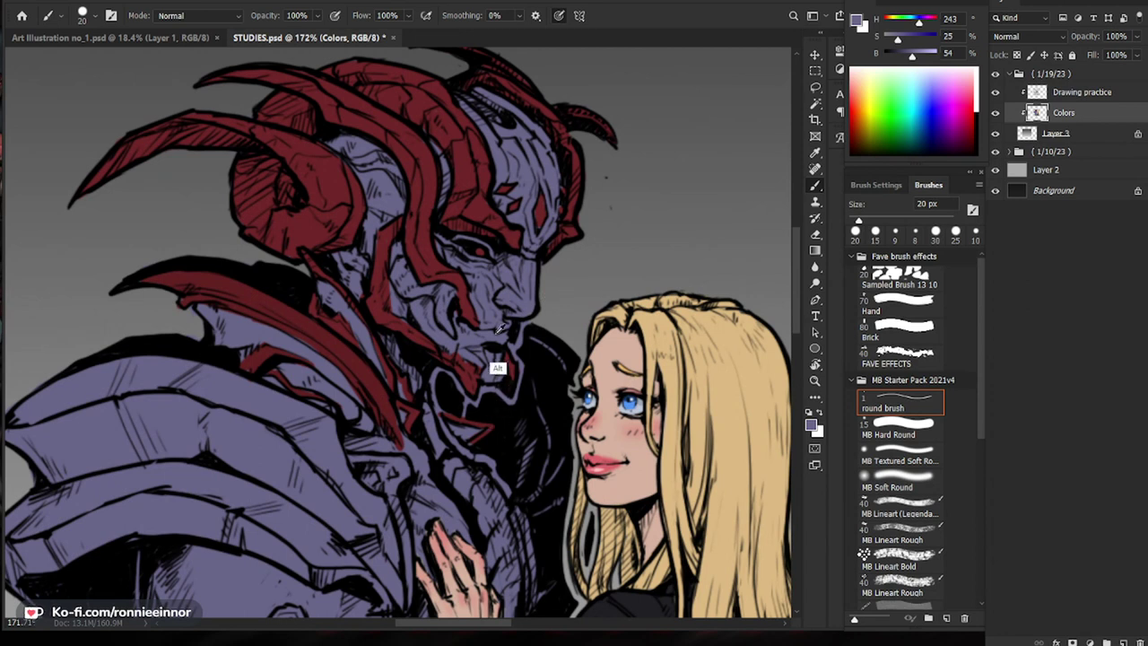
Step: Paint the shoulder pauldron's upper band dark red down to its front tip with a 40 px brush
{"action": "left_click", "coordinate": [431, 261], "text": "alt"}
{"action": "scroll", "coordinate": [431, 261], "scroll_direction": "down", "scroll_amount": 8}
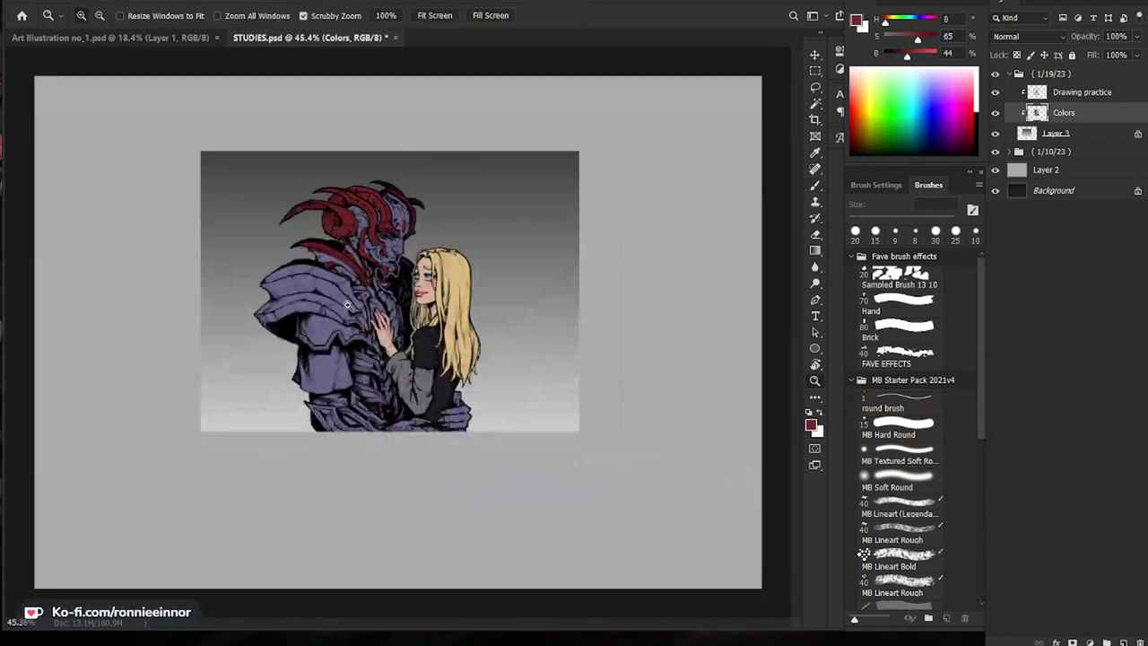
{"action": "scroll", "coordinate": [461, 391], "scroll_direction": "up", "scroll_amount": 5}
{"action": "scroll", "coordinate": [460, 391], "scroll_direction": "up", "scroll_amount": 3}
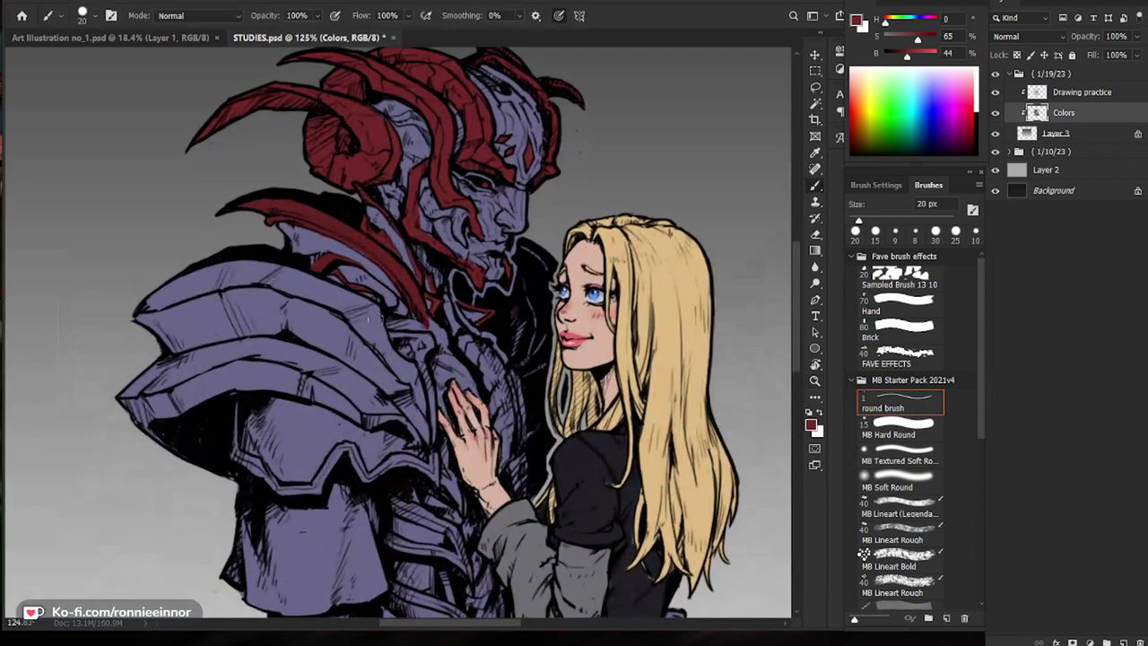
{"action": "mouse_move", "coordinate": [360, 307]}
{"action": "left_mouse_down"}
{"action": "mouse_move", "coordinate": [269, 274]}
{"action": "mouse_move", "coordinate": [327, 282]}
{"action": "mouse_move", "coordinate": [284, 266]}
{"action": "mouse_move", "coordinate": [178, 281]}
{"action": "mouse_move", "coordinate": [152, 306]}
{"action": "mouse_move", "coordinate": [211, 277]}
{"action": "left_mouse_up"}
{"action": "key", "text": "]"}
{"action": "key", "text": "]"}
{"action": "key", "text": "e"}
{"action": "key", "text": "b"}
{"action": "mouse_move", "coordinate": [150, 303]}
{"action": "left_mouse_down"}
{"action": "mouse_move", "coordinate": [310, 285]}
{"action": "mouse_move", "coordinate": [294, 287]}
{"action": "mouse_move", "coordinate": [380, 342]}
{"action": "left_mouse_up"}
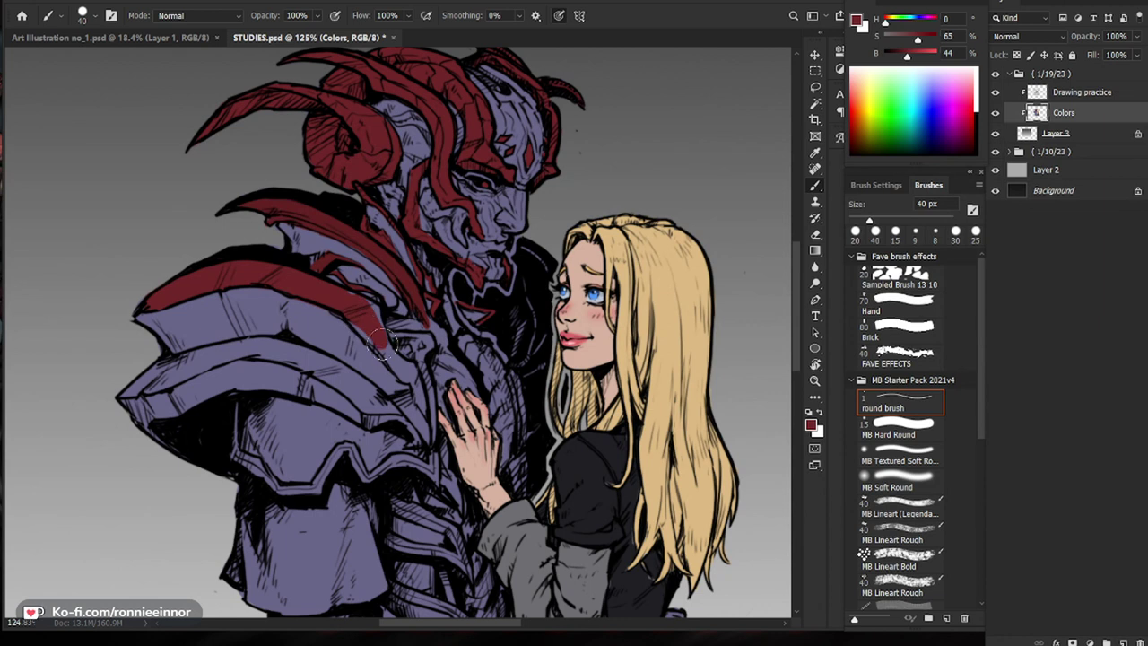
{"action": "left_click_drag", "start_coordinate": [416, 306], "coordinate": [442, 305]}
{"action": "mouse_move", "coordinate": [336, 300]}
{"action": "left_mouse_down"}
{"action": "mouse_move", "coordinate": [368, 310]}
{"action": "mouse_move", "coordinate": [347, 312]}
{"action": "mouse_move", "coordinate": [424, 432]}
{"action": "left_mouse_up"}
Step: Paint the angular ornament and pointed tip at the pauldron's chest end dark red, using 10 px and 35 px brushes
{"action": "left_click_drag", "start_coordinate": [617, 372], "coordinate": [551, 359]}
{"action": "mouse_move", "coordinate": [487, 281]}
{"action": "left_mouse_down"}
{"action": "mouse_move", "coordinate": [480, 333]}
{"action": "mouse_move", "coordinate": [467, 341]}
{"action": "mouse_move", "coordinate": [480, 363]}
{"action": "mouse_move", "coordinate": [497, 347]}
{"action": "mouse_move", "coordinate": [499, 255]}
{"action": "mouse_move", "coordinate": [485, 228]}
{"action": "mouse_move", "coordinate": [487, 265]}
{"action": "left_mouse_up"}
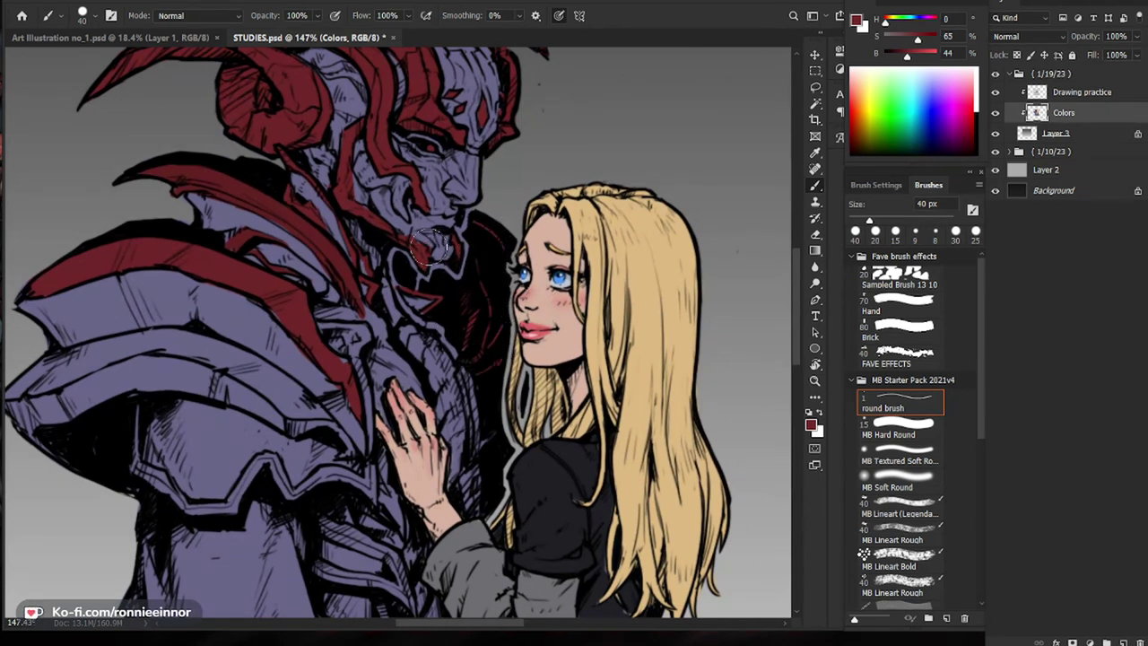
{"action": "key", "text": "bracketleft"}
{"action": "left_click_drag", "start_coordinate": [375, 272], "coordinate": [370, 272]}
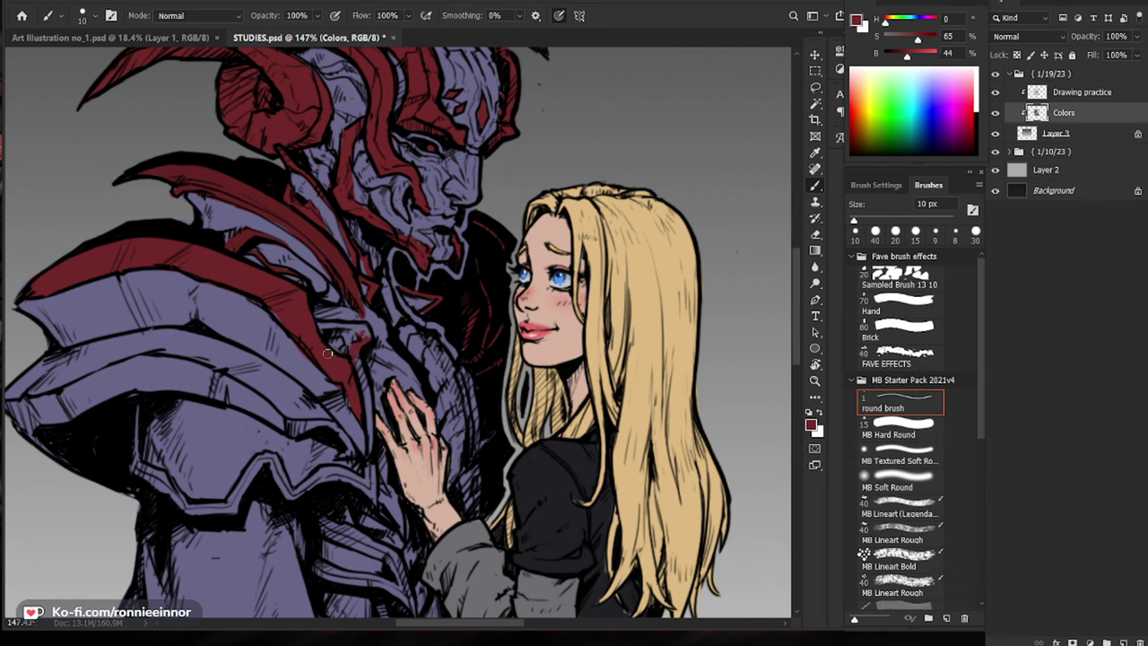
{"action": "key", "text": "bracketright"}
{"action": "key", "text": "bracketright"}
{"action": "key", "text": "bracketright"}
{"action": "key", "text": "bracketright"}
{"action": "key", "text": "bracketright"}
{"action": "left_click_drag", "start_coordinate": [349, 357], "coordinate": [371, 447]}
{"action": "left_click_drag", "start_coordinate": [366, 341], "coordinate": [316, 326]}
Step: Paint thin dark red trim down the chest below the collar spike at 10 px and enlarge the brush to 35 px
{"action": "key", "text": "bracketleft"}
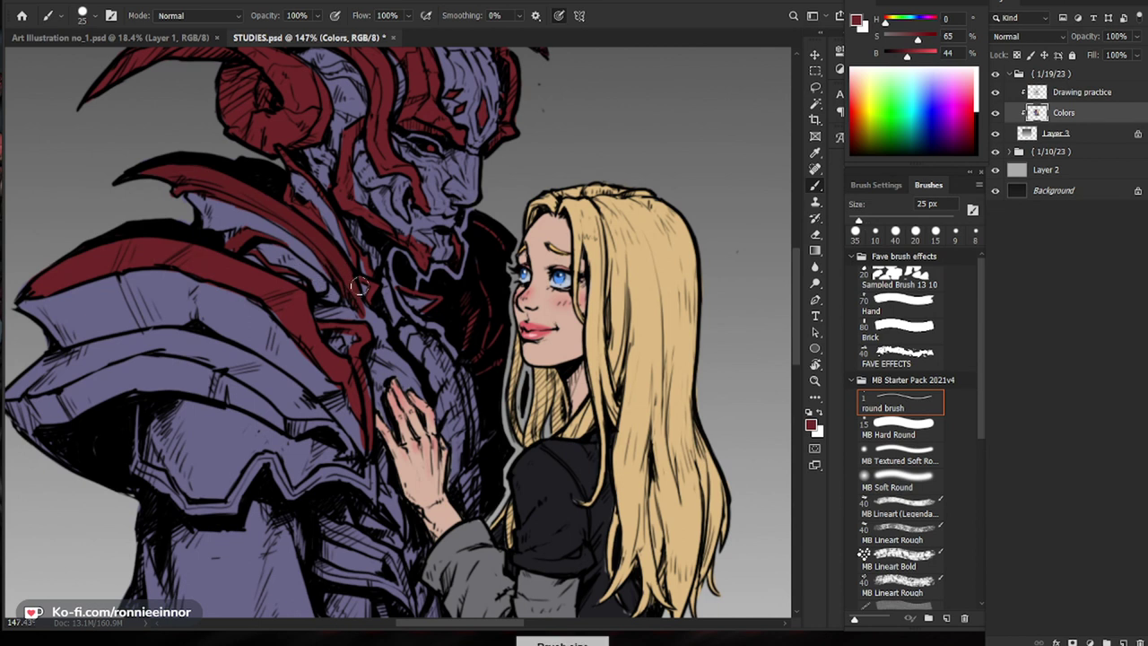
{"action": "key", "text": "bracketright"}
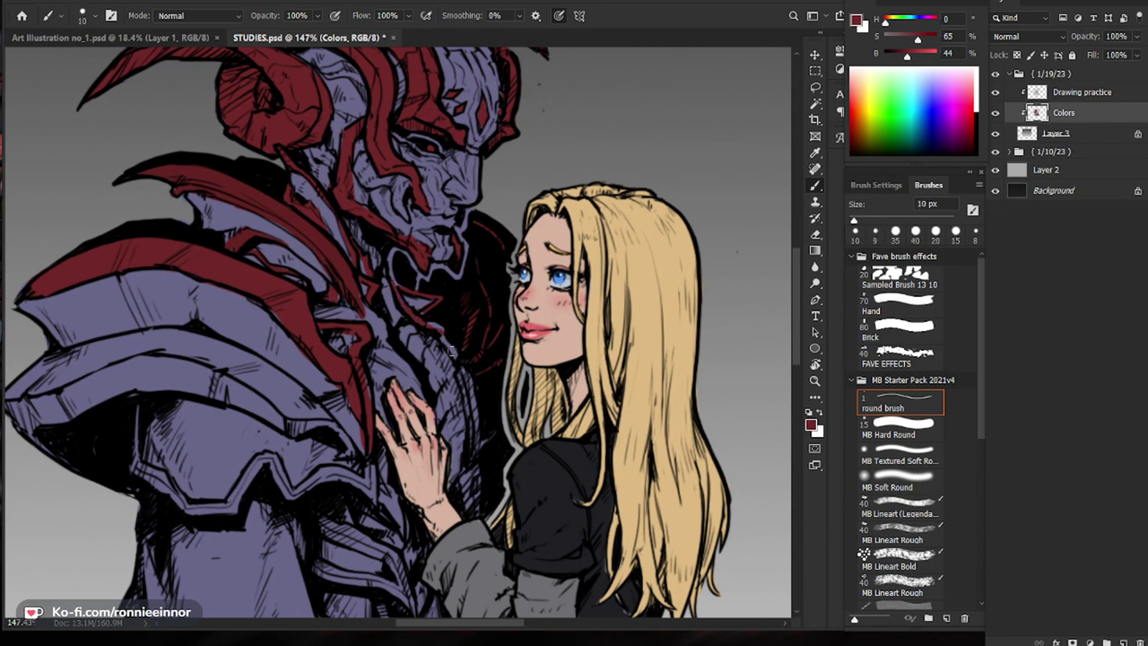
{"action": "key", "text": "bracketright"}
{"action": "key", "text": "bracketright"}
{"action": "key", "text": "bracketright"}
{"action": "key", "text": "bracketleft"}
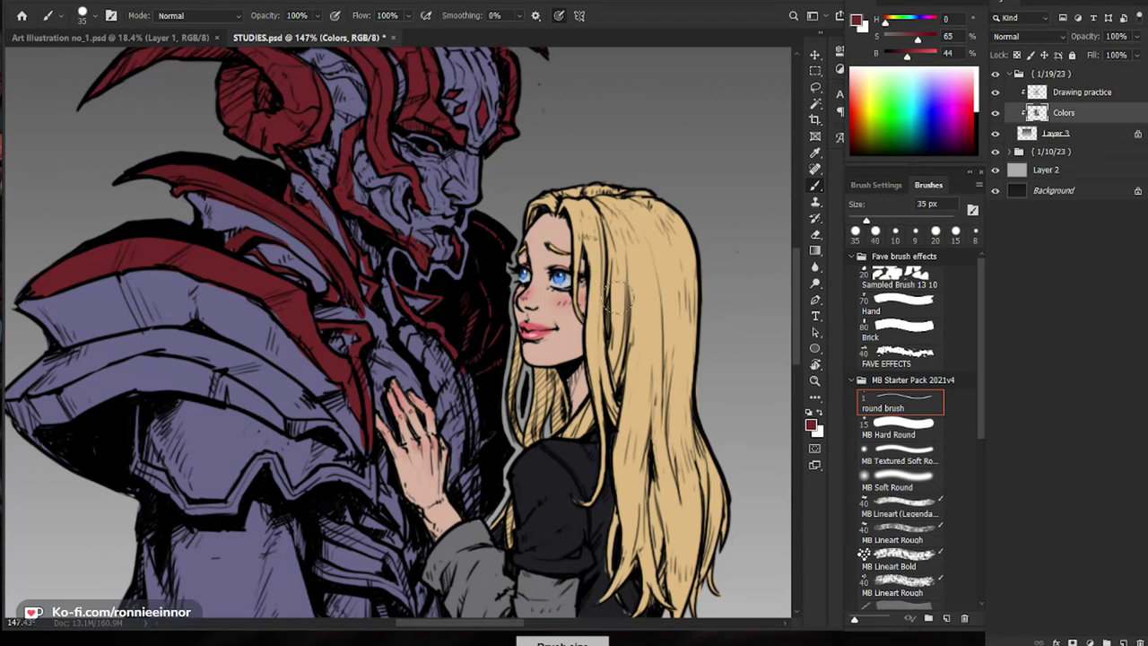
Step: Paint the jagged lower border and side edges of the upper-arm plate dark red with the 35 px brush
{"action": "left_click_drag", "start_coordinate": [592, 310], "coordinate": [511, 313]}
{"action": "mouse_move", "coordinate": [466, 399]}
{"action": "left_mouse_down"}
{"action": "mouse_move", "coordinate": [495, 401]}
{"action": "mouse_move", "coordinate": [481, 392]}
{"action": "mouse_move", "coordinate": [433, 403]}
{"action": "mouse_move", "coordinate": [423, 380]}
{"action": "mouse_move", "coordinate": [392, 418]}
{"action": "mouse_move", "coordinate": [352, 413]}
{"action": "mouse_move", "coordinate": [309, 383]}
{"action": "mouse_move", "coordinate": [345, 414]}
{"action": "mouse_move", "coordinate": [317, 376]}
{"action": "mouse_move", "coordinate": [297, 374]}
{"action": "mouse_move", "coordinate": [300, 285]}
{"action": "left_mouse_up"}
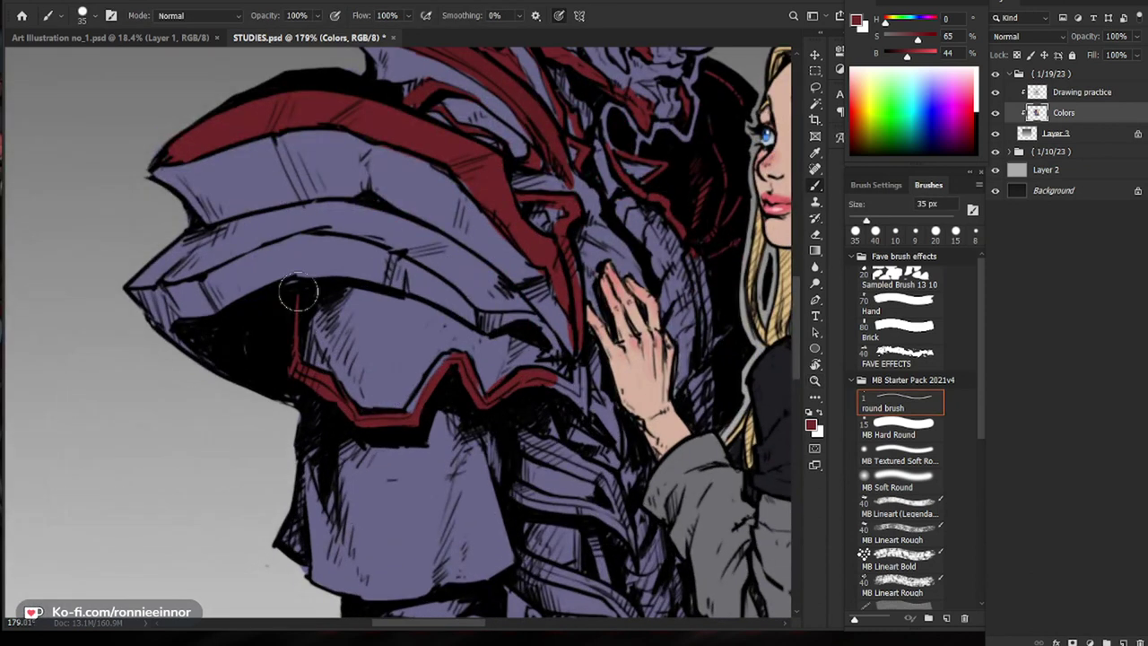
{"action": "mouse_move", "coordinate": [415, 407]}
{"action": "left_mouse_down"}
{"action": "mouse_move", "coordinate": [448, 362]}
{"action": "mouse_move", "coordinate": [464, 366]}
{"action": "mouse_move", "coordinate": [483, 394]}
{"action": "left_mouse_up"}
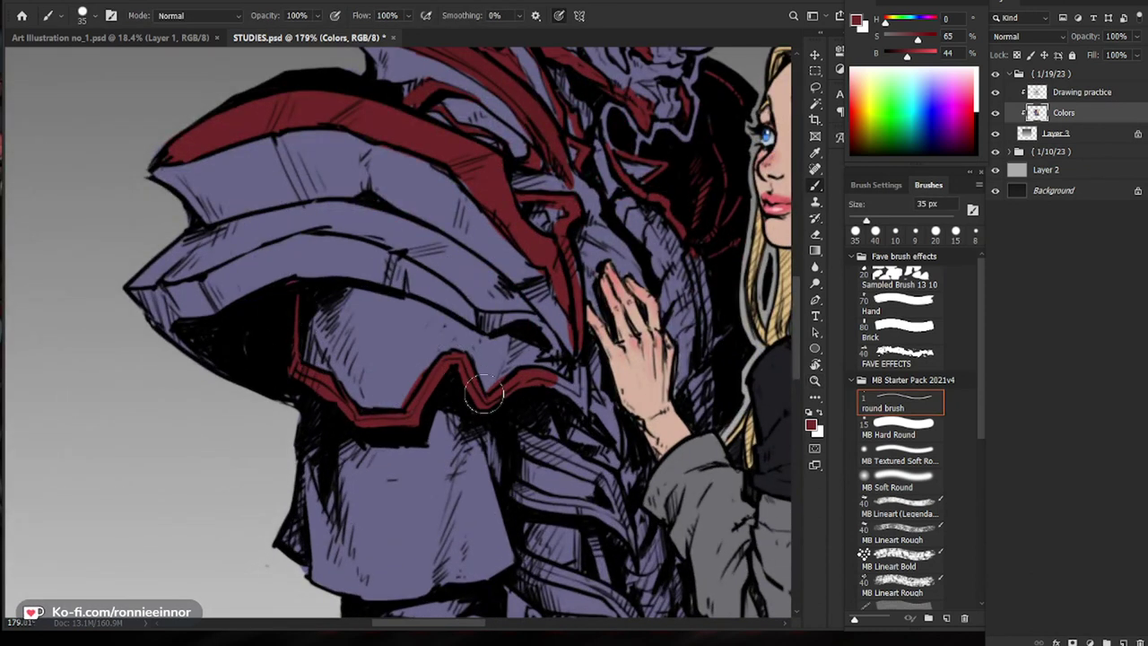
{"action": "left_click", "coordinate": [412, 367], "text": "alt"}
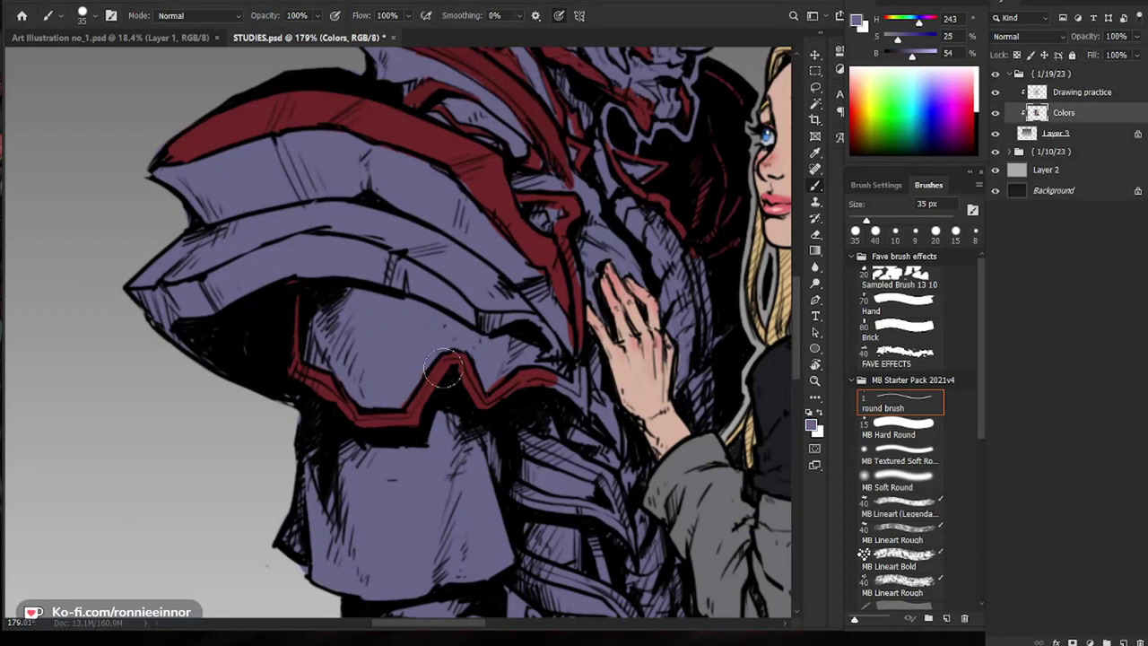
{"action": "left_click", "coordinate": [491, 181], "text": "alt"}
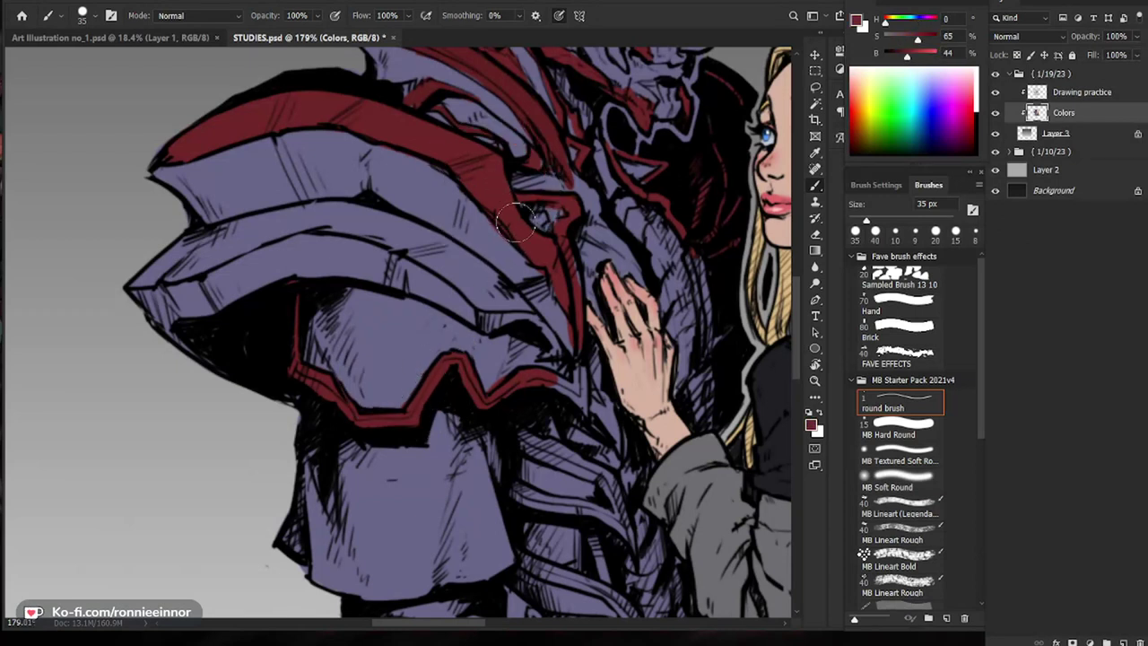
{"action": "mouse_move", "coordinate": [549, 380]}
{"action": "left_mouse_down"}
{"action": "mouse_move", "coordinate": [583, 392]}
{"action": "mouse_move", "coordinate": [585, 409]}
{"action": "mouse_move", "coordinate": [487, 448]}
{"action": "left_mouse_up"}
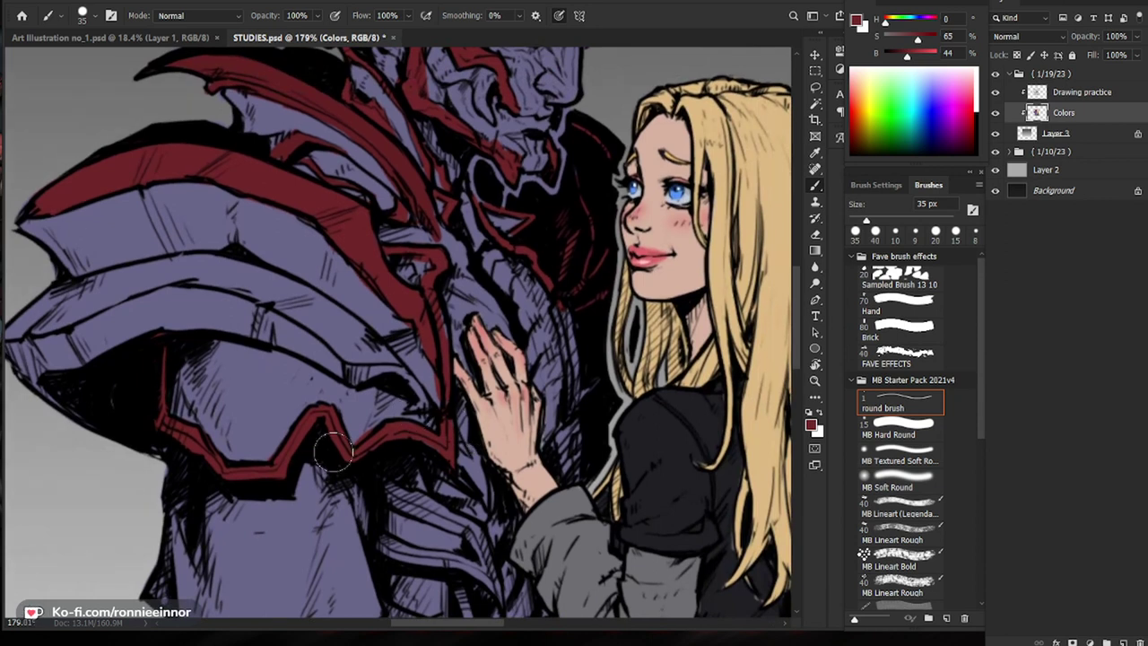
Step: Tidy the edges of the red trim on the arm plate and pauldron with sampled purple and dark red
{"action": "left_click", "coordinate": [297, 519], "text": "alt"}
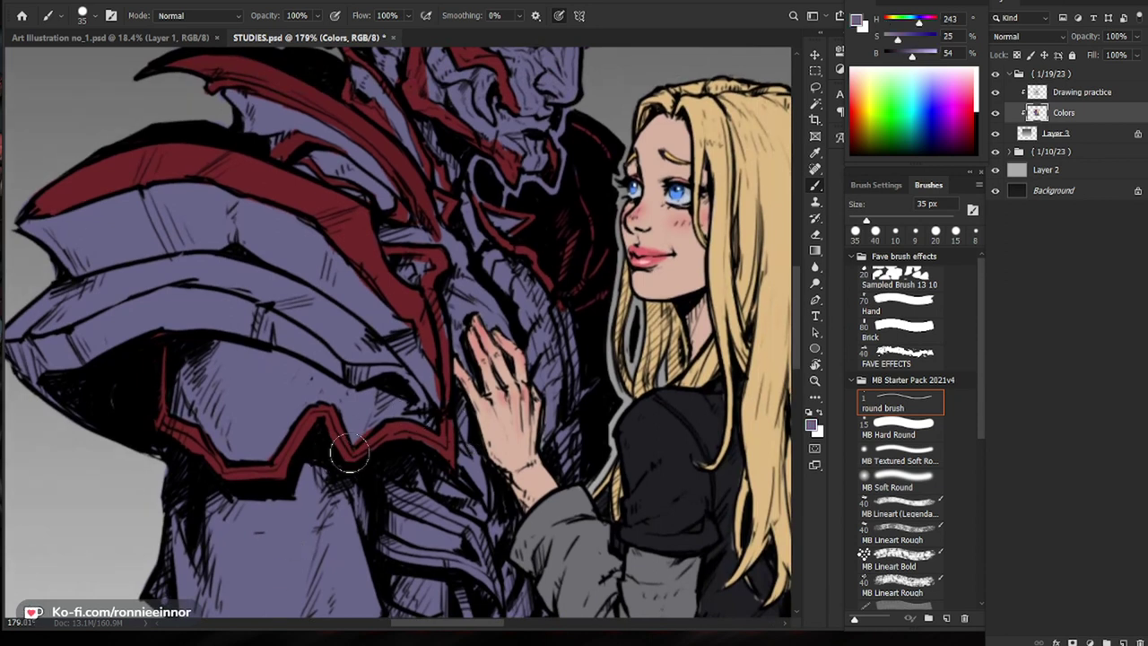
{"action": "left_click", "coordinate": [349, 230], "text": "alt"}
{"action": "left_click", "coordinate": [271, 224], "text": "alt"}
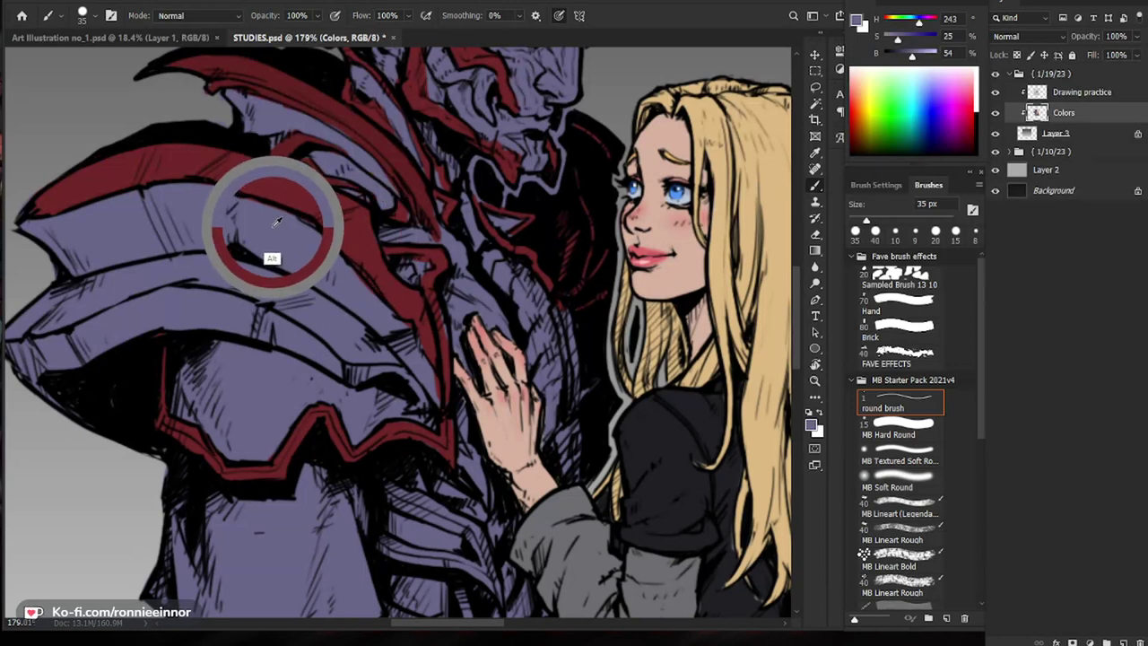
{"action": "scroll", "coordinate": [305, 229], "scroll_direction": "down", "scroll_amount": 5}
{"action": "scroll", "coordinate": [388, 246], "scroll_direction": "up", "scroll_amount": 3}
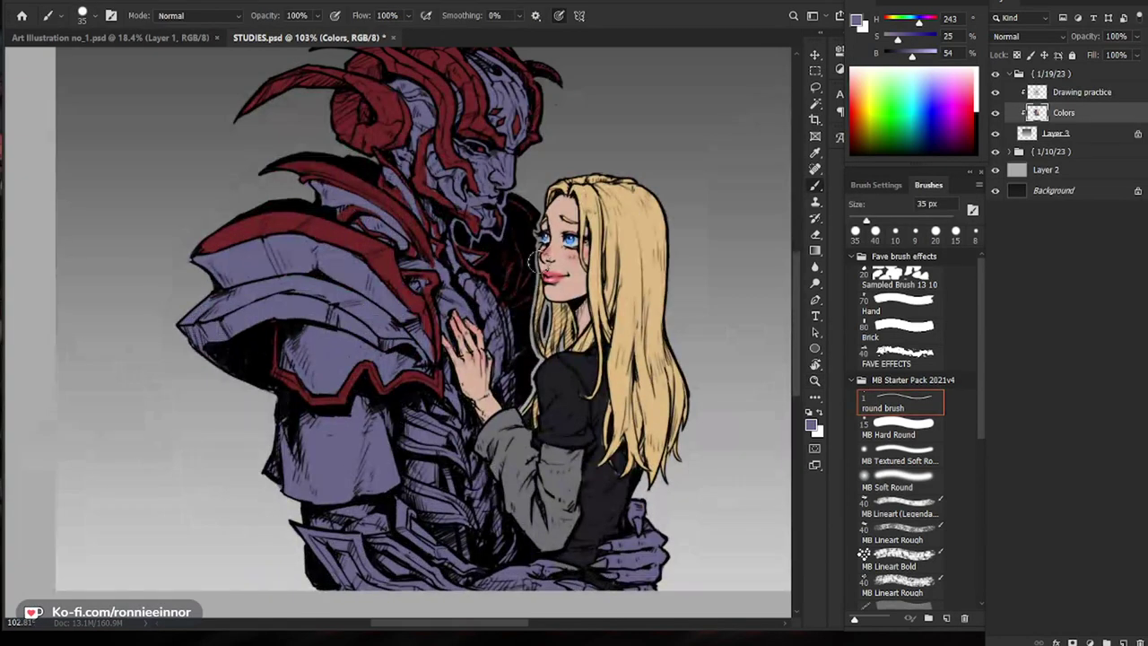
{"action": "left_click", "coordinate": [413, 260], "text": "alt"}
{"action": "scroll", "coordinate": [413, 256], "scroll_direction": "down", "scroll_amount": 4}
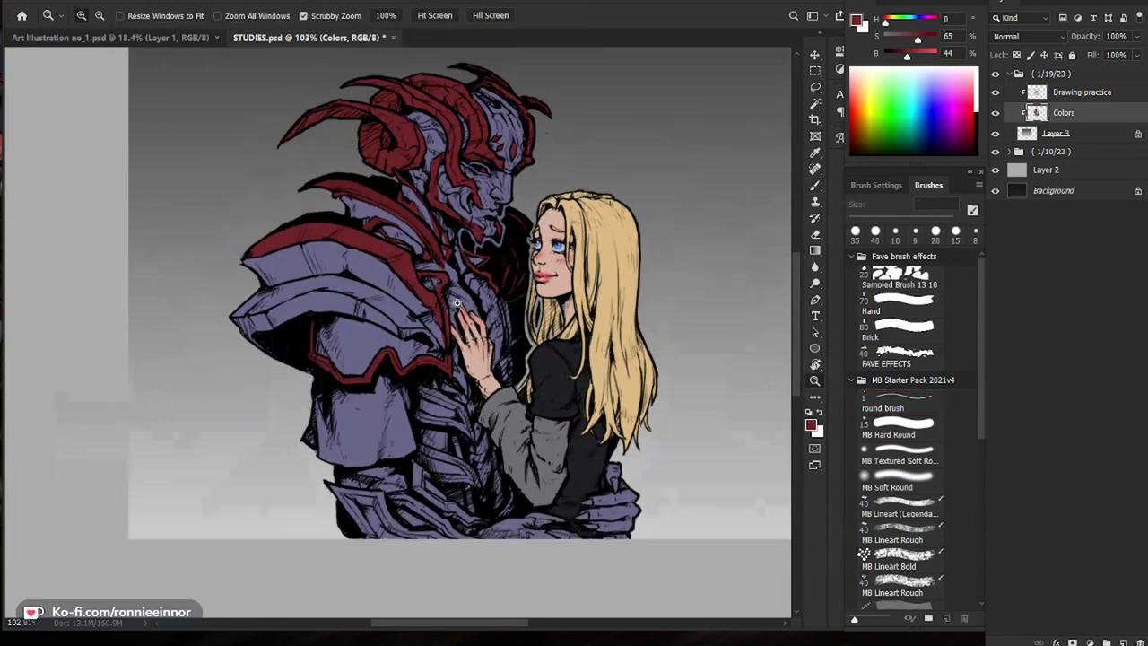
{"action": "scroll", "coordinate": [456, 381], "scroll_direction": "up", "scroll_amount": 4}
{"action": "mouse_move", "coordinate": [457, 470]}
{"action": "left_mouse_down"}
{"action": "mouse_move", "coordinate": [441, 435]}
{"action": "mouse_move", "coordinate": [467, 427]}
{"action": "left_mouse_up"}
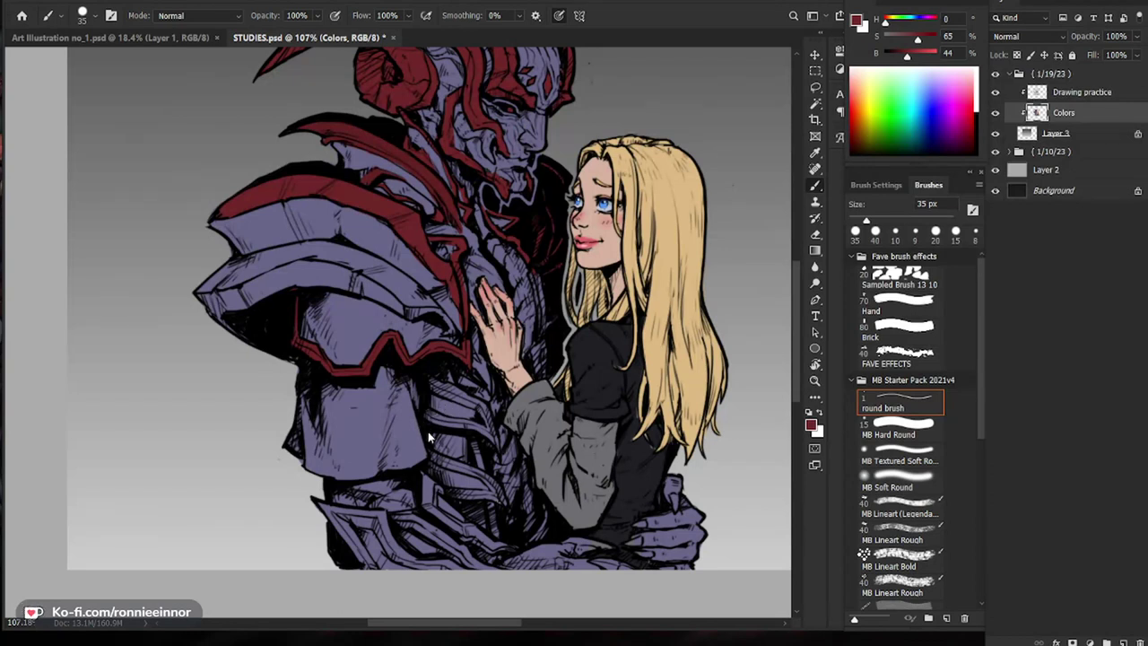
{"action": "key", "text": "z"}
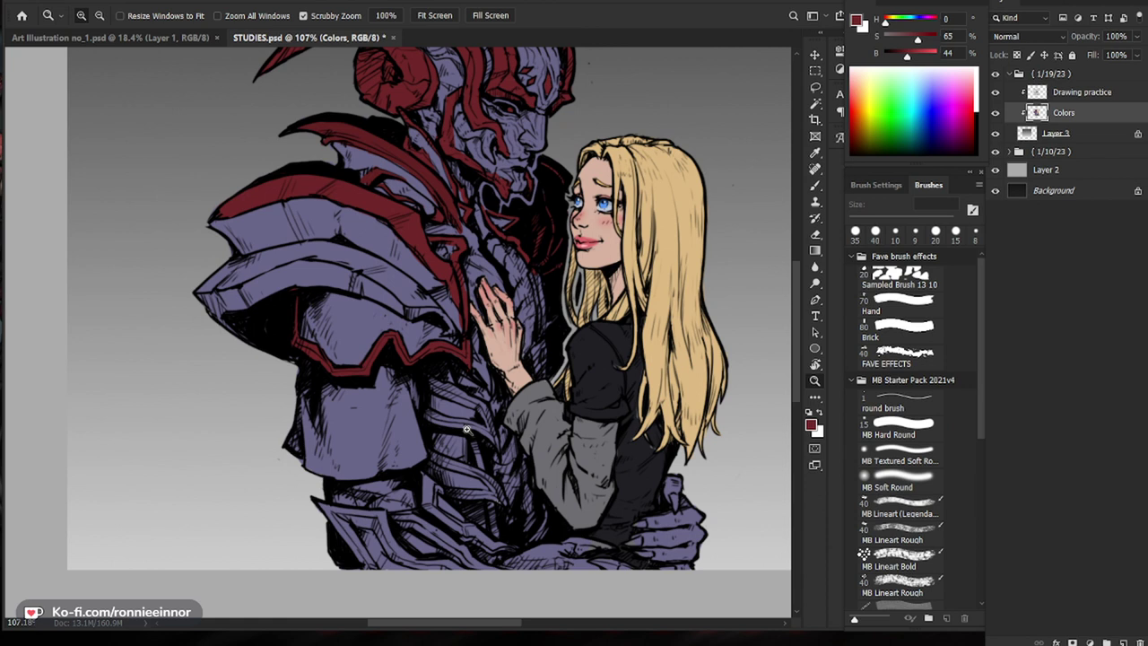
{"action": "left_click", "coordinate": [497, 484]}
{"action": "key", "text": "b"}
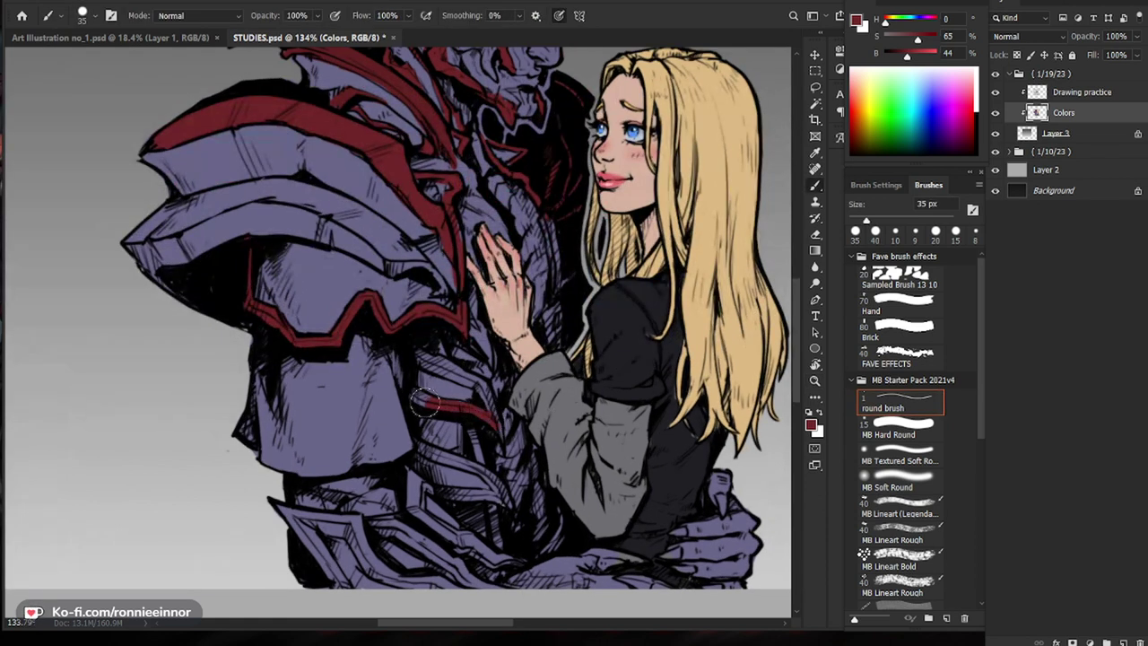
{"action": "mouse_move", "coordinate": [505, 348]}
{"action": "left_mouse_down"}
{"action": "mouse_move", "coordinate": [442, 352]}
{"action": "mouse_move", "coordinate": [504, 441]}
{"action": "left_mouse_up"}
{"action": "key", "text": "e"}
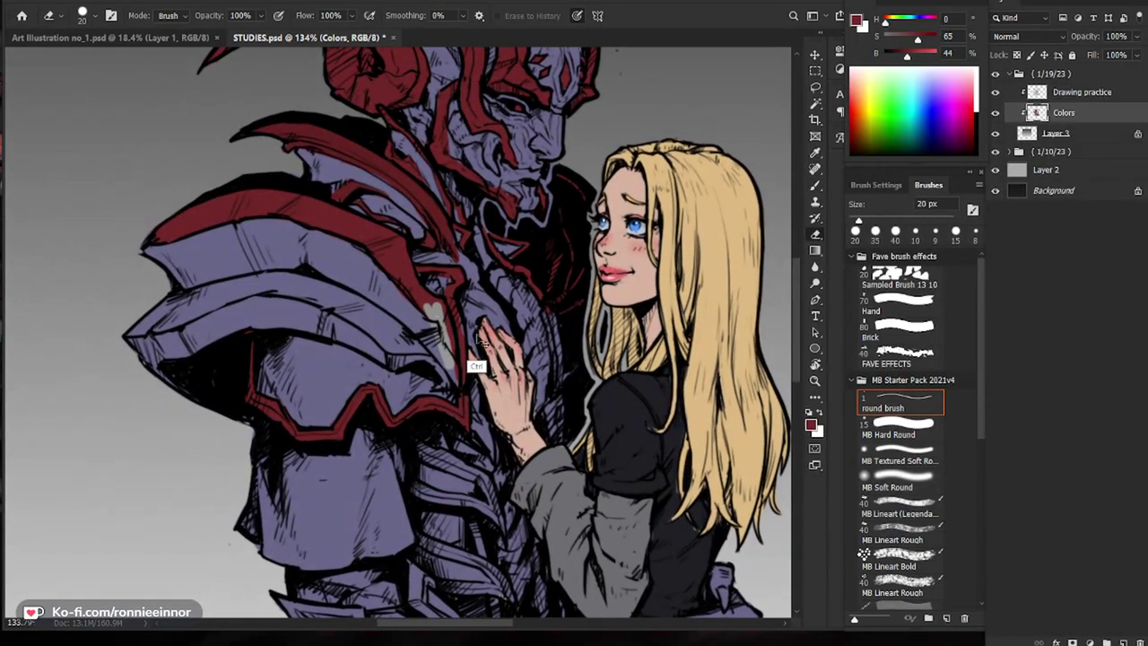
{"action": "key", "text": "b"}
Step: Mix a tan-gold paint color with hue 35, saturation 48 and brightness 63, testing strokes on the pauldron's chest end
{"action": "left_click", "coordinate": [404, 304], "text": "alt"}
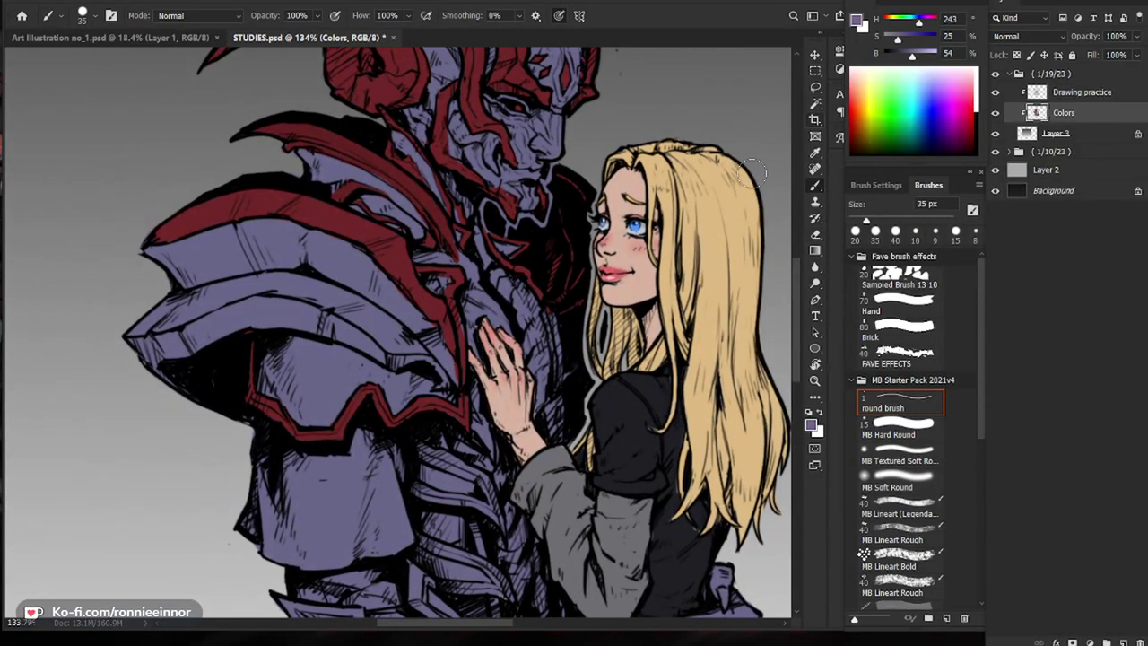
{"action": "left_click", "coordinate": [859, 21]}
{"action": "left_click_drag", "start_coordinate": [780, 471], "coordinate": [782, 515]}
{"action": "left_click", "coordinate": [669, 448]}
{"action": "left_click_drag", "start_coordinate": [669, 448], "coordinate": [685, 458]}
{"action": "left_click", "coordinate": [781, 517]}
{"action": "left_click", "coordinate": [887, 364]}
{"action": "mouse_move", "coordinate": [381, 246]}
{"action": "left_mouse_down"}
{"action": "mouse_move", "coordinate": [426, 300]}
{"action": "mouse_move", "coordinate": [414, 303]}
{"action": "mouse_move", "coordinate": [439, 339]}
{"action": "left_mouse_up"}
{"action": "left_click_drag", "start_coordinate": [914, 54], "coordinate": [917, 52]}
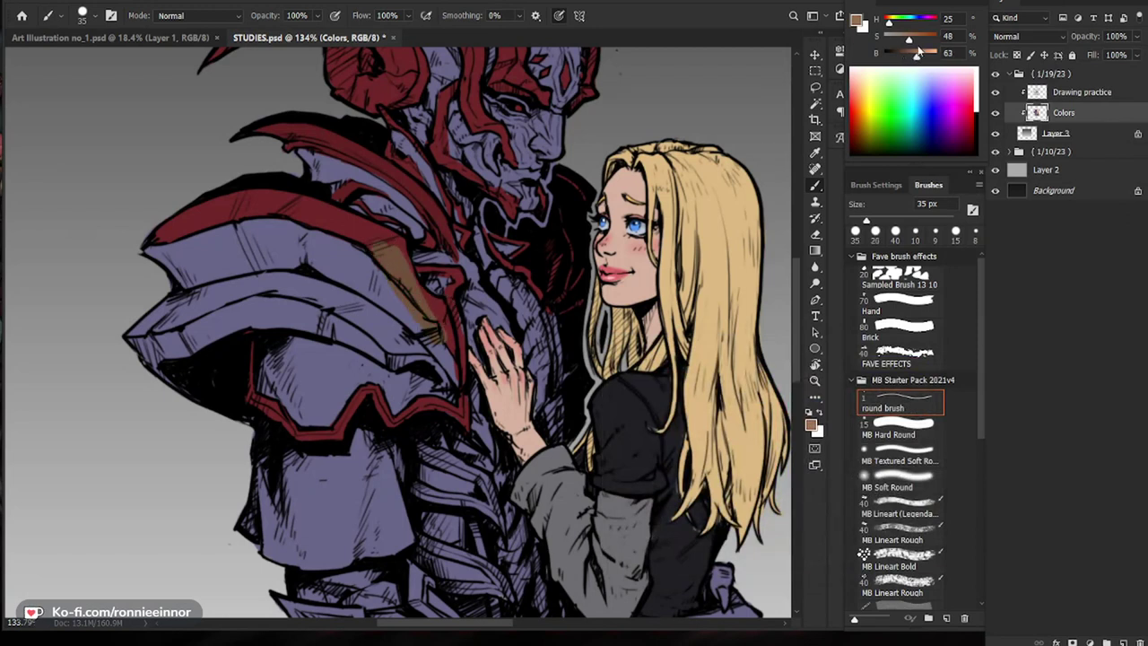
{"action": "left_click_drag", "start_coordinate": [388, 252], "coordinate": [441, 339]}
{"action": "left_click", "coordinate": [856, 21]}
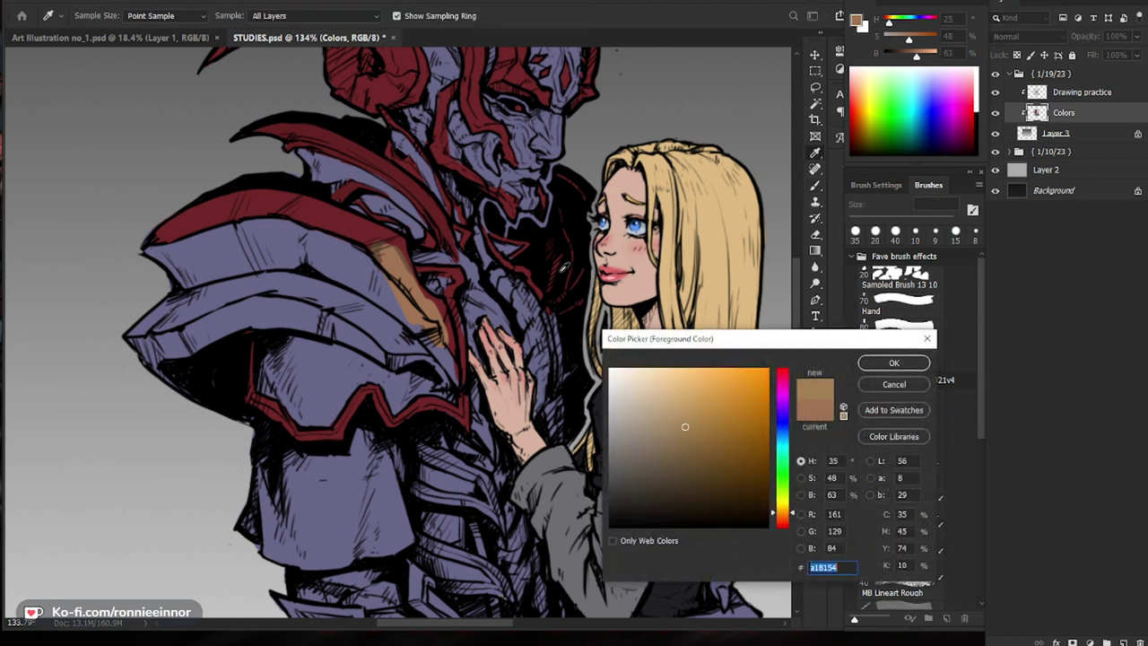
{"action": "left_click", "coordinate": [878, 367]}
Step: Fill the pauldron's upper plate band with tan-gold, enlarging the brush from 35 px to 80 px
{"action": "mouse_move", "coordinate": [399, 260]}
{"action": "left_mouse_down"}
{"action": "mouse_move", "coordinate": [446, 363]}
{"action": "mouse_move", "coordinate": [350, 264]}
{"action": "mouse_move", "coordinate": [236, 264]}
{"action": "left_mouse_up"}
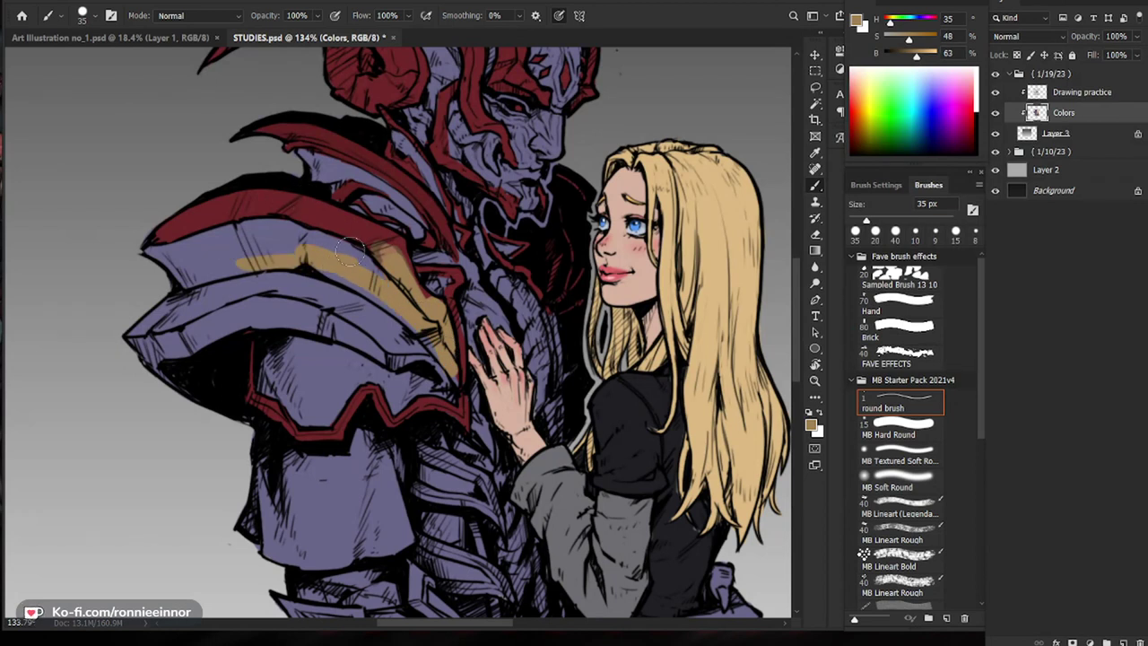
{"action": "key", "text": "bracketright"}
{"action": "key", "text": "bracketright"}
{"action": "key", "text": "bracketright"}
{"action": "key", "text": "bracketright"}
{"action": "key", "text": "bracketright"}
{"action": "key", "text": "bracketright"}
{"action": "mouse_move", "coordinate": [398, 263]}
{"action": "left_mouse_down"}
{"action": "mouse_move", "coordinate": [236, 239]}
{"action": "mouse_move", "coordinate": [190, 262]}
{"action": "left_mouse_up"}
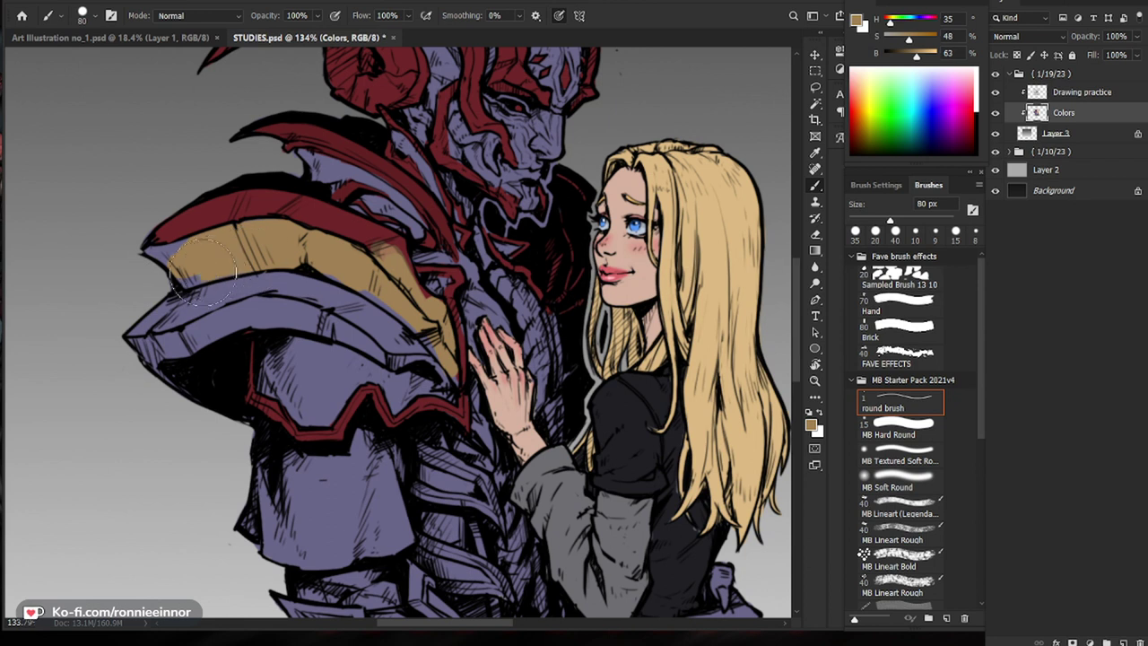
Step: Paint the pauldron's lower plate band tan-gold along its whole length with a 50 px brush
{"action": "key", "text": "bracketleft"}
{"action": "key", "text": "bracketleft"}
{"action": "key", "text": "bracketleft"}
{"action": "mouse_move", "coordinate": [257, 311]}
{"action": "left_mouse_down"}
{"action": "mouse_move", "coordinate": [194, 343]}
{"action": "mouse_move", "coordinate": [211, 324]}
{"action": "mouse_move", "coordinate": [237, 332]}
{"action": "mouse_move", "coordinate": [151, 345]}
{"action": "mouse_move", "coordinate": [158, 370]}
{"action": "left_mouse_up"}
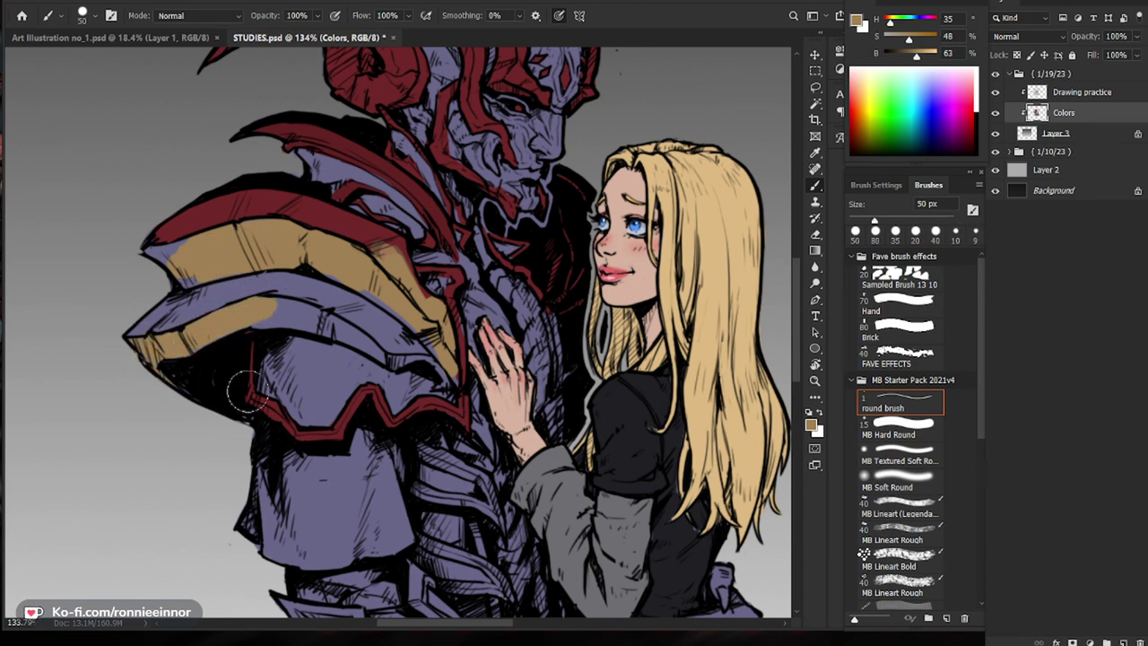
{"action": "mouse_move", "coordinate": [256, 320]}
{"action": "left_mouse_down"}
{"action": "mouse_move", "coordinate": [323, 329]}
{"action": "mouse_move", "coordinate": [327, 317]}
{"action": "mouse_move", "coordinate": [309, 309]}
{"action": "mouse_move", "coordinate": [413, 361]}
{"action": "mouse_move", "coordinate": [337, 333]}
{"action": "left_mouse_up"}
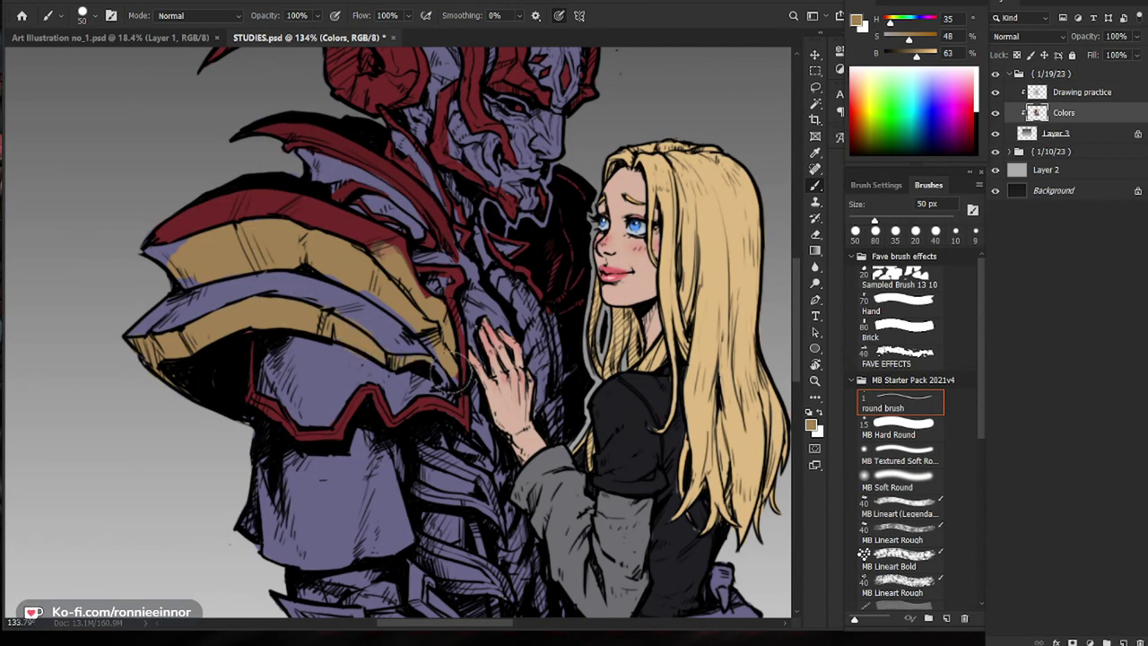
Step: Repaint the pauldron's red upper rim near-black with a 25 px brush, sampling the color from the woman's shirt
{"action": "key", "text": "bracketleft"}
{"action": "key", "text": "bracketleft"}
{"action": "key", "text": "bracketleft"}
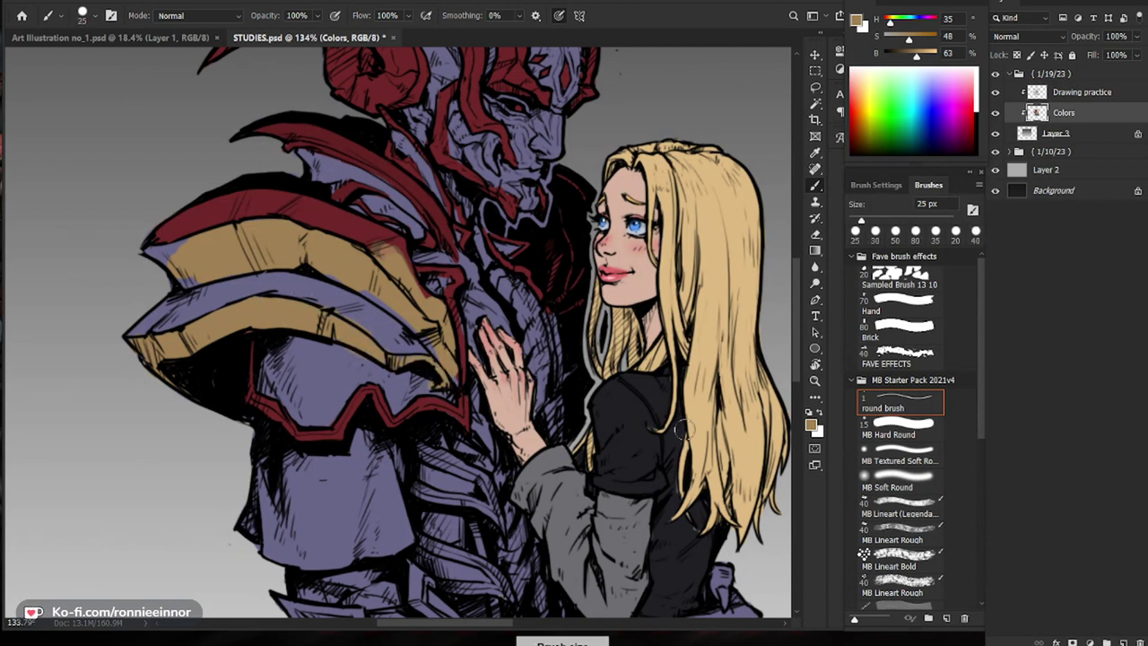
{"action": "left_click", "coordinate": [621, 421], "text": "alt"}
{"action": "left_click_drag", "start_coordinate": [386, 235], "coordinate": [417, 291]}
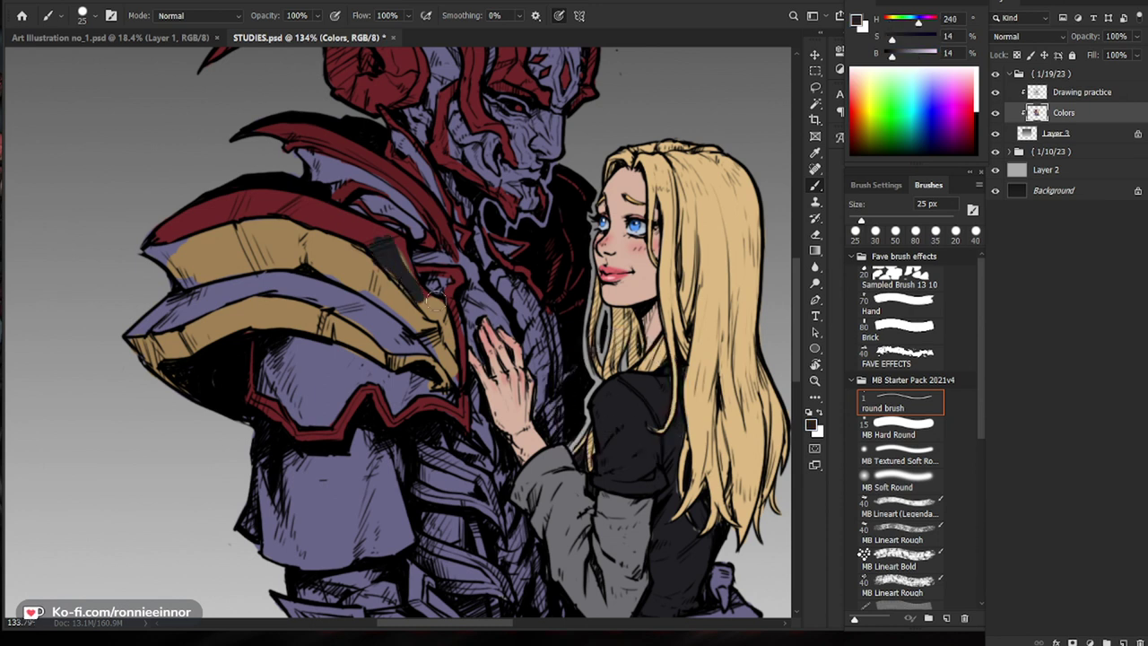
{"action": "scroll", "coordinate": [417, 292], "scroll_direction": "up", "scroll_amount": 3}
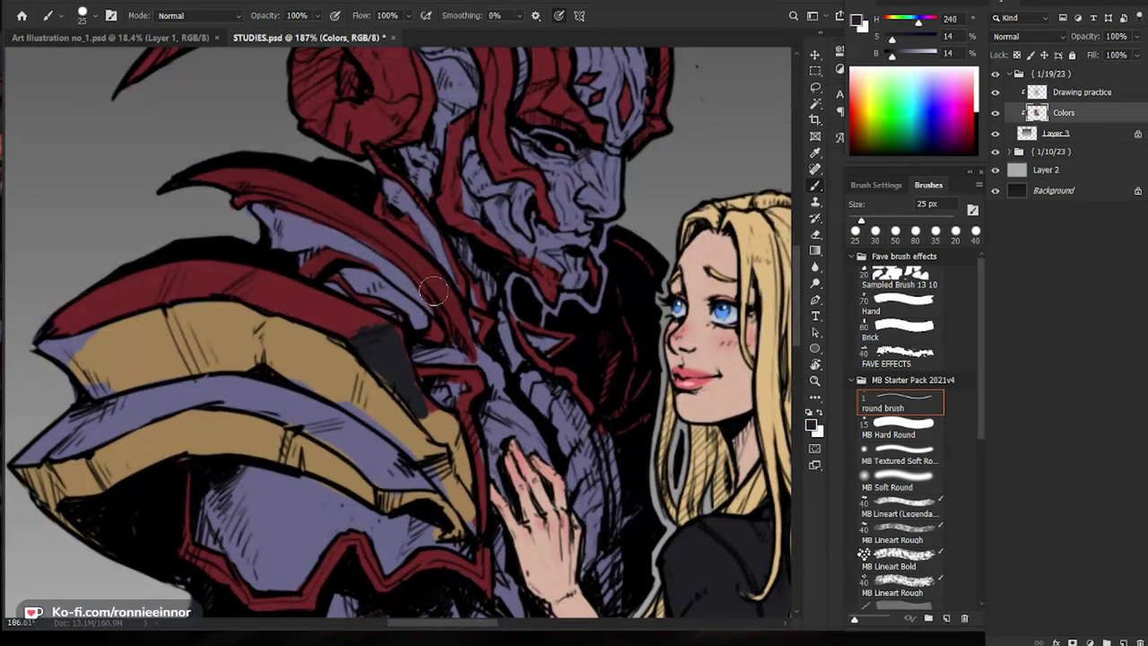
{"action": "mouse_move", "coordinate": [431, 378]}
{"action": "left_mouse_down"}
{"action": "mouse_move", "coordinate": [417, 398]}
{"action": "mouse_move", "coordinate": [430, 421]}
{"action": "mouse_move", "coordinate": [409, 391]}
{"action": "mouse_move", "coordinate": [470, 489]}
{"action": "mouse_move", "coordinate": [447, 426]}
{"action": "mouse_move", "coordinate": [448, 385]}
{"action": "mouse_move", "coordinate": [452, 407]}
{"action": "mouse_move", "coordinate": [435, 417]}
{"action": "mouse_move", "coordinate": [359, 314]}
{"action": "mouse_move", "coordinate": [141, 280]}
{"action": "mouse_move", "coordinate": [126, 310]}
{"action": "mouse_move", "coordinate": [236, 269]}
{"action": "mouse_move", "coordinate": [66, 321]}
{"action": "mouse_move", "coordinate": [363, 321]}
{"action": "mouse_move", "coordinate": [374, 339]}
{"action": "mouse_move", "coordinate": [292, 303]}
{"action": "mouse_move", "coordinate": [402, 362]}
{"action": "mouse_move", "coordinate": [278, 367]}
{"action": "left_mouse_up"}
Step: Cover the red on the figure's far shoulder, behind the chin and collar, with near-black
{"action": "key", "text": "ctrl+space"}
{"action": "mouse_move", "coordinate": [365, 285]}
{"action": "left_mouse_down"}
{"action": "mouse_move", "coordinate": [513, 277]}
{"action": "mouse_move", "coordinate": [491, 259]}
{"action": "mouse_move", "coordinate": [508, 348]}
{"action": "mouse_move", "coordinate": [507, 208]}
{"action": "left_mouse_up"}
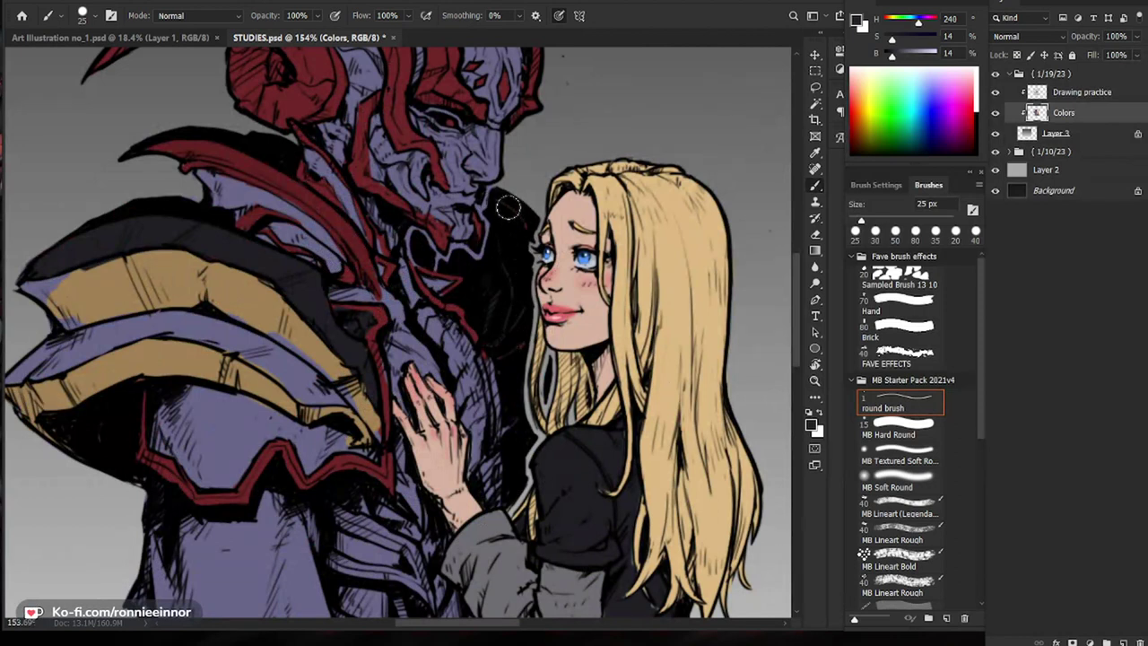
{"action": "scroll", "coordinate": [520, 216], "scroll_direction": "up", "scroll_amount": 5}
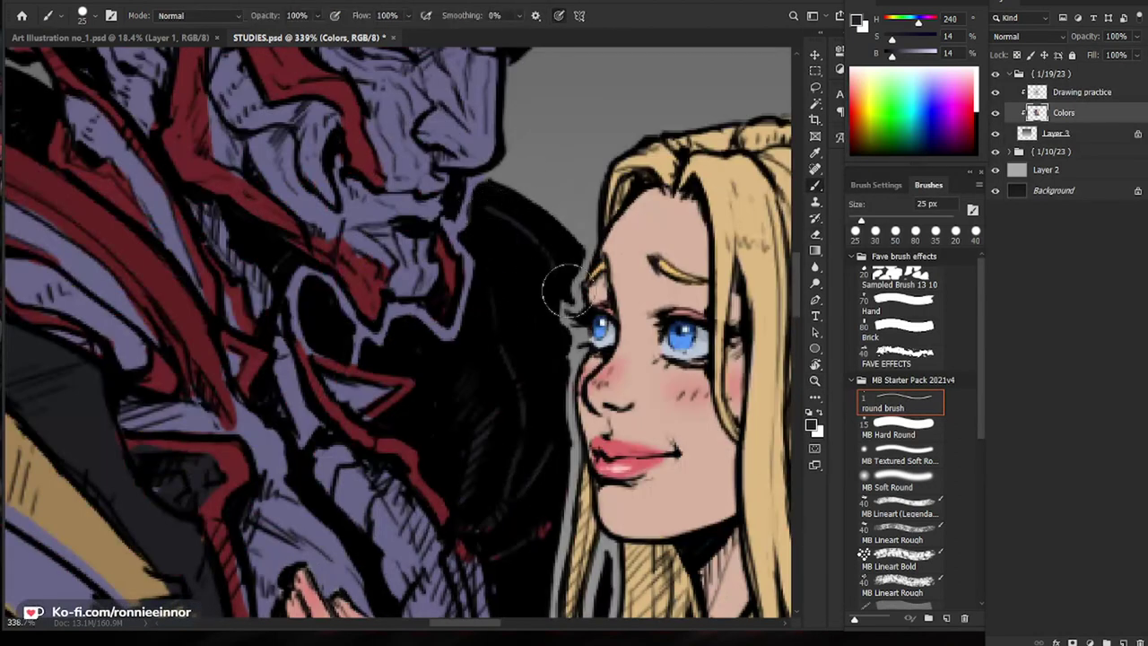
{"action": "key", "text": "ctrl+space"}
{"action": "left_click_drag", "start_coordinate": [568, 305], "coordinate": [462, 312]}
{"action": "key", "text": "ctrl+space"}
{"action": "left_click_drag", "start_coordinate": [422, 355], "coordinate": [457, 354]}
{"action": "key", "text": "space"}
{"action": "mouse_move", "coordinate": [541, 392]}
{"action": "left_mouse_down"}
{"action": "mouse_move", "coordinate": [560, 398]}
{"action": "mouse_move", "coordinate": [551, 401]}
{"action": "left_mouse_up"}
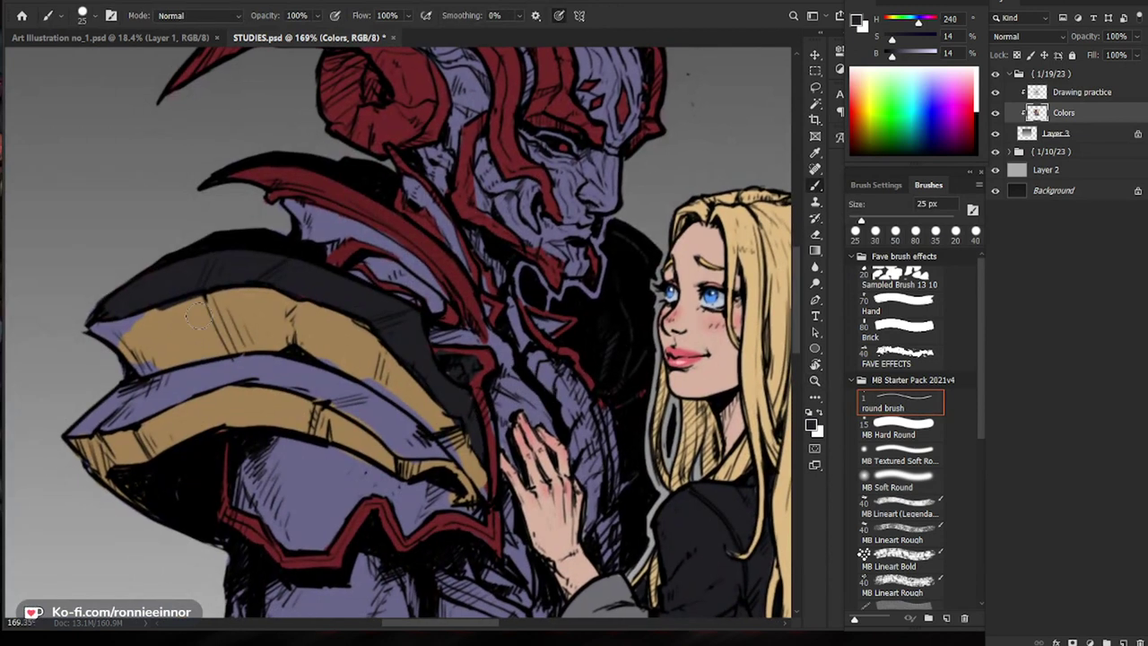
Step: Tidy the pauldron by filling the upper band's outer tip with sampled tan-gold and cleaning the middle band with sampled purple
{"action": "left_click", "coordinate": [182, 355], "text": "alt"}
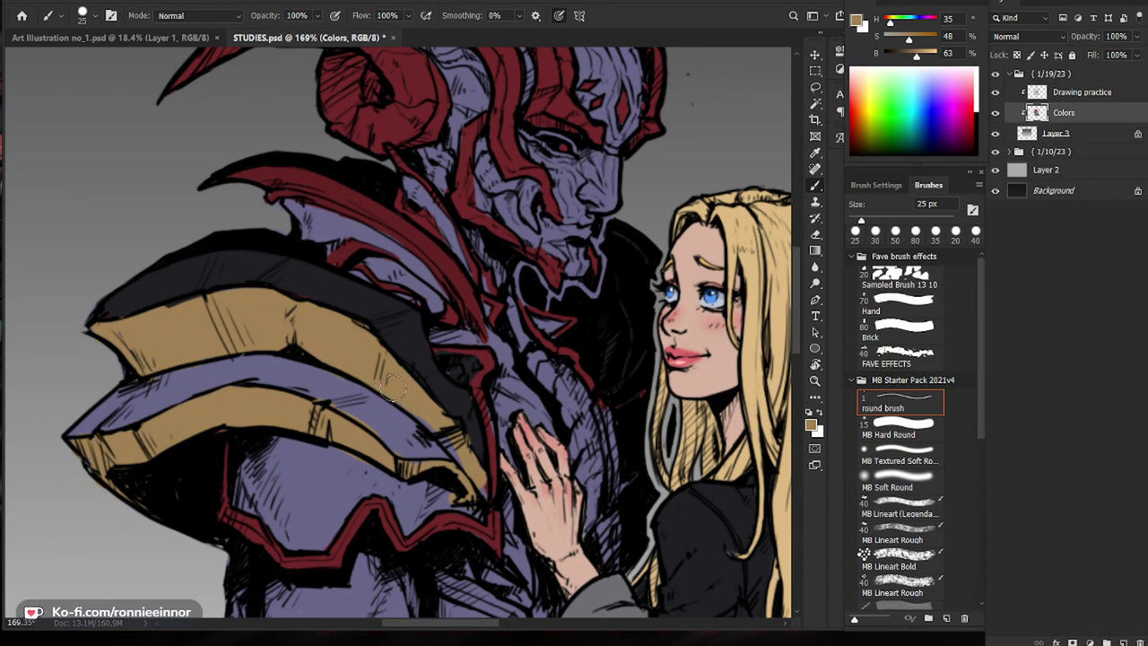
{"action": "left_click", "coordinate": [381, 417], "text": "alt"}
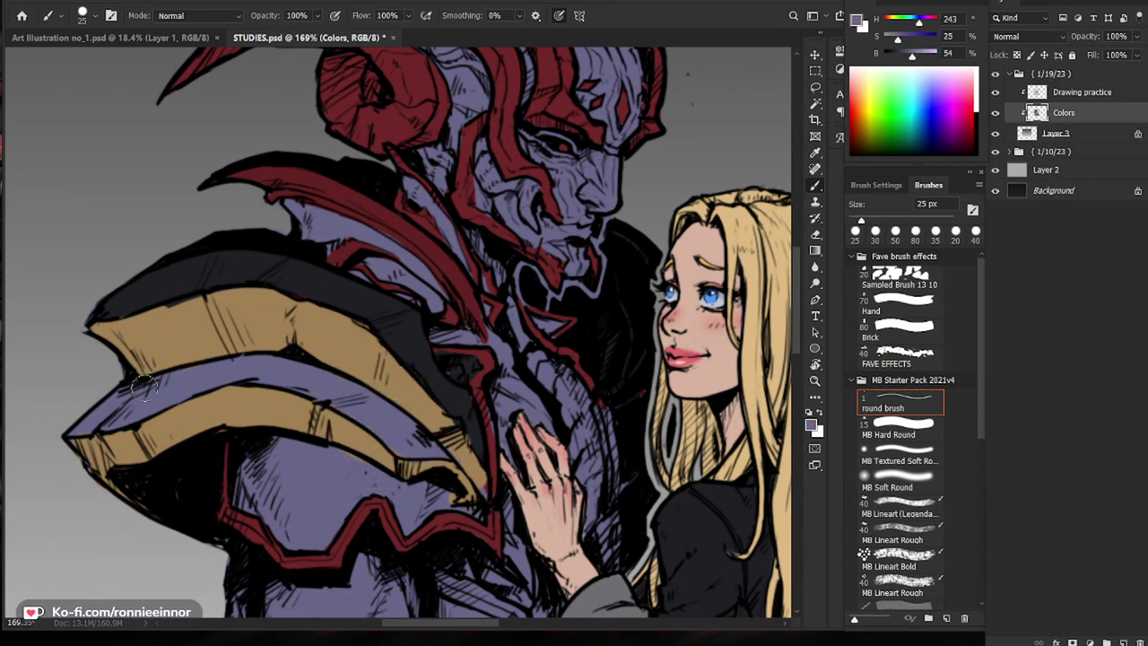
{"action": "left_click_drag", "start_coordinate": [328, 291], "coordinate": [242, 295]}
{"action": "left_click_drag", "start_coordinate": [348, 309], "coordinate": [422, 341]}
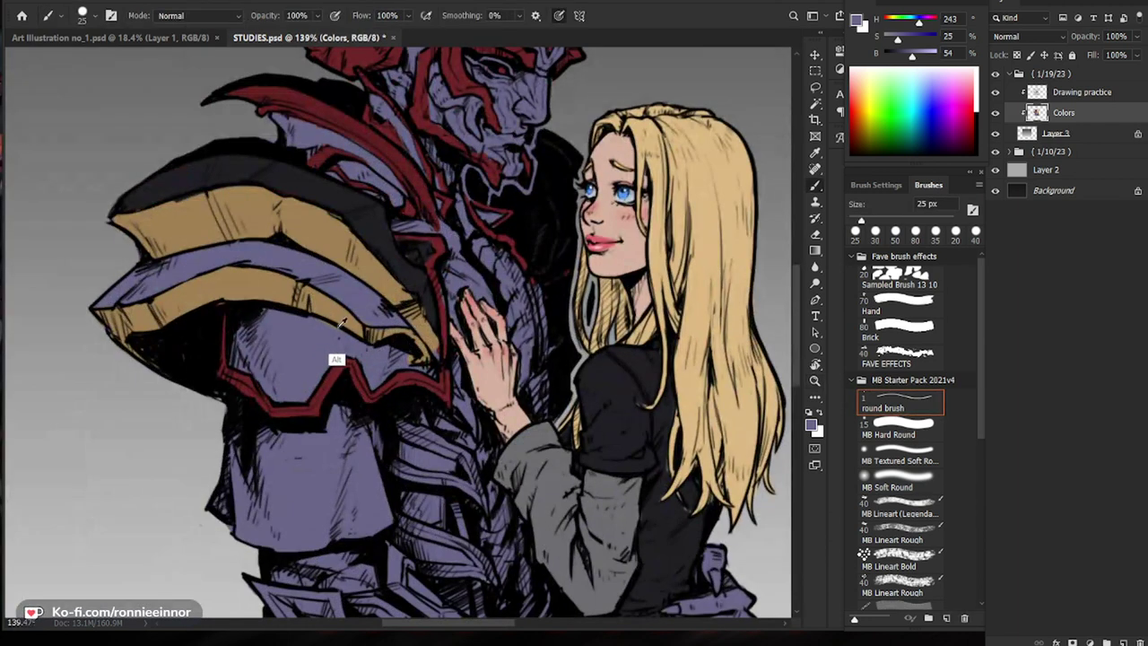
Step: Fill the upper-arm plate inside its red trim and the gaps between the abdominal plates with sampled near-black
{"action": "left_click", "coordinate": [388, 240], "text": "alt"}
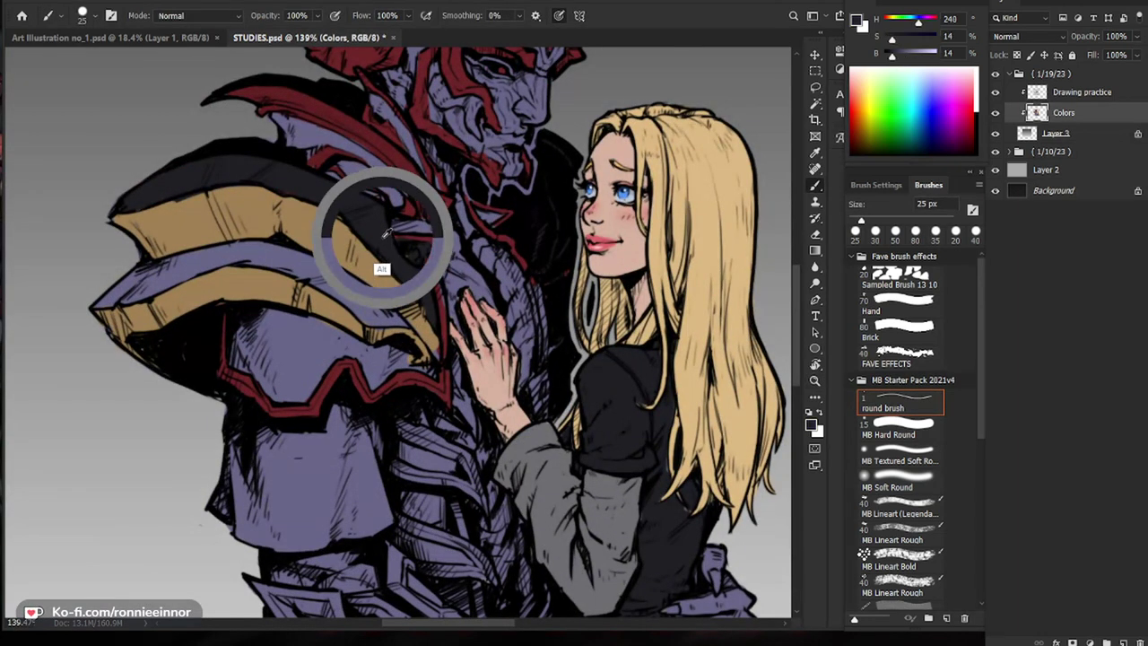
{"action": "mouse_move", "coordinate": [250, 341]}
{"action": "left_mouse_down"}
{"action": "mouse_move", "coordinate": [341, 330]}
{"action": "mouse_move", "coordinate": [381, 360]}
{"action": "mouse_move", "coordinate": [372, 393]}
{"action": "mouse_move", "coordinate": [384, 350]}
{"action": "mouse_move", "coordinate": [432, 372]}
{"action": "mouse_move", "coordinate": [351, 353]}
{"action": "mouse_move", "coordinate": [296, 405]}
{"action": "mouse_move", "coordinate": [231, 360]}
{"action": "mouse_move", "coordinate": [305, 341]}
{"action": "mouse_move", "coordinate": [341, 363]}
{"action": "mouse_move", "coordinate": [287, 399]}
{"action": "mouse_move", "coordinate": [237, 368]}
{"action": "mouse_move", "coordinate": [301, 334]}
{"action": "mouse_move", "coordinate": [282, 364]}
{"action": "left_mouse_up"}
{"action": "left_click_drag", "start_coordinate": [588, 511], "coordinate": [492, 352]}
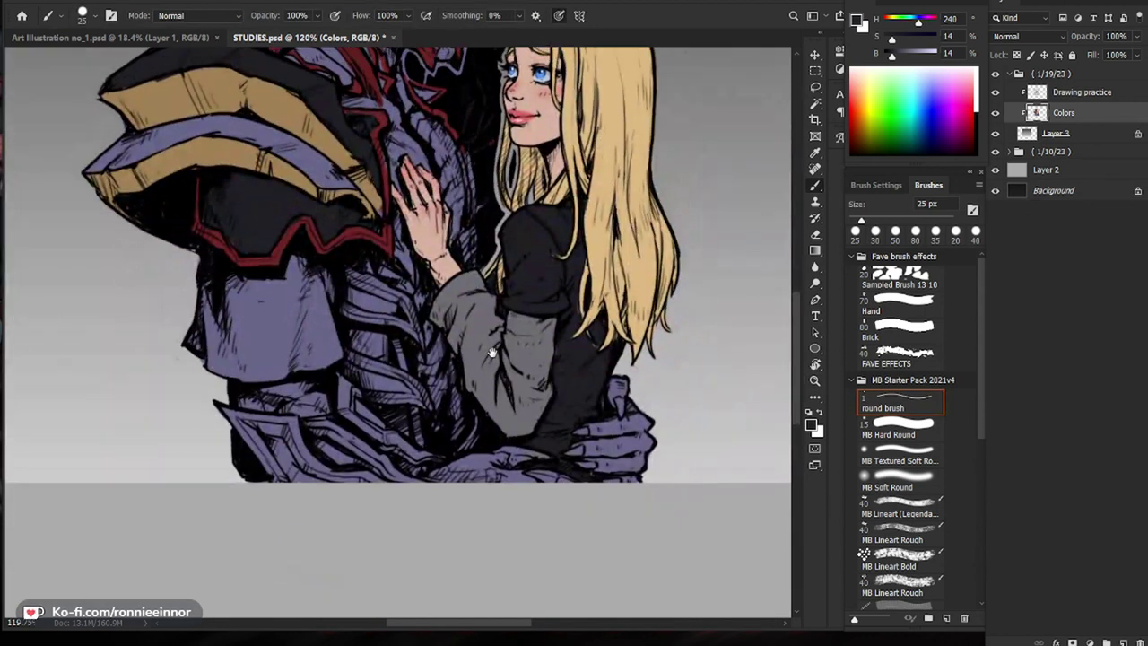
{"action": "scroll", "coordinate": [490, 350], "scroll_direction": "up", "scroll_amount": 3}
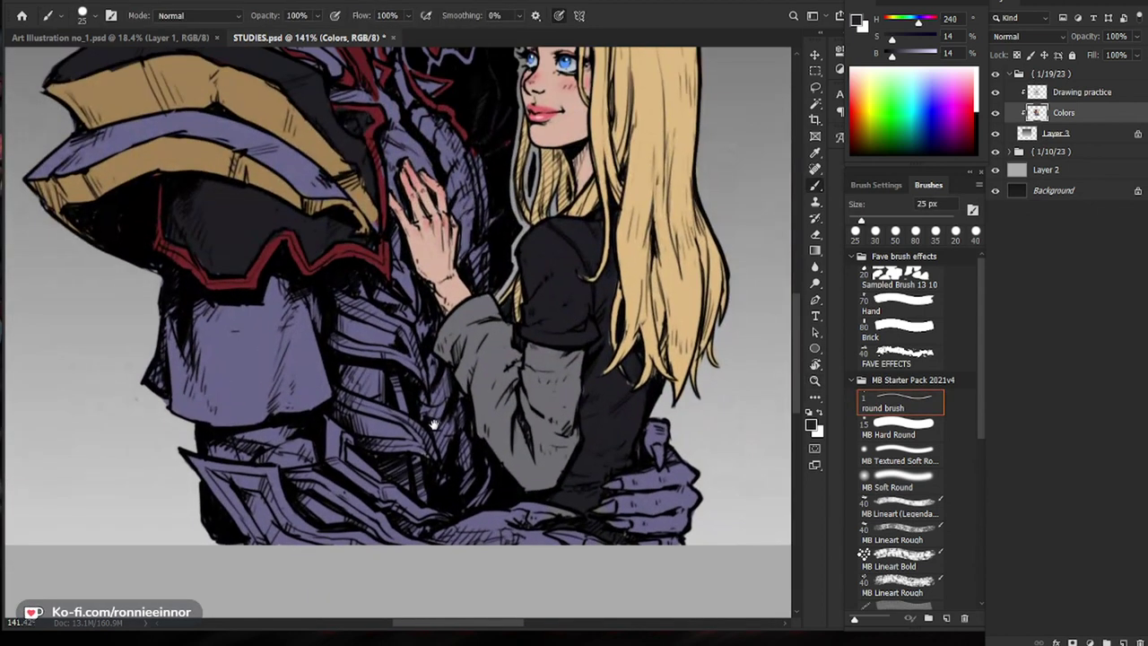
{"action": "mouse_move", "coordinate": [400, 412]}
{"action": "left_mouse_down"}
{"action": "mouse_move", "coordinate": [376, 376]}
{"action": "mouse_move", "coordinate": [351, 395]}
{"action": "mouse_move", "coordinate": [390, 400]}
{"action": "left_mouse_up"}
{"action": "mouse_move", "coordinate": [413, 470]}
{"action": "left_mouse_down"}
{"action": "mouse_move", "coordinate": [399, 479]}
{"action": "mouse_move", "coordinate": [405, 471]}
{"action": "left_mouse_up"}
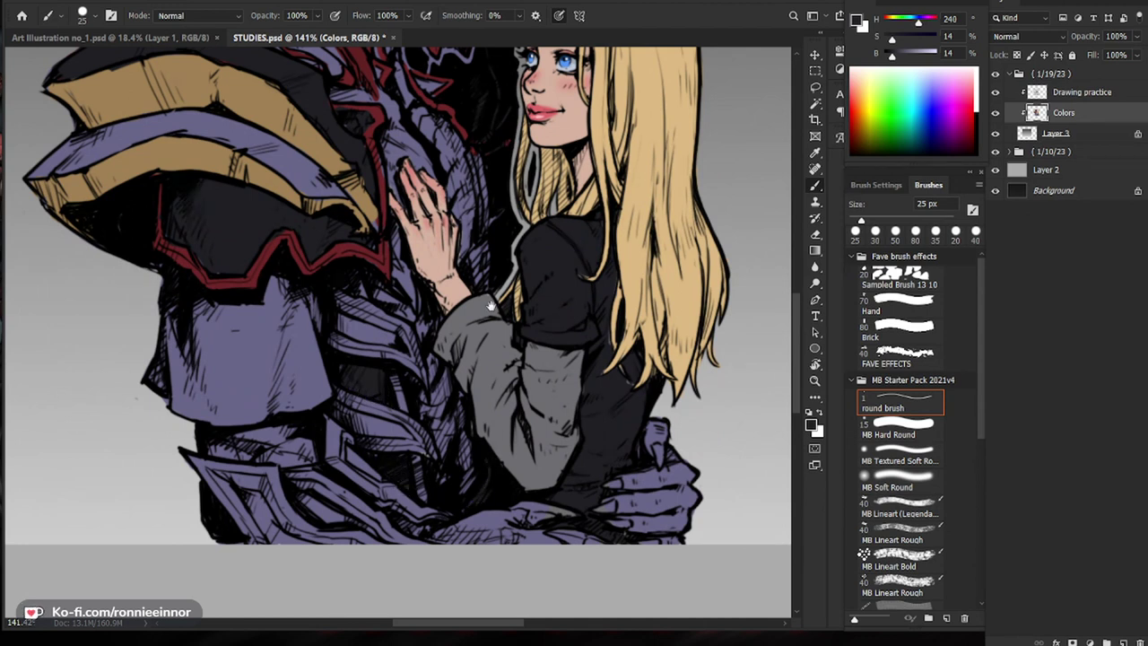
Step: Paint dark red trim along the far edge of the chest at 25 px and undo the extra stroke on the abdomen
{"action": "scroll", "coordinate": [448, 422], "scroll_direction": "up", "scroll_amount": 3}
{"action": "left_click", "coordinate": [366, 299], "text": "alt"}
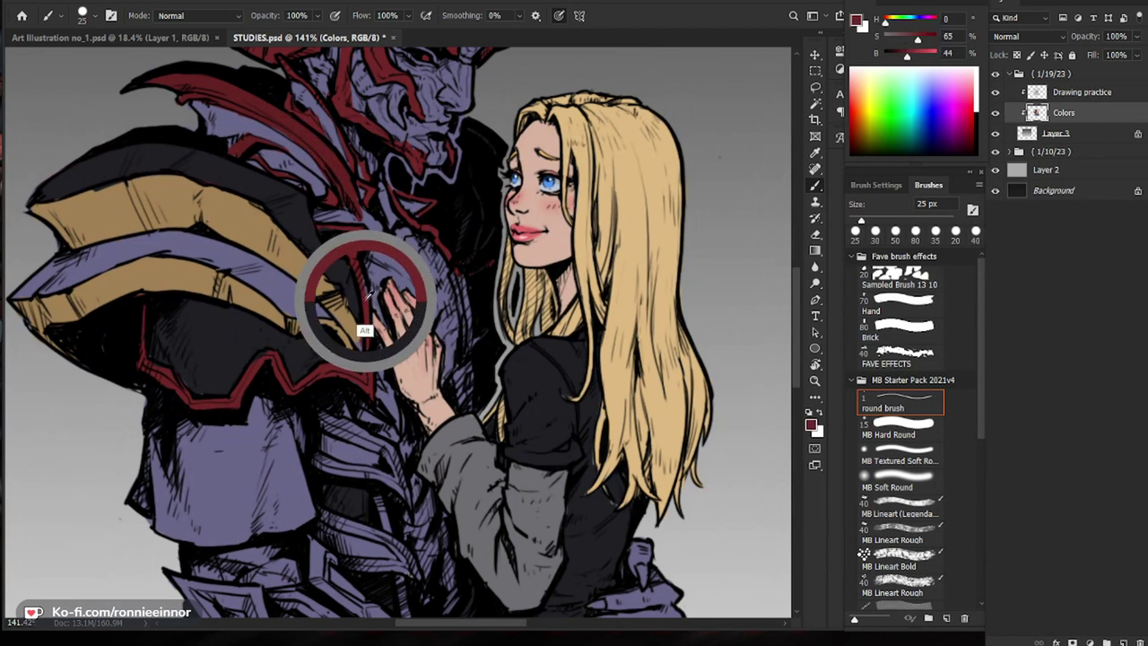
{"action": "mouse_move", "coordinate": [455, 275]}
{"action": "left_mouse_down"}
{"action": "mouse_move", "coordinate": [466, 347]}
{"action": "mouse_move", "coordinate": [489, 322]}
{"action": "mouse_move", "coordinate": [458, 270]}
{"action": "left_mouse_up"}
{"action": "scroll", "coordinate": [515, 390], "scroll_direction": "down", "scroll_amount": 3}
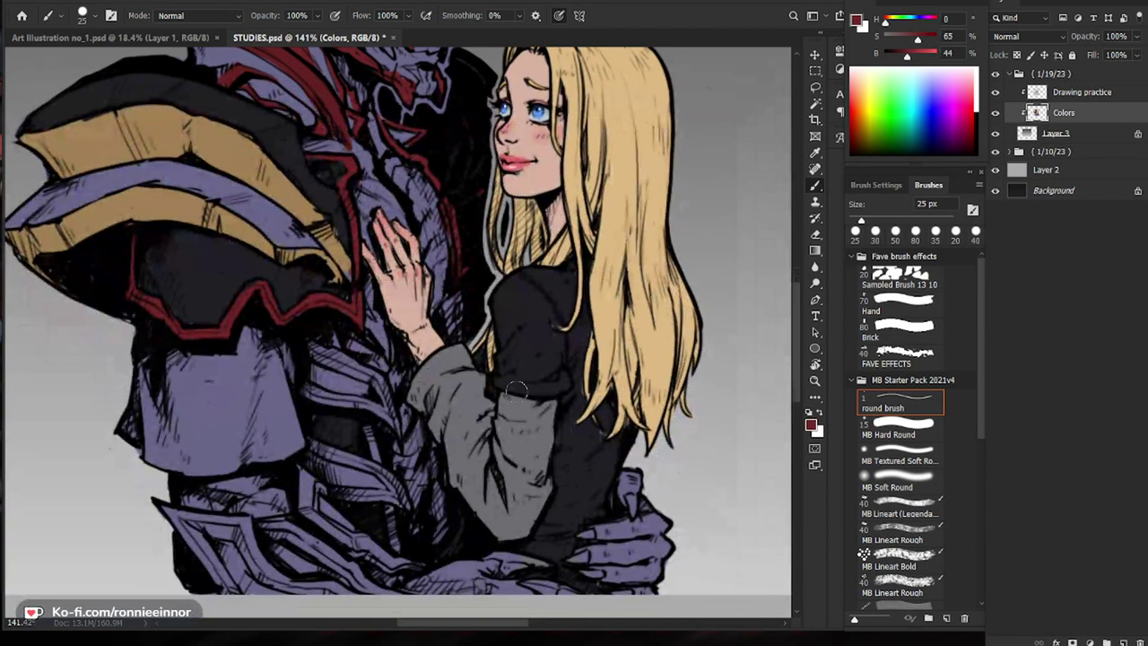
{"action": "left_click_drag", "start_coordinate": [337, 356], "coordinate": [310, 345]}
{"action": "key", "text": "ctrl+z"}
{"action": "left_click_drag", "start_coordinate": [455, 518], "coordinate": [507, 434]}
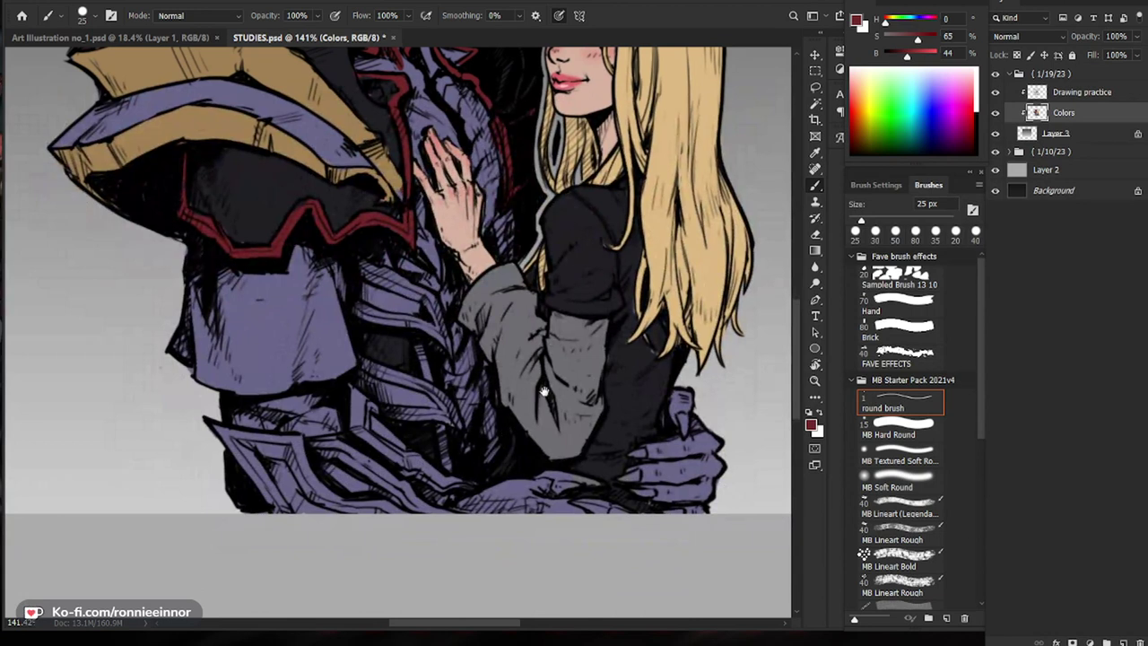
Step: Paint the recessed panels of the pointed forearm guard dark red with the 25 px brush
{"action": "left_click_drag", "start_coordinate": [324, 465], "coordinate": [359, 487]}
{"action": "left_click_drag", "start_coordinate": [373, 424], "coordinate": [401, 445]}
{"action": "mouse_move", "coordinate": [273, 465]}
{"action": "left_mouse_down"}
{"action": "mouse_move", "coordinate": [302, 521]}
{"action": "mouse_move", "coordinate": [298, 488]}
{"action": "mouse_move", "coordinate": [342, 511]}
{"action": "left_mouse_up"}
Step: Paint the claws of the hand on the woman's back and the wrist ornament dark red
{"action": "left_click_drag", "start_coordinate": [695, 421], "coordinate": [660, 432]}
{"action": "mouse_move", "coordinate": [600, 485]}
{"action": "left_mouse_down"}
{"action": "mouse_move", "coordinate": [588, 488]}
{"action": "mouse_move", "coordinate": [592, 466]}
{"action": "left_mouse_up"}
{"action": "left_click_drag", "start_coordinate": [651, 422], "coordinate": [649, 432]}
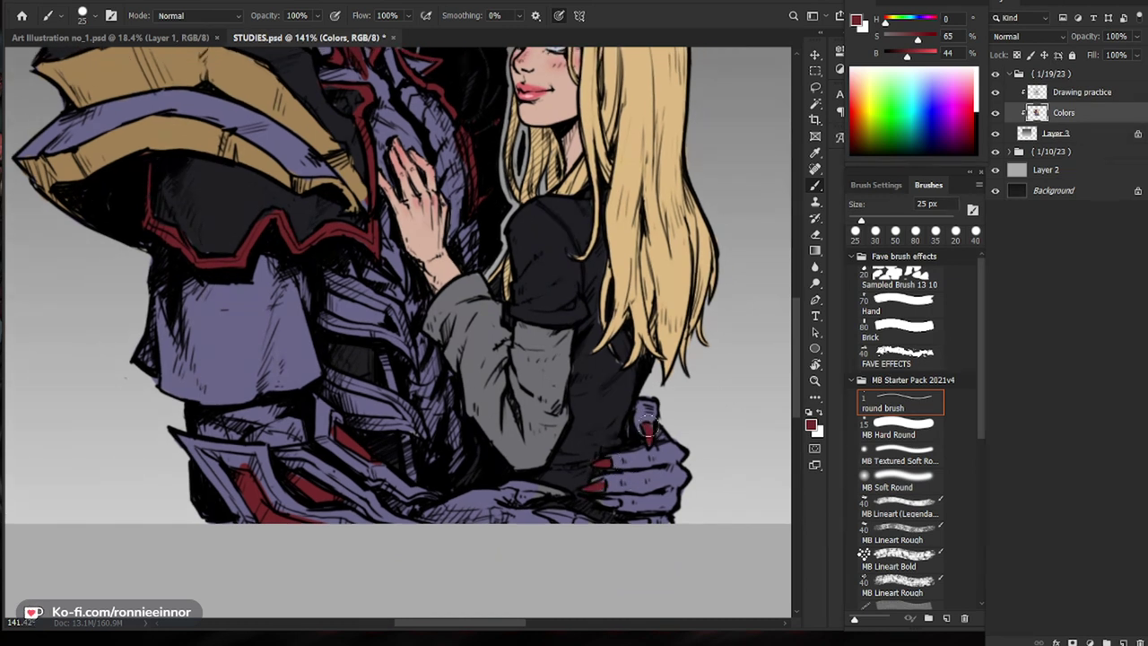
{"action": "left_click_drag", "start_coordinate": [598, 502], "coordinate": [608, 503]}
{"action": "mouse_move", "coordinate": [567, 491]}
{"action": "left_mouse_down"}
{"action": "mouse_move", "coordinate": [535, 490]}
{"action": "mouse_move", "coordinate": [546, 492]}
{"action": "left_mouse_up"}
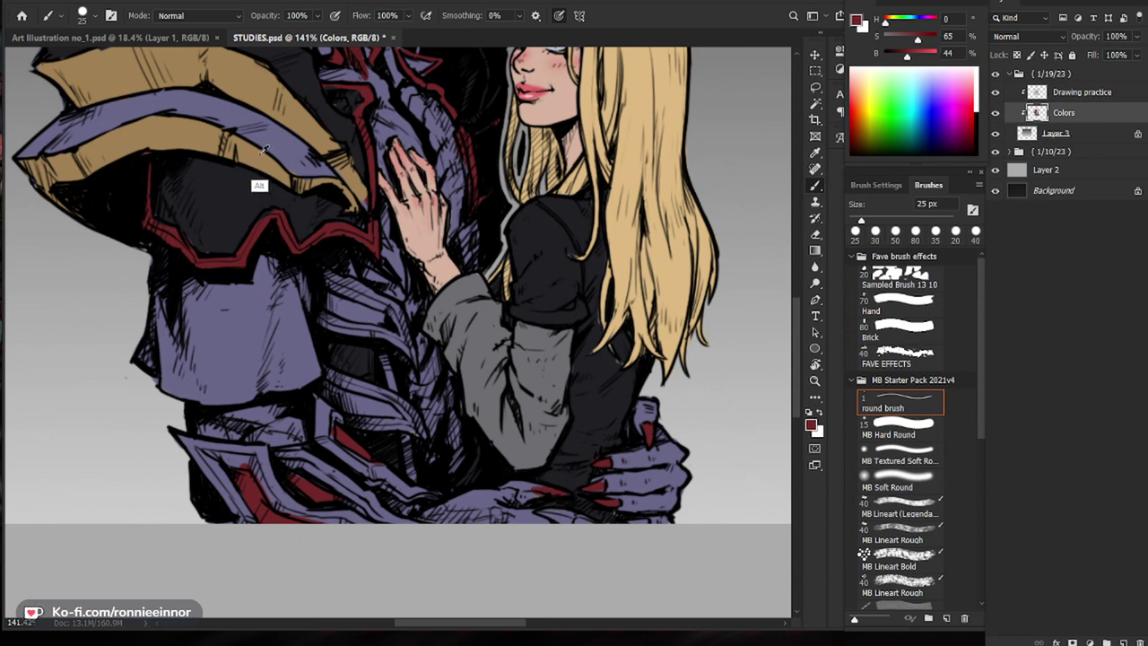
Step: Paint the wrist ornament's border and the raised trim of the forearm guard with sampled tan-gold
{"action": "left_click", "coordinate": [273, 184], "text": "alt"}
{"action": "mouse_move", "coordinate": [515, 493]}
{"action": "left_mouse_down"}
{"action": "mouse_move", "coordinate": [538, 489]}
{"action": "mouse_move", "coordinate": [513, 492]}
{"action": "mouse_move", "coordinate": [566, 515]}
{"action": "mouse_move", "coordinate": [607, 515]}
{"action": "left_mouse_up"}
{"action": "mouse_move", "coordinate": [380, 515]}
{"action": "left_mouse_down"}
{"action": "mouse_move", "coordinate": [426, 532]}
{"action": "mouse_move", "coordinate": [327, 461]}
{"action": "mouse_move", "coordinate": [279, 455]}
{"action": "mouse_move", "coordinate": [343, 471]}
{"action": "mouse_move", "coordinate": [322, 478]}
{"action": "mouse_move", "coordinate": [392, 523]}
{"action": "mouse_move", "coordinate": [371, 505]}
{"action": "mouse_move", "coordinate": [426, 494]}
{"action": "mouse_move", "coordinate": [317, 440]}
{"action": "mouse_move", "coordinate": [321, 400]}
{"action": "mouse_move", "coordinate": [332, 412]}
{"action": "mouse_move", "coordinate": [328, 446]}
{"action": "mouse_move", "coordinate": [373, 422]}
{"action": "left_mouse_up"}
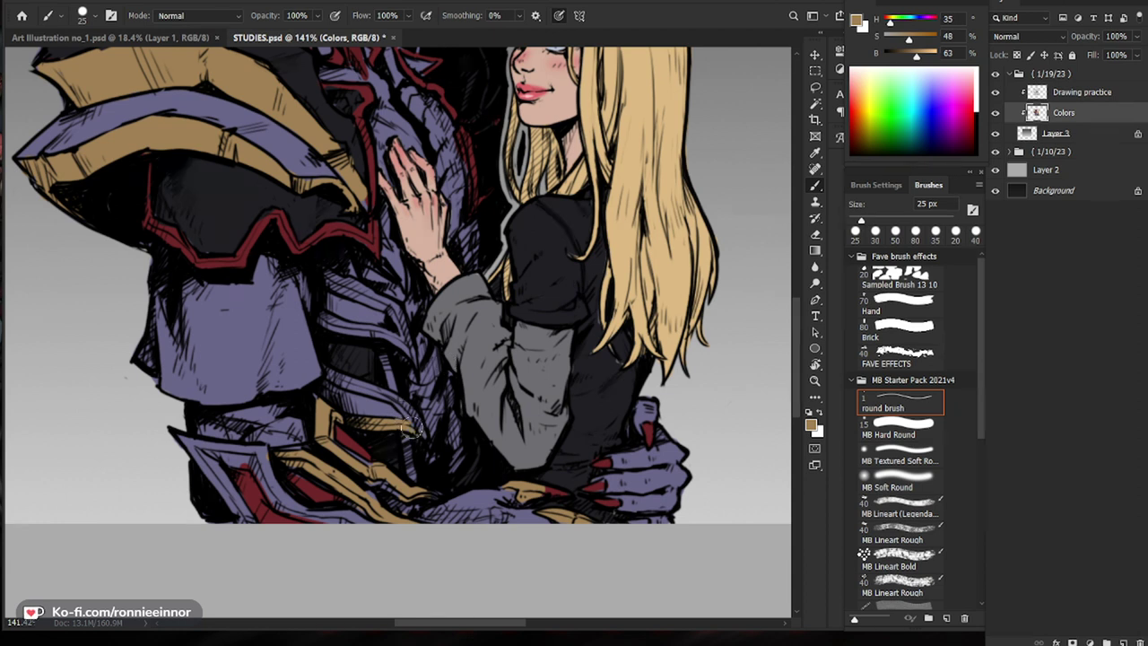
Step: Paint the curved rib-like plates on the abdomen tan-gold with the 25 px brush
{"action": "left_click_drag", "start_coordinate": [411, 408], "coordinate": [331, 376]}
{"action": "left_click_drag", "start_coordinate": [413, 351], "coordinate": [324, 326]}
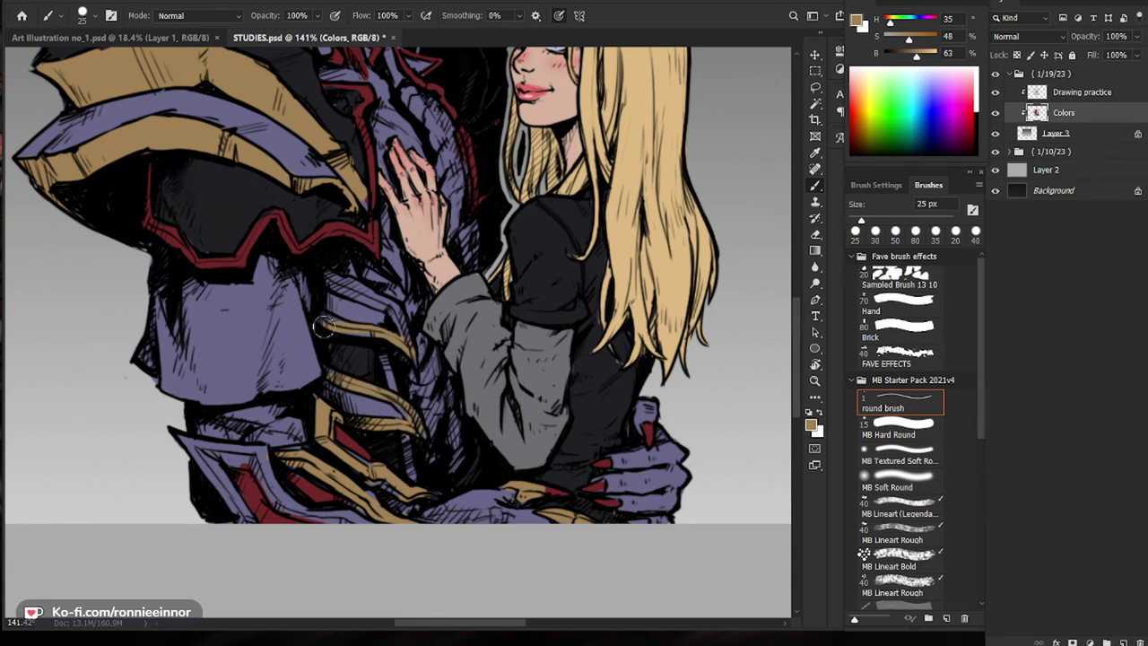
{"action": "mouse_move", "coordinate": [411, 355]}
{"action": "left_mouse_down"}
{"action": "mouse_move", "coordinate": [393, 312]}
{"action": "mouse_move", "coordinate": [407, 322]}
{"action": "mouse_move", "coordinate": [412, 347]}
{"action": "mouse_move", "coordinate": [394, 312]}
{"action": "mouse_move", "coordinate": [338, 276]}
{"action": "left_mouse_up"}
Step: Paint the narrow plate between the pauldron's tip and the woman's wrist tan-gold and check the whole illustration
{"action": "key", "text": "z"}
{"action": "left_click_drag", "start_coordinate": [659, 359], "coordinate": [563, 362]}
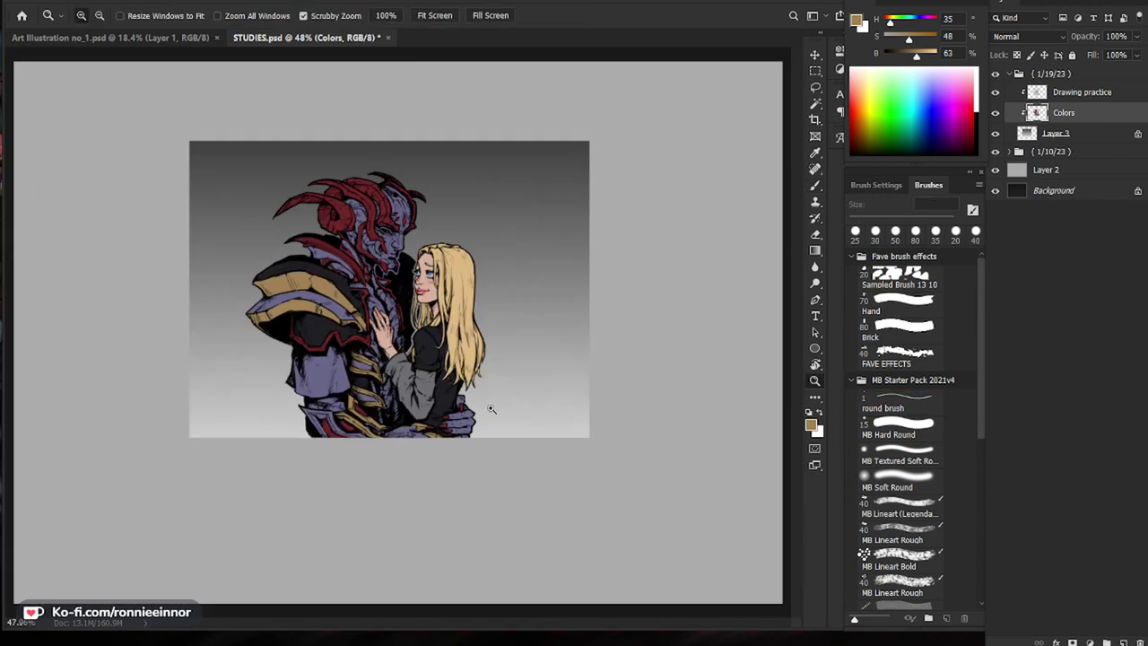
{"action": "left_click_drag", "start_coordinate": [385, 406], "coordinate": [479, 406]}
{"action": "left_click_drag", "start_coordinate": [452, 319], "coordinate": [458, 442]}
{"action": "key", "text": "b"}
{"action": "left_click_drag", "start_coordinate": [350, 300], "coordinate": [369, 368]}
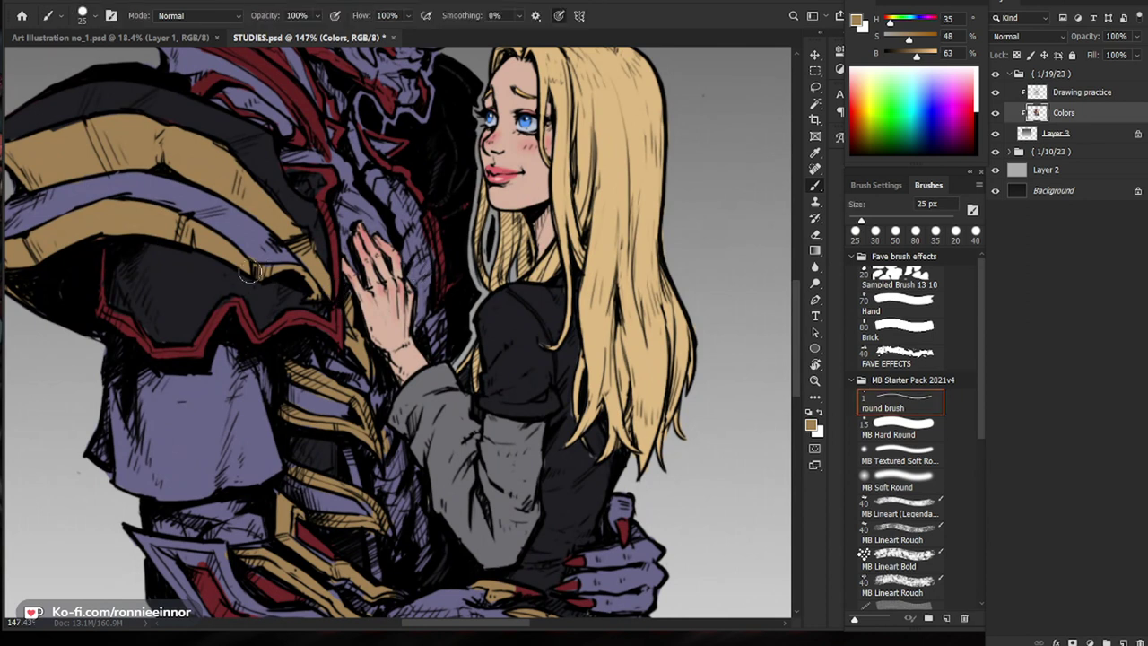
{"action": "left_click_drag", "start_coordinate": [416, 290], "coordinate": [355, 292]}
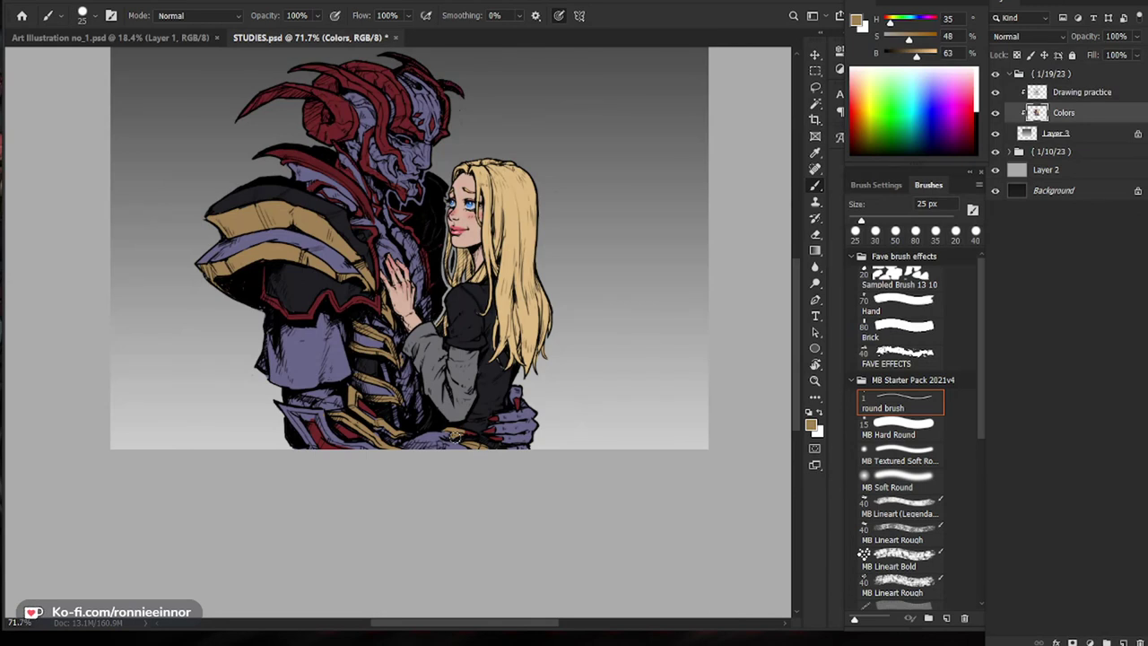
Step: Paint the pointed outer edge of the armored figure's forearm guard tan-gold with the 25 px brush
{"action": "scroll", "coordinate": [426, 474], "scroll_direction": "up", "scroll_amount": 5}
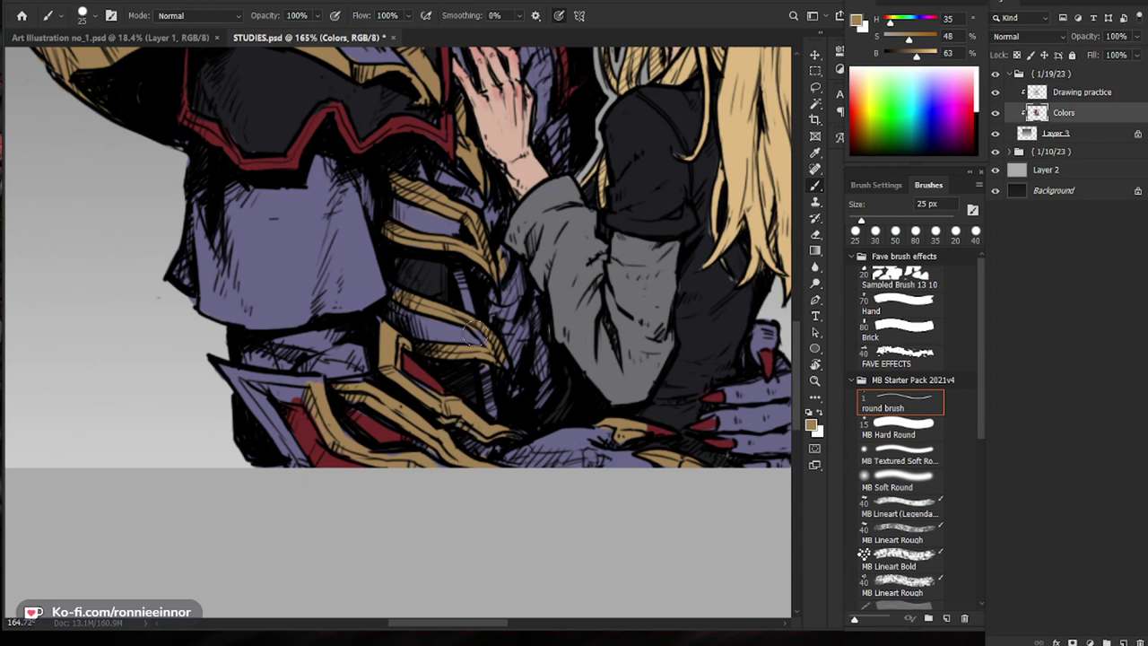
{"action": "scroll", "coordinate": [502, 358], "scroll_direction": "up", "scroll_amount": 3}
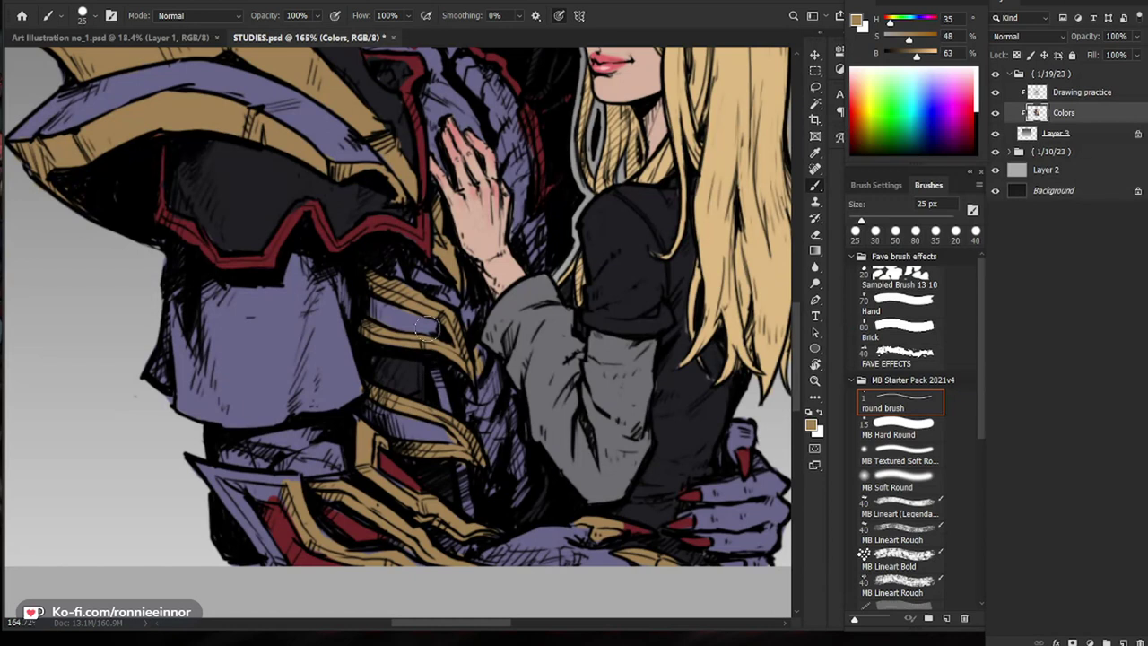
{"action": "scroll", "coordinate": [386, 280], "scroll_direction": "up", "scroll_amount": 4}
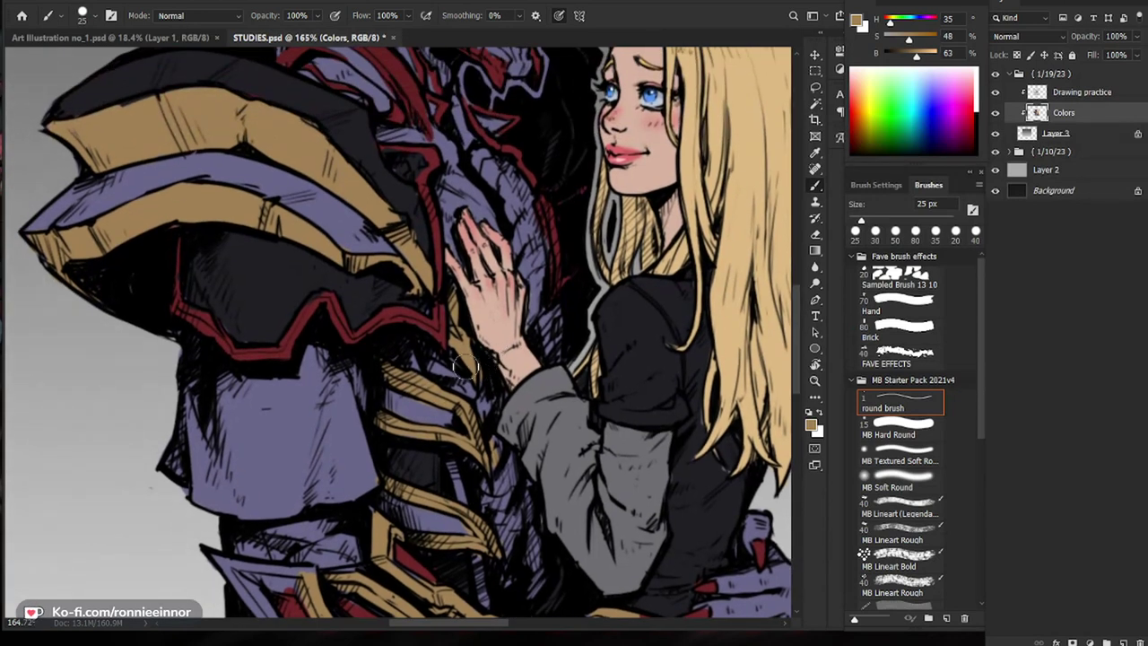
{"action": "left_click_drag", "start_coordinate": [524, 348], "coordinate": [480, 352]}
{"action": "left_click_drag", "start_coordinate": [506, 414], "coordinate": [550, 419]}
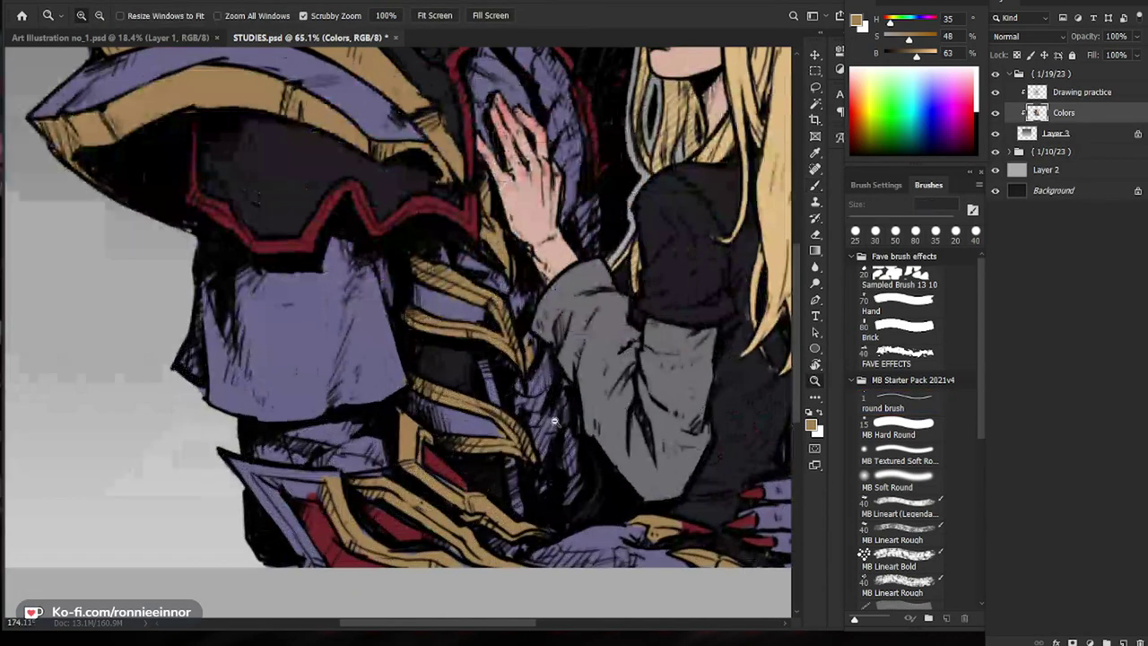
{"action": "left_click_drag", "start_coordinate": [617, 259], "coordinate": [505, 494]}
{"action": "left_click_drag", "start_coordinate": [439, 449], "coordinate": [471, 447]}
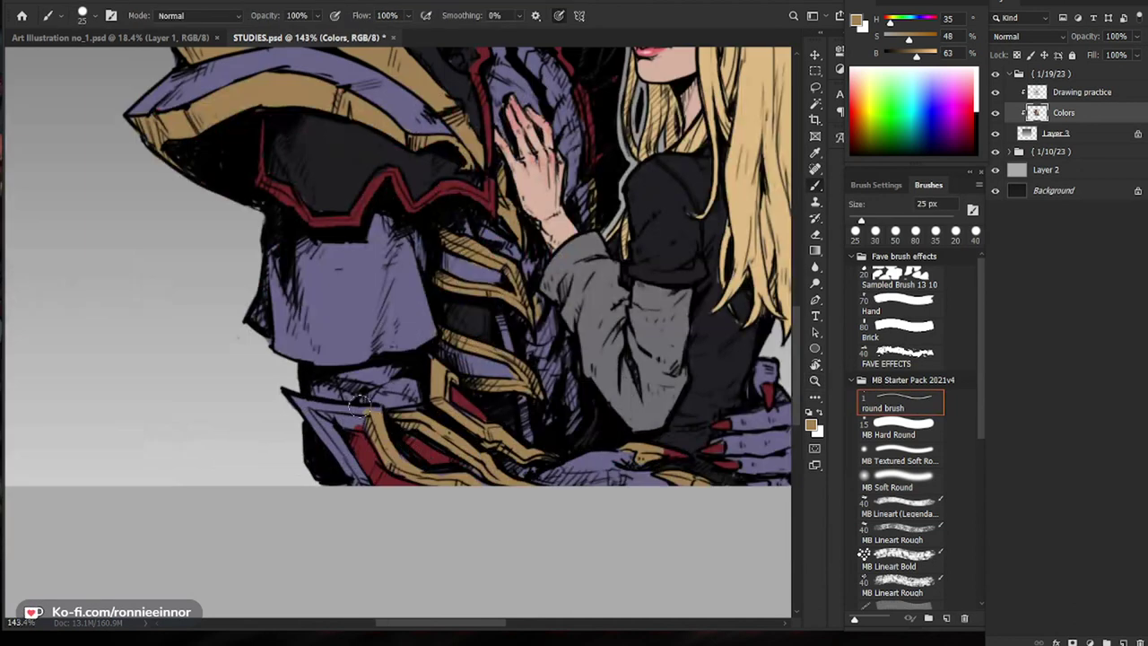
{"action": "mouse_move", "coordinate": [323, 408]}
{"action": "left_mouse_down"}
{"action": "mouse_move", "coordinate": [358, 484]}
{"action": "mouse_move", "coordinate": [331, 428]}
{"action": "left_mouse_up"}
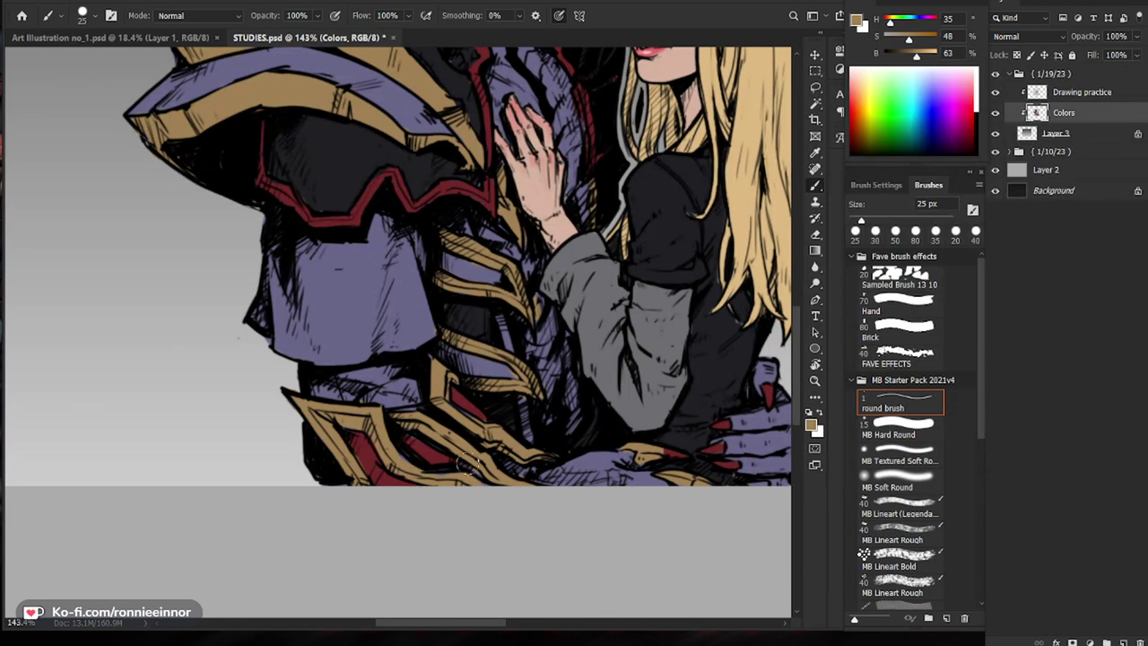
{"action": "left_click", "coordinate": [372, 398], "text": "alt"}
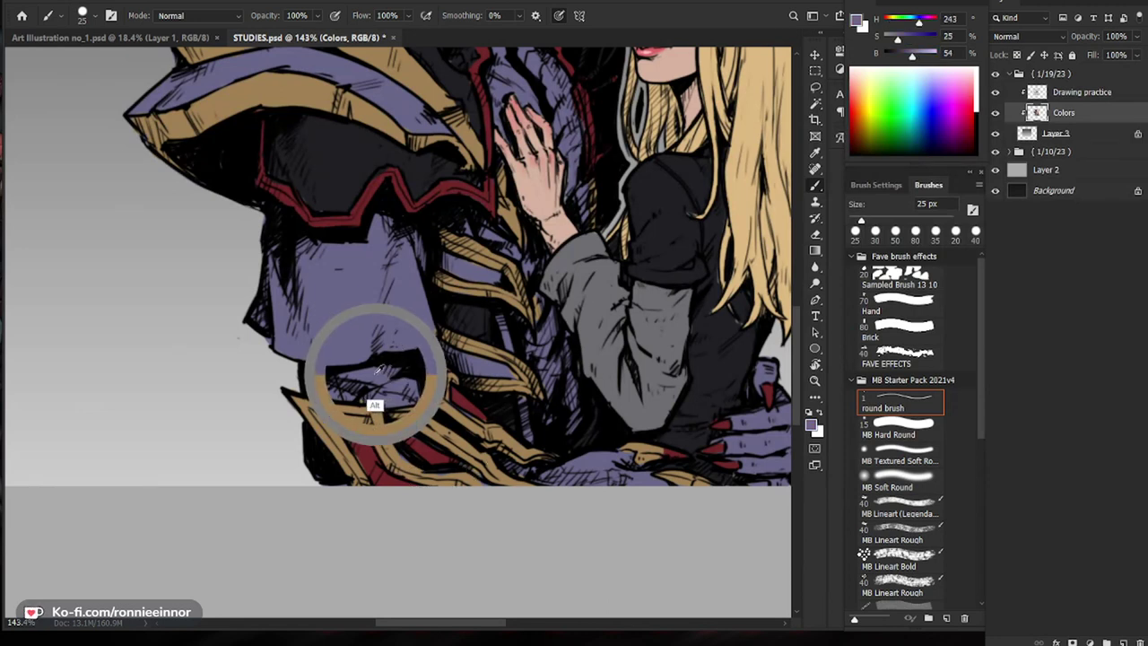
{"action": "left_click", "coordinate": [406, 459], "text": "alt"}
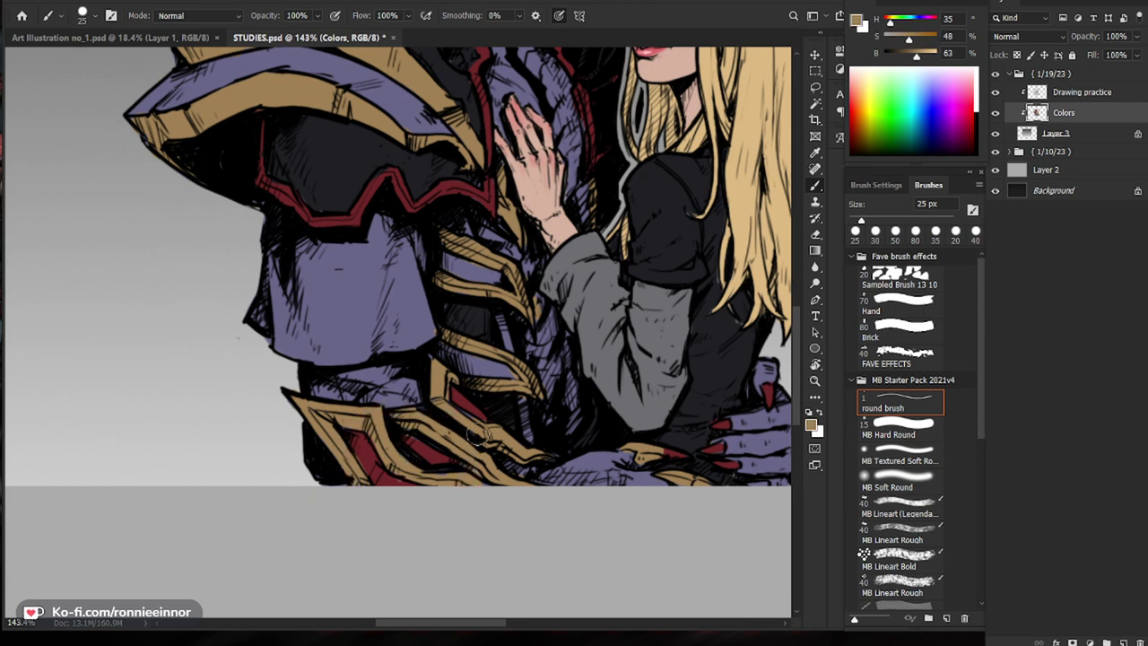
{"action": "left_click_drag", "start_coordinate": [464, 389], "coordinate": [397, 382]}
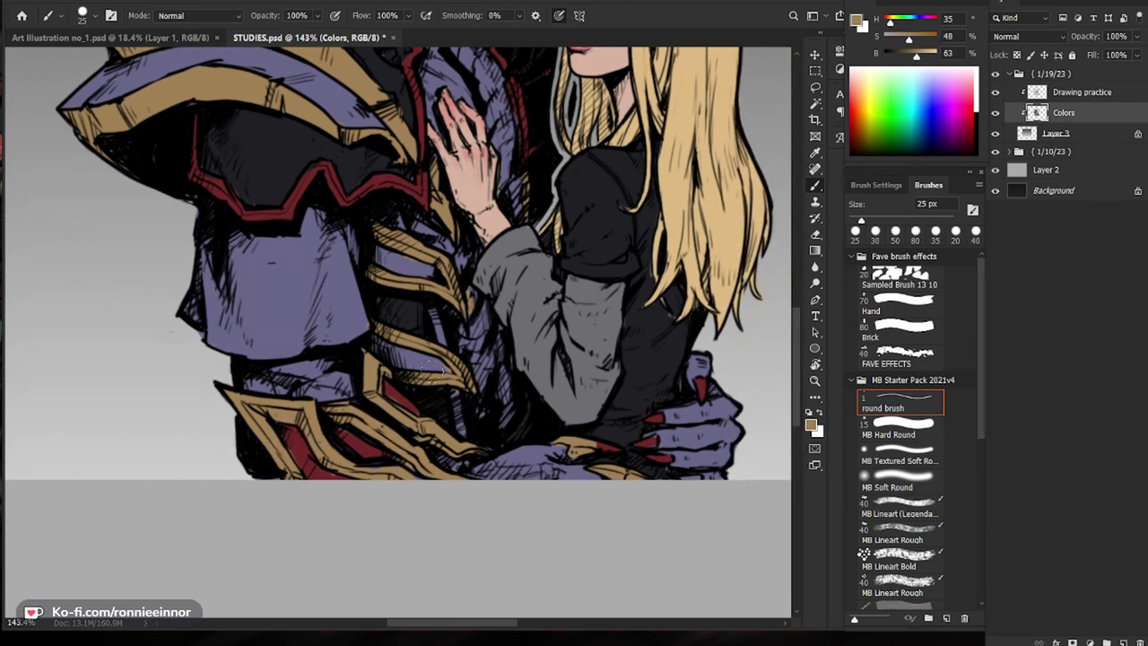
Step: Paint the recesses between the rib-like abdomen plates with the dark red sampled from the forearm guard
{"action": "left_click", "coordinate": [358, 444], "text": "alt"}
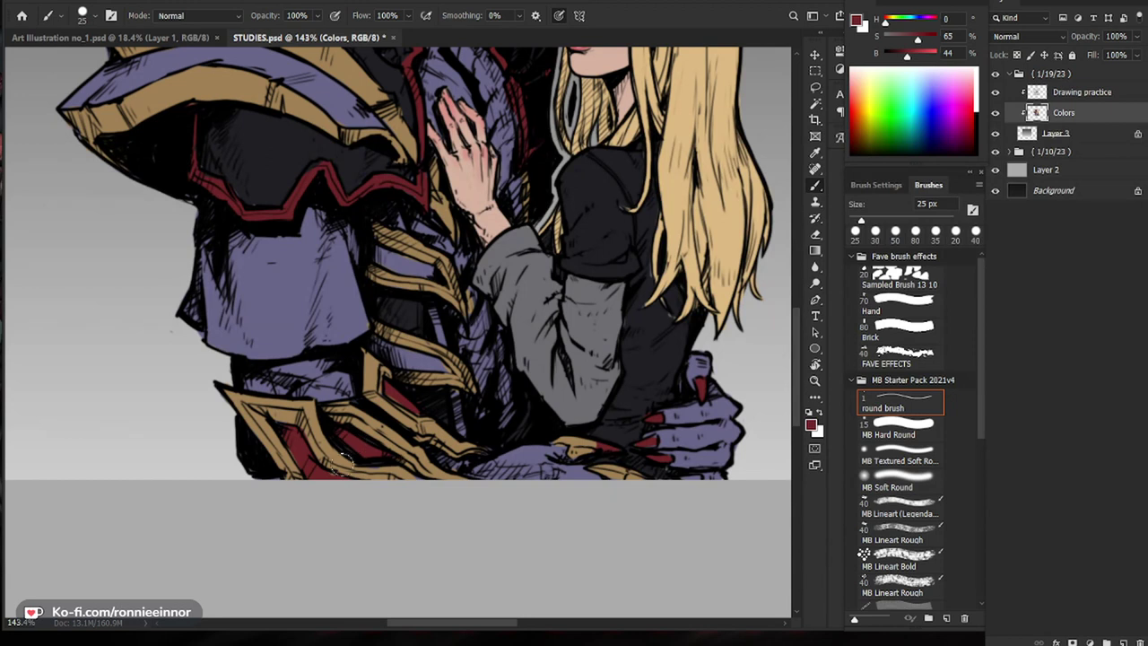
{"action": "left_click_drag", "start_coordinate": [540, 384], "coordinate": [518, 409]}
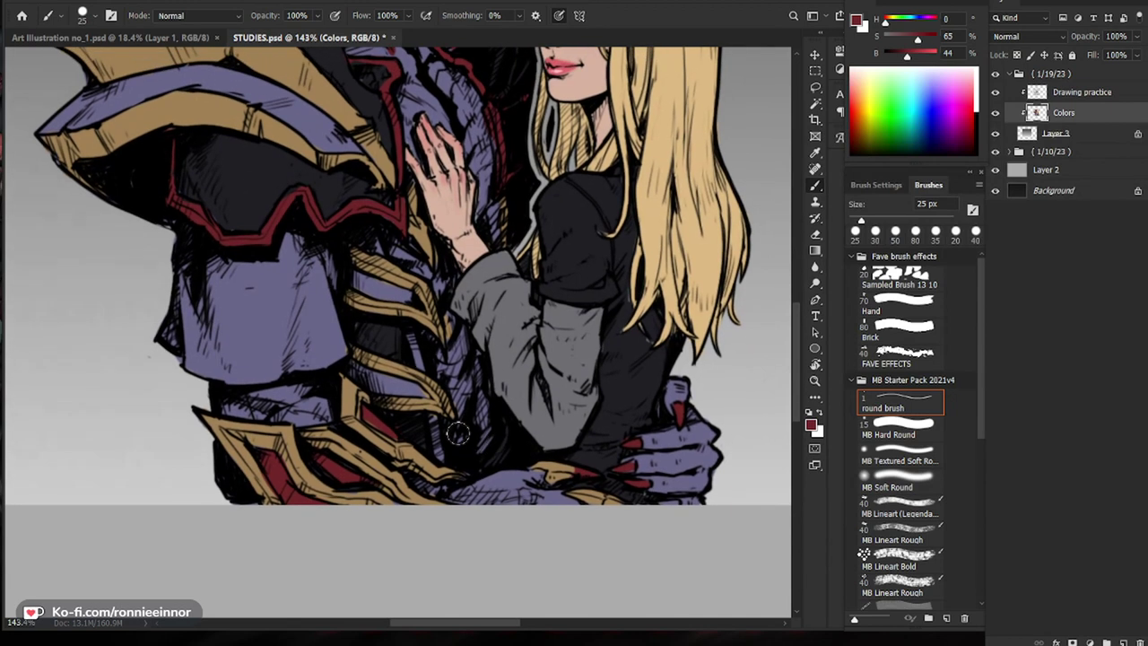
{"action": "left_click_drag", "start_coordinate": [400, 432], "coordinate": [387, 475]}
{"action": "left_click_drag", "start_coordinate": [404, 429], "coordinate": [489, 311]}
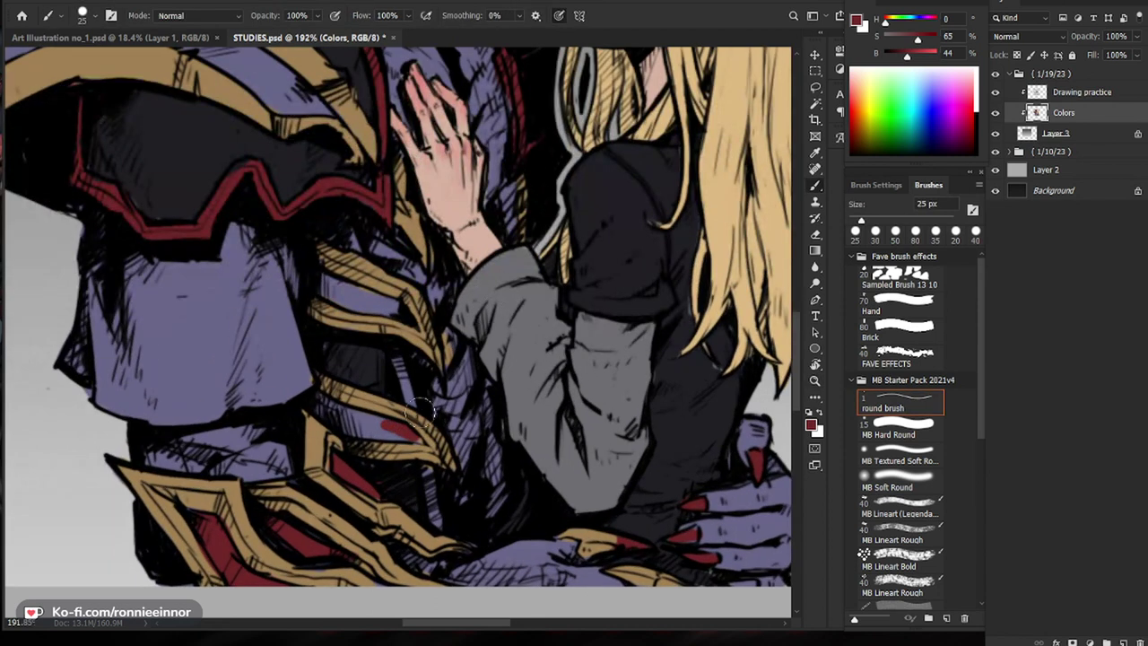
{"action": "key", "text": "bracketleft"}
{"action": "key", "text": "bracketleft"}
{"action": "key", "text": "bracketleft"}
{"action": "mouse_move", "coordinate": [392, 436]}
{"action": "left_mouse_down"}
{"action": "mouse_move", "coordinate": [346, 431]}
{"action": "mouse_move", "coordinate": [311, 405]}
{"action": "mouse_move", "coordinate": [389, 425]}
{"action": "mouse_move", "coordinate": [310, 393]}
{"action": "mouse_move", "coordinate": [386, 426]}
{"action": "left_mouse_up"}
{"action": "mouse_move", "coordinate": [399, 296]}
{"action": "left_mouse_down"}
{"action": "mouse_move", "coordinate": [313, 273]}
{"action": "mouse_move", "coordinate": [385, 303]}
{"action": "left_mouse_up"}
{"action": "key", "text": "bracketright"}
{"action": "key", "text": "bracketright"}
{"action": "key", "text": "bracketright"}
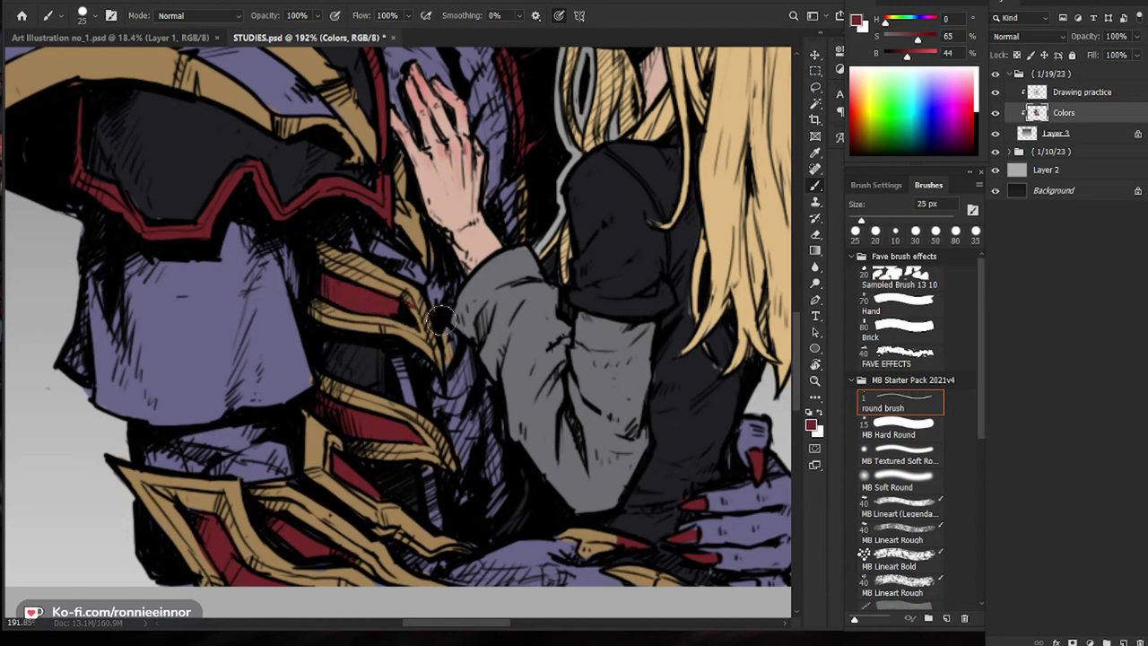
Step: Touch up the tip of the upper rib-like plate with sampled tan-gold and purple, and check the whole illustration
{"action": "left_click", "coordinate": [377, 402], "text": "alt"}
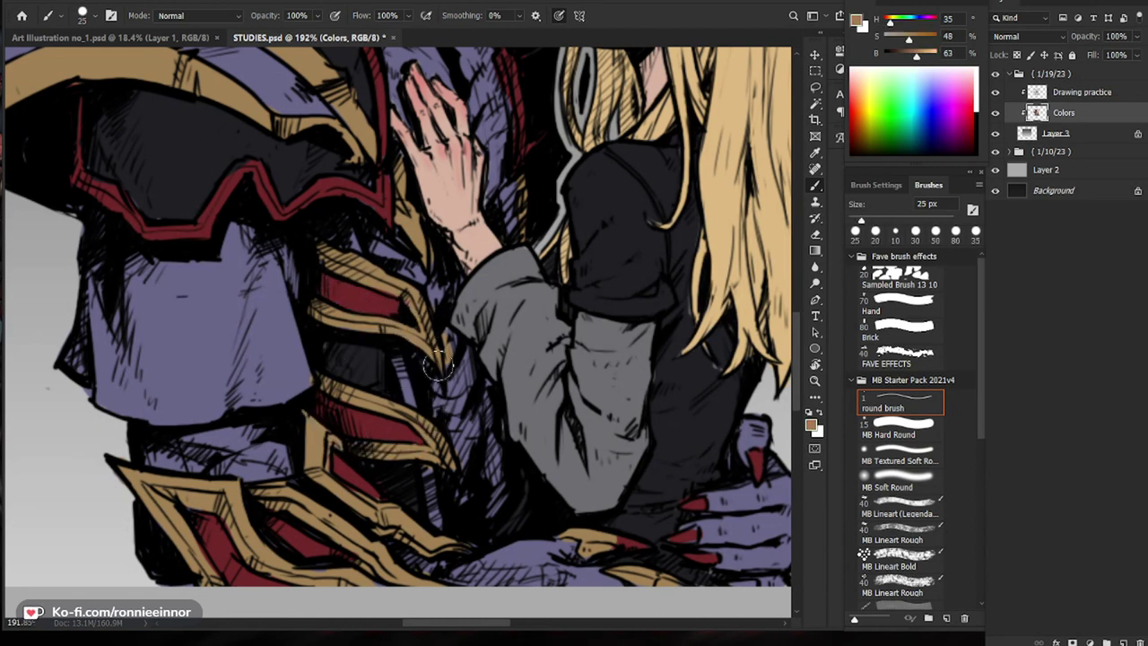
{"action": "scroll", "coordinate": [503, 463], "scroll_direction": "down", "scroll_amount": 5}
{"action": "scroll", "coordinate": [484, 350], "scroll_direction": "up", "scroll_amount": 6}
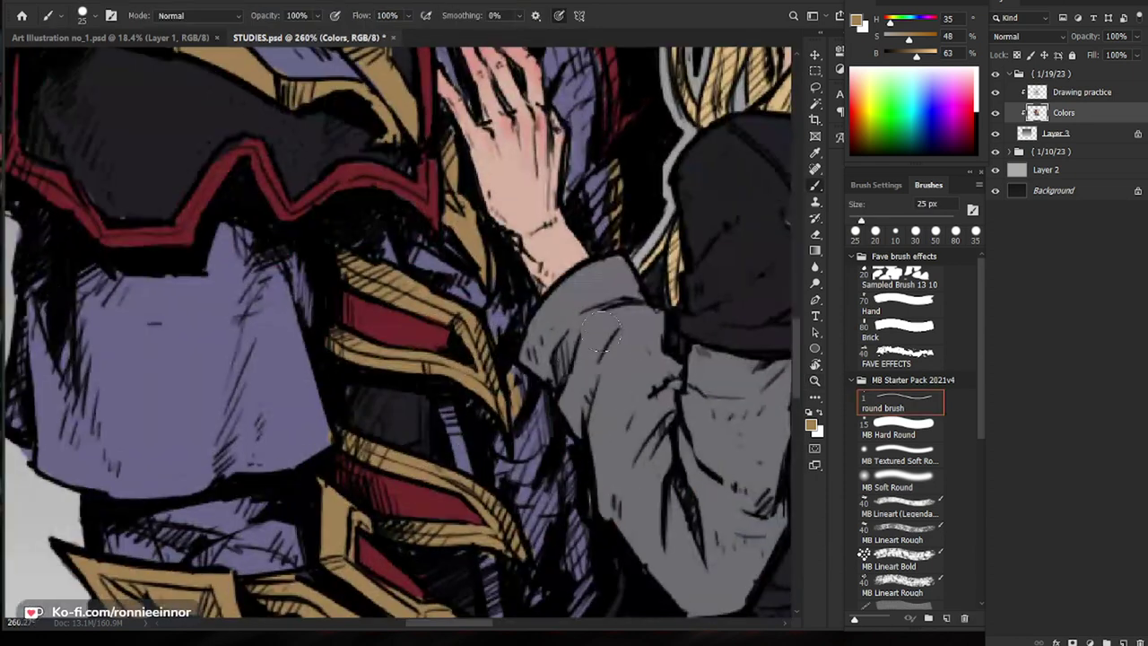
{"action": "left_click", "coordinate": [538, 425], "text": "alt"}
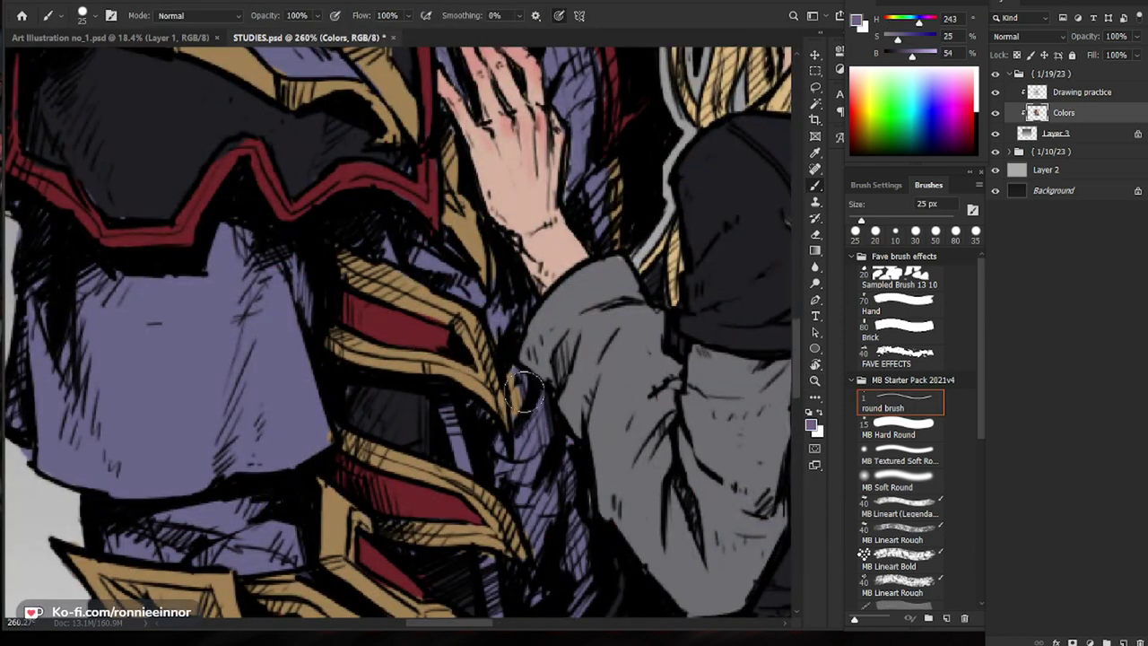
{"action": "scroll", "coordinate": [539, 425], "scroll_direction": "down", "scroll_amount": 4}
{"action": "scroll", "coordinate": [615, 404], "scroll_direction": "up", "scroll_amount": 3}
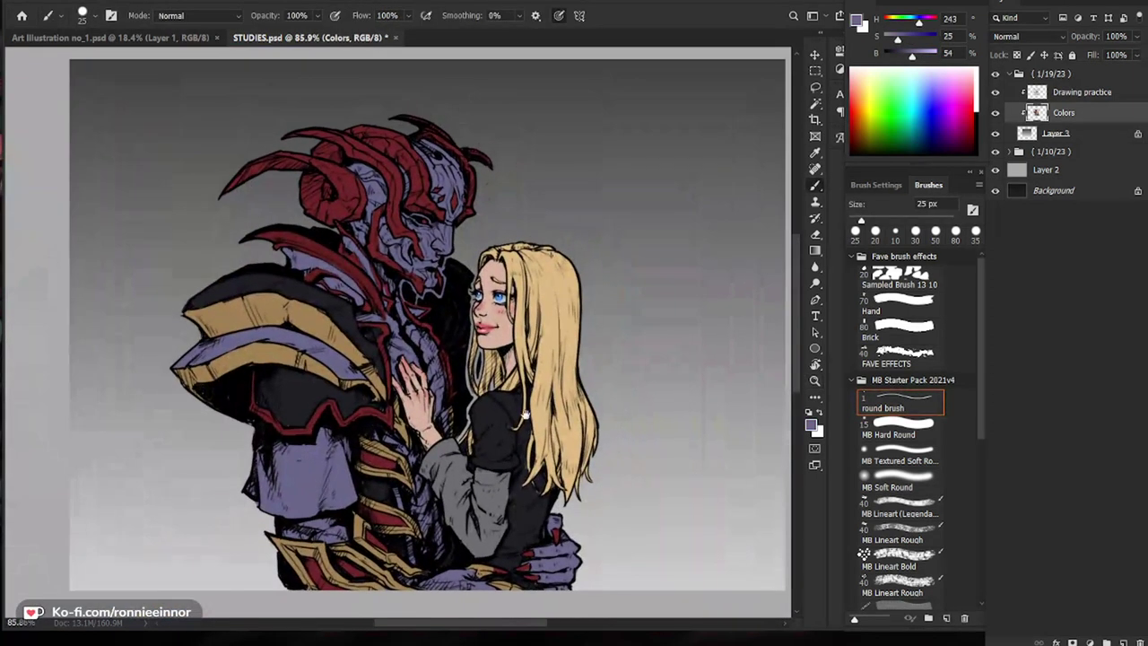
{"action": "scroll", "coordinate": [428, 453], "scroll_direction": "down", "scroll_amount": 4}
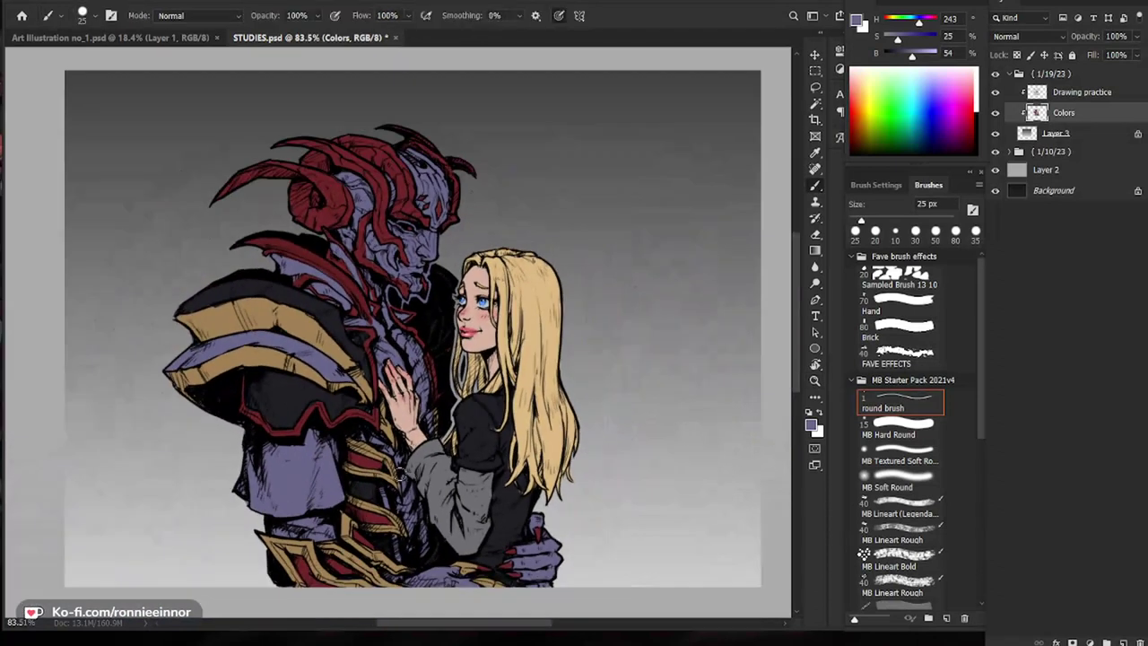
{"action": "scroll", "coordinate": [345, 436], "scroll_direction": "up", "scroll_amount": 4}
{"action": "left_click_drag", "start_coordinate": [437, 563], "coordinate": [406, 527]}
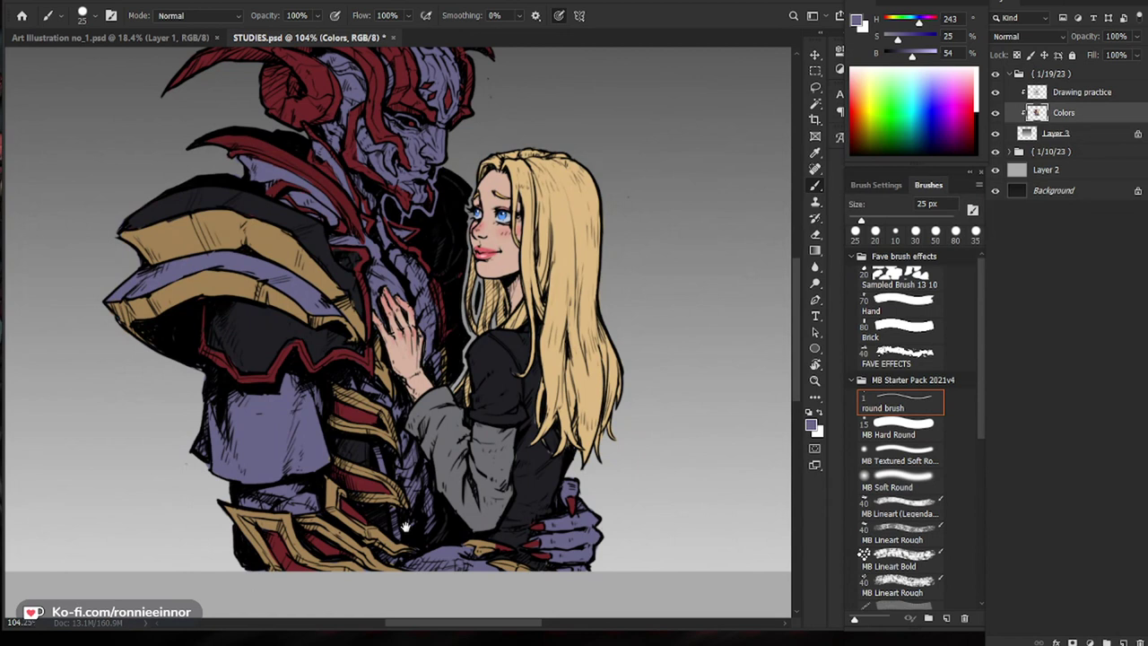
{"action": "scroll", "coordinate": [309, 467], "scroll_direction": "up", "scroll_amount": 2}
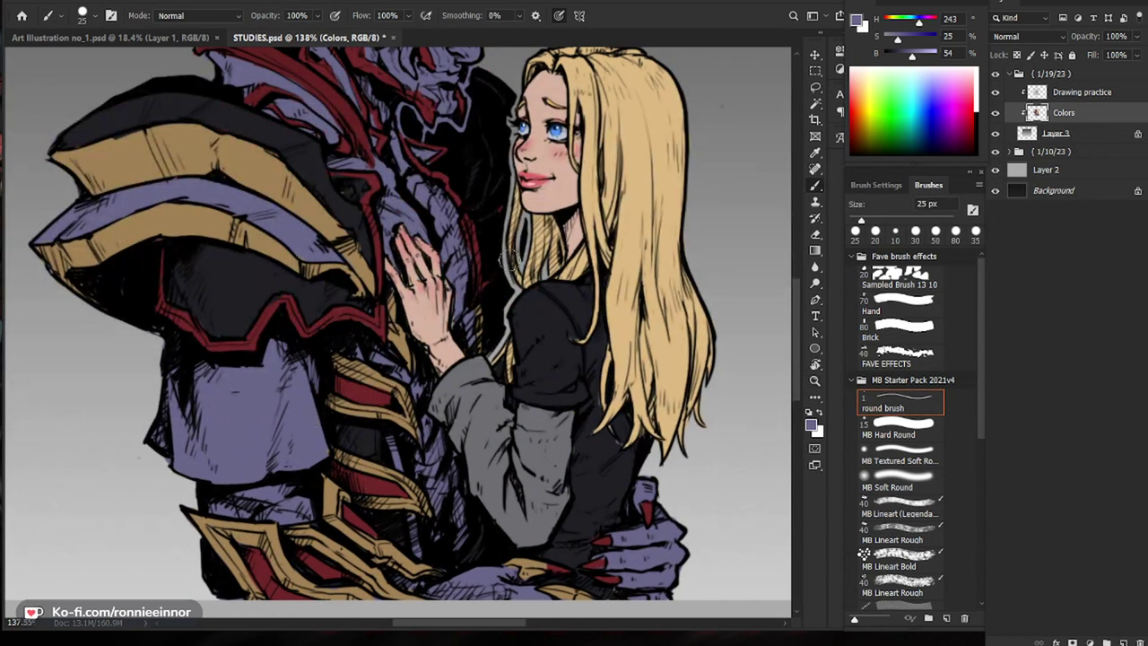
Step: Pick a deeper purple (H 264, S 53, B 43) and paint the upper-arm piece below the pauldron with a 45 px brush
{"action": "left_click", "coordinate": [857, 21]}
{"action": "left_click_drag", "start_coordinate": [787, 421], "coordinate": [788, 410]}
{"action": "left_click_drag", "start_coordinate": [684, 449], "coordinate": [693, 457]}
{"action": "left_click", "coordinate": [893, 363]}
{"action": "mouse_move", "coordinate": [291, 379]}
{"action": "left_mouse_down"}
{"action": "mouse_move", "coordinate": [297, 428]}
{"action": "mouse_move", "coordinate": [313, 429]}
{"action": "mouse_move", "coordinate": [324, 455]}
{"action": "mouse_move", "coordinate": [266, 461]}
{"action": "left_mouse_up"}
{"action": "key", "text": "bracketright"}
{"action": "key", "text": "bracketright"}
{"action": "key", "text": "bracketright"}
{"action": "key", "text": "bracketright"}
{"action": "mouse_move", "coordinate": [278, 356]}
{"action": "left_mouse_down"}
{"action": "mouse_move", "coordinate": [266, 410]}
{"action": "mouse_move", "coordinate": [294, 446]}
{"action": "mouse_move", "coordinate": [269, 471]}
{"action": "mouse_move", "coordinate": [179, 467]}
{"action": "mouse_move", "coordinate": [168, 439]}
{"action": "mouse_move", "coordinate": [184, 367]}
{"action": "mouse_move", "coordinate": [264, 363]}
{"action": "mouse_move", "coordinate": [229, 430]}
{"action": "mouse_move", "coordinate": [264, 471]}
{"action": "left_mouse_up"}
{"action": "key", "text": "z"}
{"action": "left_click_drag", "start_coordinate": [474, 392], "coordinate": [408, 391]}
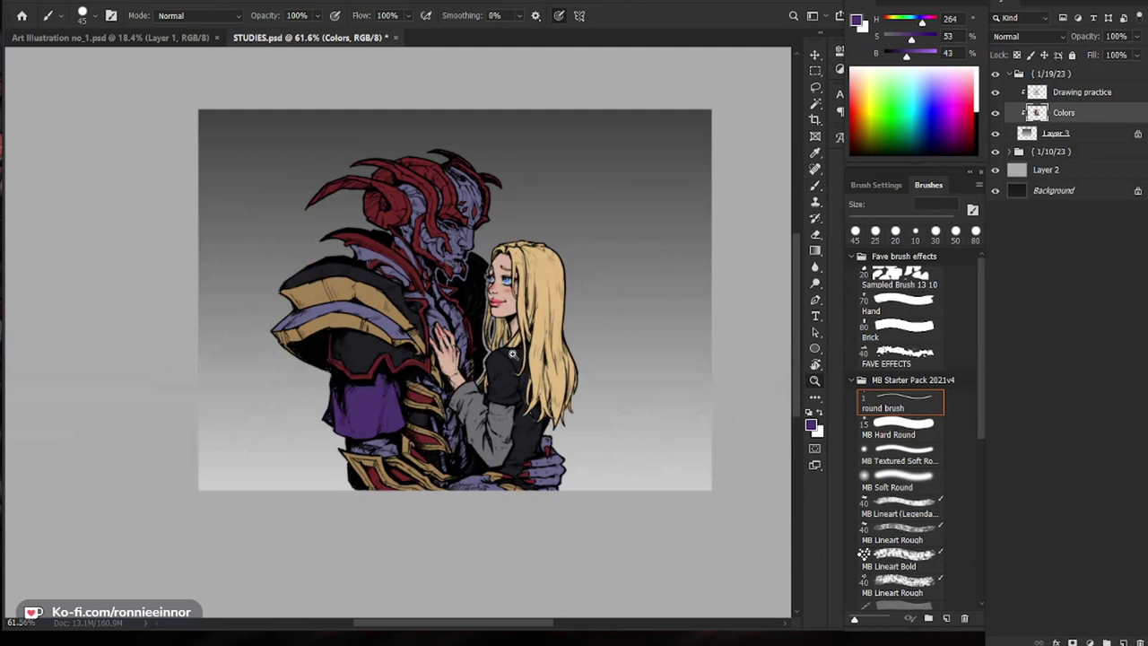
{"action": "key", "text": "z"}
{"action": "left_click_drag", "start_coordinate": [426, 352], "coordinate": [453, 350]}
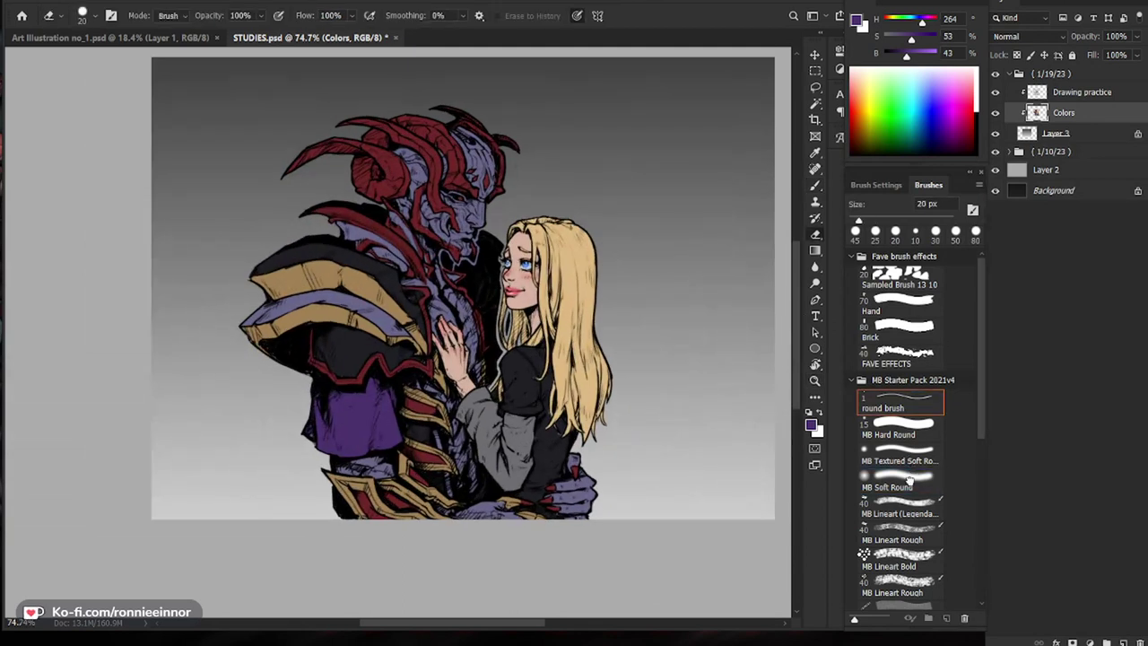
Step: Paint the band between the pauldron's two gold plates with sampled near-black using the round brush at 20 px
{"action": "key", "text": "z"}
{"action": "left_click_drag", "start_coordinate": [389, 290], "coordinate": [410, 289]}
{"action": "key", "text": "b"}
{"action": "left_click", "coordinate": [359, 371], "text": "alt"}
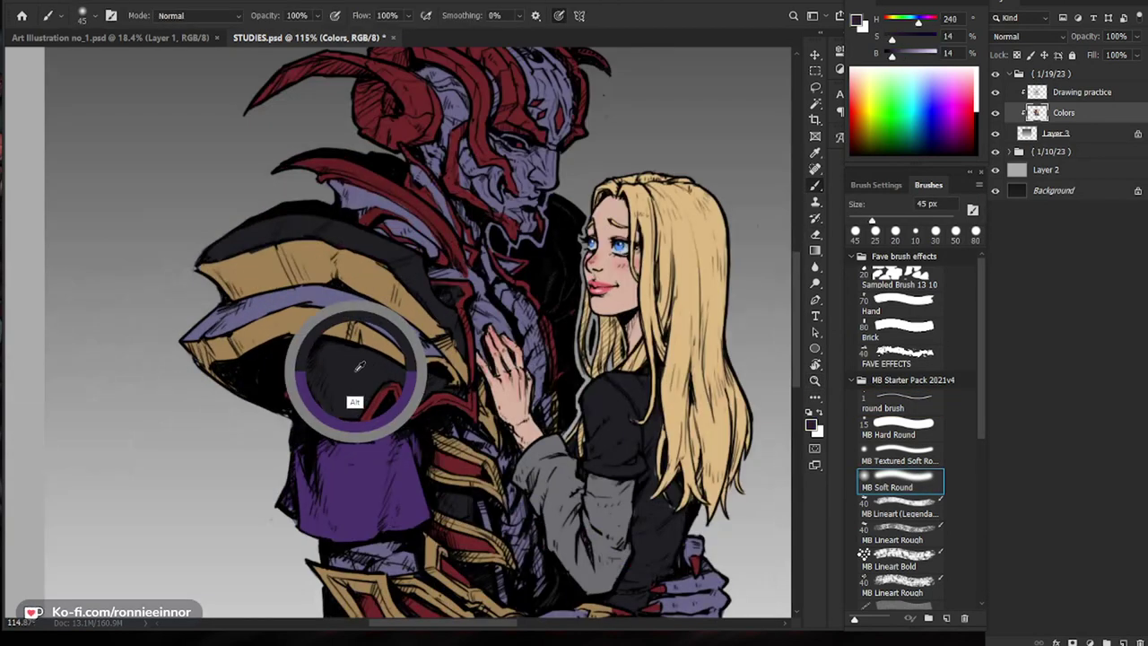
{"action": "left_click", "coordinate": [910, 401]}
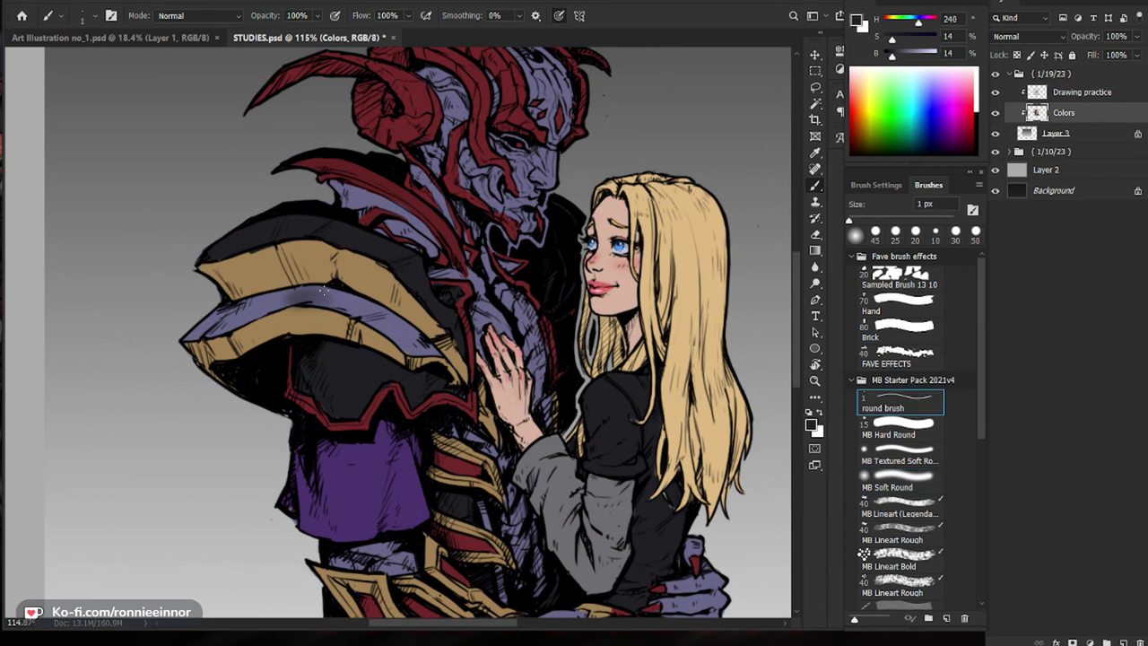
{"action": "key", "text": "bracketleft"}
{"action": "key", "text": "bracketleft"}
{"action": "key", "text": "bracketleft"}
{"action": "mouse_move", "coordinate": [332, 290]}
{"action": "left_mouse_down"}
{"action": "mouse_move", "coordinate": [229, 307]}
{"action": "mouse_move", "coordinate": [224, 325]}
{"action": "mouse_move", "coordinate": [309, 300]}
{"action": "left_mouse_up"}
{"action": "left_click_drag", "start_coordinate": [189, 336], "coordinate": [199, 333]}
{"action": "key", "text": "ctrl+space"}
{"action": "mouse_move", "coordinate": [356, 296]}
{"action": "left_mouse_down"}
{"action": "mouse_move", "coordinate": [378, 295]}
{"action": "mouse_move", "coordinate": [213, 298]}
{"action": "left_mouse_up"}
{"action": "mouse_move", "coordinate": [335, 298]}
{"action": "left_mouse_down"}
{"action": "mouse_move", "coordinate": [440, 352]}
{"action": "mouse_move", "coordinate": [428, 347]}
{"action": "left_mouse_up"}
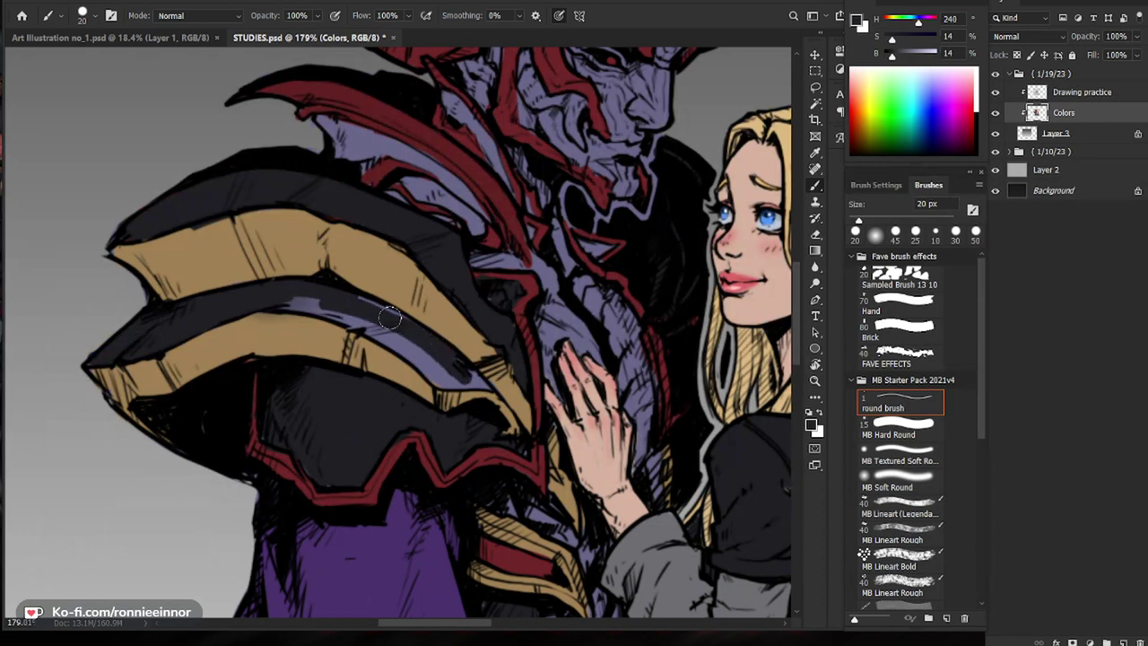
{"action": "mouse_move", "coordinate": [363, 302]}
{"action": "left_mouse_down"}
{"action": "mouse_move", "coordinate": [461, 370]}
{"action": "mouse_move", "coordinate": [414, 339]}
{"action": "mouse_move", "coordinate": [517, 382]}
{"action": "mouse_move", "coordinate": [439, 385]}
{"action": "mouse_move", "coordinate": [329, 315]}
{"action": "mouse_move", "coordinate": [376, 328]}
{"action": "mouse_move", "coordinate": [276, 289]}
{"action": "mouse_move", "coordinate": [455, 377]}
{"action": "left_mouse_up"}
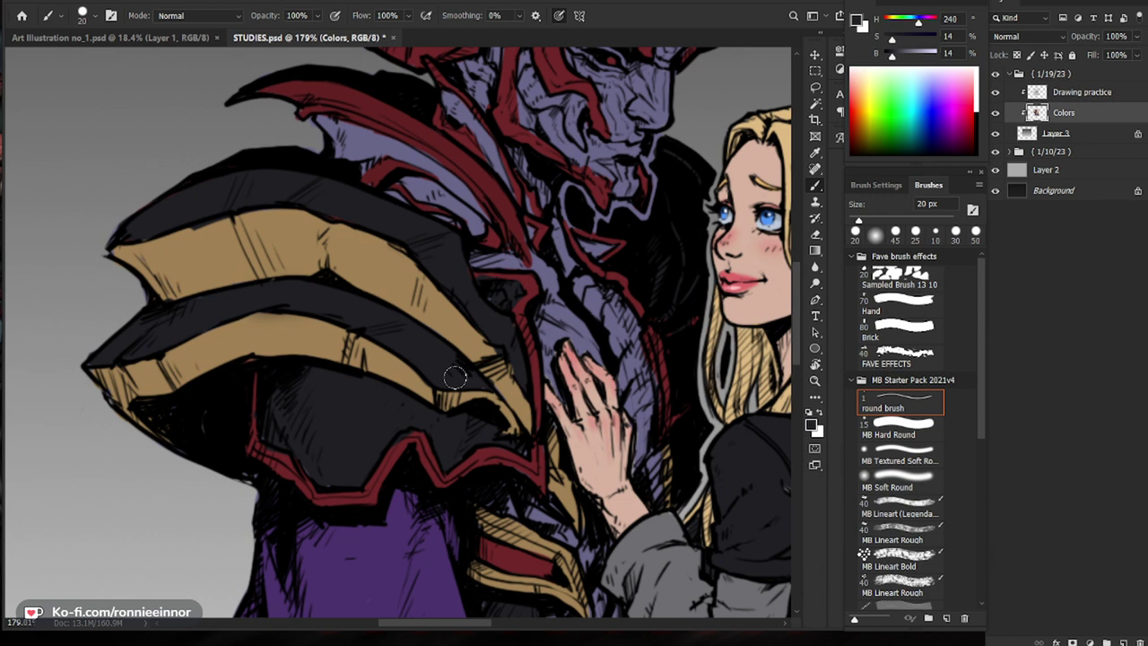
Step: Touch up the pauldron's lower gold plate and the dark area beneath it with sampled tan-gold and near-black
{"action": "left_click", "coordinate": [391, 364], "text": "alt"}
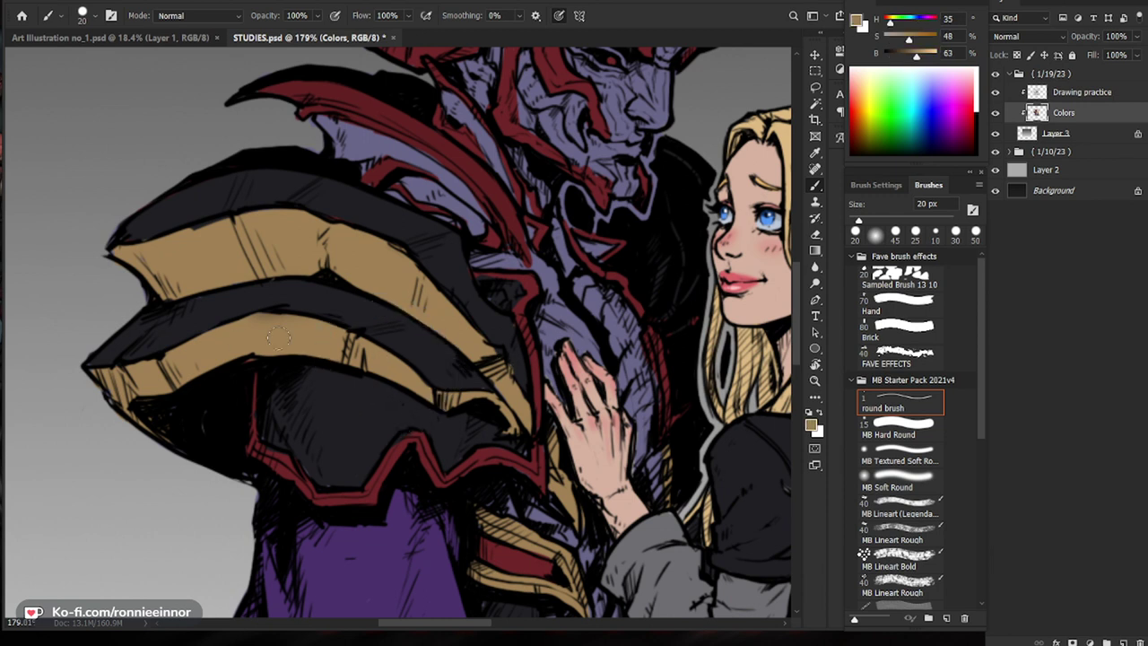
{"action": "left_click", "coordinate": [336, 411], "text": "alt"}
{"action": "key", "text": "z"}
{"action": "left_click_drag", "start_coordinate": [379, 381], "coordinate": [300, 414]}
{"action": "left_click_drag", "start_coordinate": [448, 430], "coordinate": [349, 381]}
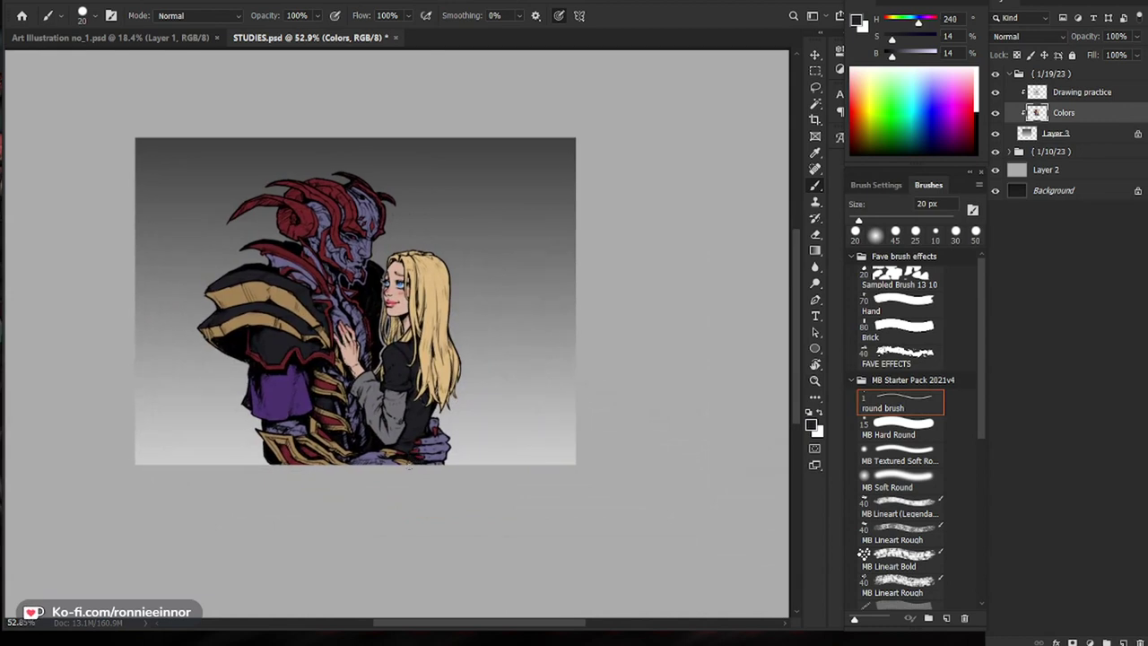
Step: Pick a brighter red (H 0, S 69, B 83) and paint the horned figure's eye with the 20 px brush
{"action": "key", "text": "z"}
{"action": "left_click_drag", "start_coordinate": [362, 221], "coordinate": [449, 221]}
{"action": "key", "text": "b"}
{"action": "left_click", "coordinate": [374, 268], "text": "alt"}
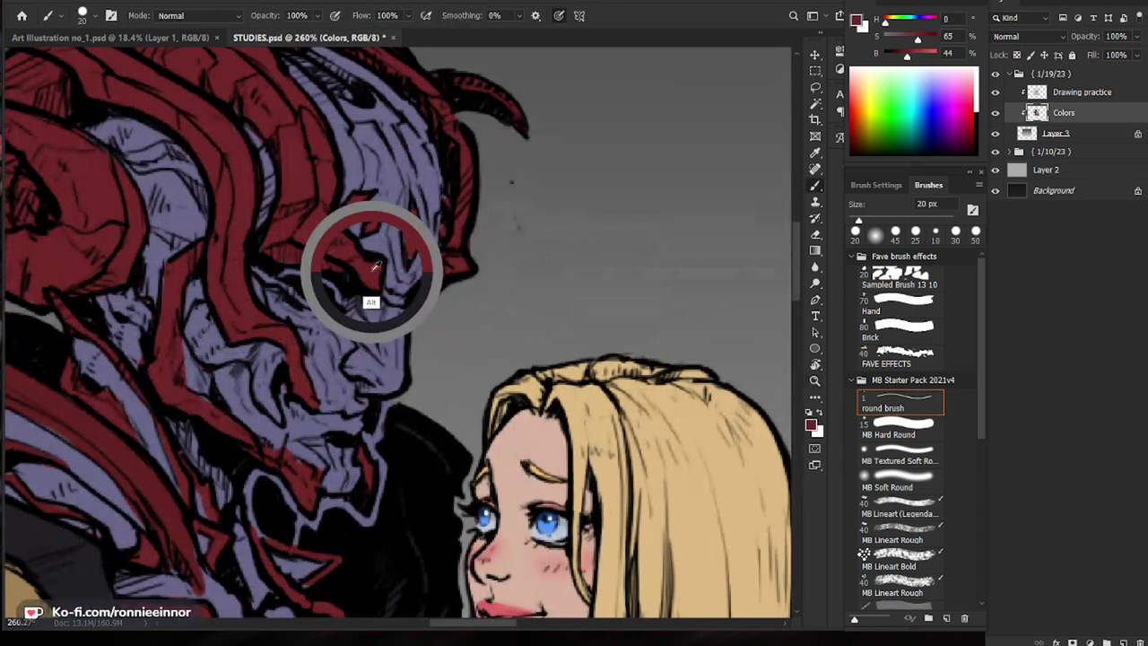
{"action": "left_click", "coordinate": [858, 22]}
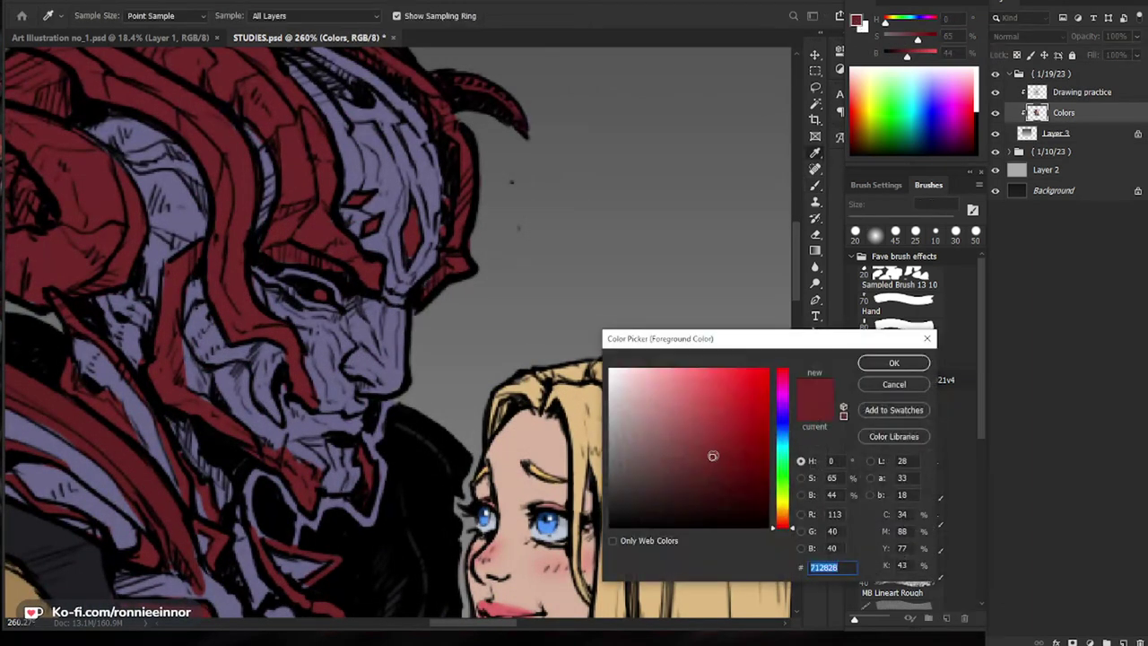
{"action": "left_click", "coordinate": [718, 395]}
{"action": "left_click", "coordinate": [896, 364]}
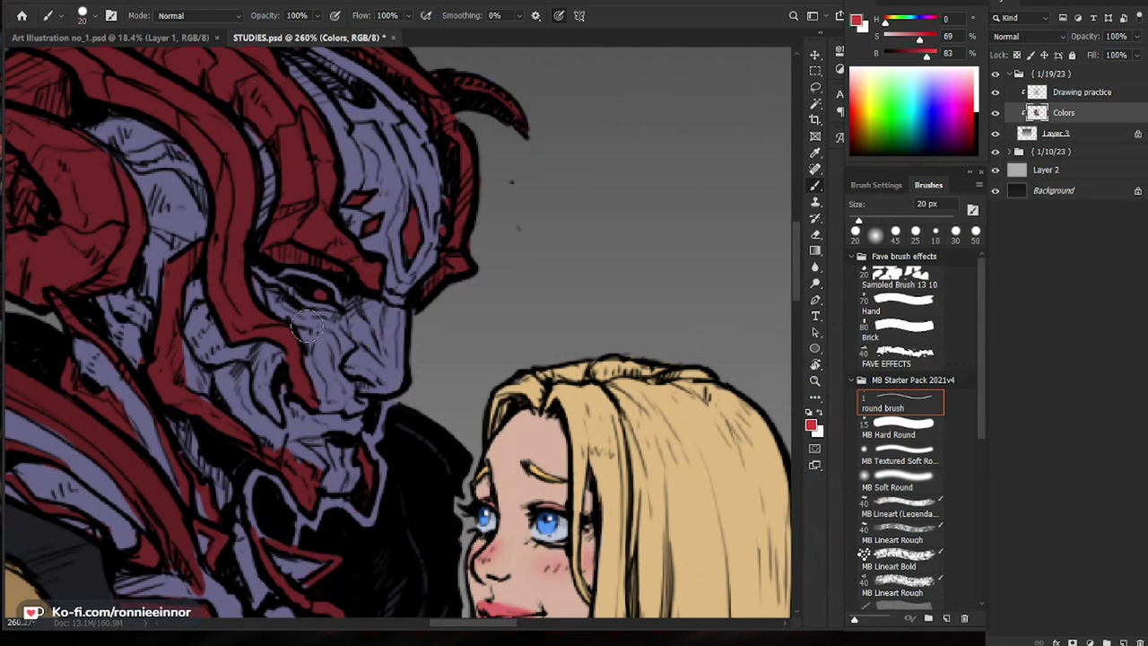
{"action": "left_click", "coordinate": [320, 294]}
Step: Paint the diamond-shaped mark on the horned figure's forehead bright red with a 9 px brush
{"action": "key", "text": "bracketleft"}
{"action": "key", "text": "bracketleft"}
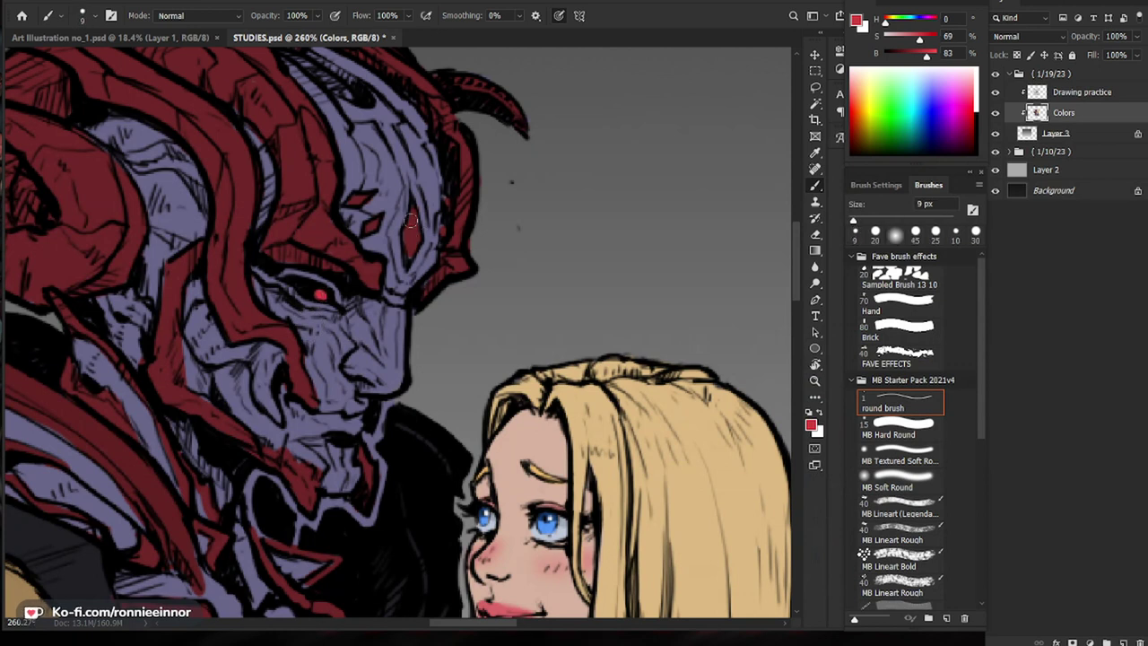
{"action": "left_click_drag", "start_coordinate": [413, 242], "coordinate": [466, 255]}
{"action": "mouse_move", "coordinate": [422, 287]}
{"action": "left_mouse_down"}
{"action": "mouse_move", "coordinate": [394, 287]}
{"action": "mouse_move", "coordinate": [405, 288]}
{"action": "left_mouse_up"}
{"action": "key", "text": "b"}
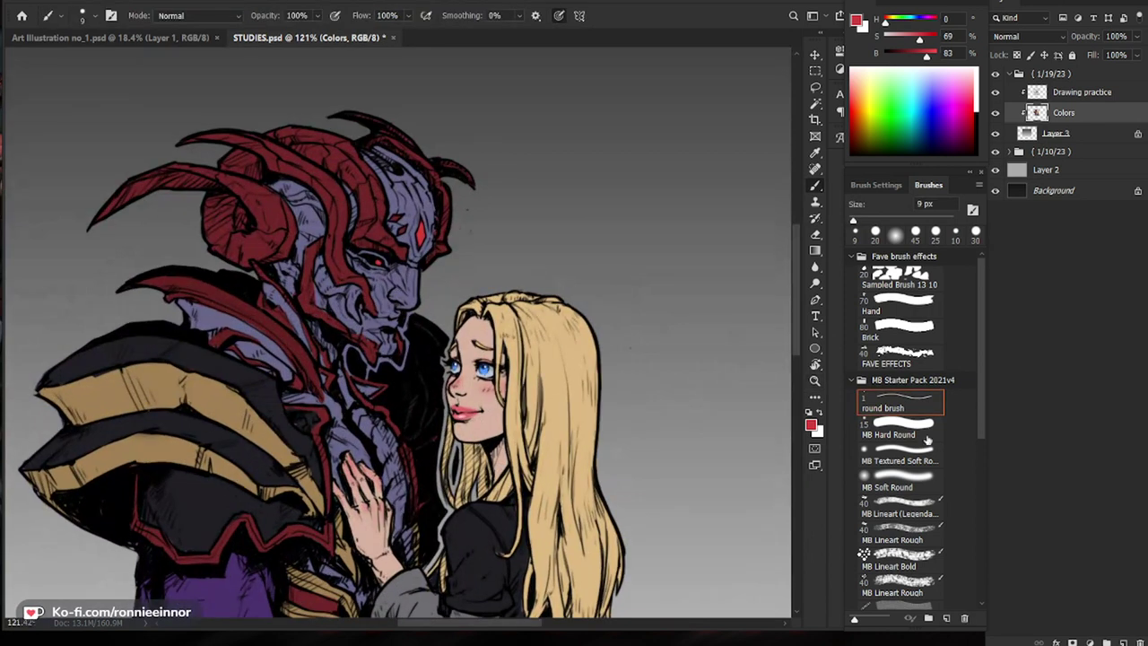
Step: Sample the sleeve's deep purple and shift its hue to 323 for a magenta foreground colour (H 323, S 54, B 43)
{"action": "left_click", "coordinate": [899, 480]}
{"action": "left_click_drag", "start_coordinate": [431, 510], "coordinate": [512, 329]}
{"action": "left_click", "coordinate": [339, 406], "text": "alt"}
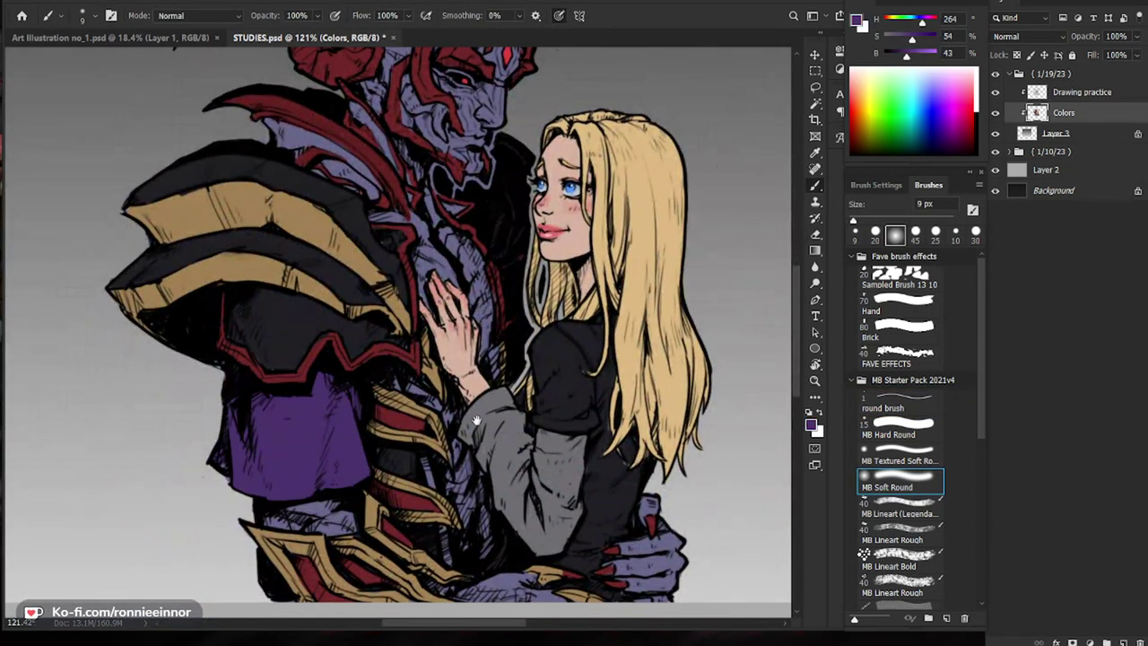
{"action": "left_click_drag", "start_coordinate": [490, 411], "coordinate": [435, 434]}
{"action": "left_click", "coordinate": [858, 23]}
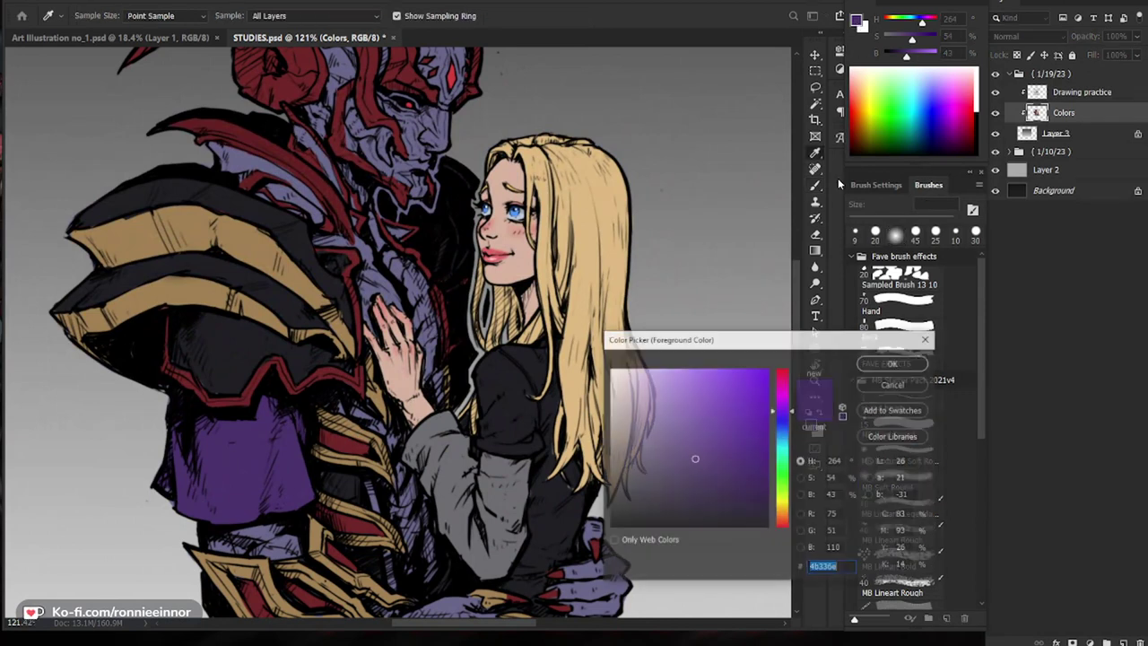
{"action": "left_click_drag", "start_coordinate": [787, 412], "coordinate": [786, 387]}
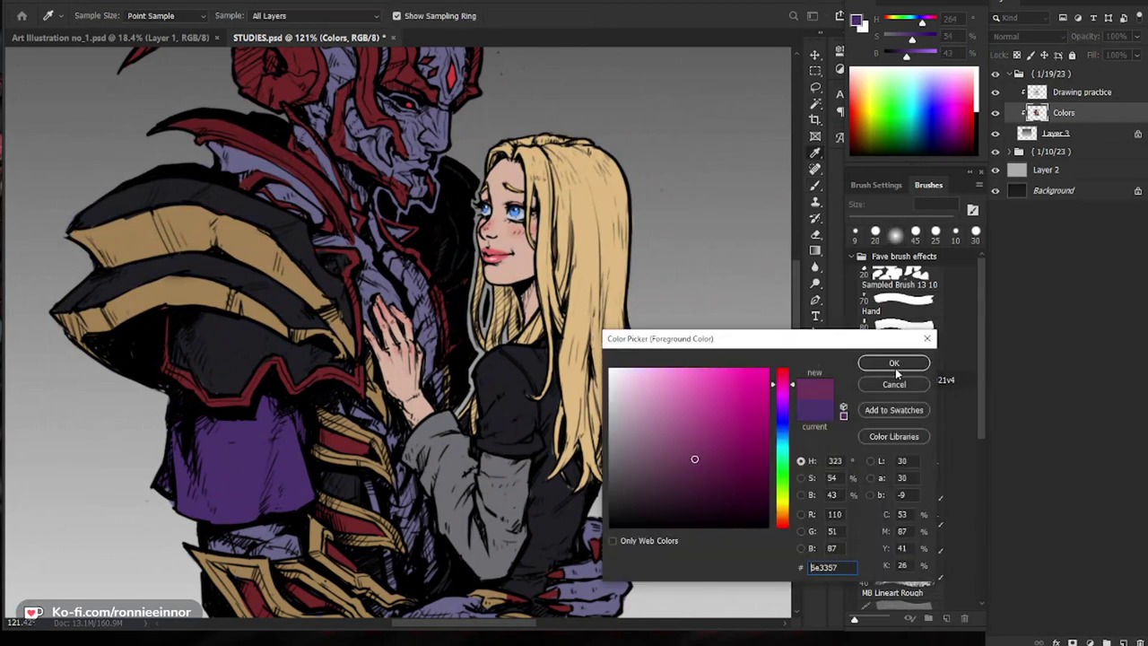
{"action": "left_click", "coordinate": [893, 362]}
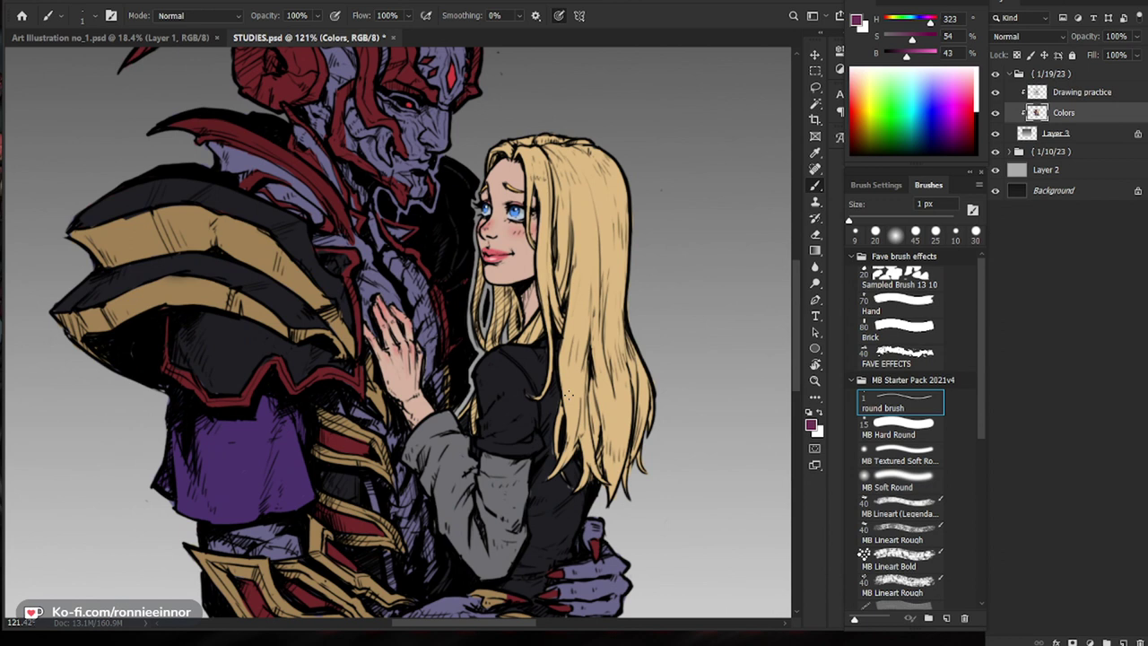
Step: Select the purple cloth below the pauldron with the Magic Wand and fill it with magenta
{"action": "left_click", "coordinate": [900, 402]}
{"action": "left_click_drag", "start_coordinate": [246, 464], "coordinate": [267, 405]}
{"action": "key", "text": "w"}
{"action": "left_click", "coordinate": [296, 493]}
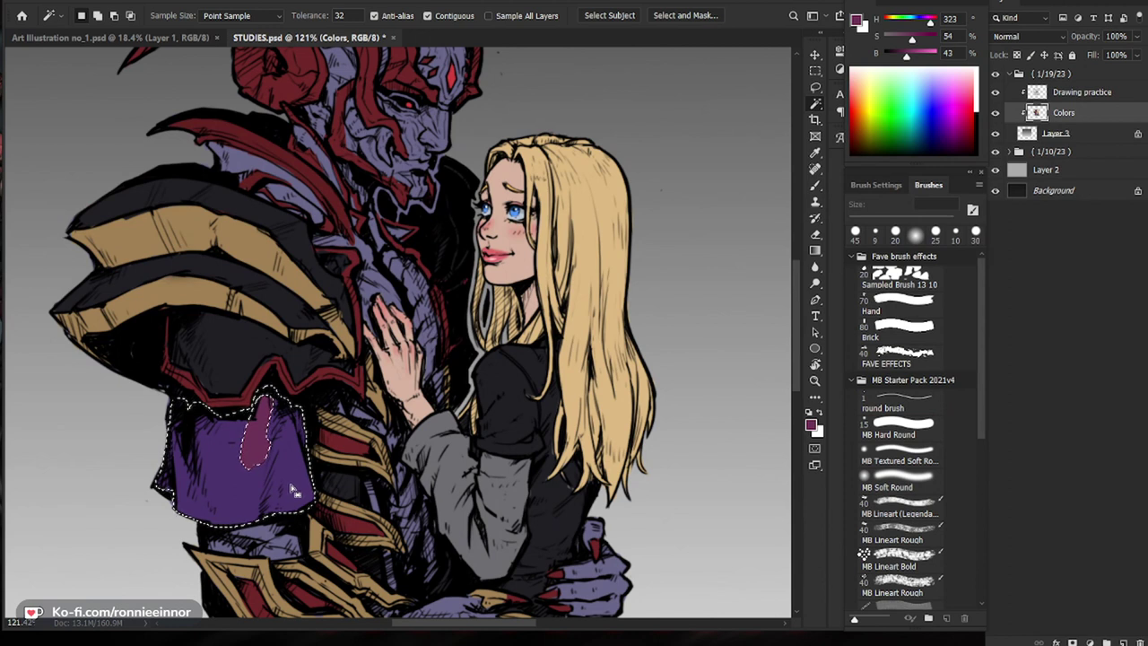
{"action": "key", "text": "alt+BackSpace"}
{"action": "key", "text": "x"}
{"action": "key", "text": "ctrl+d"}
{"action": "key", "text": "b"}
{"action": "mouse_move", "coordinate": [263, 412]}
{"action": "left_mouse_down"}
{"action": "mouse_move", "coordinate": [228, 479]}
{"action": "mouse_move", "coordinate": [255, 442]}
{"action": "left_mouse_up"}
{"action": "key", "text": "ctrl+z"}
{"action": "key", "text": "x"}
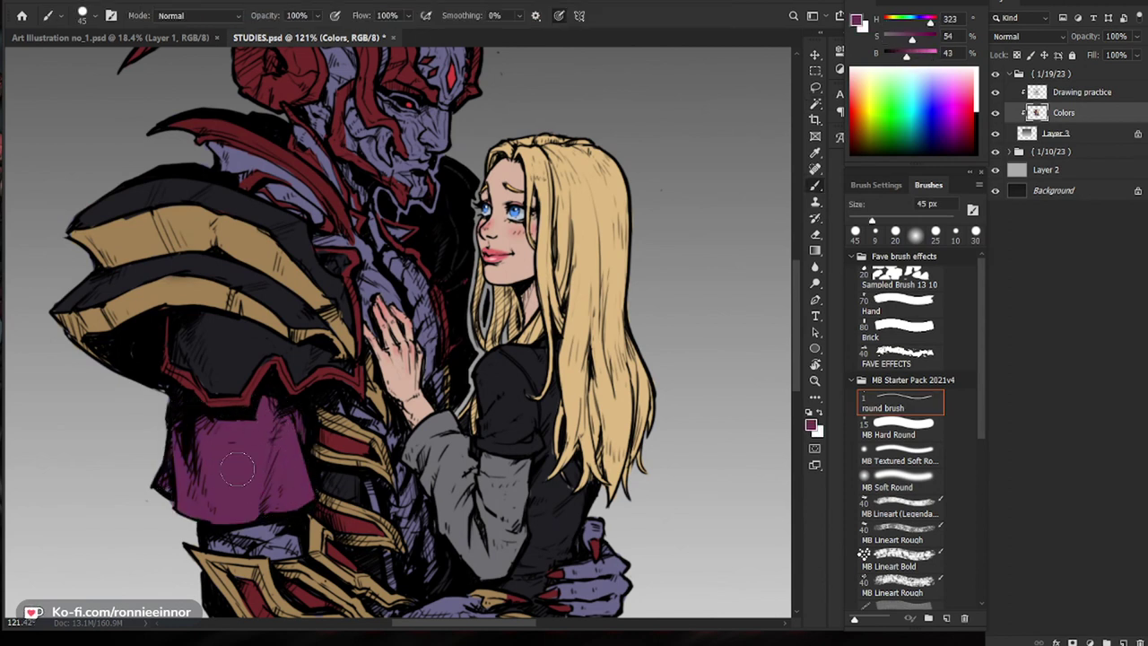
Step: Tint the lavender area beneath the red collar with magenta using the MB Soft Round brush at 70 px
{"action": "left_click_drag", "start_coordinate": [511, 391], "coordinate": [467, 432]}
{"action": "left_click", "coordinate": [913, 485]}
{"action": "key", "text": "bracketright"}
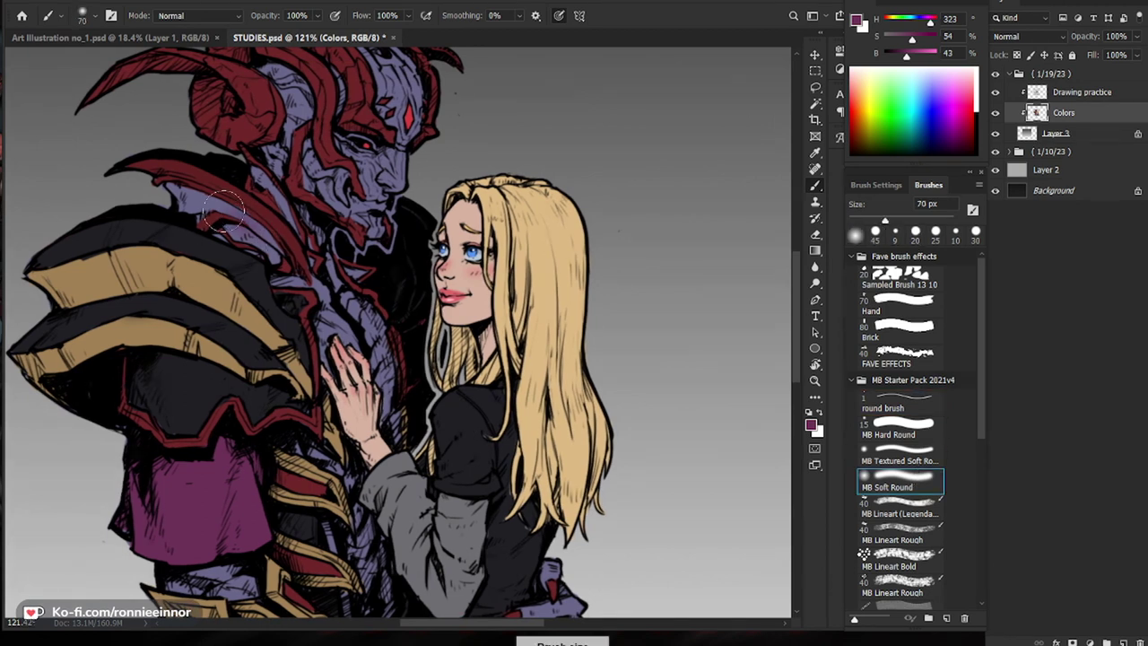
Step: Shade the horned figure's forehead, side of the head and face with soft magenta at about 35 to 50 px
{"action": "left_click_drag", "start_coordinate": [402, 130], "coordinate": [410, 257]}
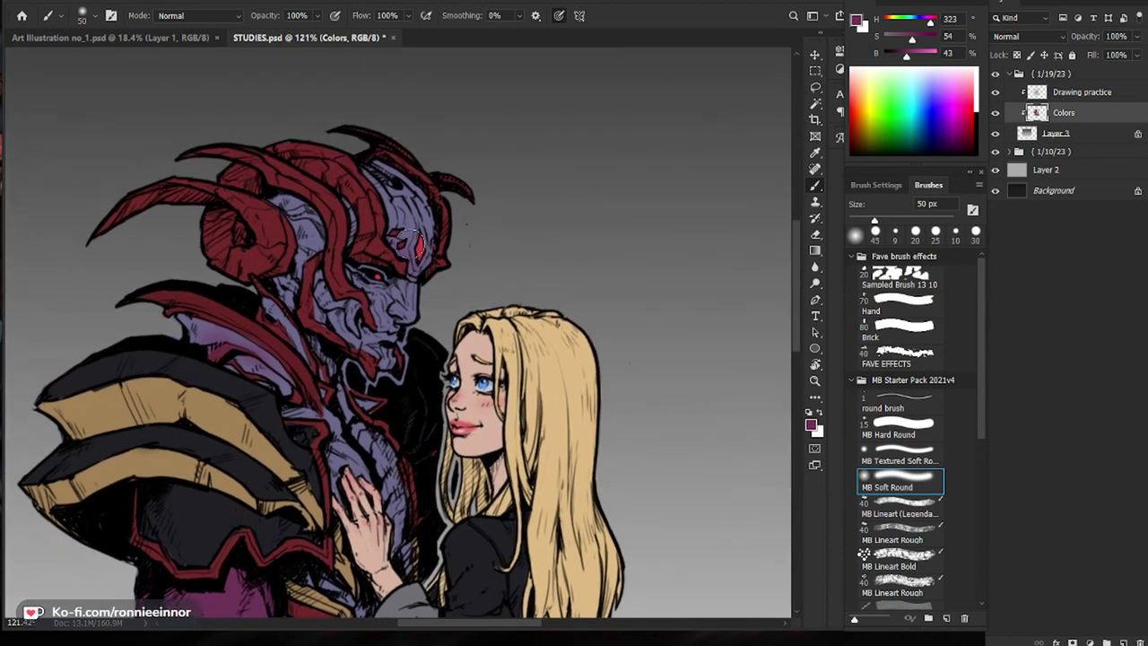
{"action": "scroll", "coordinate": [441, 235], "scroll_direction": "up", "scroll_amount": 2}
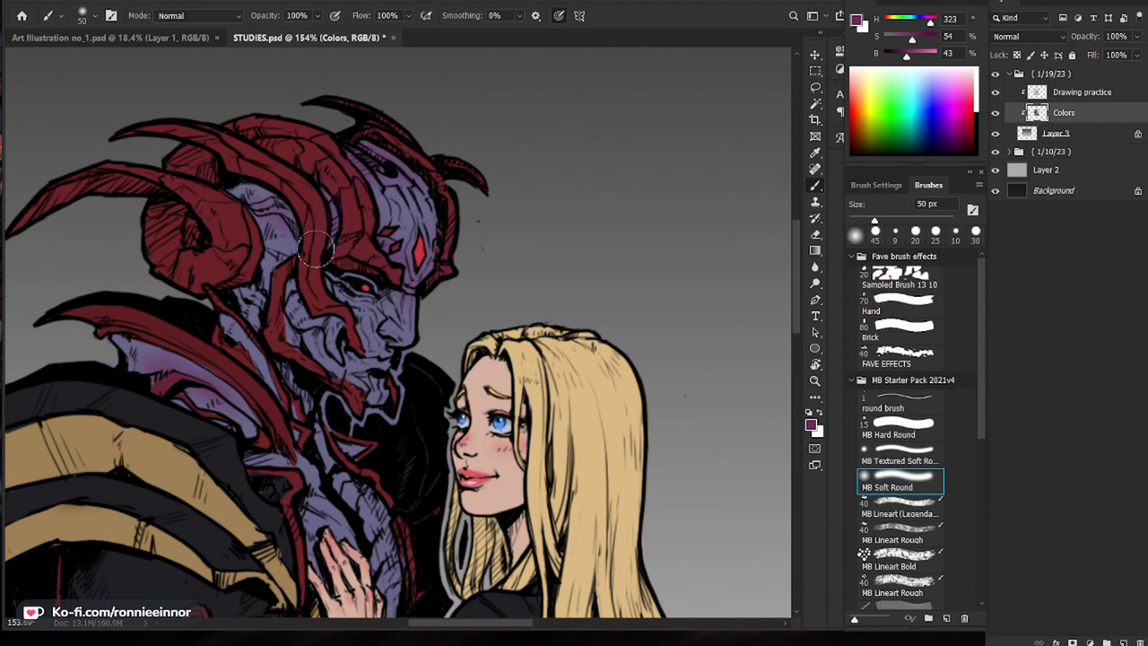
{"action": "key", "text": "bracketleft"}
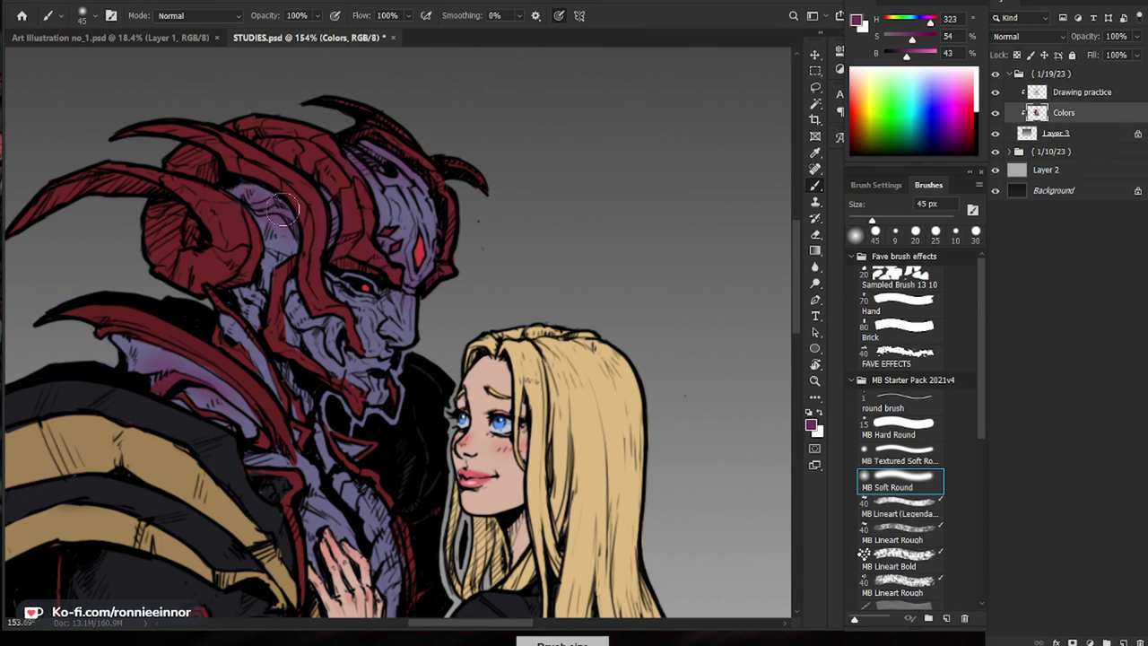
{"action": "key", "text": "bracketright"}
{"action": "key", "text": "bracketright"}
{"action": "key", "text": "bracketleft"}
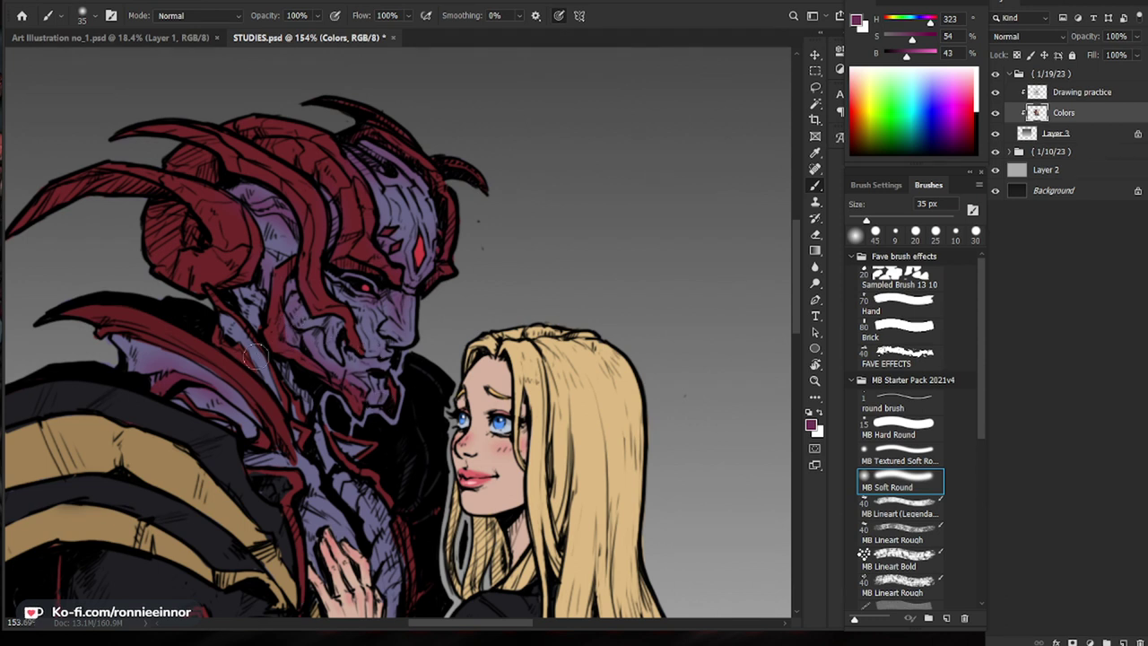
Step: Deepen the magenta shading on the horned figure's collar and neck with the soft brush at 80 px
{"action": "left_click_drag", "start_coordinate": [257, 305], "coordinate": [359, 525]}
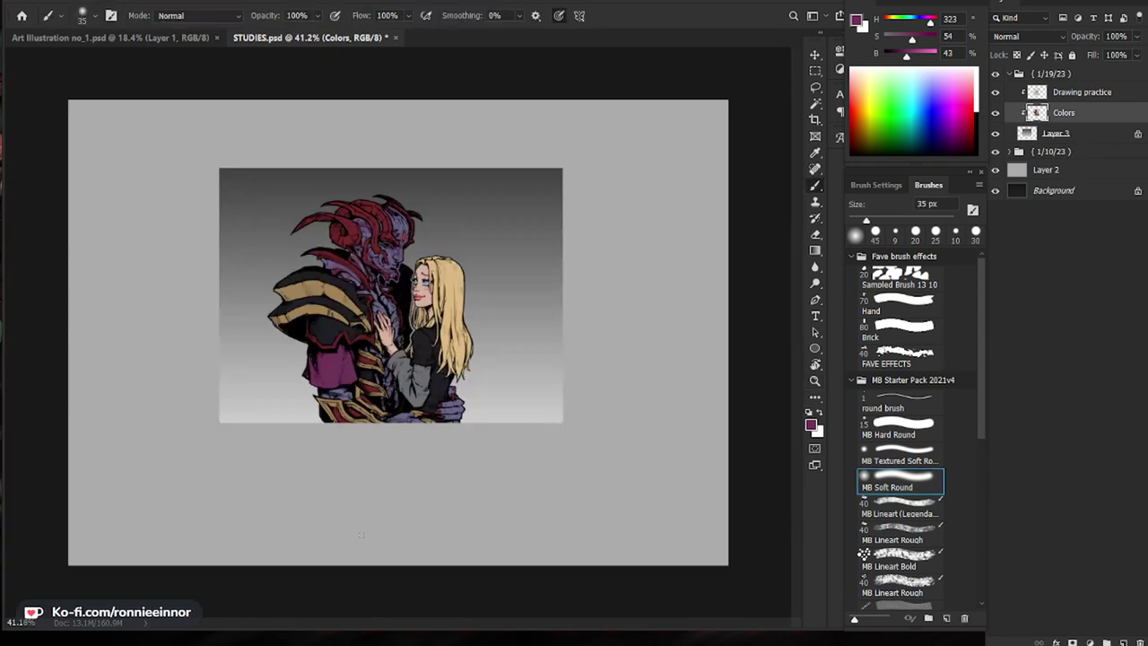
{"action": "scroll", "coordinate": [477, 313], "scroll_direction": "up", "scroll_amount": 4}
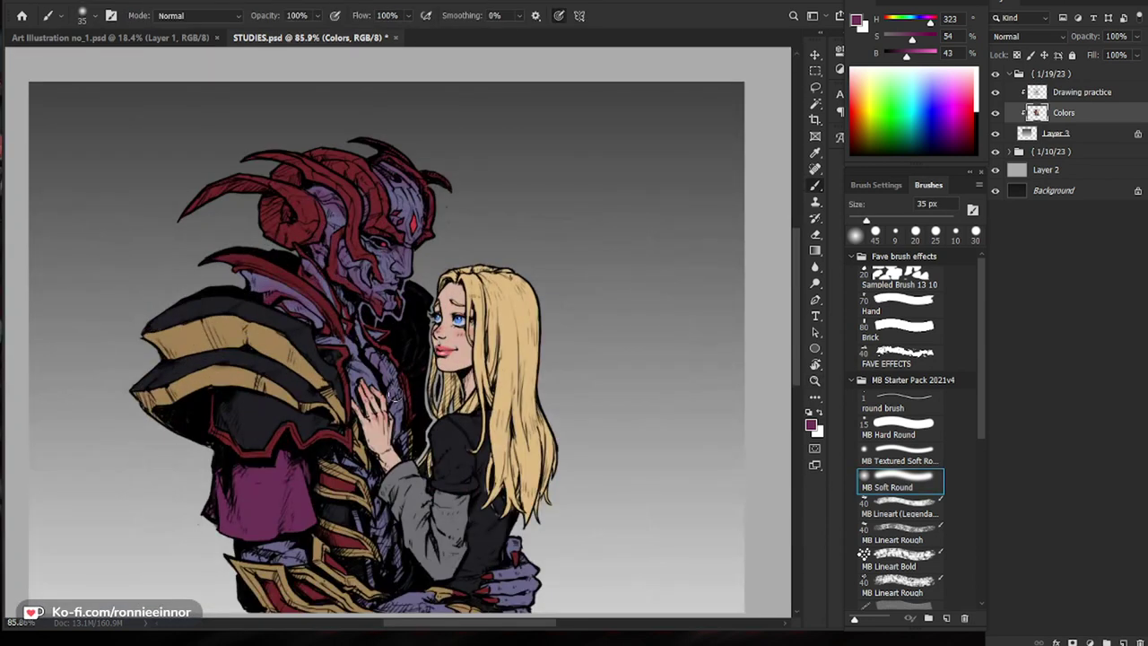
{"action": "key", "text": "bracketright"}
{"action": "key", "text": "bracketright"}
{"action": "key", "text": "bracketright"}
{"action": "key", "text": "bracketright"}
{"action": "key", "text": "bracketright"}
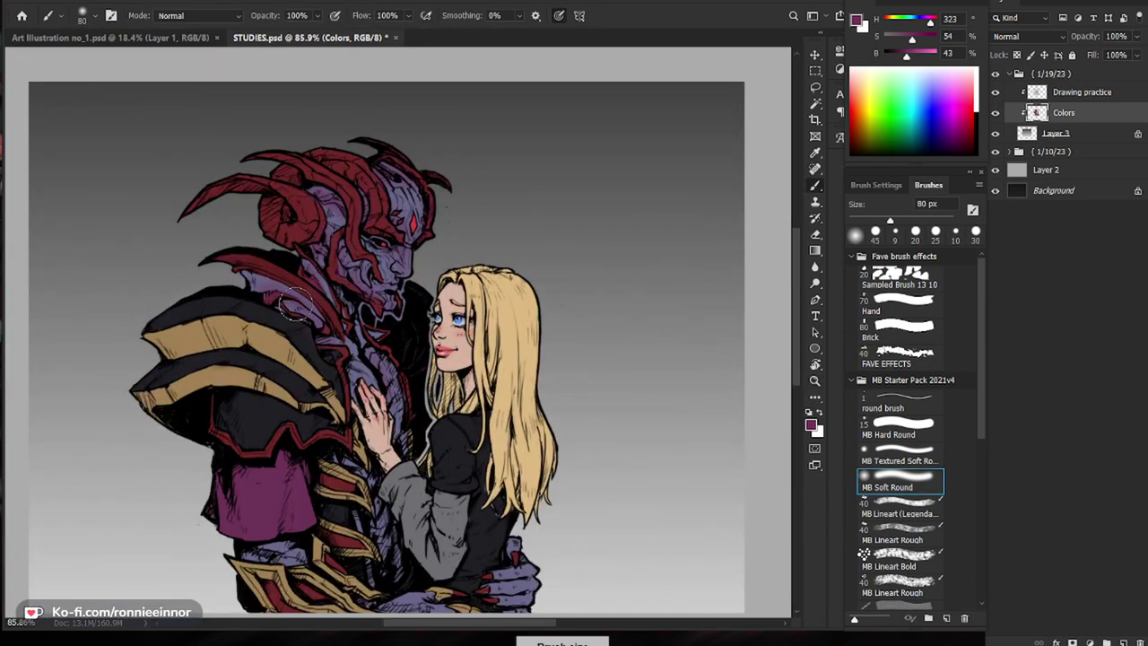
Step: Shade the horned figure's arm above the bracer and his chest with soft magenta at 40 to 60 px
{"action": "left_click_drag", "start_coordinate": [518, 478], "coordinate": [502, 418]}
{"action": "key", "text": "bracketleft"}
{"action": "key", "text": "bracketleft"}
{"action": "key", "text": "bracketleft"}
{"action": "key", "text": "bracketleft"}
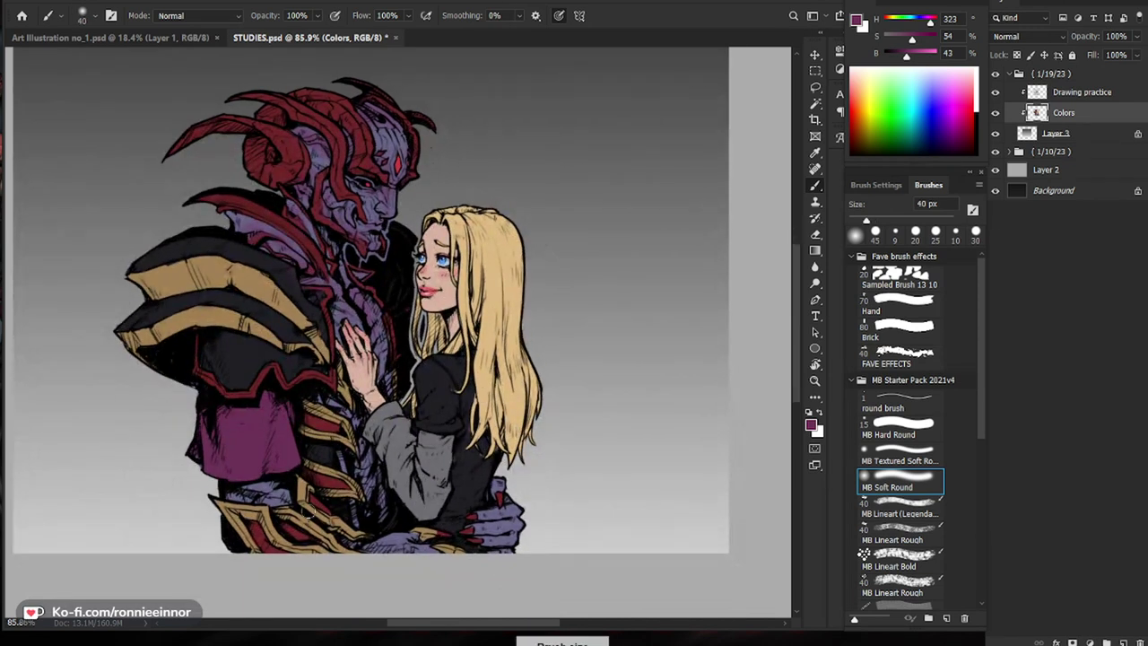
{"action": "key", "text": "bracketright"}
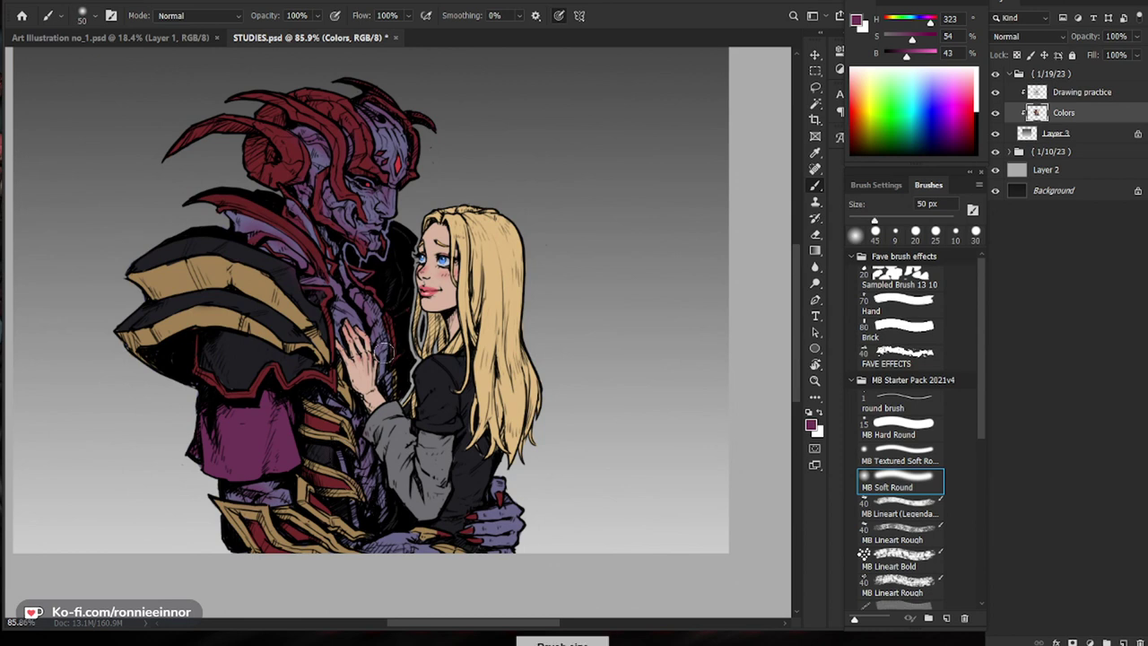
{"action": "key", "text": "bracketright"}
{"action": "key", "text": "bracketright"}
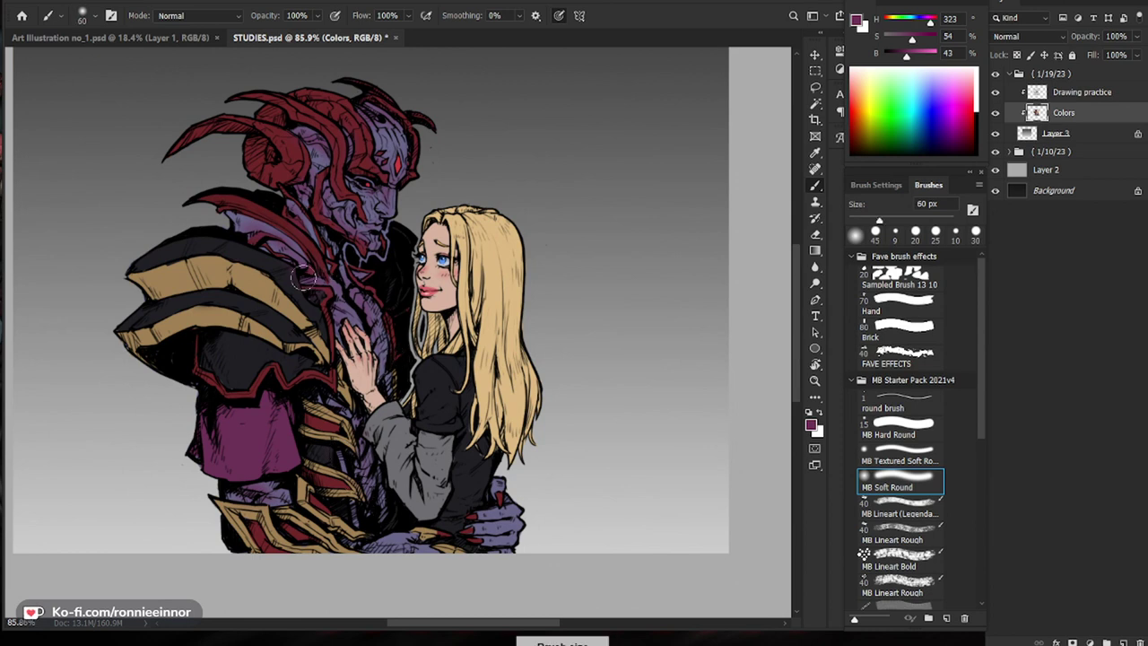
Step: Shade the horned figure's hand on the woman's waist with soft magenta at 45 and 35 px
{"action": "left_click_drag", "start_coordinate": [708, 338], "coordinate": [618, 345]}
{"action": "left_click_drag", "start_coordinate": [568, 372], "coordinate": [673, 375]}
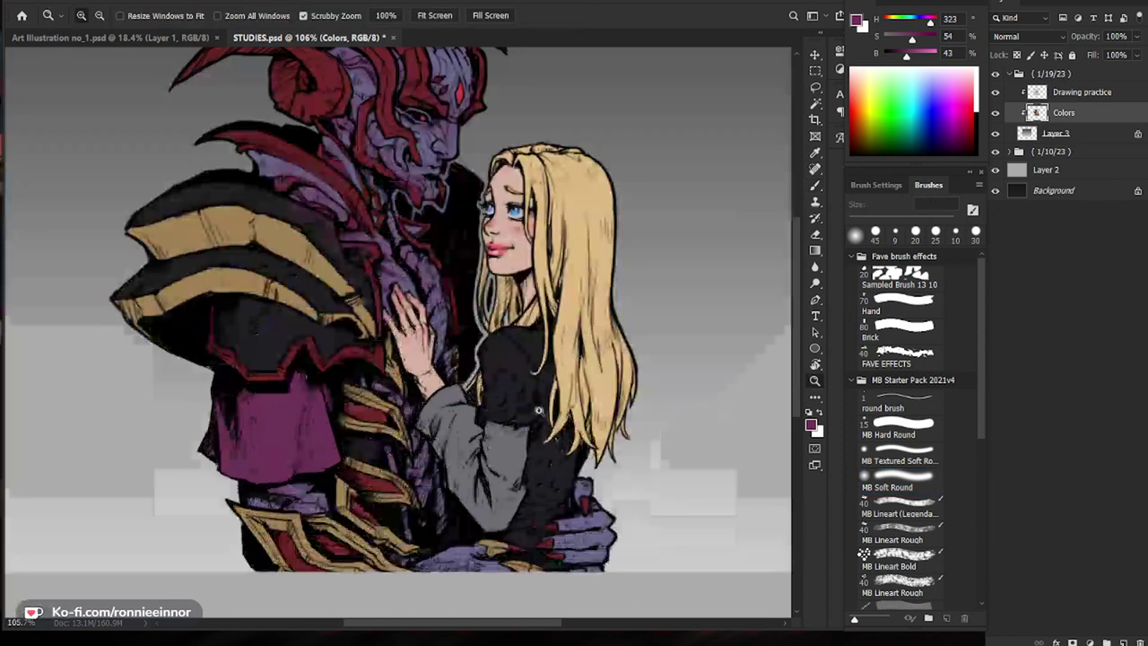
{"action": "key", "text": "bracketleft"}
{"action": "key", "text": "bracketleft"}
{"action": "key", "text": "bracketleft"}
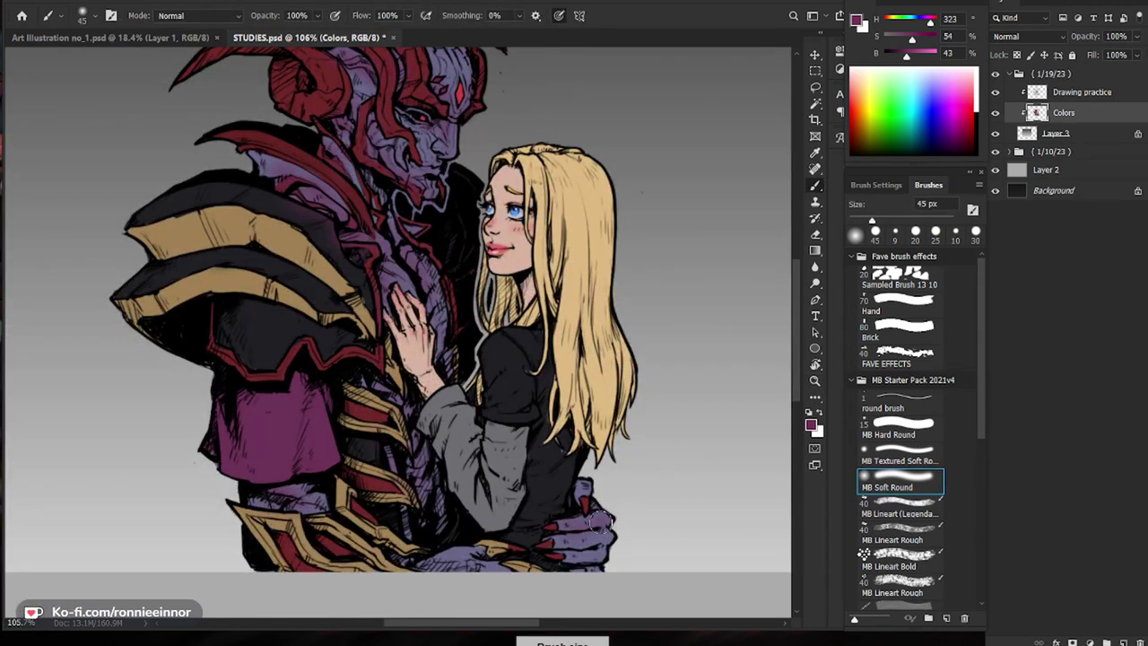
{"action": "key", "text": "bracketleft"}
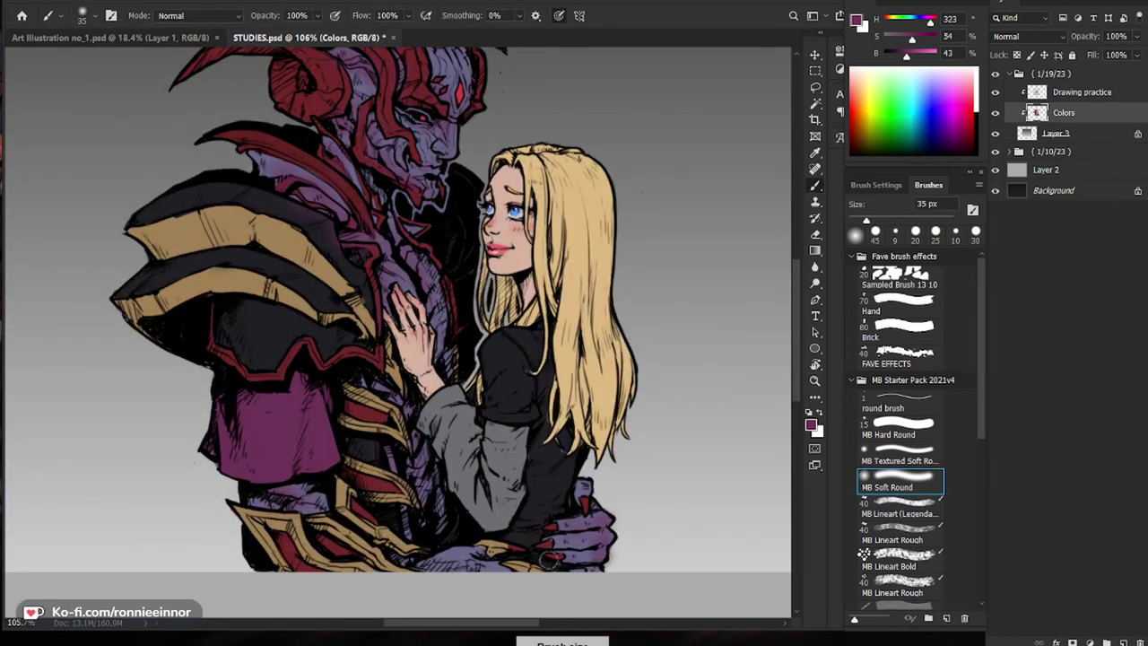
Step: Shade the horned figure's far forearm and lower torso with soft magenta at 40 to 60 px
{"action": "key", "text": "bracketright"}
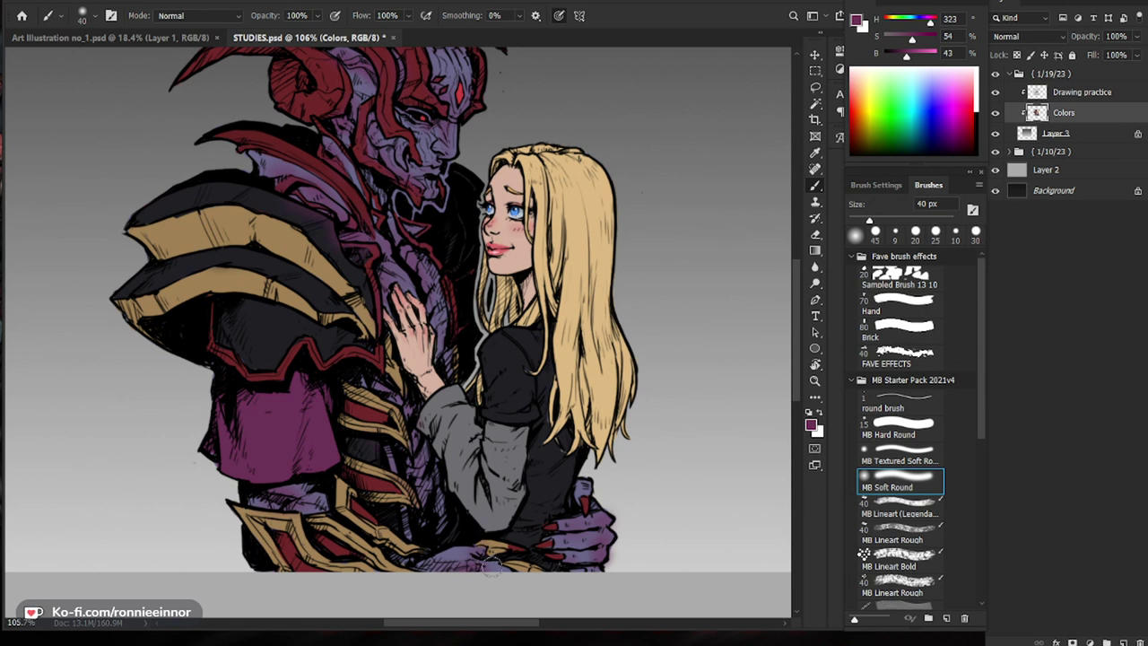
{"action": "key", "text": "bracketright"}
{"action": "key", "text": "bracketright"}
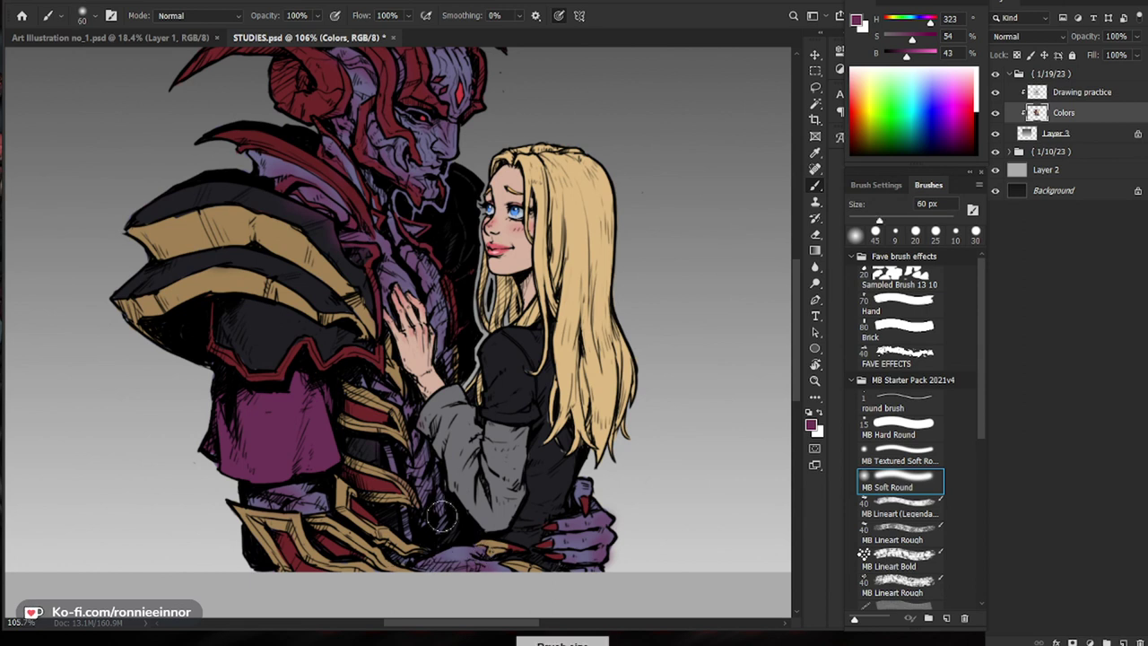
{"action": "left_click_drag", "start_coordinate": [443, 533], "coordinate": [502, 533]}
Step: Touch up the red inlays of the torso armor with sampled dark red using the round brush at 10 px
{"action": "left_click", "coordinate": [324, 342], "text": "alt"}
{"action": "left_click", "coordinate": [924, 401]}
{"action": "key", "text": "bracketright"}
{"action": "key", "text": "bracketright"}
{"action": "key", "text": "bracketright"}
{"action": "key", "text": "bracketright"}
{"action": "key", "text": "bracketright"}
{"action": "key", "text": "bracketright"}
{"action": "key", "text": "bracketright"}
{"action": "key", "text": "bracketright"}
{"action": "key", "text": "bracketright"}
{"action": "left_click_drag", "start_coordinate": [380, 494], "coordinate": [386, 540]}
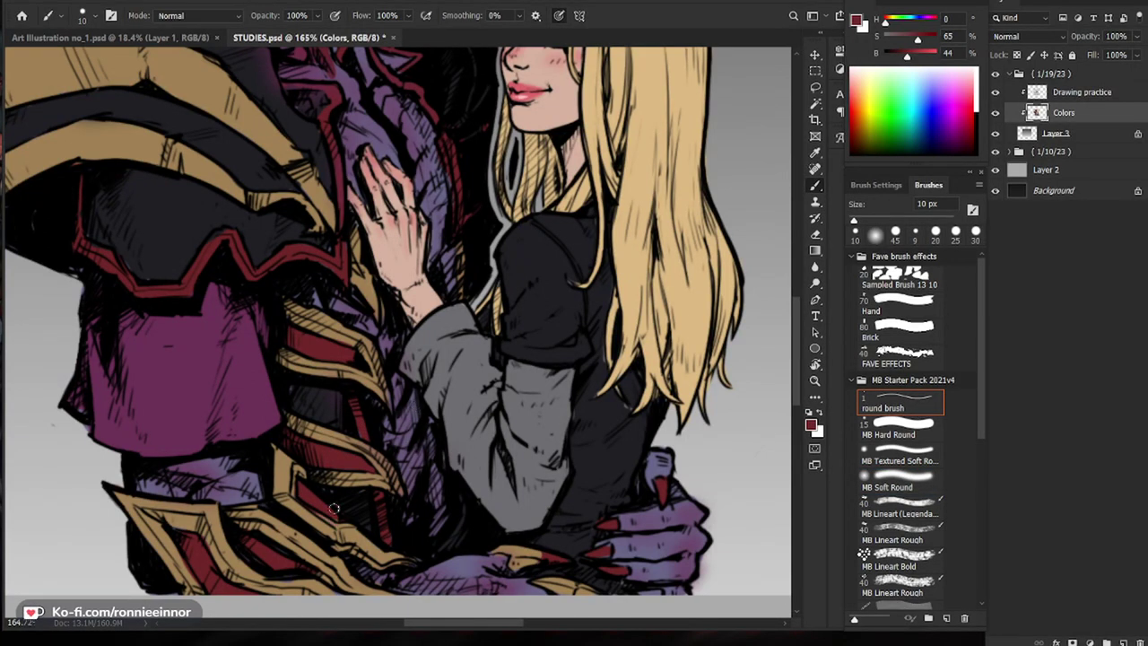
Step: Touch up the zigzag trim below the pauldron with the 10 px dark red brush
{"action": "scroll", "coordinate": [314, 412], "scroll_direction": "down", "scroll_amount": 1}
{"action": "left_click_drag", "start_coordinate": [292, 249], "coordinate": [331, 363]}
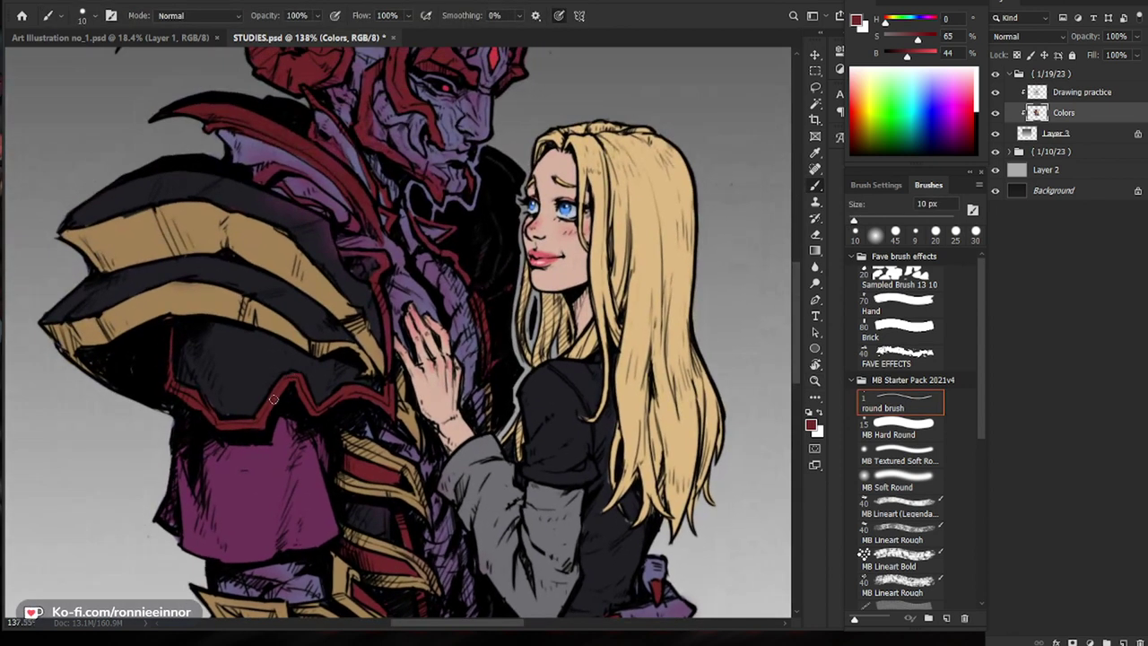
{"action": "scroll", "coordinate": [306, 374], "scroll_direction": "up", "scroll_amount": 3}
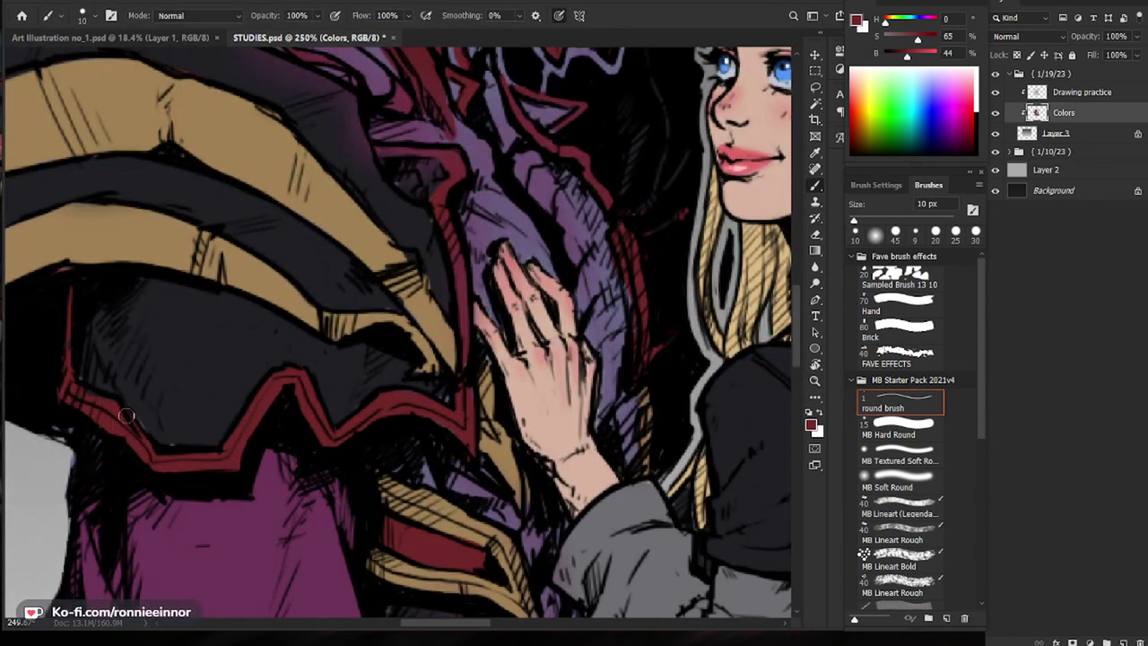
Step: Cover the magenta spill on the pauldron's upper dark plate and the dark area behind the chest with sampled near-black at 30 px
{"action": "left_click_drag", "start_coordinate": [252, 324], "coordinate": [152, 324]}
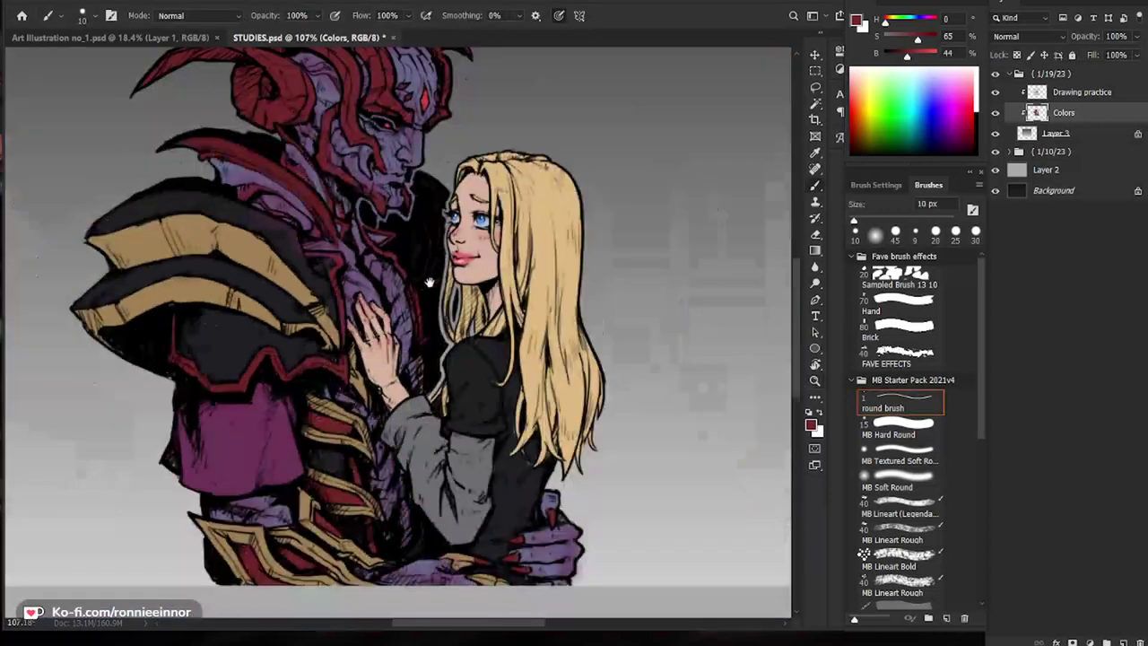
{"action": "left_click_drag", "start_coordinate": [395, 269], "coordinate": [433, 362]}
{"action": "left_click_drag", "start_coordinate": [358, 362], "coordinate": [448, 364]}
{"action": "left_click", "coordinate": [189, 506], "text": "alt"}
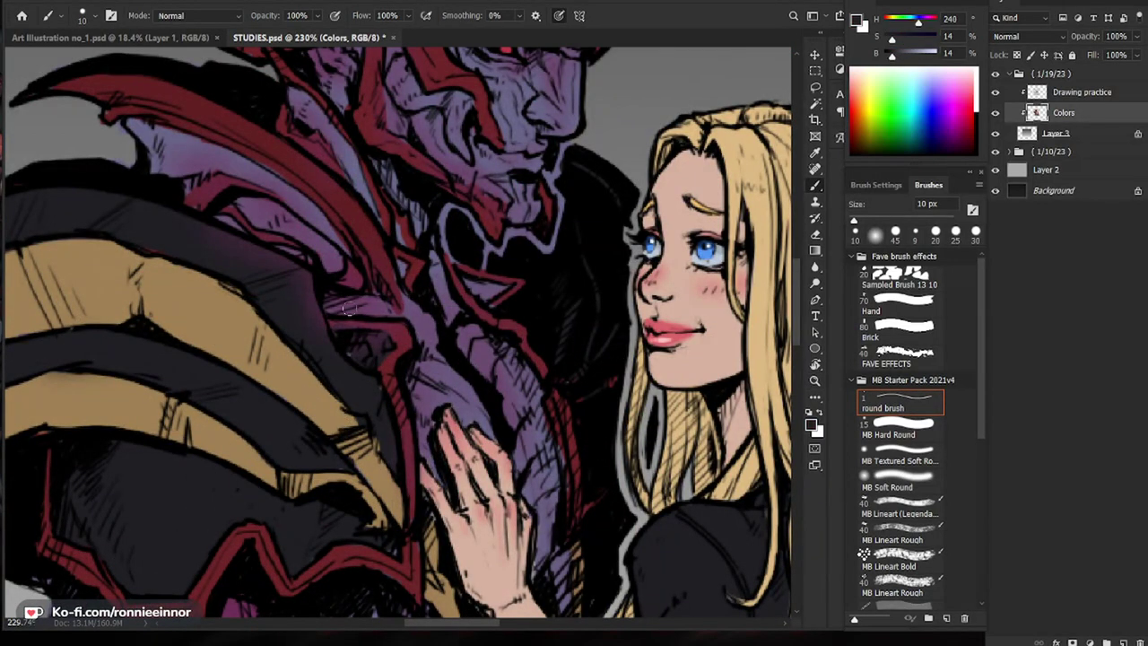
{"action": "key", "text": "bracketright"}
{"action": "key", "text": "bracketright"}
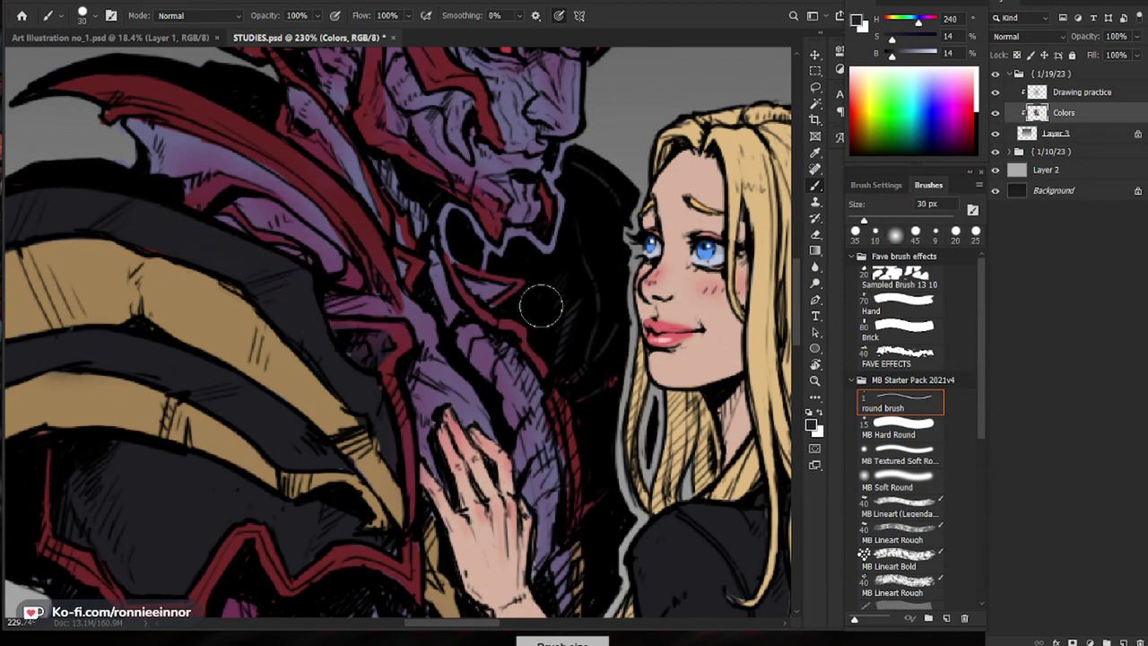
Step: Touch up the gold ribs of the torso armor and the pauldron's gold plates with sampled tan-gold at 8 to 20 px
{"action": "scroll", "coordinate": [546, 276], "scroll_direction": "down", "scroll_amount": 3}
{"action": "scroll", "coordinate": [451, 325], "scroll_direction": "down", "scroll_amount": 5}
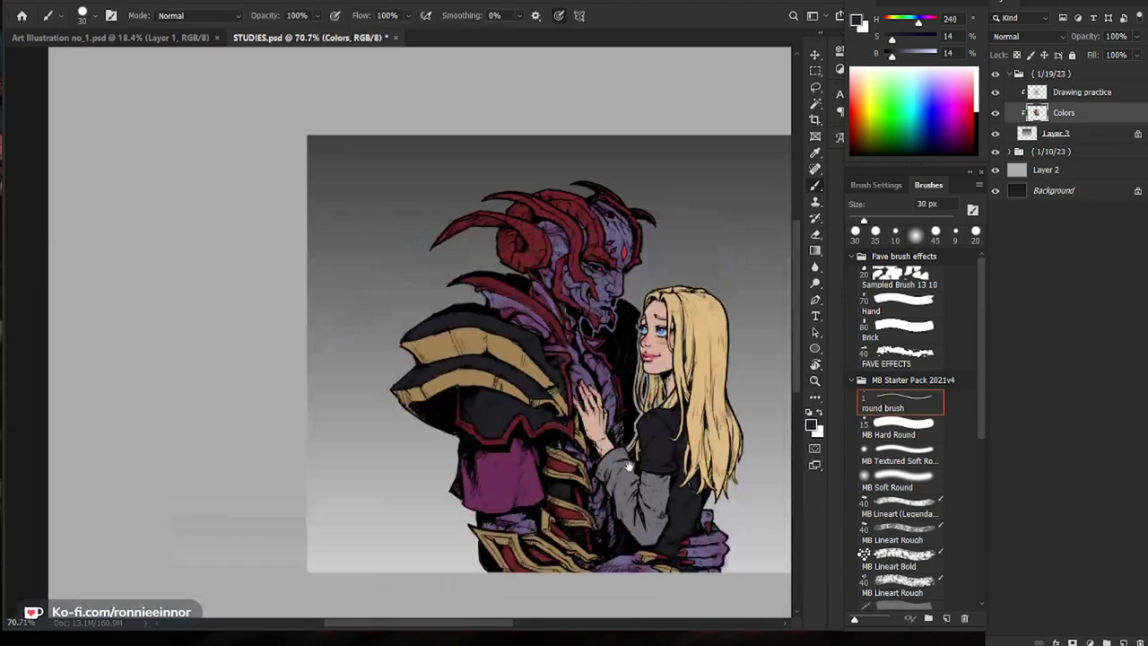
{"action": "scroll", "coordinate": [627, 467], "scroll_direction": "up", "scroll_amount": 2}
{"action": "scroll", "coordinate": [458, 440], "scroll_direction": "up", "scroll_amount": 3}
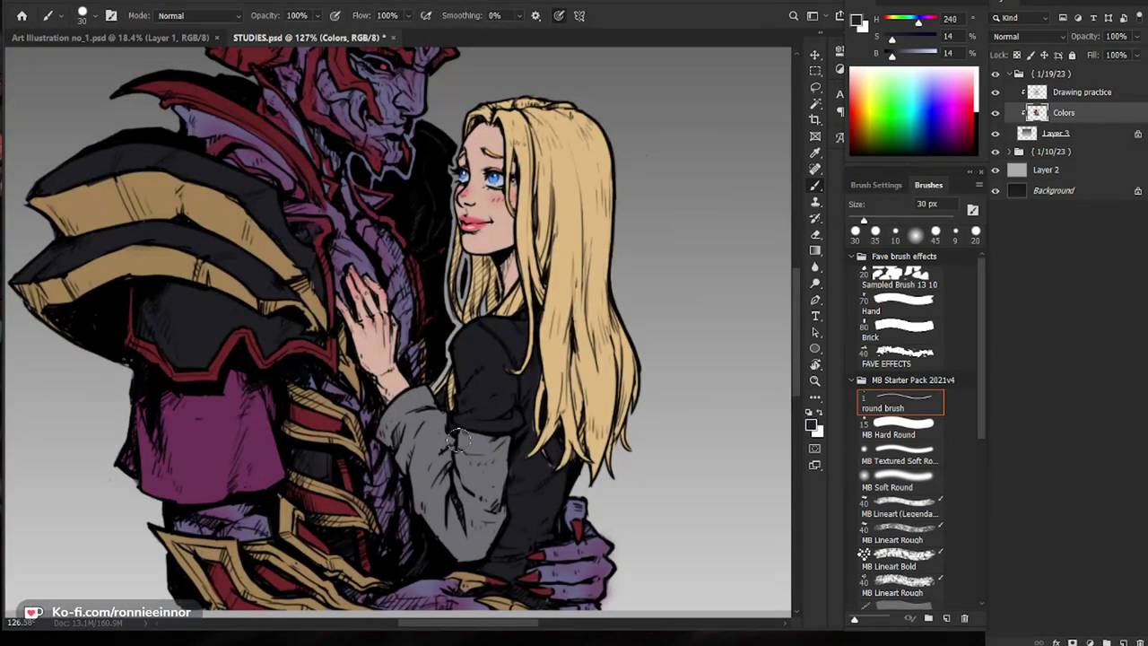
{"action": "scroll", "coordinate": [455, 453], "scroll_direction": "up", "scroll_amount": 2}
{"action": "left_click", "coordinate": [236, 171], "text": "alt"}
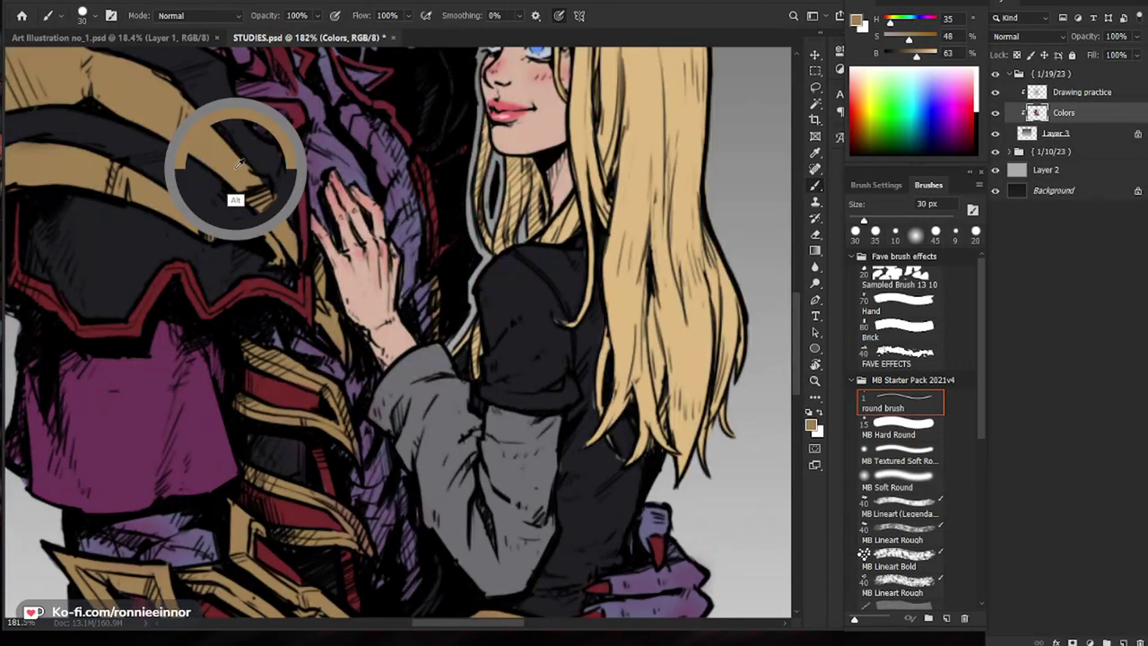
{"action": "key", "text": "bracketleft"}
{"action": "key", "text": "bracketleft"}
{"action": "key", "text": "bracketleft"}
{"action": "key", "text": "bracketleft"}
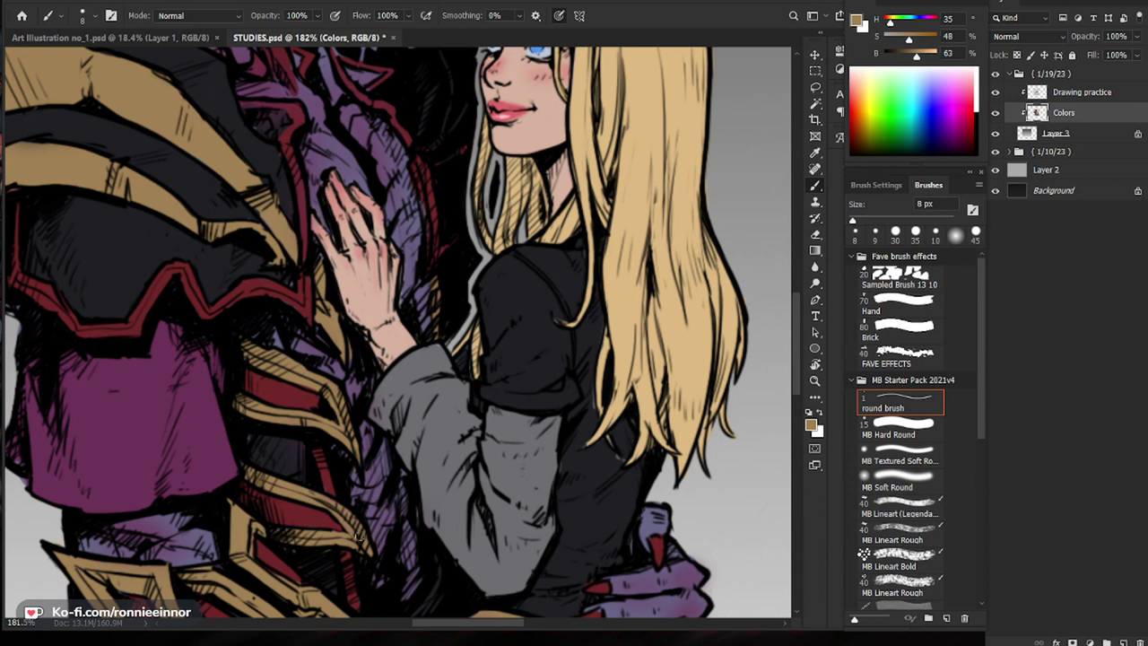
{"action": "key", "text": "bracketright"}
{"action": "key", "text": "bracketright"}
{"action": "key", "text": "bracketright"}
{"action": "key", "text": "bracketright"}
Step: Shade the skin along the horned figure's collar with sampled magenta using the MB Soft Round brush at 50 px
{"action": "left_click_drag", "start_coordinate": [493, 294], "coordinate": [473, 398]}
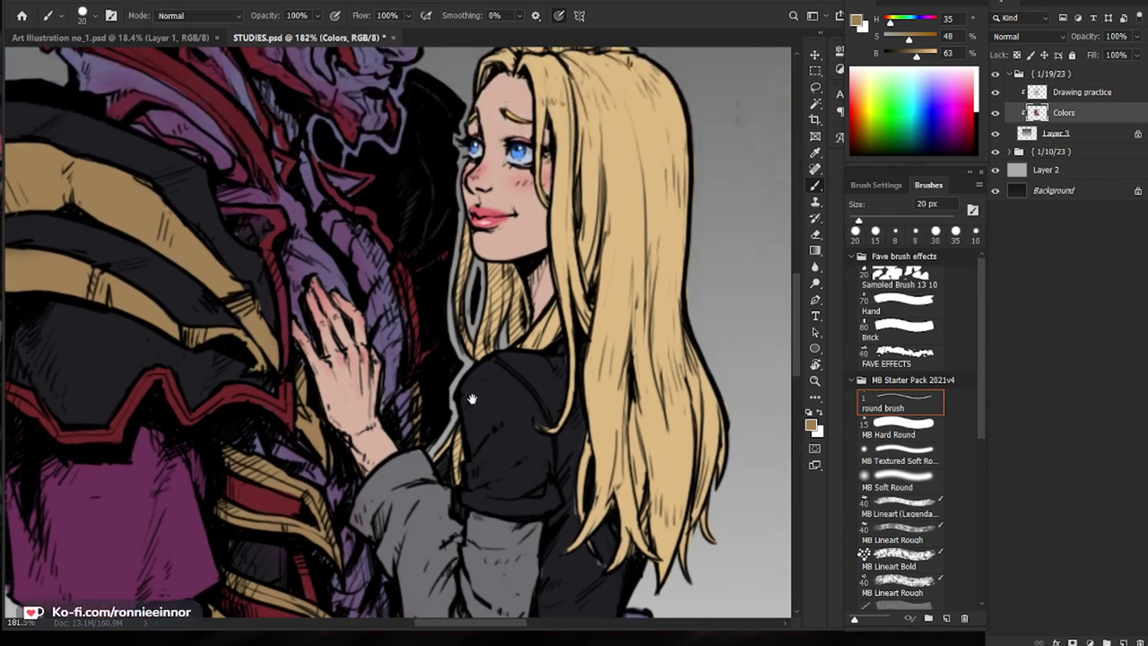
{"action": "left_click", "coordinate": [265, 534], "text": "alt"}
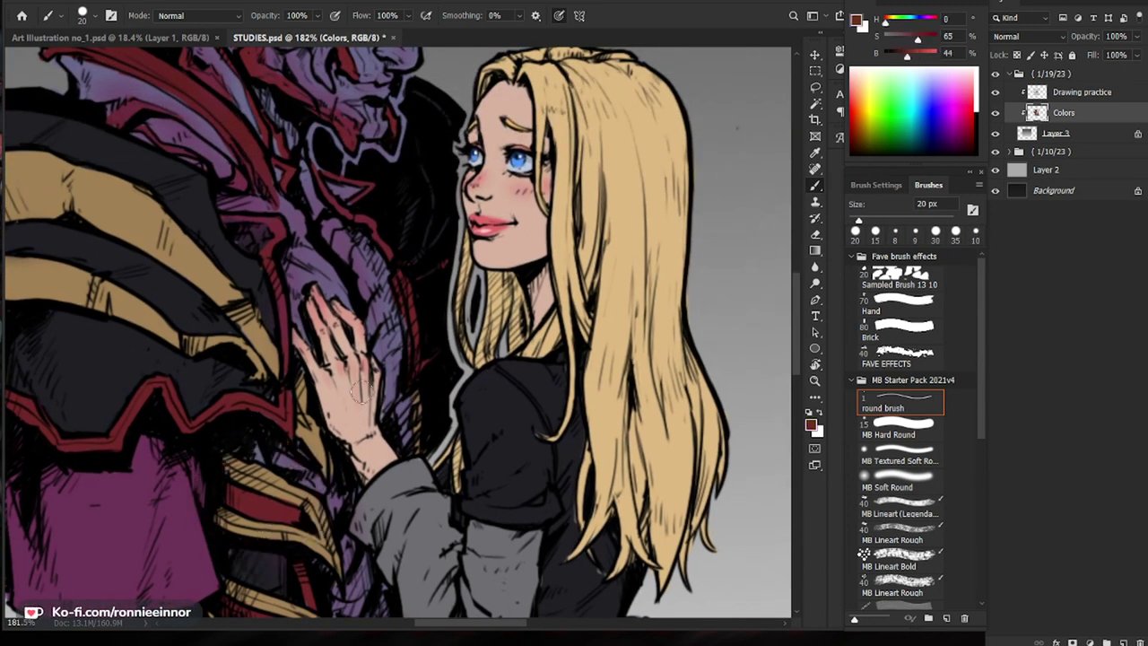
{"action": "scroll", "coordinate": [411, 363], "scroll_direction": "down", "scroll_amount": 7}
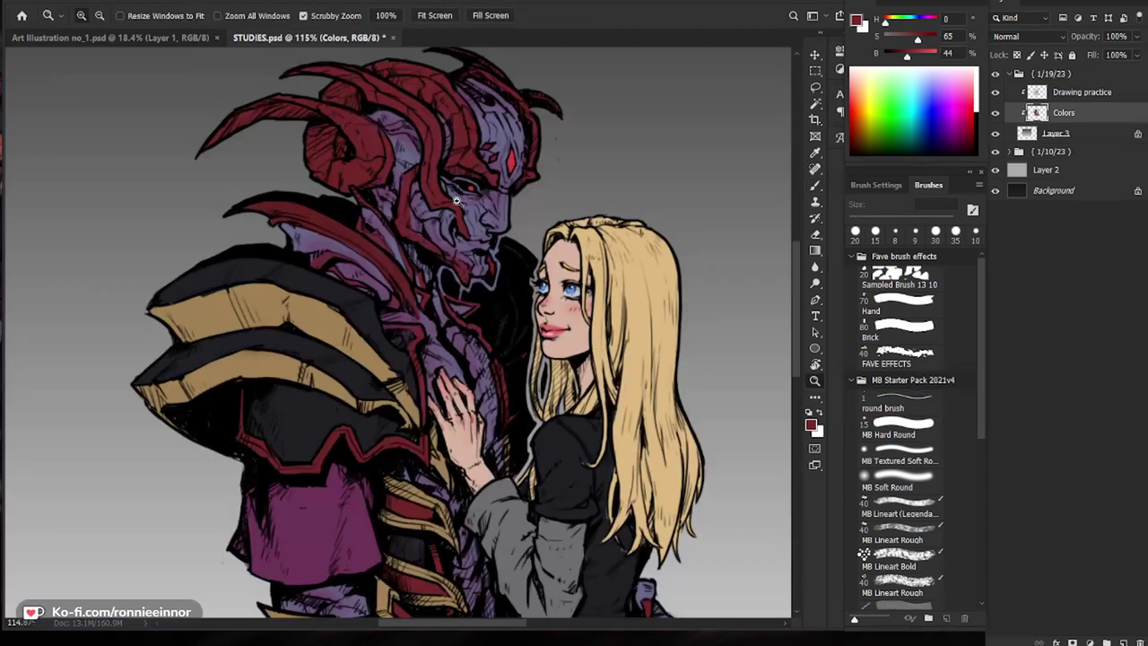
{"action": "scroll", "coordinate": [413, 229], "scroll_direction": "up", "scroll_amount": 5}
{"action": "left_click_drag", "start_coordinate": [325, 304], "coordinate": [306, 589]}
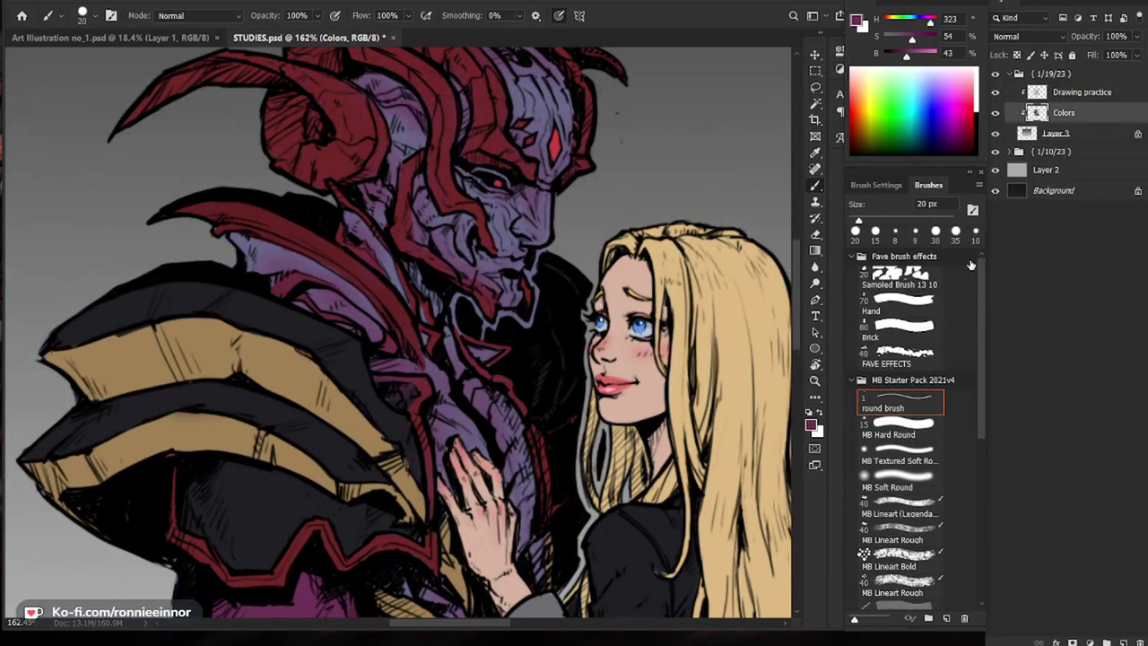
{"action": "left_click", "coordinate": [903, 397]}
{"action": "left_click", "coordinate": [892, 475]}
{"action": "mouse_move", "coordinate": [257, 280]}
{"action": "left_mouse_down"}
{"action": "mouse_move", "coordinate": [262, 259]}
{"action": "mouse_move", "coordinate": [269, 269]}
{"action": "left_mouse_up"}
{"action": "scroll", "coordinate": [290, 258], "scroll_direction": "down", "scroll_amount": 3}
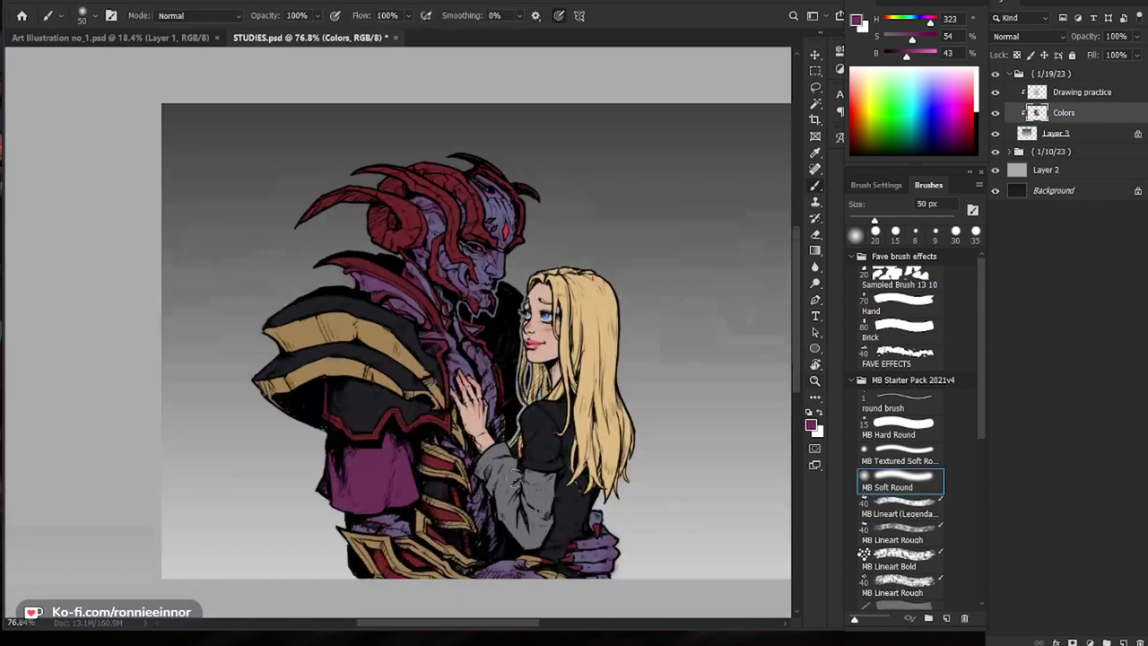
{"action": "scroll", "coordinate": [391, 493], "scroll_direction": "up", "scroll_amount": 1}
Step: Sample the sleeve's magenta, darken it to 18% brightness, and select the magenta sleeve below the pauldron
{"action": "left_click", "coordinate": [381, 496], "text": "alt"}
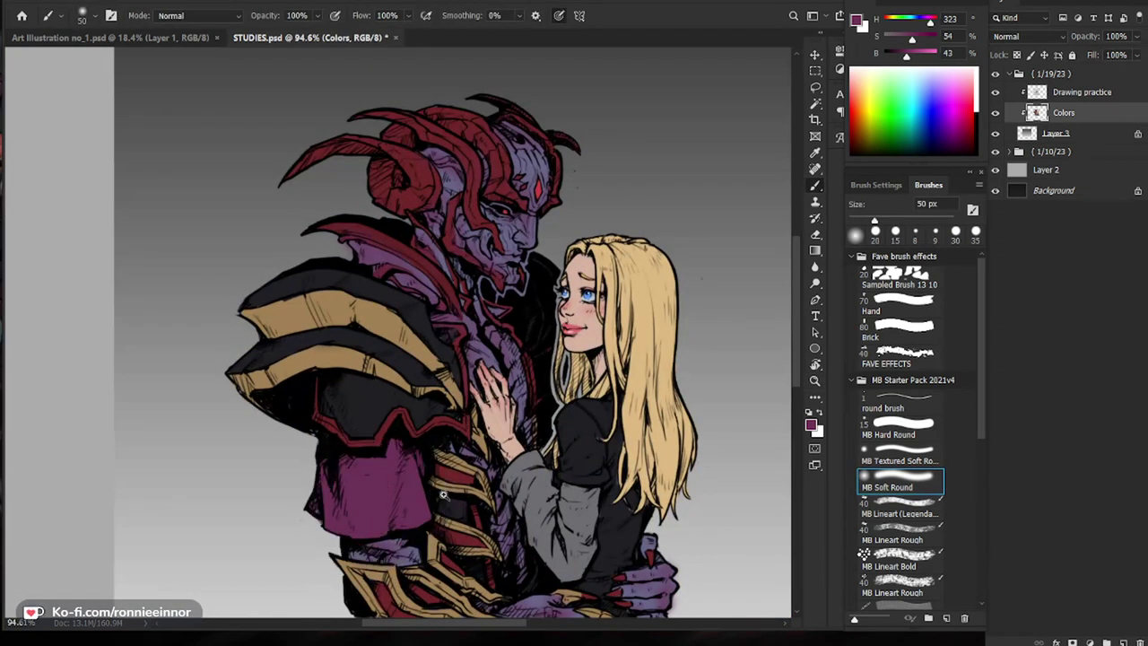
{"action": "scroll", "coordinate": [431, 524], "scroll_direction": "up", "scroll_amount": 3}
{"action": "left_click_drag", "start_coordinate": [905, 56], "coordinate": [894, 57]}
{"action": "left_click", "coordinate": [894, 408]}
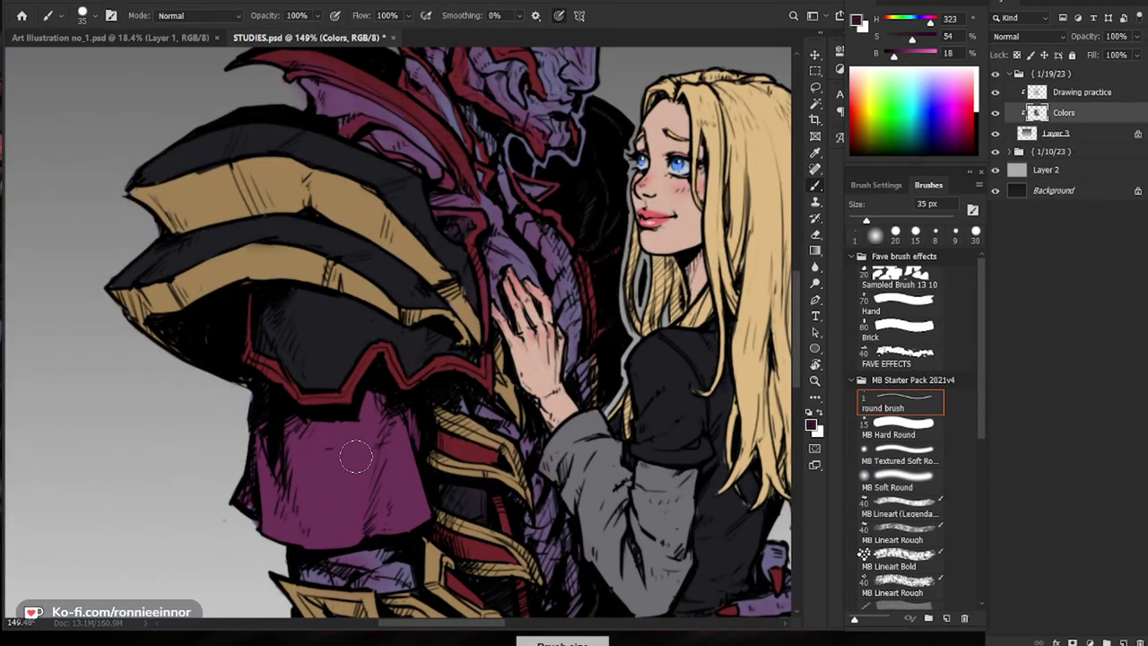
{"action": "key", "text": "w"}
{"action": "left_click", "coordinate": [364, 500]}
{"action": "key", "text": "b"}
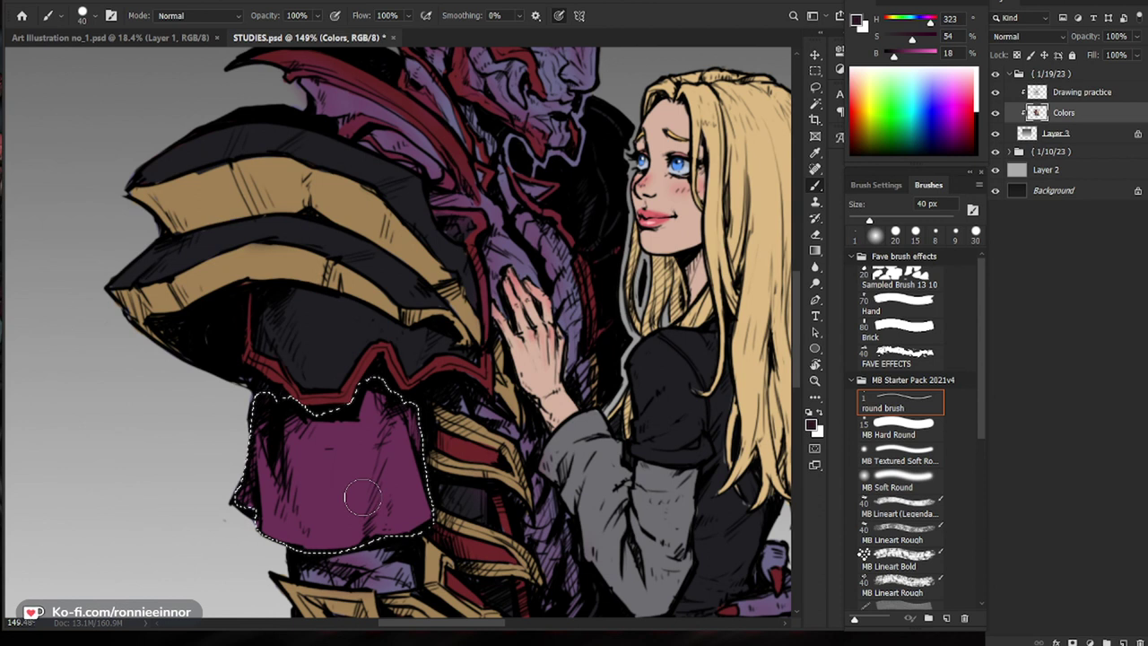
Step: Fill the selected sleeve below the pauldron with the dark plum color and deselect it
{"action": "key", "text": "ctrl+d"}
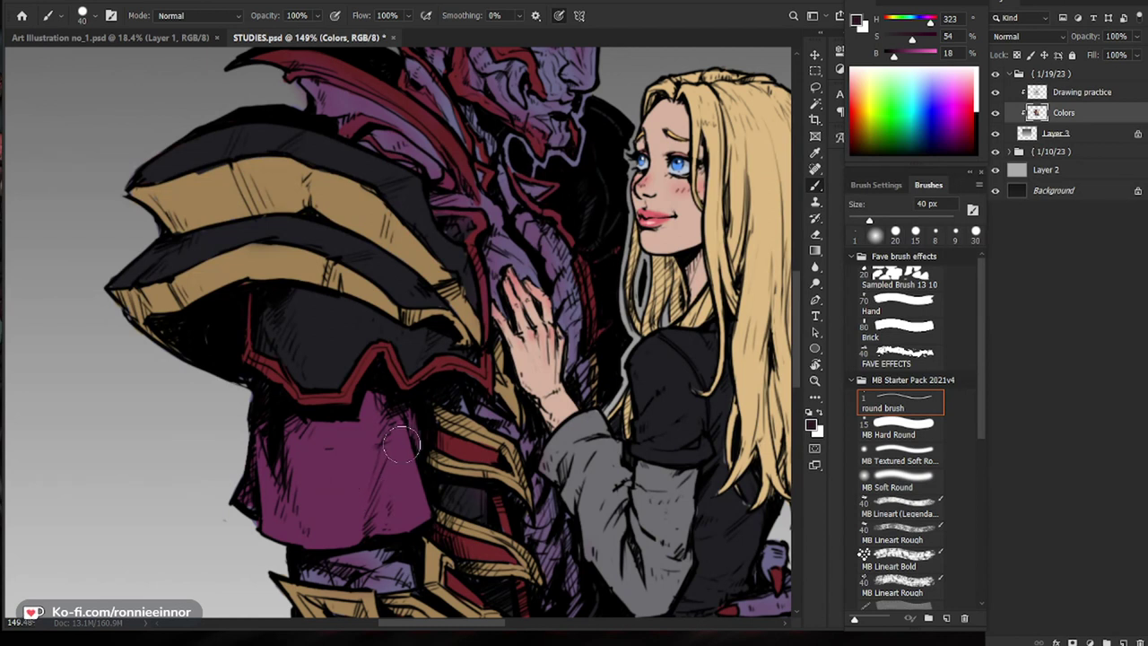
{"action": "key", "text": "ctrl+z"}
{"action": "left_click_drag", "start_coordinate": [393, 446], "coordinate": [372, 459]}
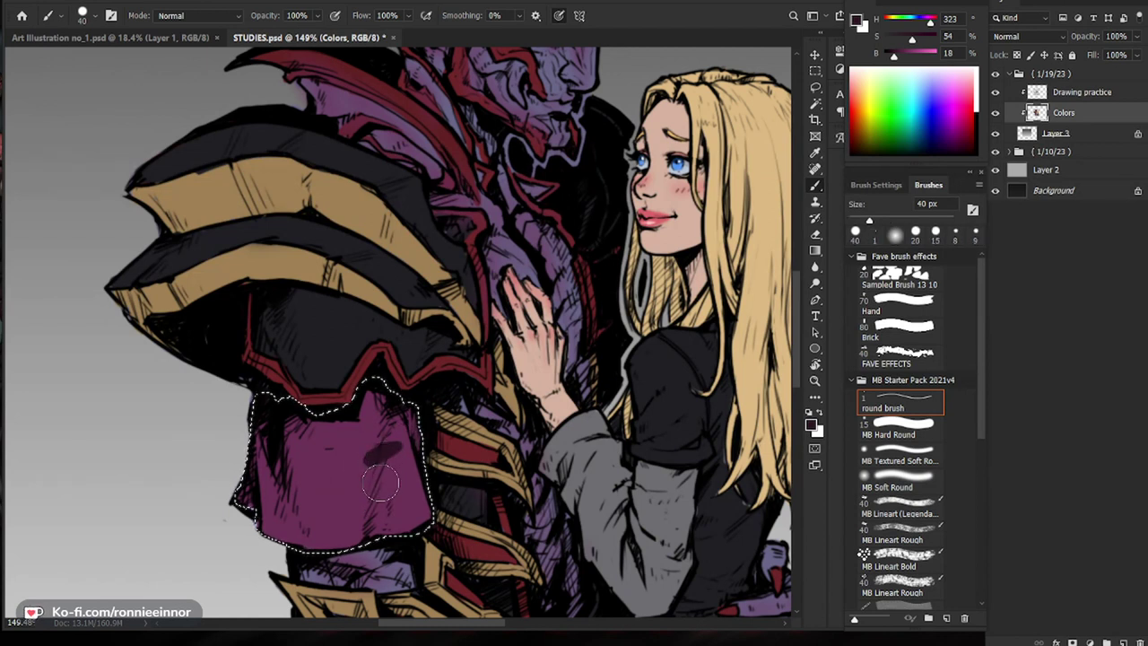
{"action": "key", "text": "x"}
{"action": "key", "text": "ctrl+BackSpace"}
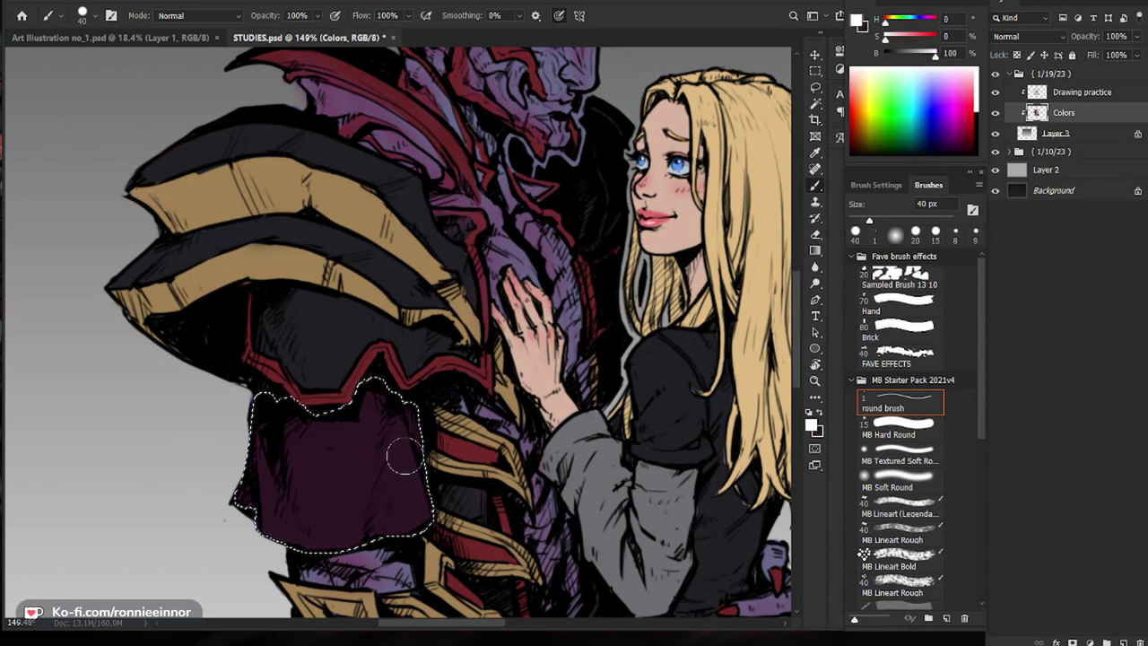
{"action": "key", "text": "ctrl+d"}
{"action": "left_click_drag", "start_coordinate": [426, 454], "coordinate": [390, 476]}
{"action": "left_click_drag", "start_coordinate": [679, 409], "coordinate": [498, 408]}
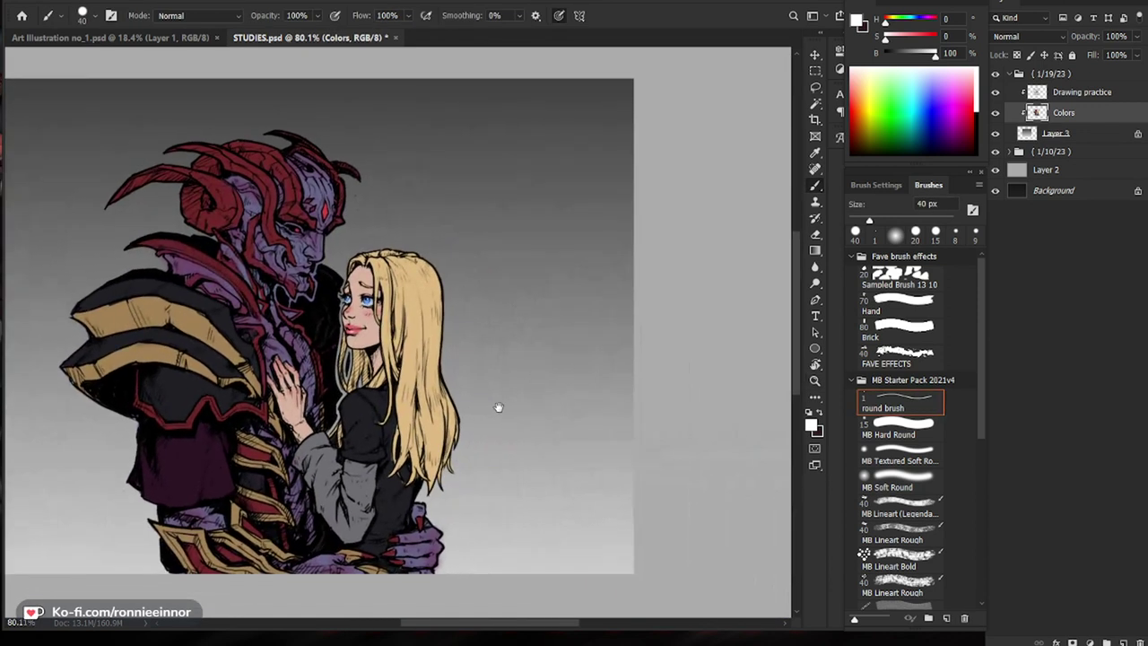
Step: Switch to the MB Soft Round brush at 45 px with dark plum, and compare the sleeve before and after its fill
{"action": "left_click_drag", "start_coordinate": [303, 350], "coordinate": [337, 348]}
{"action": "left_click", "coordinate": [904, 479]}
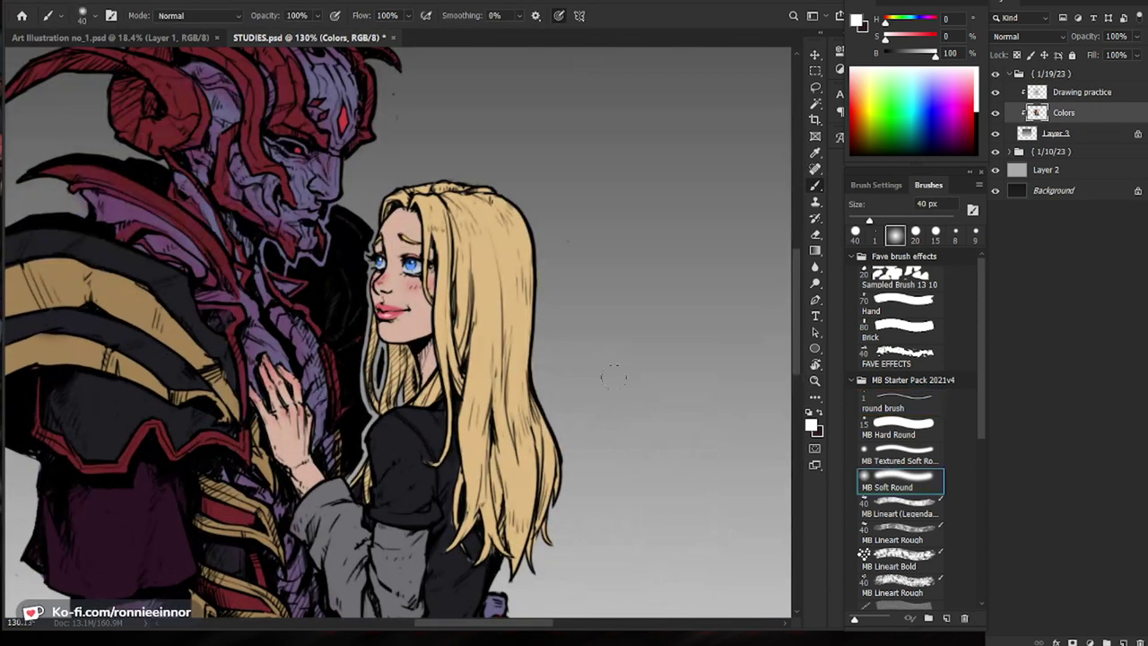
{"action": "key", "text": "bracketright"}
{"action": "left_click", "coordinate": [117, 226], "text": "alt"}
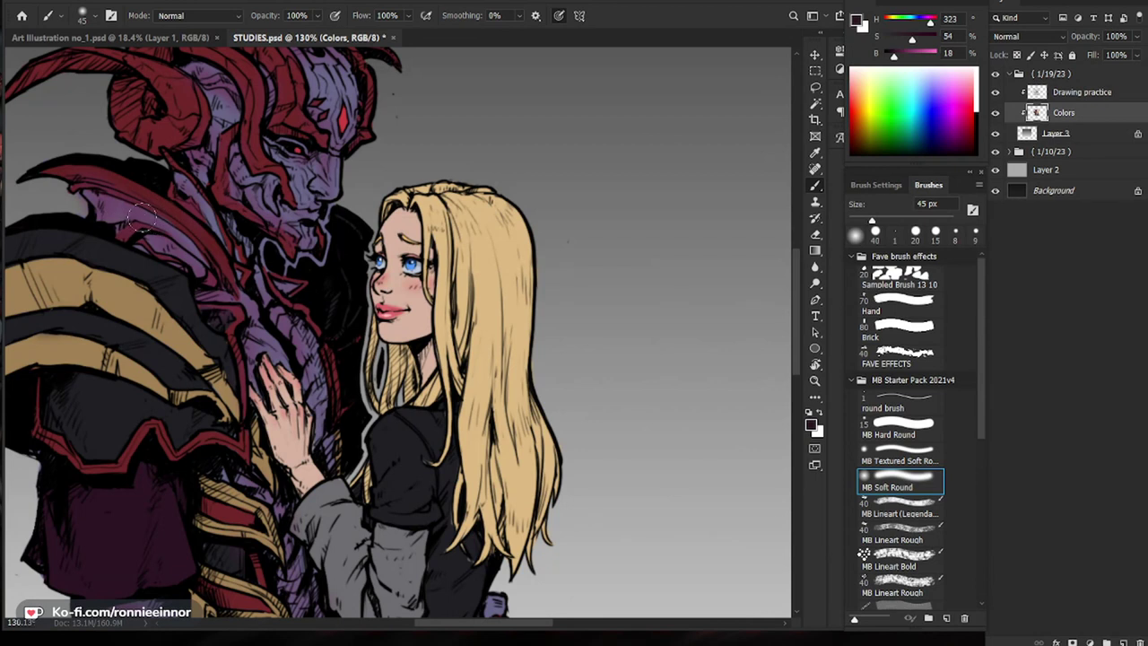
{"action": "left_click_drag", "start_coordinate": [306, 214], "coordinate": [409, 336]}
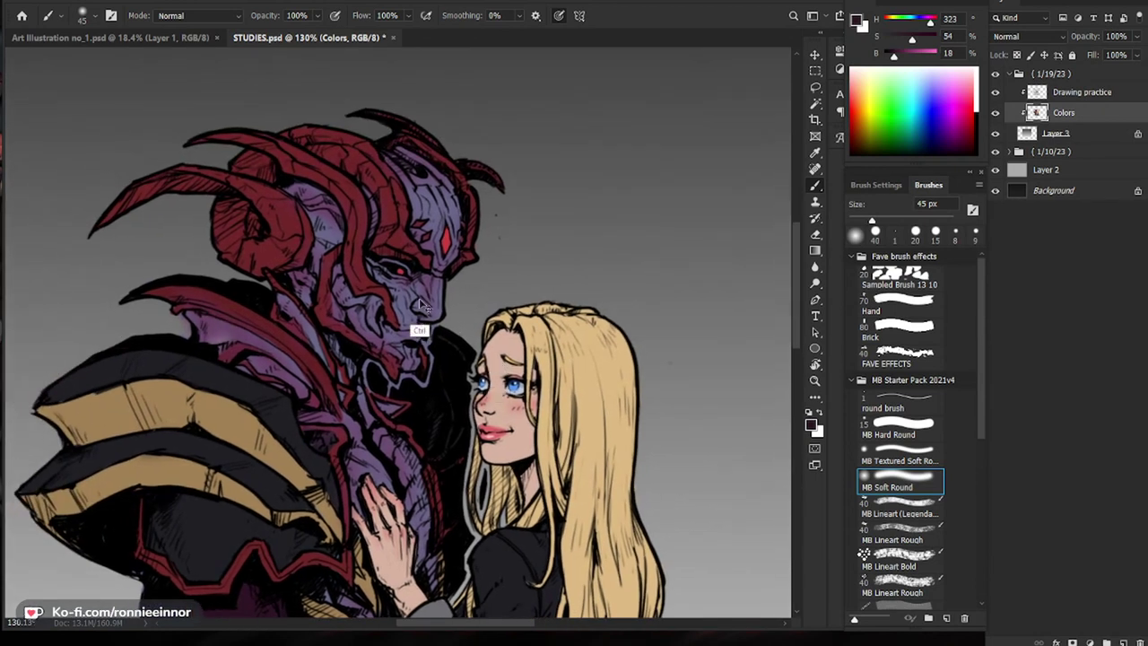
{"action": "key", "text": "ctrl+z"}
{"action": "key", "text": "ctrl+z"}
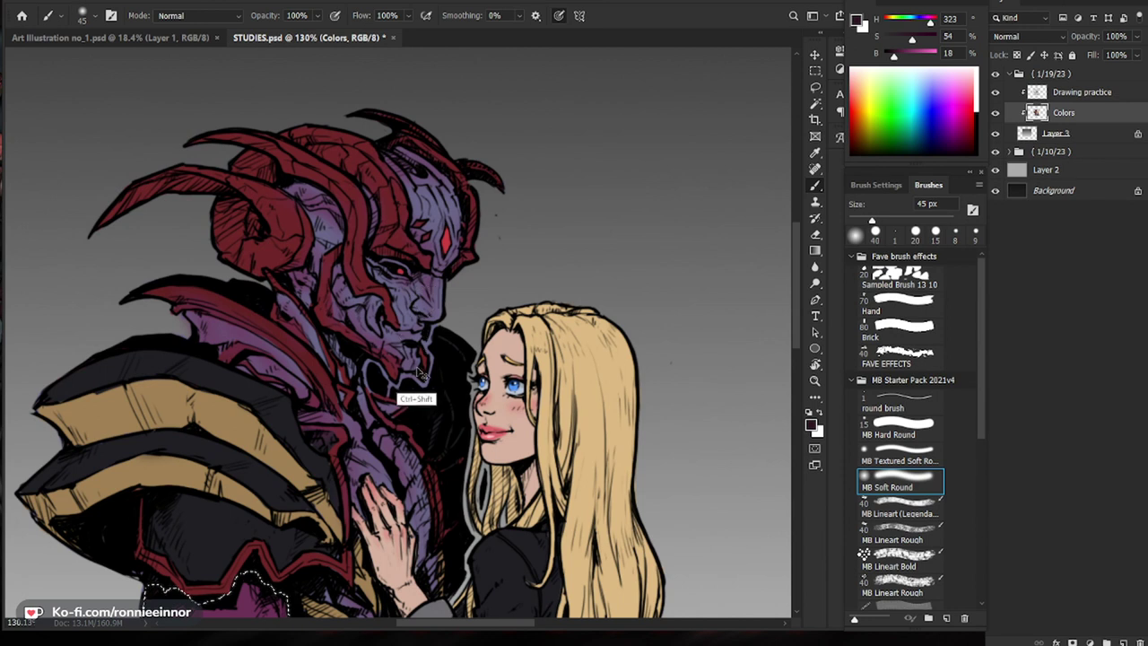
Step: Paint a soft white highlight on the horned figure's cheek ridge with a smaller MB Soft Round brush
{"action": "key", "text": "ctrl+space"}
{"action": "left_click_drag", "start_coordinate": [414, 359], "coordinate": [486, 324]}
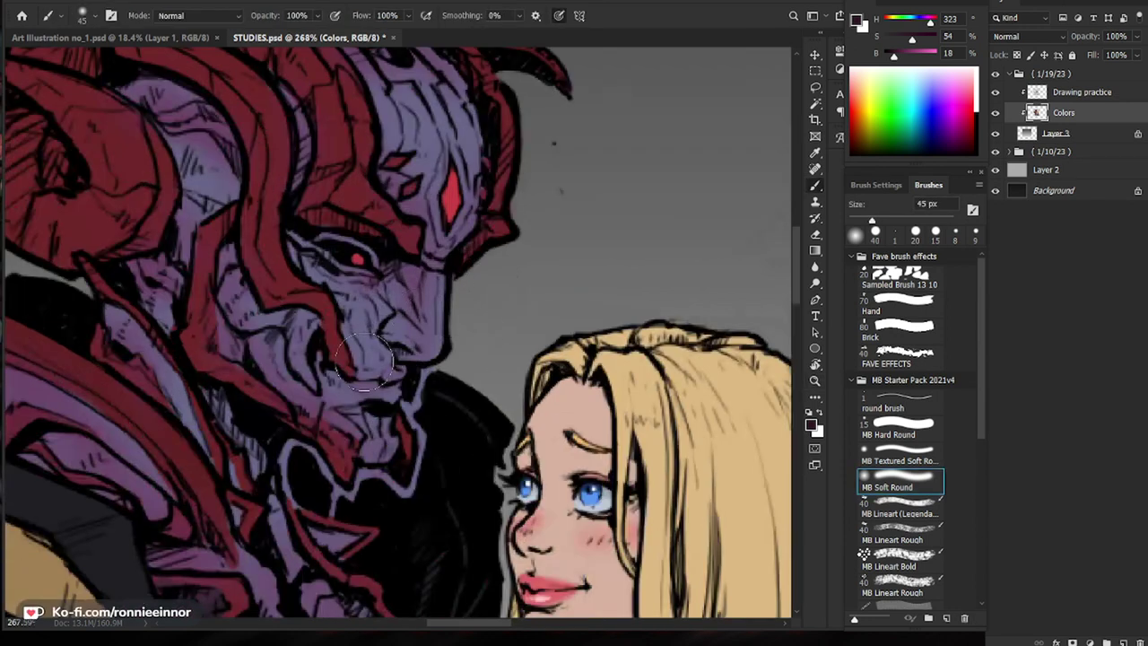
{"action": "key", "text": "x"}
{"action": "key", "text": "bracketleft"}
{"action": "key", "text": "bracketleft"}
{"action": "key", "text": "bracketleft"}
{"action": "key", "text": "bracketleft"}
{"action": "left_click_drag", "start_coordinate": [305, 324], "coordinate": [314, 381]}
Step: Add soft white highlights along his nose and around the red forehead gem with the brush at 8 px
{"action": "key", "text": "ctrl+space"}
{"action": "left_click_drag", "start_coordinate": [585, 343], "coordinate": [439, 368]}
{"action": "key", "text": "space"}
{"action": "left_click_drag", "start_coordinate": [587, 511], "coordinate": [542, 481]}
{"action": "scroll", "coordinate": [595, 292], "scroll_direction": "up", "scroll_amount": 5}
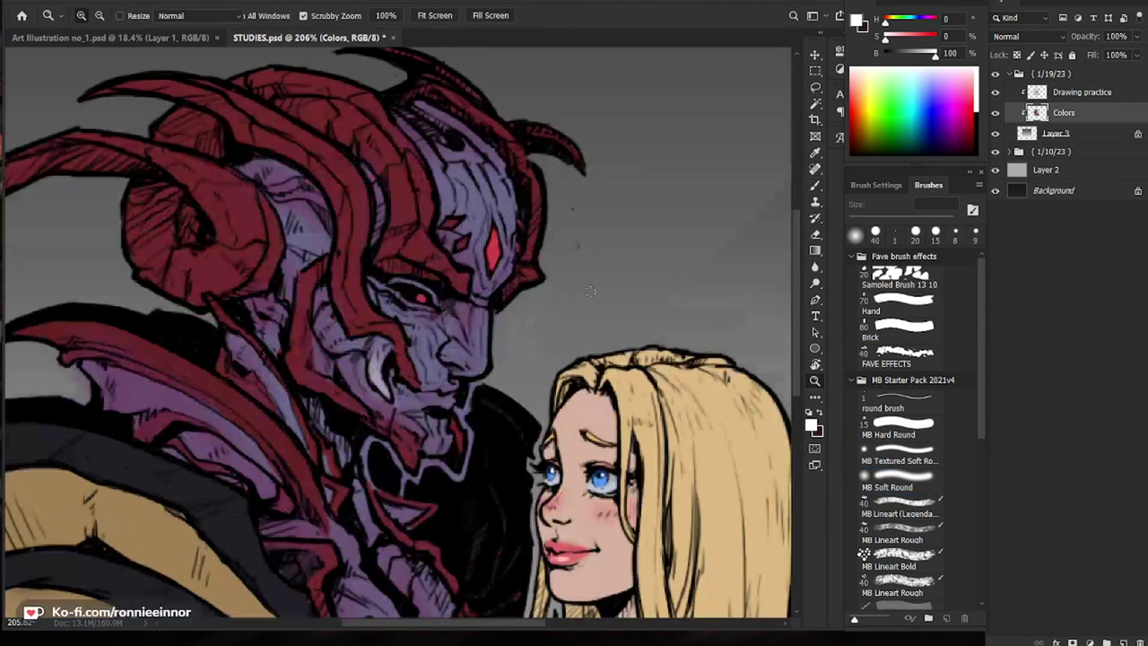
{"action": "key", "text": "bracketright"}
{"action": "key", "text": "bracketleft"}
{"action": "key", "text": "bracketleft"}
{"action": "key", "text": "bracketleft"}
{"action": "left_click_drag", "start_coordinate": [479, 363], "coordinate": [474, 345]}
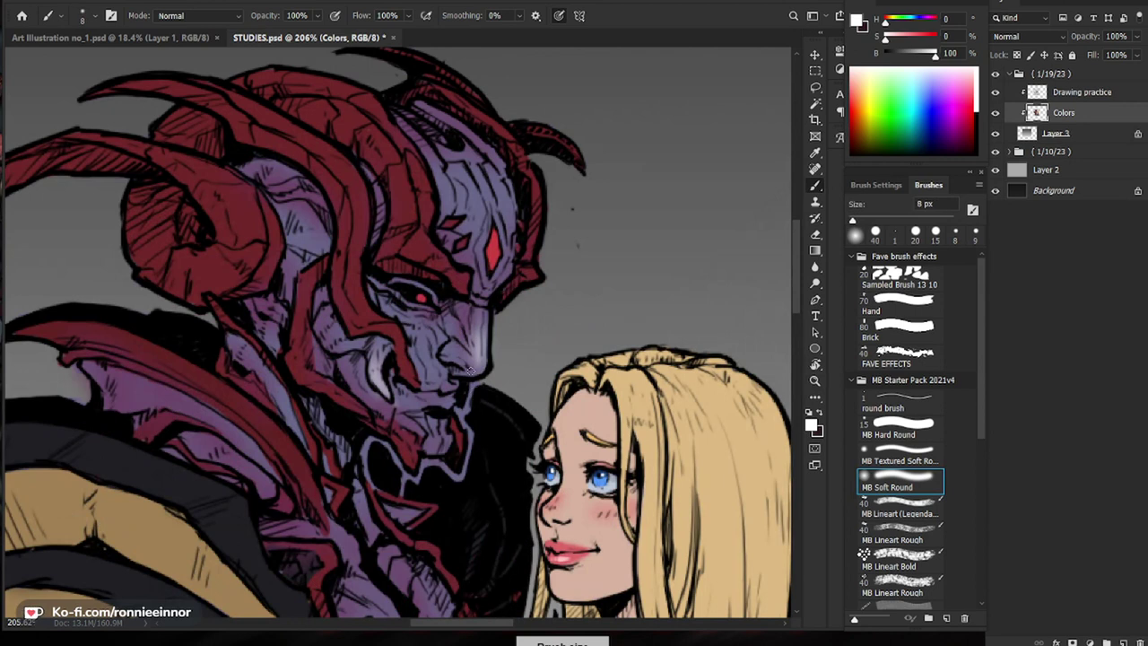
{"action": "left_click_drag", "start_coordinate": [489, 221], "coordinate": [477, 260]}
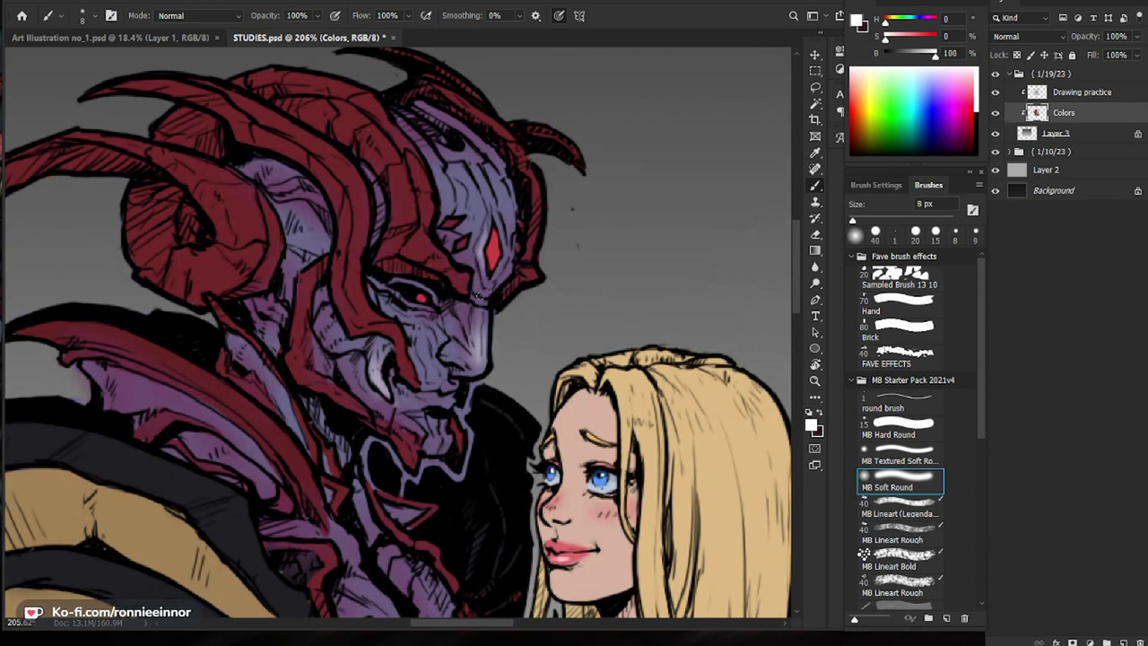
Step: Add more soft white highlights around the nose and mouth, enlarging the brush up to 25 px
{"action": "key", "text": "bracketright"}
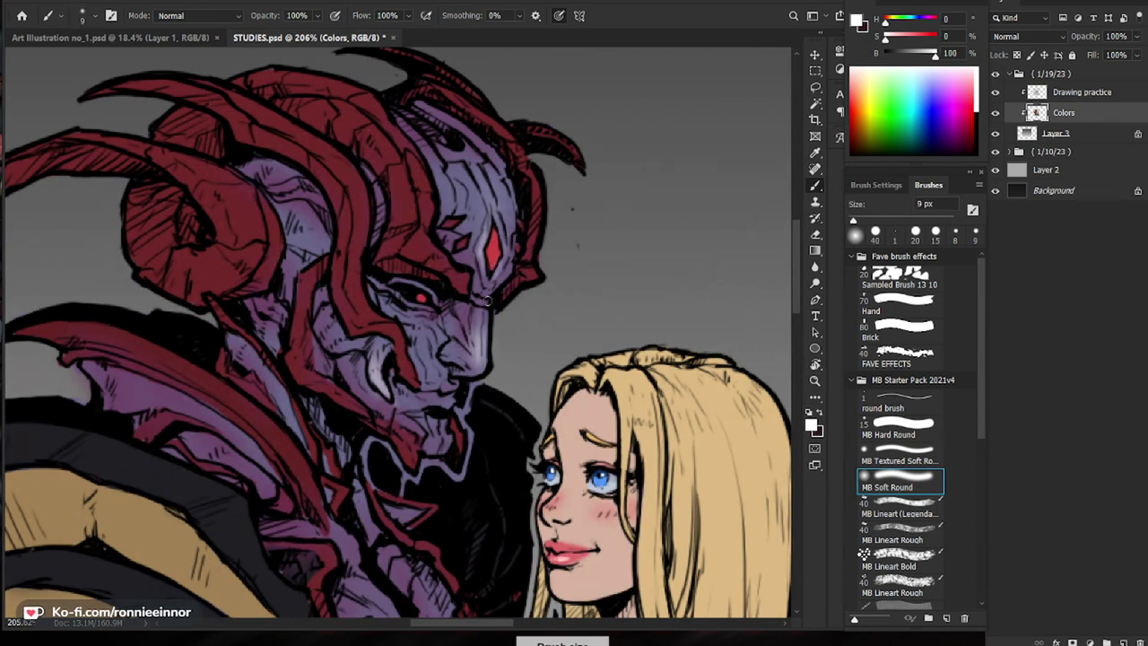
{"action": "key", "text": "bracketright"}
{"action": "left_click_drag", "start_coordinate": [453, 350], "coordinate": [484, 359]}
{"action": "key", "text": "bracketleft"}
{"action": "key", "text": "bracketright"}
{"action": "key", "text": "bracketright"}
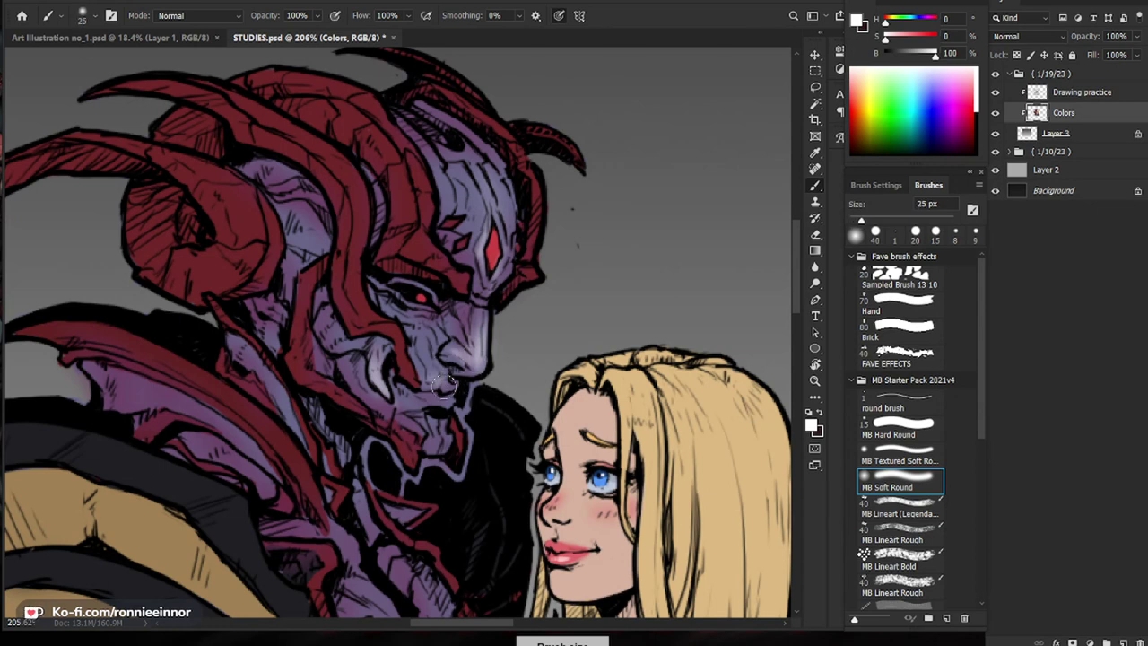
Step: Paint soft white highlights on his chest, collar, neck and the side of his head with the 25 px brush
{"action": "left_click_drag", "start_coordinate": [619, 420], "coordinate": [554, 424]}
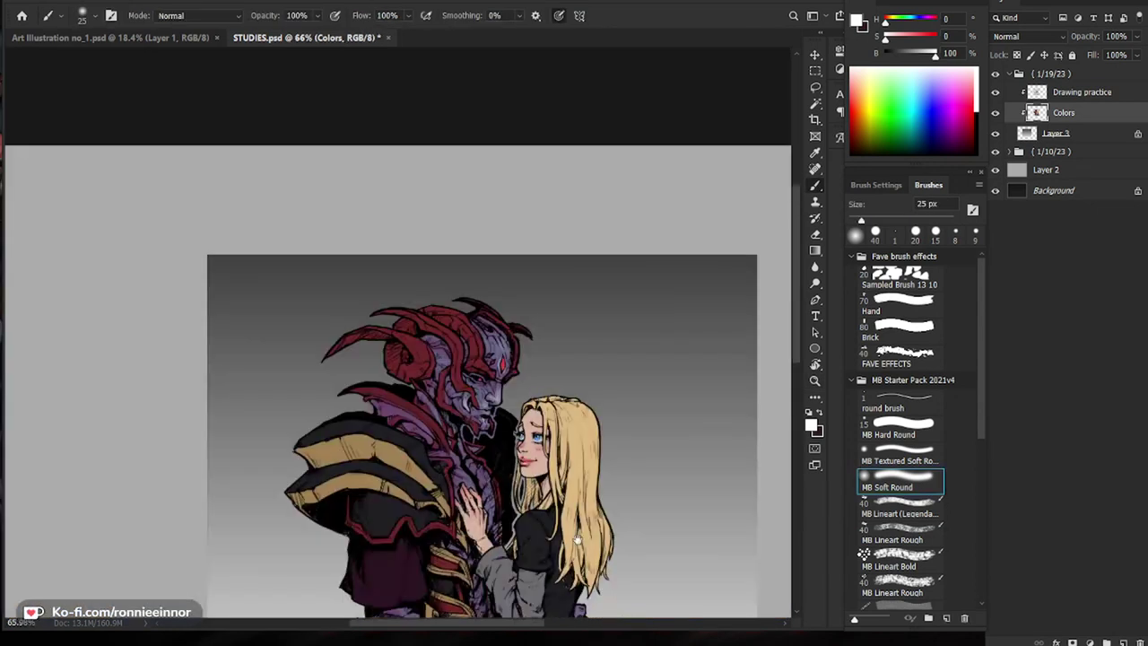
{"action": "left_click_drag", "start_coordinate": [647, 538], "coordinate": [481, 415]}
{"action": "left_click_drag", "start_coordinate": [397, 235], "coordinate": [419, 238]}
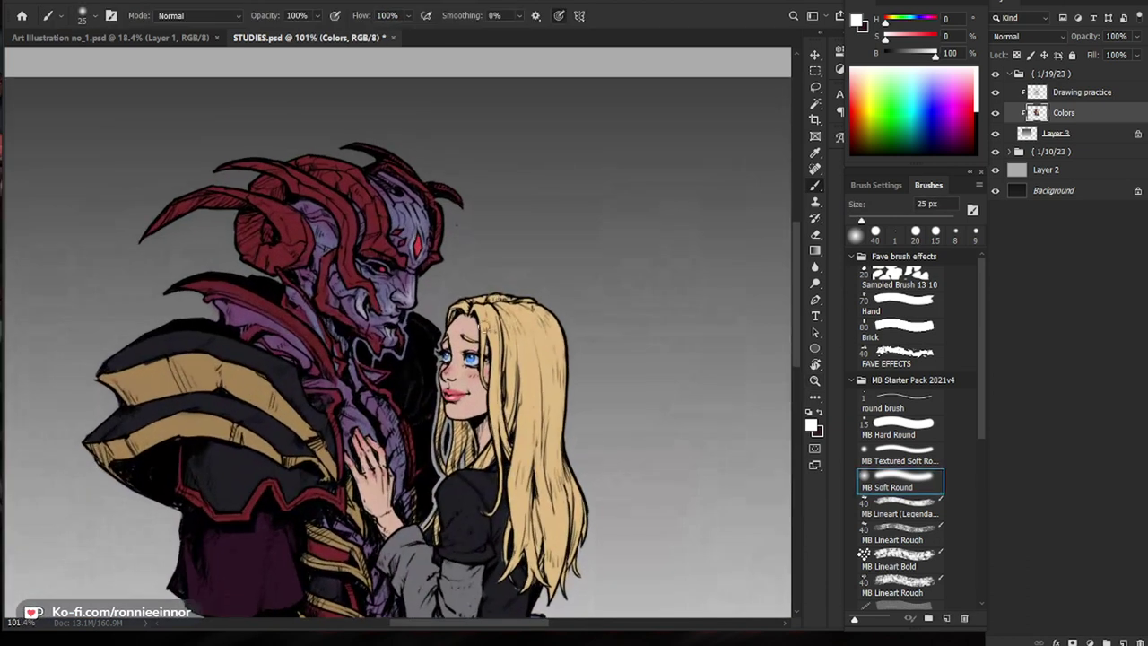
{"action": "left_click_drag", "start_coordinate": [419, 393], "coordinate": [442, 392]}
{"action": "mouse_move", "coordinate": [339, 415]}
{"action": "left_mouse_down"}
{"action": "mouse_move", "coordinate": [372, 443]}
{"action": "mouse_move", "coordinate": [381, 495]}
{"action": "left_mouse_up"}
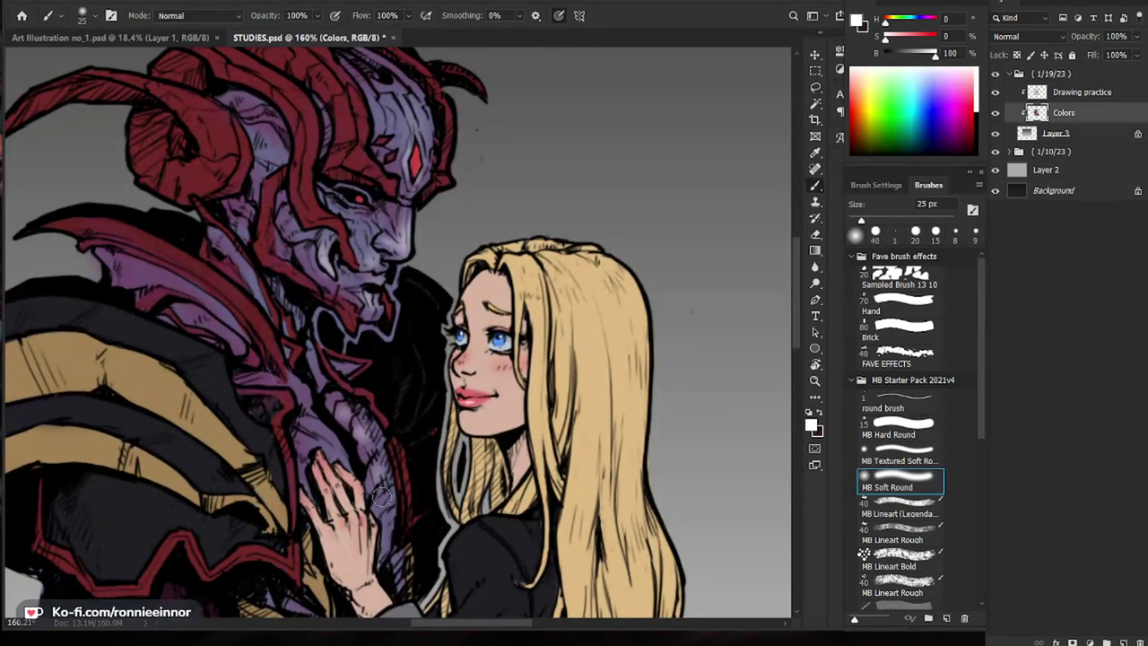
{"action": "left_click_drag", "start_coordinate": [313, 424], "coordinate": [319, 452]}
{"action": "mouse_move", "coordinate": [168, 280]}
{"action": "left_mouse_down"}
{"action": "mouse_move", "coordinate": [136, 271]}
{"action": "mouse_move", "coordinate": [253, 349]}
{"action": "mouse_move", "coordinate": [194, 317]}
{"action": "left_mouse_up"}
{"action": "mouse_move", "coordinate": [237, 254]}
{"action": "left_mouse_down"}
{"action": "mouse_move", "coordinate": [277, 313]}
{"action": "mouse_move", "coordinate": [258, 284]}
{"action": "left_mouse_up"}
{"action": "left_click_drag", "start_coordinate": [256, 183], "coordinate": [276, 133]}
{"action": "left_click_drag", "start_coordinate": [445, 195], "coordinate": [358, 199]}
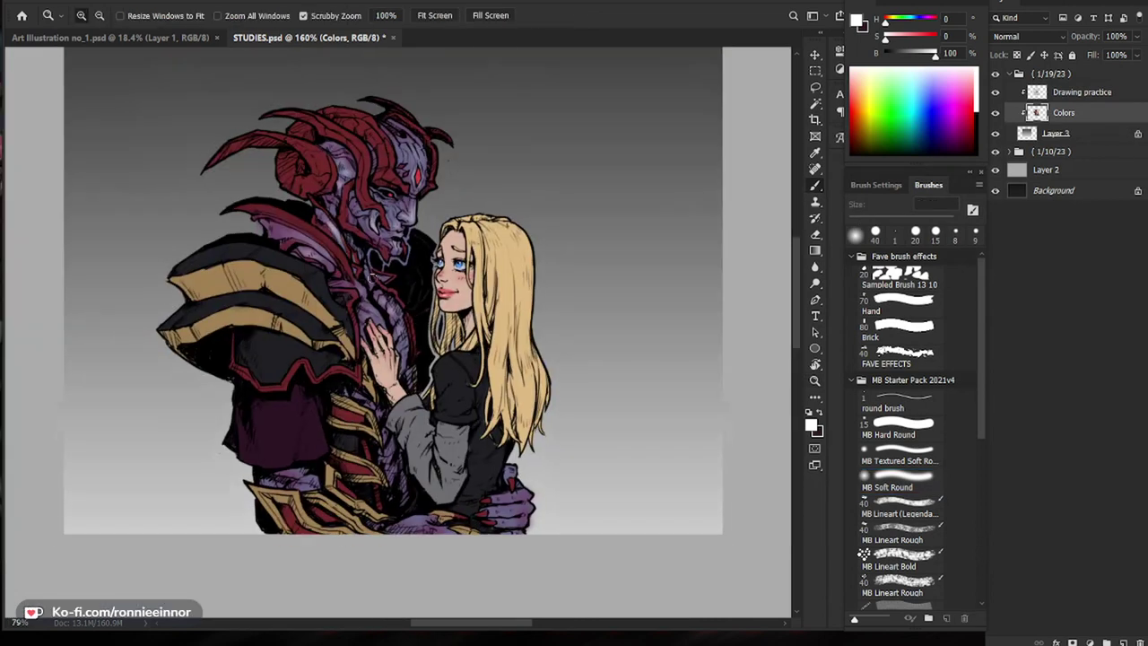
Step: Extend the soft white highlights at 25 px over the collar and chest muscles, the forearm and the clawed hand
{"action": "left_click_drag", "start_coordinate": [437, 437], "coordinate": [475, 441]}
{"action": "scroll", "coordinate": [358, 466], "scroll_direction": "down", "scroll_amount": 3}
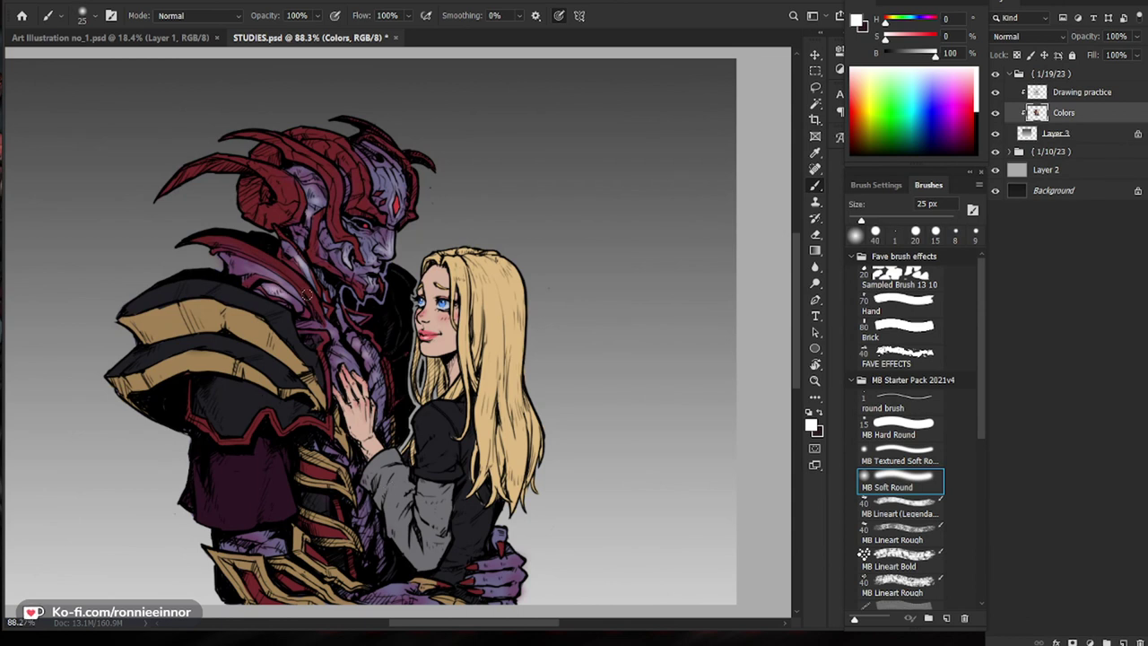
{"action": "scroll", "coordinate": [423, 341], "scroll_direction": "down", "scroll_amount": 5}
{"action": "scroll", "coordinate": [423, 334], "scroll_direction": "up", "scroll_amount": 10}
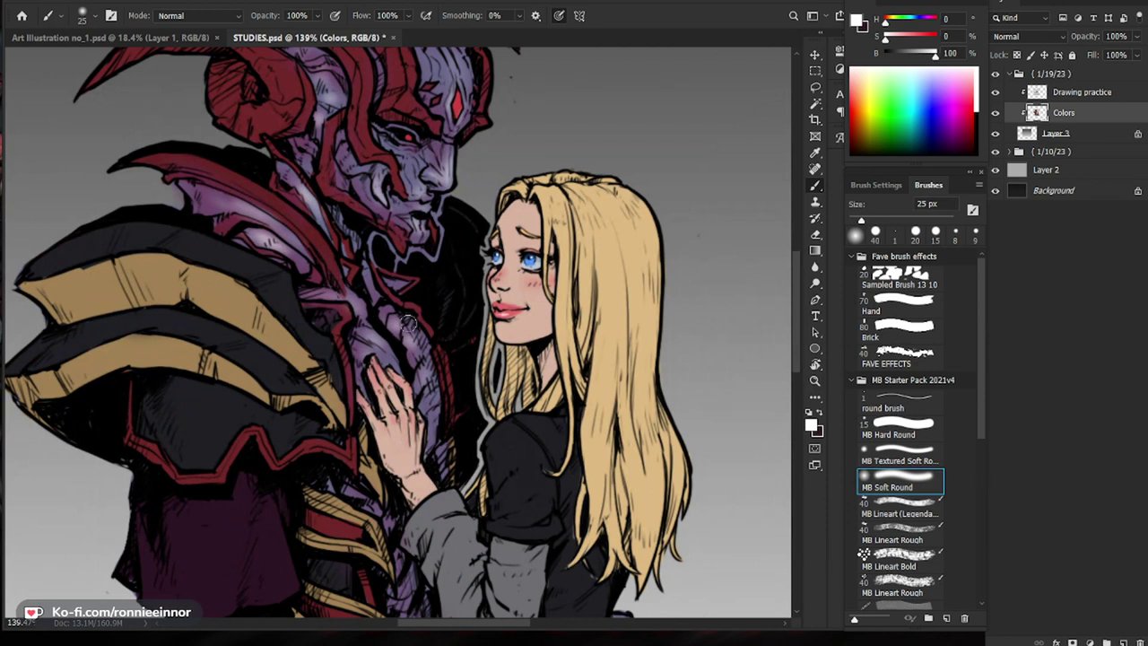
{"action": "scroll", "coordinate": [472, 356], "scroll_direction": "down", "scroll_amount": 3}
{"action": "scroll", "coordinate": [322, 547], "scroll_direction": "up", "scroll_amount": 3}
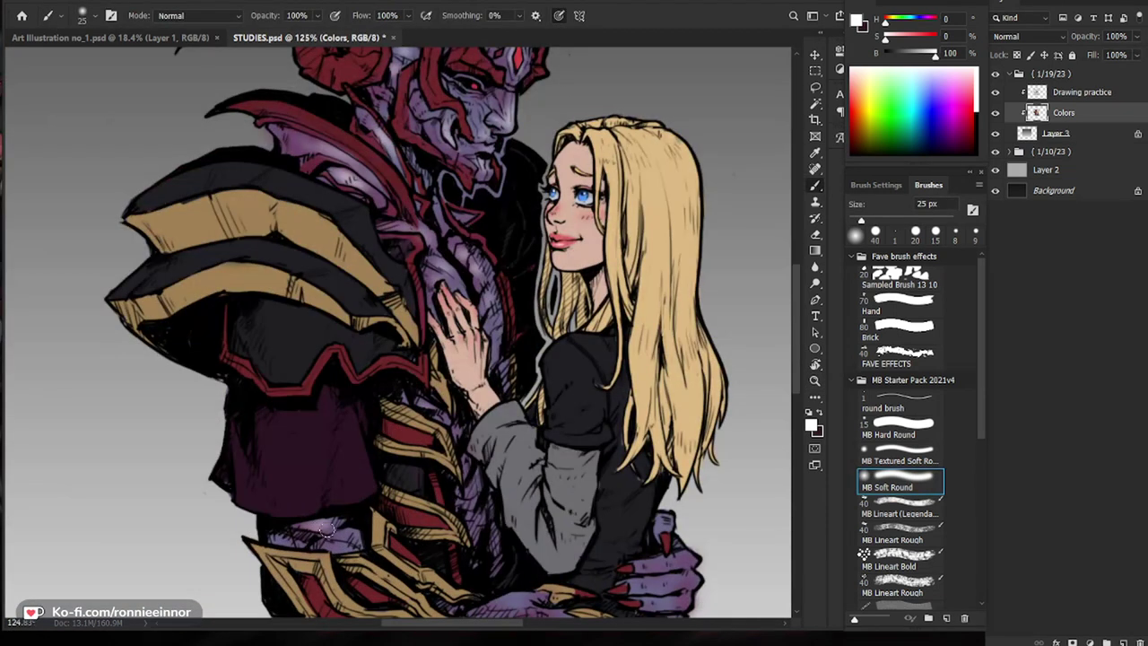
{"action": "scroll", "coordinate": [432, 546], "scroll_direction": "right", "scroll_amount": 2}
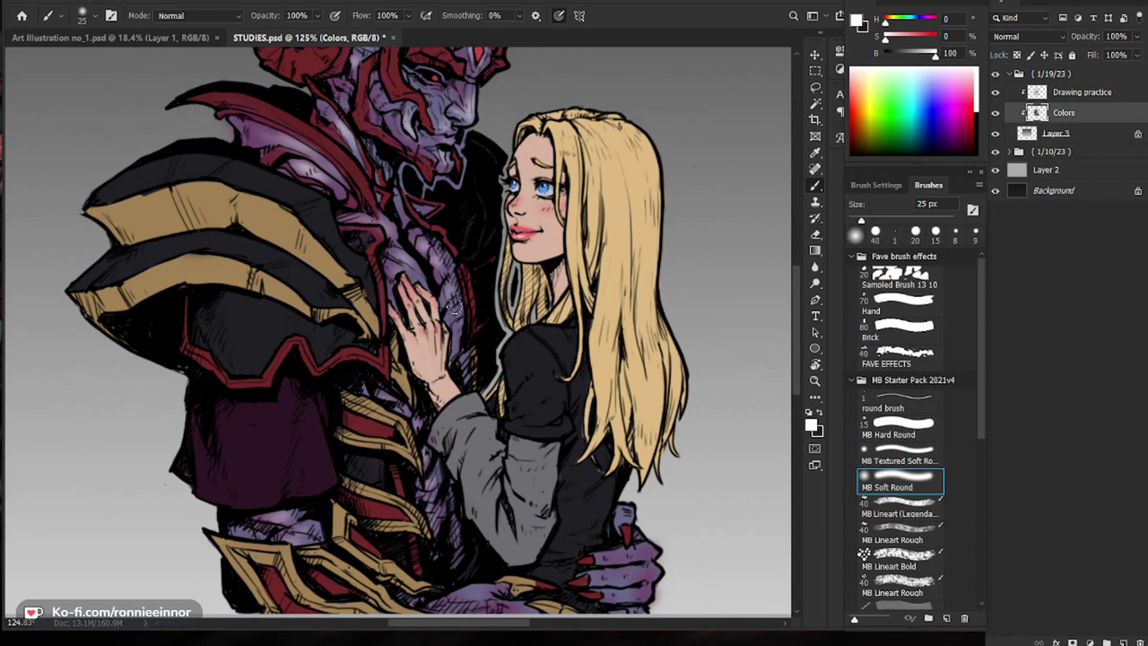
{"action": "left_click_drag", "start_coordinate": [478, 354], "coordinate": [463, 402]}
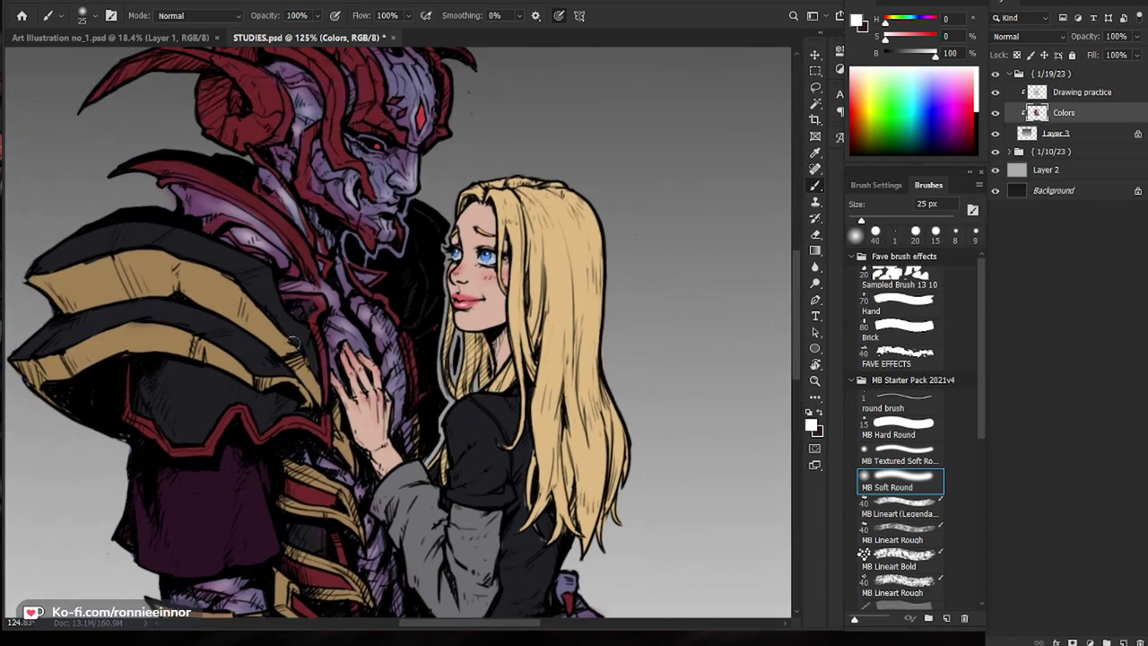
Step: Sample the pauldron's tan-gold and lighten the foreground color to #eebd77
{"action": "left_click", "coordinate": [227, 325], "text": "alt"}
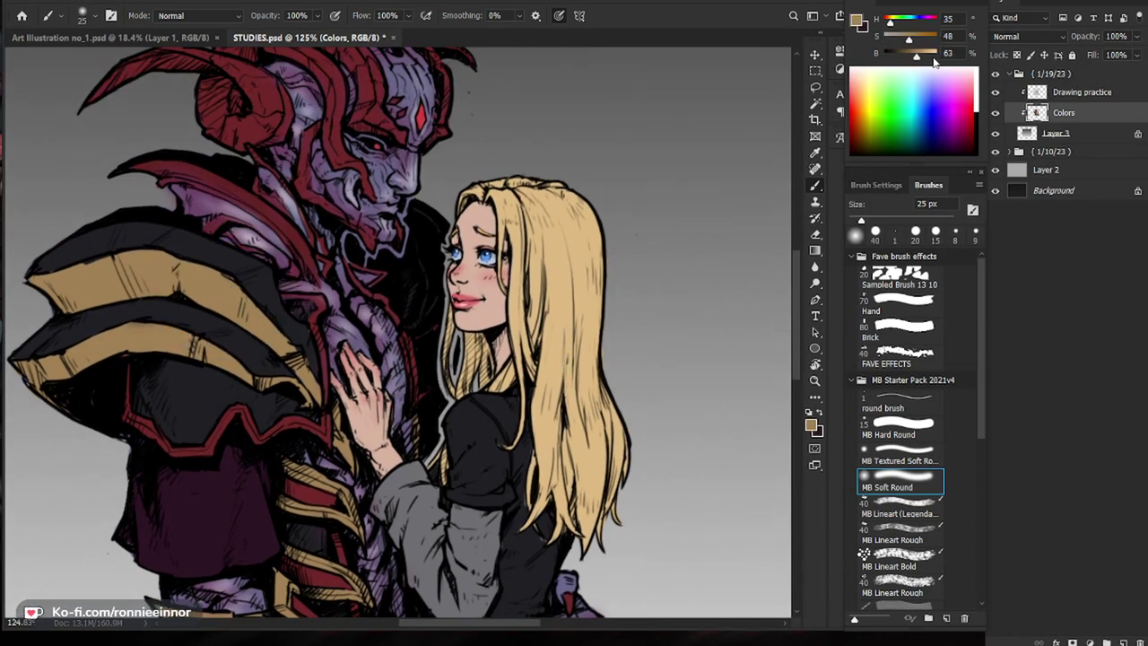
{"action": "left_click", "coordinate": [859, 22]}
{"action": "left_click_drag", "start_coordinate": [683, 429], "coordinate": [688, 379]}
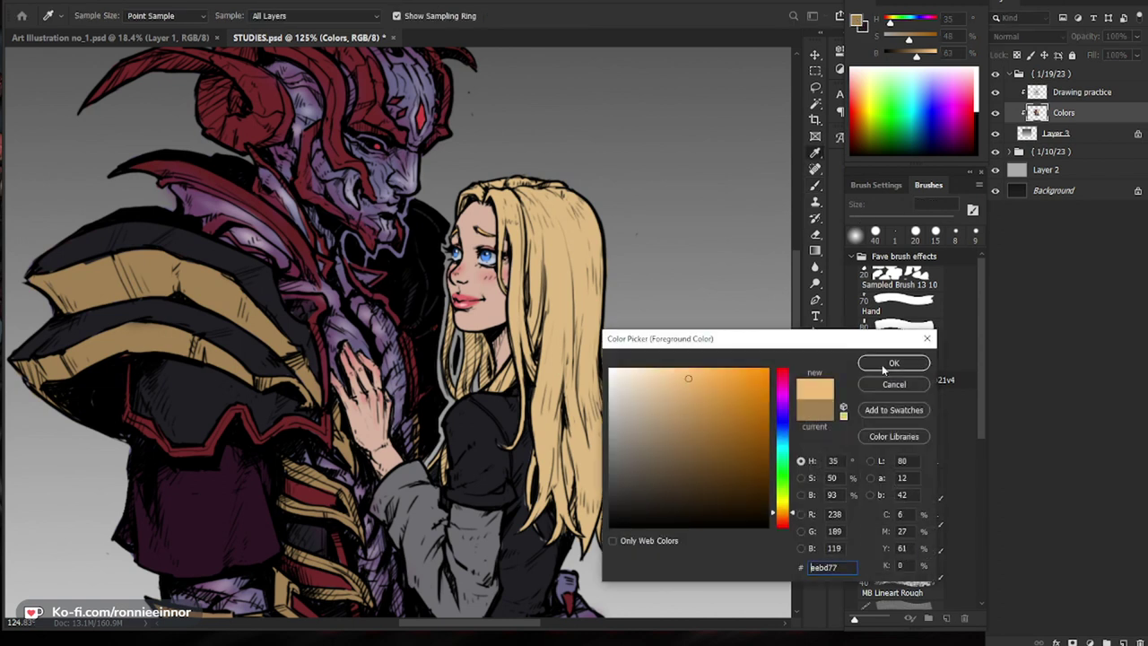
{"action": "left_click", "coordinate": [892, 362]}
Step: Paint light gold highlights on the upper gold band of the pauldron with the MB Hard Round brush at 9 px
{"action": "left_click", "coordinate": [912, 432]}
{"action": "key", "text": "e"}
{"action": "left_click", "coordinate": [910, 434]}
{"action": "key", "text": "b"}
{"action": "mouse_move", "coordinate": [78, 270]}
{"action": "left_mouse_down"}
{"action": "mouse_move", "coordinate": [197, 351]}
{"action": "mouse_move", "coordinate": [260, 331]}
{"action": "mouse_move", "coordinate": [346, 359]}
{"action": "left_mouse_up"}
{"action": "key", "text": "bracketright"}
{"action": "key", "text": "bracketright"}
{"action": "key", "text": "bracketright"}
{"action": "key", "text": "bracketleft"}
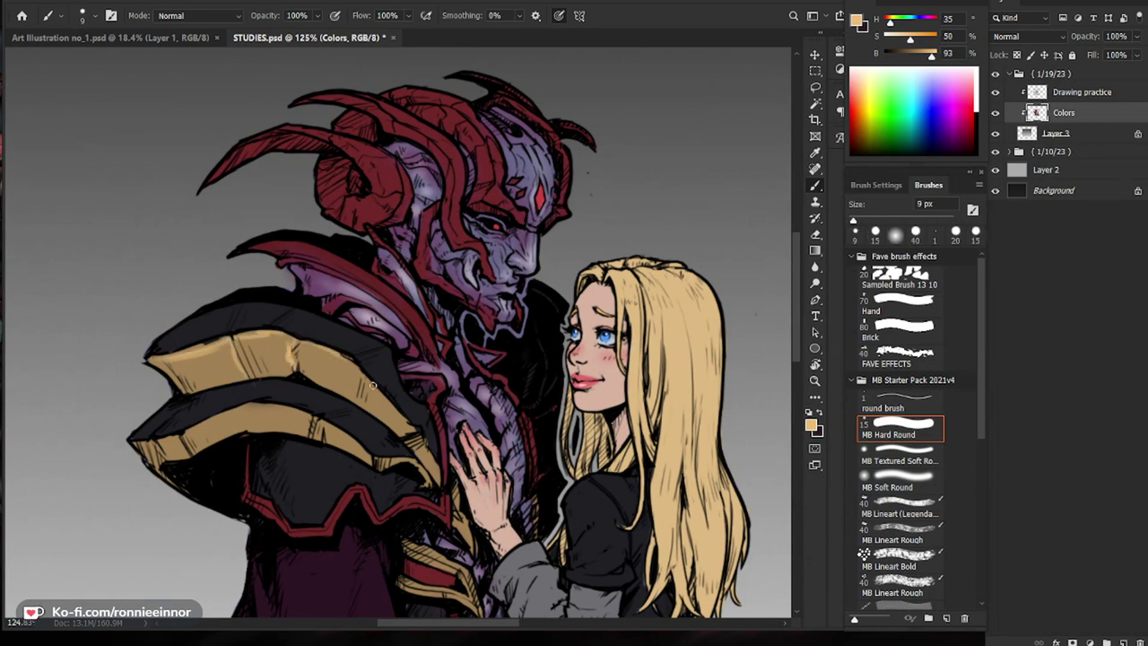
Step: Extend the light gold highlights at 9 px along the lower pauldron band, the waist plates and the forearm guard
{"action": "mouse_move", "coordinate": [405, 419]}
{"action": "left_mouse_down"}
{"action": "mouse_move", "coordinate": [366, 378]}
{"action": "mouse_move", "coordinate": [300, 344]}
{"action": "left_mouse_up"}
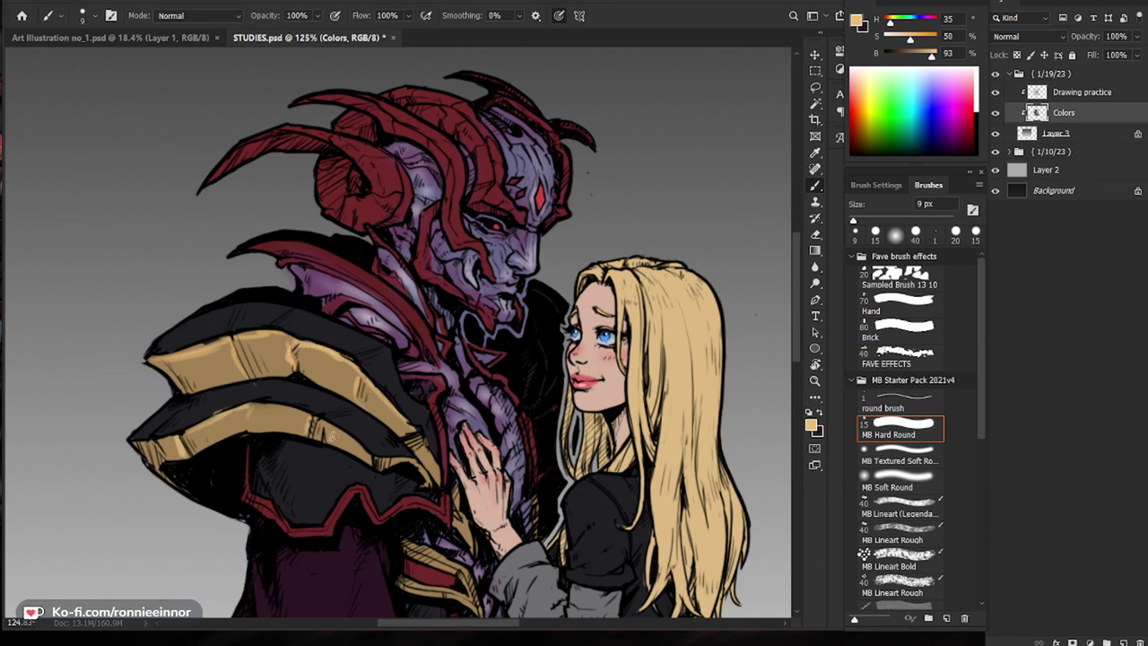
{"action": "left_click_drag", "start_coordinate": [348, 441], "coordinate": [395, 465]}
{"action": "left_click_drag", "start_coordinate": [533, 511], "coordinate": [488, 392]}
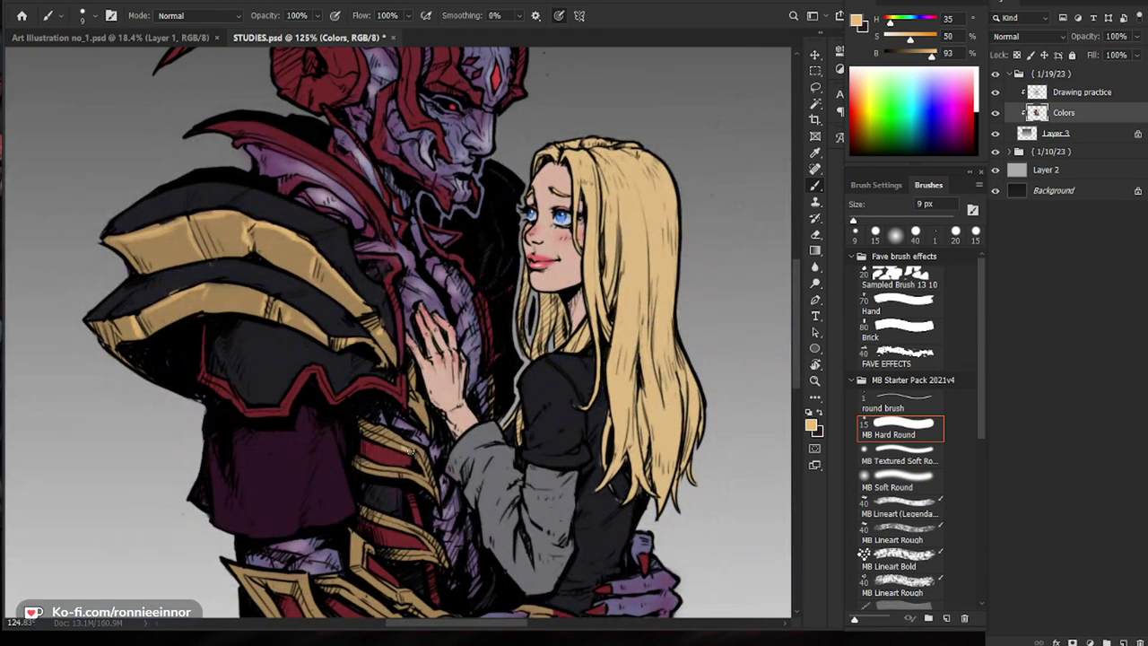
{"action": "left_click_drag", "start_coordinate": [465, 496], "coordinate": [373, 348]}
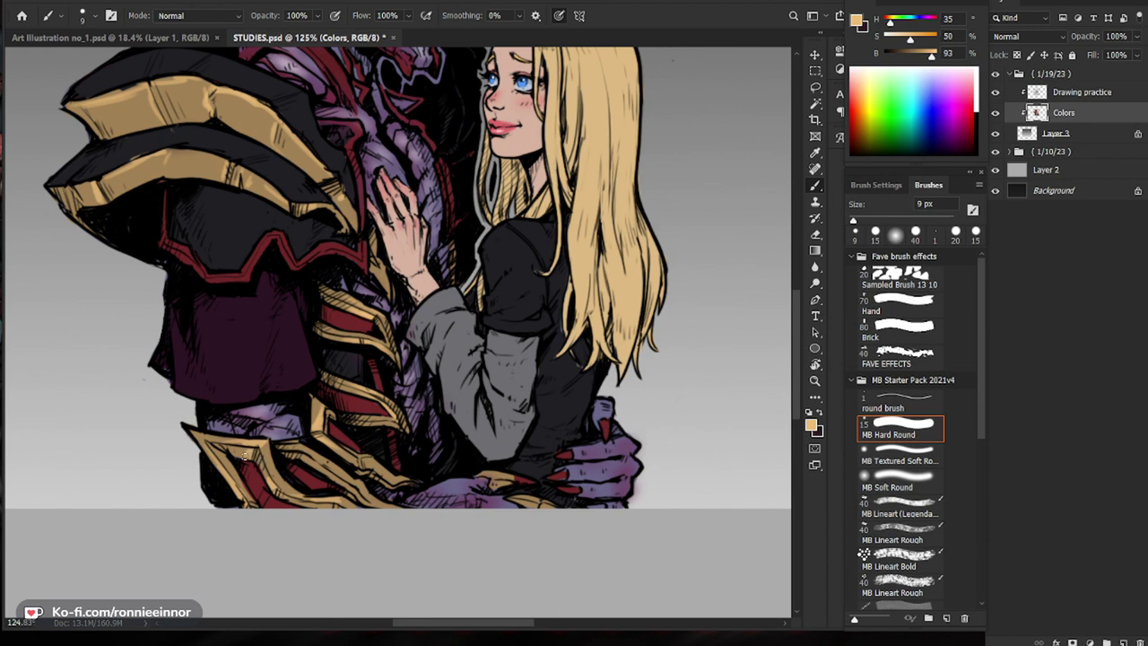
Step: Examine the new gold armor highlights in the whole picture and close up on both figures
{"action": "key", "text": "ctrl+space"}
{"action": "left_click_drag", "start_coordinate": [393, 380], "coordinate": [551, 396]}
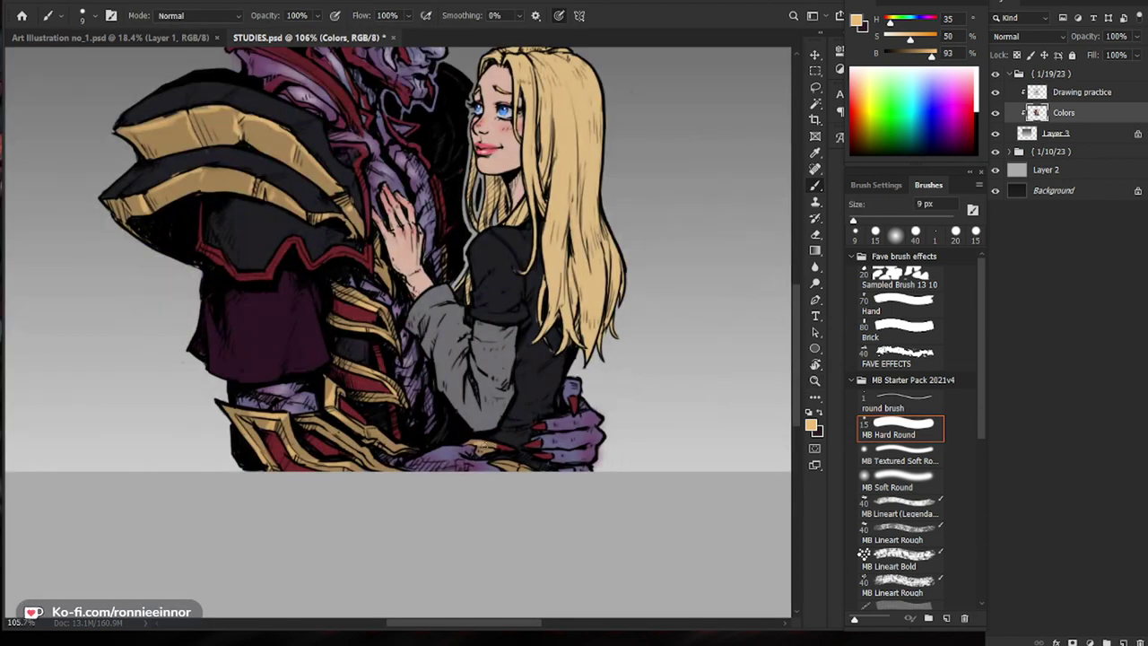
{"action": "key", "text": "ctrl+space"}
{"action": "left_click_drag", "start_coordinate": [543, 471], "coordinate": [459, 471]}
{"action": "key", "text": "space"}
{"action": "left_click_drag", "start_coordinate": [651, 358], "coordinate": [575, 397]}
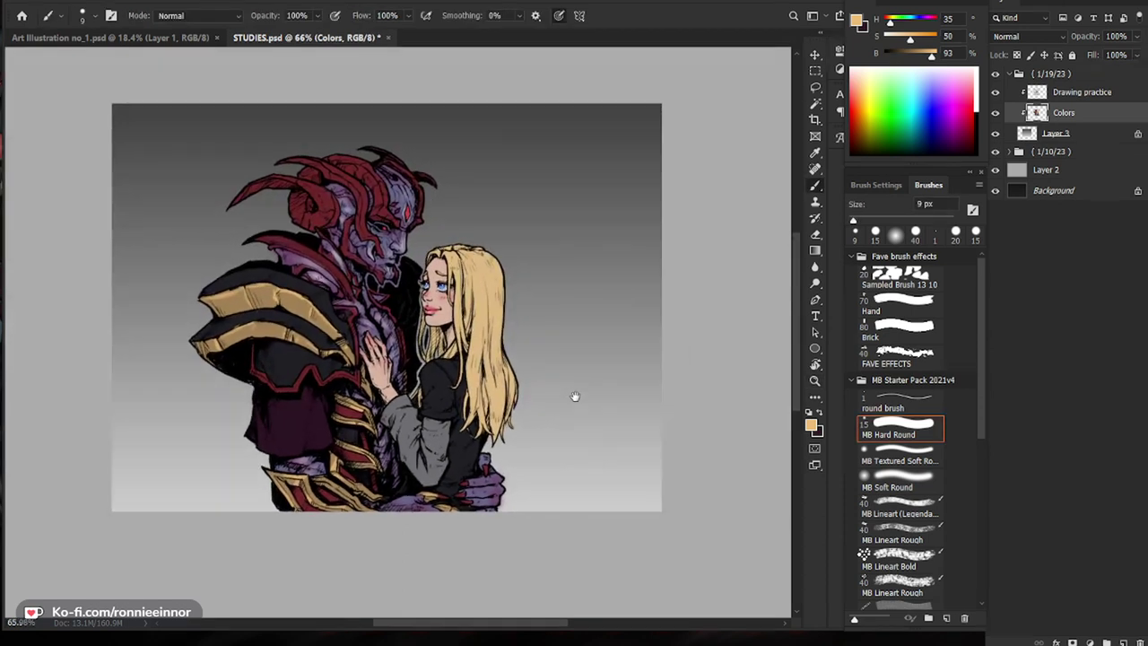
{"action": "key", "text": "ctrl+space"}
{"action": "left_click_drag", "start_coordinate": [402, 380], "coordinate": [452, 345]}
{"action": "left_click_drag", "start_coordinate": [325, 386], "coordinate": [333, 406]}
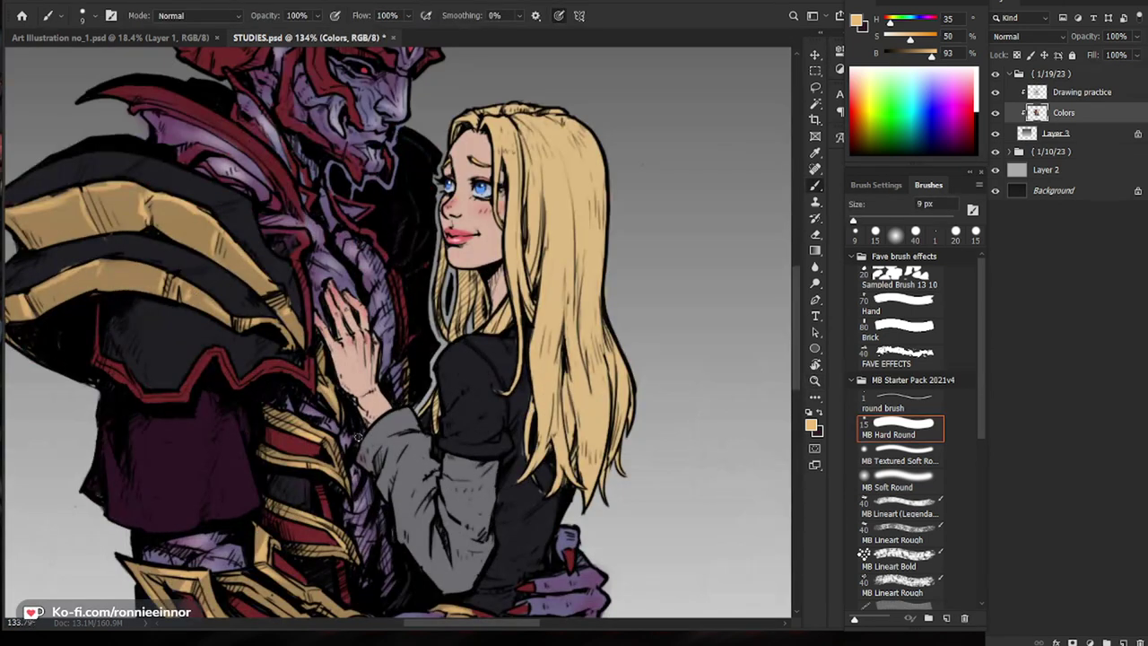
{"action": "key", "text": "space"}
{"action": "left_click_drag", "start_coordinate": [497, 393], "coordinate": [477, 501]}
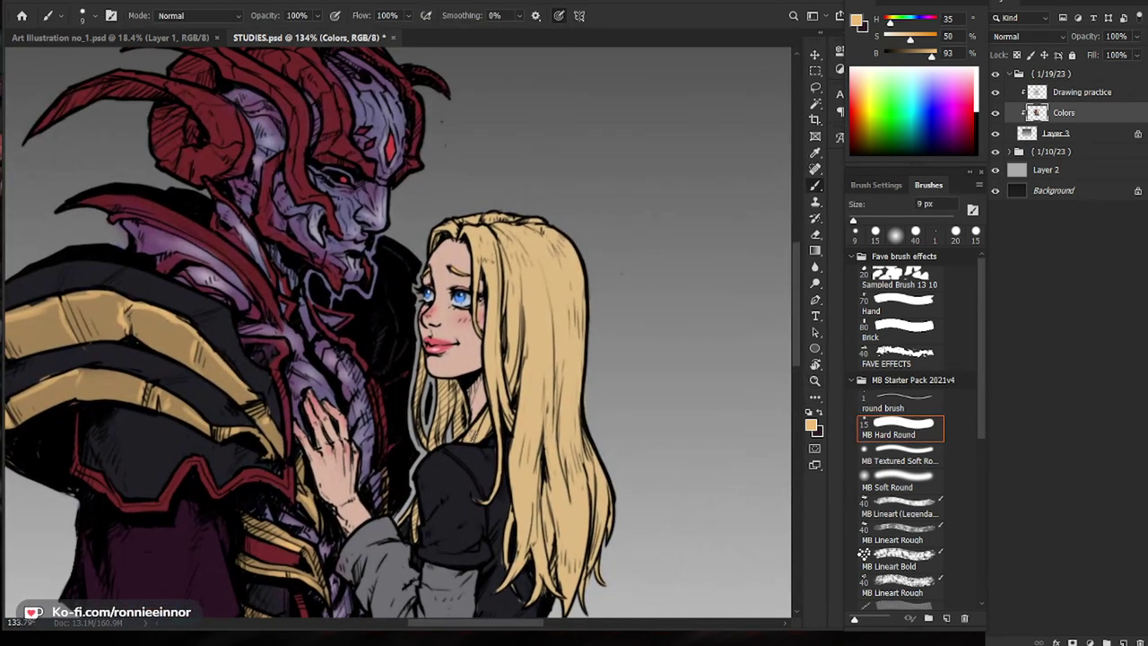
{"action": "scroll", "coordinate": [612, 360], "scroll_direction": "down", "scroll_amount": 2}
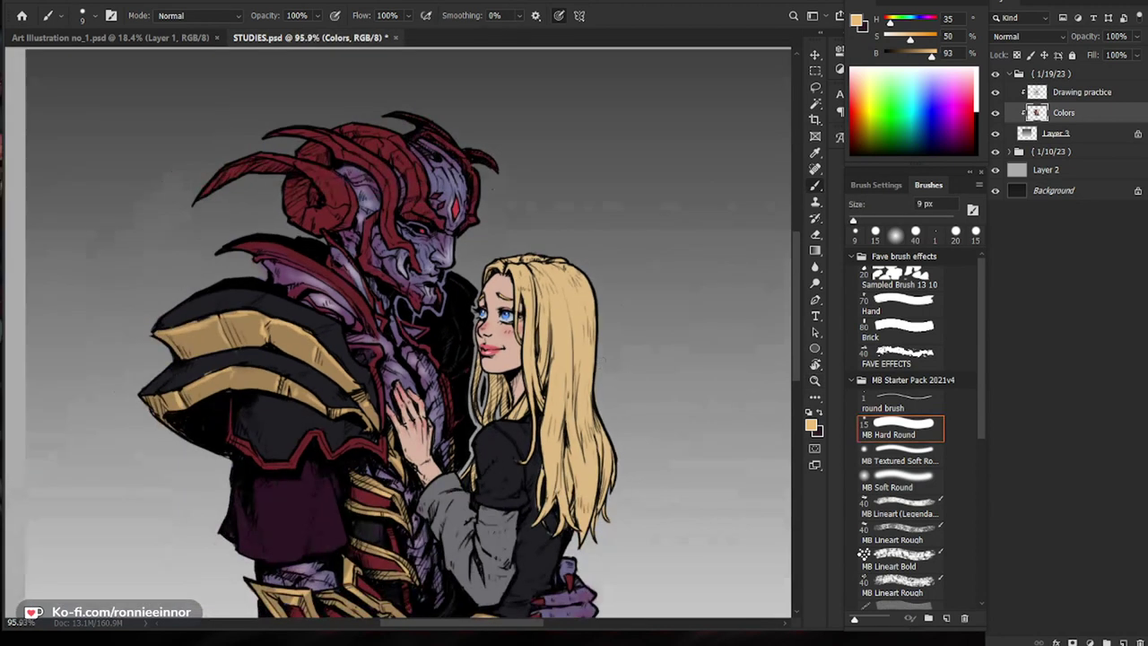
Step: Sample the dark red of the horned helmet and brighten the foreground color to 71% saturation and 73% brightness
{"action": "key", "text": "ctrl+space"}
{"action": "left_click_drag", "start_coordinate": [329, 478], "coordinate": [341, 475]}
{"action": "key", "text": "space"}
{"action": "left_click_drag", "start_coordinate": [495, 284], "coordinate": [447, 376]}
{"action": "key", "text": "alt"}
{"action": "left_click", "coordinate": [381, 230], "text": "alt"}
{"action": "left_click", "coordinate": [811, 425]}
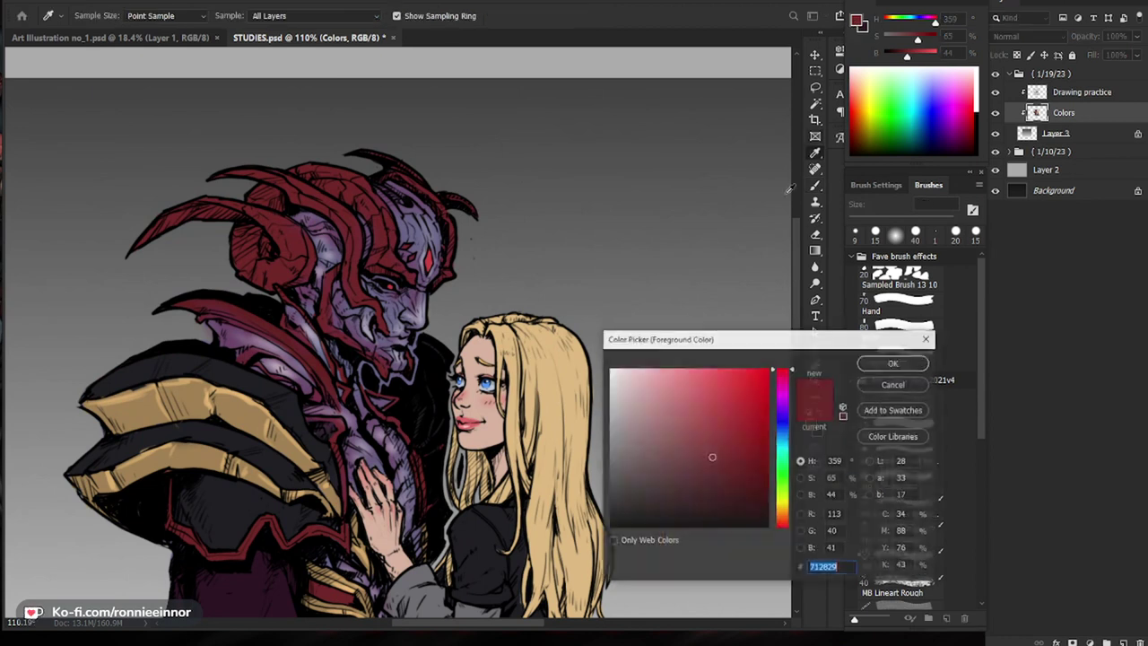
{"action": "left_click", "coordinate": [723, 411]}
{"action": "left_click", "coordinate": [894, 363]}
{"action": "key", "text": "b"}
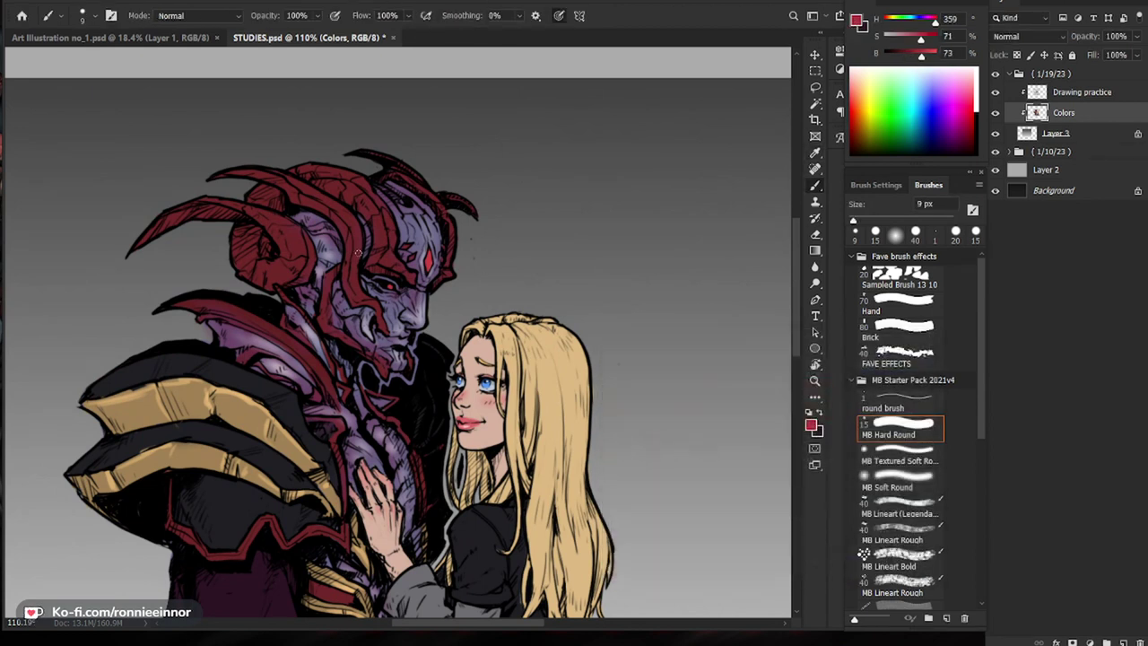
Step: Lighten the red to 60% saturation and 89% brightness and paint highlights on the horns and helmet plates at 9 px
{"action": "key", "text": "ctrl+space"}
{"action": "left_click_drag", "start_coordinate": [367, 300], "coordinate": [386, 300]}
{"action": "left_click", "coordinate": [856, 21]}
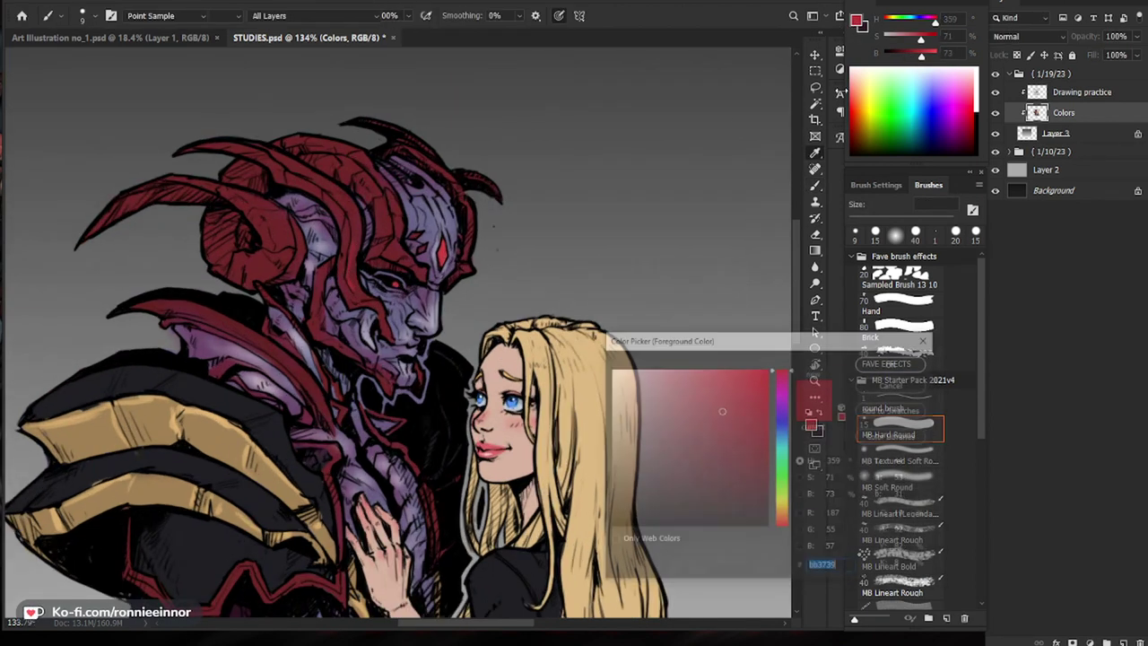
{"action": "left_click", "coordinate": [706, 387]}
{"action": "left_click", "coordinate": [893, 362]}
{"action": "key", "text": "b"}
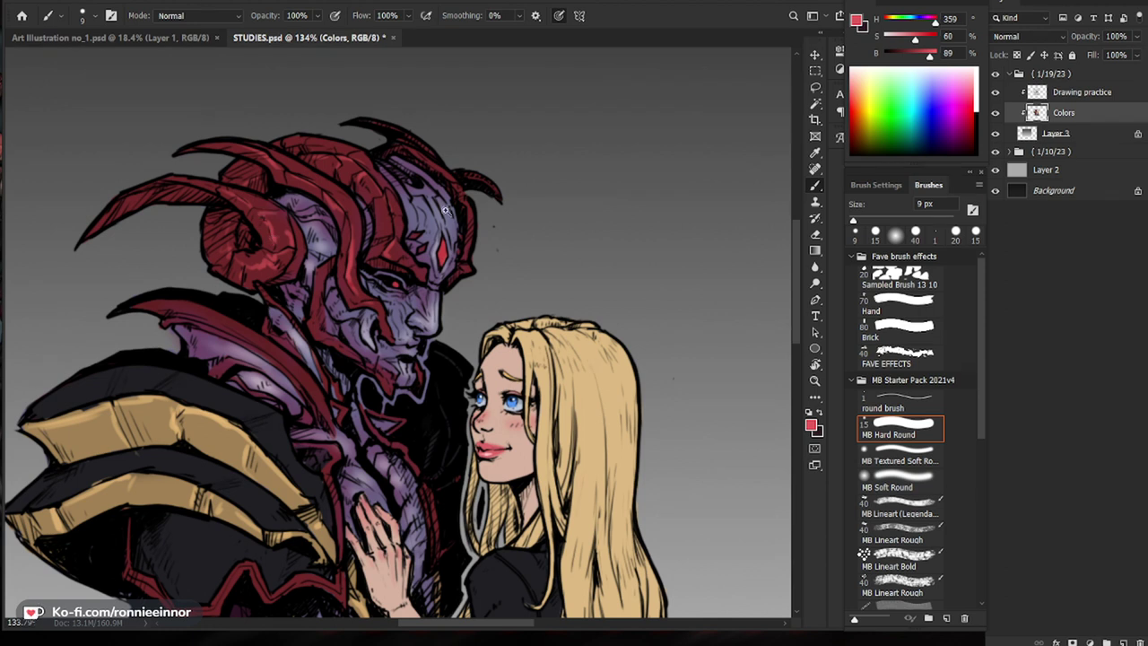
{"action": "left_click_drag", "start_coordinate": [427, 210], "coordinate": [278, 208]}
{"action": "left_click_drag", "start_coordinate": [425, 177], "coordinate": [543, 211]}
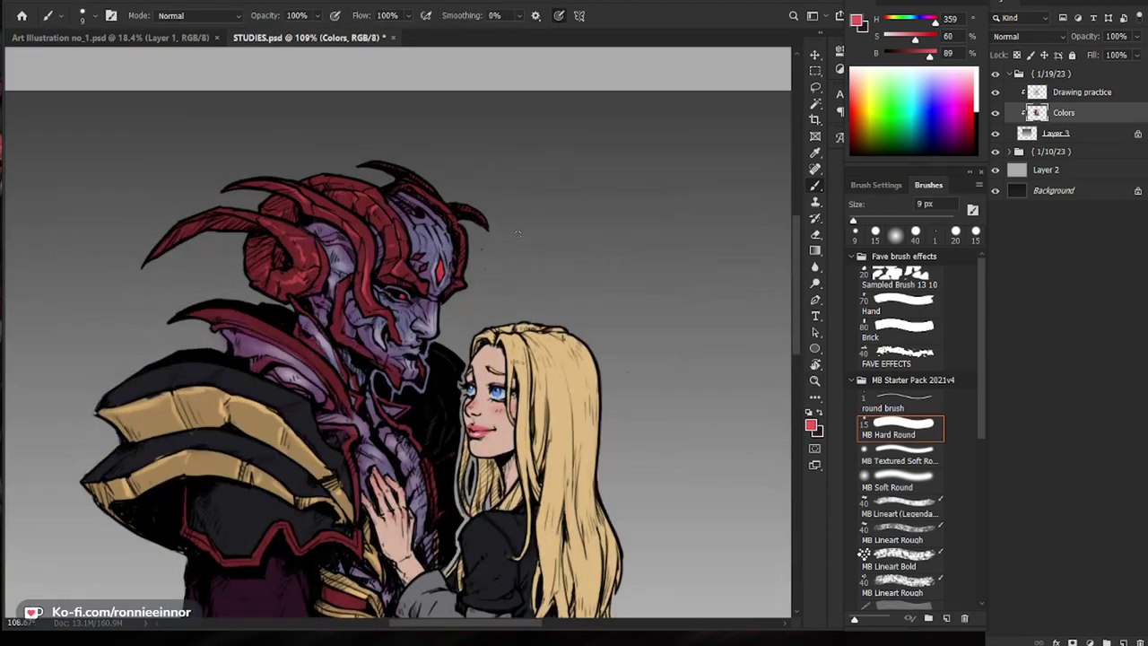
Step: Reduce the brush to 6 px and paint light red highlights on the jaw plate and the spiked collar
{"action": "scroll", "coordinate": [457, 272], "scroll_direction": "up", "scroll_amount": 4}
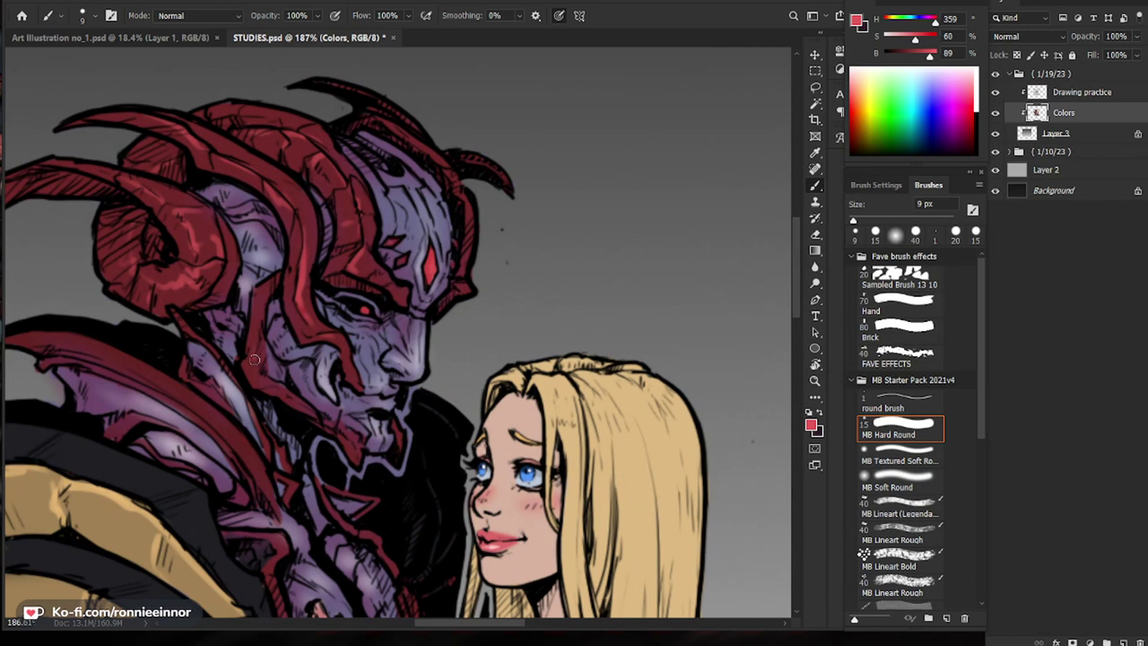
{"action": "key", "text": "bracketleft"}
{"action": "key", "text": "bracketleft"}
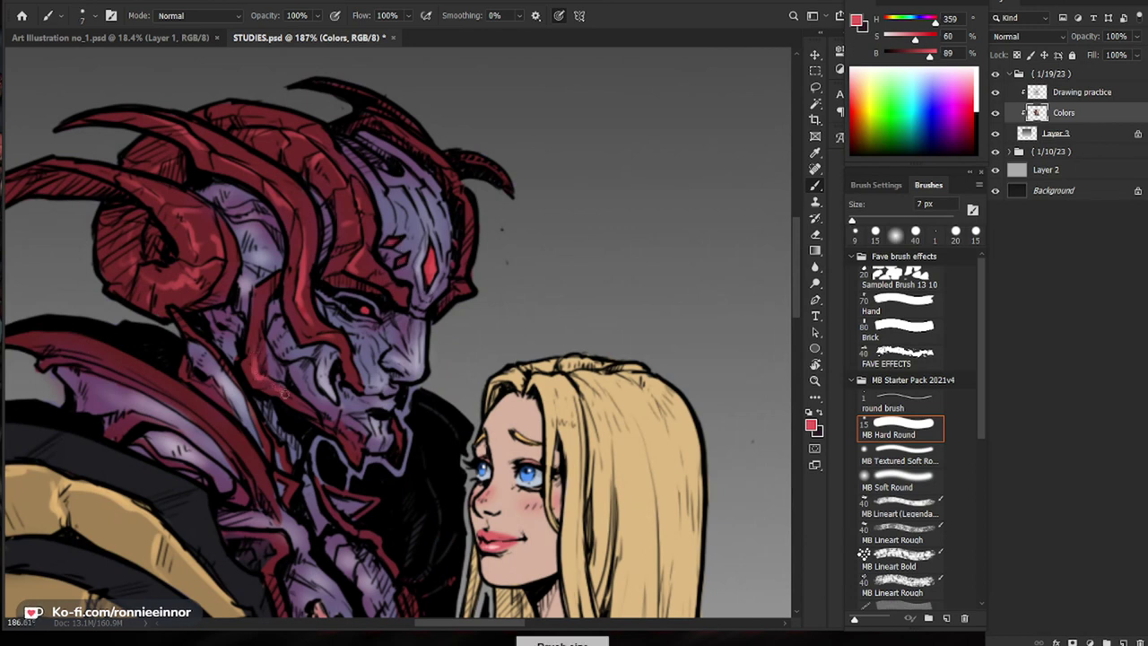
{"action": "key", "text": "bracketleft"}
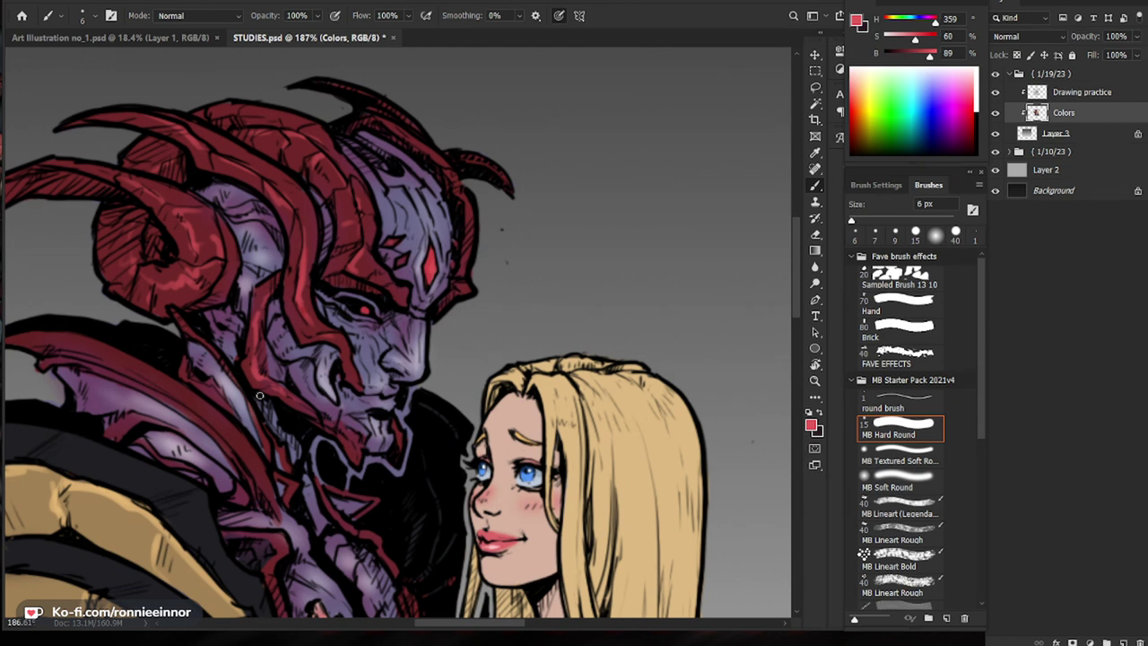
{"action": "left_click_drag", "start_coordinate": [207, 418], "coordinate": [122, 370]}
{"action": "left_click_drag", "start_coordinate": [106, 366], "coordinate": [69, 353]}
{"action": "mouse_move", "coordinate": [458, 336]}
{"action": "left_mouse_down"}
{"action": "mouse_move", "coordinate": [363, 350]}
{"action": "mouse_move", "coordinate": [429, 368]}
{"action": "left_mouse_up"}
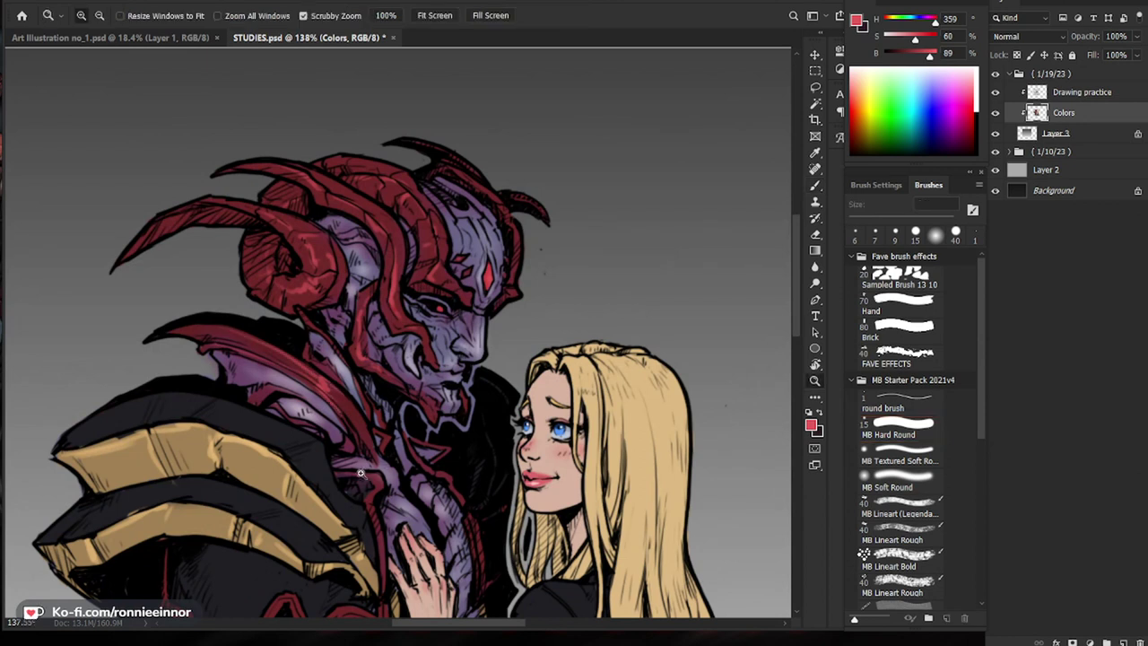
{"action": "left_click_drag", "start_coordinate": [366, 453], "coordinate": [386, 443]}
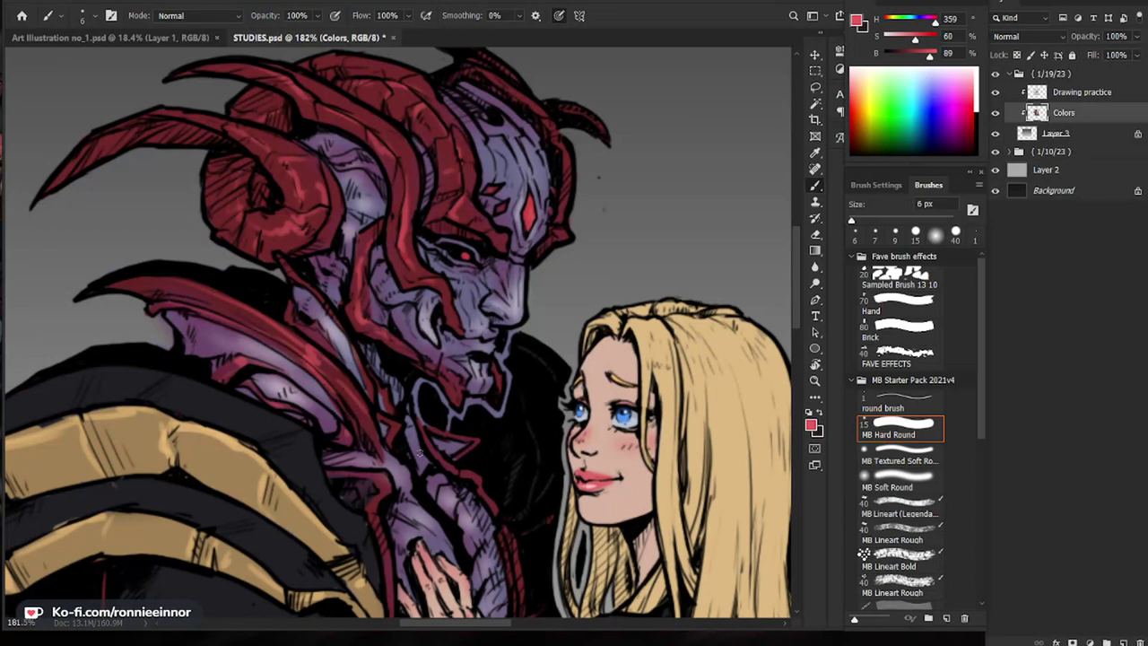
Step: Add more light red highlights at 6 px to the neck pieces and the helmet's crest and brow plates
{"action": "left_click_drag", "start_coordinate": [529, 366], "coordinate": [461, 366]}
{"action": "left_click_drag", "start_coordinate": [492, 448], "coordinate": [525, 445]}
{"action": "left_click_drag", "start_coordinate": [509, 336], "coordinate": [558, 331]}
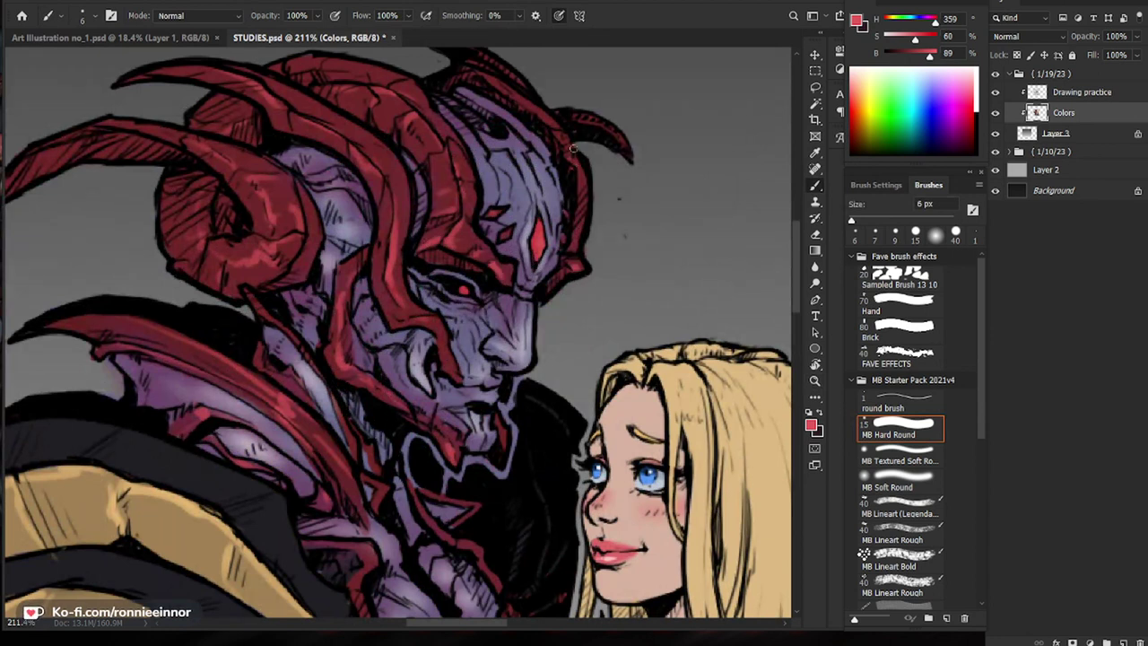
{"action": "key", "text": "ctrl+0"}
{"action": "left_click_drag", "start_coordinate": [549, 123], "coordinate": [584, 119]}
{"action": "key", "text": "b"}
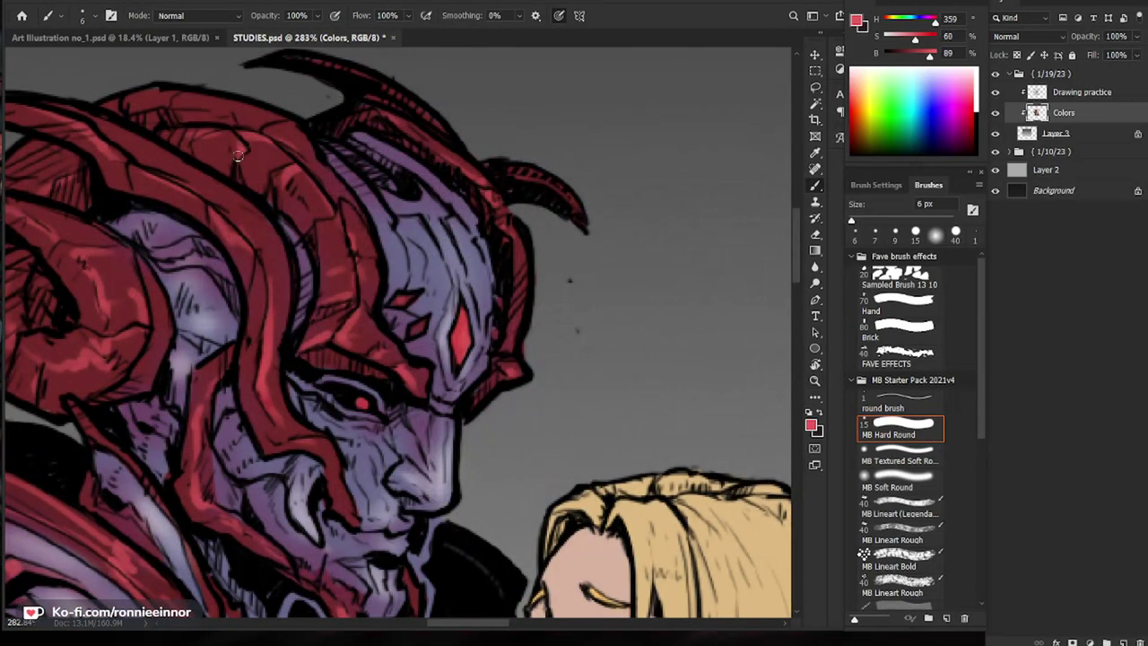
{"action": "key", "text": "z"}
{"action": "left_click_drag", "start_coordinate": [440, 208], "coordinate": [395, 182]}
{"action": "key", "text": "b"}
{"action": "left_click_drag", "start_coordinate": [316, 157], "coordinate": [266, 147]}
{"action": "key", "text": "ctrl+0"}
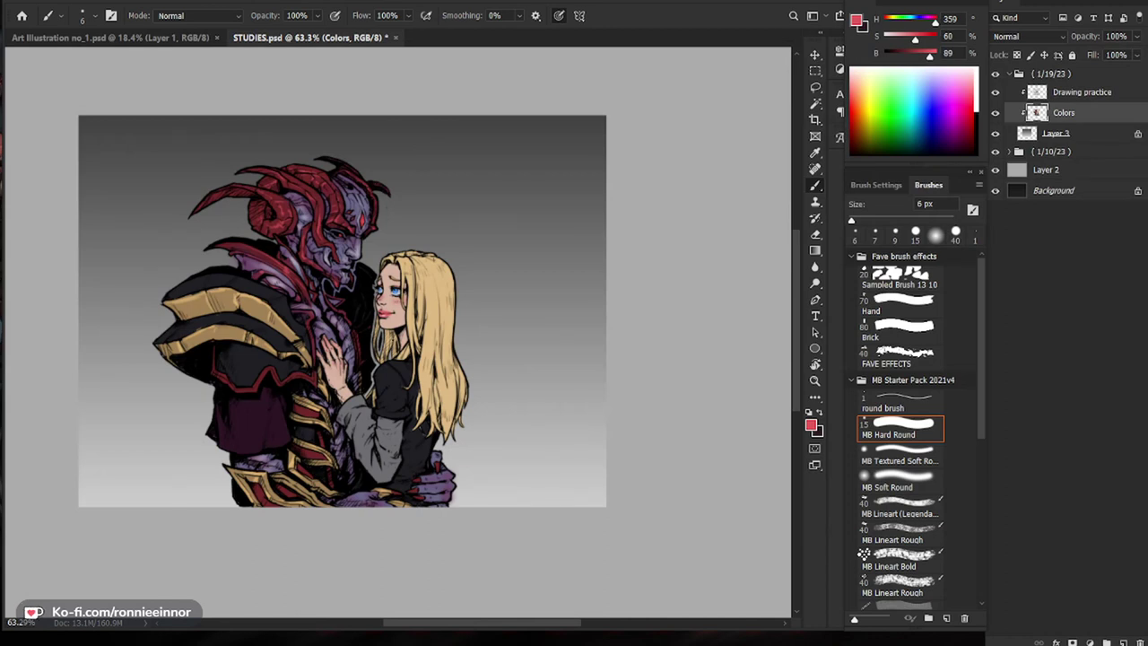
Step: Paint light red highlights along the zigzag red trim below the pauldron with the 6 px brush
{"action": "key", "text": "z"}
{"action": "left_click_drag", "start_coordinate": [249, 394], "coordinate": [269, 394]}
{"action": "left_click_drag", "start_coordinate": [330, 490], "coordinate": [345, 450]}
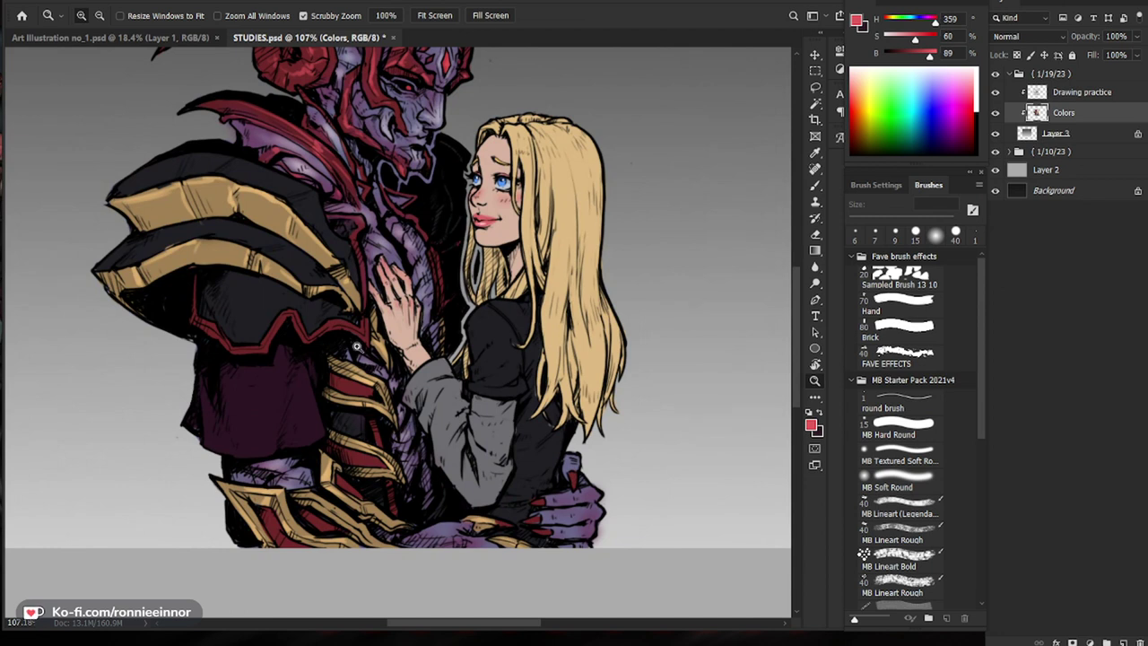
{"action": "left_click_drag", "start_coordinate": [266, 334], "coordinate": [309, 326]}
{"action": "key", "text": "b"}
{"action": "left_click_drag", "start_coordinate": [263, 370], "coordinate": [278, 356]}
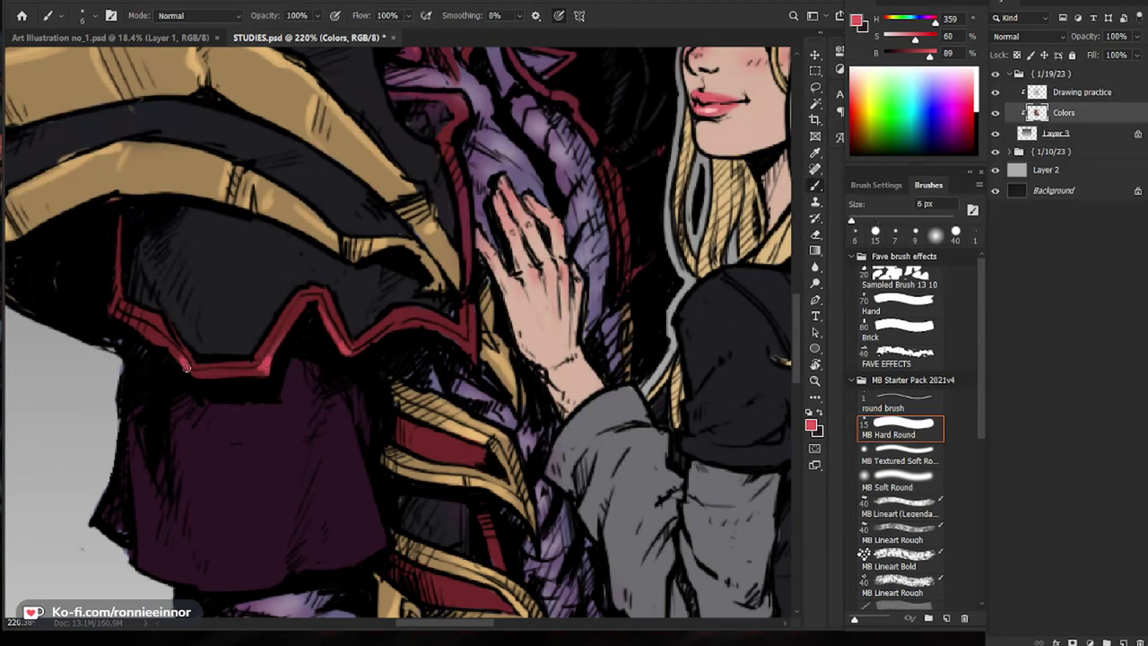
{"action": "left_click_drag", "start_coordinate": [187, 366], "coordinate": [165, 338]}
{"action": "left_click_drag", "start_coordinate": [120, 310], "coordinate": [113, 300]}
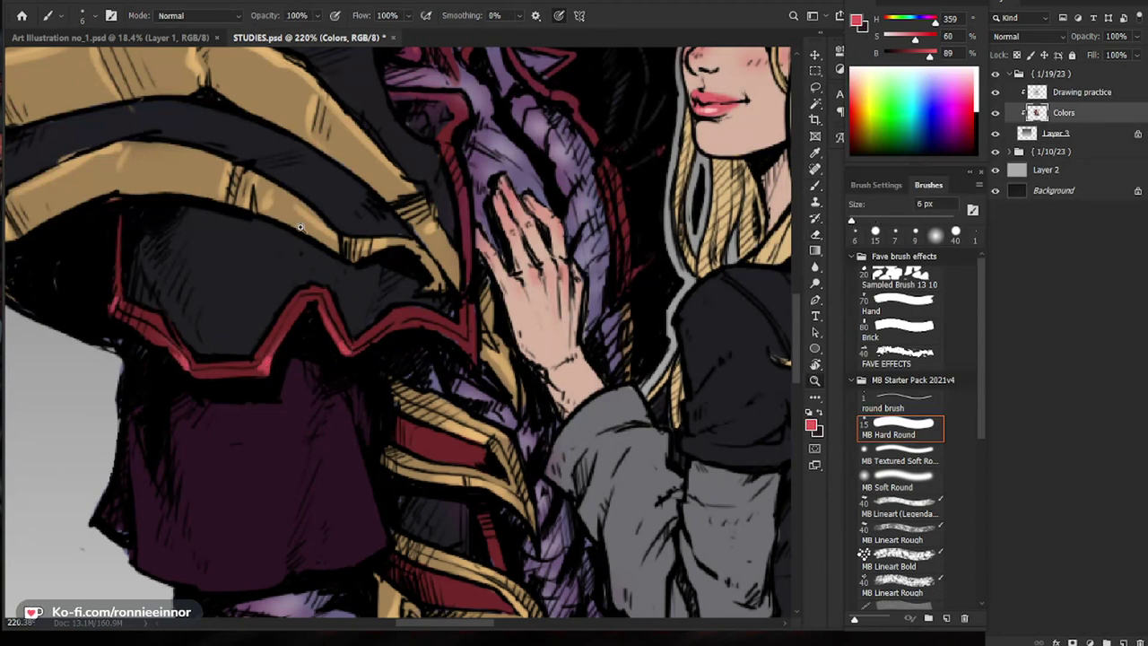
Step: Continue the light red highlights along the rest of the shoulder trim and up its chest edge
{"action": "key", "text": "z"}
{"action": "left_click_drag", "start_coordinate": [358, 255], "coordinate": [305, 256]}
{"action": "key", "text": "b"}
{"action": "scroll", "coordinate": [374, 316], "scroll_direction": "up", "scroll_amount": 3}
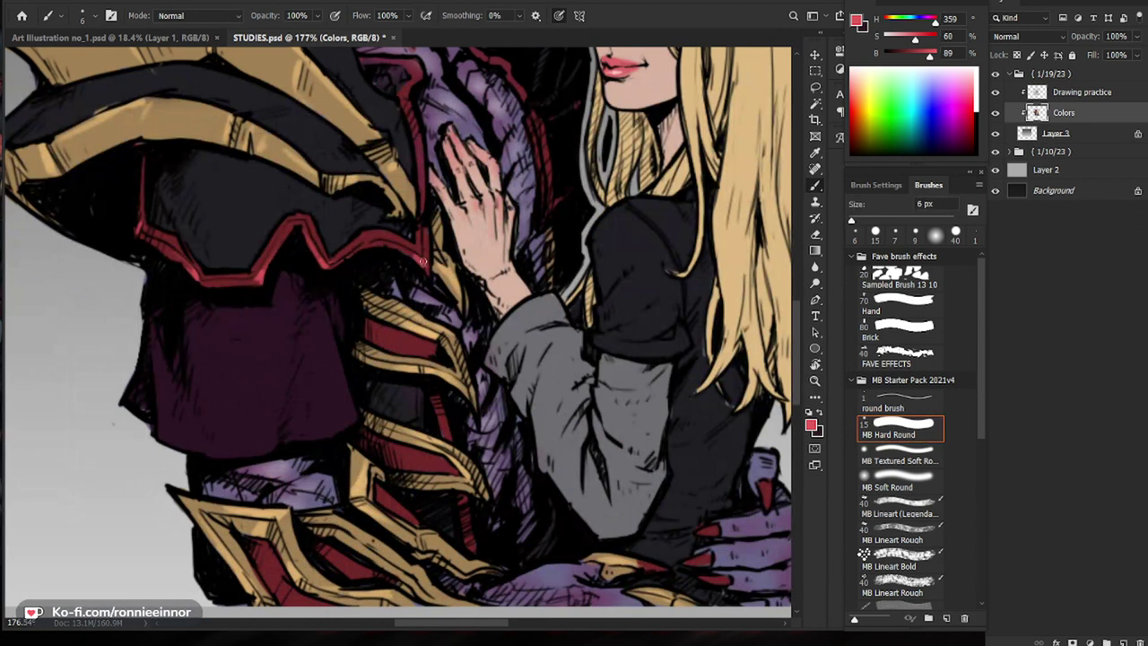
{"action": "left_click_drag", "start_coordinate": [442, 99], "coordinate": [400, 188]}
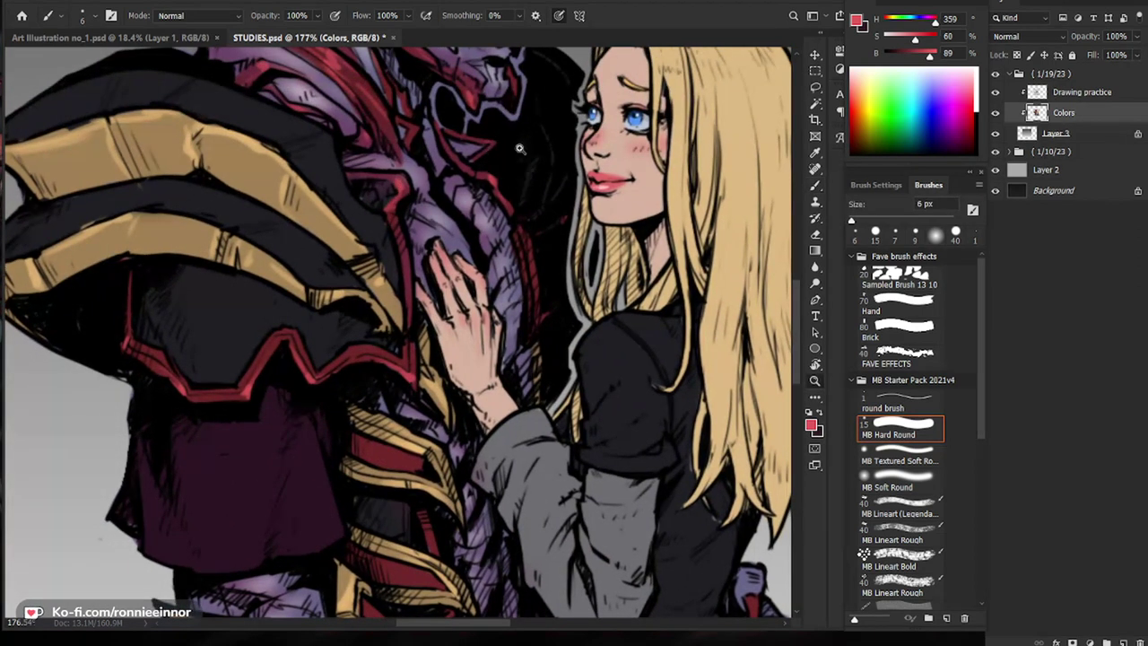
{"action": "scroll", "coordinate": [511, 519], "scroll_direction": "down", "scroll_amount": 4}
Step: Enlarge the brush to 9 px and paint light red highlights on the red panels of the forearm guard and waist armor
{"action": "scroll", "coordinate": [494, 538], "scroll_direction": "up", "scroll_amount": 4}
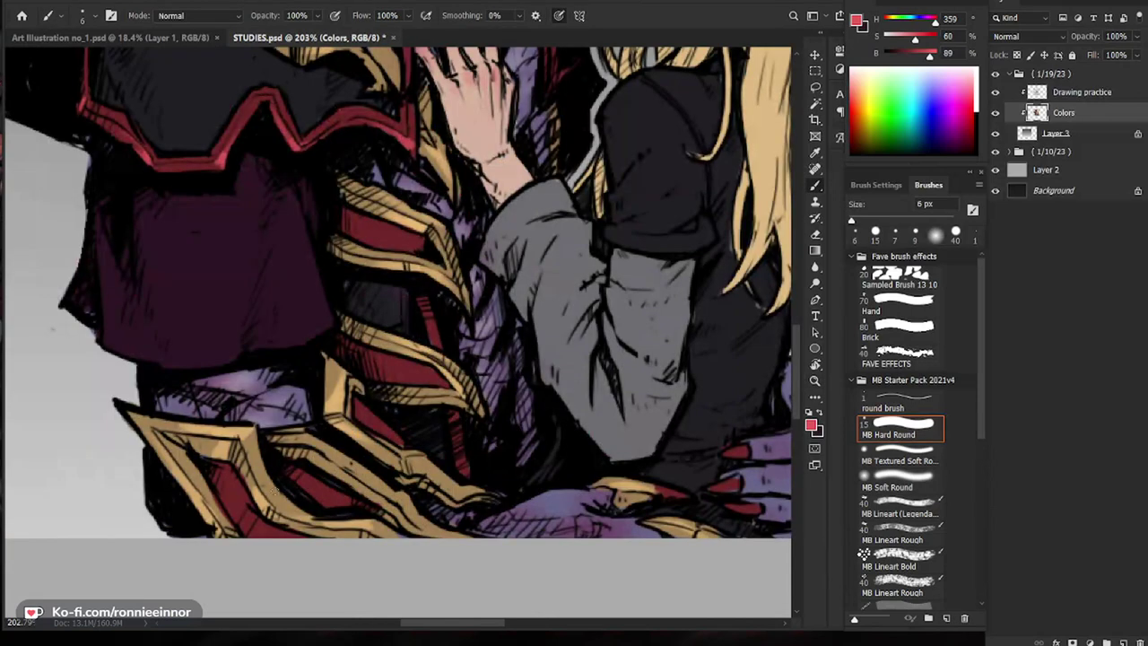
{"action": "key", "text": "bracketright"}
{"action": "key", "text": "bracketright"}
{"action": "key", "text": "bracketright"}
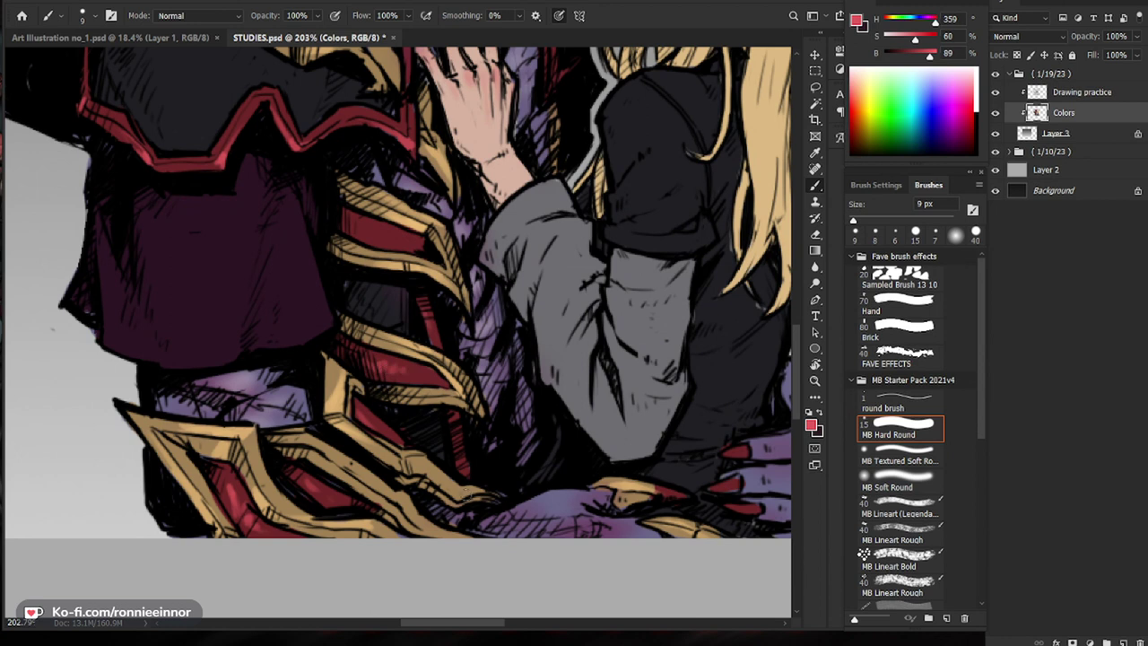
{"action": "left_click_drag", "start_coordinate": [348, 222], "coordinate": [387, 236]}
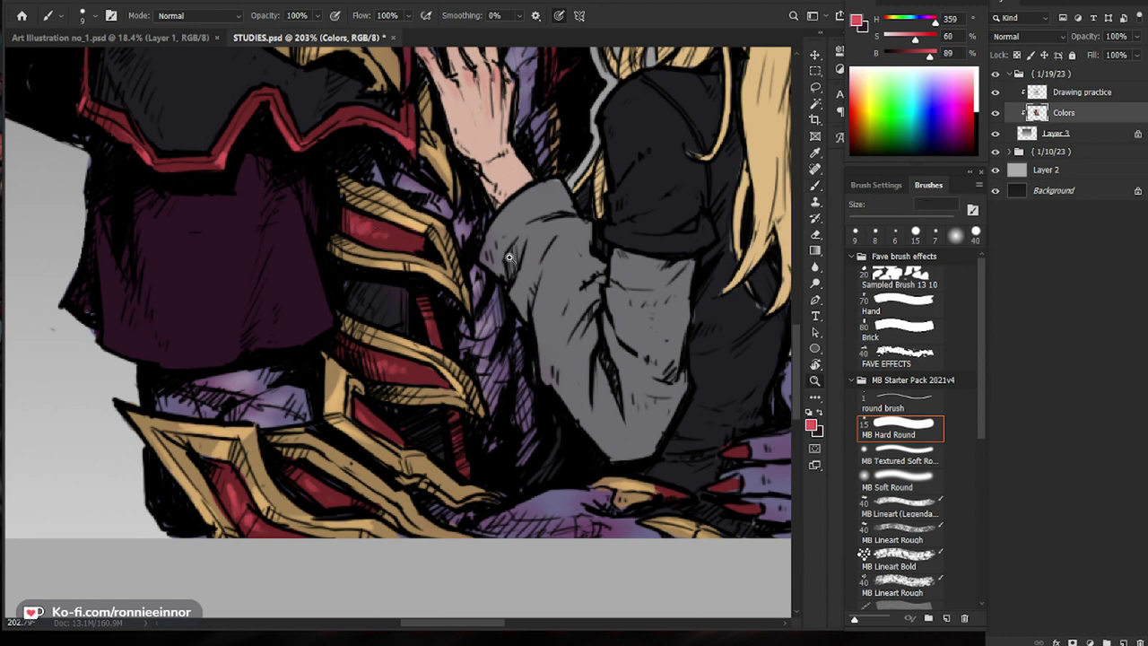
Step: Reduce the brush to 4 px and paint light red highlights on the red claws of both his hands
{"action": "left_click_drag", "start_coordinate": [358, 392], "coordinate": [80, 399]}
{"action": "left_click_drag", "start_coordinate": [477, 415], "coordinate": [583, 402]}
{"action": "scroll", "coordinate": [438, 414], "scroll_direction": "up", "scroll_amount": 5}
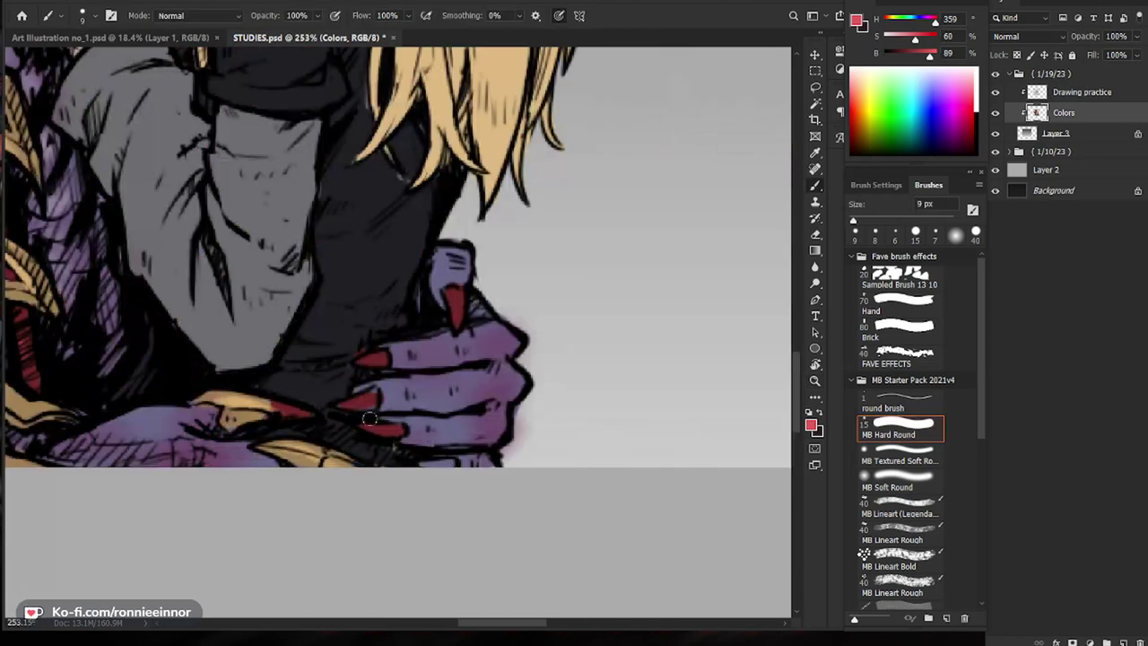
{"action": "key", "text": "bracketleft"}
{"action": "key", "text": "bracketleft"}
{"action": "key", "text": "bracketleft"}
{"action": "key", "text": "bracketleft"}
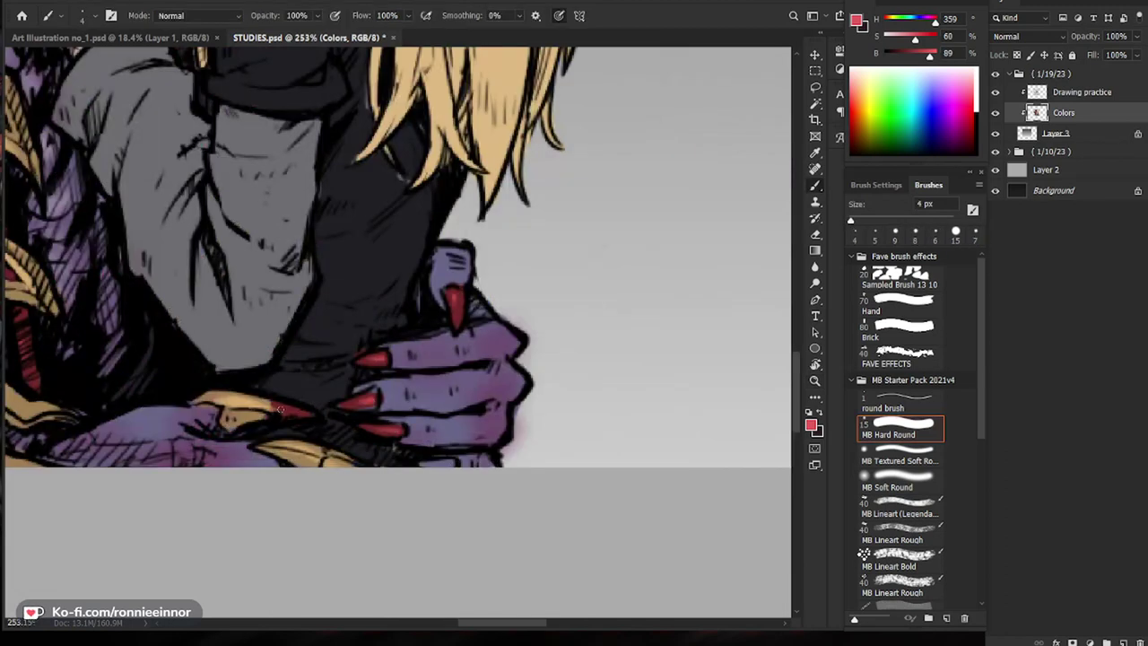
{"action": "left_click_drag", "start_coordinate": [399, 414], "coordinate": [316, 416]}
Step: Sample the dark armor color on the pauldron and lighten the foreground color to blue-grey #5d5d71
{"action": "mouse_move", "coordinate": [561, 276]}
{"action": "left_mouse_down"}
{"action": "mouse_move", "coordinate": [599, 392]}
{"action": "mouse_move", "coordinate": [617, 399]}
{"action": "mouse_move", "coordinate": [582, 401]}
{"action": "left_mouse_up"}
{"action": "left_click_drag", "start_coordinate": [566, 356], "coordinate": [544, 402]}
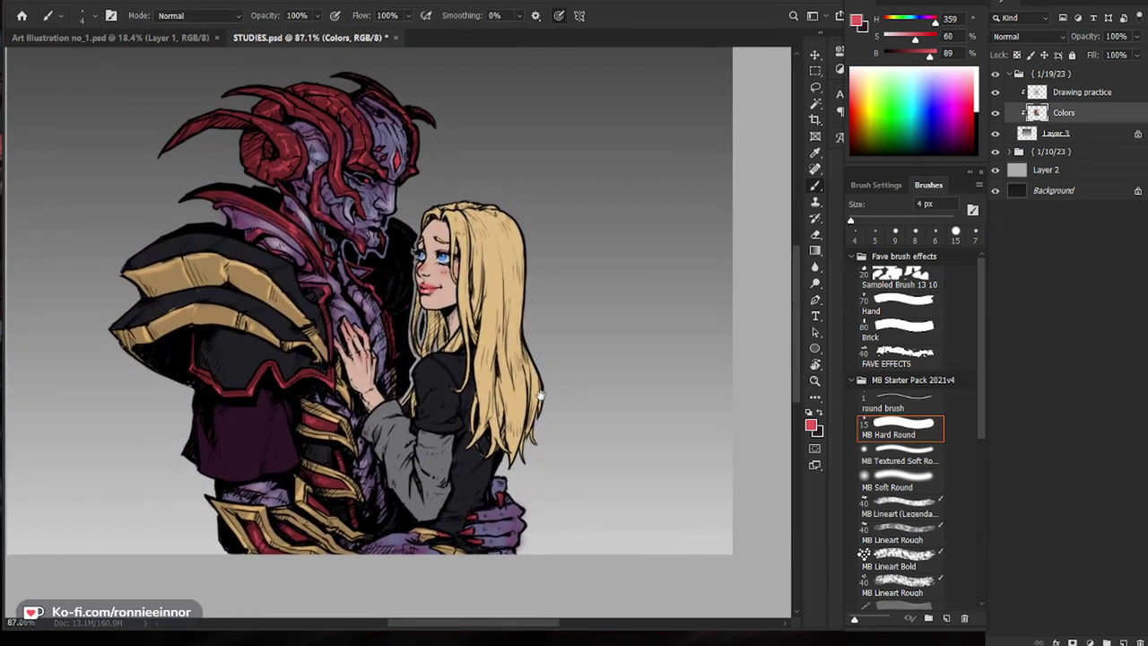
{"action": "left_click_drag", "start_coordinate": [273, 476], "coordinate": [321, 476]}
{"action": "left_click", "coordinate": [231, 292], "text": "alt"}
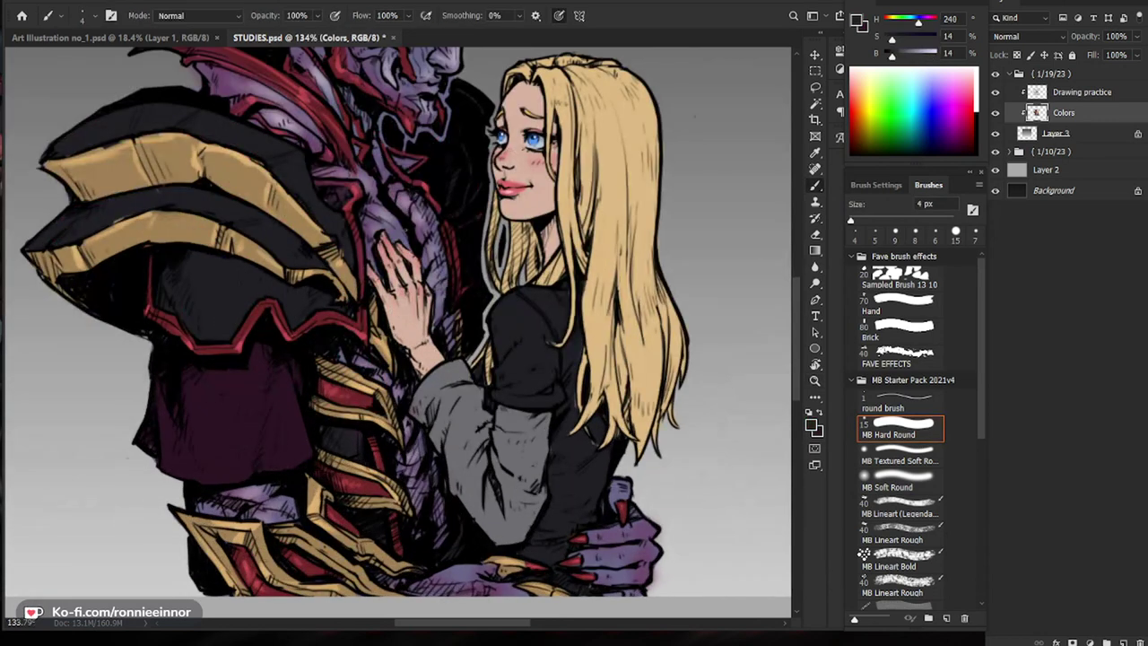
{"action": "left_click", "coordinate": [858, 22]}
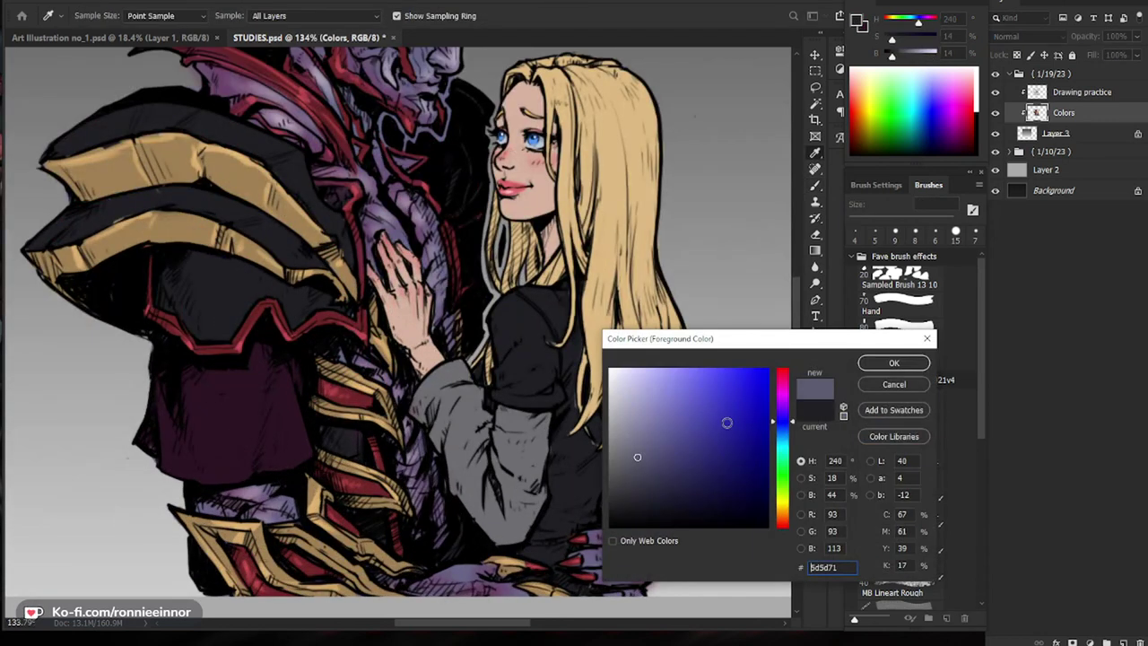
{"action": "left_click", "coordinate": [883, 365]}
Step: Paint blue-grey highlights along the uppermost dark plate of the pauldron, starting at 6 px and enlarging the brush to 20 px
{"action": "mouse_move", "coordinate": [359, 224]}
{"action": "left_mouse_down"}
{"action": "mouse_move", "coordinate": [365, 264]}
{"action": "mouse_move", "coordinate": [432, 373]}
{"action": "left_mouse_up"}
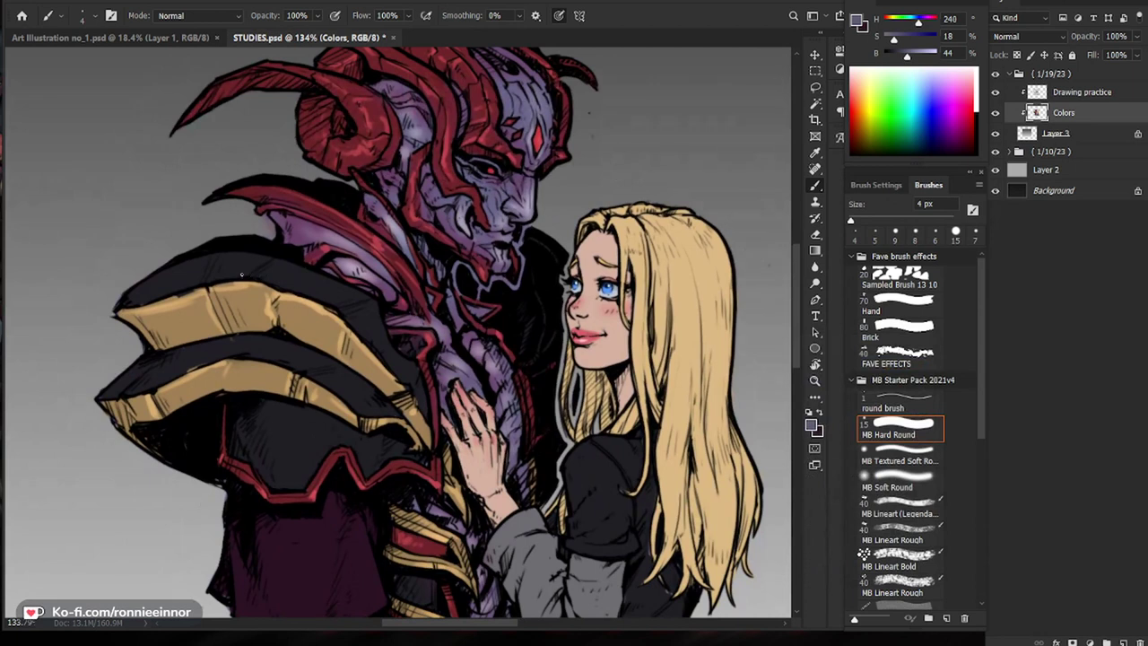
{"action": "key", "text": "bracketright"}
{"action": "key", "text": "bracketright"}
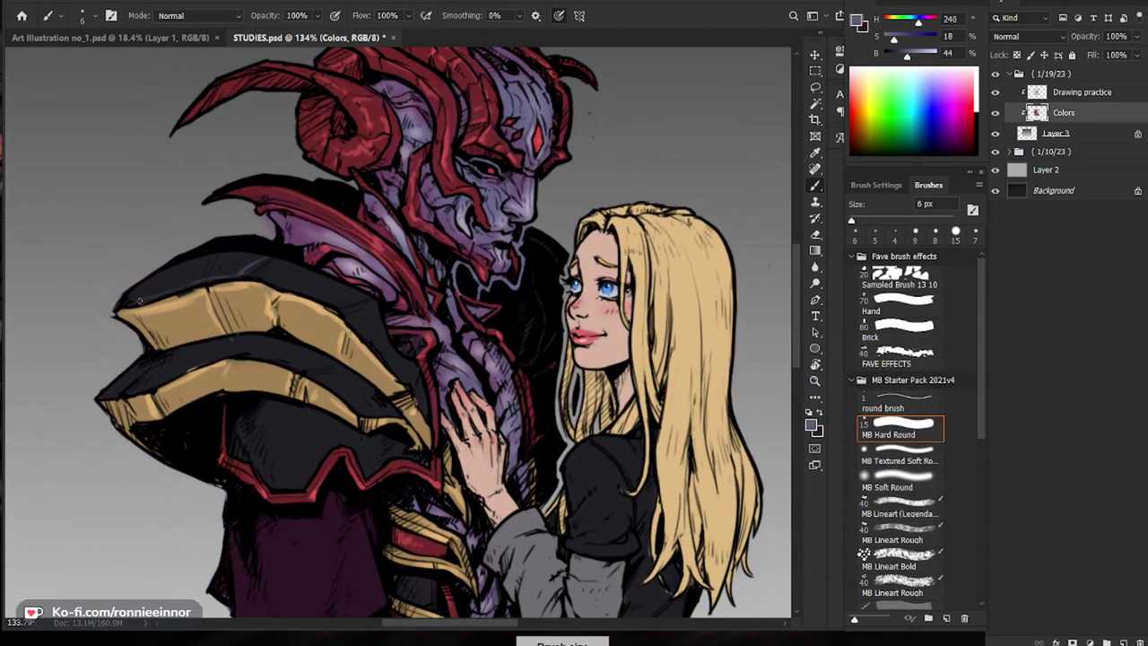
{"action": "key", "text": "bracketright"}
{"action": "key", "text": "bracketright"}
{"action": "key", "text": "bracketright"}
{"action": "key", "text": "bracketright"}
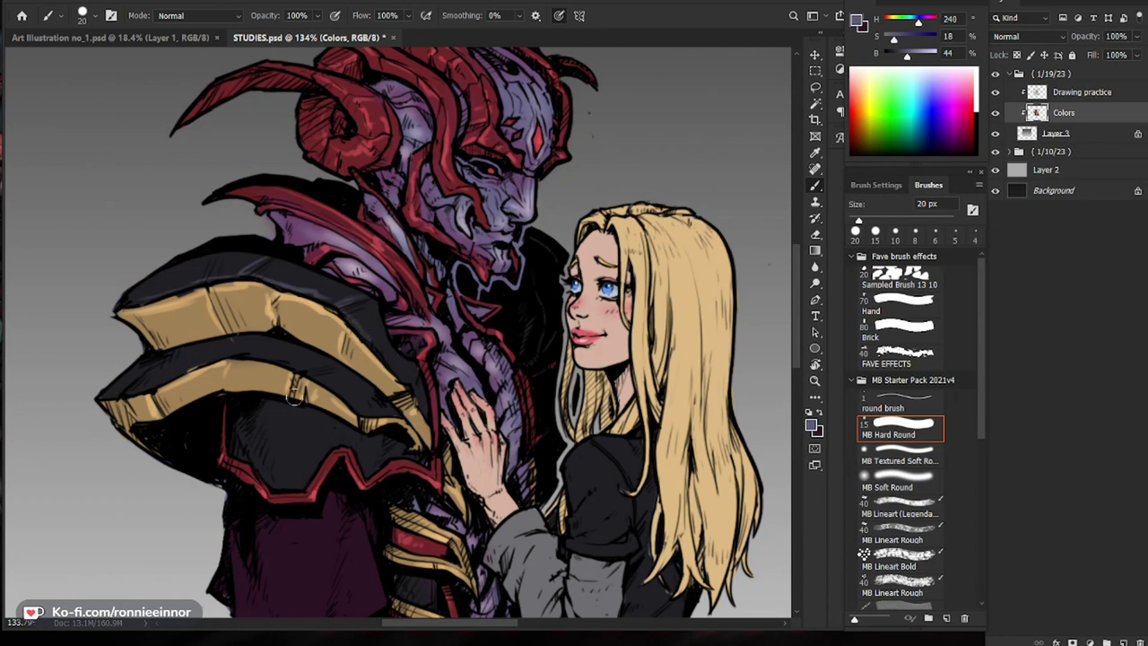
Step: Paint blue-grey highlights on the second dark pauldron plate, with brush sizes from 10 px to 25 px
{"action": "key", "text": "bracketleft"}
{"action": "key", "text": "bracketleft"}
{"action": "key", "text": "bracketleft"}
{"action": "key", "text": "bracketright"}
{"action": "key", "text": "bracketright"}
{"action": "key", "text": "bracketright"}
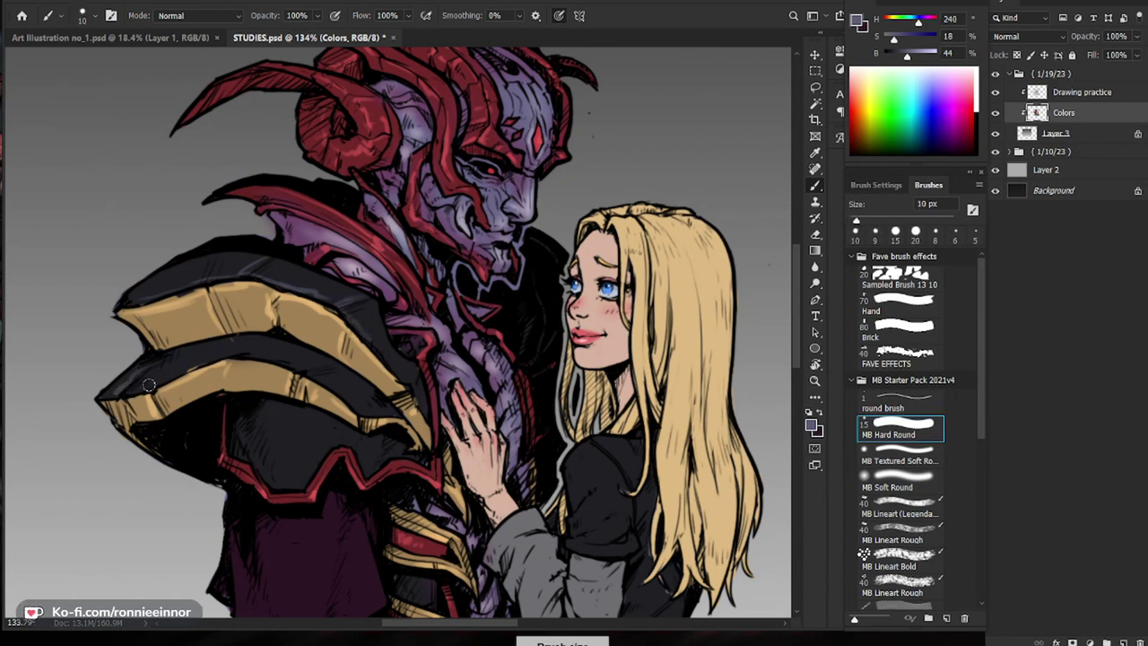
{"action": "key", "text": "bracketright"}
{"action": "key", "text": "bracketright"}
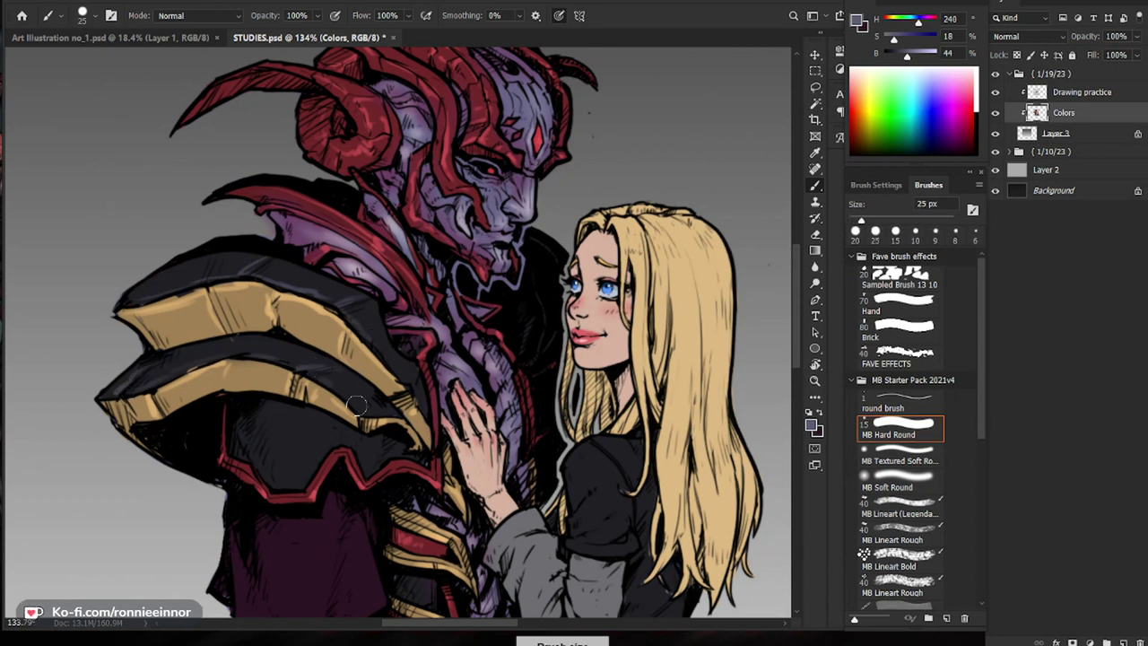
Step: Paint a broad blue-grey sheen on the dark armor above the zigzag red trim, reducing the brush to 20 px for the edges
{"action": "key", "text": "bracketright"}
{"action": "key", "text": "bracketright"}
{"action": "left_click_drag", "start_coordinate": [299, 418], "coordinate": [300, 468]}
{"action": "key", "text": "bracketleft"}
{"action": "key", "text": "bracketleft"}
{"action": "key", "text": "bracketleft"}
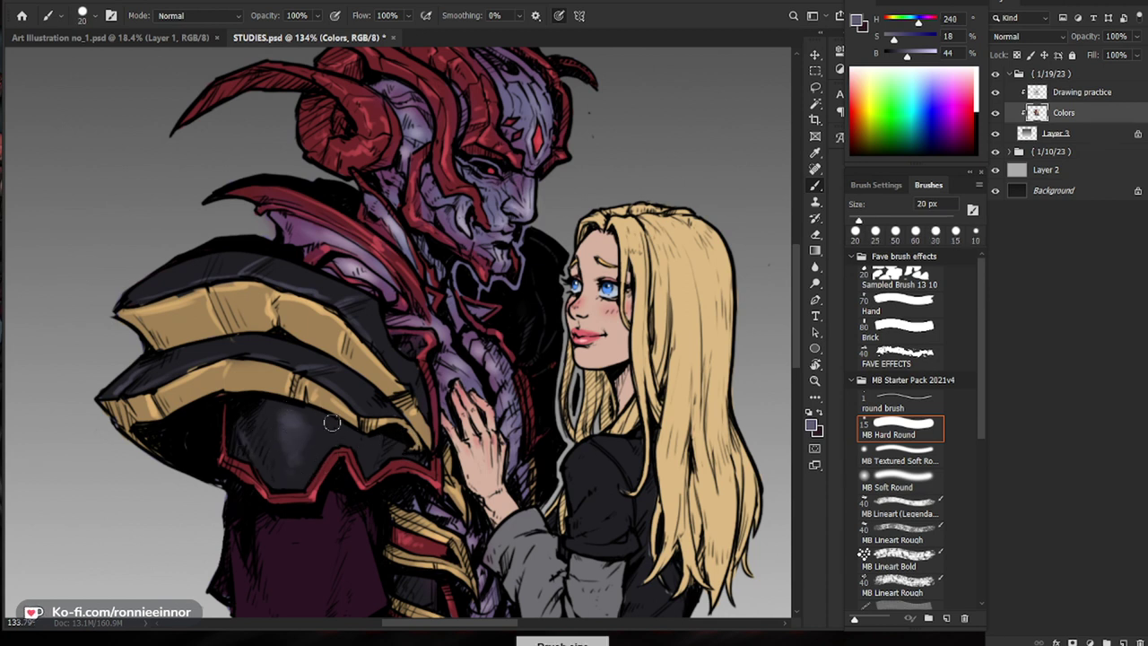
{"action": "left_click_drag", "start_coordinate": [435, 421], "coordinate": [345, 423]}
Step: Reduce the brush to 8 px and add blue-grey highlights to the dark panels of the waist armor
{"action": "left_click_drag", "start_coordinate": [600, 489], "coordinate": [531, 414]}
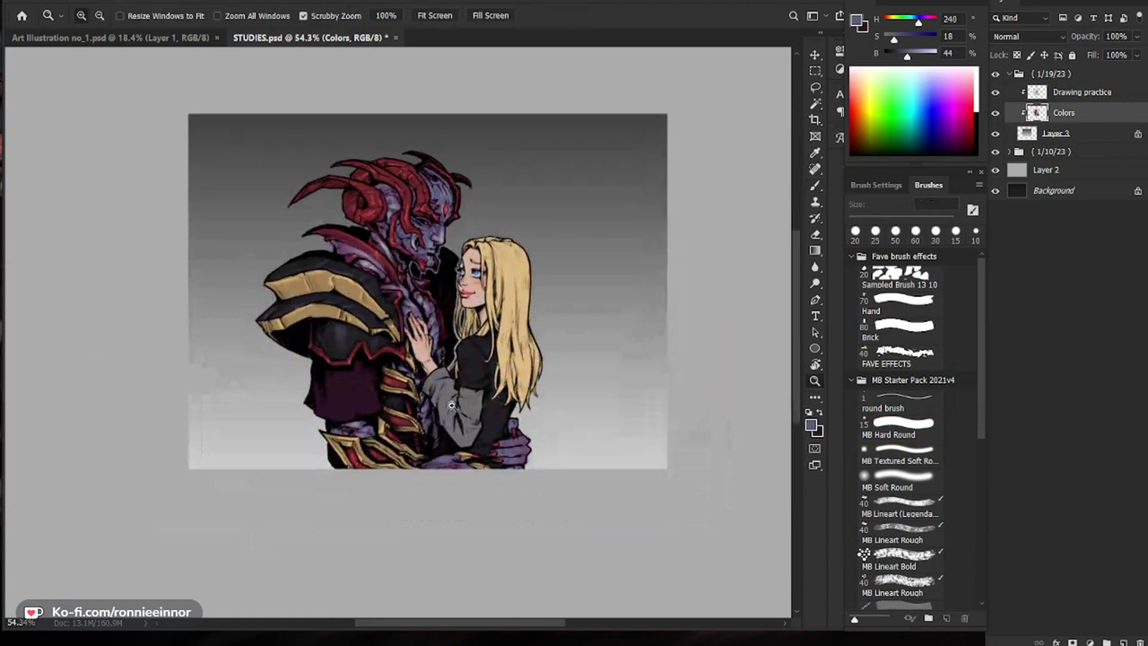
{"action": "left_click_drag", "start_coordinate": [425, 420], "coordinate": [520, 420]}
{"action": "key", "text": "bracketleft"}
{"action": "key", "text": "bracketleft"}
{"action": "key", "text": "bracketleft"}
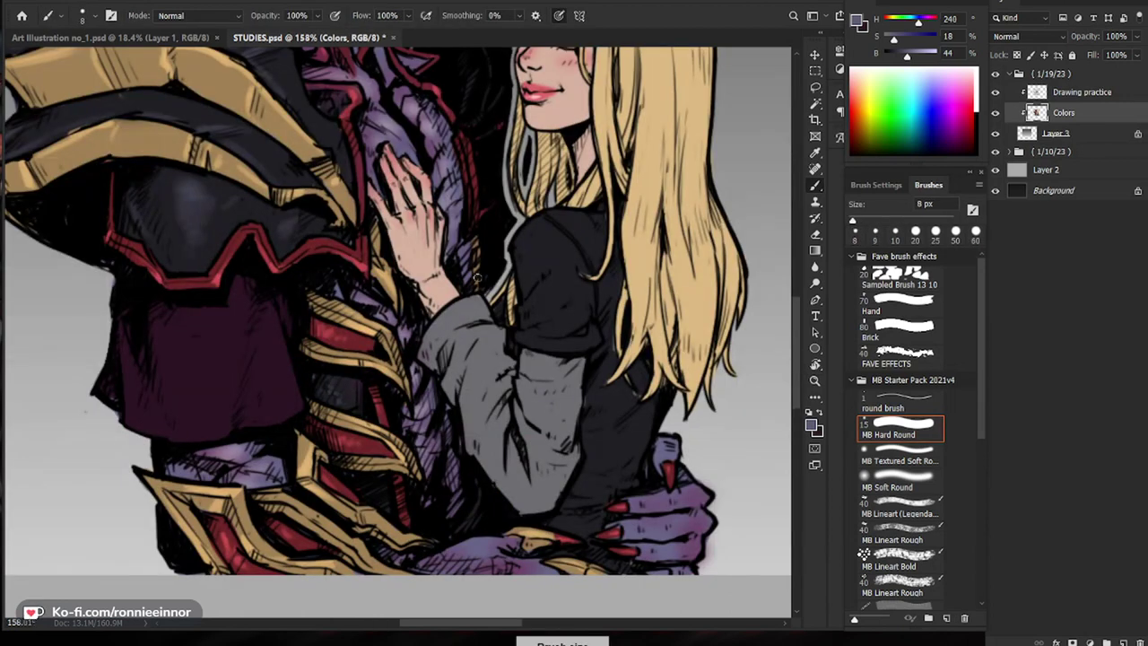
{"action": "left_click_drag", "start_coordinate": [560, 229], "coordinate": [511, 473]}
{"action": "left_click_drag", "start_coordinate": [545, 404], "coordinate": [514, 405]}
{"action": "left_click_drag", "start_coordinate": [510, 456], "coordinate": [490, 368]}
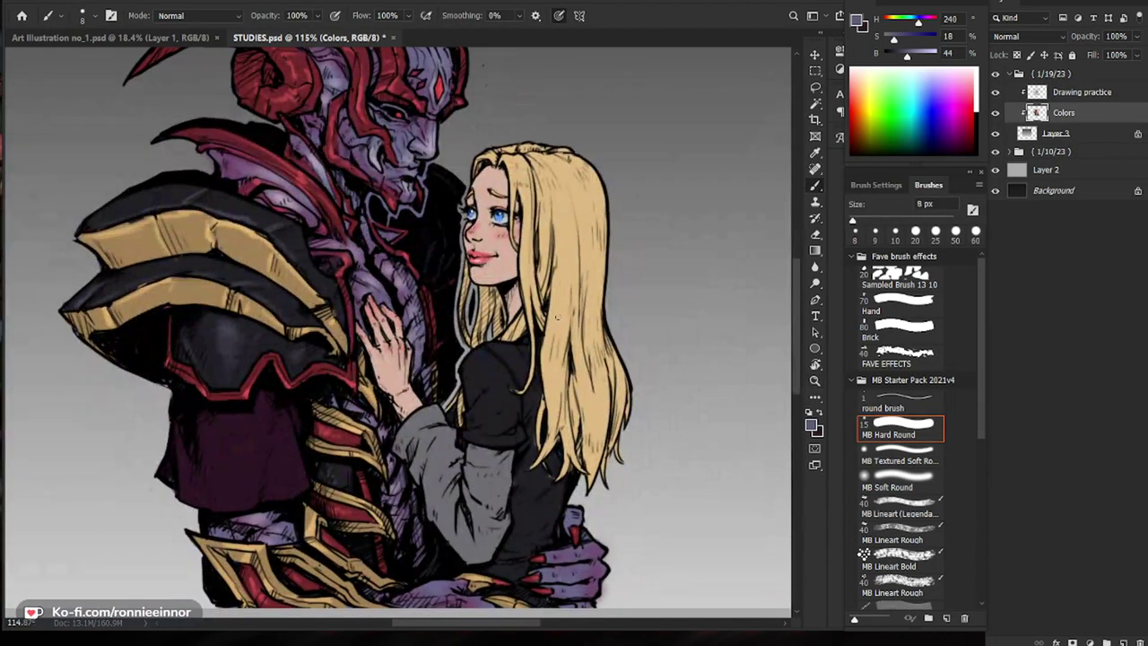
Step: Sample the dark plum of his sleeve and lighten the foreground color to H 324, S 47, B 38
{"action": "left_click", "coordinate": [242, 450], "text": "alt"}
{"action": "left_click", "coordinate": [858, 24]}
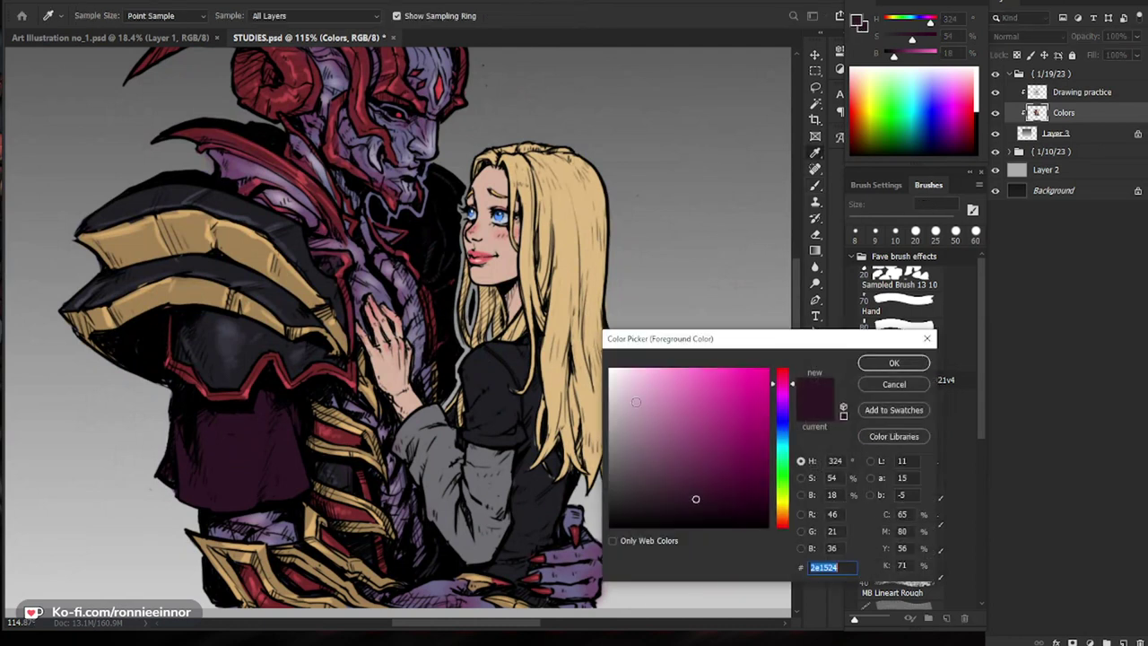
{"action": "left_click_drag", "start_coordinate": [691, 477], "coordinate": [685, 467]}
{"action": "key", "text": "Return"}
Step: Enlarge the brush to 45 px and paint lighter plum highlights down the middle of his sleeve
{"action": "key", "text": "bracketright"}
{"action": "key", "text": "bracketright"}
{"action": "key", "text": "bracketright"}
{"action": "key", "text": "bracketright"}
{"action": "key", "text": "bracketright"}
{"action": "key", "text": "bracketright"}
{"action": "key", "text": "bracketright"}
{"action": "key", "text": "bracketright"}
{"action": "key", "text": "bracketright"}
{"action": "key", "text": "bracketright"}
{"action": "key", "text": "bracketleft"}
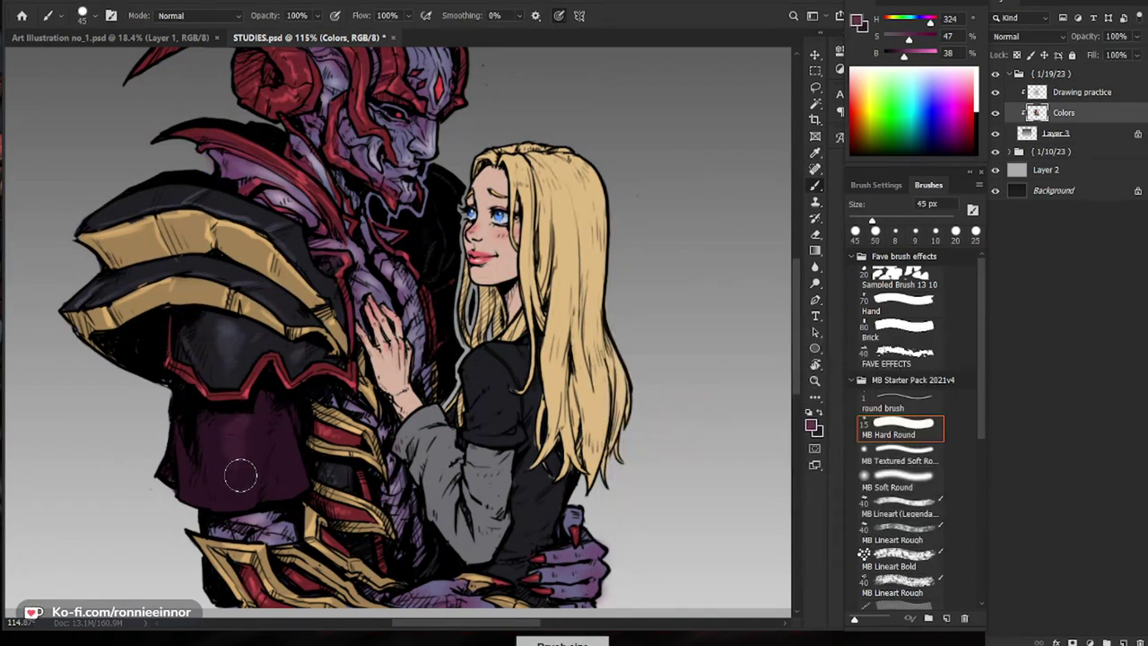
Step: Add lighter plum highlights to the sleeve's folds and lower edge with the brush at 25 px and 30 px
{"action": "key", "text": "bracketleft"}
{"action": "key", "text": "bracketleft"}
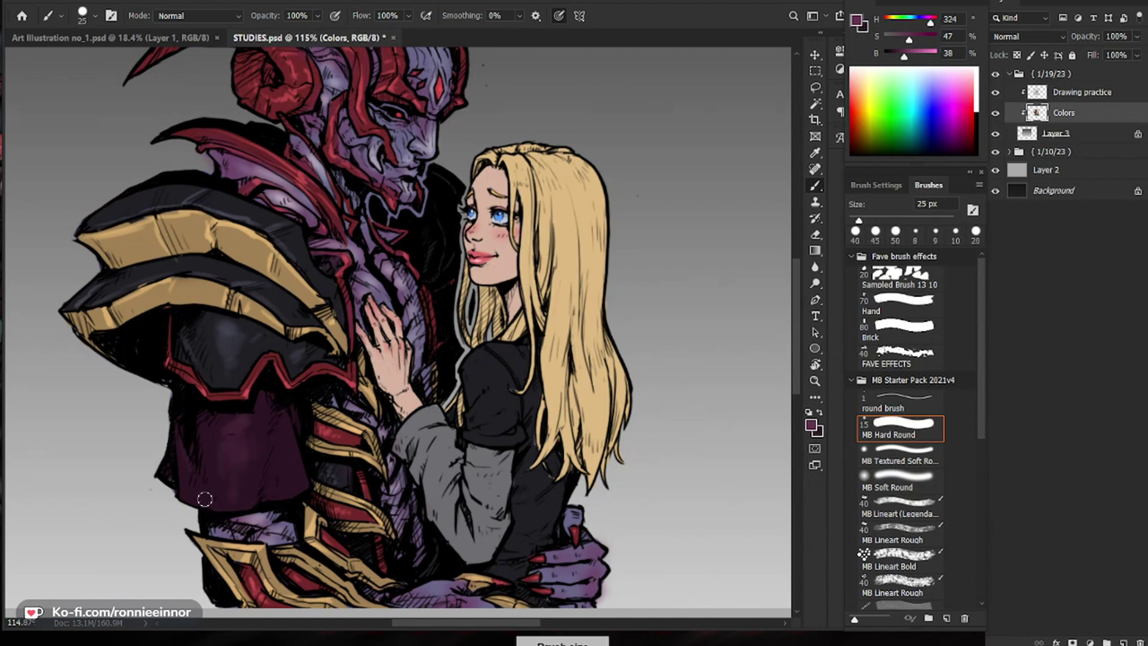
{"action": "key", "text": "bracketright"}
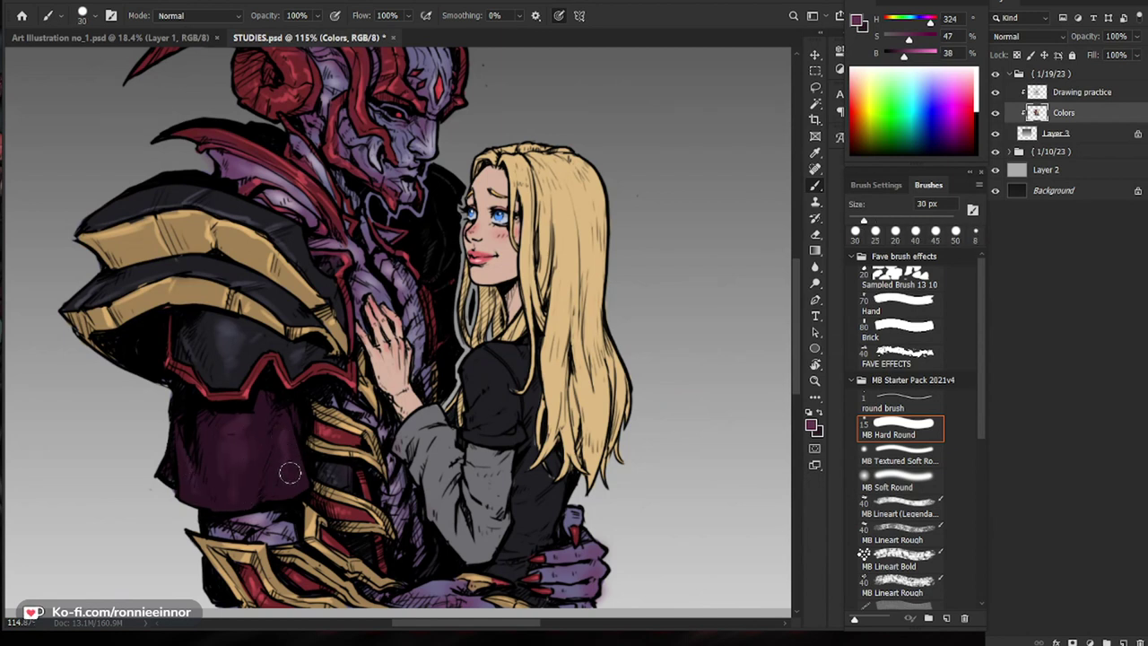
{"action": "key", "text": "ctrl+0"}
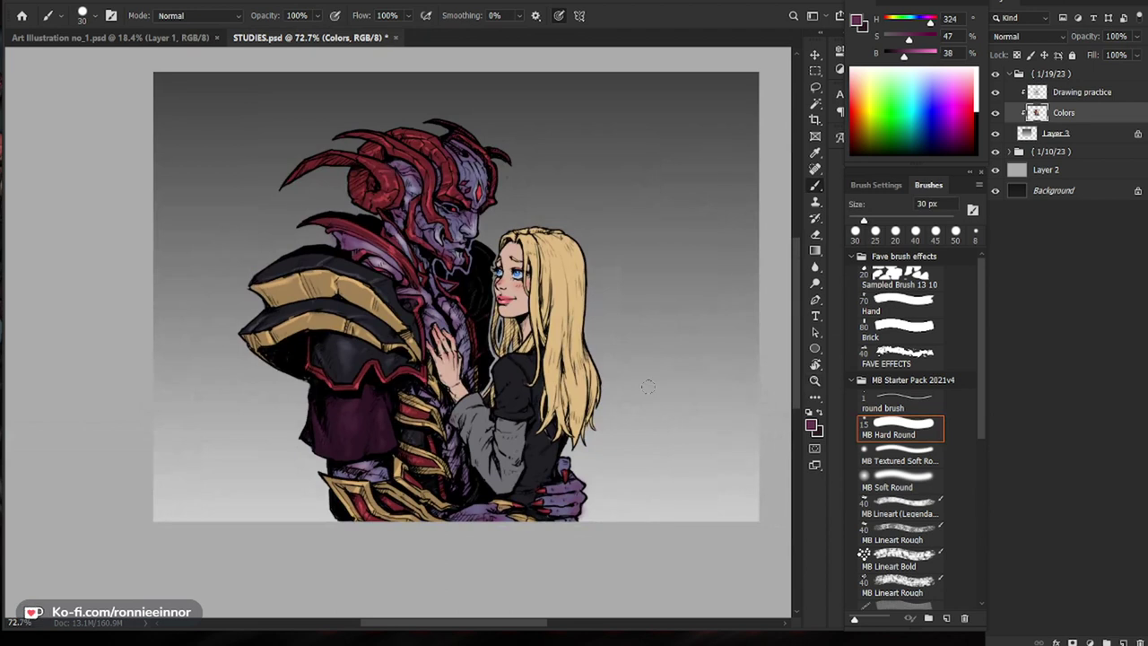
Step: Sample the pale lilac skin highlight and paint it on his hand and forearm behind her waist with a 20 px brush
{"action": "left_click_drag", "start_coordinate": [597, 476], "coordinate": [543, 470]}
{"action": "left_click", "coordinate": [212, 204], "text": "alt"}
{"action": "key", "text": "ctrl+0"}
{"action": "scroll", "coordinate": [464, 395], "scroll_direction": "up", "scroll_amount": 4}
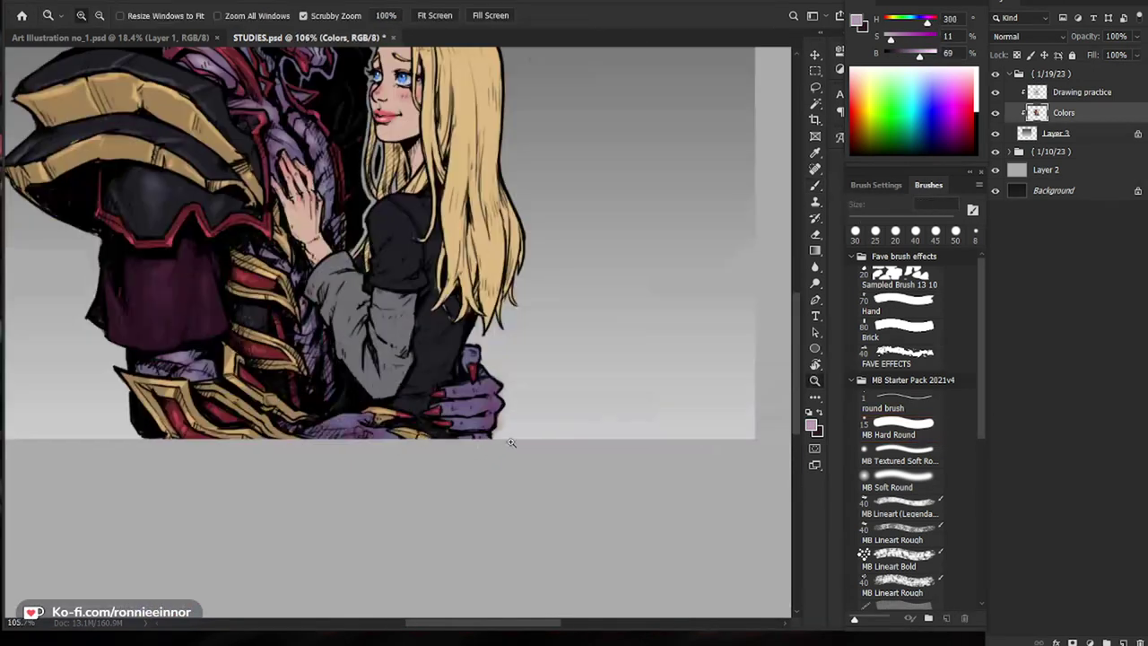
{"action": "key", "text": "bracketleft"}
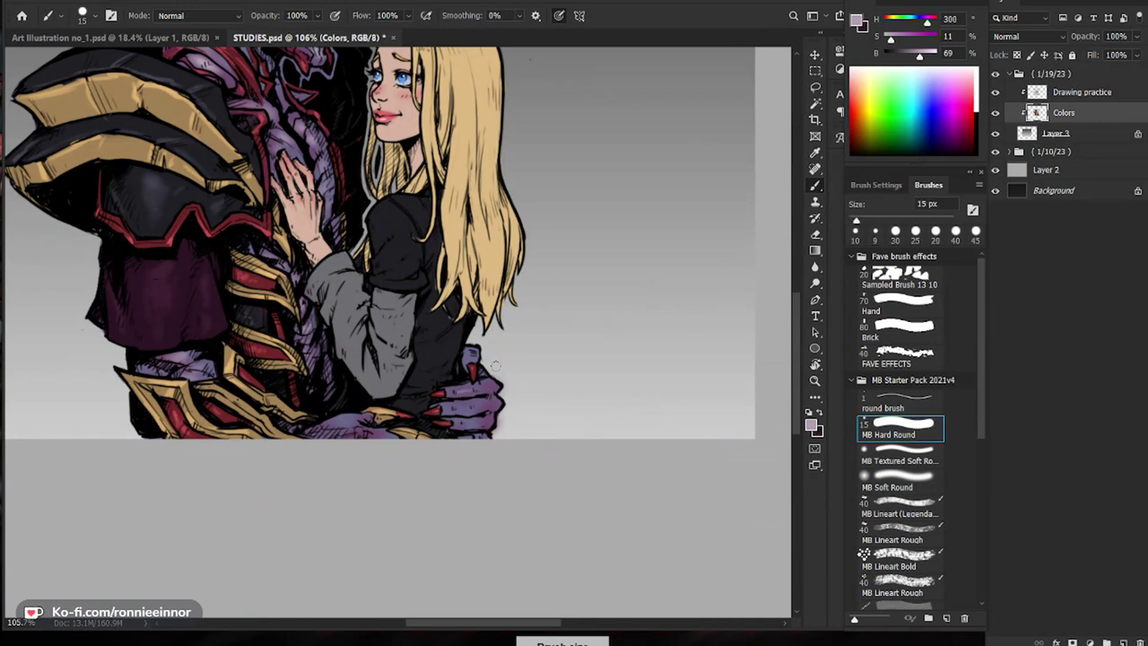
{"action": "key", "text": "bracketleft"}
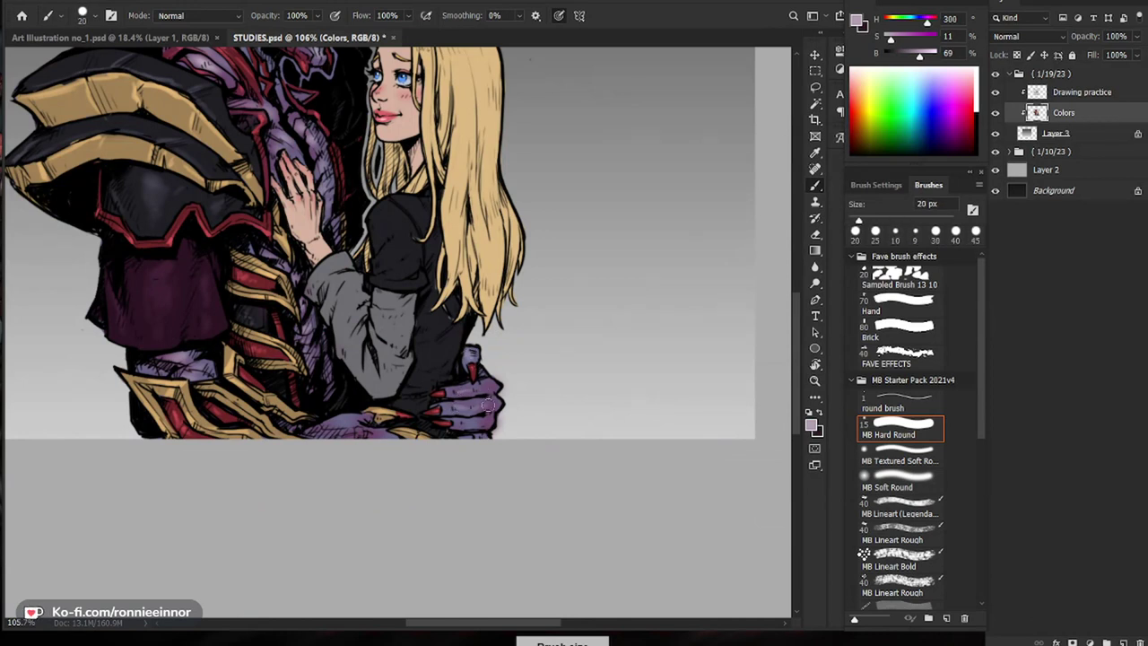
{"action": "scroll", "coordinate": [484, 407], "scroll_direction": "up", "scroll_amount": 2}
{"action": "left_click_drag", "start_coordinate": [271, 442], "coordinate": [310, 440]}
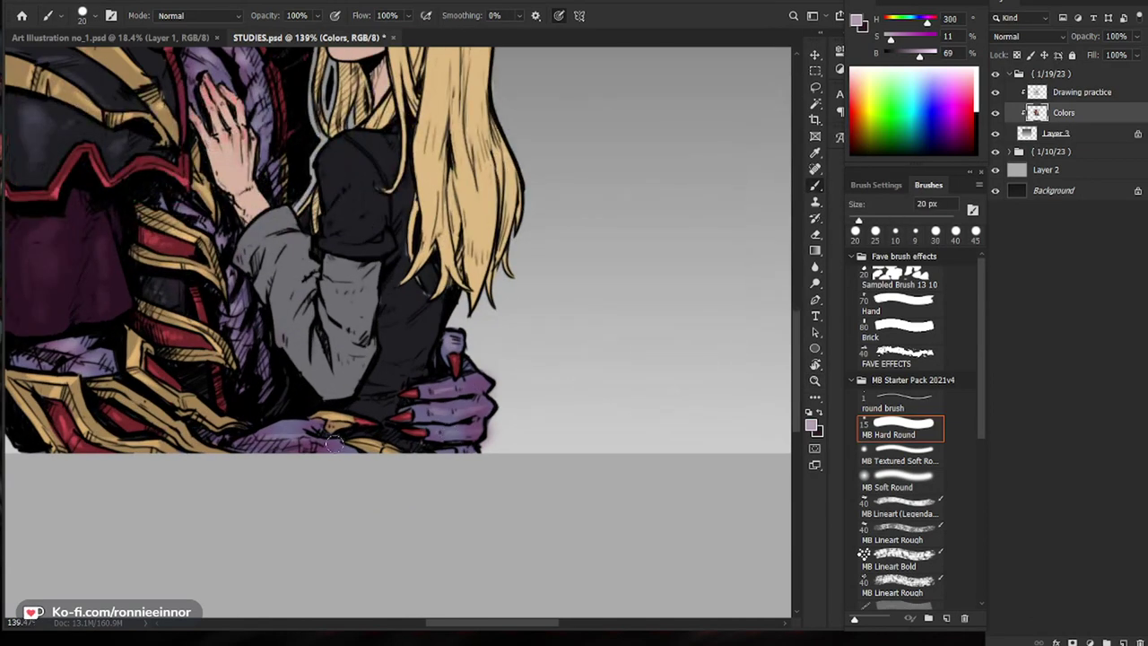
Step: Sample the sleeve's dark plum and add soft shading with the MB Soft Round brush at 25 px
{"action": "left_click", "coordinate": [923, 479]}
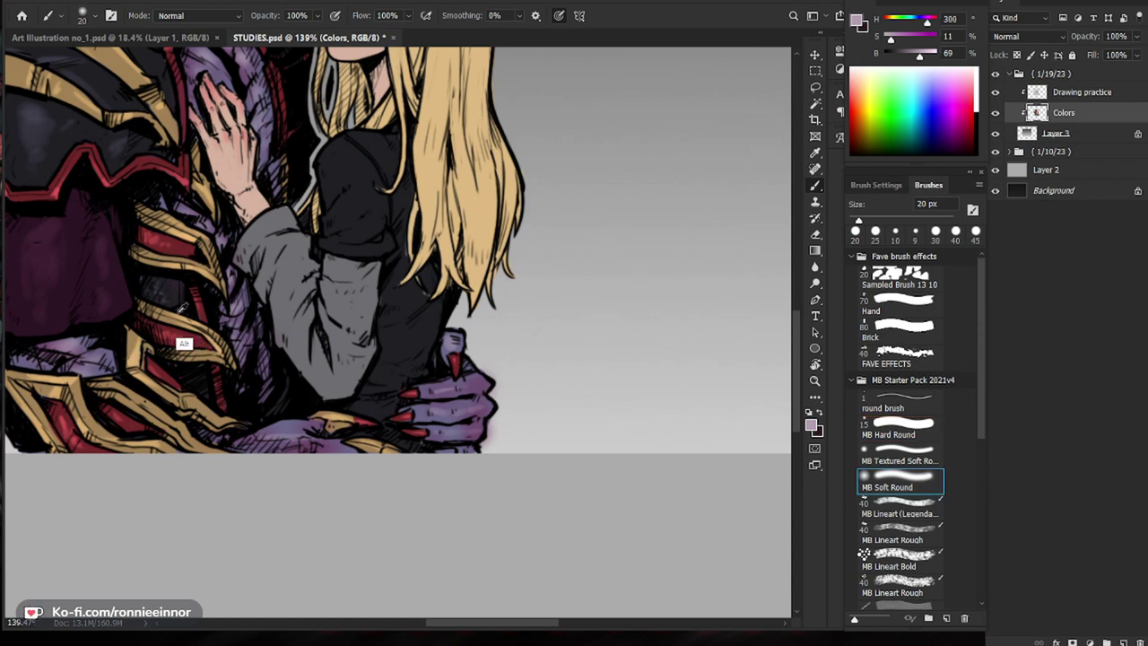
{"action": "left_click", "coordinate": [114, 299], "text": "alt"}
{"action": "key", "text": "bracketright"}
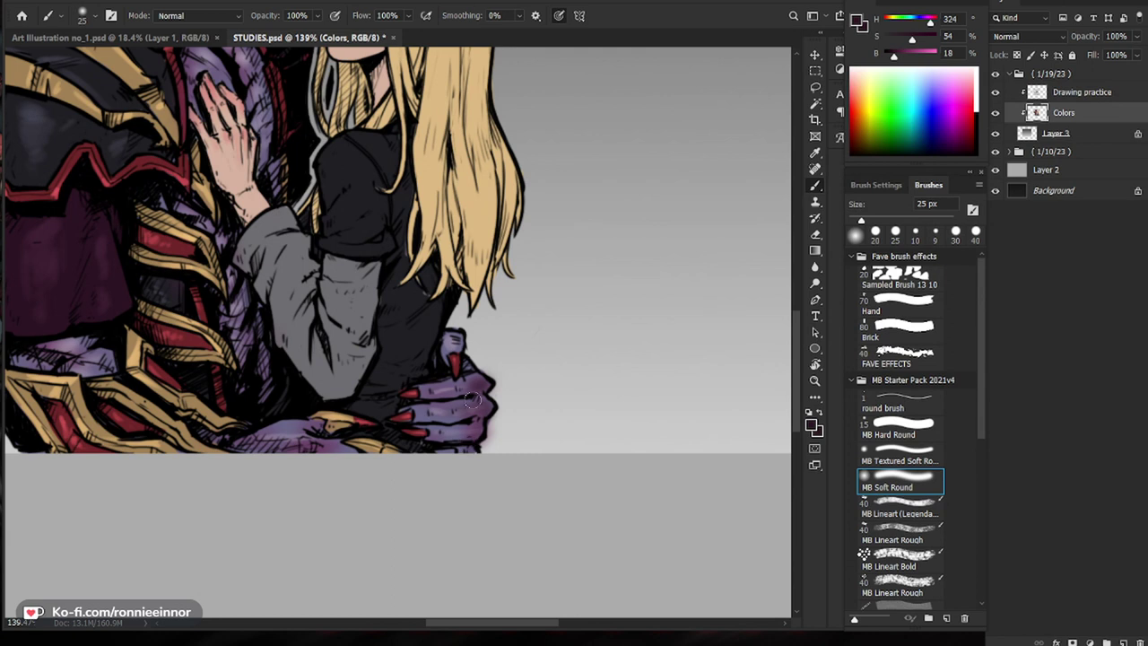
Step: Sample the woman's blonde hair color and lighten the foreground color to pale cream #fde9ca
{"action": "mouse_move", "coordinate": [541, 326]}
{"action": "left_mouse_down"}
{"action": "mouse_move", "coordinate": [525, 439]}
{"action": "mouse_move", "coordinate": [530, 562]}
{"action": "left_mouse_up"}
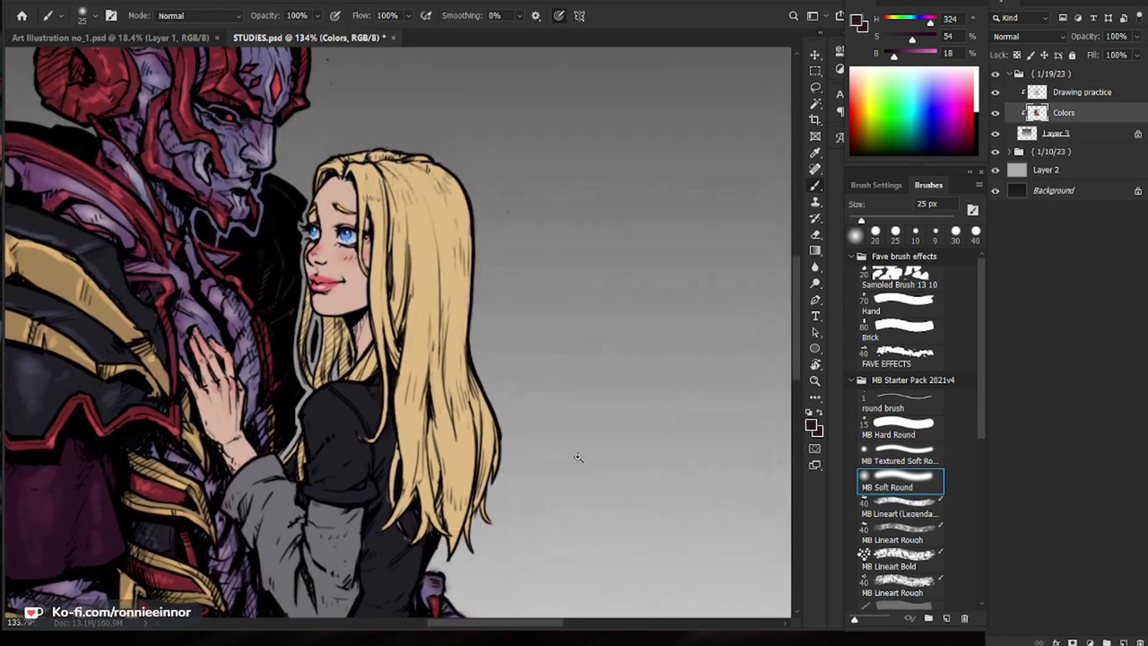
{"action": "left_click_drag", "start_coordinate": [571, 456], "coordinate": [551, 456]}
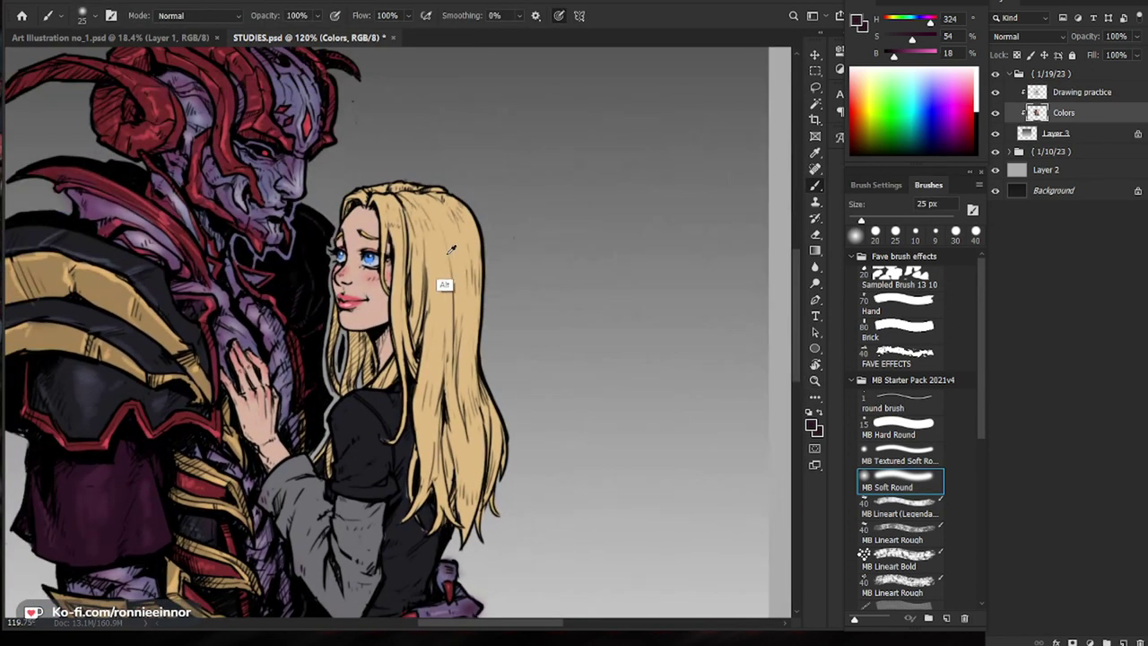
{"action": "left_click", "coordinate": [443, 282], "text": "alt"}
{"action": "left_click", "coordinate": [857, 22]}
{"action": "left_click_drag", "start_coordinate": [664, 386], "coordinate": [640, 368]}
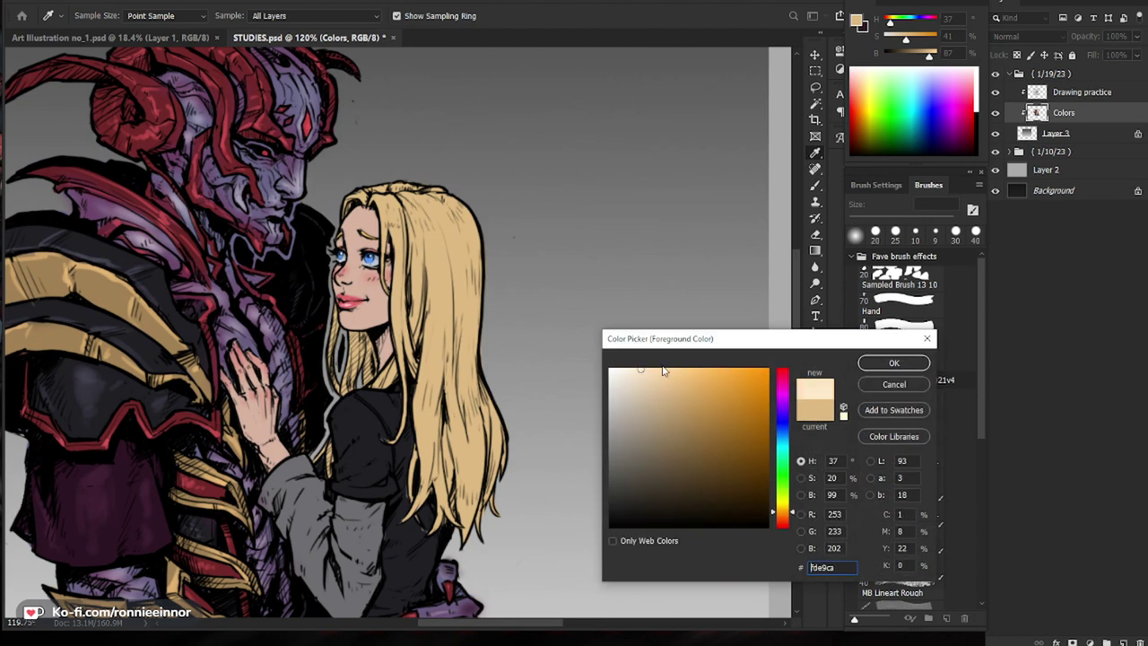
{"action": "left_click", "coordinate": [886, 370]}
Step: Switch to the MB Hard Round brush at 6 px and paint short cream highlight strokes across the crown of her hair
{"action": "mouse_move", "coordinate": [439, 291]}
{"action": "left_mouse_down"}
{"action": "mouse_move", "coordinate": [475, 292]}
{"action": "mouse_move", "coordinate": [506, 396]}
{"action": "left_mouse_up"}
{"action": "left_click", "coordinate": [867, 418]}
{"action": "key", "text": "bracketleft"}
{"action": "key", "text": "bracketleft"}
{"action": "key", "text": "bracketleft"}
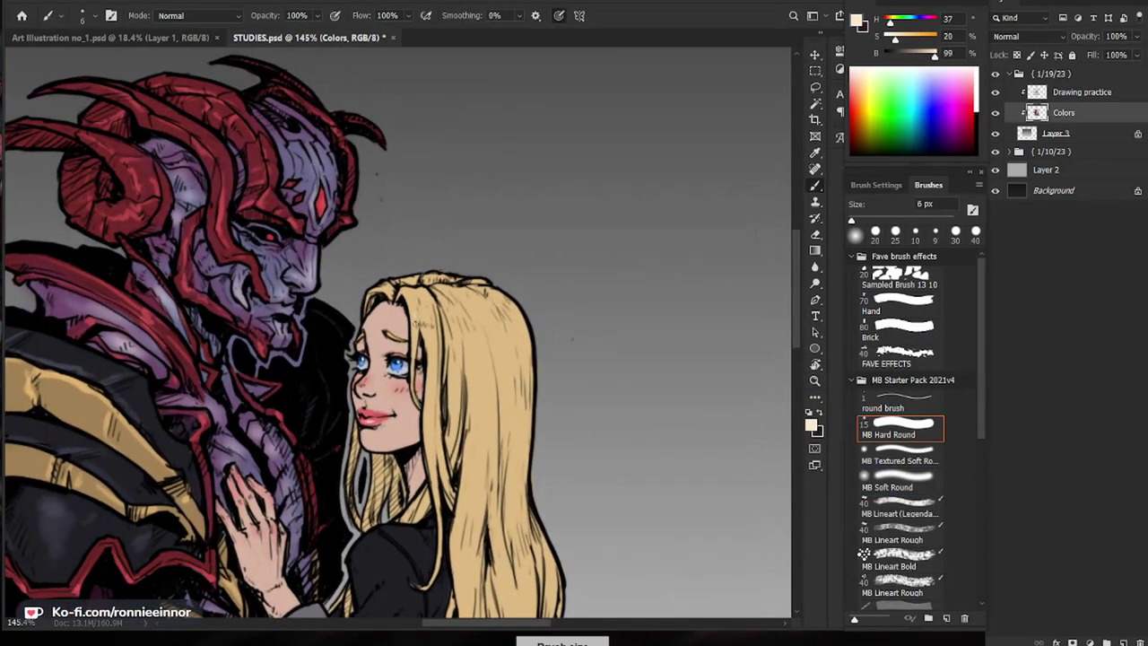
{"action": "mouse_move", "coordinate": [438, 317]}
{"action": "left_mouse_down"}
{"action": "mouse_move", "coordinate": [464, 308]}
{"action": "mouse_move", "coordinate": [490, 355]}
{"action": "mouse_move", "coordinate": [485, 323]}
{"action": "left_mouse_up"}
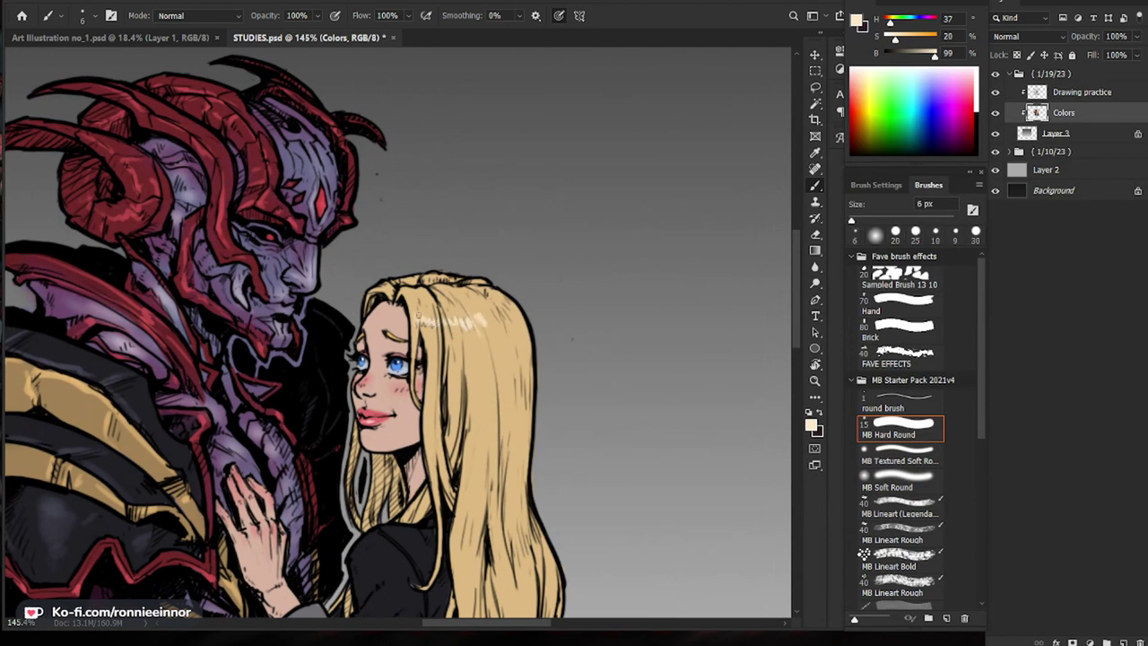
Step: Enlarge the brush to 7 px and extend the cream hair highlights with more crown strokes and a long strand down the side
{"action": "key", "text": "bracketright"}
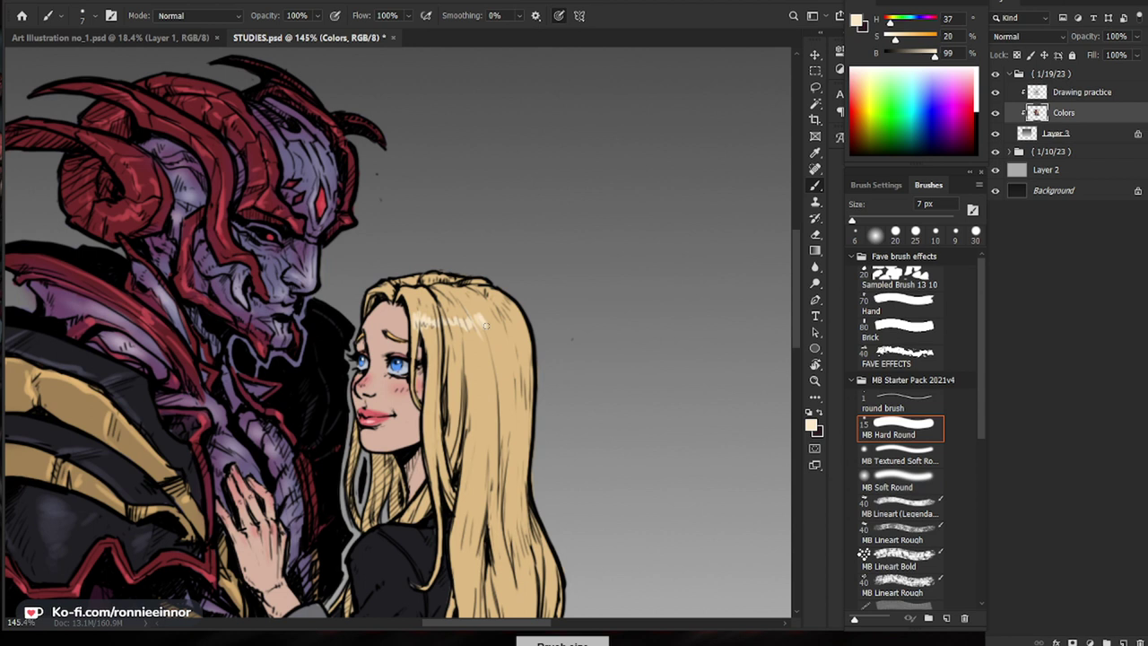
{"action": "left_click_drag", "start_coordinate": [492, 318], "coordinate": [497, 321]}
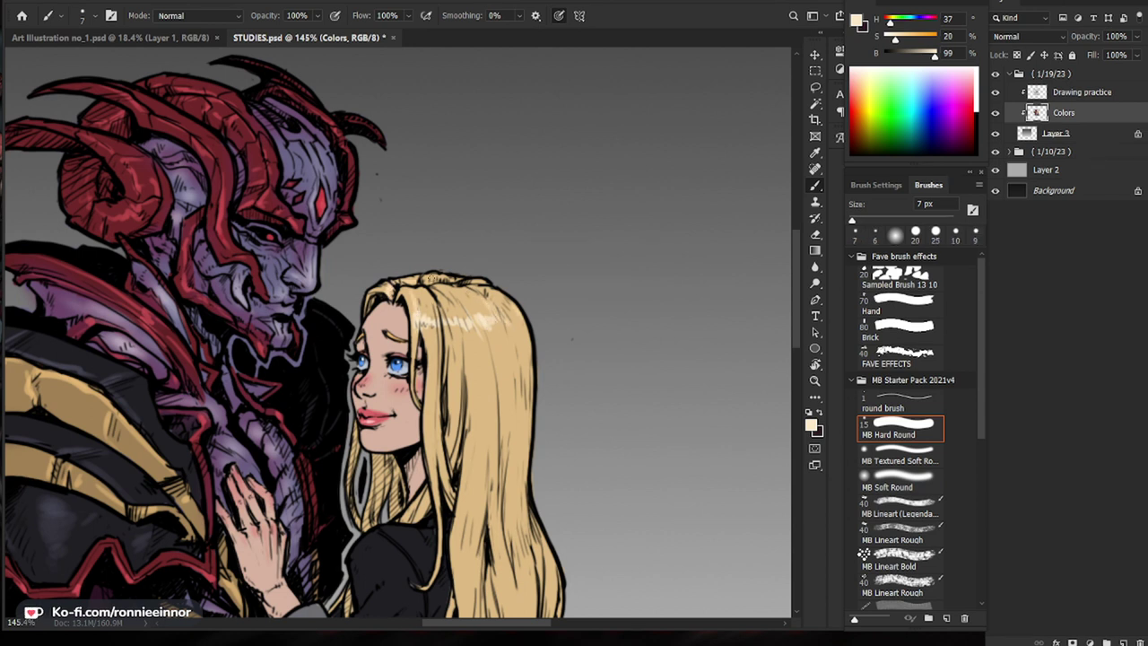
{"action": "mouse_move", "coordinate": [511, 269]}
{"action": "left_mouse_down"}
{"action": "mouse_move", "coordinate": [466, 271]}
{"action": "mouse_move", "coordinate": [525, 279]}
{"action": "left_mouse_up"}
{"action": "left_click_drag", "start_coordinate": [429, 304], "coordinate": [431, 311]}
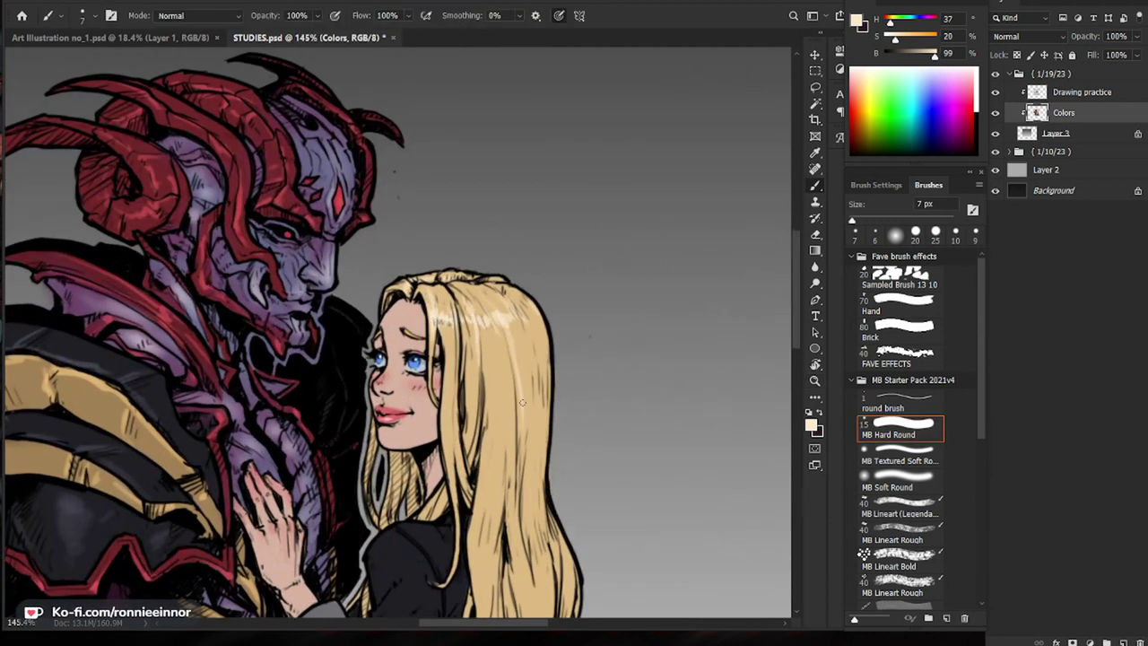
{"action": "left_click_drag", "start_coordinate": [557, 449], "coordinate": [514, 473]}
{"action": "left_click_drag", "start_coordinate": [541, 369], "coordinate": [595, 357]}
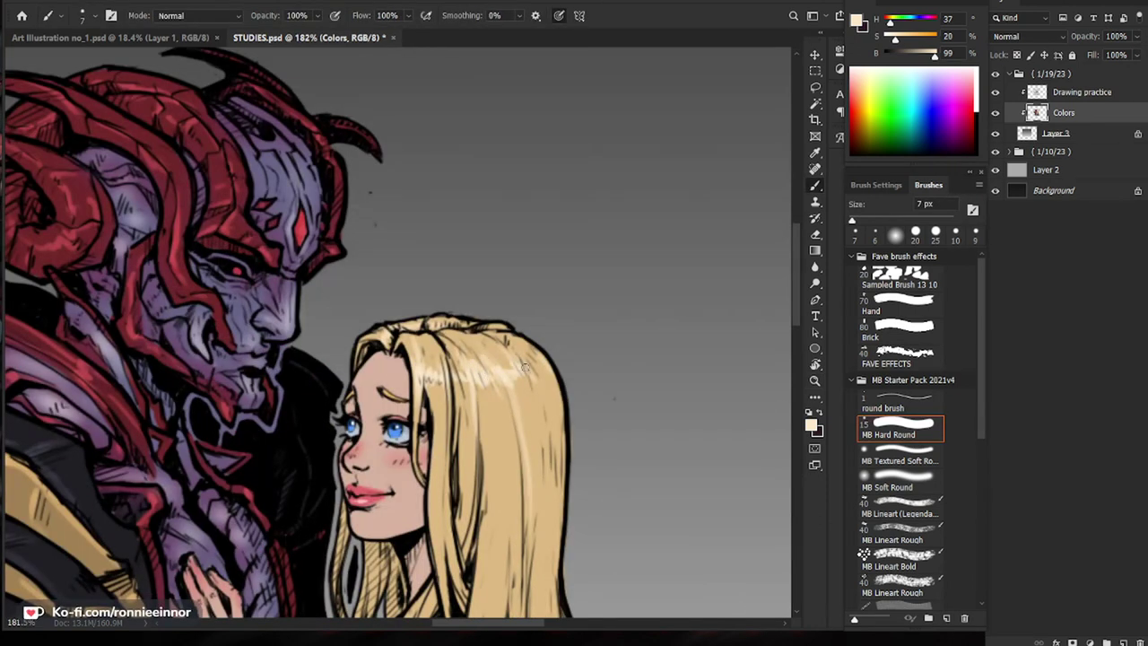
Step: Sample the base blonde from the woman's hair and soften the cream highlights with the MB Hard Round brush at 25 px
{"action": "left_click", "coordinate": [495, 413], "text": "alt"}
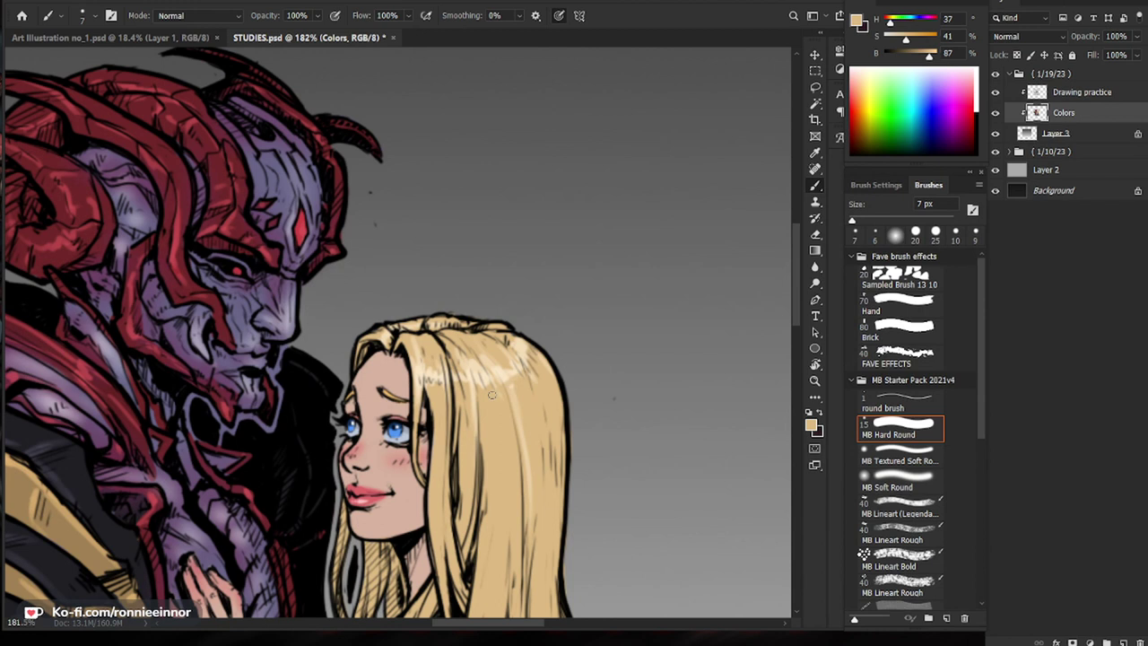
{"action": "key", "text": "bracketright"}
{"action": "key", "text": "bracketright"}
{"action": "key", "text": "bracketright"}
{"action": "key", "text": "bracketright"}
{"action": "key", "text": "bracketright"}
{"action": "key", "text": "bracketright"}
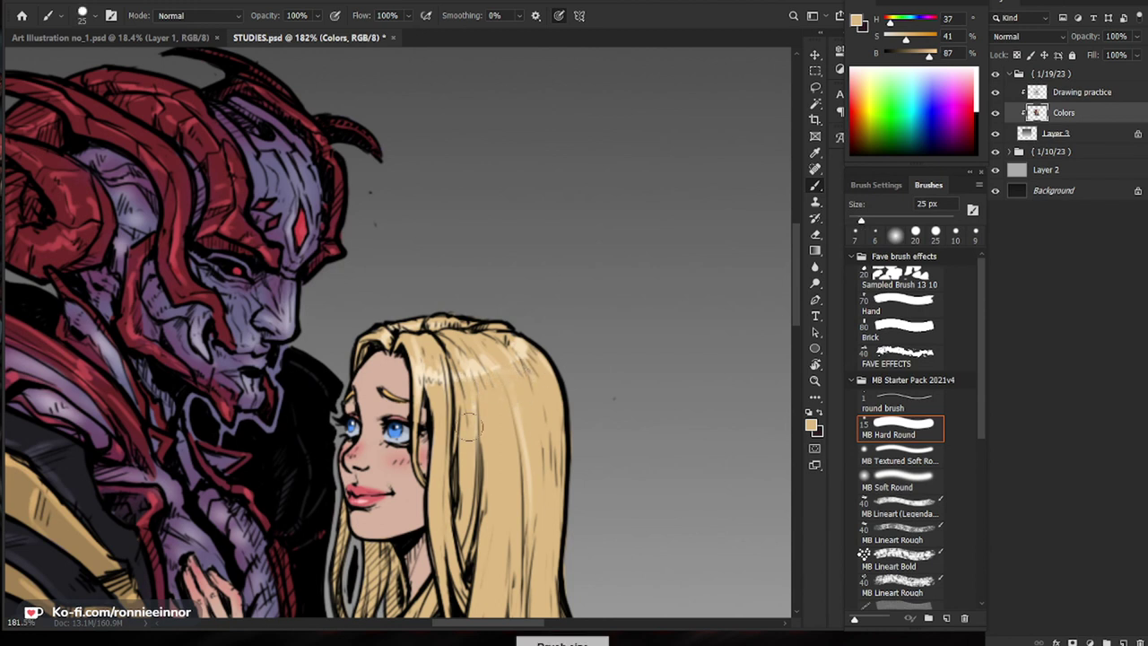
Step: Sample a hair highlight, lighten it to pale cream (hue 36, saturation 18, brightness 100), and brighten the crown with a 10 px brush
{"action": "left_click", "coordinate": [475, 396], "text": "alt"}
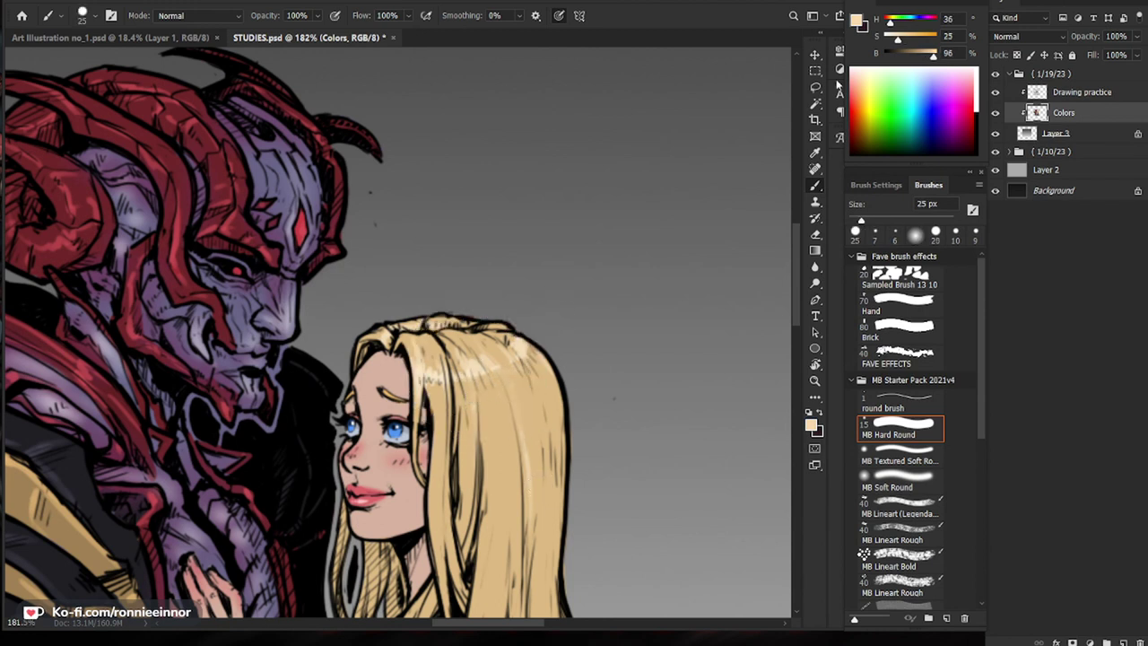
{"action": "left_click", "coordinate": [853, 20]}
{"action": "left_click", "coordinate": [638, 369]}
{"action": "key", "text": "Return"}
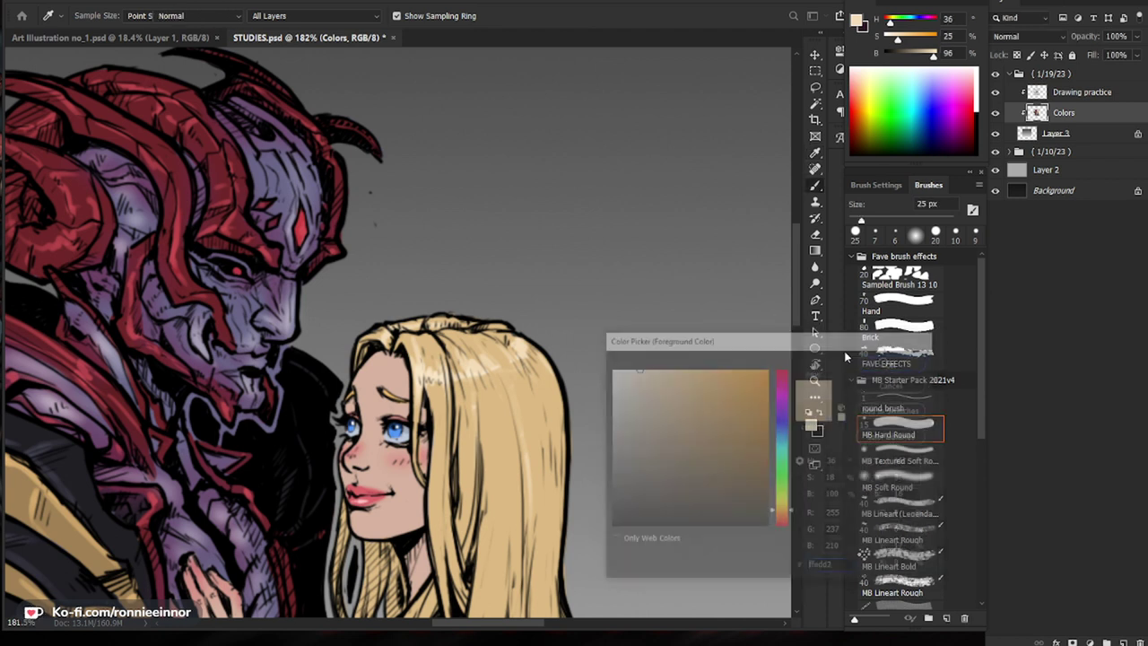
{"action": "key", "text": "bracketleft"}
{"action": "key", "text": "bracketleft"}
{"action": "key", "text": "bracketleft"}
{"action": "left_click_drag", "start_coordinate": [433, 366], "coordinate": [440, 387]}
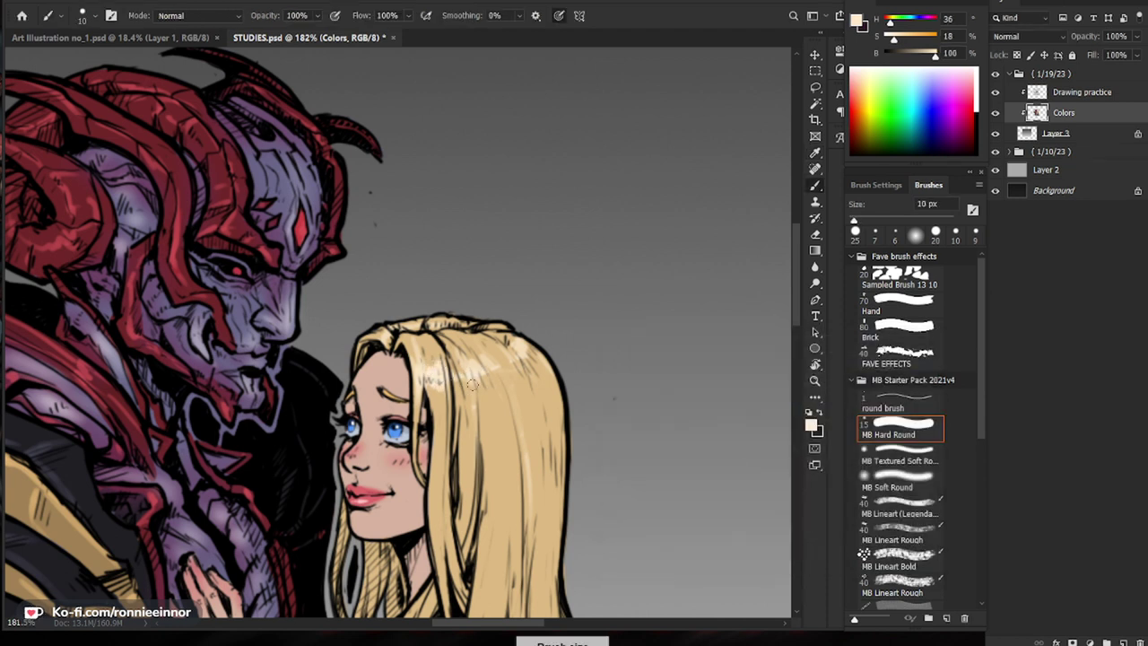
Step: Paint long cream highlight strokes along the strands in the middle length of the woman's hair at 10 px
{"action": "left_click_drag", "start_coordinate": [530, 362], "coordinate": [540, 444]}
{"action": "mouse_move", "coordinate": [579, 481]}
{"action": "left_mouse_down"}
{"action": "mouse_move", "coordinate": [569, 481]}
{"action": "mouse_move", "coordinate": [502, 318]}
{"action": "left_mouse_up"}
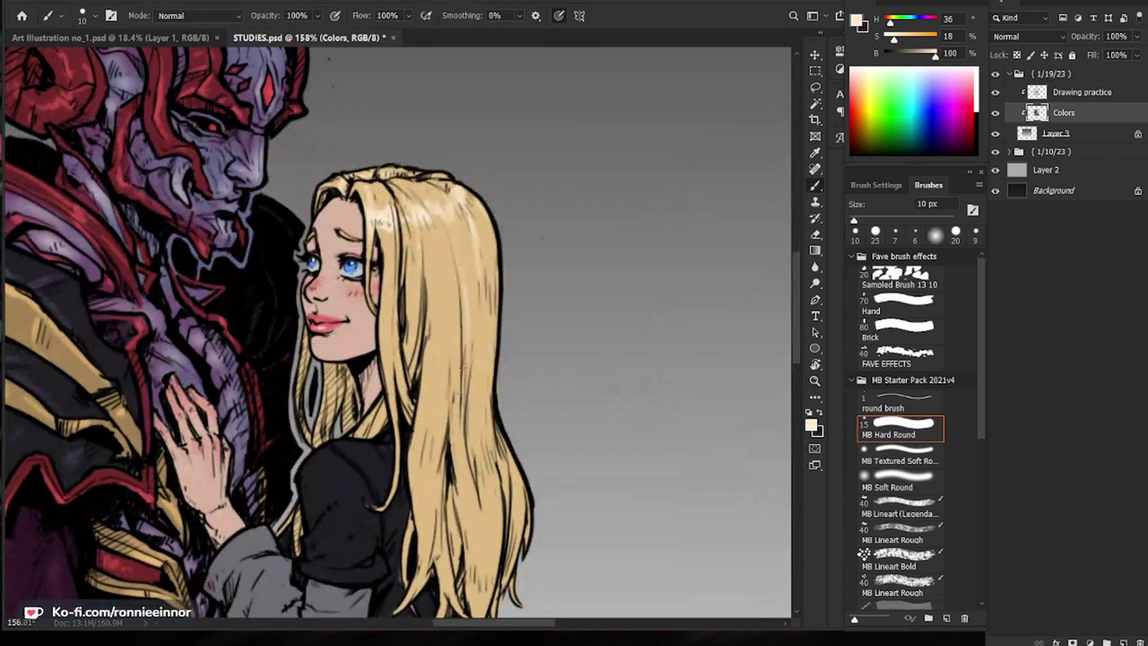
{"action": "left_click_drag", "start_coordinate": [428, 342], "coordinate": [419, 450]}
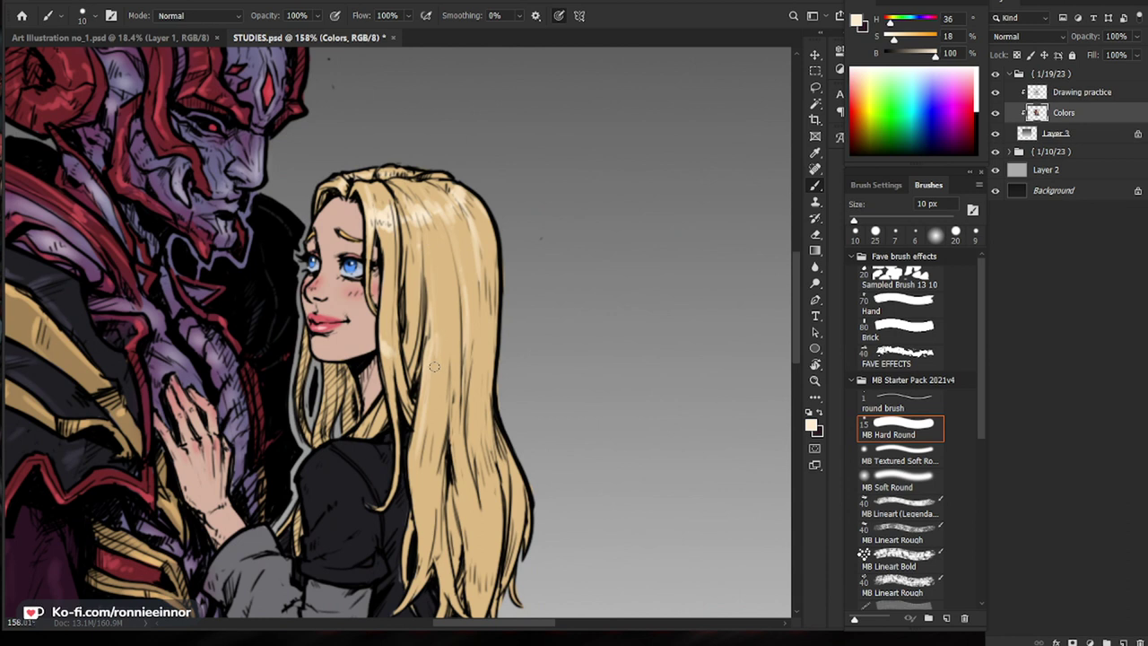
{"action": "mouse_move", "coordinate": [450, 337]}
{"action": "left_mouse_down"}
{"action": "mouse_move", "coordinate": [445, 414]}
{"action": "mouse_move", "coordinate": [457, 384]}
{"action": "left_mouse_up"}
{"action": "left_click_drag", "start_coordinate": [398, 383], "coordinate": [397, 341]}
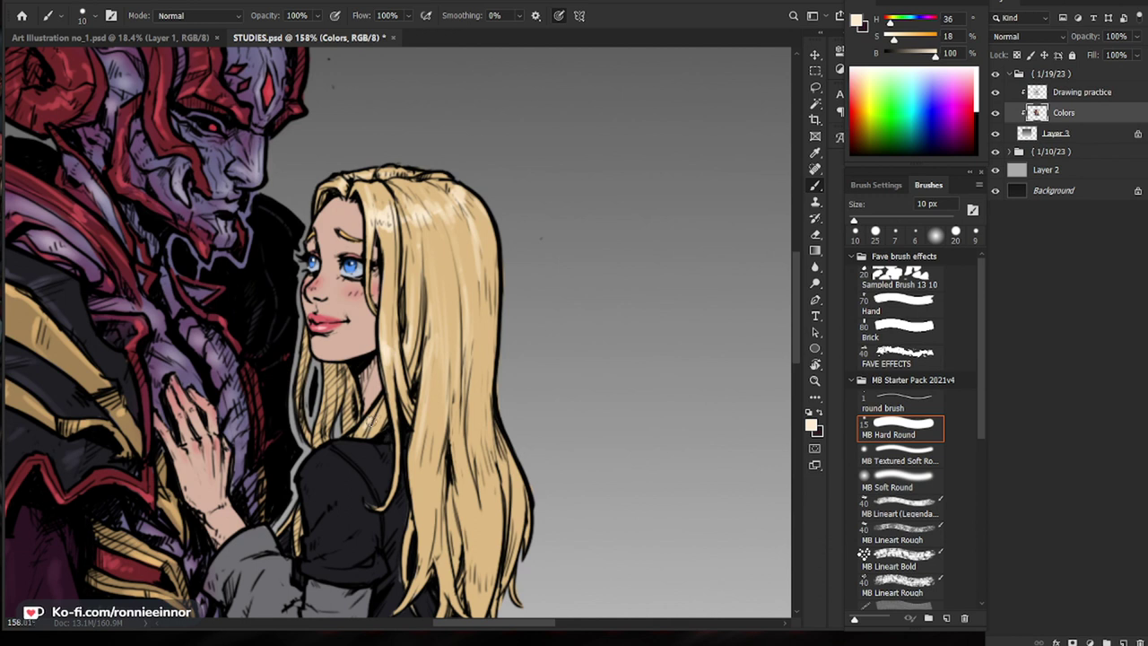
Step: Add cream highlight strokes to the lower section of the woman's hair, above the tips
{"action": "left_click_drag", "start_coordinate": [538, 238], "coordinate": [489, 238]}
{"action": "left_click_drag", "start_coordinate": [404, 260], "coordinate": [493, 272]}
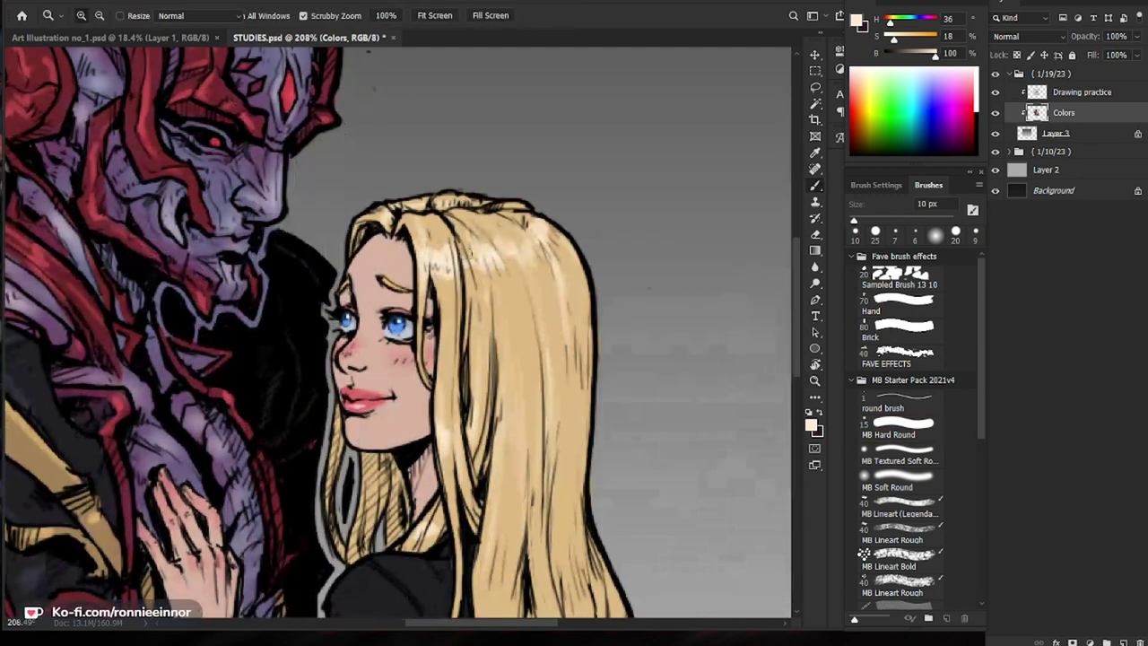
{"action": "left_click_drag", "start_coordinate": [473, 319], "coordinate": [408, 323]}
{"action": "left_click_drag", "start_coordinate": [623, 476], "coordinate": [563, 430]}
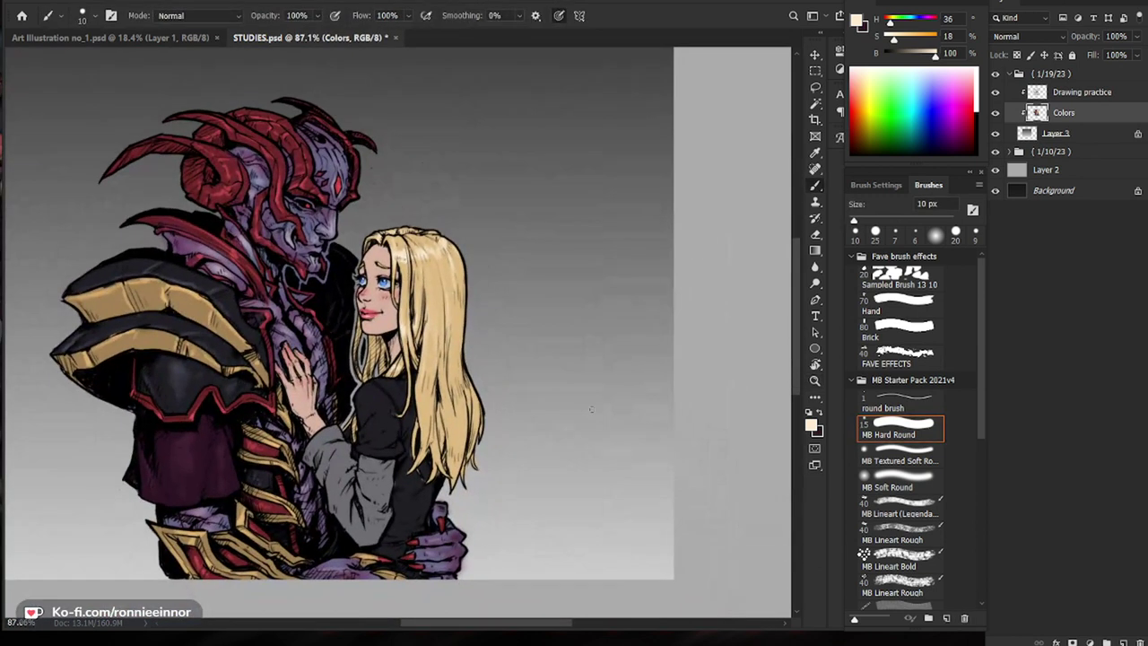
{"action": "scroll", "coordinate": [413, 422], "scroll_direction": "up", "scroll_amount": 2}
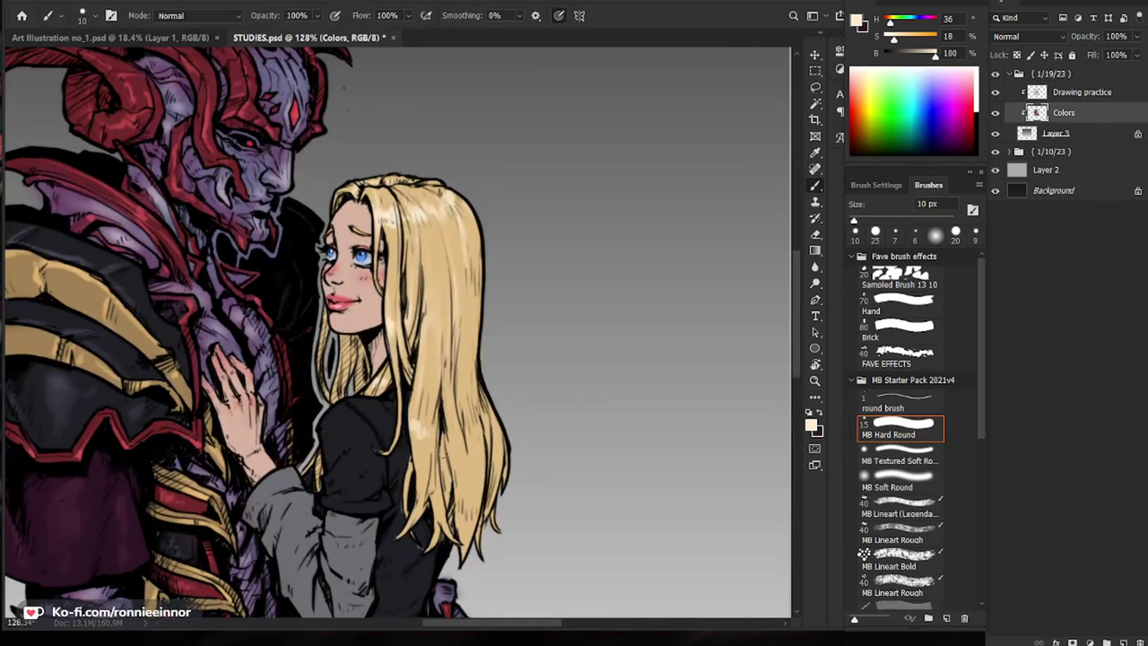
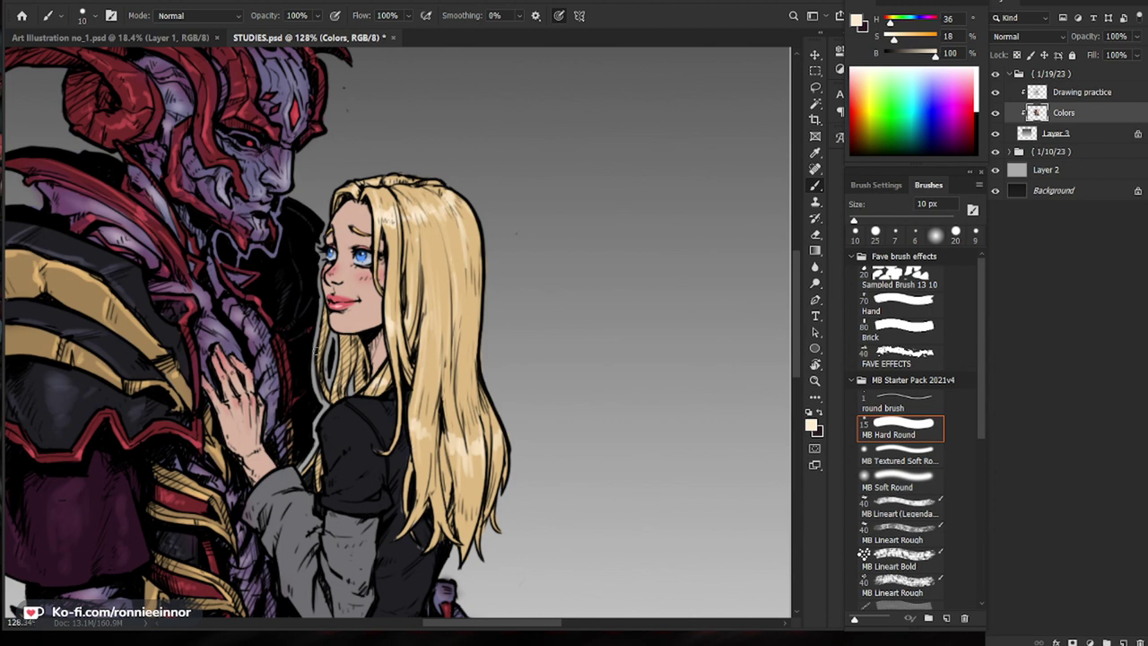
{"action": "left_click_drag", "start_coordinate": [407, 386], "coordinate": [305, 386]}
{"action": "left_click_drag", "start_coordinate": [530, 502], "coordinate": [583, 502]}
{"action": "left_click_drag", "start_coordinate": [305, 354], "coordinate": [391, 372]}
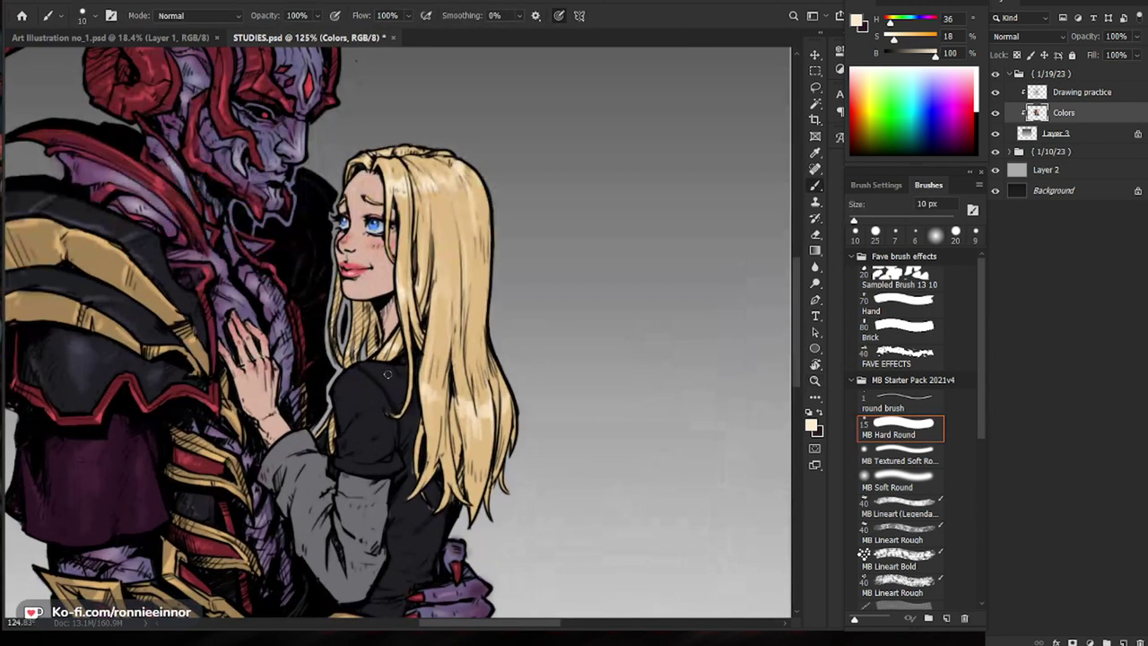
Step: Sample the black shirt, lighten it to hue 240, saturation 13, brightness 30, and set the MB Soft Round brush to 25 px
{"action": "left_click", "coordinate": [362, 388], "text": "alt"}
{"action": "left_click", "coordinate": [856, 22]}
{"action": "left_click", "coordinate": [628, 481]}
{"action": "left_click", "coordinate": [899, 390]}
{"action": "left_click", "coordinate": [899, 480]}
{"action": "key", "text": "bracketright"}
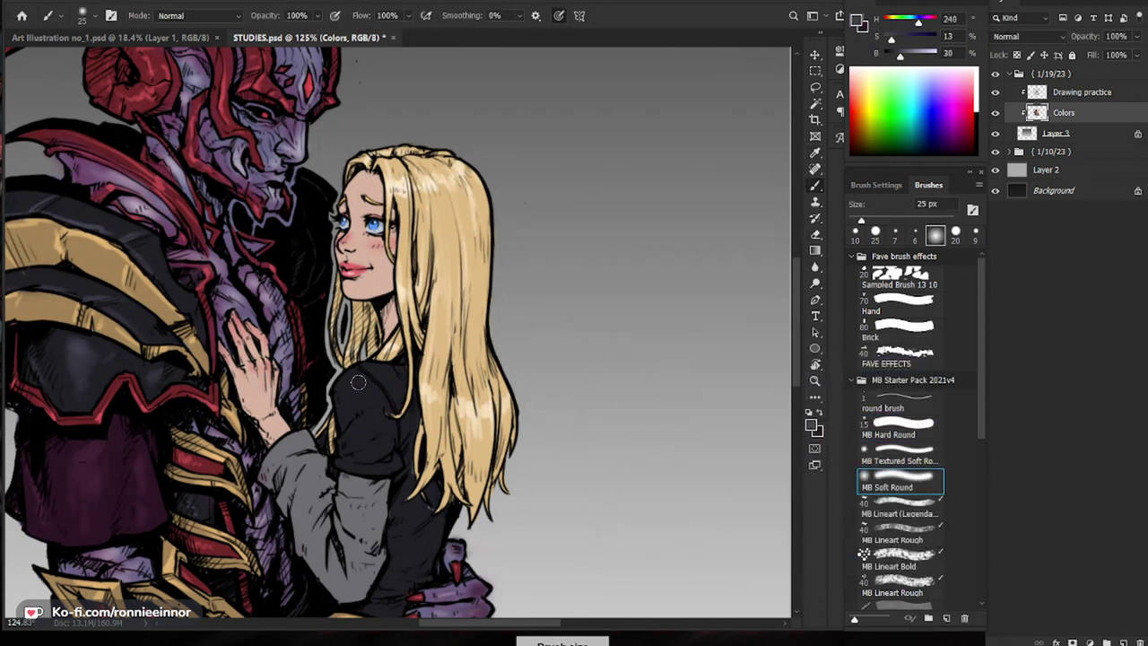
Step: Paint soft slate highlights on the shirt's shoulder and short sleeve with the brush at 10 px and 7 px
{"action": "key", "text": "bracketleft"}
{"action": "key", "text": "bracketleft"}
{"action": "key", "text": "bracketleft"}
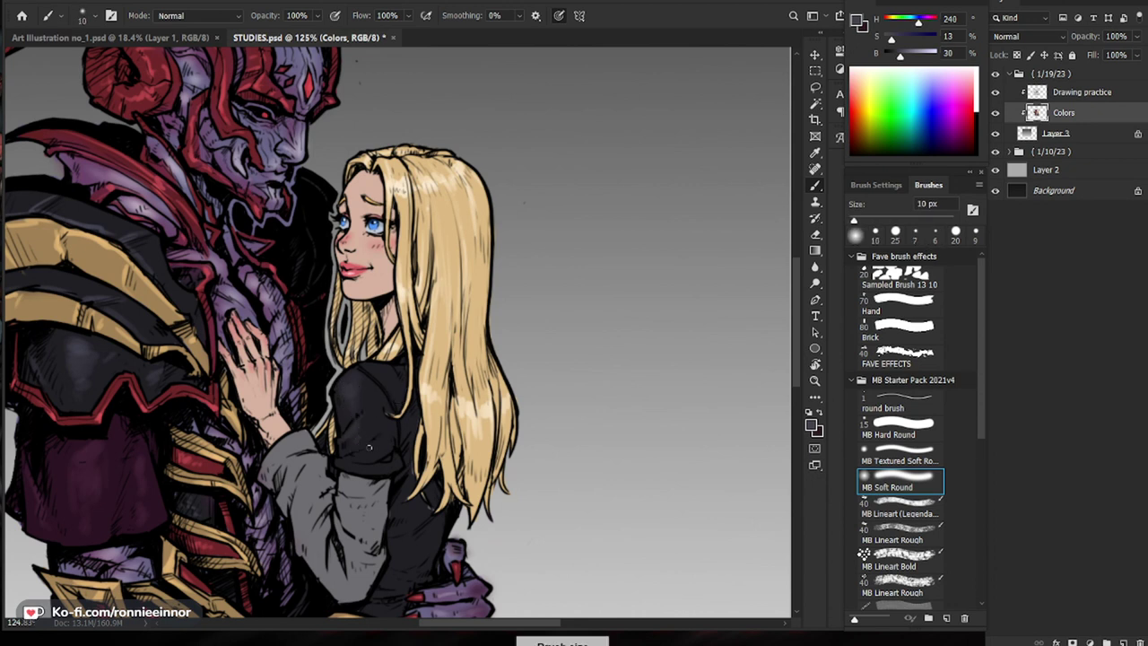
{"action": "key", "text": "bracketleft"}
{"action": "key", "text": "bracketleft"}
{"action": "key", "text": "bracketleft"}
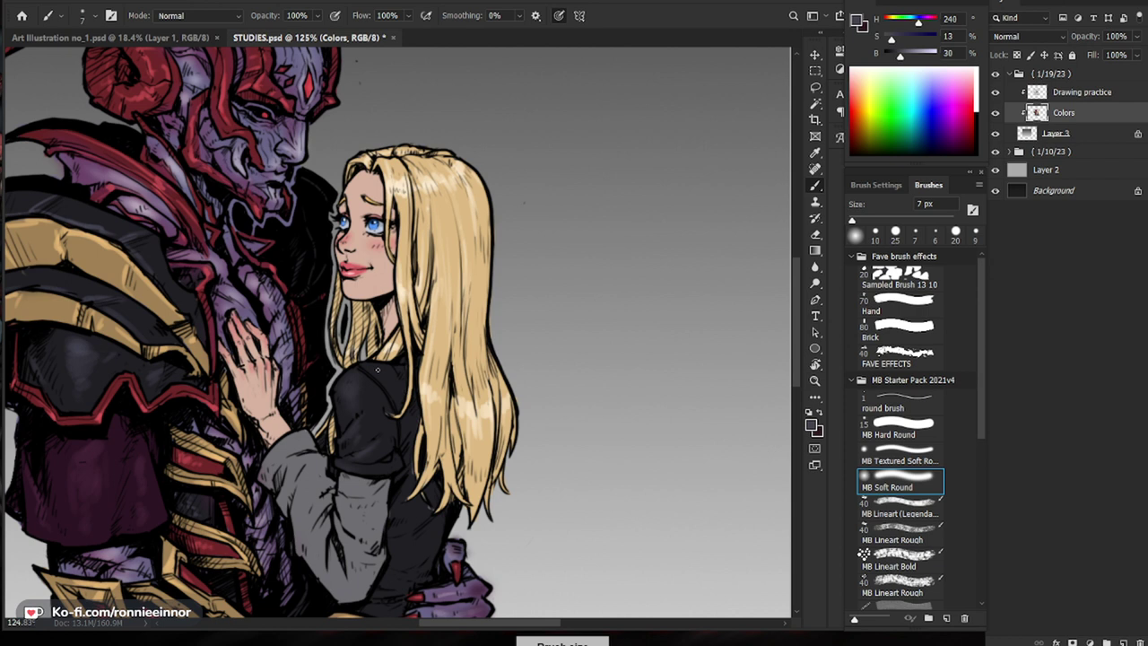
Step: Extend the soft slate highlights over the shirt's folds and lower torso with the brush at 10 px and 15 px
{"action": "key", "text": "bracketright"}
{"action": "key", "text": "bracketleft"}
{"action": "key", "text": "bracketleft"}
{"action": "key", "text": "bracketleft"}
{"action": "key", "text": "bracketleft"}
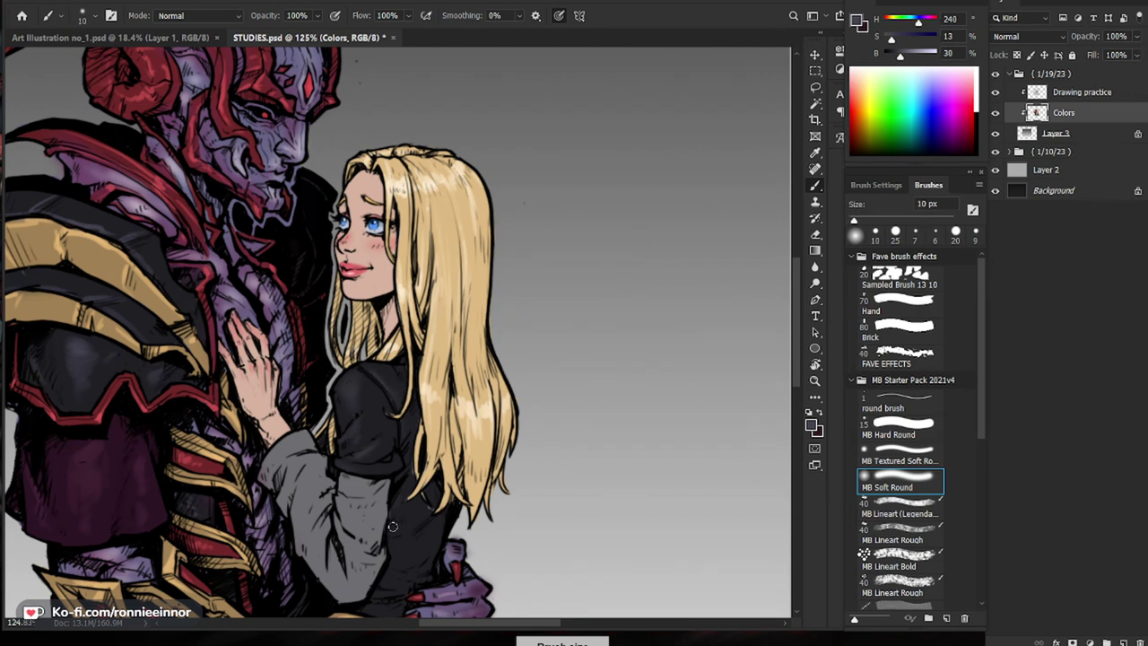
{"action": "key", "text": "bracketright"}
{"action": "left_click_drag", "start_coordinate": [463, 527], "coordinate": [519, 466]}
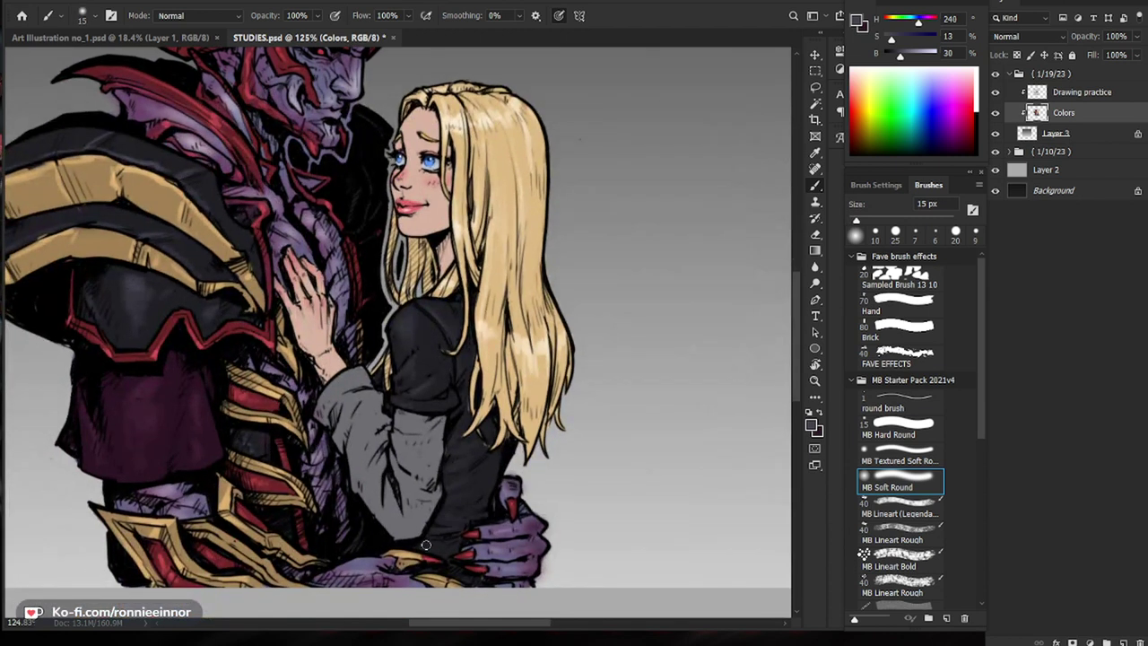
Step: Sample the grey undersleeve, lighten it to hue 240, saturation 5, brightness 56, and paint soft highlights at 30 px
{"action": "left_click", "coordinate": [425, 455], "text": "alt"}
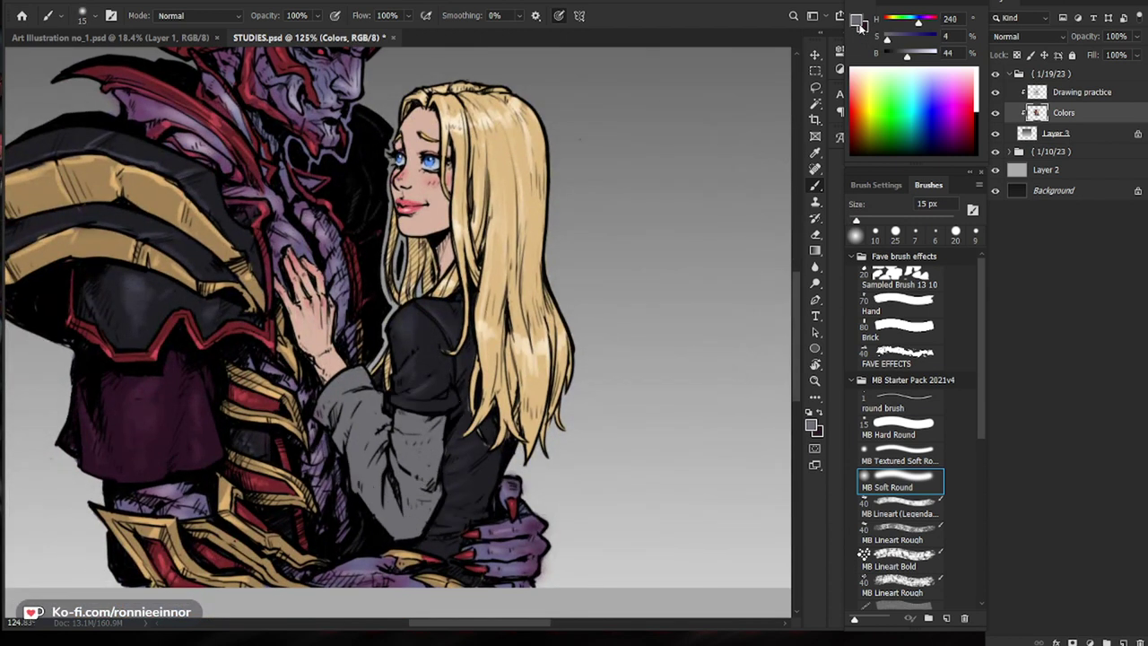
{"action": "left_click", "coordinate": [857, 23]}
{"action": "left_click", "coordinate": [666, 457]}
{"action": "left_click", "coordinate": [894, 363]}
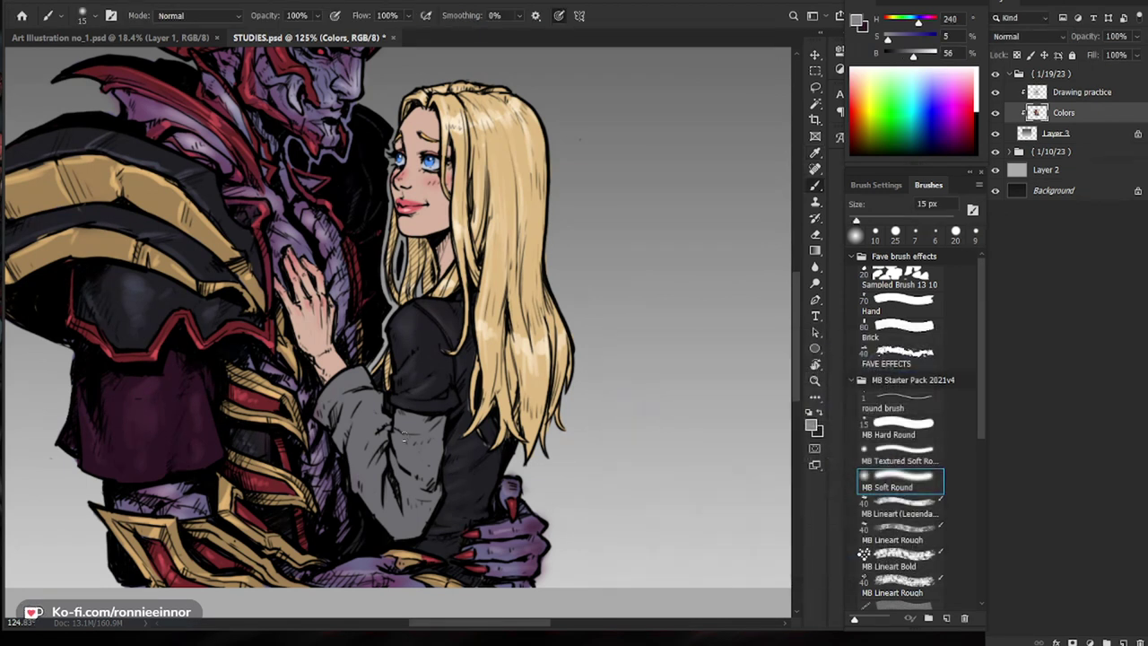
{"action": "key", "text": "bracketright"}
{"action": "key", "text": "bracketright"}
{"action": "key", "text": "bracketright"}
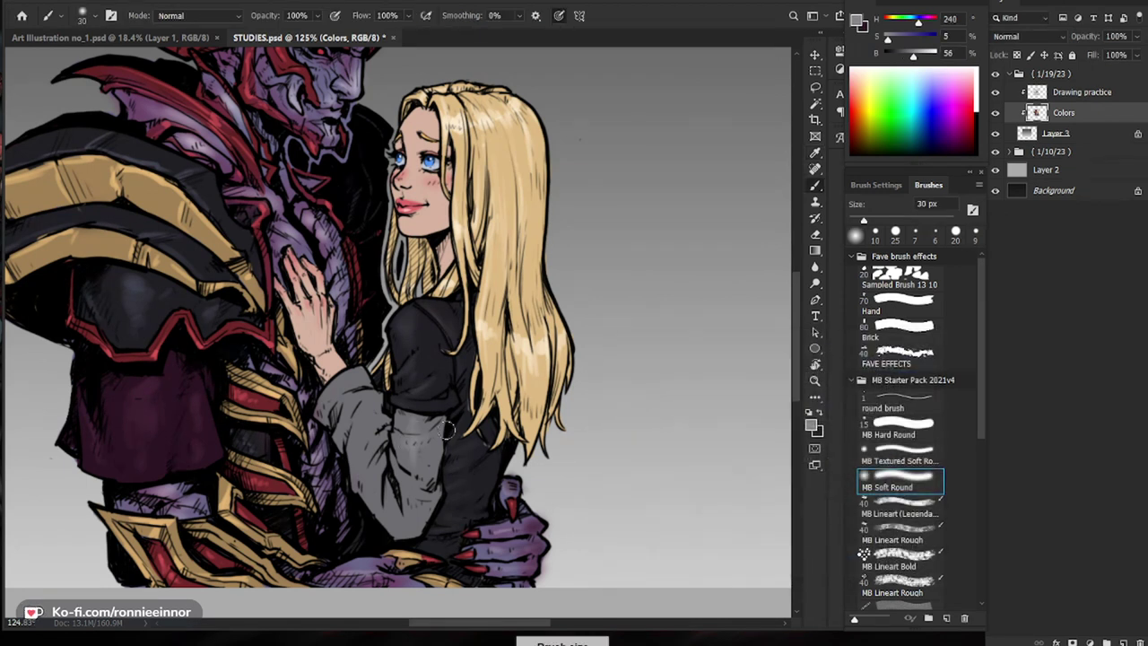
Step: Lighten the grey to 62% brightness and build up the undersleeve highlights with the soft brush at 15 px and 40 px
{"action": "left_click", "coordinate": [858, 24]}
{"action": "left_click", "coordinate": [715, 400]}
{"action": "key", "text": "Return"}
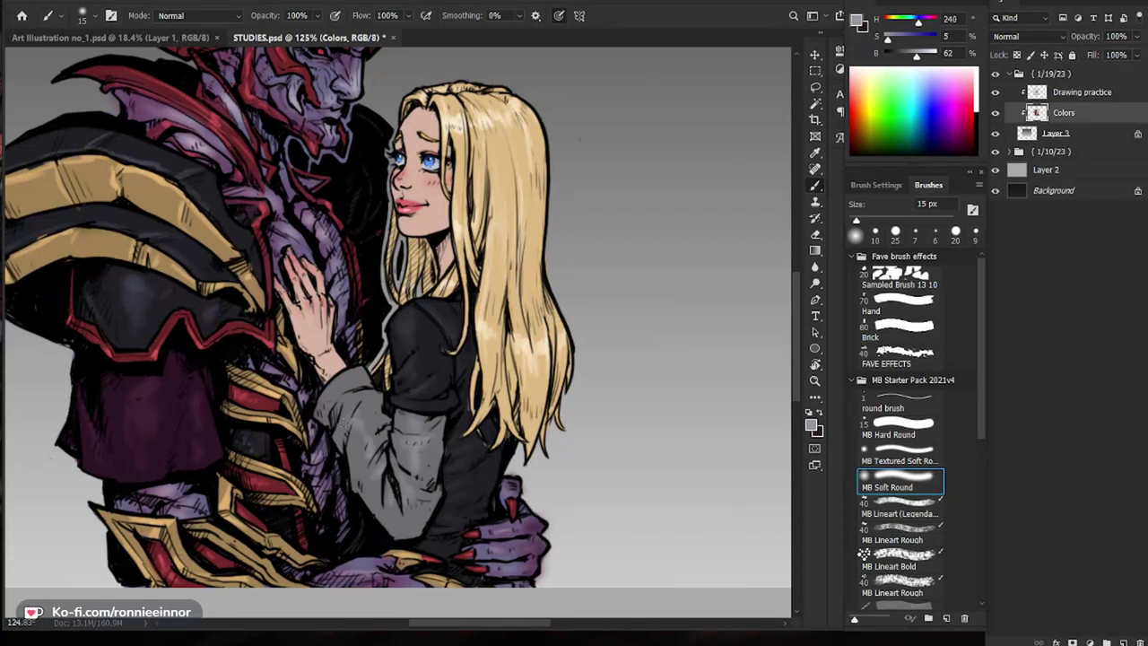
{"action": "key", "text": "bracketright"}
{"action": "key", "text": "bracketright"}
{"action": "key", "text": "bracketright"}
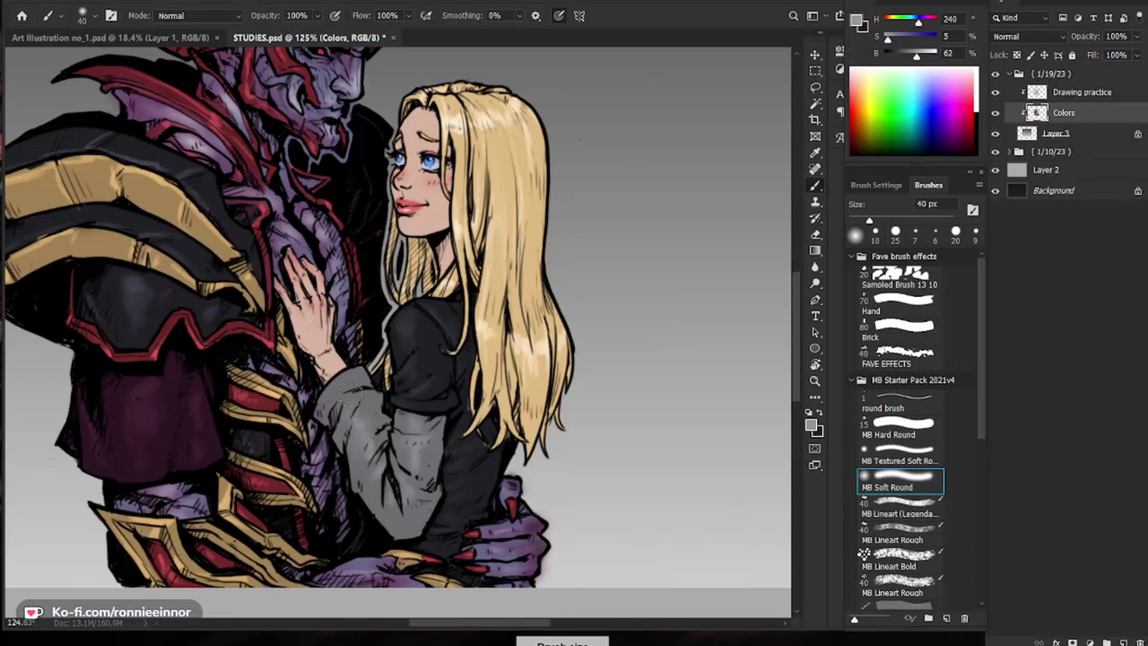
Step: Sample the woman's facial skin, lighten it to hue 20, saturation 16, brightness 97, and select the MB Hard Round brush
{"action": "scroll", "coordinate": [484, 237], "scroll_direction": "up", "scroll_amount": 3}
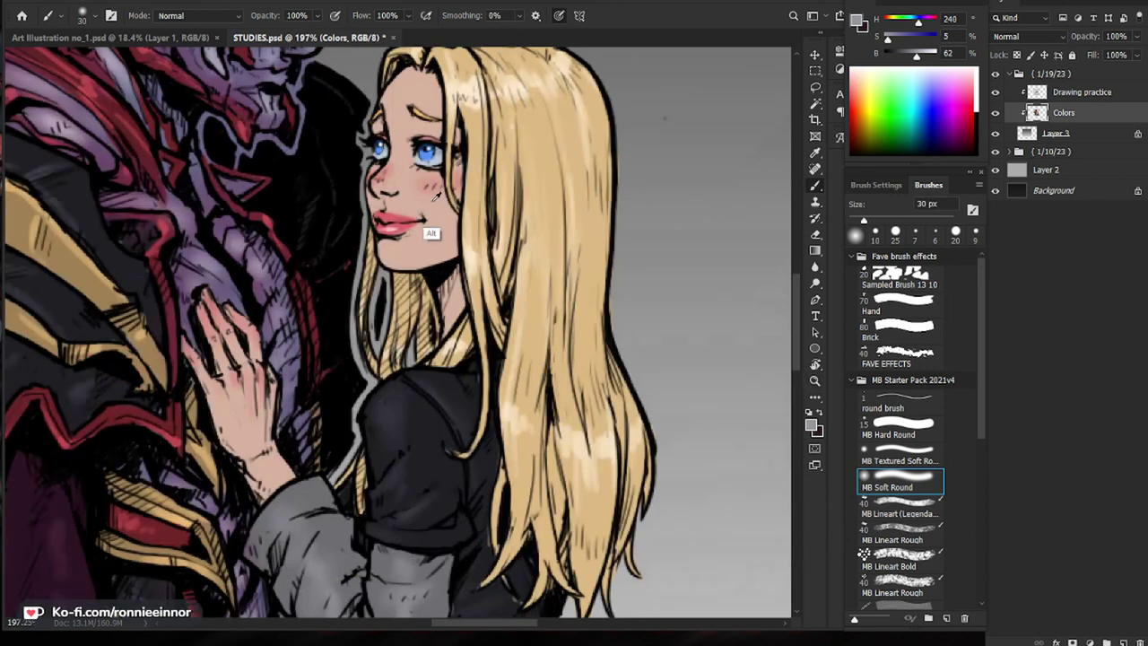
{"action": "left_click", "coordinate": [431, 233], "text": "alt"}
{"action": "left_click", "coordinate": [857, 22]}
{"action": "left_click", "coordinate": [647, 388]}
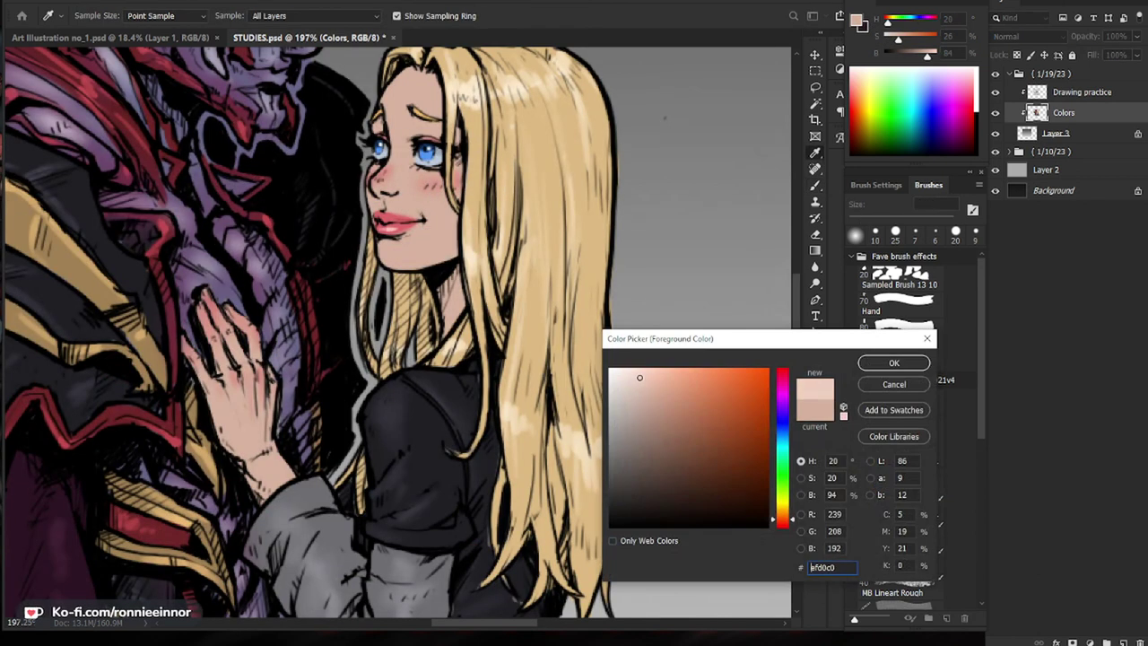
{"action": "left_click", "coordinate": [894, 363]}
{"action": "scroll", "coordinate": [546, 306], "scroll_direction": "up", "scroll_amount": 2}
{"action": "left_click", "coordinate": [913, 427]}
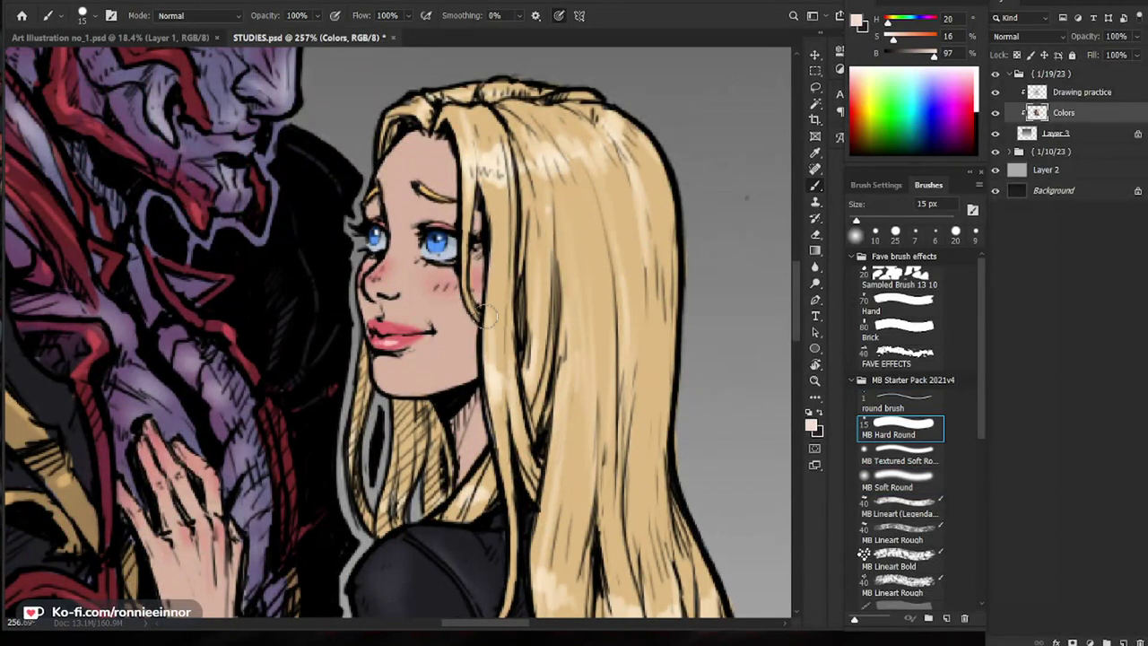
Step: Reduce the brush to 4 px and dab a small pale highlight on the woman's nose
{"action": "key", "text": "bracketleft"}
{"action": "key", "text": "bracketleft"}
{"action": "key", "text": "bracketleft"}
{"action": "key", "text": "bracketleft"}
{"action": "key", "text": "bracketleft"}
{"action": "key", "text": "bracketleft"}
{"action": "key", "text": "bracketleft"}
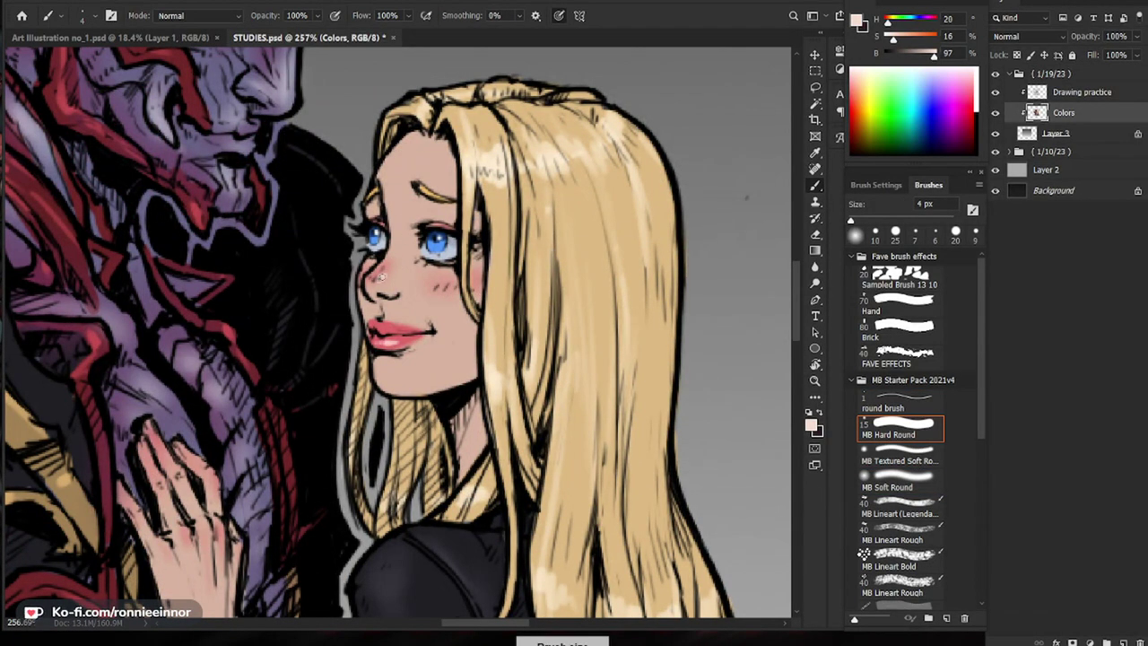
{"action": "left_click_drag", "start_coordinate": [381, 277], "coordinate": [377, 284]}
Step: Enlarge the hard brush and add a small pale highlight stroke to the woman's cheek below the eye
{"action": "key", "text": "z"}
{"action": "left_click_drag", "start_coordinate": [494, 301], "coordinate": [419, 300]}
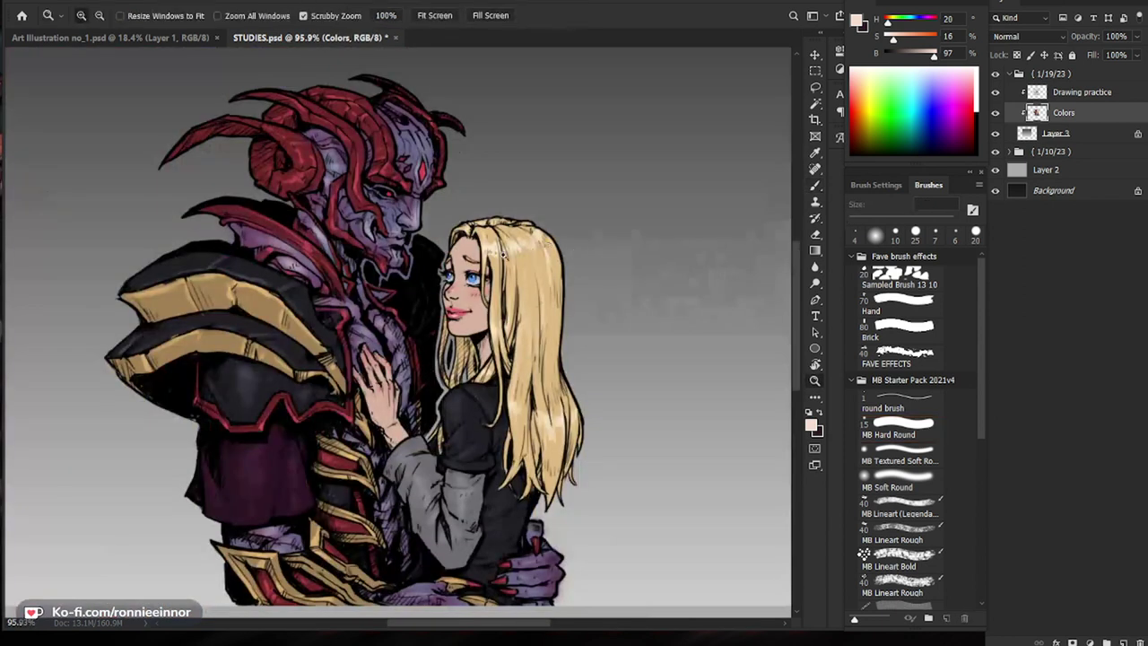
{"action": "left_click_drag", "start_coordinate": [493, 262], "coordinate": [566, 262]}
{"action": "key", "text": "b"}
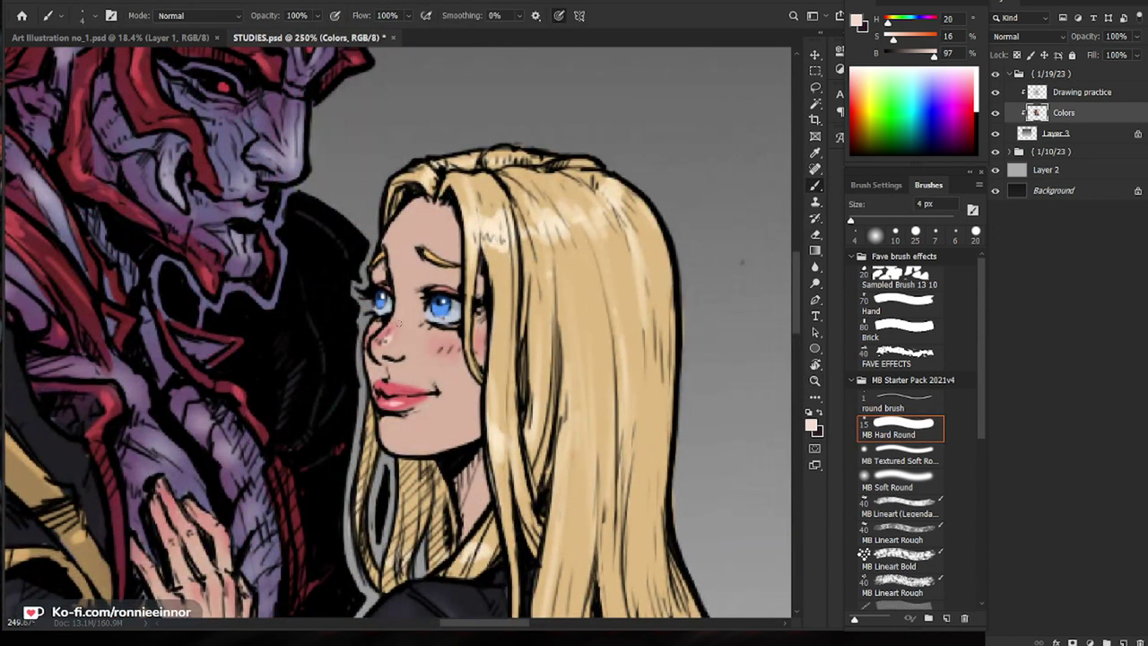
{"action": "key", "text": "bracketright"}
{"action": "key", "text": "bracketright"}
{"action": "key", "text": "bracketright"}
{"action": "key", "text": "bracketright"}
{"action": "left_click_drag", "start_coordinate": [452, 351], "coordinate": [465, 344]}
{"action": "key", "text": "ctrl"}
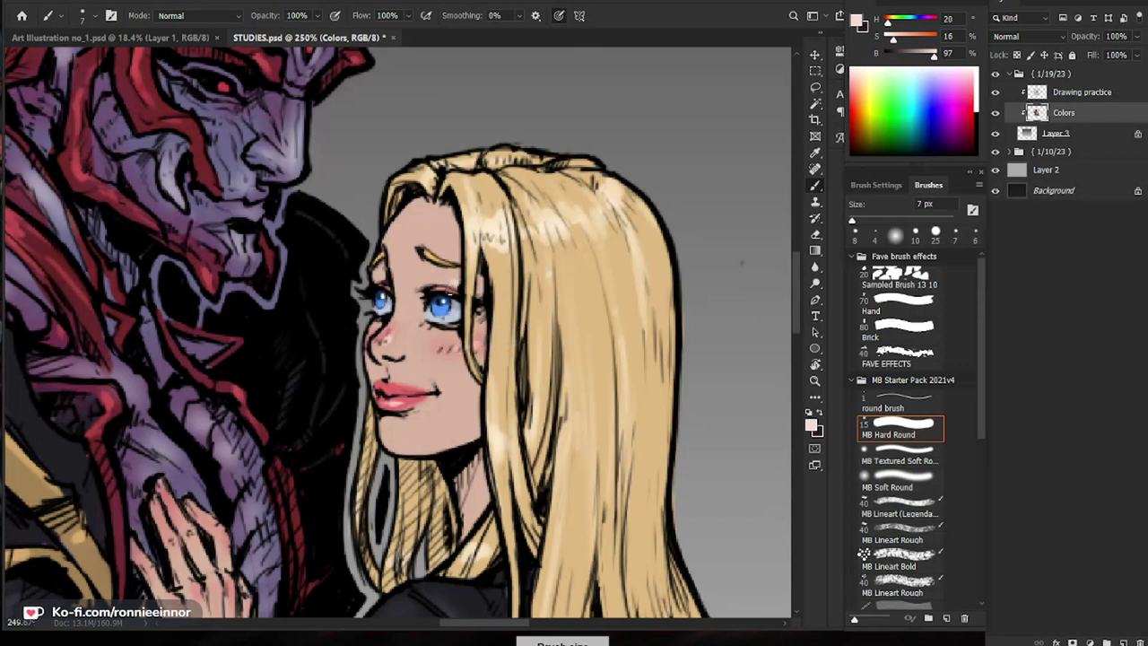
Step: Paint pale skin highlights around the woman's eye and cheek with the brush at 5 px and 9 px
{"action": "key", "text": "z"}
{"action": "mouse_move", "coordinate": [488, 268]}
{"action": "left_mouse_down"}
{"action": "mouse_move", "coordinate": [401, 305]}
{"action": "mouse_move", "coordinate": [550, 318]}
{"action": "left_mouse_up"}
{"action": "key", "text": "b"}
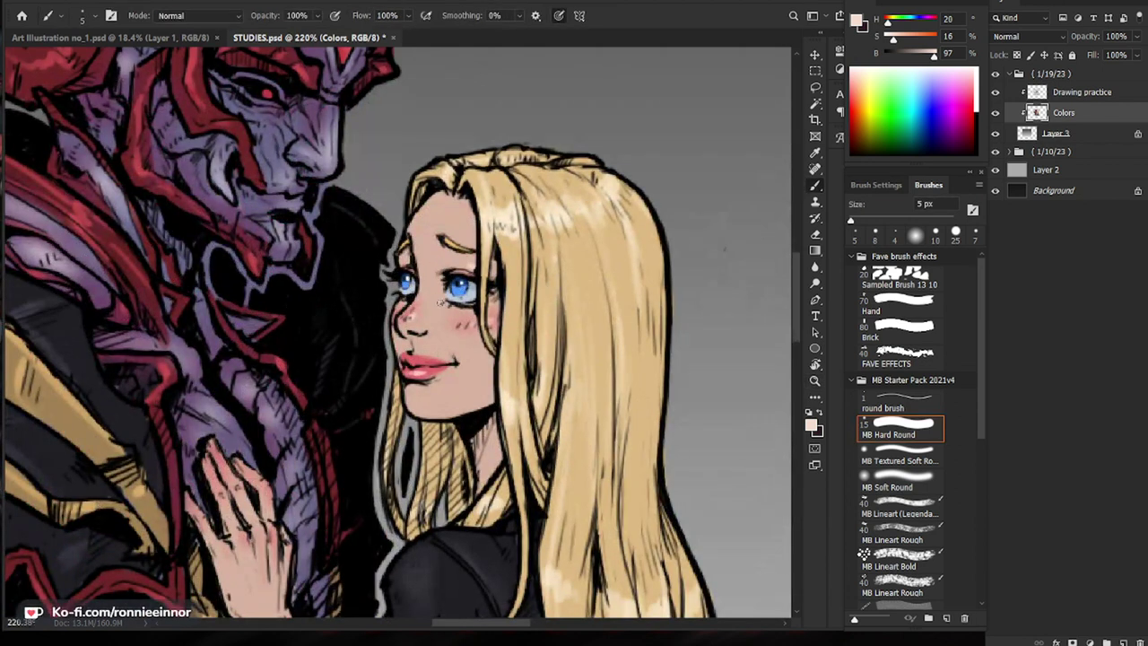
{"action": "key", "text": "bracketright"}
{"action": "key", "text": "bracketright"}
{"action": "key", "text": "bracketright"}
{"action": "key", "text": "bracketright"}
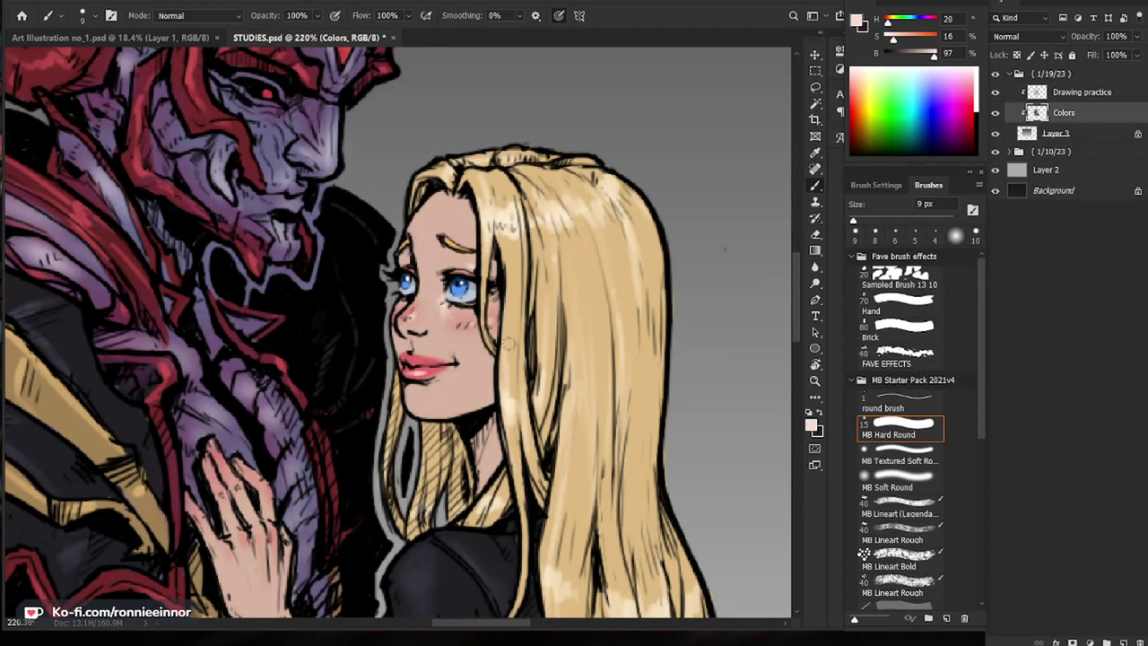
{"action": "left_click_drag", "start_coordinate": [543, 339], "coordinate": [475, 345]}
{"action": "left_click_drag", "start_coordinate": [518, 312], "coordinate": [613, 329]}
Step: Sample the light pink of the nose highlight and refine the nose bridge with a 6 px brush
{"action": "left_click", "coordinate": [448, 422], "text": "alt"}
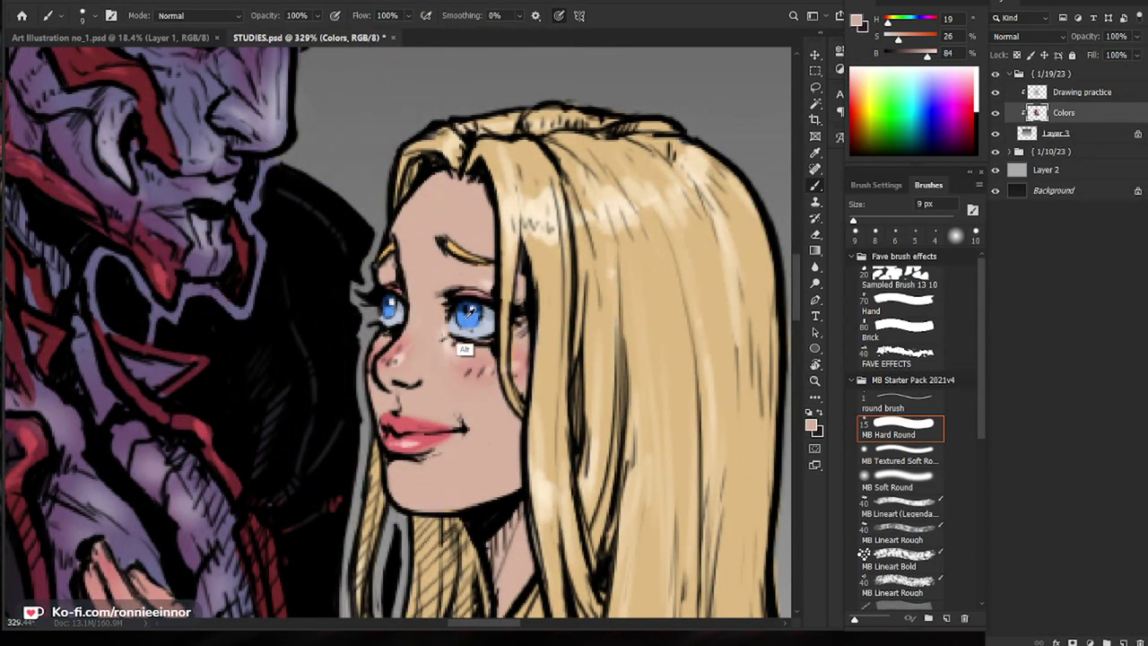
{"action": "left_click", "coordinate": [401, 357], "text": "alt"}
{"action": "key", "text": "bracketleft"}
{"action": "key", "text": "bracketleft"}
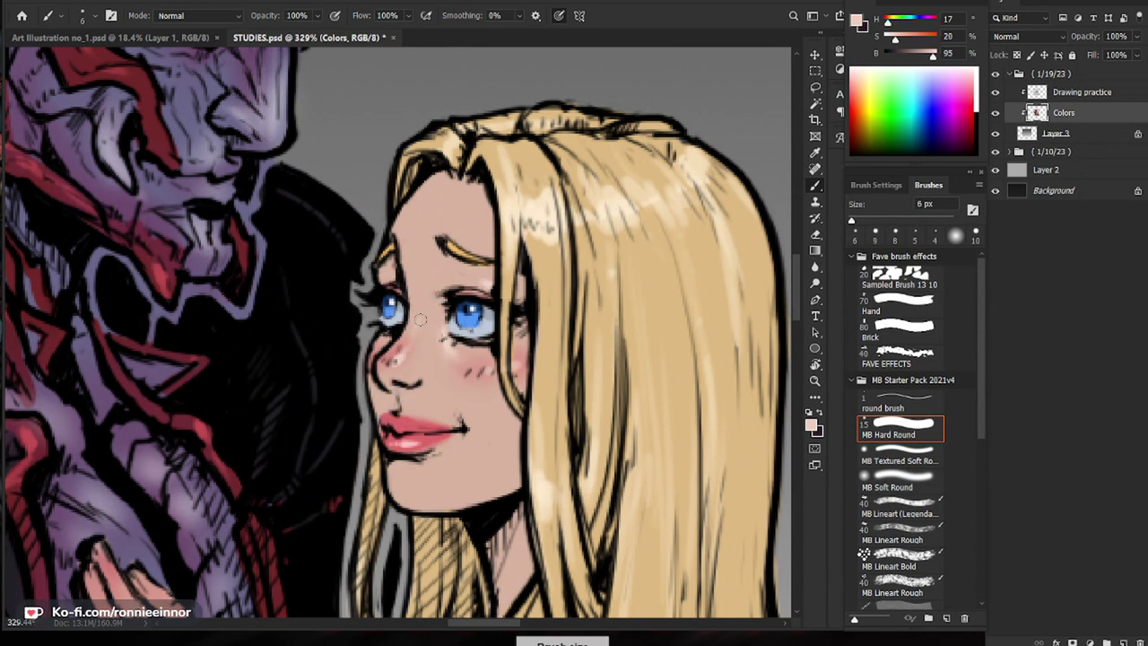
Step: Enlarge the hard brush to 20 px and 30 px and paint broad pale highlights on the woman's chin and cheek
{"action": "key", "text": "bracketright"}
{"action": "left_click_drag", "start_coordinate": [614, 465], "coordinate": [541, 384]}
{"action": "key", "text": "bracketright"}
{"action": "key", "text": "bracketright"}
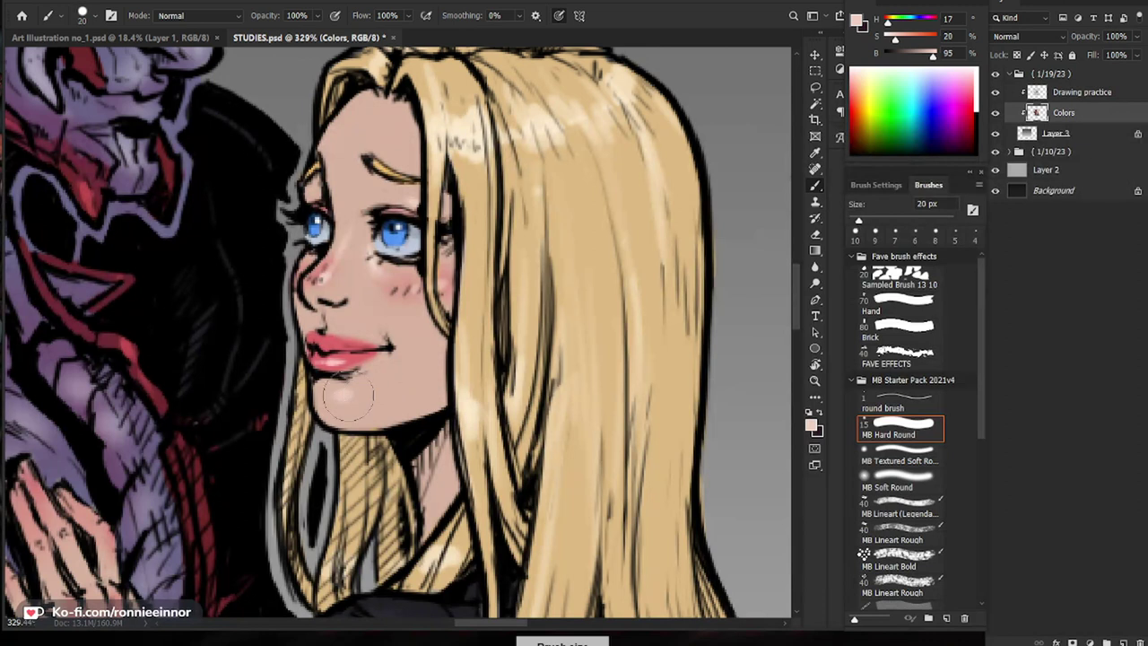
{"action": "left_click_drag", "start_coordinate": [615, 337], "coordinate": [543, 331]}
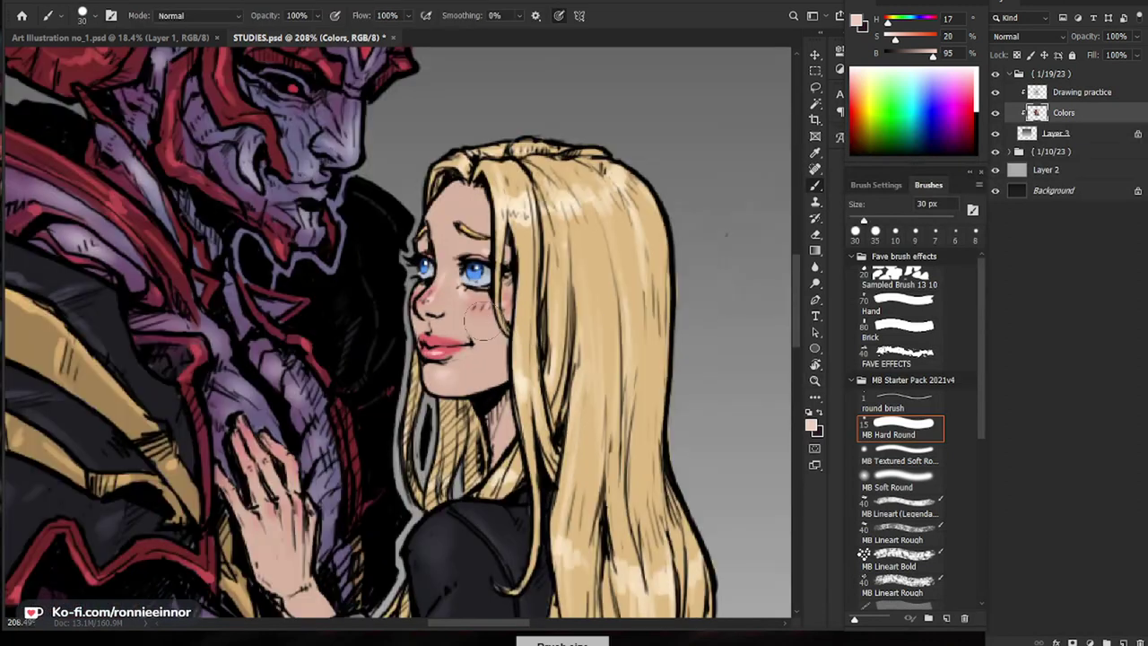
Step: Sample the woman's base skin tone and touch up her cheek with a 5 px brush
{"action": "key", "text": "bracketleft"}
{"action": "key", "text": "bracketleft"}
{"action": "key", "text": "bracketleft"}
{"action": "key", "text": "bracketleft"}
{"action": "key", "text": "bracketleft"}
{"action": "key", "text": "bracketleft"}
{"action": "key", "text": "bracketleft"}
{"action": "key", "text": "bracketleft"}
{"action": "key", "text": "bracketleft"}
{"action": "key", "text": "bracketleft"}
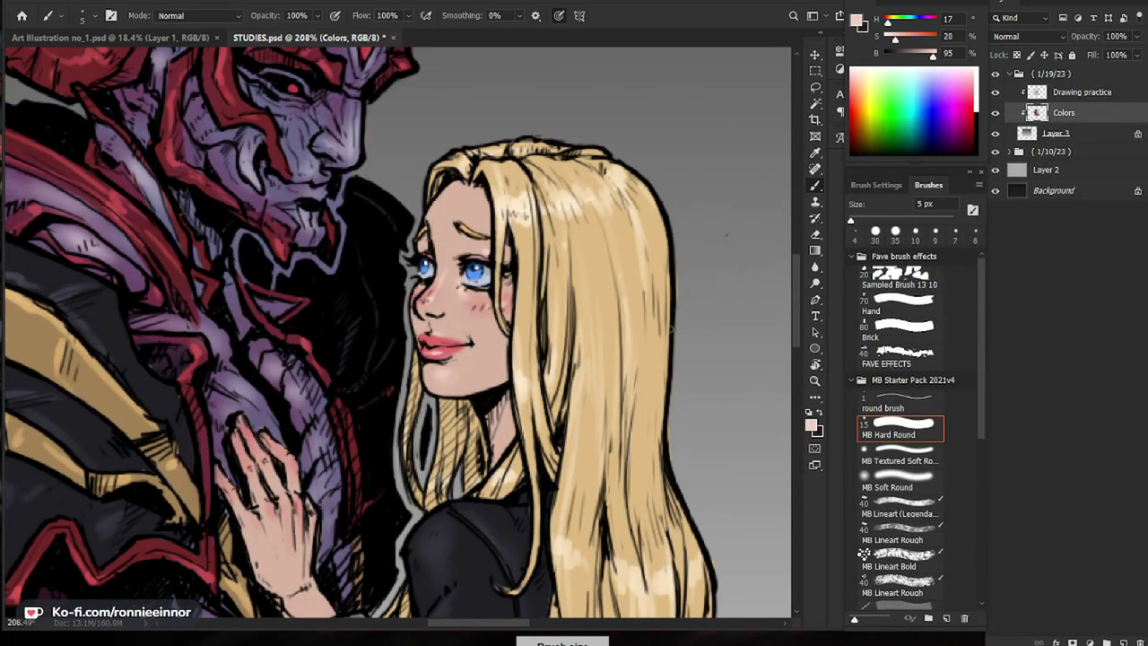
{"action": "scroll", "coordinate": [670, 332], "scroll_direction": "down", "scroll_amount": 5}
{"action": "scroll", "coordinate": [541, 356], "scroll_direction": "up", "scroll_amount": 6}
{"action": "left_click", "coordinate": [538, 359], "text": "alt"}
{"action": "left_click_drag", "start_coordinate": [529, 333], "coordinate": [447, 345]}
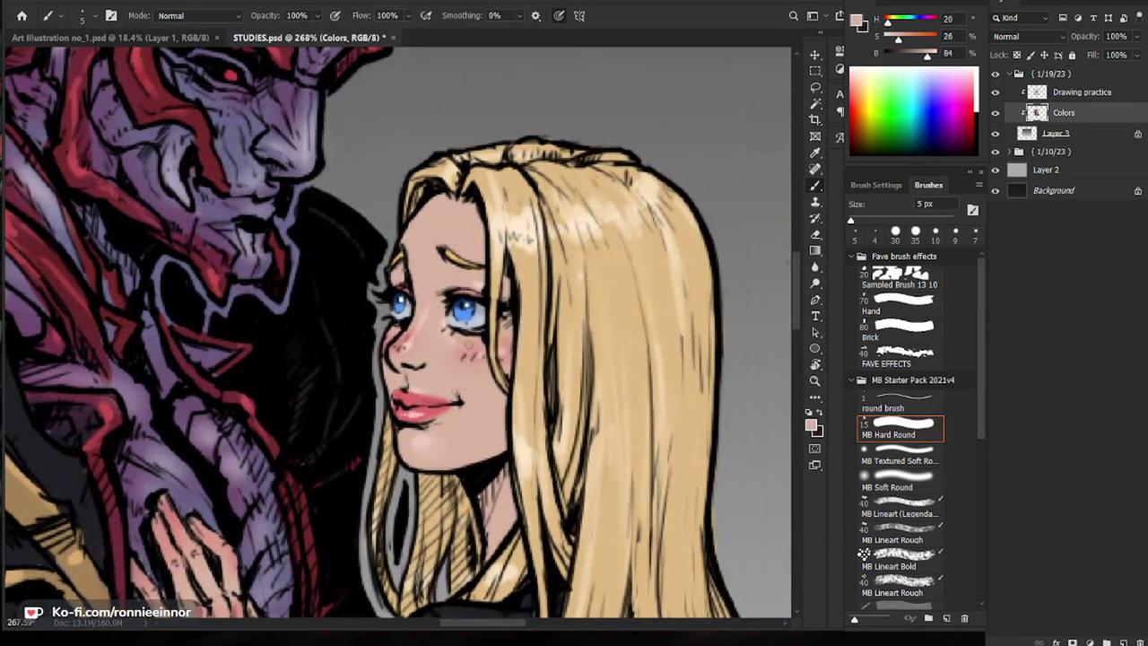
Step: Sample the blush pink of the woman's cheek and tint the skin below her eye, using brush sizes up to 25 px
{"action": "left_click", "coordinate": [476, 364], "text": "alt"}
{"action": "key", "text": "bracketright"}
{"action": "key", "text": "bracketright"}
{"action": "key", "text": "bracketright"}
{"action": "key", "text": "bracketright"}
{"action": "key", "text": "bracketright"}
{"action": "key", "text": "bracketright"}
{"action": "key", "text": "bracketright"}
{"action": "key", "text": "bracketright"}
{"action": "key", "text": "bracketright"}
{"action": "key", "text": "bracketright"}
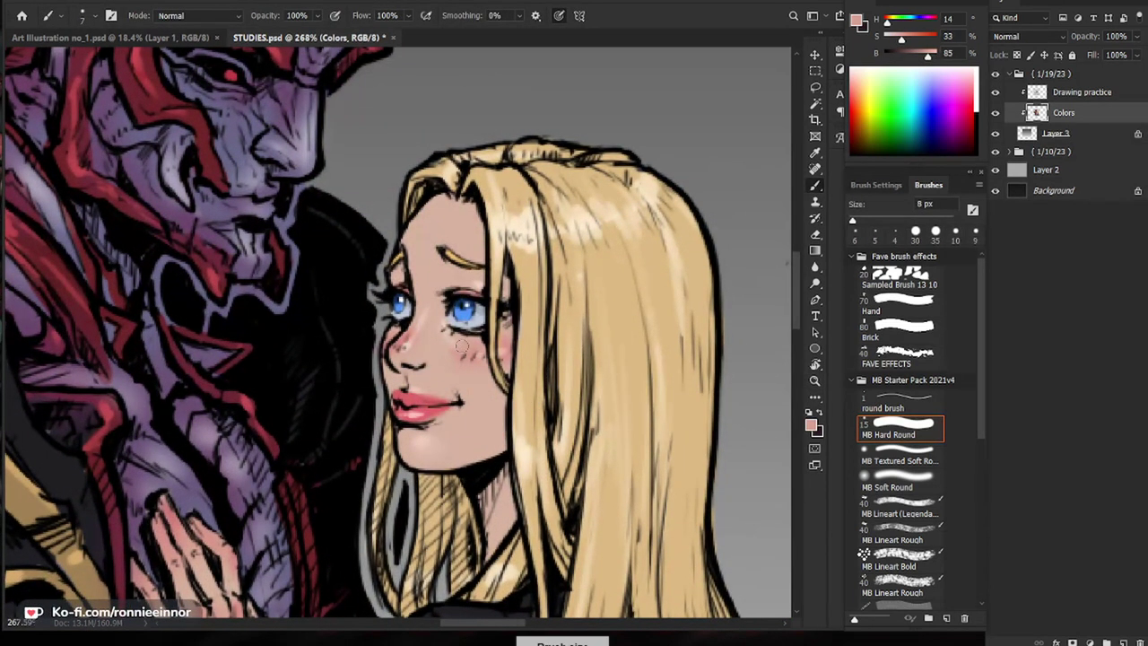
{"action": "key", "text": "bracketleft"}
{"action": "key", "text": "bracketleft"}
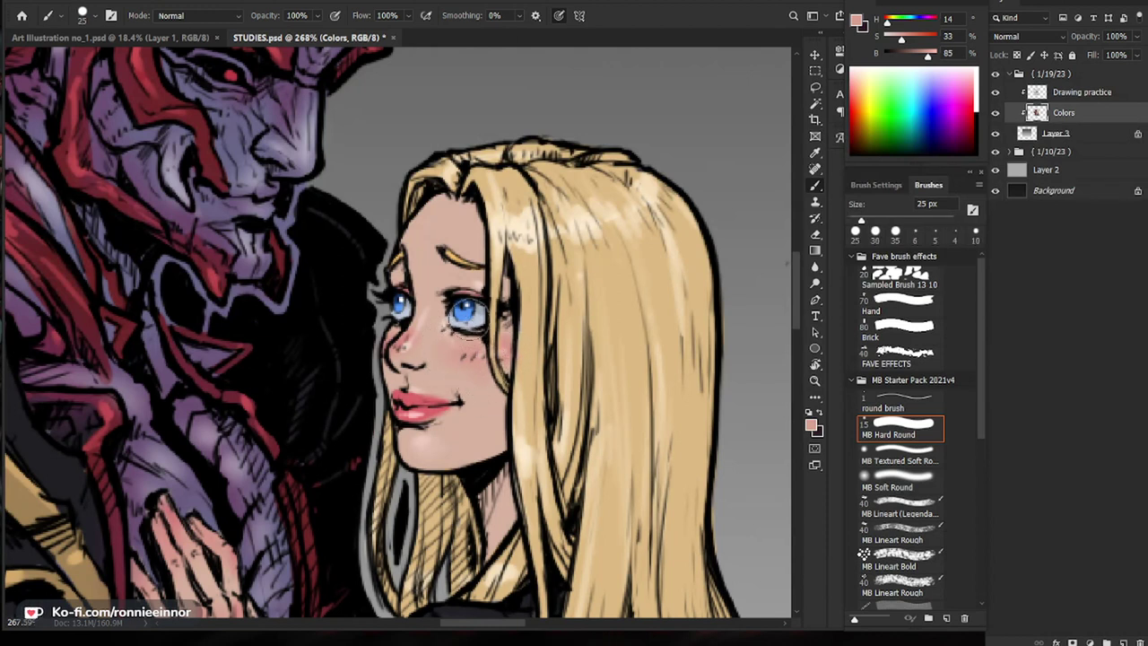
Step: Reduce the brush to 8 px and add blush to the side of the woman's nose
{"action": "key", "text": "bracketleft"}
{"action": "key", "text": "bracketleft"}
{"action": "key", "text": "bracketleft"}
{"action": "key", "text": "bracketleft"}
{"action": "key", "text": "bracketleft"}
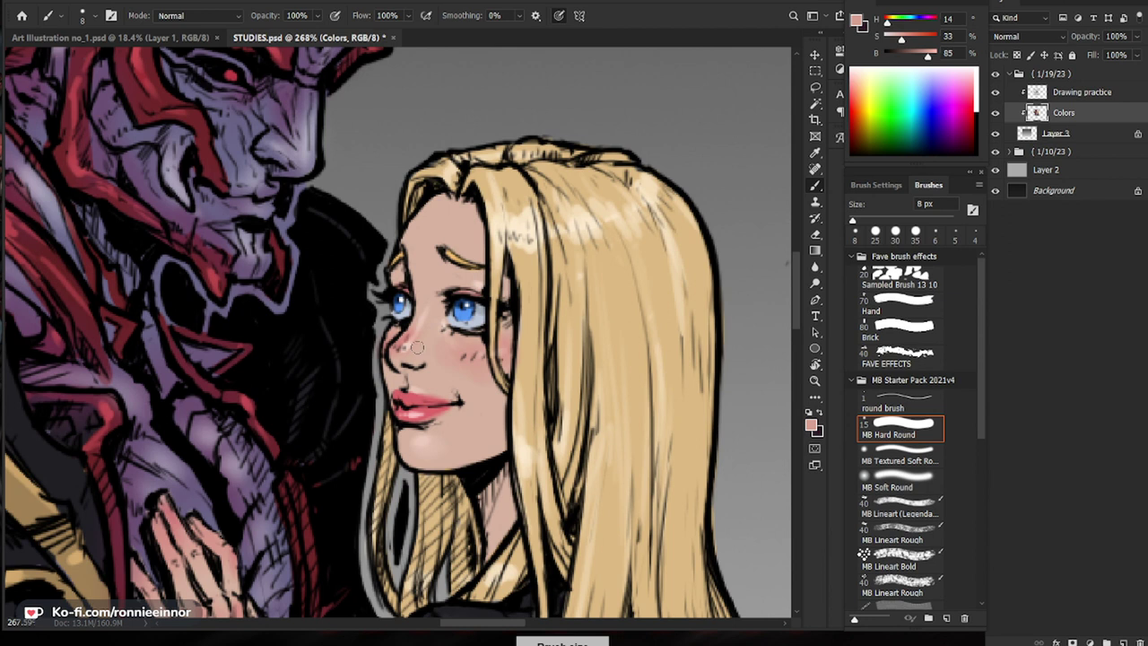
Step: Enlarge the brush to 35 px and tint the woman's forehead with the blush pink
{"action": "key", "text": "bracketright"}
{"action": "key", "text": "bracketright"}
{"action": "key", "text": "bracketright"}
{"action": "key", "text": "bracketright"}
{"action": "key", "text": "bracketright"}
{"action": "key", "text": "bracketright"}
{"action": "key", "text": "bracketright"}
{"action": "left_click_drag", "start_coordinate": [455, 233], "coordinate": [409, 244]}
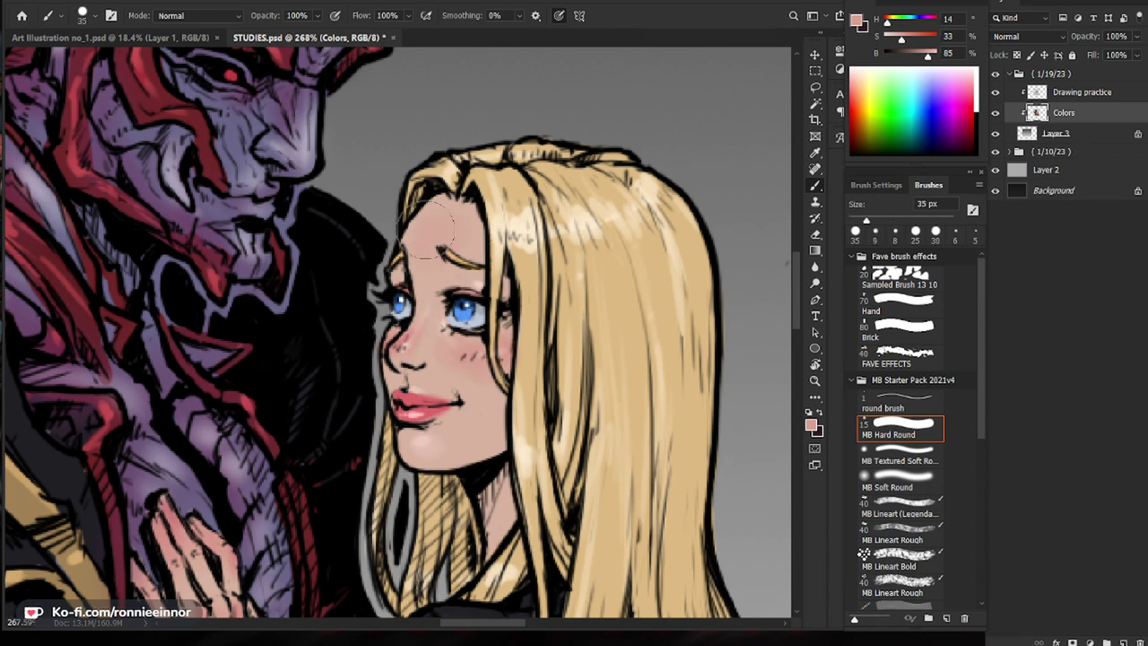
{"action": "scroll", "coordinate": [506, 320], "scroll_direction": "down", "scroll_amount": 3}
{"action": "scroll", "coordinate": [524, 387], "scroll_direction": "up", "scroll_amount": 3}
{"action": "left_click_drag", "start_coordinate": [589, 321], "coordinate": [531, 357]}
Step: Return the brush to 8 px and refine the blush on the woman's nose and cheek
{"action": "key", "text": "bracketleft"}
{"action": "key", "text": "bracketleft"}
{"action": "key", "text": "bracketleft"}
{"action": "key", "text": "bracketleft"}
{"action": "key", "text": "bracketleft"}
{"action": "key", "text": "bracketleft"}
{"action": "key", "text": "bracketleft"}
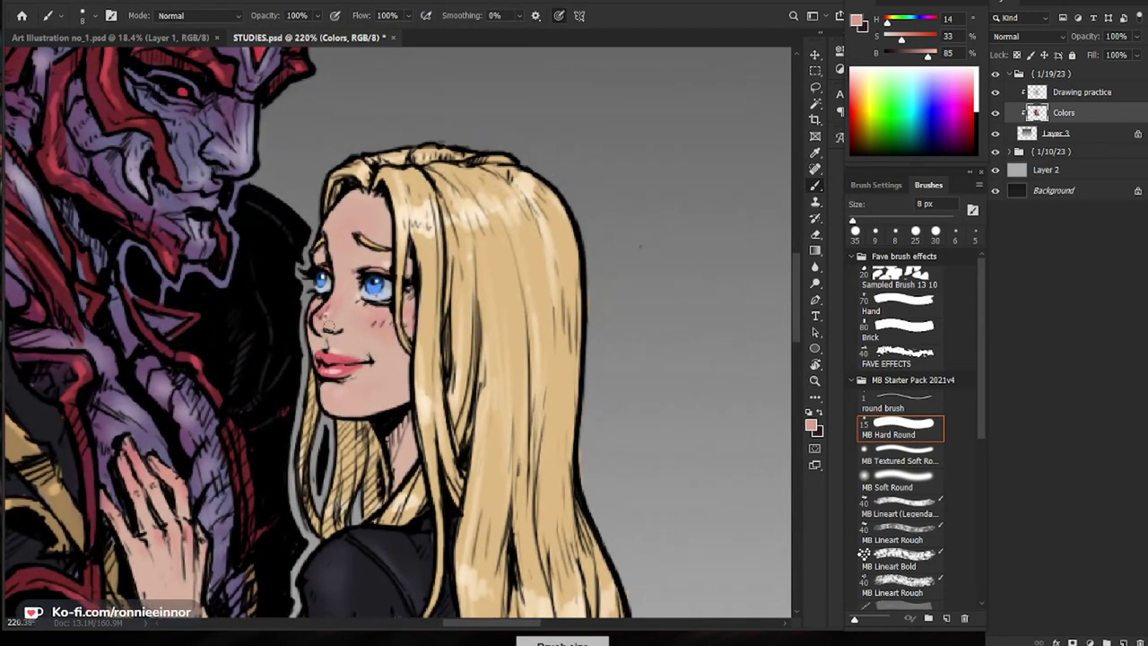
{"action": "scroll", "coordinate": [366, 331], "scroll_direction": "up", "scroll_amount": 2}
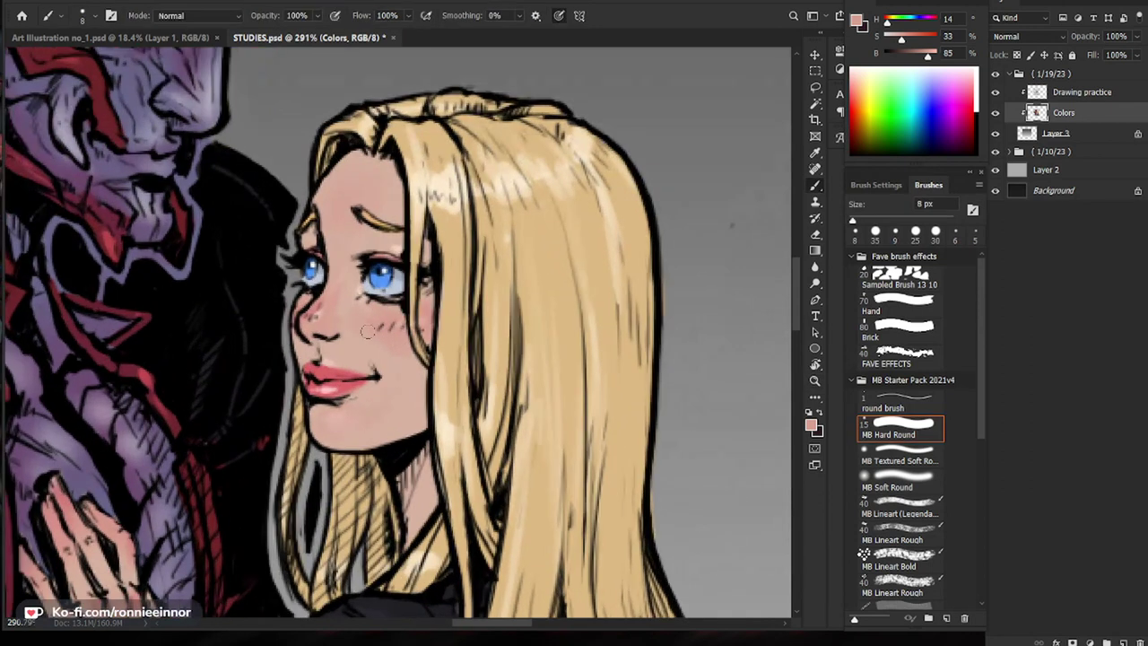
{"action": "key", "text": "ctrl+space"}
{"action": "mouse_move", "coordinate": [475, 235]}
{"action": "left_mouse_down"}
{"action": "mouse_move", "coordinate": [377, 240]}
{"action": "mouse_move", "coordinate": [560, 247]}
{"action": "left_mouse_up"}
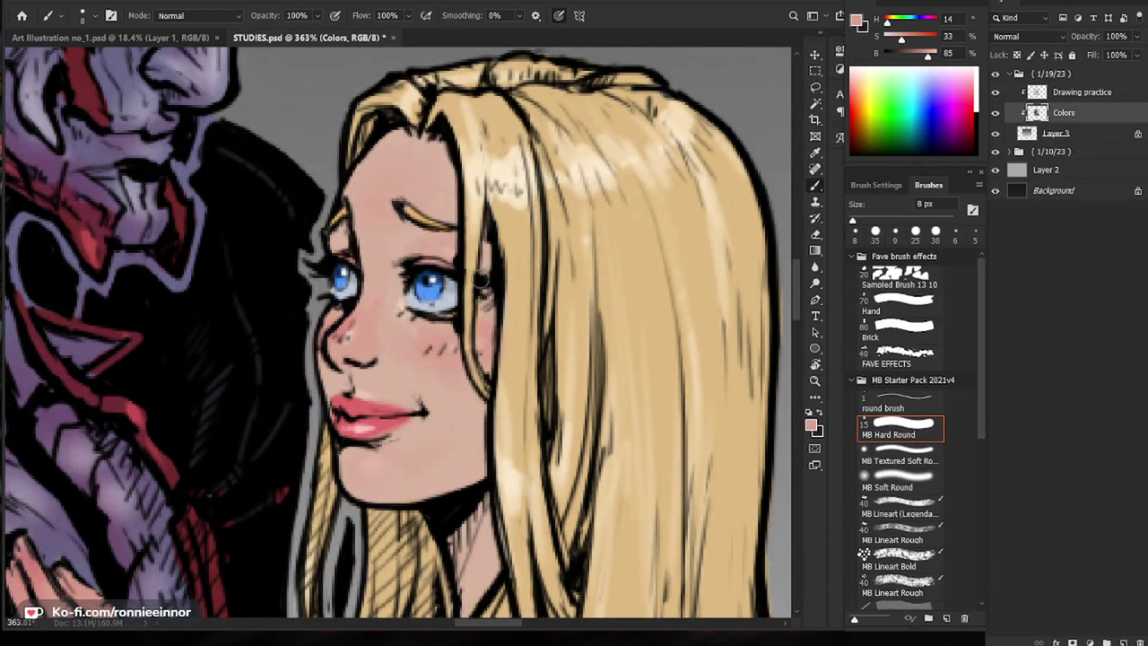
Step: Sample the dark pink of the woman's lower lip and paint reddish eyeshadow around her eyes with the 8 px brush
{"action": "left_click", "coordinate": [386, 437], "text": "alt"}
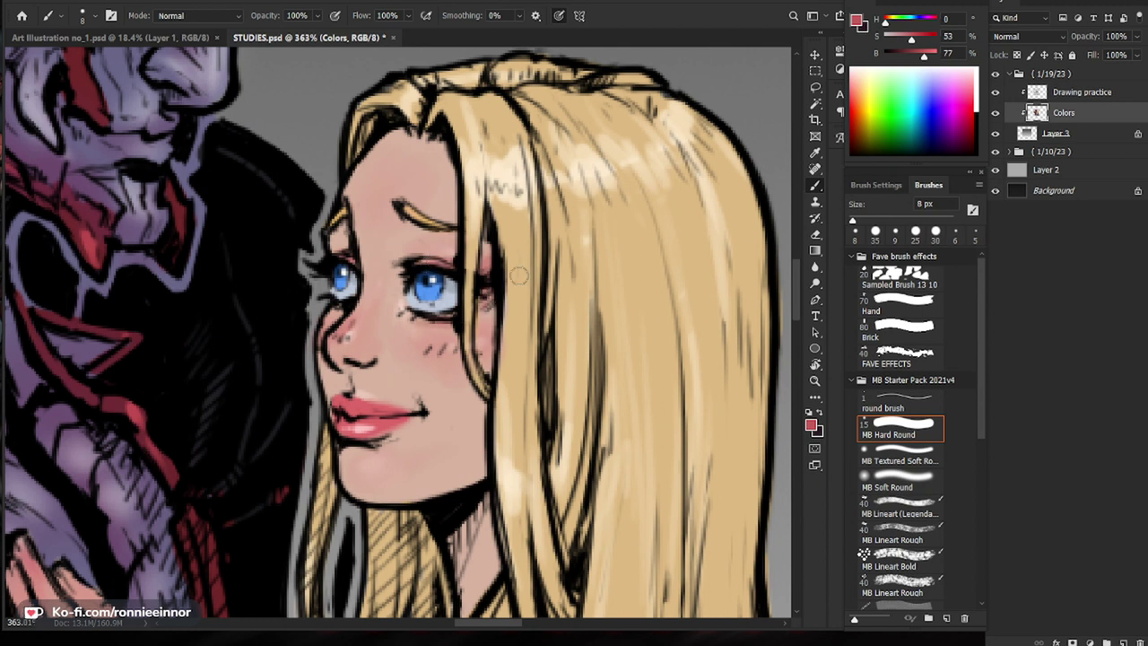
{"action": "key", "text": "z"}
{"action": "left_click_drag", "start_coordinate": [515, 282], "coordinate": [439, 285]}
{"action": "left_click_drag", "start_coordinate": [670, 467], "coordinate": [649, 357]}
{"action": "left_click_drag", "start_coordinate": [495, 277], "coordinate": [578, 285]}
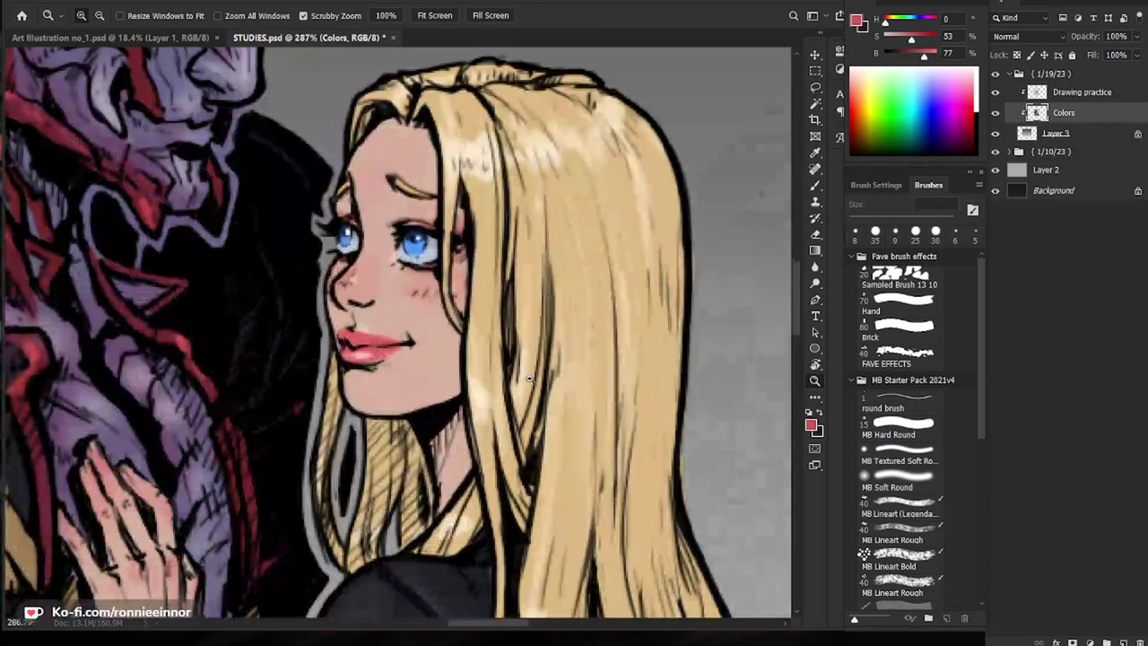
{"action": "left_click_drag", "start_coordinate": [531, 370], "coordinate": [462, 373]}
{"action": "left_click_drag", "start_coordinate": [495, 501], "coordinate": [443, 443]}
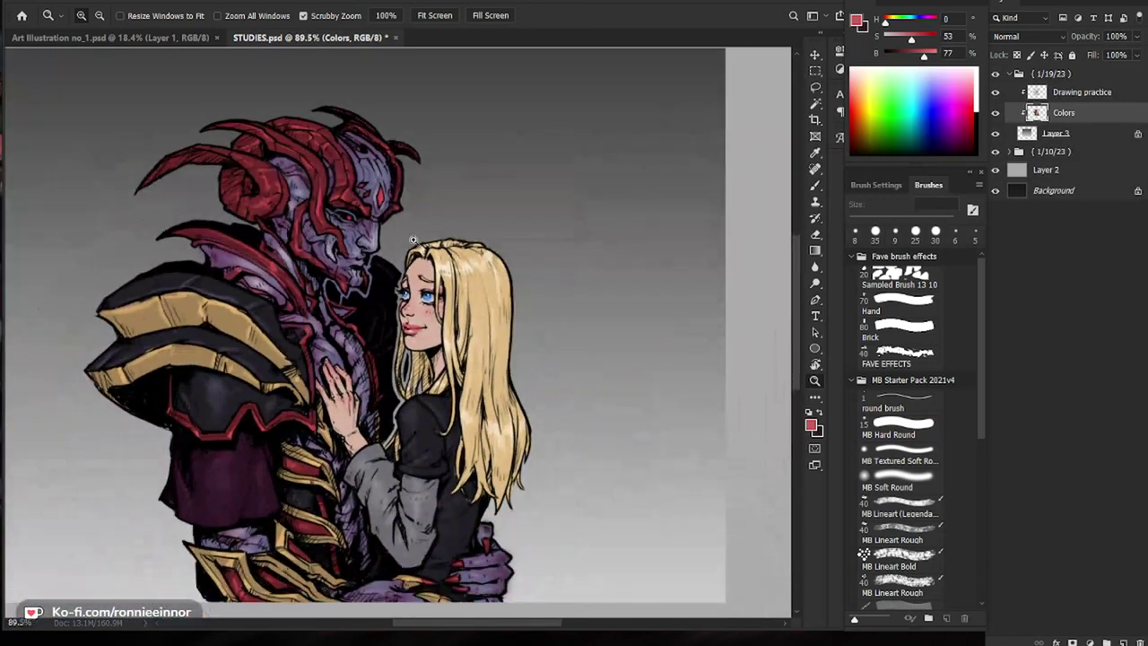
Step: Sample the blue of the woman's iris and lighten the foreground color to hue 215, saturation 36, brightness 100
{"action": "scroll", "coordinate": [416, 241], "scroll_direction": "up", "scroll_amount": 4}
{"action": "key", "text": "b"}
{"action": "left_click", "coordinate": [459, 414], "text": "alt"}
{"action": "left_click", "coordinate": [856, 21]}
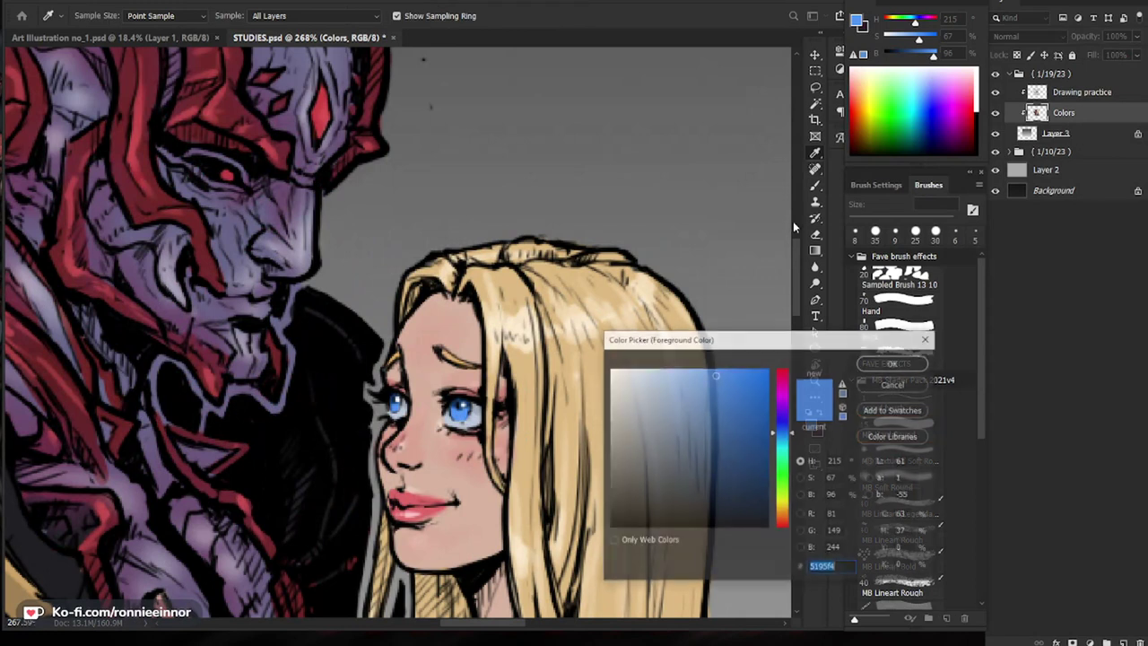
{"action": "left_click_drag", "start_coordinate": [730, 386], "coordinate": [669, 370]}
{"action": "left_click", "coordinate": [873, 366]}
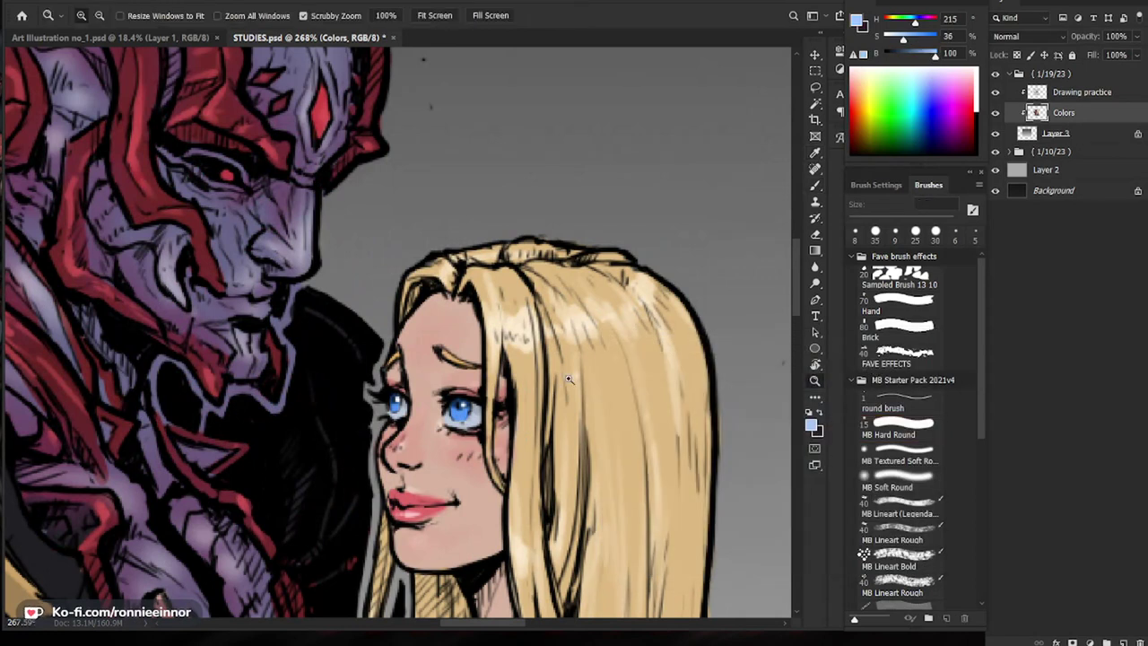
Step: Choose the round brush at 5 px and dab light blue highlights on both of the woman's irises
{"action": "scroll", "coordinate": [517, 372], "scroll_direction": "up", "scroll_amount": 2}
{"action": "left_click", "coordinate": [860, 405]}
{"action": "key", "text": "bracketright"}
{"action": "key", "text": "bracketright"}
{"action": "key", "text": "bracketright"}
{"action": "left_click", "coordinate": [429, 435]}
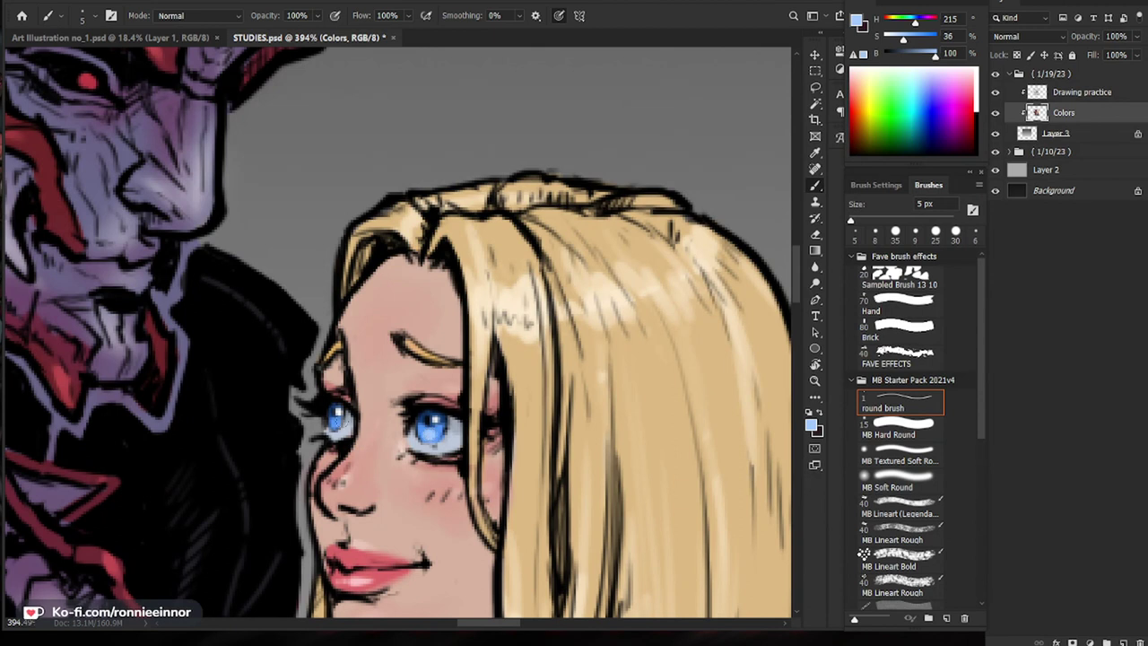
{"action": "left_click", "coordinate": [335, 425]}
{"action": "mouse_move", "coordinate": [517, 417]}
{"action": "left_mouse_down"}
{"action": "mouse_move", "coordinate": [447, 421]}
{"action": "mouse_move", "coordinate": [555, 388]}
{"action": "left_mouse_up"}
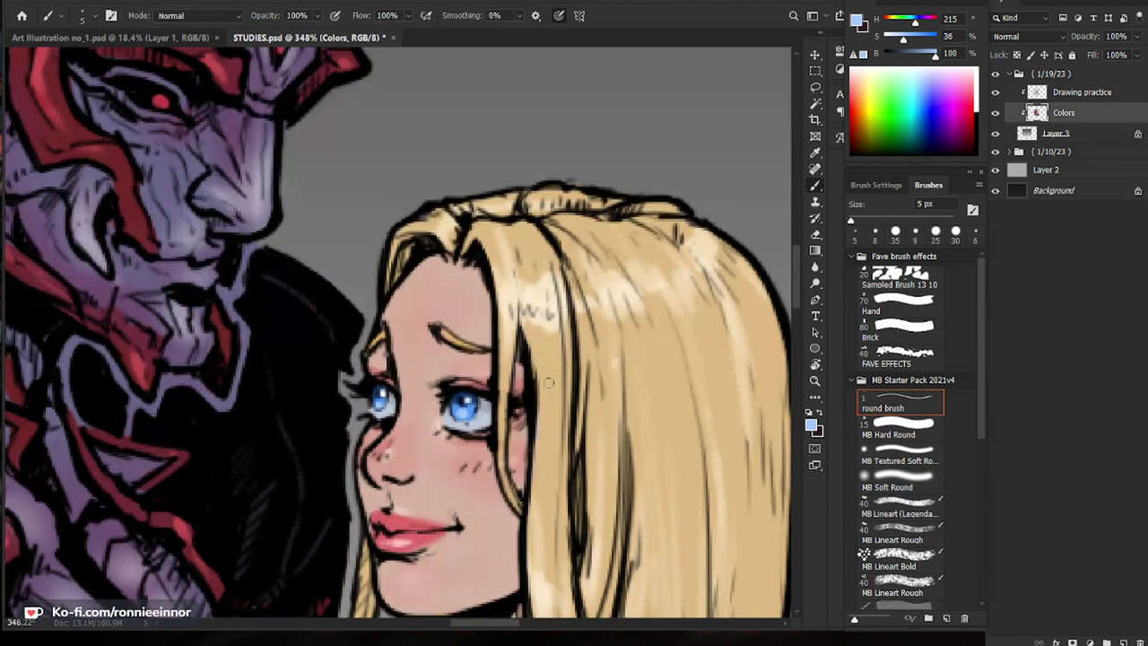
Step: Switch the foreground color to white and dab tiny catchlights in both of the woman's eyes, reducing the brush to 2 px
{"action": "key", "text": "d"}
{"action": "key", "text": "x"}
{"action": "key", "text": "["}
{"action": "key", "text": "["}
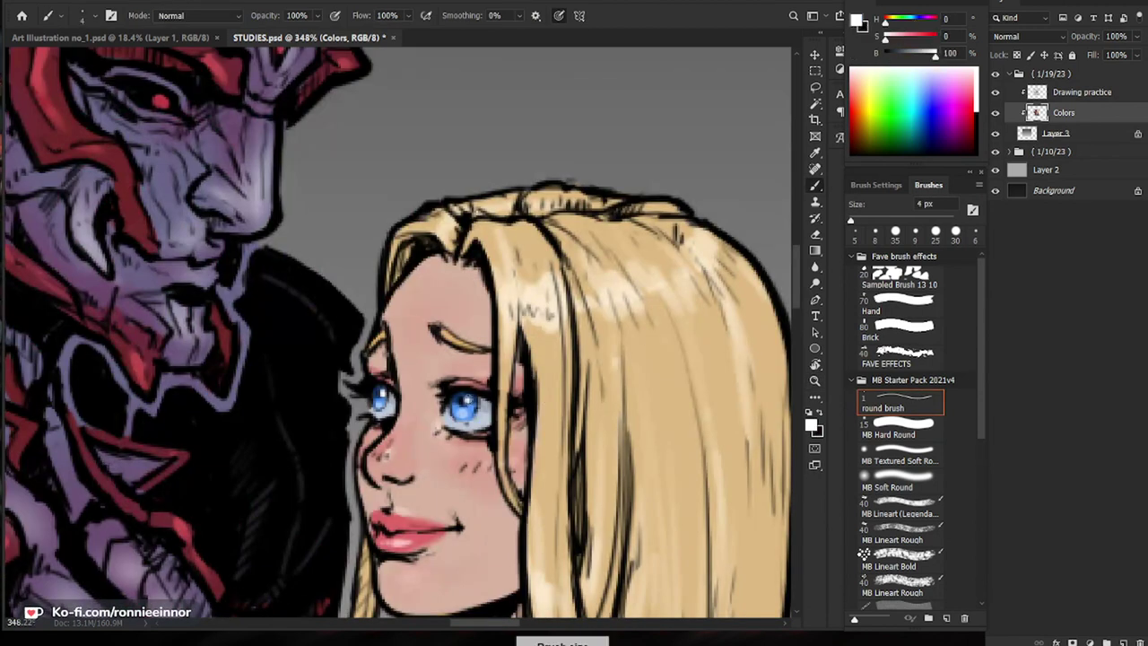
{"action": "left_click", "coordinate": [471, 399]}
{"action": "key", "text": "["}
{"action": "left_click", "coordinate": [382, 392]}
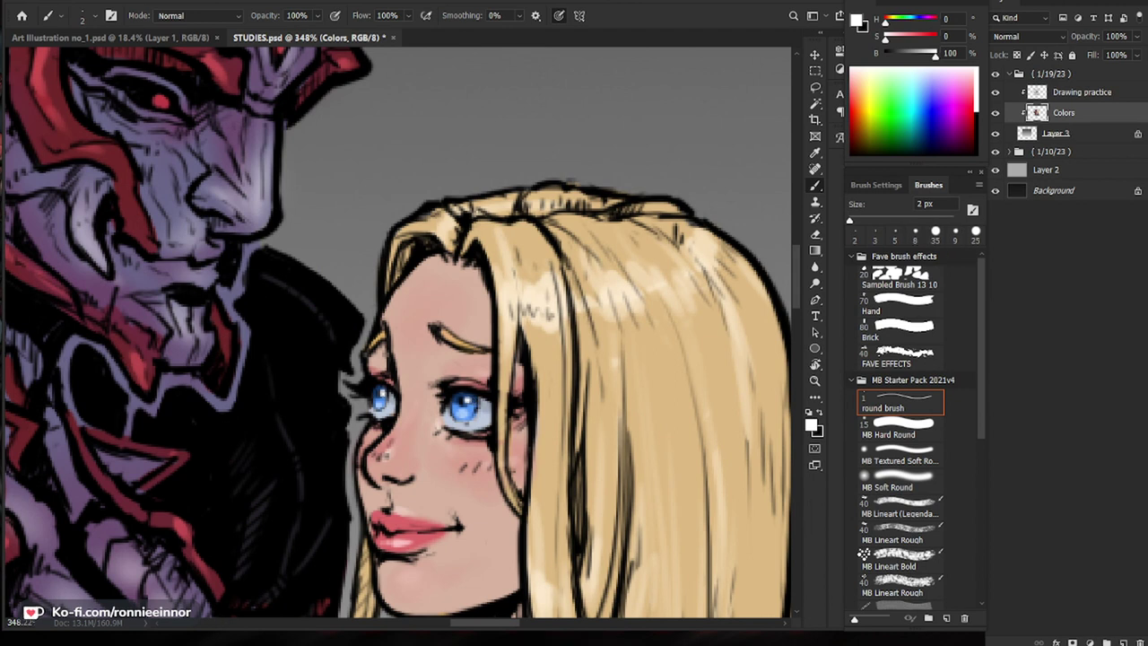
{"action": "left_click_drag", "start_coordinate": [509, 389], "coordinate": [441, 393]}
{"action": "left_click_drag", "start_coordinate": [483, 316], "coordinate": [538, 315]}
{"action": "left_click_drag", "start_coordinate": [620, 347], "coordinate": [606, 365]}
Step: Sample the red of the armored man's eye and lighten the foreground color to pink with hue 357, saturation 47, brightness 97
{"action": "scroll", "coordinate": [606, 365], "scroll_direction": "down", "scroll_amount": 2}
{"action": "scroll", "coordinate": [603, 376], "scroll_direction": "up", "scroll_amount": 2}
{"action": "scroll", "coordinate": [596, 418], "scroll_direction": "down", "scroll_amount": 3}
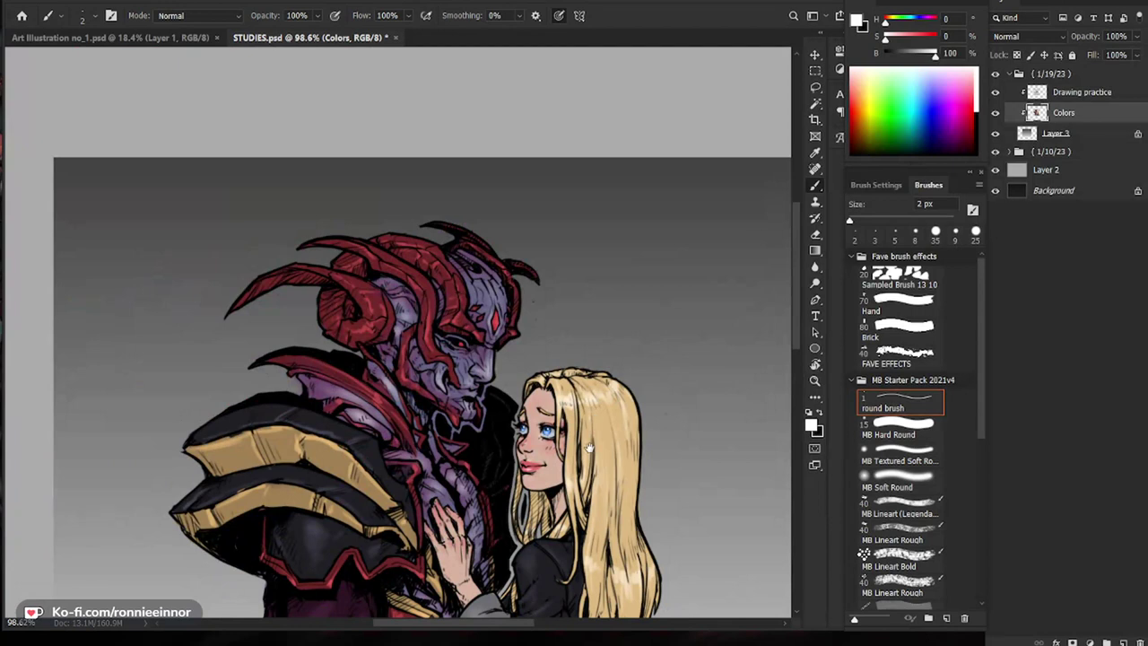
{"action": "scroll", "coordinate": [596, 418], "scroll_direction": "up", "scroll_amount": 6}
{"action": "key", "text": "alt"}
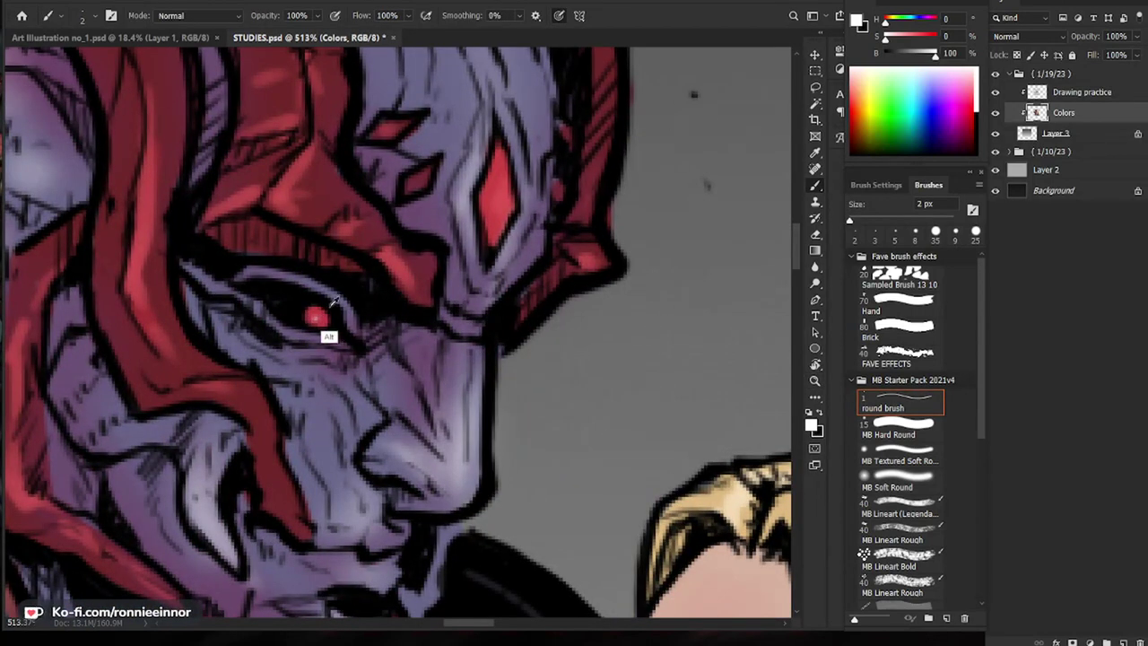
{"action": "left_click", "coordinate": [333, 300], "text": "alt"}
{"action": "left_click", "coordinate": [856, 20]}
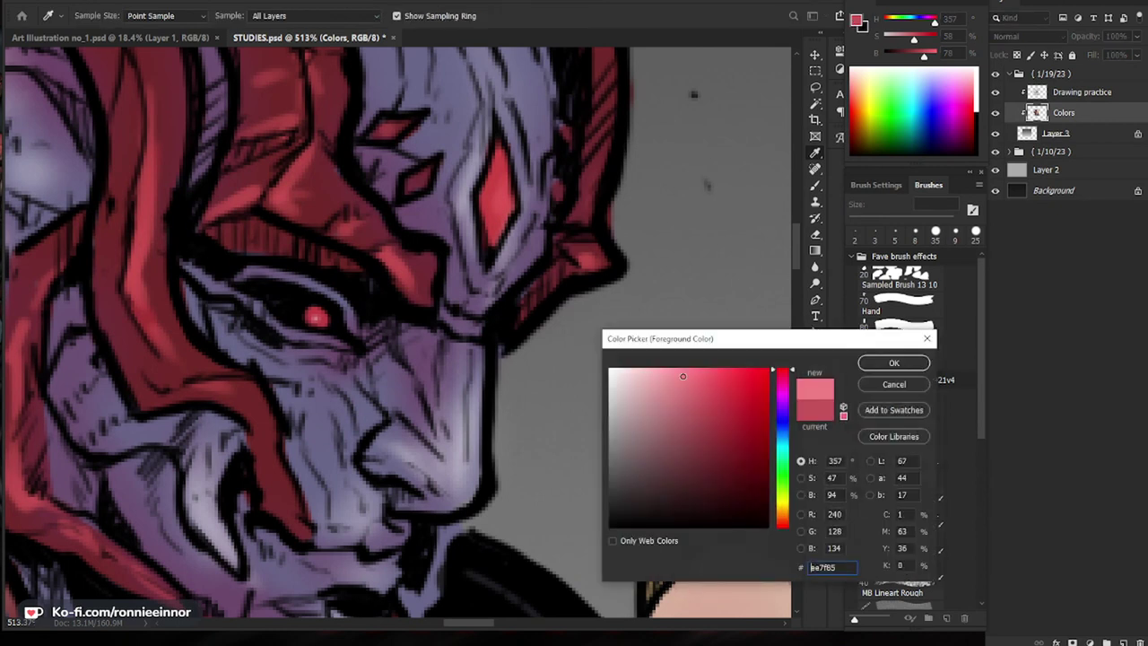
{"action": "key", "text": "Return"}
Step: Paint a pink glow highlight in the armored man's red eye, enlarging the round brush from 2 px to 5 px
{"action": "key", "text": "b"}
{"action": "left_click", "coordinate": [316, 318]}
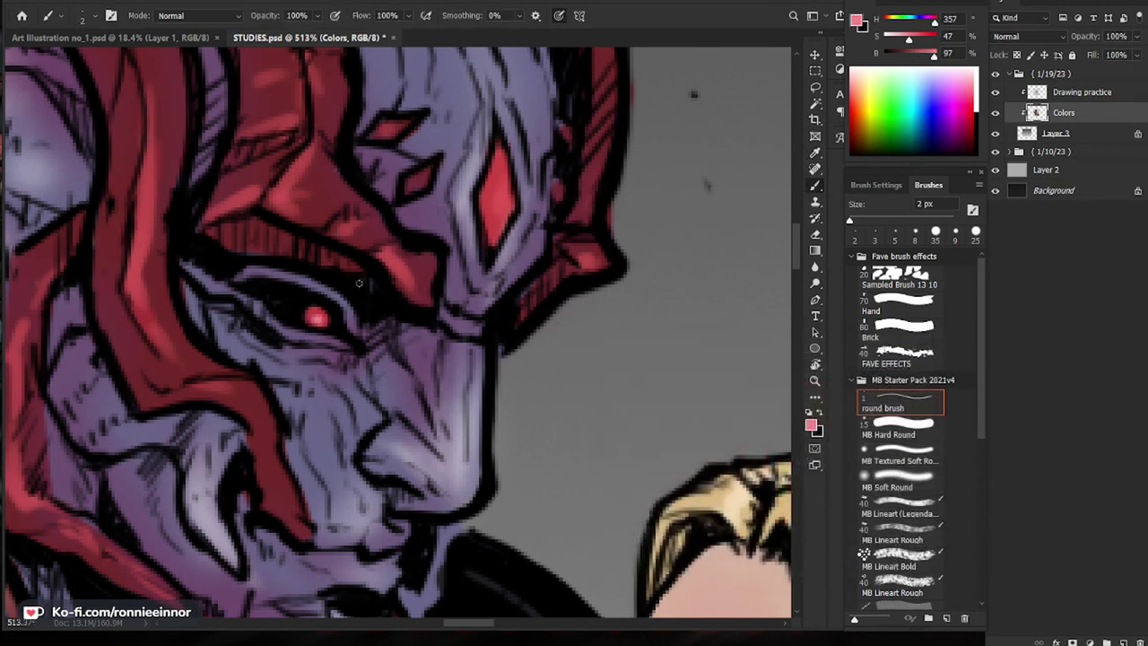
{"action": "key", "text": "bracketright"}
{"action": "key", "text": "bracketright"}
{"action": "key", "text": "bracketright"}
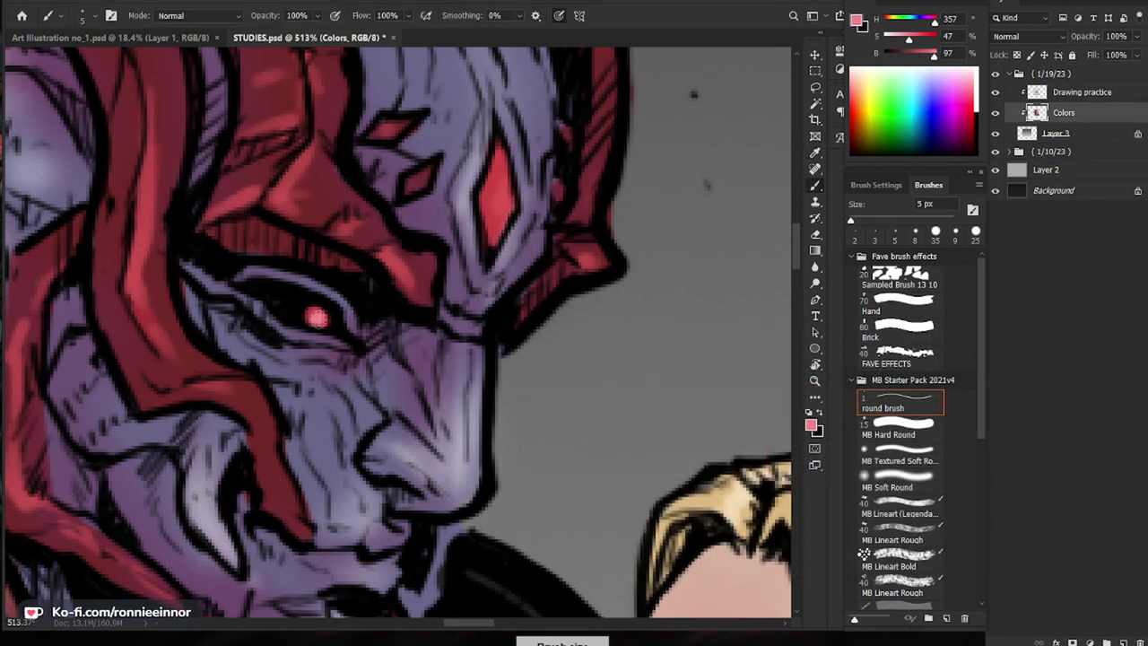
{"action": "left_click_drag", "start_coordinate": [572, 347], "coordinate": [326, 564]}
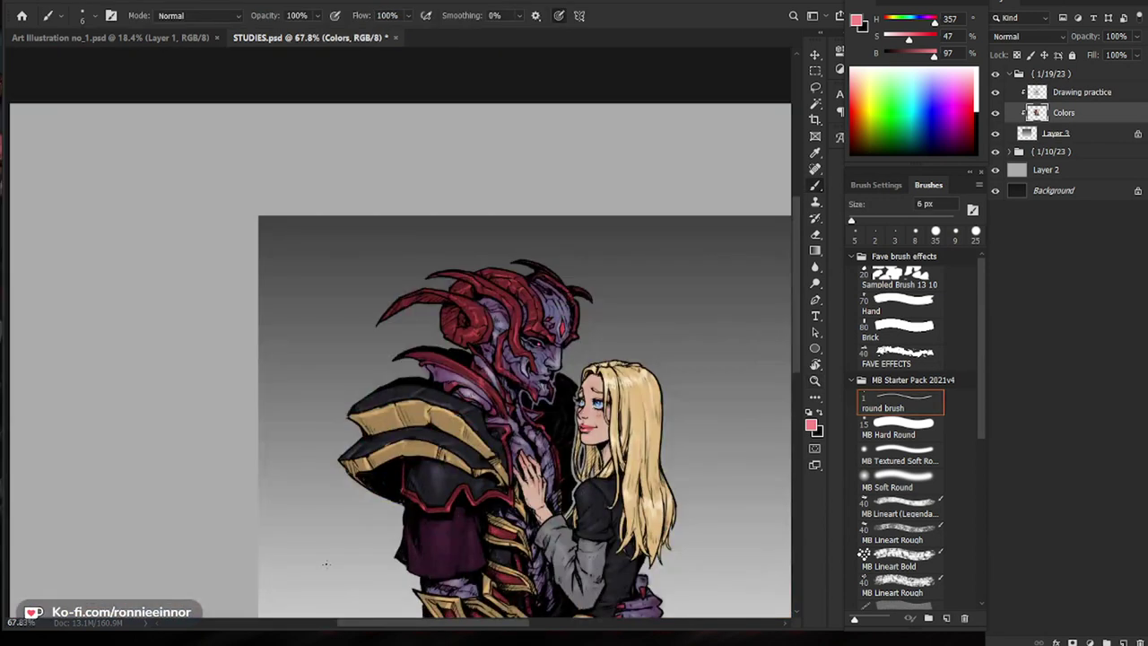
Step: Apply Color Balance to the background on Layer 3, setting midtones blue to +27 and shifting the shadows toward blue
{"action": "left_click_drag", "start_coordinate": [665, 414], "coordinate": [630, 429]}
{"action": "left_click_drag", "start_coordinate": [629, 428], "coordinate": [503, 354]}
{"action": "left_click_drag", "start_coordinate": [535, 479], "coordinate": [564, 475]}
{"action": "left_click", "coordinate": [1067, 134]}
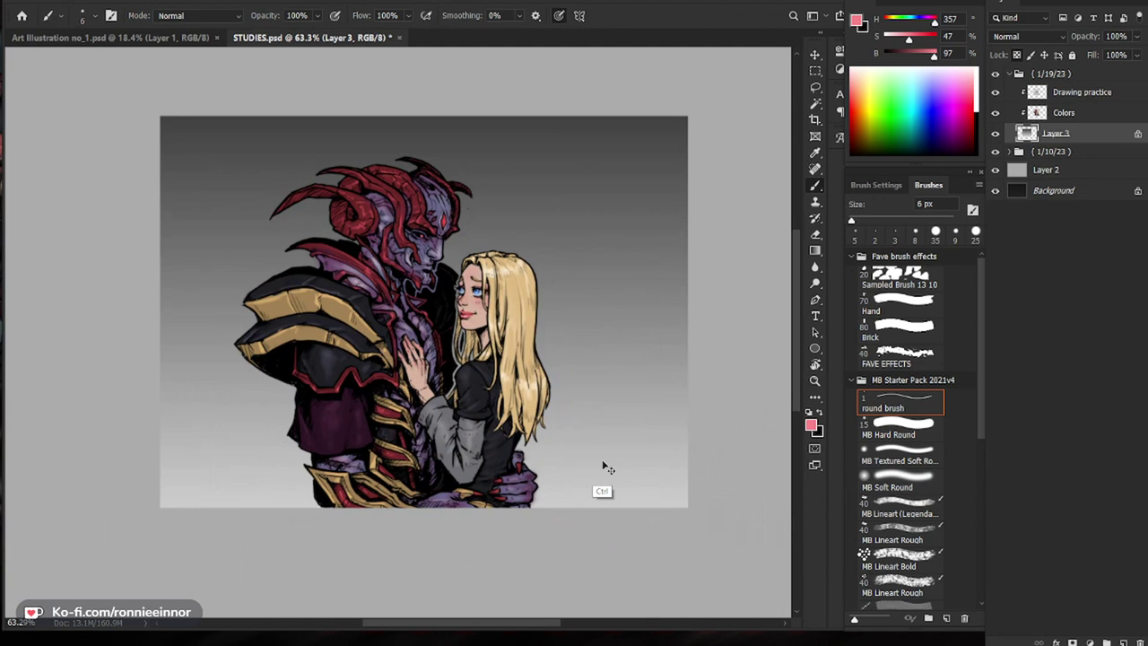
{"action": "key", "text": "ctrl+b"}
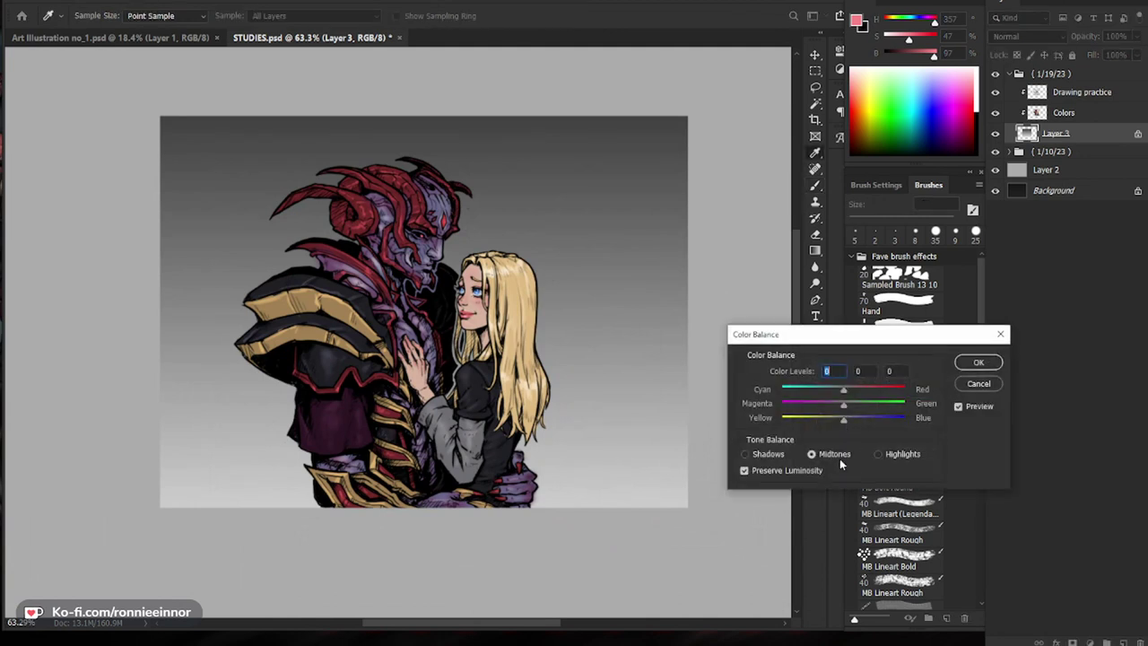
{"action": "left_click_drag", "start_coordinate": [843, 418], "coordinate": [859, 417]}
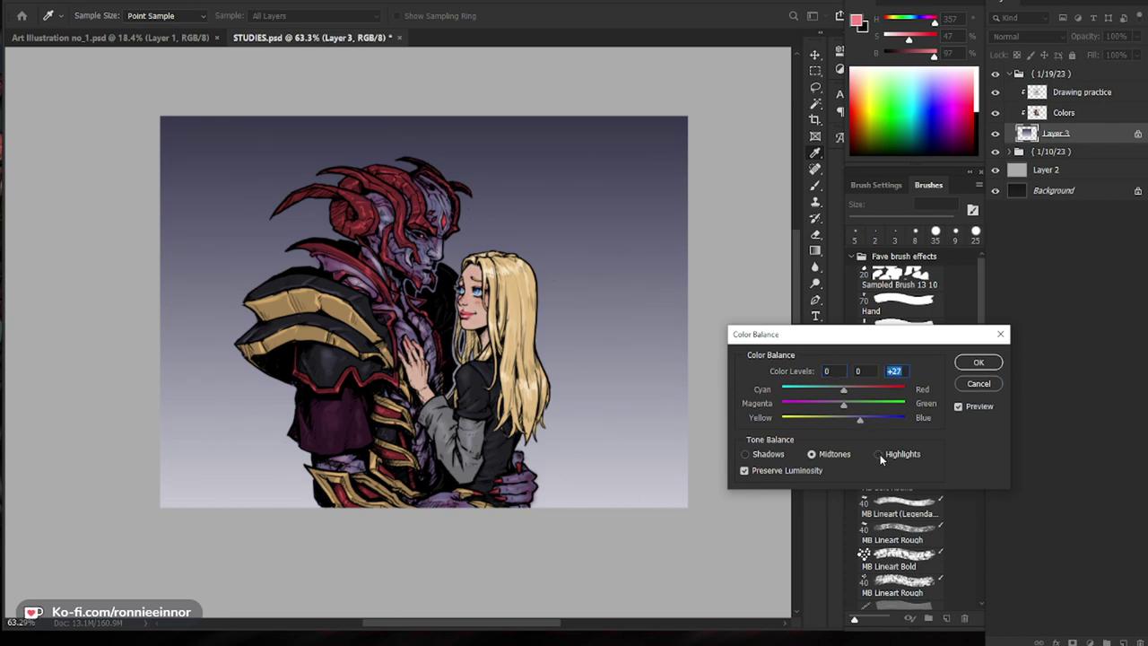
{"action": "left_click", "coordinate": [755, 456]}
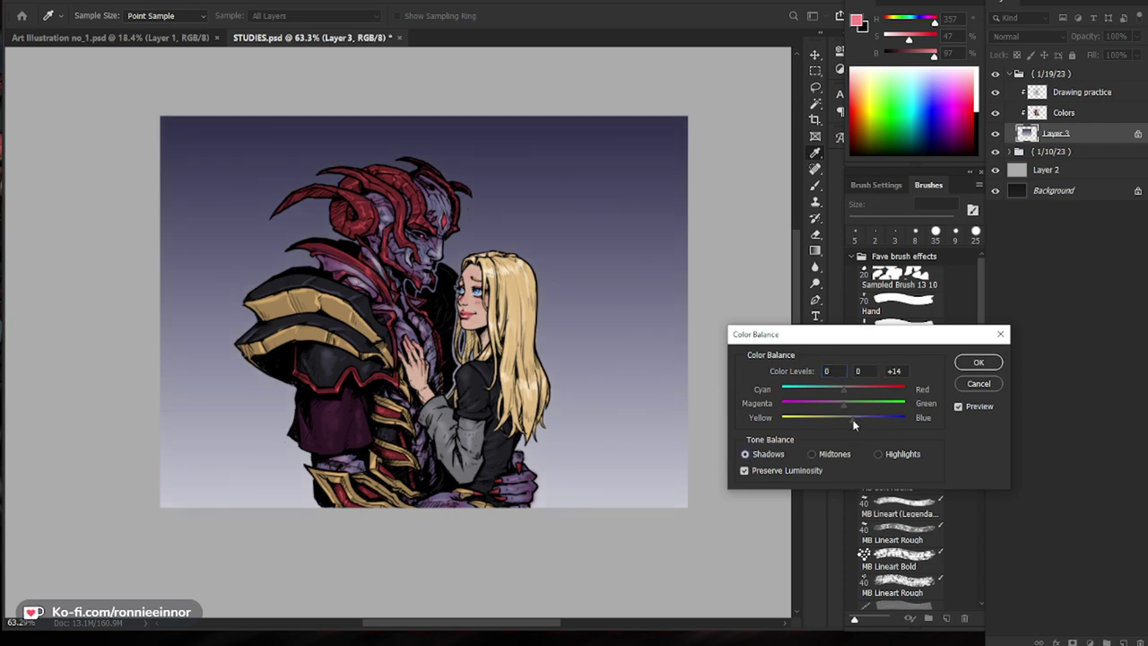
{"action": "left_click_drag", "start_coordinate": [854, 425], "coordinate": [857, 425]}
{"action": "left_click", "coordinate": [979, 362]}
Step: Add a new layer above Layer 3, choose the FAVE EFFECTS brush, and sample the dark violet-blue of the background's upper area
{"action": "key", "text": "b"}
{"action": "key", "text": "ctrl+shift+n"}
{"action": "key", "text": "Return"}
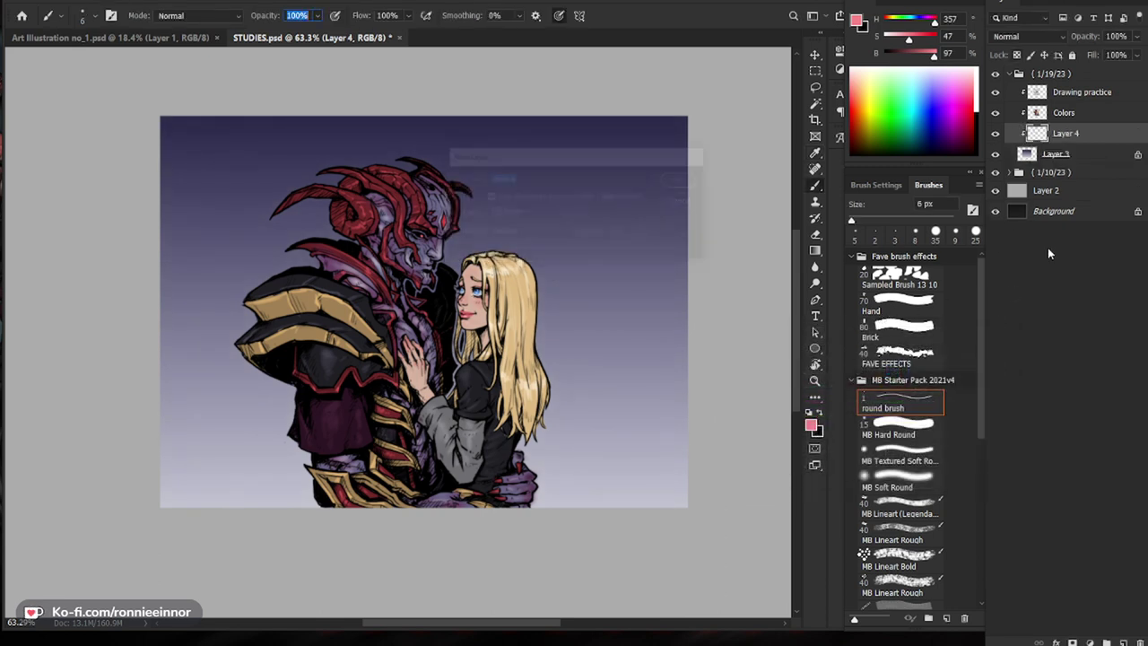
{"action": "left_click", "coordinate": [918, 357]}
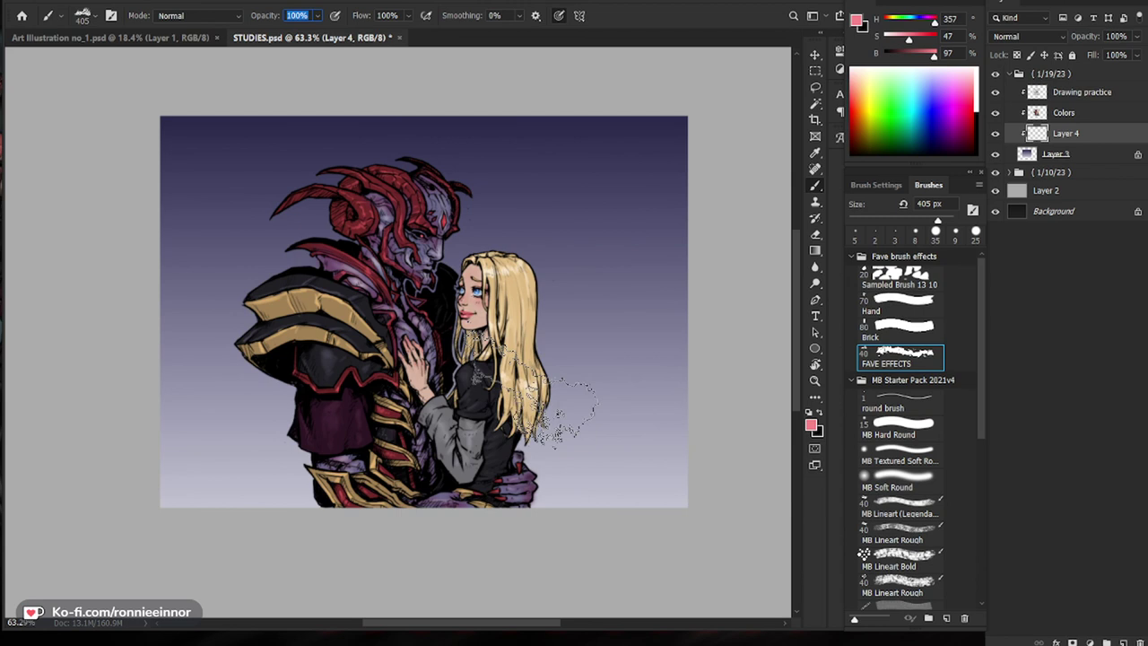
{"action": "key", "text": "alt"}
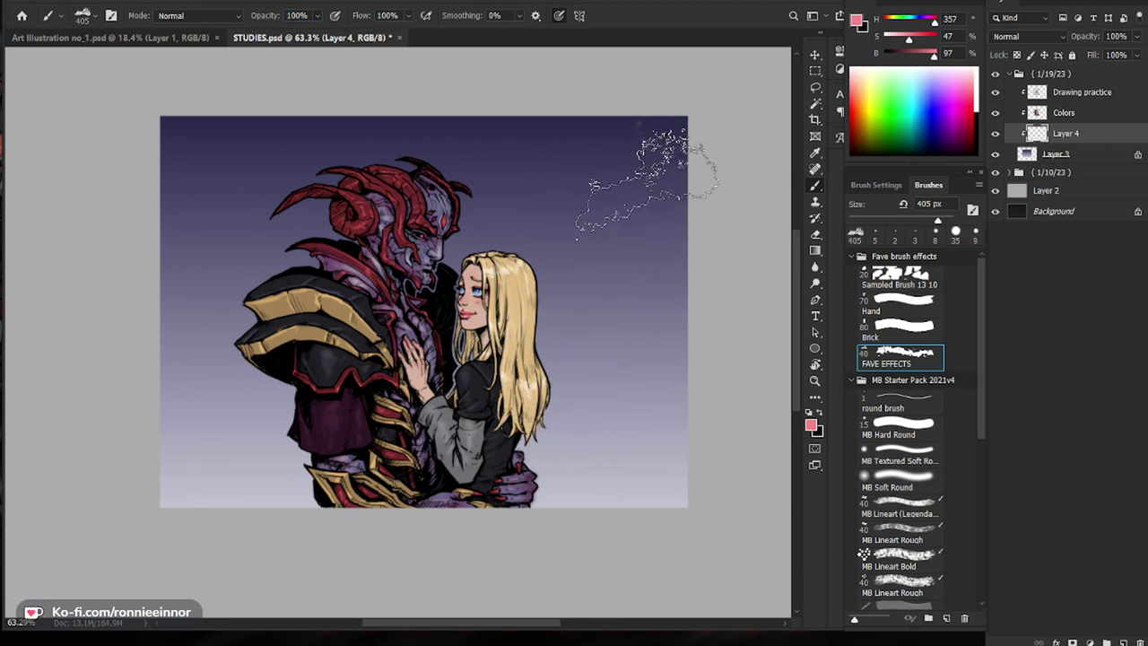
{"action": "left_click", "coordinate": [661, 126], "text": "alt"}
{"action": "left_click_drag", "start_coordinate": [661, 125], "coordinate": [651, 131]}
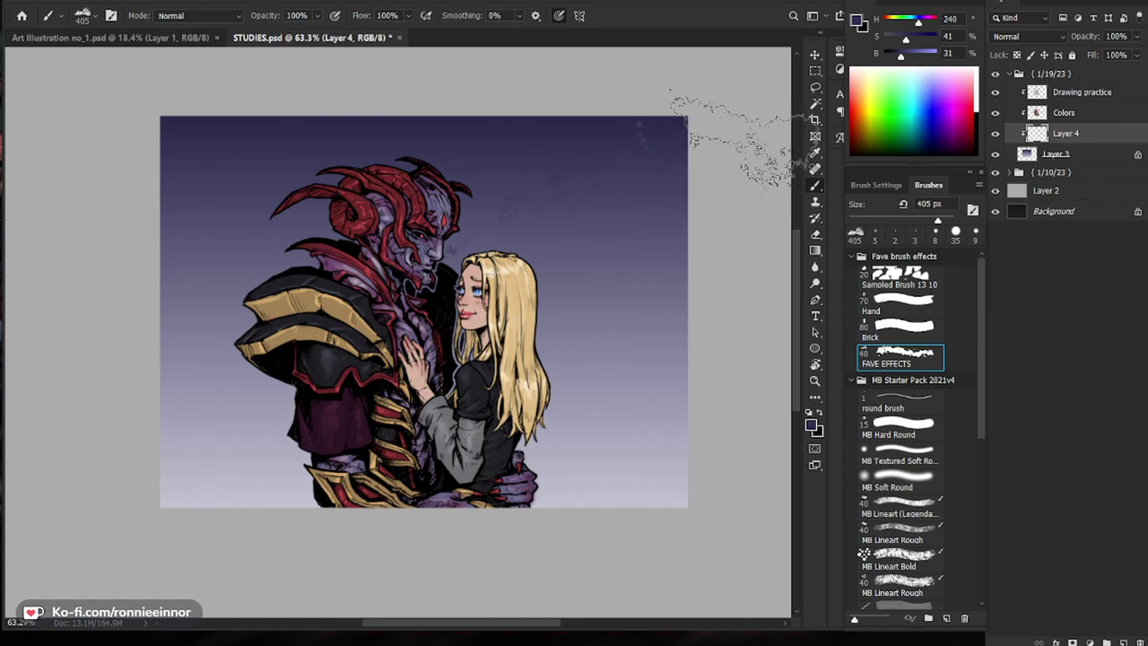
Step: Paint dark violet-blue mottled texture across the background on Layer 4 with the FAVE EFFECTS brush, varying the brush size upward from 405 px
{"action": "key", "text": "bracketright"}
{"action": "key", "text": "bracketright"}
{"action": "key", "text": "bracketright"}
{"action": "left_click", "coordinate": [592, 235]}
{"action": "key", "text": "bracketleft"}
{"action": "left_click", "coordinate": [304, 493]}
{"action": "left_click", "coordinate": [605, 399]}
{"action": "key", "text": "bracketleft"}
{"action": "key", "text": "bracketright"}
{"action": "key", "text": "bracketright"}
{"action": "key", "text": "bracketright"}
{"action": "key", "text": "bracketright"}
{"action": "key", "text": "bracketright"}
{"action": "left_click", "coordinate": [234, 368]}
{"action": "key", "text": "bracketright"}
{"action": "key", "text": "bracketright"}
{"action": "key", "text": "bracketright"}
{"action": "key", "text": "bracketright"}
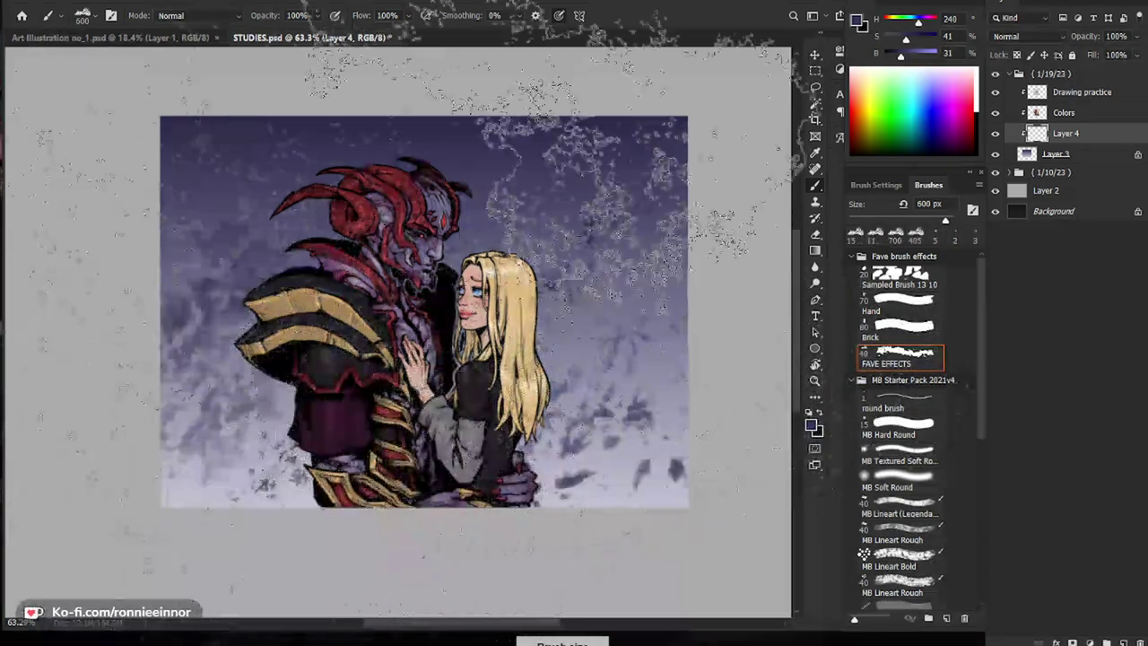
Step: Try broader dark texture strokes over the background with the brush enlarged to 1600 px, and undo the last strokes
{"action": "left_click", "coordinate": [448, 224]}
{"action": "key", "text": "bracketright"}
{"action": "left_click", "coordinate": [305, 233]}
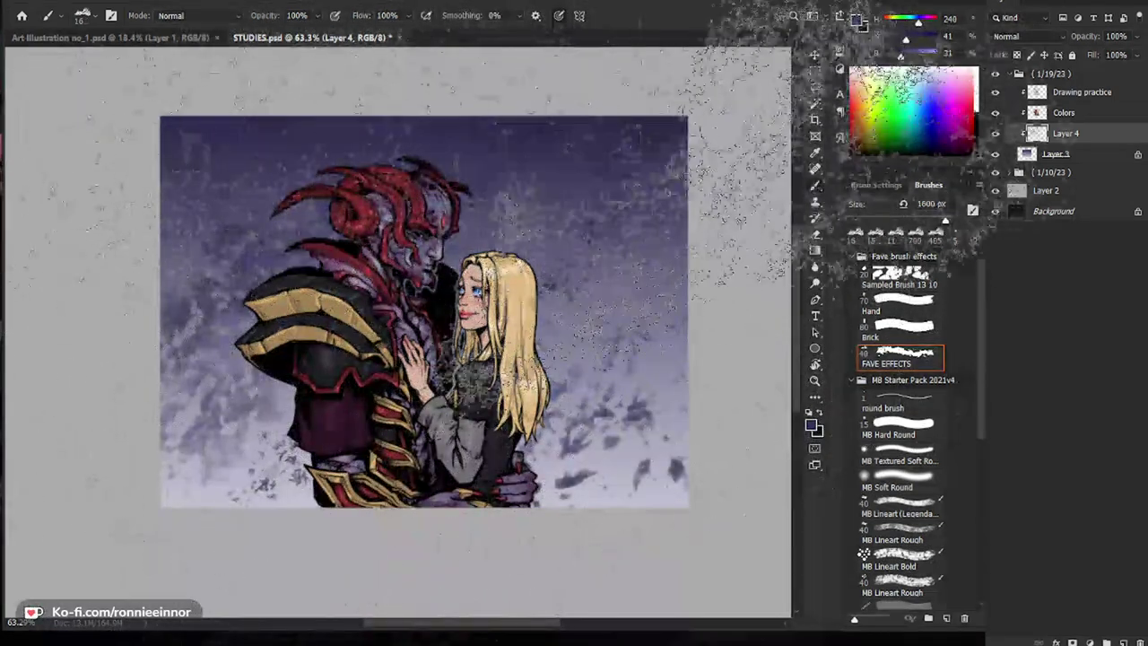
{"action": "left_click", "coordinate": [538, 386]}
{"action": "key", "text": "ctrl+z"}
{"action": "key", "text": "ctrl+z"}
{"action": "key", "text": "ctrl+z"}
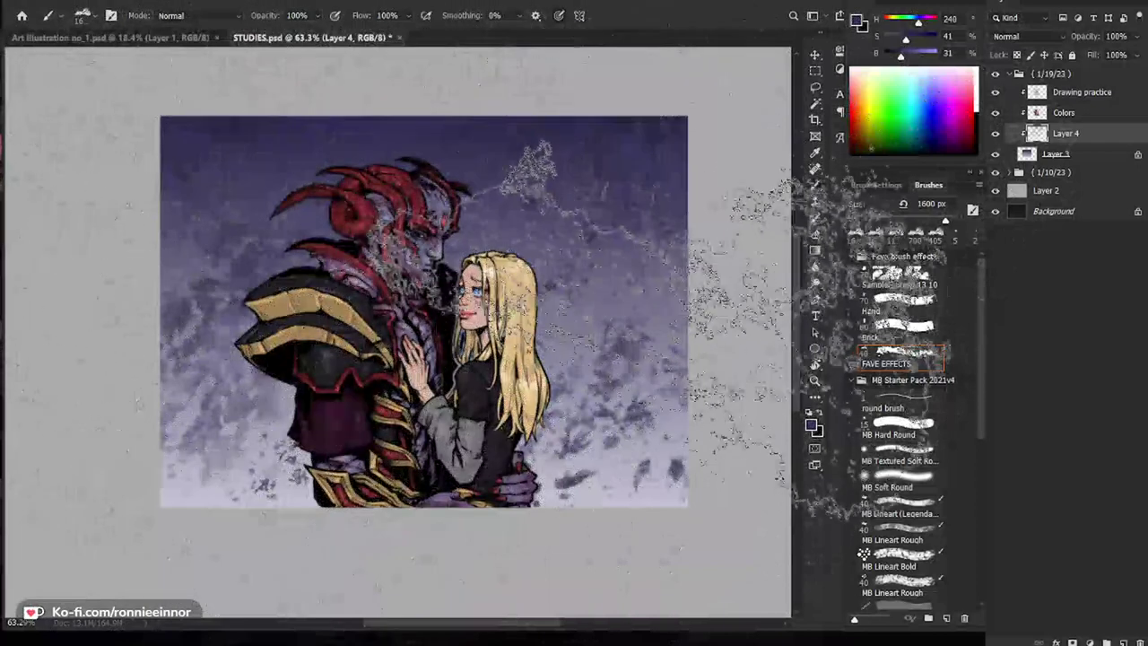
Step: Brighten the foreground color to a violet-blue with hue 240, saturation 54 and brightness 85
{"action": "left_click", "coordinate": [856, 19]}
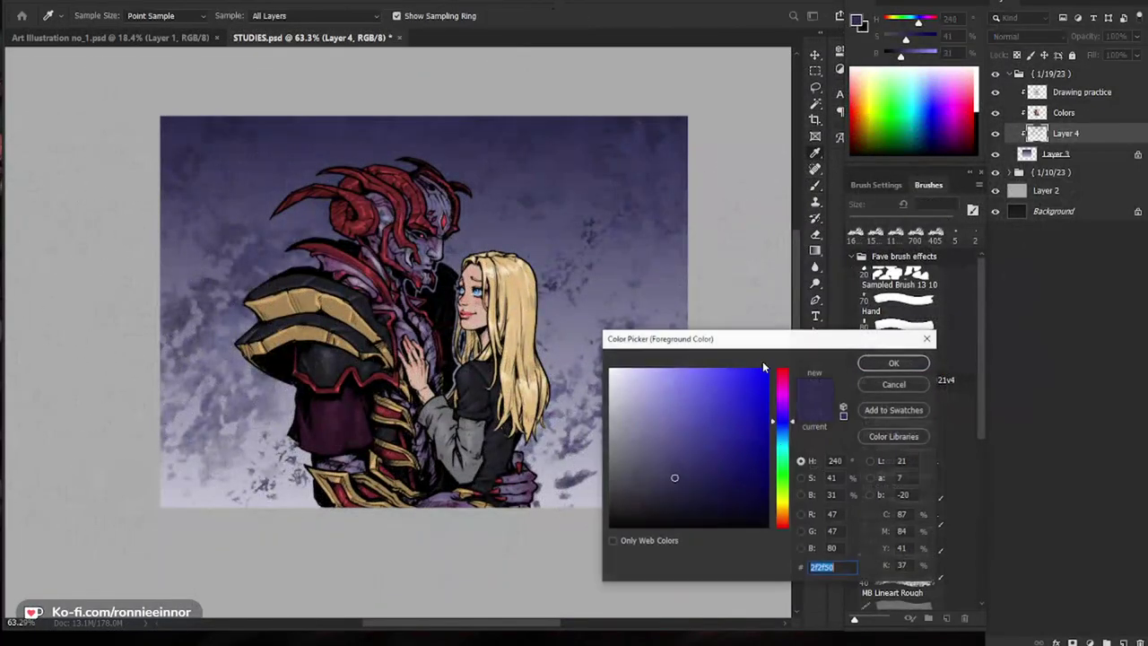
{"action": "mouse_move", "coordinate": [675, 462]}
{"action": "left_mouse_down"}
{"action": "mouse_move", "coordinate": [673, 409]}
{"action": "mouse_move", "coordinate": [695, 392]}
{"action": "left_mouse_up"}
{"action": "left_click", "coordinate": [893, 362]}
Step: Reduce the FAVE EFFECTS brush to 400 px and paint scattered violet-blue blotches around the couple on Layer 4
{"action": "key", "text": "bracketleft"}
{"action": "key", "text": "bracketleft"}
{"action": "key", "text": "bracketleft"}
{"action": "key", "text": "bracketleft"}
{"action": "key", "text": "bracketleft"}
{"action": "key", "text": "bracketleft"}
{"action": "key", "text": "bracketleft"}
{"action": "key", "text": "bracketleft"}
{"action": "key", "text": "bracketleft"}
{"action": "key", "text": "bracketleft"}
{"action": "key", "text": "bracketleft"}
{"action": "key", "text": "bracketleft"}
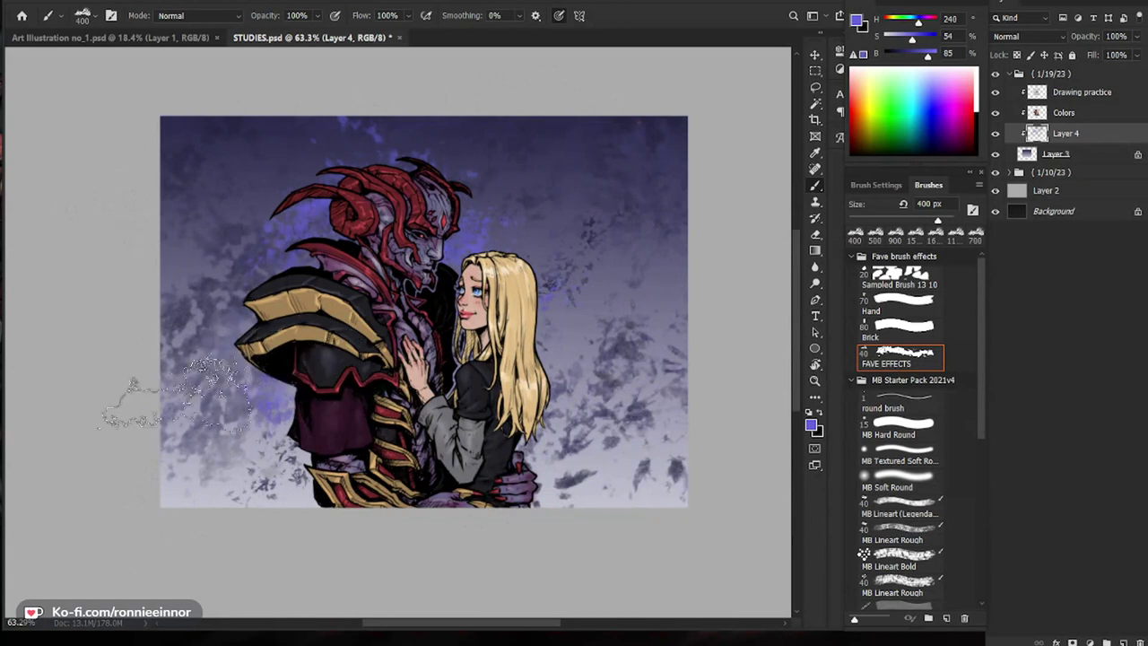
{"action": "left_click", "coordinate": [279, 491]}
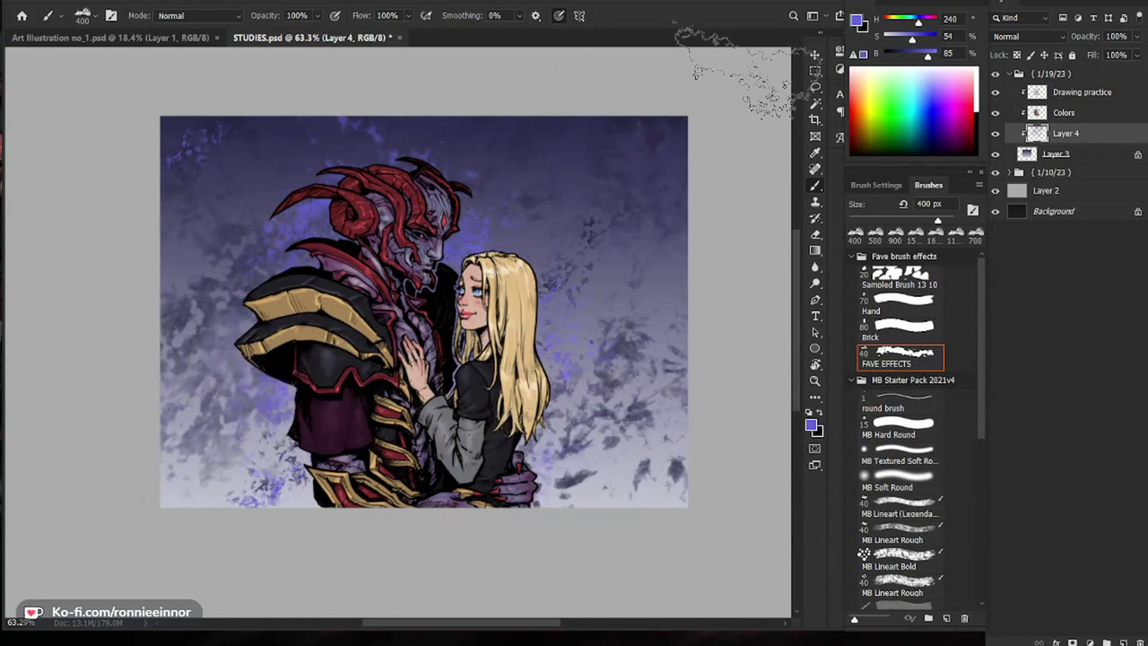
{"action": "scroll", "coordinate": [609, 448], "scroll_direction": "up", "scroll_amount": 3}
{"action": "scroll", "coordinate": [574, 376], "scroll_direction": "down", "scroll_amount": 6}
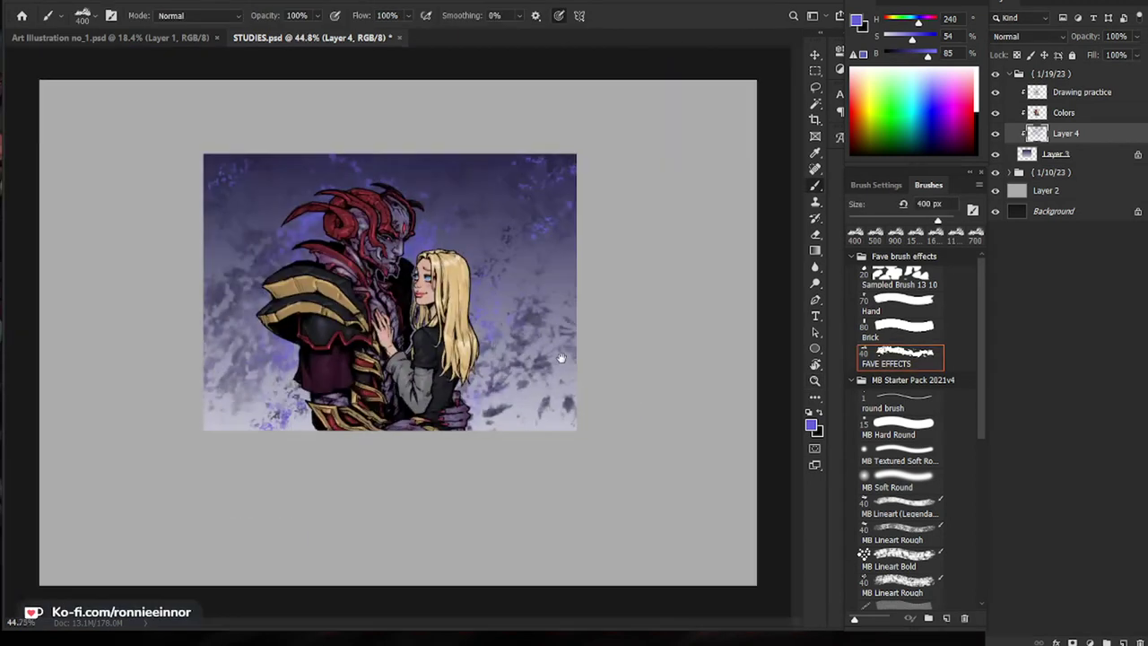
{"action": "scroll", "coordinate": [376, 179], "scroll_direction": "up", "scroll_amount": 5}
Step: Soften the mottled texture on Layer 4 with a Gaussian Blur
{"action": "left_click", "coordinate": [199, 1]}
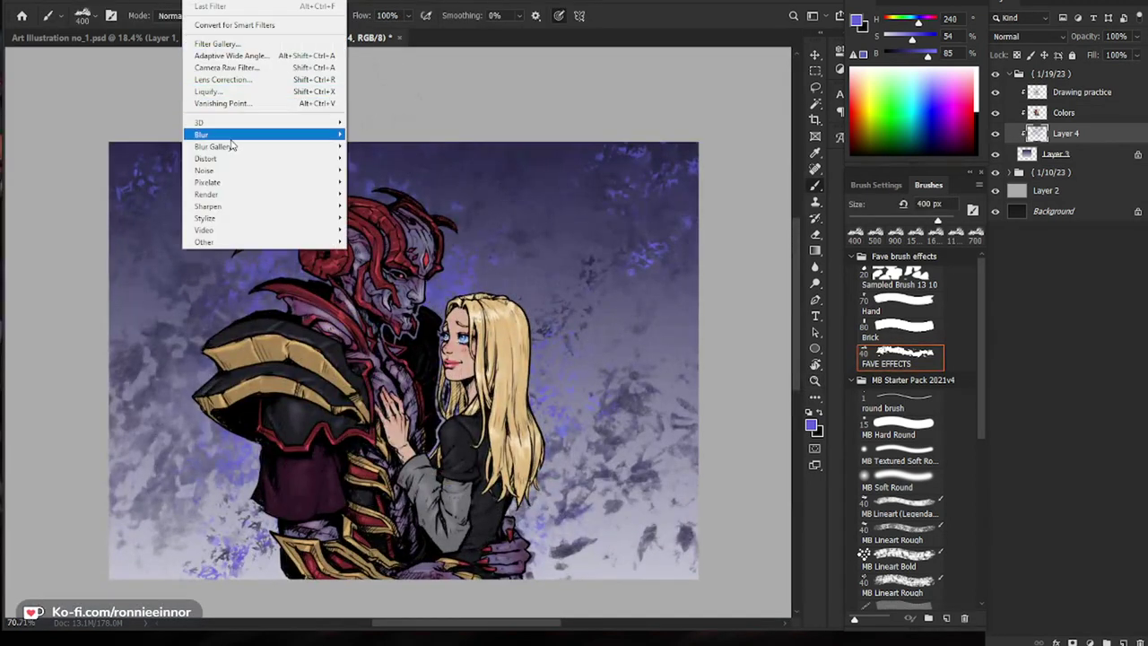
{"action": "mouse_move", "coordinate": [235, 134]}
{"action": "left_click", "coordinate": [368, 183]}
{"action": "left_click_drag", "start_coordinate": [654, 382], "coordinate": [667, 384]}
{"action": "left_click", "coordinate": [789, 215]}
{"action": "left_click_drag", "start_coordinate": [413, 354], "coordinate": [516, 419]}
{"action": "left_click_drag", "start_coordinate": [650, 390], "coordinate": [578, 386]}
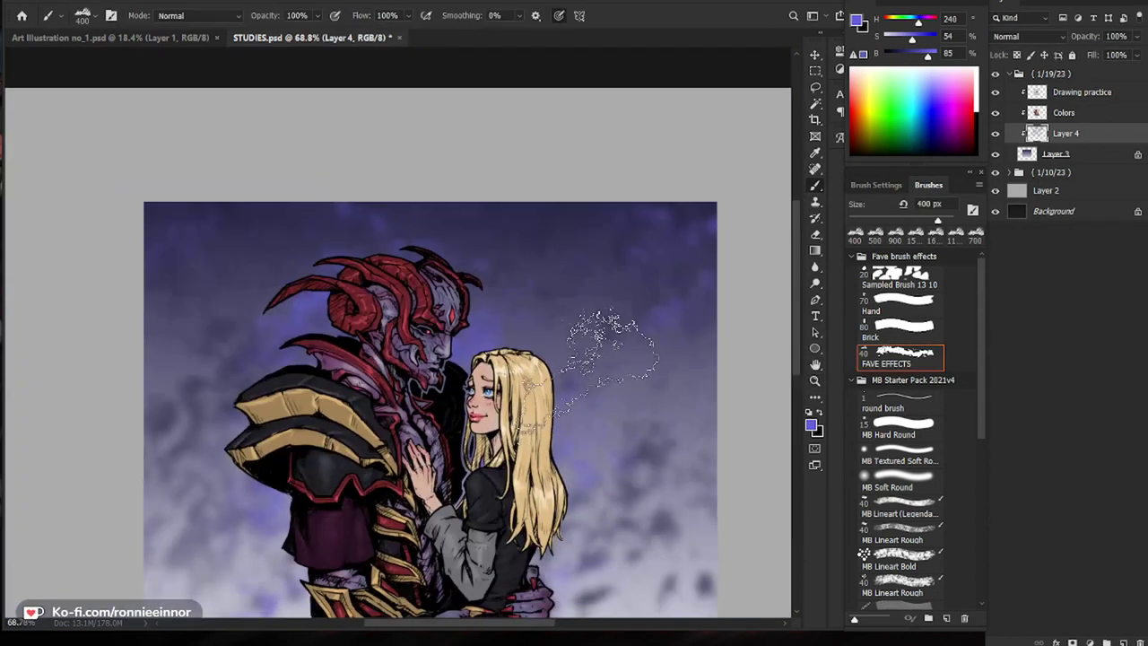
{"action": "scroll", "coordinate": [591, 363], "scroll_direction": "up", "scroll_amount": 1}
{"action": "scroll", "coordinate": [594, 372], "scroll_direction": "down", "scroll_amount": 3}
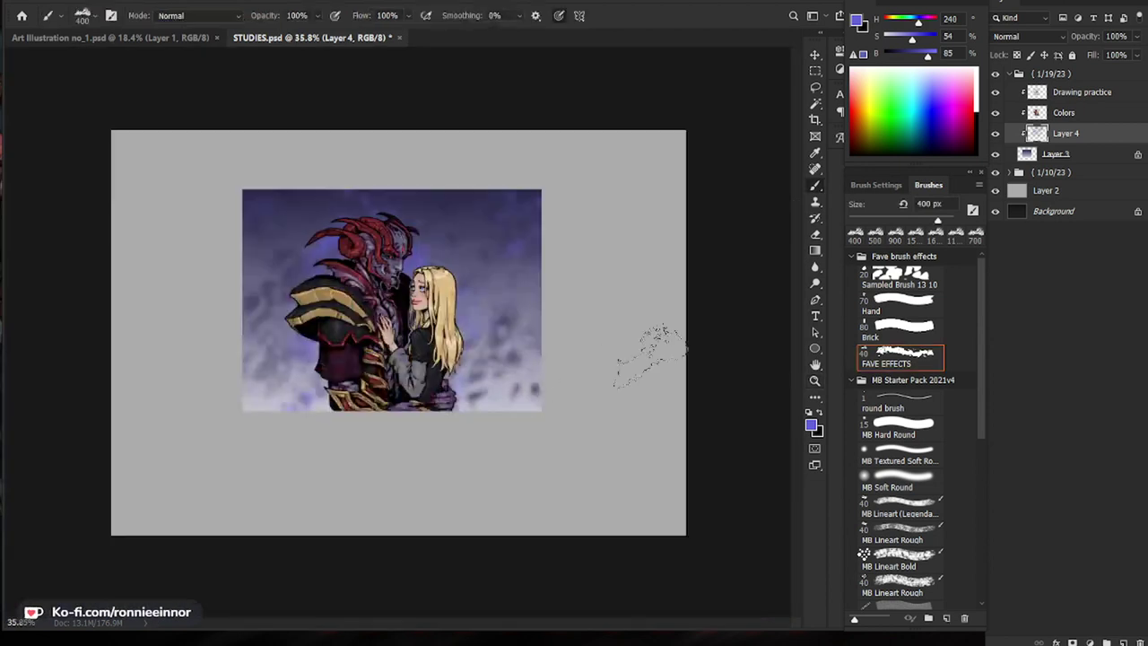
{"action": "scroll", "coordinate": [594, 372], "scroll_direction": "up", "scroll_amount": 2}
{"action": "key", "text": "ctrl+u"}
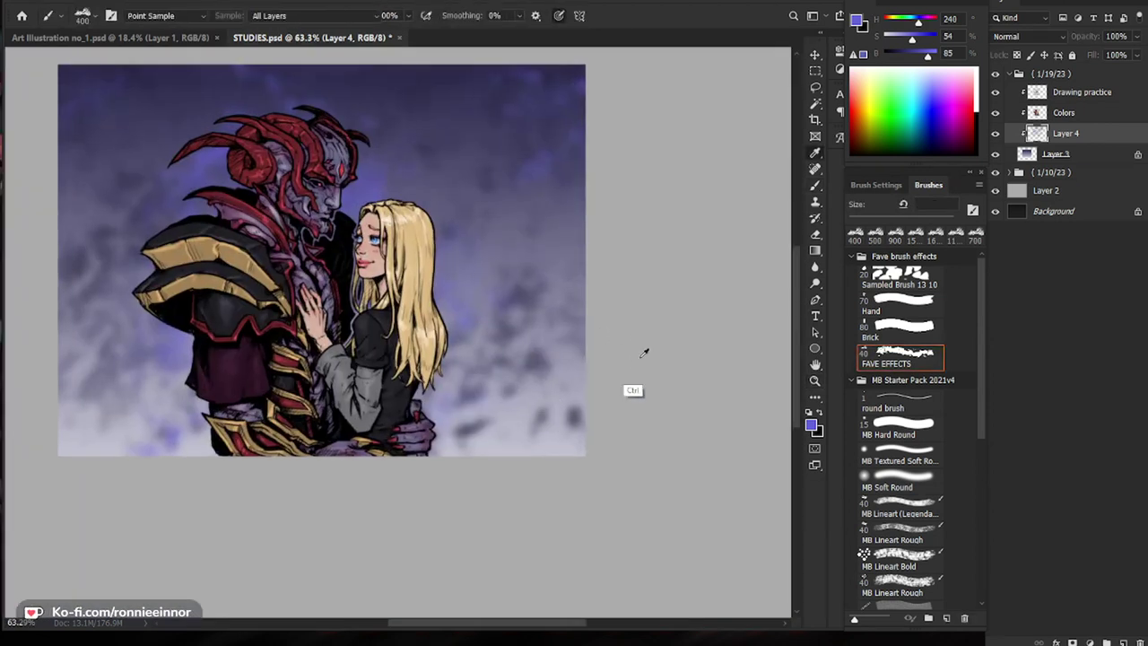
{"action": "left_click_drag", "start_coordinate": [789, 411], "coordinate": [758, 441]}
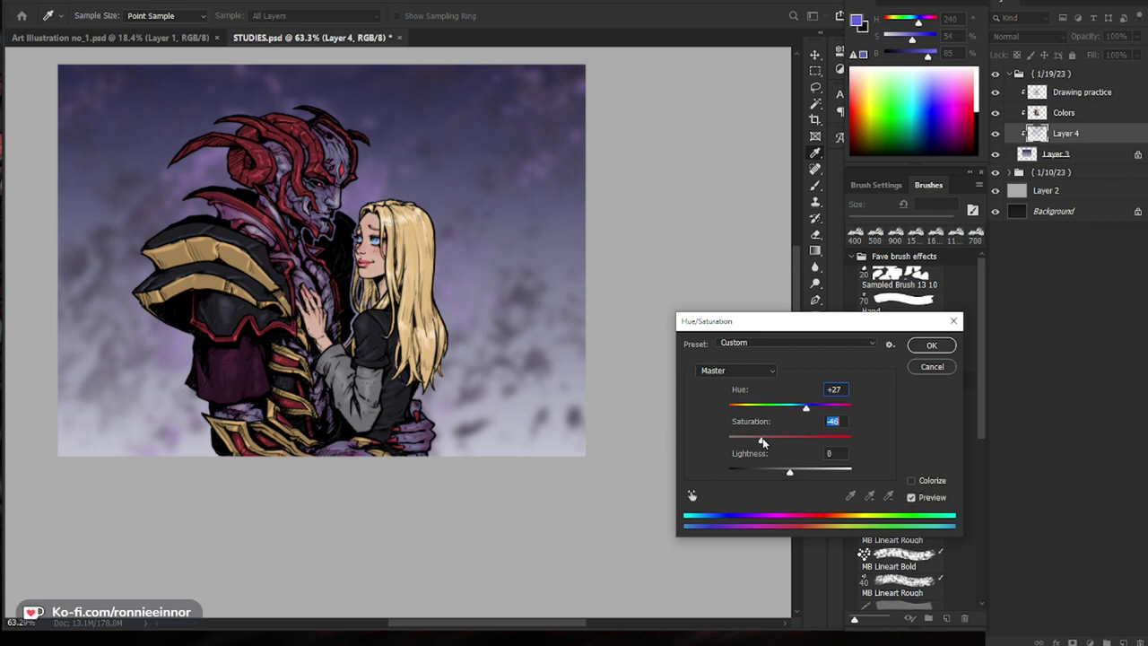
{"action": "left_click", "coordinate": [932, 365]}
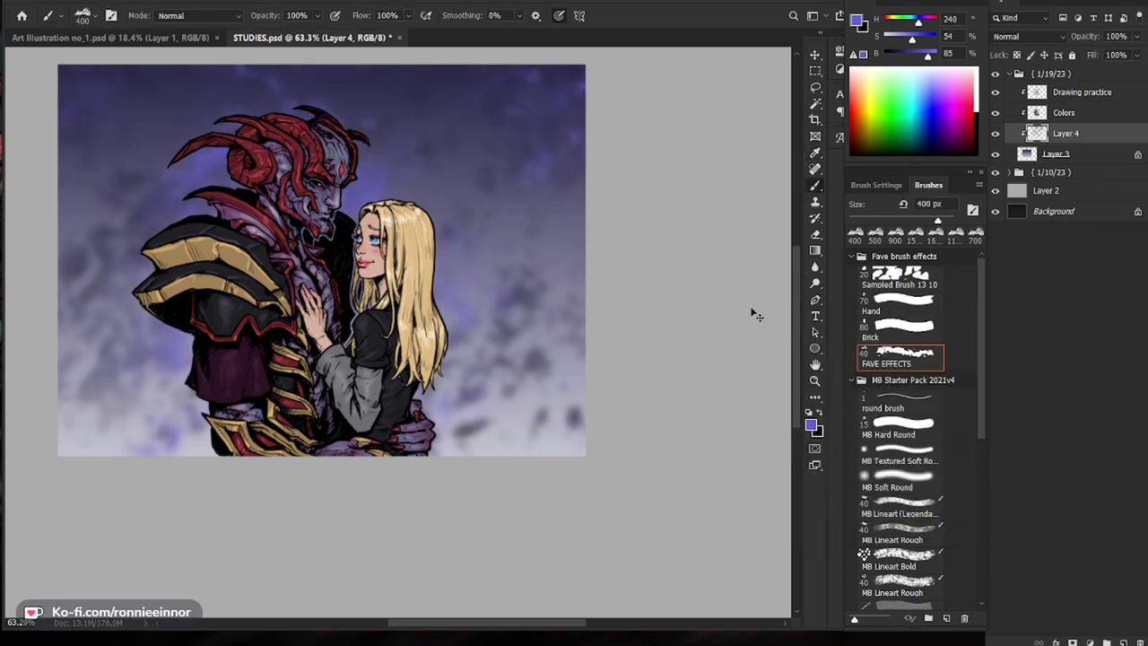
Step: Darken the blurred texture on Layer 4 with Hue/Saturation, setting the lightness to -15
{"action": "key", "text": "ctrl+u"}
{"action": "left_click_drag", "start_coordinate": [789, 474], "coordinate": [781, 473]}
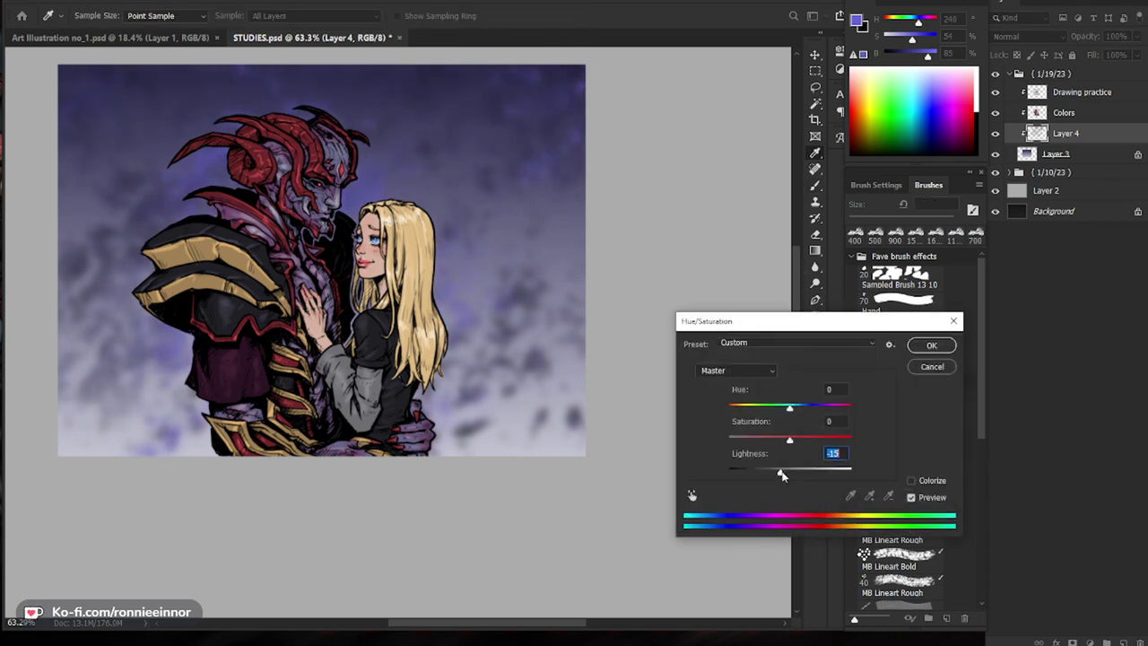
{"action": "left_click", "coordinate": [918, 347]}
{"action": "left_click_drag", "start_coordinate": [661, 438], "coordinate": [609, 397]}
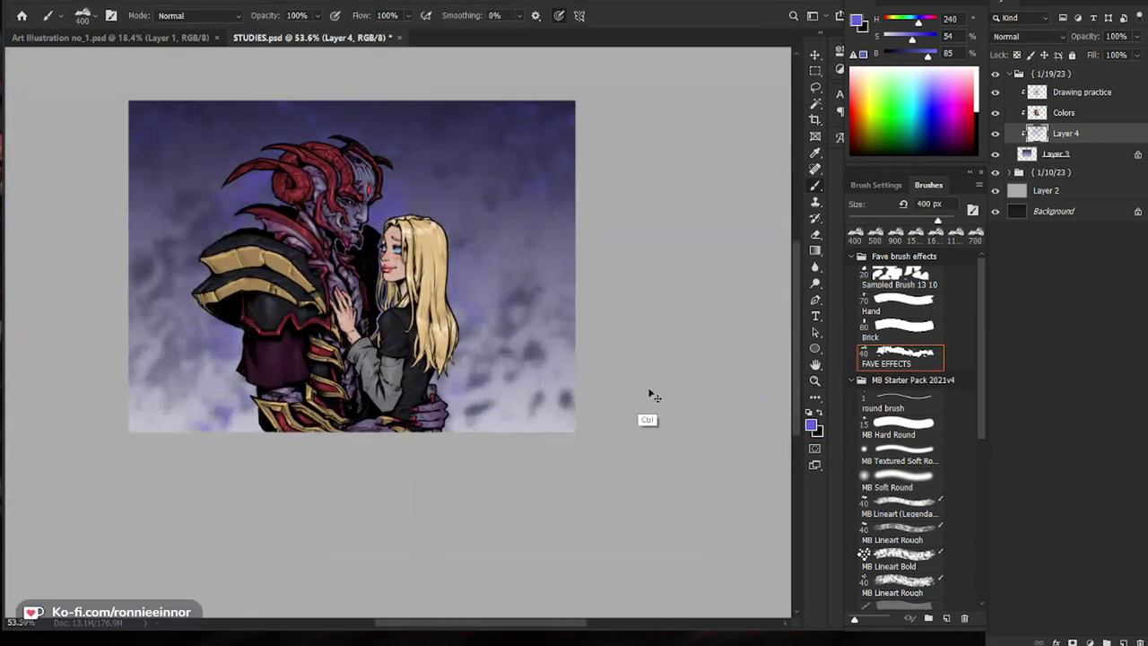
Step: Apply a second Hue/Saturation adjustment to Layer 4 with the lightness set to -31
{"action": "key", "text": "ctrl+u"}
{"action": "left_click_drag", "start_coordinate": [789, 473], "coordinate": [770, 474]}
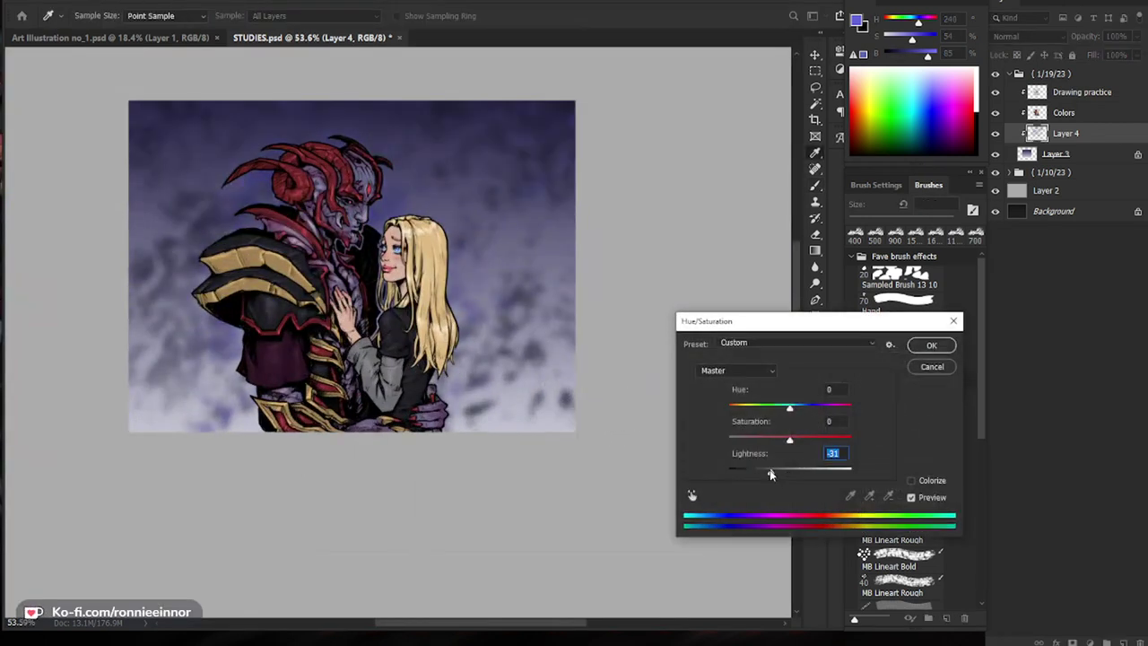
{"action": "left_click", "coordinate": [919, 348]}
{"action": "left_click_drag", "start_coordinate": [515, 398], "coordinate": [550, 406]}
{"action": "left_click_drag", "start_coordinate": [556, 415], "coordinate": [518, 484]}
{"action": "key", "text": "b"}
{"action": "scroll", "coordinate": [615, 422], "scroll_direction": "down", "scroll_amount": 2}
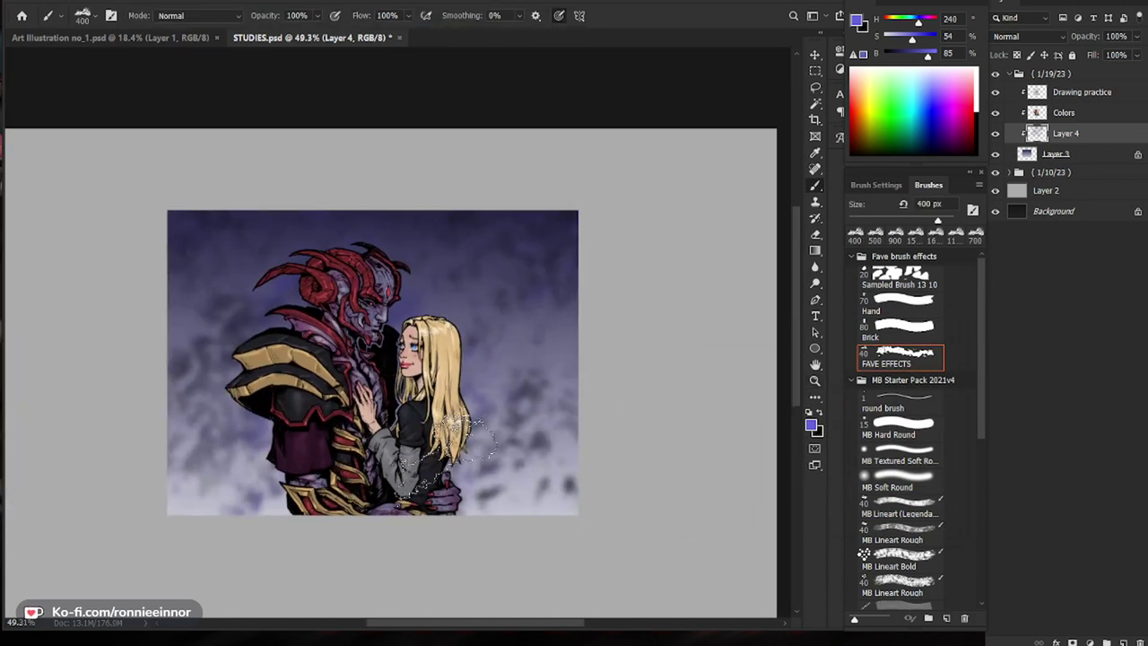
{"action": "left_click_drag", "start_coordinate": [529, 517], "coordinate": [561, 505]}
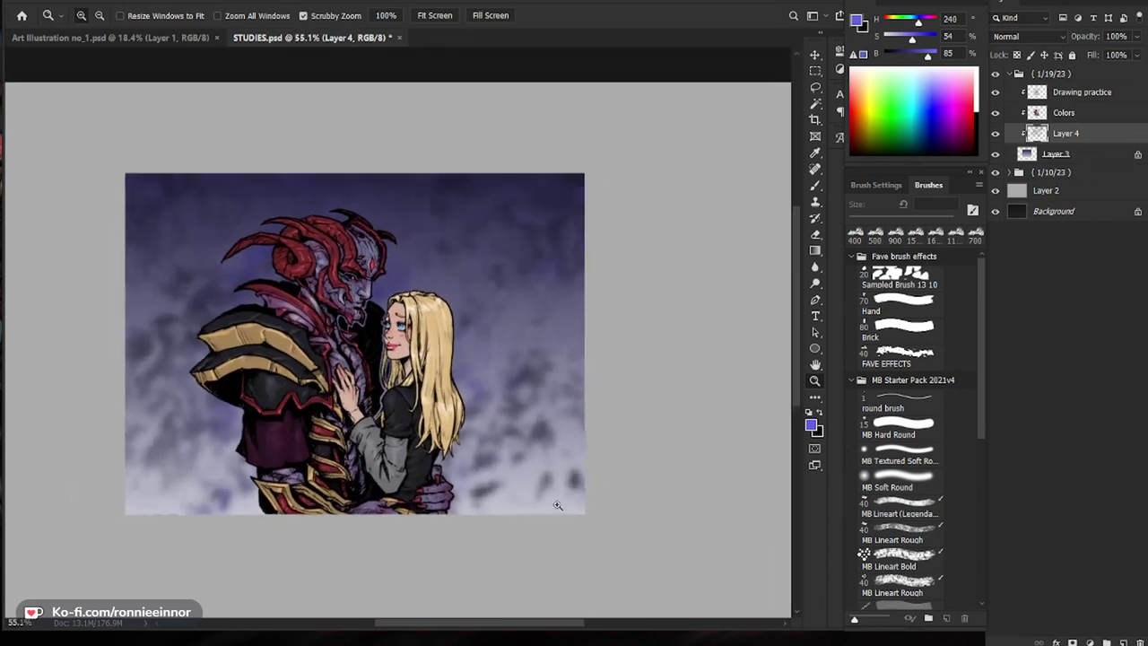
Step: Darken Layer 3 with Curves, setting a shadow point at input 76, output 38 and pulling down the highlights and white end point
{"action": "left_click", "coordinate": [1065, 161]}
{"action": "key", "text": "ctrl+u"}
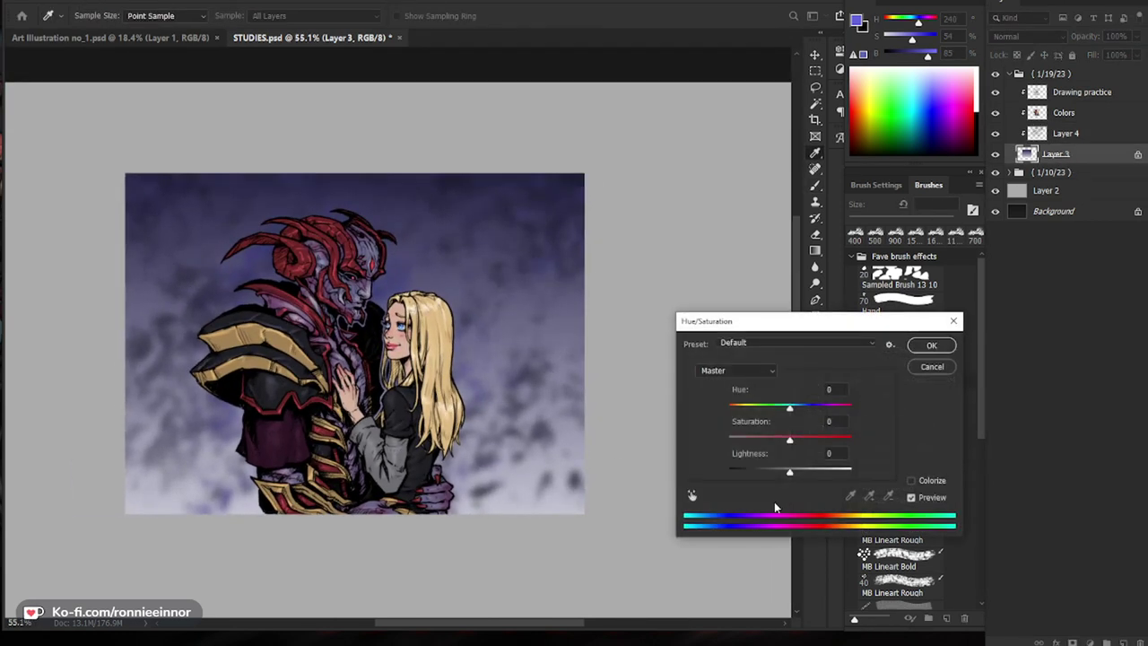
{"action": "key", "text": "Escape"}
{"action": "key", "text": "ctrl+m"}
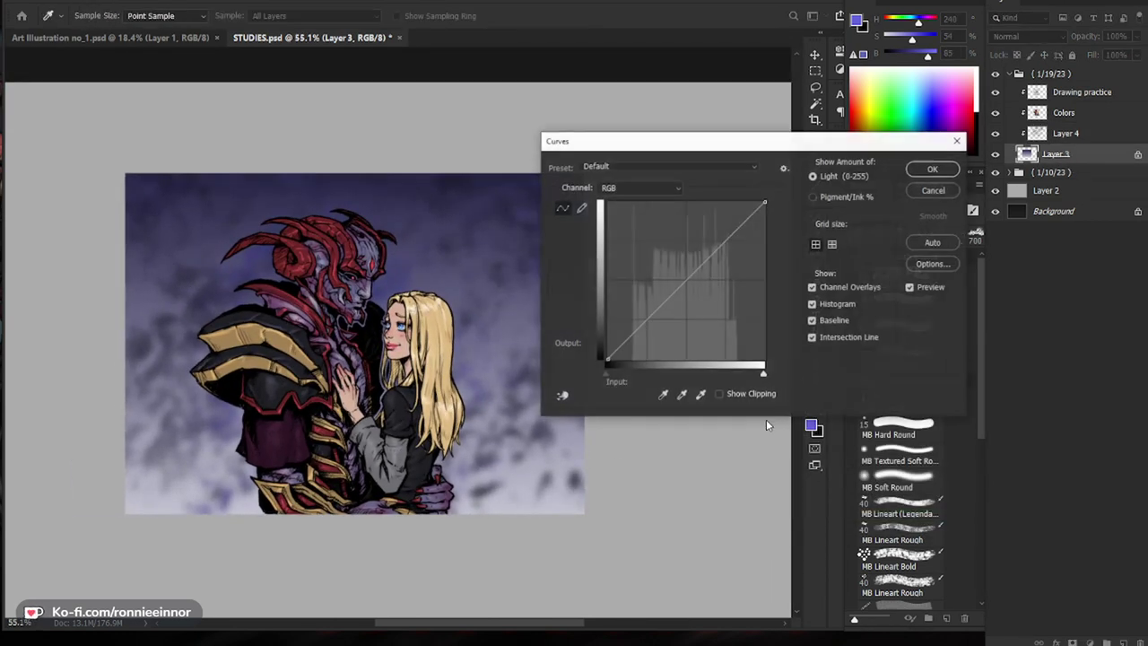
{"action": "left_click_drag", "start_coordinate": [644, 322], "coordinate": [651, 330]}
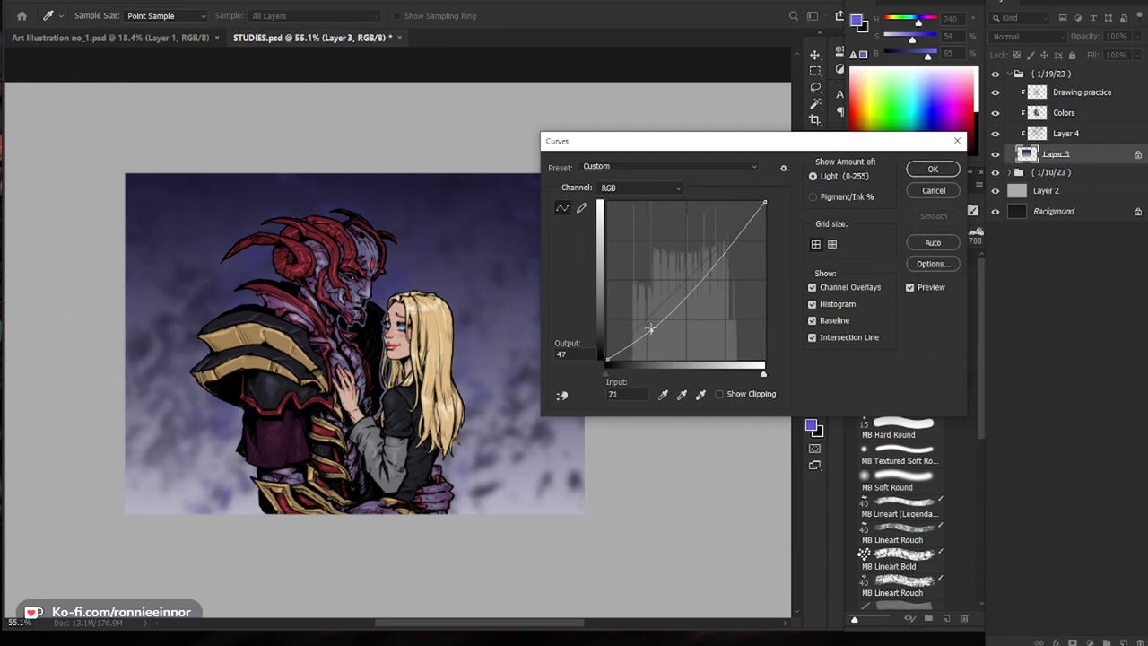
{"action": "left_click", "coordinate": [737, 241]}
{"action": "left_click_drag", "start_coordinate": [737, 241], "coordinate": [744, 248]}
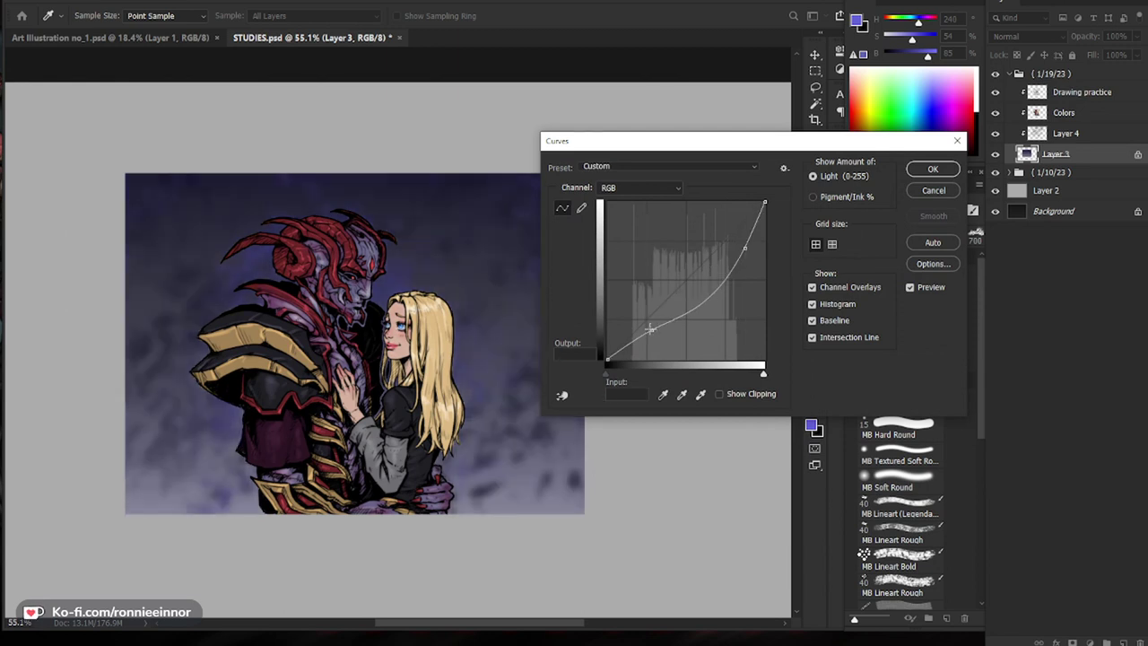
{"action": "left_click_drag", "start_coordinate": [650, 329], "coordinate": [649, 326]}
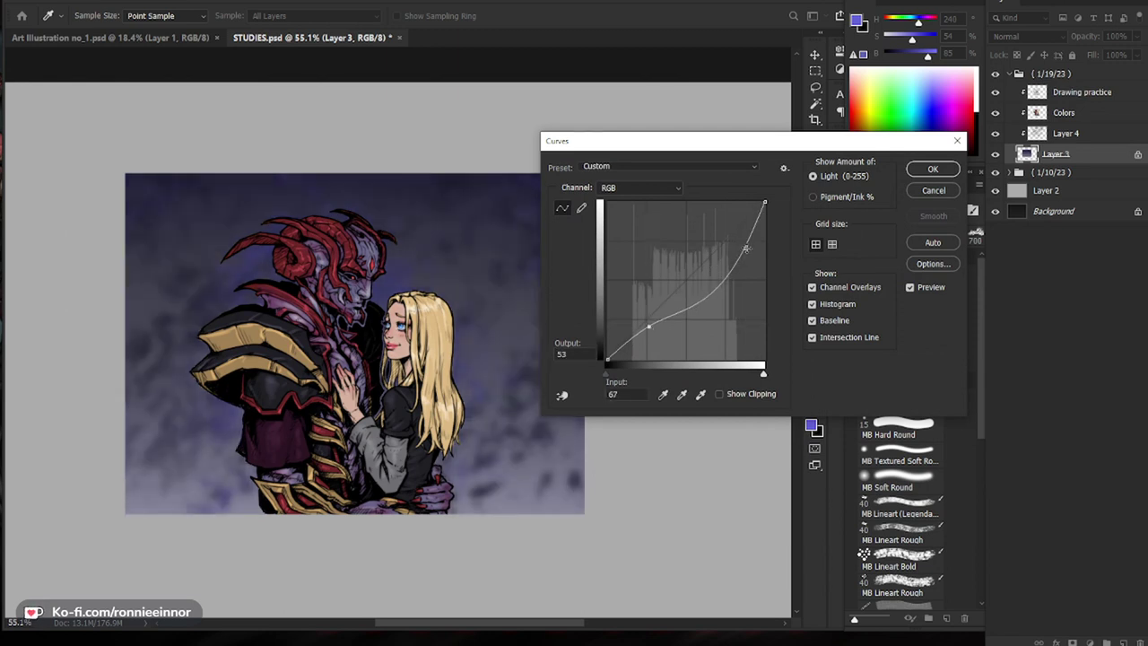
{"action": "left_click_drag", "start_coordinate": [745, 248], "coordinate": [736, 248]}
{"action": "left_click_drag", "start_coordinate": [765, 202], "coordinate": [742, 264]}
{"action": "left_click_drag", "start_coordinate": [648, 325], "coordinate": [655, 337]}
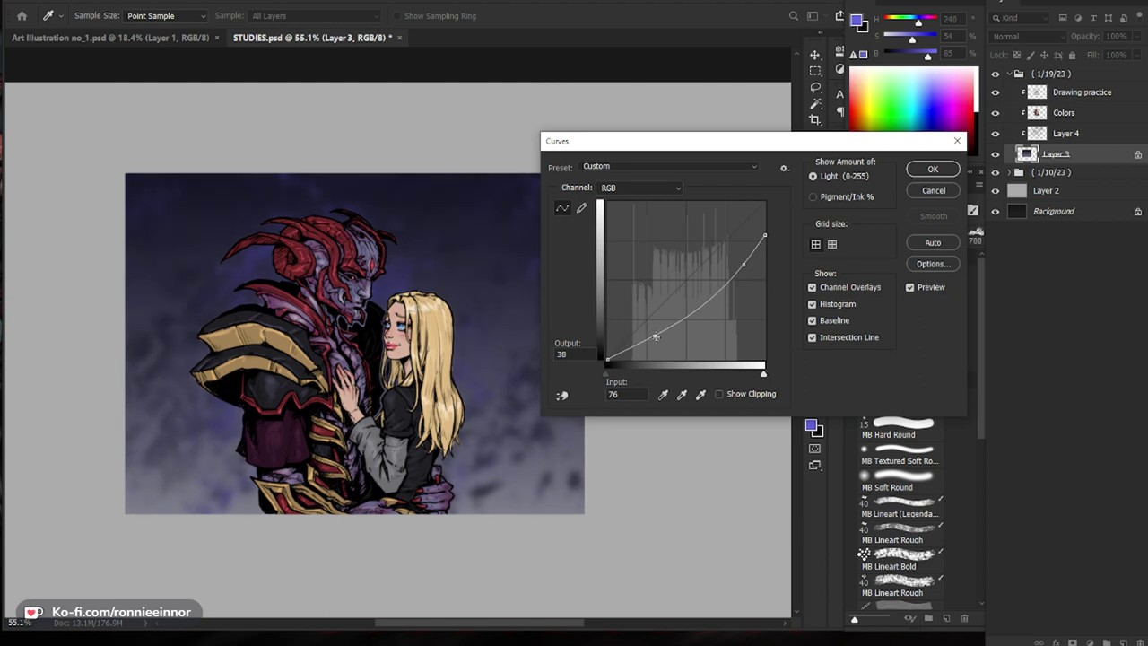
{"action": "left_click", "coordinate": [932, 170]}
Step: Save the STUDIES.psd document
{"action": "left_click_drag", "start_coordinate": [385, 457], "coordinate": [462, 428]}
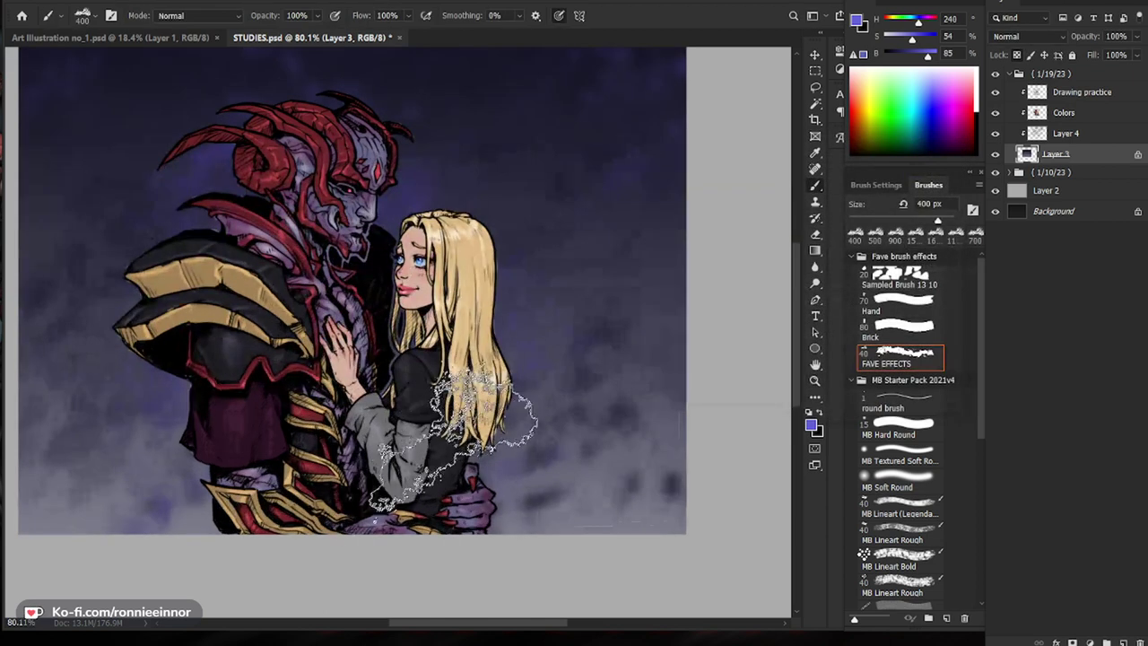
{"action": "left_click_drag", "start_coordinate": [555, 425], "coordinate": [492, 423]}
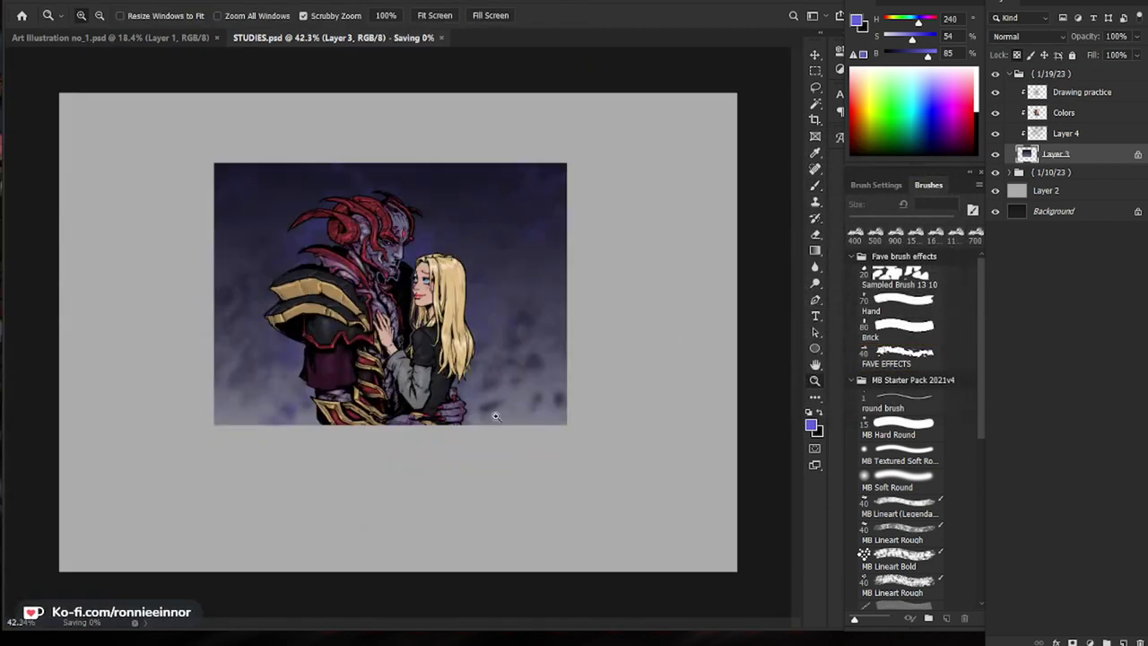
{"action": "scroll", "coordinate": [453, 374], "scroll_direction": "up", "scroll_amount": 2}
{"action": "left_click_drag", "start_coordinate": [715, 395], "coordinate": [708, 477]}
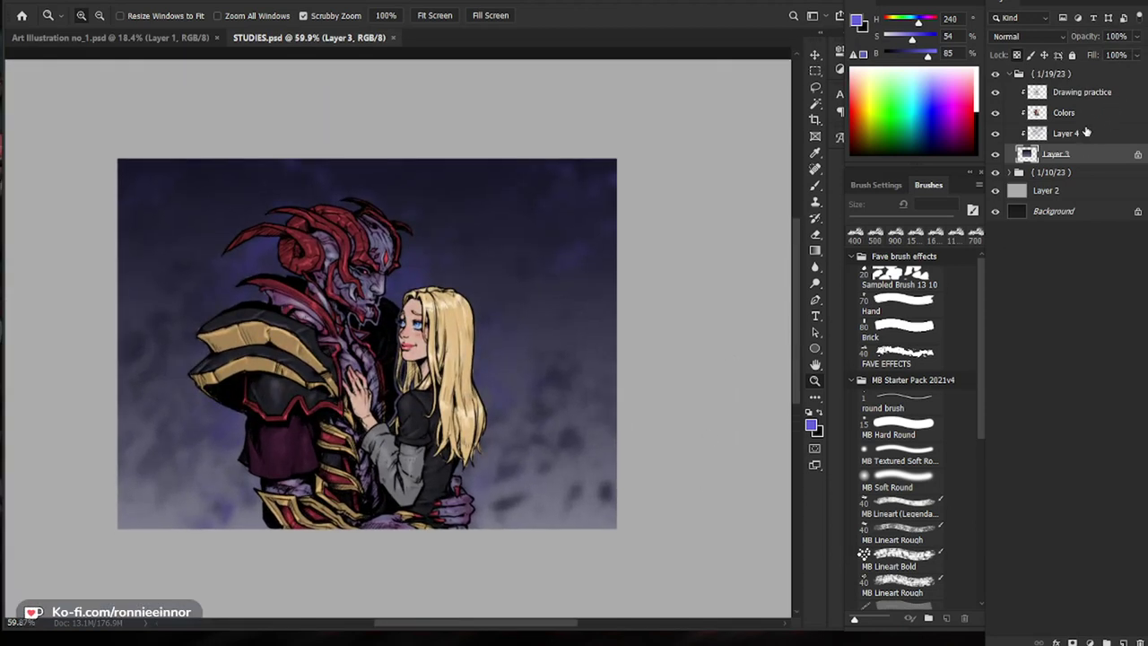
Step: Group the Drawing practice, Colors, Layer 4 and Layer 3 layers together inside the (1/19/23) group
{"action": "left_click", "coordinate": [1087, 118], "text": "shift"}
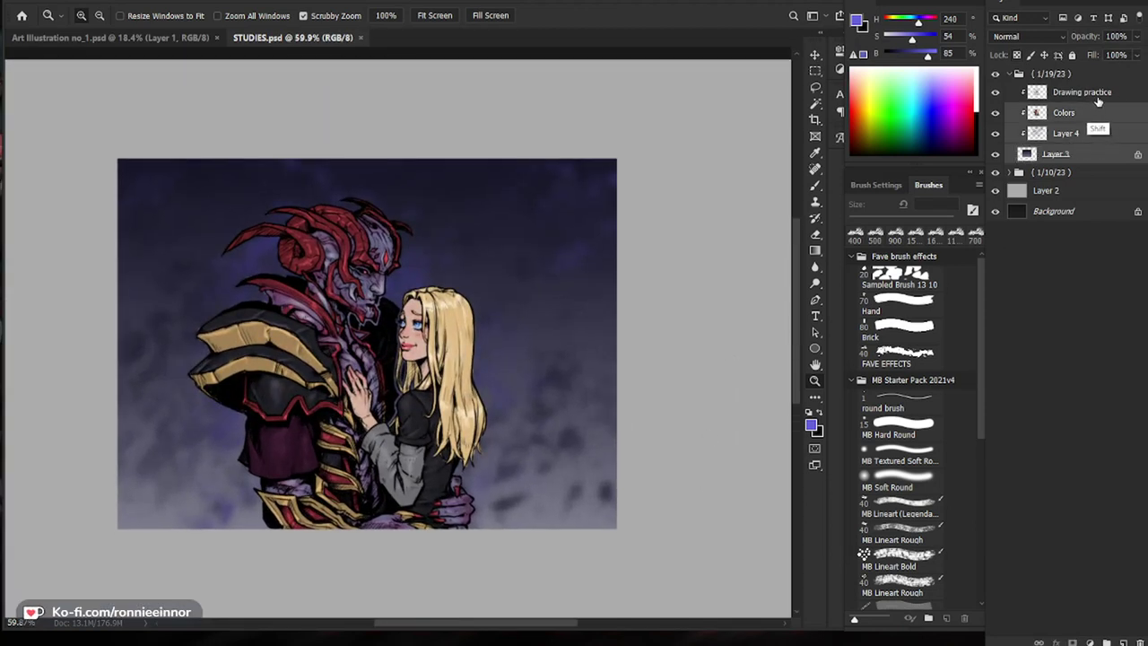
{"action": "scroll", "coordinate": [527, 420], "scroll_direction": "down", "scroll_amount": 1}
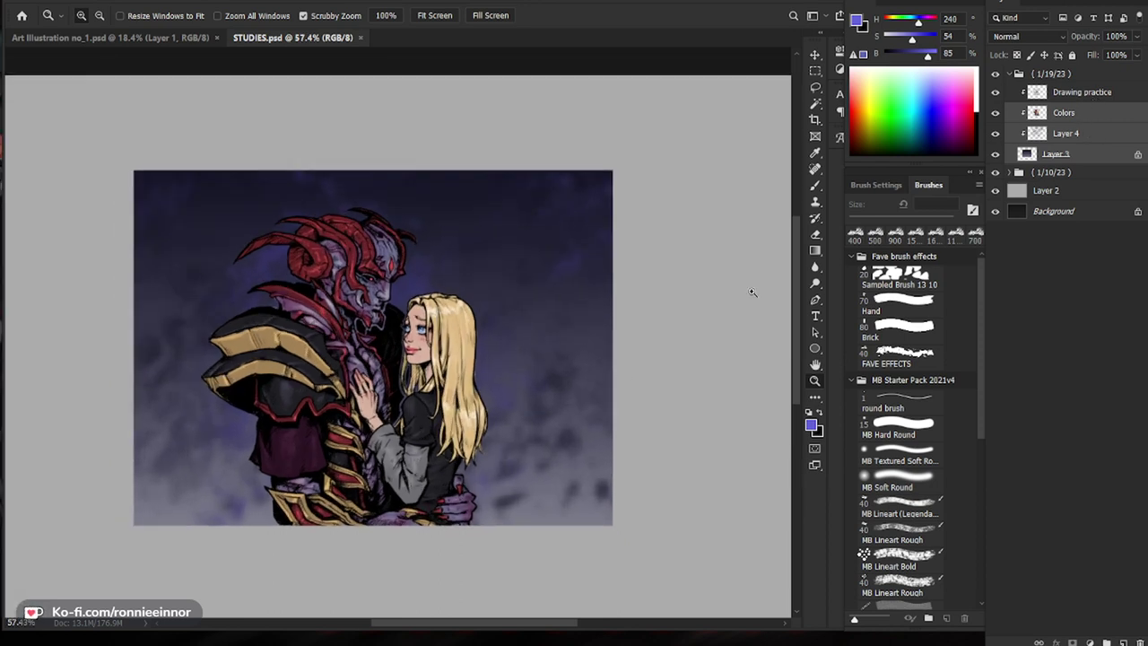
{"action": "left_click", "coordinate": [1084, 90]}
{"action": "left_click", "coordinate": [1070, 156], "text": "shift"}
{"action": "key", "text": "ctrl+g"}
Step: Rename the new layer group as DRAWING PRACTICE
{"action": "double_click", "coordinate": [1065, 93]}
{"action": "type", "text": "DRAWING P"}
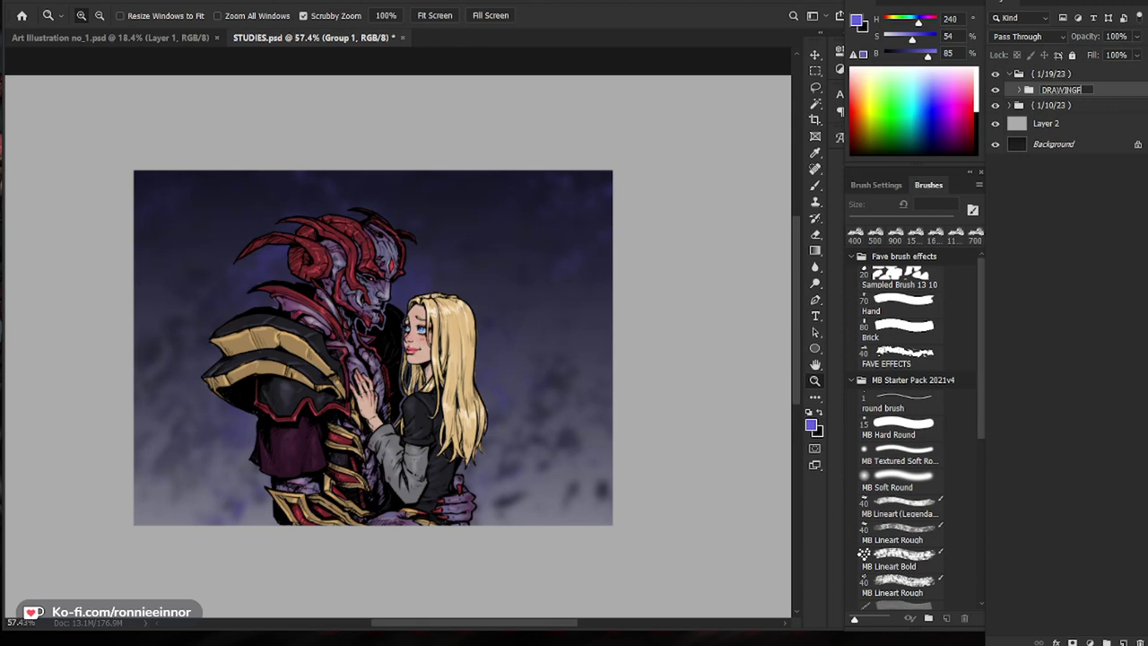
{"action": "key", "text": "BackSpace"}
{"action": "key", "text": "BackSpace"}
{"action": "key", "text": "BackSpace"}
{"action": "key", "text": "BackSpace"}
{"action": "key", "text": "Return"}
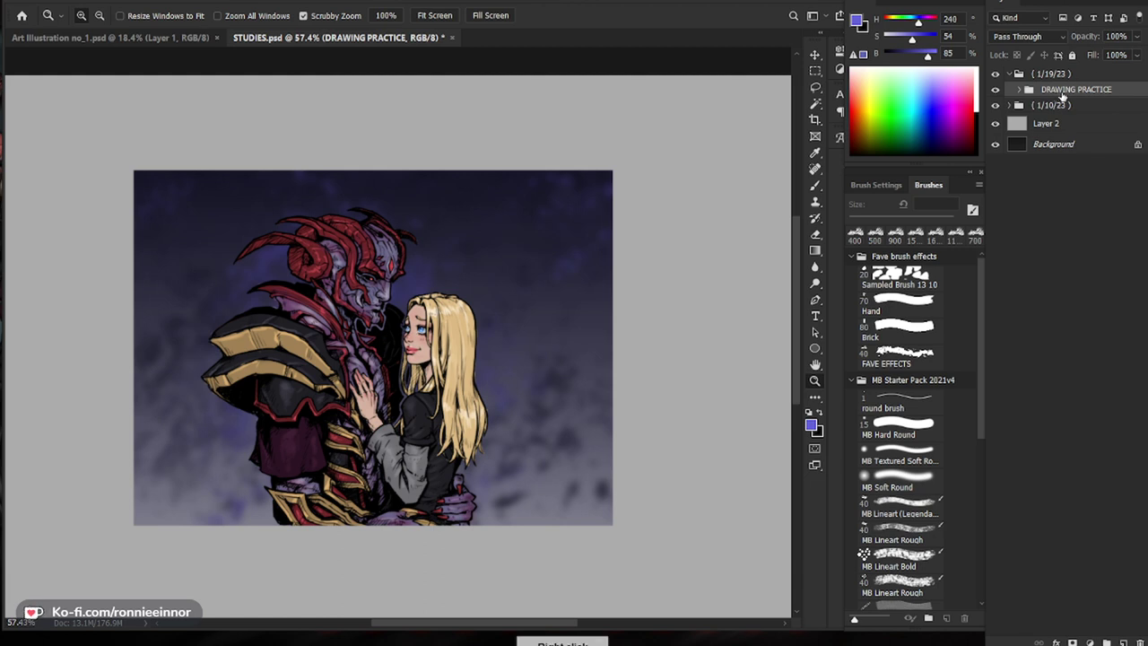
Step: Convert the DRAWING PRACTICE group to a smart object and open its contents for editing
{"action": "right_click", "coordinate": [1057, 92]}
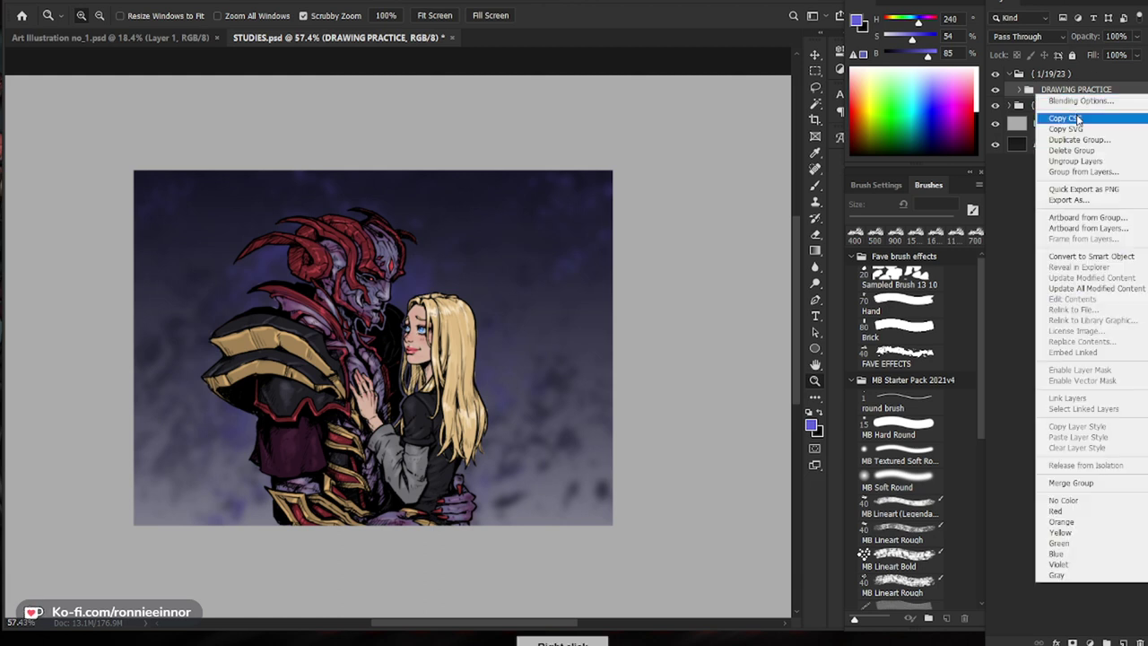
{"action": "left_click", "coordinate": [1085, 258]}
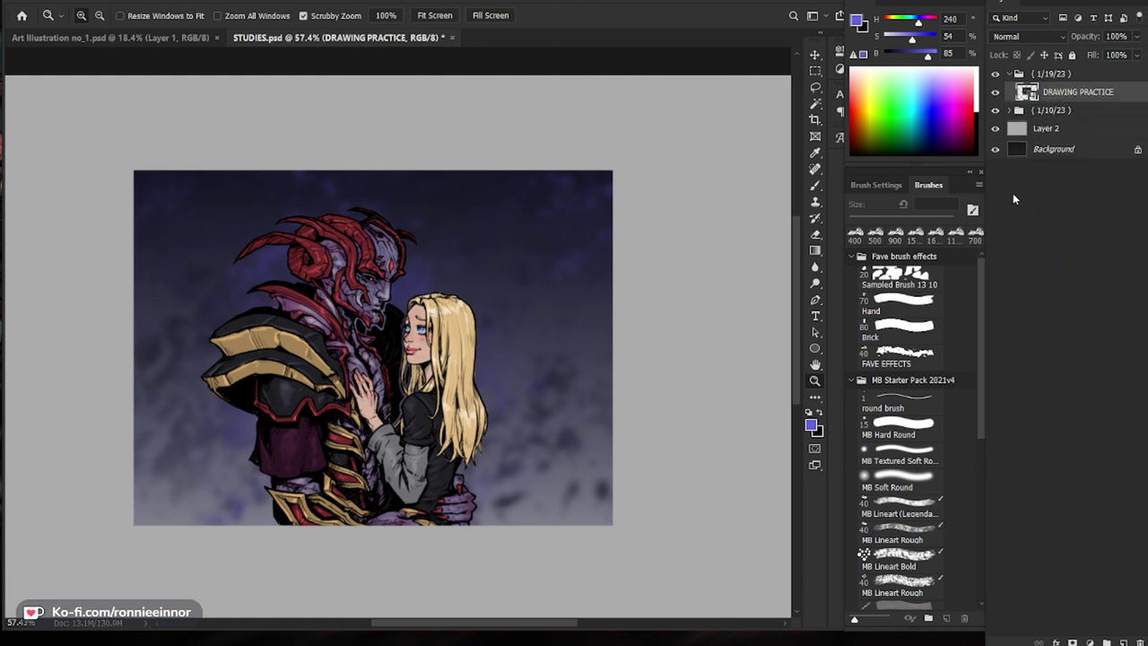
{"action": "double_click", "coordinate": [1028, 94]}
{"action": "mouse_move", "coordinate": [553, 453]}
{"action": "left_mouse_down"}
{"action": "mouse_move", "coordinate": [571, 455]}
{"action": "mouse_move", "coordinate": [597, 402]}
{"action": "left_mouse_up"}
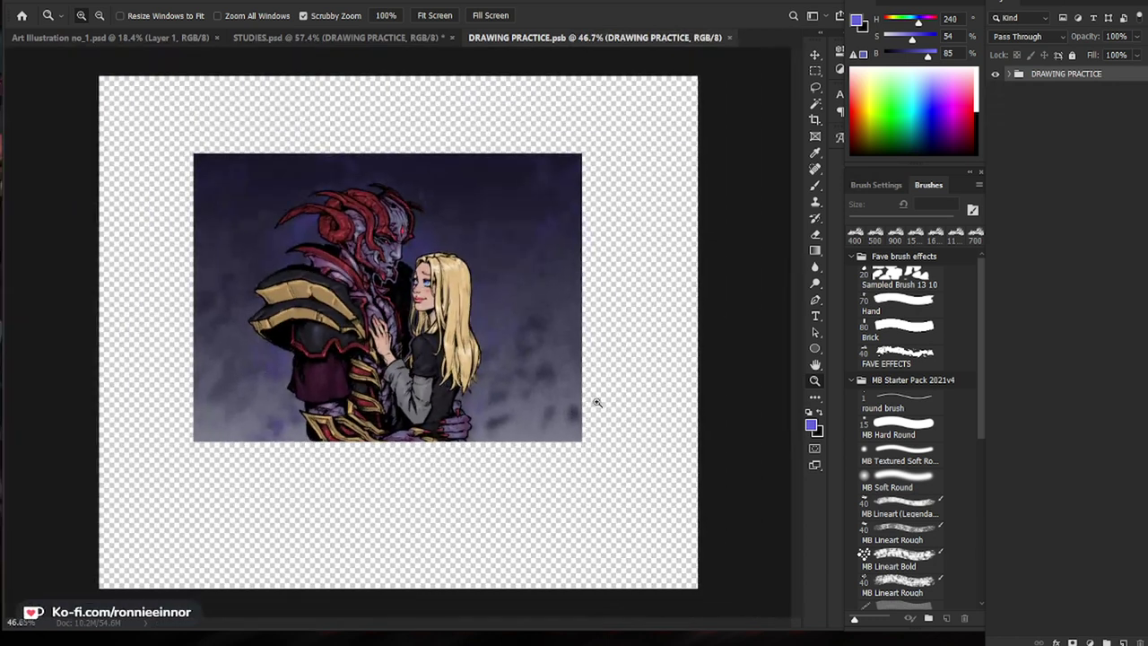
Step: Crop the smart object's canvas on all four sides to the edges of the illustration, removing the transparent margins
{"action": "key", "text": "c"}
{"action": "left_click_drag", "start_coordinate": [695, 359], "coordinate": [638, 330]}
{"action": "left_click_drag", "start_coordinate": [398, 587], "coordinate": [410, 515]}
{"action": "left_click_drag", "start_coordinate": [156, 341], "coordinate": [205, 320]}
{"action": "left_click_drag", "start_coordinate": [398, 147], "coordinate": [401, 187]}
{"action": "key", "text": "Return"}
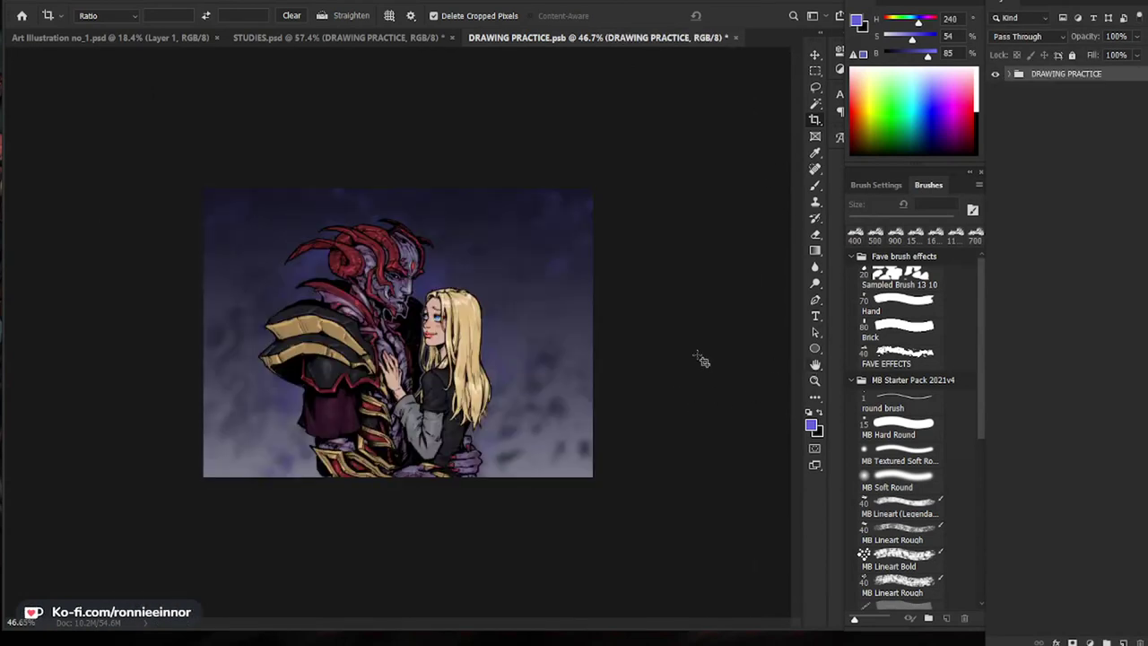
Step: Add a new layer above the DRAWING PRACTICE group and set the brush's foreground color to white
{"action": "key", "text": "ctrl+shift+n"}
{"action": "key", "text": "Return"}
{"action": "key", "text": "b"}
{"action": "left_click_drag", "start_coordinate": [459, 385], "coordinate": [574, 433]}
{"action": "left_click_drag", "start_coordinate": [636, 556], "coordinate": [613, 438]}
{"action": "left_click_drag", "start_coordinate": [513, 466], "coordinate": [547, 436]}
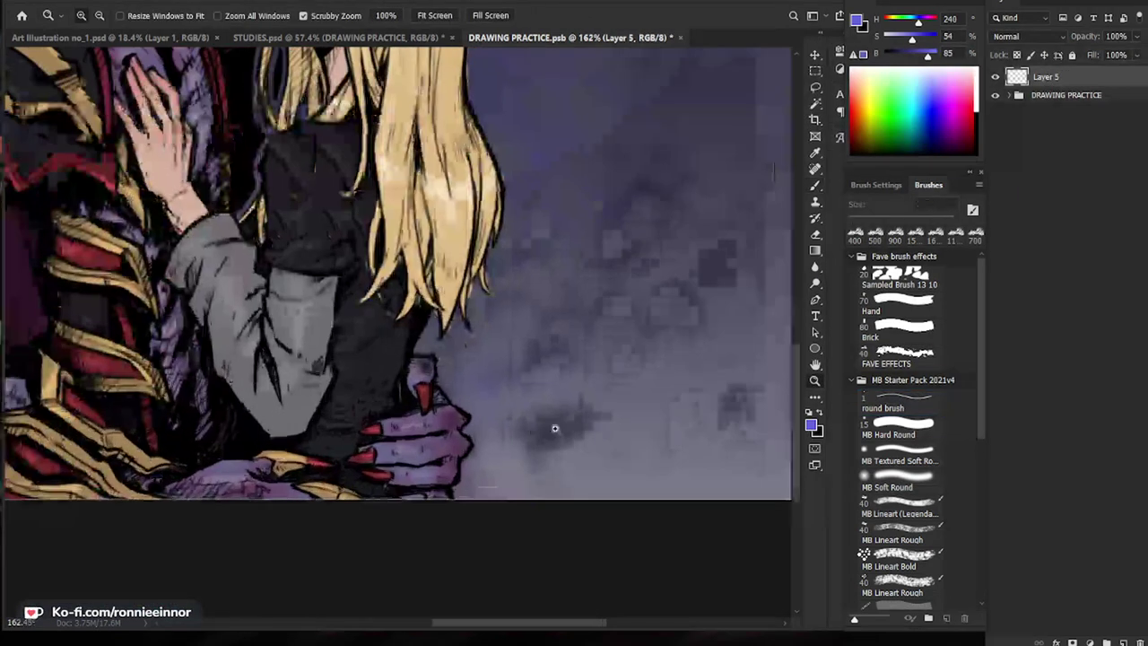
{"action": "key", "text": "d"}
{"action": "key", "text": "x"}
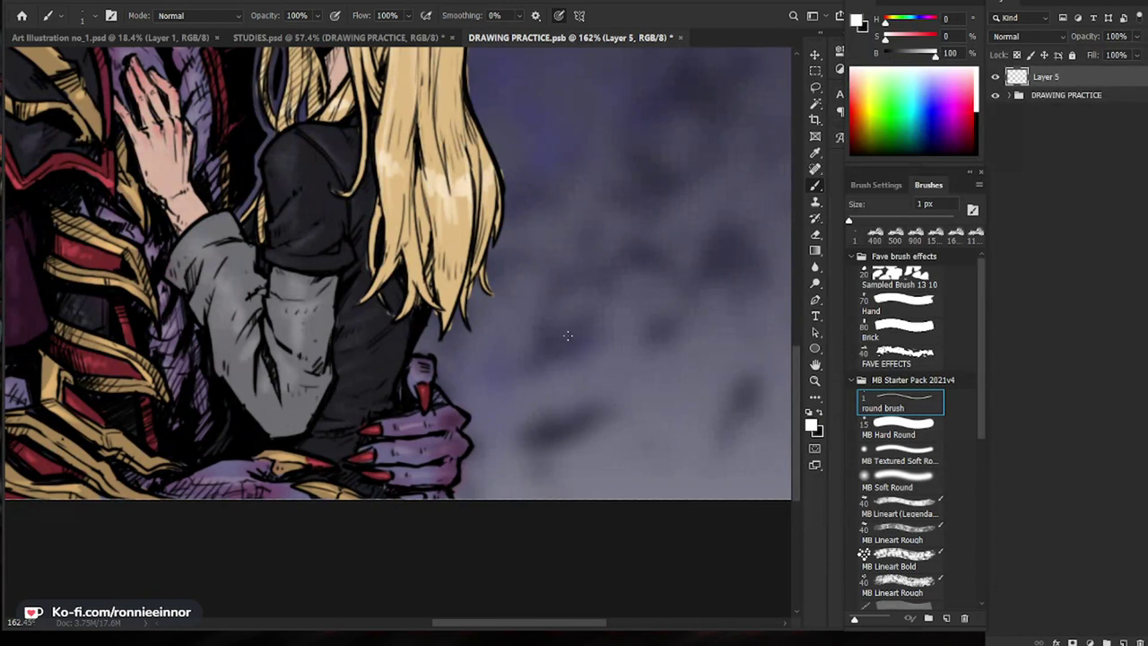
{"action": "key", "text": "bracketright"}
{"action": "key", "text": "bracketright"}
{"action": "key", "text": "bracketright"}
{"action": "key", "text": "bracketright"}
{"action": "mouse_move", "coordinate": [495, 423]}
{"action": "left_mouse_down"}
{"action": "mouse_move", "coordinate": [515, 421]}
{"action": "mouse_move", "coordinate": [507, 430]}
{"action": "left_mouse_up"}
{"action": "key", "text": "ctrl+z"}
{"action": "key", "text": "x"}
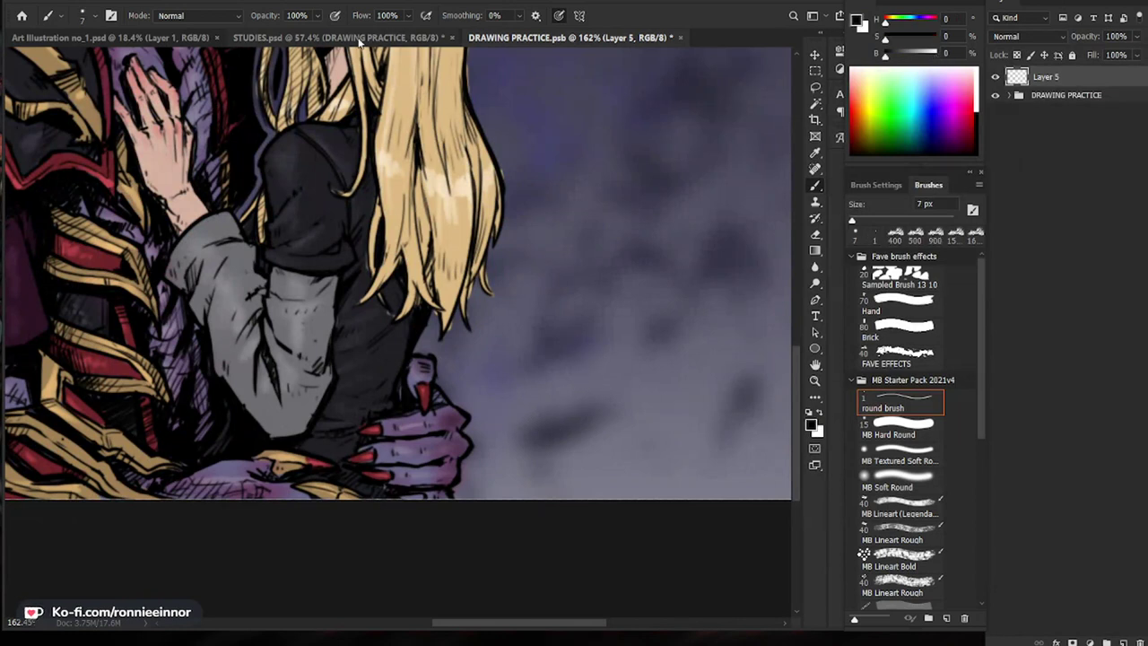
{"action": "left_click", "coordinate": [898, 405]}
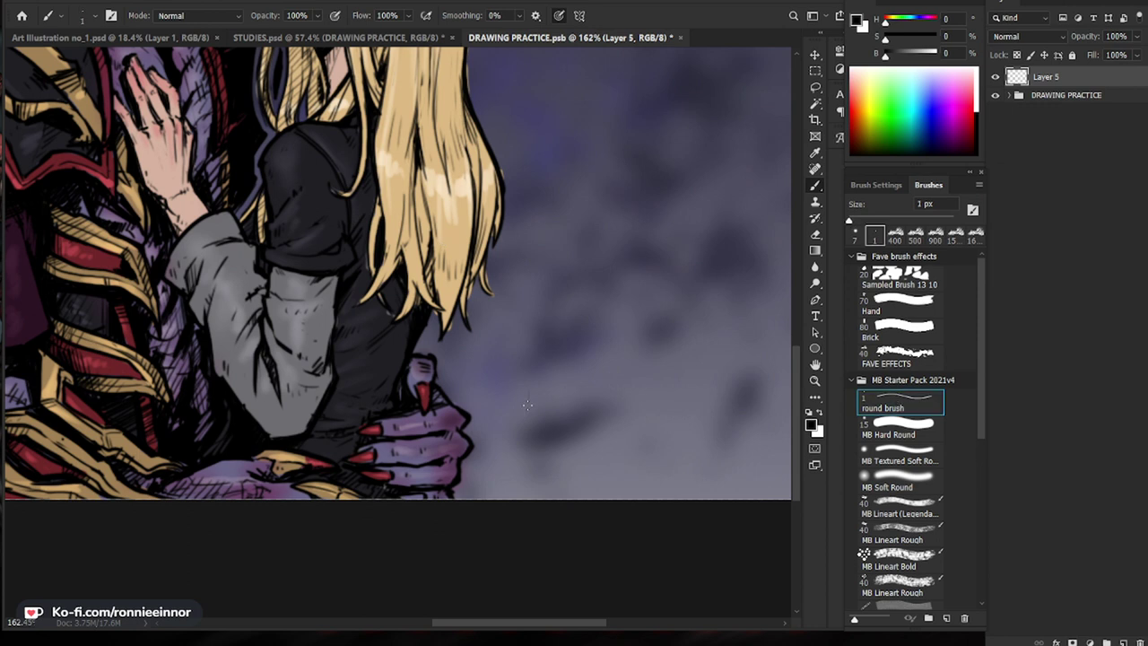
{"action": "key", "text": "ctrl+z"}
{"action": "key", "text": "x"}
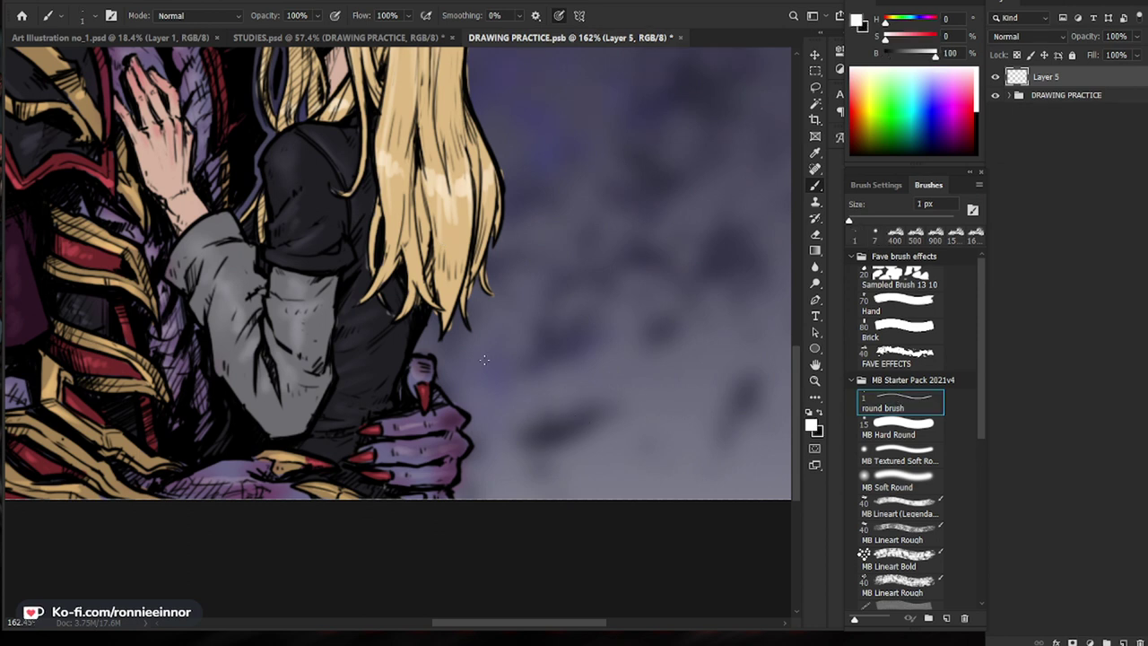
Step: Set the white round brush's size to 6 px
{"action": "key", "text": "bracketright"}
{"action": "key", "text": "bracketright"}
{"action": "key", "text": "bracketright"}
{"action": "key", "text": "bracketright"}
{"action": "key", "text": "bracketright"}
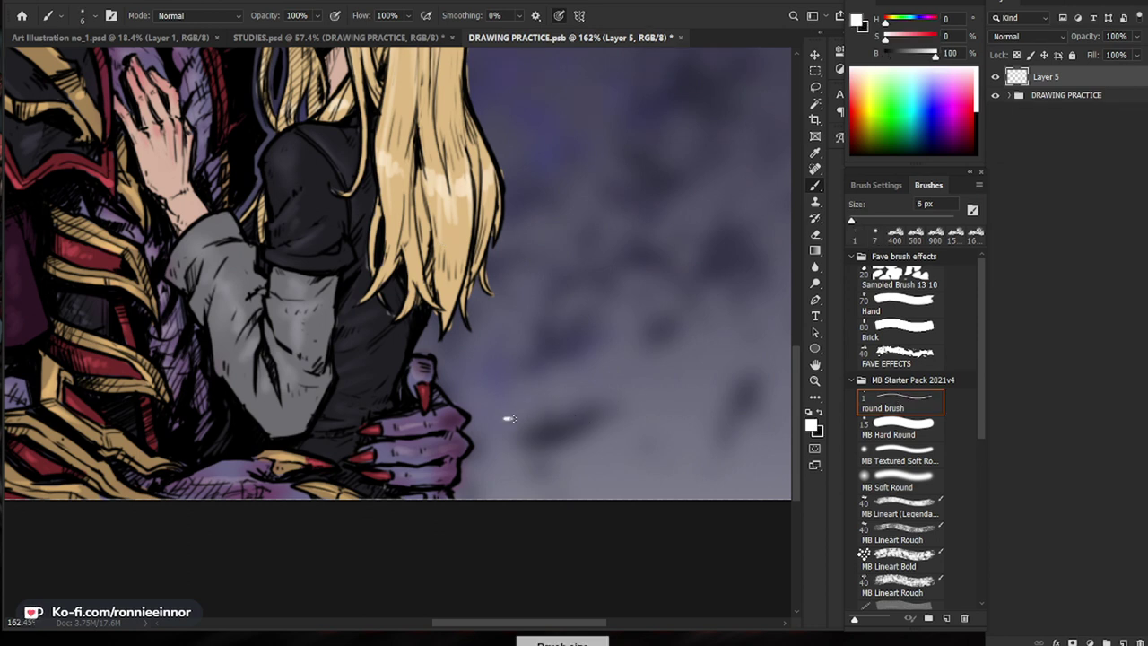
Step: Try hand-lettering the artist's signature in lowercase on the background beside the clawed hand
{"action": "scroll", "coordinate": [519, 429], "scroll_direction": "up", "scroll_amount": 5}
{"action": "mouse_move", "coordinate": [540, 319]}
{"action": "left_mouse_down"}
{"action": "mouse_move", "coordinate": [464, 417]}
{"action": "mouse_move", "coordinate": [496, 420]}
{"action": "mouse_move", "coordinate": [488, 391]}
{"action": "mouse_move", "coordinate": [500, 422]}
{"action": "left_mouse_up"}
{"action": "key", "text": "ctrl+z"}
{"action": "key", "text": "z"}
{"action": "left_click_drag", "start_coordinate": [616, 435], "coordinate": [533, 425]}
{"action": "left_click_drag", "start_coordinate": [440, 426], "coordinate": [445, 426]}
{"action": "left_click_drag", "start_coordinate": [440, 377], "coordinate": [440, 388]}
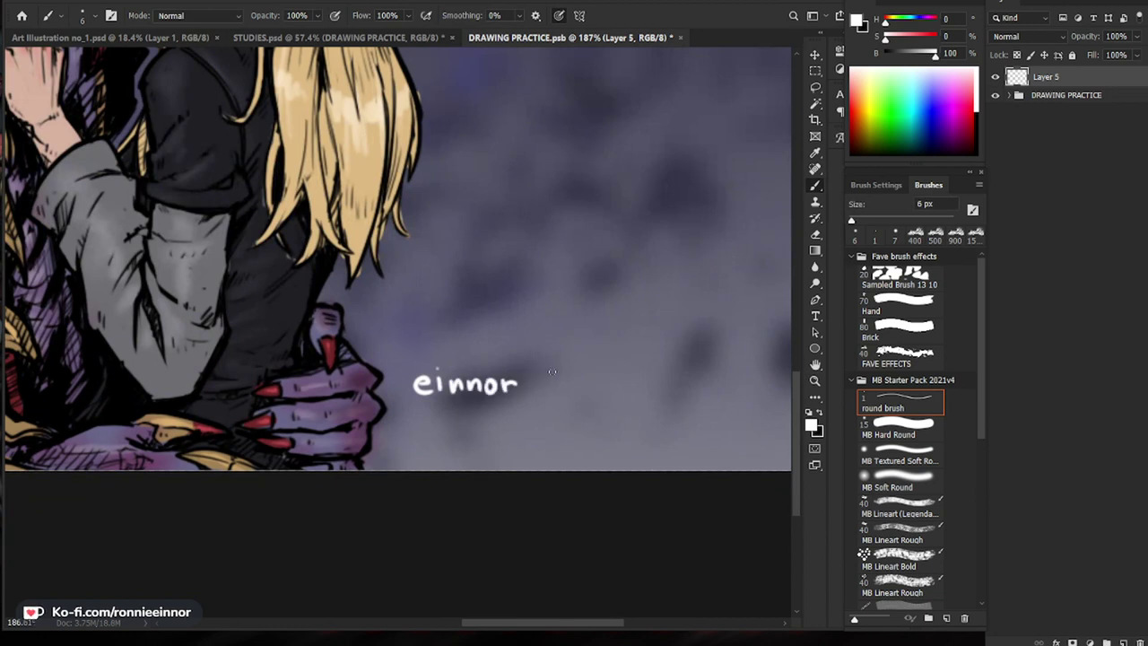
Step: Undo the lowercase signature lettering
{"action": "key", "text": "ctrl+z"}
{"action": "key", "text": "ctrl+z"}
{"action": "key", "text": "ctrl+z"}
{"action": "key", "text": "ctrl+z"}
{"action": "key", "text": "ctrl+z"}
{"action": "key", "text": "ctrl+z"}
{"action": "key", "text": "ctrl+z"}
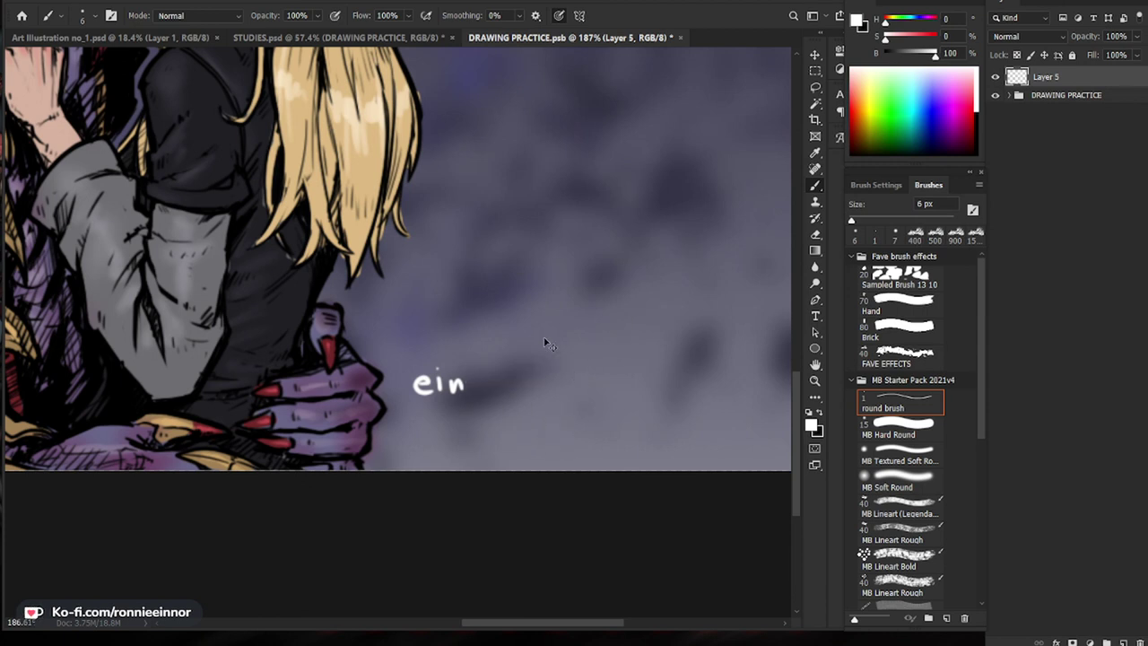
{"action": "key", "text": "ctrl+z"}
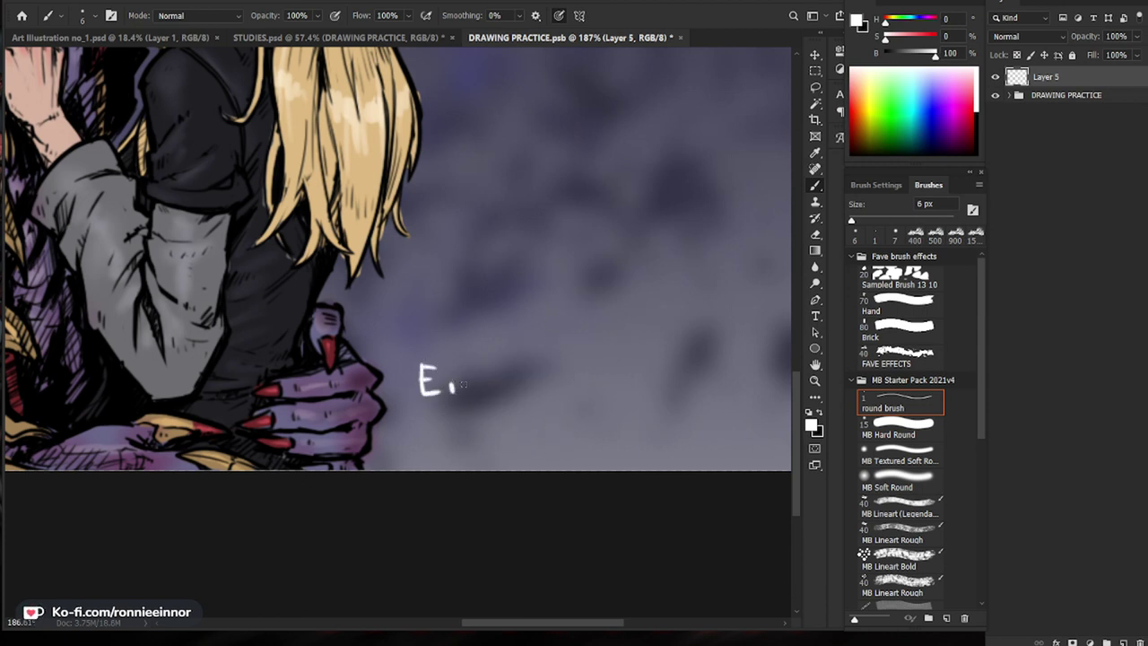
Step: Hand-letter the artist's signature in white with capital initials, to the right of the clawed hand
{"action": "left_click_drag", "start_coordinate": [467, 381], "coordinate": [483, 395]}
{"action": "mouse_move", "coordinate": [572, 370]}
{"action": "left_mouse_down"}
{"action": "mouse_move", "coordinate": [574, 393]}
{"action": "mouse_move", "coordinate": [615, 384]}
{"action": "mouse_move", "coordinate": [682, 396]}
{"action": "mouse_move", "coordinate": [614, 405]}
{"action": "left_mouse_up"}
{"action": "left_click_drag", "start_coordinate": [673, 564], "coordinate": [761, 558]}
{"action": "mouse_move", "coordinate": [700, 595]}
{"action": "left_mouse_down"}
{"action": "mouse_move", "coordinate": [628, 490]}
{"action": "mouse_move", "coordinate": [721, 455]}
{"action": "mouse_move", "coordinate": [644, 468]}
{"action": "mouse_move", "coordinate": [652, 443]}
{"action": "mouse_move", "coordinate": [639, 465]}
{"action": "left_mouse_up"}
Step: Underline the signature with one long straight white stroke, undoing the unsatisfactory tries
{"action": "key", "text": "ctrl+z"}
{"action": "key", "text": "ctrl+z"}
{"action": "left_click_drag", "start_coordinate": [183, 485], "coordinate": [764, 484]}
{"action": "key", "text": "ctrl+z"}
{"action": "left_click_drag", "start_coordinate": [138, 485], "coordinate": [674, 485]}
{"action": "key", "text": "ctrl+z"}
{"action": "left_click_drag", "start_coordinate": [185, 476], "coordinate": [704, 476]}
Step: Write the date in small white numerals separated by dots, centered below the signature's underline
{"action": "left_click_drag", "start_coordinate": [384, 500], "coordinate": [389, 500]}
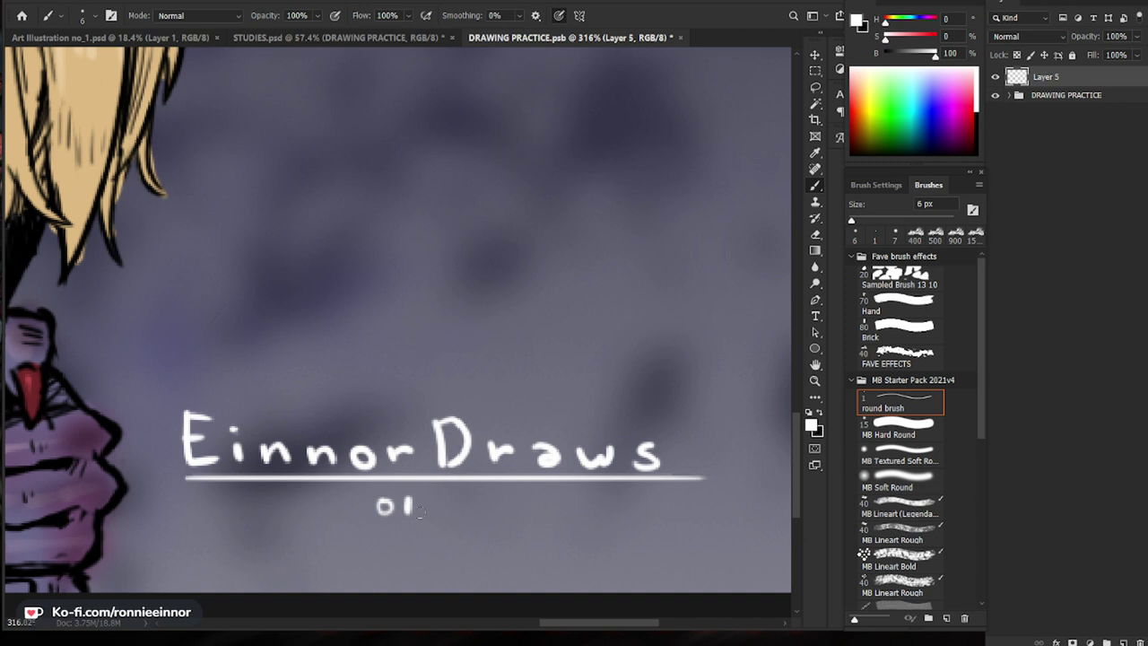
{"action": "mouse_move", "coordinate": [443, 499]}
{"action": "left_mouse_down"}
{"action": "mouse_move", "coordinate": [480, 516]}
{"action": "mouse_move", "coordinate": [529, 510]}
{"action": "left_mouse_up"}
{"action": "left_click", "coordinate": [488, 512]}
{"action": "left_click_drag", "start_coordinate": [539, 501], "coordinate": [543, 502]}
{"action": "left_click_drag", "start_coordinate": [640, 538], "coordinate": [633, 455]}
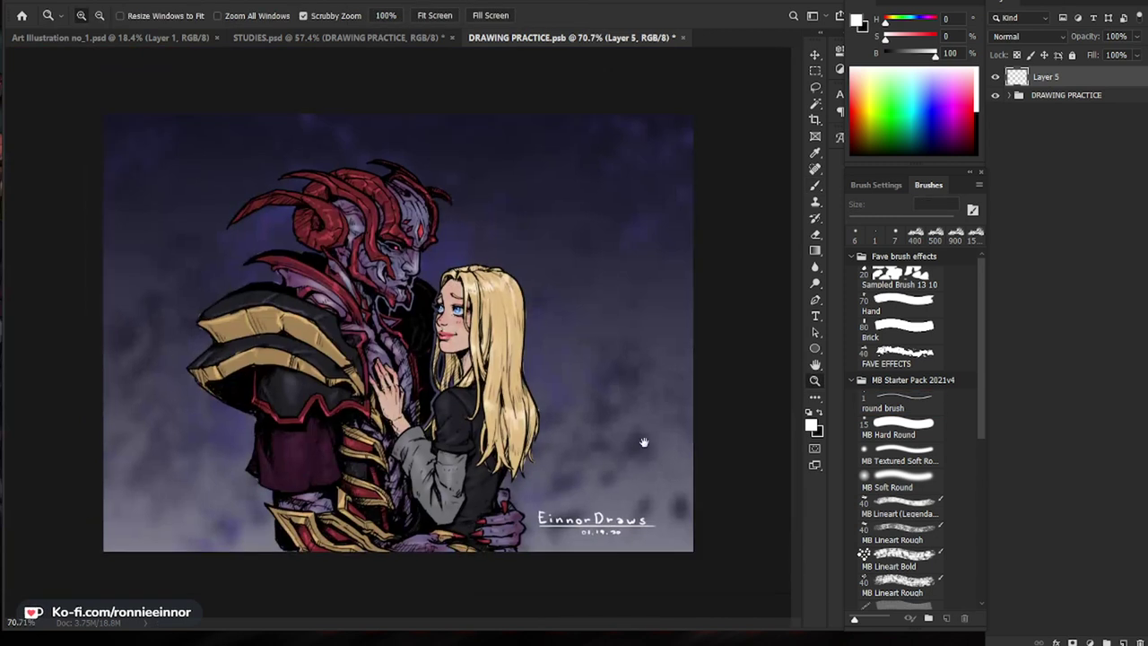
{"action": "mouse_move", "coordinate": [576, 383]}
{"action": "left_mouse_down"}
{"action": "mouse_move", "coordinate": [633, 382]}
{"action": "mouse_move", "coordinate": [593, 388]}
{"action": "left_mouse_up"}
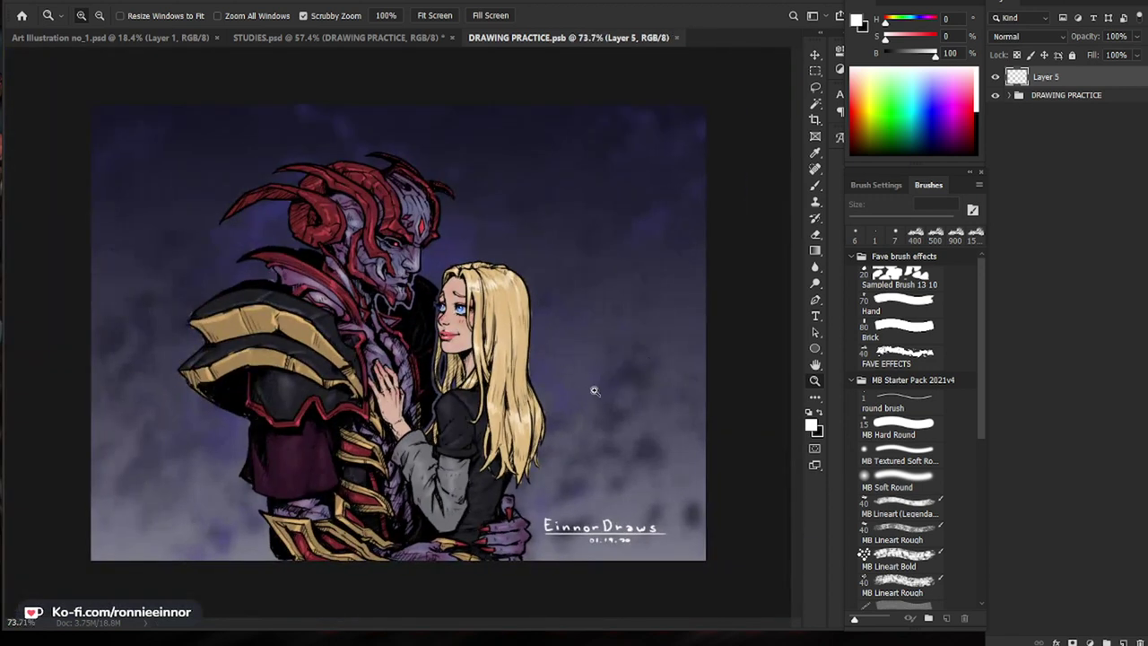
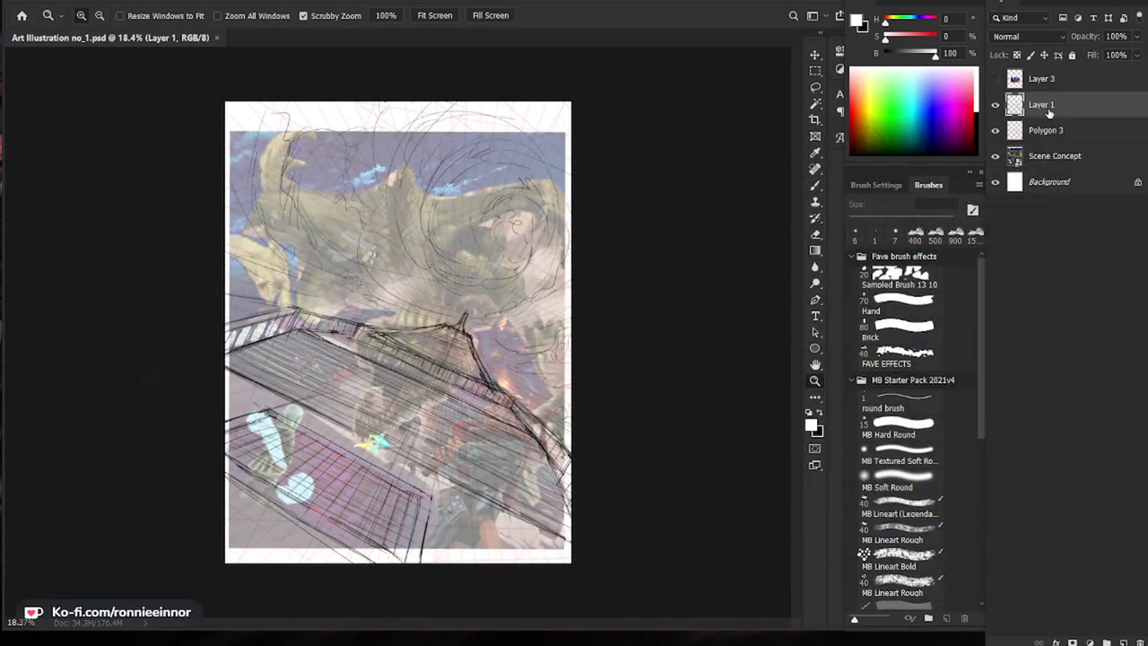
Step: In the Art Illustration no_1.psd document, rename Layer 1, which holds the building sketch, as BG
{"action": "left_click", "coordinate": [996, 106]}
{"action": "left_click", "coordinate": [995, 105]}
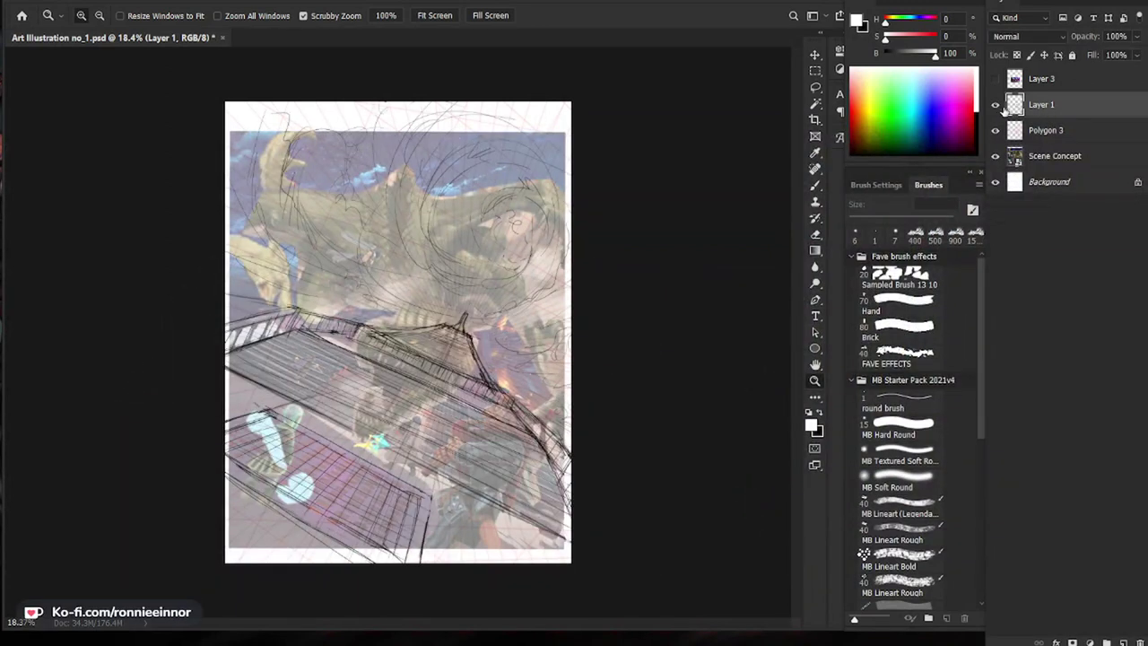
{"action": "double_click", "coordinate": [1056, 104]}
{"action": "type", "text": "BG"}
{"action": "key", "text": "Return"}
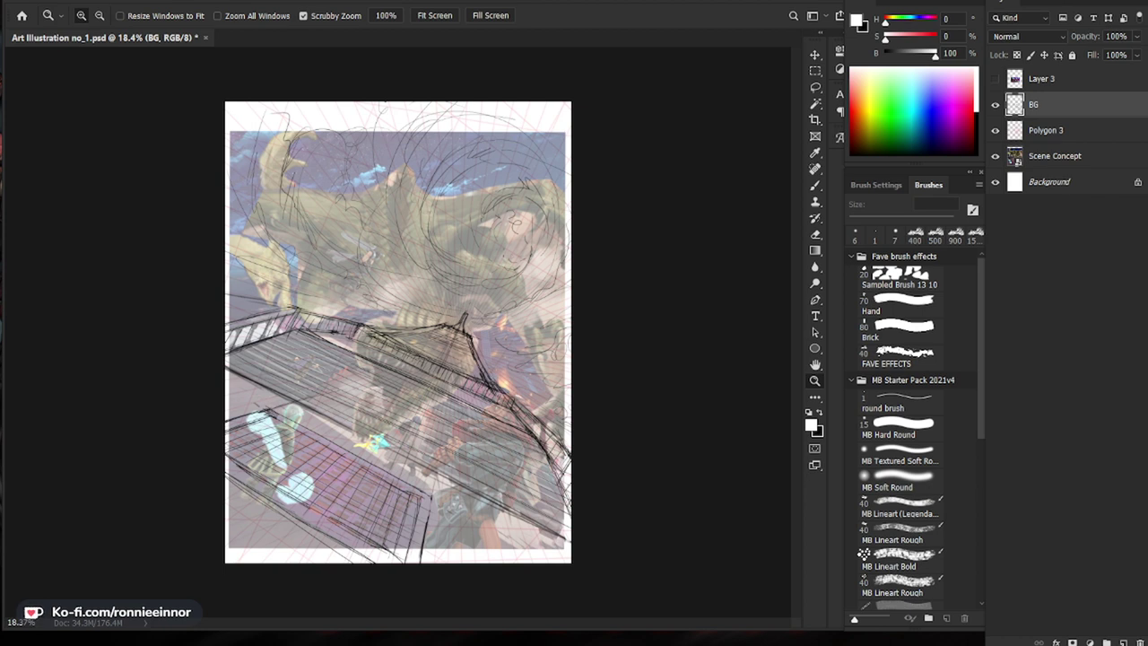
Step: Erase the middle stretch of the roof's long front edge on the BG layer with the round brush eraser enlarged to 150 px
{"action": "left_click_drag", "start_coordinate": [587, 451], "coordinate": [668, 331]}
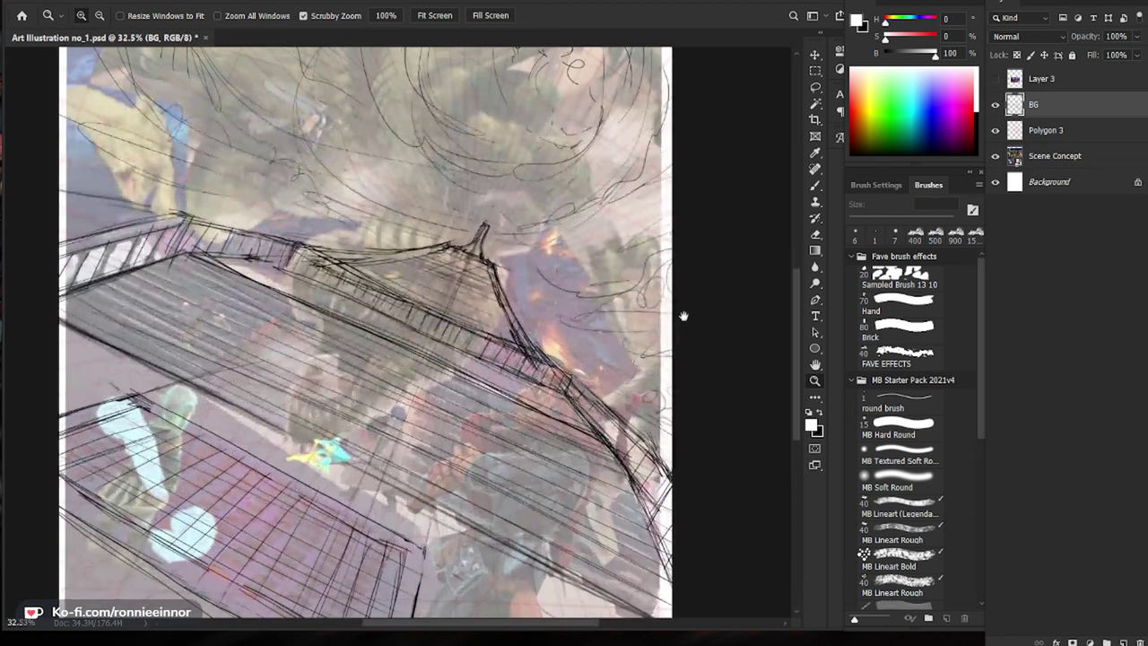
{"action": "left_click_drag", "start_coordinate": [643, 375], "coordinate": [642, 410]}
{"action": "mouse_move", "coordinate": [442, 380]}
{"action": "left_mouse_down"}
{"action": "mouse_move", "coordinate": [534, 358]}
{"action": "mouse_move", "coordinate": [568, 432]}
{"action": "mouse_move", "coordinate": [445, 381]}
{"action": "left_mouse_up"}
{"action": "key", "text": "e"}
{"action": "mouse_move", "coordinate": [615, 369]}
{"action": "left_mouse_down"}
{"action": "mouse_move", "coordinate": [529, 369]}
{"action": "mouse_move", "coordinate": [653, 366]}
{"action": "left_mouse_up"}
{"action": "left_click_drag", "start_coordinate": [544, 412], "coordinate": [450, 412]}
{"action": "left_click_drag", "start_coordinate": [472, 353], "coordinate": [395, 303]}
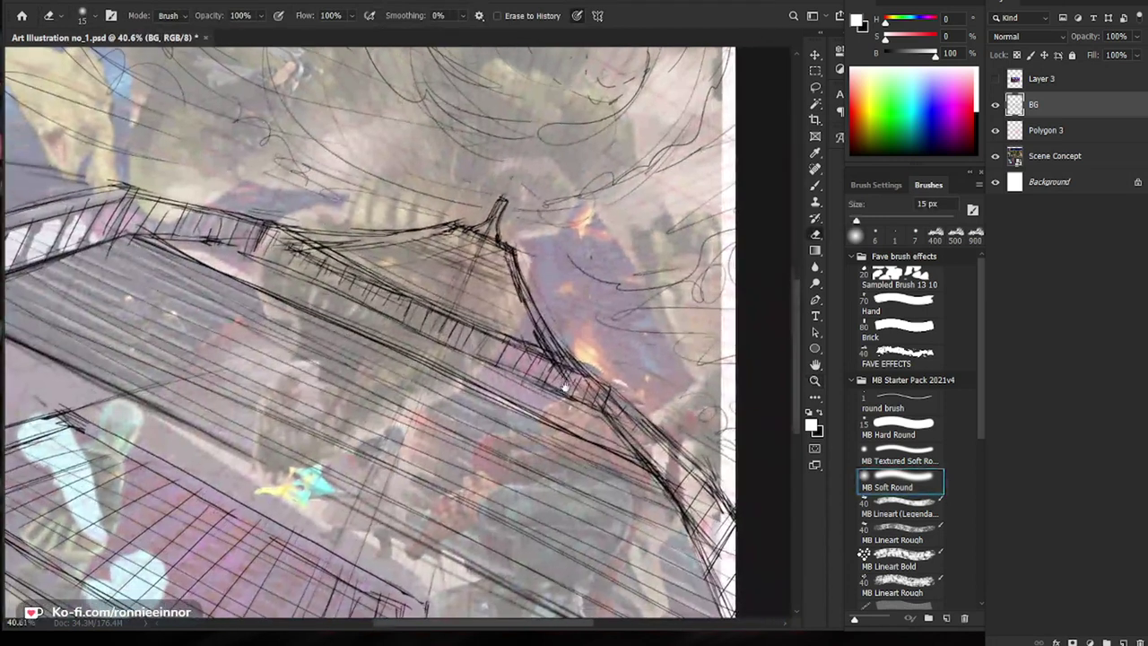
{"action": "key", "text": "bracketright"}
{"action": "key", "text": "bracketright"}
{"action": "key", "text": "bracketright"}
{"action": "key", "text": "bracketright"}
{"action": "key", "text": "bracketright"}
{"action": "key", "text": "bracketright"}
{"action": "key", "text": "bracketright"}
{"action": "key", "text": "bracketright"}
{"action": "key", "text": "bracketright"}
{"action": "key", "text": "bracketright"}
{"action": "key", "text": "bracketright"}
{"action": "key", "text": "bracketright"}
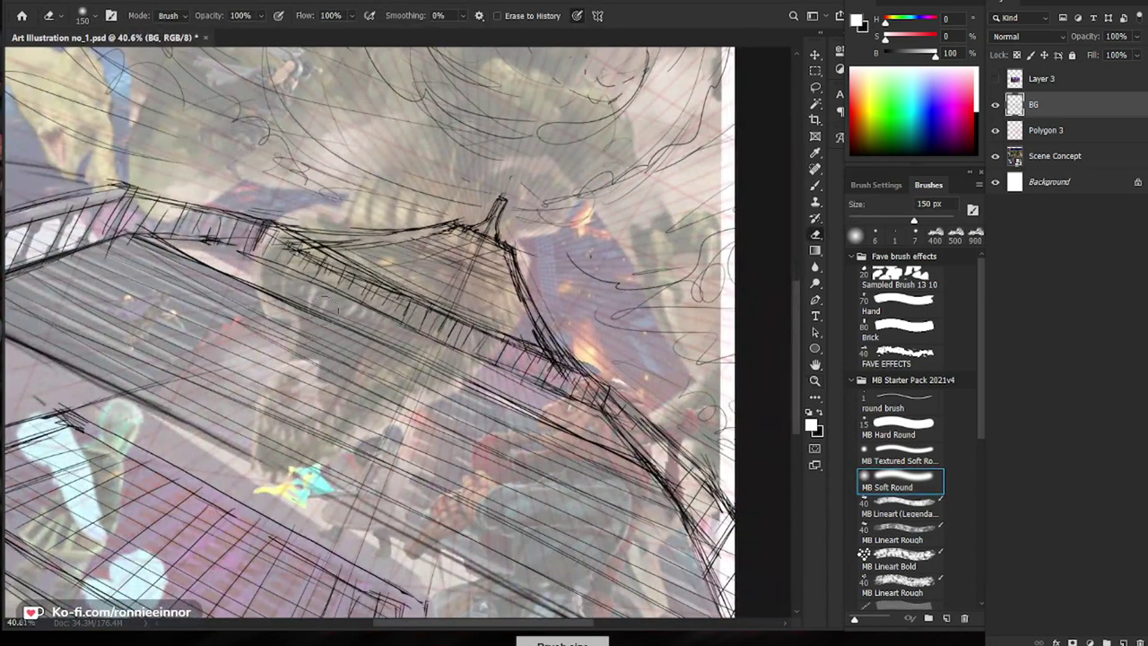
{"action": "key", "text": "comma"}
{"action": "key", "text": "comma"}
{"action": "key", "text": "comma"}
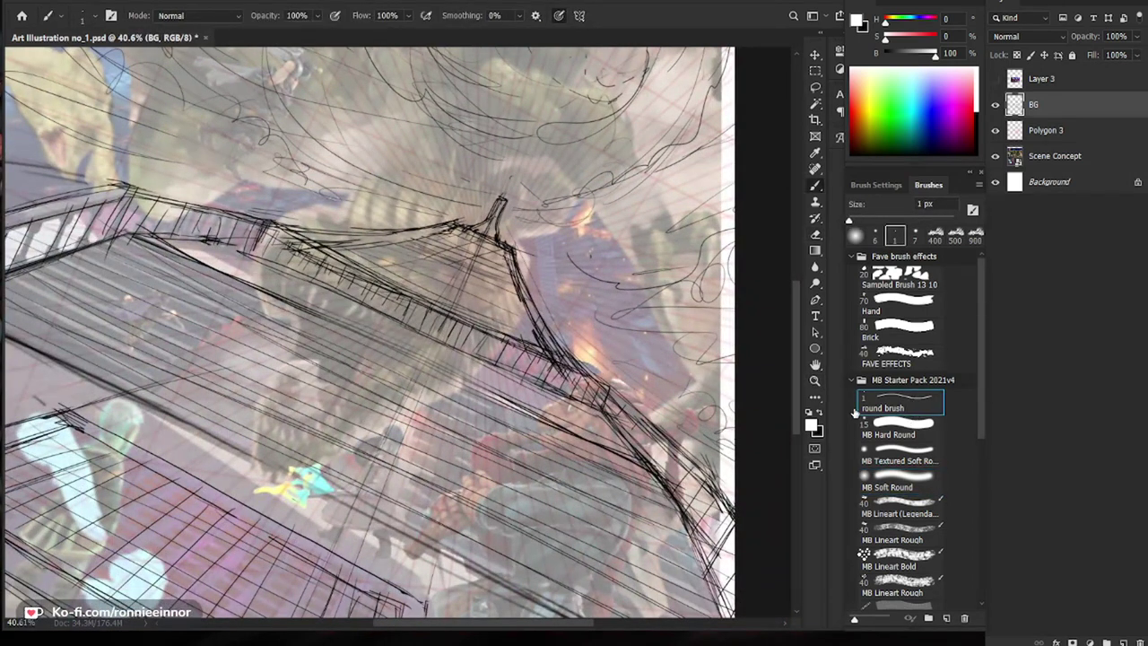
{"action": "key", "text": "bracketright"}
{"action": "key", "text": "bracketright"}
{"action": "key", "text": "bracketright"}
{"action": "key", "text": "bracketright"}
{"action": "key", "text": "bracketright"}
{"action": "key", "text": "bracketright"}
{"action": "key", "text": "bracketright"}
{"action": "key", "text": "bracketright"}
{"action": "key", "text": "bracketright"}
{"action": "key", "text": "bracketright"}
{"action": "key", "text": "bracketright"}
{"action": "key", "text": "bracketright"}
{"action": "key", "text": "bracketright"}
{"action": "key", "text": "bracketright"}
{"action": "key", "text": "bracketright"}
{"action": "key", "text": "bracketright"}
{"action": "key", "text": "bracketright"}
{"action": "key", "text": "bracketright"}
{"action": "key", "text": "bracketright"}
{"action": "key", "text": "bracketright"}
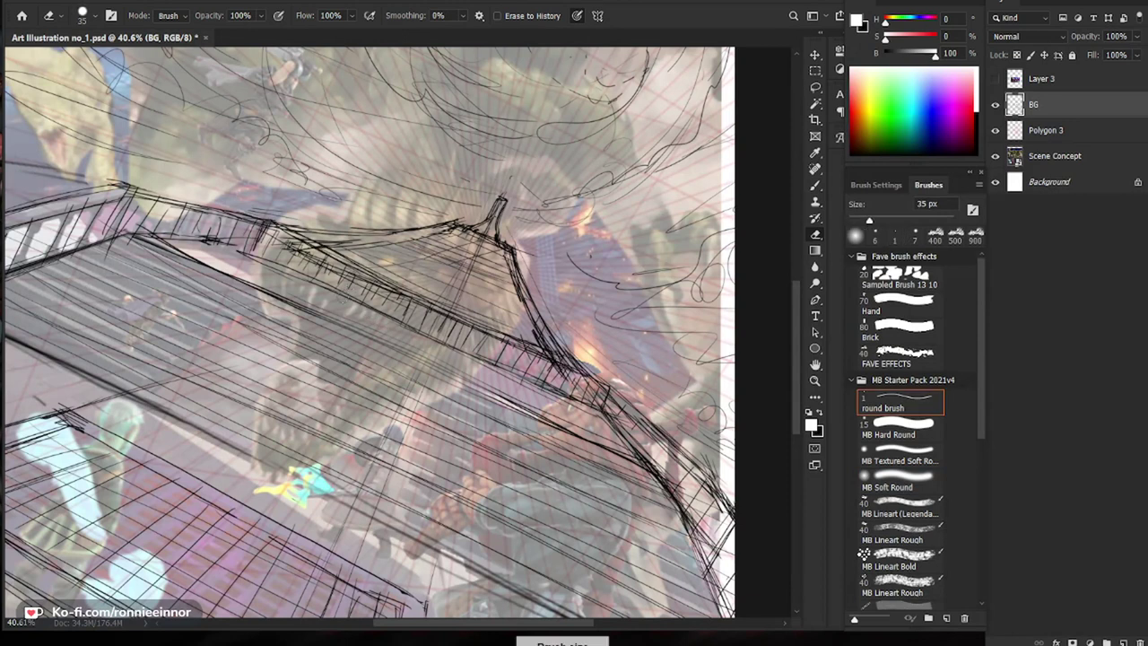
Step: Redraw the roof's long front edge as one straight black line with the round brush at 10 px
{"action": "key", "text": "b"}
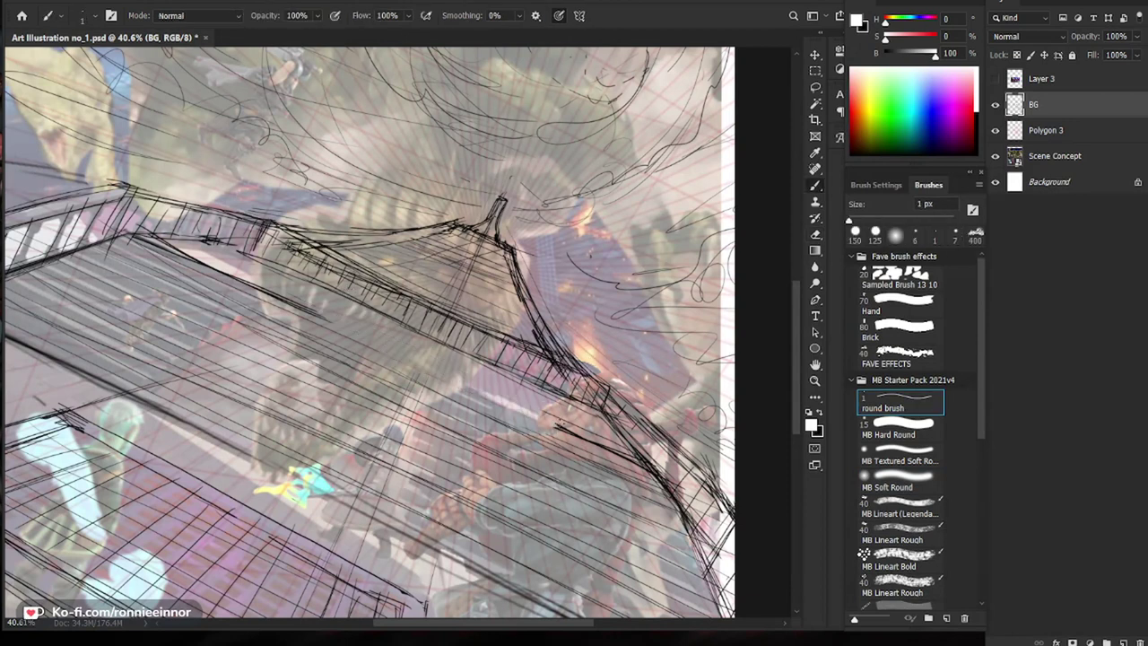
{"action": "left_click_drag", "start_coordinate": [498, 400], "coordinate": [581, 409]}
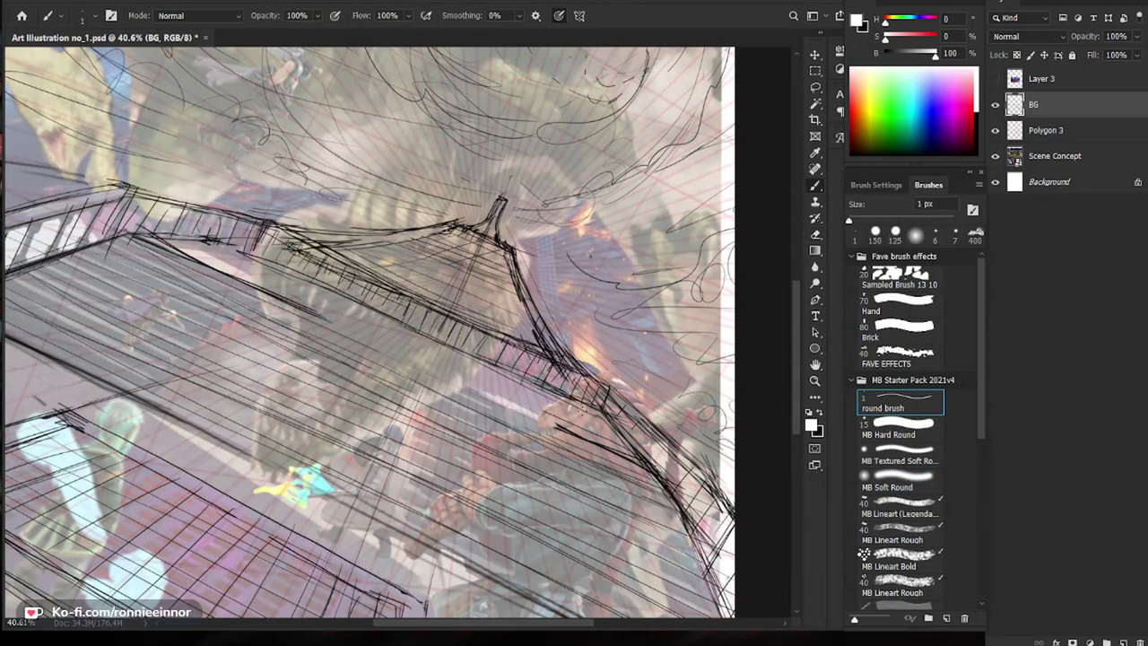
{"action": "key", "text": "x"}
{"action": "key", "text": "ctrl+space"}
{"action": "mouse_move", "coordinate": [563, 416]}
{"action": "left_mouse_down"}
{"action": "mouse_move", "coordinate": [619, 406]}
{"action": "mouse_move", "coordinate": [601, 400]}
{"action": "left_mouse_up"}
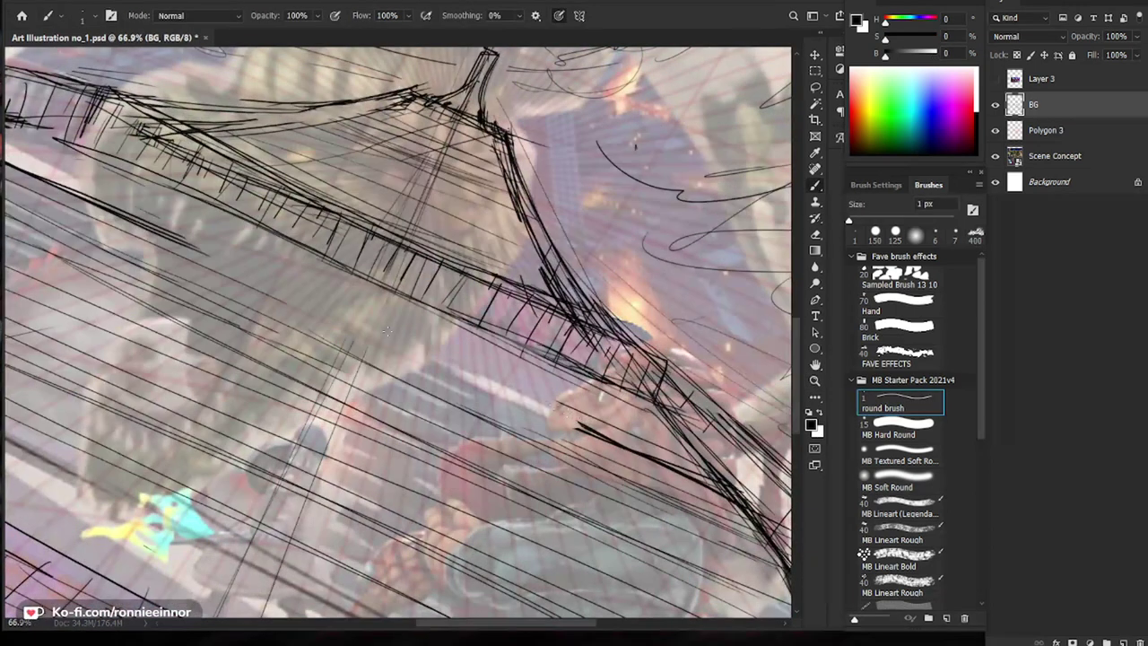
{"action": "key", "text": "bracketright"}
{"action": "key", "text": "bracketright"}
{"action": "key", "text": "bracketright"}
{"action": "key", "text": "bracketright"}
{"action": "key", "text": "bracketright"}
{"action": "key", "text": "bracketright"}
{"action": "key", "text": "bracketright"}
{"action": "key", "text": "bracketright"}
{"action": "key", "text": "bracketright"}
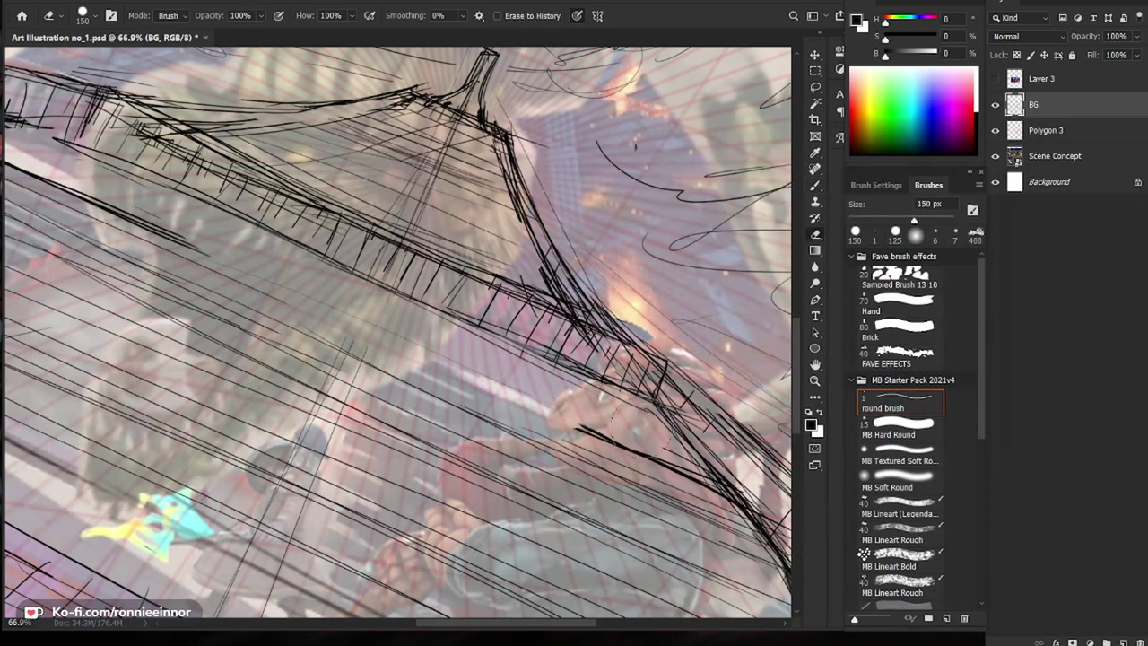
{"action": "left_click_drag", "start_coordinate": [663, 458], "coordinate": [153, 234]}
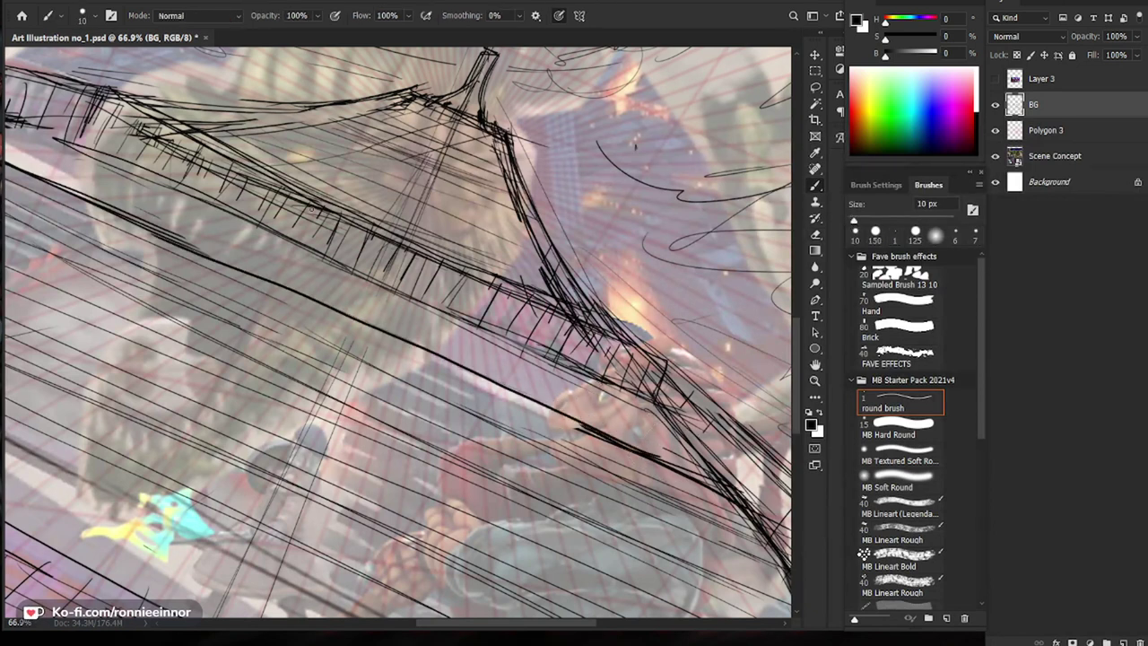
Step: Erase the right end of the roof's front edge and redraw it in black down to the roof corner
{"action": "left_click_drag", "start_coordinate": [571, 264], "coordinate": [525, 266]}
{"action": "left_click_drag", "start_coordinate": [641, 320], "coordinate": [657, 323]}
{"action": "left_click_drag", "start_coordinate": [674, 349], "coordinate": [628, 351]}
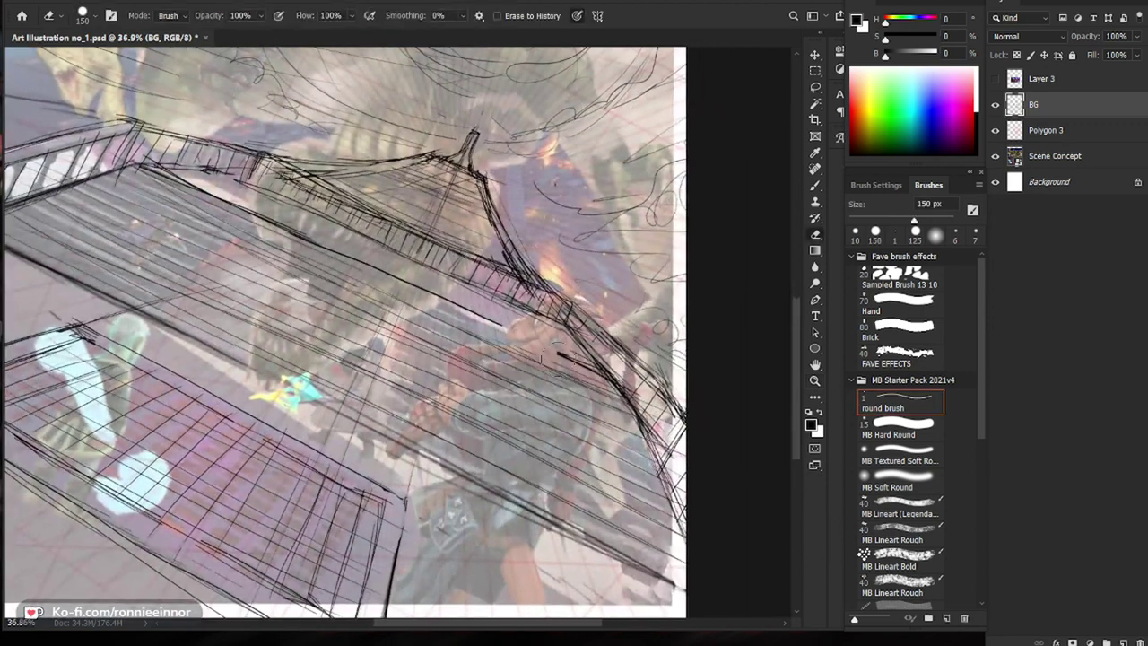
{"action": "key", "text": "e"}
{"action": "key", "text": "b"}
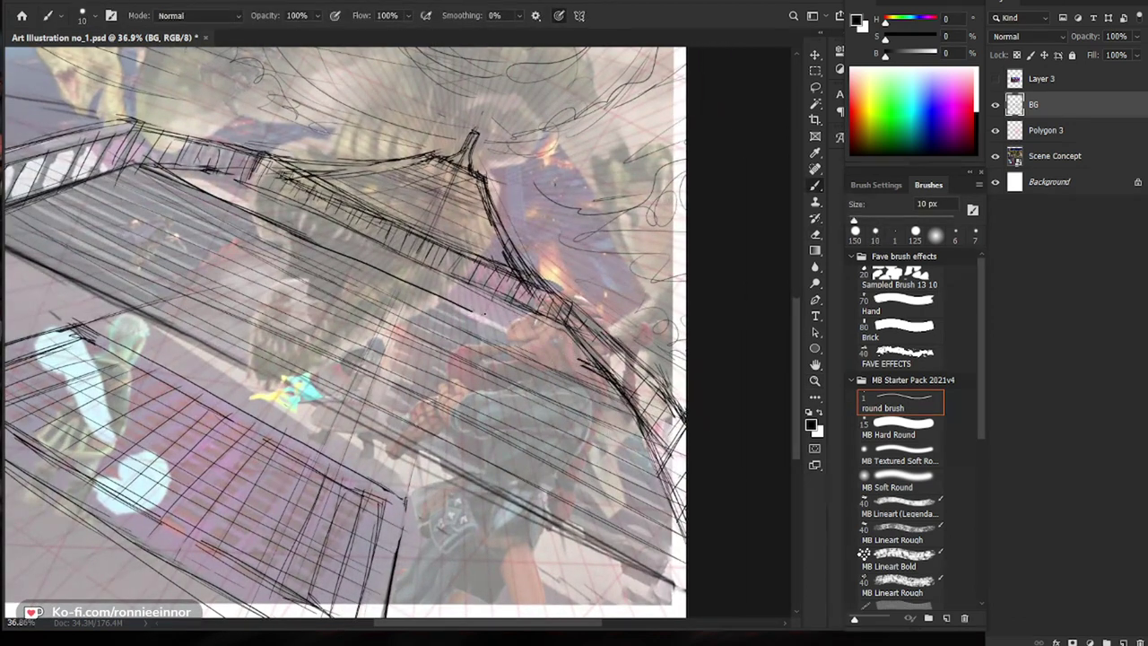
{"action": "key", "text": "e"}
{"action": "key", "text": "b"}
{"action": "left_click_drag", "start_coordinate": [477, 313], "coordinate": [579, 360]}
Step: Clean up the steep right slope of the peaked roof with the eraser and restate its line in black
{"action": "left_click_drag", "start_coordinate": [684, 314], "coordinate": [620, 285]}
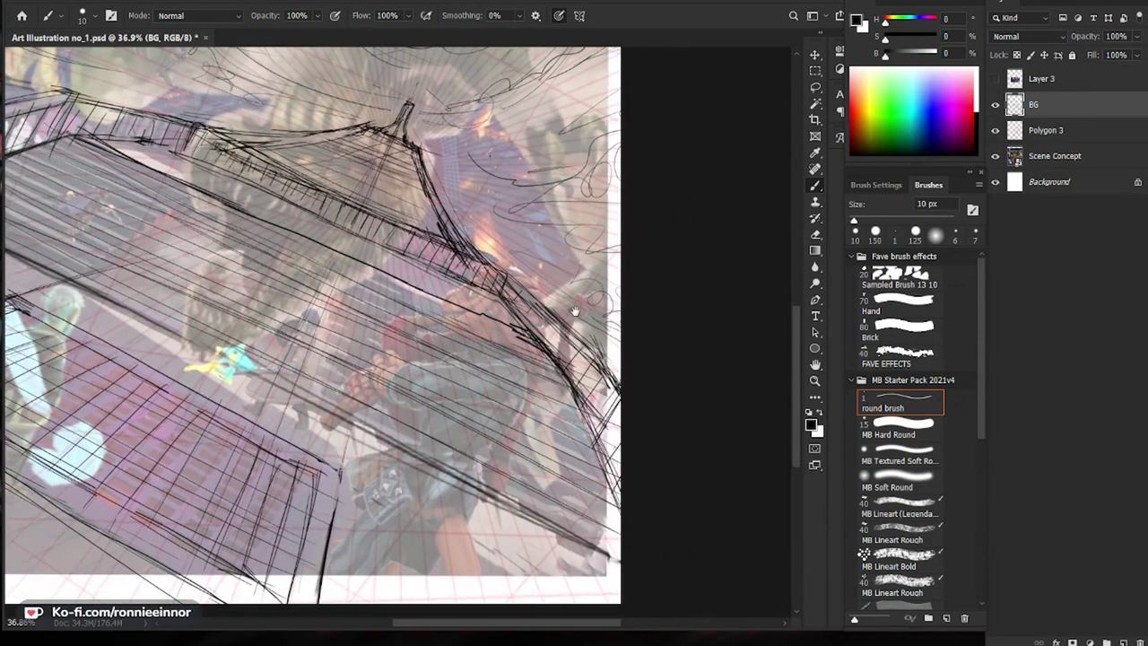
{"action": "key", "text": "e"}
{"action": "mouse_move", "coordinate": [432, 147]}
{"action": "left_mouse_down"}
{"action": "mouse_move", "coordinate": [483, 234]}
{"action": "mouse_move", "coordinate": [426, 175]}
{"action": "left_mouse_up"}
{"action": "key", "text": "b"}
{"action": "left_click_drag", "start_coordinate": [446, 217], "coordinate": [467, 250]}
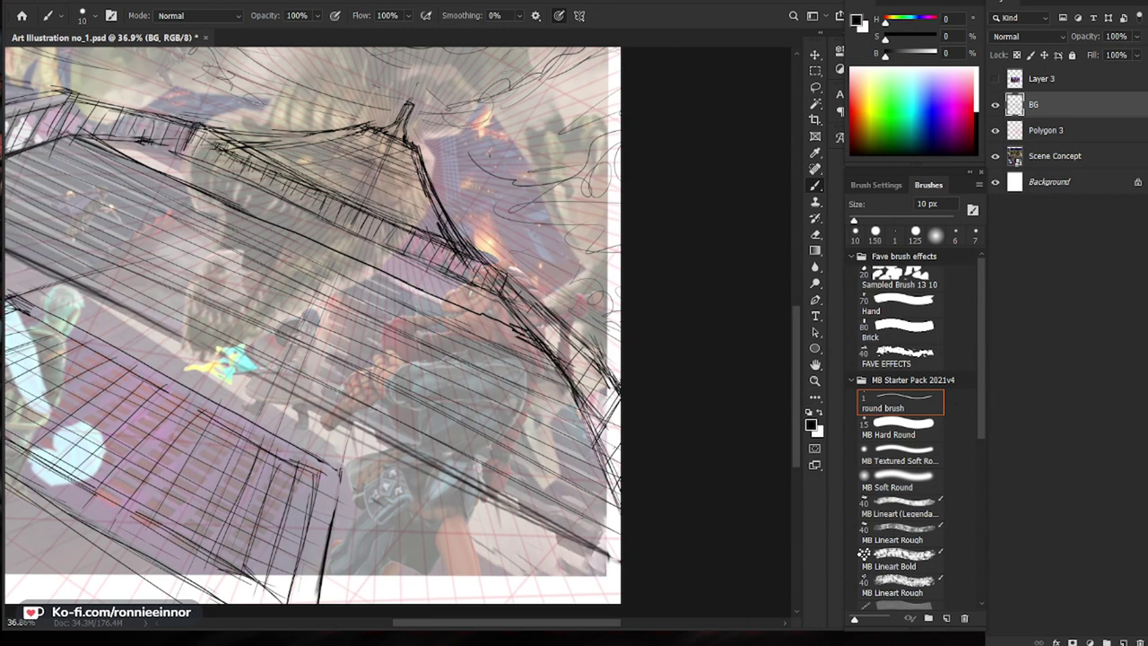
{"action": "left_click_drag", "start_coordinate": [424, 186], "coordinate": [441, 235]}
{"action": "left_click_drag", "start_coordinate": [463, 156], "coordinate": [599, 290]}
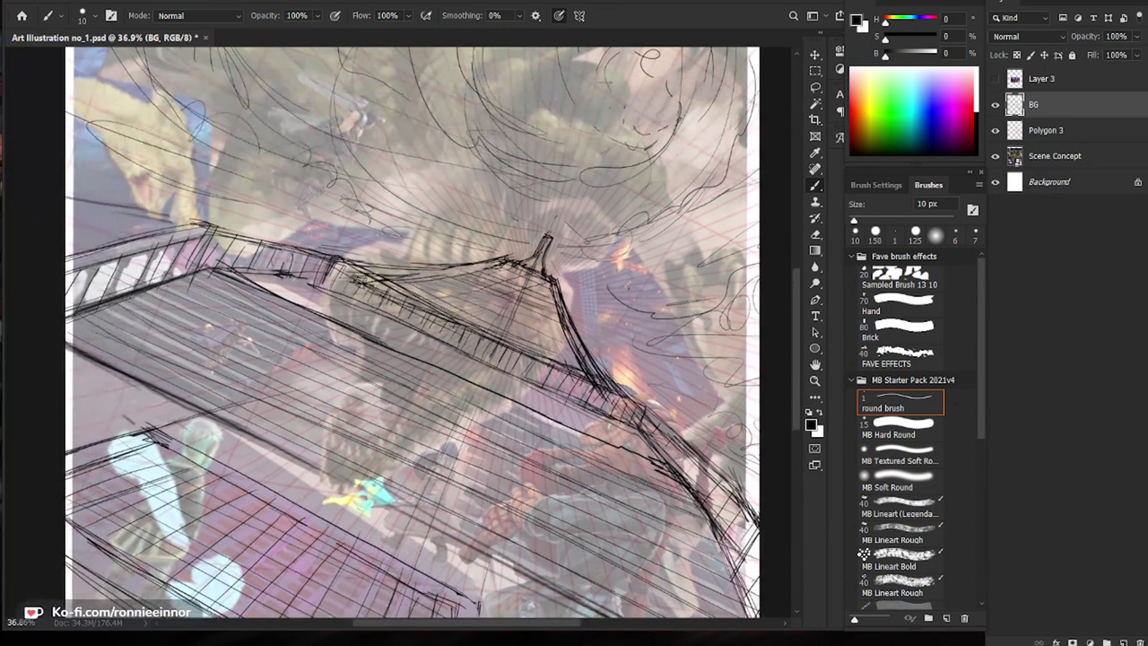
Step: Erase the lower stroke of the peaked roof's curved left ridge and reduce the eraser to 35 px
{"action": "scroll", "coordinate": [455, 276], "scroll_direction": "up", "scroll_amount": 5}
{"action": "key", "text": "e"}
{"action": "left_click_drag", "start_coordinate": [334, 283], "coordinate": [494, 279]}
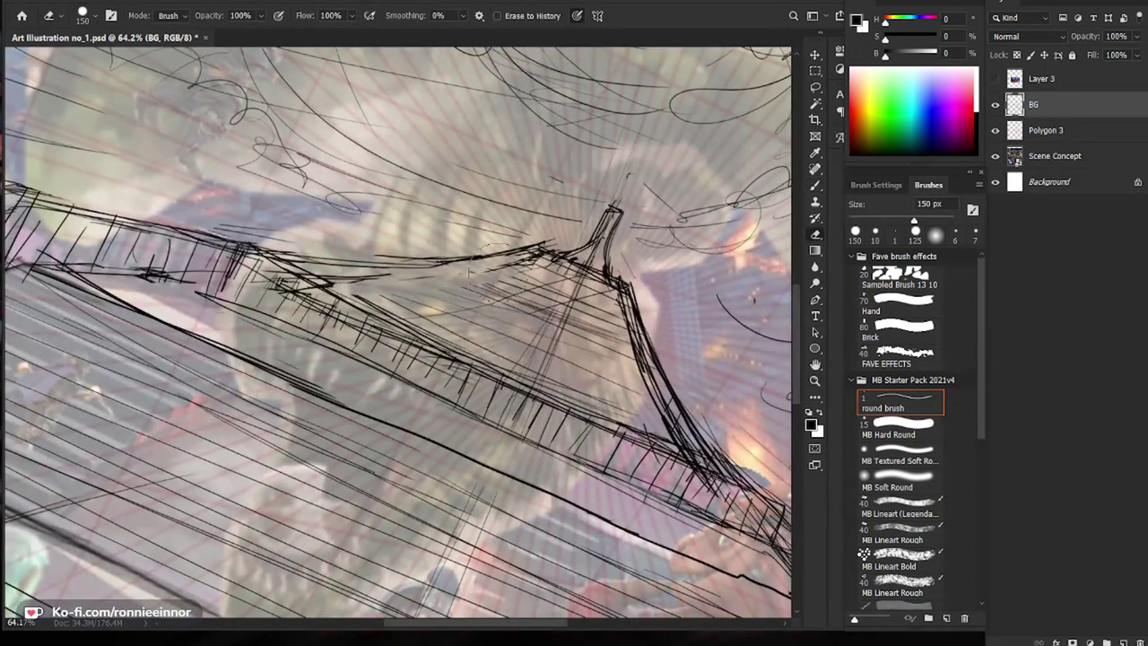
{"action": "key", "text": "bracketleft"}
{"action": "key", "text": "bracketleft"}
{"action": "key", "text": "bracketleft"}
{"action": "key", "text": "bracketleft"}
{"action": "key", "text": "bracketleft"}
{"action": "key", "text": "bracketleft"}
{"action": "key", "text": "bracketleft"}
Step: Redraw the lower line of the peaked roof's curved left ridge in black, undoing the unsatisfactory strokes
{"action": "key", "text": "b"}
{"action": "left_click_drag", "start_coordinate": [332, 284], "coordinate": [425, 275]}
{"action": "key", "text": "ctrl+z"}
{"action": "mouse_move", "coordinate": [331, 283]}
{"action": "left_mouse_down"}
{"action": "mouse_move", "coordinate": [479, 271]}
{"action": "mouse_move", "coordinate": [419, 280]}
{"action": "mouse_move", "coordinate": [561, 249]}
{"action": "mouse_move", "coordinate": [529, 264]}
{"action": "left_mouse_up"}
{"action": "key", "text": "ctrl+z"}
{"action": "key", "text": "e"}
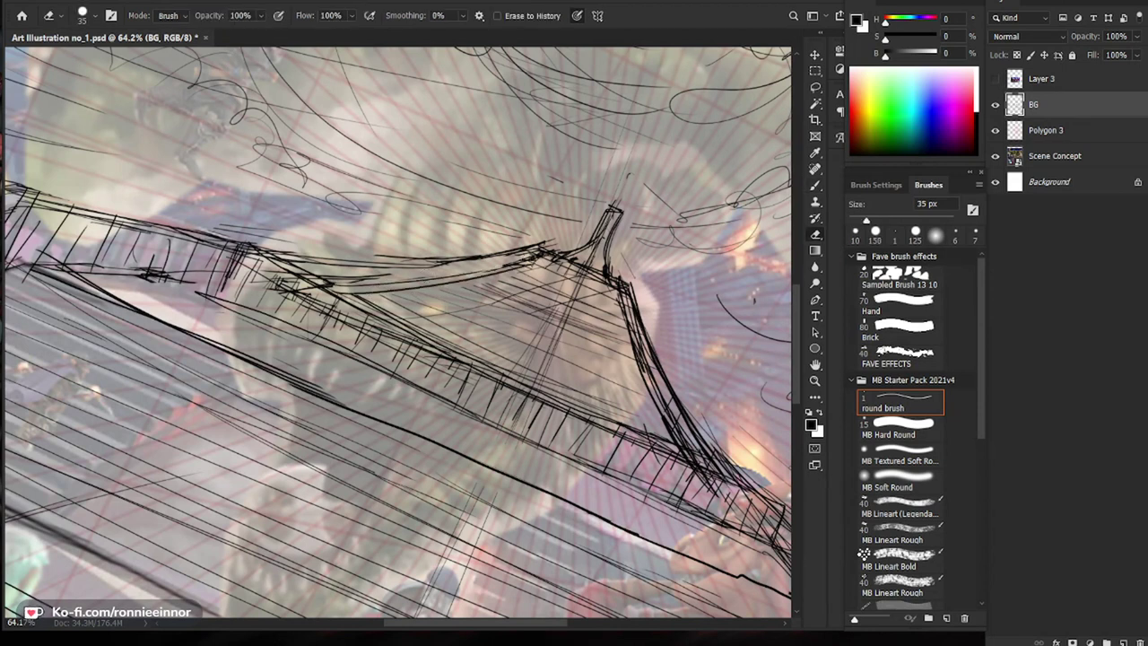
{"action": "key", "text": "z"}
{"action": "key", "text": "ctrl+0"}
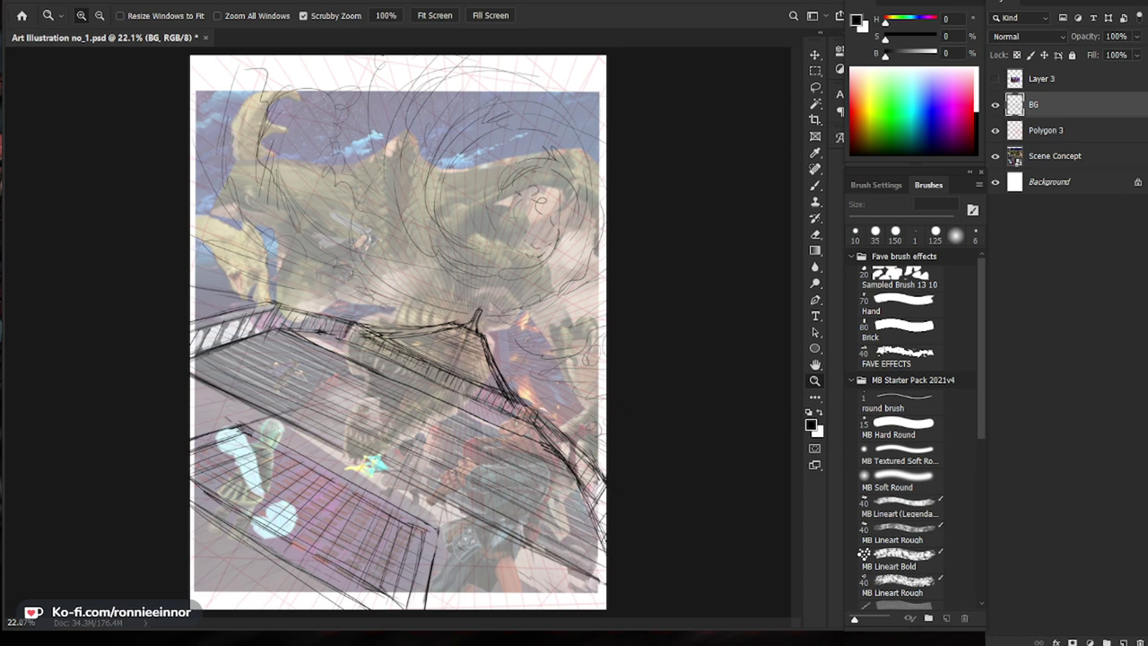
{"action": "left_click", "coordinate": [363, 342]}
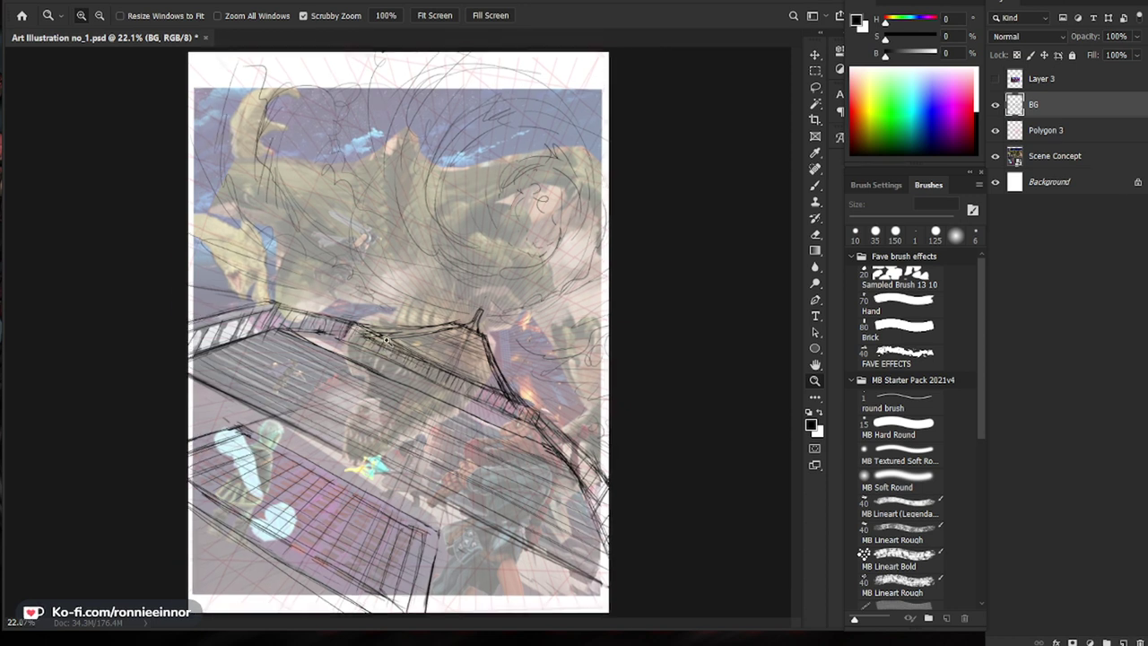
{"action": "key", "text": "b"}
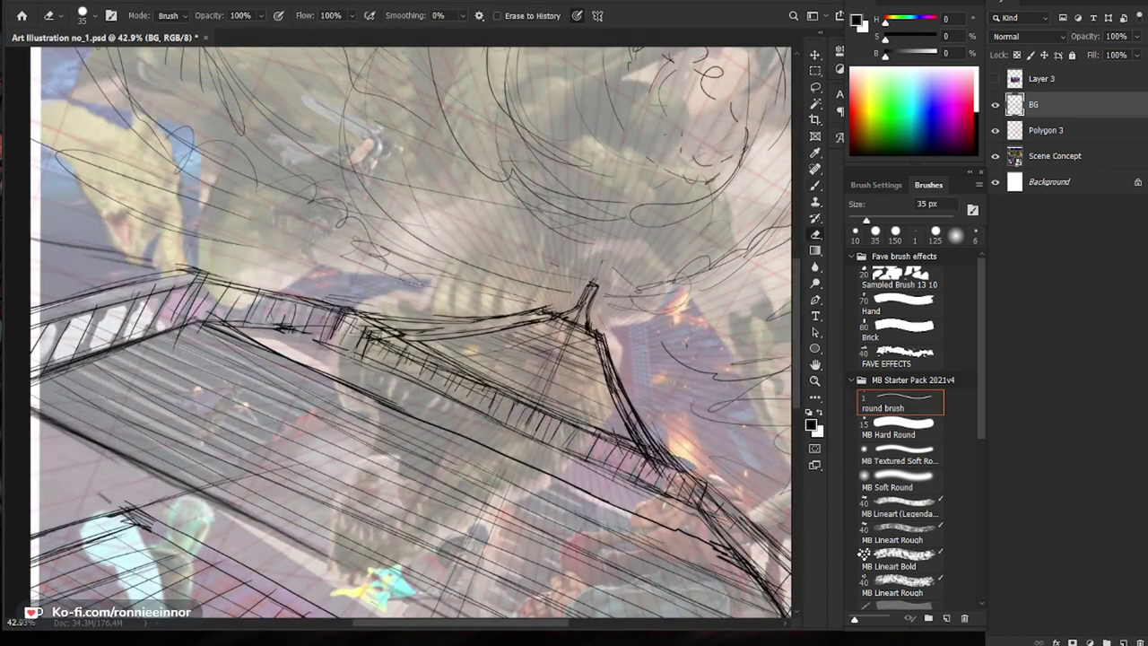
Step: Erase the vertical hatching and rough strokes inside the railing band below the peaked roof with the 35 px eraser
{"action": "key", "text": "b"}
{"action": "key", "text": "z"}
{"action": "left_click_drag", "start_coordinate": [456, 430], "coordinate": [432, 467]}
{"action": "left_click_drag", "start_coordinate": [586, 472], "coordinate": [590, 470]}
{"action": "key", "text": "b"}
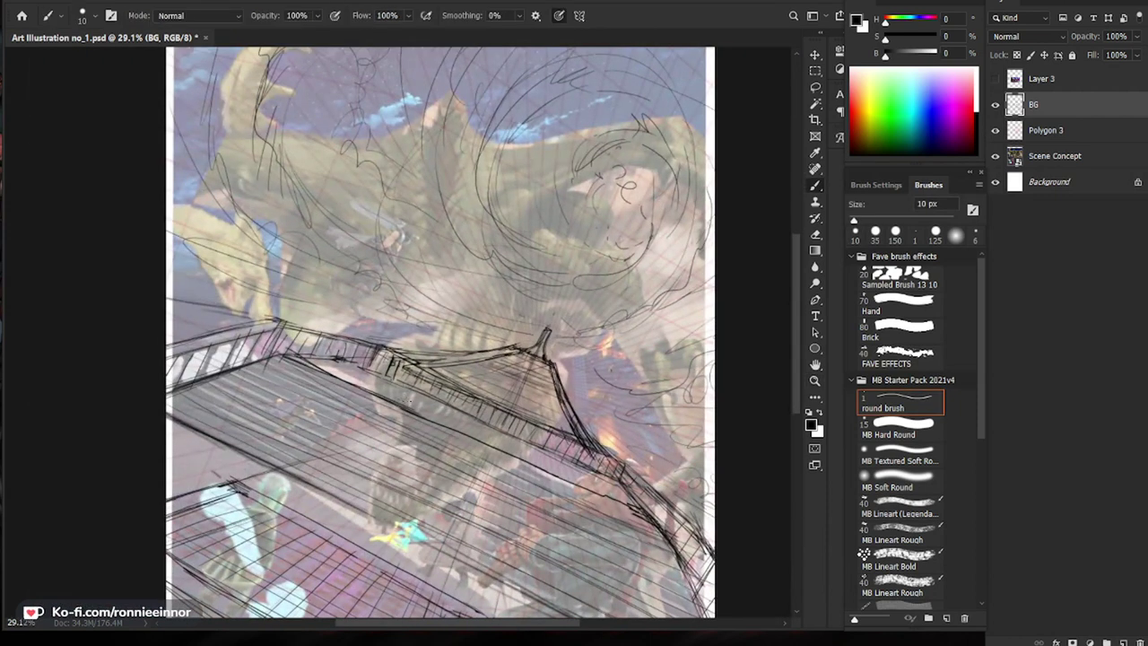
{"action": "key", "text": "e"}
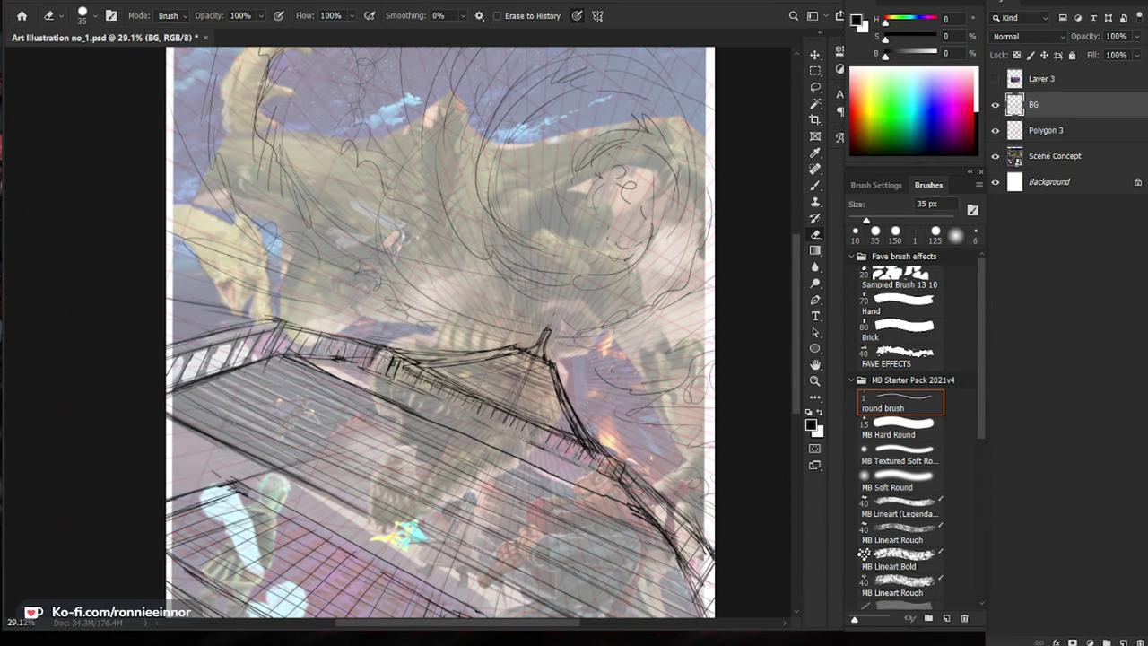
{"action": "left_click_drag", "start_coordinate": [545, 450], "coordinate": [579, 466]}
{"action": "left_click_drag", "start_coordinate": [419, 379], "coordinate": [585, 445]}
{"action": "left_click_drag", "start_coordinate": [414, 372], "coordinate": [573, 440]}
{"action": "left_click_drag", "start_coordinate": [431, 385], "coordinate": [533, 424]}
{"action": "key", "text": "b"}
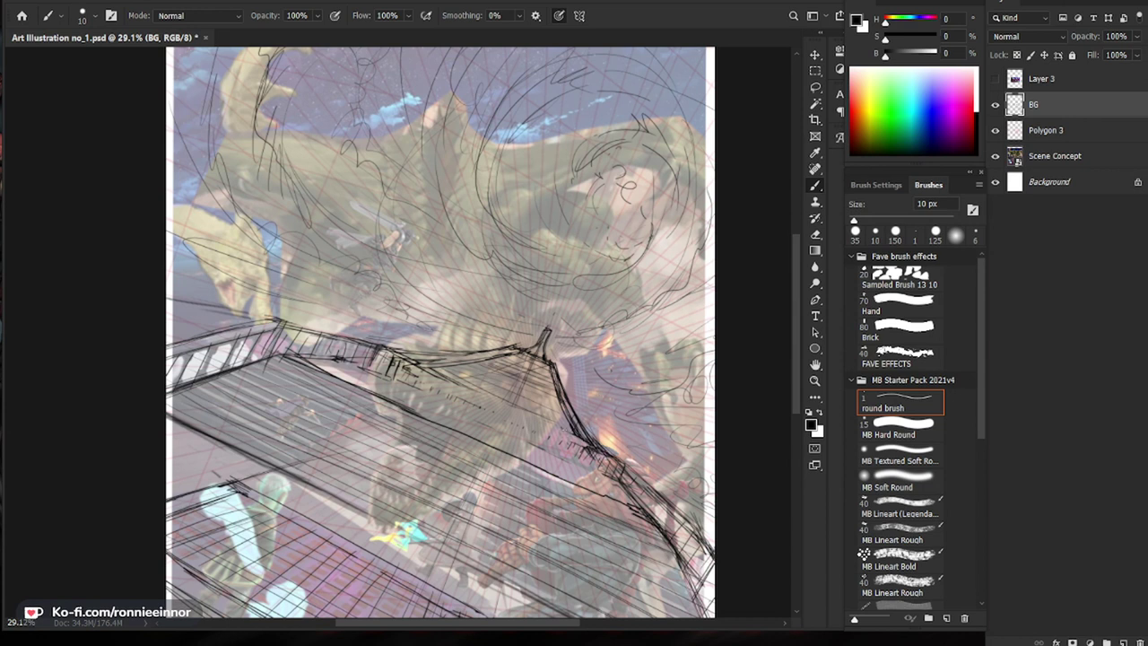
Step: Redraw the long edges of the railing band in black with the 10 px brush, erasing stray strokes at its left part
{"action": "left_click_drag", "start_coordinate": [395, 362], "coordinate": [485, 394]}
{"action": "mouse_move", "coordinate": [619, 481]}
{"action": "left_mouse_down"}
{"action": "mouse_move", "coordinate": [473, 400]}
{"action": "mouse_move", "coordinate": [358, 375]}
{"action": "left_mouse_up"}
{"action": "key", "text": "e"}
{"action": "mouse_move", "coordinate": [451, 398]}
{"action": "left_mouse_down"}
{"action": "mouse_move", "coordinate": [524, 420]}
{"action": "mouse_move", "coordinate": [357, 371]}
{"action": "left_mouse_up"}
{"action": "key", "text": "b"}
{"action": "key", "text": "e"}
{"action": "key", "text": "b"}
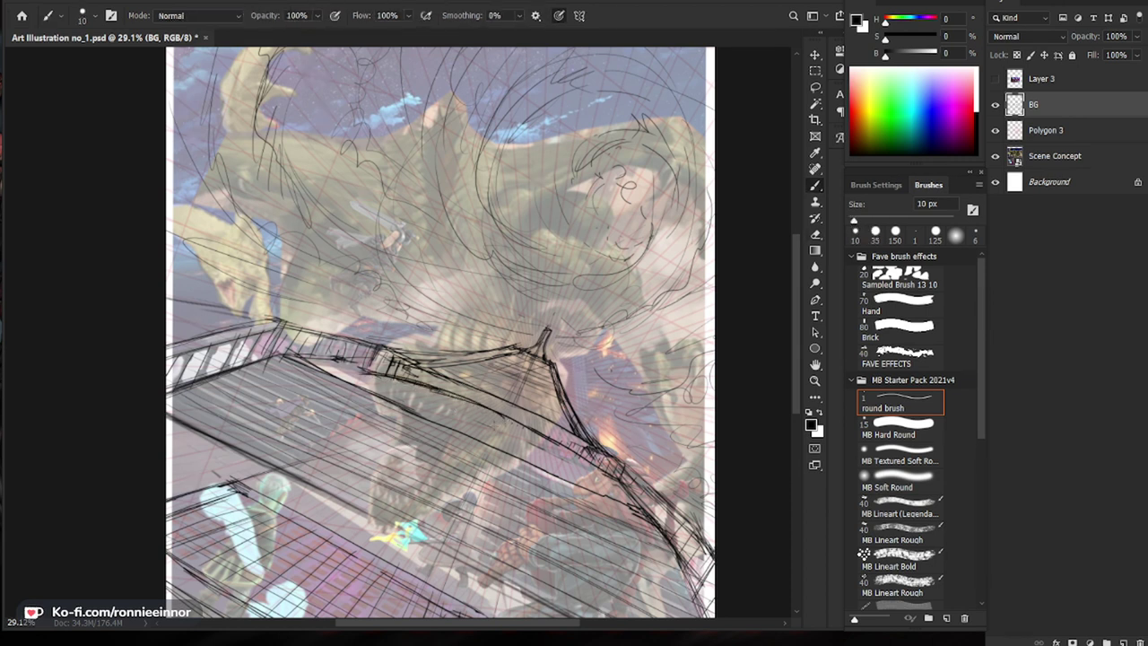
{"action": "key", "text": "e"}
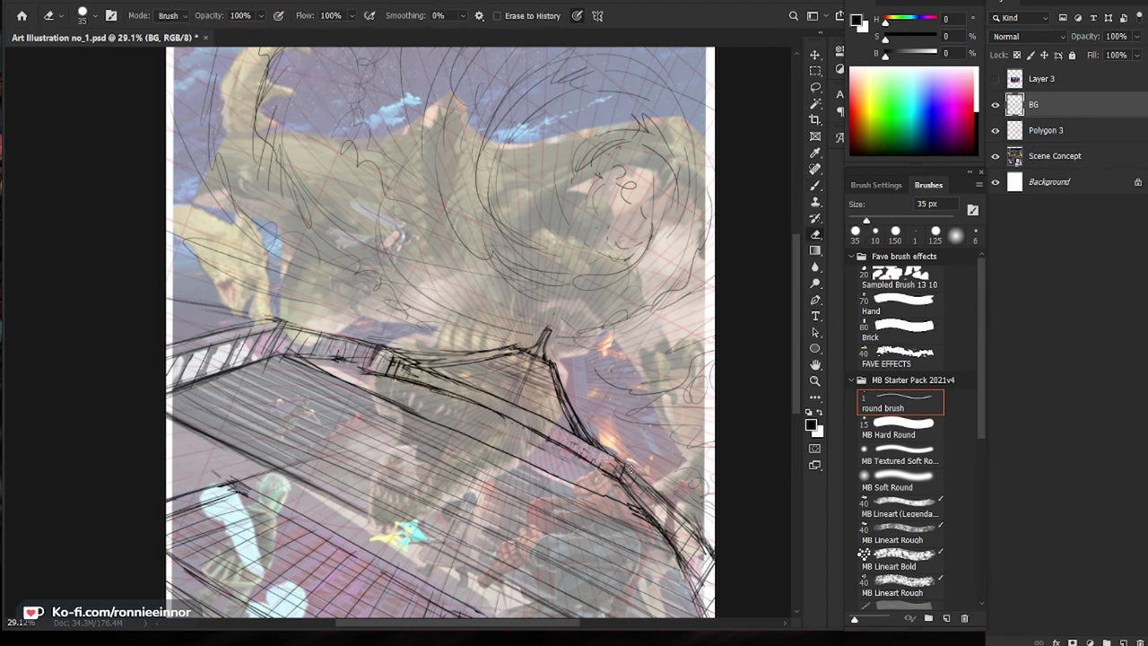
{"action": "key", "text": "b"}
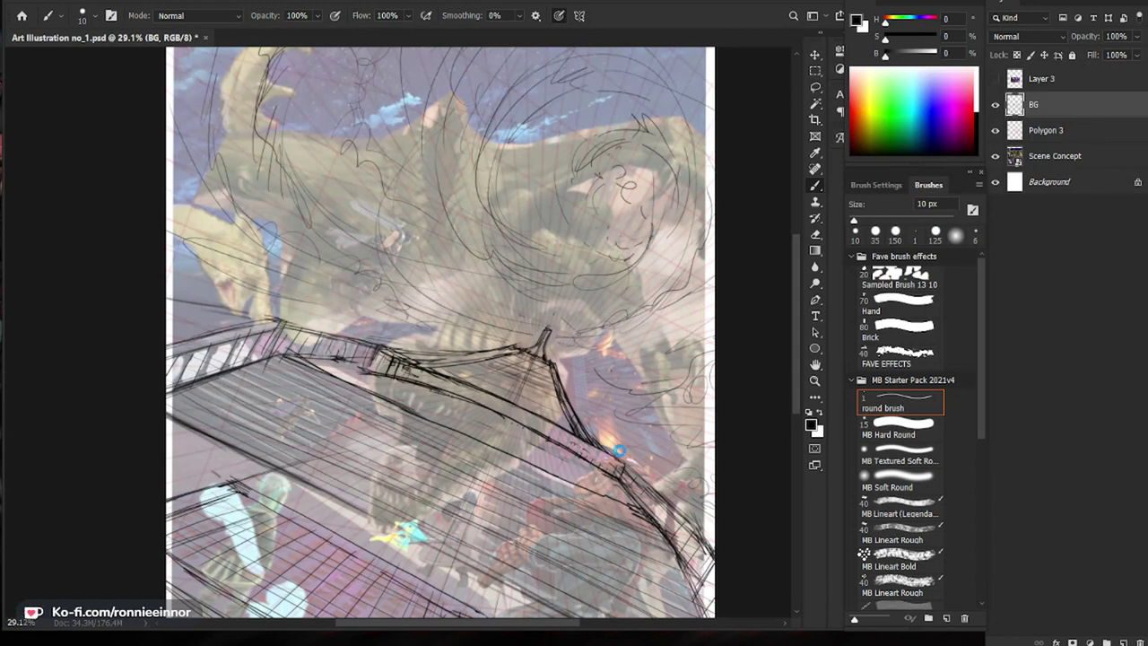
Step: Erase the rough upper edge of the railing band below the peak and restate it as a long black line
{"action": "key", "text": "e"}
{"action": "left_click_drag", "start_coordinate": [597, 445], "coordinate": [402, 359]}
{"action": "key", "text": "ctrl+space"}
{"action": "key", "text": "b"}
{"action": "mouse_move", "coordinate": [628, 468]}
{"action": "left_mouse_down"}
{"action": "mouse_move", "coordinate": [656, 467]}
{"action": "mouse_move", "coordinate": [294, 308]}
{"action": "left_mouse_up"}
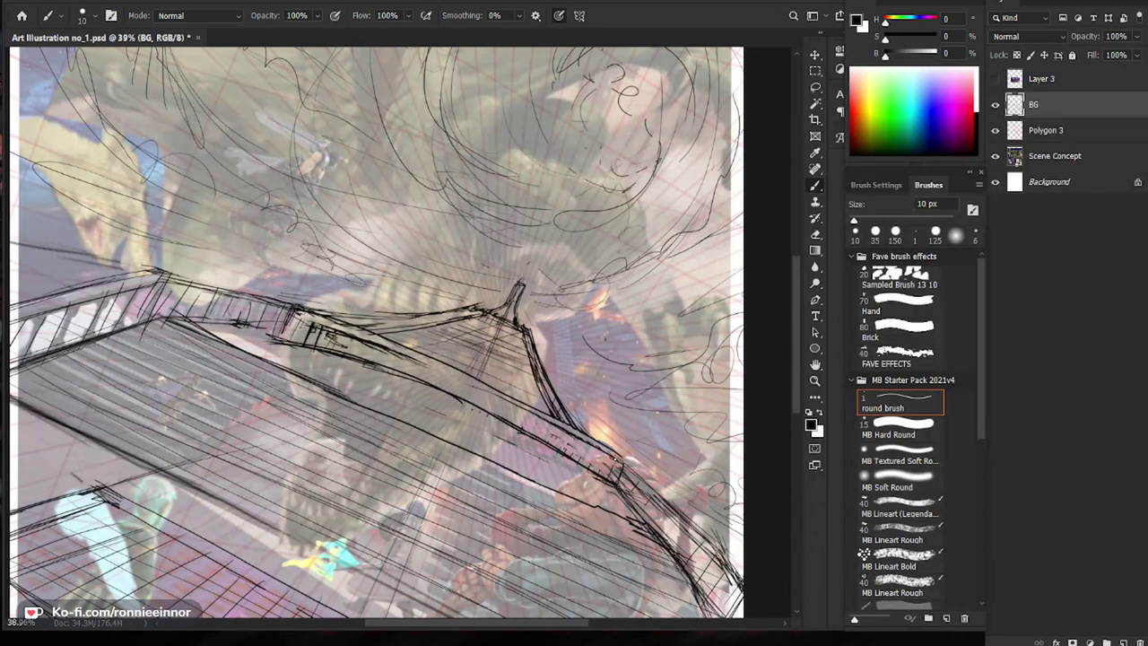
Step: Refine the right half of the railing band by alternately erasing rough strokes and redrawing its edges down to the post
{"action": "key", "text": "r"}
{"action": "mouse_move", "coordinate": [546, 418]}
{"action": "left_mouse_down"}
{"action": "mouse_move", "coordinate": [651, 422]}
{"action": "mouse_move", "coordinate": [538, 560]}
{"action": "left_mouse_up"}
{"action": "key", "text": "b"}
{"action": "left_click_drag", "start_coordinate": [428, 424], "coordinate": [461, 516]}
{"action": "key", "text": "e"}
{"action": "left_click_drag", "start_coordinate": [429, 436], "coordinate": [479, 581]}
{"action": "key", "text": "b"}
{"action": "left_click_drag", "start_coordinate": [442, 461], "coordinate": [458, 494]}
{"action": "left_click_drag", "start_coordinate": [412, 411], "coordinate": [469, 576]}
{"action": "key", "text": "e"}
{"action": "left_click_drag", "start_coordinate": [426, 434], "coordinate": [468, 553]}
{"action": "key", "text": "b"}
{"action": "left_click_drag", "start_coordinate": [440, 465], "coordinate": [470, 559]}
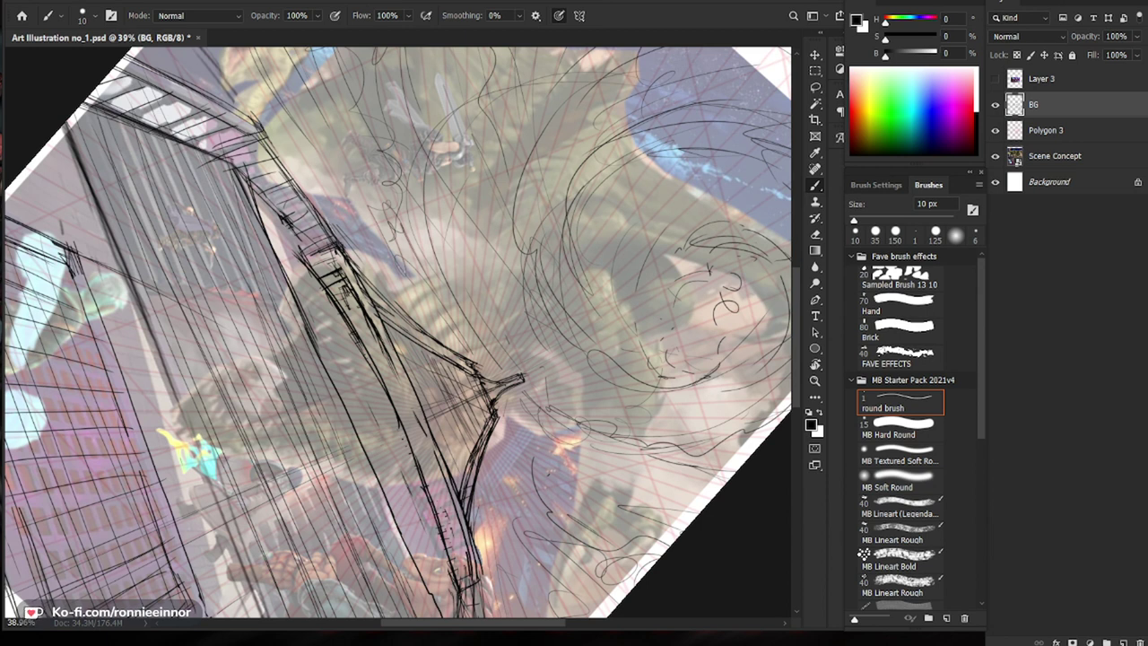
Step: Erase stray strokes at the foot of the peaked roof's right slope and near its left ridge, then reset the canvas rotation
{"action": "key", "text": "e"}
{"action": "left_click_drag", "start_coordinate": [473, 496], "coordinate": [478, 519]}
{"action": "key", "text": "b"}
{"action": "key", "text": "e"}
{"action": "mouse_move", "coordinate": [388, 300]}
{"action": "left_mouse_down"}
{"action": "mouse_move", "coordinate": [478, 361]}
{"action": "mouse_move", "coordinate": [374, 289]}
{"action": "left_mouse_up"}
{"action": "key", "text": "b"}
{"action": "key", "text": "z"}
{"action": "key", "text": "r"}
{"action": "mouse_move", "coordinate": [619, 529]}
{"action": "left_mouse_down"}
{"action": "mouse_move", "coordinate": [531, 533]}
{"action": "mouse_move", "coordinate": [615, 395]}
{"action": "left_mouse_up"}
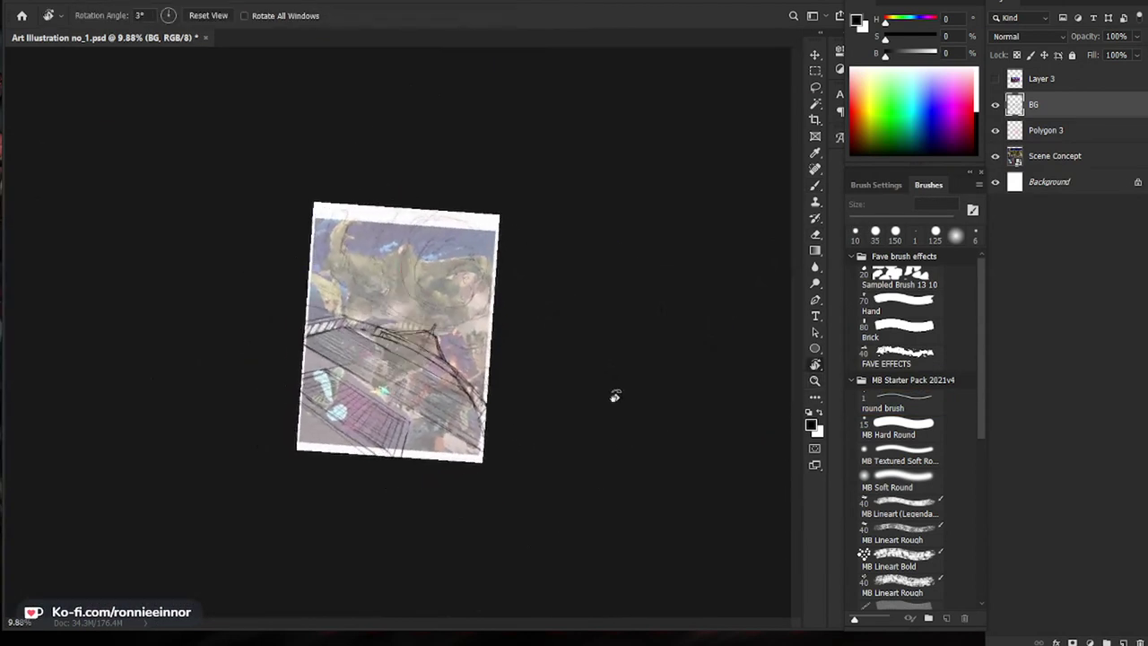
{"action": "left_click", "coordinate": [215, 16]}
{"action": "scroll", "coordinate": [494, 313], "scroll_direction": "up", "scroll_amount": 3}
Step: Thin out the small marks inside the railing band's left end with the eraser and restate its upper edge in black
{"action": "key", "text": "b"}
{"action": "scroll", "coordinate": [448, 334], "scroll_direction": "up", "scroll_amount": 2}
{"action": "mouse_move", "coordinate": [584, 365]}
{"action": "left_mouse_down"}
{"action": "mouse_move", "coordinate": [425, 286]}
{"action": "mouse_move", "coordinate": [199, 216]}
{"action": "left_mouse_up"}
{"action": "left_click_drag", "start_coordinate": [470, 325], "coordinate": [549, 410]}
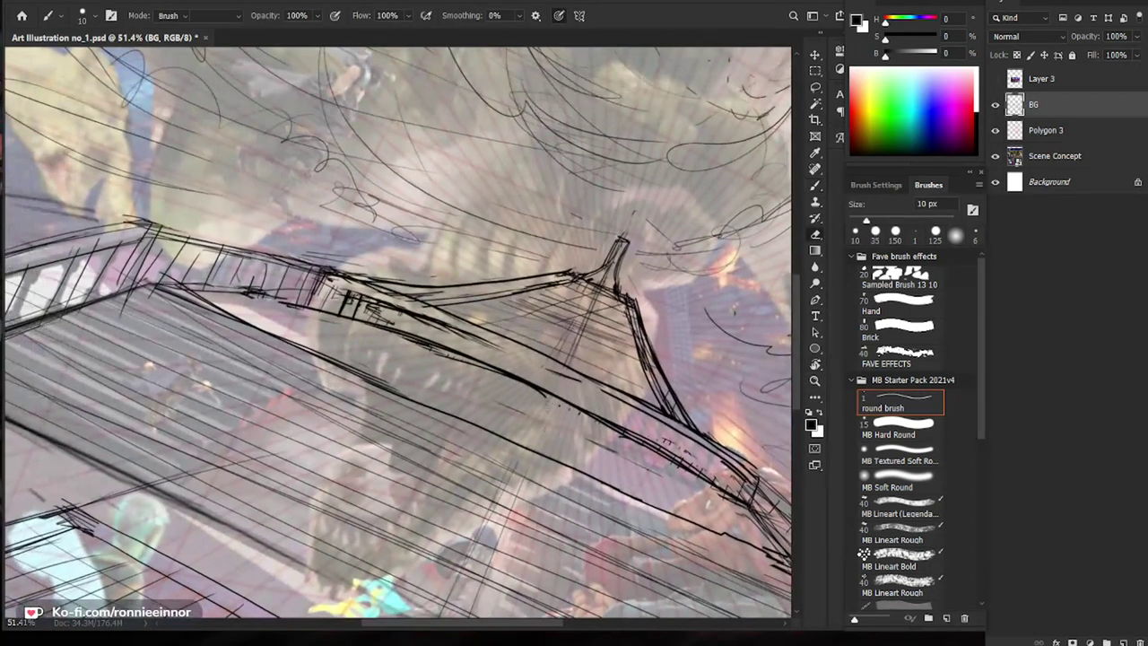
{"action": "key", "text": "e"}
{"action": "left_click_drag", "start_coordinate": [350, 295], "coordinate": [507, 353]}
{"action": "key", "text": "b"}
{"action": "mouse_move", "coordinate": [588, 384]}
{"action": "left_mouse_down"}
{"action": "mouse_move", "coordinate": [499, 335]}
{"action": "mouse_move", "coordinate": [329, 275]}
{"action": "left_mouse_up"}
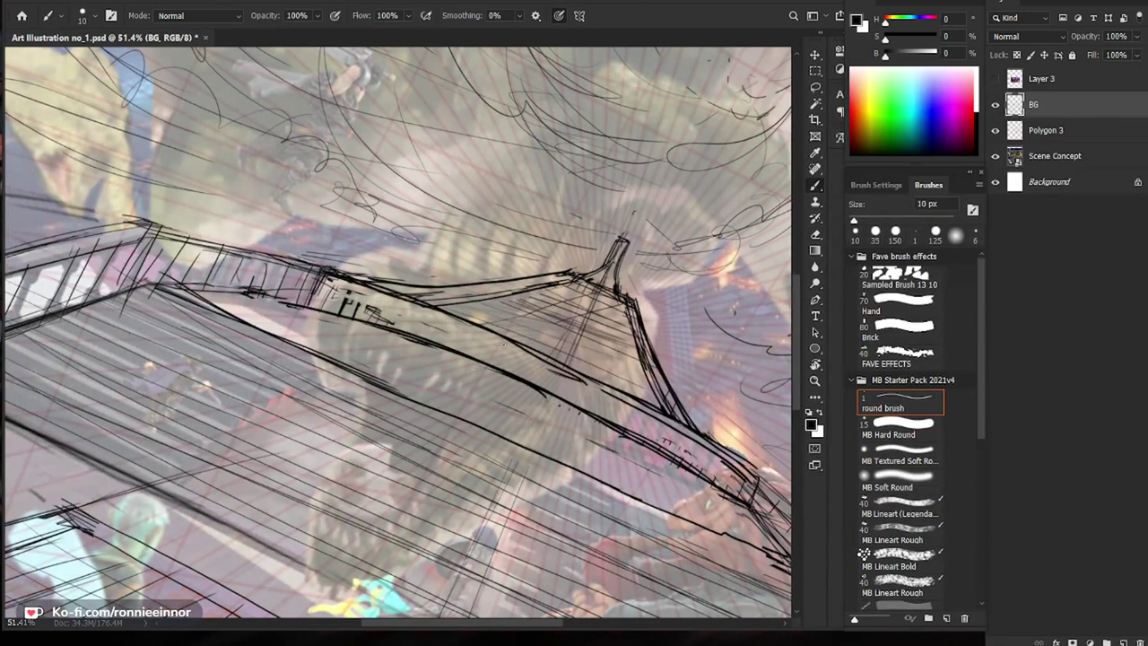
Step: Erase the band's upper edge again and redraw it as a smoother black curve, cleaning leftover strokes below the peak
{"action": "key", "text": "e"}
{"action": "left_click_drag", "start_coordinate": [638, 400], "coordinate": [362, 287]}
{"action": "key", "text": "b"}
{"action": "mouse_move", "coordinate": [619, 398]}
{"action": "left_mouse_down"}
{"action": "mouse_move", "coordinate": [493, 337]}
{"action": "mouse_move", "coordinate": [331, 282]}
{"action": "left_mouse_up"}
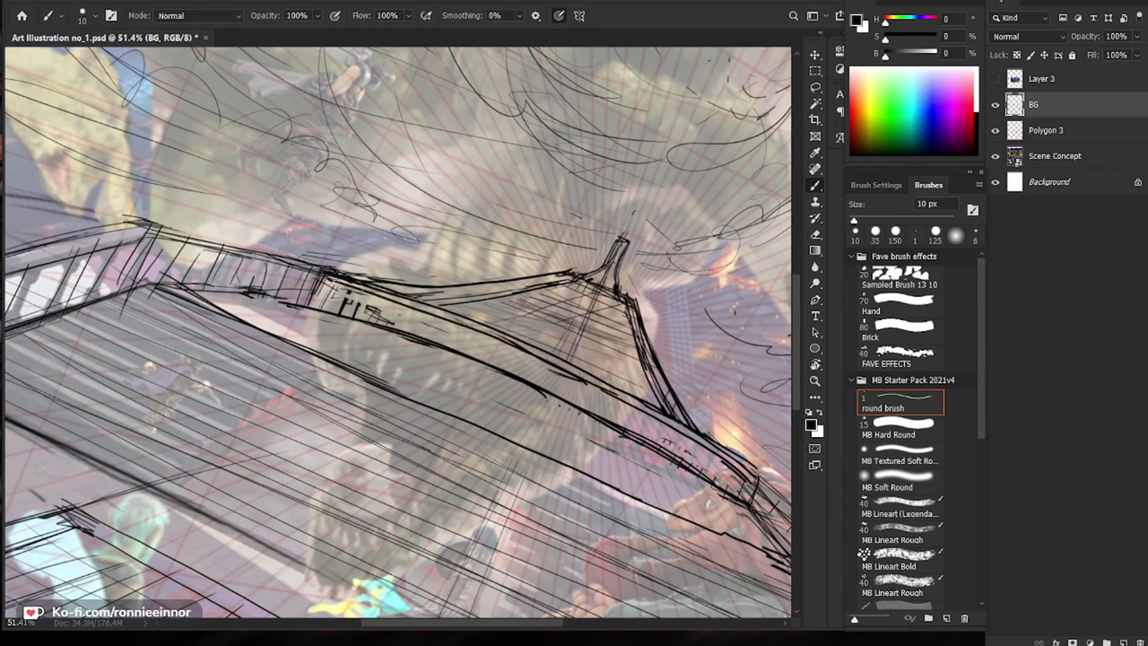
{"action": "key", "text": "e"}
{"action": "left_click_drag", "start_coordinate": [554, 368], "coordinate": [479, 367]}
Step: Draw the first short black dividers across the railing band at its right and left ends, undoing the last two strokes
{"action": "left_click_drag", "start_coordinate": [687, 520], "coordinate": [642, 471]}
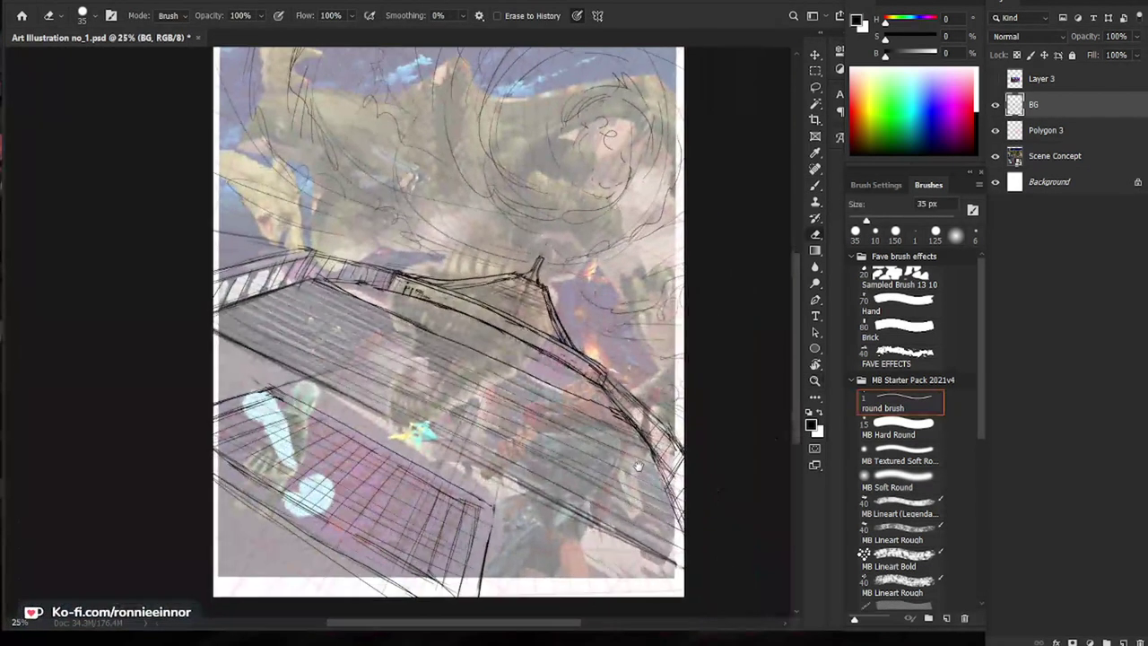
{"action": "left_click_drag", "start_coordinate": [589, 364], "coordinate": [663, 364]}
{"action": "key", "text": "b"}
{"action": "mouse_move", "coordinate": [558, 351]}
{"action": "left_mouse_down"}
{"action": "mouse_move", "coordinate": [545, 382]}
{"action": "mouse_move", "coordinate": [560, 387]}
{"action": "left_mouse_up"}
{"action": "left_click_drag", "start_coordinate": [569, 364], "coordinate": [575, 387]}
{"action": "left_click_drag", "start_coordinate": [387, 274], "coordinate": [381, 286]}
{"action": "left_click_drag", "start_coordinate": [401, 272], "coordinate": [391, 292]}
{"action": "left_click_drag", "start_coordinate": [412, 277], "coordinate": [402, 297]}
{"action": "left_click_drag", "start_coordinate": [568, 379], "coordinate": [611, 421]}
{"action": "key", "text": "ctrl+z"}
{"action": "key", "text": "ctrl+z"}
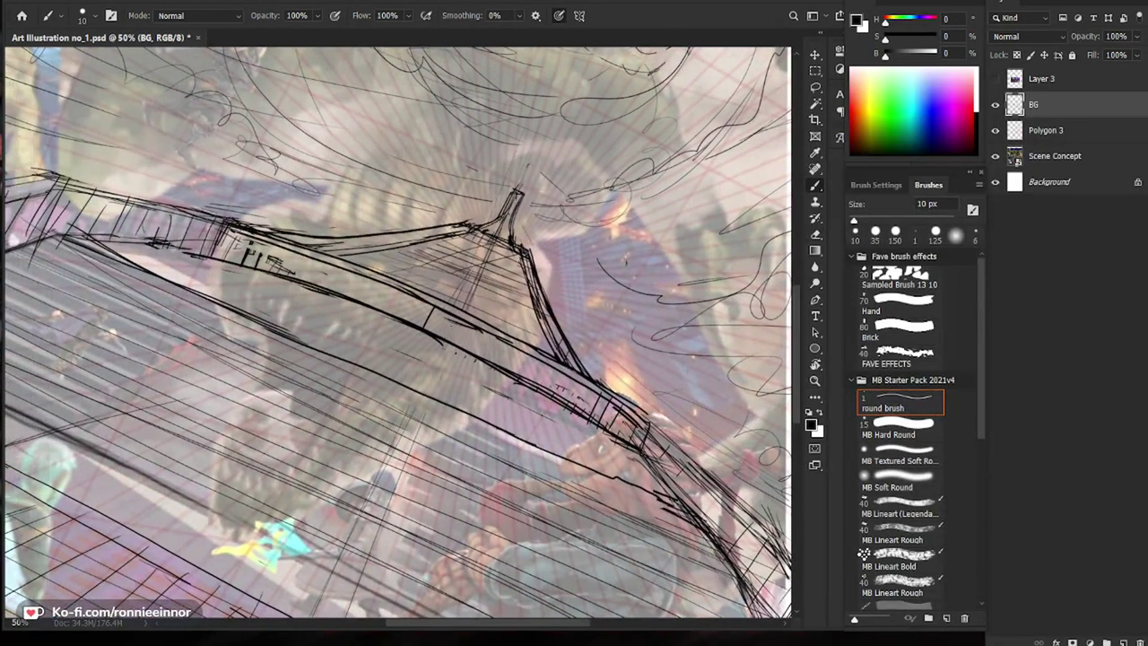
Step: Add more short black dividers across the middle, right and left sections of the railing band below the peaked roof
{"action": "left_click_drag", "start_coordinate": [441, 311], "coordinate": [435, 332]}
{"action": "left_click_drag", "start_coordinate": [567, 380], "coordinate": [570, 403]}
{"action": "left_click_drag", "start_coordinate": [532, 356], "coordinate": [526, 371]}
{"action": "left_click_drag", "start_coordinate": [521, 363], "coordinate": [515, 377]}
{"action": "left_click_drag", "start_coordinate": [235, 231], "coordinate": [220, 263]}
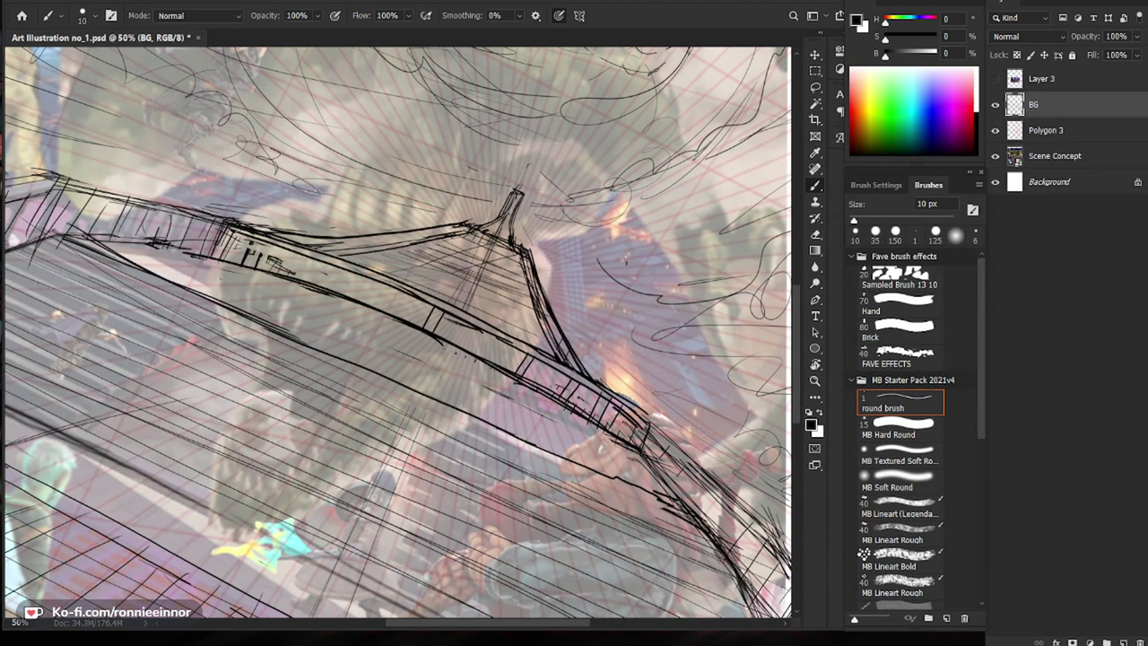
{"action": "mouse_move", "coordinate": [358, 268]}
{"action": "left_mouse_down"}
{"action": "mouse_move", "coordinate": [347, 295]}
{"action": "mouse_move", "coordinate": [386, 311]}
{"action": "left_mouse_up"}
{"action": "mouse_move", "coordinate": [406, 293]}
{"action": "left_mouse_down"}
{"action": "mouse_move", "coordinate": [393, 319]}
{"action": "mouse_move", "coordinate": [406, 322]}
{"action": "left_mouse_up"}
Step: Define the outermost posts of the railing at the canvas's left edge with short black strokes
{"action": "key", "text": "z"}
{"action": "left_click_drag", "start_coordinate": [474, 385], "coordinate": [346, 446]}
{"action": "left_click_drag", "start_coordinate": [330, 334], "coordinate": [428, 334]}
{"action": "left_click_drag", "start_coordinate": [428, 335], "coordinate": [594, 314]}
{"action": "key", "text": "e"}
{"action": "key", "text": "b"}
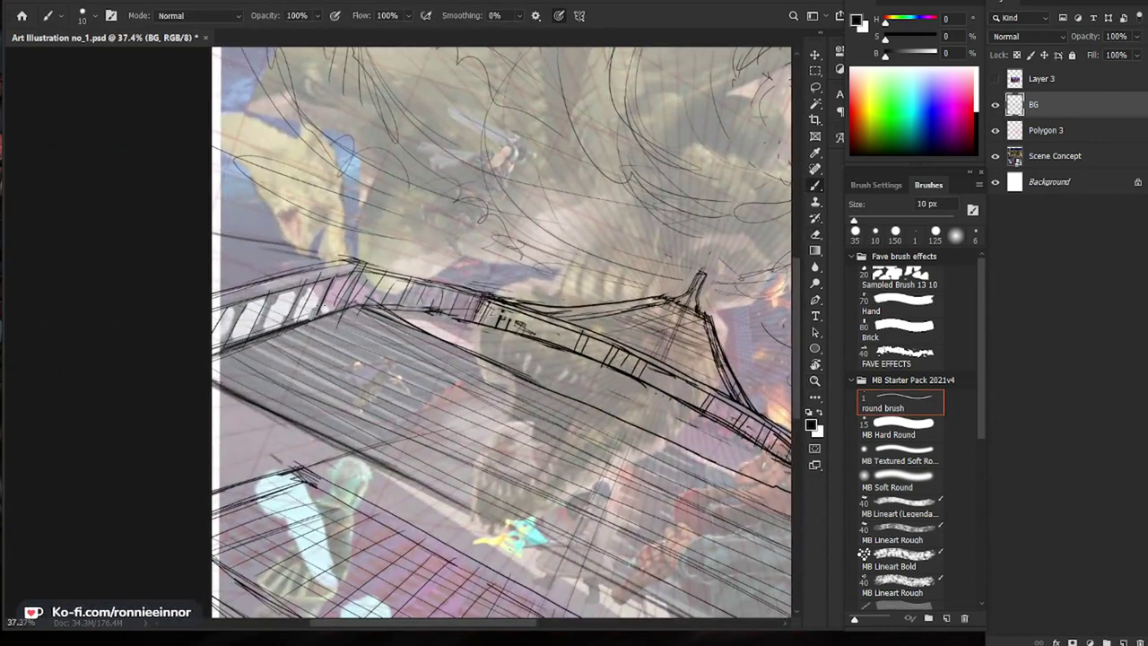
{"action": "key", "text": "e"}
{"action": "key", "text": "b"}
{"action": "mouse_move", "coordinate": [226, 312]}
{"action": "left_mouse_down"}
{"action": "mouse_move", "coordinate": [220, 327]}
{"action": "mouse_move", "coordinate": [250, 316]}
{"action": "mouse_move", "coordinate": [215, 348]}
{"action": "left_mouse_up"}
{"action": "key", "text": "e"}
{"action": "key", "text": "b"}
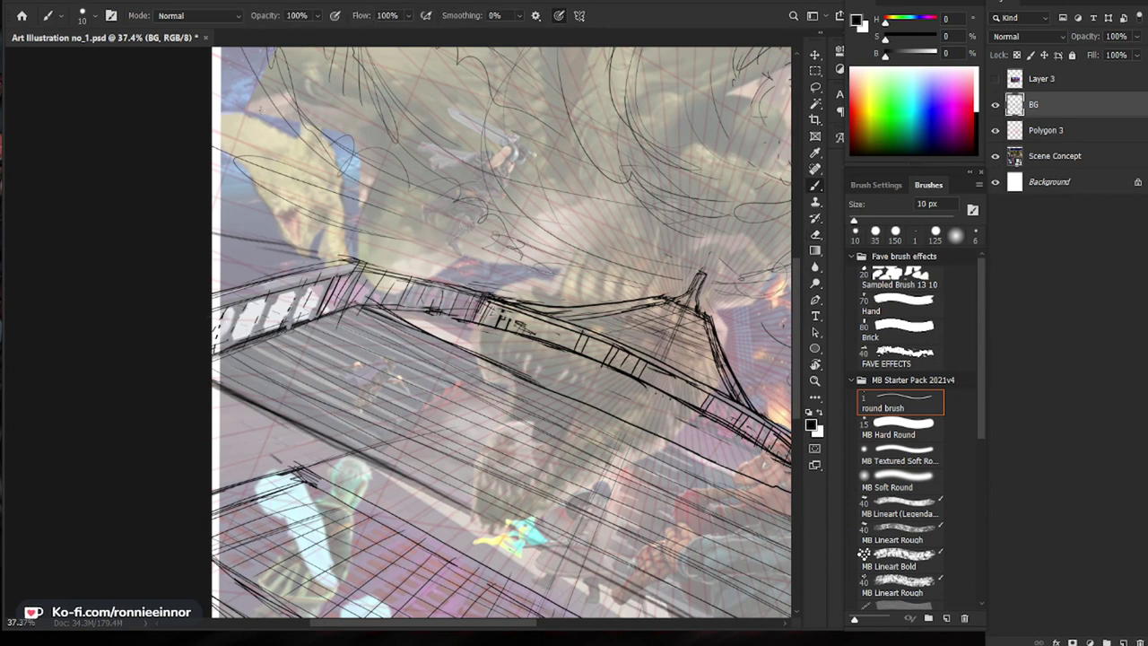
Step: Continue the black posts across the rest of the left railing toward its corner, tidying them with the eraser
{"action": "mouse_move", "coordinate": [257, 293]}
{"action": "left_mouse_down"}
{"action": "mouse_move", "coordinate": [234, 352]}
{"action": "mouse_move", "coordinate": [247, 345]}
{"action": "left_mouse_up"}
{"action": "left_click_drag", "start_coordinate": [301, 287], "coordinate": [281, 329]}
{"action": "mouse_move", "coordinate": [311, 280]}
{"action": "left_mouse_down"}
{"action": "mouse_move", "coordinate": [296, 317]}
{"action": "mouse_move", "coordinate": [241, 346]}
{"action": "left_mouse_up"}
{"action": "key", "text": "e"}
{"action": "key", "text": "b"}
{"action": "left_click_drag", "start_coordinate": [279, 293], "coordinate": [252, 344]}
Step: Draw black dividers across the steep right section of the railing band beyond the peaked roof
{"action": "left_click_drag", "start_coordinate": [422, 404], "coordinate": [314, 404]}
{"action": "left_click_drag", "start_coordinate": [376, 511], "coordinate": [484, 511]}
{"action": "left_click_drag", "start_coordinate": [663, 375], "coordinate": [571, 373]}
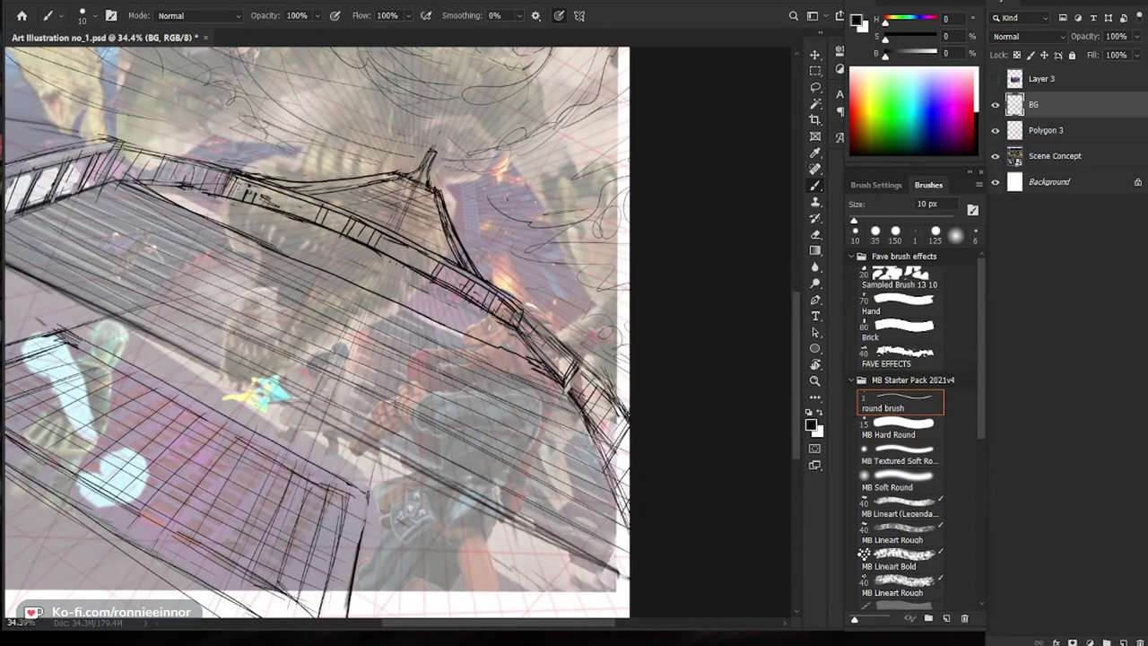
{"action": "key", "text": "z"}
{"action": "left_click_drag", "start_coordinate": [593, 403], "coordinate": [548, 403]}
{"action": "left_click_drag", "start_coordinate": [639, 389], "coordinate": [604, 445]}
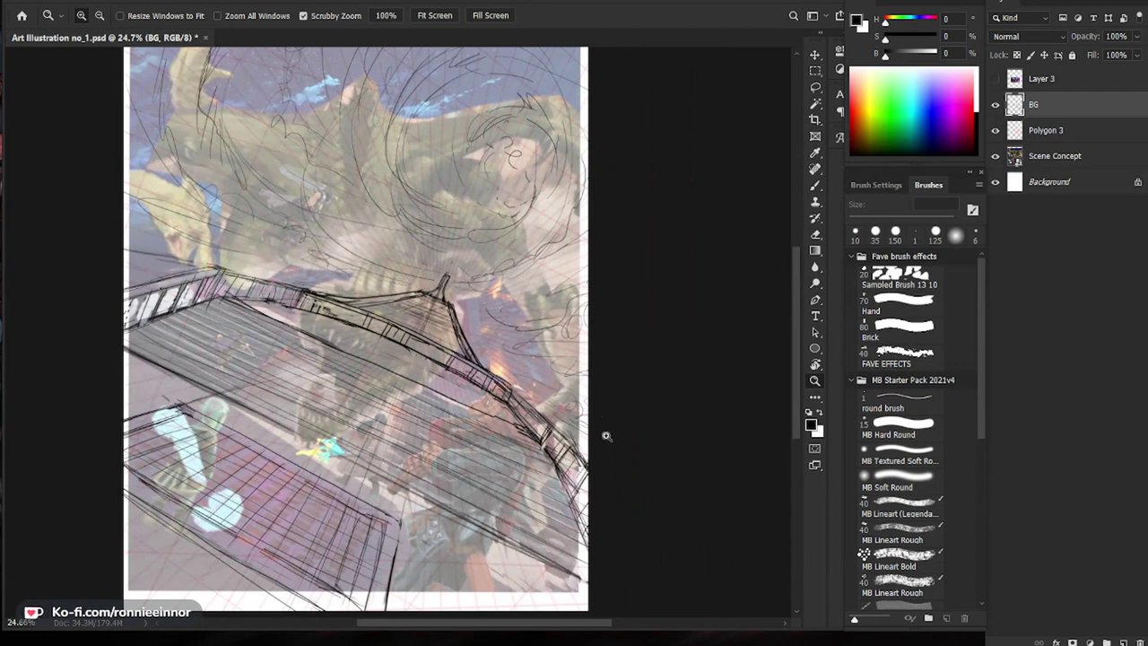
{"action": "left_click_drag", "start_coordinate": [607, 459], "coordinate": [669, 459]}
{"action": "key", "text": "b"}
{"action": "left_click_drag", "start_coordinate": [503, 390], "coordinate": [492, 407]}
{"action": "left_click_drag", "start_coordinate": [504, 393], "coordinate": [494, 411]}
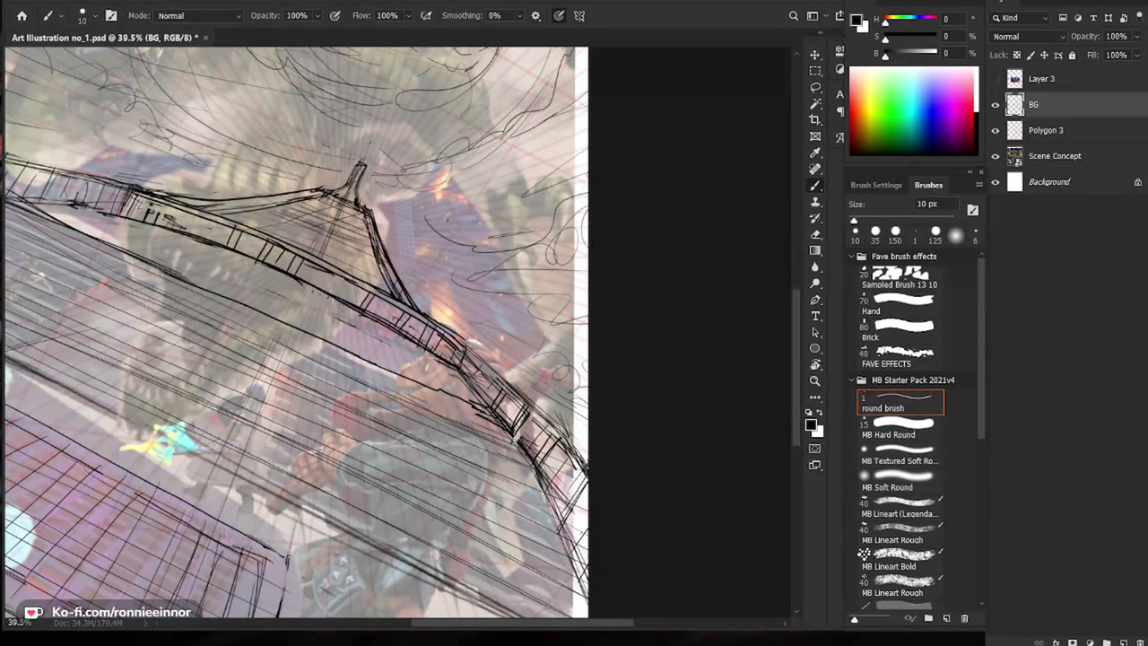
{"action": "left_click_drag", "start_coordinate": [488, 371], "coordinate": [476, 389]}
Step: Clean up the dividers and joint of the railing band's right section with the eraser and restate them in black
{"action": "key", "text": "e"}
{"action": "key", "text": "b"}
{"action": "mouse_move", "coordinate": [458, 350]}
{"action": "left_mouse_down"}
{"action": "mouse_move", "coordinate": [451, 360]}
{"action": "mouse_move", "coordinate": [510, 390]}
{"action": "mouse_move", "coordinate": [414, 339]}
{"action": "mouse_move", "coordinate": [444, 360]}
{"action": "left_mouse_up"}
{"action": "key", "text": "e"}
{"action": "mouse_move", "coordinate": [496, 417]}
{"action": "left_mouse_down"}
{"action": "mouse_move", "coordinate": [523, 432]}
{"action": "mouse_move", "coordinate": [541, 406]}
{"action": "mouse_move", "coordinate": [517, 401]}
{"action": "left_mouse_up"}
{"action": "key", "text": "b"}
{"action": "key", "text": "z"}
{"action": "mouse_move", "coordinate": [592, 392]}
{"action": "left_mouse_down"}
{"action": "mouse_move", "coordinate": [502, 355]}
{"action": "mouse_move", "coordinate": [538, 369]}
{"action": "left_mouse_up"}
{"action": "key", "text": "b"}
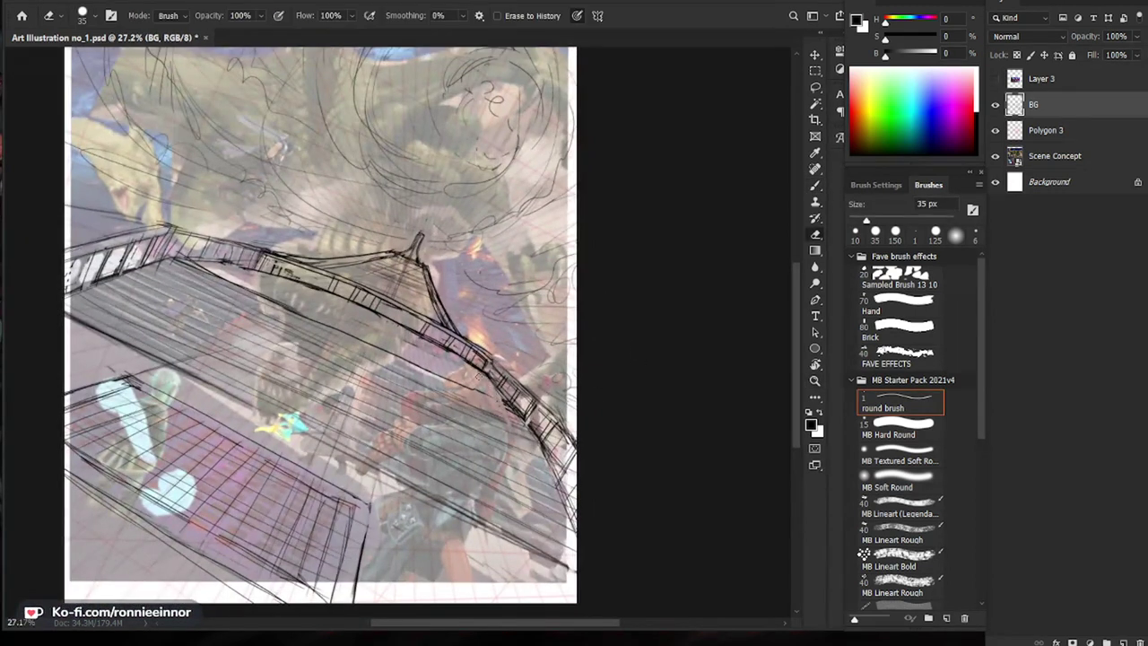
Step: Erase parts of the large roof's upper edge and redraw it with long black lines running below the railing band
{"action": "left_click_drag", "start_coordinate": [497, 405], "coordinate": [240, 288]}
{"action": "key", "text": "e"}
{"action": "left_click_drag", "start_coordinate": [490, 396], "coordinate": [463, 386]}
{"action": "left_click_drag", "start_coordinate": [260, 291], "coordinate": [303, 314]}
{"action": "key", "text": "b"}
{"action": "left_click_drag", "start_coordinate": [511, 414], "coordinate": [278, 305]}
{"action": "left_click_drag", "start_coordinate": [527, 429], "coordinate": [258, 308]}
{"action": "left_click_drag", "start_coordinate": [521, 431], "coordinate": [438, 401]}
{"action": "left_click_drag", "start_coordinate": [542, 458], "coordinate": [257, 326]}
Step: Erase rough strokes on the large roof's right half and draw new black tile lines and short marks there
{"action": "key", "text": "e"}
{"action": "left_click_drag", "start_coordinate": [351, 369], "coordinate": [512, 450]}
{"action": "mouse_move", "coordinate": [392, 392]}
{"action": "left_mouse_down"}
{"action": "mouse_move", "coordinate": [526, 455]}
{"action": "mouse_move", "coordinate": [342, 371]}
{"action": "mouse_move", "coordinate": [518, 463]}
{"action": "mouse_move", "coordinate": [510, 470]}
{"action": "mouse_move", "coordinate": [288, 374]}
{"action": "mouse_move", "coordinate": [442, 439]}
{"action": "left_mouse_up"}
{"action": "key", "text": "b"}
{"action": "left_click_drag", "start_coordinate": [549, 498], "coordinate": [390, 440]}
{"action": "mouse_move", "coordinate": [452, 485]}
{"action": "left_mouse_down"}
{"action": "mouse_move", "coordinate": [562, 544]}
{"action": "mouse_move", "coordinate": [464, 496]}
{"action": "left_mouse_up"}
{"action": "mouse_move", "coordinate": [492, 521]}
{"action": "left_mouse_down"}
{"action": "mouse_move", "coordinate": [522, 537]}
{"action": "mouse_move", "coordinate": [479, 496]}
{"action": "left_mouse_up"}
Step: Restate the lower roof's right side, upper corner, long top edge and bottom edge with black strokes
{"action": "left_click_drag", "start_coordinate": [382, 513], "coordinate": [358, 585]}
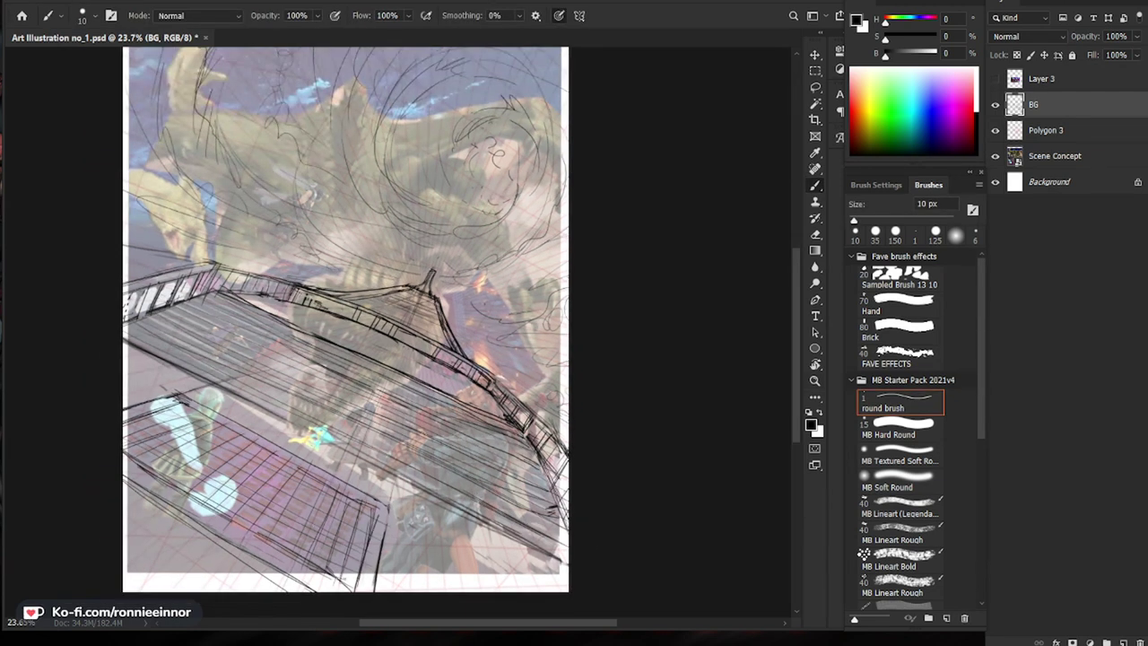
{"action": "left_click_drag", "start_coordinate": [191, 424], "coordinate": [131, 444]}
{"action": "mouse_move", "coordinate": [184, 393]}
{"action": "left_mouse_down"}
{"action": "mouse_move", "coordinate": [121, 406]}
{"action": "mouse_move", "coordinate": [341, 479]}
{"action": "left_mouse_up"}
{"action": "left_click_drag", "start_coordinate": [317, 586], "coordinate": [280, 574]}
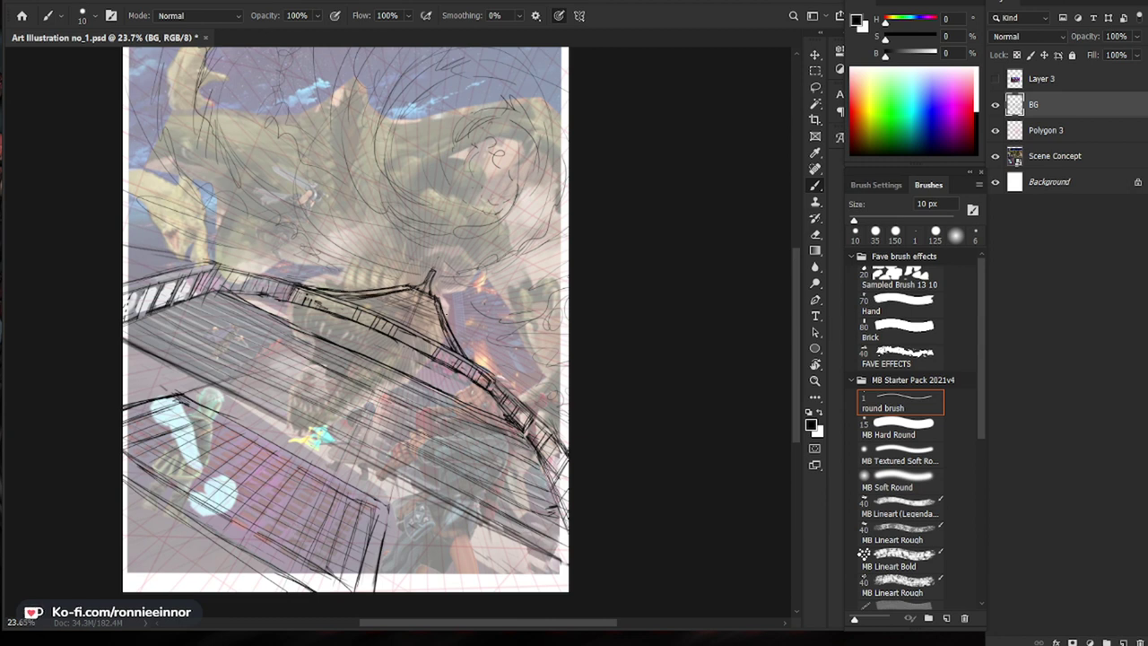
Step: Clean up the outline of the spire on top of the peaked roof with the eraser
{"action": "left_click_drag", "start_coordinate": [432, 291], "coordinate": [457, 287]}
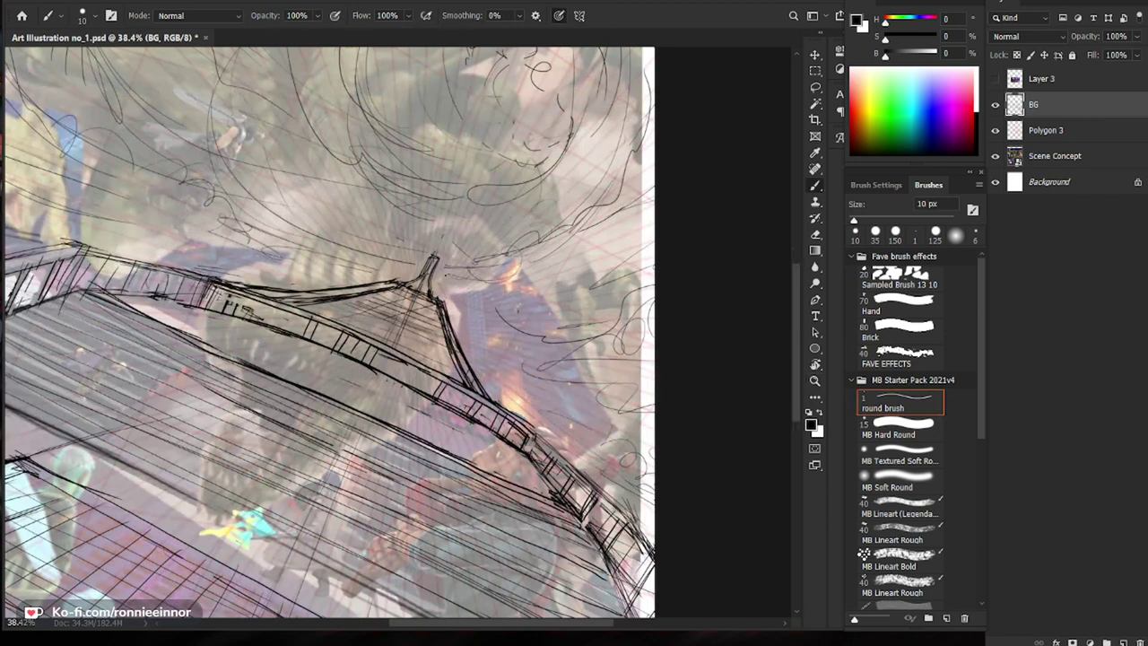
{"action": "key", "text": "e"}
{"action": "mouse_move", "coordinate": [437, 257]}
{"action": "left_mouse_down"}
{"action": "mouse_move", "coordinate": [434, 293]}
{"action": "mouse_move", "coordinate": [443, 247]}
{"action": "mouse_move", "coordinate": [412, 272]}
{"action": "left_mouse_up"}
{"action": "key", "text": "b"}
{"action": "key", "text": "ctrl+space"}
Step: Rework the right side of the lower roof near its bottom corner with brush and eraser strokes
{"action": "left_click_drag", "start_coordinate": [422, 431], "coordinate": [436, 430]}
{"action": "left_click_drag", "start_coordinate": [433, 507], "coordinate": [425, 572]}
{"action": "key", "text": "e"}
{"action": "left_click_drag", "start_coordinate": [419, 527], "coordinate": [416, 555]}
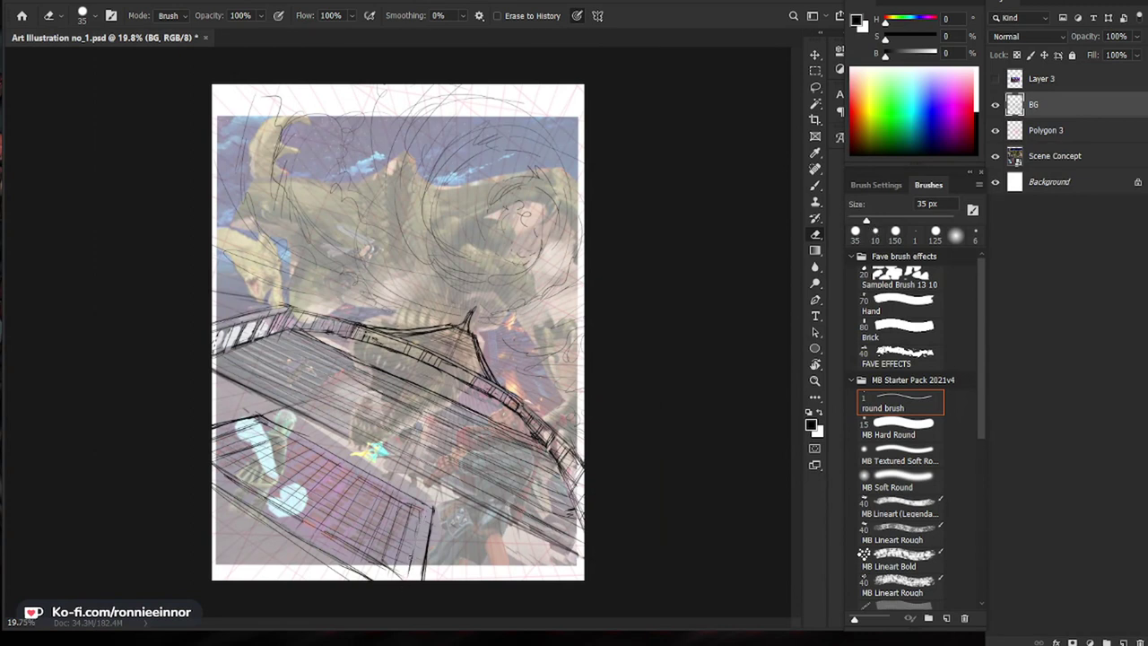
{"action": "key", "text": "b"}
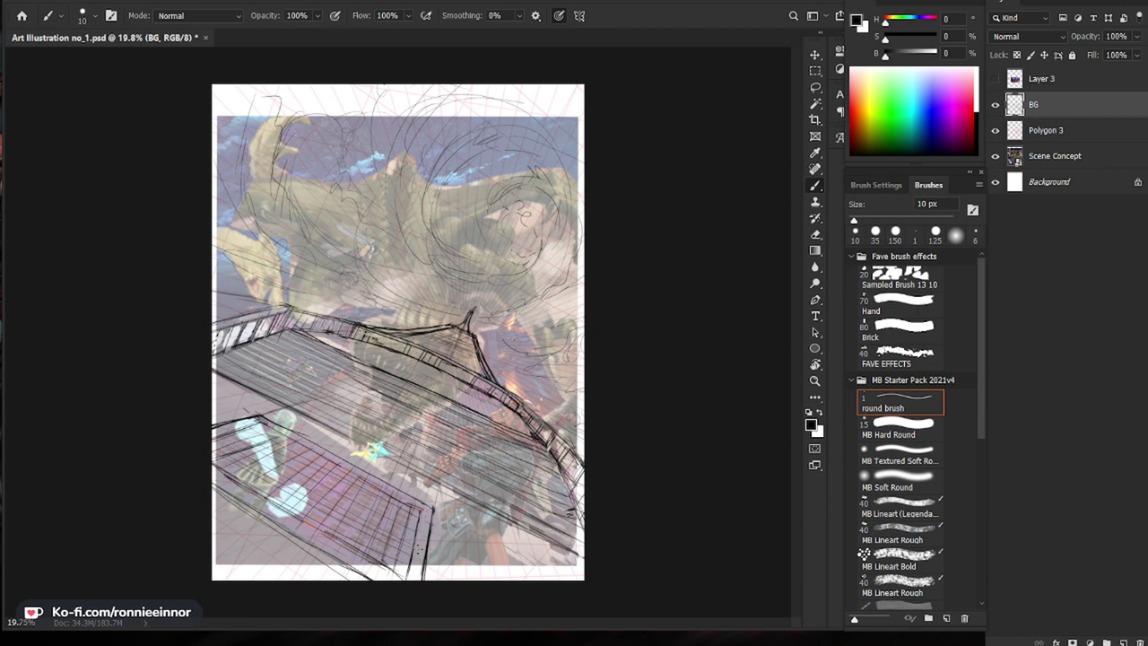
Step: Reinforce the sketched outline of the grated platform in the lower part of the scene on the BG layer
{"action": "left_click_drag", "start_coordinate": [397, 536], "coordinate": [439, 538]}
{"action": "mouse_move", "coordinate": [413, 612]}
{"action": "left_mouse_down"}
{"action": "mouse_move", "coordinate": [260, 533]}
{"action": "mouse_move", "coordinate": [71, 409]}
{"action": "left_mouse_up"}
{"action": "left_click_drag", "start_coordinate": [529, 510], "coordinate": [494, 508]}
{"action": "left_click_drag", "start_coordinate": [301, 571], "coordinate": [190, 498]}
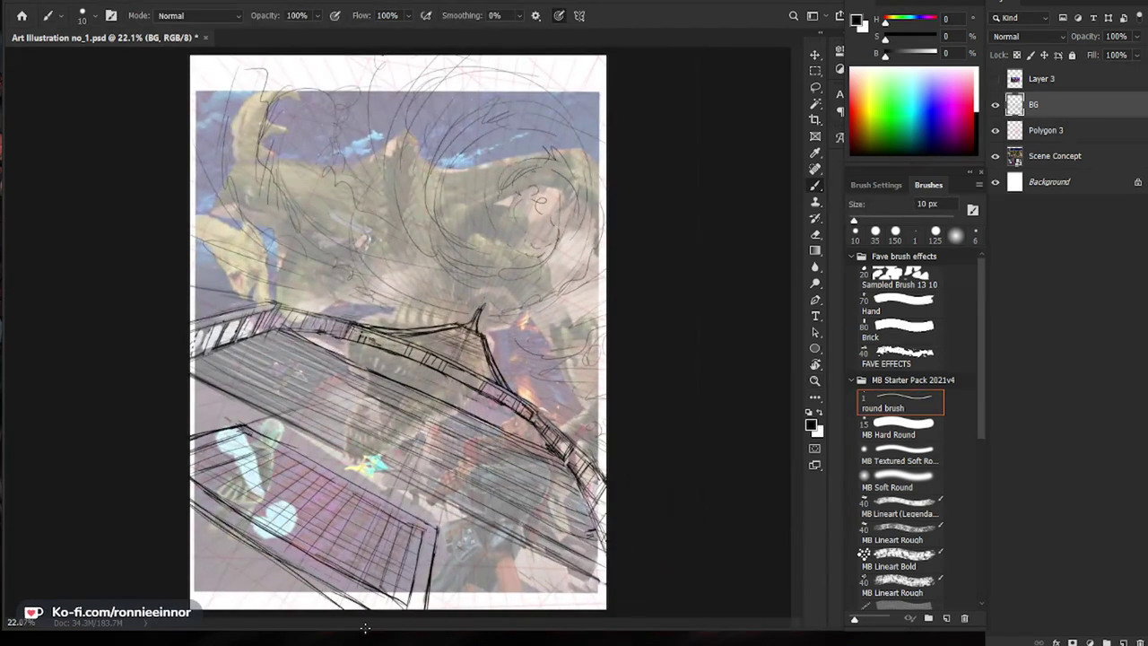
{"action": "key", "text": "e"}
{"action": "key", "text": "b"}
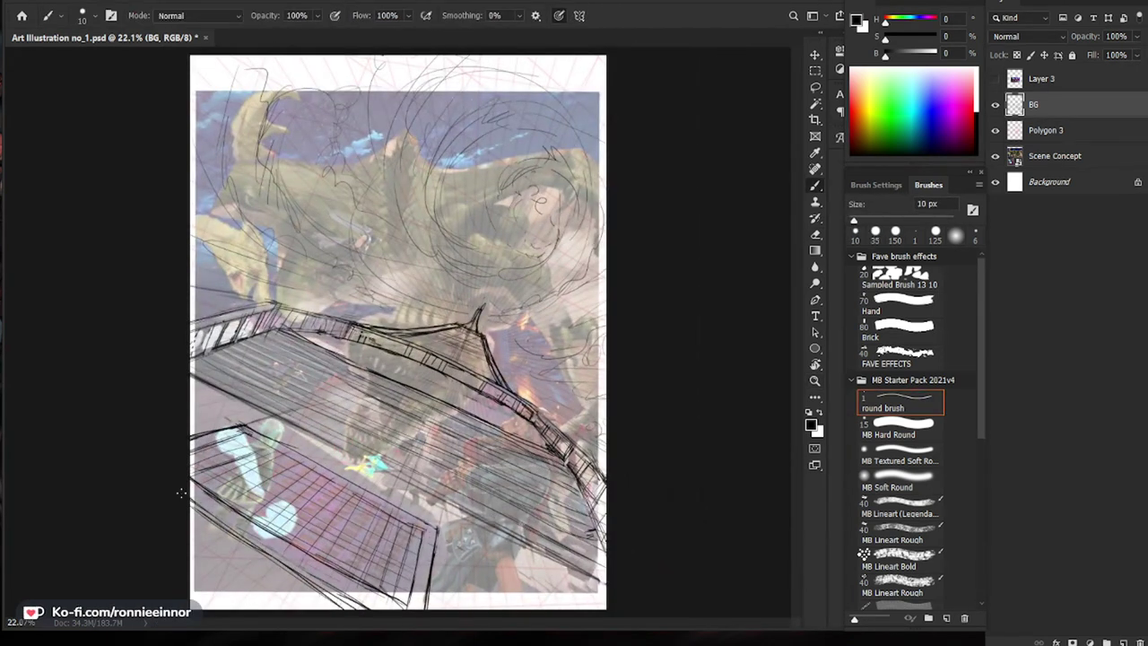
{"action": "left_click_drag", "start_coordinate": [439, 528], "coordinate": [426, 595]}
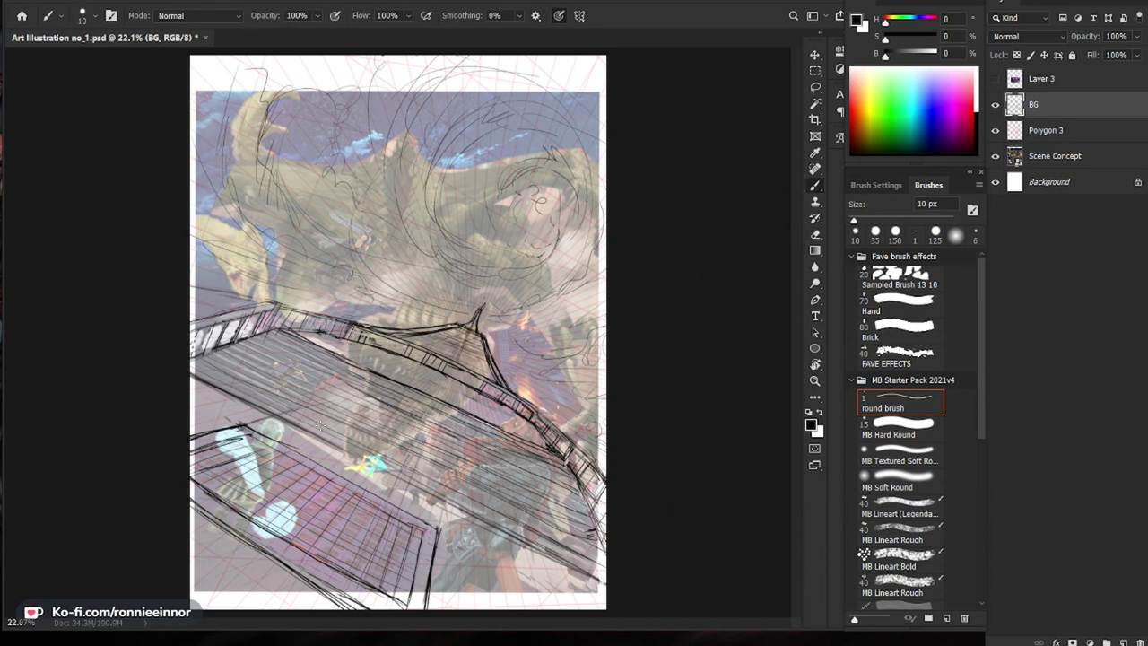
Step: Enlarge the eraser to 250 px and erase the rough centre of the large cloud swirl
{"action": "key", "text": "ctrl+minus"}
{"action": "key", "text": "ctrl+space"}
{"action": "left_click_drag", "start_coordinate": [337, 215], "coordinate": [382, 215]}
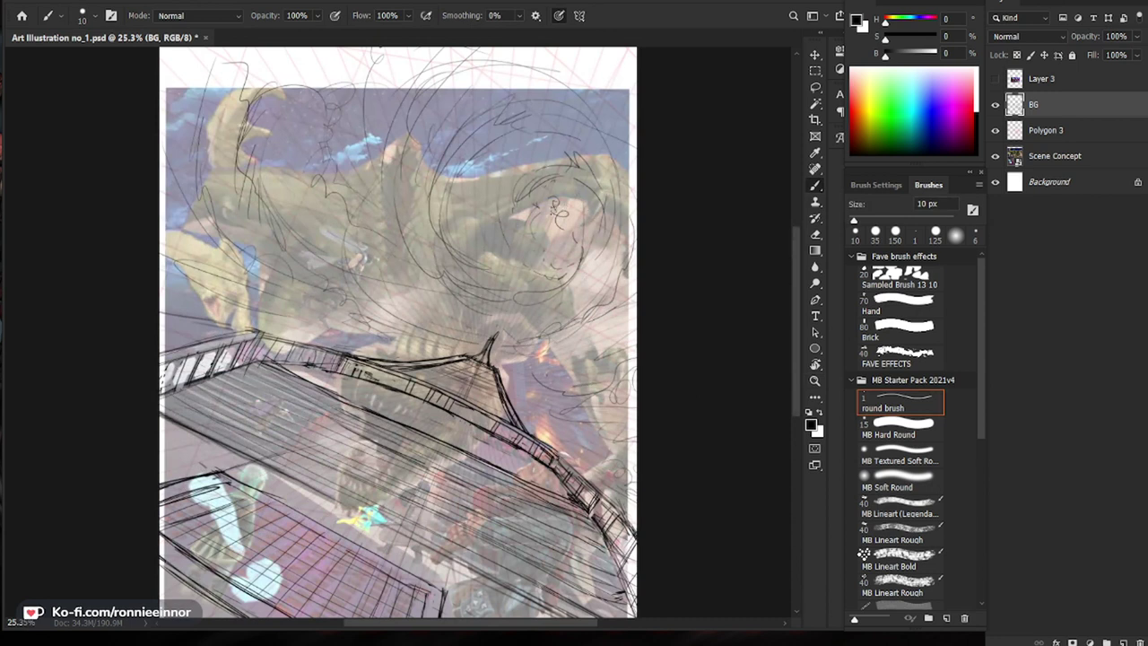
{"action": "key", "text": "e"}
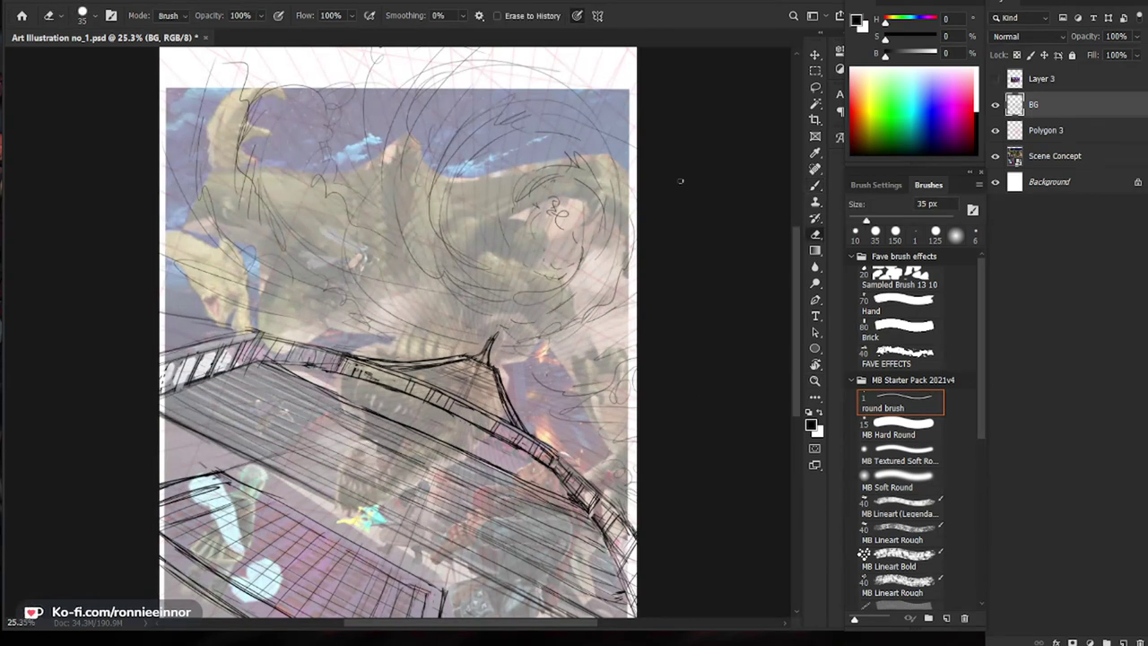
{"action": "key", "text": "]"}
{"action": "key", "text": "]"}
{"action": "key", "text": "]"}
{"action": "key", "text": "]"}
{"action": "key", "text": "]"}
{"action": "key", "text": "]"}
{"action": "key", "text": "]"}
{"action": "key", "text": "]"}
{"action": "key", "text": "]"}
{"action": "key", "text": "]"}
{"action": "key", "text": "]"}
{"action": "key", "text": "]"}
{"action": "key", "text": "]"}
{"action": "mouse_move", "coordinate": [575, 173]}
{"action": "left_mouse_down"}
{"action": "mouse_move", "coordinate": [542, 224]}
{"action": "mouse_move", "coordinate": [567, 175]}
{"action": "left_mouse_up"}
Step: Sketch a new swirl centre with puffy cloud curls, and extend the cloud strokes across the sky
{"action": "key", "text": "b"}
{"action": "left_click_drag", "start_coordinate": [549, 217], "coordinate": [583, 274]}
{"action": "mouse_move", "coordinate": [583, 222]}
{"action": "left_mouse_down"}
{"action": "mouse_move", "coordinate": [542, 249]}
{"action": "mouse_move", "coordinate": [561, 226]}
{"action": "left_mouse_up"}
{"action": "mouse_move", "coordinate": [536, 242]}
{"action": "left_mouse_down"}
{"action": "mouse_move", "coordinate": [550, 252]}
{"action": "mouse_move", "coordinate": [547, 269]}
{"action": "mouse_move", "coordinate": [560, 266]}
{"action": "left_mouse_up"}
{"action": "mouse_move", "coordinate": [537, 251]}
{"action": "left_mouse_down"}
{"action": "mouse_move", "coordinate": [598, 235]}
{"action": "mouse_move", "coordinate": [408, 269]}
{"action": "mouse_move", "coordinate": [400, 171]}
{"action": "mouse_move", "coordinate": [431, 100]}
{"action": "mouse_move", "coordinate": [468, 79]}
{"action": "left_mouse_up"}
{"action": "left_click_drag", "start_coordinate": [317, 158], "coordinate": [346, 233]}
{"action": "mouse_move", "coordinate": [492, 317]}
{"action": "left_mouse_down"}
{"action": "mouse_move", "coordinate": [357, 258]}
{"action": "mouse_move", "coordinate": [376, 220]}
{"action": "left_mouse_up"}
Step: Erase and redraw the ragged lower edge of the clouds above the roof and railing
{"action": "key", "text": "e"}
{"action": "left_click_drag", "start_coordinate": [373, 300], "coordinate": [387, 303]}
{"action": "key", "text": "b"}
{"action": "key", "text": "b"}
{"action": "mouse_move", "coordinate": [358, 260]}
{"action": "left_mouse_down"}
{"action": "mouse_move", "coordinate": [393, 301]}
{"action": "mouse_move", "coordinate": [387, 319]}
{"action": "mouse_move", "coordinate": [260, 273]}
{"action": "left_mouse_up"}
{"action": "key", "text": "e"}
{"action": "mouse_move", "coordinate": [303, 249]}
{"action": "left_mouse_down"}
{"action": "mouse_move", "coordinate": [315, 252]}
{"action": "mouse_move", "coordinate": [301, 275]}
{"action": "left_mouse_up"}
{"action": "key", "text": "b"}
{"action": "left_click_drag", "start_coordinate": [282, 235], "coordinate": [368, 271]}
{"action": "left_click_drag", "start_coordinate": [303, 308], "coordinate": [346, 305]}
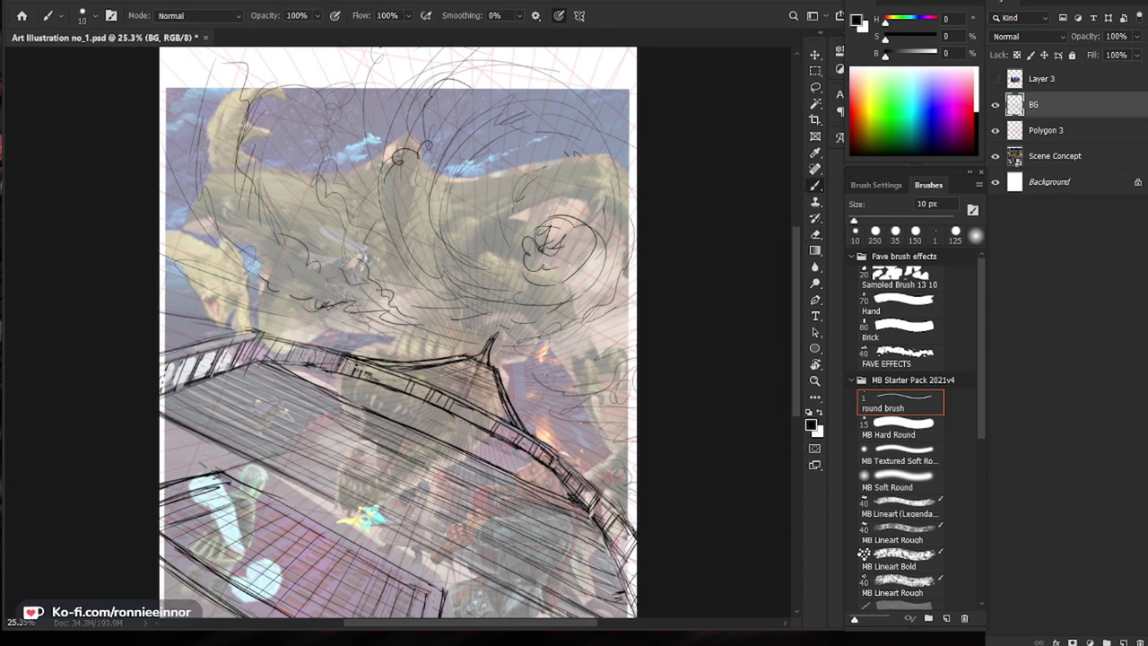
Step: Sketch curling smoke strokes at the canvas's right edge beside the peaked roof
{"action": "key", "text": "ctrl+space"}
{"action": "left_click_drag", "start_coordinate": [473, 339], "coordinate": [437, 339]}
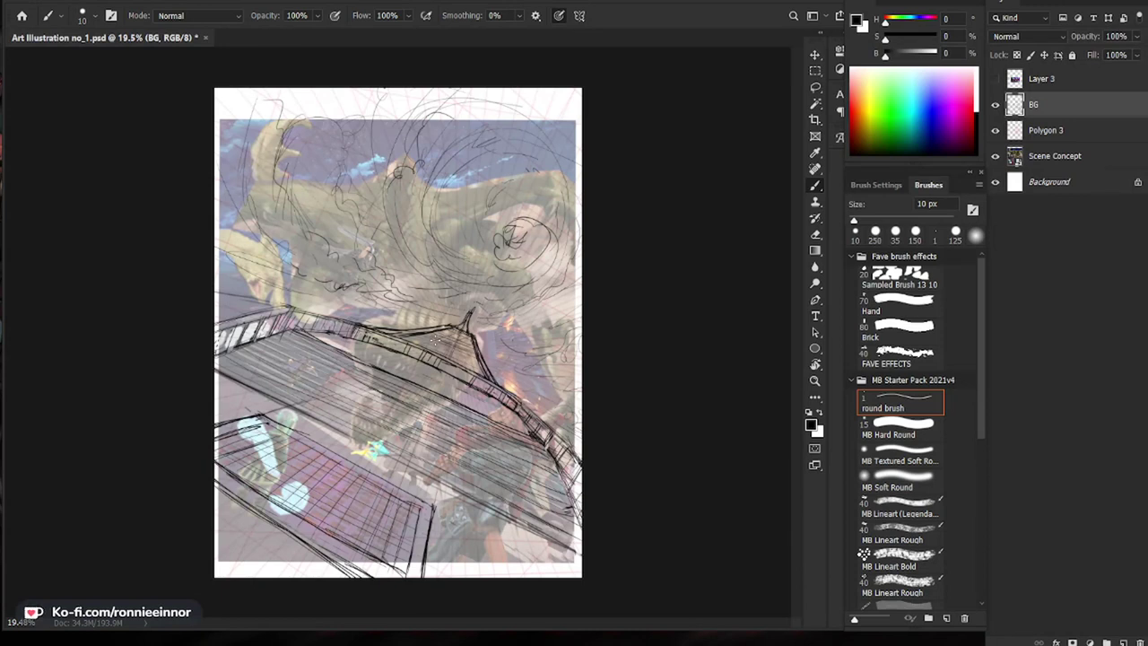
{"action": "mouse_move", "coordinate": [584, 362]}
{"action": "left_mouse_down"}
{"action": "mouse_move", "coordinate": [563, 328]}
{"action": "mouse_move", "coordinate": [581, 273]}
{"action": "mouse_move", "coordinate": [523, 343]}
{"action": "left_mouse_up"}
{"action": "left_click_drag", "start_coordinate": [428, 314], "coordinate": [529, 315]}
{"action": "left_click_drag", "start_coordinate": [603, 417], "coordinate": [561, 400]}
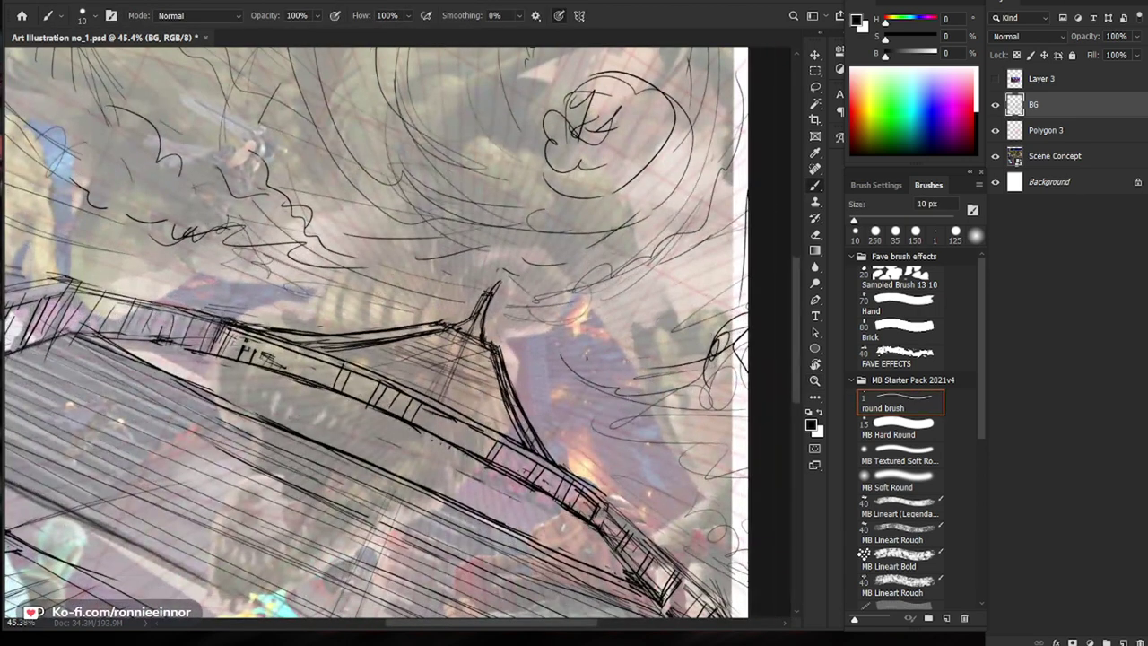
{"action": "left_click_drag", "start_coordinate": [506, 351], "coordinate": [462, 377]}
{"action": "left_click_drag", "start_coordinate": [553, 514], "coordinate": [570, 475]}
Step: Erase the pointed spire on the roof peak and redraw it as a short, blunt post
{"action": "mouse_move", "coordinate": [501, 314]}
{"action": "left_mouse_down"}
{"action": "mouse_move", "coordinate": [758, 317]}
{"action": "mouse_move", "coordinate": [592, 317]}
{"action": "left_mouse_up"}
{"action": "key", "text": "e"}
{"action": "left_click_drag", "start_coordinate": [520, 255], "coordinate": [509, 299]}
{"action": "key", "text": "b"}
{"action": "mouse_move", "coordinate": [544, 308]}
{"action": "left_mouse_down"}
{"action": "mouse_move", "coordinate": [516, 326]}
{"action": "mouse_move", "coordinate": [530, 300]}
{"action": "left_mouse_up"}
{"action": "key", "text": "b"}
{"action": "mouse_move", "coordinate": [536, 260]}
{"action": "left_mouse_down"}
{"action": "mouse_move", "coordinate": [516, 301]}
{"action": "mouse_move", "coordinate": [543, 310]}
{"action": "left_mouse_up"}
{"action": "key", "text": "e"}
{"action": "key", "text": "b"}
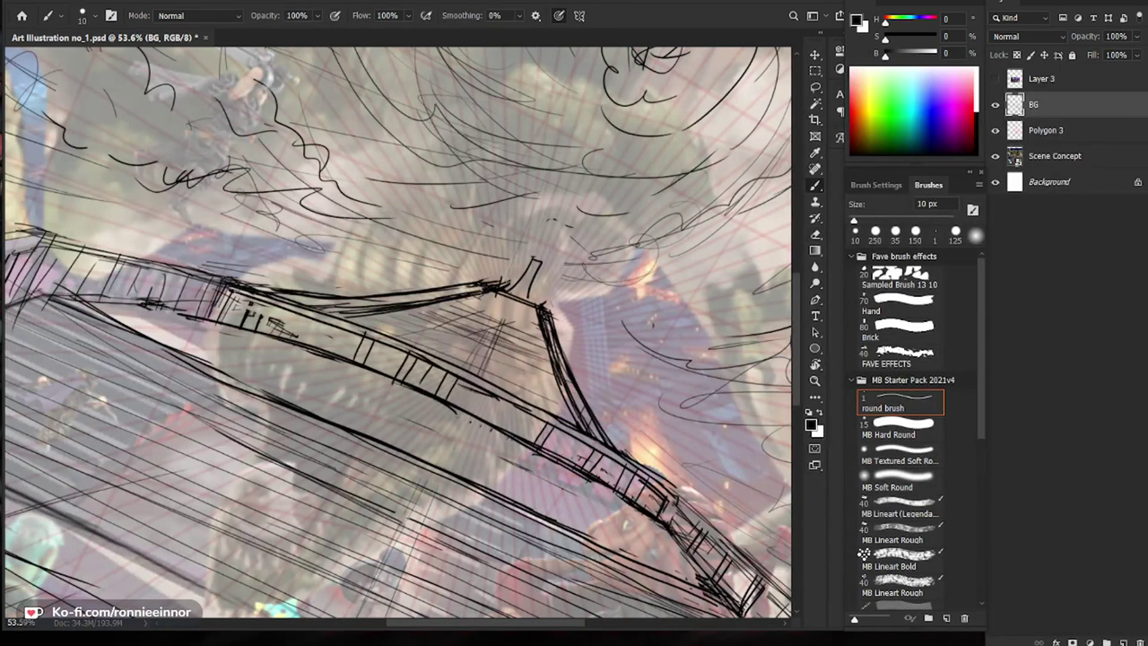
Step: Clean up and redraw the lines where the roof slopes meet the post at the peak
{"action": "key", "text": "e"}
{"action": "key", "text": "b"}
{"action": "left_click_drag", "start_coordinate": [495, 286], "coordinate": [512, 278]}
{"action": "key", "text": "e"}
{"action": "mouse_move", "coordinate": [500, 290]}
{"action": "left_mouse_down"}
{"action": "mouse_move", "coordinate": [540, 305]}
{"action": "mouse_move", "coordinate": [536, 294]}
{"action": "left_mouse_up"}
{"action": "key", "text": "b"}
{"action": "left_click_drag", "start_coordinate": [531, 284], "coordinate": [556, 343]}
{"action": "key", "text": "e"}
{"action": "key", "text": "b"}
{"action": "key", "text": "z"}
{"action": "left_click_drag", "start_coordinate": [744, 405], "coordinate": [653, 408]}
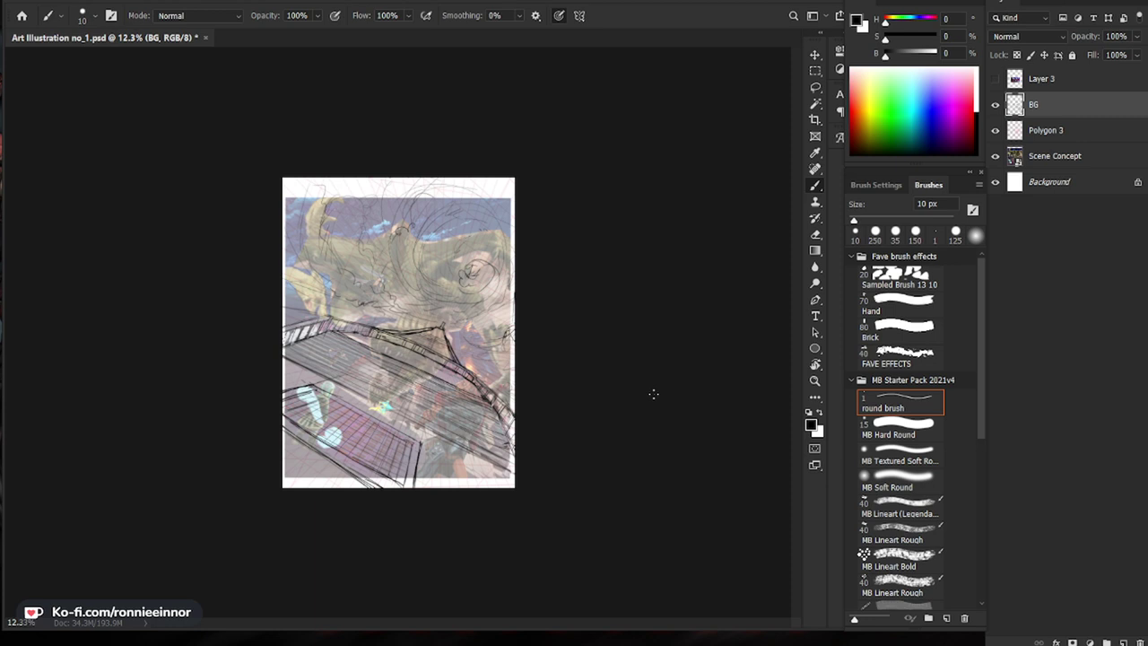
{"action": "mouse_move", "coordinate": [370, 375]}
{"action": "left_mouse_down"}
{"action": "mouse_move", "coordinate": [437, 376]}
{"action": "mouse_move", "coordinate": [256, 335]}
{"action": "mouse_move", "coordinate": [387, 363]}
{"action": "left_mouse_up"}
{"action": "key", "text": "e"}
{"action": "key", "text": "b"}
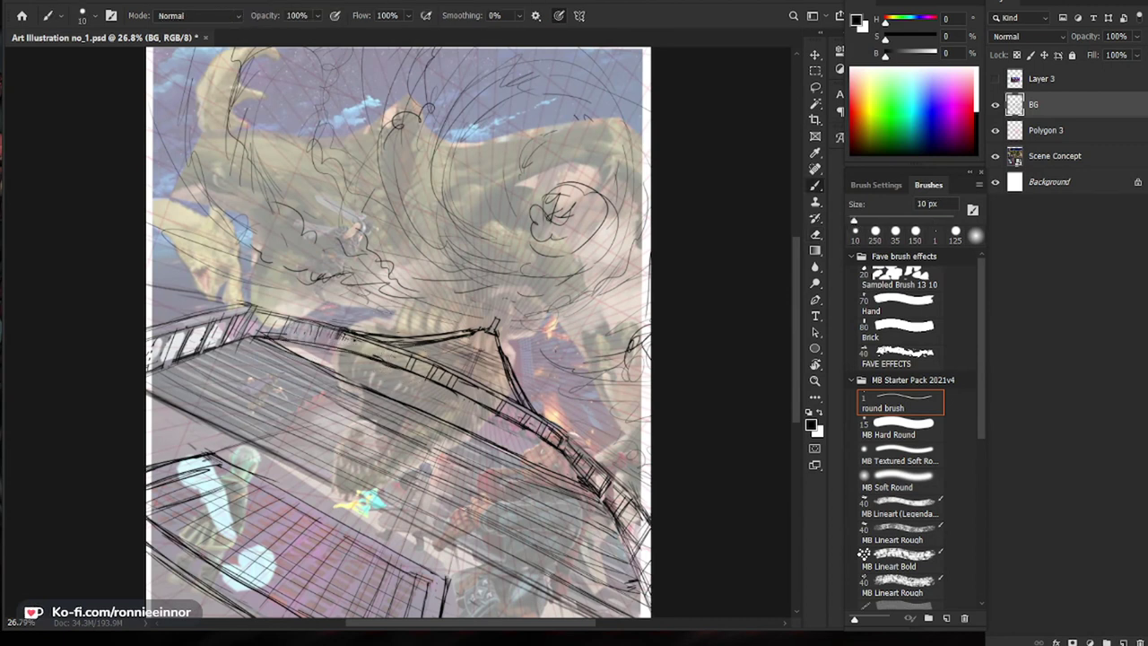
{"action": "scroll", "coordinate": [398, 331], "scroll_direction": "down", "scroll_amount": 3}
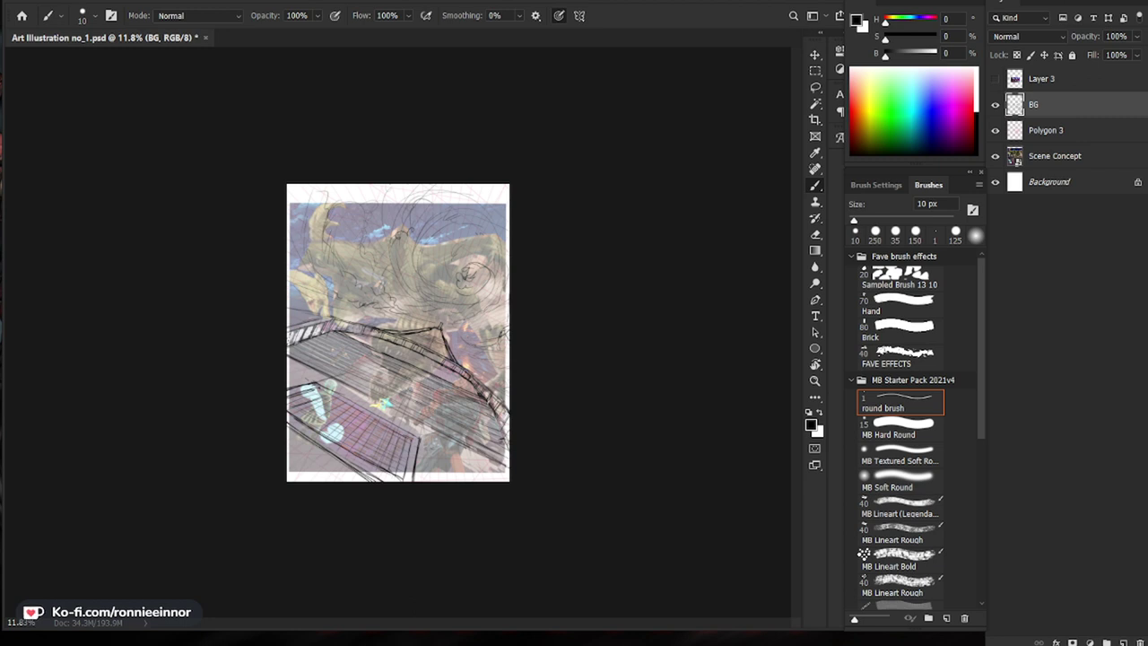
{"action": "key", "text": "ctrl+space"}
{"action": "key", "text": "ctrl+space"}
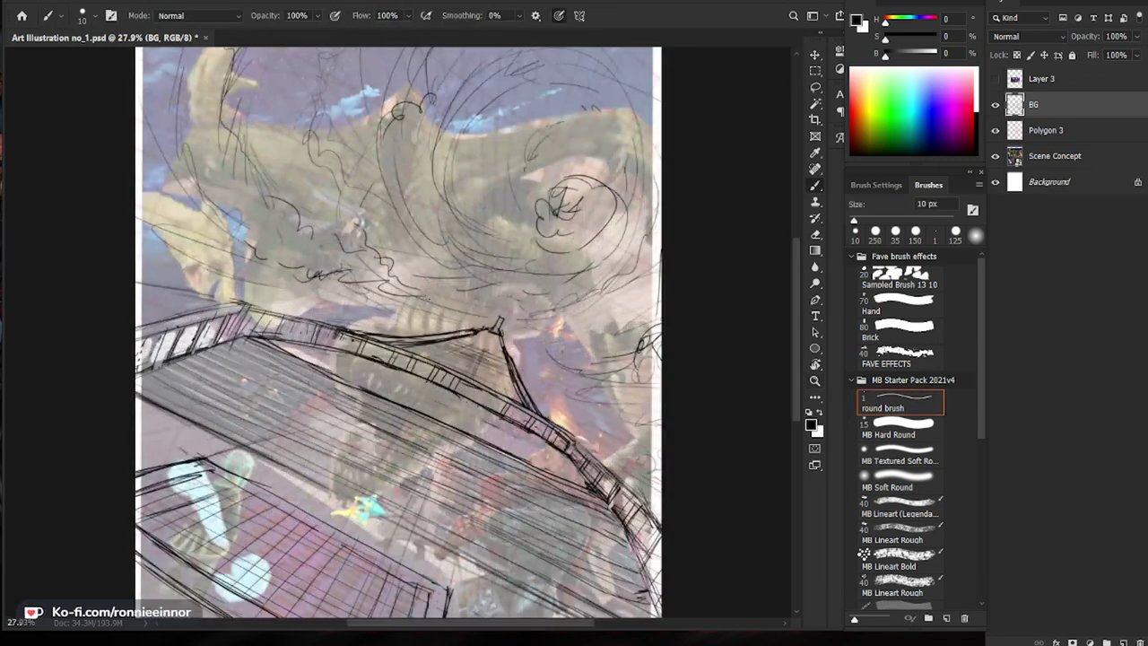
Step: Fill the curved railing below the peaked roof with evenly spaced short posts
{"action": "left_click_drag", "start_coordinate": [241, 303], "coordinate": [96, 346]}
{"action": "left_click_drag", "start_coordinate": [678, 523], "coordinate": [693, 422]}
{"action": "key", "text": "ctrl+space"}
{"action": "key", "text": "ctrl+space"}
{"action": "left_click_drag", "start_coordinate": [691, 476], "coordinate": [684, 461]}
{"action": "key", "text": "b"}
{"action": "key", "text": "ctrl+space"}
{"action": "mouse_move", "coordinate": [493, 273]}
{"action": "left_mouse_down"}
{"action": "mouse_move", "coordinate": [486, 291]}
{"action": "mouse_move", "coordinate": [578, 289]}
{"action": "mouse_move", "coordinate": [467, 307]}
{"action": "left_mouse_up"}
{"action": "left_click_drag", "start_coordinate": [489, 281], "coordinate": [469, 306]}
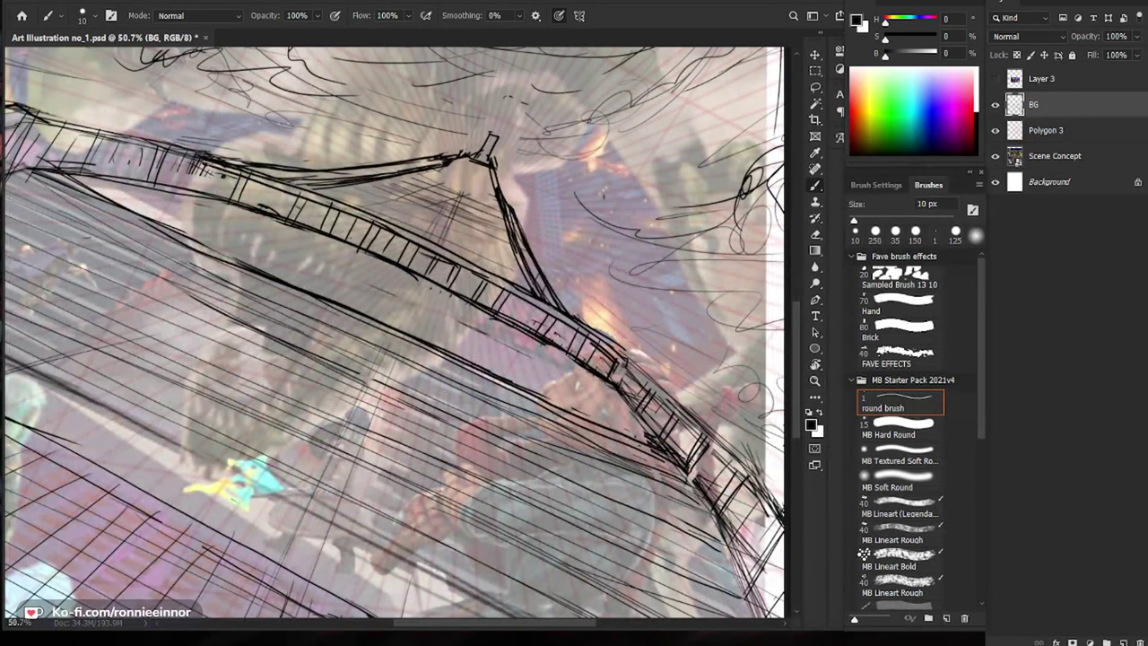
{"action": "left_click_drag", "start_coordinate": [355, 221], "coordinate": [346, 239]}
{"action": "left_click_drag", "start_coordinate": [279, 187], "coordinate": [268, 205]}
{"action": "key", "text": "ctrl+space"}
{"action": "mouse_move", "coordinate": [323, 243]}
{"action": "left_mouse_down"}
{"action": "mouse_move", "coordinate": [241, 244]}
{"action": "mouse_move", "coordinate": [332, 360]}
{"action": "left_mouse_up"}
{"action": "key", "text": "space"}
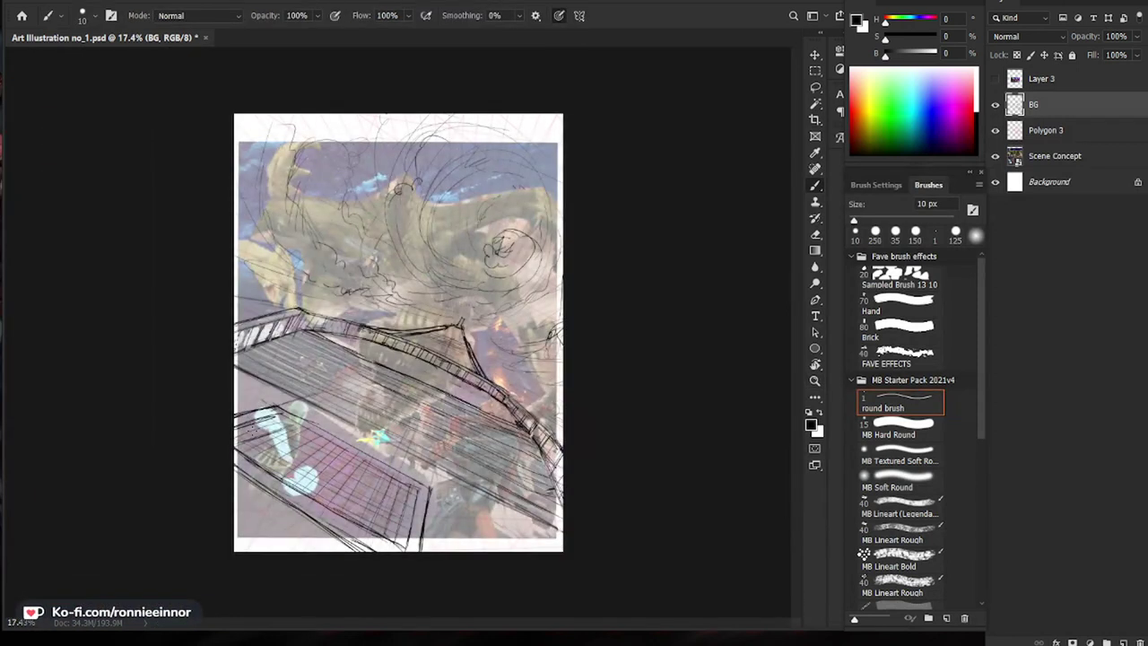
Step: Hide the BG and Polygon 3 layers to examine the scene concept underneath, and show both again
{"action": "key", "text": "z"}
{"action": "mouse_move", "coordinate": [581, 593]}
{"action": "left_mouse_down"}
{"action": "mouse_move", "coordinate": [612, 581]}
{"action": "mouse_move", "coordinate": [588, 549]}
{"action": "mouse_move", "coordinate": [607, 540]}
{"action": "left_mouse_up"}
{"action": "left_click_drag", "start_coordinate": [996, 109], "coordinate": [995, 131]}
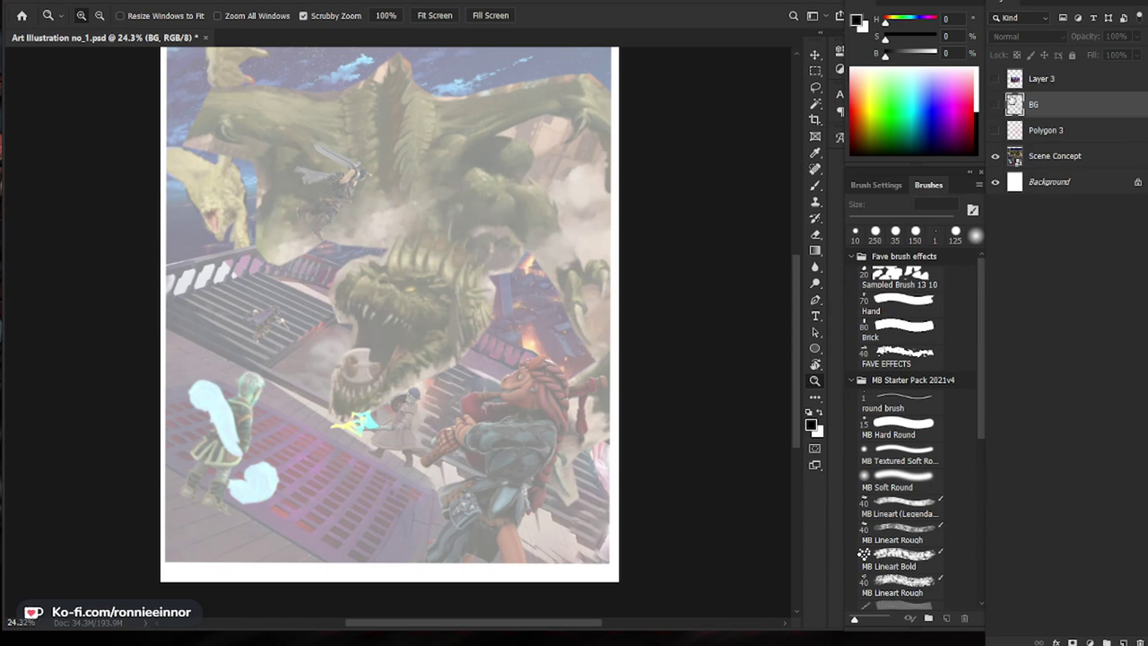
{"action": "left_click_drag", "start_coordinate": [994, 105], "coordinate": [994, 131]}
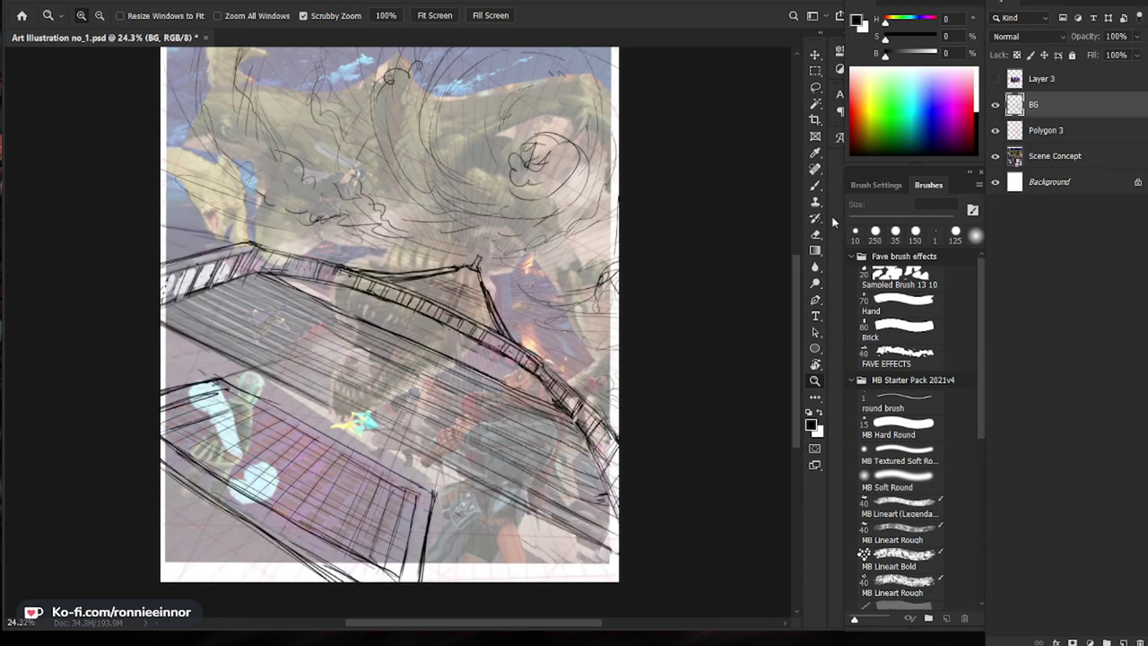
Step: Erase the rough outer edge of the railing's descending right section with a 70 px eraser and redraw it cleanly
{"action": "left_click", "coordinate": [649, 446]}
{"action": "key", "text": "e"}
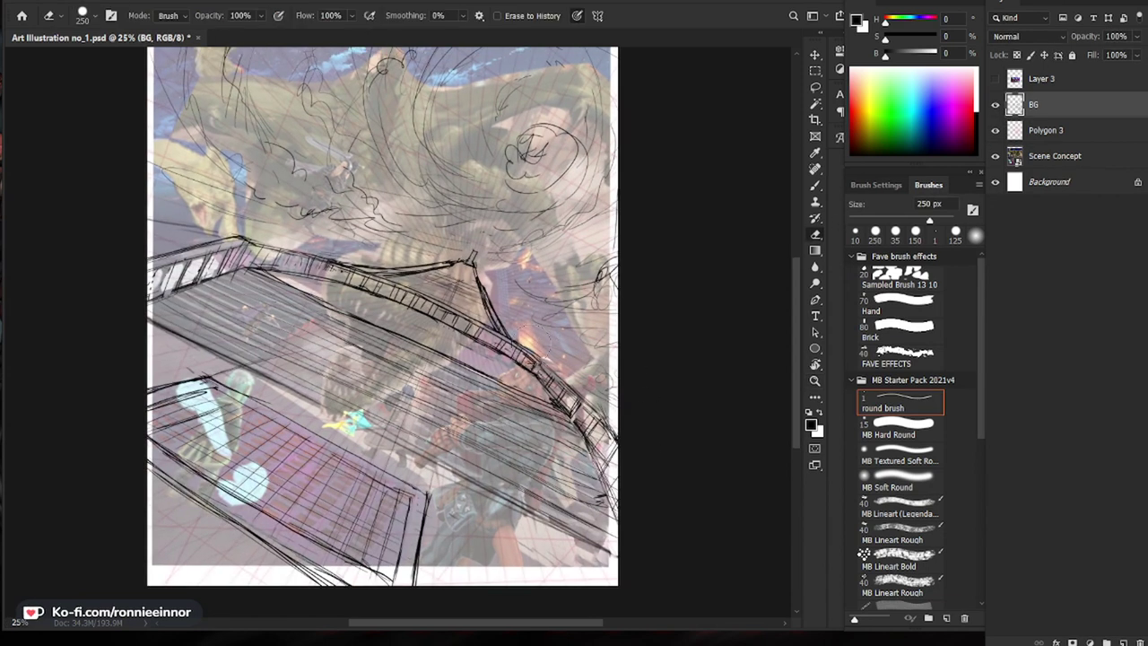
{"action": "scroll", "coordinate": [598, 383], "scroll_direction": "up", "scroll_amount": 3}
{"action": "key", "text": "b"}
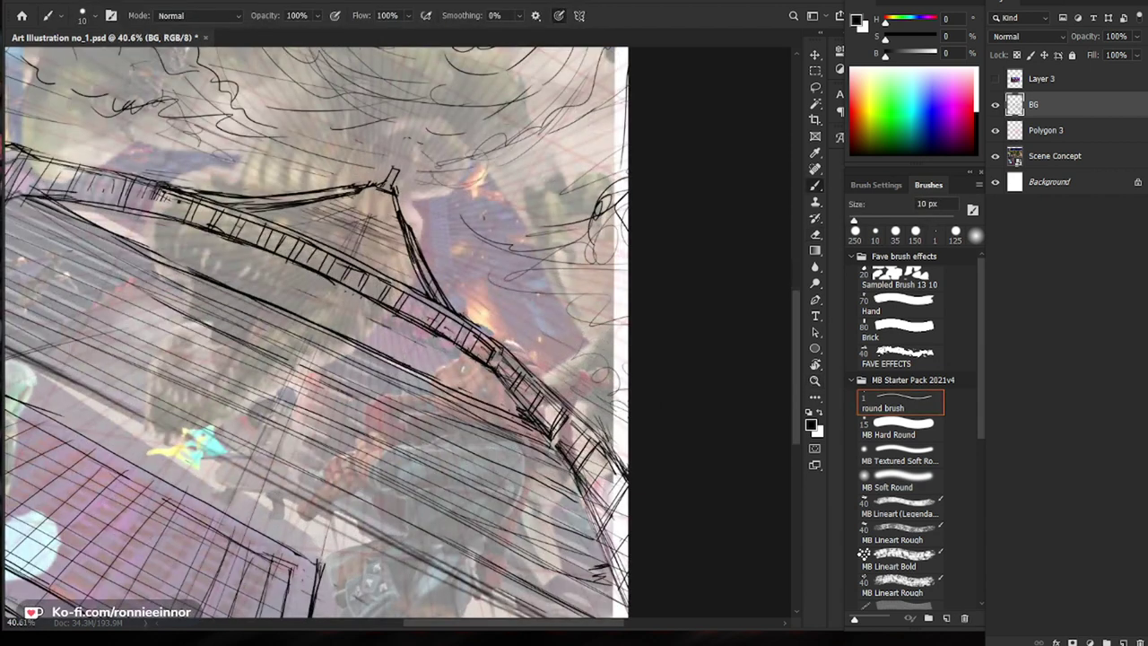
{"action": "key", "text": "e"}
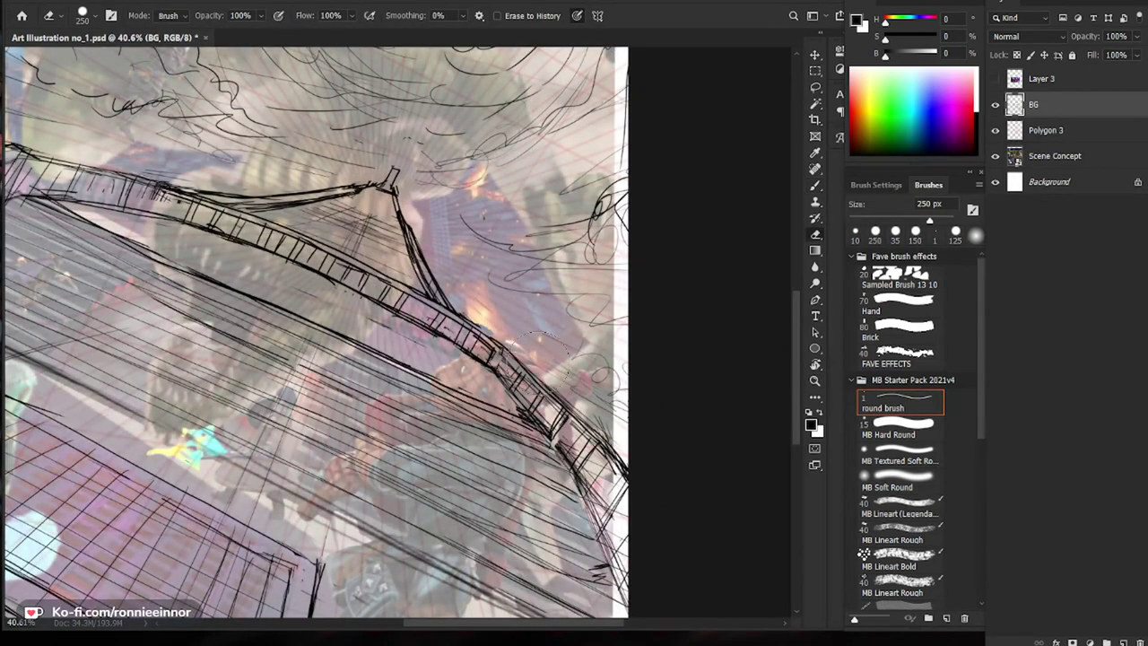
{"action": "key", "text": "bracketright"}
{"action": "left_click_drag", "start_coordinate": [504, 354], "coordinate": [622, 462]}
{"action": "key", "text": "b"}
{"action": "left_click_drag", "start_coordinate": [504, 345], "coordinate": [615, 450]}
{"action": "left_click_drag", "start_coordinate": [504, 352], "coordinate": [626, 473]}
{"action": "key", "text": "e"}
{"action": "key", "text": "b"}
{"action": "left_click_drag", "start_coordinate": [517, 360], "coordinate": [568, 411]}
Step: Erase stray lines around the bend of the curved railing
{"action": "key", "text": "z"}
{"action": "left_click_drag", "start_coordinate": [681, 483], "coordinate": [648, 504]}
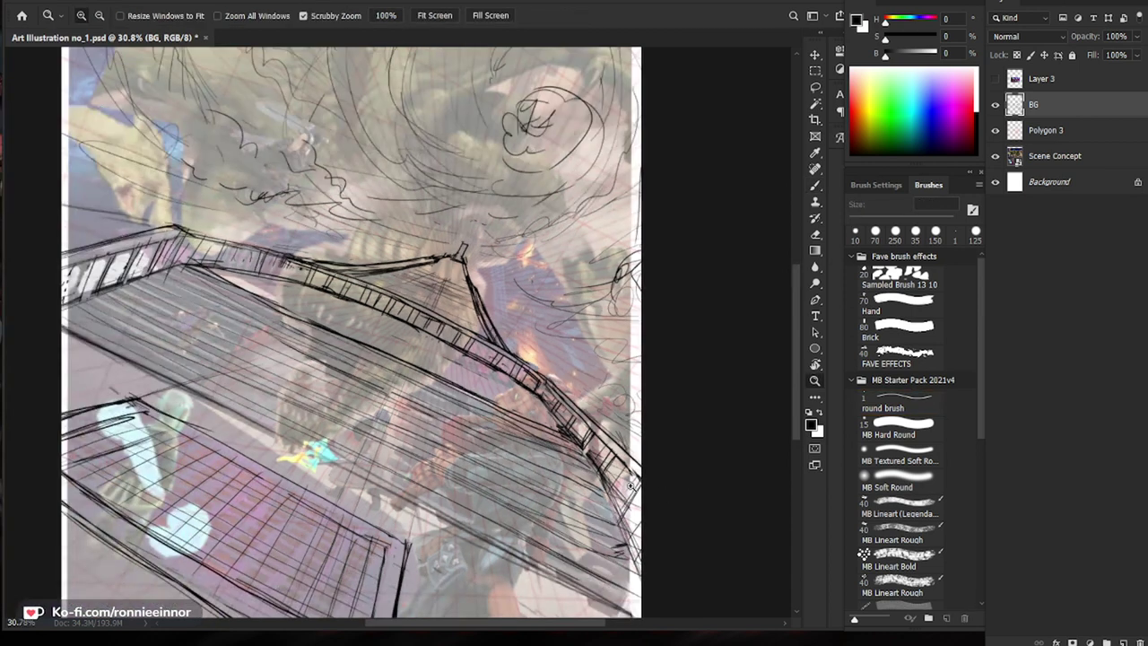
{"action": "left_click_drag", "start_coordinate": [668, 438], "coordinate": [585, 386]}
{"action": "key", "text": "e"}
{"action": "left_click", "coordinate": [498, 350]}
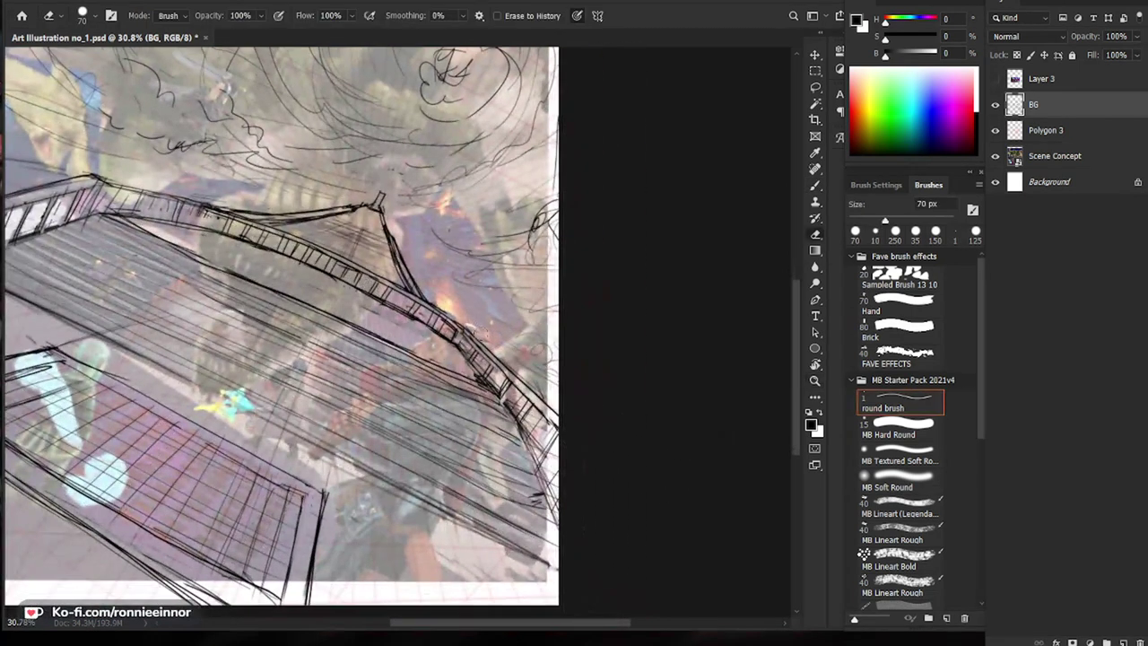
{"action": "key", "text": "b"}
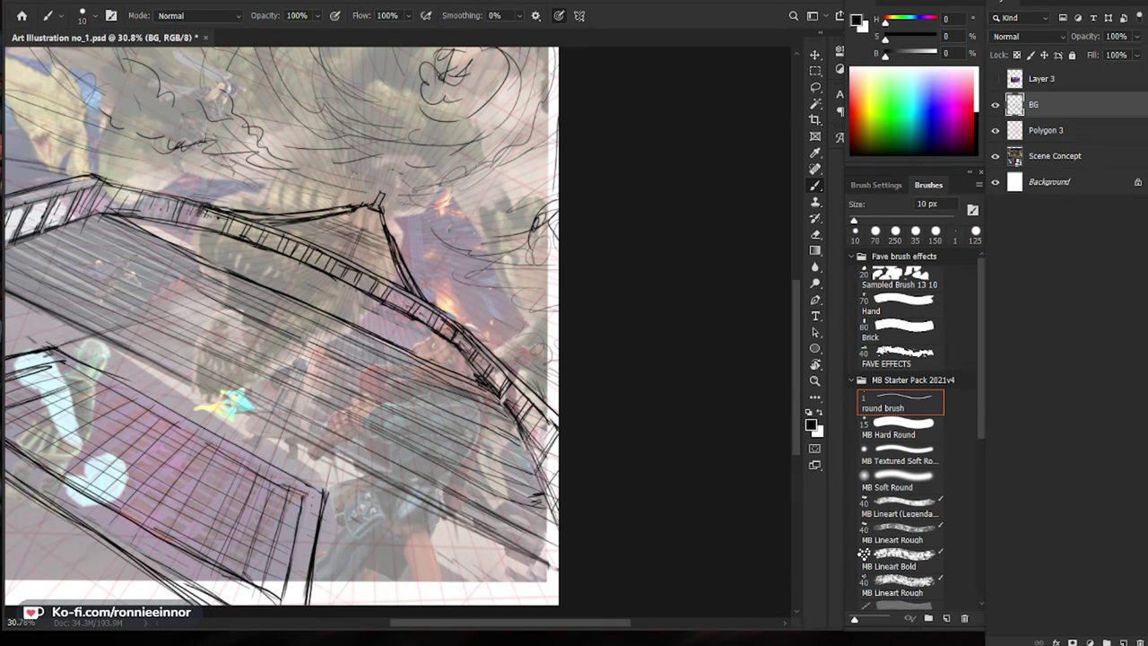
Step: Erase part of the hatching inside the peaked roof above the railing
{"action": "key", "text": "z"}
{"action": "left_click_drag", "start_coordinate": [720, 320], "coordinate": [577, 411]}
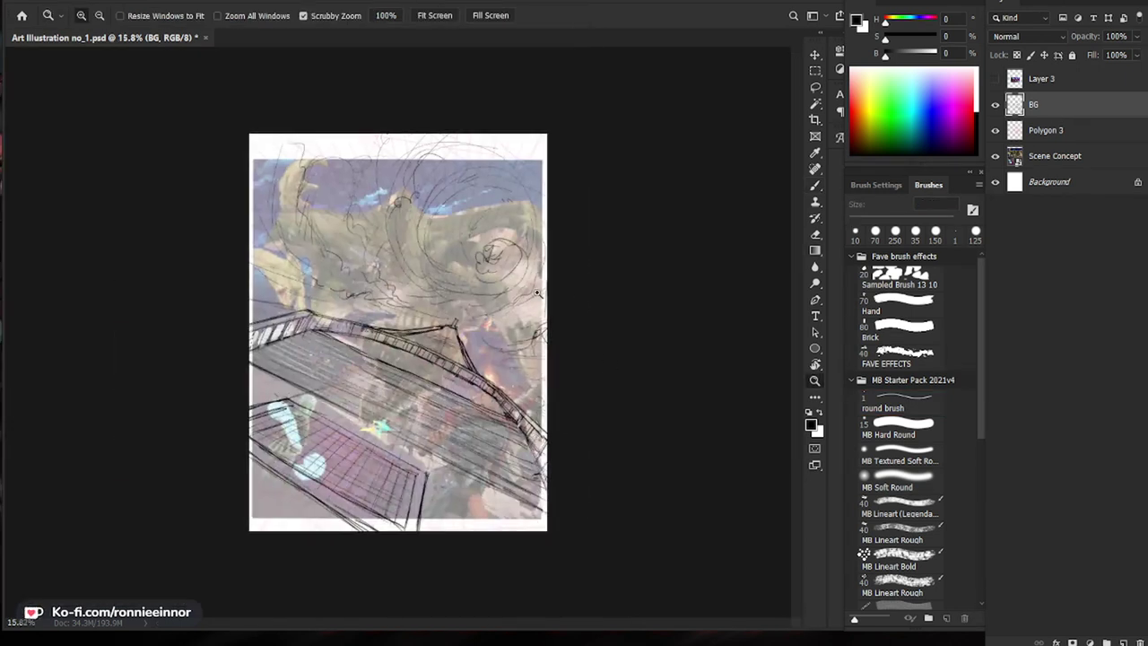
{"action": "left_click_drag", "start_coordinate": [539, 296], "coordinate": [717, 314]}
{"action": "left_click_drag", "start_coordinate": [533, 325], "coordinate": [518, 359]}
{"action": "key", "text": "space"}
{"action": "left_click_drag", "start_coordinate": [629, 434], "coordinate": [622, 383]}
{"action": "key", "text": "e"}
{"action": "left_click_drag", "start_coordinate": [512, 298], "coordinate": [500, 334]}
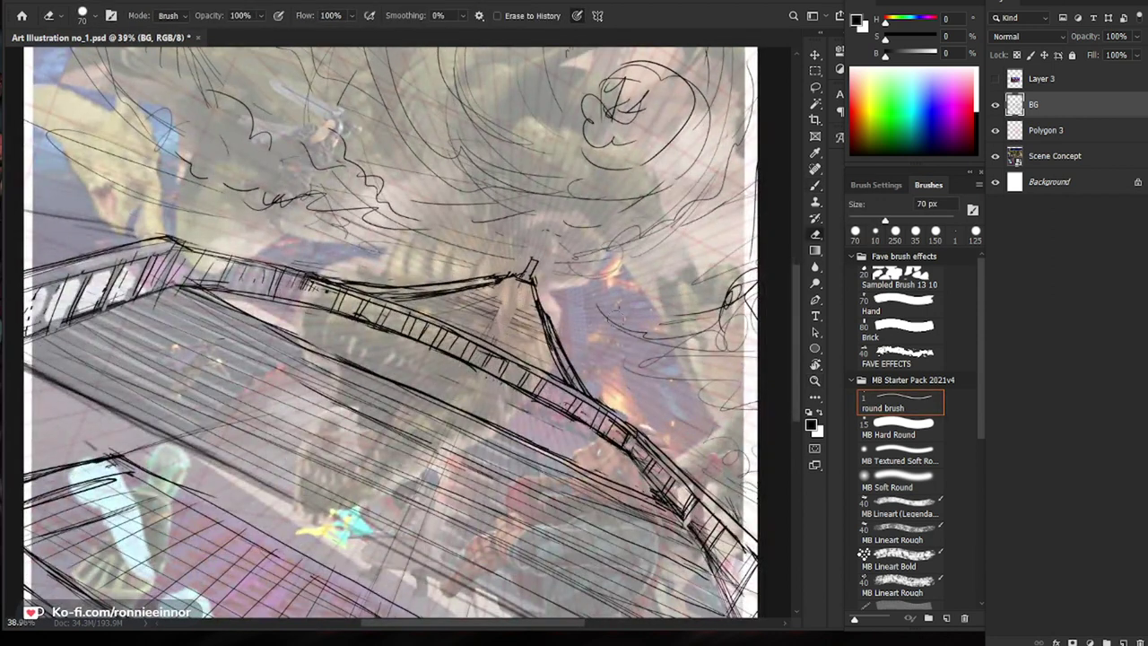
{"action": "key", "text": "b"}
{"action": "key", "text": "space"}
{"action": "left_click_drag", "start_coordinate": [529, 359], "coordinate": [501, 331]}
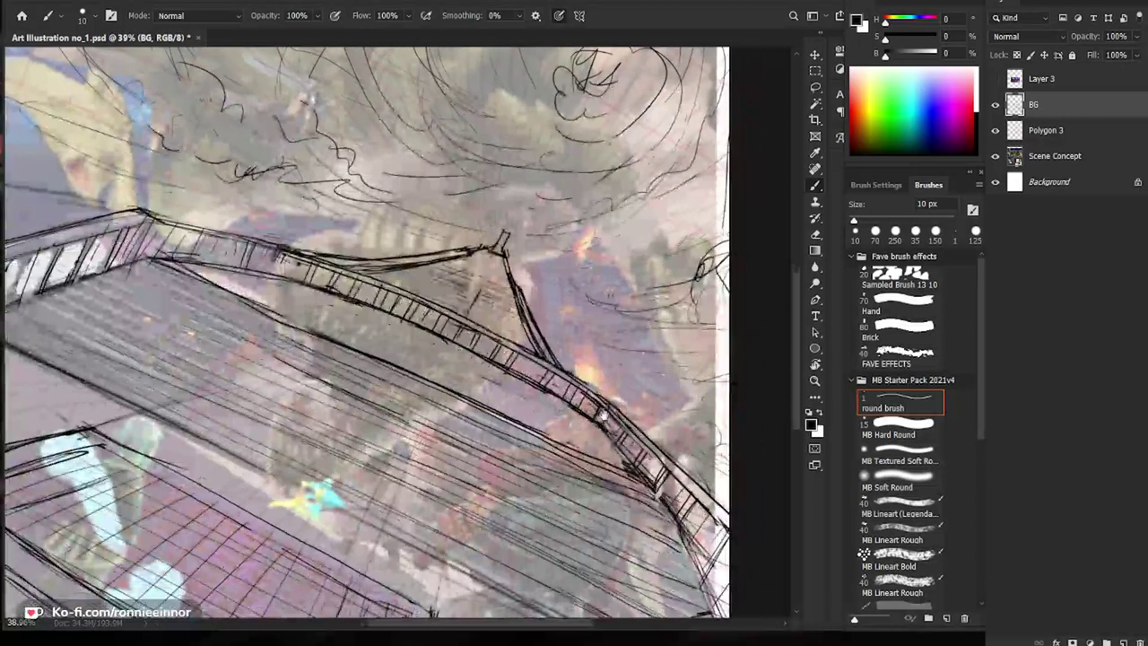
Step: Erase the roof's peak and left slope, and redraw that slope as a lower, flatter ridge line
{"action": "key", "text": "e"}
{"action": "mouse_move", "coordinate": [502, 235]}
{"action": "left_mouse_down"}
{"action": "mouse_move", "coordinate": [545, 244]}
{"action": "mouse_move", "coordinate": [509, 262]}
{"action": "mouse_move", "coordinate": [396, 262]}
{"action": "mouse_move", "coordinate": [578, 255]}
{"action": "mouse_move", "coordinate": [556, 269]}
{"action": "mouse_move", "coordinate": [515, 266]}
{"action": "mouse_move", "coordinate": [543, 328]}
{"action": "left_mouse_up"}
{"action": "key", "text": "b"}
{"action": "left_click_drag", "start_coordinate": [371, 274], "coordinate": [477, 283]}
{"action": "key", "text": "e"}
{"action": "mouse_move", "coordinate": [361, 254]}
{"action": "left_mouse_down"}
{"action": "mouse_move", "coordinate": [326, 263]}
{"action": "mouse_move", "coordinate": [485, 283]}
{"action": "left_mouse_up"}
{"action": "key", "text": "b"}
{"action": "left_click_drag", "start_coordinate": [319, 260], "coordinate": [472, 280]}
{"action": "left_click_drag", "start_coordinate": [368, 272], "coordinate": [490, 287]}
Step: Erase the peak and right slope of the roof above the curved railing
{"action": "key", "text": "e"}
{"action": "left_click_drag", "start_coordinate": [541, 330], "coordinate": [532, 349]}
{"action": "key", "text": "b"}
{"action": "key", "text": "e"}
{"action": "left_click_drag", "start_coordinate": [505, 300], "coordinate": [555, 368]}
{"action": "key", "text": "b"}
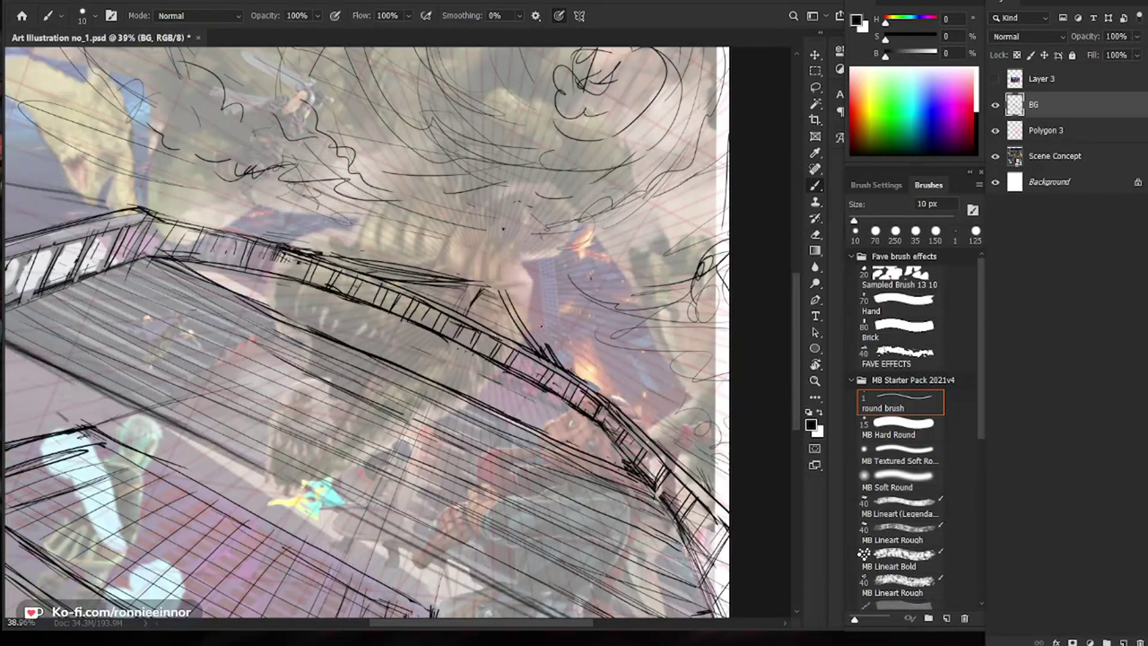
Step: Redraw the roof's peak lower down and sketch new slope lines from it toward the railing
{"action": "left_click_drag", "start_coordinate": [487, 268], "coordinate": [503, 301]}
{"action": "key", "text": "e"}
{"action": "left_click_drag", "start_coordinate": [509, 268], "coordinate": [523, 320]}
{"action": "key", "text": "b"}
{"action": "key", "text": "e"}
{"action": "left_click_drag", "start_coordinate": [429, 282], "coordinate": [486, 285]}
{"action": "key", "text": "b"}
{"action": "left_click_drag", "start_coordinate": [411, 279], "coordinate": [480, 282]}
{"action": "mouse_move", "coordinate": [434, 284]}
{"action": "left_mouse_down"}
{"action": "mouse_move", "coordinate": [473, 281]}
{"action": "mouse_move", "coordinate": [532, 339]}
{"action": "mouse_move", "coordinate": [495, 297]}
{"action": "mouse_move", "coordinate": [507, 303]}
{"action": "mouse_move", "coordinate": [496, 296]}
{"action": "mouse_move", "coordinate": [538, 350]}
{"action": "left_mouse_up"}
Step: Clean up the new peak and redraw the roof's right slope as an inward-curving line down to the railing
{"action": "key", "text": "e"}
{"action": "key", "text": "b"}
{"action": "key", "text": "e"}
{"action": "key", "text": "b"}
{"action": "key", "text": "e"}
{"action": "key", "text": "b"}
{"action": "left_click_drag", "start_coordinate": [496, 271], "coordinate": [555, 353]}
Step: Erase stray marks just below the roof's left slope
{"action": "key", "text": "e"}
{"action": "key", "text": "z"}
{"action": "key", "text": "ctrl+0"}
{"action": "left_click_drag", "start_coordinate": [463, 321], "coordinate": [547, 358]}
{"action": "key", "text": "e"}
{"action": "mouse_move", "coordinate": [441, 360]}
{"action": "left_mouse_down"}
{"action": "mouse_move", "coordinate": [264, 328]}
{"action": "mouse_move", "coordinate": [380, 373]}
{"action": "mouse_move", "coordinate": [443, 377]}
{"action": "left_mouse_up"}
{"action": "key", "text": "b"}
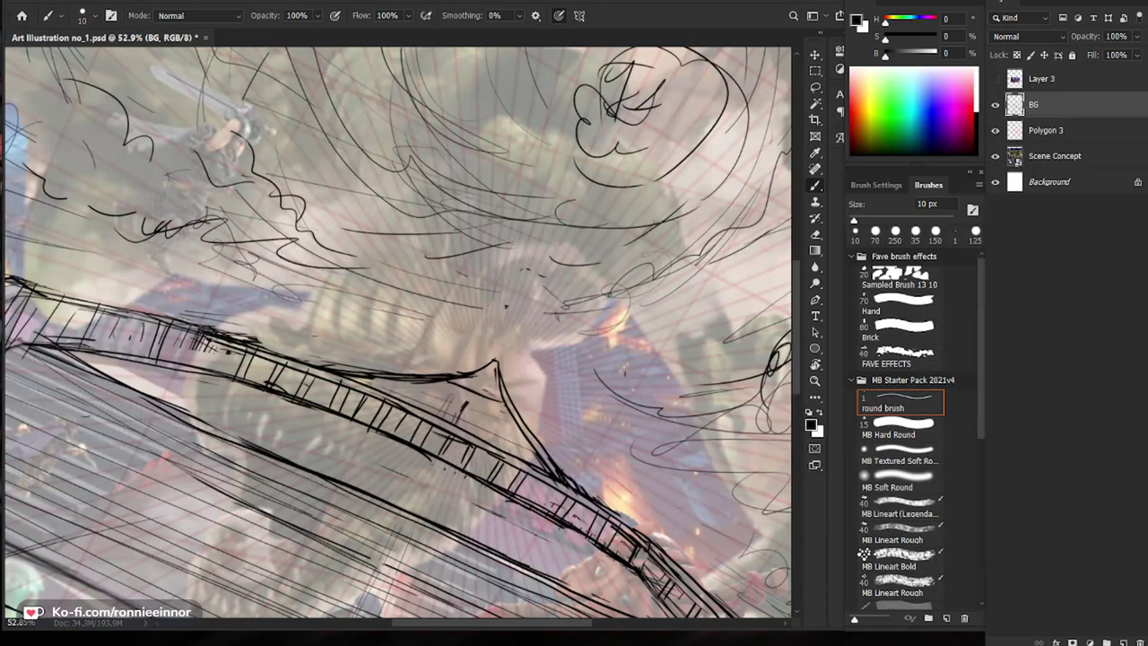
Step: Thin the roof's right slope with the eraser and redraw its upper part near the peak
{"action": "key", "text": "e"}
{"action": "left_click_drag", "start_coordinate": [499, 366], "coordinate": [549, 461]}
{"action": "key", "text": "b"}
{"action": "mouse_move", "coordinate": [495, 368]}
{"action": "left_mouse_down"}
{"action": "mouse_move", "coordinate": [540, 466]}
{"action": "mouse_move", "coordinate": [503, 391]}
{"action": "mouse_move", "coordinate": [534, 445]}
{"action": "mouse_move", "coordinate": [516, 421]}
{"action": "left_mouse_up"}
{"action": "key", "text": "z"}
{"action": "left_click_drag", "start_coordinate": [519, 382], "coordinate": [526, 389]}
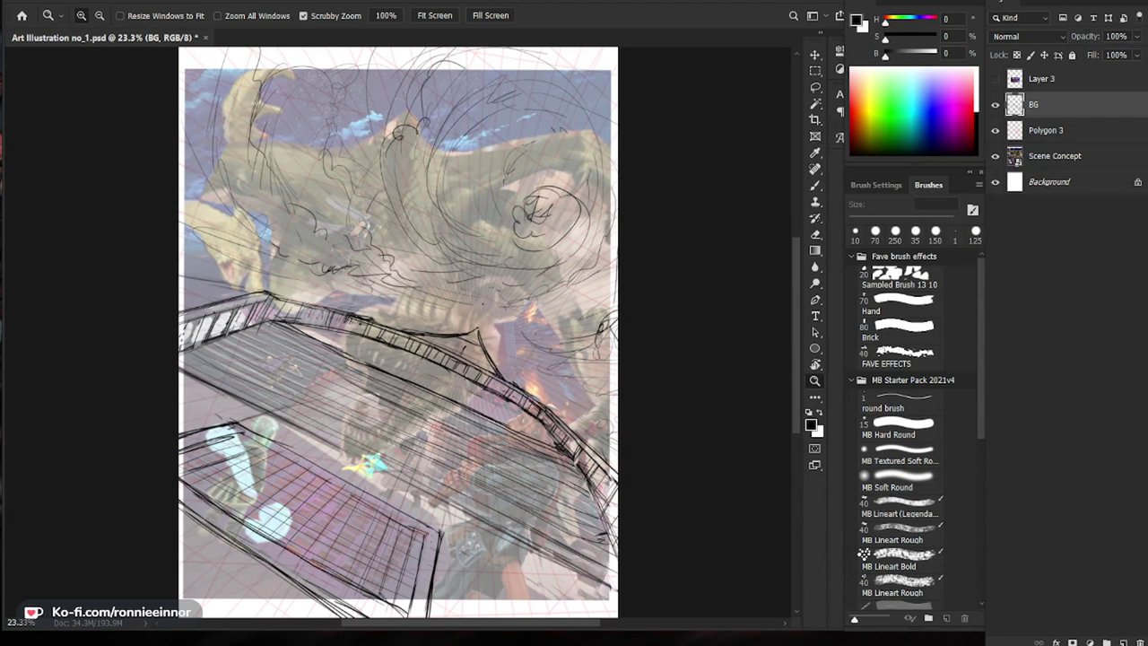
Step: Erase the roof's right slope and sketch it again from the peak down to the railing
{"action": "left_click", "coordinate": [540, 363]}
{"action": "left_click_drag", "start_coordinate": [516, 363], "coordinate": [578, 362]}
{"action": "key", "text": "e"}
{"action": "left_click_drag", "start_coordinate": [434, 289], "coordinate": [480, 386]}
{"action": "key", "text": "b"}
{"action": "mouse_move", "coordinate": [429, 281]}
{"action": "left_mouse_down"}
{"action": "mouse_move", "coordinate": [436, 327]}
{"action": "mouse_move", "coordinate": [465, 375]}
{"action": "left_mouse_up"}
{"action": "mouse_move", "coordinate": [432, 305]}
{"action": "left_mouse_down"}
{"action": "mouse_move", "coordinate": [482, 388]}
{"action": "mouse_move", "coordinate": [525, 373]}
{"action": "mouse_move", "coordinate": [545, 391]}
{"action": "left_mouse_up"}
Step: Reinforce the roof's right slope with repeated curved strokes between the peak and the railing
{"action": "key", "text": "ctrl+0"}
{"action": "key", "text": "z"}
{"action": "key", "text": "e"}
{"action": "key", "text": "b"}
{"action": "left_click_drag", "start_coordinate": [497, 308], "coordinate": [565, 402]}
{"action": "left_click_drag", "start_coordinate": [497, 306], "coordinate": [579, 411]}
{"action": "key", "text": "e"}
{"action": "key", "text": "b"}
{"action": "left_click_drag", "start_coordinate": [513, 336], "coordinate": [552, 394]}
Step: Erase the roof's left slope and redraw it as a shallow curve running into the railing
{"action": "key", "text": "e"}
{"action": "left_click_drag", "start_coordinate": [457, 304], "coordinate": [319, 285]}
{"action": "key", "text": "b"}
{"action": "left_click_drag", "start_coordinate": [447, 305], "coordinate": [314, 287]}
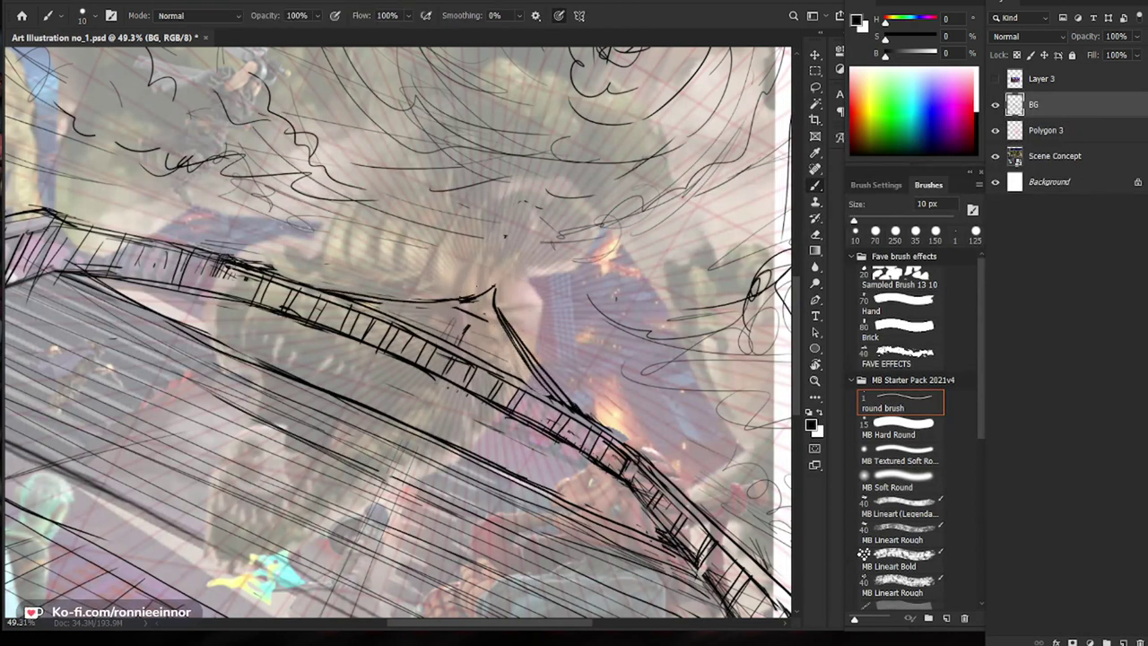
{"action": "left_click_drag", "start_coordinate": [447, 303], "coordinate": [319, 280]}
Step: Clean up the left slope's line and redraw the stretch next to the roof's peak
{"action": "key", "text": "ctrl+0"}
{"action": "key", "text": "ctrl+space"}
{"action": "left_click_drag", "start_coordinate": [557, 337], "coordinate": [641, 337]}
{"action": "key", "text": "e"}
{"action": "mouse_move", "coordinate": [508, 334]}
{"action": "left_mouse_down"}
{"action": "mouse_move", "coordinate": [540, 316]}
{"action": "mouse_move", "coordinate": [534, 329]}
{"action": "mouse_move", "coordinate": [395, 327]}
{"action": "left_mouse_up"}
{"action": "key", "text": "b"}
{"action": "mouse_move", "coordinate": [476, 329]}
{"action": "left_mouse_down"}
{"action": "mouse_move", "coordinate": [580, 307]}
{"action": "mouse_move", "coordinate": [497, 327]}
{"action": "mouse_move", "coordinate": [559, 331]}
{"action": "left_mouse_up"}
{"action": "key", "text": "space"}
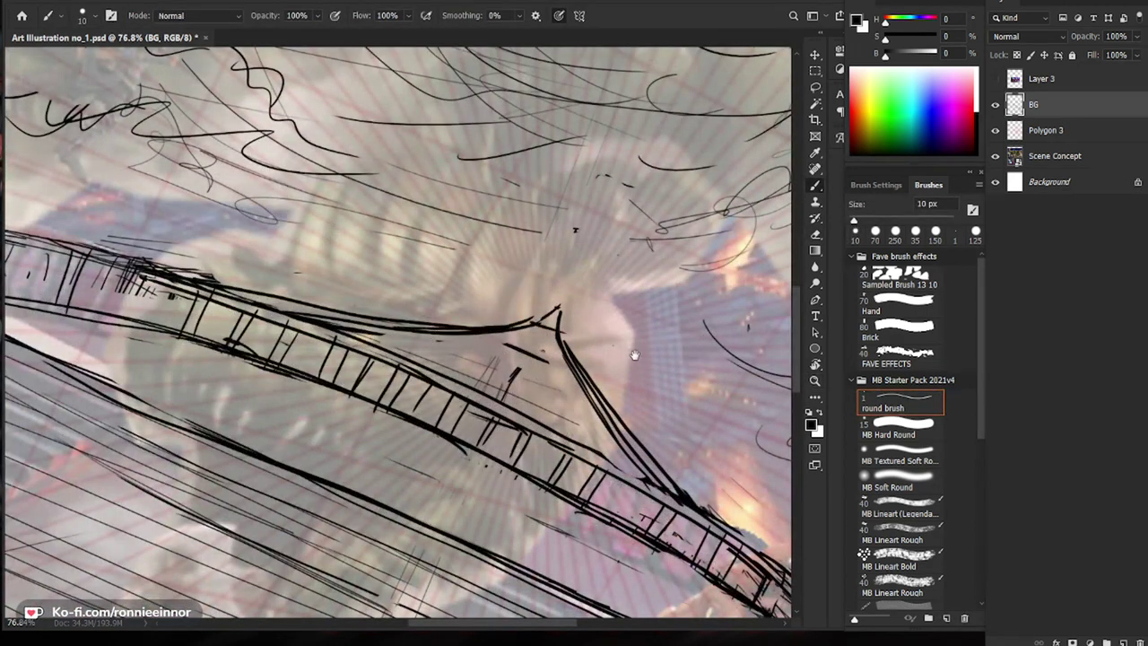
Step: Extend the roof's peak with an upward-curving tip that flows out of the left slope
{"action": "left_click_drag", "start_coordinate": [634, 356], "coordinate": [545, 362]}
{"action": "mouse_move", "coordinate": [444, 327]}
{"action": "left_mouse_down"}
{"action": "mouse_move", "coordinate": [488, 272]}
{"action": "mouse_move", "coordinate": [470, 336]}
{"action": "left_mouse_up"}
{"action": "key", "text": "ctrl+z"}
{"action": "key", "text": "e"}
{"action": "key", "text": "b"}
{"action": "mouse_move", "coordinate": [487, 272]}
{"action": "left_mouse_down"}
{"action": "mouse_move", "coordinate": [468, 340]}
{"action": "mouse_move", "coordinate": [468, 290]}
{"action": "left_mouse_up"}
{"action": "key", "text": "e"}
{"action": "key", "text": "b"}
{"action": "mouse_move", "coordinate": [447, 330]}
{"action": "left_mouse_down"}
{"action": "mouse_move", "coordinate": [478, 280]}
{"action": "mouse_move", "coordinate": [455, 319]}
{"action": "left_mouse_up"}
{"action": "key", "text": "e"}
{"action": "key", "text": "b"}
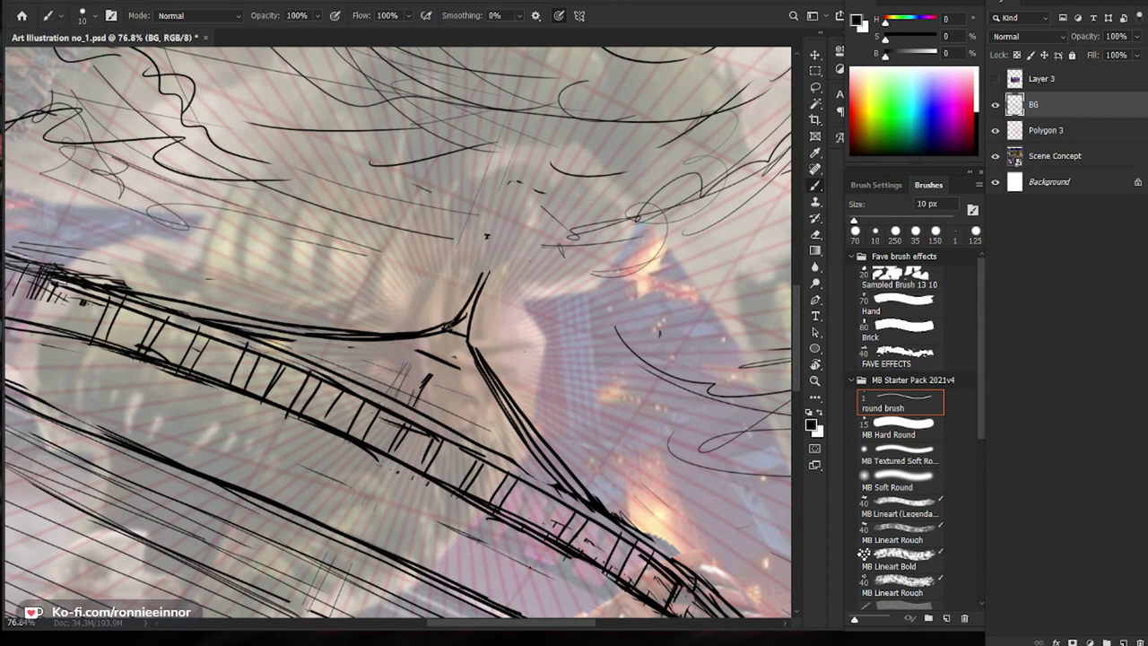
Step: Draw an inner line along the upper edge of the gridded lower platform
{"action": "key", "text": "ctrl+space"}
{"action": "left_click_drag", "start_coordinate": [519, 295], "coordinate": [422, 300]}
{"action": "key", "text": "ctrl+space"}
{"action": "left_click_drag", "start_coordinate": [502, 341], "coordinate": [525, 340]}
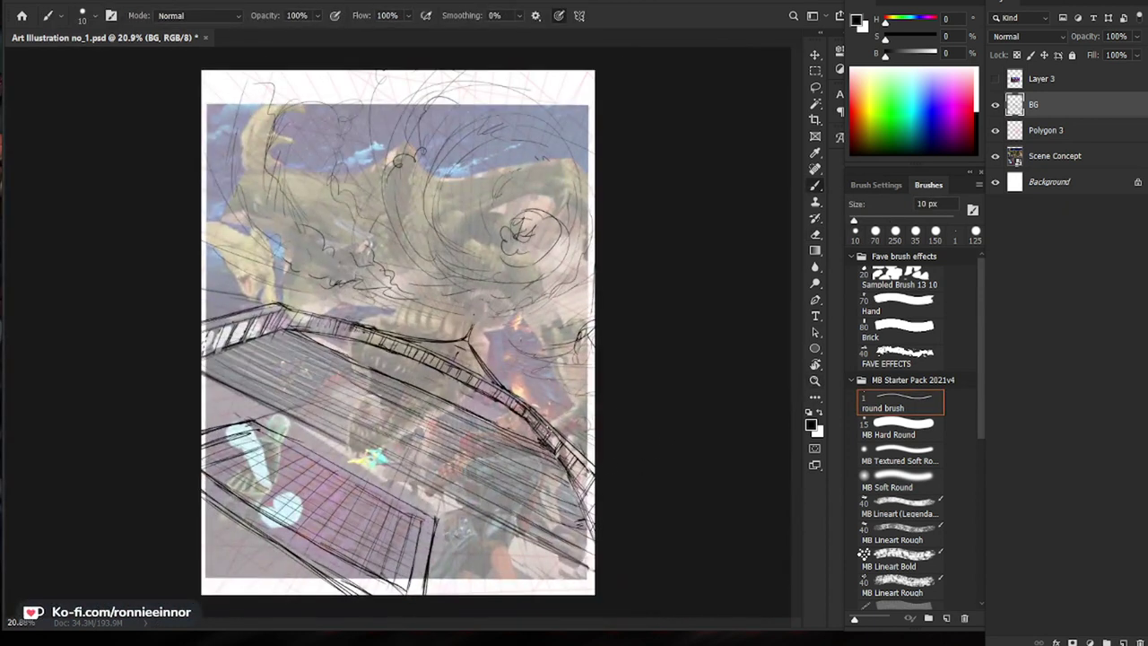
{"action": "key", "text": "ctrl+space"}
{"action": "left_click_drag", "start_coordinate": [399, 511], "coordinate": [441, 511]}
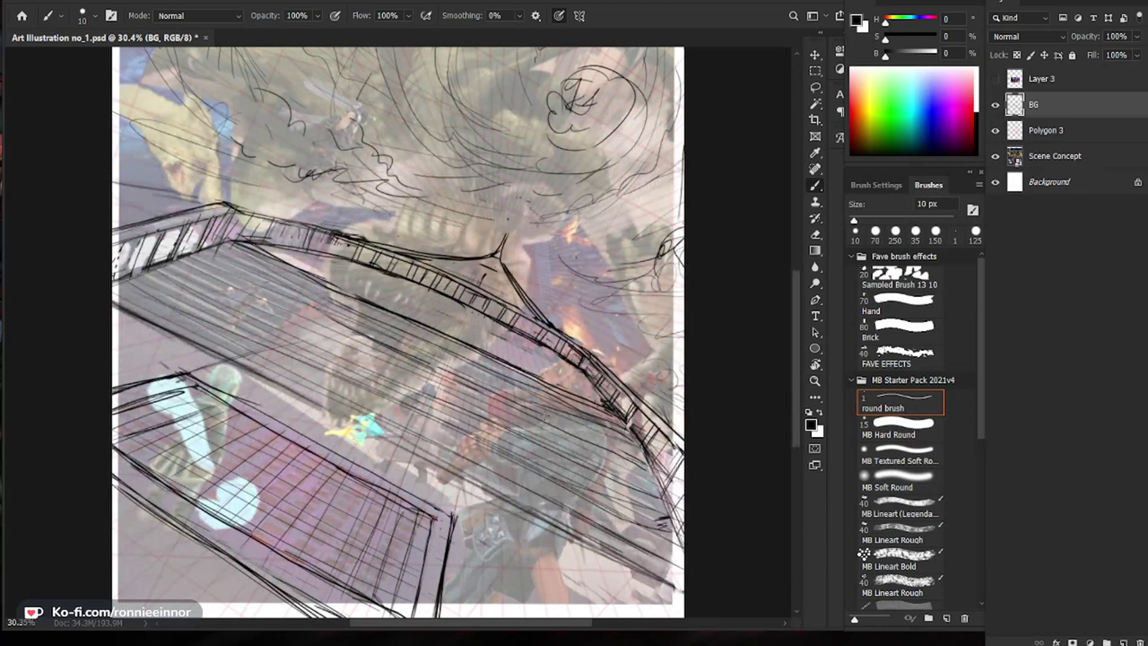
{"action": "key", "text": "e"}
{"action": "key", "text": "b"}
{"action": "left_click_drag", "start_coordinate": [187, 385], "coordinate": [268, 429]}
{"action": "left_click_drag", "start_coordinate": [354, 476], "coordinate": [438, 525]}
{"action": "key", "text": "ctrl+space"}
{"action": "left_click_drag", "start_coordinate": [487, 499], "coordinate": [452, 510]}
{"action": "key", "text": "b"}
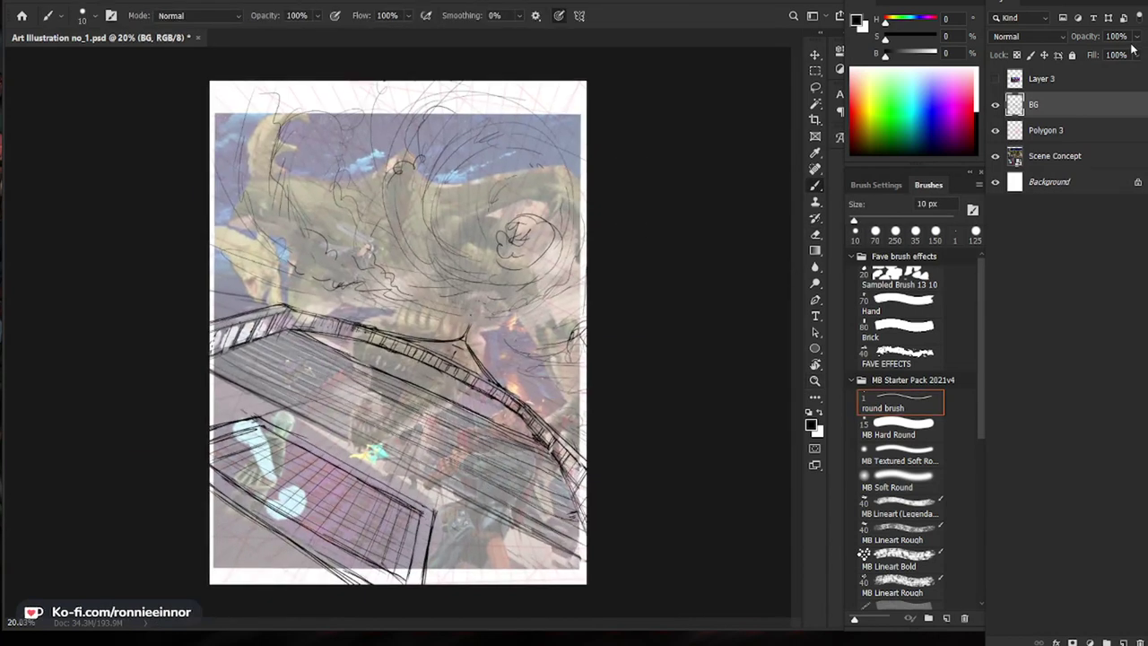
Step: Lock the BG layer's transparent pixels and recolour its sketch lines dark blue, hex 16224b
{"action": "left_click", "coordinate": [857, 22]}
{"action": "left_click_drag", "start_coordinate": [756, 462], "coordinate": [717, 495]}
{"action": "left_click", "coordinate": [780, 427]}
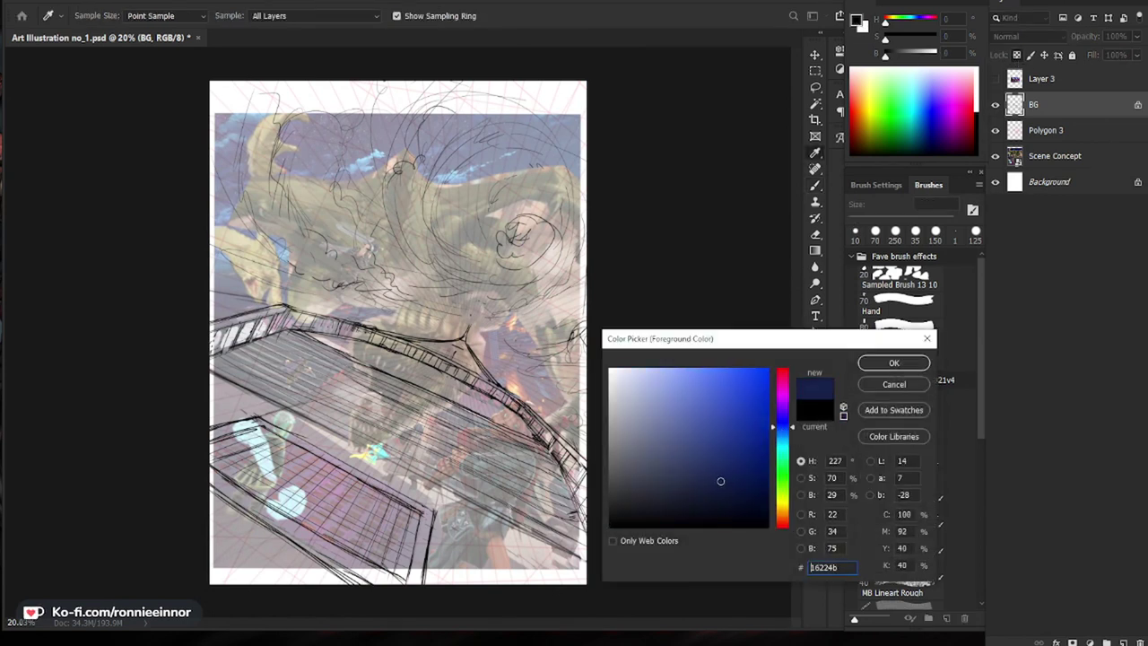
{"action": "left_click", "coordinate": [890, 363]}
{"action": "key", "text": "x"}
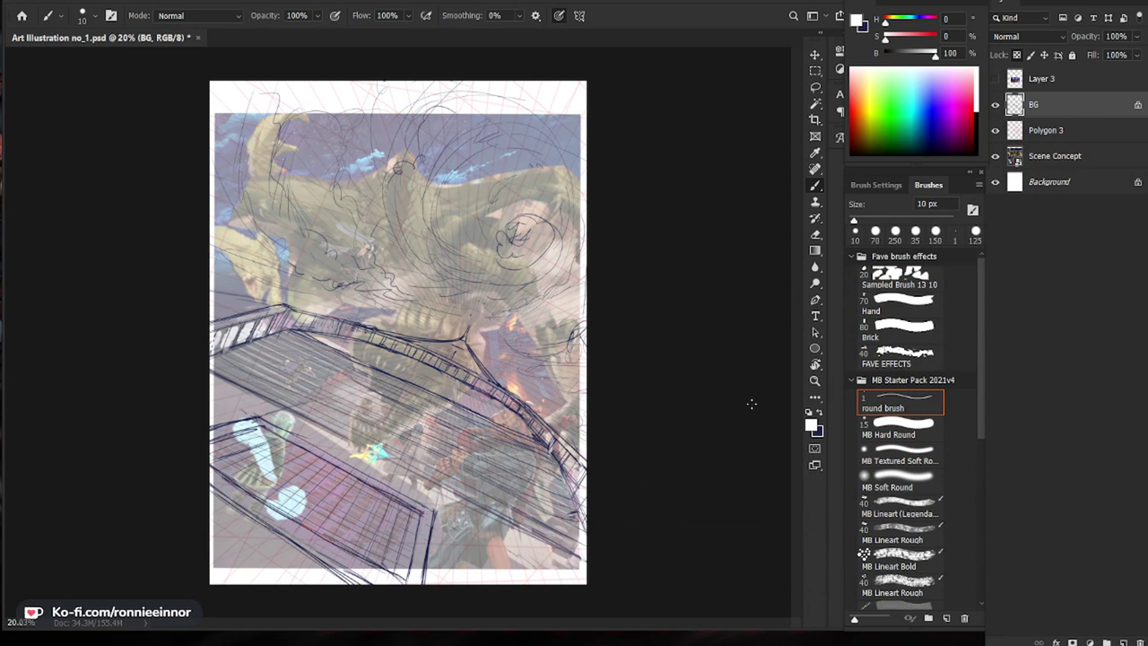
Step: Create a new layer named Dragons above BG and extend its name to Dragons 1
{"action": "key", "text": "ctrl+shift+n"}
{"action": "type", "text": "d"}
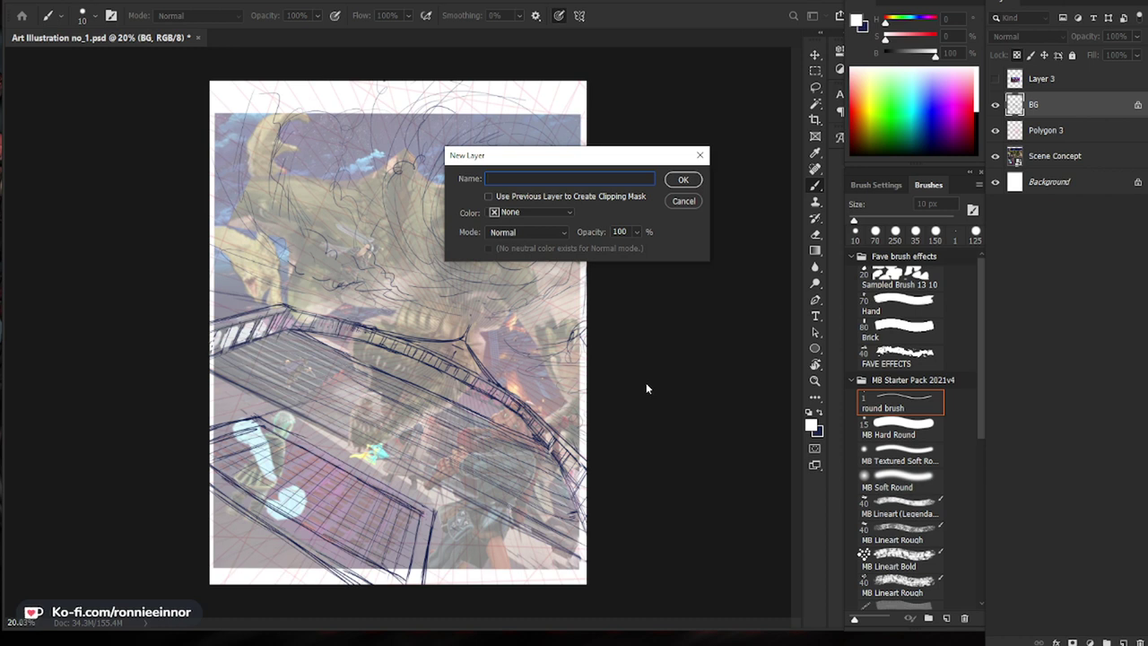
{"action": "type", "text": "ragons"}
{"action": "key", "text": "Return"}
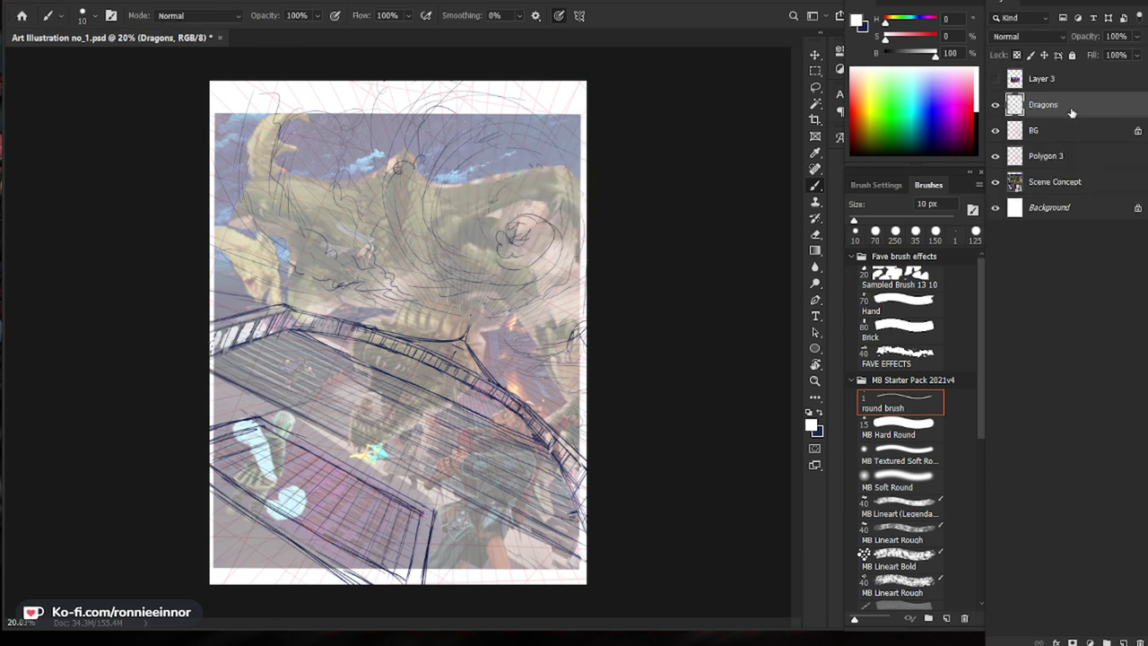
{"action": "left_click_drag", "start_coordinate": [530, 267], "coordinate": [582, 261]}
{"action": "double_click", "coordinate": [1052, 108]}
{"action": "key", "text": "Right"}
{"action": "type", "text": "13"}
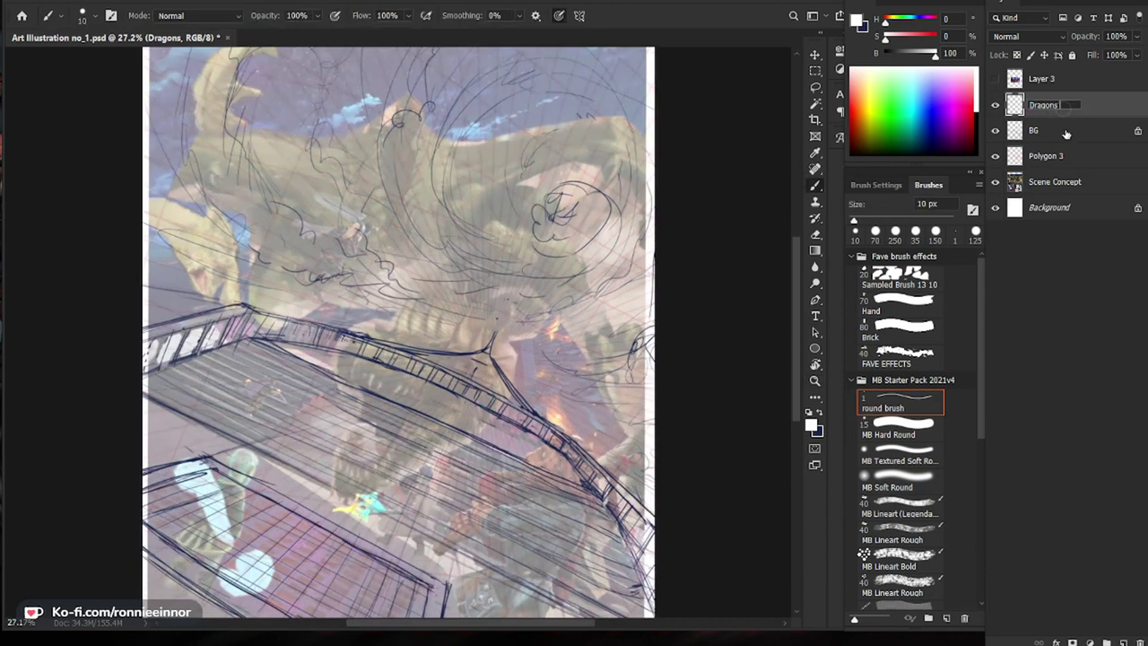
{"action": "type", "text": " 1"}
{"action": "key", "text": "Return"}
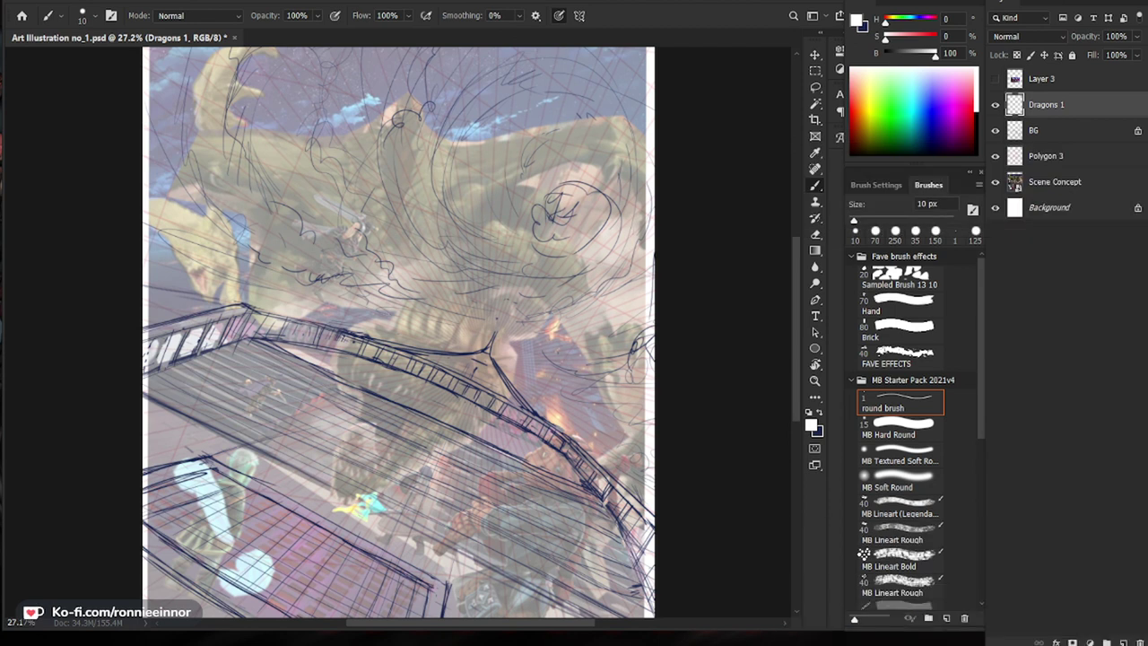
Step: Reset the drawing colour to black, lower the BG layer's opacity and reselect the Dragons 1 layer
{"action": "mouse_move", "coordinate": [547, 368]}
{"action": "left_mouse_down"}
{"action": "mouse_move", "coordinate": [562, 373]}
{"action": "mouse_move", "coordinate": [544, 464]}
{"action": "left_mouse_up"}
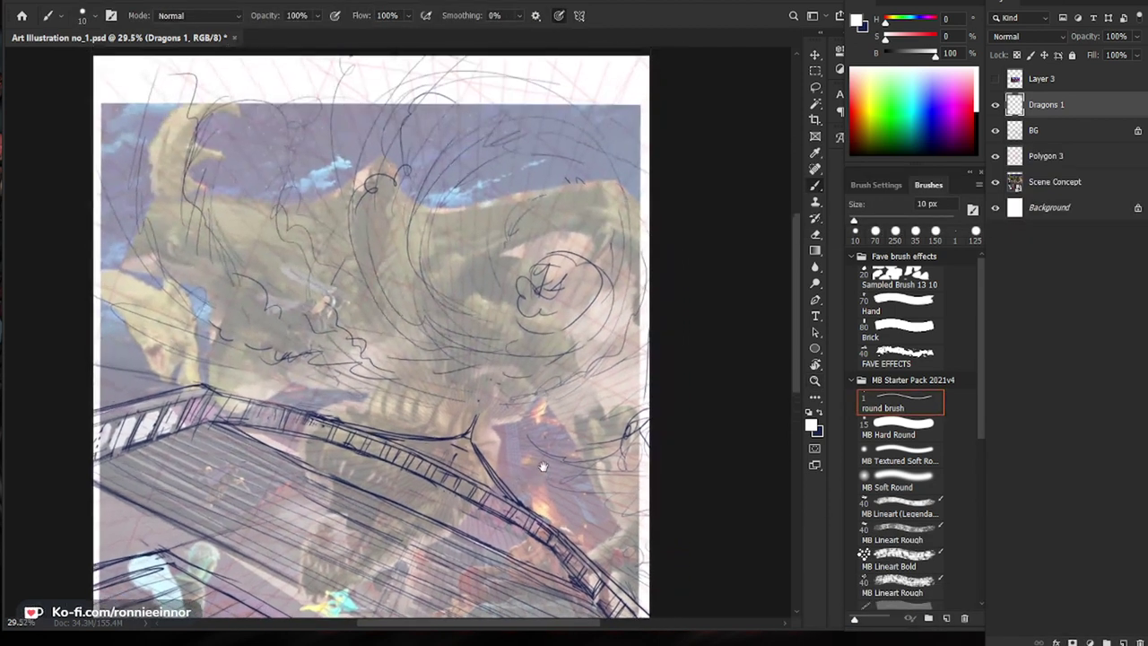
{"action": "key", "text": "x"}
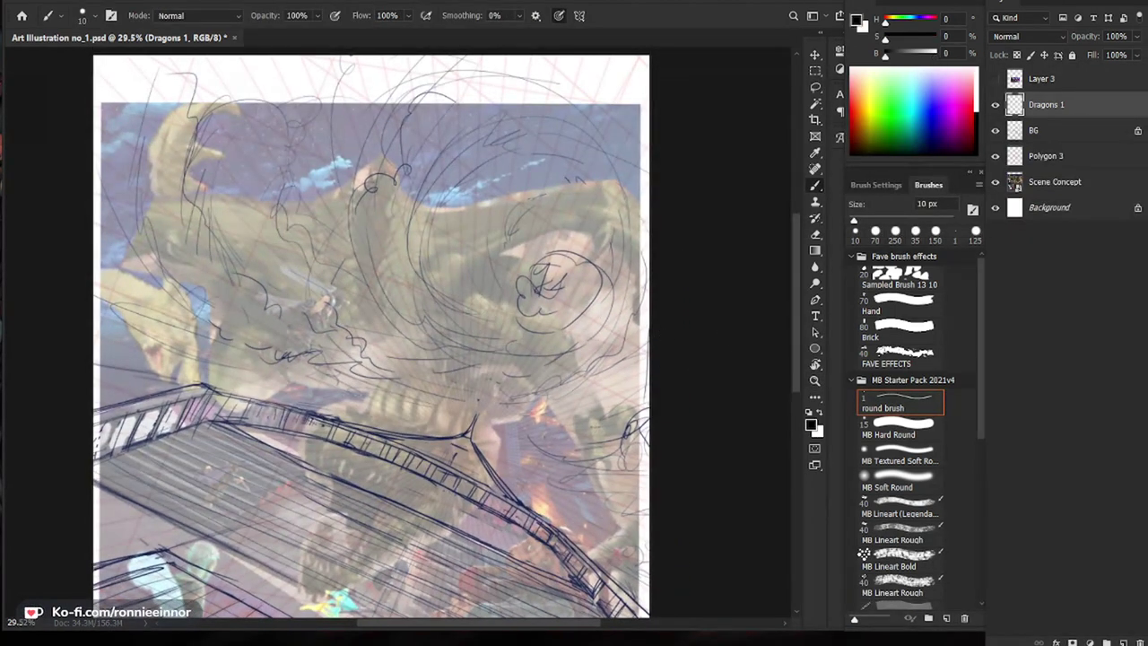
{"action": "left_click_drag", "start_coordinate": [512, 531], "coordinate": [508, 505]}
{"action": "key", "text": "z"}
{"action": "left_click", "coordinate": [1098, 130]}
{"action": "left_click", "coordinate": [1137, 38]}
{"action": "left_click_drag", "start_coordinate": [1136, 47], "coordinate": [1118, 58]}
{"action": "mouse_move", "coordinate": [486, 401]}
{"action": "left_mouse_down"}
{"action": "mouse_move", "coordinate": [496, 408]}
{"action": "mouse_move", "coordinate": [486, 423]}
{"action": "left_mouse_up"}
{"action": "left_click", "coordinate": [1054, 106]}
{"action": "left_click_drag", "start_coordinate": [692, 300], "coordinate": [657, 256]}
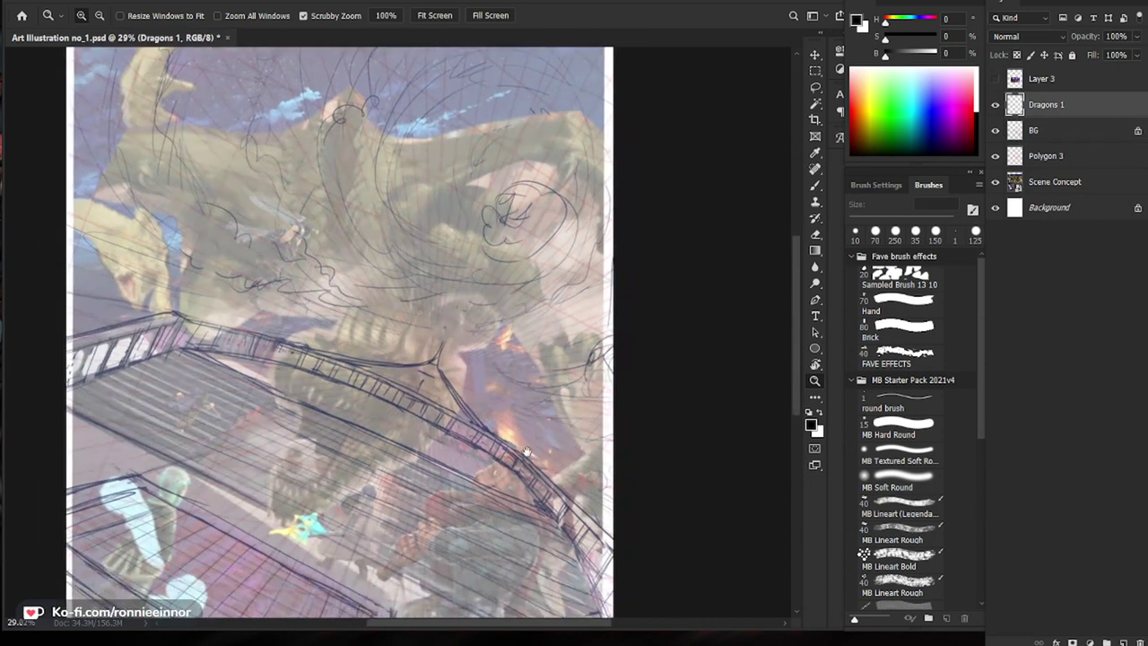
Step: Rename the Dragons 1 layer to Dragon 1
{"action": "key", "text": "b"}
{"action": "double_click", "coordinate": [1045, 104]}
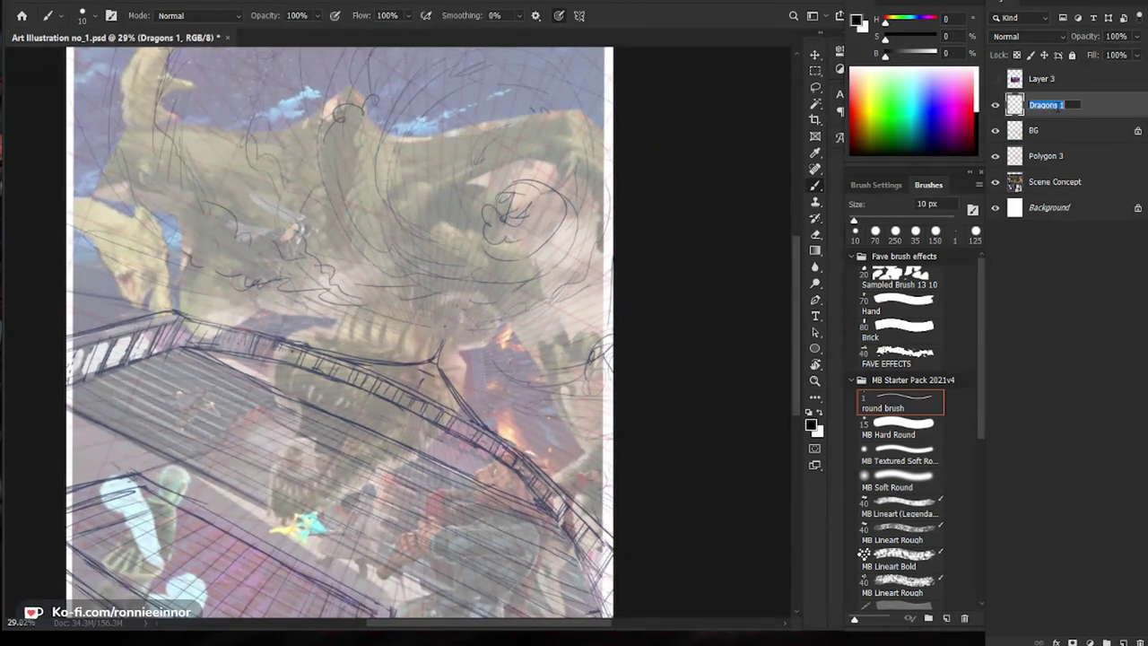
{"action": "key", "text": "BackSpace"}
{"action": "key", "text": "BackSpace"}
{"action": "key", "text": "BackSpace"}
{"action": "type", "text": "1"}
{"action": "key", "text": "Return"}
Step: Set the BG layer's opacity to 63% and make Dragon 1 the active layer
{"action": "scroll", "coordinate": [550, 310], "scroll_direction": "up", "scroll_amount": 2}
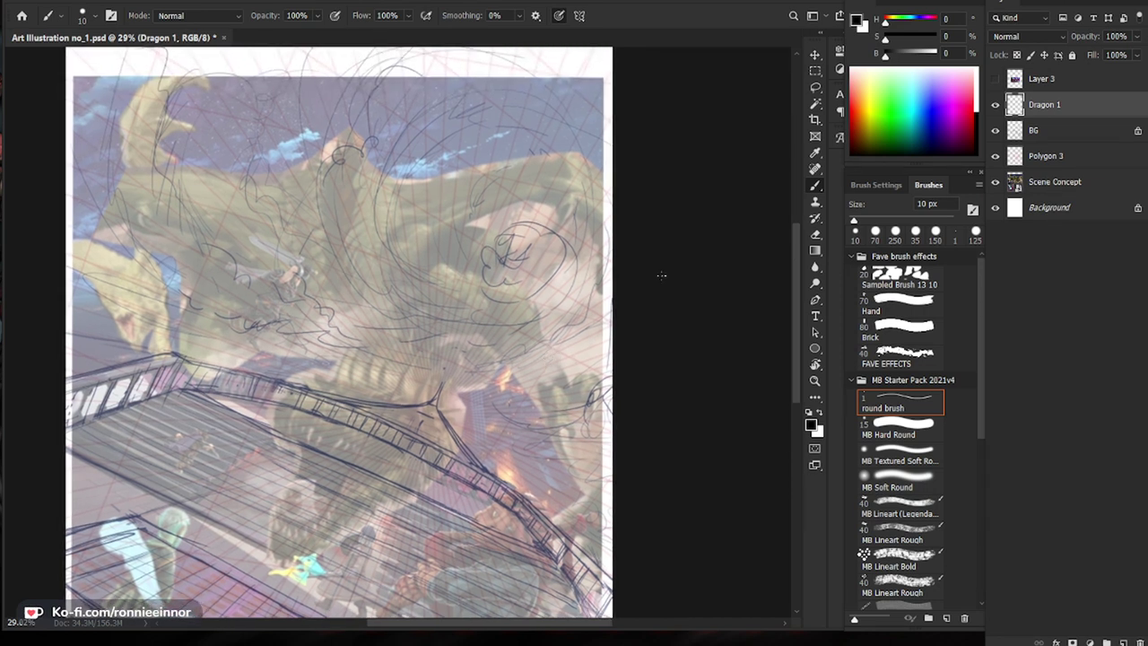
{"action": "left_click", "coordinate": [1066, 133]}
{"action": "left_click", "coordinate": [1137, 38]}
{"action": "left_click_drag", "start_coordinate": [1136, 53], "coordinate": [1131, 54]}
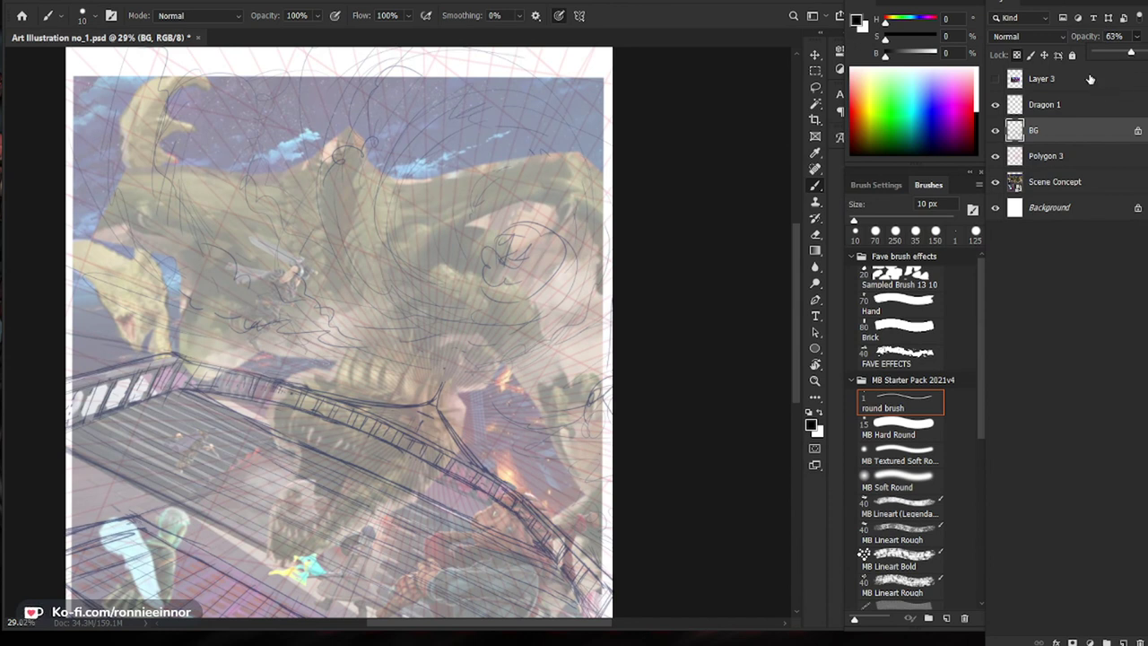
{"action": "left_click", "coordinate": [1043, 111]}
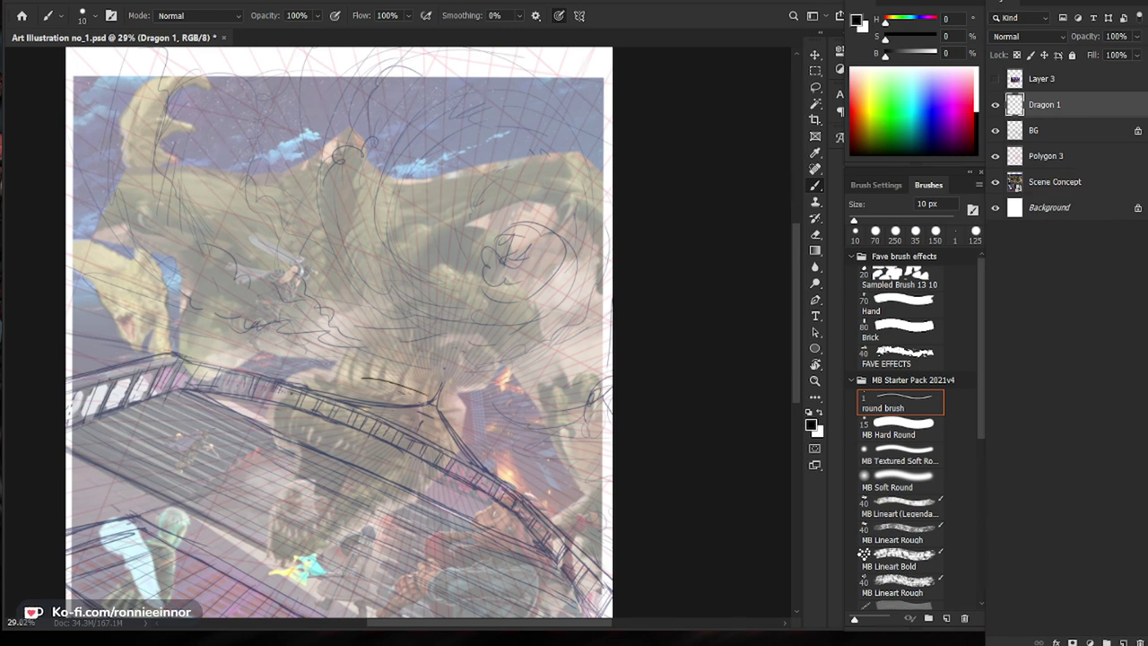
Step: Sketch short starting strokes for the dragon around the roof's peak and trim them with the eraser
{"action": "left_click_drag", "start_coordinate": [389, 384], "coordinate": [428, 401]}
{"action": "key", "text": "ctrl+space"}
{"action": "mouse_move", "coordinate": [423, 448]}
{"action": "left_mouse_down"}
{"action": "mouse_move", "coordinate": [507, 466]}
{"action": "mouse_move", "coordinate": [443, 453]}
{"action": "left_mouse_up"}
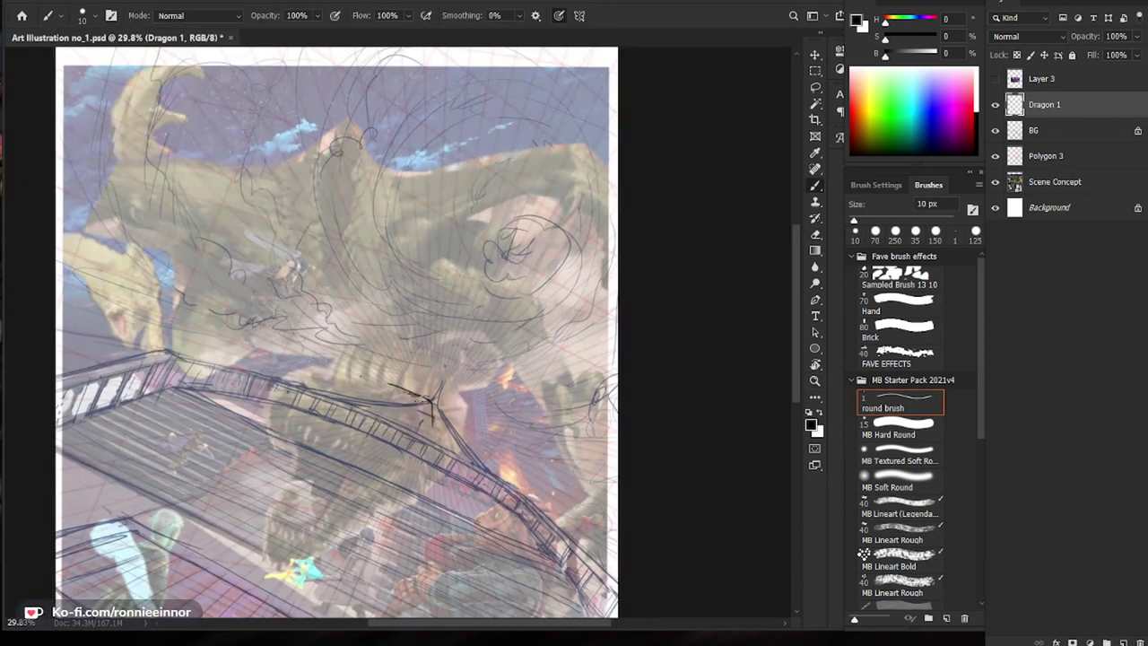
{"action": "key", "text": "e"}
{"action": "mouse_move", "coordinate": [378, 386]}
{"action": "left_mouse_down"}
{"action": "mouse_move", "coordinate": [449, 402]}
{"action": "mouse_move", "coordinate": [389, 385]}
{"action": "mouse_move", "coordinate": [433, 422]}
{"action": "mouse_move", "coordinate": [430, 471]}
{"action": "left_mouse_up"}
{"action": "key", "text": "b"}
{"action": "key", "text": "e"}
{"action": "left_click_drag", "start_coordinate": [438, 429], "coordinate": [432, 477]}
{"action": "key", "text": "b"}
Step: Draw the dragon's body as a tall double-lined loop rising above the roof's peak, continuing its inner line down to the railing
{"action": "mouse_move", "coordinate": [395, 421]}
{"action": "left_mouse_down"}
{"action": "mouse_move", "coordinate": [434, 396]}
{"action": "mouse_move", "coordinate": [344, 289]}
{"action": "mouse_move", "coordinate": [333, 150]}
{"action": "mouse_move", "coordinate": [432, 135]}
{"action": "mouse_move", "coordinate": [466, 333]}
{"action": "left_mouse_up"}
{"action": "mouse_move", "coordinate": [394, 147]}
{"action": "left_mouse_down"}
{"action": "mouse_move", "coordinate": [414, 141]}
{"action": "mouse_move", "coordinate": [375, 160]}
{"action": "mouse_move", "coordinate": [360, 240]}
{"action": "mouse_move", "coordinate": [409, 319]}
{"action": "left_mouse_up"}
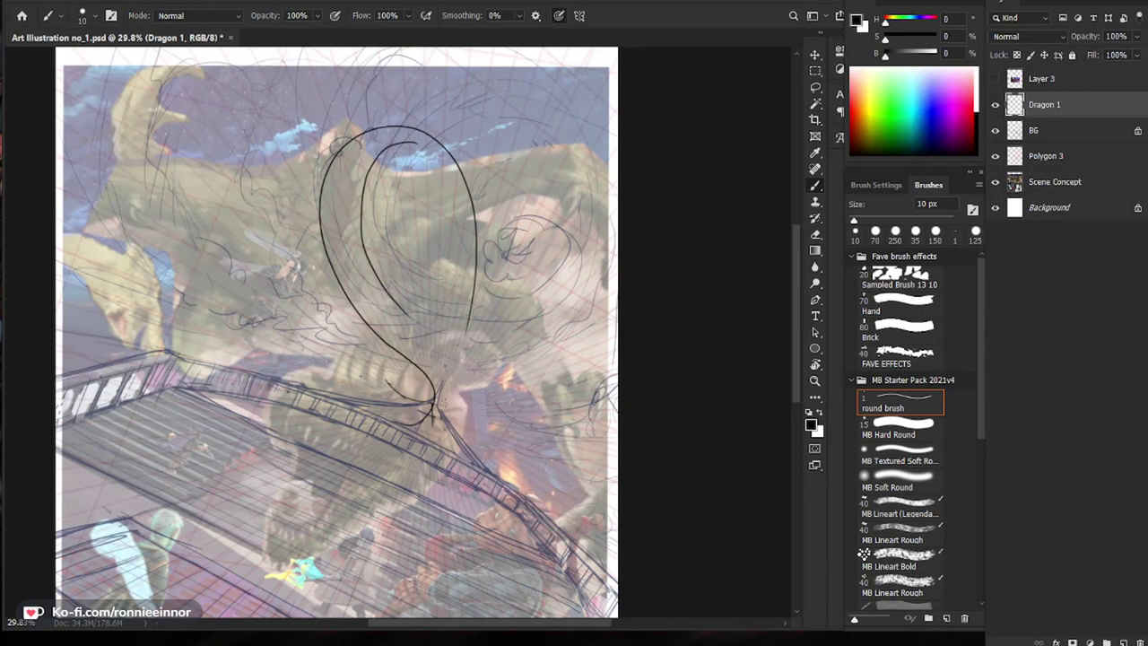
{"action": "mouse_move", "coordinate": [397, 301]}
{"action": "left_mouse_down"}
{"action": "mouse_move", "coordinate": [458, 448]}
{"action": "mouse_move", "coordinate": [437, 479]}
{"action": "left_mouse_up"}
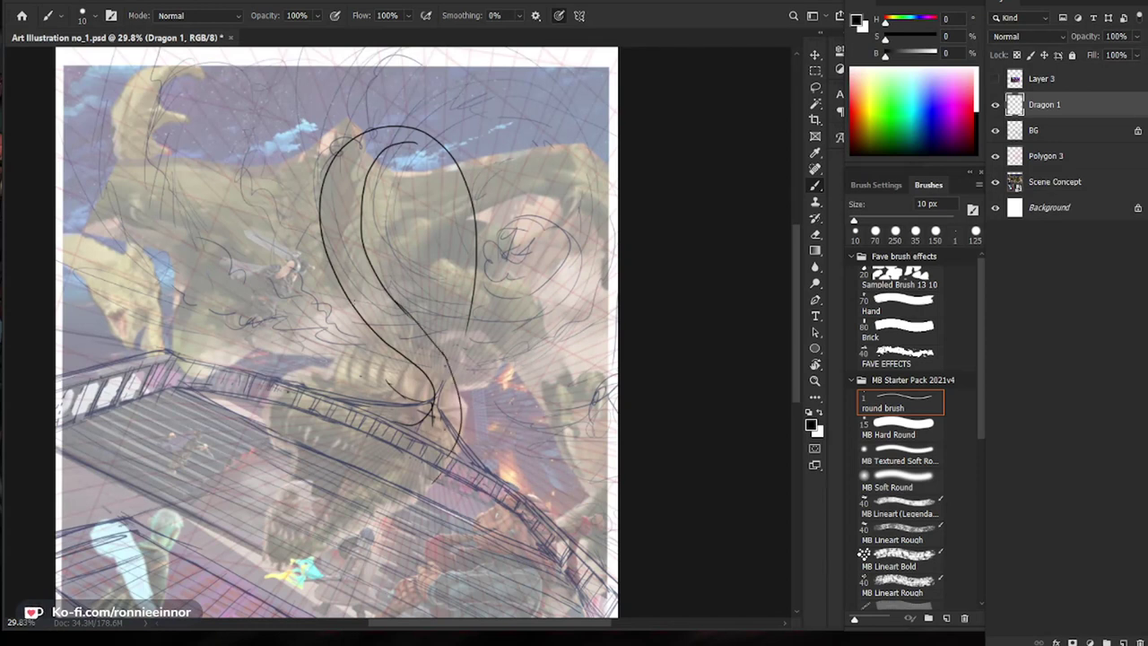
Step: Draw a long curved line on the left of the dragon's loop, running down toward the roof
{"action": "left_click_drag", "start_coordinate": [297, 220], "coordinate": [303, 292]}
{"action": "key", "text": "e"}
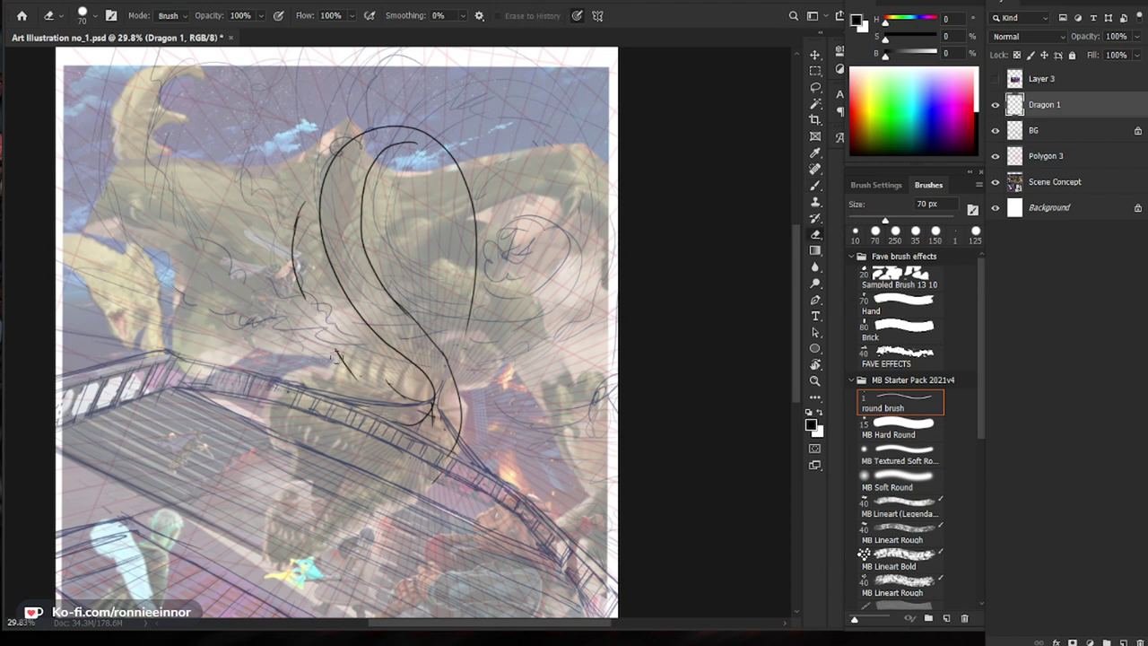
{"action": "key", "text": "b"}
{"action": "mouse_move", "coordinate": [299, 199]}
{"action": "left_mouse_down"}
{"action": "mouse_move", "coordinate": [289, 292]}
{"action": "mouse_move", "coordinate": [318, 334]}
{"action": "mouse_move", "coordinate": [378, 394]}
{"action": "left_mouse_up"}
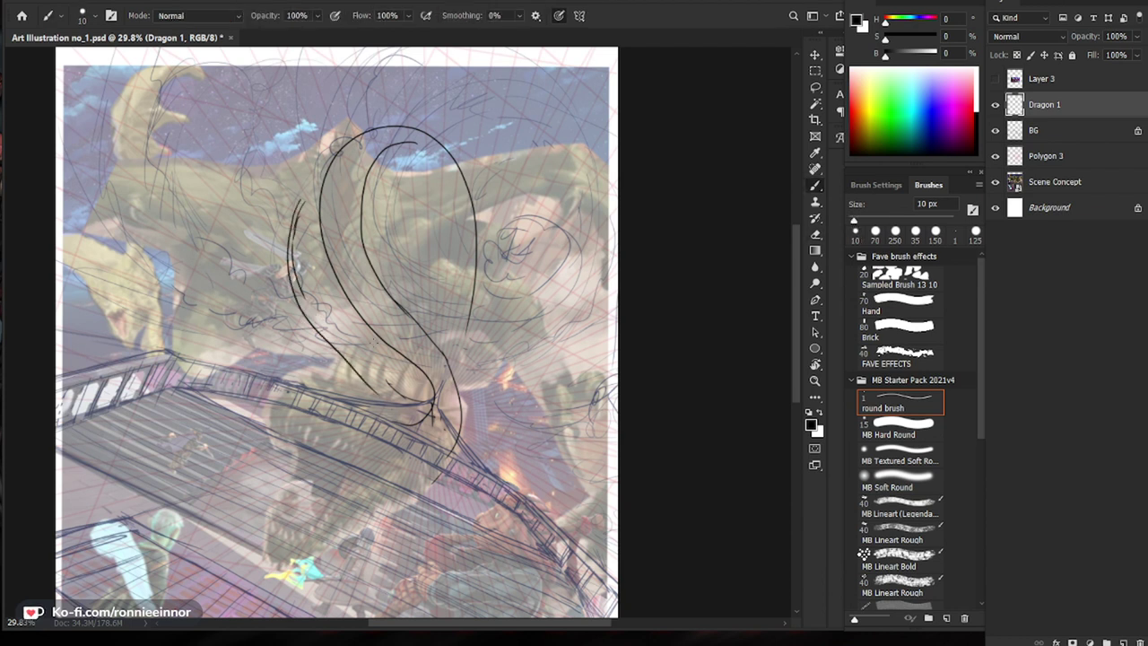
Step: Erase stray bits around the lower end of the curve beside the dragon's loop
{"action": "key", "text": "e"}
{"action": "left_click_drag", "start_coordinate": [485, 234], "coordinate": [313, 242]}
{"action": "mouse_move", "coordinate": [396, 345]}
{"action": "left_mouse_down"}
{"action": "mouse_move", "coordinate": [496, 318]}
{"action": "mouse_move", "coordinate": [501, 360]}
{"action": "left_mouse_up"}
{"action": "left_click_drag", "start_coordinate": [501, 360], "coordinate": [602, 360]}
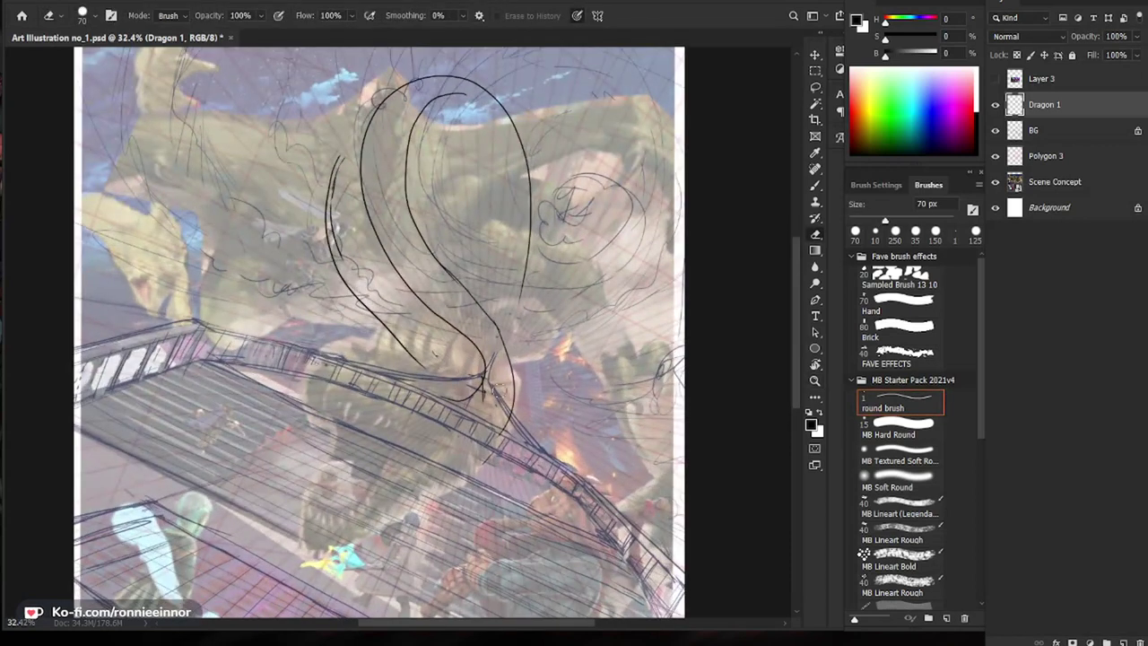
{"action": "scroll", "coordinate": [555, 399], "scroll_direction": "down", "scroll_amount": 2}
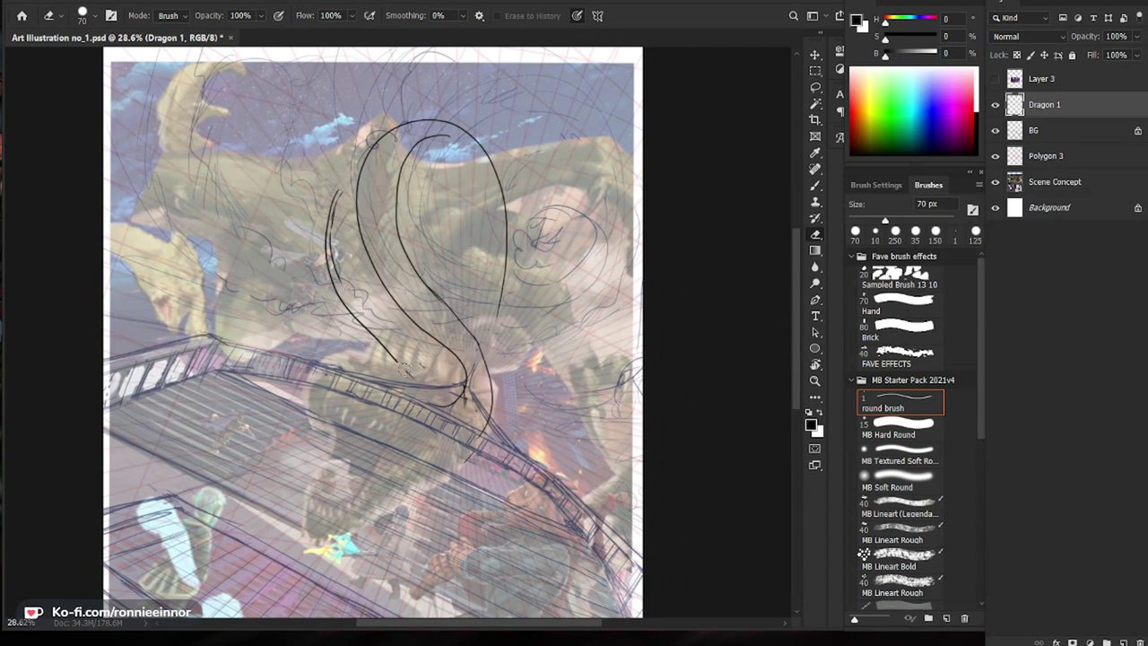
Step: Draw an oval for the dragon's head at the lower end of the neck, overlapping the railing
{"action": "key", "text": "b"}
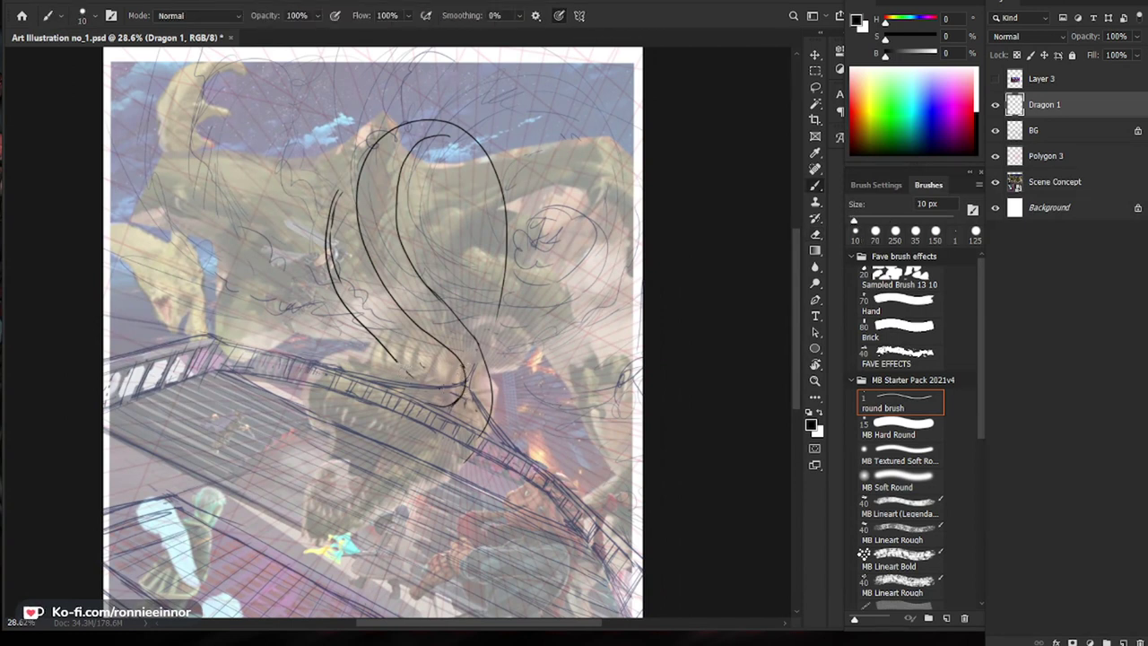
{"action": "mouse_move", "coordinate": [439, 385]}
{"action": "left_mouse_down"}
{"action": "mouse_move", "coordinate": [354, 425]}
{"action": "mouse_move", "coordinate": [447, 475]}
{"action": "mouse_move", "coordinate": [459, 430]}
{"action": "mouse_move", "coordinate": [369, 446]}
{"action": "mouse_move", "coordinate": [459, 434]}
{"action": "mouse_move", "coordinate": [394, 390]}
{"action": "left_mouse_up"}
{"action": "key", "text": "ctrl+z"}
Step: Erase the lower part of the neck's left line and redraw it as short curves leading down to the head oval
{"action": "key", "text": "e"}
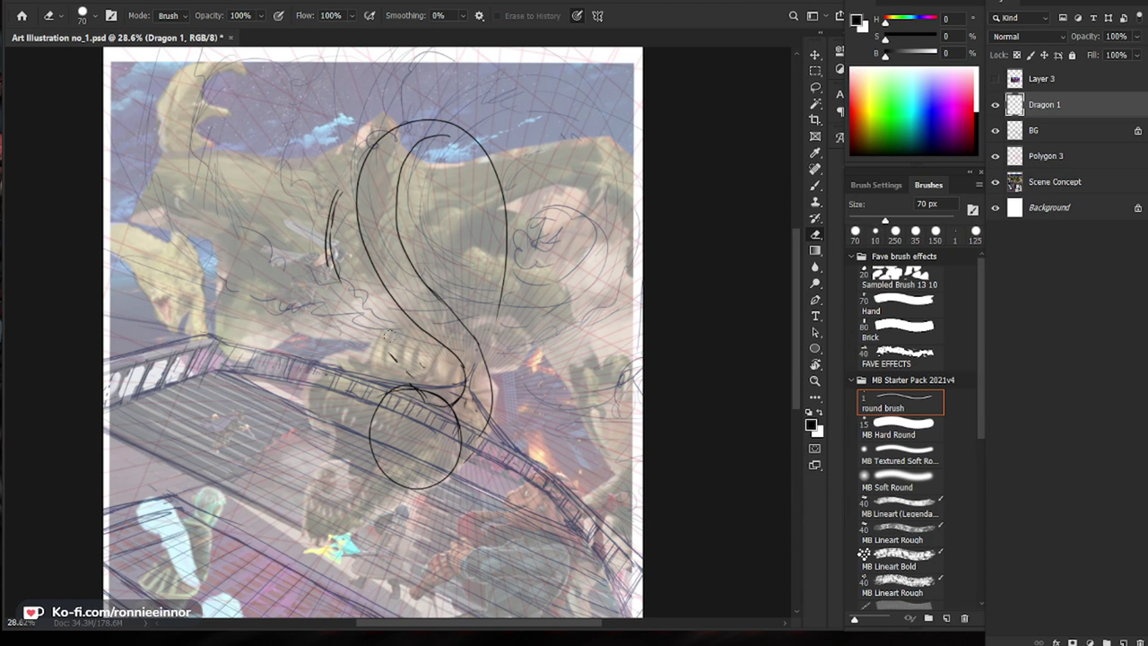
{"action": "key", "text": "b"}
{"action": "left_click_drag", "start_coordinate": [368, 320], "coordinate": [421, 386]}
{"action": "key", "text": "e"}
{"action": "key", "text": "b"}
{"action": "left_click_drag", "start_coordinate": [355, 303], "coordinate": [425, 389]}
{"action": "key", "text": "e"}
{"action": "left_click_drag", "start_coordinate": [410, 350], "coordinate": [425, 385]}
{"action": "key", "text": "b"}
{"action": "left_click_drag", "start_coordinate": [380, 324], "coordinate": [415, 384]}
{"action": "key", "text": "e"}
{"action": "key", "text": "b"}
Step: Curve the neck's right outer line down around the head oval and clean up the overlap
{"action": "mouse_move", "coordinate": [482, 352]}
{"action": "left_mouse_down"}
{"action": "mouse_move", "coordinate": [488, 418]}
{"action": "mouse_move", "coordinate": [454, 471]}
{"action": "left_mouse_up"}
{"action": "key", "text": "e"}
{"action": "key", "text": "b"}
{"action": "left_click_drag", "start_coordinate": [493, 414], "coordinate": [444, 484]}
{"action": "key", "text": "e"}
Step: Erase the left and lower edges of the head oval and redraw its outline with looser strokes
{"action": "left_click_drag", "start_coordinate": [370, 420], "coordinate": [377, 403]}
{"action": "left_click_drag", "start_coordinate": [405, 486], "coordinate": [371, 441]}
{"action": "key", "text": "b"}
{"action": "mouse_move", "coordinate": [399, 389]}
{"action": "left_mouse_down"}
{"action": "mouse_move", "coordinate": [425, 392]}
{"action": "mouse_move", "coordinate": [438, 461]}
{"action": "left_mouse_up"}
{"action": "mouse_move", "coordinate": [374, 434]}
{"action": "left_mouse_down"}
{"action": "mouse_move", "coordinate": [432, 508]}
{"action": "mouse_move", "coordinate": [473, 474]}
{"action": "mouse_move", "coordinate": [459, 454]}
{"action": "left_mouse_up"}
Step: Bring the neck's outer line around beneath the head and sketch short jaw strokes at its base
{"action": "key", "text": "e"}
{"action": "key", "text": "b"}
{"action": "left_click_drag", "start_coordinate": [493, 414], "coordinate": [421, 509]}
{"action": "key", "text": "e"}
{"action": "key", "text": "b"}
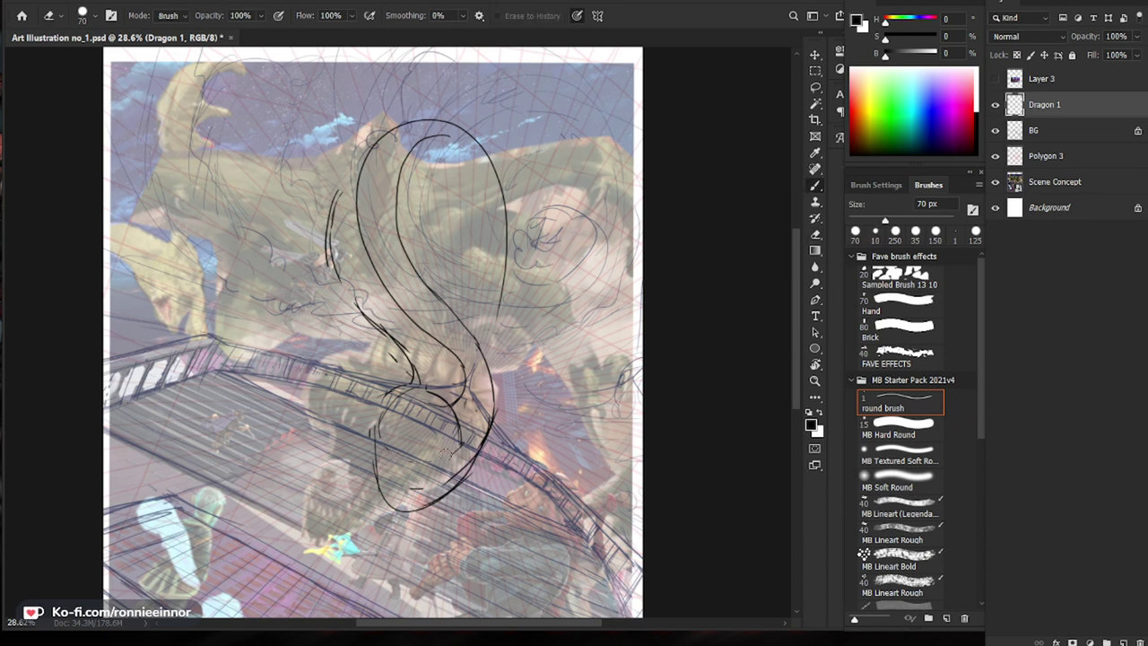
{"action": "left_click_drag", "start_coordinate": [396, 471], "coordinate": [401, 509]}
{"action": "mouse_move", "coordinate": [420, 509]}
{"action": "left_mouse_down"}
{"action": "mouse_move", "coordinate": [439, 504]}
{"action": "mouse_move", "coordinate": [416, 509]}
{"action": "left_mouse_up"}
{"action": "left_click_drag", "start_coordinate": [429, 486], "coordinate": [469, 476]}
{"action": "key", "text": "e"}
{"action": "left_click_drag", "start_coordinate": [396, 466], "coordinate": [396, 495]}
{"action": "key", "text": "b"}
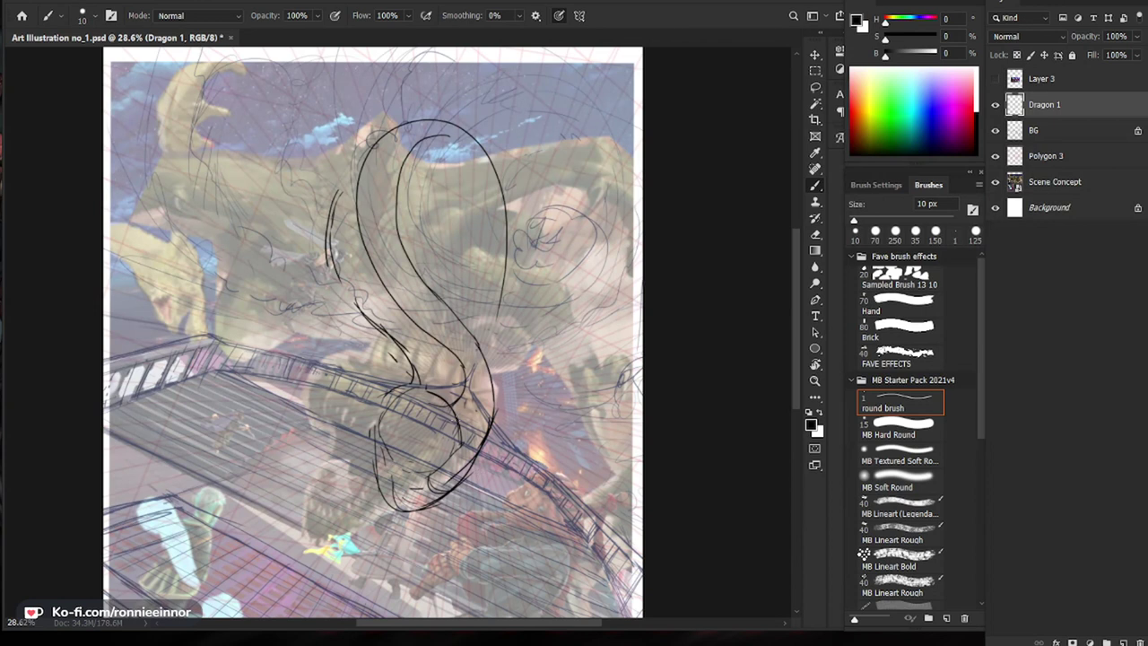
Step: Darken the neck's inner line and extend the left outer curve up to the top of the loop
{"action": "mouse_move", "coordinate": [468, 387]}
{"action": "left_mouse_down"}
{"action": "mouse_move", "coordinate": [419, 326]}
{"action": "mouse_move", "coordinate": [377, 131]}
{"action": "mouse_move", "coordinate": [425, 115]}
{"action": "mouse_move", "coordinate": [334, 206]}
{"action": "left_mouse_up"}
{"action": "left_click_drag", "start_coordinate": [358, 160], "coordinate": [337, 258]}
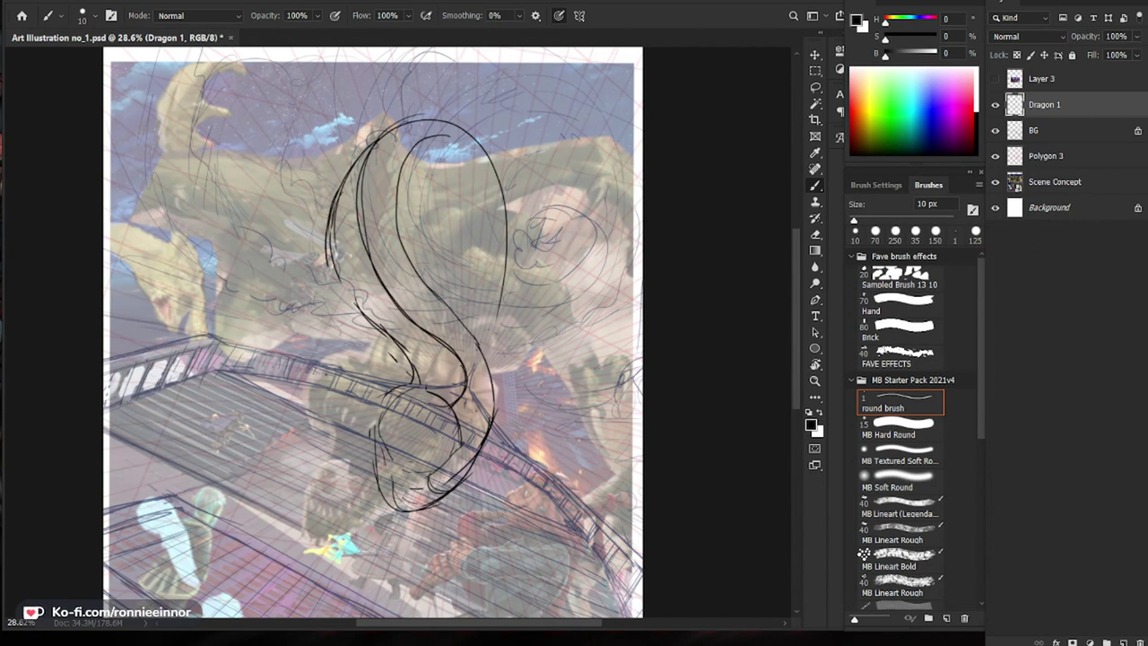
Step: Add short contour strokes around the sides and jaw of the dragon's head, erasing excess lines at its left edge
{"action": "mouse_move", "coordinate": [424, 390]}
{"action": "left_mouse_down"}
{"action": "mouse_move", "coordinate": [374, 427]}
{"action": "mouse_move", "coordinate": [440, 467]}
{"action": "left_mouse_up"}
{"action": "left_click_drag", "start_coordinate": [442, 451], "coordinate": [431, 480]}
{"action": "left_click_drag", "start_coordinate": [369, 430], "coordinate": [363, 451]}
{"action": "left_click_drag", "start_coordinate": [368, 438], "coordinate": [362, 464]}
{"action": "left_click_drag", "start_coordinate": [470, 514], "coordinate": [497, 476]}
{"action": "key", "text": "e"}
{"action": "mouse_move", "coordinate": [392, 397]}
{"action": "left_mouse_down"}
{"action": "mouse_move", "coordinate": [390, 427]}
{"action": "mouse_move", "coordinate": [380, 424]}
{"action": "left_mouse_up"}
{"action": "key", "text": "b"}
{"action": "left_click_drag", "start_coordinate": [459, 420], "coordinate": [441, 448]}
{"action": "left_click_drag", "start_coordinate": [458, 425], "coordinate": [449, 447]}
{"action": "key", "text": "e"}
{"action": "key", "text": "b"}
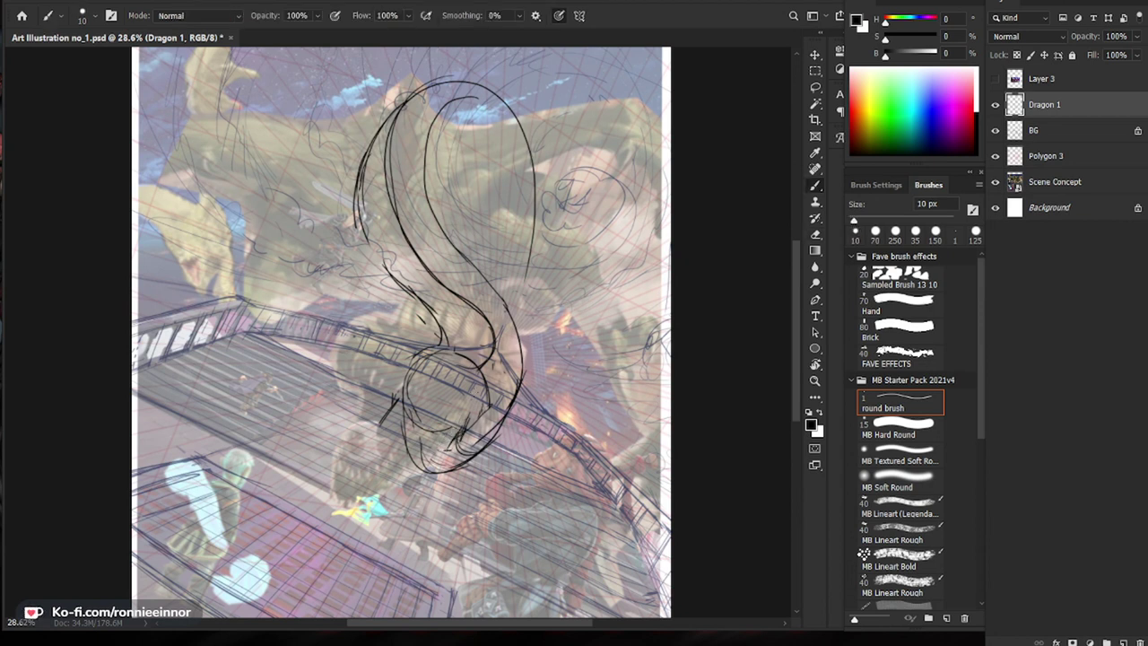
Step: Sketch an arched snout line left of the head circle and reinforce the circle's outline
{"action": "left_click", "coordinate": [397, 380], "text": "ctrl"}
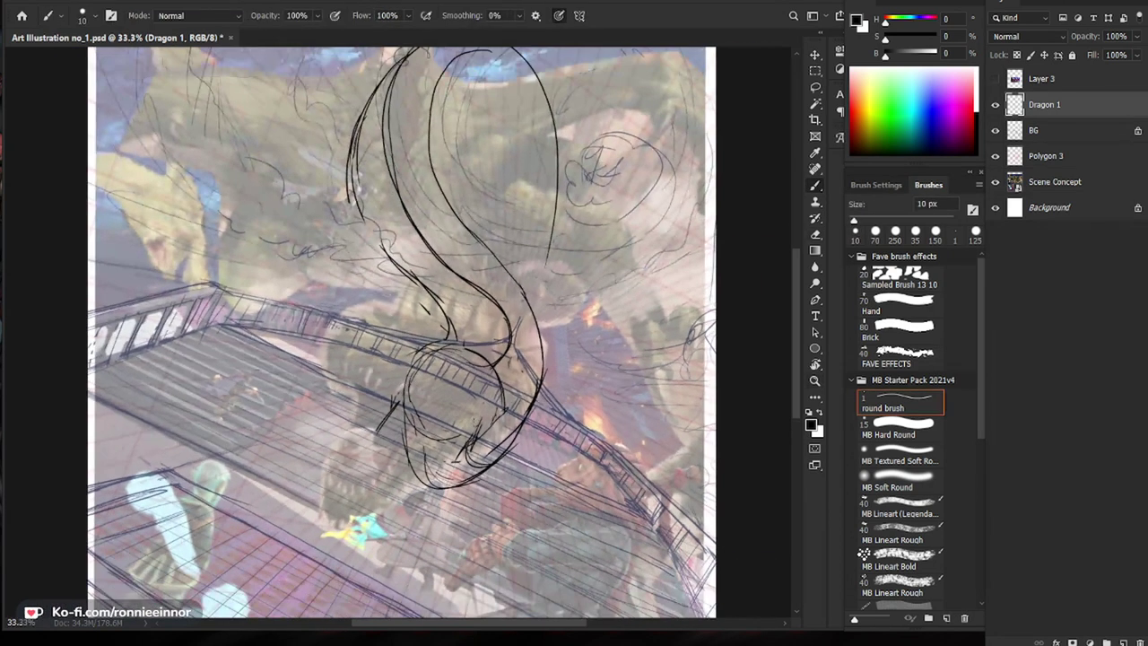
{"action": "key", "text": "z"}
{"action": "left_click_drag", "start_coordinate": [486, 372], "coordinate": [472, 389]}
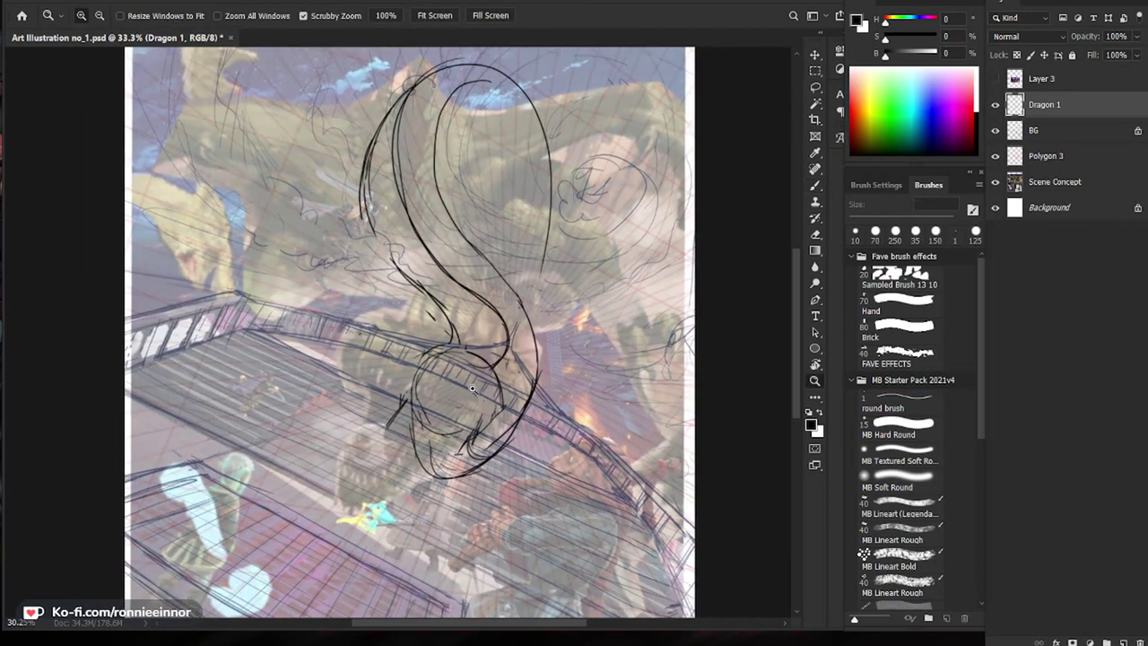
{"action": "key", "text": "b"}
{"action": "mouse_move", "coordinate": [348, 384]}
{"action": "left_mouse_down"}
{"action": "mouse_move", "coordinate": [387, 376]}
{"action": "mouse_move", "coordinate": [463, 418]}
{"action": "mouse_move", "coordinate": [395, 389]}
{"action": "left_mouse_up"}
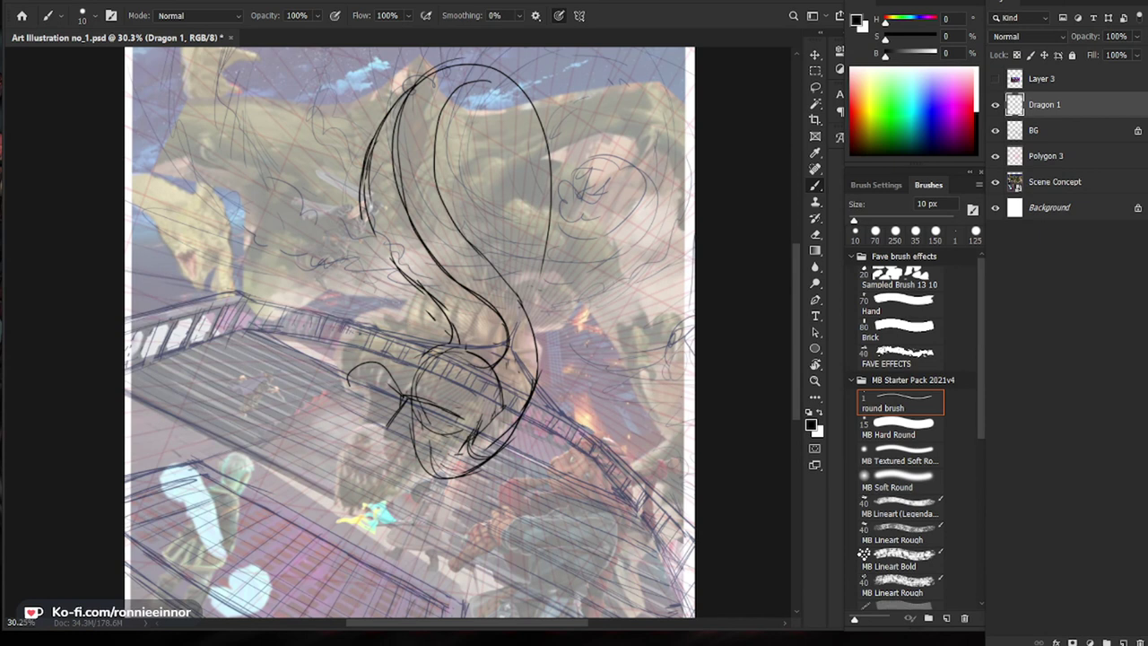
{"action": "mouse_move", "coordinate": [413, 357]}
{"action": "left_mouse_down"}
{"action": "mouse_move", "coordinate": [463, 336]}
{"action": "mouse_move", "coordinate": [490, 414]}
{"action": "left_mouse_up"}
{"action": "left_click_drag", "start_coordinate": [491, 373], "coordinate": [466, 426]}
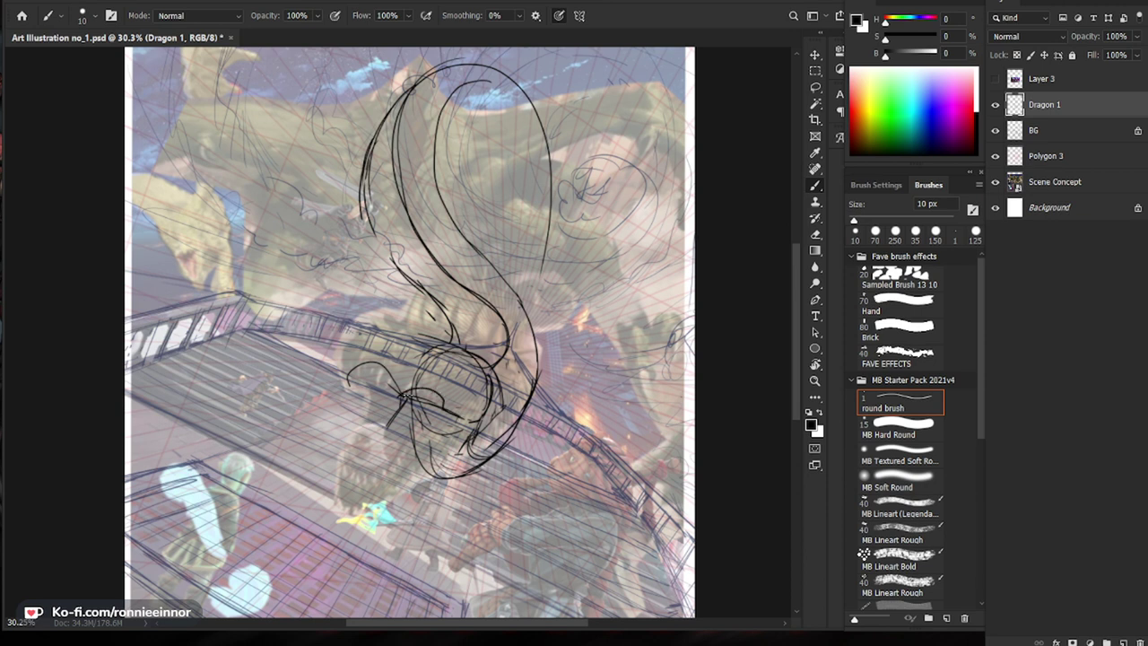
Step: Draw the top of the snout extending left from the head and erase its excess marks
{"action": "key", "text": "e"}
{"action": "key", "text": "b"}
{"action": "mouse_move", "coordinate": [414, 389]}
{"action": "left_mouse_down"}
{"action": "mouse_move", "coordinate": [362, 387]}
{"action": "mouse_move", "coordinate": [346, 344]}
{"action": "mouse_move", "coordinate": [346, 380]}
{"action": "mouse_move", "coordinate": [361, 394]}
{"action": "left_mouse_up"}
{"action": "key", "text": "e"}
{"action": "key", "text": "b"}
{"action": "mouse_move", "coordinate": [361, 392]}
{"action": "left_mouse_down"}
{"action": "mouse_move", "coordinate": [408, 390]}
{"action": "mouse_move", "coordinate": [359, 391]}
{"action": "left_mouse_up"}
{"action": "key", "text": "e"}
{"action": "mouse_move", "coordinate": [348, 338]}
{"action": "left_mouse_down"}
{"action": "mouse_move", "coordinate": [347, 377]}
{"action": "mouse_move", "coordinate": [400, 392]}
{"action": "left_mouse_up"}
{"action": "key", "text": "b"}
Step: Draw a guide circle across the neck's middle bend, between its two edges
{"action": "key", "text": "ctrl+space"}
{"action": "left_click_drag", "start_coordinate": [583, 439], "coordinate": [507, 440]}
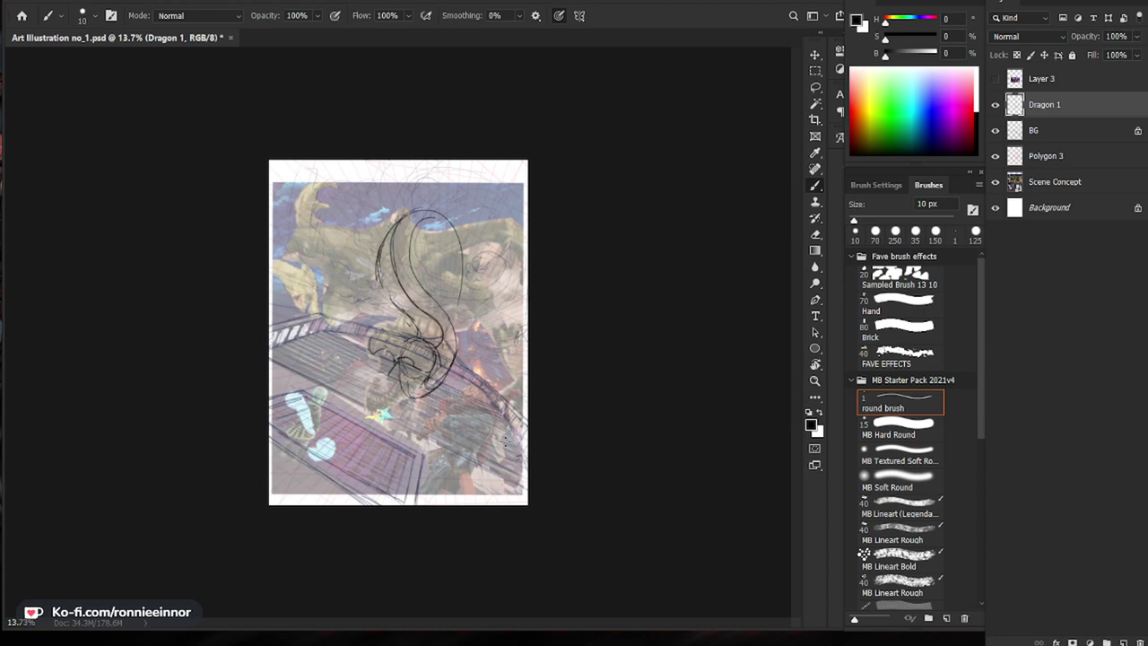
{"action": "key", "text": "ctrl+space"}
{"action": "left_click_drag", "start_coordinate": [489, 290], "coordinate": [525, 288]}
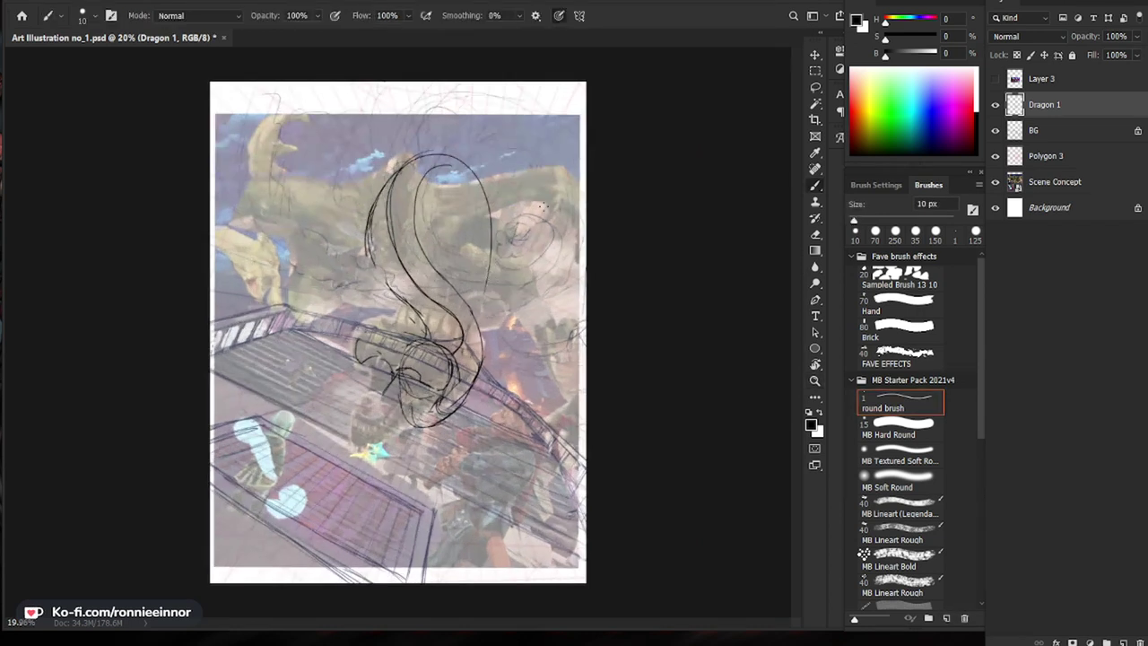
{"action": "left_click_drag", "start_coordinate": [373, 210], "coordinate": [392, 279]}
{"action": "key", "text": "ctrl+space"}
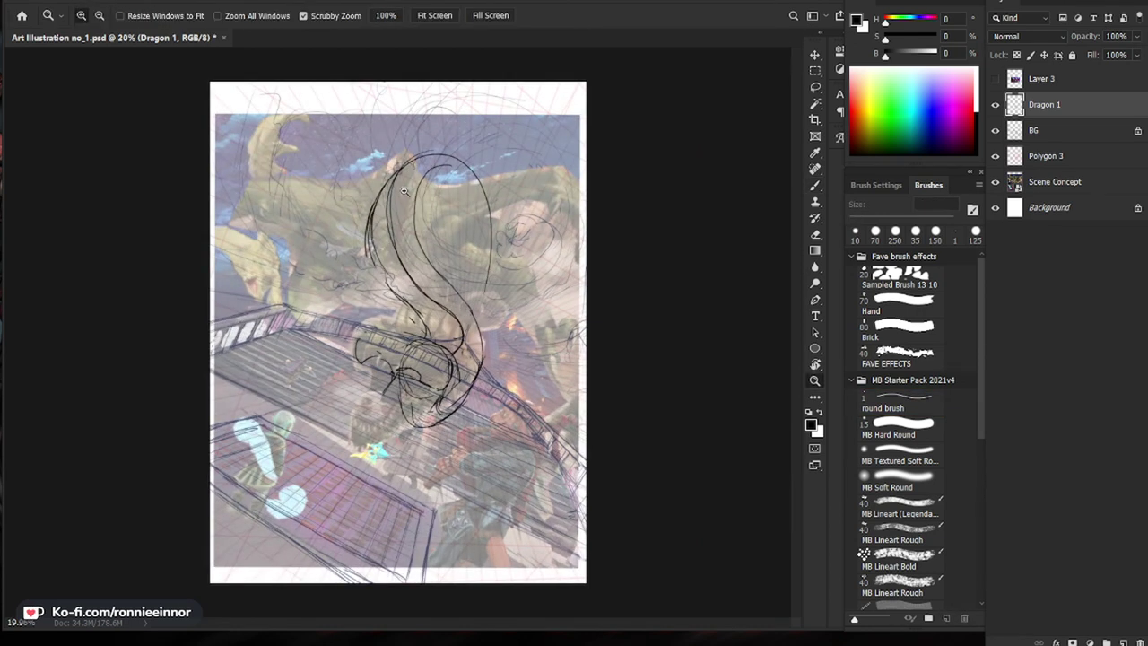
{"action": "left_click_drag", "start_coordinate": [513, 143], "coordinate": [538, 143]}
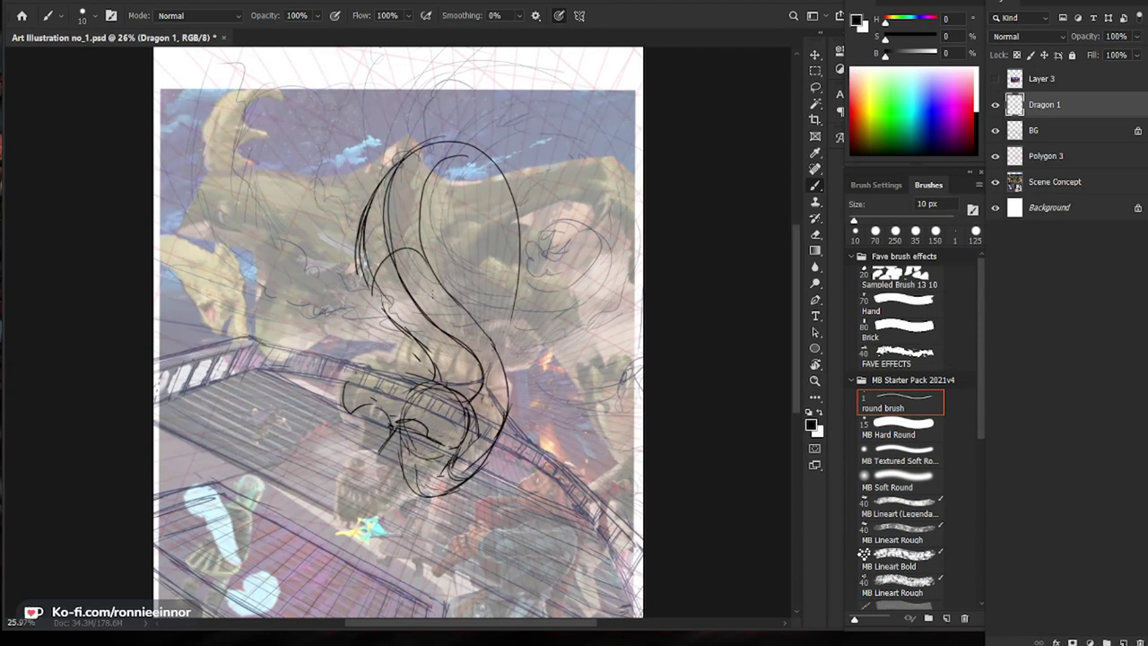
{"action": "mouse_move", "coordinate": [372, 295]}
{"action": "left_mouse_down"}
{"action": "mouse_move", "coordinate": [380, 259]}
{"action": "mouse_move", "coordinate": [431, 290]}
{"action": "left_mouse_up"}
{"action": "key", "text": "e"}
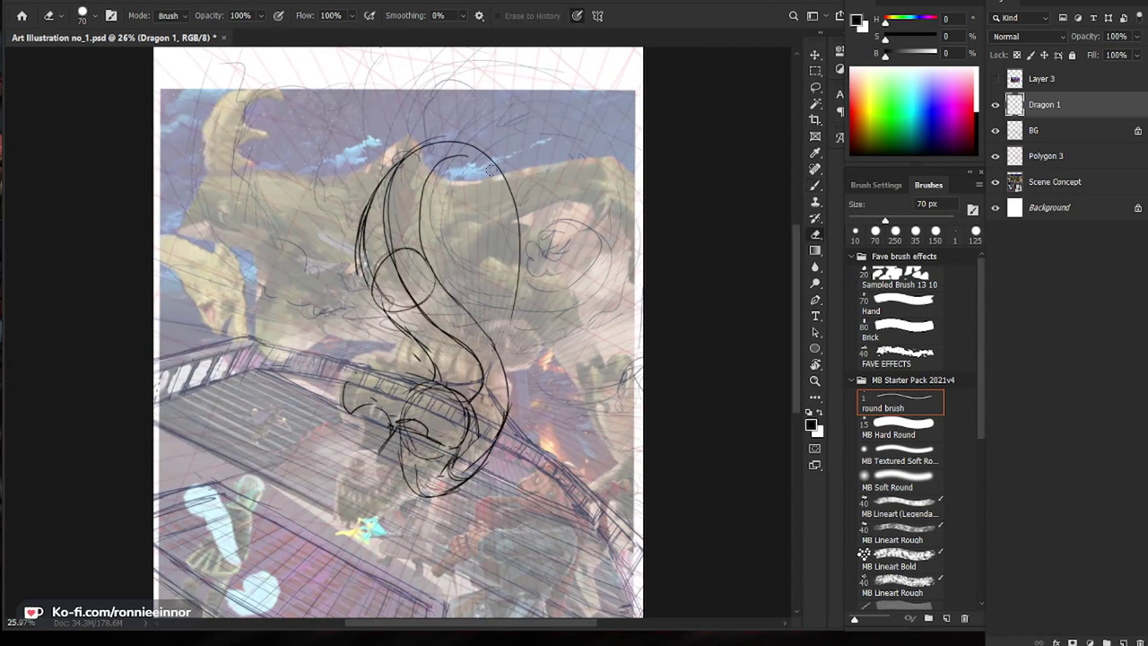
Step: Enlarge the eraser to 700 px and erase the tall upper loop of the dragon's body
{"action": "key", "text": "b"}
{"action": "key", "text": "e"}
{"action": "mouse_move", "coordinate": [420, 197]}
{"action": "left_mouse_down"}
{"action": "mouse_move", "coordinate": [420, 232]}
{"action": "mouse_move", "coordinate": [428, 180]}
{"action": "mouse_move", "coordinate": [386, 238]}
{"action": "mouse_move", "coordinate": [408, 161]}
{"action": "left_mouse_up"}
{"action": "key", "text": "["}
{"action": "key", "text": "]"}
{"action": "key", "text": "]"}
{"action": "key", "text": "]"}
{"action": "key", "text": "]"}
{"action": "key", "text": "]"}
{"action": "key", "text": "]"}
{"action": "key", "text": "]"}
{"action": "key", "text": "]"}
{"action": "key", "text": "]"}
{"action": "key", "text": "]"}
{"action": "key", "text": "]"}
{"action": "key", "text": "]"}
{"action": "key", "text": "]"}
{"action": "key", "text": "]"}
{"action": "mouse_move", "coordinate": [475, 182]}
{"action": "left_mouse_down"}
{"action": "mouse_move", "coordinate": [526, 298]}
{"action": "mouse_move", "coordinate": [391, 165]}
{"action": "left_mouse_up"}
Step: Draw a smaller rounded loop above the mid-neck circle to replace the tall one, trimming its right side
{"action": "key", "text": "b"}
{"action": "mouse_move", "coordinate": [386, 248]}
{"action": "left_mouse_down"}
{"action": "mouse_move", "coordinate": [404, 169]}
{"action": "mouse_move", "coordinate": [394, 171]}
{"action": "mouse_move", "coordinate": [420, 162]}
{"action": "mouse_move", "coordinate": [459, 172]}
{"action": "mouse_move", "coordinate": [472, 296]}
{"action": "left_mouse_up"}
{"action": "key", "text": "e"}
{"action": "key", "text": "b"}
{"action": "left_click_drag", "start_coordinate": [418, 149], "coordinate": [473, 246]}
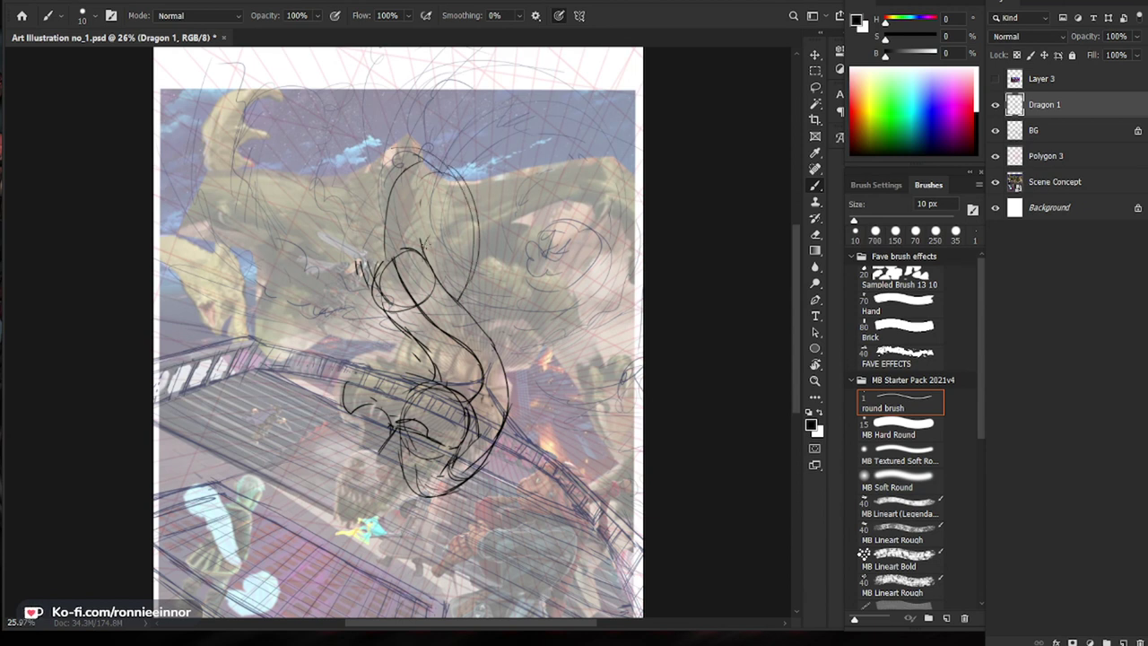
{"action": "key", "text": "e"}
{"action": "left_click_drag", "start_coordinate": [465, 184], "coordinate": [466, 255]}
Step: Redraw the smaller loop's right edge and sweep a wide outer curve down its left side to the mid-neck circle
{"action": "key", "text": "b"}
{"action": "left_click_drag", "start_coordinate": [439, 169], "coordinate": [465, 269]}
{"action": "mouse_move", "coordinate": [448, 148]}
{"action": "left_mouse_down"}
{"action": "mouse_move", "coordinate": [359, 184]}
{"action": "mouse_move", "coordinate": [330, 255]}
{"action": "mouse_move", "coordinate": [373, 297]}
{"action": "left_mouse_up"}
{"action": "mouse_move", "coordinate": [339, 215]}
{"action": "left_mouse_down"}
{"action": "mouse_move", "coordinate": [363, 303]}
{"action": "mouse_move", "coordinate": [384, 316]}
{"action": "left_mouse_up"}
{"action": "left_click_drag", "start_coordinate": [402, 247], "coordinate": [376, 296]}
{"action": "mouse_move", "coordinate": [430, 327]}
{"action": "left_mouse_down"}
{"action": "mouse_move", "coordinate": [359, 326]}
{"action": "mouse_move", "coordinate": [434, 327]}
{"action": "left_mouse_up"}
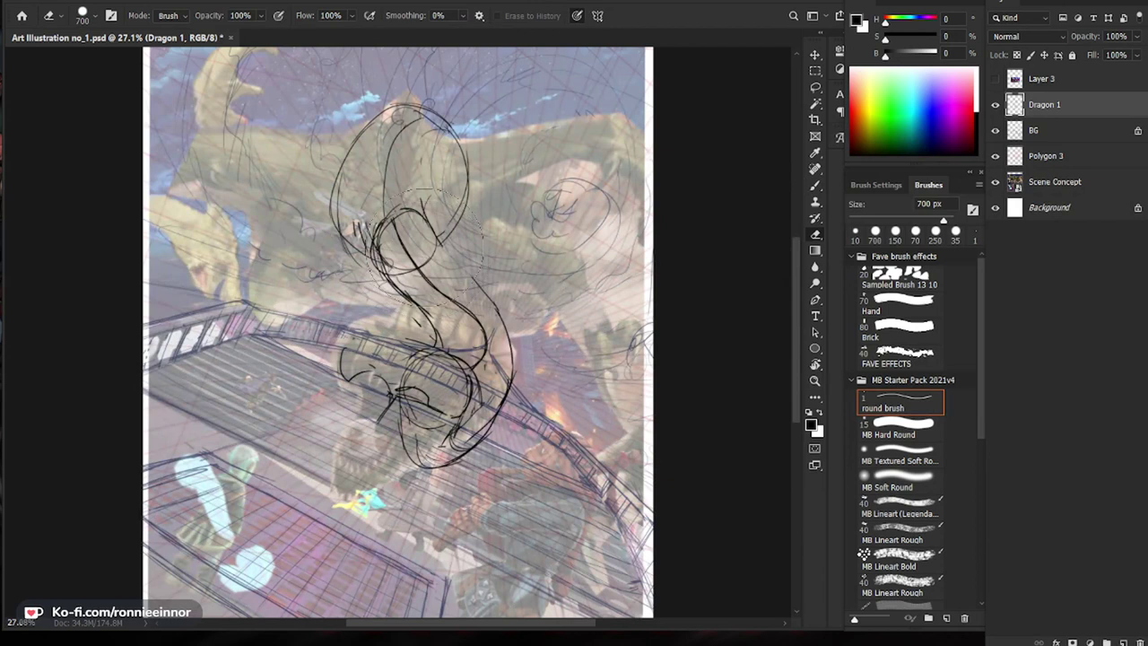
{"action": "key", "text": "e"}
{"action": "key", "text": "b"}
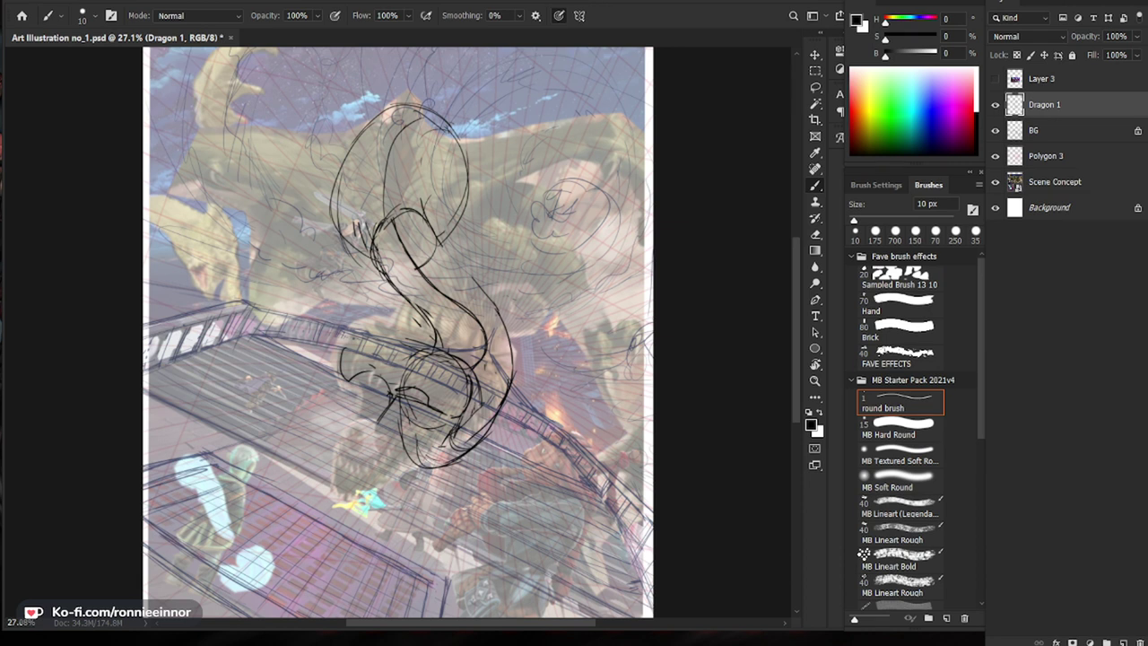
Step: Trim and redraw the upper loop's right edge, and erase the hatch marks beside its lower left end
{"action": "key", "text": "e"}
{"action": "mouse_move", "coordinate": [464, 199]}
{"action": "left_mouse_down"}
{"action": "mouse_move", "coordinate": [456, 128]}
{"action": "mouse_move", "coordinate": [387, 109]}
{"action": "mouse_move", "coordinate": [369, 129]}
{"action": "mouse_move", "coordinate": [416, 117]}
{"action": "mouse_move", "coordinate": [461, 190]}
{"action": "left_mouse_up"}
{"action": "key", "text": "b"}
{"action": "left_click_drag", "start_coordinate": [432, 129], "coordinate": [436, 244]}
{"action": "key", "text": "e"}
{"action": "mouse_move", "coordinate": [355, 223]}
{"action": "left_mouse_down"}
{"action": "mouse_move", "coordinate": [385, 268]}
{"action": "mouse_move", "coordinate": [369, 263]}
{"action": "left_mouse_up"}
Step: Redraw the neck's right outer line from the upper loop down to the jaw, bulging farther outward
{"action": "key", "text": "b"}
{"action": "mouse_move", "coordinate": [437, 240]}
{"action": "left_mouse_down"}
{"action": "mouse_move", "coordinate": [467, 266]}
{"action": "mouse_move", "coordinate": [500, 335]}
{"action": "left_mouse_up"}
{"action": "key", "text": "e"}
{"action": "mouse_move", "coordinate": [477, 282]}
{"action": "left_mouse_down"}
{"action": "mouse_move", "coordinate": [509, 367]}
{"action": "mouse_move", "coordinate": [521, 351]}
{"action": "mouse_move", "coordinate": [507, 404]}
{"action": "mouse_move", "coordinate": [477, 427]}
{"action": "left_mouse_up"}
{"action": "key", "text": "b"}
{"action": "key", "text": "e"}
{"action": "key", "text": "b"}
{"action": "mouse_move", "coordinate": [520, 374]}
{"action": "left_mouse_down"}
{"action": "mouse_move", "coordinate": [462, 458]}
{"action": "mouse_move", "coordinate": [435, 468]}
{"action": "left_mouse_up"}
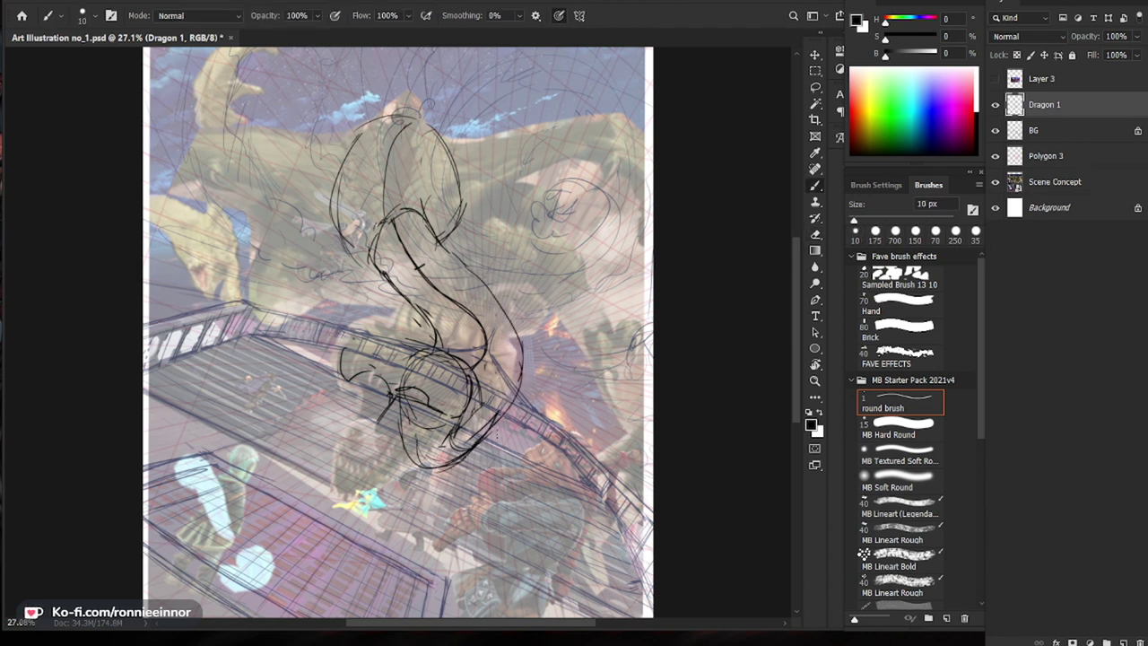
{"action": "key", "text": "e"}
{"action": "key", "text": "b"}
{"action": "mouse_move", "coordinate": [509, 405]}
{"action": "left_mouse_down"}
{"action": "mouse_move", "coordinate": [516, 367]}
{"action": "mouse_move", "coordinate": [479, 444]}
{"action": "left_mouse_up"}
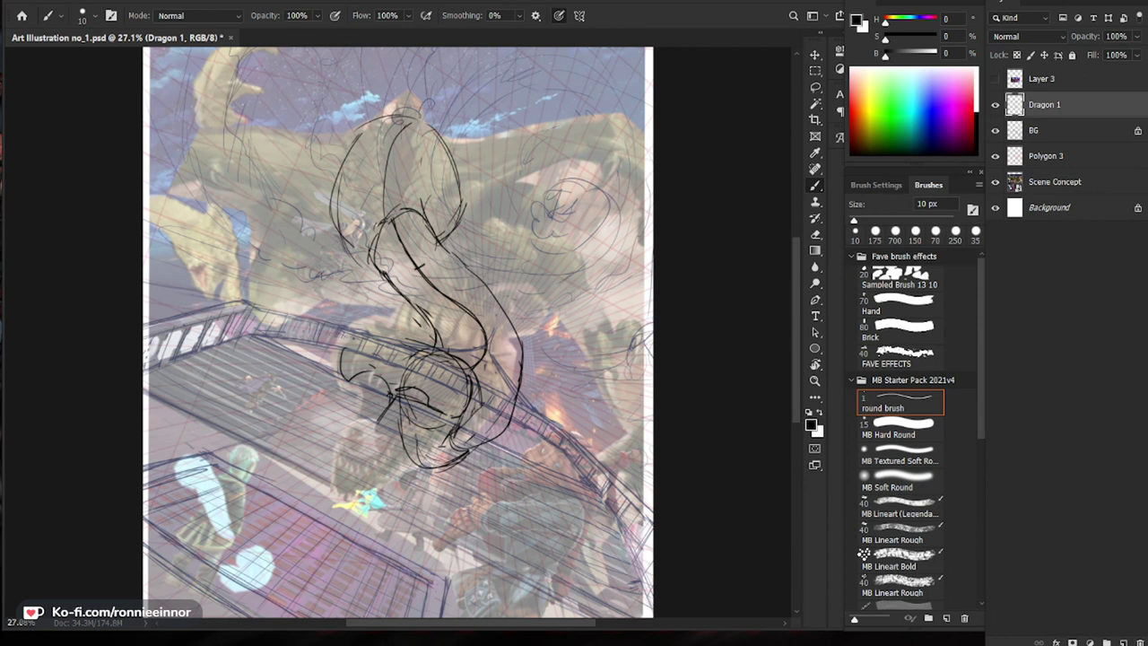
Step: Erase the construction lines inside the dragon's head and sketch short mouth and jaw strokes in their place
{"action": "key", "text": "e"}
{"action": "left_click_drag", "start_coordinate": [400, 382], "coordinate": [435, 368]}
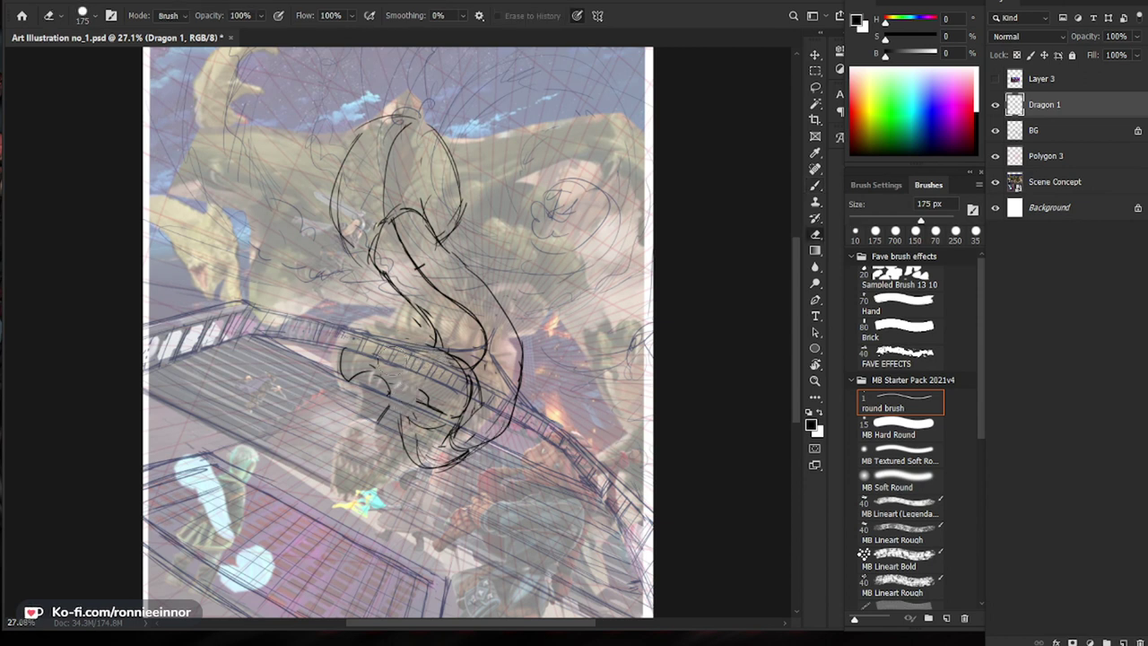
{"action": "key", "text": "b"}
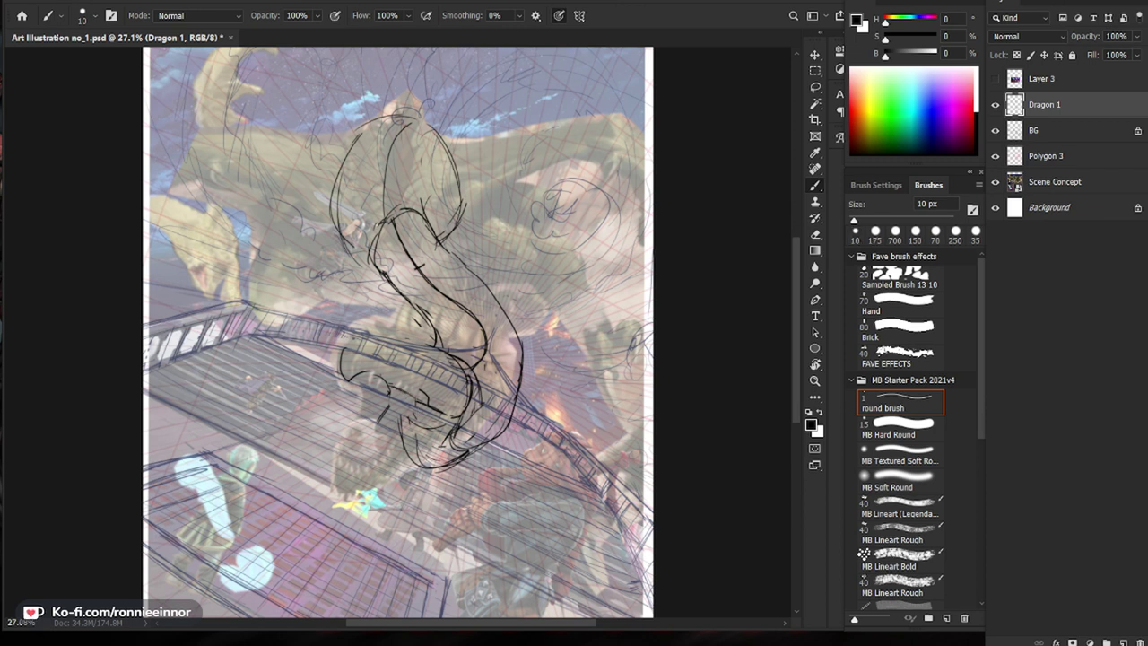
{"action": "left_click_drag", "start_coordinate": [413, 396], "coordinate": [409, 435]}
{"action": "key", "text": "e"}
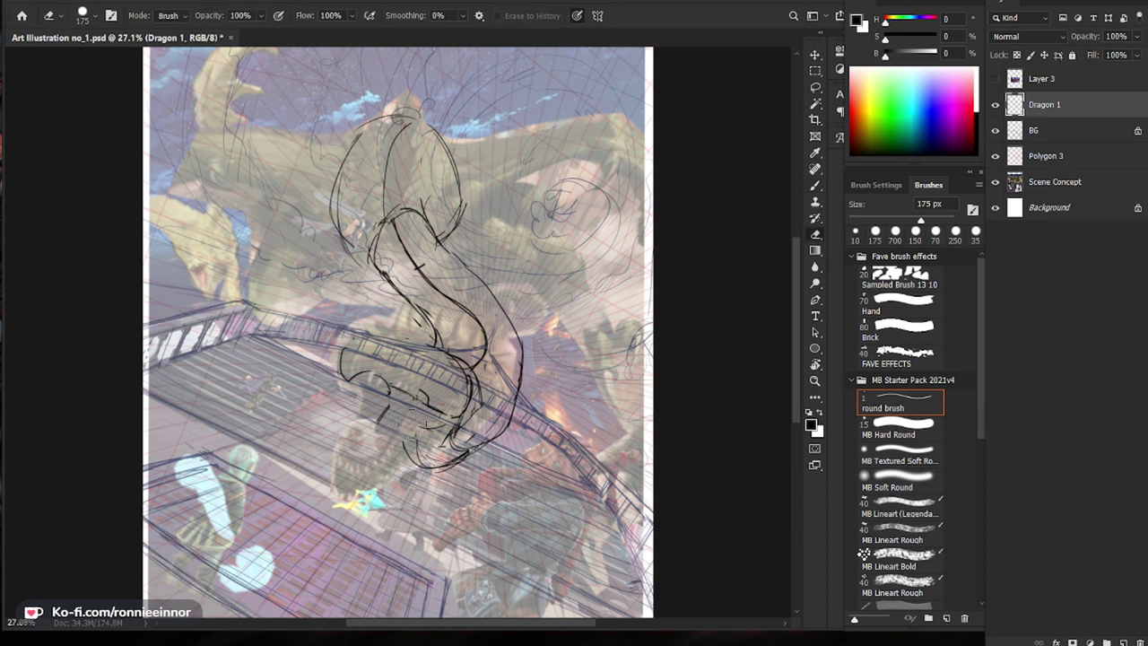
{"action": "key", "text": "b"}
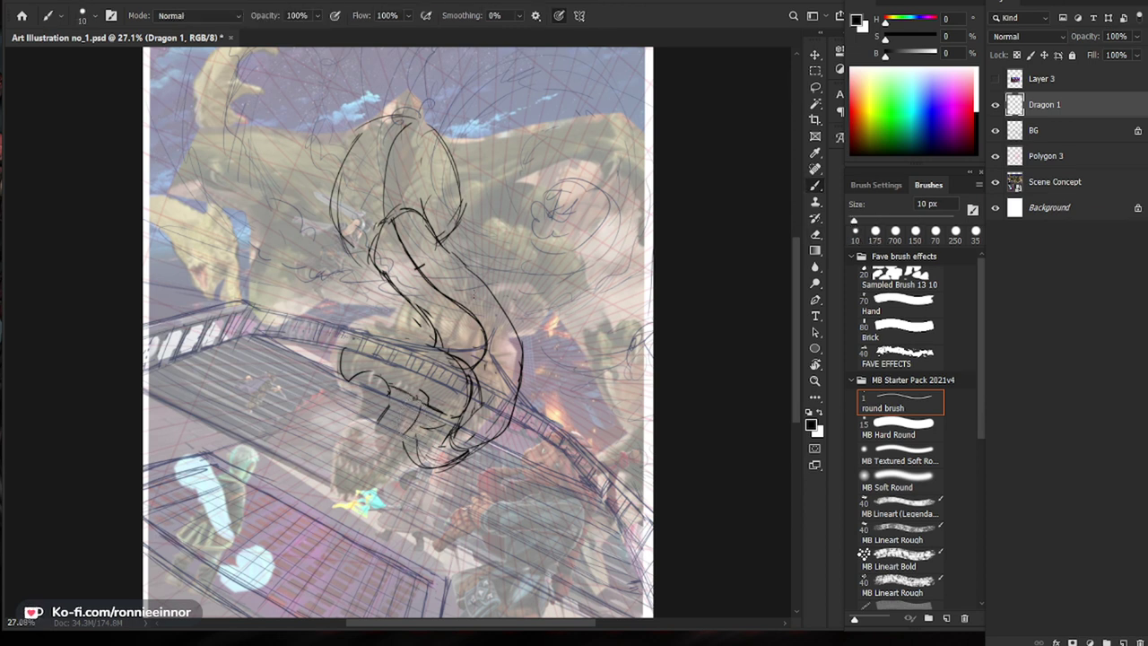
{"action": "left_click_drag", "start_coordinate": [409, 437], "coordinate": [432, 436]}
{"action": "key", "text": "e"}
{"action": "key", "text": "b"}
Step: Draw a downward line at the front of the snout and erase the surplus lines around the mouth
{"action": "left_click_drag", "start_coordinate": [381, 379], "coordinate": [359, 419]}
{"action": "left_click_drag", "start_coordinate": [428, 395], "coordinate": [411, 423]}
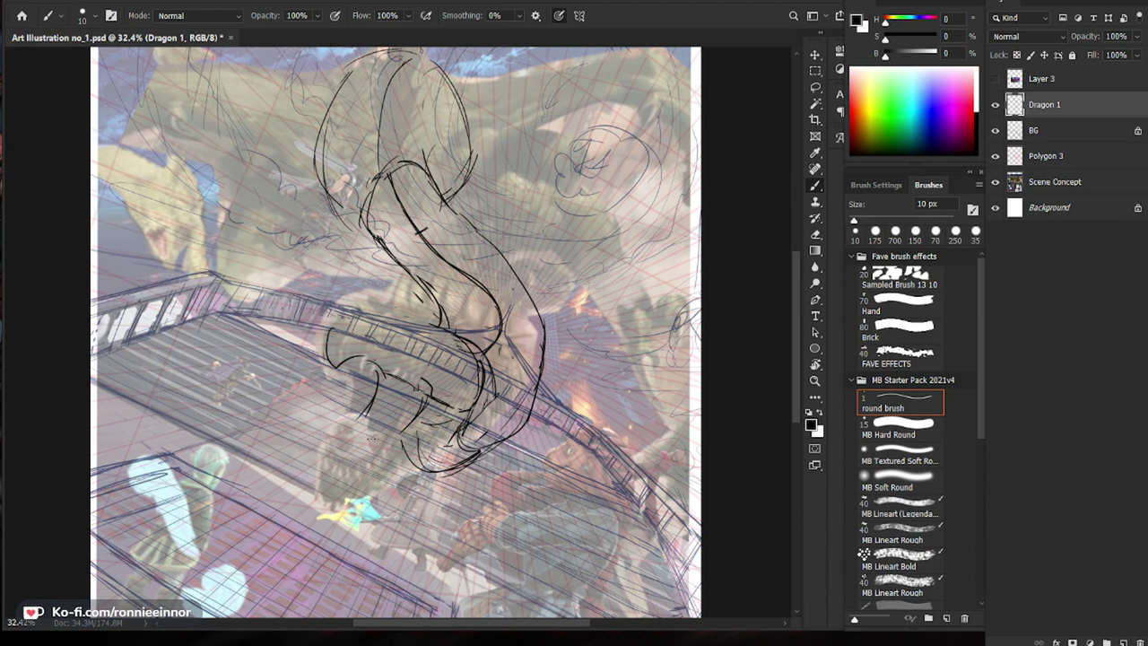
{"action": "key", "text": "e"}
{"action": "mouse_move", "coordinate": [428, 402]}
{"action": "left_mouse_down"}
{"action": "mouse_move", "coordinate": [415, 418]}
{"action": "mouse_move", "coordinate": [364, 411]}
{"action": "mouse_move", "coordinate": [352, 432]}
{"action": "left_mouse_up"}
{"action": "key", "text": "b"}
{"action": "key", "text": "e"}
{"action": "left_click_drag", "start_coordinate": [375, 376], "coordinate": [353, 429]}
{"action": "key", "text": "b"}
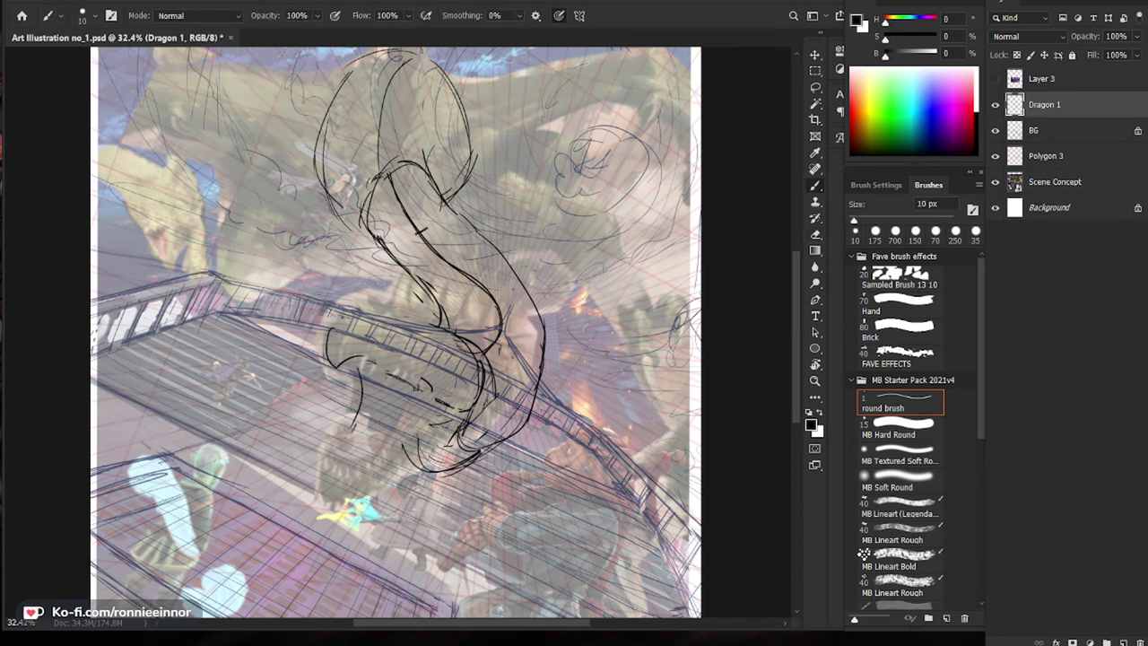
Step: Sketch angular strokes for the dragon's mouth corner and cheek at the right of the head
{"action": "left_click_drag", "start_coordinate": [439, 403], "coordinate": [459, 383]}
{"action": "key", "text": "e"}
{"action": "key", "text": "b"}
{"action": "left_click_drag", "start_coordinate": [434, 409], "coordinate": [466, 389]}
{"action": "left_click_drag", "start_coordinate": [459, 350], "coordinate": [459, 382]}
{"action": "mouse_move", "coordinate": [389, 323]}
{"action": "left_mouse_down"}
{"action": "mouse_move", "coordinate": [450, 346]}
{"action": "mouse_move", "coordinate": [395, 324]}
{"action": "left_mouse_up"}
{"action": "key", "text": "e"}
{"action": "key", "text": "b"}
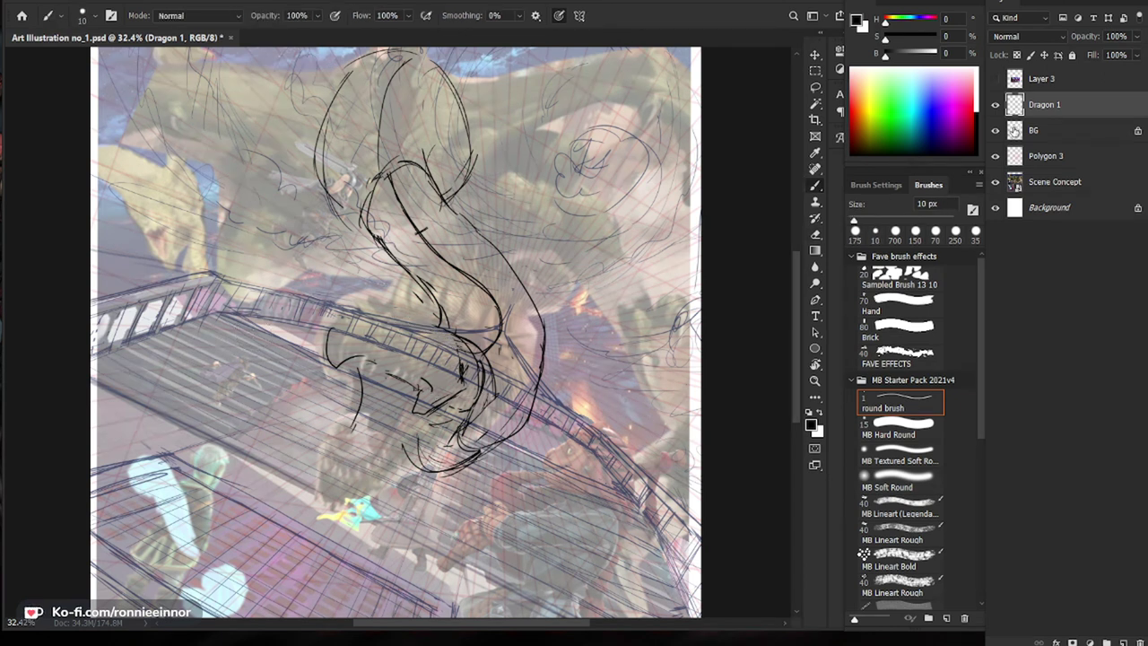
Step: Adjust the Scene Concept layer's opacity, return to the Dragon 1 layer, and hide and show it to compare
{"action": "left_click", "coordinate": [1064, 183]}
{"action": "left_click", "coordinate": [1136, 37]}
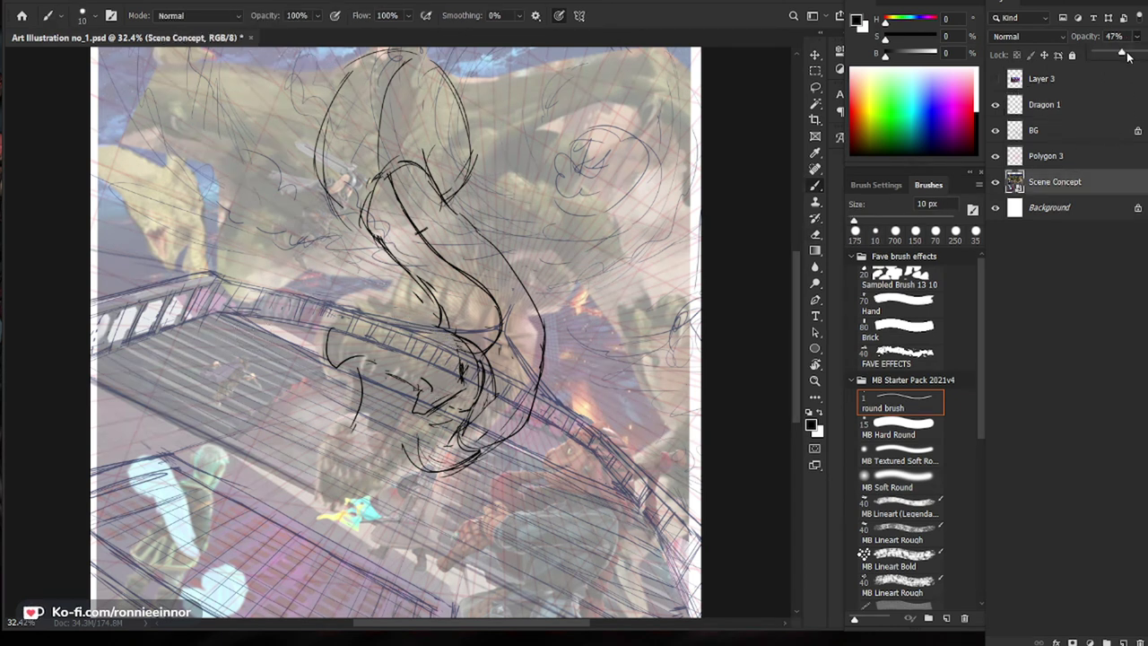
{"action": "left_click", "coordinate": [1127, 53]}
{"action": "left_click_drag", "start_coordinate": [1127, 54], "coordinate": [1122, 55]}
{"action": "left_click", "coordinate": [1055, 159]}
{"action": "left_click", "coordinate": [1049, 107]}
{"action": "left_click", "coordinate": [994, 105]}
{"action": "left_click", "coordinate": [994, 105]}
{"action": "key", "text": "e"}
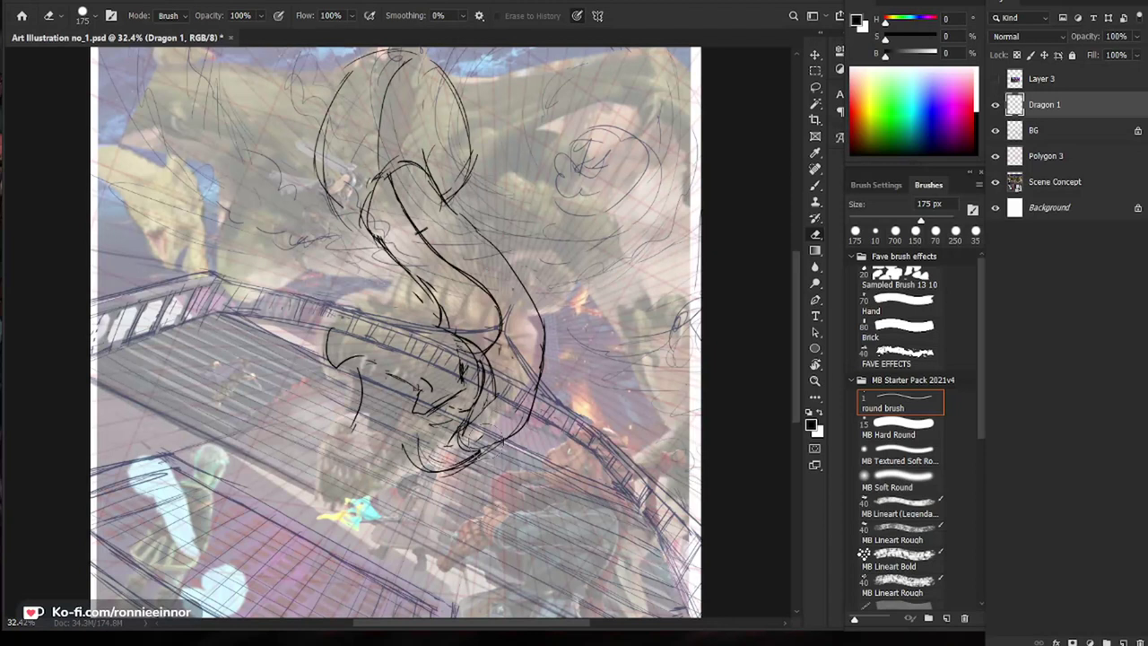
Step: Erase part of the neck's outer curve near the dragon's jaw and redraw it with the round brush
{"action": "key", "text": "b"}
{"action": "key", "text": "e"}
{"action": "mouse_move", "coordinate": [516, 436]}
{"action": "left_mouse_down"}
{"action": "mouse_move", "coordinate": [470, 461]}
{"action": "mouse_move", "coordinate": [504, 453]}
{"action": "left_mouse_up"}
{"action": "key", "text": "b"}
{"action": "left_click_drag", "start_coordinate": [533, 398], "coordinate": [503, 446]}
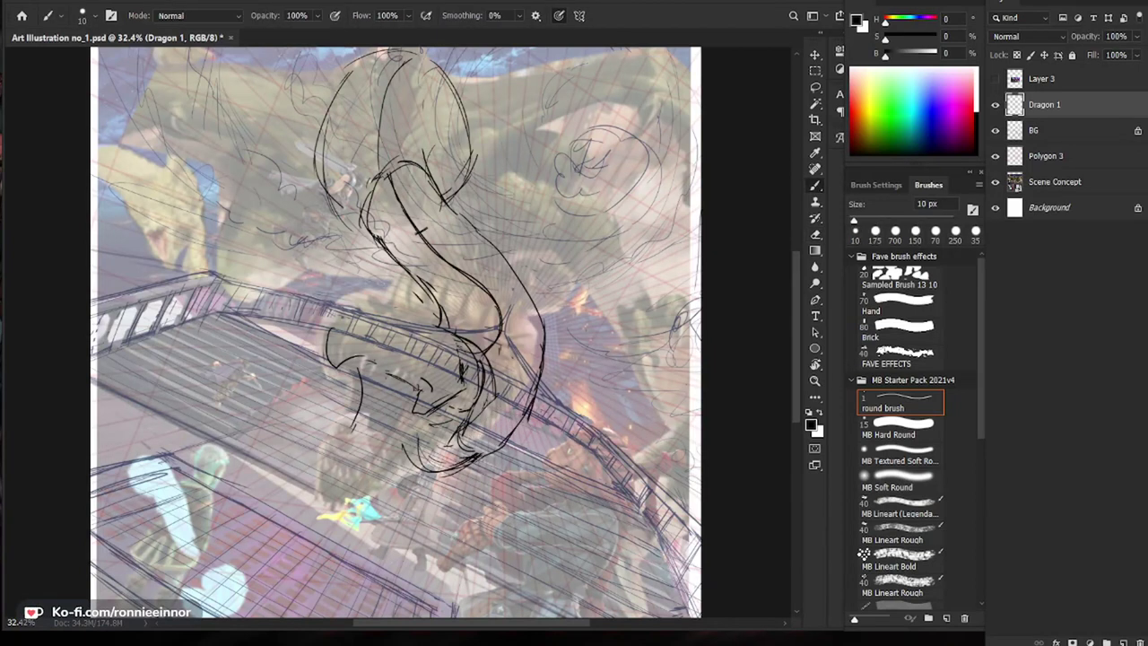
Step: Sketch a row of short pointed spikes hanging beneath the dragon's jaw
{"action": "mouse_move", "coordinate": [412, 463]}
{"action": "left_mouse_down"}
{"action": "mouse_move", "coordinate": [406, 524]}
{"action": "mouse_move", "coordinate": [414, 513]}
{"action": "left_mouse_up"}
{"action": "left_click_drag", "start_coordinate": [444, 475], "coordinate": [436, 502]}
{"action": "left_click_drag", "start_coordinate": [473, 457], "coordinate": [484, 488]}
{"action": "key", "text": "e"}
{"action": "key", "text": "b"}
{"action": "mouse_move", "coordinate": [414, 473]}
{"action": "left_mouse_down"}
{"action": "mouse_move", "coordinate": [407, 522]}
{"action": "mouse_move", "coordinate": [420, 508]}
{"action": "left_mouse_up"}
Step: Erase stray marks beside the dragon's head and sketch a round construction circle around the mouth area
{"action": "left_click_drag", "start_coordinate": [575, 572], "coordinate": [528, 499]}
{"action": "key", "text": "e"}
{"action": "left_click_drag", "start_coordinate": [369, 441], "coordinate": [380, 434]}
{"action": "key", "text": "b"}
{"action": "left_click_drag", "start_coordinate": [427, 334], "coordinate": [418, 351]}
{"action": "left_click_drag", "start_coordinate": [395, 269], "coordinate": [409, 364]}
{"action": "left_click_drag", "start_coordinate": [387, 249], "coordinate": [356, 363]}
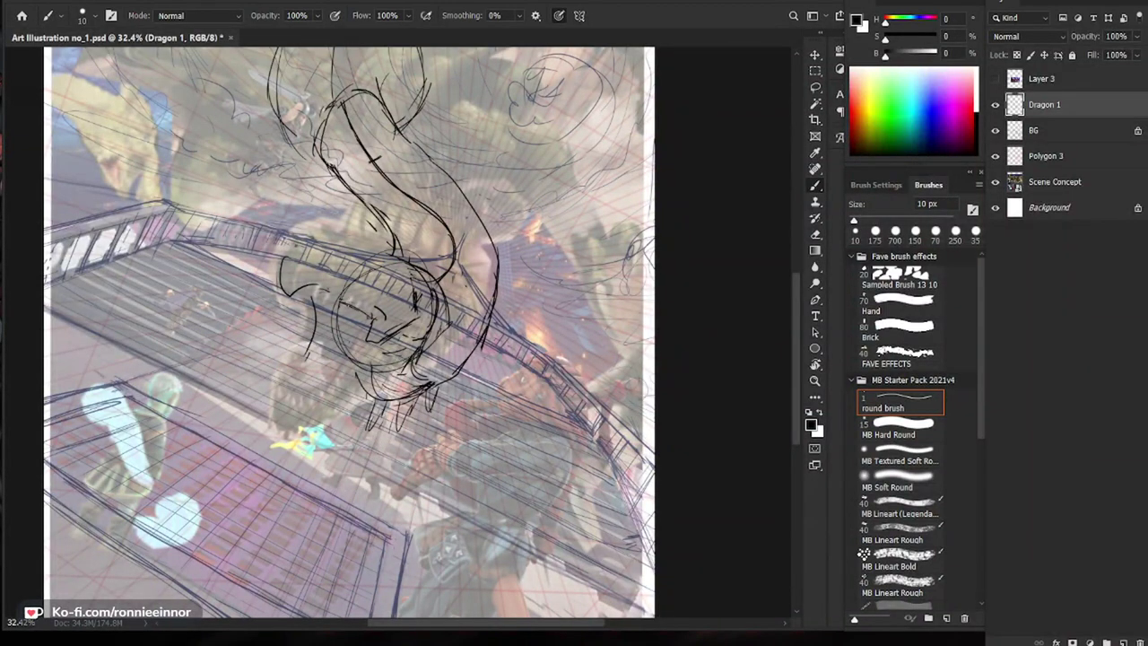
{"action": "left_click_drag", "start_coordinate": [375, 287], "coordinate": [420, 328]}
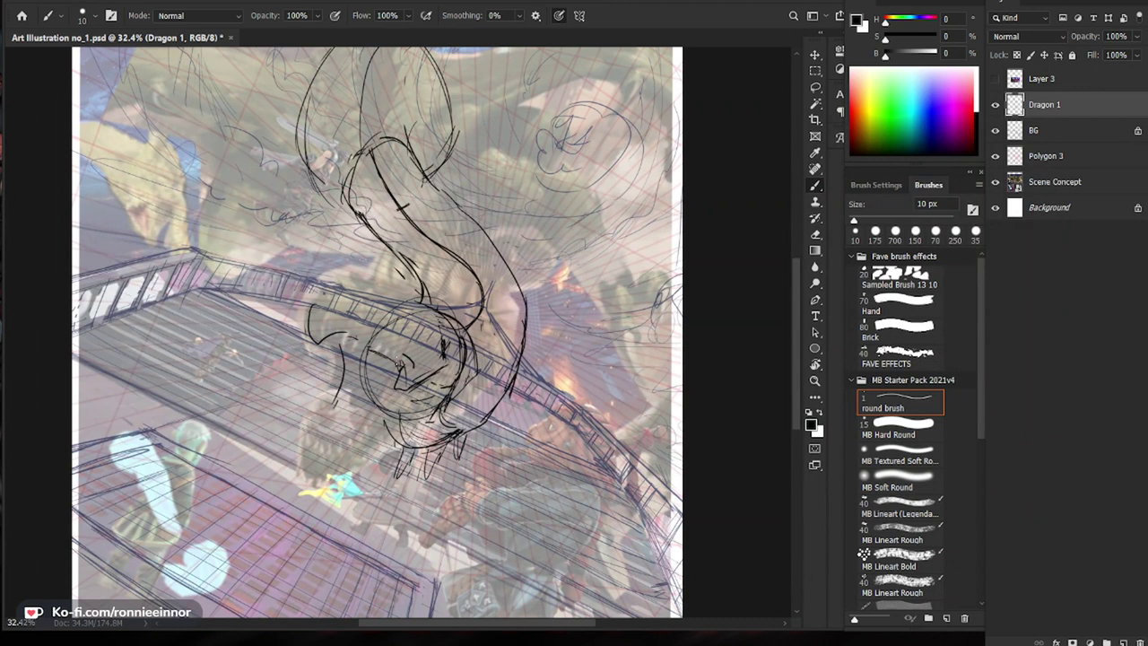
Step: Add a short stroke inside the dragon's mouth and sketch curved contours over the brow and upper snout
{"action": "mouse_move", "coordinate": [389, 355]}
{"action": "left_mouse_down"}
{"action": "mouse_move", "coordinate": [418, 349]}
{"action": "mouse_move", "coordinate": [399, 389]}
{"action": "mouse_move", "coordinate": [405, 380]}
{"action": "left_mouse_up"}
{"action": "key", "text": "e"}
{"action": "key", "text": "b"}
{"action": "mouse_move", "coordinate": [445, 315]}
{"action": "left_mouse_down"}
{"action": "mouse_move", "coordinate": [390, 279]}
{"action": "mouse_move", "coordinate": [348, 296]}
{"action": "mouse_move", "coordinate": [400, 315]}
{"action": "mouse_move", "coordinate": [412, 345]}
{"action": "mouse_move", "coordinate": [412, 325]}
{"action": "mouse_move", "coordinate": [316, 294]}
{"action": "left_mouse_up"}
{"action": "left_click_drag", "start_coordinate": [391, 312], "coordinate": [322, 339]}
{"action": "left_click_drag", "start_coordinate": [336, 290], "coordinate": [311, 342]}
Step: Erase part of the construction circle around the mouth and restate the line at the back of the head
{"action": "key", "text": "e"}
{"action": "key", "text": "b"}
{"action": "key", "text": "e"}
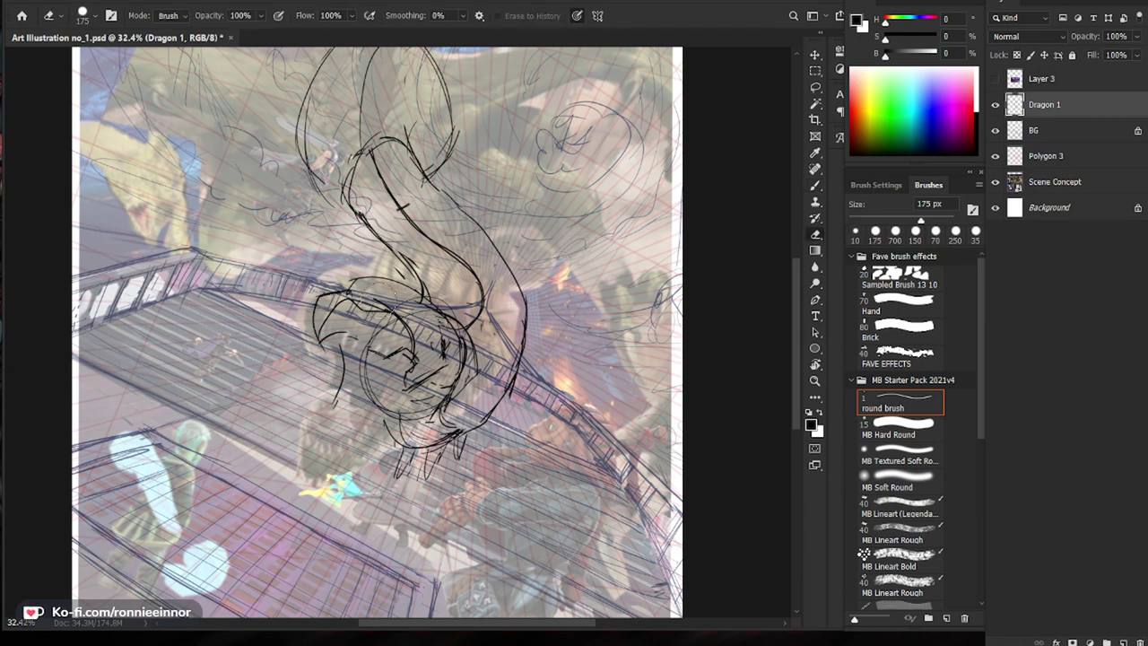
{"action": "key", "text": "b"}
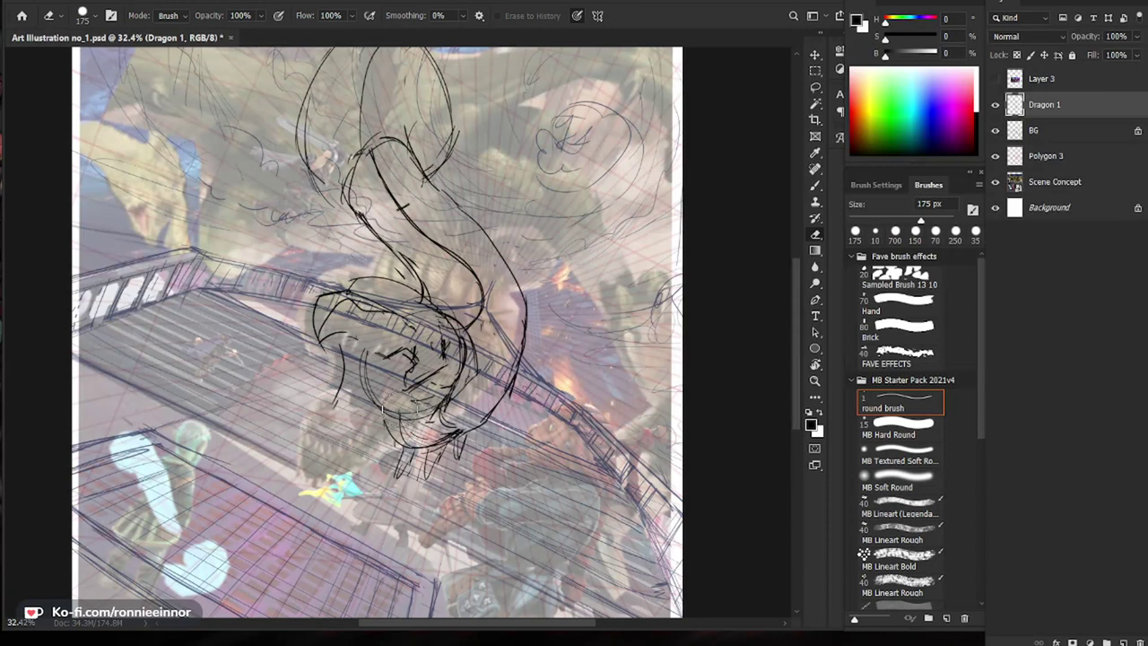
{"action": "left_click_drag", "start_coordinate": [475, 350], "coordinate": [468, 383]}
{"action": "left_click_drag", "start_coordinate": [494, 412], "coordinate": [411, 491]}
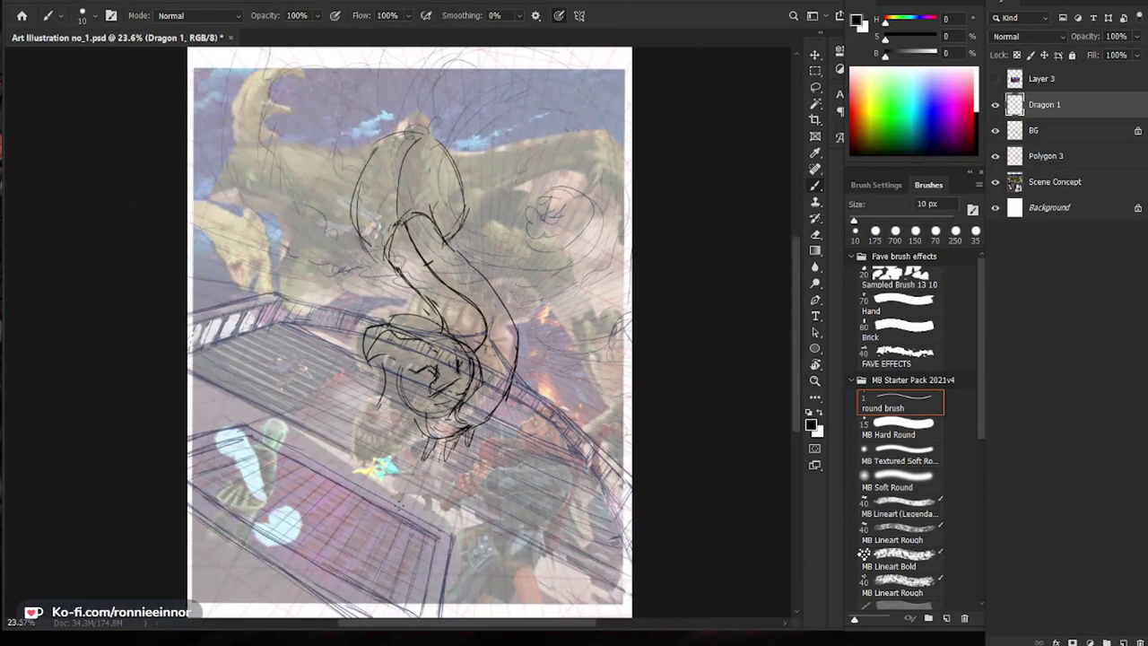
Step: Sketch overlapping curved strokes for a rounded form beside the left base of the dragon's upper coil
{"action": "key", "text": "ctrl+space"}
{"action": "left_click_drag", "start_coordinate": [429, 396], "coordinate": [536, 359]}
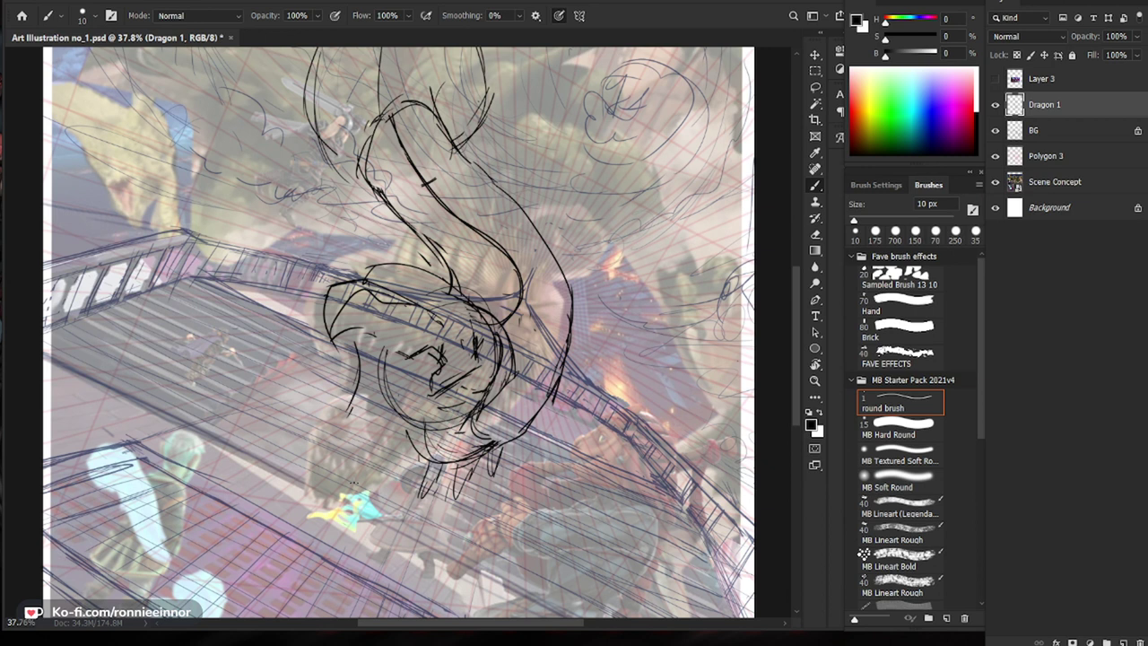
{"action": "left_click_drag", "start_coordinate": [459, 331], "coordinate": [383, 330]}
{"action": "left_click_drag", "start_coordinate": [363, 228], "coordinate": [409, 248]}
{"action": "left_click_drag", "start_coordinate": [371, 219], "coordinate": [403, 241]}
{"action": "mouse_move", "coordinate": [361, 176]}
{"action": "left_mouse_down"}
{"action": "mouse_move", "coordinate": [360, 213]}
{"action": "mouse_move", "coordinate": [385, 235]}
{"action": "left_mouse_up"}
{"action": "left_click_drag", "start_coordinate": [368, 189], "coordinate": [380, 238]}
Step: Add short contour strokes inside the upper coil and reinforce the rounded form along its left edge
{"action": "mouse_move", "coordinate": [497, 178]}
{"action": "left_mouse_down"}
{"action": "mouse_move", "coordinate": [474, 209]}
{"action": "mouse_move", "coordinate": [459, 139]}
{"action": "left_mouse_up"}
{"action": "left_click_drag", "start_coordinate": [465, 203], "coordinate": [454, 158]}
{"action": "mouse_move", "coordinate": [456, 183]}
{"action": "left_mouse_down"}
{"action": "mouse_move", "coordinate": [448, 132]}
{"action": "mouse_move", "coordinate": [450, 153]}
{"action": "left_mouse_up"}
{"action": "left_click_drag", "start_coordinate": [398, 119], "coordinate": [392, 153]}
{"action": "mouse_move", "coordinate": [394, 133]}
{"action": "left_mouse_down"}
{"action": "mouse_move", "coordinate": [388, 173]}
{"action": "mouse_move", "coordinate": [369, 152]}
{"action": "mouse_move", "coordinate": [363, 218]}
{"action": "left_mouse_up"}
{"action": "mouse_move", "coordinate": [375, 176]}
{"action": "left_mouse_down"}
{"action": "mouse_move", "coordinate": [358, 231]}
{"action": "mouse_move", "coordinate": [369, 219]}
{"action": "left_mouse_up"}
{"action": "left_click_drag", "start_coordinate": [376, 222], "coordinate": [382, 235]}
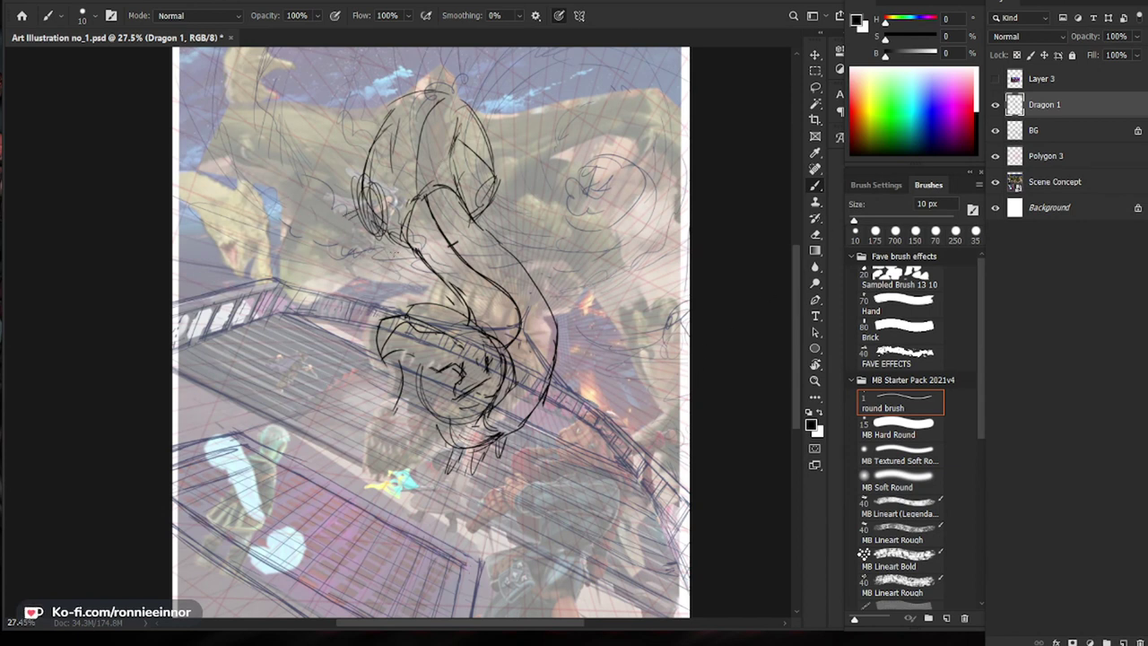
Step: Extend the rounded form outward from the coil, hatch below it, and darken the coil's right edge
{"action": "mouse_move", "coordinate": [394, 236]}
{"action": "left_mouse_down"}
{"action": "mouse_move", "coordinate": [382, 247]}
{"action": "mouse_move", "coordinate": [355, 238]}
{"action": "left_mouse_up"}
{"action": "mouse_move", "coordinate": [356, 241]}
{"action": "left_mouse_down"}
{"action": "mouse_move", "coordinate": [324, 209]}
{"action": "mouse_move", "coordinate": [327, 219]}
{"action": "mouse_move", "coordinate": [358, 184]}
{"action": "mouse_move", "coordinate": [331, 215]}
{"action": "mouse_move", "coordinate": [375, 254]}
{"action": "mouse_move", "coordinate": [359, 229]}
{"action": "mouse_move", "coordinate": [418, 272]}
{"action": "left_mouse_up"}
{"action": "left_click_drag", "start_coordinate": [412, 257], "coordinate": [439, 279]}
{"action": "mouse_move", "coordinate": [497, 181]}
{"action": "left_mouse_down"}
{"action": "mouse_move", "coordinate": [501, 239]}
{"action": "mouse_move", "coordinate": [445, 185]}
{"action": "mouse_move", "coordinate": [471, 241]}
{"action": "left_mouse_up"}
{"action": "key", "text": "e"}
{"action": "key", "text": "b"}
{"action": "key", "text": "b"}
Step: Thicken the overlapping contours of the dragon's upper coil and neck with long curved strokes
{"action": "left_click_drag", "start_coordinate": [423, 197], "coordinate": [479, 221]}
{"action": "mouse_move", "coordinate": [402, 235]}
{"action": "left_mouse_down"}
{"action": "mouse_move", "coordinate": [432, 287]}
{"action": "mouse_move", "coordinate": [468, 269]}
{"action": "left_mouse_up"}
{"action": "mouse_move", "coordinate": [500, 220]}
{"action": "left_mouse_down"}
{"action": "mouse_move", "coordinate": [496, 250]}
{"action": "mouse_move", "coordinate": [435, 90]}
{"action": "mouse_move", "coordinate": [364, 169]}
{"action": "left_mouse_up"}
{"action": "left_click_drag", "start_coordinate": [414, 212], "coordinate": [448, 88]}
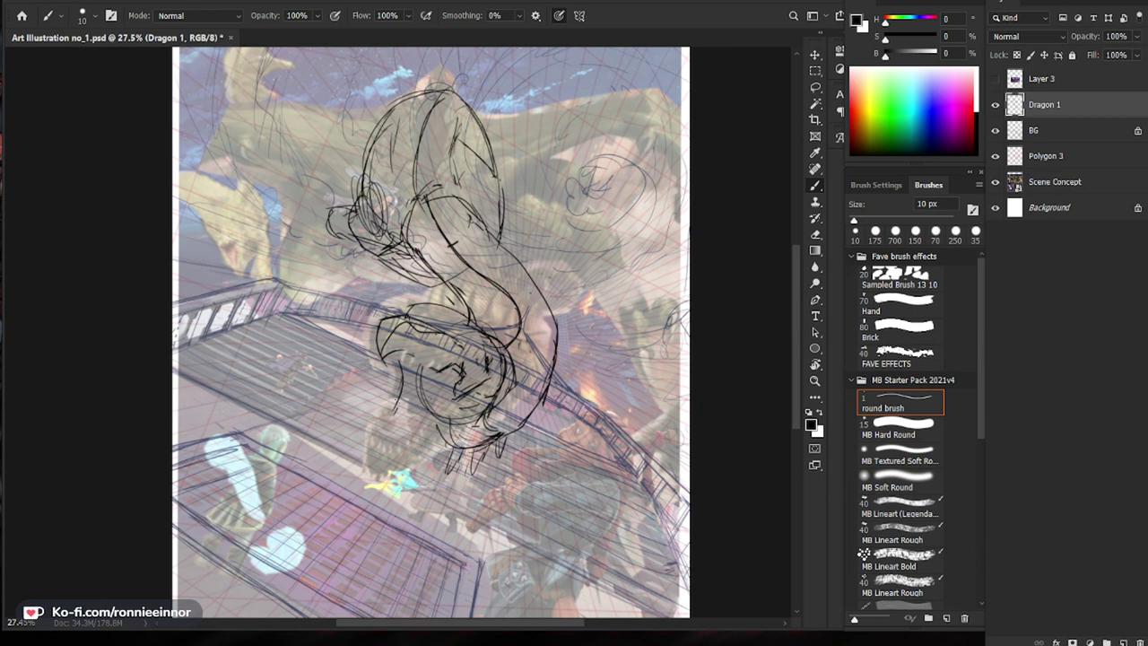
Step: Sketch the dragon's long open lower jaw and erase surplus lines at its tip and beneath the head
{"action": "mouse_move", "coordinate": [456, 392]}
{"action": "left_mouse_down"}
{"action": "mouse_move", "coordinate": [416, 450]}
{"action": "mouse_move", "coordinate": [377, 434]}
{"action": "mouse_move", "coordinate": [364, 461]}
{"action": "mouse_move", "coordinate": [404, 474]}
{"action": "mouse_move", "coordinate": [415, 457]}
{"action": "mouse_move", "coordinate": [371, 443]}
{"action": "mouse_move", "coordinate": [414, 444]}
{"action": "mouse_move", "coordinate": [453, 391]}
{"action": "left_mouse_up"}
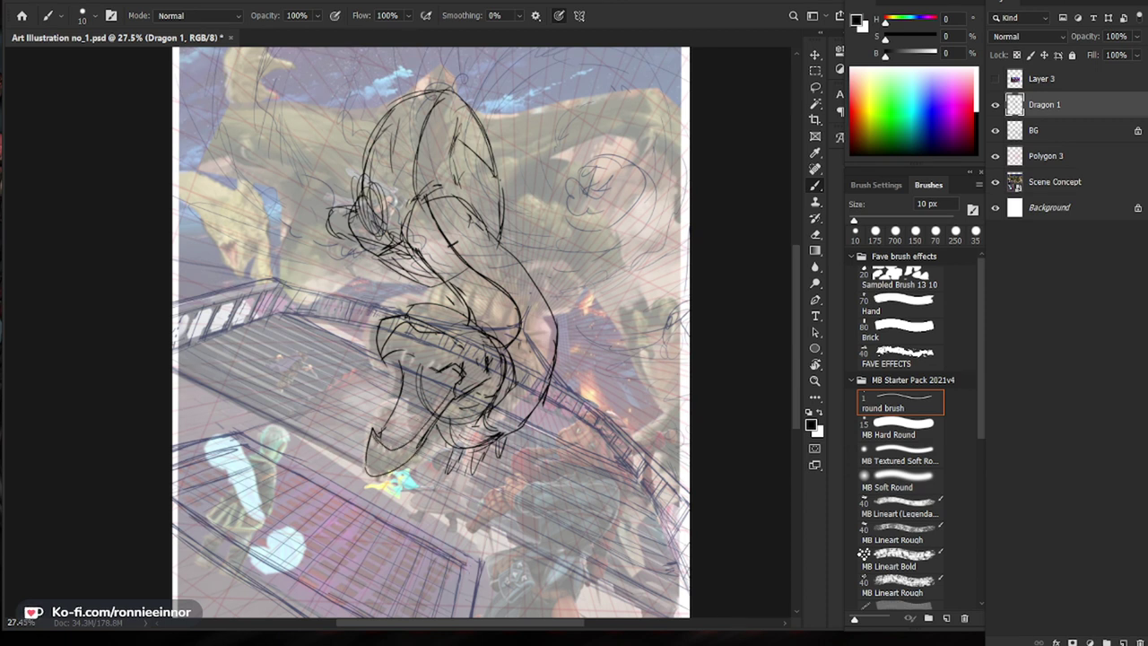
{"action": "key", "text": "e"}
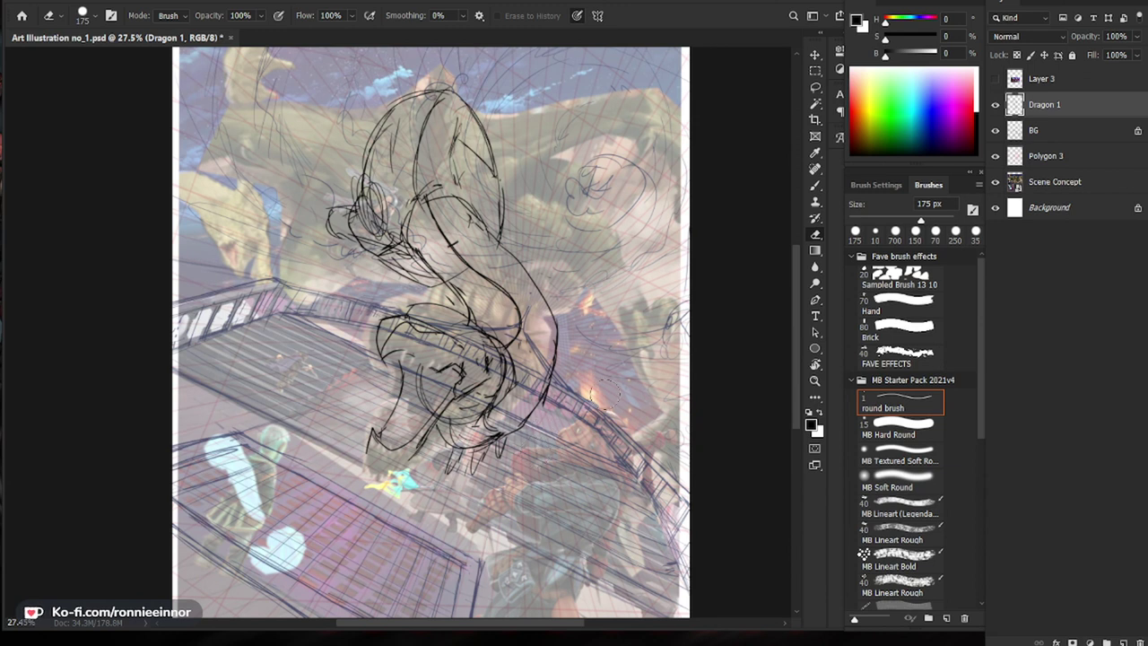
{"action": "key", "text": "b"}
{"action": "mouse_move", "coordinate": [426, 442]}
{"action": "left_mouse_down"}
{"action": "mouse_move", "coordinate": [481, 451]}
{"action": "mouse_move", "coordinate": [504, 437]}
{"action": "left_mouse_up"}
{"action": "key", "text": "e"}
{"action": "left_click_drag", "start_coordinate": [464, 430], "coordinate": [479, 431]}
{"action": "key", "text": "b"}
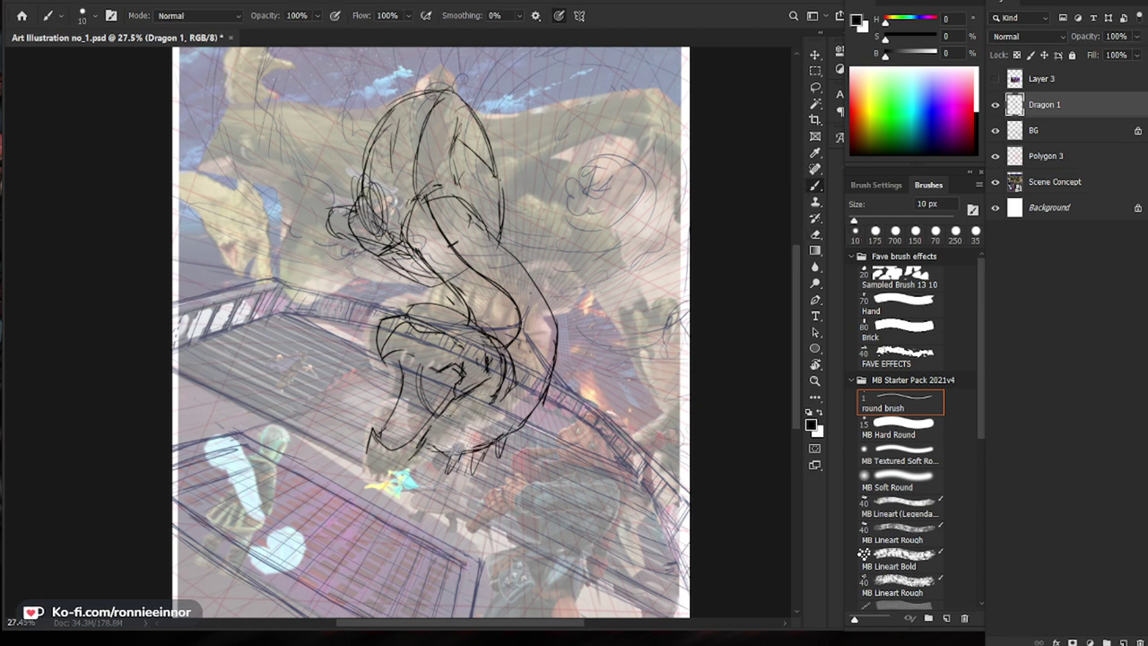
Step: Draw sweeping strokes from the outer neck curve down along the underside of the dragon's head
{"action": "mouse_move", "coordinate": [459, 401]}
{"action": "left_mouse_down"}
{"action": "mouse_move", "coordinate": [412, 462]}
{"action": "mouse_move", "coordinate": [484, 448]}
{"action": "left_mouse_up"}
{"action": "left_click_drag", "start_coordinate": [532, 416], "coordinate": [480, 453]}
{"action": "left_click_drag", "start_coordinate": [492, 400], "coordinate": [454, 445]}
{"action": "left_click_drag", "start_coordinate": [545, 366], "coordinate": [528, 422]}
{"action": "left_click_drag", "start_coordinate": [554, 332], "coordinate": [508, 406]}
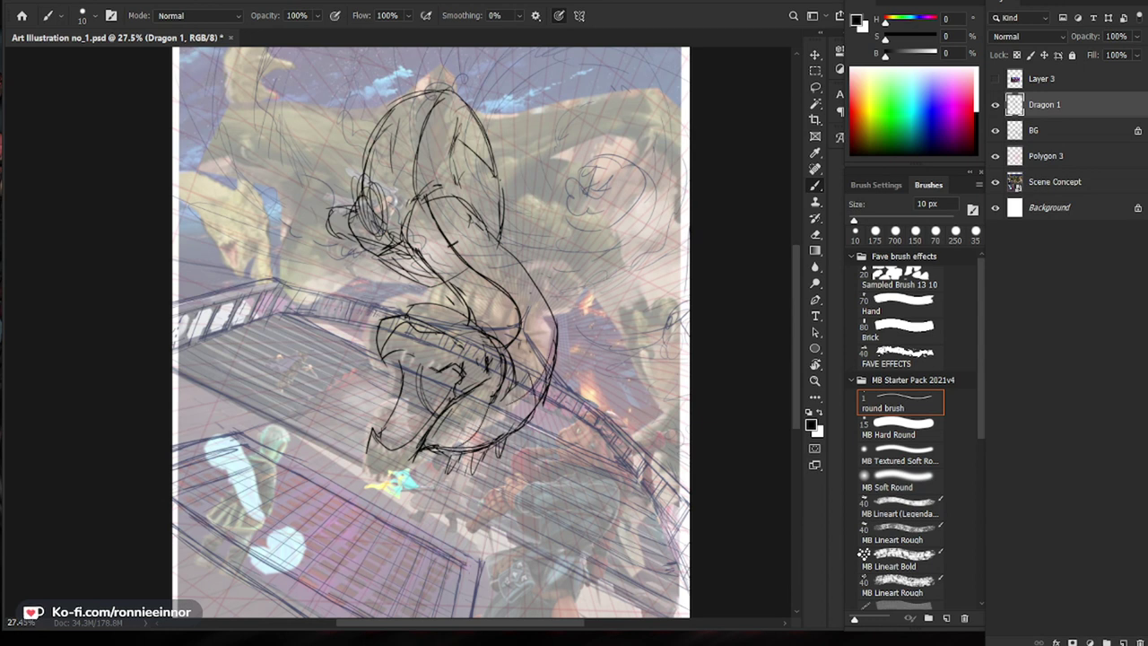
Step: Erase surplus lines behind the lower jaw and rework its rear edge and the mouth corner with short strokes
{"action": "key", "text": "e"}
{"action": "mouse_move", "coordinate": [549, 341]}
{"action": "left_mouse_down"}
{"action": "mouse_move", "coordinate": [536, 389]}
{"action": "mouse_move", "coordinate": [427, 436]}
{"action": "left_mouse_up"}
{"action": "key", "text": "b"}
{"action": "left_click_drag", "start_coordinate": [472, 398], "coordinate": [424, 439]}
{"action": "key", "text": "e"}
{"action": "key", "text": "b"}
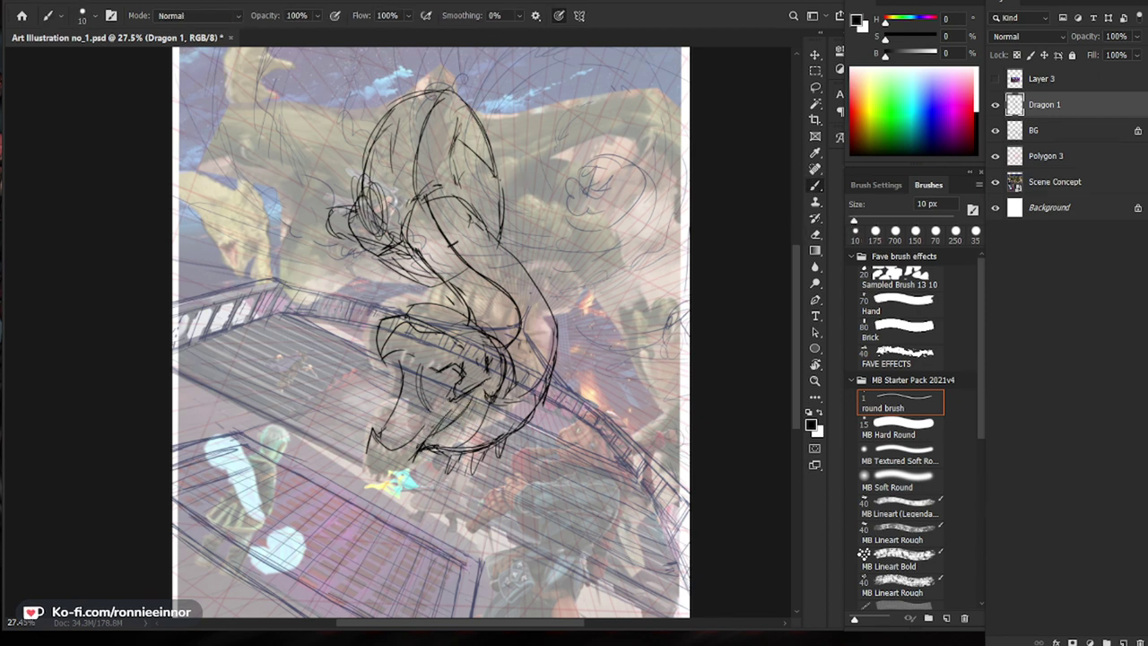
{"action": "left_click_drag", "start_coordinate": [476, 400], "coordinate": [445, 415]}
{"action": "mouse_move", "coordinate": [485, 387]}
{"action": "left_mouse_down"}
{"action": "mouse_move", "coordinate": [476, 405]}
{"action": "mouse_move", "coordinate": [454, 401]}
{"action": "left_mouse_up"}
{"action": "key", "text": "e"}
{"action": "key", "text": "b"}
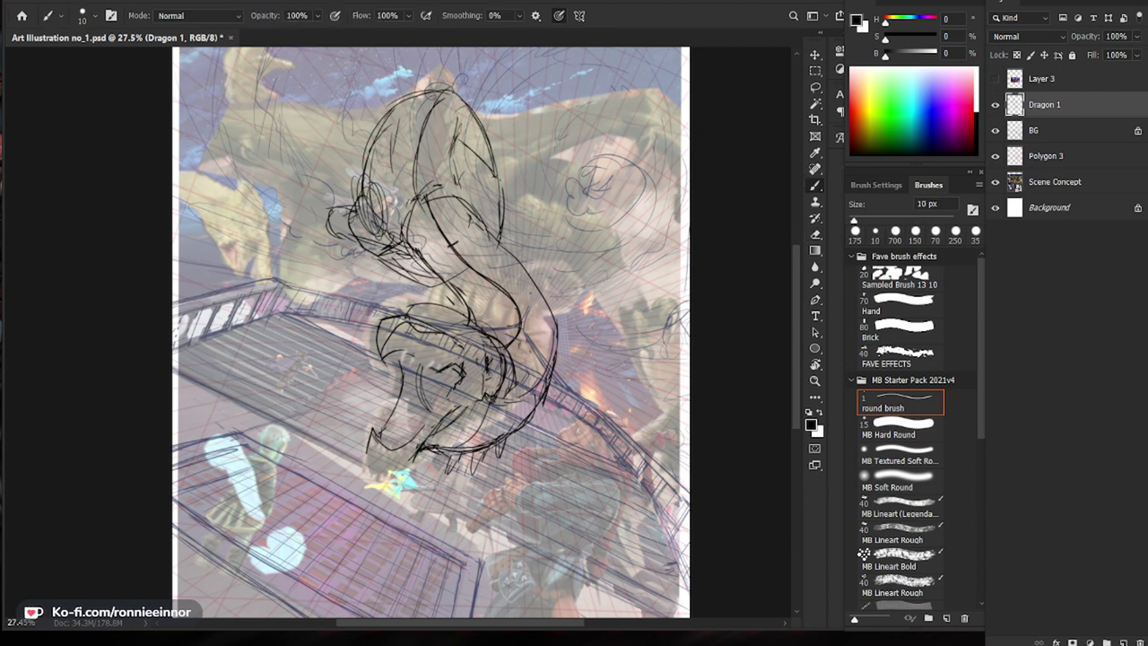
Step: Redraw the front edge of the lower jaw and extend its chin into a sharp downward point
{"action": "mouse_move", "coordinate": [394, 360]}
{"action": "left_mouse_down"}
{"action": "mouse_move", "coordinate": [367, 455]}
{"action": "mouse_move", "coordinate": [396, 451]}
{"action": "mouse_move", "coordinate": [366, 451]}
{"action": "mouse_move", "coordinate": [368, 473]}
{"action": "mouse_move", "coordinate": [383, 479]}
{"action": "left_mouse_up"}
{"action": "key", "text": "e"}
{"action": "key", "text": "b"}
{"action": "key", "text": "e"}
{"action": "key", "text": "b"}
{"action": "left_click_drag", "start_coordinate": [411, 456], "coordinate": [391, 476]}
{"action": "left_click_drag", "start_coordinate": [367, 475], "coordinate": [366, 497]}
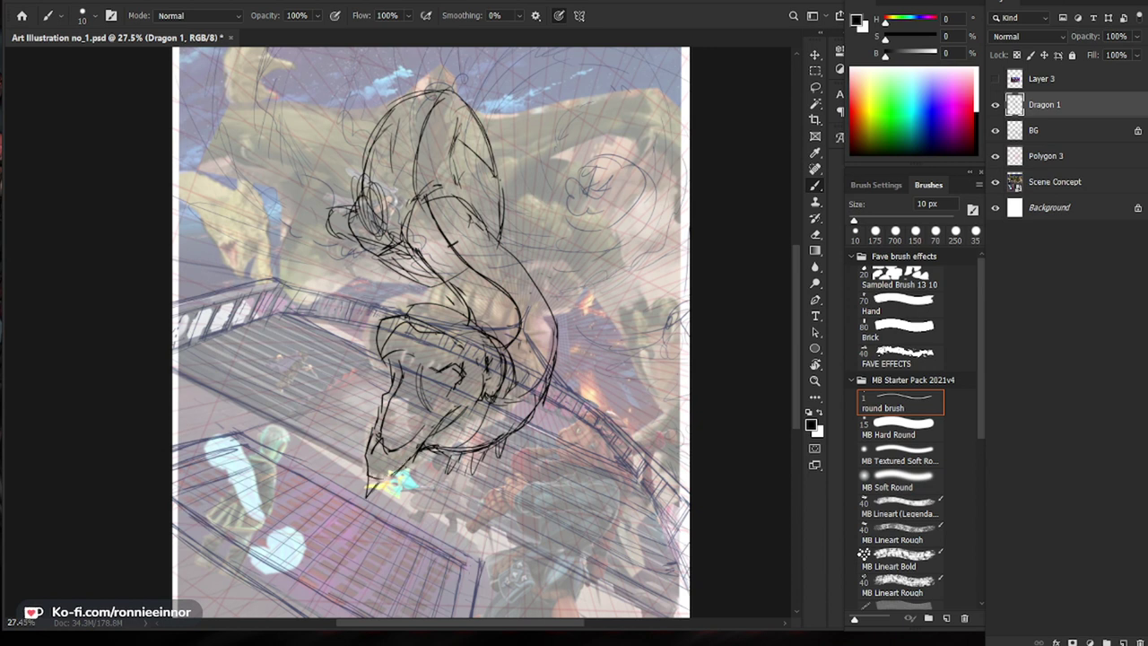
Step: Lasso the dragon's head and jaws, scale them to 93.33%, rotate them by -4.77 degrees, and clear the selection
{"action": "left_click_drag", "start_coordinate": [550, 431], "coordinate": [504, 430]}
{"action": "left_click_drag", "start_coordinate": [445, 338], "coordinate": [469, 338]}
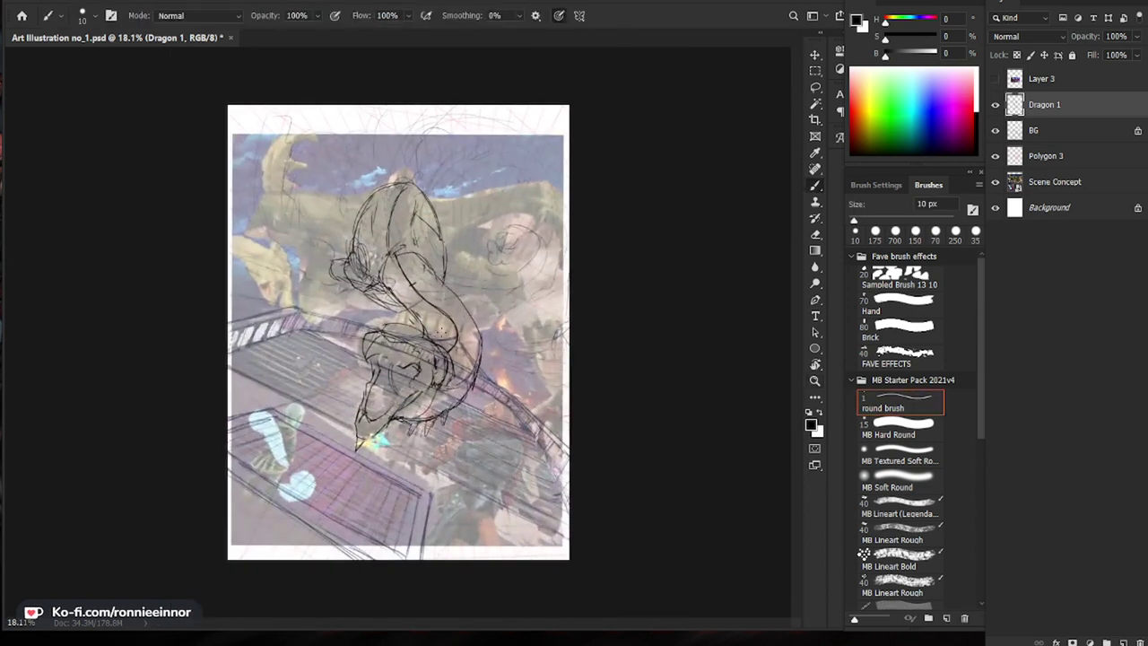
{"action": "key", "text": "l"}
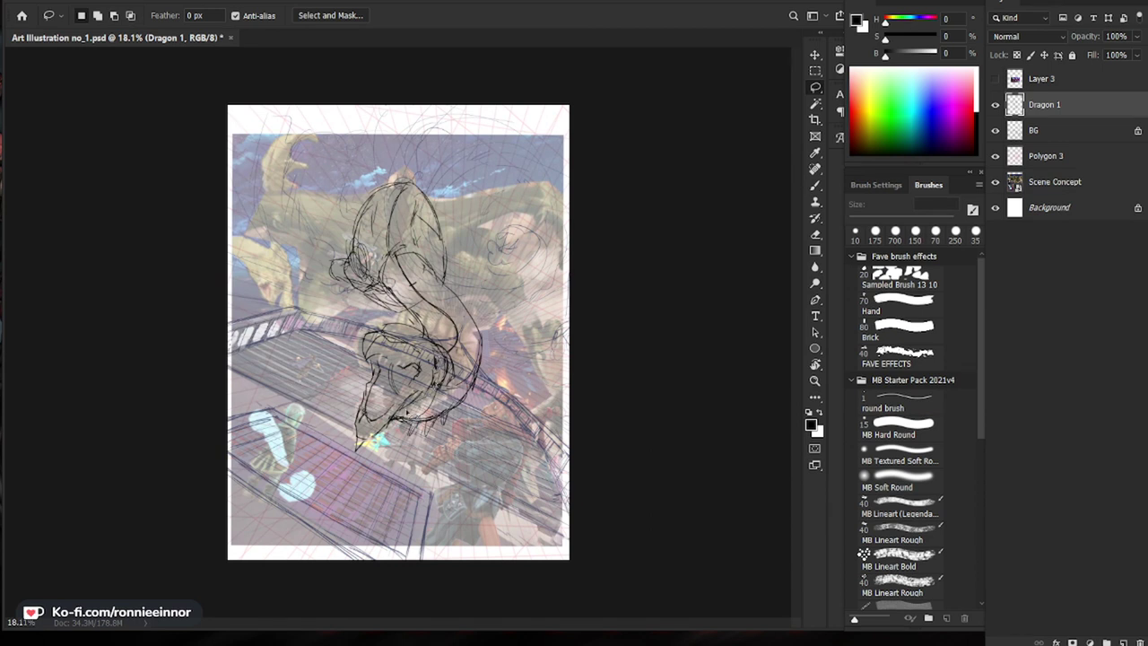
{"action": "mouse_move", "coordinate": [340, 429]}
{"action": "left_mouse_down"}
{"action": "mouse_move", "coordinate": [399, 319]}
{"action": "mouse_move", "coordinate": [439, 395]}
{"action": "left_mouse_up"}
{"action": "key", "text": "ctrl+t"}
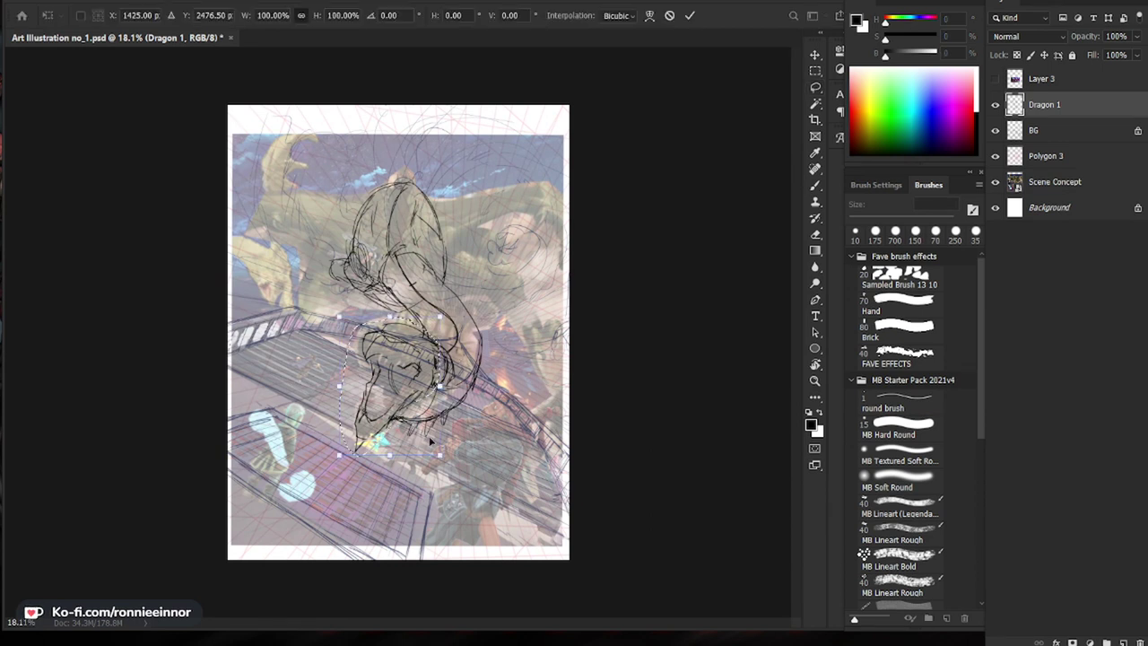
{"action": "left_click", "coordinate": [429, 386], "text": "alt"}
{"action": "left_click_drag", "start_coordinate": [447, 475], "coordinate": [466, 470]}
{"action": "left_click_drag", "start_coordinate": [438, 423], "coordinate": [434, 412]}
{"action": "left_click_drag", "start_coordinate": [425, 304], "coordinate": [438, 302]}
{"action": "left_click_drag", "start_coordinate": [419, 369], "coordinate": [414, 371]}
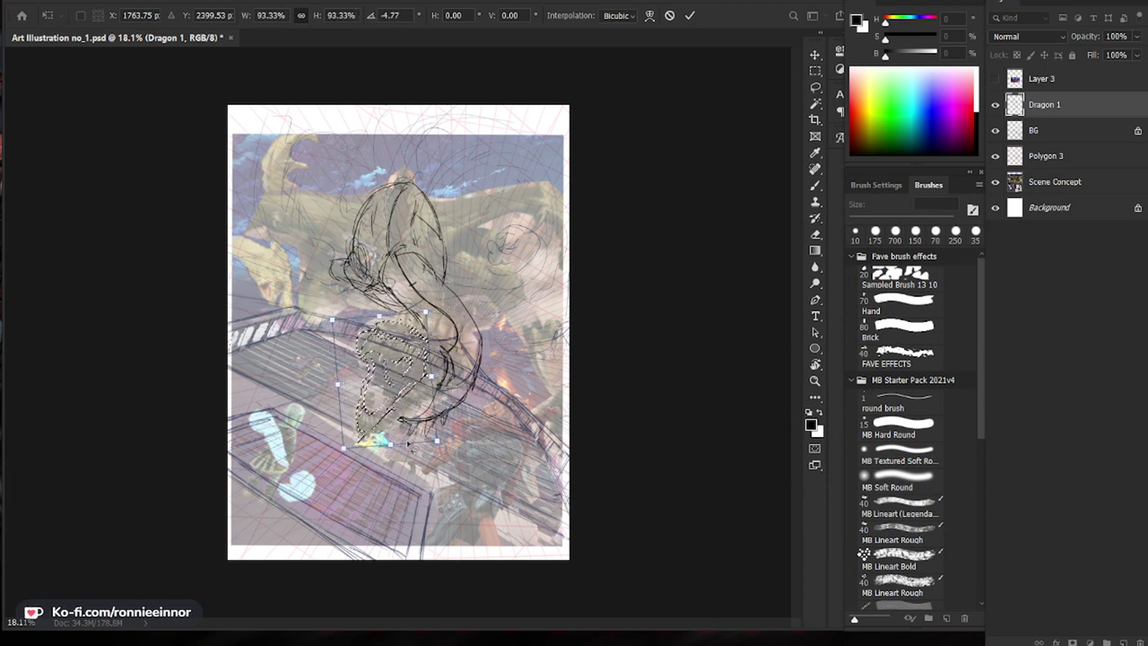
{"action": "key", "text": "Return"}
{"action": "key", "text": "ctrl+d"}
{"action": "scroll", "coordinate": [430, 408], "scroll_direction": "up", "scroll_amount": 3}
{"action": "key", "text": "v"}
{"action": "left_click_drag", "start_coordinate": [425, 412], "coordinate": [448, 332]}
{"action": "key", "text": "ctrl+z"}
{"action": "key", "text": "ctrl+z"}
Step: Lasso part of the dragon's head, reposition it with the Move tool, and clear the selection
{"action": "key", "text": "l"}
{"action": "mouse_move", "coordinate": [444, 386]}
{"action": "left_mouse_down"}
{"action": "mouse_move", "coordinate": [334, 483]}
{"action": "mouse_move", "coordinate": [439, 391]}
{"action": "mouse_move", "coordinate": [393, 411]}
{"action": "left_mouse_up"}
{"action": "key", "text": "v"}
{"action": "key", "text": "ctrl+d"}
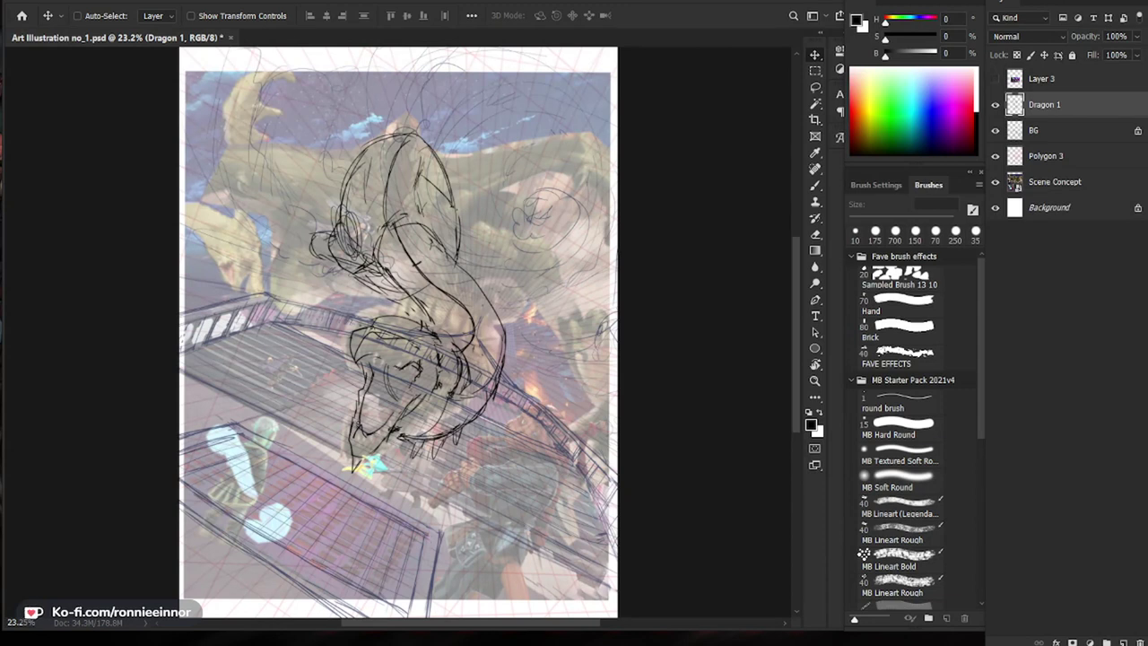
{"action": "left_click_drag", "start_coordinate": [410, 373], "coordinate": [402, 391]}
{"action": "key", "text": "ctrl+z"}
Step: Paint a solid black shape inside the dragon's open mouth, enlarging the round brush to 60 px
{"action": "key", "text": "b"}
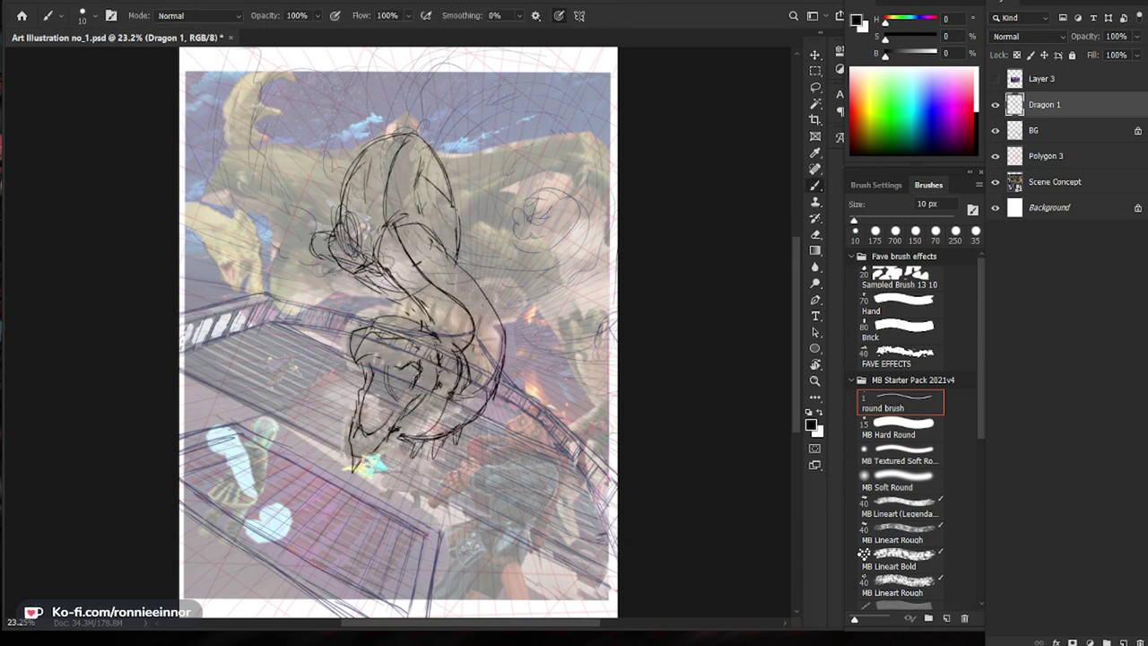
{"action": "mouse_move", "coordinate": [418, 380]}
{"action": "left_mouse_down"}
{"action": "mouse_move", "coordinate": [403, 398]}
{"action": "mouse_move", "coordinate": [416, 371]}
{"action": "mouse_move", "coordinate": [403, 394]}
{"action": "mouse_move", "coordinate": [413, 380]}
{"action": "mouse_move", "coordinate": [394, 378]}
{"action": "mouse_move", "coordinate": [399, 392]}
{"action": "left_mouse_up"}
{"action": "key", "text": "bracketright"}
{"action": "key", "text": "bracketright"}
{"action": "key", "text": "bracketright"}
{"action": "key", "text": "bracketright"}
{"action": "key", "text": "bracketright"}
{"action": "key", "text": "ctrl+space"}
{"action": "mouse_move", "coordinate": [486, 371]}
{"action": "left_mouse_down"}
{"action": "mouse_move", "coordinate": [464, 418]}
{"action": "mouse_move", "coordinate": [498, 418]}
{"action": "left_mouse_up"}
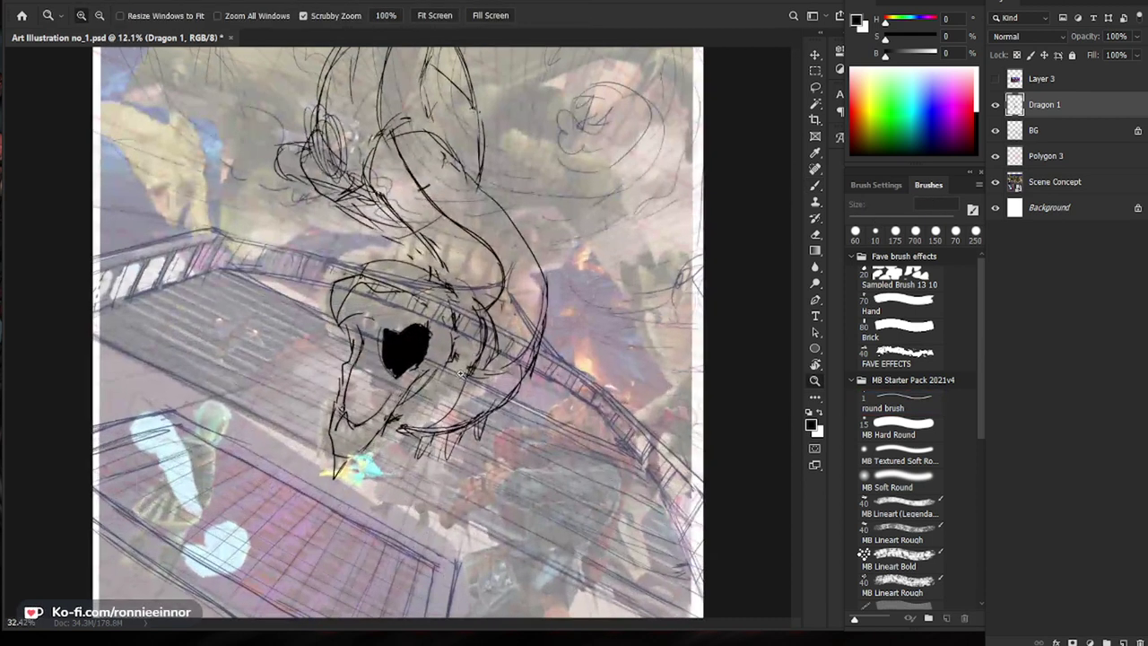
{"action": "left_click_drag", "start_coordinate": [389, 357], "coordinate": [380, 368]}
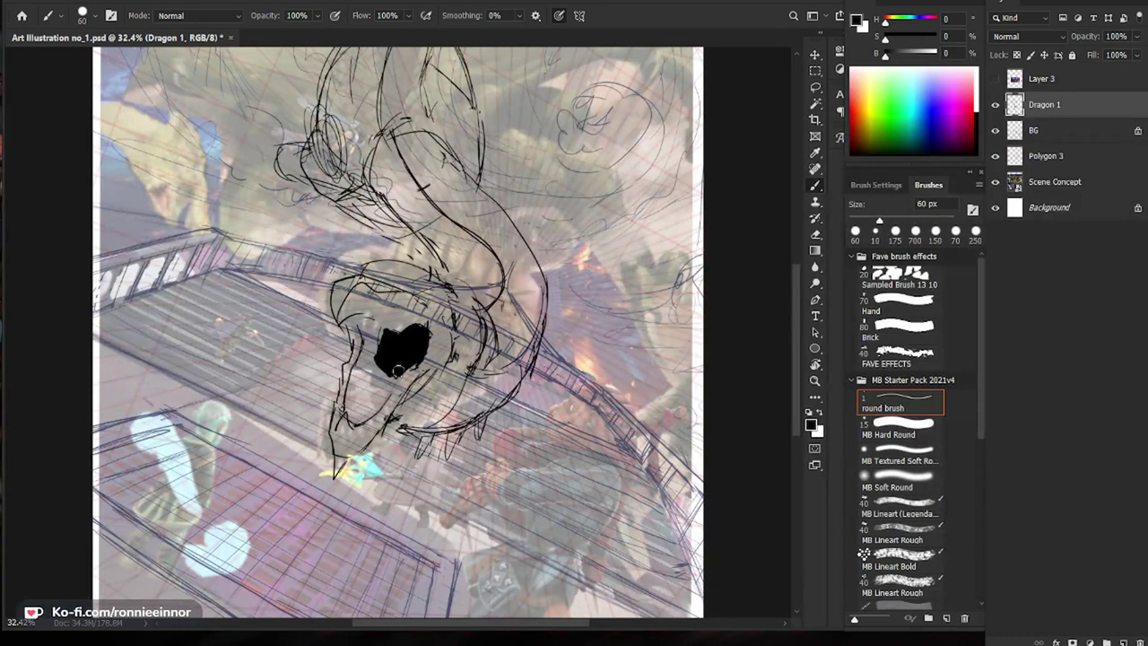
Step: Reduce the brush to 20 px and thicken the pointed tip of the dragon's lower jaw
{"action": "key", "text": "bracketleft"}
{"action": "key", "text": "bracketleft"}
{"action": "key", "text": "bracketleft"}
{"action": "key", "text": "bracketleft"}
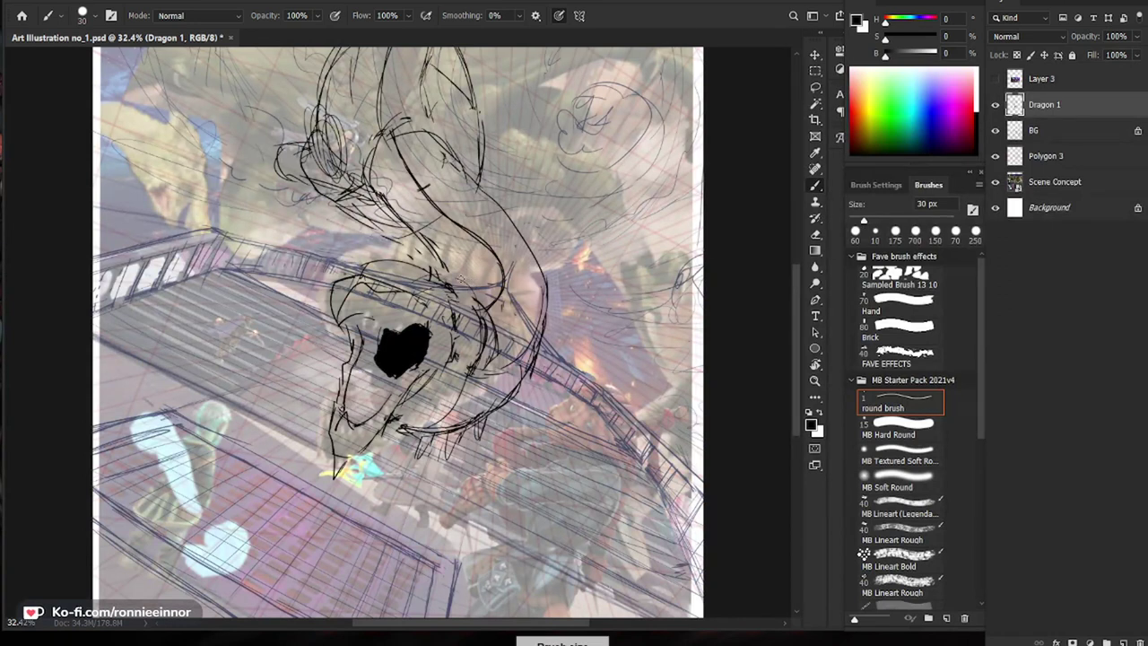
{"action": "left_click_drag", "start_coordinate": [542, 274], "coordinate": [471, 315]}
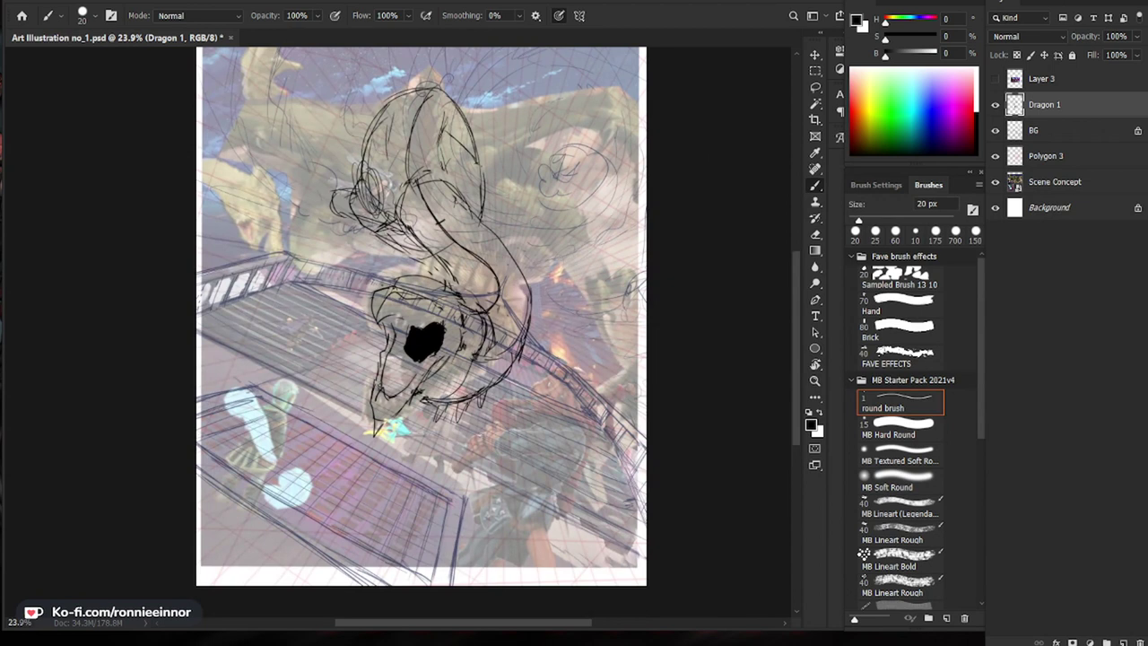
{"action": "key", "text": "e"}
{"action": "key", "text": "b"}
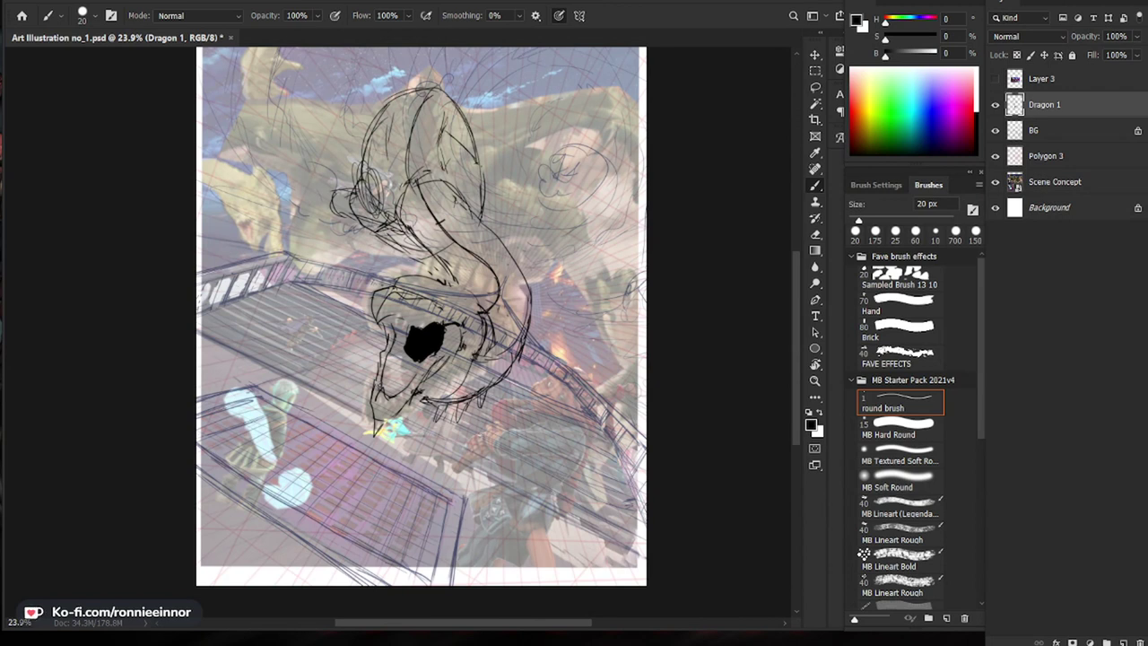
{"action": "left_click_drag", "start_coordinate": [371, 398], "coordinate": [375, 442]}
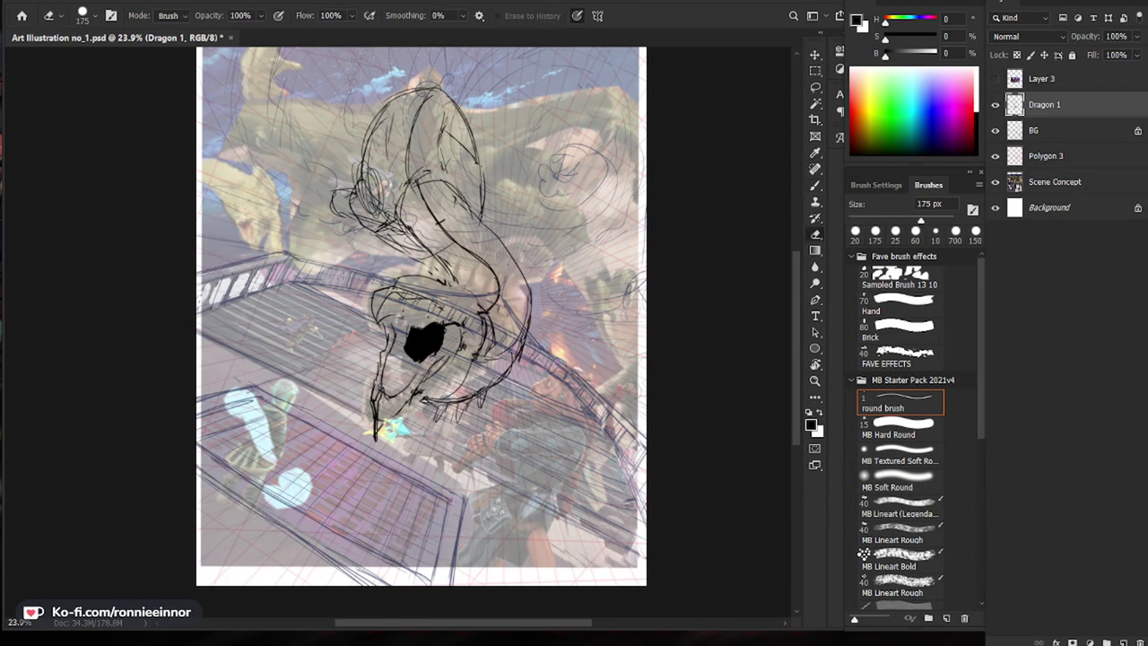
Step: Thicken the upper snout and the lines around the black mouth shape, and erase part of the lower jaw's front edge
{"action": "key", "text": "e"}
{"action": "key", "text": "b"}
{"action": "mouse_move", "coordinate": [398, 285]}
{"action": "left_mouse_down"}
{"action": "mouse_move", "coordinate": [380, 334]}
{"action": "mouse_move", "coordinate": [400, 317]}
{"action": "mouse_move", "coordinate": [378, 326]}
{"action": "mouse_move", "coordinate": [415, 329]}
{"action": "left_mouse_up"}
{"action": "key", "text": "ctrl+z"}
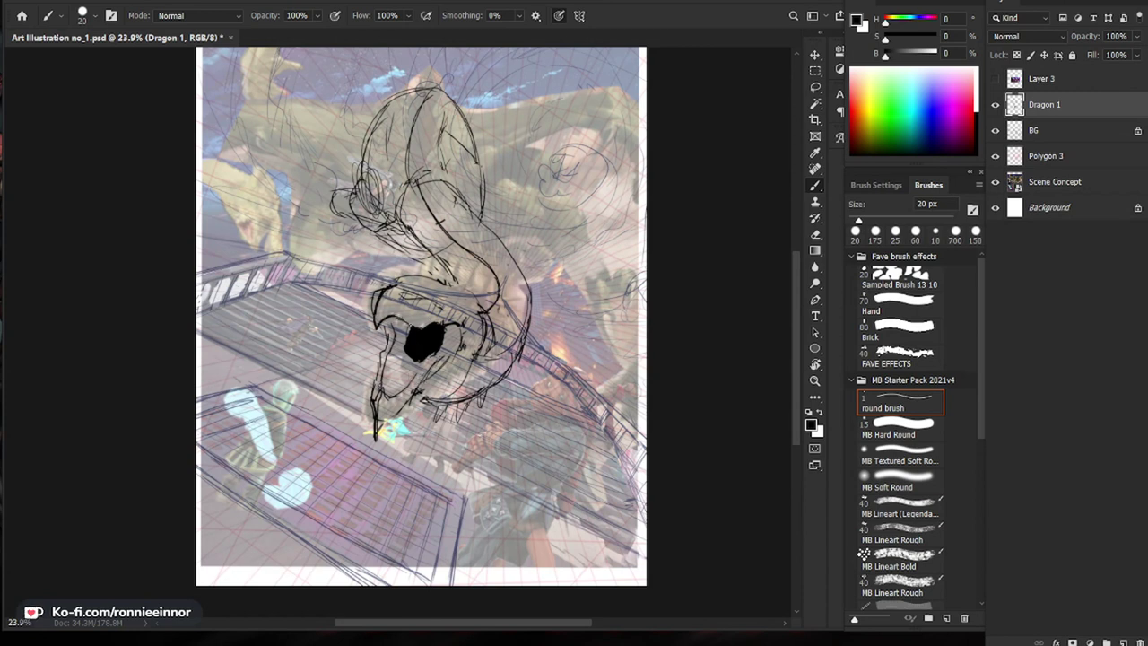
{"action": "mouse_move", "coordinate": [407, 331]}
{"action": "left_mouse_down"}
{"action": "mouse_move", "coordinate": [406, 348]}
{"action": "mouse_move", "coordinate": [437, 349]}
{"action": "left_mouse_up"}
{"action": "left_click_drag", "start_coordinate": [460, 336], "coordinate": [414, 380]}
{"action": "left_click_drag", "start_coordinate": [394, 326], "coordinate": [400, 342]}
{"action": "key", "text": "e"}
{"action": "left_click_drag", "start_coordinate": [380, 352], "coordinate": [386, 377]}
{"action": "key", "text": "b"}
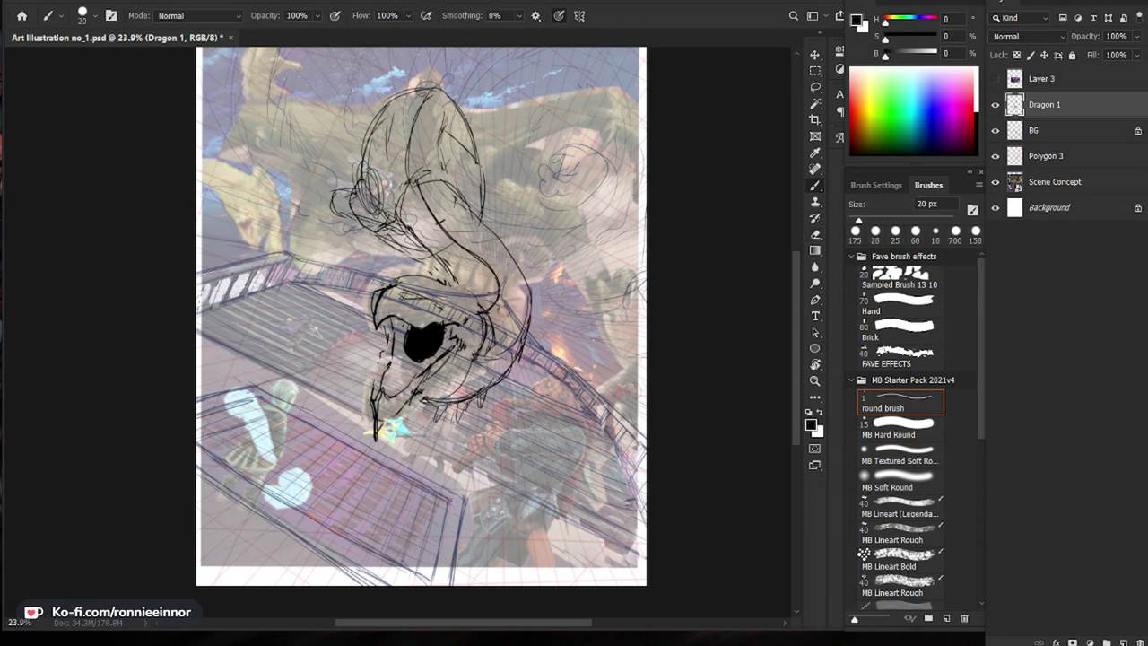
Step: Reinforce the front and rear edges of the lower jaw and erase surplus lines at the mouth corner
{"action": "scroll", "coordinate": [517, 373], "scroll_direction": "down", "scroll_amount": 5}
{"action": "left_click_drag", "start_coordinate": [341, 421], "coordinate": [402, 412]}
{"action": "key", "text": "b"}
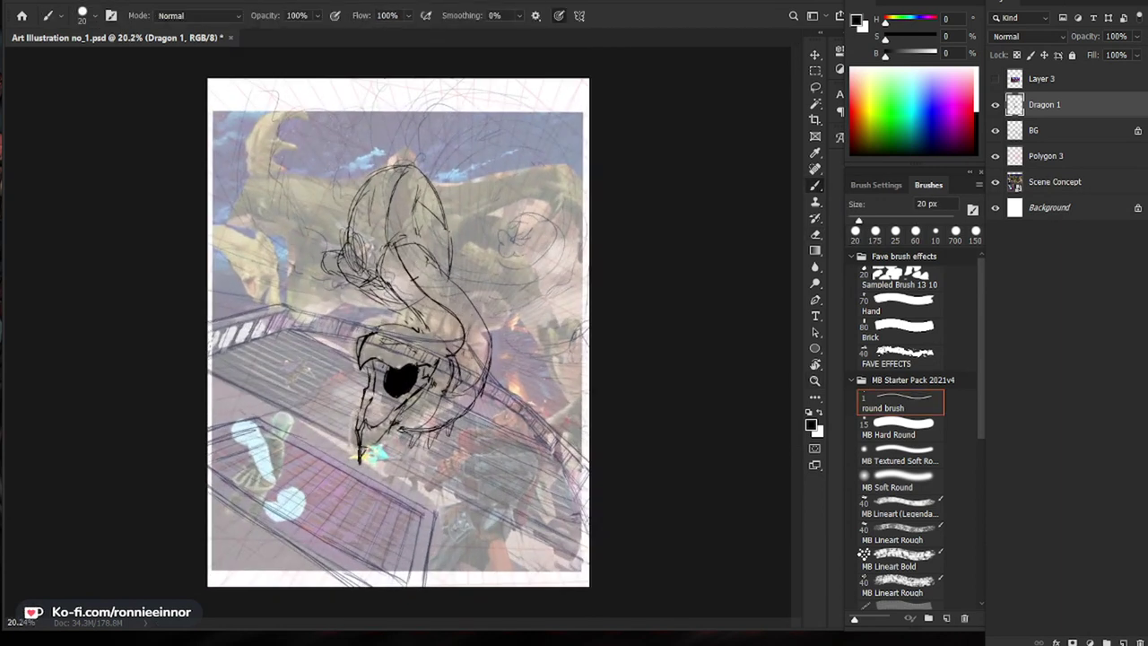
{"action": "key", "text": "e"}
{"action": "scroll", "coordinate": [408, 414], "scroll_direction": "up", "scroll_amount": 1}
{"action": "key", "text": "b"}
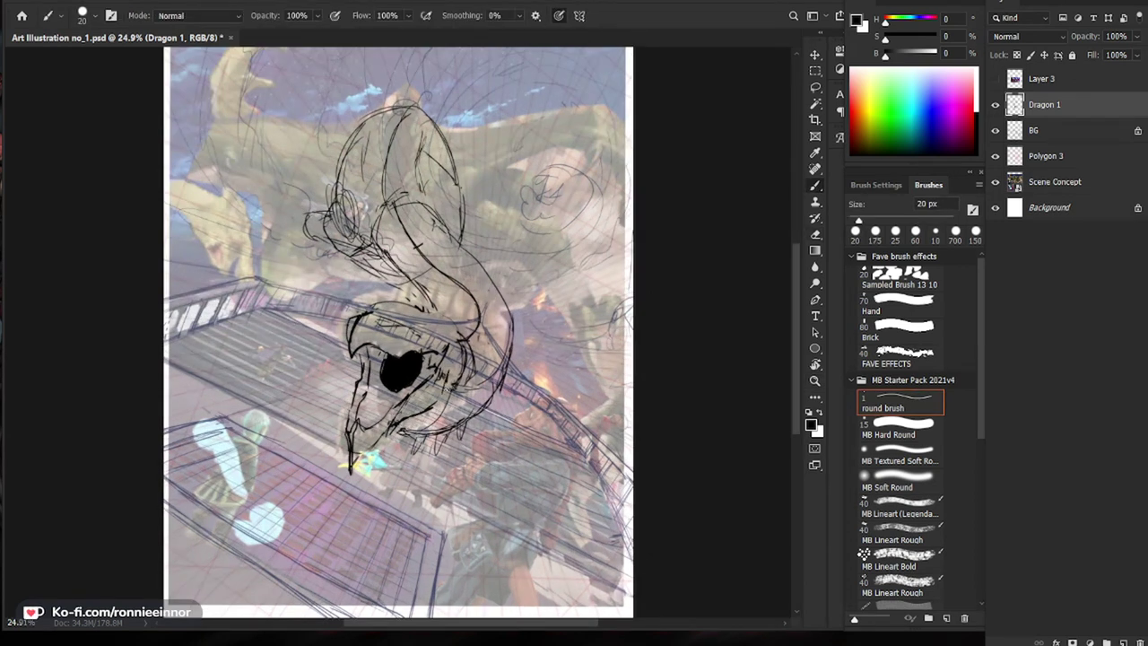
{"action": "left_click_drag", "start_coordinate": [435, 399], "coordinate": [422, 410]}
{"action": "left_click_drag", "start_coordinate": [357, 356], "coordinate": [349, 400]}
{"action": "key", "text": "e"}
{"action": "left_click_drag", "start_coordinate": [448, 345], "coordinate": [436, 368]}
{"action": "key", "text": "b"}
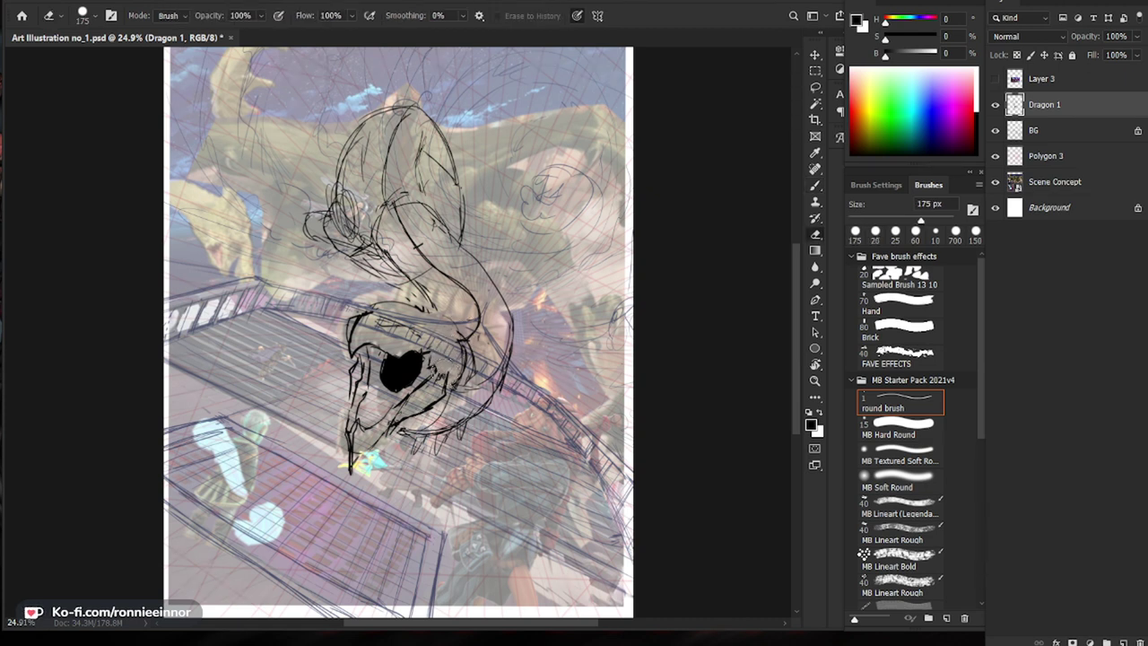
Step: Redraw the dragon's mouth corner and add strokes where the coil meets the outer neck curve
{"action": "mouse_move", "coordinate": [654, 389]}
{"action": "left_mouse_down"}
{"action": "mouse_move", "coordinate": [574, 389]}
{"action": "mouse_move", "coordinate": [650, 390]}
{"action": "left_mouse_up"}
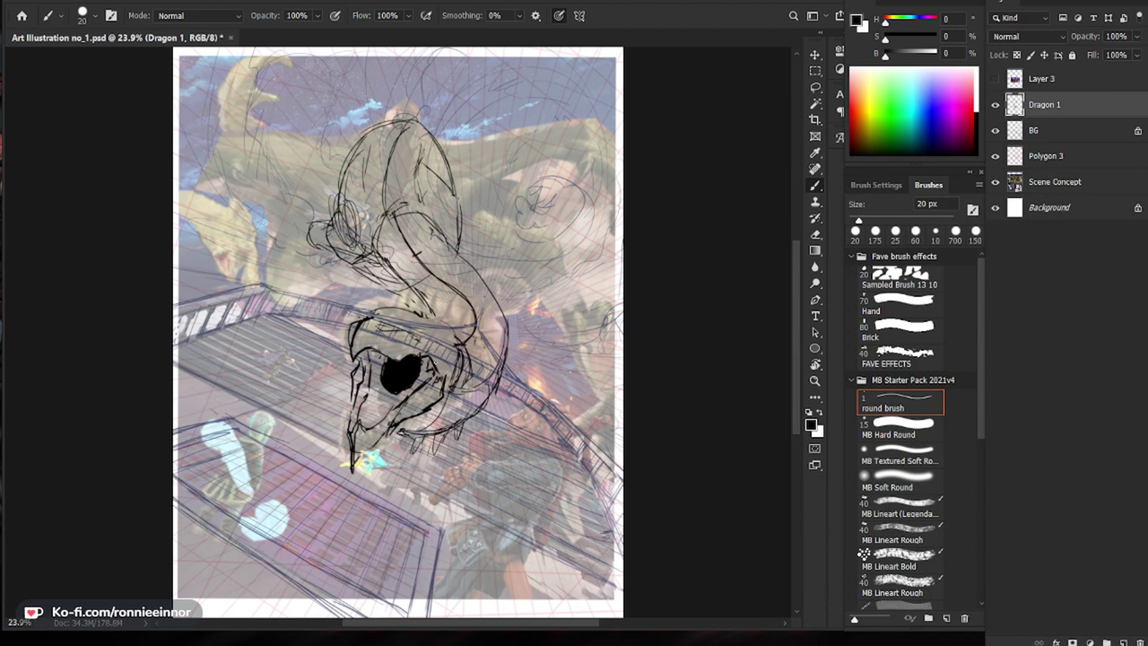
{"action": "left_click_drag", "start_coordinate": [439, 365], "coordinate": [456, 352]}
{"action": "left_click_drag", "start_coordinate": [450, 247], "coordinate": [477, 246]}
{"action": "left_click_drag", "start_coordinate": [477, 247], "coordinate": [495, 272]}
Step: Redraw the rounded form left of the coil with a bolder outline and a short pointed outer end
{"action": "mouse_move", "coordinate": [329, 238]}
{"action": "left_mouse_down"}
{"action": "mouse_move", "coordinate": [347, 252]}
{"action": "mouse_move", "coordinate": [341, 269]}
{"action": "mouse_move", "coordinate": [363, 261]}
{"action": "mouse_move", "coordinate": [315, 260]}
{"action": "mouse_move", "coordinate": [364, 293]}
{"action": "mouse_move", "coordinate": [350, 294]}
{"action": "left_mouse_up"}
{"action": "key", "text": "e"}
{"action": "key", "text": "b"}
{"action": "left_click_drag", "start_coordinate": [314, 247], "coordinate": [324, 280]}
{"action": "left_click_drag", "start_coordinate": [328, 237], "coordinate": [316, 240]}
{"action": "left_click_drag", "start_coordinate": [316, 239], "coordinate": [303, 257]}
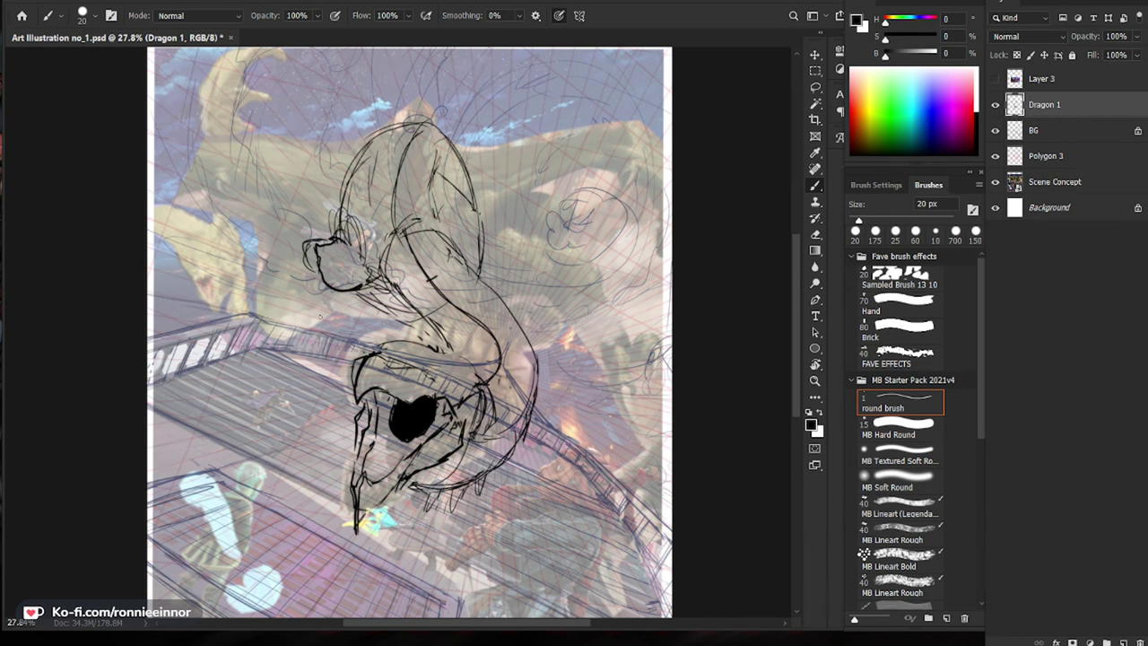
Step: Sketch the first lines of the dragon's two forelegs, outward from the neck's right side and down from the rounded form left of the coil
{"action": "mouse_move", "coordinate": [482, 253]}
{"action": "left_mouse_down"}
{"action": "mouse_move", "coordinate": [515, 314]}
{"action": "mouse_move", "coordinate": [568, 336]}
{"action": "mouse_move", "coordinate": [545, 380]}
{"action": "left_mouse_up"}
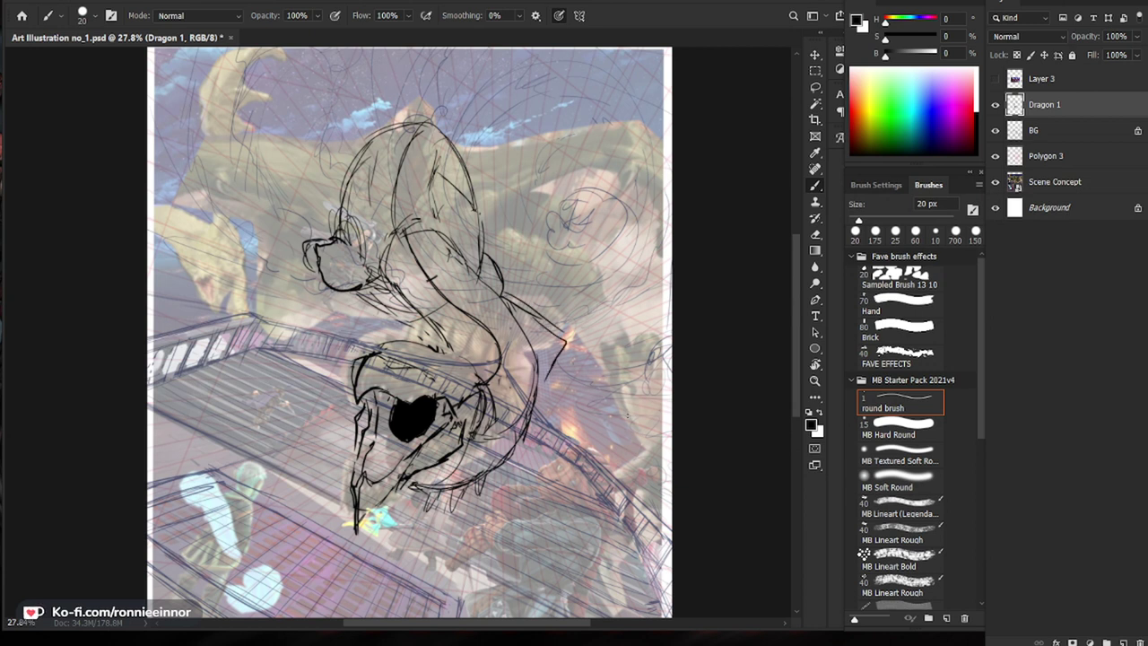
{"action": "mouse_move", "coordinate": [310, 242]}
{"action": "left_mouse_down"}
{"action": "mouse_move", "coordinate": [296, 228]}
{"action": "mouse_move", "coordinate": [292, 310]}
{"action": "left_mouse_up"}
{"action": "left_click_drag", "start_coordinate": [314, 271], "coordinate": [301, 316]}
{"action": "left_click_drag", "start_coordinate": [374, 287], "coordinate": [322, 289]}
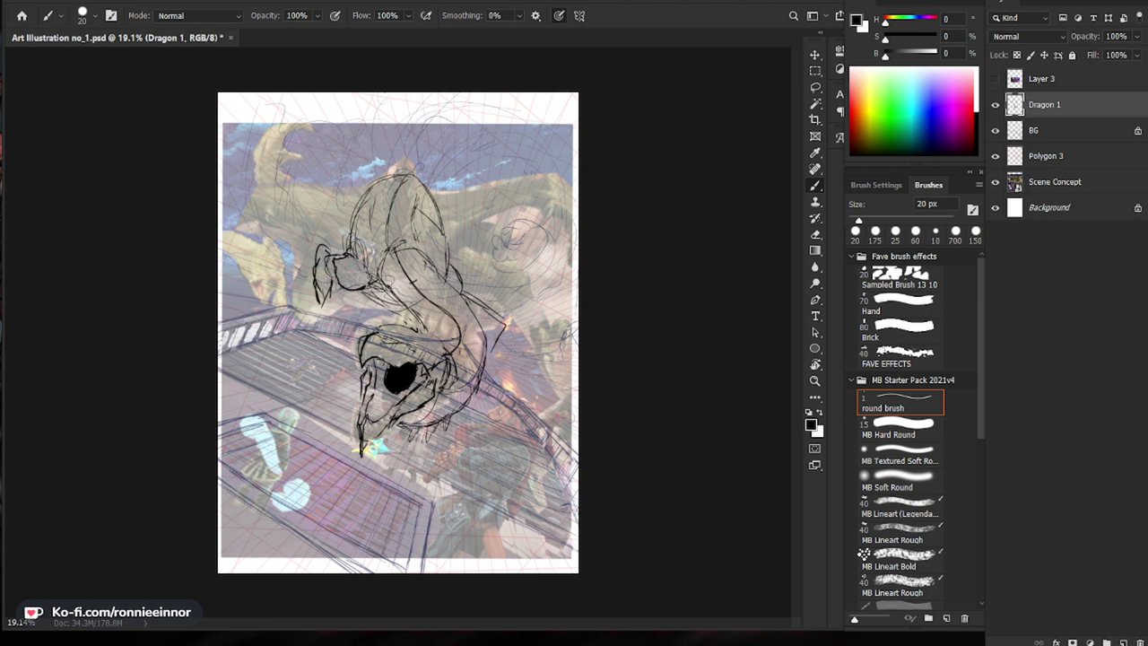
Step: Extend the left foreleg downward with long strokes toward the deck railing
{"action": "left_click_drag", "start_coordinate": [315, 294], "coordinate": [318, 327]}
{"action": "key", "text": "e"}
{"action": "key", "text": "b"}
{"action": "mouse_move", "coordinate": [331, 322]}
{"action": "left_mouse_down"}
{"action": "mouse_move", "coordinate": [318, 319]}
{"action": "mouse_move", "coordinate": [324, 306]}
{"action": "mouse_move", "coordinate": [325, 331]}
{"action": "mouse_move", "coordinate": [319, 282]}
{"action": "mouse_move", "coordinate": [311, 336]}
{"action": "left_mouse_up"}
{"action": "key", "text": "e"}
{"action": "key", "text": "b"}
{"action": "left_click_drag", "start_coordinate": [318, 257], "coordinate": [302, 329]}
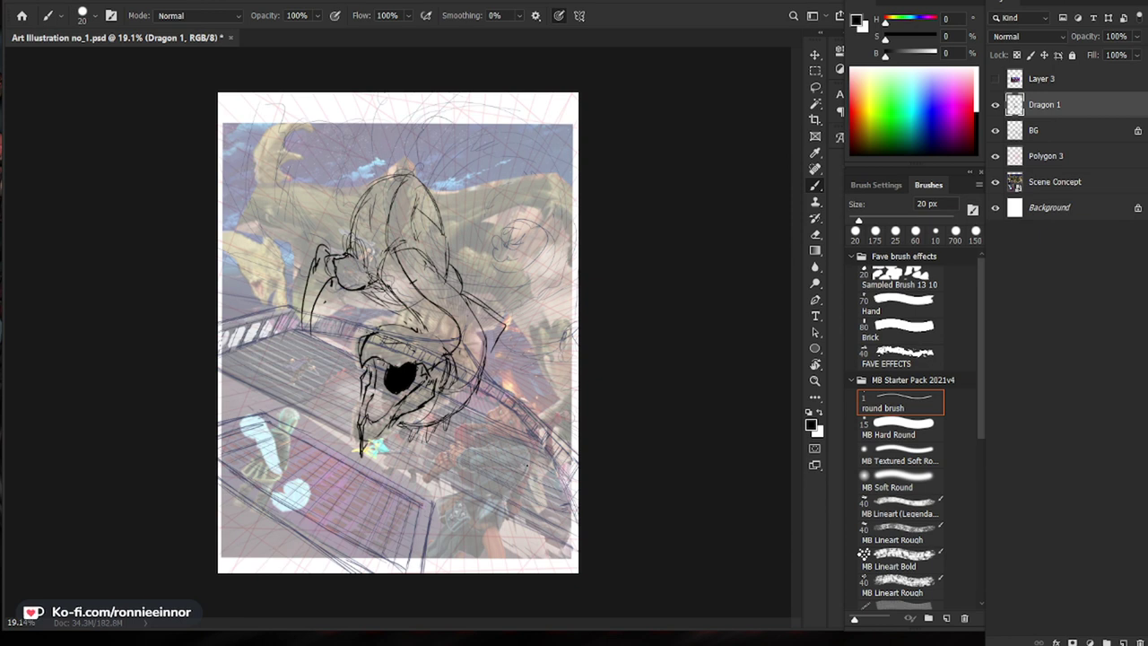
Step: Redraw the upper line and joint of the right foreleg and sketch its lower part down beside the coil
{"action": "left_click_drag", "start_coordinate": [462, 289], "coordinate": [515, 311]}
{"action": "key", "text": "e"}
{"action": "key", "text": "b"}
{"action": "left_click_drag", "start_coordinate": [514, 315], "coordinate": [500, 346]}
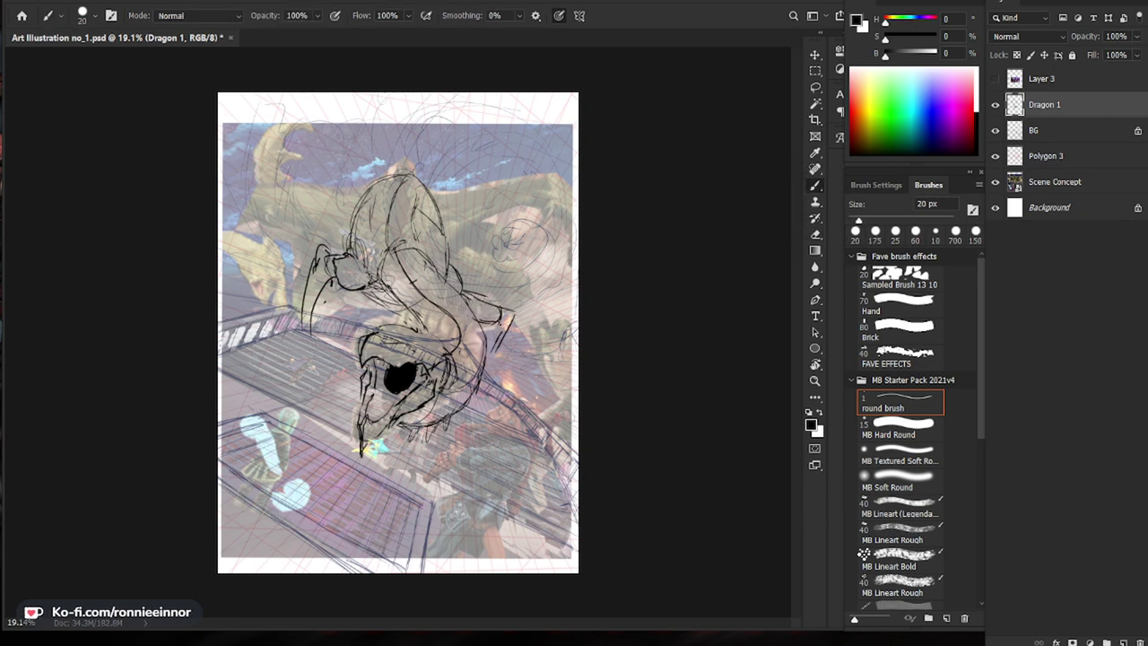
{"action": "left_click_drag", "start_coordinate": [492, 324], "coordinate": [489, 384]}
{"action": "key", "text": "e"}
{"action": "key", "text": "b"}
{"action": "left_click_drag", "start_coordinate": [506, 348], "coordinate": [491, 383]}
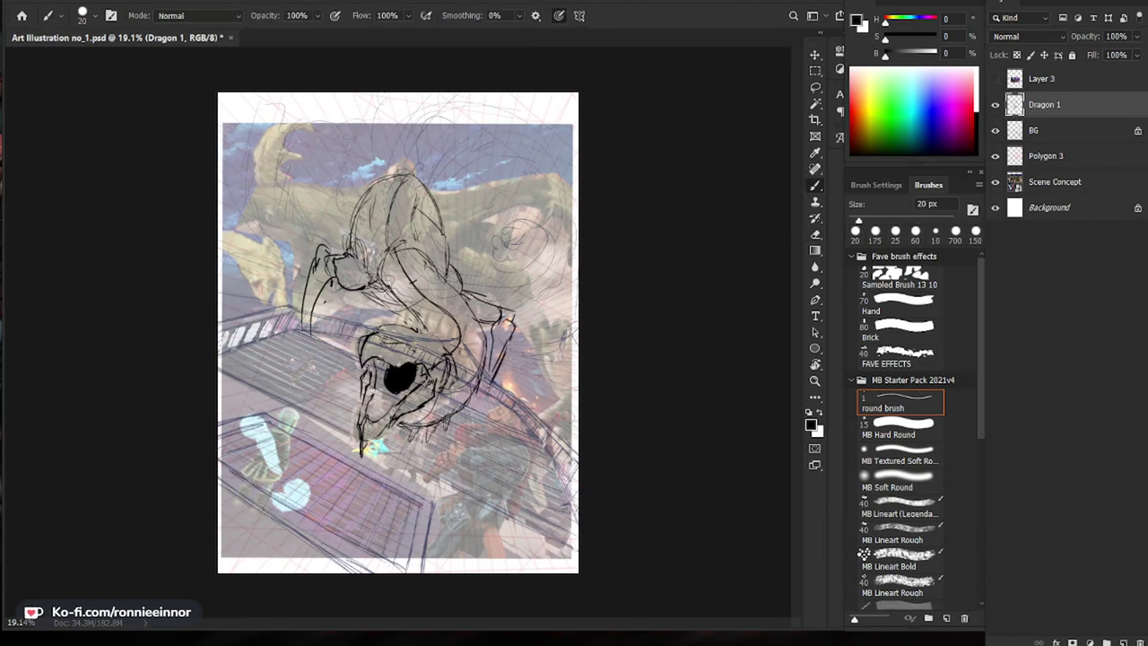
Step: Erase the lower strokes of both forelegs on the Dragon 1 layer
{"action": "key", "text": "e"}
{"action": "mouse_move", "coordinate": [307, 321]}
{"action": "left_mouse_down"}
{"action": "mouse_move", "coordinate": [306, 308]}
{"action": "mouse_move", "coordinate": [314, 315]}
{"action": "left_mouse_up"}
{"action": "key", "text": "b"}
{"action": "key", "text": "e"}
{"action": "left_click_drag", "start_coordinate": [513, 319], "coordinate": [488, 390]}
{"action": "key", "text": "b"}
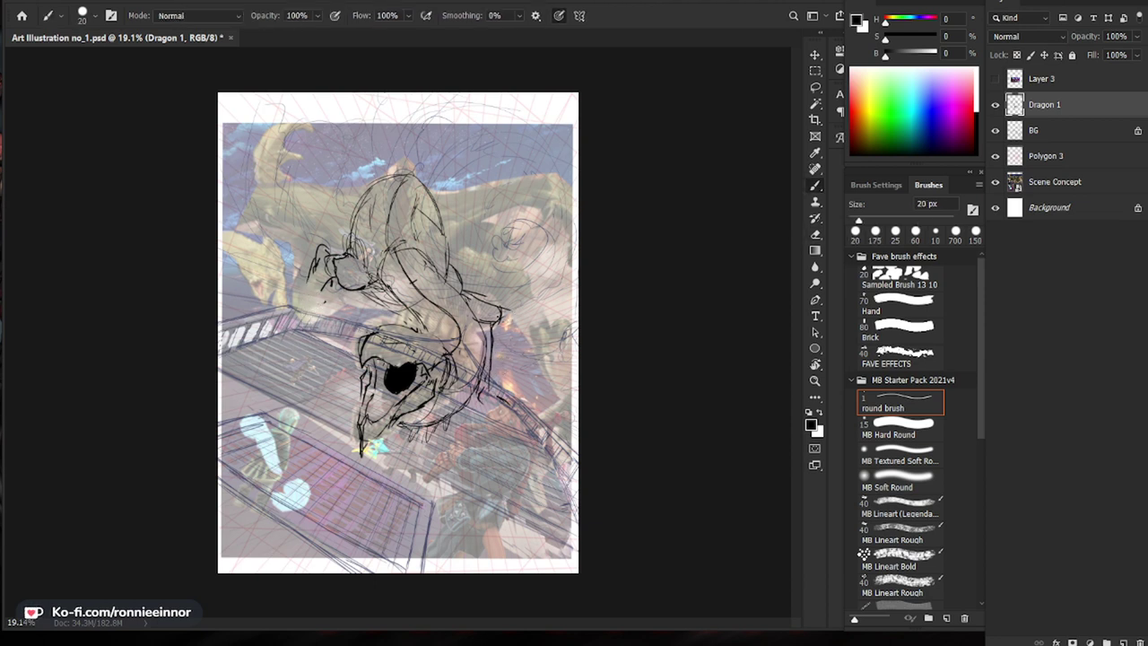
{"action": "key", "text": "e"}
{"action": "left_click_drag", "start_coordinate": [507, 313], "coordinate": [492, 355]}
{"action": "key", "text": "b"}
Step: Redraw the right foreleg's lower segment with a knobbed elbow and a small round wrist joint, erasing surplus strokes
{"action": "scroll", "coordinate": [400, 370], "scroll_direction": "up", "scroll_amount": 5}
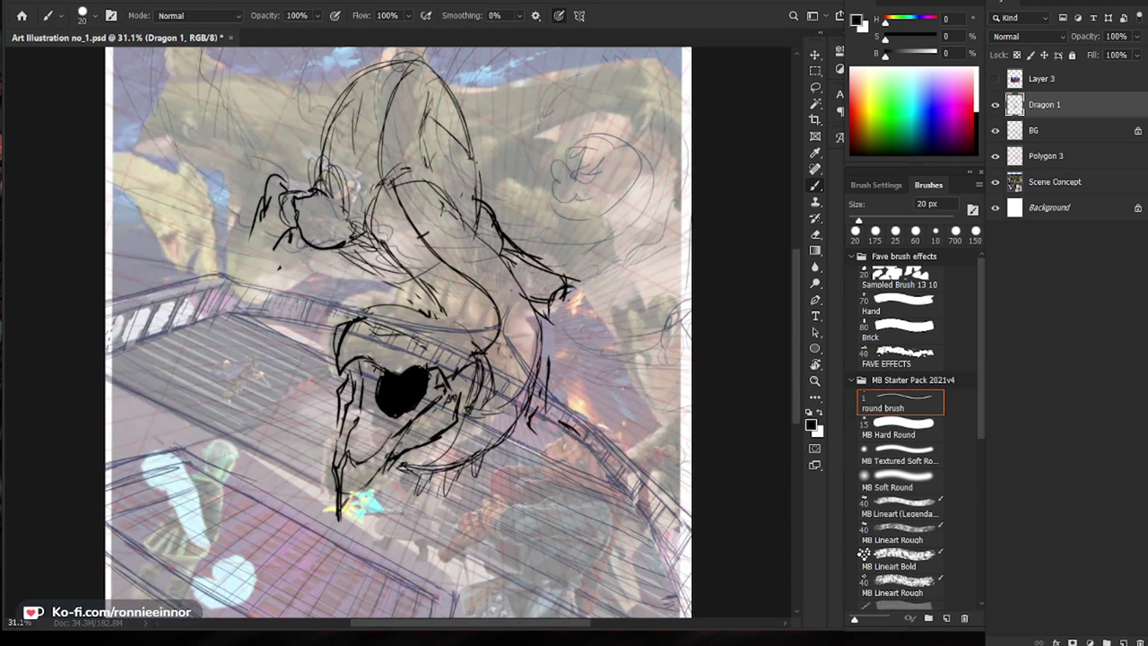
{"action": "left_click_drag", "start_coordinate": [400, 375], "coordinate": [428, 371]}
{"action": "left_click_drag", "start_coordinate": [560, 487], "coordinate": [546, 469]}
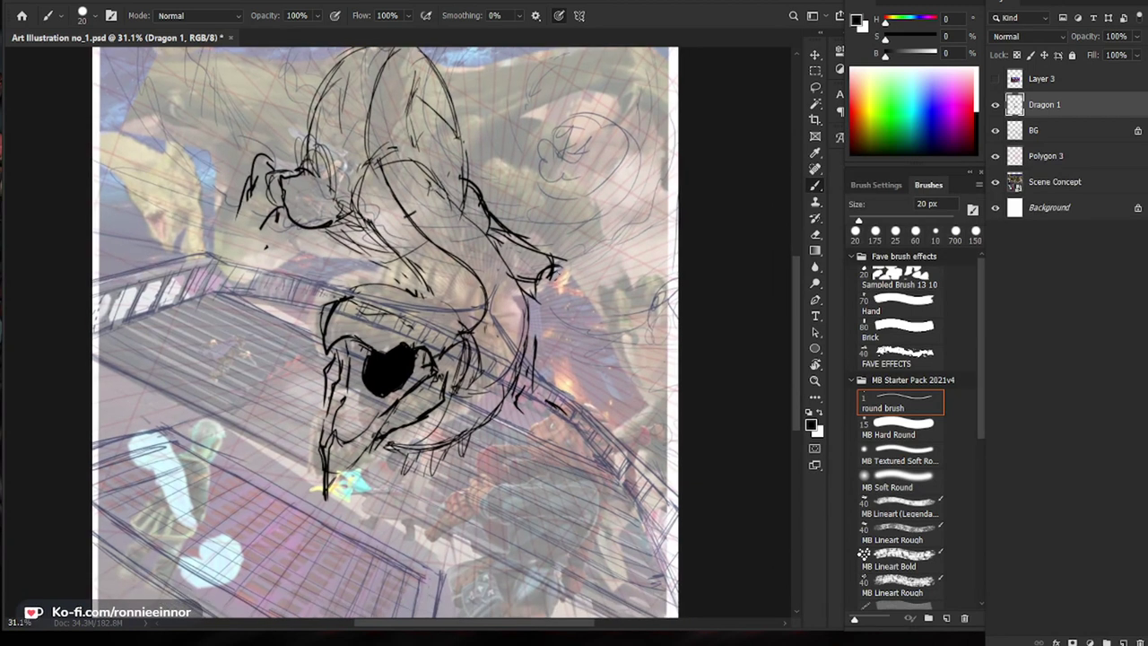
{"action": "mouse_move", "coordinate": [562, 266]}
{"action": "left_mouse_down"}
{"action": "mouse_move", "coordinate": [584, 273]}
{"action": "mouse_move", "coordinate": [584, 292]}
{"action": "mouse_move", "coordinate": [556, 369]}
{"action": "left_mouse_up"}
{"action": "mouse_move", "coordinate": [536, 299]}
{"action": "left_mouse_down"}
{"action": "mouse_move", "coordinate": [536, 357]}
{"action": "mouse_move", "coordinate": [567, 332]}
{"action": "mouse_move", "coordinate": [557, 367]}
{"action": "left_mouse_up"}
{"action": "mouse_move", "coordinate": [564, 345]}
{"action": "left_mouse_down"}
{"action": "mouse_move", "coordinate": [557, 369]}
{"action": "mouse_move", "coordinate": [553, 345]}
{"action": "mouse_move", "coordinate": [536, 372]}
{"action": "mouse_move", "coordinate": [562, 369]}
{"action": "mouse_move", "coordinate": [562, 352]}
{"action": "mouse_move", "coordinate": [523, 417]}
{"action": "mouse_move", "coordinate": [528, 385]}
{"action": "mouse_move", "coordinate": [490, 411]}
{"action": "left_mouse_up"}
{"action": "key", "text": "e"}
{"action": "key", "text": "b"}
{"action": "key", "text": "e"}
{"action": "left_click", "coordinate": [551, 380]}
{"action": "key", "text": "b"}
{"action": "key", "text": "e"}
{"action": "key", "text": "b"}
{"action": "key", "text": "e"}
{"action": "mouse_move", "coordinate": [554, 320]}
{"action": "left_mouse_down"}
{"action": "mouse_move", "coordinate": [540, 426]}
{"action": "mouse_move", "coordinate": [535, 397]}
{"action": "left_mouse_up"}
{"action": "key", "text": "b"}
{"action": "key", "text": "e"}
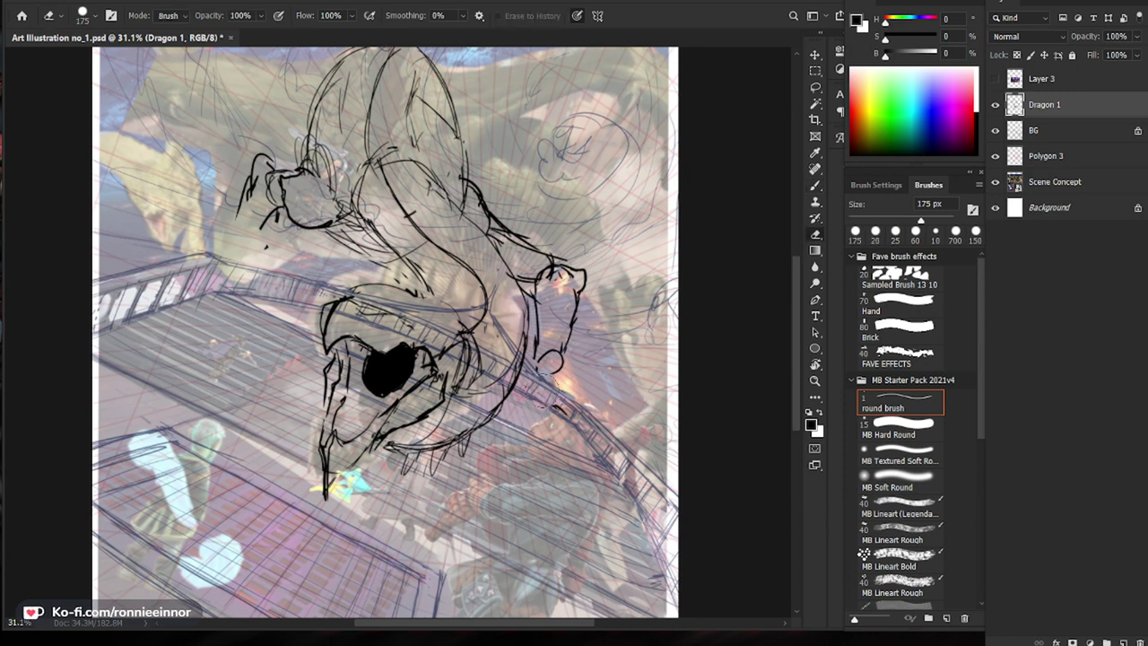
Step: Reinforce the inner edge of the right foreleg's lower segment and its connection to the elbow
{"action": "key", "text": "b"}
{"action": "key", "text": "b"}
{"action": "key", "text": "e"}
{"action": "key", "text": "b"}
{"action": "left_click_drag", "start_coordinate": [542, 304], "coordinate": [537, 370]}
{"action": "left_click_drag", "start_coordinate": [534, 261], "coordinate": [542, 293]}
{"action": "key", "text": "e"}
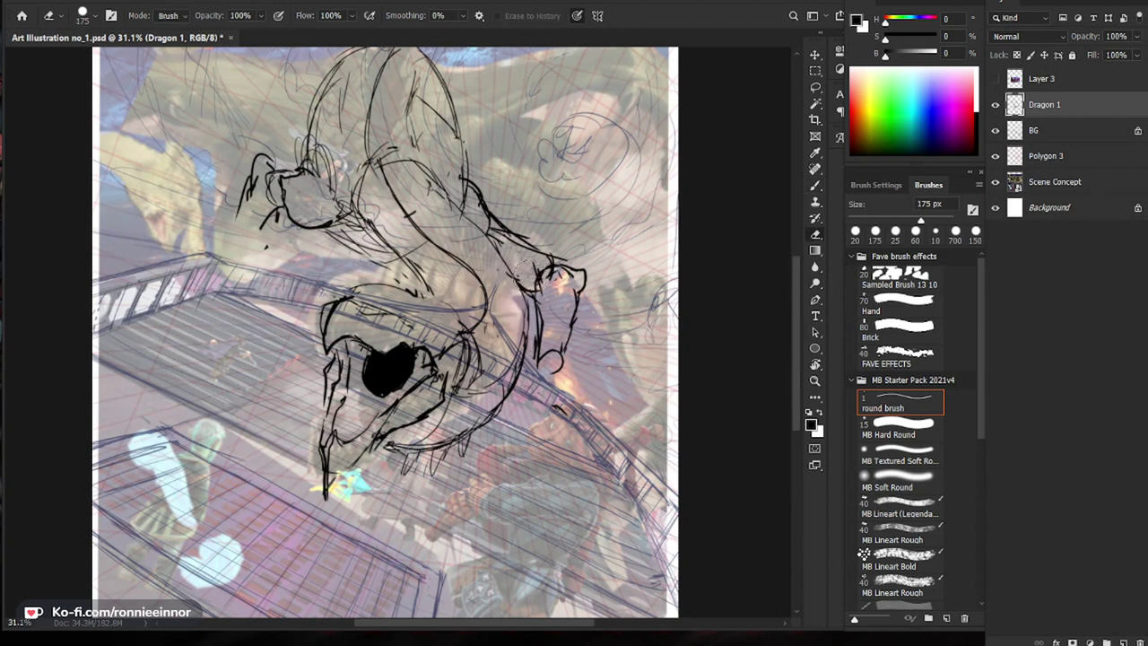
{"action": "scroll", "coordinate": [589, 263], "scroll_direction": "down", "scroll_amount": 2}
Step: Redraw the left foreleg with a bent elbow and a lower segment running down to the railing
{"action": "key", "text": "b"}
{"action": "scroll", "coordinate": [329, 204], "scroll_direction": "up", "scroll_amount": 4}
{"action": "key", "text": "b"}
{"action": "mouse_move", "coordinate": [351, 176]}
{"action": "left_mouse_down"}
{"action": "mouse_move", "coordinate": [332, 204]}
{"action": "mouse_move", "coordinate": [336, 224]}
{"action": "left_mouse_up"}
{"action": "left_click_drag", "start_coordinate": [347, 225], "coordinate": [373, 228]}
{"action": "left_click_drag", "start_coordinate": [372, 174], "coordinate": [339, 185]}
{"action": "mouse_move", "coordinate": [351, 161]}
{"action": "left_mouse_down"}
{"action": "mouse_move", "coordinate": [310, 202]}
{"action": "mouse_move", "coordinate": [321, 251]}
{"action": "mouse_move", "coordinate": [300, 271]}
{"action": "left_mouse_up"}
{"action": "left_click_drag", "start_coordinate": [337, 237], "coordinate": [319, 292]}
{"action": "mouse_move", "coordinate": [302, 257]}
{"action": "left_mouse_down"}
{"action": "mouse_move", "coordinate": [301, 292]}
{"action": "mouse_move", "coordinate": [320, 289]}
{"action": "mouse_move", "coordinate": [292, 331]}
{"action": "left_mouse_up"}
{"action": "mouse_move", "coordinate": [315, 293]}
{"action": "left_mouse_down"}
{"action": "mouse_move", "coordinate": [292, 330]}
{"action": "mouse_move", "coordinate": [337, 340]}
{"action": "left_mouse_up"}
{"action": "mouse_move", "coordinate": [337, 341]}
{"action": "left_mouse_down"}
{"action": "mouse_move", "coordinate": [286, 340]}
{"action": "mouse_move", "coordinate": [305, 351]}
{"action": "mouse_move", "coordinate": [285, 326]}
{"action": "left_mouse_up"}
Step: Clean up the left foreleg's wrist and sketch the first claw strokes of its hand over the railing
{"action": "key", "text": "e"}
{"action": "key", "text": "b"}
{"action": "left_click_drag", "start_coordinate": [319, 287], "coordinate": [323, 332]}
{"action": "key", "text": "ctrl+space"}
{"action": "left_click_drag", "start_coordinate": [413, 341], "coordinate": [323, 340]}
{"action": "key", "text": "ctrl+space"}
{"action": "left_click_drag", "start_coordinate": [305, 278], "coordinate": [363, 278]}
{"action": "key", "text": "e"}
{"action": "mouse_move", "coordinate": [305, 314]}
{"action": "left_mouse_down"}
{"action": "mouse_move", "coordinate": [282, 314]}
{"action": "mouse_move", "coordinate": [289, 272]}
{"action": "mouse_move", "coordinate": [270, 318]}
{"action": "left_mouse_up"}
{"action": "key", "text": "b"}
{"action": "mouse_move", "coordinate": [266, 271]}
{"action": "left_mouse_down"}
{"action": "mouse_move", "coordinate": [253, 325]}
{"action": "mouse_move", "coordinate": [292, 328]}
{"action": "mouse_move", "coordinate": [250, 334]}
{"action": "mouse_move", "coordinate": [301, 344]}
{"action": "mouse_move", "coordinate": [272, 336]}
{"action": "mouse_move", "coordinate": [294, 331]}
{"action": "mouse_move", "coordinate": [294, 365]}
{"action": "left_mouse_up"}
{"action": "key", "text": "e"}
{"action": "key", "text": "b"}
{"action": "left_click_drag", "start_coordinate": [289, 340], "coordinate": [287, 366]}
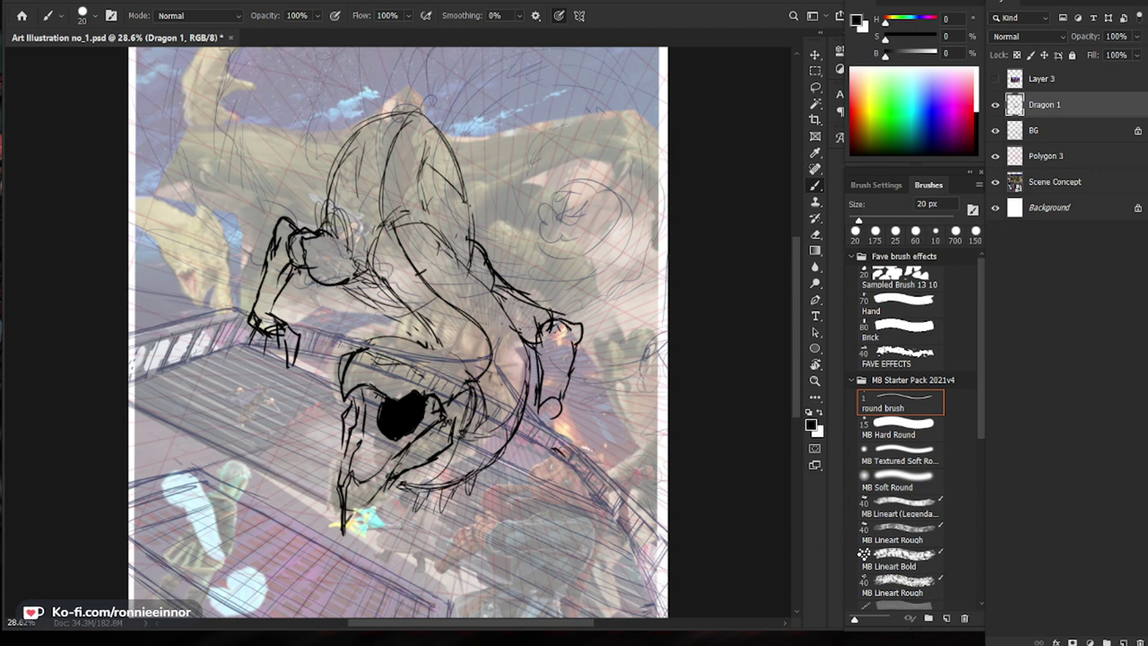
Step: Draw the back of the left hand and a blunt outer finger beside the first claws
{"action": "key", "text": "e"}
{"action": "key", "text": "b"}
{"action": "mouse_move", "coordinate": [270, 327]}
{"action": "left_mouse_down"}
{"action": "mouse_move", "coordinate": [293, 362]}
{"action": "mouse_move", "coordinate": [316, 343]}
{"action": "left_mouse_up"}
{"action": "key", "text": "e"}
{"action": "key", "text": "b"}
{"action": "mouse_move", "coordinate": [316, 344]}
{"action": "left_mouse_down"}
{"action": "mouse_move", "coordinate": [315, 365]}
{"action": "mouse_move", "coordinate": [297, 355]}
{"action": "mouse_move", "coordinate": [294, 368]}
{"action": "left_mouse_up"}
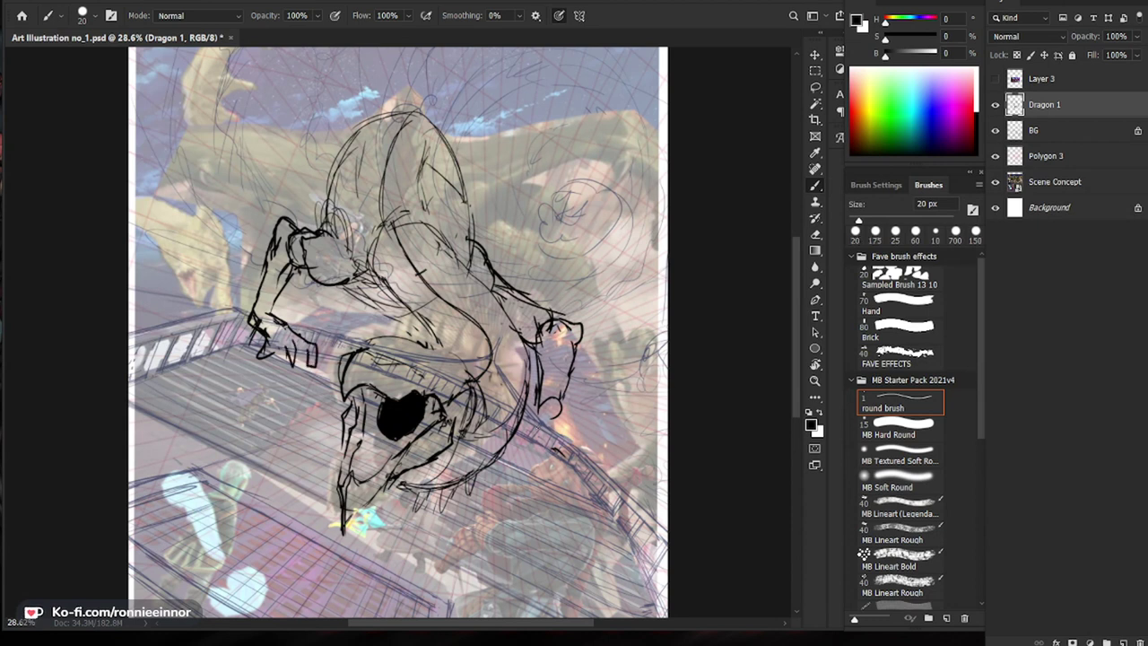
Step: Sketch the end of the right foreleg below the wrist joint as a widening form with an oval base
{"action": "left_click_drag", "start_coordinate": [536, 423], "coordinate": [525, 452]}
{"action": "mouse_move", "coordinate": [558, 410]}
{"action": "left_mouse_down"}
{"action": "mouse_move", "coordinate": [570, 455]}
{"action": "mouse_move", "coordinate": [552, 442]}
{"action": "mouse_move", "coordinate": [535, 459]}
{"action": "mouse_move", "coordinate": [488, 466]}
{"action": "left_mouse_up"}
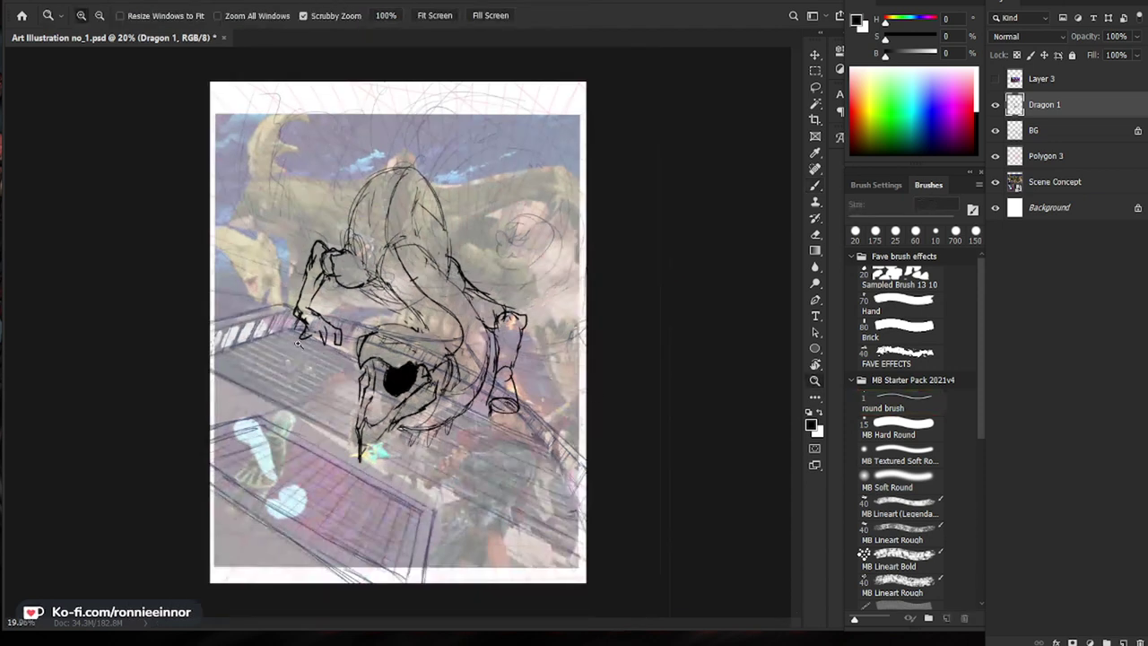
{"action": "left_click_drag", "start_coordinate": [359, 345], "coordinate": [435, 345]}
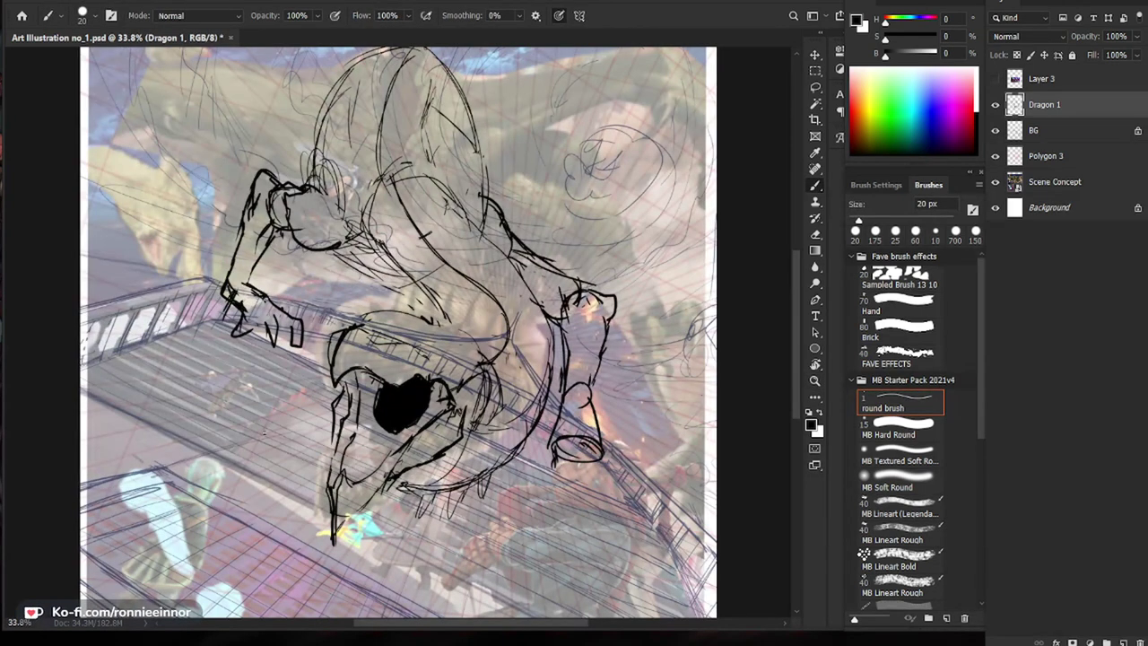
{"action": "left_click_drag", "start_coordinate": [547, 446], "coordinate": [554, 464]}
Step: Rework the head's top contour and bolden the front curve of the upper snout
{"action": "key", "text": "e"}
{"action": "key", "text": "b"}
{"action": "mouse_move", "coordinate": [371, 331]}
{"action": "left_mouse_down"}
{"action": "mouse_move", "coordinate": [423, 319]}
{"action": "mouse_move", "coordinate": [451, 364]}
{"action": "mouse_move", "coordinate": [373, 332]}
{"action": "left_mouse_up"}
{"action": "key", "text": "e"}
{"action": "key", "text": "b"}
{"action": "key", "text": "e"}
{"action": "key", "text": "b"}
{"action": "key", "text": "e"}
{"action": "key", "text": "b"}
{"action": "left_click_drag", "start_coordinate": [354, 330], "coordinate": [331, 381]}
{"action": "mouse_move", "coordinate": [536, 430]}
{"action": "left_mouse_down"}
{"action": "mouse_move", "coordinate": [484, 459]}
{"action": "mouse_move", "coordinate": [400, 403]}
{"action": "mouse_move", "coordinate": [448, 398]}
{"action": "left_mouse_up"}
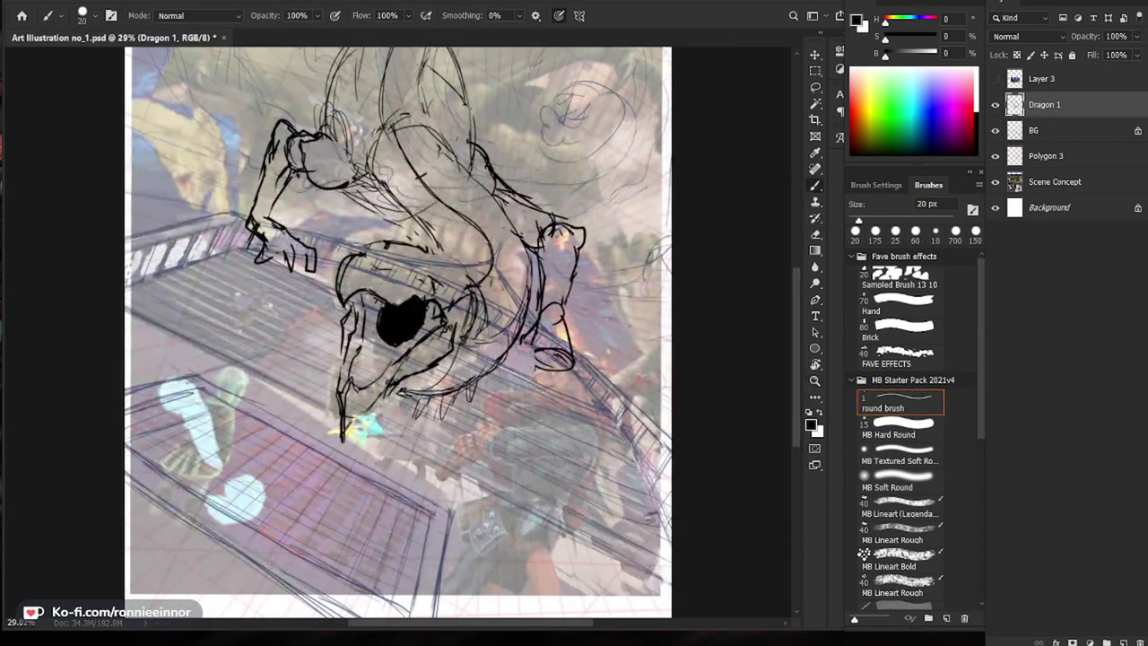
Step: Sketch teeth along the front of the open jaws and carve a tongue shape into the black mouth area
{"action": "mouse_move", "coordinate": [351, 364]}
{"action": "left_mouse_down"}
{"action": "mouse_move", "coordinate": [347, 385]}
{"action": "mouse_move", "coordinate": [367, 313]}
{"action": "mouse_move", "coordinate": [356, 371]}
{"action": "left_mouse_up"}
{"action": "left_click_drag", "start_coordinate": [359, 435], "coordinate": [319, 447]}
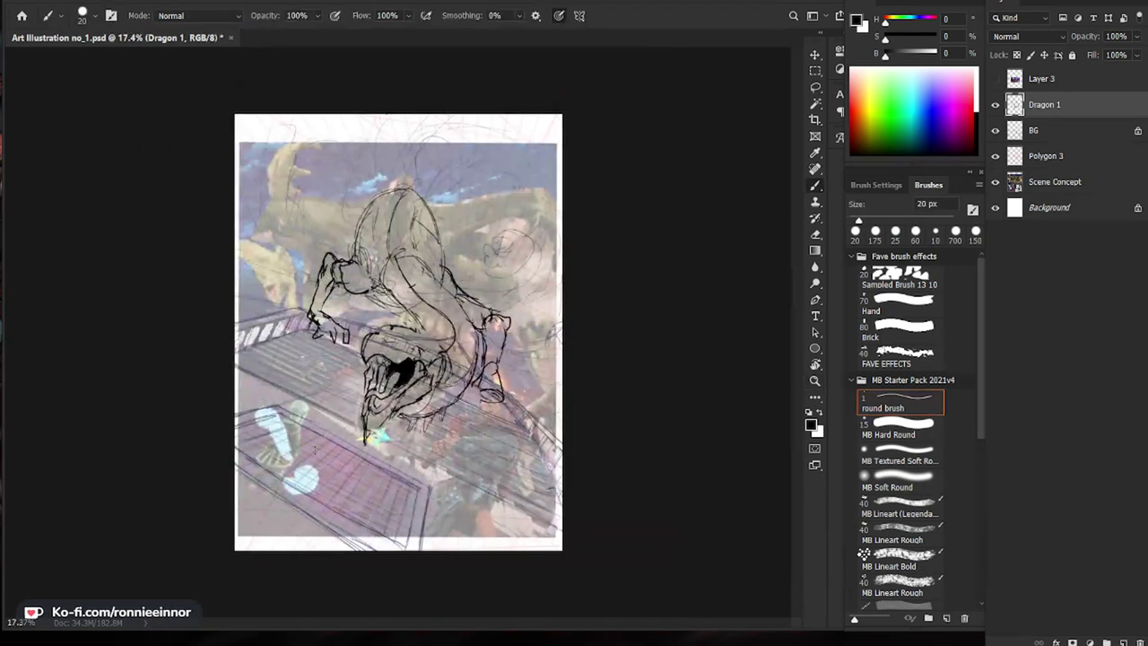
{"action": "mouse_move", "coordinate": [398, 382]}
{"action": "left_mouse_down"}
{"action": "mouse_move", "coordinate": [444, 382]}
{"action": "mouse_move", "coordinate": [391, 373]}
{"action": "mouse_move", "coordinate": [399, 362]}
{"action": "left_mouse_up"}
{"action": "key", "text": "e"}
{"action": "key", "text": "b"}
{"action": "key", "text": "e"}
{"action": "key", "text": "b"}
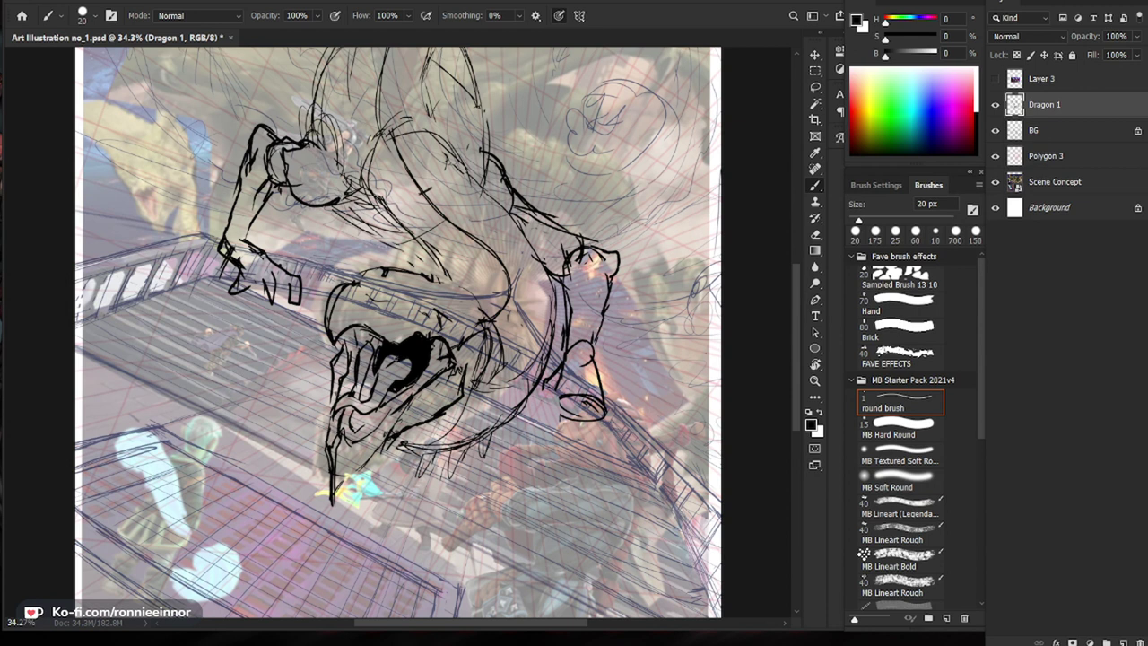
Step: Erase surplus strokes around the teeth at the front of the open mouth
{"action": "key", "text": "z"}
{"action": "left_click", "coordinate": [435, 361]}
{"action": "key", "text": "e"}
{"action": "mouse_move", "coordinate": [350, 360]}
{"action": "left_mouse_down"}
{"action": "mouse_move", "coordinate": [367, 409]}
{"action": "mouse_move", "coordinate": [342, 400]}
{"action": "left_mouse_up"}
{"action": "key", "text": "b"}
{"action": "scroll", "coordinate": [566, 478], "scroll_direction": "down", "scroll_amount": 10}
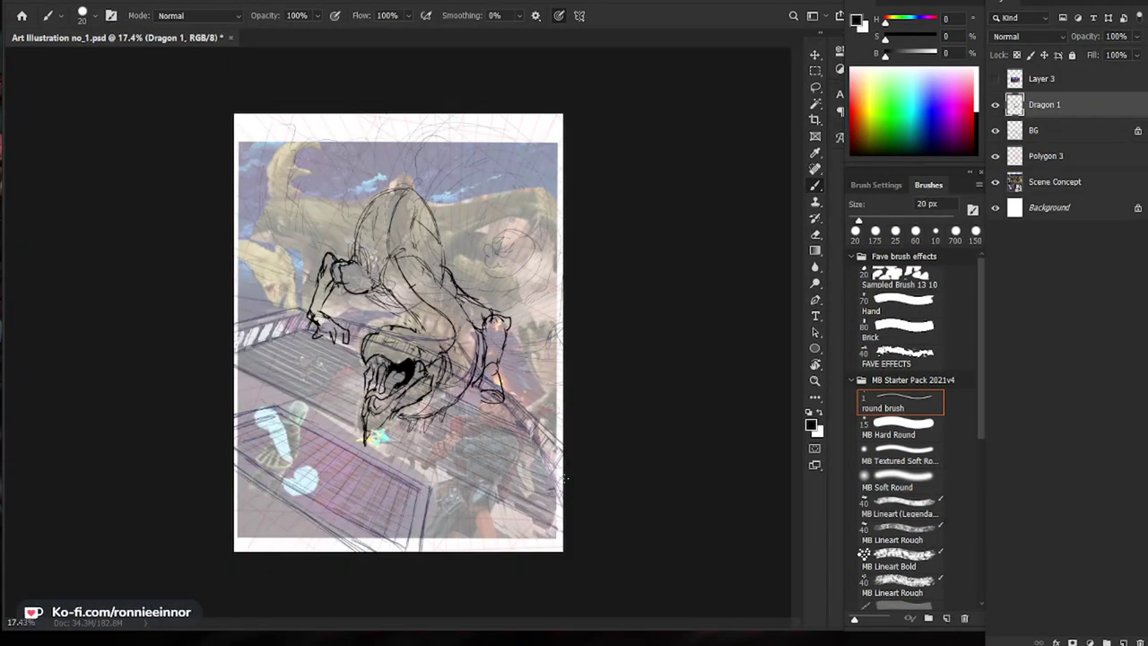
Step: Clean up and redraw the cheek and jaw hinge lines behind the dragon's open mouth
{"action": "key", "text": "z"}
{"action": "mouse_move", "coordinate": [399, 356]}
{"action": "left_mouse_down"}
{"action": "mouse_move", "coordinate": [444, 356]}
{"action": "mouse_move", "coordinate": [473, 408]}
{"action": "left_mouse_up"}
{"action": "key", "text": "b"}
{"action": "key", "text": "e"}
{"action": "key", "text": "b"}
{"action": "left_click_drag", "start_coordinate": [469, 358], "coordinate": [453, 397]}
{"action": "mouse_move", "coordinate": [463, 361]}
{"action": "left_mouse_down"}
{"action": "mouse_move", "coordinate": [457, 380]}
{"action": "mouse_move", "coordinate": [462, 361]}
{"action": "left_mouse_up"}
{"action": "key", "text": "e"}
{"action": "key", "text": "b"}
{"action": "left_click_drag", "start_coordinate": [462, 360], "coordinate": [453, 378]}
Step: Rework the curve over the top of the head between the snout and the neck
{"action": "left_click_drag", "start_coordinate": [363, 317], "coordinate": [369, 302]}
{"action": "mouse_move", "coordinate": [369, 302]}
{"action": "left_mouse_down"}
{"action": "mouse_move", "coordinate": [425, 310]}
{"action": "mouse_move", "coordinate": [456, 335]}
{"action": "left_mouse_up"}
{"action": "key", "text": "e"}
{"action": "key", "text": "b"}
{"action": "key", "text": "b"}
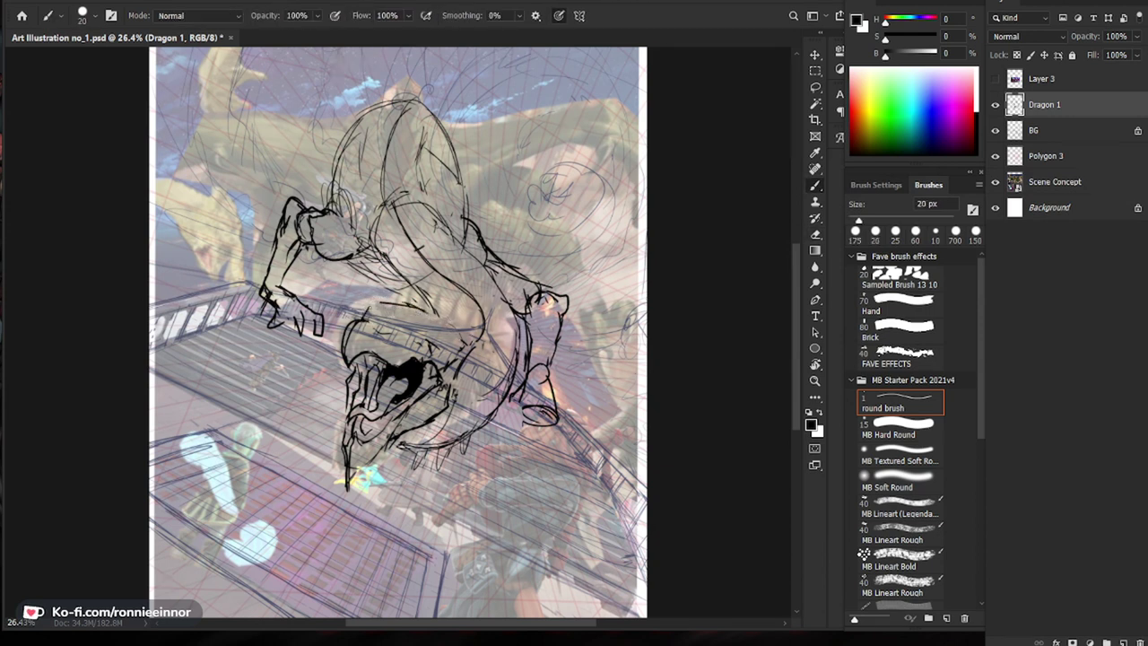
Step: Erase surplus lines above the head and redraw the upper snout with a pointed brow
{"action": "key", "text": "b"}
{"action": "left_click_drag", "start_coordinate": [360, 312], "coordinate": [363, 321]}
{"action": "key", "text": "e"}
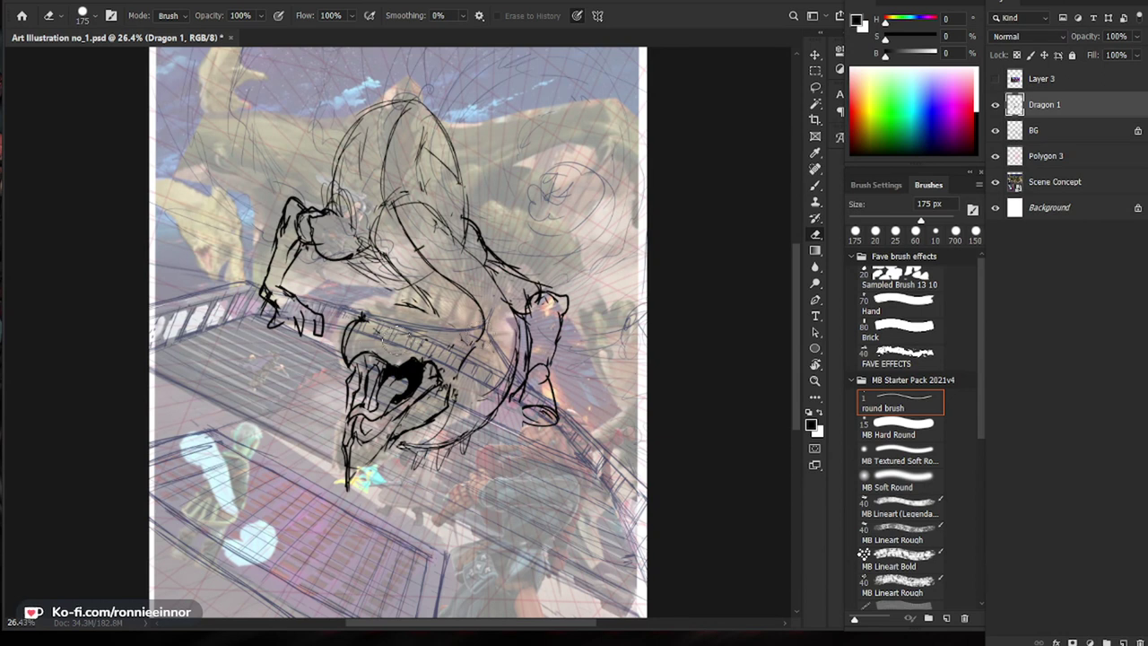
{"action": "key", "text": "b"}
{"action": "left_click_drag", "start_coordinate": [368, 312], "coordinate": [351, 352]}
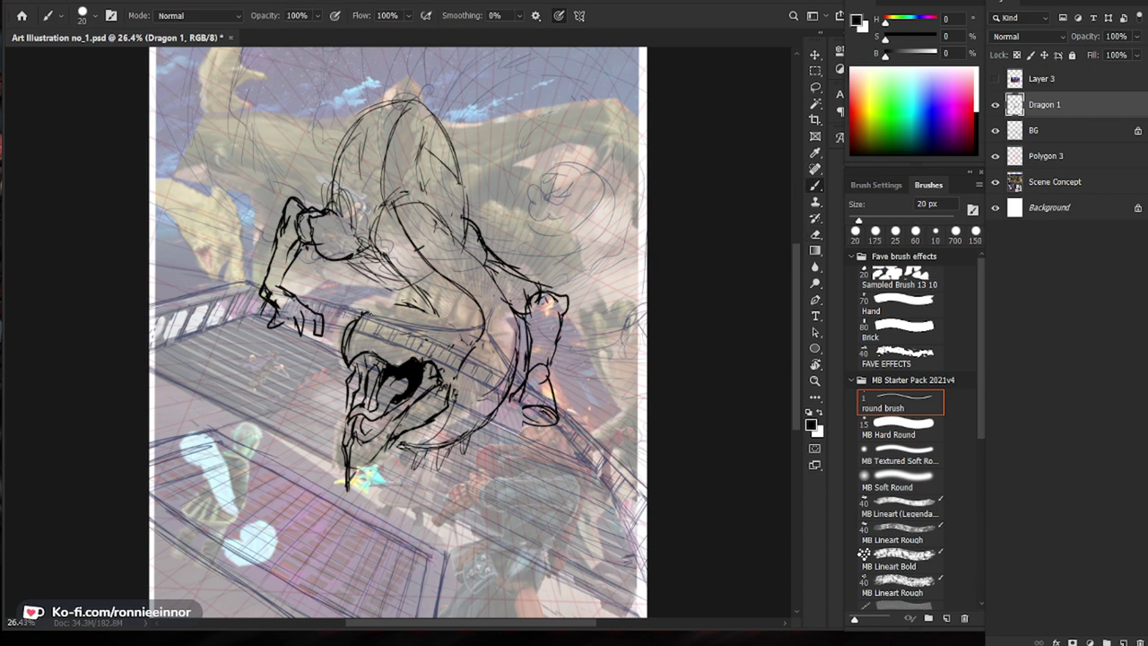
{"action": "mouse_move", "coordinate": [378, 320]}
{"action": "left_mouse_down"}
{"action": "mouse_move", "coordinate": [398, 333]}
{"action": "mouse_move", "coordinate": [377, 315]}
{"action": "left_mouse_up"}
Step: Erase the thin spike at the lower jaw's end and redraw the jaw with a fuller pointed tip
{"action": "key", "text": "e"}
{"action": "key", "text": "b"}
{"action": "key", "text": "e"}
{"action": "mouse_move", "coordinate": [345, 491]}
{"action": "left_mouse_down"}
{"action": "mouse_move", "coordinate": [383, 452]}
{"action": "mouse_move", "coordinate": [363, 490]}
{"action": "mouse_move", "coordinate": [360, 468]}
{"action": "mouse_move", "coordinate": [383, 452]}
{"action": "left_mouse_up"}
{"action": "key", "text": "b"}
{"action": "key", "text": "e"}
{"action": "key", "text": "b"}
{"action": "key", "text": "e"}
{"action": "key", "text": "b"}
Step: Reduce the eraser to 50 px, clean the upper snout's front edge, and redraw its curve up to the brow
{"action": "key", "text": "ctrl+space"}
{"action": "mouse_move", "coordinate": [449, 331]}
{"action": "left_mouse_down"}
{"action": "mouse_move", "coordinate": [396, 332]}
{"action": "mouse_move", "coordinate": [497, 319]}
{"action": "left_mouse_up"}
{"action": "key", "text": "ctrl+space"}
{"action": "key", "text": "e"}
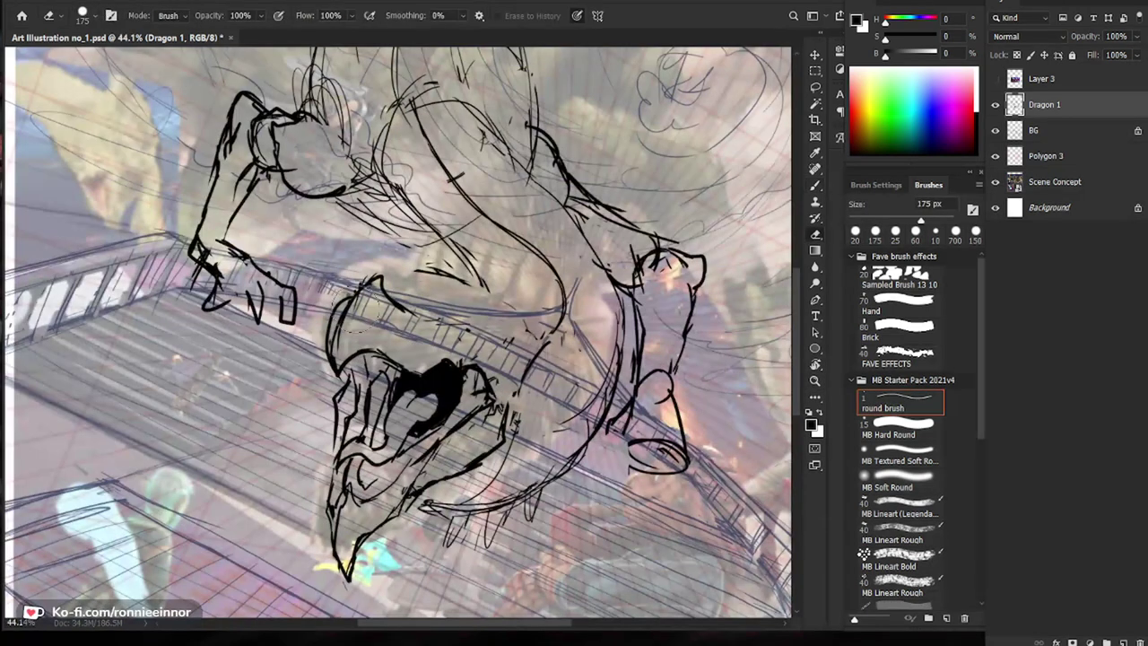
{"action": "key", "text": "["}
{"action": "key", "text": "["}
{"action": "key", "text": "["}
{"action": "key", "text": "["}
{"action": "key", "text": "["}
{"action": "key", "text": "["}
{"action": "key", "text": "["}
{"action": "key", "text": "["}
{"action": "left_click_drag", "start_coordinate": [351, 299], "coordinate": [337, 344]}
{"action": "key", "text": "b"}
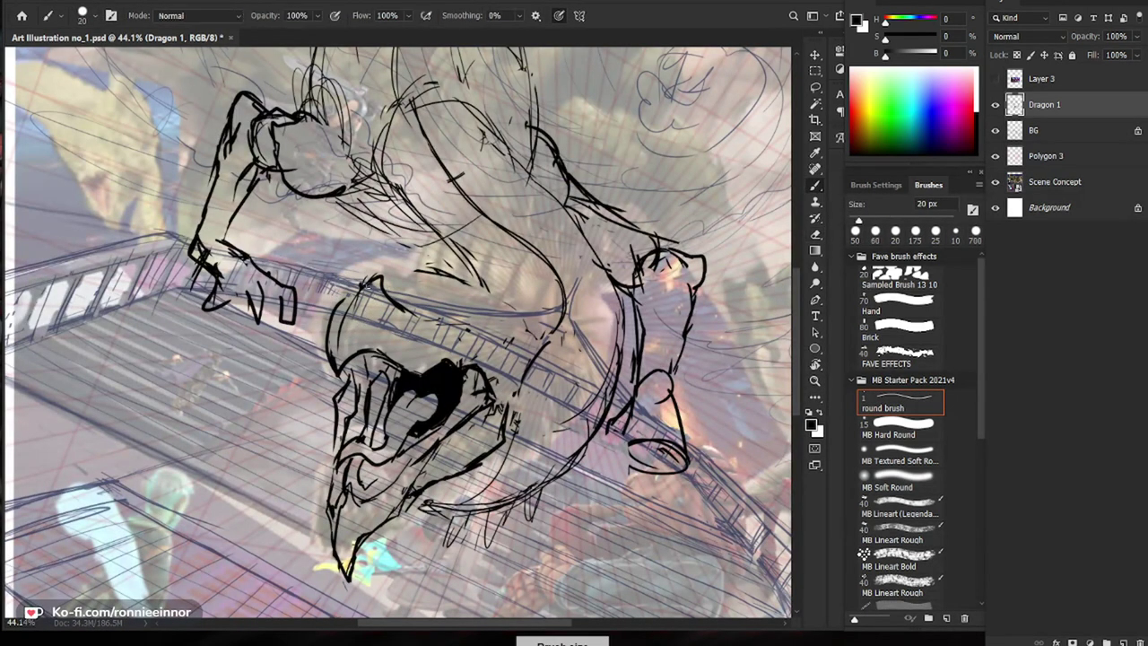
{"action": "left_click_drag", "start_coordinate": [358, 284], "coordinate": [334, 337]}
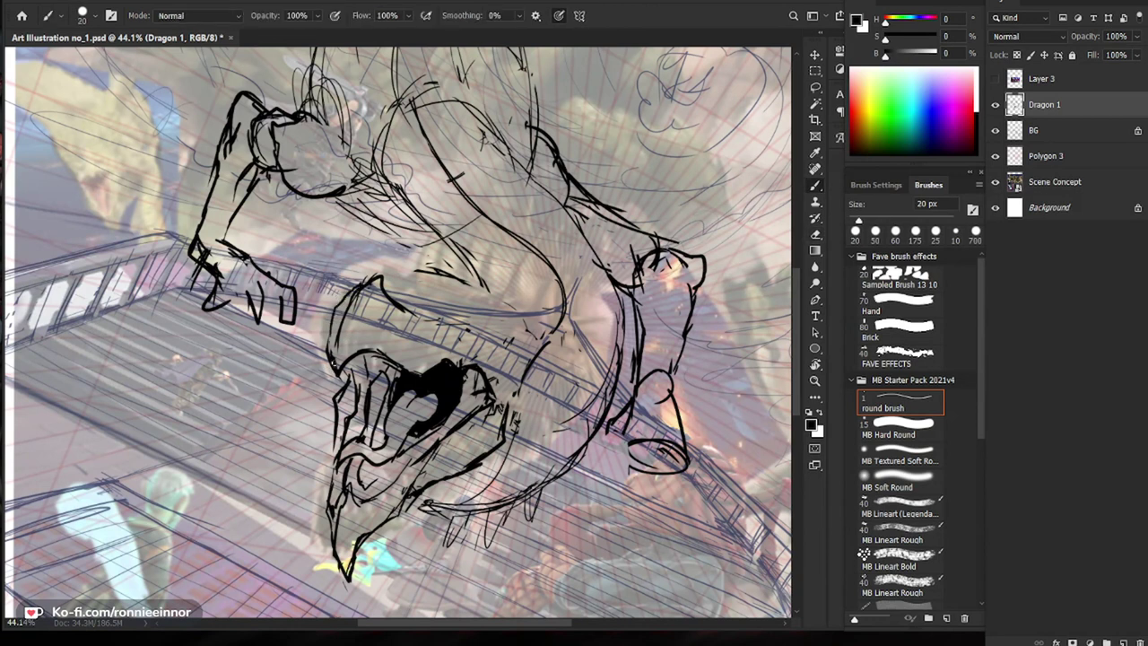
{"action": "key", "text": "ctrl+space"}
{"action": "left_click_drag", "start_coordinate": [488, 511], "coordinate": [418, 513]}
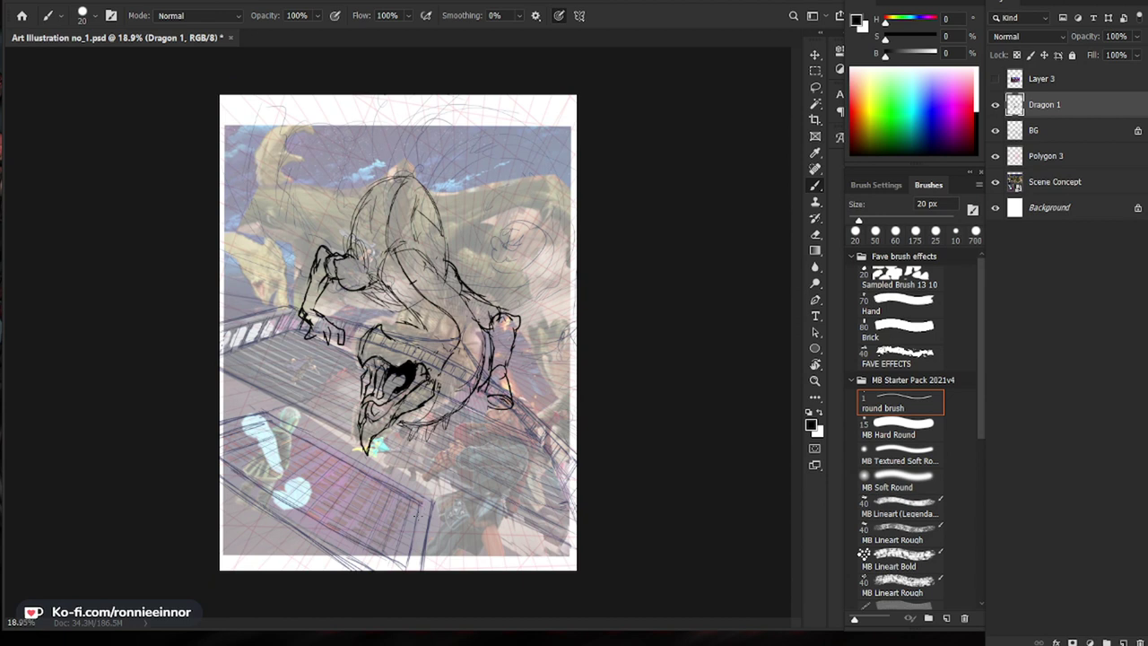
Step: Erase the broken line between the neck and the jaw hinge, and extend the brow line behind the snout
{"action": "scroll", "coordinate": [492, 370], "scroll_direction": "up", "scroll_amount": 3}
{"action": "key", "text": "e"}
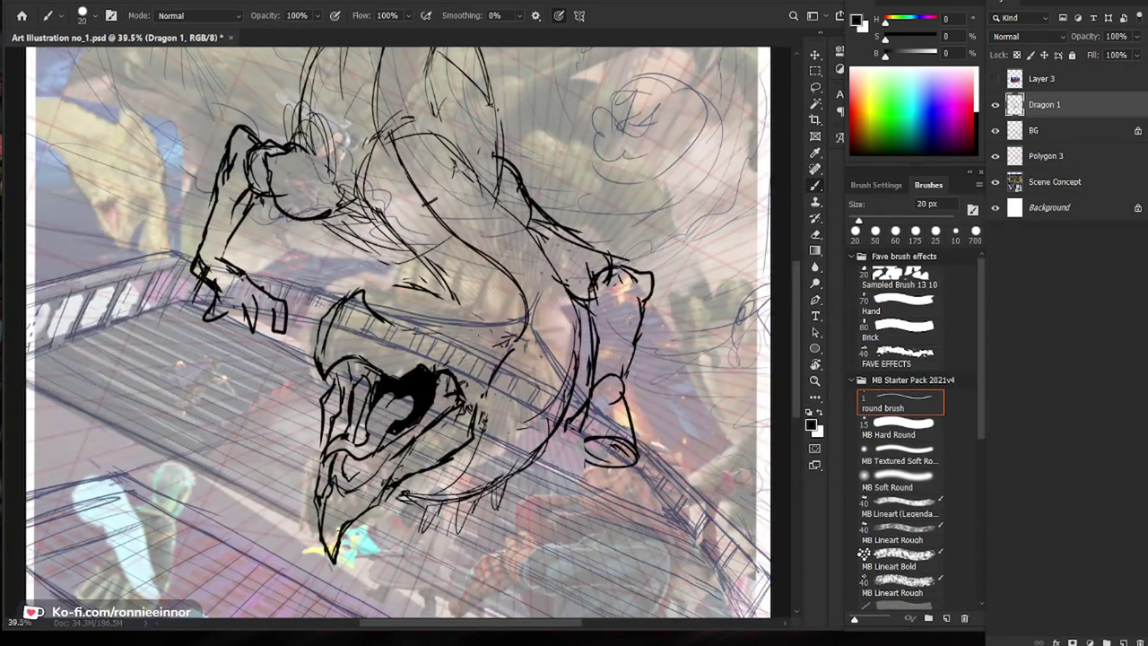
{"action": "mouse_move", "coordinate": [512, 338]}
{"action": "left_mouse_down"}
{"action": "mouse_move", "coordinate": [484, 395]}
{"action": "mouse_move", "coordinate": [463, 325]}
{"action": "mouse_move", "coordinate": [439, 324]}
{"action": "left_mouse_up"}
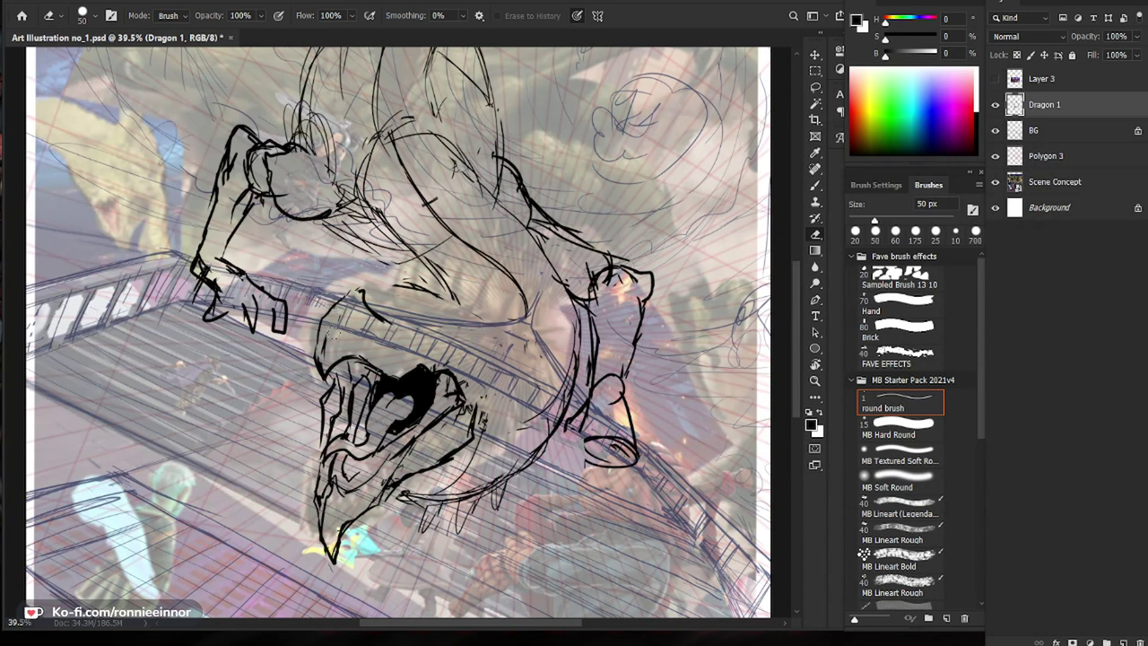
{"action": "key", "text": "b"}
{"action": "mouse_move", "coordinate": [380, 310]}
{"action": "left_mouse_down"}
{"action": "mouse_move", "coordinate": [459, 329]}
{"action": "mouse_move", "coordinate": [446, 335]}
{"action": "mouse_move", "coordinate": [484, 383]}
{"action": "left_mouse_up"}
{"action": "key", "text": "ctrl+space"}
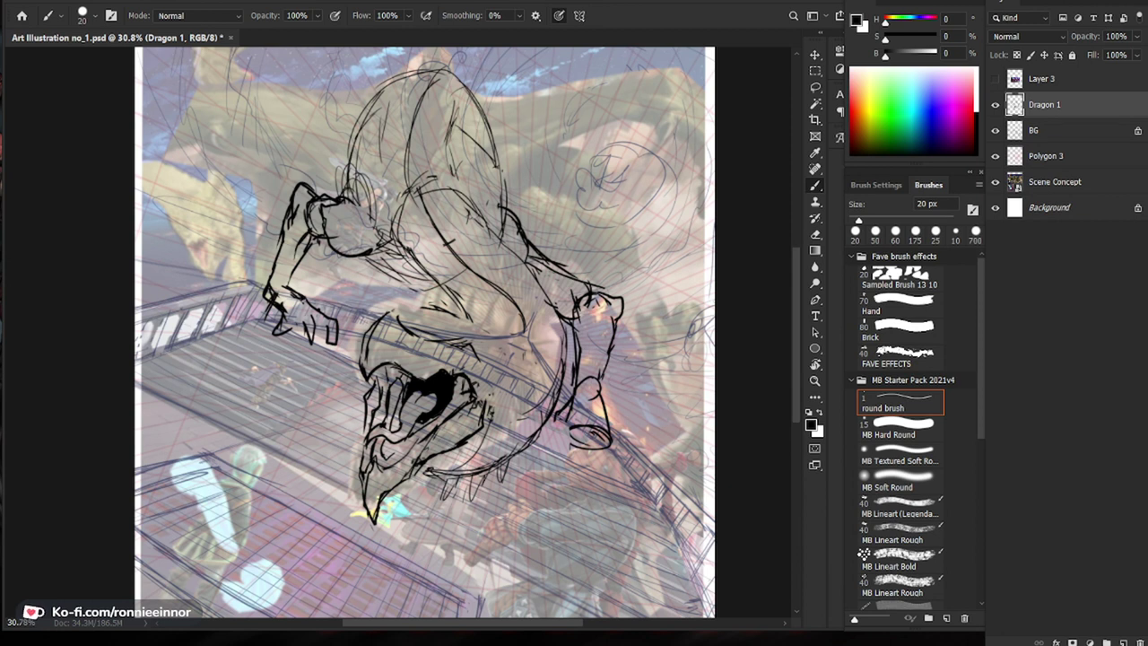
{"action": "key", "text": "ctrl+space"}
{"action": "left_click_drag", "start_coordinate": [417, 338], "coordinate": [464, 341]}
Step: Erase the upper snout's crest and redraw it as a pointed curve sloping back toward the forehead
{"action": "key", "text": "e"}
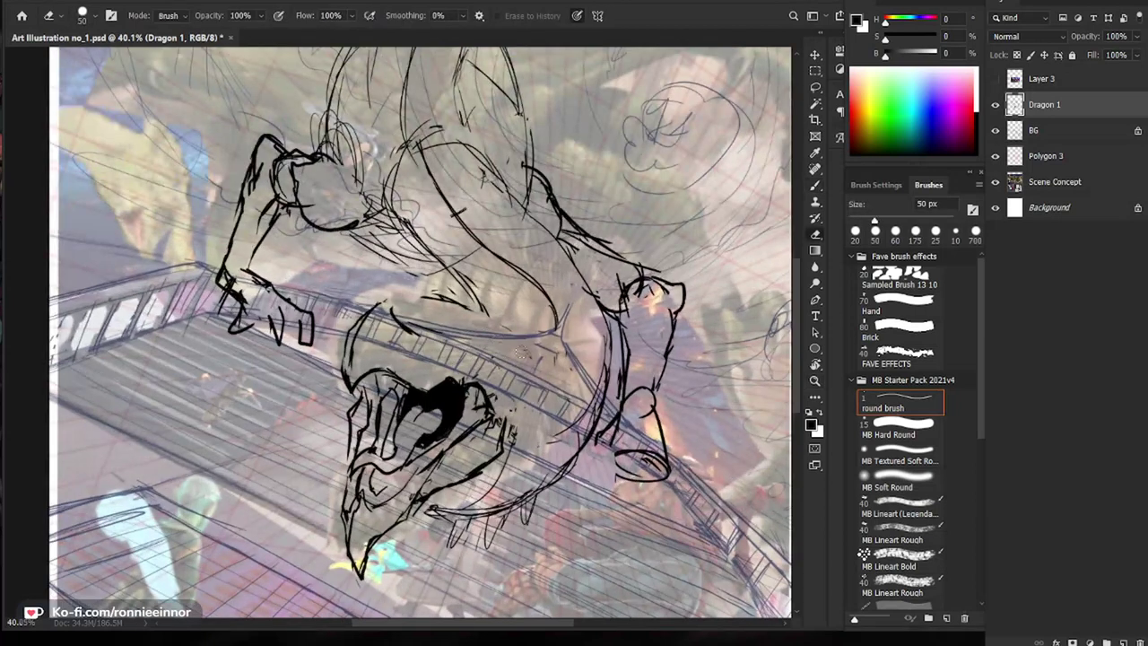
{"action": "scroll", "coordinate": [466, 350], "scroll_direction": "down", "scroll_amount": 3}
{"action": "left_click_drag", "start_coordinate": [599, 489], "coordinate": [587, 482]}
{"action": "key", "text": "ctrl+space"}
{"action": "left_click_drag", "start_coordinate": [465, 304], "coordinate": [526, 304]}
{"action": "key", "text": "b"}
{"action": "mouse_move", "coordinate": [380, 298]}
{"action": "left_mouse_down"}
{"action": "mouse_move", "coordinate": [444, 289]}
{"action": "mouse_move", "coordinate": [462, 316]}
{"action": "mouse_move", "coordinate": [394, 298]}
{"action": "mouse_move", "coordinate": [419, 290]}
{"action": "left_mouse_up"}
{"action": "key", "text": "e"}
{"action": "mouse_move", "coordinate": [369, 298]}
{"action": "left_mouse_down"}
{"action": "mouse_move", "coordinate": [355, 286]}
{"action": "mouse_move", "coordinate": [314, 298]}
{"action": "mouse_move", "coordinate": [310, 319]}
{"action": "left_mouse_up"}
{"action": "key", "text": "b"}
{"action": "mouse_move", "coordinate": [330, 267]}
{"action": "left_mouse_down"}
{"action": "mouse_move", "coordinate": [347, 289]}
{"action": "mouse_move", "coordinate": [384, 298]}
{"action": "left_mouse_up"}
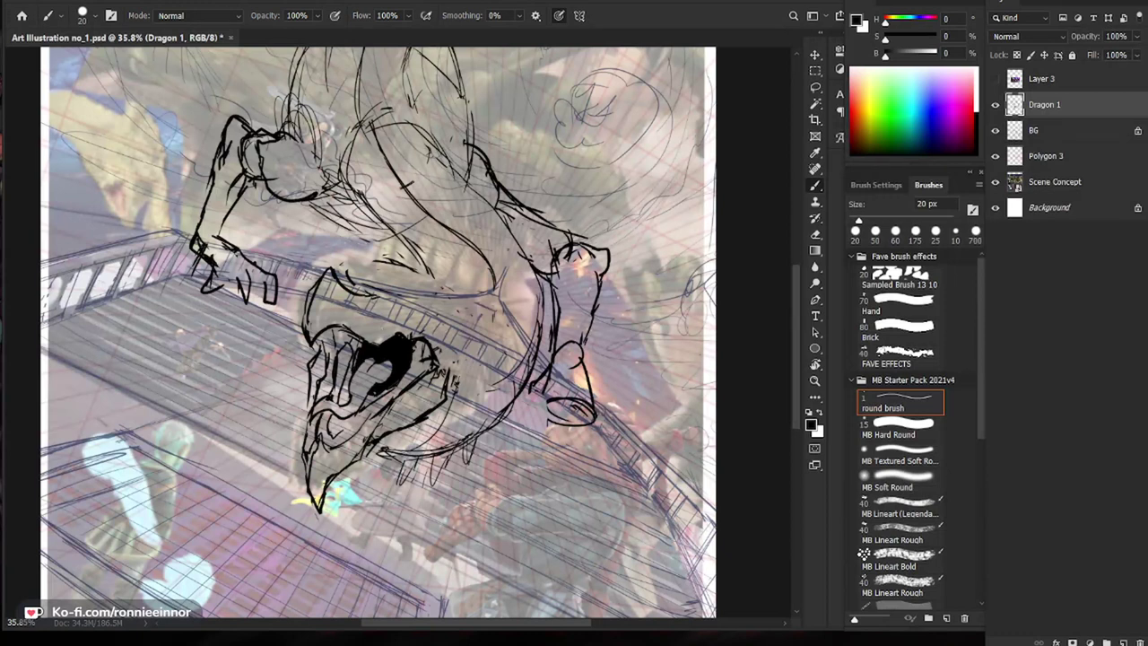
Step: Clean up the stray lines below the snout crest and add short strokes behind it for the brow
{"action": "key", "text": "e"}
{"action": "mouse_move", "coordinate": [331, 320]}
{"action": "left_mouse_down"}
{"action": "mouse_move", "coordinate": [344, 298]}
{"action": "mouse_move", "coordinate": [369, 299]}
{"action": "left_mouse_up"}
{"action": "key", "text": "b"}
{"action": "key", "text": "e"}
{"action": "key", "text": "b"}
{"action": "mouse_move", "coordinate": [358, 288]}
{"action": "left_mouse_down"}
{"action": "mouse_move", "coordinate": [344, 298]}
{"action": "mouse_move", "coordinate": [354, 305]}
{"action": "left_mouse_up"}
{"action": "scroll", "coordinate": [354, 305], "scroll_direction": "down", "scroll_amount": 4}
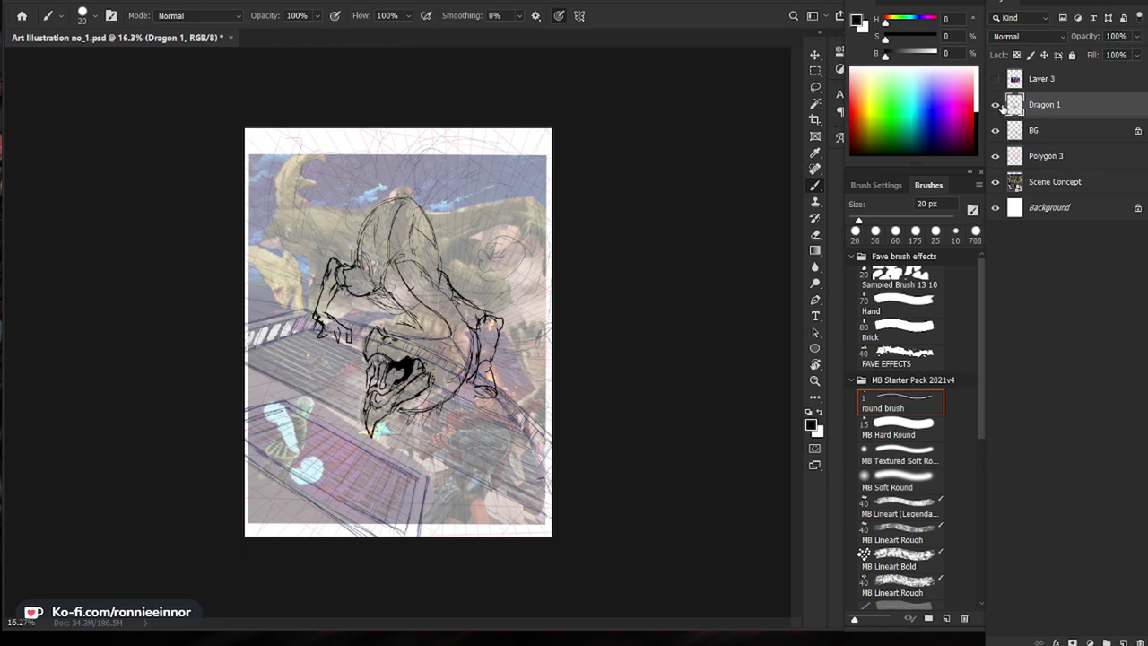
Step: Hide the BG and Polygon 3 layers, leaving Dragon 1 visible over the Scene Concept
{"action": "left_click_drag", "start_coordinate": [995, 105], "coordinate": [995, 157]}
{"action": "key", "text": "z"}
{"action": "left_click_drag", "start_coordinate": [399, 361], "coordinate": [468, 355]}
{"action": "left_click", "coordinate": [897, 402]}
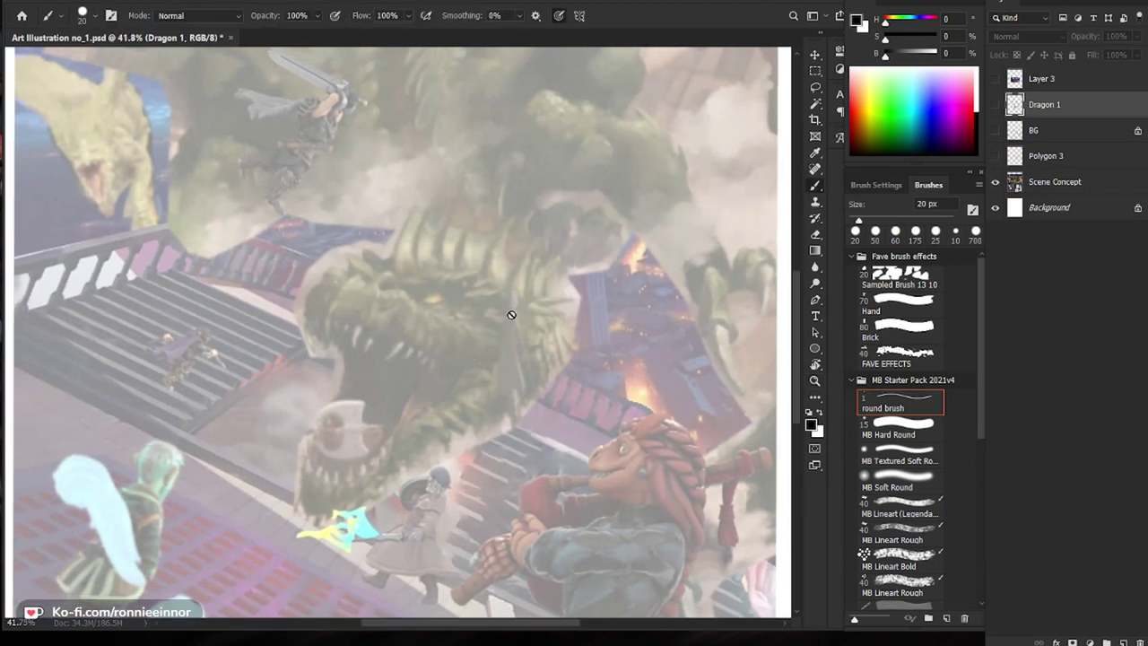
{"action": "left_click", "coordinate": [994, 104]}
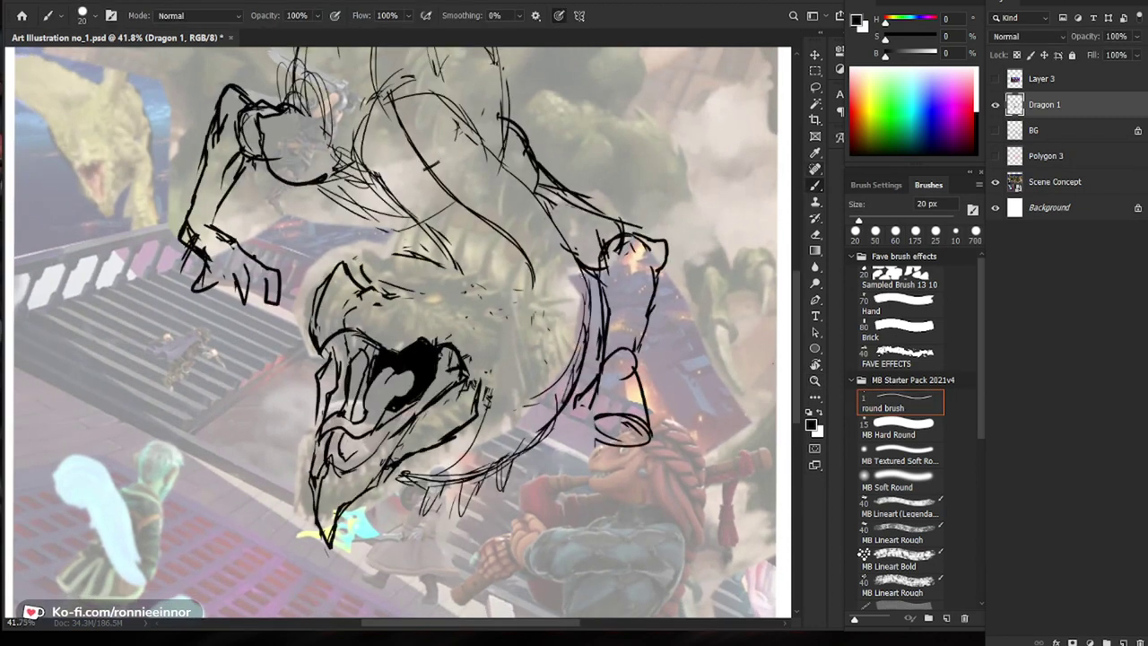
Step: Sketch the dragon's brow ridge and the top line of the head running back to the neck
{"action": "key", "text": "e"}
{"action": "key", "text": "b"}
{"action": "mouse_move", "coordinate": [389, 298]}
{"action": "left_mouse_down"}
{"action": "mouse_move", "coordinate": [452, 281]}
{"action": "mouse_move", "coordinate": [477, 294]}
{"action": "left_mouse_up"}
{"action": "key", "text": "e"}
{"action": "key", "text": "b"}
{"action": "mouse_move", "coordinate": [396, 298]}
{"action": "left_mouse_down"}
{"action": "mouse_move", "coordinate": [428, 306]}
{"action": "mouse_move", "coordinate": [459, 294]}
{"action": "mouse_move", "coordinate": [457, 310]}
{"action": "left_mouse_up"}
{"action": "mouse_move", "coordinate": [360, 282]}
{"action": "left_mouse_down"}
{"action": "mouse_move", "coordinate": [375, 259]}
{"action": "mouse_move", "coordinate": [527, 296]}
{"action": "left_mouse_up"}
Step: Erase excess head lines and redraw the narrow eye and the raised forehead behind the snout crest
{"action": "key", "text": "e"}
{"action": "mouse_move", "coordinate": [373, 267]}
{"action": "left_mouse_down"}
{"action": "mouse_move", "coordinate": [363, 285]}
{"action": "mouse_move", "coordinate": [368, 265]}
{"action": "mouse_move", "coordinate": [434, 263]}
{"action": "mouse_move", "coordinate": [538, 300]}
{"action": "left_mouse_up"}
{"action": "key", "text": "b"}
{"action": "left_click_drag", "start_coordinate": [406, 294], "coordinate": [477, 273]}
{"action": "left_click_drag", "start_coordinate": [399, 271], "coordinate": [385, 286]}
{"action": "left_click_drag", "start_coordinate": [399, 260], "coordinate": [385, 283]}
{"action": "key", "text": "z"}
{"action": "mouse_move", "coordinate": [529, 359]}
{"action": "left_mouse_down"}
{"action": "mouse_move", "coordinate": [436, 371]}
{"action": "mouse_move", "coordinate": [507, 358]}
{"action": "left_mouse_up"}
{"action": "key", "text": "e"}
{"action": "mouse_move", "coordinate": [381, 292]}
{"action": "left_mouse_down"}
{"action": "mouse_move", "coordinate": [392, 303]}
{"action": "mouse_move", "coordinate": [373, 303]}
{"action": "mouse_move", "coordinate": [383, 286]}
{"action": "left_mouse_up"}
{"action": "key", "text": "b"}
{"action": "left_click_drag", "start_coordinate": [383, 287], "coordinate": [410, 284]}
Step: Reinforce the back of the head with overlapping strokes from the brow toward the neck
{"action": "key", "text": "z"}
{"action": "mouse_move", "coordinate": [488, 357]}
{"action": "left_mouse_down"}
{"action": "mouse_move", "coordinate": [474, 358]}
{"action": "mouse_move", "coordinate": [498, 357]}
{"action": "left_mouse_up"}
{"action": "key", "text": "e"}
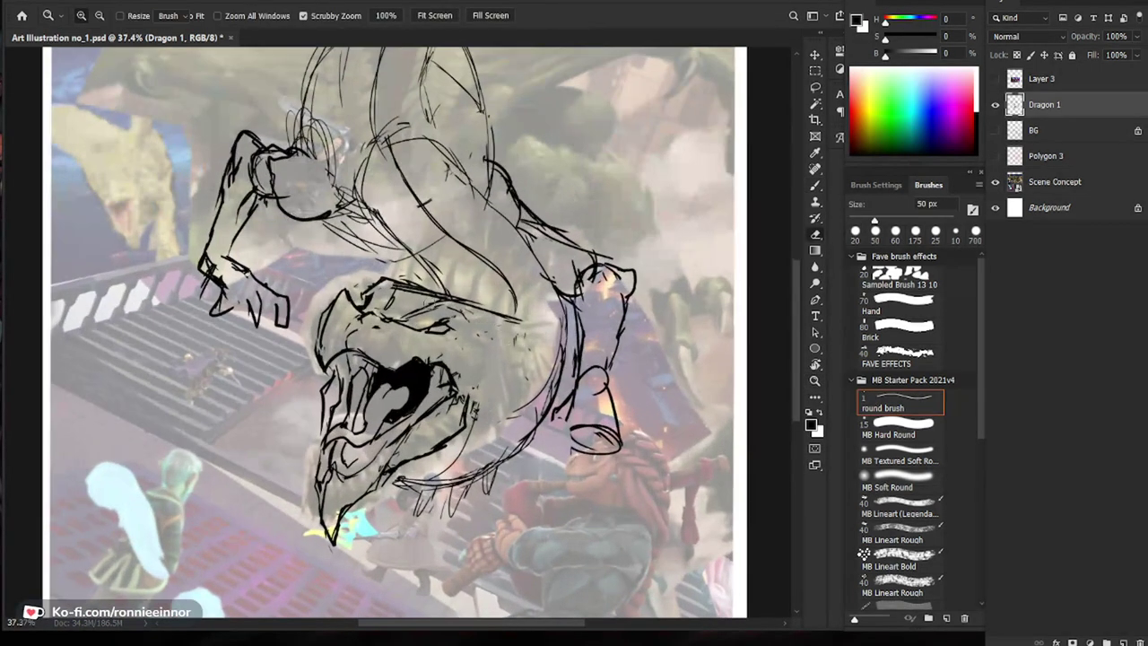
{"action": "key", "text": "e"}
{"action": "key", "text": "b"}
{"action": "left_click_drag", "start_coordinate": [465, 294], "coordinate": [489, 310]}
{"action": "left_click_drag", "start_coordinate": [477, 308], "coordinate": [493, 319]}
{"action": "key", "text": "e"}
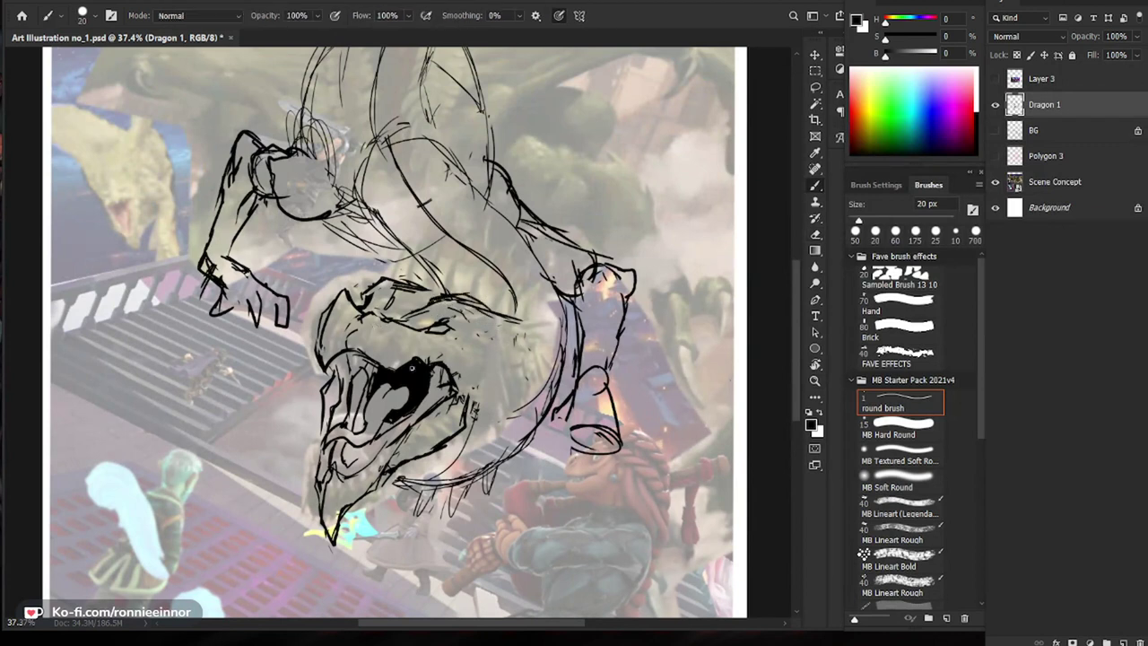
{"action": "key", "text": "b"}
{"action": "key", "text": "e"}
{"action": "key", "text": "b"}
{"action": "left_click_drag", "start_coordinate": [533, 342], "coordinate": [542, 379]}
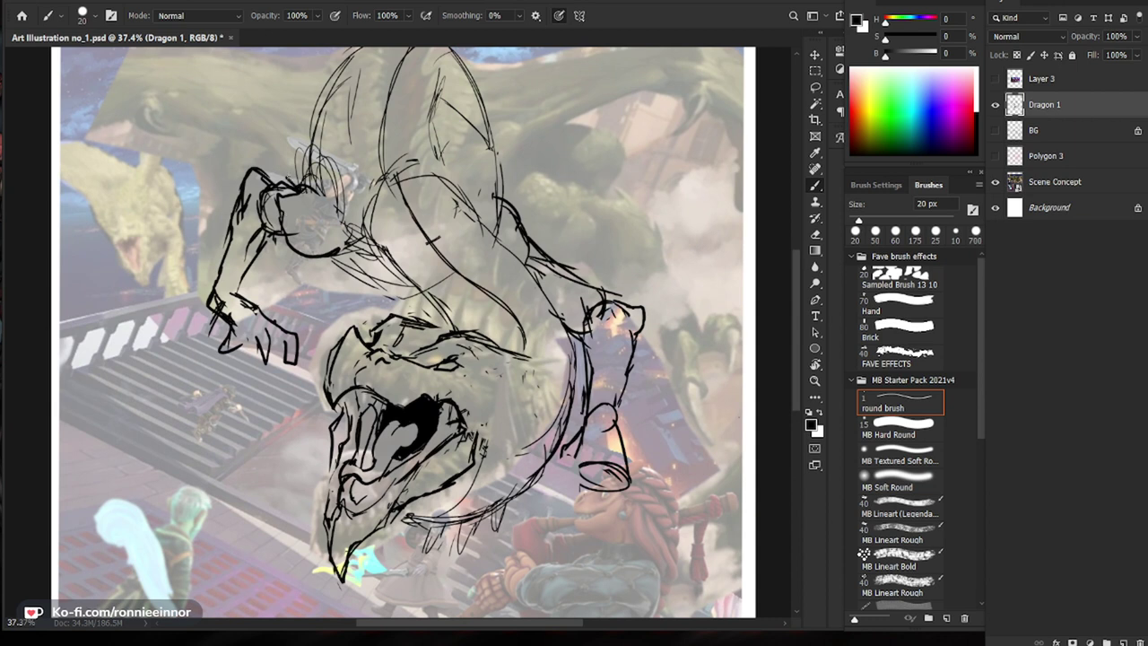
Step: Erase part of the left foreleg's elbow and redraw its contour with heavier lines
{"action": "key", "text": "e"}
{"action": "left_click_drag", "start_coordinate": [266, 189], "coordinate": [265, 216]}
{"action": "key", "text": "b"}
{"action": "key", "text": "z"}
{"action": "mouse_move", "coordinate": [368, 255]}
{"action": "left_mouse_down"}
{"action": "mouse_move", "coordinate": [332, 238]}
{"action": "mouse_move", "coordinate": [430, 231]}
{"action": "left_mouse_up"}
{"action": "key", "text": "b"}
{"action": "left_click_drag", "start_coordinate": [326, 347], "coordinate": [348, 356]}
Step: Darken the left foreleg's inner elbow and refine the forearm outline, trimming its stray lines
{"action": "key", "text": "z"}
{"action": "left_click_drag", "start_coordinate": [493, 343], "coordinate": [461, 343]}
{"action": "left_click_drag", "start_coordinate": [707, 477], "coordinate": [654, 425]}
{"action": "key", "text": "b"}
{"action": "mouse_move", "coordinate": [356, 276]}
{"action": "left_mouse_down"}
{"action": "mouse_move", "coordinate": [395, 276]}
{"action": "mouse_move", "coordinate": [360, 314]}
{"action": "mouse_move", "coordinate": [344, 317]}
{"action": "mouse_move", "coordinate": [343, 296]}
{"action": "left_mouse_up"}
{"action": "key", "text": "z"}
{"action": "left_click_drag", "start_coordinate": [349, 309], "coordinate": [285, 309]}
{"action": "key", "text": "b"}
{"action": "key", "text": "z"}
{"action": "left_click_drag", "start_coordinate": [407, 292], "coordinate": [428, 293]}
{"action": "key", "text": "b"}
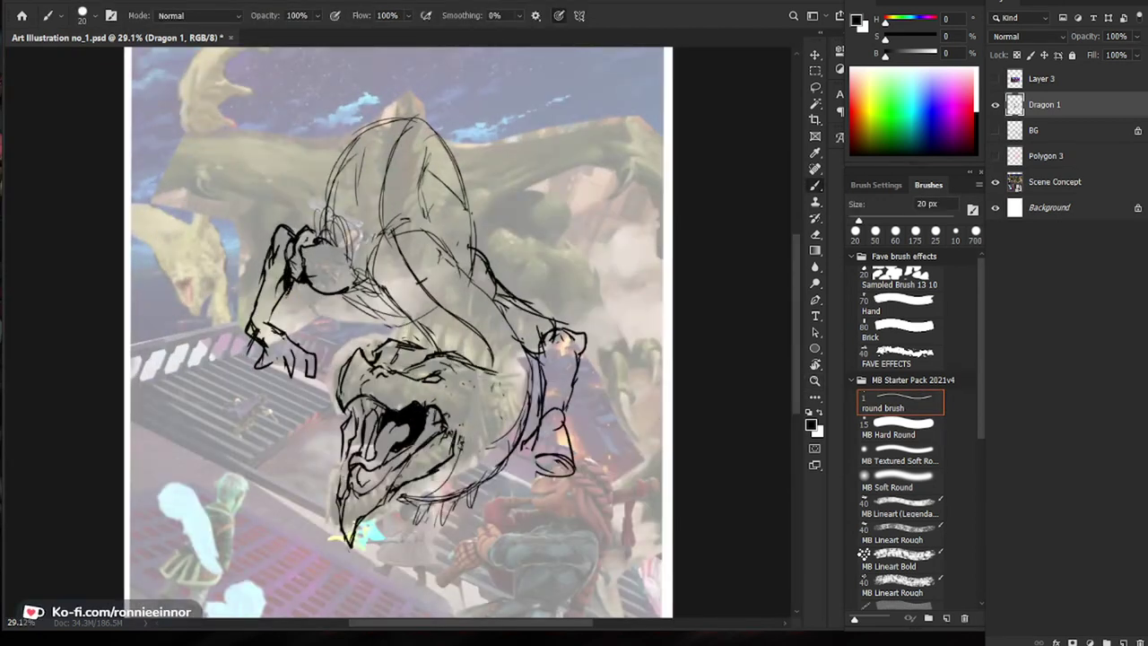
{"action": "key", "text": "e"}
{"action": "key", "text": "b"}
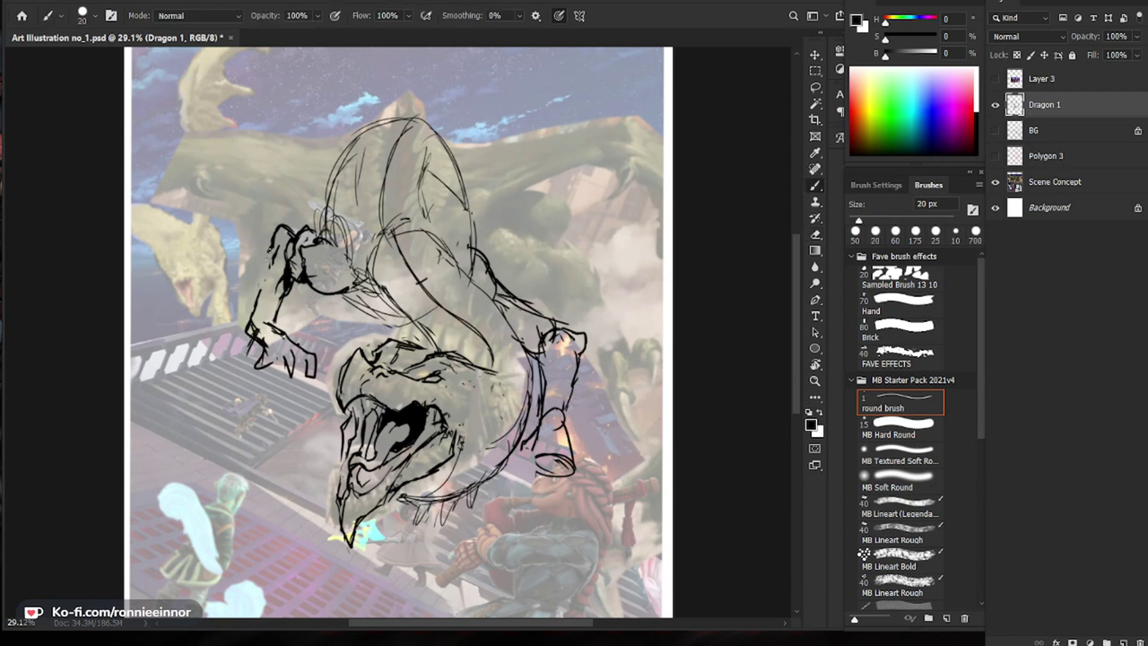
Step: Toggle the Dragon 1 layer off and on to compare the sketch with the scene concept
{"action": "mouse_move", "coordinate": [615, 465]}
{"action": "left_mouse_down"}
{"action": "mouse_move", "coordinate": [600, 415]}
{"action": "mouse_move", "coordinate": [571, 417]}
{"action": "left_mouse_up"}
{"action": "scroll", "coordinate": [399, 319], "scroll_direction": "up", "scroll_amount": 3}
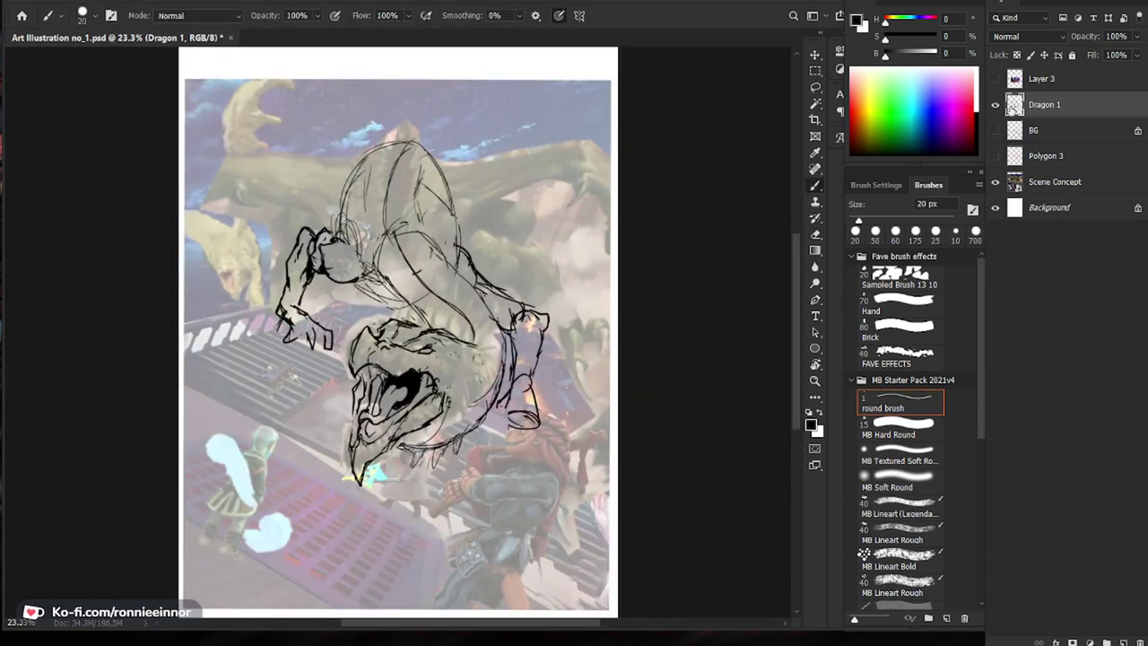
{"action": "left_click", "coordinate": [995, 105]}
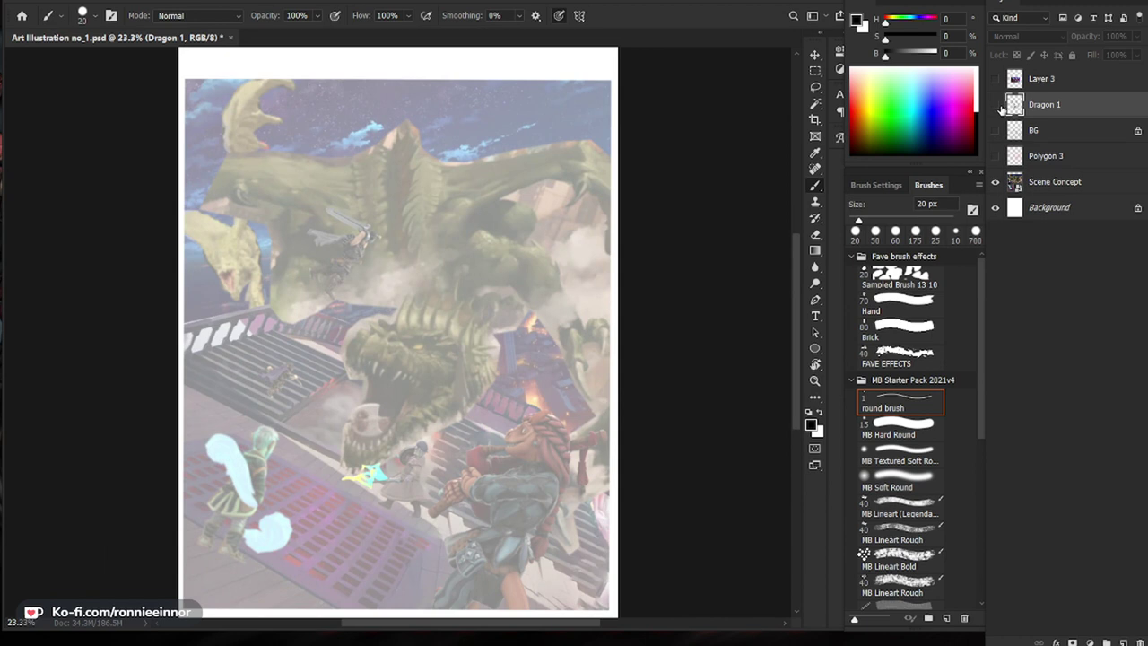
{"action": "left_click", "coordinate": [996, 106]}
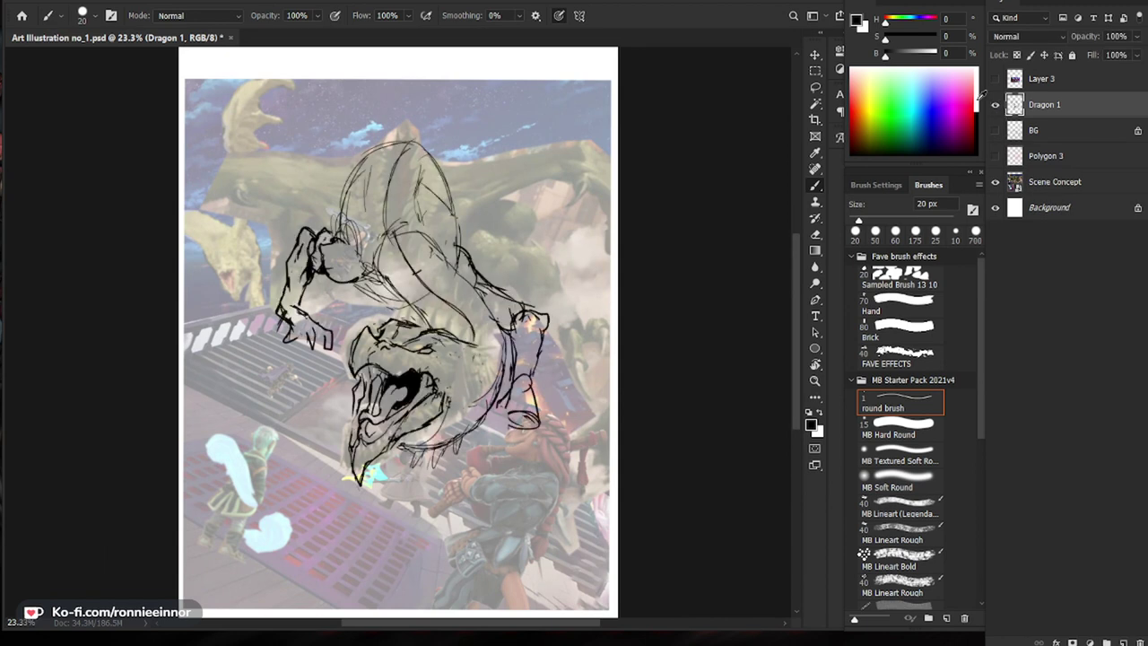
Step: Show the BG and Polygon 3 layers again, and replace the right forefoot with spread, clawed toes
{"action": "left_click_drag", "start_coordinate": [513, 406], "coordinate": [510, 424]}
{"action": "left_click", "coordinate": [995, 130]}
{"action": "left_click", "coordinate": [995, 156]}
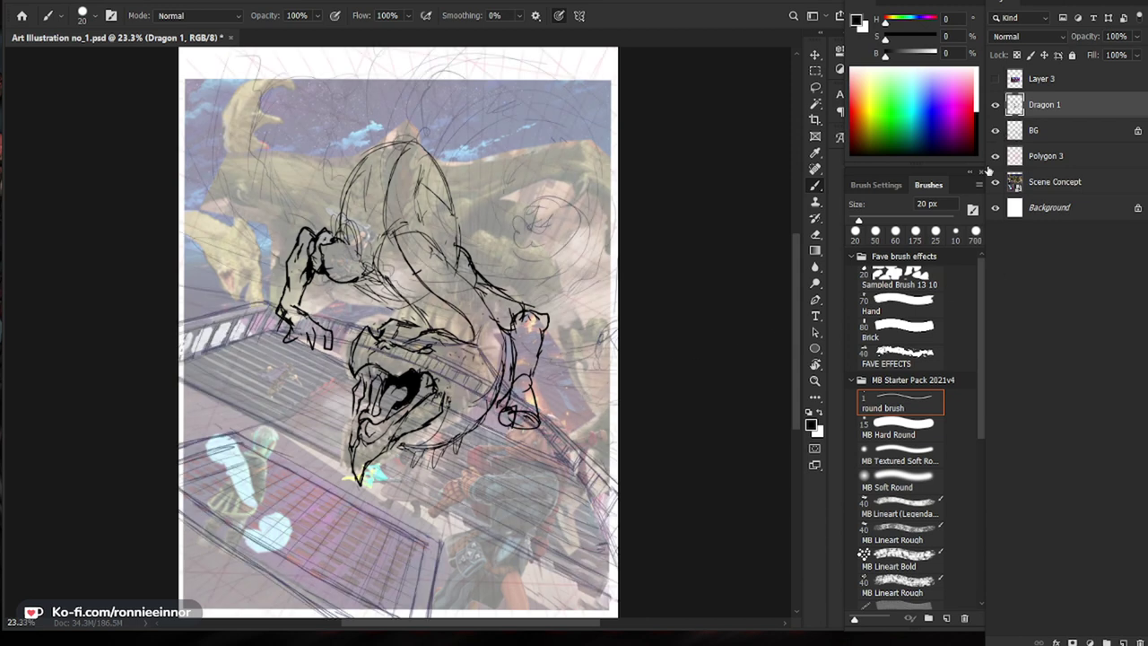
{"action": "key", "text": "e"}
{"action": "left_click_drag", "start_coordinate": [512, 411], "coordinate": [531, 439]}
{"action": "key", "text": "b"}
{"action": "mouse_move", "coordinate": [527, 427]}
{"action": "left_mouse_down"}
{"action": "mouse_move", "coordinate": [542, 451]}
{"action": "mouse_move", "coordinate": [533, 445]}
{"action": "left_mouse_up"}
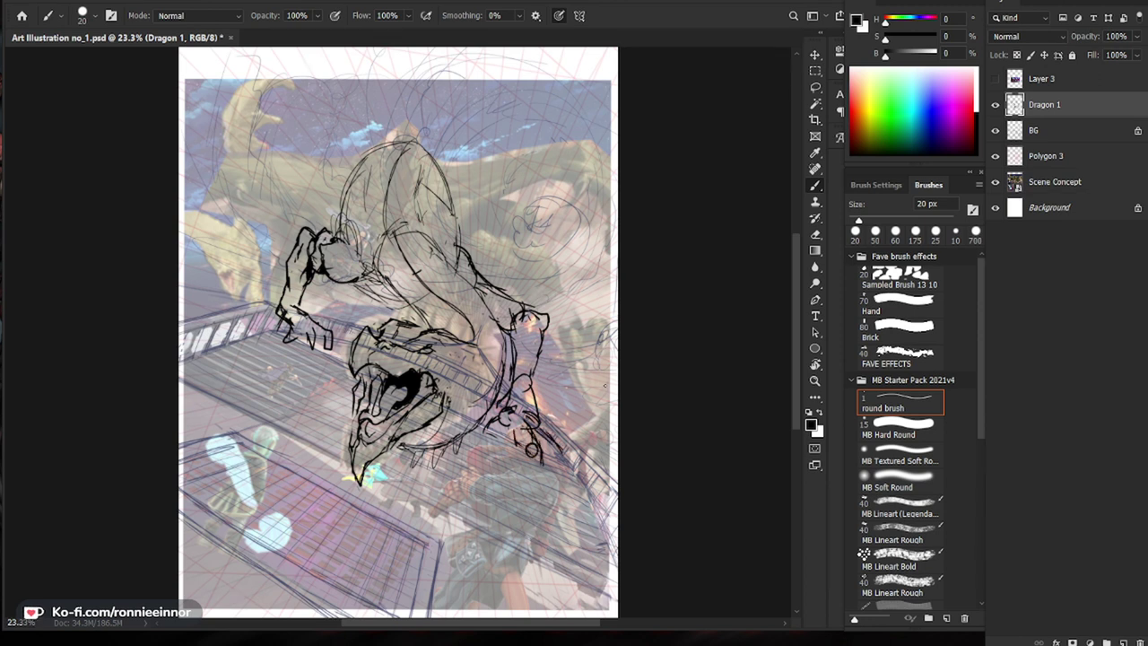
Step: Erase the lower lines of the left forepaw and redraw its wrist and outer edge
{"action": "key", "text": "e"}
{"action": "mouse_move", "coordinate": [293, 341]}
{"action": "left_mouse_down"}
{"action": "mouse_move", "coordinate": [289, 315]}
{"action": "mouse_move", "coordinate": [279, 333]}
{"action": "left_mouse_up"}
{"action": "key", "text": "b"}
{"action": "key", "text": "e"}
{"action": "key", "text": "b"}
{"action": "key", "text": "z"}
{"action": "left_click_drag", "start_coordinate": [426, 344], "coordinate": [472, 336]}
{"action": "key", "text": "b"}
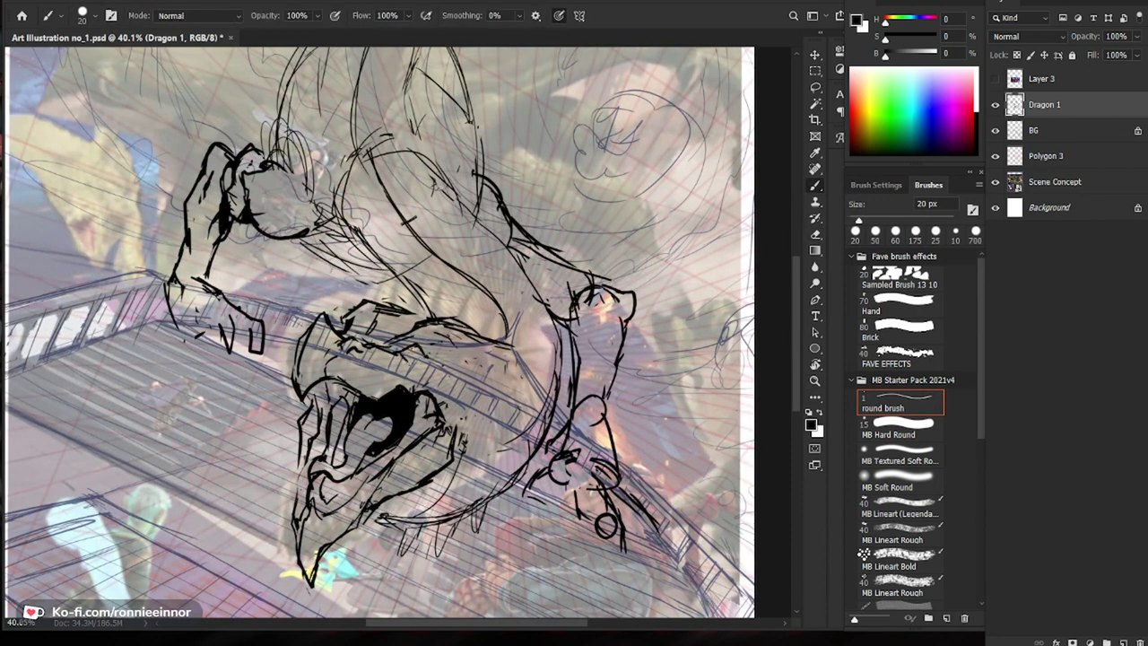
{"action": "scroll", "coordinate": [475, 354], "scroll_direction": "down", "scroll_amount": 2}
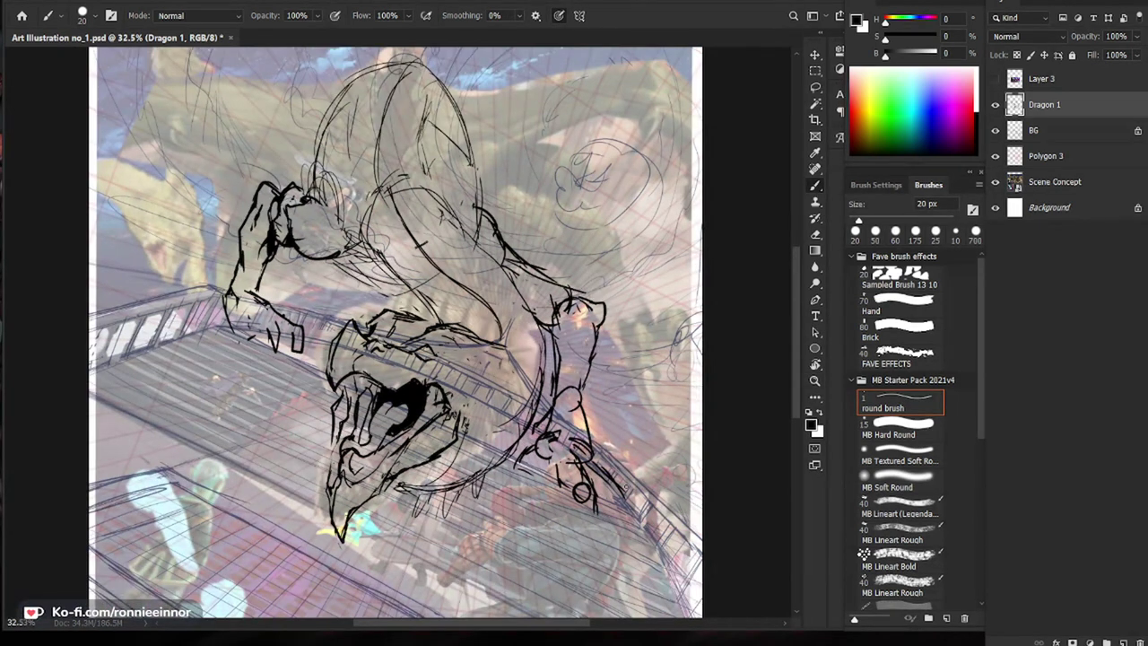
{"action": "scroll", "coordinate": [411, 363], "scroll_direction": "up", "scroll_amount": 2}
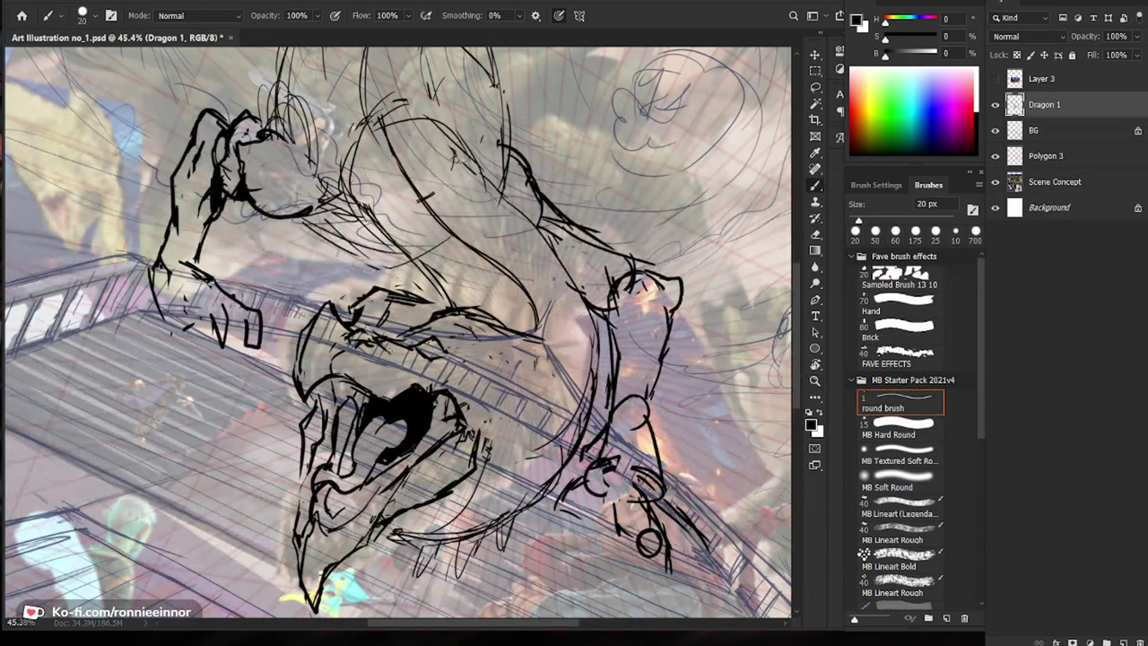
{"action": "key", "text": "e"}
{"action": "key", "text": "b"}
{"action": "scroll", "coordinate": [493, 352], "scroll_direction": "down", "scroll_amount": 4}
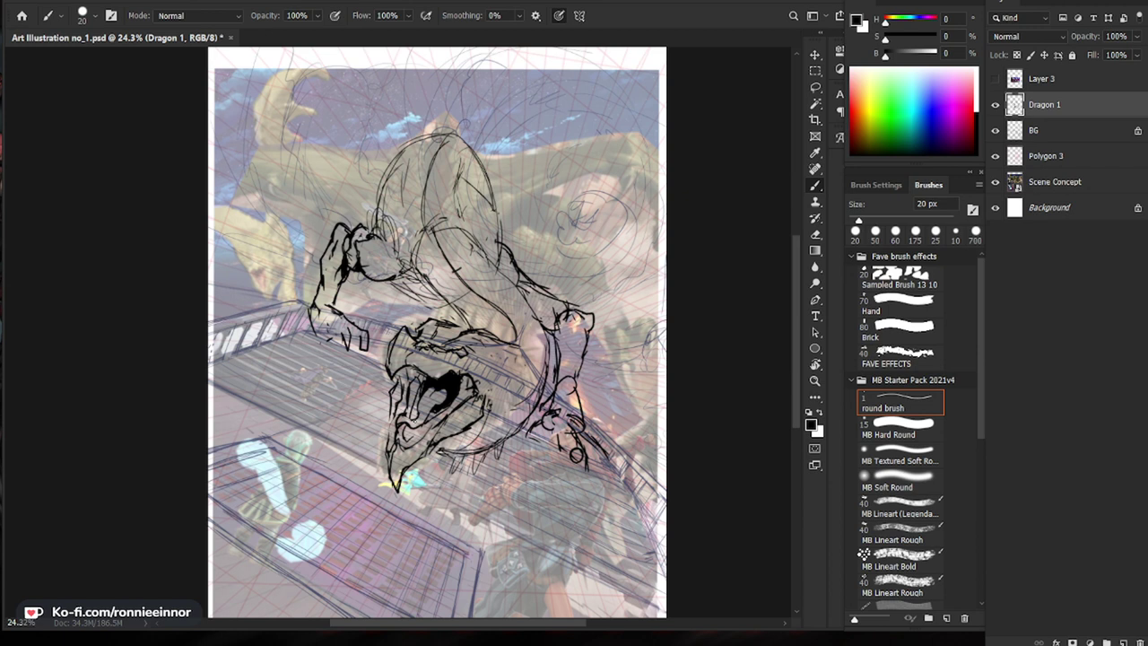
Step: Enlarge the eraser to 900 px and remove the left forepaw and the upper snout's front outline
{"action": "key", "text": "z"}
{"action": "key", "text": "e"}
{"action": "mouse_move", "coordinate": [345, 329]}
{"action": "left_mouse_down"}
{"action": "mouse_move", "coordinate": [369, 311]}
{"action": "mouse_move", "coordinate": [378, 319]}
{"action": "mouse_move", "coordinate": [334, 359]}
{"action": "left_mouse_up"}
{"action": "key", "text": "bracketright"}
{"action": "key", "text": "bracketright"}
{"action": "key", "text": "bracketright"}
{"action": "key", "text": "bracketright"}
{"action": "key", "text": "bracketright"}
{"action": "key", "text": "bracketright"}
{"action": "key", "text": "bracketright"}
{"action": "key", "text": "bracketright"}
{"action": "key", "text": "bracketright"}
{"action": "key", "text": "bracketright"}
{"action": "key", "text": "bracketright"}
{"action": "key", "text": "bracketright"}
{"action": "key", "text": "bracketright"}
{"action": "key", "text": "bracketright"}
{"action": "key", "text": "bracketright"}
{"action": "key", "text": "bracketright"}
{"action": "key", "text": "bracketright"}
{"action": "key", "text": "b"}
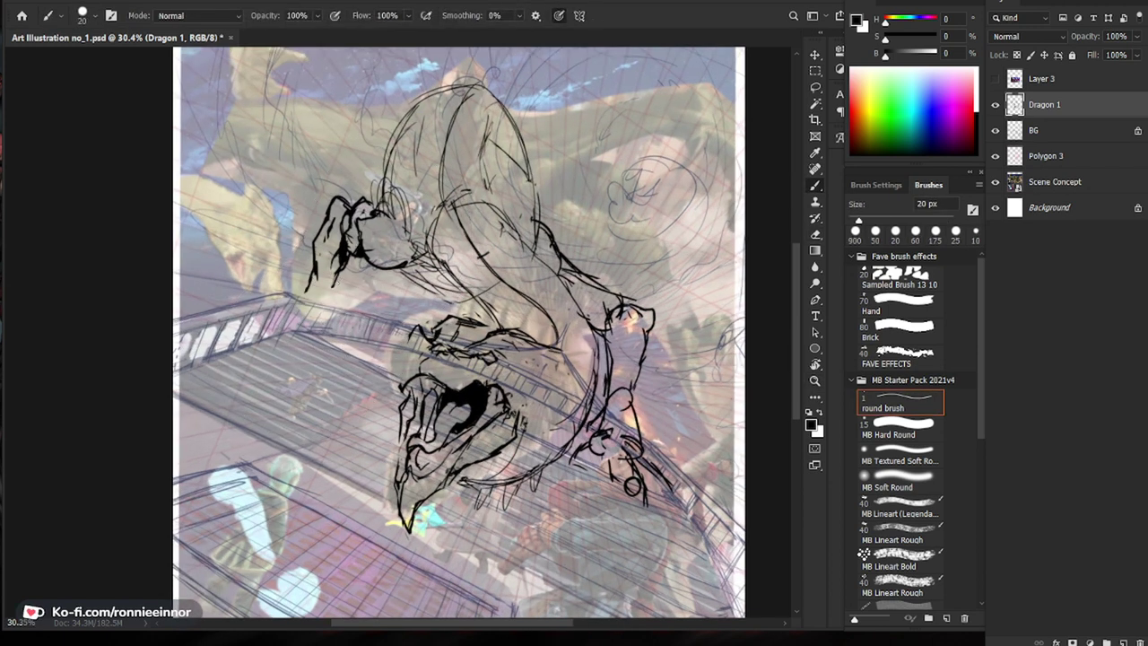
Step: Extend the left forearm's outer edge and sketch diagonal lines from the shoulder down to the brow
{"action": "left_click_drag", "start_coordinate": [651, 473], "coordinate": [541, 522]}
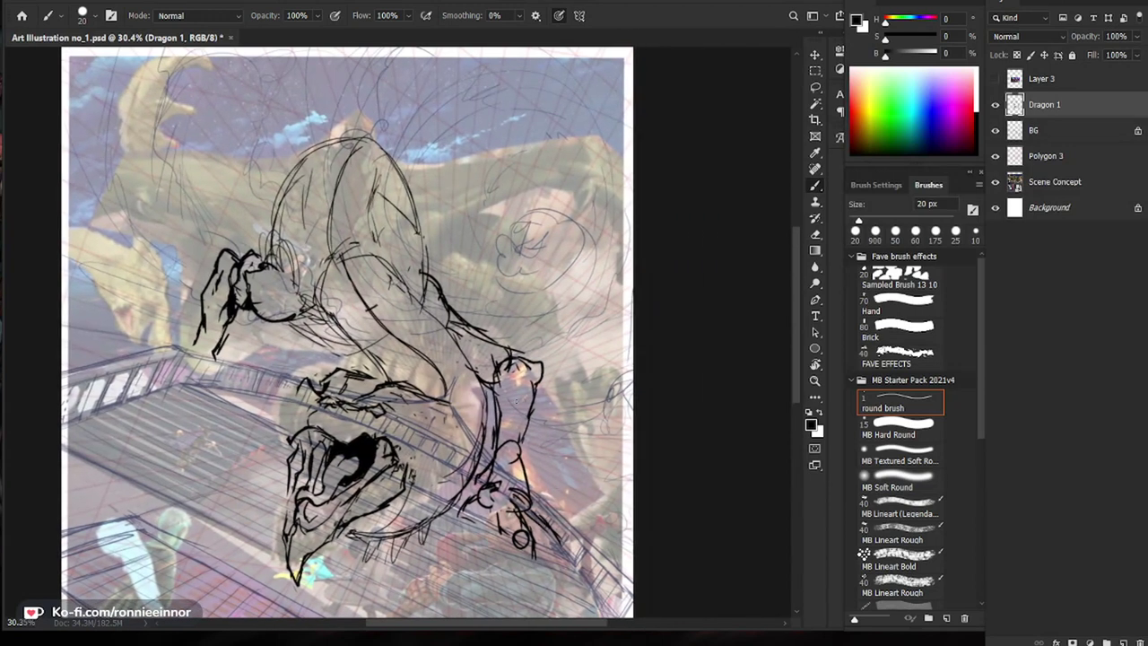
{"action": "left_click_drag", "start_coordinate": [200, 314], "coordinate": [192, 340]}
{"action": "mouse_move", "coordinate": [250, 317]}
{"action": "left_mouse_down"}
{"action": "mouse_move", "coordinate": [325, 314]}
{"action": "mouse_move", "coordinate": [302, 362]}
{"action": "mouse_move", "coordinate": [290, 358]}
{"action": "left_mouse_up"}
{"action": "mouse_move", "coordinate": [273, 336]}
{"action": "left_mouse_down"}
{"action": "mouse_move", "coordinate": [312, 385]}
{"action": "mouse_move", "coordinate": [371, 379]}
{"action": "left_mouse_up"}
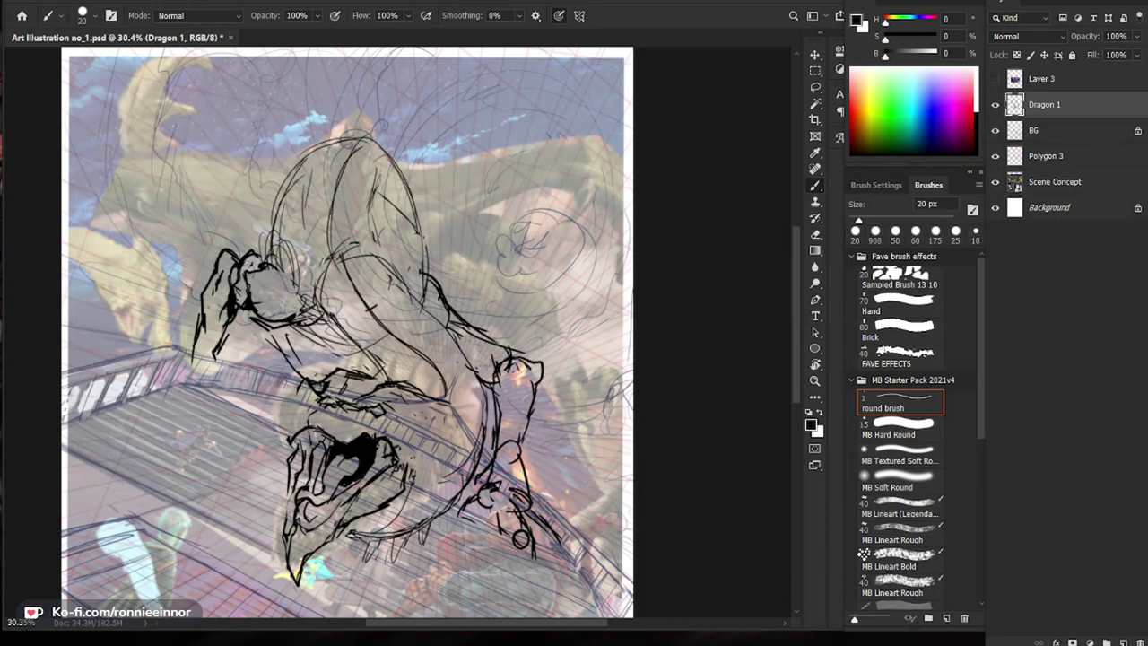
Step: Erase construction lines inside the coiled neck and redraw the neck's curve down to the head
{"action": "key", "text": "e"}
{"action": "mouse_move", "coordinate": [333, 171]}
{"action": "left_mouse_down"}
{"action": "mouse_move", "coordinate": [328, 199]}
{"action": "mouse_move", "coordinate": [347, 257]}
{"action": "mouse_move", "coordinate": [414, 323]}
{"action": "mouse_move", "coordinate": [432, 353]}
{"action": "left_mouse_up"}
{"action": "key", "text": "b"}
{"action": "key", "text": "e"}
{"action": "key", "text": "b"}
{"action": "left_click_drag", "start_coordinate": [446, 406], "coordinate": [377, 285]}
{"action": "mouse_move", "coordinate": [403, 321]}
{"action": "left_mouse_down"}
{"action": "mouse_move", "coordinate": [373, 379]}
{"action": "mouse_move", "coordinate": [447, 333]}
{"action": "mouse_move", "coordinate": [454, 354]}
{"action": "left_mouse_up"}
Step: Redraw the rounded overlap of the neck coil and the contour lines up over the arched back
{"action": "left_click_drag", "start_coordinate": [413, 256], "coordinate": [374, 282]}
{"action": "mouse_move", "coordinate": [373, 247]}
{"action": "left_mouse_down"}
{"action": "mouse_move", "coordinate": [324, 291]}
{"action": "mouse_move", "coordinate": [328, 312]}
{"action": "left_mouse_up"}
{"action": "mouse_move", "coordinate": [359, 246]}
{"action": "left_mouse_down"}
{"action": "mouse_move", "coordinate": [374, 247]}
{"action": "mouse_move", "coordinate": [386, 291]}
{"action": "left_mouse_up"}
{"action": "left_click_drag", "start_coordinate": [346, 177], "coordinate": [337, 225]}
{"action": "left_click_drag", "start_coordinate": [375, 138], "coordinate": [345, 193]}
{"action": "left_click_drag", "start_coordinate": [373, 138], "coordinate": [417, 207]}
{"action": "left_click_drag", "start_coordinate": [431, 294], "coordinate": [346, 348]}
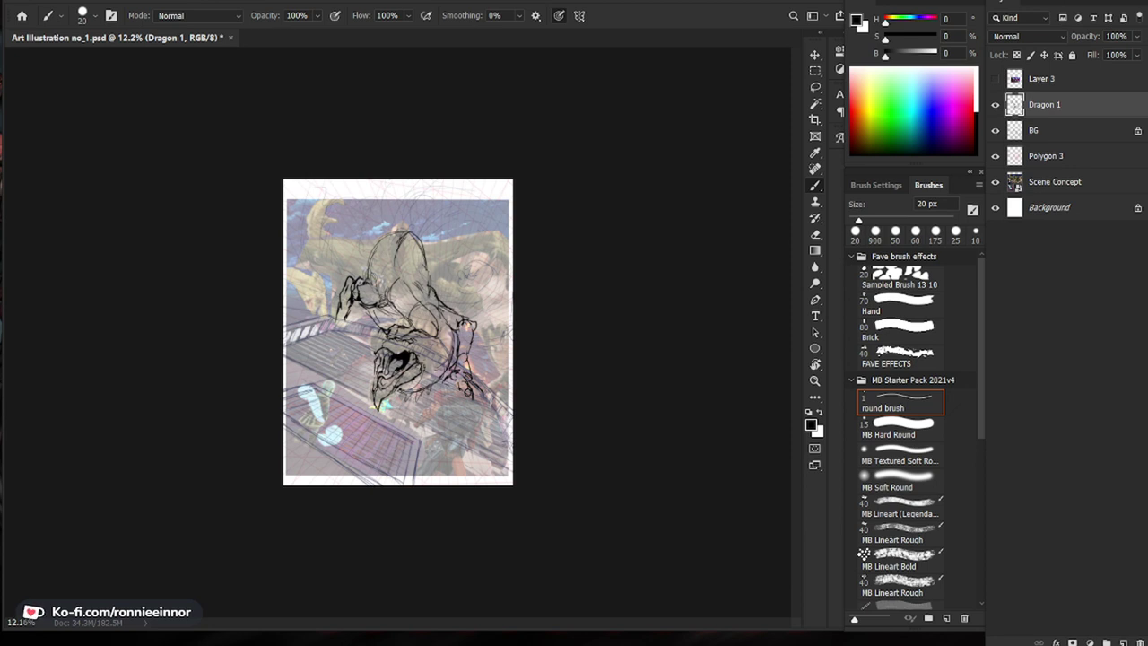
Step: Sketch contour strokes from behind the dragon's eye down across the cheek toward the jaw hinge
{"action": "key", "text": "z"}
{"action": "left_click_drag", "start_coordinate": [376, 344], "coordinate": [453, 334]}
{"action": "key", "text": "b"}
{"action": "mouse_move", "coordinate": [556, 380]}
{"action": "left_mouse_down"}
{"action": "mouse_move", "coordinate": [579, 365]}
{"action": "mouse_move", "coordinate": [597, 416]}
{"action": "left_mouse_up"}
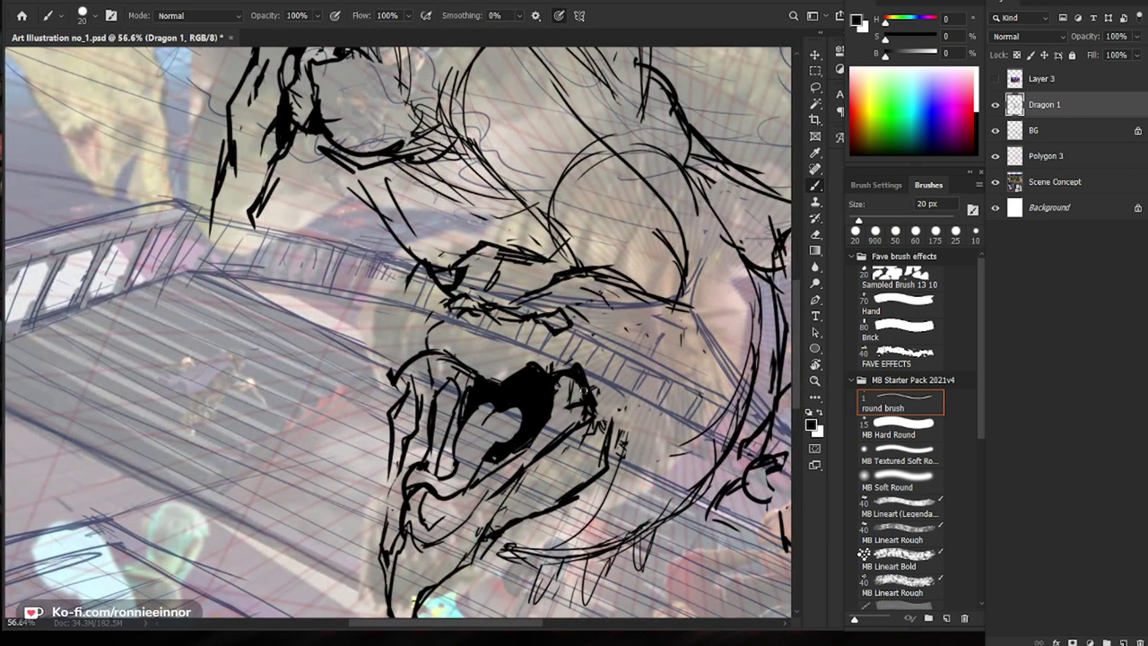
{"action": "left_click_drag", "start_coordinate": [549, 341], "coordinate": [578, 331]}
{"action": "mouse_move", "coordinate": [551, 340]}
{"action": "left_mouse_down"}
{"action": "mouse_move", "coordinate": [534, 348]}
{"action": "mouse_move", "coordinate": [524, 336]}
{"action": "mouse_move", "coordinate": [492, 356]}
{"action": "mouse_move", "coordinate": [575, 331]}
{"action": "left_mouse_up"}
{"action": "left_click_drag", "start_coordinate": [637, 369], "coordinate": [539, 351]}
{"action": "left_click_drag", "start_coordinate": [500, 313], "coordinate": [546, 342]}
{"action": "mouse_move", "coordinate": [526, 292]}
{"action": "left_mouse_down"}
{"action": "mouse_move", "coordinate": [560, 353]}
{"action": "mouse_move", "coordinate": [518, 386]}
{"action": "left_mouse_up"}
{"action": "mouse_move", "coordinate": [587, 373]}
{"action": "left_mouse_down"}
{"action": "mouse_move", "coordinate": [511, 373]}
{"action": "mouse_move", "coordinate": [640, 358]}
{"action": "left_mouse_up"}
{"action": "left_click_drag", "start_coordinate": [522, 393], "coordinate": [575, 388]}
{"action": "left_click_drag", "start_coordinate": [583, 345], "coordinate": [573, 372]}
Step: Erase stray lines around the jaw hinge and draw curved cheek lines down to the lower jaw
{"action": "key", "text": "e"}
{"action": "mouse_move", "coordinate": [610, 414]}
{"action": "left_mouse_down"}
{"action": "mouse_move", "coordinate": [579, 418]}
{"action": "mouse_move", "coordinate": [590, 396]}
{"action": "left_mouse_up"}
{"action": "key", "text": "b"}
{"action": "left_click_drag", "start_coordinate": [626, 345], "coordinate": [593, 392]}
{"action": "mouse_move", "coordinate": [603, 384]}
{"action": "left_mouse_down"}
{"action": "mouse_move", "coordinate": [568, 395]}
{"action": "mouse_move", "coordinate": [552, 371]}
{"action": "mouse_move", "coordinate": [608, 385]}
{"action": "left_mouse_up"}
{"action": "mouse_move", "coordinate": [636, 344]}
{"action": "left_mouse_down"}
{"action": "mouse_move", "coordinate": [597, 374]}
{"action": "mouse_move", "coordinate": [624, 405]}
{"action": "mouse_move", "coordinate": [563, 472]}
{"action": "left_mouse_up"}
{"action": "left_click_drag", "start_coordinate": [600, 403], "coordinate": [580, 459]}
{"action": "key", "text": "e"}
{"action": "mouse_move", "coordinate": [544, 418]}
{"action": "left_mouse_down"}
{"action": "mouse_move", "coordinate": [545, 445]}
{"action": "mouse_move", "coordinate": [484, 459]}
{"action": "mouse_move", "coordinate": [523, 439]}
{"action": "mouse_move", "coordinate": [479, 464]}
{"action": "left_mouse_up"}
{"action": "key", "text": "b"}
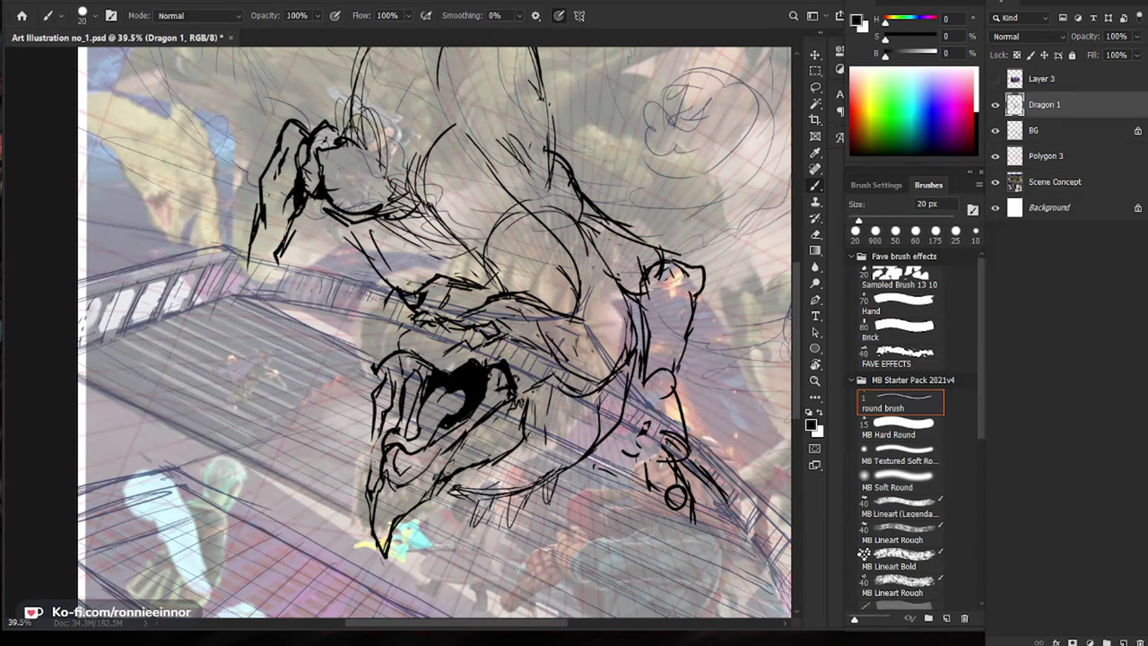
Step: Reduce the eraser to 100 px and shade the underside of the lower jaw solid black
{"action": "mouse_move", "coordinate": [441, 485]}
{"action": "left_mouse_down"}
{"action": "mouse_move", "coordinate": [490, 463]}
{"action": "mouse_move", "coordinate": [450, 492]}
{"action": "mouse_move", "coordinate": [512, 453]}
{"action": "mouse_move", "coordinate": [472, 489]}
{"action": "mouse_move", "coordinate": [539, 459]}
{"action": "mouse_move", "coordinate": [518, 484]}
{"action": "mouse_move", "coordinate": [504, 451]}
{"action": "mouse_move", "coordinate": [473, 470]}
{"action": "left_mouse_up"}
{"action": "key", "text": "e"}
{"action": "key", "text": "bracketleft"}
{"action": "key", "text": "bracketleft"}
{"action": "key", "text": "bracketleft"}
{"action": "key", "text": "bracketleft"}
{"action": "key", "text": "bracketleft"}
{"action": "key", "text": "bracketleft"}
{"action": "key", "text": "bracketleft"}
{"action": "key", "text": "bracketleft"}
{"action": "key", "text": "bracketleft"}
{"action": "key", "text": "bracketleft"}
{"action": "key", "text": "bracketleft"}
{"action": "key", "text": "bracketleft"}
{"action": "key", "text": "b"}
{"action": "left_click_drag", "start_coordinate": [468, 423], "coordinate": [419, 484]}
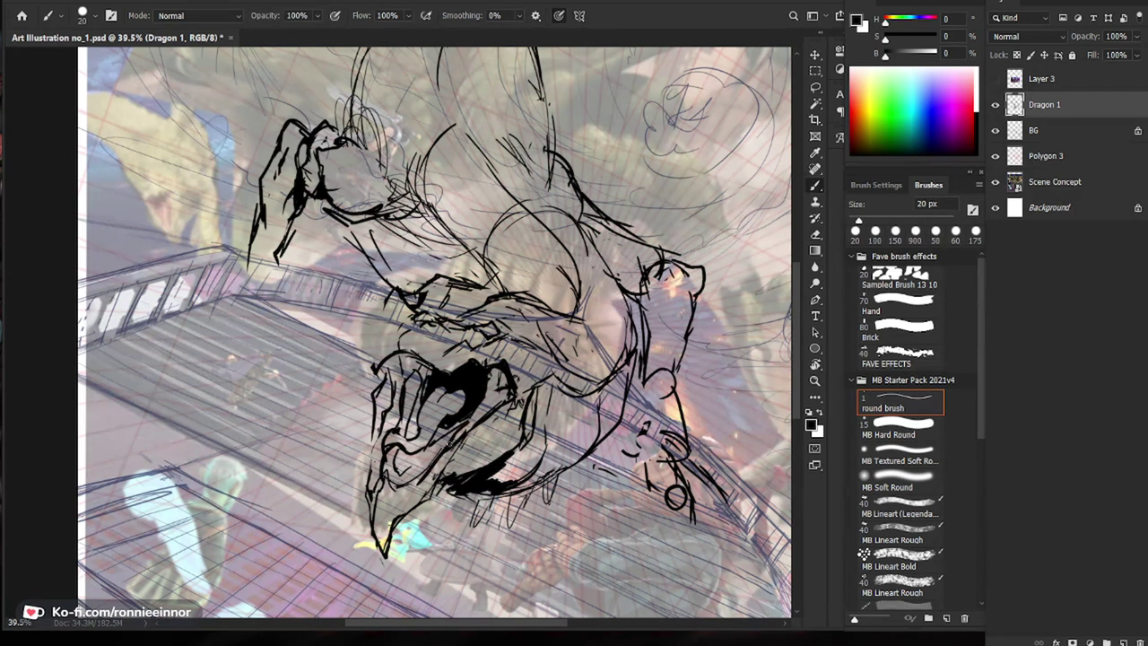
Step: Draw the curved front outline of the upper snout and trim its outer edge with the eraser
{"action": "key", "text": "e"}
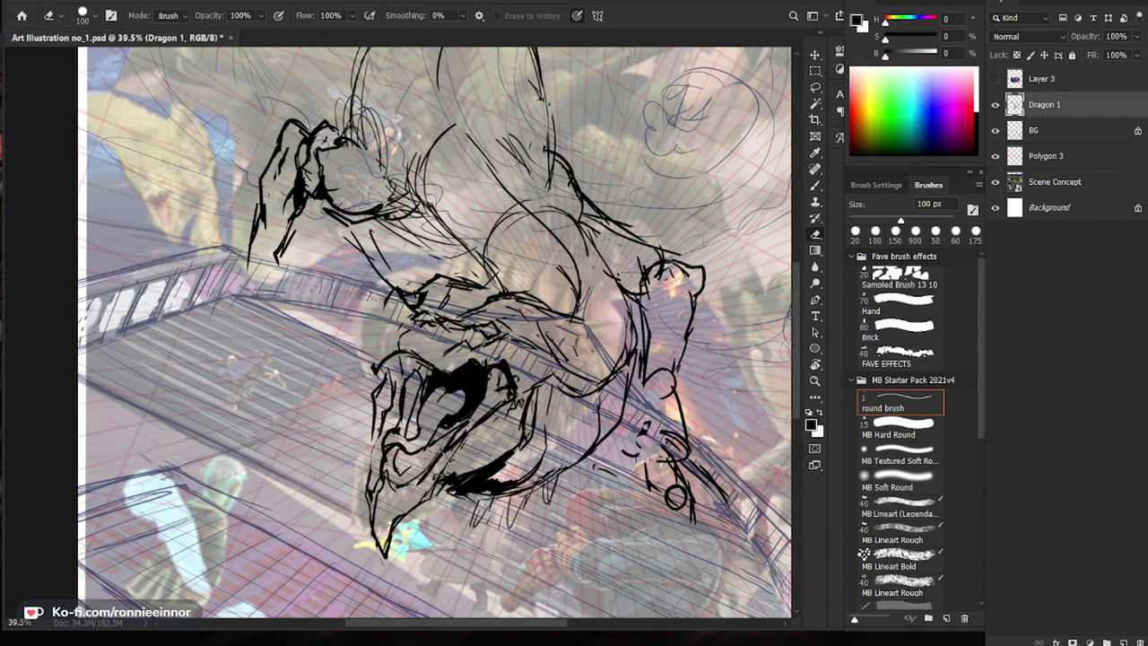
{"action": "key", "text": "b"}
{"action": "mouse_move", "coordinate": [381, 307]}
{"action": "left_mouse_down"}
{"action": "mouse_move", "coordinate": [362, 332]}
{"action": "mouse_move", "coordinate": [373, 366]}
{"action": "left_mouse_up"}
{"action": "key", "text": "e"}
{"action": "mouse_move", "coordinate": [365, 303]}
{"action": "left_mouse_down"}
{"action": "mouse_move", "coordinate": [359, 331]}
{"action": "mouse_move", "coordinate": [377, 307]}
{"action": "mouse_move", "coordinate": [363, 337]}
{"action": "mouse_move", "coordinate": [369, 367]}
{"action": "left_mouse_up"}
{"action": "key", "text": "b"}
Step: Erase and redraw the edge of the dark mouth cavity and reinforce the lower jaw's front edge
{"action": "key", "text": "z"}
{"action": "mouse_move", "coordinate": [587, 435]}
{"action": "left_mouse_down"}
{"action": "mouse_move", "coordinate": [515, 413]}
{"action": "mouse_move", "coordinate": [592, 411]}
{"action": "left_mouse_up"}
{"action": "key", "text": "e"}
{"action": "mouse_move", "coordinate": [440, 380]}
{"action": "left_mouse_down"}
{"action": "mouse_move", "coordinate": [424, 384]}
{"action": "mouse_move", "coordinate": [418, 403]}
{"action": "left_mouse_up"}
{"action": "key", "text": "b"}
{"action": "left_click_drag", "start_coordinate": [443, 369], "coordinate": [427, 390]}
{"action": "key", "text": "space"}
{"action": "mouse_move", "coordinate": [679, 441]}
{"action": "left_mouse_down"}
{"action": "mouse_move", "coordinate": [639, 435]}
{"action": "mouse_move", "coordinate": [661, 418]}
{"action": "left_mouse_up"}
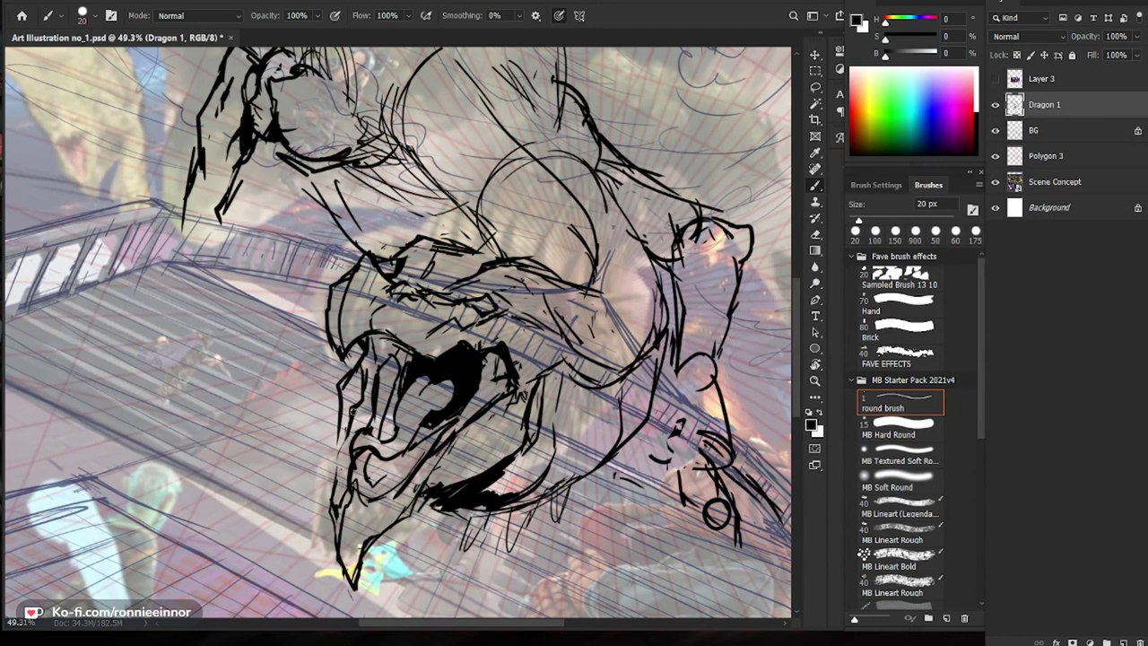
{"action": "mouse_move", "coordinate": [336, 416]}
{"action": "left_mouse_down"}
{"action": "mouse_move", "coordinate": [342, 452]}
{"action": "mouse_move", "coordinate": [327, 423]}
{"action": "mouse_move", "coordinate": [342, 450]}
{"action": "left_mouse_up"}
{"action": "key", "text": "e"}
{"action": "key", "text": "b"}
Step: Erase stray marks around the eye ridge and redraw its lines back toward the cheek
{"action": "key", "text": "z"}
{"action": "left_click_drag", "start_coordinate": [583, 429], "coordinate": [466, 425]}
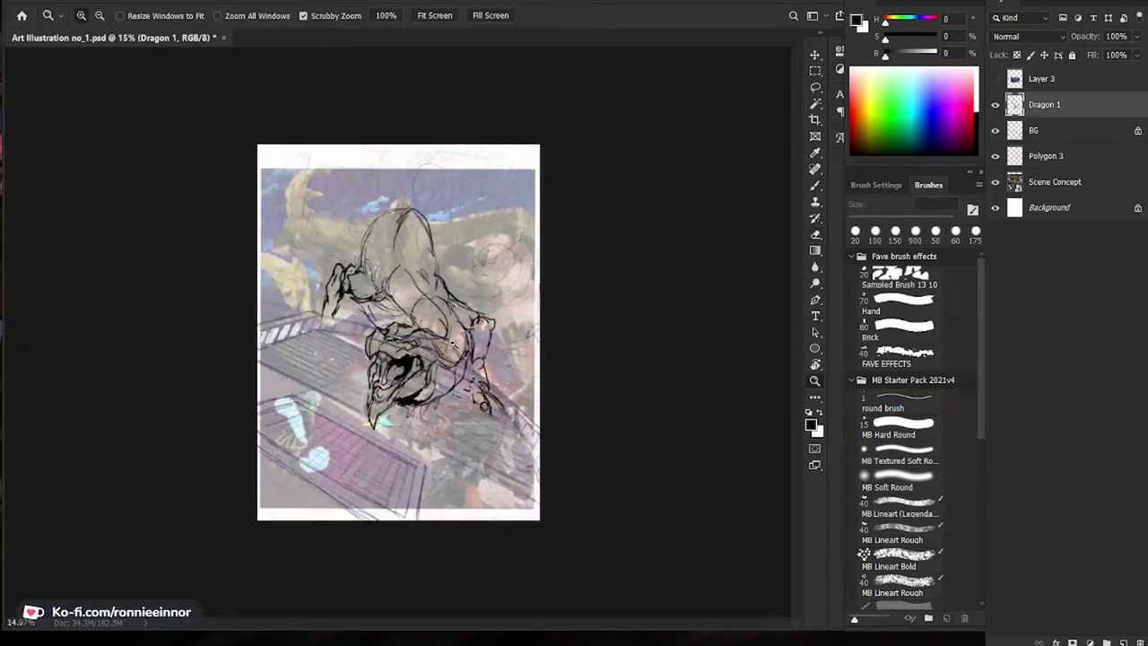
{"action": "left_click_drag", "start_coordinate": [403, 364], "coordinate": [510, 342]}
{"action": "key", "text": "b"}
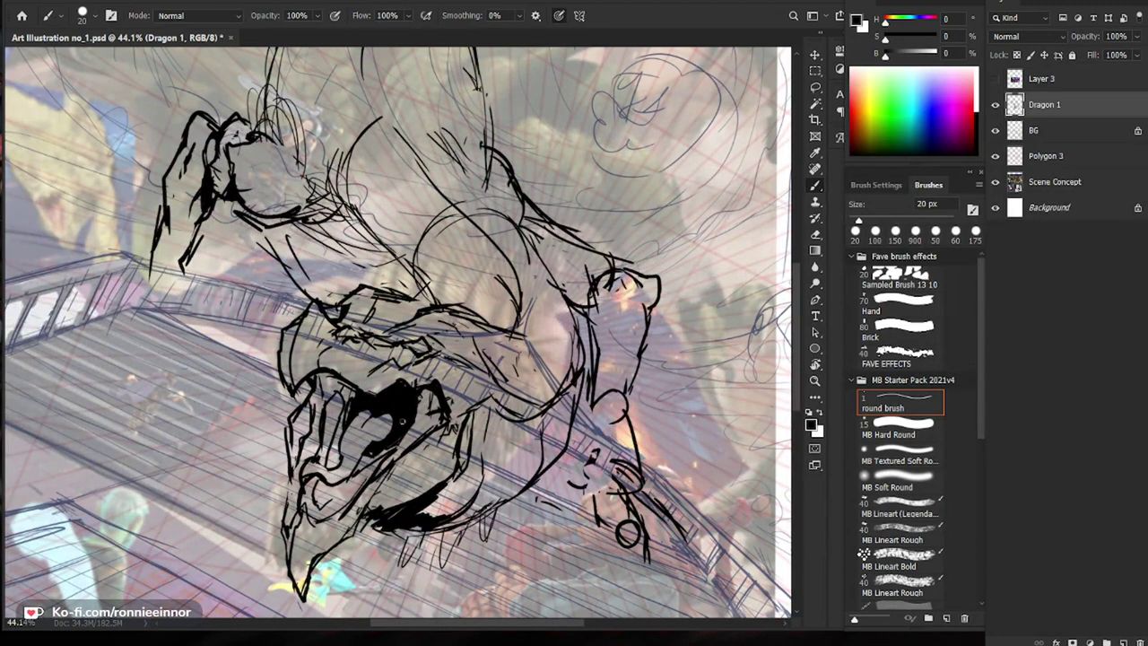
{"action": "key", "text": "z"}
{"action": "scroll", "coordinate": [401, 421], "scroll_direction": "down", "scroll_amount": 2}
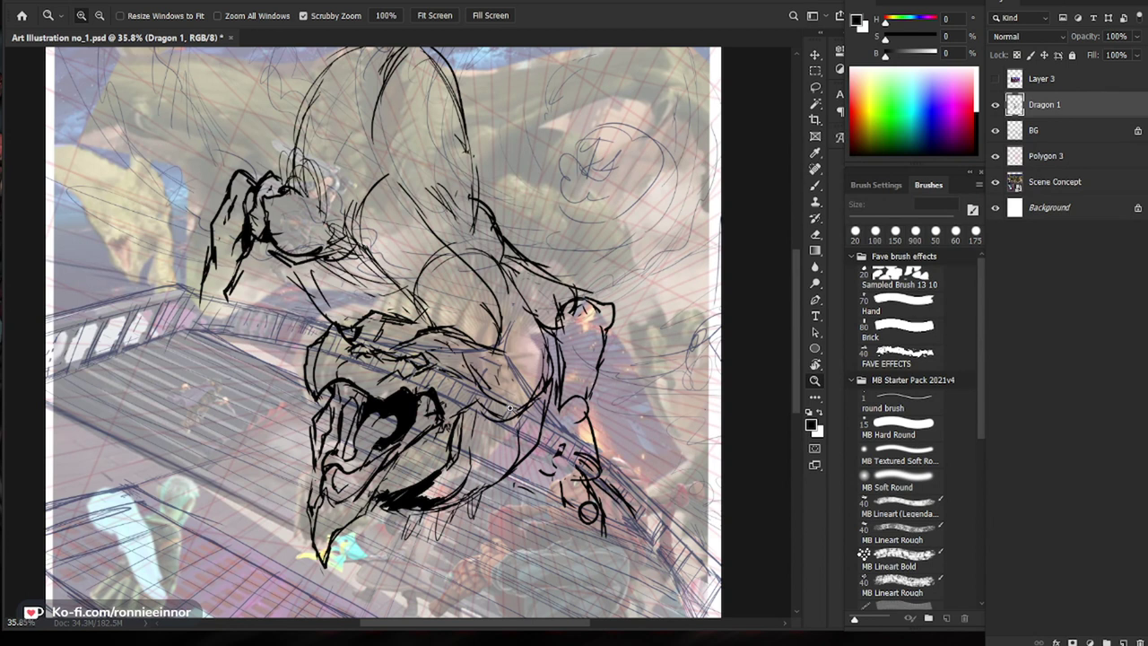
{"action": "left_click", "coordinate": [415, 344]}
{"action": "key", "text": "b"}
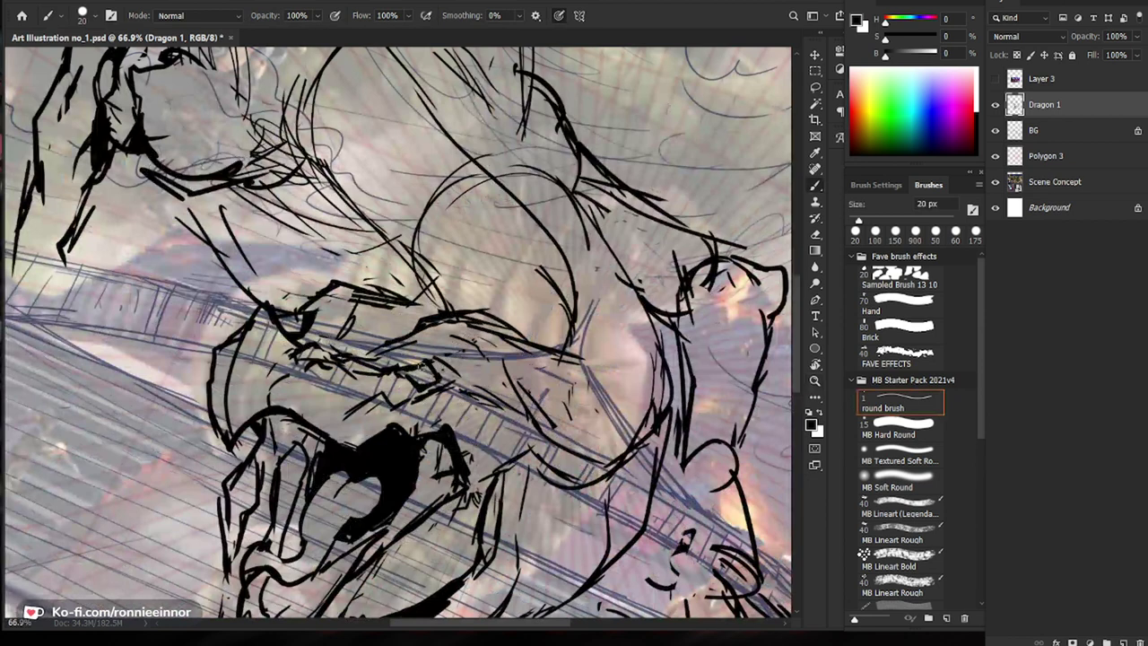
{"action": "key", "text": "e"}
{"action": "left_click_drag", "start_coordinate": [433, 348], "coordinate": [384, 363]}
{"action": "key", "text": "b"}
{"action": "left_click_drag", "start_coordinate": [532, 366], "coordinate": [466, 366]}
{"action": "key", "text": "b"}
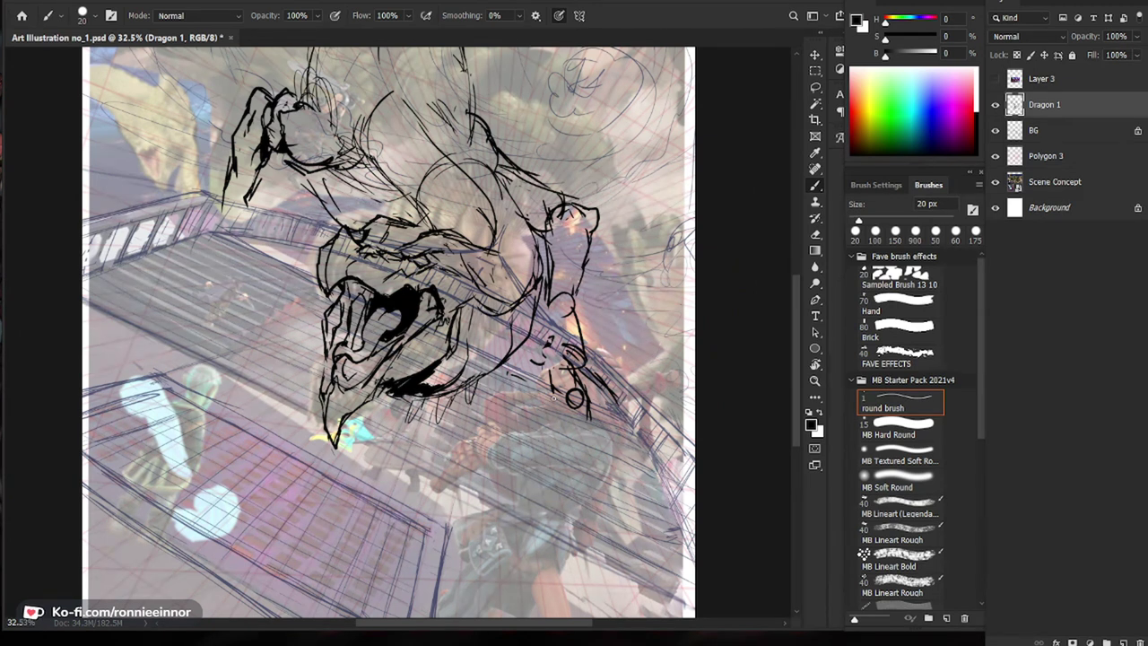
Step: Add curved throat contours behind the jaw and short strokes beneath the eye ridge
{"action": "mouse_move", "coordinate": [476, 332]}
{"action": "left_mouse_down"}
{"action": "mouse_move", "coordinate": [529, 327]}
{"action": "mouse_move", "coordinate": [506, 348]}
{"action": "mouse_move", "coordinate": [516, 391]}
{"action": "left_mouse_up"}
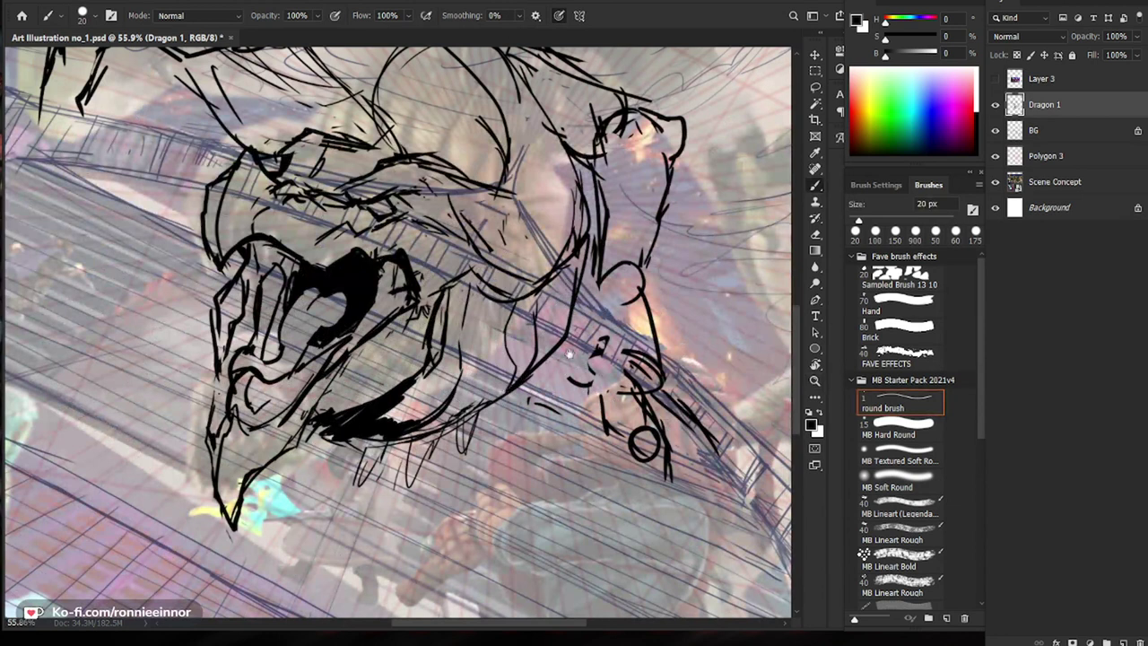
{"action": "left_click_drag", "start_coordinate": [576, 353], "coordinate": [521, 441]}
{"action": "mouse_move", "coordinate": [443, 391]}
{"action": "left_mouse_down"}
{"action": "mouse_move", "coordinate": [451, 447]}
{"action": "mouse_move", "coordinate": [431, 414]}
{"action": "left_mouse_up"}
{"action": "left_click_drag", "start_coordinate": [412, 351], "coordinate": [438, 368]}
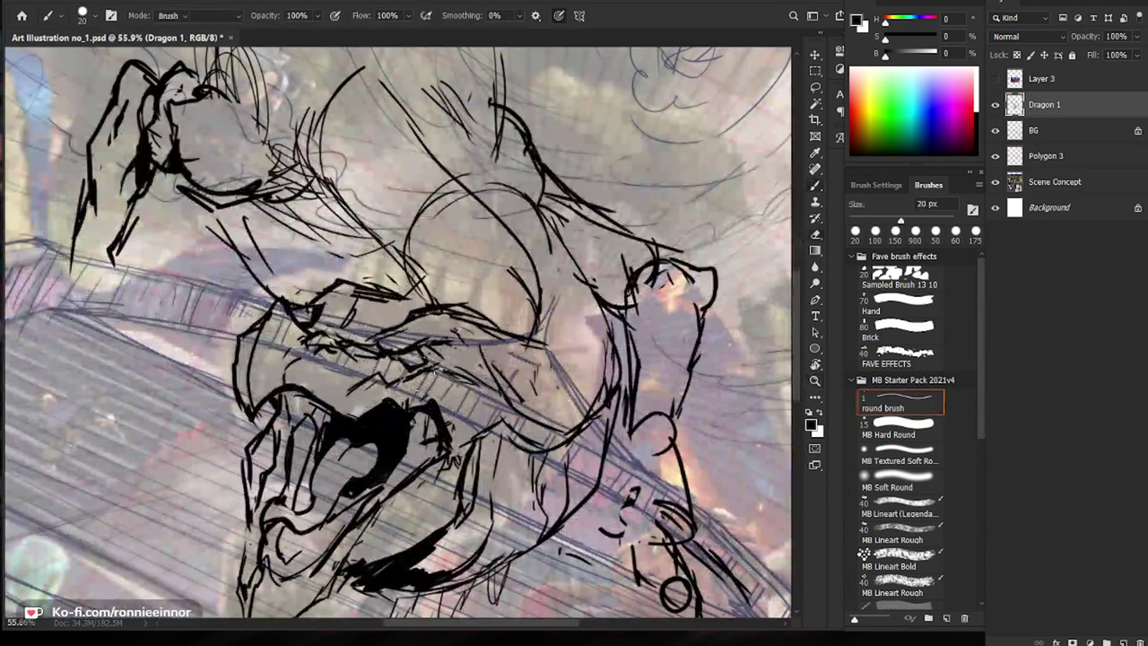
{"action": "key", "text": "b"}
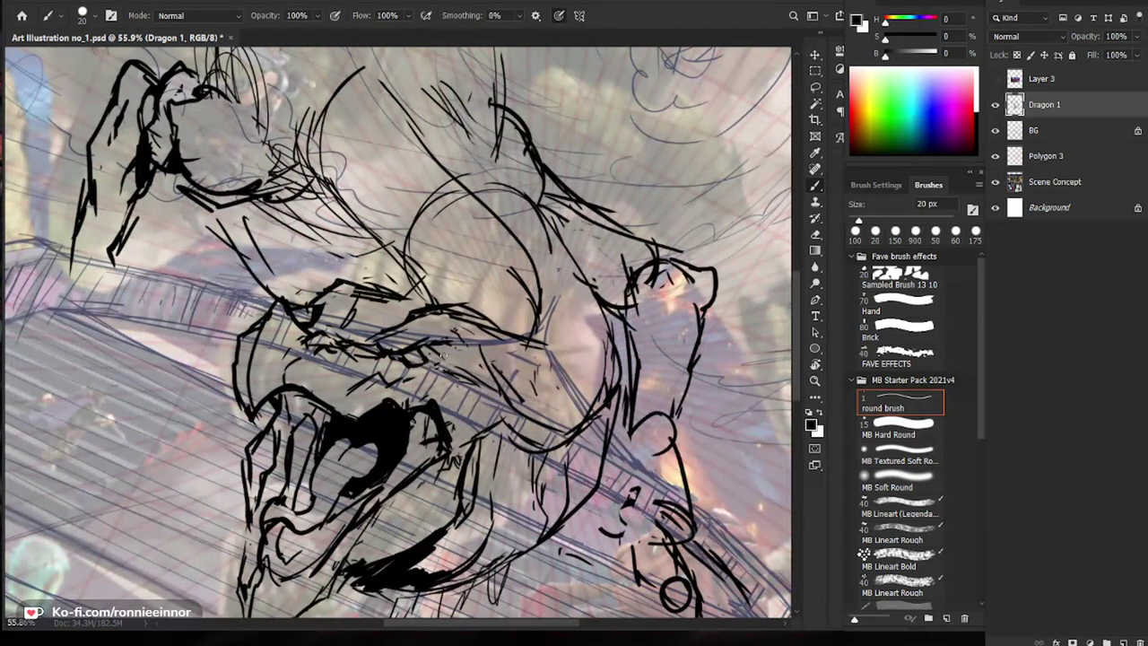
{"action": "scroll", "coordinate": [442, 356], "scroll_direction": "down", "scroll_amount": 3}
{"action": "scroll", "coordinate": [414, 284], "scroll_direction": "up", "scroll_amount": 3}
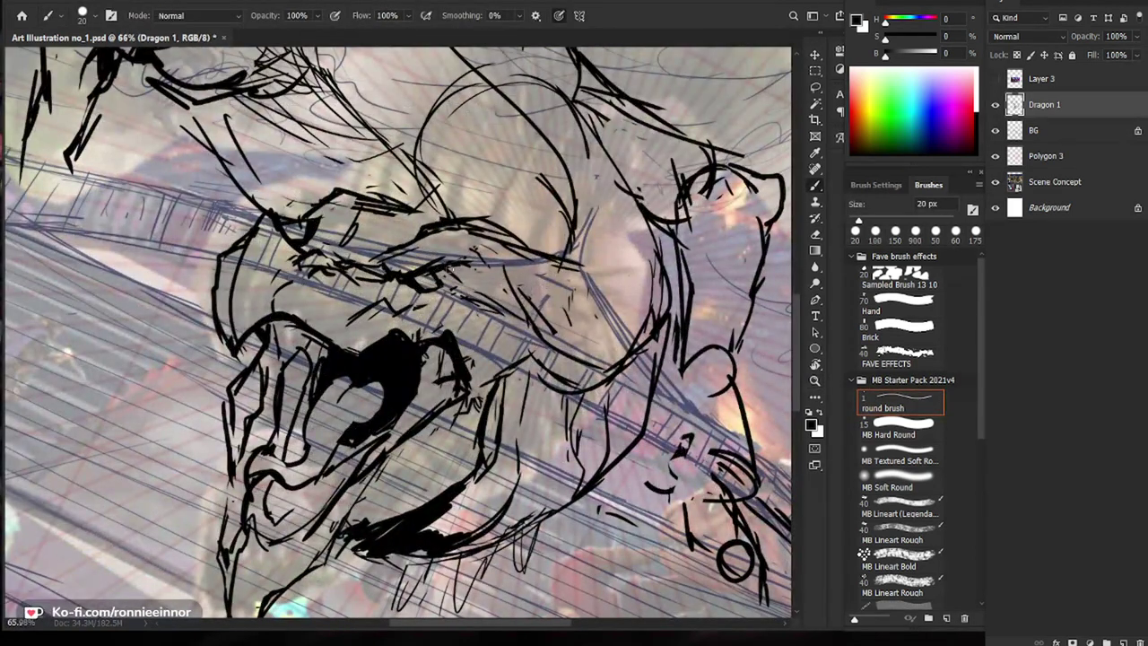
{"action": "scroll", "coordinate": [476, 271], "scroll_direction": "down", "scroll_amount": 3}
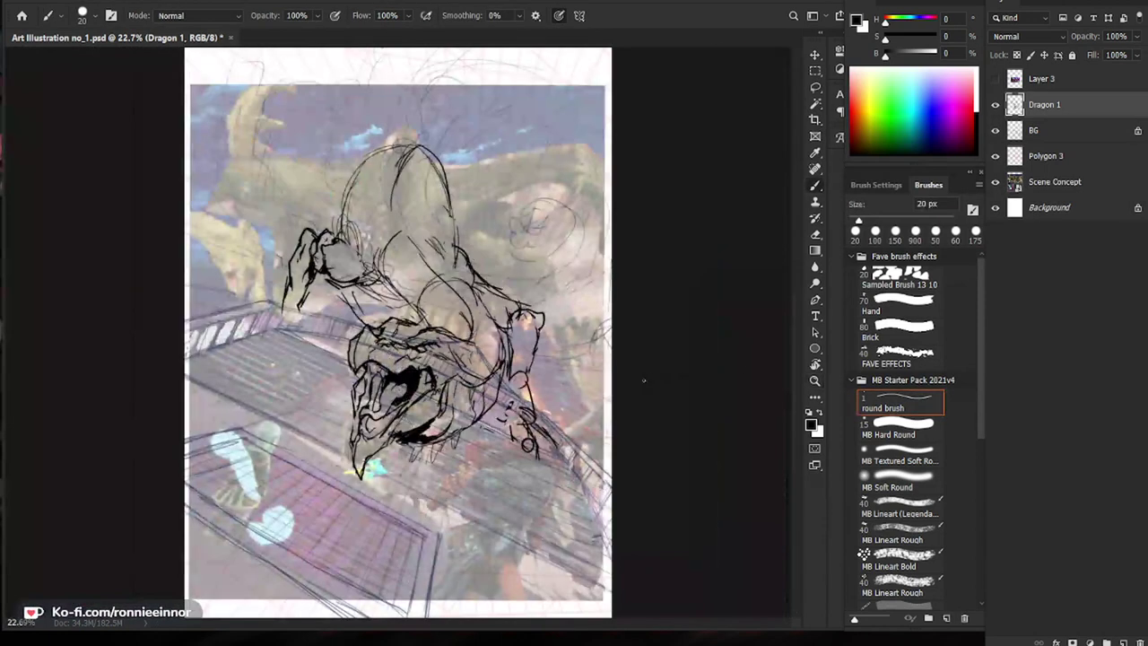
Step: Clean up the brow and redraw the neck coil's inner contour as a loop down from the arch
{"action": "key", "text": "e"}
{"action": "scroll", "coordinate": [421, 346], "scroll_direction": "up", "scroll_amount": 3}
{"action": "mouse_move", "coordinate": [395, 357]}
{"action": "left_mouse_down"}
{"action": "mouse_move", "coordinate": [449, 345]}
{"action": "mouse_move", "coordinate": [399, 357]}
{"action": "mouse_move", "coordinate": [382, 344]}
{"action": "left_mouse_up"}
{"action": "key", "text": "b"}
{"action": "key", "text": "z"}
{"action": "left_click_drag", "start_coordinate": [483, 329], "coordinate": [423, 387]}
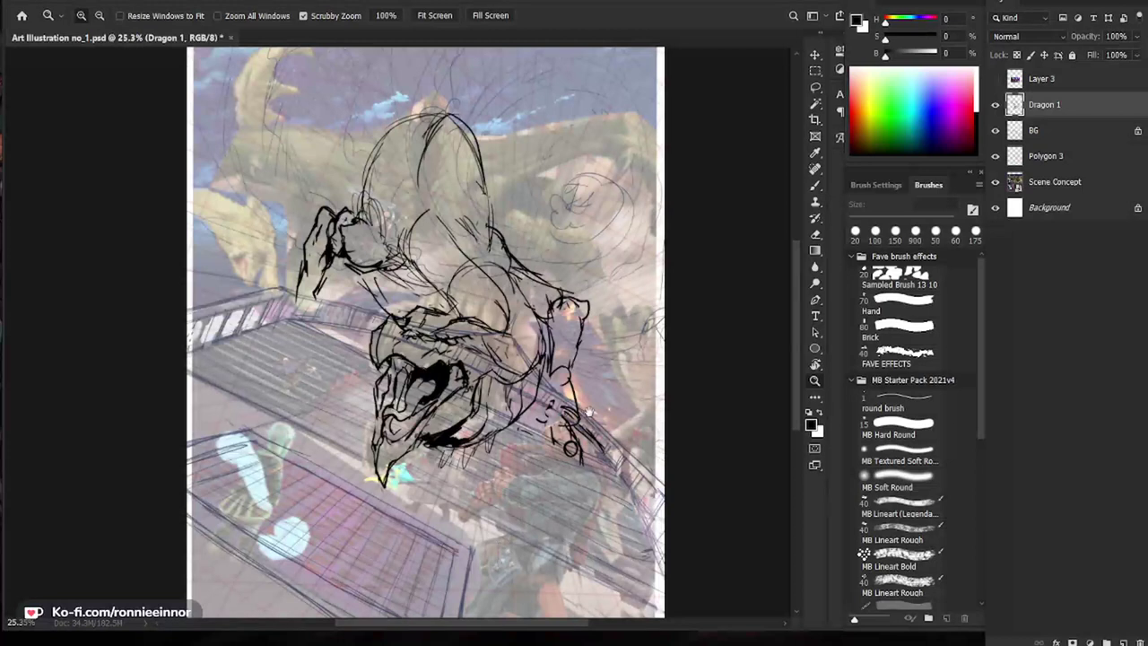
{"action": "scroll", "coordinate": [571, 350], "scroll_direction": "up", "scroll_amount": 1}
{"action": "key", "text": "b"}
{"action": "left_click_drag", "start_coordinate": [538, 374], "coordinate": [535, 390]}
{"action": "left_click_drag", "start_coordinate": [418, 282], "coordinate": [421, 307]}
{"action": "left_click_drag", "start_coordinate": [593, 276], "coordinate": [541, 379]}
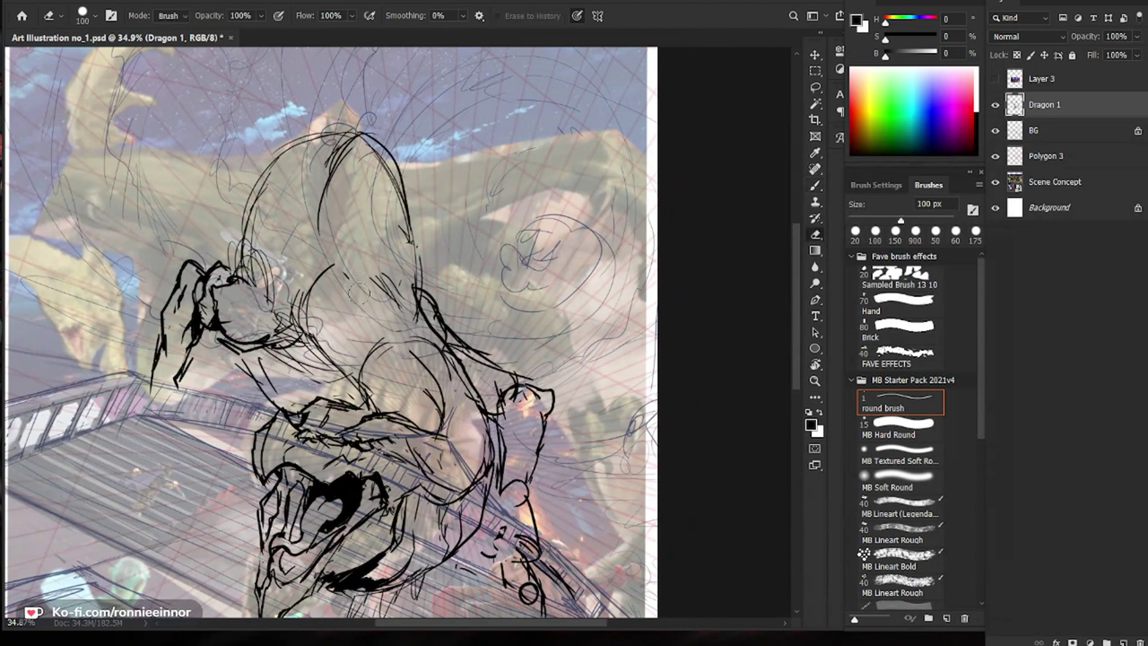
{"action": "mouse_move", "coordinate": [437, 418]}
{"action": "left_mouse_down"}
{"action": "mouse_move", "coordinate": [368, 292]}
{"action": "mouse_move", "coordinate": [316, 148]}
{"action": "left_mouse_up"}
Step: Erase parts of the rounded overlap curve above the head and sketch jagged spikes along the brow
{"action": "key", "text": "e"}
{"action": "mouse_move", "coordinate": [425, 361]}
{"action": "left_mouse_down"}
{"action": "mouse_move", "coordinate": [441, 409]}
{"action": "mouse_move", "coordinate": [452, 393]}
{"action": "mouse_move", "coordinate": [443, 433]}
{"action": "left_mouse_up"}
{"action": "key", "text": "b"}
{"action": "left_click_drag", "start_coordinate": [375, 416], "coordinate": [341, 410]}
{"action": "left_click_drag", "start_coordinate": [420, 403], "coordinate": [390, 424]}
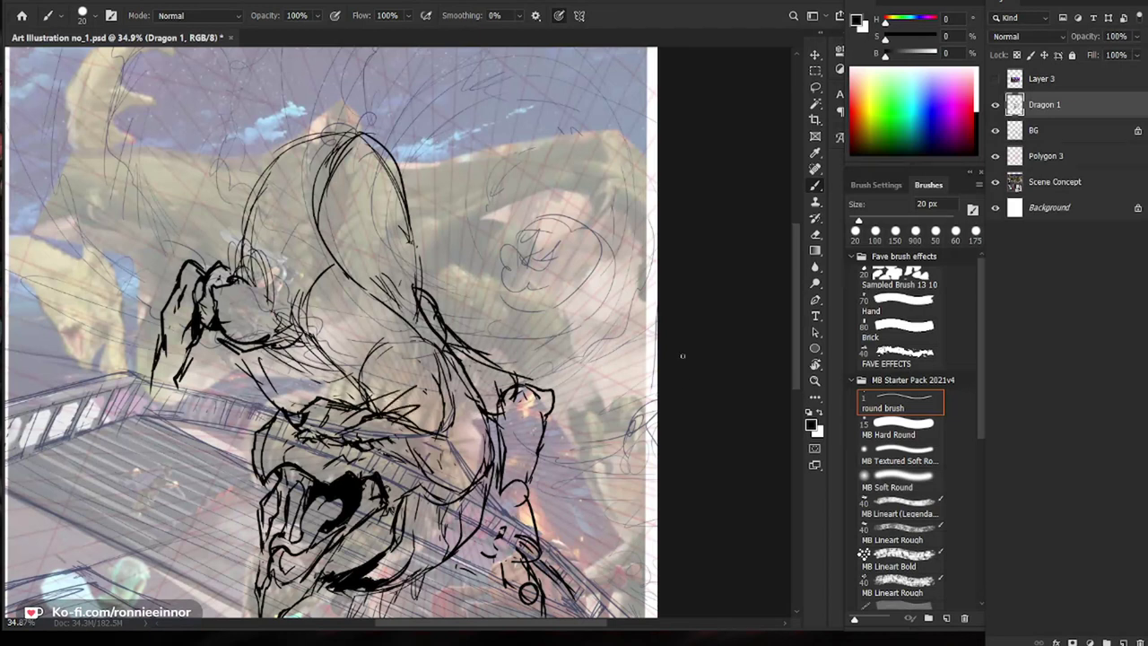
{"action": "key", "text": "e"}
{"action": "mouse_move", "coordinate": [370, 396]}
{"action": "left_mouse_down"}
{"action": "mouse_move", "coordinate": [350, 425]}
{"action": "mouse_move", "coordinate": [400, 418]}
{"action": "mouse_move", "coordinate": [377, 402]}
{"action": "mouse_move", "coordinate": [422, 428]}
{"action": "left_mouse_up"}
{"action": "key", "text": "b"}
{"action": "left_click_drag", "start_coordinate": [554, 506], "coordinate": [551, 391]}
Step: Refine the spiked rear of the brow and the curved ridge behind the cheek by erasing and redrawing
{"action": "mouse_move", "coordinate": [403, 319]}
{"action": "left_mouse_down"}
{"action": "mouse_move", "coordinate": [425, 351]}
{"action": "mouse_move", "coordinate": [424, 337]}
{"action": "mouse_move", "coordinate": [418, 354]}
{"action": "mouse_move", "coordinate": [411, 347]}
{"action": "mouse_move", "coordinate": [430, 350]}
{"action": "left_mouse_up"}
{"action": "key", "text": "e"}
{"action": "key", "text": "b"}
{"action": "mouse_move", "coordinate": [427, 335]}
{"action": "left_mouse_down"}
{"action": "mouse_move", "coordinate": [468, 369]}
{"action": "mouse_move", "coordinate": [457, 340]}
{"action": "mouse_move", "coordinate": [468, 368]}
{"action": "mouse_move", "coordinate": [396, 369]}
{"action": "left_mouse_up"}
{"action": "key", "text": "e"}
{"action": "key", "text": "b"}
{"action": "key", "text": "e"}
{"action": "key", "text": "b"}
{"action": "key", "text": "e"}
{"action": "key", "text": "b"}
{"action": "mouse_move", "coordinate": [398, 382]}
{"action": "left_mouse_down"}
{"action": "mouse_move", "coordinate": [384, 373]}
{"action": "mouse_move", "coordinate": [401, 377]}
{"action": "mouse_move", "coordinate": [382, 385]}
{"action": "mouse_move", "coordinate": [394, 386]}
{"action": "left_mouse_up"}
{"action": "key", "text": "e"}
{"action": "key", "text": "b"}
{"action": "key", "text": "e"}
{"action": "key", "text": "b"}
{"action": "left_click_drag", "start_coordinate": [397, 379], "coordinate": [391, 398]}
{"action": "key", "text": "ctrl+space"}
{"action": "left_click_drag", "start_coordinate": [477, 389], "coordinate": [399, 395]}
{"action": "key", "text": "ctrl+space"}
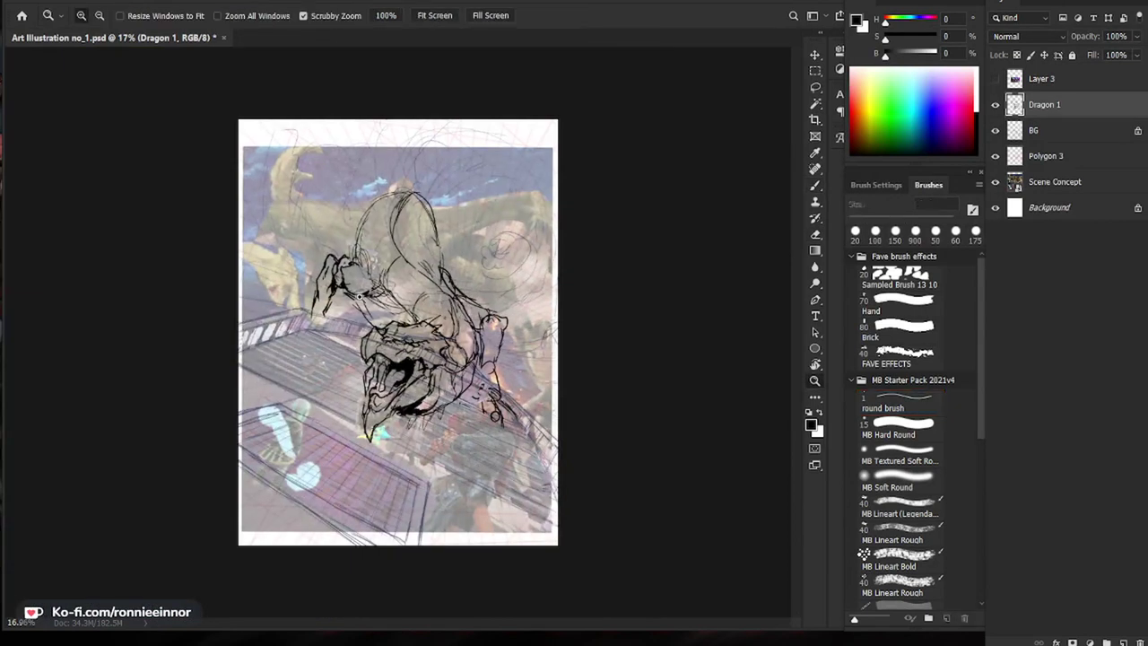
Step: Add dark strokes to the fingers and claws of the left forepaw
{"action": "left_click_drag", "start_coordinate": [359, 292], "coordinate": [413, 291]}
{"action": "key", "text": "e"}
{"action": "key", "text": "b"}
{"action": "left_click_drag", "start_coordinate": [265, 303], "coordinate": [259, 340]}
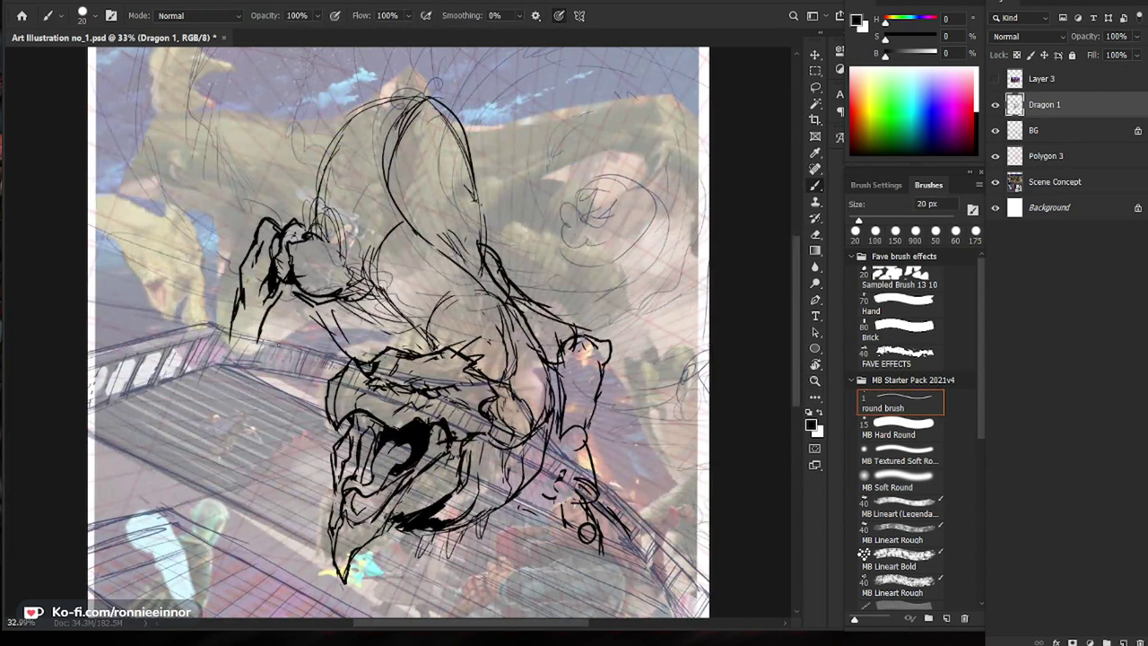
{"action": "left_click_drag", "start_coordinate": [292, 285], "coordinate": [272, 313]}
Step: Erase the right shoulder's upper line and add hatching along the neck edge and inside the arched coils
{"action": "key", "text": "e"}
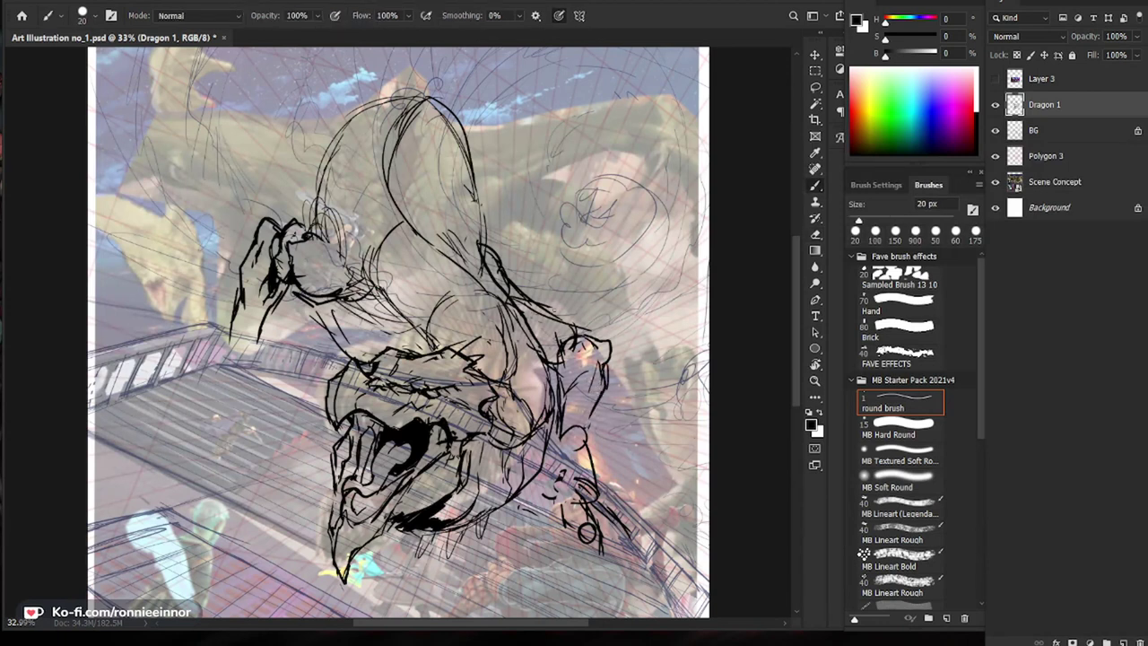
{"action": "mouse_move", "coordinate": [540, 310]}
{"action": "left_mouse_down"}
{"action": "mouse_move", "coordinate": [507, 273]}
{"action": "mouse_move", "coordinate": [520, 288]}
{"action": "left_mouse_up"}
{"action": "key", "text": "b"}
{"action": "left_click_drag", "start_coordinate": [494, 233], "coordinate": [513, 284]}
{"action": "left_click_drag", "start_coordinate": [362, 181], "coordinate": [357, 226]}
{"action": "left_click_drag", "start_coordinate": [357, 153], "coordinate": [330, 181]}
{"action": "left_click_drag", "start_coordinate": [325, 201], "coordinate": [321, 228]}
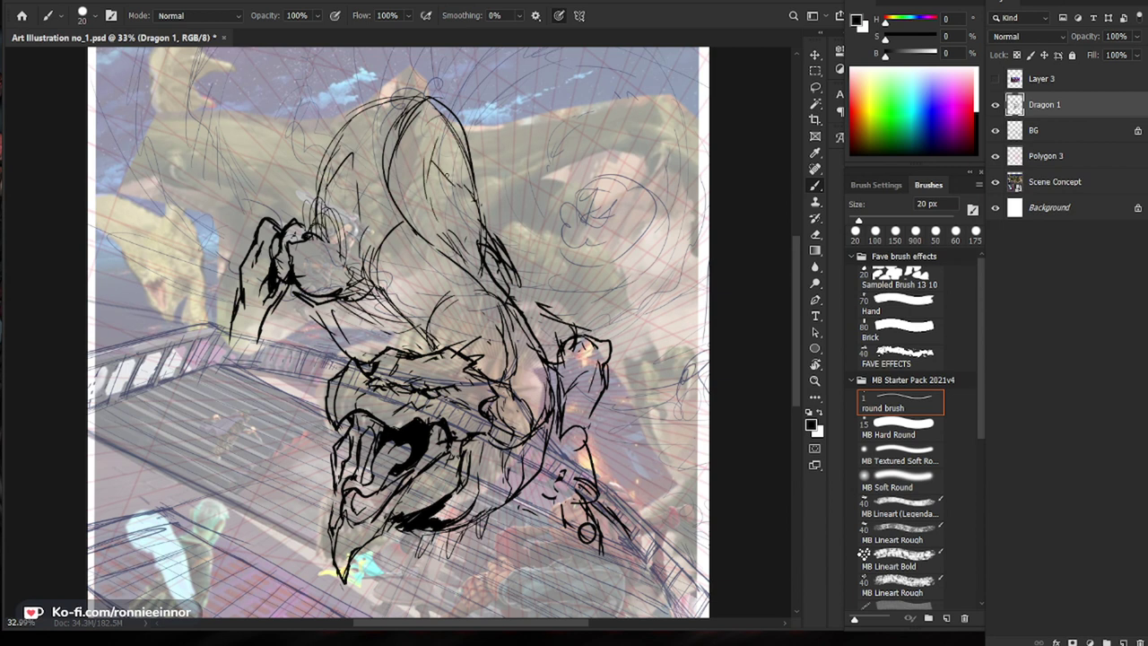
Step: Erase loose construction lines between the left forearm and the neck and add short strokes beside the wrist
{"action": "key", "text": "e"}
{"action": "scroll", "coordinate": [398, 331], "scroll_direction": "down", "scroll_amount": 5}
{"action": "scroll", "coordinate": [398, 332], "scroll_direction": "up", "scroll_amount": 4}
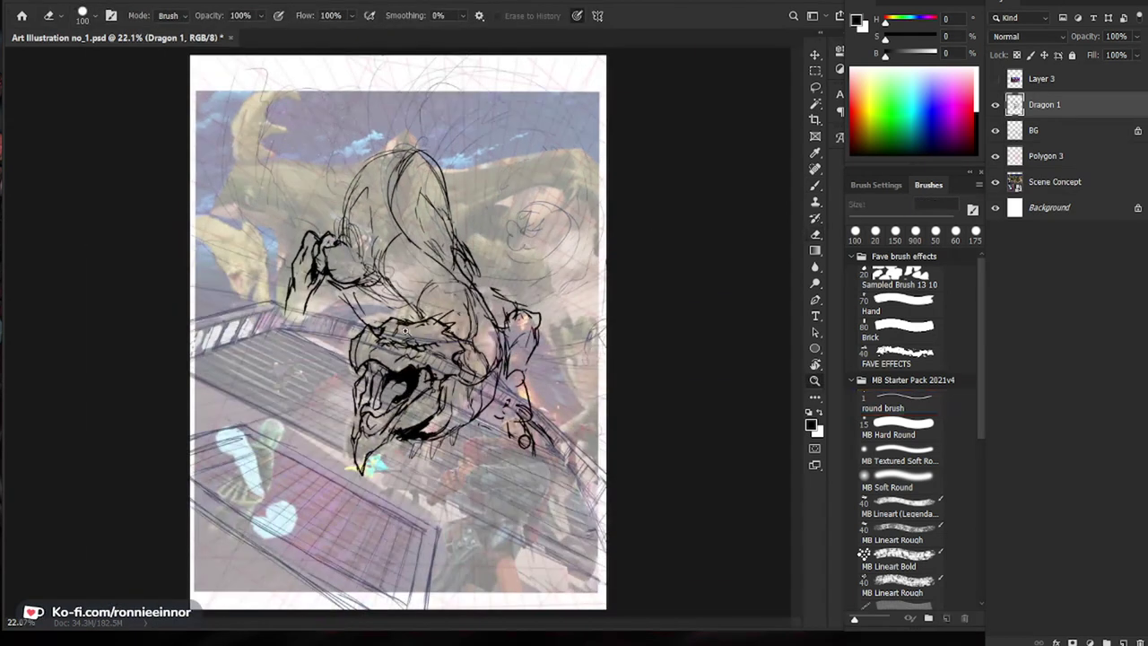
{"action": "key", "text": "b"}
{"action": "key", "text": "e"}
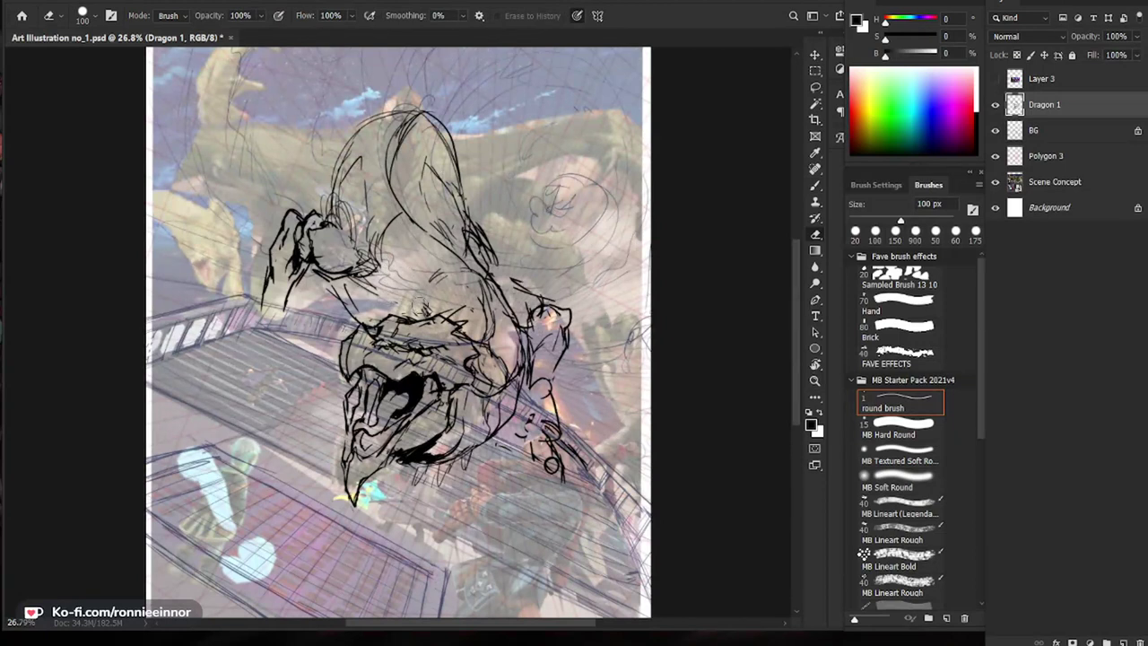
{"action": "key", "text": "b"}
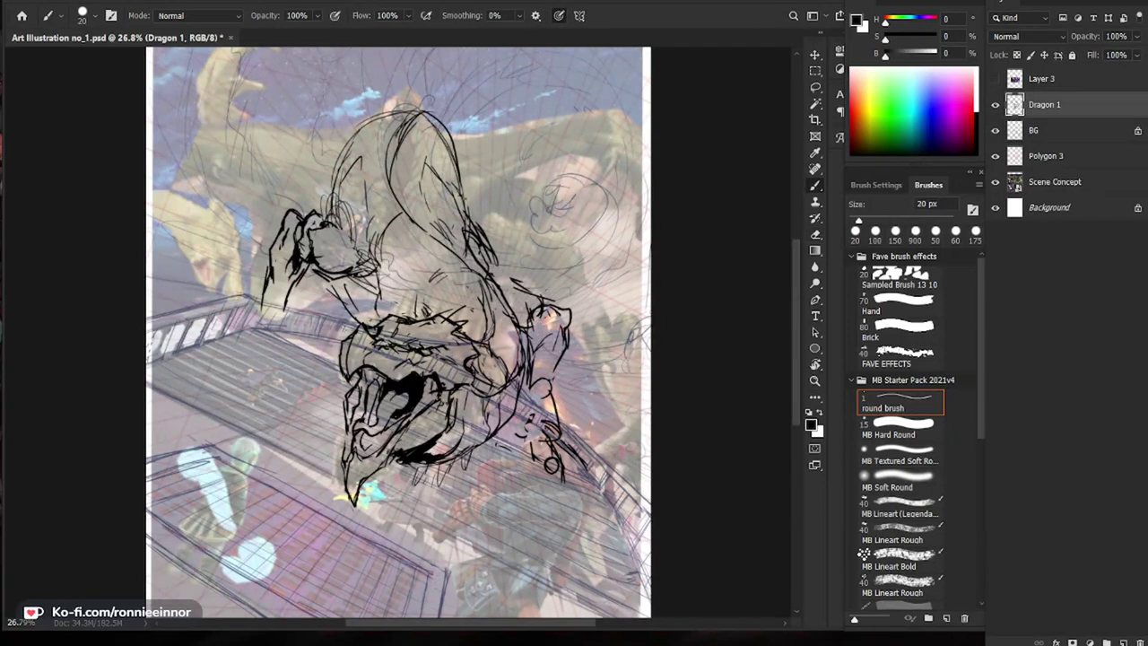
{"action": "left_click_drag", "start_coordinate": [397, 270], "coordinate": [398, 295]}
{"action": "key", "text": "e"}
{"action": "left_click_drag", "start_coordinate": [341, 273], "coordinate": [375, 268]}
{"action": "key", "text": "b"}
Step: Redraw the left forearm with heavier edges running from the wrist down to the brow
{"action": "left_click_drag", "start_coordinate": [340, 276], "coordinate": [361, 279]}
{"action": "mouse_move", "coordinate": [366, 256]}
{"action": "left_mouse_down"}
{"action": "mouse_move", "coordinate": [354, 280]}
{"action": "mouse_move", "coordinate": [367, 322]}
{"action": "mouse_move", "coordinate": [354, 315]}
{"action": "left_mouse_up"}
{"action": "left_click_drag", "start_coordinate": [330, 276], "coordinate": [362, 326]}
{"action": "key", "text": "z"}
{"action": "mouse_move", "coordinate": [615, 378]}
{"action": "left_mouse_down"}
{"action": "mouse_move", "coordinate": [527, 372]}
{"action": "mouse_move", "coordinate": [659, 374]}
{"action": "left_mouse_up"}
{"action": "key", "text": "e"}
{"action": "mouse_move", "coordinate": [395, 296]}
{"action": "left_mouse_down"}
{"action": "mouse_move", "coordinate": [371, 319]}
{"action": "mouse_move", "coordinate": [470, 311]}
{"action": "mouse_move", "coordinate": [367, 292]}
{"action": "mouse_move", "coordinate": [367, 318]}
{"action": "left_mouse_up"}
{"action": "key", "text": "b"}
{"action": "left_click_drag", "start_coordinate": [616, 413], "coordinate": [614, 387]}
{"action": "key", "text": "e"}
{"action": "key", "text": "b"}
{"action": "left_click_drag", "start_coordinate": [385, 263], "coordinate": [364, 270]}
{"action": "left_click_drag", "start_coordinate": [368, 267], "coordinate": [363, 291]}
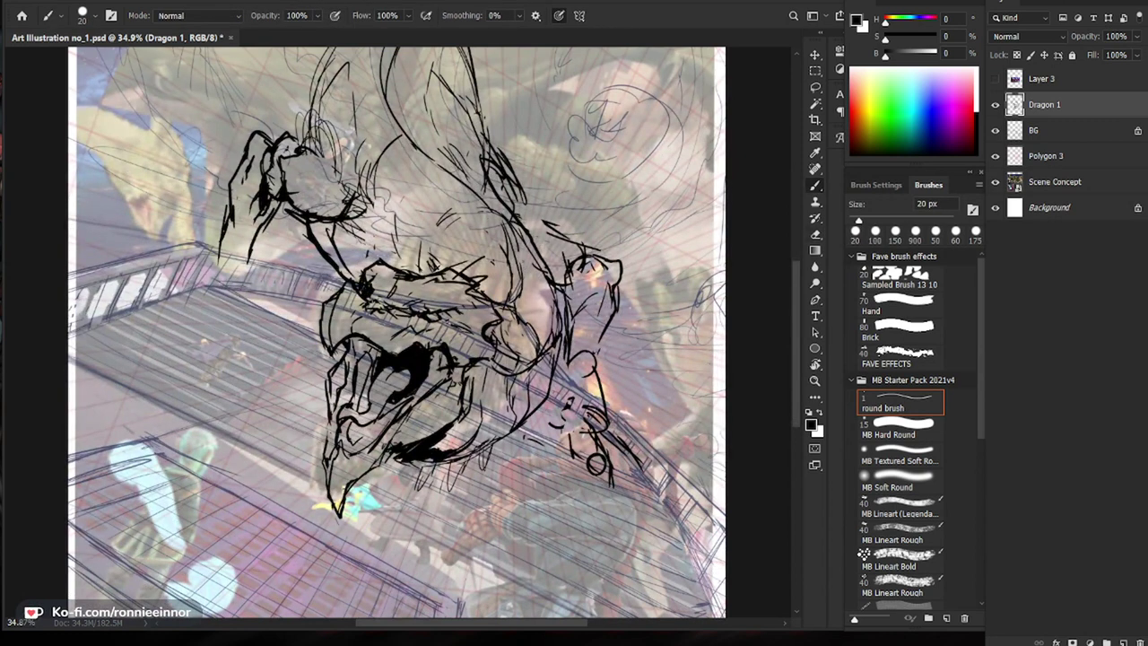
Step: Examine the dragon's head and forearms up close and against the whole composition
{"action": "key", "text": "z"}
{"action": "left_click_drag", "start_coordinate": [620, 475], "coordinate": [507, 477]}
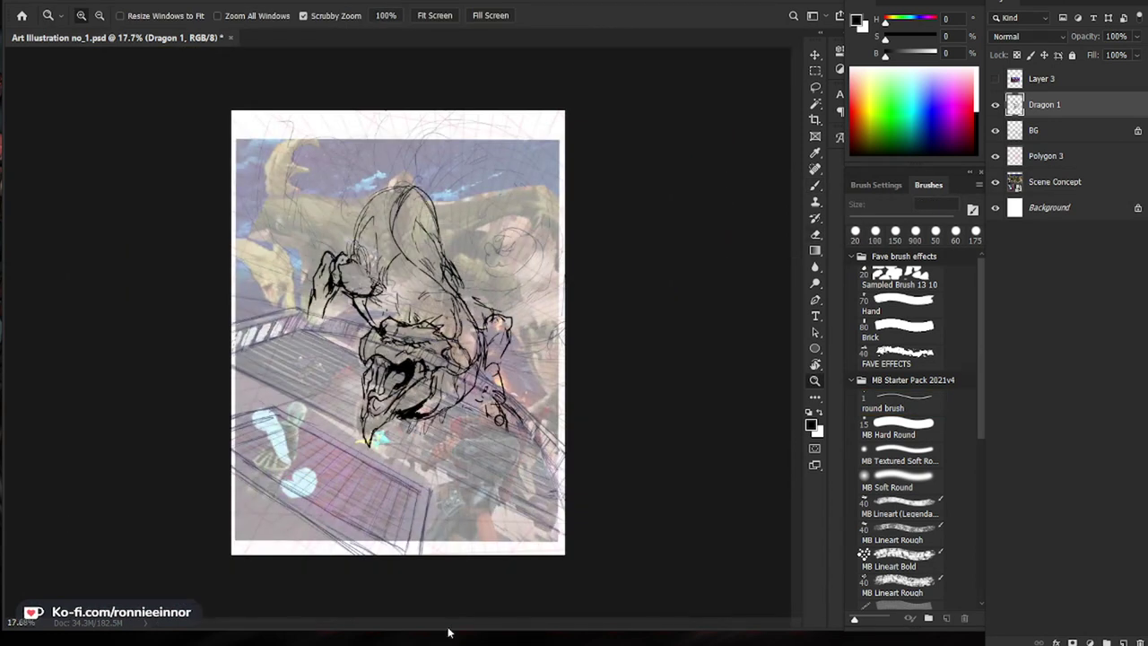
{"action": "left_click_drag", "start_coordinate": [381, 378], "coordinate": [511, 378]}
{"action": "key", "text": "e"}
{"action": "key", "text": "b"}
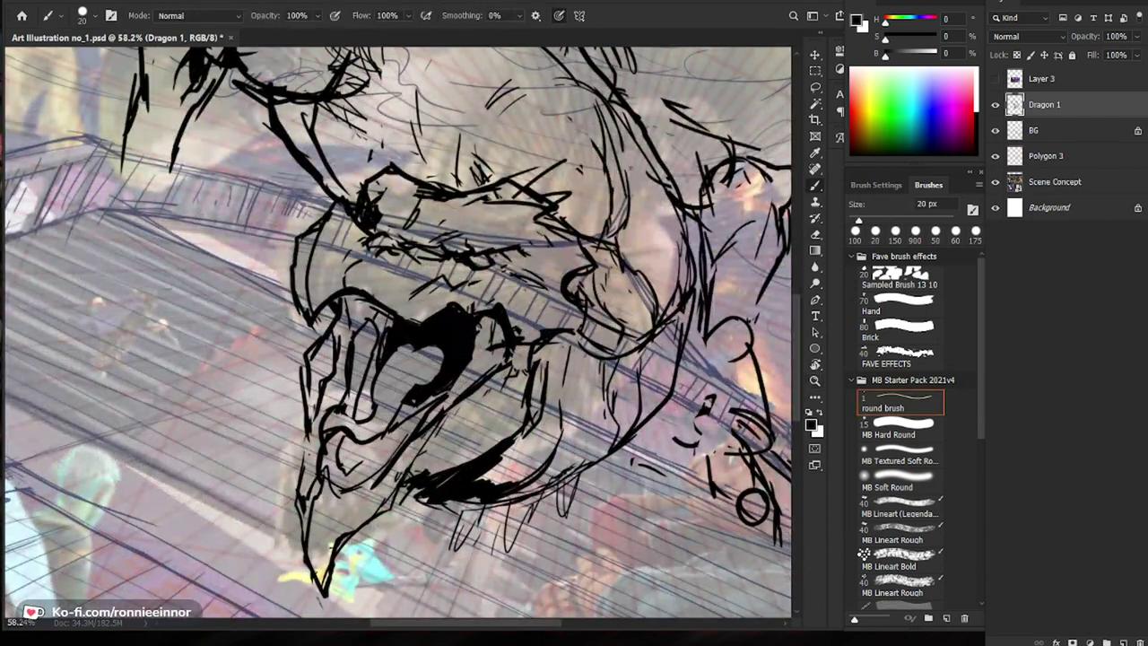
{"action": "key", "text": "z"}
{"action": "left_click_drag", "start_coordinate": [397, 368], "coordinate": [322, 367]}
{"action": "key", "text": "b"}
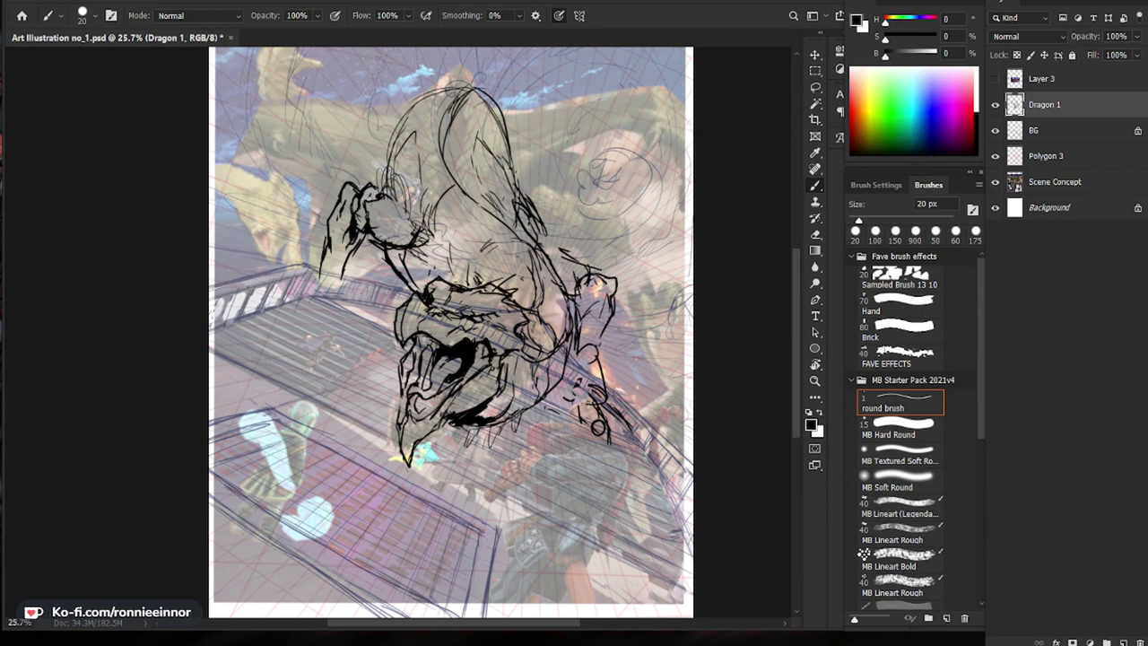
{"action": "left_click_drag", "start_coordinate": [429, 403], "coordinate": [467, 403]}
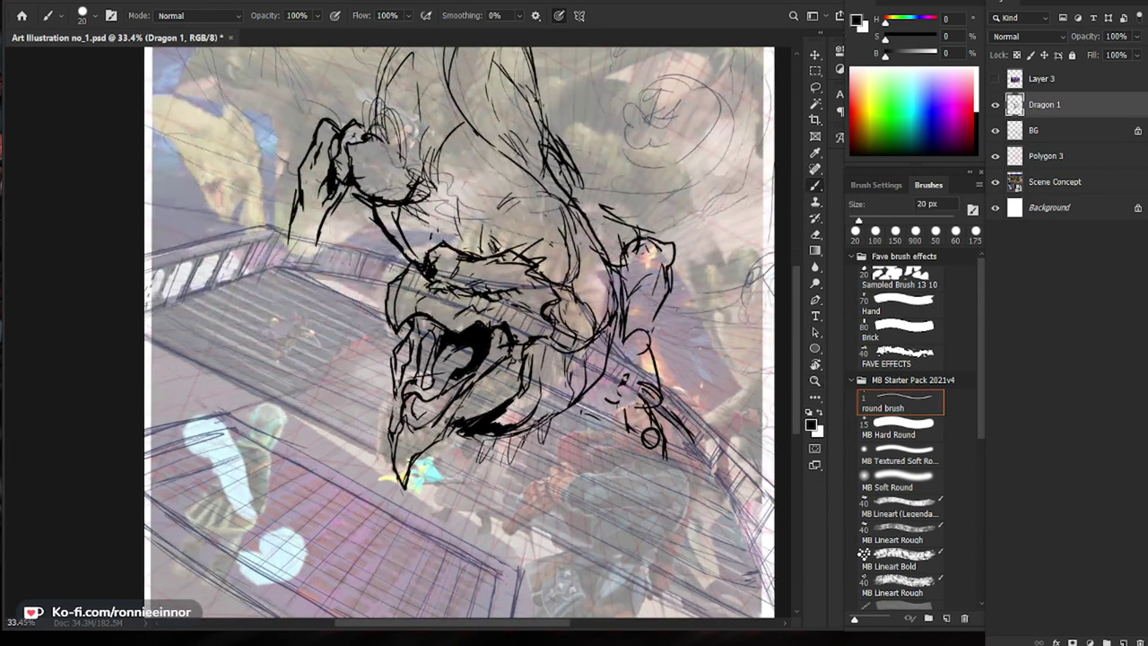
Step: Reinforce the inner edge of the arched neck coil with heavier strokes from its base up to the top
{"action": "left_click_drag", "start_coordinate": [519, 452], "coordinate": [475, 453]}
{"action": "left_click_drag", "start_coordinate": [562, 465], "coordinate": [512, 431]}
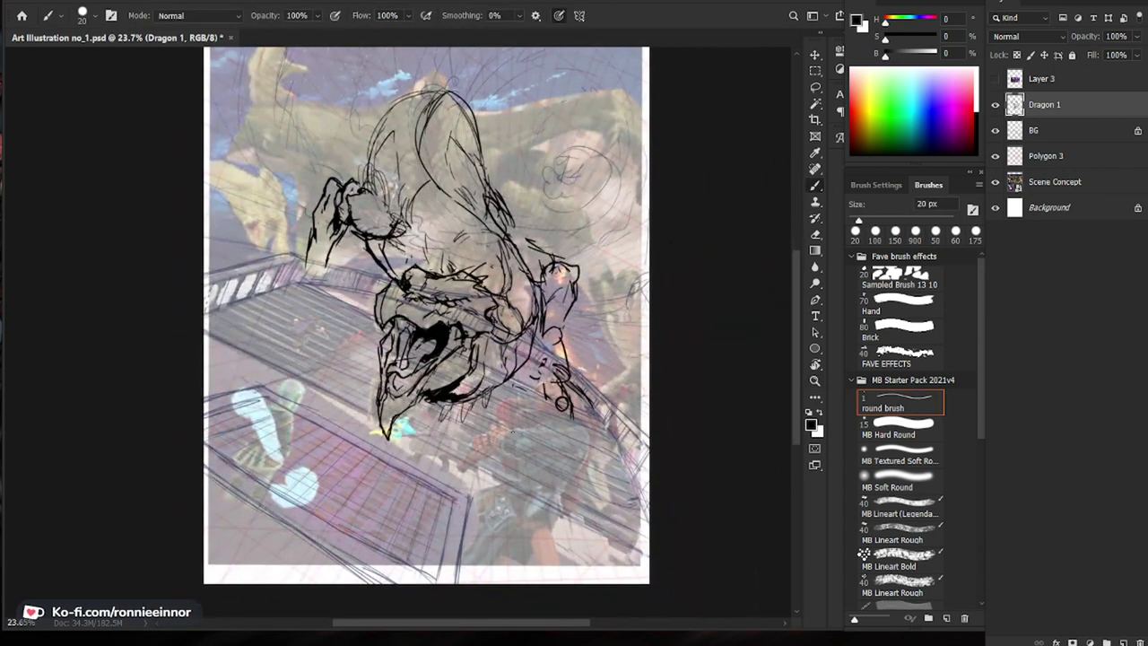
{"action": "mouse_move", "coordinate": [501, 236]}
{"action": "left_mouse_down"}
{"action": "mouse_move", "coordinate": [424, 128]}
{"action": "mouse_move", "coordinate": [460, 91]}
{"action": "mouse_move", "coordinate": [421, 124]}
{"action": "left_mouse_up"}
{"action": "key", "text": "e"}
{"action": "key", "text": "b"}
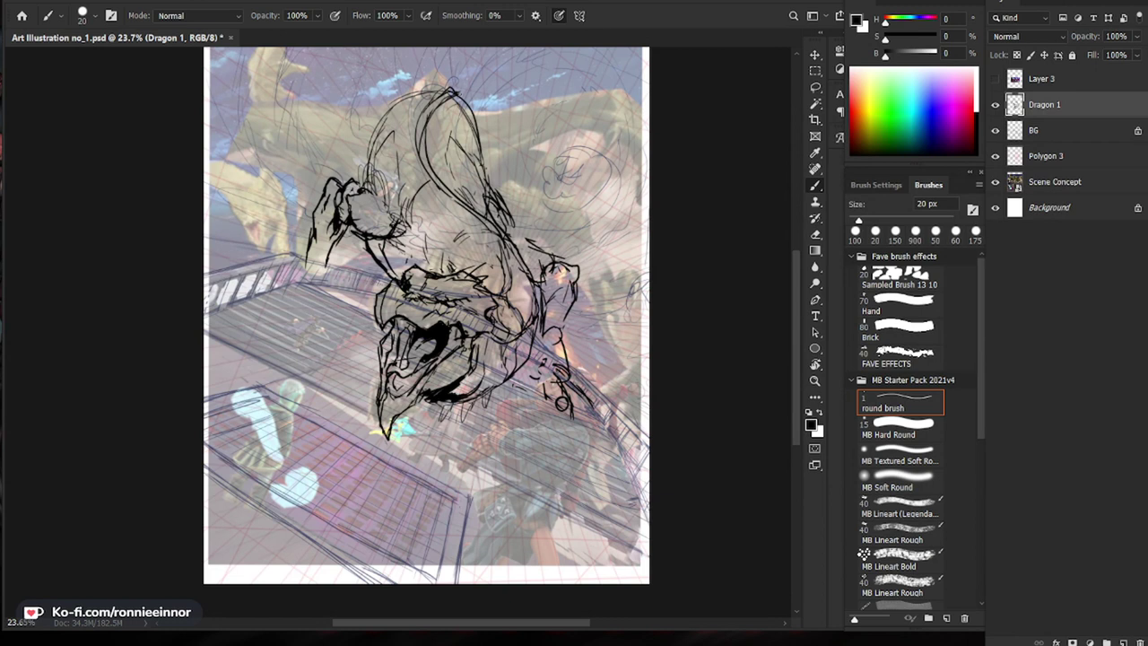
{"action": "left_click_drag", "start_coordinate": [660, 355], "coordinate": [561, 419]}
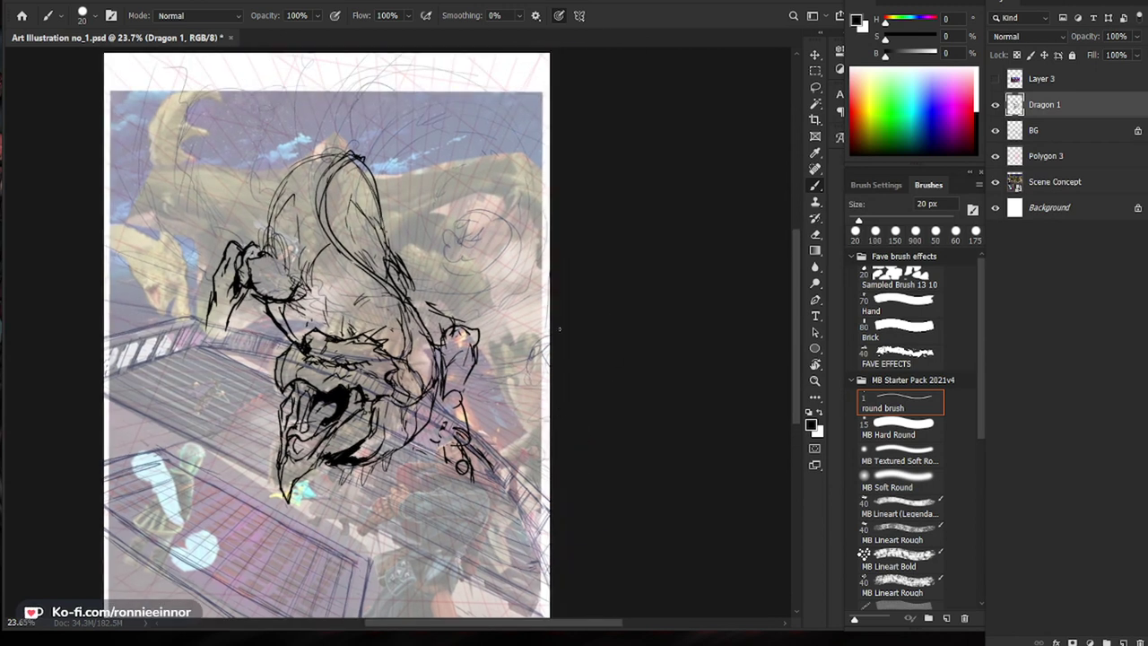
Step: Clean up the top of the arched coil and extend the shoulder line outward from it
{"action": "key", "text": "e"}
{"action": "mouse_move", "coordinate": [341, 152]}
{"action": "left_mouse_down"}
{"action": "mouse_move", "coordinate": [289, 179]}
{"action": "mouse_move", "coordinate": [374, 179]}
{"action": "left_mouse_up"}
{"action": "key", "text": "b"}
{"action": "left_click_drag", "start_coordinate": [301, 165], "coordinate": [244, 176]}
{"action": "left_click_drag", "start_coordinate": [562, 274], "coordinate": [563, 326]}
Step: Sketch a trial line from the shoulder towards the page's upper-left corner and erase most of it with an enlarged eraser
{"action": "mouse_move", "coordinate": [270, 219]}
{"action": "left_mouse_down"}
{"action": "mouse_move", "coordinate": [205, 209]}
{"action": "mouse_move", "coordinate": [142, 144]}
{"action": "mouse_move", "coordinate": [134, 101]}
{"action": "left_mouse_up"}
{"action": "key", "text": "e"}
{"action": "left_click_drag", "start_coordinate": [190, 201], "coordinate": [127, 123]}
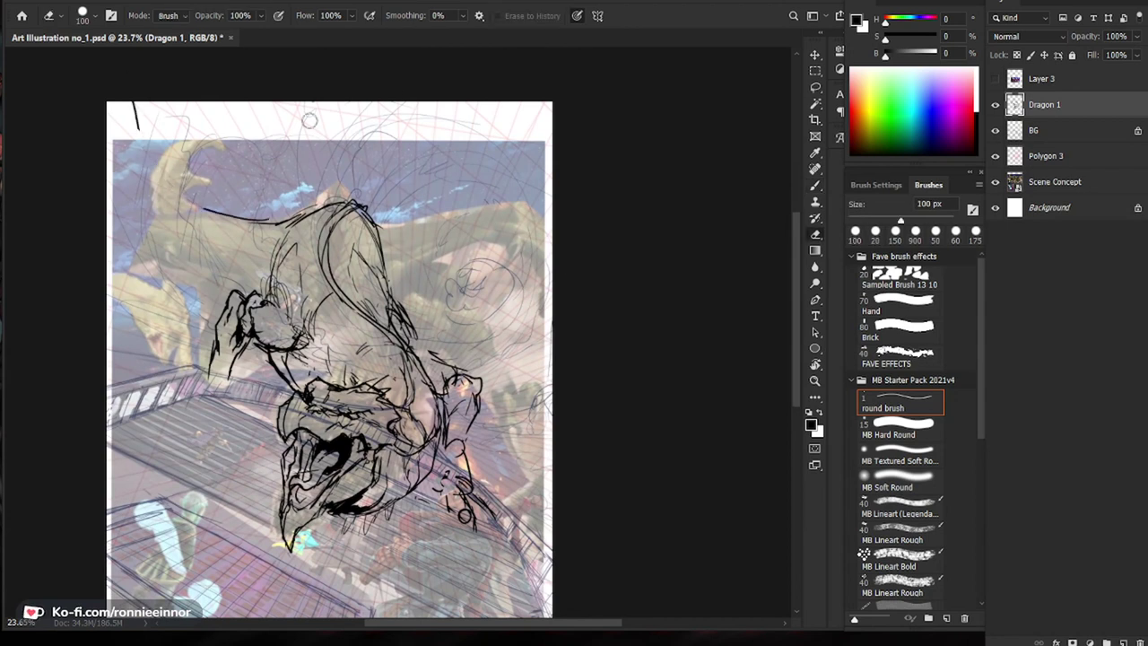
{"action": "key", "text": "bracketright"}
{"action": "key", "text": "bracketright"}
{"action": "key", "text": "bracketright"}
{"action": "key", "text": "bracketright"}
{"action": "key", "text": "bracketright"}
{"action": "key", "text": "bracketright"}
{"action": "key", "text": "bracketright"}
{"action": "key", "text": "bracketright"}
{"action": "key", "text": "bracketright"}
{"action": "left_click_drag", "start_coordinate": [208, 194], "coordinate": [152, 179]}
{"action": "key", "text": "b"}
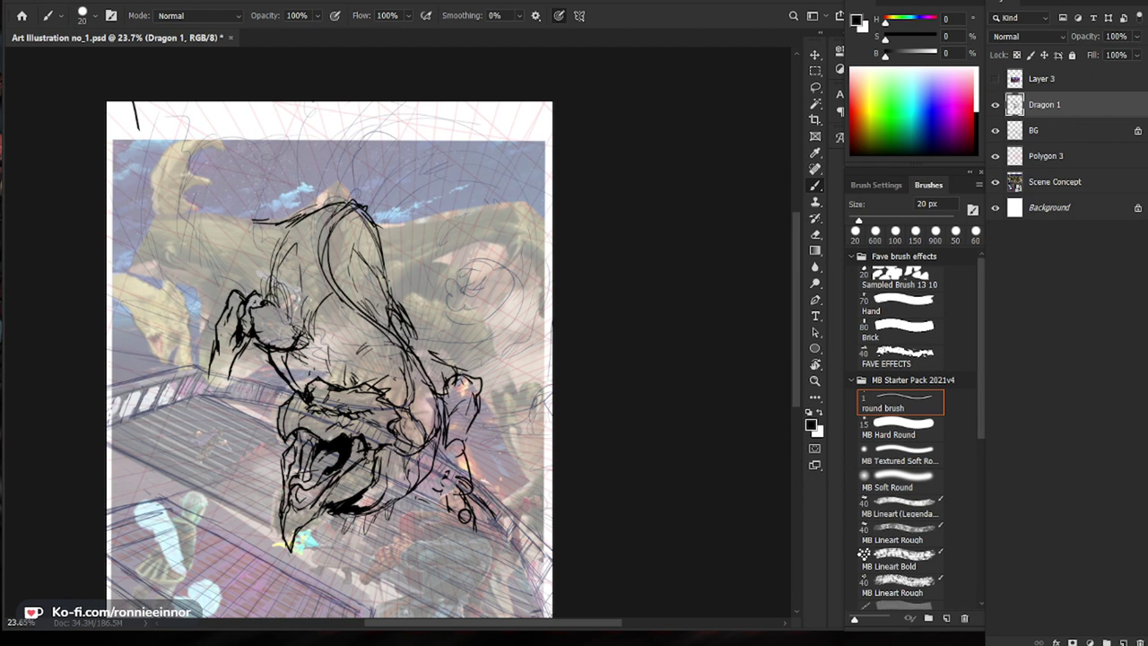
Step: Sketch two long lines from the left shoulder to the page's upper-left corner as a wing arm and redraw them closer together
{"action": "mouse_move", "coordinate": [283, 285]}
{"action": "left_mouse_down"}
{"action": "mouse_move", "coordinate": [228, 231]}
{"action": "mouse_move", "coordinate": [159, 101]}
{"action": "left_mouse_up"}
{"action": "left_click_drag", "start_coordinate": [285, 303], "coordinate": [109, 102]}
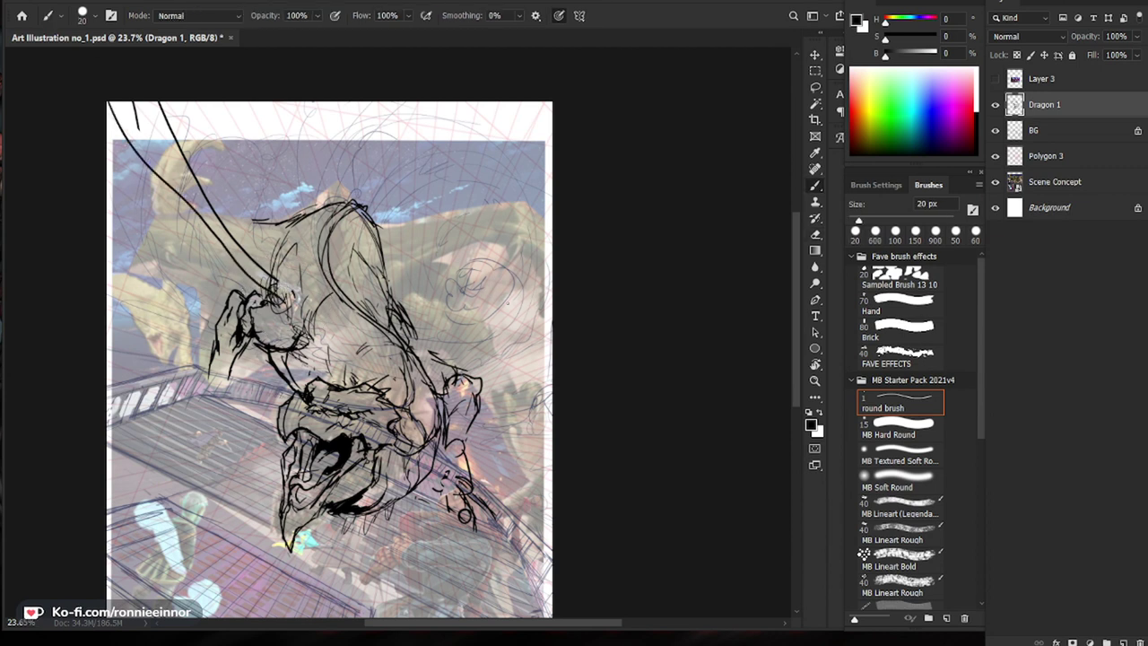
{"action": "key", "text": "e"}
{"action": "left_click_drag", "start_coordinate": [149, 161], "coordinate": [226, 240]}
{"action": "key", "text": "b"}
{"action": "left_click_drag", "start_coordinate": [116, 103], "coordinate": [220, 241]}
{"action": "key", "text": "e"}
{"action": "left_click_drag", "start_coordinate": [162, 103], "coordinate": [203, 190]}
{"action": "key", "text": "b"}
{"action": "left_click_drag", "start_coordinate": [135, 102], "coordinate": [239, 242]}
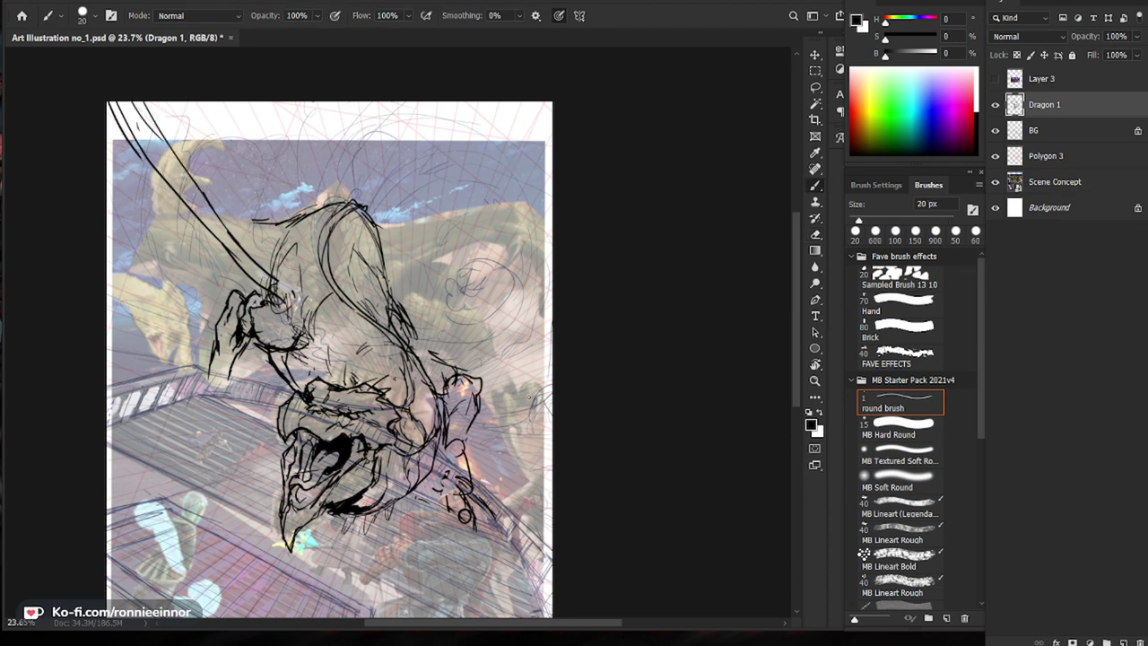
Step: Compare the dragon sketch with the scene concept and the Layer 3 reference image by toggling layer visibility
{"action": "key", "text": "z"}
{"action": "left_click_drag", "start_coordinate": [563, 363], "coordinate": [542, 363]}
{"action": "left_click_drag", "start_coordinate": [994, 105], "coordinate": [996, 157]}
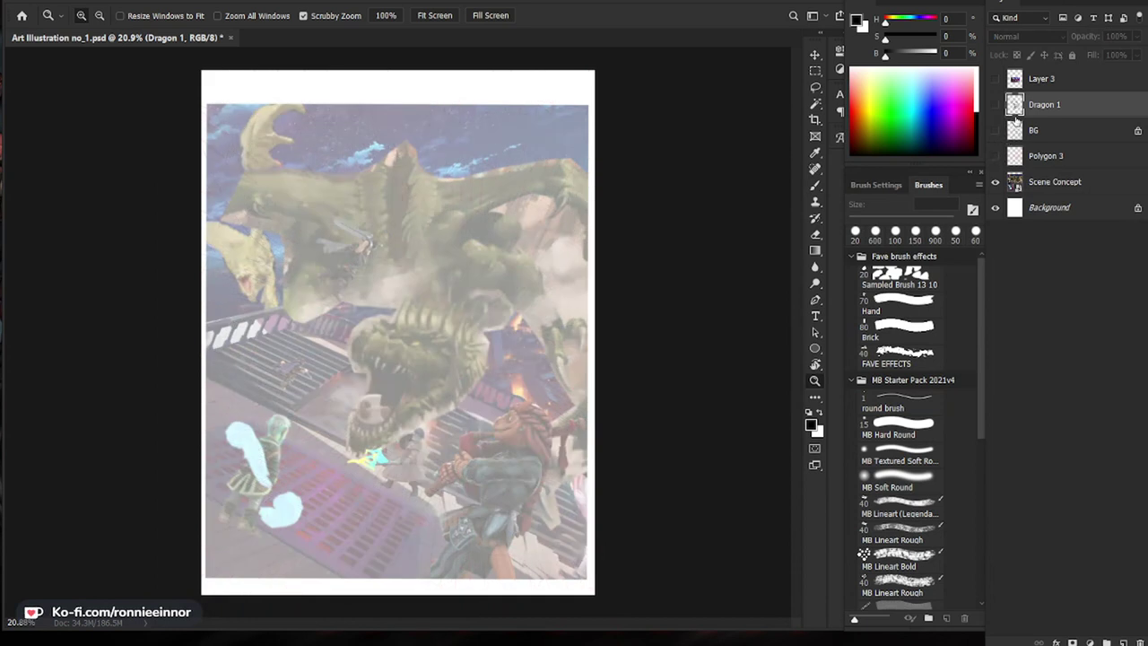
{"action": "left_click", "coordinate": [995, 104]}
{"action": "left_click", "coordinate": [994, 79]}
{"action": "left_click_drag", "start_coordinate": [992, 133], "coordinate": [993, 156]}
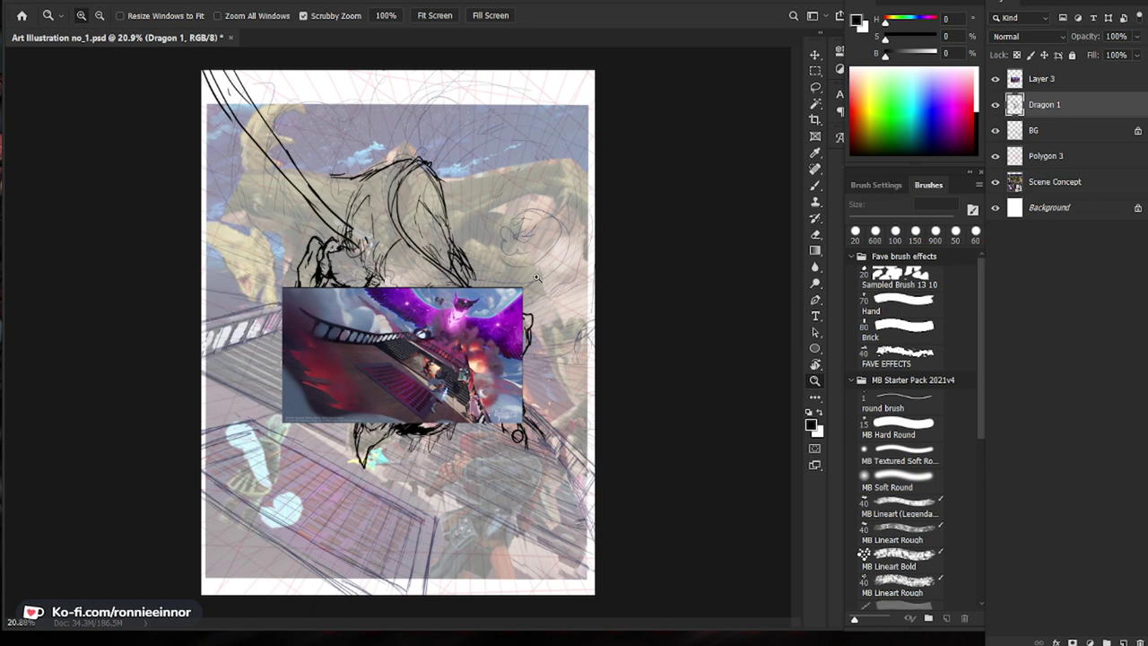
{"action": "left_click", "coordinate": [994, 182]}
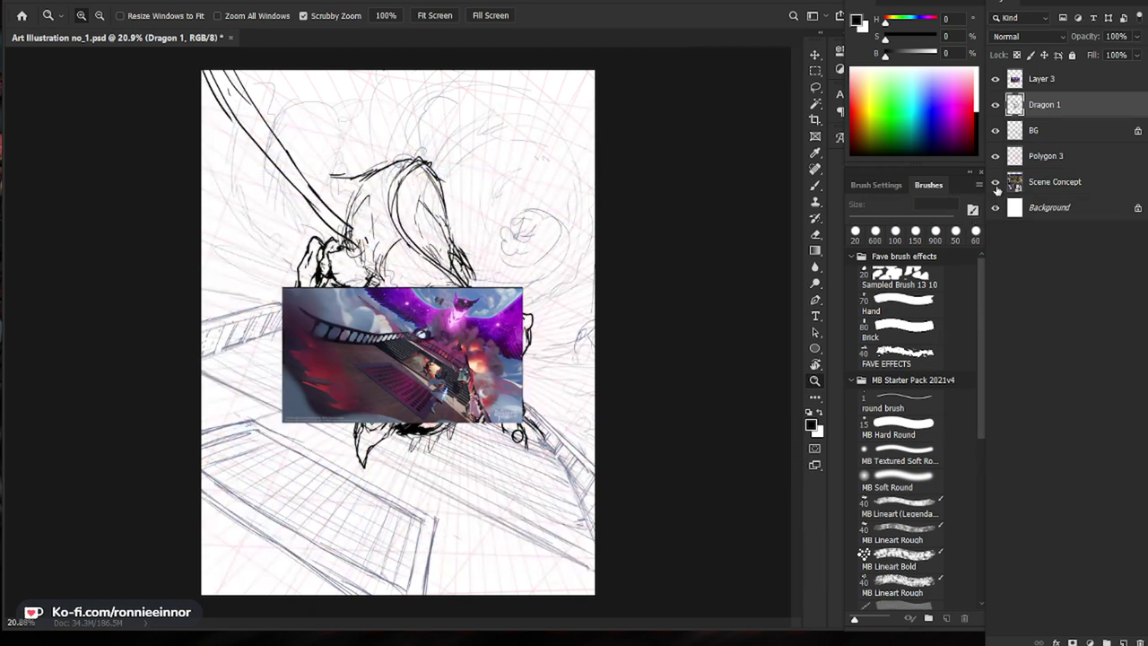
{"action": "left_click", "coordinate": [996, 184]}
{"action": "left_click", "coordinate": [994, 79]}
{"action": "left_click", "coordinate": [994, 104]}
{"action": "left_click", "coordinate": [994, 104]}
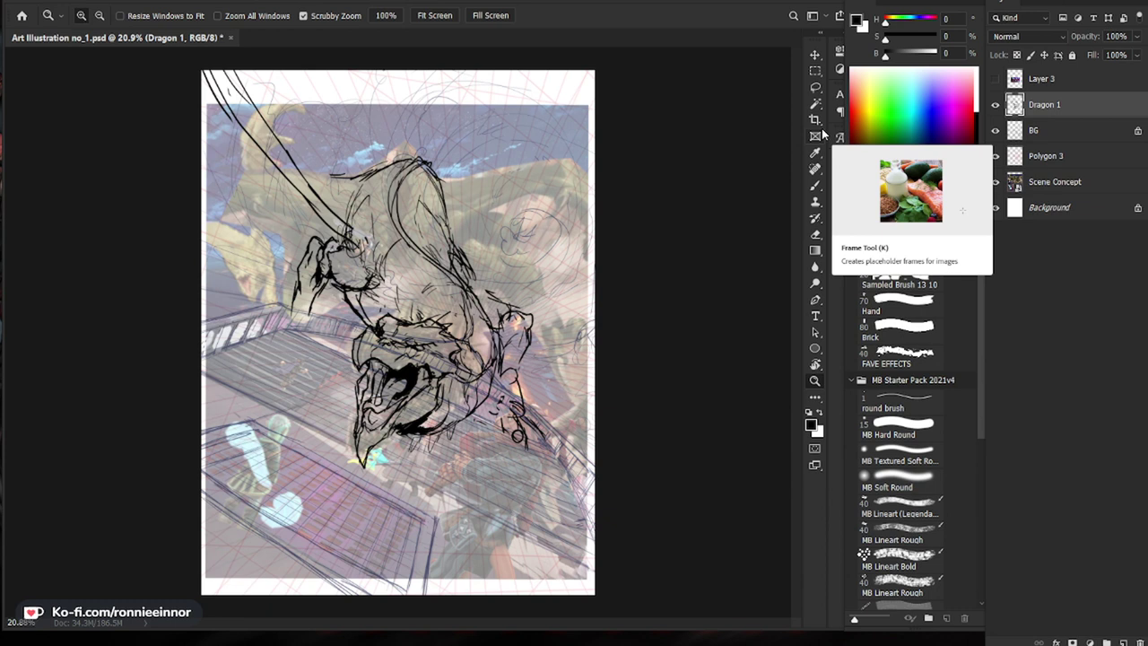
Step: Erase excess lines at the upper end of the left wing arm and redraw its tip
{"action": "left_click", "coordinate": [242, 113]}
{"action": "key", "text": "e"}
{"action": "left_click_drag", "start_coordinate": [202, 61], "coordinate": [262, 151]}
{"action": "key", "text": "b"}
{"action": "mouse_move", "coordinate": [191, 54]}
{"action": "left_mouse_down"}
{"action": "mouse_move", "coordinate": [309, 194]}
{"action": "mouse_move", "coordinate": [353, 182]}
{"action": "mouse_move", "coordinate": [324, 37]}
{"action": "left_mouse_up"}
Step: Sketch two curved lines rising from the right side of the neck as the opposite wing arm
{"action": "key", "text": "ctrl+space"}
{"action": "left_click_drag", "start_coordinate": [490, 286], "coordinate": [468, 287]}
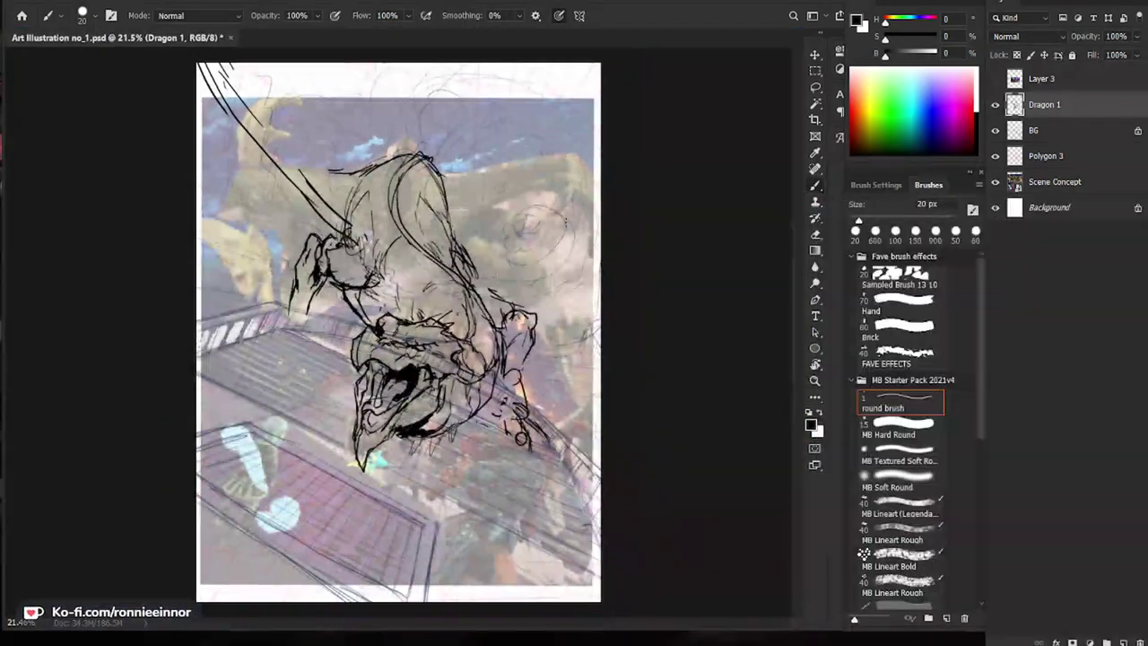
{"action": "left_click_drag", "start_coordinate": [457, 224], "coordinate": [552, 176]}
{"action": "left_click_drag", "start_coordinate": [455, 234], "coordinate": [572, 177]}
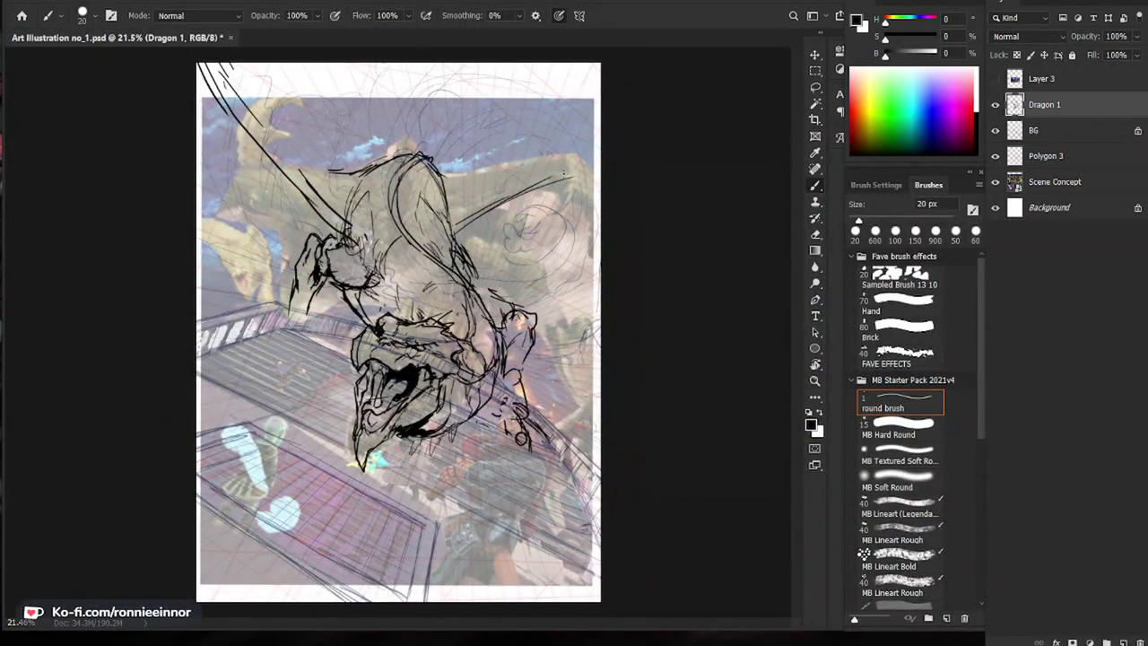
Step: Erase the lower part of the left wing arm and redraw it with broader curved strokes down to the shoulder
{"action": "key", "text": "e"}
{"action": "mouse_move", "coordinate": [305, 187]}
{"action": "left_mouse_down"}
{"action": "mouse_move", "coordinate": [344, 220]}
{"action": "mouse_move", "coordinate": [352, 246]}
{"action": "left_mouse_up"}
{"action": "key", "text": "b"}
{"action": "left_click_drag", "start_coordinate": [220, 106], "coordinate": [327, 220]}
{"action": "left_click_drag", "start_coordinate": [213, 83], "coordinate": [329, 185]}
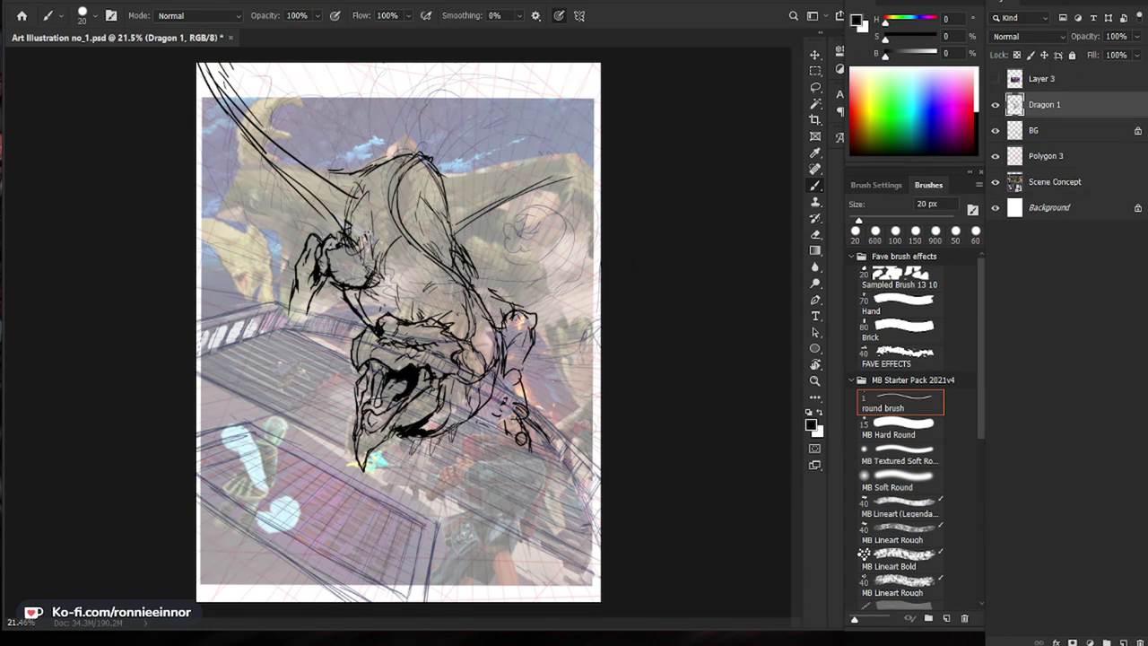
{"action": "left_click_drag", "start_coordinate": [365, 223], "coordinate": [203, 66]}
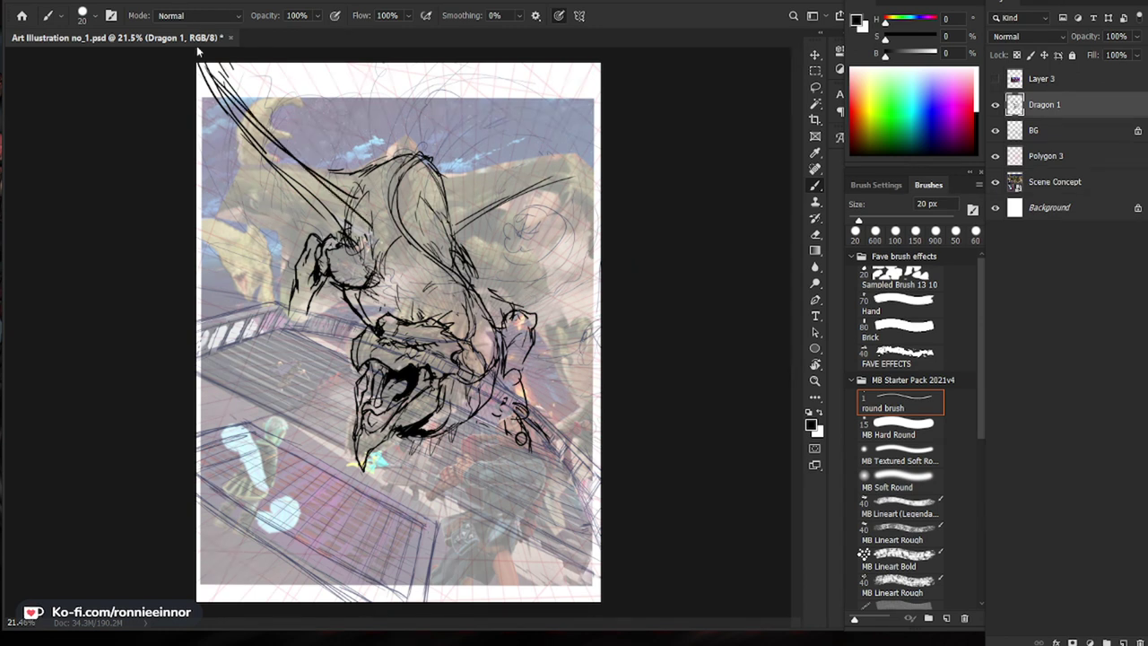
{"action": "mouse_move", "coordinate": [306, 187]}
{"action": "left_mouse_down"}
{"action": "mouse_move", "coordinate": [347, 232]}
{"action": "mouse_move", "coordinate": [284, 165]}
{"action": "left_mouse_up"}
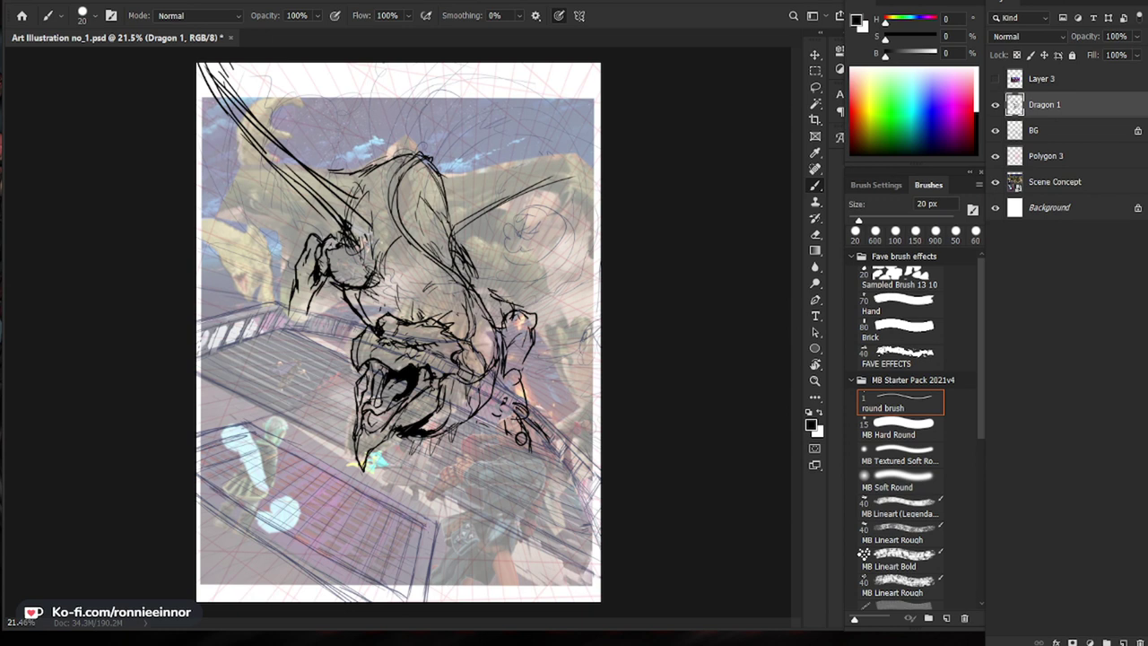
Step: Add another stroke beneath the right wing arm and erase its first rough lines
{"action": "left_click_drag", "start_coordinate": [566, 193], "coordinate": [487, 273]}
{"action": "key", "text": "e"}
{"action": "left_click_drag", "start_coordinate": [549, 184], "coordinate": [462, 222]}
{"action": "left_click_drag", "start_coordinate": [536, 216], "coordinate": [480, 270]}
Step: Redraw the right wing arm as bold curved lines sweeping from the neck up towards the page's right edge
{"action": "key", "text": "b"}
{"action": "scroll", "coordinate": [551, 282], "scroll_direction": "down", "scroll_amount": 2}
{"action": "scroll", "coordinate": [549, 269], "scroll_direction": "up", "scroll_amount": 4}
{"action": "left_click_drag", "start_coordinate": [516, 317], "coordinate": [649, 197]}
{"action": "mouse_move", "coordinate": [624, 194]}
{"action": "left_mouse_down"}
{"action": "mouse_move", "coordinate": [636, 190]}
{"action": "mouse_move", "coordinate": [541, 233]}
{"action": "left_mouse_up"}
{"action": "mouse_move", "coordinate": [633, 204]}
{"action": "left_mouse_down"}
{"action": "mouse_move", "coordinate": [523, 279]}
{"action": "mouse_move", "coordinate": [503, 309]}
{"action": "left_mouse_up"}
{"action": "key", "text": "e"}
{"action": "key", "text": "b"}
{"action": "mouse_move", "coordinate": [570, 219]}
{"action": "left_mouse_down"}
{"action": "mouse_move", "coordinate": [495, 273]}
{"action": "mouse_move", "coordinate": [483, 295]}
{"action": "left_mouse_up"}
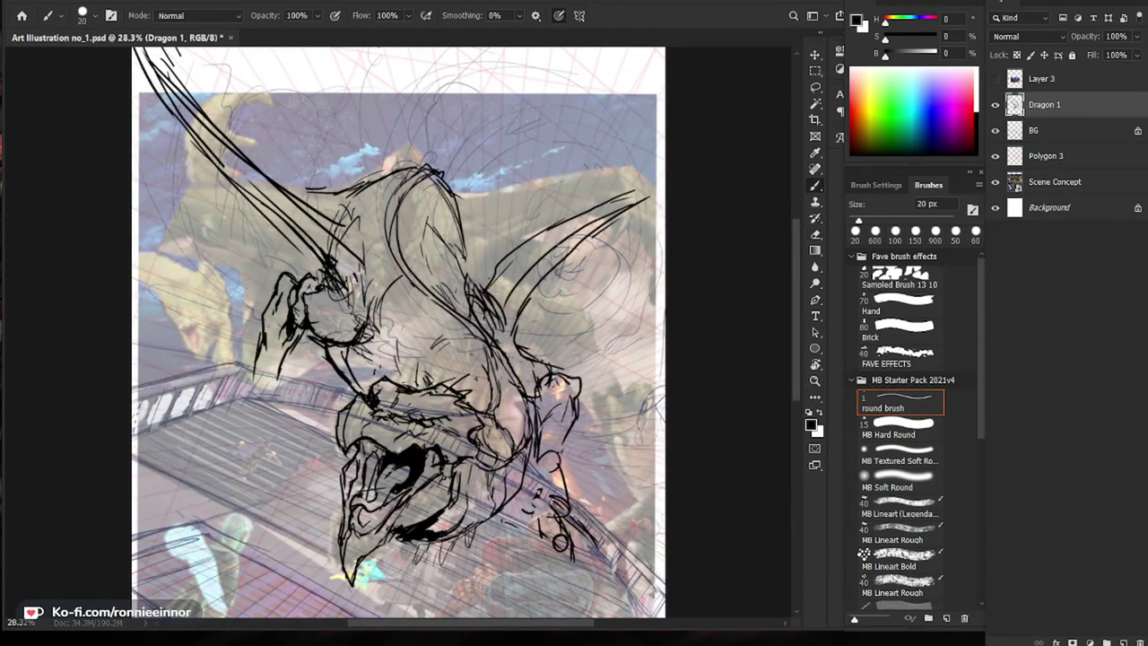
Step: Sketch the left hand's knuckles as a flat box at the end of the raised forearm and tidy its outline
{"action": "scroll", "coordinate": [549, 275], "scroll_direction": "down", "scroll_amount": 3}
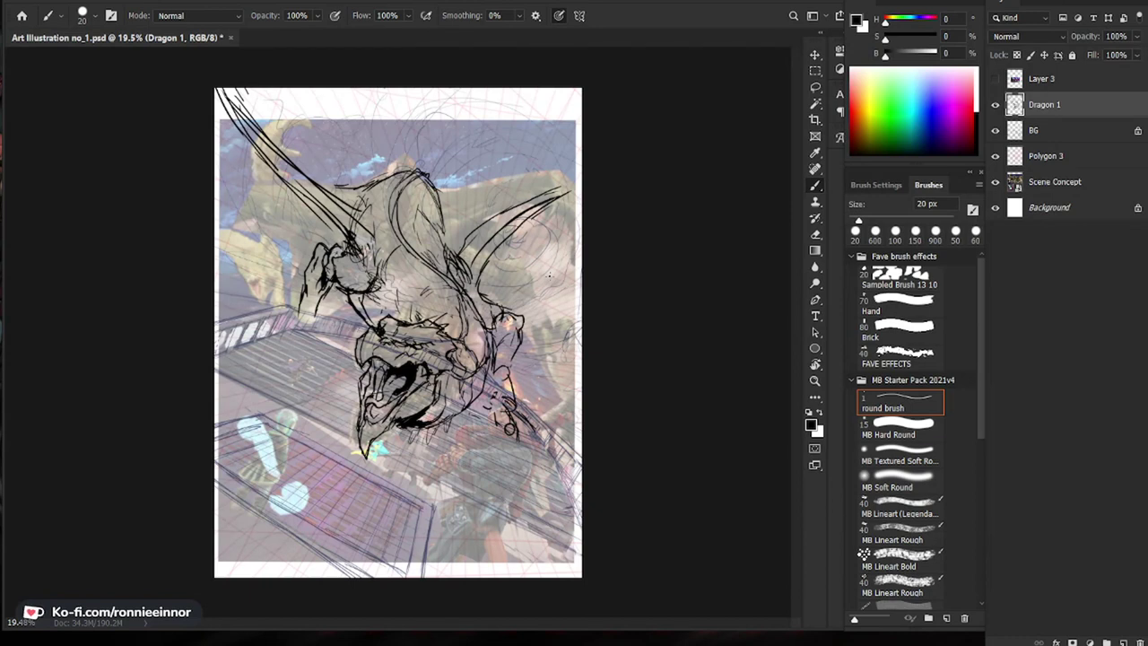
{"action": "key", "text": "ctrl+space"}
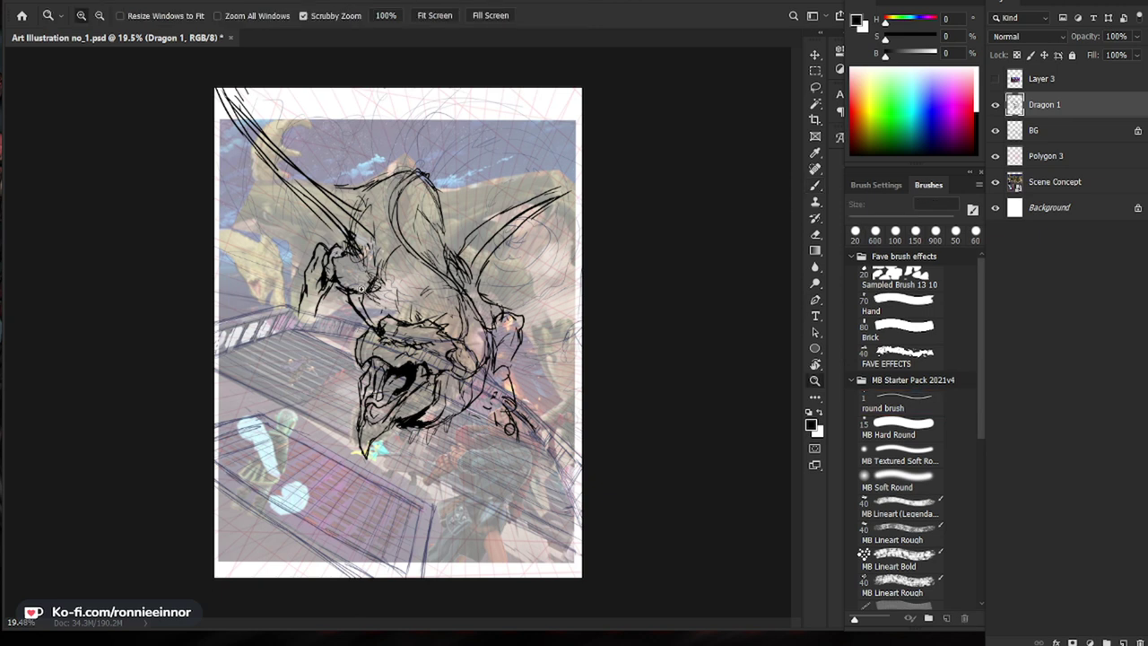
{"action": "left_click_drag", "start_coordinate": [397, 299], "coordinate": [467, 300]}
{"action": "mouse_move", "coordinate": [225, 334]}
{"action": "left_mouse_down"}
{"action": "mouse_move", "coordinate": [188, 339]}
{"action": "mouse_move", "coordinate": [238, 359]}
{"action": "mouse_move", "coordinate": [174, 345]}
{"action": "mouse_move", "coordinate": [195, 364]}
{"action": "mouse_move", "coordinate": [229, 364]}
{"action": "mouse_move", "coordinate": [247, 342]}
{"action": "left_mouse_up"}
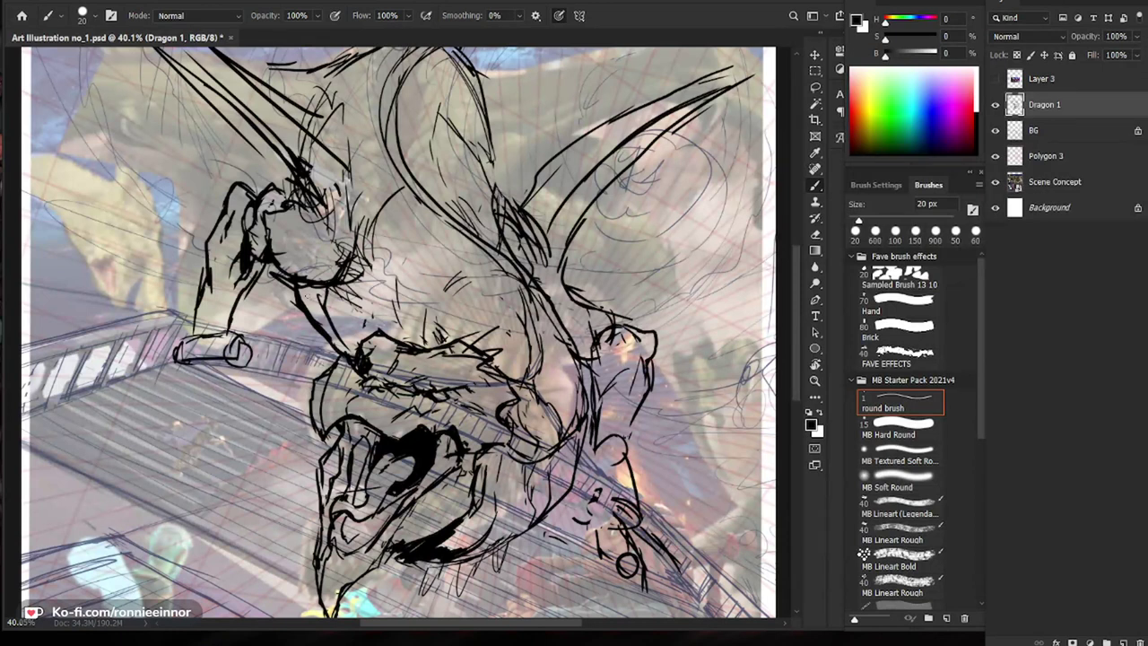
{"action": "key", "text": "ctrl+space"}
{"action": "mouse_move", "coordinate": [307, 296]}
{"action": "left_mouse_down"}
{"action": "mouse_move", "coordinate": [270, 297]}
{"action": "mouse_move", "coordinate": [315, 301]}
{"action": "left_mouse_up"}
{"action": "key", "text": "ctrl+space"}
{"action": "left_click_drag", "start_coordinate": [296, 339], "coordinate": [334, 353]}
{"action": "mouse_move", "coordinate": [289, 361]}
{"action": "left_mouse_down"}
{"action": "mouse_move", "coordinate": [323, 368]}
{"action": "mouse_move", "coordinate": [301, 381]}
{"action": "left_mouse_up"}
{"action": "key", "text": "e"}
{"action": "key", "text": "b"}
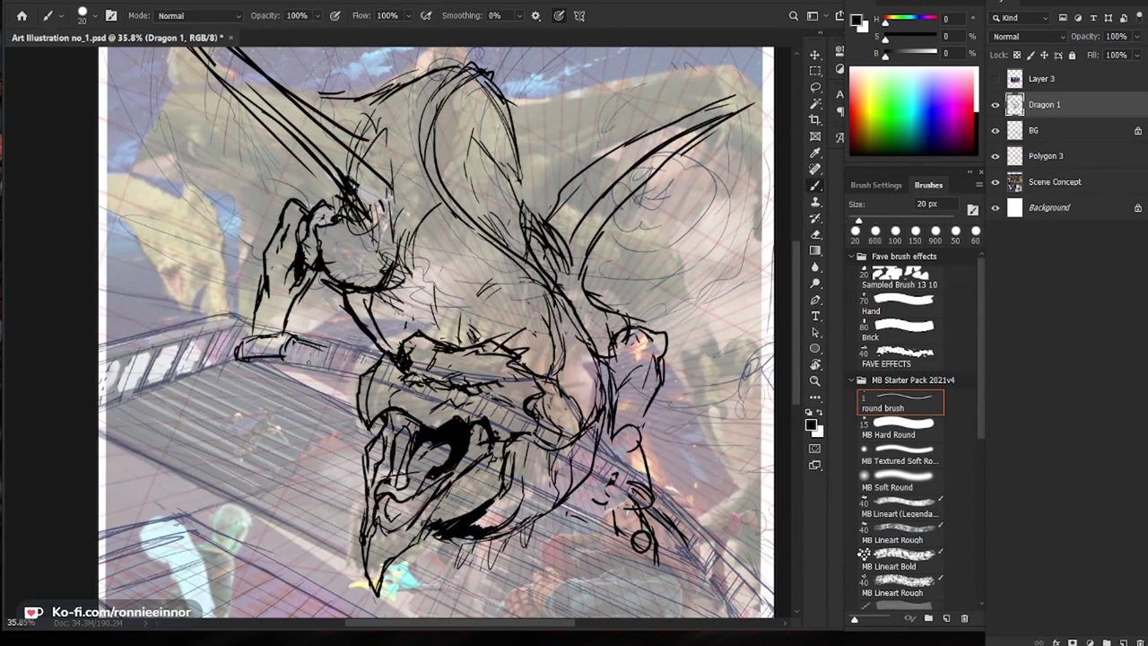
Step: Add rounded finger segments and long pointed claws hanging from the left hand
{"action": "left_click_drag", "start_coordinate": [344, 363], "coordinate": [339, 400]}
{"action": "mouse_move", "coordinate": [279, 337]}
{"action": "left_mouse_down"}
{"action": "mouse_move", "coordinate": [290, 341]}
{"action": "mouse_move", "coordinate": [285, 357]}
{"action": "mouse_move", "coordinate": [265, 340]}
{"action": "mouse_move", "coordinate": [242, 361]}
{"action": "mouse_move", "coordinate": [244, 329]}
{"action": "left_mouse_up"}
{"action": "key", "text": "ctrl+z"}
{"action": "mouse_move", "coordinate": [252, 346]}
{"action": "left_mouse_down"}
{"action": "mouse_move", "coordinate": [254, 366]}
{"action": "mouse_move", "coordinate": [237, 371]}
{"action": "mouse_move", "coordinate": [245, 385]}
{"action": "left_mouse_up"}
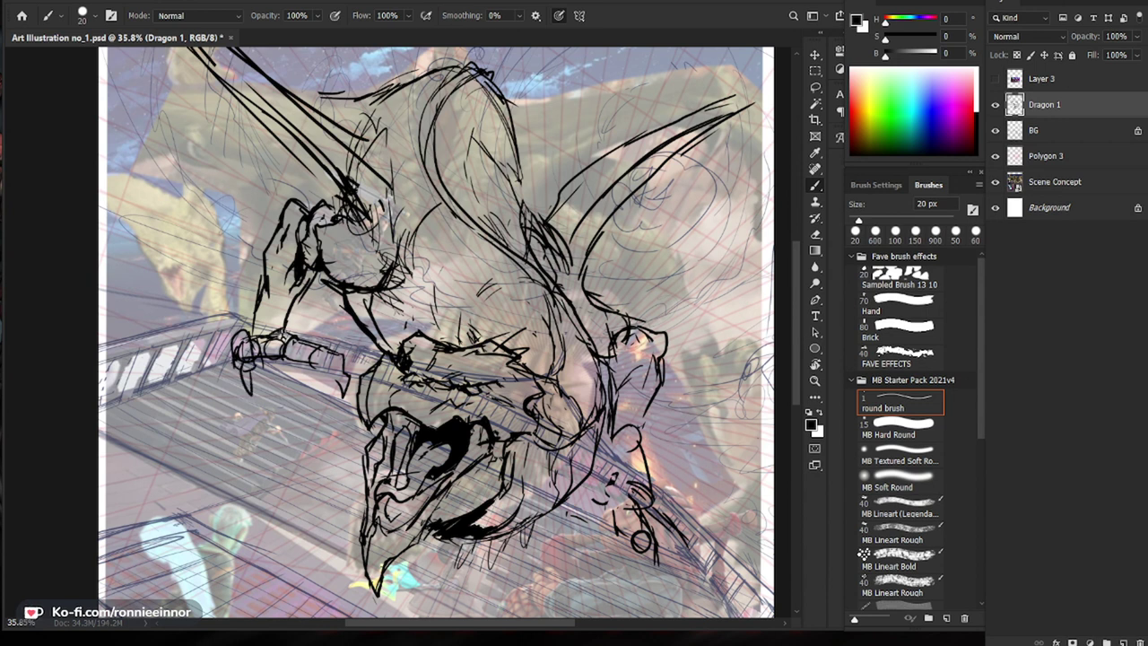
{"action": "left_click_drag", "start_coordinate": [269, 351], "coordinate": [303, 388]}
{"action": "left_click_drag", "start_coordinate": [292, 359], "coordinate": [299, 397]}
{"action": "left_click_drag", "start_coordinate": [306, 369], "coordinate": [304, 413]}
{"action": "left_click_drag", "start_coordinate": [309, 387], "coordinate": [306, 409]}
Step: Erase and redraw the left hand's innermost finger with a curved claw beside the dragon's head
{"action": "key", "text": "e"}
{"action": "key", "text": "b"}
{"action": "mouse_move", "coordinate": [327, 349]}
{"action": "left_mouse_down"}
{"action": "mouse_move", "coordinate": [347, 392]}
{"action": "mouse_move", "coordinate": [336, 373]}
{"action": "mouse_move", "coordinate": [338, 386]}
{"action": "left_mouse_up"}
{"action": "mouse_move", "coordinate": [328, 364]}
{"action": "left_mouse_down"}
{"action": "mouse_move", "coordinate": [305, 371]}
{"action": "mouse_move", "coordinate": [321, 374]}
{"action": "left_mouse_up"}
{"action": "left_click_drag", "start_coordinate": [325, 371], "coordinate": [322, 383]}
{"action": "key", "text": "e"}
{"action": "key", "text": "b"}
{"action": "left_click_drag", "start_coordinate": [323, 345], "coordinate": [337, 370]}
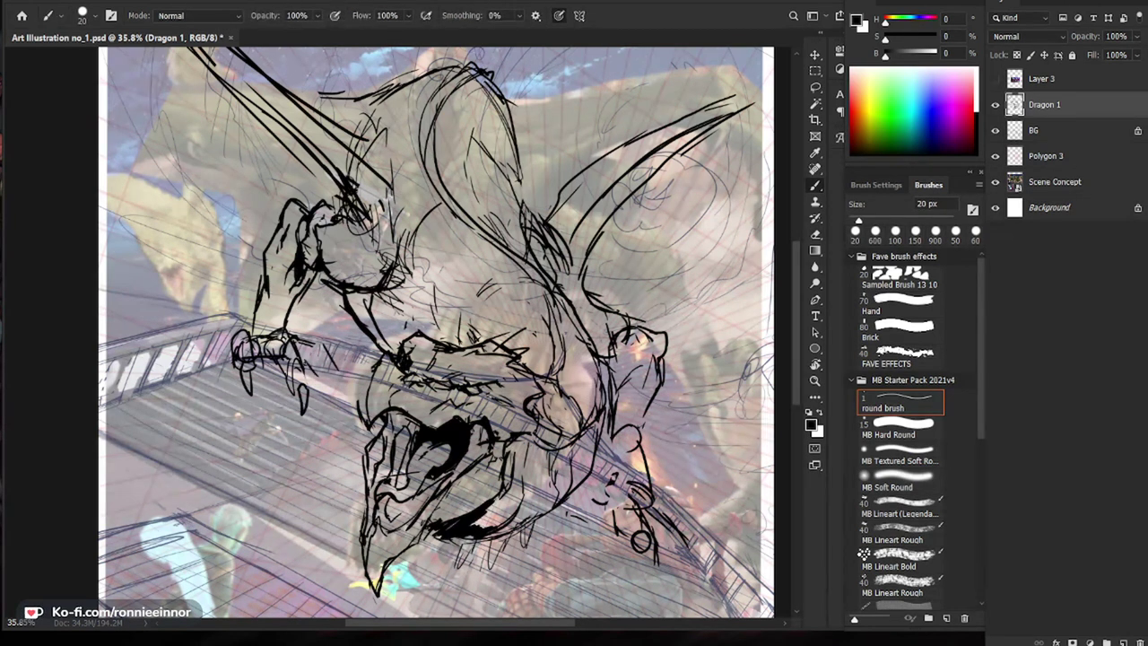
{"action": "left_click_drag", "start_coordinate": [319, 373], "coordinate": [348, 400]}
Step: Erase the scribbled marks of the right hand and strengthen the curve behind the dragon's jaw
{"action": "mouse_move", "coordinate": [368, 399]}
{"action": "left_mouse_down"}
{"action": "mouse_move", "coordinate": [285, 463]}
{"action": "mouse_move", "coordinate": [276, 416]}
{"action": "left_mouse_up"}
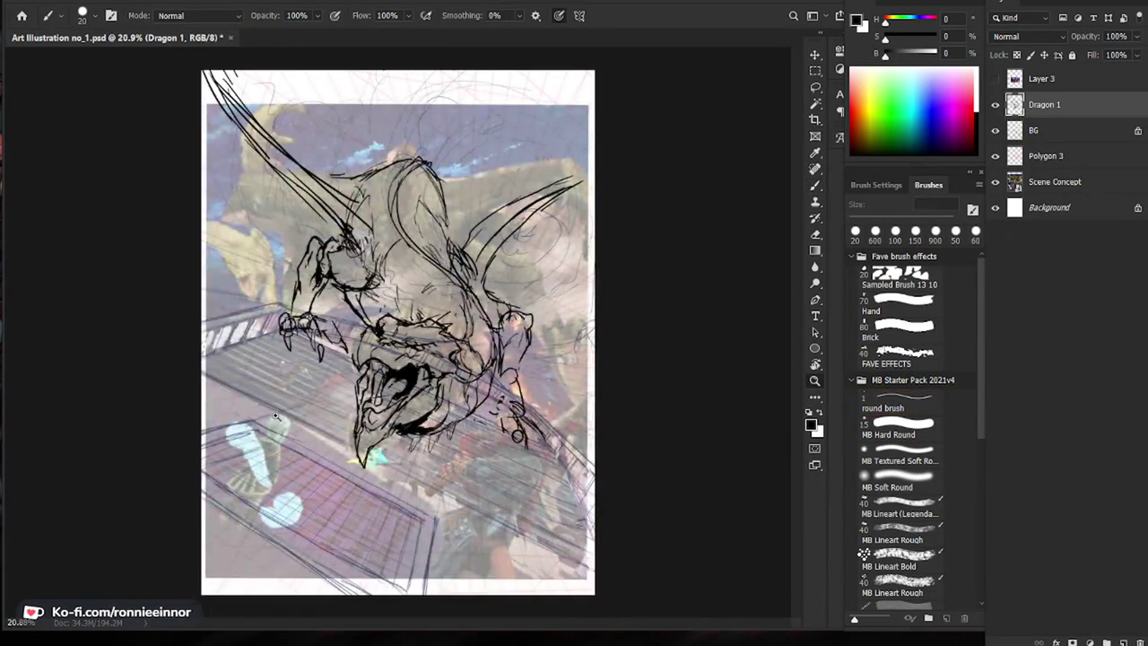
{"action": "scroll", "coordinate": [390, 265], "scroll_direction": "up", "scroll_amount": 1}
{"action": "key", "text": "e"}
{"action": "left_click_drag", "start_coordinate": [520, 429], "coordinate": [543, 457]}
{"action": "scroll", "coordinate": [576, 420], "scroll_direction": "up", "scroll_amount": 1}
{"action": "left_click_drag", "start_coordinate": [597, 392], "coordinate": [583, 426]}
{"action": "key", "text": "b"}
{"action": "mouse_move", "coordinate": [488, 387]}
{"action": "left_mouse_down"}
{"action": "mouse_move", "coordinate": [477, 445]}
{"action": "mouse_move", "coordinate": [481, 426]}
{"action": "mouse_move", "coordinate": [438, 461]}
{"action": "left_mouse_up"}
{"action": "key", "text": "e"}
{"action": "key", "text": "b"}
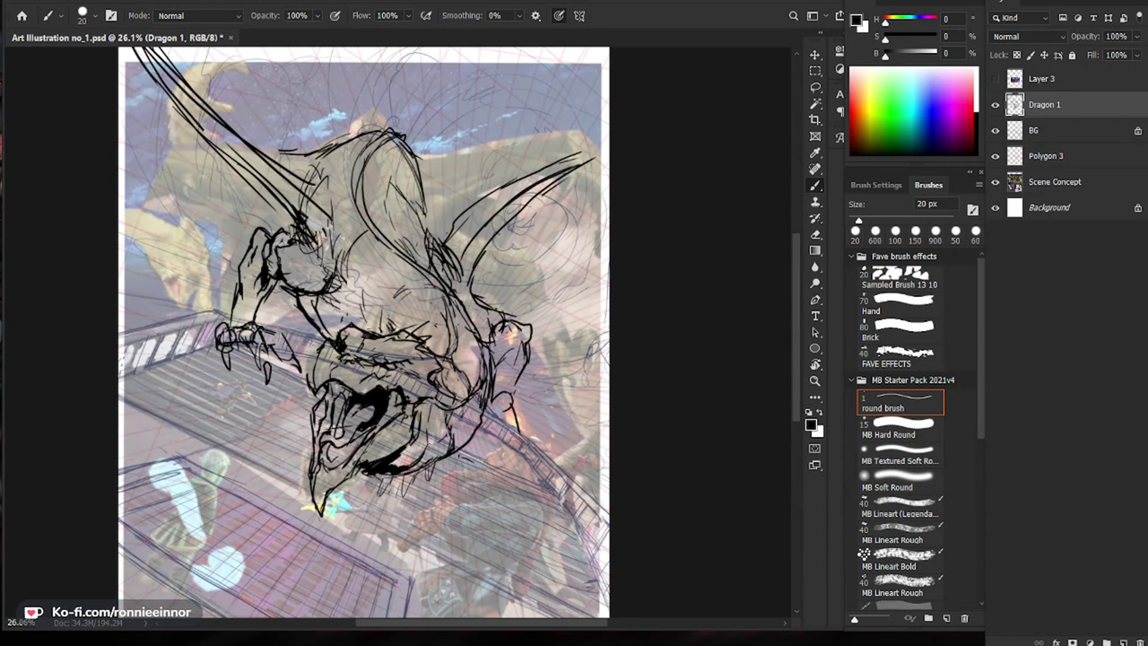
Step: Darken the upper edge of the dragon's open mouth with solid black strokes
{"action": "scroll", "coordinate": [525, 400], "scroll_direction": "down", "scroll_amount": 1}
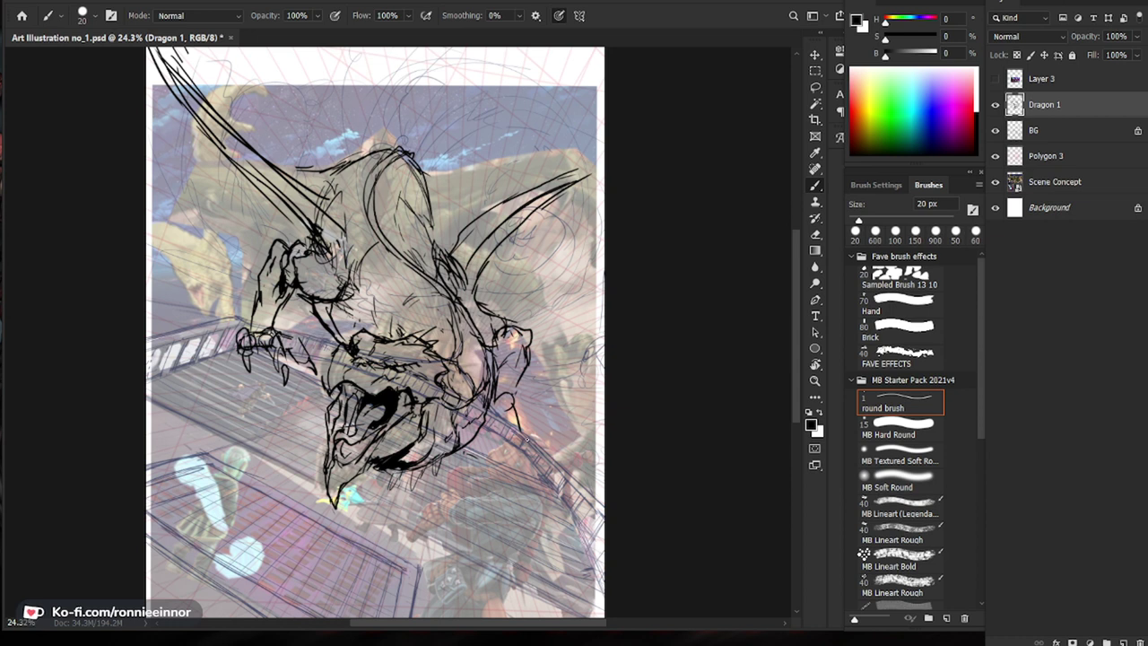
{"action": "key", "text": "z"}
{"action": "left_click_drag", "start_coordinate": [397, 455], "coordinate": [376, 439]}
{"action": "left_click_drag", "start_coordinate": [397, 370], "coordinate": [475, 370]}
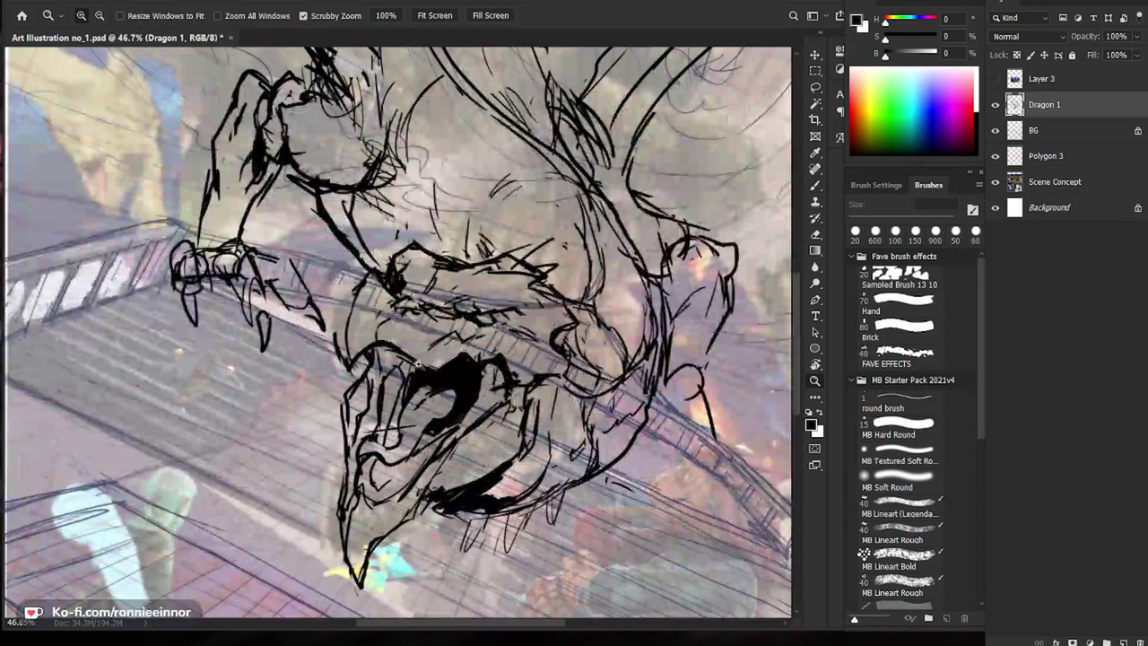
{"action": "key", "text": "b"}
{"action": "left_click_drag", "start_coordinate": [448, 314], "coordinate": [375, 350]}
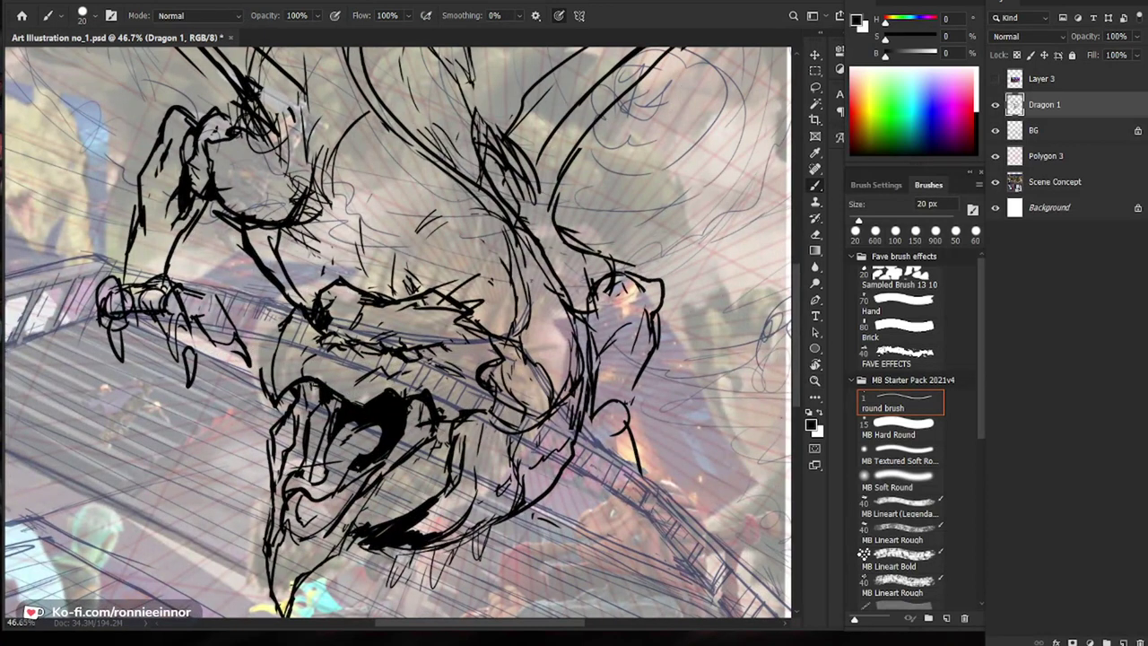
{"action": "left_click_drag", "start_coordinate": [306, 405], "coordinate": [323, 357]}
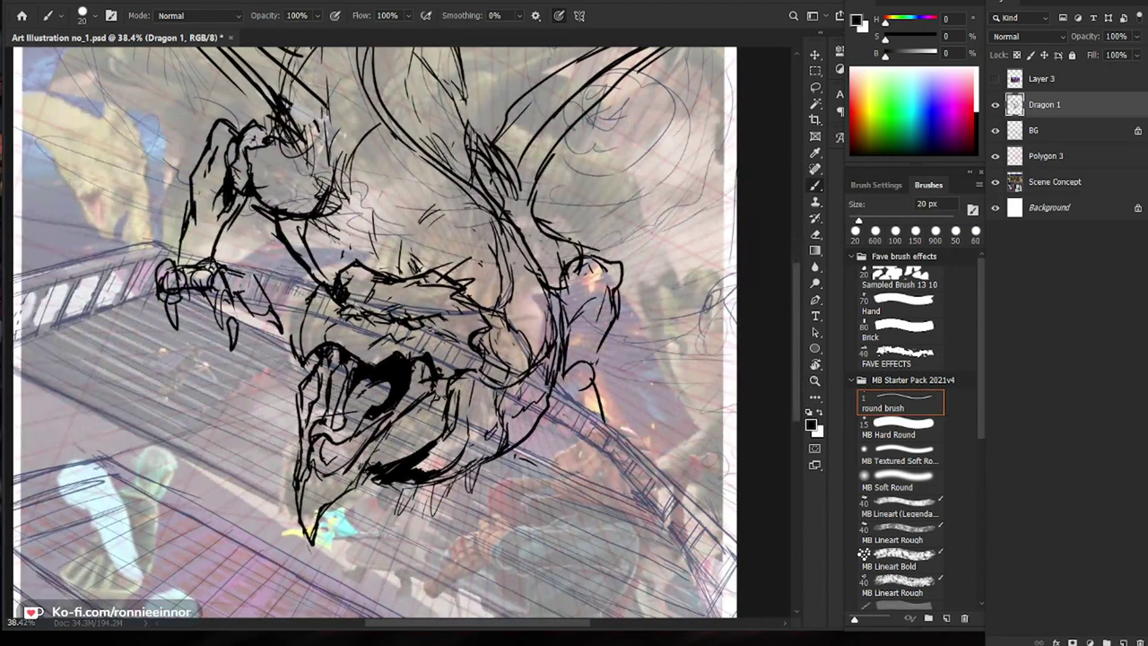
Step: Refine the black mouth interior and redraw the tongue and the lower jaw's inner edge
{"action": "key", "text": "e"}
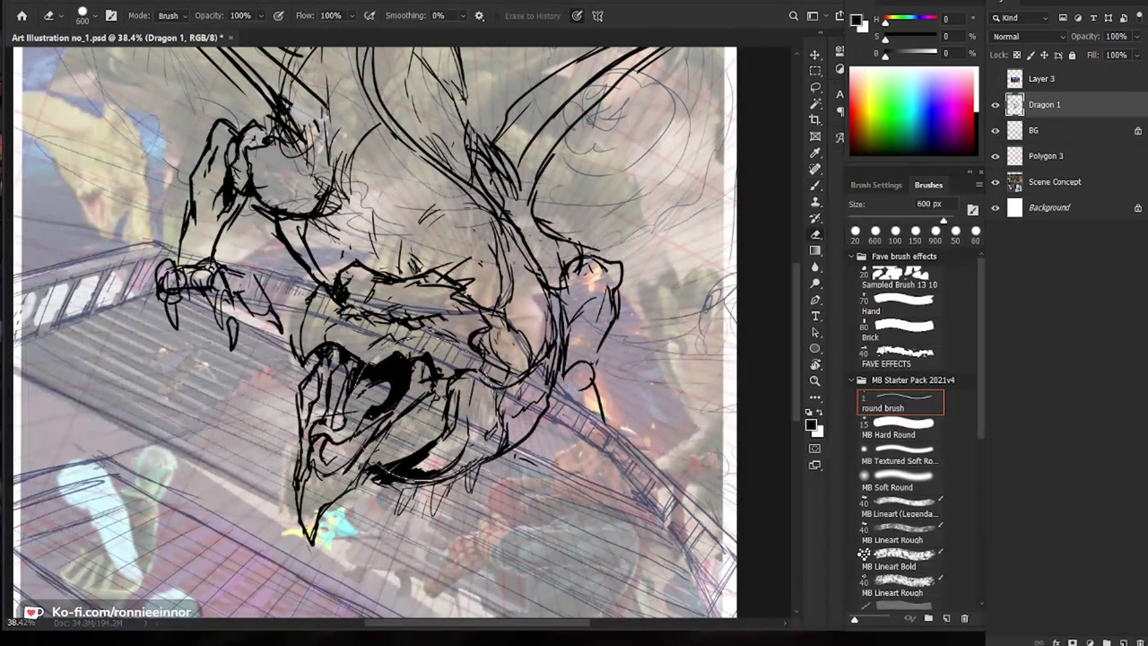
{"action": "key", "text": "bracketright"}
{"action": "key", "text": "bracketright"}
{"action": "key", "text": "bracketright"}
{"action": "key", "text": "bracketright"}
{"action": "key", "text": "bracketright"}
{"action": "key", "text": "b"}
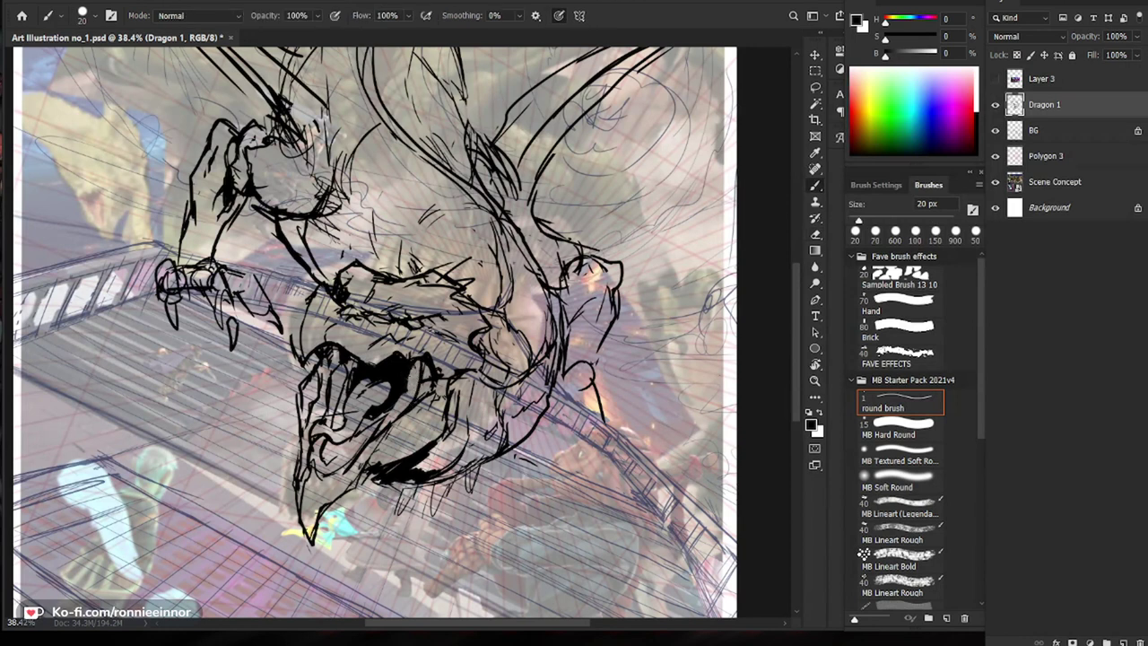
{"action": "mouse_move", "coordinate": [416, 363]}
{"action": "left_mouse_down"}
{"action": "mouse_move", "coordinate": [381, 428]}
{"action": "mouse_move", "coordinate": [332, 467]}
{"action": "left_mouse_up"}
{"action": "key", "text": "e"}
{"action": "key", "text": "b"}
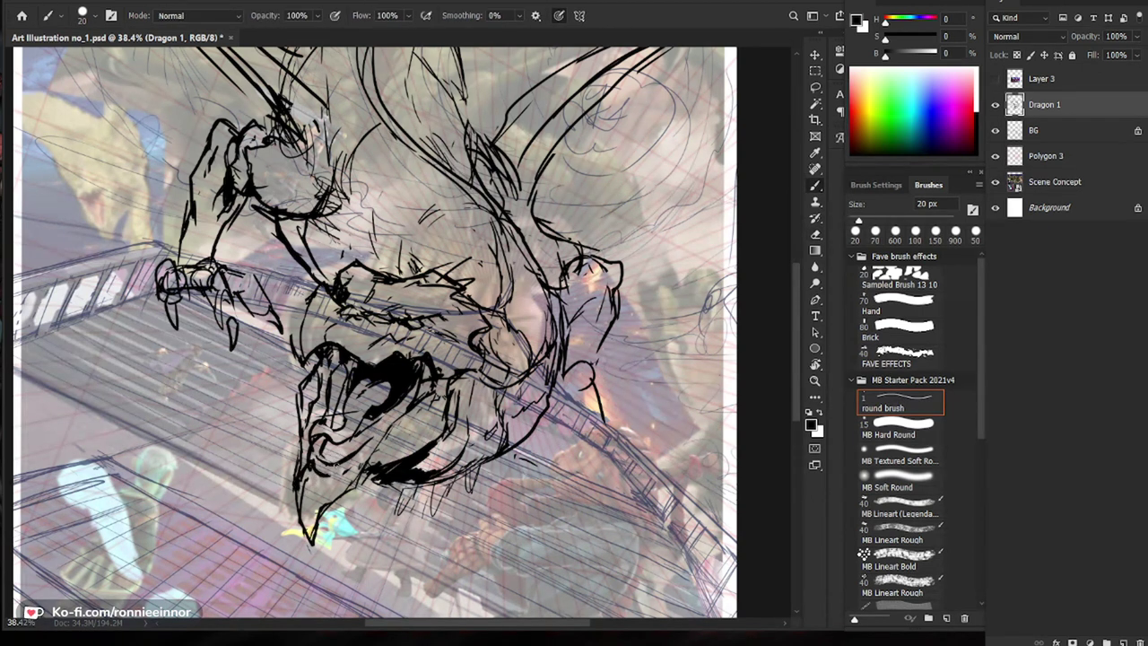
{"action": "mouse_move", "coordinate": [354, 453]}
{"action": "left_mouse_down"}
{"action": "mouse_move", "coordinate": [415, 396]}
{"action": "mouse_move", "coordinate": [418, 373]}
{"action": "mouse_move", "coordinate": [390, 385]}
{"action": "left_mouse_up"}
Step: Clean up and redraw the lower jaw's underside and the outer edge of its beak-like tip
{"action": "key", "text": "ctrl+space"}
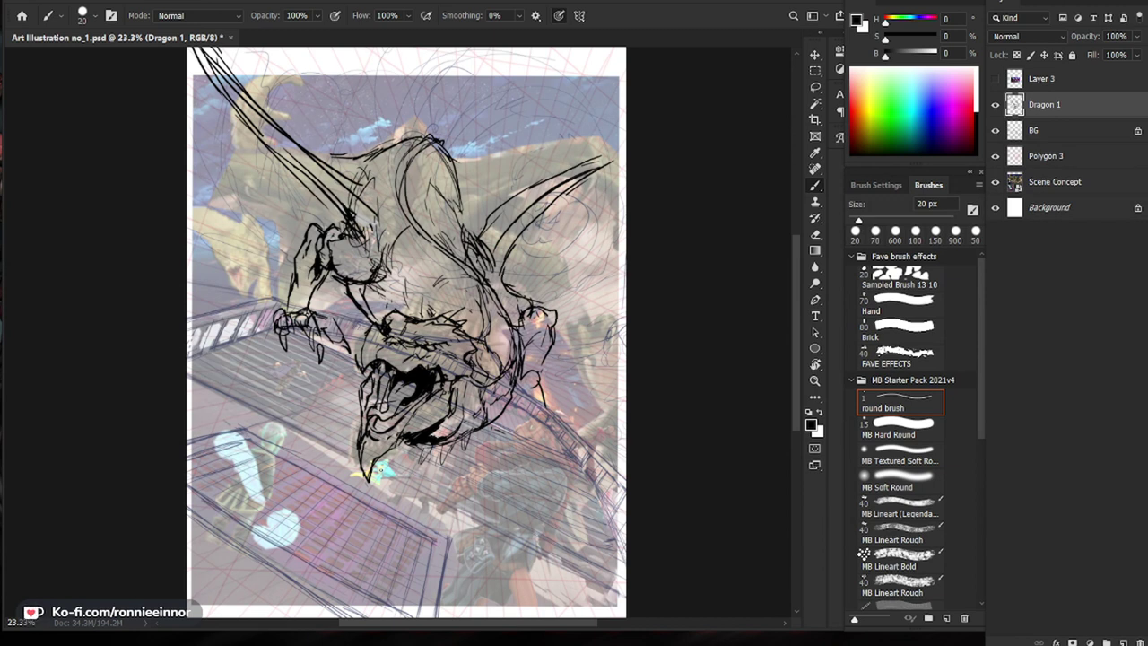
{"action": "mouse_move", "coordinate": [401, 428]}
{"action": "left_mouse_down"}
{"action": "mouse_move", "coordinate": [453, 426]}
{"action": "mouse_move", "coordinate": [406, 448]}
{"action": "mouse_move", "coordinate": [432, 432]}
{"action": "left_mouse_up"}
{"action": "key", "text": "e"}
{"action": "key", "text": "b"}
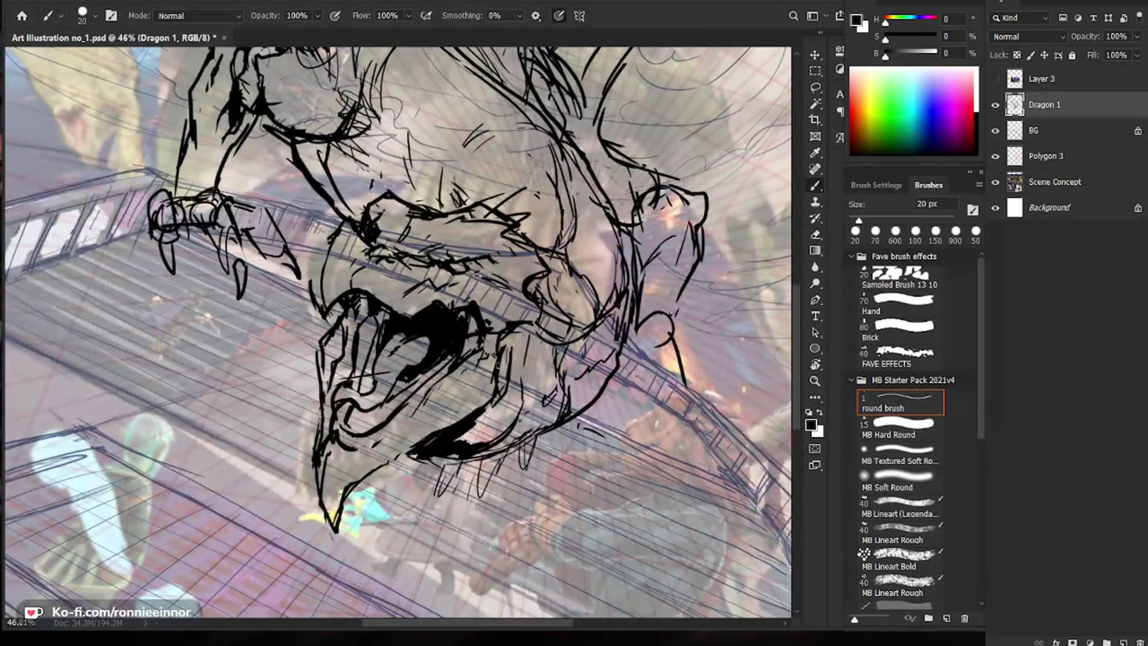
{"action": "key", "text": "e"}
{"action": "key", "text": "b"}
{"action": "left_click_drag", "start_coordinate": [385, 464], "coordinate": [447, 428]}
{"action": "key", "text": "e"}
{"action": "left_click_drag", "start_coordinate": [318, 405], "coordinate": [315, 457]}
{"action": "key", "text": "b"}
{"action": "left_click_drag", "start_coordinate": [321, 394], "coordinate": [323, 423]}
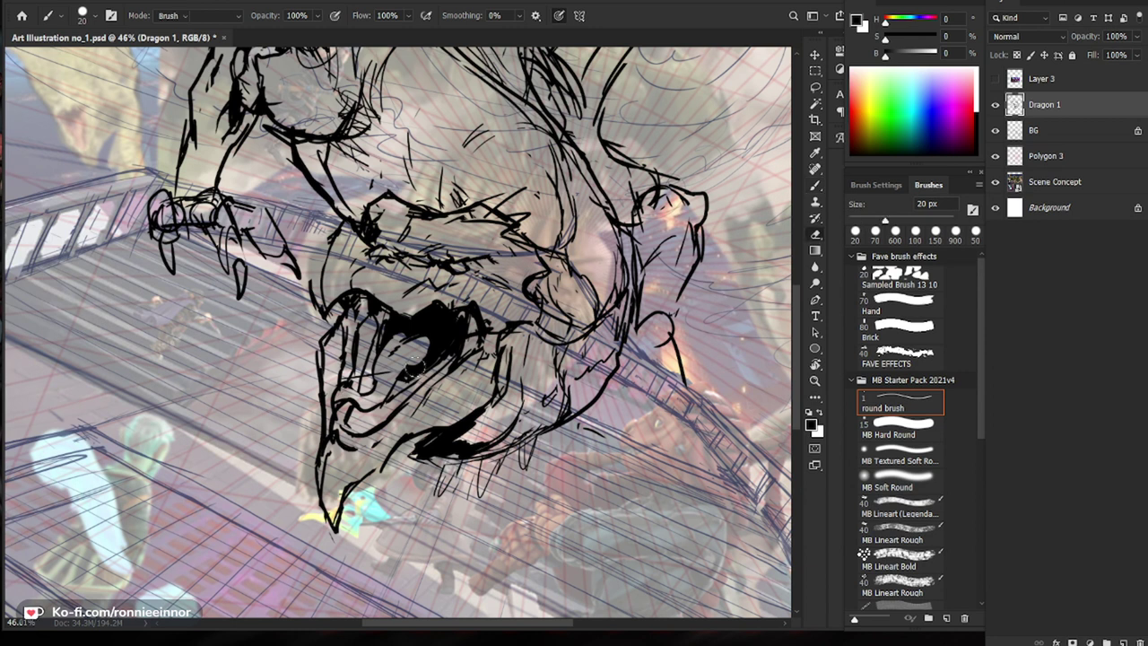
Step: Redraw the pointed tip of the dragon's lower jaw and its inner edge with rough black strokes, erasing excess lines
{"action": "left_click_drag", "start_coordinate": [339, 344], "coordinate": [338, 376]}
{"action": "left_click_drag", "start_coordinate": [571, 443], "coordinate": [537, 434]}
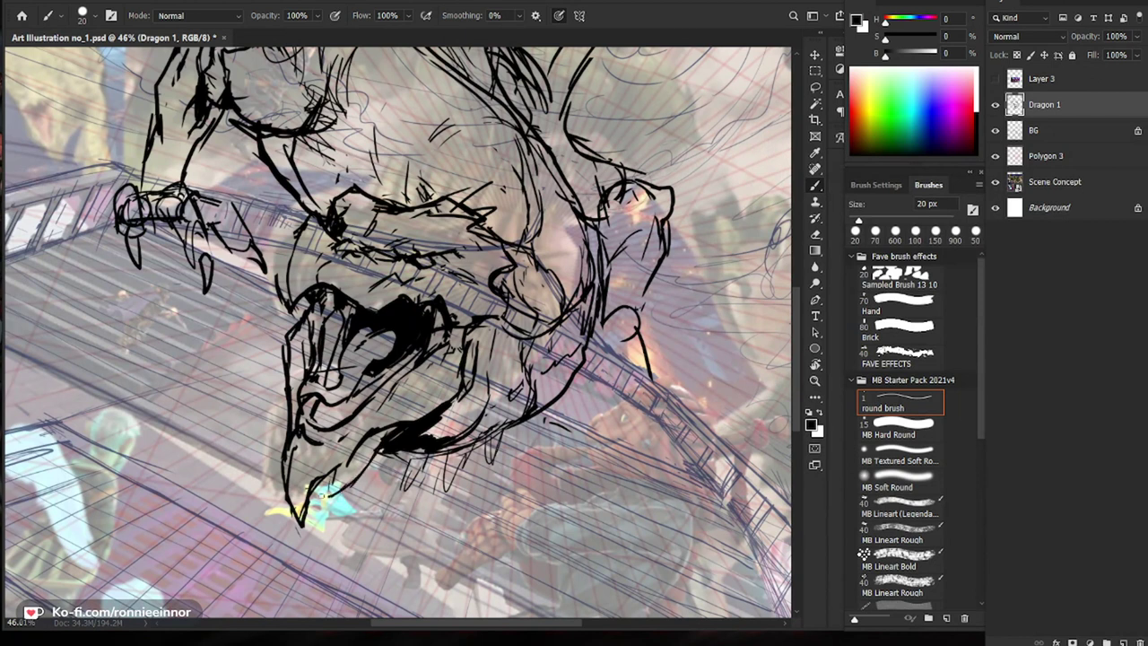
{"action": "left_click_drag", "start_coordinate": [402, 450], "coordinate": [317, 497]}
{"action": "mouse_move", "coordinate": [369, 472]}
{"action": "left_mouse_down"}
{"action": "mouse_move", "coordinate": [310, 526]}
{"action": "mouse_move", "coordinate": [328, 511]}
{"action": "left_mouse_up"}
{"action": "key", "text": "e"}
{"action": "key", "text": "b"}
{"action": "mouse_move", "coordinate": [348, 490]}
{"action": "left_mouse_down"}
{"action": "mouse_move", "coordinate": [333, 507]}
{"action": "mouse_move", "coordinate": [377, 463]}
{"action": "mouse_move", "coordinate": [328, 512]}
{"action": "left_mouse_up"}
{"action": "left_click_drag", "start_coordinate": [378, 462], "coordinate": [310, 526]}
{"action": "key", "text": "e"}
{"action": "key", "text": "b"}
{"action": "mouse_move", "coordinate": [364, 477]}
{"action": "left_mouse_down"}
{"action": "mouse_move", "coordinate": [322, 523]}
{"action": "mouse_move", "coordinate": [367, 473]}
{"action": "mouse_move", "coordinate": [360, 490]}
{"action": "left_mouse_up"}
{"action": "key", "text": "e"}
Step: Clean up the outer edge of the dragon's beak and sharpen the jagged strokes at its tip
{"action": "key", "text": "ctrl+0"}
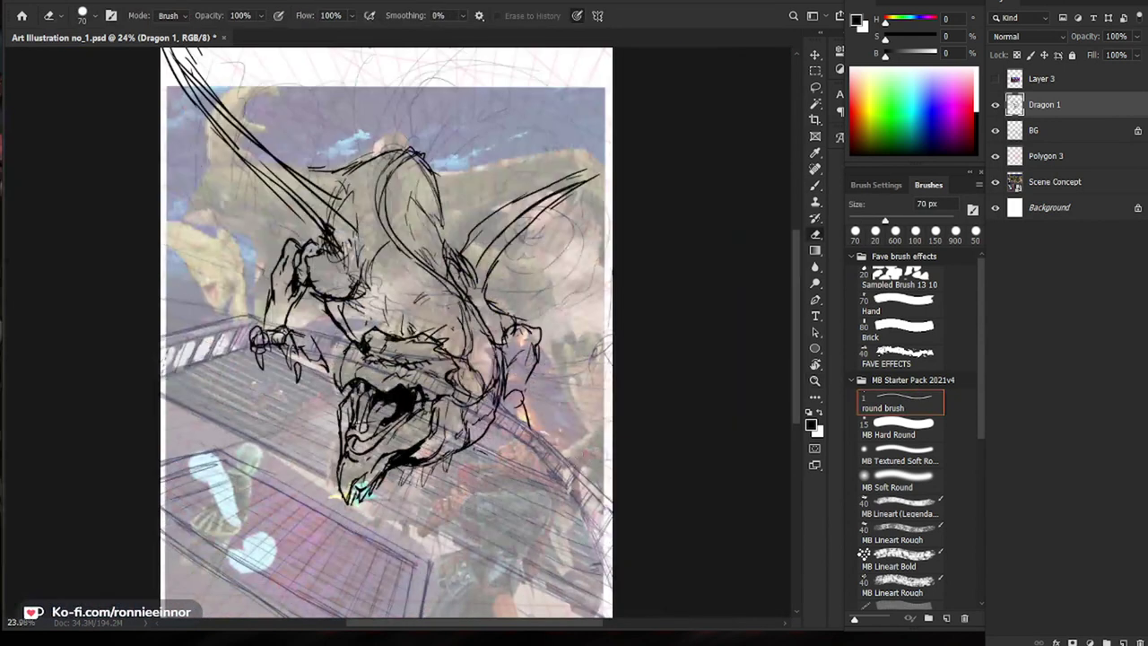
{"action": "left_click_drag", "start_coordinate": [401, 474], "coordinate": [421, 473]}
{"action": "left_click_drag", "start_coordinate": [340, 483], "coordinate": [325, 505]}
{"action": "key", "text": "b"}
{"action": "left_click_drag", "start_coordinate": [328, 453], "coordinate": [323, 511]}
{"action": "left_click_drag", "start_coordinate": [349, 475], "coordinate": [328, 508]}
{"action": "key", "text": "e"}
{"action": "key", "text": "b"}
{"action": "mouse_move", "coordinate": [333, 459]}
{"action": "left_mouse_down"}
{"action": "mouse_move", "coordinate": [327, 511]}
{"action": "mouse_move", "coordinate": [326, 476]}
{"action": "mouse_move", "coordinate": [362, 461]}
{"action": "mouse_move", "coordinate": [352, 465]}
{"action": "left_mouse_up"}
Step: Draw the upper edge of the right wing's membrane from the dragon's shoulder and extend the wing arm to the canvas edge
{"action": "left_click_drag", "start_coordinate": [619, 401], "coordinate": [529, 400]}
{"action": "scroll", "coordinate": [398, 275], "scroll_direction": "up", "scroll_amount": 3}
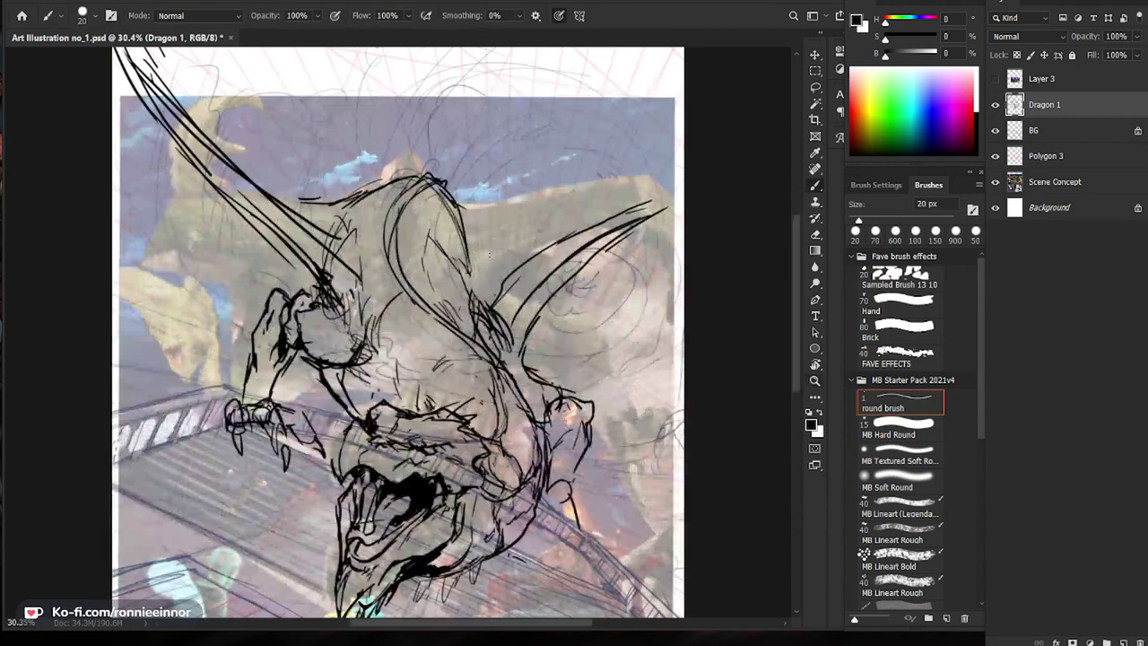
{"action": "mouse_move", "coordinate": [410, 200]}
{"action": "left_mouse_down"}
{"action": "mouse_move", "coordinate": [418, 308]}
{"action": "mouse_move", "coordinate": [340, 328]}
{"action": "left_mouse_up"}
{"action": "left_click_drag", "start_coordinate": [390, 252], "coordinate": [556, 213]}
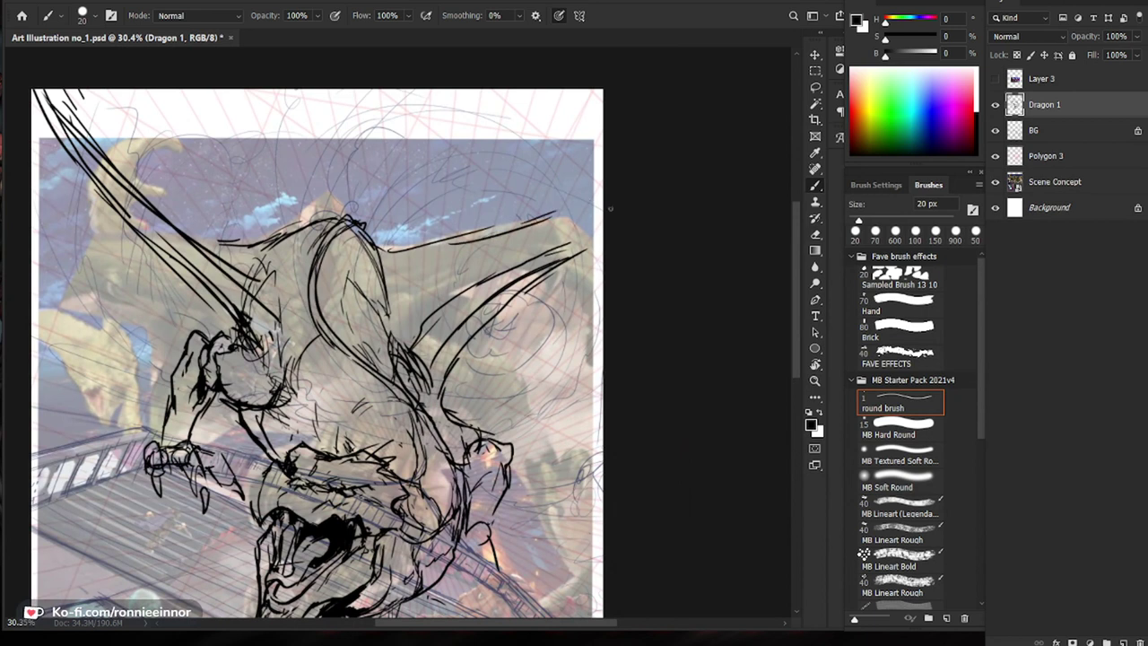
{"action": "left_click_drag", "start_coordinate": [647, 277], "coordinate": [628, 270]}
{"action": "left_click_drag", "start_coordinate": [557, 226], "coordinate": [590, 158]}
{"action": "left_click_drag", "start_coordinate": [562, 260], "coordinate": [603, 241]}
{"action": "left_click_drag", "start_coordinate": [533, 296], "coordinate": [603, 257]}
{"action": "left_click_drag", "start_coordinate": [550, 283], "coordinate": [602, 252]}
{"action": "mouse_move", "coordinate": [568, 212]}
{"action": "left_mouse_down"}
{"action": "mouse_move", "coordinate": [580, 189]}
{"action": "mouse_move", "coordinate": [558, 93]}
{"action": "mouse_move", "coordinate": [590, 129]}
{"action": "mouse_move", "coordinate": [475, 249]}
{"action": "mouse_move", "coordinate": [439, 260]}
{"action": "mouse_move", "coordinate": [573, 206]}
{"action": "left_mouse_up"}
Step: Enlarge the eraser to 700 px
{"action": "key", "text": "e"}
{"action": "key", "text": "bracketright"}
{"action": "key", "text": "bracketright"}
{"action": "key", "text": "bracketright"}
{"action": "key", "text": "bracketright"}
{"action": "key", "text": "bracketright"}
{"action": "key", "text": "bracketright"}
{"action": "key", "text": "bracketright"}
{"action": "key", "text": "bracketright"}
{"action": "key", "text": "bracketright"}
{"action": "key", "text": "bracketright"}
{"action": "key", "text": "bracketright"}
{"action": "key", "text": "bracketright"}
{"action": "key", "text": "bracketright"}
{"action": "key", "text": "b"}
{"action": "key", "text": "z"}
{"action": "left_click_drag", "start_coordinate": [704, 337], "coordinate": [635, 346]}
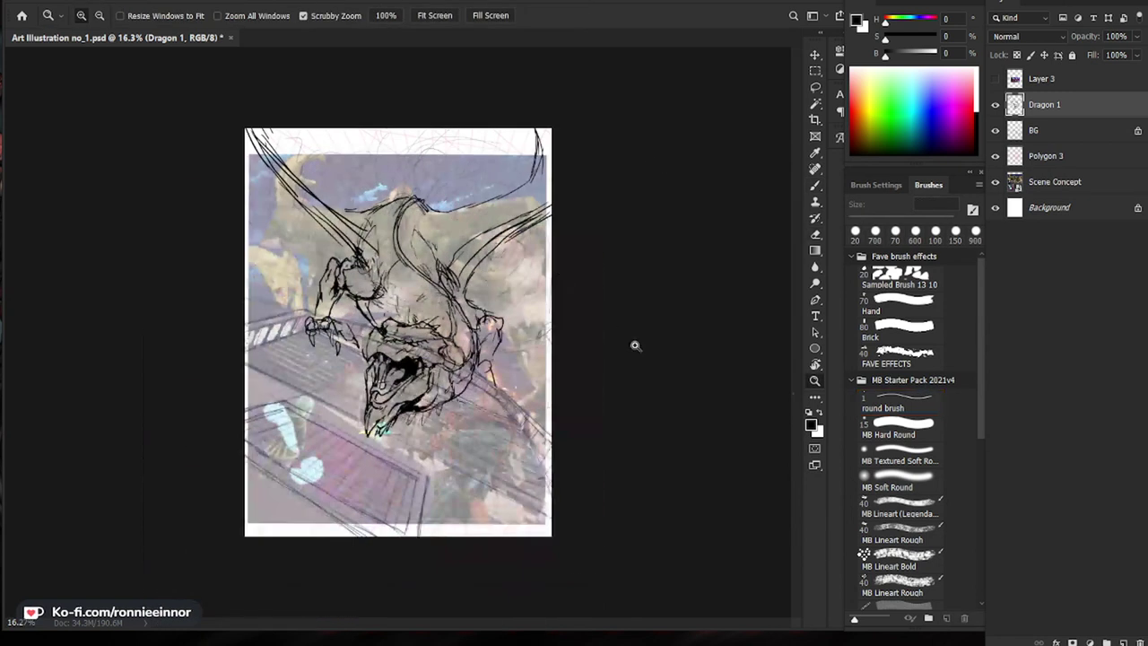
Step: Draw the curved upper edge of the left wing's membrane down to the dragon's shoulder and set the eraser to 800 px
{"action": "left_click_drag", "start_coordinate": [408, 194], "coordinate": [471, 195]}
{"action": "key", "text": "b"}
{"action": "left_click_drag", "start_coordinate": [323, 172], "coordinate": [259, 119]}
{"action": "mouse_move", "coordinate": [421, 131]}
{"action": "left_mouse_down"}
{"action": "mouse_move", "coordinate": [416, 287]}
{"action": "mouse_move", "coordinate": [405, 307]}
{"action": "left_mouse_up"}
{"action": "key", "text": "e"}
{"action": "key", "text": "bracketright"}
{"action": "key", "text": "b"}
{"action": "mouse_move", "coordinate": [343, 348]}
{"action": "left_mouse_down"}
{"action": "mouse_move", "coordinate": [307, 352]}
{"action": "mouse_move", "coordinate": [251, 283]}
{"action": "left_mouse_up"}
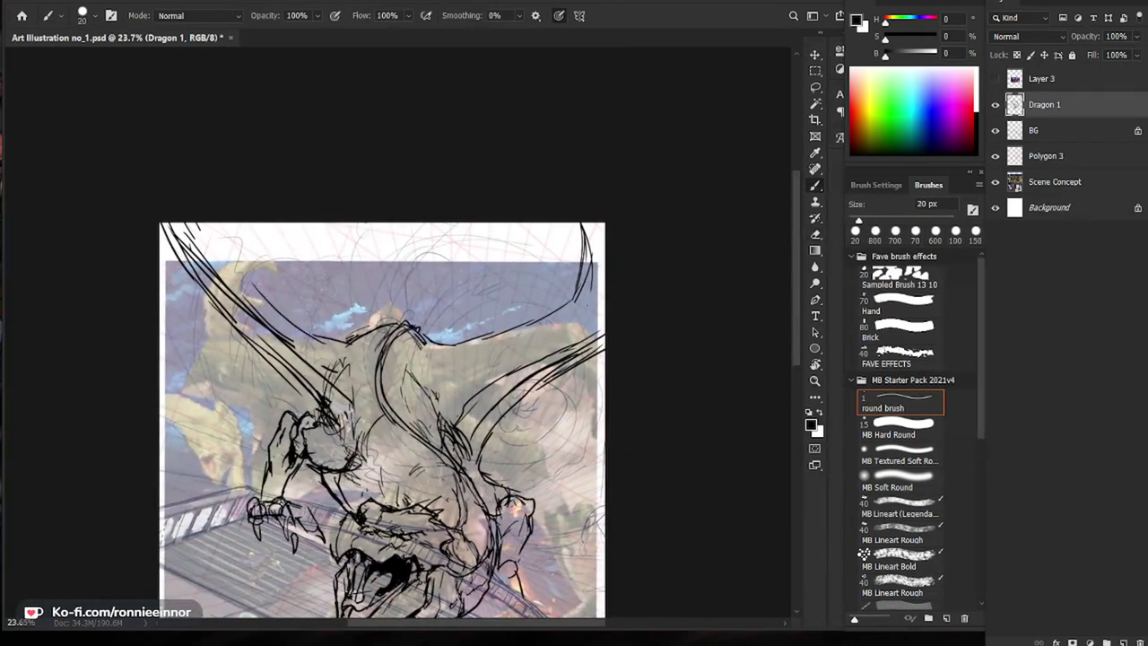
{"action": "key", "text": "e"}
{"action": "scroll", "coordinate": [354, 277], "scroll_direction": "down", "scroll_amount": 2}
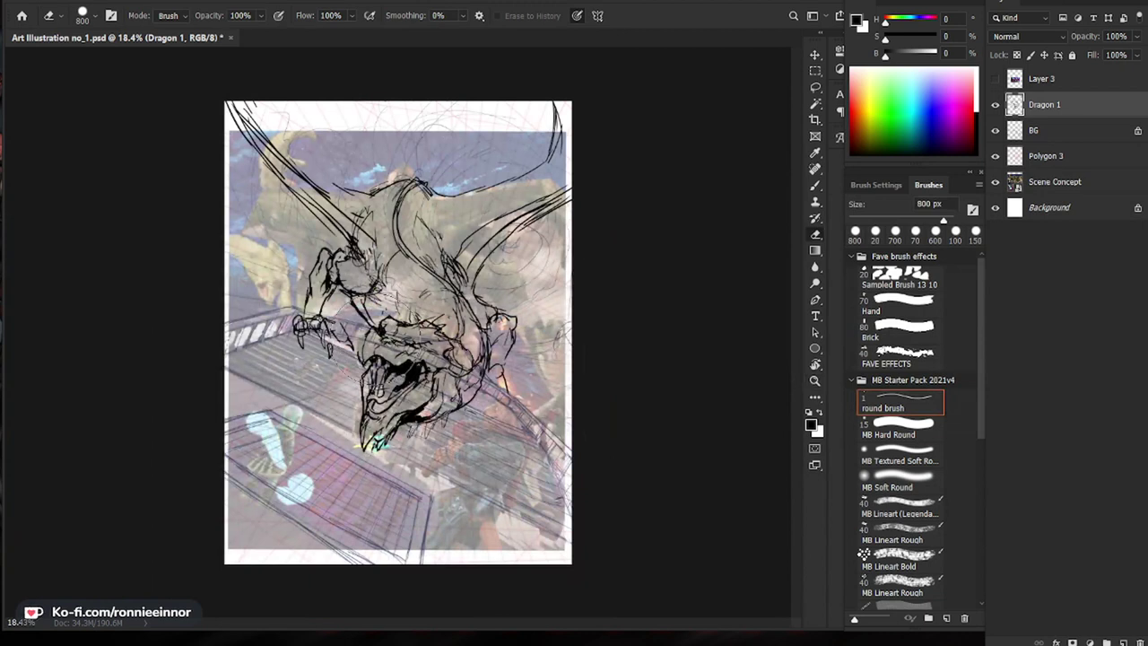
{"action": "key", "text": "b"}
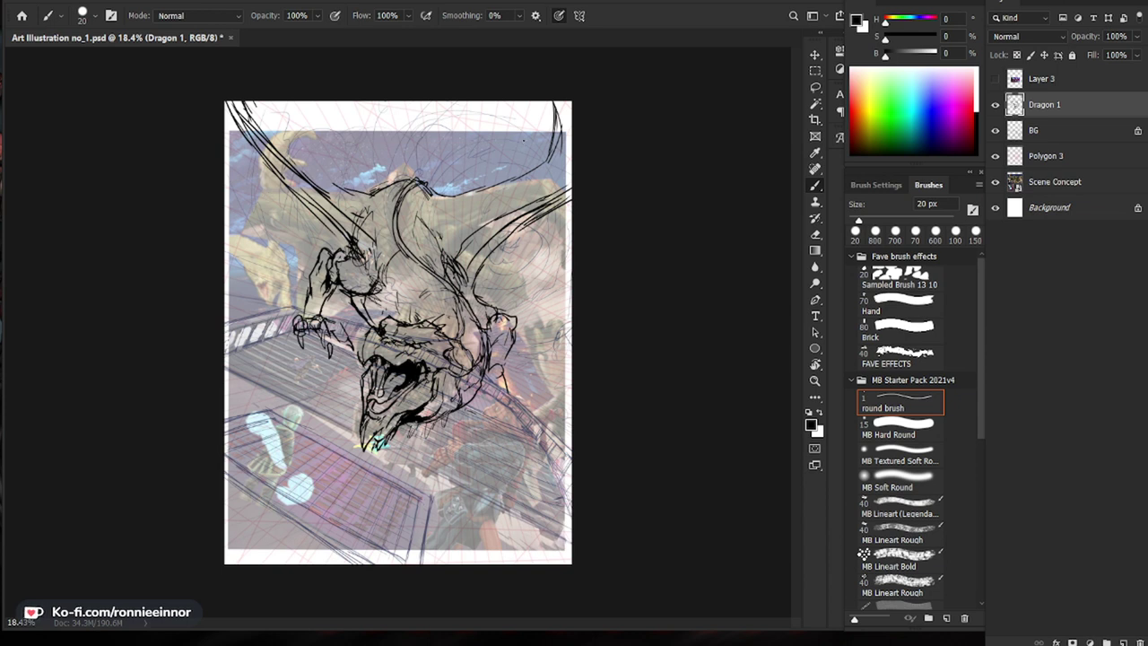
Step: Erase the curved right wing arm and sketch new edge lines running out to the canvas edge
{"action": "key", "text": "e"}
{"action": "key", "text": "b"}
{"action": "key", "text": "z"}
{"action": "left_click_drag", "start_coordinate": [568, 192], "coordinate": [590, 195]}
{"action": "key", "text": "e"}
{"action": "left_click_drag", "start_coordinate": [588, 244], "coordinate": [642, 229]}
{"action": "key", "text": "b"}
{"action": "left_click_drag", "start_coordinate": [510, 263], "coordinate": [626, 201]}
{"action": "left_click_drag", "start_coordinate": [512, 227], "coordinate": [627, 179]}
{"action": "left_click_drag", "start_coordinate": [520, 231], "coordinate": [561, 203]}
Step: Erase the lower part of the right wing's new lines and redraw the upper arm as a steeper pair of strokes
{"action": "key", "text": "e"}
{"action": "mouse_move", "coordinate": [612, 169]}
{"action": "left_mouse_down"}
{"action": "mouse_move", "coordinate": [524, 205]}
{"action": "mouse_move", "coordinate": [578, 193]}
{"action": "left_mouse_up"}
{"action": "key", "text": "b"}
{"action": "key", "text": "e"}
{"action": "left_click_drag", "start_coordinate": [516, 238], "coordinate": [503, 285]}
{"action": "key", "text": "b"}
{"action": "left_click_drag", "start_coordinate": [540, 212], "coordinate": [500, 300]}
{"action": "left_click_drag", "start_coordinate": [509, 218], "coordinate": [485, 257]}
{"action": "mouse_move", "coordinate": [526, 203]}
{"action": "left_mouse_down"}
{"action": "mouse_move", "coordinate": [481, 277]}
{"action": "mouse_move", "coordinate": [514, 215]}
{"action": "left_mouse_up"}
{"action": "mouse_move", "coordinate": [537, 188]}
{"action": "left_mouse_down"}
{"action": "mouse_move", "coordinate": [518, 213]}
{"action": "mouse_move", "coordinate": [530, 228]}
{"action": "mouse_move", "coordinate": [563, 166]}
{"action": "mouse_move", "coordinate": [504, 276]}
{"action": "left_mouse_up"}
{"action": "key", "text": "e"}
{"action": "key", "text": "b"}
{"action": "mouse_move", "coordinate": [545, 162]}
{"action": "left_mouse_down"}
{"action": "mouse_move", "coordinate": [481, 271]}
{"action": "mouse_move", "coordinate": [545, 189]}
{"action": "left_mouse_up"}
Step: Strengthen the left wing arm's edges, reduce the eraser size, and extend the arm's lower end into an elbow beside the shoulder
{"action": "left_click_drag", "start_coordinate": [240, 110], "coordinate": [277, 149]}
{"action": "left_click_drag", "start_coordinate": [208, 77], "coordinate": [238, 108]}
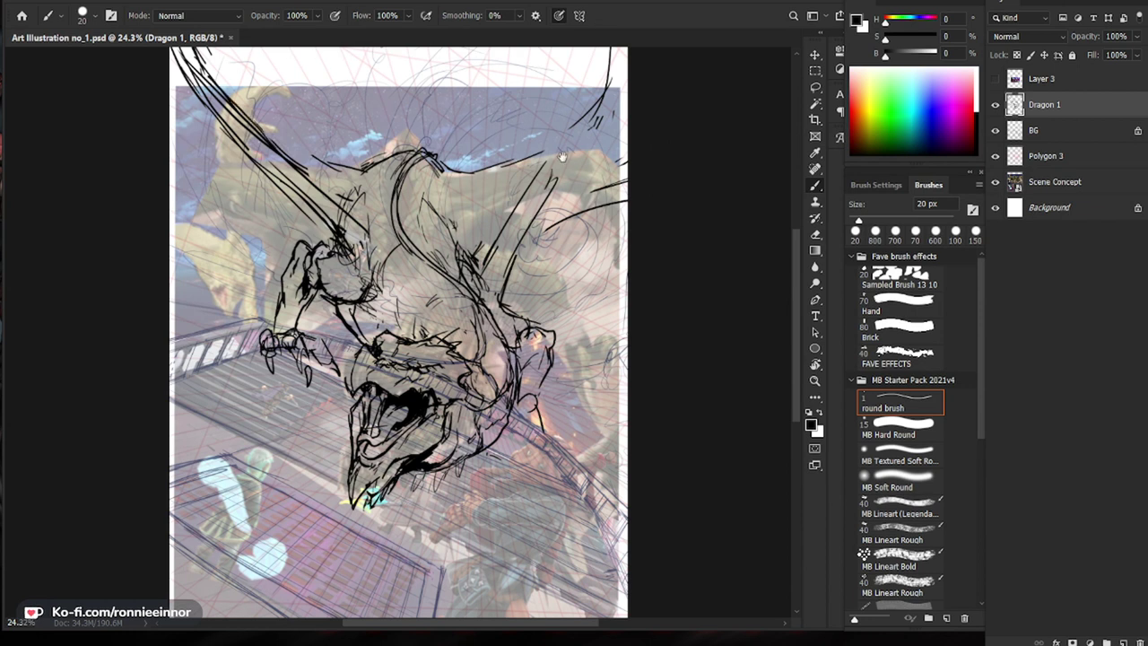
{"action": "left_click_drag", "start_coordinate": [536, 116], "coordinate": [529, 163]}
{"action": "key", "text": "e"}
{"action": "key", "text": "bracketleft"}
{"action": "key", "text": "bracketleft"}
{"action": "key", "text": "bracketleft"}
{"action": "key", "text": "bracketleft"}
{"action": "key", "text": "bracketleft"}
{"action": "key", "text": "bracketleft"}
{"action": "key", "text": "bracketleft"}
{"action": "key", "text": "bracketleft"}
{"action": "key", "text": "bracketleft"}
{"action": "key", "text": "bracketleft"}
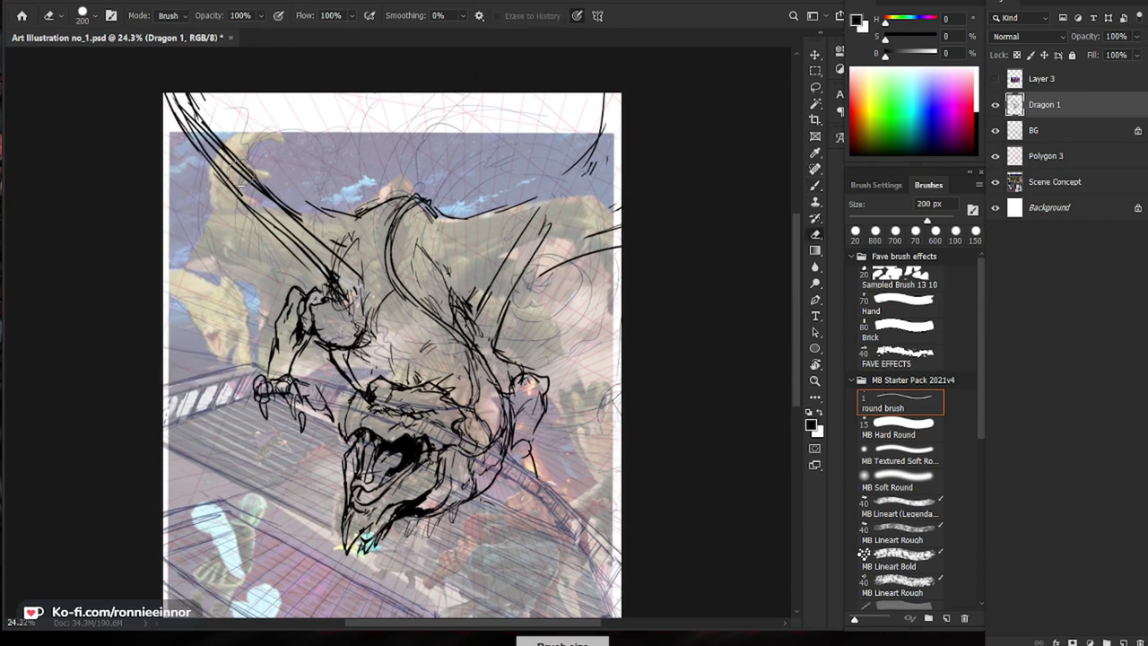
{"action": "key", "text": "b"}
{"action": "left_click_drag", "start_coordinate": [311, 266], "coordinate": [330, 284]}
{"action": "left_click_drag", "start_coordinate": [336, 292], "coordinate": [345, 308]}
{"action": "left_click_drag", "start_coordinate": [348, 267], "coordinate": [363, 308]}
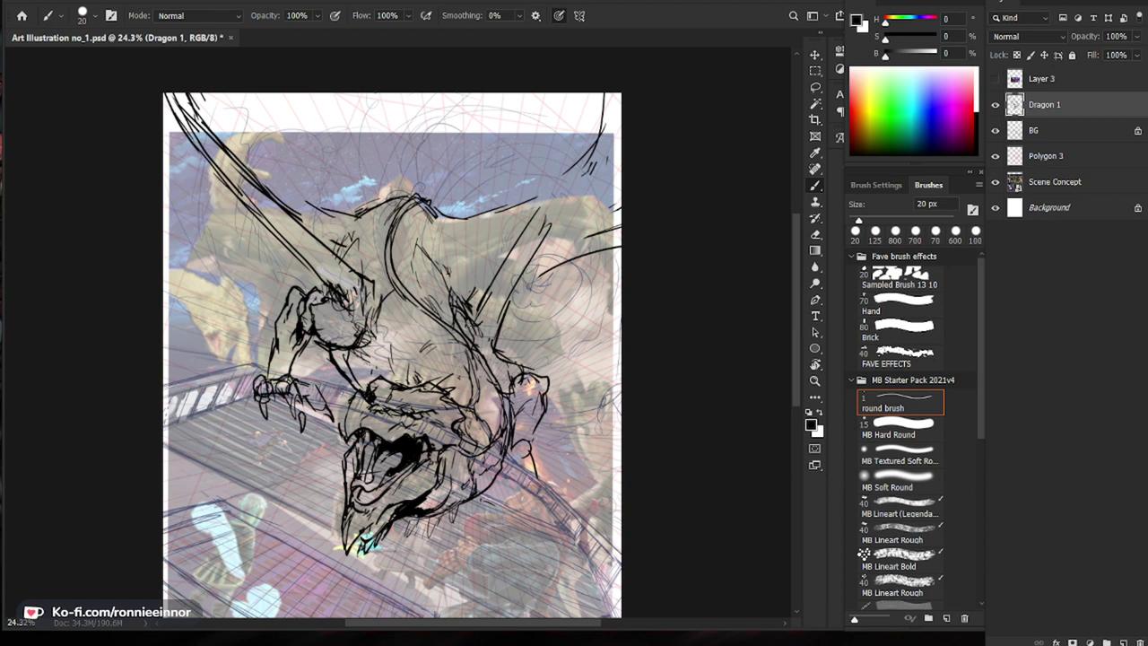
Step: Erase the overlapping lines at the left wing's elbow and touch up the strokes around the base of both wings
{"action": "key", "text": "e"}
{"action": "mouse_move", "coordinate": [366, 283]}
{"action": "left_mouse_down"}
{"action": "mouse_move", "coordinate": [396, 308]}
{"action": "mouse_move", "coordinate": [359, 294]}
{"action": "mouse_move", "coordinate": [400, 309]}
{"action": "left_mouse_up"}
{"action": "key", "text": "b"}
{"action": "left_click_drag", "start_coordinate": [400, 310], "coordinate": [395, 323]}
{"action": "left_click_drag", "start_coordinate": [476, 321], "coordinate": [468, 333]}
{"action": "key", "text": "e"}
{"action": "key", "text": "b"}
{"action": "key", "text": "z"}
{"action": "left_click_drag", "start_coordinate": [529, 352], "coordinate": [486, 354]}
{"action": "key", "text": "b"}
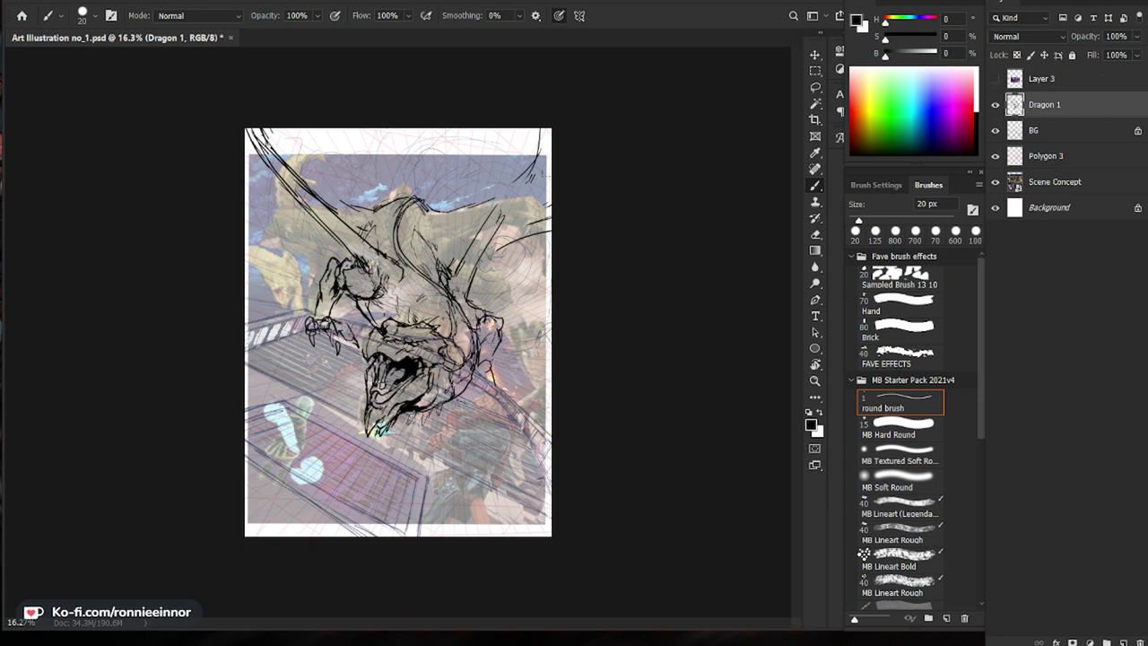
Step: Sketch the right wing's bent joint, linking the steep upper arm to forearm lines that reach the canvas edge
{"action": "key", "text": "ctrl+space"}
{"action": "left_click_drag", "start_coordinate": [399, 283], "coordinate": [448, 283]}
{"action": "left_click_drag", "start_coordinate": [572, 157], "coordinate": [547, 204]}
{"action": "left_click_drag", "start_coordinate": [569, 163], "coordinate": [633, 122]}
{"action": "key", "text": "space"}
{"action": "left_click_drag", "start_coordinate": [653, 149], "coordinate": [572, 255]}
{"action": "left_click_drag", "start_coordinate": [490, 242], "coordinate": [578, 201]}
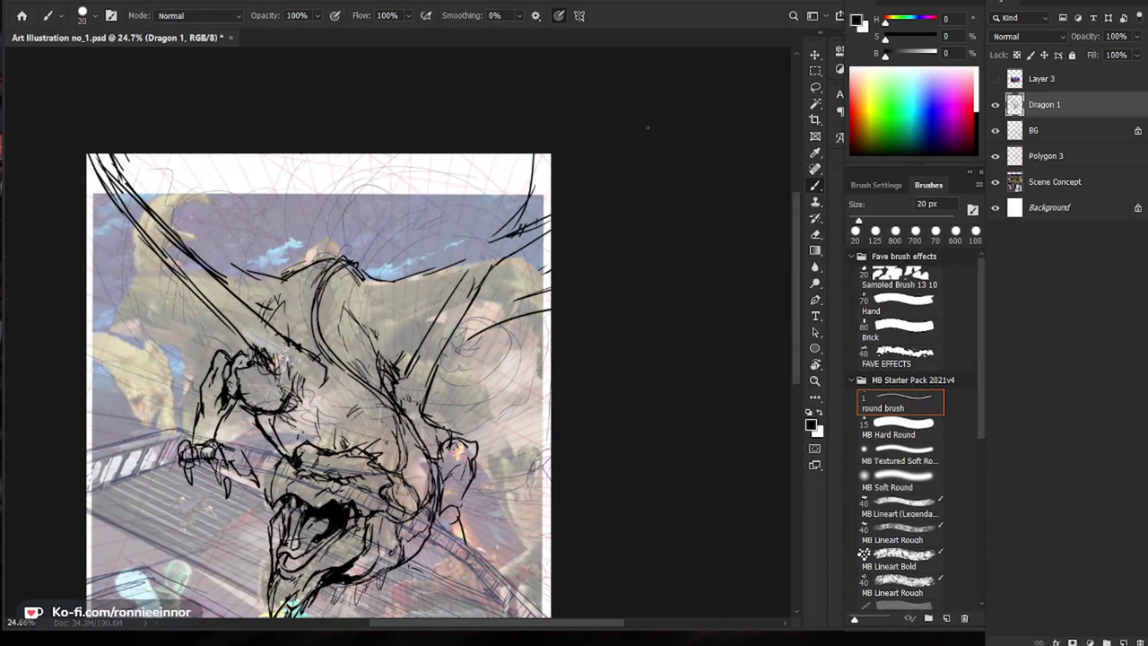
{"action": "left_click_drag", "start_coordinate": [499, 235], "coordinate": [443, 305]}
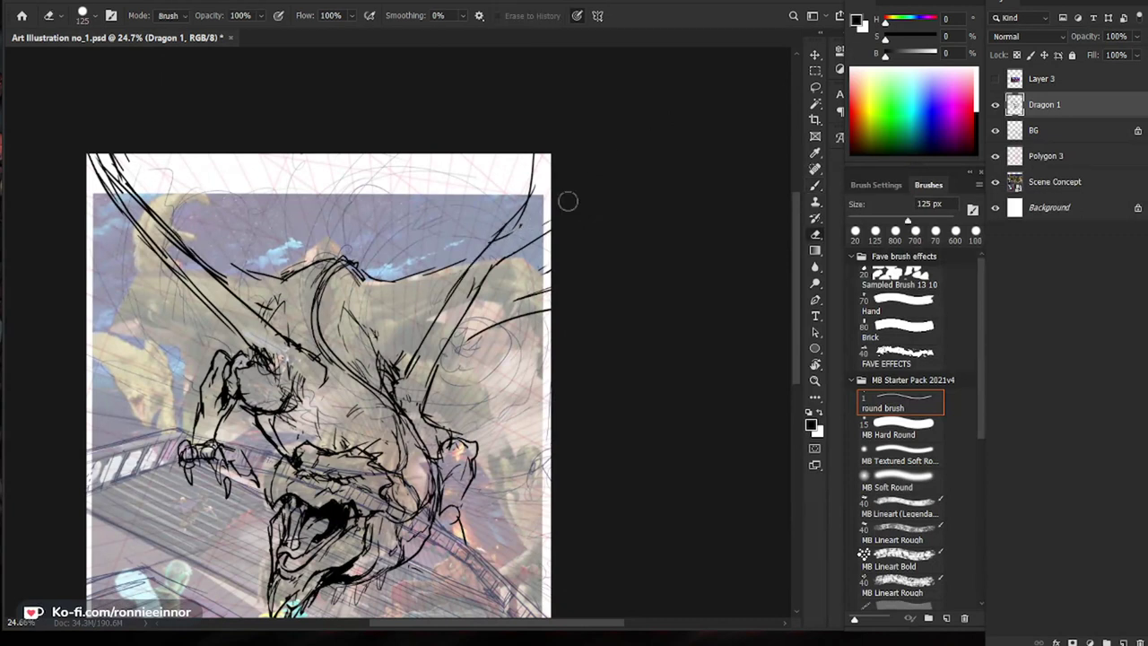
{"action": "mouse_move", "coordinate": [520, 233]}
{"action": "left_mouse_down"}
{"action": "mouse_move", "coordinate": [492, 242]}
{"action": "mouse_move", "coordinate": [550, 199]}
{"action": "left_mouse_up"}
{"action": "mouse_move", "coordinate": [506, 254]}
{"action": "left_mouse_down"}
{"action": "mouse_move", "coordinate": [551, 223]}
{"action": "mouse_move", "coordinate": [551, 238]}
{"action": "mouse_move", "coordinate": [551, 222]}
{"action": "left_mouse_up"}
Step: Erase the near-vertical membrane line above the right wing and redraw the wing joint and upper arm with bolder strokes
{"action": "key", "text": "e"}
{"action": "key", "text": "b"}
{"action": "key", "text": "e"}
{"action": "mouse_move", "coordinate": [533, 169]}
{"action": "left_mouse_down"}
{"action": "mouse_move", "coordinate": [510, 222]}
{"action": "mouse_move", "coordinate": [534, 228]}
{"action": "mouse_move", "coordinate": [456, 308]}
{"action": "left_mouse_up"}
{"action": "key", "text": "b"}
{"action": "mouse_move", "coordinate": [521, 234]}
{"action": "left_mouse_down"}
{"action": "mouse_move", "coordinate": [551, 216]}
{"action": "mouse_move", "coordinate": [451, 335]}
{"action": "mouse_move", "coordinate": [479, 285]}
{"action": "mouse_move", "coordinate": [471, 302]}
{"action": "left_mouse_up"}
{"action": "key", "text": "e"}
{"action": "key", "text": "b"}
{"action": "left_click_drag", "start_coordinate": [504, 253], "coordinate": [453, 319]}
{"action": "left_click_drag", "start_coordinate": [511, 253], "coordinate": [457, 318]}
{"action": "key", "text": "e"}
{"action": "key", "text": "b"}
{"action": "mouse_move", "coordinate": [549, 233]}
{"action": "left_mouse_down"}
{"action": "mouse_move", "coordinate": [468, 308]}
{"action": "mouse_move", "coordinate": [481, 294]}
{"action": "left_mouse_up"}
{"action": "left_click_drag", "start_coordinate": [477, 297], "coordinate": [454, 321]}
{"action": "left_click_drag", "start_coordinate": [485, 263], "coordinate": [468, 292]}
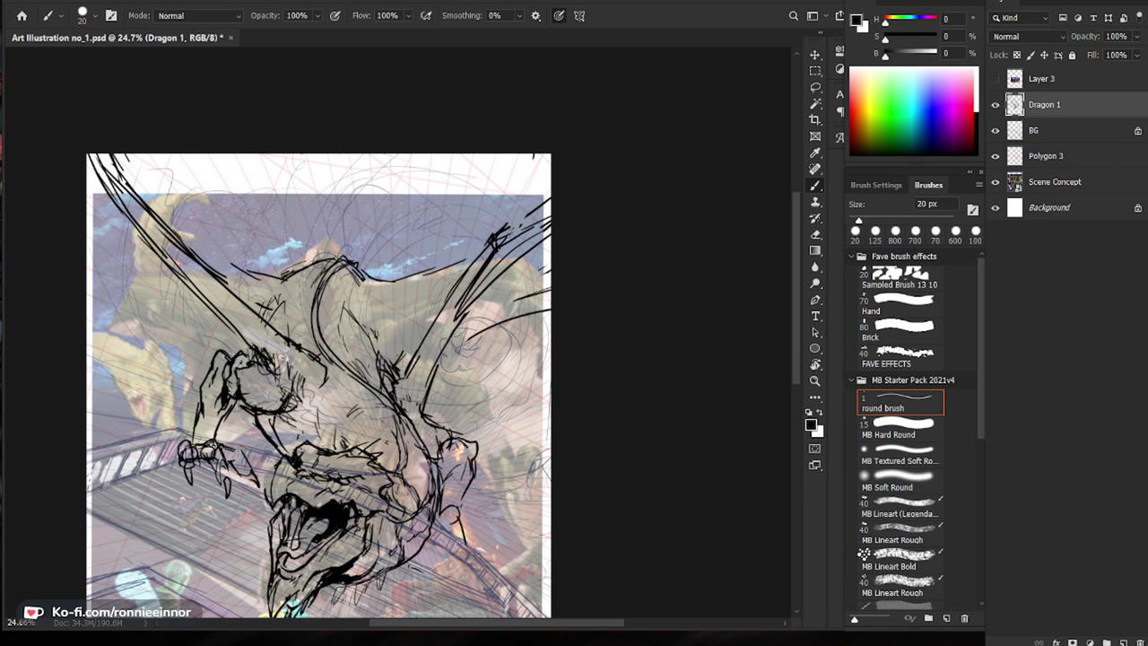
Step: Clear excess lines along the right wing's upper arm and add a stroke along the dragon's neck
{"action": "key", "text": "e"}
{"action": "mouse_move", "coordinate": [513, 227]}
{"action": "left_mouse_down"}
{"action": "mouse_move", "coordinate": [481, 258]}
{"action": "mouse_move", "coordinate": [551, 193]}
{"action": "mouse_move", "coordinate": [477, 256]}
{"action": "mouse_move", "coordinate": [402, 377]}
{"action": "left_mouse_up"}
{"action": "key", "text": "b"}
{"action": "key", "text": "e"}
{"action": "key", "text": "b"}
{"action": "key", "text": "z"}
{"action": "key", "text": "b"}
{"action": "left_click_drag", "start_coordinate": [354, 296], "coordinate": [380, 347]}
{"action": "key", "text": "z"}
{"action": "left_click_drag", "start_coordinate": [400, 296], "coordinate": [363, 295]}
{"action": "key", "text": "b"}
{"action": "key", "text": "z"}
{"action": "left_click", "coordinate": [400, 283]}
{"action": "key", "text": "b"}
Step: Darken the upper edge of the left wing toward the shoulder and clean up the lines along its arm
{"action": "left_click_drag", "start_coordinate": [423, 191], "coordinate": [411, 362]}
{"action": "left_click_drag", "start_coordinate": [338, 341], "coordinate": [352, 343]}
{"action": "left_click_drag", "start_coordinate": [225, 272], "coordinate": [316, 329]}
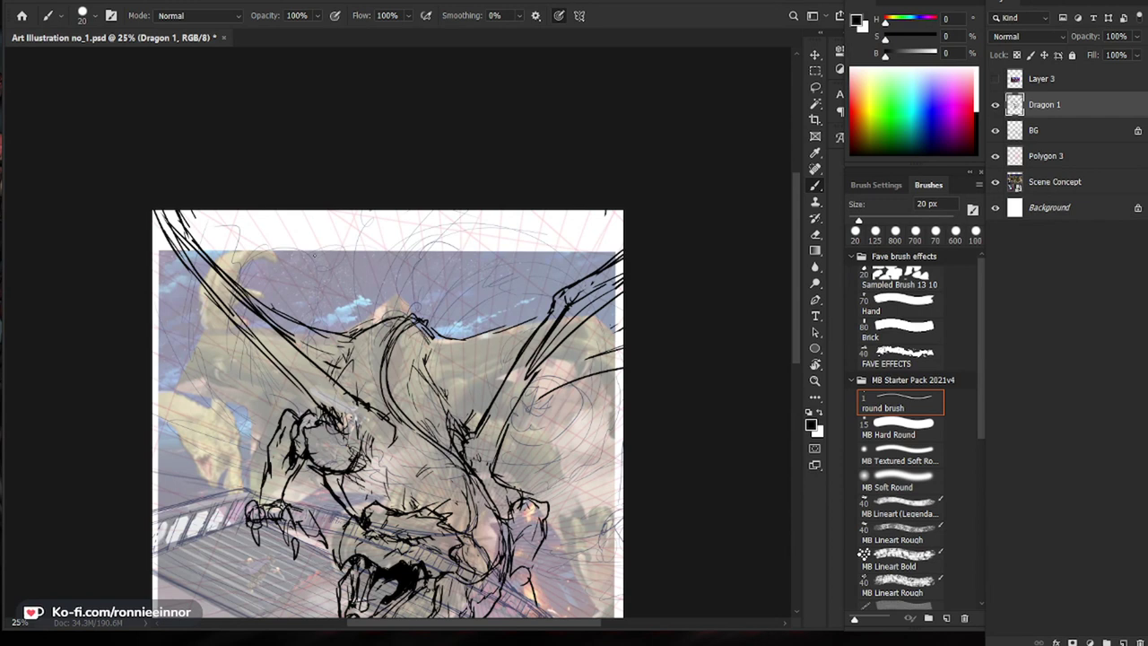
{"action": "key", "text": "e"}
{"action": "mouse_move", "coordinate": [280, 327]}
{"action": "left_mouse_down"}
{"action": "mouse_move", "coordinate": [332, 384]}
{"action": "mouse_move", "coordinate": [385, 413]}
{"action": "left_mouse_up"}
{"action": "key", "text": "b"}
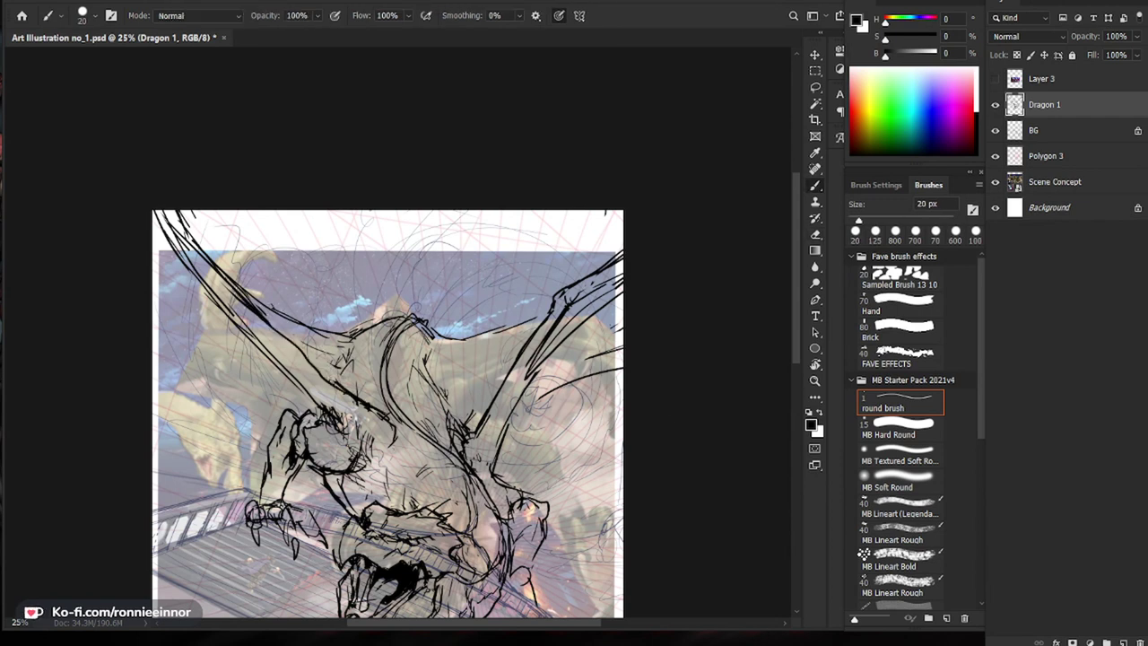
Step: Draw the angular end of the left wing's elbow where it meets the dragon's chest
{"action": "left_click_drag", "start_coordinate": [411, 494], "coordinate": [391, 451]}
{"action": "key", "text": "e"}
{"action": "key", "text": "b"}
{"action": "left_click_drag", "start_coordinate": [609, 511], "coordinate": [572, 457]}
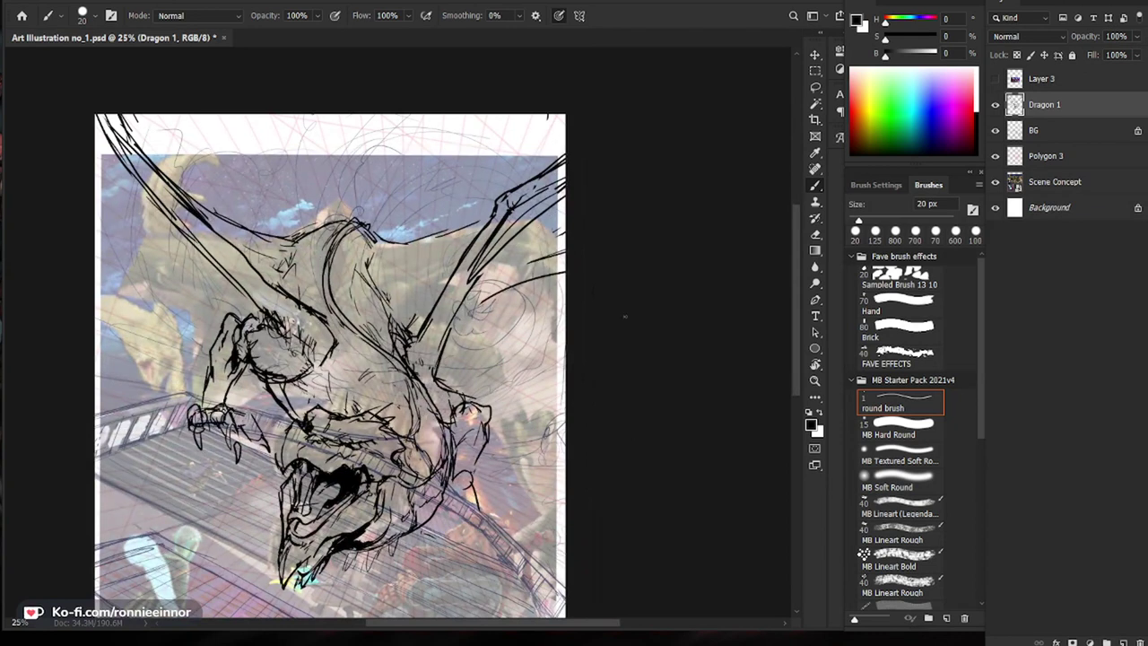
{"action": "left_click_drag", "start_coordinate": [486, 472], "coordinate": [494, 480]}
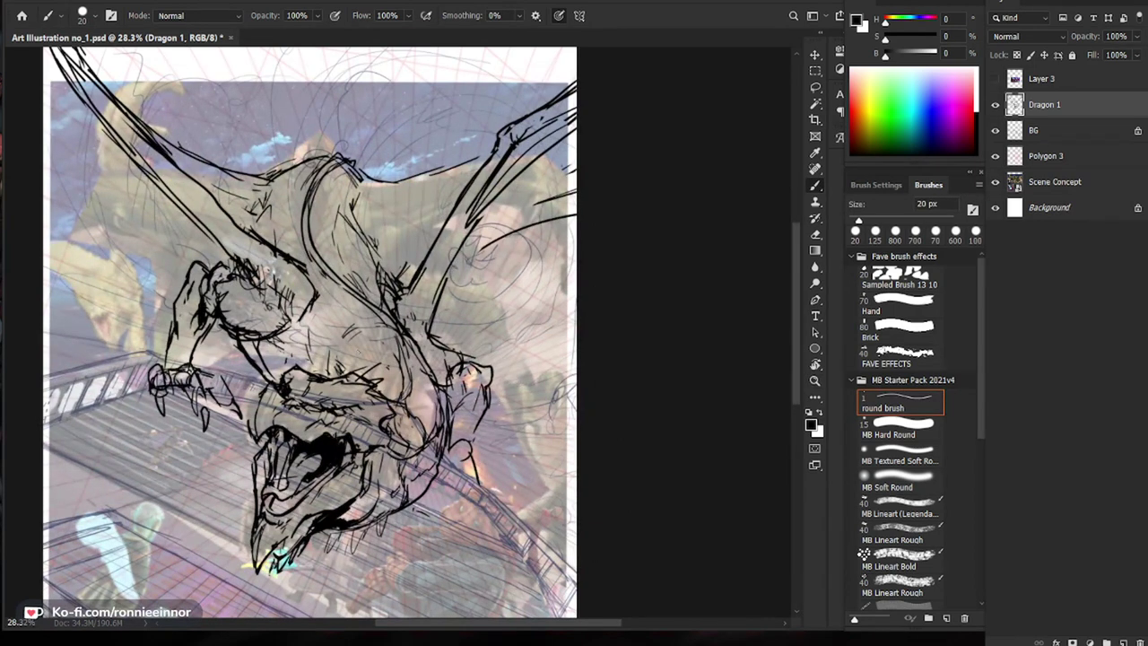
Step: Erase the old right foreleg lines and redraw the shoulder contour where the neck meets the right wing arm
{"action": "mouse_move", "coordinate": [329, 306]}
{"action": "left_mouse_down"}
{"action": "mouse_move", "coordinate": [416, 382]}
{"action": "mouse_move", "coordinate": [451, 394]}
{"action": "left_mouse_up"}
{"action": "left_click_drag", "start_coordinate": [457, 371], "coordinate": [441, 396]}
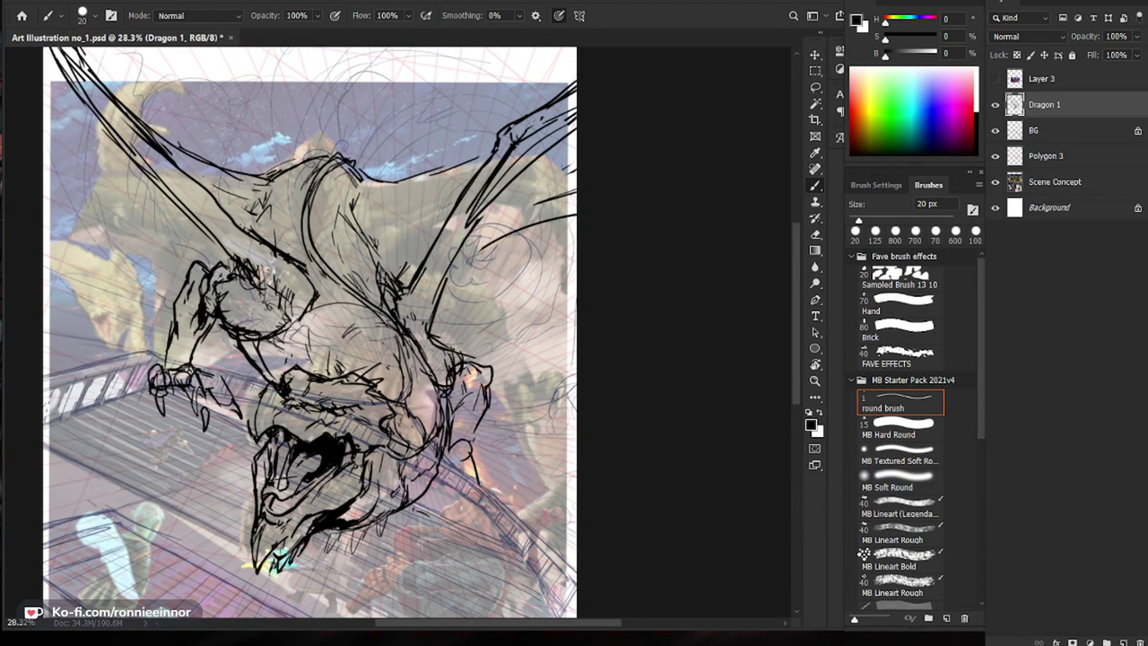
{"action": "key", "text": "e"}
{"action": "mouse_move", "coordinate": [479, 360]}
{"action": "left_mouse_down"}
{"action": "mouse_move", "coordinate": [459, 372]}
{"action": "mouse_move", "coordinate": [503, 344]}
{"action": "mouse_move", "coordinate": [480, 370]}
{"action": "left_mouse_up"}
{"action": "key", "text": "b"}
{"action": "mouse_move", "coordinate": [434, 323]}
{"action": "left_mouse_down"}
{"action": "mouse_move", "coordinate": [454, 360]}
{"action": "mouse_move", "coordinate": [445, 385]}
{"action": "left_mouse_up"}
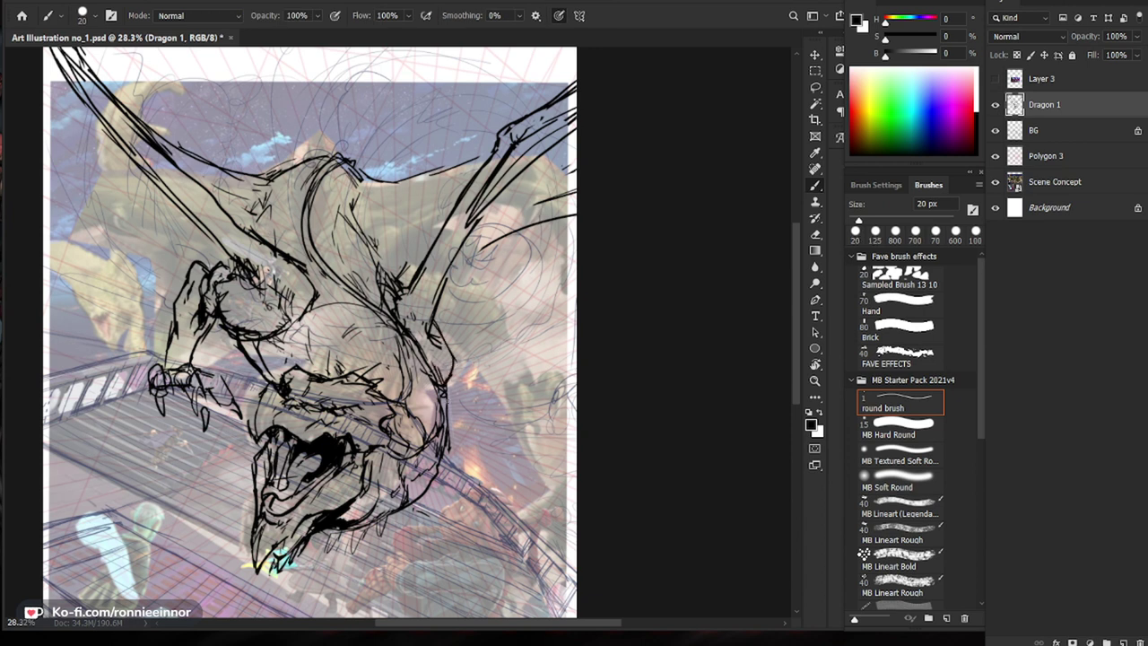
Step: Sketch the right foreleg's rounded upper arm behind the head, with thin lines extending downward from its elbow
{"action": "key", "text": "e"}
{"action": "key", "text": "b"}
{"action": "mouse_move", "coordinate": [443, 333]}
{"action": "left_mouse_down"}
{"action": "mouse_move", "coordinate": [456, 360]}
{"action": "mouse_move", "coordinate": [447, 387]}
{"action": "left_mouse_up"}
{"action": "mouse_move", "coordinate": [459, 375]}
{"action": "left_mouse_down"}
{"action": "mouse_move", "coordinate": [470, 418]}
{"action": "mouse_move", "coordinate": [505, 353]}
{"action": "mouse_move", "coordinate": [448, 365]}
{"action": "left_mouse_up"}
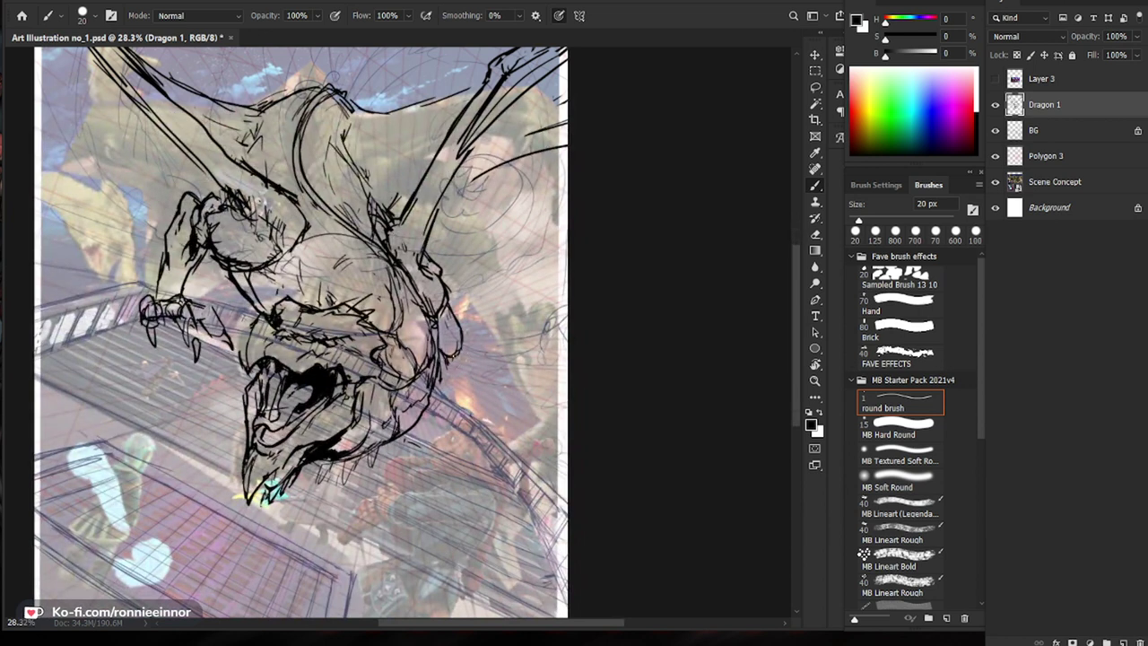
{"action": "mouse_move", "coordinate": [451, 364]}
{"action": "left_mouse_down"}
{"action": "mouse_move", "coordinate": [480, 429]}
{"action": "mouse_move", "coordinate": [485, 481]}
{"action": "left_mouse_up"}
{"action": "left_click_drag", "start_coordinate": [525, 359], "coordinate": [468, 359]}
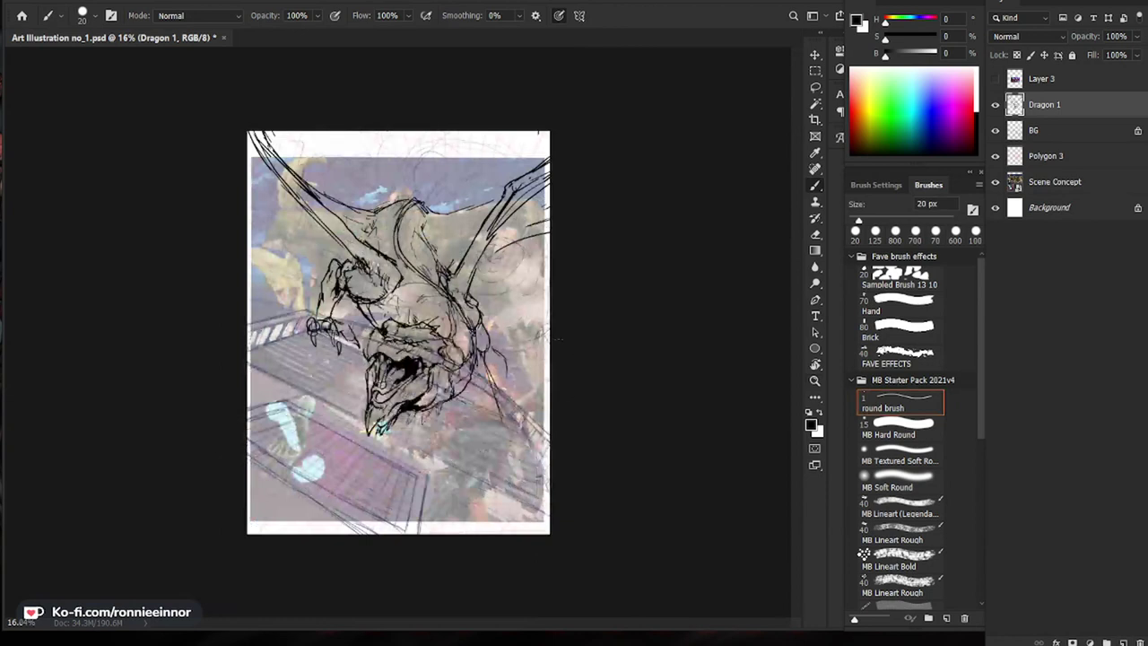
{"action": "left_click_drag", "start_coordinate": [576, 358], "coordinate": [627, 358]}
Step: Select the left foreleg's forearm outline, move it outward and rotate it by -11.44 degrees
{"action": "key", "text": "l"}
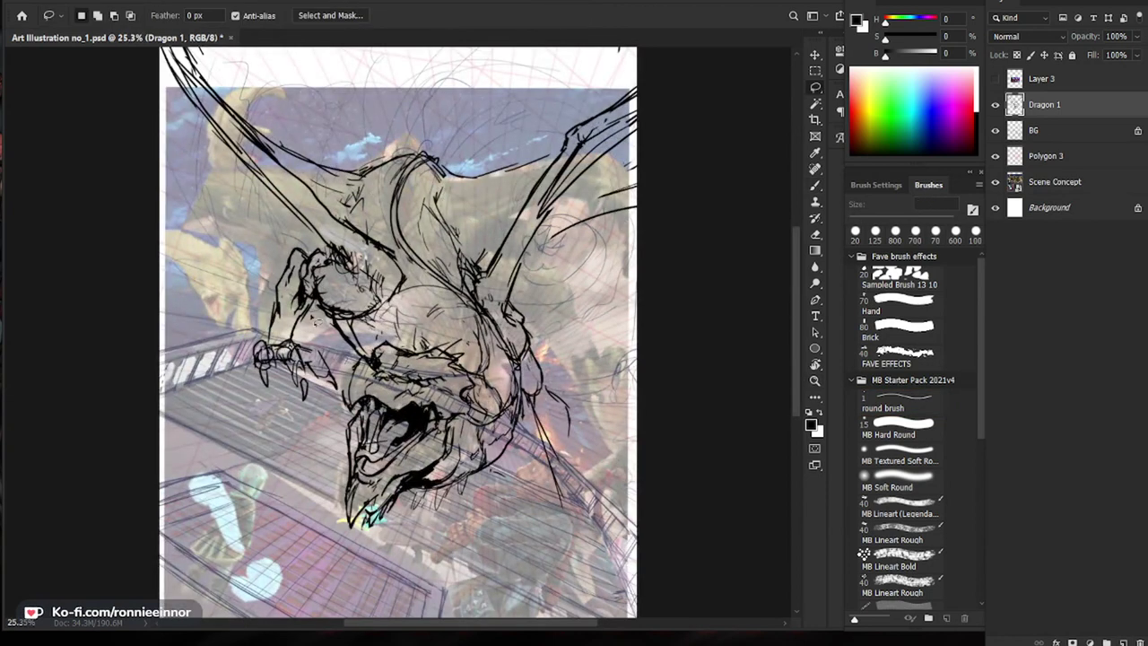
{"action": "mouse_move", "coordinate": [309, 231]}
{"action": "left_mouse_down"}
{"action": "mouse_move", "coordinate": [267, 333]}
{"action": "mouse_move", "coordinate": [318, 323]}
{"action": "mouse_move", "coordinate": [353, 362]}
{"action": "left_mouse_up"}
{"action": "key", "text": "ctrl+t"}
{"action": "left_click_drag", "start_coordinate": [333, 309], "coordinate": [303, 298]}
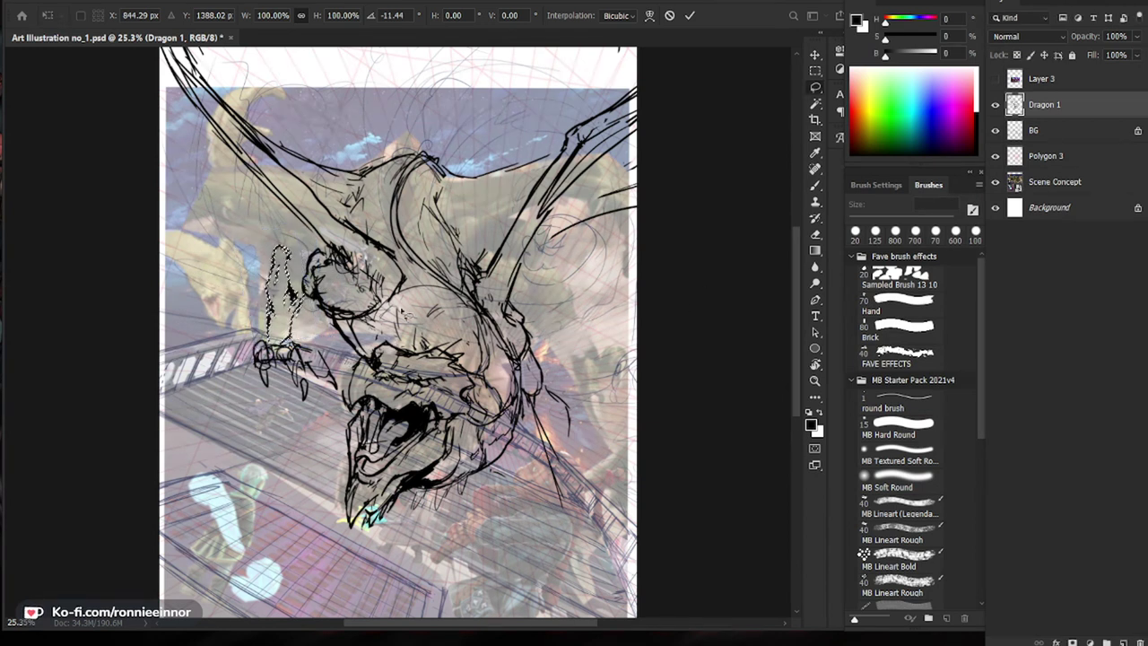
{"action": "key", "text": "Return"}
{"action": "key", "text": "ctrl+d"}
Step: Clean up the gap beside the left forearm and draw the elbow lines joining it to the upper arm
{"action": "key", "text": "b"}
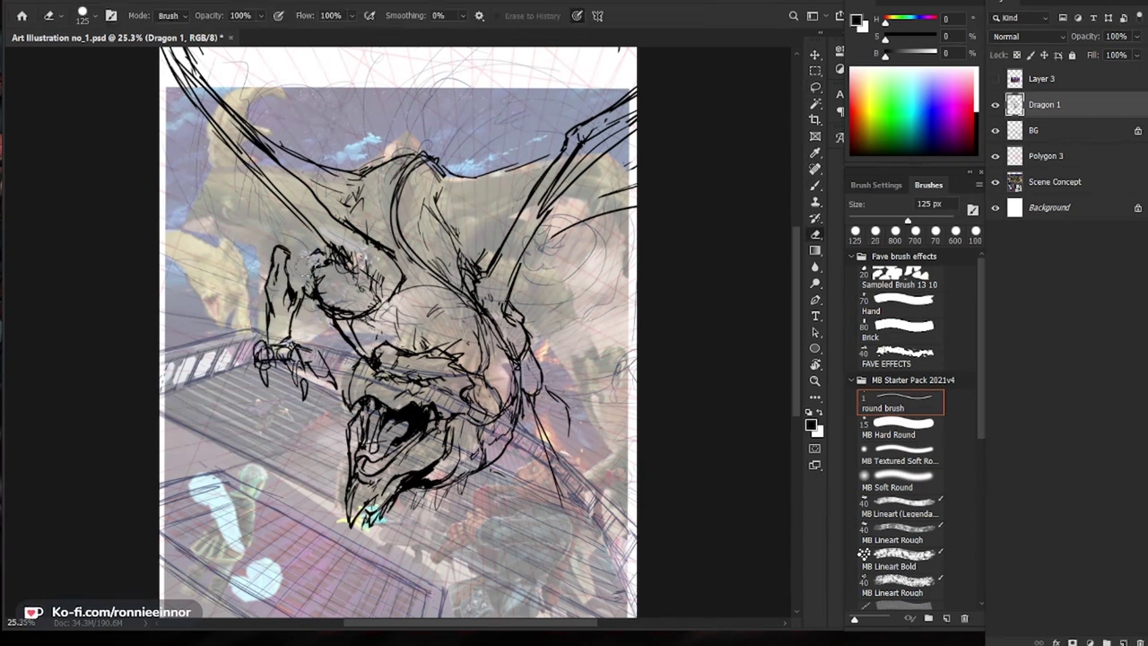
{"action": "mouse_move", "coordinate": [323, 249]}
{"action": "left_mouse_down"}
{"action": "mouse_move", "coordinate": [291, 254]}
{"action": "mouse_move", "coordinate": [301, 272]}
{"action": "mouse_move", "coordinate": [283, 279]}
{"action": "left_mouse_up"}
{"action": "mouse_move", "coordinate": [294, 278]}
{"action": "left_mouse_down"}
{"action": "mouse_move", "coordinate": [293, 294]}
{"action": "mouse_move", "coordinate": [309, 293]}
{"action": "mouse_move", "coordinate": [294, 303]}
{"action": "left_mouse_up"}
{"action": "key", "text": "e"}
{"action": "key", "text": "b"}
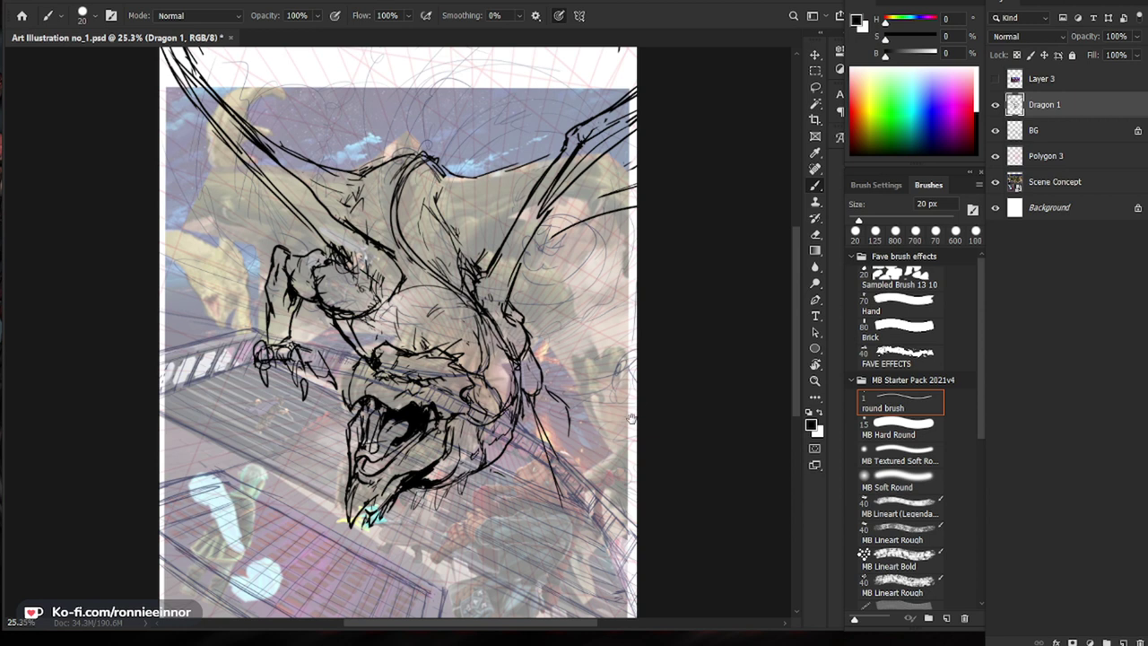
{"action": "left_click_drag", "start_coordinate": [631, 418], "coordinate": [575, 400]}
{"action": "left_click_drag", "start_coordinate": [281, 237], "coordinate": [255, 208]}
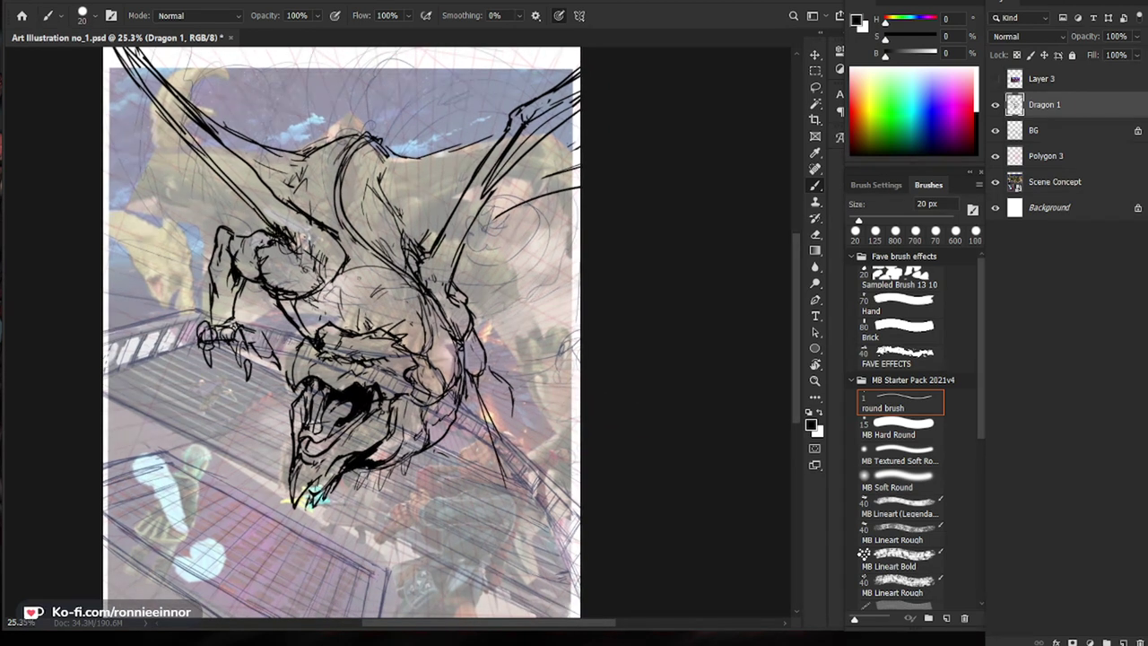
Step: Rework the lines of the right wing's joint and upper arm with alternating erasing and brush strokes
{"action": "left_click_drag", "start_coordinate": [359, 394], "coordinate": [277, 396]}
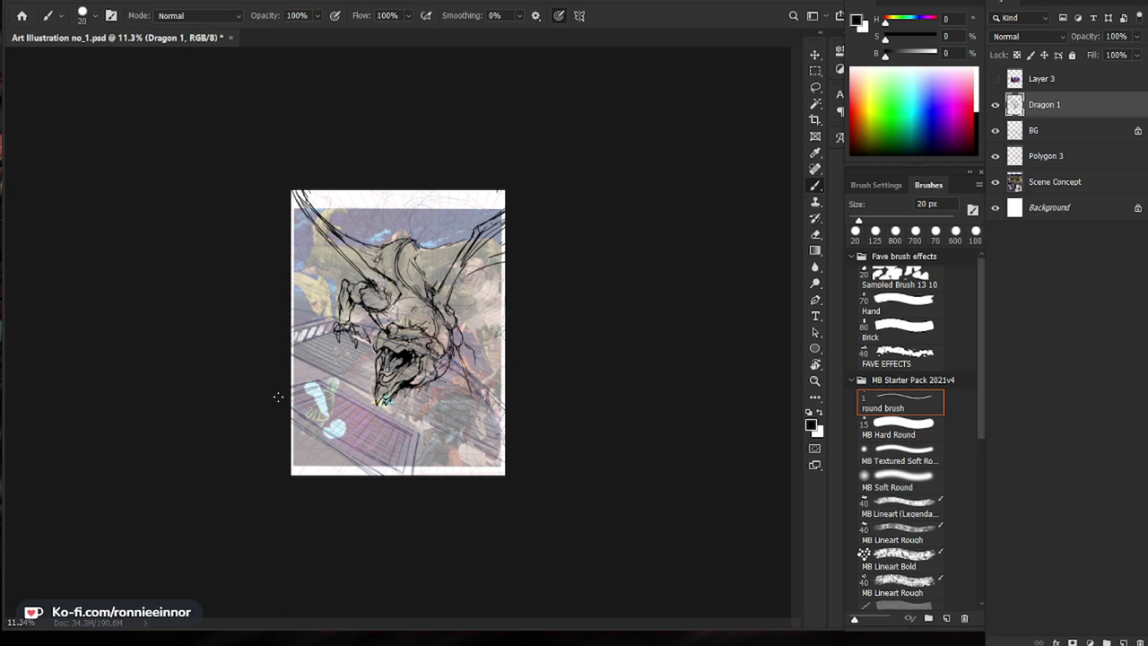
{"action": "mouse_move", "coordinate": [457, 210]}
{"action": "left_mouse_down"}
{"action": "mouse_move", "coordinate": [524, 202]}
{"action": "mouse_move", "coordinate": [505, 224]}
{"action": "mouse_move", "coordinate": [540, 177]}
{"action": "left_mouse_up"}
{"action": "key", "text": "e"}
{"action": "key", "text": "b"}
{"action": "key", "text": "e"}
{"action": "key", "text": "b"}
{"action": "key", "text": "e"}
{"action": "key", "text": "b"}
{"action": "left_click_drag", "start_coordinate": [508, 214], "coordinate": [551, 173]}
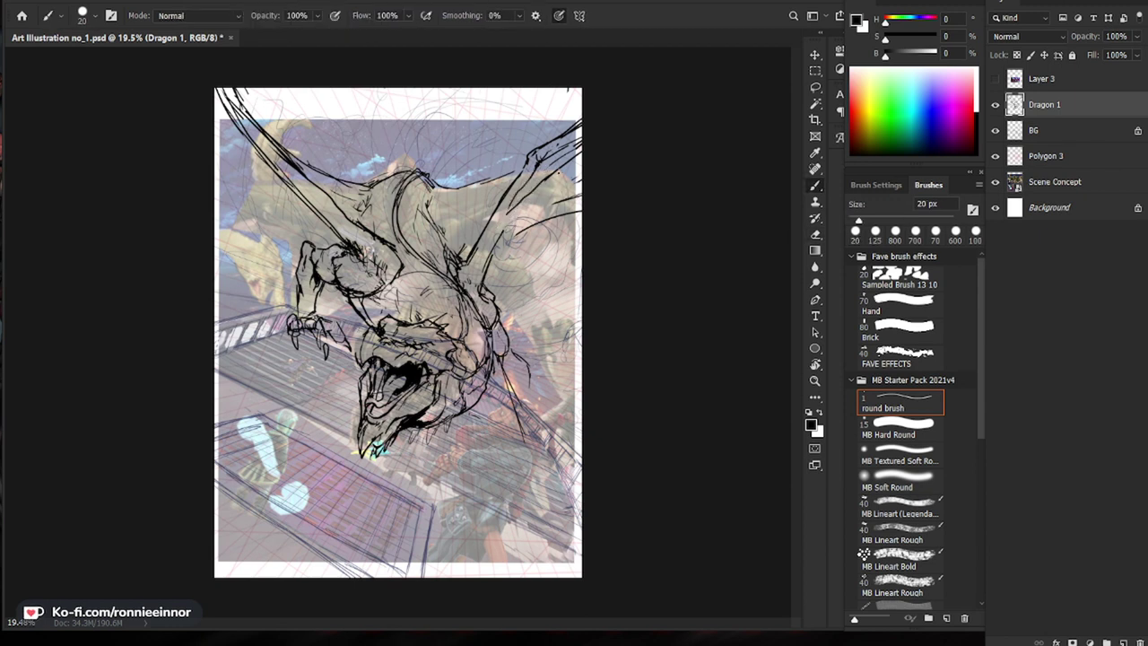
Step: Clear the stray curved lines beneath the right wing and redraw the lower edge of its arm
{"action": "left_click_drag", "start_coordinate": [506, 212], "coordinate": [536, 180]}
{"action": "key", "text": "e"}
{"action": "key", "text": "b"}
{"action": "key", "text": "e"}
{"action": "key", "text": "b"}
{"action": "left_click_drag", "start_coordinate": [504, 231], "coordinate": [487, 271]}
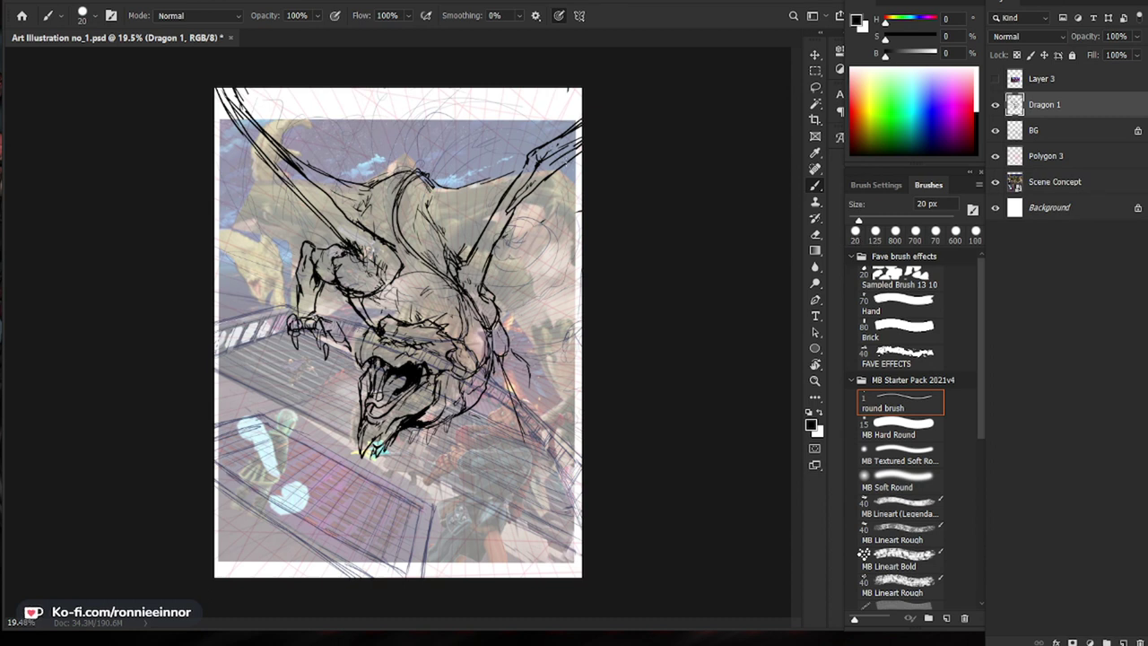
Step: Draw a large curve from behind the right wing arm around to the canvas edge and back down beside the dragon
{"action": "key", "text": "e"}
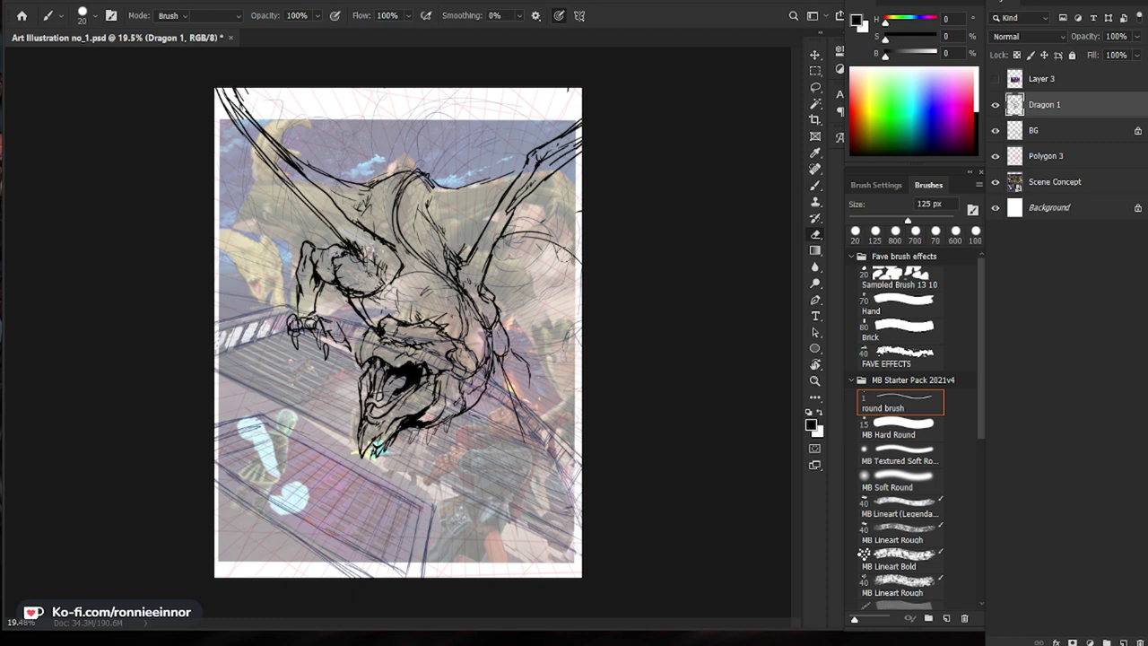
{"action": "key", "text": "b"}
{"action": "mouse_move", "coordinate": [525, 237]}
{"action": "left_mouse_down"}
{"action": "mouse_move", "coordinate": [557, 278]}
{"action": "mouse_move", "coordinate": [573, 336]}
{"action": "left_mouse_up"}
{"action": "key", "text": "e"}
{"action": "key", "text": "b"}
{"action": "left_click_drag", "start_coordinate": [581, 282], "coordinate": [543, 356]}
{"action": "mouse_move", "coordinate": [579, 324]}
{"action": "left_mouse_down"}
{"action": "mouse_move", "coordinate": [545, 362]}
{"action": "mouse_move", "coordinate": [581, 328]}
{"action": "left_mouse_up"}
{"action": "key", "text": "e"}
{"action": "key", "text": "b"}
{"action": "mouse_move", "coordinate": [544, 250]}
{"action": "left_mouse_down"}
{"action": "mouse_move", "coordinate": [581, 302]}
{"action": "mouse_move", "coordinate": [570, 282]}
{"action": "left_mouse_up"}
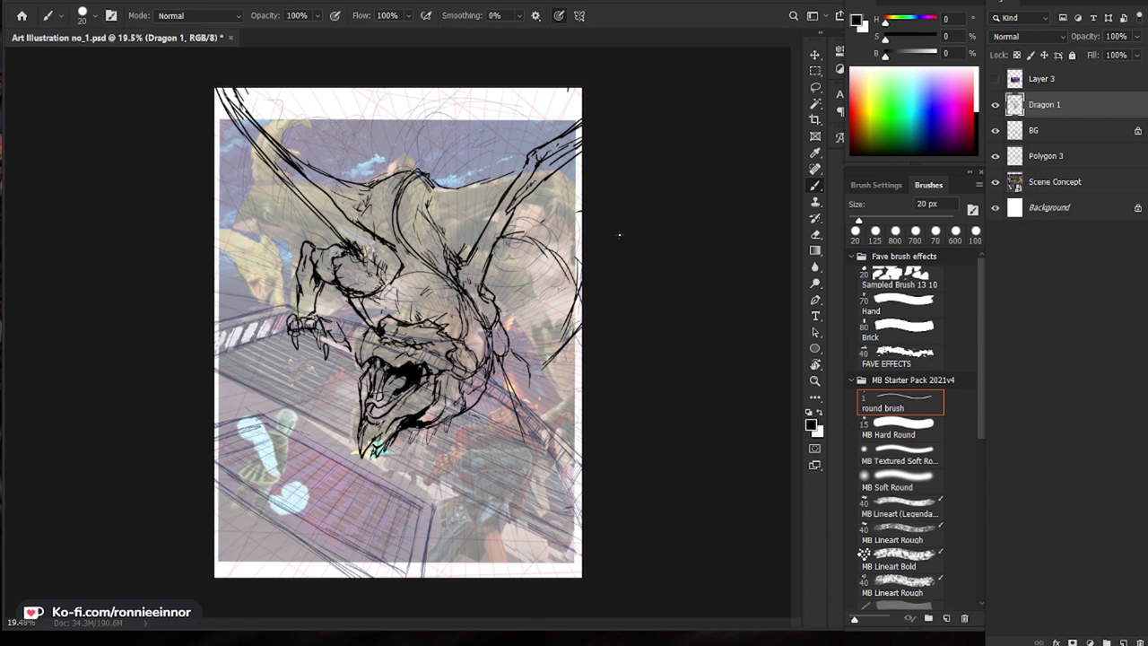
Step: Add fold lines fanning from the base of the neck toward the right wing arm
{"action": "left_click_drag", "start_coordinate": [439, 232], "coordinate": [460, 236]}
{"action": "left_click_drag", "start_coordinate": [450, 237], "coordinate": [490, 217]}
{"action": "mouse_move", "coordinate": [450, 242]}
{"action": "left_mouse_down"}
{"action": "mouse_move", "coordinate": [491, 218]}
{"action": "mouse_move", "coordinate": [478, 233]}
{"action": "left_mouse_up"}
{"action": "key", "text": "z"}
{"action": "left_click_drag", "start_coordinate": [395, 253], "coordinate": [417, 253]}
{"action": "key", "text": "b"}
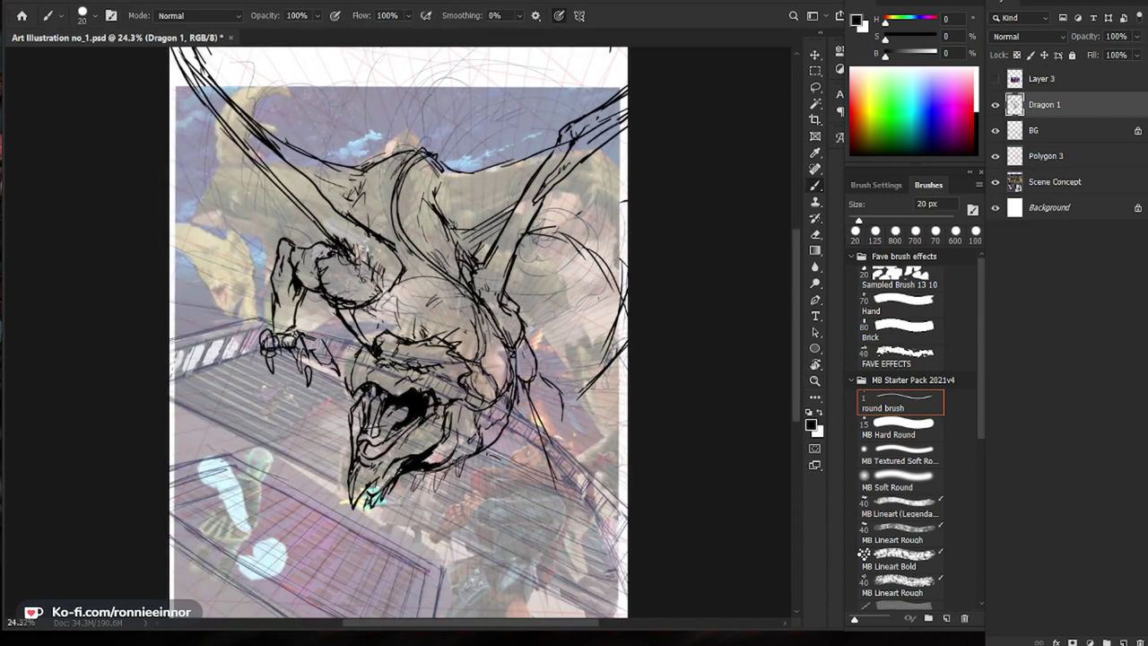
Step: Add short contour strokes around the left shoulder and a curved spike on top of the dragon's back
{"action": "left_click_drag", "start_coordinate": [457, 208], "coordinate": [474, 203]}
{"action": "key", "text": "z"}
{"action": "key", "text": "b"}
{"action": "mouse_move", "coordinate": [394, 272]}
{"action": "left_mouse_down"}
{"action": "mouse_move", "coordinate": [346, 271]}
{"action": "mouse_move", "coordinate": [406, 271]}
{"action": "left_mouse_up"}
{"action": "key", "text": "z"}
{"action": "key", "text": "b"}
{"action": "left_click_drag", "start_coordinate": [358, 223], "coordinate": [374, 236]}
{"action": "left_click_drag", "start_coordinate": [373, 205], "coordinate": [375, 223]}
{"action": "left_click_drag", "start_coordinate": [408, 184], "coordinate": [439, 165]}
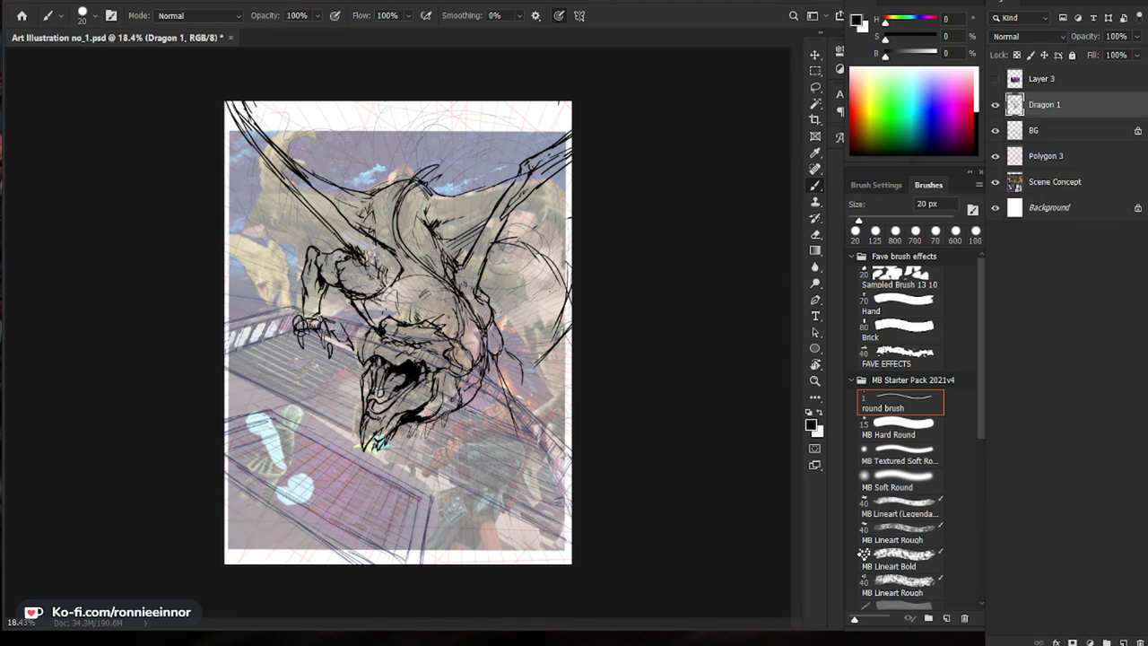
Step: Erase the outer part of the left wing arm, then draw a rounded joint and an arc spanning both wings
{"action": "key", "text": "e"}
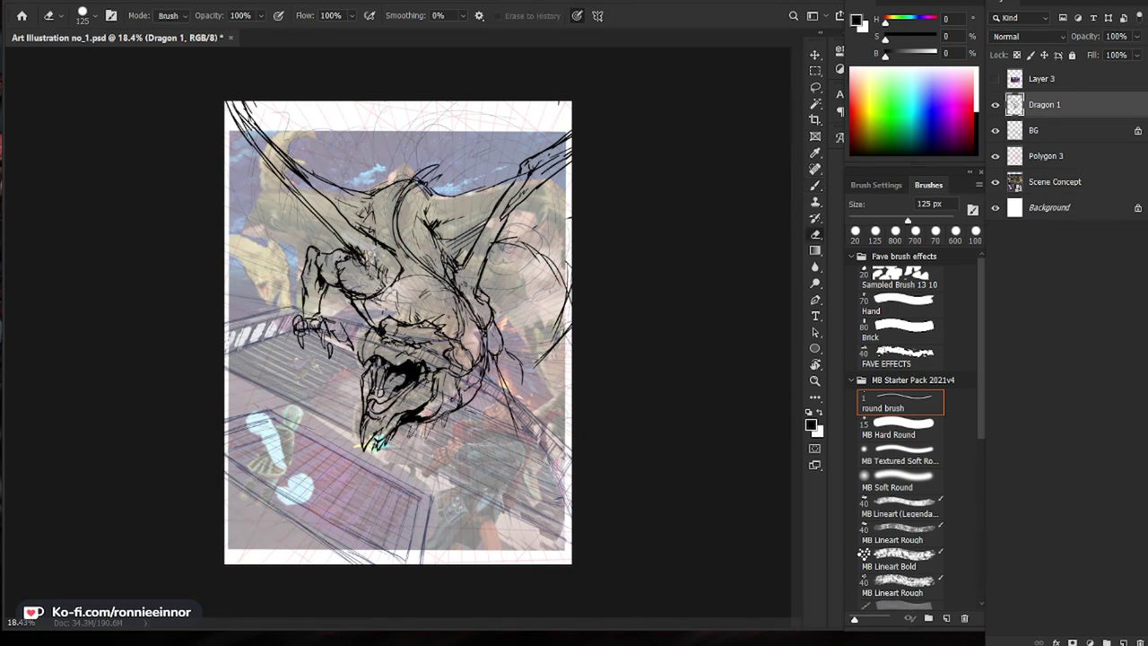
{"action": "left_click_drag", "start_coordinate": [237, 105], "coordinate": [293, 168]}
{"action": "key", "text": "space"}
{"action": "key", "text": "b"}
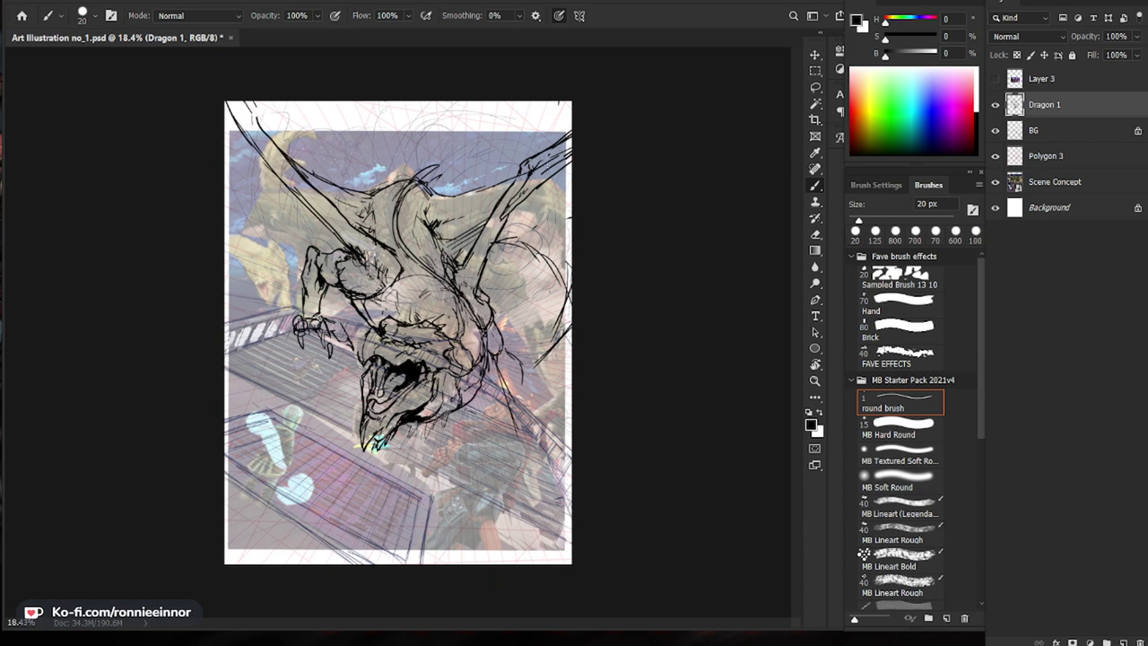
{"action": "mouse_move", "coordinate": [525, 162]}
{"action": "left_mouse_down"}
{"action": "mouse_move", "coordinate": [254, 145]}
{"action": "mouse_move", "coordinate": [283, 140]}
{"action": "mouse_move", "coordinate": [272, 153]}
{"action": "mouse_move", "coordinate": [322, 224]}
{"action": "mouse_move", "coordinate": [279, 170]}
{"action": "mouse_move", "coordinate": [340, 244]}
{"action": "left_mouse_up"}
{"action": "key", "text": "e"}
{"action": "key", "text": "b"}
{"action": "key", "text": "e"}
{"action": "key", "text": "b"}
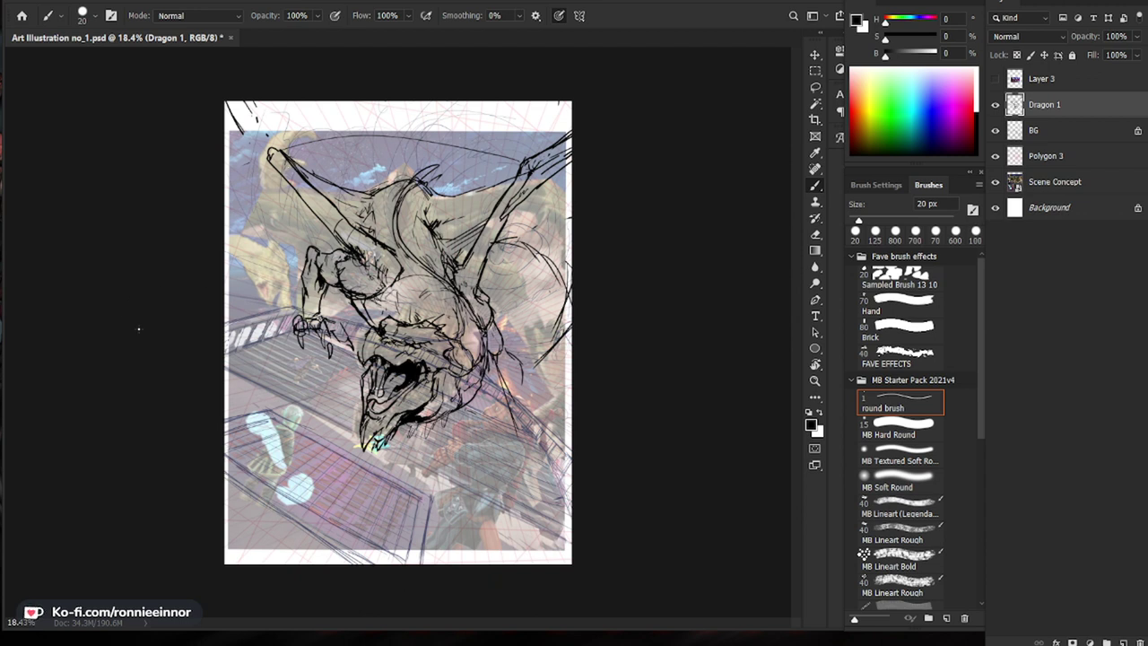
Step: Erase the leftover outer wing lines and draw a slim left wing forearm rising from the joint to the canvas edge
{"action": "key", "text": "e"}
{"action": "left_click_drag", "start_coordinate": [237, 133], "coordinate": [229, 105]}
{"action": "key", "text": "b"}
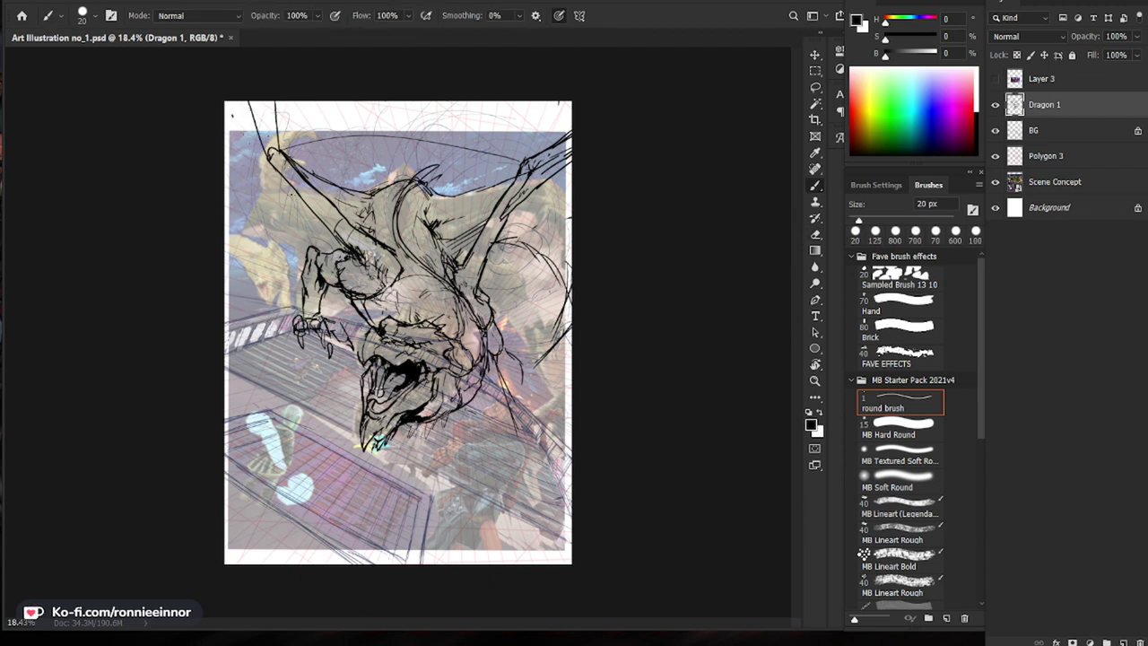
{"action": "key", "text": "ctrl+z"}
{"action": "key", "text": "e"}
{"action": "left_click_drag", "start_coordinate": [275, 103], "coordinate": [279, 146]}
{"action": "key", "text": "b"}
{"action": "mouse_move", "coordinate": [273, 147]}
{"action": "left_mouse_down"}
{"action": "mouse_move", "coordinate": [270, 161]}
{"action": "mouse_move", "coordinate": [244, 125]}
{"action": "mouse_move", "coordinate": [226, 134]}
{"action": "mouse_move", "coordinate": [262, 100]}
{"action": "mouse_move", "coordinate": [270, 159]}
{"action": "left_mouse_up"}
{"action": "key", "text": "e"}
{"action": "key", "text": "b"}
{"action": "key", "text": "ctrl+z"}
{"action": "key", "text": "ctrl+z"}
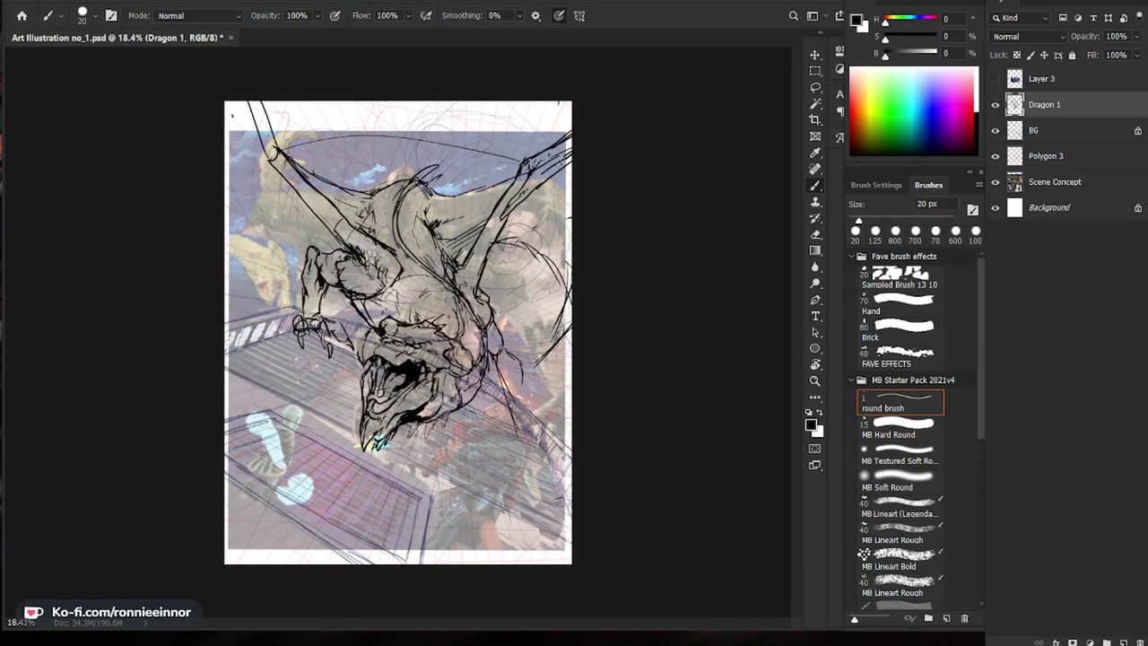
Step: Erase the left wing's rounded joint and redraw the bend and upper arm with cleaner, connected lines
{"action": "key", "text": "e"}
{"action": "left_click_drag", "start_coordinate": [285, 168], "coordinate": [269, 126]}
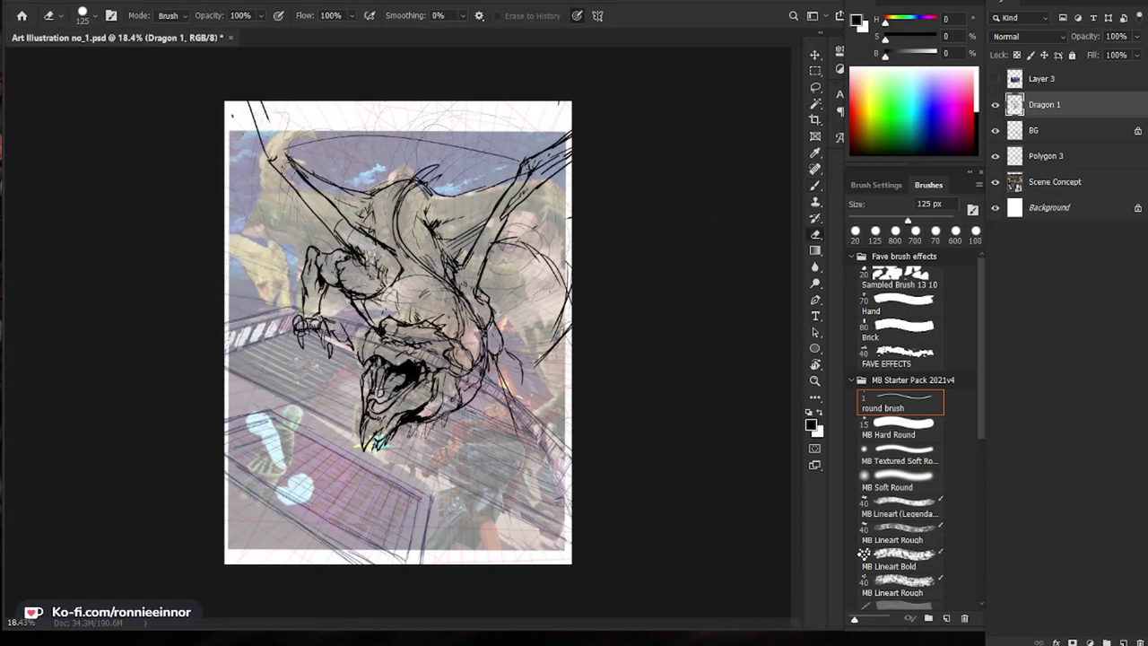
{"action": "key", "text": "b"}
{"action": "left_click_drag", "start_coordinate": [504, 217], "coordinate": [321, 199]}
{"action": "mouse_move", "coordinate": [264, 115]}
{"action": "left_mouse_down"}
{"action": "mouse_move", "coordinate": [281, 163]}
{"action": "mouse_move", "coordinate": [308, 196]}
{"action": "mouse_move", "coordinate": [284, 141]}
{"action": "mouse_move", "coordinate": [315, 198]}
{"action": "left_mouse_up"}
{"action": "key", "text": "e"}
{"action": "key", "text": "b"}
{"action": "key", "text": "e"}
{"action": "key", "text": "b"}
{"action": "key", "text": "e"}
{"action": "key", "text": "b"}
{"action": "key", "text": "e"}
{"action": "left_click_drag", "start_coordinate": [291, 154], "coordinate": [311, 191]}
{"action": "key", "text": "b"}
Step: Reduce the eraser to 35 px and erase the tip of the dragon's tongue inside the open mouth
{"action": "mouse_move", "coordinate": [381, 423]}
{"action": "left_mouse_down"}
{"action": "mouse_move", "coordinate": [439, 423]}
{"action": "mouse_move", "coordinate": [323, 423]}
{"action": "left_mouse_up"}
{"action": "left_click_drag", "start_coordinate": [372, 412], "coordinate": [466, 413]}
{"action": "key", "text": "e"}
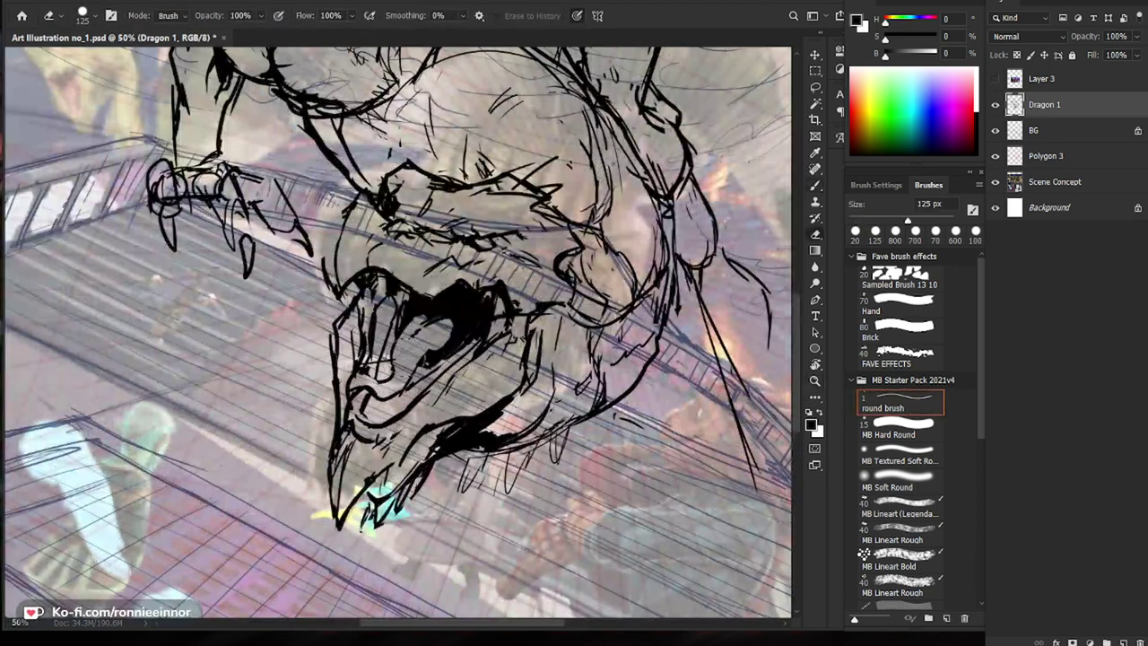
{"action": "key", "text": "b"}
{"action": "mouse_move", "coordinate": [502, 345]}
{"action": "left_mouse_down"}
{"action": "mouse_move", "coordinate": [435, 352]}
{"action": "mouse_move", "coordinate": [480, 367]}
{"action": "left_mouse_up"}
{"action": "key", "text": "e"}
{"action": "key", "text": "bracketleft"}
{"action": "key", "text": "bracketleft"}
{"action": "key", "text": "bracketleft"}
{"action": "key", "text": "bracketleft"}
{"action": "key", "text": "bracketleft"}
{"action": "key", "text": "bracketleft"}
{"action": "key", "text": "bracketleft"}
{"action": "key", "text": "bracketleft"}
{"action": "key", "text": "bracketleft"}
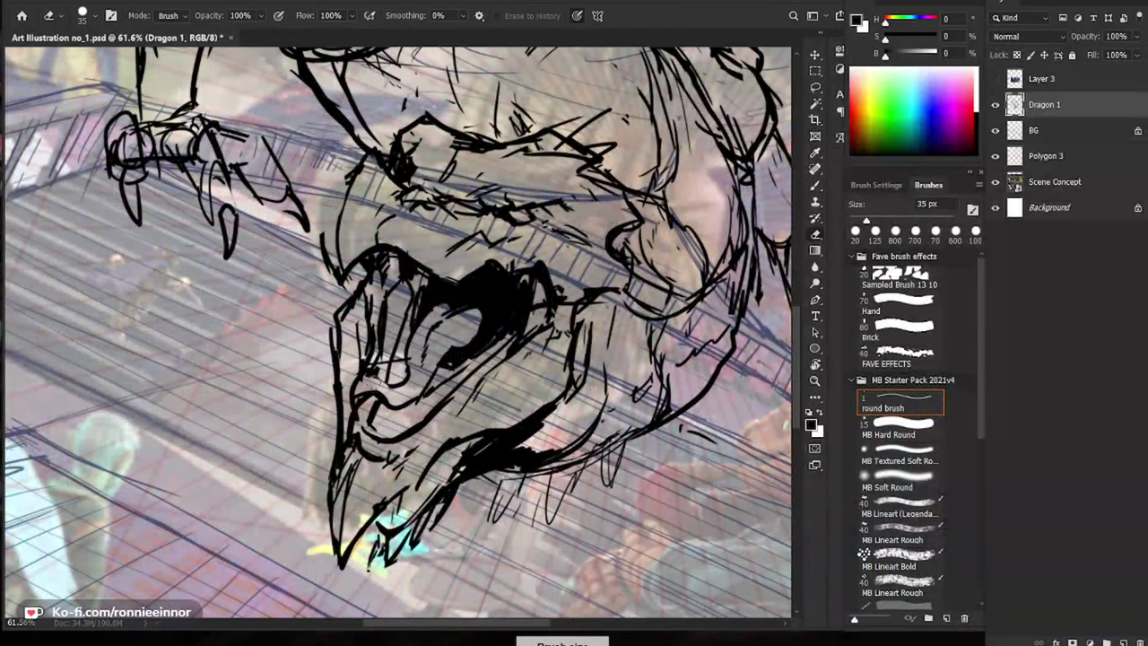
{"action": "left_click_drag", "start_coordinate": [393, 392], "coordinate": [369, 402]}
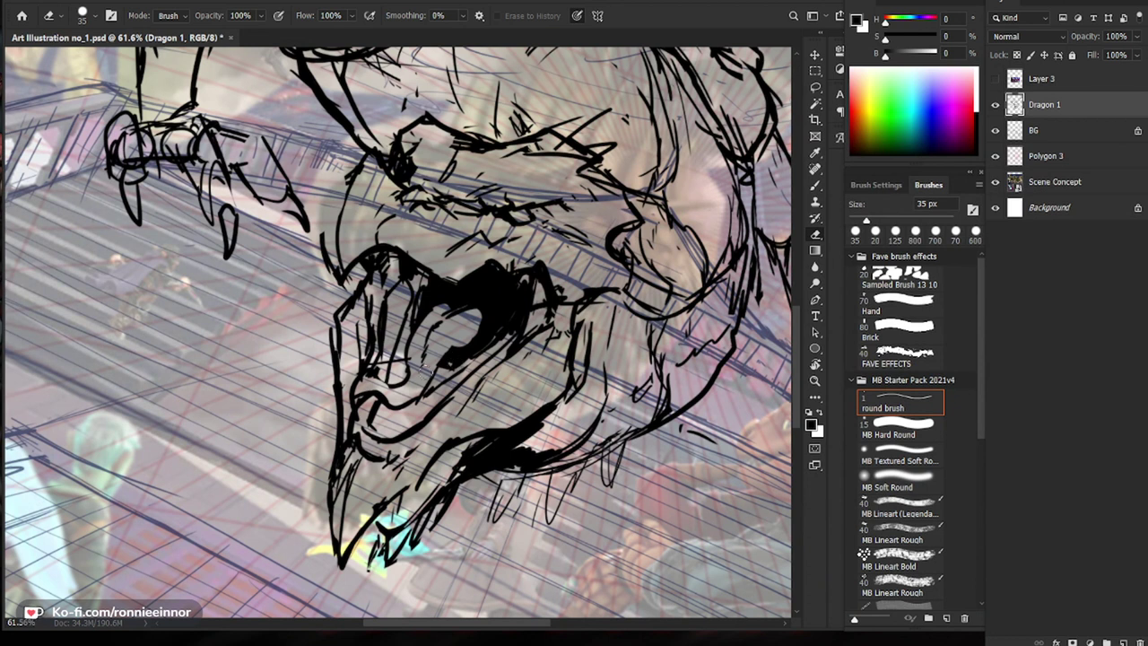
{"action": "key", "text": "b"}
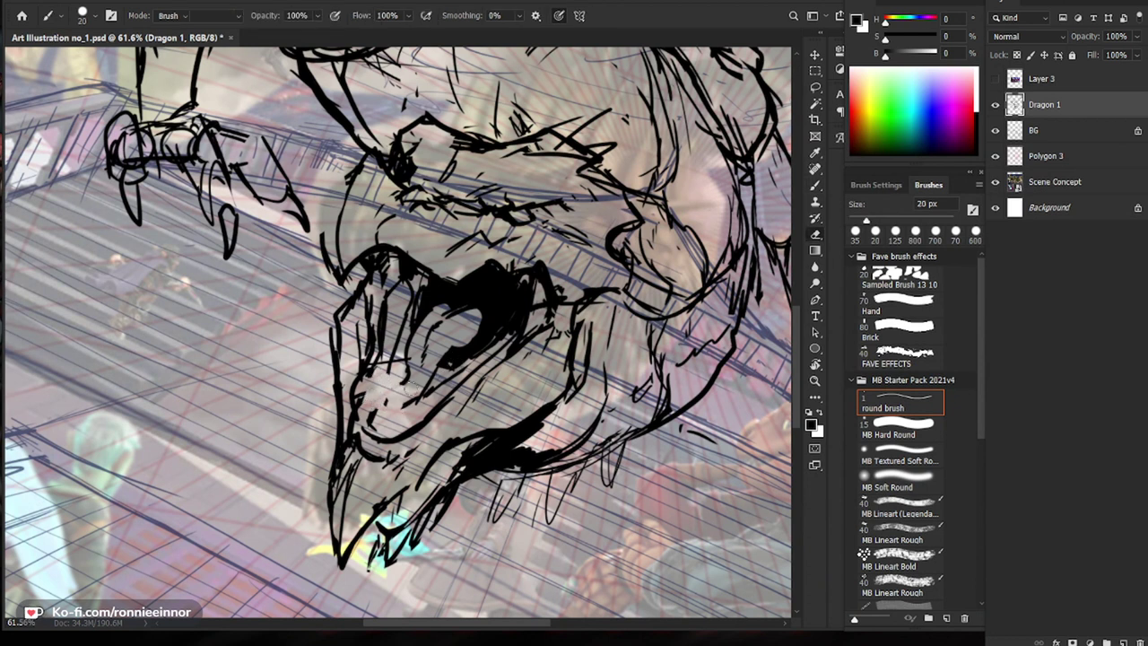
Step: Redraw the tongue tip as a small curl, erasing and restating its strokes
{"action": "mouse_move", "coordinate": [372, 425]}
{"action": "left_mouse_down"}
{"action": "mouse_move", "coordinate": [404, 395]}
{"action": "mouse_move", "coordinate": [458, 396]}
{"action": "mouse_move", "coordinate": [377, 380]}
{"action": "mouse_move", "coordinate": [382, 419]}
{"action": "left_mouse_up"}
{"action": "key", "text": "ctrl+z"}
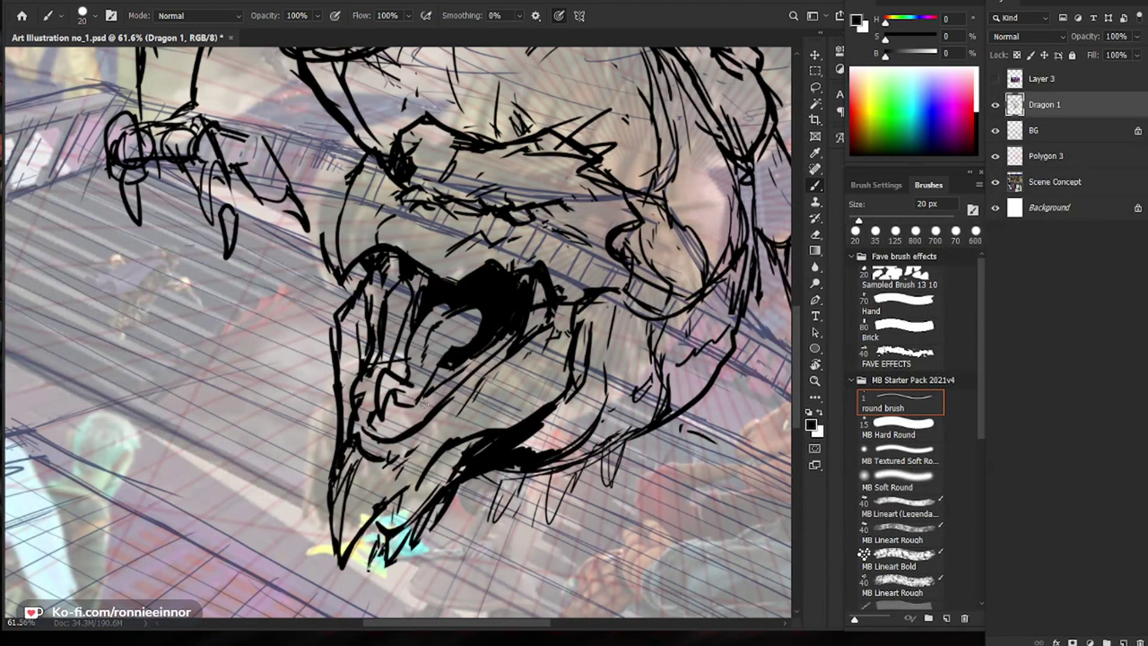
{"action": "key", "text": "e"}
{"action": "mouse_move", "coordinate": [397, 389]}
{"action": "left_mouse_down"}
{"action": "mouse_move", "coordinate": [412, 402]}
{"action": "mouse_move", "coordinate": [381, 421]}
{"action": "left_mouse_up"}
{"action": "key", "text": "b"}
{"action": "key", "text": "e"}
{"action": "key", "text": "b"}
{"action": "key", "text": "ctrl+space"}
{"action": "mouse_move", "coordinate": [554, 355]}
{"action": "left_mouse_down"}
{"action": "mouse_move", "coordinate": [513, 379]}
{"action": "mouse_move", "coordinate": [565, 376]}
{"action": "left_mouse_up"}
{"action": "key", "text": "e"}
{"action": "key", "text": "b"}
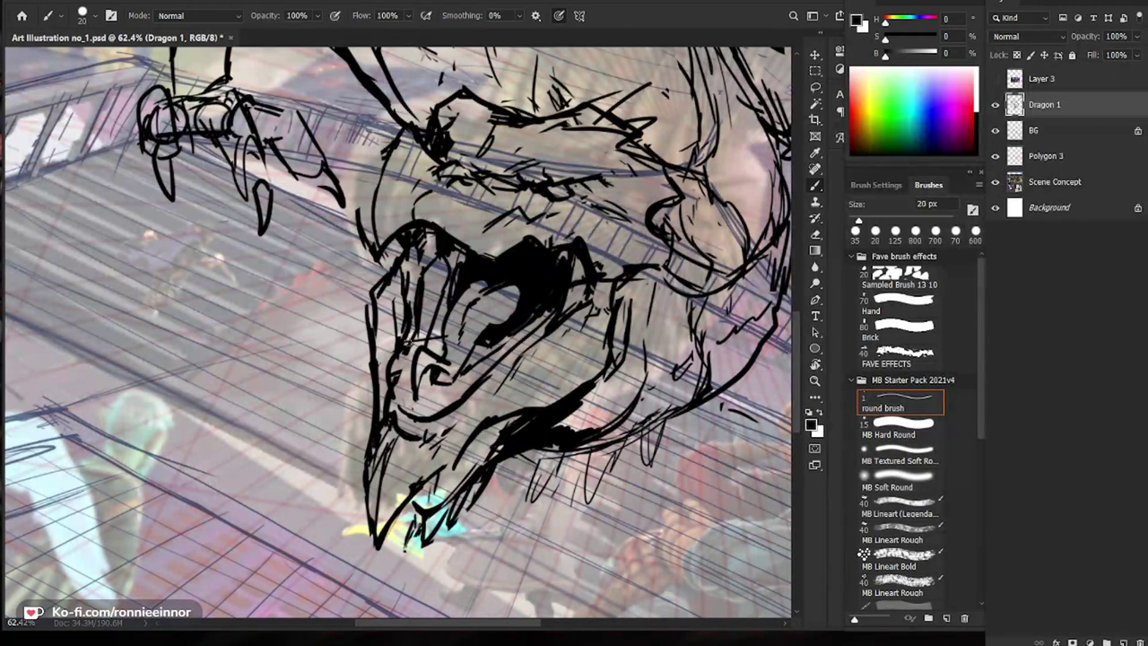
Step: Clean up the area around the tongue tip and redraw the inner rim of the lower jaw beneath it
{"action": "key", "text": "h"}
{"action": "mouse_move", "coordinate": [409, 402]}
{"action": "left_mouse_down"}
{"action": "mouse_move", "coordinate": [411, 386]}
{"action": "mouse_move", "coordinate": [412, 414]}
{"action": "left_mouse_up"}
{"action": "key", "text": "h"}
{"action": "key", "text": "ctrl+space"}
{"action": "left_click_drag", "start_coordinate": [699, 408], "coordinate": [597, 408]}
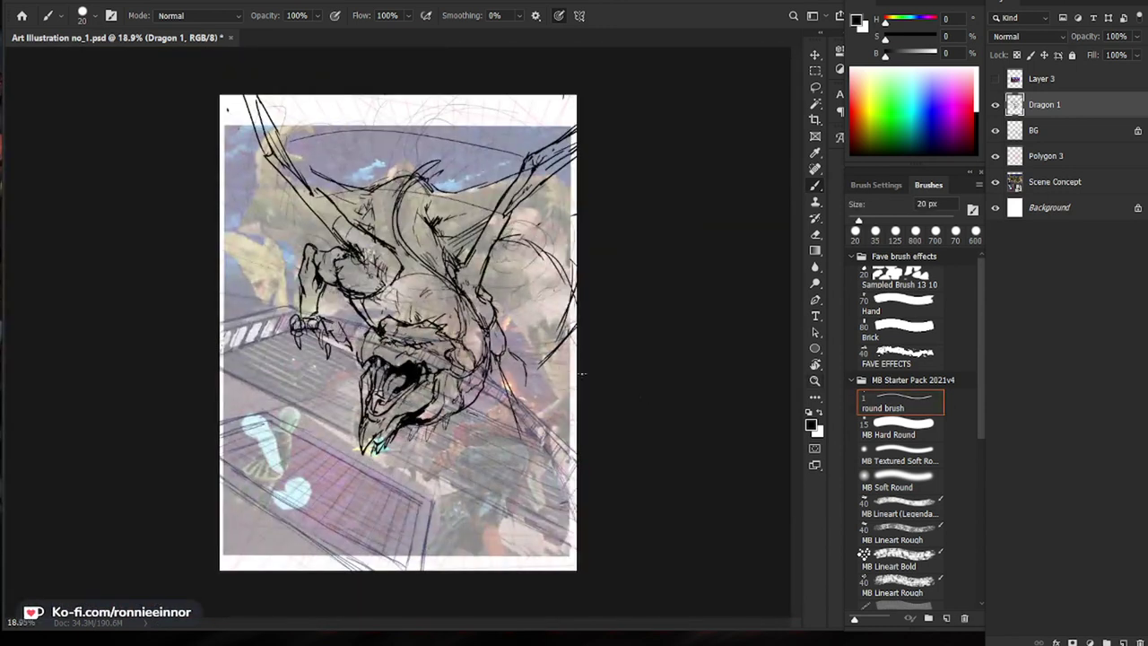
{"action": "key", "text": "ctrl+space"}
{"action": "mouse_move", "coordinate": [380, 408]}
{"action": "left_mouse_down"}
{"action": "mouse_move", "coordinate": [484, 408]}
{"action": "mouse_move", "coordinate": [371, 446]}
{"action": "mouse_move", "coordinate": [380, 411]}
{"action": "left_mouse_up"}
{"action": "key", "text": "e"}
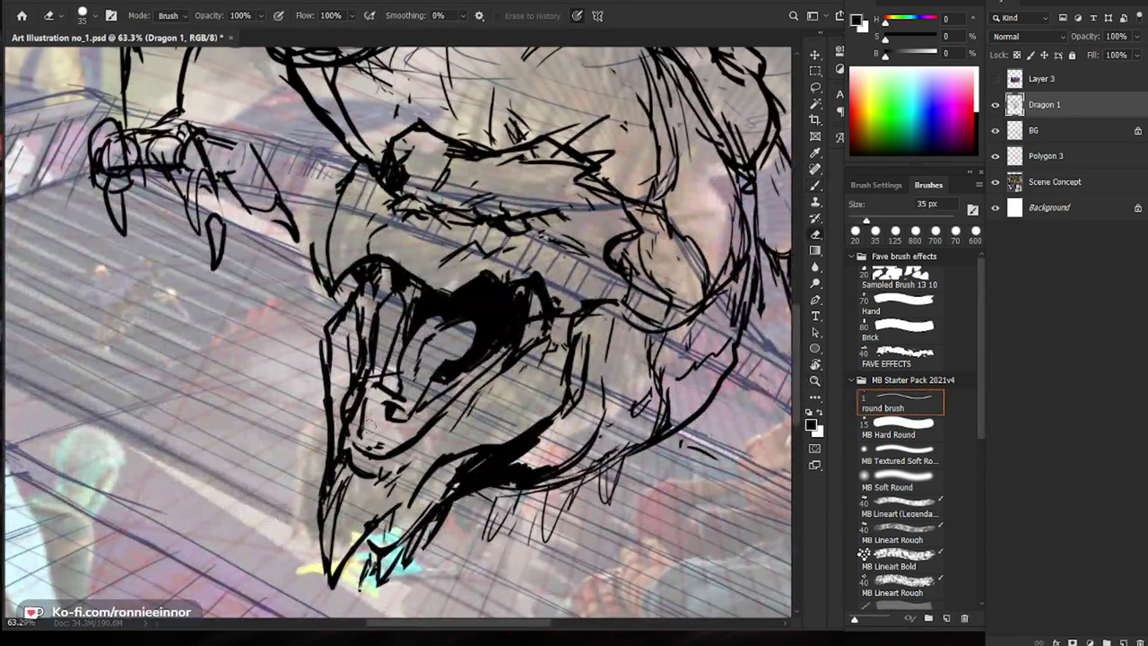
{"action": "key", "text": "b"}
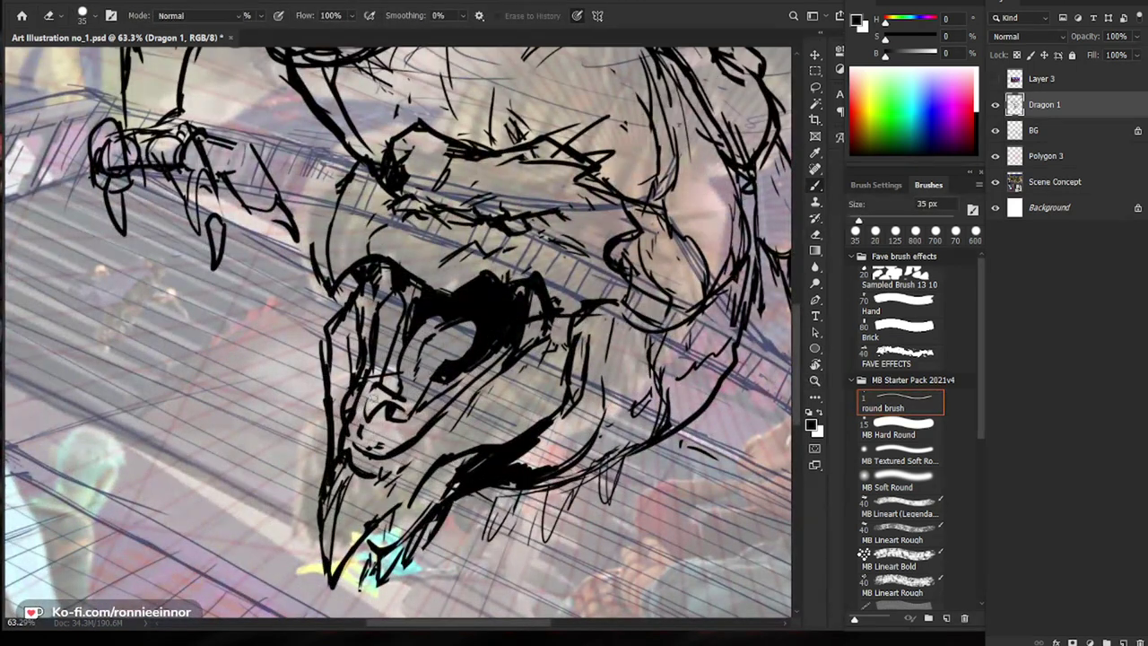
{"action": "mouse_move", "coordinate": [362, 414]}
{"action": "left_mouse_down"}
{"action": "mouse_move", "coordinate": [391, 447]}
{"action": "mouse_move", "coordinate": [467, 384]}
{"action": "left_mouse_up"}
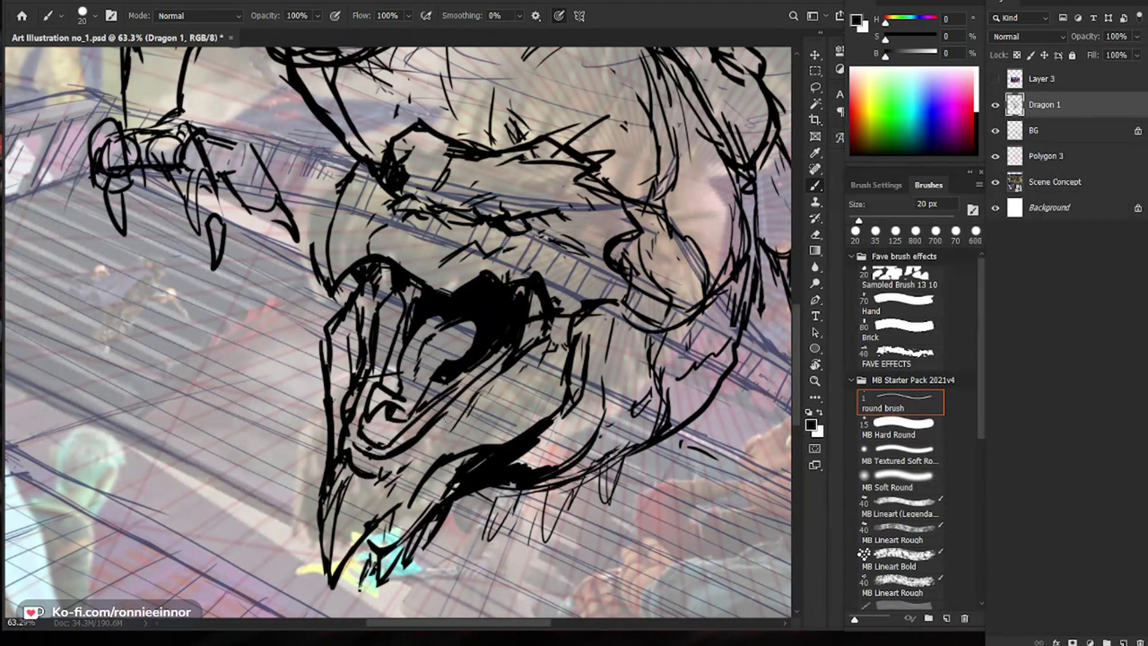
{"action": "mouse_move", "coordinate": [396, 444]}
{"action": "left_mouse_down"}
{"action": "mouse_move", "coordinate": [502, 366]}
{"action": "mouse_move", "coordinate": [427, 431]}
{"action": "left_mouse_up"}
{"action": "key", "text": "e"}
{"action": "key", "text": "b"}
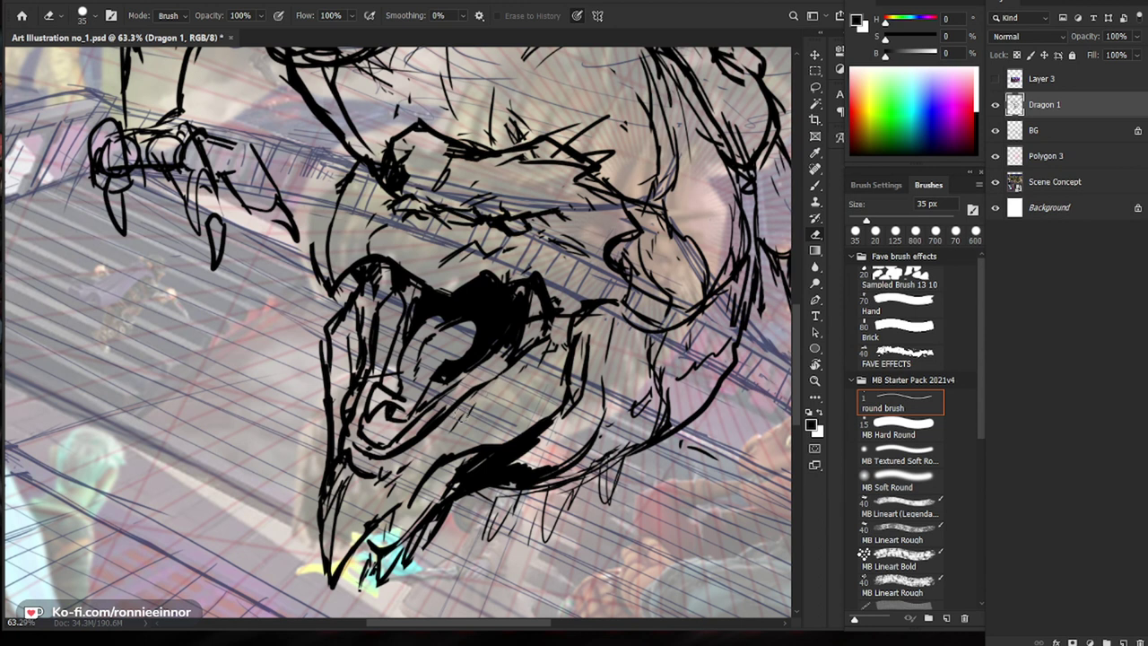
Step: Darken the lower jaw's inner line, then erase its pointed tip and redraw it with fresh strokes
{"action": "mouse_move", "coordinate": [476, 395]}
{"action": "left_mouse_down"}
{"action": "mouse_move", "coordinate": [432, 443]}
{"action": "mouse_move", "coordinate": [374, 478]}
{"action": "mouse_move", "coordinate": [347, 461]}
{"action": "mouse_move", "coordinate": [332, 575]}
{"action": "left_mouse_up"}
{"action": "key", "text": "e"}
{"action": "key", "text": "b"}
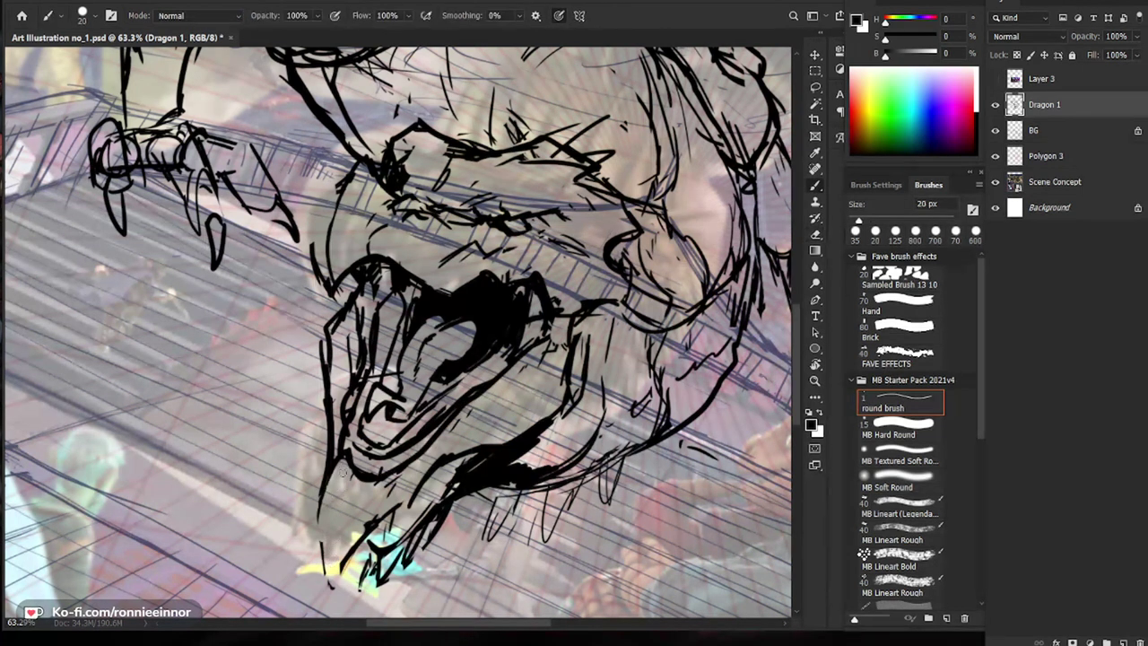
{"action": "left_click_drag", "start_coordinate": [343, 459], "coordinate": [334, 588]}
{"action": "left_click_drag", "start_coordinate": [418, 482], "coordinate": [364, 418]}
{"action": "left_click_drag", "start_coordinate": [274, 436], "coordinate": [275, 523]}
Step: Trim the line along the outer front edge of the dragon's lower jaw
{"action": "key", "text": "z"}
{"action": "key", "text": "z"}
{"action": "mouse_move", "coordinate": [407, 420]}
{"action": "left_mouse_down"}
{"action": "mouse_move", "coordinate": [345, 414]}
{"action": "mouse_move", "coordinate": [430, 394]}
{"action": "mouse_move", "coordinate": [412, 418]}
{"action": "left_mouse_up"}
{"action": "key", "text": "e"}
{"action": "mouse_move", "coordinate": [322, 347]}
{"action": "left_mouse_down"}
{"action": "mouse_move", "coordinate": [314, 415]}
{"action": "mouse_move", "coordinate": [311, 393]}
{"action": "left_mouse_up"}
{"action": "key", "text": "b"}
{"action": "left_click_drag", "start_coordinate": [546, 390], "coordinate": [530, 446]}
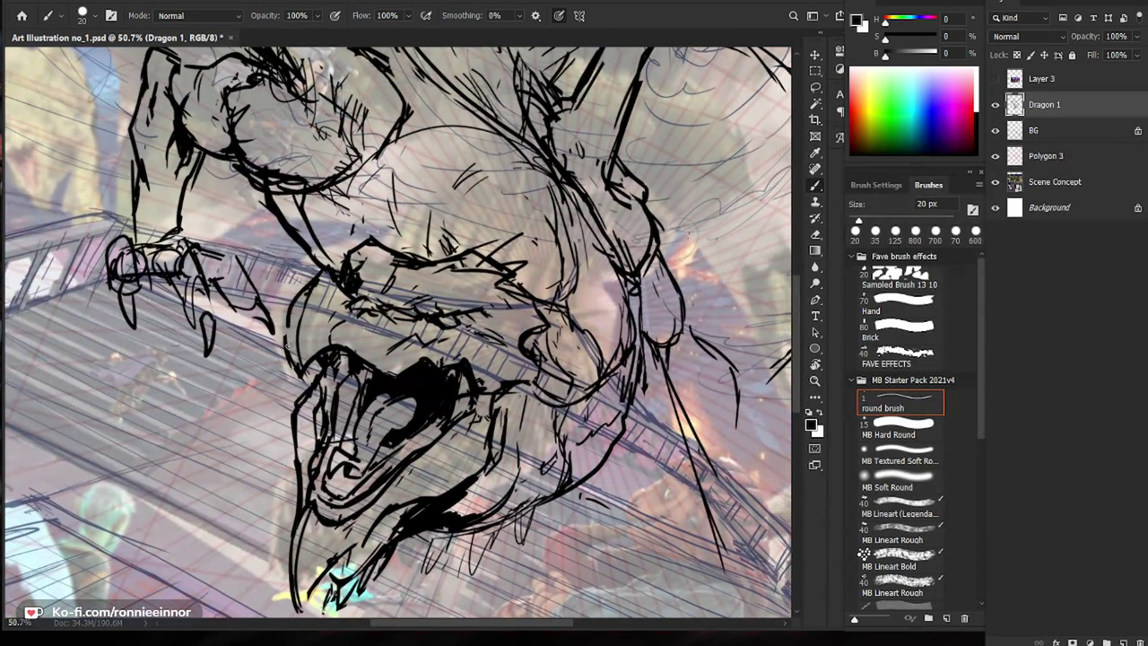
Step: Lasso the bent foreleg's forearm above the clawed foot, rotate it about -17° and shift it slightly away from the body
{"action": "key", "text": "e"}
{"action": "key", "text": "z"}
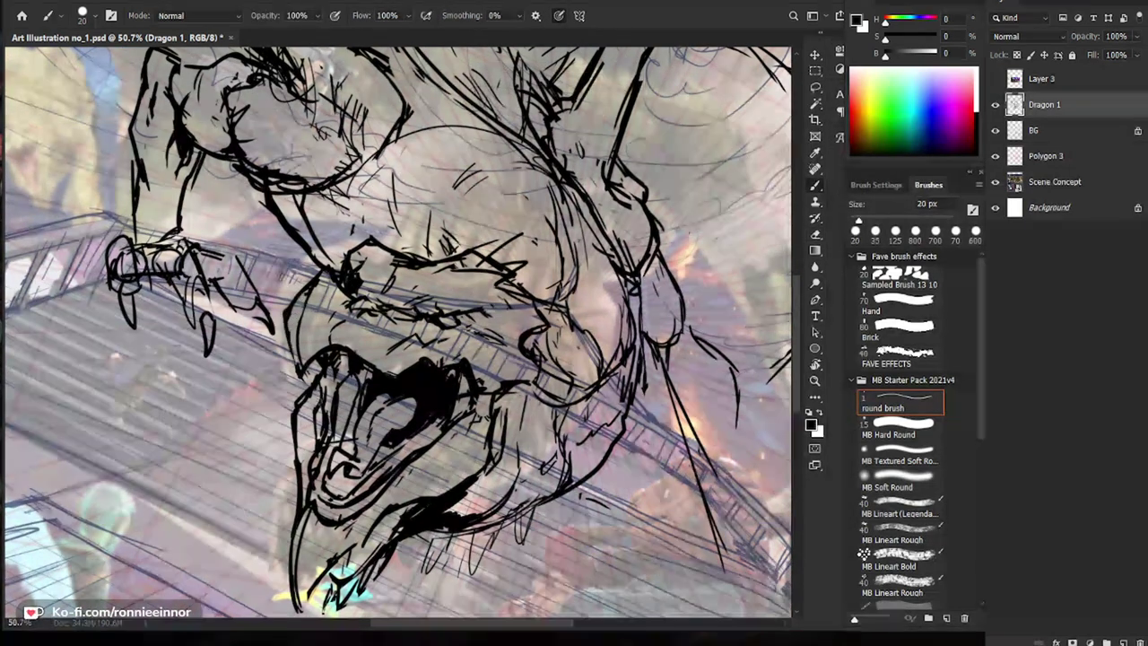
{"action": "key", "text": "ctrl+0"}
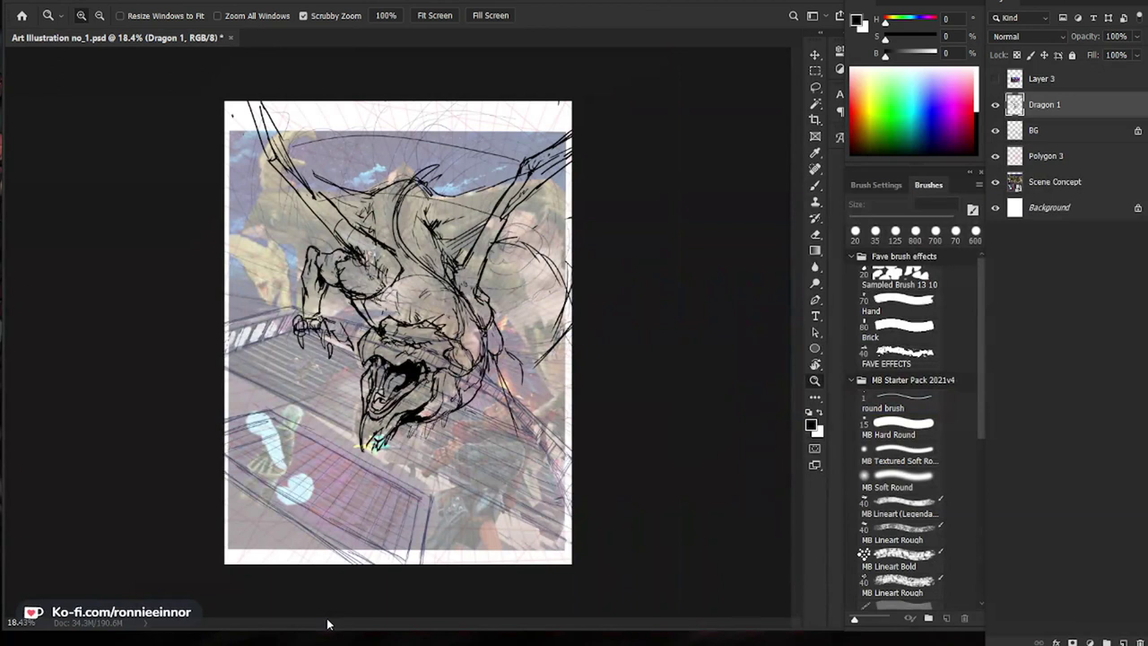
{"action": "mouse_move", "coordinate": [448, 352]}
{"action": "left_mouse_down"}
{"action": "mouse_move", "coordinate": [567, 495]}
{"action": "mouse_move", "coordinate": [533, 450]}
{"action": "mouse_move", "coordinate": [546, 447]}
{"action": "mouse_move", "coordinate": [541, 504]}
{"action": "mouse_move", "coordinate": [558, 414]}
{"action": "mouse_move", "coordinate": [546, 422]}
{"action": "left_mouse_up"}
{"action": "key", "text": "b"}
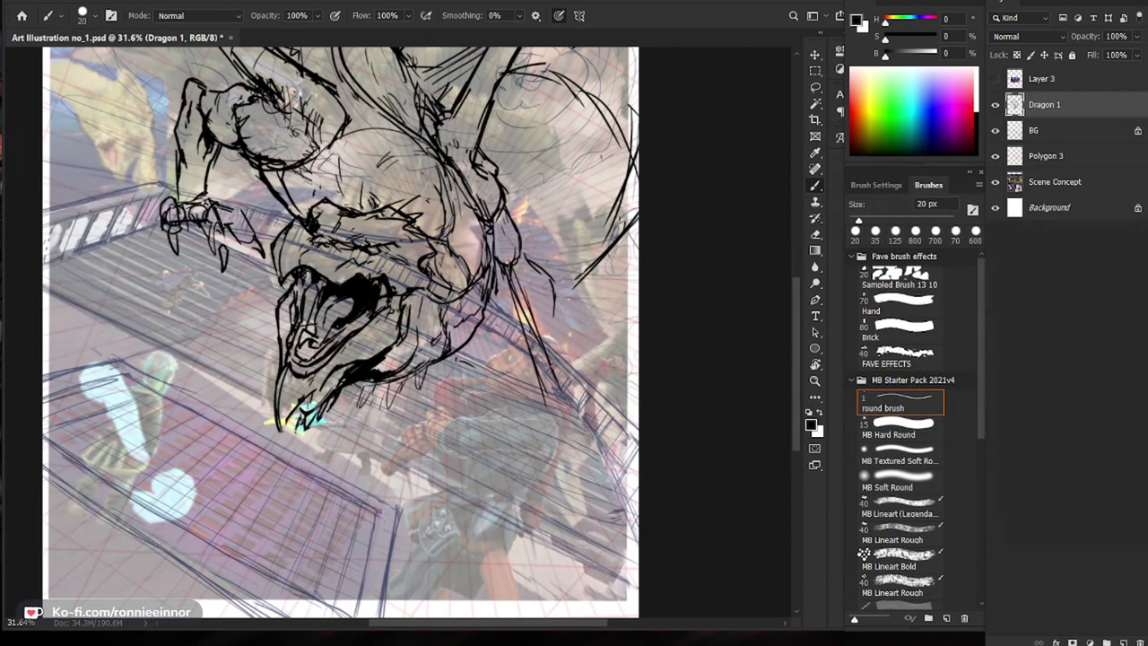
{"action": "left_click_drag", "start_coordinate": [497, 312], "coordinate": [499, 433]}
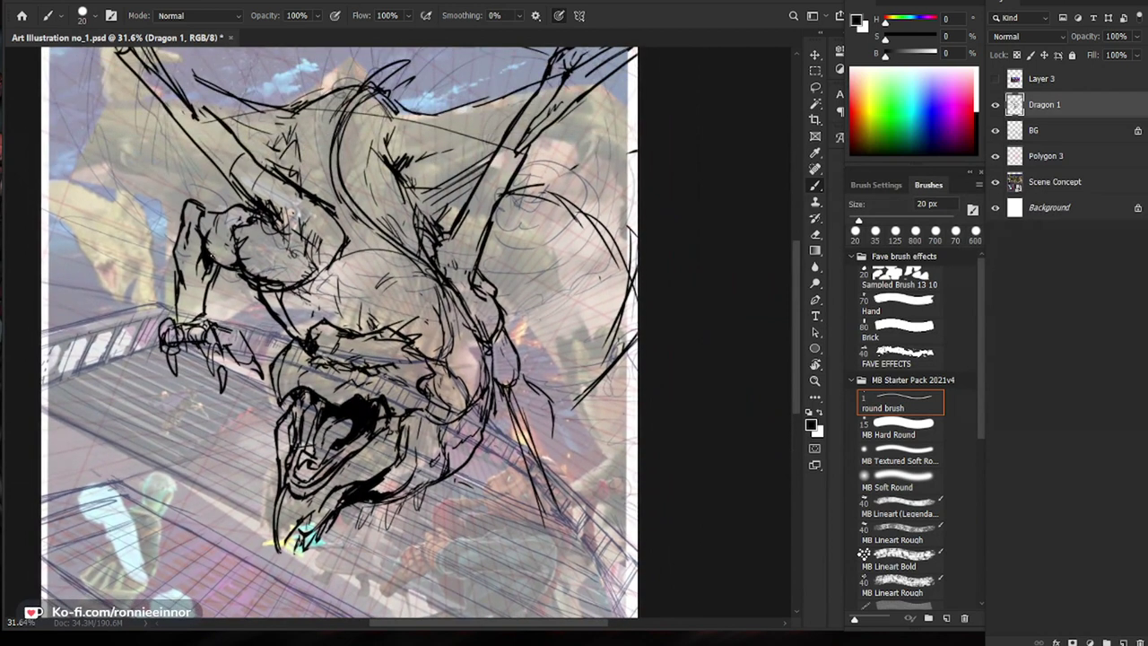
{"action": "key", "text": "l"}
{"action": "mouse_move", "coordinate": [254, 321]}
{"action": "left_mouse_down"}
{"action": "mouse_move", "coordinate": [274, 384]}
{"action": "mouse_move", "coordinate": [224, 314]}
{"action": "mouse_move", "coordinate": [154, 260]}
{"action": "mouse_move", "coordinate": [205, 238]}
{"action": "mouse_move", "coordinate": [269, 287]}
{"action": "left_mouse_up"}
{"action": "key", "text": "ctrl+t"}
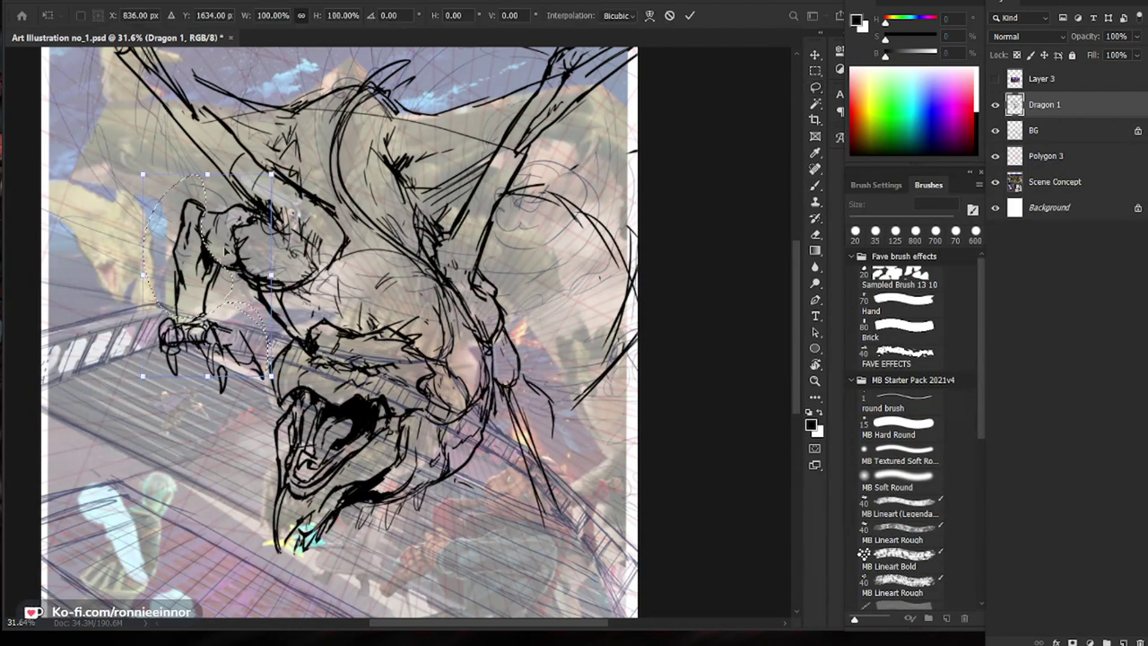
{"action": "left_click_drag", "start_coordinate": [317, 410], "coordinate": [344, 382]}
{"action": "left_click_drag", "start_coordinate": [241, 274], "coordinate": [227, 269]}
{"action": "left_click_drag", "start_coordinate": [332, 380], "coordinate": [339, 369]}
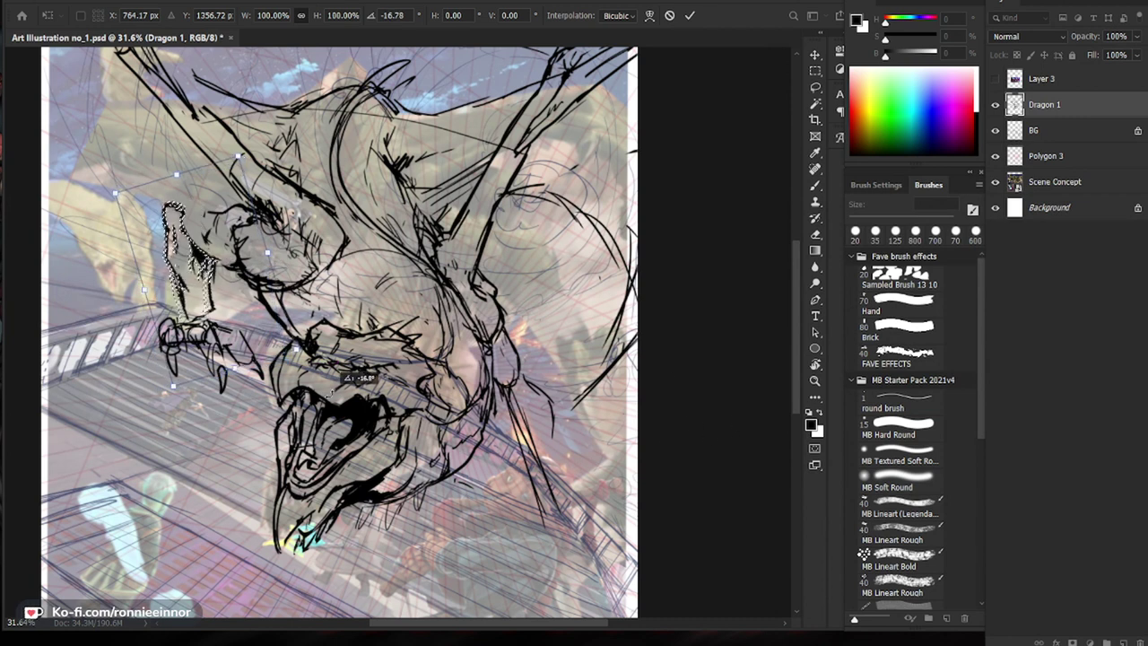
Step: Fine-tune the forearm's rotation to about -18° and its position over the wrist, apply the transform and deselect
{"action": "mouse_move", "coordinate": [655, 415]}
{"action": "left_mouse_down"}
{"action": "mouse_move", "coordinate": [655, 547]}
{"action": "mouse_move", "coordinate": [687, 544]}
{"action": "mouse_move", "coordinate": [705, 507]}
{"action": "mouse_move", "coordinate": [636, 509]}
{"action": "mouse_move", "coordinate": [640, 476]}
{"action": "mouse_move", "coordinate": [641, 560]}
{"action": "mouse_move", "coordinate": [642, 516]}
{"action": "left_mouse_up"}
{"action": "left_click_drag", "start_coordinate": [564, 499], "coordinate": [236, 290]}
{"action": "left_click_drag", "start_coordinate": [314, 362], "coordinate": [325, 344]}
{"action": "left_click_drag", "start_coordinate": [241, 306], "coordinate": [227, 298]}
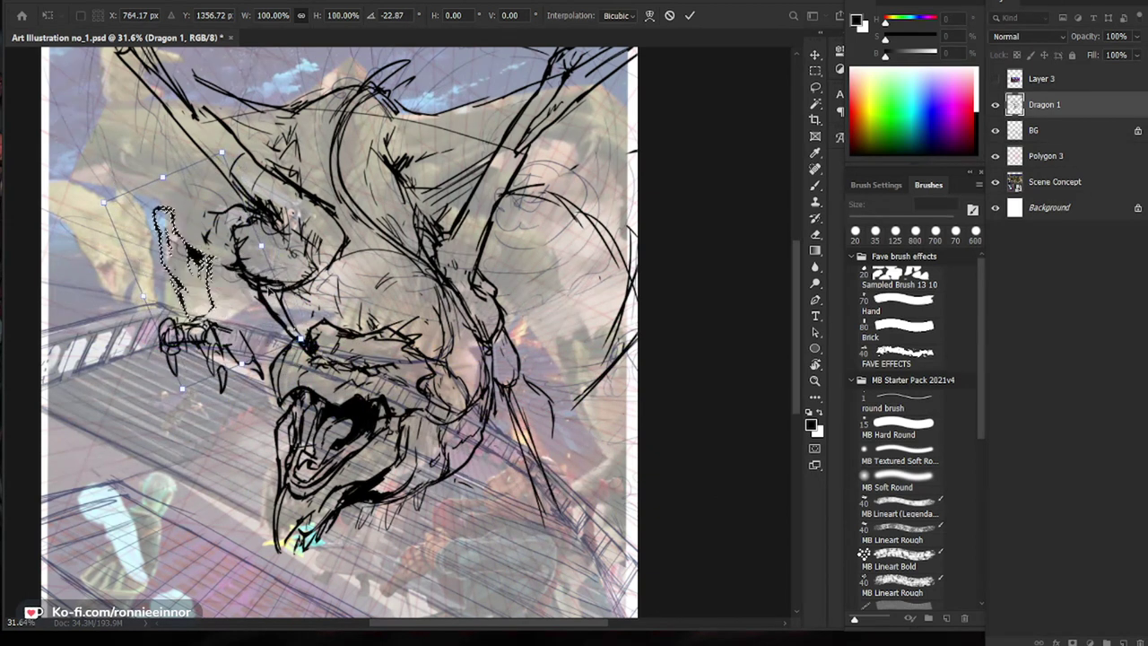
{"action": "left_click_drag", "start_coordinate": [495, 391], "coordinate": [484, 415]}
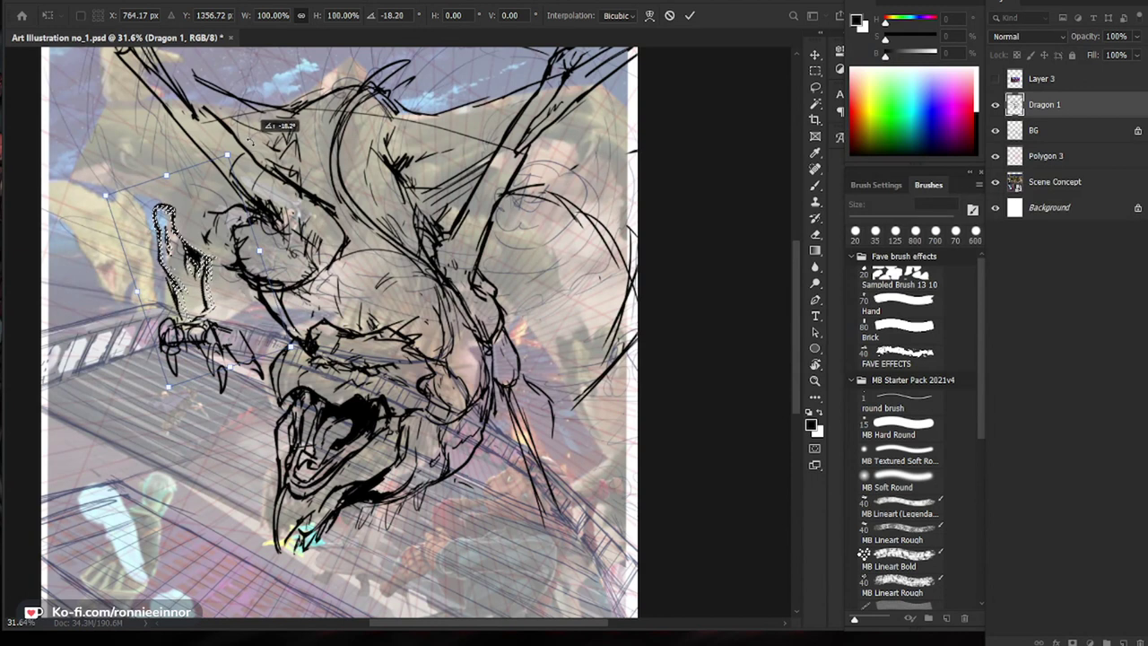
{"action": "left_click_drag", "start_coordinate": [216, 239], "coordinate": [221, 240]}
{"action": "key", "text": "Return"}
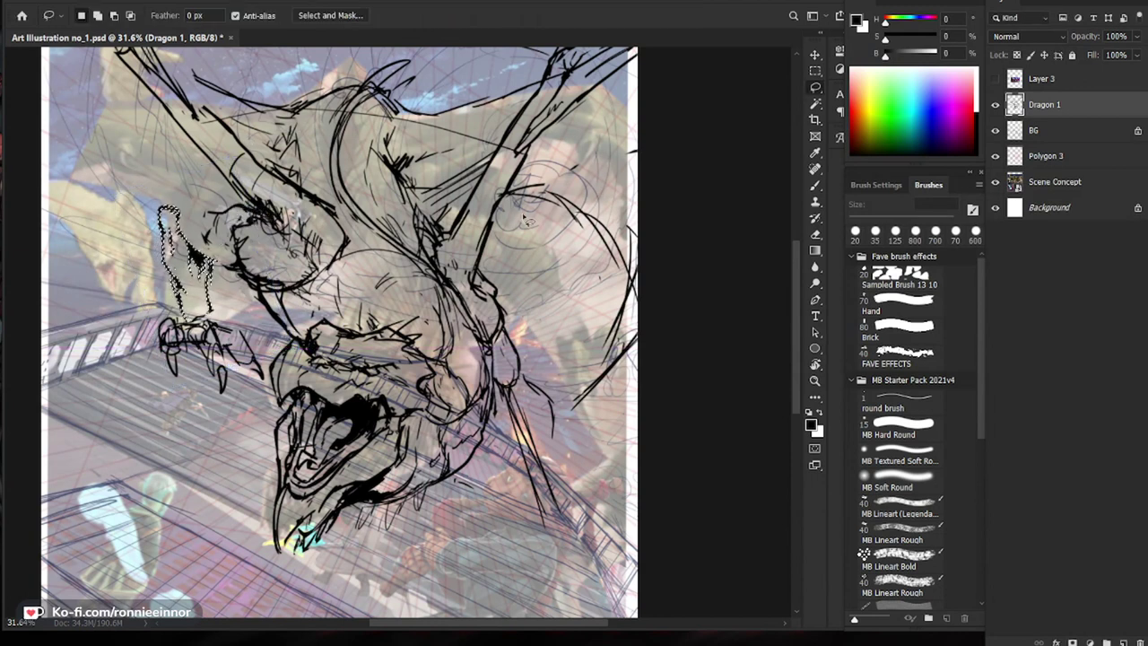
{"action": "key", "text": "ctrl+d"}
Step: Clean up the elbow of the moved forearm and redraw the line joining it to the upper leg
{"action": "key", "text": "e"}
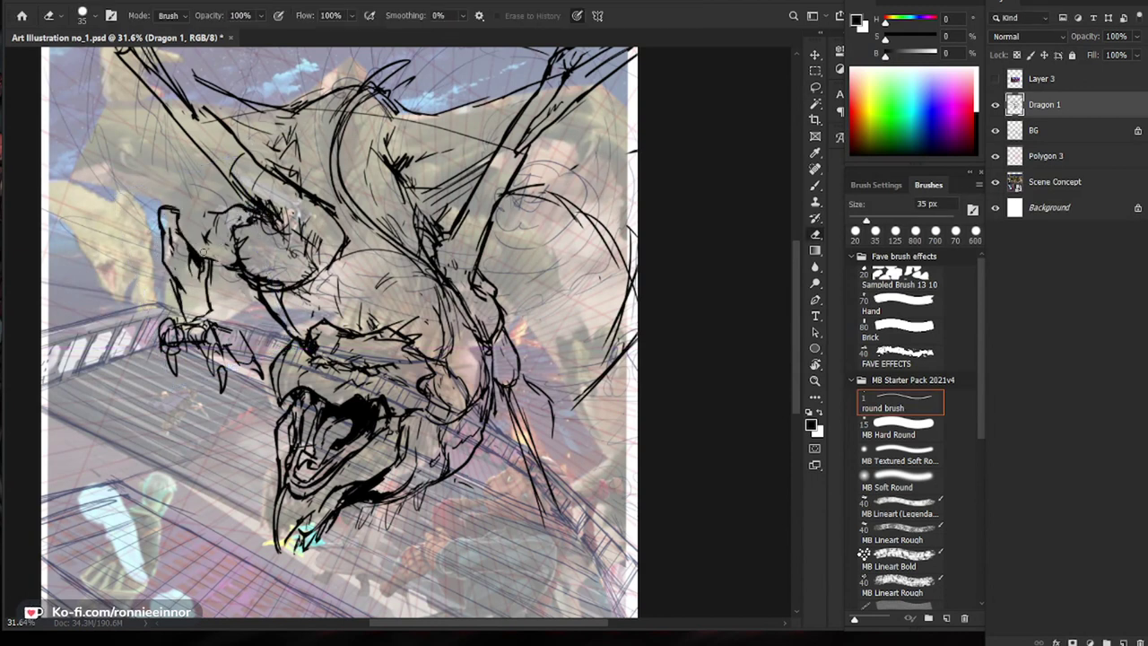
{"action": "key", "text": "b"}
{"action": "key", "text": "e"}
{"action": "left_click_drag", "start_coordinate": [185, 217], "coordinate": [184, 243]}
{"action": "key", "text": "b"}
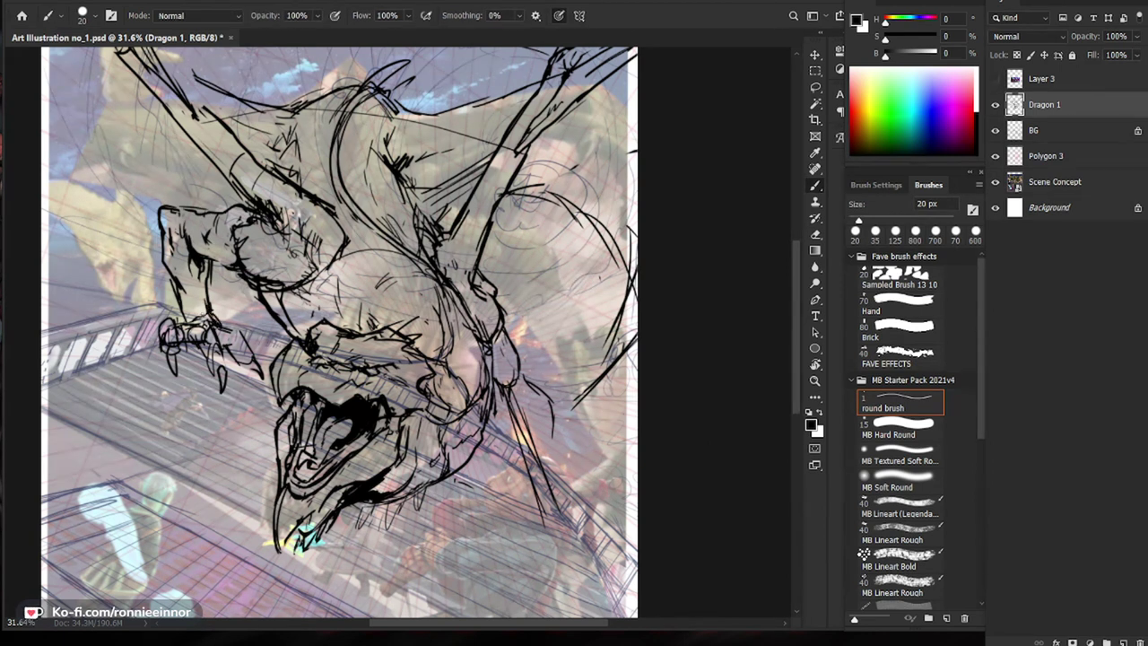
Step: Erase stray strokes around the foreleg's wrist with a larger eraser and redraw the outermost toe and claw
{"action": "key", "text": "e"}
{"action": "left_click_drag", "start_coordinate": [209, 339], "coordinate": [204, 337]}
{"action": "key", "text": "bracketright"}
{"action": "key", "text": "bracketright"}
{"action": "key", "text": "bracketright"}
{"action": "key", "text": "bracketright"}
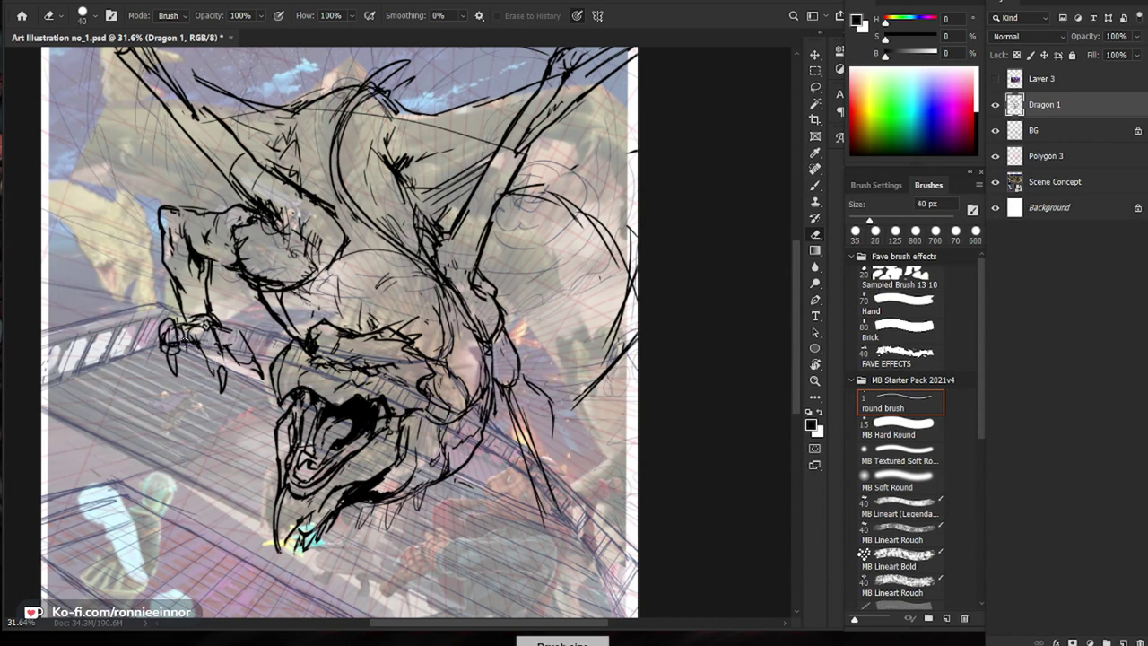
{"action": "key", "text": "b"}
{"action": "mouse_move", "coordinate": [178, 324]}
{"action": "left_mouse_down"}
{"action": "mouse_move", "coordinate": [180, 350]}
{"action": "mouse_move", "coordinate": [160, 346]}
{"action": "mouse_move", "coordinate": [163, 326]}
{"action": "mouse_move", "coordinate": [173, 363]}
{"action": "left_mouse_up"}
{"action": "key", "text": "e"}
{"action": "key", "text": "b"}
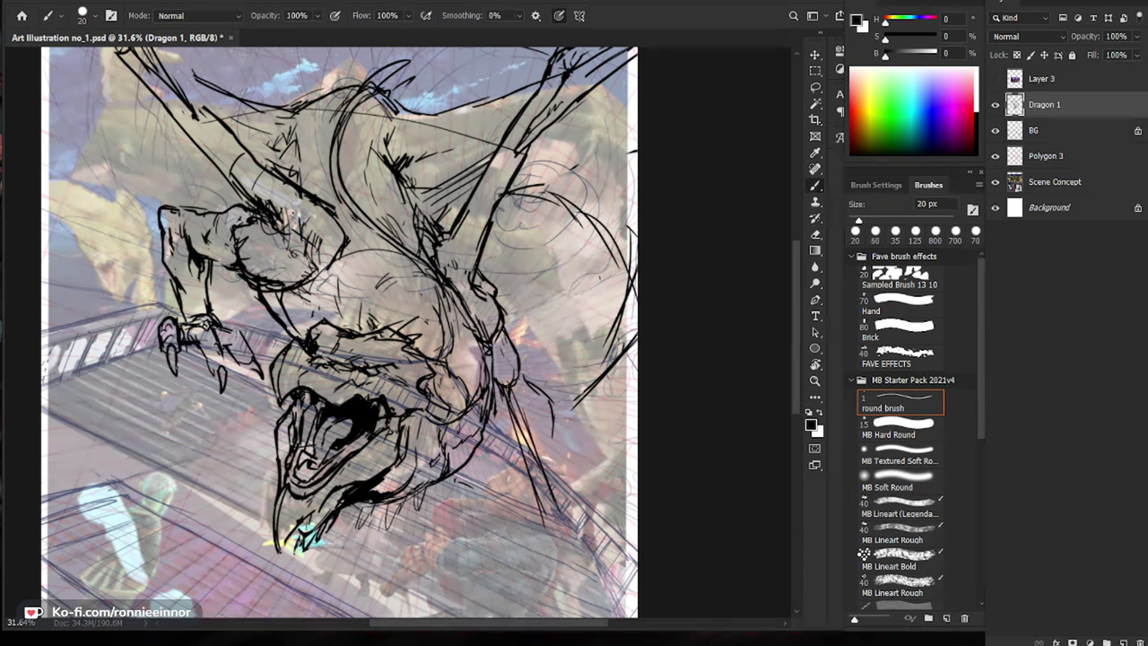
Step: Restate the front outline of the dragon's snout from the brow down to the upper lip
{"action": "key", "text": "z"}
{"action": "left_click_drag", "start_coordinate": [310, 529], "coordinate": [220, 636]}
{"action": "left_click_drag", "start_coordinate": [445, 344], "coordinate": [507, 332]}
{"action": "left_click_drag", "start_coordinate": [452, 365], "coordinate": [479, 363]}
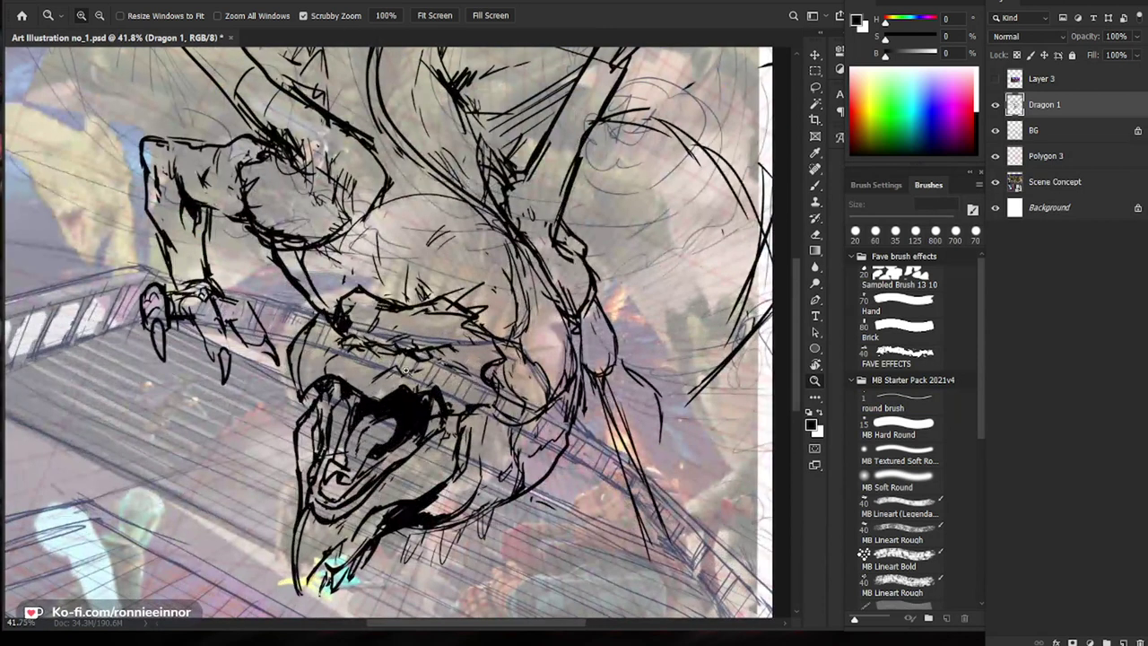
{"action": "key", "text": "e"}
{"action": "key", "text": "b"}
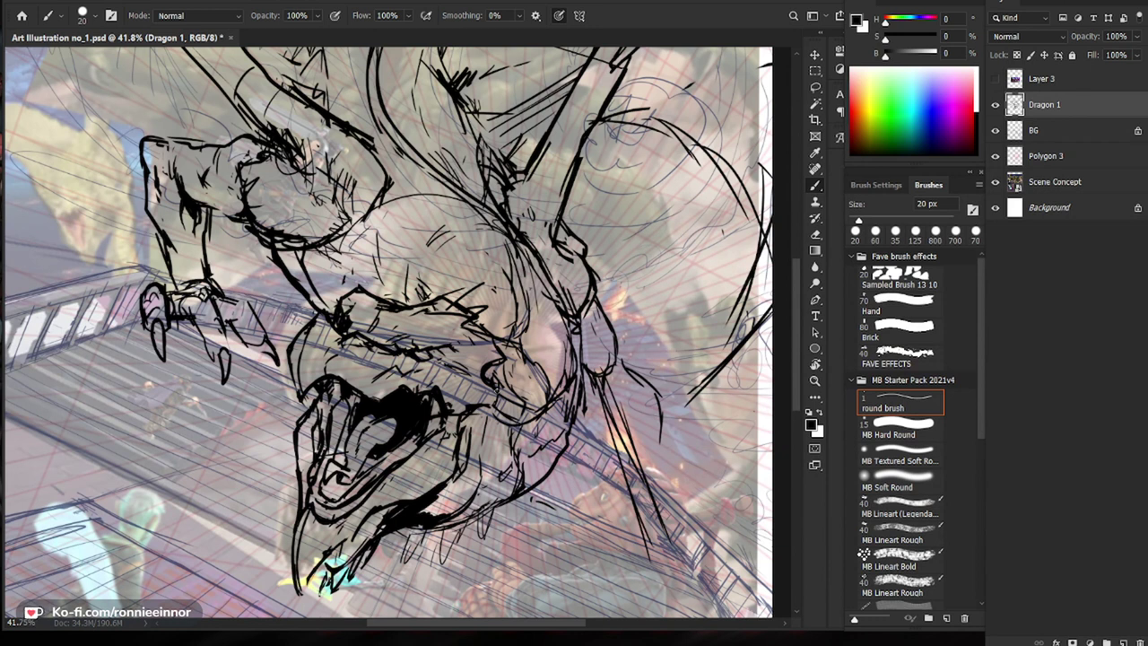
{"action": "key", "text": "e"}
{"action": "key", "text": "b"}
{"action": "mouse_move", "coordinate": [326, 305]}
{"action": "left_mouse_down"}
{"action": "mouse_move", "coordinate": [301, 346]}
{"action": "mouse_move", "coordinate": [300, 393]}
{"action": "left_mouse_up"}
Step: Clean up the front end of the dragon's brow and redraw the adjoining snout contour
{"action": "key", "text": "z"}
{"action": "left_click_drag", "start_coordinate": [663, 394], "coordinate": [575, 396]}
{"action": "left_click_drag", "start_coordinate": [385, 349], "coordinate": [475, 349]}
{"action": "key", "text": "e"}
{"action": "mouse_move", "coordinate": [362, 305]}
{"action": "left_mouse_down"}
{"action": "mouse_move", "coordinate": [350, 321]}
{"action": "mouse_move", "coordinate": [360, 302]}
{"action": "mouse_move", "coordinate": [356, 311]}
{"action": "left_mouse_up"}
{"action": "key", "text": "b"}
{"action": "mouse_move", "coordinate": [362, 312]}
{"action": "left_mouse_down"}
{"action": "mouse_move", "coordinate": [379, 331]}
{"action": "mouse_move", "coordinate": [327, 378]}
{"action": "mouse_move", "coordinate": [314, 348]}
{"action": "mouse_move", "coordinate": [319, 366]}
{"action": "mouse_move", "coordinate": [328, 332]}
{"action": "left_mouse_up"}
{"action": "key", "text": "e"}
{"action": "key", "text": "b"}
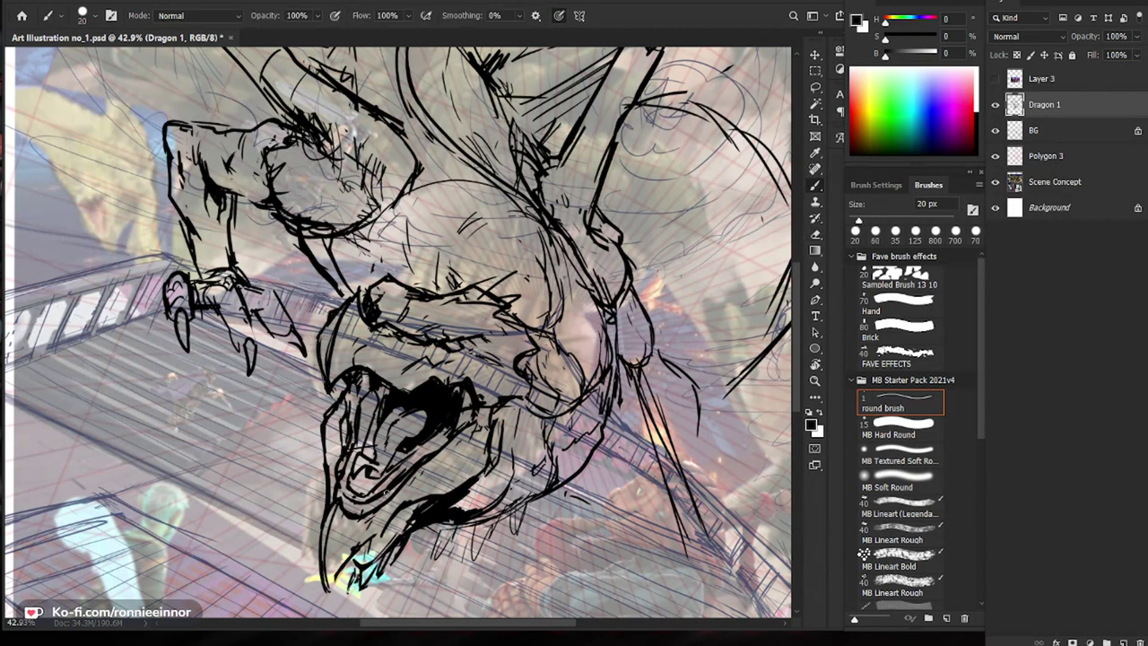
Step: Erase part of the clawed foot's old toes and sketch a new line stretching out from the wrist
{"action": "key", "text": "z"}
{"action": "mouse_move", "coordinate": [260, 350]}
{"action": "left_mouse_down"}
{"action": "mouse_move", "coordinate": [224, 386]}
{"action": "mouse_move", "coordinate": [273, 368]}
{"action": "mouse_move", "coordinate": [260, 327]}
{"action": "mouse_move", "coordinate": [263, 375]}
{"action": "left_mouse_up"}
{"action": "key", "text": "e"}
{"action": "key", "text": "b"}
{"action": "key", "text": "e"}
{"action": "key", "text": "b"}
{"action": "key", "text": "e"}
{"action": "mouse_move", "coordinate": [325, 310]}
{"action": "left_mouse_down"}
{"action": "mouse_move", "coordinate": [337, 337]}
{"action": "mouse_move", "coordinate": [332, 329]}
{"action": "left_mouse_up"}
{"action": "key", "text": "b"}
{"action": "mouse_move", "coordinate": [308, 307]}
{"action": "left_mouse_down"}
{"action": "mouse_move", "coordinate": [320, 399]}
{"action": "mouse_move", "coordinate": [403, 339]}
{"action": "left_mouse_up"}
Step: Build up the contours of the outstretched toe and the foot's back with alternating brush and eraser strokes
{"action": "key", "text": "z"}
{"action": "key", "text": "b"}
{"action": "key", "text": "e"}
{"action": "key", "text": "b"}
{"action": "mouse_move", "coordinate": [314, 328]}
{"action": "left_mouse_down"}
{"action": "mouse_move", "coordinate": [332, 360]}
{"action": "mouse_move", "coordinate": [362, 373]}
{"action": "mouse_move", "coordinate": [359, 348]}
{"action": "left_mouse_up"}
{"action": "key", "text": "e"}
{"action": "key", "text": "b"}
{"action": "mouse_move", "coordinate": [314, 304]}
{"action": "left_mouse_down"}
{"action": "mouse_move", "coordinate": [340, 319]}
{"action": "mouse_move", "coordinate": [240, 321]}
{"action": "left_mouse_up"}
{"action": "key", "text": "e"}
{"action": "key", "text": "b"}
{"action": "key", "text": "e"}
{"action": "key", "text": "b"}
Step: Erase the remaining old middle claws and draw a curved claw at the end of the long toe
{"action": "key", "text": "e"}
{"action": "mouse_move", "coordinate": [240, 312]}
{"action": "left_mouse_down"}
{"action": "mouse_move", "coordinate": [244, 324]}
{"action": "mouse_move", "coordinate": [295, 327]}
{"action": "mouse_move", "coordinate": [272, 335]}
{"action": "mouse_move", "coordinate": [303, 352]}
{"action": "left_mouse_up"}
{"action": "key", "text": "b"}
{"action": "key", "text": "e"}
{"action": "key", "text": "b"}
{"action": "key", "text": "e"}
{"action": "key", "text": "b"}
{"action": "key", "text": "e"}
{"action": "key", "text": "b"}
{"action": "left_click_drag", "start_coordinate": [288, 302], "coordinate": [294, 307]}
{"action": "left_click_drag", "start_coordinate": [277, 300], "coordinate": [271, 315]}
Step: Enlarge the eraser, remove the long outstretched toe and sketch a small round knuckle below the wrist
{"action": "key", "text": "ctrl+space"}
{"action": "mouse_move", "coordinate": [470, 369]}
{"action": "left_mouse_down"}
{"action": "mouse_move", "coordinate": [434, 371]}
{"action": "mouse_move", "coordinate": [423, 398]}
{"action": "mouse_move", "coordinate": [403, 359]}
{"action": "mouse_move", "coordinate": [395, 363]}
{"action": "left_mouse_up"}
{"action": "key", "text": "ctrl+space"}
{"action": "key", "text": "e"}
{"action": "key", "text": "bracketright"}
{"action": "key", "text": "bracketright"}
{"action": "key", "text": "bracketright"}
{"action": "key", "text": "bracketright"}
{"action": "key", "text": "bracketright"}
{"action": "key", "text": "bracketright"}
{"action": "key", "text": "bracketright"}
{"action": "key", "text": "bracketright"}
{"action": "key", "text": "b"}
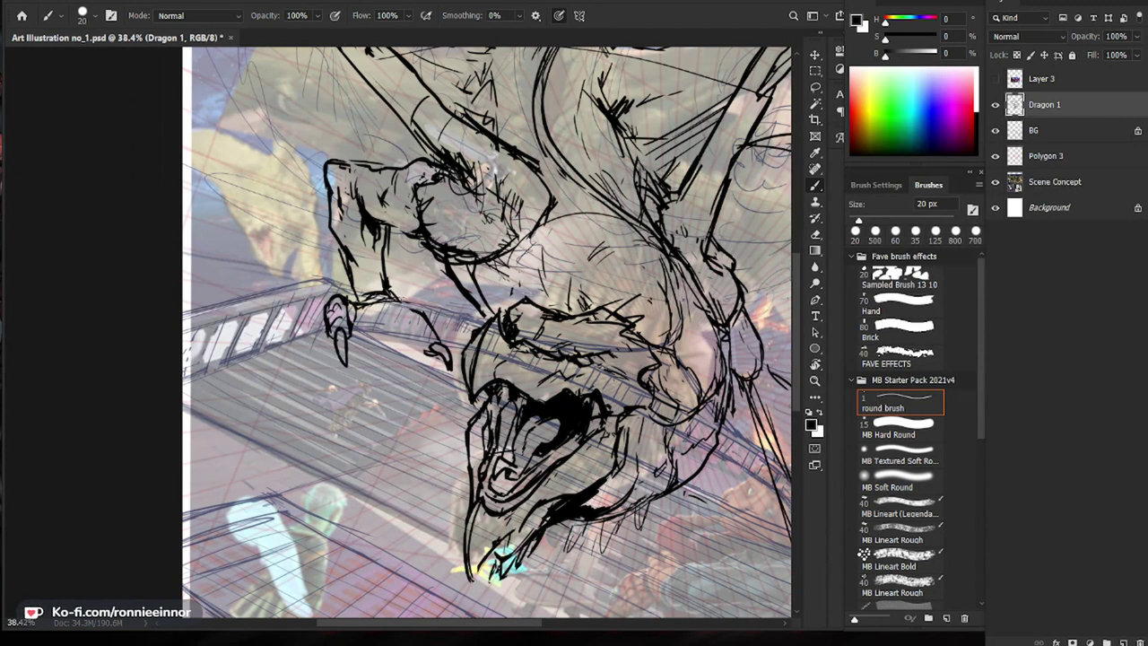
{"action": "mouse_move", "coordinate": [373, 310]}
{"action": "left_mouse_down"}
{"action": "mouse_move", "coordinate": [383, 306]}
{"action": "mouse_move", "coordinate": [382, 323]}
{"action": "mouse_move", "coordinate": [444, 355]}
{"action": "left_mouse_up"}
{"action": "key", "text": "e"}
{"action": "key", "text": "b"}
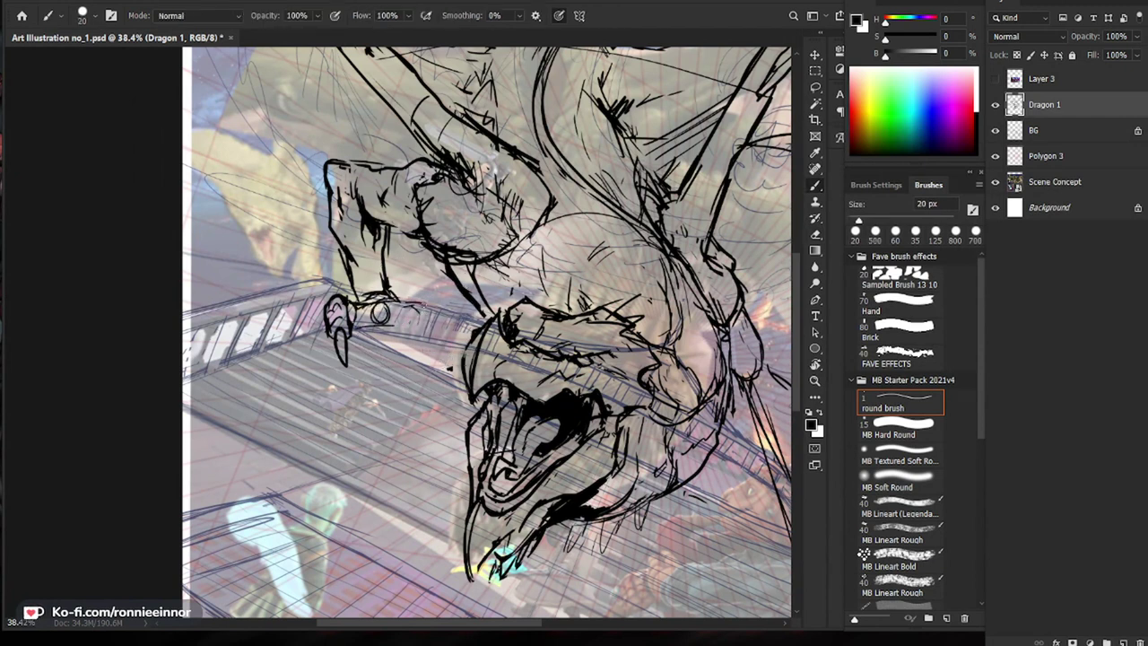
Step: Draw the top and underside of the foreleg's foot and shade the wrist with dark hatching
{"action": "key", "text": "e"}
{"action": "key", "text": "b"}
{"action": "left_click_drag", "start_coordinate": [408, 305], "coordinate": [440, 291]}
{"action": "left_click_drag", "start_coordinate": [344, 296], "coordinate": [434, 283]}
{"action": "mouse_move", "coordinate": [356, 281]}
{"action": "left_mouse_down"}
{"action": "mouse_move", "coordinate": [416, 281]}
{"action": "mouse_move", "coordinate": [357, 297]}
{"action": "mouse_move", "coordinate": [398, 298]}
{"action": "mouse_move", "coordinate": [390, 285]}
{"action": "left_mouse_up"}
{"action": "key", "text": "e"}
{"action": "key", "text": "b"}
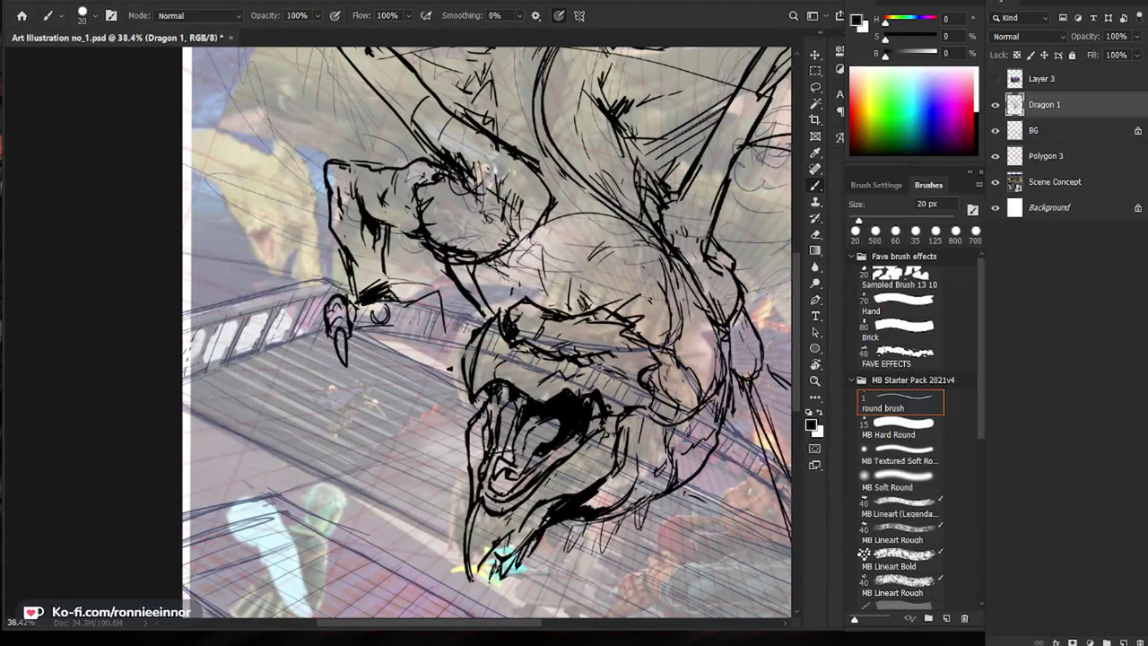
{"action": "mouse_move", "coordinate": [388, 302]}
{"action": "left_mouse_down"}
{"action": "mouse_move", "coordinate": [371, 314]}
{"action": "mouse_move", "coordinate": [401, 286]}
{"action": "left_mouse_up"}
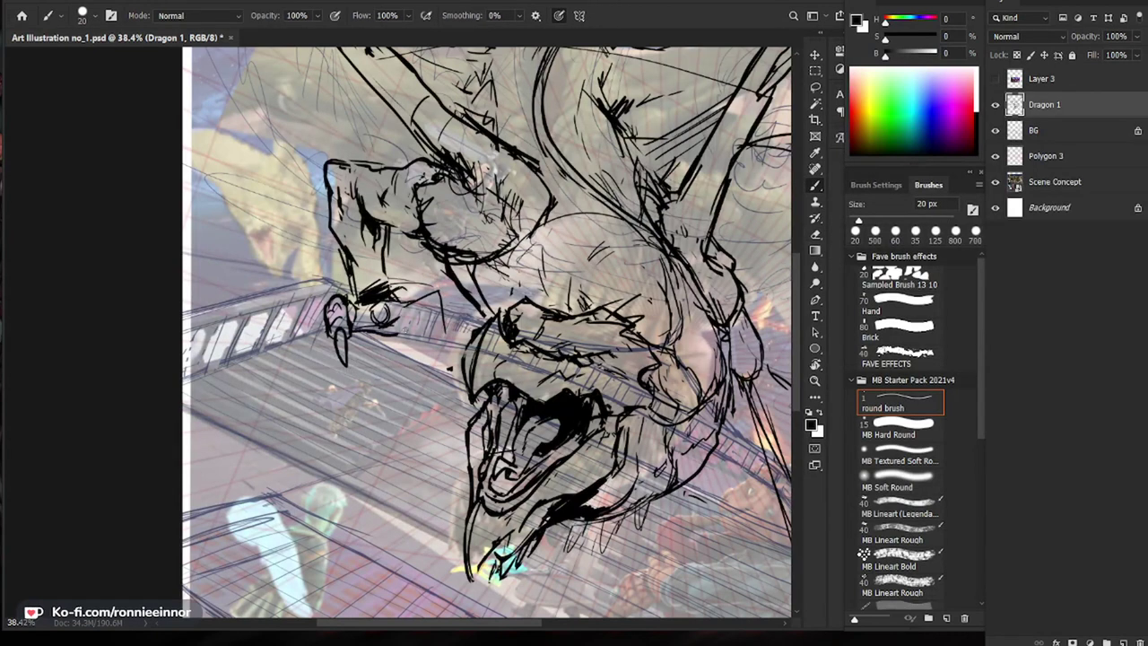
Step: Draw an inner toe with a round knuckle and a downward-pointing claw on the foreleg's foot
{"action": "mouse_move", "coordinate": [398, 297]}
{"action": "left_mouse_down"}
{"action": "mouse_move", "coordinate": [407, 285]}
{"action": "mouse_move", "coordinate": [425, 324]}
{"action": "mouse_move", "coordinate": [420, 315]}
{"action": "left_mouse_up"}
{"action": "key", "text": "e"}
{"action": "key", "text": "b"}
{"action": "left_click_drag", "start_coordinate": [404, 324], "coordinate": [405, 346]}
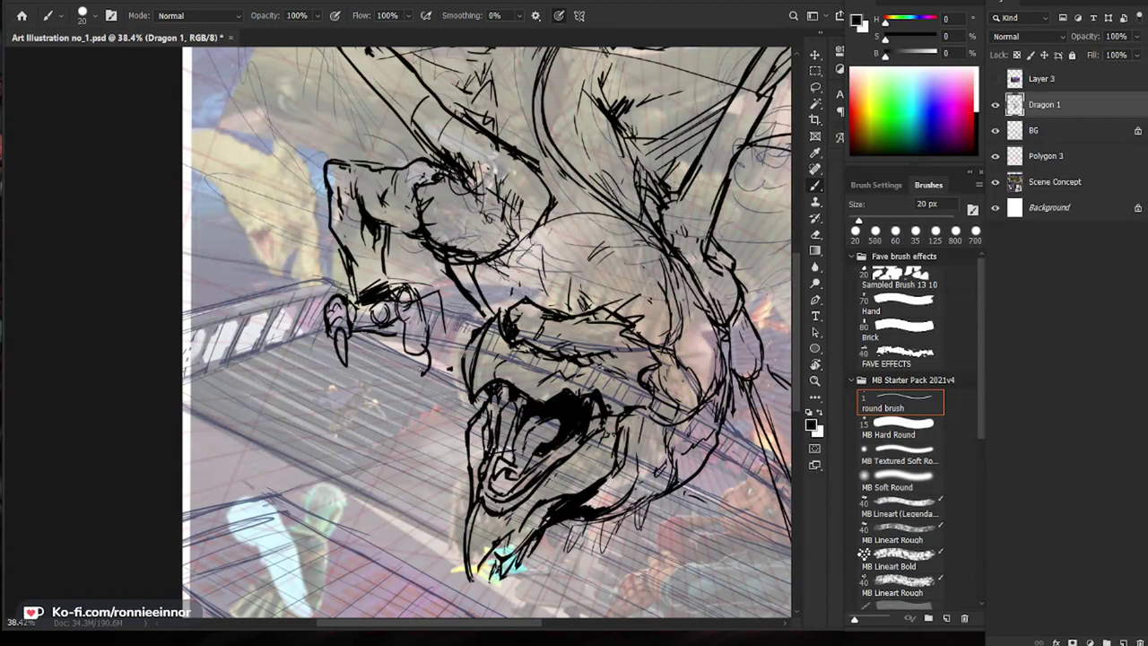
{"action": "key", "text": "e"}
{"action": "key", "text": "b"}
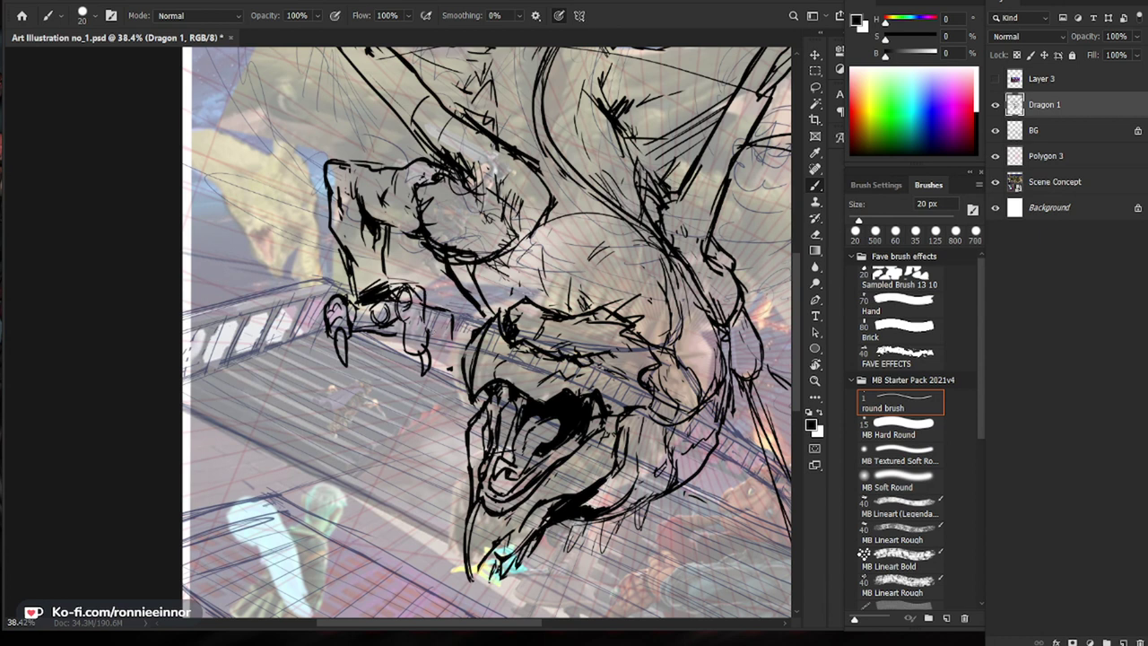
{"action": "left_click_drag", "start_coordinate": [443, 343], "coordinate": [394, 344]}
{"action": "left_click_drag", "start_coordinate": [721, 518], "coordinate": [665, 483]}
Step: Erase the tip of the outermost claw and redraw it shorter
{"action": "key", "text": "e"}
{"action": "mouse_move", "coordinate": [336, 310]}
{"action": "left_mouse_down"}
{"action": "mouse_move", "coordinate": [357, 311]}
{"action": "mouse_move", "coordinate": [317, 317]}
{"action": "left_mouse_up"}
{"action": "key", "text": "b"}
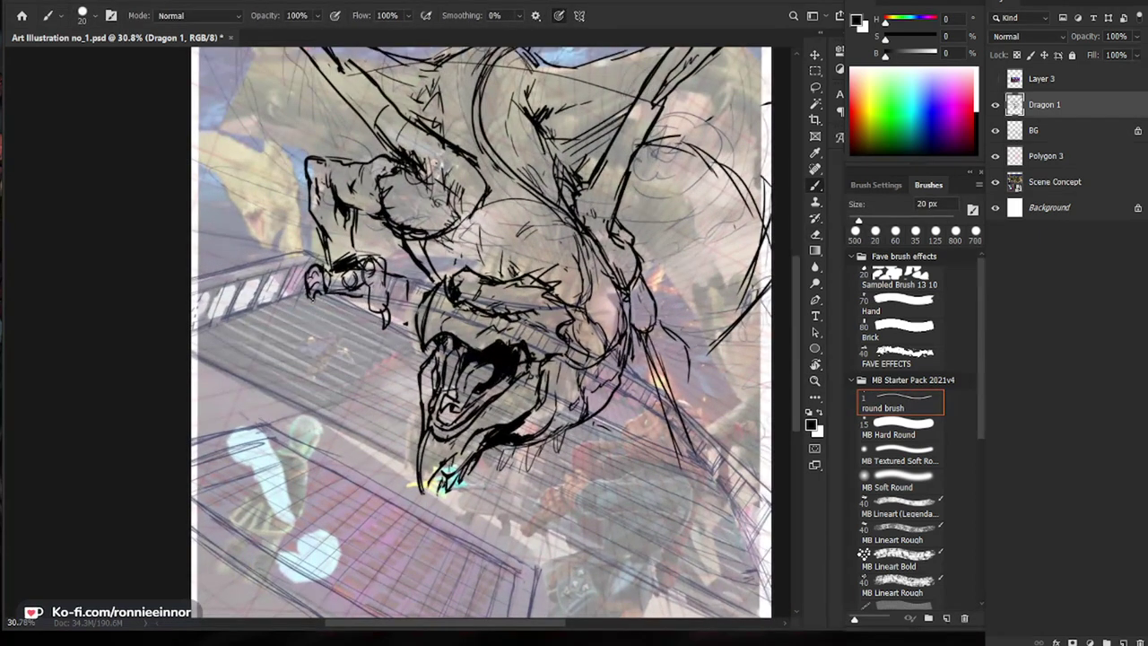
{"action": "left_click_drag", "start_coordinate": [319, 316], "coordinate": [314, 300]}
{"action": "left_click_drag", "start_coordinate": [419, 353], "coordinate": [387, 357]}
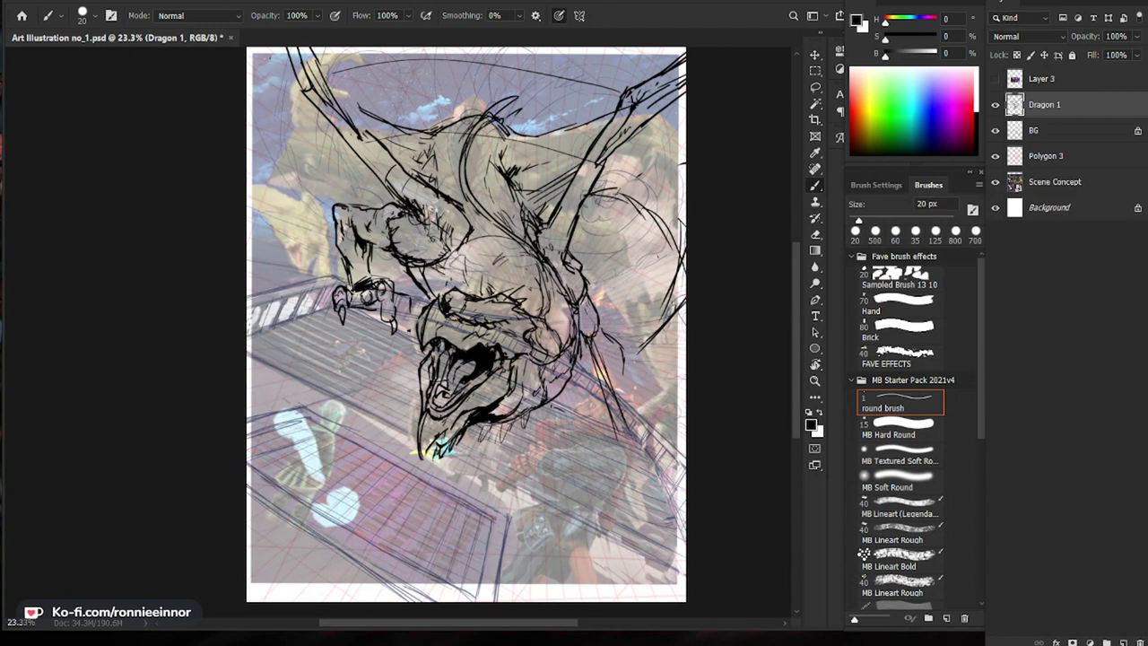
Step: Reduce the eraser size and clean up the lines along the foot between the outer and inner toes
{"action": "scroll", "coordinate": [359, 305], "scroll_direction": "up", "scroll_amount": 3}
{"action": "key", "text": "e"}
{"action": "key", "text": "ctrl+z"}
{"action": "key", "text": "bracketleft"}
{"action": "key", "text": "bracketleft"}
{"action": "key", "text": "bracketleft"}
{"action": "key", "text": "bracketleft"}
{"action": "key", "text": "bracketleft"}
{"action": "key", "text": "bracketleft"}
{"action": "key", "text": "bracketleft"}
{"action": "key", "text": "bracketleft"}
{"action": "key", "text": "bracketleft"}
{"action": "left_click_drag", "start_coordinate": [367, 306], "coordinate": [410, 305]}
{"action": "key", "text": "b"}
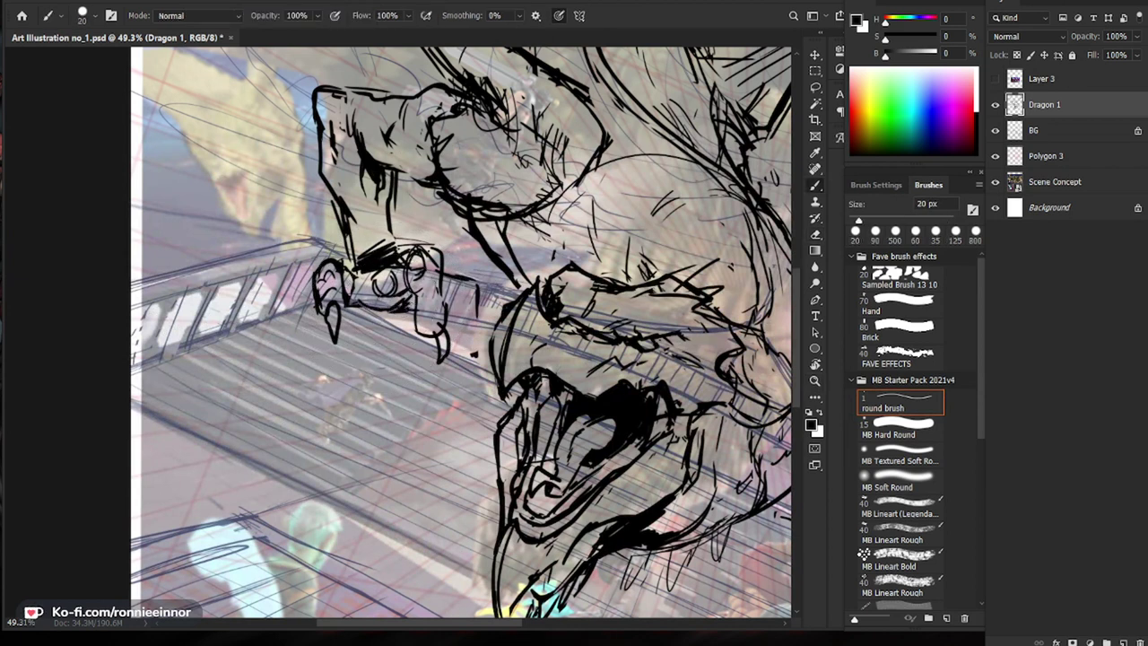
Step: Sketch a third toe beside the inner one and erase the overlapping lines between them
{"action": "left_click_drag", "start_coordinate": [482, 296], "coordinate": [482, 316]}
{"action": "left_click_drag", "start_coordinate": [461, 292], "coordinate": [485, 357]}
{"action": "key", "text": "ctrl+space"}
{"action": "left_click_drag", "start_coordinate": [493, 343], "coordinate": [453, 368]}
{"action": "key", "text": "space"}
{"action": "left_click_drag", "start_coordinate": [509, 384], "coordinate": [419, 335]}
{"action": "key", "text": "ctrl+space"}
{"action": "left_click_drag", "start_coordinate": [372, 278], "coordinate": [396, 283]}
{"action": "key", "text": "e"}
{"action": "mouse_move", "coordinate": [400, 310]}
{"action": "left_mouse_down"}
{"action": "mouse_move", "coordinate": [400, 262]}
{"action": "mouse_move", "coordinate": [398, 290]}
{"action": "mouse_move", "coordinate": [378, 269]}
{"action": "left_mouse_up"}
{"action": "key", "text": "b"}
{"action": "key", "text": "ctrl+space"}
{"action": "left_click", "coordinate": [373, 267]}
Step: Lasso the whole clawed foot, scale it down slightly, deselect and restate the wrist line joining it to the forearm
{"action": "key", "text": "l"}
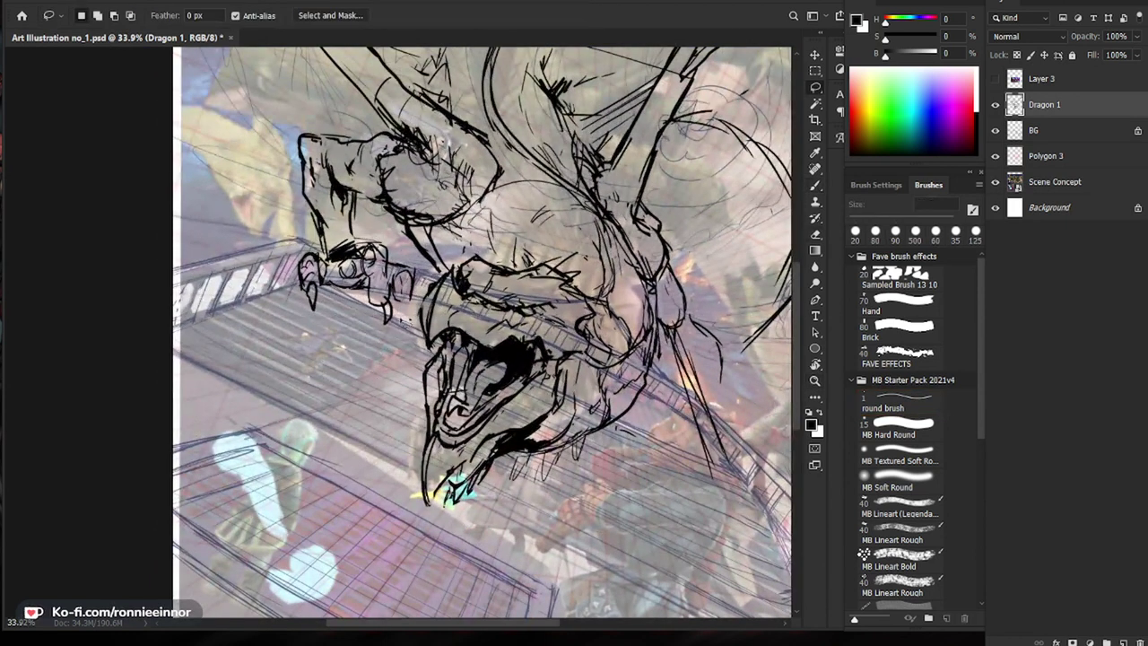
{"action": "mouse_move", "coordinate": [412, 260]}
{"action": "left_mouse_down"}
{"action": "mouse_move", "coordinate": [348, 243]}
{"action": "mouse_move", "coordinate": [379, 338]}
{"action": "left_mouse_up"}
{"action": "key", "text": "ctrl+t"}
{"action": "left_click_drag", "start_coordinate": [420, 235], "coordinate": [412, 242]}
{"action": "key", "text": "Return"}
{"action": "key", "text": "v"}
{"action": "key", "text": "ctrl+d"}
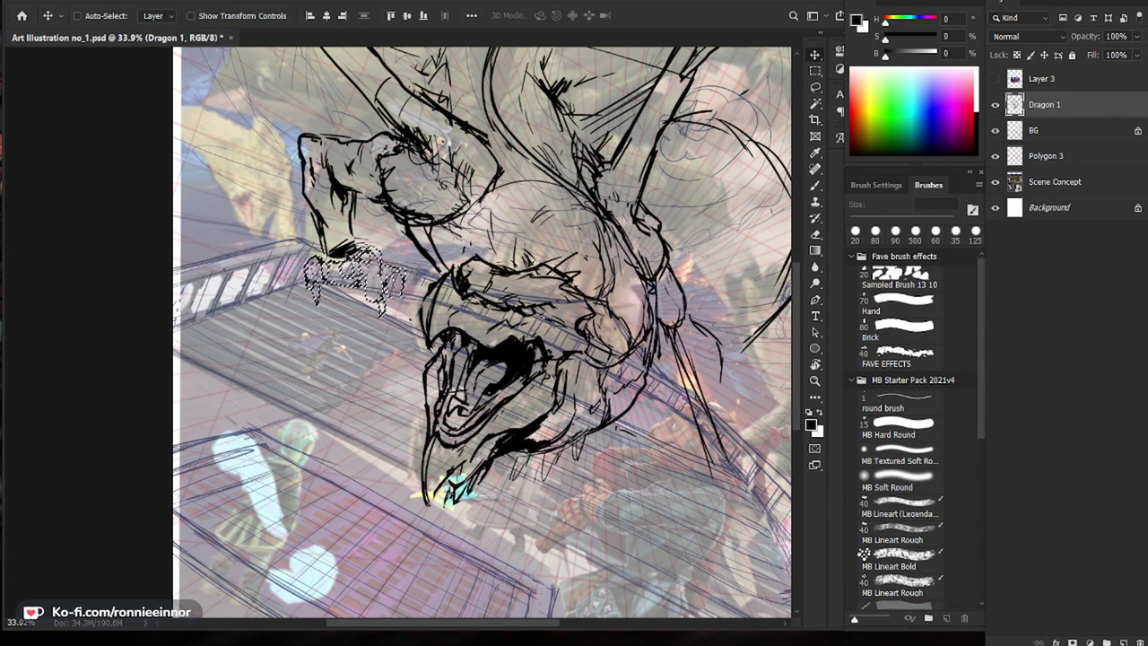
{"action": "key", "text": "b"}
{"action": "mouse_move", "coordinate": [324, 248]}
{"action": "left_mouse_down"}
{"action": "mouse_move", "coordinate": [327, 263]}
{"action": "mouse_move", "coordinate": [352, 260]}
{"action": "left_mouse_up"}
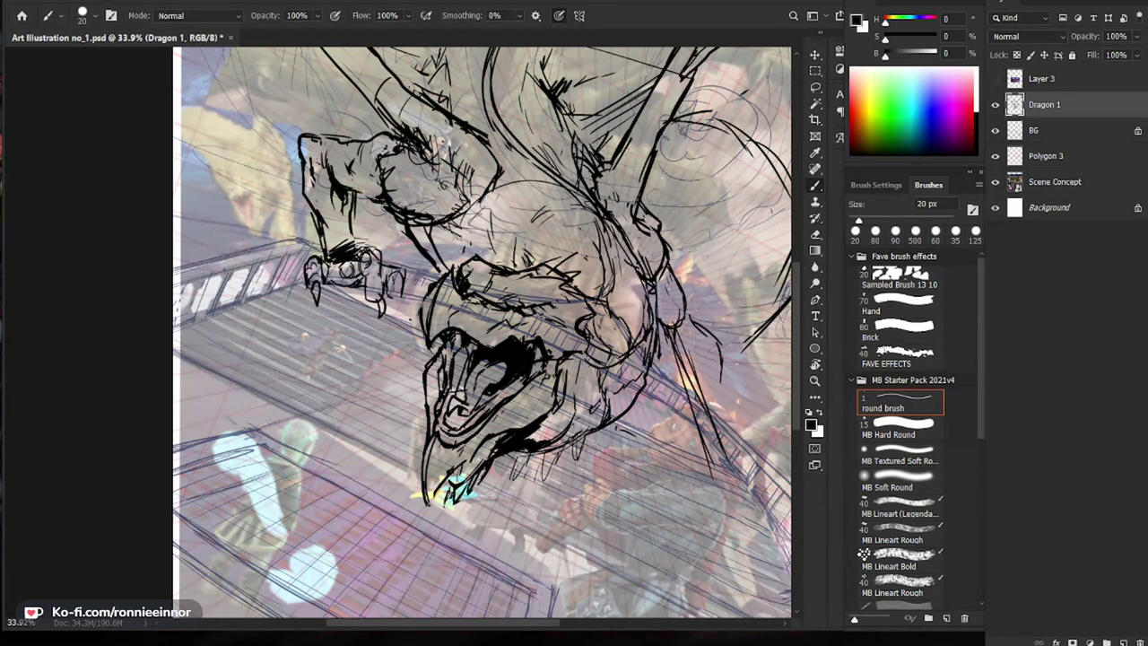
Step: Refine the contour and fold lines of the foreleg around the elbow, forearm and upper arm
{"action": "left_click_drag", "start_coordinate": [404, 306], "coordinate": [327, 306]}
{"action": "left_click_drag", "start_coordinate": [438, 254], "coordinate": [489, 308]}
{"action": "mouse_move", "coordinate": [213, 266]}
{"action": "left_mouse_down"}
{"action": "mouse_move", "coordinate": [195, 260]}
{"action": "mouse_move", "coordinate": [169, 290]}
{"action": "mouse_move", "coordinate": [236, 331]}
{"action": "left_mouse_up"}
{"action": "key", "text": "e"}
{"action": "key", "text": "b"}
{"action": "key", "text": "e"}
{"action": "key", "text": "b"}
{"action": "key", "text": "e"}
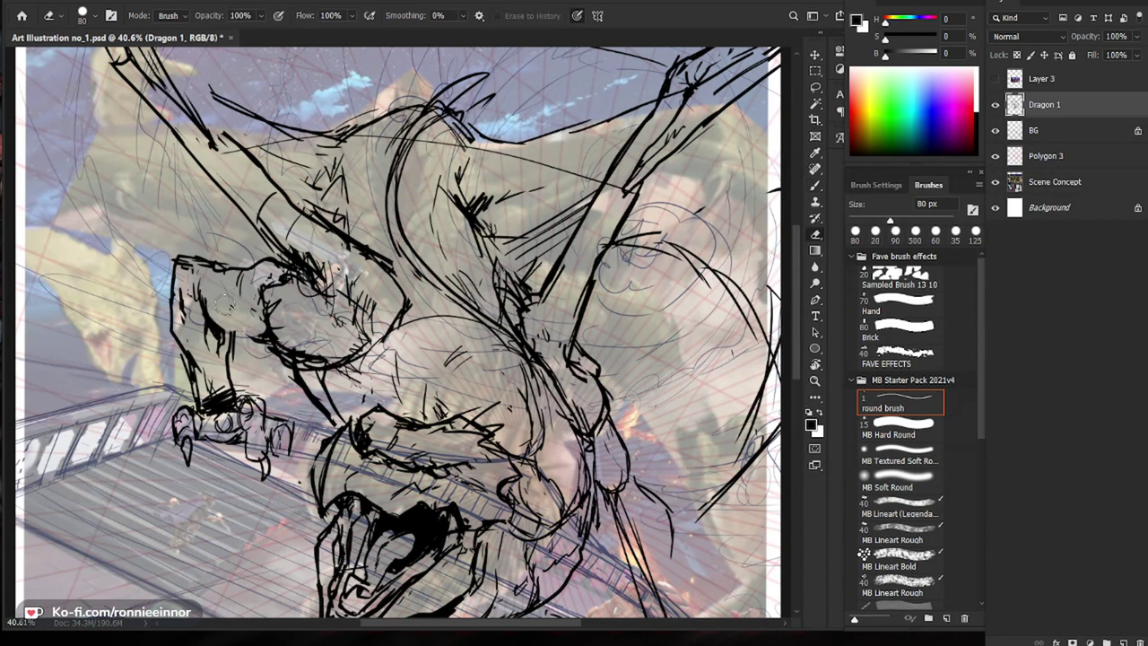
{"action": "key", "text": "b"}
{"action": "mouse_move", "coordinate": [259, 264]}
{"action": "left_mouse_down"}
{"action": "mouse_move", "coordinate": [236, 286]}
{"action": "mouse_move", "coordinate": [217, 282]}
{"action": "left_mouse_up"}
{"action": "left_click_drag", "start_coordinate": [252, 263], "coordinate": [230, 267]}
{"action": "left_click_drag", "start_coordinate": [387, 346], "coordinate": [384, 354]}
{"action": "mouse_move", "coordinate": [258, 333]}
{"action": "left_mouse_down"}
{"action": "mouse_move", "coordinate": [229, 342]}
{"action": "mouse_move", "coordinate": [267, 338]}
{"action": "mouse_move", "coordinate": [255, 326]}
{"action": "left_mouse_up"}
{"action": "key", "text": "e"}
{"action": "key", "text": "b"}
{"action": "key", "text": "z"}
{"action": "left_click_drag", "start_coordinate": [385, 404], "coordinate": [295, 408]}
{"action": "key", "text": "b"}
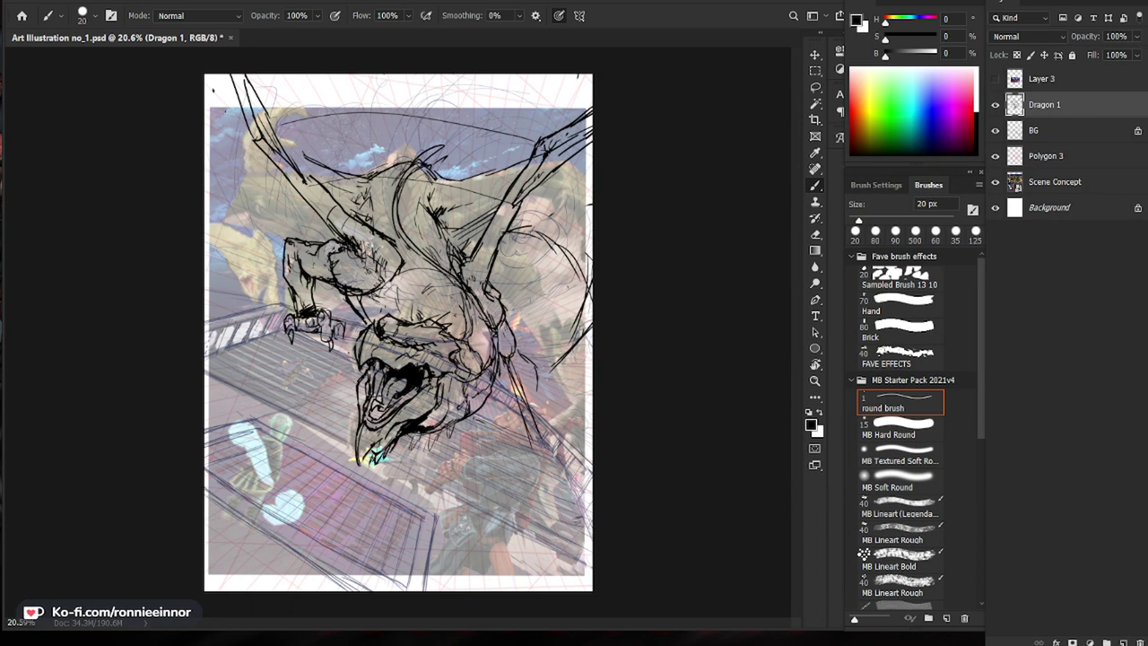
Step: Erase the inner toe of the clawed foot and redraw it with a blockier end
{"action": "scroll", "coordinate": [398, 339], "scroll_direction": "up", "scroll_amount": 5}
{"action": "key", "text": "e"}
{"action": "left_click_drag", "start_coordinate": [307, 326], "coordinate": [315, 306]}
{"action": "key", "text": "b"}
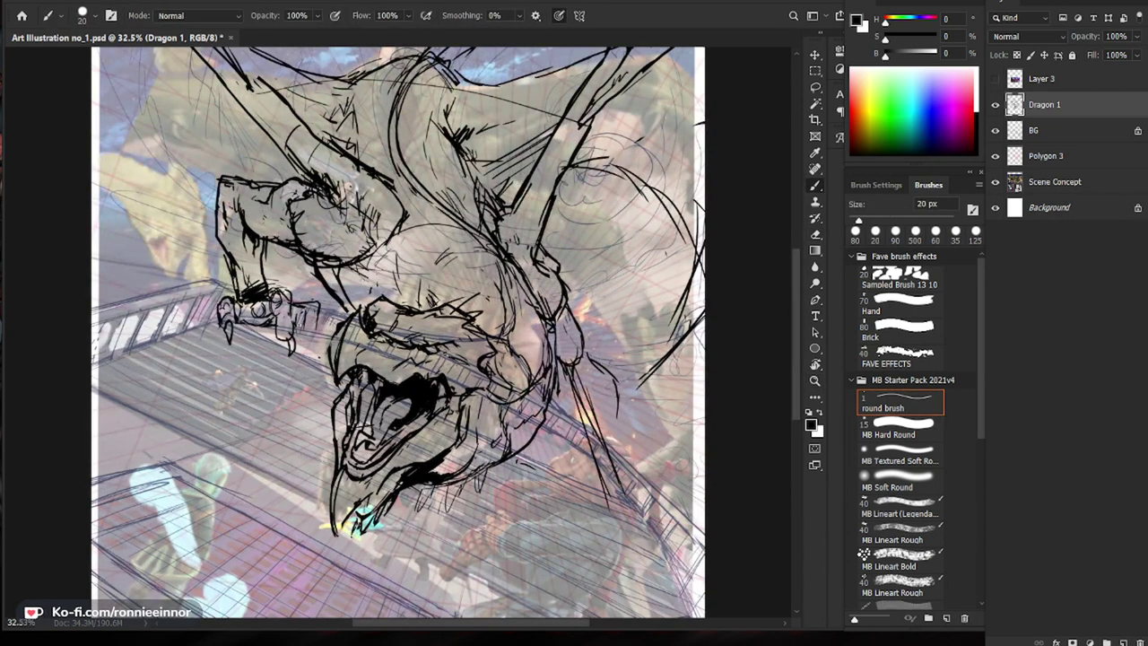
{"action": "key", "text": "e"}
{"action": "left_click_drag", "start_coordinate": [319, 314], "coordinate": [318, 328]}
{"action": "key", "text": "b"}
{"action": "key", "text": "ctrl+space"}
{"action": "left_click_drag", "start_coordinate": [412, 368], "coordinate": [362, 429]}
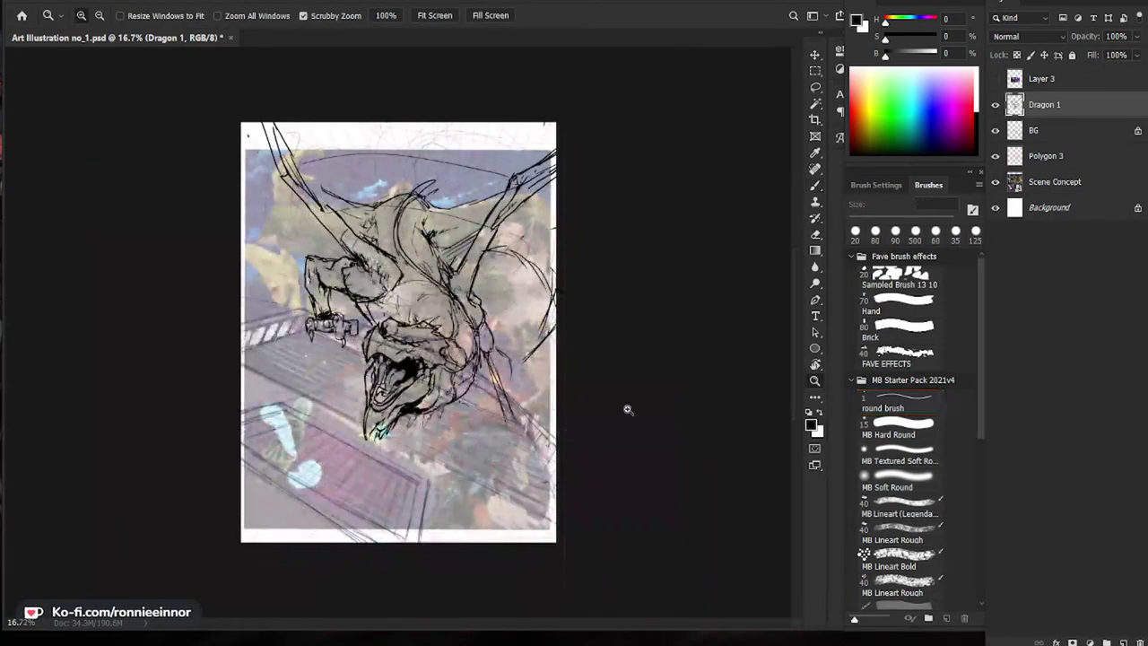
{"action": "left_click_drag", "start_coordinate": [542, 290], "coordinate": [564, 285]}
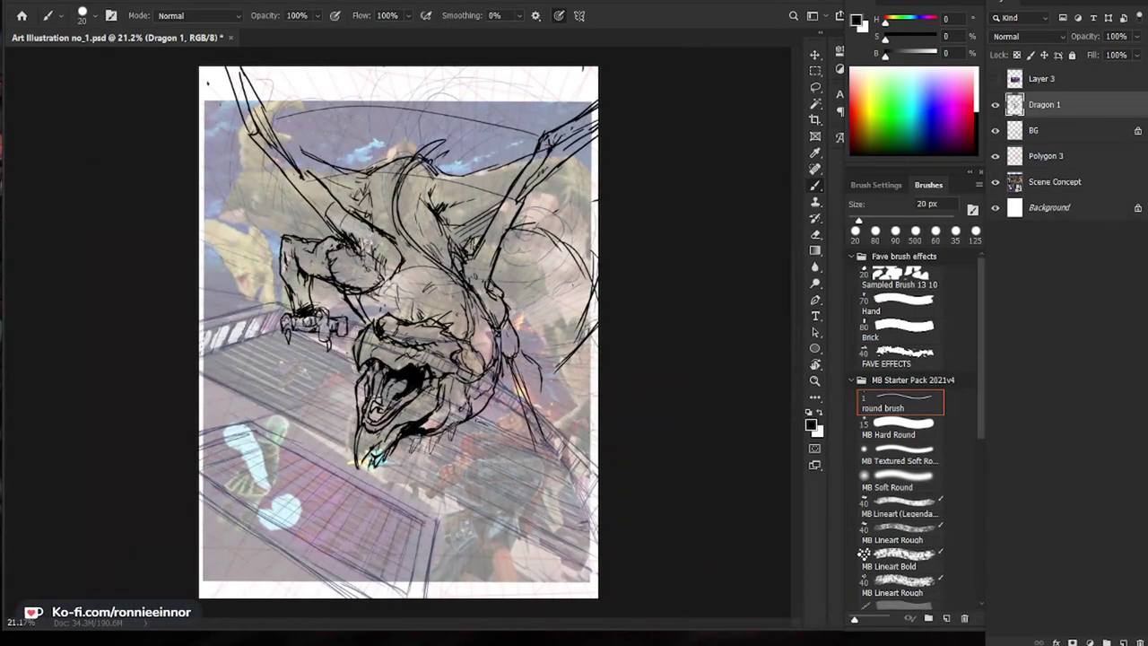
Step: Erase the upper contour line of the dragon's brow ridge and restate the line beneath it
{"action": "key", "text": "ctrl+space"}
{"action": "left_click_drag", "start_coordinate": [473, 246], "coordinate": [449, 255]}
{"action": "key", "text": "ctrl+space"}
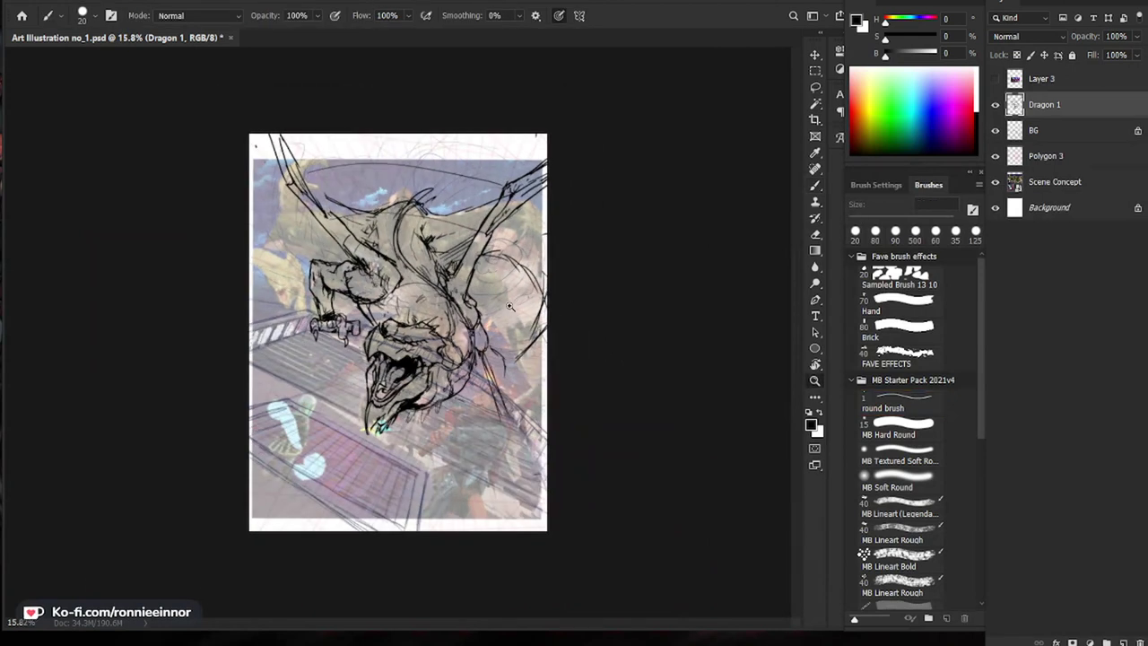
{"action": "left_click_drag", "start_coordinate": [398, 365], "coordinate": [458, 361]}
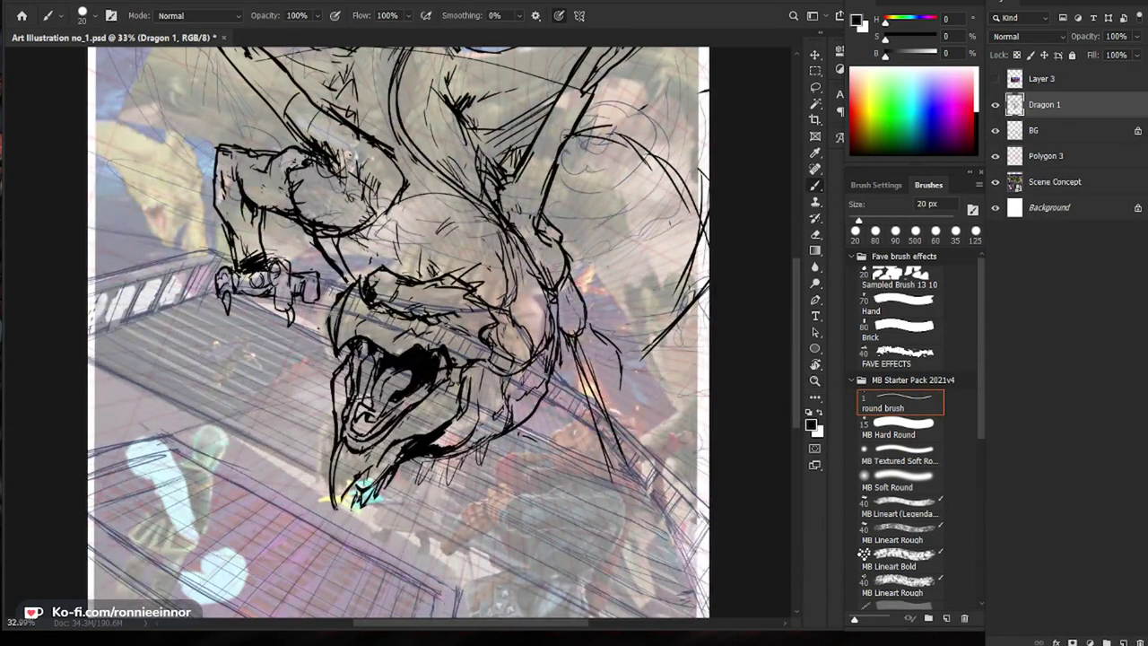
{"action": "left_click_drag", "start_coordinate": [528, 462], "coordinate": [478, 440]}
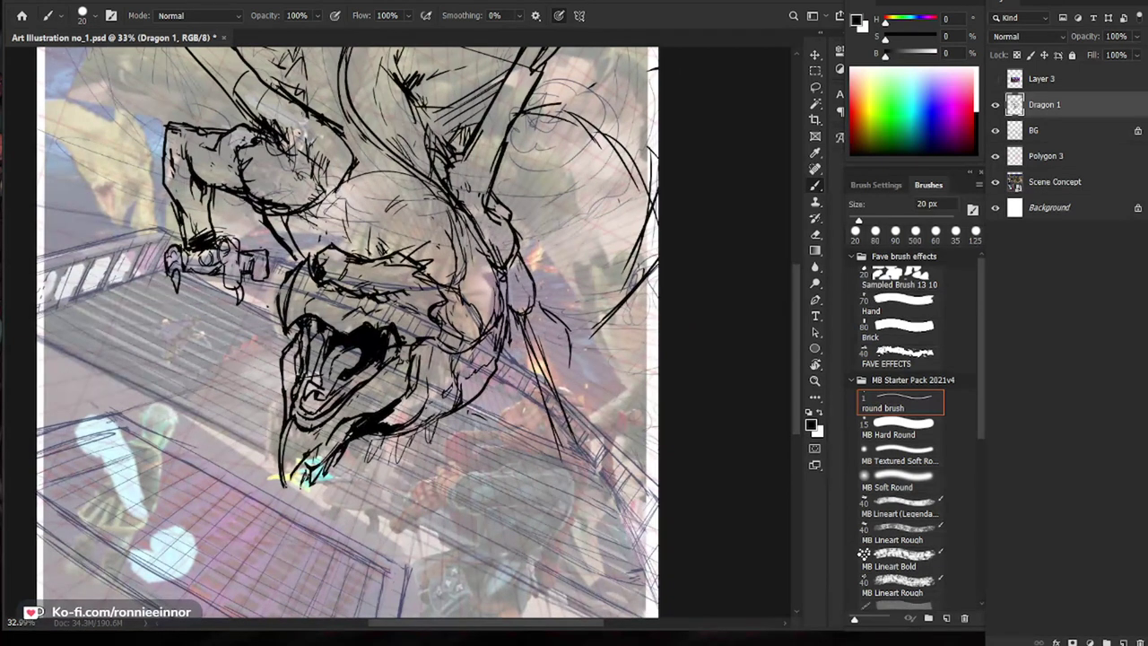
{"action": "key", "text": "e"}
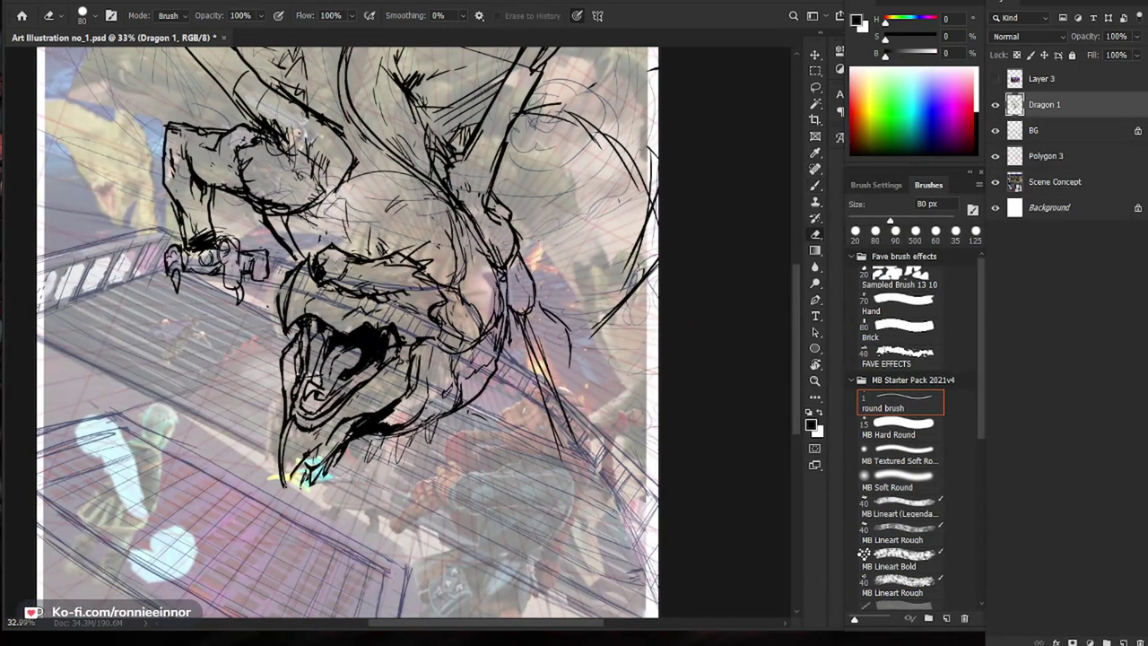
{"action": "left_click_drag", "start_coordinate": [373, 260], "coordinate": [409, 262]}
{"action": "key", "text": "b"}
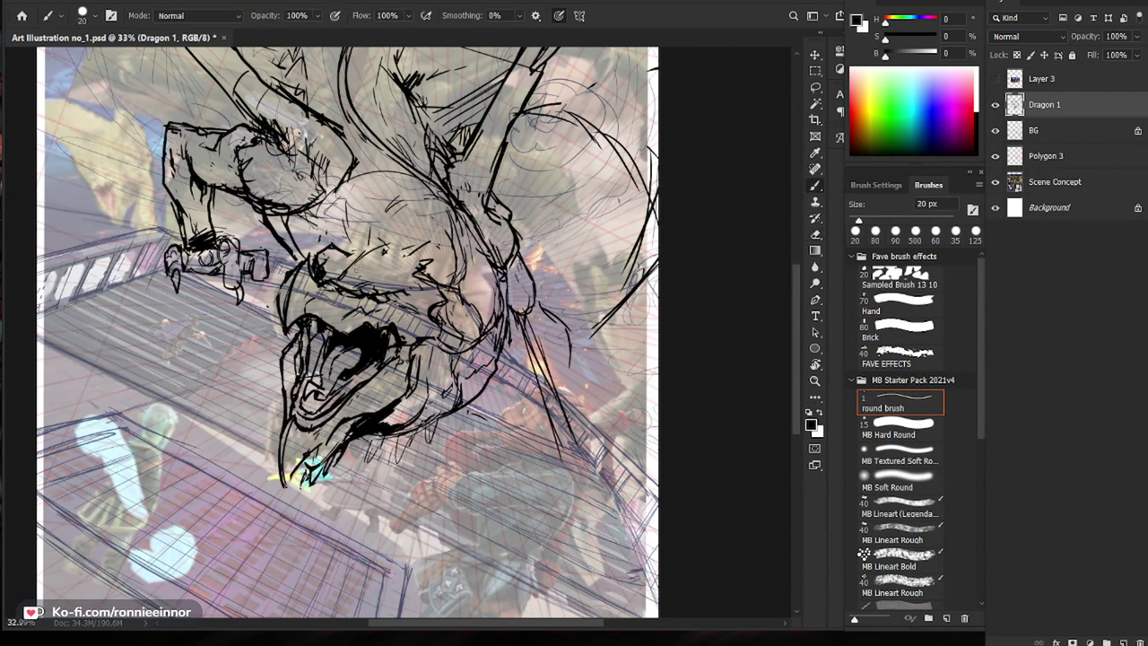
{"action": "mouse_move", "coordinate": [418, 286]}
{"action": "left_mouse_down"}
{"action": "mouse_move", "coordinate": [371, 292]}
{"action": "mouse_move", "coordinate": [325, 277]}
{"action": "left_mouse_up"}
{"action": "key", "text": "e"}
{"action": "key", "text": "b"}
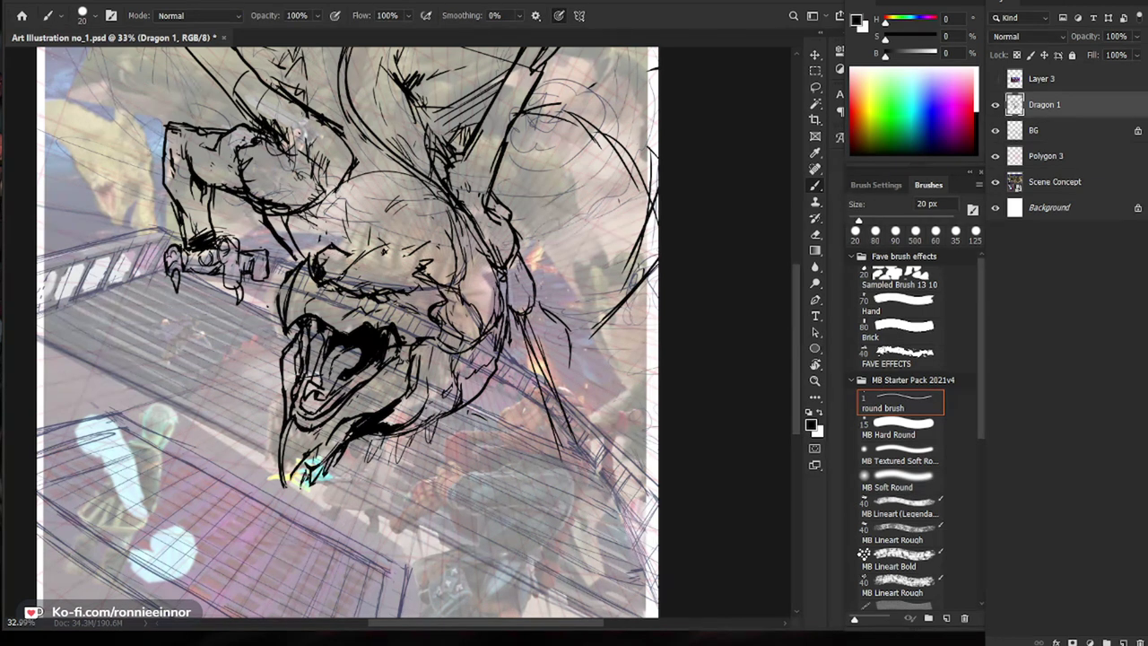
Step: Clean up the old brow lines and redraw the brow as an angular, faceted ridge above the snout
{"action": "key", "text": "e"}
{"action": "left_click_drag", "start_coordinate": [320, 268], "coordinate": [324, 276]}
{"action": "key", "text": "b"}
{"action": "key", "text": "e"}
{"action": "mouse_move", "coordinate": [371, 280]}
{"action": "left_mouse_down"}
{"action": "mouse_move", "coordinate": [344, 262]}
{"action": "mouse_move", "coordinate": [418, 263]}
{"action": "mouse_move", "coordinate": [352, 247]}
{"action": "mouse_move", "coordinate": [404, 281]}
{"action": "left_mouse_up"}
{"action": "key", "text": "b"}
{"action": "key", "text": "e"}
{"action": "key", "text": "b"}
{"action": "key", "text": "e"}
{"action": "key", "text": "b"}
{"action": "left_click_drag", "start_coordinate": [328, 263], "coordinate": [364, 254]}
{"action": "left_click_drag", "start_coordinate": [332, 260], "coordinate": [351, 283]}
Step: Erase the heavy dark mark at the front of the brow and tidy the lines along the top of the snout
{"action": "key", "text": "z"}
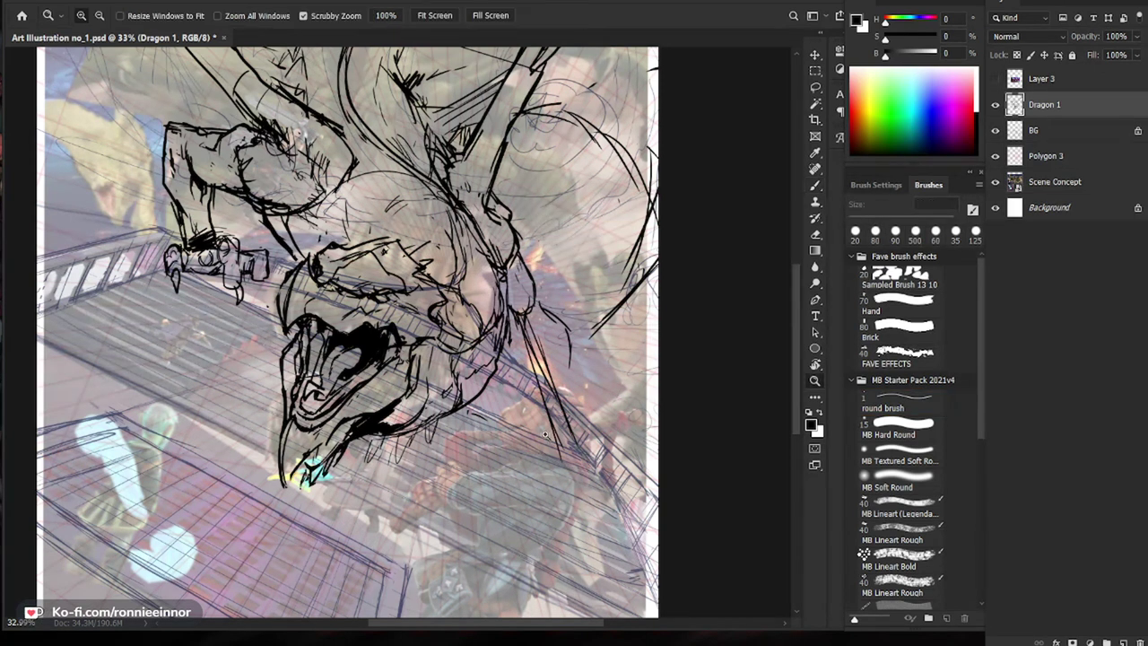
{"action": "mouse_move", "coordinate": [350, 275]}
{"action": "left_mouse_down"}
{"action": "mouse_move", "coordinate": [376, 270]}
{"action": "mouse_move", "coordinate": [317, 279]}
{"action": "mouse_move", "coordinate": [358, 299]}
{"action": "mouse_move", "coordinate": [337, 303]}
{"action": "mouse_move", "coordinate": [348, 294]}
{"action": "left_mouse_up"}
{"action": "key", "text": "e"}
{"action": "key", "text": "b"}
{"action": "key", "text": "e"}
{"action": "key", "text": "b"}
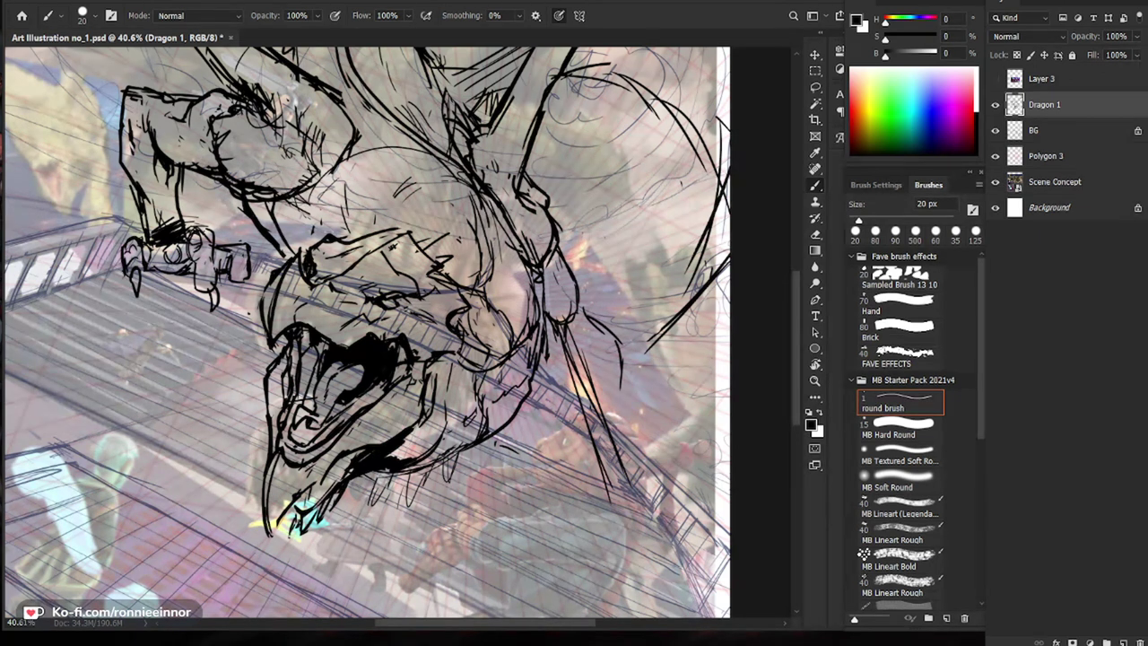
{"action": "key", "text": "e"}
{"action": "key", "text": "b"}
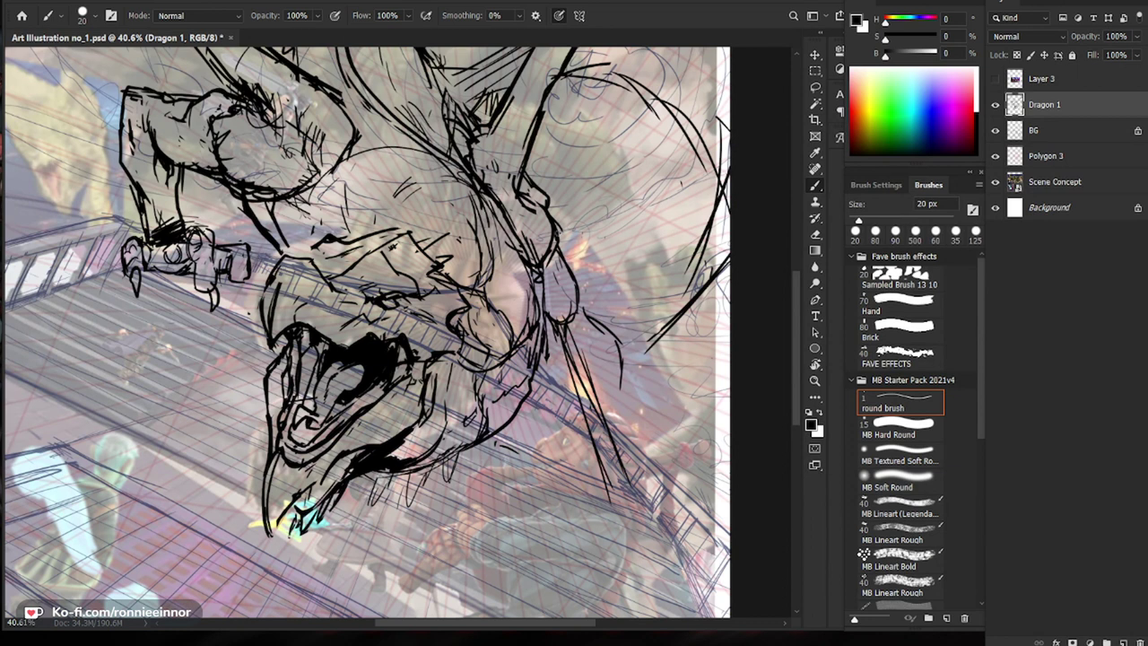
{"action": "key", "text": "e"}
{"action": "mouse_move", "coordinate": [294, 255]}
{"action": "left_mouse_down"}
{"action": "mouse_move", "coordinate": [274, 273]}
{"action": "mouse_move", "coordinate": [296, 254]}
{"action": "mouse_move", "coordinate": [341, 278]}
{"action": "mouse_move", "coordinate": [376, 262]}
{"action": "mouse_move", "coordinate": [356, 295]}
{"action": "mouse_move", "coordinate": [388, 313]}
{"action": "left_mouse_up"}
{"action": "key", "text": "b"}
{"action": "key", "text": "e"}
{"action": "scroll", "coordinate": [573, 355], "scroll_direction": "down", "scroll_amount": 6}
{"action": "key", "text": "b"}
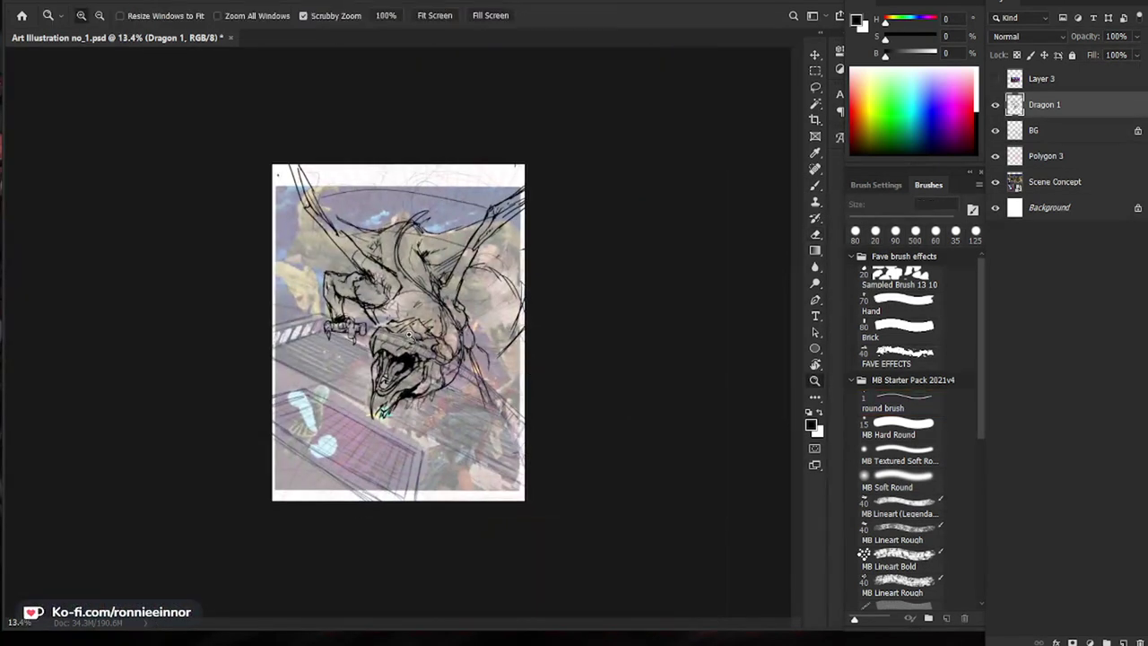
{"action": "scroll", "coordinate": [409, 337], "scroll_direction": "up", "scroll_amount": 3}
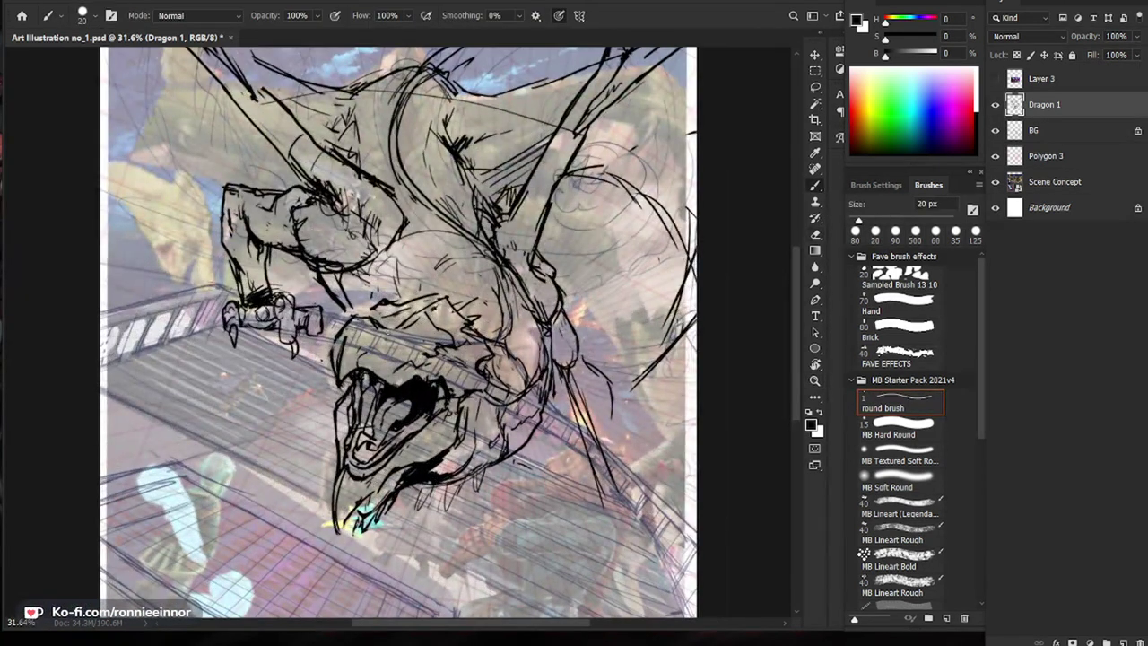
{"action": "right_click", "coordinate": [380, 328]}
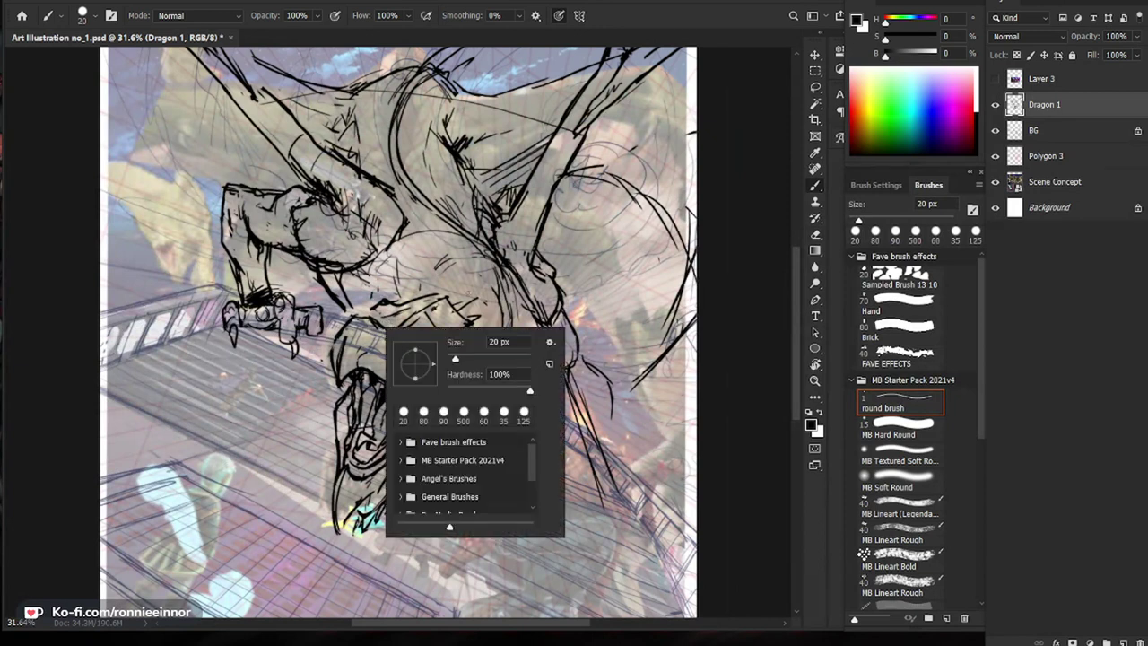
{"action": "key", "text": "Escape"}
{"action": "key", "text": "ctrl+space"}
{"action": "mouse_move", "coordinate": [401, 360]}
{"action": "left_mouse_down"}
{"action": "mouse_move", "coordinate": [377, 360]}
{"action": "mouse_move", "coordinate": [414, 361]}
{"action": "left_mouse_up"}
{"action": "mouse_move", "coordinate": [339, 369]}
{"action": "left_mouse_down"}
{"action": "mouse_move", "coordinate": [325, 383]}
{"action": "mouse_move", "coordinate": [334, 416]}
{"action": "left_mouse_up"}
{"action": "key", "text": "e"}
{"action": "key", "text": "b"}
{"action": "key", "text": "z"}
{"action": "key", "text": "space"}
{"action": "mouse_move", "coordinate": [506, 503]}
{"action": "left_mouse_down"}
{"action": "mouse_move", "coordinate": [466, 506]}
{"action": "mouse_move", "coordinate": [475, 473]}
{"action": "left_mouse_up"}
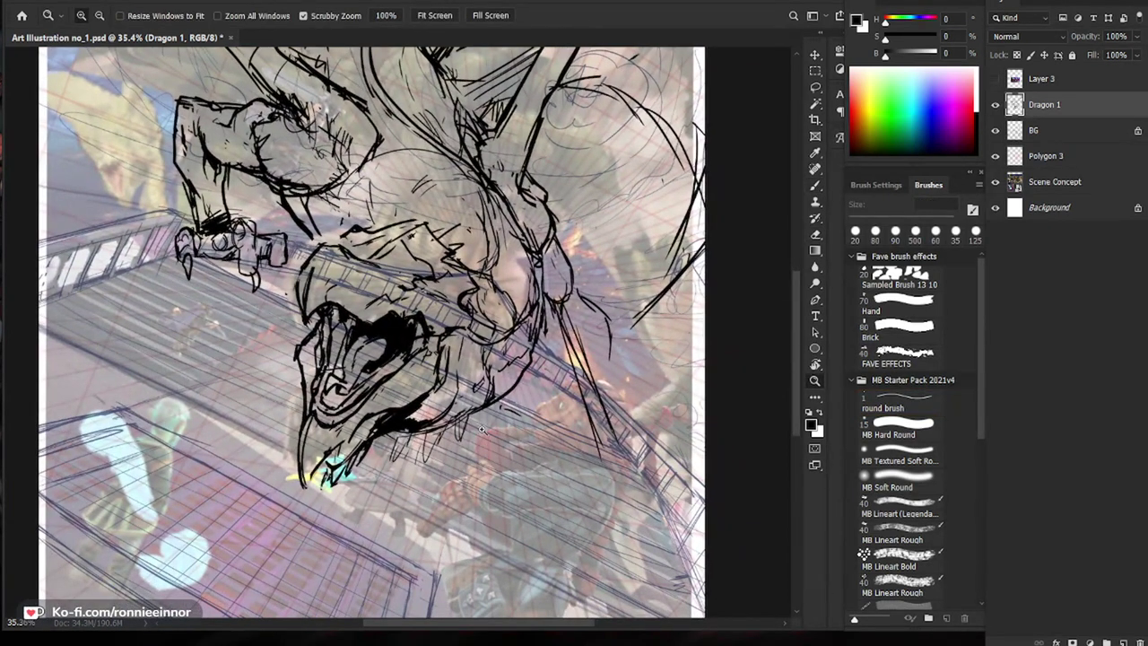
{"action": "key", "text": "b"}
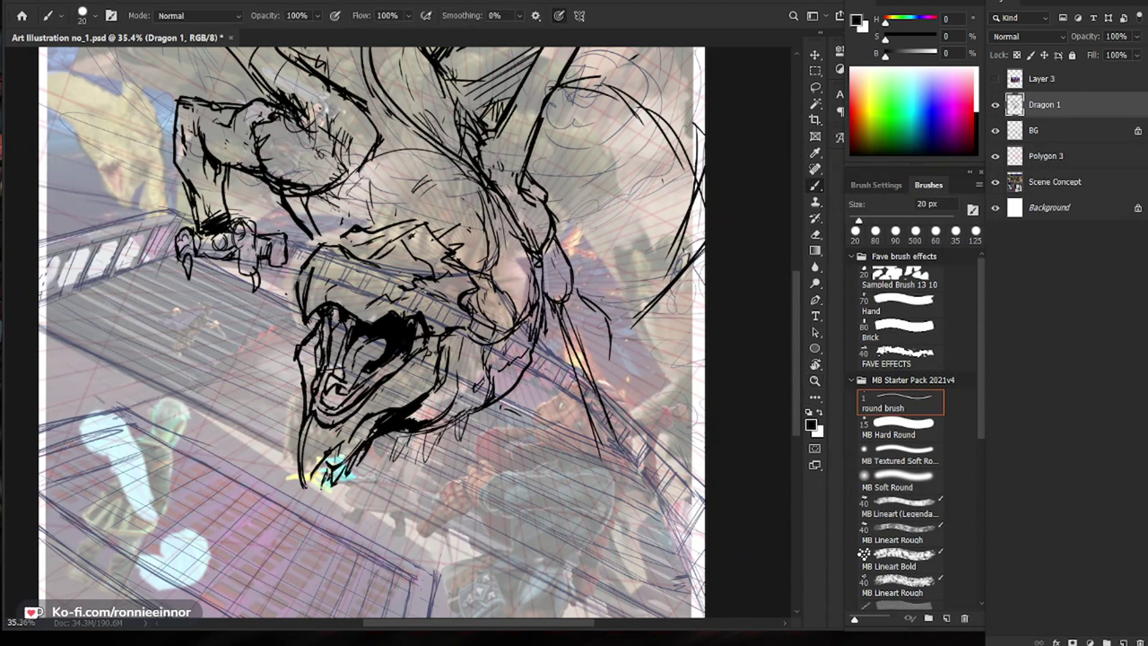
Step: Erase the faceted lines on top of the brow and redraw the ridge as a single peaked arch
{"action": "key", "text": "e"}
{"action": "mouse_move", "coordinate": [343, 236]}
{"action": "left_mouse_down"}
{"action": "mouse_move", "coordinate": [421, 216]}
{"action": "mouse_move", "coordinate": [408, 214]}
{"action": "left_mouse_up"}
{"action": "key", "text": "b"}
{"action": "key", "text": "e"}
{"action": "key", "text": "b"}
{"action": "mouse_move", "coordinate": [370, 235]}
{"action": "left_mouse_down"}
{"action": "mouse_move", "coordinate": [418, 212]}
{"action": "mouse_move", "coordinate": [422, 224]}
{"action": "left_mouse_up"}
{"action": "key", "text": "e"}
{"action": "key", "text": "b"}
{"action": "key", "text": "b"}
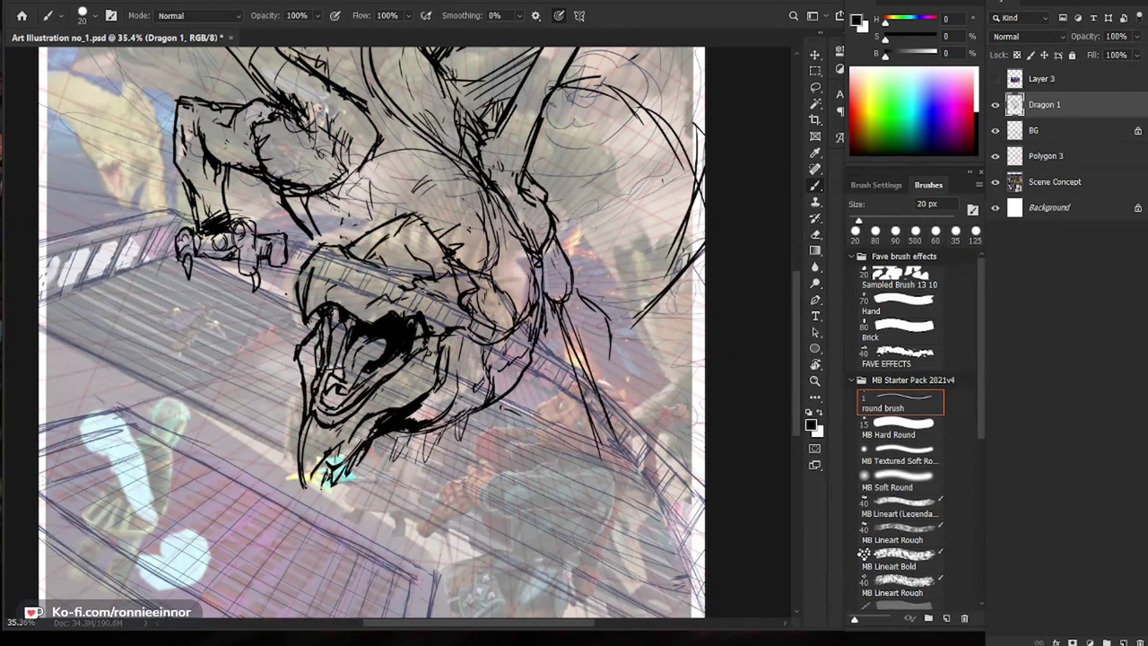
Step: Check the head against the whole figure and touch up the brow contour with short strokes
{"action": "key", "text": "e"}
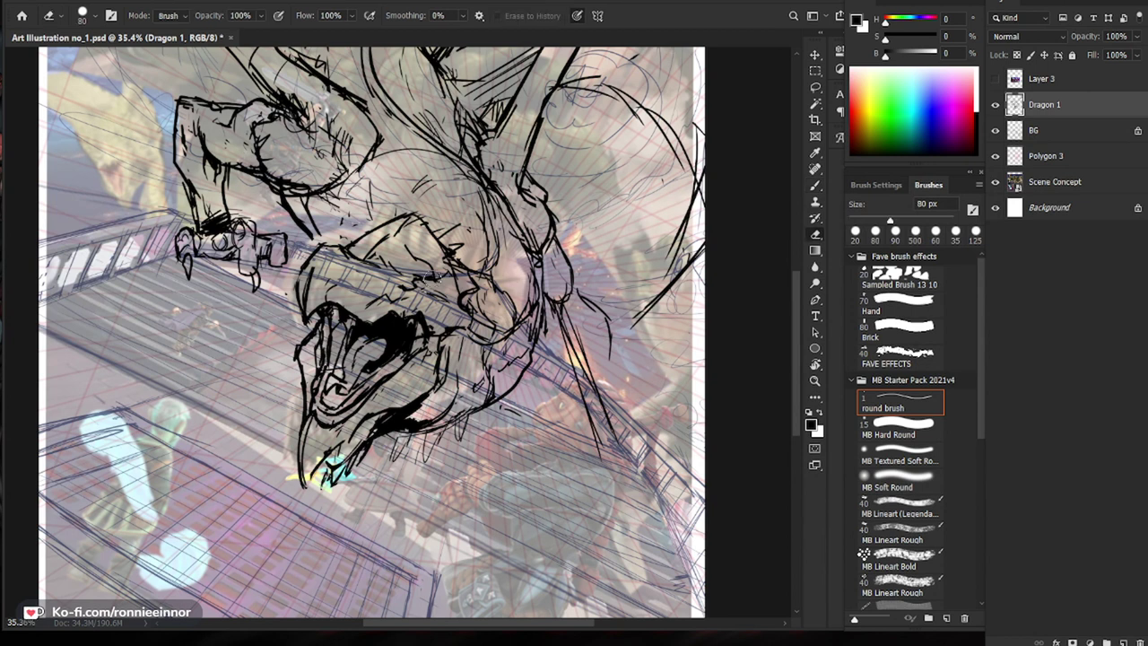
{"action": "scroll", "coordinate": [615, 414], "scroll_direction": "down", "scroll_amount": 5}
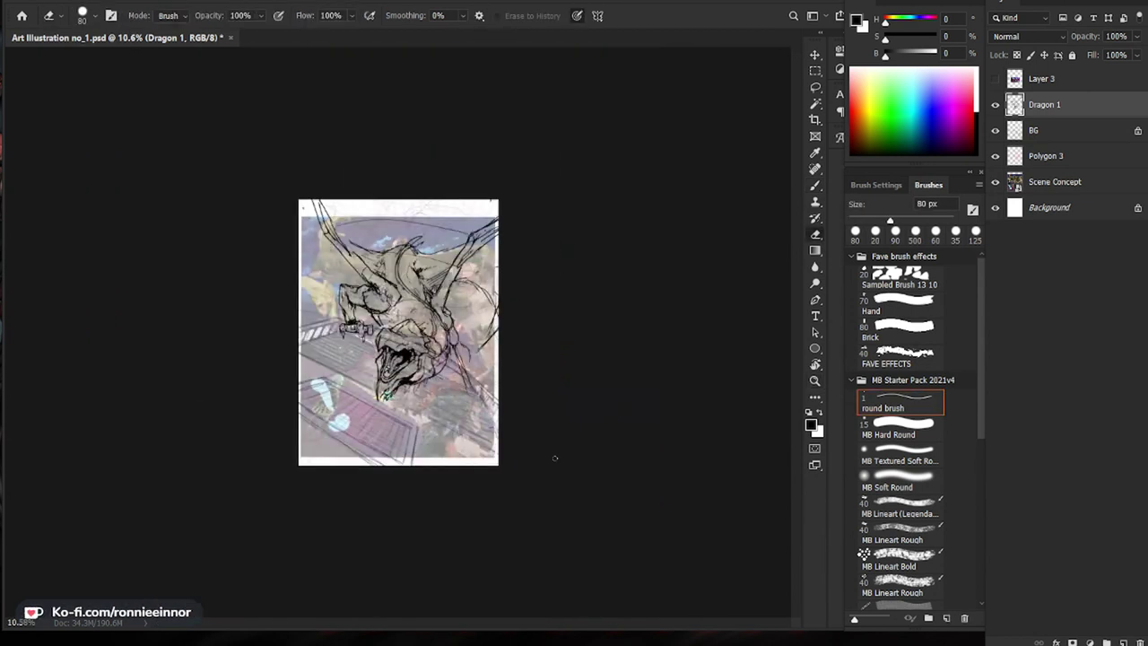
{"action": "key", "text": "ctrl+space"}
{"action": "left_click_drag", "start_coordinate": [537, 487], "coordinate": [582, 480]}
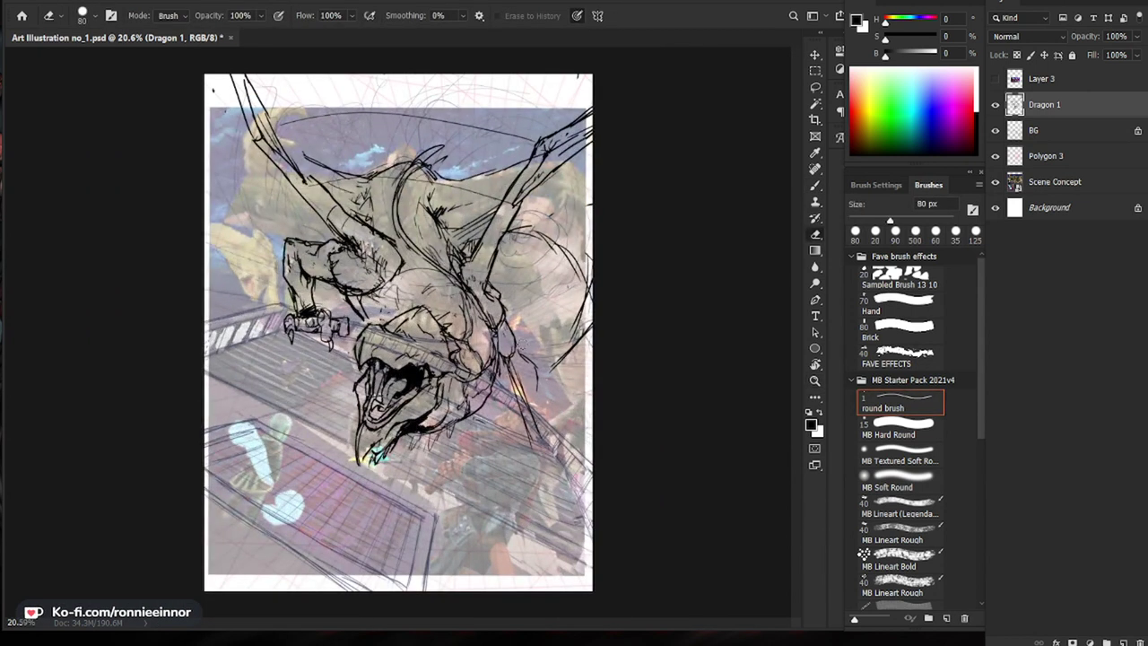
{"action": "key", "text": "ctrl+space"}
{"action": "left_click_drag", "start_coordinate": [522, 341], "coordinate": [563, 340]}
{"action": "key", "text": "b"}
{"action": "left_click_drag", "start_coordinate": [331, 300], "coordinate": [332, 324]}
{"action": "left_click_drag", "start_coordinate": [406, 290], "coordinate": [363, 258]}
{"action": "key", "text": "e"}
{"action": "key", "text": "b"}
{"action": "key", "text": "z"}
{"action": "left_click_drag", "start_coordinate": [574, 355], "coordinate": [542, 354]}
{"action": "key", "text": "b"}
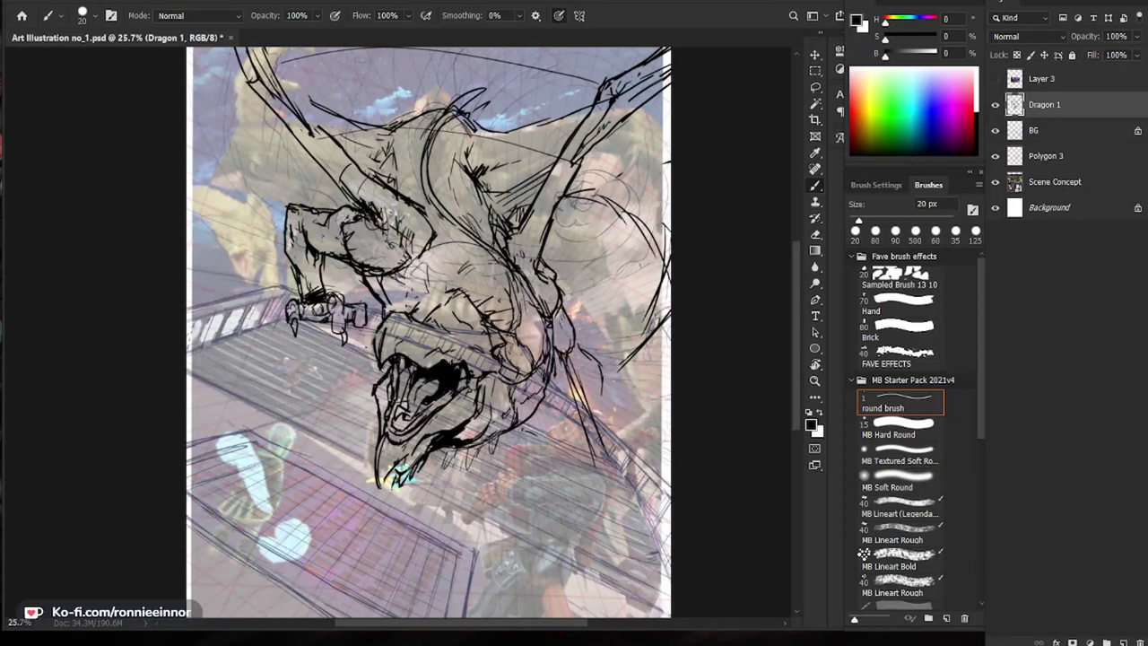
Step: Sketch a cluster of pointed spikes behind the brow and erase the arched line above the eye area
{"action": "left_click_drag", "start_coordinate": [476, 288], "coordinate": [512, 316]}
{"action": "mouse_move", "coordinate": [501, 284]}
{"action": "left_mouse_down"}
{"action": "mouse_move", "coordinate": [512, 318]}
{"action": "mouse_move", "coordinate": [448, 290]}
{"action": "mouse_move", "coordinate": [513, 298]}
{"action": "left_mouse_up"}
{"action": "key", "text": "z"}
{"action": "key", "text": "e"}
{"action": "mouse_move", "coordinate": [482, 267]}
{"action": "left_mouse_down"}
{"action": "mouse_move", "coordinate": [453, 291]}
{"action": "mouse_move", "coordinate": [486, 293]}
{"action": "left_mouse_up"}
{"action": "key", "text": "b"}
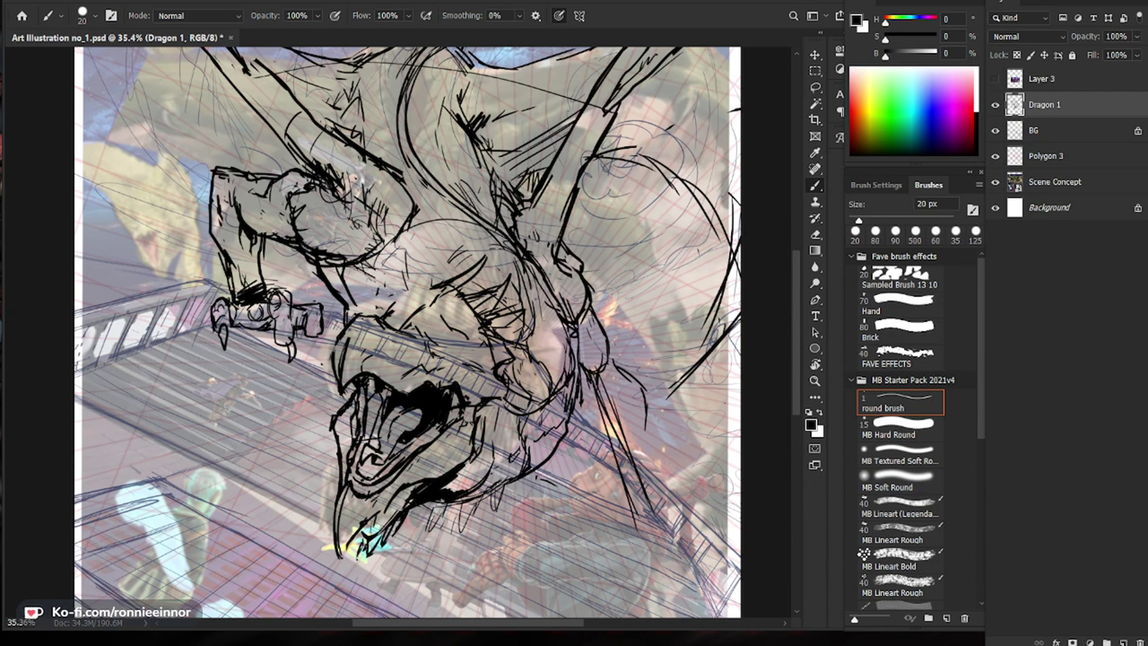
Step: Sketch a jagged brow line running from the snout to the base of the spikes
{"action": "left_click_drag", "start_coordinate": [388, 322], "coordinate": [417, 296]}
{"action": "key", "text": "e"}
{"action": "key", "text": "b"}
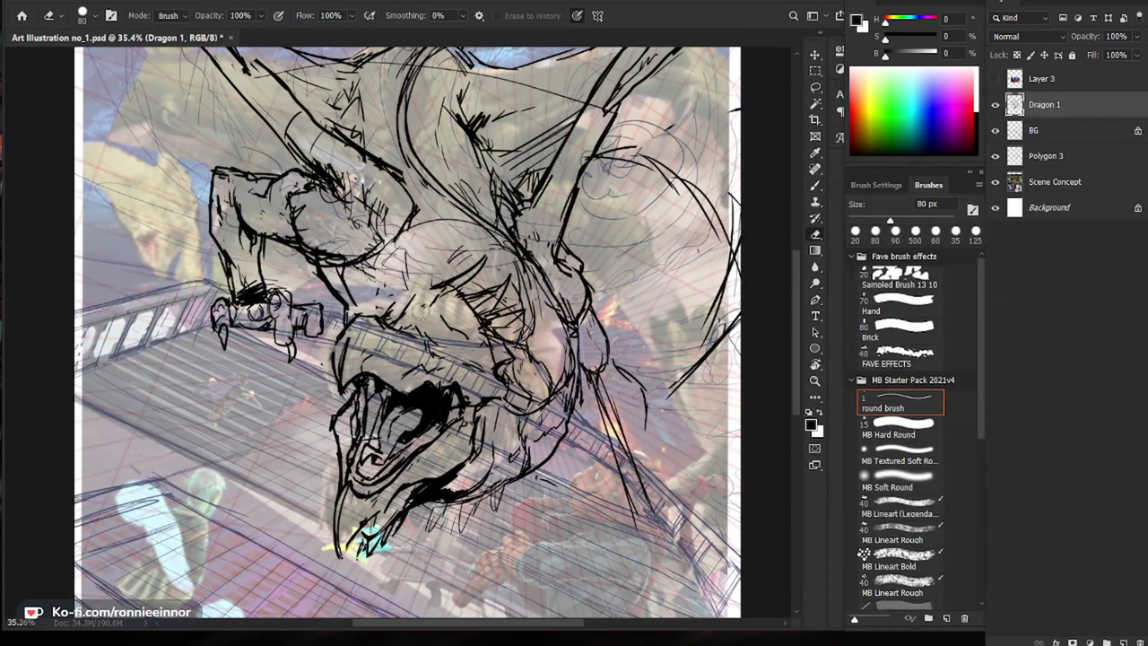
{"action": "right_click", "coordinate": [443, 319]}
{"action": "key", "text": "Escape"}
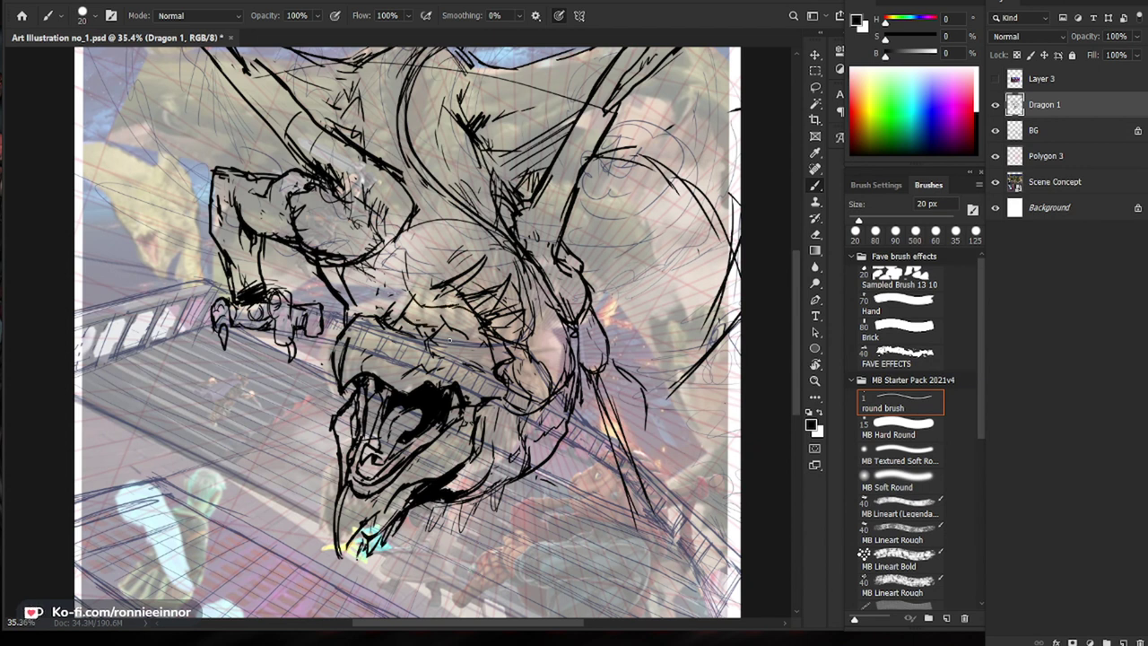
Step: Rework the area under the brow into a rounded eye socket with folds around it
{"action": "key", "text": "ctrl+space"}
{"action": "mouse_move", "coordinate": [476, 347]}
{"action": "left_mouse_down"}
{"action": "mouse_move", "coordinate": [417, 350]}
{"action": "mouse_move", "coordinate": [472, 332]}
{"action": "left_mouse_up"}
{"action": "key", "text": "ctrl+space"}
{"action": "key", "text": "b"}
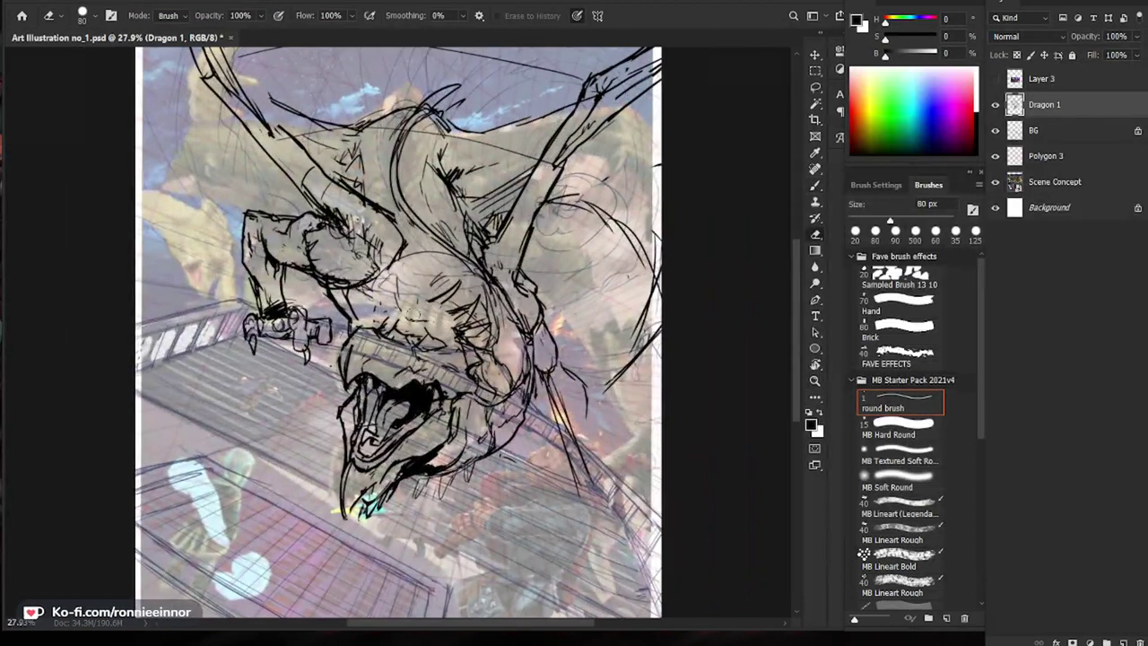
{"action": "mouse_move", "coordinate": [448, 316]}
{"action": "left_mouse_down"}
{"action": "mouse_move", "coordinate": [399, 309]}
{"action": "mouse_move", "coordinate": [397, 325]}
{"action": "mouse_move", "coordinate": [406, 288]}
{"action": "mouse_move", "coordinate": [380, 285]}
{"action": "mouse_move", "coordinate": [400, 284]}
{"action": "left_mouse_up"}
{"action": "key", "text": "space"}
{"action": "key", "text": "ctrl+space"}
{"action": "key", "text": "e"}
{"action": "key", "text": "b"}
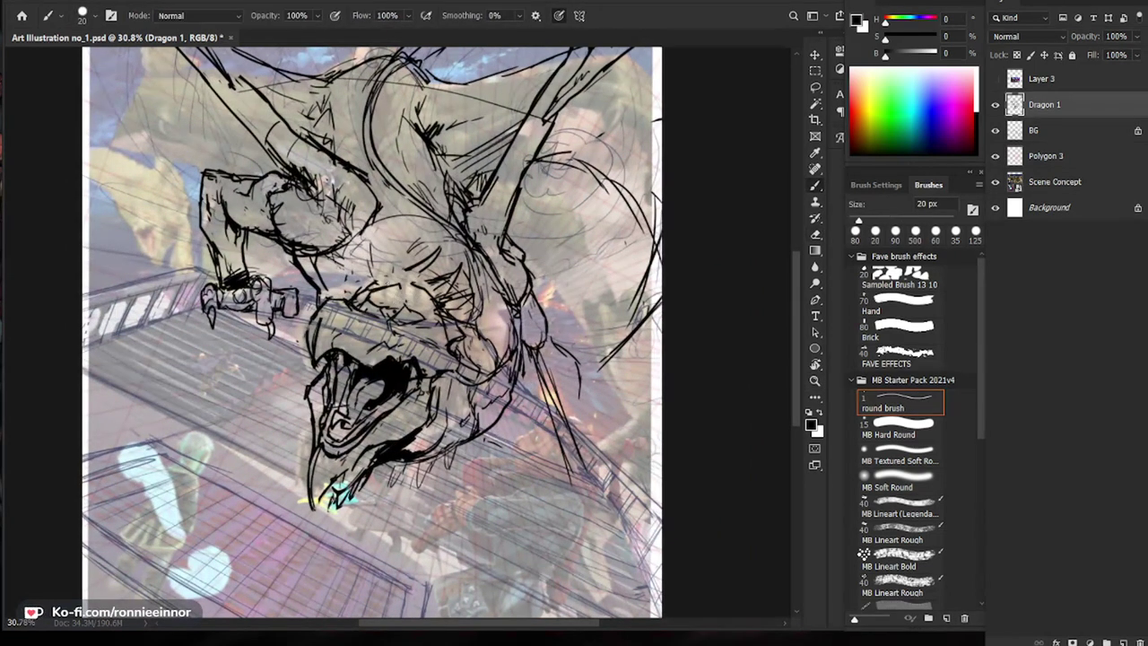
Step: Erase stray marks above the eye socket and draw a long sloping brow line from the snout up to the spikes
{"action": "key", "text": "e"}
{"action": "mouse_move", "coordinate": [421, 280]}
{"action": "left_mouse_down"}
{"action": "mouse_move", "coordinate": [429, 297]}
{"action": "mouse_move", "coordinate": [387, 284]}
{"action": "mouse_move", "coordinate": [425, 267]}
{"action": "left_mouse_up"}
{"action": "key", "text": "b"}
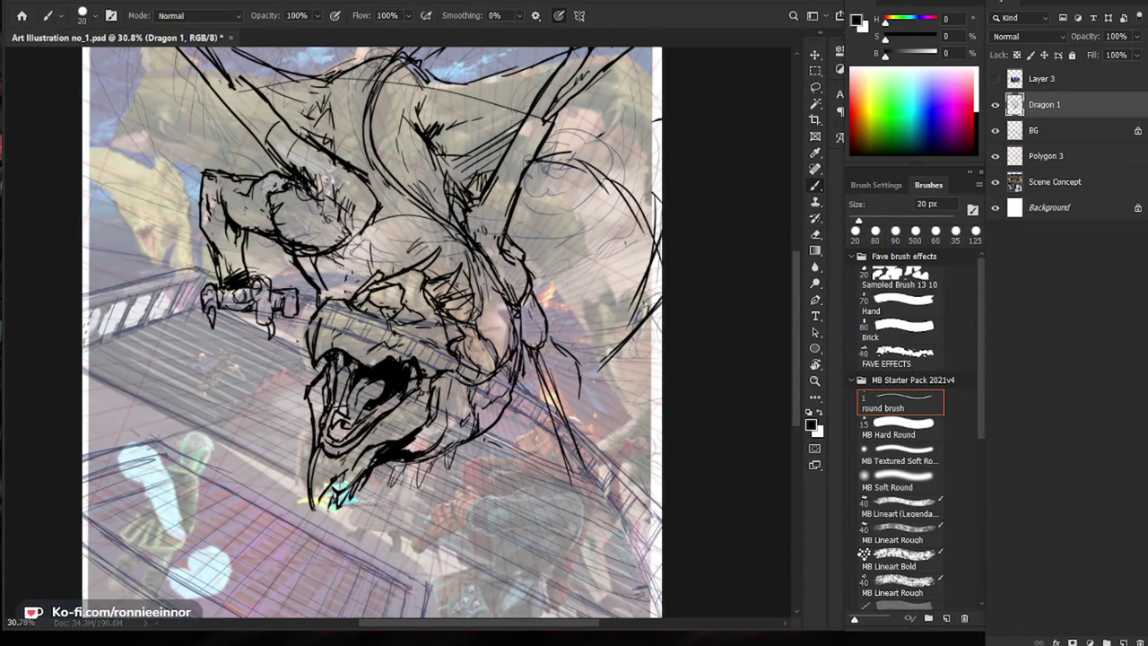
{"action": "key", "text": "e"}
{"action": "key", "text": "b"}
{"action": "left_click_drag", "start_coordinate": [348, 296], "coordinate": [369, 278]}
{"action": "left_click_drag", "start_coordinate": [357, 288], "coordinate": [386, 274]}
Step: Clean up and restate the small fold lines below the eye socket along the upper snout
{"action": "key", "text": "ctrl+space"}
{"action": "key", "text": "ctrl+space"}
{"action": "mouse_move", "coordinate": [434, 376]}
{"action": "left_mouse_down"}
{"action": "mouse_move", "coordinate": [504, 373]}
{"action": "mouse_move", "coordinate": [451, 358]}
{"action": "left_mouse_up"}
{"action": "key", "text": "ctrl+space"}
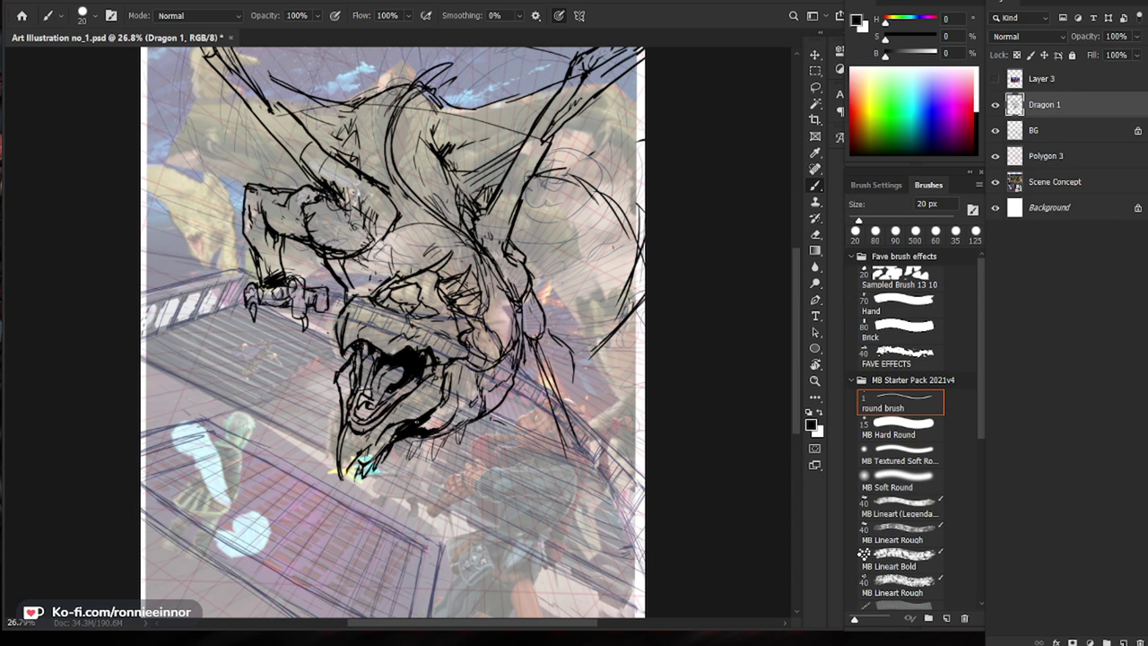
{"action": "key", "text": "z"}
{"action": "left_click_drag", "start_coordinate": [470, 321], "coordinate": [488, 321]}
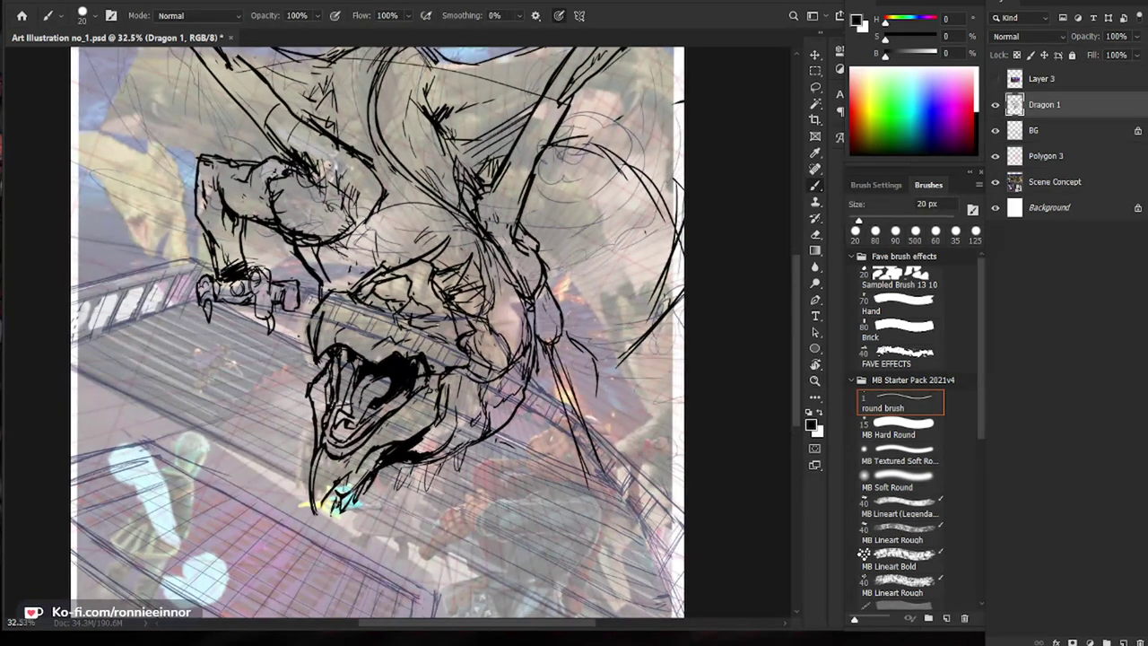
{"action": "key", "text": "e"}
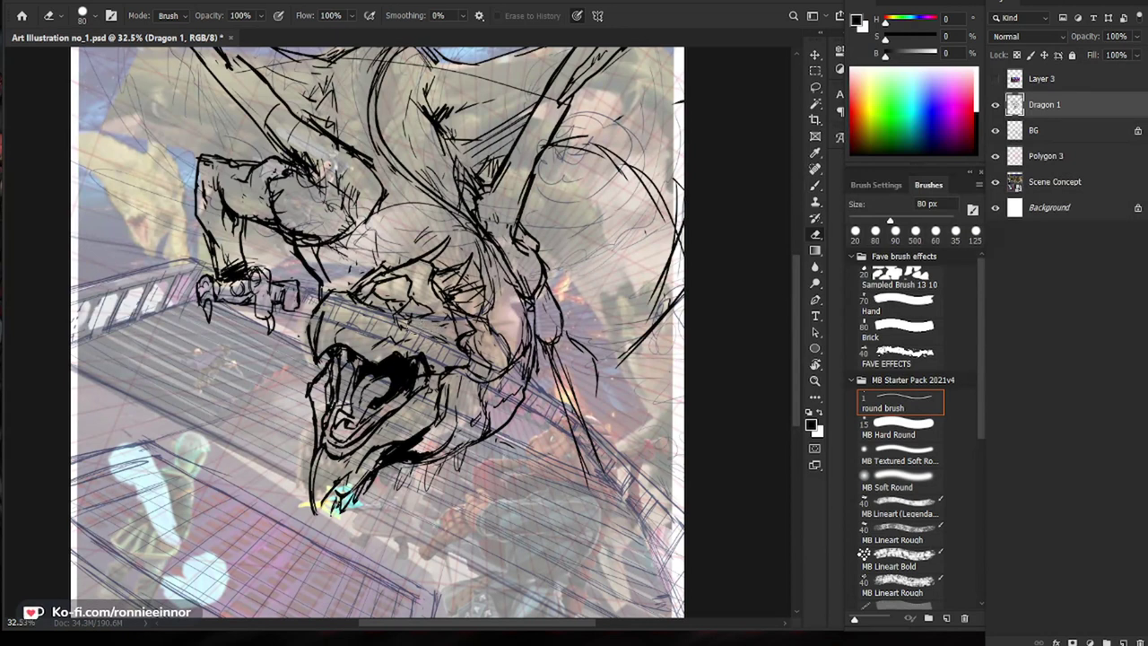
{"action": "key", "text": "b"}
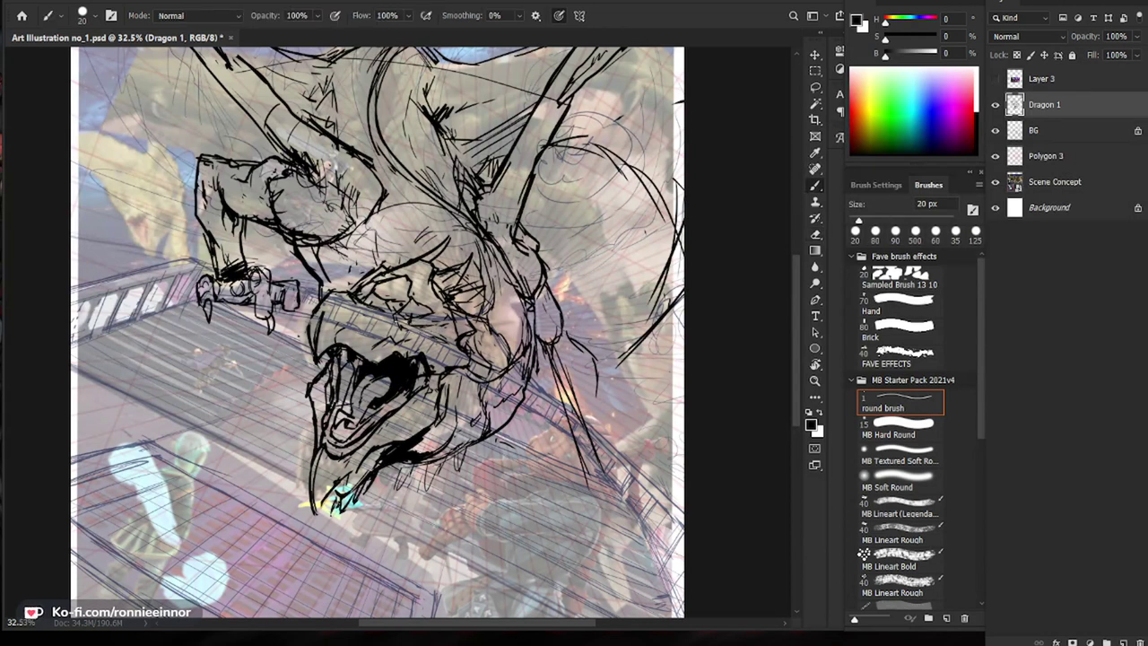
{"action": "key", "text": "e"}
{"action": "key", "text": "b"}
{"action": "left_click_drag", "start_coordinate": [370, 317], "coordinate": [405, 327]}
{"action": "key", "text": "e"}
{"action": "key", "text": "b"}
{"action": "key", "text": "e"}
{"action": "key", "text": "b"}
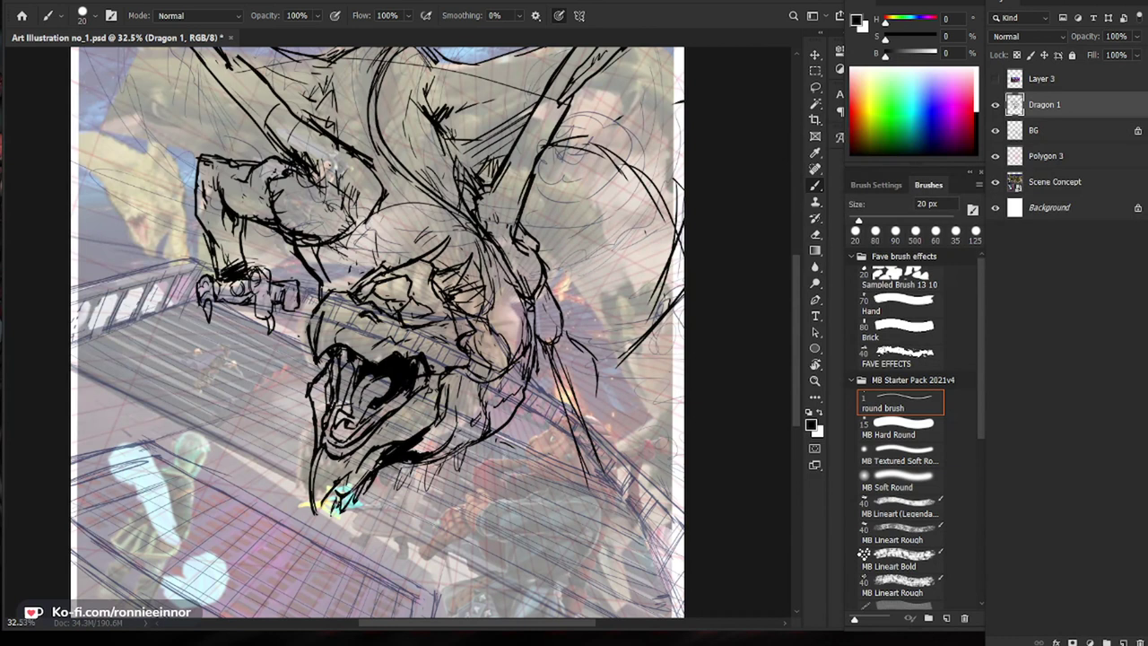
Step: Restate the short strokes above the snout, between the brow and the raised foreleg
{"action": "key", "text": "z"}
{"action": "left_click_drag", "start_coordinate": [538, 498], "coordinate": [418, 499]}
{"action": "key", "text": "b"}
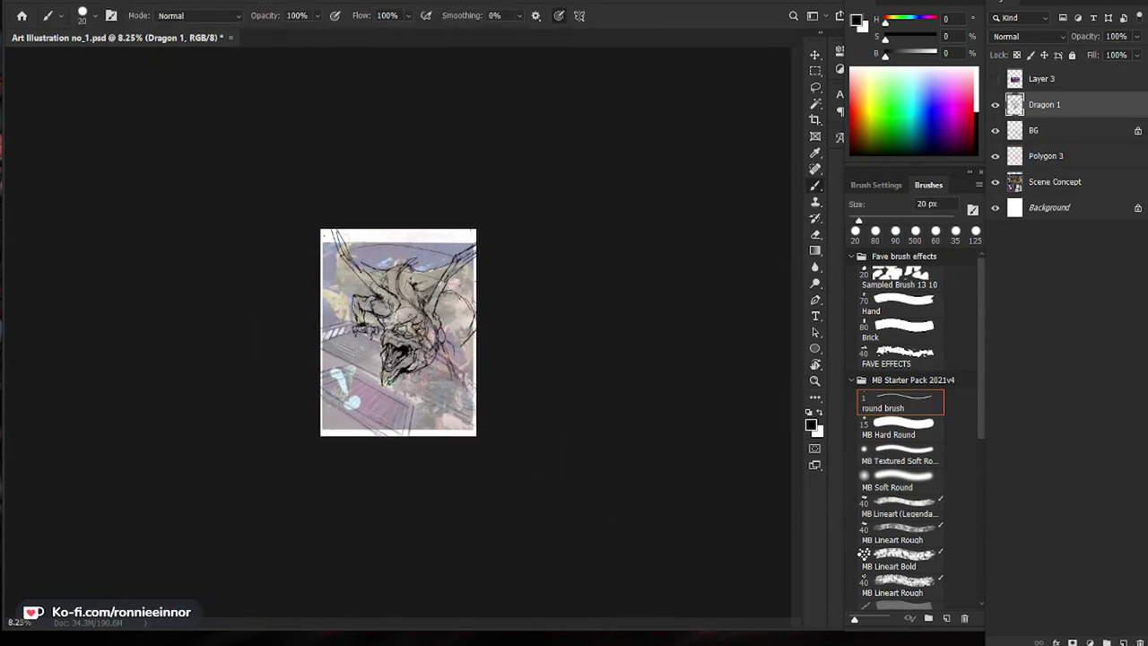
{"action": "mouse_move", "coordinate": [398, 334]}
{"action": "left_mouse_down"}
{"action": "mouse_move", "coordinate": [455, 297]}
{"action": "mouse_move", "coordinate": [440, 286]}
{"action": "mouse_move", "coordinate": [462, 274]}
{"action": "mouse_move", "coordinate": [461, 315]}
{"action": "left_mouse_up"}
{"action": "key", "text": "e"}
{"action": "key", "text": "b"}
{"action": "key", "text": "e"}
{"action": "key", "text": "b"}
{"action": "left_click_drag", "start_coordinate": [554, 366], "coordinate": [538, 346]}
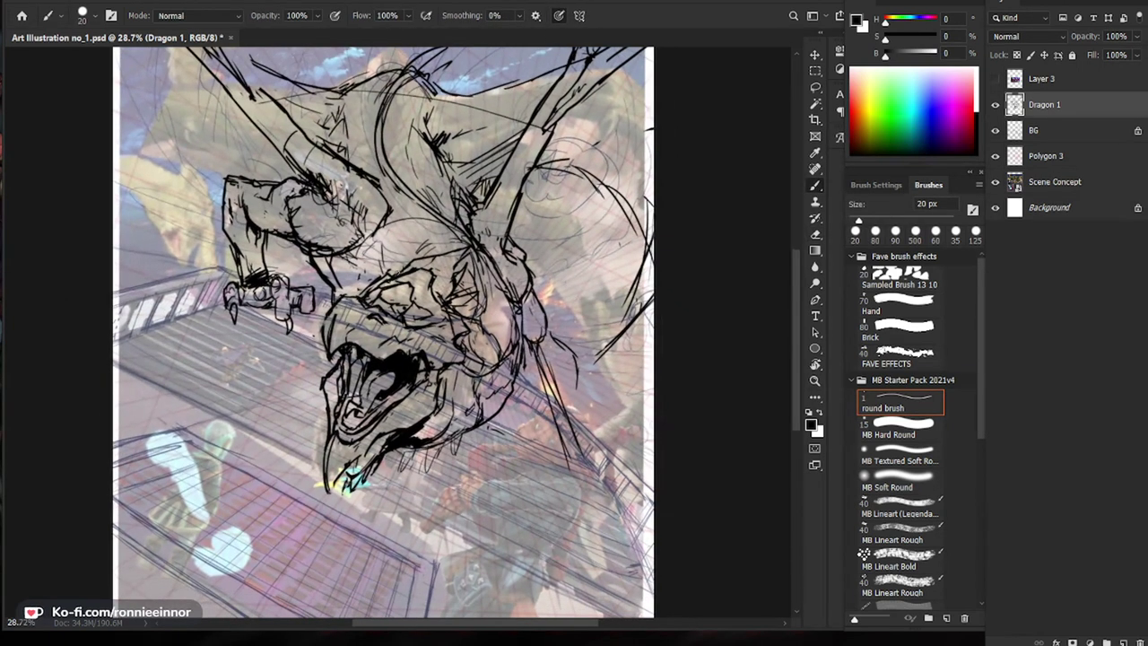
{"action": "left_click_drag", "start_coordinate": [385, 259], "coordinate": [363, 289]}
{"action": "key", "text": "ctrl+z"}
{"action": "left_click_drag", "start_coordinate": [360, 290], "coordinate": [328, 293]}
{"action": "mouse_move", "coordinate": [387, 239]}
{"action": "left_mouse_down"}
{"action": "mouse_move", "coordinate": [370, 266]}
{"action": "mouse_move", "coordinate": [390, 268]}
{"action": "left_mouse_up"}
Step: Draw the dark lines joining the foreleg's underside to the top of the snout and hatch the gap between them
{"action": "key", "text": "e"}
{"action": "key", "text": "ctrl+0"}
{"action": "key", "text": "ctrl+space"}
{"action": "left_click_drag", "start_coordinate": [502, 332], "coordinate": [552, 332]}
{"action": "key", "text": "b"}
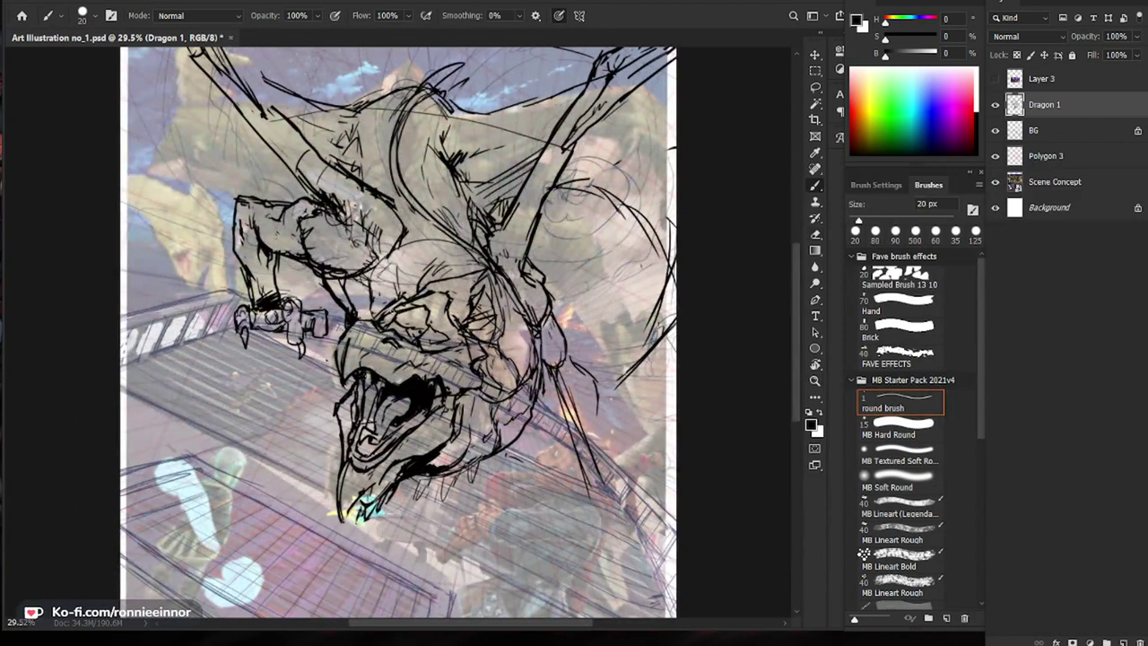
{"action": "mouse_move", "coordinate": [341, 286]}
{"action": "left_mouse_down"}
{"action": "mouse_move", "coordinate": [354, 317]}
{"action": "mouse_move", "coordinate": [370, 320]}
{"action": "left_mouse_up"}
{"action": "key", "text": "z"}
{"action": "key", "text": "ctrl+0"}
{"action": "left_click", "coordinate": [382, 326]}
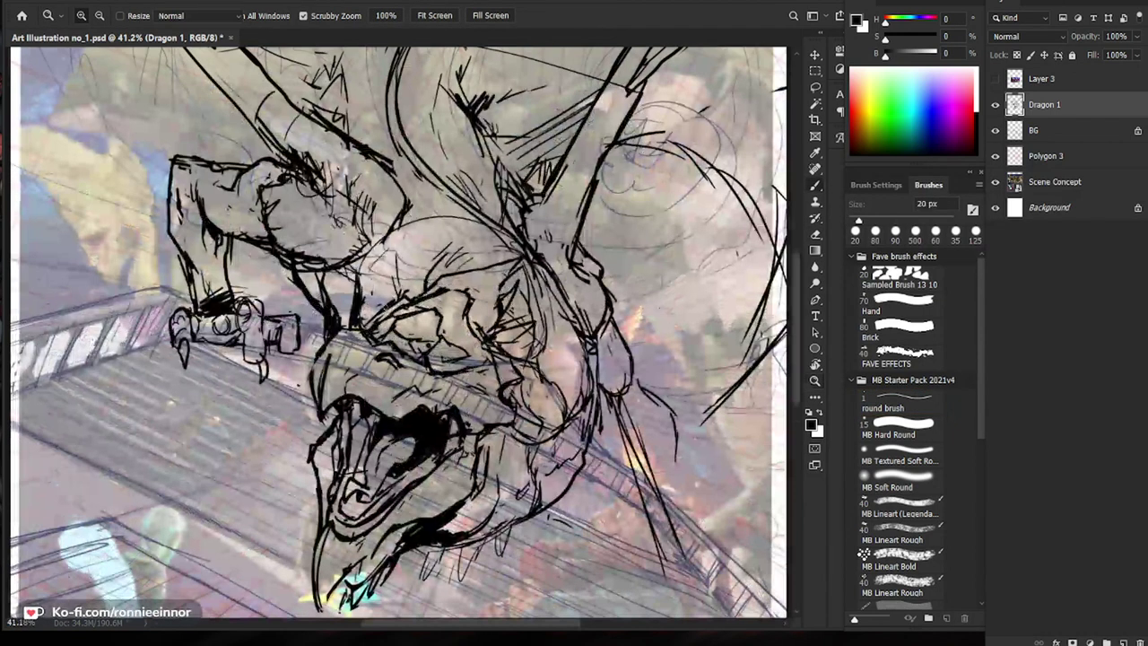
{"action": "key", "text": "b"}
{"action": "left_click_drag", "start_coordinate": [304, 278], "coordinate": [324, 303]}
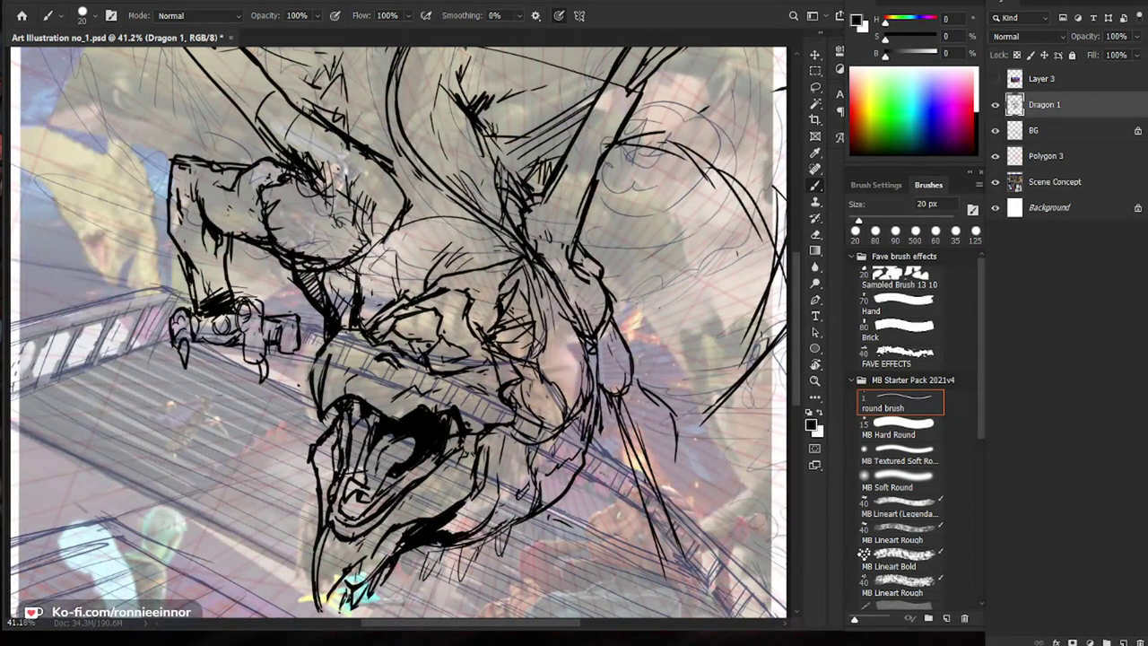
Step: Blacken the shadow where the foreleg meets the snout and add a short stroke to the folds under the eye
{"action": "mouse_move", "coordinate": [417, 332]}
{"action": "left_mouse_down"}
{"action": "mouse_move", "coordinate": [357, 318]}
{"action": "mouse_move", "coordinate": [337, 338]}
{"action": "left_mouse_up"}
{"action": "key", "text": "e"}
{"action": "key", "text": "b"}
{"action": "mouse_move", "coordinate": [348, 320]}
{"action": "left_mouse_down"}
{"action": "mouse_move", "coordinate": [341, 338]}
{"action": "mouse_move", "coordinate": [344, 301]}
{"action": "mouse_move", "coordinate": [328, 285]}
{"action": "left_mouse_up"}
{"action": "key", "text": "e"}
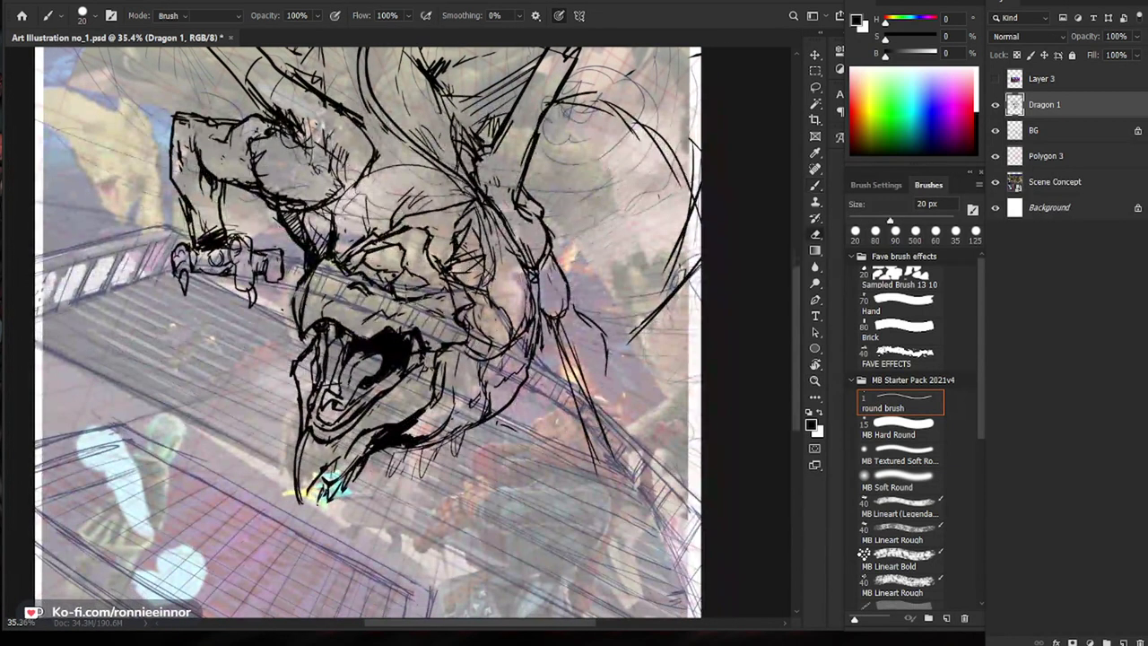
{"action": "key", "text": "b"}
{"action": "left_click_drag", "start_coordinate": [403, 291], "coordinate": [422, 295]}
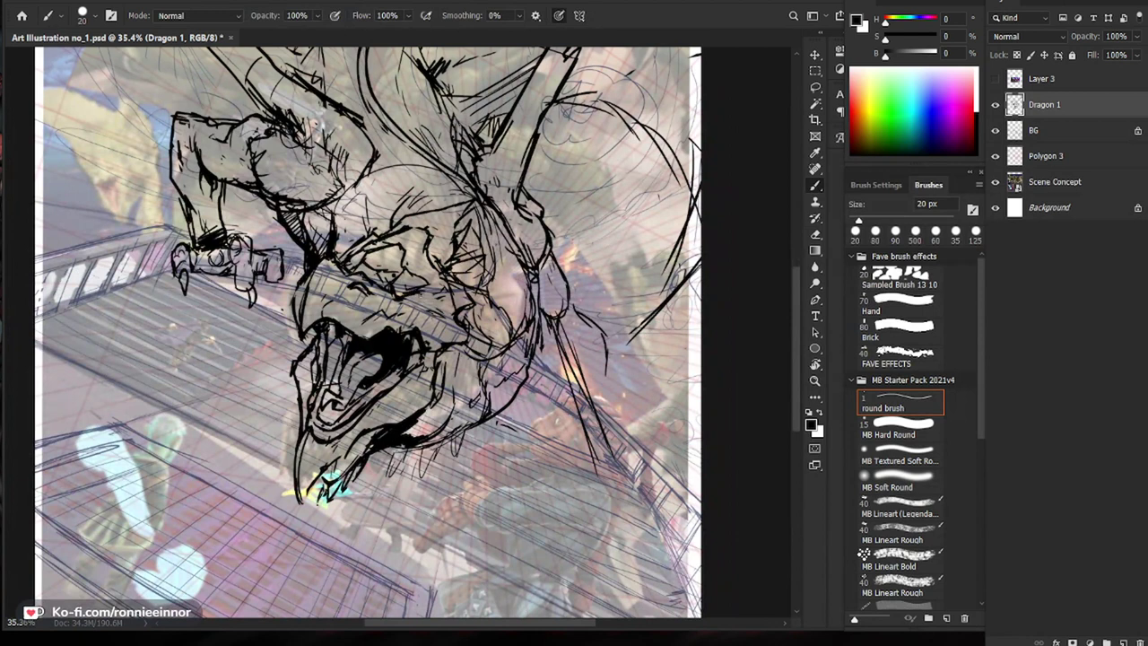
Step: Erase loose marks below the eye socket and redraw the fold lines there with heavier strokes
{"action": "key", "text": "z"}
{"action": "mouse_move", "coordinate": [504, 305]}
{"action": "left_mouse_down"}
{"action": "mouse_move", "coordinate": [425, 314]}
{"action": "mouse_move", "coordinate": [456, 348]}
{"action": "left_mouse_up"}
{"action": "scroll", "coordinate": [455, 349], "scroll_direction": "up", "scroll_amount": 4}
{"action": "key", "text": "b"}
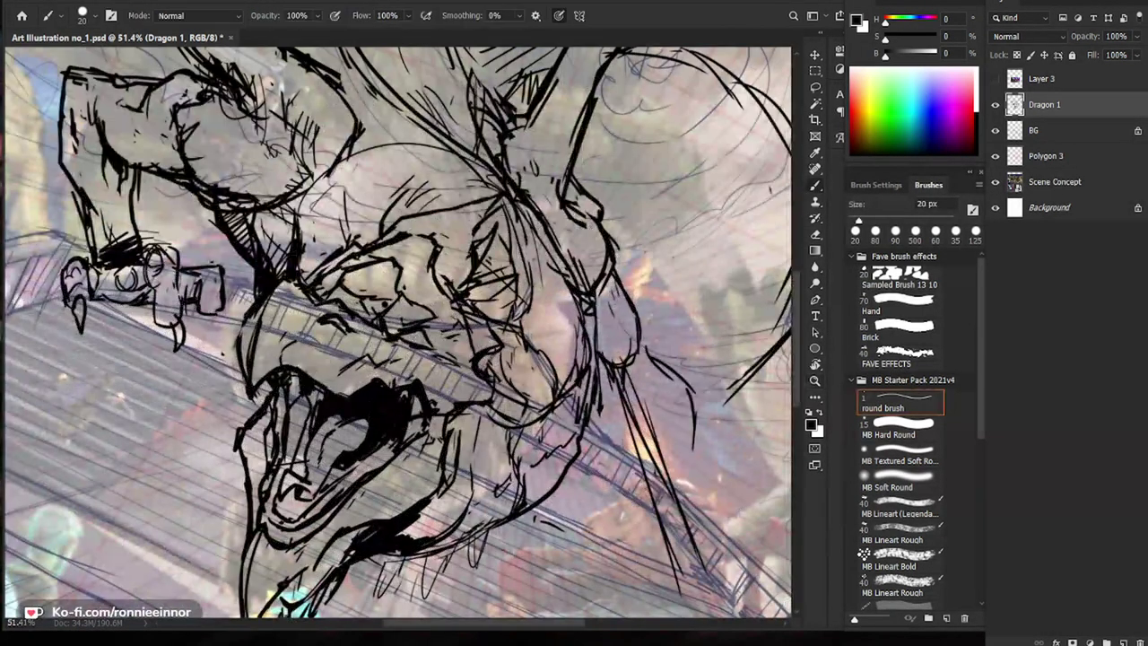
{"action": "key", "text": "e"}
{"action": "left_click_drag", "start_coordinate": [423, 334], "coordinate": [449, 334]}
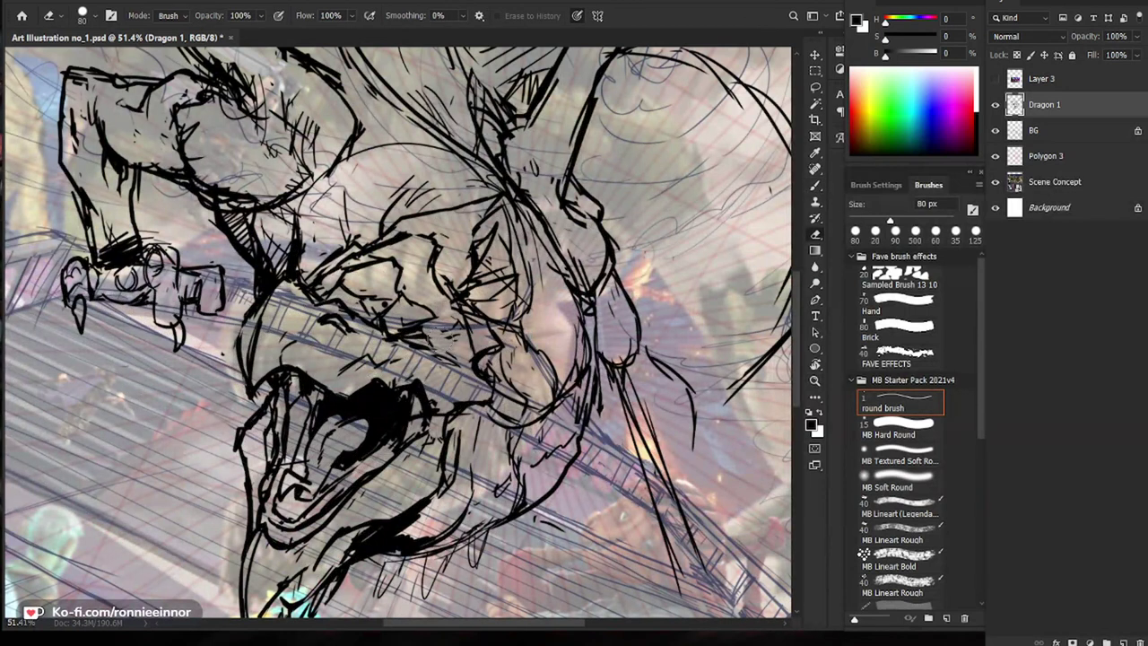
{"action": "key", "text": "b"}
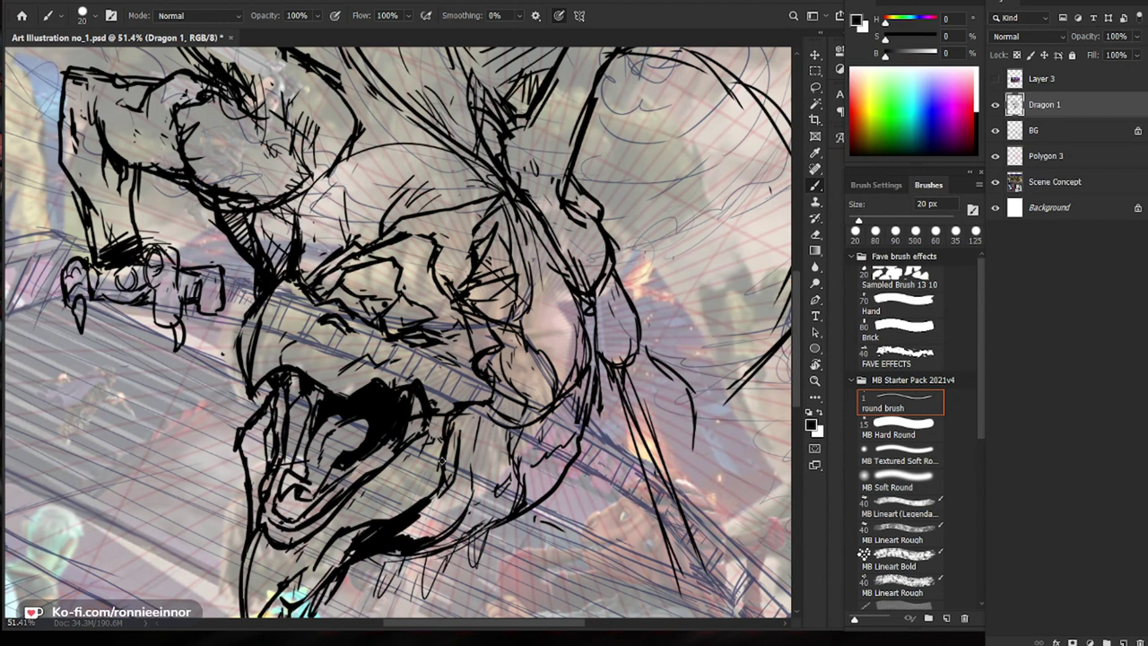
Step: Clean up the back of the open mouth and restate the upper lip line toward the mouth corner
{"action": "key", "text": "e"}
{"action": "left_click_drag", "start_coordinate": [418, 417], "coordinate": [403, 443]}
{"action": "key", "text": "b"}
{"action": "mouse_move", "coordinate": [416, 397]}
{"action": "left_mouse_down"}
{"action": "mouse_move", "coordinate": [392, 462]}
{"action": "mouse_move", "coordinate": [399, 396]}
{"action": "mouse_move", "coordinate": [323, 394]}
{"action": "left_mouse_up"}
{"action": "key", "text": "e"}
{"action": "key", "text": "ctrl+space"}
{"action": "scroll", "coordinate": [419, 401], "scroll_direction": "up", "scroll_amount": 5}
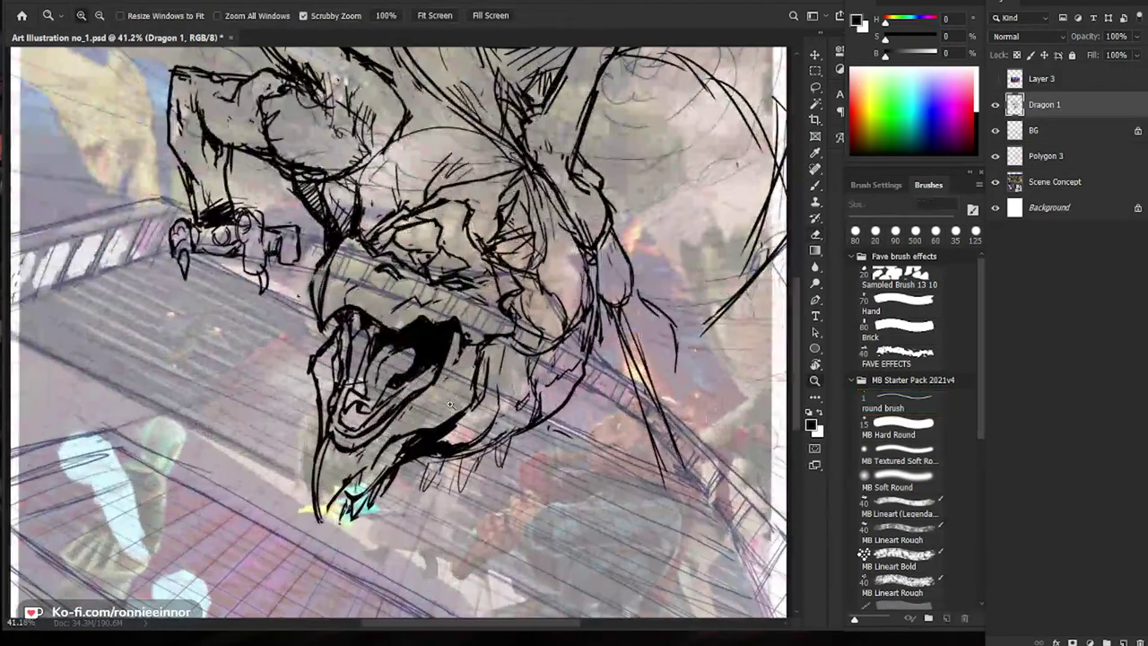
{"action": "key", "text": "b"}
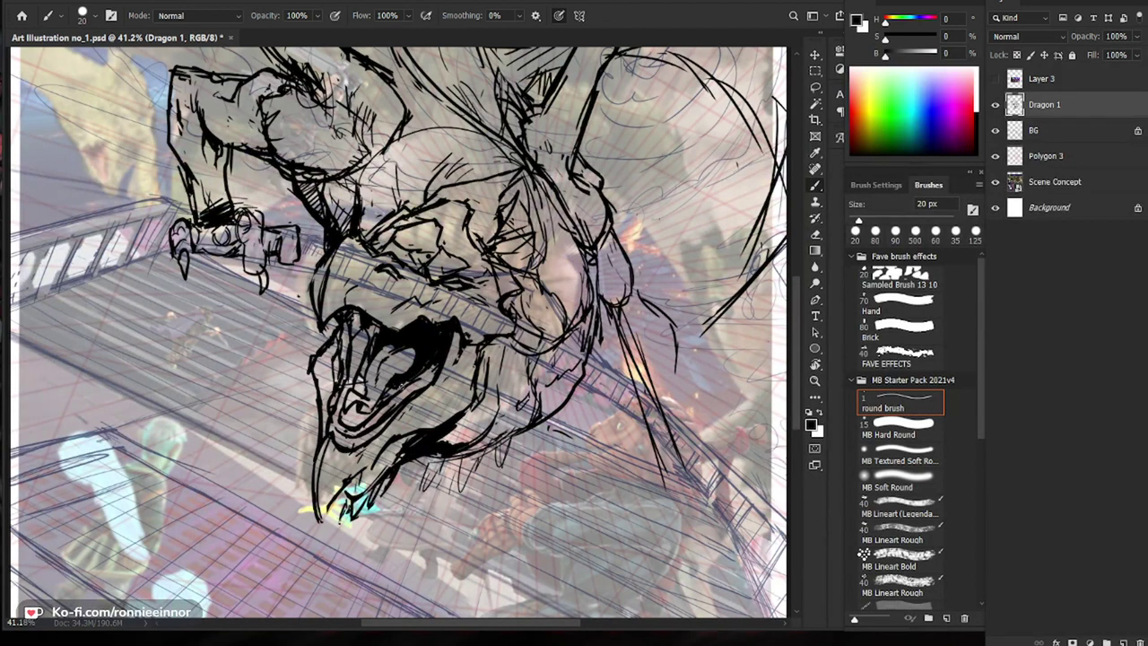
Step: Shade the mouth interior around the tongue in black and hatch the hollow inside the lower jaw
{"action": "mouse_move", "coordinate": [354, 410]}
{"action": "left_mouse_down"}
{"action": "mouse_move", "coordinate": [344, 423]}
{"action": "mouse_move", "coordinate": [360, 428]}
{"action": "left_mouse_up"}
{"action": "key", "text": "ctrl+space"}
{"action": "left_click_drag", "start_coordinate": [454, 410], "coordinate": [414, 410]}
{"action": "key", "text": "b"}
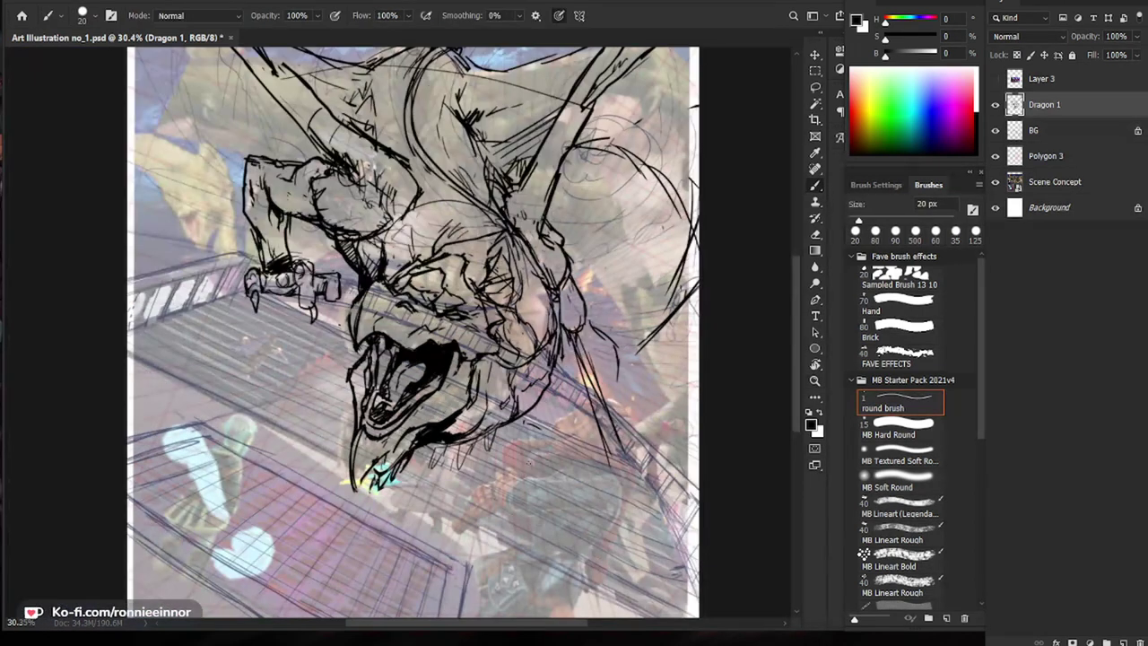
{"action": "scroll", "coordinate": [386, 395], "scroll_direction": "down", "scroll_amount": 4}
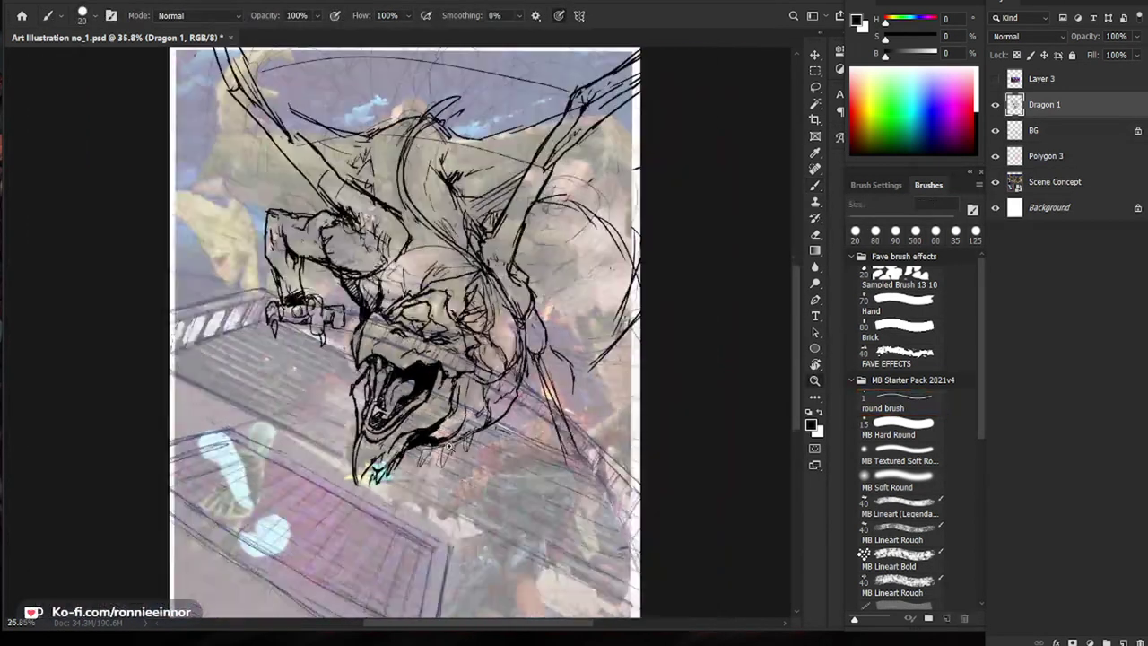
{"action": "scroll", "coordinate": [388, 388], "scroll_direction": "up", "scroll_amount": 4}
{"action": "key", "text": "e"}
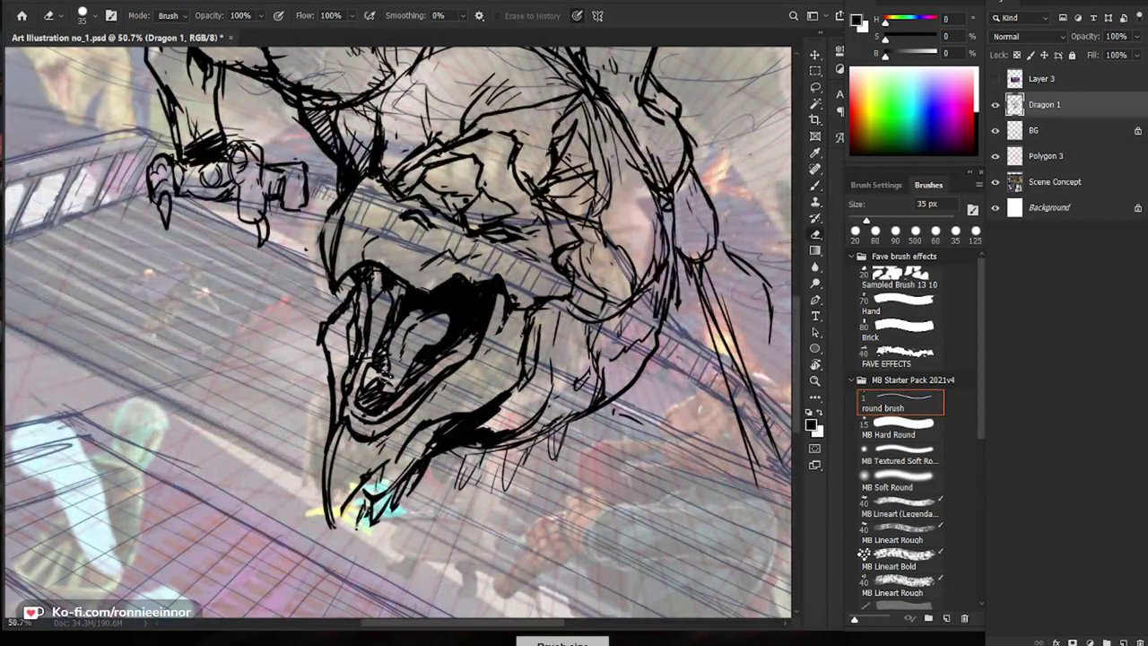
{"action": "key", "text": "b"}
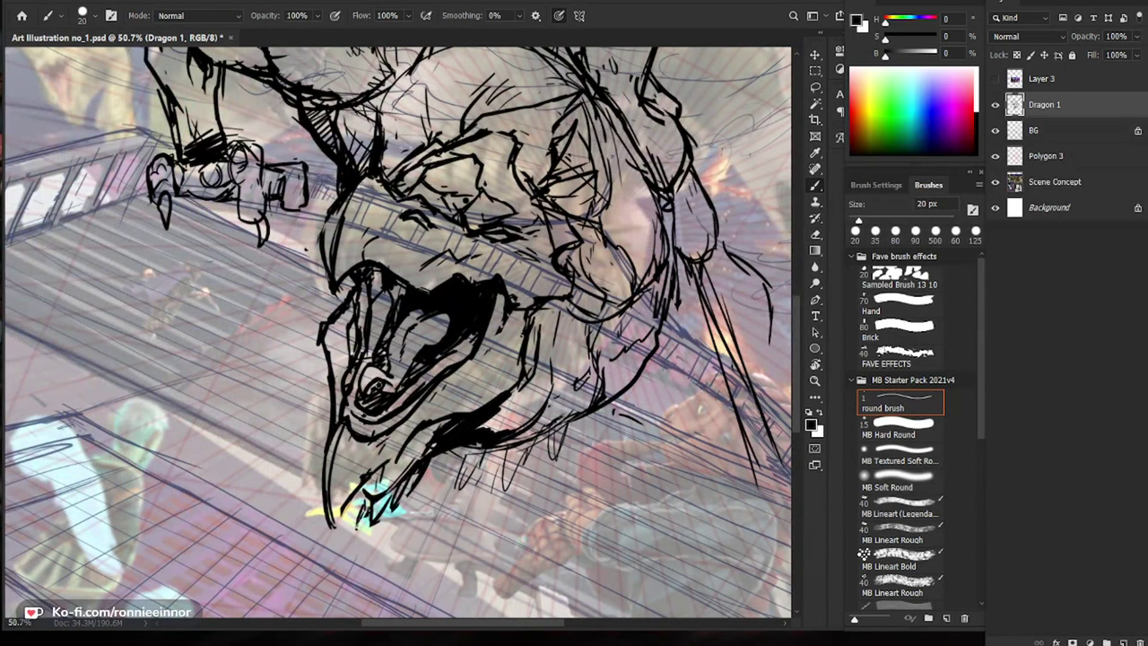
Step: Darken the front of the lower mouth and refine the tongue's outline and dark edges
{"action": "left_click_drag", "start_coordinate": [369, 387], "coordinate": [413, 377]}
{"action": "mouse_move", "coordinate": [391, 330]}
{"action": "left_mouse_down"}
{"action": "mouse_move", "coordinate": [374, 362]}
{"action": "mouse_move", "coordinate": [389, 369]}
{"action": "mouse_move", "coordinate": [398, 355]}
{"action": "left_mouse_up"}
{"action": "key", "text": "e"}
{"action": "key", "text": "b"}
{"action": "key", "text": "z"}
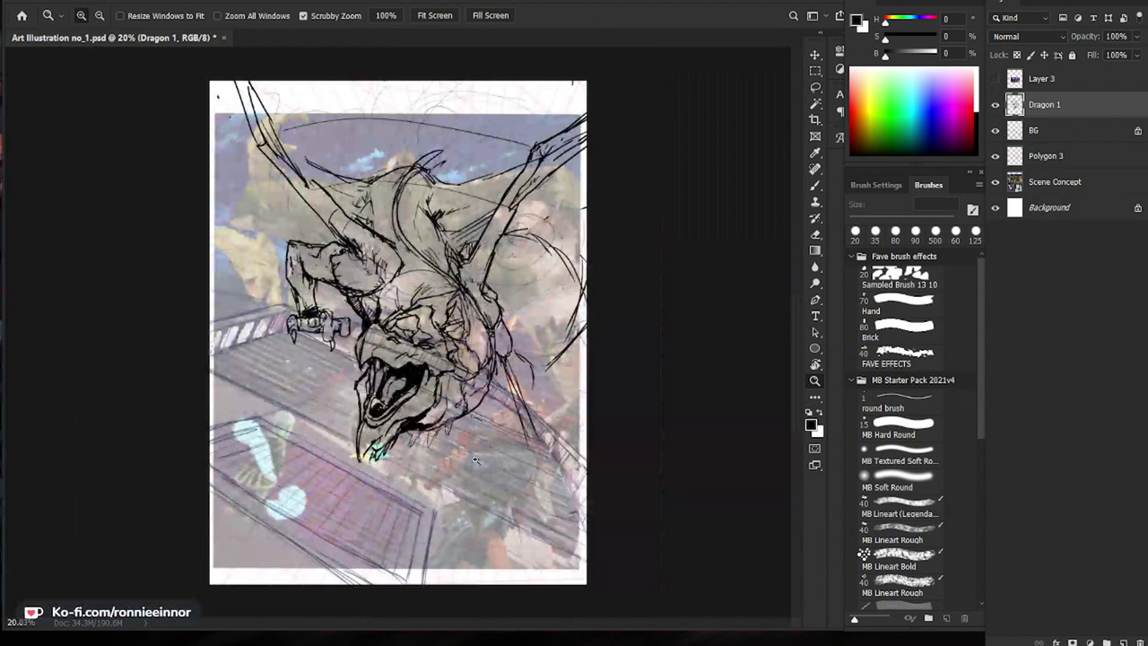
{"action": "left_click_drag", "start_coordinate": [399, 426], "coordinate": [439, 409]}
{"action": "key", "text": "b"}
{"action": "key", "text": "e"}
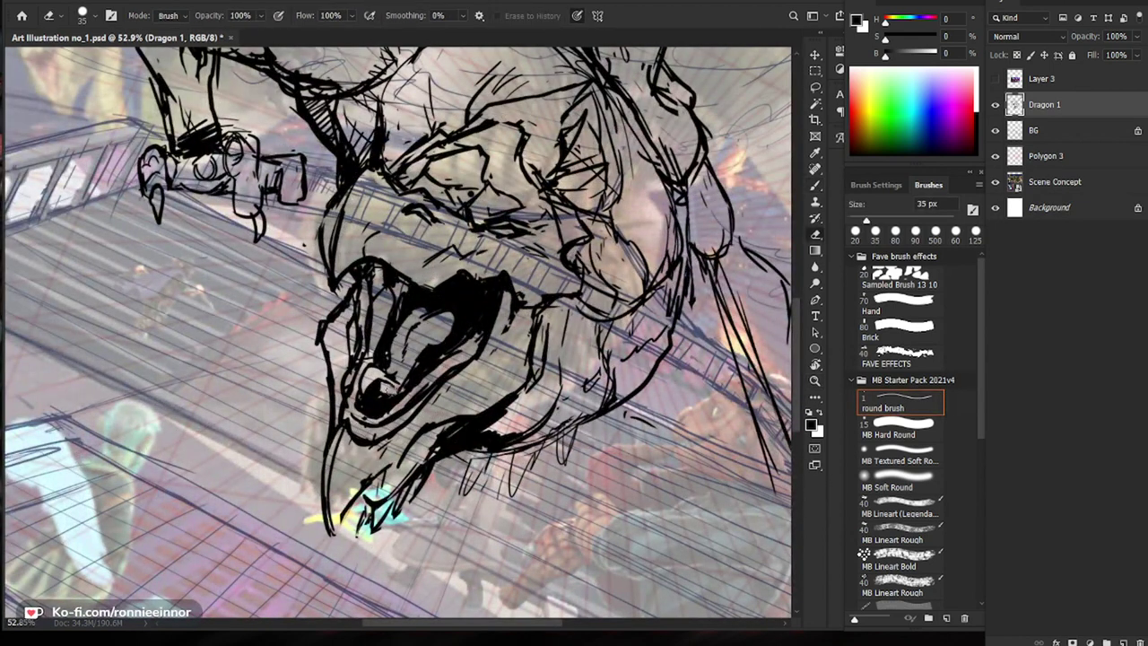
{"action": "key", "text": "b"}
{"action": "mouse_move", "coordinate": [529, 508]}
{"action": "left_mouse_down"}
{"action": "mouse_move", "coordinate": [436, 510]}
{"action": "mouse_move", "coordinate": [502, 506]}
{"action": "left_mouse_up"}
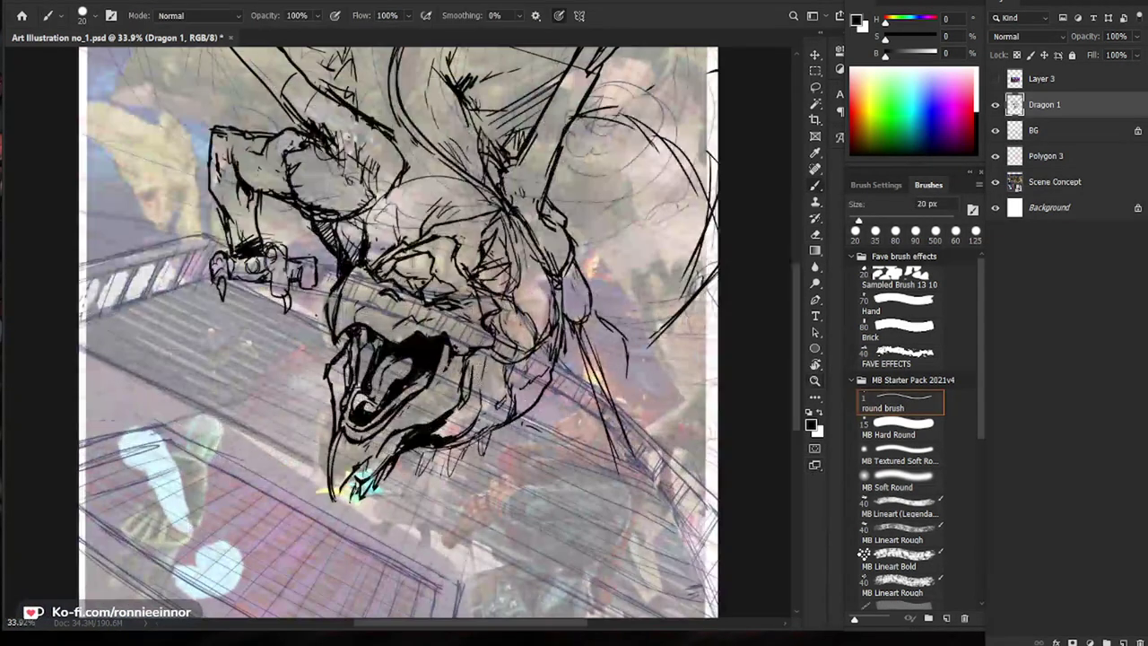
Step: Tidy the mouth corner and ink jagged spikes with dark shading along the underside of the lower jaw
{"action": "key", "text": "e"}
{"action": "left_click_drag", "start_coordinate": [468, 355], "coordinate": [455, 348]}
{"action": "left_click_drag", "start_coordinate": [566, 366], "coordinate": [527, 385]}
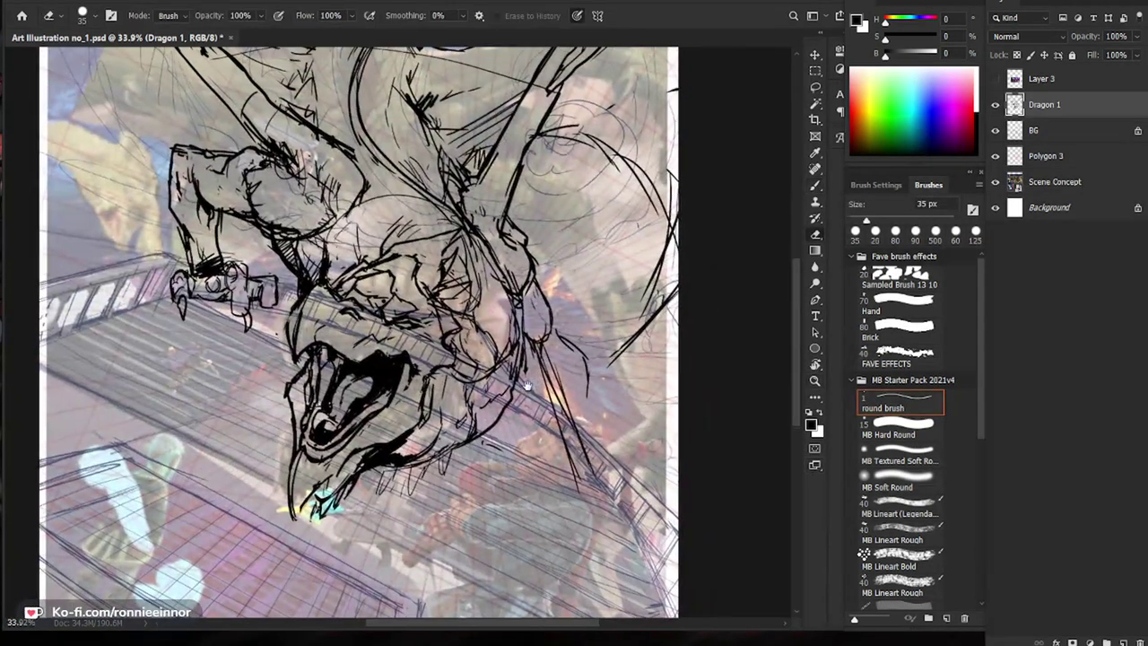
{"action": "left_click_drag", "start_coordinate": [638, 351], "coordinate": [596, 351]}
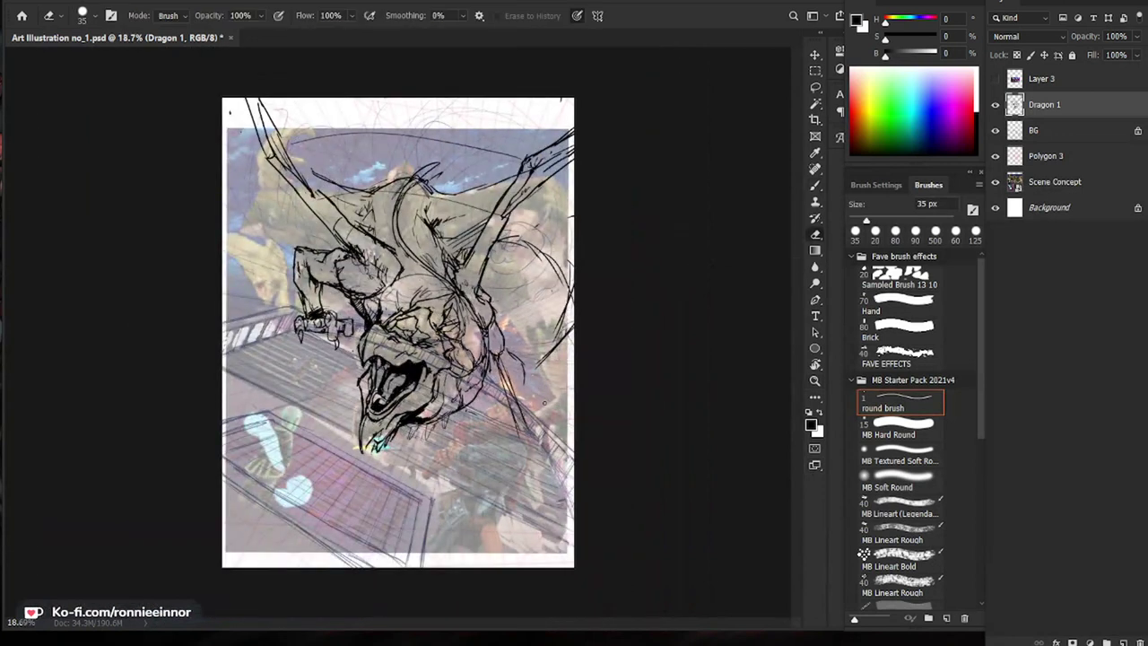
{"action": "key", "text": "b"}
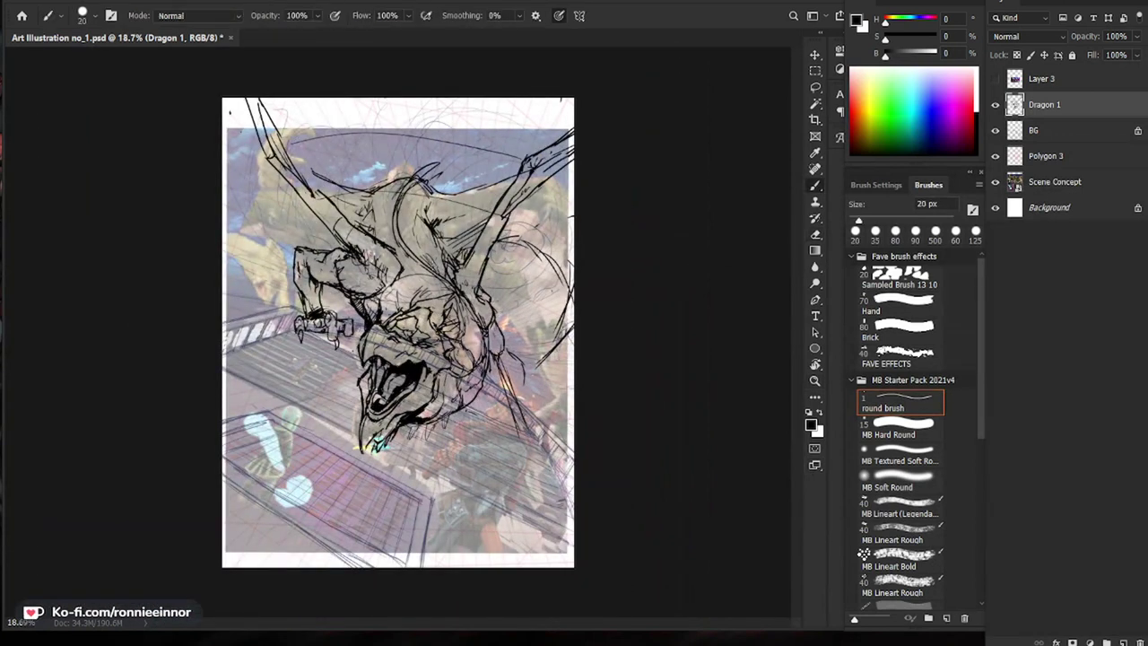
{"action": "left_click_drag", "start_coordinate": [633, 368], "coordinate": [644, 367]}
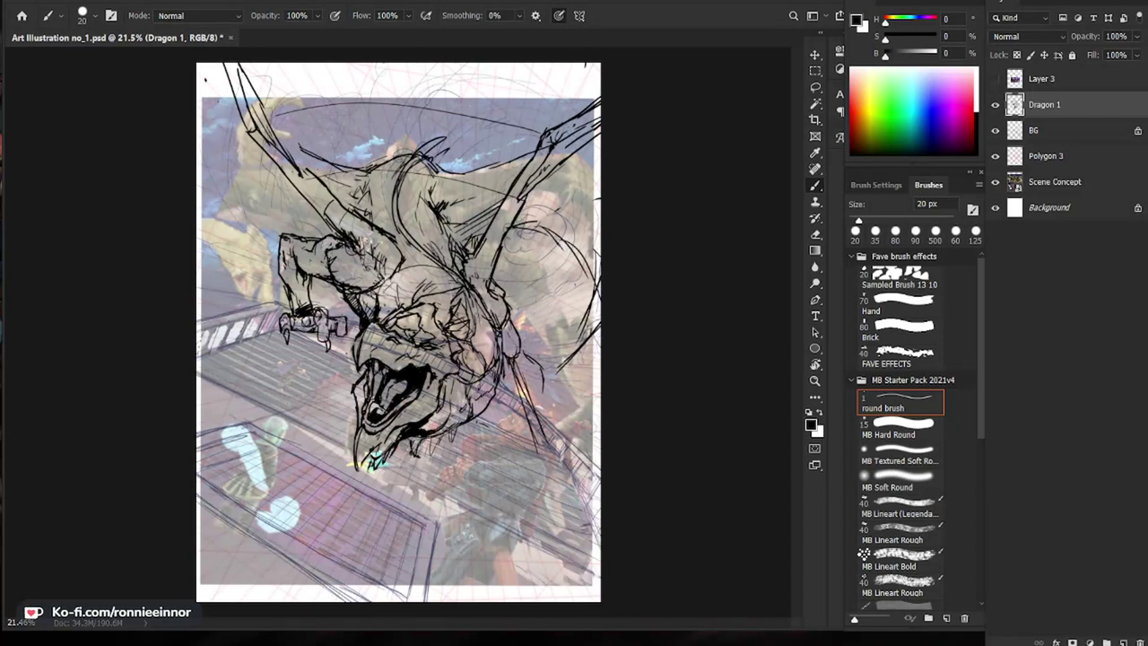
{"action": "mouse_move", "coordinate": [501, 434]}
{"action": "left_mouse_down"}
{"action": "mouse_move", "coordinate": [475, 434]}
{"action": "mouse_move", "coordinate": [467, 403]}
{"action": "mouse_move", "coordinate": [502, 402]}
{"action": "left_mouse_up"}
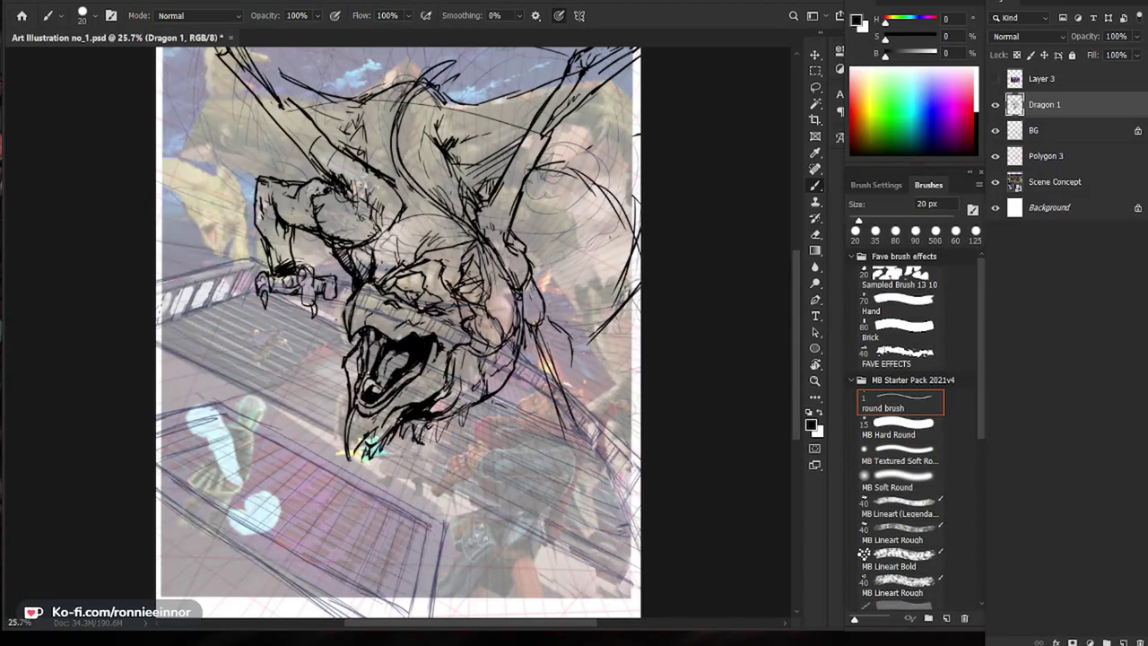
{"action": "key", "text": "e"}
{"action": "key", "text": "b"}
{"action": "mouse_move", "coordinate": [421, 408]}
{"action": "left_mouse_down"}
{"action": "mouse_move", "coordinate": [408, 415]}
{"action": "mouse_move", "coordinate": [428, 420]}
{"action": "left_mouse_up"}
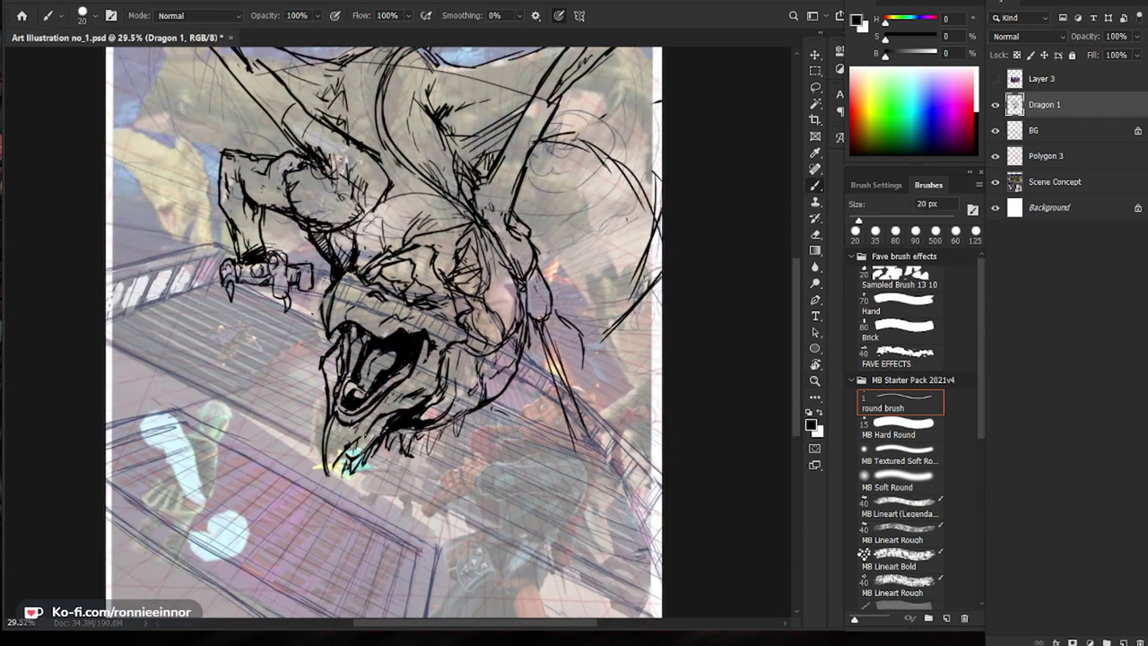
Step: Erase the blunt tip of the lower jaw and redraw it as a longer, sharp beak-like point
{"action": "key", "text": "e"}
{"action": "mouse_move", "coordinate": [342, 450]}
{"action": "left_mouse_down"}
{"action": "mouse_move", "coordinate": [329, 475]}
{"action": "mouse_move", "coordinate": [328, 425]}
{"action": "mouse_move", "coordinate": [334, 483]}
{"action": "left_mouse_up"}
{"action": "key", "text": "b"}
{"action": "mouse_move", "coordinate": [326, 420]}
{"action": "left_mouse_down"}
{"action": "mouse_move", "coordinate": [335, 489]}
{"action": "mouse_move", "coordinate": [357, 438]}
{"action": "mouse_move", "coordinate": [335, 478]}
{"action": "left_mouse_up"}
{"action": "key", "text": "e"}
{"action": "key", "text": "b"}
{"action": "key", "text": "e"}
{"action": "key", "text": "b"}
{"action": "key", "text": "e"}
{"action": "key", "text": "b"}
{"action": "left_click_drag", "start_coordinate": [325, 433], "coordinate": [332, 478]}
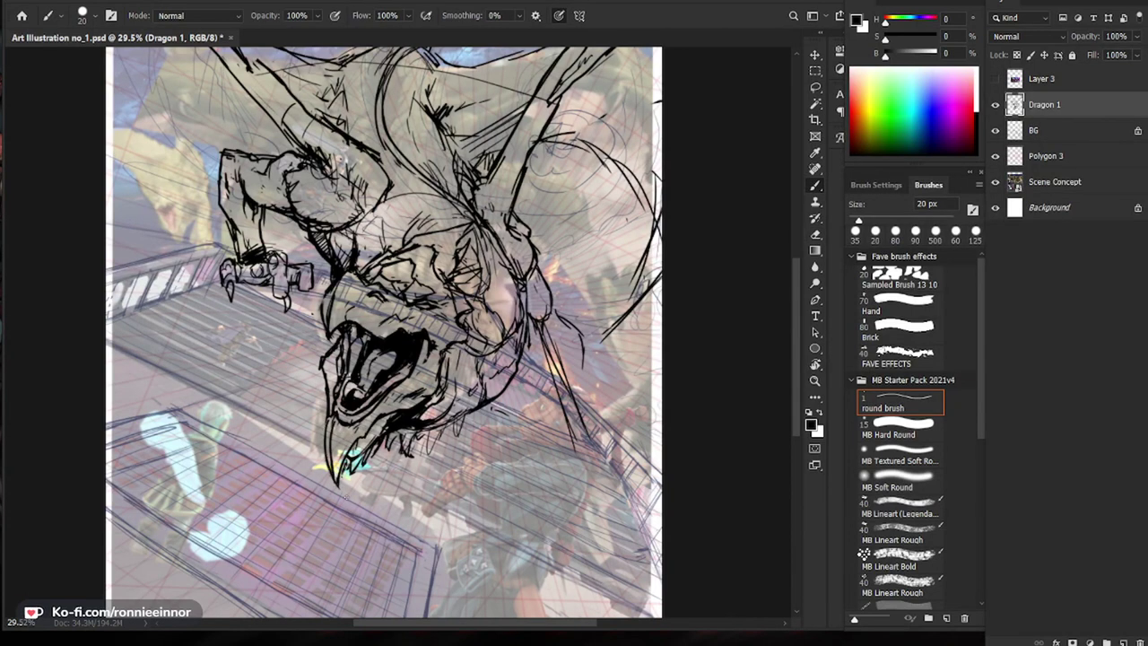
Step: Add angular fold lines inside the brow and eye socket and clean them up with a 30 px eraser
{"action": "key", "text": "z"}
{"action": "left_click_drag", "start_coordinate": [520, 474], "coordinate": [470, 477]}
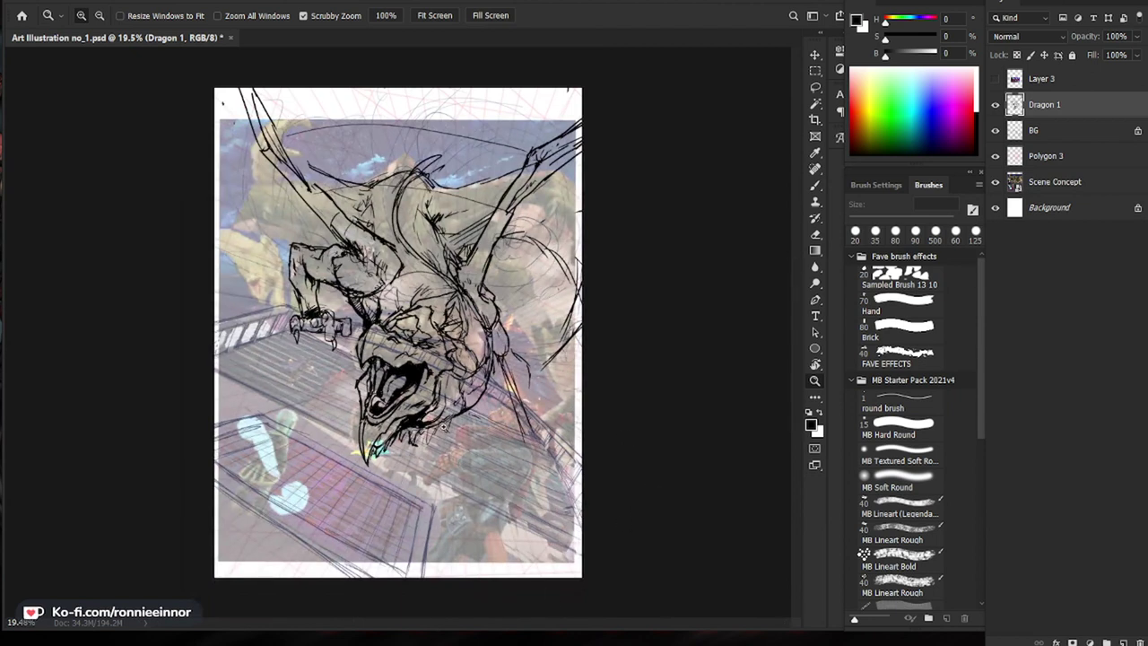
{"action": "left_click", "coordinate": [458, 429]}
{"action": "key", "text": "b"}
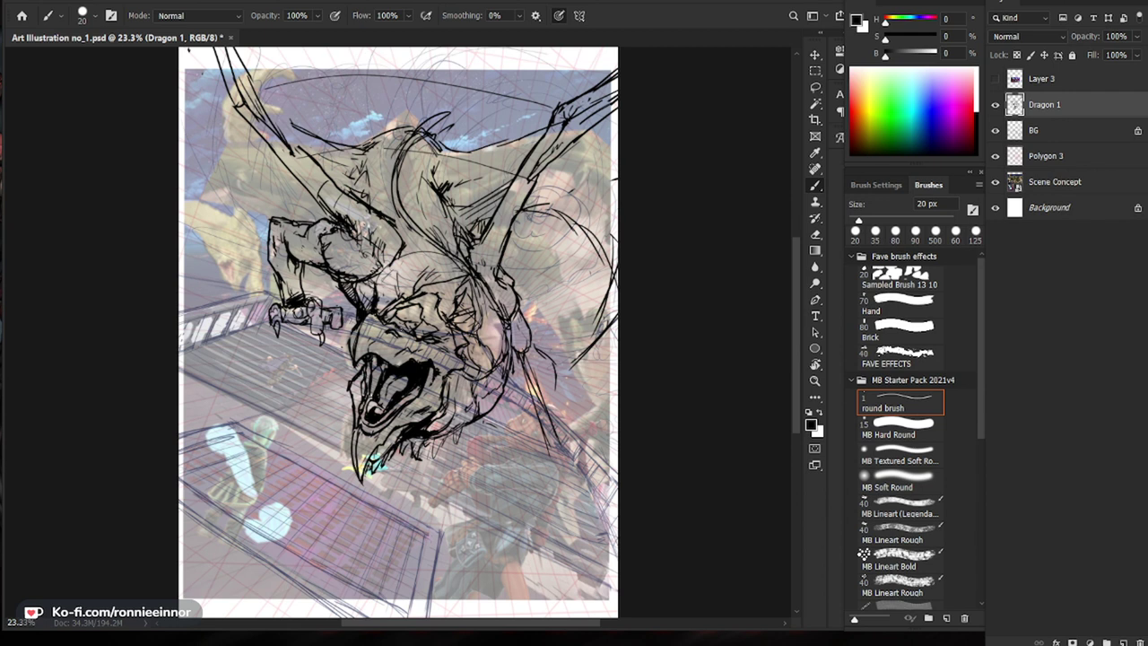
{"action": "key", "text": "e"}
{"action": "key", "text": "b"}
{"action": "left_click_drag", "start_coordinate": [426, 328], "coordinate": [520, 331]}
{"action": "key", "text": "e"}
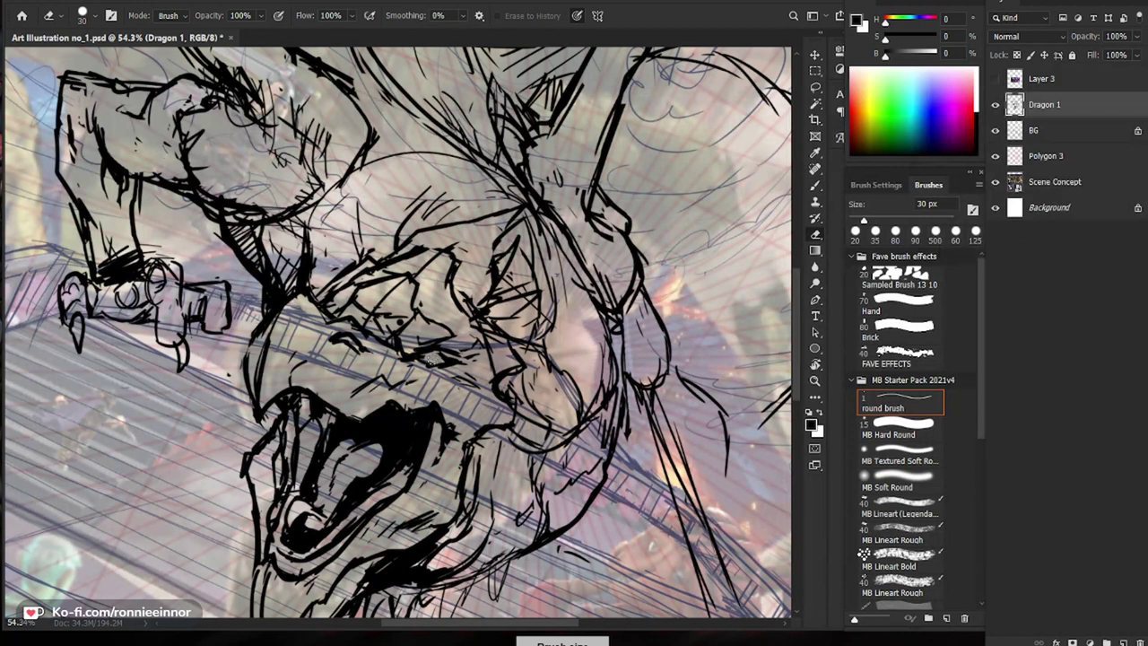
Step: Draw a narrow, dark-rimmed eye beneath the heavy brow
{"action": "key", "text": "b"}
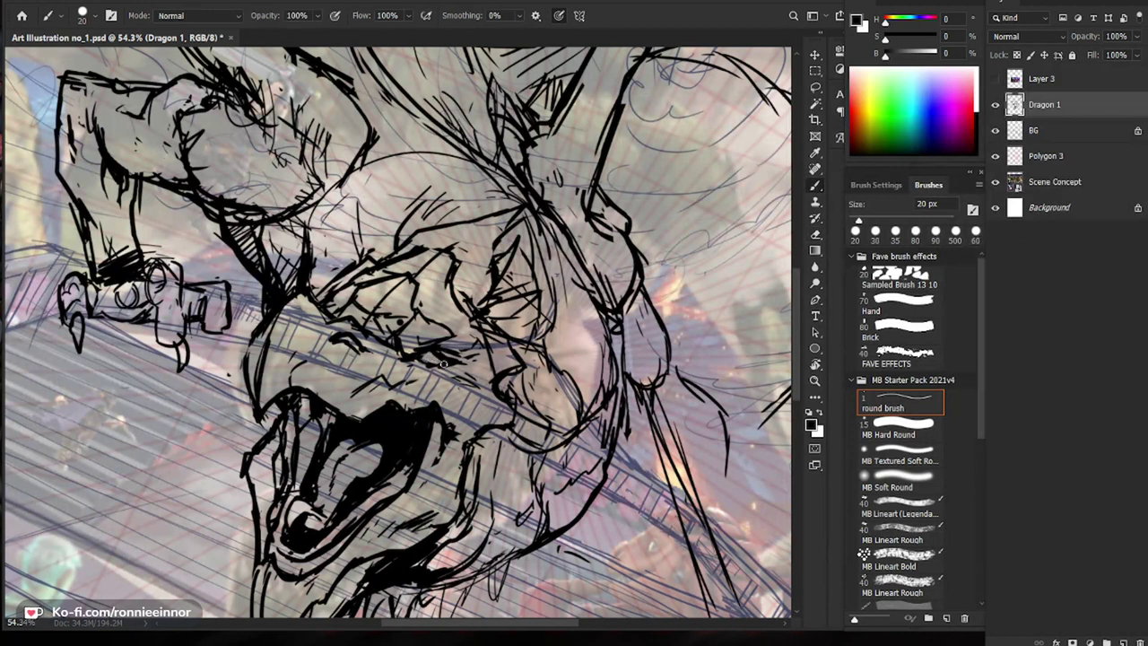
{"action": "left_click_drag", "start_coordinate": [416, 364], "coordinate": [443, 372]}
{"action": "left_click_drag", "start_coordinate": [504, 350], "coordinate": [376, 351]}
{"action": "scroll", "coordinate": [425, 347], "scroll_direction": "up", "scroll_amount": 3}
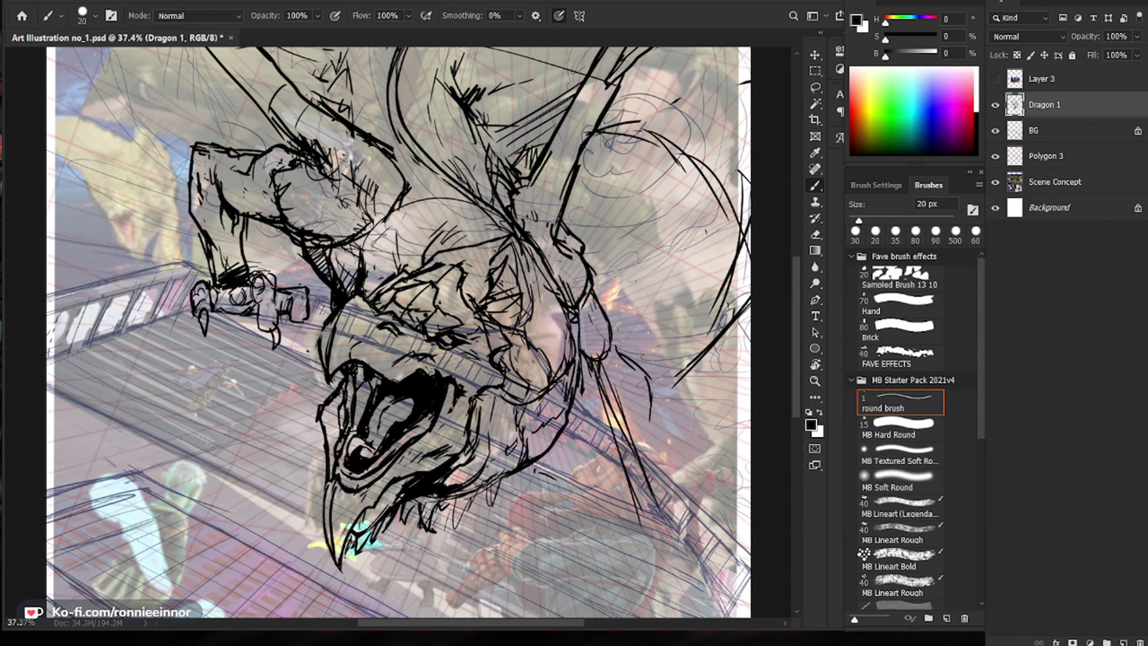
{"action": "left_click_drag", "start_coordinate": [401, 366], "coordinate": [391, 377]}
Step: Reshape the roof of the open mouth with a rounded black cavity and ridge lines behind the upper lip
{"action": "scroll", "coordinate": [390, 375], "scroll_direction": "down", "scroll_amount": 4}
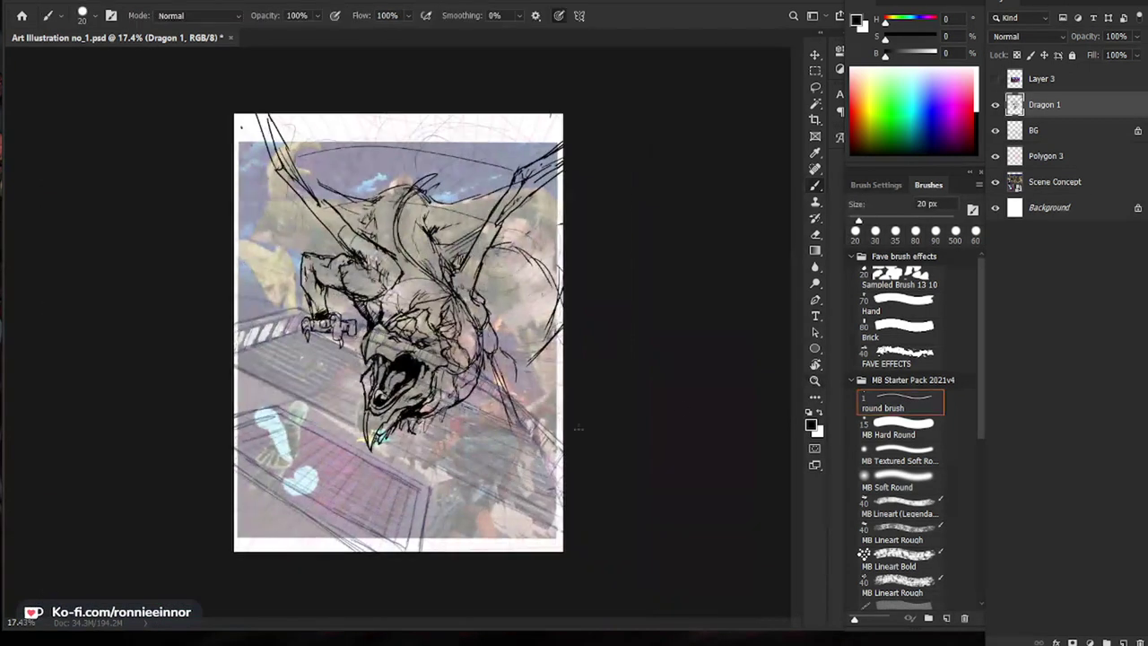
{"action": "scroll", "coordinate": [394, 358], "scroll_direction": "up", "scroll_amount": 4}
{"action": "mouse_move", "coordinate": [396, 369]}
{"action": "left_mouse_down"}
{"action": "mouse_move", "coordinate": [364, 350]}
{"action": "mouse_move", "coordinate": [337, 362]}
{"action": "mouse_move", "coordinate": [382, 379]}
{"action": "mouse_move", "coordinate": [363, 362]}
{"action": "left_mouse_up"}
{"action": "key", "text": "e"}
{"action": "key", "text": "b"}
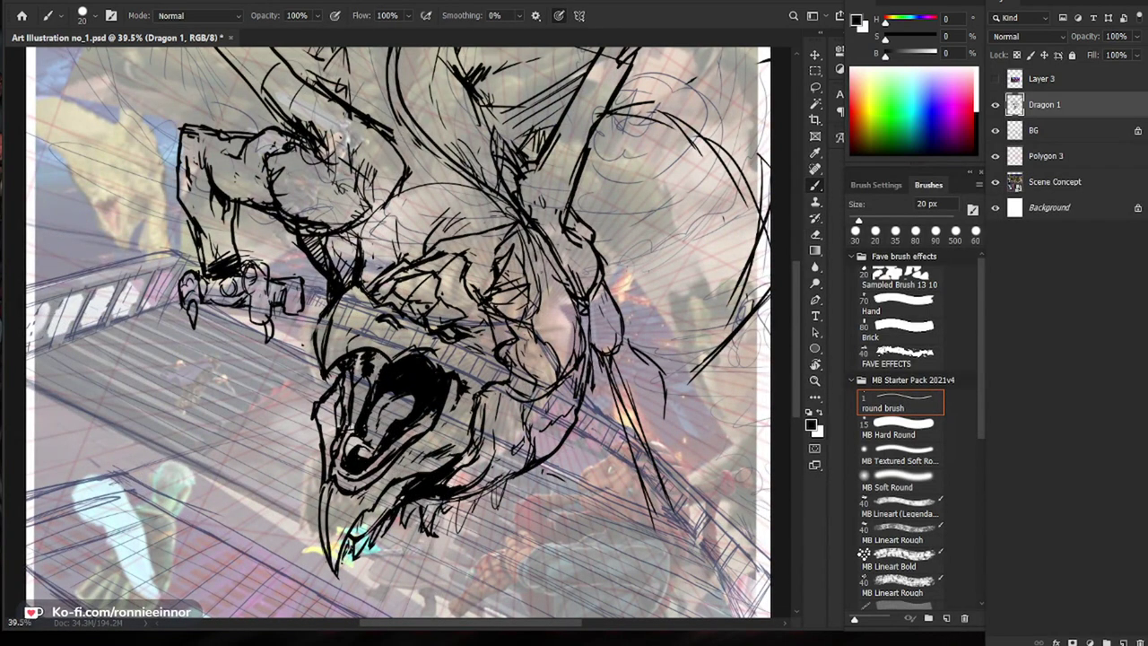
{"action": "scroll", "coordinate": [475, 347], "scroll_direction": "down", "scroll_amount": 2}
{"action": "scroll", "coordinate": [461, 366], "scroll_direction": "up", "scroll_amount": 2}
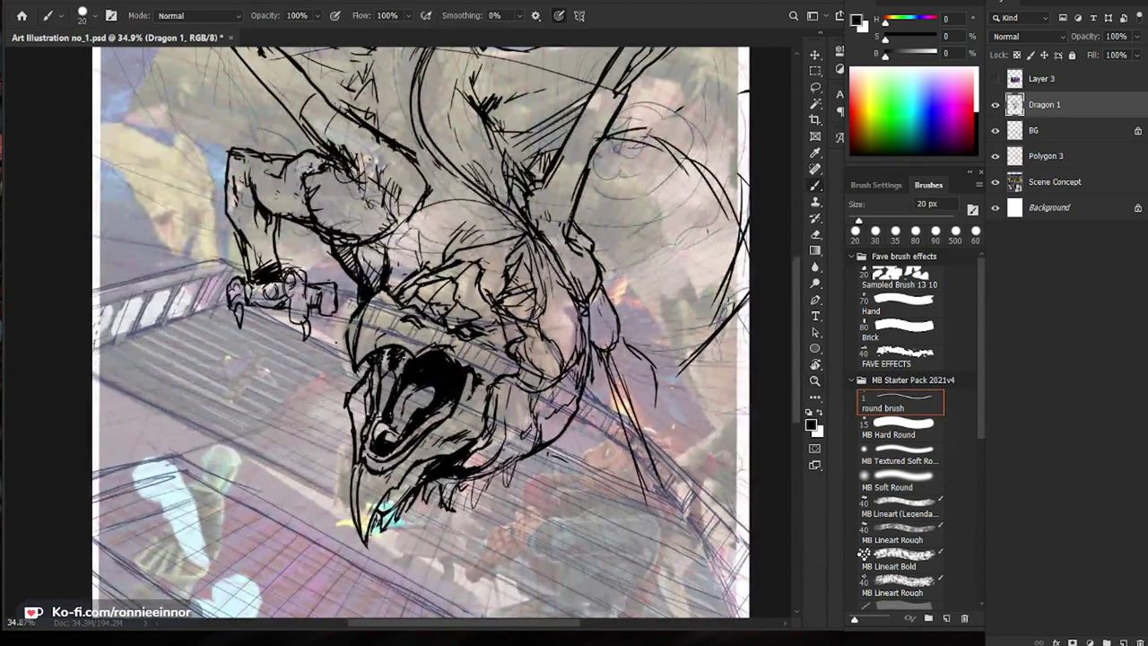
{"action": "key", "text": "e"}
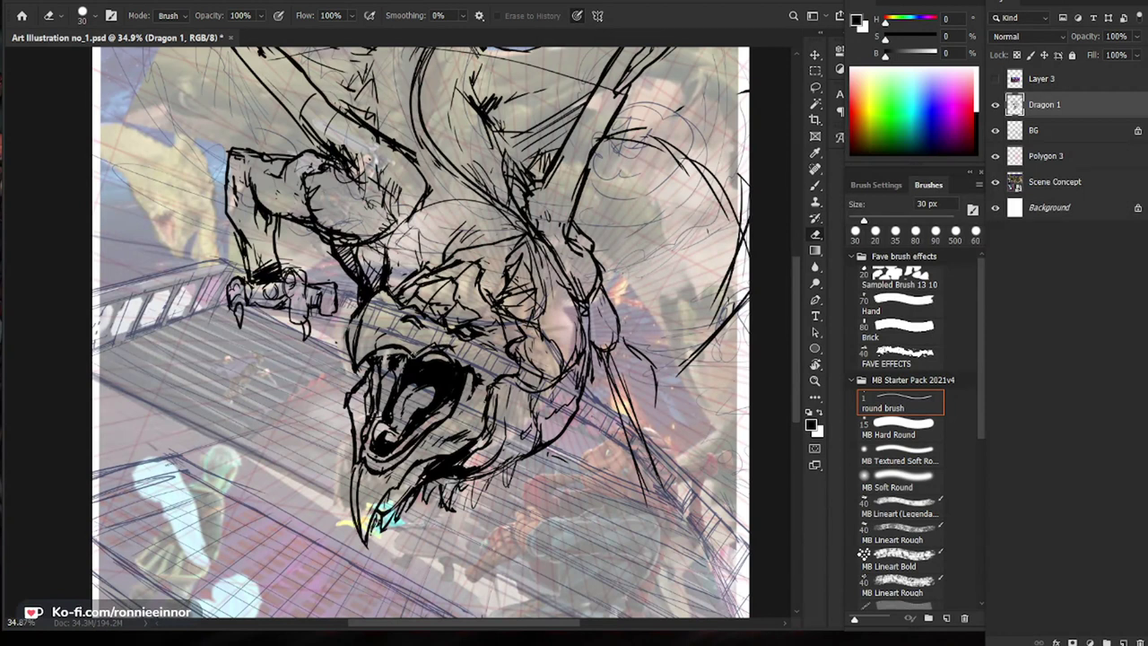
Step: Refine the dragon's open mouth with dark 20 px strokes along the cavity's upper edge and corner, alternating with a 30 px eraser
{"action": "key", "text": "b"}
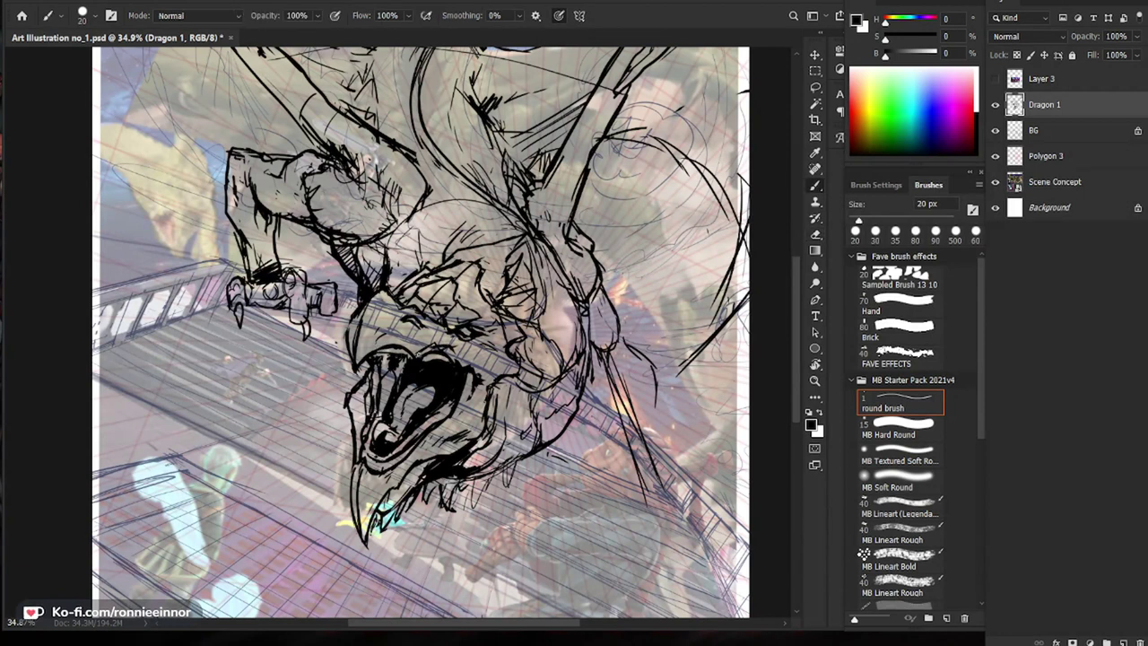
{"action": "key", "text": "e"}
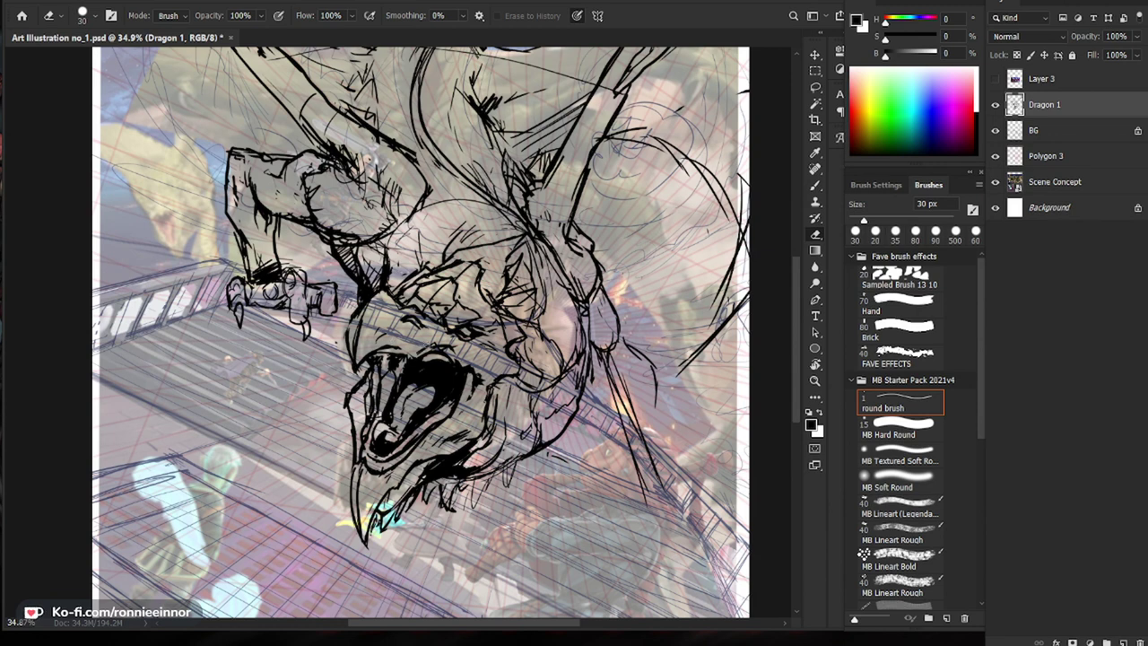
{"action": "key", "text": "b"}
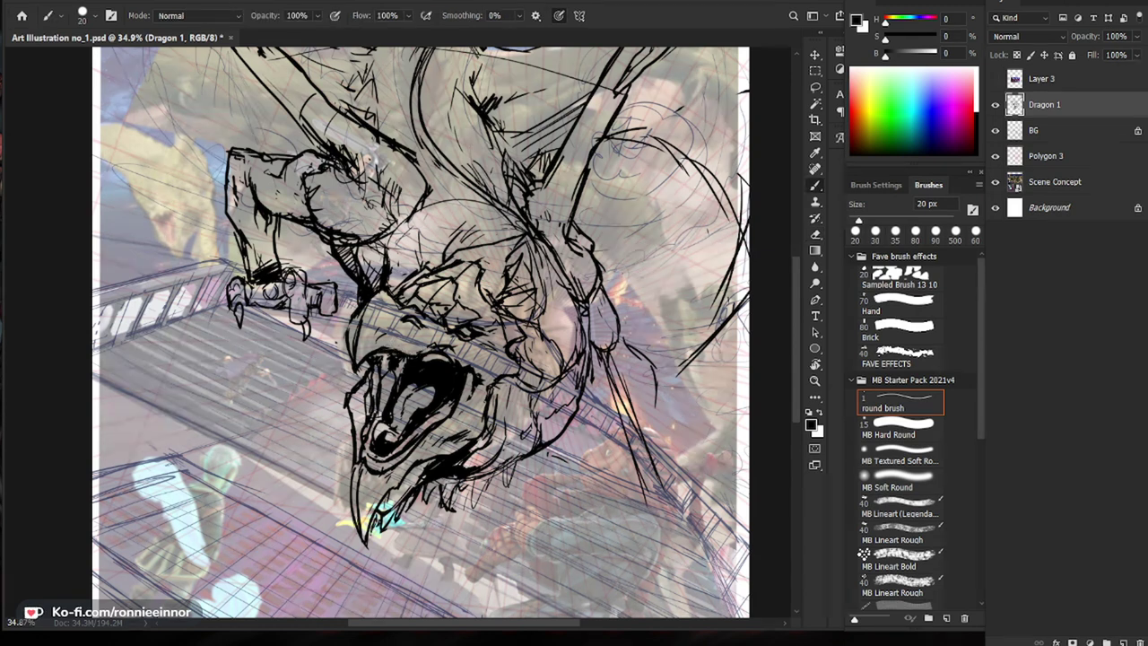
{"action": "left_click_drag", "start_coordinate": [541, 478], "coordinate": [486, 414]}
{"action": "left_click_drag", "start_coordinate": [400, 372], "coordinate": [466, 373]}
{"action": "mouse_move", "coordinate": [471, 231]}
{"action": "left_mouse_down"}
{"action": "mouse_move", "coordinate": [437, 304]}
{"action": "mouse_move", "coordinate": [416, 305]}
{"action": "left_mouse_up"}
{"action": "left_click_drag", "start_coordinate": [408, 373], "coordinate": [446, 375]}
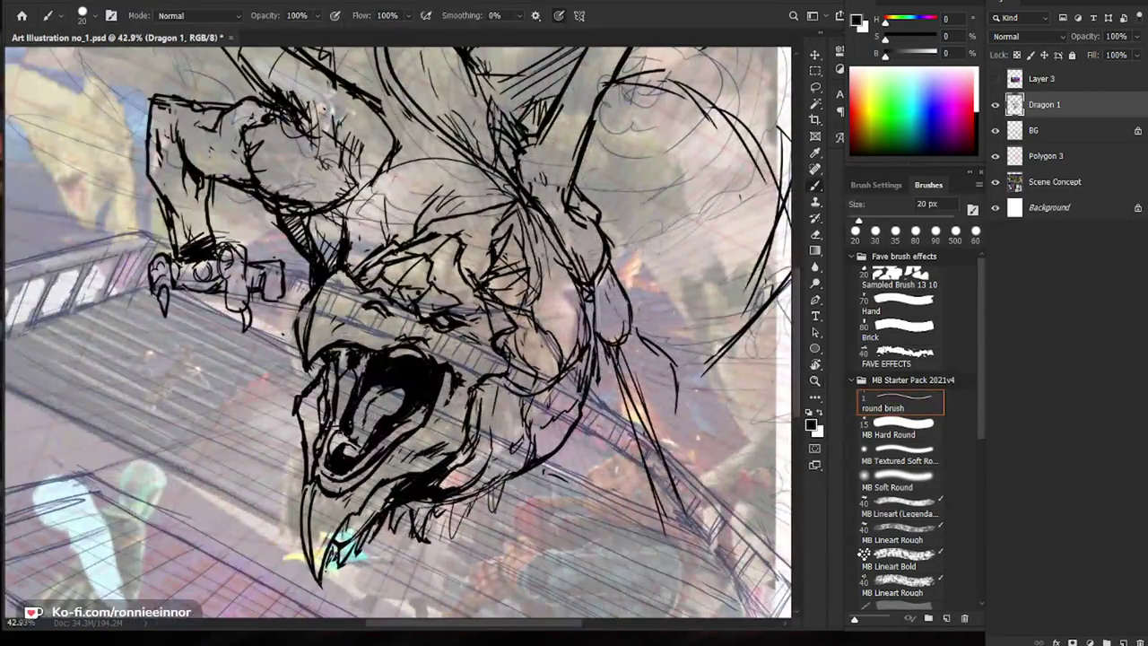
{"action": "key", "text": "e"}
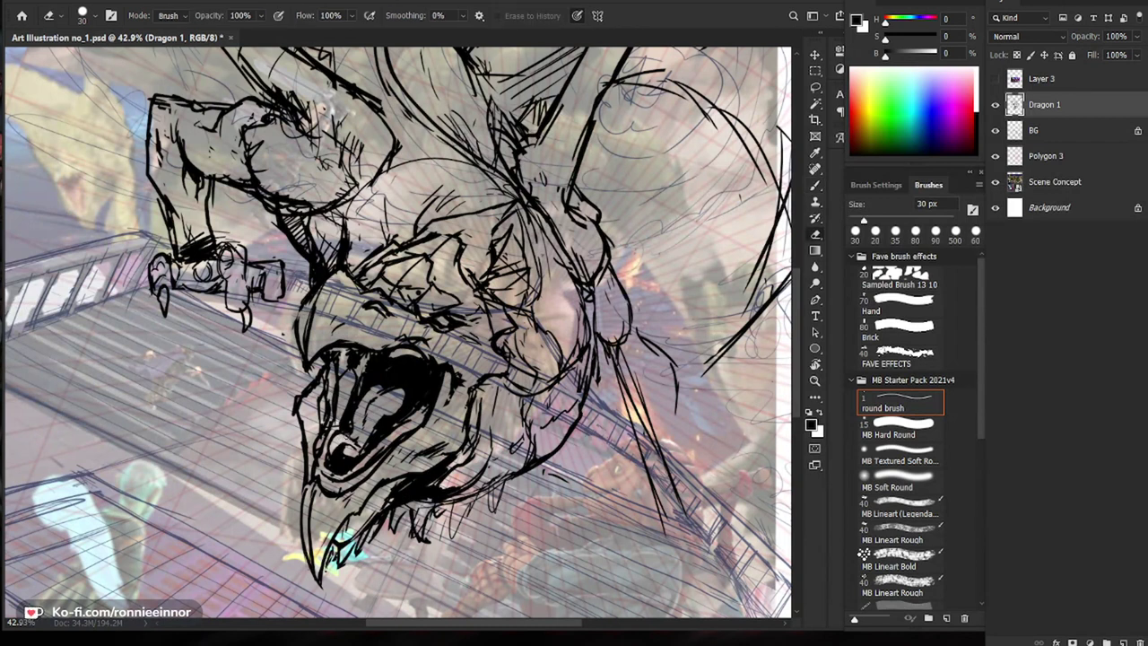
{"action": "key", "text": "b"}
{"action": "key", "text": "ctrl+space"}
{"action": "left_click_drag", "start_coordinate": [566, 488], "coordinate": [504, 408]}
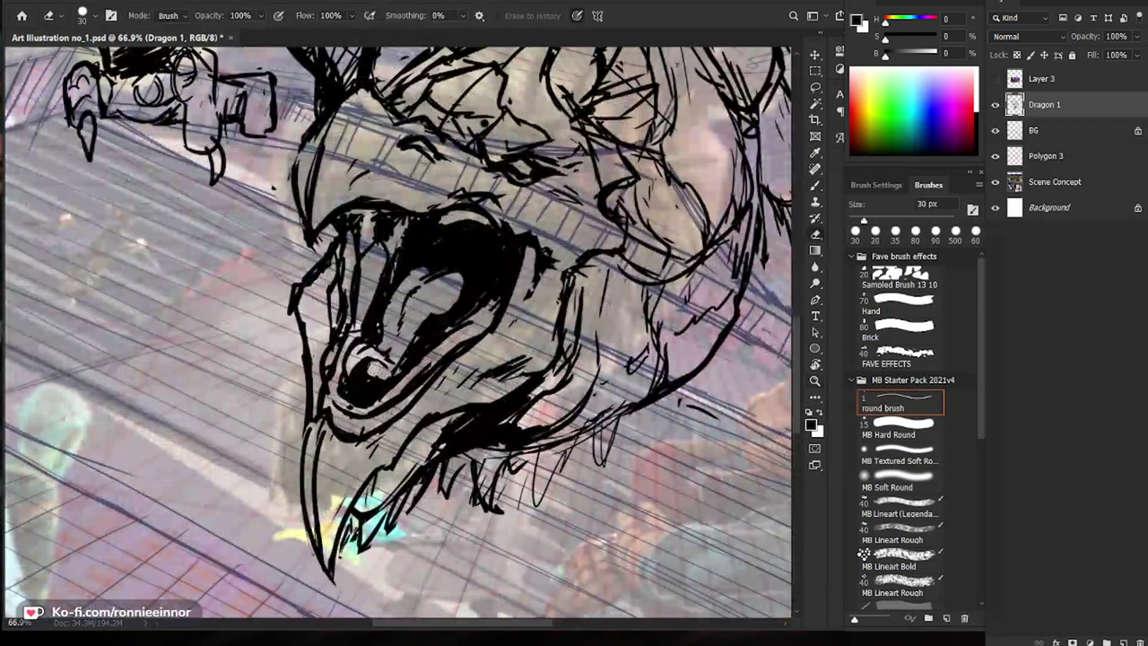
Step: Clean up and redraw the lines of the tongue and lower jaw inside the dragon's open mouth
{"action": "left_click_drag", "start_coordinate": [374, 369], "coordinate": [368, 358]}
{"action": "key", "text": "ctrl+space"}
{"action": "left_click_drag", "start_coordinate": [533, 395], "coordinate": [439, 394]}
{"action": "key", "text": "space"}
{"action": "left_click_drag", "start_coordinate": [676, 533], "coordinate": [567, 484]}
{"action": "key", "text": "ctrl+space"}
{"action": "left_click_drag", "start_coordinate": [374, 332], "coordinate": [428, 333]}
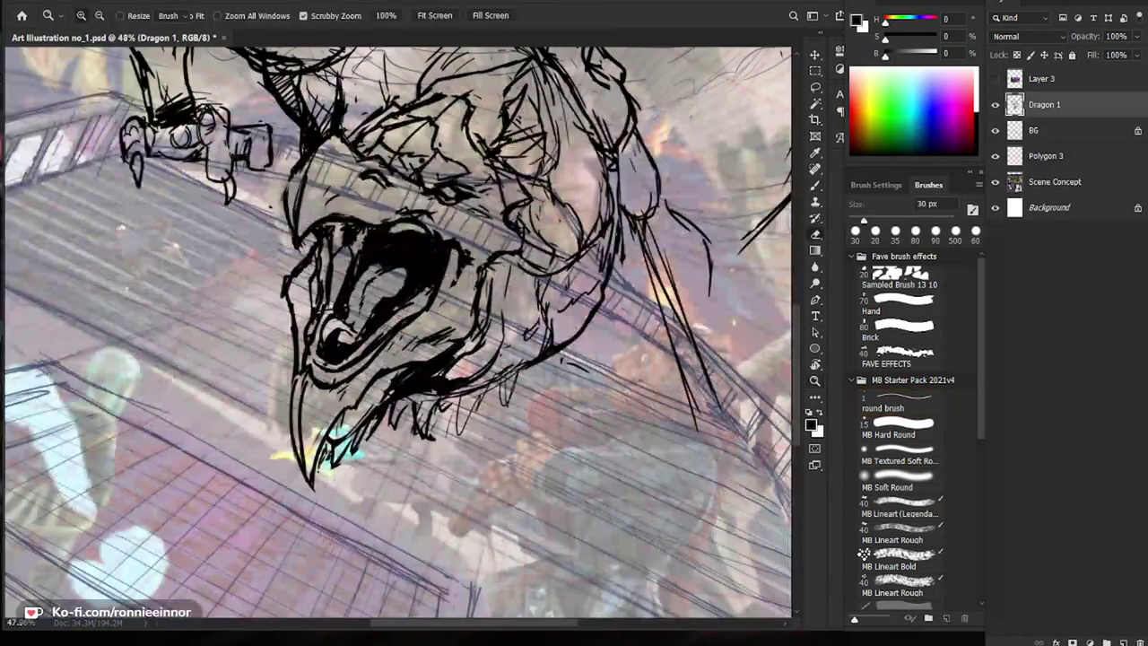
{"action": "key", "text": "b"}
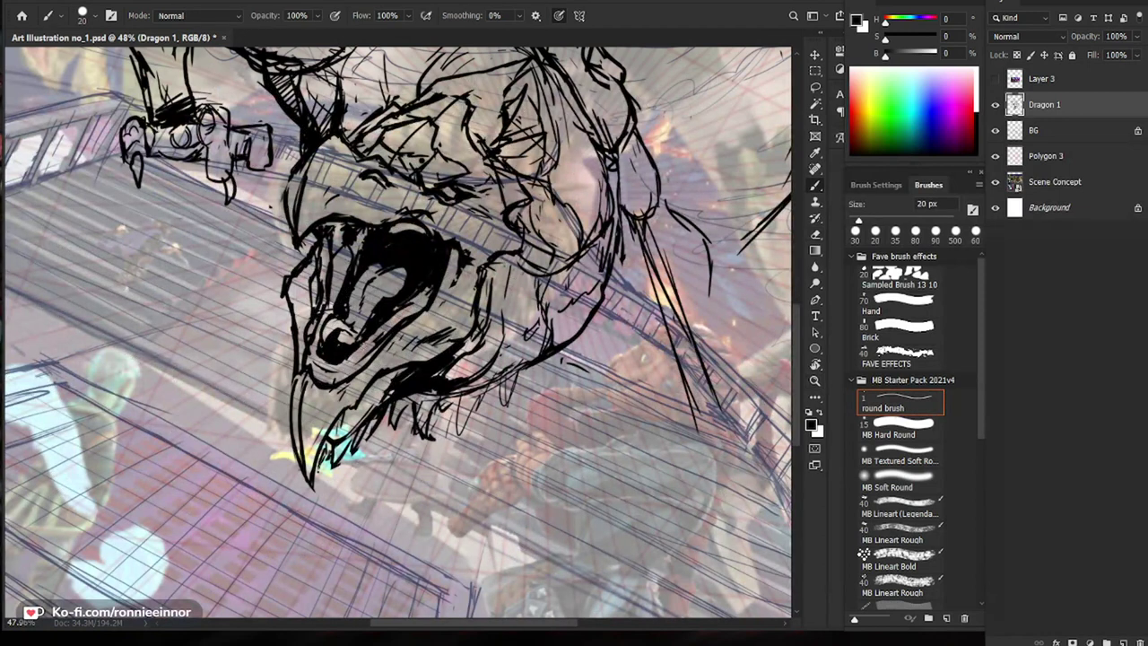
{"action": "left_click_drag", "start_coordinate": [384, 323], "coordinate": [348, 361]}
{"action": "key", "text": "e"}
{"action": "key", "text": "b"}
{"action": "left_click_drag", "start_coordinate": [442, 346], "coordinate": [476, 349]}
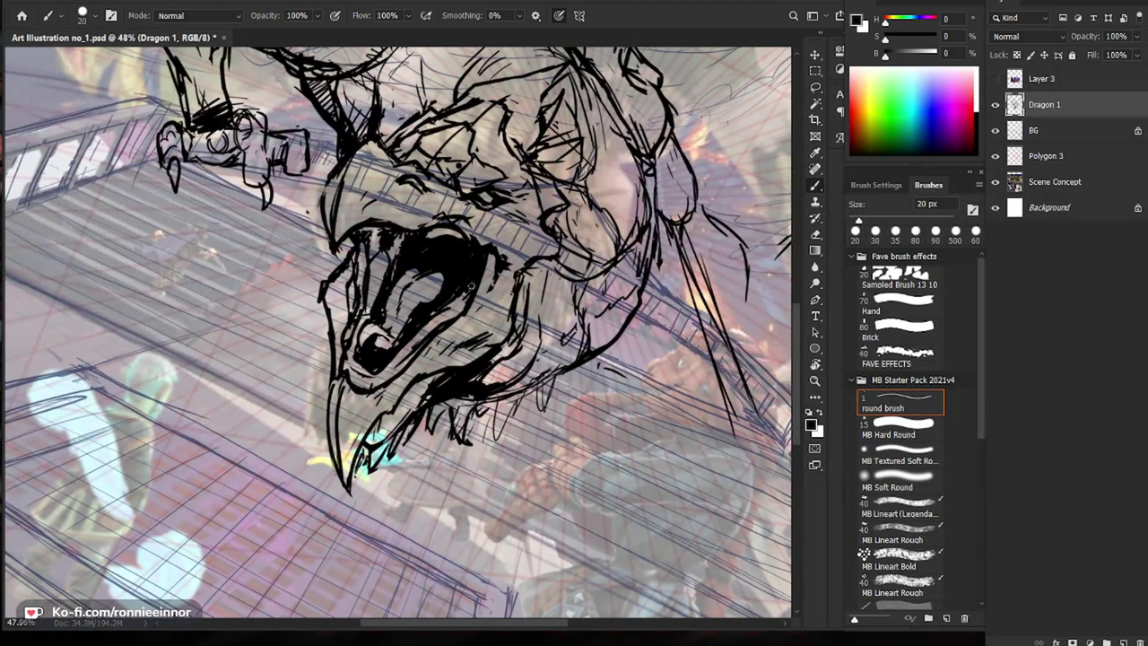
Step: Erase a small patch of linework along the upper edge of the dragon's open mouth
{"action": "key", "text": "e"}
{"action": "left_click_drag", "start_coordinate": [419, 237], "coordinate": [429, 234]}
{"action": "key", "text": "z"}
{"action": "left_click_drag", "start_coordinate": [731, 449], "coordinate": [588, 461]}
{"action": "key", "text": "z"}
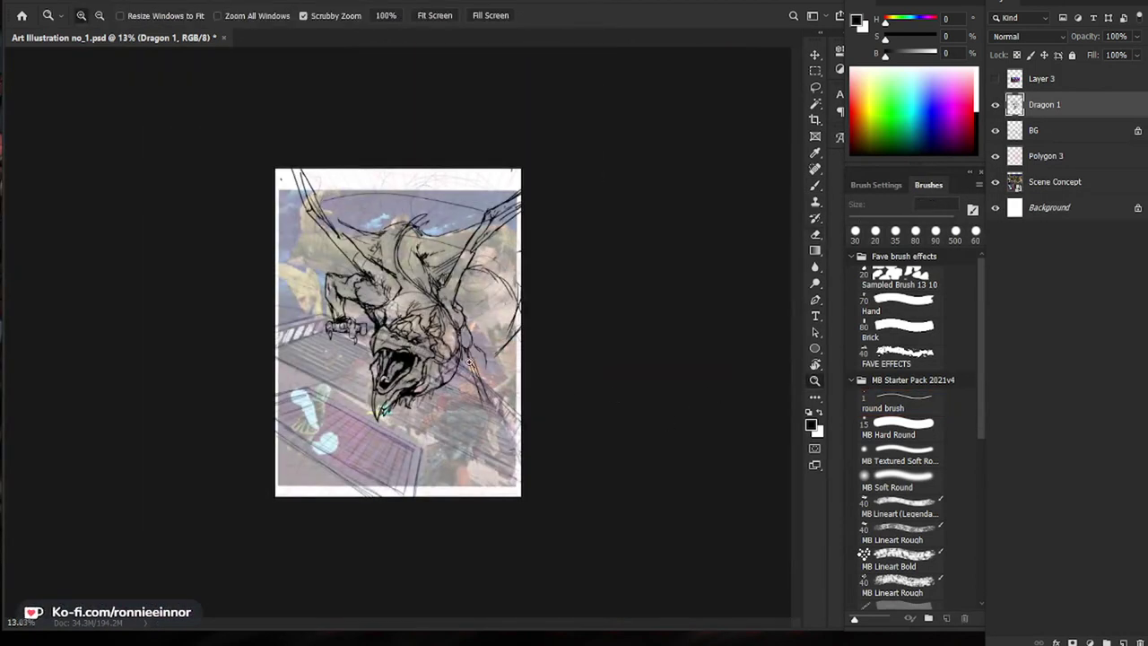
Step: Brush short contour strokes over the dragon's brow and cheek with the 20 px round brush
{"action": "left_click_drag", "start_coordinate": [431, 355], "coordinate": [511, 356]}
{"action": "key", "text": "e"}
{"action": "key", "text": "b"}
{"action": "left_click_drag", "start_coordinate": [442, 265], "coordinate": [476, 243]}
{"action": "key", "text": "e"}
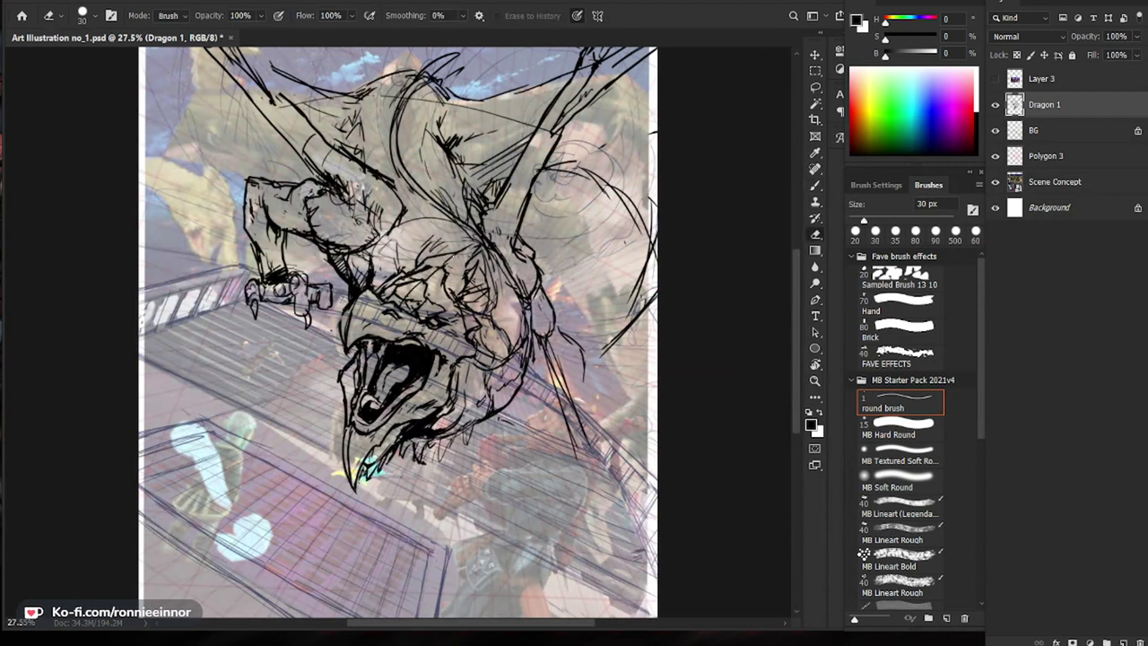
{"action": "key", "text": "b"}
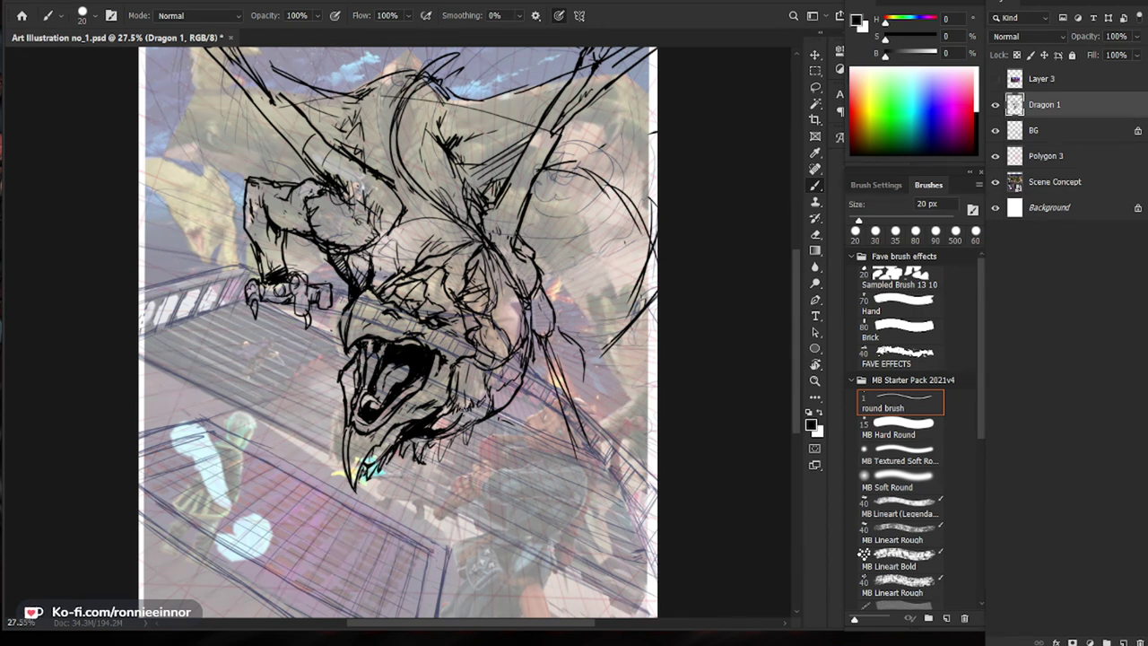
{"action": "key", "text": "e"}
{"action": "key", "text": "b"}
{"action": "mouse_move", "coordinate": [475, 410]}
{"action": "left_mouse_down"}
{"action": "mouse_move", "coordinate": [385, 409]}
{"action": "mouse_move", "coordinate": [502, 410]}
{"action": "left_mouse_up"}
Step: Erase a tiny section of line beside the dragon's eye with the 30 px eraser
{"action": "key", "text": "e"}
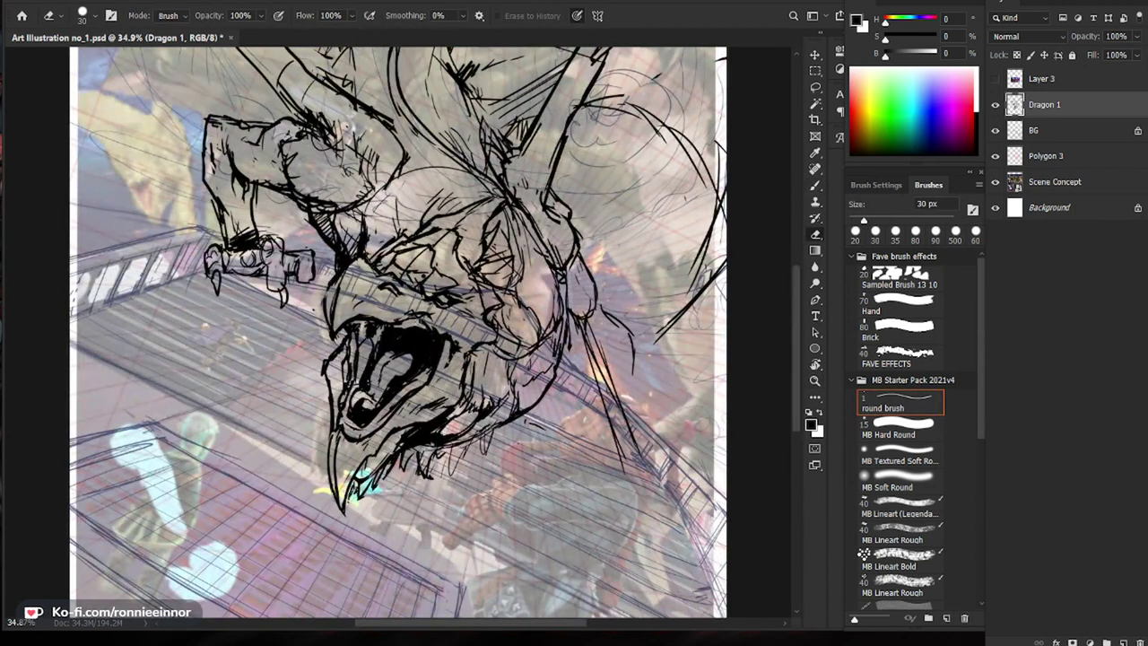
{"action": "left_click_drag", "start_coordinate": [542, 351], "coordinate": [517, 390]}
{"action": "key", "text": "b"}
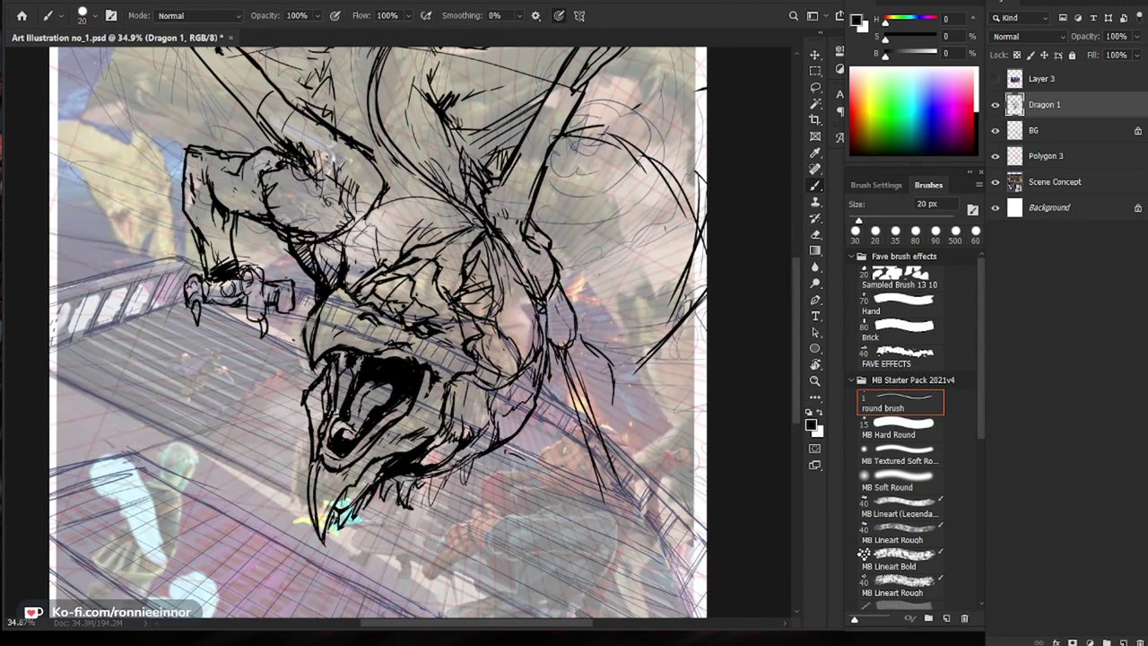
{"action": "key", "text": "e"}
{"action": "mouse_move", "coordinate": [423, 334]}
{"action": "left_mouse_down"}
{"action": "mouse_move", "coordinate": [414, 340]}
{"action": "mouse_move", "coordinate": [424, 339]}
{"action": "left_mouse_up"}
{"action": "key", "text": "b"}
{"action": "scroll", "coordinate": [424, 339], "scroll_direction": "down", "scroll_amount": 3}
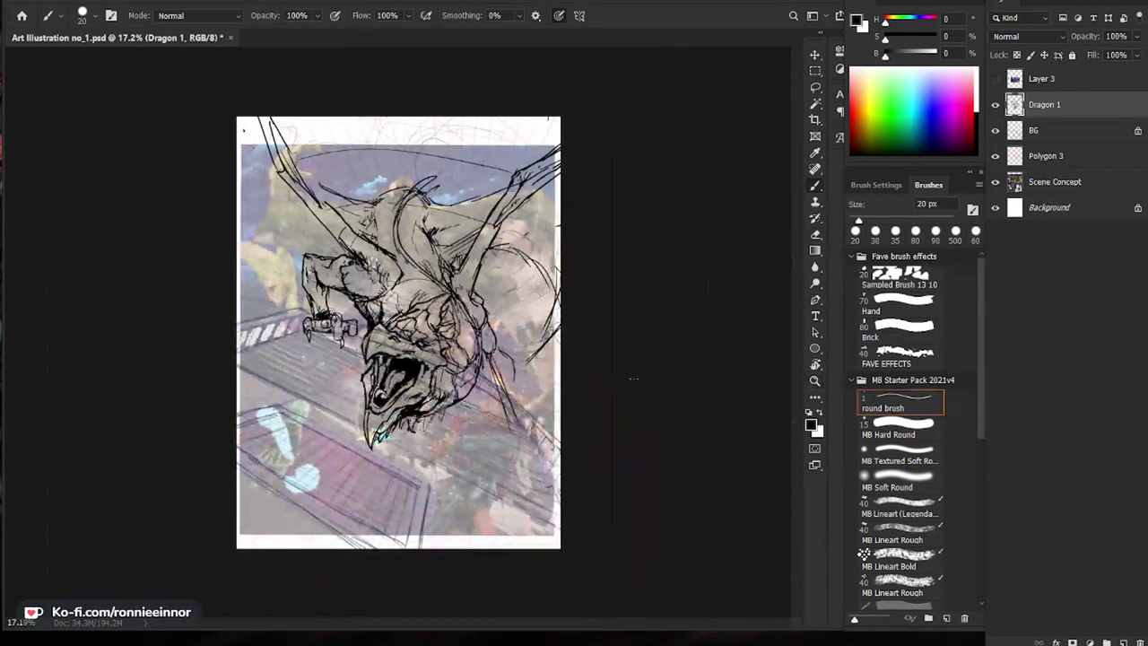
Step: Refine the contour running from the dragon's brow down over the snout and upper beak
{"action": "key", "text": "e"}
{"action": "scroll", "coordinate": [364, 323], "scroll_direction": "up", "scroll_amount": 5}
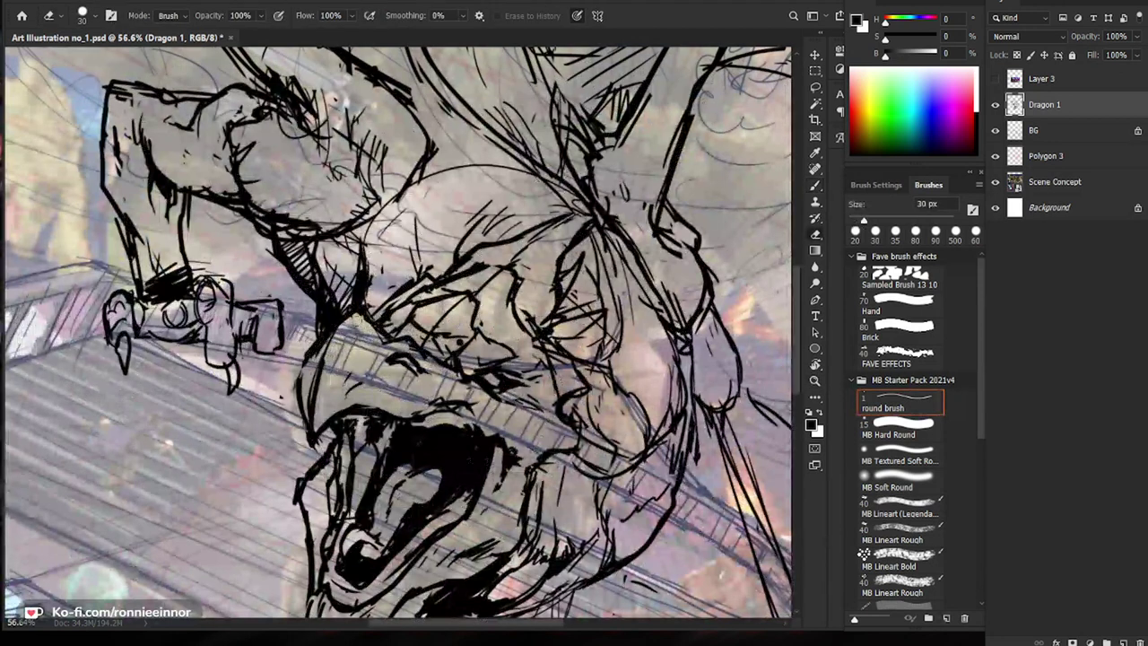
{"action": "key", "text": "b"}
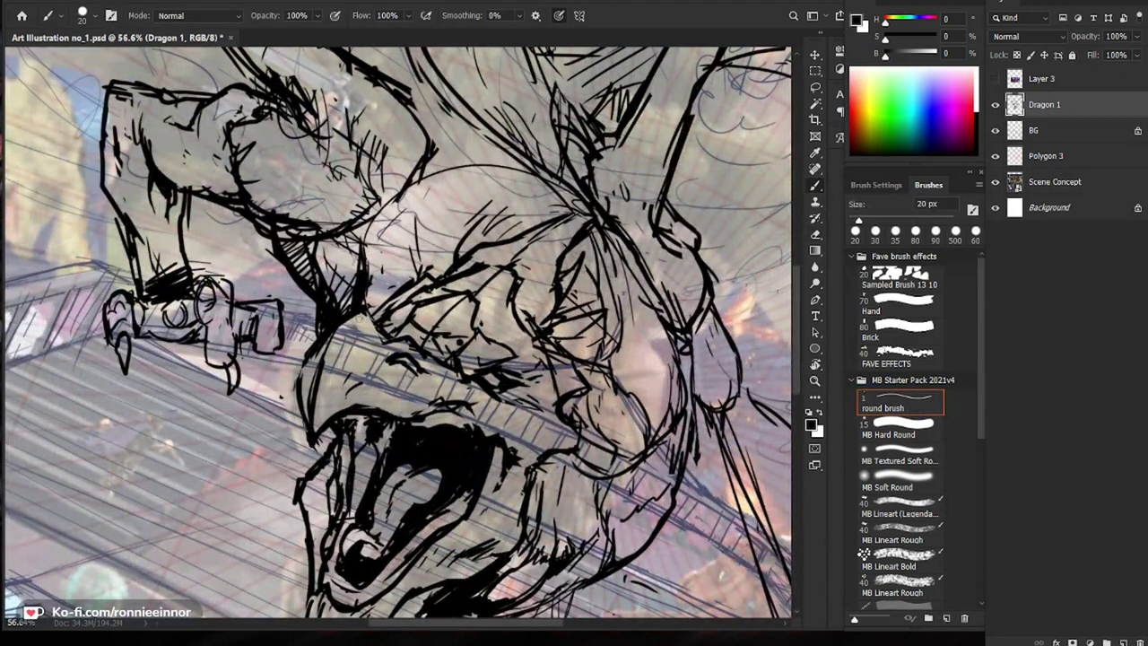
{"action": "mouse_move", "coordinate": [384, 314]}
{"action": "left_mouse_down"}
{"action": "mouse_move", "coordinate": [306, 325]}
{"action": "mouse_move", "coordinate": [354, 329]}
{"action": "mouse_move", "coordinate": [315, 375]}
{"action": "left_mouse_up"}
{"action": "key", "text": "e"}
{"action": "key", "text": "b"}
{"action": "scroll", "coordinate": [318, 359], "scroll_direction": "down", "scroll_amount": 5}
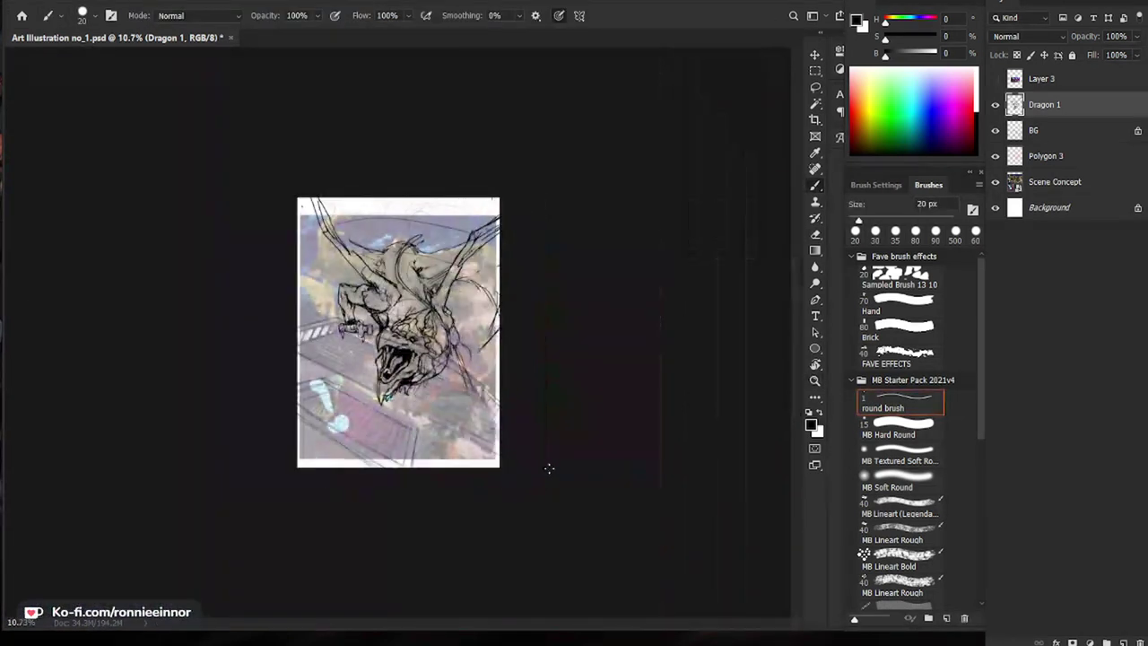
{"action": "scroll", "coordinate": [503, 392], "scroll_direction": "up", "scroll_amount": 3}
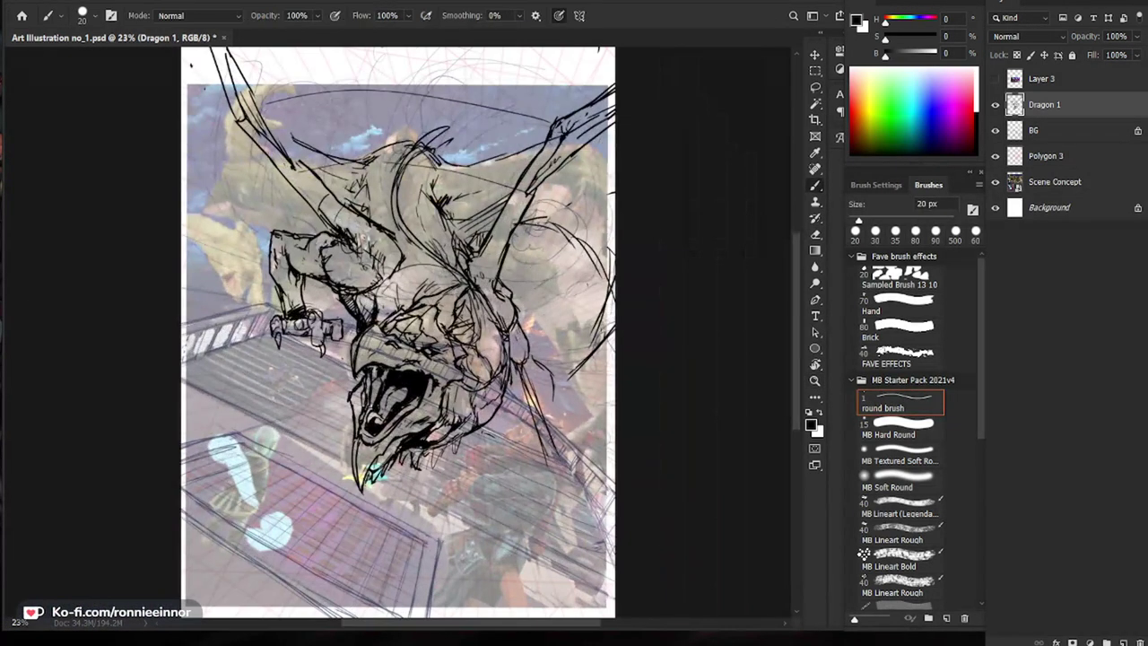
Step: Erase stray lines with a 150 px eraser and redraw the large curve beside the dragon's shoulder near the canvas's right edge
{"action": "scroll", "coordinate": [520, 304], "scroll_direction": "down", "scroll_amount": 1}
{"action": "key", "text": "e"}
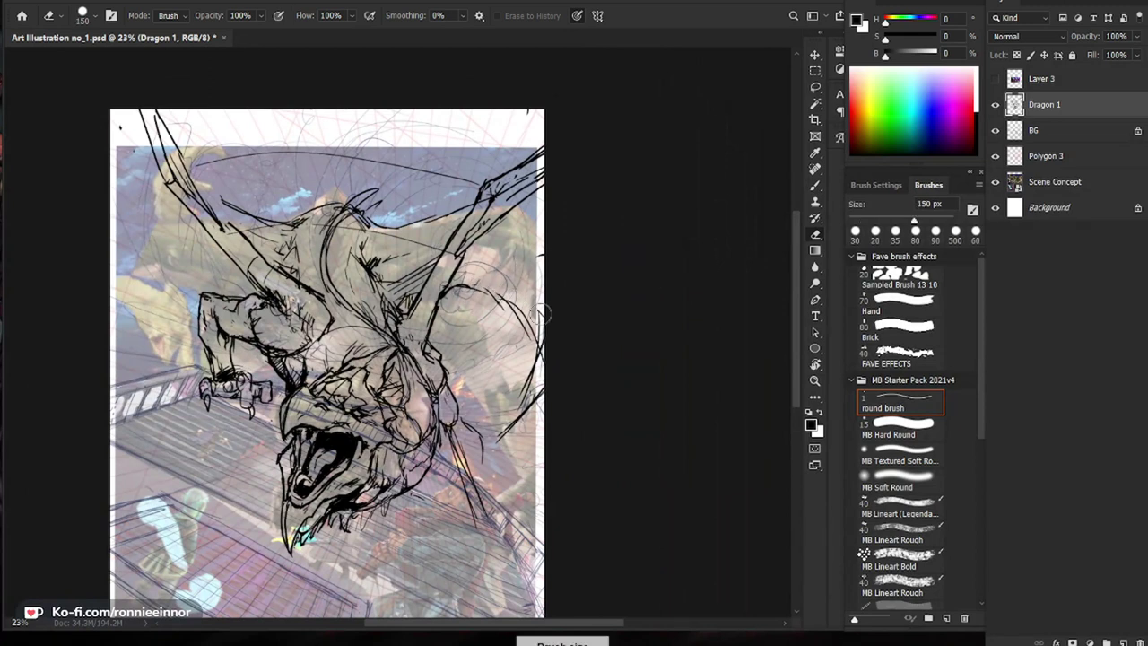
{"action": "key", "text": "b"}
{"action": "left_click_drag", "start_coordinate": [537, 341], "coordinate": [450, 294]}
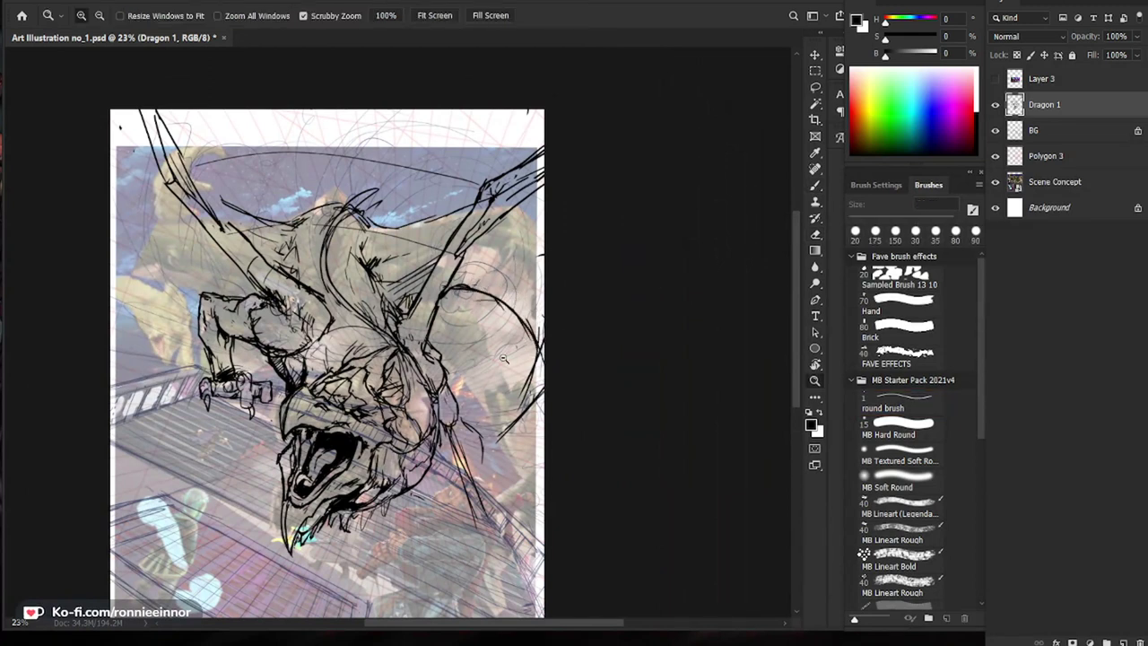
{"action": "scroll", "coordinate": [484, 300], "scroll_direction": "down", "scroll_amount": 1}
{"action": "key", "text": "ctrl+space"}
{"action": "left_click_drag", "start_coordinate": [397, 307], "coordinate": [462, 308]}
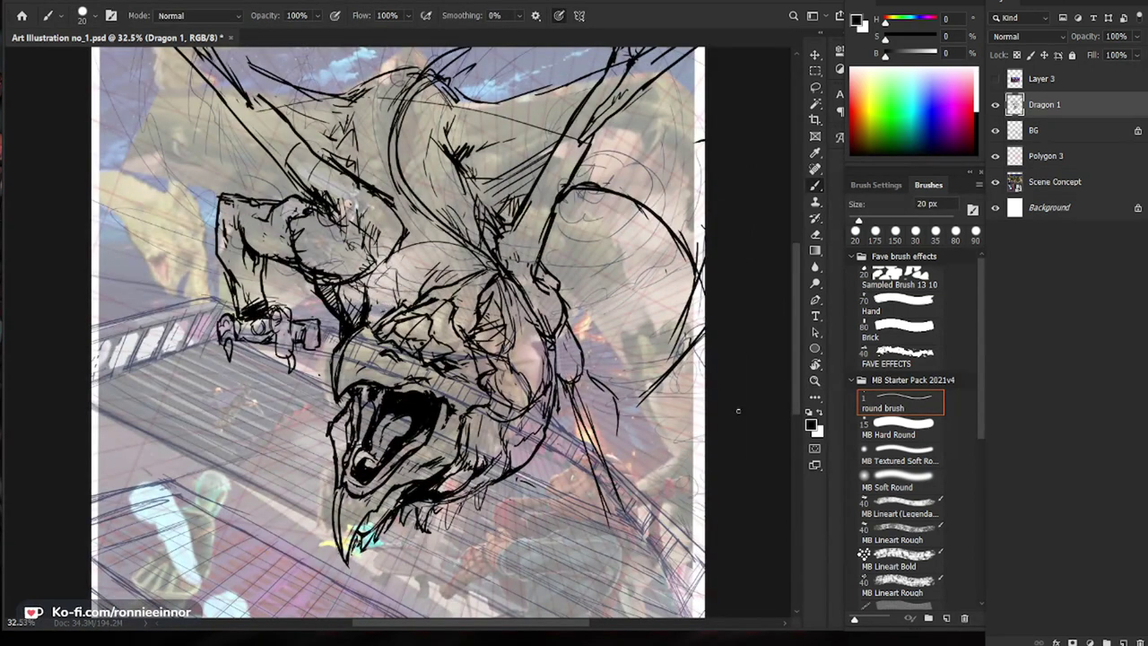
Step: Erase the rough brow ridge above the dragon's eye and redraw it with several strokes
{"action": "key", "text": "e"}
{"action": "left_click_drag", "start_coordinate": [413, 296], "coordinate": [371, 331]}
{"action": "mouse_move", "coordinate": [402, 301]}
{"action": "left_mouse_down"}
{"action": "mouse_move", "coordinate": [382, 330]}
{"action": "mouse_move", "coordinate": [464, 335]}
{"action": "left_mouse_up"}
{"action": "key", "text": "b"}
{"action": "left_click_drag", "start_coordinate": [403, 310], "coordinate": [368, 316]}
{"action": "left_click_drag", "start_coordinate": [409, 311], "coordinate": [369, 328]}
{"action": "left_click_drag", "start_coordinate": [401, 310], "coordinate": [381, 317]}
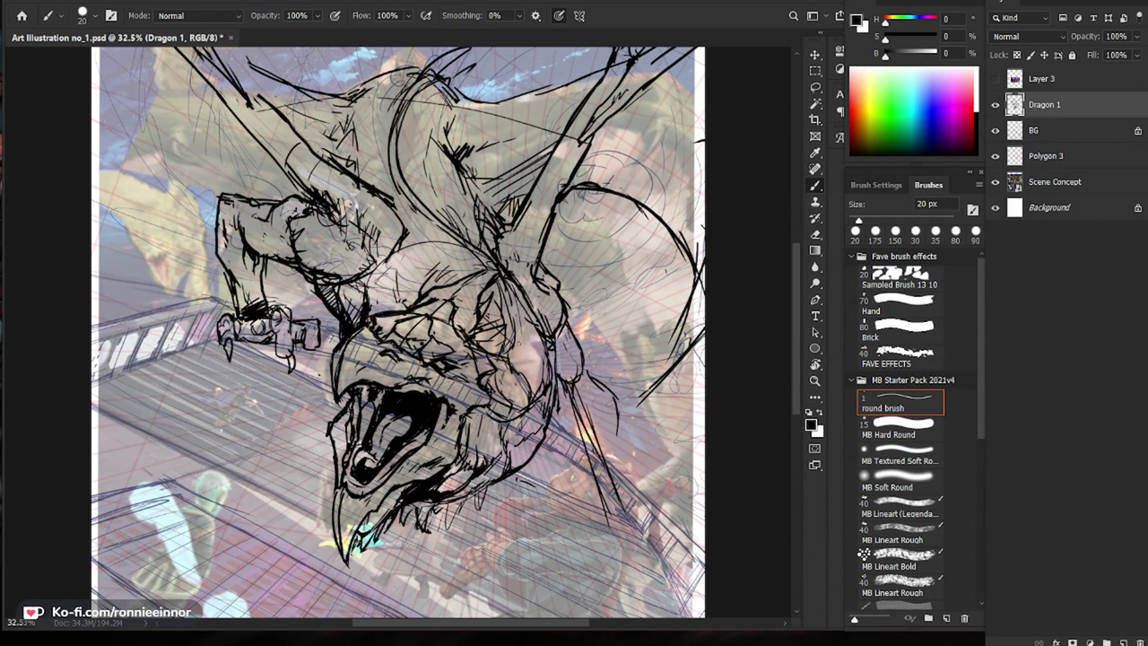
Step: Erase and redraw the contour lines of the dragon's cheek down toward the lower jaw
{"action": "left_click_drag", "start_coordinate": [460, 366], "coordinate": [507, 370]}
{"action": "left_click_drag", "start_coordinate": [609, 402], "coordinate": [578, 353]}
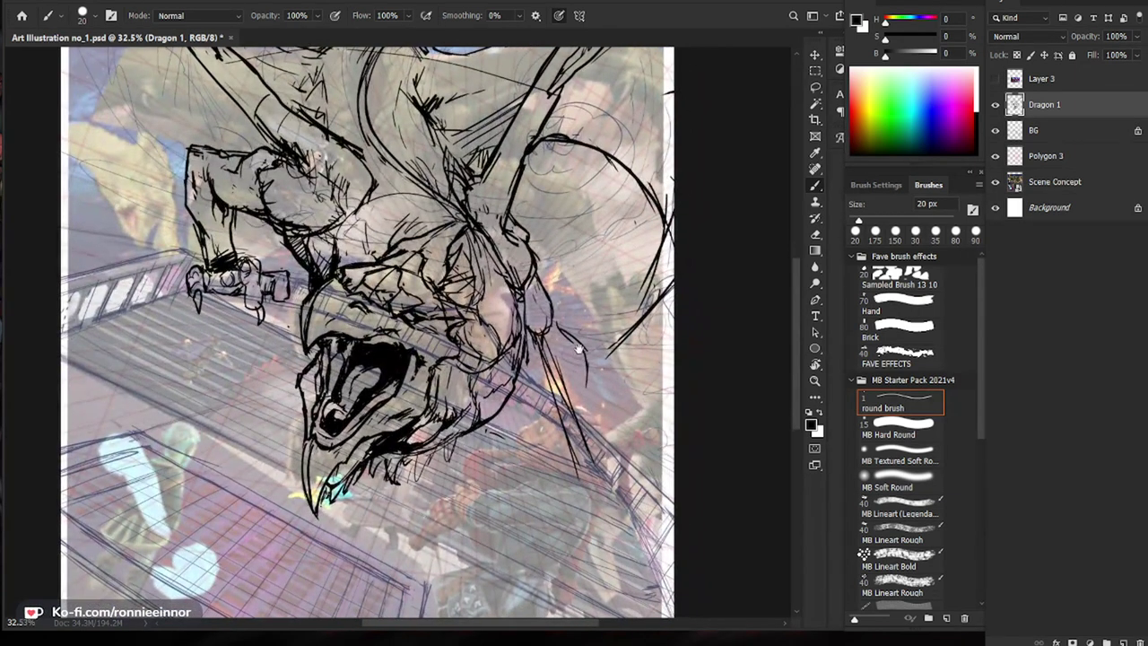
{"action": "key", "text": "e"}
{"action": "mouse_move", "coordinate": [448, 324]}
{"action": "left_mouse_down"}
{"action": "mouse_move", "coordinate": [458, 329]}
{"action": "mouse_move", "coordinate": [461, 311]}
{"action": "mouse_move", "coordinate": [468, 346]}
{"action": "left_mouse_up"}
{"action": "key", "text": "b"}
{"action": "mouse_move", "coordinate": [449, 337]}
{"action": "left_mouse_down"}
{"action": "mouse_move", "coordinate": [478, 354]}
{"action": "mouse_move", "coordinate": [440, 364]}
{"action": "mouse_move", "coordinate": [358, 430]}
{"action": "left_mouse_up"}
{"action": "key", "text": "e"}
{"action": "key", "text": "b"}
{"action": "key", "text": "ctrl+space"}
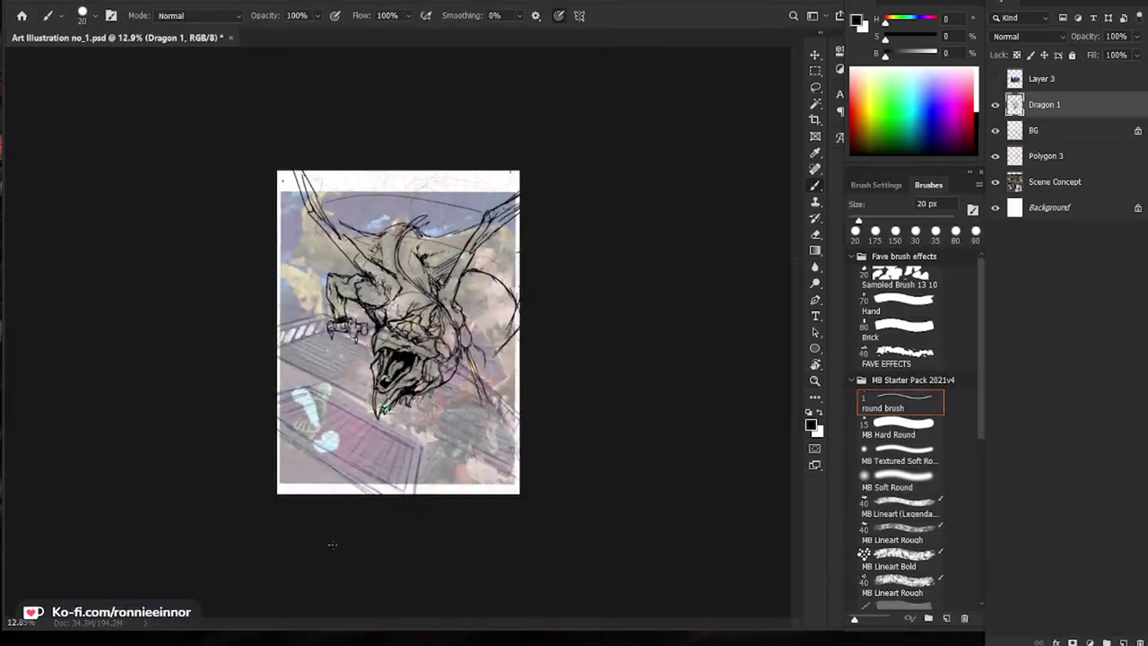
{"action": "scroll", "coordinate": [332, 544], "scroll_direction": "up", "scroll_amount": 3}
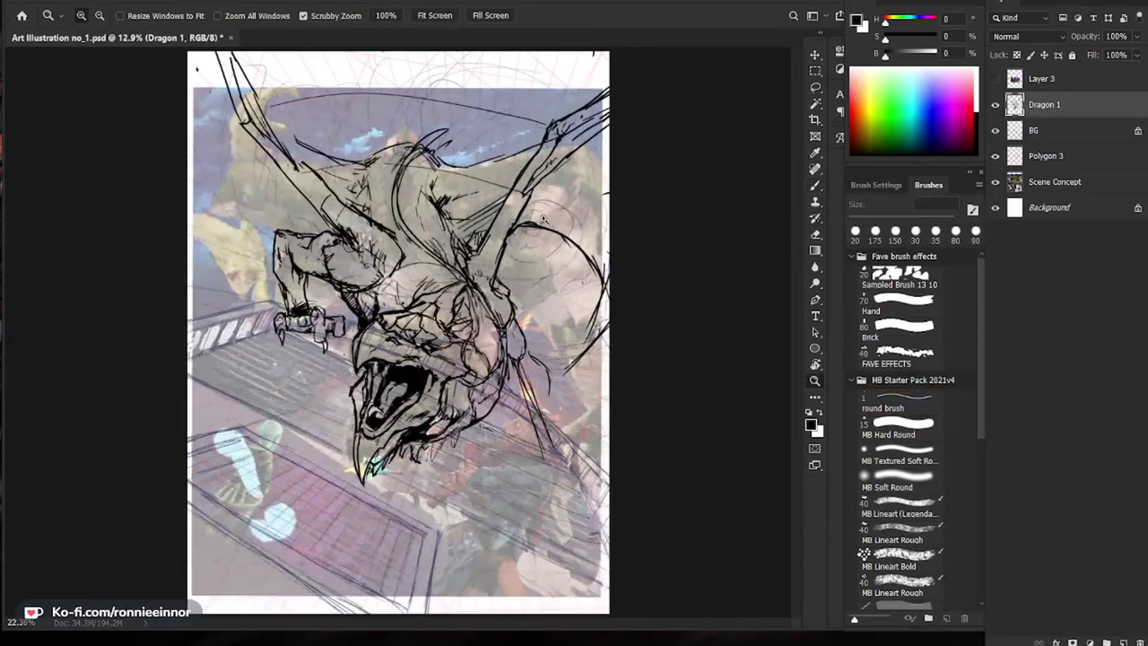
Step: Enlarge the brush and paint a solid black shape beneath the wing arm on the canvas's right side
{"action": "mouse_move", "coordinate": [526, 208]}
{"action": "left_mouse_down"}
{"action": "mouse_move", "coordinate": [546, 178]}
{"action": "mouse_move", "coordinate": [537, 185]}
{"action": "left_mouse_up"}
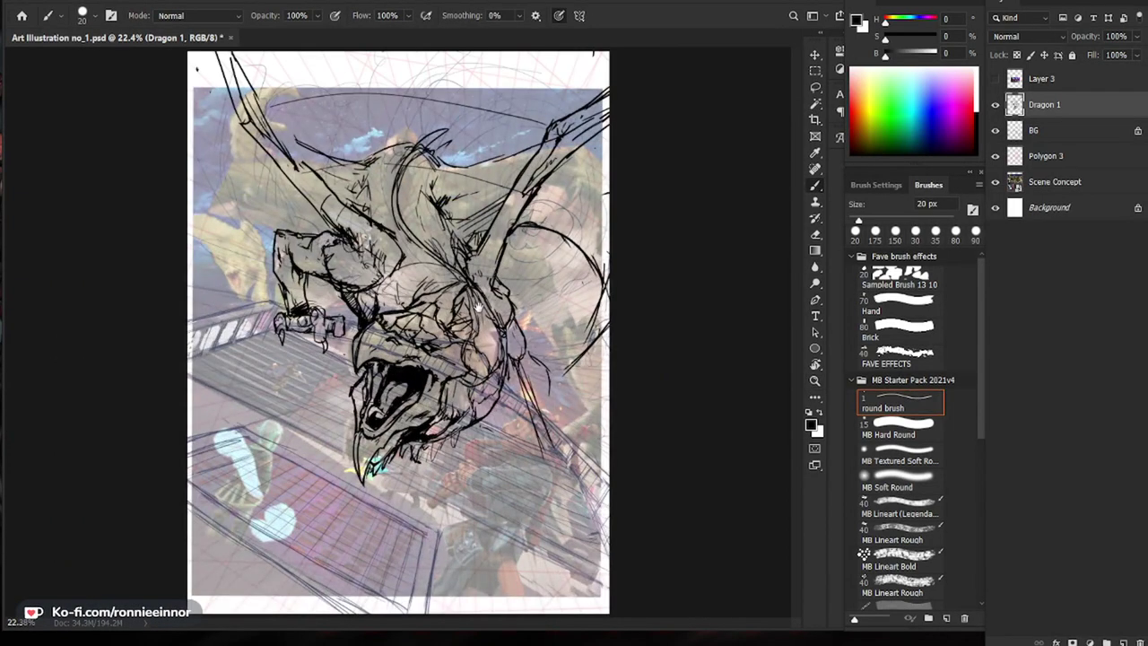
{"action": "key", "text": "ctrl+space"}
{"action": "left_click_drag", "start_coordinate": [479, 308], "coordinate": [453, 316]}
{"action": "key", "text": "b"}
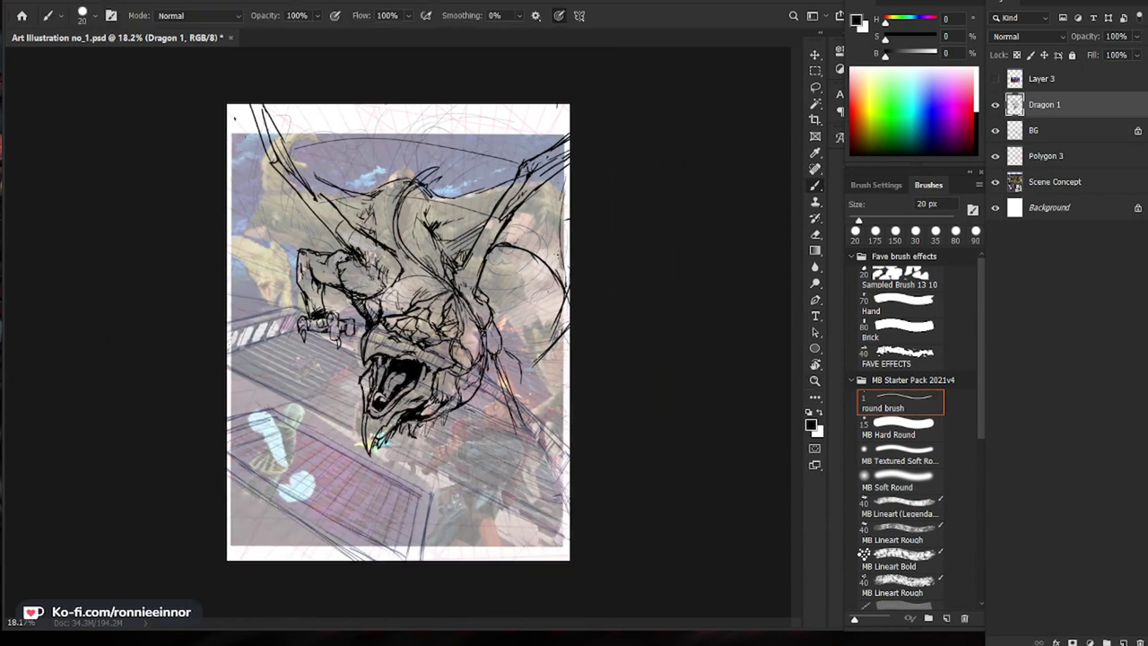
{"action": "key", "text": "bracketright"}
{"action": "key", "text": "bracketright"}
{"action": "key", "text": "bracketright"}
{"action": "key", "text": "bracketright"}
{"action": "key", "text": "bracketright"}
{"action": "key", "text": "bracketright"}
{"action": "key", "text": "bracketright"}
{"action": "key", "text": "bracketright"}
{"action": "key", "text": "bracketright"}
{"action": "key", "text": "bracketright"}
{"action": "key", "text": "bracketright"}
{"action": "key", "text": "bracketright"}
{"action": "key", "text": "bracketright"}
{"action": "mouse_move", "coordinate": [548, 185]}
{"action": "left_mouse_down"}
{"action": "mouse_move", "coordinate": [498, 244]}
{"action": "mouse_move", "coordinate": [542, 194]}
{"action": "left_mouse_up"}
Step: Reduce the brush size and extend the black shape under the wing arm up to the canvas edge
{"action": "key", "text": "bracketleft"}
{"action": "key", "text": "bracketleft"}
{"action": "key", "text": "bracketleft"}
{"action": "key", "text": "bracketleft"}
{"action": "key", "text": "bracketleft"}
{"action": "key", "text": "bracketleft"}
{"action": "key", "text": "bracketleft"}
{"action": "key", "text": "bracketleft"}
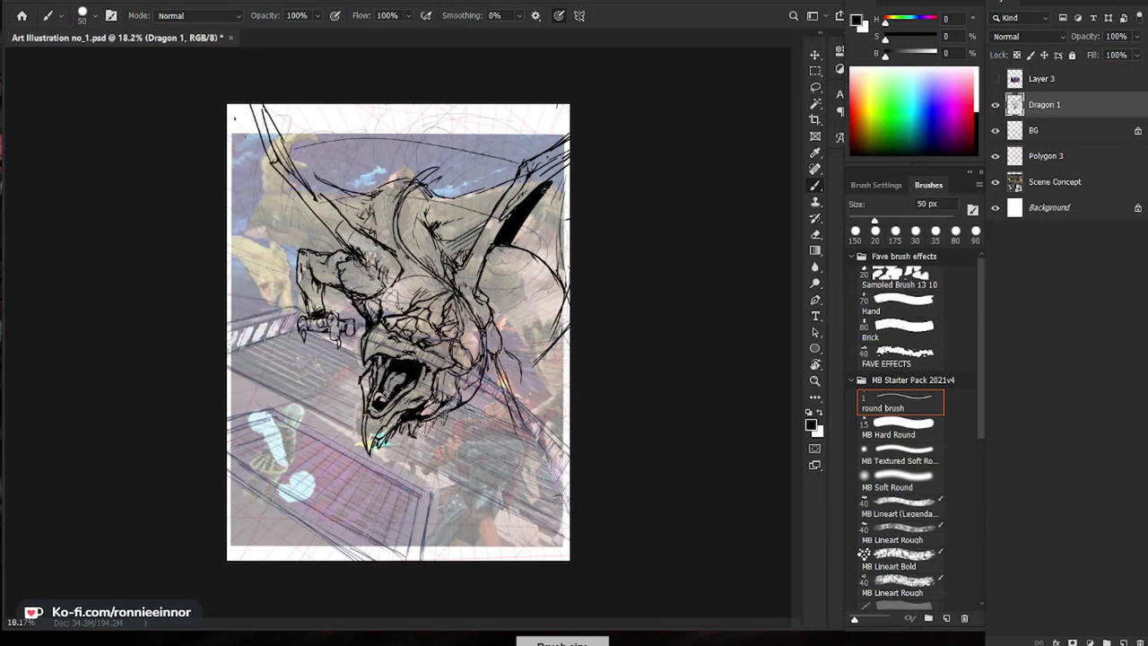
{"action": "key", "text": "bracketleft"}
{"action": "key", "text": "bracketleft"}
{"action": "left_click_drag", "start_coordinate": [548, 185], "coordinate": [578, 168]}
{"action": "key", "text": "ctrl+space"}
{"action": "key", "text": "b"}
Step: Erase and redraw the shoulder contours between the dragon's wing arm and neck with the 20 px brush
{"action": "key", "text": "e"}
{"action": "left_click_drag", "start_coordinate": [527, 258], "coordinate": [508, 318]}
{"action": "key", "text": "b"}
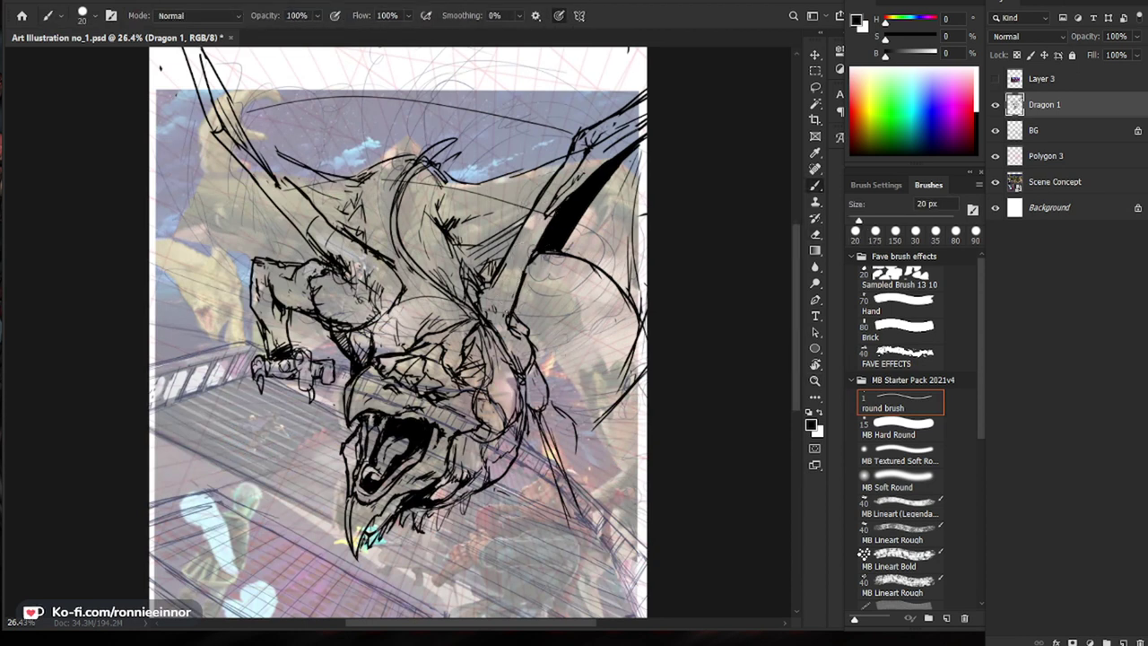
{"action": "key", "text": "e"}
{"action": "key", "text": "b"}
{"action": "left_click_drag", "start_coordinate": [504, 327], "coordinate": [513, 333]}
{"action": "key", "text": "e"}
{"action": "key", "text": "b"}
{"action": "left_click_drag", "start_coordinate": [504, 280], "coordinate": [489, 291]}
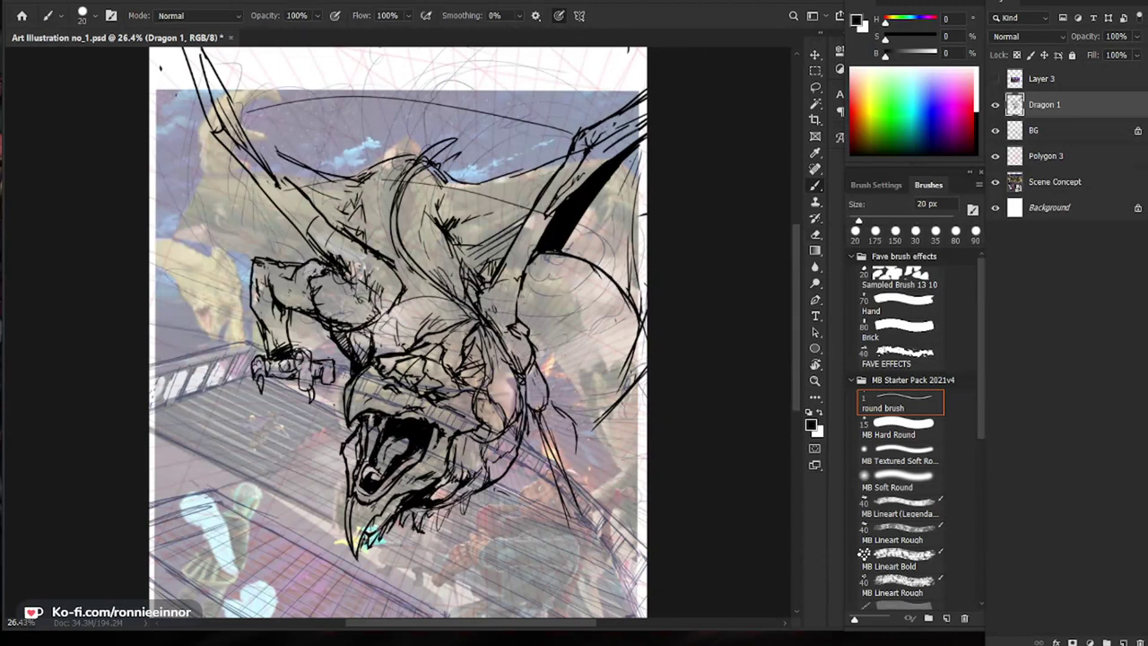
{"action": "left_click_drag", "start_coordinate": [521, 254], "coordinate": [530, 251]}
Step: Darken the shaded gap between the dragon's raised arm and the top of its snout
{"action": "key", "text": "alt+space"}
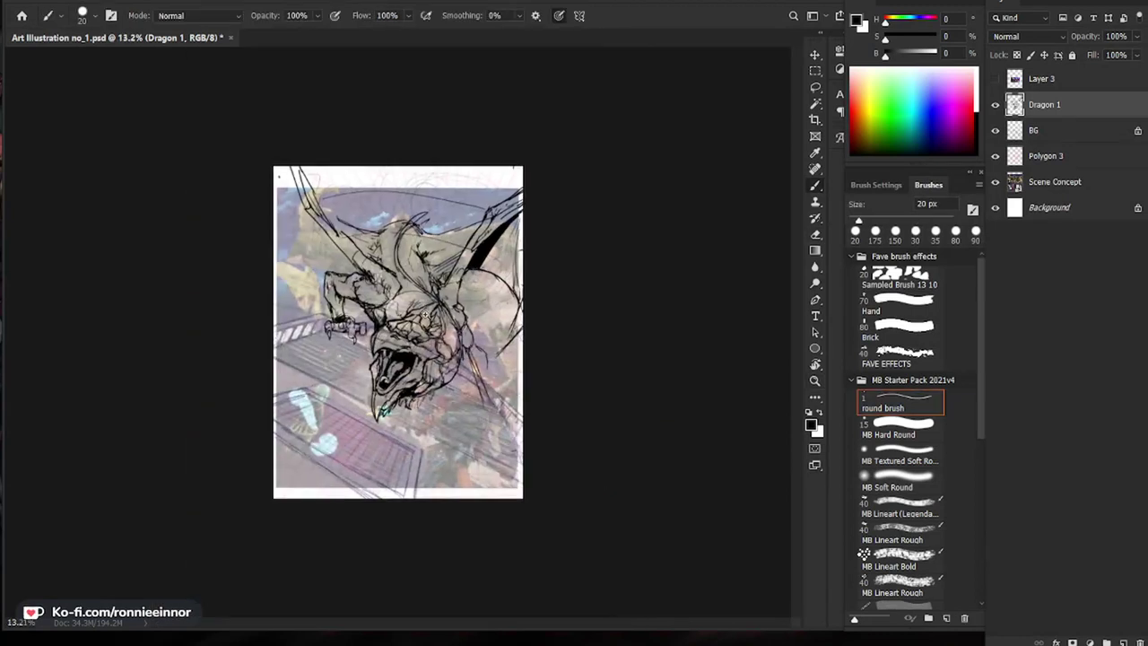
{"action": "key", "text": "ctrl+space"}
{"action": "scroll", "coordinate": [552, 239], "scroll_direction": "down", "scroll_amount": 2}
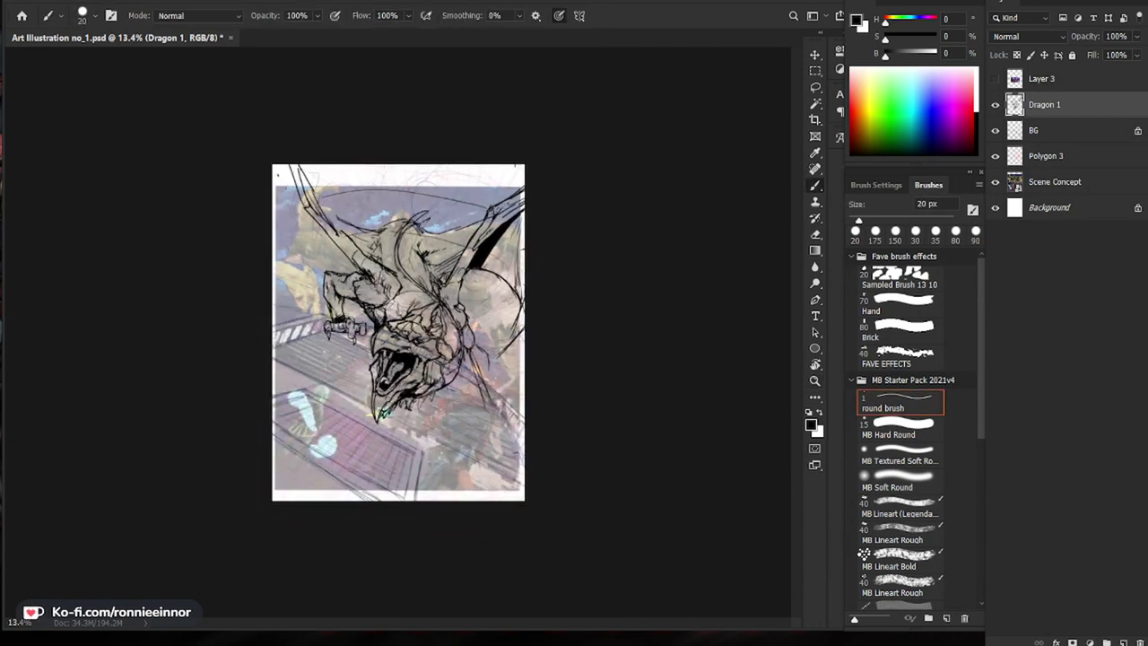
{"action": "scroll", "coordinate": [399, 307], "scroll_direction": "up", "scroll_amount": 3}
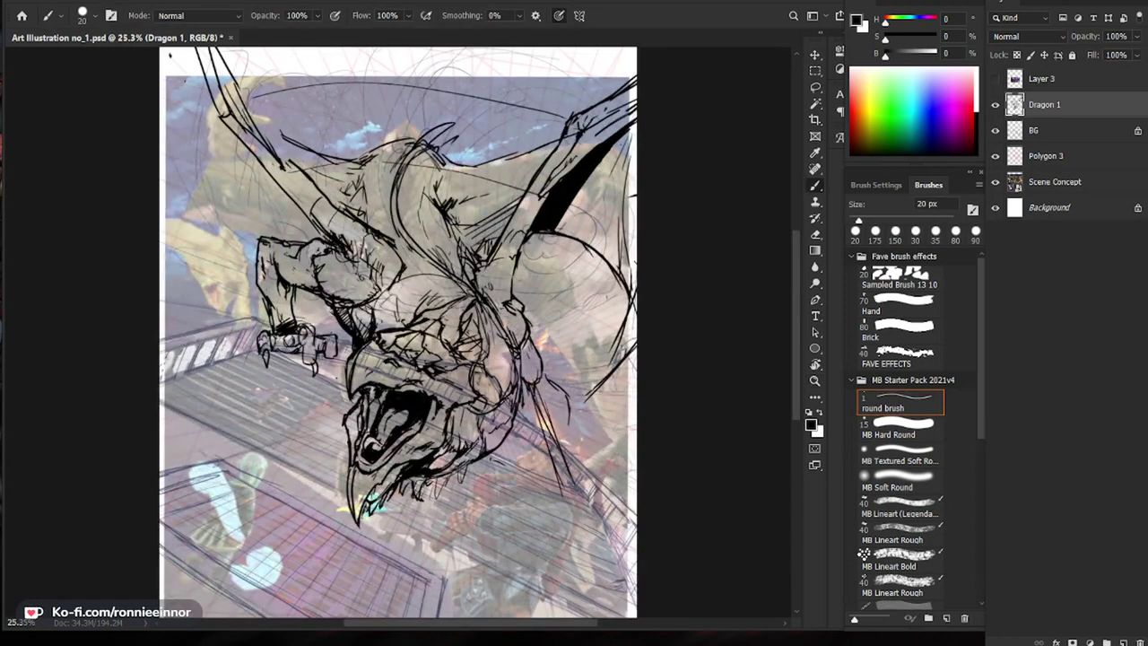
{"action": "left_click_drag", "start_coordinate": [334, 315], "coordinate": [352, 342]}
{"action": "left_click_drag", "start_coordinate": [592, 458], "coordinate": [578, 443]}
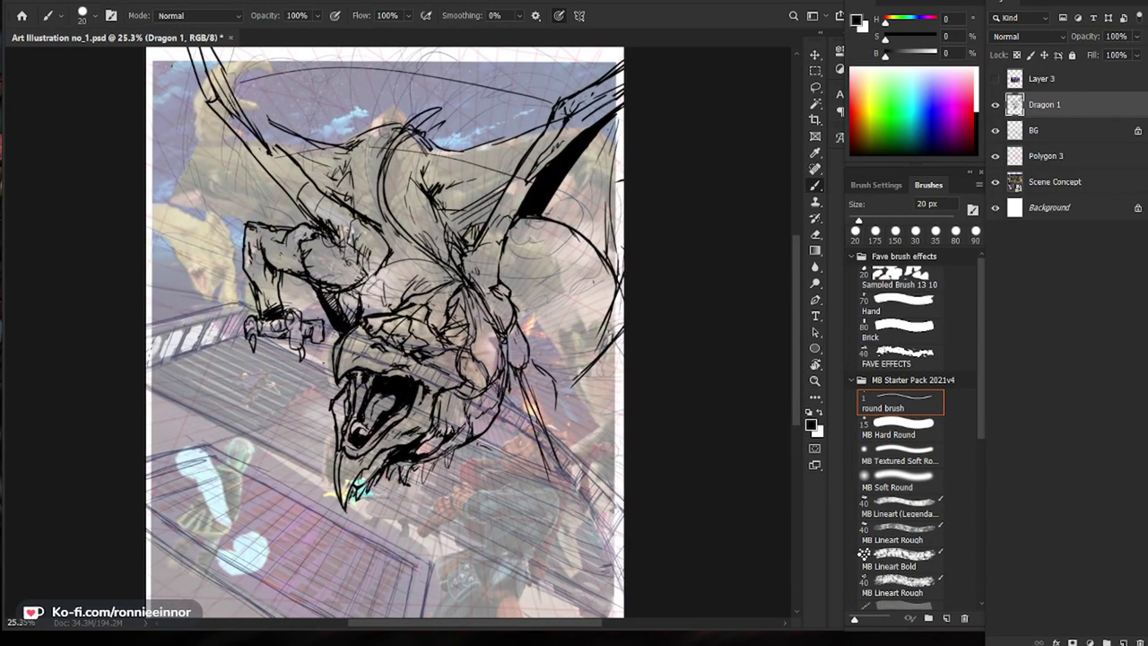
Step: Sketch the dragon's second foreleg and a rough foot below the shoulder, erasing the old guide lines
{"action": "mouse_move", "coordinate": [517, 379]}
{"action": "left_mouse_down"}
{"action": "mouse_move", "coordinate": [548, 475]}
{"action": "mouse_move", "coordinate": [538, 427]}
{"action": "mouse_move", "coordinate": [547, 462]}
{"action": "left_mouse_up"}
{"action": "key", "text": "e"}
{"action": "key", "text": "b"}
{"action": "mouse_move", "coordinate": [555, 408]}
{"action": "left_mouse_down"}
{"action": "mouse_move", "coordinate": [564, 448]}
{"action": "mouse_move", "coordinate": [538, 429]}
{"action": "mouse_move", "coordinate": [538, 466]}
{"action": "mouse_move", "coordinate": [577, 470]}
{"action": "mouse_move", "coordinate": [558, 494]}
{"action": "left_mouse_up"}
{"action": "key", "text": "e"}
{"action": "key", "text": "b"}
{"action": "mouse_move", "coordinate": [523, 456]}
{"action": "left_mouse_down"}
{"action": "mouse_move", "coordinate": [579, 481]}
{"action": "mouse_move", "coordinate": [550, 426]}
{"action": "left_mouse_up"}
{"action": "key", "text": "e"}
{"action": "mouse_move", "coordinate": [471, 394]}
{"action": "left_mouse_down"}
{"action": "mouse_move", "coordinate": [492, 421]}
{"action": "mouse_move", "coordinate": [521, 418]}
{"action": "mouse_move", "coordinate": [475, 396]}
{"action": "mouse_move", "coordinate": [472, 427]}
{"action": "mouse_move", "coordinate": [529, 419]}
{"action": "left_mouse_up"}
{"action": "key", "text": "b"}
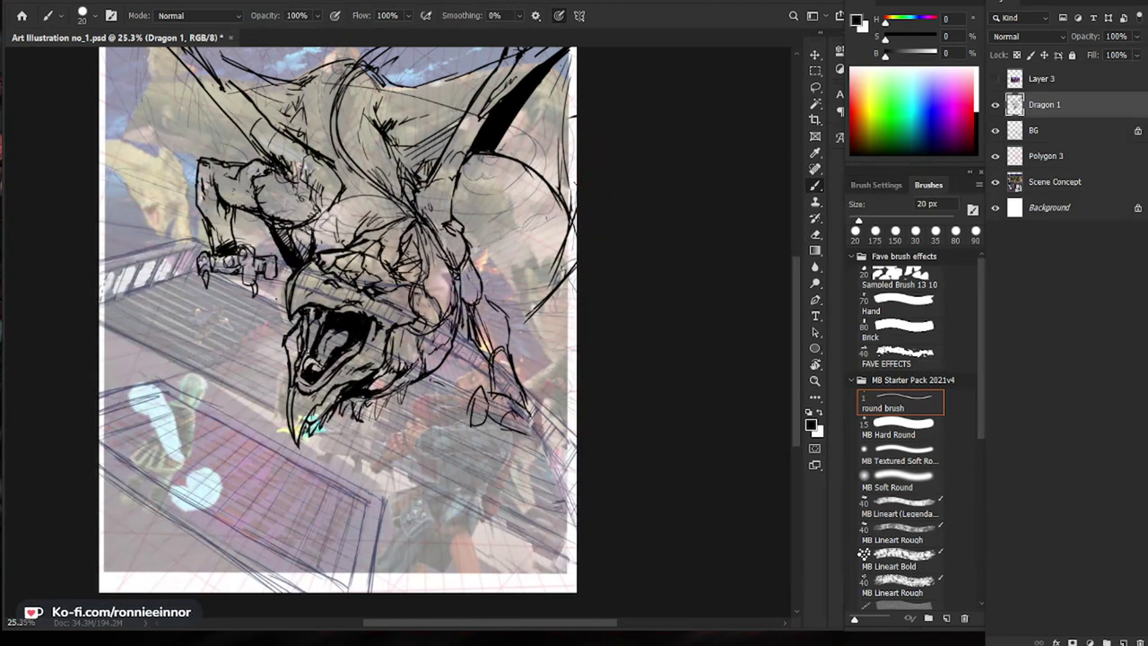
Step: Clean up the lines around the new foot and rework the contour of the lower foreleg
{"action": "key", "text": "e"}
{"action": "left_click_drag", "start_coordinate": [520, 386], "coordinate": [534, 424]}
{"action": "key", "text": "b"}
{"action": "key", "text": "e"}
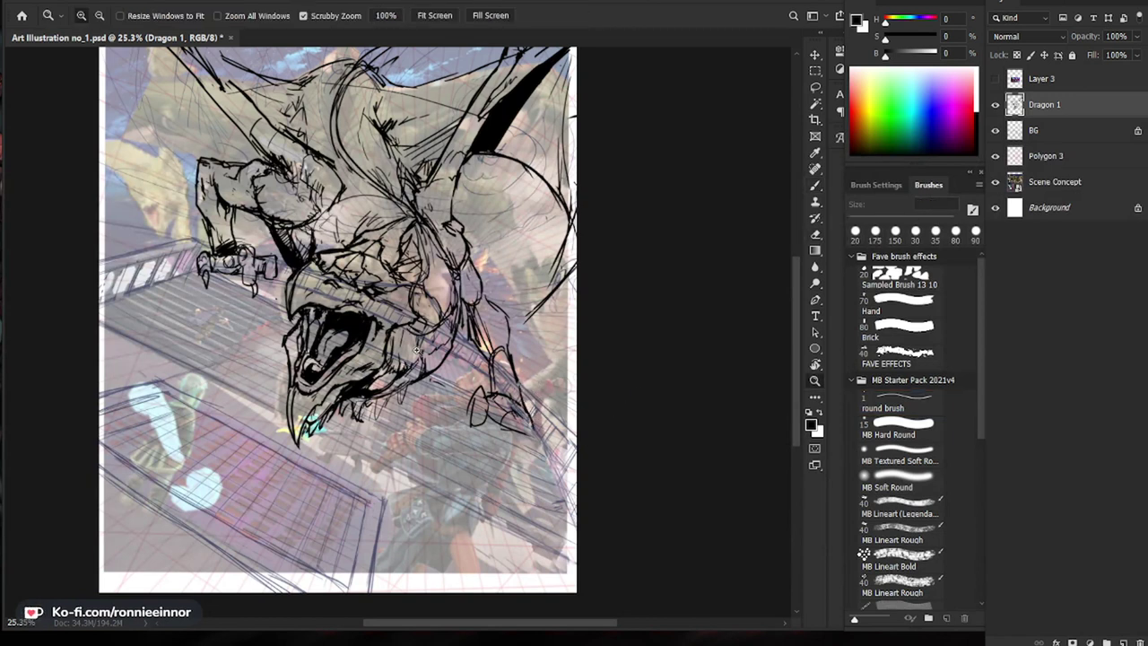
{"action": "key", "text": "b"}
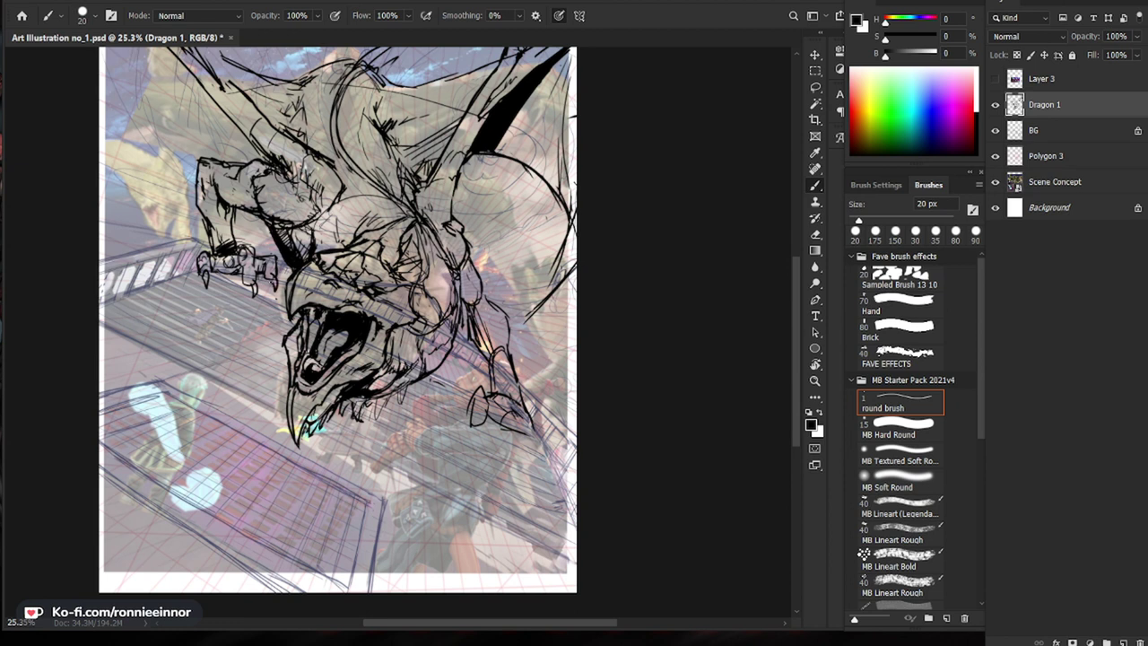
{"action": "mouse_move", "coordinate": [466, 376]}
{"action": "left_mouse_down"}
{"action": "mouse_move", "coordinate": [395, 376]}
{"action": "mouse_move", "coordinate": [484, 350]}
{"action": "left_mouse_up"}
{"action": "key", "text": "e"}
{"action": "left_click_drag", "start_coordinate": [246, 324], "coordinate": [256, 323]}
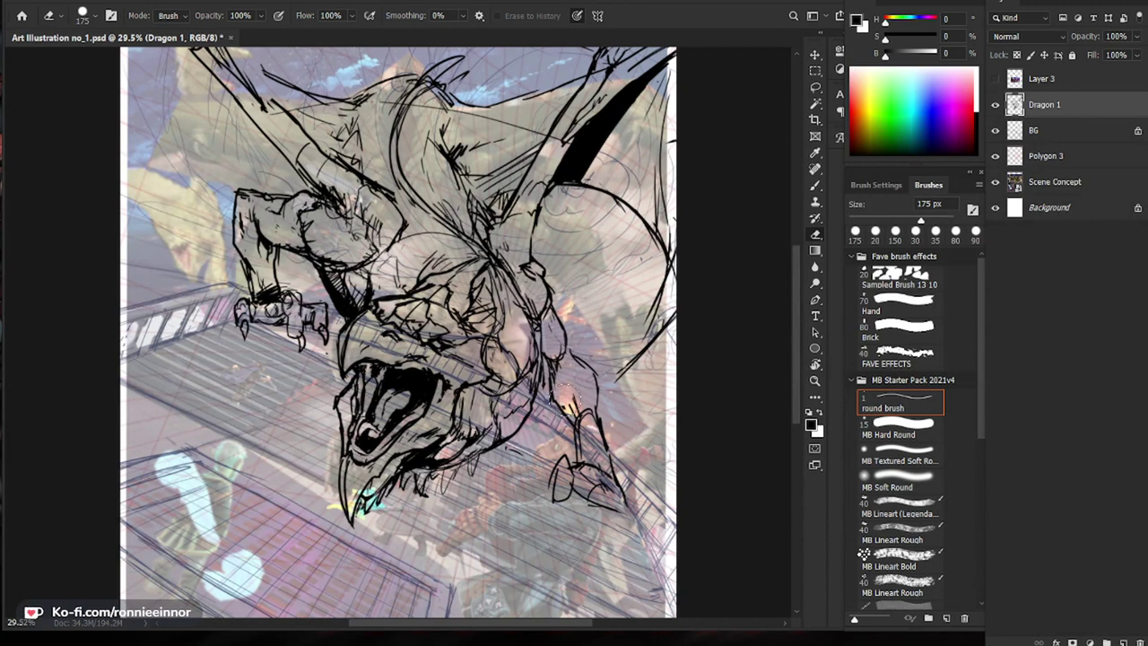
Step: Draw the elbow and forearm contours of the dragon's second foreleg with the 20 px brush
{"action": "key", "text": "b"}
{"action": "mouse_move", "coordinate": [569, 360]}
{"action": "left_mouse_down"}
{"action": "mouse_move", "coordinate": [576, 404]}
{"action": "mouse_move", "coordinate": [606, 396]}
{"action": "left_mouse_up"}
{"action": "mouse_move", "coordinate": [605, 391]}
{"action": "left_mouse_down"}
{"action": "mouse_move", "coordinate": [599, 418]}
{"action": "mouse_move", "coordinate": [569, 417]}
{"action": "left_mouse_up"}
{"action": "key", "text": "e"}
{"action": "key", "text": "b"}
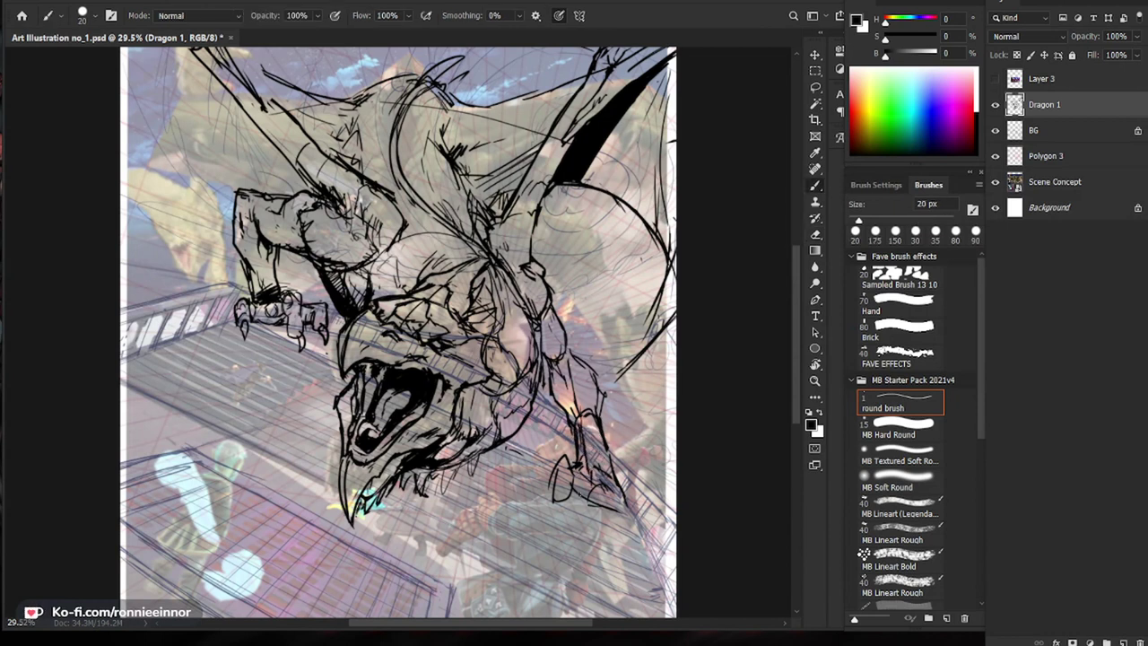
Step: Sketch the toes and claws of the second forefoot, extending them over the deck planks
{"action": "key", "text": "e"}
{"action": "key", "text": "b"}
{"action": "mouse_move", "coordinate": [567, 484]}
{"action": "left_mouse_down"}
{"action": "mouse_move", "coordinate": [612, 519]}
{"action": "mouse_move", "coordinate": [601, 529]}
{"action": "mouse_move", "coordinate": [630, 496]}
{"action": "mouse_move", "coordinate": [627, 507]}
{"action": "mouse_move", "coordinate": [648, 514]}
{"action": "mouse_move", "coordinate": [620, 534]}
{"action": "left_mouse_up"}
{"action": "left_click_drag", "start_coordinate": [631, 513], "coordinate": [647, 513]}
{"action": "left_click_drag", "start_coordinate": [637, 562], "coordinate": [610, 518]}
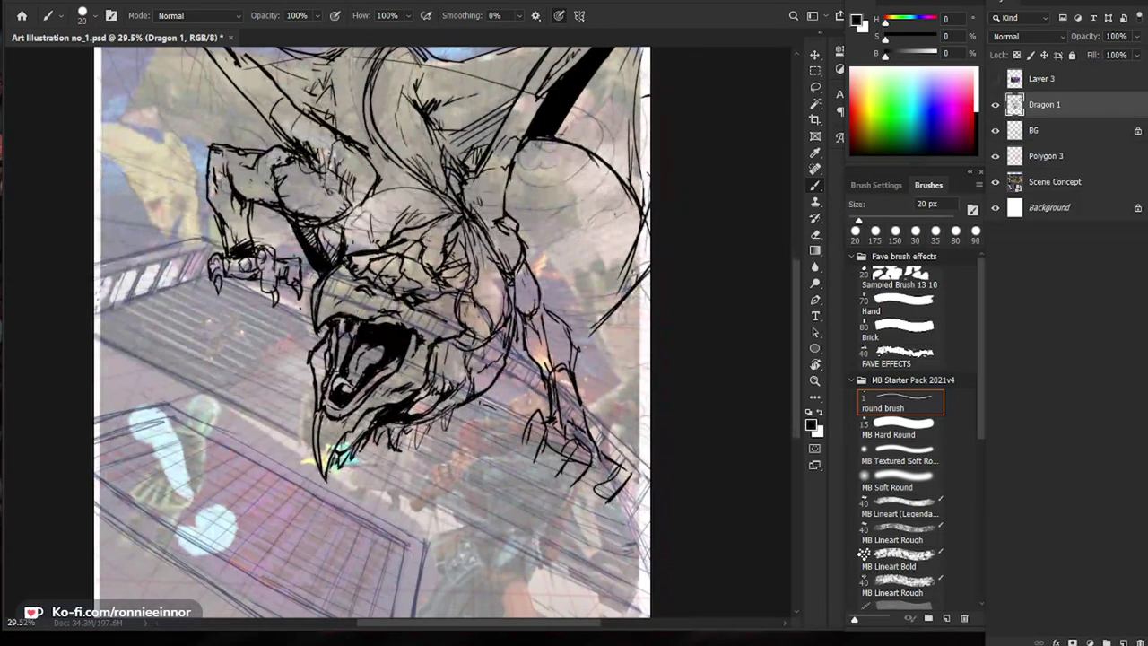
Step: Erase the old claws of the dragon's raised forefoot and block in simplified toe shapes with the 20 px brush
{"action": "key", "text": "e"}
{"action": "mouse_move", "coordinate": [264, 258]}
{"action": "left_mouse_down"}
{"action": "mouse_move", "coordinate": [282, 301]}
{"action": "mouse_move", "coordinate": [272, 262]}
{"action": "mouse_move", "coordinate": [215, 258]}
{"action": "left_mouse_up"}
{"action": "mouse_move", "coordinate": [241, 273]}
{"action": "left_mouse_down"}
{"action": "mouse_move", "coordinate": [266, 258]}
{"action": "mouse_move", "coordinate": [204, 282]}
{"action": "left_mouse_up"}
{"action": "key", "text": "b"}
{"action": "mouse_move", "coordinate": [258, 255]}
{"action": "left_mouse_down"}
{"action": "mouse_move", "coordinate": [276, 259]}
{"action": "mouse_move", "coordinate": [221, 248]}
{"action": "mouse_move", "coordinate": [268, 261]}
{"action": "mouse_move", "coordinate": [219, 281]}
{"action": "left_mouse_up"}
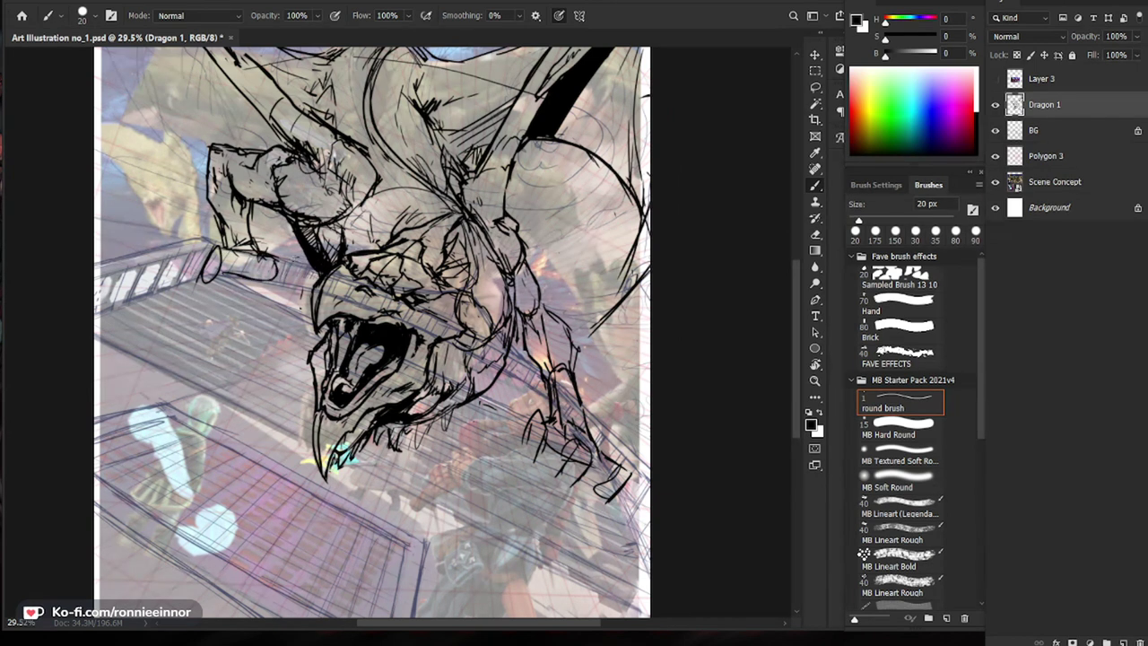
{"action": "left_click_drag", "start_coordinate": [309, 271], "coordinate": [294, 303]}
{"action": "left_click_drag", "start_coordinate": [289, 253], "coordinate": [283, 281]}
{"action": "key", "text": "e"}
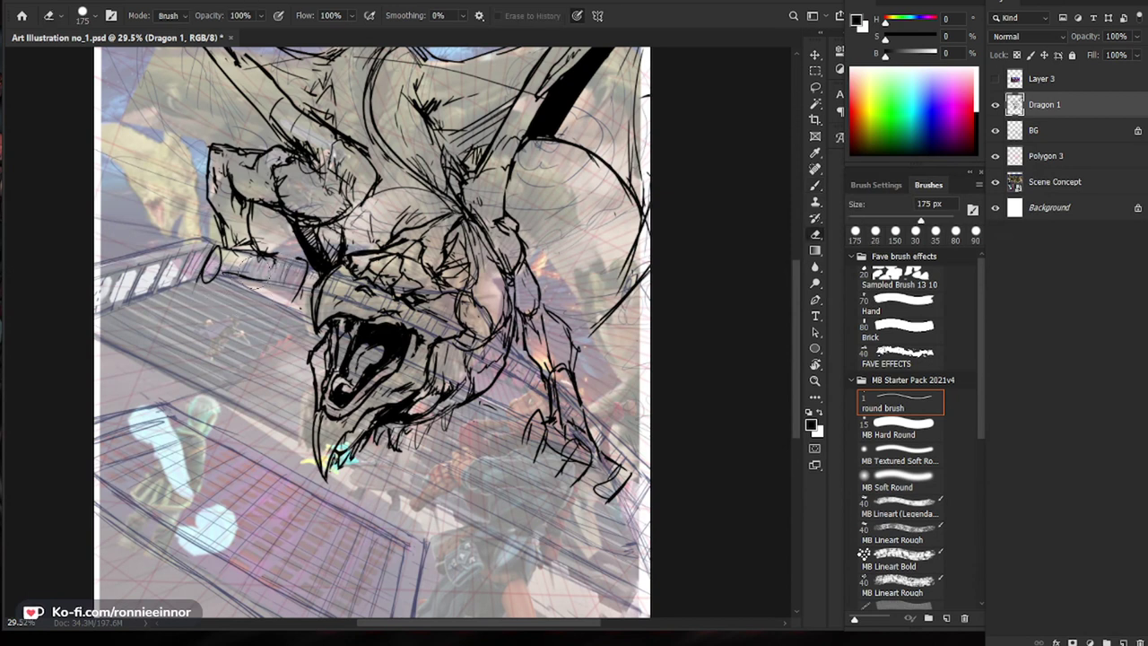
Step: Draw the knuckles and middle toes of the raised forefoot, reworking the outer toe where it grips the railing
{"action": "key", "text": "b"}
{"action": "left_click_drag", "start_coordinate": [255, 256], "coordinate": [250, 258]}
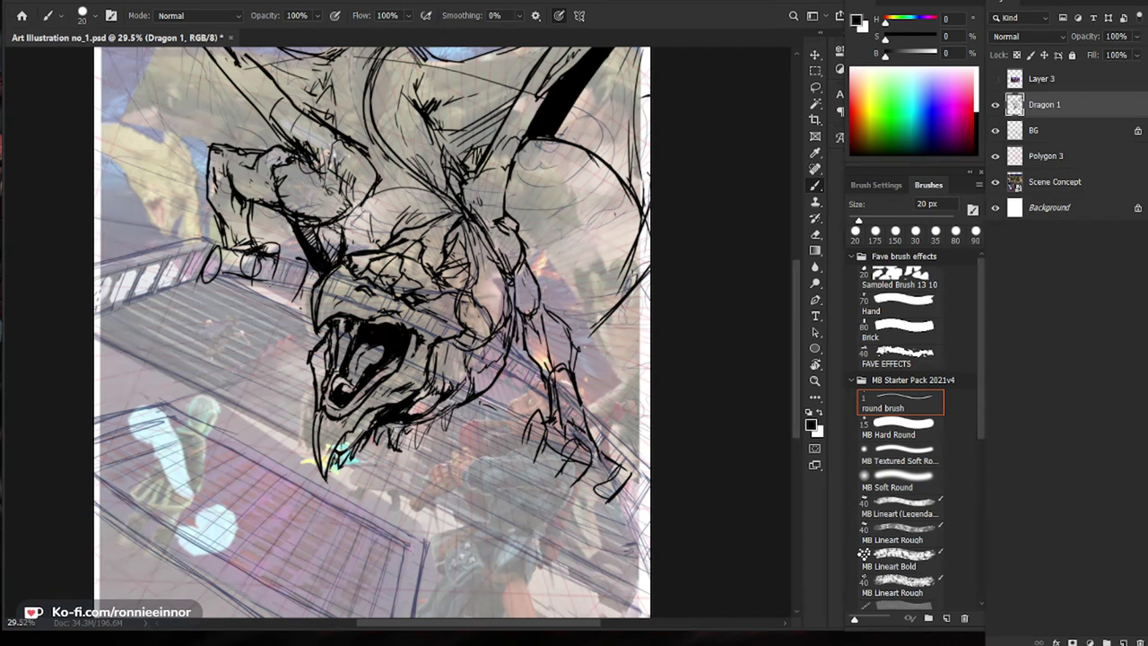
{"action": "key", "text": "e"}
{"action": "key", "text": "b"}
{"action": "mouse_move", "coordinate": [271, 276]}
{"action": "left_mouse_down"}
{"action": "mouse_move", "coordinate": [260, 286]}
{"action": "mouse_move", "coordinate": [269, 276]}
{"action": "mouse_move", "coordinate": [258, 261]}
{"action": "mouse_move", "coordinate": [268, 287]}
{"action": "left_mouse_up"}
{"action": "key", "text": "e"}
{"action": "key", "text": "b"}
{"action": "left_click_drag", "start_coordinate": [248, 274], "coordinate": [267, 294]}
{"action": "key", "text": "e"}
{"action": "mouse_move", "coordinate": [205, 279]}
{"action": "left_mouse_down"}
{"action": "mouse_move", "coordinate": [217, 255]}
{"action": "mouse_move", "coordinate": [228, 261]}
{"action": "left_mouse_up"}
{"action": "key", "text": "b"}
{"action": "left_click_drag", "start_coordinate": [225, 248], "coordinate": [210, 278]}
Step: Add pointed claws to the raised forefoot's toes and sketch the innermost toe beside the jaw
{"action": "key", "text": "ctrl+space"}
{"action": "mouse_move", "coordinate": [385, 281]}
{"action": "left_mouse_down"}
{"action": "mouse_move", "coordinate": [309, 280]}
{"action": "mouse_move", "coordinate": [385, 281]}
{"action": "left_mouse_up"}
{"action": "left_click_drag", "start_coordinate": [248, 317], "coordinate": [230, 321]}
{"action": "left_click_drag", "start_coordinate": [231, 322], "coordinate": [224, 350]}
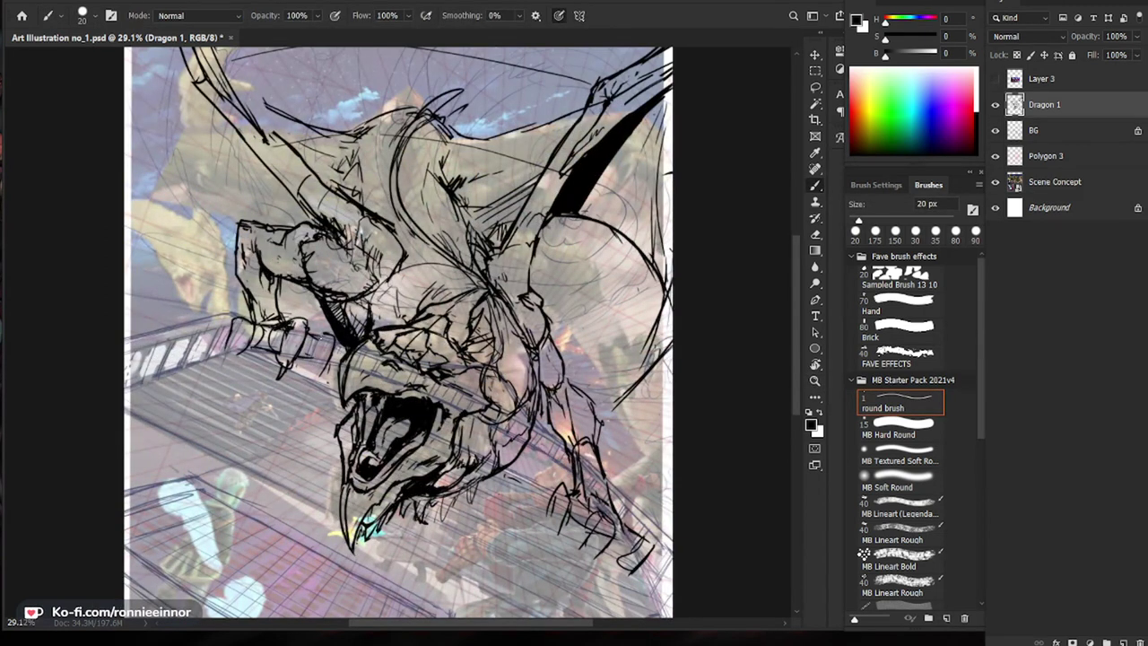
{"action": "key", "text": "e"}
{"action": "mouse_move", "coordinate": [331, 346]}
{"action": "left_mouse_down"}
{"action": "mouse_move", "coordinate": [334, 337]}
{"action": "mouse_move", "coordinate": [314, 365]}
{"action": "mouse_move", "coordinate": [326, 384]}
{"action": "mouse_move", "coordinate": [341, 362]}
{"action": "left_mouse_up"}
{"action": "key", "text": "b"}
{"action": "key", "text": "e"}
{"action": "key", "text": "b"}
{"action": "mouse_move", "coordinate": [340, 345]}
{"action": "left_mouse_down"}
{"action": "mouse_move", "coordinate": [332, 380]}
{"action": "mouse_move", "coordinate": [331, 361]}
{"action": "left_mouse_up"}
{"action": "key", "text": "e"}
{"action": "key", "text": "b"}
{"action": "key", "text": "e"}
{"action": "key", "text": "b"}
Step: Erase the outer toe of the raised forefoot and redraw it with a curved claw
{"action": "key", "text": "ctrl+space"}
{"action": "left_click_drag", "start_coordinate": [408, 457], "coordinate": [322, 456]}
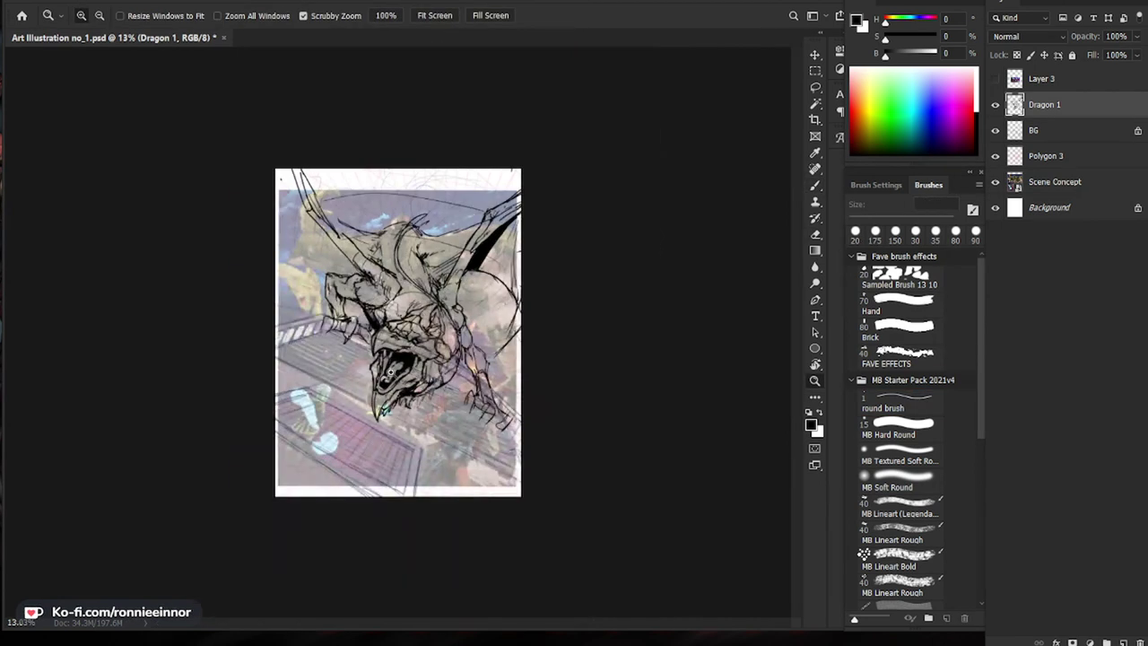
{"action": "left_click_drag", "start_coordinate": [388, 388], "coordinate": [445, 387]}
{"action": "key", "text": "b"}
{"action": "mouse_move", "coordinate": [328, 308]}
{"action": "left_mouse_down"}
{"action": "mouse_move", "coordinate": [314, 346]}
{"action": "mouse_move", "coordinate": [303, 339]}
{"action": "mouse_move", "coordinate": [326, 330]}
{"action": "left_mouse_up"}
{"action": "key", "text": "e"}
{"action": "mouse_move", "coordinate": [232, 287]}
{"action": "left_mouse_down"}
{"action": "mouse_move", "coordinate": [243, 314]}
{"action": "mouse_move", "coordinate": [225, 313]}
{"action": "mouse_move", "coordinate": [225, 334]}
{"action": "left_mouse_up"}
{"action": "key", "text": "b"}
{"action": "left_click_drag", "start_coordinate": [226, 335], "coordinate": [239, 316]}
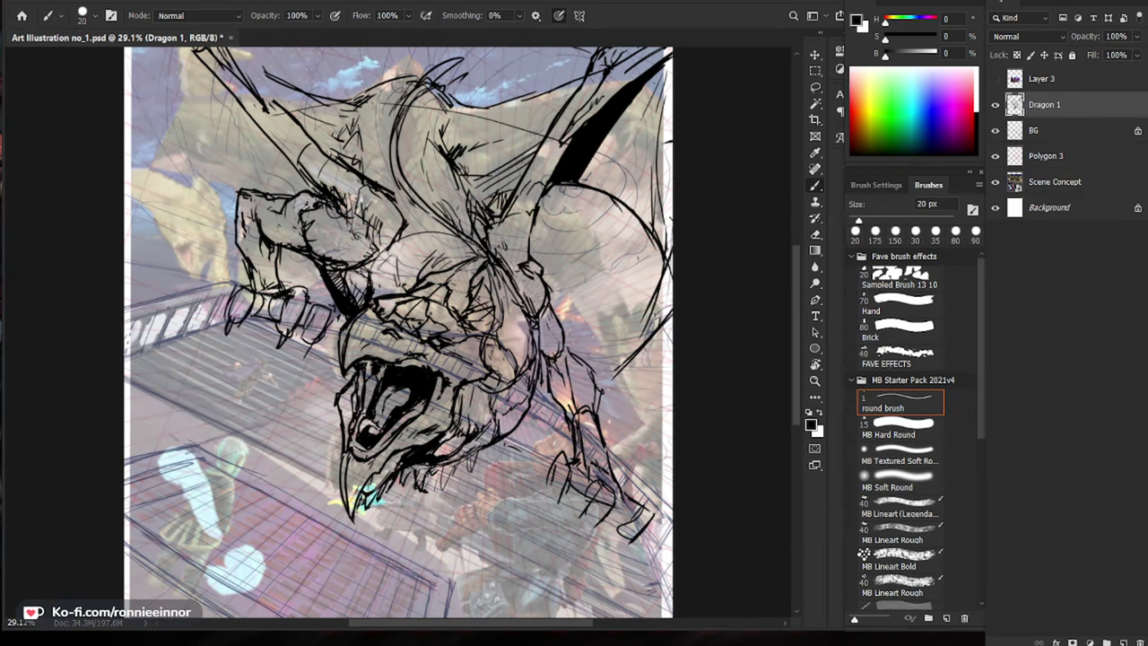
Step: Refine the contours and claws of the middle and inner toes on the raised forefoot
{"action": "left_click_drag", "start_coordinate": [302, 361], "coordinate": [260, 361]}
{"action": "left_click_drag", "start_coordinate": [340, 348], "coordinate": [382, 355]}
{"action": "key", "text": "e"}
{"action": "mouse_move", "coordinate": [275, 355]}
{"action": "left_mouse_down"}
{"action": "mouse_move", "coordinate": [269, 347]}
{"action": "mouse_move", "coordinate": [273, 355]}
{"action": "left_mouse_up"}
{"action": "key", "text": "b"}
{"action": "mouse_move", "coordinate": [291, 335]}
{"action": "left_mouse_down"}
{"action": "mouse_move", "coordinate": [280, 357]}
{"action": "mouse_move", "coordinate": [287, 348]}
{"action": "left_mouse_up"}
{"action": "key", "text": "e"}
{"action": "key", "text": "b"}
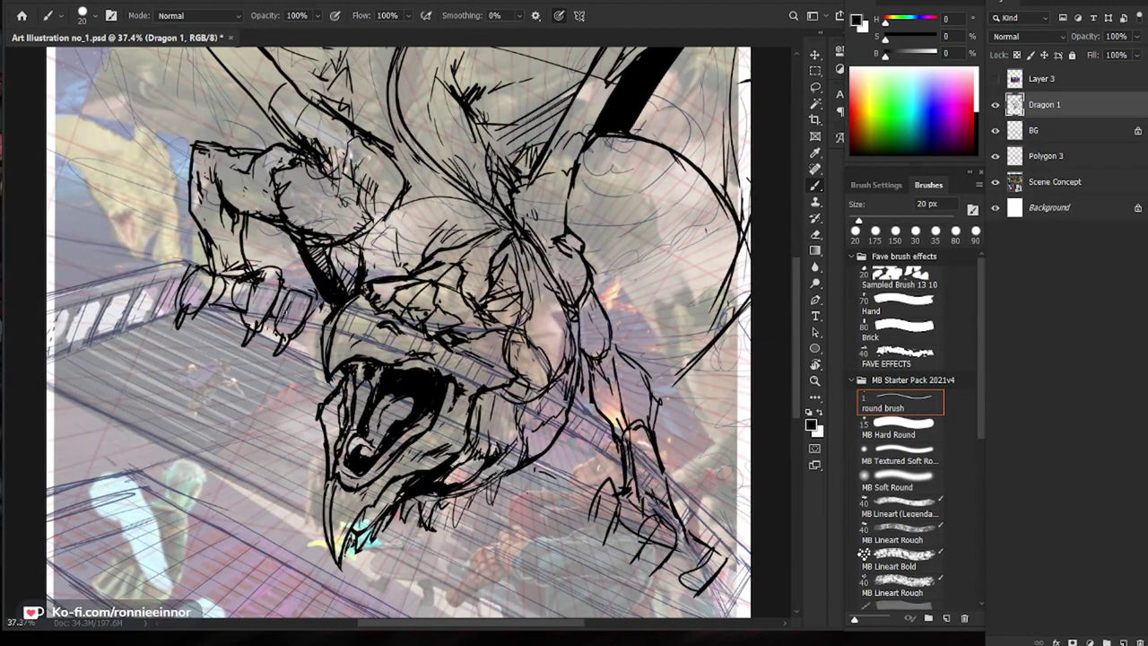
{"action": "mouse_move", "coordinate": [284, 285]}
{"action": "left_mouse_down"}
{"action": "mouse_move", "coordinate": [313, 302]}
{"action": "mouse_move", "coordinate": [282, 344]}
{"action": "left_mouse_up"}
{"action": "key", "text": "e"}
{"action": "key", "text": "b"}
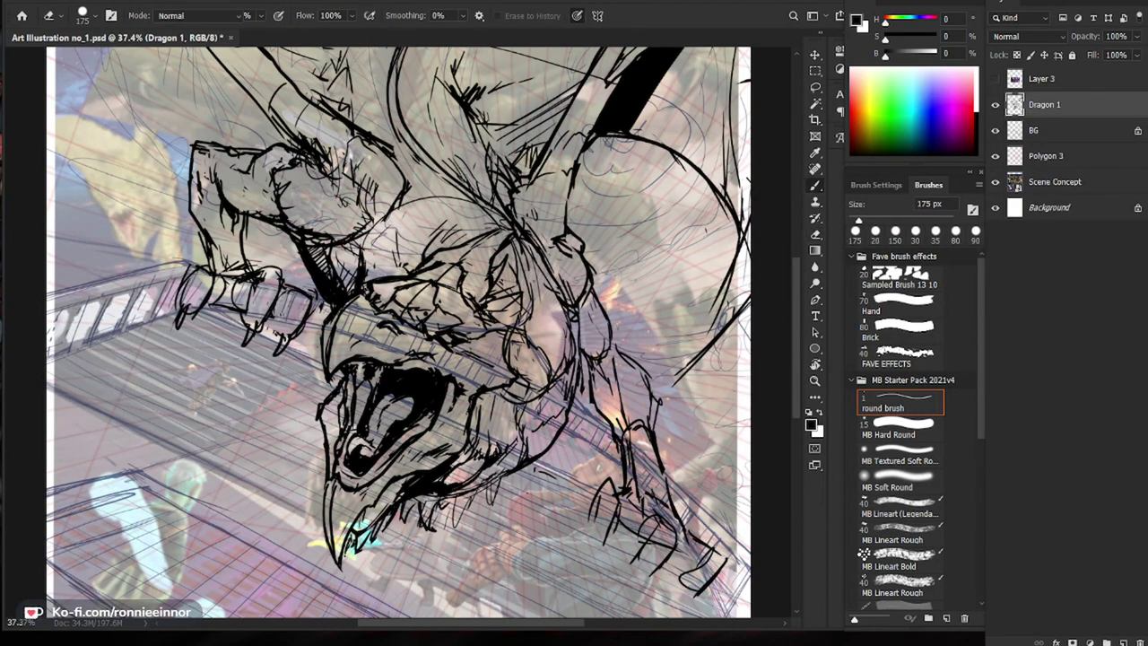
Step: Rework the innermost toe of the raised forefoot and sharpen its claw
{"action": "key", "text": "e"}
{"action": "key", "text": "b"}
{"action": "left_click_drag", "start_coordinate": [312, 305], "coordinate": [273, 359]}
{"action": "key", "text": "e"}
{"action": "key", "text": "b"}
{"action": "left_click_drag", "start_coordinate": [272, 359], "coordinate": [280, 344]}
{"action": "key", "text": "z"}
{"action": "left_click_drag", "start_coordinate": [339, 321], "coordinate": [308, 330]}
{"action": "key", "text": "b"}
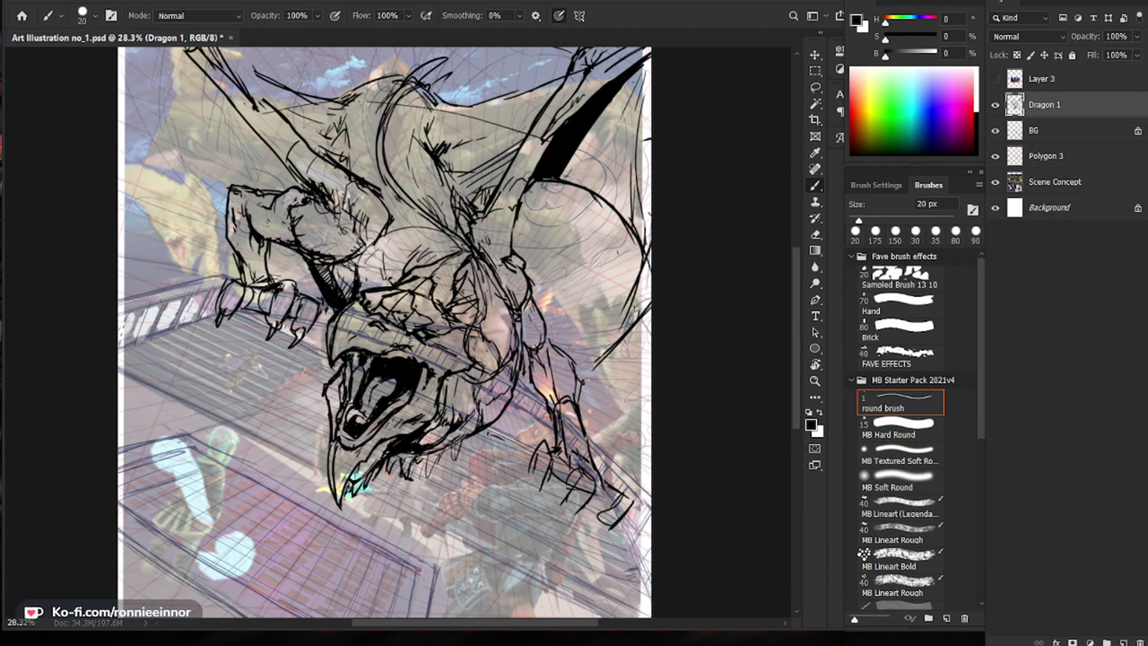
Step: Redraw the middle toe of the second forefoot on the deck planks and start reshaping its outer toe
{"action": "key", "text": "e"}
{"action": "key", "text": "b"}
{"action": "mouse_move", "coordinate": [588, 490]}
{"action": "left_mouse_down"}
{"action": "mouse_move", "coordinate": [580, 507]}
{"action": "mouse_move", "coordinate": [562, 490]}
{"action": "mouse_move", "coordinate": [575, 490]}
{"action": "mouse_move", "coordinate": [563, 518]}
{"action": "mouse_move", "coordinate": [583, 519]}
{"action": "left_mouse_up"}
{"action": "key", "text": "e"}
{"action": "key", "text": "b"}
{"action": "left_click_drag", "start_coordinate": [599, 483], "coordinate": [583, 512]}
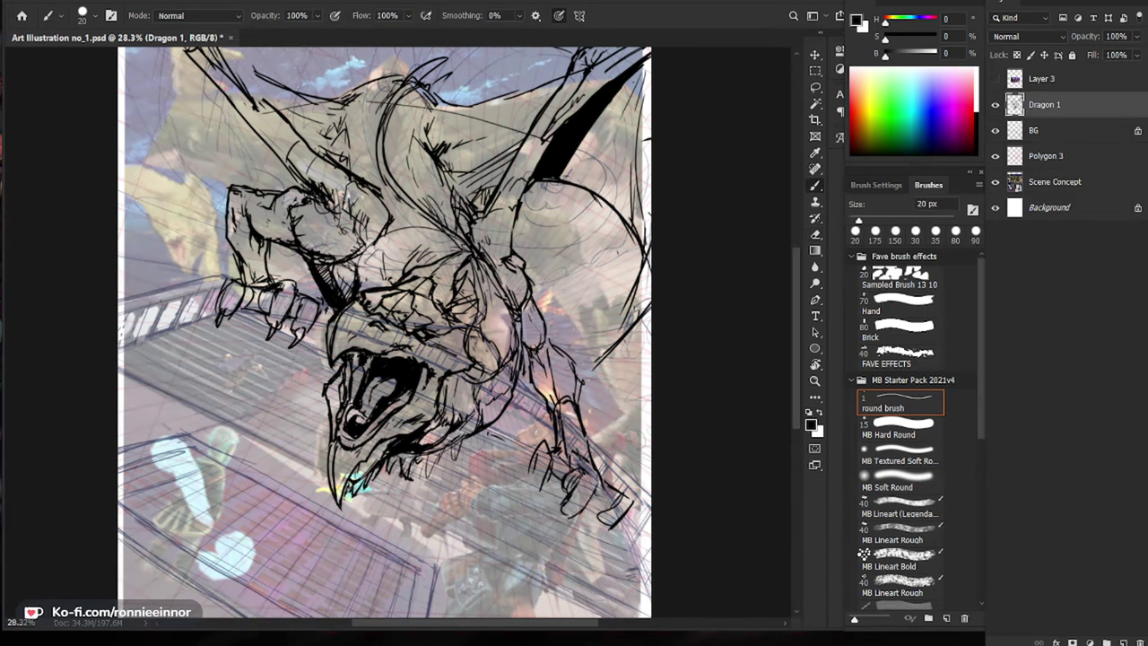
{"action": "key", "text": "e"}
{"action": "key", "text": "b"}
{"action": "left_click_drag", "start_coordinate": [612, 513], "coordinate": [590, 501]}
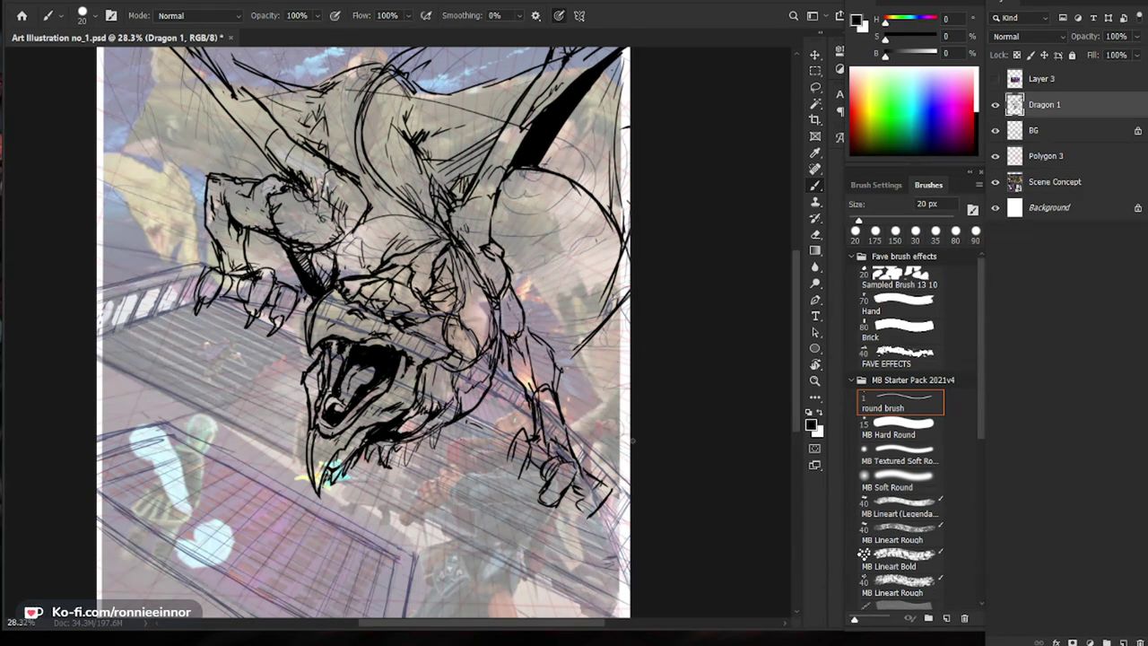
Step: Erase the rough toe ends of the second forefoot and draw curved claws and a fuller inner toe
{"action": "key", "text": "e"}
{"action": "key", "text": "b"}
{"action": "key", "text": "e"}
{"action": "mouse_move", "coordinate": [614, 491]}
{"action": "left_mouse_down"}
{"action": "mouse_move", "coordinate": [601, 513]}
{"action": "mouse_move", "coordinate": [612, 507]}
{"action": "mouse_move", "coordinate": [569, 526]}
{"action": "left_mouse_up"}
{"action": "key", "text": "b"}
{"action": "left_click_drag", "start_coordinate": [582, 502], "coordinate": [568, 523]}
{"action": "key", "text": "e"}
{"action": "mouse_move", "coordinate": [510, 441]}
{"action": "left_mouse_down"}
{"action": "mouse_move", "coordinate": [524, 465]}
{"action": "mouse_move", "coordinate": [501, 459]}
{"action": "left_mouse_up"}
{"action": "key", "text": "b"}
{"action": "scroll", "coordinate": [505, 462], "scroll_direction": "down", "scroll_amount": 2}
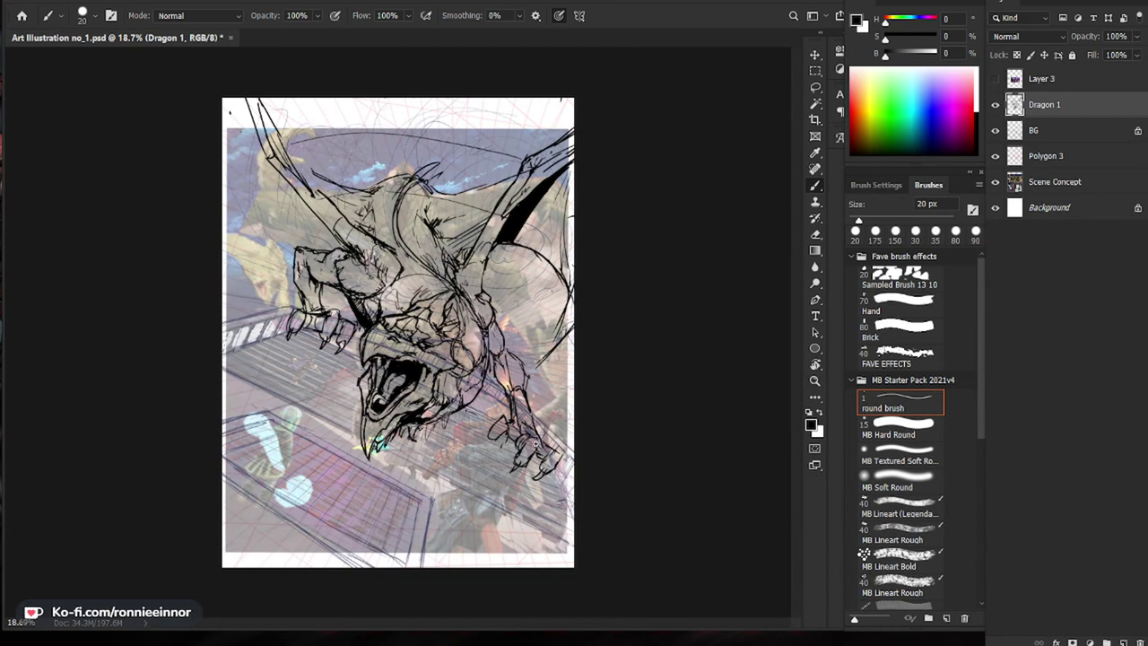
{"action": "scroll", "coordinate": [393, 448], "scroll_direction": "up", "scroll_amount": 2}
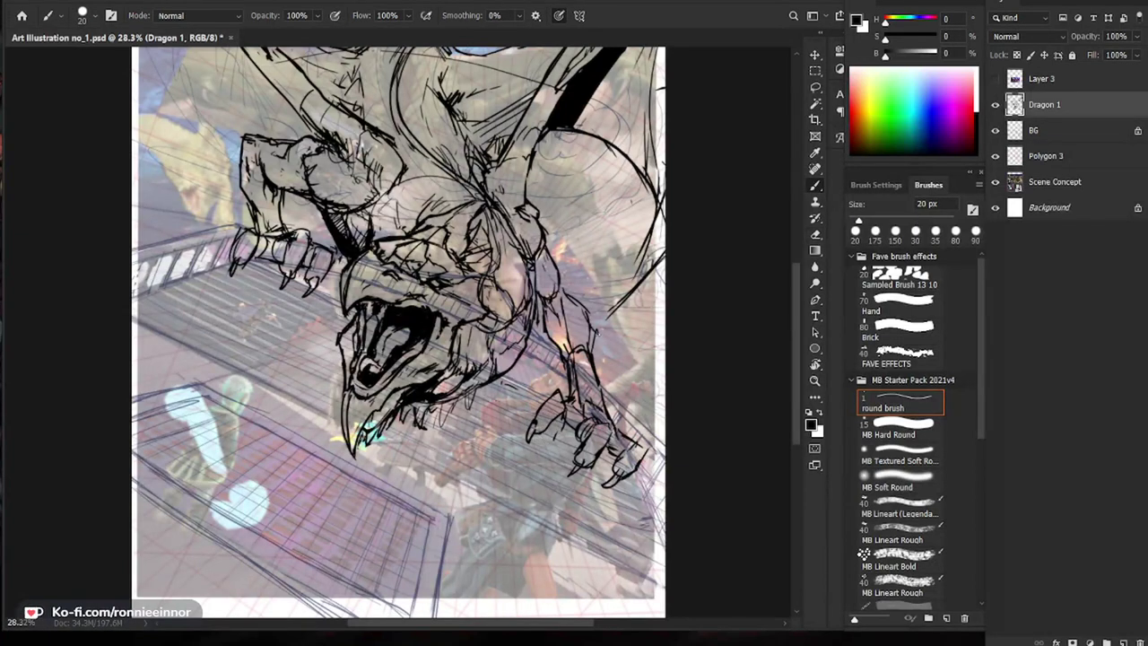
Step: Reduce the eraser to 100 px and clean up the wrist, inner toe and outer claw of the second forefoot
{"action": "key", "text": "e"}
{"action": "key", "text": "bracketleft"}
{"action": "key", "text": "bracketleft"}
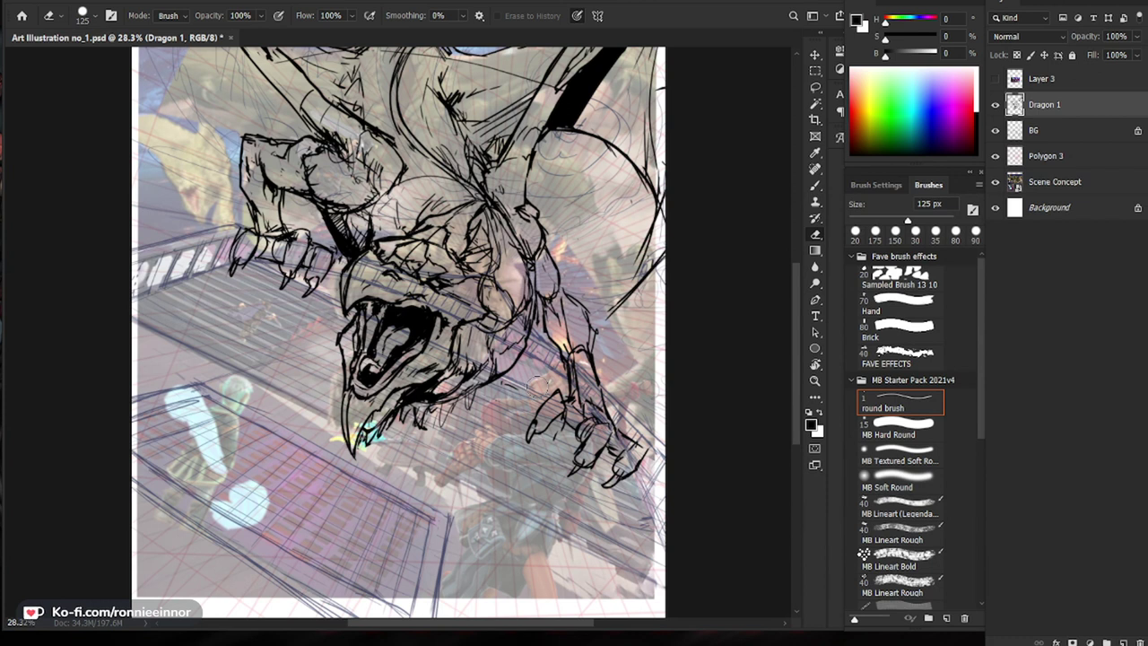
{"action": "key", "text": "b"}
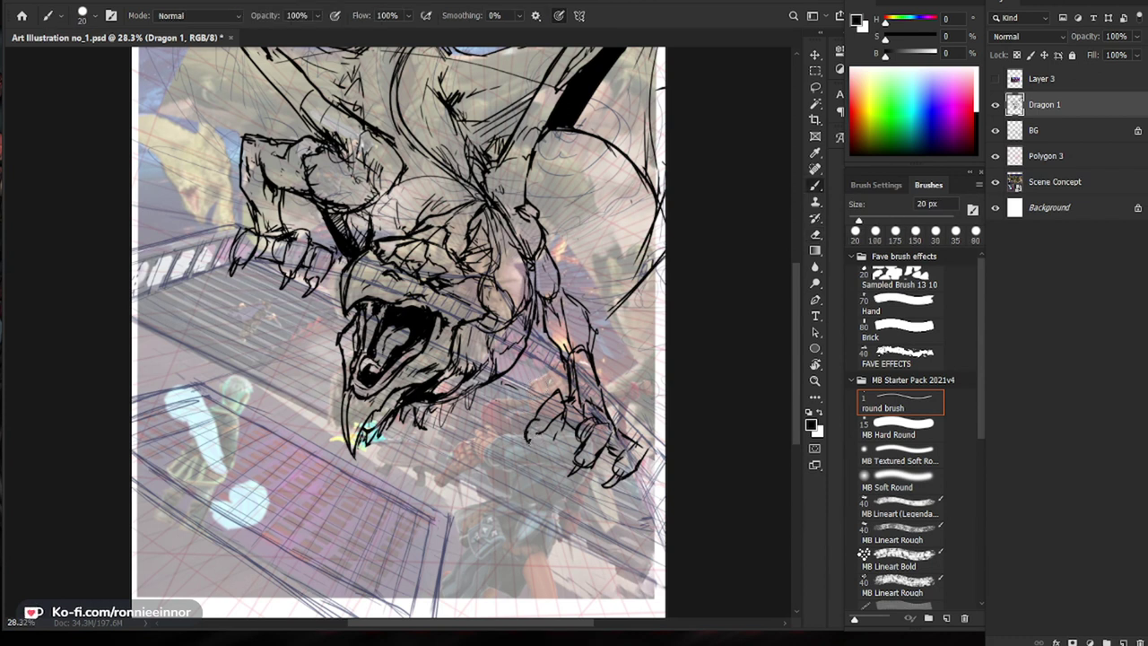
{"action": "key", "text": "e"}
{"action": "left_click_drag", "start_coordinate": [566, 397], "coordinate": [572, 422]}
{"action": "key", "text": "b"}
{"action": "left_click_drag", "start_coordinate": [657, 464], "coordinate": [624, 477]}
Step: Erase the outer toe of the raised forefoot again and redraw it bending down over the railing
{"action": "key", "text": "e"}
{"action": "left_click_drag", "start_coordinate": [207, 244], "coordinate": [207, 263]}
{"action": "key", "text": "b"}
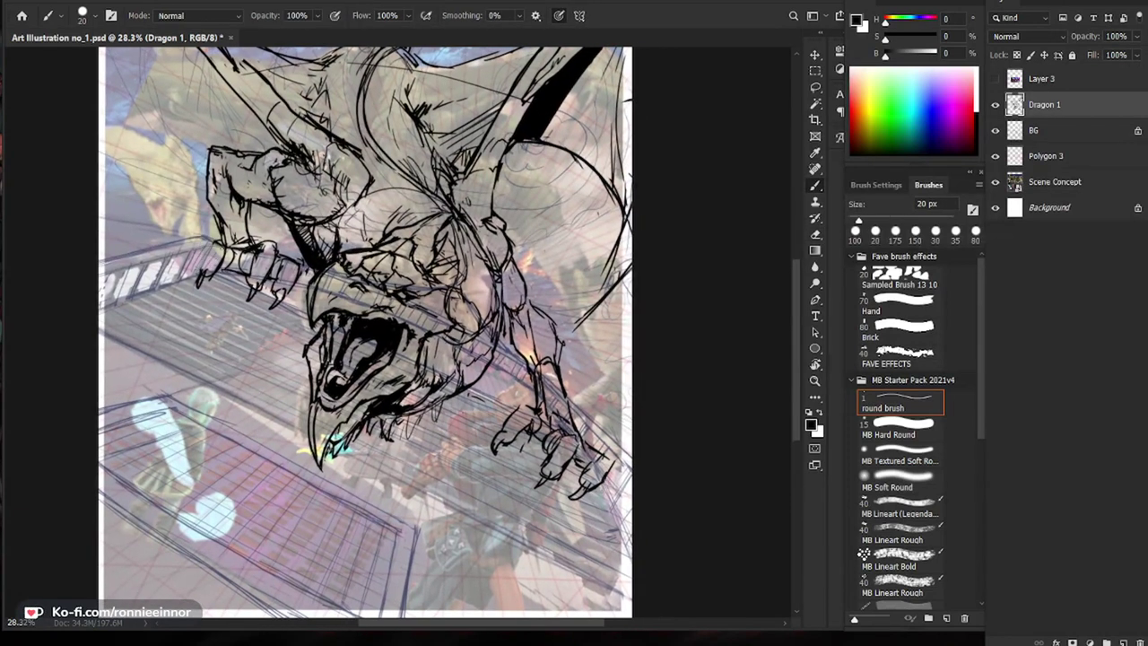
{"action": "left_click_drag", "start_coordinate": [198, 285], "coordinate": [204, 278]}
{"action": "left_click_drag", "start_coordinate": [621, 479], "coordinate": [584, 501]}
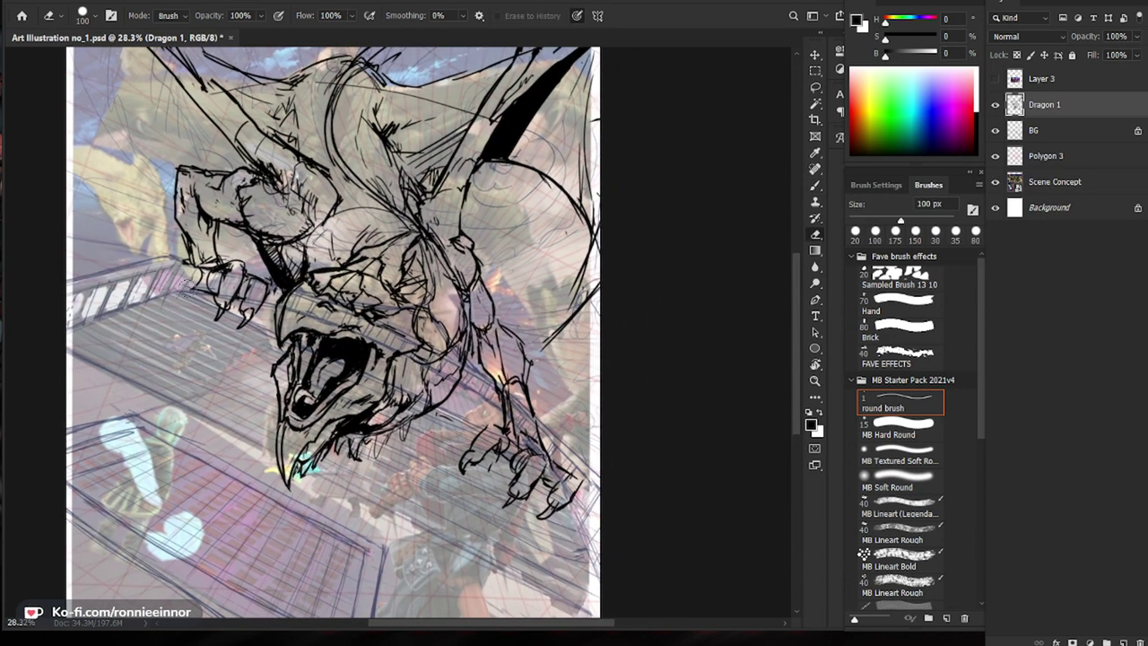
{"action": "left_click_drag", "start_coordinate": [197, 271], "coordinate": [206, 299]}
{"action": "left_click_drag", "start_coordinate": [207, 282], "coordinate": [188, 300]}
{"action": "key", "text": "e"}
{"action": "key", "text": "b"}
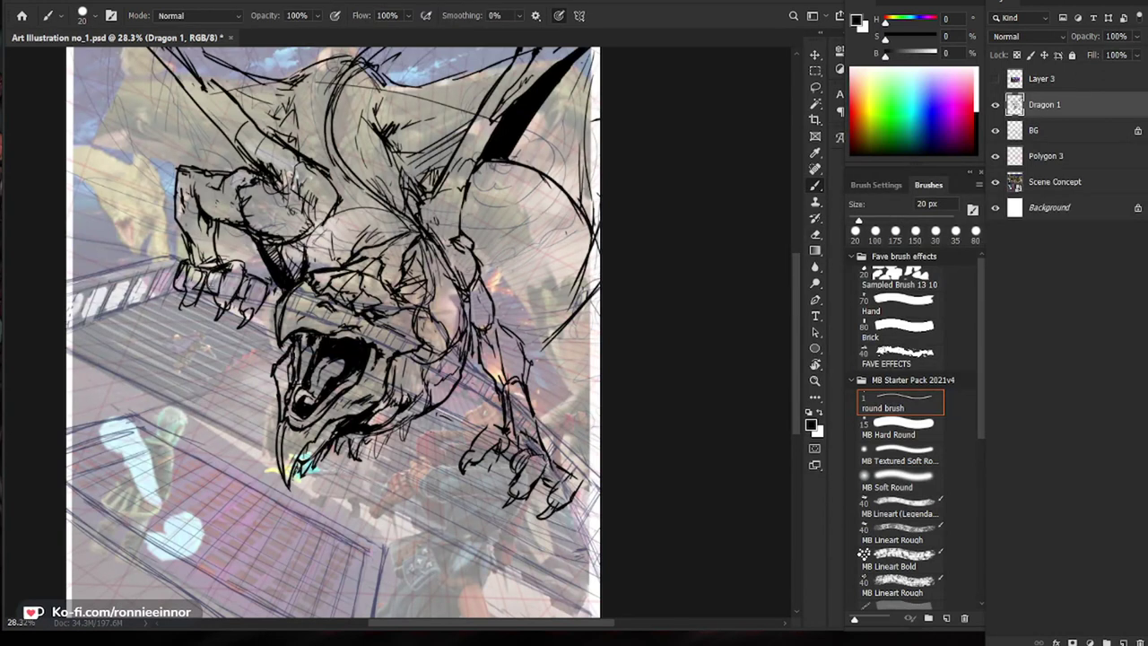
Step: Refine the outer toe's knuckle and claw on the raised forefoot, removing excess strokes
{"action": "key", "text": "e"}
{"action": "key", "text": "b"}
{"action": "mouse_move", "coordinate": [185, 266]}
{"action": "left_mouse_down"}
{"action": "mouse_move", "coordinate": [178, 285]}
{"action": "mouse_move", "coordinate": [198, 287]}
{"action": "left_mouse_up"}
{"action": "key", "text": "e"}
{"action": "key", "text": "b"}
{"action": "key", "text": "e"}
{"action": "key", "text": "b"}
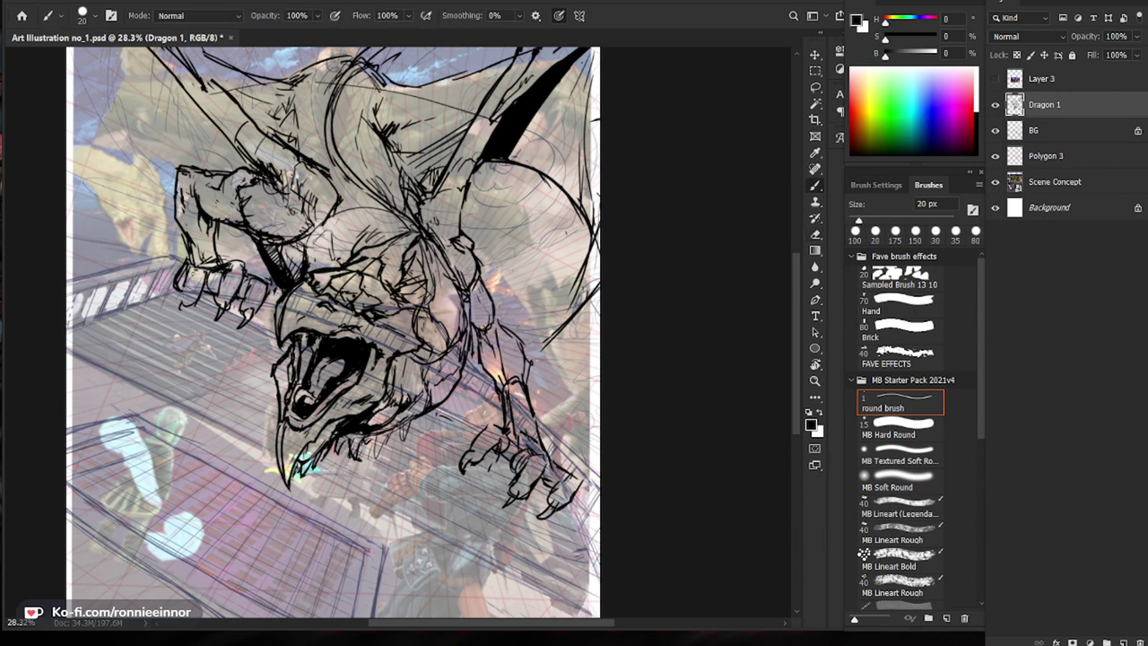
{"action": "key", "text": "ctrl+space"}
{"action": "mouse_move", "coordinate": [256, 547]}
{"action": "left_mouse_down"}
{"action": "mouse_move", "coordinate": [144, 553]}
{"action": "mouse_move", "coordinate": [236, 553]}
{"action": "left_mouse_up"}
{"action": "key", "text": "ctrl+space"}
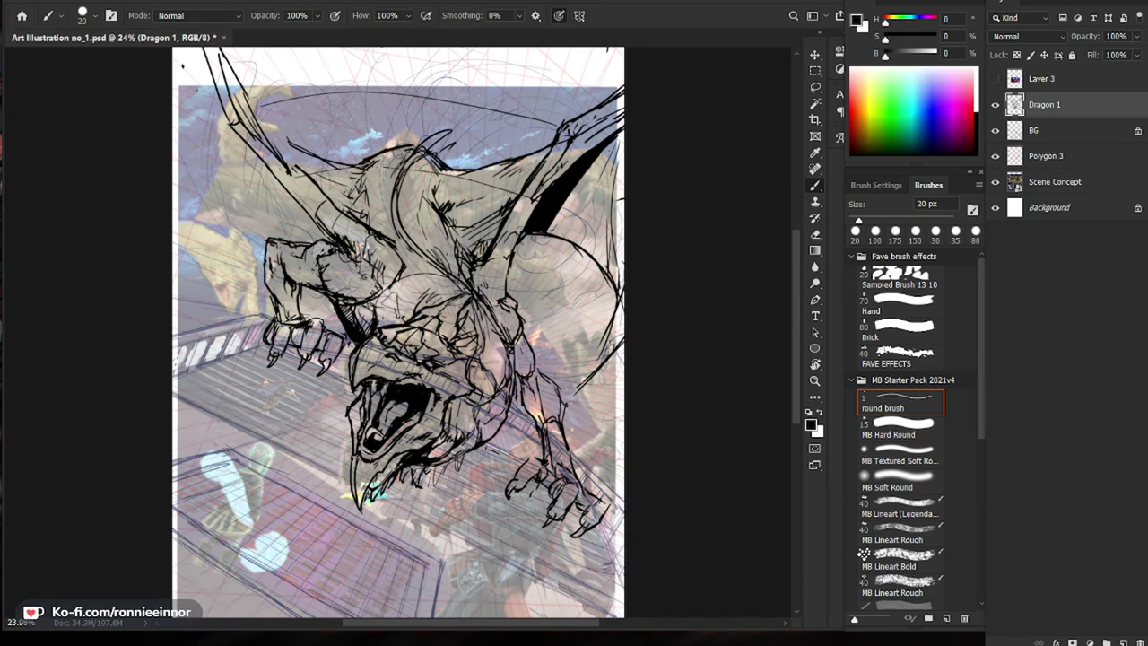
Step: Draw the membrane edge linking one wing to the back, hatch the other wing's shadow and trim its lower outline
{"action": "left_click_drag", "start_coordinate": [346, 166], "coordinate": [245, 94]}
{"action": "mouse_move", "coordinate": [592, 282]}
{"action": "left_mouse_down"}
{"action": "mouse_move", "coordinate": [561, 276]}
{"action": "mouse_move", "coordinate": [618, 233]}
{"action": "mouse_move", "coordinate": [622, 138]}
{"action": "left_mouse_up"}
{"action": "left_click_drag", "start_coordinate": [552, 233], "coordinate": [627, 136]}
{"action": "left_click_drag", "start_coordinate": [564, 218], "coordinate": [626, 145]}
{"action": "left_click_drag", "start_coordinate": [572, 225], "coordinate": [609, 169]}
{"action": "left_click_drag", "start_coordinate": [631, 316], "coordinate": [585, 340]}
{"action": "key", "text": "e"}
{"action": "mouse_move", "coordinate": [565, 382]}
{"action": "left_mouse_down"}
{"action": "mouse_move", "coordinate": [572, 357]}
{"action": "mouse_move", "coordinate": [566, 394]}
{"action": "mouse_move", "coordinate": [565, 380]}
{"action": "mouse_move", "coordinate": [588, 374]}
{"action": "mouse_move", "coordinate": [497, 391]}
{"action": "left_mouse_up"}
{"action": "key", "text": "b"}
{"action": "key", "text": "e"}
{"action": "key", "text": "b"}
{"action": "key", "text": "e"}
{"action": "key", "text": "b"}
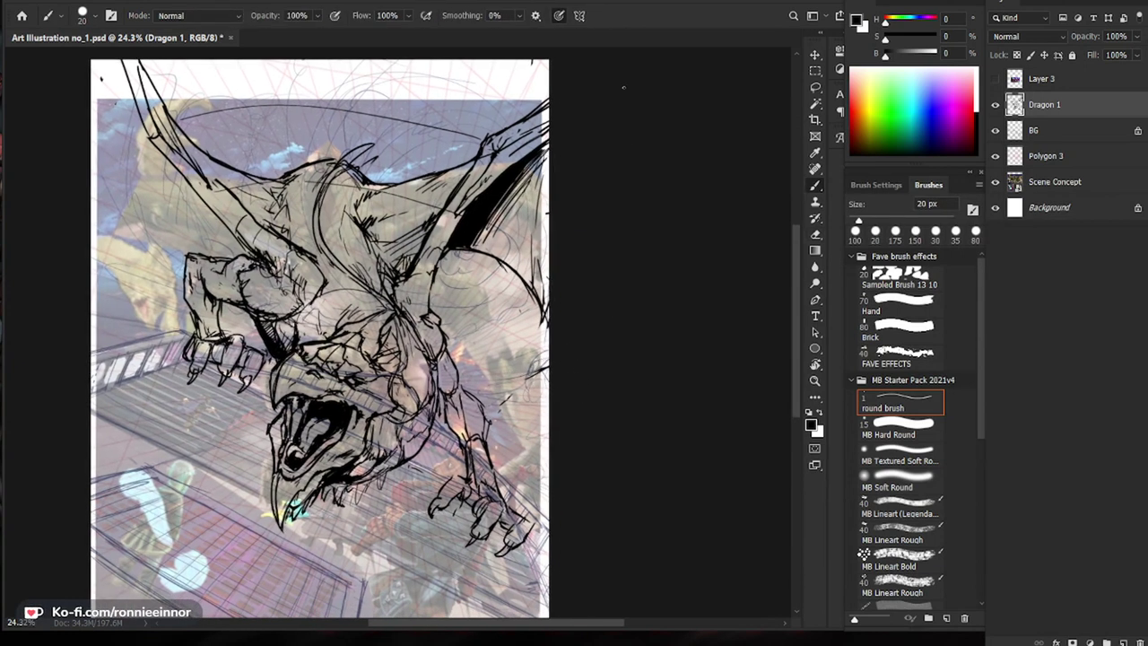
Step: Clean up the stray lines around the wing base behind the dragon's second foreleg
{"action": "key", "text": "e"}
{"action": "mouse_move", "coordinate": [436, 264]}
{"action": "left_mouse_down"}
{"action": "mouse_move", "coordinate": [430, 311]}
{"action": "mouse_move", "coordinate": [437, 294]}
{"action": "left_mouse_up"}
{"action": "key", "text": "b"}
{"action": "key", "text": "e"}
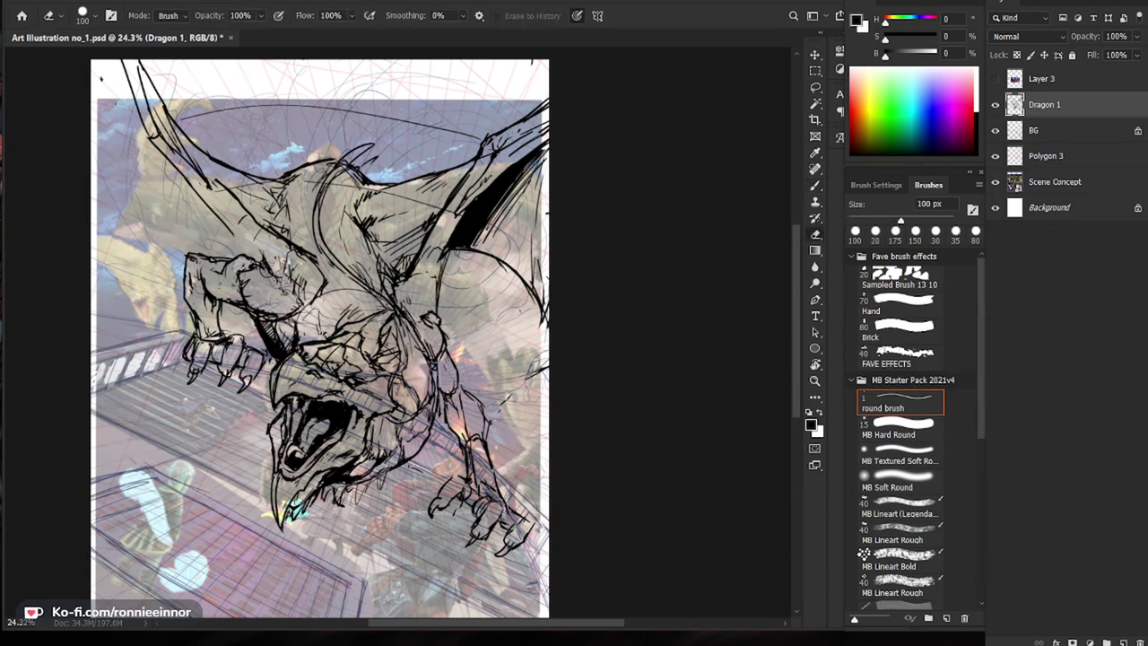
{"action": "key", "text": "b"}
{"action": "left_click_drag", "start_coordinate": [429, 288], "coordinate": [525, 373]}
{"action": "left_click_drag", "start_coordinate": [332, 320], "coordinate": [342, 337]}
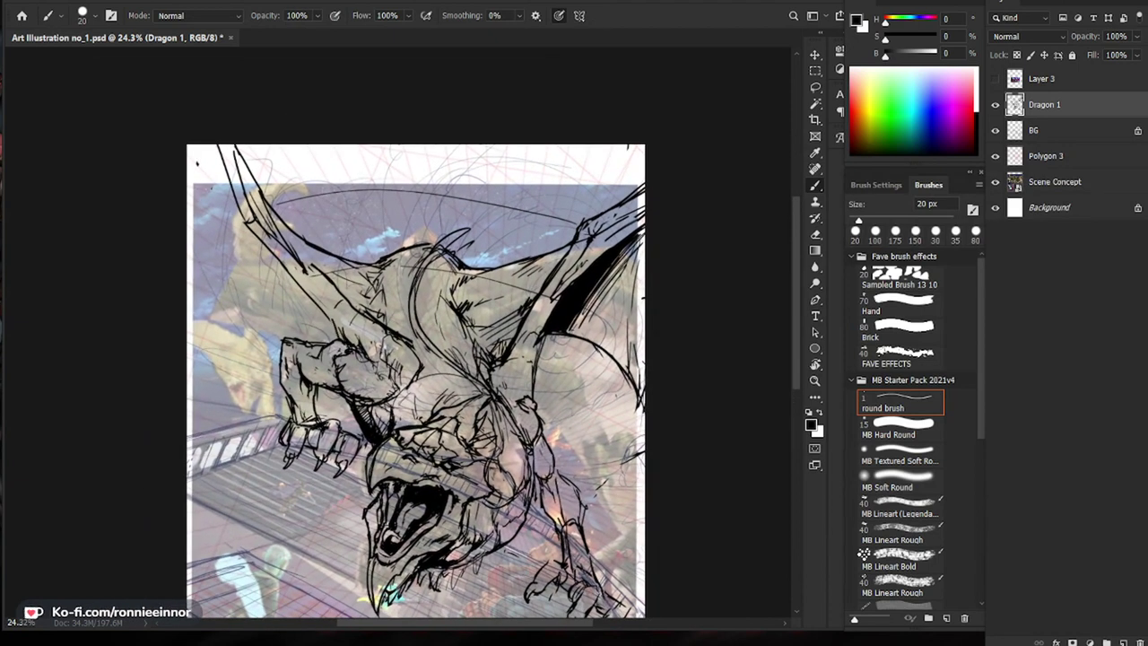
Step: Erase the rough contour of the wing arm above the raised foreleg and redraw its lower edge up to the joint
{"action": "key", "text": "e"}
{"action": "left_click_drag", "start_coordinate": [378, 319], "coordinate": [263, 227]}
{"action": "key", "text": "e"}
{"action": "key", "text": "b"}
{"action": "mouse_move", "coordinate": [339, 283]}
{"action": "left_mouse_down"}
{"action": "mouse_move", "coordinate": [276, 222]}
{"action": "mouse_move", "coordinate": [290, 251]}
{"action": "left_mouse_up"}
{"action": "key", "text": "e"}
{"action": "key", "text": "b"}
{"action": "mouse_move", "coordinate": [269, 233]}
{"action": "left_mouse_down"}
{"action": "mouse_move", "coordinate": [292, 257]}
{"action": "mouse_move", "coordinate": [252, 166]}
{"action": "mouse_move", "coordinate": [302, 252]}
{"action": "left_mouse_up"}
{"action": "key", "text": "e"}
{"action": "key", "text": "b"}
{"action": "key", "text": "e"}
{"action": "key", "text": "b"}
Step: Redraw the wing arm's inner contour past the joint, undoing one stray stroke on the upper section
{"action": "mouse_move", "coordinate": [244, 176]}
{"action": "left_mouse_down"}
{"action": "mouse_move", "coordinate": [253, 224]}
{"action": "mouse_move", "coordinate": [300, 264]}
{"action": "left_mouse_up"}
{"action": "key", "text": "e"}
{"action": "key", "text": "b"}
{"action": "left_click_drag", "start_coordinate": [251, 219], "coordinate": [314, 277]}
{"action": "left_click_drag", "start_coordinate": [249, 145], "coordinate": [283, 231]}
{"action": "key", "text": "ctrl+z"}
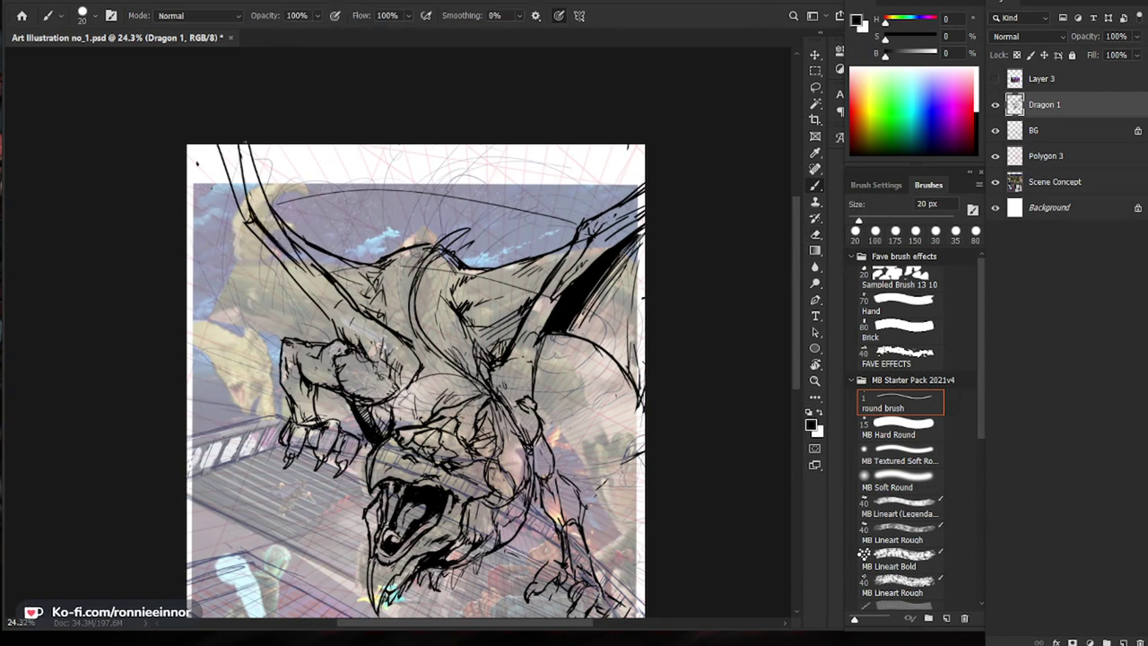
{"action": "left_click_drag", "start_coordinate": [251, 183], "coordinate": [272, 230]}
Step: Erase and redraw the outer edge of the upper wing arm and shape its bony joint
{"action": "key", "text": "e"}
{"action": "left_click_drag", "start_coordinate": [218, 141], "coordinate": [244, 215]}
{"action": "key", "text": "b"}
{"action": "left_click_drag", "start_coordinate": [216, 146], "coordinate": [230, 180]}
{"action": "key", "text": "e"}
{"action": "mouse_move", "coordinate": [244, 232]}
{"action": "left_mouse_down"}
{"action": "mouse_move", "coordinate": [259, 233]}
{"action": "mouse_move", "coordinate": [295, 285]}
{"action": "left_mouse_up"}
{"action": "key", "text": "b"}
{"action": "key", "text": "e"}
{"action": "key", "text": "b"}
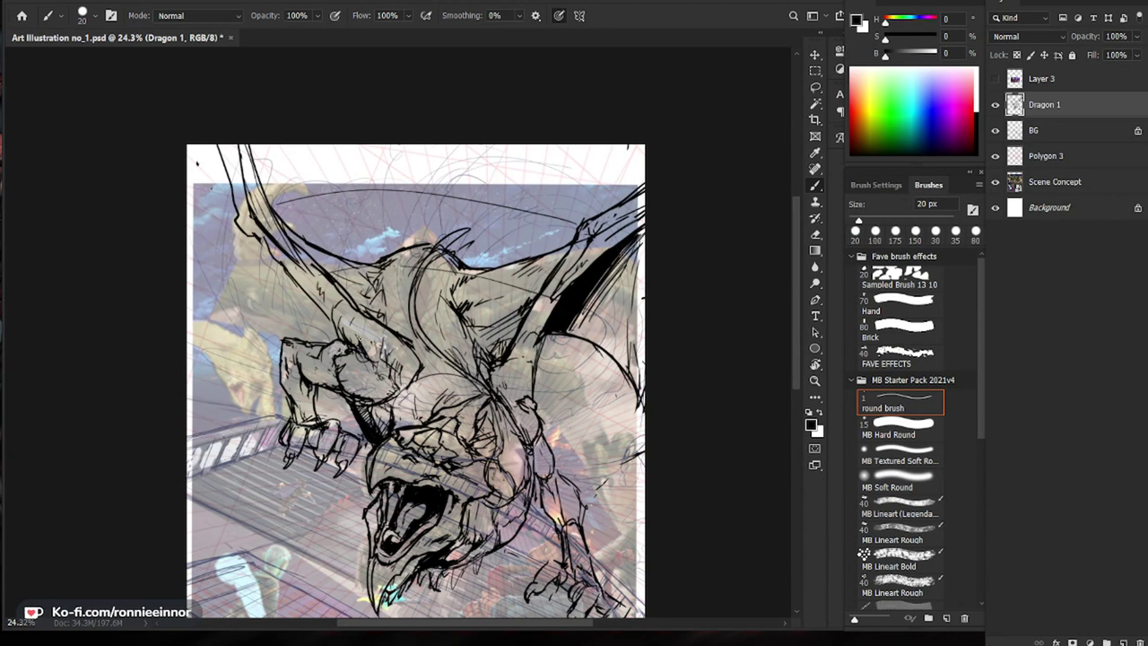
{"action": "left_click_drag", "start_coordinate": [479, 363], "coordinate": [408, 366]}
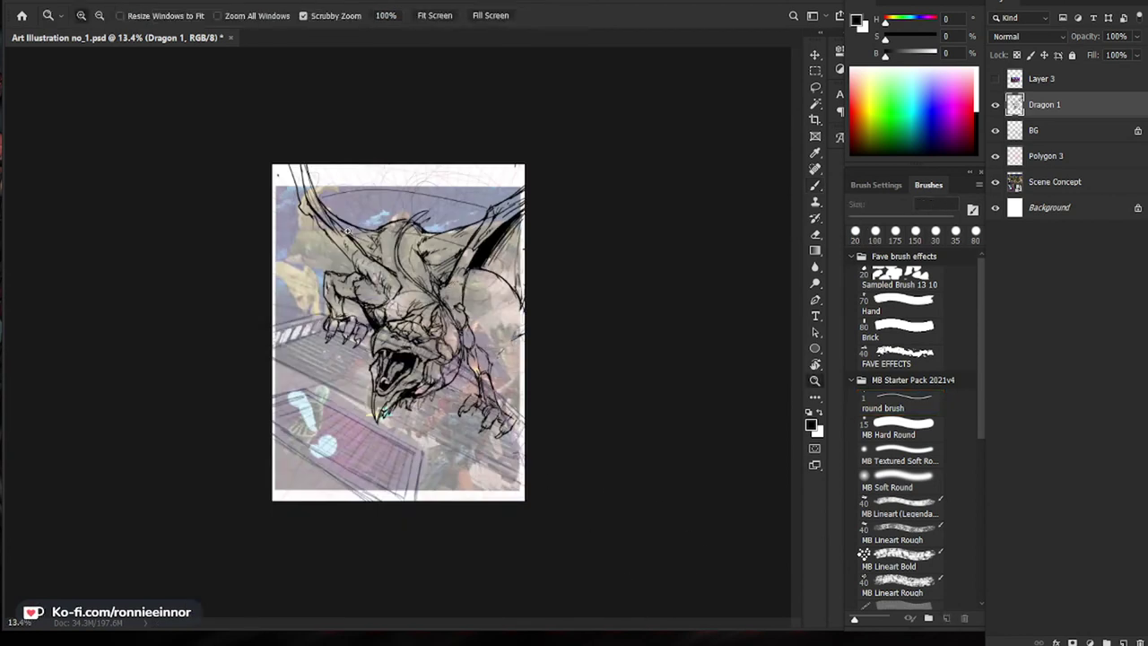
Step: Draw a wing membrane line from the raised forearm out to the nearest side of the canvas
{"action": "left_click_drag", "start_coordinate": [394, 255], "coordinate": [491, 255]}
{"action": "left_click_drag", "start_coordinate": [473, 355], "coordinate": [502, 395]}
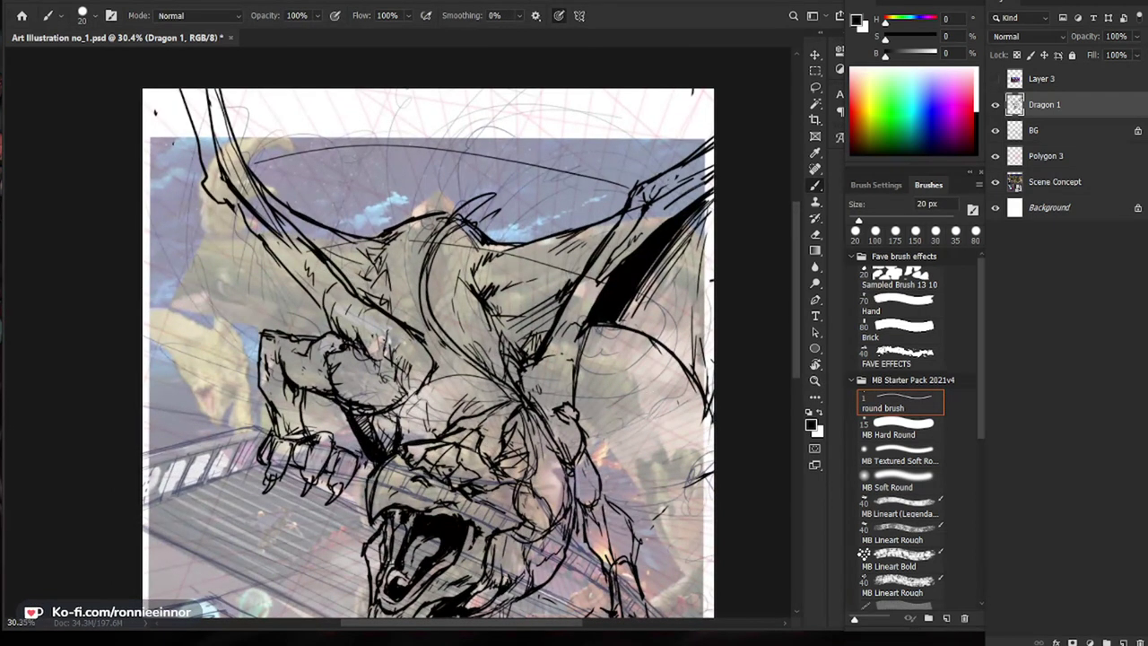
{"action": "left_click_drag", "start_coordinate": [262, 337], "coordinate": [143, 304]}
{"action": "left_click_drag", "start_coordinate": [330, 325], "coordinate": [281, 326]}
{"action": "left_click_drag", "start_coordinate": [301, 170], "coordinate": [321, 170]}
Step: Try long curved membrane edges sweeping down beside the wing arm above the raised foreleg, then undo them
{"action": "left_click_drag", "start_coordinate": [375, 215], "coordinate": [451, 332]}
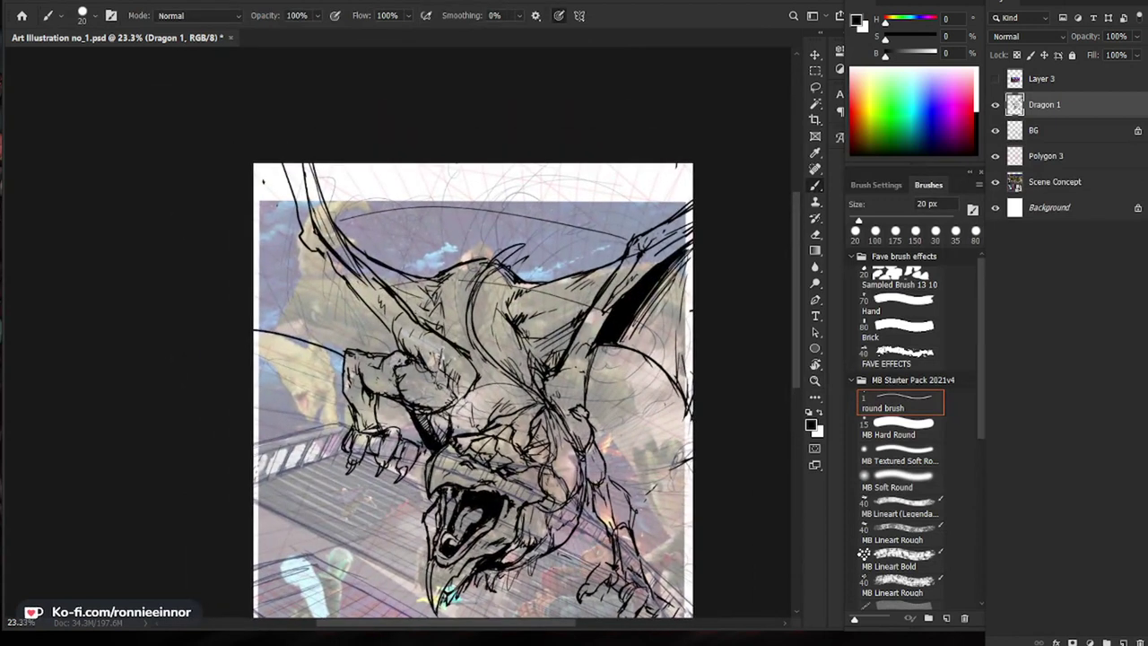
{"action": "key", "text": "ctrl+z"}
{"action": "key", "text": "ctrl+z"}
{"action": "left_click_drag", "start_coordinate": [261, 163], "coordinate": [287, 347]}
{"action": "left_click_drag", "start_coordinate": [254, 227], "coordinate": [303, 351]}
{"action": "key", "text": "ctrl+z"}
{"action": "key", "text": "ctrl+z"}
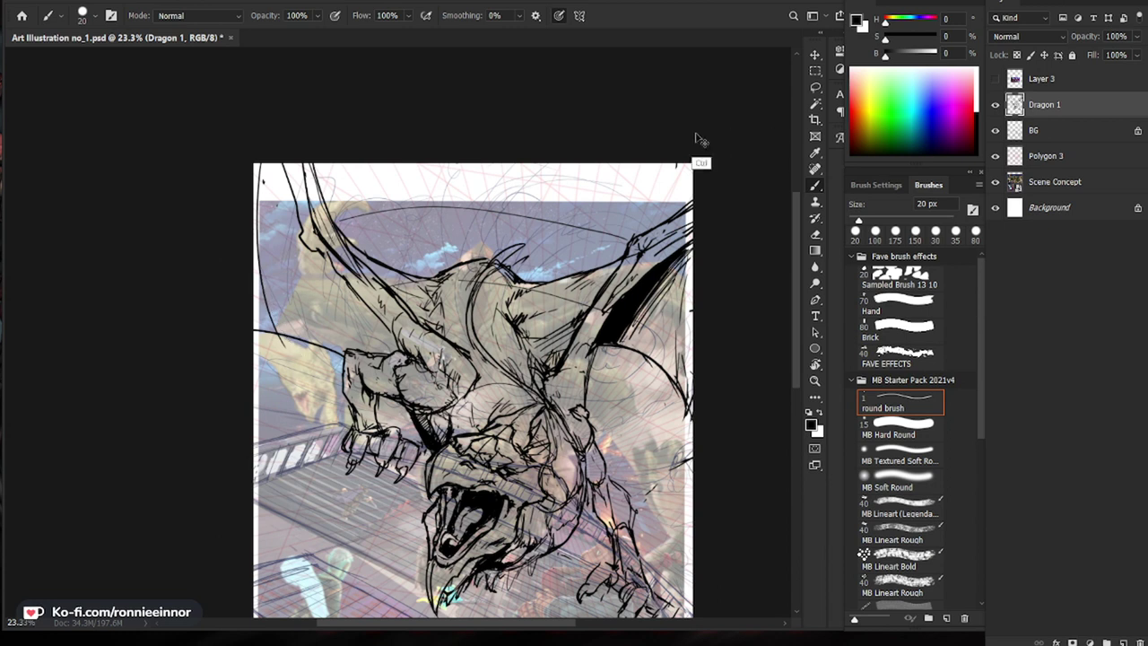
Step: Erase part of the membrane line and sketch a steeper curve from the canvas side toward the raised foot
{"action": "key", "text": "e"}
{"action": "key", "text": "b"}
{"action": "mouse_move", "coordinate": [256, 251]}
{"action": "left_mouse_down"}
{"action": "mouse_move", "coordinate": [267, 289]}
{"action": "mouse_move", "coordinate": [319, 380]}
{"action": "left_mouse_up"}
{"action": "left_click_drag", "start_coordinate": [253, 296], "coordinate": [285, 350]}
{"action": "key", "text": "ctrl+z"}
{"action": "key", "text": "ctrl+z"}
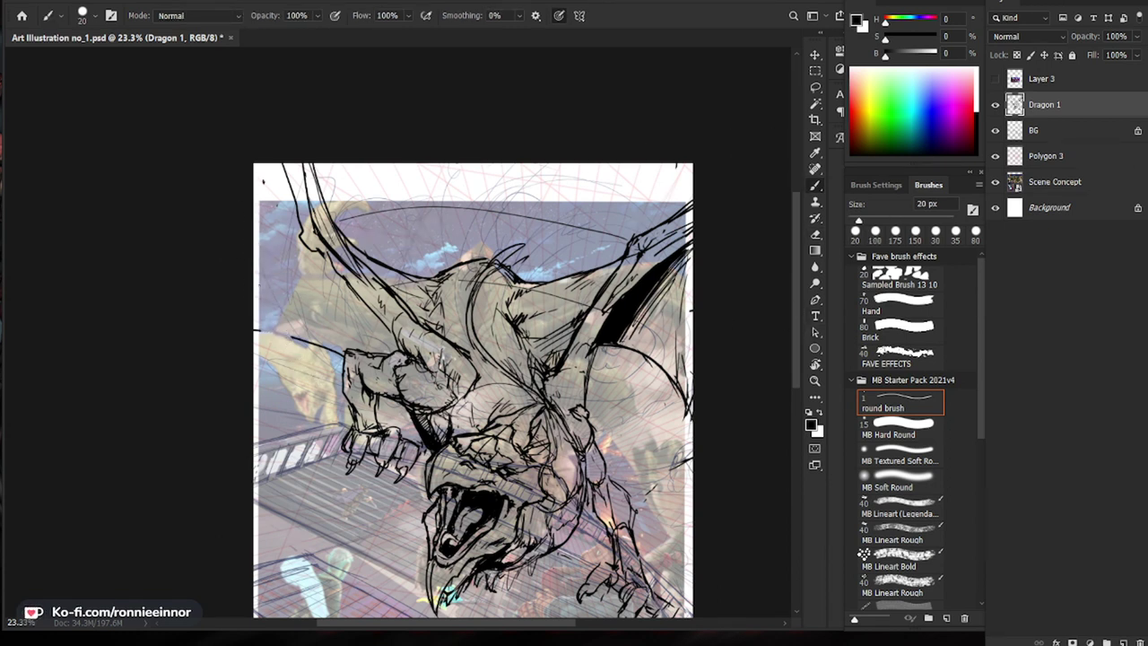
{"action": "left_click_drag", "start_coordinate": [270, 348], "coordinate": [327, 409]}
{"action": "left_click_drag", "start_coordinate": [255, 296], "coordinate": [305, 389]}
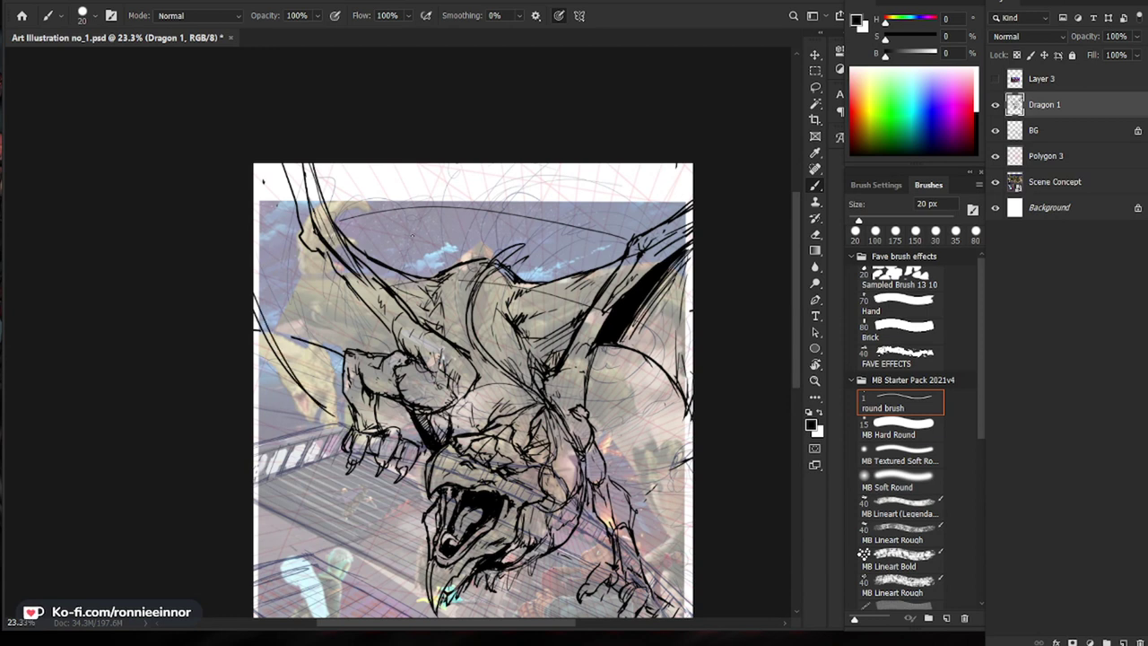
Step: Draw the lower contour of the wing membrane behind the second foreleg, running out to the canvas edge
{"action": "left_click_drag", "start_coordinate": [665, 471], "coordinate": [694, 459]}
{"action": "mouse_move", "coordinate": [639, 477]}
{"action": "left_mouse_down"}
{"action": "mouse_move", "coordinate": [695, 468]}
{"action": "mouse_move", "coordinate": [697, 453]}
{"action": "mouse_move", "coordinate": [693, 472]}
{"action": "left_mouse_up"}
{"action": "key", "text": "e"}
{"action": "key", "text": "b"}
{"action": "key", "text": "z"}
{"action": "left_click", "coordinate": [677, 482], "text": "alt"}
{"action": "left_click", "coordinate": [677, 482], "text": "alt"}
{"action": "key", "text": "ctrl+0"}
{"action": "key", "text": "b"}
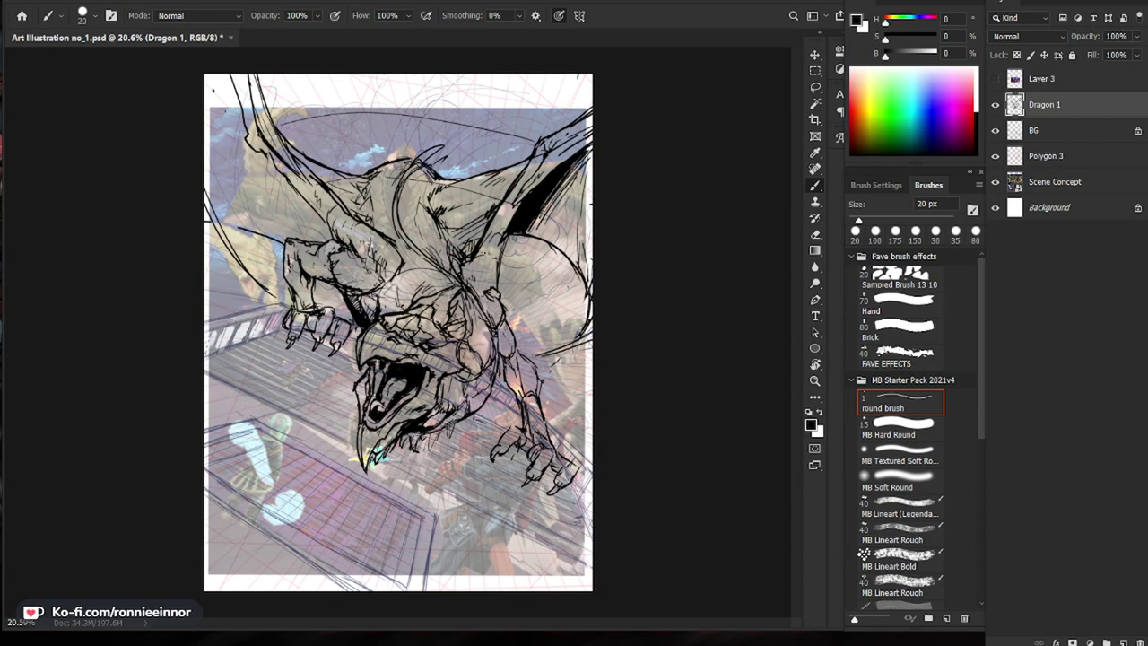
Step: Erase the trial lines beside the raised foreleg and redraw the membrane edge as an arc from the wing arm to the canvas side
{"action": "key", "text": "ctrl+space"}
{"action": "left_click", "coordinate": [273, 233]}
{"action": "key", "text": "space"}
{"action": "left_click_drag", "start_coordinate": [241, 235], "coordinate": [291, 344]}
{"action": "key", "text": "e"}
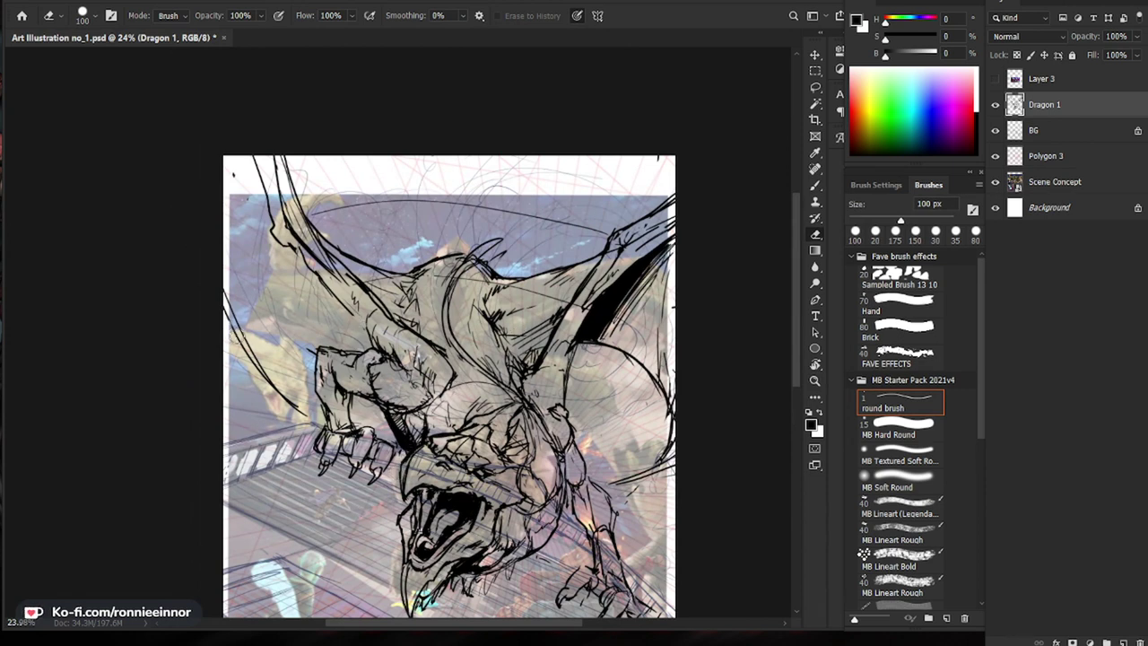
{"action": "key", "text": "b"}
{"action": "left_click_drag", "start_coordinate": [357, 322], "coordinate": [255, 332]}
{"action": "key", "text": "e"}
{"action": "mouse_move", "coordinate": [282, 392]}
{"action": "left_mouse_down"}
{"action": "mouse_move", "coordinate": [216, 287]}
{"action": "mouse_move", "coordinate": [294, 403]}
{"action": "left_mouse_up"}
{"action": "key", "text": "b"}
{"action": "left_click_drag", "start_coordinate": [278, 324], "coordinate": [222, 348]}
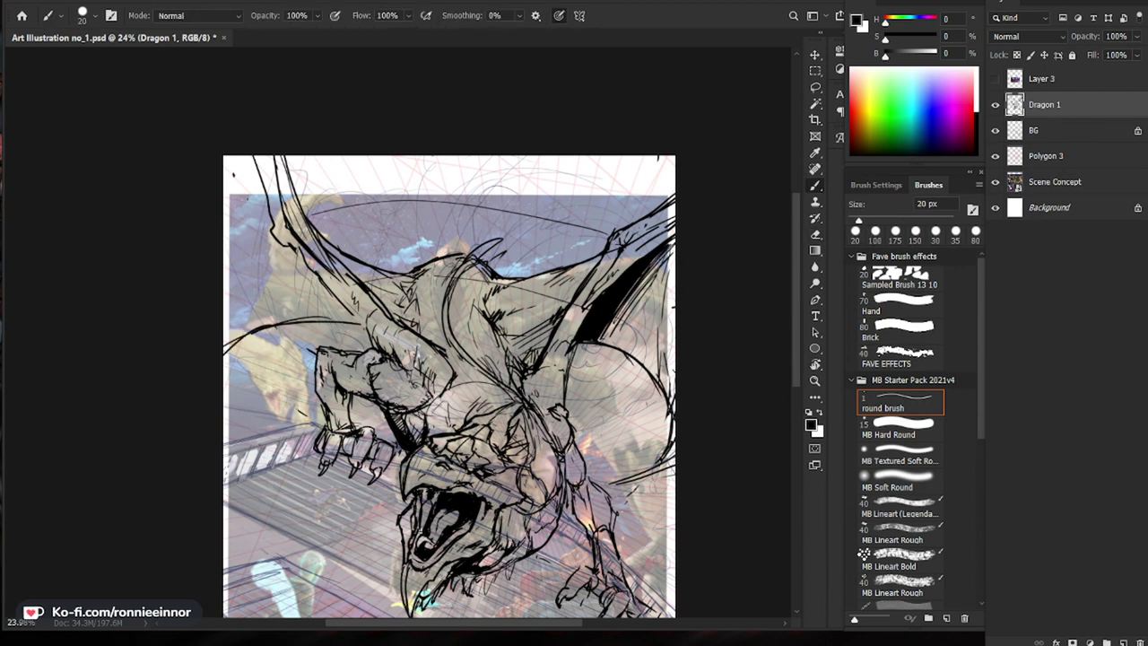
Step: Hatch a dark shadow in the corner between the wing arm and the membrane edge above the raised foreleg
{"action": "left_click_drag", "start_coordinate": [334, 296], "coordinate": [319, 319]}
{"action": "left_click_drag", "start_coordinate": [341, 300], "coordinate": [331, 323]}
{"action": "left_click_drag", "start_coordinate": [348, 313], "coordinate": [338, 323]}
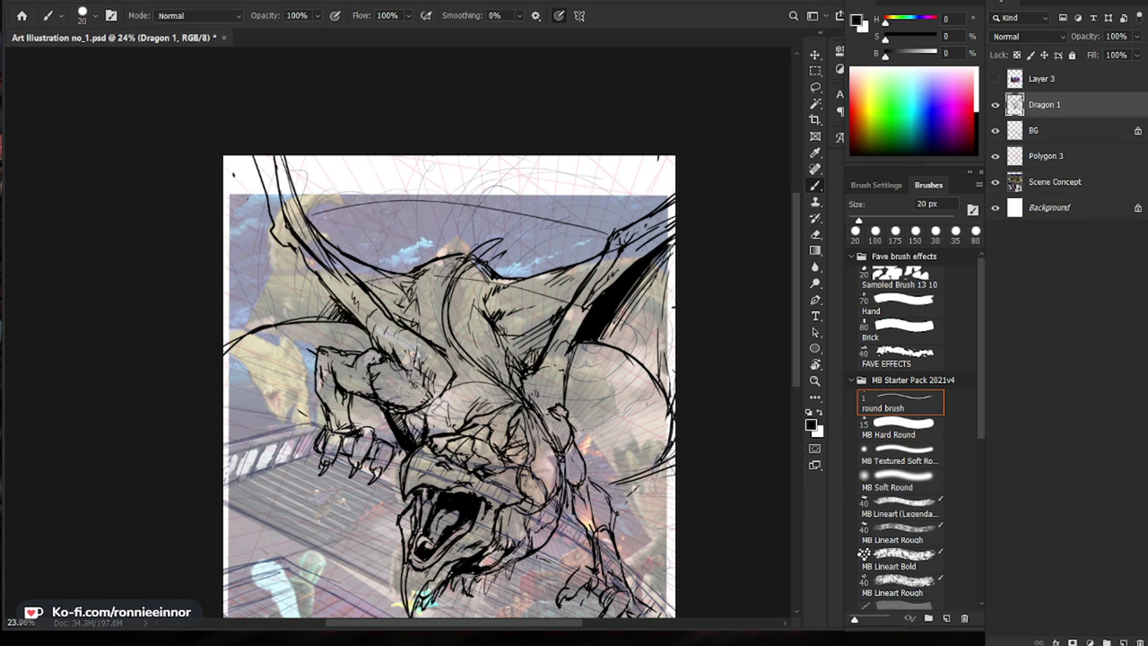
{"action": "left_click_drag", "start_coordinate": [430, 358], "coordinate": [377, 358]}
{"action": "left_click_drag", "start_coordinate": [448, 386], "coordinate": [399, 285]}
{"action": "left_click_drag", "start_coordinate": [389, 235], "coordinate": [508, 351]}
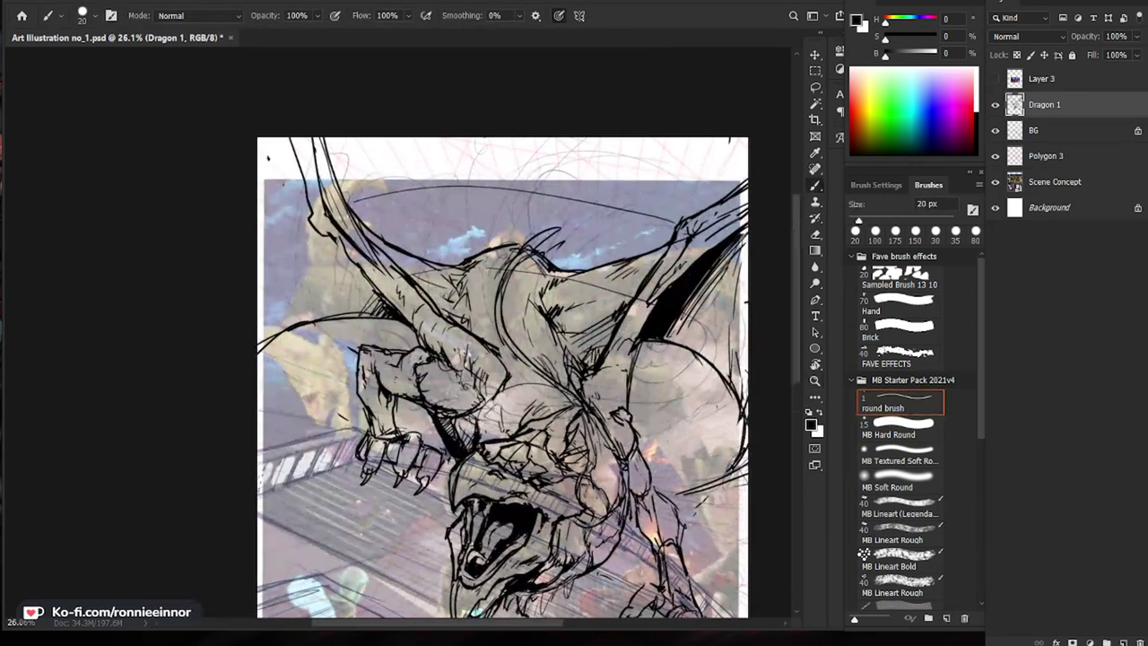
{"action": "left_click_drag", "start_coordinate": [370, 276], "coordinate": [363, 319]}
{"action": "left_click_drag", "start_coordinate": [377, 298], "coordinate": [371, 319]}
Step: Trim the hatched shadow and draw membrane fold lines running down from the wing arm's joint, undoing the last stray stroke
{"action": "key", "text": "e"}
{"action": "left_click_drag", "start_coordinate": [366, 276], "coordinate": [356, 310]}
{"action": "key", "text": "b"}
{"action": "mouse_move", "coordinate": [338, 240]}
{"action": "left_mouse_down"}
{"action": "mouse_move", "coordinate": [347, 291]}
{"action": "mouse_move", "coordinate": [333, 312]}
{"action": "left_mouse_up"}
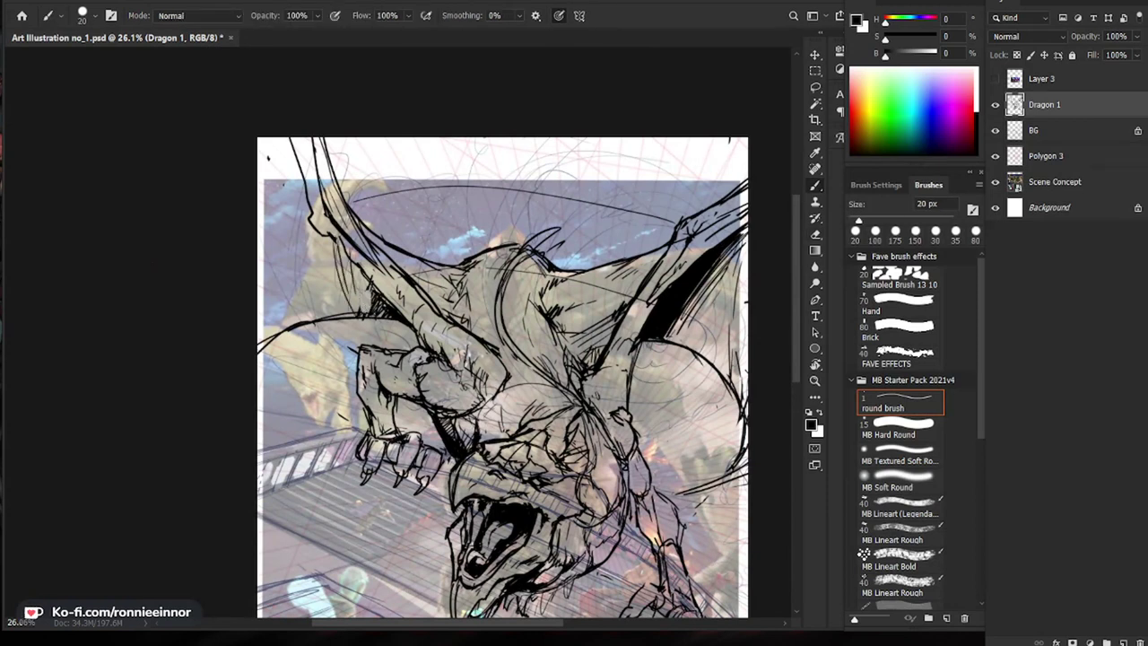
{"action": "left_click_drag", "start_coordinate": [336, 242], "coordinate": [391, 293]}
{"action": "left_click_drag", "start_coordinate": [453, 369], "coordinate": [390, 369]}
{"action": "key", "text": "ctrl+z"}
Step: Erase and redraw the small contour lines around the dragon's eye and brow
{"action": "left_click_drag", "start_coordinate": [328, 211], "coordinate": [388, 208]}
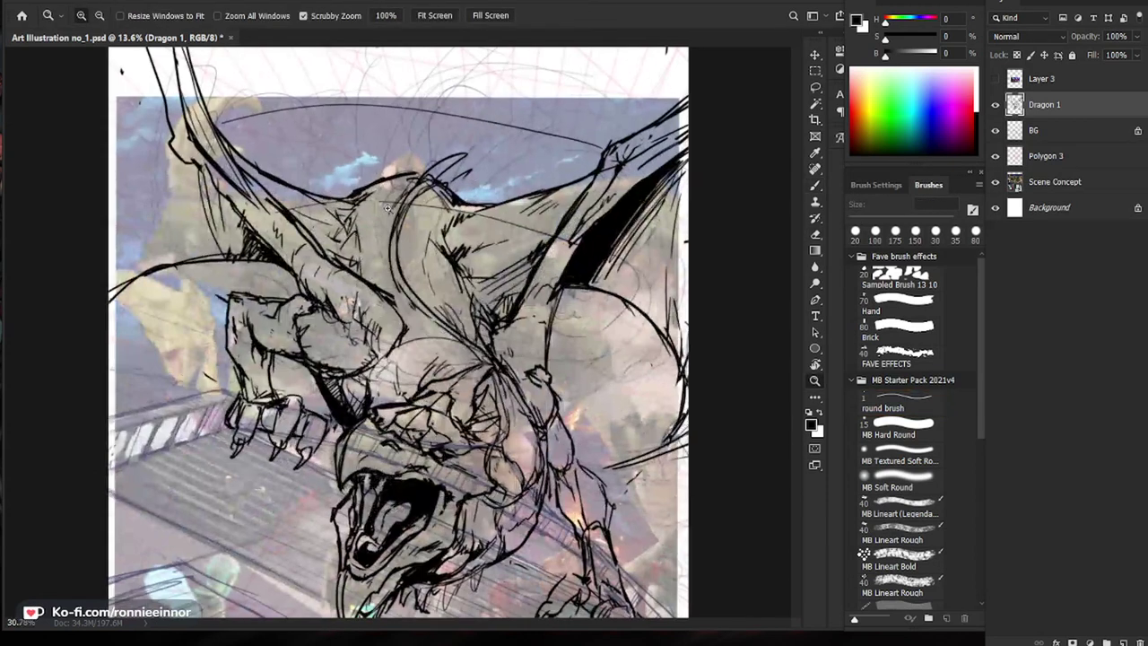
{"action": "key", "text": "e"}
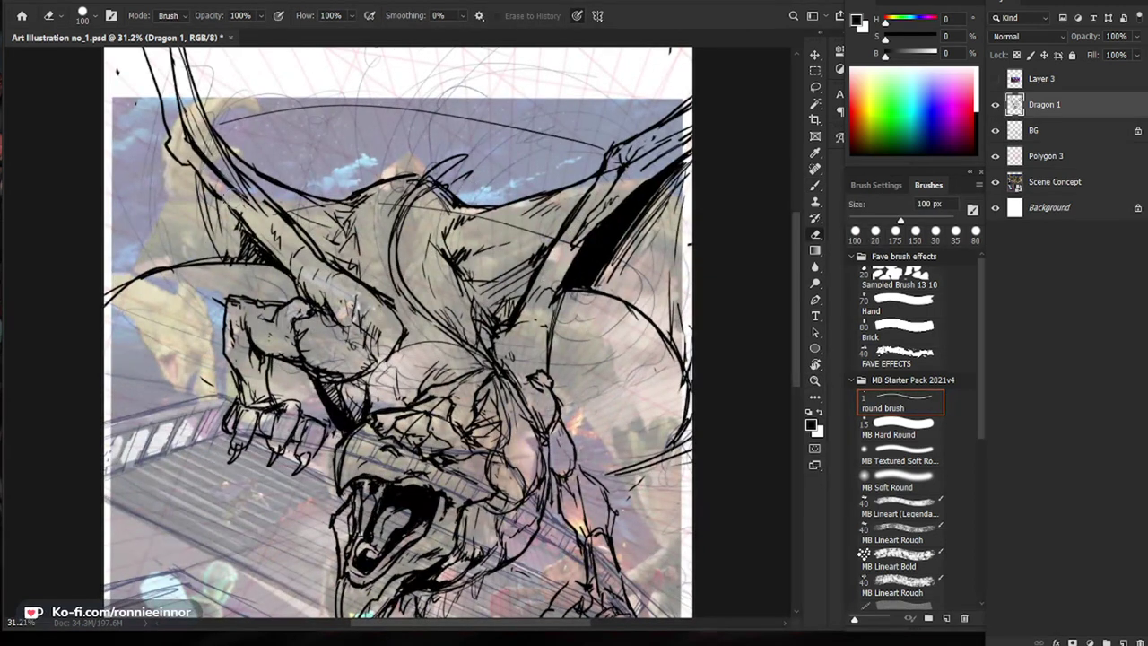
{"action": "key", "text": "b"}
{"action": "left_click_drag", "start_coordinate": [437, 493], "coordinate": [402, 493]}
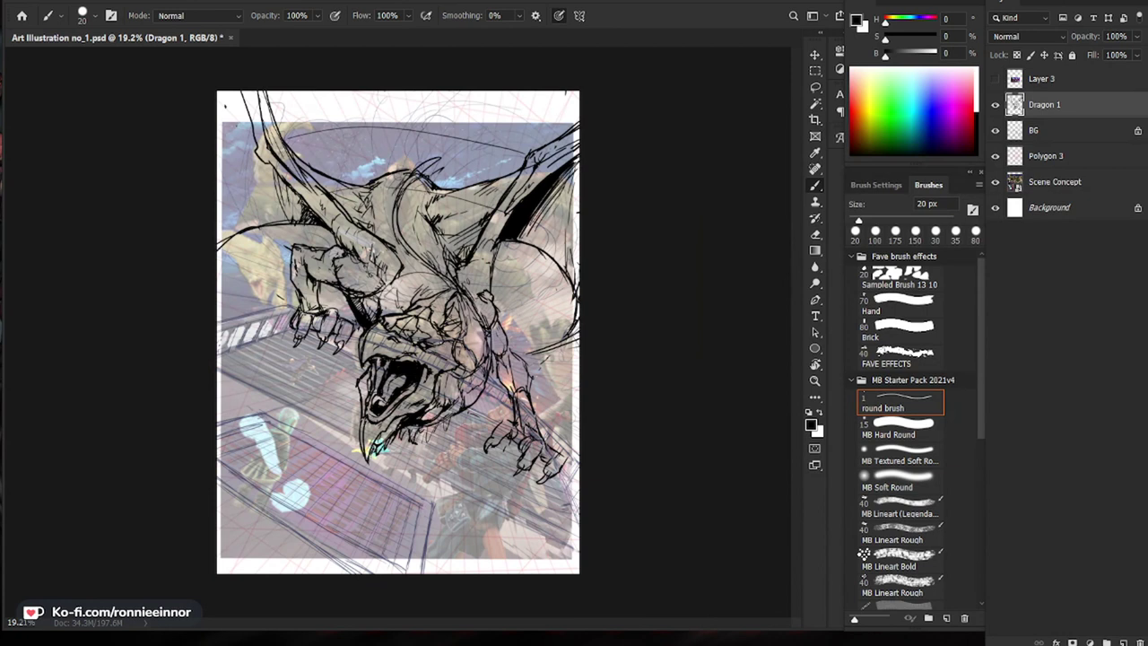
{"action": "left_click_drag", "start_coordinate": [421, 345], "coordinate": [462, 345]}
{"action": "key", "text": "e"}
{"action": "key", "text": "b"}
{"action": "key", "text": "e"}
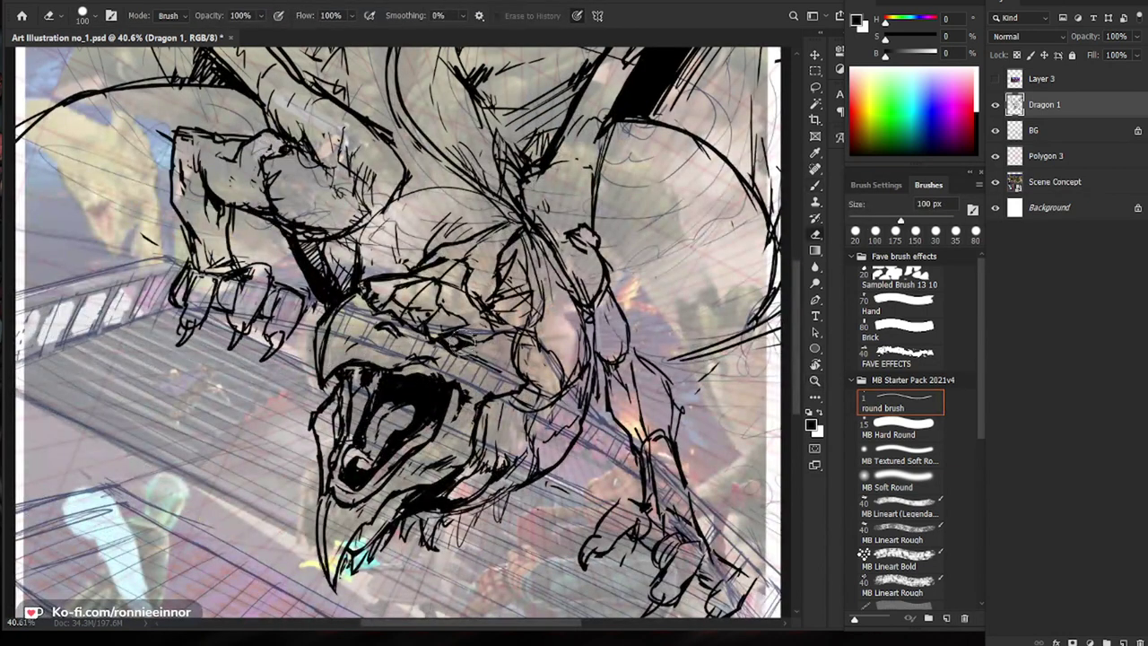
{"action": "key", "text": "b"}
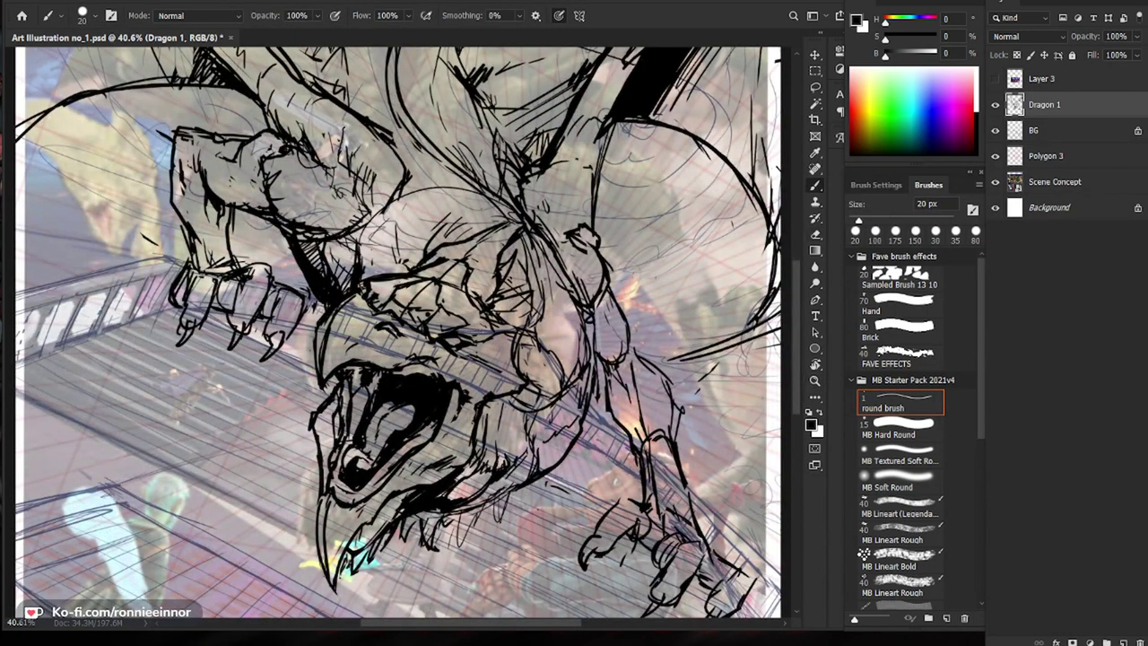
{"action": "key", "text": "e"}
{"action": "key", "text": "b"}
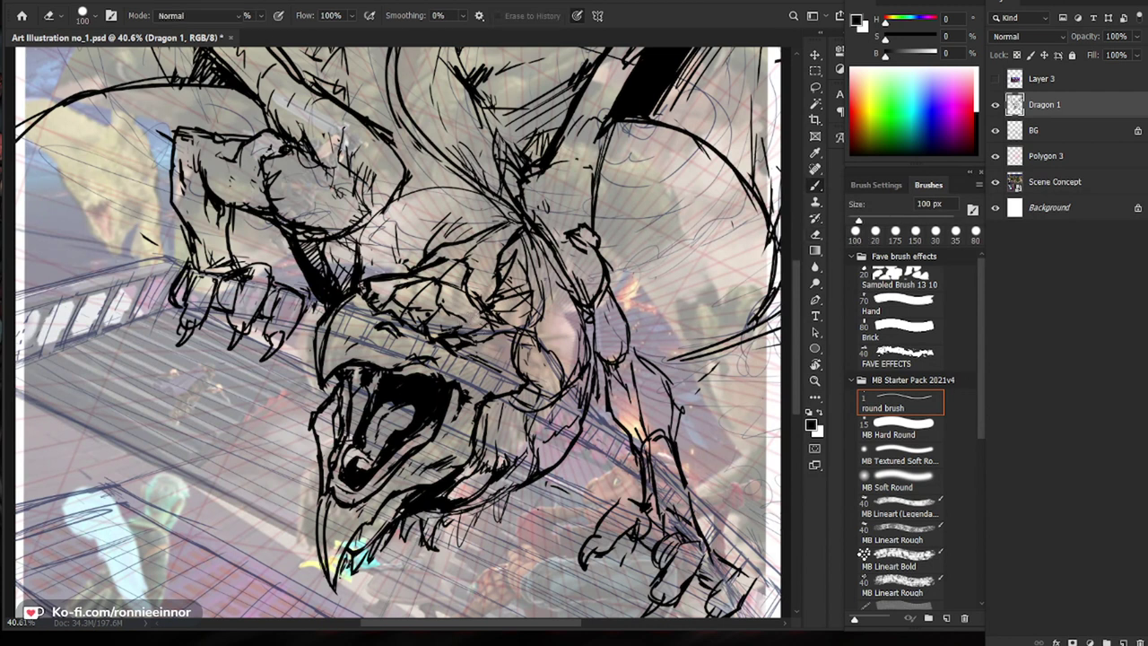
{"action": "key", "text": "e"}
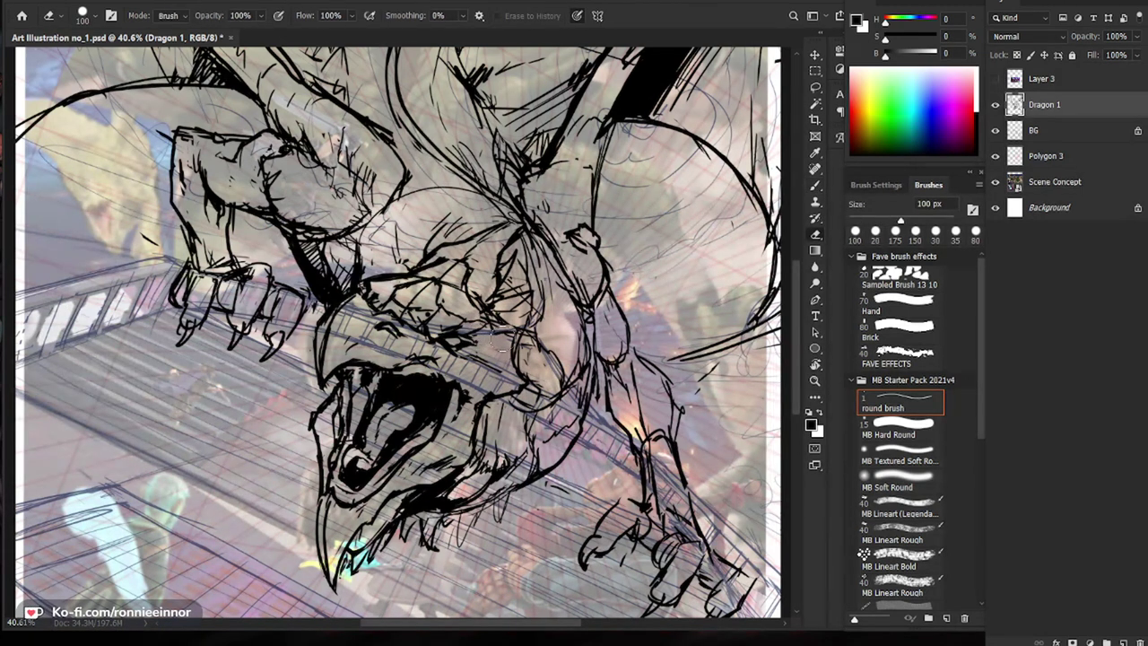
{"action": "key", "text": "b"}
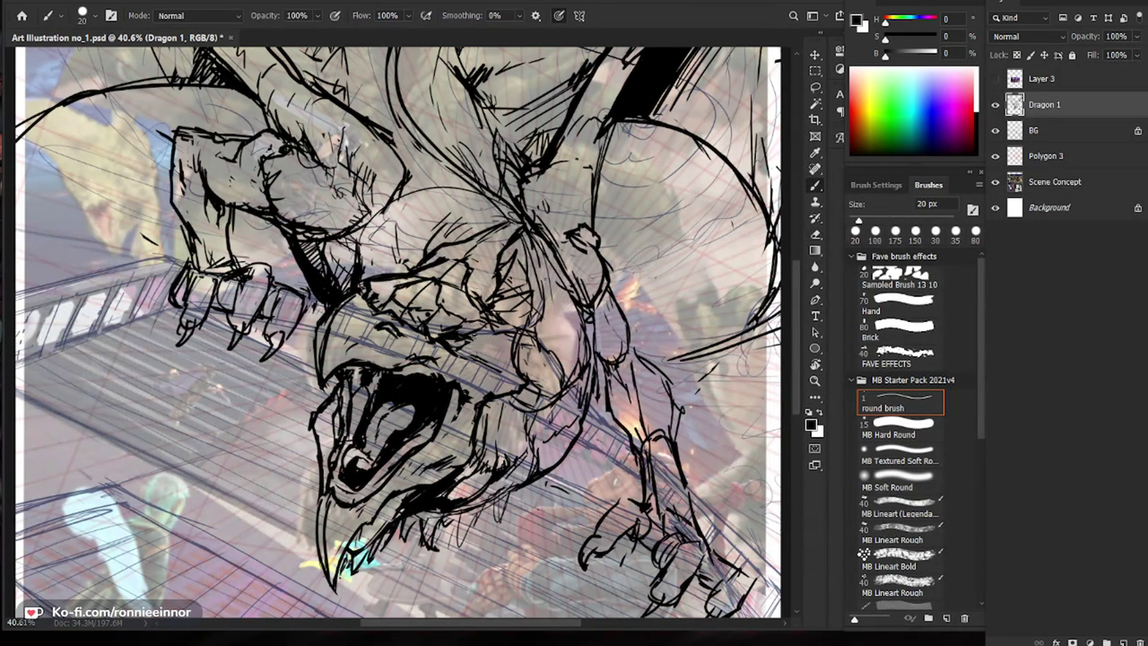
{"action": "key", "text": "e"}
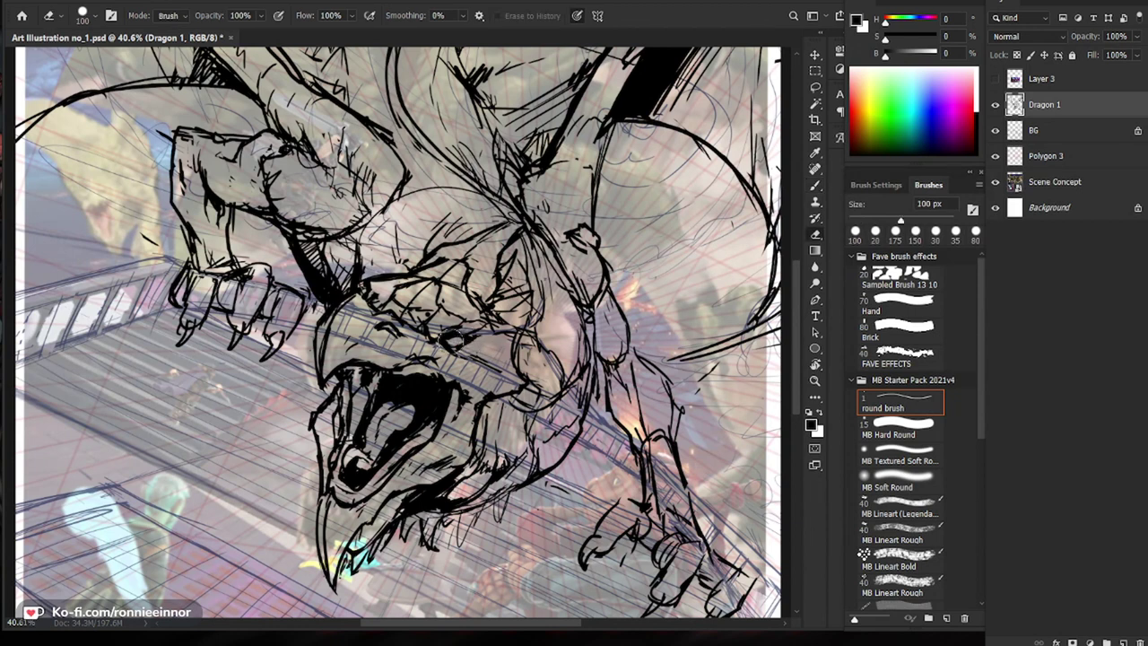
Step: Examine the dragon's head and forelegs up close and against the whole composition
{"action": "scroll", "coordinate": [709, 380], "scroll_direction": "down", "scroll_amount": 5}
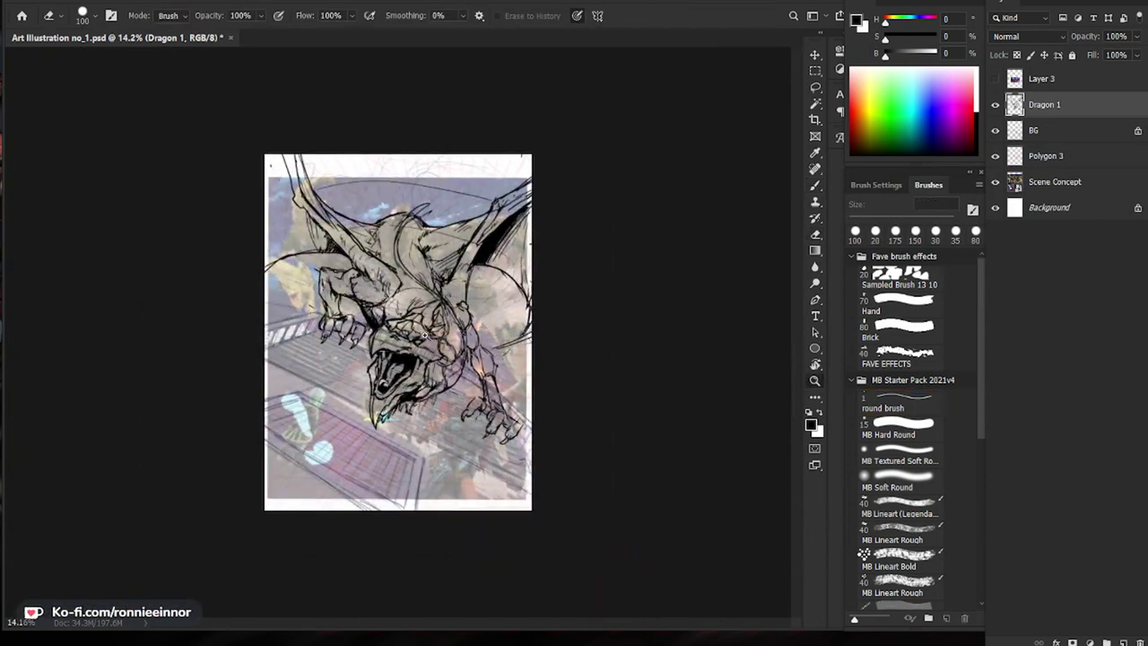
{"action": "left_click_drag", "start_coordinate": [427, 336], "coordinate": [503, 344]}
{"action": "left_click_drag", "start_coordinate": [541, 431], "coordinate": [518, 420]}
{"action": "left_click_drag", "start_coordinate": [424, 314], "coordinate": [484, 319]}
{"action": "key", "text": "b"}
{"action": "key", "text": "b"}
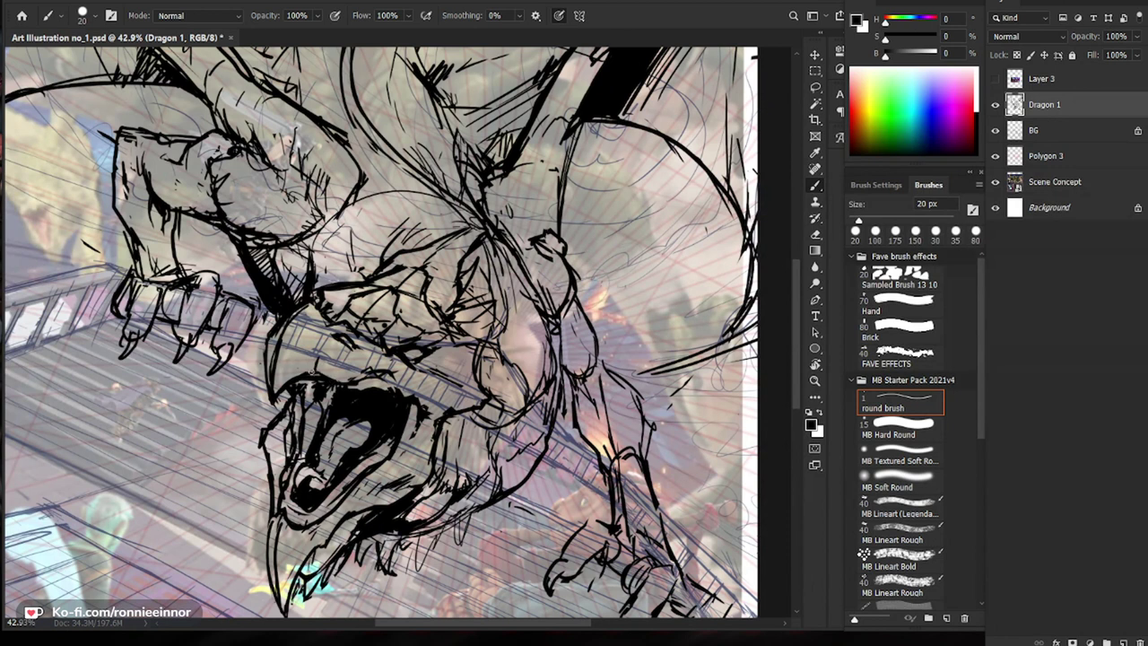
{"action": "key", "text": "z"}
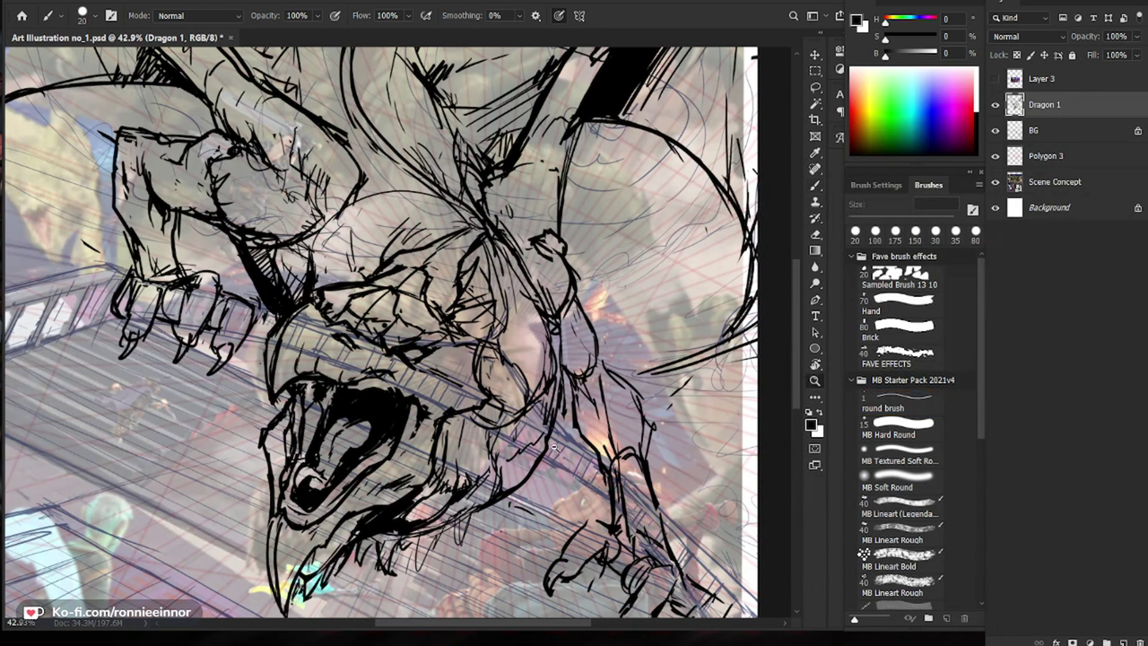
{"action": "left_click_drag", "start_coordinate": [340, 377], "coordinate": [362, 603]}
{"action": "key", "text": "b"}
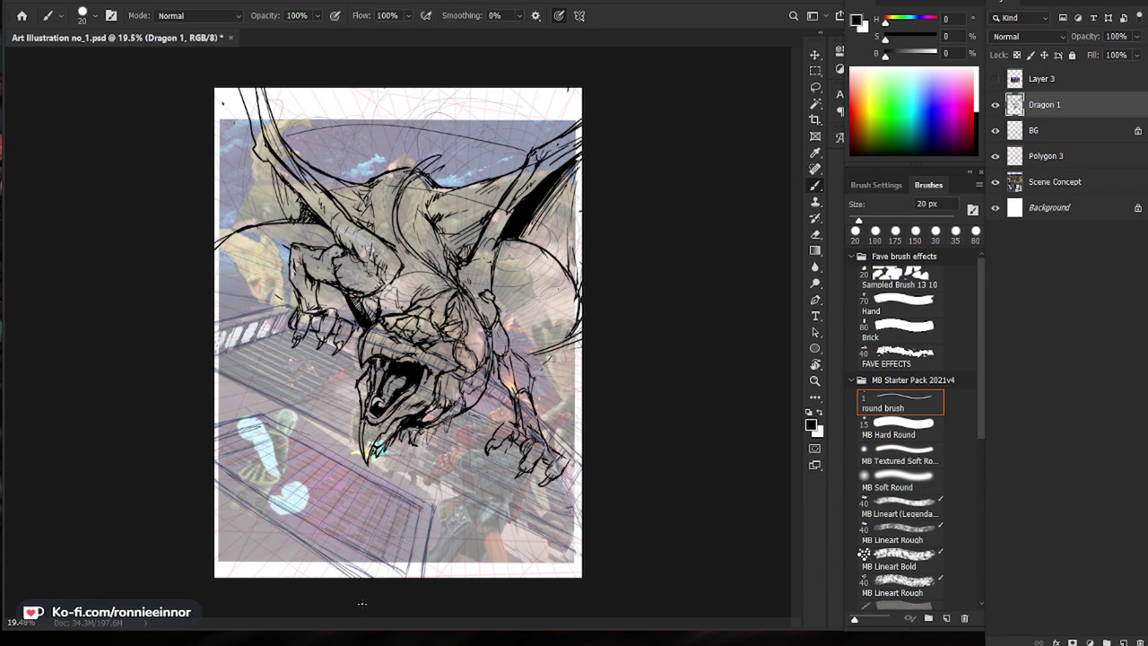
Step: Clean up the membrane edge above the raised foreleg and add short fold strokes below the wing arm's joint
{"action": "key", "text": "ctrl+space"}
{"action": "mouse_move", "coordinate": [223, 211]}
{"action": "left_mouse_down"}
{"action": "mouse_move", "coordinate": [260, 212]}
{"action": "mouse_move", "coordinate": [128, 282]}
{"action": "left_mouse_up"}
{"action": "key", "text": "e"}
{"action": "mouse_move", "coordinate": [184, 235]}
{"action": "left_mouse_down"}
{"action": "mouse_move", "coordinate": [240, 226]}
{"action": "mouse_move", "coordinate": [154, 257]}
{"action": "left_mouse_up"}
{"action": "key", "text": "b"}
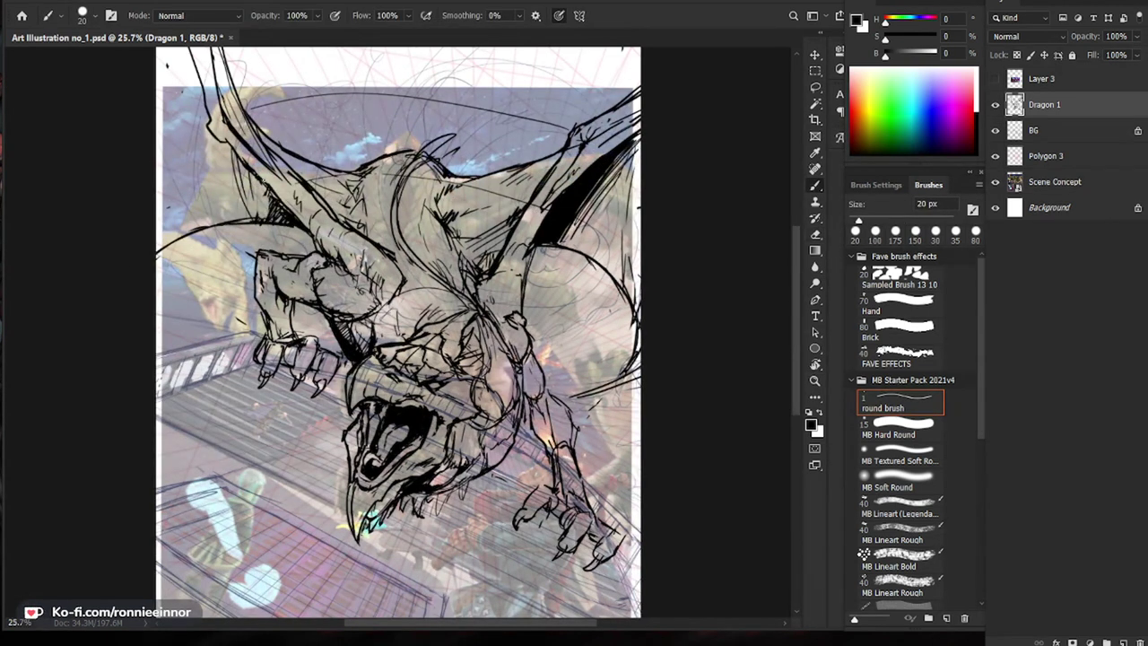
{"action": "left_click_drag", "start_coordinate": [249, 177], "coordinate": [255, 191]}
{"action": "left_click_drag", "start_coordinate": [250, 181], "coordinate": [257, 205]}
{"action": "key", "text": "ctrl+space"}
{"action": "left_click_drag", "start_coordinate": [257, 199], "coordinate": [194, 199]}
Step: Erase and redraw the rough strokes where the wing membrane behind the second foreleg meets the canvas edge
{"action": "key", "text": "ctrl+space"}
{"action": "left_click_drag", "start_coordinate": [545, 215], "coordinate": [589, 216]}
{"action": "key", "text": "b"}
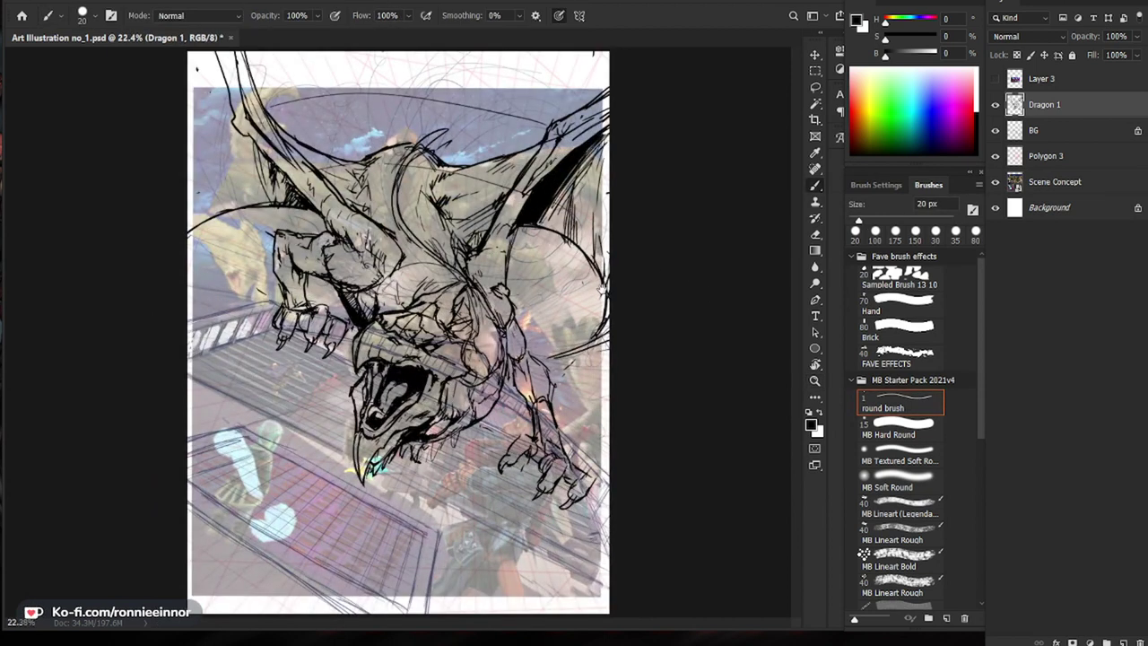
{"action": "key", "text": "e"}
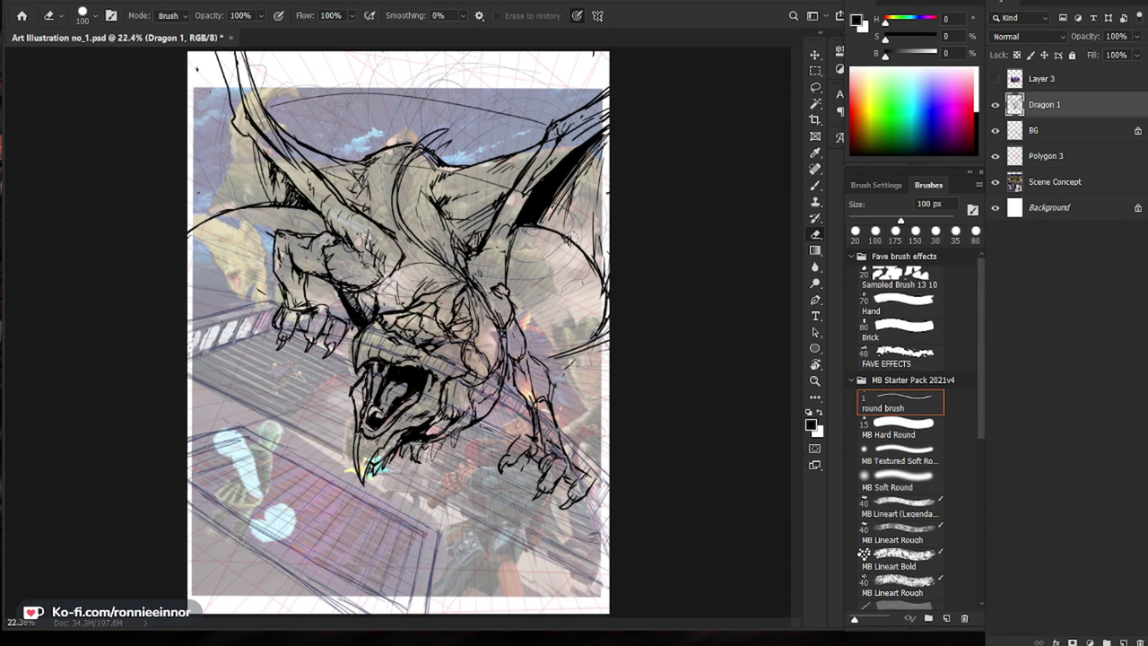
{"action": "key", "text": "b"}
{"action": "key", "text": "e"}
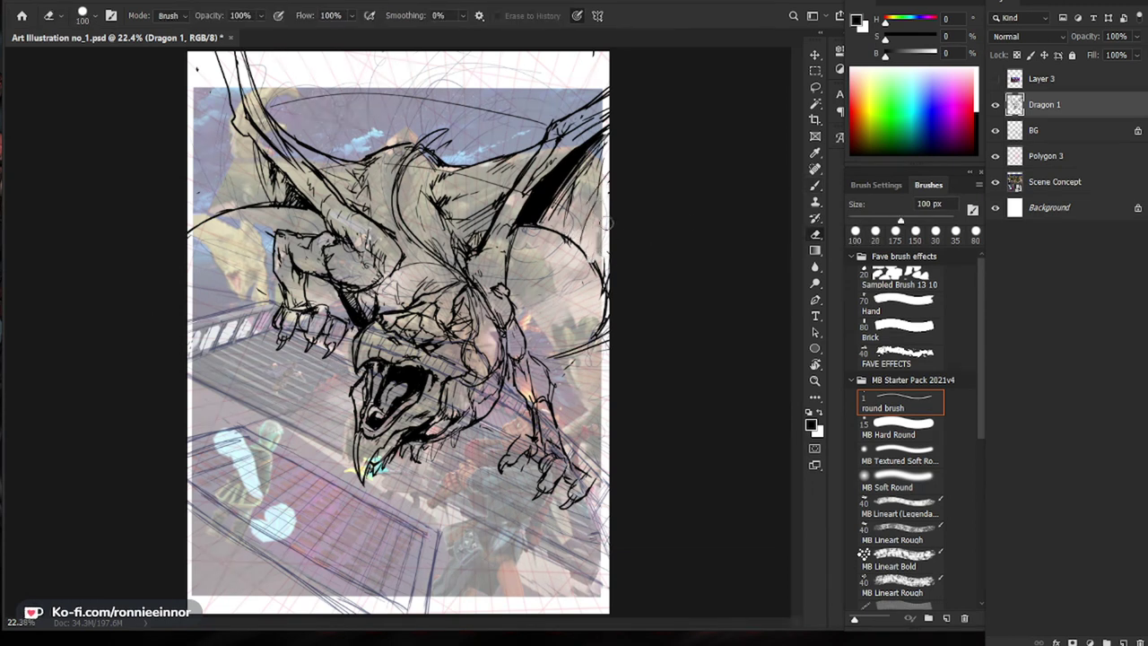
{"action": "key", "text": "b"}
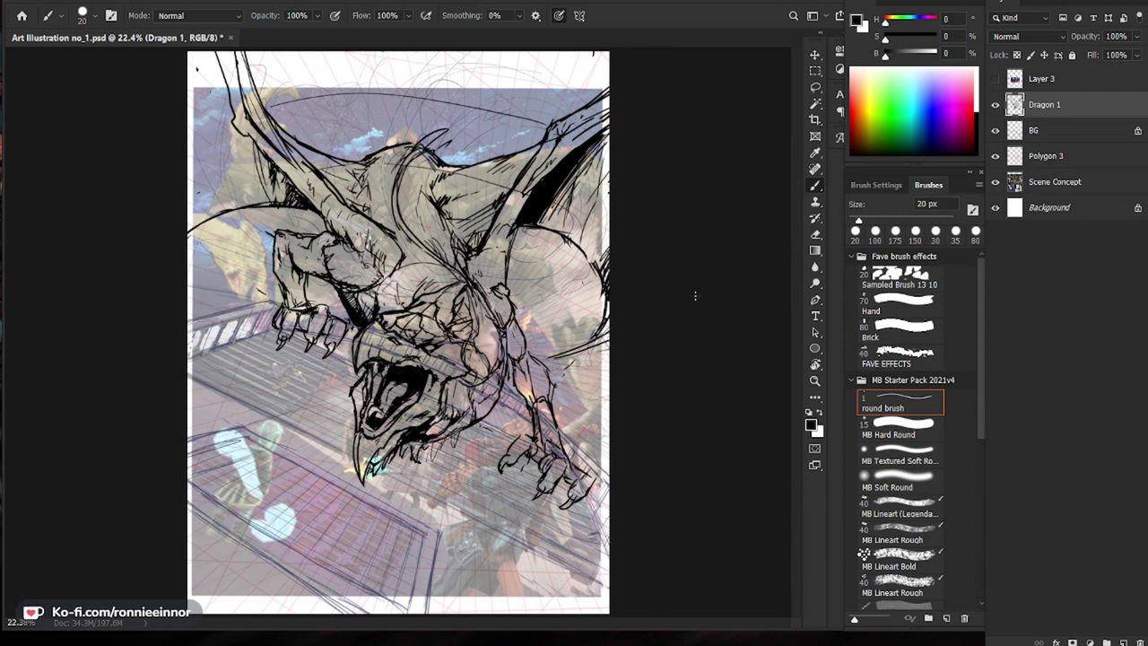
Step: Erase the long construction arc that crosses the sky between the two wings
{"action": "key", "text": "z"}
{"action": "left_click_drag", "start_coordinate": [709, 290], "coordinate": [577, 423]}
{"action": "key", "text": "b"}
{"action": "key", "text": "z"}
{"action": "left_click_drag", "start_coordinate": [571, 320], "coordinate": [650, 286]}
{"action": "key", "text": "b"}
{"action": "key", "text": "e"}
{"action": "mouse_move", "coordinate": [527, 147]}
{"action": "left_mouse_down"}
{"action": "mouse_move", "coordinate": [453, 126]}
{"action": "mouse_move", "coordinate": [296, 127]}
{"action": "left_mouse_up"}
{"action": "key", "text": "b"}
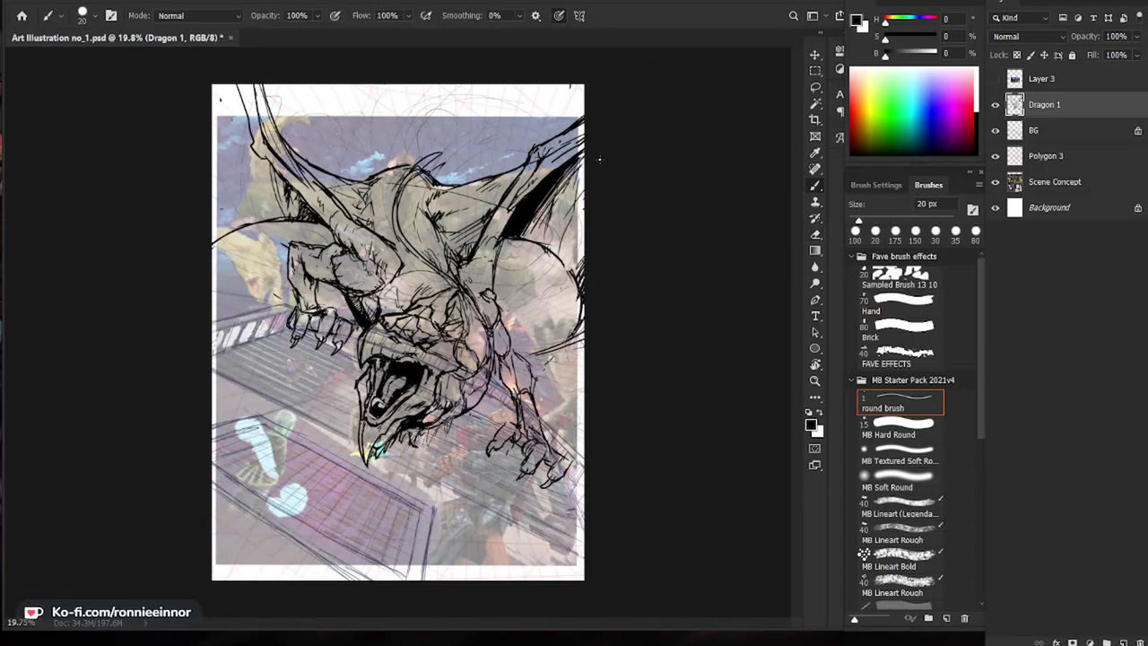
Step: Try a rounded guide ellipse inside the wing membrane behind the second foreleg
{"action": "mouse_move", "coordinate": [490, 287]}
{"action": "left_mouse_down"}
{"action": "mouse_move", "coordinate": [560, 253]}
{"action": "mouse_move", "coordinate": [504, 316]}
{"action": "left_mouse_up"}
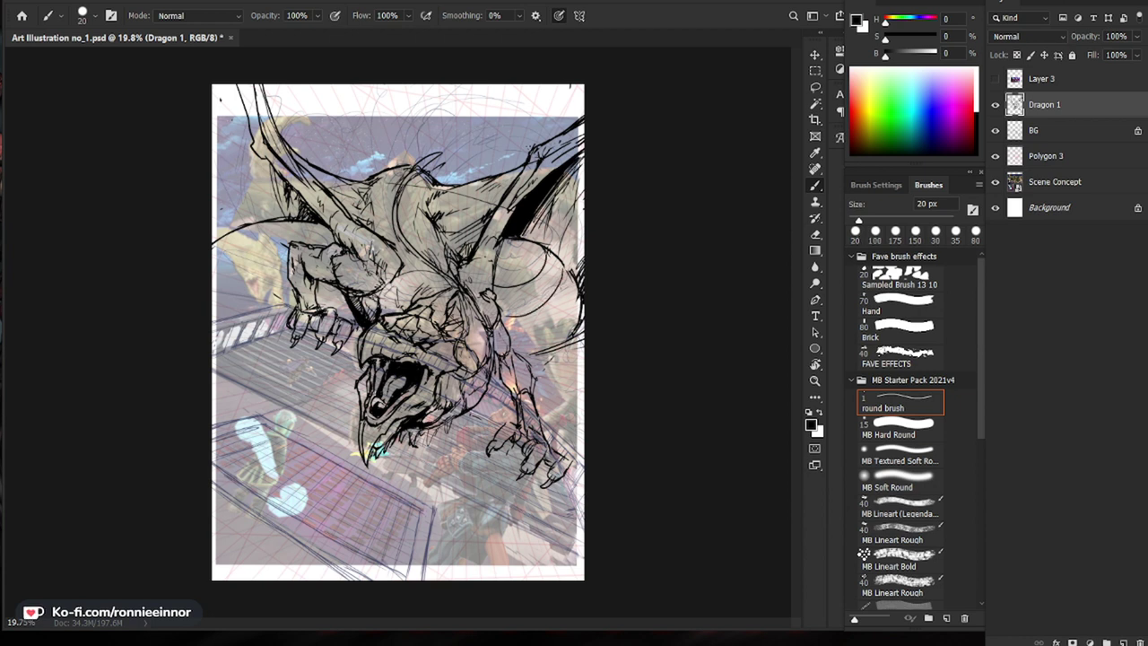
{"action": "key", "text": "ctrl+z"}
{"action": "left_click_drag", "start_coordinate": [500, 285], "coordinate": [558, 246]}
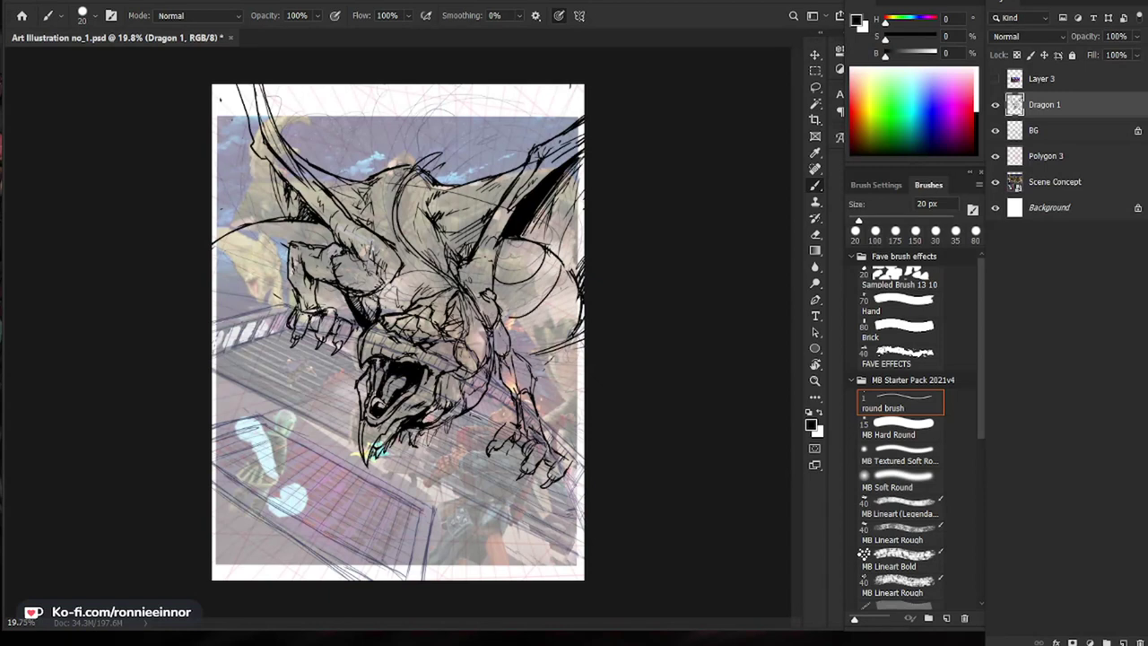
Step: Draw a tall arc above the dragon's back between the wings, reaching the canvas top, undoing the first attempt
{"action": "mouse_move", "coordinate": [538, 146]}
{"action": "left_mouse_down"}
{"action": "mouse_move", "coordinate": [468, 97]}
{"action": "mouse_move", "coordinate": [379, 147]}
{"action": "left_mouse_up"}
{"action": "key", "text": "ctrl+z"}
{"action": "mouse_move", "coordinate": [349, 141]}
{"action": "left_mouse_down"}
{"action": "mouse_move", "coordinate": [468, 87]}
{"action": "mouse_move", "coordinate": [540, 139]}
{"action": "left_mouse_up"}
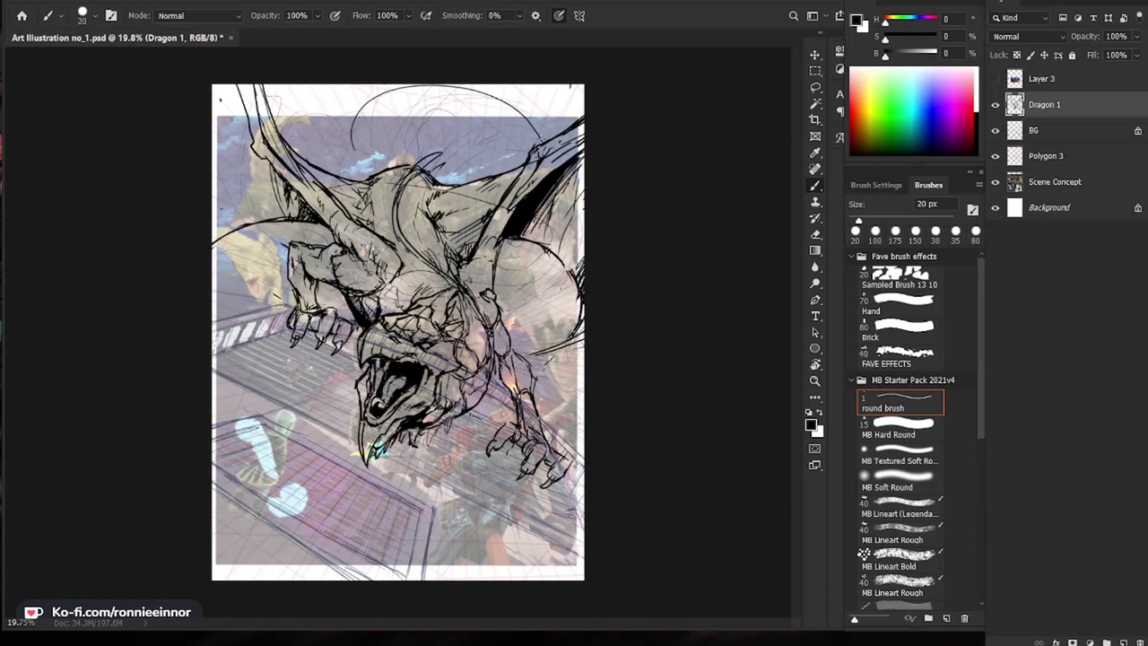
Step: Sketch a rounded guide curve across the wing membrane behind the second foreleg, undoing the first stroke
{"action": "mouse_move", "coordinate": [568, 188]}
{"action": "left_mouse_down"}
{"action": "mouse_move", "coordinate": [556, 285]}
{"action": "mouse_move", "coordinate": [504, 317]}
{"action": "left_mouse_up"}
{"action": "key", "text": "ctrl+z"}
{"action": "mouse_move", "coordinate": [565, 262]}
{"action": "left_mouse_down"}
{"action": "mouse_move", "coordinate": [560, 293]}
{"action": "mouse_move", "coordinate": [509, 322]}
{"action": "left_mouse_up"}
{"action": "left_click_drag", "start_coordinate": [528, 242], "coordinate": [498, 271]}
{"action": "left_click_drag", "start_coordinate": [538, 304], "coordinate": [504, 305]}
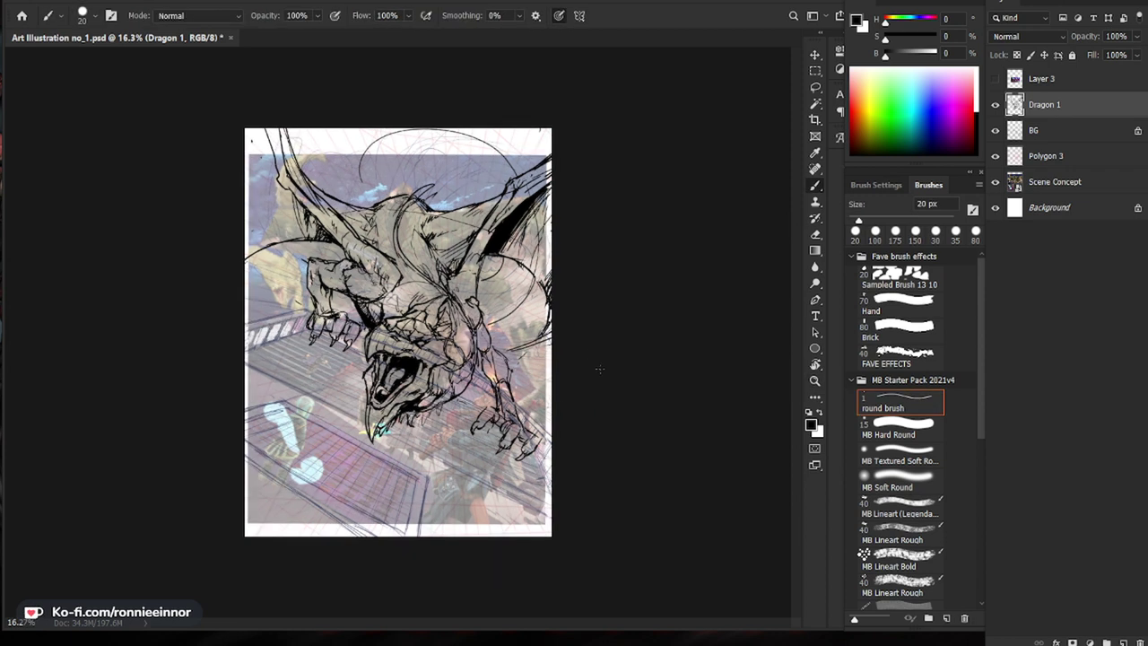
{"action": "left_click_drag", "start_coordinate": [498, 248], "coordinate": [526, 248]}
{"action": "key", "text": "b"}
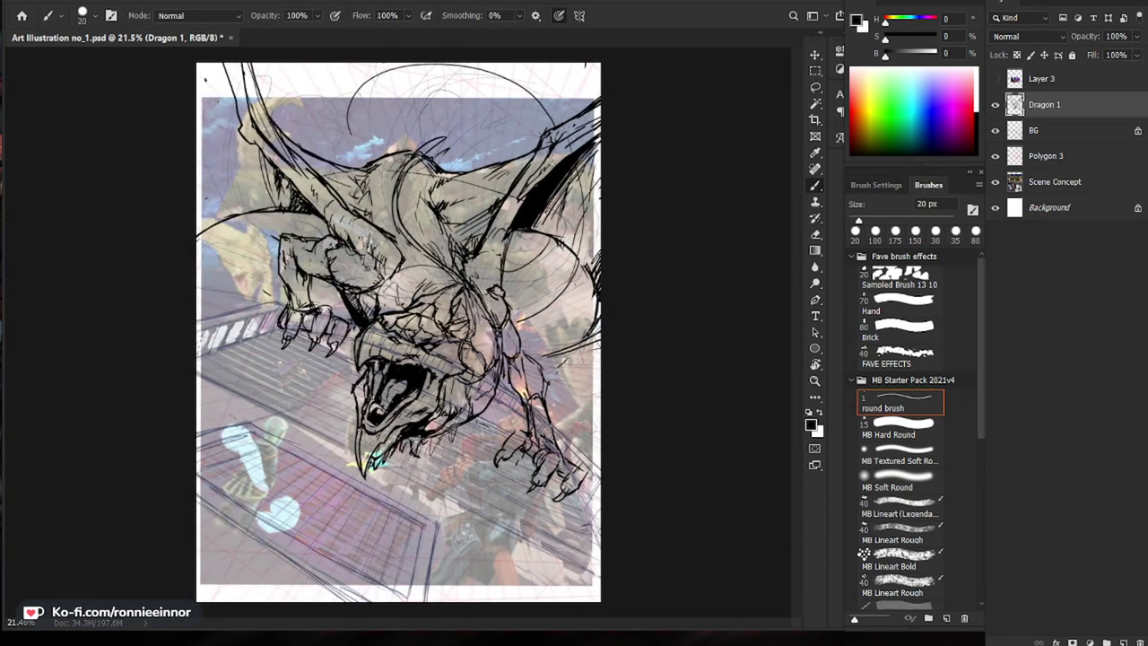
Step: Draw a second arc alongside the tall curve above the dragon's back, undoing the extra stroke on it
{"action": "mouse_move", "coordinate": [547, 144]}
{"action": "left_mouse_down"}
{"action": "mouse_move", "coordinate": [489, 85]}
{"action": "mouse_move", "coordinate": [375, 75]}
{"action": "mouse_move", "coordinate": [346, 135]}
{"action": "left_mouse_up"}
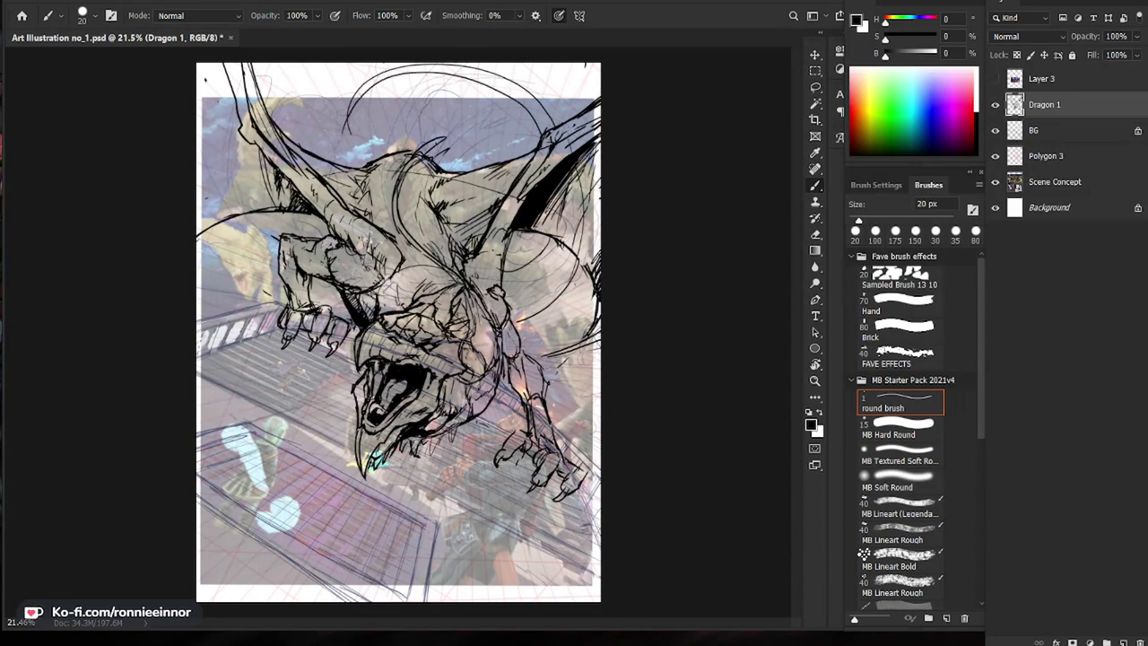
{"action": "key", "text": "e"}
{"action": "key", "text": "b"}
{"action": "key", "text": "z"}
{"action": "left_click_drag", "start_coordinate": [658, 395], "coordinate": [565, 394]}
{"action": "left_click_drag", "start_coordinate": [412, 222], "coordinate": [493, 223]}
{"action": "key", "text": "e"}
{"action": "key", "text": "b"}
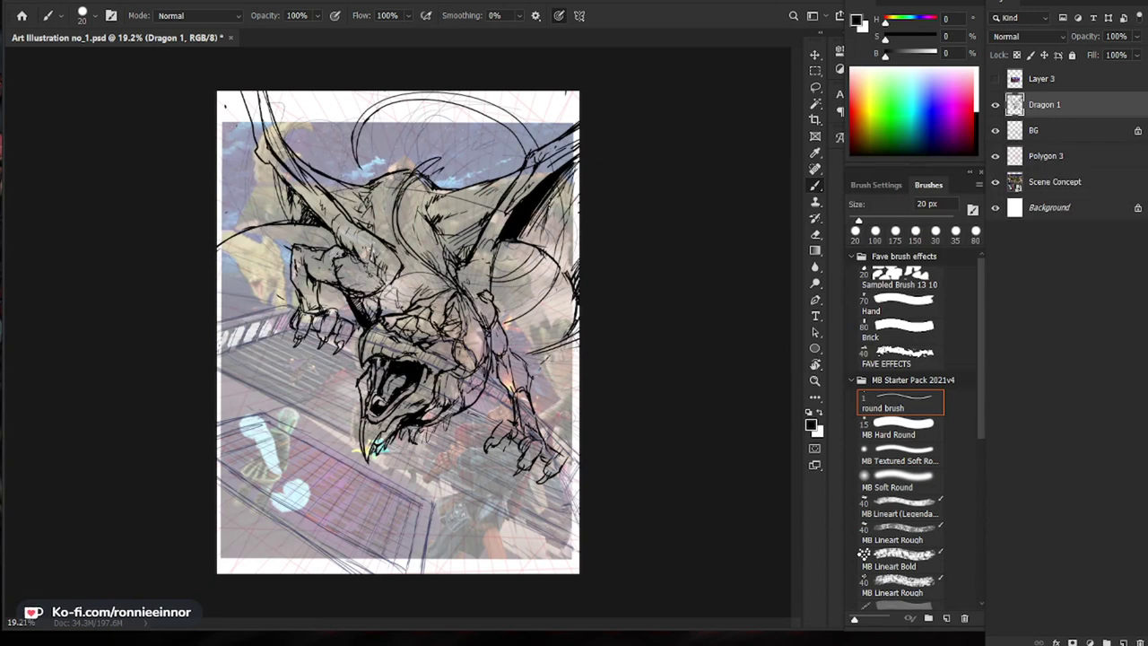
{"action": "left_click_drag", "start_coordinate": [515, 122], "coordinate": [461, 94]}
{"action": "key", "text": "ctrl+z"}
Step: Touch up the dragon's neck lines and clean the sketch beside the end of the tall arc
{"action": "scroll", "coordinate": [592, 116], "scroll_direction": "up", "scroll_amount": 5}
{"action": "left_click_drag", "start_coordinate": [571, 165], "coordinate": [590, 296]}
{"action": "mouse_move", "coordinate": [663, 289]}
{"action": "left_mouse_down"}
{"action": "mouse_move", "coordinate": [542, 205]}
{"action": "mouse_move", "coordinate": [328, 252]}
{"action": "left_mouse_up"}
{"action": "mouse_move", "coordinate": [467, 263]}
{"action": "left_mouse_down"}
{"action": "mouse_move", "coordinate": [404, 362]}
{"action": "mouse_move", "coordinate": [455, 337]}
{"action": "left_mouse_up"}
{"action": "key", "text": "e"}
{"action": "mouse_move", "coordinate": [348, 79]}
{"action": "left_mouse_down"}
{"action": "mouse_move", "coordinate": [333, 128]}
{"action": "mouse_move", "coordinate": [333, 110]}
{"action": "left_mouse_up"}
{"action": "key", "text": "b"}
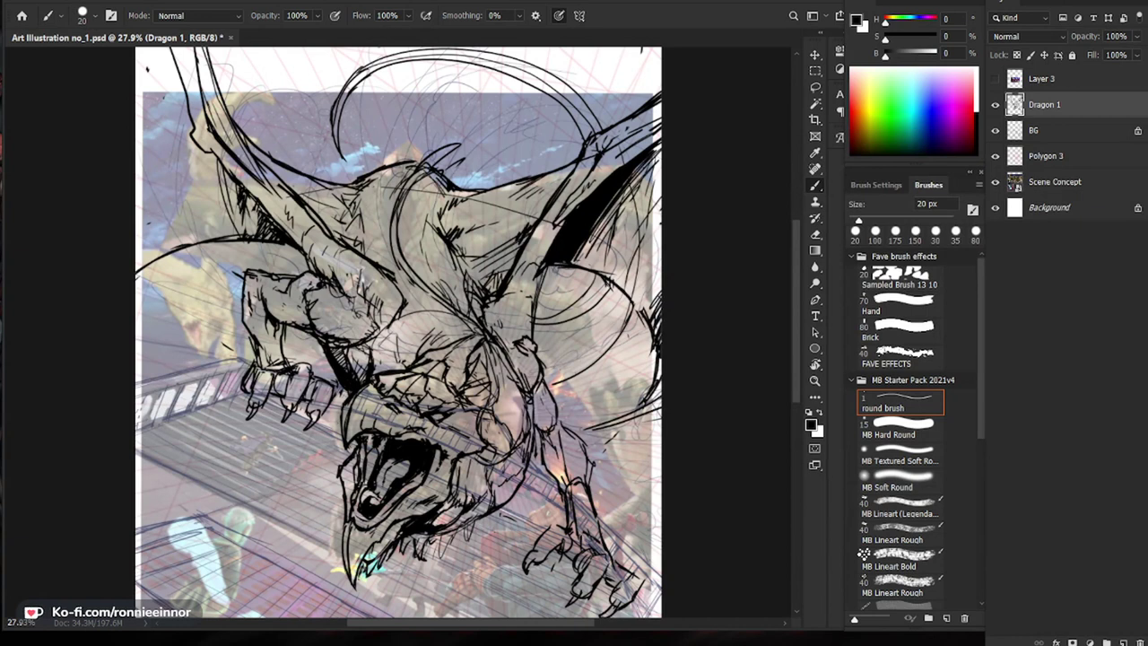
Step: Touch up the raised foreleg's claws beside the railing with short strokes, undoing the first attempt
{"action": "key", "text": "e"}
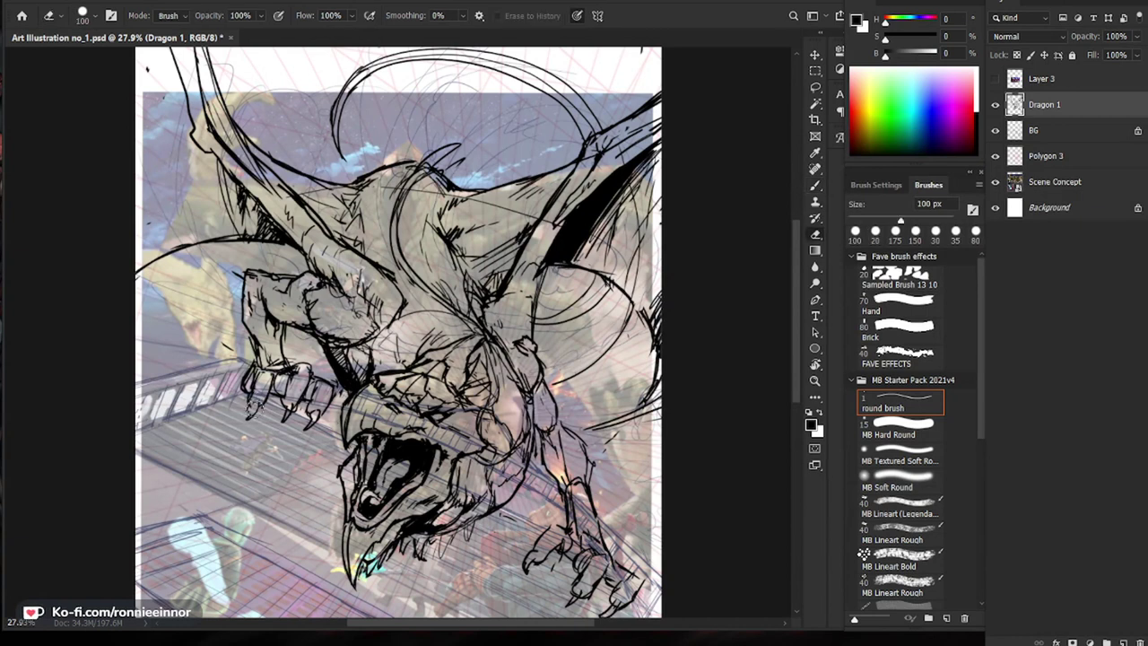
{"action": "key", "text": "b"}
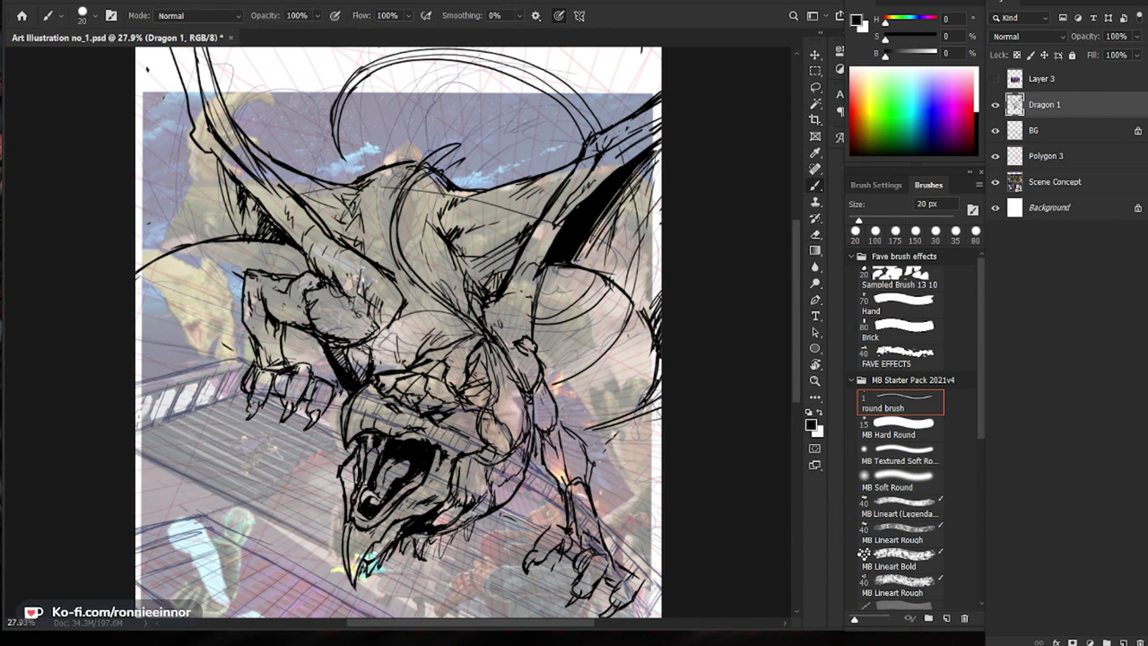
{"action": "key", "text": "e"}
{"action": "mouse_move", "coordinate": [306, 436]}
{"action": "left_mouse_down"}
{"action": "mouse_move", "coordinate": [315, 421]}
{"action": "mouse_move", "coordinate": [306, 415]}
{"action": "mouse_move", "coordinate": [308, 429]}
{"action": "left_mouse_up"}
{"action": "key", "text": "b"}
{"action": "key", "text": "ctrl+z"}
{"action": "left_click_drag", "start_coordinate": [372, 409], "coordinate": [301, 409]}
{"action": "left_click_drag", "start_coordinate": [397, 316], "coordinate": [504, 316]}
{"action": "key", "text": "e"}
{"action": "key", "text": "b"}
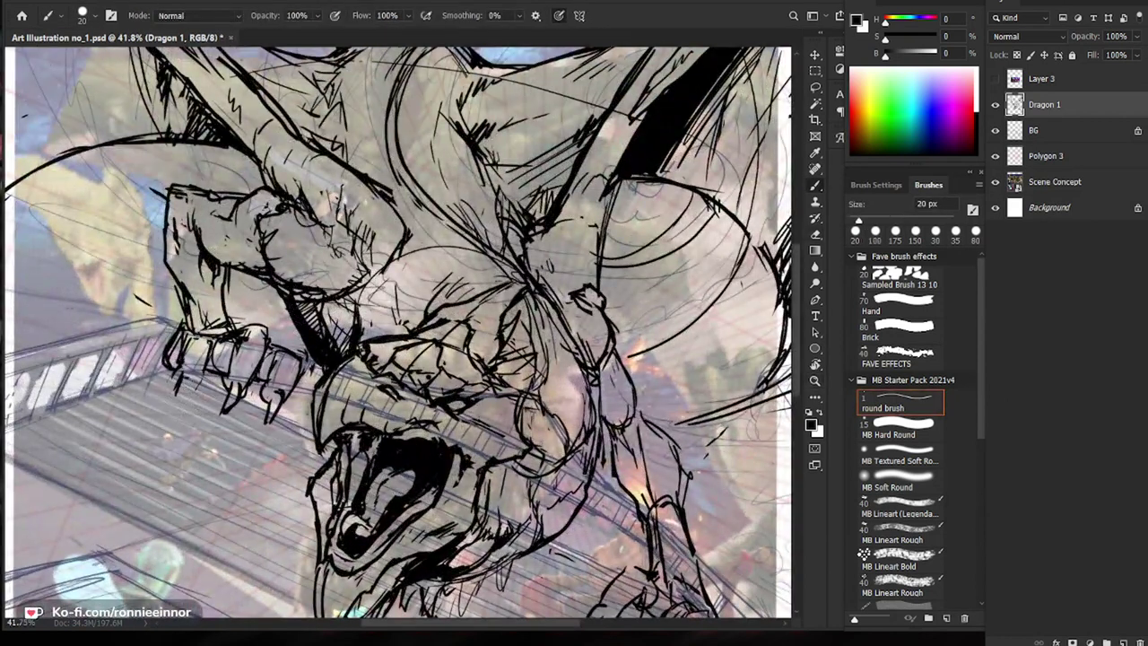
{"action": "key", "text": "e"}
{"action": "key", "text": "b"}
{"action": "left_click_drag", "start_coordinate": [239, 397], "coordinate": [230, 371]}
{"action": "mouse_move", "coordinate": [222, 384]}
{"action": "left_mouse_down"}
{"action": "mouse_move", "coordinate": [242, 395]}
{"action": "mouse_move", "coordinate": [222, 412]}
{"action": "left_mouse_up"}
{"action": "left_click_drag", "start_coordinate": [226, 386], "coordinate": [230, 398]}
{"action": "left_click_drag", "start_coordinate": [300, 374], "coordinate": [252, 374]}
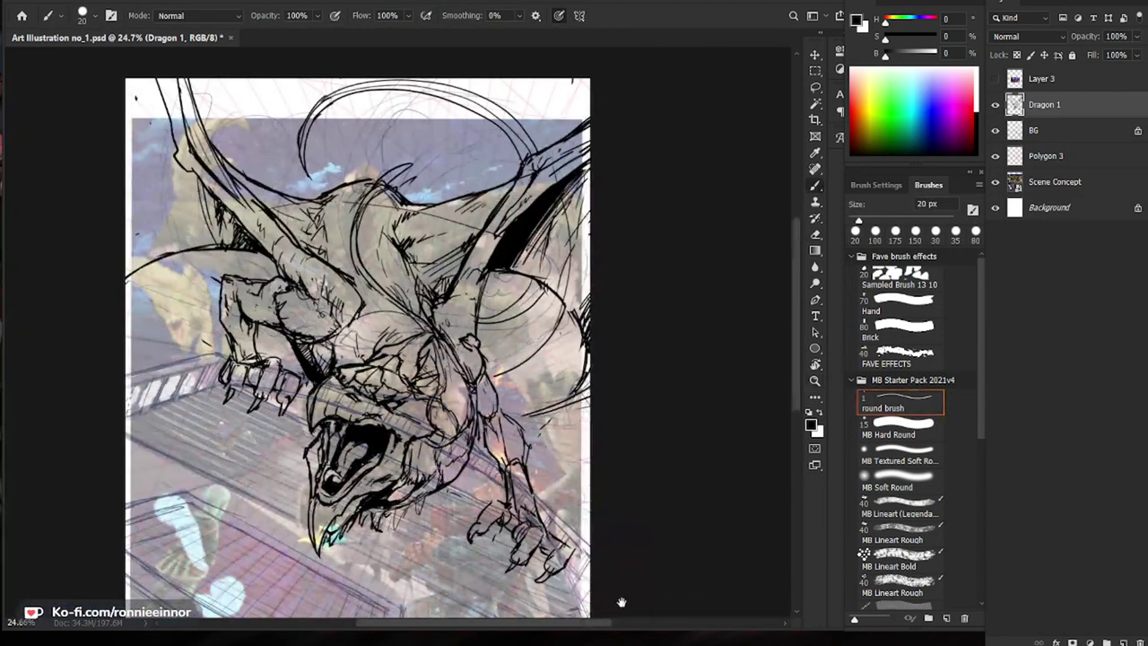
Step: Erase the inner claw of the raised foreleg and redraw it with longer, curved outlines
{"action": "left_click_drag", "start_coordinate": [618, 601], "coordinate": [565, 516]}
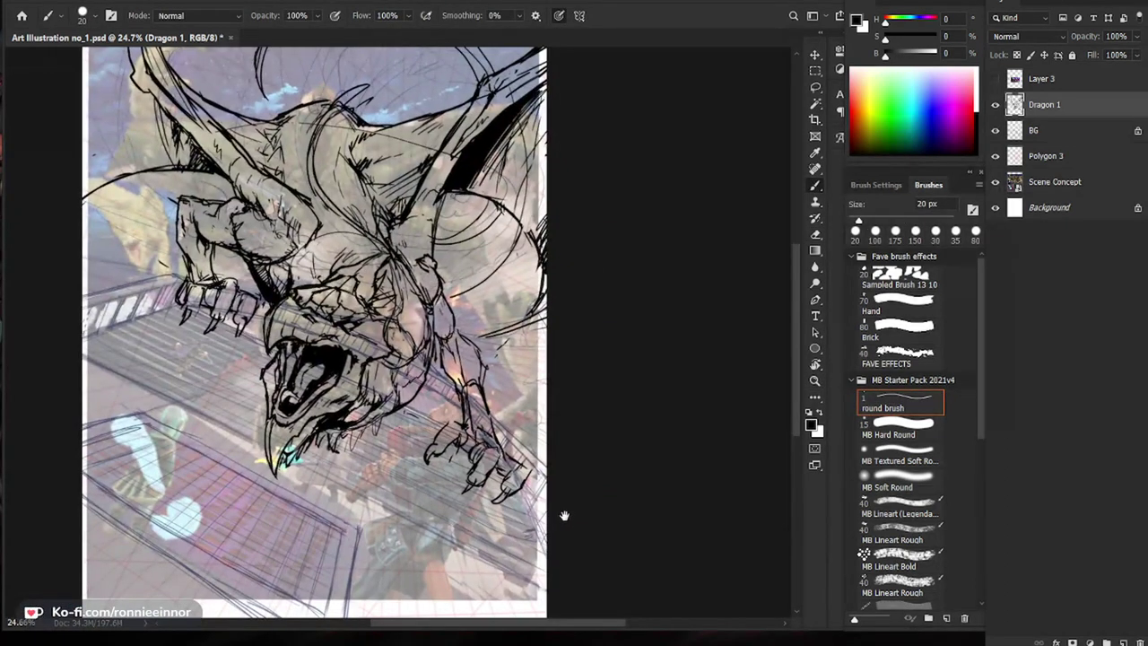
{"action": "left_click_drag", "start_coordinate": [586, 497], "coordinate": [569, 497]}
{"action": "left_click_drag", "start_coordinate": [336, 308], "coordinate": [407, 307]}
{"action": "key", "text": "e"}
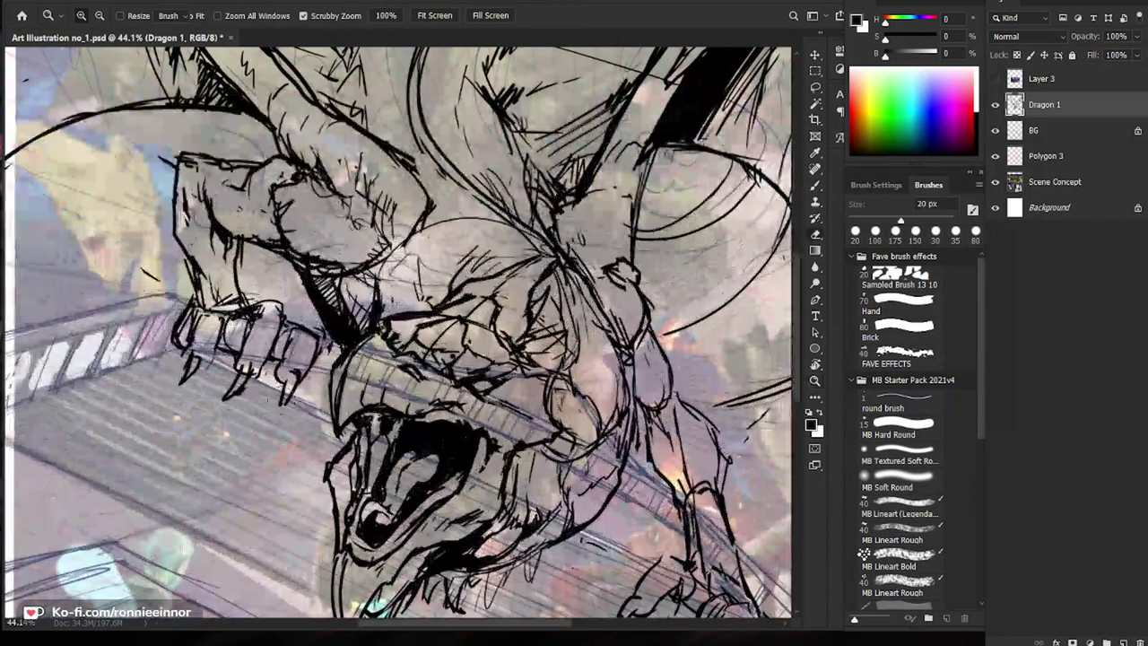
{"action": "left_click_drag", "start_coordinate": [317, 342], "coordinate": [283, 406]}
{"action": "key", "text": "b"}
{"action": "left_click_drag", "start_coordinate": [319, 343], "coordinate": [300, 382]}
{"action": "mouse_move", "coordinate": [320, 349]}
{"action": "left_mouse_down"}
{"action": "mouse_move", "coordinate": [289, 392]}
{"action": "mouse_move", "coordinate": [285, 383]}
{"action": "left_mouse_up"}
{"action": "mouse_move", "coordinate": [293, 380]}
{"action": "left_mouse_down"}
{"action": "mouse_move", "coordinate": [270, 403]}
{"action": "mouse_move", "coordinate": [263, 384]}
{"action": "left_mouse_up"}
Step: Redraw the middle claw of the raised foreleg, undoing a stray stroke and erasing its old tip
{"action": "key", "text": "e"}
{"action": "key", "text": "b"}
{"action": "left_click_drag", "start_coordinate": [269, 382], "coordinate": [321, 438]}
{"action": "key", "text": "ctrl+z"}
{"action": "key", "text": "e"}
{"action": "mouse_move", "coordinate": [248, 412]}
{"action": "left_mouse_down"}
{"action": "mouse_move", "coordinate": [238, 437]}
{"action": "mouse_move", "coordinate": [249, 384]}
{"action": "mouse_move", "coordinate": [249, 421]}
{"action": "left_mouse_up"}
{"action": "key", "text": "b"}
{"action": "left_click_drag", "start_coordinate": [272, 383], "coordinate": [251, 421]}
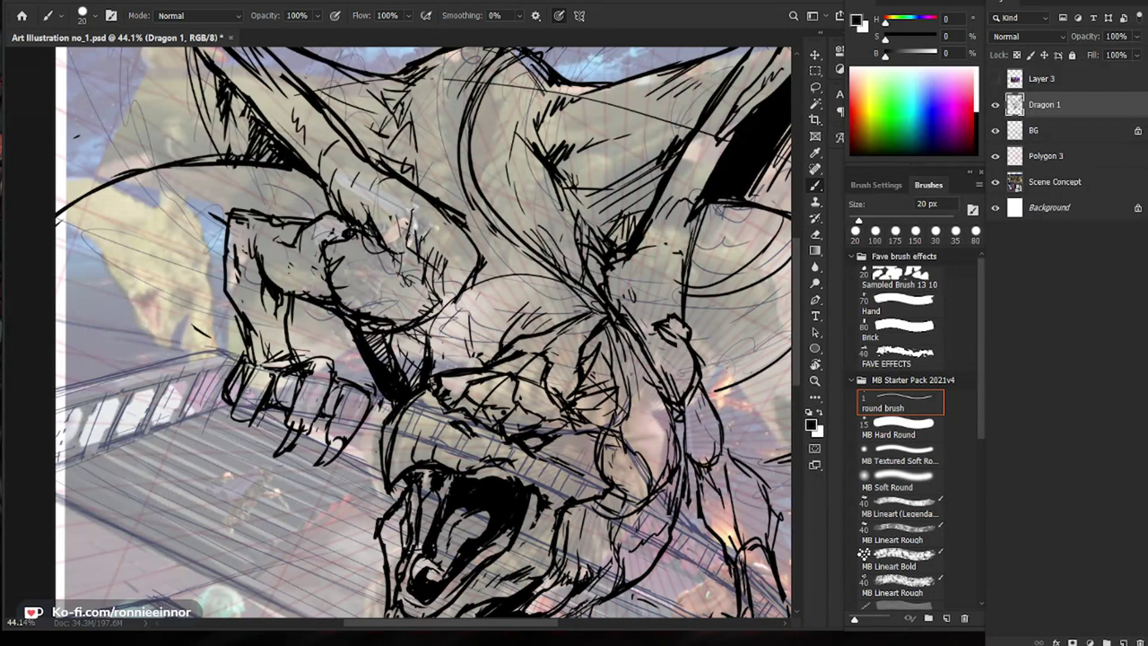
Step: Darken the gaps between the knuckles of the raised foreleg
{"action": "left_click_drag", "start_coordinate": [269, 369], "coordinate": [285, 350]}
{"action": "left_click_drag", "start_coordinate": [287, 351], "coordinate": [284, 369]}
{"action": "left_click_drag", "start_coordinate": [299, 356], "coordinate": [292, 367]}
{"action": "left_click_drag", "start_coordinate": [404, 538], "coordinate": [321, 576]}
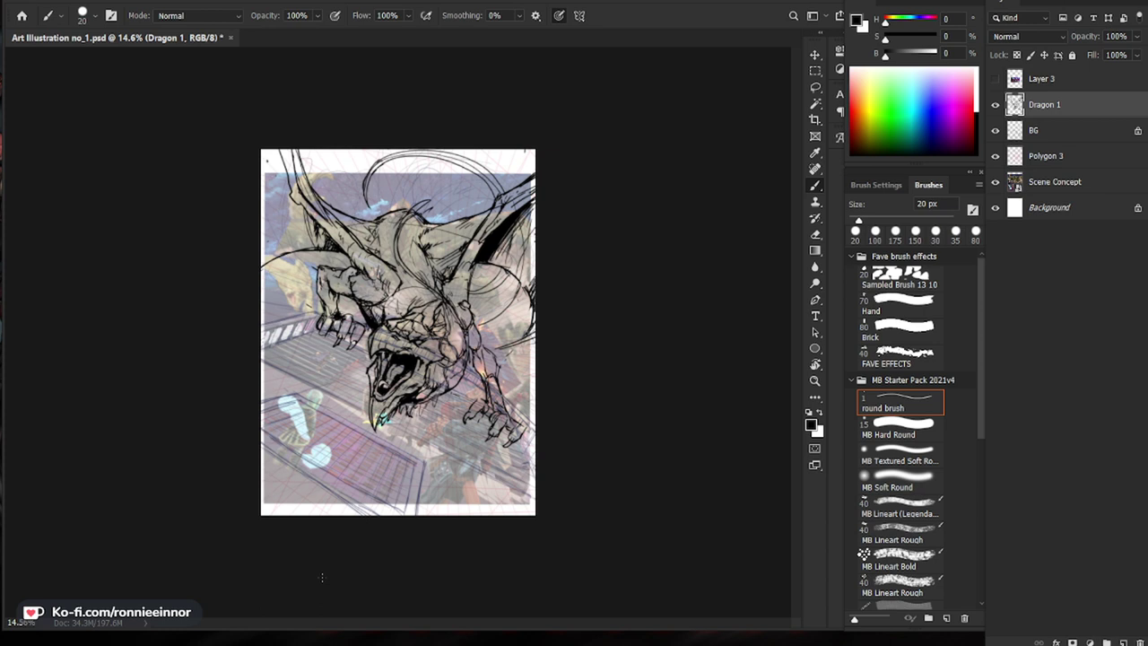
Step: Sketch hatching strokes beside the left wing arm, out to the upper-left corner of the canvas
{"action": "left_click_drag", "start_coordinate": [367, 270], "coordinate": [433, 263]}
{"action": "left_click_drag", "start_coordinate": [213, 96], "coordinate": [200, 148]}
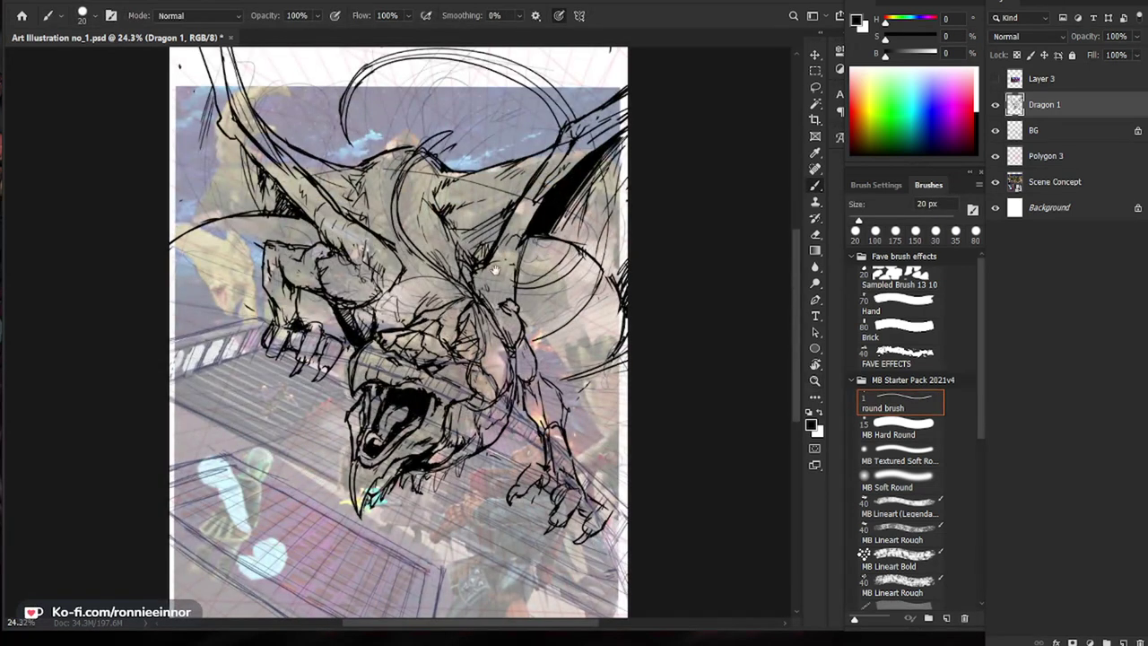
{"action": "left_click_drag", "start_coordinate": [496, 269], "coordinate": [494, 373]}
{"action": "left_click_drag", "start_coordinate": [185, 147], "coordinate": [169, 169]}
{"action": "left_click_drag", "start_coordinate": [189, 147], "coordinate": [169, 190]}
{"action": "mouse_move", "coordinate": [199, 148]}
{"action": "left_mouse_down"}
{"action": "mouse_move", "coordinate": [171, 202]}
{"action": "mouse_move", "coordinate": [213, 168]}
{"action": "left_mouse_up"}
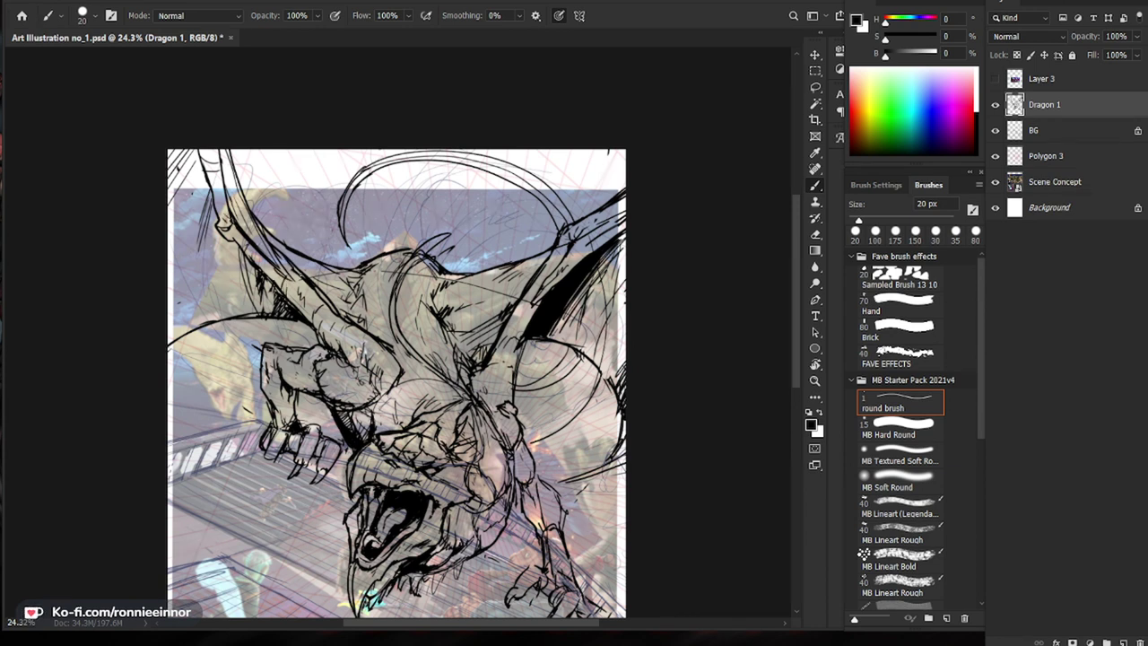
Step: Rework the left wing membrane beside the wing arm, undoing one stroke and erasing stray lines
{"action": "key", "text": "e"}
{"action": "mouse_move", "coordinate": [303, 280]}
{"action": "left_mouse_down"}
{"action": "mouse_move", "coordinate": [337, 315]}
{"action": "mouse_move", "coordinate": [289, 340]}
{"action": "left_mouse_up"}
{"action": "key", "text": "b"}
{"action": "key", "text": "z"}
{"action": "key", "text": "b"}
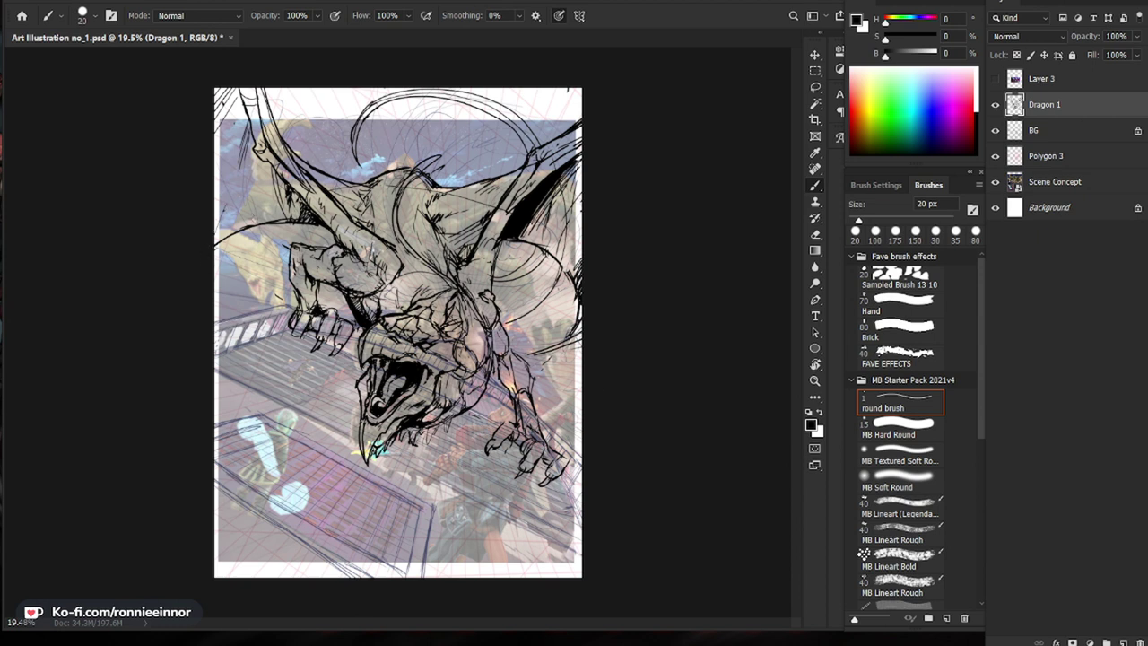
{"action": "key", "text": "ctrl+z"}
{"action": "key", "text": "e"}
{"action": "mouse_move", "coordinate": [273, 225]}
{"action": "left_mouse_down"}
{"action": "mouse_move", "coordinate": [212, 248]}
{"action": "mouse_move", "coordinate": [251, 219]}
{"action": "mouse_move", "coordinate": [213, 219]}
{"action": "left_mouse_up"}
{"action": "key", "text": "b"}
{"action": "scroll", "coordinate": [542, 352], "scroll_direction": "down", "scroll_amount": 1}
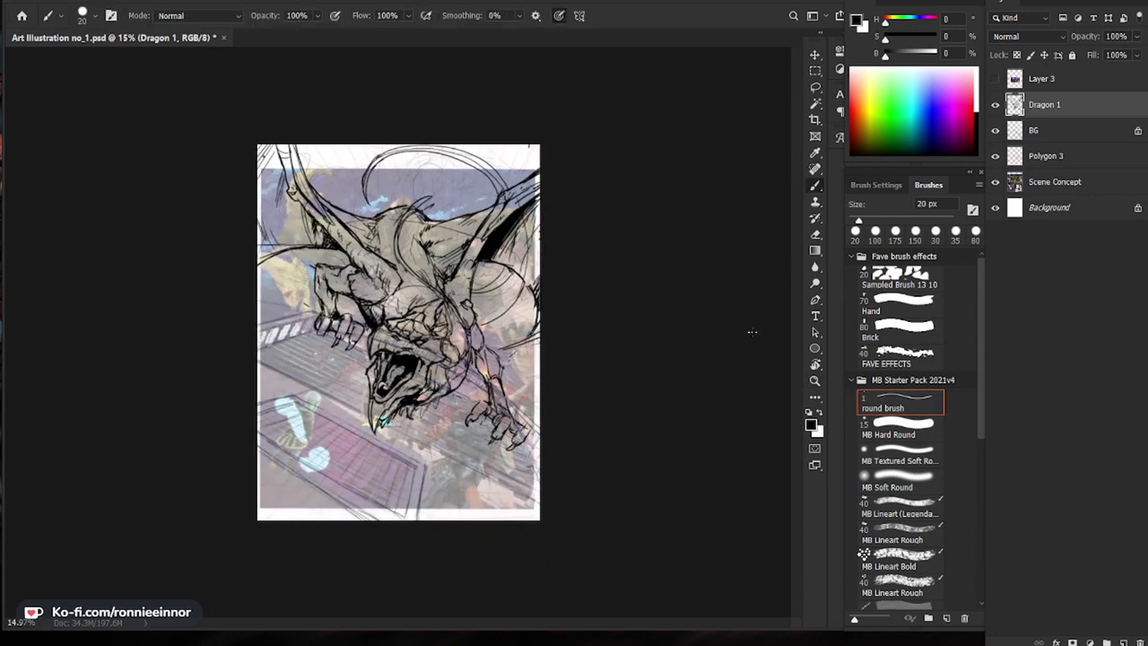
Step: Redraw the left membrane's edge where it meets the wing arm and hatch the area under the arm
{"action": "key", "text": "z"}
{"action": "left_click_drag", "start_coordinate": [333, 213], "coordinate": [426, 215]}
{"action": "key", "text": "e"}
{"action": "mouse_move", "coordinate": [165, 244]}
{"action": "left_mouse_down"}
{"action": "mouse_move", "coordinate": [192, 283]}
{"action": "mouse_move", "coordinate": [221, 289]}
{"action": "left_mouse_up"}
{"action": "key", "text": "b"}
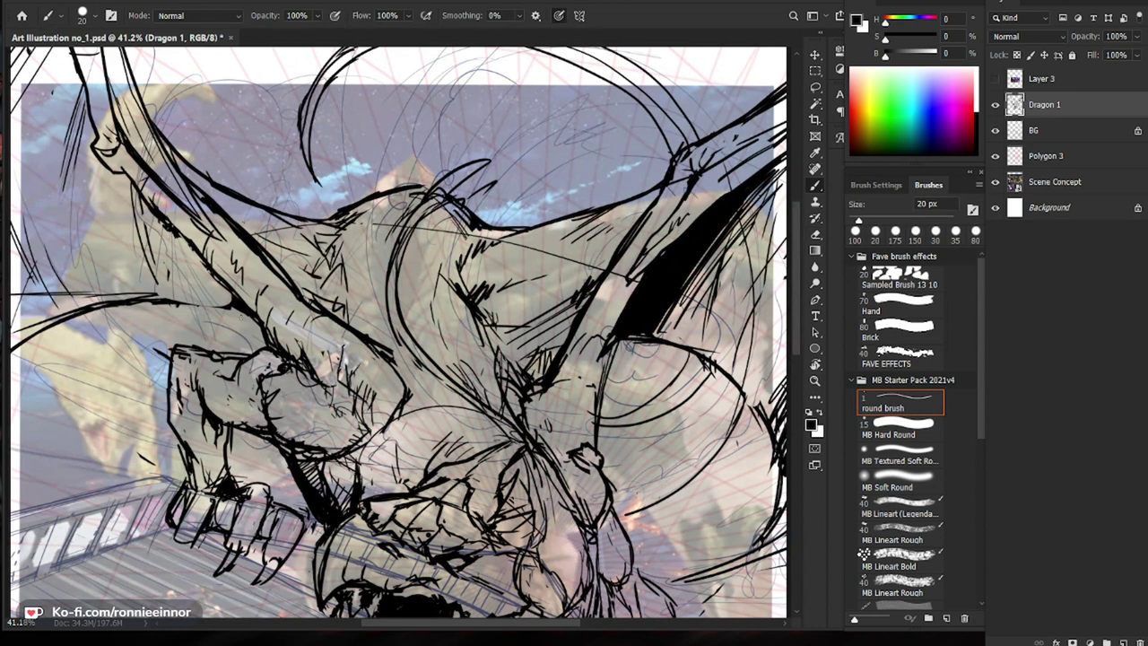
{"action": "left_click_drag", "start_coordinate": [167, 297], "coordinate": [231, 300]}
{"action": "left_click_drag", "start_coordinate": [165, 224], "coordinate": [203, 285]}
{"action": "left_click_drag", "start_coordinate": [170, 229], "coordinate": [220, 300]}
{"action": "left_click_drag", "start_coordinate": [193, 250], "coordinate": [228, 296]}
{"action": "left_click_drag", "start_coordinate": [146, 244], "coordinate": [170, 294]}
{"action": "left_click_drag", "start_coordinate": [150, 243], "coordinate": [190, 294]}
{"action": "key", "text": "z"}
{"action": "left_click_drag", "start_coordinate": [372, 252], "coordinate": [278, 251]}
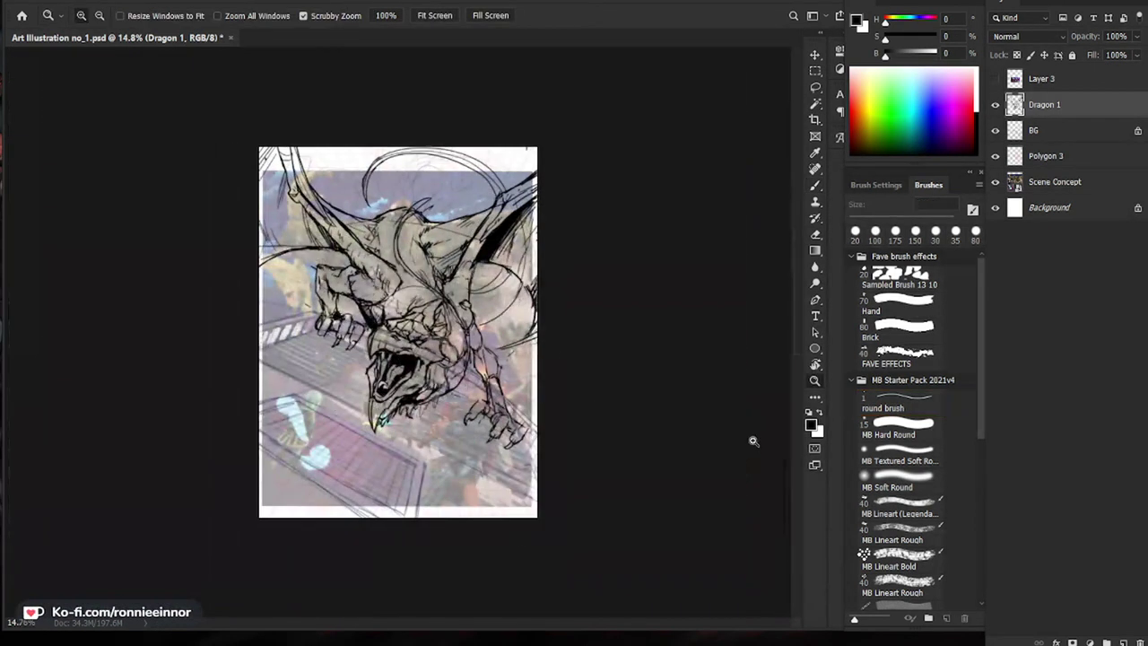
Step: Add hatching under the left wing arm and redraw the membrane's lower edge as a bolder curve
{"action": "left_click_drag", "start_coordinate": [375, 233], "coordinate": [446, 233]}
{"action": "key", "text": "b"}
{"action": "left_click_drag", "start_coordinate": [206, 206], "coordinate": [221, 256]}
{"action": "left_click_drag", "start_coordinate": [218, 223], "coordinate": [225, 254]}
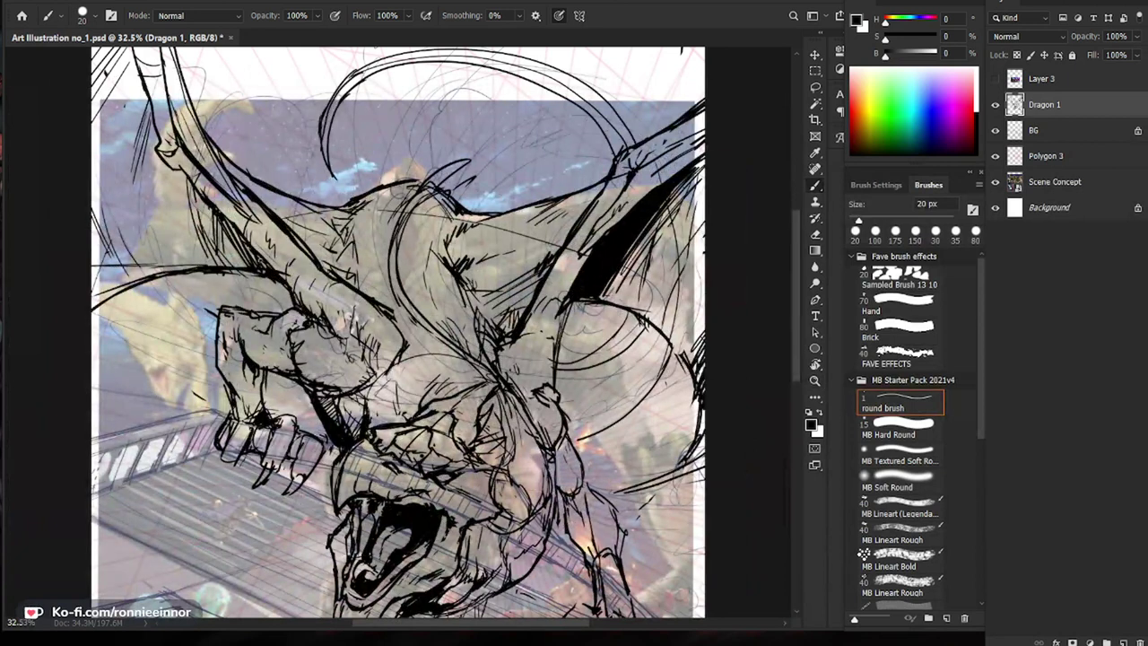
{"action": "key", "text": "e"}
{"action": "mouse_move", "coordinate": [274, 285]}
{"action": "left_mouse_down"}
{"action": "mouse_move", "coordinate": [126, 283]}
{"action": "mouse_move", "coordinate": [149, 276]}
{"action": "mouse_move", "coordinate": [88, 321]}
{"action": "left_mouse_up"}
{"action": "key", "text": "b"}
{"action": "left_click_drag", "start_coordinate": [148, 276], "coordinate": [123, 293]}
{"action": "key", "text": "z"}
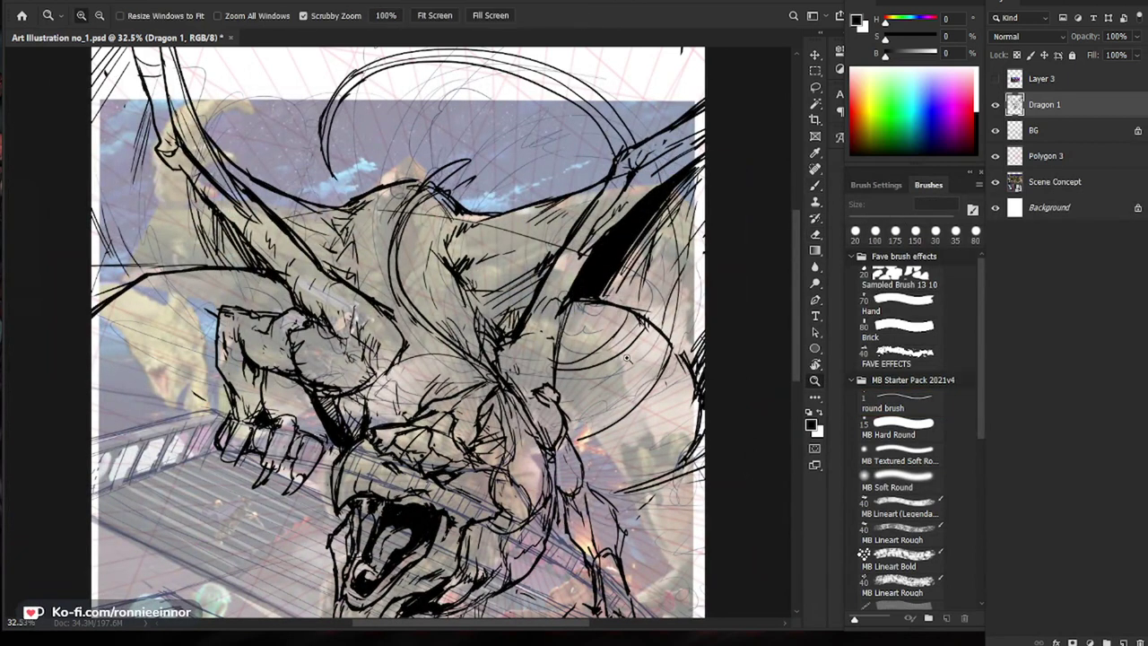
{"action": "left_click_drag", "start_coordinate": [641, 355], "coordinate": [615, 355]}
{"action": "key", "text": "b"}
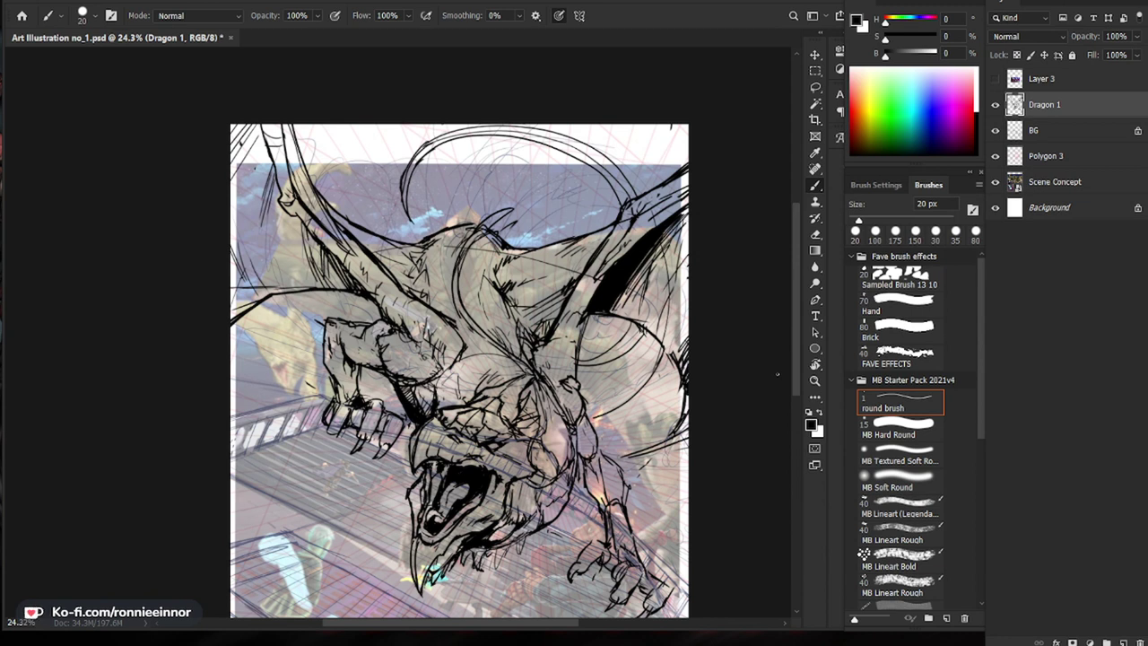
Step: Darken the fold at the jaw hinge behind the dragon's open mouth
{"action": "scroll", "coordinate": [504, 478], "scroll_direction": "up", "scroll_amount": 4}
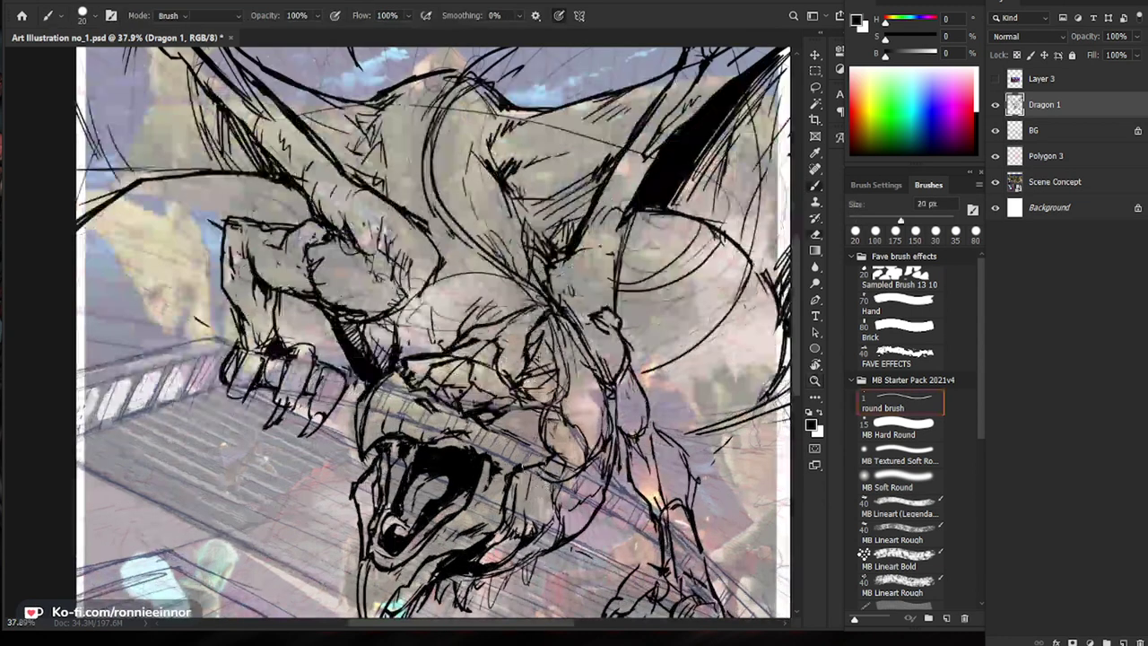
{"action": "key", "text": "e"}
{"action": "left_click_drag", "start_coordinate": [549, 476], "coordinate": [607, 387]}
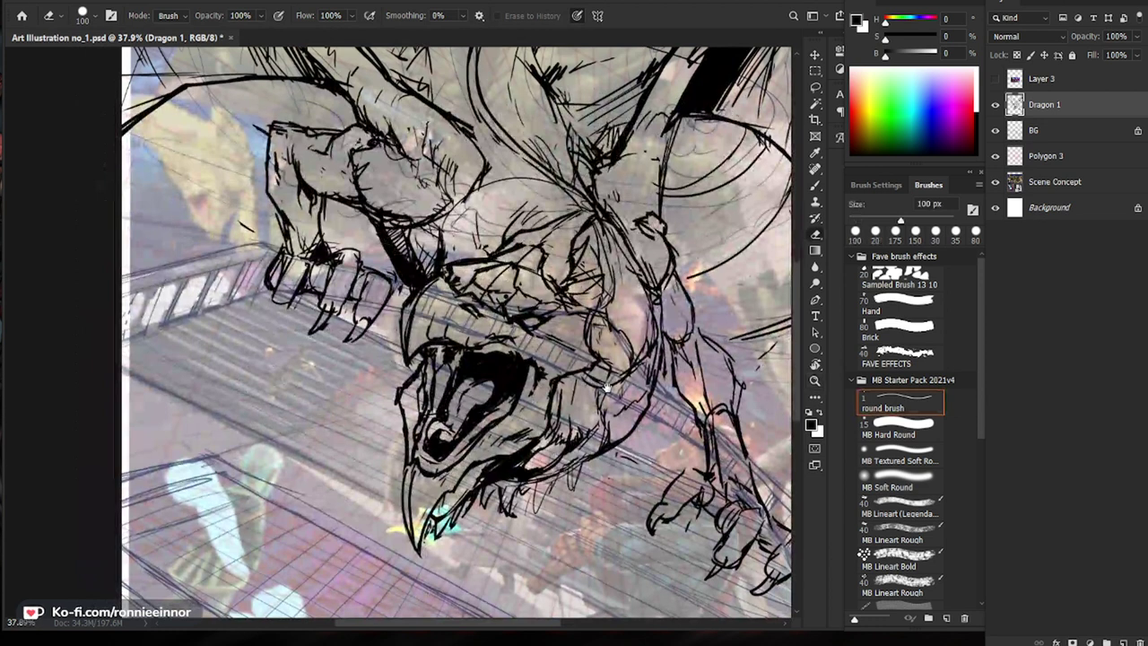
{"action": "key", "text": "b"}
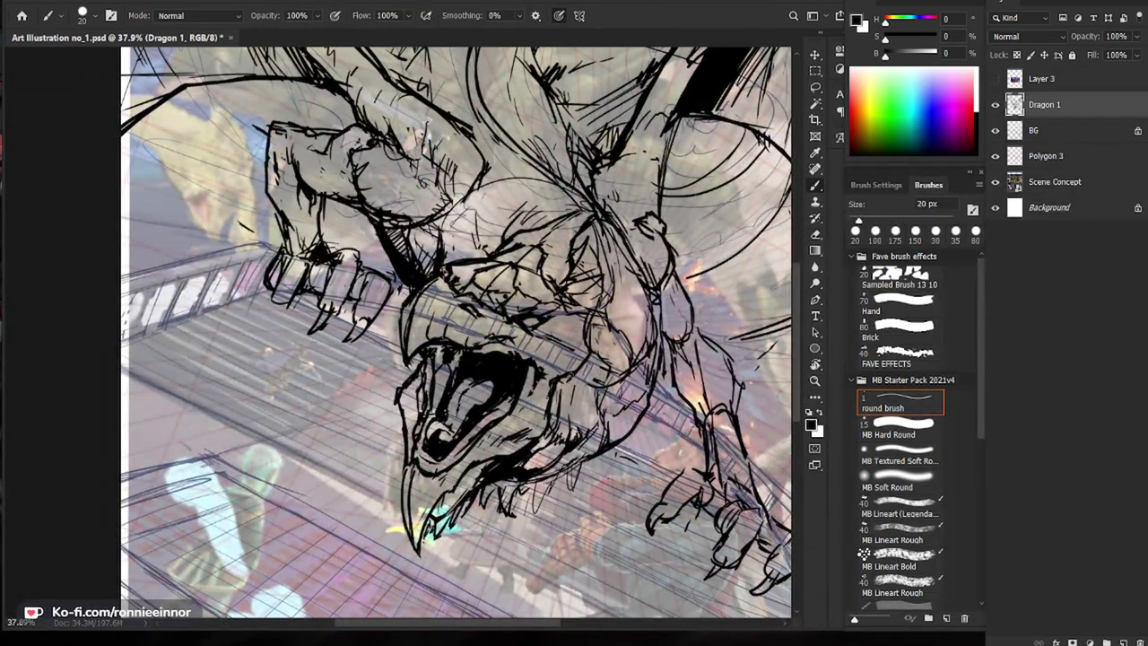
{"action": "mouse_move", "coordinate": [594, 355]}
{"action": "left_mouse_down"}
{"action": "mouse_move", "coordinate": [595, 311]}
{"action": "mouse_move", "coordinate": [557, 316]}
{"action": "mouse_move", "coordinate": [638, 330]}
{"action": "mouse_move", "coordinate": [569, 375]}
{"action": "left_mouse_up"}
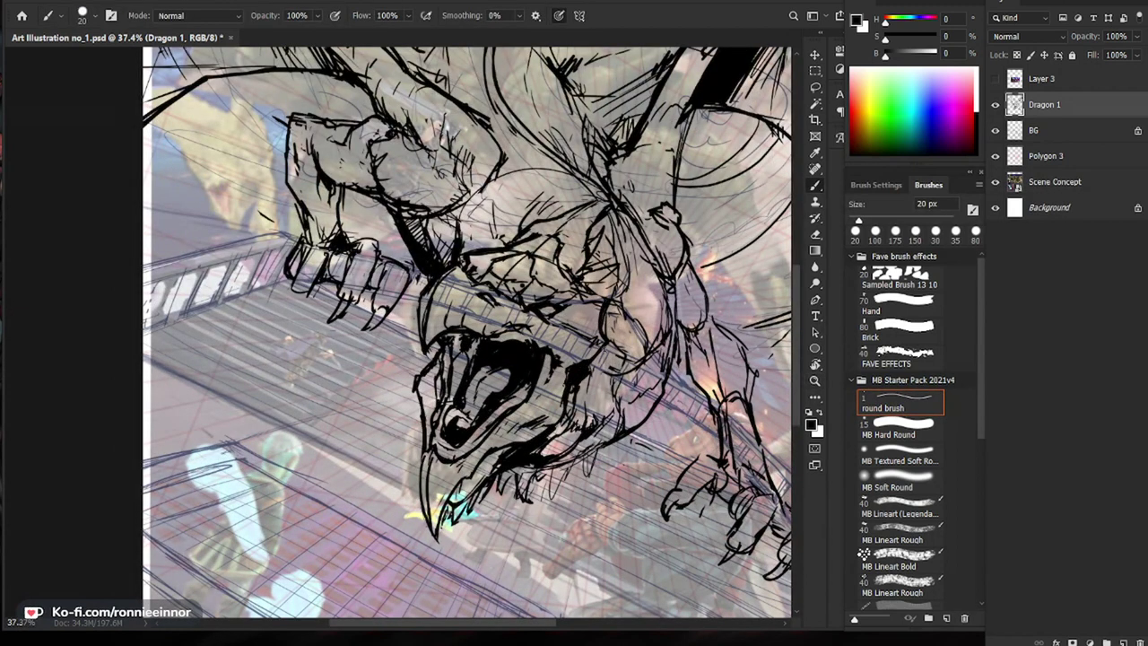
Step: Add hatching and short contour strokes around the jaw hinge and cheek
{"action": "mouse_move", "coordinate": [598, 393]}
{"action": "left_mouse_down"}
{"action": "mouse_move", "coordinate": [599, 416]}
{"action": "mouse_move", "coordinate": [686, 392]}
{"action": "left_mouse_up"}
{"action": "key", "text": "ctrl+minus"}
{"action": "key", "text": "ctrl+minus"}
{"action": "key", "text": "ctrl+minus"}
{"action": "left_click_drag", "start_coordinate": [490, 364], "coordinate": [502, 371]}
{"action": "mouse_move", "coordinate": [563, 381]}
{"action": "left_mouse_down"}
{"action": "mouse_move", "coordinate": [526, 381]}
{"action": "mouse_move", "coordinate": [578, 402]}
{"action": "left_mouse_up"}
{"action": "mouse_move", "coordinate": [541, 363]}
{"action": "left_mouse_down"}
{"action": "mouse_move", "coordinate": [513, 430]}
{"action": "mouse_move", "coordinate": [520, 389]}
{"action": "left_mouse_up"}
{"action": "mouse_move", "coordinate": [534, 382]}
{"action": "left_mouse_down"}
{"action": "mouse_move", "coordinate": [520, 401]}
{"action": "mouse_move", "coordinate": [554, 410]}
{"action": "mouse_move", "coordinate": [552, 473]}
{"action": "mouse_move", "coordinate": [559, 381]}
{"action": "left_mouse_up"}
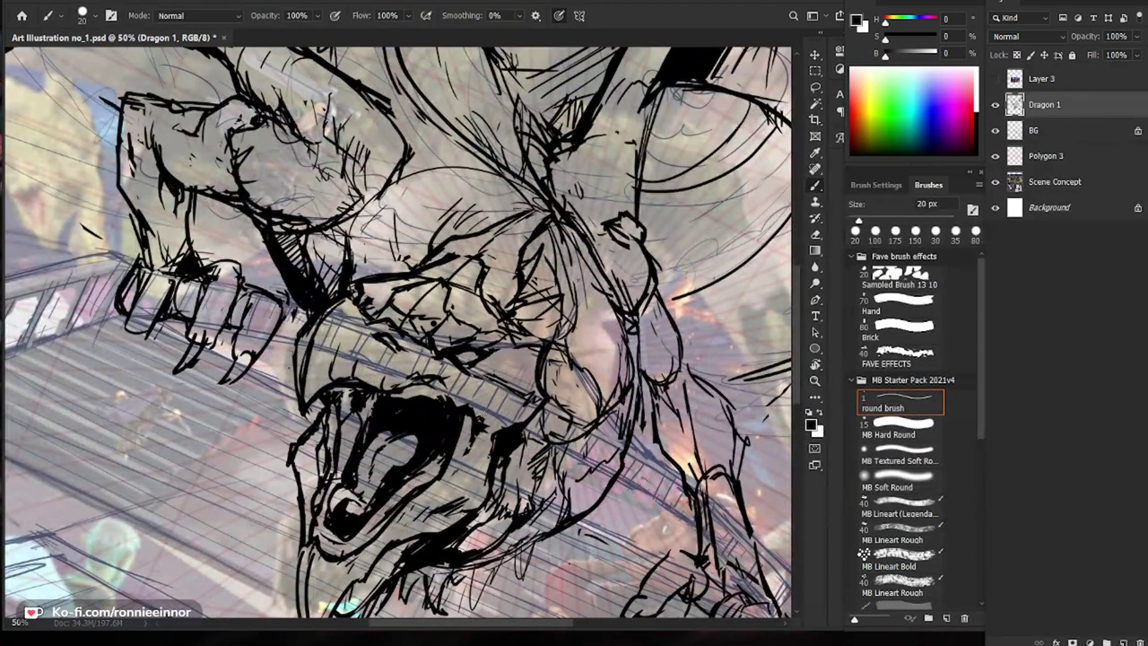
Step: Add a contour line behind the eye and redraw part of the cheek edge
{"action": "left_click_drag", "start_coordinate": [523, 346], "coordinate": [507, 387]}
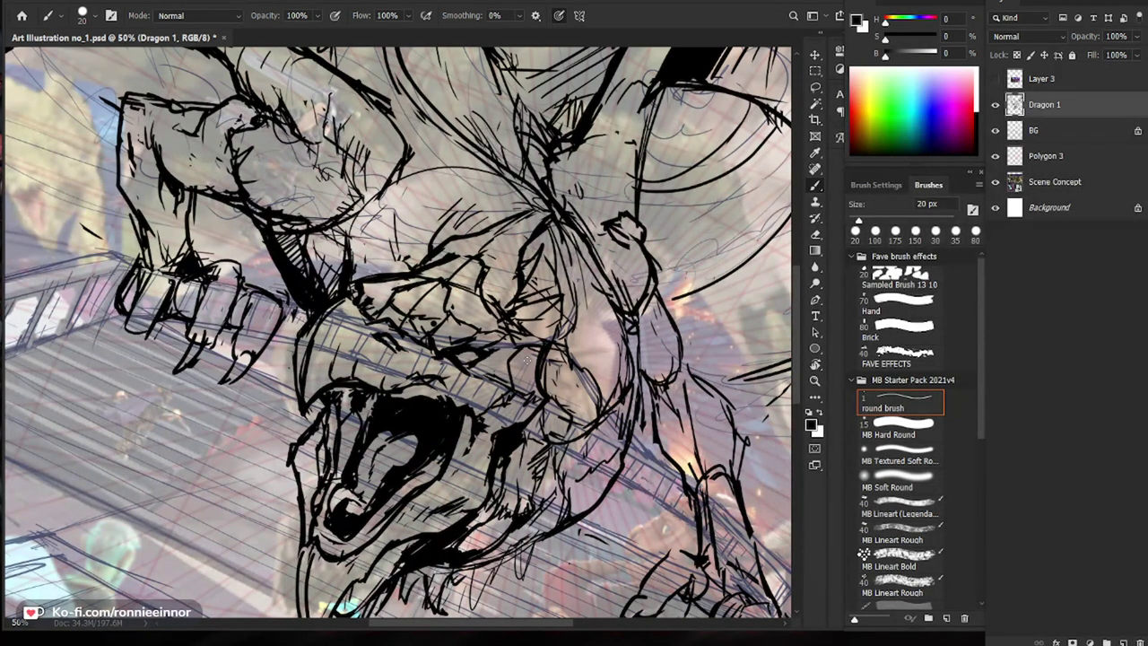
{"action": "key", "text": "e"}
{"action": "mouse_move", "coordinate": [544, 396]}
{"action": "left_mouse_down"}
{"action": "mouse_move", "coordinate": [545, 354]}
{"action": "mouse_move", "coordinate": [550, 405]}
{"action": "left_mouse_up"}
{"action": "key", "text": "b"}
{"action": "left_click_drag", "start_coordinate": [542, 384], "coordinate": [568, 384]}
Step: Clear the old crest lines behind the brow and sketch a rounded arc over the back of the head
{"action": "key", "text": "ctrl+space"}
{"action": "left_click_drag", "start_coordinate": [641, 386], "coordinate": [583, 386]}
{"action": "key", "text": "ctrl+space"}
{"action": "left_click_drag", "start_coordinate": [626, 327], "coordinate": [642, 321]}
{"action": "left_click_drag", "start_coordinate": [546, 224], "coordinate": [585, 257]}
{"action": "left_click_drag", "start_coordinate": [597, 281], "coordinate": [620, 321]}
{"action": "mouse_move", "coordinate": [592, 278]}
{"action": "left_mouse_down"}
{"action": "mouse_move", "coordinate": [602, 351]}
{"action": "mouse_move", "coordinate": [489, 328]}
{"action": "mouse_move", "coordinate": [509, 315]}
{"action": "mouse_move", "coordinate": [493, 381]}
{"action": "mouse_move", "coordinate": [447, 308]}
{"action": "mouse_move", "coordinate": [435, 345]}
{"action": "mouse_move", "coordinate": [518, 316]}
{"action": "left_mouse_up"}
{"action": "key", "text": "space"}
{"action": "key", "text": "e"}
{"action": "key", "text": "b"}
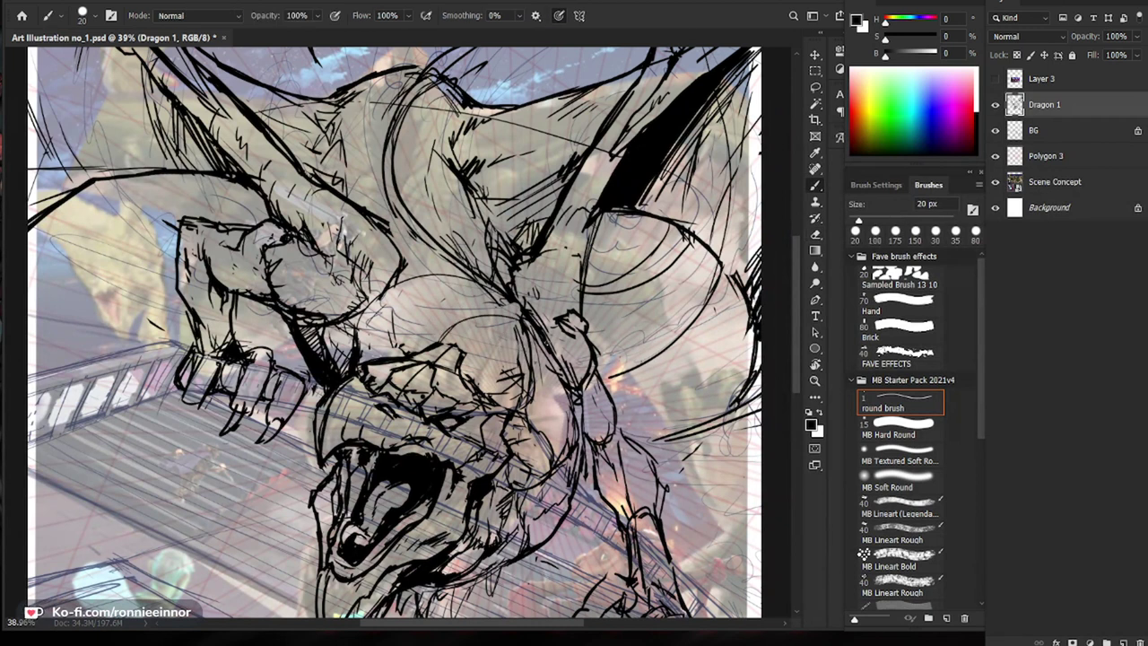
Step: Reinforce the arc over the back of the head and hatch the shoulder beside the raised foreleg
{"action": "left_click_drag", "start_coordinate": [450, 346], "coordinate": [518, 319]}
{"action": "left_click_drag", "start_coordinate": [447, 338], "coordinate": [475, 316]}
{"action": "key", "text": "e"}
{"action": "mouse_move", "coordinate": [396, 294]}
{"action": "left_mouse_down"}
{"action": "mouse_move", "coordinate": [389, 345]}
{"action": "mouse_move", "coordinate": [421, 292]}
{"action": "mouse_move", "coordinate": [387, 344]}
{"action": "left_mouse_up"}
{"action": "key", "text": "b"}
{"action": "left_click_drag", "start_coordinate": [380, 295], "coordinate": [347, 351]}
Step: Draw curved crest lines fanning from the neck down to the scaly brow
{"action": "key", "text": "ctrl+space"}
{"action": "left_click_drag", "start_coordinate": [581, 417], "coordinate": [538, 421]}
{"action": "left_click_drag", "start_coordinate": [620, 518], "coordinate": [587, 439]}
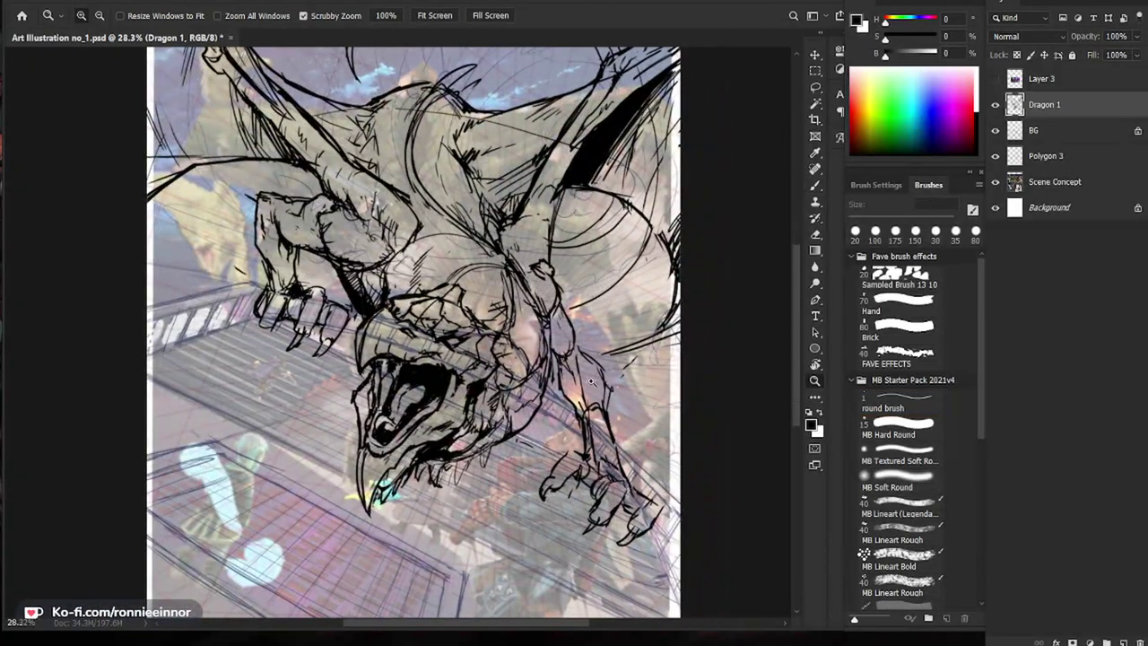
{"action": "scroll", "coordinate": [505, 275], "scroll_direction": "up", "scroll_amount": 3}
{"action": "key", "text": "b"}
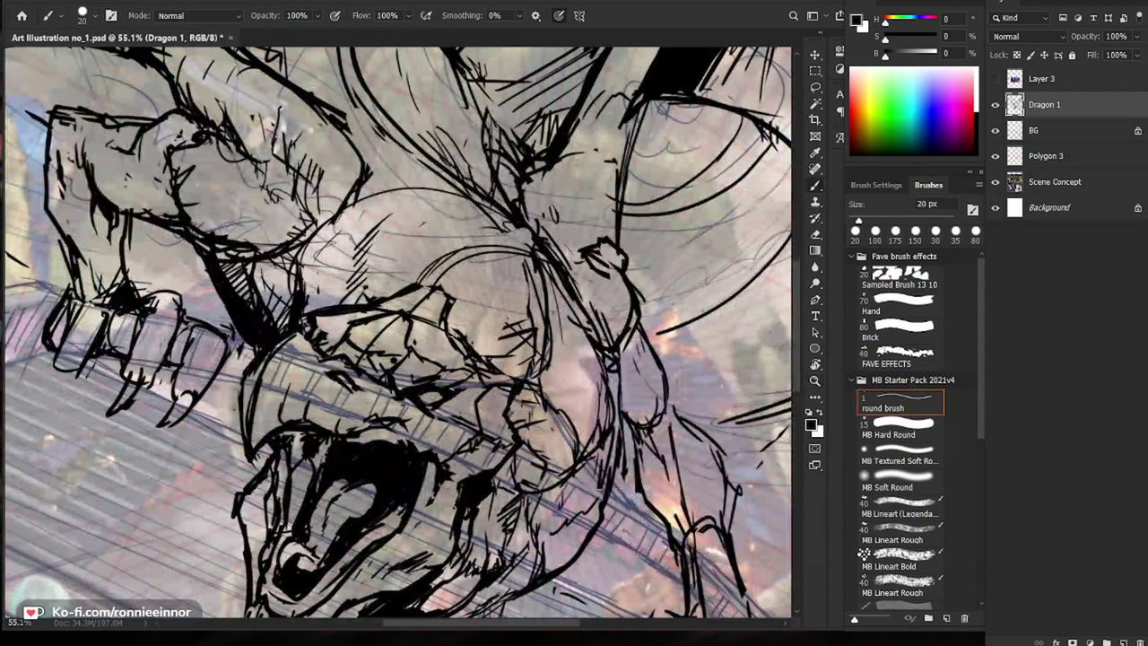
{"action": "left_click_drag", "start_coordinate": [515, 267], "coordinate": [485, 278]}
{"action": "mouse_move", "coordinate": [524, 265]}
{"action": "left_mouse_down"}
{"action": "mouse_move", "coordinate": [455, 306]}
{"action": "mouse_move", "coordinate": [448, 330]}
{"action": "left_mouse_up"}
{"action": "mouse_move", "coordinate": [531, 274]}
{"action": "left_mouse_down"}
{"action": "mouse_move", "coordinate": [489, 304]}
{"action": "mouse_move", "coordinate": [496, 328]}
{"action": "left_mouse_up"}
{"action": "mouse_move", "coordinate": [493, 335]}
{"action": "left_mouse_down"}
{"action": "mouse_move", "coordinate": [539, 323]}
{"action": "mouse_move", "coordinate": [525, 335]}
{"action": "left_mouse_up"}
Step: Erase the rough strokes at the crest's lower edge and redraw its scale outlines toward the cheek
{"action": "key", "text": "e"}
{"action": "mouse_move", "coordinate": [495, 328]}
{"action": "left_mouse_down"}
{"action": "mouse_move", "coordinate": [533, 363]}
{"action": "mouse_move", "coordinate": [536, 334]}
{"action": "left_mouse_up"}
{"action": "key", "text": "b"}
{"action": "mouse_move", "coordinate": [546, 320]}
{"action": "left_mouse_down"}
{"action": "mouse_move", "coordinate": [519, 345]}
{"action": "mouse_move", "coordinate": [524, 357]}
{"action": "left_mouse_up"}
{"action": "mouse_move", "coordinate": [546, 355]}
{"action": "left_mouse_down"}
{"action": "mouse_move", "coordinate": [572, 370]}
{"action": "mouse_move", "coordinate": [530, 379]}
{"action": "left_mouse_up"}
{"action": "key", "text": "z"}
{"action": "left_click_drag", "start_coordinate": [559, 383], "coordinate": [498, 383]}
{"action": "scroll", "coordinate": [588, 371], "scroll_direction": "up", "scroll_amount": 2}
{"action": "key", "text": "b"}
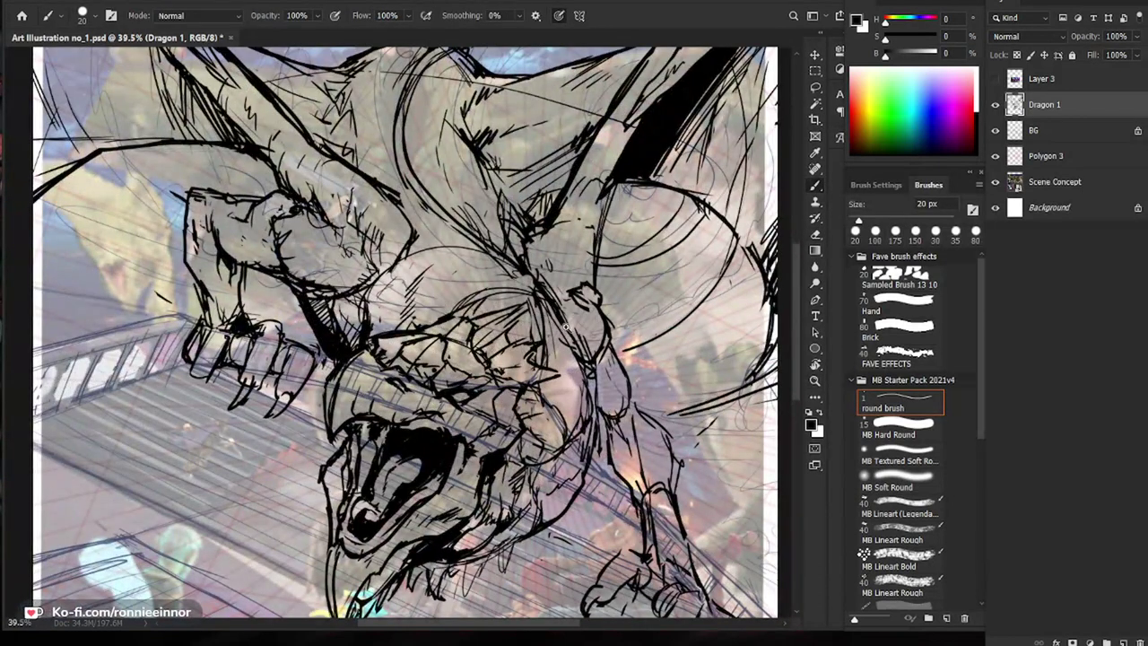
Step: Hatch the rear of the lower jaw beneath the cheek
{"action": "key", "text": "z"}
{"action": "scroll", "coordinate": [475, 305], "scroll_direction": "down", "scroll_amount": 4}
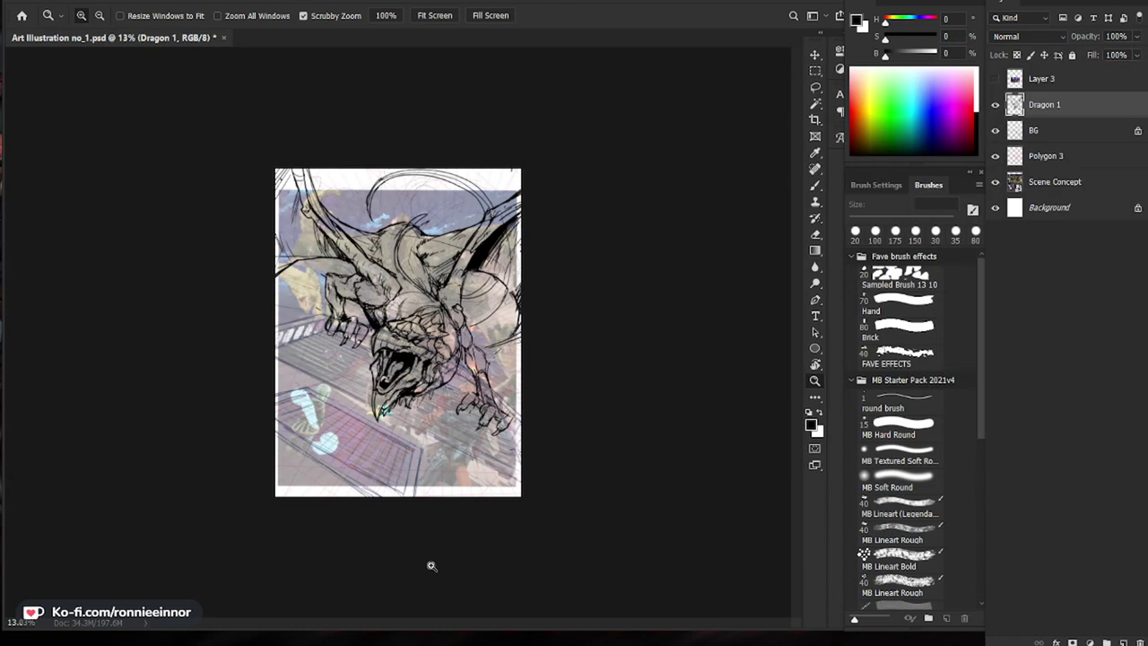
{"action": "left_click_drag", "start_coordinate": [480, 378], "coordinate": [592, 380]}
{"action": "key", "text": "b"}
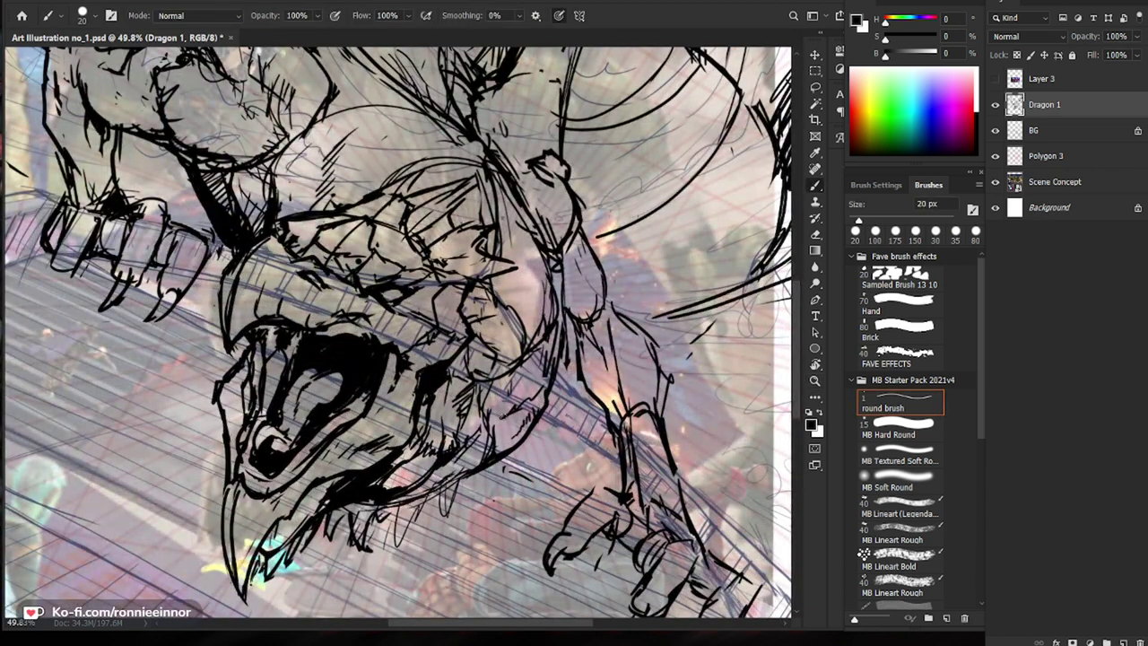
{"action": "left_click_drag", "start_coordinate": [499, 409], "coordinate": [488, 430]}
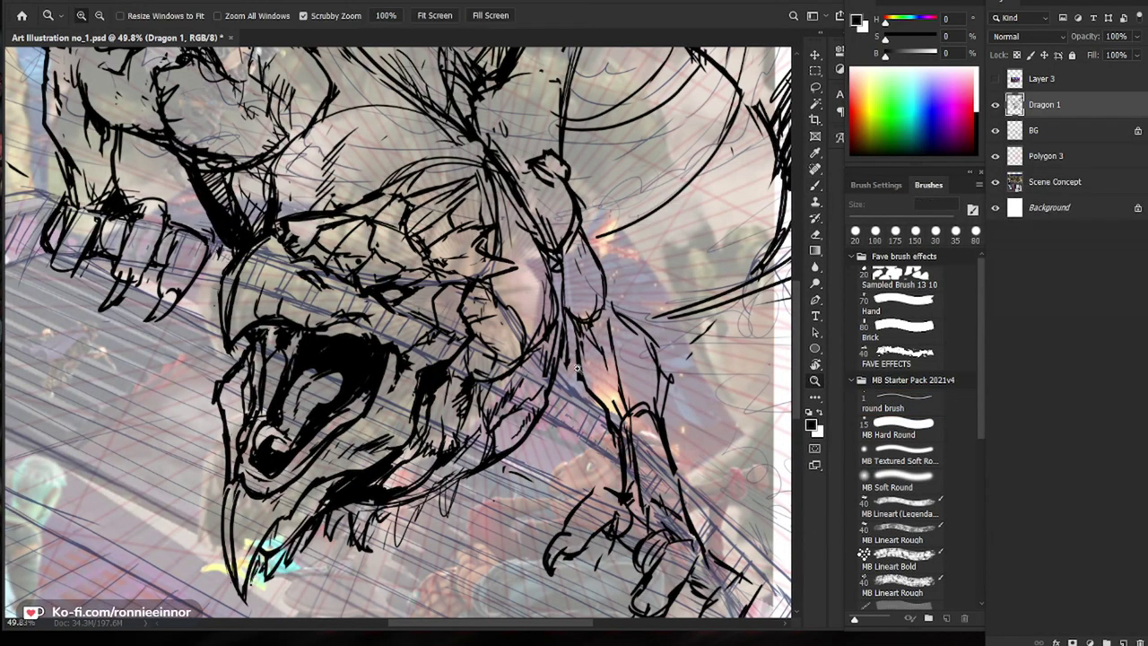
Step: Erase stray strokes around the dragon's cheek and touch up the lines at the rear of the jaw
{"action": "left_click_drag", "start_coordinate": [424, 399], "coordinate": [332, 402]}
{"action": "left_click_drag", "start_coordinate": [391, 423], "coordinate": [484, 420]}
{"action": "key", "text": "e"}
{"action": "left_click_drag", "start_coordinate": [490, 346], "coordinate": [479, 361]}
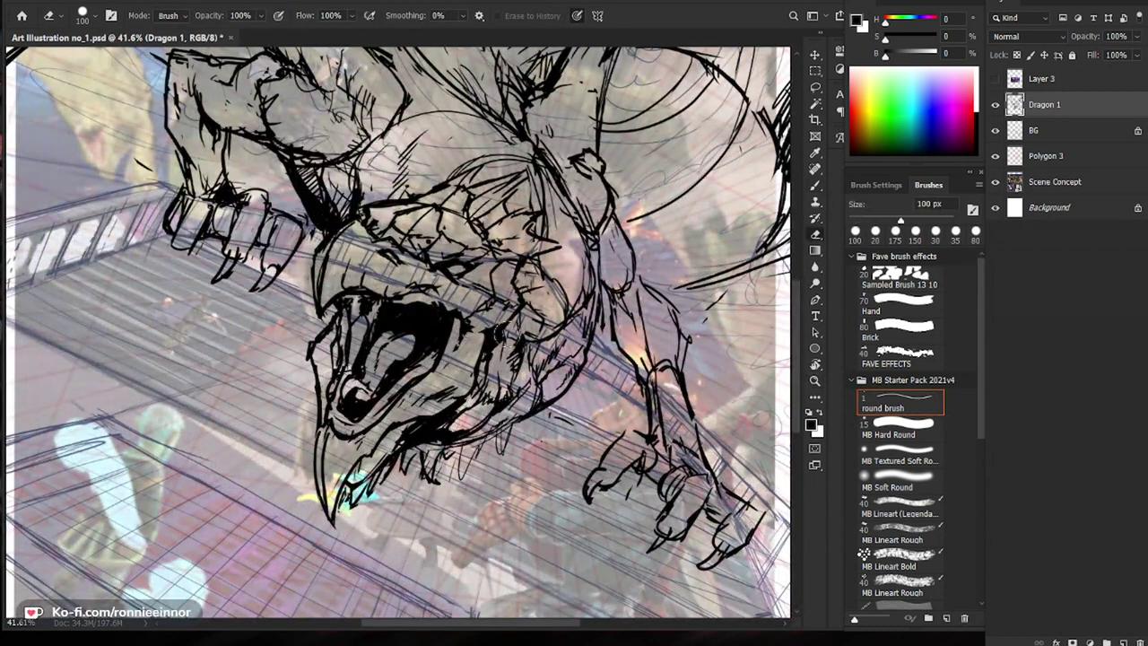
{"action": "key", "text": "b"}
{"action": "key", "text": "e"}
{"action": "mouse_move", "coordinate": [509, 321]}
{"action": "left_mouse_down"}
{"action": "mouse_move", "coordinate": [491, 341]}
{"action": "mouse_move", "coordinate": [513, 325]}
{"action": "left_mouse_up"}
{"action": "key", "text": "b"}
{"action": "key", "text": "e"}
{"action": "key", "text": "b"}
{"action": "mouse_move", "coordinate": [576, 376]}
{"action": "left_mouse_down"}
{"action": "mouse_move", "coordinate": [565, 410]}
{"action": "mouse_move", "coordinate": [554, 405]}
{"action": "left_mouse_up"}
{"action": "key", "text": "e"}
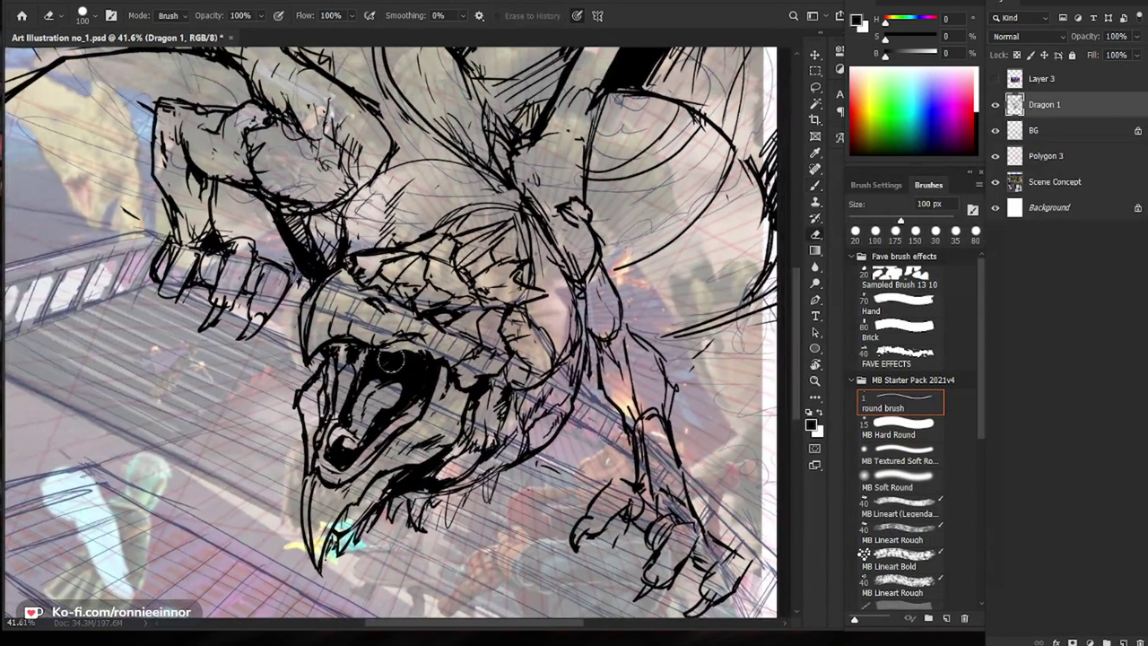
Step: Reduce the eraser to 45 px, clean the mouth edge and draw the lower lip contour from the mouth corner toward the chin
{"action": "key", "text": "bracketleft"}
{"action": "key", "text": "bracketleft"}
{"action": "key", "text": "bracketleft"}
{"action": "left_click_drag", "start_coordinate": [314, 365], "coordinate": [311, 378]}
{"action": "key", "text": "bracketleft"}
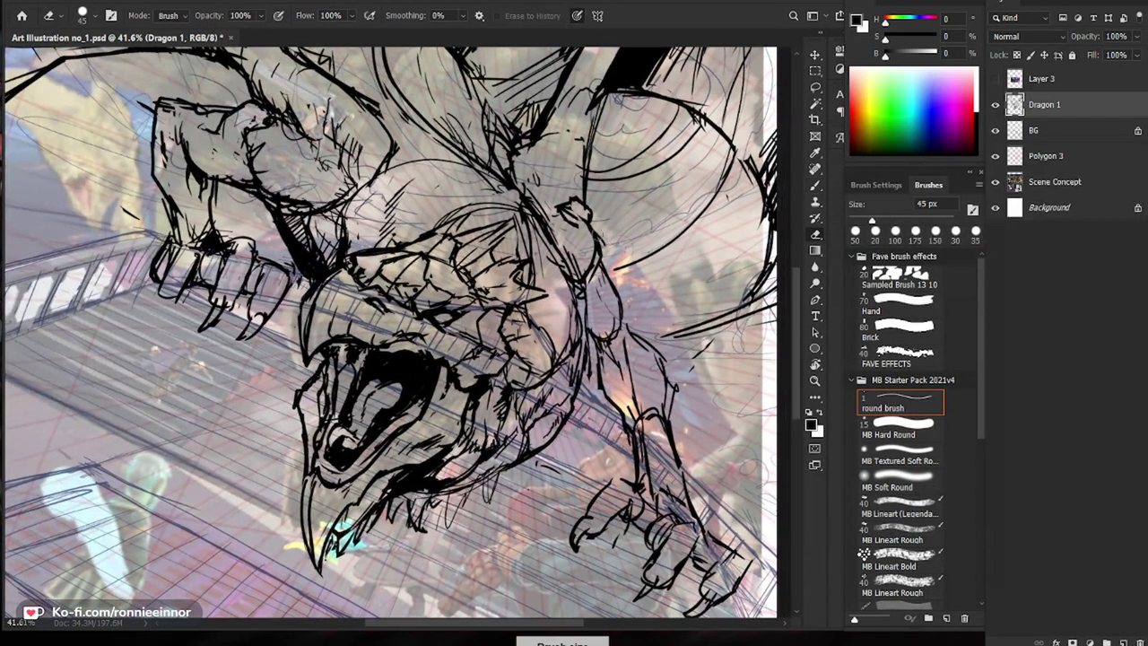
{"action": "left_click_drag", "start_coordinate": [443, 393], "coordinate": [433, 315]}
{"action": "key", "text": "b"}
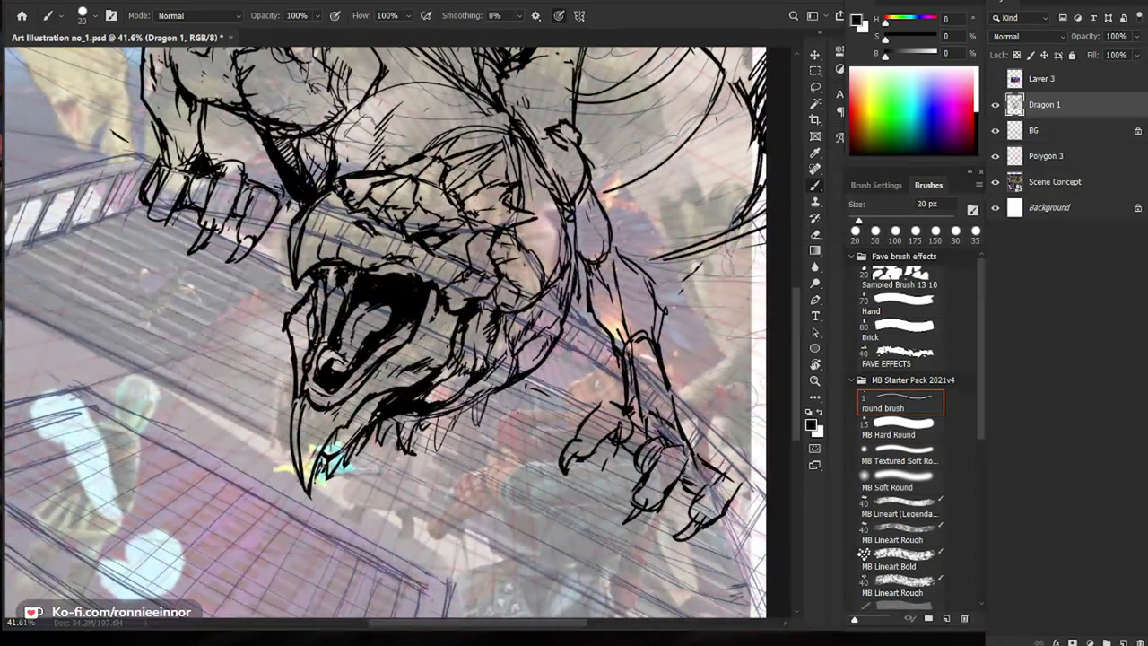
{"action": "left_click_drag", "start_coordinate": [435, 329], "coordinate": [321, 410]}
{"action": "key", "text": "e"}
{"action": "left_click_drag", "start_coordinate": [394, 354], "coordinate": [364, 376]}
{"action": "key", "text": "b"}
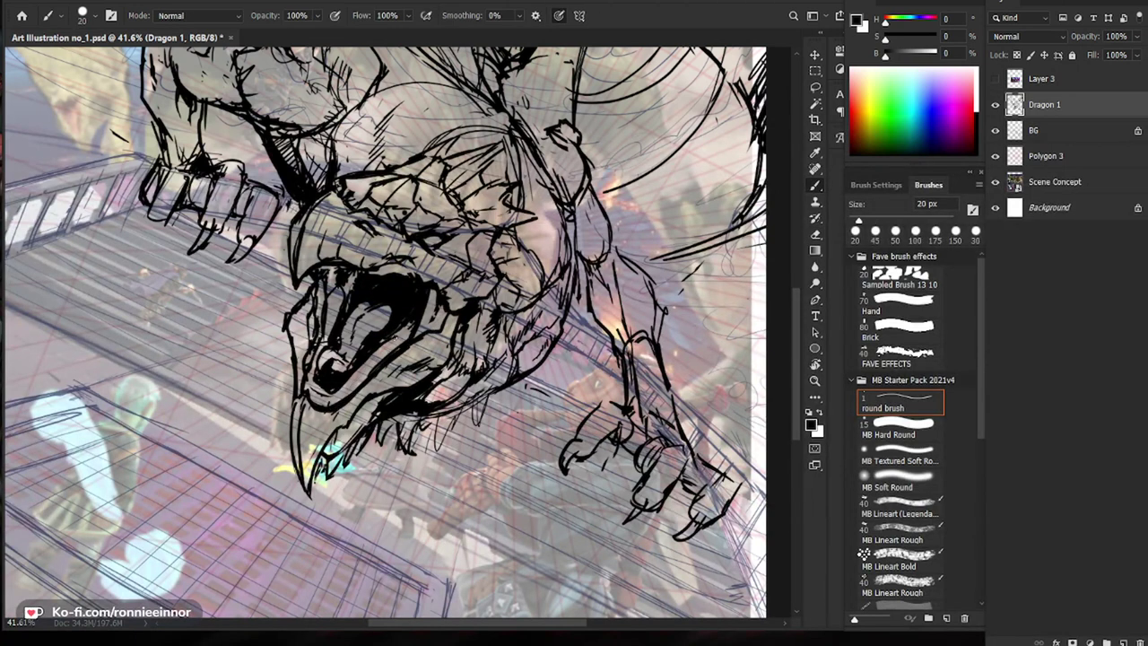
Step: Retouch the tongue's edge inside the open mouth and clean up the hooked tip of the upper beak
{"action": "key", "text": "e"}
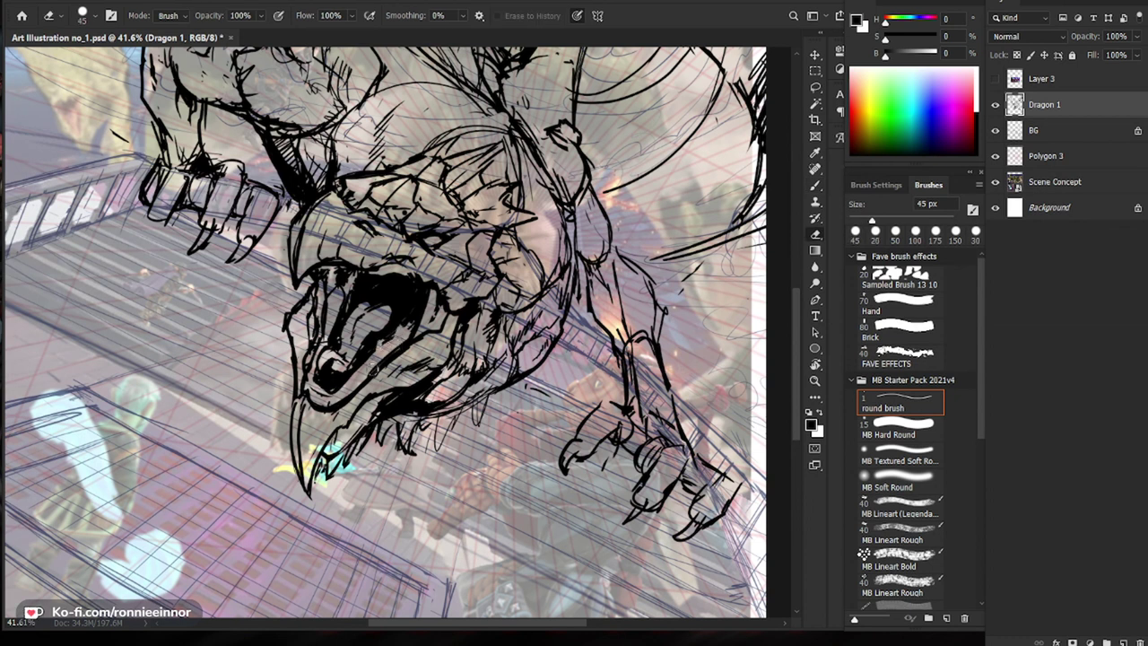
{"action": "key", "text": "b"}
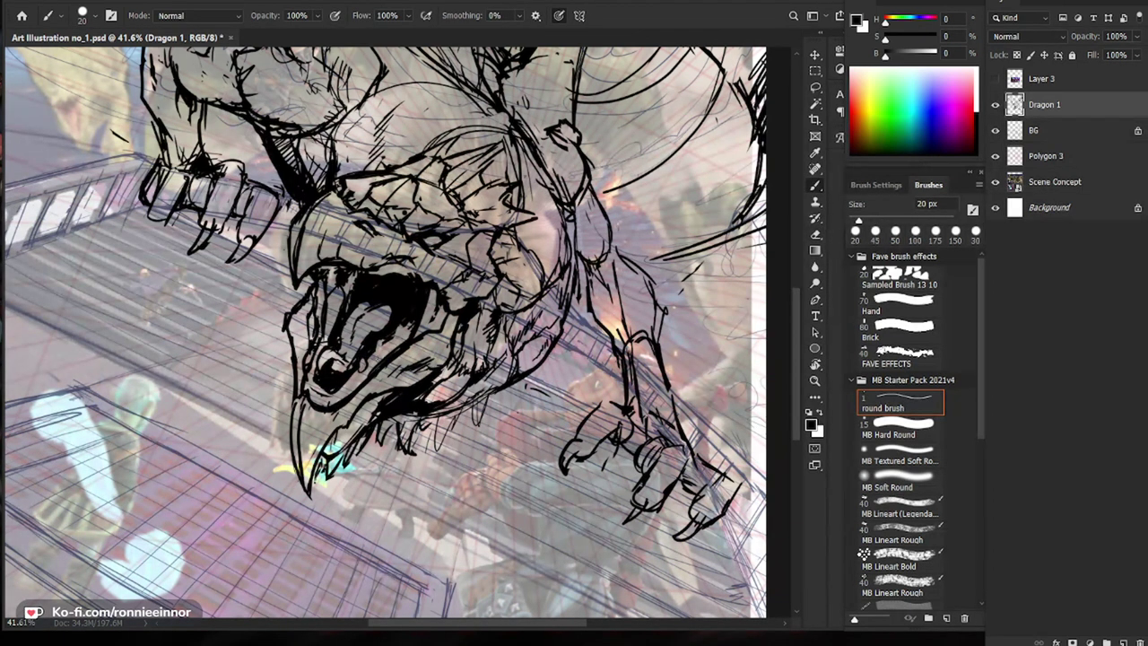
{"action": "key", "text": "e"}
{"action": "key", "text": "b"}
{"action": "left_click_drag", "start_coordinate": [422, 279], "coordinate": [381, 256]}
{"action": "left_click_drag", "start_coordinate": [498, 258], "coordinate": [447, 260]}
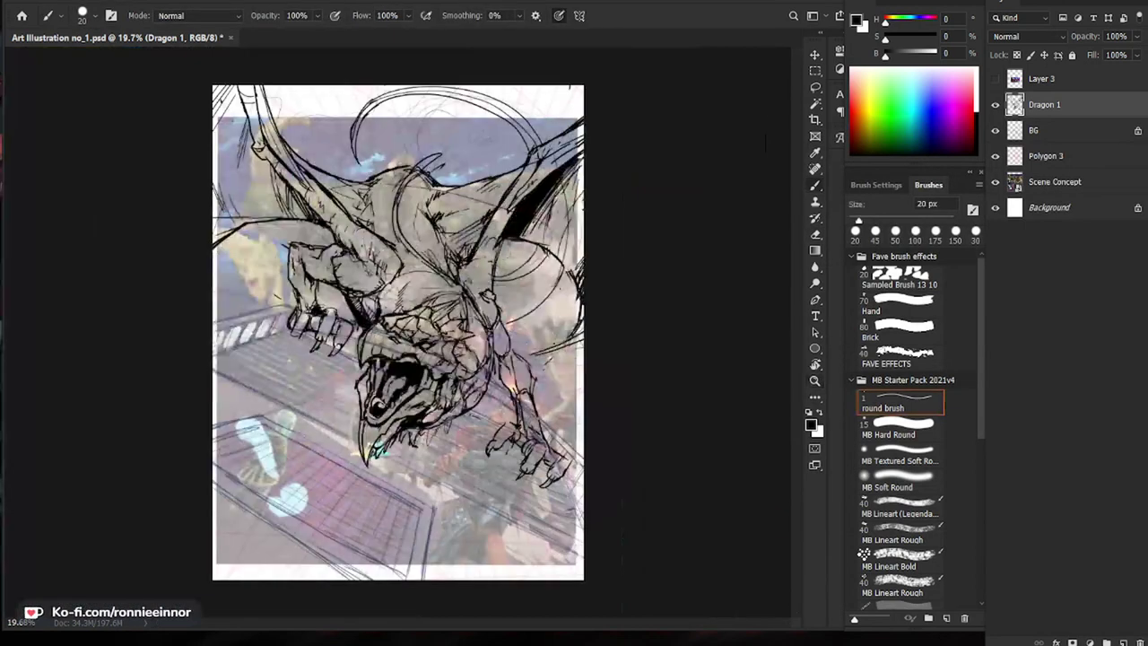
{"action": "left_click_drag", "start_coordinate": [413, 333], "coordinate": [481, 338]}
{"action": "key", "text": "e"}
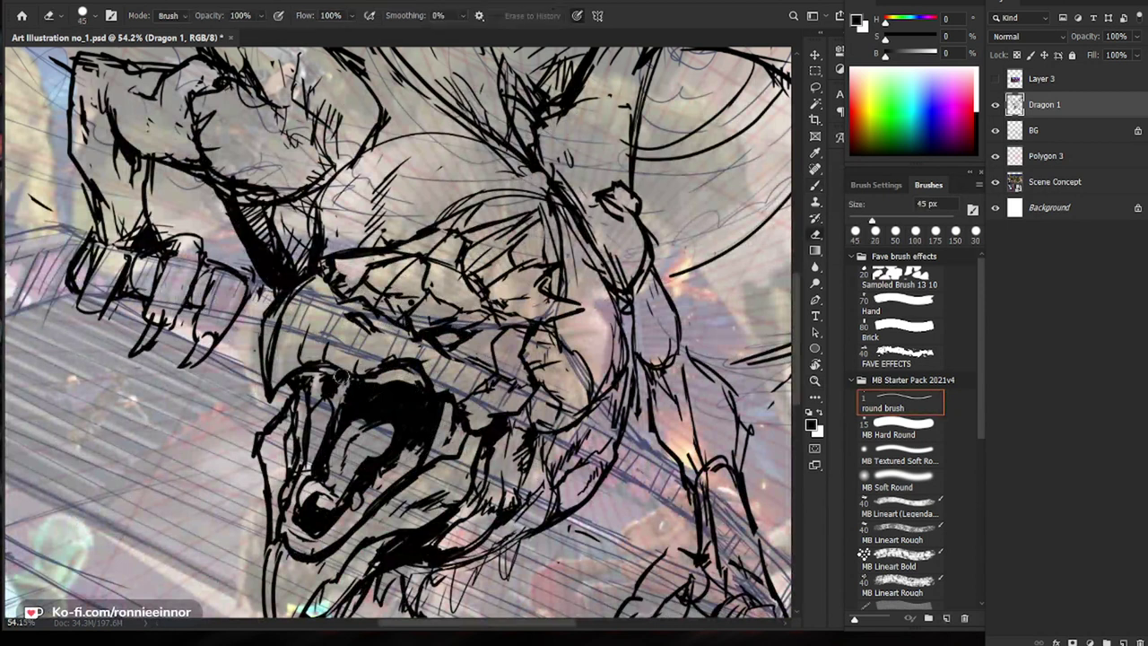
{"action": "key", "text": "b"}
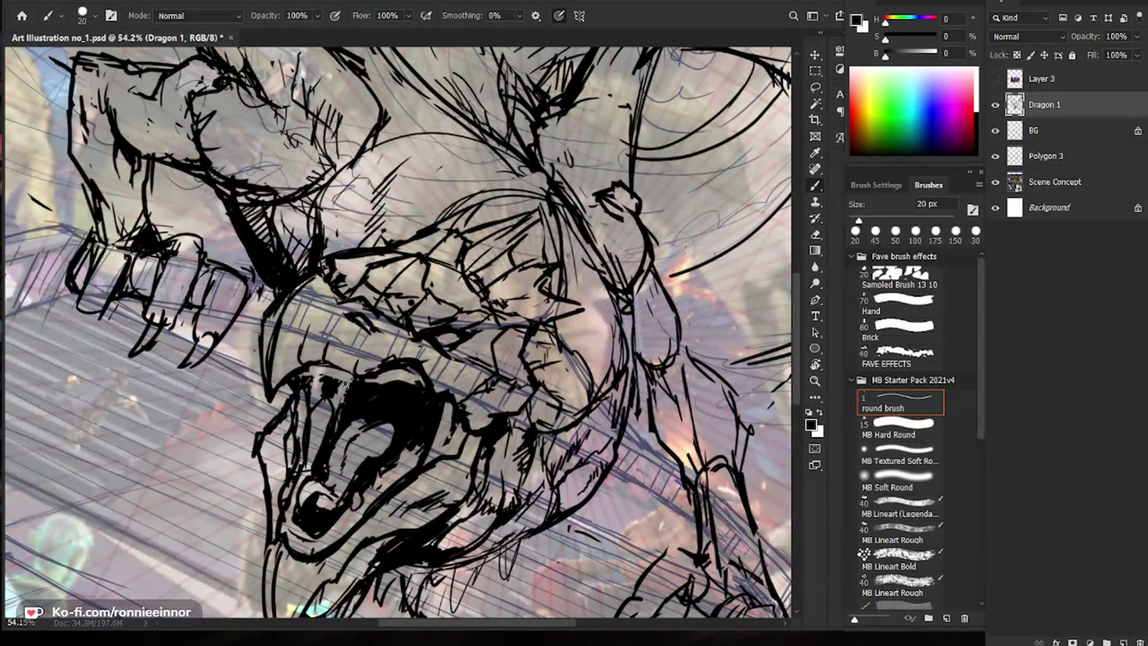
{"action": "key", "text": "e"}
{"action": "mouse_move", "coordinate": [269, 400]}
{"action": "left_mouse_down"}
{"action": "mouse_move", "coordinate": [273, 346]}
{"action": "mouse_move", "coordinate": [255, 332]}
{"action": "mouse_move", "coordinate": [257, 363]}
{"action": "mouse_move", "coordinate": [280, 380]}
{"action": "left_mouse_up"}
{"action": "key", "text": "b"}
Step: Draw narrow teeth hanging beneath the front of the upper lip, trimming their shapes with the eraser
{"action": "key", "text": "ctrl+space"}
{"action": "mouse_move", "coordinate": [421, 300]}
{"action": "left_mouse_down"}
{"action": "mouse_move", "coordinate": [343, 297]}
{"action": "mouse_move", "coordinate": [385, 318]}
{"action": "mouse_move", "coordinate": [369, 339]}
{"action": "left_mouse_up"}
{"action": "key", "text": "ctrl+space"}
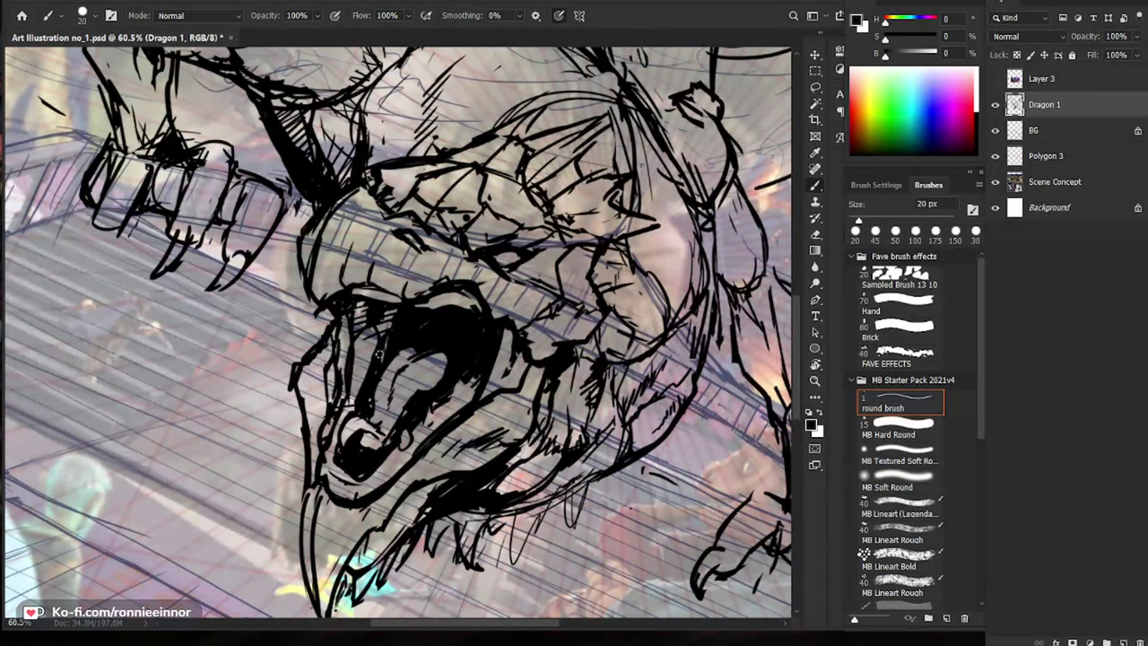
{"action": "key", "text": "e"}
{"action": "key", "text": "b"}
{"action": "left_click_drag", "start_coordinate": [413, 346], "coordinate": [365, 357]}
{"action": "key", "text": "z"}
{"action": "mouse_move", "coordinate": [599, 418]}
{"action": "left_mouse_down"}
{"action": "mouse_move", "coordinate": [537, 412]}
{"action": "mouse_move", "coordinate": [595, 385]}
{"action": "left_mouse_up"}
{"action": "key", "text": "e"}
{"action": "mouse_move", "coordinate": [511, 355]}
{"action": "left_mouse_down"}
{"action": "mouse_move", "coordinate": [514, 341]}
{"action": "mouse_move", "coordinate": [508, 367]}
{"action": "mouse_move", "coordinate": [509, 357]}
{"action": "left_mouse_up"}
{"action": "key", "text": "b"}
{"action": "key", "text": "e"}
{"action": "key", "text": "b"}
Step: Refine the fang and front teeth against the black mouth cavity below the upper jaw
{"action": "key", "text": "z"}
{"action": "left_click_drag", "start_coordinate": [690, 316], "coordinate": [630, 310]}
{"action": "key", "text": "z"}
{"action": "left_click_drag", "start_coordinate": [384, 354], "coordinate": [484, 359]}
{"action": "key", "text": "b"}
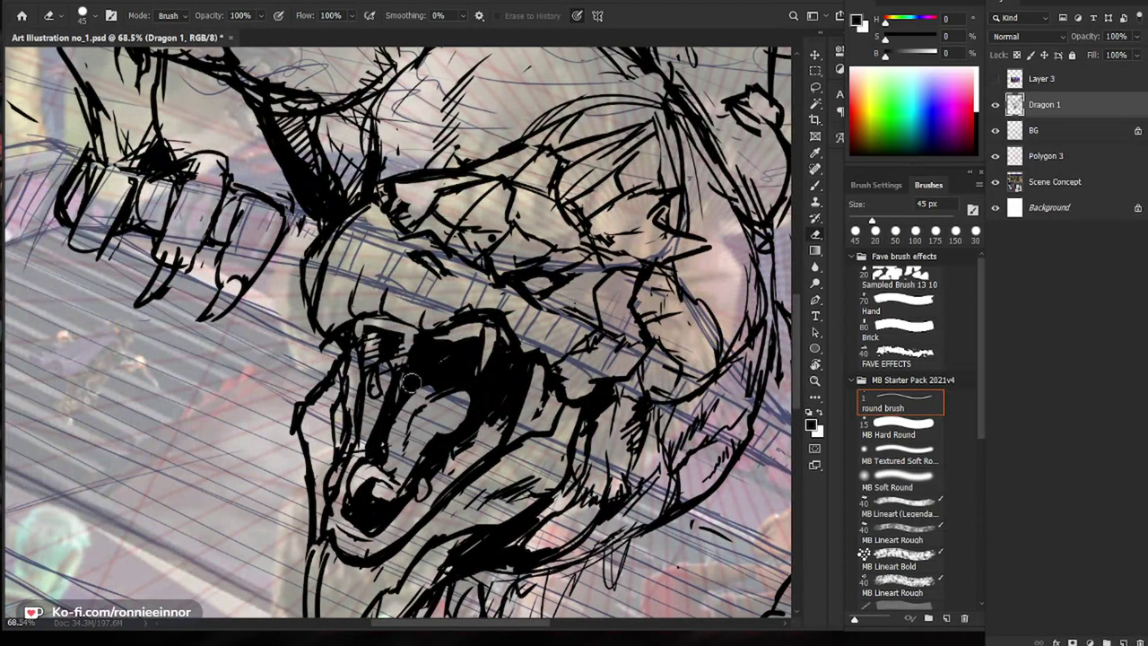
{"action": "key", "text": "b"}
{"action": "key", "text": "e"}
{"action": "mouse_move", "coordinate": [399, 333]}
{"action": "left_mouse_down"}
{"action": "mouse_move", "coordinate": [357, 316]}
{"action": "mouse_move", "coordinate": [405, 335]}
{"action": "mouse_move", "coordinate": [336, 322]}
{"action": "mouse_move", "coordinate": [401, 333]}
{"action": "left_mouse_up"}
{"action": "key", "text": "b"}
{"action": "key", "text": "e"}
{"action": "key", "text": "b"}
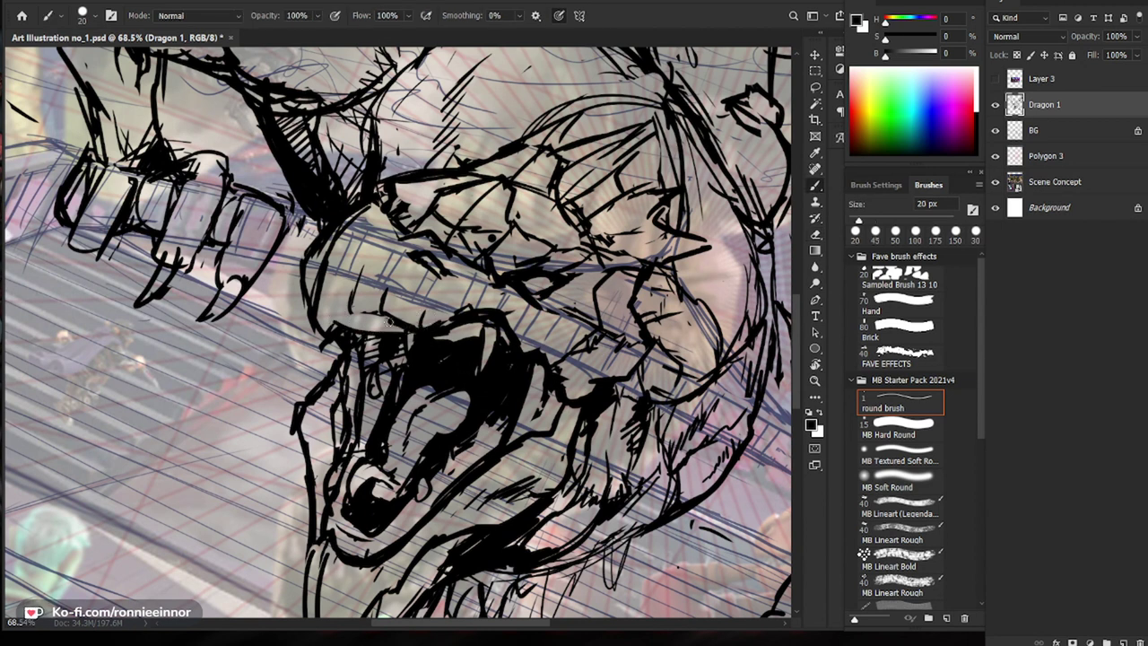
Step: Erase the rough upper lip line above the front teeth and redraw it with short wrinkle marks
{"action": "key", "text": "e"}
{"action": "mouse_move", "coordinate": [408, 310]}
{"action": "left_mouse_down"}
{"action": "mouse_move", "coordinate": [380, 302]}
{"action": "mouse_move", "coordinate": [356, 318]}
{"action": "mouse_move", "coordinate": [392, 339]}
{"action": "mouse_move", "coordinate": [351, 336]}
{"action": "mouse_move", "coordinate": [372, 357]}
{"action": "mouse_move", "coordinate": [368, 332]}
{"action": "mouse_move", "coordinate": [355, 350]}
{"action": "mouse_move", "coordinate": [355, 323]}
{"action": "left_mouse_up"}
{"action": "key", "text": "b"}
{"action": "key", "text": "e"}
{"action": "key", "text": "b"}
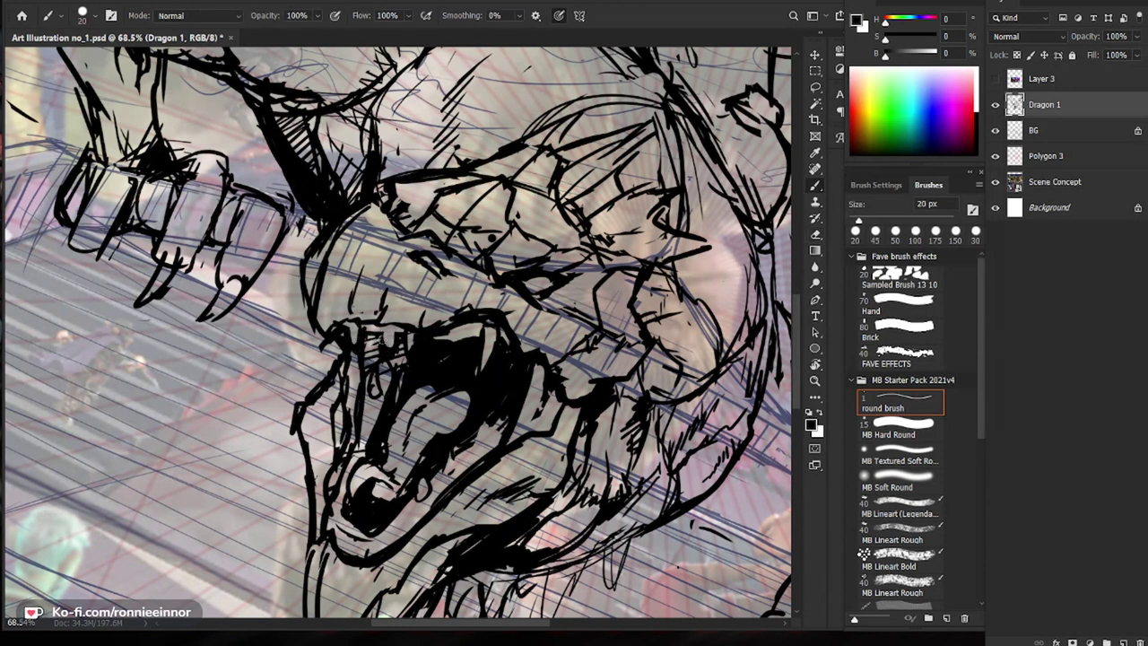
{"action": "key", "text": "ctrl+space"}
{"action": "left_click_drag", "start_coordinate": [476, 354], "coordinate": [454, 454]}
{"action": "left_click_drag", "start_coordinate": [458, 350], "coordinate": [586, 381]}
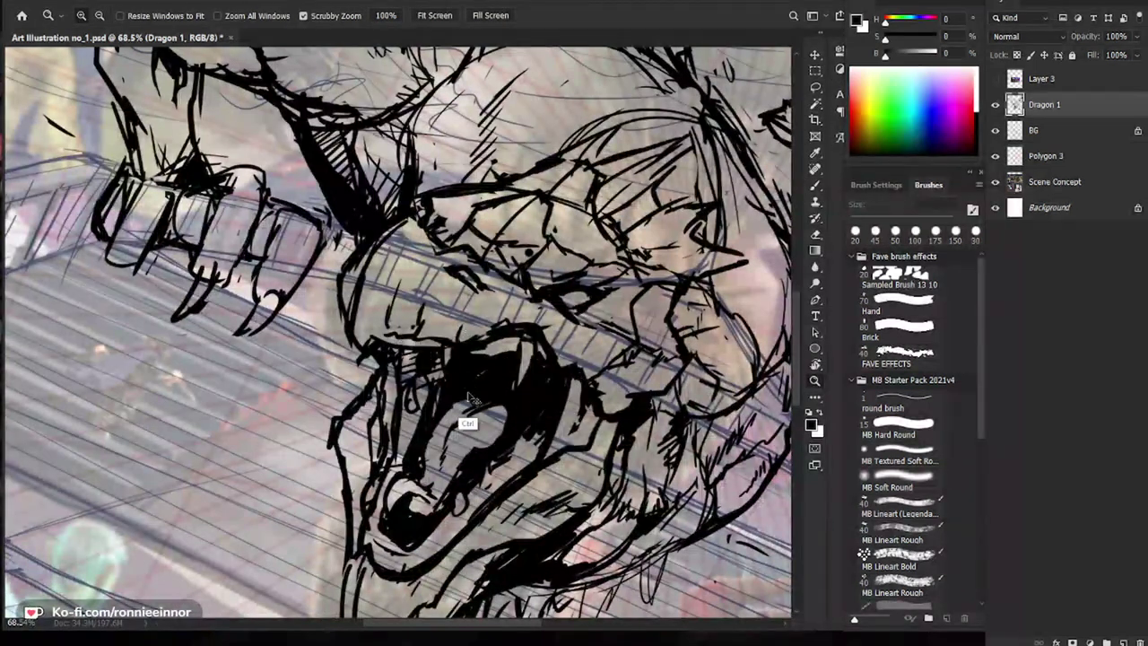
{"action": "key", "text": "b"}
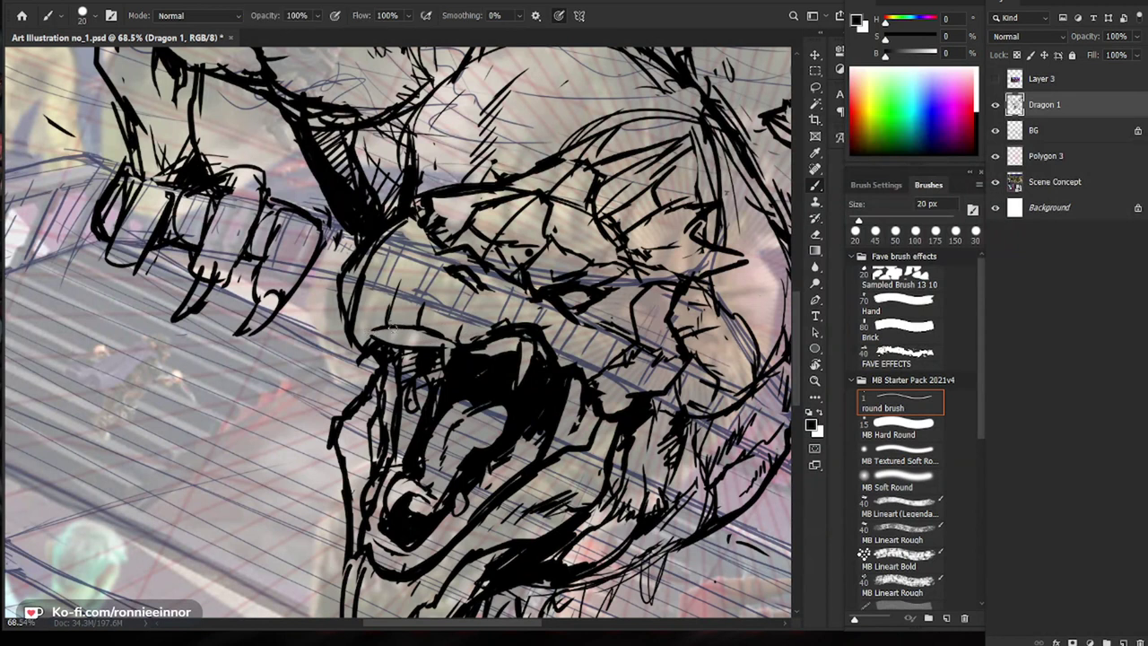
{"action": "key", "text": "e"}
{"action": "key", "text": "b"}
{"action": "mouse_move", "coordinate": [395, 352]}
{"action": "left_mouse_down"}
{"action": "mouse_move", "coordinate": [383, 330]}
{"action": "mouse_move", "coordinate": [417, 335]}
{"action": "left_mouse_up"}
Step: Sharpen the front upper teeth by alternately erasing and inking their outlines
{"action": "key", "text": "ctrl+0"}
{"action": "key", "text": "z"}
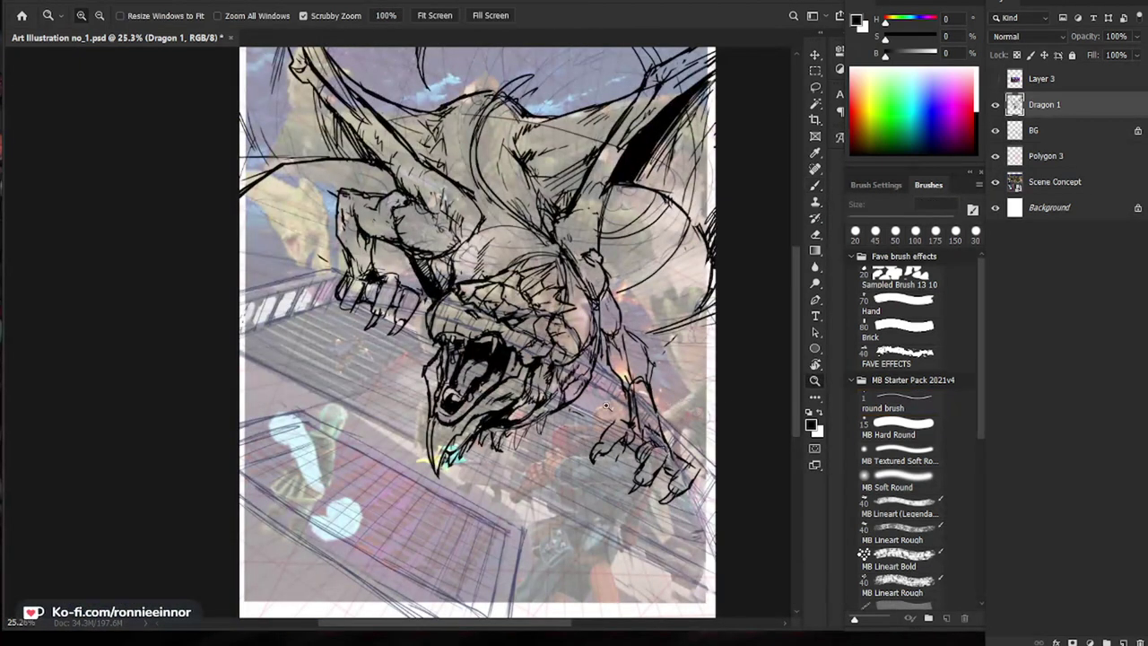
{"action": "left_click_drag", "start_coordinate": [601, 407], "coordinate": [688, 408]}
{"action": "key", "text": "b"}
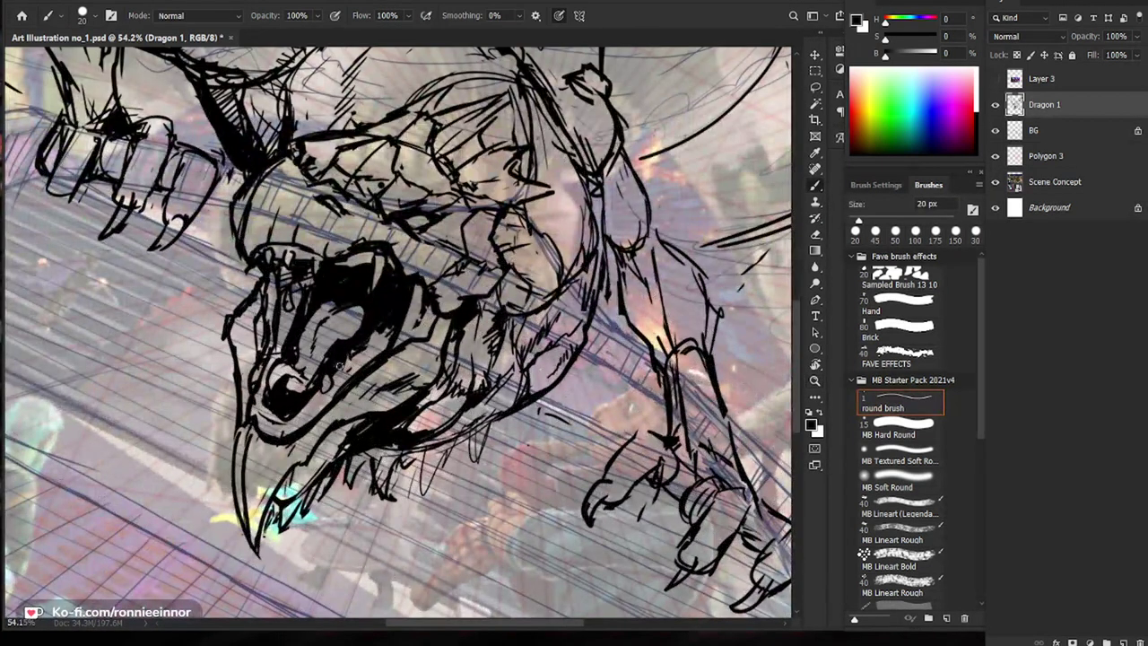
{"action": "key", "text": "e"}
{"action": "left_click_drag", "start_coordinate": [277, 273], "coordinate": [277, 284]}
{"action": "key", "text": "b"}
{"action": "key", "text": "e"}
{"action": "key", "text": "b"}
{"action": "key", "text": "ctrl+0"}
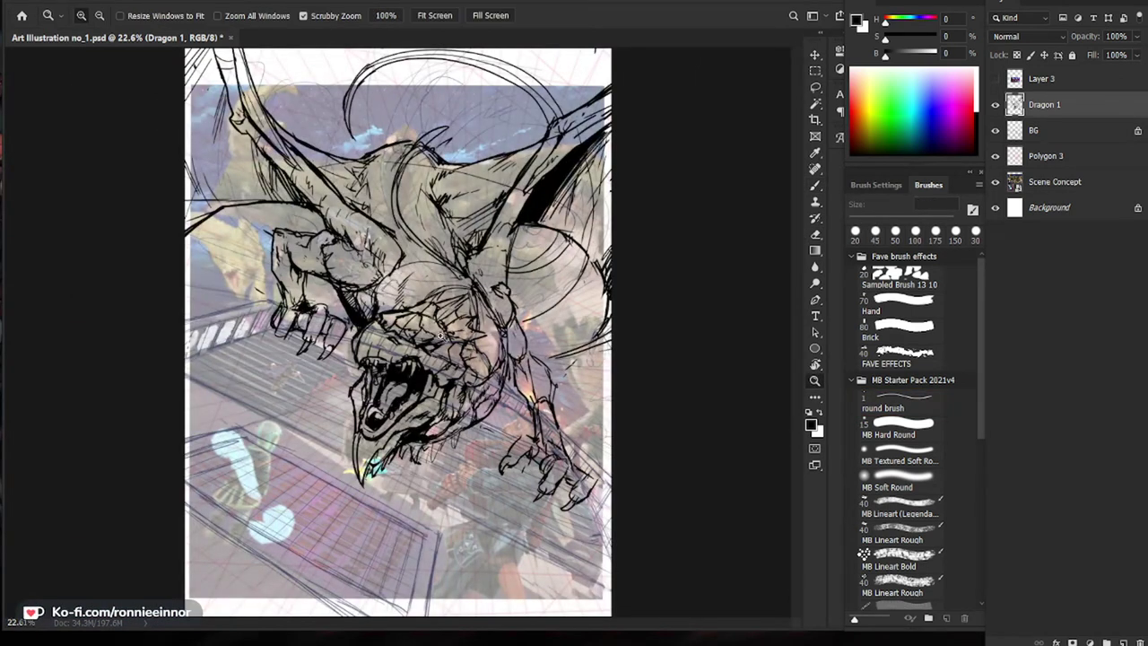
Step: Add pointed teeth along the upper jaw toward the mouth corner, undoing and redrawing one stroke
{"action": "left_click_drag", "start_coordinate": [434, 335], "coordinate": [511, 334]}
{"action": "left_click_drag", "start_coordinate": [434, 389], "coordinate": [460, 412]}
{"action": "key", "text": "ctrl+z"}
{"action": "left_click_drag", "start_coordinate": [408, 380], "coordinate": [446, 406]}
{"action": "key", "text": "ctrl+space"}
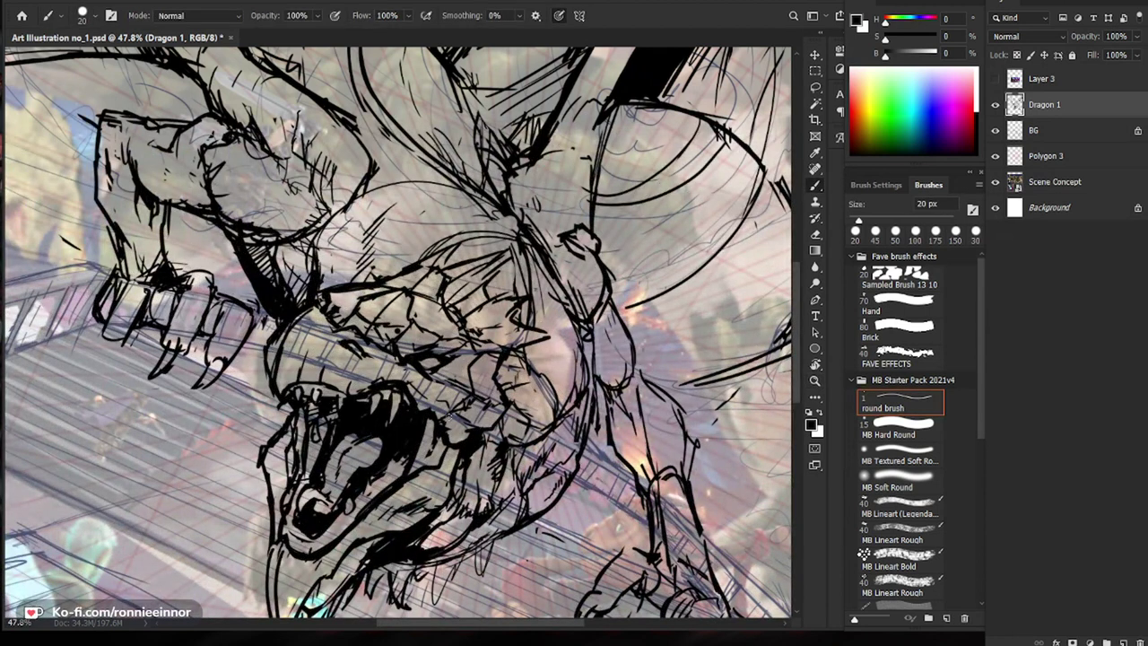
{"action": "left_click_drag", "start_coordinate": [457, 415], "coordinate": [499, 431]}
{"action": "key", "text": "e"}
{"action": "key", "text": "b"}
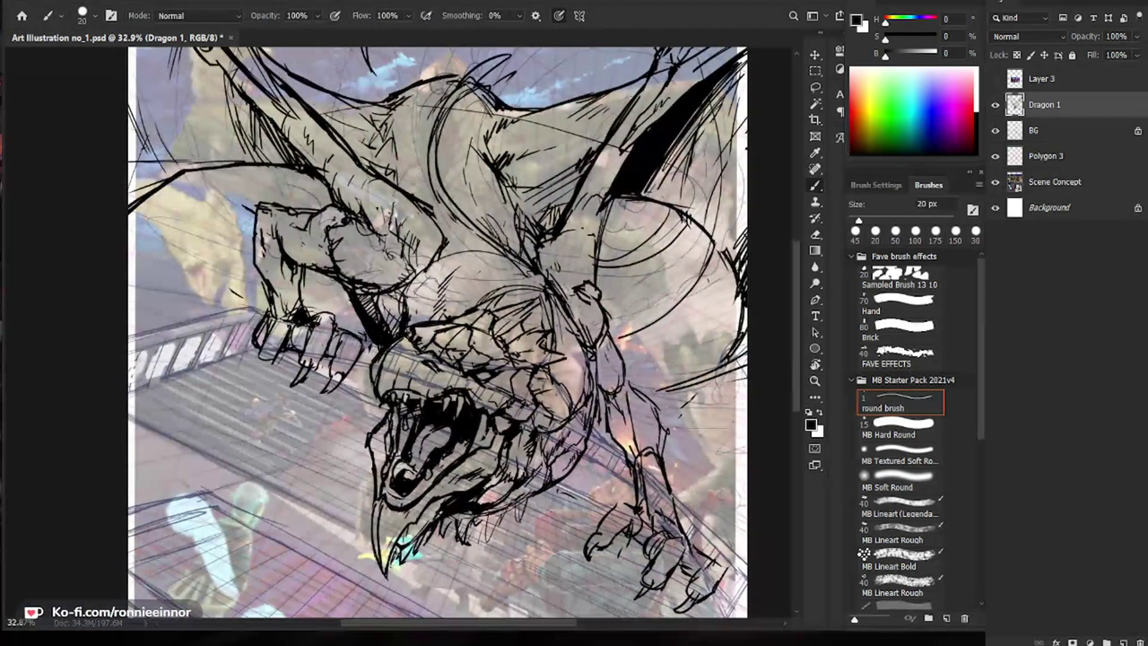
Step: Clean up the row of upper teeth and the lines around the mouth corner
{"action": "left_click_drag", "start_coordinate": [562, 497], "coordinate": [596, 417]}
{"action": "key", "text": "e"}
{"action": "key", "text": "b"}
{"action": "left_click_drag", "start_coordinate": [525, 385], "coordinate": [494, 407]}
{"action": "key", "text": "e"}
{"action": "key", "text": "b"}
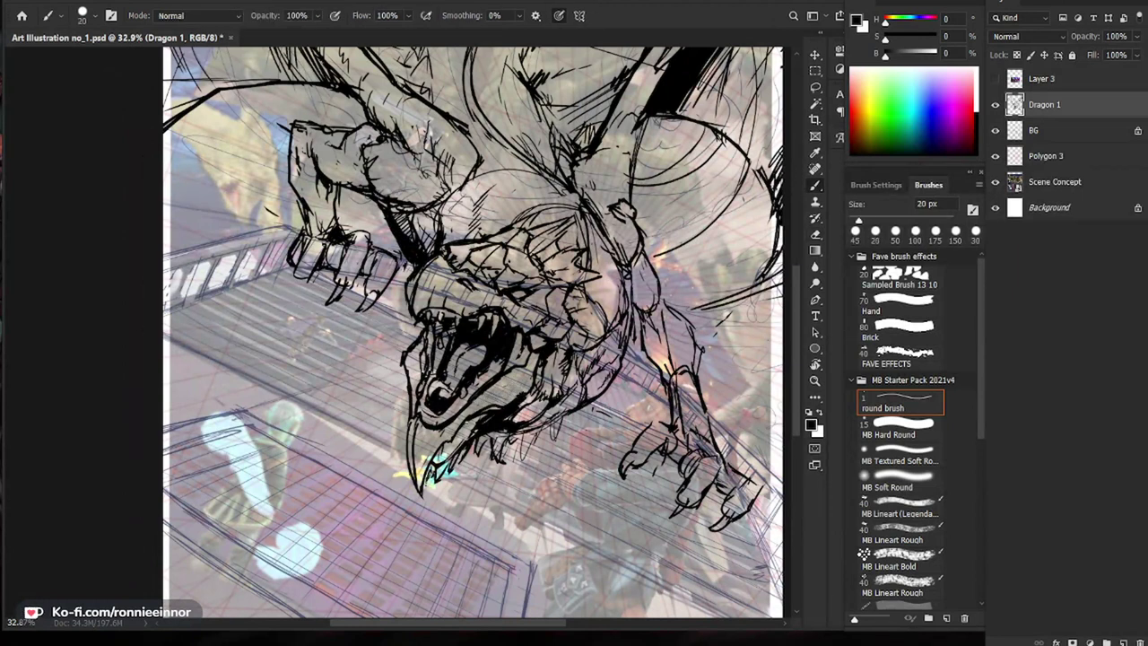
{"action": "key", "text": "b"}
{"action": "left_click_drag", "start_coordinate": [500, 453], "coordinate": [453, 453]}
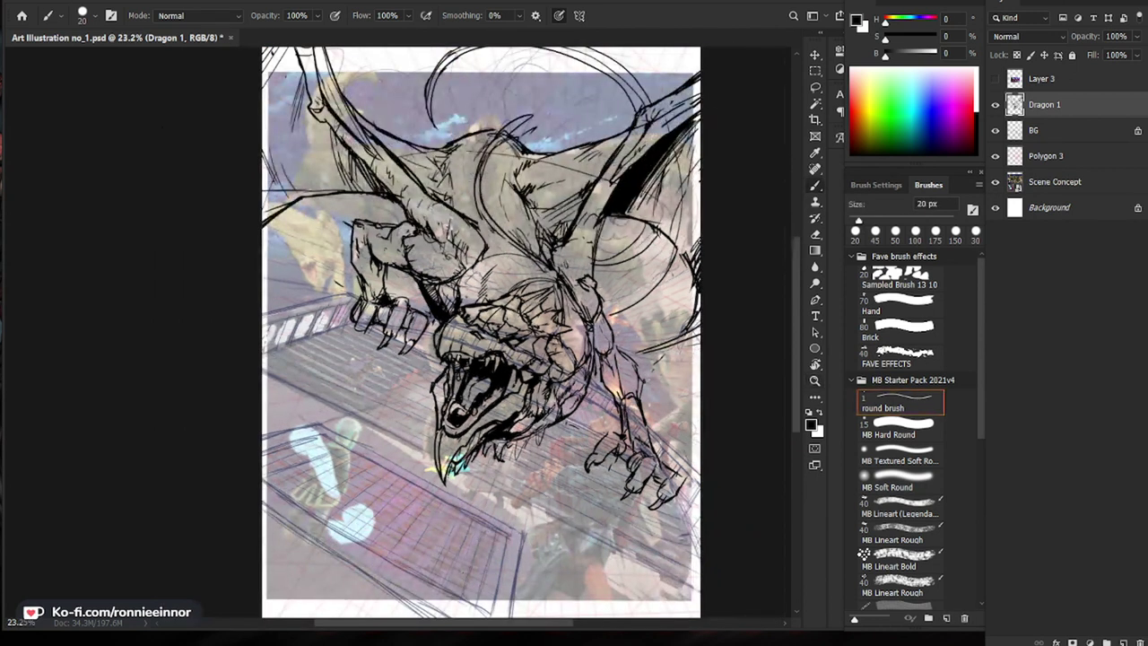
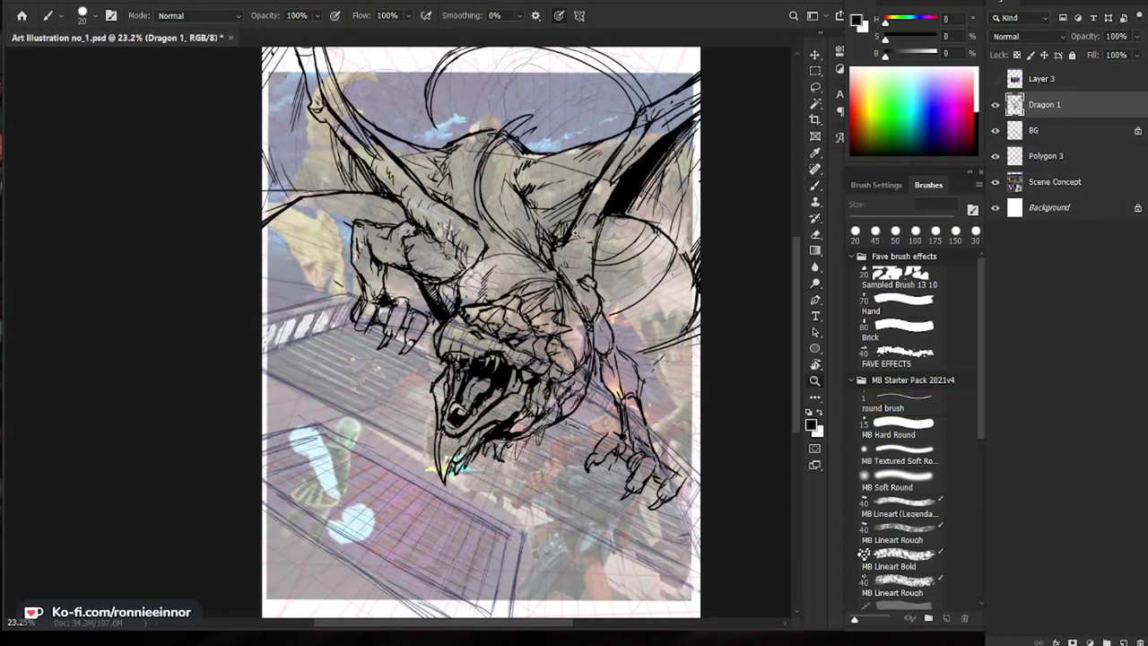
Step: Erase and redraw small strokes on the brow scales and the rear of the lower jaw
{"action": "scroll", "coordinate": [574, 233], "scroll_direction": "up", "scroll_amount": 1}
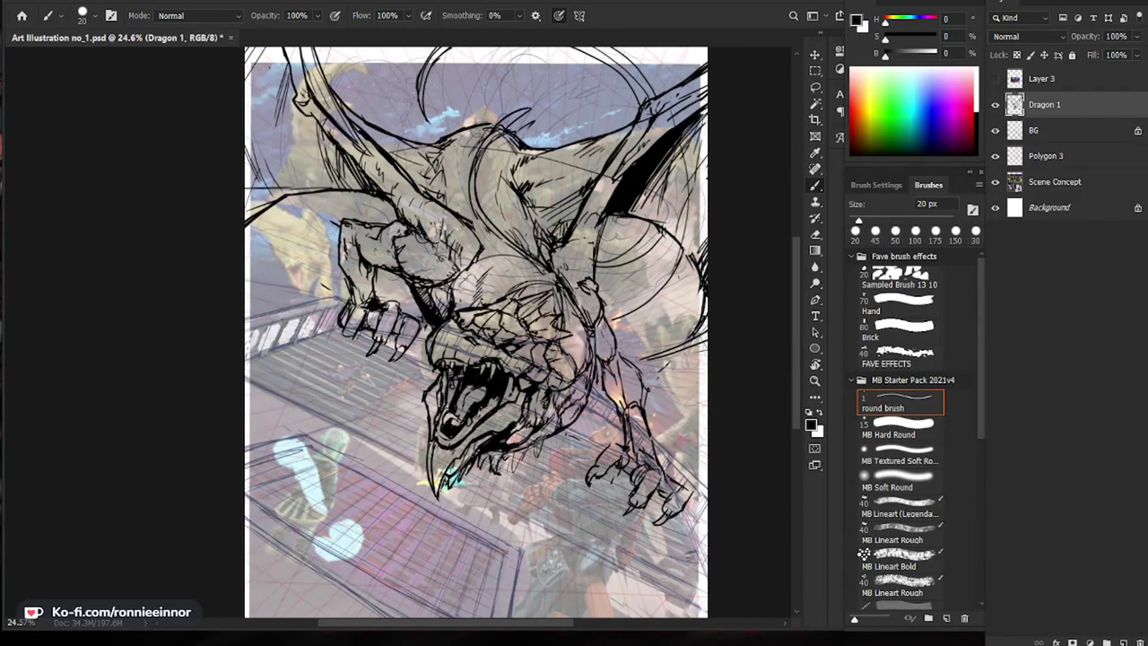
{"action": "left_click_drag", "start_coordinate": [588, 454], "coordinate": [561, 411]}
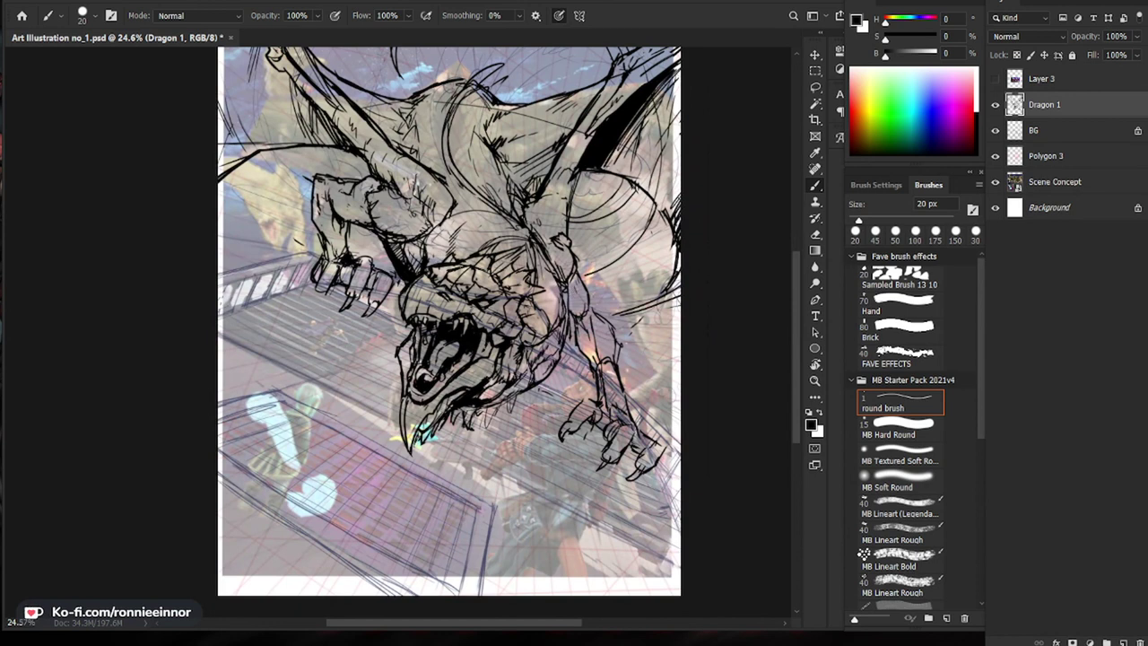
{"action": "key", "text": "e"}
{"action": "key", "text": "b"}
{"action": "mouse_move", "coordinate": [524, 303]}
{"action": "left_mouse_down"}
{"action": "mouse_move", "coordinate": [543, 306]}
{"action": "mouse_move", "coordinate": [544, 320]}
{"action": "mouse_move", "coordinate": [535, 326]}
{"action": "mouse_move", "coordinate": [502, 283]}
{"action": "mouse_move", "coordinate": [516, 293]}
{"action": "left_mouse_up"}
{"action": "key", "text": "e"}
{"action": "key", "text": "b"}
{"action": "left_click_drag", "start_coordinate": [537, 376], "coordinate": [528, 386]}
{"action": "key", "text": "e"}
{"action": "left_click_drag", "start_coordinate": [483, 294], "coordinate": [513, 294]}
{"action": "key", "text": "b"}
Step: Clean up rough strokes on the ridge of the dragon's snout
{"action": "scroll", "coordinate": [385, 380], "scroll_direction": "down", "scroll_amount": 4}
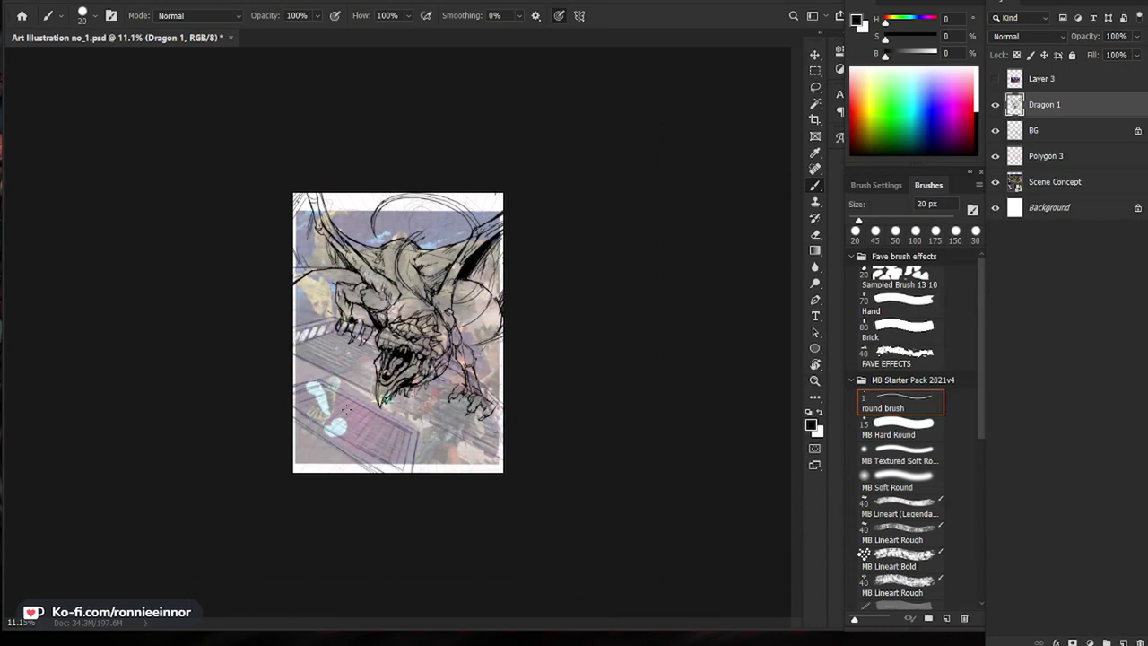
{"action": "left_click_drag", "start_coordinate": [348, 410], "coordinate": [395, 408]}
{"action": "key", "text": "e"}
{"action": "left_click_drag", "start_coordinate": [368, 329], "coordinate": [362, 337]}
{"action": "key", "text": "b"}
{"action": "left_click_drag", "start_coordinate": [491, 587], "coordinate": [442, 589]}
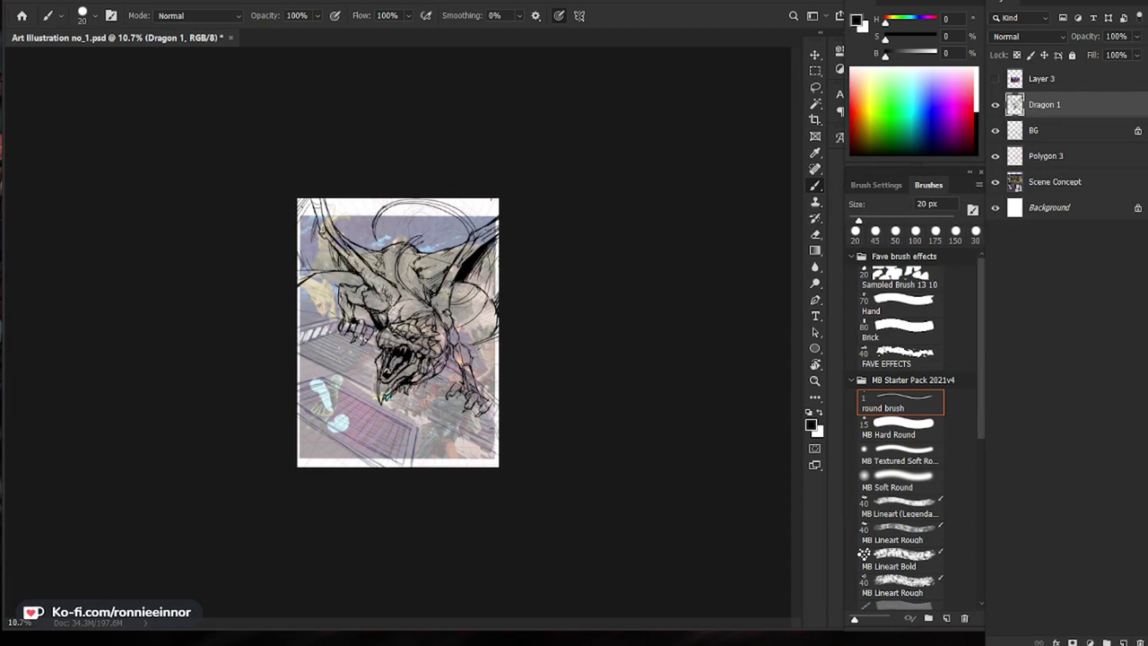
{"action": "key", "text": "z"}
{"action": "left_click_drag", "start_coordinate": [395, 332], "coordinate": [430, 333]}
{"action": "key", "text": "b"}
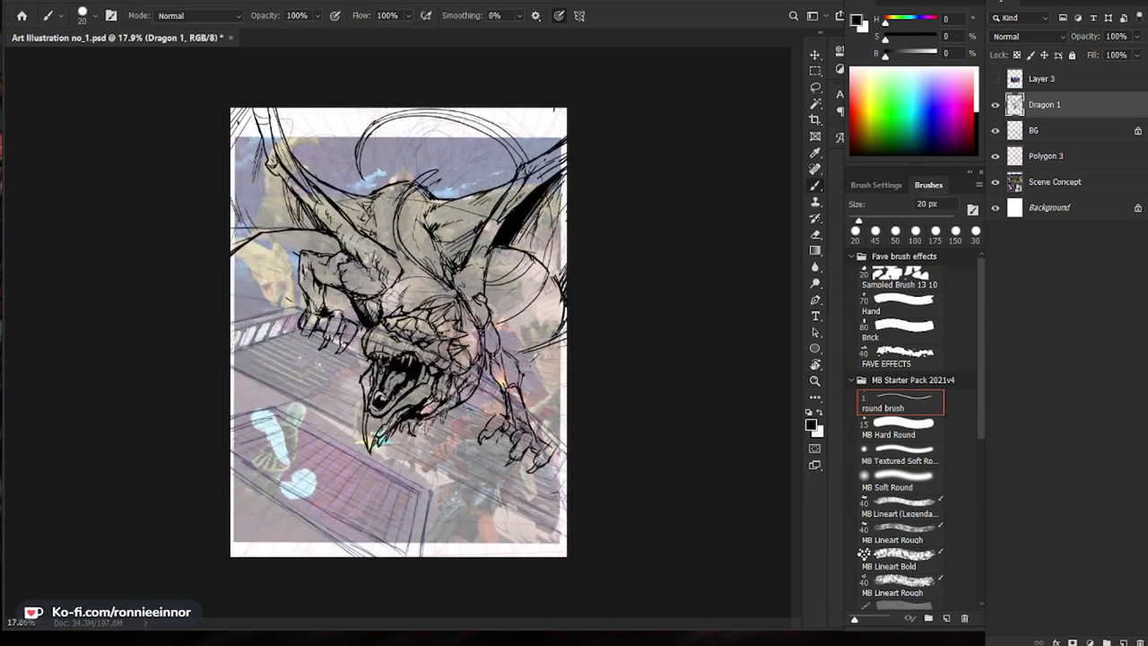
{"action": "key", "text": "l"}
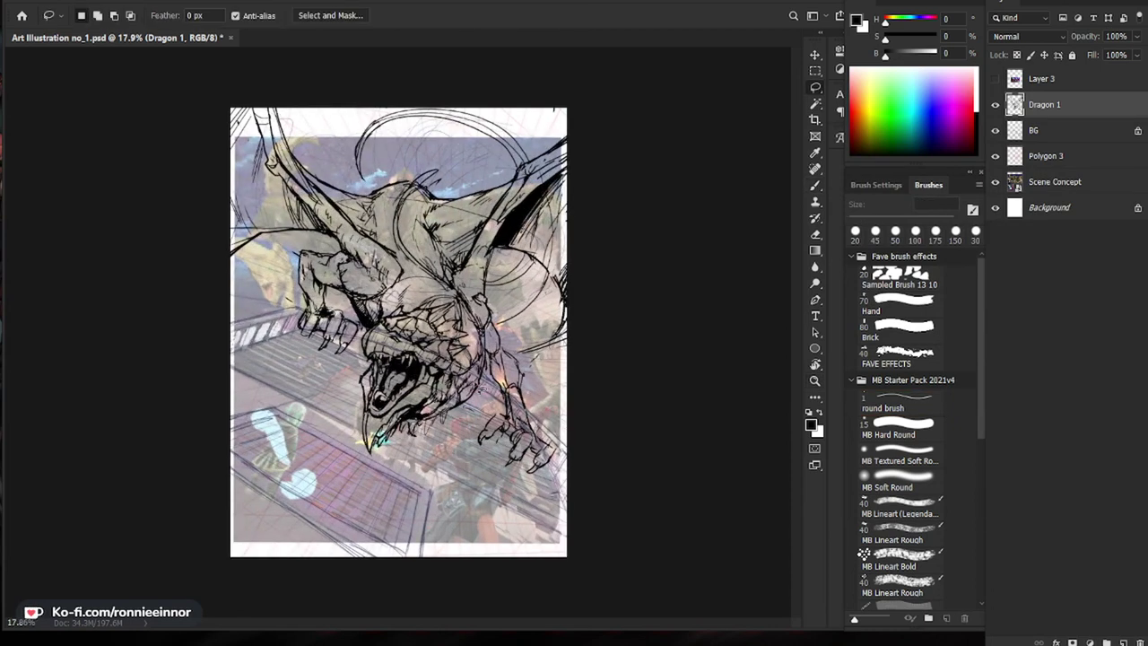
{"action": "key", "text": "b"}
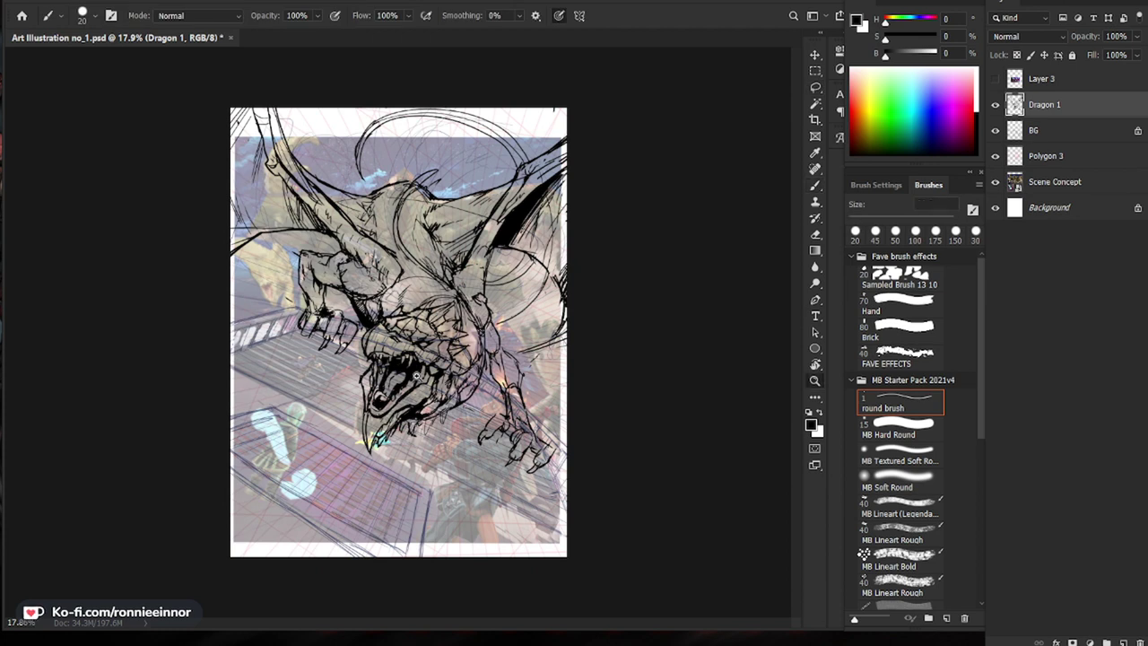
Step: Draw jagged spikes and contour strokes along the forearm of the reaching foreleg
{"action": "key", "text": "z"}
{"action": "left_click_drag", "start_coordinate": [399, 369], "coordinate": [419, 369]}
{"action": "key", "text": "b"}
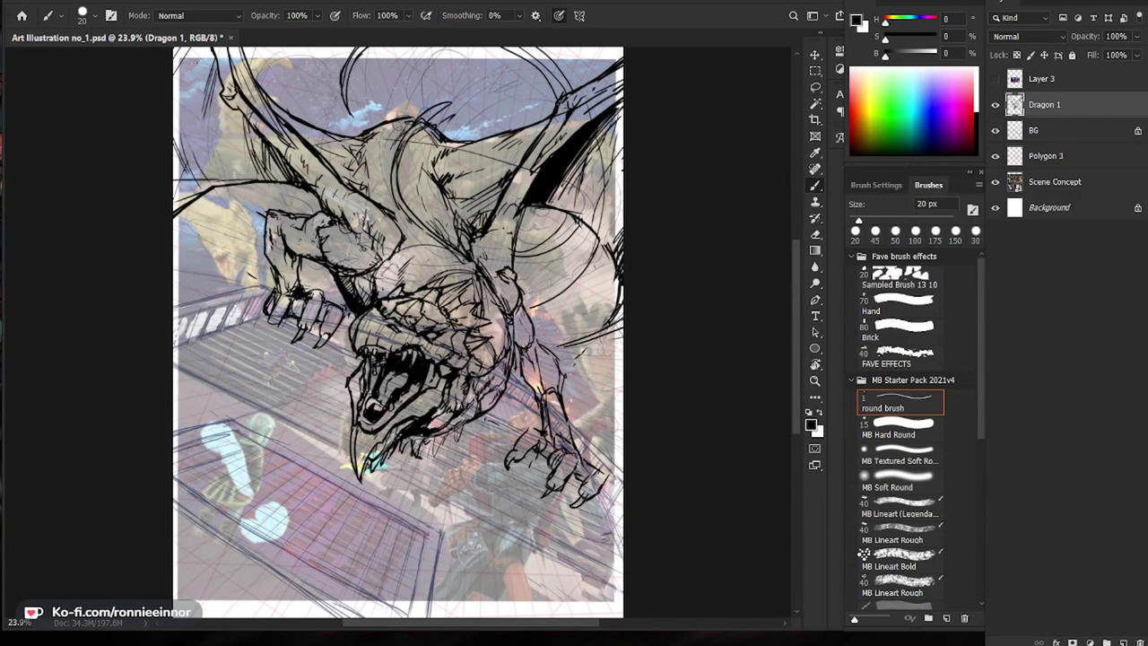
{"action": "mouse_move", "coordinate": [532, 396]}
{"action": "left_mouse_down"}
{"action": "mouse_move", "coordinate": [543, 425]}
{"action": "mouse_move", "coordinate": [577, 443]}
{"action": "left_mouse_up"}
{"action": "mouse_move", "coordinate": [549, 392]}
{"action": "left_mouse_down"}
{"action": "mouse_move", "coordinate": [568, 438]}
{"action": "mouse_move", "coordinate": [562, 370]}
{"action": "mouse_move", "coordinate": [537, 343]}
{"action": "mouse_move", "coordinate": [572, 376]}
{"action": "mouse_move", "coordinate": [573, 404]}
{"action": "left_mouse_up"}
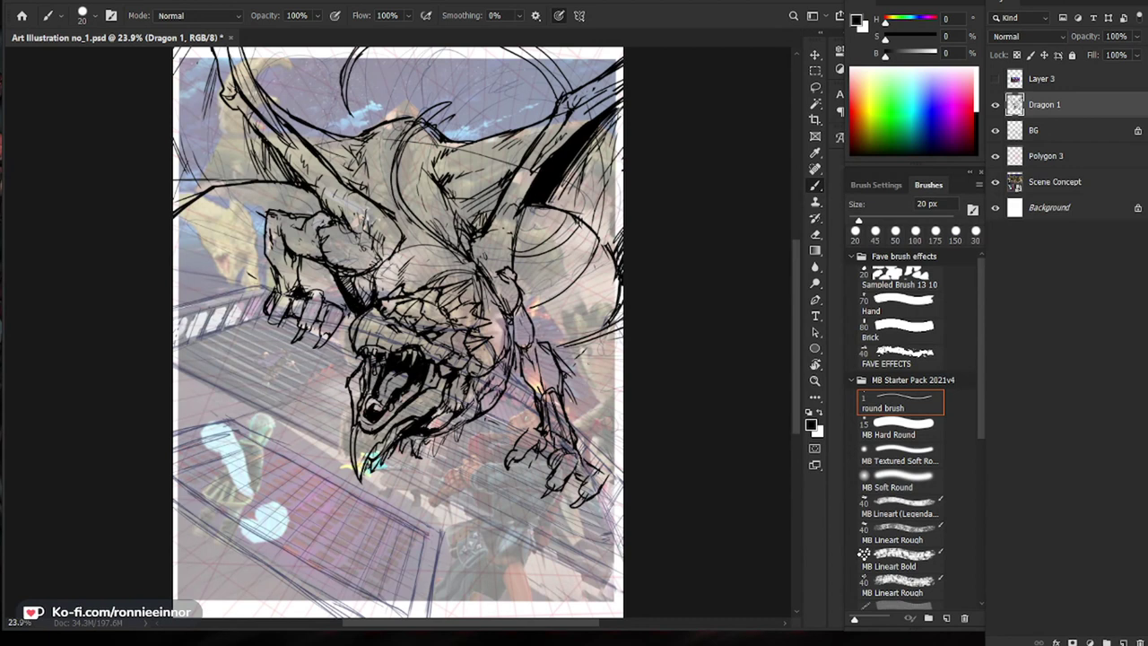
Step: Draw pointed spikes around the raised foreleg's elbow and add strokes along the opposite wing arm's edge
{"action": "left_click_drag", "start_coordinate": [298, 217], "coordinate": [285, 205]}
{"action": "mouse_move", "coordinate": [293, 213]}
{"action": "left_mouse_down"}
{"action": "mouse_move", "coordinate": [237, 217]}
{"action": "mouse_move", "coordinate": [249, 238]}
{"action": "left_mouse_up"}
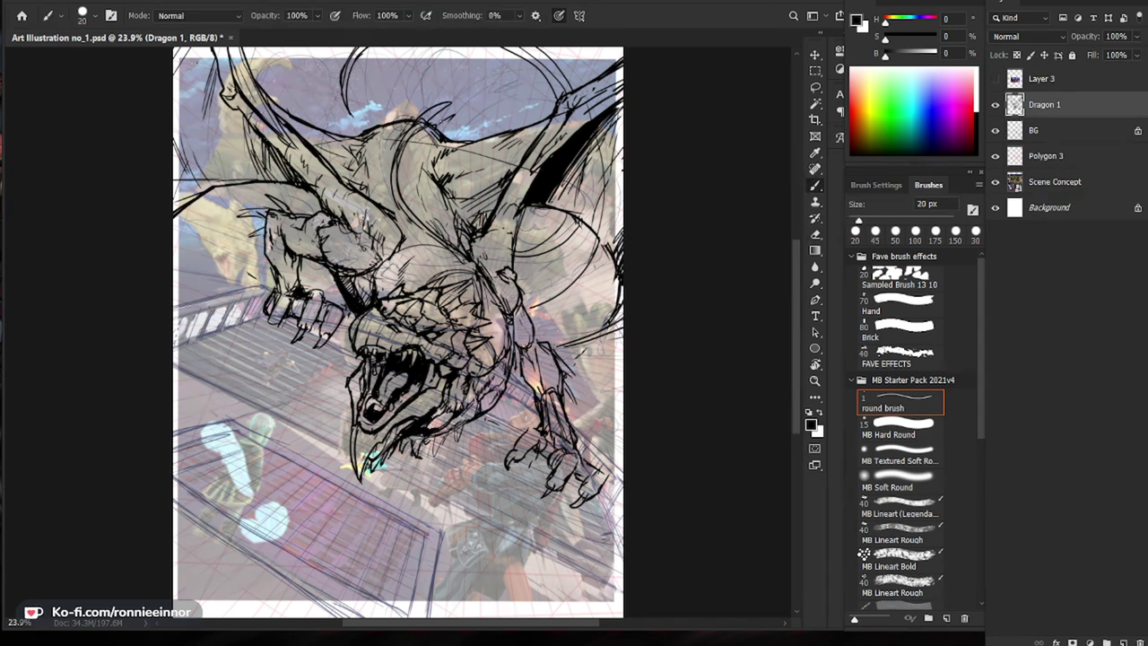
{"action": "left_click_drag", "start_coordinate": [523, 217], "coordinate": [514, 269]}
{"action": "left_click_drag", "start_coordinate": [425, 269], "coordinate": [395, 345]}
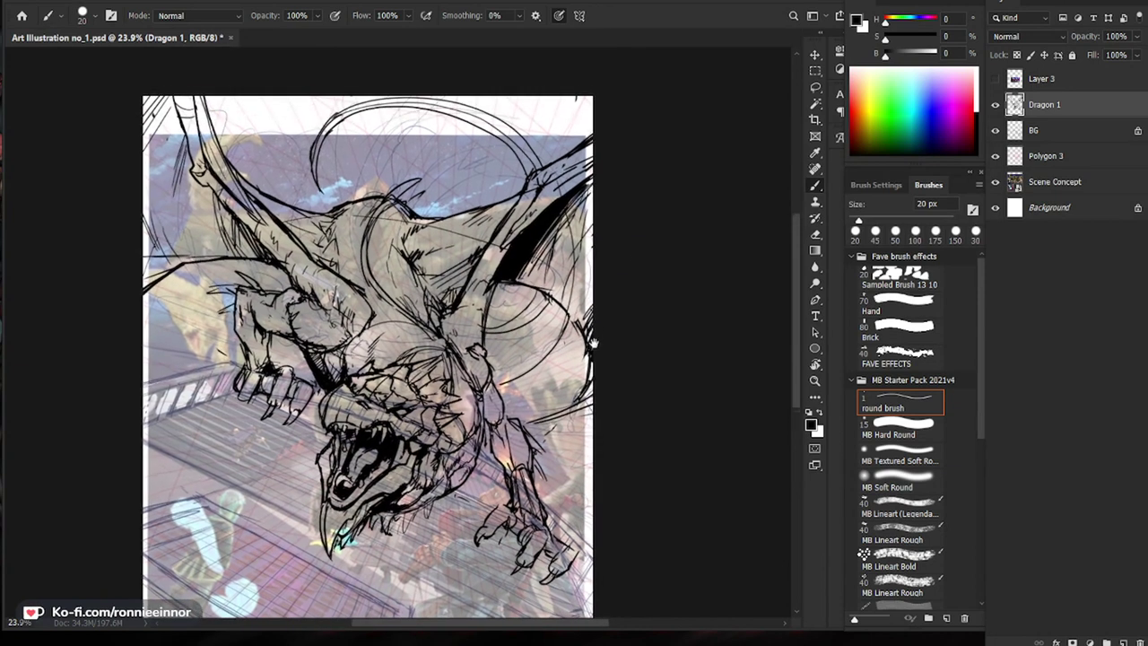
Step: Draw contour strokes and diagonal hatching on the rounded thigh below the wing with the black-filled membrane
{"action": "mouse_move", "coordinate": [487, 335]}
{"action": "left_mouse_down"}
{"action": "mouse_move", "coordinate": [521, 321]}
{"action": "mouse_move", "coordinate": [502, 315]}
{"action": "mouse_move", "coordinate": [538, 287]}
{"action": "mouse_move", "coordinate": [504, 321]}
{"action": "left_mouse_up"}
{"action": "key", "text": "e"}
{"action": "key", "text": "b"}
{"action": "left_click_drag", "start_coordinate": [521, 308], "coordinate": [548, 295]}
{"action": "mouse_move", "coordinate": [517, 313]}
{"action": "left_mouse_down"}
{"action": "mouse_move", "coordinate": [552, 300]}
{"action": "mouse_move", "coordinate": [541, 311]}
{"action": "left_mouse_up"}
{"action": "left_click_drag", "start_coordinate": [517, 324], "coordinate": [534, 315]}
{"action": "left_click_drag", "start_coordinate": [488, 363], "coordinate": [561, 335]}
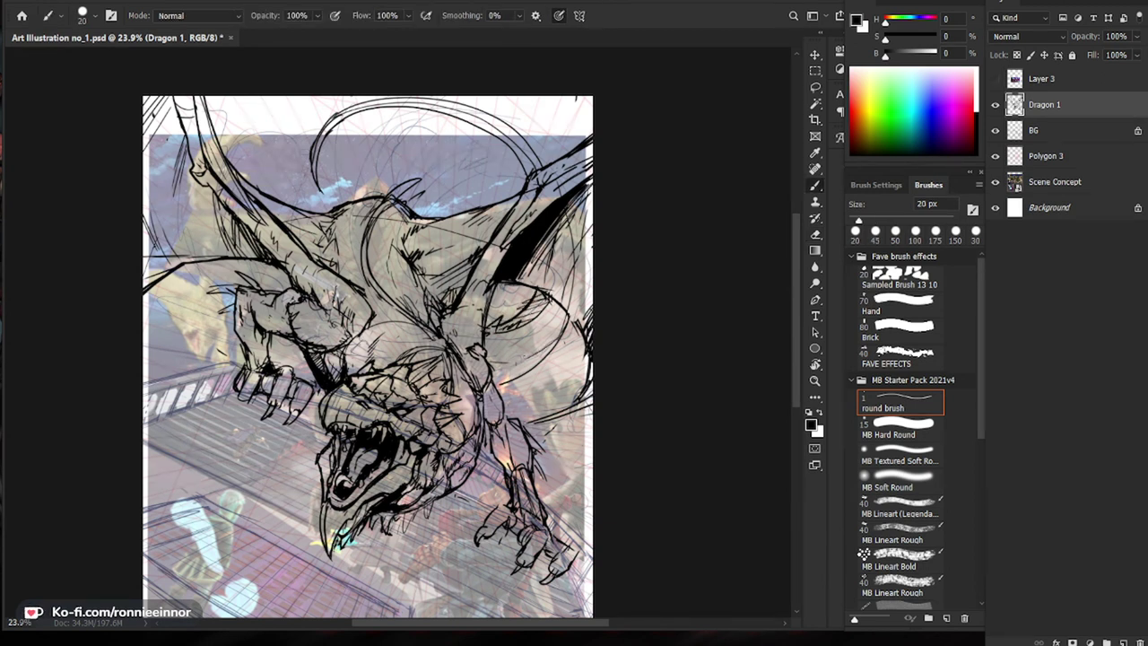
{"action": "mouse_move", "coordinate": [515, 378]}
{"action": "left_mouse_down"}
{"action": "mouse_move", "coordinate": [529, 355]}
{"action": "mouse_move", "coordinate": [510, 362]}
{"action": "mouse_move", "coordinate": [537, 332]}
{"action": "left_mouse_up"}
{"action": "left_click_drag", "start_coordinate": [494, 284], "coordinate": [484, 321]}
{"action": "key", "text": "z"}
{"action": "left_click_drag", "start_coordinate": [579, 463], "coordinate": [540, 497]}
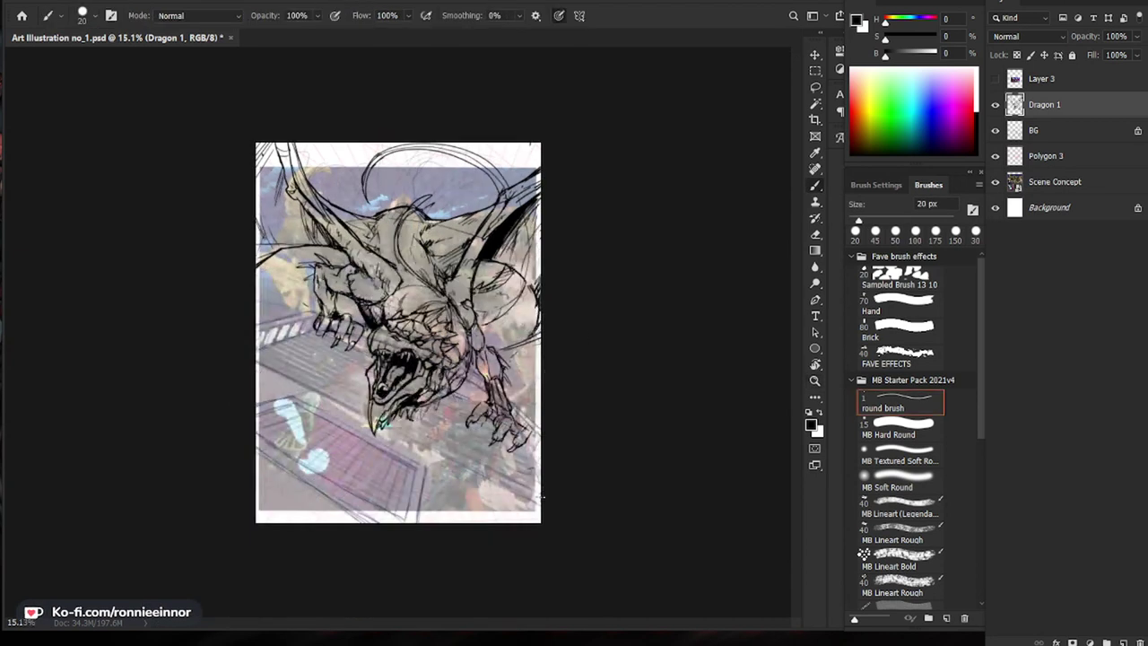
{"action": "key", "text": "z"}
{"action": "left_click_drag", "start_coordinate": [479, 153], "coordinate": [506, 150]}
{"action": "key", "text": "b"}
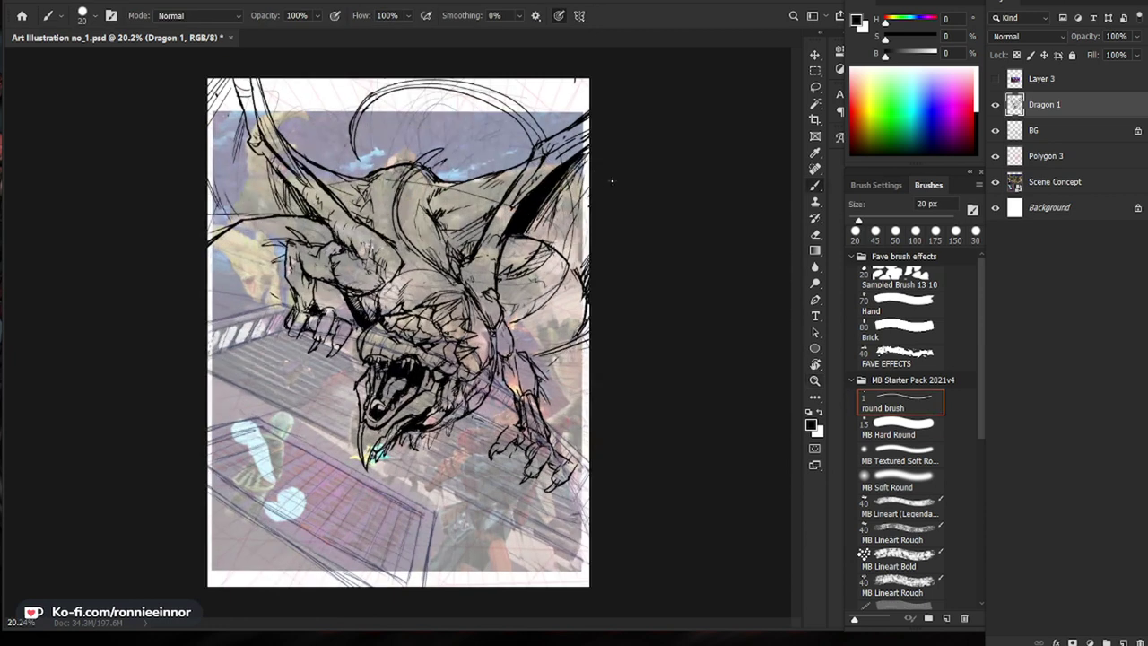
Step: Erase and redraw small strokes along the front edge of the lower jaw and its pointed chin spike
{"action": "key", "text": "z"}
{"action": "left_click_drag", "start_coordinate": [375, 417], "coordinate": [395, 418]}
{"action": "key", "text": "e"}
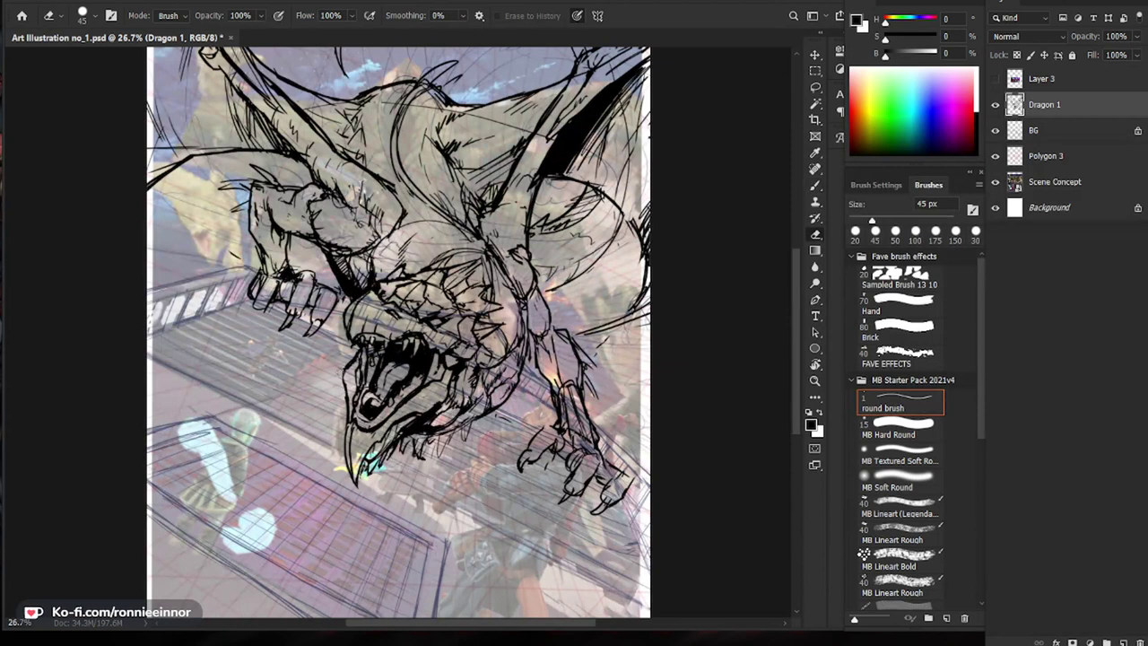
{"action": "key", "text": "b"}
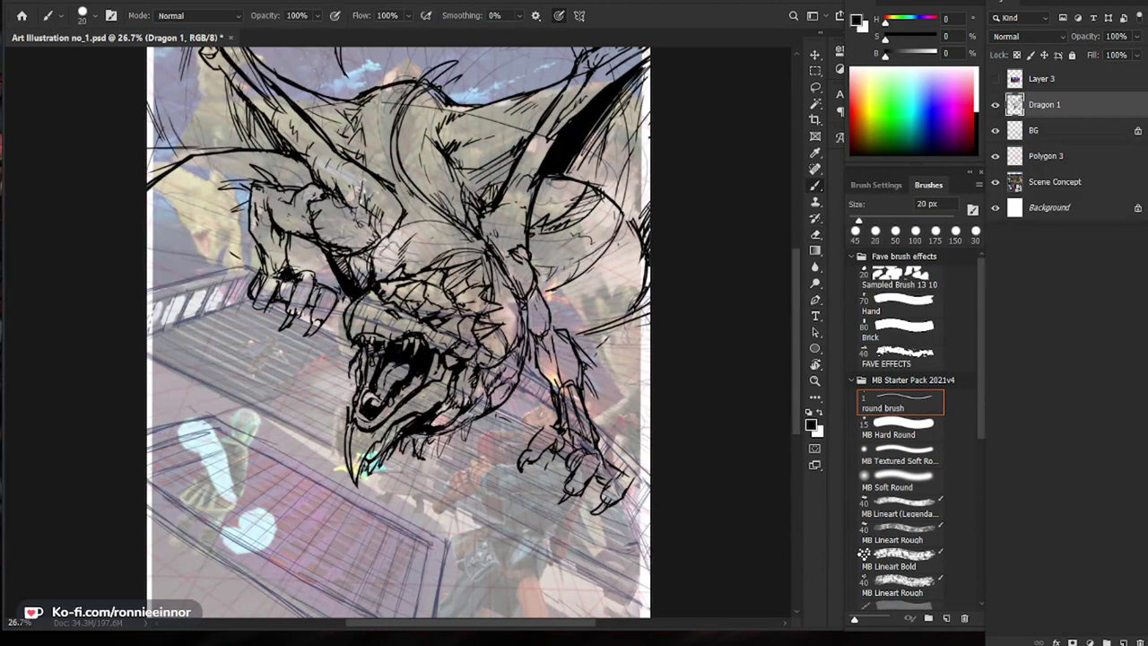
{"action": "key", "text": "e"}
{"action": "mouse_move", "coordinate": [347, 406]}
{"action": "left_mouse_down"}
{"action": "mouse_move", "coordinate": [345, 434]}
{"action": "mouse_move", "coordinate": [346, 422]}
{"action": "left_mouse_up"}
{"action": "key", "text": "b"}
{"action": "key", "text": "e"}
{"action": "key", "text": "b"}
{"action": "mouse_move", "coordinate": [343, 427]}
{"action": "left_mouse_down"}
{"action": "mouse_move", "coordinate": [350, 481]}
{"action": "mouse_move", "coordinate": [341, 440]}
{"action": "mouse_move", "coordinate": [347, 464]}
{"action": "left_mouse_up"}
{"action": "key", "text": "e"}
{"action": "key", "text": "b"}
{"action": "left_click_drag", "start_coordinate": [363, 457], "coordinate": [269, 457]}
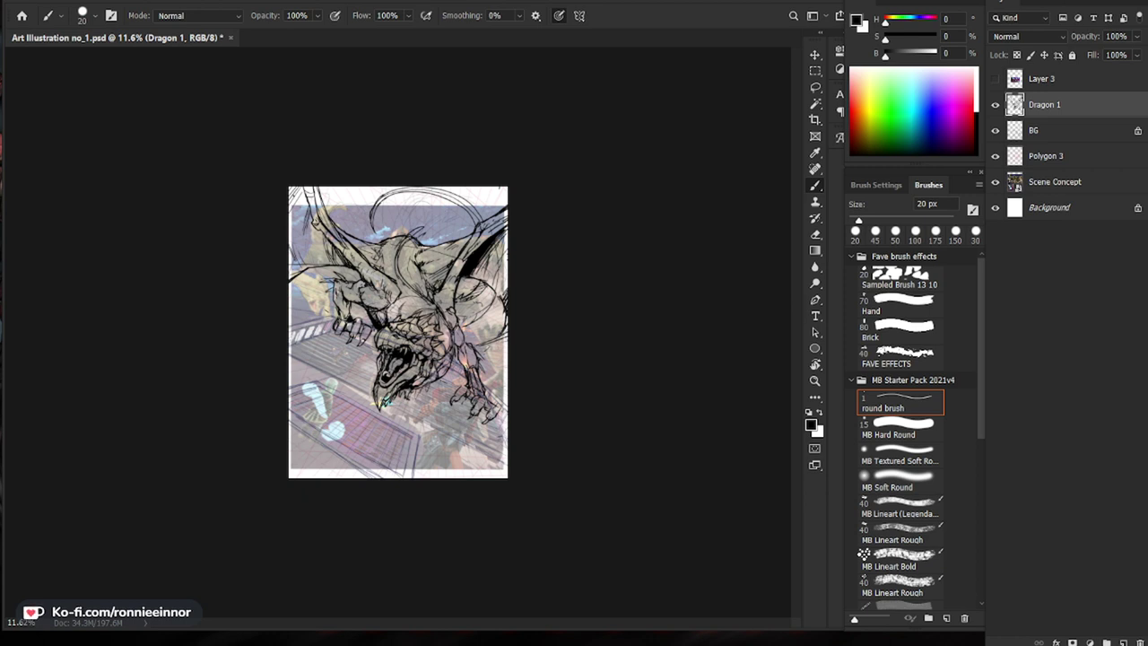
Step: Shade the inner part of the rounded thigh with vertical hatching lines, cleaning up stray stroke ends
{"action": "left_click", "coordinate": [512, 328], "text": "ctrl"}
{"action": "left_click_drag", "start_coordinate": [632, 299], "coordinate": [601, 349]}
{"action": "left_click_drag", "start_coordinate": [486, 318], "coordinate": [491, 358]}
{"action": "left_click_drag", "start_coordinate": [496, 318], "coordinate": [500, 375]}
{"action": "mouse_move", "coordinate": [507, 318]}
{"action": "left_mouse_down"}
{"action": "mouse_move", "coordinate": [505, 365]}
{"action": "mouse_move", "coordinate": [514, 361]}
{"action": "left_mouse_up"}
{"action": "mouse_move", "coordinate": [522, 310]}
{"action": "left_mouse_down"}
{"action": "mouse_move", "coordinate": [521, 349]}
{"action": "mouse_move", "coordinate": [533, 343]}
{"action": "mouse_move", "coordinate": [503, 378]}
{"action": "left_mouse_up"}
{"action": "key", "text": "e"}
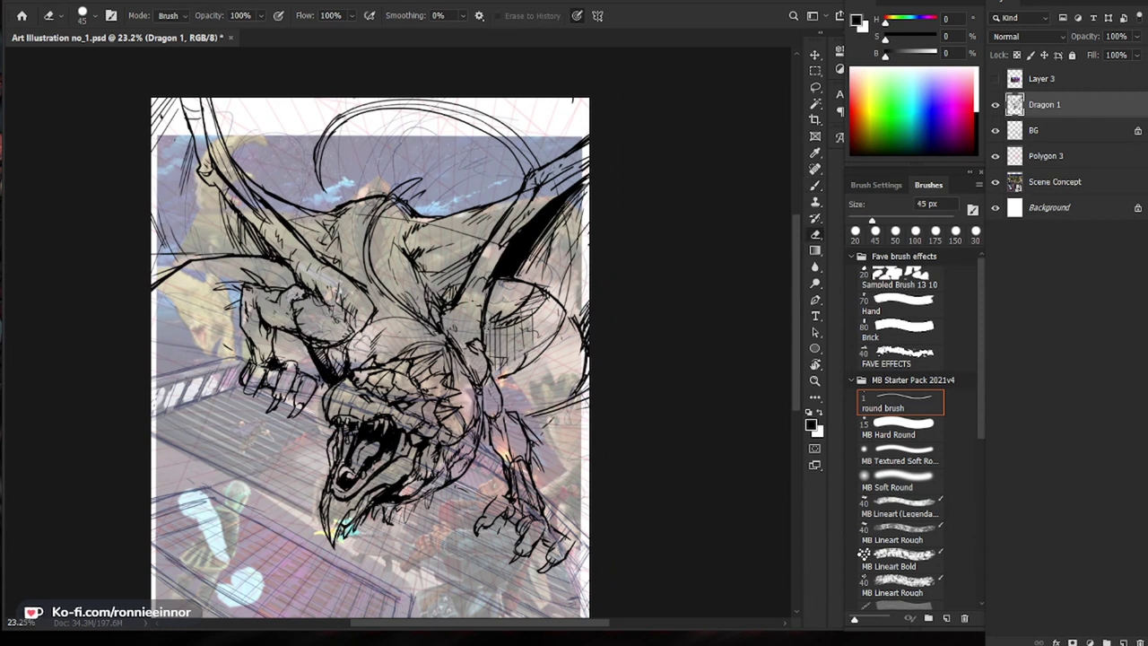
{"action": "left_click_drag", "start_coordinate": [490, 347], "coordinate": [491, 358]}
Step: Refine the rounded thigh's outline and hatching with short strokes along its lower edge and upper surface
{"action": "key", "text": "z"}
{"action": "mouse_move", "coordinate": [489, 309]}
{"action": "left_mouse_down"}
{"action": "mouse_move", "coordinate": [448, 310]}
{"action": "mouse_move", "coordinate": [540, 305]}
{"action": "left_mouse_up"}
{"action": "key", "text": "b"}
{"action": "left_click_drag", "start_coordinate": [626, 286], "coordinate": [608, 313]}
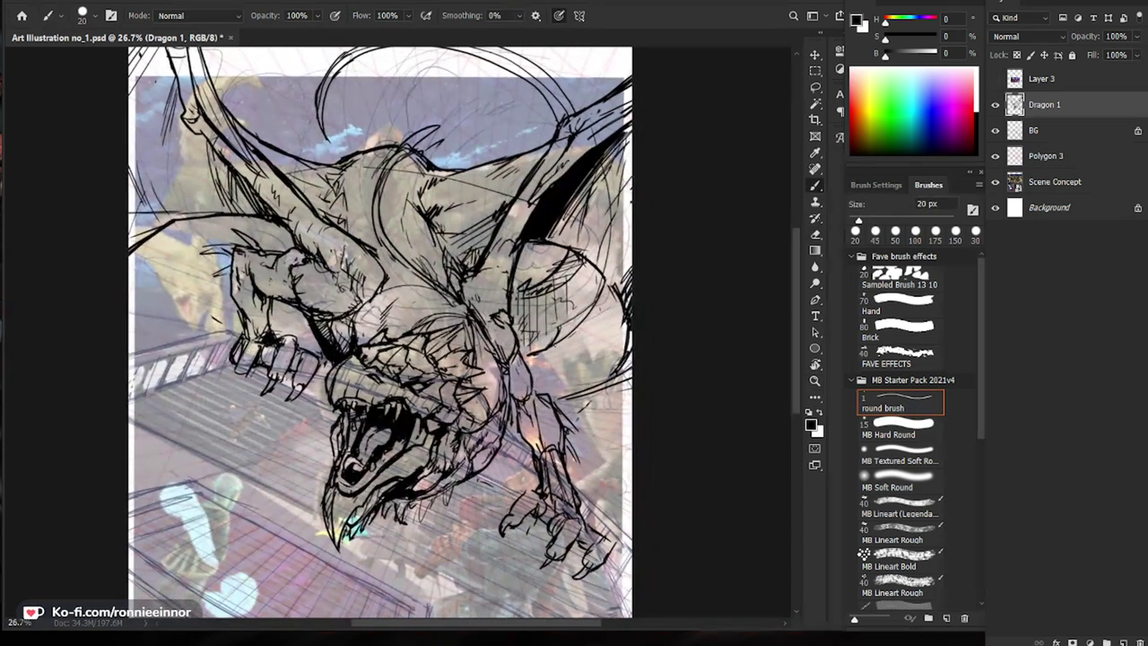
{"action": "left_click_drag", "start_coordinate": [537, 331], "coordinate": [527, 354]}
{"action": "left_click_drag", "start_coordinate": [582, 310], "coordinate": [582, 324]}
{"action": "mouse_move", "coordinate": [568, 273]}
{"action": "left_mouse_down"}
{"action": "mouse_move", "coordinate": [551, 294]}
{"action": "mouse_move", "coordinate": [528, 283]}
{"action": "left_mouse_up"}
{"action": "key", "text": "e"}
{"action": "key", "text": "b"}
{"action": "key", "text": "e"}
{"action": "key", "text": "b"}
{"action": "left_click_drag", "start_coordinate": [547, 292], "coordinate": [511, 292]}
{"action": "left_click_drag", "start_coordinate": [542, 186], "coordinate": [559, 235]}
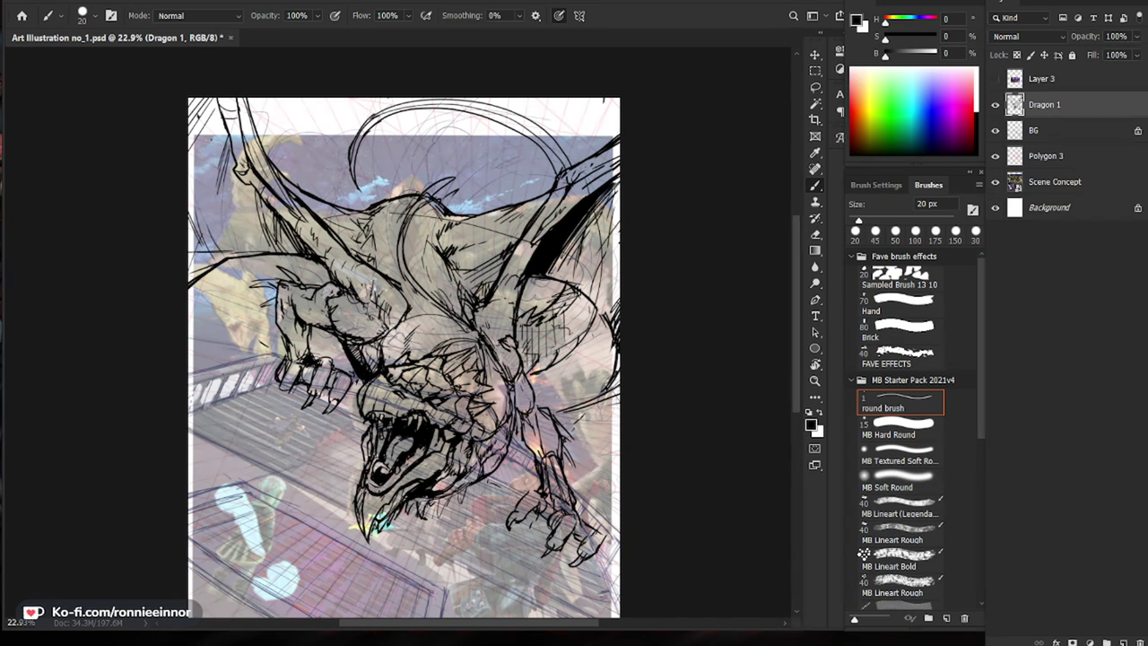
Step: Draw pointed scale strokes on the neck and shoulder directly behind the dragon's crest
{"action": "left_click_drag", "start_coordinate": [473, 345], "coordinate": [484, 369]}
{"action": "left_click_drag", "start_coordinate": [480, 345], "coordinate": [493, 395]}
{"action": "left_click_drag", "start_coordinate": [475, 310], "coordinate": [484, 331]}
{"action": "mouse_move", "coordinate": [479, 310]}
{"action": "left_mouse_down"}
{"action": "mouse_move", "coordinate": [469, 346]}
{"action": "mouse_move", "coordinate": [481, 332]}
{"action": "mouse_move", "coordinate": [497, 398]}
{"action": "left_mouse_up"}
{"action": "key", "text": "e"}
{"action": "key", "text": "b"}
{"action": "left_click_drag", "start_coordinate": [468, 361], "coordinate": [477, 369]}
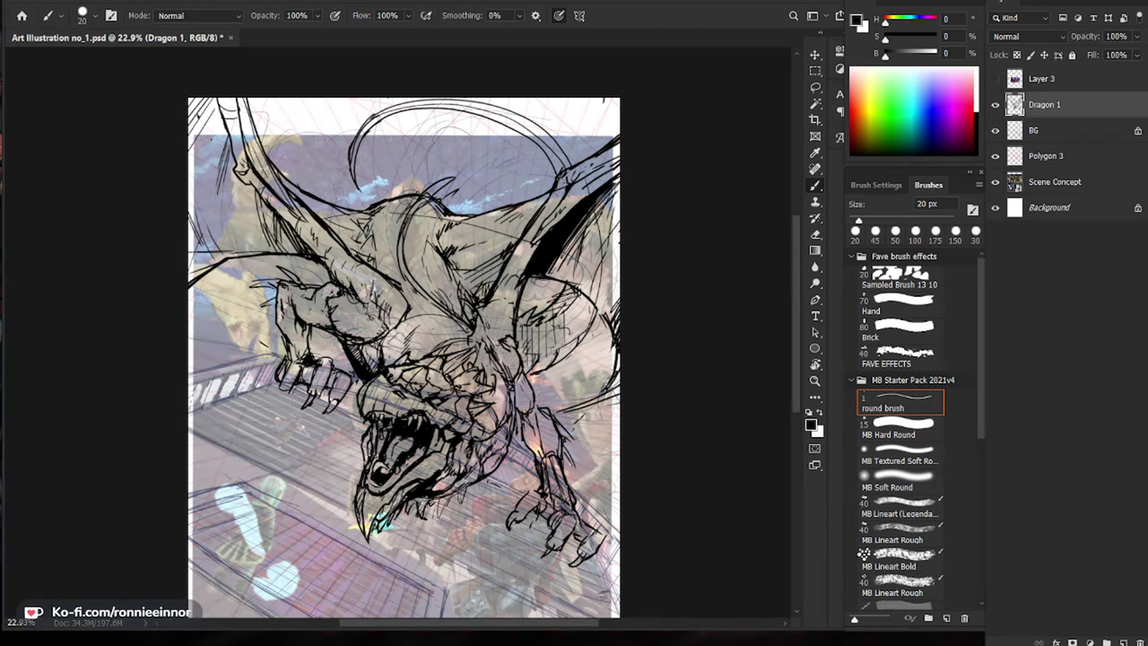
Step: Draw jagged spiky strokes along the middle of the neck, erasing overlapping lines between them
{"action": "left_click_drag", "start_coordinate": [446, 296], "coordinate": [468, 319]}
{"action": "mouse_move", "coordinate": [445, 292]}
{"action": "left_mouse_down"}
{"action": "mouse_move", "coordinate": [469, 328]}
{"action": "mouse_move", "coordinate": [453, 329]}
{"action": "left_mouse_up"}
{"action": "key", "text": "e"}
{"action": "key", "text": "b"}
{"action": "left_click_drag", "start_coordinate": [422, 274], "coordinate": [423, 303]}
{"action": "key", "text": "e"}
{"action": "key", "text": "b"}
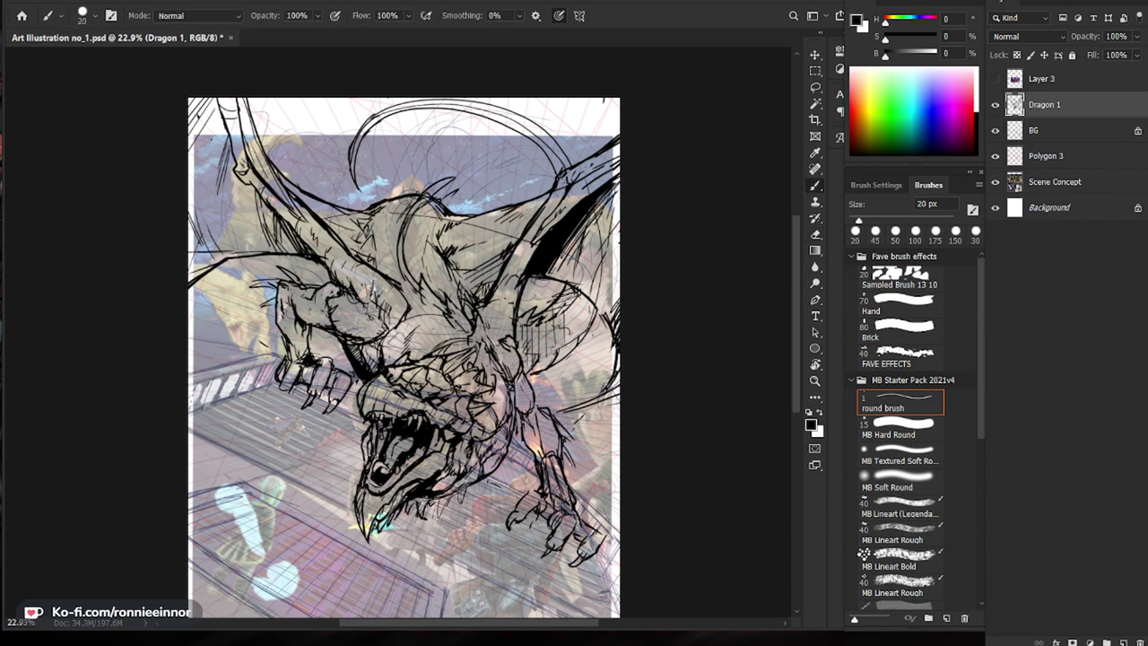
{"action": "key", "text": "e"}
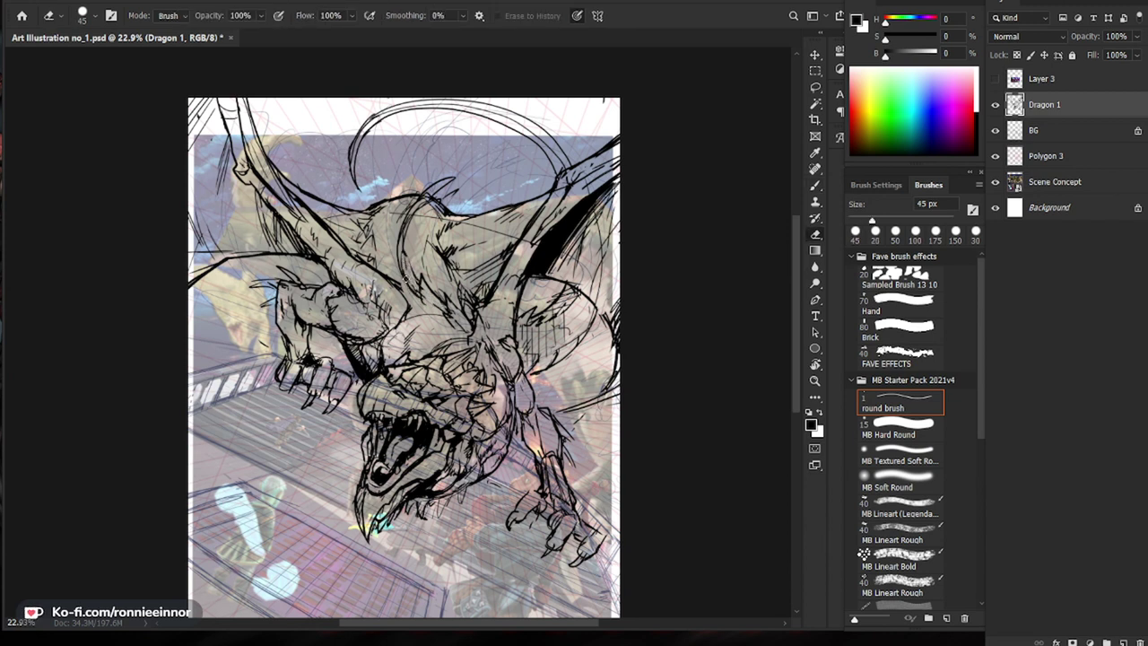
{"action": "key", "text": "b"}
Step: Continue the jagged spikes up the neck onto the upper back, erasing and redrawing rough strokes
{"action": "mouse_move", "coordinate": [396, 263]}
{"action": "left_mouse_down"}
{"action": "mouse_move", "coordinate": [411, 208]}
{"action": "mouse_move", "coordinate": [399, 231]}
{"action": "mouse_move", "coordinate": [411, 217]}
{"action": "left_mouse_up"}
{"action": "key", "text": "e"}
{"action": "key", "text": "b"}
{"action": "key", "text": "e"}
{"action": "key", "text": "b"}
{"action": "key", "text": "e"}
{"action": "key", "text": "b"}
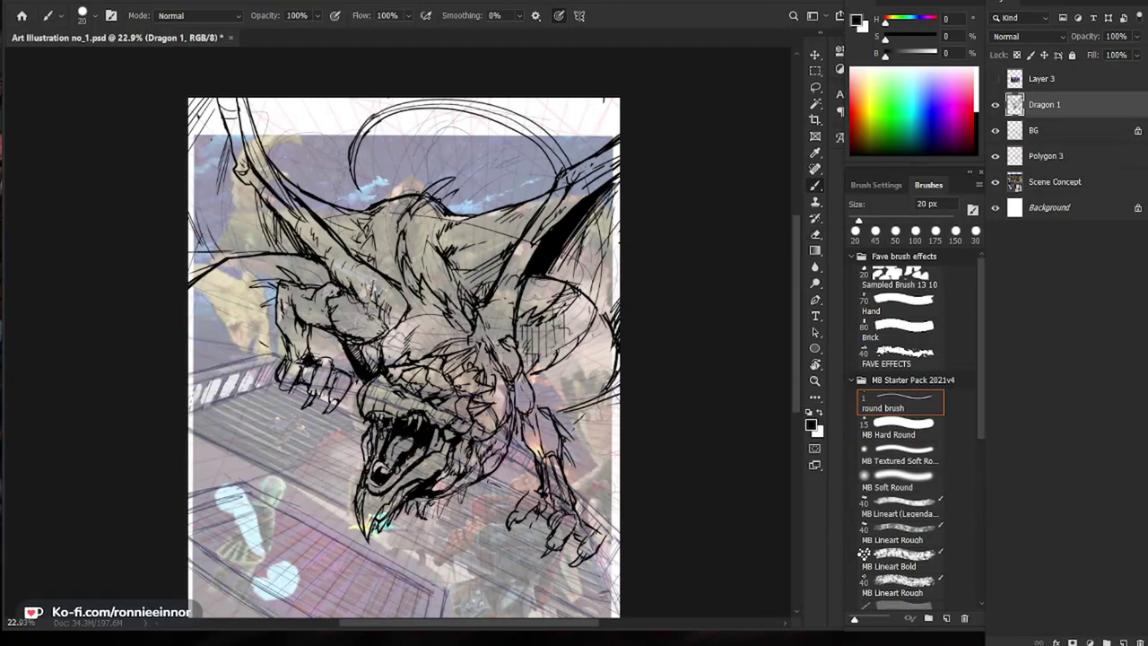
{"action": "left_click_drag", "start_coordinate": [400, 256], "coordinate": [390, 268]}
{"action": "mouse_move", "coordinate": [412, 255]}
{"action": "left_mouse_down"}
{"action": "mouse_move", "coordinate": [416, 273]}
{"action": "mouse_move", "coordinate": [396, 271]}
{"action": "left_mouse_up"}
{"action": "key", "text": "e"}
{"action": "key", "text": "b"}
{"action": "left_click_drag", "start_coordinate": [483, 280], "coordinate": [359, 484]}
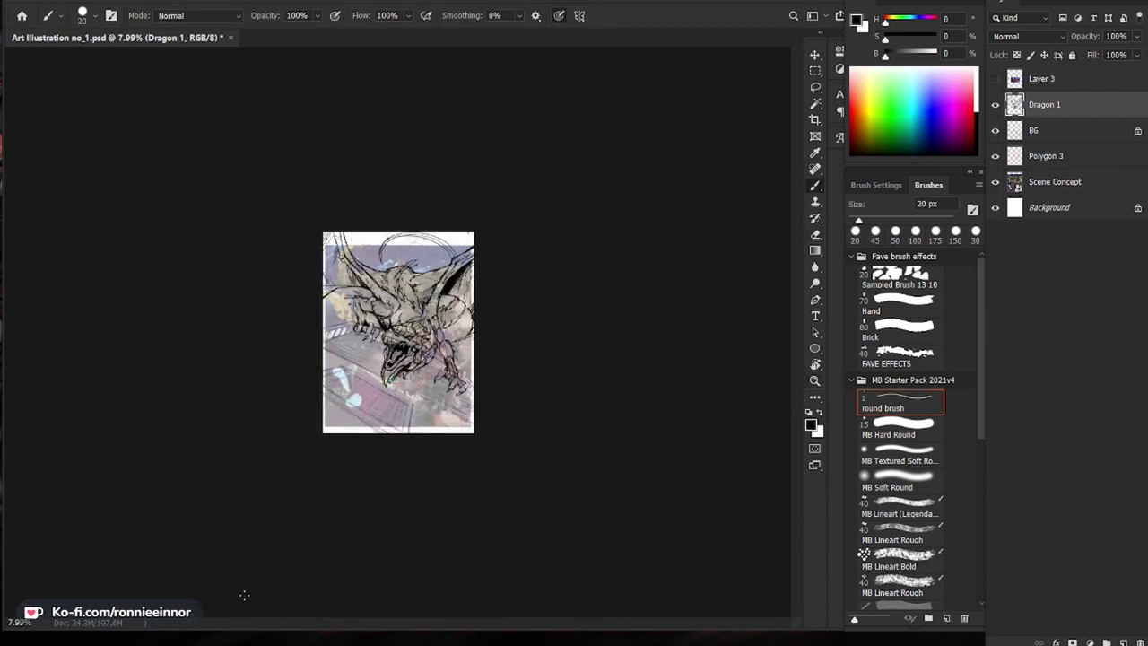
{"action": "left_click_drag", "start_coordinate": [498, 529], "coordinate": [597, 499]}
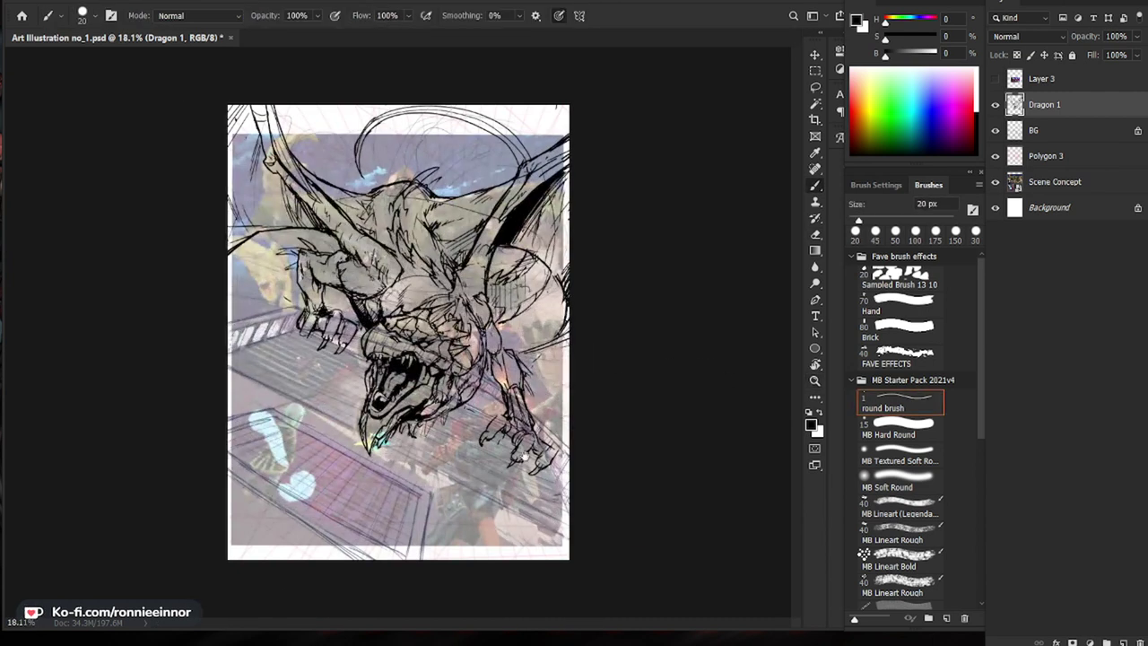
{"action": "left_click_drag", "start_coordinate": [525, 457], "coordinate": [563, 361]}
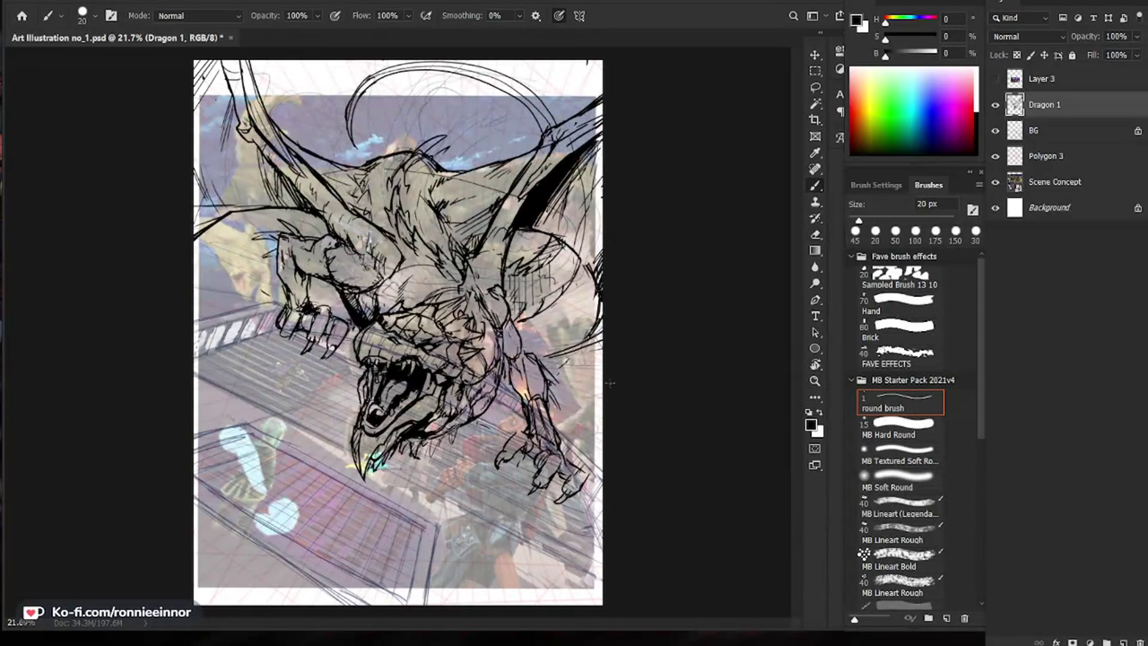
Step: Erase the curved lines at the top of the back and replace them with short jagged spikes
{"action": "key", "text": "e"}
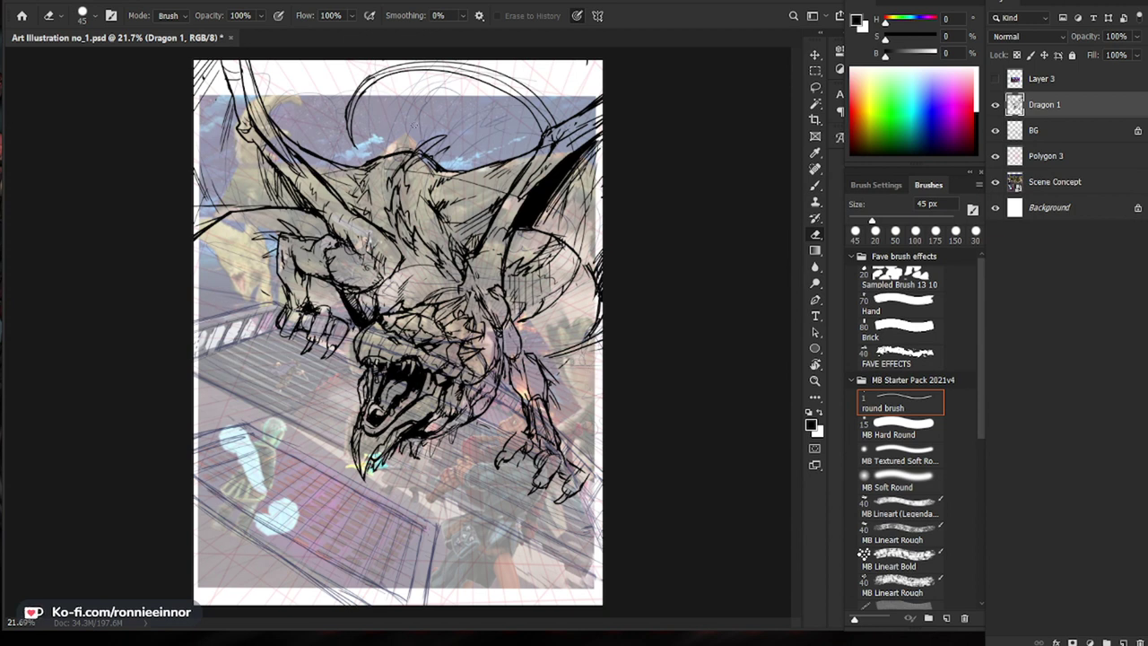
{"action": "key", "text": "b"}
{"action": "key", "text": "e"}
{"action": "left_click_drag", "start_coordinate": [412, 152], "coordinate": [419, 168]}
{"action": "key", "text": "b"}
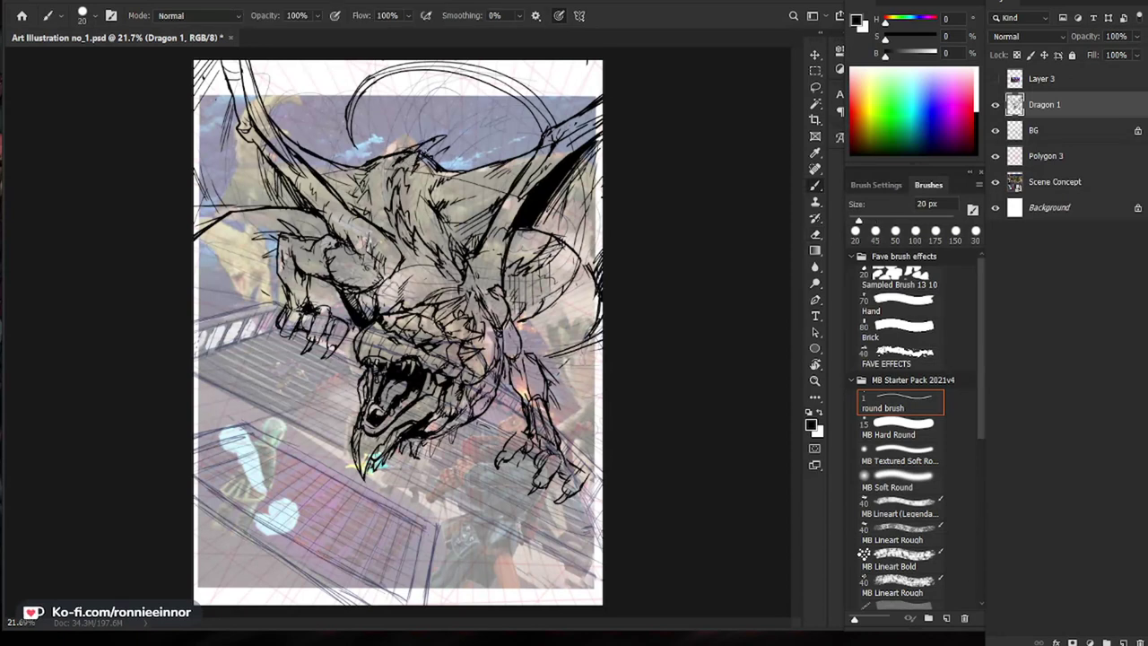
{"action": "key", "text": "e"}
{"action": "key", "text": "b"}
{"action": "key", "text": "e"}
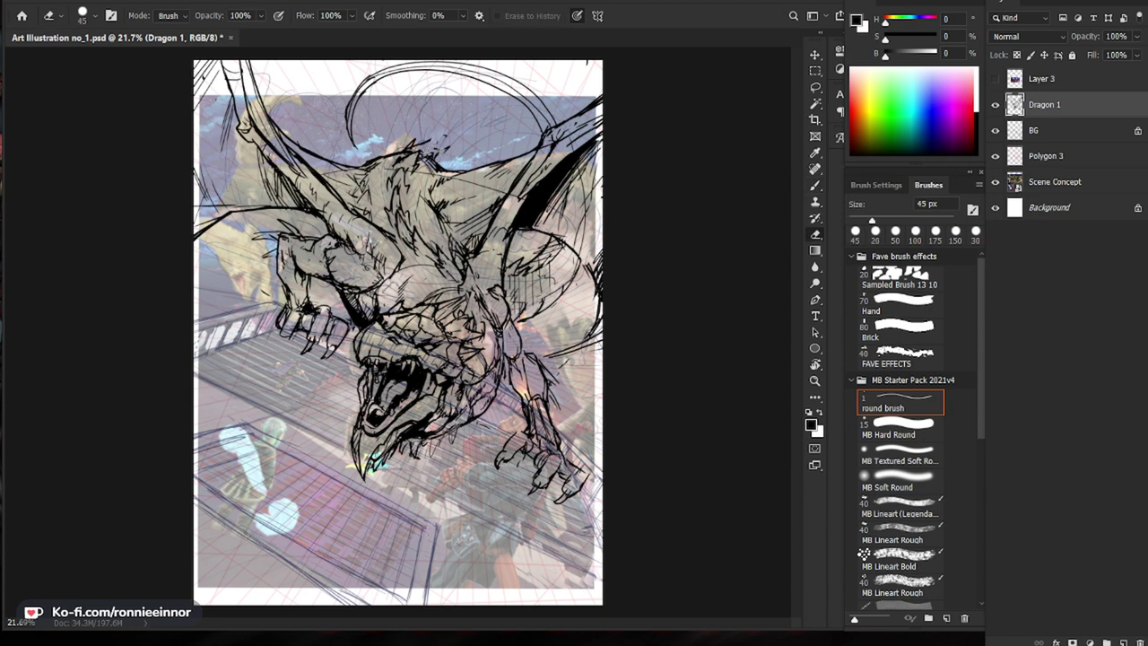
{"action": "key", "text": "b"}
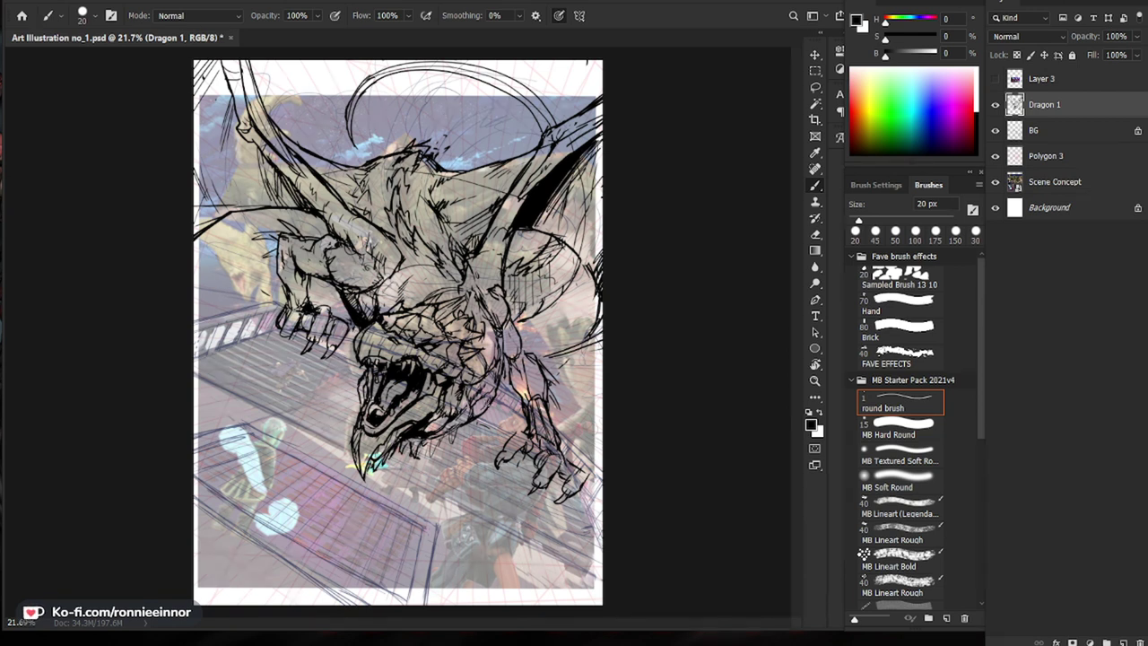
{"action": "key", "text": "ctrl+space"}
{"action": "left_click_drag", "start_coordinate": [399, 347], "coordinate": [435, 348]}
{"action": "key", "text": "e"}
{"action": "key", "text": "b"}
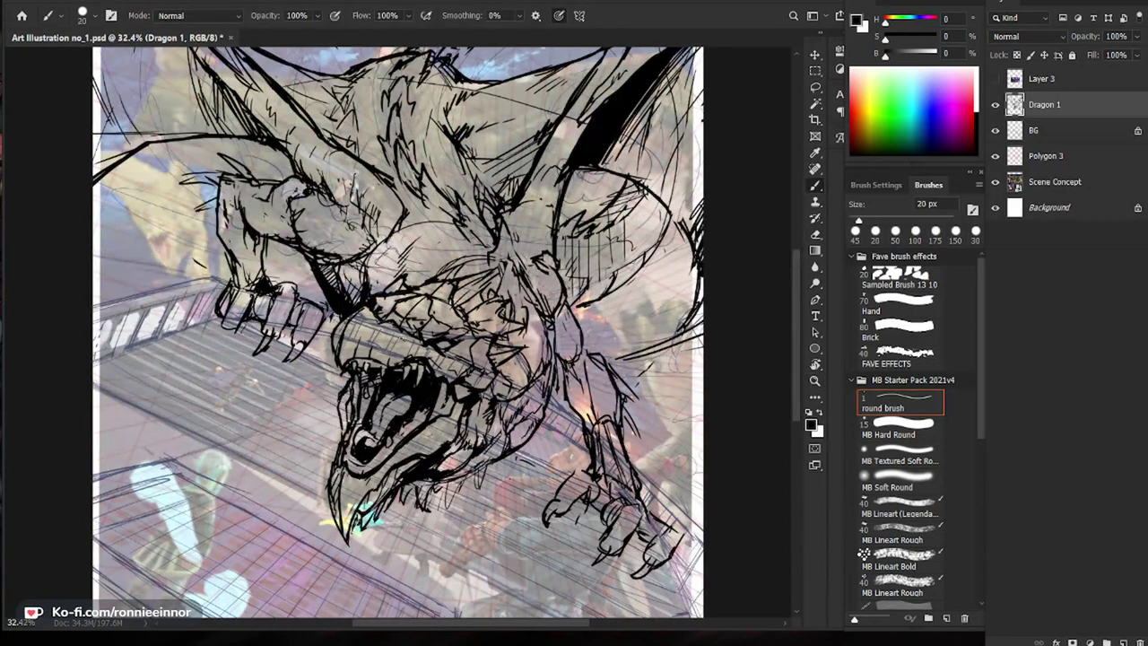
{"action": "key", "text": "ctrl+space"}
{"action": "left_click_drag", "start_coordinate": [588, 480], "coordinate": [533, 481]}
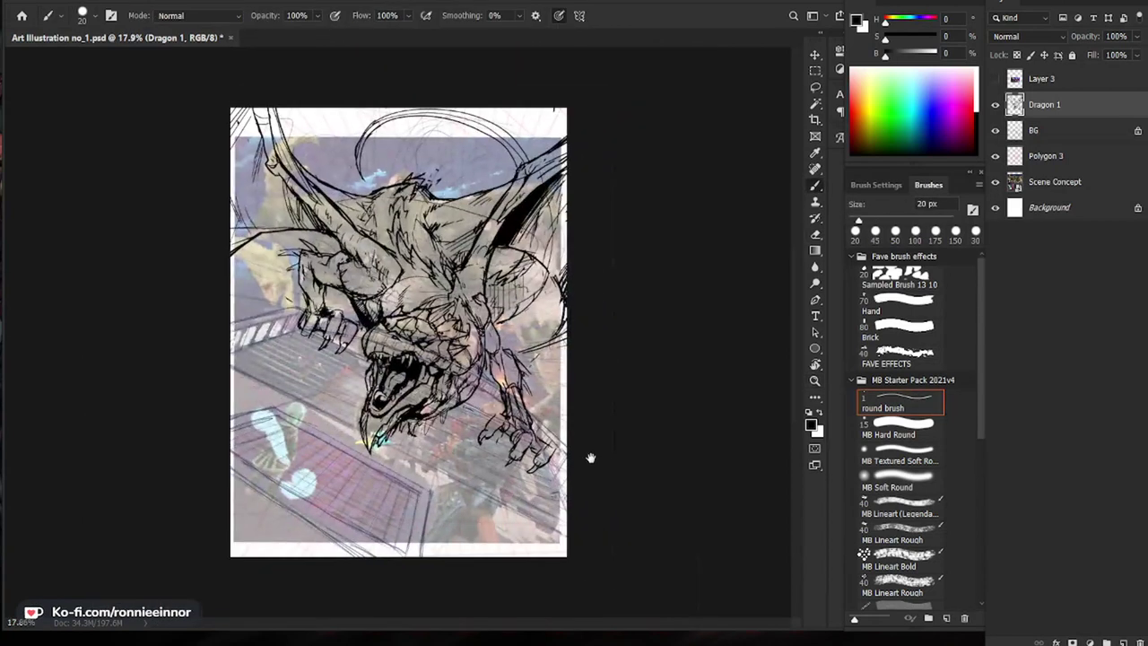
Step: Set the BG layer's opacity to 30%, then reselect the Dragon 1 layer and toggle its visibility off and on
{"action": "left_click", "coordinate": [1040, 130]}
{"action": "left_click_drag", "start_coordinate": [1137, 36], "coordinate": [1112, 55]}
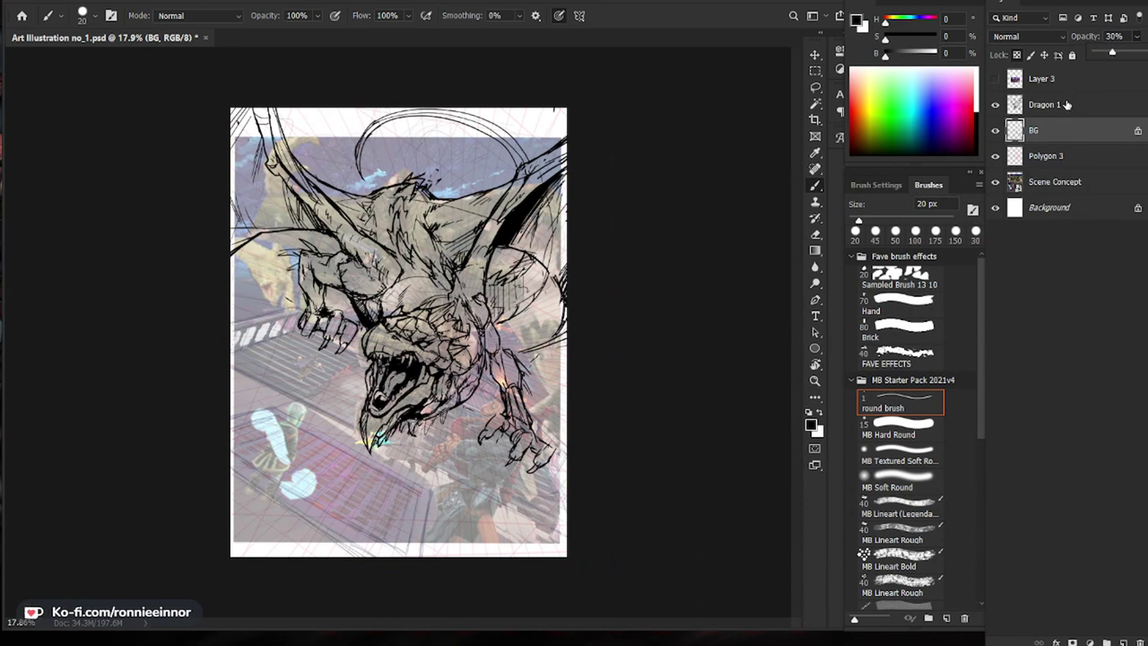
{"action": "left_click", "coordinate": [1063, 105]}
{"action": "left_click", "coordinate": [993, 105]}
{"action": "left_click", "coordinate": [995, 108]}
Step: Erase and redraw strokes around the dragon's eye and the snout directly in front of it
{"action": "left_click_drag", "start_coordinate": [448, 364], "coordinate": [525, 363]}
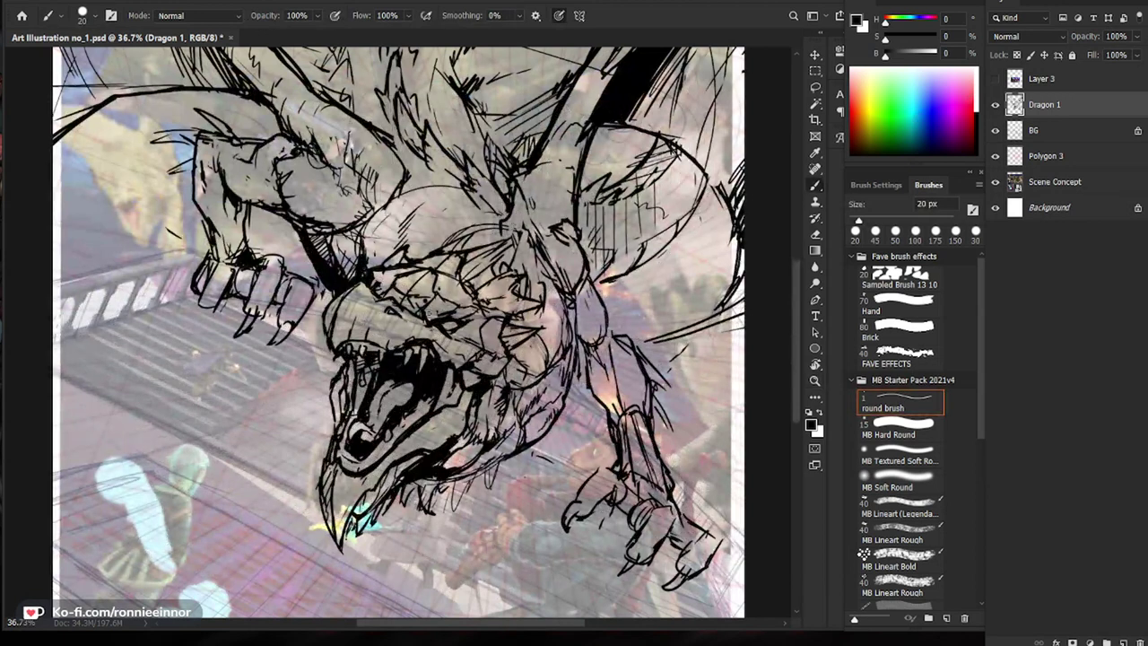
{"action": "key", "text": "e"}
{"action": "left_click_drag", "start_coordinate": [455, 321], "coordinate": [446, 323]}
{"action": "key", "text": "b"}
{"action": "key", "text": "e"}
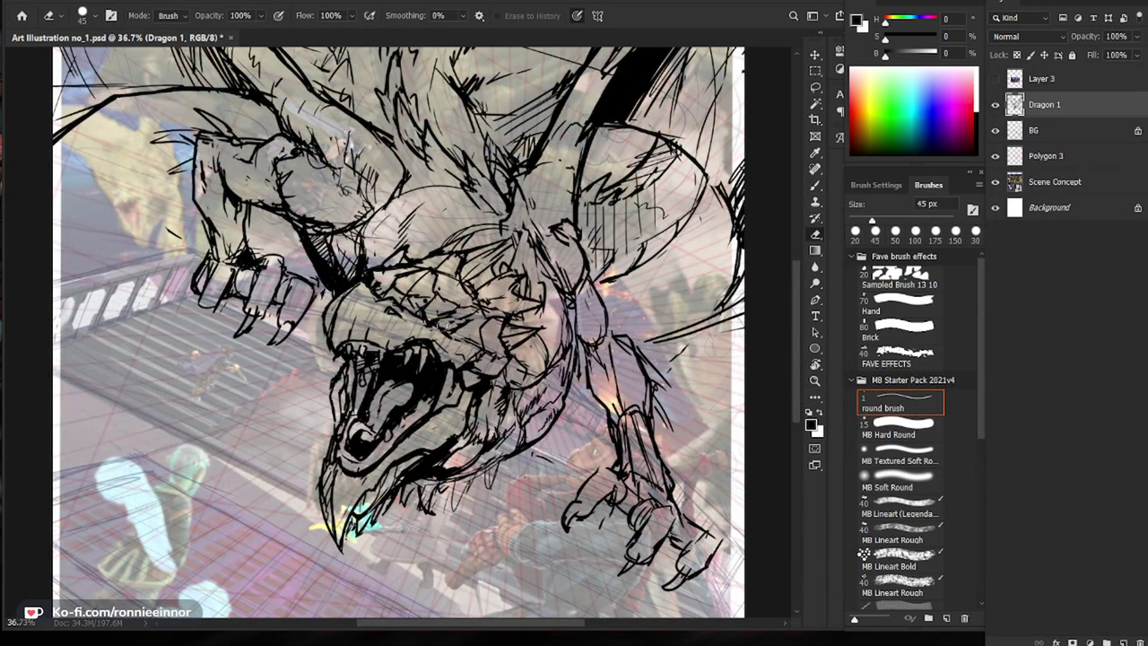
{"action": "key", "text": "b"}
{"action": "left_click_drag", "start_coordinate": [446, 318], "coordinate": [412, 340]}
{"action": "key", "text": "z"}
{"action": "scroll", "coordinate": [404, 344], "scroll_direction": "up", "scroll_amount": 2}
{"action": "key", "text": "e"}
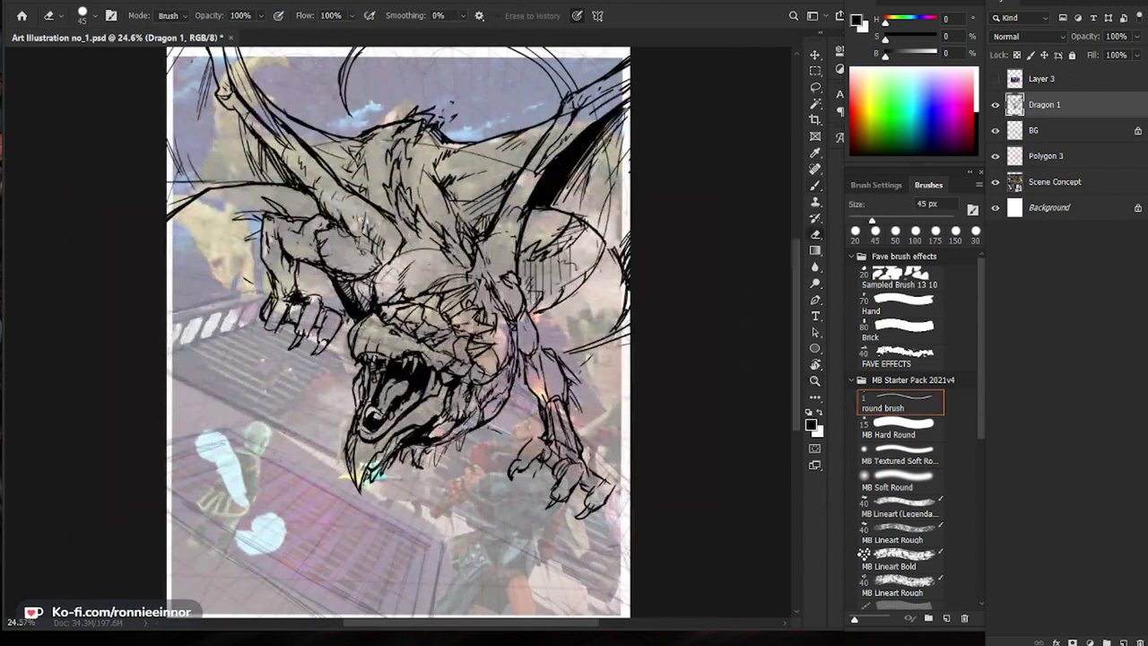
Step: Clean up and redraw the upper lip line and front teeth at the tip of the dragon's snout
{"action": "key", "text": "z"}
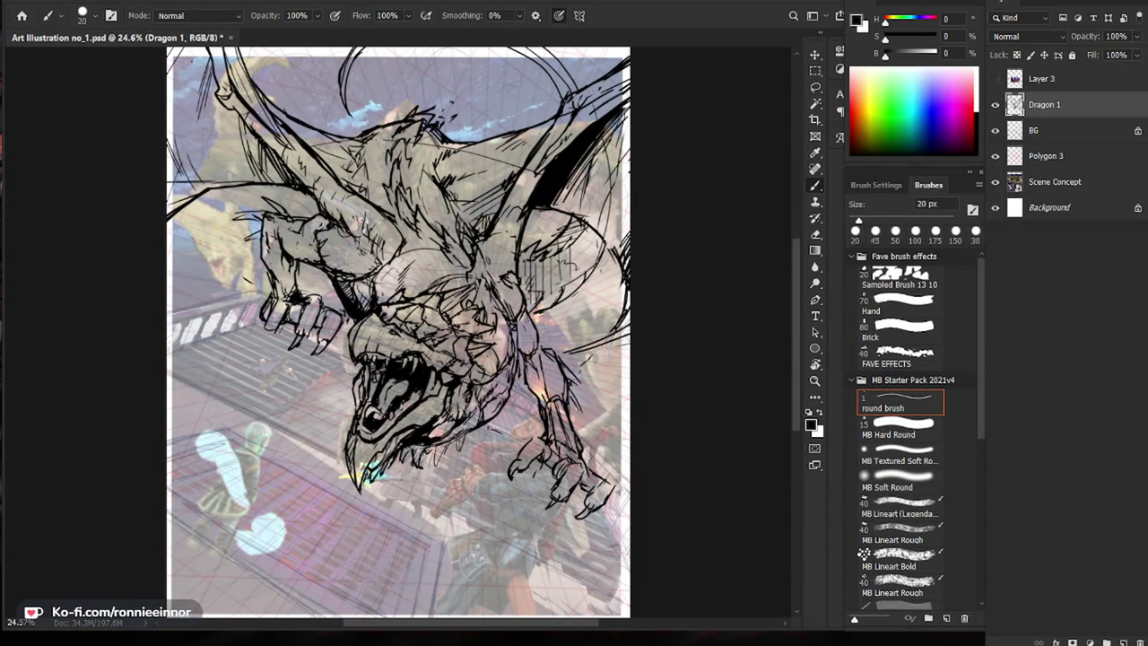
{"action": "scroll", "coordinate": [350, 359], "scroll_direction": "up", "scroll_amount": 4}
{"action": "key", "text": "e"}
{"action": "key", "text": "b"}
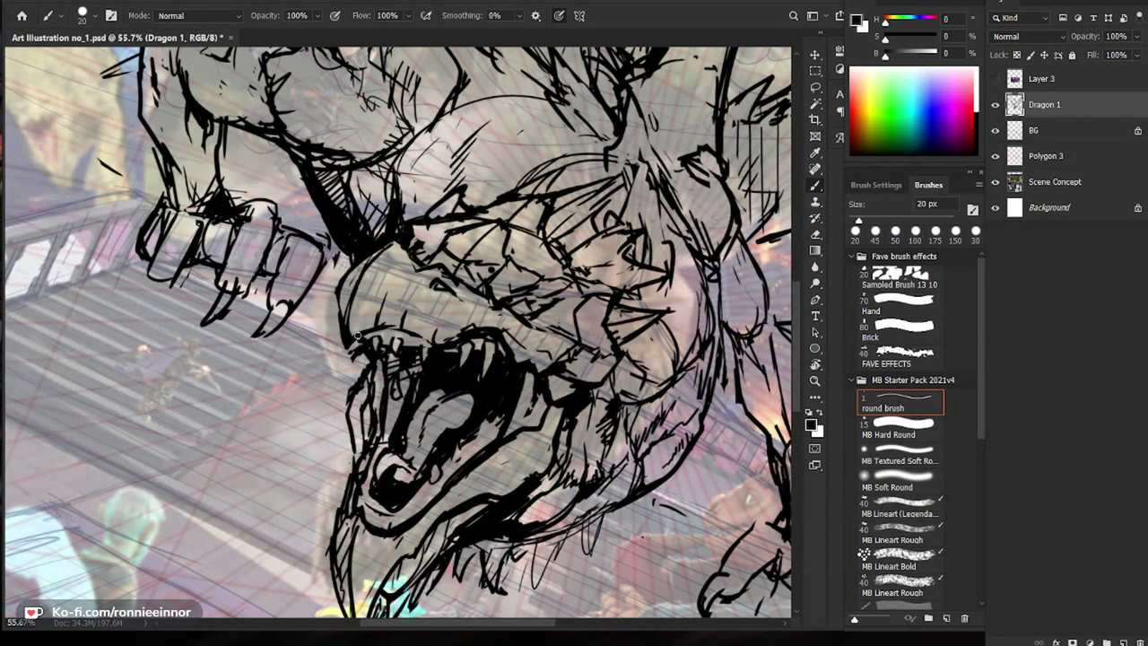
{"action": "key", "text": "e"}
{"action": "key", "text": "b"}
{"action": "key", "text": "e"}
{"action": "left_click_drag", "start_coordinate": [398, 339], "coordinate": [398, 359]}
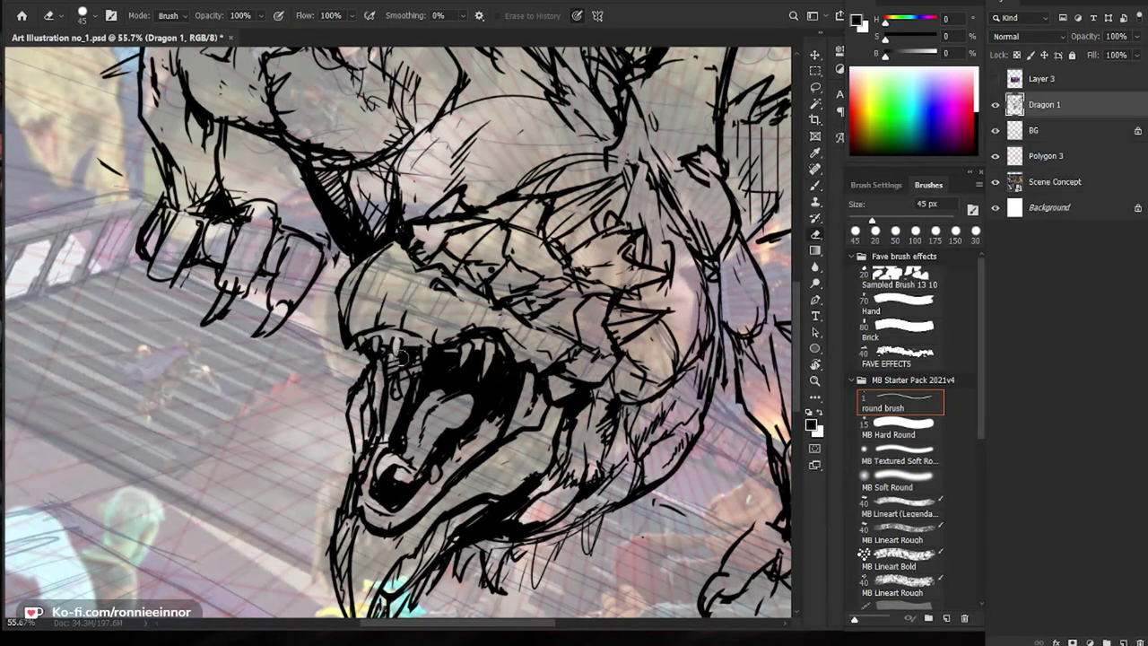
{"action": "key", "text": "b"}
{"action": "key", "text": "e"}
{"action": "mouse_move", "coordinate": [378, 339]}
{"action": "left_mouse_down"}
{"action": "mouse_move", "coordinate": [377, 355]}
{"action": "mouse_move", "coordinate": [399, 324]}
{"action": "mouse_move", "coordinate": [389, 331]}
{"action": "left_mouse_up"}
{"action": "key", "text": "b"}
{"action": "key", "text": "e"}
{"action": "key", "text": "b"}
Step: Refine the strokes on the snout ridge and below the eye, alternating drawing and erasing
{"action": "key", "text": "ctrl+space"}
{"action": "left_click_drag", "start_coordinate": [454, 336], "coordinate": [412, 394]}
{"action": "mouse_move", "coordinate": [436, 334]}
{"action": "left_mouse_down"}
{"action": "mouse_move", "coordinate": [461, 348]}
{"action": "mouse_move", "coordinate": [462, 336]}
{"action": "left_mouse_up"}
{"action": "key", "text": "b"}
{"action": "key", "text": "ctrl+space"}
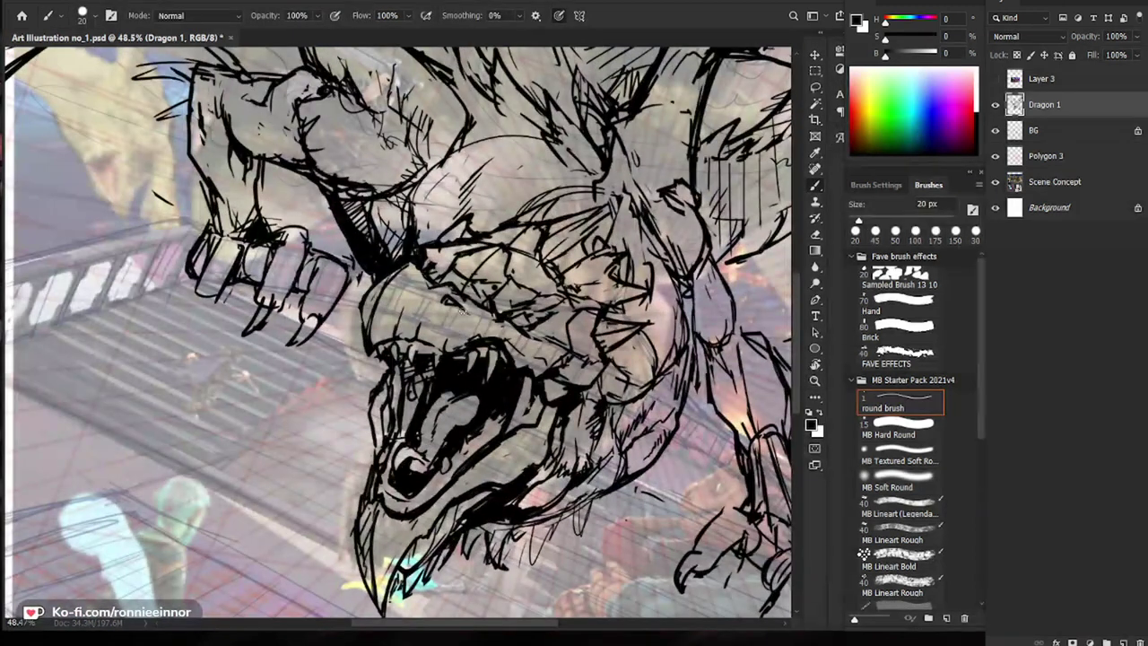
{"action": "mouse_move", "coordinate": [534, 310]}
{"action": "left_mouse_down"}
{"action": "mouse_move", "coordinate": [538, 327]}
{"action": "mouse_move", "coordinate": [510, 322]}
{"action": "mouse_move", "coordinate": [524, 318]}
{"action": "mouse_move", "coordinate": [502, 331]}
{"action": "left_mouse_up"}
{"action": "key", "text": "e"}
{"action": "key", "text": "b"}
{"action": "key", "text": "e"}
{"action": "key", "text": "b"}
{"action": "key", "text": "ctrl+space"}
{"action": "key", "text": "ctrl+space"}
{"action": "left_click_drag", "start_coordinate": [587, 354], "coordinate": [603, 355]}
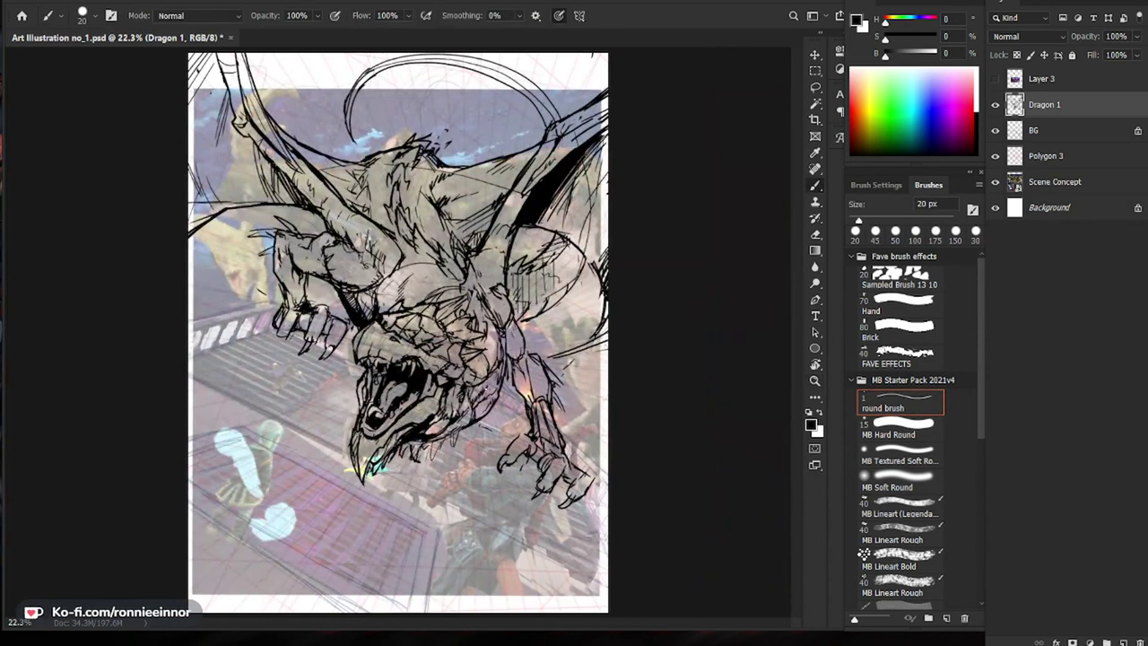
Step: Erase and redraw the strokes along the rear upper jaw and teeth near the corner of the dragon's mouth
{"action": "scroll", "coordinate": [413, 386], "scroll_direction": "up", "scroll_amount": 5}
{"action": "key", "text": "e"}
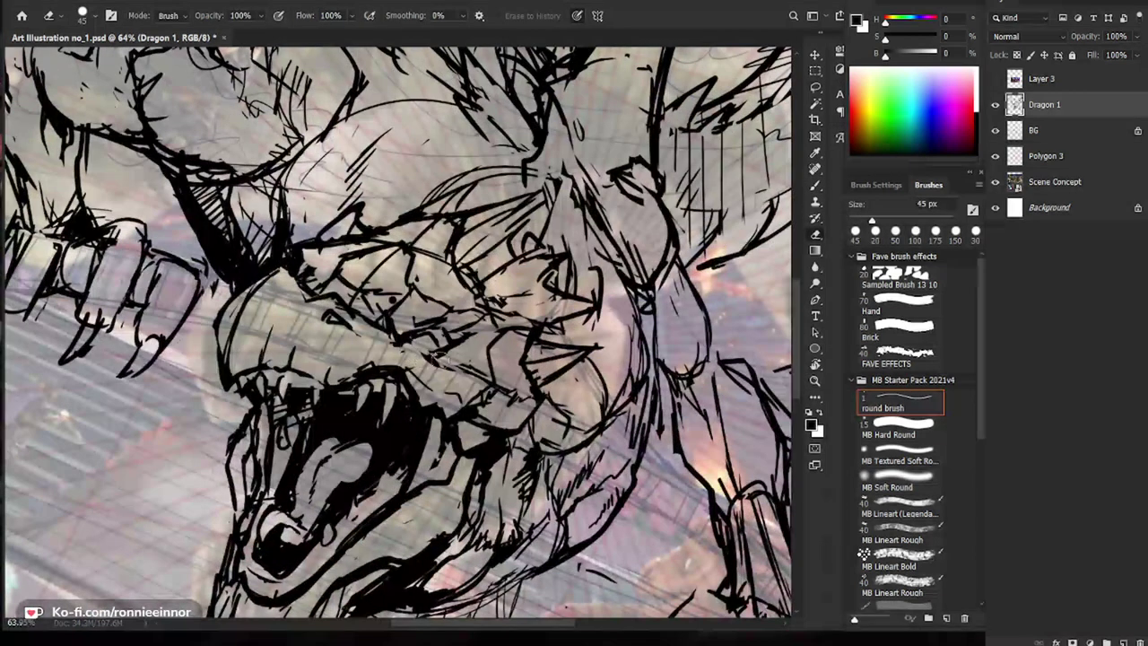
{"action": "key", "text": "b"}
{"action": "key", "text": "e"}
{"action": "mouse_move", "coordinate": [410, 345]}
{"action": "left_mouse_down"}
{"action": "mouse_move", "coordinate": [434, 348]}
{"action": "mouse_move", "coordinate": [350, 354]}
{"action": "mouse_move", "coordinate": [438, 366]}
{"action": "left_mouse_up"}
{"action": "key", "text": "b"}
{"action": "key", "text": "ctrl+space"}
{"action": "key", "text": "ctrl+space"}
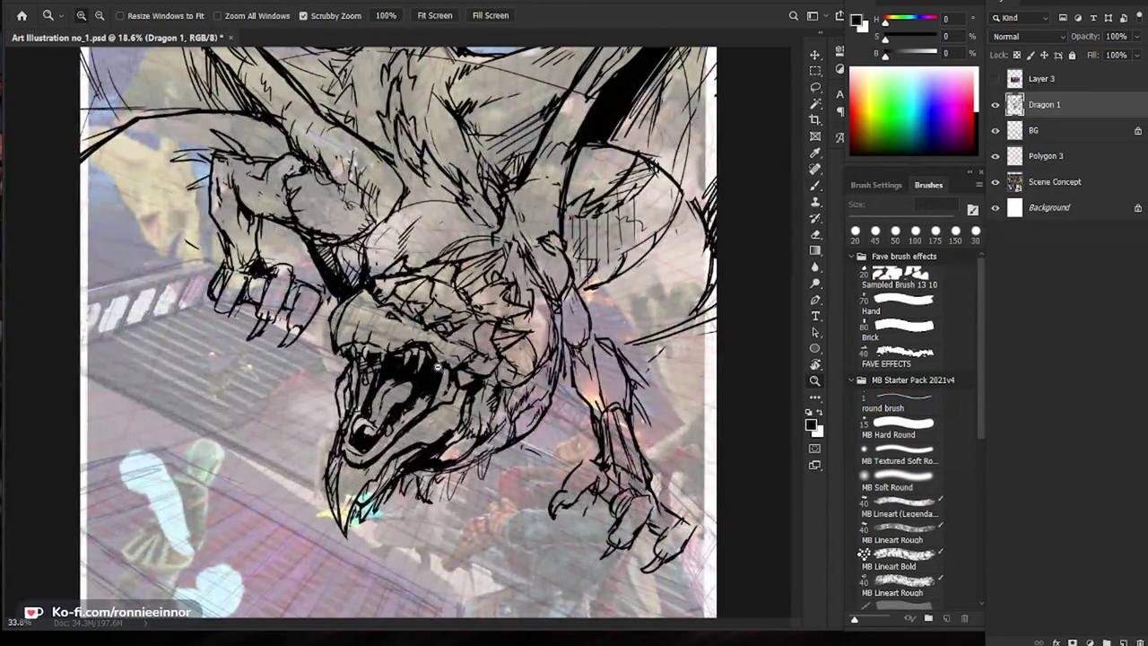
{"action": "key", "text": "b"}
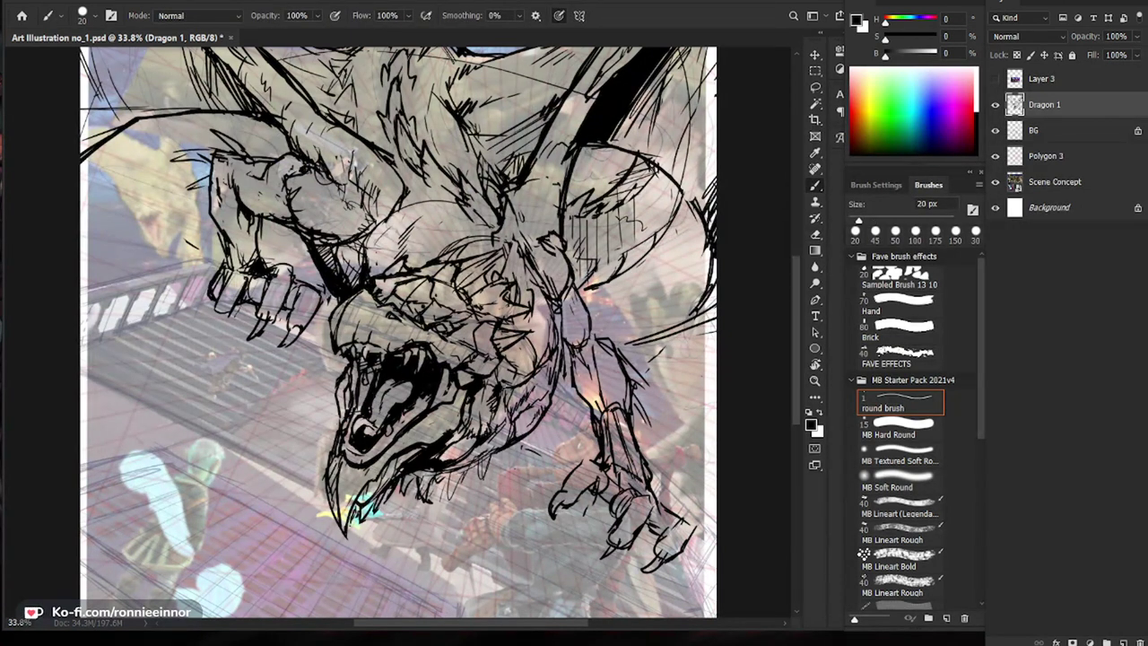
Step: Refine the row of upper teeth in the dragon's open mouth, alternating drawing and erasing
{"action": "key", "text": "e"}
{"action": "key", "text": "b"}
{"action": "key", "text": "e"}
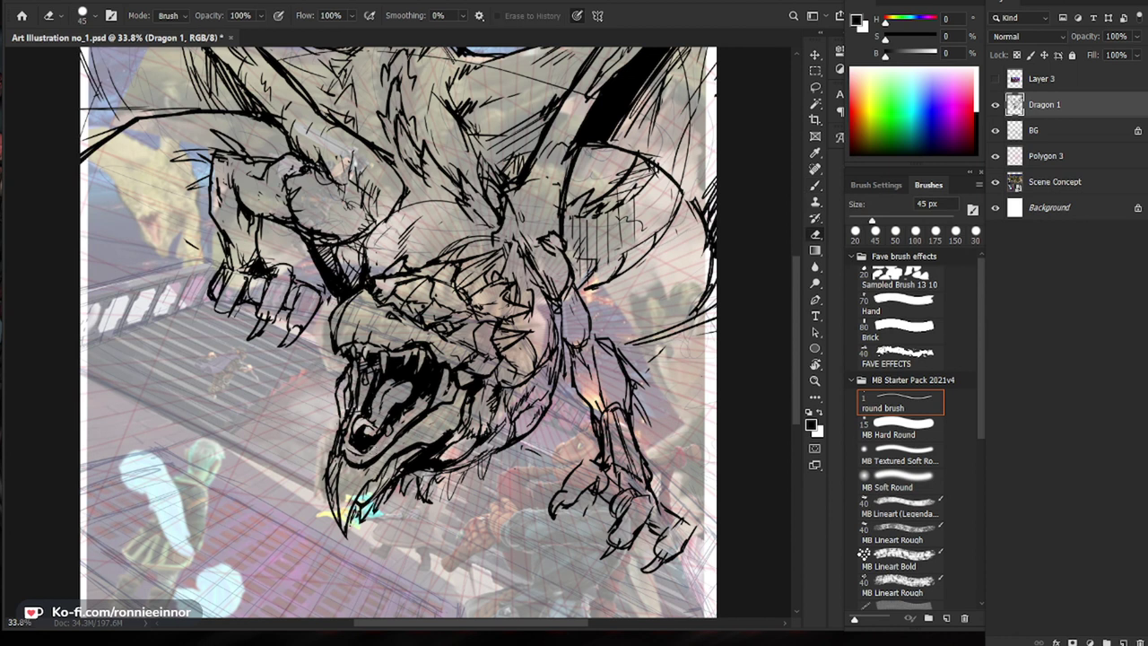
{"action": "key", "text": "b"}
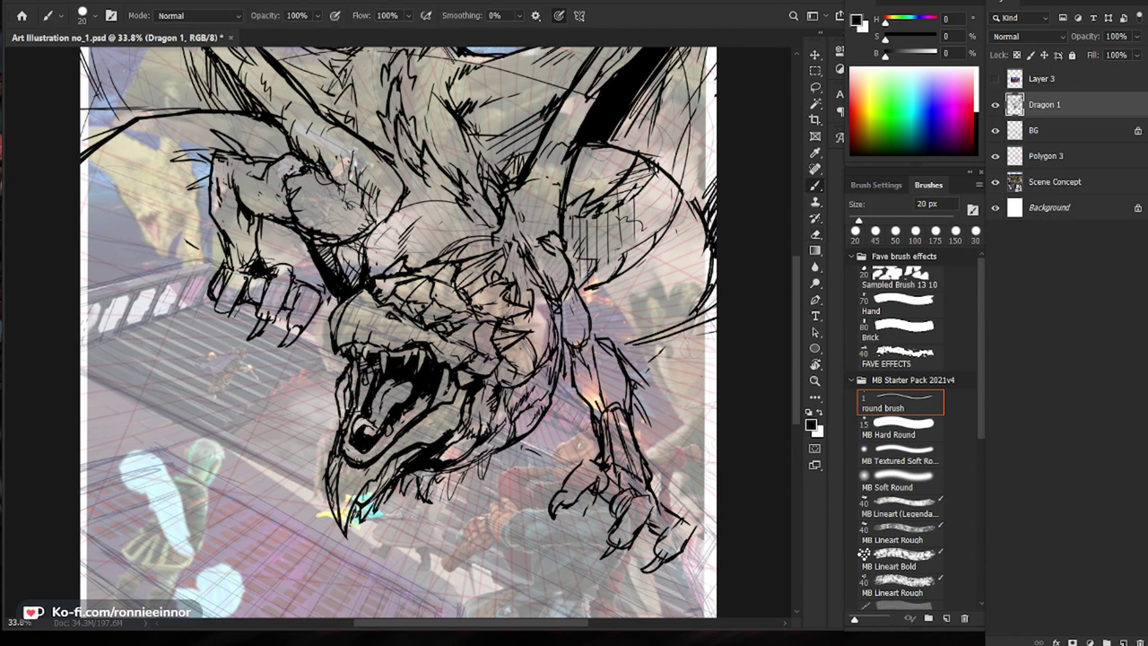
{"action": "key", "text": "e"}
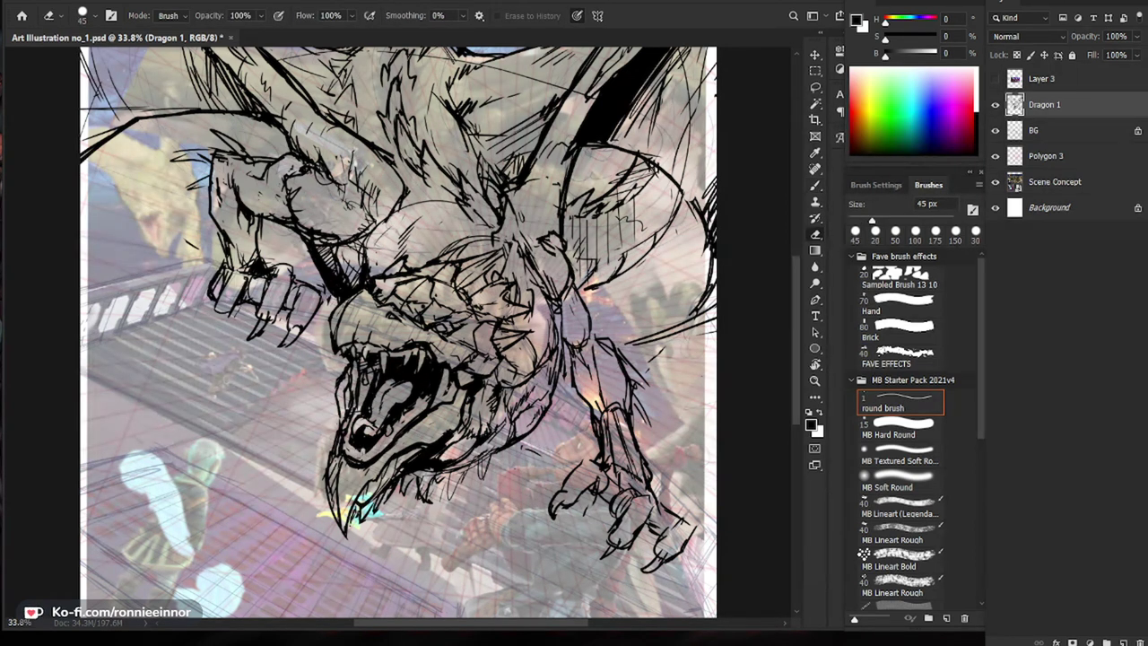
{"action": "key", "text": "b"}
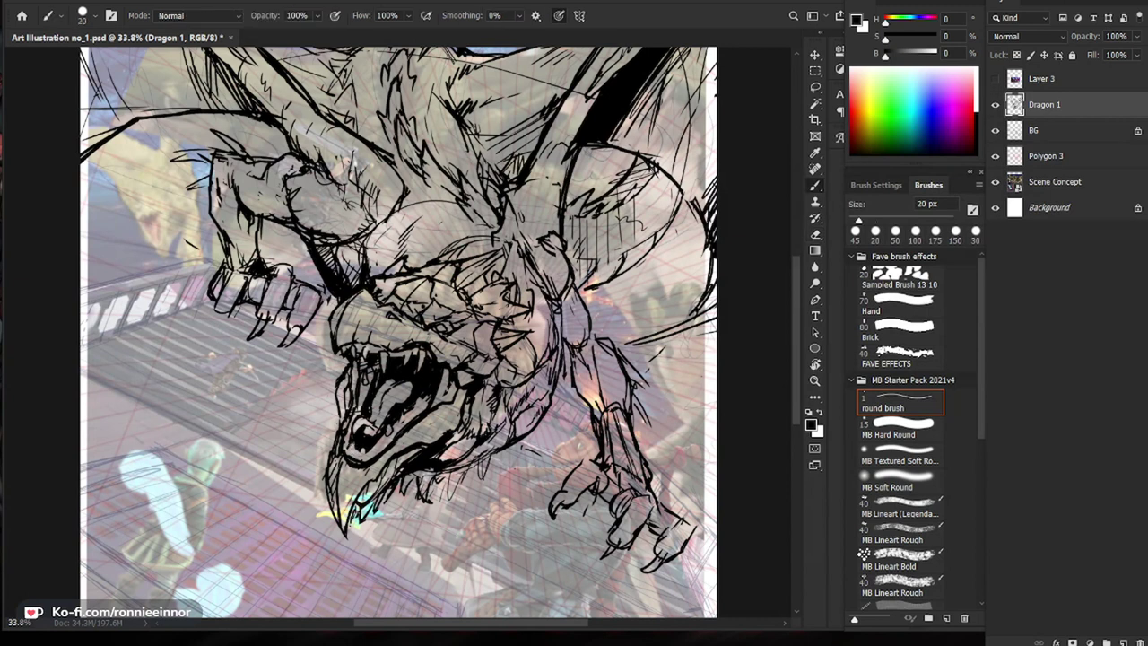
Step: Clean up and redraw the front edge and teeth of the dragon's lower jaw
{"action": "key", "text": "e"}
{"action": "key", "text": "b"}
{"action": "left_click_drag", "start_coordinate": [365, 450], "coordinate": [341, 447]}
{"action": "key", "text": "e"}
{"action": "key", "text": "b"}
{"action": "key", "text": "e"}
{"action": "mouse_move", "coordinate": [352, 424]}
{"action": "left_mouse_down"}
{"action": "mouse_move", "coordinate": [351, 401]}
{"action": "mouse_move", "coordinate": [344, 424]}
{"action": "left_mouse_up"}
{"action": "key", "text": "b"}
{"action": "key", "text": "e"}
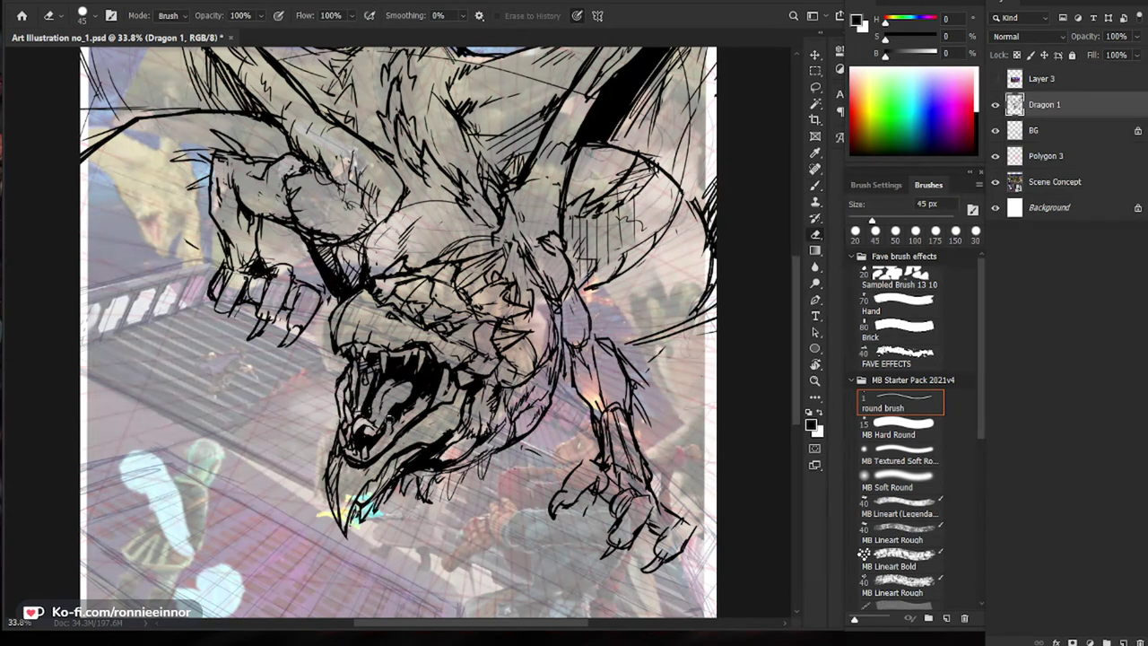
Step: Refine the tongue and the dark shading around it inside the dragon's mouth
{"action": "key", "text": "b"}
{"action": "key", "text": "e"}
{"action": "key", "text": "b"}
{"action": "key", "text": "e"}
{"action": "key", "text": "b"}
{"action": "left_click_drag", "start_coordinate": [407, 403], "coordinate": [401, 423]}
{"action": "key", "text": "z"}
{"action": "left_click_drag", "start_coordinate": [444, 403], "coordinate": [397, 436]}
{"action": "key", "text": "b"}
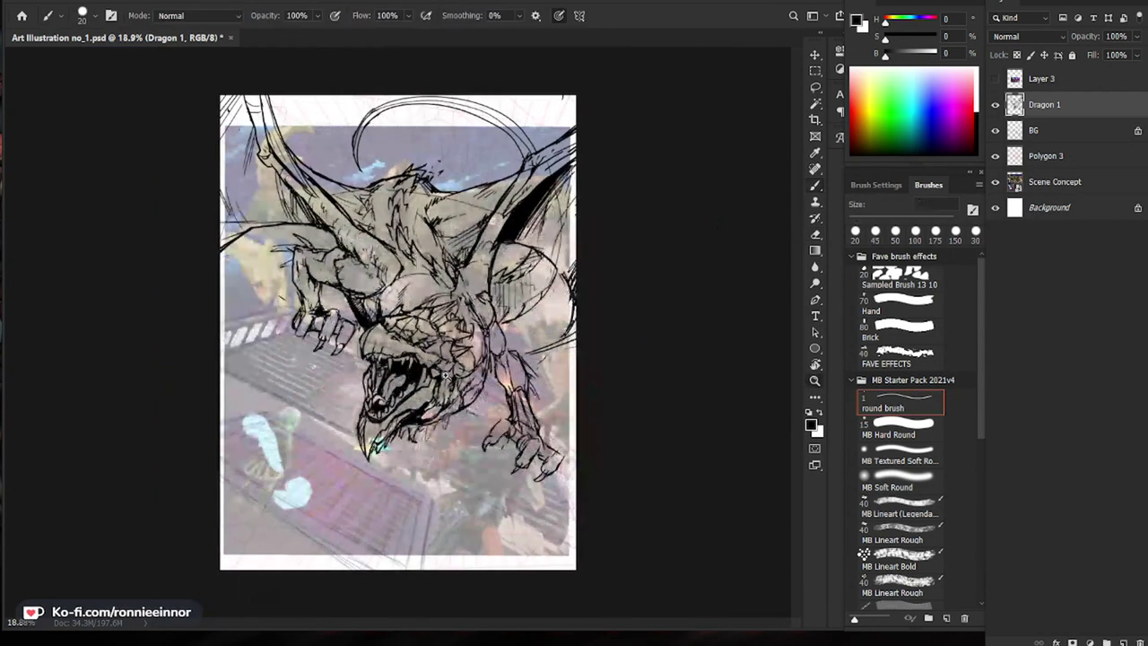
Step: Rework the inner edge of the dragon's lower jaw and its side teeth with drawn and erased strokes
{"action": "key", "text": "z"}
{"action": "left_click_drag", "start_coordinate": [399, 381], "coordinate": [455, 381]}
{"action": "key", "text": "e"}
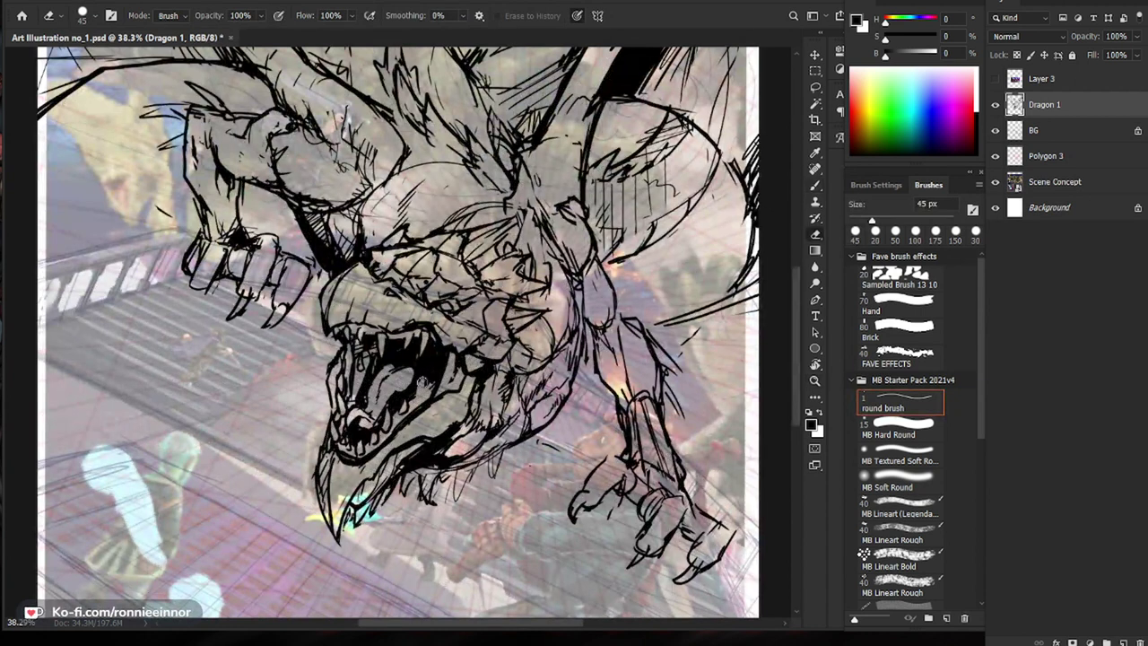
{"action": "key", "text": "b"}
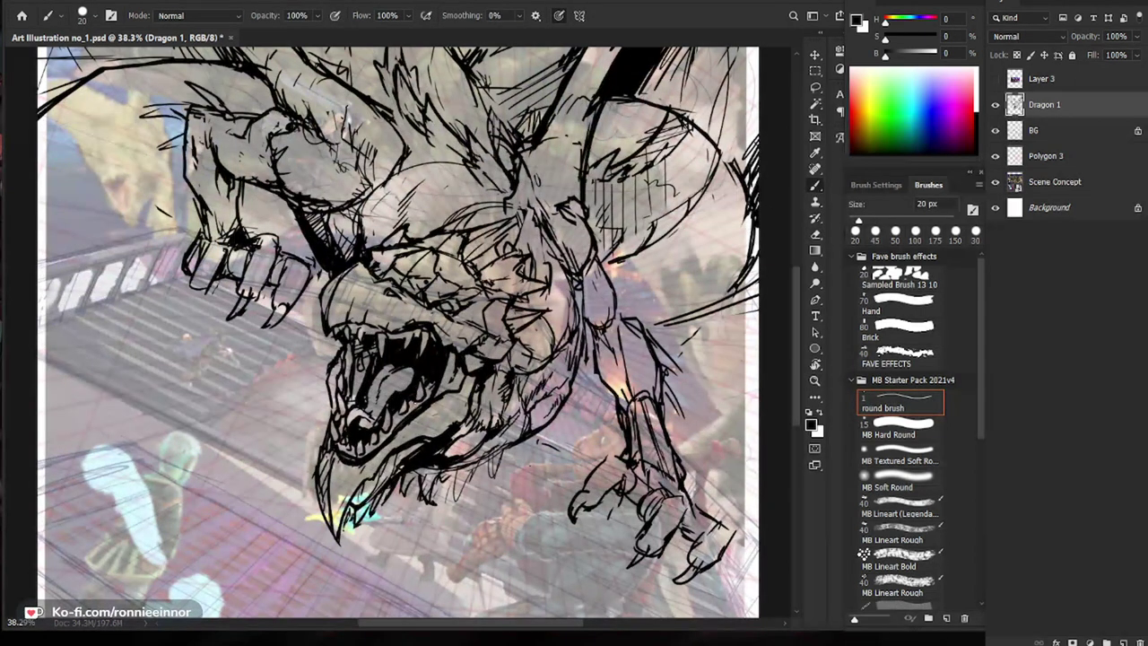
{"action": "key", "text": "z"}
{"action": "left_click", "coordinate": [410, 413], "text": "alt"}
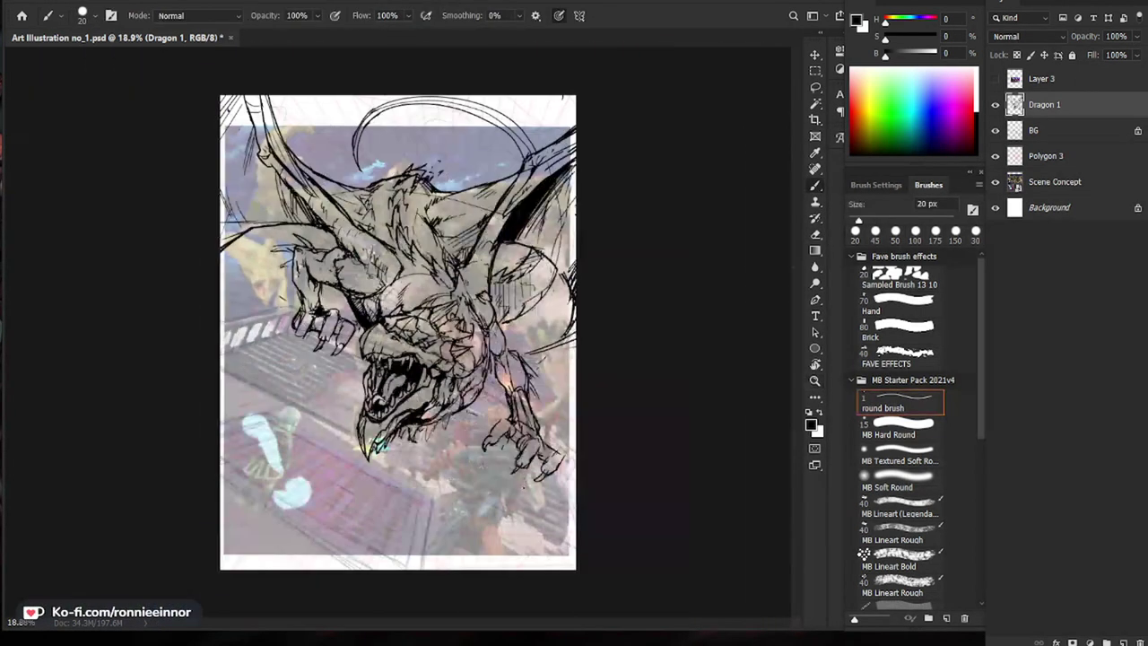
{"action": "left_click", "coordinate": [410, 413]}
{"action": "key", "text": "e"}
{"action": "key", "text": "b"}
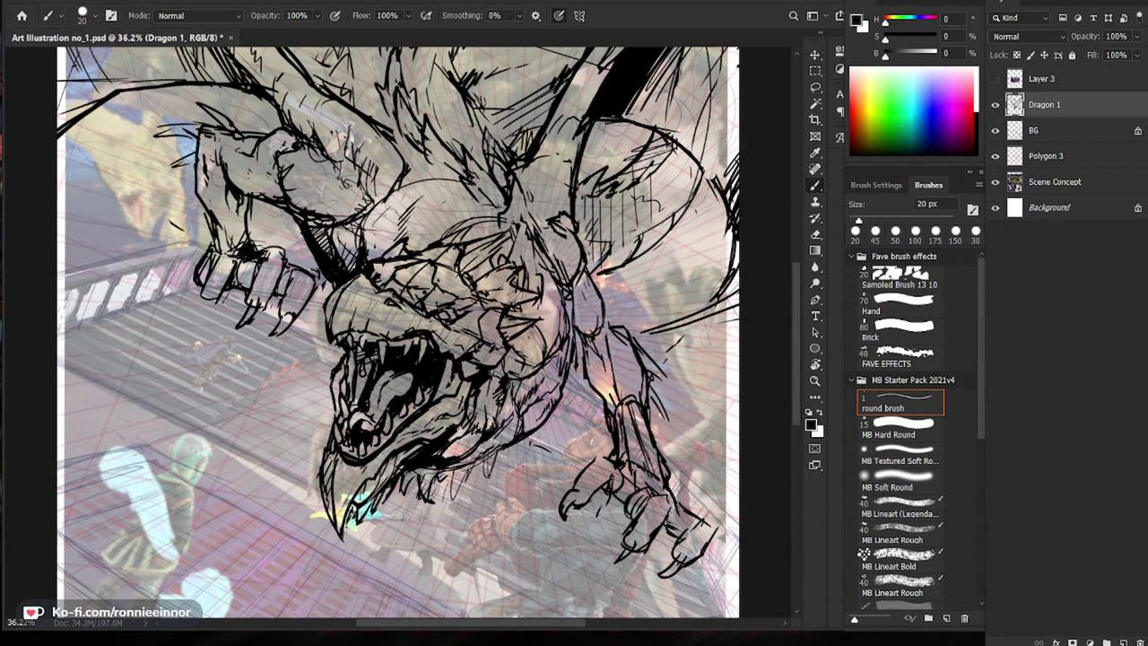
{"action": "mouse_move", "coordinate": [421, 442]}
{"action": "left_mouse_down"}
{"action": "mouse_move", "coordinate": [403, 455]}
{"action": "mouse_move", "coordinate": [419, 449]}
{"action": "mouse_move", "coordinate": [359, 453]}
{"action": "mouse_move", "coordinate": [422, 426]}
{"action": "left_mouse_up"}
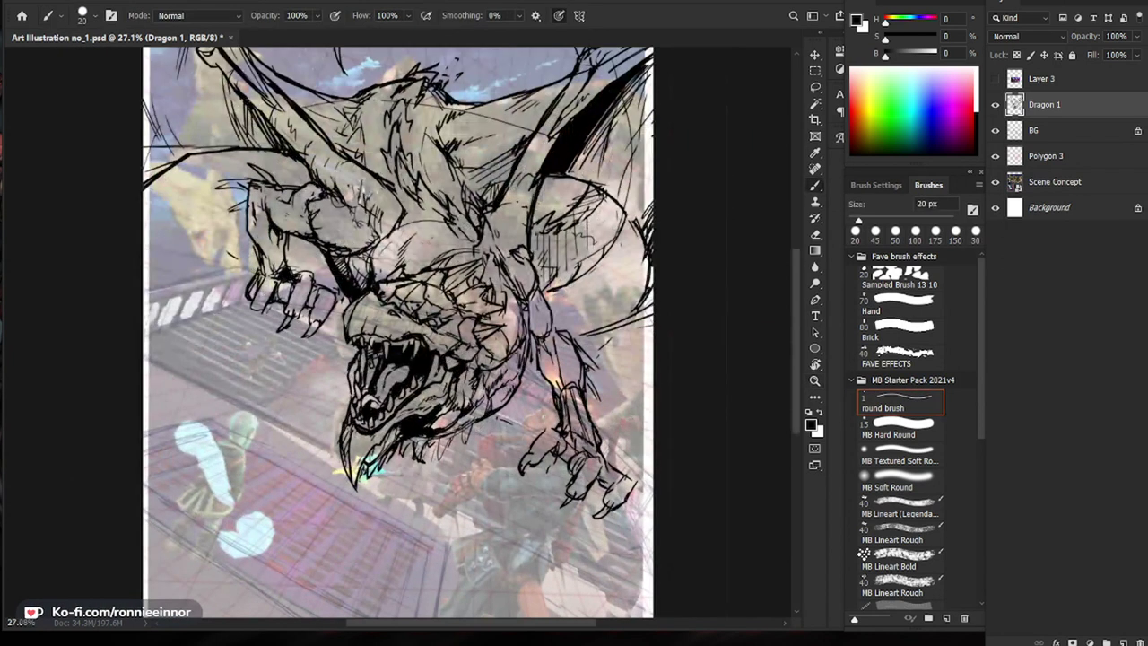
Step: Erase and redraw the upper fangs at the front of the dragon's mouth
{"action": "key", "text": "e"}
{"action": "left_click_drag", "start_coordinate": [403, 337], "coordinate": [373, 336]}
{"action": "key", "text": "b"}
{"action": "key", "text": "e"}
{"action": "key", "text": "b"}
{"action": "key", "text": "ctrl+minus"}
{"action": "key", "text": "ctrl+minus"}
{"action": "key", "text": "ctrl+minus"}
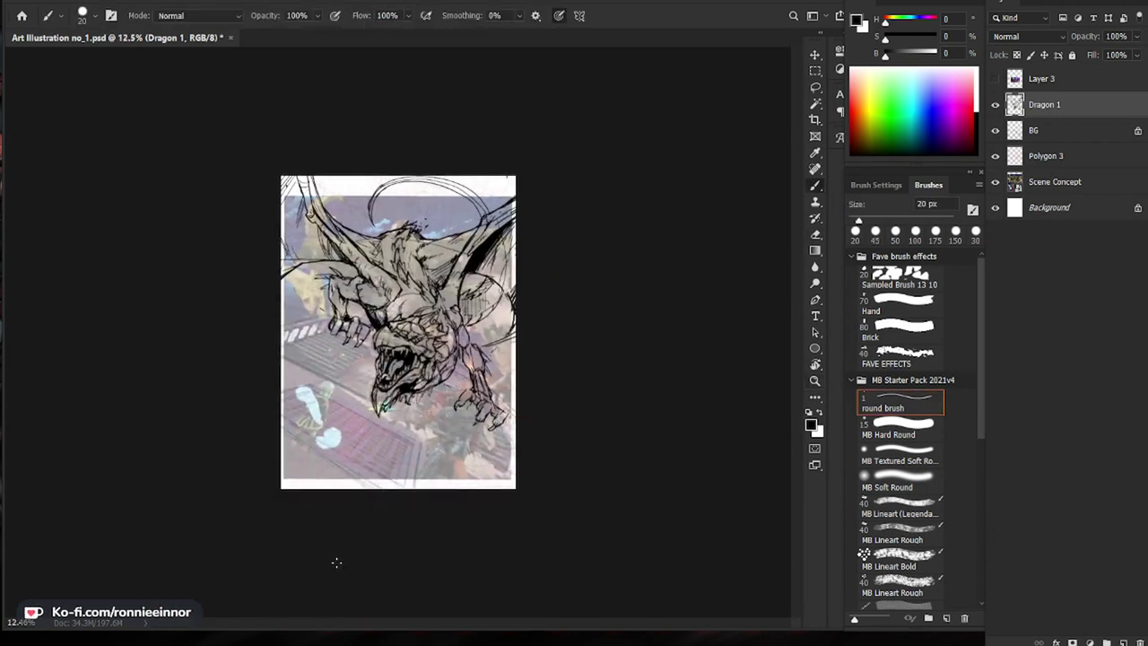
Step: Sharpen the upper teeth and gum line toward the back of the dragon's mouth
{"action": "left_click_drag", "start_coordinate": [410, 353], "coordinate": [502, 354]}
{"action": "key", "text": "e"}
{"action": "left_click_drag", "start_coordinate": [394, 357], "coordinate": [395, 364]}
{"action": "key", "text": "b"}
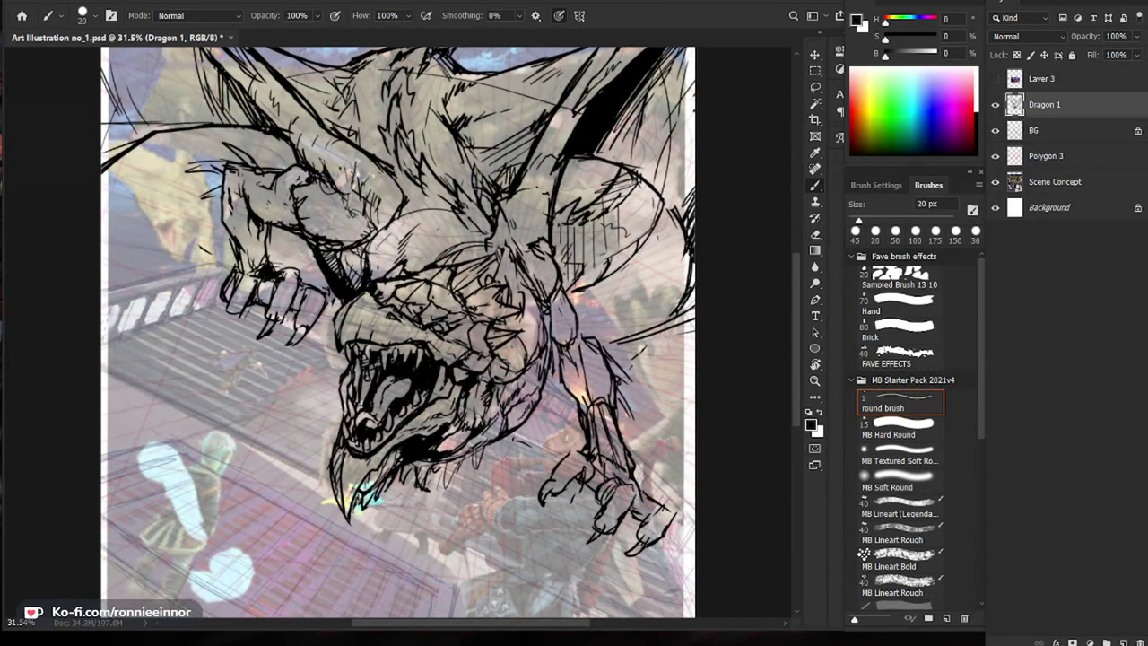
{"action": "left_click_drag", "start_coordinate": [415, 356], "coordinate": [335, 356]}
{"action": "left_click_drag", "start_coordinate": [398, 340], "coordinate": [493, 343]}
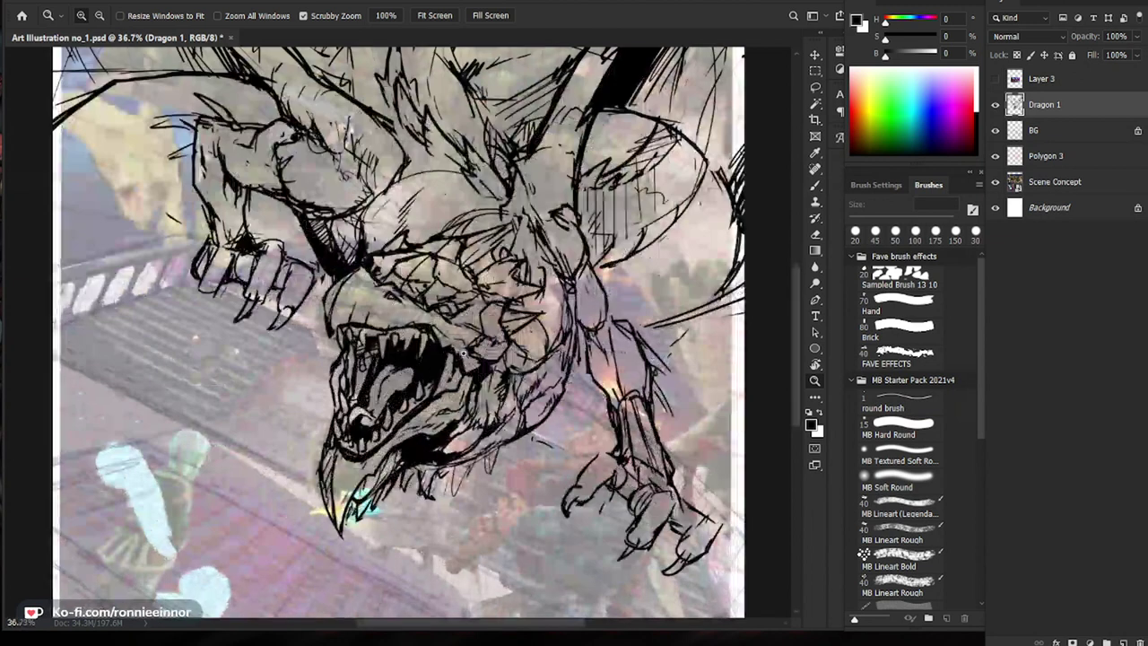
{"action": "key", "text": "e"}
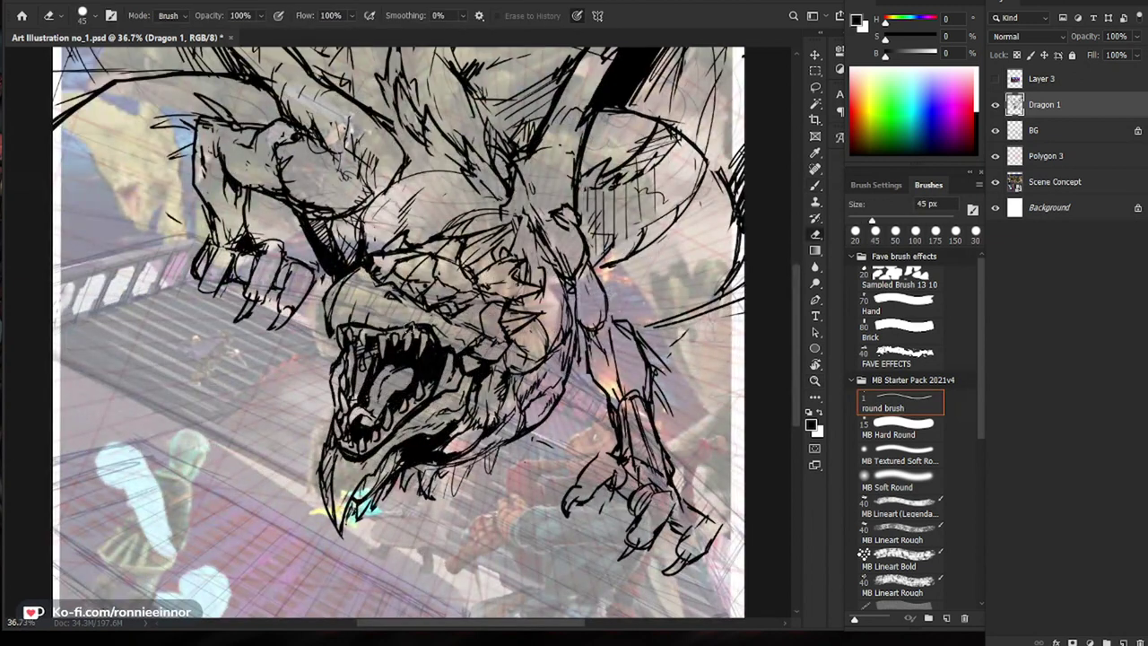
{"action": "key", "text": "b"}
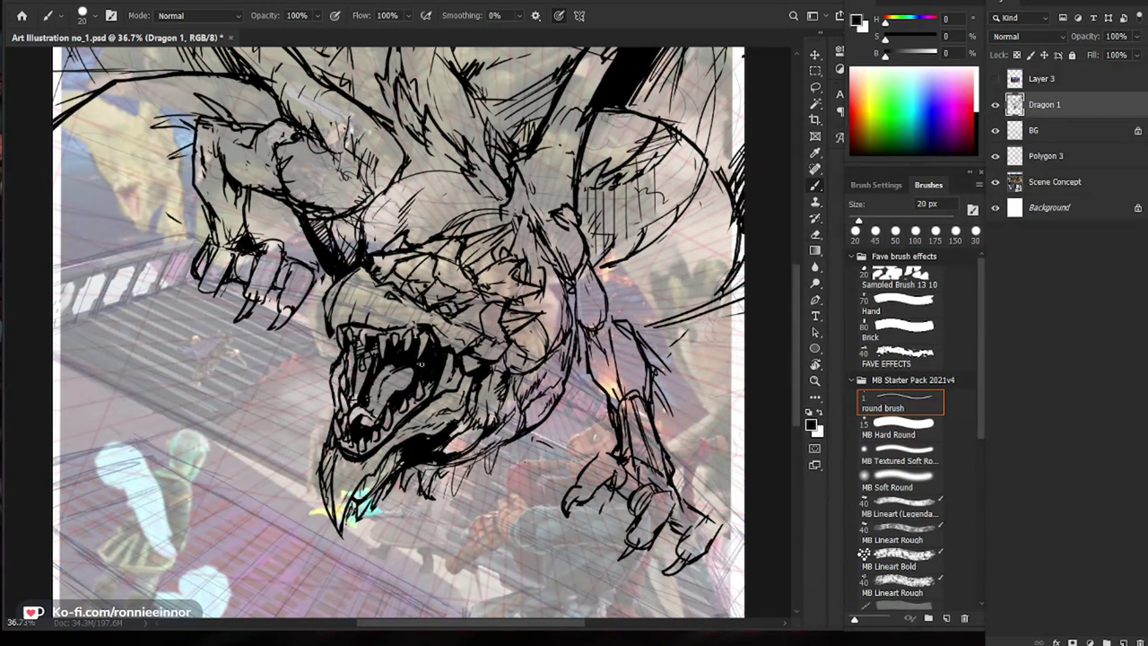
{"action": "key", "text": "e"}
{"action": "key", "text": "e"}
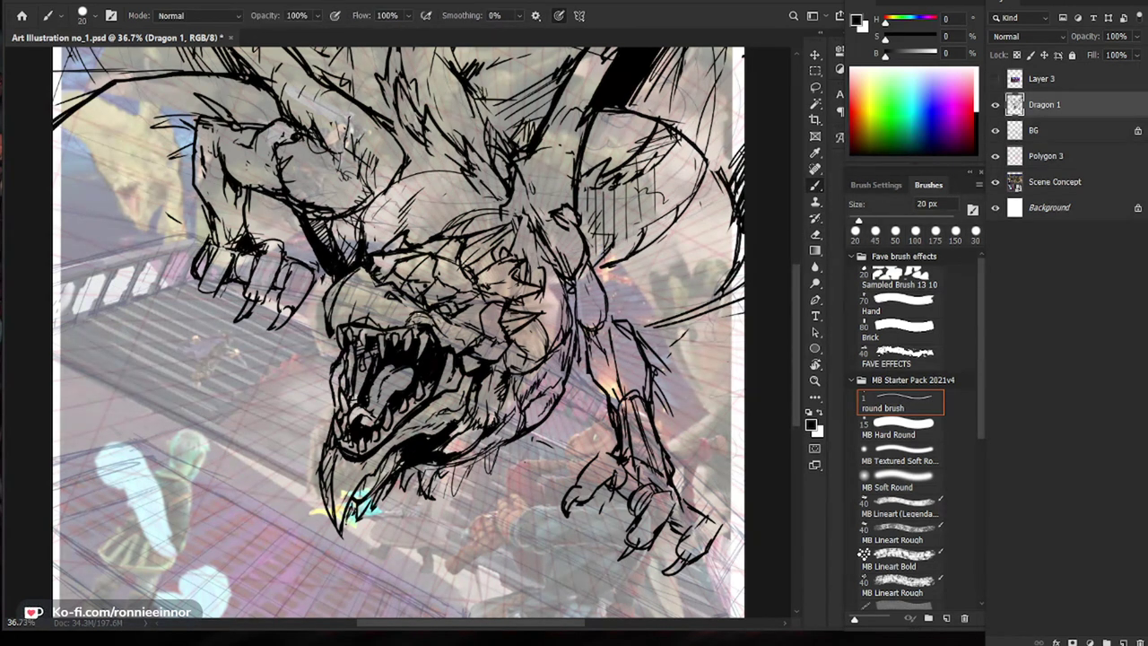
Step: Darken and clean up the base of the horn above the dragon's snout
{"action": "key", "text": "b"}
{"action": "key", "text": "e"}
{"action": "key", "text": "b"}
{"action": "key", "text": "e"}
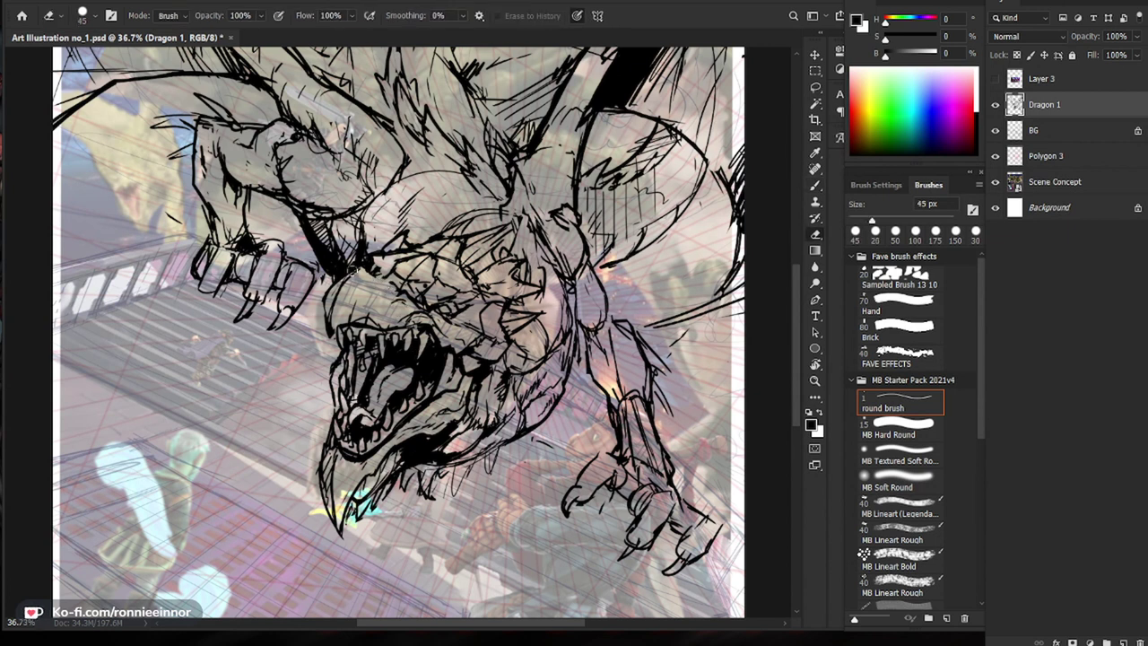
{"action": "key", "text": "b"}
{"action": "key", "text": "e"}
{"action": "key", "text": "b"}
{"action": "key", "text": "e"}
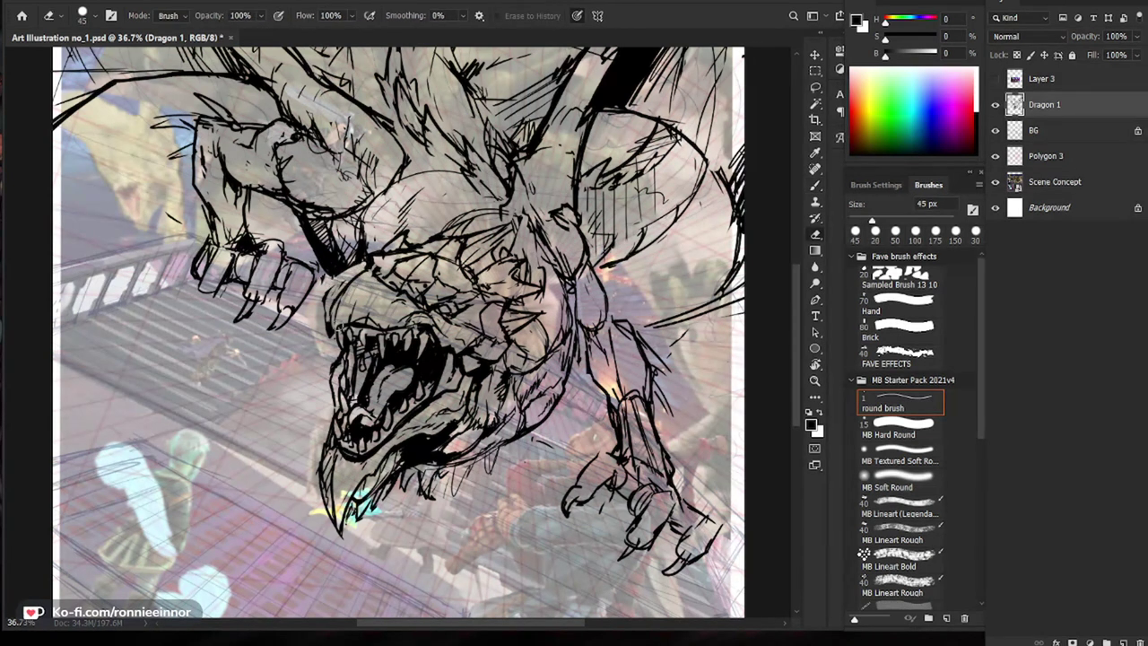
{"action": "key", "text": "b"}
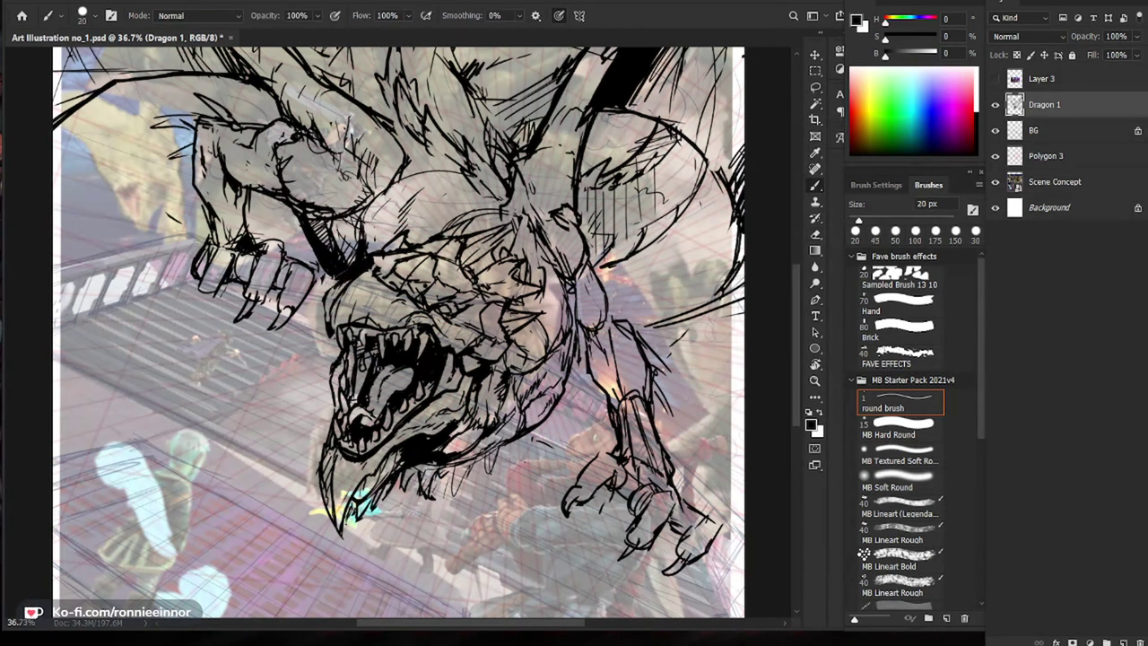
Step: Erase and redraw the front contour of the dragon's snout between the horn and the upper lip
{"action": "key", "text": "e"}
{"action": "mouse_move", "coordinate": [326, 292]}
{"action": "left_mouse_down"}
{"action": "mouse_move", "coordinate": [322, 335]}
{"action": "mouse_move", "coordinate": [334, 341]}
{"action": "left_mouse_up"}
{"action": "key", "text": "b"}
{"action": "key", "text": "z"}
{"action": "left_click_drag", "start_coordinate": [561, 434], "coordinate": [475, 434]}
{"action": "key", "text": "b"}
{"action": "key", "text": "z"}
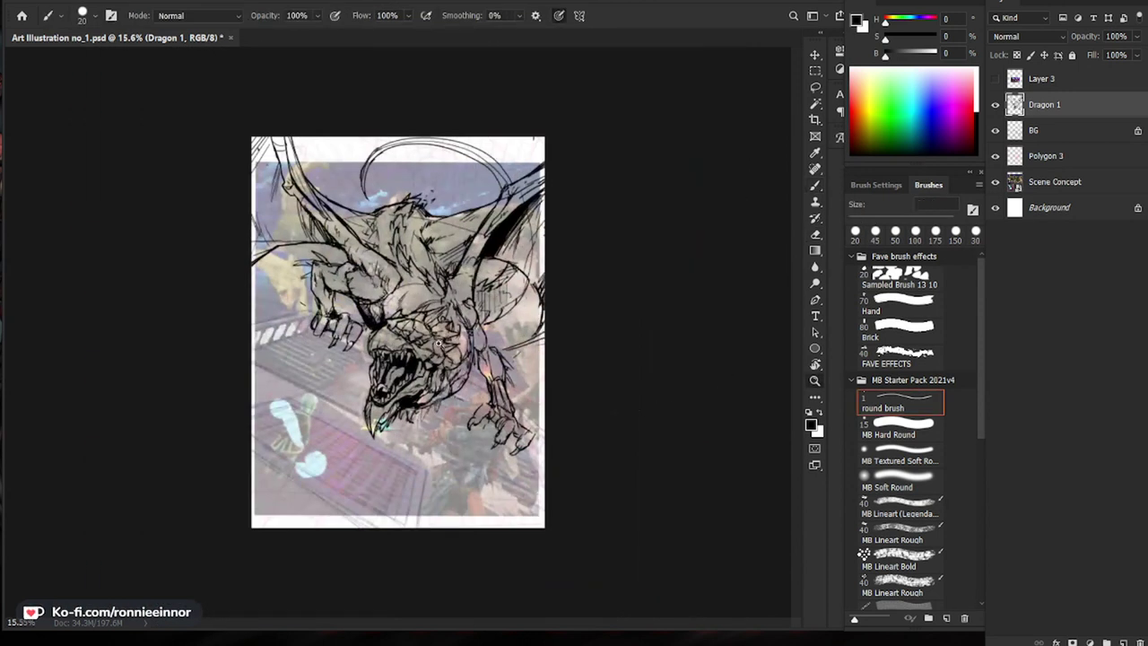
{"action": "left_click_drag", "start_coordinate": [573, 349], "coordinate": [650, 348]}
{"action": "key", "text": "b"}
{"action": "key", "text": "e"}
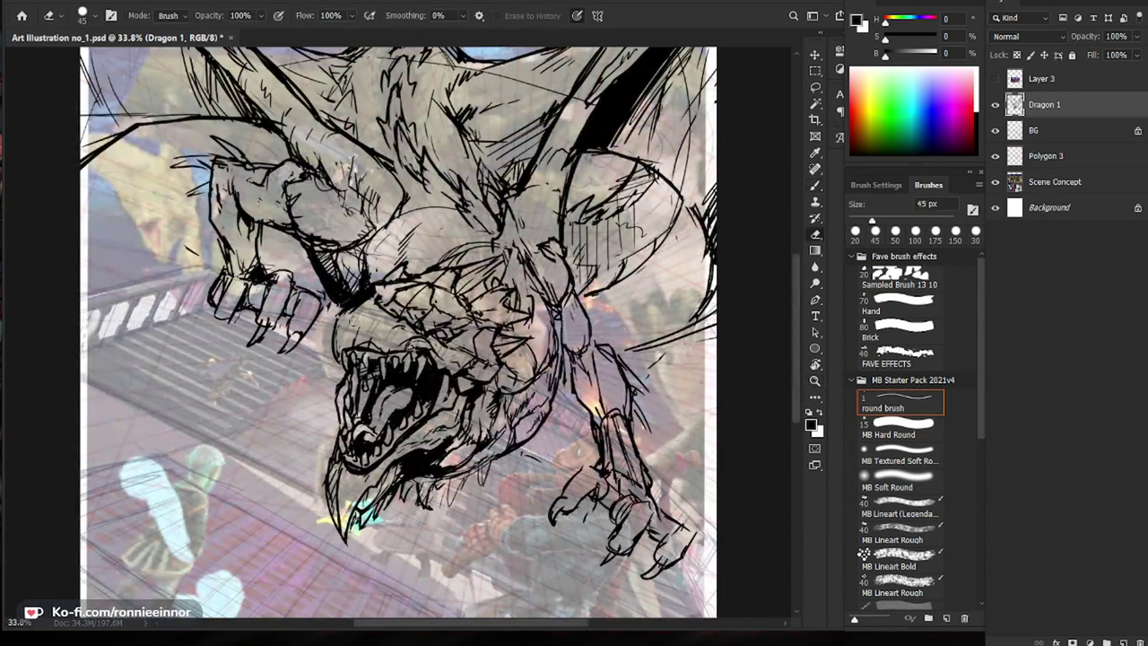
Step: Add bumps and nostril detail to the tip of the dragon's snout, cleaning up stray lines
{"action": "key", "text": "b"}
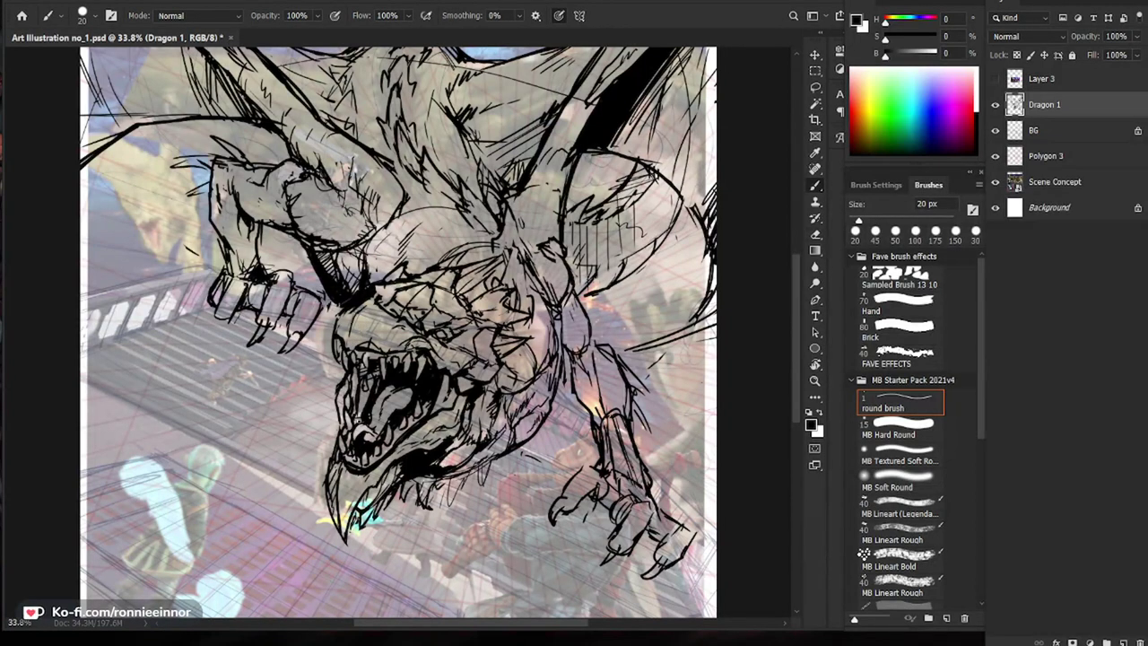
{"action": "key", "text": "e"}
{"action": "key", "text": "b"}
{"action": "mouse_move", "coordinate": [335, 346]}
{"action": "left_mouse_down"}
{"action": "mouse_move", "coordinate": [338, 365]}
{"action": "mouse_move", "coordinate": [318, 316]}
{"action": "left_mouse_up"}
{"action": "left_click_drag", "start_coordinate": [428, 439], "coordinate": [400, 439]}
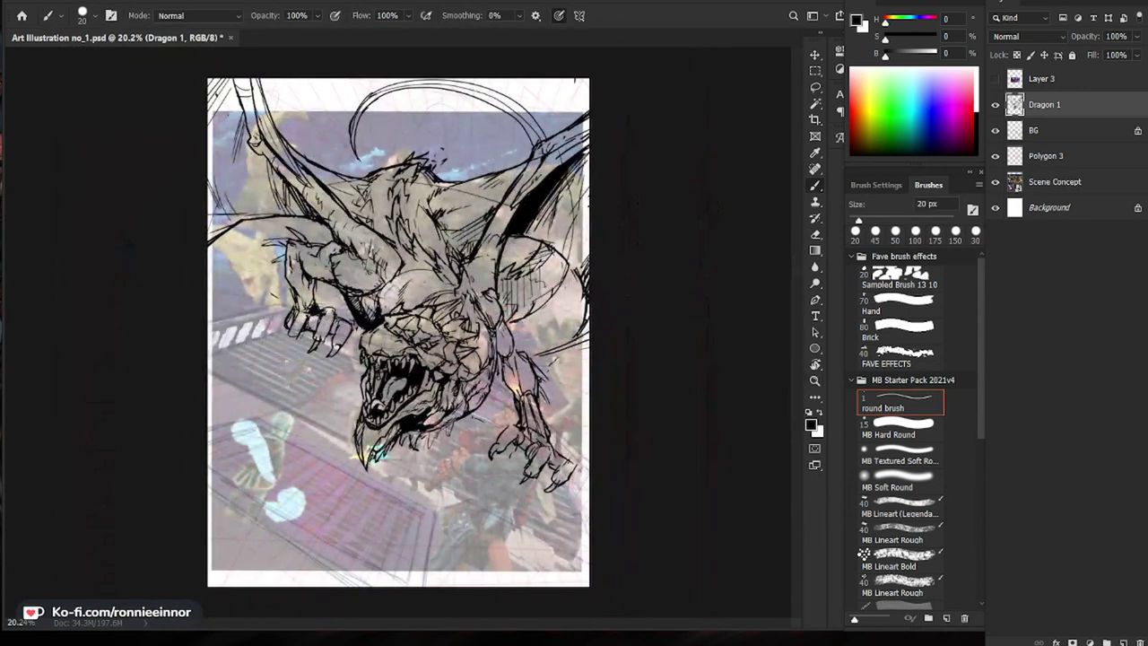
{"action": "mouse_move", "coordinate": [404, 374]}
{"action": "left_mouse_down"}
{"action": "mouse_move", "coordinate": [441, 373]}
{"action": "mouse_move", "coordinate": [379, 373]}
{"action": "left_mouse_up"}
{"action": "scroll", "coordinate": [397, 359], "scroll_direction": "up", "scroll_amount": 4}
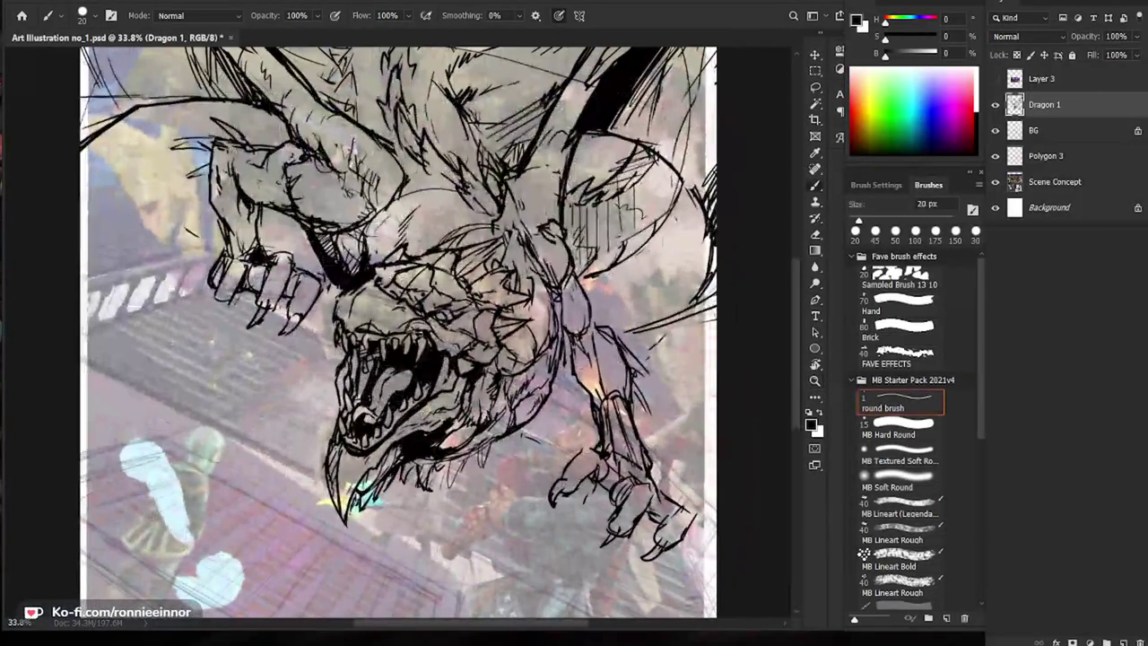
{"action": "scroll", "coordinate": [397, 359], "scroll_direction": "down", "scroll_amount": 5}
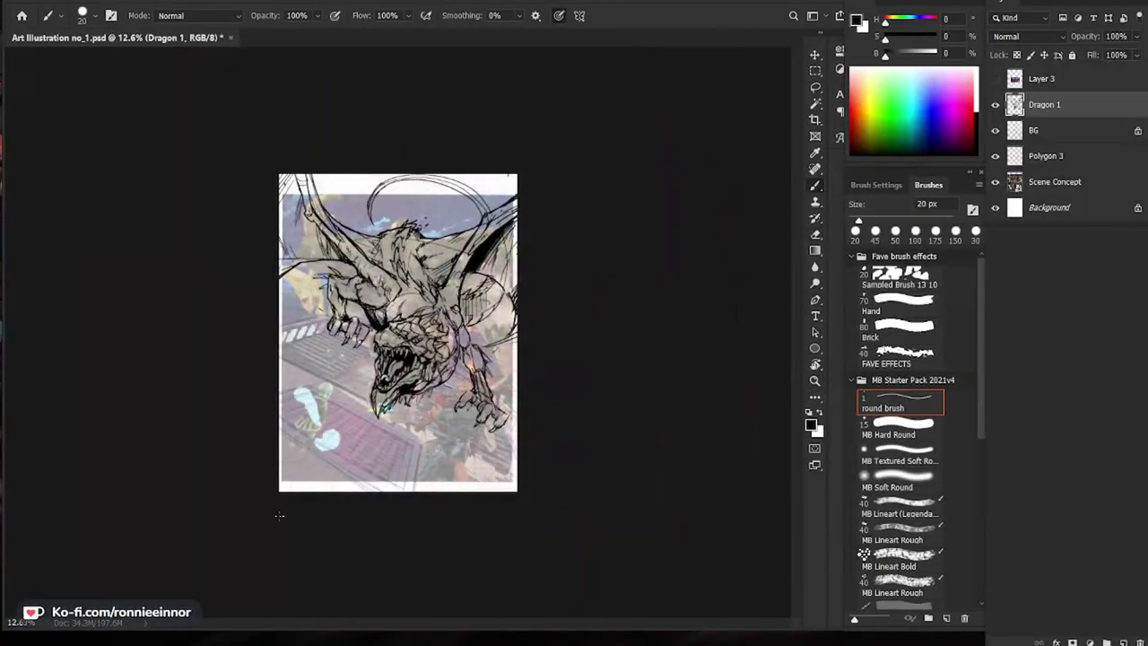
Step: Erase and redraw the spikes on the dragon's cheek behind the eye with heavier lines
{"action": "left_click_drag", "start_coordinate": [404, 309], "coordinate": [464, 307]}
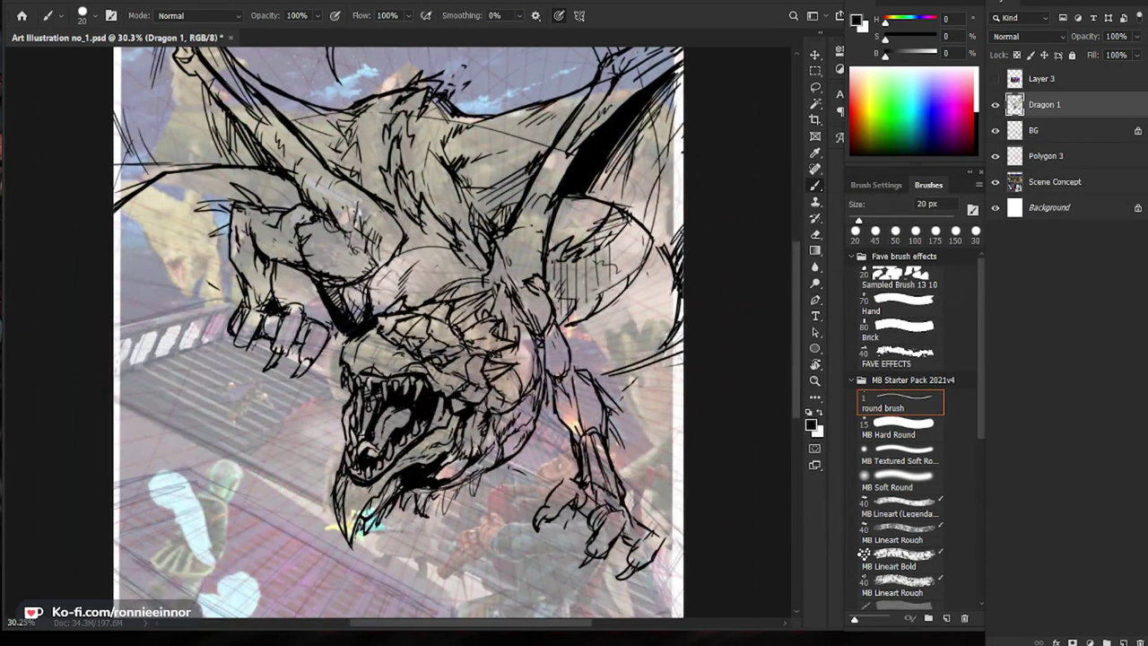
{"action": "key", "text": "e"}
{"action": "left_click_drag", "start_coordinate": [512, 362], "coordinate": [496, 360]}
{"action": "key", "text": "b"}
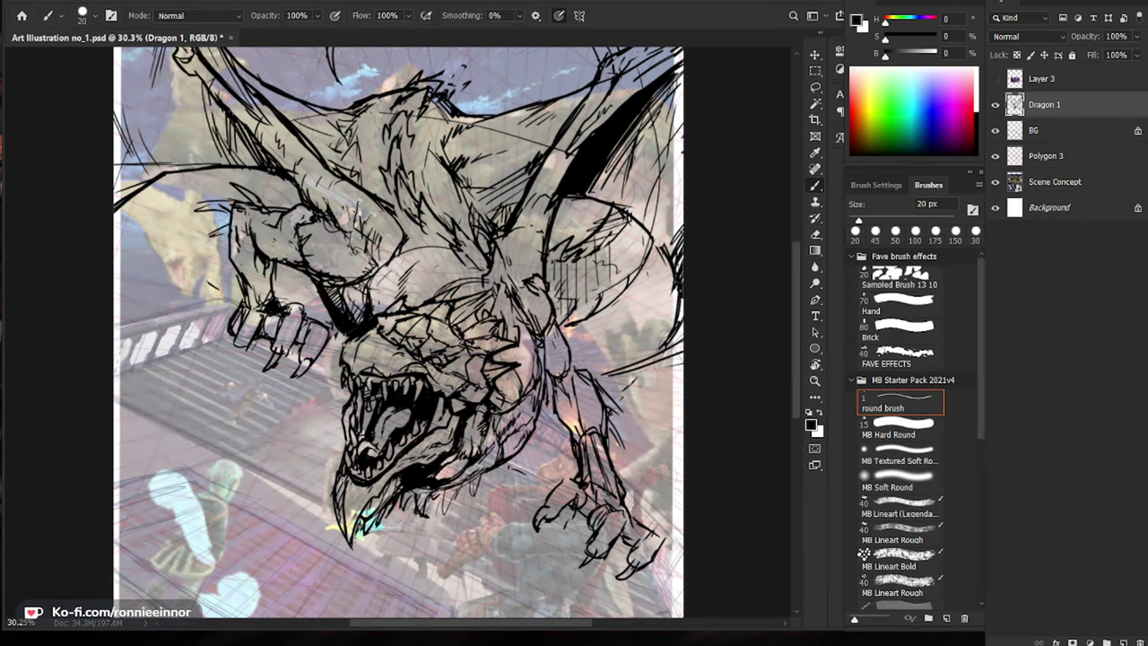
{"action": "key", "text": "z"}
{"action": "mouse_move", "coordinate": [444, 337]}
{"action": "left_mouse_down"}
{"action": "mouse_move", "coordinate": [385, 337]}
{"action": "mouse_move", "coordinate": [573, 338]}
{"action": "left_mouse_up"}
{"action": "key", "text": "b"}
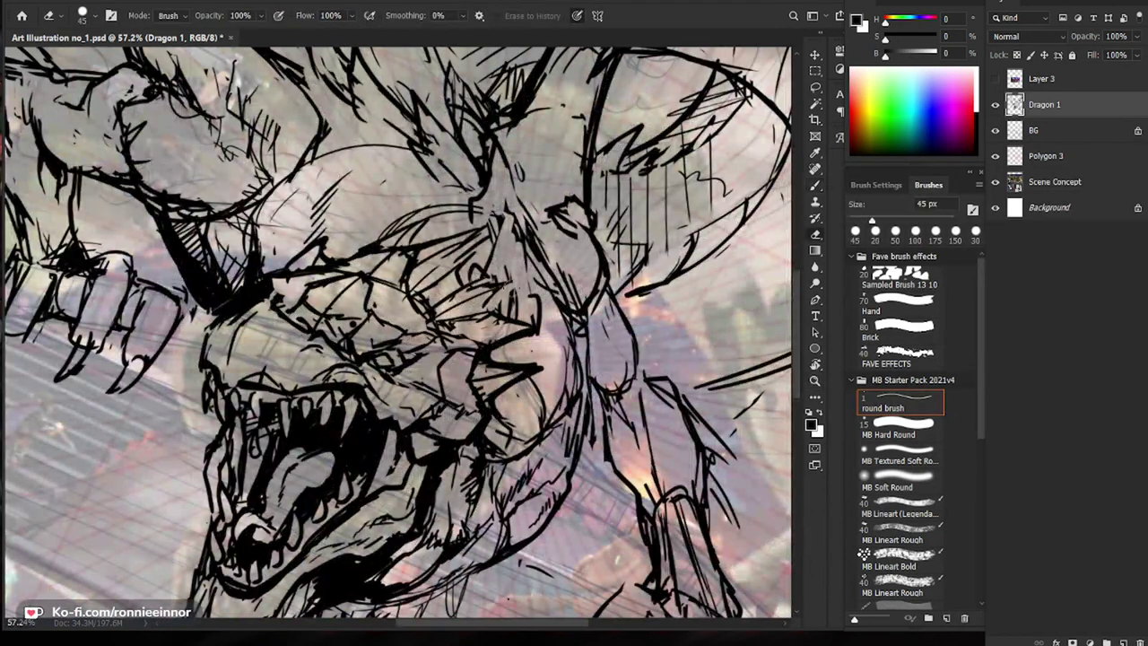
{"action": "left_click_drag", "start_coordinate": [500, 284], "coordinate": [462, 280]}
Step: Redraw the upper cheek spikes and the crest edge behind the dragon's brow
{"action": "key", "text": "z"}
{"action": "mouse_move", "coordinate": [490, 233]}
{"action": "left_mouse_down"}
{"action": "mouse_move", "coordinate": [429, 279]}
{"action": "mouse_move", "coordinate": [505, 306]}
{"action": "mouse_move", "coordinate": [412, 316]}
{"action": "mouse_move", "coordinate": [436, 303]}
{"action": "mouse_move", "coordinate": [430, 328]}
{"action": "mouse_move", "coordinate": [429, 294]}
{"action": "mouse_move", "coordinate": [419, 303]}
{"action": "mouse_move", "coordinate": [473, 302]}
{"action": "mouse_move", "coordinate": [408, 326]}
{"action": "mouse_move", "coordinate": [507, 321]}
{"action": "left_mouse_up"}
{"action": "key", "text": "z"}
{"action": "key", "text": "e"}
{"action": "key", "text": "b"}
{"action": "key", "text": "e"}
{"action": "key", "text": "b"}
{"action": "key", "text": "e"}
{"action": "key", "text": "b"}
{"action": "mouse_move", "coordinate": [508, 321]}
{"action": "left_mouse_down"}
{"action": "mouse_move", "coordinate": [488, 362]}
{"action": "mouse_move", "coordinate": [518, 349]}
{"action": "left_mouse_up"}
{"action": "left_click_drag", "start_coordinate": [513, 342], "coordinate": [520, 371]}
Step: Erase excess lines between the dragon's cheek spikes and redraw their outer edges
{"action": "key", "text": "e"}
{"action": "left_click_drag", "start_coordinate": [504, 321], "coordinate": [493, 366]}
{"action": "key", "text": "b"}
{"action": "mouse_move", "coordinate": [515, 325]}
{"action": "left_mouse_down"}
{"action": "mouse_move", "coordinate": [523, 372]}
{"action": "mouse_move", "coordinate": [521, 359]}
{"action": "left_mouse_up"}
{"action": "key", "text": "e"}
{"action": "mouse_move", "coordinate": [515, 345]}
{"action": "left_mouse_down"}
{"action": "mouse_move", "coordinate": [522, 369]}
{"action": "mouse_move", "coordinate": [500, 386]}
{"action": "mouse_move", "coordinate": [479, 368]}
{"action": "left_mouse_up"}
{"action": "key", "text": "b"}
Step: Add further strokes to the spiky crest at the back of the dragon's head and trim them with the eraser
{"action": "key", "text": "e"}
{"action": "key", "text": "b"}
{"action": "left_click_drag", "start_coordinate": [505, 299], "coordinate": [516, 329]}
{"action": "mouse_move", "coordinate": [500, 290]}
{"action": "left_mouse_down"}
{"action": "mouse_move", "coordinate": [511, 332]}
{"action": "mouse_move", "coordinate": [495, 335]}
{"action": "left_mouse_up"}
{"action": "key", "text": "e"}
{"action": "left_click_drag", "start_coordinate": [485, 329], "coordinate": [492, 332]}
{"action": "key", "text": "b"}
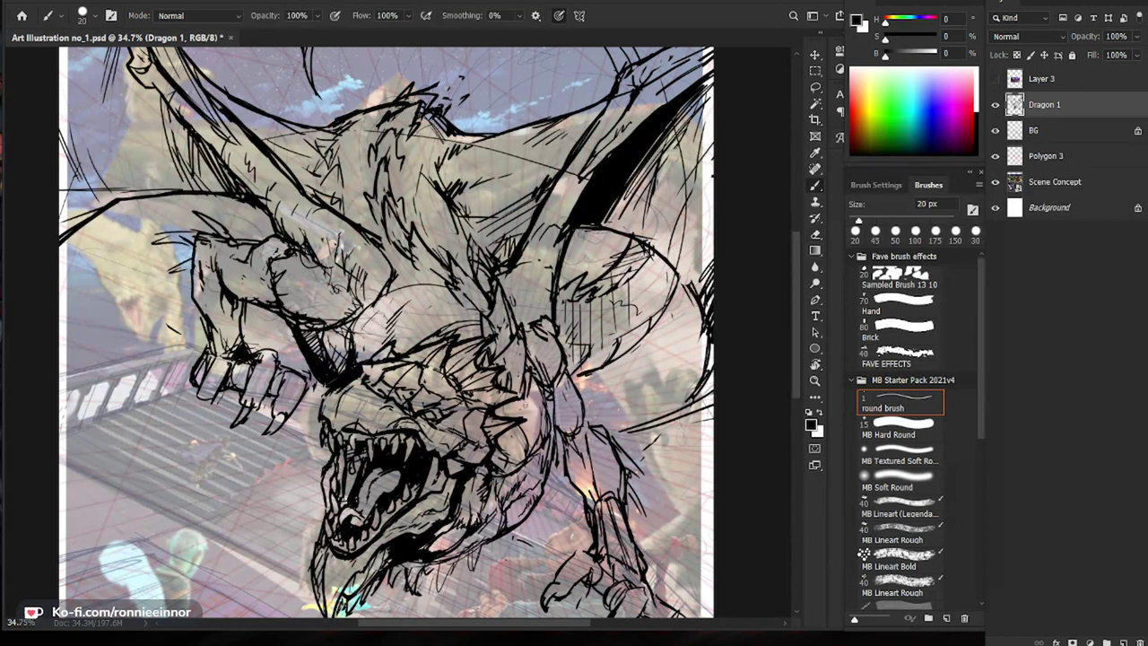
{"action": "key", "text": "e"}
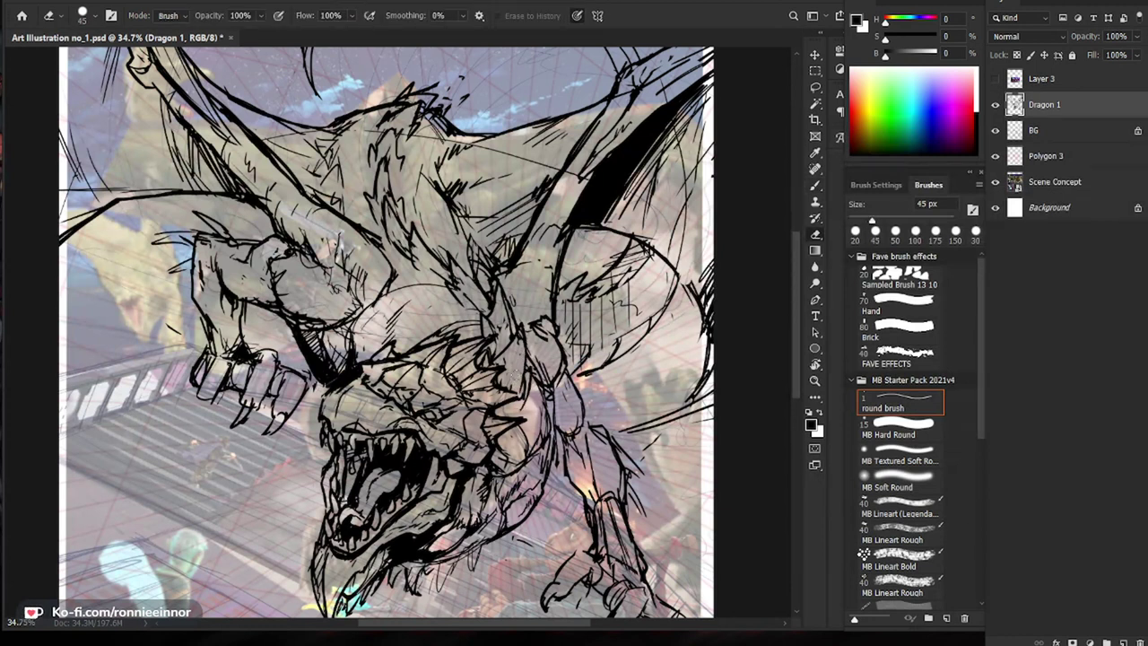
{"action": "key", "text": "b"}
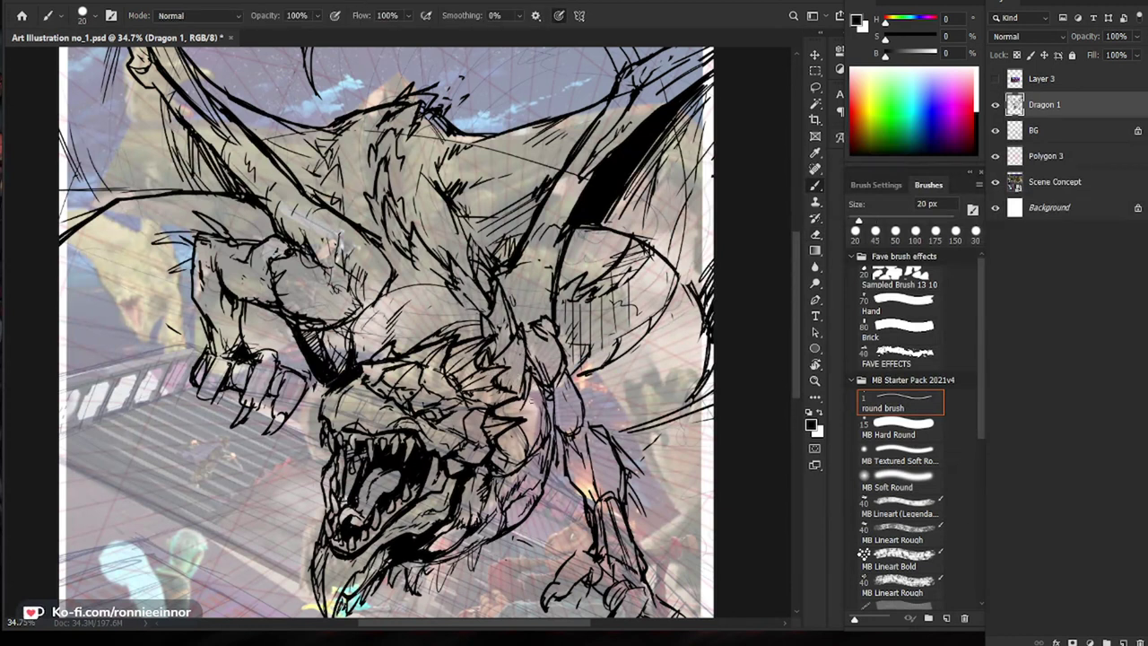
Step: Touch up the lines at the back of the dragon's spiky head crest
{"action": "key", "text": "ctrl+space"}
{"action": "mouse_move", "coordinate": [516, 355]}
{"action": "left_mouse_down"}
{"action": "mouse_move", "coordinate": [459, 352]}
{"action": "mouse_move", "coordinate": [557, 344]}
{"action": "mouse_move", "coordinate": [522, 372]}
{"action": "left_mouse_up"}
{"action": "key", "text": "ctrl+space"}
{"action": "key", "text": "b"}
{"action": "mouse_move", "coordinate": [549, 368]}
{"action": "left_mouse_down"}
{"action": "mouse_move", "coordinate": [522, 382]}
{"action": "mouse_move", "coordinate": [474, 376]}
{"action": "left_mouse_up"}
{"action": "key", "text": "ctrl+space"}
{"action": "key", "text": "z"}
{"action": "left_click_drag", "start_coordinate": [398, 334], "coordinate": [443, 335]}
{"action": "key", "text": "e"}
{"action": "key", "text": "b"}
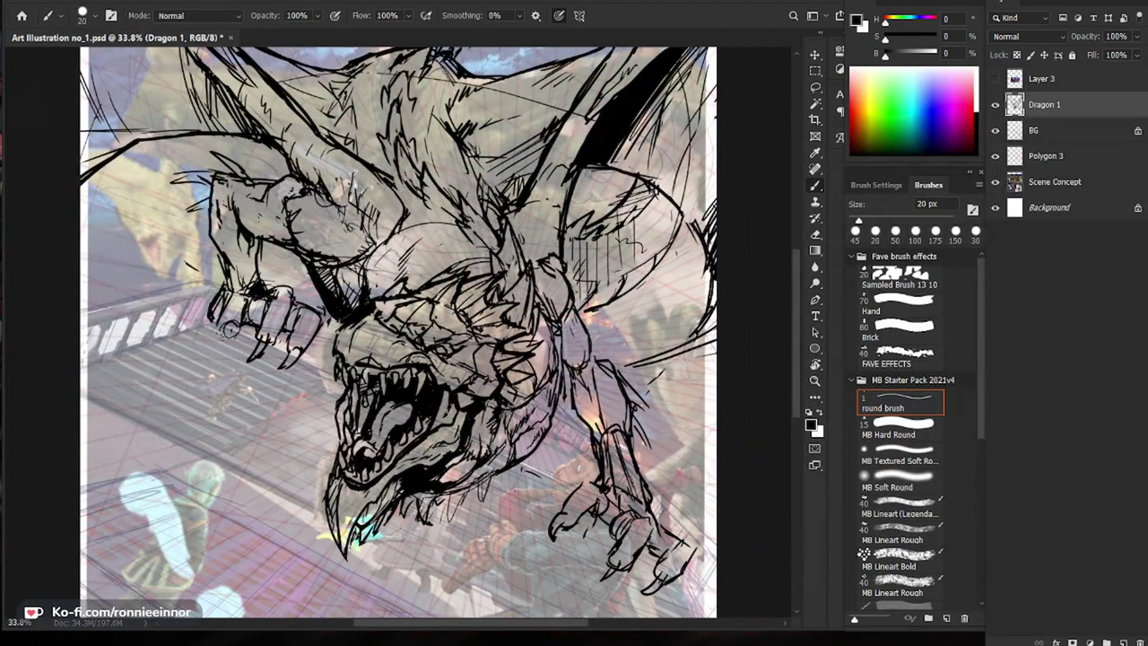
Step: Erase and redraw the claws and finger outlines of the dragon's raised front hand
{"action": "mouse_move", "coordinate": [222, 316]}
{"action": "left_mouse_down"}
{"action": "mouse_move", "coordinate": [227, 334]}
{"action": "mouse_move", "coordinate": [245, 307]}
{"action": "mouse_move", "coordinate": [225, 344]}
{"action": "left_mouse_up"}
{"action": "key", "text": "e"}
{"action": "key", "text": "b"}
{"action": "key", "text": "e"}
{"action": "key", "text": "b"}
{"action": "mouse_move", "coordinate": [230, 335]}
{"action": "left_mouse_down"}
{"action": "mouse_move", "coordinate": [235, 360]}
{"action": "mouse_move", "coordinate": [236, 348]}
{"action": "mouse_move", "coordinate": [218, 346]}
{"action": "mouse_move", "coordinate": [229, 346]}
{"action": "mouse_move", "coordinate": [217, 358]}
{"action": "mouse_move", "coordinate": [224, 343]}
{"action": "mouse_move", "coordinate": [224, 357]}
{"action": "mouse_move", "coordinate": [259, 351]}
{"action": "mouse_move", "coordinate": [260, 340]}
{"action": "left_mouse_up"}
{"action": "key", "text": "z"}
{"action": "key", "text": "e"}
{"action": "key", "text": "b"}
{"action": "key", "text": "e"}
{"action": "key", "text": "b"}
{"action": "key", "text": "e"}
{"action": "key", "text": "b"}
{"action": "left_click_drag", "start_coordinate": [323, 359], "coordinate": [210, 358]}
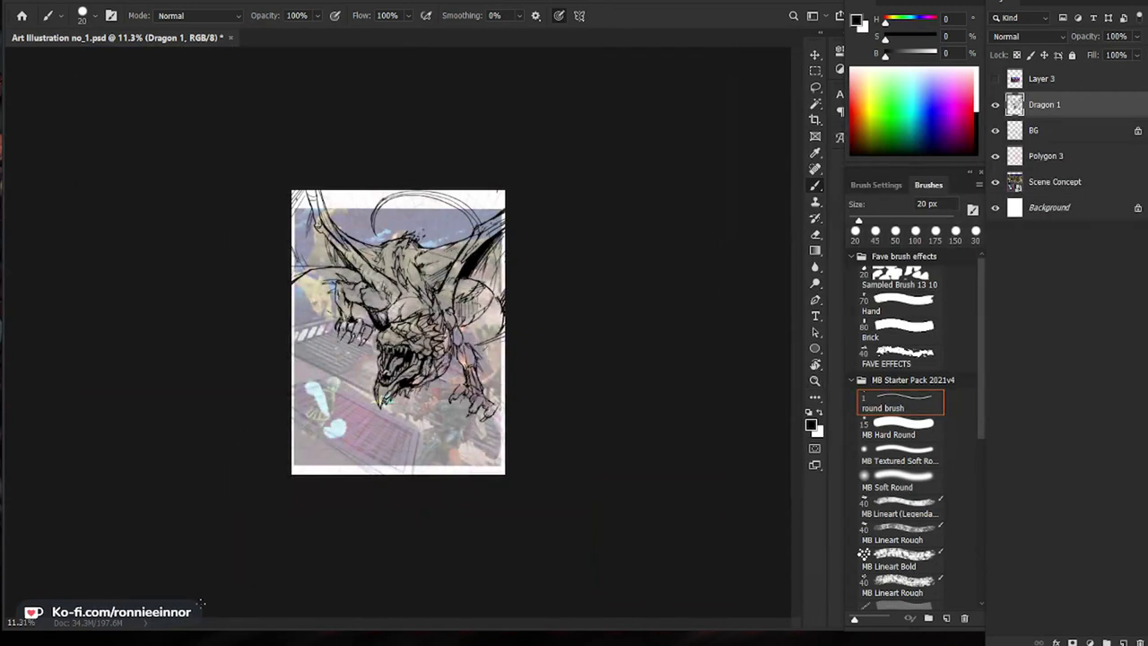
Step: Thicken the wing edge where it meets the left page border and erase the stray lines above it
{"action": "left_click_drag", "start_coordinate": [314, 303], "coordinate": [395, 303]}
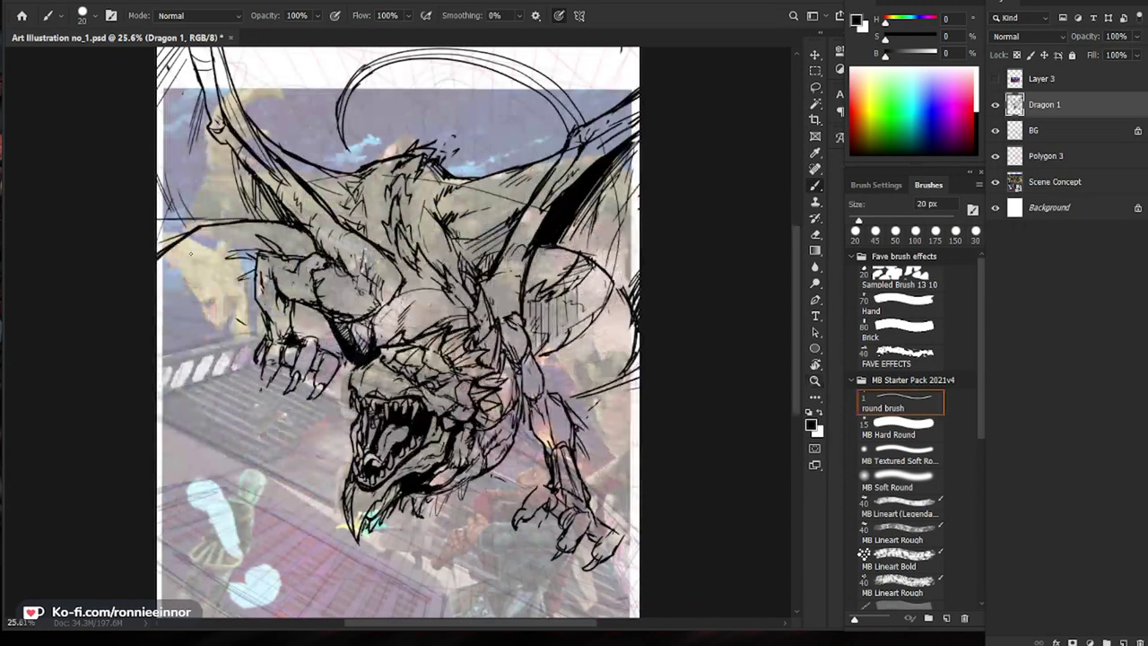
{"action": "left_click_drag", "start_coordinate": [194, 232], "coordinate": [155, 263]}
{"action": "key", "text": "e"}
{"action": "left_click_drag", "start_coordinate": [185, 195], "coordinate": [160, 218]}
{"action": "key", "text": "b"}
{"action": "left_click_drag", "start_coordinate": [307, 314], "coordinate": [231, 367]}
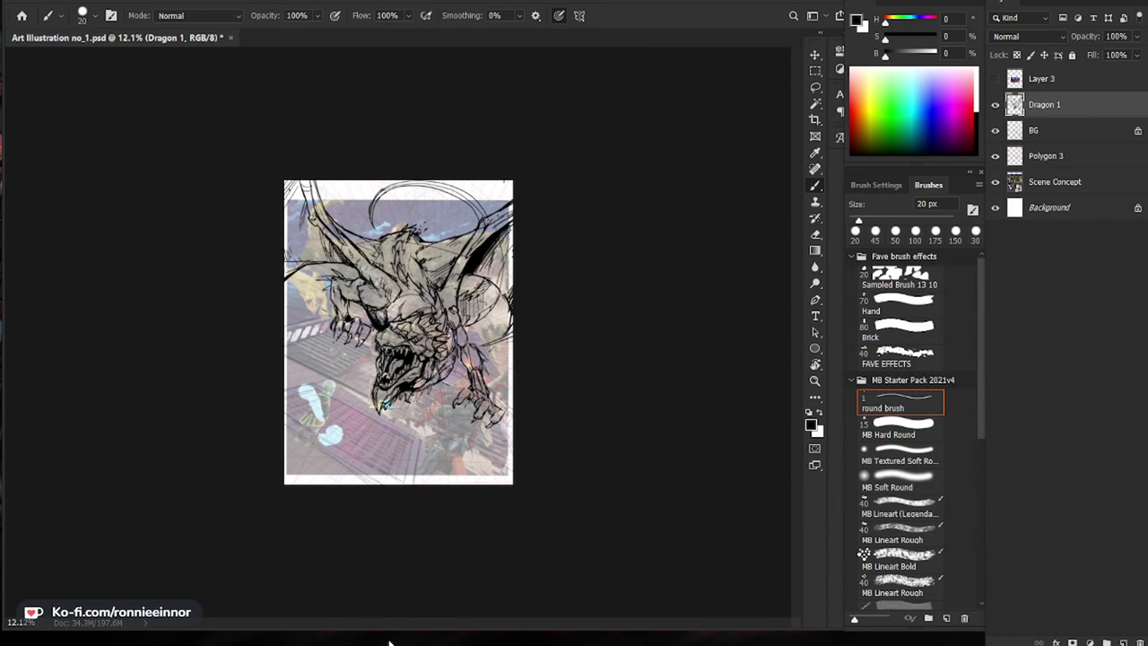
{"action": "mouse_move", "coordinate": [410, 296]}
{"action": "left_mouse_down"}
{"action": "mouse_move", "coordinate": [545, 264]}
{"action": "mouse_move", "coordinate": [408, 301]}
{"action": "left_mouse_up"}
{"action": "mouse_move", "coordinate": [422, 292]}
{"action": "left_mouse_down"}
{"action": "mouse_move", "coordinate": [416, 299]}
{"action": "mouse_move", "coordinate": [384, 267]}
{"action": "mouse_move", "coordinate": [367, 234]}
{"action": "mouse_move", "coordinate": [386, 248]}
{"action": "mouse_move", "coordinate": [382, 260]}
{"action": "mouse_move", "coordinate": [316, 255]}
{"action": "left_mouse_up"}
{"action": "key", "text": "e"}
{"action": "key", "text": "b"}
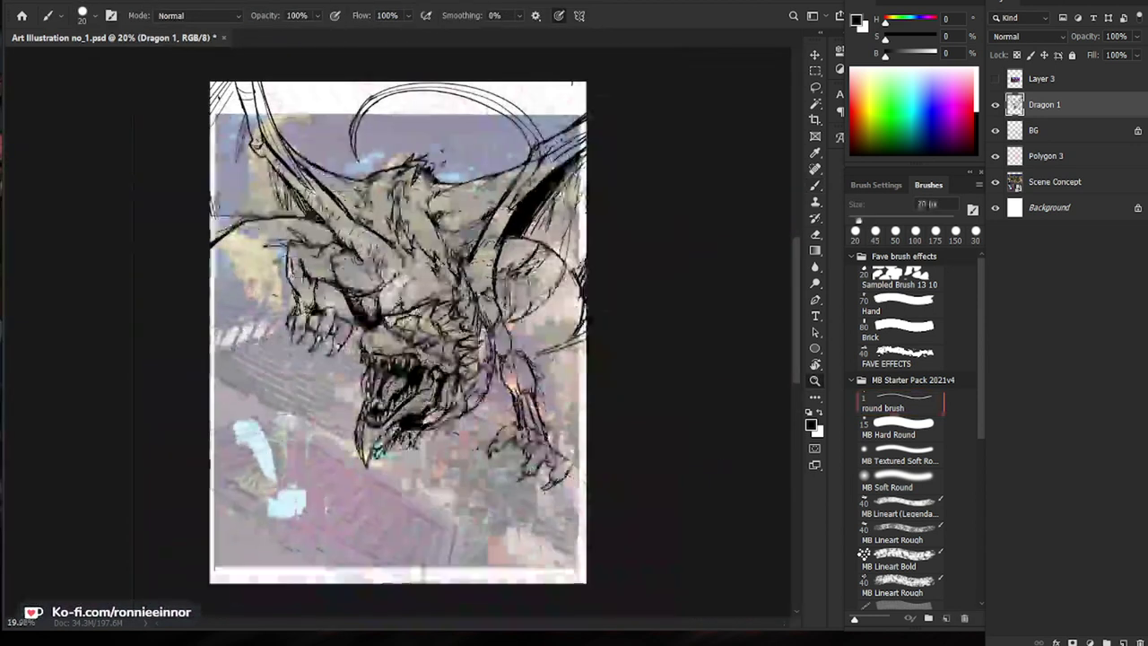
Step: Draw an inner contour and short segment marks along the dragon's curved tail
{"action": "left_click_drag", "start_coordinate": [386, 229], "coordinate": [424, 224]}
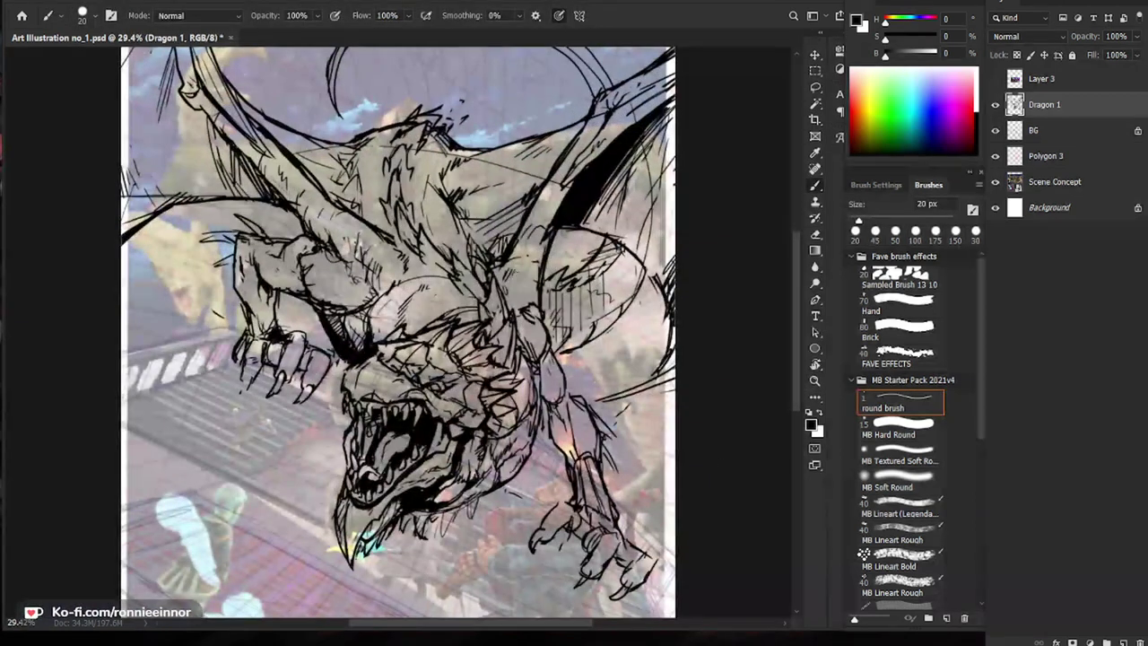
{"action": "left_click_drag", "start_coordinate": [580, 229], "coordinate": [532, 316]}
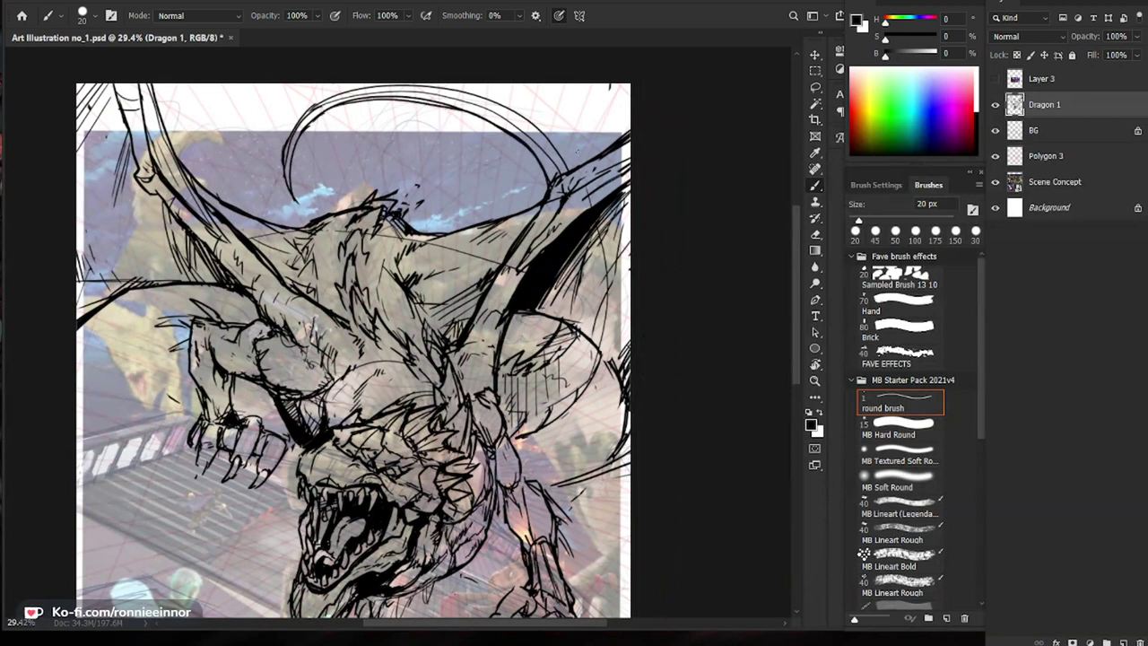
{"action": "left_click_drag", "start_coordinate": [314, 122], "coordinate": [294, 251]}
{"action": "key", "text": "e"}
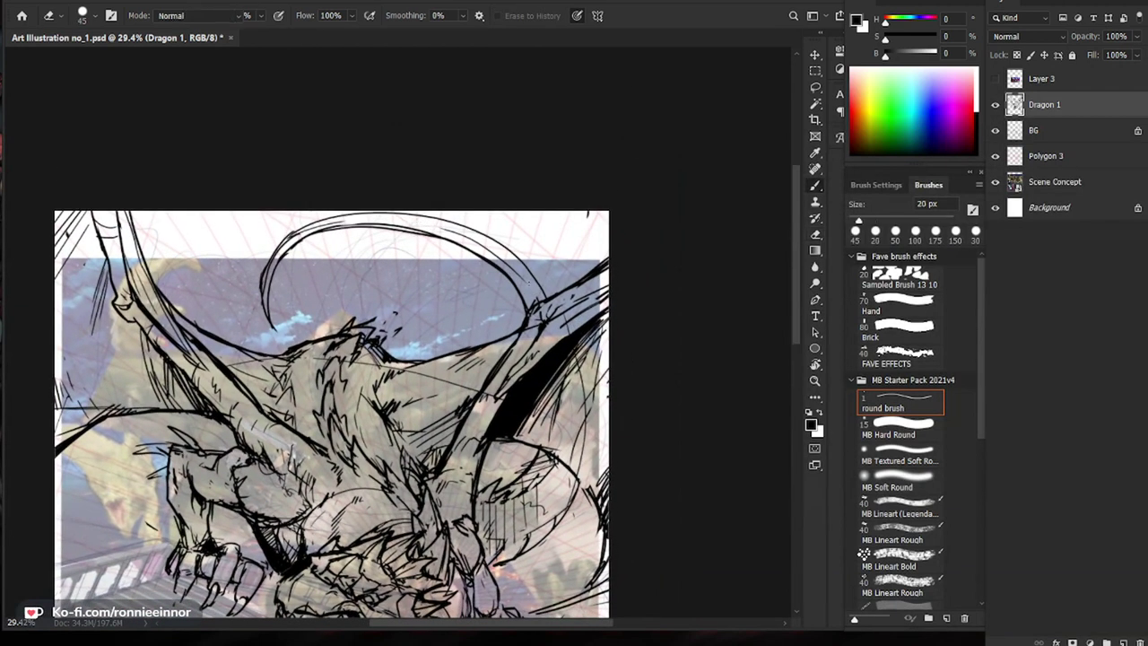
{"action": "key", "text": "b"}
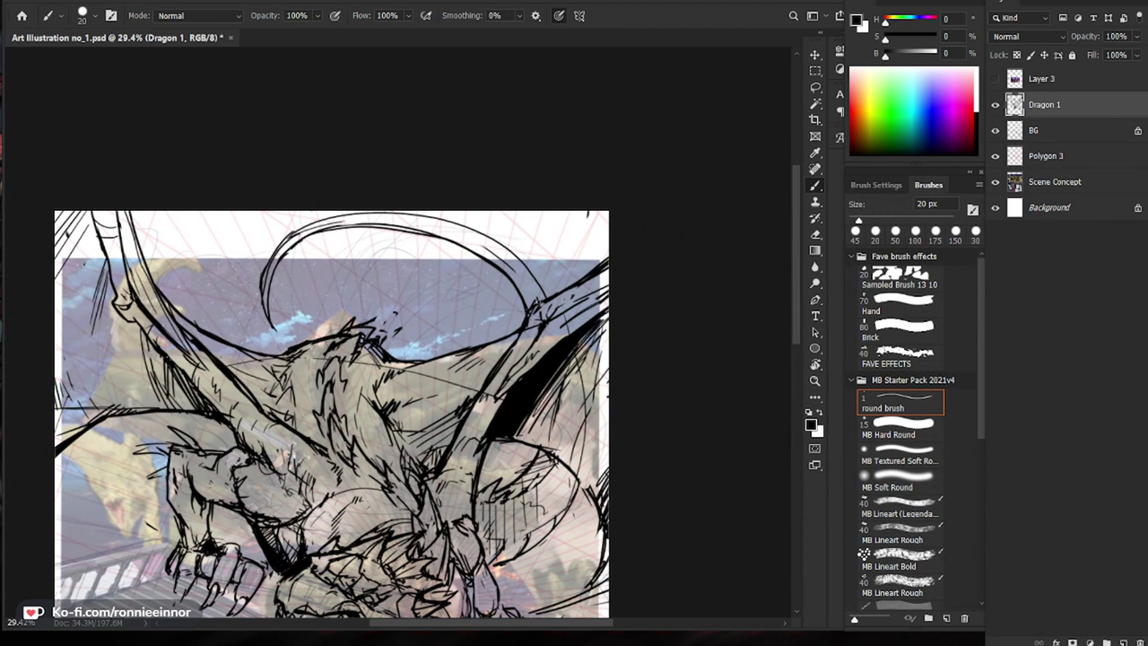
{"action": "key", "text": "e"}
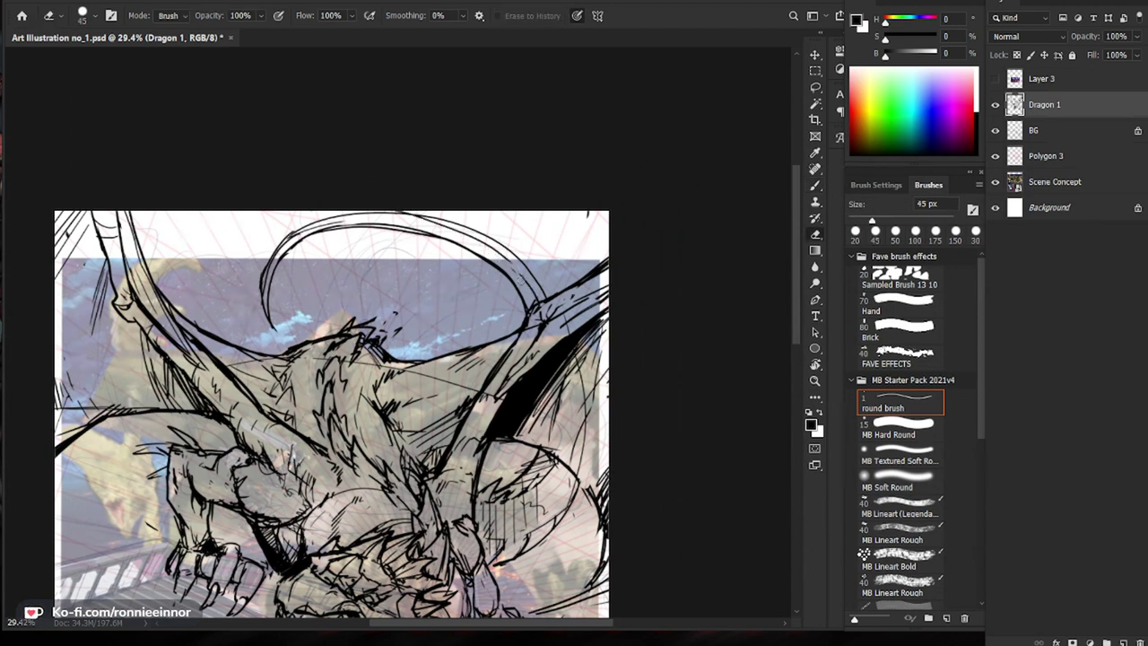
{"action": "key", "text": "b"}
{"action": "left_click_drag", "start_coordinate": [443, 238], "coordinate": [343, 218]}
{"action": "left_click_drag", "start_coordinate": [439, 238], "coordinate": [307, 221]}
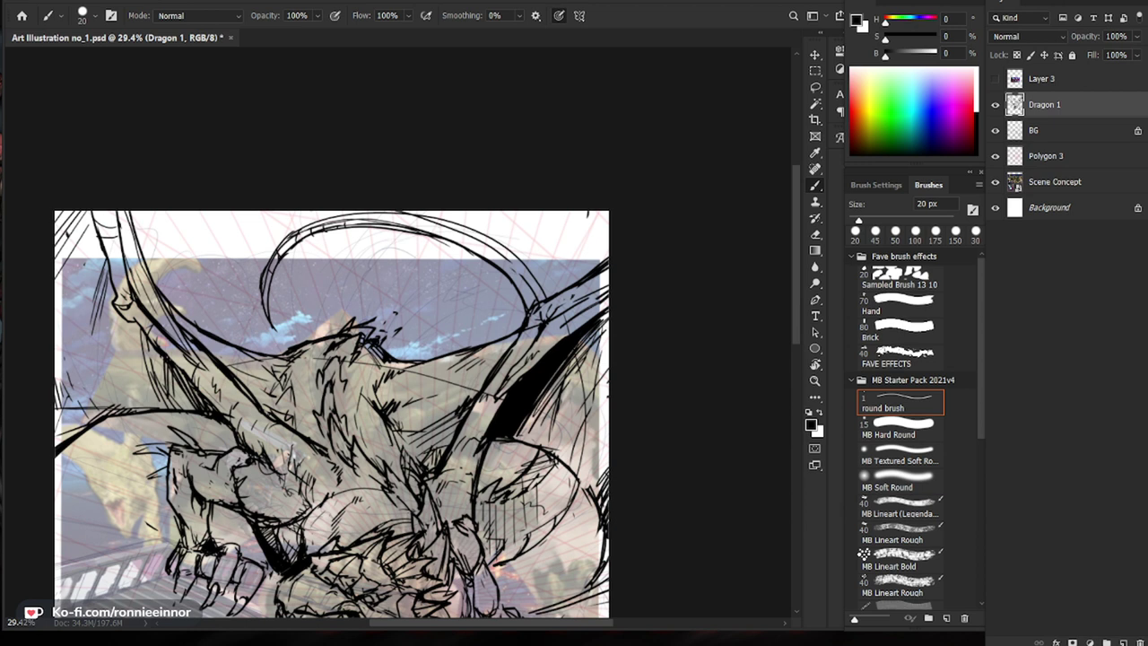
Step: Darken the upper edge of the tail's arch with heavier overlapping strokes
{"action": "left_click_drag", "start_coordinate": [578, 244], "coordinate": [600, 211]}
{"action": "left_click_drag", "start_coordinate": [651, 137], "coordinate": [569, 289]}
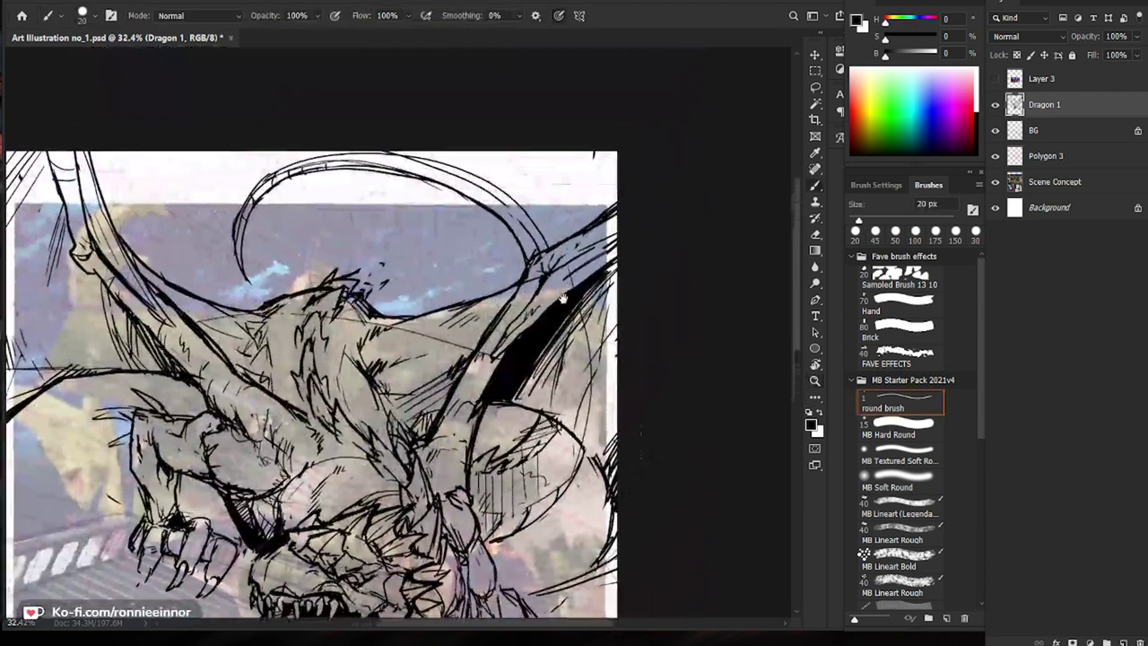
{"action": "key", "text": "e"}
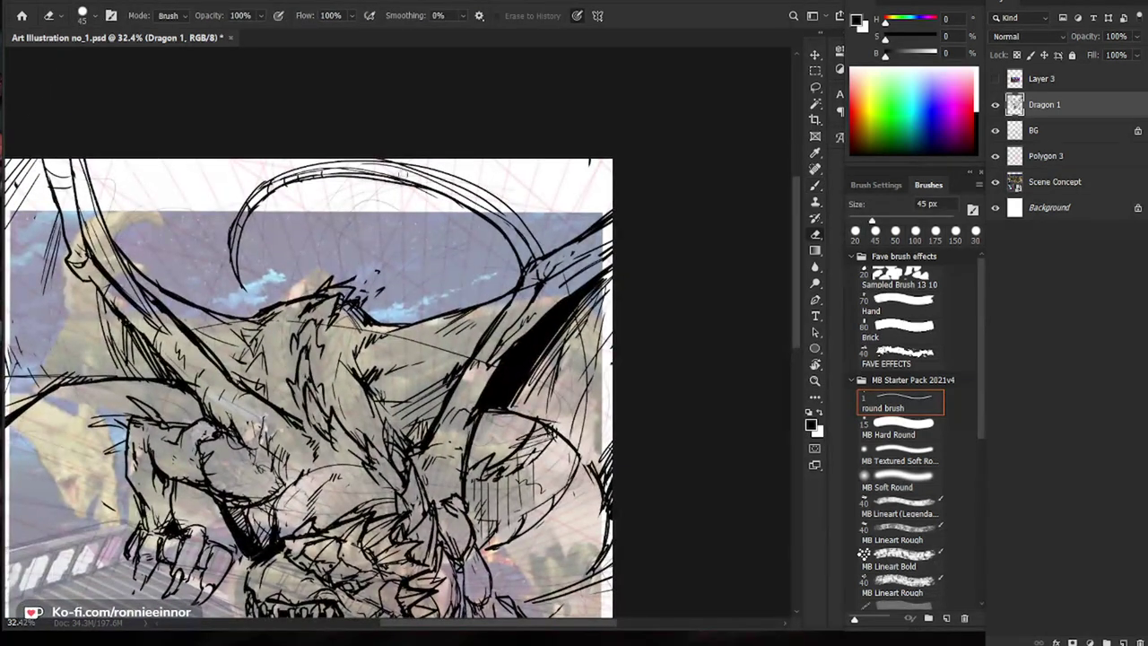
{"action": "key", "text": "b"}
{"action": "left_click_drag", "start_coordinate": [361, 169], "coordinate": [439, 182]}
{"action": "left_click_drag", "start_coordinate": [320, 168], "coordinate": [459, 187]}
{"action": "key", "text": "e"}
{"action": "key", "text": "b"}
{"action": "left_click_drag", "start_coordinate": [357, 165], "coordinate": [434, 170]}
Step: Trim excess marks on top of the tail's arch with the eraser and redraw its inner edge
{"action": "key", "text": "e"}
{"action": "mouse_move", "coordinate": [385, 169]}
{"action": "left_mouse_down"}
{"action": "mouse_move", "coordinate": [361, 163]}
{"action": "mouse_move", "coordinate": [399, 164]}
{"action": "left_mouse_up"}
{"action": "key", "text": "b"}
{"action": "mouse_move", "coordinate": [320, 167]}
{"action": "left_mouse_down"}
{"action": "mouse_move", "coordinate": [428, 168]}
{"action": "mouse_move", "coordinate": [330, 164]}
{"action": "left_mouse_up"}
{"action": "key", "text": "e"}
{"action": "mouse_move", "coordinate": [417, 171]}
{"action": "left_mouse_down"}
{"action": "mouse_move", "coordinate": [305, 171]}
{"action": "mouse_move", "coordinate": [427, 172]}
{"action": "mouse_move", "coordinate": [482, 190]}
{"action": "mouse_move", "coordinate": [338, 177]}
{"action": "left_mouse_up"}
{"action": "key", "text": "b"}
{"action": "left_click_drag", "start_coordinate": [311, 176], "coordinate": [422, 185]}
{"action": "left_click_drag", "start_coordinate": [668, 311], "coordinate": [595, 311]}
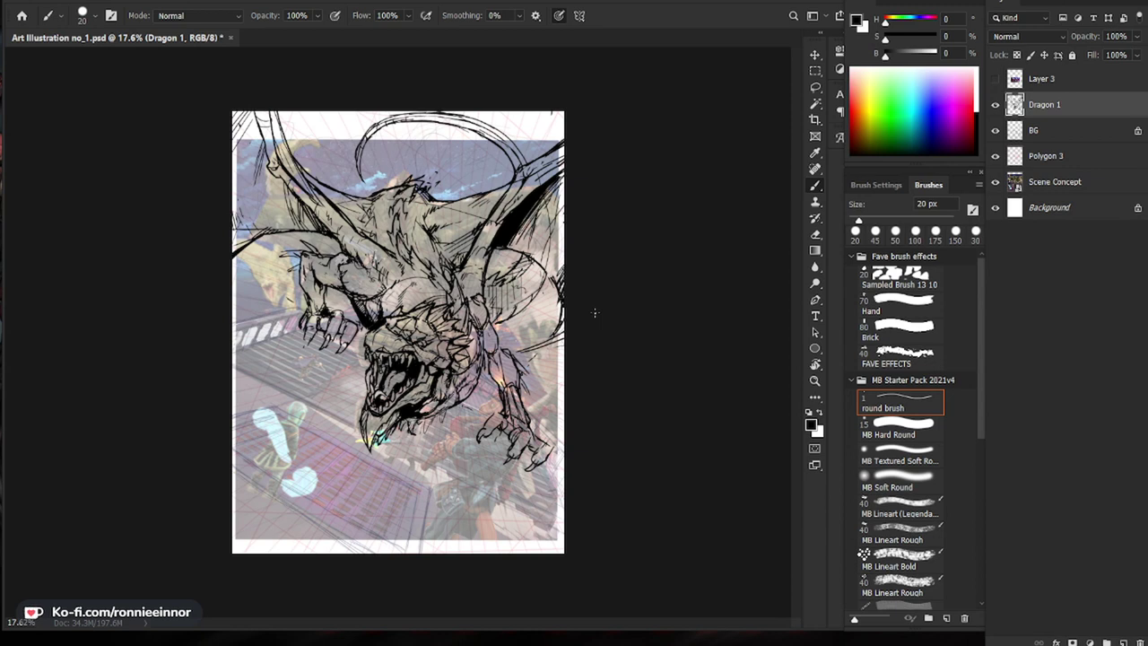
Step: Erase the excess line beside the outermost toe of the dragon's lower front foot and tidy its outline
{"action": "key", "text": "ctrl+space"}
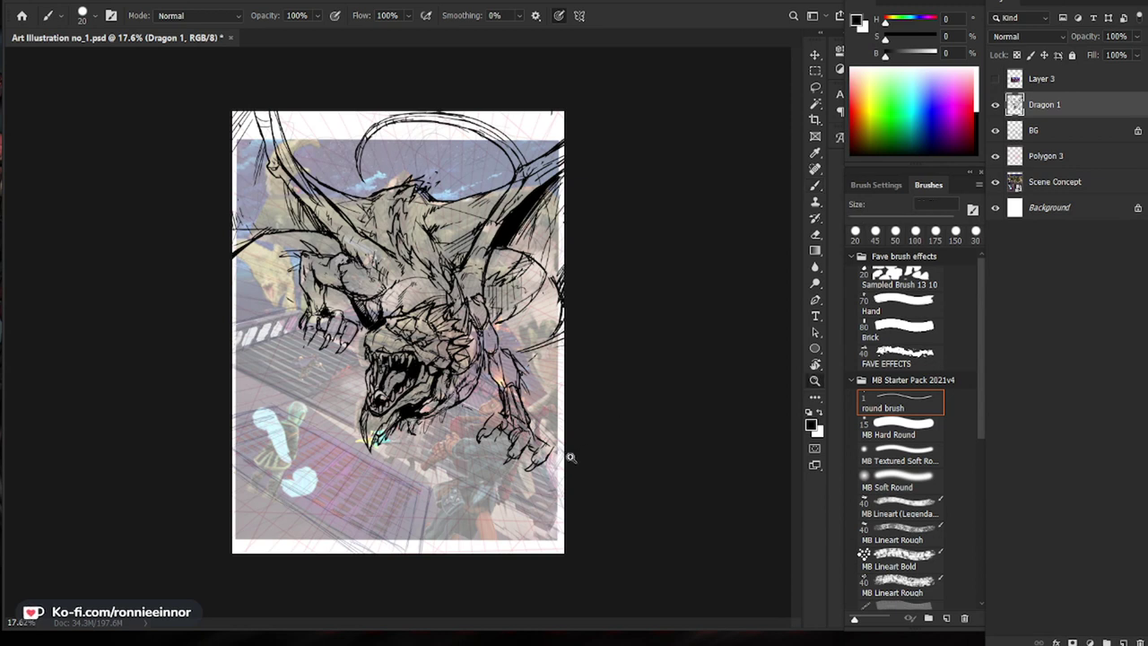
{"action": "left_click_drag", "start_coordinate": [580, 452], "coordinate": [717, 367]}
{"action": "key", "text": "e"}
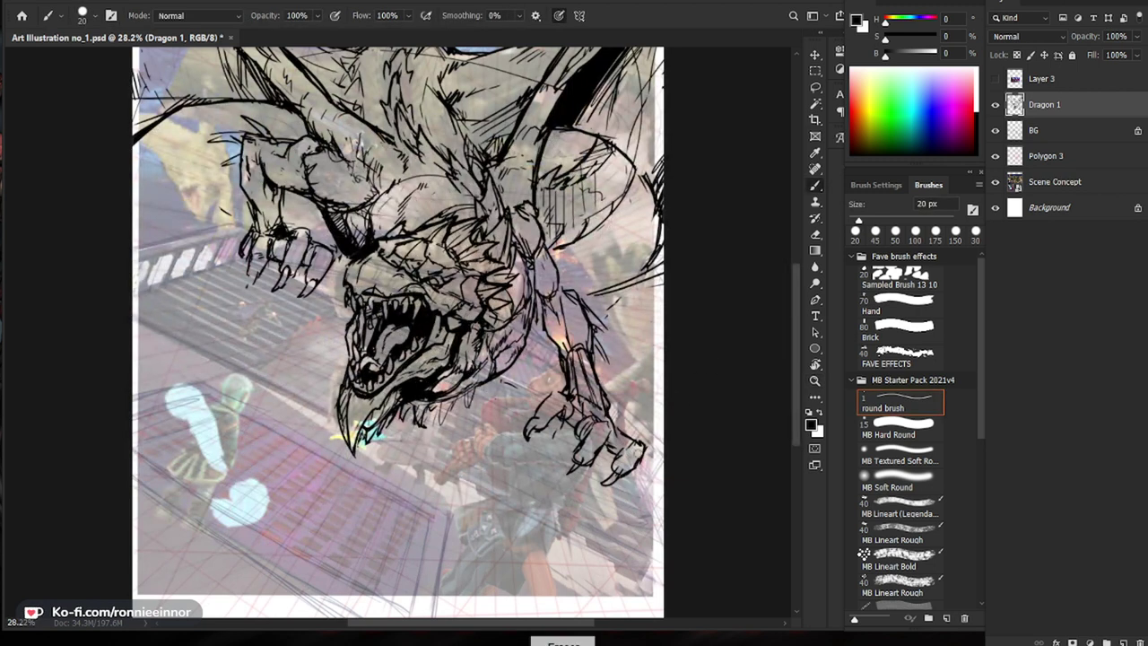
{"action": "mouse_move", "coordinate": [639, 447]}
{"action": "left_mouse_down"}
{"action": "mouse_move", "coordinate": [630, 443]}
{"action": "mouse_move", "coordinate": [638, 456]}
{"action": "left_mouse_up"}
{"action": "key", "text": "b"}
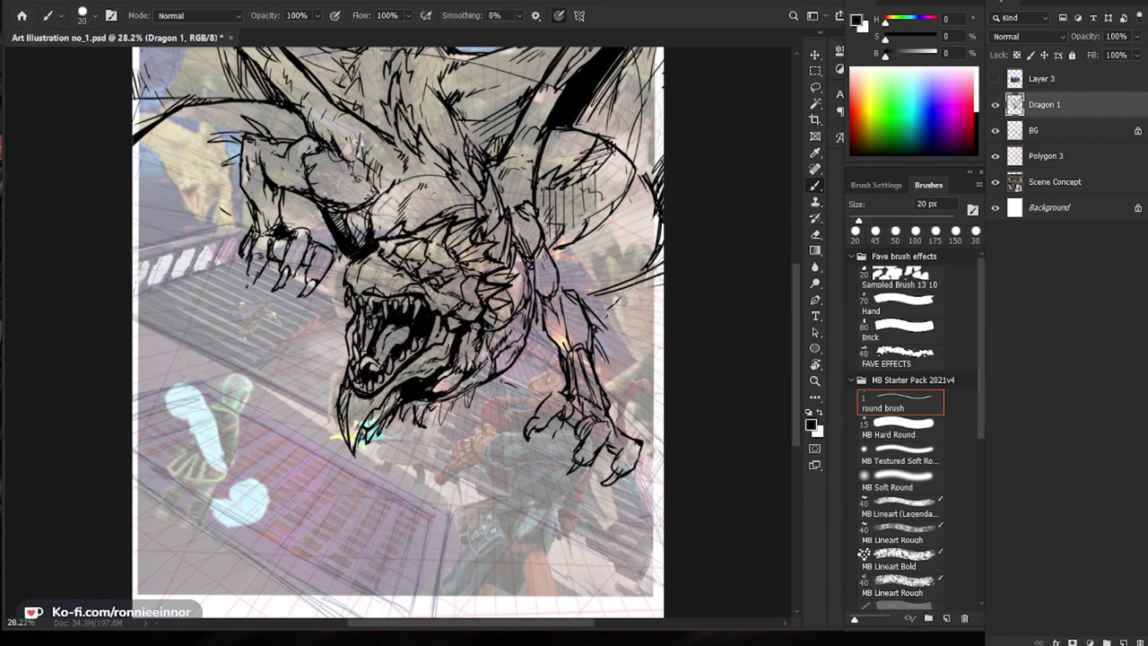
{"action": "key", "text": "e"}
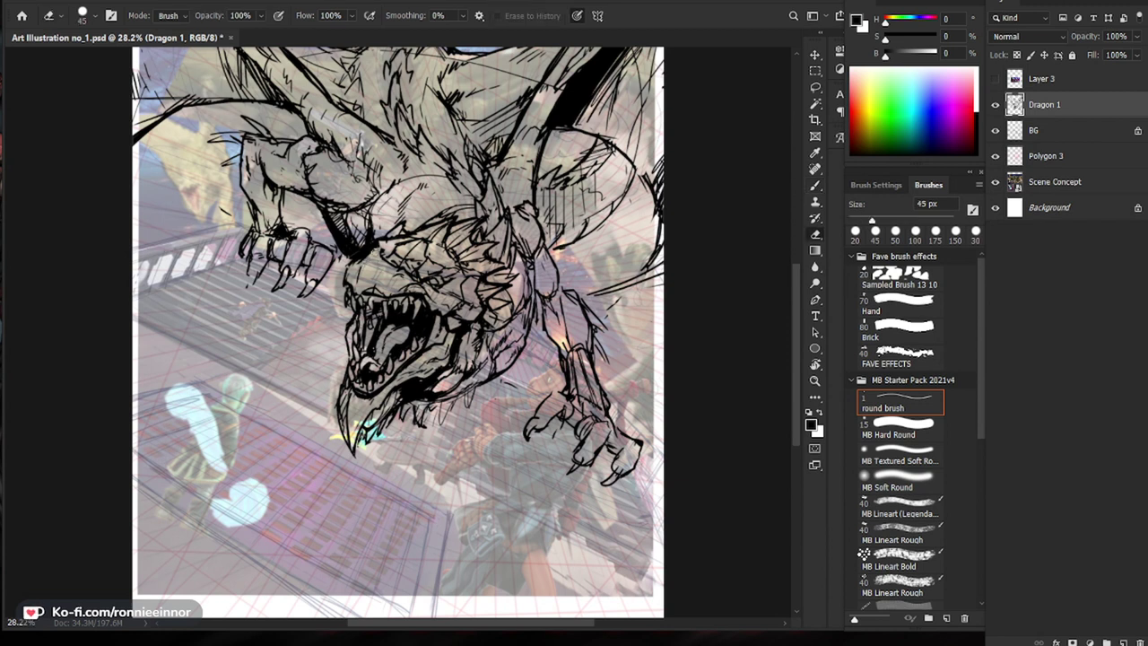
{"action": "key", "text": "b"}
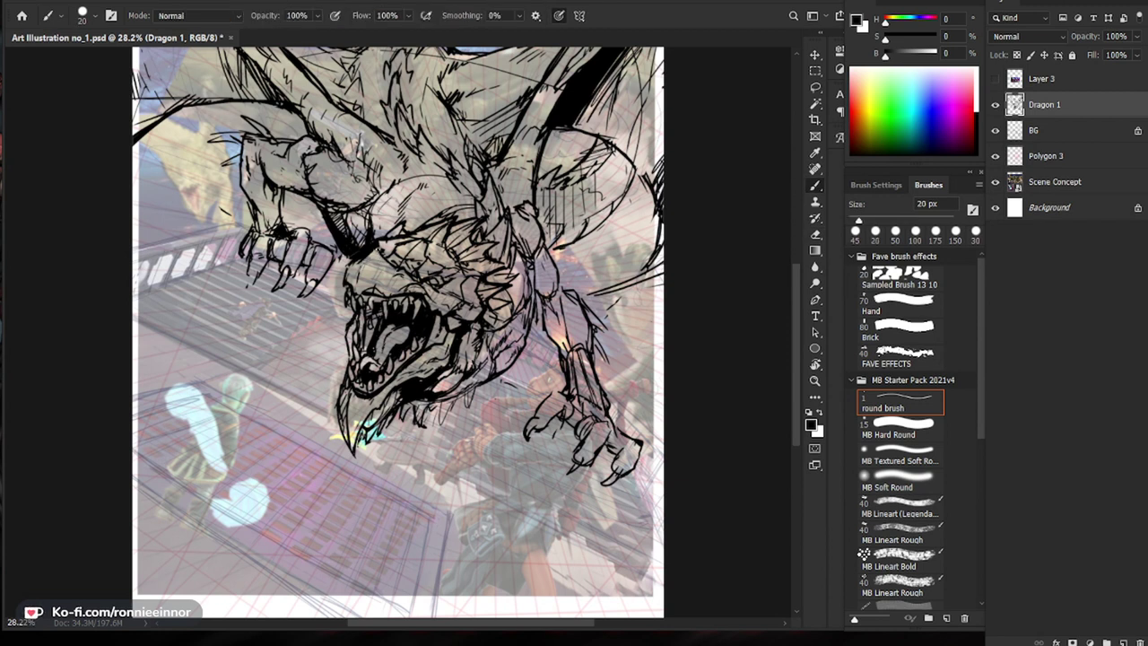
Step: Erase stray lines around the base of the dragon's horn and the bridge of its snout
{"action": "key", "text": "e"}
{"action": "left_click_drag", "start_coordinate": [370, 250], "coordinate": [364, 292]}
{"action": "left_click", "coordinate": [510, 282]}
{"action": "key", "text": "z"}
{"action": "left_click_drag", "start_coordinate": [668, 359], "coordinate": [591, 368]}
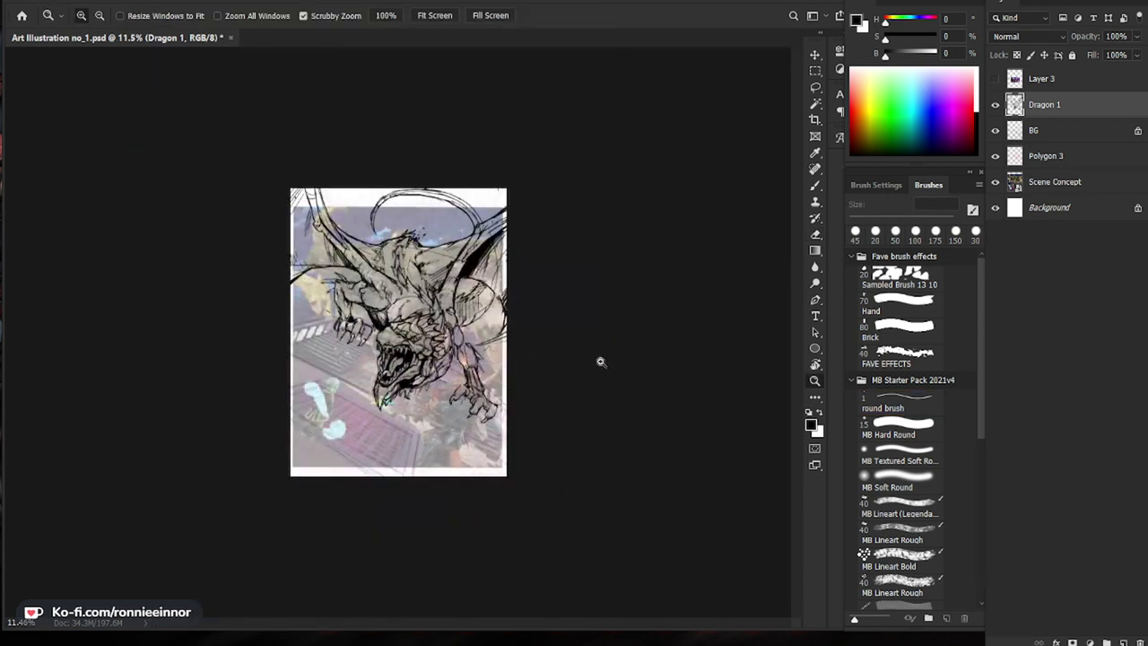
{"action": "left_click_drag", "start_coordinate": [366, 373], "coordinate": [418, 369]}
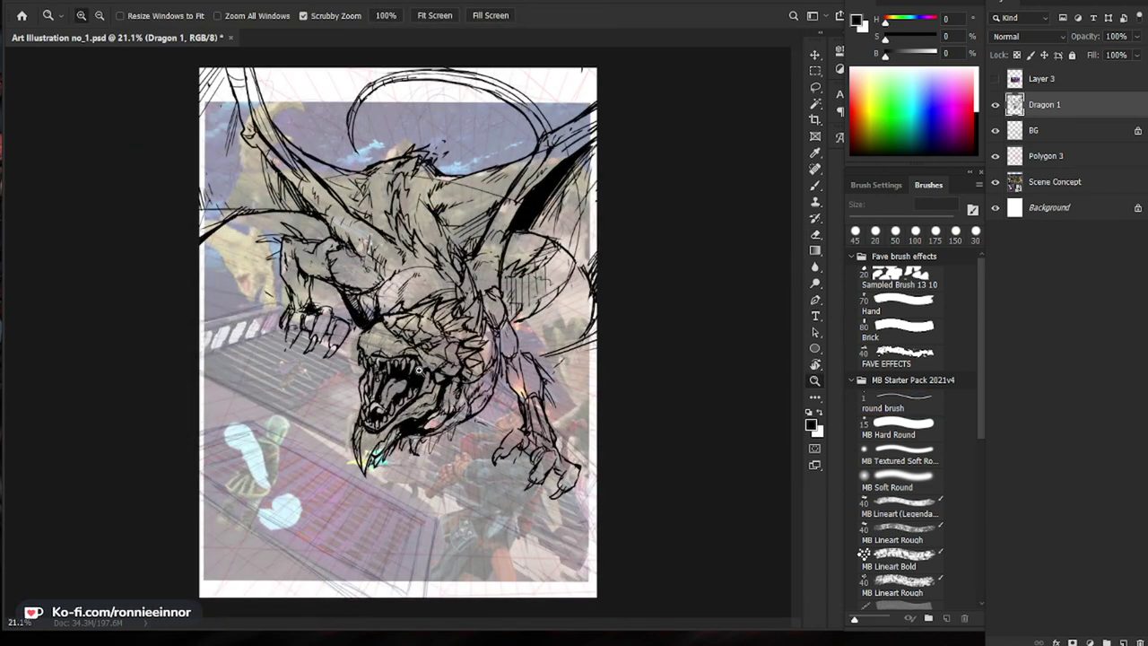
Step: Trim the lines between the dragon's horn and brow and redraw the horn's edge
{"action": "key", "text": "b"}
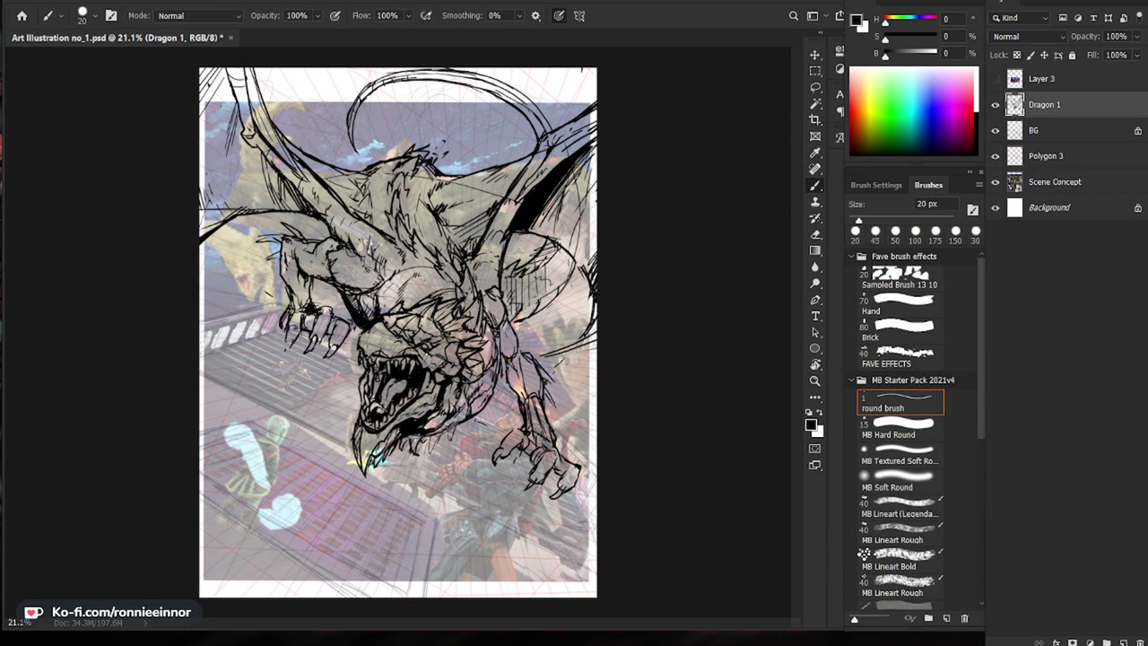
{"action": "key", "text": "e"}
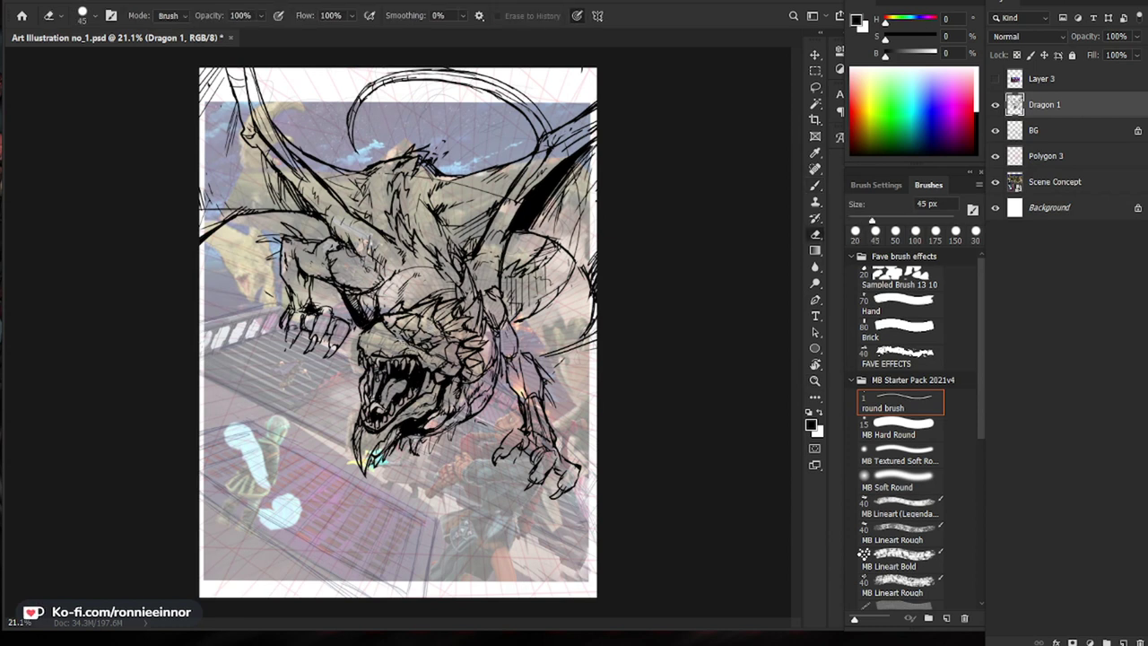
{"action": "key", "text": "b"}
{"action": "key", "text": "e"}
{"action": "left_click_drag", "start_coordinate": [393, 334], "coordinate": [386, 323]}
{"action": "key", "text": "b"}
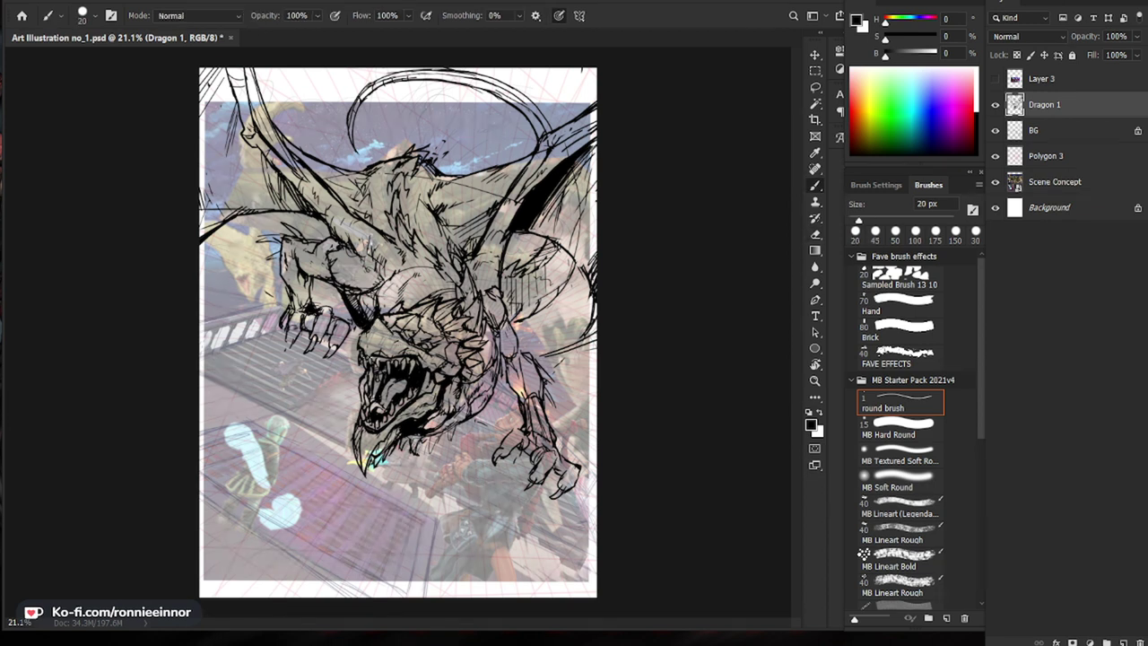
{"action": "key", "text": "e"}
{"action": "key", "text": "b"}
{"action": "mouse_move", "coordinate": [390, 288]}
{"action": "left_mouse_down"}
{"action": "mouse_move", "coordinate": [476, 288]}
{"action": "mouse_move", "coordinate": [360, 322]}
{"action": "left_mouse_up"}
{"action": "left_click_drag", "start_coordinate": [373, 300], "coordinate": [363, 325]}
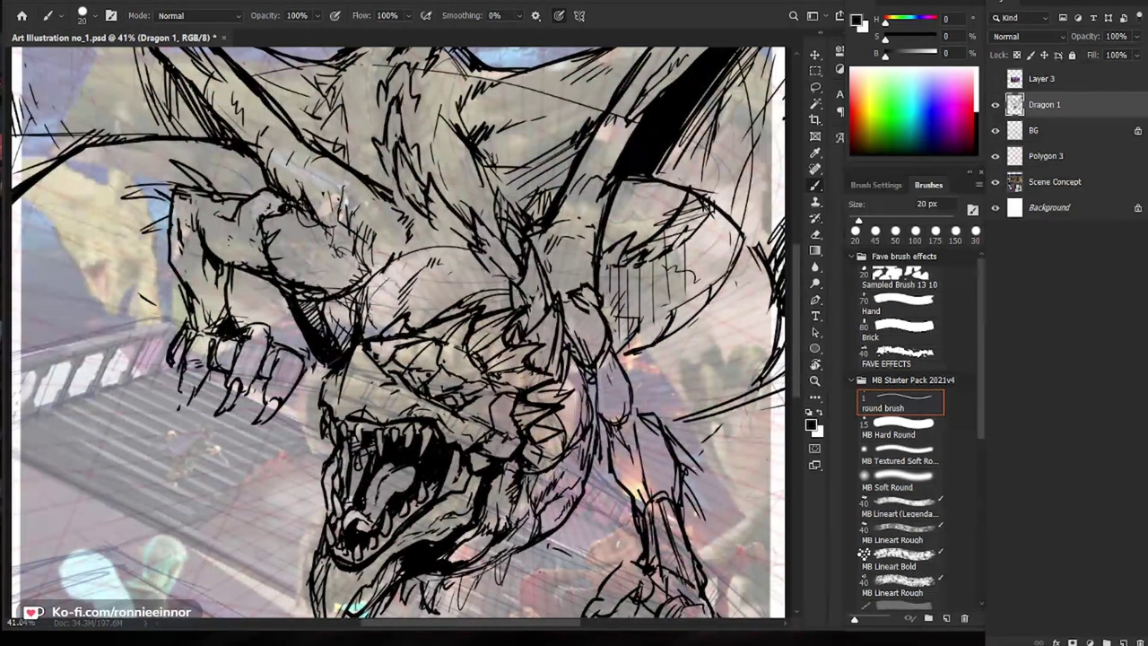
Step: Erase the outer edge of the long spike under the dragon's chin and redraw it slimmer
{"action": "scroll", "coordinate": [368, 324], "scroll_direction": "down", "scroll_amount": 3}
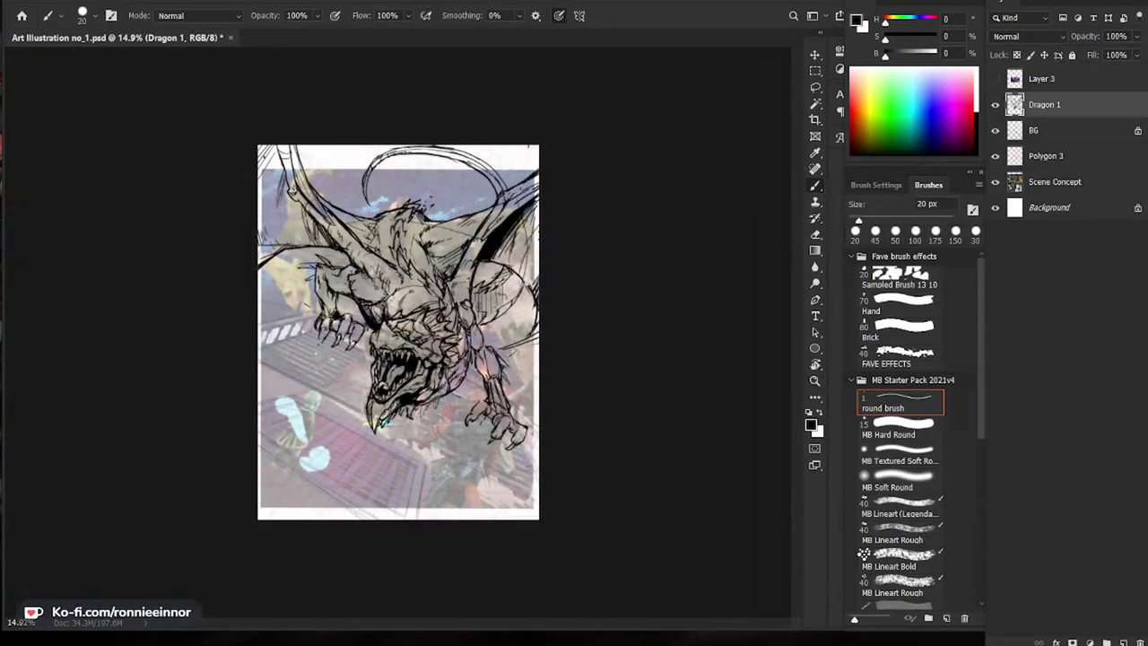
{"action": "scroll", "coordinate": [422, 357], "scroll_direction": "up", "scroll_amount": 3}
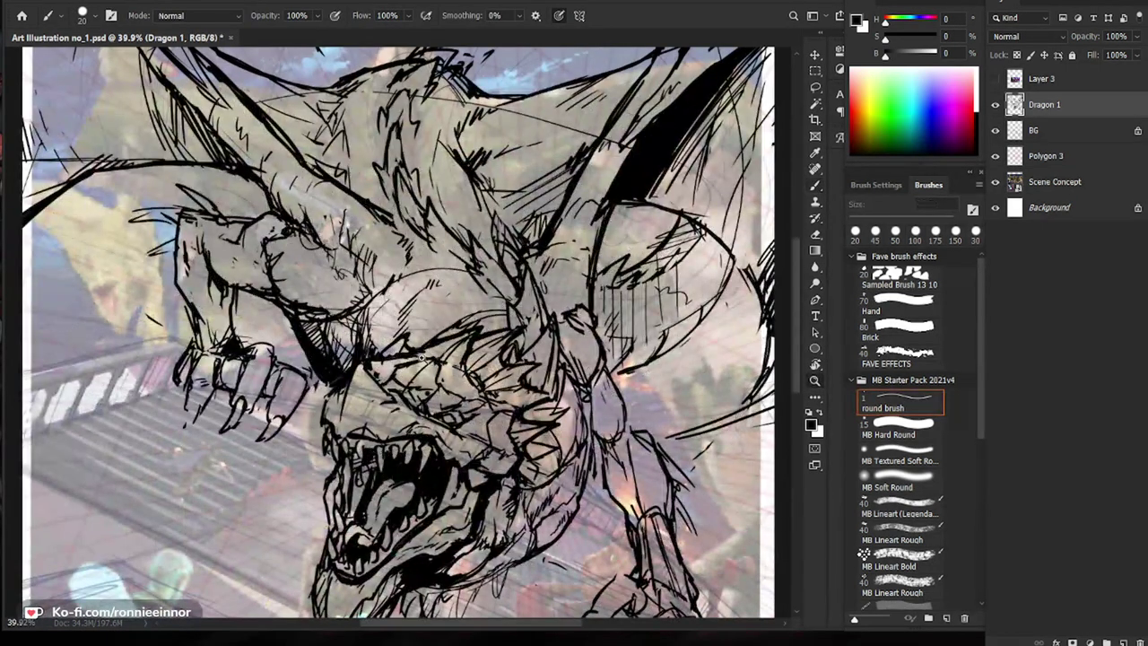
{"action": "scroll", "coordinate": [421, 357], "scroll_direction": "down", "scroll_amount": 2}
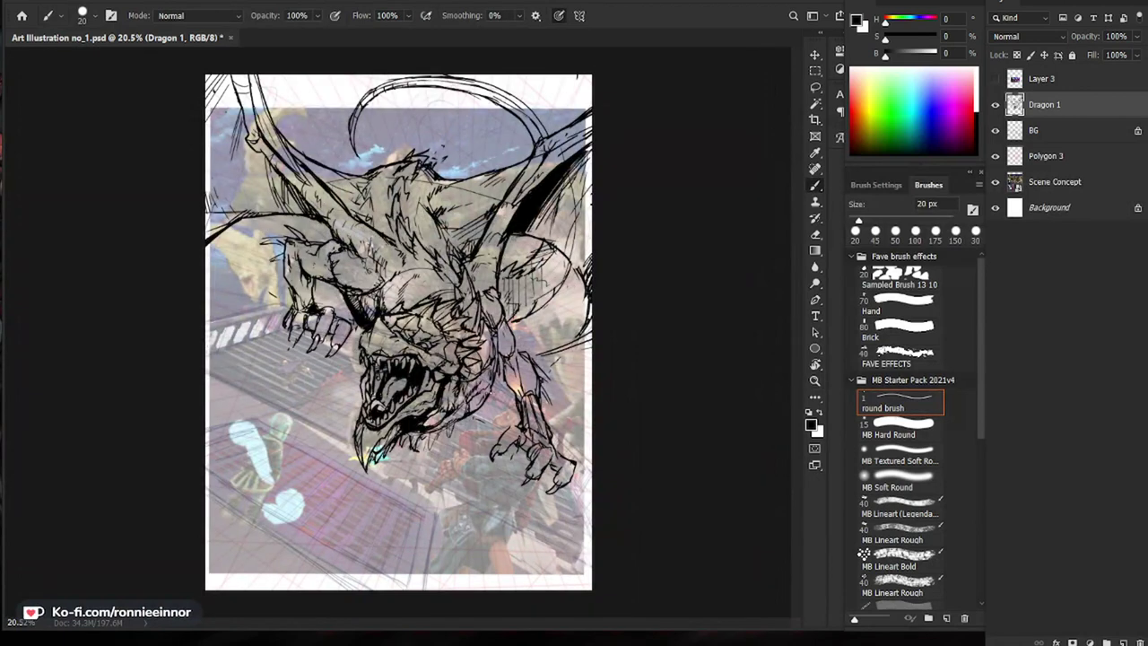
{"action": "key", "text": "z"}
{"action": "left_click_drag", "start_coordinate": [384, 432], "coordinate": [466, 432]}
{"action": "key", "text": "e"}
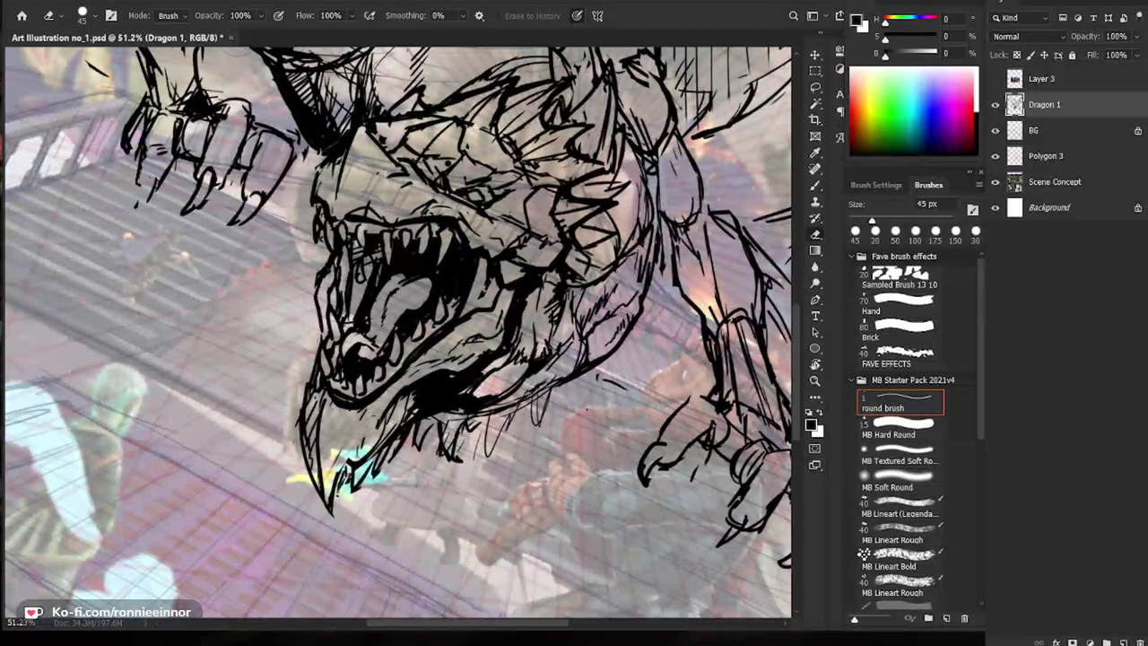
{"action": "left_click_drag", "start_coordinate": [296, 390], "coordinate": [313, 490]}
{"action": "key", "text": "b"}
{"action": "left_click_drag", "start_coordinate": [317, 391], "coordinate": [314, 491]}
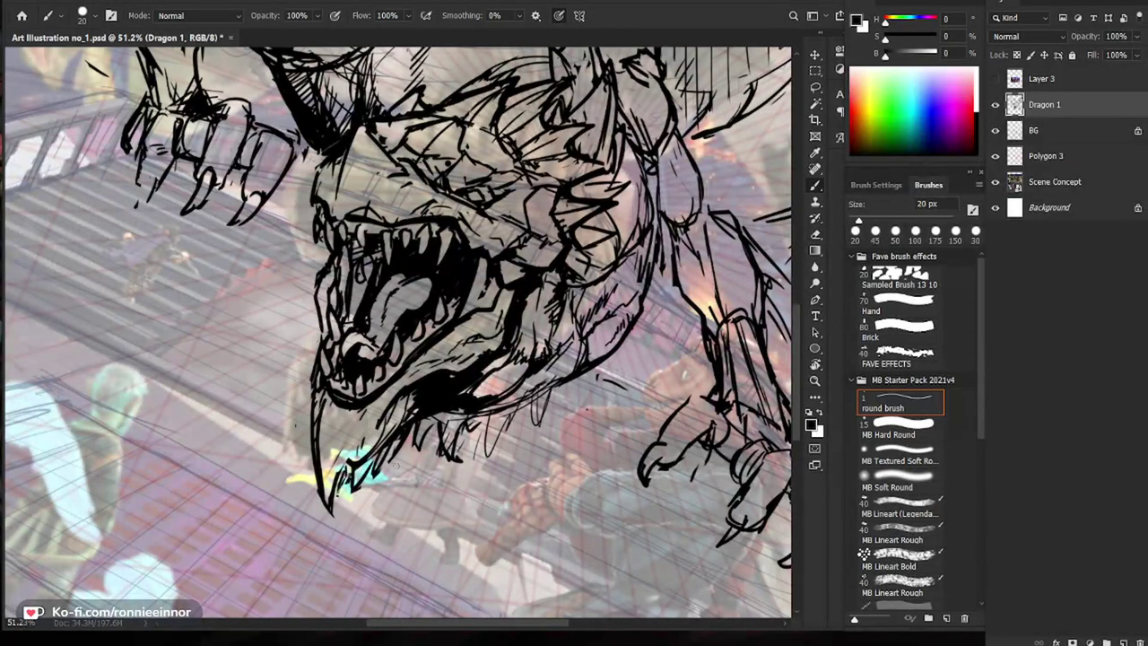
Step: Erase and redraw the front contour of the dragon's snout from the horn base down to the upper lip
{"action": "key", "text": "z"}
{"action": "left_click_drag", "start_coordinate": [540, 420], "coordinate": [472, 420]}
{"action": "key", "text": "space"}
{"action": "left_click_drag", "start_coordinate": [688, 493], "coordinate": [613, 520]}
{"action": "left_click_drag", "start_coordinate": [526, 394], "coordinate": [535, 435]}
{"action": "key", "text": "space"}
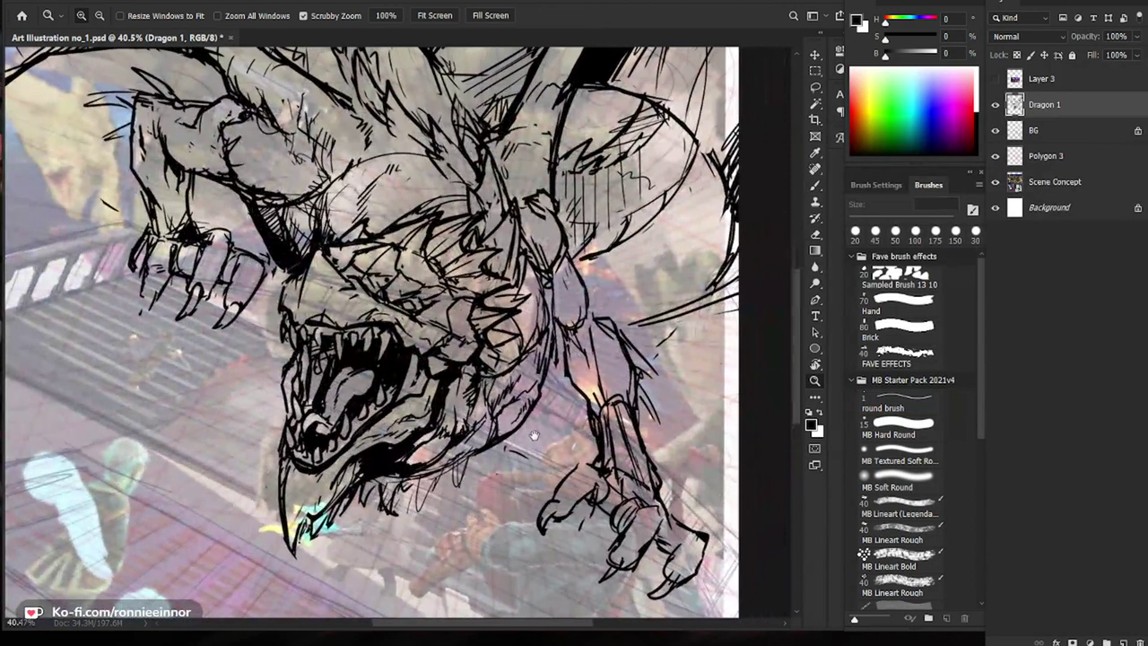
{"action": "key", "text": "b"}
{"action": "key", "text": "e"}
{"action": "mouse_move", "coordinate": [315, 313]}
{"action": "left_mouse_down"}
{"action": "mouse_move", "coordinate": [338, 317]}
{"action": "mouse_move", "coordinate": [288, 315]}
{"action": "mouse_move", "coordinate": [294, 330]}
{"action": "left_mouse_up"}
{"action": "key", "text": "b"}
{"action": "key", "text": "e"}
{"action": "key", "text": "b"}
{"action": "left_click_drag", "start_coordinate": [289, 308], "coordinate": [296, 330]}
{"action": "mouse_move", "coordinate": [301, 271]}
{"action": "left_mouse_down"}
{"action": "mouse_move", "coordinate": [285, 292]}
{"action": "mouse_move", "coordinate": [296, 326]}
{"action": "left_mouse_up"}
{"action": "key", "text": "ctrl+0"}
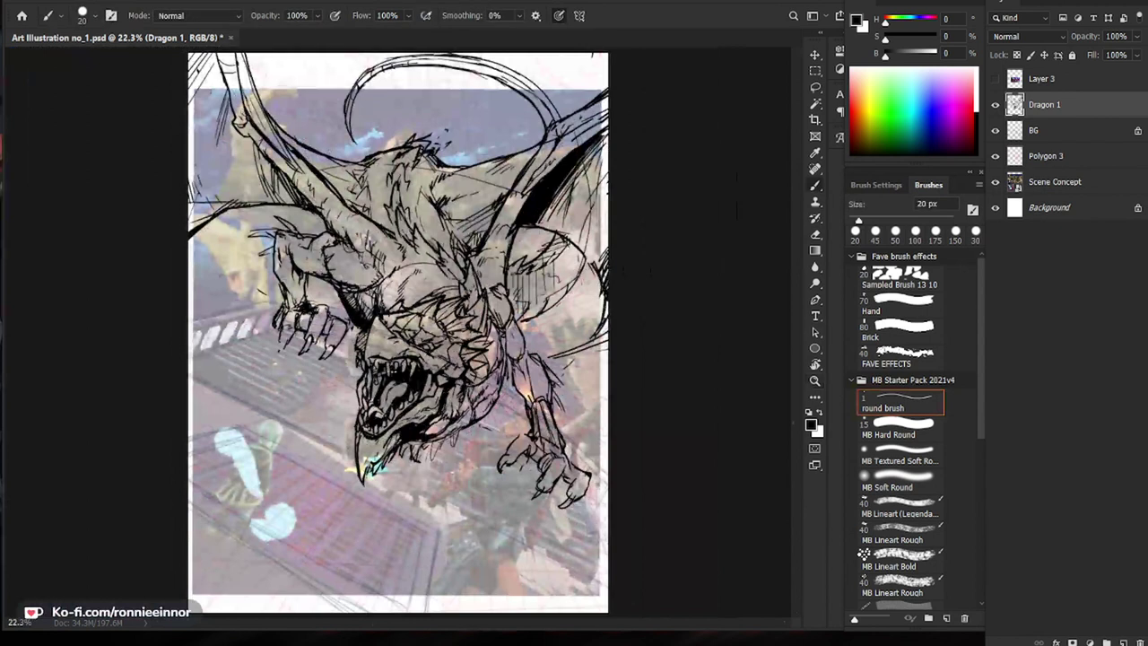
Step: Erase excess lines along the front of the dragon's snout just below the horn
{"action": "key", "text": "z"}
{"action": "key", "text": "e"}
{"action": "mouse_move", "coordinate": [367, 335]}
{"action": "left_mouse_down"}
{"action": "mouse_move", "coordinate": [426, 335]}
{"action": "mouse_move", "coordinate": [344, 366]}
{"action": "mouse_move", "coordinate": [343, 376]}
{"action": "left_mouse_up"}
{"action": "key", "text": "b"}
{"action": "key", "text": "e"}
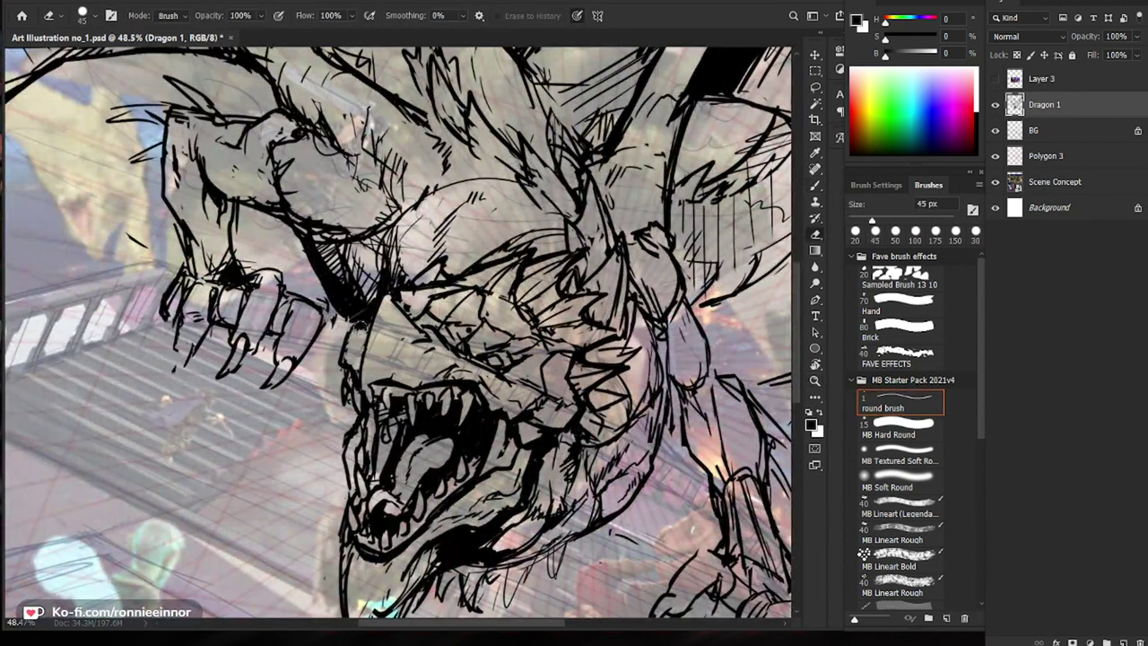
{"action": "mouse_move", "coordinate": [368, 318]}
{"action": "left_mouse_down"}
{"action": "mouse_move", "coordinate": [380, 303]}
{"action": "mouse_move", "coordinate": [342, 361]}
{"action": "mouse_move", "coordinate": [343, 328]}
{"action": "left_mouse_up"}
{"action": "key", "text": "b"}
{"action": "key", "text": "z"}
{"action": "left_click_drag", "start_coordinate": [503, 366], "coordinate": [443, 369]}
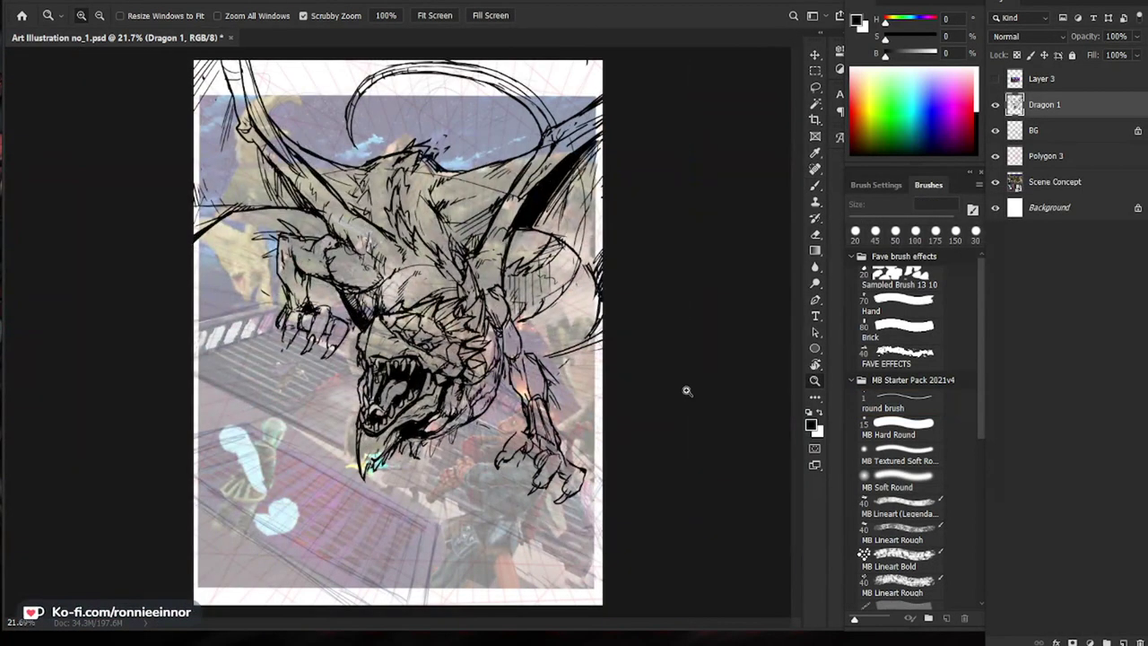
{"action": "left_click_drag", "start_coordinate": [628, 419], "coordinate": [545, 505]}
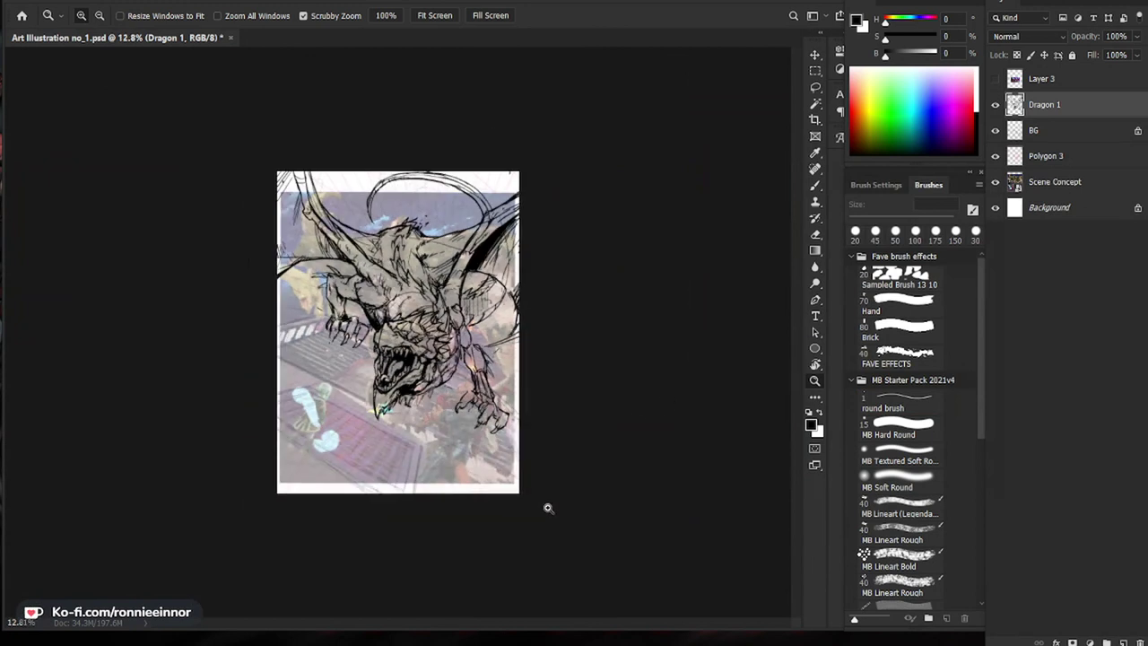
Step: Erase stray lines around the dark horn beside the dragon's shoulder and redraw its edge and shading
{"action": "left_click_drag", "start_coordinate": [553, 448], "coordinate": [585, 321]}
{"action": "left_click_drag", "start_coordinate": [509, 322], "coordinate": [613, 319]}
{"action": "key", "text": "b"}
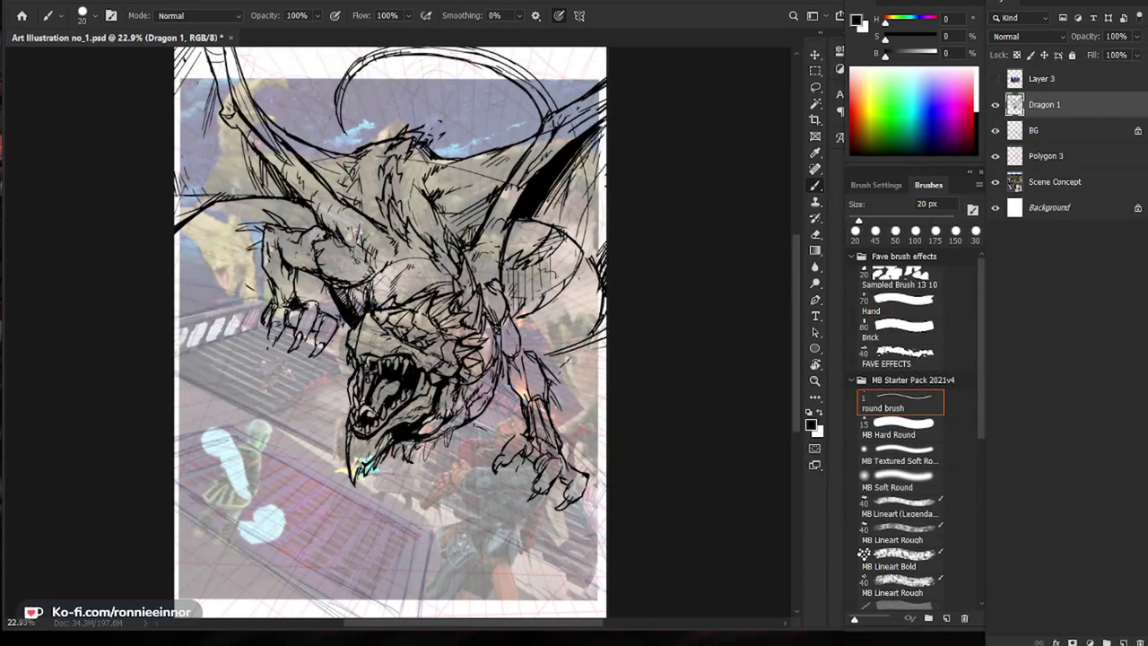
{"action": "key", "text": "e"}
{"action": "left_click_drag", "start_coordinate": [325, 287], "coordinate": [336, 317]}
{"action": "key", "text": "b"}
{"action": "key", "text": "ctrl+space"}
{"action": "mouse_move", "coordinate": [587, 404]}
{"action": "left_mouse_down"}
{"action": "mouse_move", "coordinate": [605, 391]}
{"action": "mouse_move", "coordinate": [594, 369]}
{"action": "left_mouse_up"}
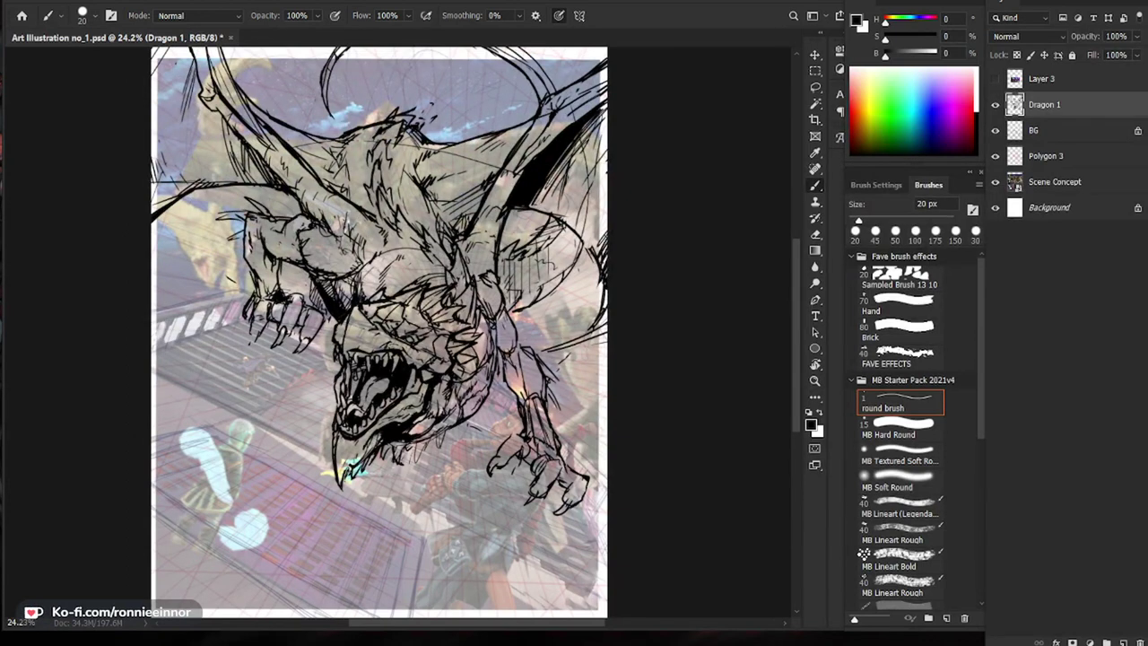
{"action": "key", "text": "e"}
{"action": "key", "text": "b"}
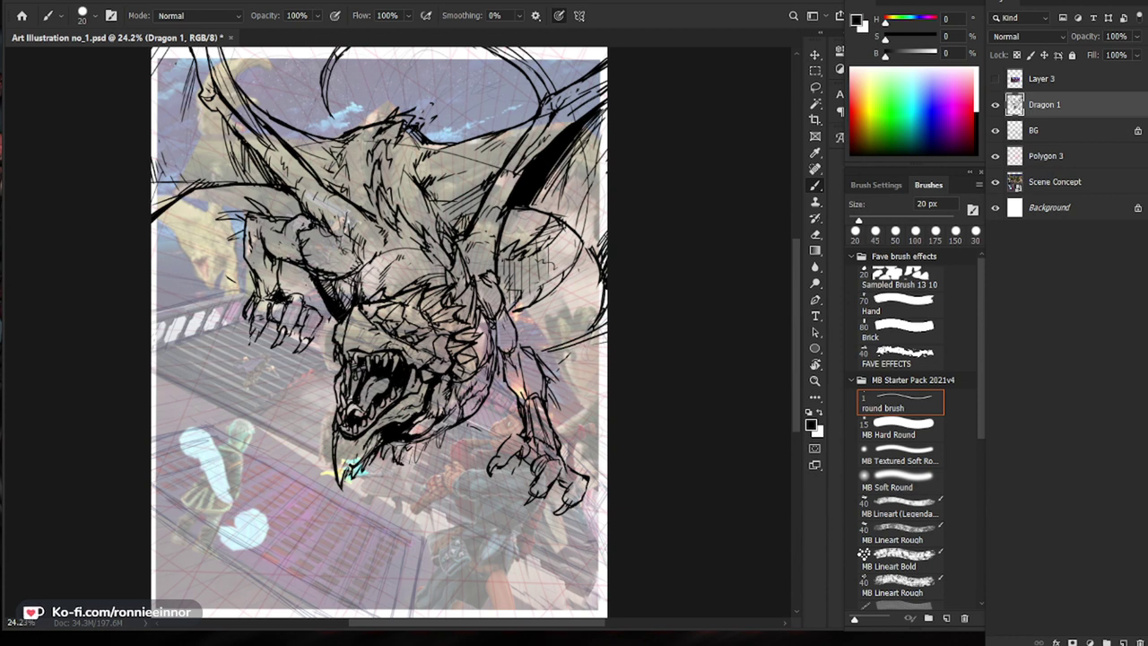
{"action": "key", "text": "e"}
{"action": "key", "text": "b"}
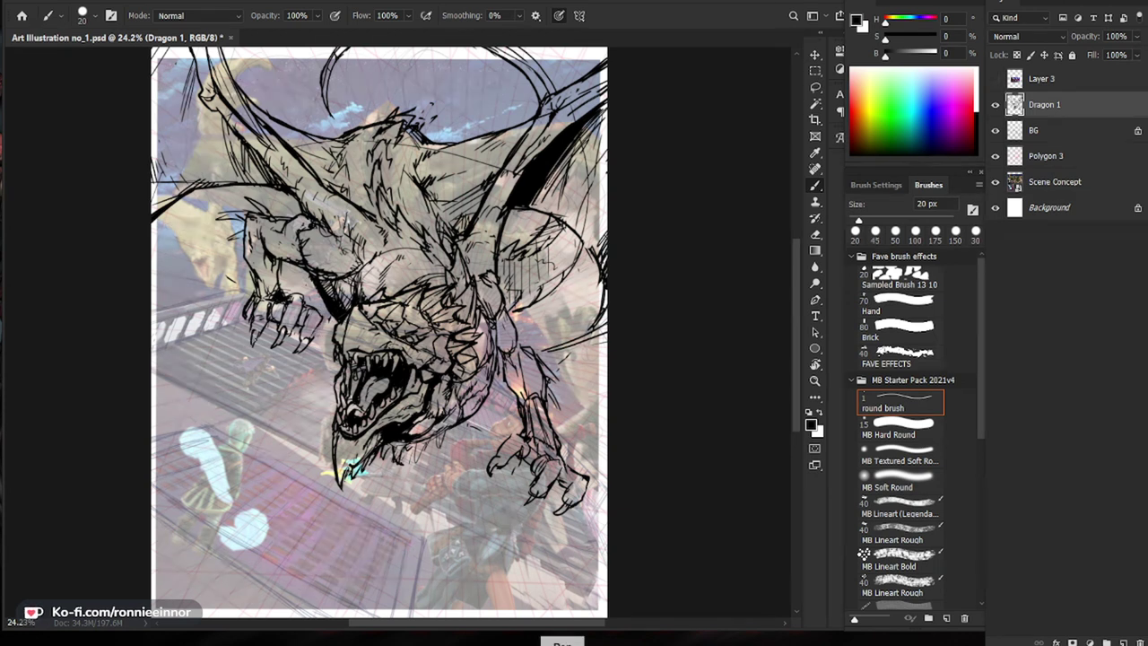
{"action": "key", "text": "e"}
{"action": "key", "text": "b"}
Step: Add short hatching strokes to the rounded thigh form behind the dragon's neck
{"action": "scroll", "coordinate": [333, 366], "scroll_direction": "up", "scroll_amount": 3}
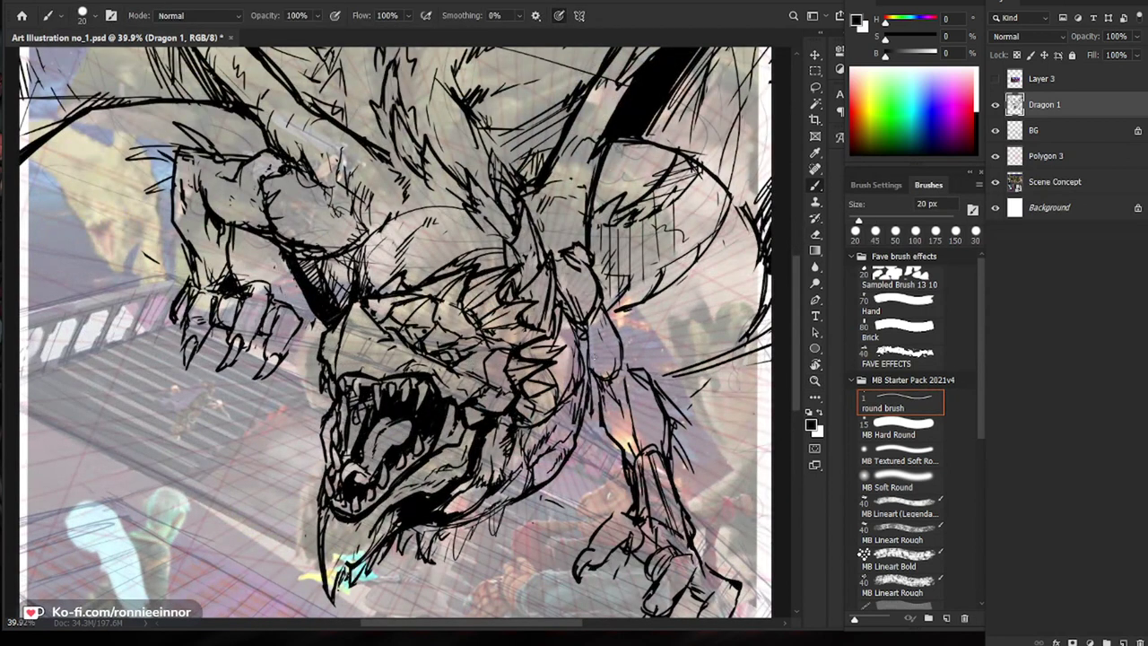
{"action": "left_click_drag", "start_coordinate": [594, 357], "coordinate": [558, 353], "text": "space"}
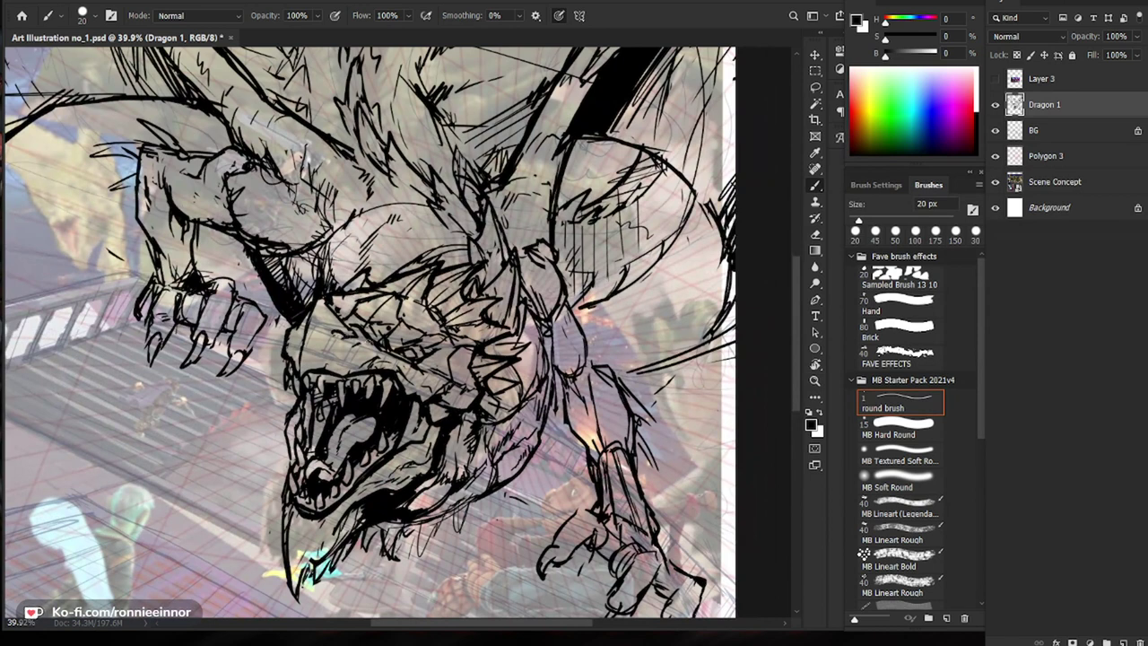
{"action": "scroll", "coordinate": [538, 461], "scroll_direction": "down", "scroll_amount": 5}
{"action": "scroll", "coordinate": [538, 305], "scroll_direction": "up", "scroll_amount": 5}
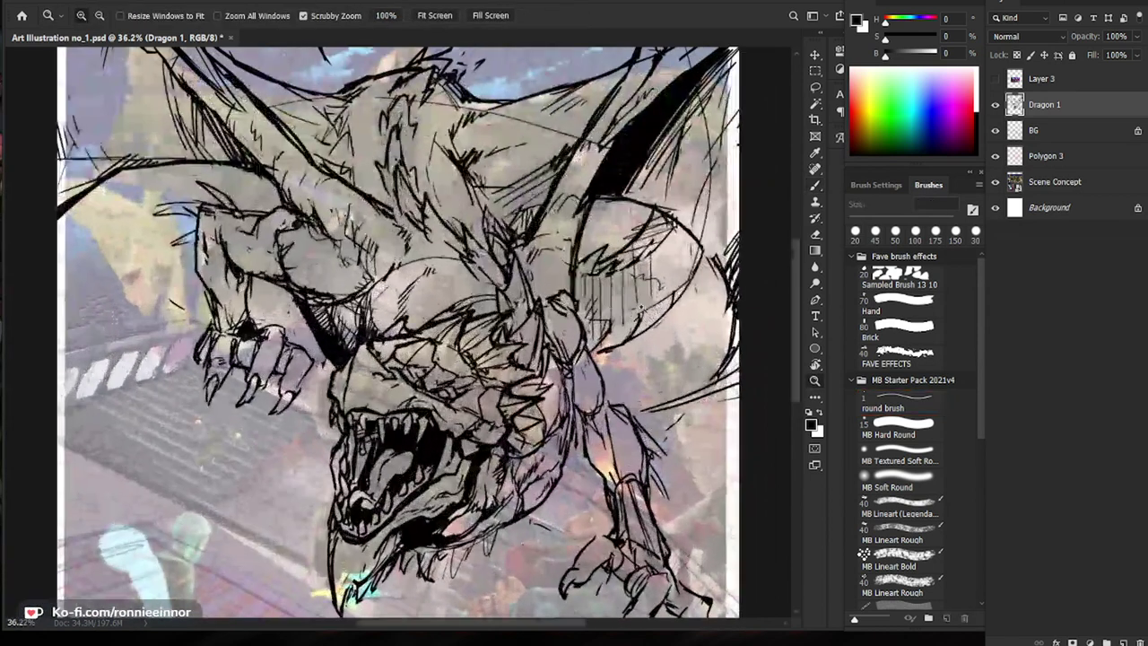
{"action": "mouse_move", "coordinate": [506, 334]}
{"action": "left_mouse_down"}
{"action": "mouse_move", "coordinate": [510, 355]}
{"action": "mouse_move", "coordinate": [512, 323]}
{"action": "left_mouse_up"}
{"action": "left_click_drag", "start_coordinate": [509, 328], "coordinate": [524, 312]}
{"action": "key", "text": "e"}
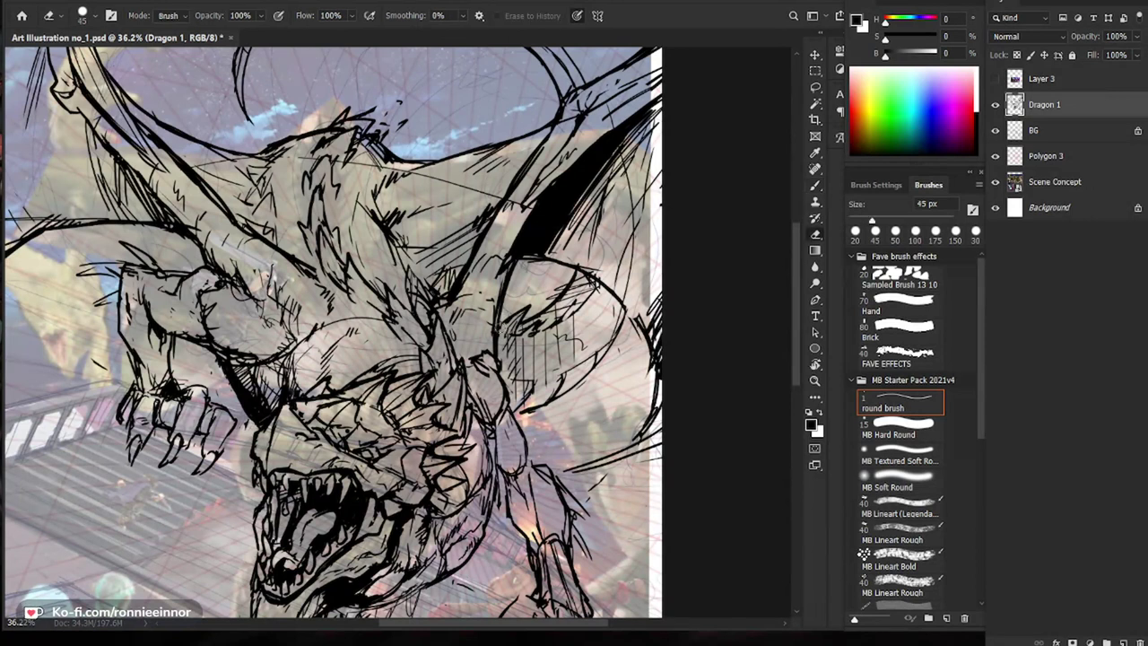
{"action": "key", "text": "b"}
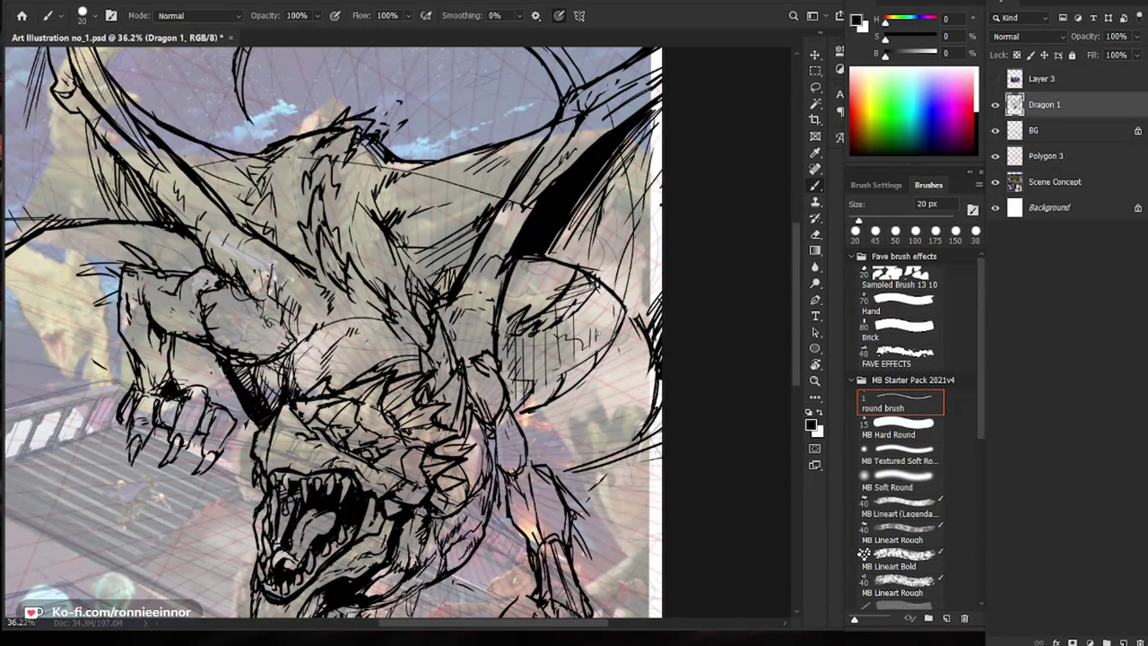
{"action": "left_click_drag", "start_coordinate": [605, 323], "coordinate": [597, 336]}
{"action": "mouse_move", "coordinate": [607, 323]}
{"action": "left_mouse_down"}
{"action": "mouse_move", "coordinate": [600, 334]}
{"action": "mouse_move", "coordinate": [565, 324]}
{"action": "left_mouse_up"}
{"action": "left_click_drag", "start_coordinate": [377, 340], "coordinate": [391, 341]}
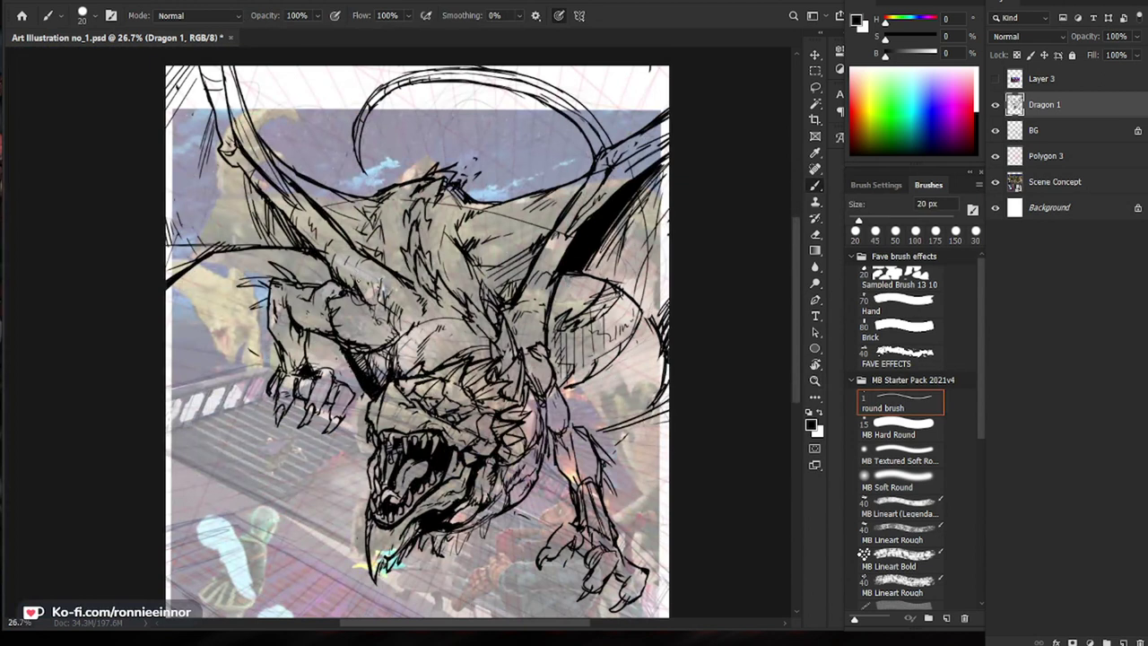
Step: Touch up the outer claws of the dragon's extended front foot with brush strokes and small erasures
{"action": "left_click_drag", "start_coordinate": [356, 271], "coordinate": [387, 358]}
{"action": "mouse_move", "coordinate": [230, 255]}
{"action": "left_mouse_down"}
{"action": "mouse_move", "coordinate": [256, 327]}
{"action": "mouse_move", "coordinate": [268, 267]}
{"action": "left_mouse_up"}
{"action": "left_click_drag", "start_coordinate": [419, 312], "coordinate": [289, 313]}
{"action": "left_click_drag", "start_coordinate": [400, 433], "coordinate": [602, 444]}
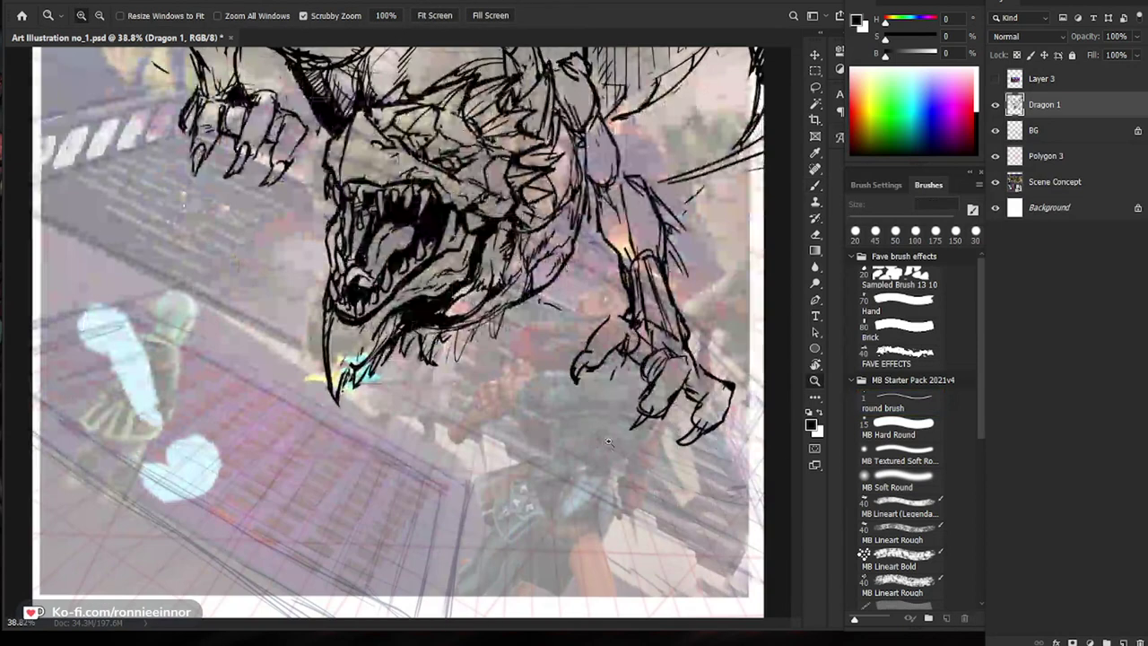
{"action": "key", "text": "b"}
{"action": "mouse_move", "coordinate": [660, 404]}
{"action": "left_mouse_down"}
{"action": "mouse_move", "coordinate": [632, 429]}
{"action": "mouse_move", "coordinate": [657, 403]}
{"action": "mouse_move", "coordinate": [679, 439]}
{"action": "mouse_move", "coordinate": [698, 442]}
{"action": "mouse_move", "coordinate": [708, 418]}
{"action": "left_mouse_up"}
{"action": "key", "text": "e"}
{"action": "key", "text": "b"}
{"action": "mouse_move", "coordinate": [707, 417]}
{"action": "left_mouse_down"}
{"action": "mouse_move", "coordinate": [697, 426]}
{"action": "mouse_move", "coordinate": [720, 430]}
{"action": "left_mouse_up"}
{"action": "key", "text": "z"}
{"action": "key", "text": "e"}
{"action": "key", "text": "b"}
Step: Clean up the forearm and inner claw lines of the dragon's extended foreleg
{"action": "scroll", "coordinate": [691, 435], "scroll_direction": "down", "scroll_amount": 3}
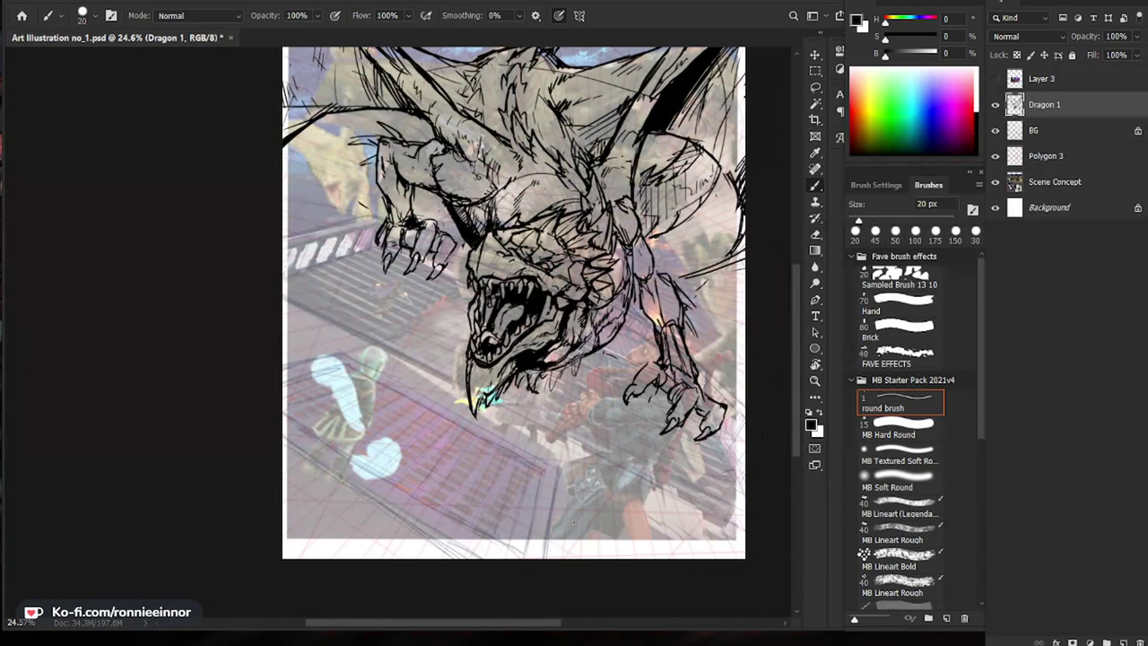
{"action": "key", "text": "ctrl+space"}
{"action": "left_click_drag", "start_coordinate": [664, 381], "coordinate": [722, 381]}
{"action": "mouse_move", "coordinate": [658, 356]}
{"action": "left_mouse_down"}
{"action": "mouse_move", "coordinate": [666, 370]}
{"action": "mouse_move", "coordinate": [629, 357]}
{"action": "mouse_move", "coordinate": [583, 419]}
{"action": "left_mouse_up"}
{"action": "key", "text": "space"}
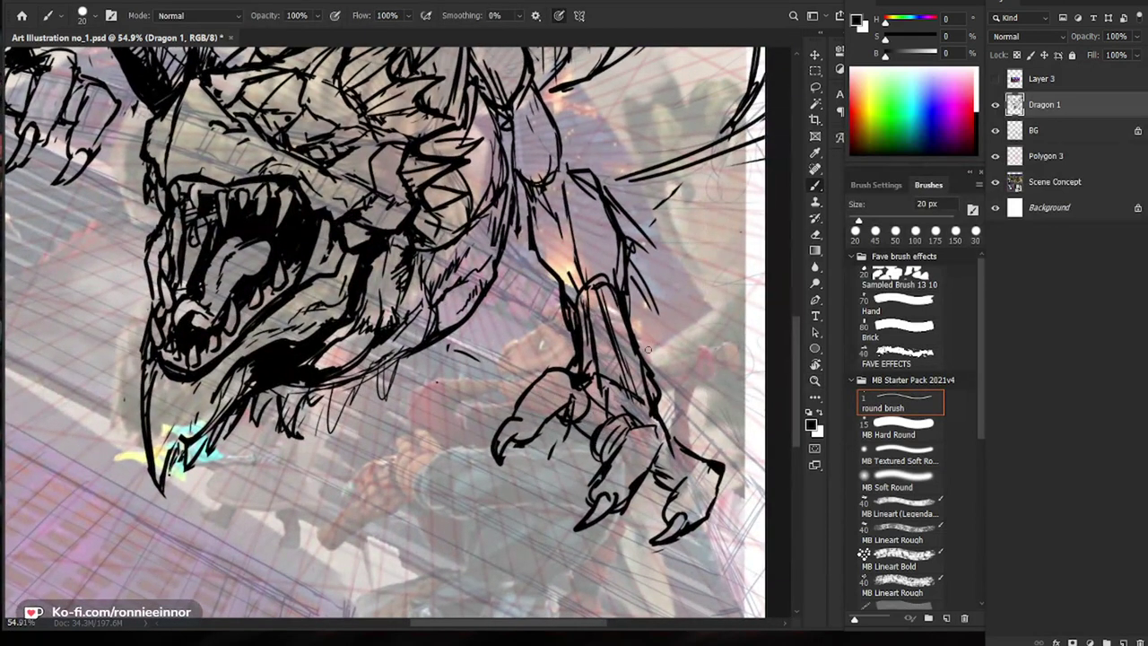
{"action": "key", "text": "e"}
{"action": "key", "text": "b"}
{"action": "mouse_move", "coordinate": [552, 416]}
{"action": "left_mouse_down"}
{"action": "mouse_move", "coordinate": [516, 446]}
{"action": "mouse_move", "coordinate": [550, 457]}
{"action": "mouse_move", "coordinate": [462, 470]}
{"action": "left_mouse_up"}
{"action": "key", "text": "e"}
{"action": "key", "text": "ctrl+space"}
{"action": "key", "text": "ctrl+space"}
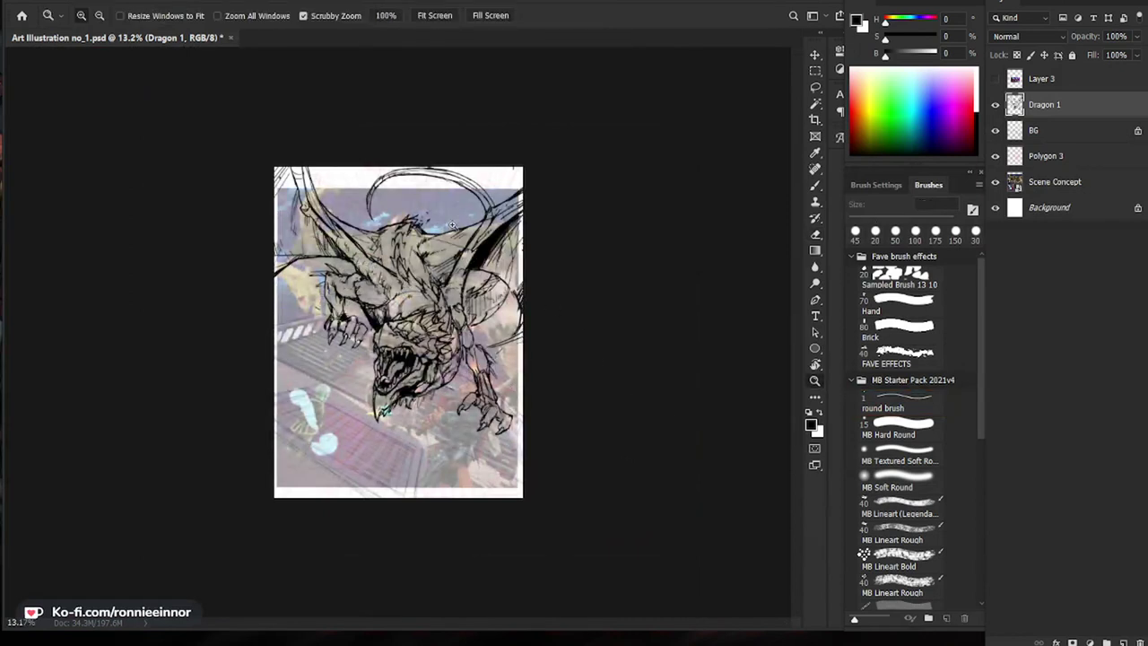
{"action": "left_click_drag", "start_coordinate": [431, 269], "coordinate": [457, 269]}
{"action": "key", "text": "ctrl+space"}
{"action": "left_click_drag", "start_coordinate": [394, 180], "coordinate": [421, 179]}
{"action": "key", "text": "b"}
{"action": "left_click_drag", "start_coordinate": [278, 179], "coordinate": [292, 193]}
{"action": "key", "text": "z"}
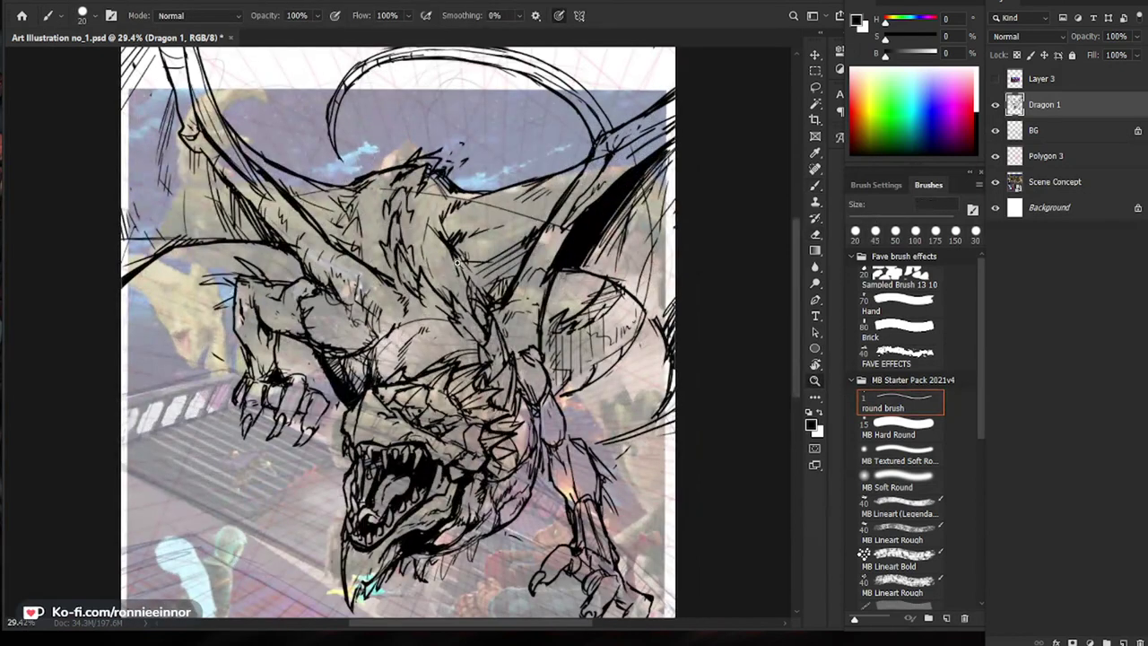
{"action": "scroll", "coordinate": [375, 415], "scroll_direction": "down", "scroll_amount": 2}
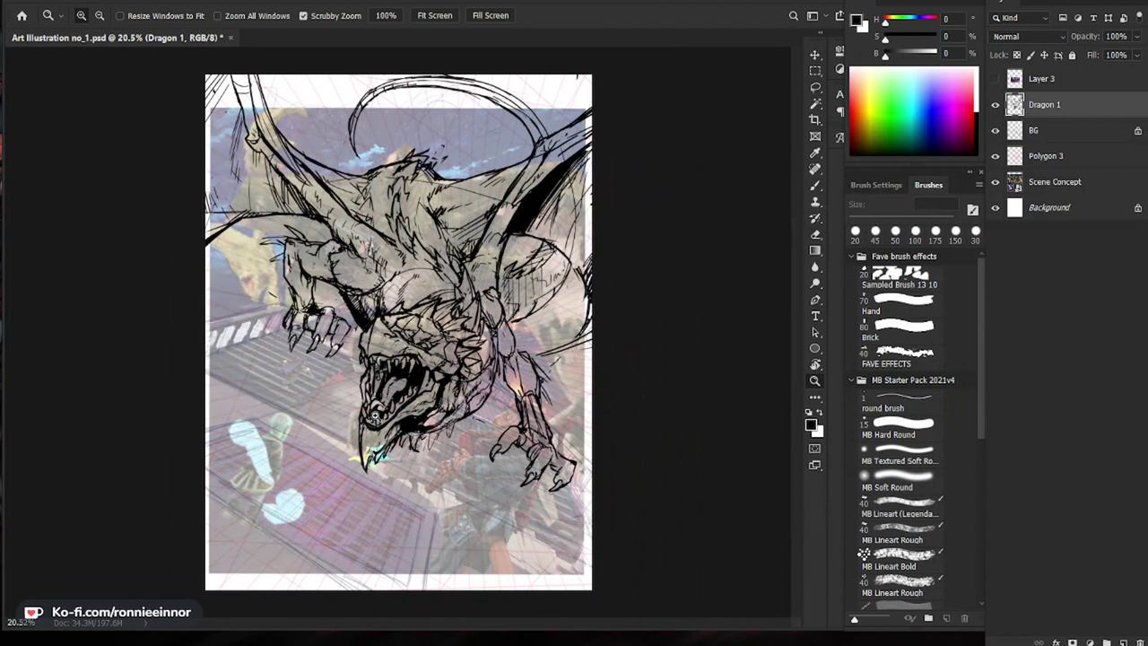
Step: Erase the rough lines around the dragon's eye with a 100 px eraser and redraw the eye's outline
{"action": "left_click_drag", "start_coordinate": [440, 331], "coordinate": [523, 415]}
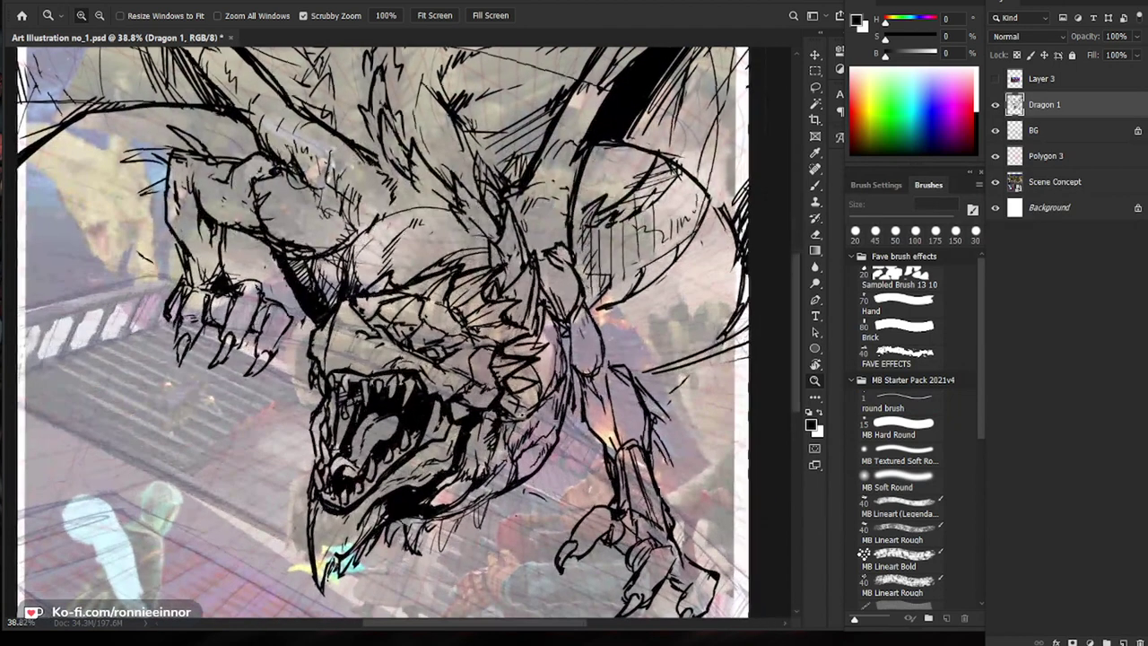
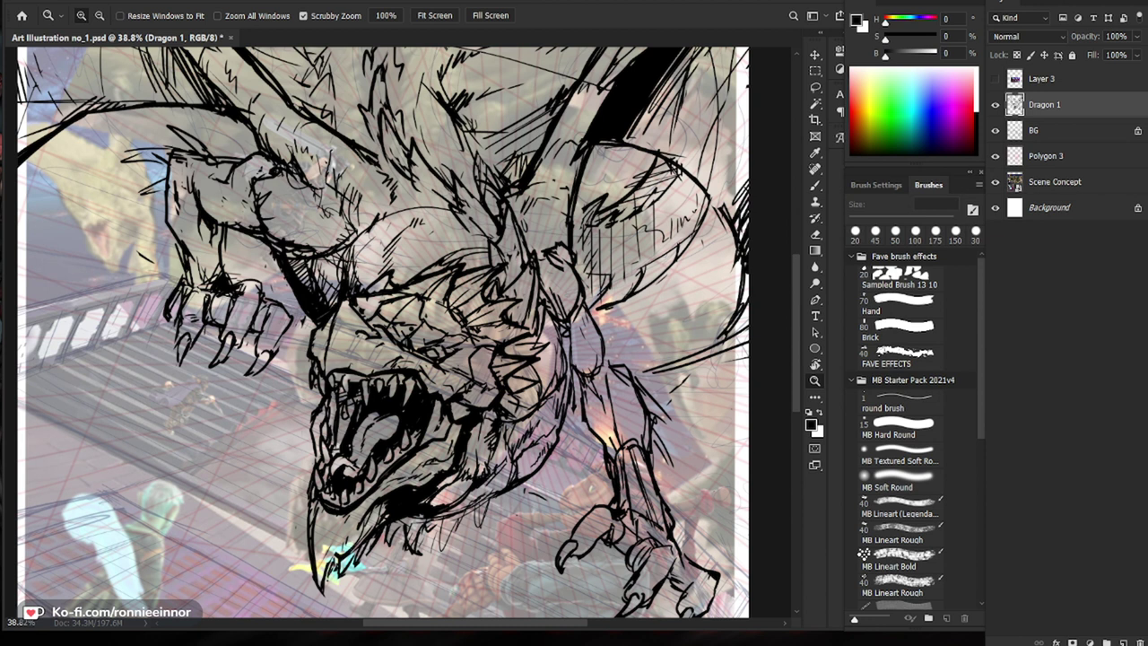
{"action": "left_click", "coordinate": [518, 450]}
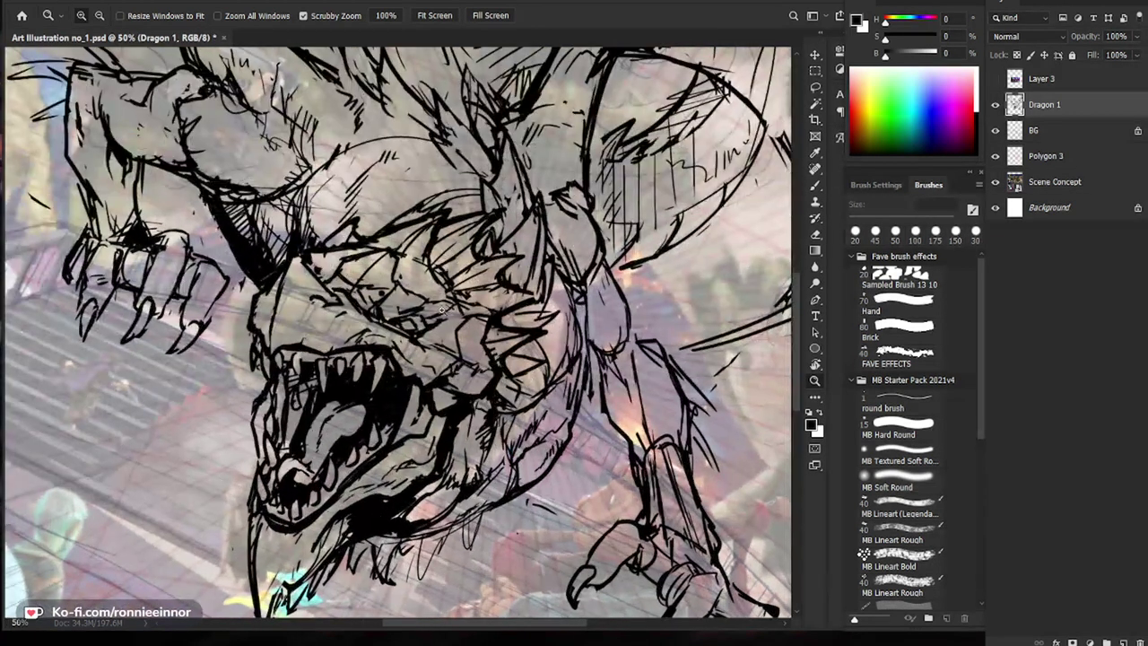
{"action": "key", "text": "e"}
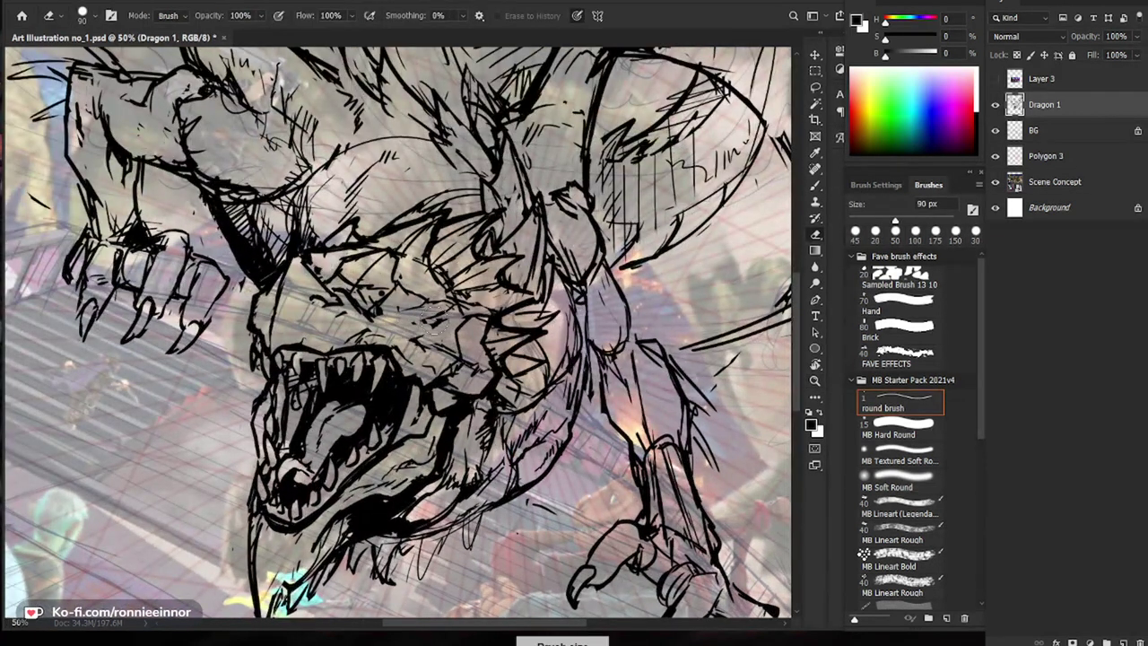
{"action": "key", "text": "bracketright"}
{"action": "key", "text": "bracketright"}
{"action": "left_click_drag", "start_coordinate": [529, 283], "coordinate": [490, 337]}
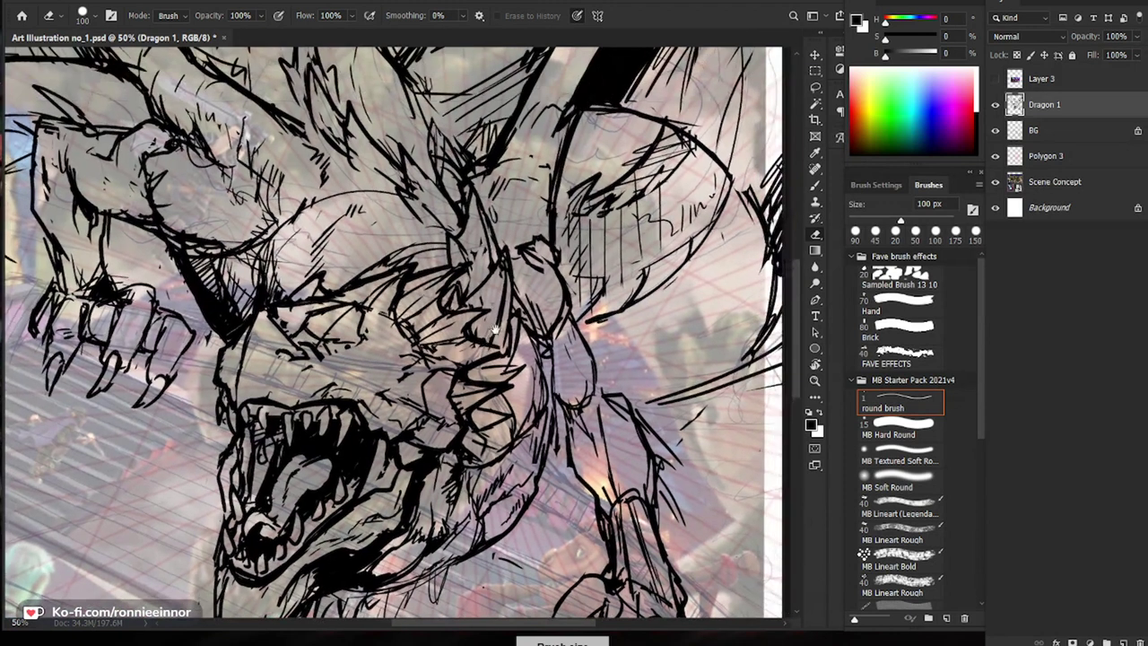
{"action": "key", "text": "b"}
{"action": "mouse_move", "coordinate": [338, 363]}
{"action": "left_mouse_down"}
{"action": "mouse_move", "coordinate": [391, 357]}
{"action": "mouse_move", "coordinate": [404, 368]}
{"action": "mouse_move", "coordinate": [373, 359]}
{"action": "left_mouse_up"}
{"action": "key", "text": "e"}
{"action": "key", "text": "b"}
{"action": "left_click_drag", "start_coordinate": [353, 363], "coordinate": [395, 368]}
{"action": "left_click_drag", "start_coordinate": [395, 368], "coordinate": [362, 366]}
Step: Erase excess scale lines on the dragon's brow between the eye and the horn
{"action": "key", "text": "z"}
{"action": "left_click_drag", "start_coordinate": [368, 368], "coordinate": [313, 368]}
{"action": "left_click_drag", "start_coordinate": [425, 332], "coordinate": [485, 332]}
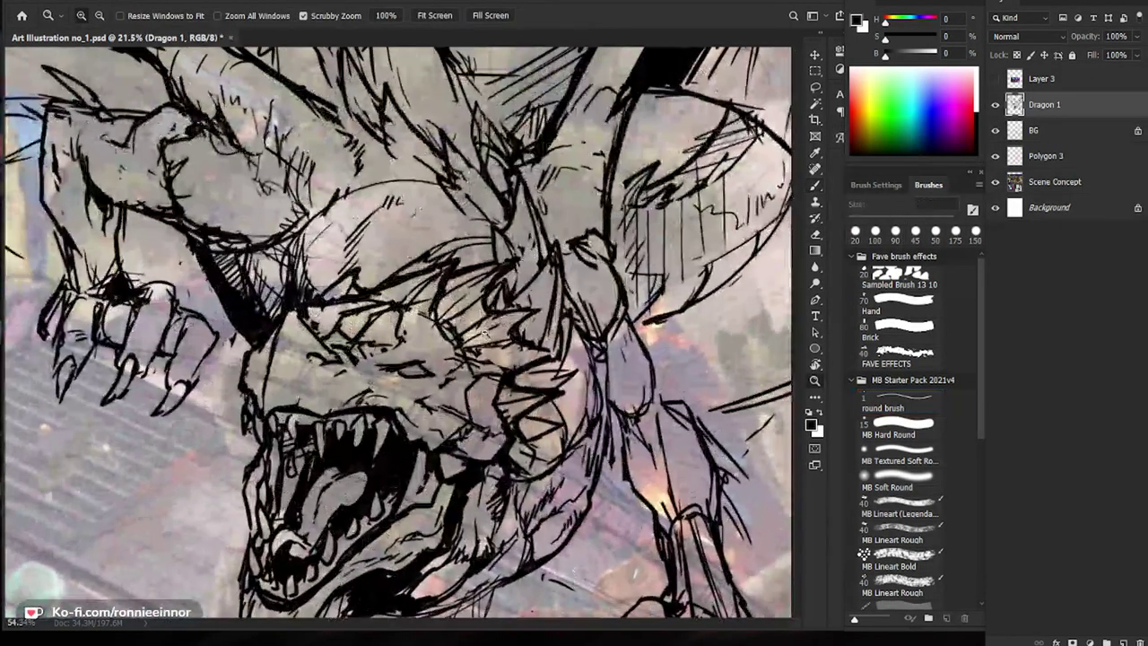
{"action": "key", "text": "b"}
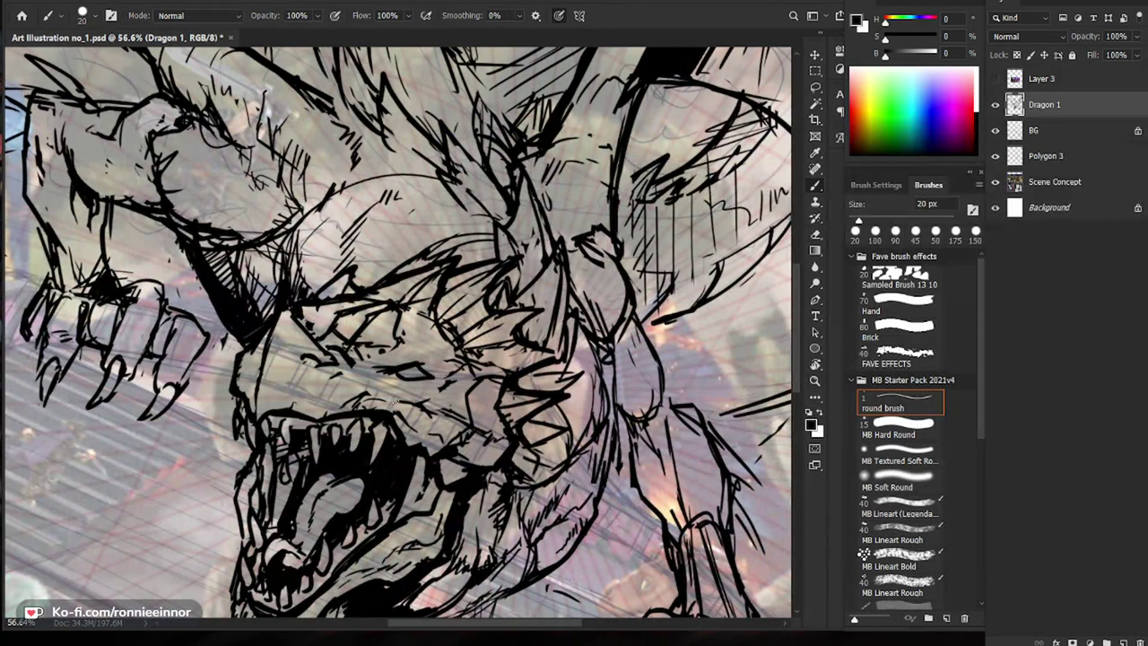
{"action": "key", "text": "e"}
{"action": "mouse_move", "coordinate": [344, 367]}
{"action": "left_mouse_down"}
{"action": "mouse_move", "coordinate": [308, 370]}
{"action": "mouse_move", "coordinate": [361, 355]}
{"action": "mouse_move", "coordinate": [351, 367]}
{"action": "mouse_move", "coordinate": [307, 328]}
{"action": "left_mouse_up"}
{"action": "key", "text": "b"}
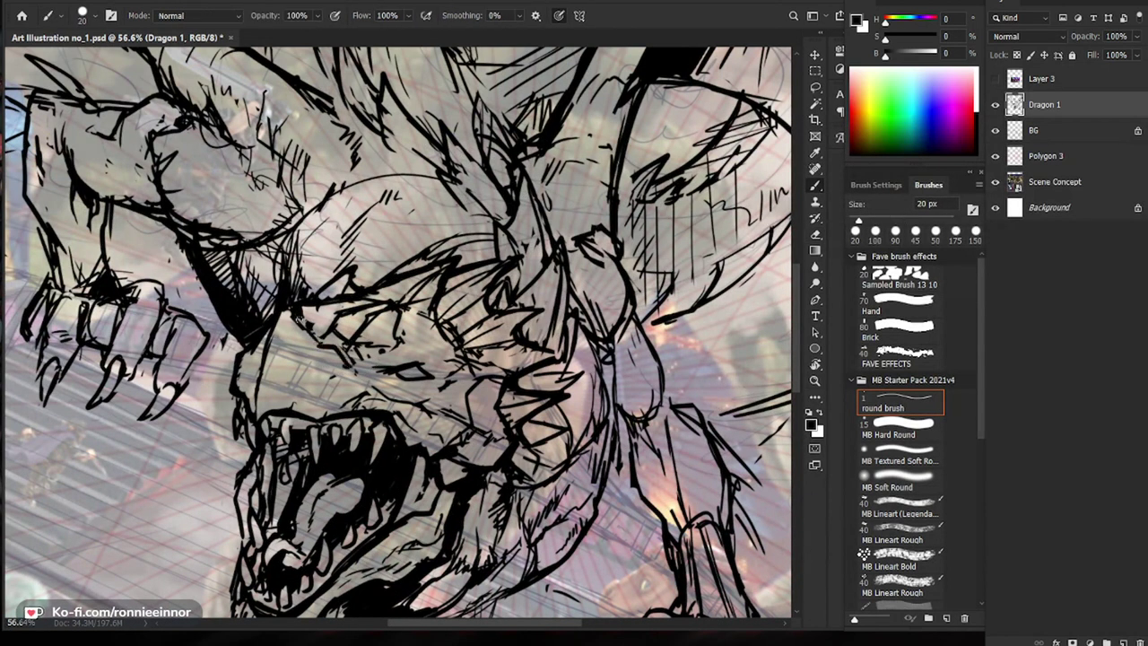
Step: Examine the dragon's eye and brow up close and within the whole composition
{"action": "key", "text": "z"}
{"action": "left_click_drag", "start_coordinate": [536, 312], "coordinate": [448, 315]}
{"action": "key", "text": "b"}
{"action": "key", "text": "z"}
{"action": "left_click_drag", "start_coordinate": [444, 365], "coordinate": [502, 365]}
{"action": "key", "text": "b"}
{"action": "key", "text": "z"}
{"action": "left_click_drag", "start_coordinate": [511, 587], "coordinate": [415, 595]}
{"action": "key", "text": "b"}
{"action": "key", "text": "z"}
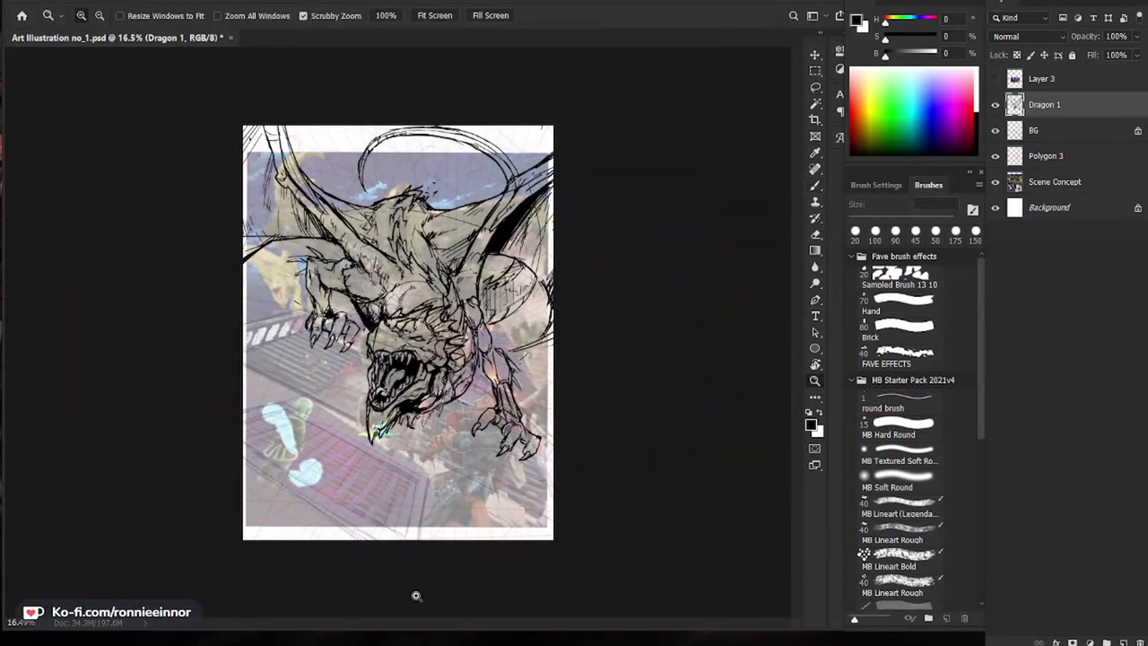
Step: Erase the dragon's eye and the row of brow scales above the snout
{"action": "scroll", "coordinate": [415, 594], "scroll_direction": "up", "scroll_amount": 3}
{"action": "key", "text": "e"}
{"action": "mouse_move", "coordinate": [421, 325]}
{"action": "left_mouse_down"}
{"action": "mouse_move", "coordinate": [395, 330]}
{"action": "mouse_move", "coordinate": [490, 350]}
{"action": "left_mouse_up"}
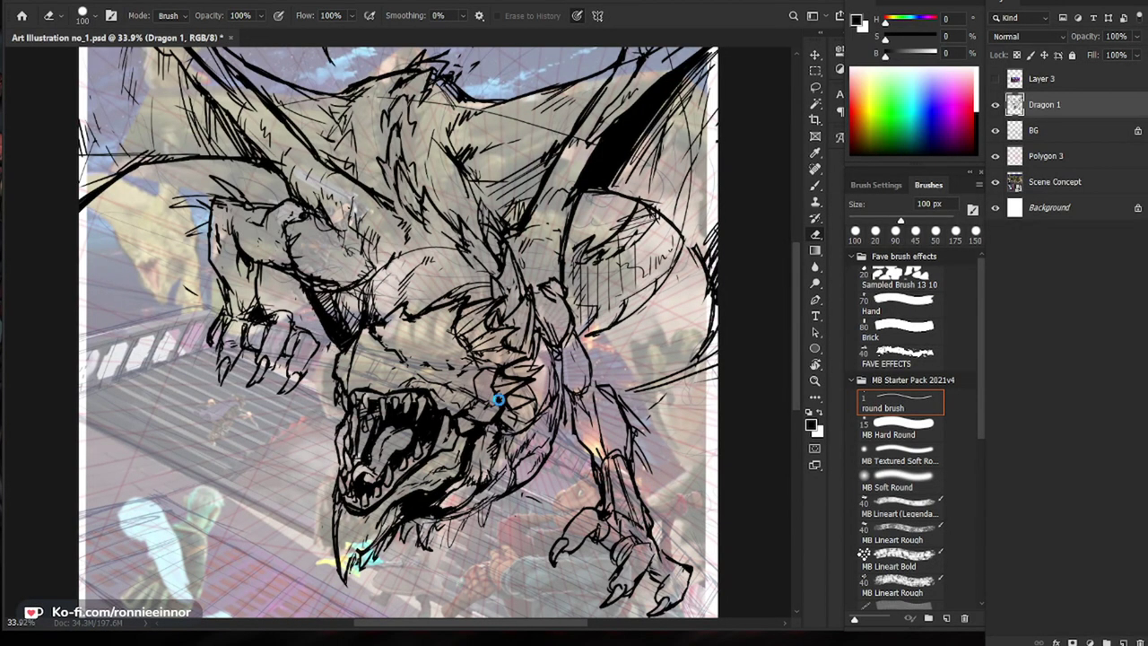
{"action": "key", "text": "b"}
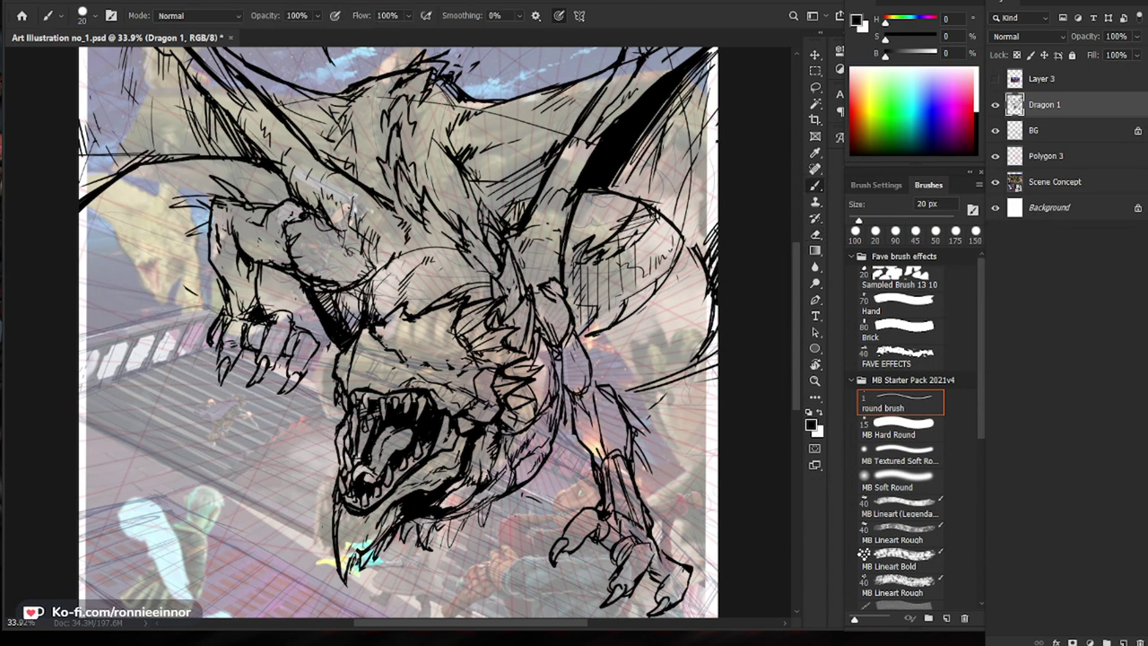
Step: Erase leftover lines on the upper snout and draw a new curved ridge behind the horn base
{"action": "key", "text": "e"}
{"action": "mouse_move", "coordinate": [423, 358]}
{"action": "left_mouse_down"}
{"action": "mouse_move", "coordinate": [454, 367]}
{"action": "mouse_move", "coordinate": [369, 373]}
{"action": "mouse_move", "coordinate": [363, 386]}
{"action": "mouse_move", "coordinate": [413, 353]}
{"action": "mouse_move", "coordinate": [340, 376]}
{"action": "mouse_move", "coordinate": [364, 337]}
{"action": "left_mouse_up"}
{"action": "key", "text": "b"}
{"action": "key", "text": "e"}
{"action": "key", "text": "b"}
{"action": "key", "text": "e"}
{"action": "key", "text": "b"}
{"action": "key", "text": "b"}
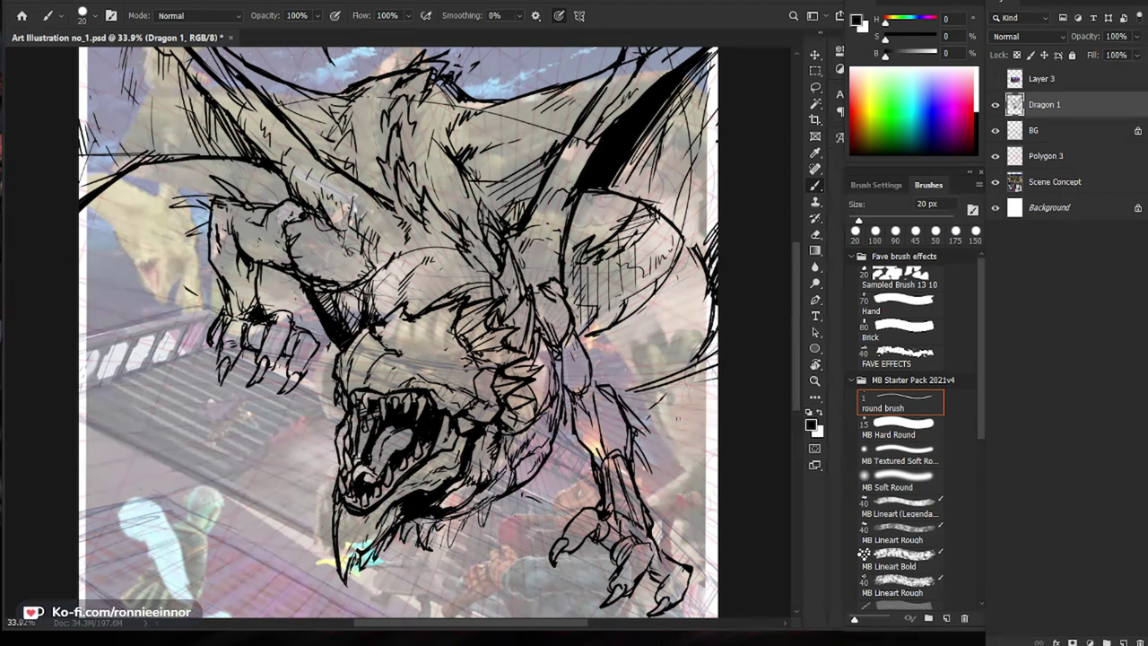
Step: Draw contour folds across the dragon's snout and cheek above the upper lip, erasing excess strokes
{"action": "left_click_drag", "start_coordinate": [490, 408], "coordinate": [449, 405]}
{"action": "left_click_drag", "start_coordinate": [474, 372], "coordinate": [543, 359]}
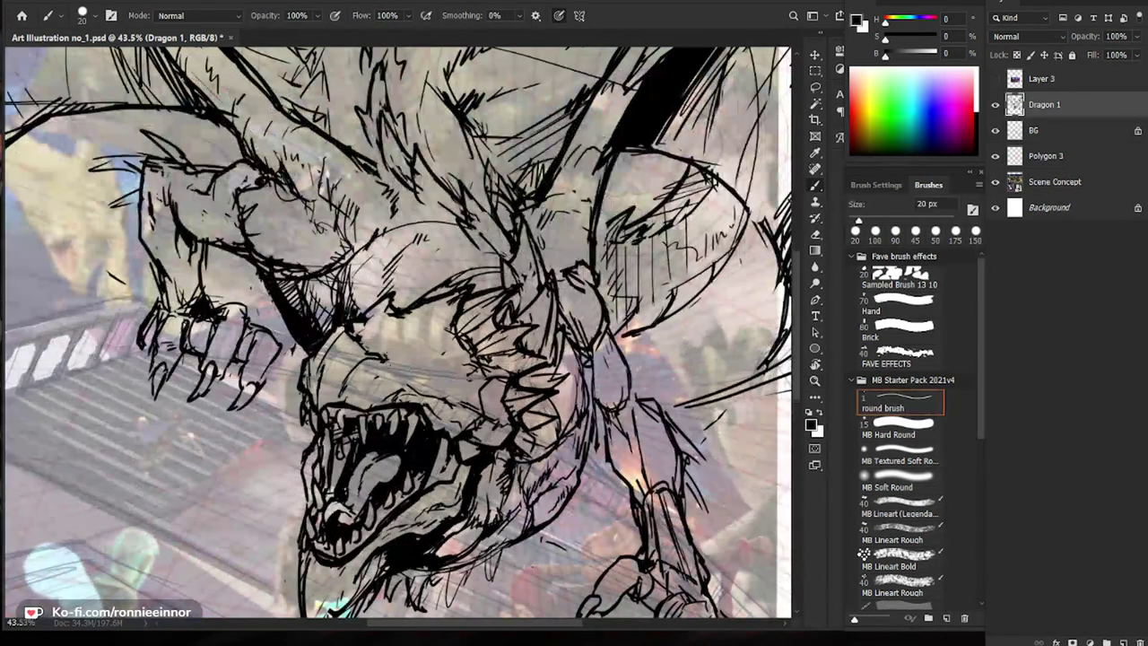
{"action": "key", "text": "e"}
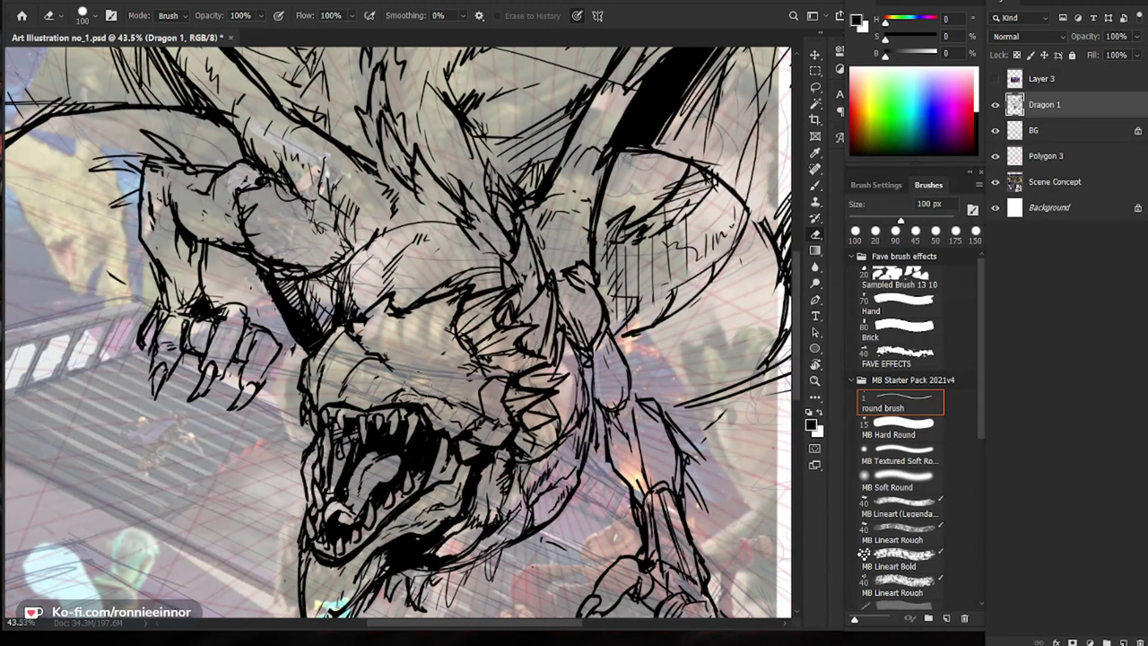
{"action": "key", "text": "b"}
{"action": "key", "text": "e"}
{"action": "mouse_move", "coordinate": [432, 363]}
{"action": "left_mouse_down"}
{"action": "mouse_move", "coordinate": [471, 368]}
{"action": "mouse_move", "coordinate": [436, 373]}
{"action": "mouse_move", "coordinate": [486, 364]}
{"action": "left_mouse_up"}
{"action": "key", "text": "b"}
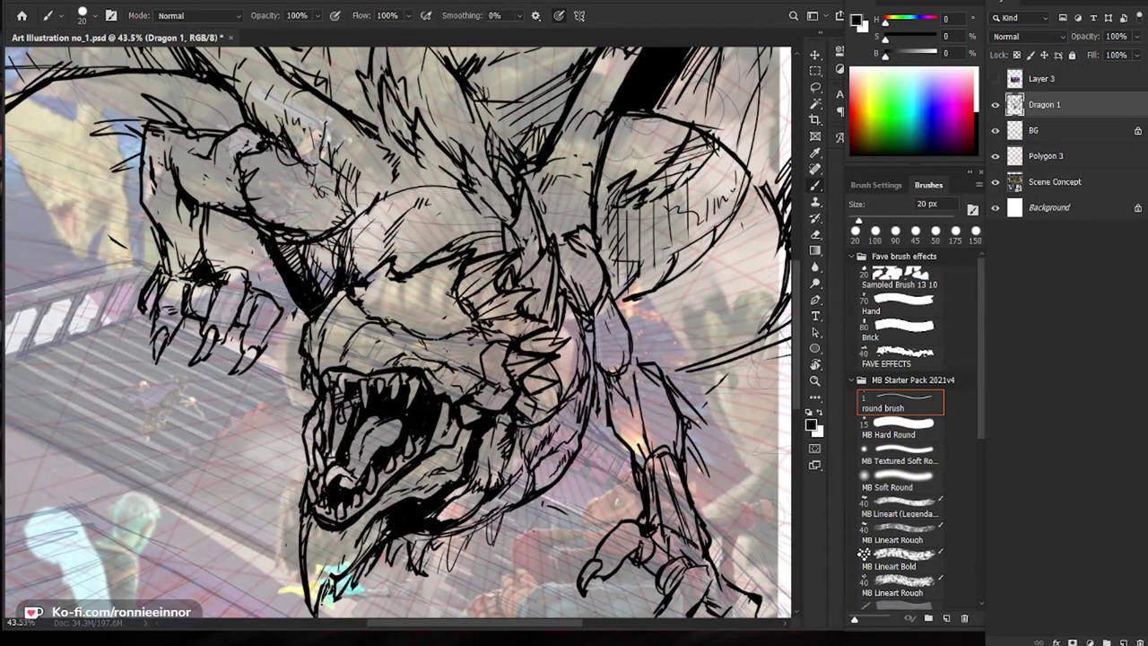
Step: Redraw the edge of the dragon's cheek beside the jagged scales and erase stray lines along the snout
{"action": "left_click_drag", "start_coordinate": [491, 375], "coordinate": [448, 628]}
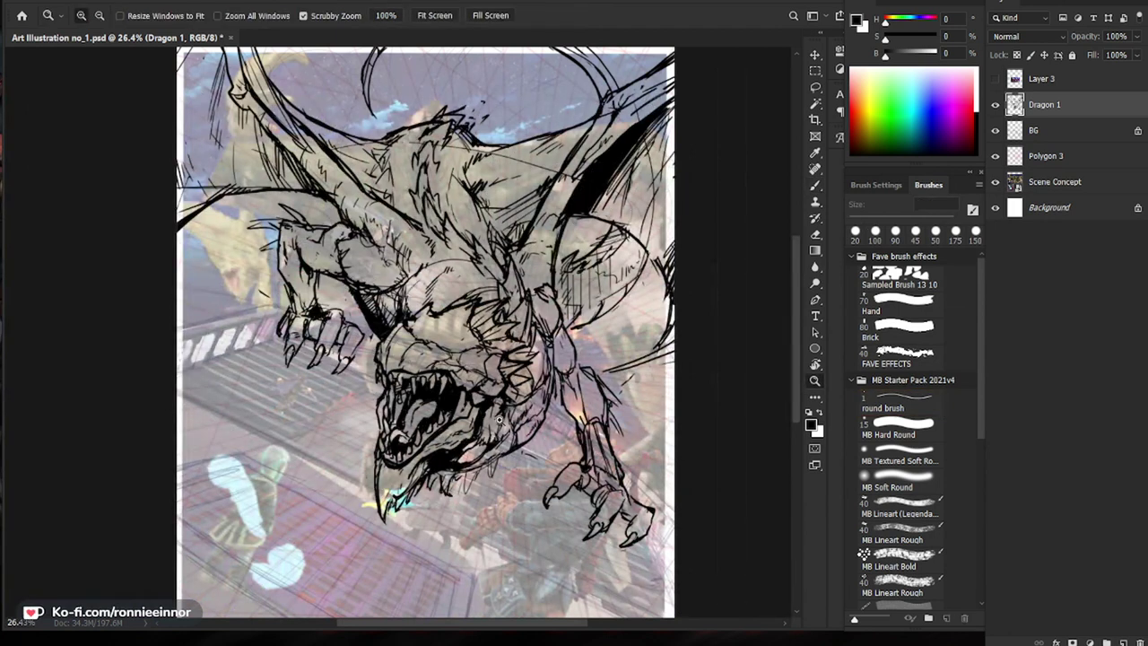
{"action": "scroll", "coordinate": [593, 340], "scroll_direction": "down", "scroll_amount": 3}
{"action": "scroll", "coordinate": [594, 341], "scroll_direction": "up", "scroll_amount": 3}
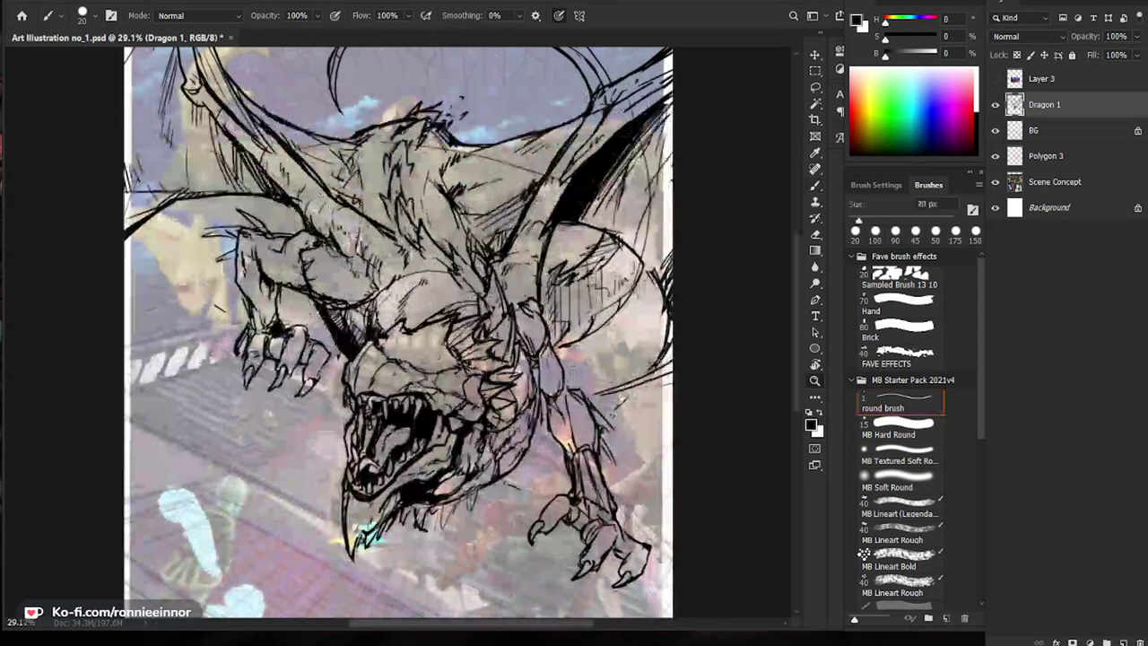
{"action": "left_click_drag", "start_coordinate": [377, 302], "coordinate": [399, 323]}
{"action": "scroll", "coordinate": [392, 325], "scroll_direction": "up", "scroll_amount": 2}
{"action": "scroll", "coordinate": [377, 352], "scroll_direction": "down", "scroll_amount": 1}
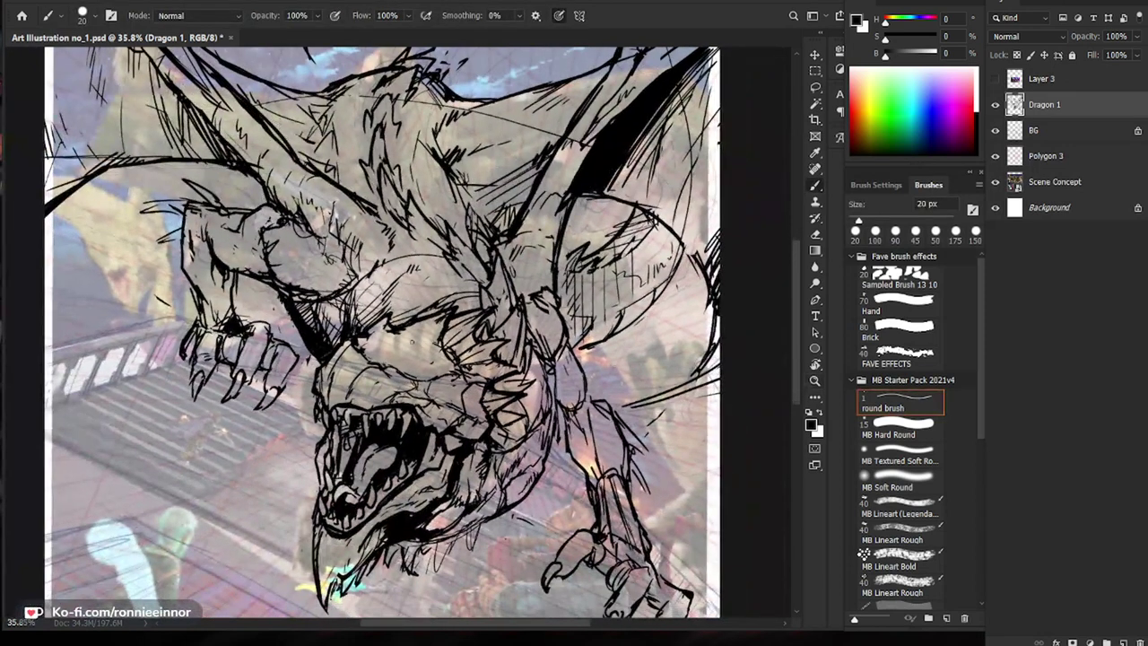
{"action": "key", "text": "e"}
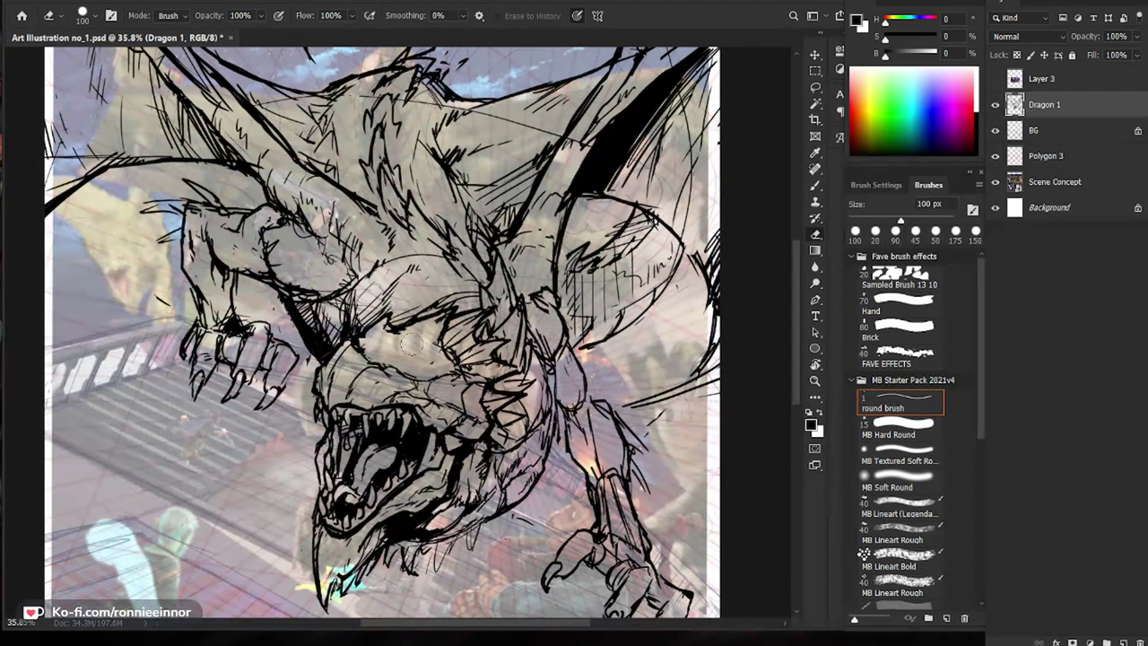
{"action": "key", "text": "b"}
{"action": "key", "text": "e"}
{"action": "key", "text": "b"}
{"action": "mouse_move", "coordinate": [481, 366]}
{"action": "left_mouse_down"}
{"action": "mouse_move", "coordinate": [450, 378]}
{"action": "mouse_move", "coordinate": [496, 371]}
{"action": "mouse_move", "coordinate": [473, 389]}
{"action": "left_mouse_up"}
{"action": "left_click_drag", "start_coordinate": [474, 384], "coordinate": [466, 396]}
{"action": "left_click_drag", "start_coordinate": [586, 397], "coordinate": [541, 395]}
{"action": "key", "text": "e"}
{"action": "mouse_move", "coordinate": [439, 371]}
{"action": "left_mouse_down"}
{"action": "mouse_move", "coordinate": [418, 389]}
{"action": "mouse_move", "coordinate": [428, 417]}
{"action": "mouse_move", "coordinate": [410, 423]}
{"action": "left_mouse_up"}
{"action": "key", "text": "b"}
{"action": "key", "text": "e"}
{"action": "key", "text": "b"}
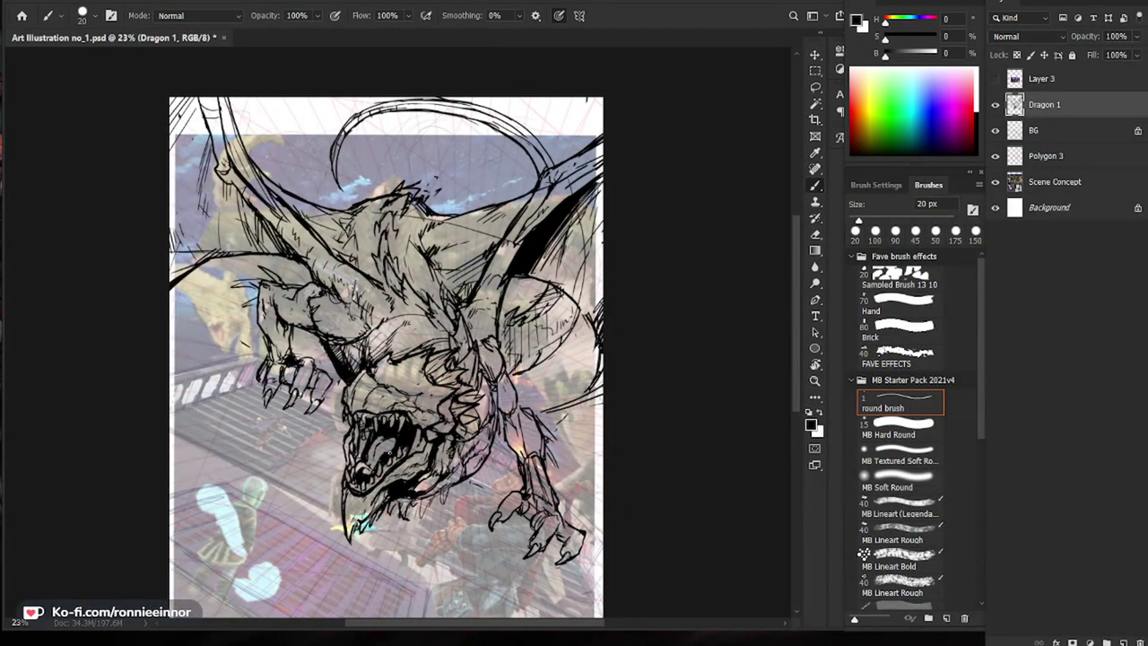
Step: Draw a small curved nostril with short creases on the dragon's snout, erasing excess strokes
{"action": "key", "text": "z"}
{"action": "left_click", "coordinate": [469, 408]}
{"action": "key", "text": "b"}
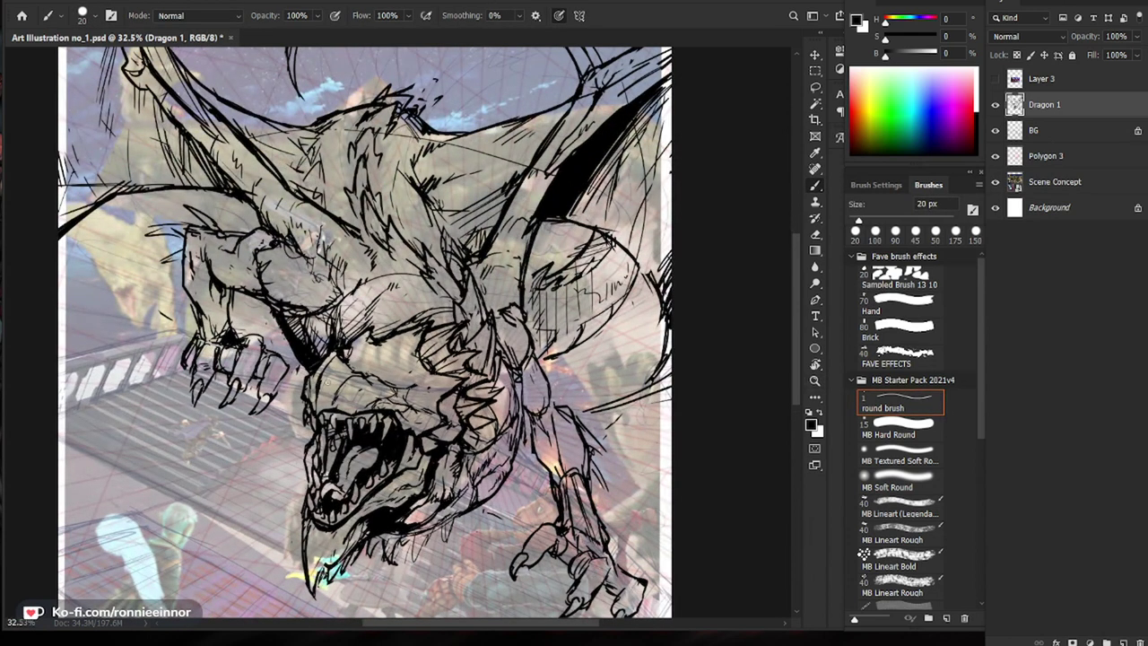
{"action": "key", "text": "ctrl+minus"}
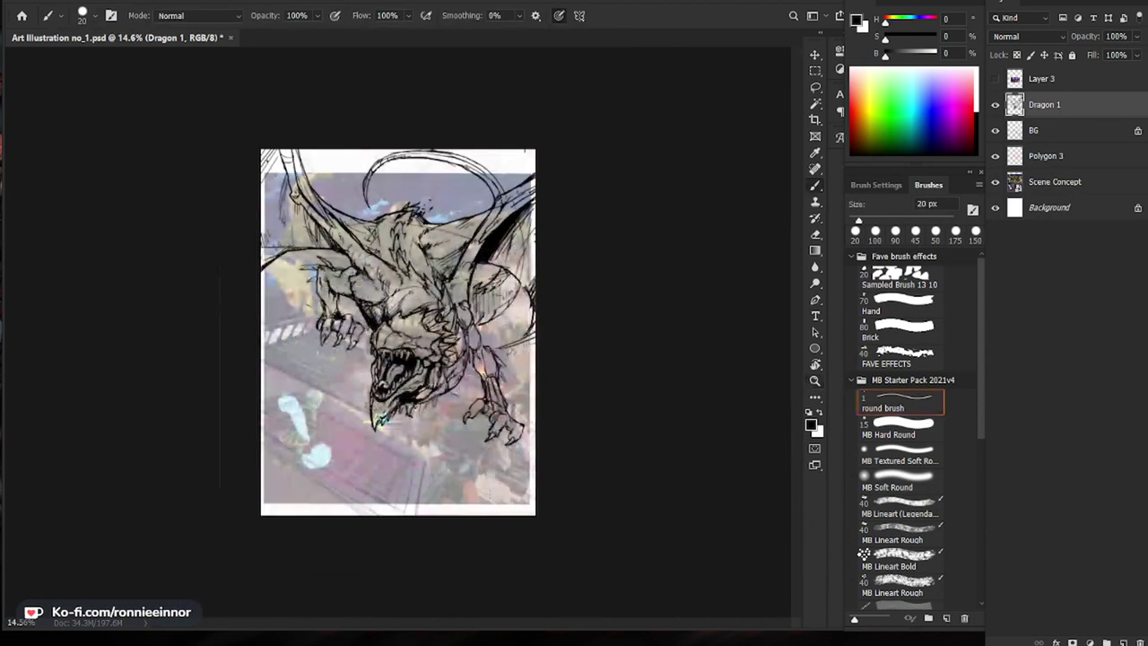
{"action": "key", "text": "z"}
{"action": "left_click_drag", "start_coordinate": [398, 333], "coordinate": [502, 333]}
{"action": "key", "text": "e"}
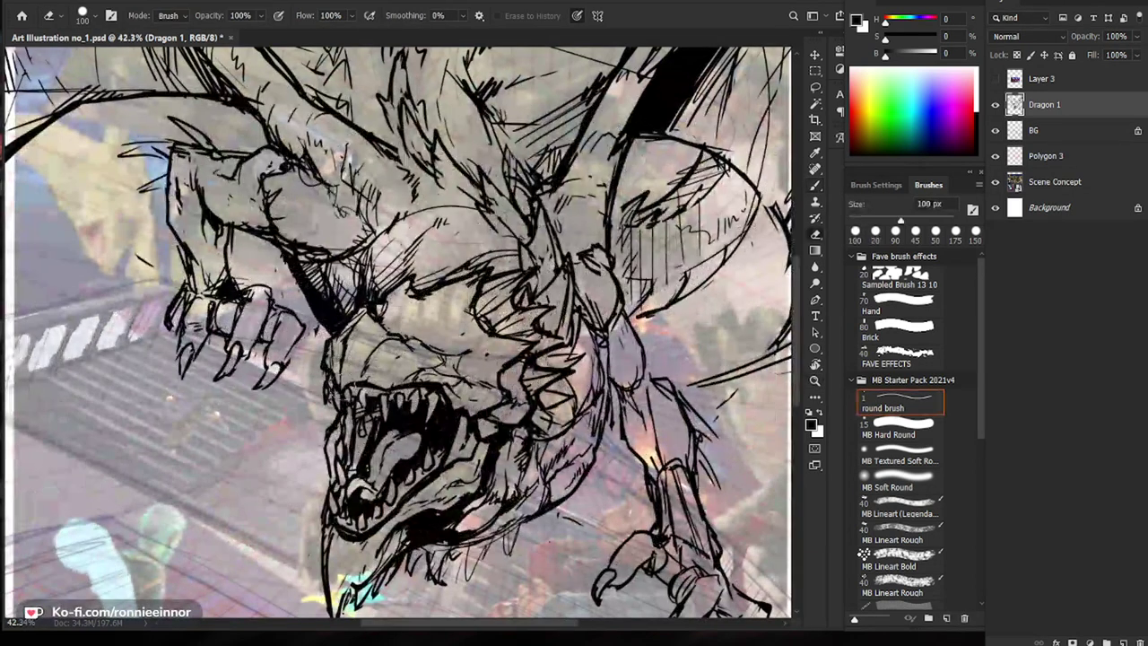
{"action": "left_click_drag", "start_coordinate": [552, 480], "coordinate": [513, 450]}
{"action": "key", "text": "b"}
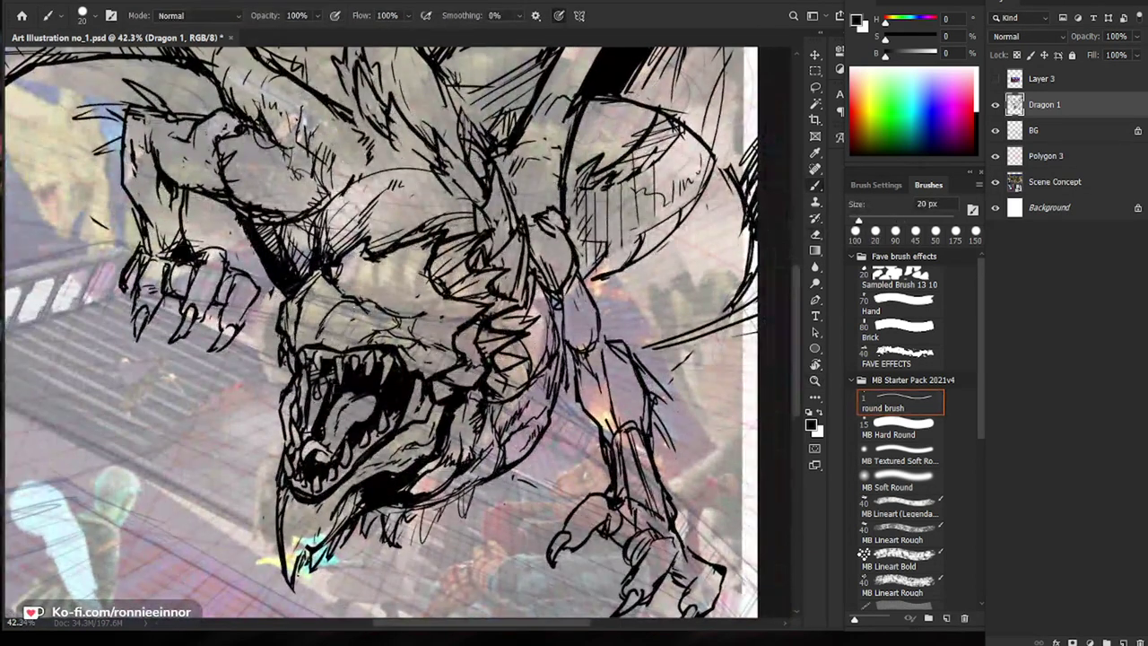
{"action": "mouse_move", "coordinate": [351, 307]}
{"action": "left_mouse_down"}
{"action": "mouse_move", "coordinate": [361, 313]}
{"action": "mouse_move", "coordinate": [350, 293]}
{"action": "left_mouse_up"}
{"action": "key", "text": "e"}
{"action": "key", "text": "b"}
{"action": "mouse_move", "coordinate": [345, 307]}
{"action": "left_mouse_down"}
{"action": "mouse_move", "coordinate": [330, 313]}
{"action": "mouse_move", "coordinate": [325, 297]}
{"action": "mouse_move", "coordinate": [357, 299]}
{"action": "mouse_move", "coordinate": [338, 295]}
{"action": "mouse_move", "coordinate": [321, 313]}
{"action": "left_mouse_up"}
{"action": "key", "text": "e"}
{"action": "key", "text": "b"}
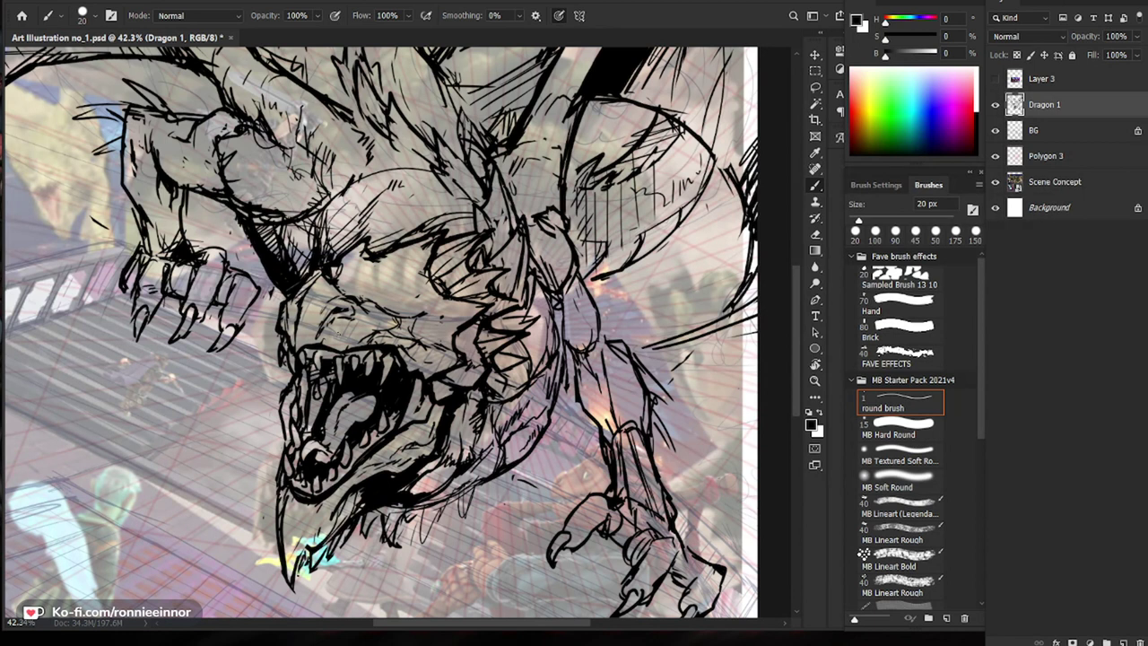
Step: Fill the underside of the dragon's lower jaw with solid black, ending in ragged beard tufts
{"action": "scroll", "coordinate": [415, 328], "scroll_direction": "down", "scroll_amount": 2}
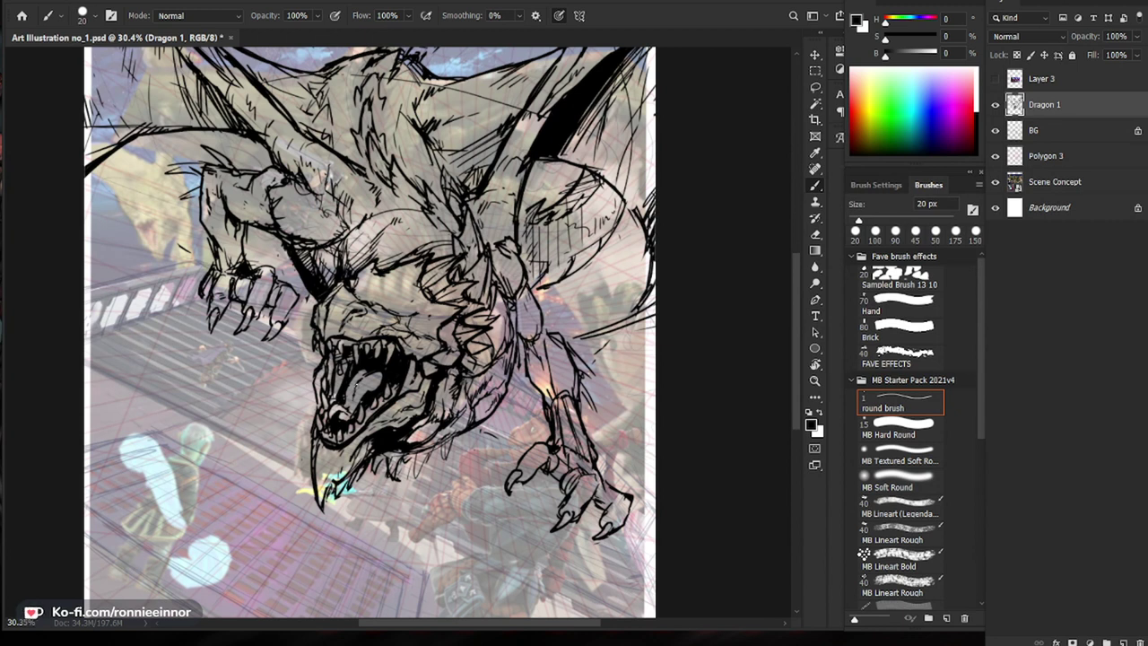
{"action": "left_click_drag", "start_coordinate": [405, 303], "coordinate": [467, 386]}
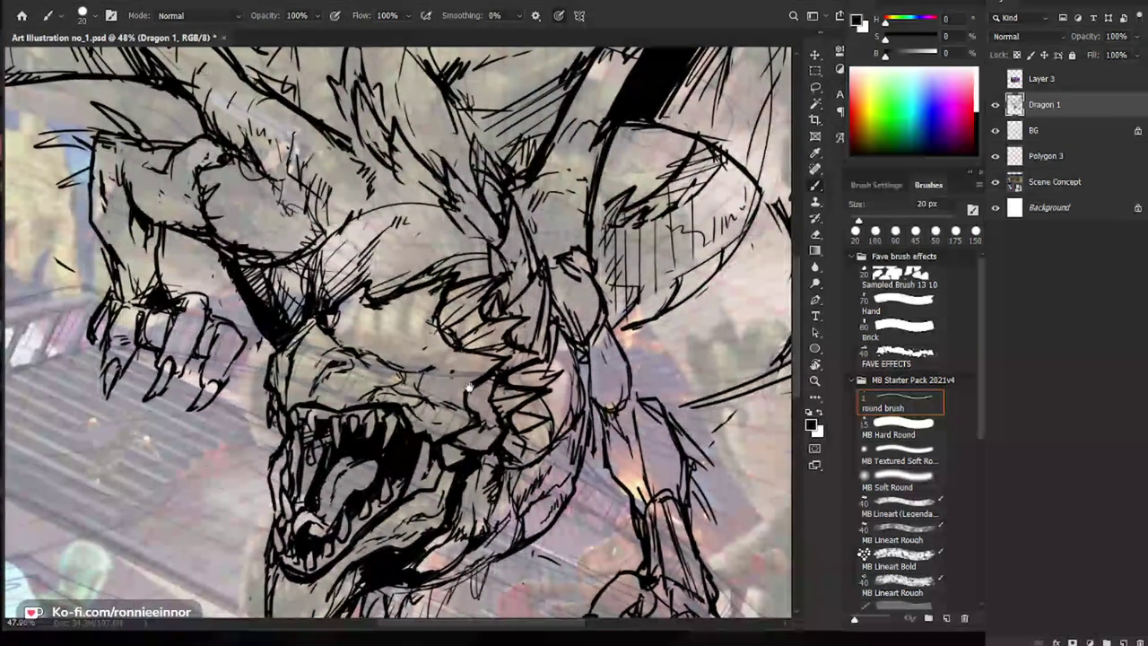
{"action": "left_click_drag", "start_coordinate": [533, 369], "coordinate": [489, 372]}
{"action": "key", "text": "b"}
{"action": "mouse_move", "coordinate": [474, 399]}
{"action": "left_mouse_down"}
{"action": "mouse_move", "coordinate": [462, 427]}
{"action": "mouse_move", "coordinate": [475, 439]}
{"action": "mouse_move", "coordinate": [455, 465]}
{"action": "mouse_move", "coordinate": [425, 441]}
{"action": "mouse_move", "coordinate": [439, 435]}
{"action": "mouse_move", "coordinate": [429, 457]}
{"action": "mouse_move", "coordinate": [409, 441]}
{"action": "mouse_move", "coordinate": [398, 468]}
{"action": "mouse_move", "coordinate": [370, 477]}
{"action": "left_mouse_up"}
{"action": "left_click_drag", "start_coordinate": [378, 460], "coordinate": [356, 483]}
{"action": "left_click_drag", "start_coordinate": [371, 443], "coordinate": [353, 468]}
{"action": "left_click_drag", "start_coordinate": [384, 421], "coordinate": [346, 475]}
{"action": "key", "text": "e"}
{"action": "key", "text": "b"}
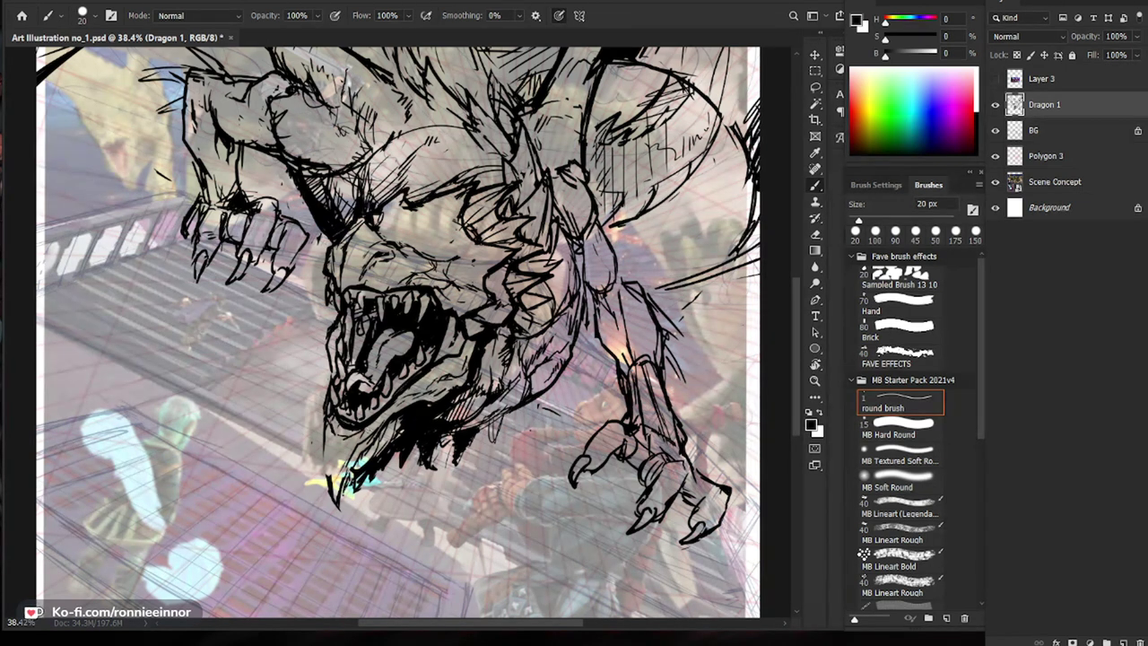
Step: Erase and redraw the outer contour of the long pointed spike beneath the dragon's chin
{"action": "left_click_drag", "start_coordinate": [337, 435], "coordinate": [334, 500]}
{"action": "key", "text": "e"}
{"action": "mouse_move", "coordinate": [341, 434]}
{"action": "left_mouse_down"}
{"action": "mouse_move", "coordinate": [337, 455]}
{"action": "mouse_move", "coordinate": [336, 435]}
{"action": "left_mouse_up"}
{"action": "key", "text": "b"}
{"action": "mouse_move", "coordinate": [338, 426]}
{"action": "left_mouse_down"}
{"action": "mouse_move", "coordinate": [328, 434]}
{"action": "mouse_move", "coordinate": [333, 509]}
{"action": "mouse_move", "coordinate": [324, 498]}
{"action": "left_mouse_up"}
{"action": "key", "text": "e"}
{"action": "key", "text": "b"}
{"action": "key", "text": "e"}
{"action": "key", "text": "b"}
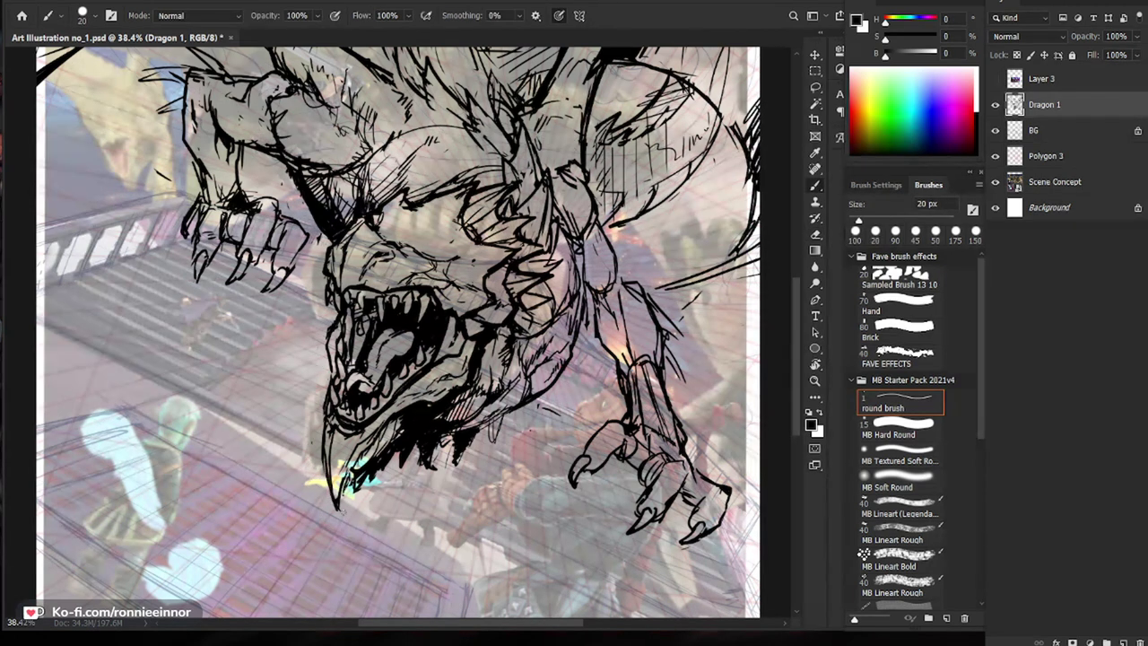
Step: Draw curved spines along the elbow and back of the forearm on the dragon's reaching front leg
{"action": "left_click_drag", "start_coordinate": [520, 509], "coordinate": [432, 511]}
{"action": "left_click_drag", "start_coordinate": [481, 375], "coordinate": [533, 373]}
{"action": "key", "text": "e"}
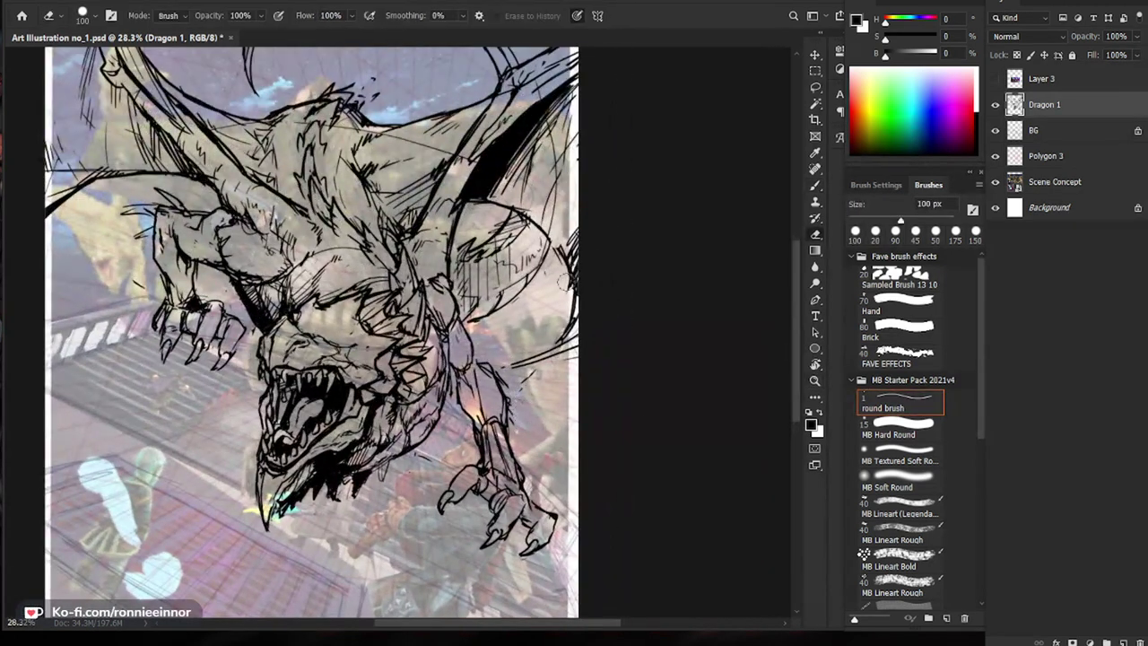
{"action": "key", "text": "b"}
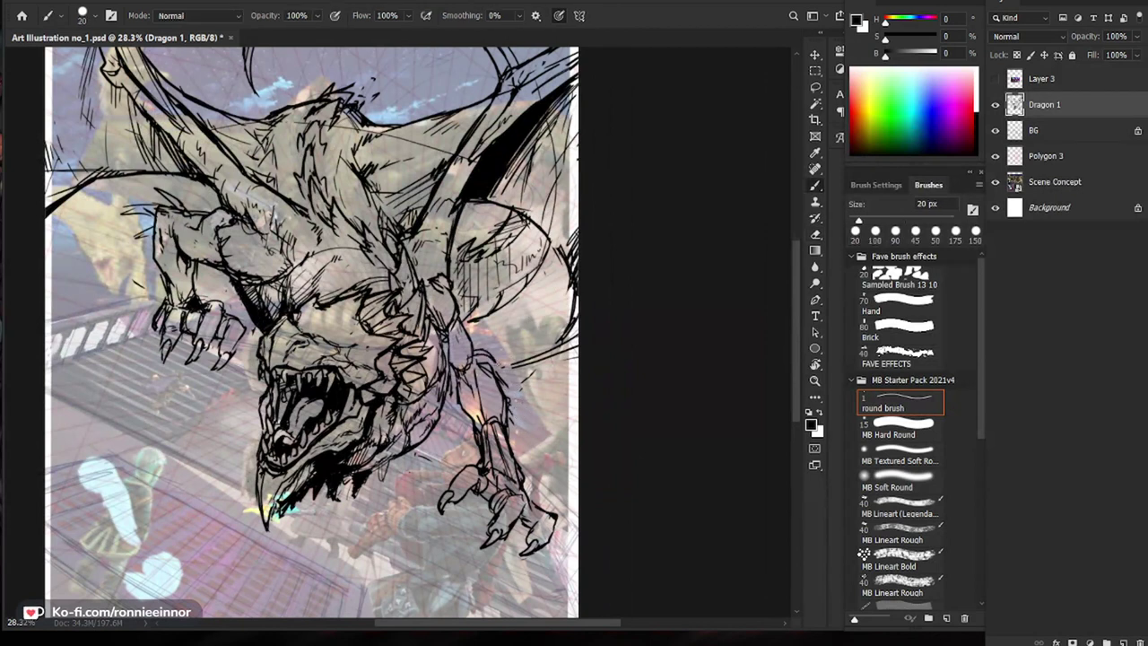
{"action": "left_click_drag", "start_coordinate": [501, 378], "coordinate": [517, 403]}
{"action": "left_click_drag", "start_coordinate": [514, 390], "coordinate": [504, 402]}
{"action": "left_click_drag", "start_coordinate": [482, 308], "coordinate": [509, 340]}
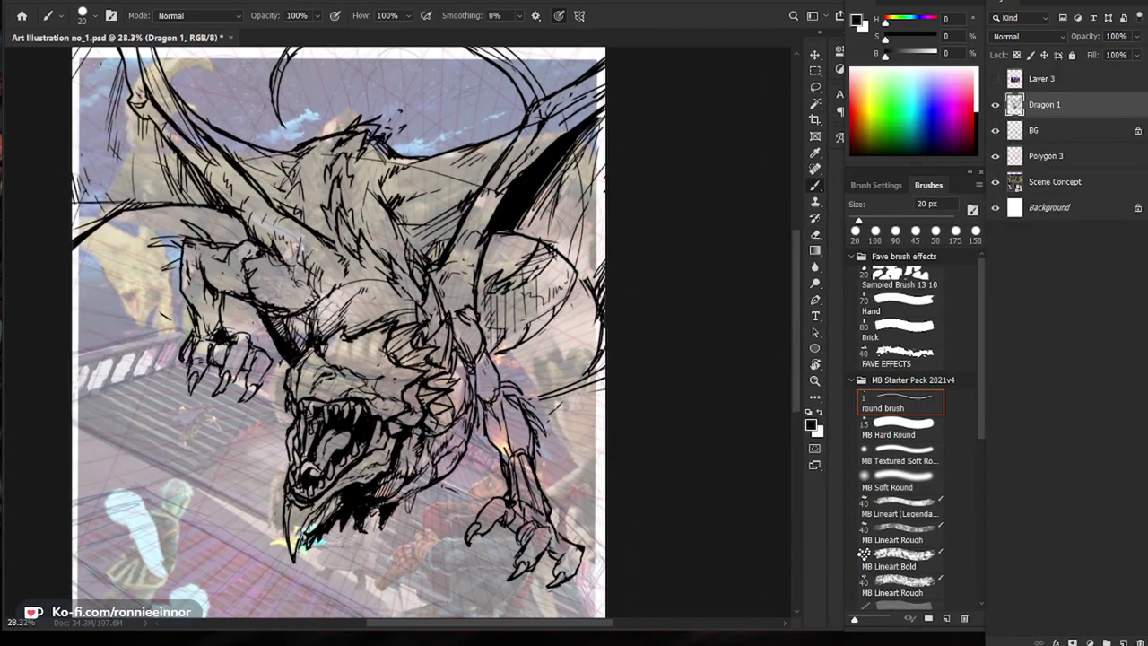
Step: Erase the jagged scale rows behind the dragon's eye and on its cheek, leaving the head contours
{"action": "key", "text": "e"}
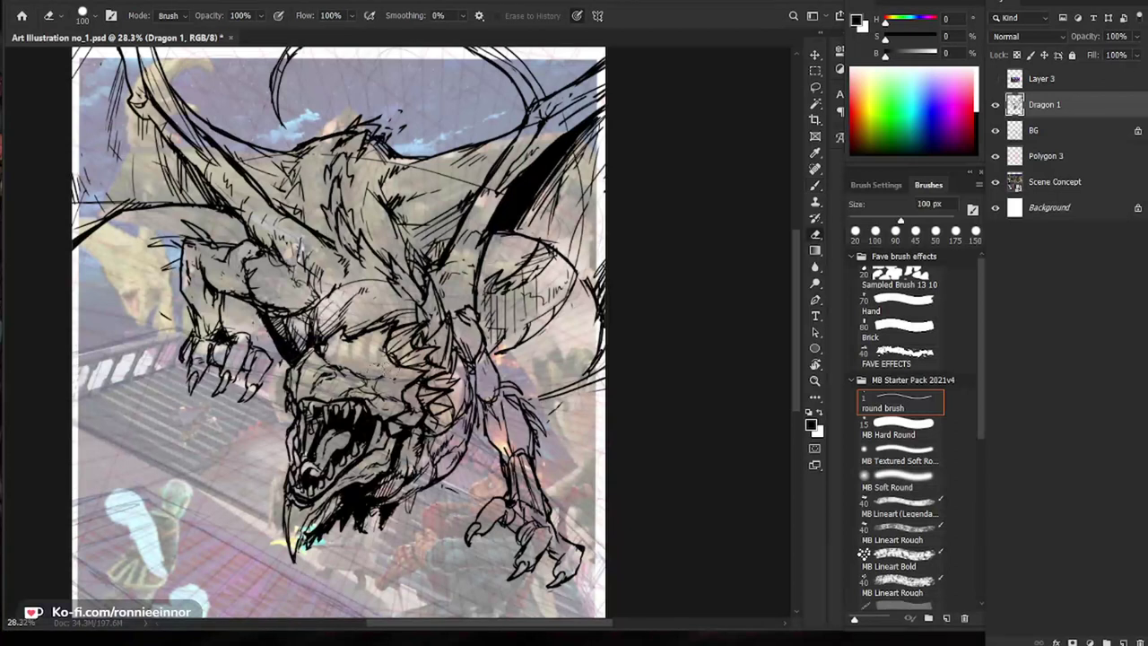
{"action": "mouse_move", "coordinate": [403, 319]}
{"action": "left_mouse_down"}
{"action": "mouse_move", "coordinate": [448, 392]}
{"action": "mouse_move", "coordinate": [417, 392]}
{"action": "left_mouse_up"}
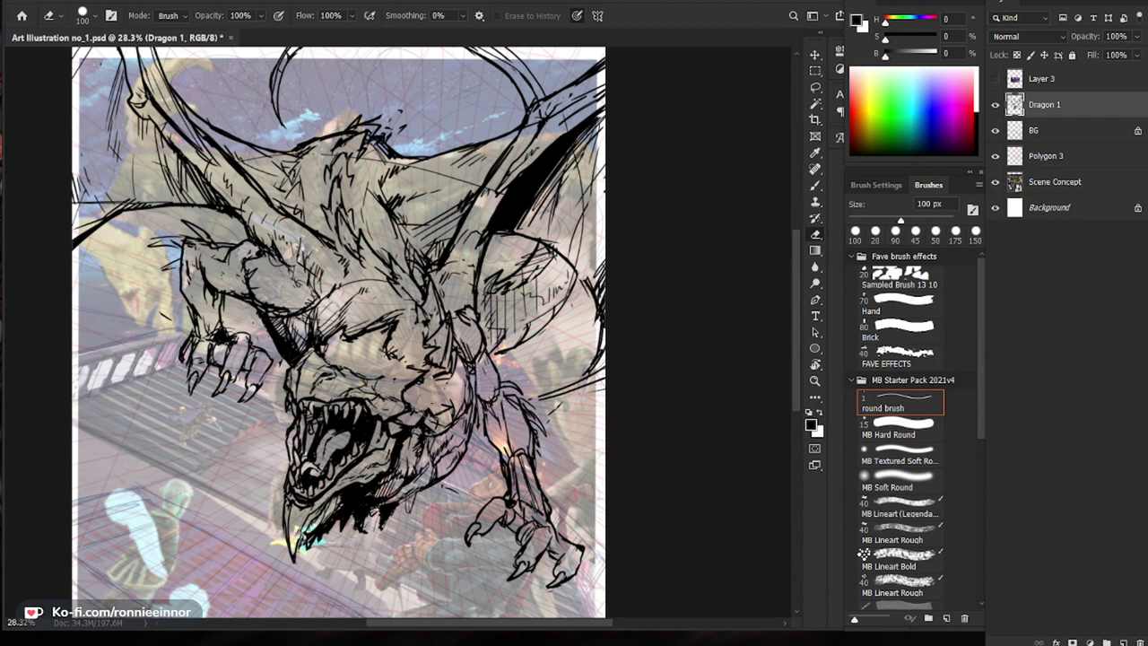
{"action": "key", "text": "b"}
{"action": "left_click_drag", "start_coordinate": [352, 366], "coordinate": [368, 374]}
{"action": "key", "text": "e"}
{"action": "key", "text": "b"}
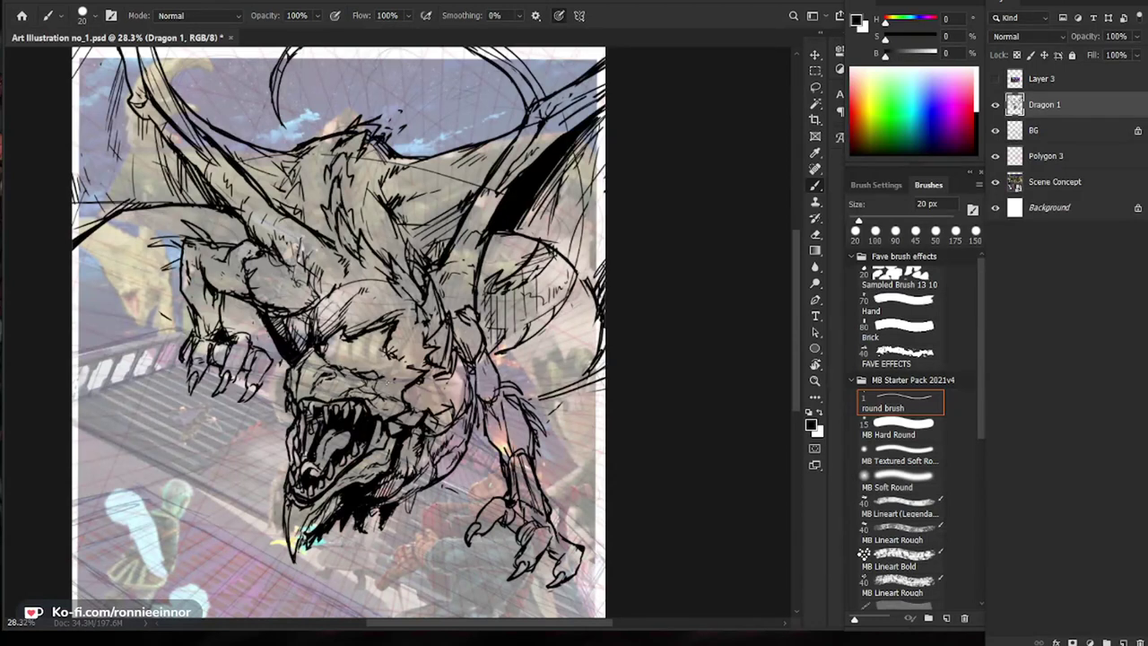
Step: Erase the heavy brow line above the dragon's eye area
{"action": "left_click_drag", "start_coordinate": [582, 421], "coordinate": [505, 431]}
{"action": "left_click_drag", "start_coordinate": [403, 318], "coordinate": [520, 359]}
{"action": "left_click_drag", "start_coordinate": [525, 417], "coordinate": [492, 422]}
{"action": "key", "text": "b"}
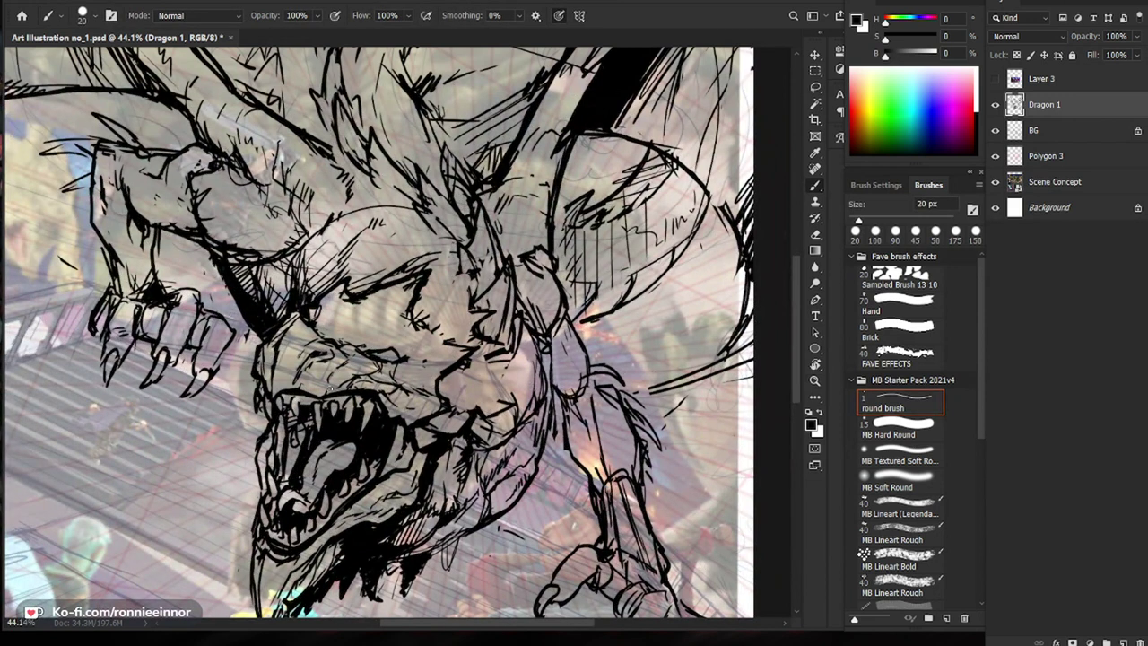
{"action": "left_click_drag", "start_coordinate": [351, 357], "coordinate": [343, 350]}
{"action": "left_click_drag", "start_coordinate": [449, 305], "coordinate": [424, 287]}
{"action": "mouse_move", "coordinate": [511, 316]}
{"action": "left_mouse_down"}
{"action": "mouse_move", "coordinate": [483, 338]}
{"action": "mouse_move", "coordinate": [475, 331]}
{"action": "left_mouse_up"}
{"action": "left_click_drag", "start_coordinate": [410, 302], "coordinate": [448, 303]}
{"action": "key", "text": "e"}
{"action": "left_click_drag", "start_coordinate": [346, 321], "coordinate": [412, 299]}
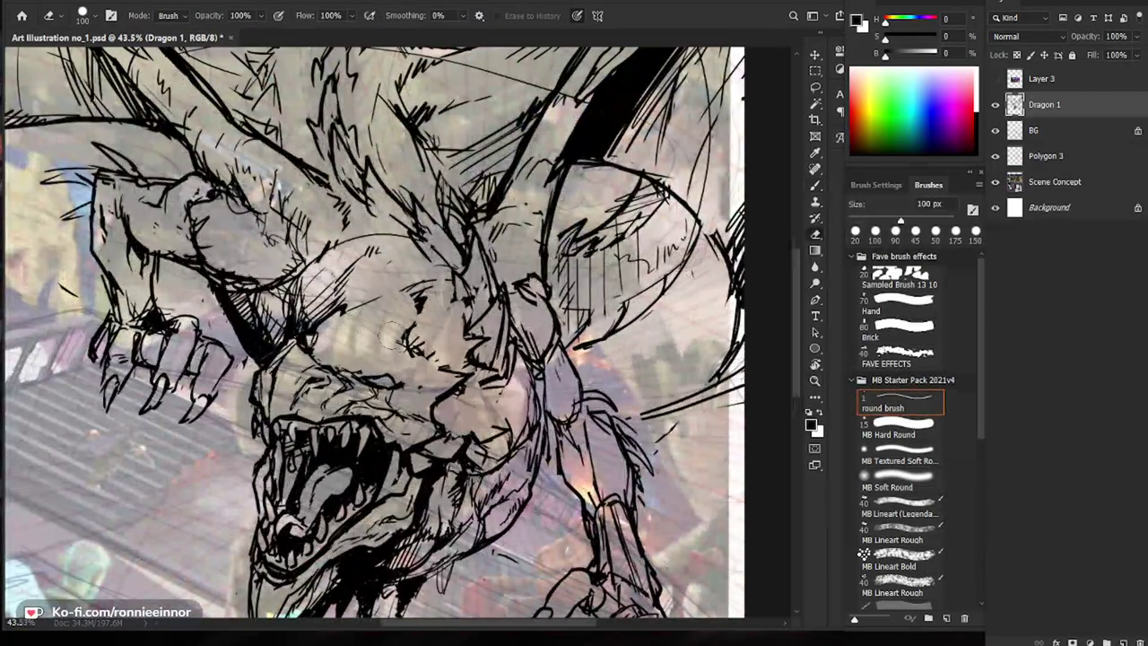
Step: Draw a thinner curved brow line from the snout base toward the back of the dragon's head
{"action": "key", "text": "b"}
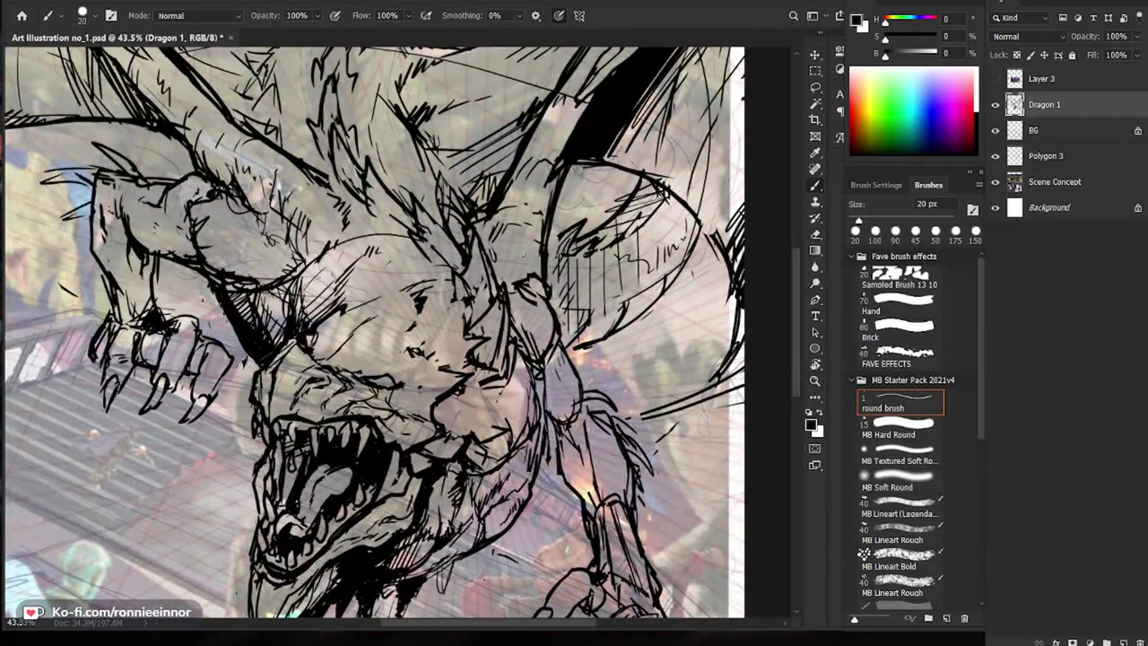
{"action": "key", "text": "e"}
{"action": "key", "text": "b"}
{"action": "left_click_drag", "start_coordinate": [346, 311], "coordinate": [424, 294]}
{"action": "left_click_drag", "start_coordinate": [472, 290], "coordinate": [450, 291]}
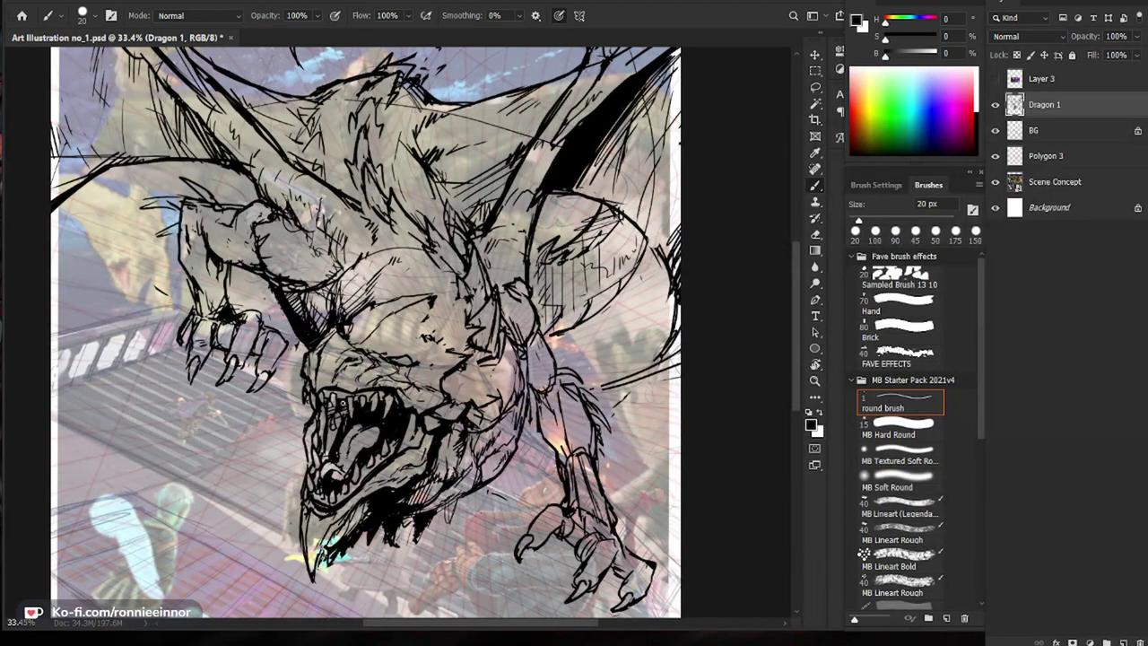
Step: Resize the eraser to 40 px and black out the upper part of the mouth around the upper teeth
{"action": "key", "text": "e"}
{"action": "key", "text": "bracketright"}
{"action": "key", "text": "bracketright"}
{"action": "key", "text": "b"}
{"action": "key", "text": "e"}
{"action": "key", "text": "b"}
{"action": "key", "text": "e"}
{"action": "key", "text": "b"}
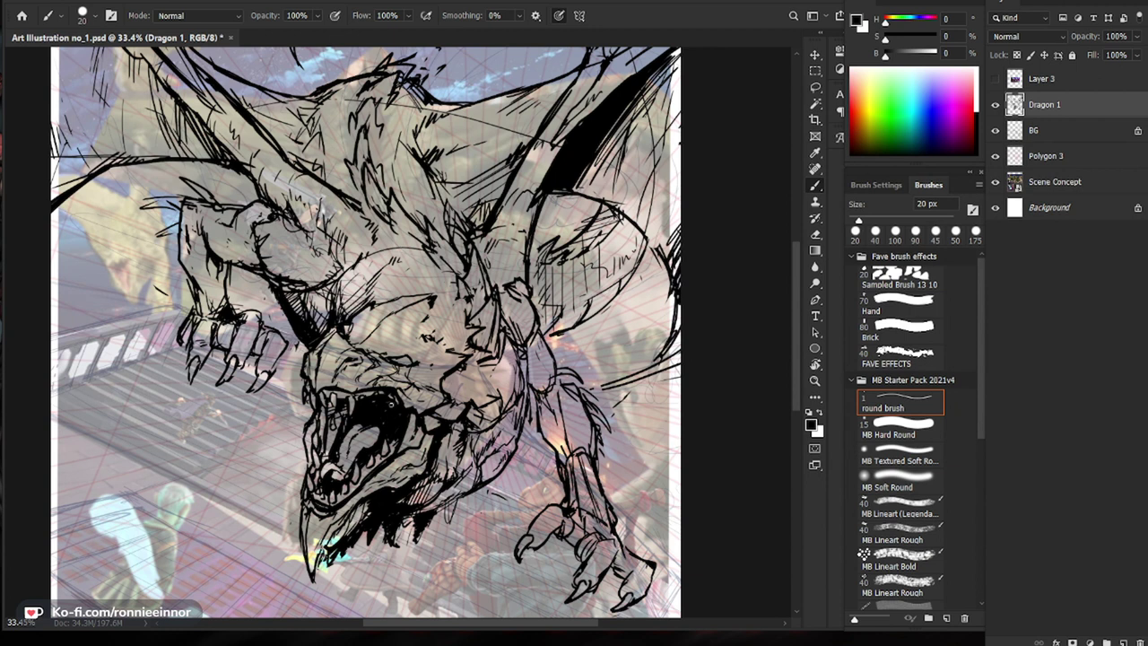
Step: Carve new upper fangs out of the black mouth interior with the eraser
{"action": "key", "text": "e"}
{"action": "left_click_drag", "start_coordinate": [380, 400], "coordinate": [380, 393]}
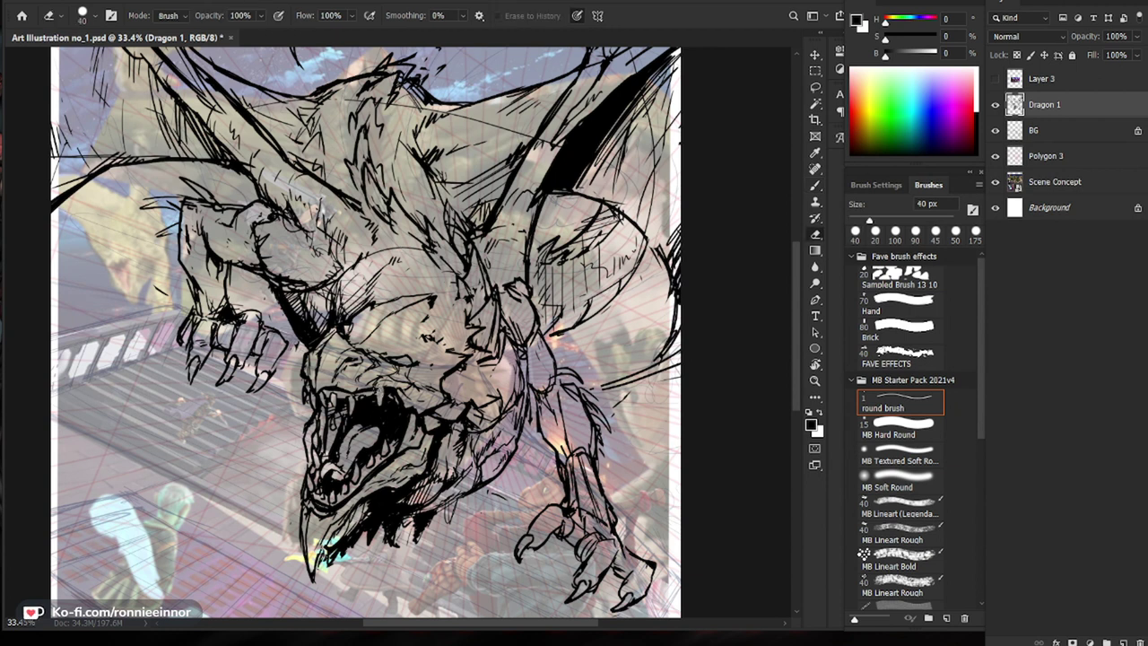
{"action": "key", "text": "b"}
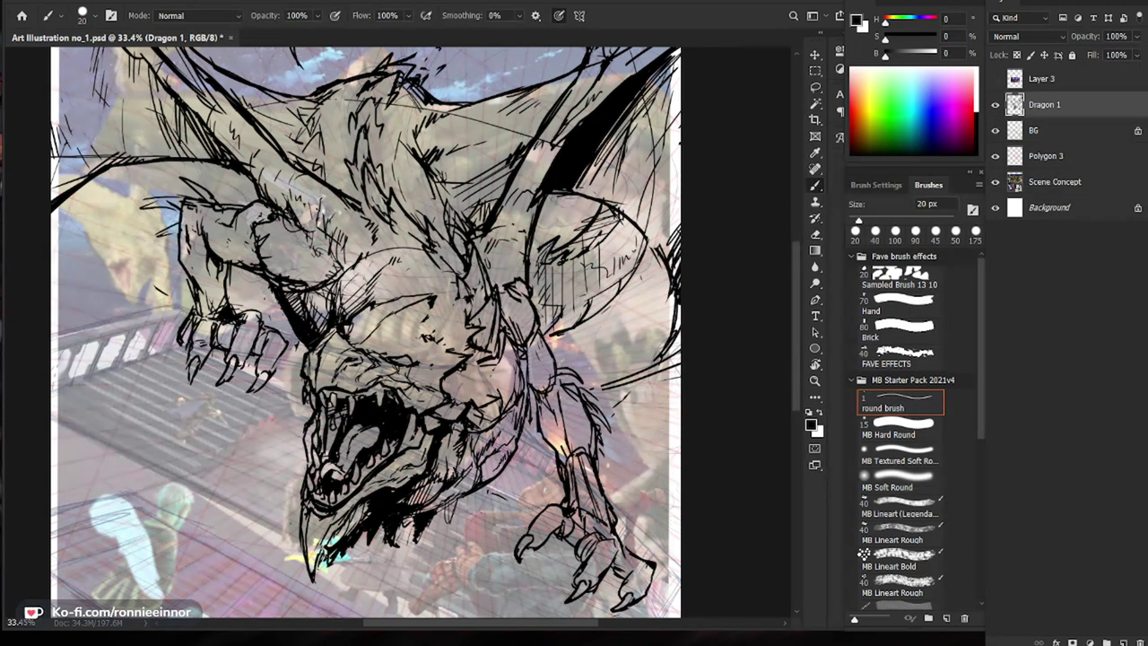
{"action": "key", "text": "e"}
{"action": "mouse_move", "coordinate": [379, 408]}
{"action": "left_mouse_down"}
{"action": "mouse_move", "coordinate": [489, 401]}
{"action": "mouse_move", "coordinate": [366, 408]}
{"action": "left_mouse_up"}
{"action": "key", "text": "b"}
{"action": "key", "text": "e"}
{"action": "key", "text": "b"}
Step: Sharpen the shapes of the upper teeth up close, alternating erased highlights and black strokes between the fangs
{"action": "scroll", "coordinate": [460, 406], "scroll_direction": "down", "scroll_amount": 2}
{"action": "key", "text": "ctrl+space"}
{"action": "key", "text": "e"}
{"action": "key", "text": "b"}
{"action": "key", "text": "e"}
{"action": "key", "text": "b"}
{"action": "key", "text": "e"}
{"action": "key", "text": "b"}
{"action": "key", "text": "ctrl+space"}
{"action": "mouse_move", "coordinate": [417, 363]}
{"action": "left_mouse_down"}
{"action": "mouse_move", "coordinate": [346, 363]}
{"action": "mouse_move", "coordinate": [461, 375]}
{"action": "left_mouse_up"}
{"action": "key", "text": "ctrl+space"}
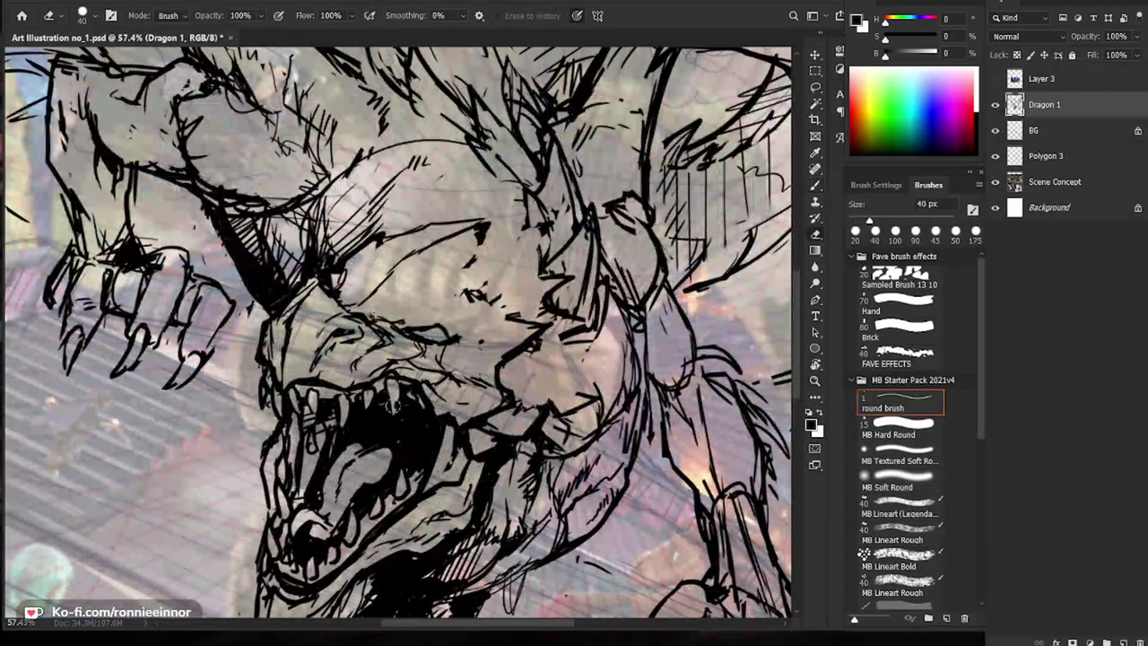
{"action": "key", "text": "e"}
{"action": "key", "text": "b"}
{"action": "left_click_drag", "start_coordinate": [412, 394], "coordinate": [416, 423]}
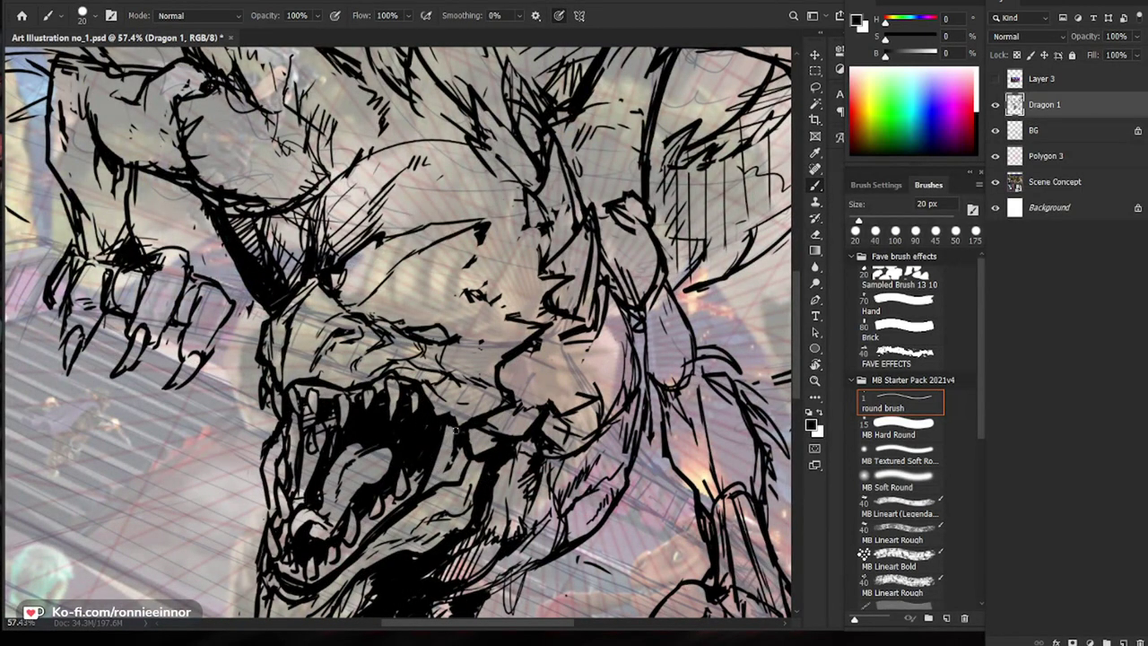
{"action": "left_click_drag", "start_coordinate": [516, 429], "coordinate": [381, 414]}
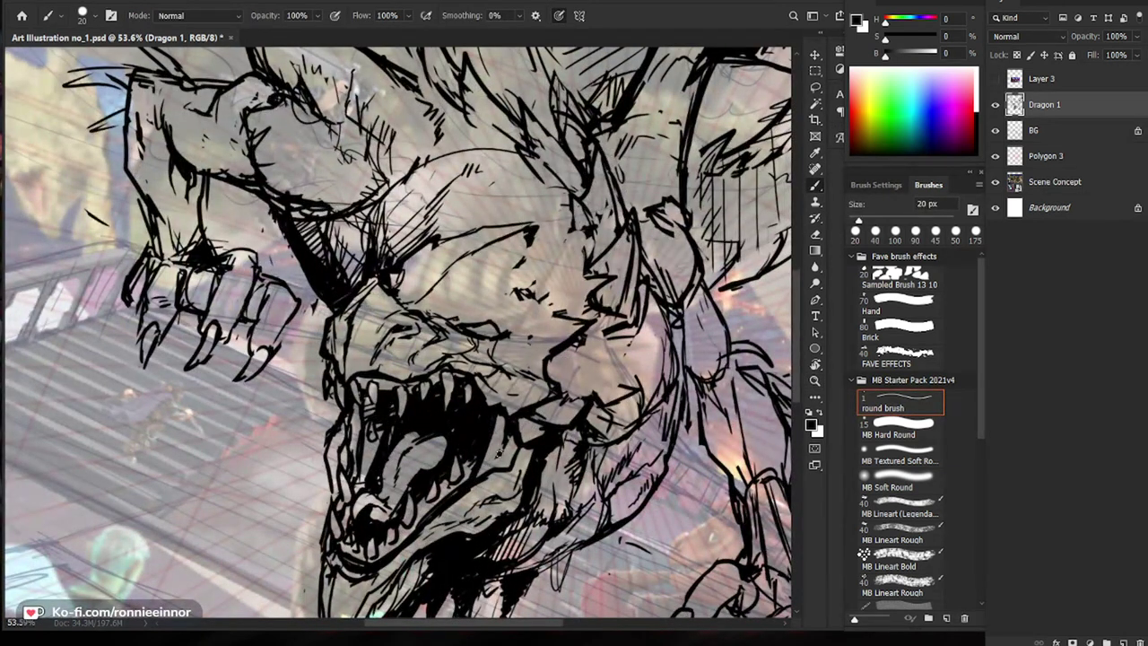
Step: Clean up the tongue and inner mouth lines, and erase leftover marks in the eye area
{"action": "key", "text": "e"}
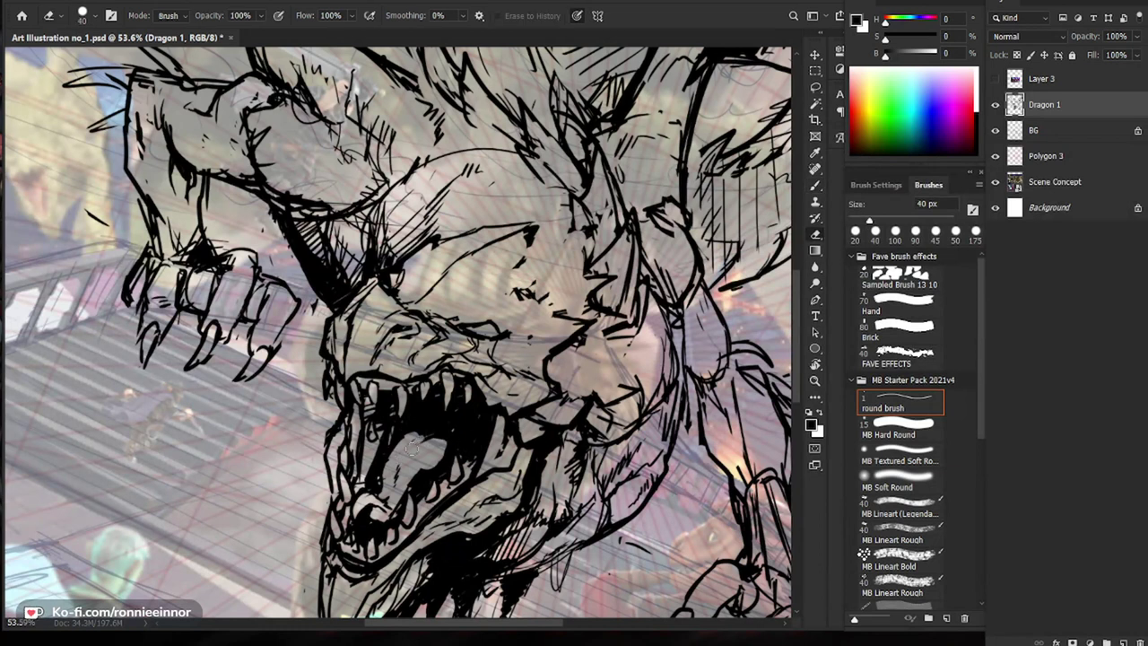
{"action": "key", "text": "b"}
{"action": "left_click_drag", "start_coordinate": [433, 445], "coordinate": [326, 364]}
{"action": "left_click_drag", "start_coordinate": [491, 206], "coordinate": [565, 208]}
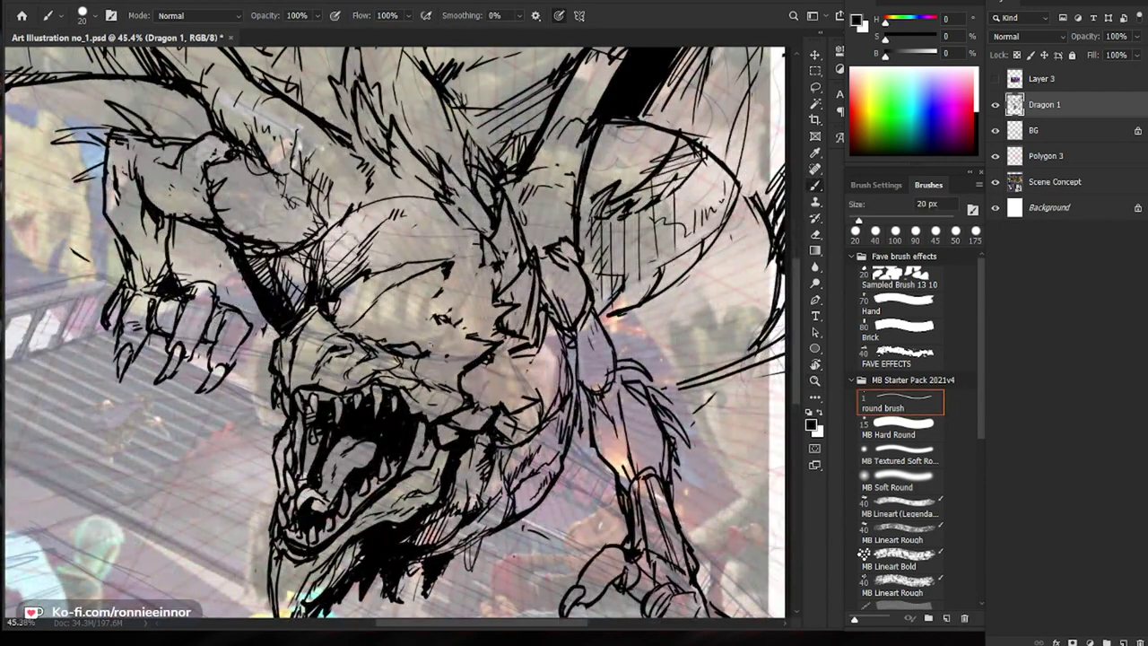
{"action": "key", "text": "e"}
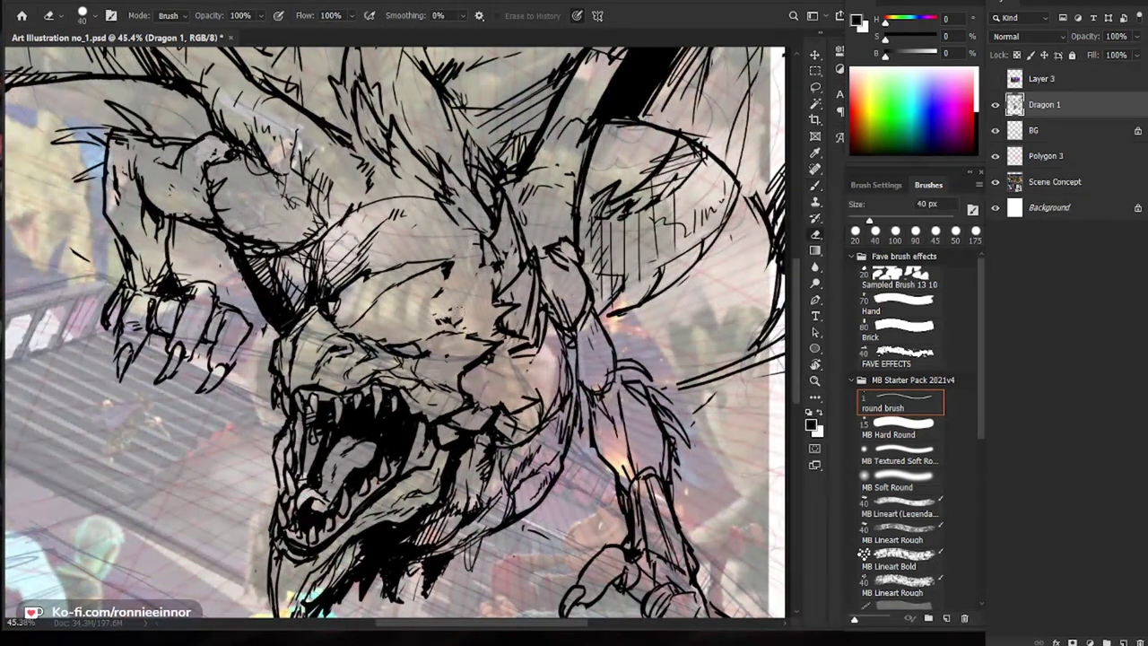
{"action": "key", "text": "b"}
Step: Draw a heavy, nearly straight brow ridge across the dragon's forehead with a thin eye line beneath it
{"action": "scroll", "coordinate": [463, 296], "scroll_direction": "down", "scroll_amount": 2}
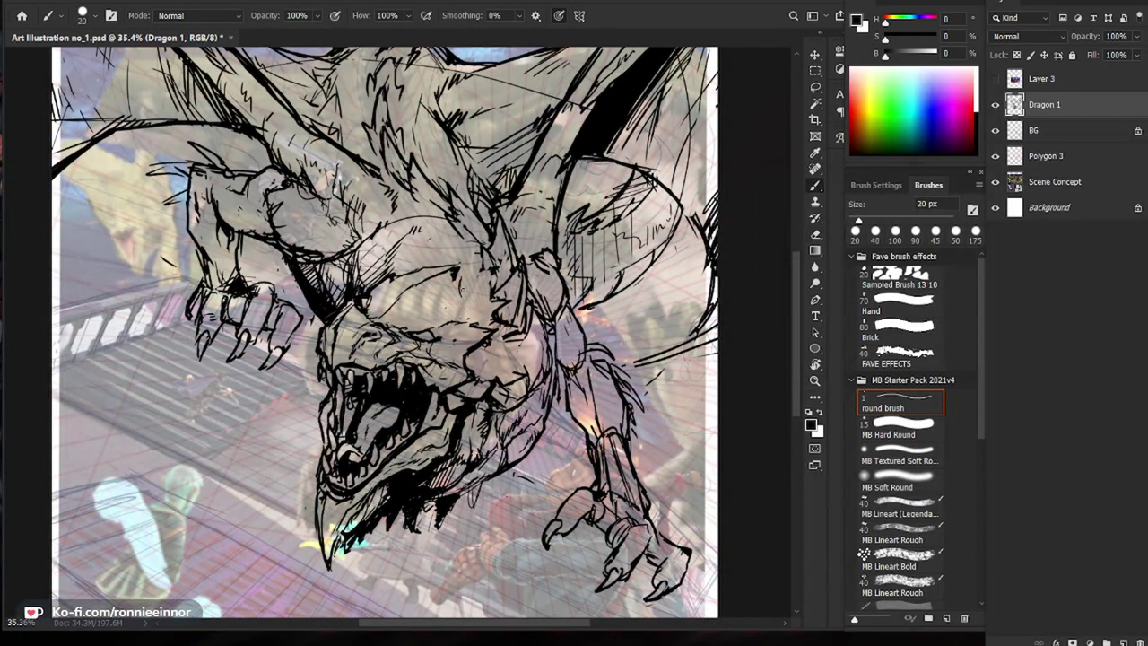
{"action": "left_click_drag", "start_coordinate": [398, 281], "coordinate": [479, 299]}
{"action": "mouse_move", "coordinate": [404, 294]}
{"action": "left_mouse_down"}
{"action": "mouse_move", "coordinate": [488, 305]}
{"action": "mouse_move", "coordinate": [452, 276]}
{"action": "left_mouse_up"}
{"action": "mouse_move", "coordinate": [489, 274]}
{"action": "left_mouse_down"}
{"action": "mouse_move", "coordinate": [471, 288]}
{"action": "mouse_move", "coordinate": [488, 300]}
{"action": "left_mouse_up"}
{"action": "key", "text": "e"}
{"action": "key", "text": "b"}
{"action": "left_click_drag", "start_coordinate": [432, 270], "coordinate": [458, 272]}
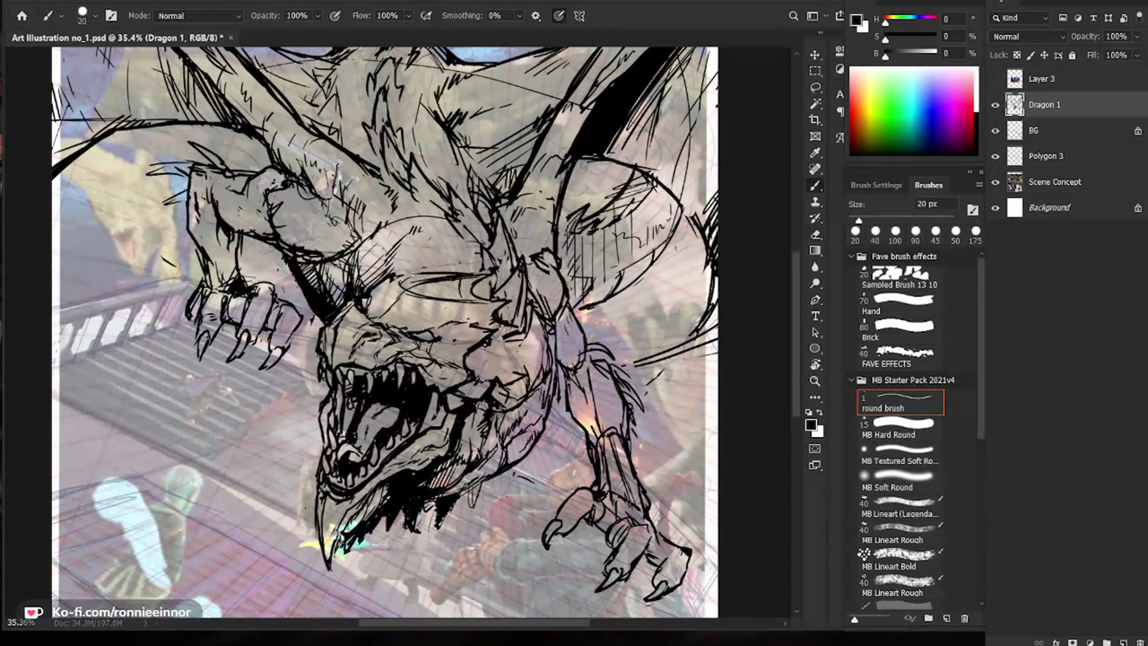
Step: Erase the leftover marks under the dragon's brow ridge and restate the thin lines around the eye socket
{"action": "left_click_drag", "start_coordinate": [630, 350], "coordinate": [611, 328]}
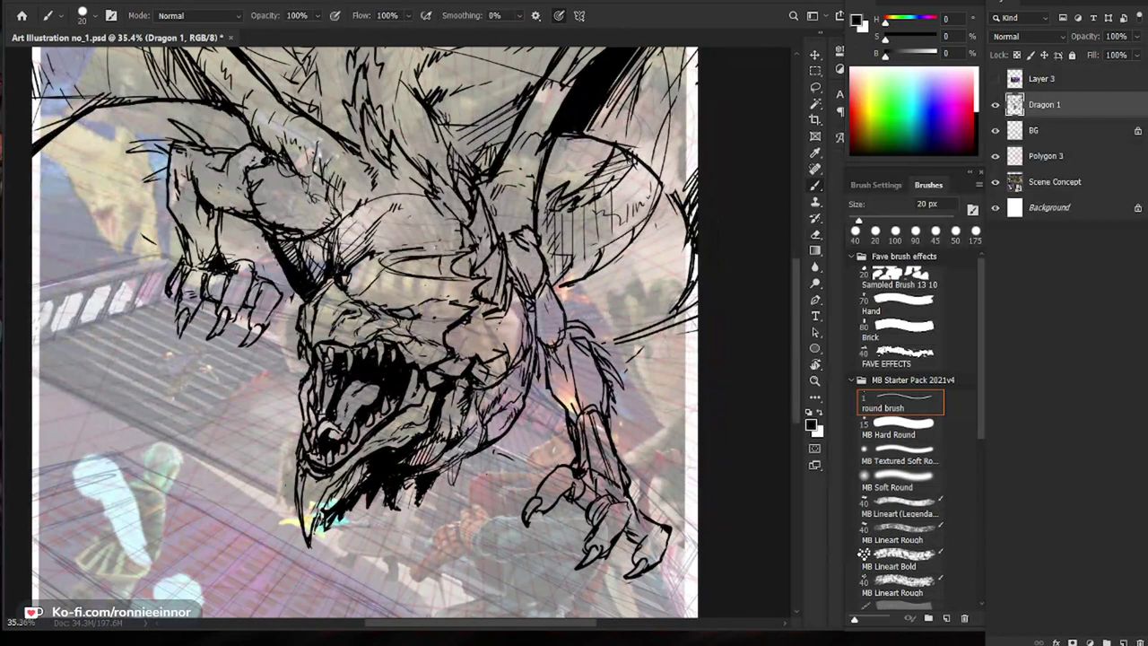
{"action": "key", "text": "e"}
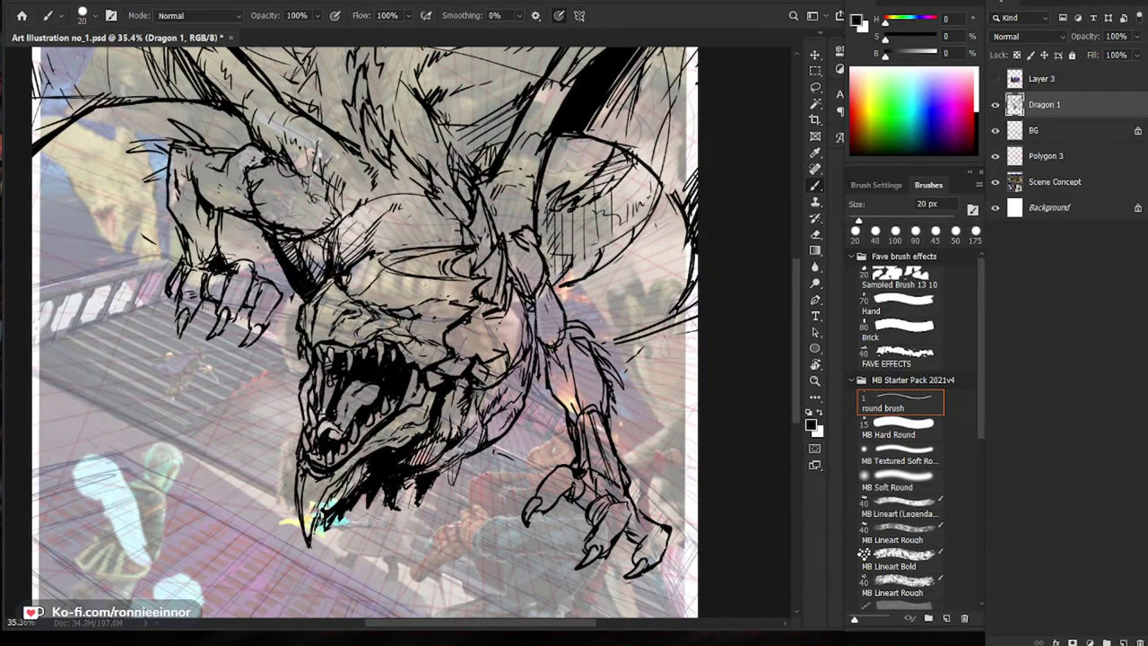
{"action": "left_click_drag", "start_coordinate": [445, 272], "coordinate": [421, 291]}
{"action": "key", "text": "b"}
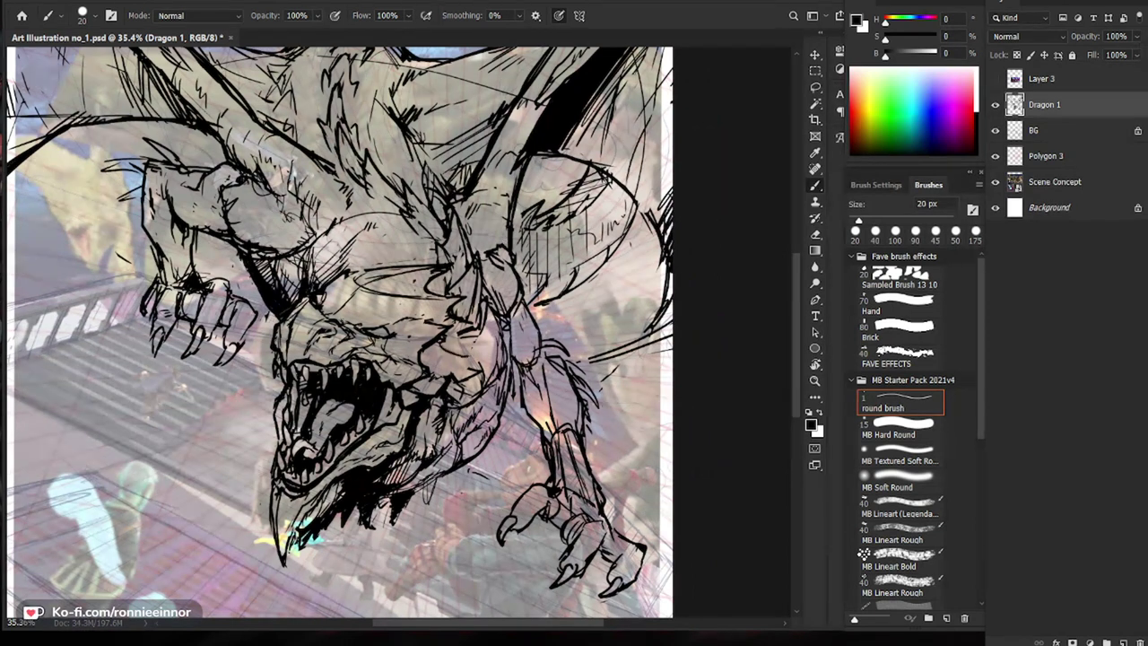
{"action": "key", "text": "e"}
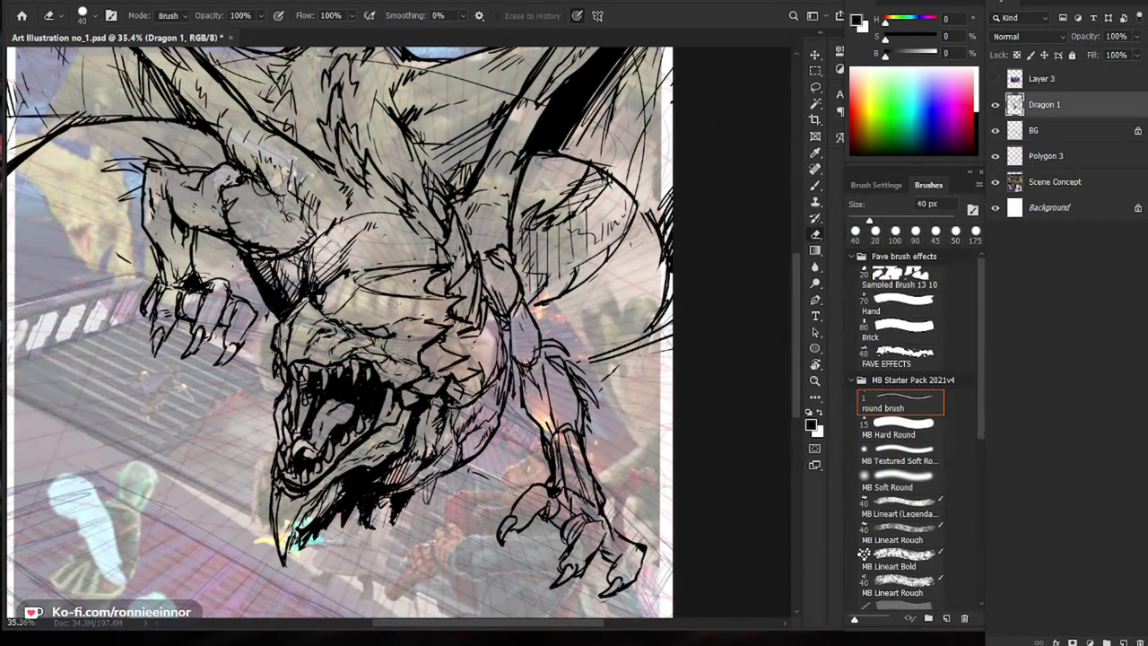
{"action": "key", "text": "b"}
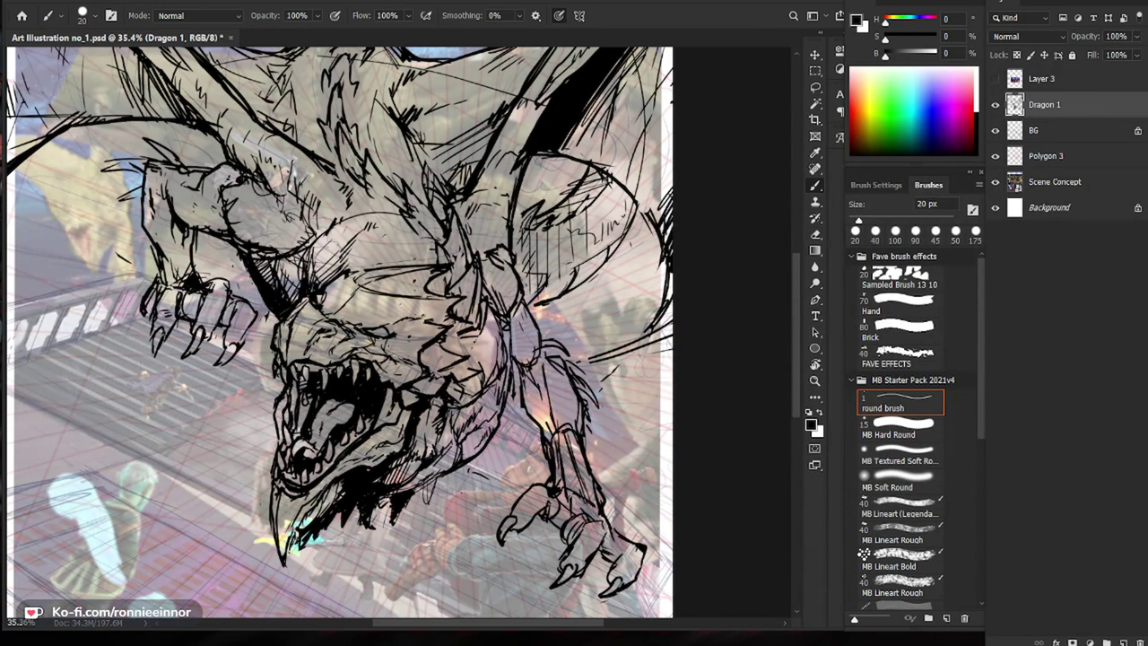
Step: Draw a narrow, slanted eye below the dragon's brow, alternating small erasures with short black strokes
{"action": "key", "text": "e"}
{"action": "left_click_drag", "start_coordinate": [359, 316], "coordinate": [363, 322]}
{"action": "key", "text": "b"}
{"action": "mouse_move", "coordinate": [384, 316]}
{"action": "left_mouse_down"}
{"action": "mouse_move", "coordinate": [406, 324]}
{"action": "mouse_move", "coordinate": [394, 329]}
{"action": "left_mouse_up"}
{"action": "key", "text": "e"}
{"action": "key", "text": "b"}
{"action": "left_click_drag", "start_coordinate": [394, 325], "coordinate": [391, 335]}
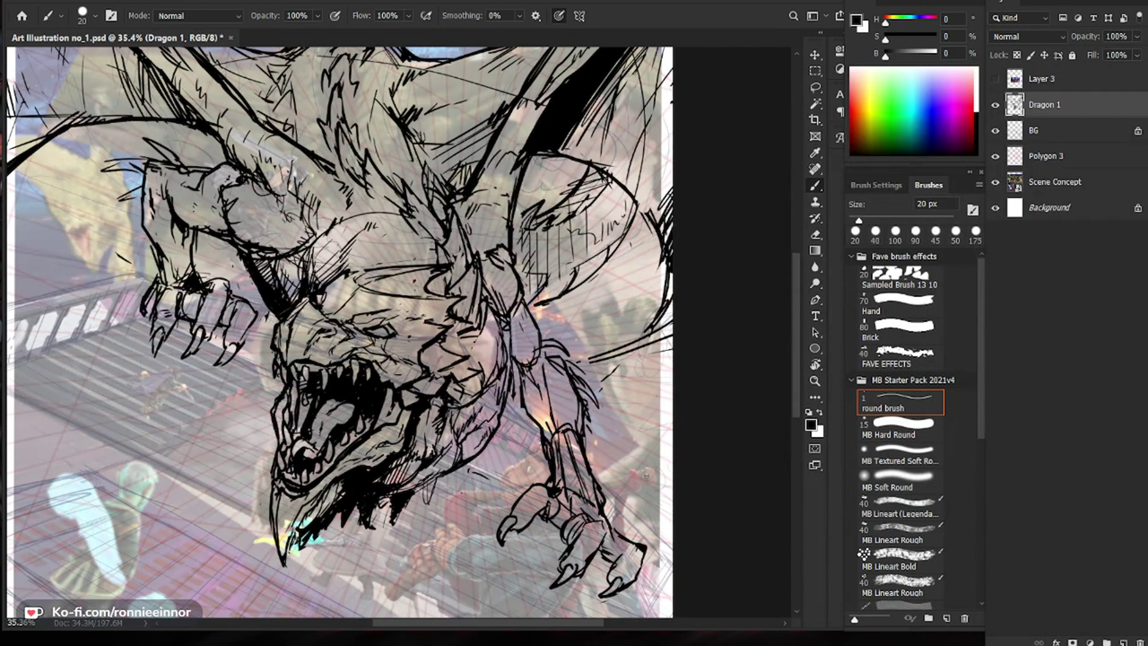
{"action": "key", "text": "e"}
{"action": "key", "text": "b"}
Step: Touch up the lines around the snout and upper front teeth, alternating 40 px erasures and 20 px black strokes
{"action": "key", "text": "z"}
{"action": "left_click_drag", "start_coordinate": [419, 409], "coordinate": [332, 409]}
{"action": "left_click_drag", "start_coordinate": [408, 372], "coordinate": [502, 375]}
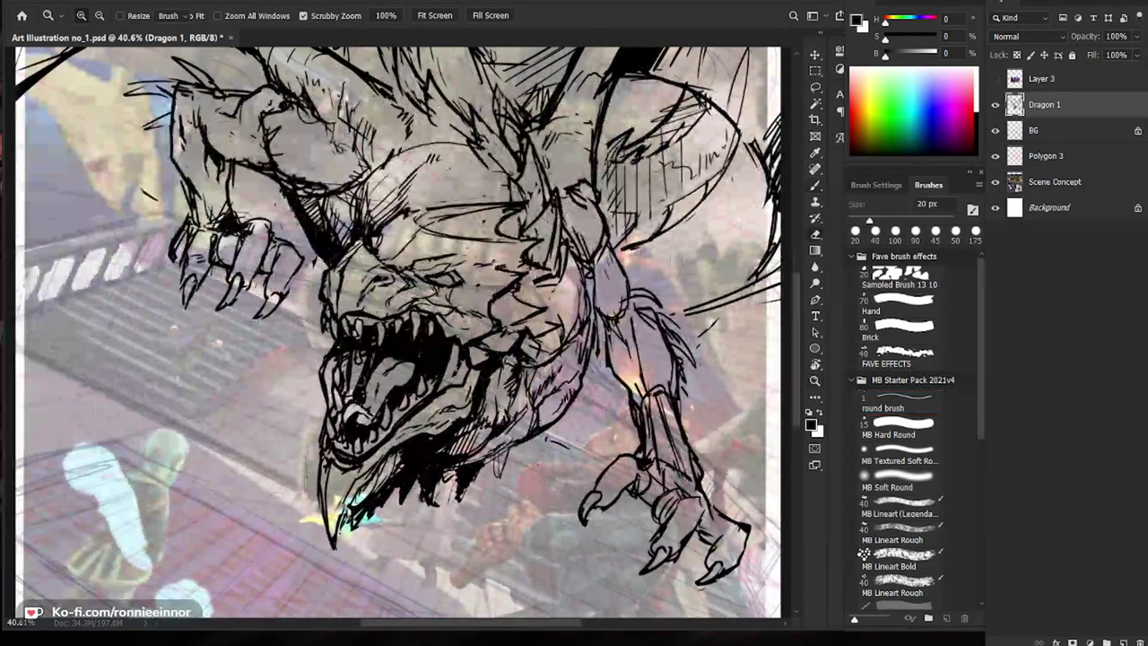
{"action": "key", "text": "e"}
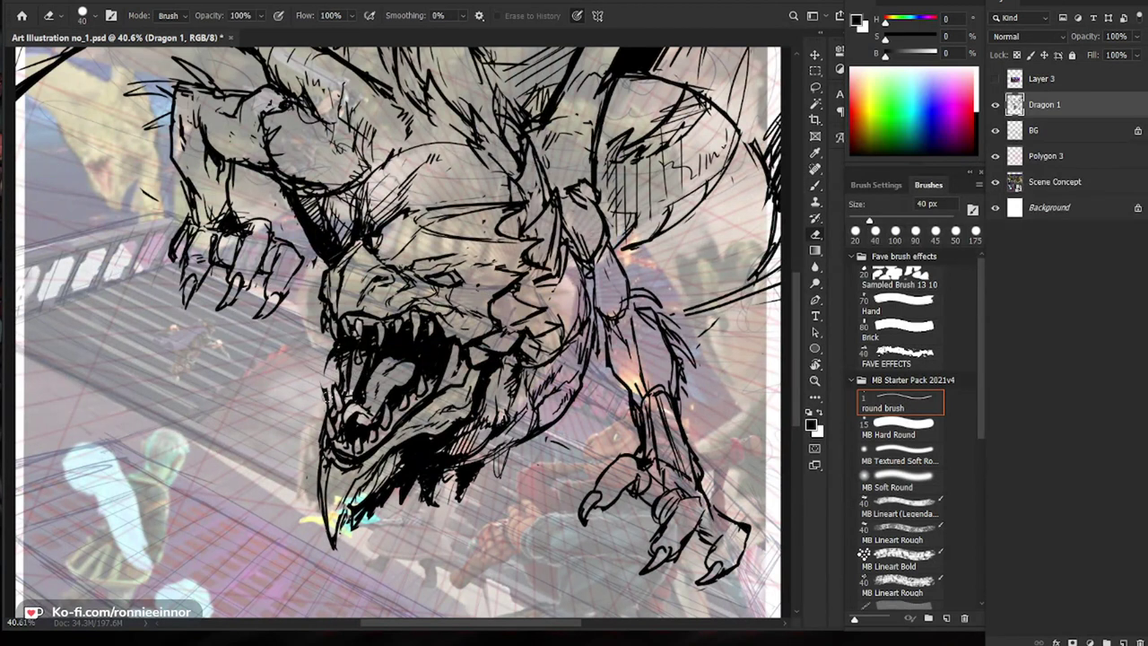
{"action": "key", "text": "b"}
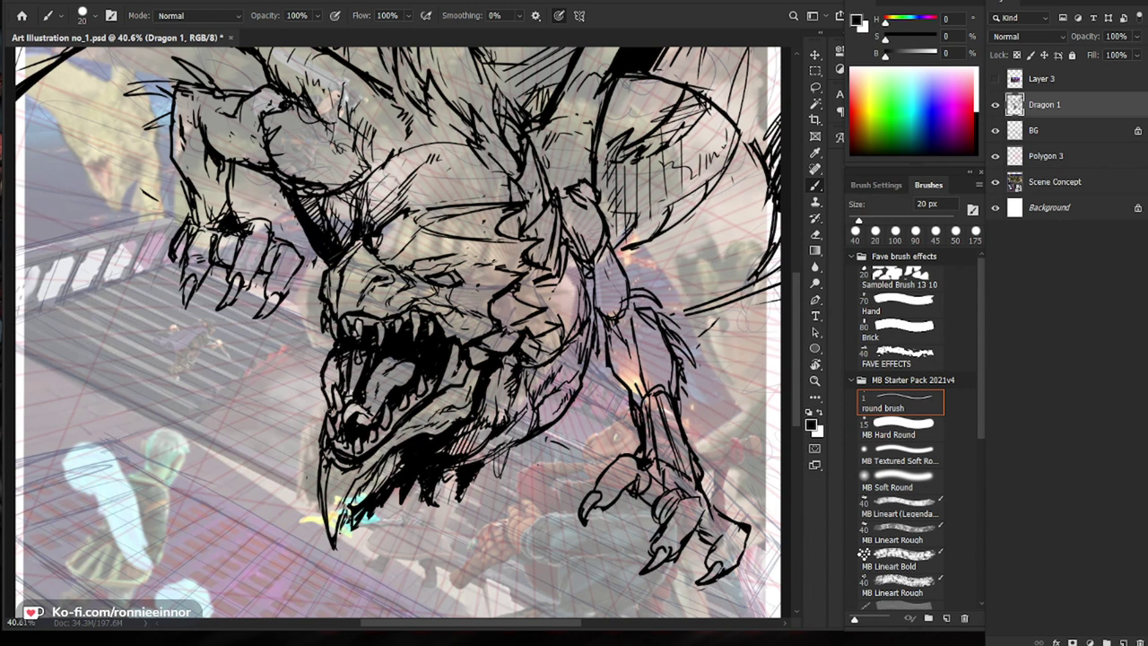
{"action": "key", "text": "e"}
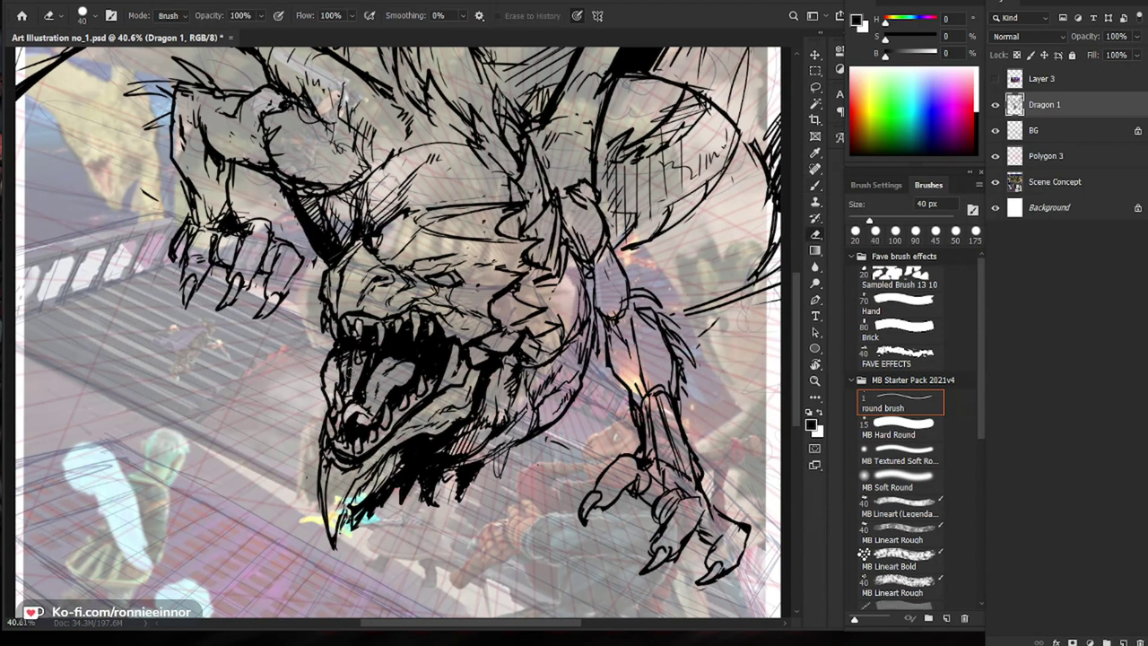
{"action": "key", "text": "b"}
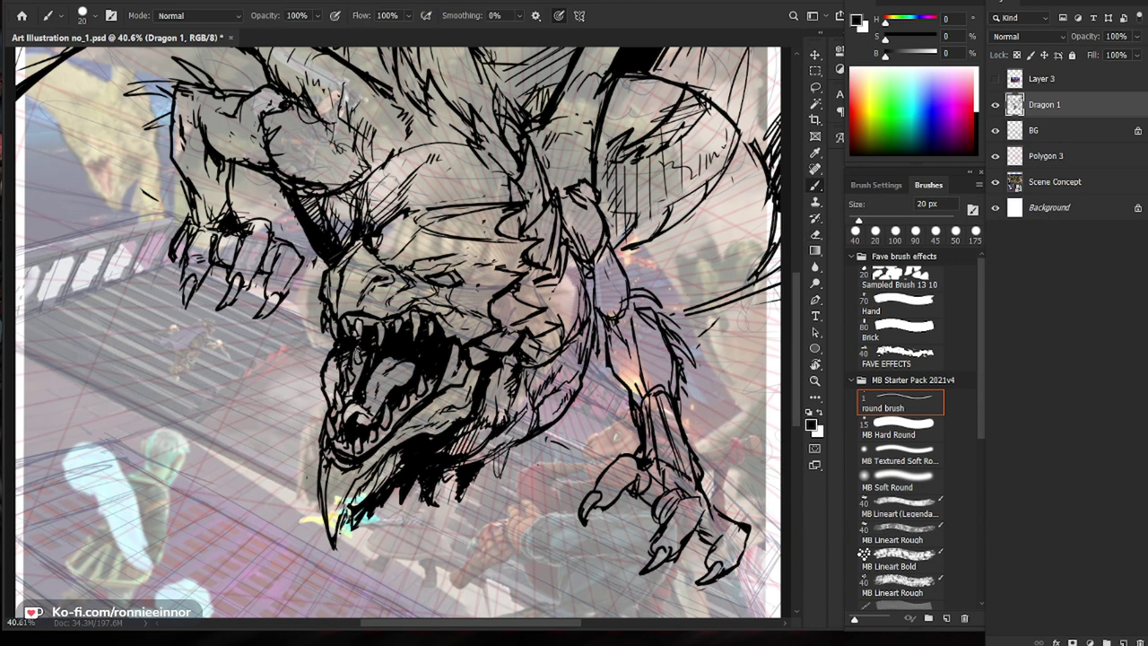
{"action": "key", "text": "e"}
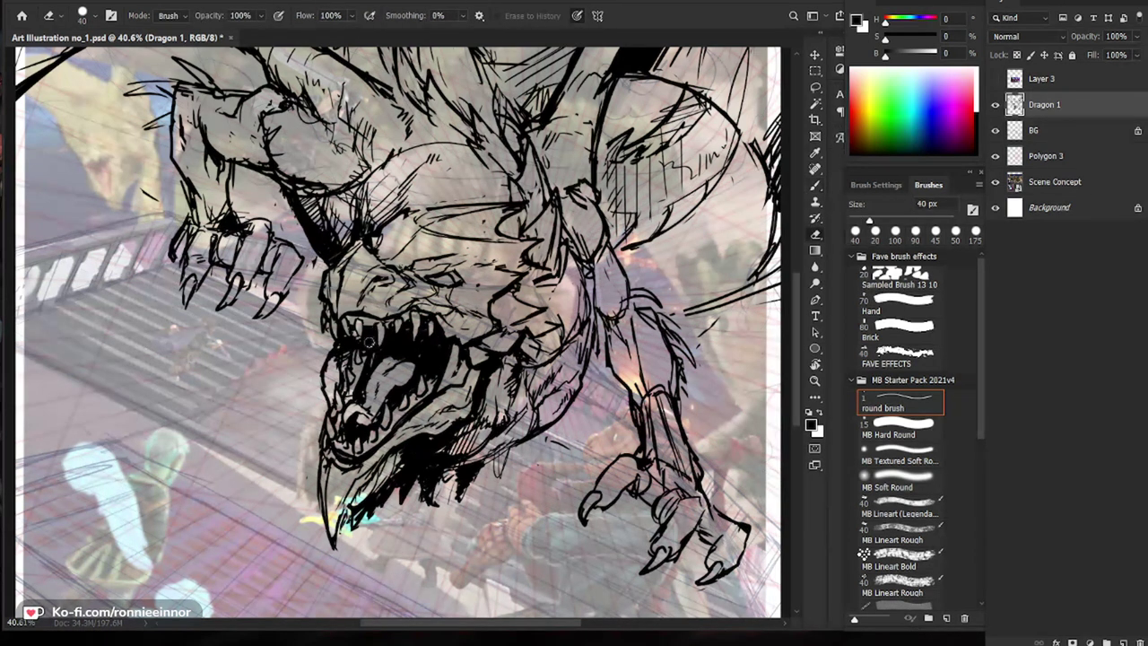
{"action": "key", "text": "b"}
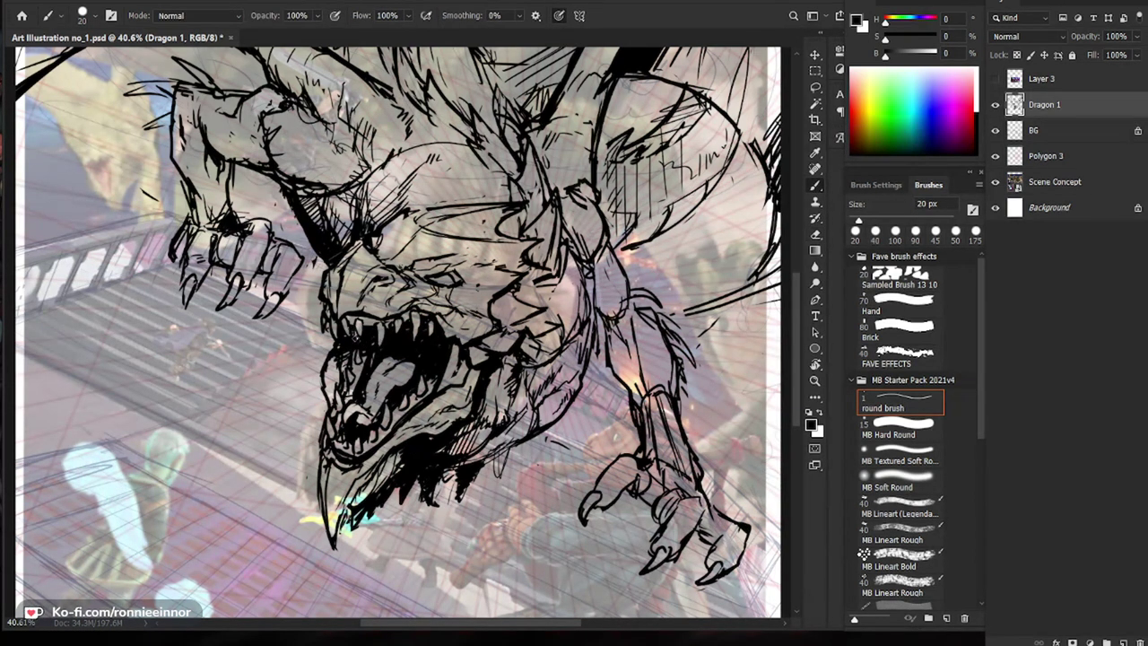
Step: Add a pointed, black-filled spike above the dragon's brow ridge and trim its edges with the eraser
{"action": "key", "text": "z"}
{"action": "left_click_drag", "start_coordinate": [703, 434], "coordinate": [636, 437]}
{"action": "scroll", "coordinate": [399, 351], "scroll_direction": "up", "scroll_amount": 3}
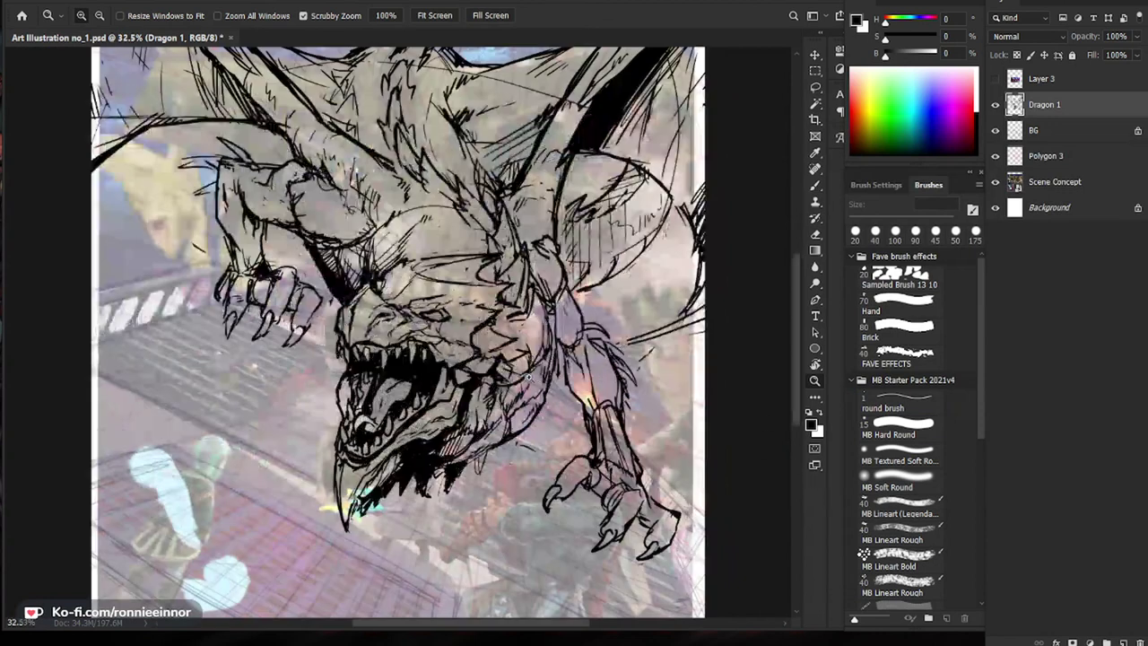
{"action": "key", "text": "b"}
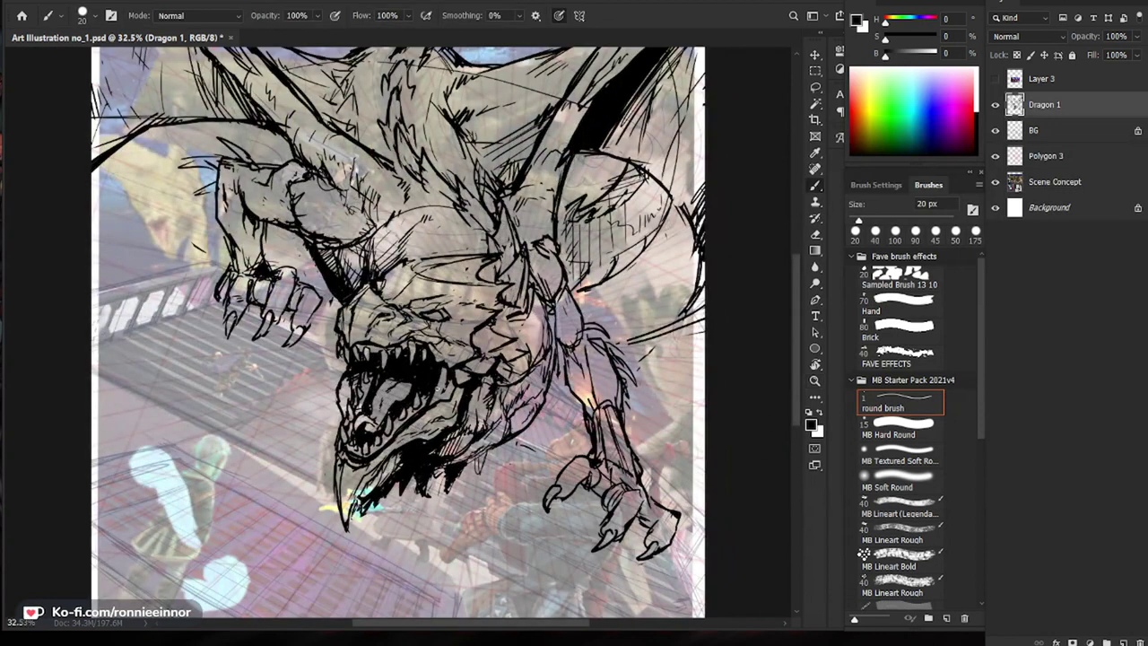
{"action": "left_click_drag", "start_coordinate": [416, 380], "coordinate": [535, 354]}
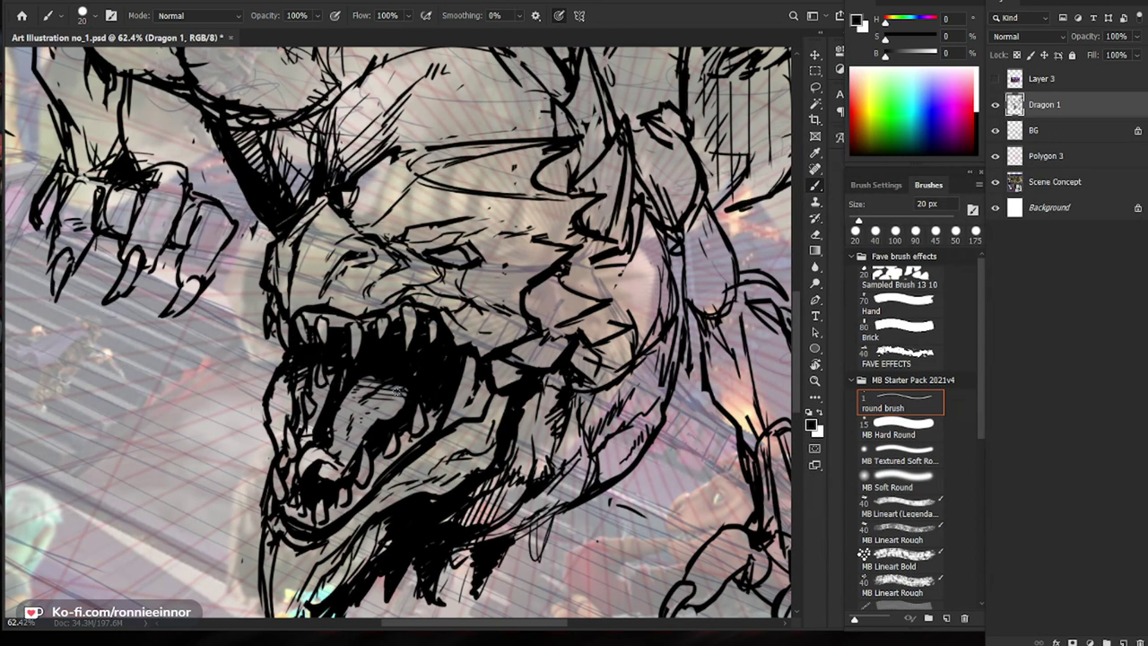
{"action": "left_click_drag", "start_coordinate": [432, 404], "coordinate": [357, 403], "text": "ctrl"}
{"action": "mouse_move", "coordinate": [437, 331]}
{"action": "left_mouse_down"}
{"action": "mouse_move", "coordinate": [335, 324]}
{"action": "mouse_move", "coordinate": [421, 324]}
{"action": "left_mouse_up"}
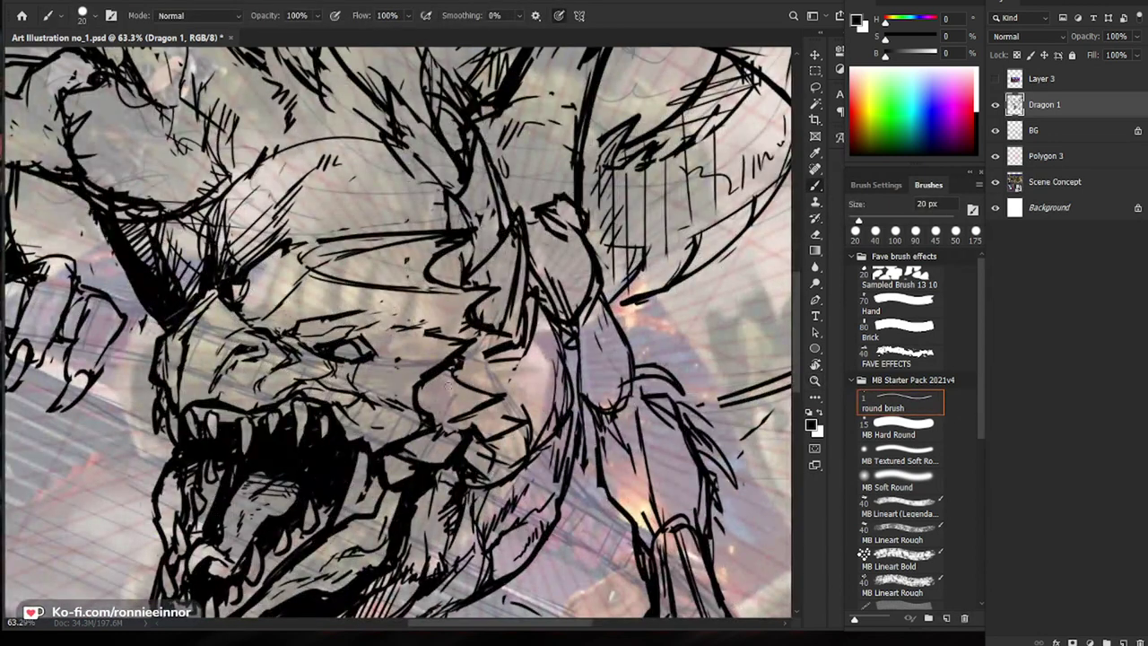
{"action": "scroll", "coordinate": [446, 386], "scroll_direction": "down", "scroll_amount": 4}
{"action": "scroll", "coordinate": [494, 297], "scroll_direction": "up", "scroll_amount": 2}
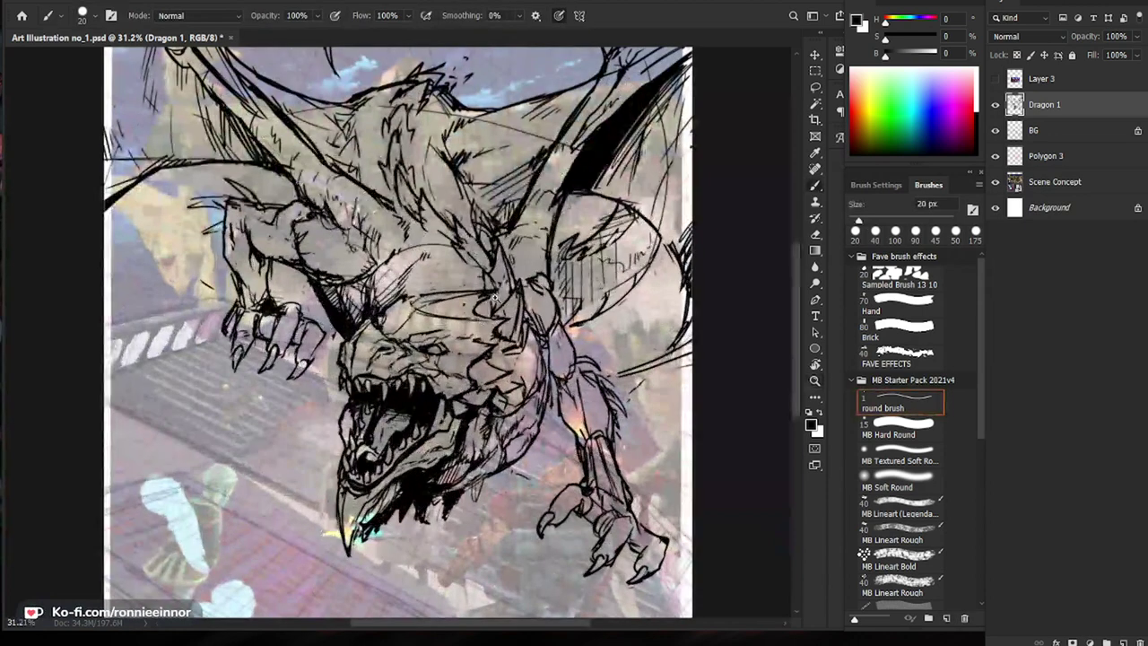
{"action": "scroll", "coordinate": [494, 298], "scroll_direction": "up", "scroll_amount": 1}
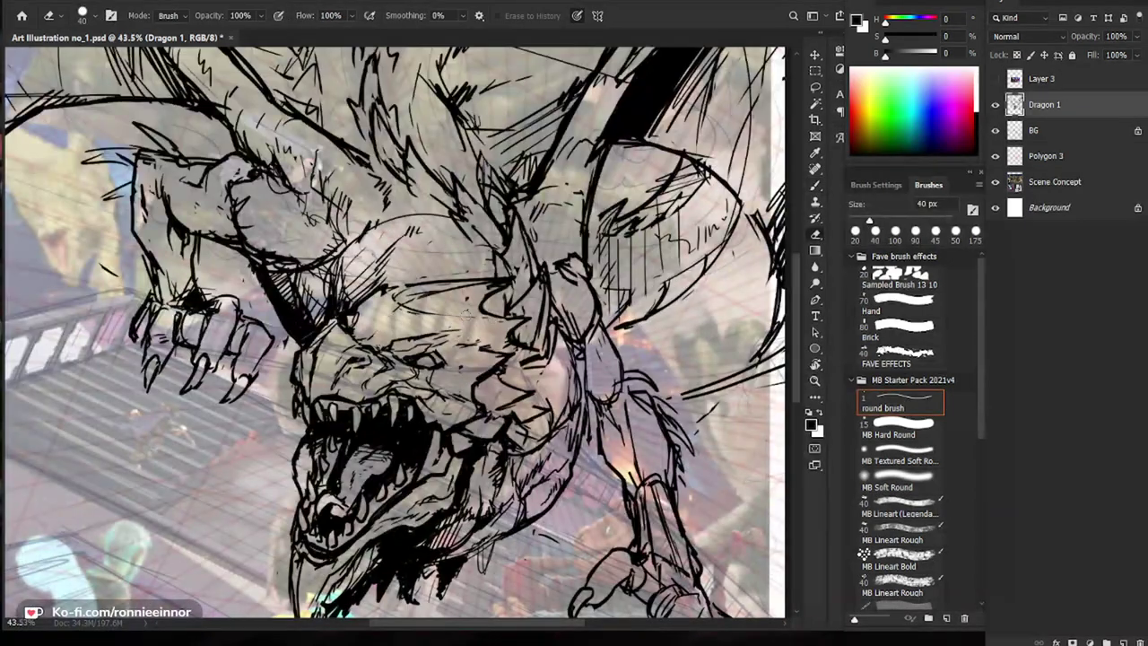
{"action": "mouse_move", "coordinate": [462, 307]}
{"action": "left_mouse_down"}
{"action": "mouse_move", "coordinate": [449, 272]}
{"action": "mouse_move", "coordinate": [347, 261]}
{"action": "mouse_move", "coordinate": [369, 237]}
{"action": "mouse_move", "coordinate": [405, 230]}
{"action": "mouse_move", "coordinate": [335, 252]}
{"action": "mouse_move", "coordinate": [398, 229]}
{"action": "mouse_move", "coordinate": [406, 242]}
{"action": "left_mouse_up"}
{"action": "key", "text": "e"}
{"action": "key", "text": "b"}
{"action": "key", "text": "e"}
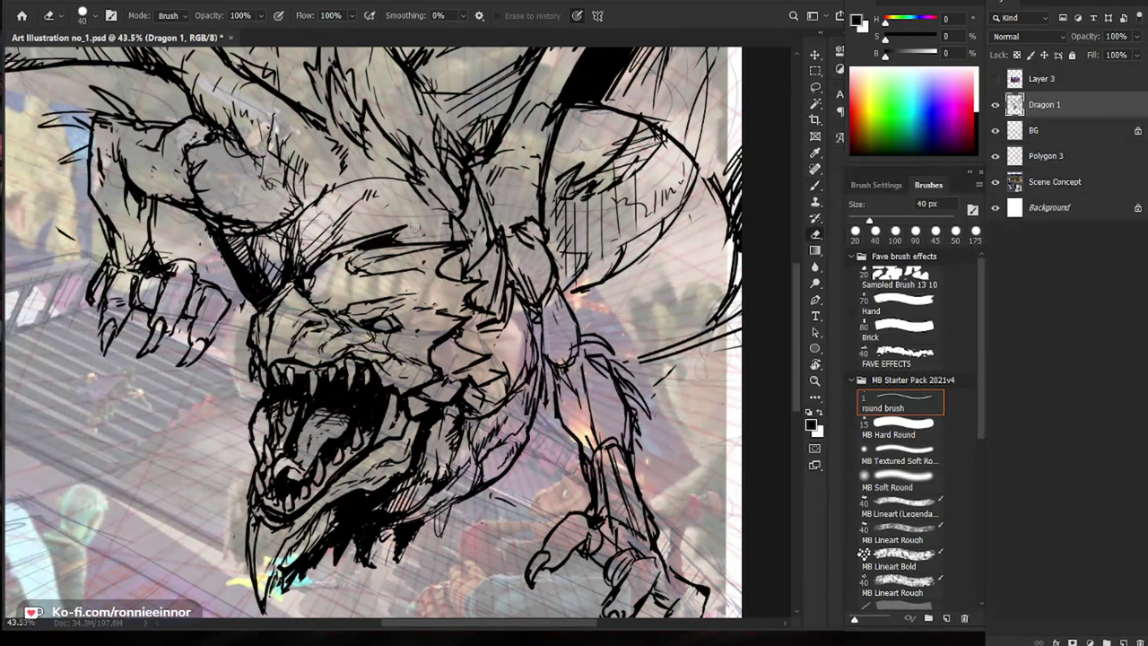
Step: Extend the spiked ridge down to the far side of the forehead and outline a rounded bump below it
{"action": "key", "text": "b"}
{"action": "left_click_drag", "start_coordinate": [485, 257], "coordinate": [403, 260]}
{"action": "left_click_drag", "start_coordinate": [438, 299], "coordinate": [529, 299]}
{"action": "key", "text": "e"}
{"action": "mouse_move", "coordinate": [395, 272]}
{"action": "left_mouse_down"}
{"action": "mouse_move", "coordinate": [436, 265]}
{"action": "mouse_move", "coordinate": [334, 291]}
{"action": "mouse_move", "coordinate": [264, 286]}
{"action": "left_mouse_up"}
{"action": "key", "text": "b"}
{"action": "mouse_move", "coordinate": [283, 338]}
{"action": "left_mouse_down"}
{"action": "mouse_move", "coordinate": [298, 313]}
{"action": "mouse_move", "coordinate": [350, 305]}
{"action": "mouse_move", "coordinate": [296, 335]}
{"action": "left_mouse_up"}
{"action": "key", "text": "e"}
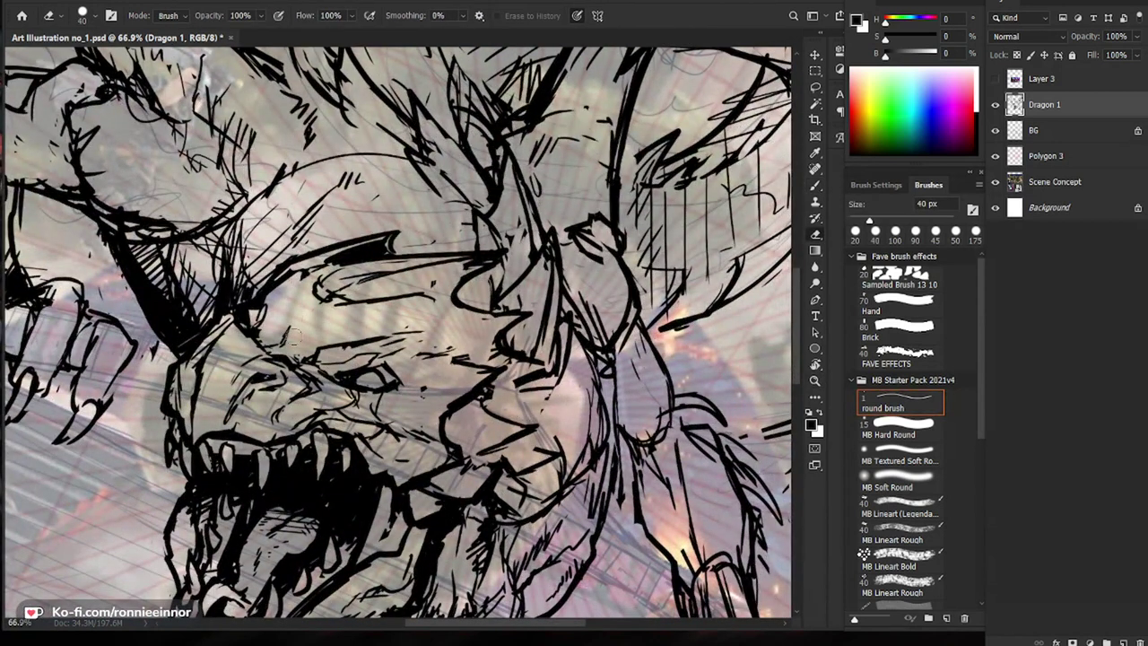
{"action": "key", "text": "b"}
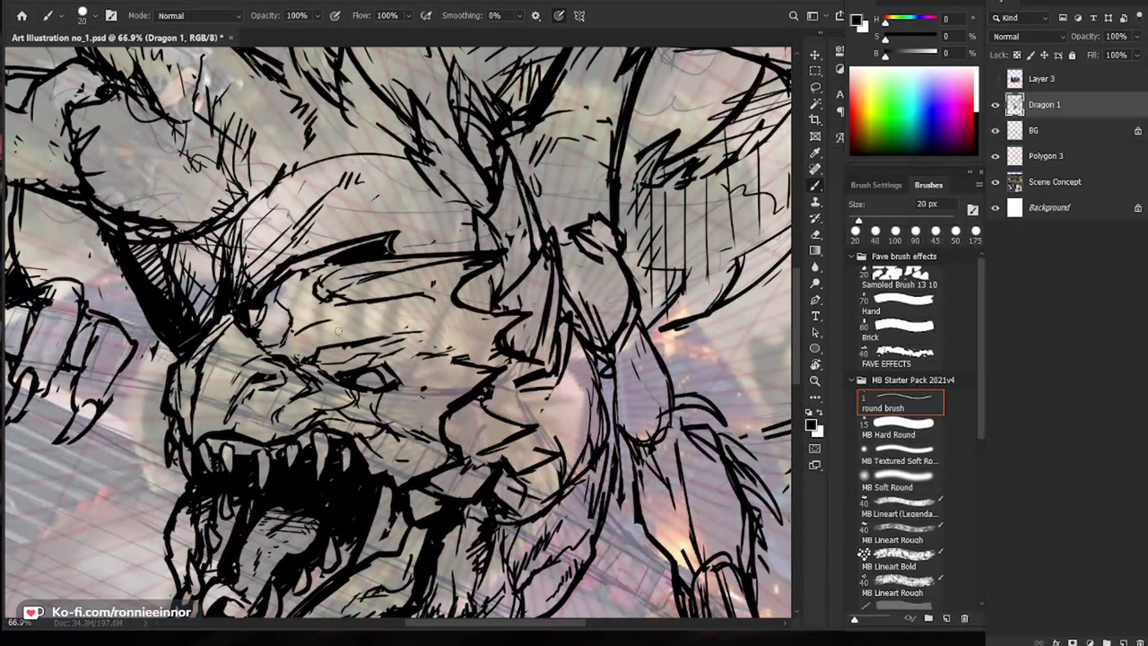
Step: Draw long wrinkle lines across the dragon's forehead and erase stray marks beside the rounded bump
{"action": "key", "text": "e"}
{"action": "key", "text": "b"}
{"action": "left_click_drag", "start_coordinate": [329, 324], "coordinate": [520, 313]}
{"action": "key", "text": "e"}
{"action": "mouse_move", "coordinate": [301, 324]}
{"action": "left_mouse_down"}
{"action": "mouse_move", "coordinate": [314, 339]}
{"action": "mouse_move", "coordinate": [301, 335]}
{"action": "left_mouse_up"}
{"action": "key", "text": "b"}
Step: Darken and sharpen the near eye with small black strokes, cleaning its outline with the eraser
{"action": "key", "text": "z"}
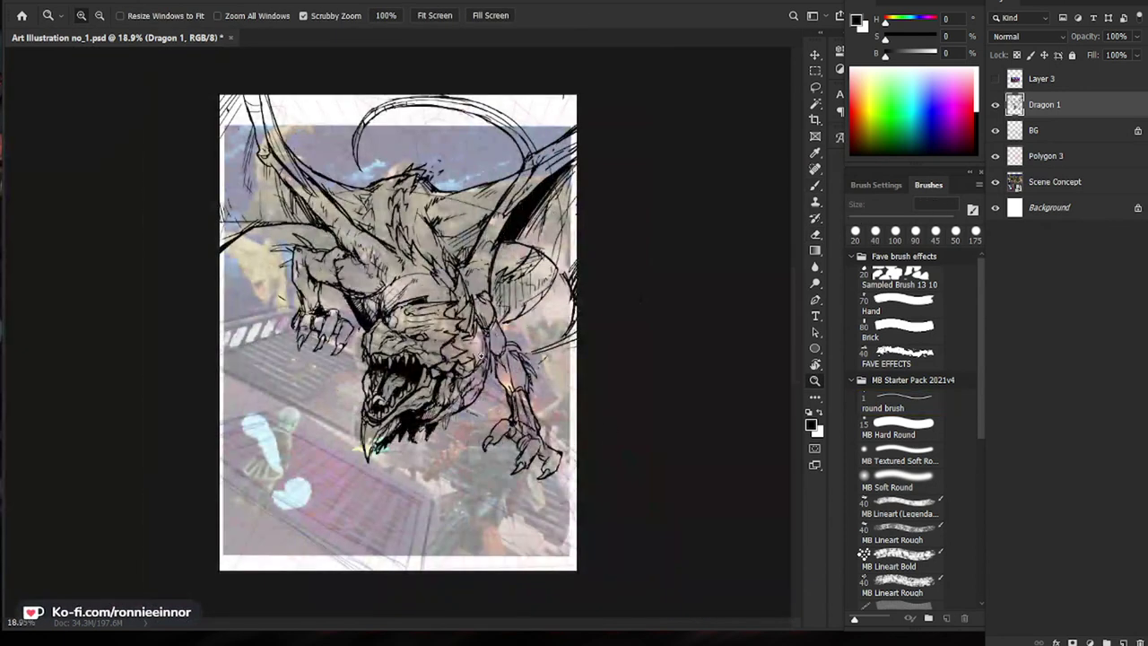
{"action": "left_click_drag", "start_coordinate": [437, 359], "coordinate": [492, 340]}
{"action": "key", "text": "b"}
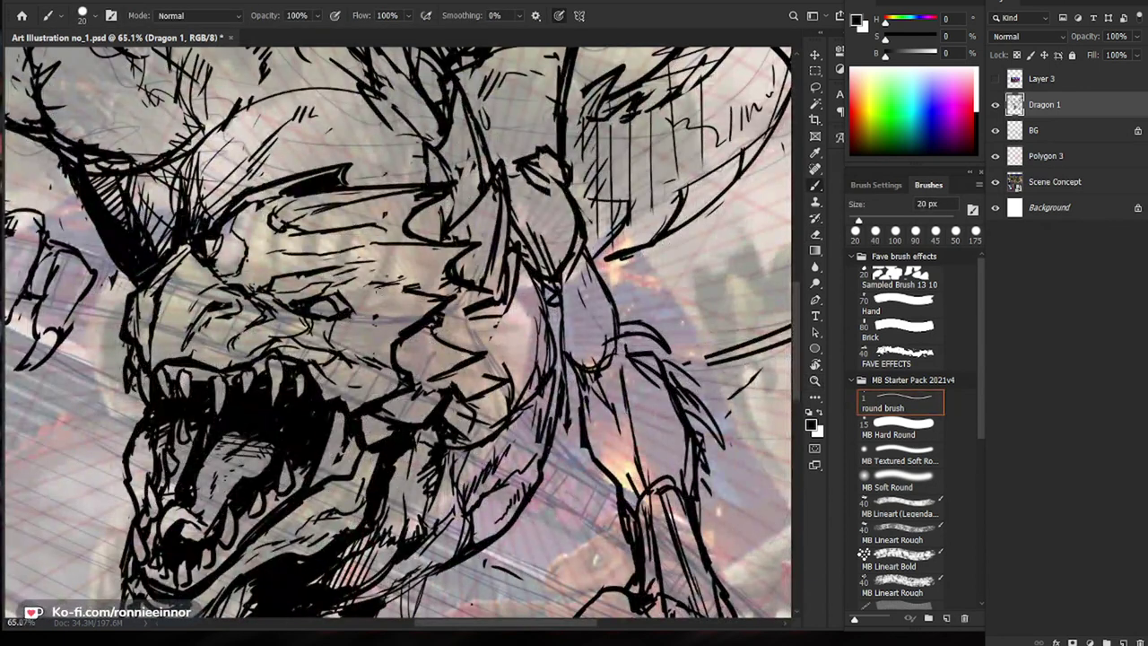
{"action": "key", "text": "e"}
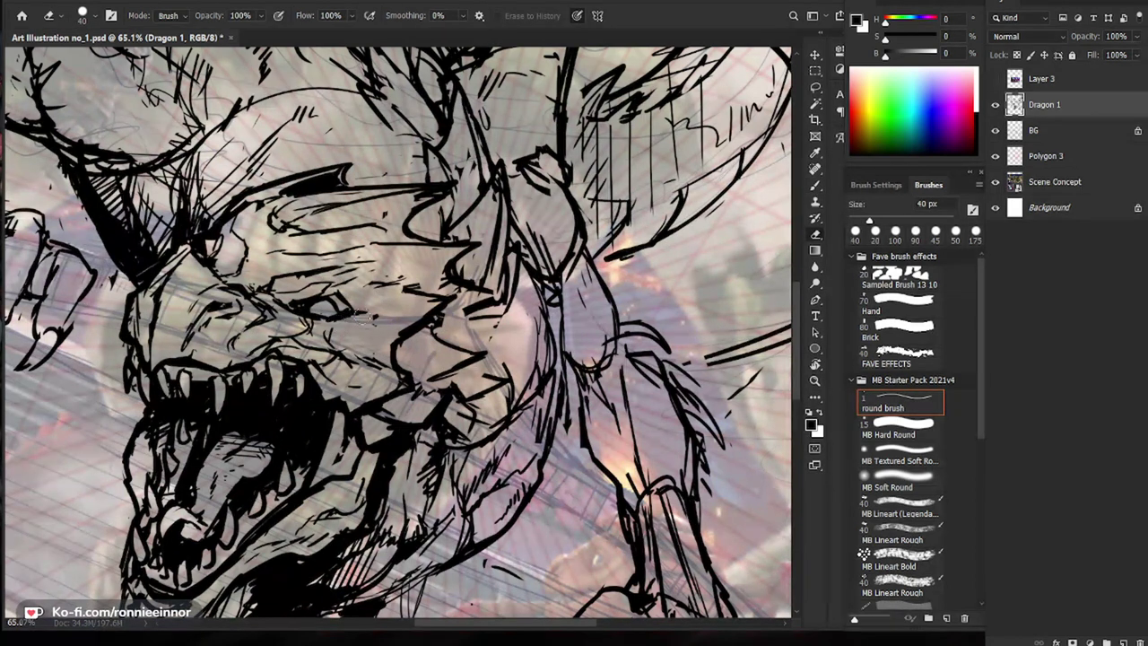
{"action": "key", "text": "b"}
{"action": "mouse_move", "coordinate": [339, 328]}
{"action": "left_mouse_down"}
{"action": "mouse_move", "coordinate": [316, 320]}
{"action": "mouse_move", "coordinate": [338, 330]}
{"action": "left_mouse_up"}
{"action": "key", "text": "e"}
{"action": "key", "text": "b"}
{"action": "mouse_move", "coordinate": [404, 340]}
{"action": "left_mouse_down"}
{"action": "mouse_move", "coordinate": [355, 337]}
{"action": "mouse_move", "coordinate": [398, 327]}
{"action": "left_mouse_up"}
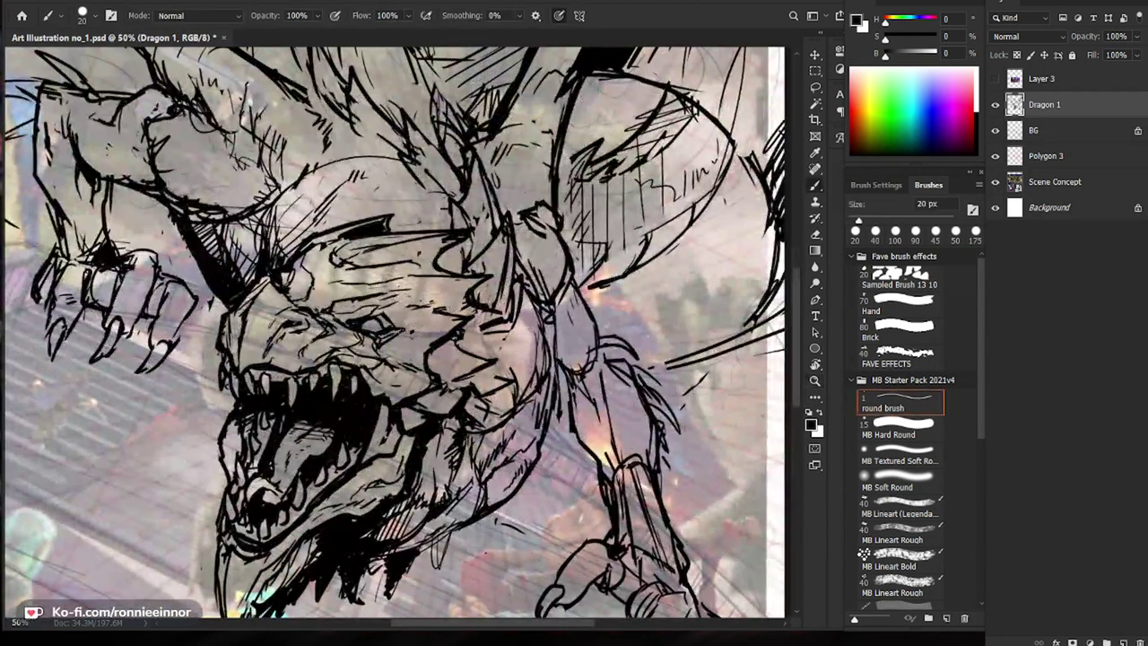
Step: Add jagged brow folds above and behind the near eye, and clean up the rounded bump on the forehead
{"action": "mouse_move", "coordinate": [381, 313]}
{"action": "left_mouse_down"}
{"action": "mouse_move", "coordinate": [423, 320]}
{"action": "mouse_move", "coordinate": [435, 307]}
{"action": "left_mouse_up"}
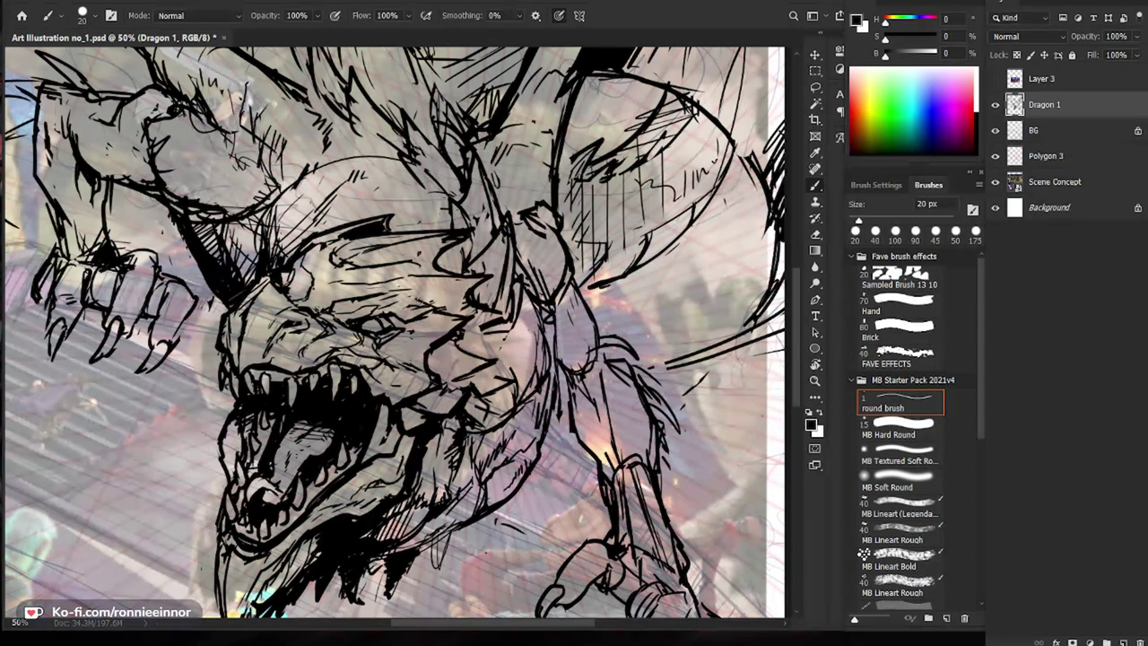
{"action": "mouse_move", "coordinate": [469, 276]}
{"action": "left_mouse_down"}
{"action": "mouse_move", "coordinate": [425, 274]}
{"action": "mouse_move", "coordinate": [447, 271]}
{"action": "left_mouse_up"}
{"action": "left_click_drag", "start_coordinate": [557, 372], "coordinate": [533, 399]}
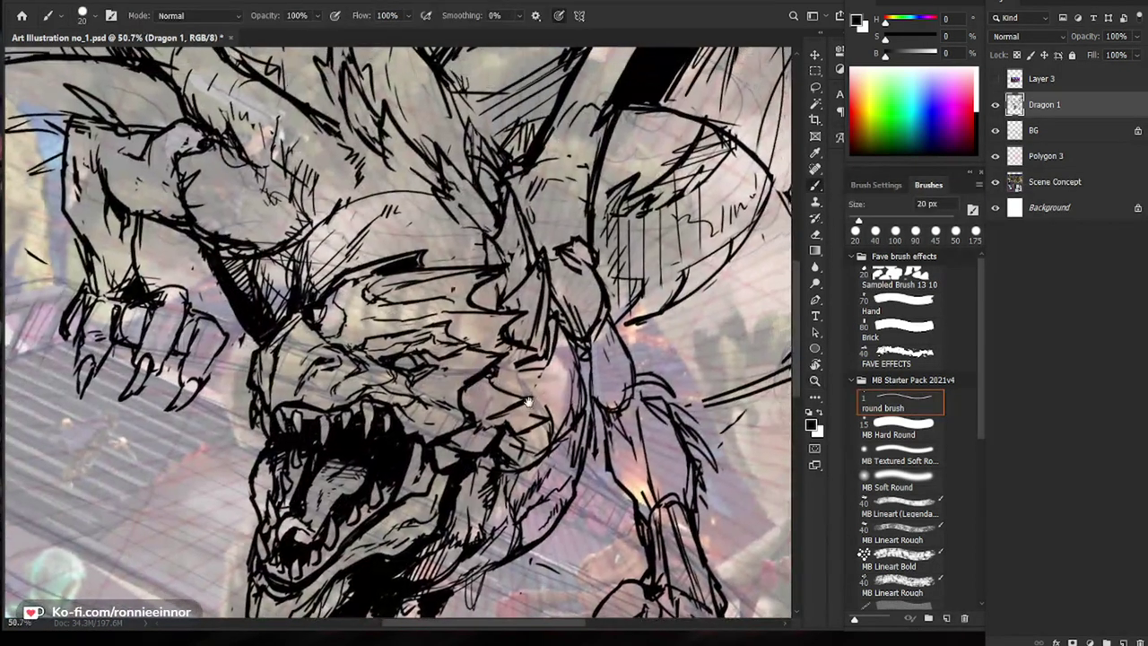
{"action": "key", "text": "e"}
{"action": "mouse_move", "coordinate": [315, 306]}
{"action": "left_mouse_down"}
{"action": "mouse_move", "coordinate": [310, 320]}
{"action": "mouse_move", "coordinate": [318, 302]}
{"action": "left_mouse_up"}
{"action": "key", "text": "b"}
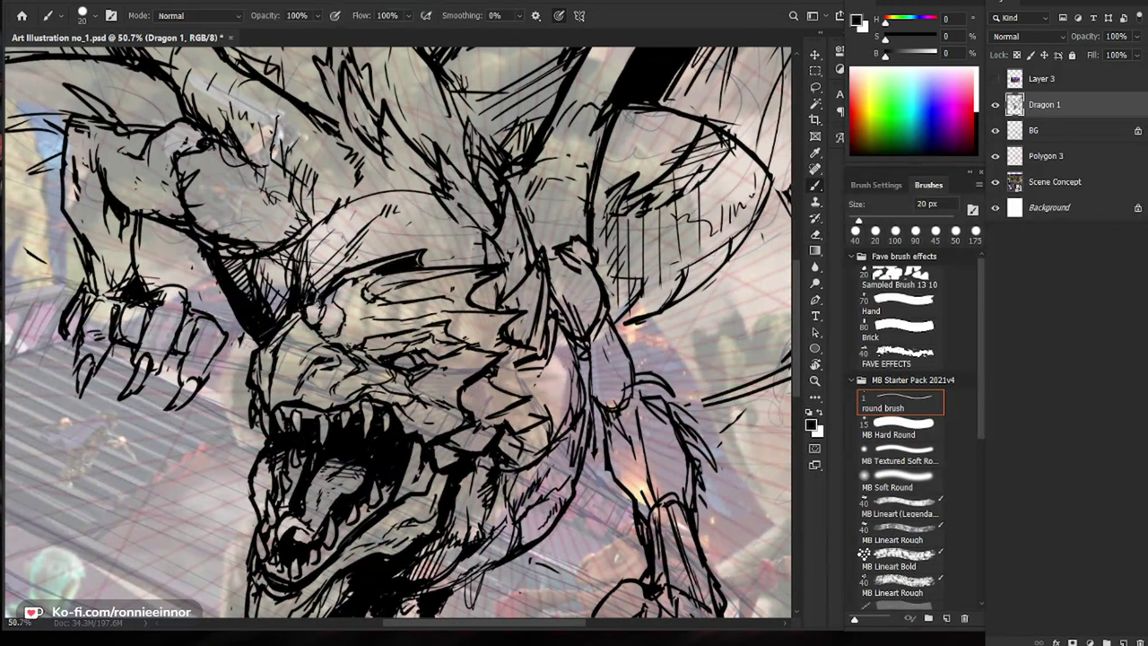
Step: Rework the forehead ridges into pointed, overlapping spikes running back to the cheek, alternating black strokes and erasures
{"action": "key", "text": "e"}
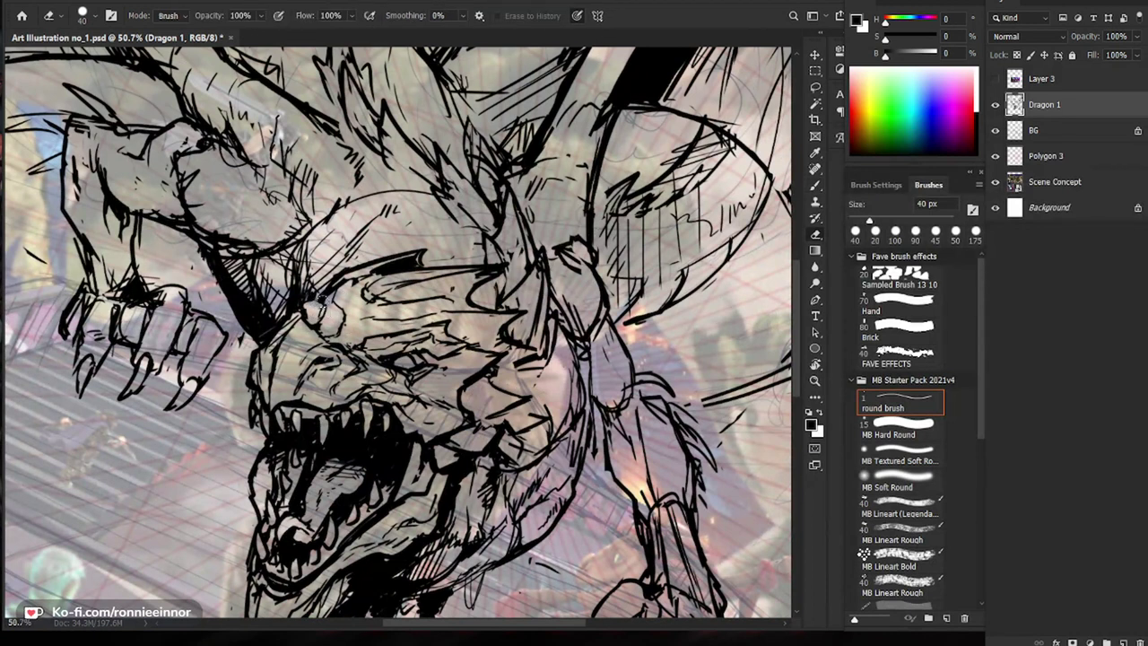
{"action": "key", "text": "b"}
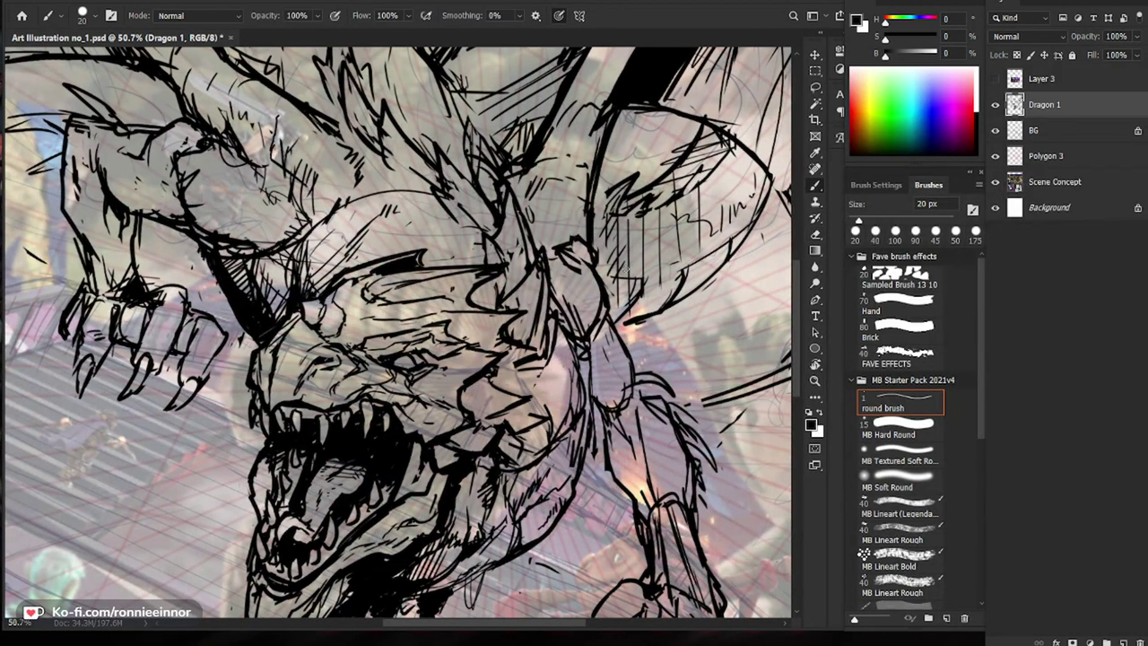
{"action": "left_click_drag", "start_coordinate": [304, 304], "coordinate": [310, 323]}
{"action": "left_click_drag", "start_coordinate": [589, 325], "coordinate": [552, 348]}
{"action": "key", "text": "e"}
{"action": "key", "text": "b"}
{"action": "mouse_move", "coordinate": [297, 303]}
{"action": "left_mouse_down"}
{"action": "mouse_move", "coordinate": [285, 317]}
{"action": "mouse_move", "coordinate": [308, 303]}
{"action": "left_mouse_up"}
{"action": "key", "text": "e"}
{"action": "key", "text": "b"}
{"action": "key", "text": "ctrl+space"}
{"action": "left_click_drag", "start_coordinate": [400, 313], "coordinate": [352, 316]}
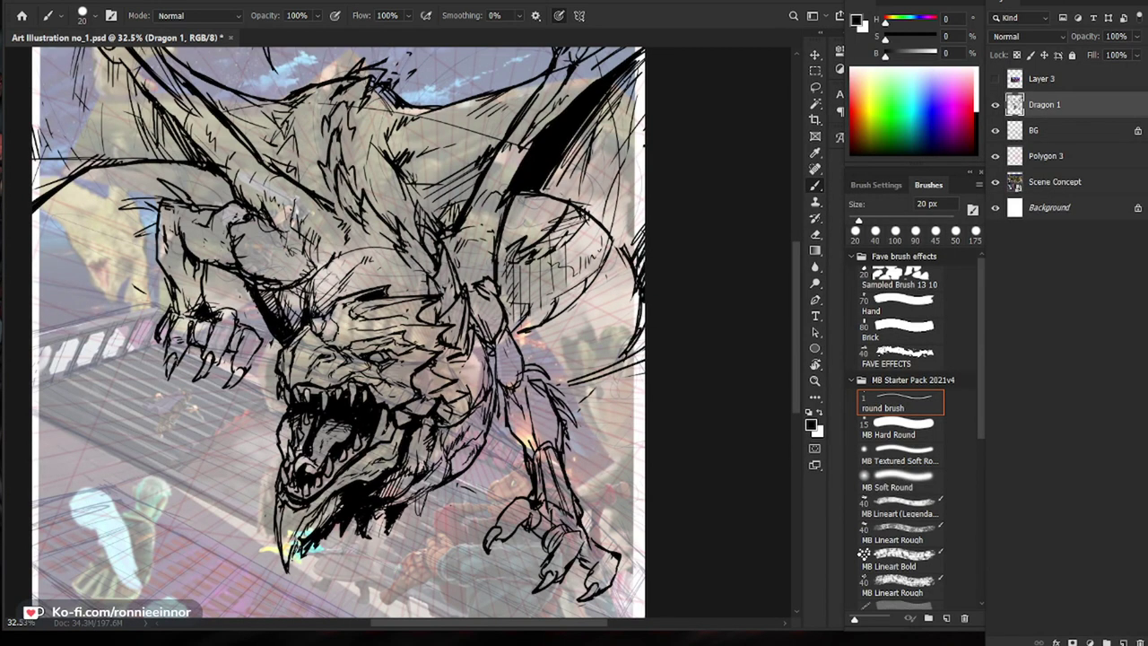
Step: Tidy the finer lines of the dragon's face with short black strokes and small erasures
{"action": "scroll", "coordinate": [422, 412], "scroll_direction": "up", "scroll_amount": 1}
{"action": "key", "text": "e"}
{"action": "key", "text": "b"}
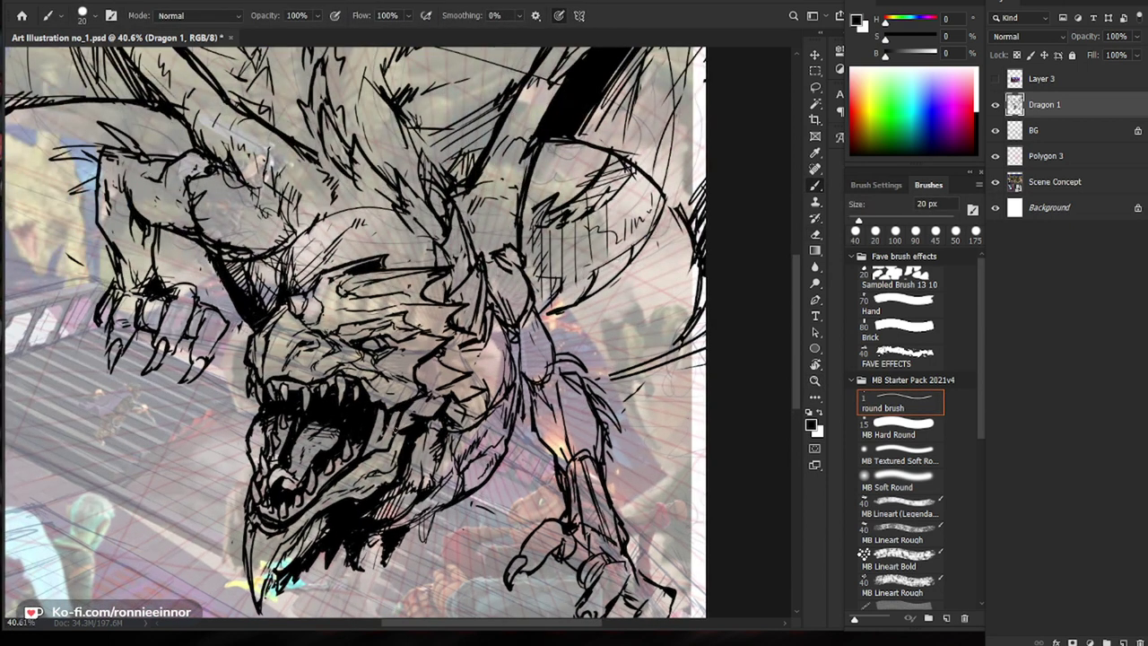
{"action": "key", "text": "e"}
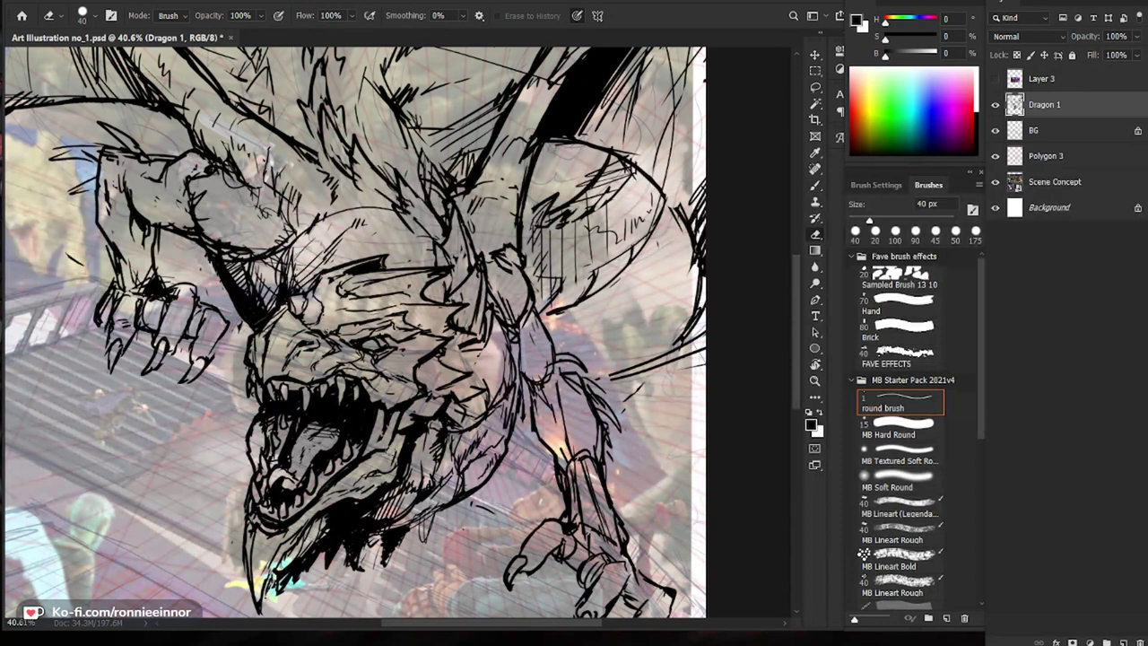
{"action": "key", "text": "b"}
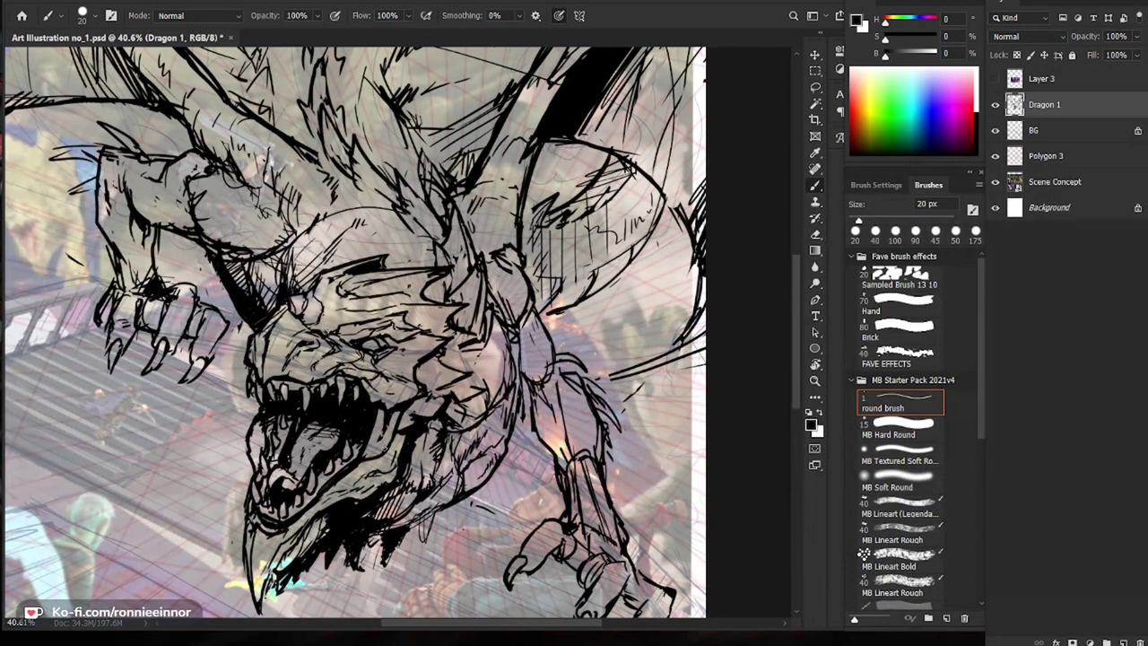
Step: Touch up the jaw folds behind the corner of the dragon's open mouth with short black strokes
{"action": "key", "text": "e"}
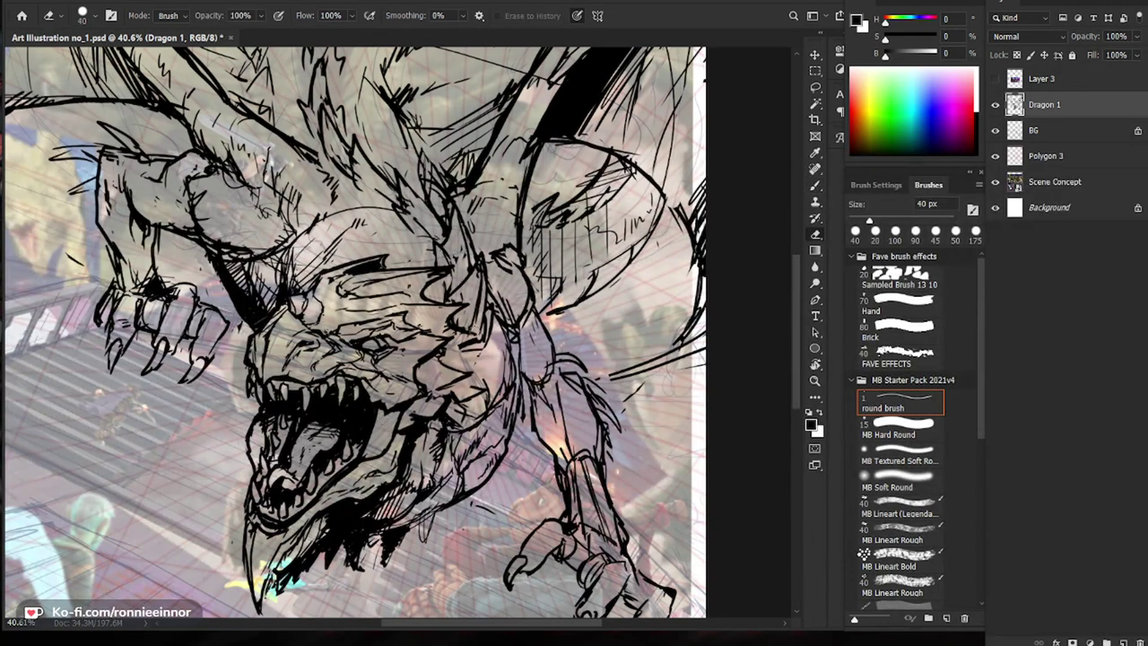
{"action": "key", "text": "b"}
{"action": "mouse_move", "coordinate": [384, 430]}
{"action": "left_mouse_down"}
{"action": "mouse_move", "coordinate": [371, 445]}
{"action": "mouse_move", "coordinate": [381, 449]}
{"action": "left_mouse_up"}
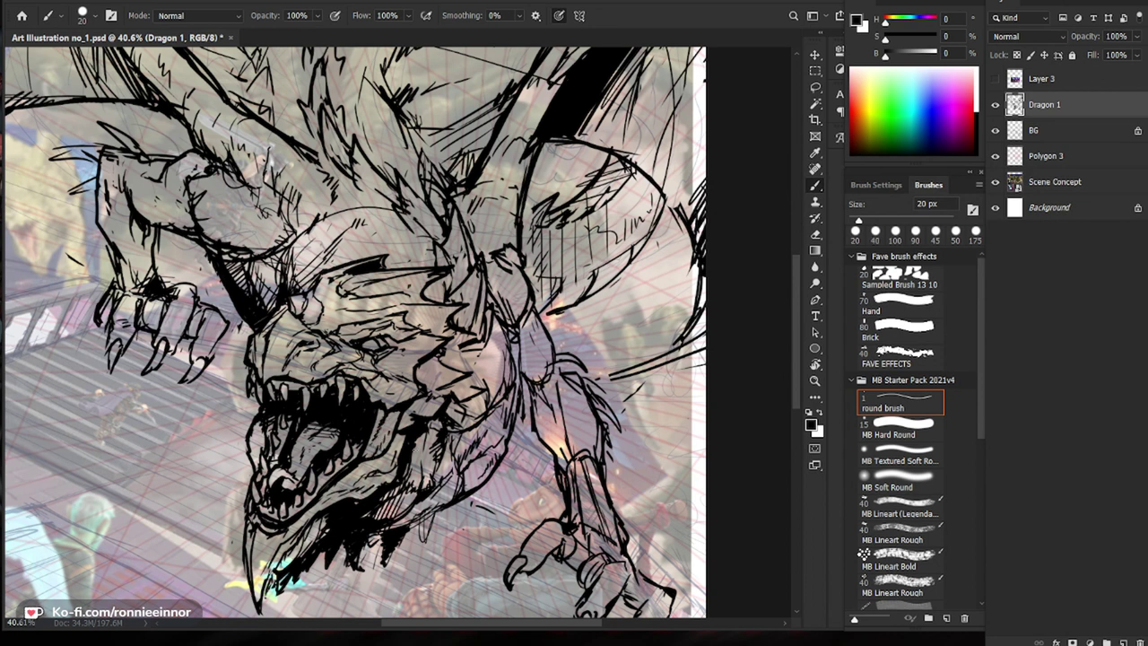
{"action": "key", "text": "e"}
{"action": "scroll", "coordinate": [276, 408], "scroll_direction": "up", "scroll_amount": 1}
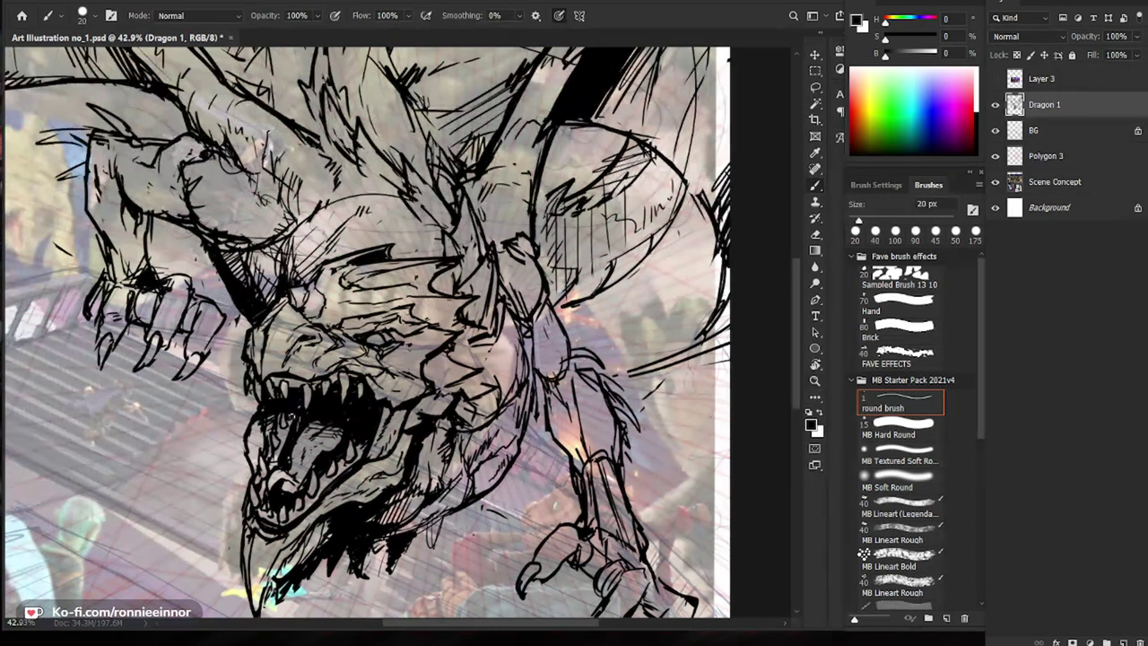
{"action": "key", "text": "b"}
{"action": "key", "text": "ctrl+space"}
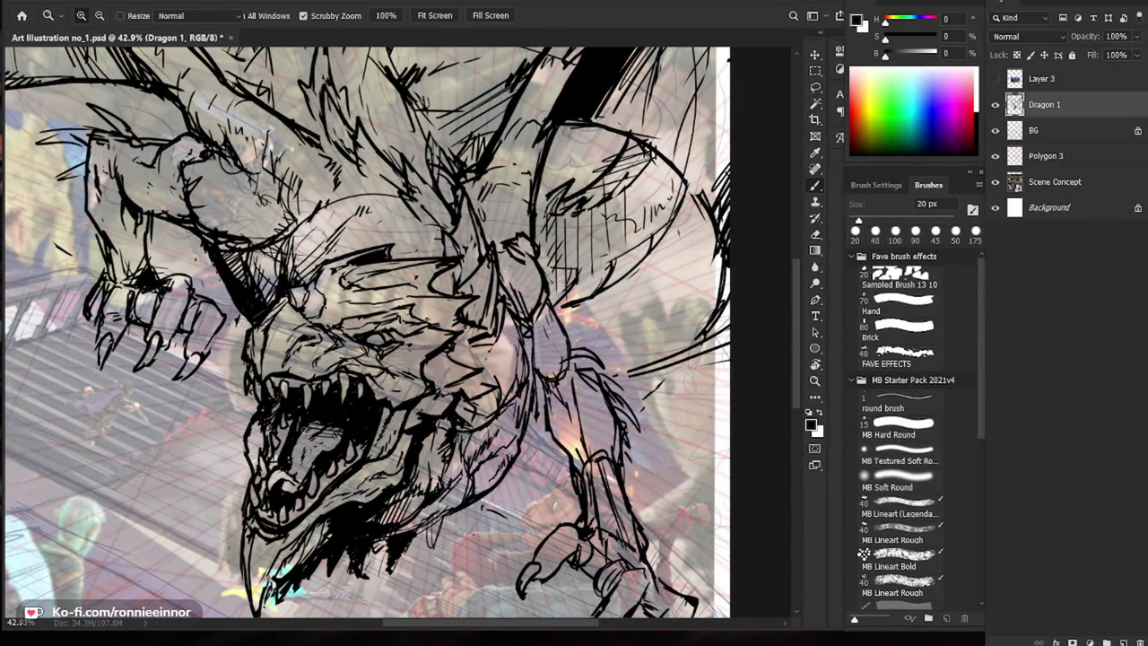
{"action": "scroll", "coordinate": [658, 446], "scroll_direction": "down", "scroll_amount": 13}
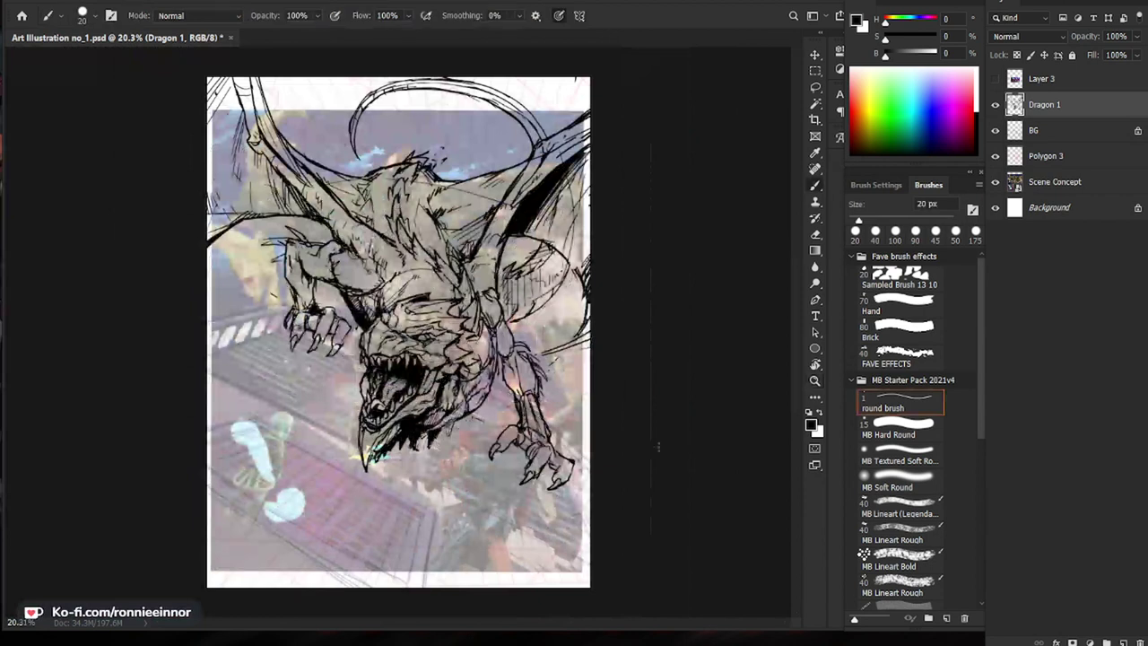
Step: Erase parts of the uppermost forehead ridge line and redraw it as a raised, pointed black spike above the brow
{"action": "key", "text": "ctrl+space"}
{"action": "left_click_drag", "start_coordinate": [450, 324], "coordinate": [520, 313]}
{"action": "key", "text": "ctrl+space"}
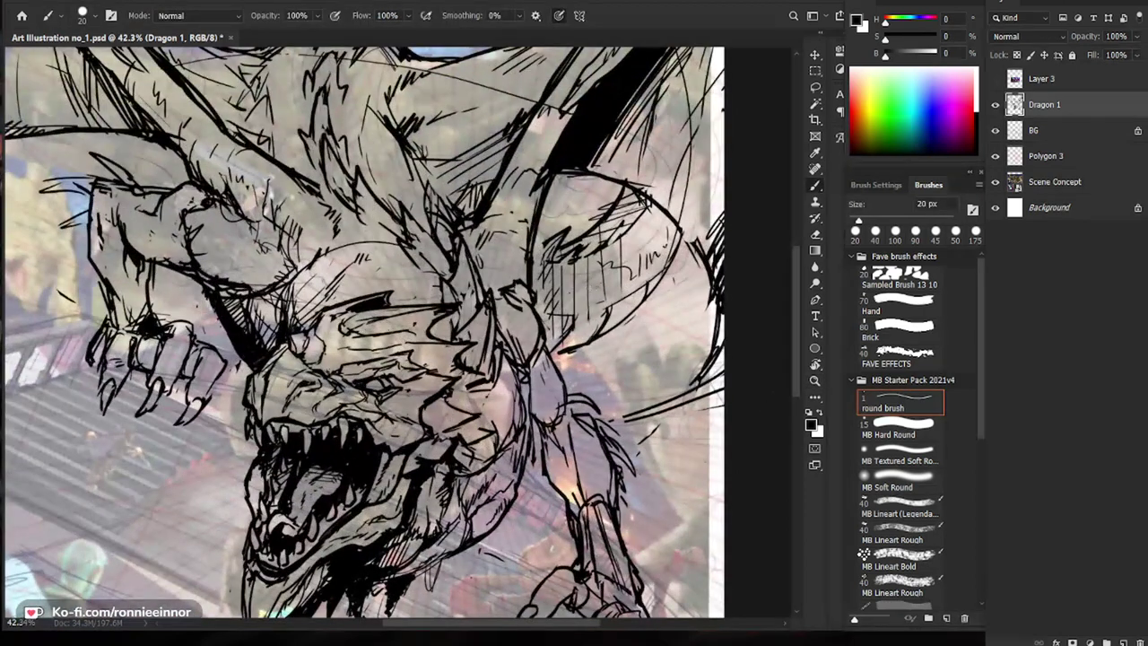
{"action": "key", "text": "e"}
{"action": "key", "text": "b"}
{"action": "left_click_drag", "start_coordinate": [598, 331], "coordinate": [576, 342]}
{"action": "key", "text": "e"}
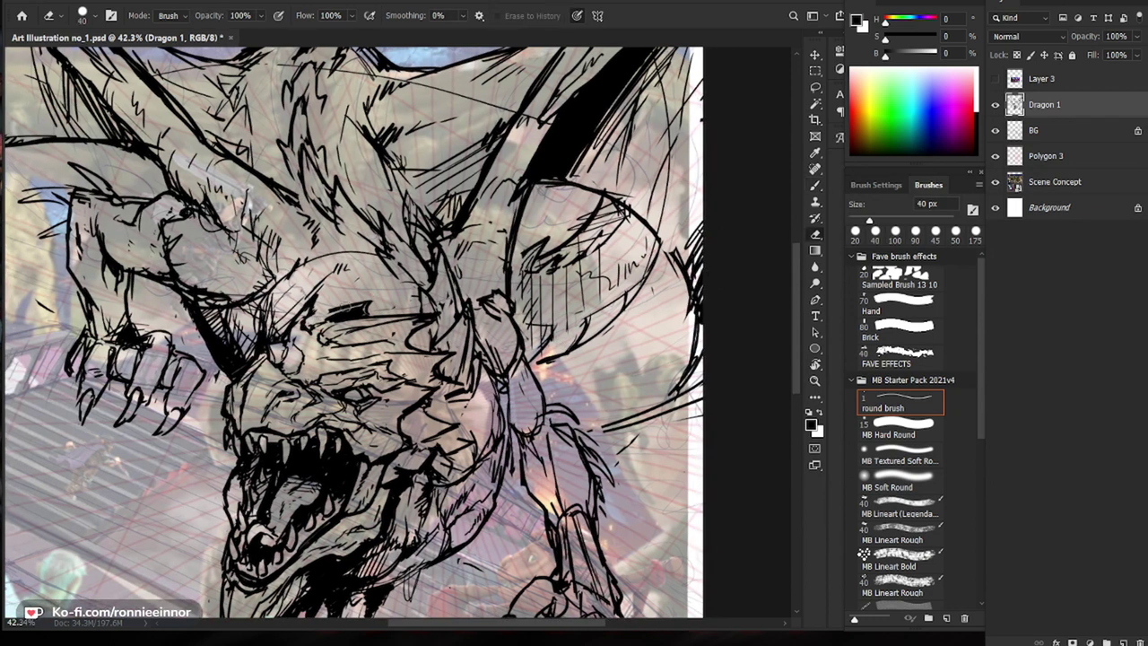
{"action": "key", "text": "b"}
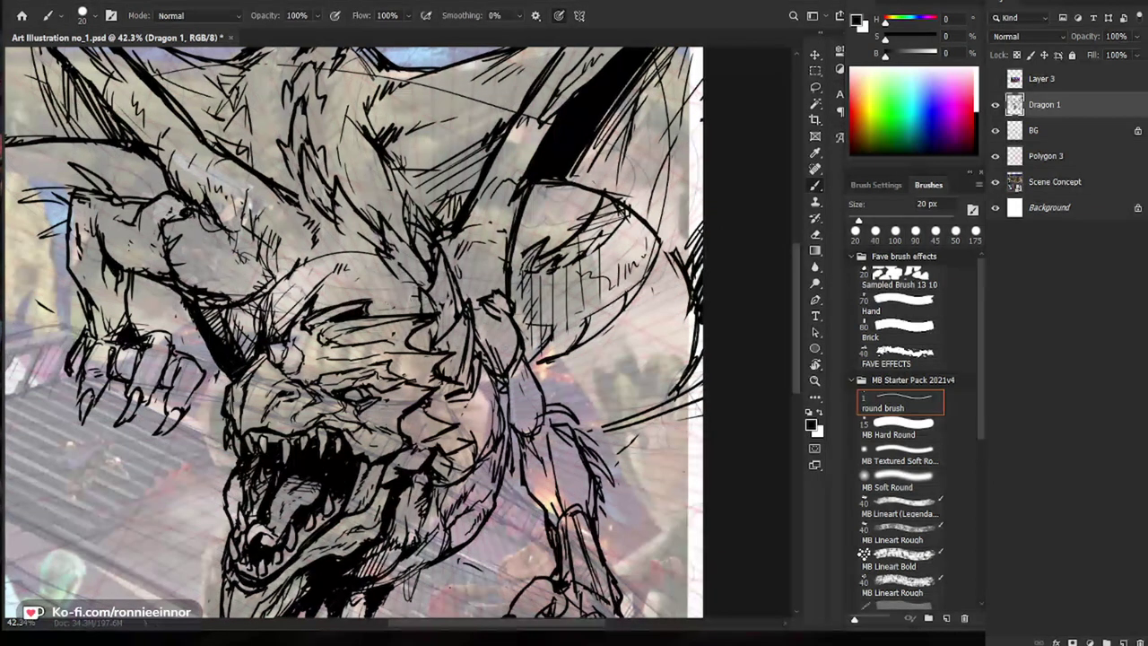
{"action": "left_click_drag", "start_coordinate": [348, 306], "coordinate": [287, 309]}
{"action": "left_click_drag", "start_coordinate": [472, 330], "coordinate": [499, 329]}
{"action": "mouse_move", "coordinate": [413, 321]}
{"action": "left_mouse_down"}
{"action": "mouse_move", "coordinate": [485, 318]}
{"action": "mouse_move", "coordinate": [436, 347]}
{"action": "mouse_move", "coordinate": [493, 323]}
{"action": "left_mouse_up"}
{"action": "key", "text": "e"}
{"action": "key", "text": "b"}
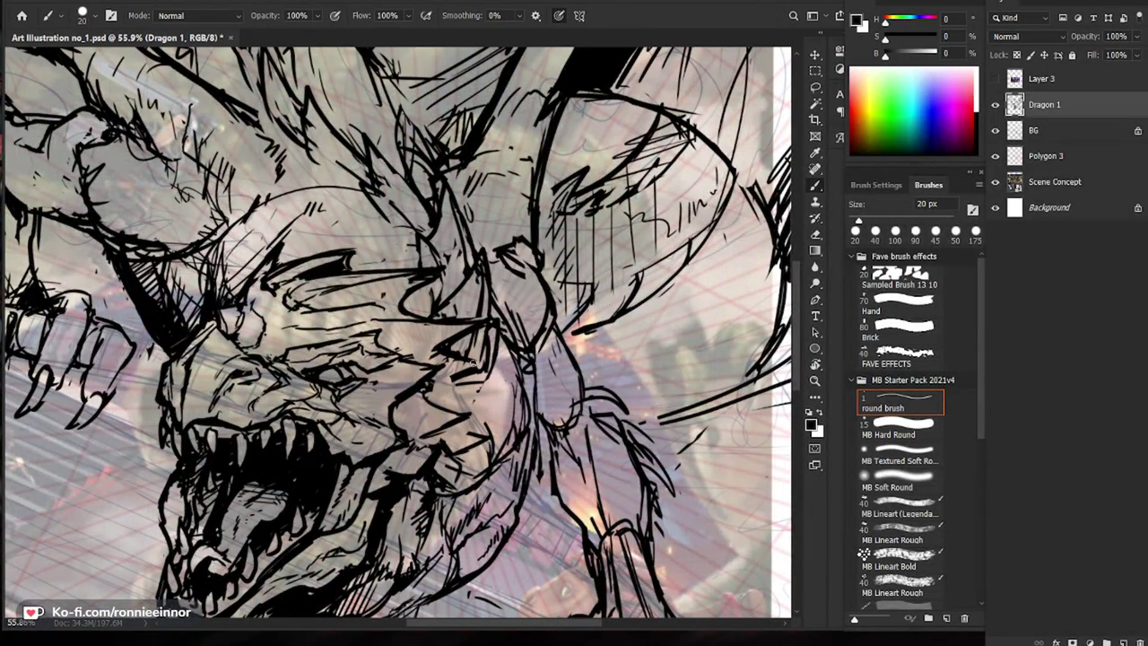
Step: Sharpen and darken the pointed spikes at the back of the dragon's head behind the near eye
{"action": "mouse_move", "coordinate": [473, 364]}
{"action": "left_mouse_down"}
{"action": "mouse_move", "coordinate": [499, 367]}
{"action": "mouse_move", "coordinate": [455, 375]}
{"action": "mouse_move", "coordinate": [436, 393]}
{"action": "mouse_move", "coordinate": [403, 356]}
{"action": "left_mouse_up"}
{"action": "key", "text": "e"}
{"action": "key", "text": "b"}
{"action": "left_click_drag", "start_coordinate": [494, 361], "coordinate": [565, 361]}
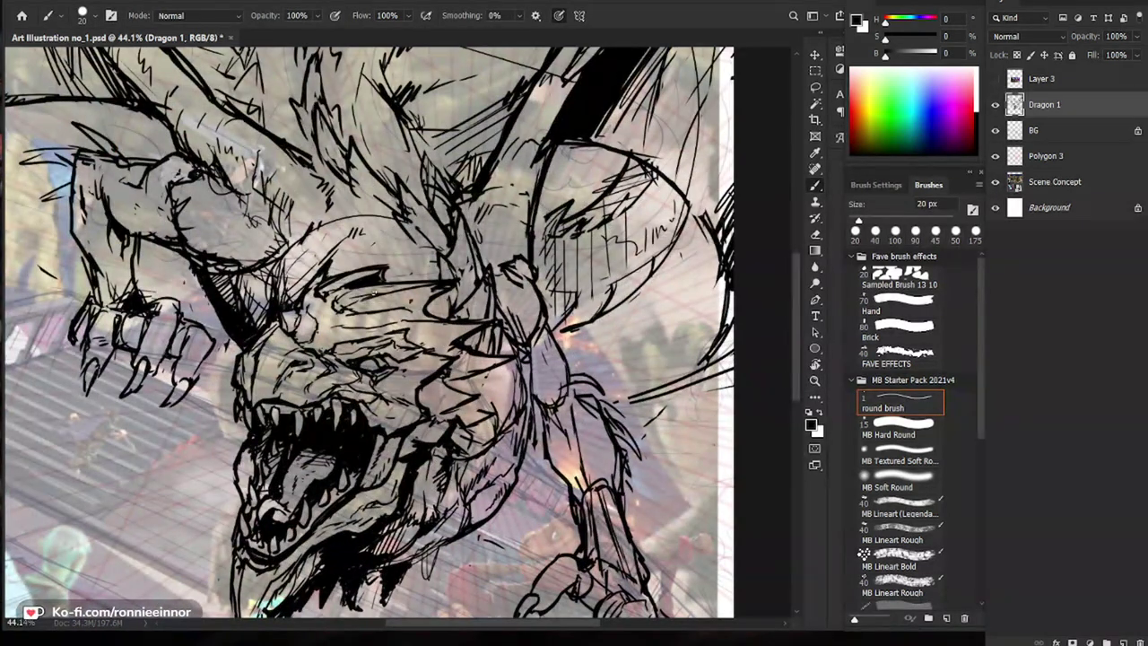
{"action": "key", "text": "e"}
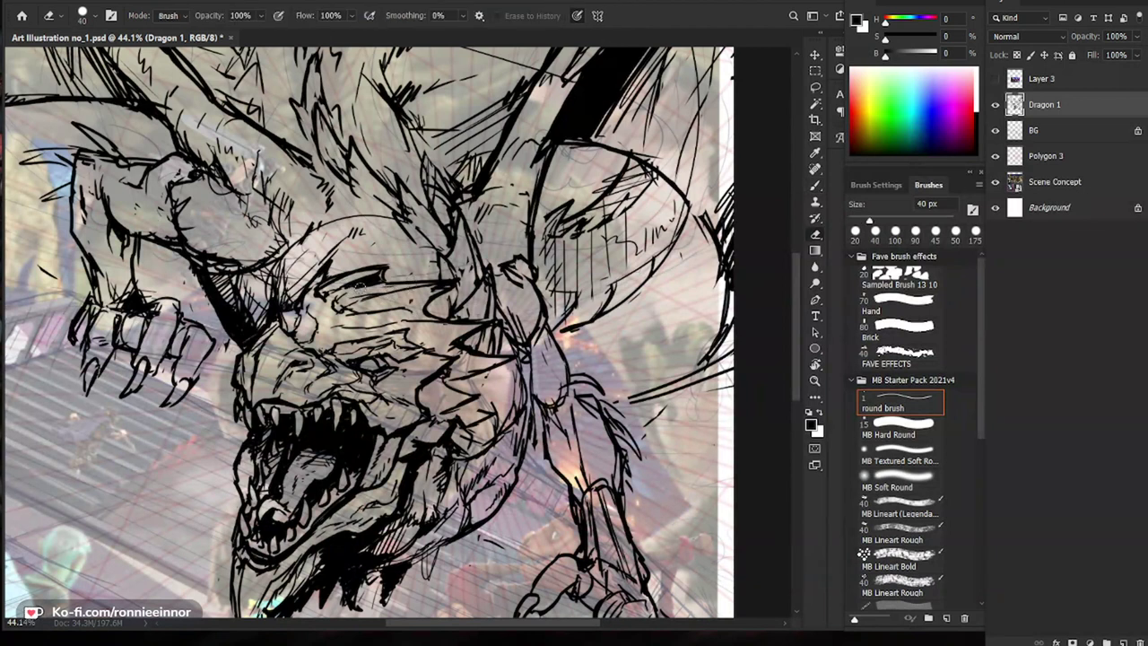
{"action": "key", "text": "b"}
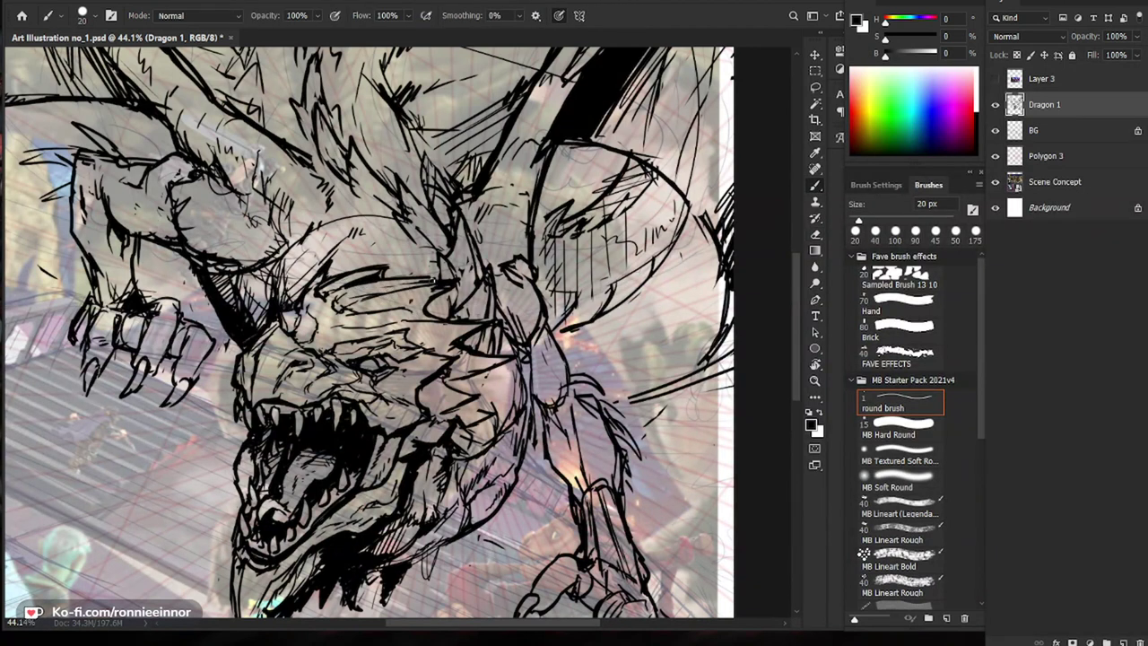
Step: Reshape the rear end of the forehead ridge into curved, overlapping spikes, alternating black strokes and erasures
{"action": "mouse_move", "coordinate": [432, 282]}
{"action": "left_mouse_down"}
{"action": "mouse_move", "coordinate": [427, 317]}
{"action": "mouse_move", "coordinate": [373, 295]}
{"action": "mouse_move", "coordinate": [349, 311]}
{"action": "left_mouse_up"}
{"action": "key", "text": "e"}
{"action": "key", "text": "b"}
{"action": "key", "text": "e"}
{"action": "key", "text": "b"}
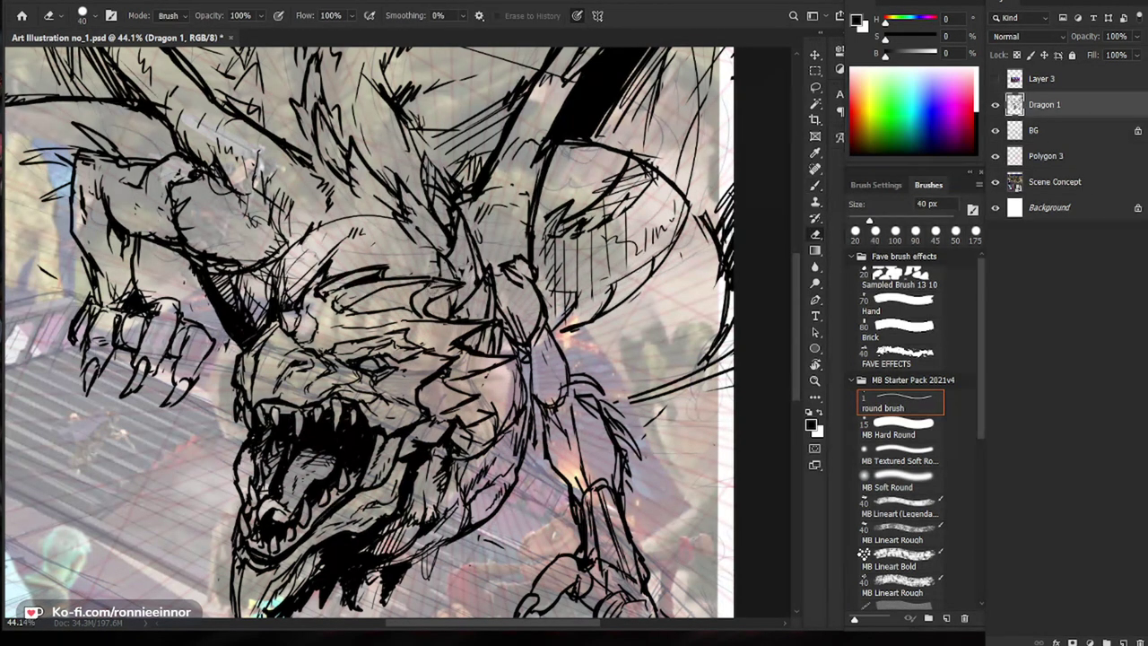
{"action": "key", "text": "e"}
{"action": "key", "text": "b"}
{"action": "key", "text": "e"}
{"action": "key", "text": "b"}
{"action": "key", "text": "e"}
{"action": "key", "text": "b"}
Step: Refine the inner lines of the curved spikes behind the forehead with small erasures and black strokes
{"action": "key", "text": "z"}
{"action": "left_click_drag", "start_coordinate": [449, 286], "coordinate": [554, 305]}
{"action": "key", "text": "b"}
{"action": "key", "text": "e"}
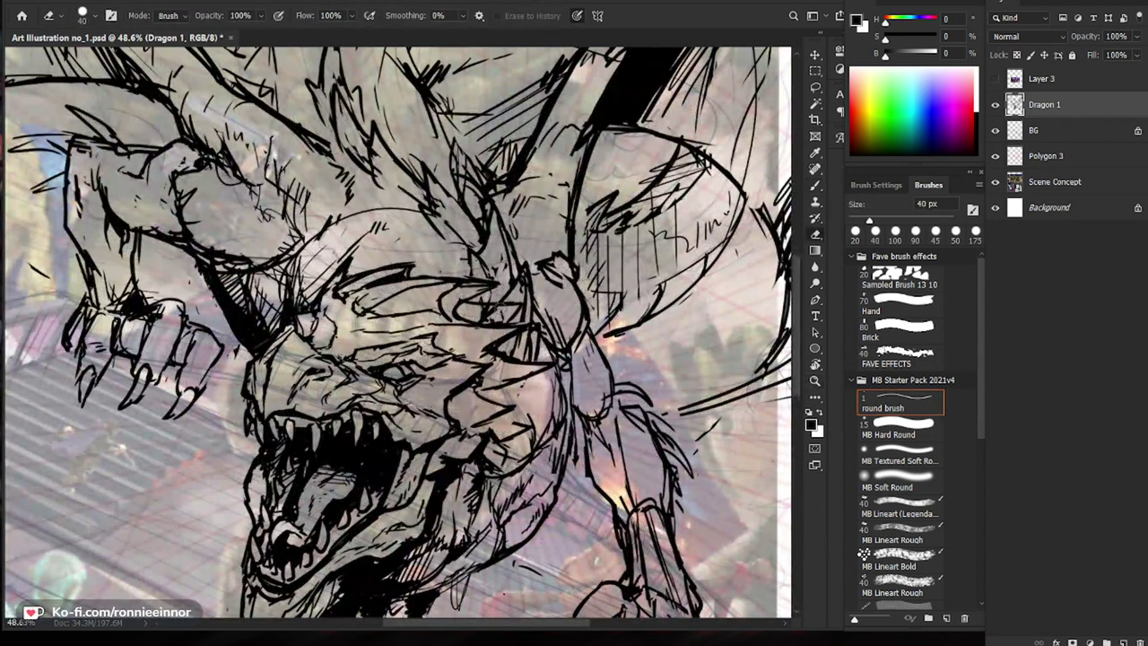
{"action": "key", "text": "b"}
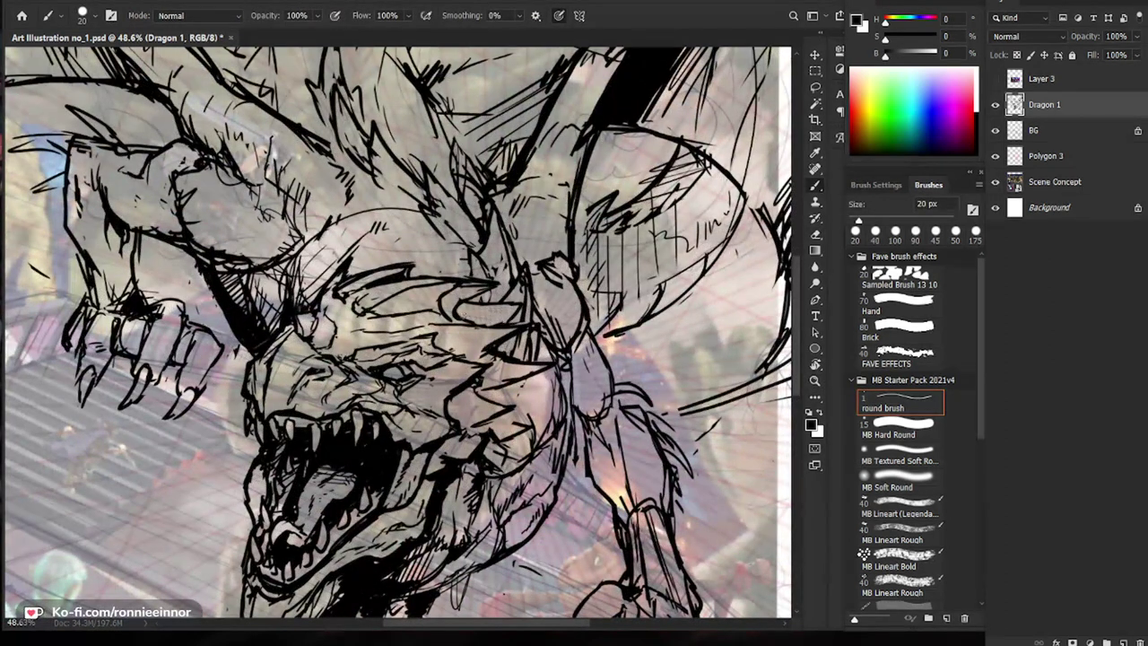
{"action": "mouse_move", "coordinate": [470, 311]}
{"action": "left_mouse_down"}
{"action": "mouse_move", "coordinate": [514, 308]}
{"action": "mouse_move", "coordinate": [476, 323]}
{"action": "left_mouse_up"}
{"action": "key", "text": "ctrl+space"}
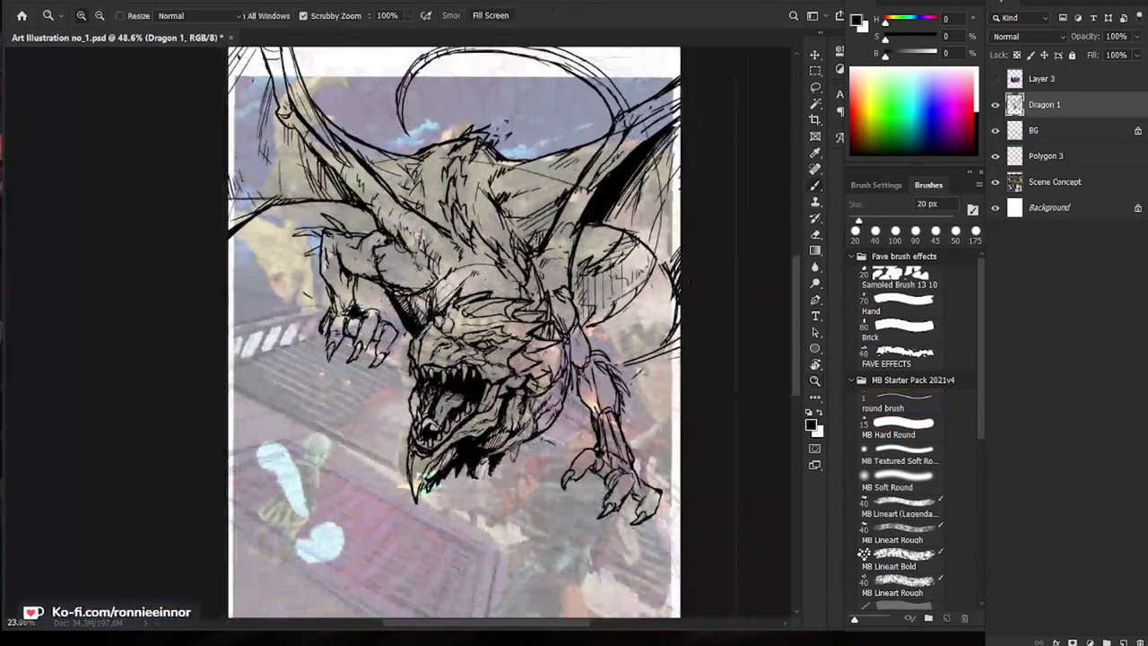
Step: Rework the folds around the near eye and upper cheek, erasing stray lines and adding darker black accents
{"action": "key", "text": "ctrl+space"}
{"action": "left_click_drag", "start_coordinate": [567, 333], "coordinate": [644, 334]}
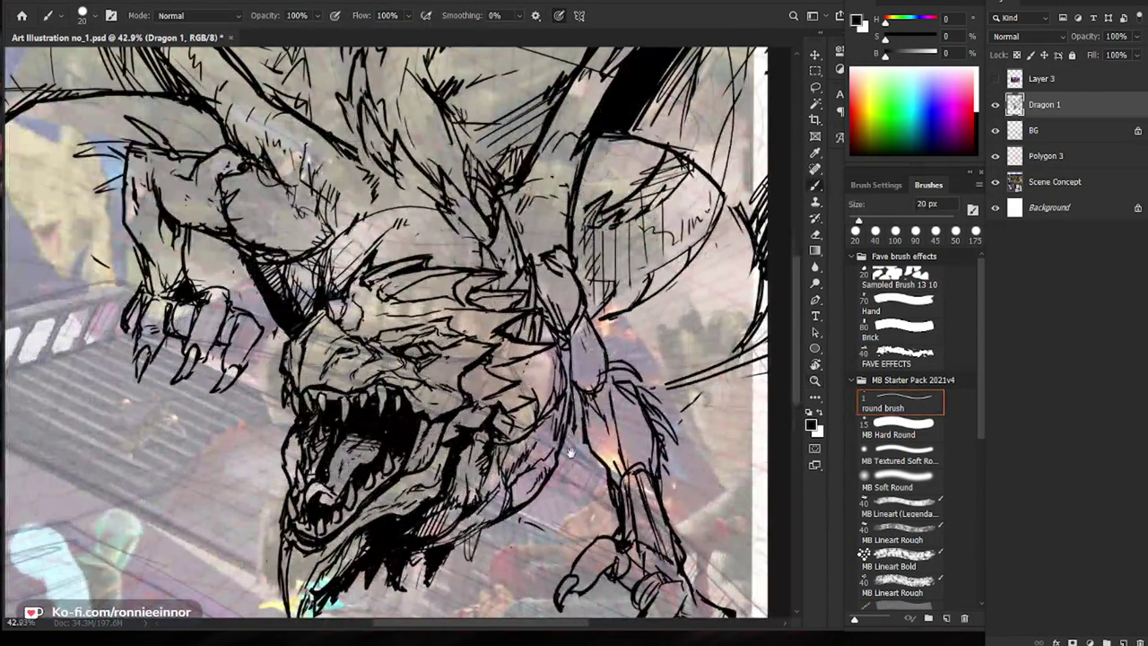
{"action": "key", "text": "space"}
{"action": "left_click_drag", "start_coordinate": [610, 395], "coordinate": [594, 360]}
{"action": "key", "text": "e"}
{"action": "mouse_move", "coordinate": [513, 357]}
{"action": "left_mouse_down"}
{"action": "mouse_move", "coordinate": [501, 376]}
{"action": "mouse_move", "coordinate": [489, 349]}
{"action": "left_mouse_up"}
{"action": "key", "text": "b"}
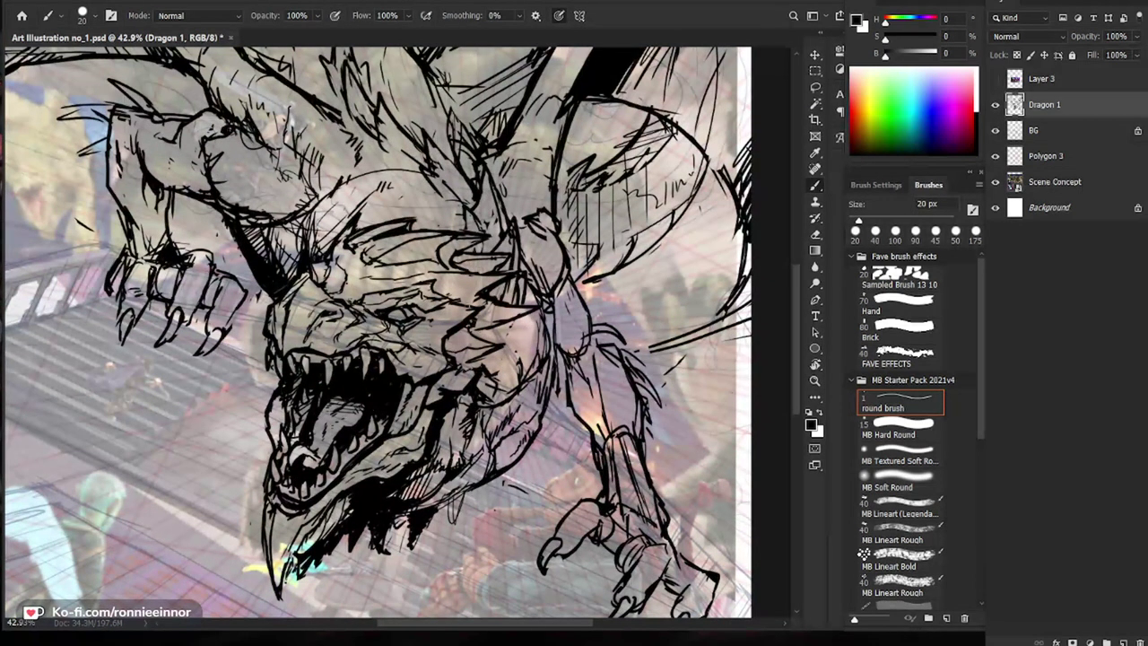
{"action": "left_click_drag", "start_coordinate": [436, 310], "coordinate": [444, 309]}
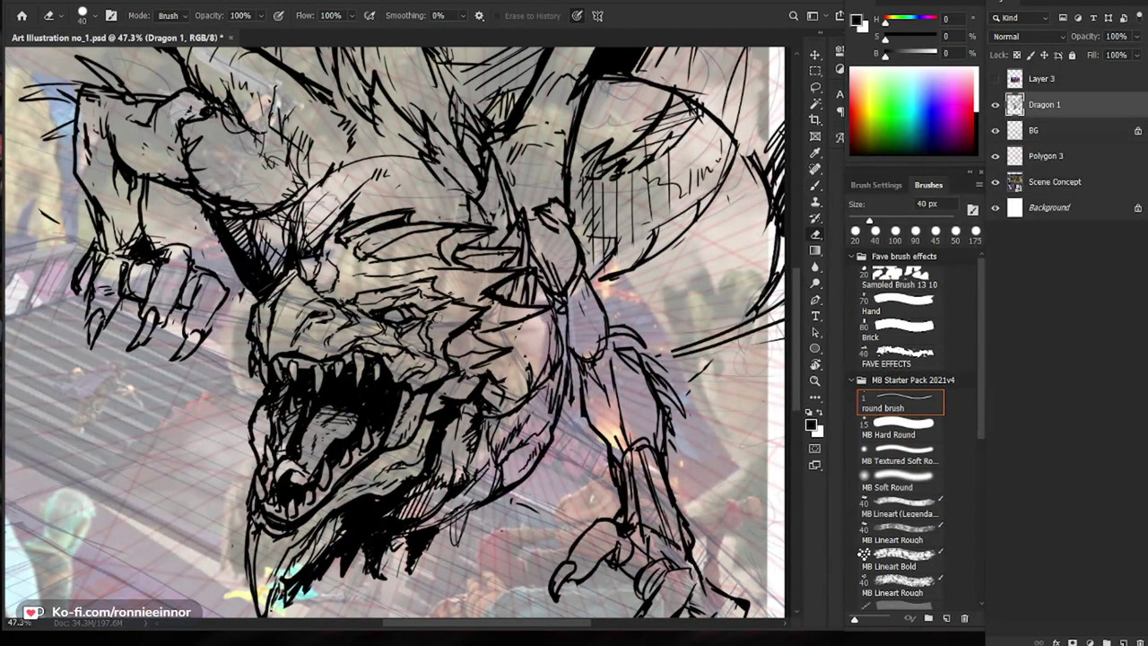
{"action": "left_click_drag", "start_coordinate": [457, 329], "coordinate": [428, 335]}
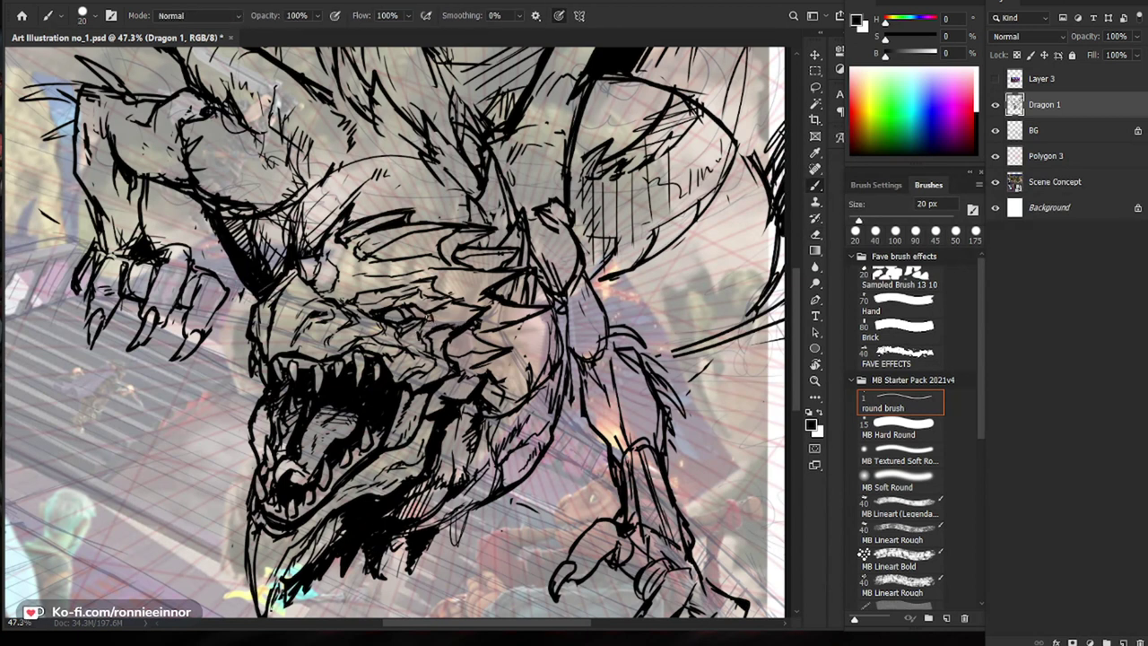
{"action": "key", "text": "e"}
{"action": "key", "text": "b"}
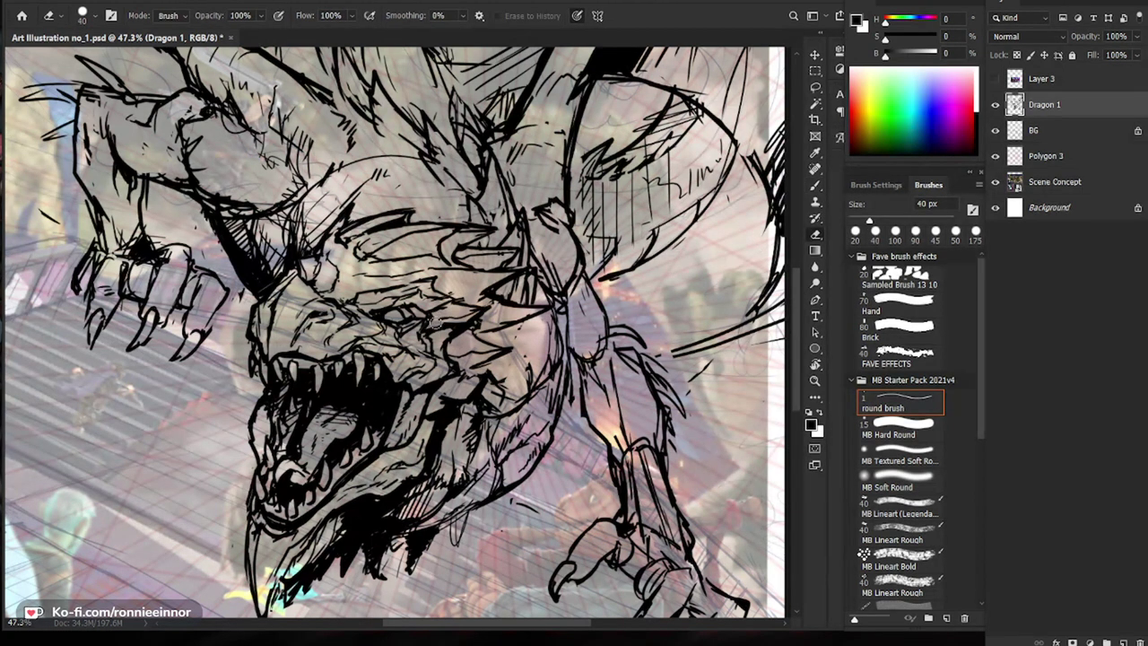
Step: Examine the reworked dragon head at different zoom levels against the full illustration
{"action": "key", "text": "ctrl+minus"}
{"action": "key", "text": "ctrl+minus"}
{"action": "key", "text": "ctrl+minus"}
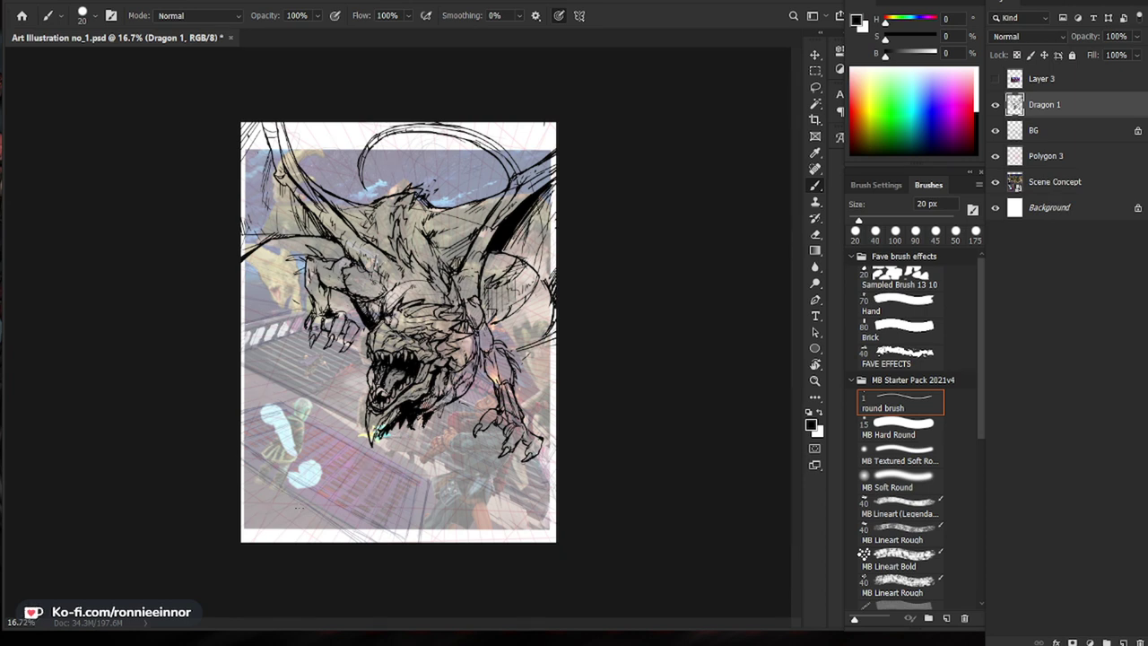
{"action": "left_click_drag", "start_coordinate": [401, 335], "coordinate": [441, 337]}
{"action": "key", "text": "e"}
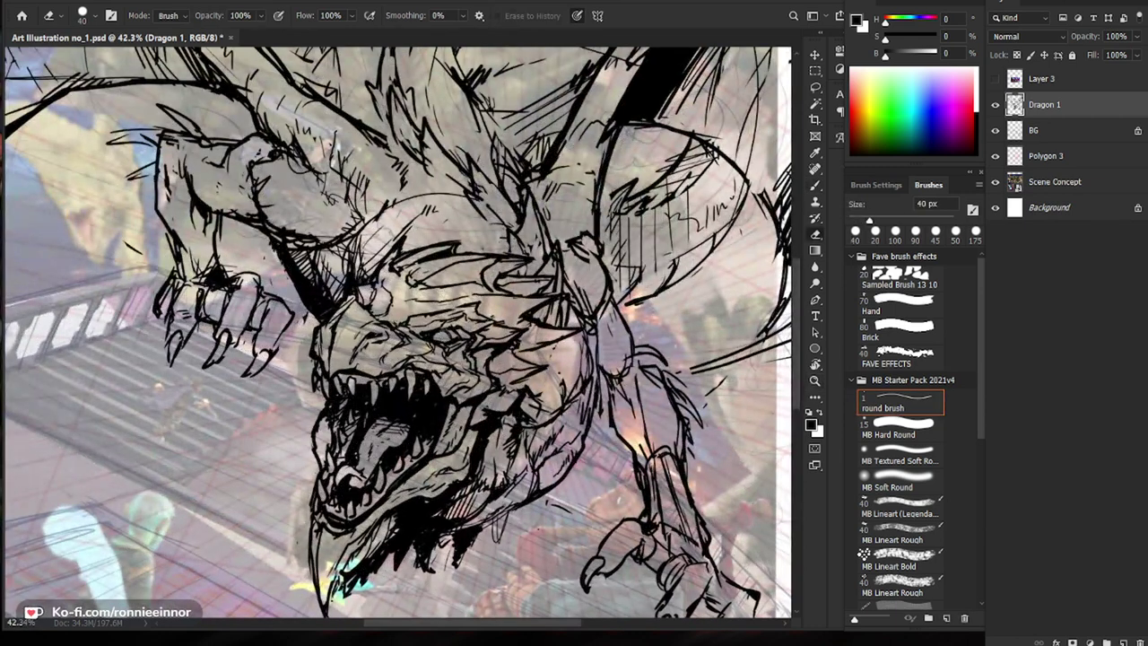
{"action": "key", "text": "b"}
{"action": "left_click_drag", "start_coordinate": [706, 409], "coordinate": [677, 409]}
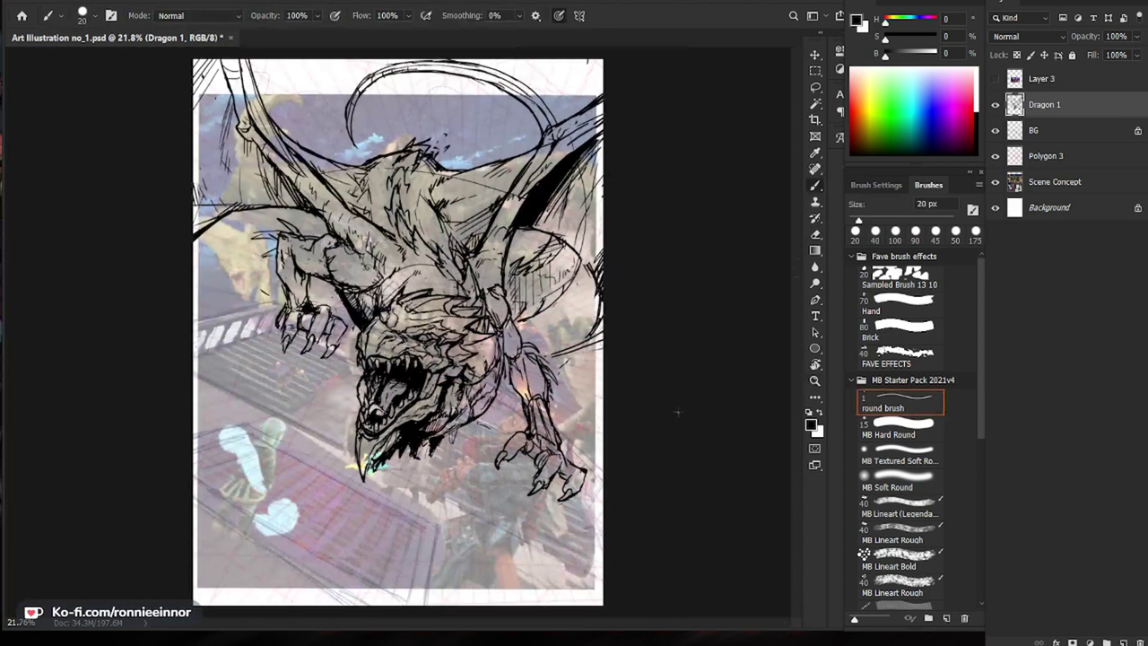
{"action": "mouse_move", "coordinate": [395, 361]}
{"action": "left_mouse_down"}
{"action": "mouse_move", "coordinate": [518, 314]}
{"action": "mouse_move", "coordinate": [463, 216]}
{"action": "left_mouse_up"}
{"action": "key", "text": "e"}
{"action": "key", "text": "b"}
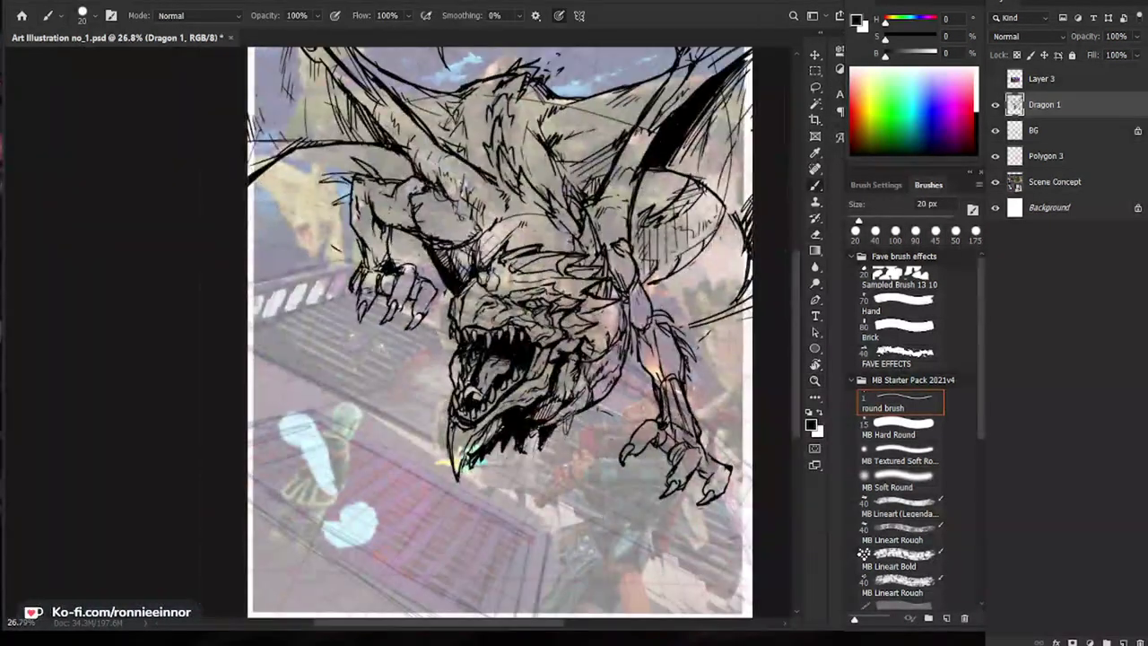
Step: Clean up the lines on the dragon's snout and brow with small erasures and brush touch-ups
{"action": "left_click_drag", "start_coordinate": [545, 303], "coordinate": [659, 287]}
{"action": "key", "text": "e"}
{"action": "mouse_move", "coordinate": [479, 306]}
{"action": "left_mouse_down"}
{"action": "mouse_move", "coordinate": [501, 312]}
{"action": "mouse_move", "coordinate": [441, 308]}
{"action": "left_mouse_up"}
{"action": "key", "text": "b"}
{"action": "key", "text": "e"}
{"action": "mouse_move", "coordinate": [508, 319]}
{"action": "left_mouse_down"}
{"action": "mouse_move", "coordinate": [572, 311]}
{"action": "mouse_move", "coordinate": [461, 301]}
{"action": "left_mouse_up"}
{"action": "key", "text": "b"}
{"action": "left_click_drag", "start_coordinate": [650, 568], "coordinate": [601, 504]}
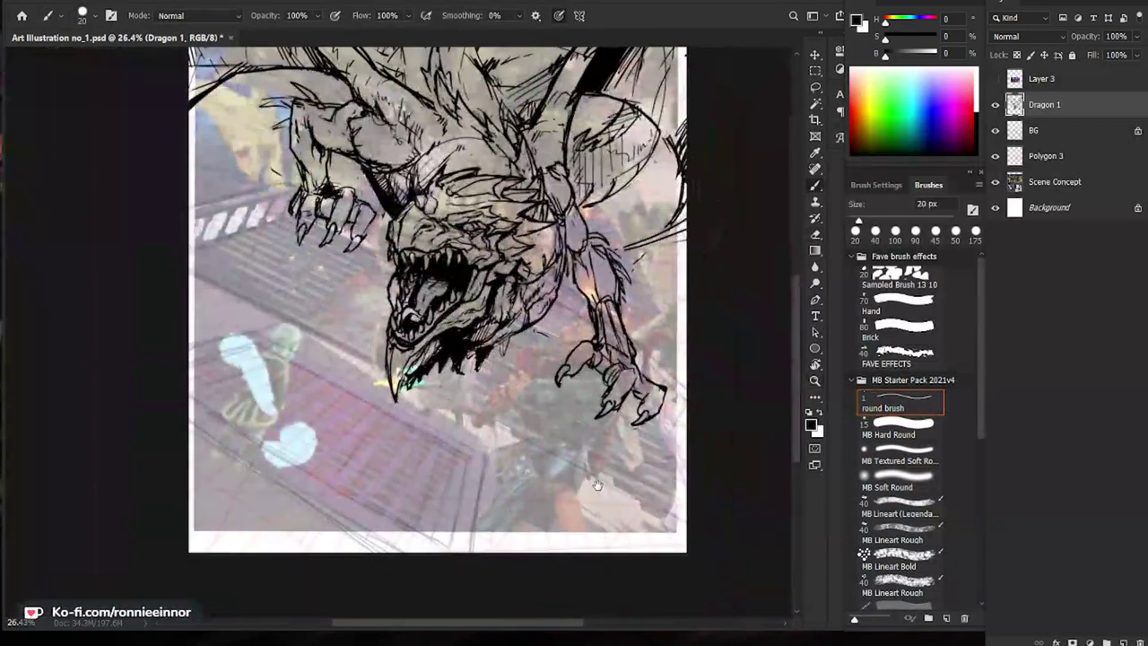
Step: Ink the outer finger and claw of the dragon's raised hand with the 20 px round brush in black
{"action": "key", "text": "z"}
{"action": "left_click_drag", "start_coordinate": [619, 448], "coordinate": [609, 448]}
{"action": "key", "text": "b"}
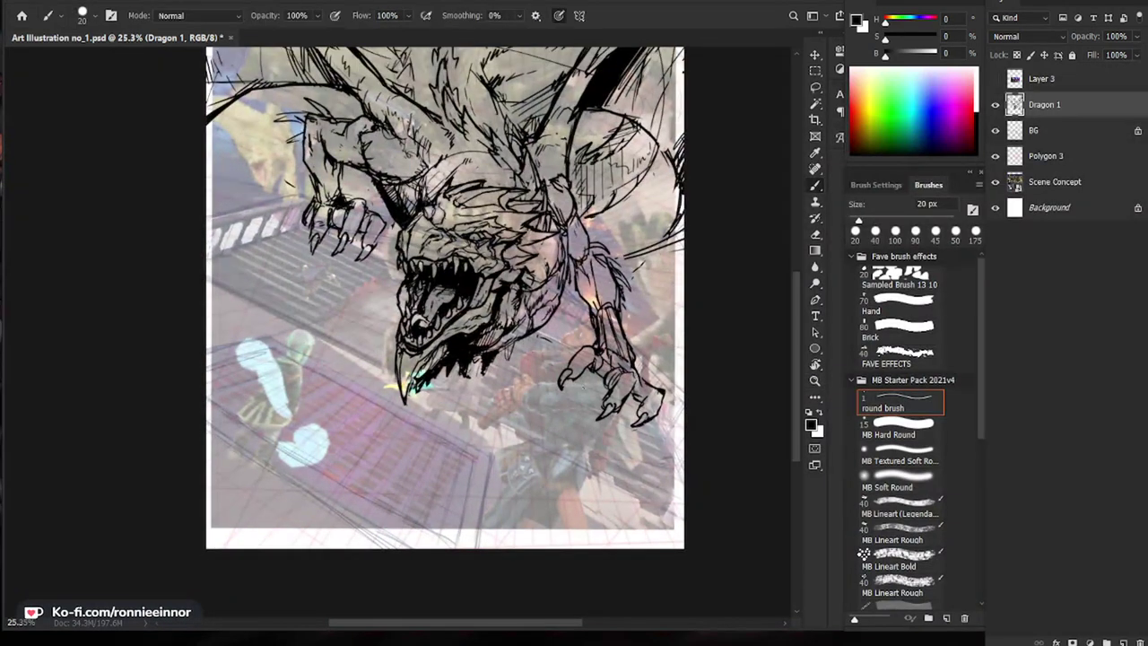
{"action": "key", "text": "z"}
{"action": "left_click_drag", "start_coordinate": [386, 224], "coordinate": [441, 225]}
{"action": "key", "text": "e"}
{"action": "key", "text": "b"}
{"action": "mouse_move", "coordinate": [375, 211]}
{"action": "left_mouse_down"}
{"action": "mouse_move", "coordinate": [387, 228]}
{"action": "mouse_move", "coordinate": [350, 288]}
{"action": "left_mouse_up"}
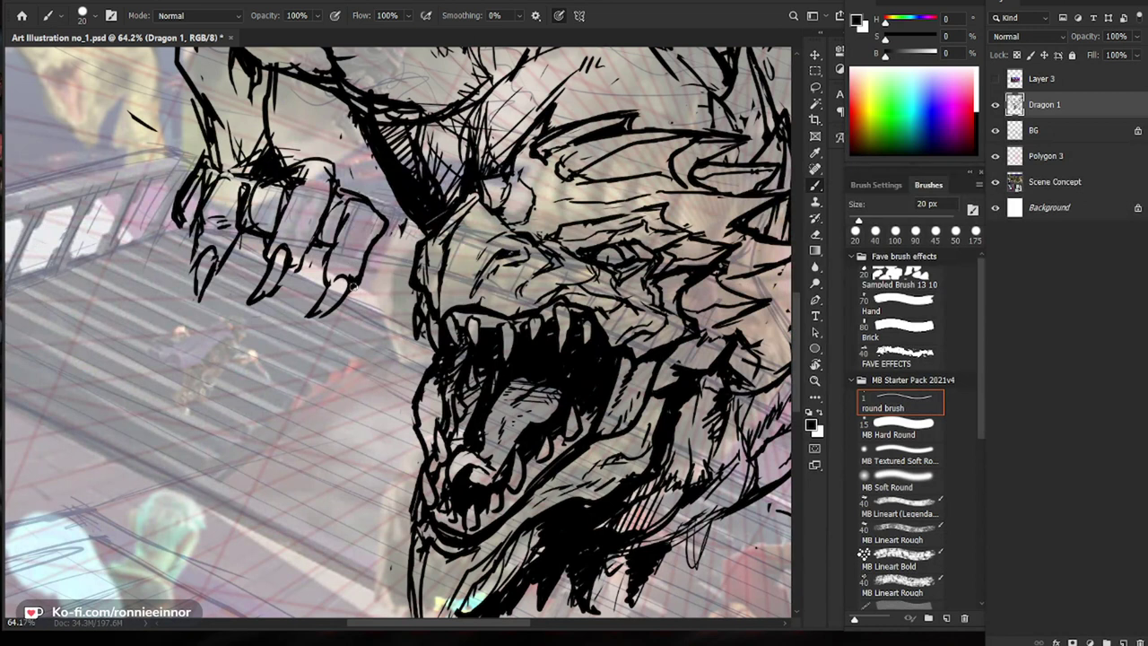
{"action": "left_click_drag", "start_coordinate": [360, 234], "coordinate": [372, 228]}
Step: Clean up stray linework around the knuckles of the raised hand with the 40 px eraser
{"action": "key", "text": "e"}
{"action": "left_click_drag", "start_coordinate": [313, 180], "coordinate": [335, 183]}
{"action": "key", "text": "b"}
{"action": "key", "text": "e"}
{"action": "mouse_move", "coordinate": [206, 179]}
{"action": "left_mouse_down"}
{"action": "mouse_move", "coordinate": [230, 205]}
{"action": "mouse_move", "coordinate": [214, 199]}
{"action": "left_mouse_up"}
{"action": "mouse_move", "coordinate": [230, 191]}
{"action": "left_mouse_down"}
{"action": "mouse_move", "coordinate": [242, 209]}
{"action": "mouse_move", "coordinate": [236, 188]}
{"action": "left_mouse_up"}
{"action": "key", "text": "b"}
Step: Add short black contour lines to the wrist and toes of the dragon's lower foreleg
{"action": "key", "text": "z"}
{"action": "left_click_drag", "start_coordinate": [319, 189], "coordinate": [262, 188]}
{"action": "scroll", "coordinate": [613, 454], "scroll_direction": "up", "scroll_amount": 3}
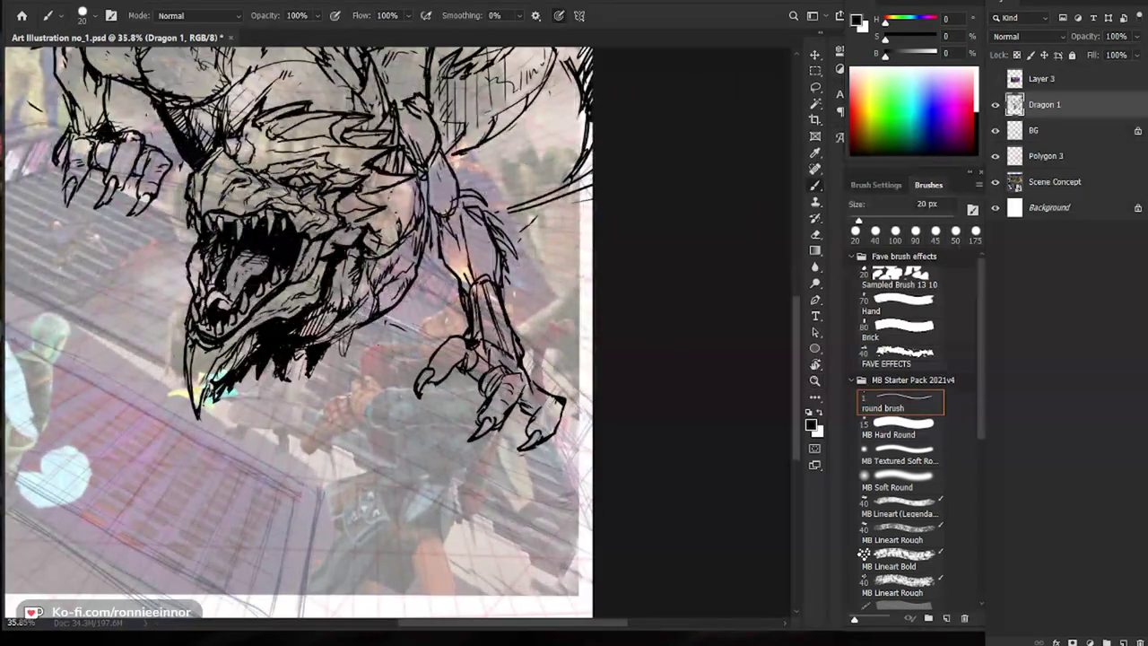
{"action": "left_click_drag", "start_coordinate": [522, 368], "coordinate": [529, 395]}
{"action": "left_click_drag", "start_coordinate": [514, 339], "coordinate": [527, 366]}
{"action": "left_click_drag", "start_coordinate": [597, 289], "coordinate": [546, 399]}
{"action": "mouse_move", "coordinate": [454, 393]}
{"action": "left_mouse_down"}
{"action": "mouse_move", "coordinate": [458, 428]}
{"action": "mouse_move", "coordinate": [450, 393]}
{"action": "left_mouse_up"}
{"action": "key", "text": "e"}
{"action": "key", "text": "b"}
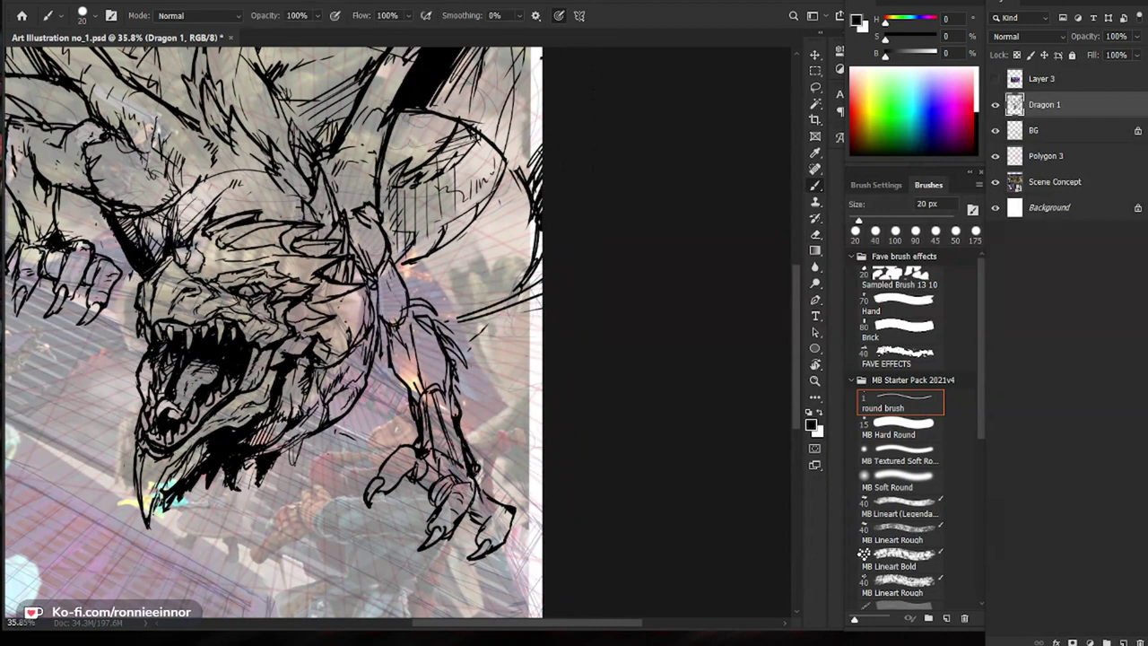
Step: Refine the linework of the spiky crest on top of the dragon's head, alternating 20 px brush and 40 px eraser
{"action": "key", "text": "ctrl+0"}
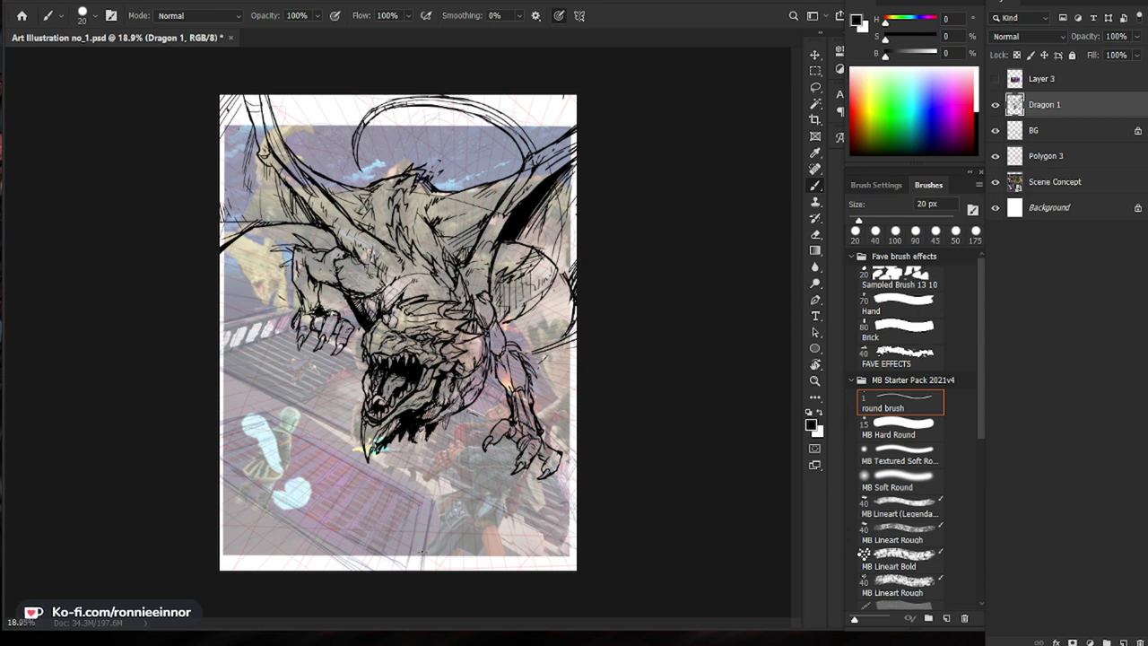
{"action": "scroll", "coordinate": [398, 358], "scroll_direction": "up", "scroll_amount": 5}
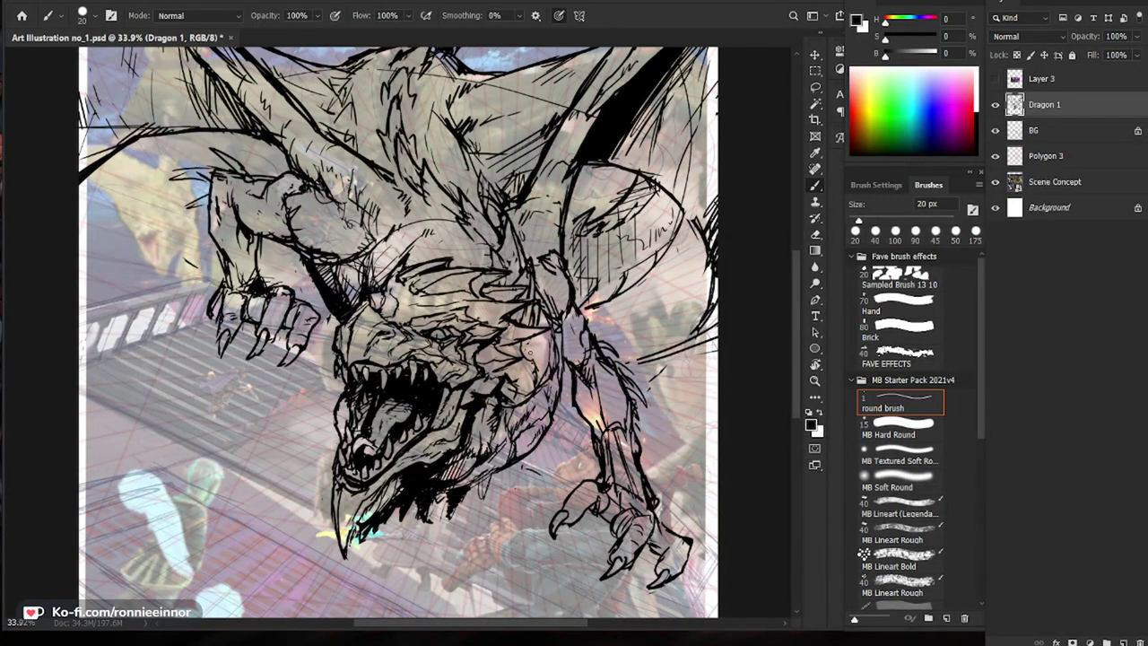
{"action": "key", "text": "e"}
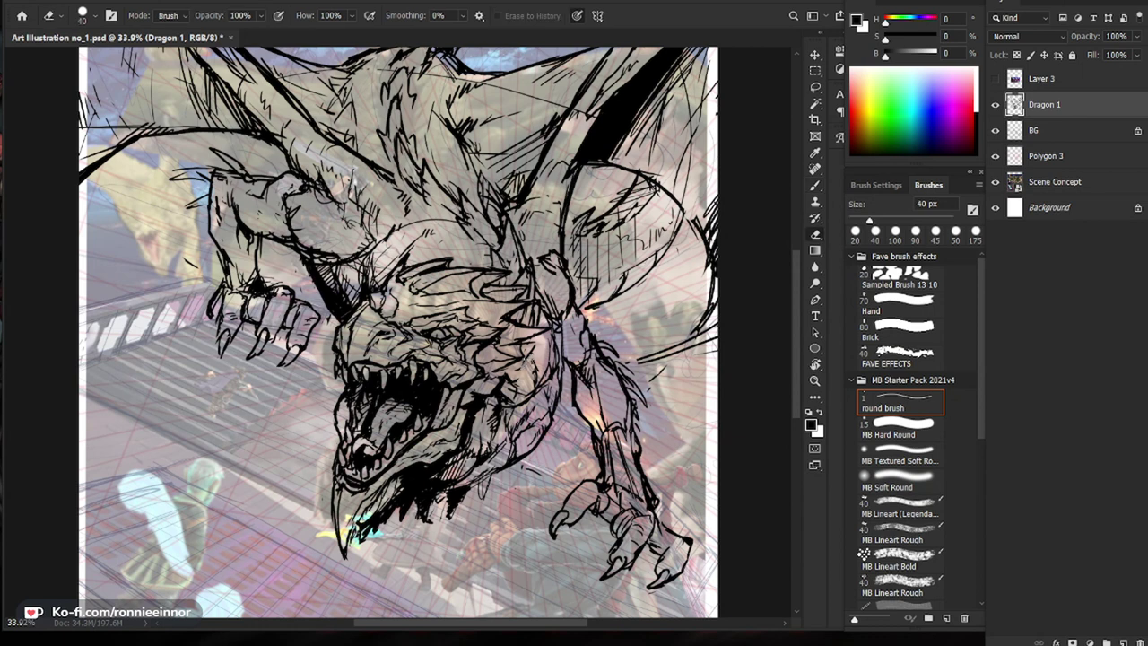
{"action": "key", "text": "b"}
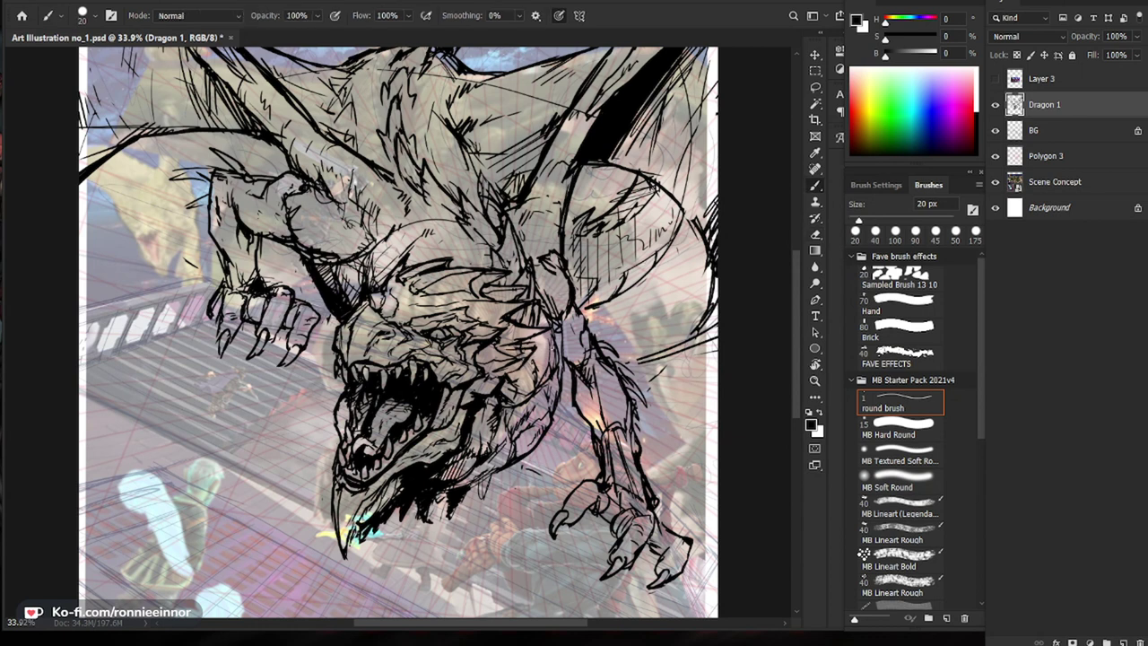
{"action": "left_click_drag", "start_coordinate": [623, 313], "coordinate": [564, 379]}
{"action": "mouse_move", "coordinate": [409, 300]}
{"action": "left_mouse_down"}
{"action": "mouse_move", "coordinate": [534, 301]}
{"action": "mouse_move", "coordinate": [475, 329]}
{"action": "mouse_move", "coordinate": [451, 317]}
{"action": "mouse_move", "coordinate": [491, 309]}
{"action": "left_mouse_up"}
{"action": "key", "text": "e"}
{"action": "key", "text": "b"}
{"action": "key", "text": "e"}
{"action": "key", "text": "b"}
{"action": "key", "text": "e"}
{"action": "key", "text": "b"}
{"action": "mouse_move", "coordinate": [605, 312]}
{"action": "left_mouse_down"}
{"action": "mouse_move", "coordinate": [549, 312]}
{"action": "mouse_move", "coordinate": [586, 312]}
{"action": "left_mouse_up"}
{"action": "key", "text": "b"}
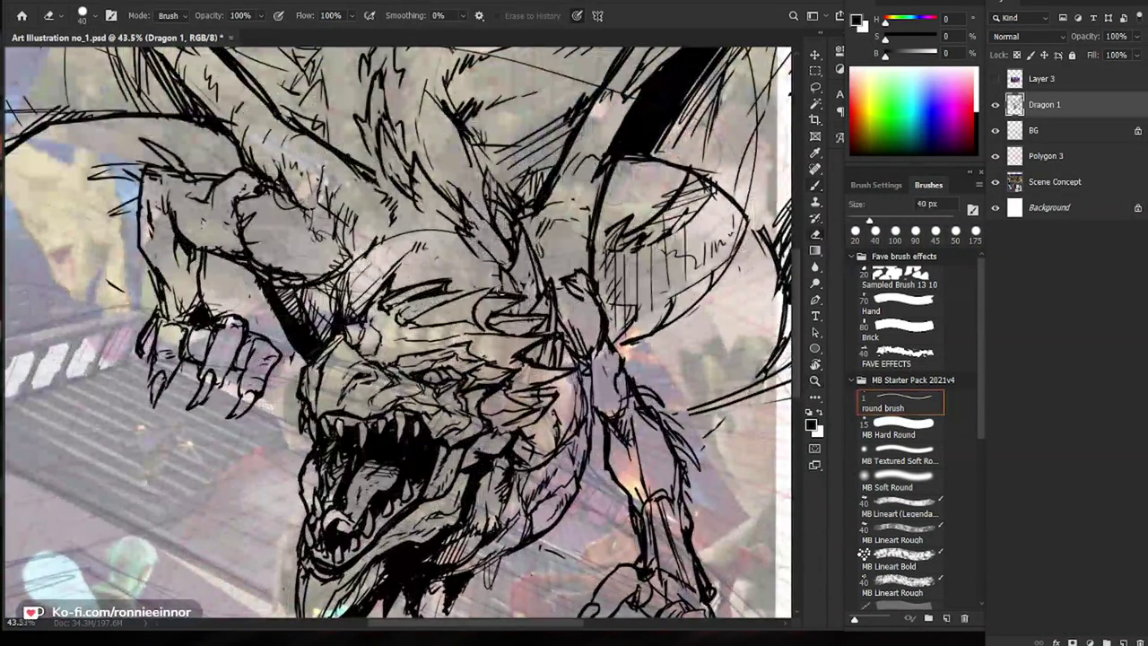
Step: Erase excess lines along the foremost crest spikes above the dragon's brow
{"action": "key", "text": "e"}
{"action": "left_click_drag", "start_coordinate": [415, 302], "coordinate": [470, 291]}
{"action": "key", "text": "b"}
{"action": "key", "text": "e"}
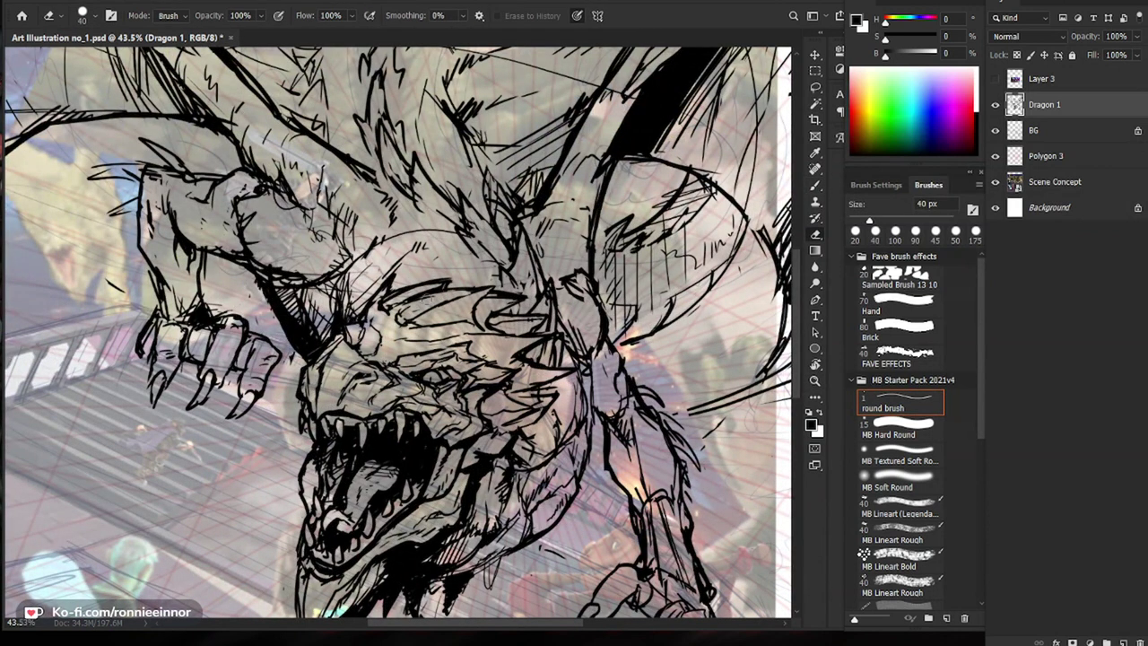
{"action": "key", "text": "b"}
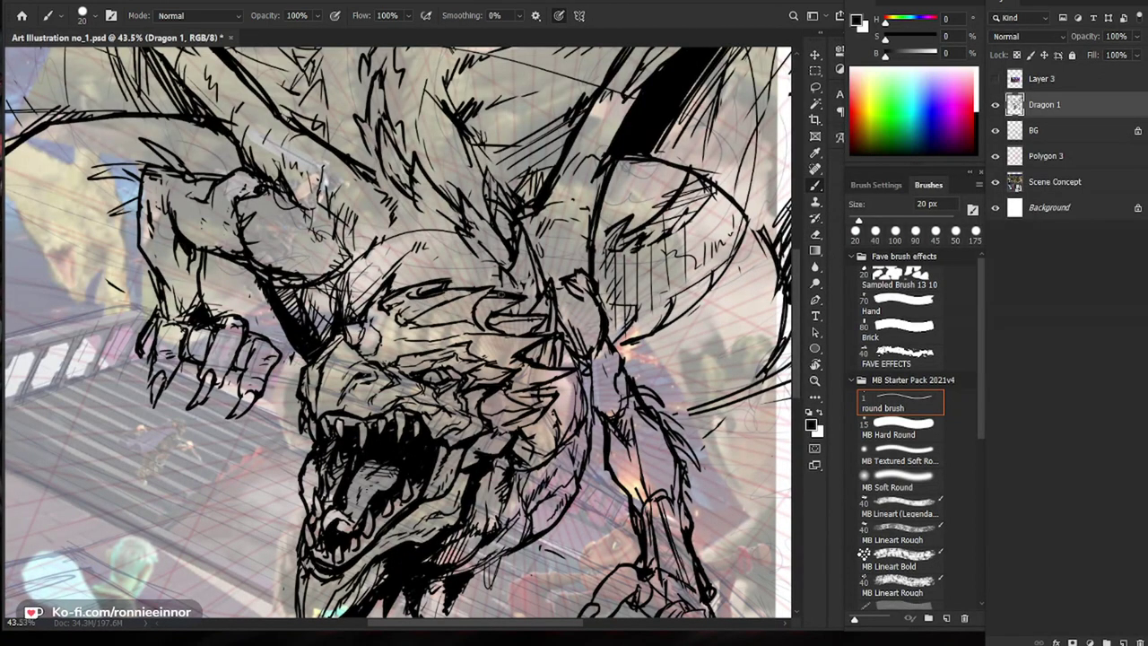
Step: Draw short texture lines across the dragon's brow ridge and the base of the head crest
{"action": "left_click_drag", "start_coordinate": [573, 484], "coordinate": [536, 484]}
{"action": "left_click_drag", "start_coordinate": [520, 412], "coordinate": [574, 412]}
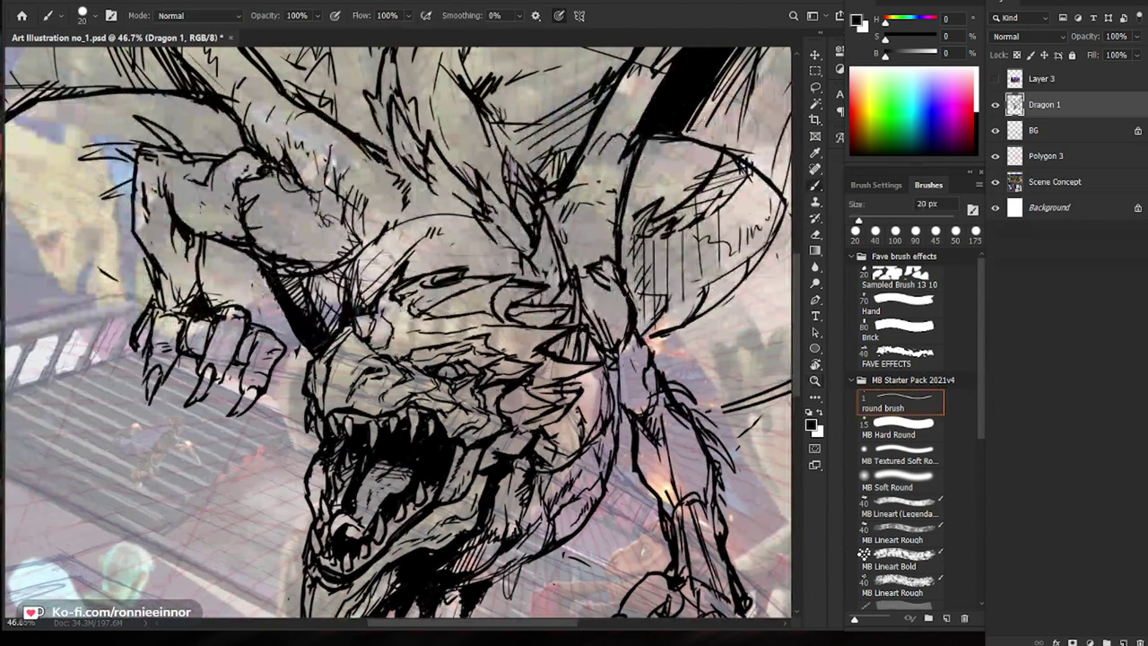
{"action": "left_click_drag", "start_coordinate": [402, 362], "coordinate": [418, 367]}
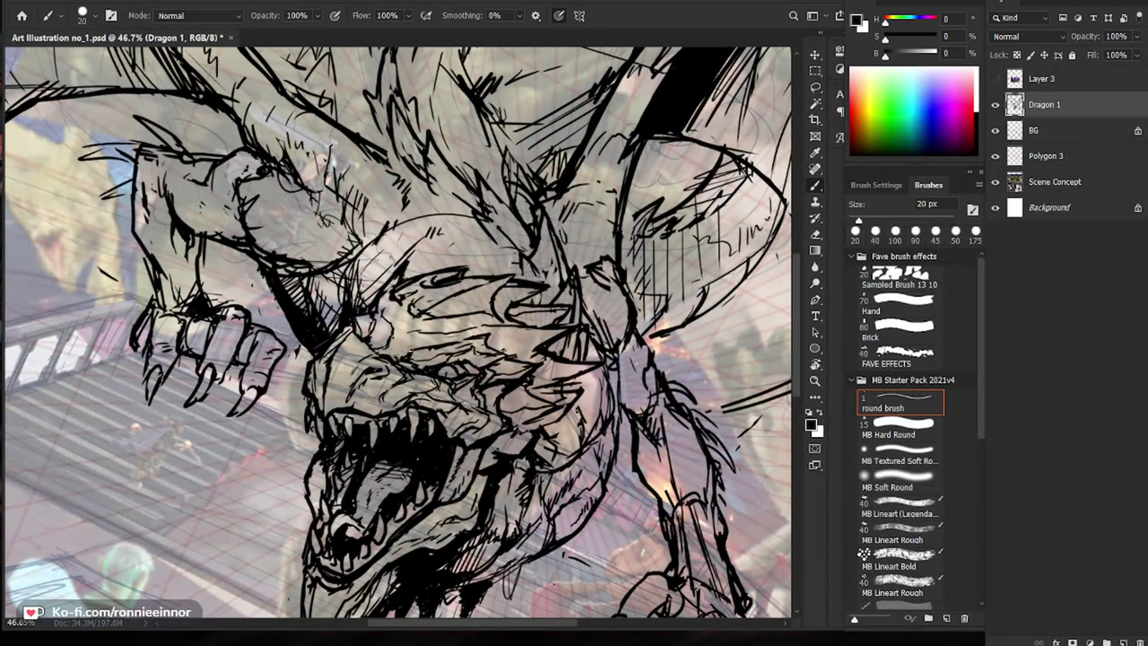
{"action": "key", "text": "e"}
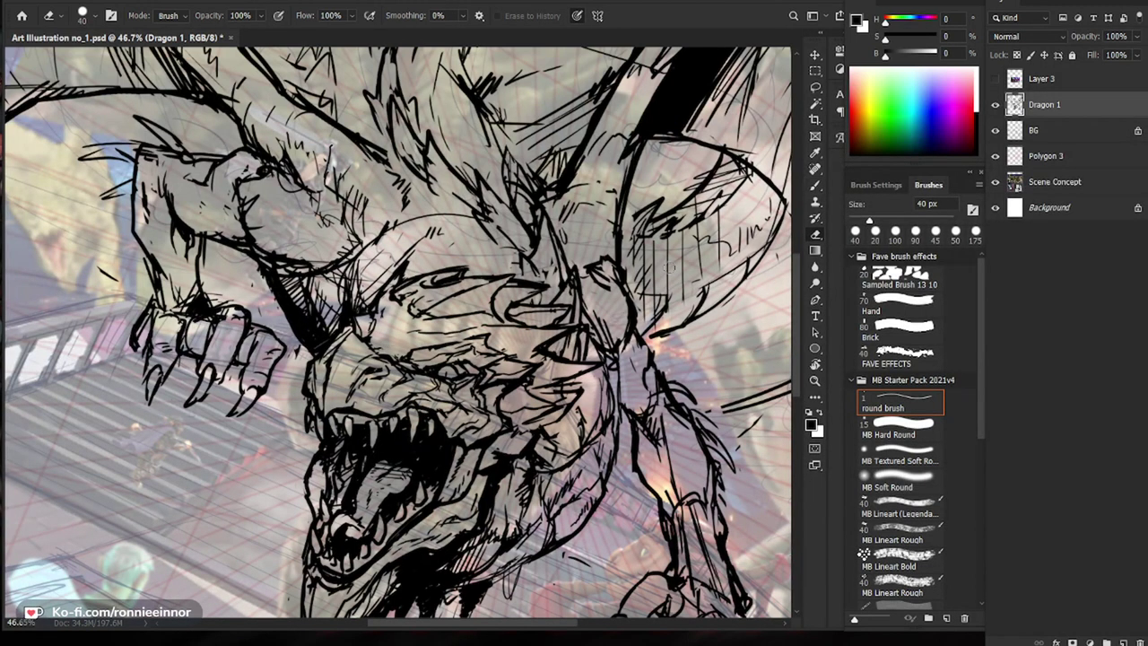
{"action": "key", "text": "b"}
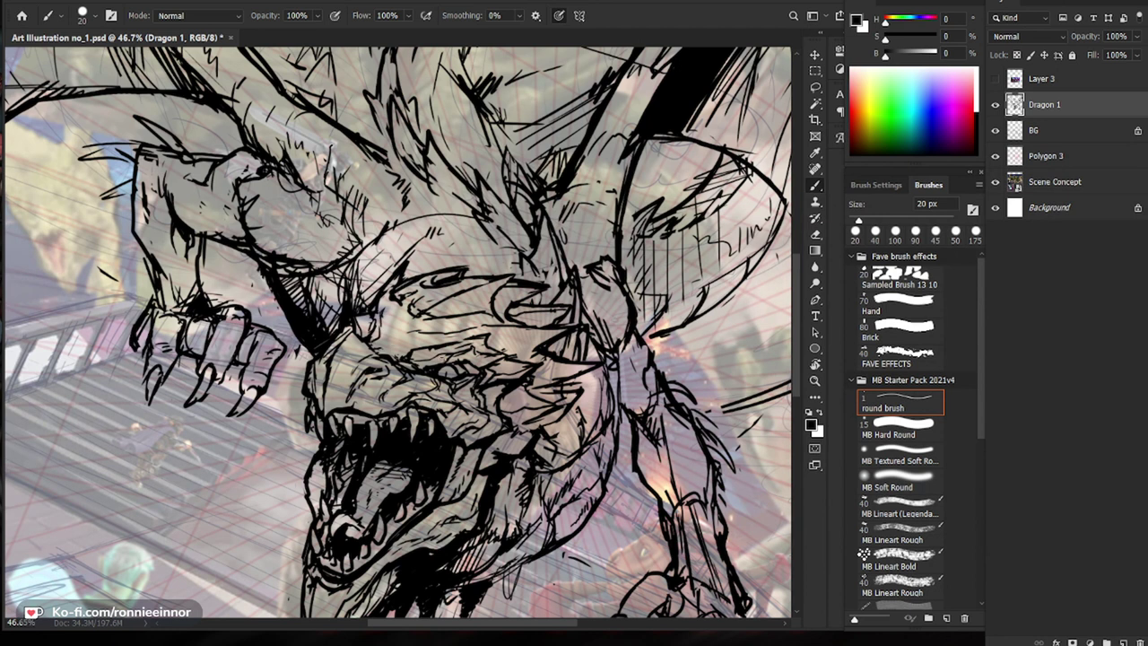
{"action": "left_click_drag", "start_coordinate": [400, 348], "coordinate": [443, 338]}
{"action": "mouse_move", "coordinate": [382, 310]}
{"action": "left_mouse_down"}
{"action": "mouse_move", "coordinate": [386, 334]}
{"action": "mouse_move", "coordinate": [413, 315]}
{"action": "left_mouse_up"}
{"action": "key", "text": "e"}
{"action": "key", "text": "b"}
Step: Add a small line where the dragon's brow meets the snout, just below the crest
{"action": "left_click_drag", "start_coordinate": [489, 310], "coordinate": [400, 319]}
{"action": "key", "text": "z"}
{"action": "mouse_move", "coordinate": [524, 432]}
{"action": "left_mouse_down"}
{"action": "mouse_move", "coordinate": [484, 419]}
{"action": "mouse_move", "coordinate": [524, 372]}
{"action": "left_mouse_up"}
{"action": "key", "text": "b"}
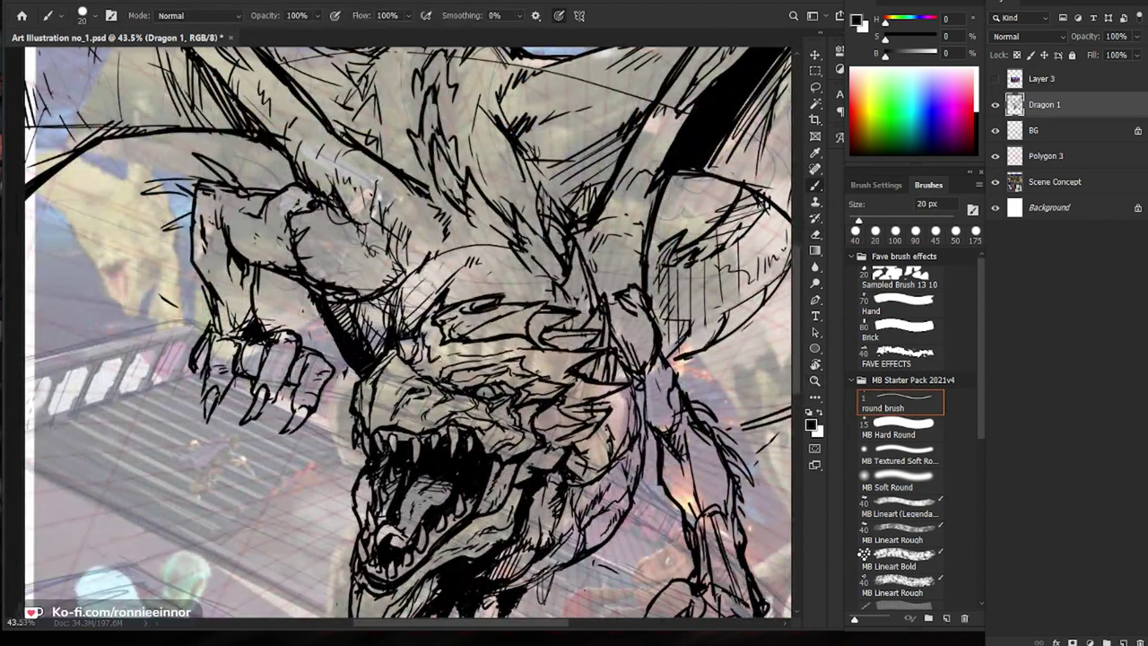
{"action": "left_click_drag", "start_coordinate": [421, 361], "coordinate": [435, 381]}
{"action": "key", "text": "z"}
{"action": "mouse_move", "coordinate": [495, 426]}
{"action": "left_mouse_down"}
{"action": "mouse_move", "coordinate": [416, 429]}
{"action": "mouse_move", "coordinate": [448, 429]}
{"action": "left_mouse_up"}
{"action": "key", "text": "b"}
{"action": "key", "text": "z"}
{"action": "key", "text": "b"}
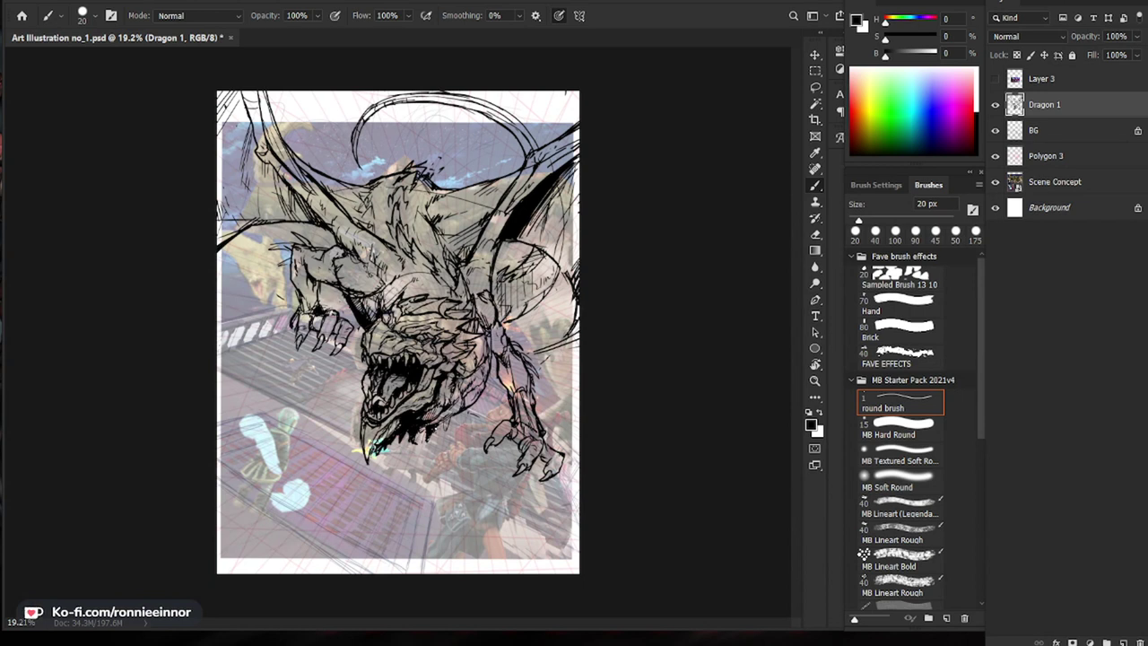
Step: Ink short lines behind the cheek spikes and hatch the dragon's jaw and throat
{"action": "scroll", "coordinate": [504, 323], "scroll_direction": "up", "scroll_amount": 6}
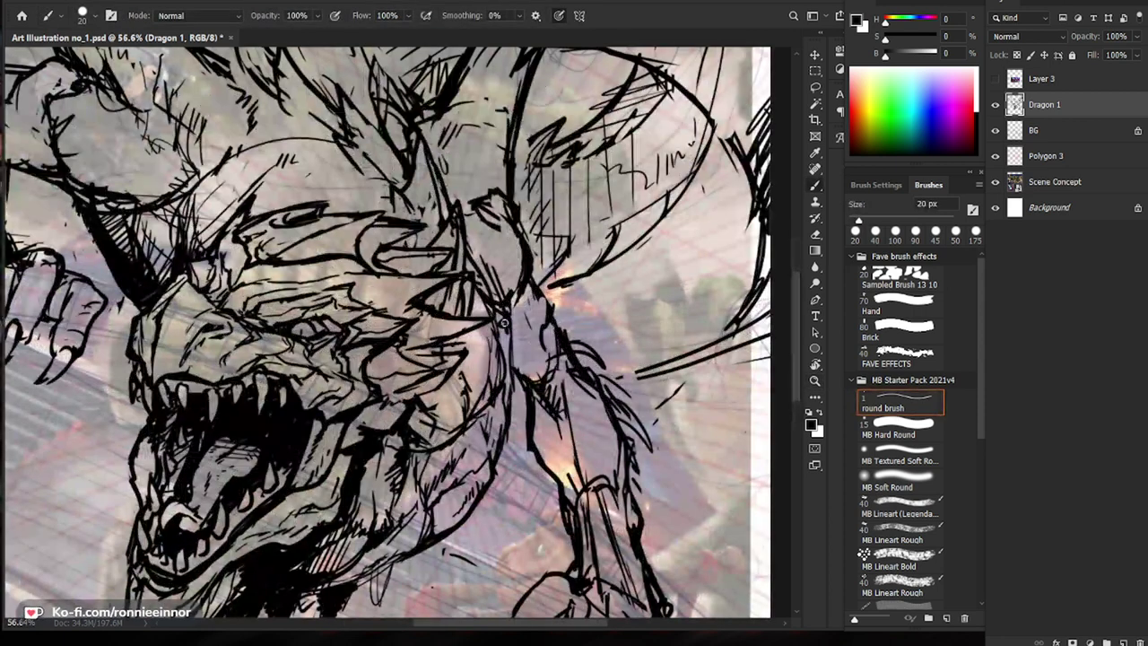
{"action": "left_click_drag", "start_coordinate": [503, 323], "coordinate": [494, 300]}
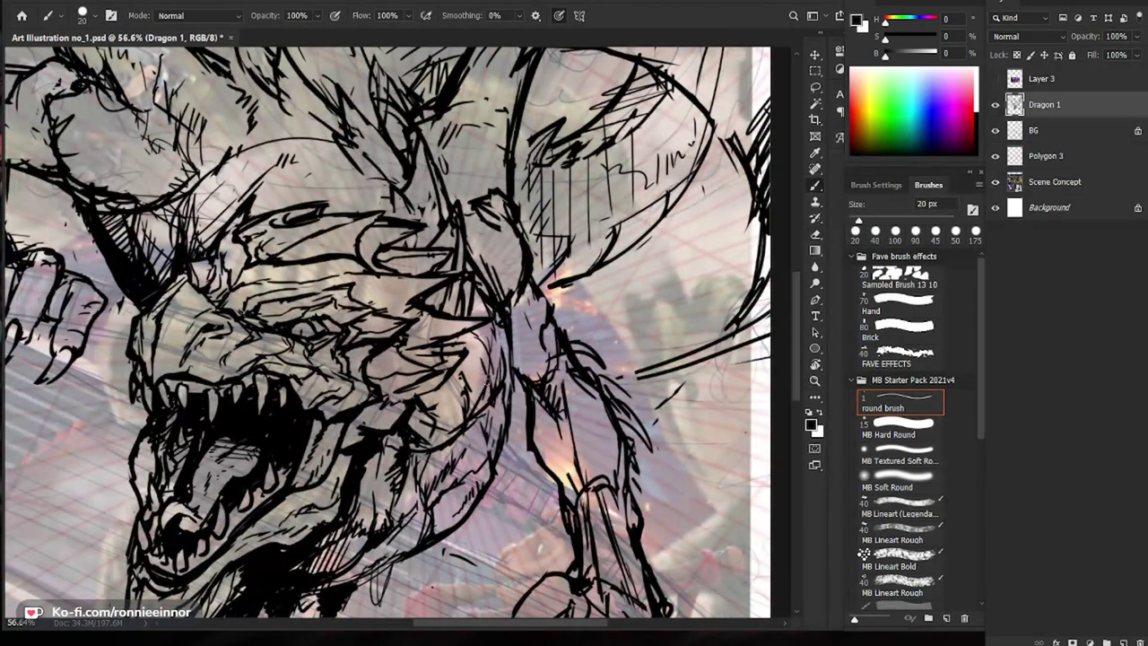
{"action": "scroll", "coordinate": [499, 325], "scroll_direction": "down", "scroll_amount": 4}
{"action": "scroll", "coordinate": [498, 324], "scroll_direction": "up", "scroll_amount": 3}
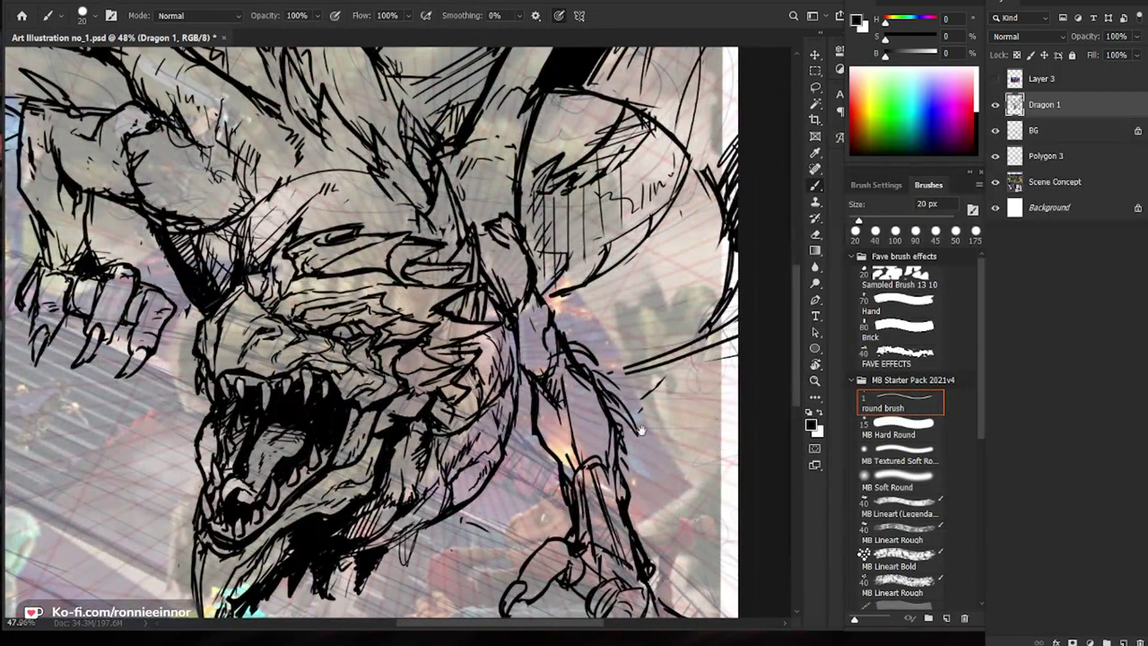
{"action": "left_click_drag", "start_coordinate": [642, 428], "coordinate": [607, 403]}
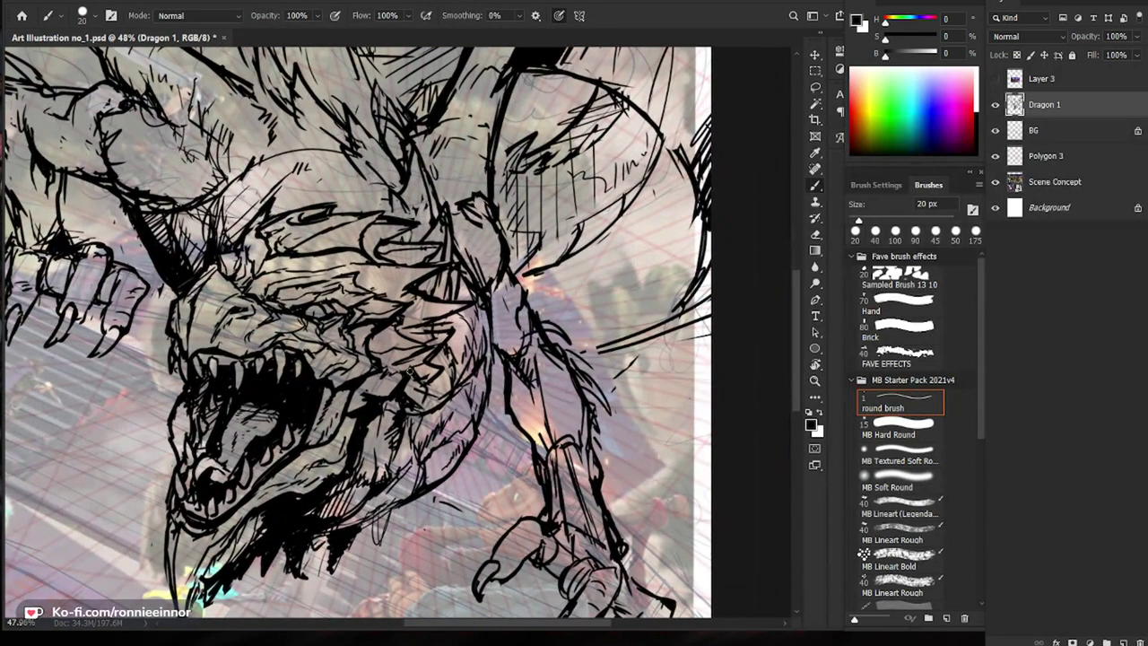
{"action": "left_click_drag", "start_coordinate": [355, 512], "coordinate": [395, 442]}
{"action": "left_click_drag", "start_coordinate": [418, 416], "coordinate": [404, 446]}
{"action": "scroll", "coordinate": [425, 415], "scroll_direction": "down", "scroll_amount": 5}
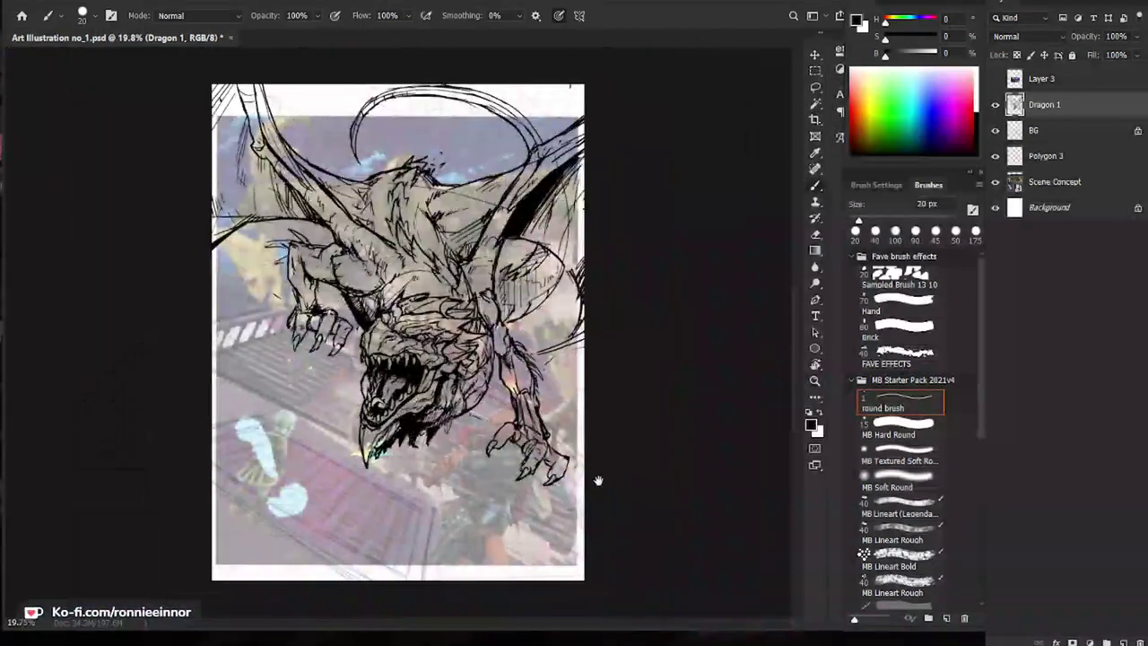
Step: Thin the upper lip line above the dragon's fangs with the 40 px eraser
{"action": "scroll", "coordinate": [394, 367], "scroll_direction": "up", "scroll_amount": 5}
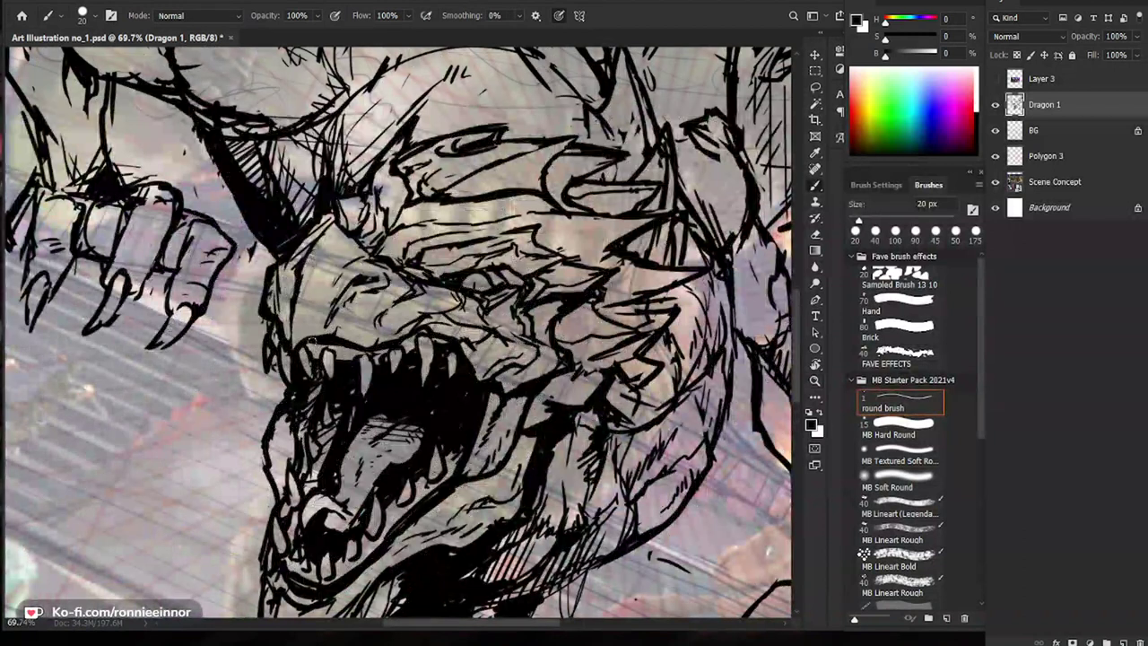
{"action": "left_click_drag", "start_coordinate": [589, 391], "coordinate": [570, 409]}
{"action": "key", "text": "e"}
{"action": "left_click_drag", "start_coordinate": [403, 352], "coordinate": [416, 348]}
{"action": "key", "text": "b"}
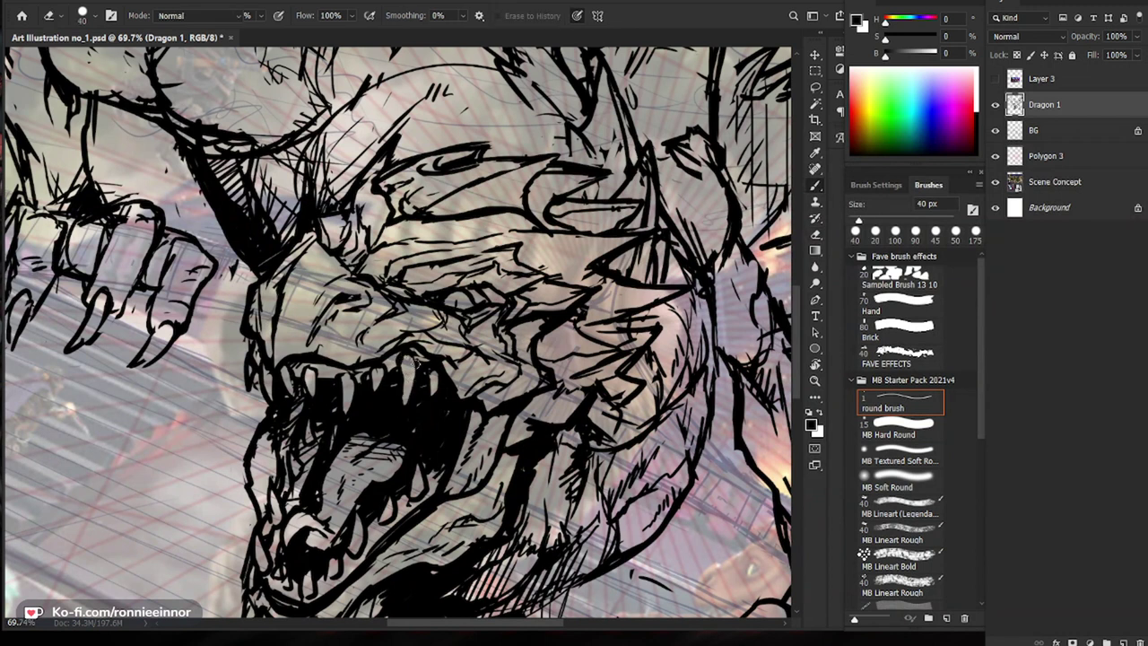
{"action": "key", "text": "e"}
{"action": "left_click_drag", "start_coordinate": [391, 365], "coordinate": [417, 353]}
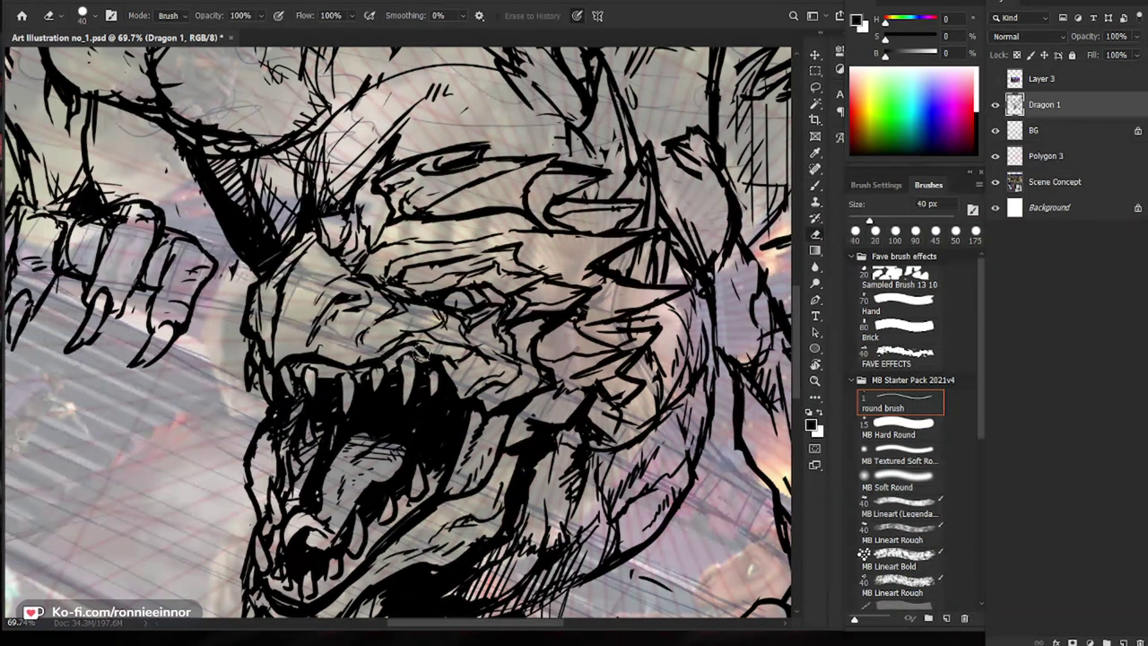
{"action": "key", "text": "b"}
Step: Rework the outer edge of the lower jaw beside the front teeth, erasing surplus black
{"action": "scroll", "coordinate": [509, 368], "scroll_direction": "down", "scroll_amount": 4}
{"action": "scroll", "coordinate": [430, 421], "scroll_direction": "up", "scroll_amount": 3}
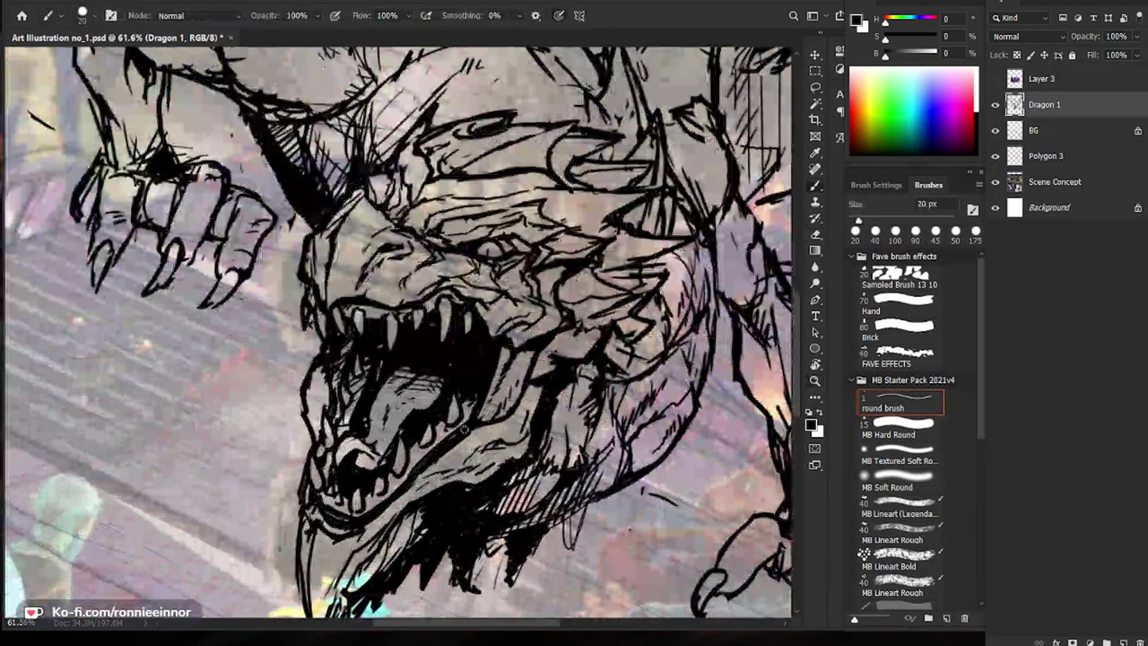
{"action": "key", "text": "e"}
{"action": "key", "text": "b"}
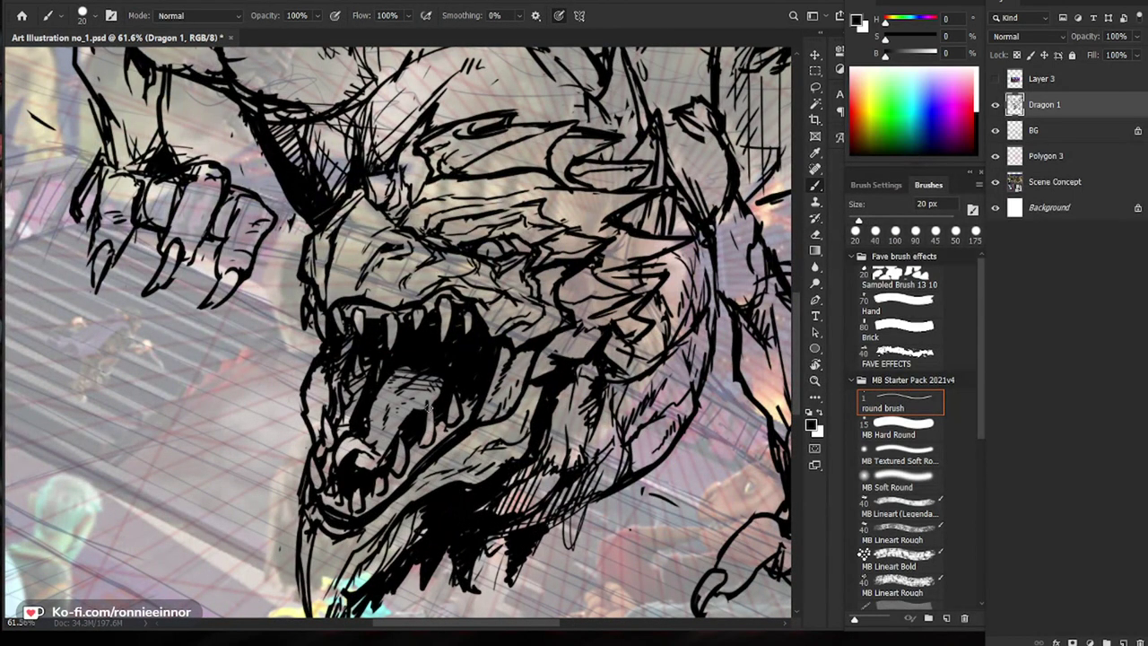
{"action": "key", "text": "e"}
{"action": "key", "text": "b"}
{"action": "key", "text": "e"}
{"action": "key", "text": "b"}
{"action": "key", "text": "e"}
{"action": "mouse_move", "coordinate": [321, 409]}
{"action": "left_mouse_down"}
{"action": "mouse_move", "coordinate": [322, 443]}
{"action": "mouse_move", "coordinate": [324, 429]}
{"action": "left_mouse_up"}
{"action": "key", "text": "b"}
Step: Sharpen the lower side tooth beside the tongue with black strokes, and undo the last stroke
{"action": "key", "text": "ctrl+space"}
{"action": "left_click_drag", "start_coordinate": [470, 401], "coordinate": [432, 451]}
{"action": "key", "text": "ctrl+0"}
{"action": "key", "text": "ctrl+1"}
{"action": "key", "text": "b"}
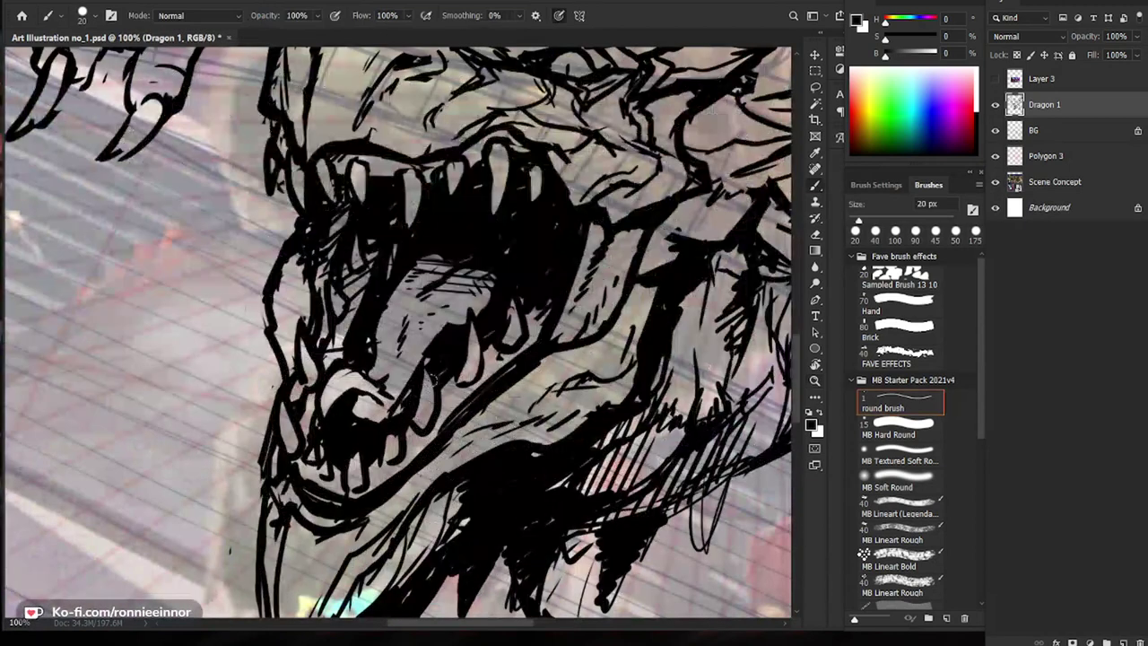
{"action": "mouse_move", "coordinate": [430, 363]}
{"action": "left_mouse_down"}
{"action": "mouse_move", "coordinate": [418, 387]}
{"action": "mouse_move", "coordinate": [429, 377]}
{"action": "mouse_move", "coordinate": [435, 397]}
{"action": "mouse_move", "coordinate": [437, 372]}
{"action": "mouse_move", "coordinate": [426, 415]}
{"action": "mouse_move", "coordinate": [436, 376]}
{"action": "mouse_move", "coordinate": [417, 406]}
{"action": "mouse_move", "coordinate": [437, 368]}
{"action": "mouse_move", "coordinate": [436, 424]}
{"action": "mouse_move", "coordinate": [431, 398]}
{"action": "mouse_move", "coordinate": [424, 418]}
{"action": "mouse_move", "coordinate": [437, 367]}
{"action": "mouse_move", "coordinate": [412, 393]}
{"action": "left_mouse_up"}
{"action": "key", "text": "e"}
{"action": "key", "text": "b"}
{"action": "key", "text": "e"}
{"action": "key", "text": "b"}
{"action": "key", "text": "ctrl+z"}
{"action": "key", "text": "ctrl+space"}
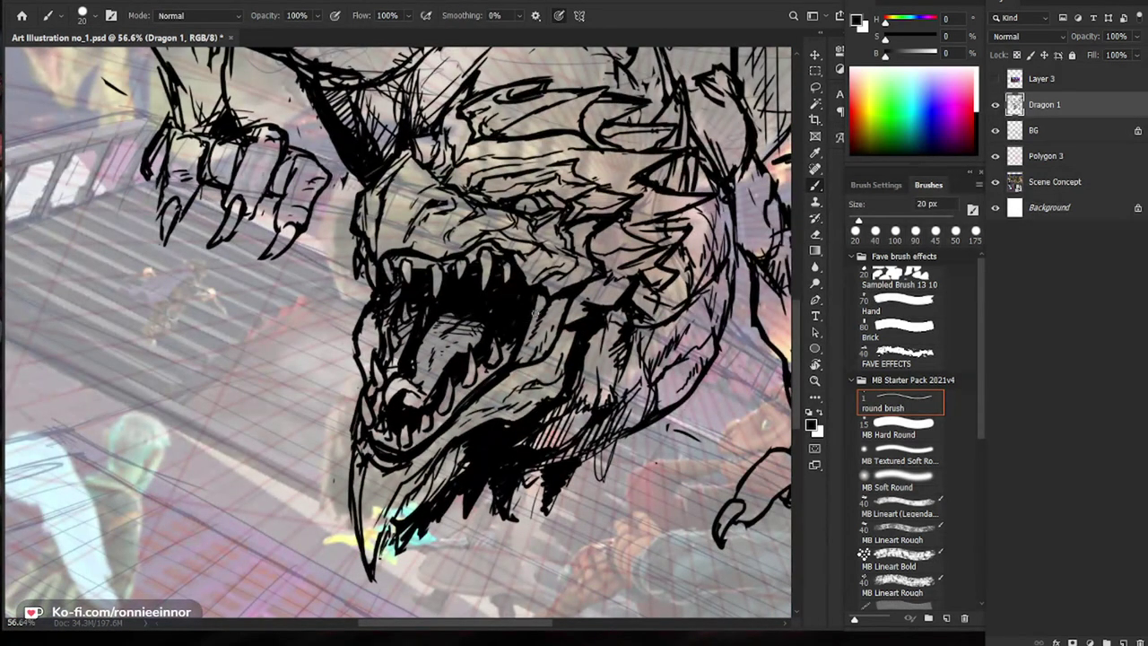
Step: Carve out the small front teeth of the lower jaw by erasing into the black below the tongue tip
{"action": "key", "text": "ctrl+space"}
{"action": "left_click_drag", "start_coordinate": [423, 422], "coordinate": [391, 439]}
{"action": "key", "text": "e"}
{"action": "key", "text": "b"}
{"action": "key", "text": "e"}
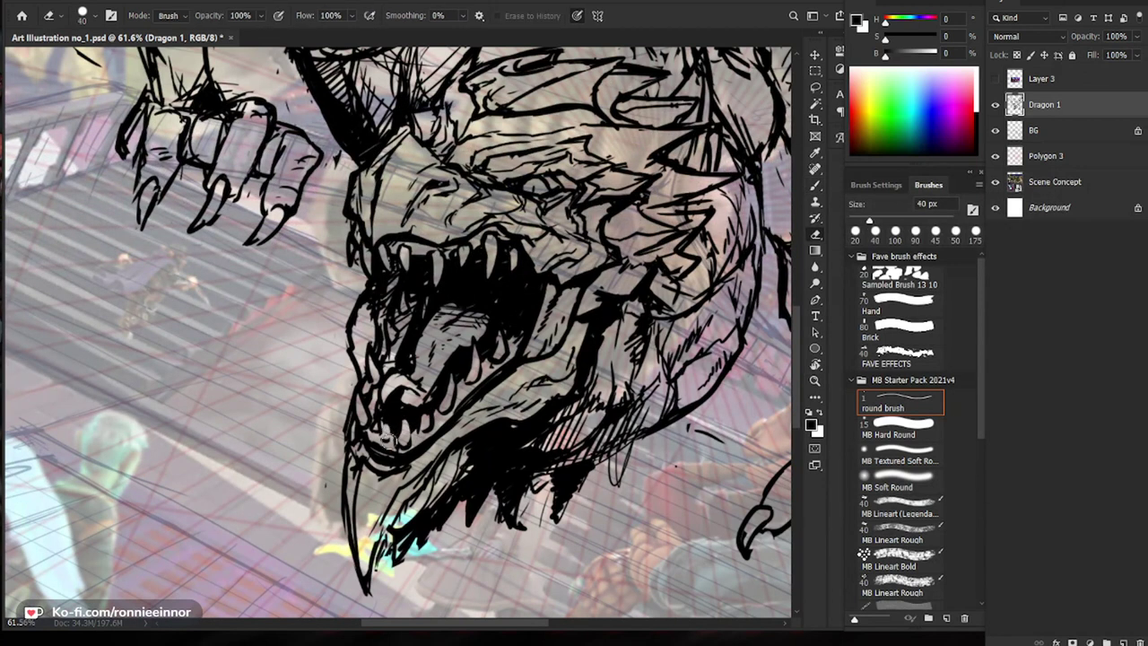
{"action": "key", "text": "b"}
{"action": "key", "text": "e"}
{"action": "left_click_drag", "start_coordinate": [382, 434], "coordinate": [387, 425]}
{"action": "key", "text": "b"}
Step: Clean up the brow ridge lines in front of the dragon's eye with the eraser
{"action": "left_click_drag", "start_coordinate": [454, 412], "coordinate": [359, 414]}
{"action": "left_click_drag", "start_coordinate": [639, 463], "coordinate": [552, 448]}
{"action": "left_click_drag", "start_coordinate": [407, 316], "coordinate": [565, 316]}
{"action": "key", "text": "e"}
{"action": "mouse_move", "coordinate": [389, 280]}
{"action": "left_mouse_down"}
{"action": "mouse_move", "coordinate": [366, 279]}
{"action": "mouse_move", "coordinate": [360, 298]}
{"action": "mouse_move", "coordinate": [305, 287]}
{"action": "mouse_move", "coordinate": [418, 321]}
{"action": "left_mouse_up"}
{"action": "key", "text": "b"}
{"action": "key", "text": "z"}
{"action": "key", "text": "b"}
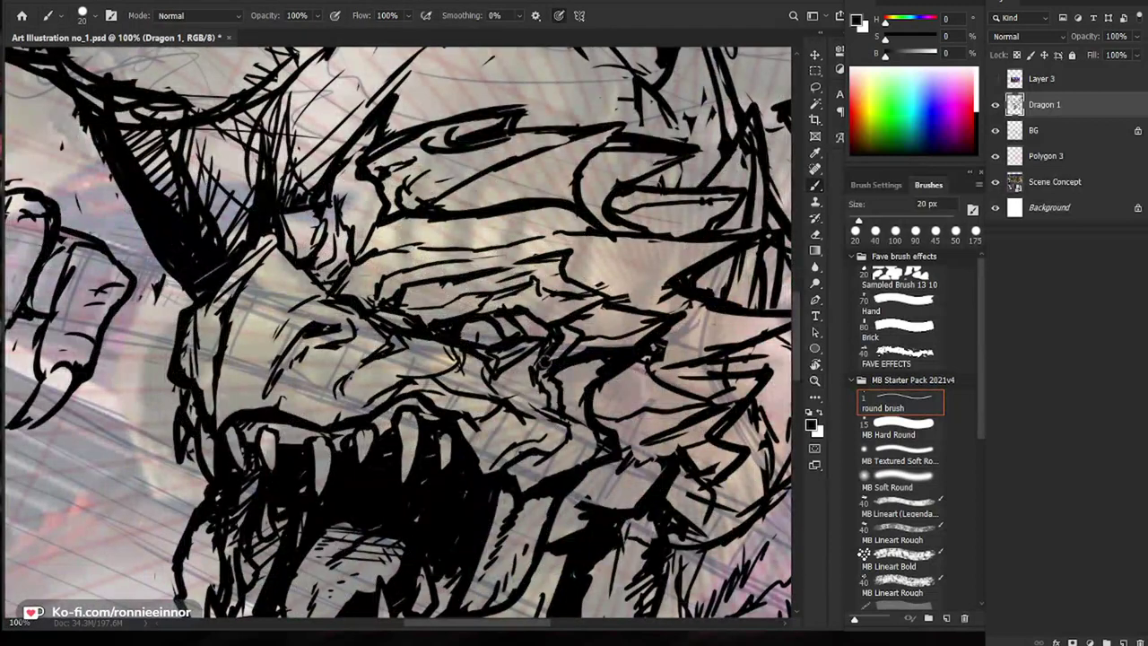
{"action": "left_click_drag", "start_coordinate": [563, 405], "coordinate": [534, 403]}
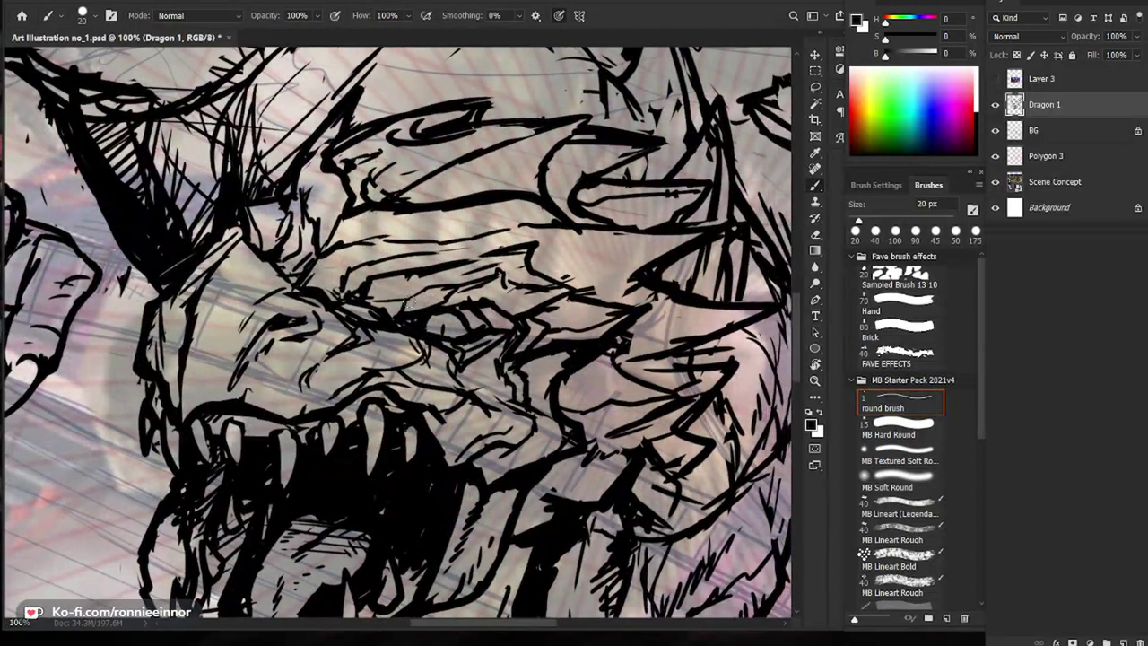
Step: Touch up the lower front teeth and the jaw edge around them, alternating short black strokes and erasing
{"action": "key", "text": "ctrl+0"}
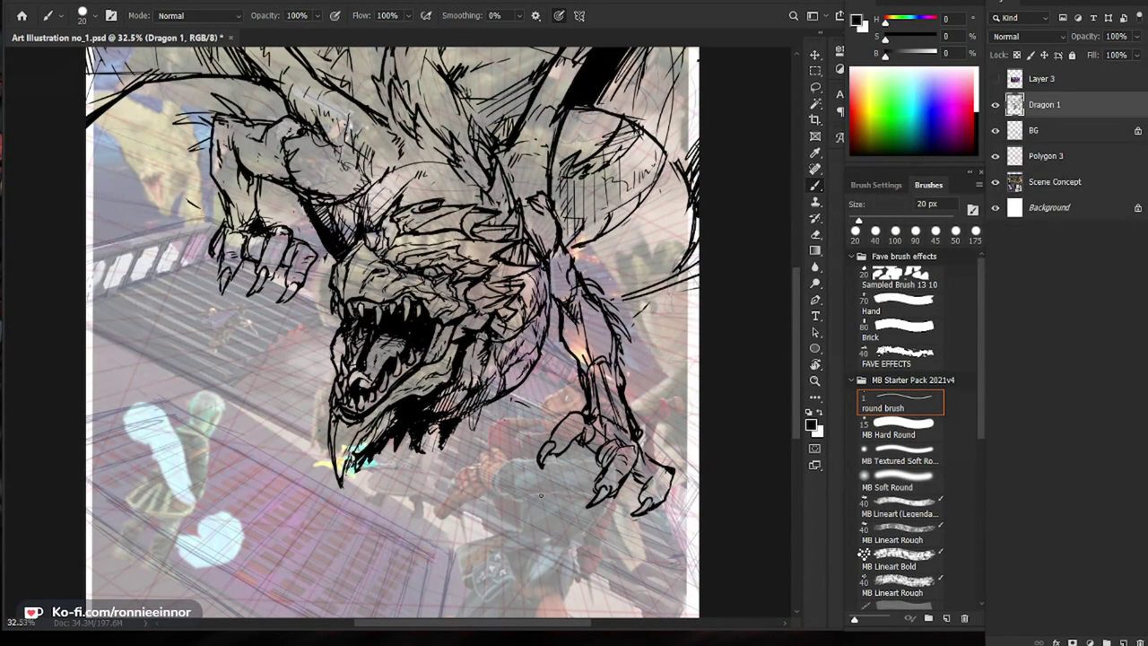
{"action": "key", "text": "e"}
{"action": "scroll", "coordinate": [359, 393], "scroll_direction": "up", "scroll_amount": 3}
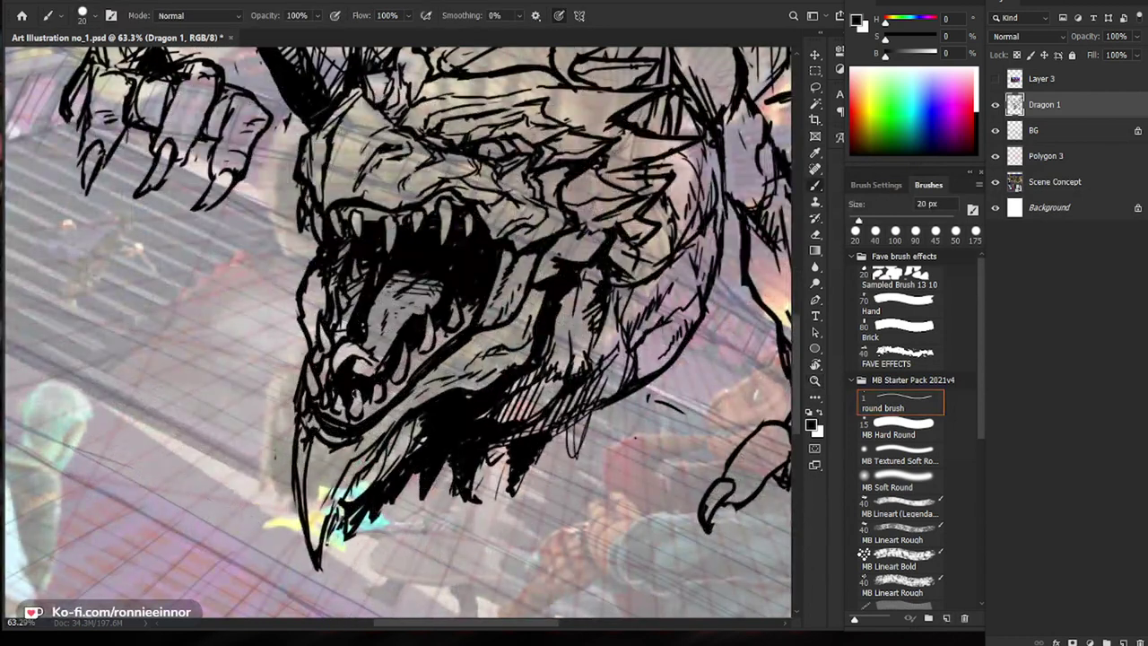
{"action": "key", "text": "b"}
{"action": "key", "text": "e"}
{"action": "left_click_drag", "start_coordinate": [359, 392], "coordinate": [353, 386]}
{"action": "key", "text": "b"}
{"action": "key", "text": "e"}
{"action": "key", "text": "b"}
{"action": "left_click_drag", "start_coordinate": [382, 418], "coordinate": [374, 410]}
{"action": "key", "text": "e"}
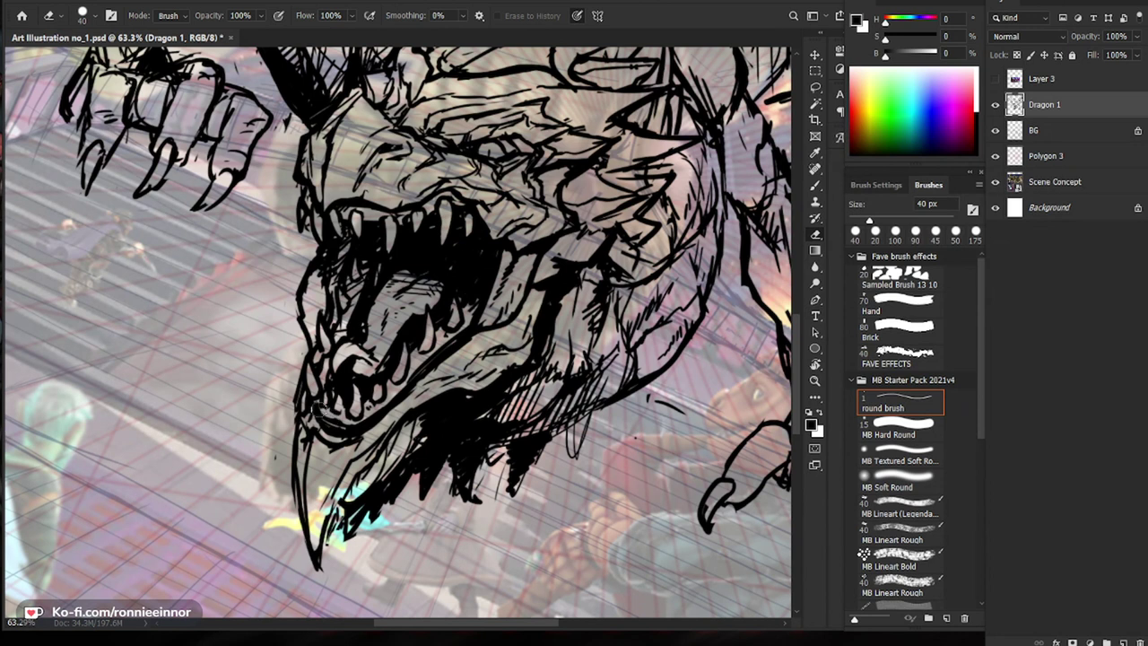
{"action": "key", "text": "b"}
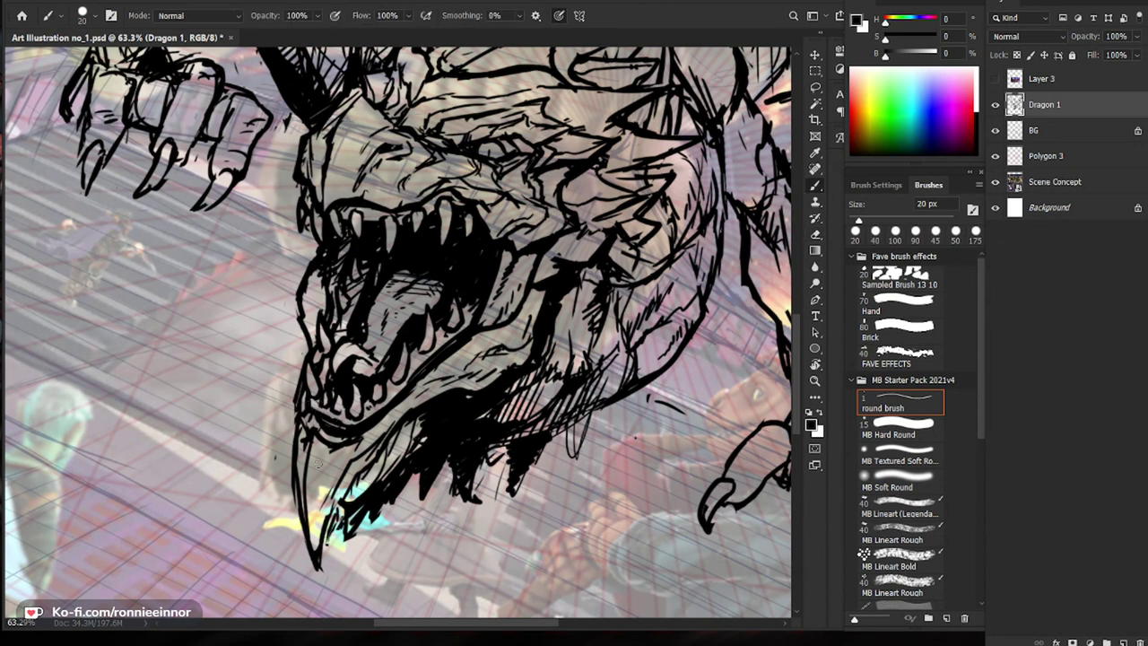
Step: Add short black shading strokes across the fingers of the dragon's raised claw with the 20 px brush
{"action": "key", "text": "z"}
{"action": "key", "text": "ctrl+0"}
{"action": "left_click_drag", "start_coordinate": [731, 393], "coordinate": [623, 359]}
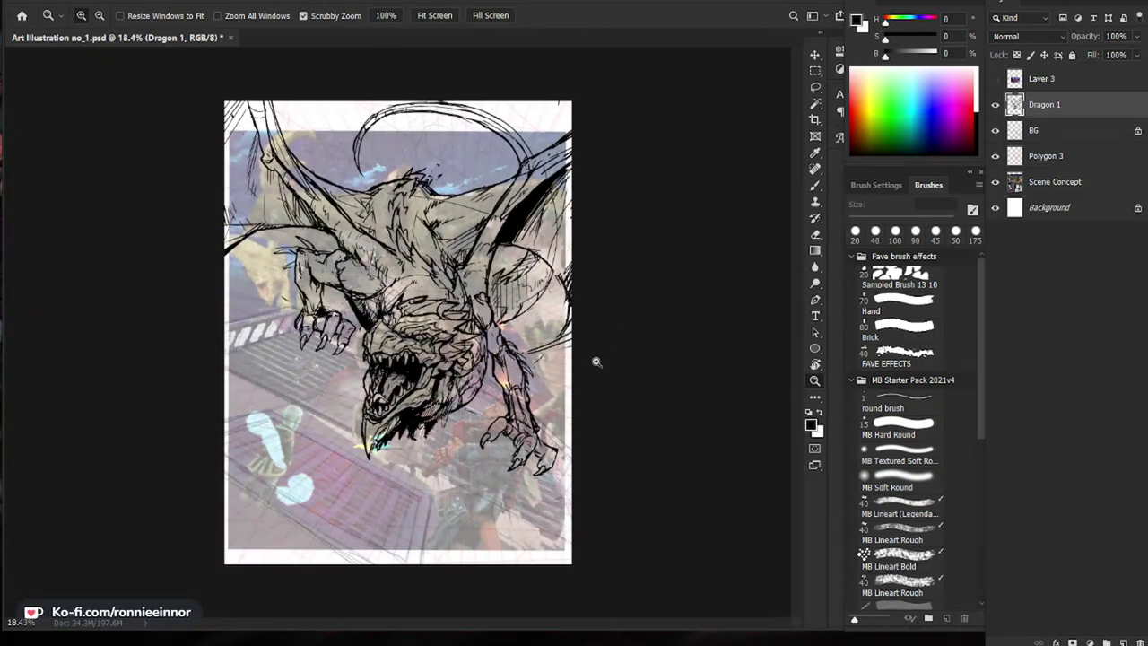
{"action": "mouse_move", "coordinate": [465, 274]}
{"action": "left_mouse_down"}
{"action": "mouse_move", "coordinate": [524, 274]}
{"action": "mouse_move", "coordinate": [511, 336]}
{"action": "left_mouse_up"}
{"action": "key", "text": "b"}
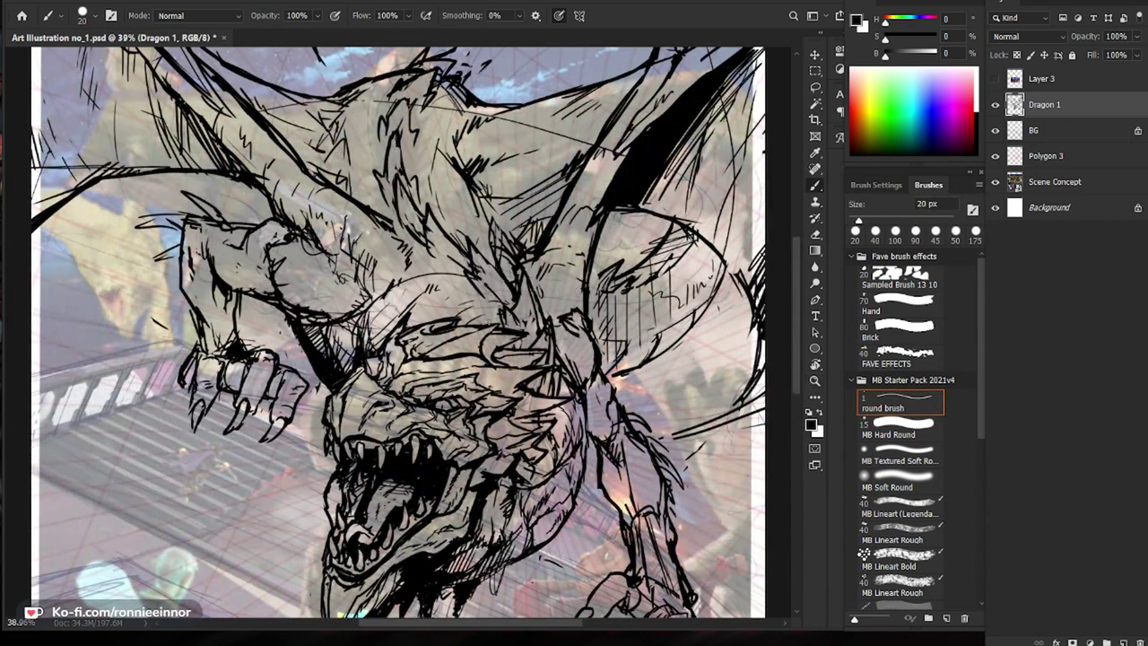
{"action": "mouse_move", "coordinate": [350, 356]}
{"action": "left_mouse_down"}
{"action": "mouse_move", "coordinate": [337, 387]}
{"action": "mouse_move", "coordinate": [361, 374]}
{"action": "mouse_move", "coordinate": [321, 386]}
{"action": "left_mouse_up"}
{"action": "left_click_drag", "start_coordinate": [332, 364], "coordinate": [325, 386]}
{"action": "mouse_move", "coordinate": [274, 351]}
{"action": "left_mouse_down"}
{"action": "mouse_move", "coordinate": [289, 359]}
{"action": "mouse_move", "coordinate": [277, 374]}
{"action": "left_mouse_up"}
{"action": "left_click_drag", "start_coordinate": [287, 358], "coordinate": [282, 374]}
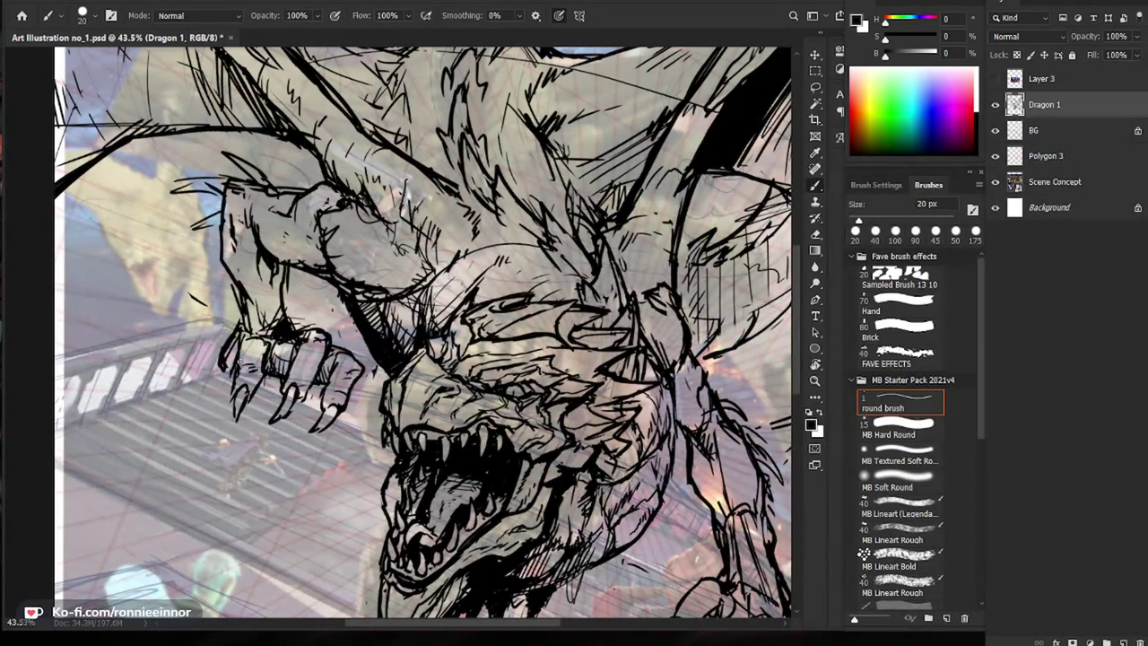
Step: Erase the old lines of the first talon on the raised claw and blacken the digit beside it
{"action": "key", "text": "e"}
{"action": "mouse_move", "coordinate": [243, 368]}
{"action": "left_mouse_down"}
{"action": "mouse_move", "coordinate": [238, 383]}
{"action": "mouse_move", "coordinate": [257, 382]}
{"action": "mouse_move", "coordinate": [238, 407]}
{"action": "left_mouse_up"}
{"action": "key", "text": "b"}
{"action": "key", "text": "e"}
{"action": "key", "text": "b"}
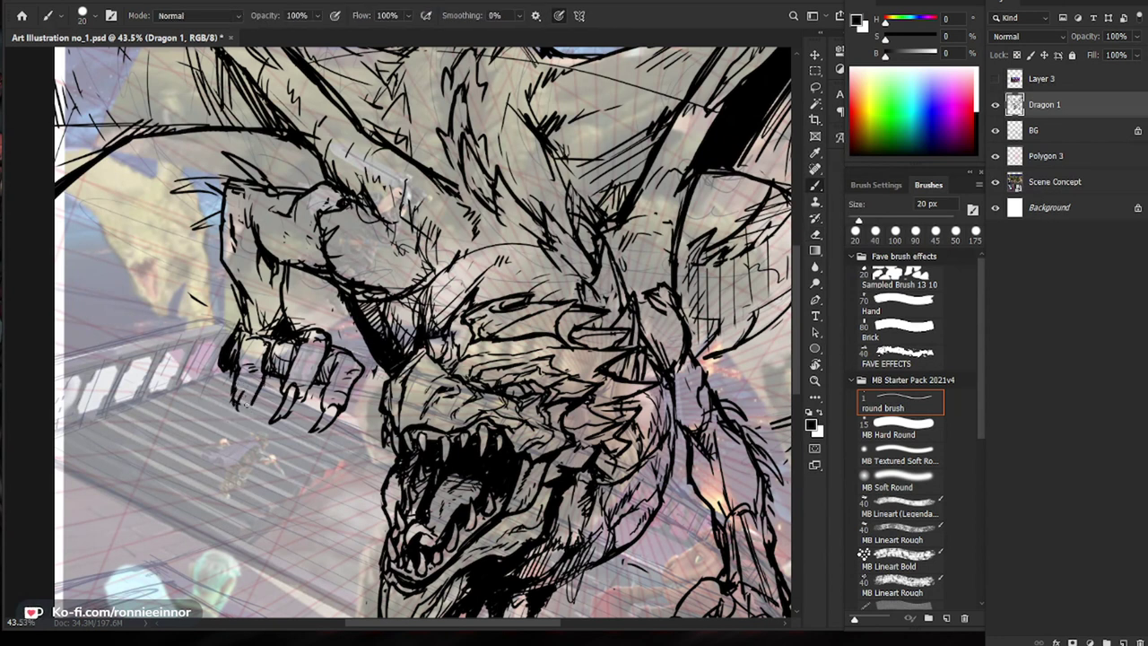
Step: Reshape the talon tips of the raised claw, alternating erasing with fresh black outlines
{"action": "key", "text": "e"}
{"action": "mouse_move", "coordinate": [312, 431]}
{"action": "left_mouse_down"}
{"action": "mouse_move", "coordinate": [347, 397]}
{"action": "mouse_move", "coordinate": [296, 393]}
{"action": "mouse_move", "coordinate": [279, 405]}
{"action": "left_mouse_up"}
{"action": "key", "text": "b"}
{"action": "key", "text": "e"}
{"action": "key", "text": "b"}
{"action": "key", "text": "e"}
{"action": "key", "text": "b"}
{"action": "key", "text": "e"}
{"action": "key", "text": "b"}
{"action": "key", "text": "e"}
{"action": "key", "text": "b"}
{"action": "key", "text": "e"}
{"action": "key", "text": "b"}
Step: Examine the dragon's overall silhouette and the reworked claw at several zoom levels
{"action": "scroll", "coordinate": [398, 331], "scroll_direction": "down", "scroll_amount": 6}
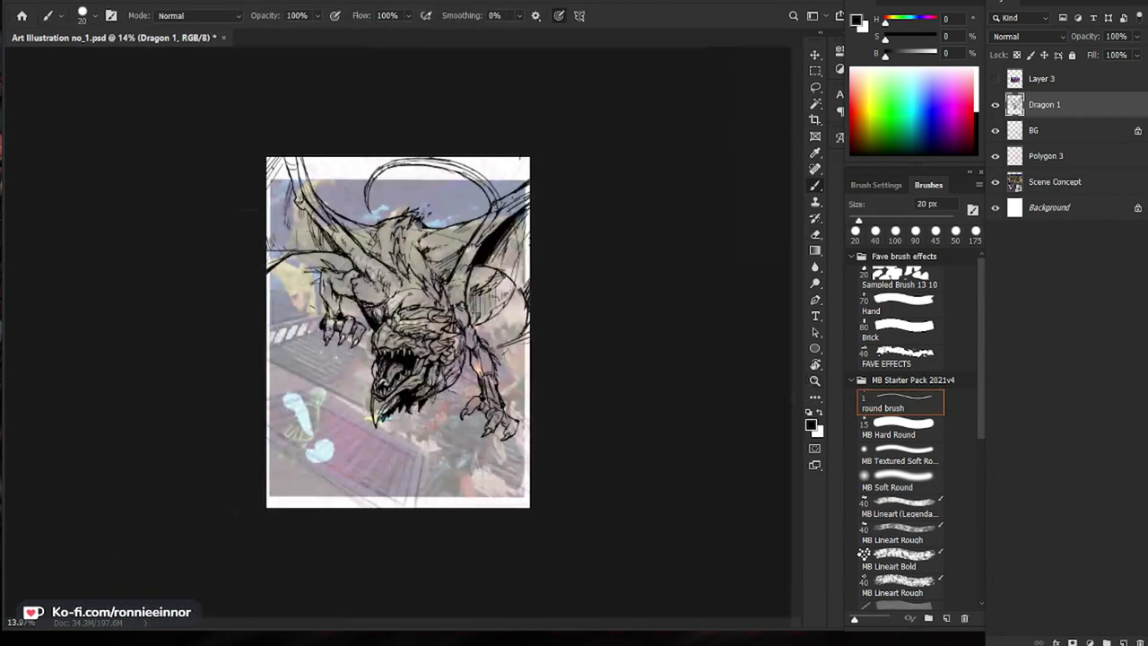
{"action": "key", "text": "z"}
{"action": "scroll", "coordinate": [335, 331], "scroll_direction": "up", "scroll_amount": 5}
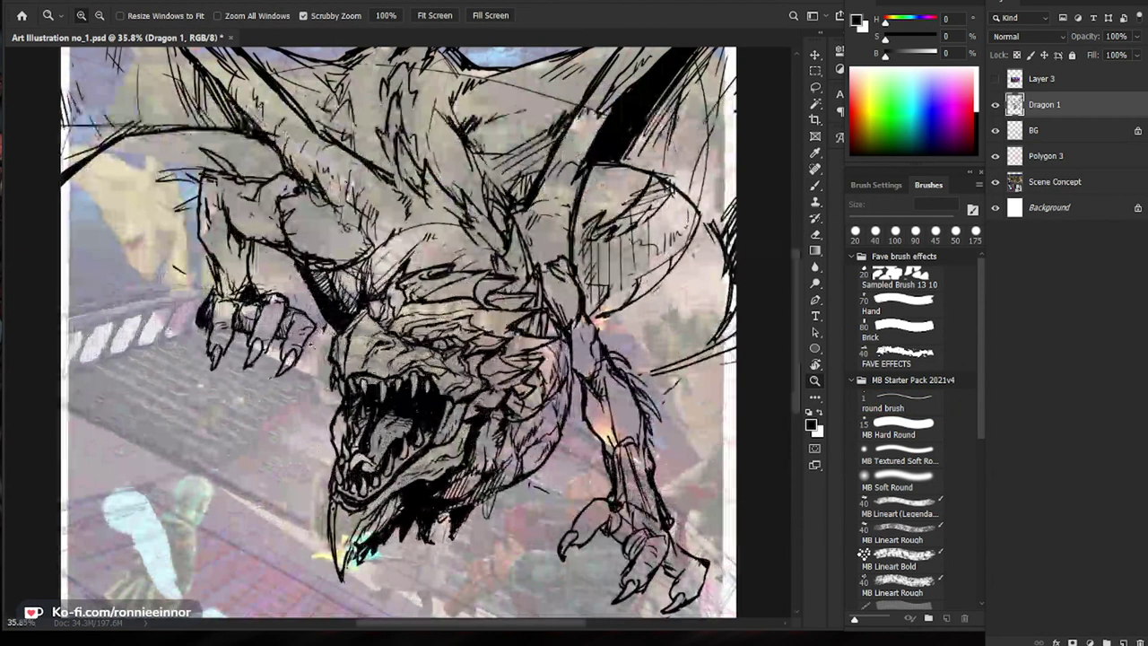
{"action": "key", "text": "e"}
{"action": "key", "text": "b"}
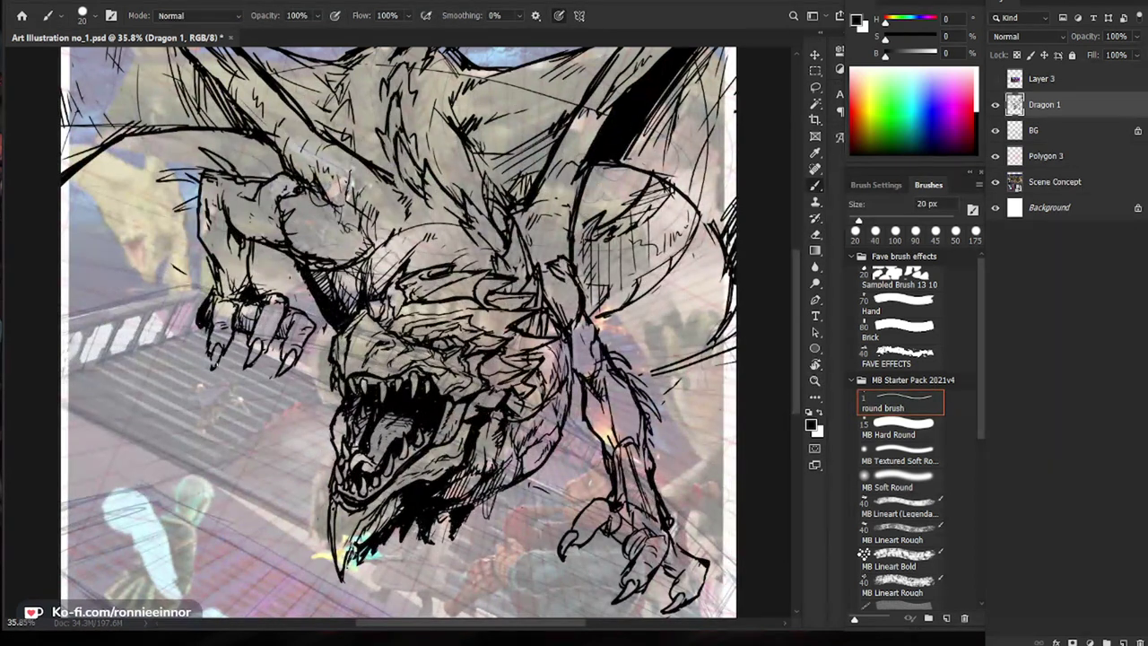
{"action": "scroll", "coordinate": [608, 383], "scroll_direction": "down", "scroll_amount": 5}
{"action": "scroll", "coordinate": [609, 383], "scroll_direction": "up", "scroll_amount": 4}
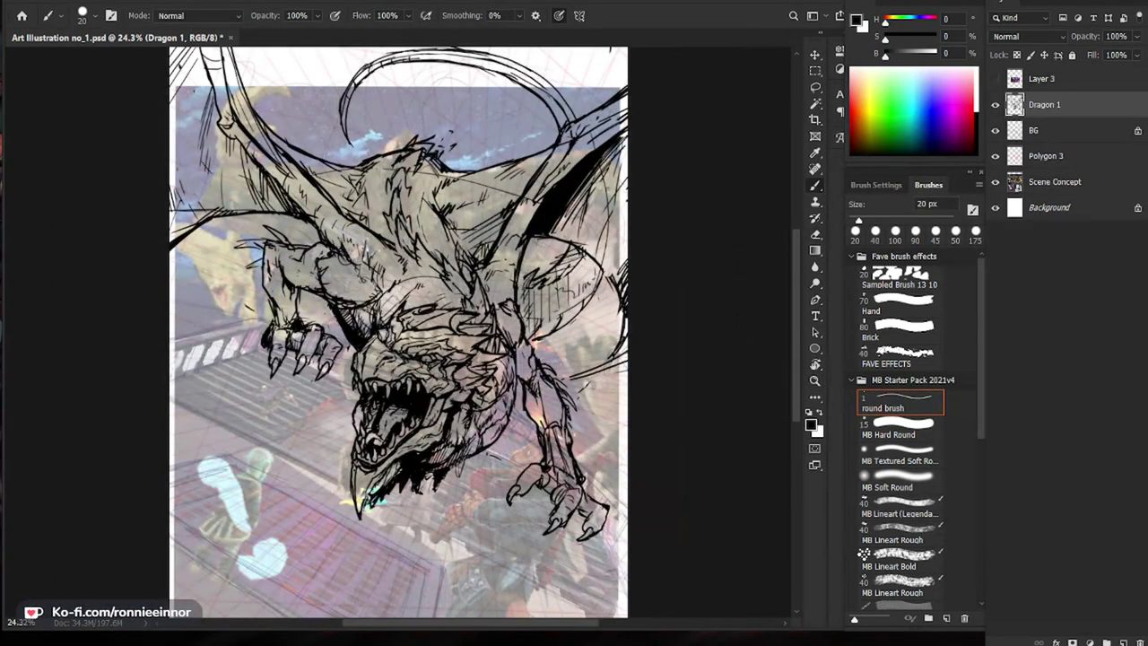
{"action": "scroll", "coordinate": [459, 345], "scroll_direction": "up", "scroll_amount": 2}
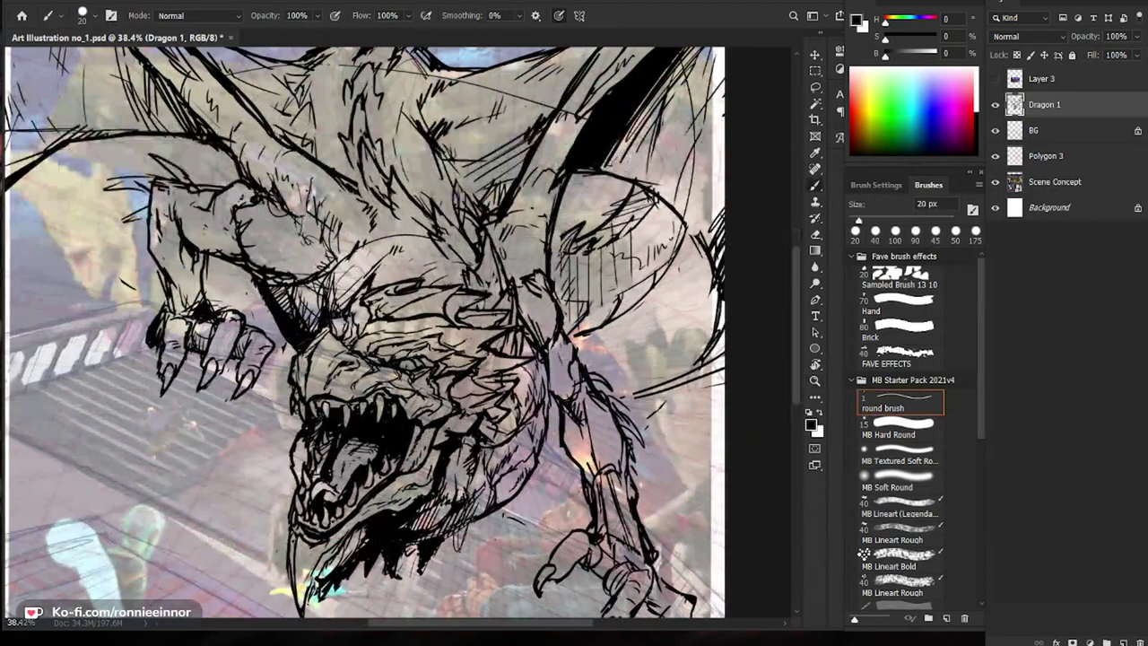
Step: Draw a pointed black spike rising from the front of the head crest, undoing and redoing the first stroke
{"action": "left_click_drag", "start_coordinate": [577, 374], "coordinate": [571, 302]}
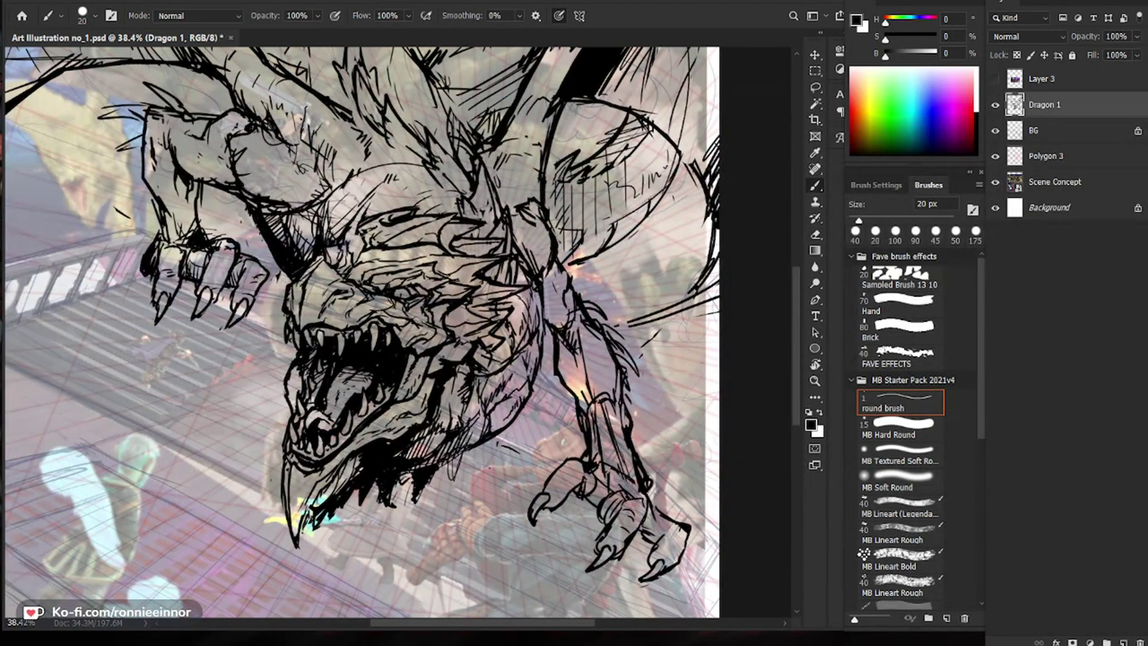
{"action": "left_click_drag", "start_coordinate": [377, 195], "coordinate": [370, 218]}
{"action": "key", "text": "ctrl+z"}
{"action": "mouse_move", "coordinate": [383, 195]}
{"action": "left_mouse_down"}
{"action": "mouse_move", "coordinate": [393, 195]}
{"action": "mouse_move", "coordinate": [344, 221]}
{"action": "left_mouse_up"}
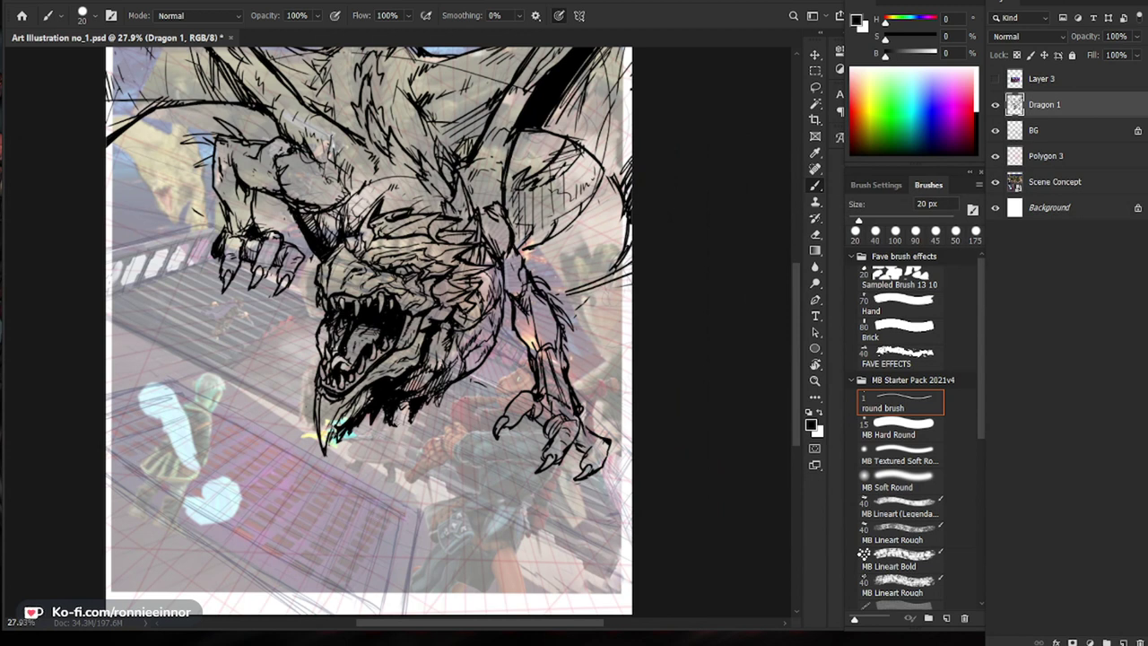
Step: Sharpen the ragged black edge beneath the jaw and the tip of the chin spike with eraser and brush
{"action": "key", "text": "e"}
{"action": "key", "text": "p"}
{"action": "key", "text": "e"}
{"action": "mouse_move", "coordinate": [374, 414]}
{"action": "left_mouse_down"}
{"action": "mouse_move", "coordinate": [367, 428]}
{"action": "mouse_move", "coordinate": [375, 414]}
{"action": "left_mouse_up"}
{"action": "key", "text": "b"}
{"action": "key", "text": "e"}
{"action": "key", "text": "e"}
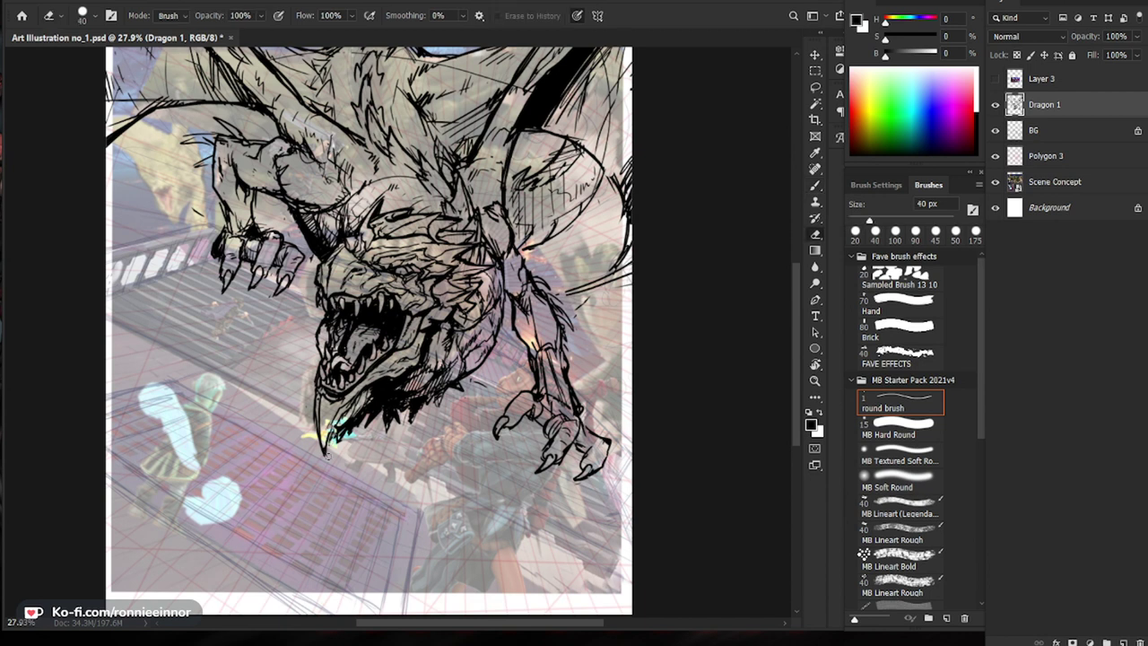
{"action": "key", "text": "b"}
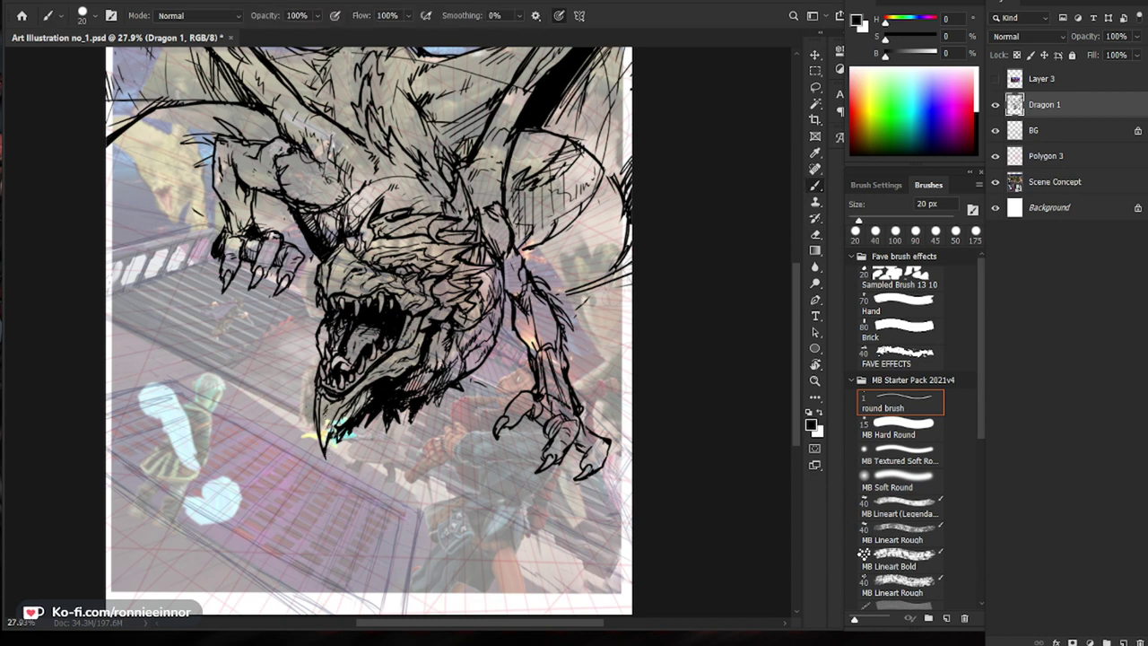
Step: Refine the front edge of the snout above the upper teeth with erasing and short black strokes
{"action": "left_click_drag", "start_coordinate": [641, 492], "coordinate": [607, 493]}
{"action": "left_click_drag", "start_coordinate": [382, 320], "coordinate": [481, 307]}
{"action": "key", "text": "b"}
{"action": "key", "text": "e"}
{"action": "left_click_drag", "start_coordinate": [347, 406], "coordinate": [346, 437]}
{"action": "key", "text": "b"}
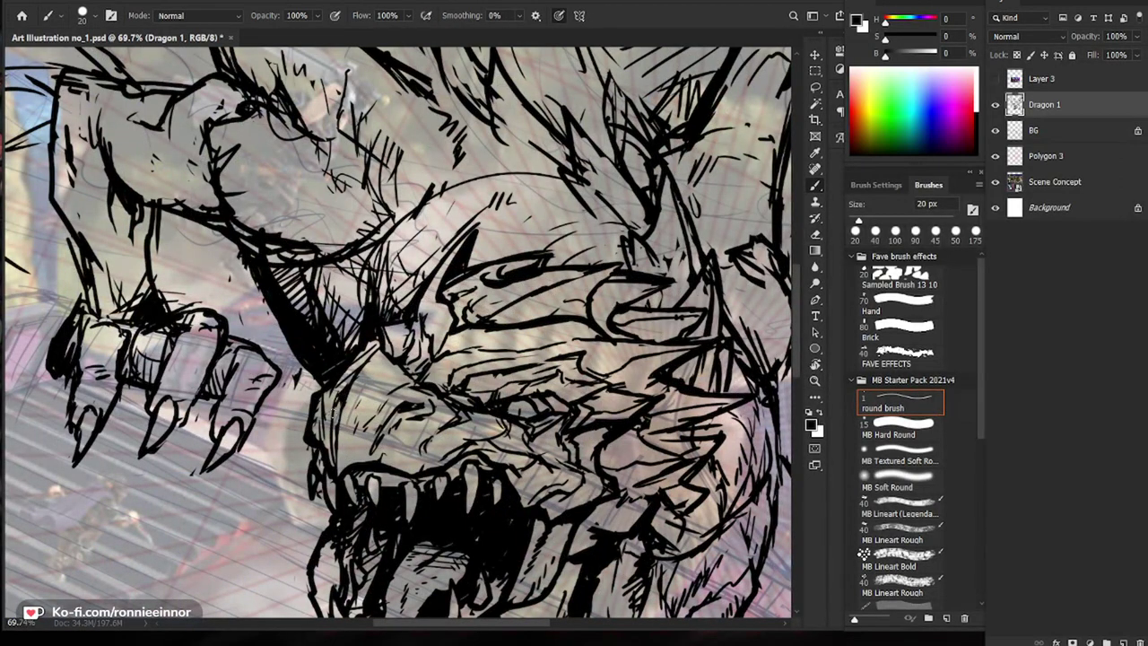
{"action": "key", "text": "e"}
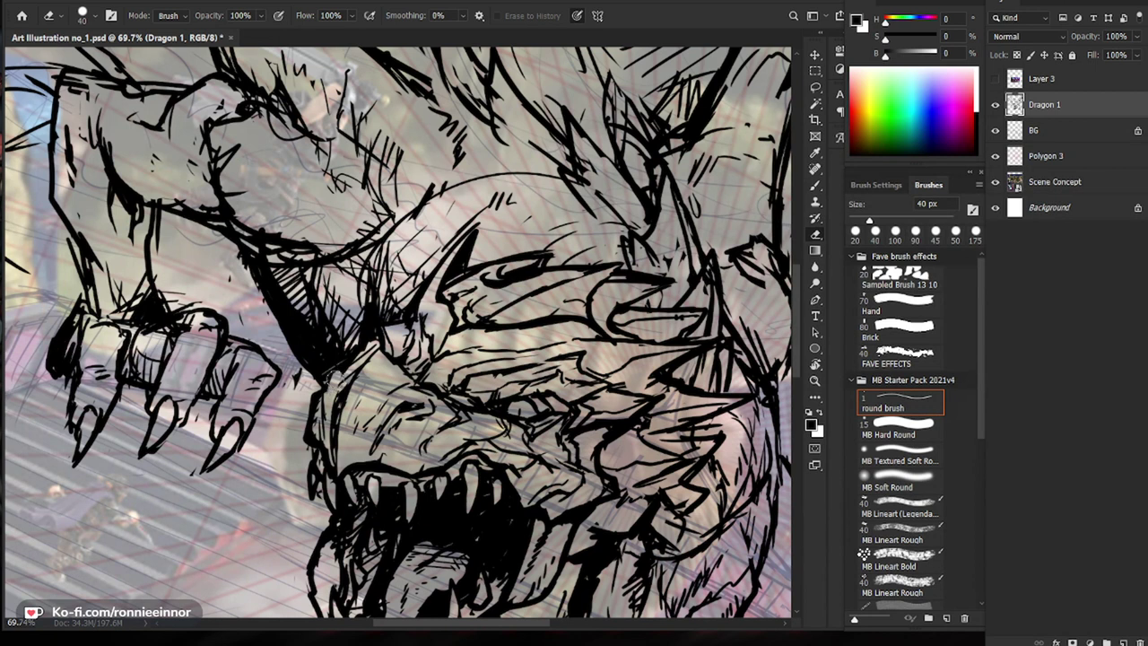
{"action": "key", "text": "b"}
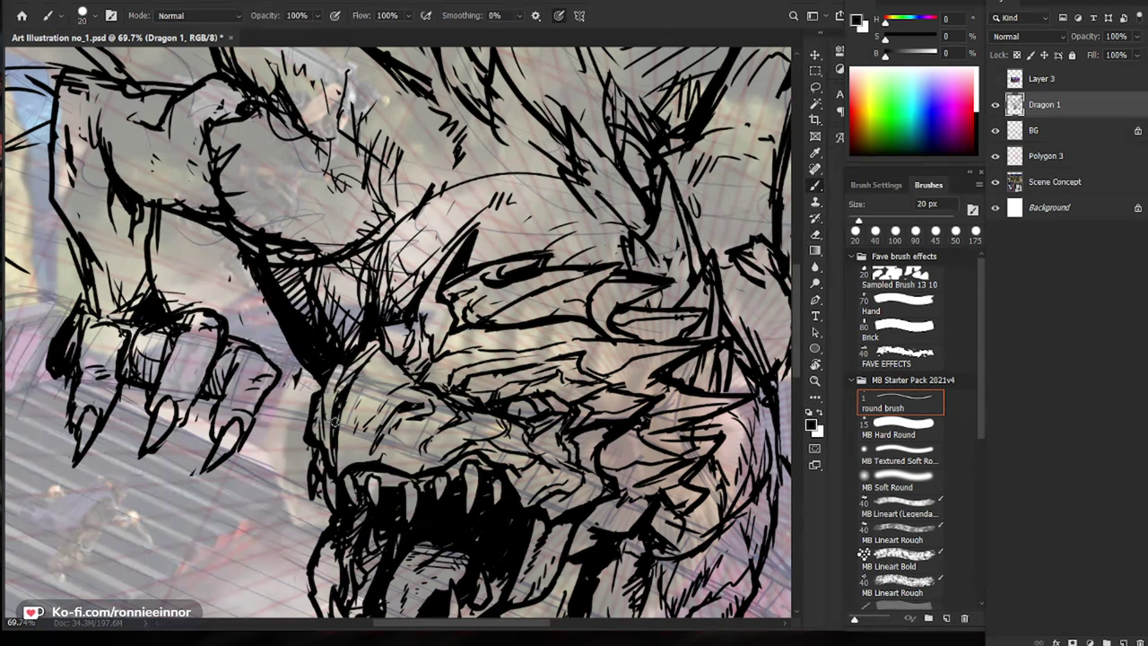
Step: Clean up the contour at the top of the snout beside the horn base with the eraser
{"action": "left_click_drag", "start_coordinate": [564, 417], "coordinate": [440, 418]}
{"action": "left_click_drag", "start_coordinate": [611, 442], "coordinate": [679, 445]}
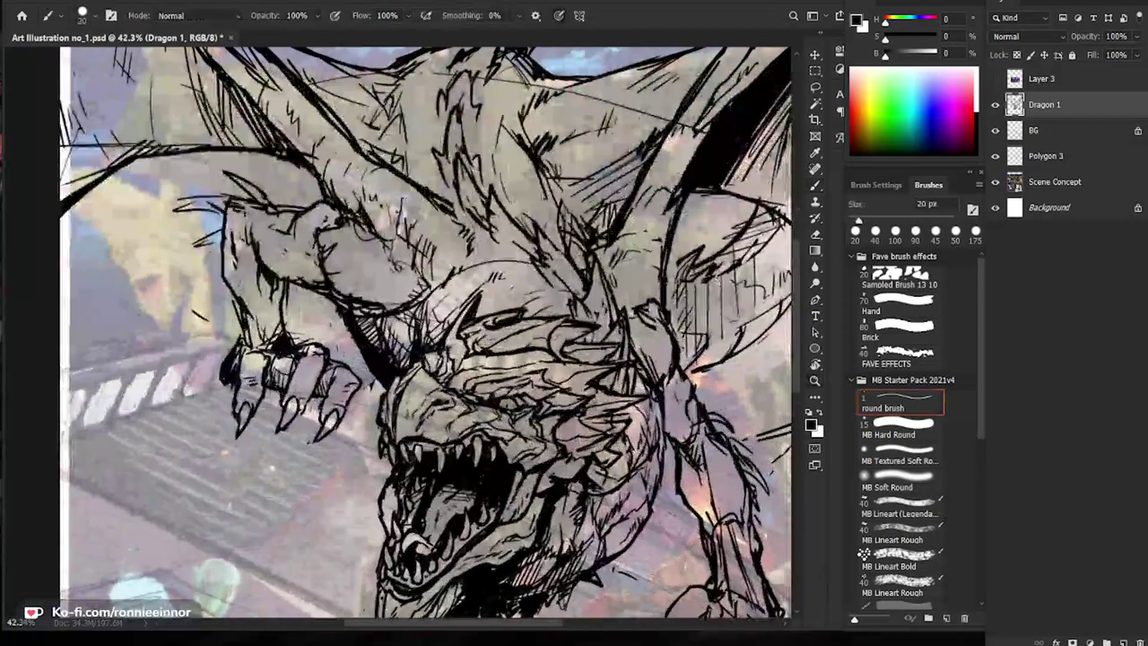
{"action": "left_click_drag", "start_coordinate": [424, 386], "coordinate": [509, 388]}
{"action": "key", "text": "e"}
{"action": "left_click_drag", "start_coordinate": [356, 389], "coordinate": [380, 354]}
{"action": "key", "text": "b"}
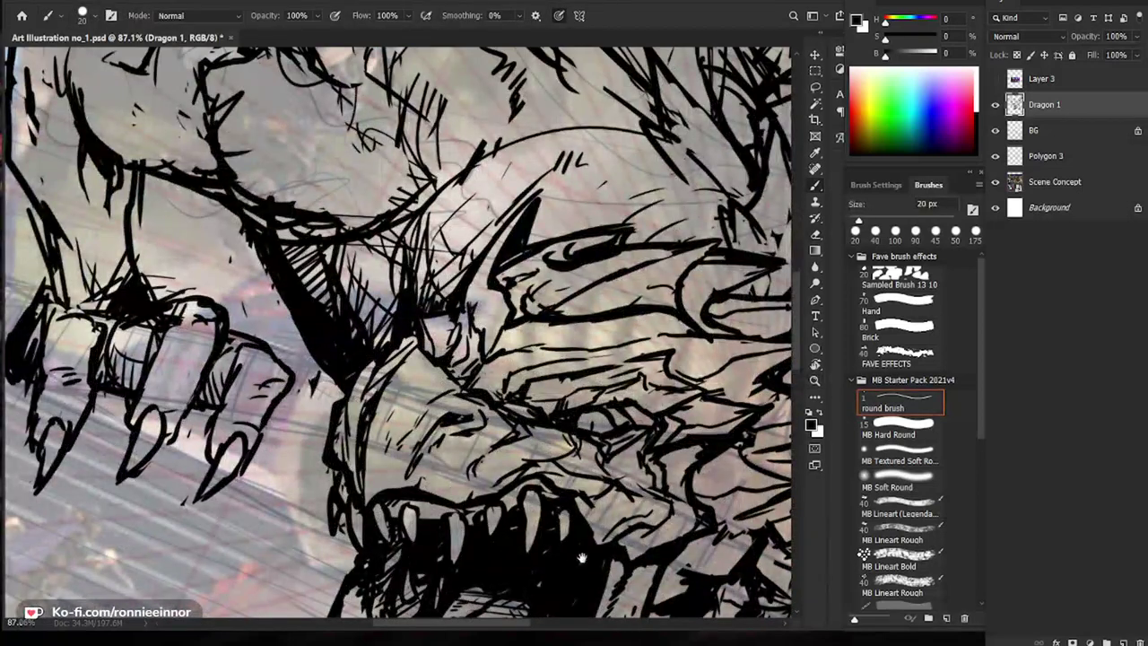
Step: Examine the whole dragon, from its head and claws up to the wings and tail
{"action": "left_click_drag", "start_coordinate": [583, 558], "coordinate": [527, 513]}
{"action": "left_click_drag", "start_coordinate": [416, 342], "coordinate": [382, 350]}
{"action": "left_click_drag", "start_coordinate": [462, 369], "coordinate": [296, 369]}
{"action": "left_click_drag", "start_coordinate": [664, 501], "coordinate": [682, 502]}
{"action": "left_click_drag", "start_coordinate": [609, 557], "coordinate": [595, 498]}
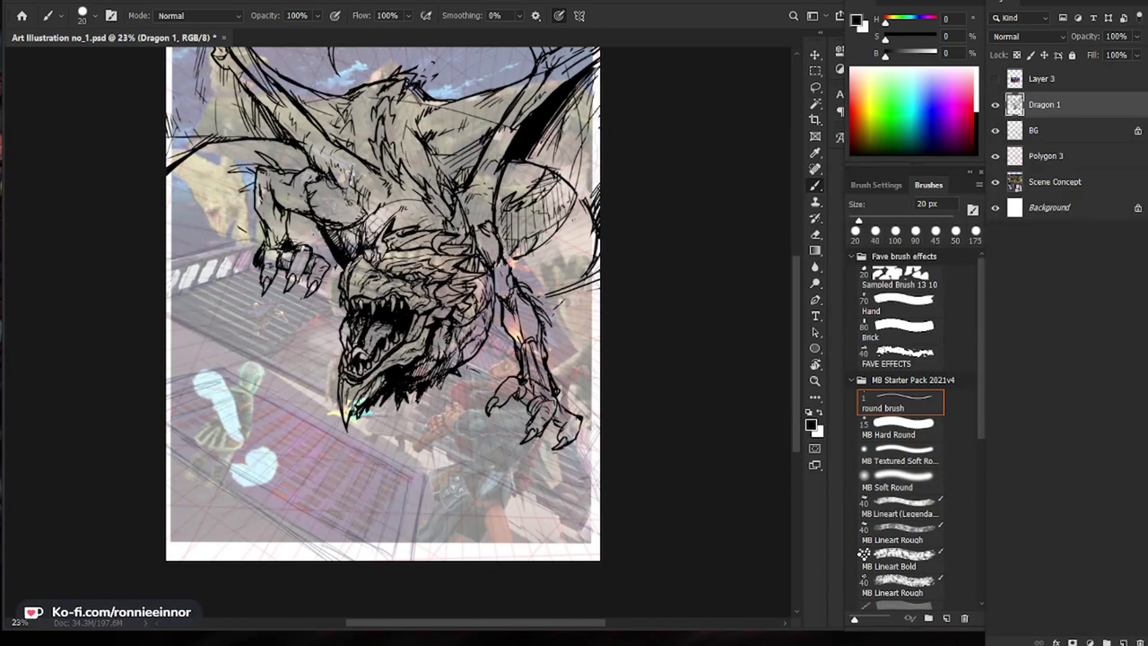
{"action": "left_click_drag", "start_coordinate": [598, 125], "coordinate": [607, 267]}
{"action": "key", "text": "e"}
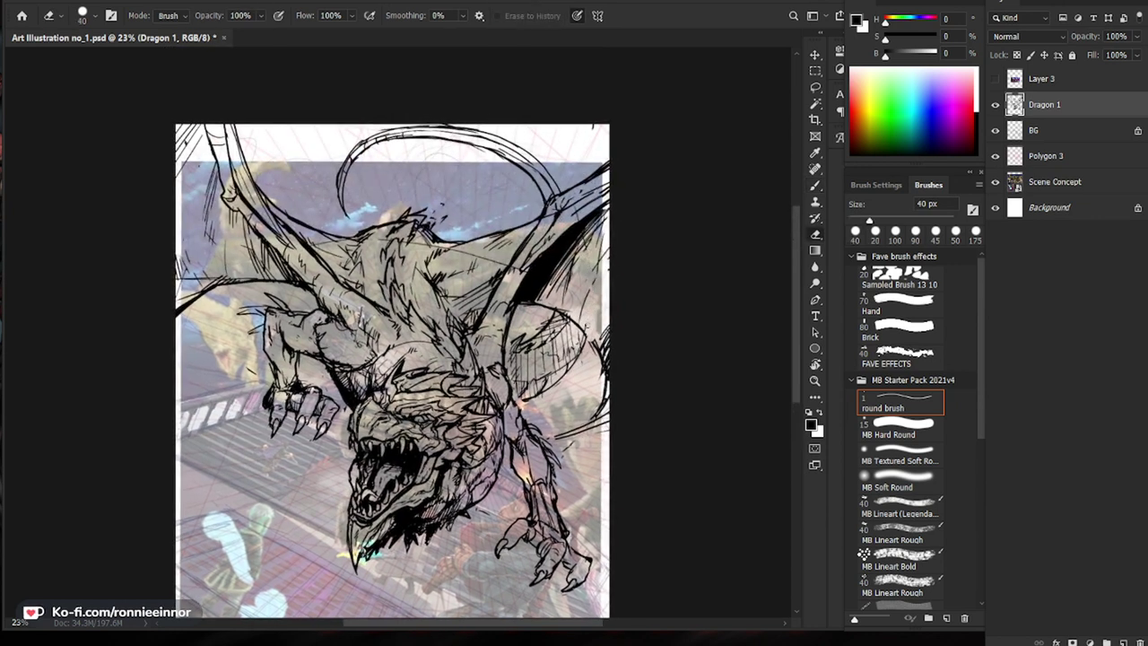
{"action": "key", "text": "b"}
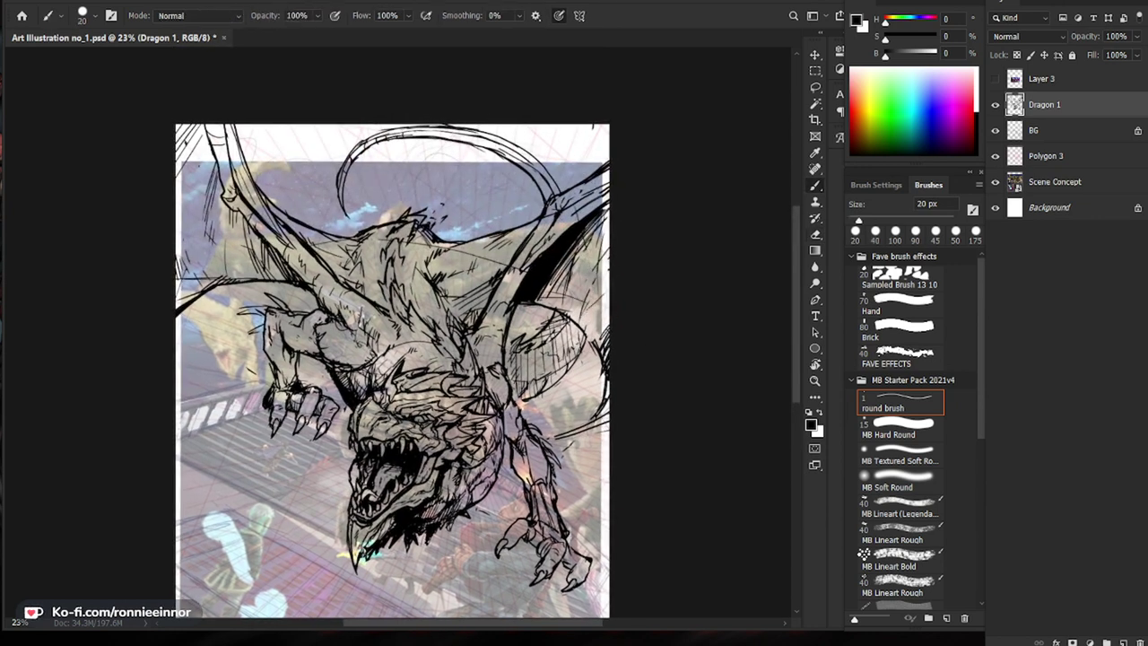
Step: Fill the curved tail above the dragon's back with solid black using an 80 px brush
{"action": "left_click_drag", "start_coordinate": [594, 255], "coordinate": [630, 325]}
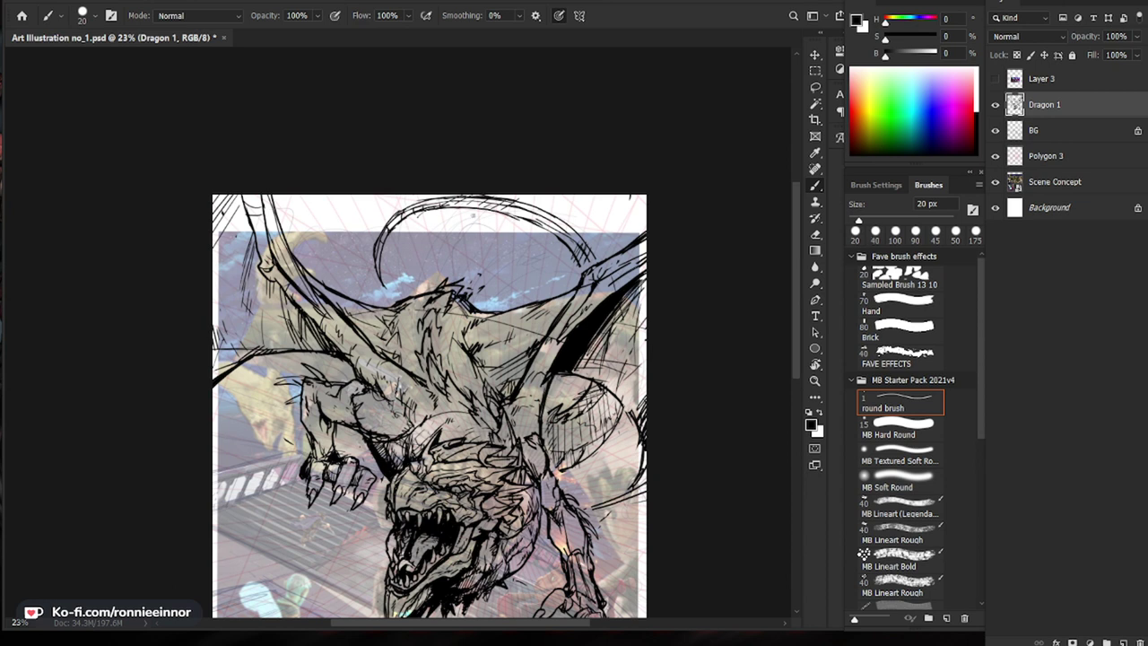
{"action": "key", "text": "bracketright"}
{"action": "key", "text": "bracketright"}
{"action": "key", "text": "bracketright"}
{"action": "key", "text": "bracketright"}
{"action": "key", "text": "bracketright"}
{"action": "key", "text": "bracketright"}
{"action": "mouse_move", "coordinate": [377, 268]}
{"action": "left_mouse_down"}
{"action": "mouse_move", "coordinate": [379, 243]}
{"action": "mouse_move", "coordinate": [442, 201]}
{"action": "mouse_move", "coordinate": [518, 206]}
{"action": "mouse_move", "coordinate": [563, 233]}
{"action": "left_mouse_up"}
{"action": "left_click_drag", "start_coordinate": [520, 203], "coordinate": [556, 218]}
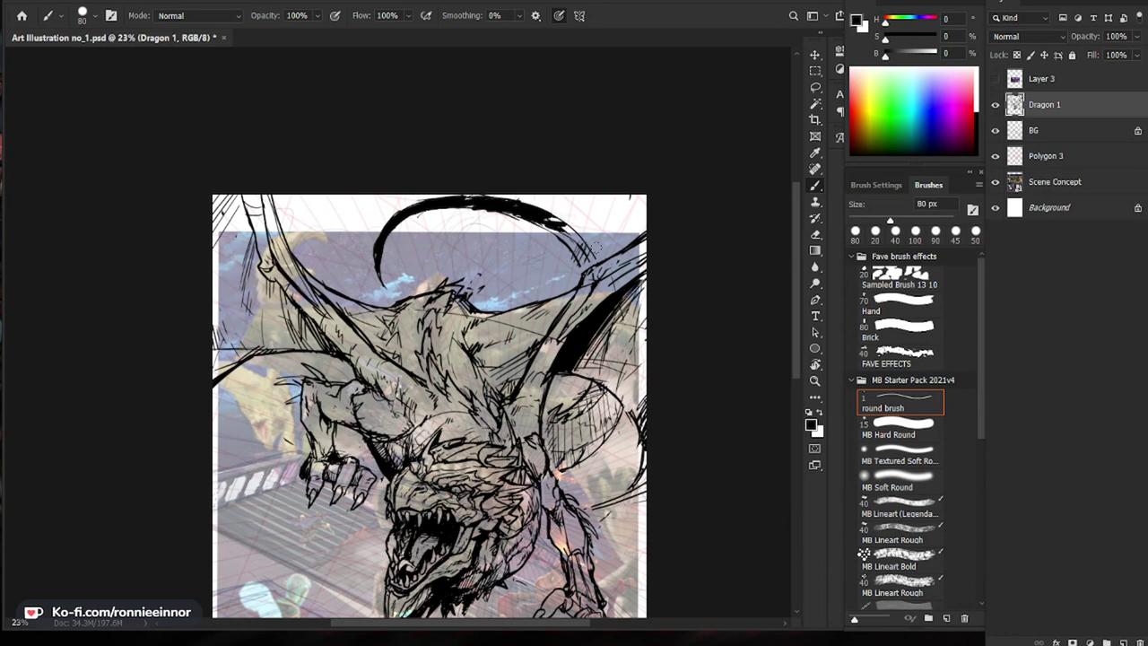
Step: Hatch the unfilled end of the tail near the wing with a 10 px brush
{"action": "key", "text": "bracketleft"}
{"action": "key", "text": "bracketleft"}
{"action": "key", "text": "bracketleft"}
{"action": "key", "text": "bracketleft"}
{"action": "key", "text": "bracketleft"}
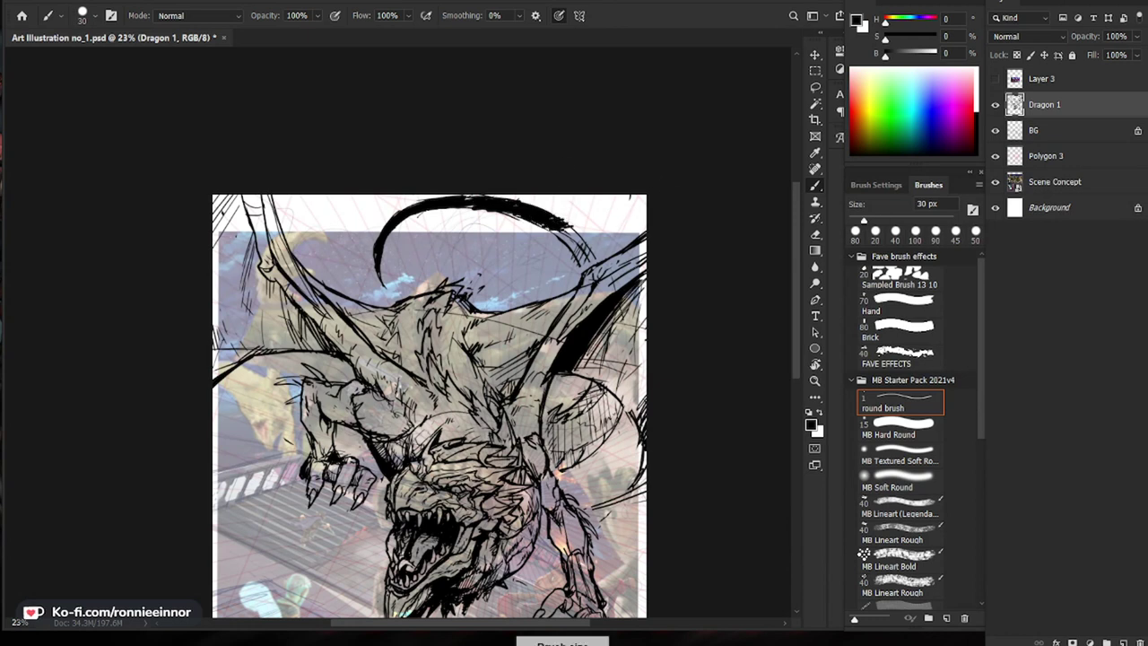
{"action": "key", "text": "bracketleft"}
{"action": "key", "text": "bracketleft"}
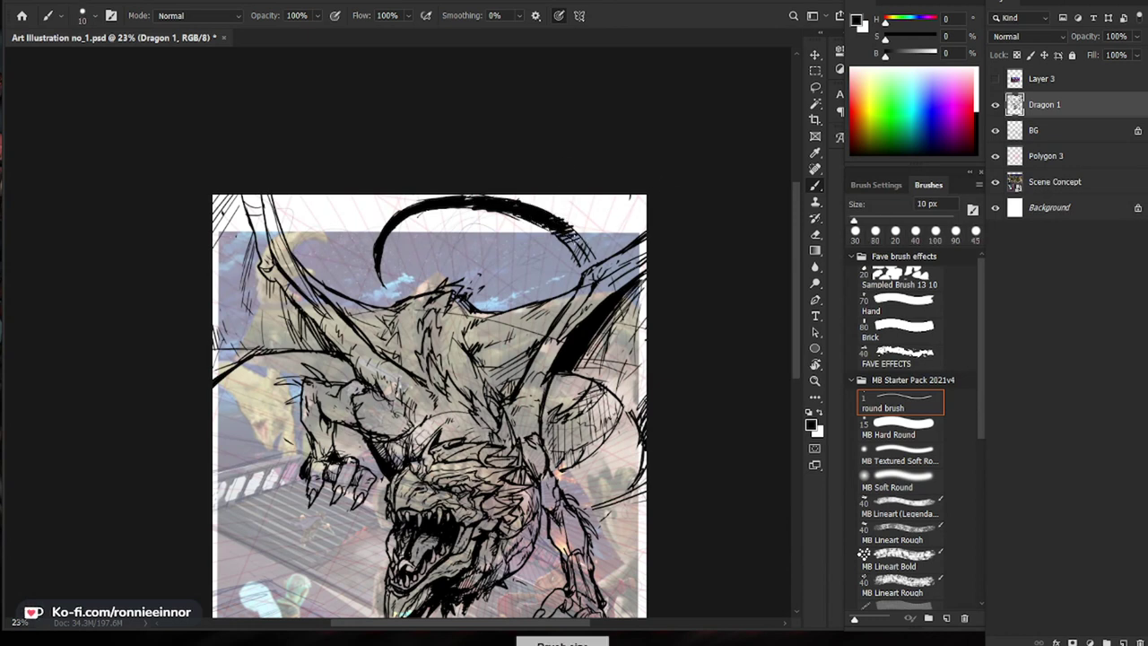
{"action": "mouse_move", "coordinate": [561, 235]}
{"action": "left_mouse_down"}
{"action": "mouse_move", "coordinate": [597, 260]}
{"action": "mouse_move", "coordinate": [589, 377]}
{"action": "left_mouse_up"}
Step: Tidy the edges of the blackened tail with the 40 px eraser, undoing one stroke
{"action": "key", "text": "ctrl+space"}
{"action": "left_click_drag", "start_coordinate": [422, 158], "coordinate": [482, 170]}
{"action": "key", "text": "e"}
{"action": "mouse_move", "coordinate": [582, 115]}
{"action": "left_mouse_down"}
{"action": "mouse_move", "coordinate": [457, 65]}
{"action": "mouse_move", "coordinate": [421, 63]}
{"action": "left_mouse_up"}
{"action": "mouse_move", "coordinate": [588, 103]}
{"action": "left_mouse_down"}
{"action": "mouse_move", "coordinate": [502, 321]}
{"action": "mouse_move", "coordinate": [334, 286]}
{"action": "mouse_move", "coordinate": [313, 293]}
{"action": "left_mouse_up"}
{"action": "key", "text": "ctrl+z"}
{"action": "mouse_move", "coordinate": [433, 295]}
{"action": "left_mouse_down"}
{"action": "mouse_move", "coordinate": [307, 287]}
{"action": "mouse_move", "coordinate": [239, 385]}
{"action": "left_mouse_up"}
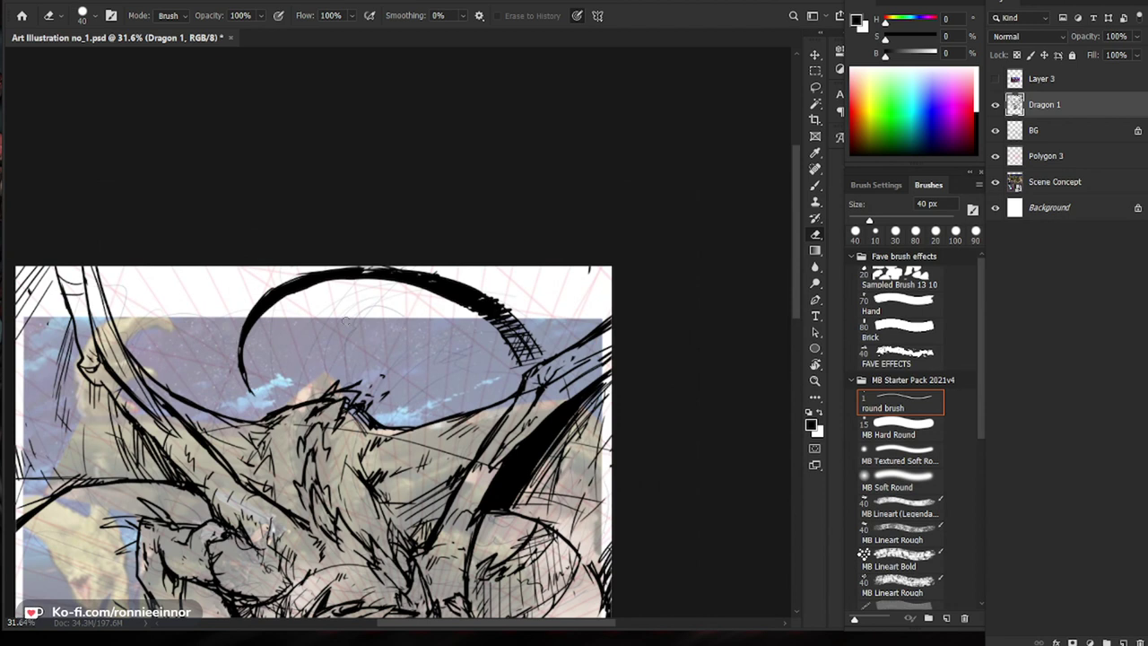
{"action": "left_click_drag", "start_coordinate": [641, 403], "coordinate": [566, 418]}
{"action": "left_click_drag", "start_coordinate": [523, 257], "coordinate": [610, 242]}
{"action": "left_click_drag", "start_coordinate": [508, 161], "coordinate": [472, 283]}
{"action": "key", "text": "e"}
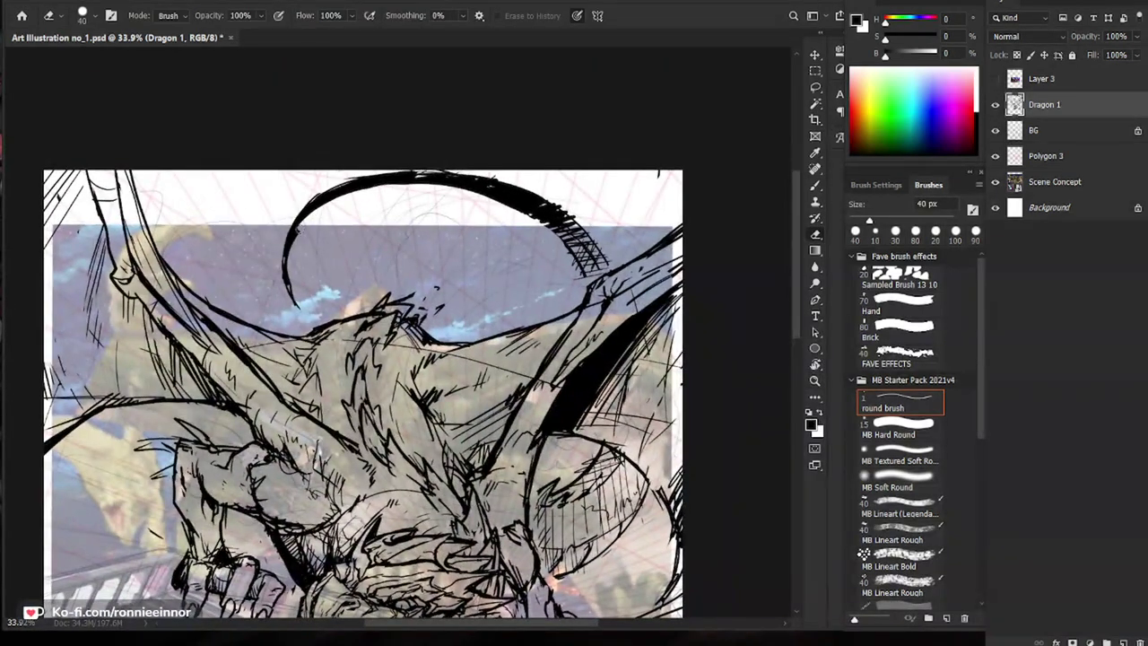
Step: Add 10 px hatching where the tail meets the wing and across the rounded form below the black wing area
{"action": "key", "text": "ctrl+0"}
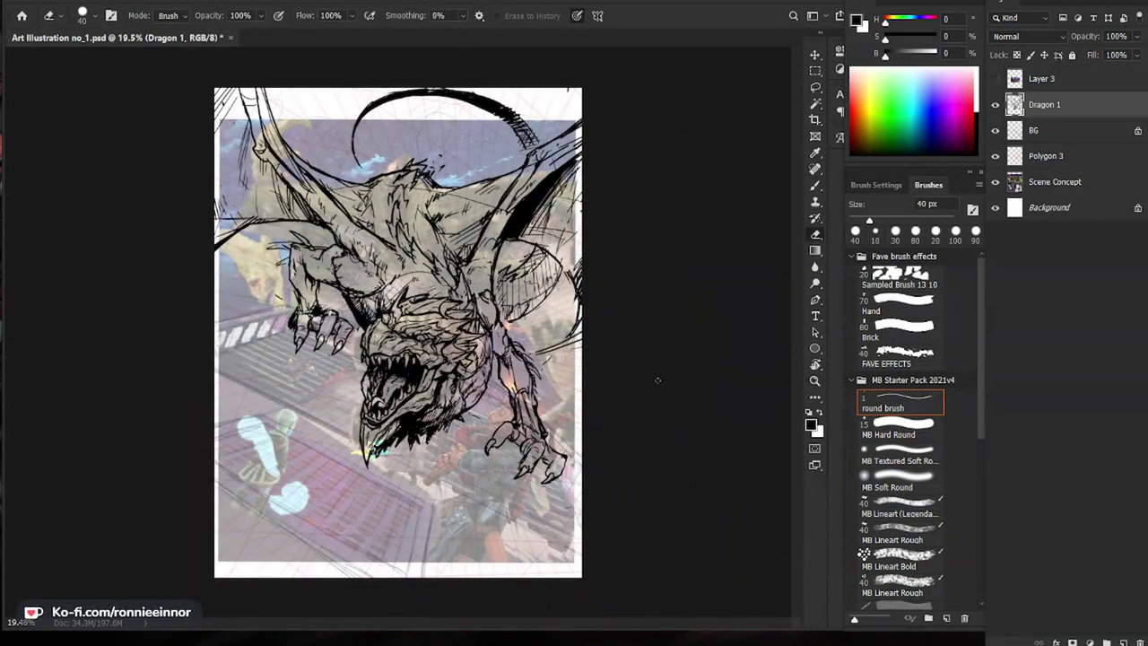
{"action": "left_click_drag", "start_coordinate": [617, 277], "coordinate": [628, 277]}
{"action": "key", "text": "b"}
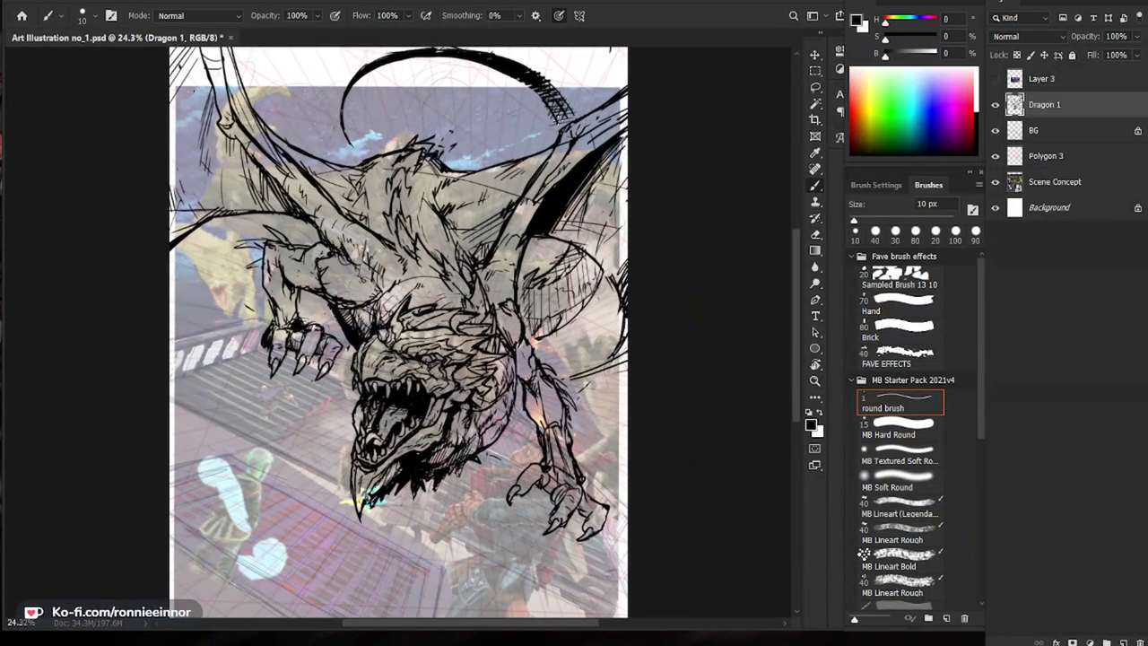
{"action": "left_click_drag", "start_coordinate": [574, 105], "coordinate": [564, 115]}
{"action": "left_click_drag", "start_coordinate": [543, 291], "coordinate": [534, 328]}
{"action": "left_click_drag", "start_coordinate": [552, 292], "coordinate": [542, 325]}
{"action": "mouse_move", "coordinate": [564, 278]}
{"action": "left_mouse_down"}
{"action": "mouse_move", "coordinate": [559, 295]}
{"action": "mouse_move", "coordinate": [602, 261]}
{"action": "mouse_move", "coordinate": [590, 260]}
{"action": "mouse_move", "coordinate": [592, 292]}
{"action": "mouse_move", "coordinate": [613, 292]}
{"action": "left_mouse_up"}
{"action": "key", "text": "e"}
{"action": "key", "text": "z"}
{"action": "key", "text": "b"}
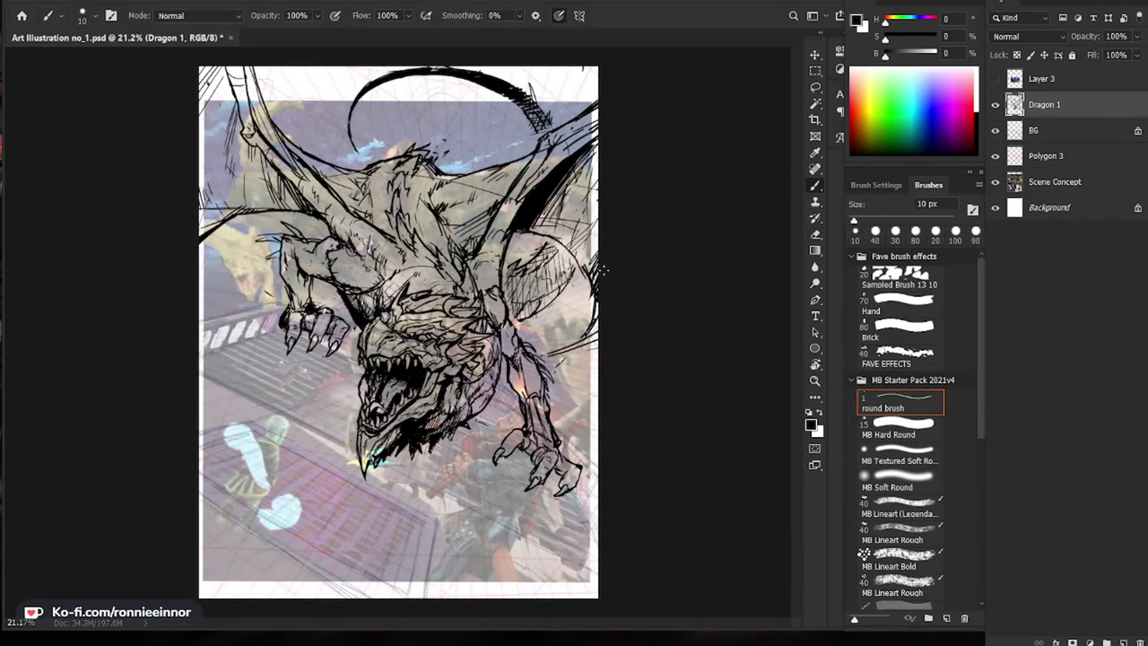
{"action": "key", "text": "z"}
{"action": "left_click_drag", "start_coordinate": [536, 358], "coordinate": [515, 358]}
{"action": "left_click_drag", "start_coordinate": [477, 450], "coordinate": [502, 462]}
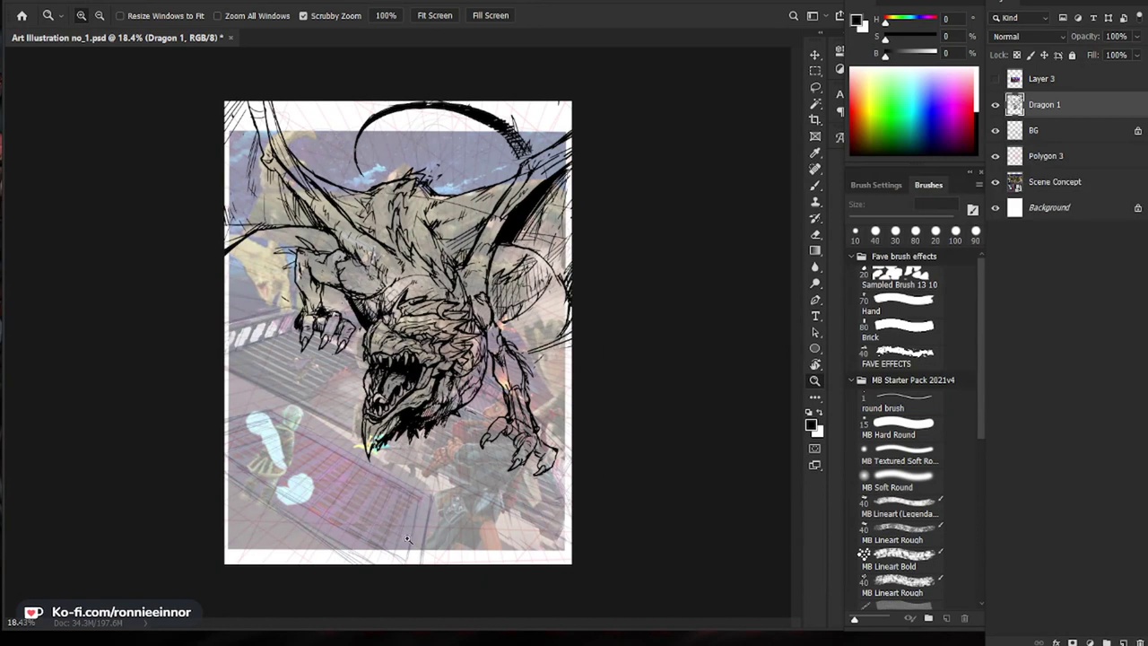
Step: Create a new layer named Crop above the Dragon 1 layer
{"action": "left_click_drag", "start_coordinate": [411, 531], "coordinate": [434, 529]}
{"action": "key", "text": "b"}
{"action": "left_click_drag", "start_coordinate": [459, 417], "coordinate": [438, 633]}
{"action": "key", "text": "z"}
{"action": "left_click_drag", "start_coordinate": [596, 386], "coordinate": [684, 364]}
{"action": "key", "text": "b"}
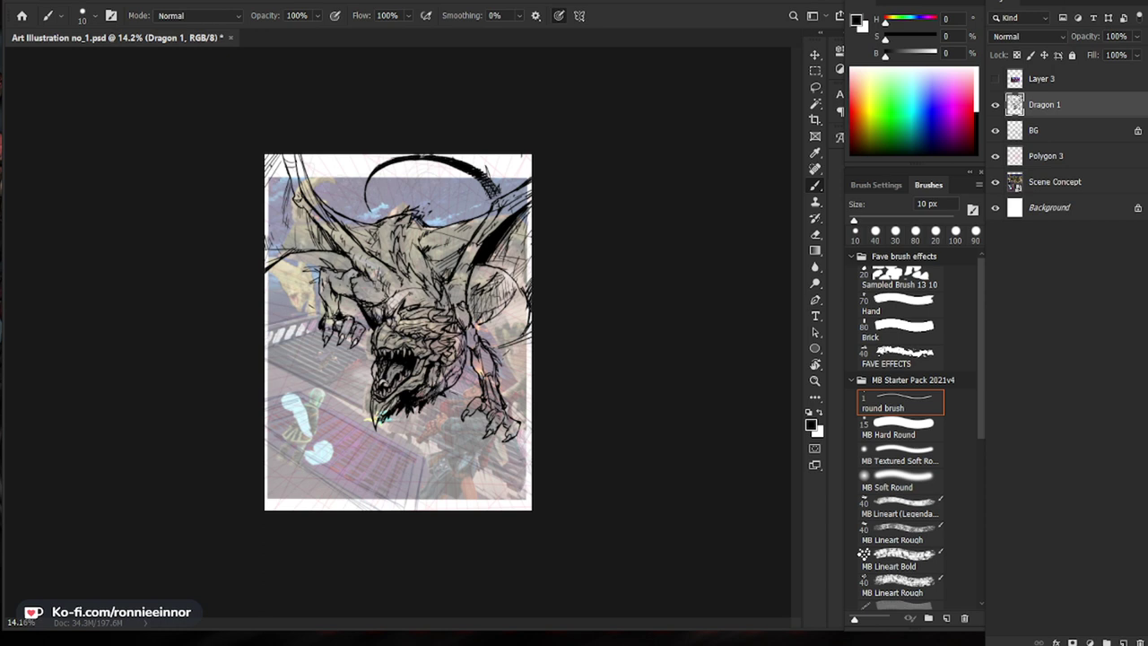
{"action": "key", "text": "ctrl+shift+n"}
{"action": "type", "text": "Clop"}
{"action": "key", "text": "Return"}
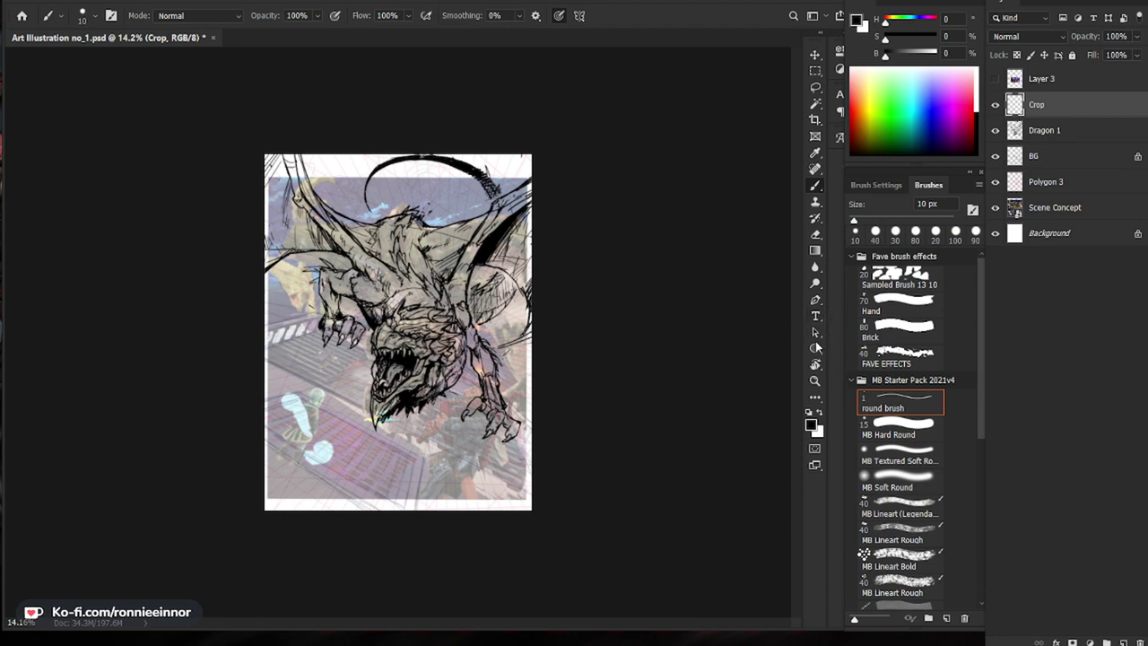
Step: Draw a rectangular red frame (hue 0, saturation 100%, brightness 86%) along the edges of the concept image with a 60 px brush
{"action": "key", "text": "bracketright"}
{"action": "key", "text": "bracketright"}
{"action": "key", "text": "bracketright"}
{"action": "key", "text": "bracketright"}
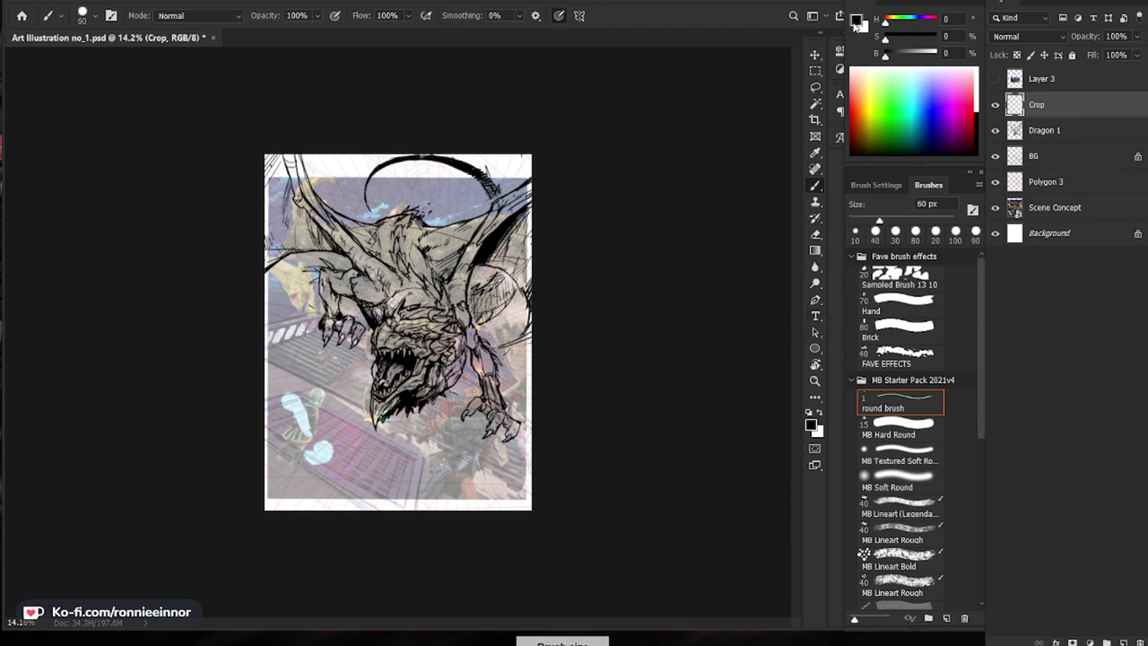
{"action": "left_click", "coordinate": [858, 22]}
{"action": "left_click", "coordinate": [758, 388]}
{"action": "left_click", "coordinate": [887, 366]}
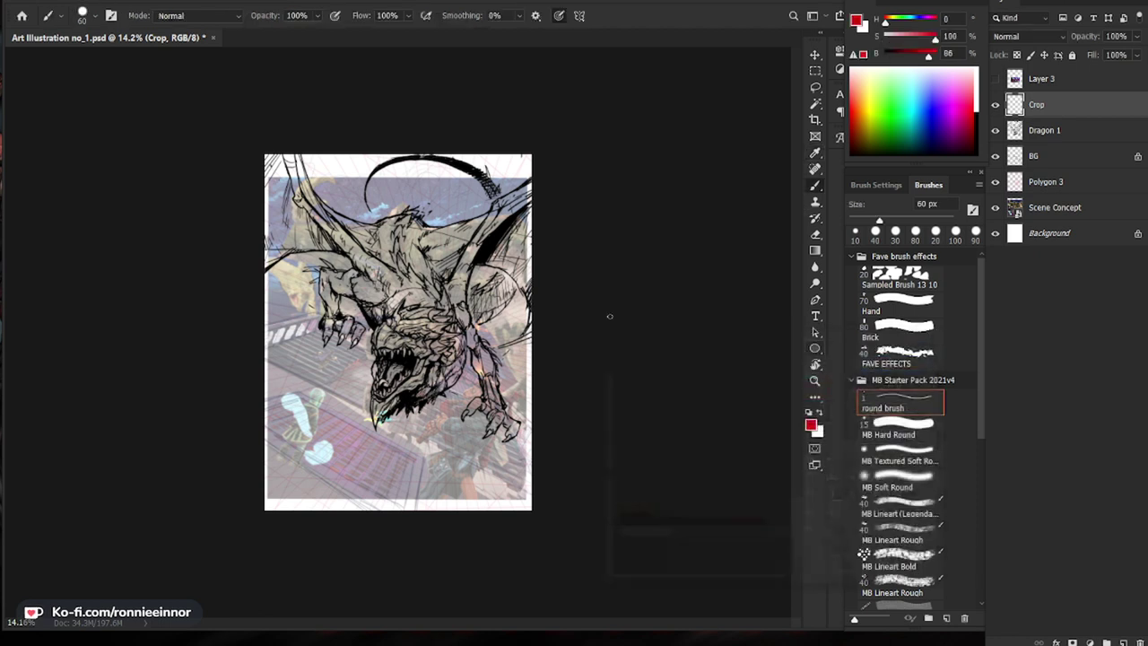
{"action": "left_click_drag", "start_coordinate": [269, 177], "coordinate": [269, 491]}
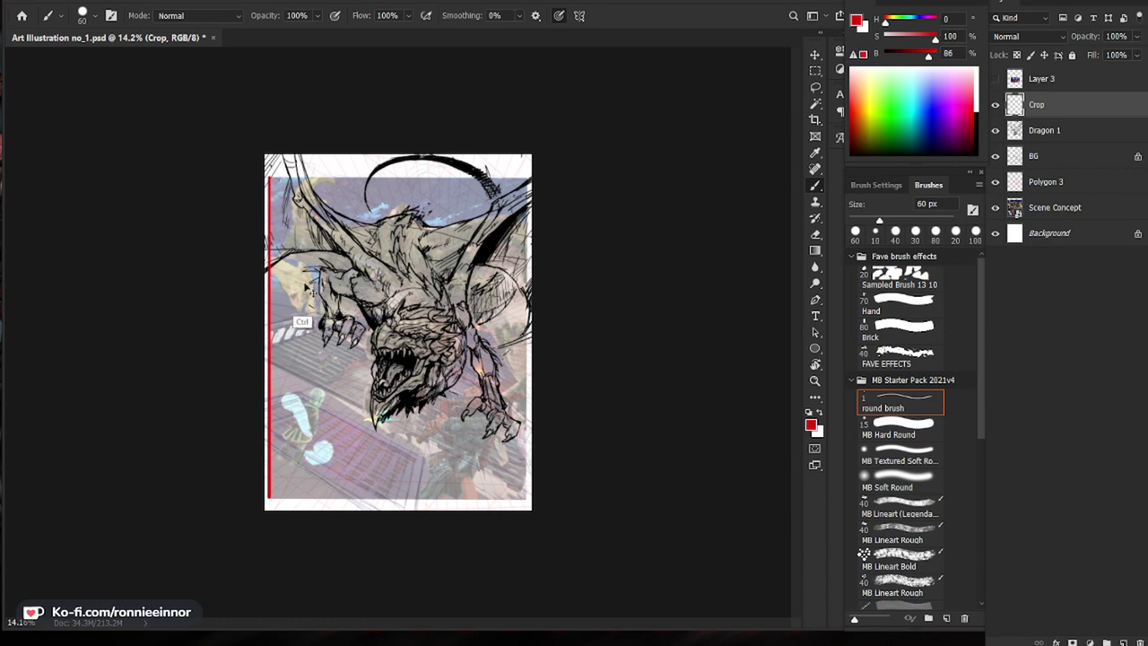
{"action": "mouse_move", "coordinate": [269, 177]}
{"action": "left_mouse_down"}
{"action": "mouse_move", "coordinate": [526, 178]}
{"action": "mouse_move", "coordinate": [528, 498]}
{"action": "left_mouse_up"}
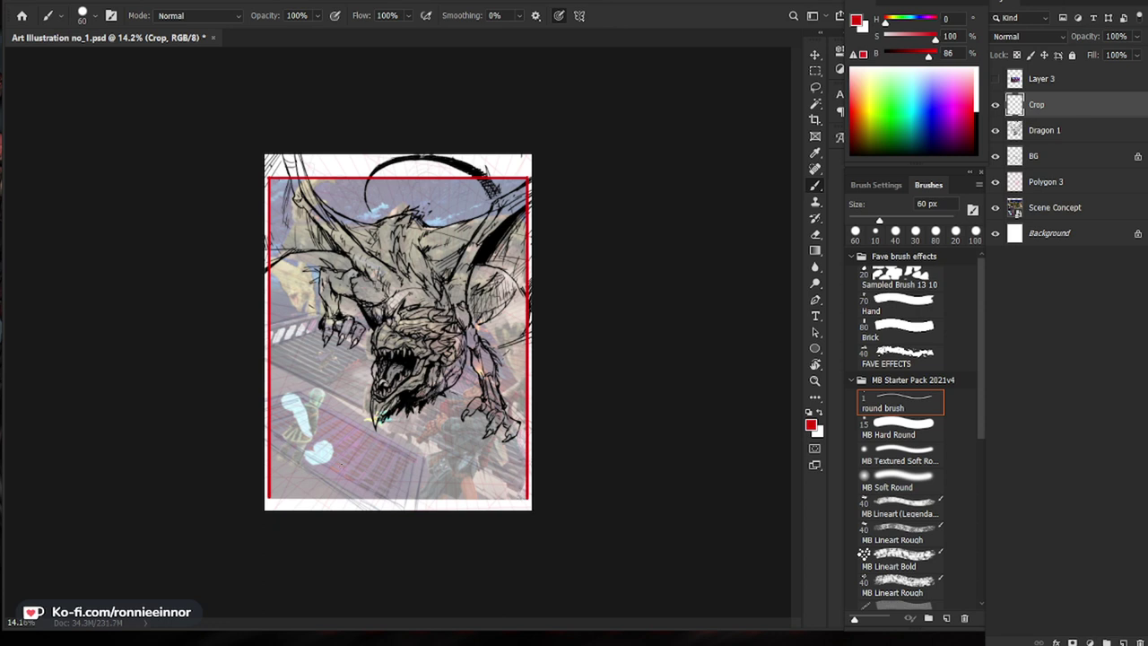
{"action": "left_click", "coordinate": [268, 497], "text": "shift"}
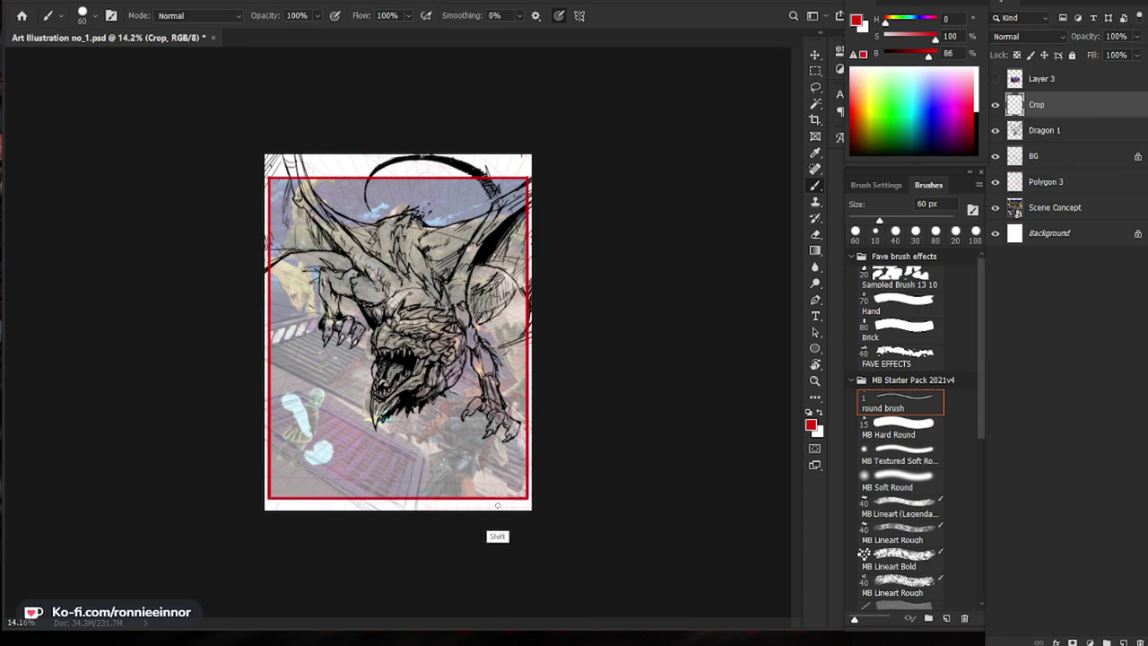
{"action": "key", "text": "ctrl+0"}
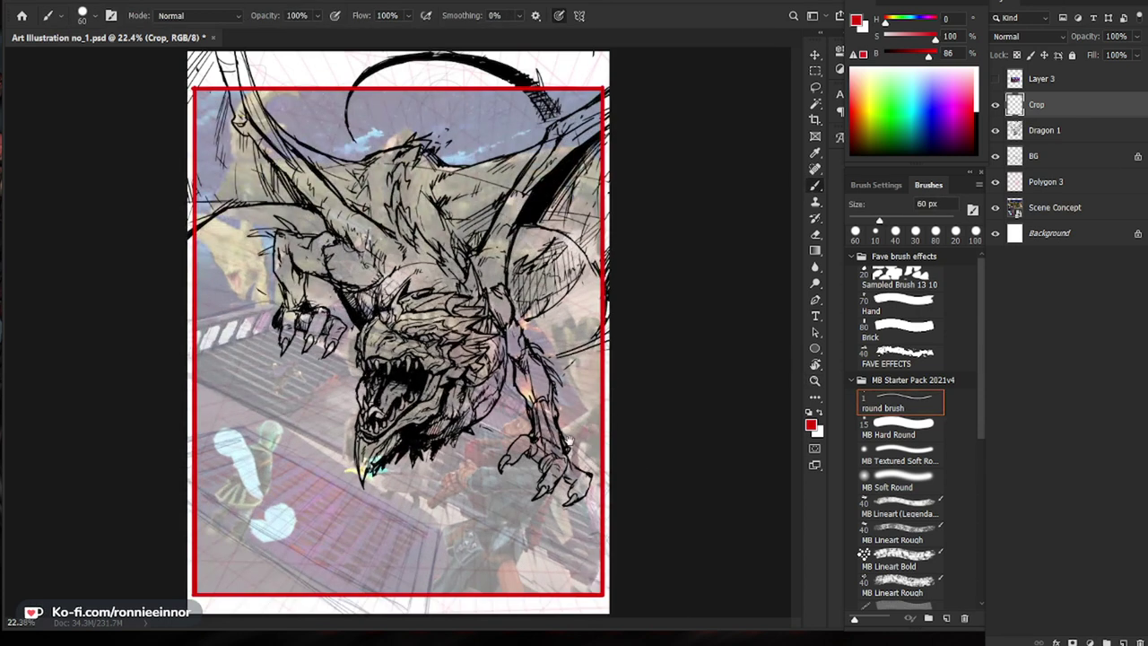
Step: Lower the Crop layer's opacity to 52% and return to the Brush tool
{"action": "key", "text": "z"}
{"action": "left_click_drag", "start_coordinate": [569, 440], "coordinate": [543, 439]}
{"action": "left_click", "coordinate": [1058, 134]}
{"action": "left_click", "coordinate": [1083, 102]}
{"action": "left_click", "coordinate": [1137, 36]}
{"action": "left_click_drag", "start_coordinate": [1116, 55], "coordinate": [1108, 56]}
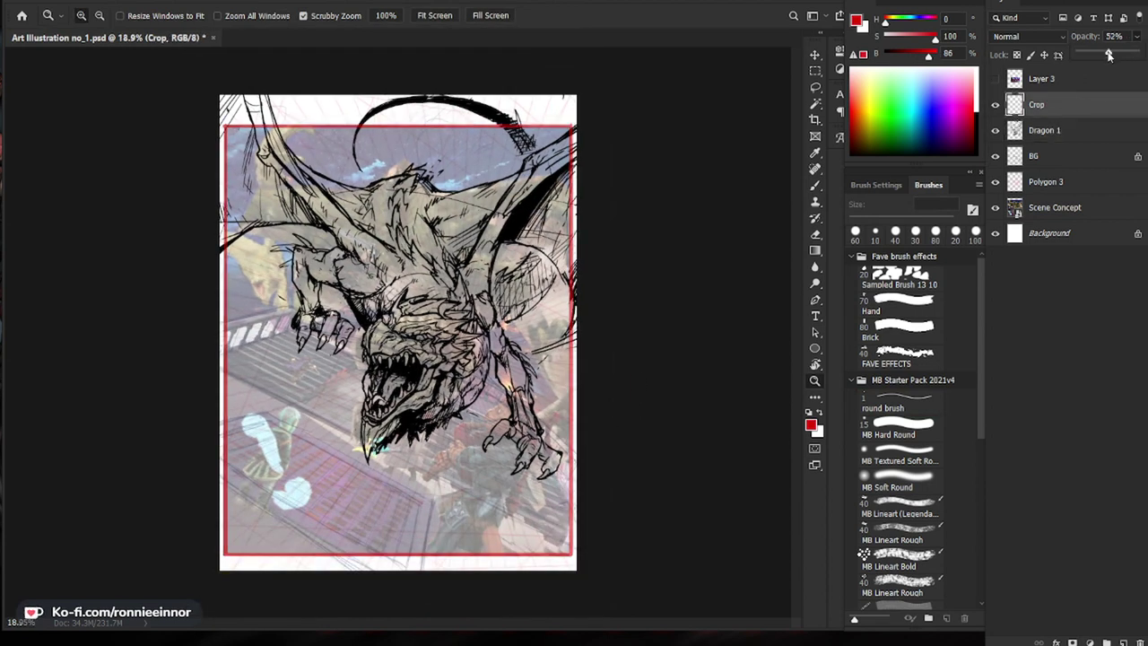
{"action": "left_click", "coordinate": [1056, 88]}
{"action": "left_click", "coordinate": [1048, 113]}
{"action": "key", "text": "b"}
{"action": "left_click_drag", "start_coordinate": [339, 132], "coordinate": [339, 369]}
{"action": "left_click", "coordinate": [340, 552], "text": "shift"}
{"action": "key", "text": "ctrl+z"}
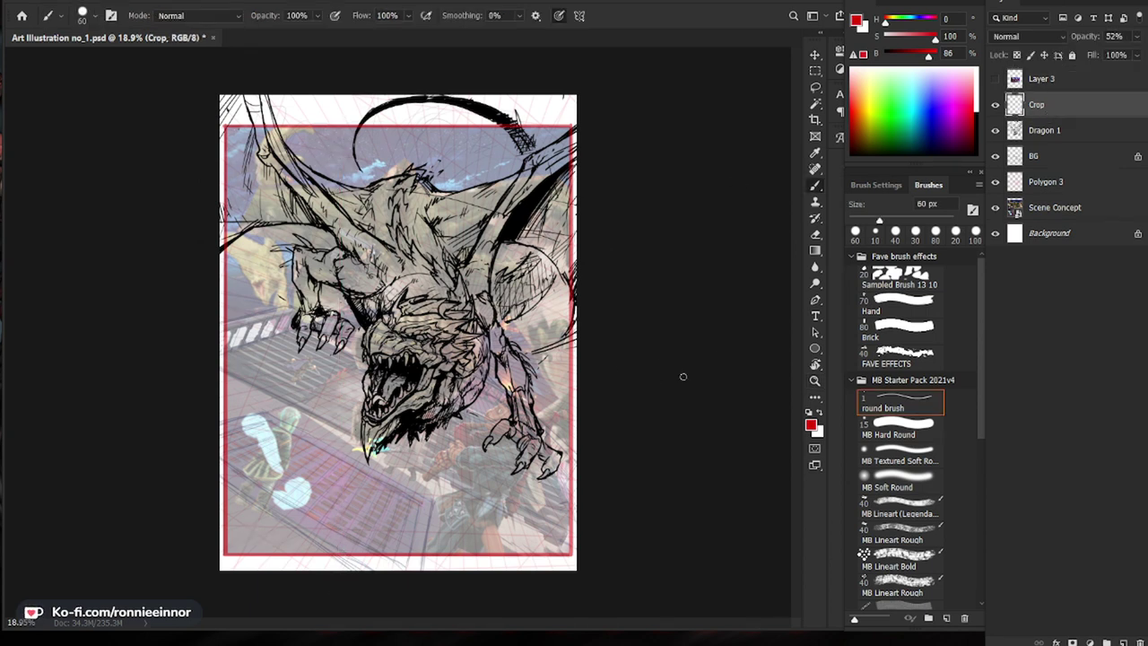
Step: Draw two straight vertical red lines inside the frame, dividing its width into thirds
{"action": "left_click", "coordinate": [333, 127]}
{"action": "left_click", "coordinate": [333, 535], "text": "shift"}
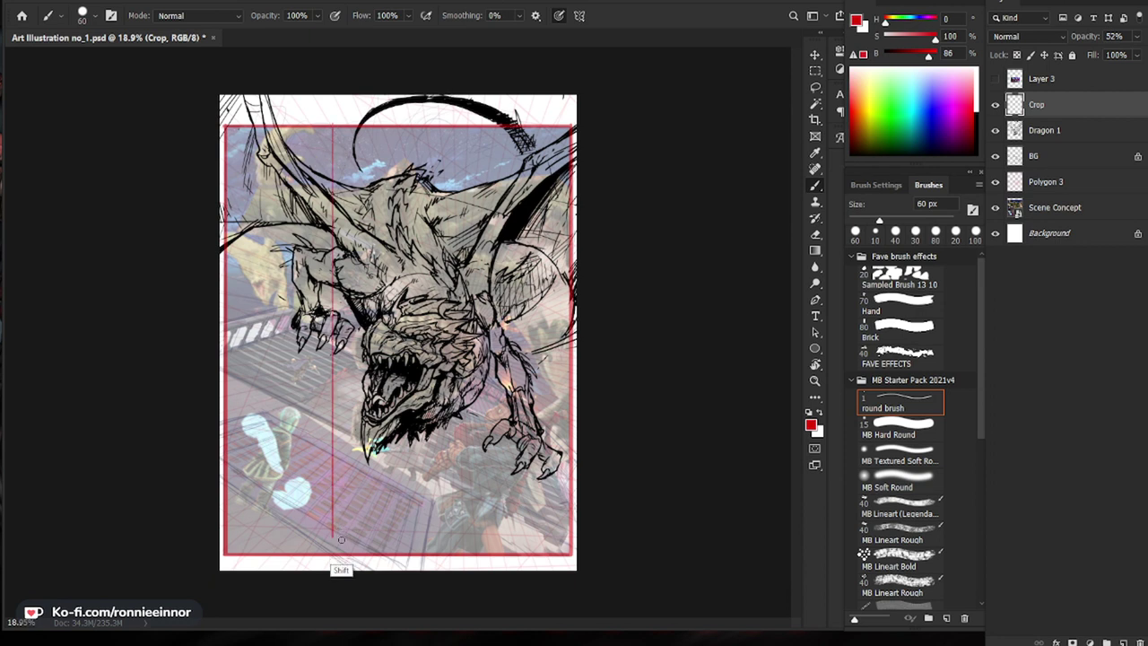
{"action": "left_click", "coordinate": [446, 127]}
{"action": "left_click", "coordinate": [447, 536], "text": "shift"}
{"action": "left_click", "coordinate": [447, 552], "text": "shift"}
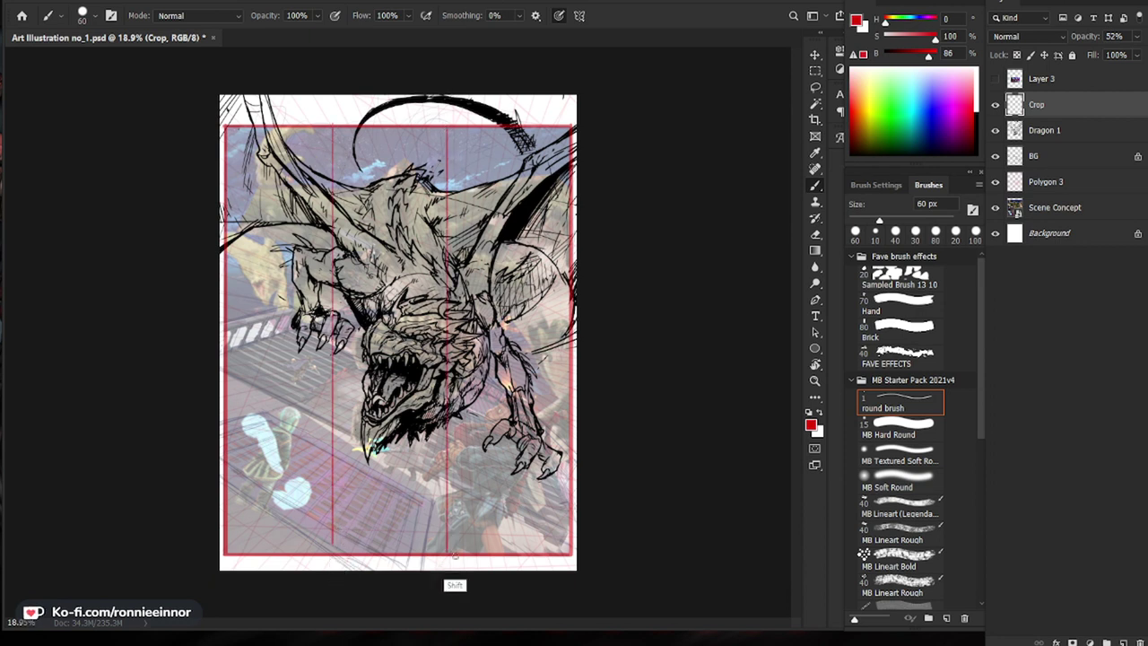
{"action": "left_click_drag", "start_coordinate": [451, 125], "coordinate": [451, 554]}
Step: Draw two straight horizontal red lines dividing the frame's height into thirds, undoing misplaced attempts at the lower one
{"action": "left_click_drag", "start_coordinate": [228, 266], "coordinate": [568, 276]}
{"action": "left_click_drag", "start_coordinate": [228, 457], "coordinate": [574, 455]}
{"action": "key", "text": "ctrl+z"}
{"action": "mouse_move", "coordinate": [228, 438]}
{"action": "left_mouse_down"}
{"action": "mouse_move", "coordinate": [570, 435]}
{"action": "mouse_move", "coordinate": [535, 506]}
{"action": "left_mouse_up"}
{"action": "key", "text": "z"}
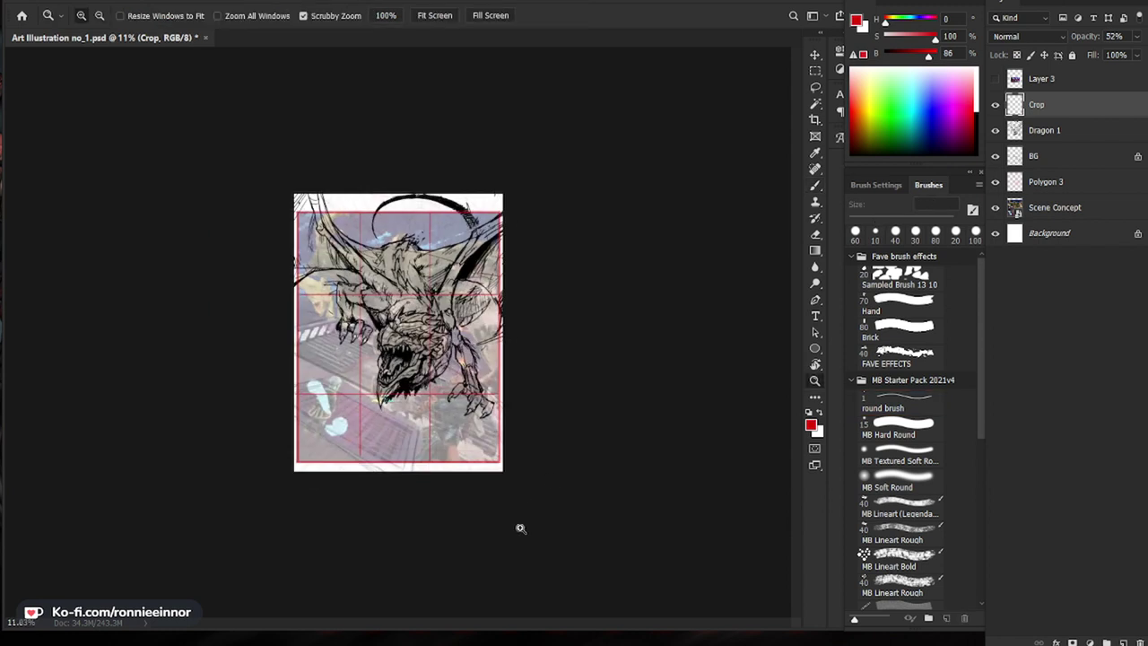
{"action": "left_click_drag", "start_coordinate": [421, 437], "coordinate": [441, 439]}
{"action": "key", "text": "ctrl+z"}
{"action": "mouse_move", "coordinate": [256, 420]}
{"action": "left_mouse_down"}
{"action": "mouse_move", "coordinate": [350, 420]}
{"action": "mouse_move", "coordinate": [308, 443]}
{"action": "left_mouse_up"}
{"action": "key", "text": "b"}
{"action": "left_click_drag", "start_coordinate": [218, 435], "coordinate": [557, 435]}
{"action": "key", "text": "ctrl+z"}
{"action": "left_click", "coordinate": [225, 428]}
{"action": "left_click", "coordinate": [574, 428], "text": "shift"}
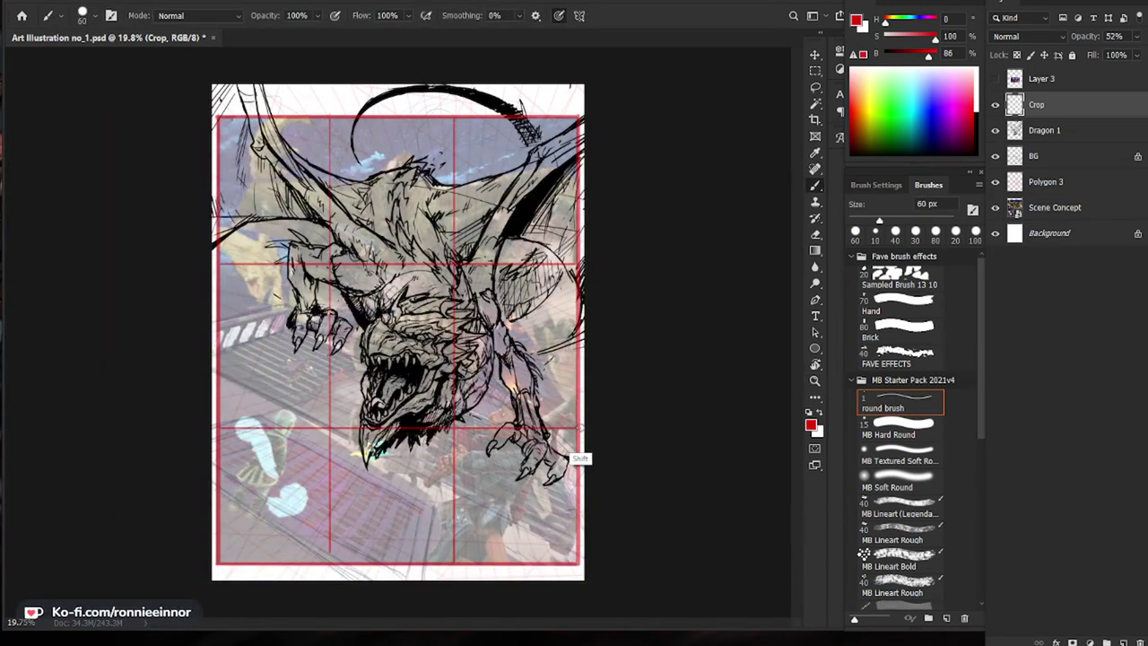
Step: Erase the end of the lower horizontal grid line that overshoots the red frame with the 40 px eraser
{"action": "key", "text": "z"}
{"action": "left_click_drag", "start_coordinate": [635, 394], "coordinate": [542, 462]}
{"action": "left_click_drag", "start_coordinate": [531, 374], "coordinate": [589, 349]}
{"action": "key", "text": "e"}
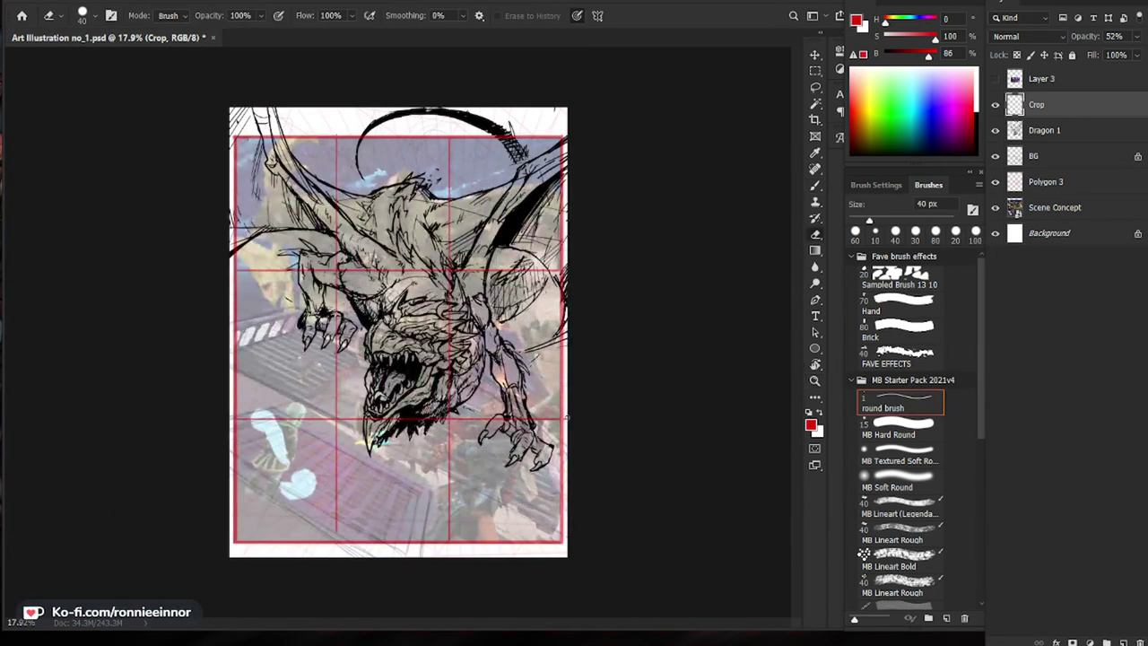
{"action": "scroll", "coordinate": [625, 384], "scroll_direction": "up", "scroll_amount": 2}
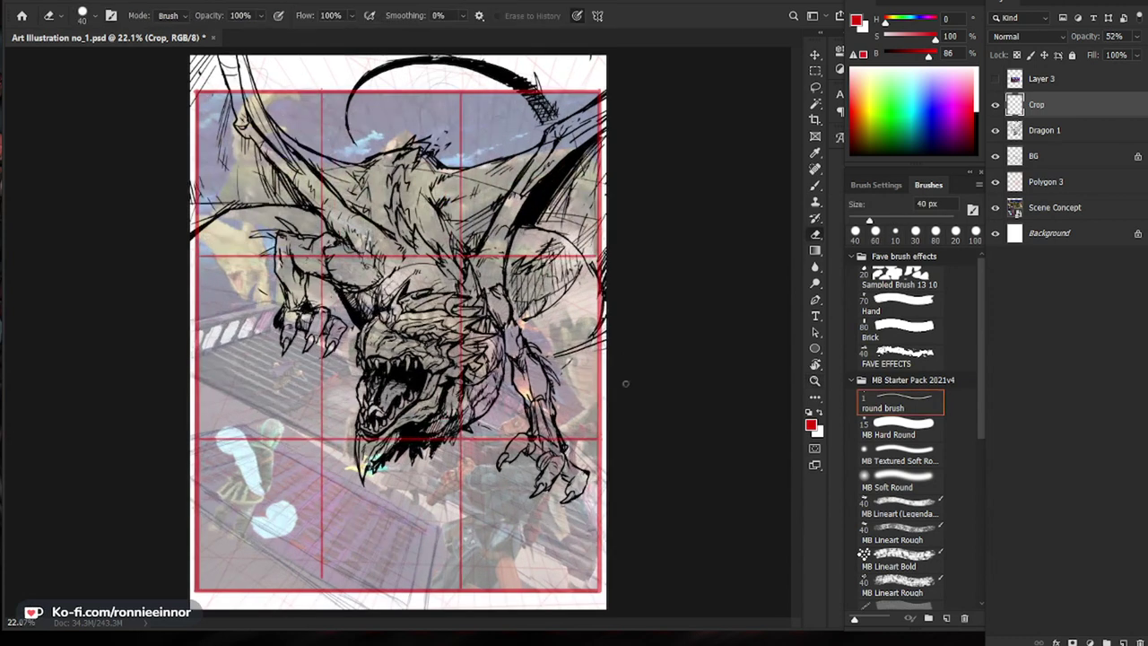
Step: Select the Dragon 1 layer and briefly hide it to examine the concept art against the thirds grid
{"action": "left_click", "coordinate": [1049, 130]}
{"action": "left_click", "coordinate": [994, 130]}
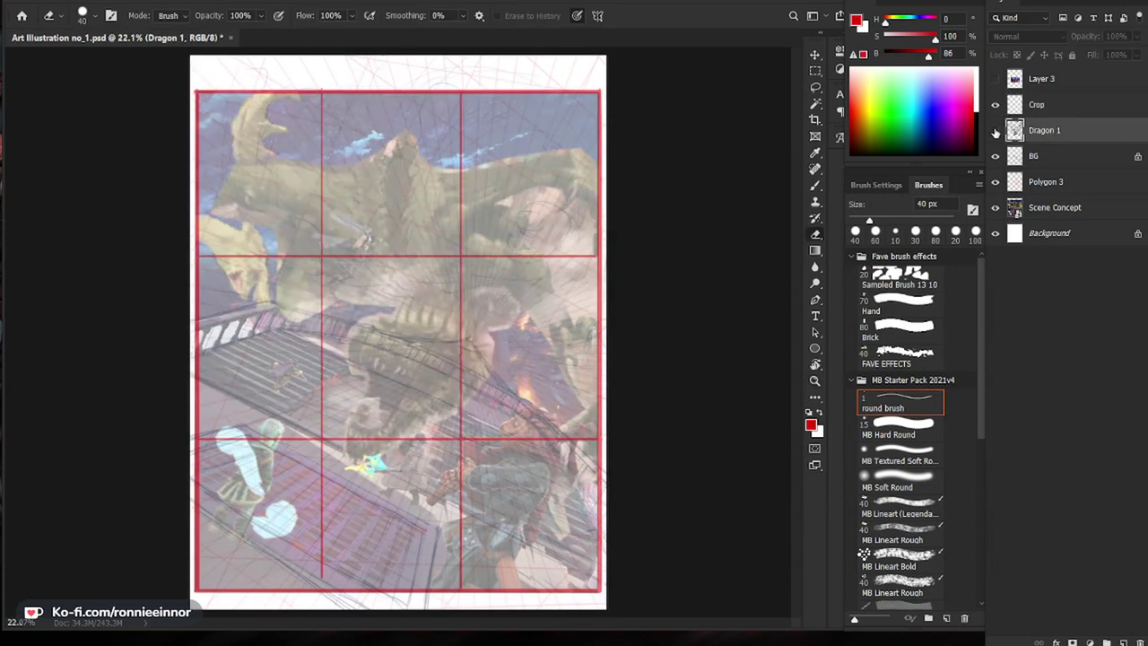
{"action": "left_click", "coordinate": [994, 130]}
Step: Set the brush to 50 px with the default black colour and turn off its pressure-for-size override
{"action": "key", "text": "b"}
{"action": "left_click", "coordinate": [578, 15]}
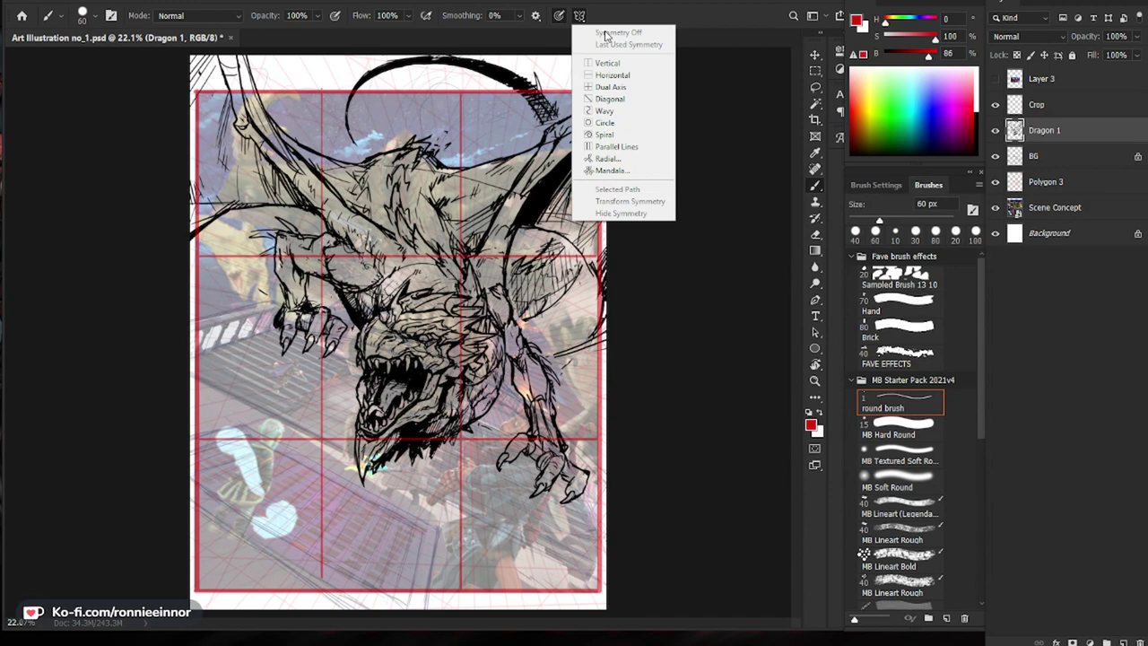
{"action": "left_click", "coordinate": [562, 17]}
{"action": "left_click_drag", "start_coordinate": [534, 136], "coordinate": [526, 171]}
{"action": "key", "text": "ctrl+z"}
{"action": "key", "text": "d"}
{"action": "left_click_drag", "start_coordinate": [719, 277], "coordinate": [741, 288]}
{"action": "key", "text": "["}
Step: Reduce the Crop layer's opacity to 20% and make Dragon 1 the active layer again
{"action": "left_click", "coordinate": [1056, 106]}
{"action": "left_click_drag", "start_coordinate": [1136, 36], "coordinate": [1107, 55]}
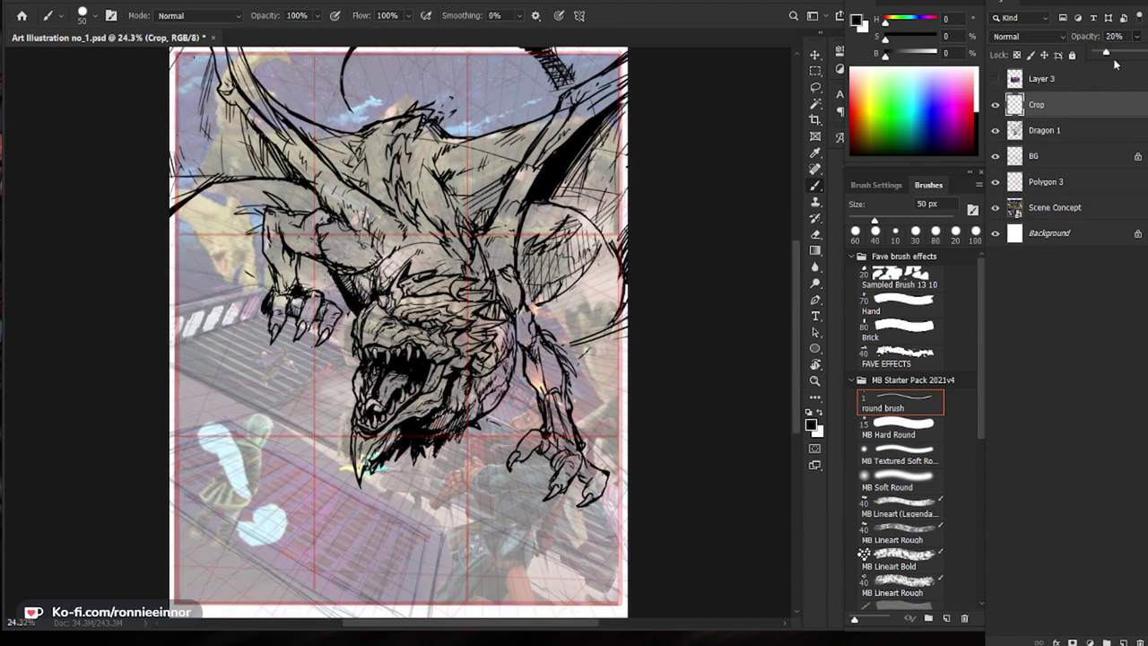
{"action": "key", "text": "alt+bracketright"}
{"action": "key", "text": "alt+bracketleft"}
{"action": "key", "text": "alt+bracketleft"}
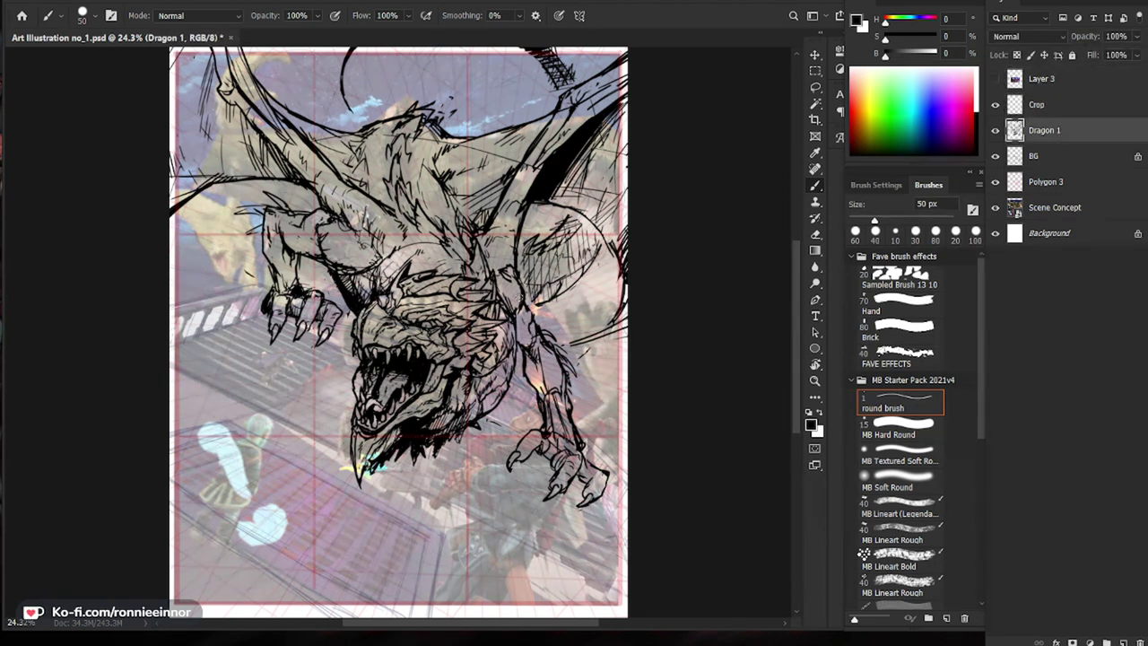
Step: Redraw the raised forefoot's claw nearest the dragon's jaw using the 40 px eraser and a 20 px black brush
{"action": "key", "text": "bracketleft"}
{"action": "key", "text": "bracketleft"}
{"action": "key", "text": "bracketleft"}
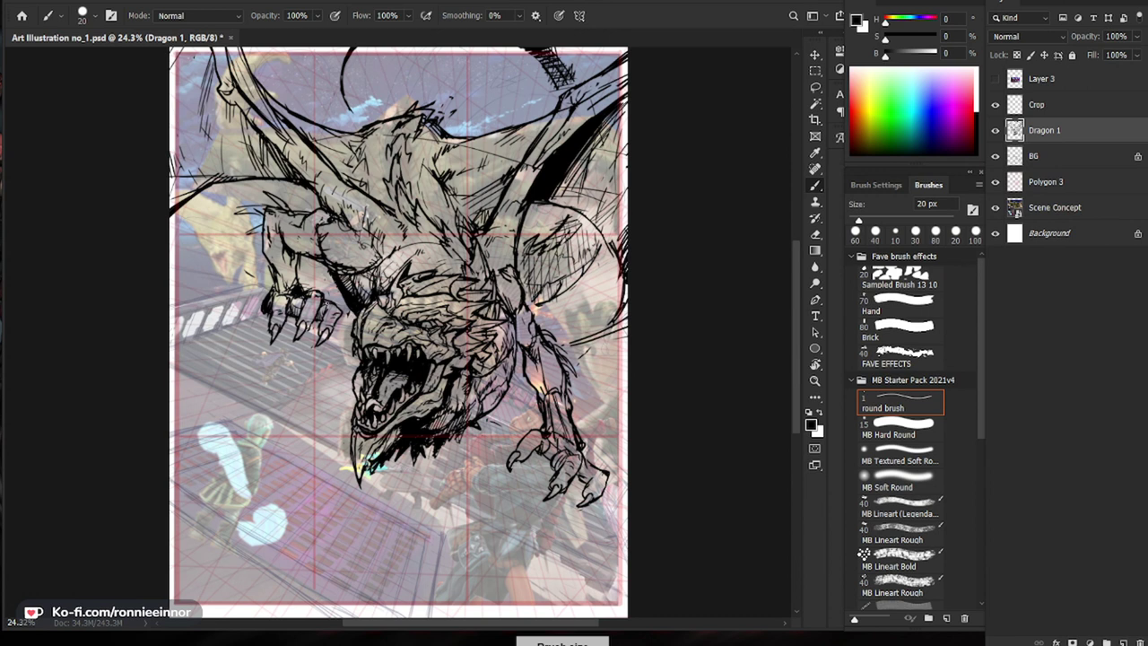
{"action": "key", "text": "e"}
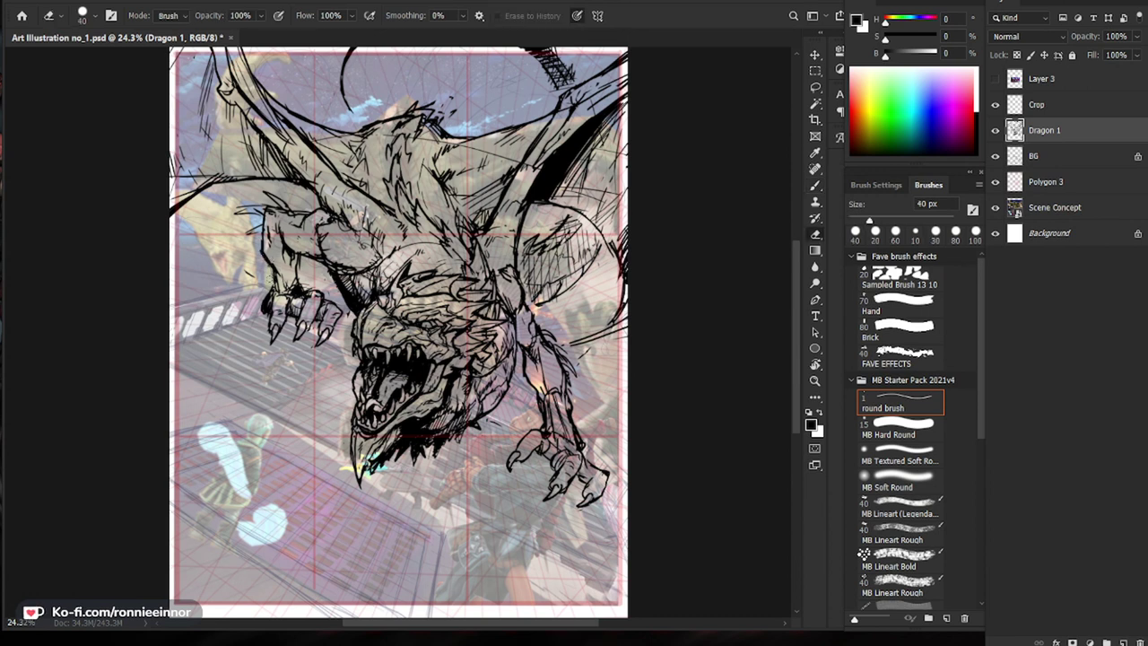
{"action": "key", "text": "b"}
{"action": "left_click_drag", "start_coordinate": [267, 265], "coordinate": [271, 285]}
{"action": "left_click_drag", "start_coordinate": [329, 310], "coordinate": [332, 355]}
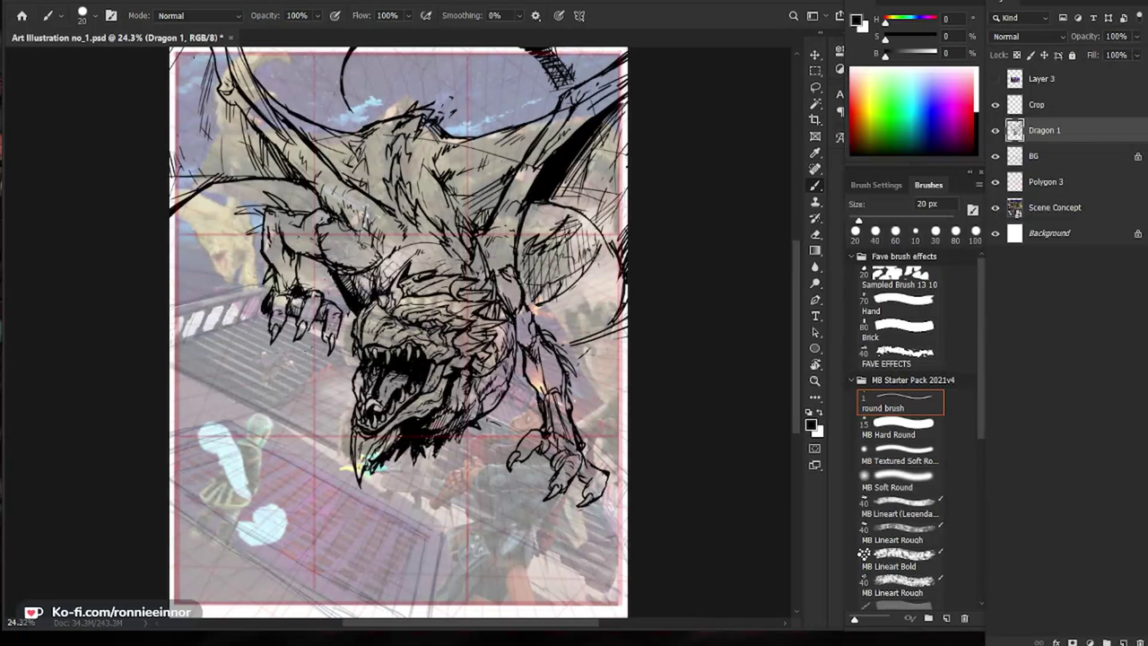
Step: Hide the Crop layer with the red frame and thirds grid
{"action": "mouse_move", "coordinate": [303, 385]}
{"action": "left_mouse_down"}
{"action": "mouse_move", "coordinate": [358, 386]}
{"action": "mouse_move", "coordinate": [292, 385]}
{"action": "left_mouse_up"}
{"action": "left_click", "coordinate": [1037, 104]}
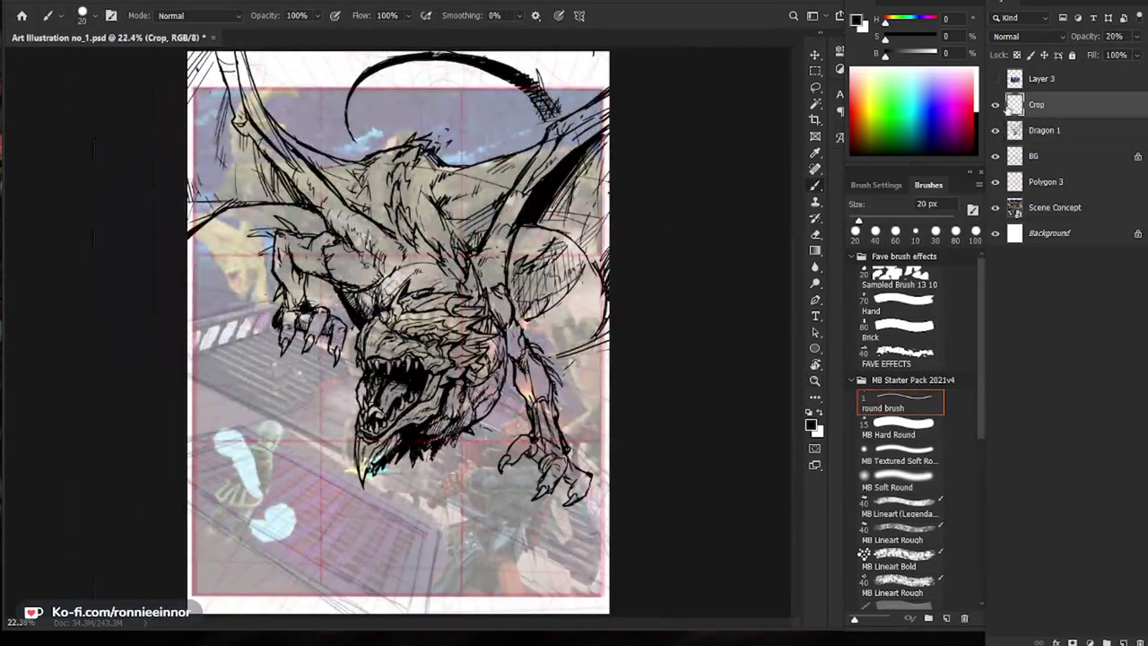
{"action": "left_click", "coordinate": [996, 106]}
Step: Reselect the Dragon 1 layer and erase stray ink around the raised forefoot's claws with the 40 px eraser
{"action": "left_click_drag", "start_coordinate": [400, 384], "coordinate": [457, 384]}
{"action": "key", "text": "e"}
{"action": "left_click", "coordinate": [309, 302]}
{"action": "key", "text": "Return"}
{"action": "key", "text": "alt+bracketleft"}
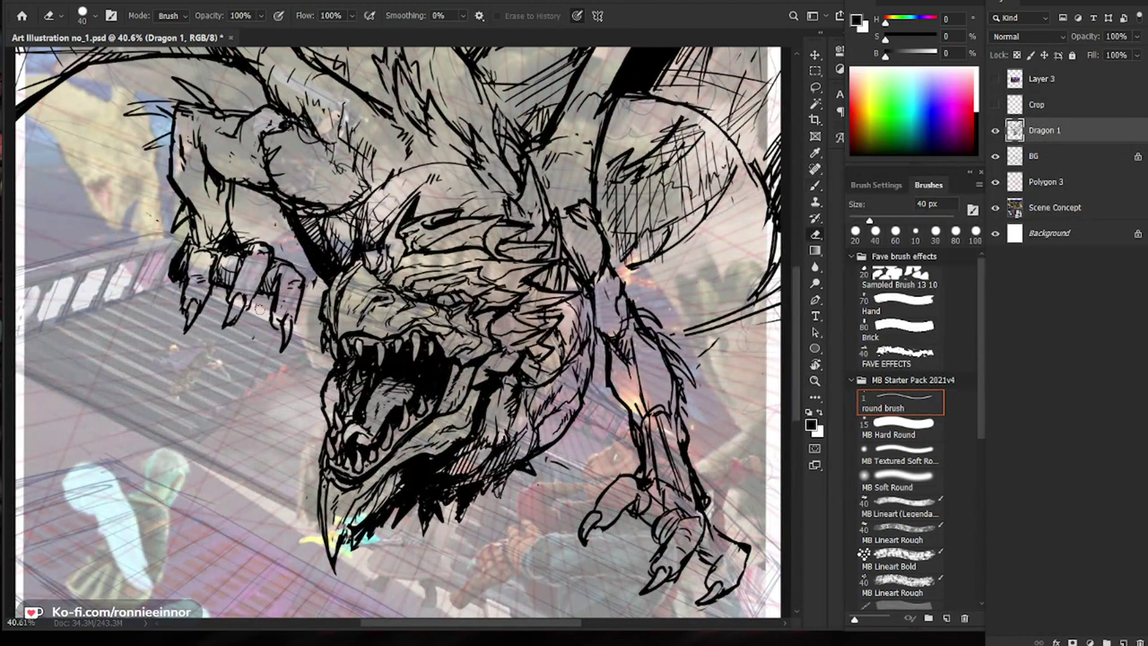
{"action": "left_click_drag", "start_coordinate": [277, 307], "coordinate": [278, 321]}
{"action": "key", "text": "b"}
{"action": "key", "text": "z"}
{"action": "left_click_drag", "start_coordinate": [458, 392], "coordinate": [401, 393]}
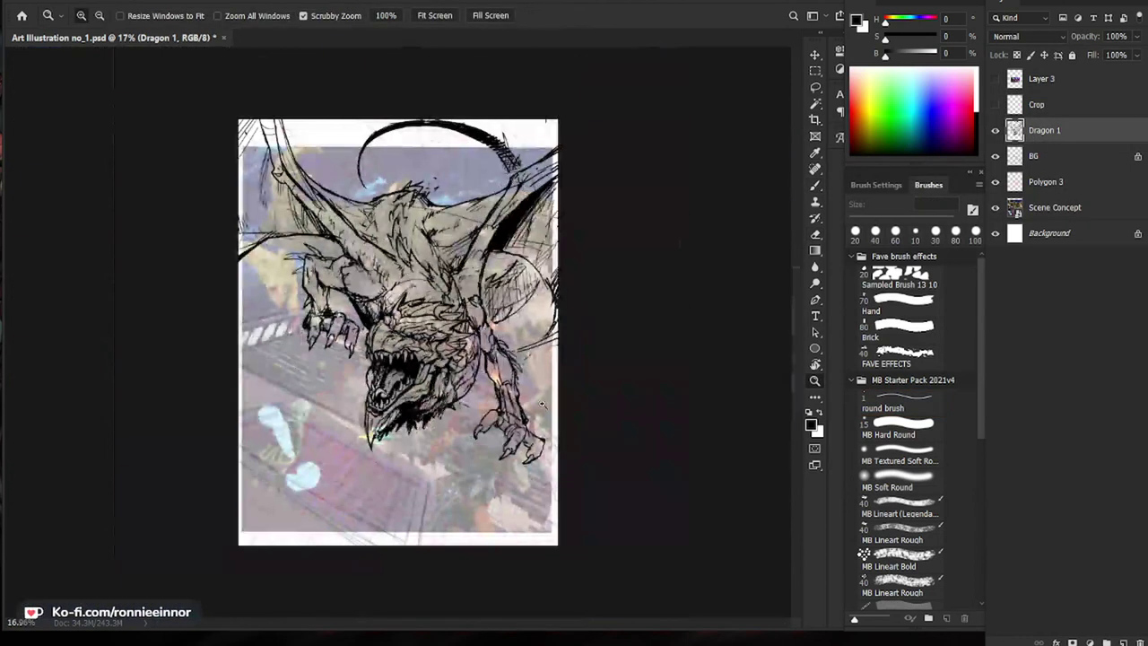
Step: Examine the dragon's linework and silhouette at close-up and full-page views
{"action": "scroll", "coordinate": [553, 428], "scroll_direction": "up", "scroll_amount": 1}
{"action": "key", "text": "b"}
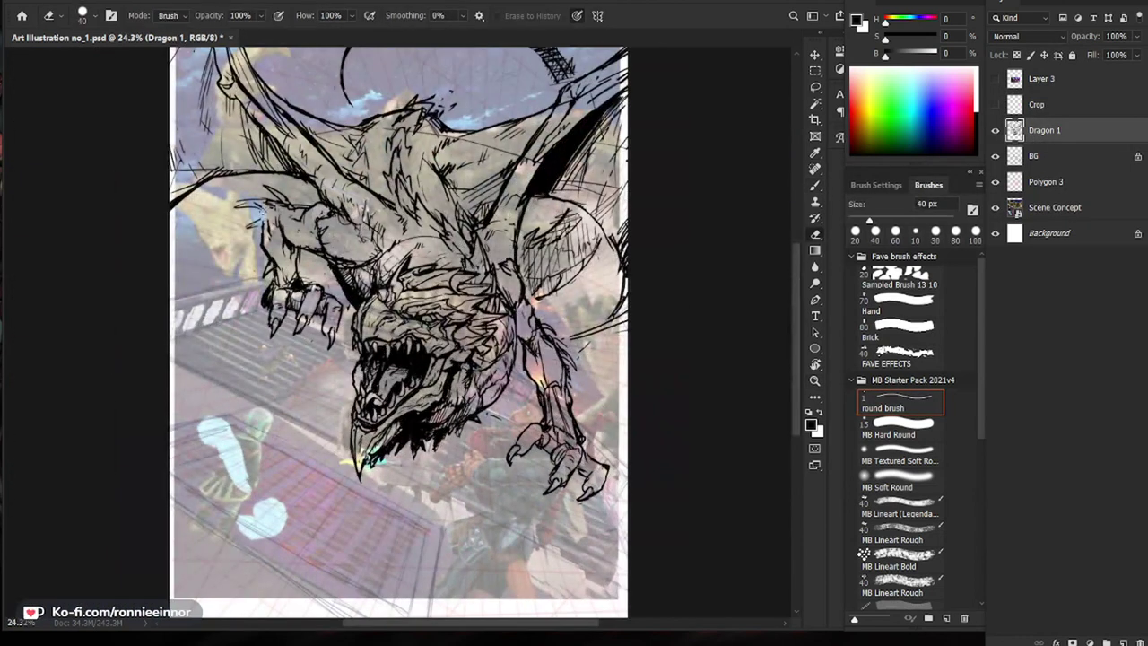
{"action": "key", "text": "z"}
{"action": "scroll", "coordinate": [579, 583], "scroll_direction": "down", "scroll_amount": 2}
{"action": "key", "text": "b"}
{"action": "key", "text": "z"}
{"action": "scroll", "coordinate": [579, 583], "scroll_direction": "up", "scroll_amount": 2}
{"action": "key", "text": "b"}
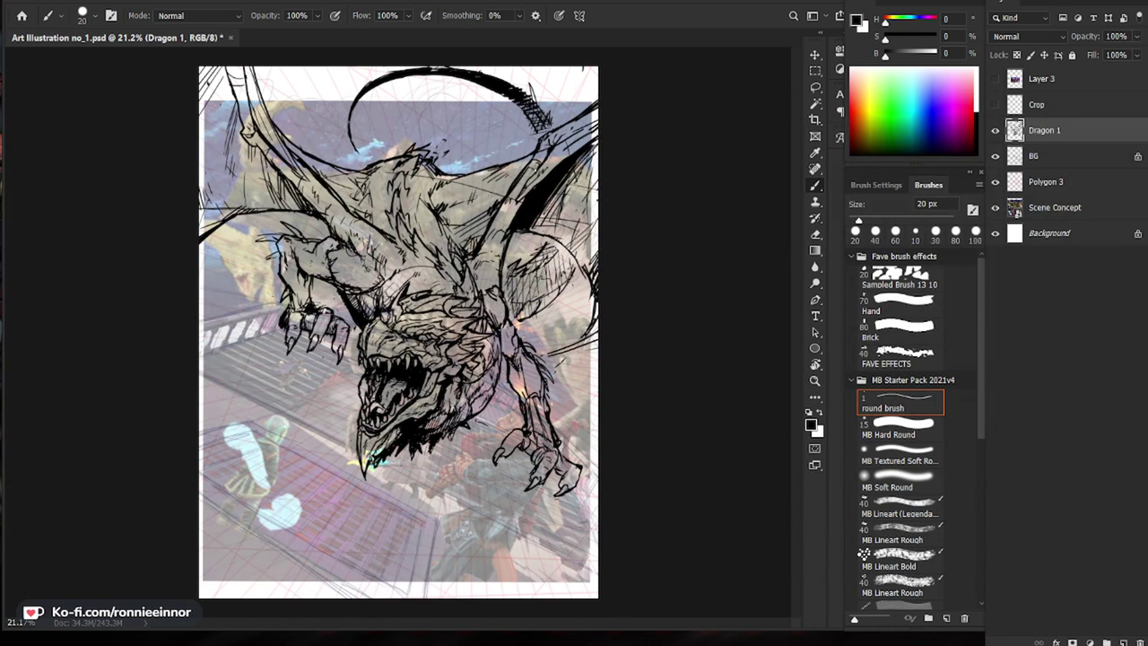
{"action": "key", "text": "e"}
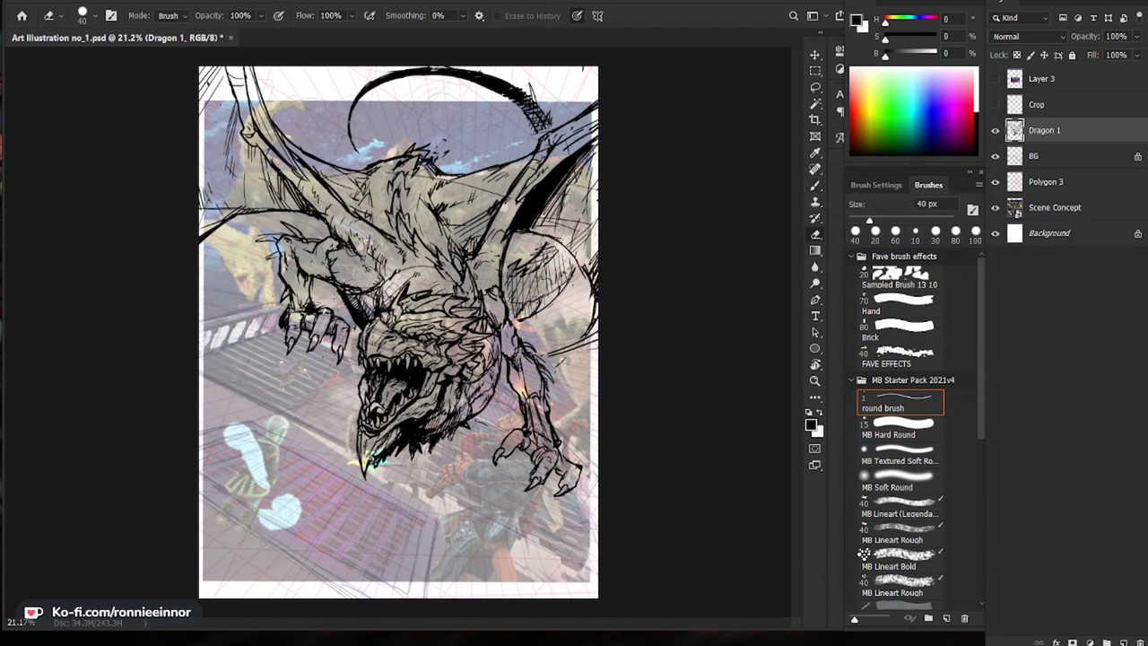
{"action": "key", "text": "b"}
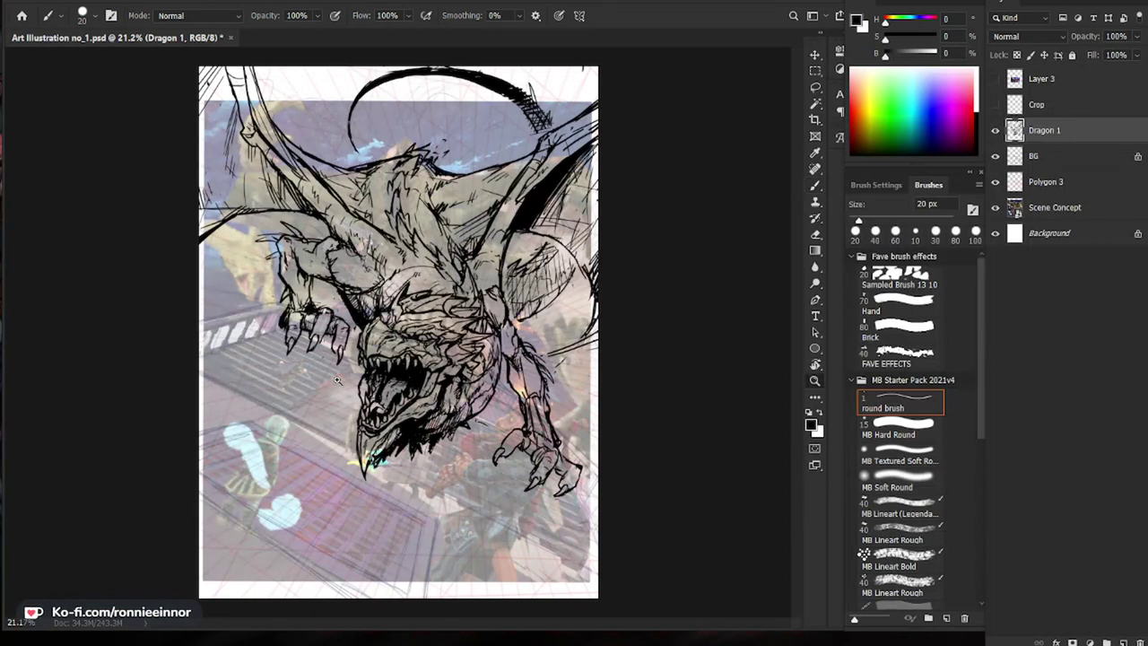
{"action": "key", "text": "ctrl+space"}
{"action": "left_click_drag", "start_coordinate": [353, 385], "coordinate": [363, 386]}
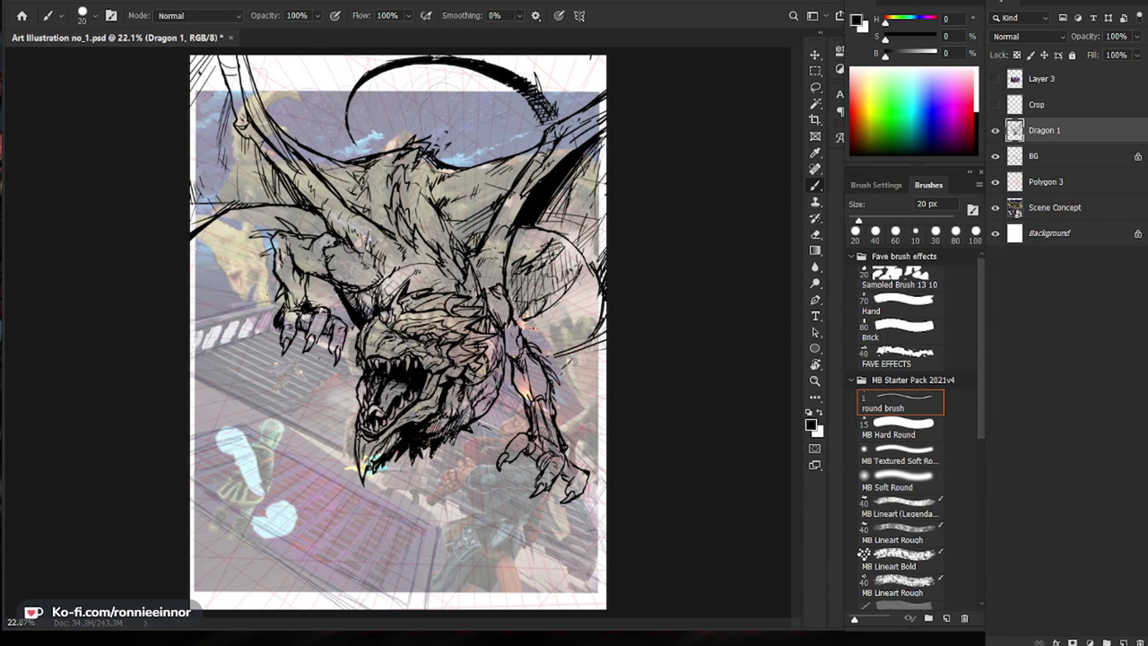
Step: Ink a small black tuft behind the dragon's jaw beside the extended foreleg at 20 px and shape it with the 40 px eraser
{"action": "key", "text": "ctrl+space"}
{"action": "mouse_move", "coordinate": [517, 448]}
{"action": "left_mouse_down"}
{"action": "mouse_move", "coordinate": [619, 448]}
{"action": "mouse_move", "coordinate": [568, 449]}
{"action": "left_mouse_up"}
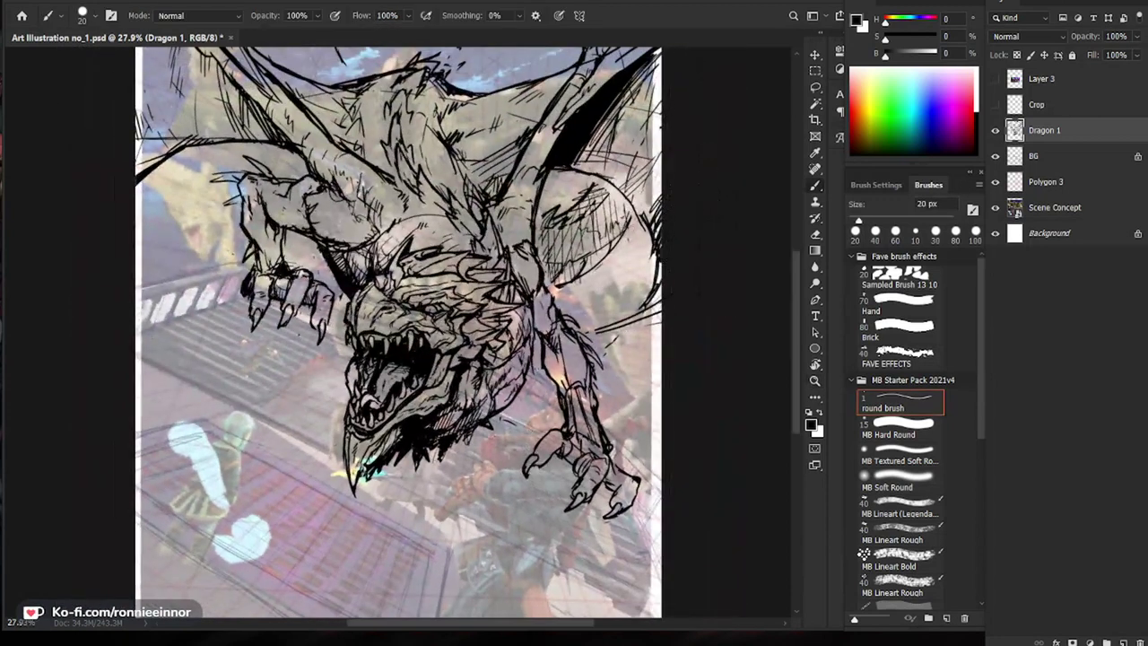
{"action": "key", "text": "e"}
{"action": "key", "text": "b"}
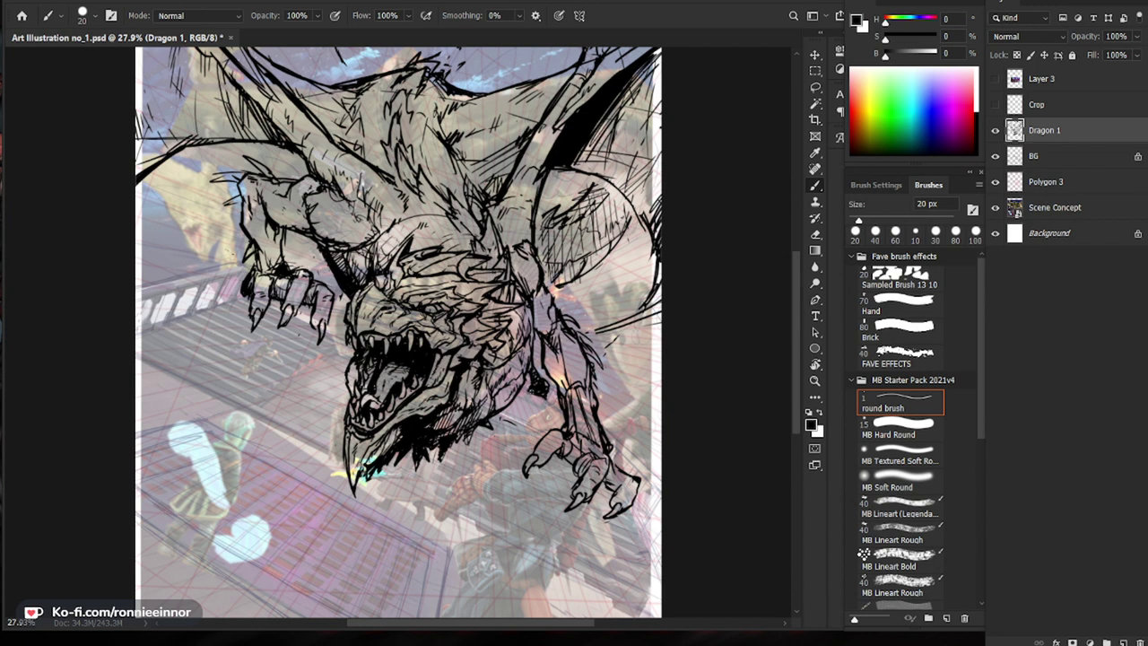
{"action": "key", "text": "e"}
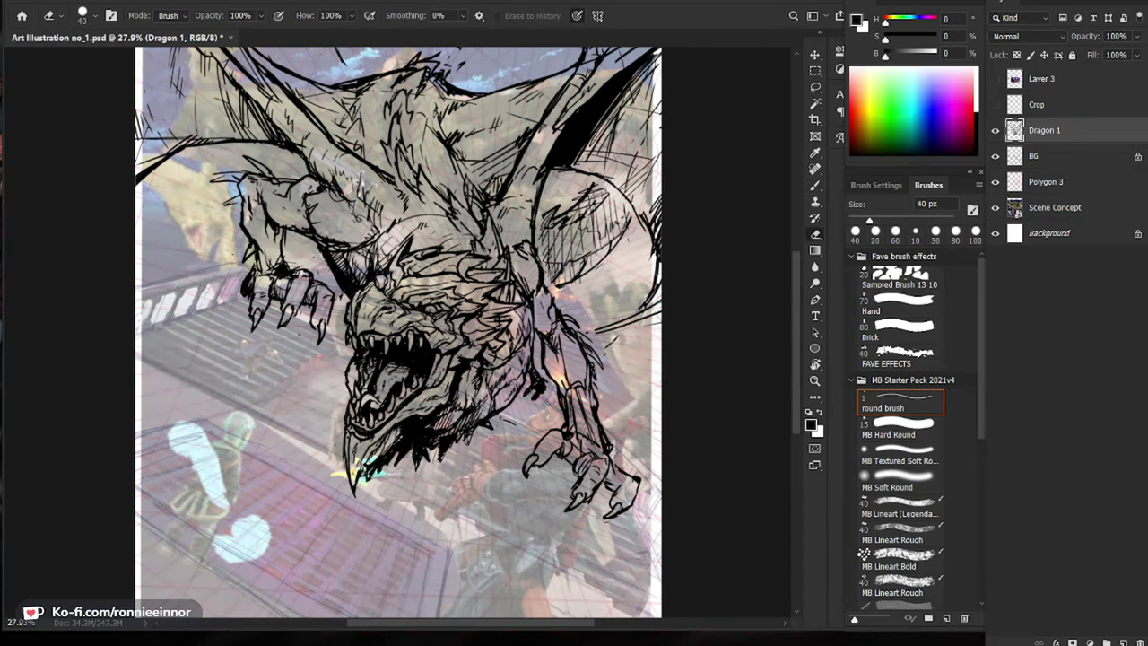
{"action": "key", "text": "b"}
{"action": "key", "text": "e"}
{"action": "scroll", "coordinate": [614, 376], "scroll_direction": "down", "scroll_amount": 3}
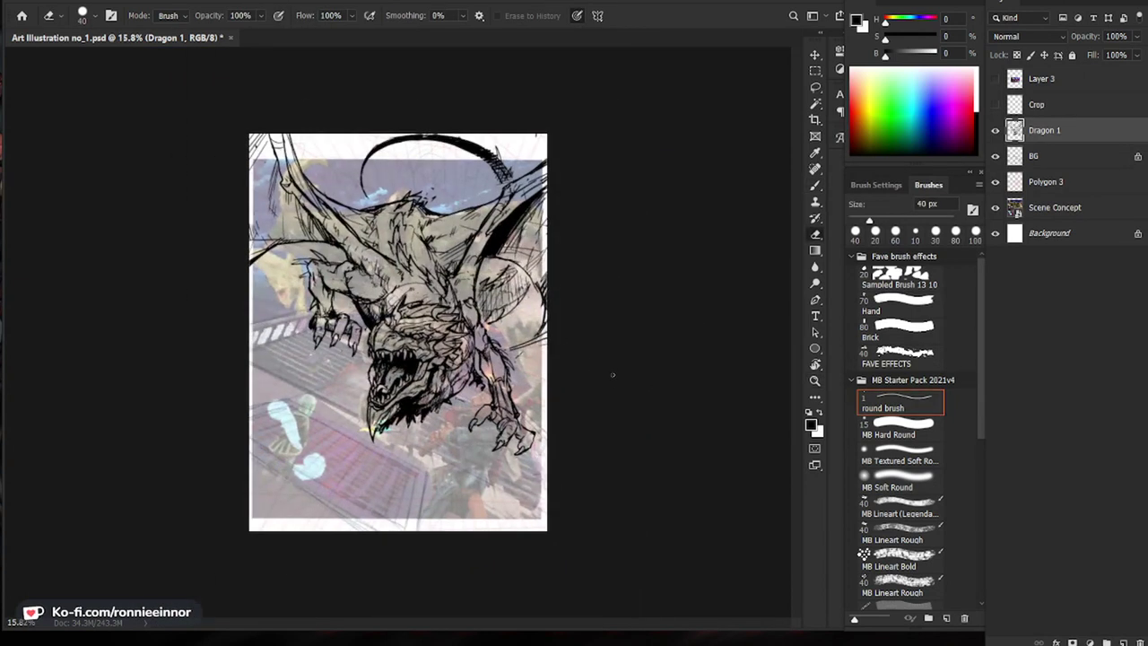
Step: Check the dragon at full-page and closer views and set the eraser size to 100 px
{"action": "left_click_drag", "start_coordinate": [606, 383], "coordinate": [659, 383]}
{"action": "mouse_move", "coordinate": [541, 350]}
{"action": "left_mouse_down"}
{"action": "mouse_move", "coordinate": [538, 372]}
{"action": "mouse_move", "coordinate": [556, 377]}
{"action": "mouse_move", "coordinate": [538, 378]}
{"action": "left_mouse_up"}
{"action": "left_click_drag", "start_coordinate": [606, 278], "coordinate": [513, 386]}
{"action": "left_click_drag", "start_coordinate": [488, 492], "coordinate": [532, 368]}
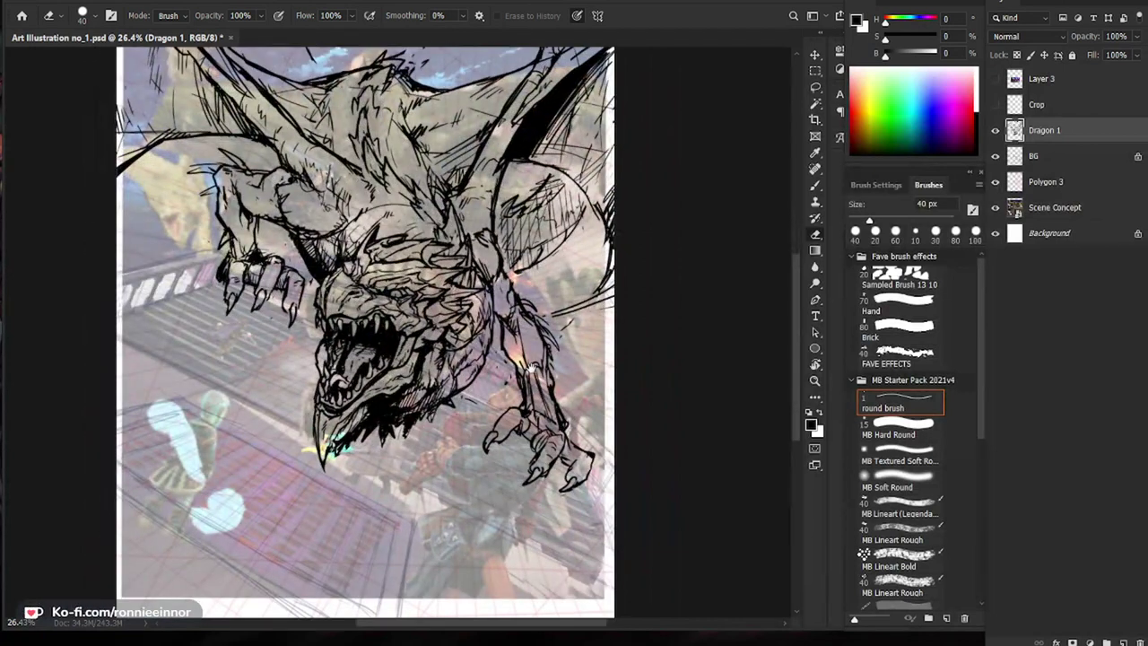
{"action": "left_click_drag", "start_coordinate": [531, 368], "coordinate": [513, 368]}
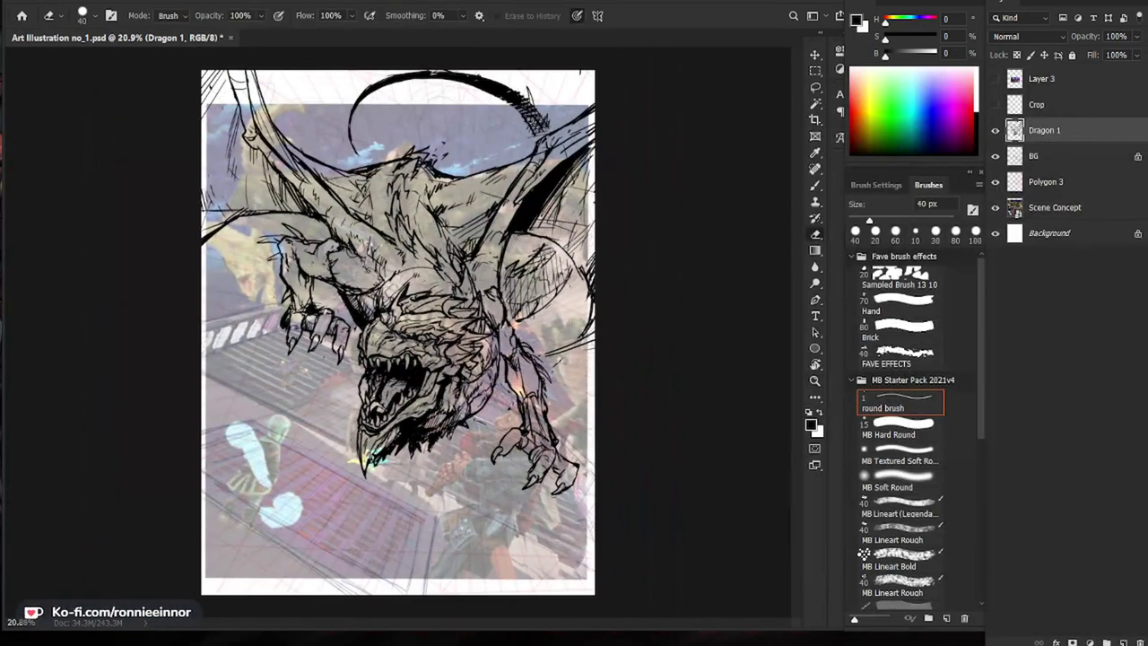
{"action": "key", "text": "b"}
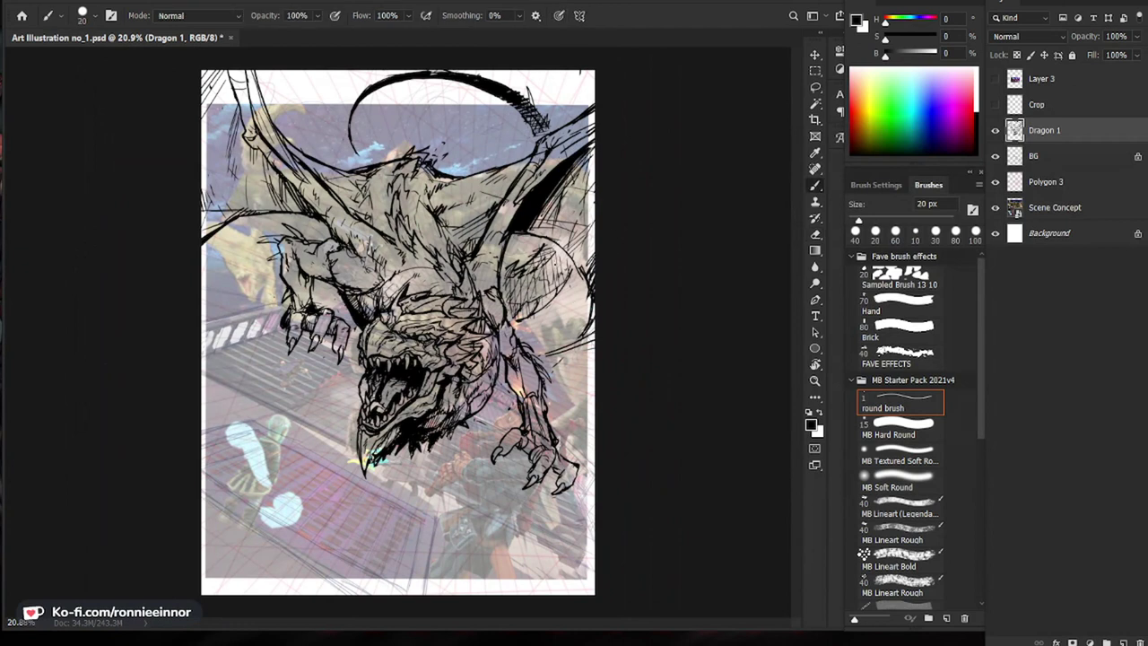
{"action": "key", "text": "e"}
{"action": "key", "text": "]"}
{"action": "key", "text": "]"}
{"action": "key", "text": "]"}
{"action": "key", "text": "]"}
{"action": "key", "text": "]"}
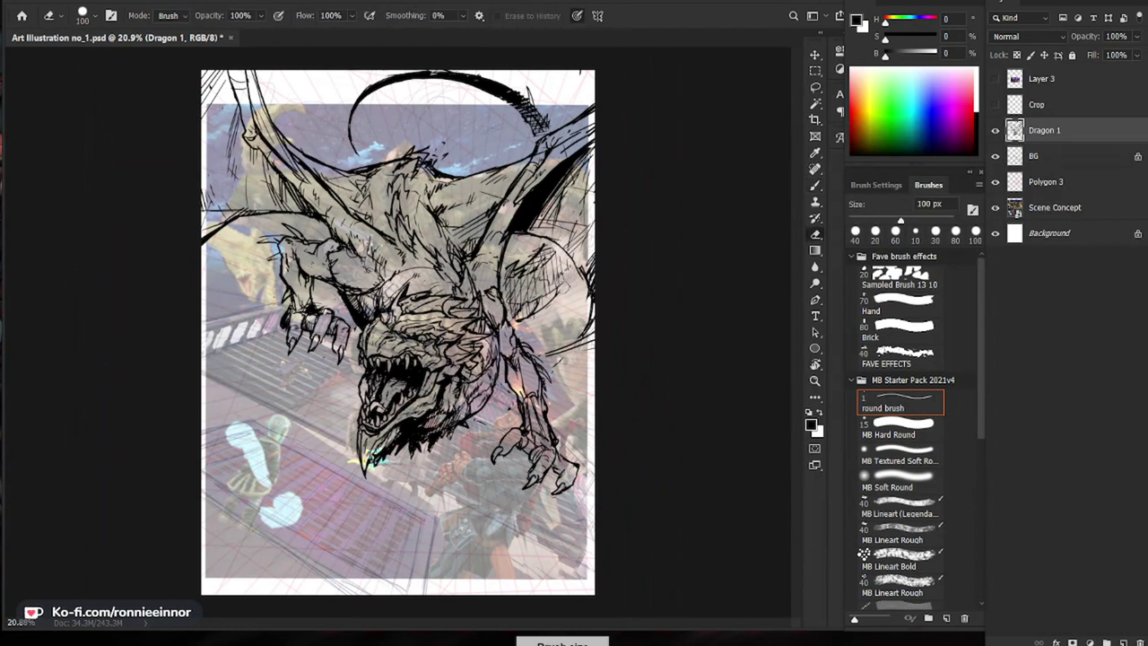
{"action": "key", "text": "b"}
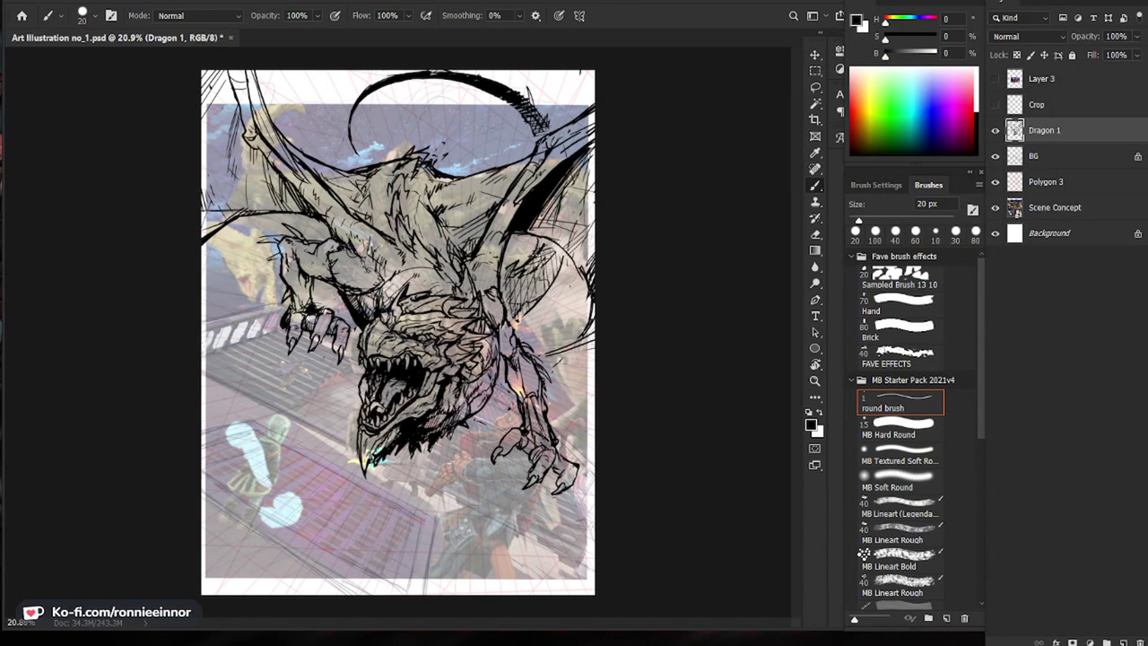
Step: Ink short hatching strokes at 20 px inside the hatched wing membrane behind the dragon's extended foreleg
{"action": "key", "text": "z"}
{"action": "left_click_drag", "start_coordinate": [541, 296], "coordinate": [538, 287]}
{"action": "key", "text": "b"}
{"action": "mouse_move", "coordinate": [535, 256]}
{"action": "left_mouse_down"}
{"action": "mouse_move", "coordinate": [518, 307]}
{"action": "mouse_move", "coordinate": [543, 285]}
{"action": "left_mouse_up"}
{"action": "key", "text": "z"}
{"action": "mouse_move", "coordinate": [594, 279]}
{"action": "left_mouse_down"}
{"action": "mouse_move", "coordinate": [569, 279]}
{"action": "mouse_move", "coordinate": [604, 279]}
{"action": "left_mouse_up"}
{"action": "key", "text": "b"}
{"action": "mouse_move", "coordinate": [565, 239]}
{"action": "left_mouse_down"}
{"action": "mouse_move", "coordinate": [542, 228]}
{"action": "mouse_move", "coordinate": [516, 250]}
{"action": "left_mouse_up"}
{"action": "key", "text": "e"}
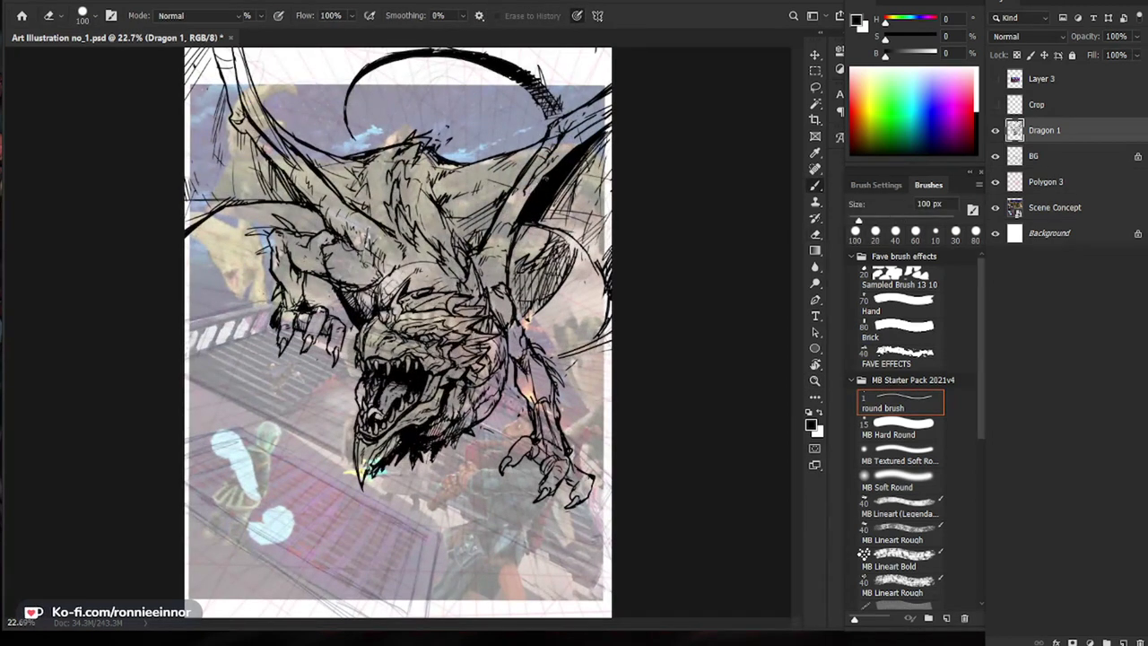
Step: Reinforce the contour of the wing arm above the raised foreleg with 20 px ink strokes
{"action": "key", "text": "z"}
{"action": "left_click_drag", "start_coordinate": [311, 133], "coordinate": [298, 134]}
{"action": "key", "text": "b"}
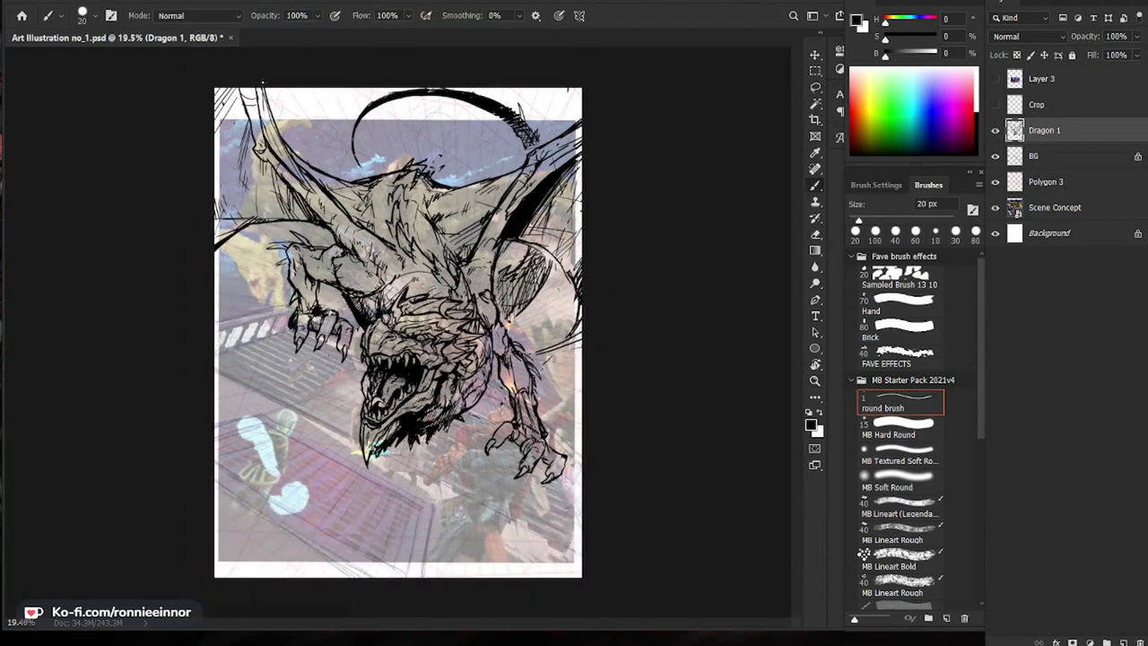
{"action": "left_click_drag", "start_coordinate": [303, 174], "coordinate": [322, 197]}
{"action": "left_click_drag", "start_coordinate": [268, 89], "coordinate": [286, 143]}
Step: Add 20 px ink strokes where the wing membrane above the raised forefoot meets the page edge
{"action": "key", "text": "z"}
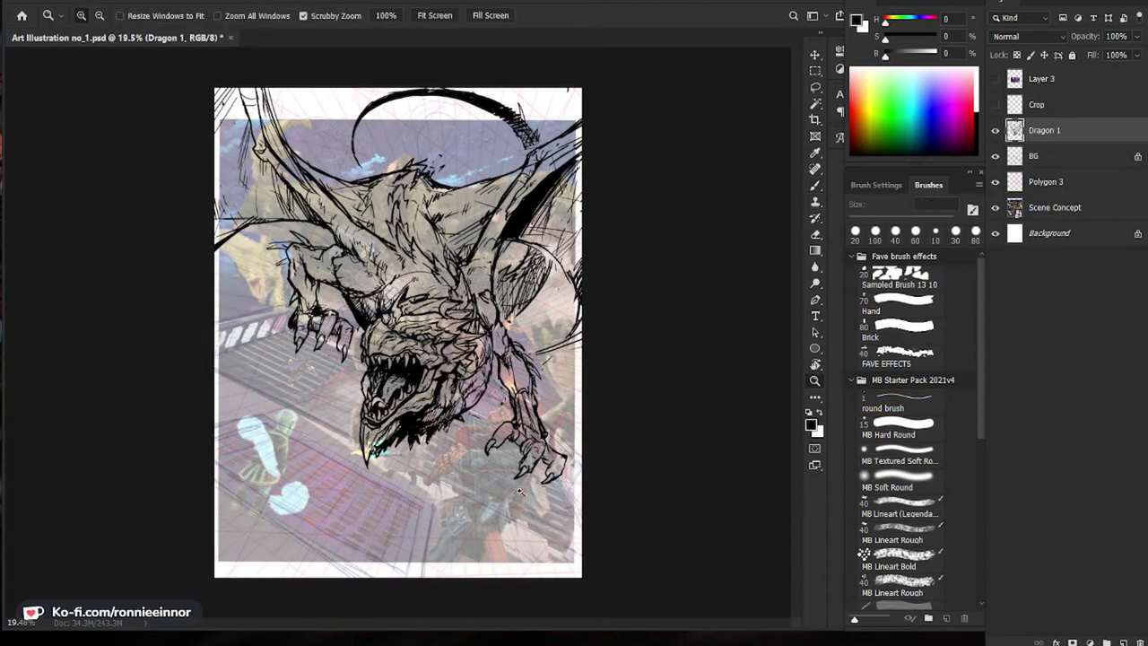
{"action": "left_click_drag", "start_coordinate": [583, 447], "coordinate": [592, 446]}
{"action": "key", "text": "b"}
{"action": "key", "text": "z"}
{"action": "left_click_drag", "start_coordinate": [407, 233], "coordinate": [421, 233]}
{"action": "key", "text": "b"}
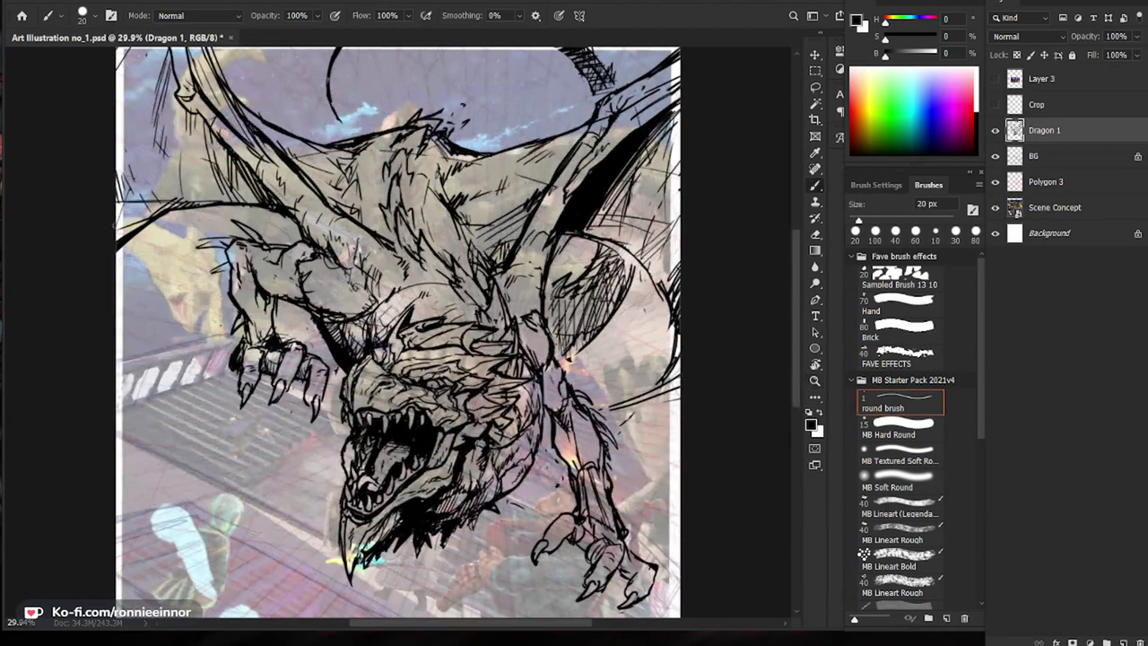
{"action": "left_click_drag", "start_coordinate": [138, 200], "coordinate": [124, 213]}
{"action": "left_click_drag", "start_coordinate": [147, 200], "coordinate": [116, 241]}
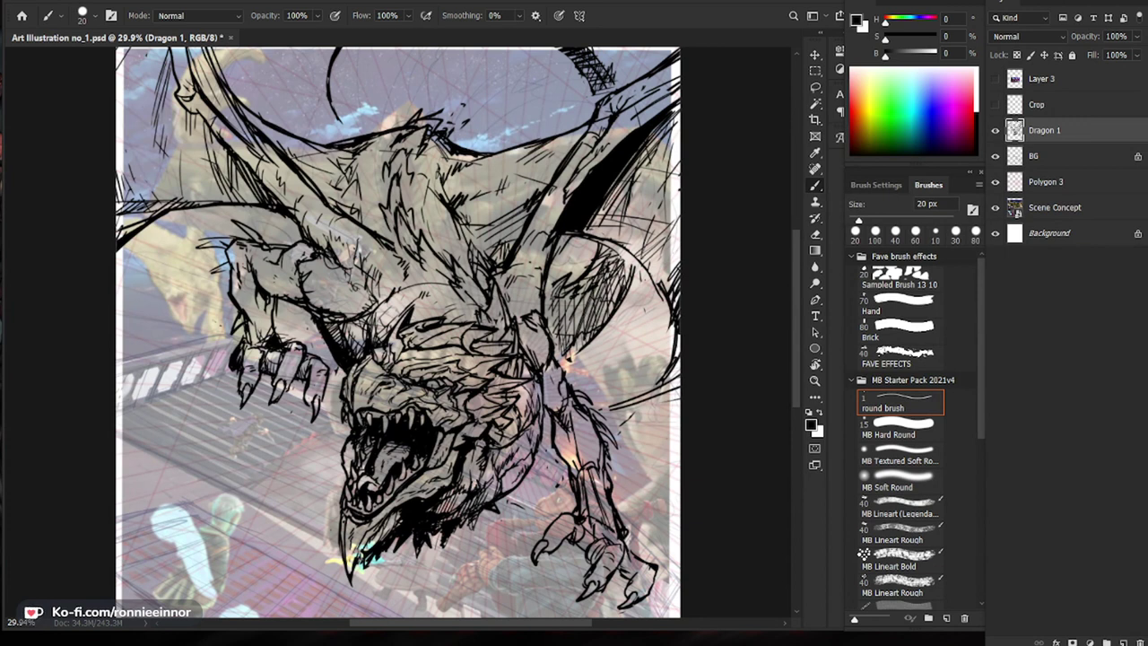
Step: Touch up the ink inside the dragon's open mouth at 20 px and set the eraser size to 30 px
{"action": "scroll", "coordinate": [449, 399], "scroll_direction": "up", "scroll_amount": 3}
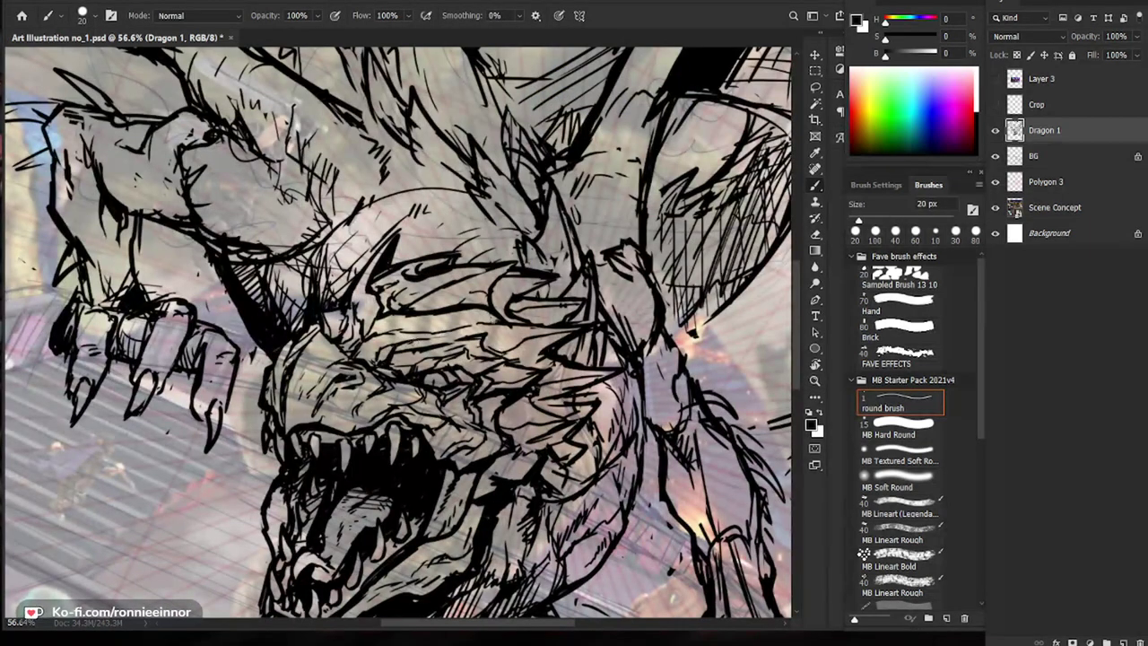
{"action": "scroll", "coordinate": [511, 340], "scroll_direction": "down", "scroll_amount": 2}
{"action": "left_click_drag", "start_coordinate": [489, 495], "coordinate": [515, 404]}
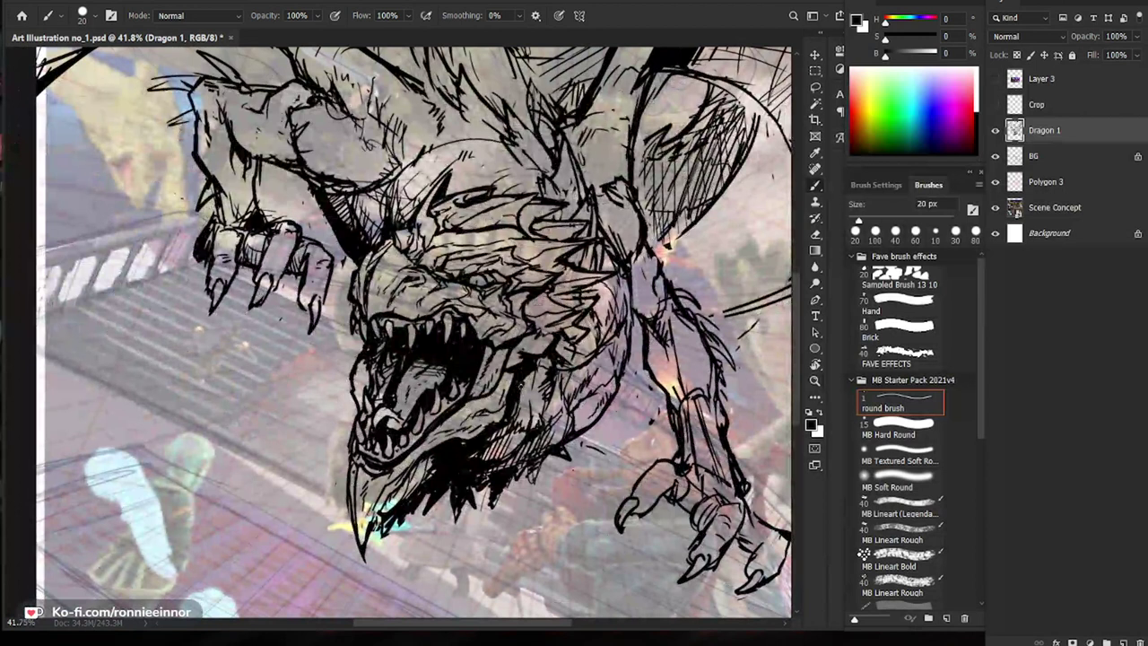
{"action": "key", "text": "e"}
{"action": "key", "text": "b"}
{"action": "mouse_move", "coordinate": [421, 385]}
{"action": "left_mouse_down"}
{"action": "mouse_move", "coordinate": [345, 392]}
{"action": "mouse_move", "coordinate": [430, 392]}
{"action": "left_mouse_up"}
{"action": "key", "text": "e"}
{"action": "key", "text": "bracketleft"}
{"action": "key", "text": "bracketleft"}
{"action": "key", "text": "bracketleft"}
{"action": "key", "text": "bracketleft"}
{"action": "key", "text": "bracketleft"}
{"action": "key", "text": "bracketleft"}
{"action": "key", "text": "bracketleft"}
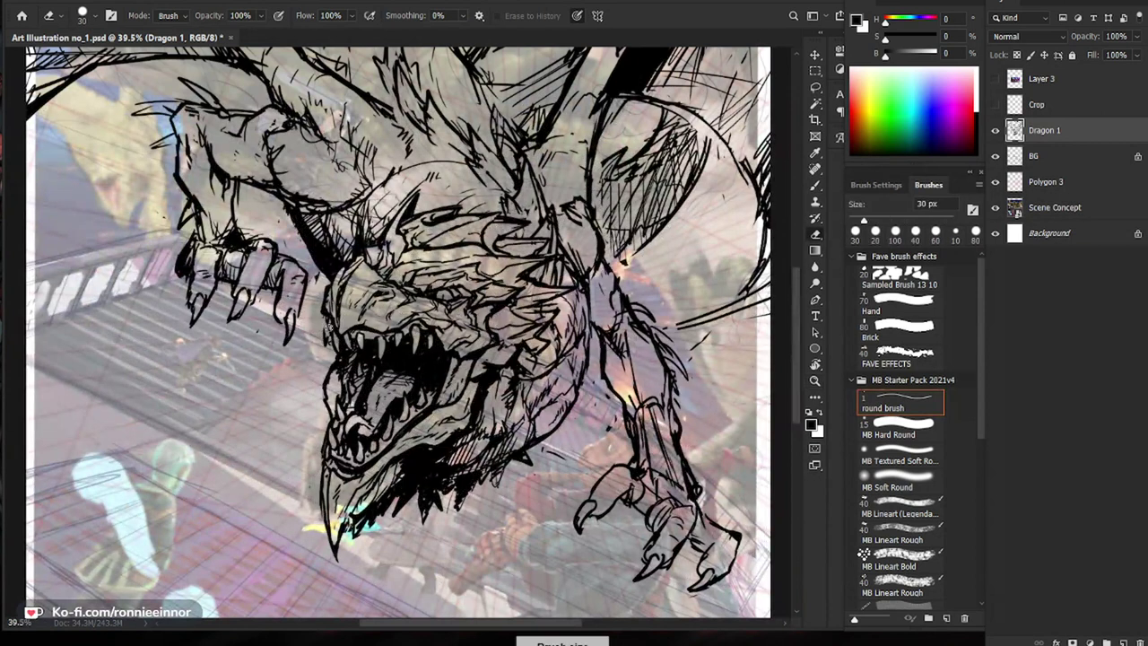
{"action": "key", "text": "b"}
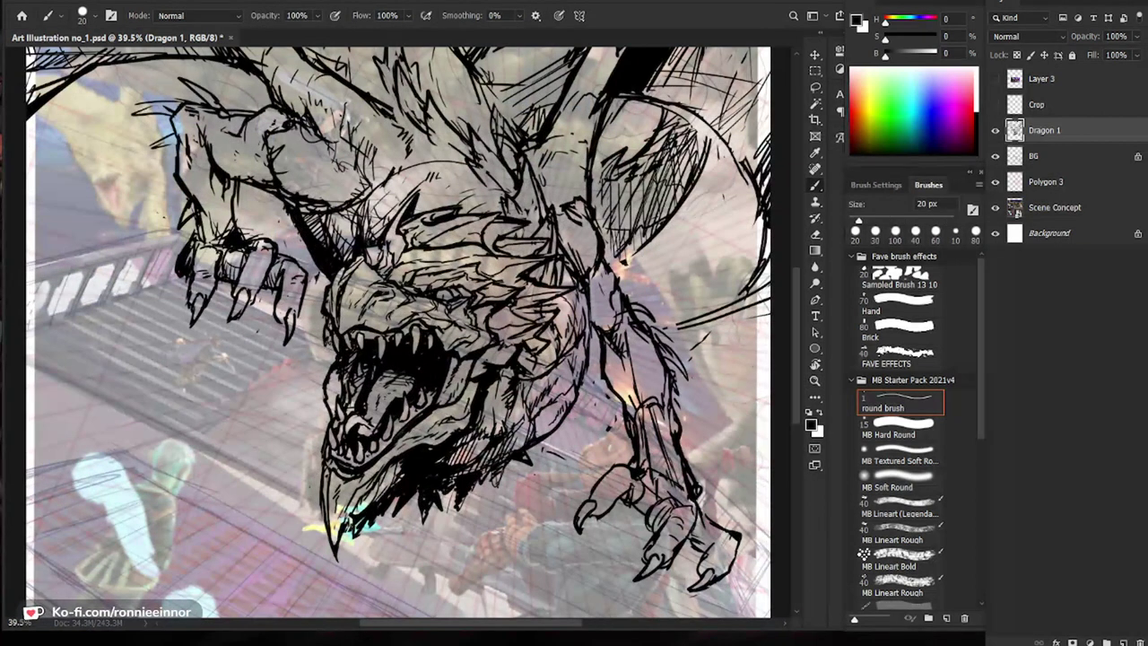
Step: Refine the snout's edge and upper teeth, alternating the 20 px brush and 30 px eraser
{"action": "left_click_drag", "start_coordinate": [325, 328], "coordinate": [324, 351]}
{"action": "key", "text": "e"}
{"action": "key", "text": "b"}
{"action": "key", "text": "z"}
{"action": "mouse_move", "coordinate": [430, 351]}
{"action": "left_mouse_down"}
{"action": "mouse_move", "coordinate": [393, 351]}
{"action": "mouse_move", "coordinate": [475, 353]}
{"action": "left_mouse_up"}
{"action": "key", "text": "e"}
{"action": "key", "text": "b"}
{"action": "mouse_move", "coordinate": [401, 356]}
{"action": "left_mouse_down"}
{"action": "mouse_move", "coordinate": [398, 385]}
{"action": "mouse_move", "coordinate": [386, 346]}
{"action": "left_mouse_up"}
{"action": "key", "text": "e"}
{"action": "key", "text": "b"}
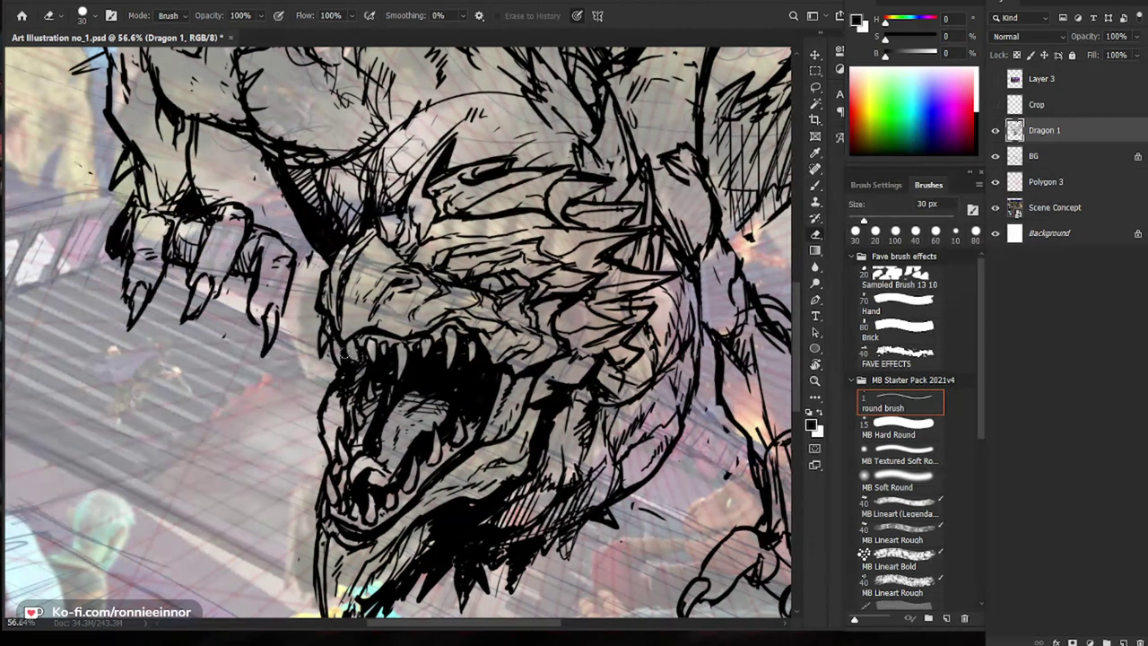
{"action": "key", "text": "b"}
{"action": "left_click_drag", "start_coordinate": [444, 356], "coordinate": [356, 336]}
{"action": "left_click_drag", "start_coordinate": [561, 469], "coordinate": [516, 374]}
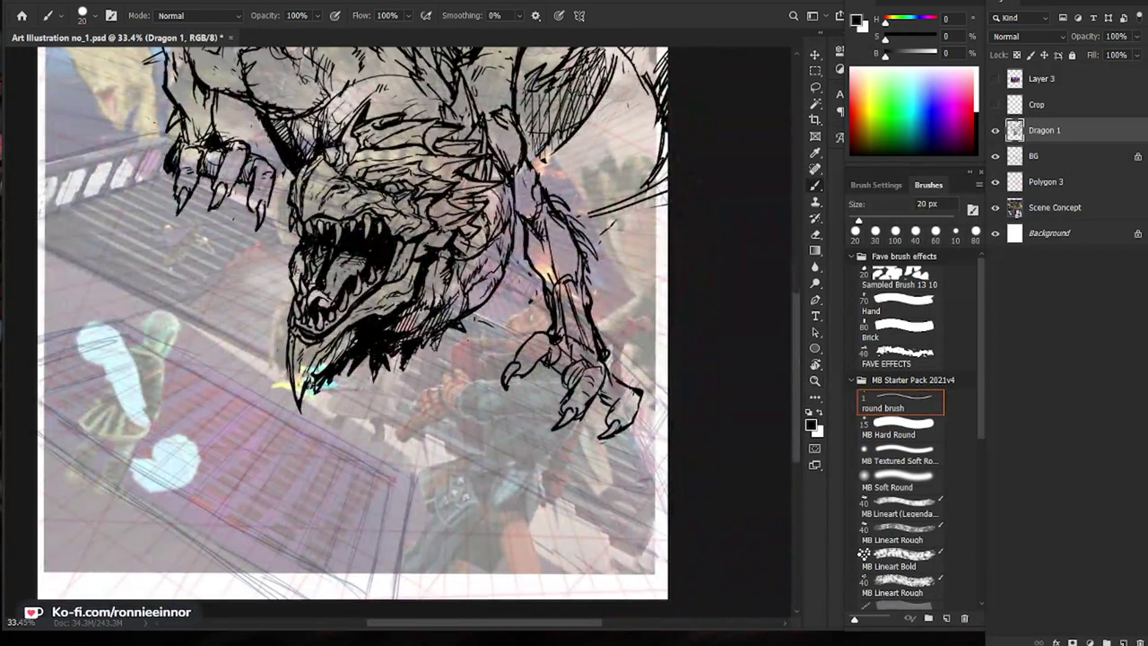
Step: Flip the canvas horizontally to check the drawing in mirror view
{"action": "left_click_drag", "start_coordinate": [609, 414], "coordinate": [529, 431]}
{"action": "mouse_move", "coordinate": [255, 351]}
{"action": "left_mouse_down"}
{"action": "mouse_move", "coordinate": [273, 350]}
{"action": "mouse_move", "coordinate": [262, 351]}
{"action": "left_mouse_up"}
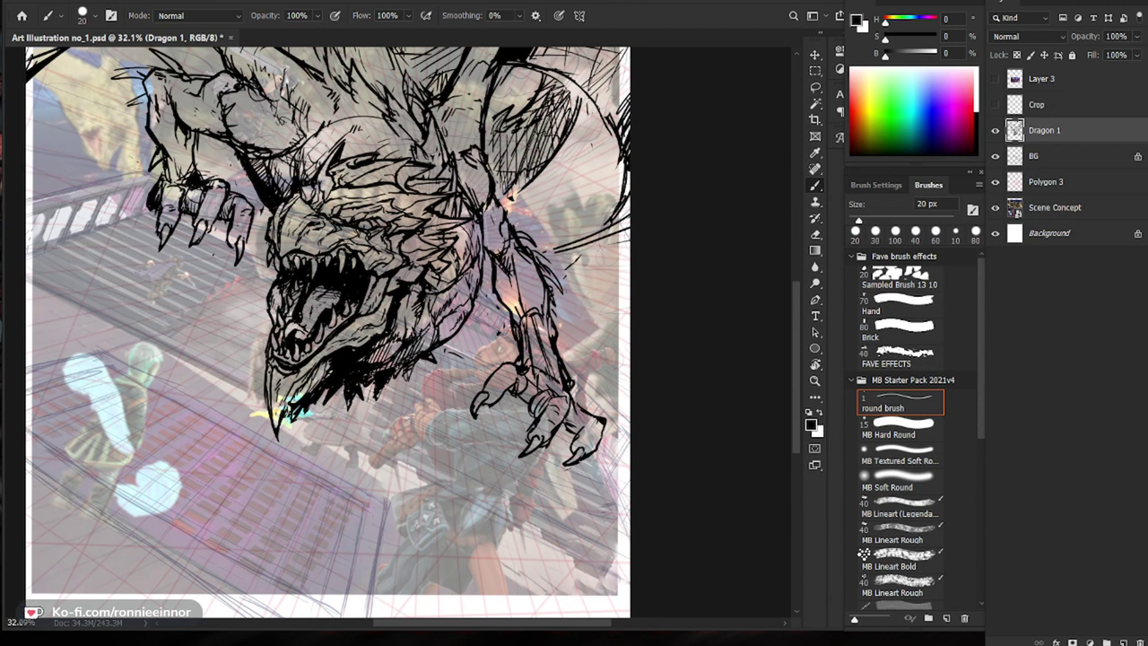
{"action": "key", "text": "ctrl+shift+h"}
{"action": "left_click_drag", "start_coordinate": [441, 408], "coordinate": [496, 424]}
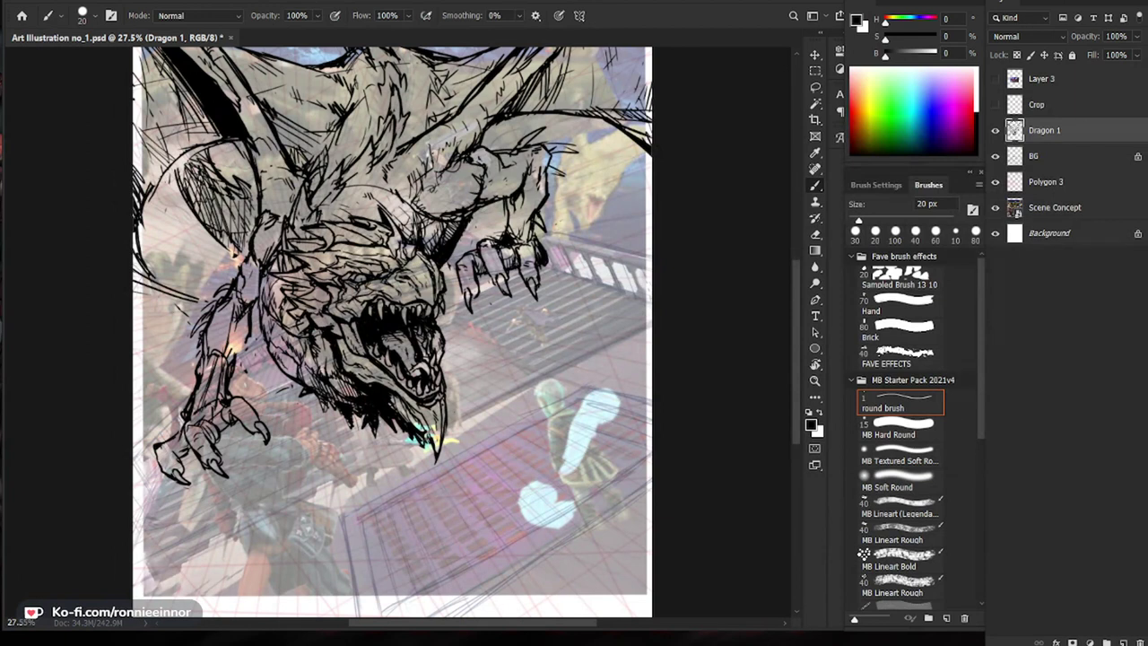
Step: Clean up the ink around the teeth and back corner of the dragon's open mouth with the eraser
{"action": "left_click_drag", "start_coordinate": [369, 376], "coordinate": [425, 376]}
{"action": "key", "text": "e"}
{"action": "left_click_drag", "start_coordinate": [356, 287], "coordinate": [357, 318]}
{"action": "left_click_drag", "start_coordinate": [568, 361], "coordinate": [480, 299]}
{"action": "key", "text": "b"}
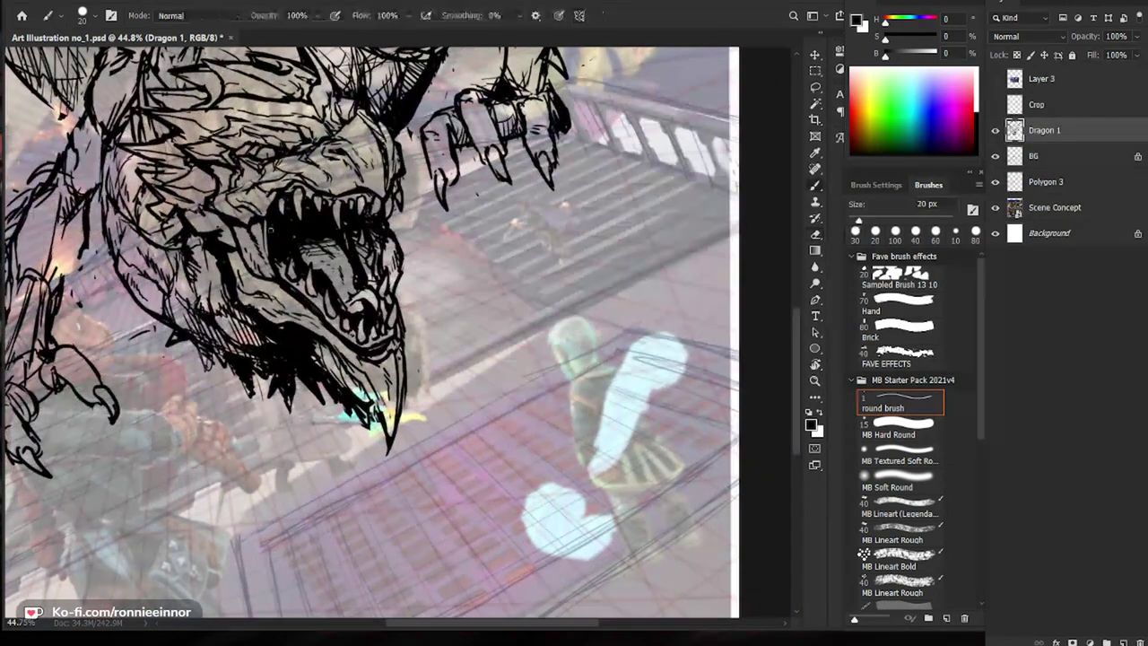
{"action": "key", "text": "e"}
{"action": "mouse_move", "coordinate": [293, 257]}
{"action": "left_mouse_down"}
{"action": "mouse_move", "coordinate": [295, 273]}
{"action": "mouse_move", "coordinate": [285, 272]}
{"action": "left_mouse_up"}
{"action": "key", "text": "b"}
Step: Examine the mirrored dragon's head, forelegs and overall silhouette at full-page and close-up views
{"action": "key", "text": "z"}
{"action": "left_click_drag", "start_coordinate": [664, 355], "coordinate": [599, 353]}
{"action": "key", "text": "b"}
{"action": "key", "text": "z"}
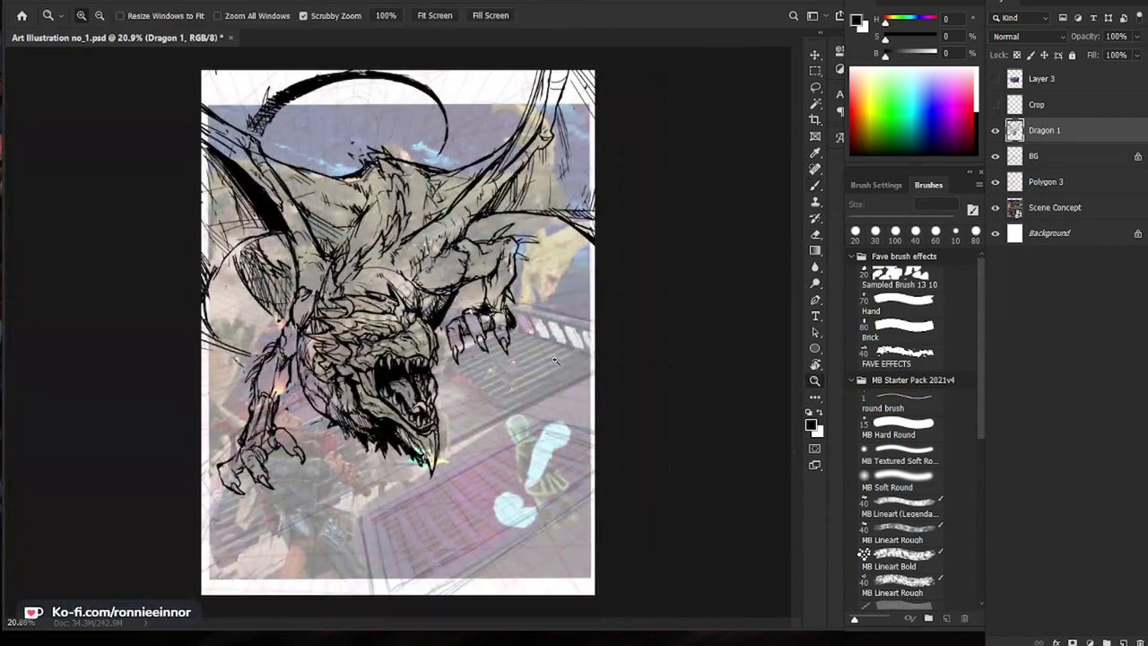
{"action": "left_click_drag", "start_coordinate": [357, 324], "coordinate": [431, 301]}
{"action": "key", "text": "e"}
{"action": "key", "text": "b"}
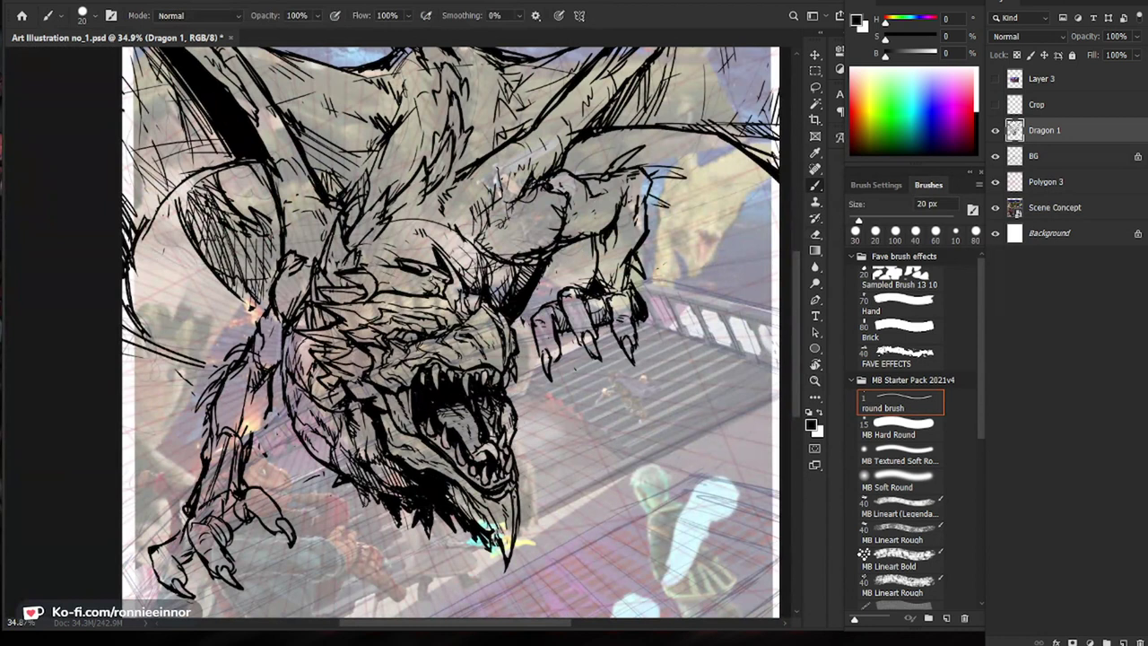
{"action": "key", "text": "b"}
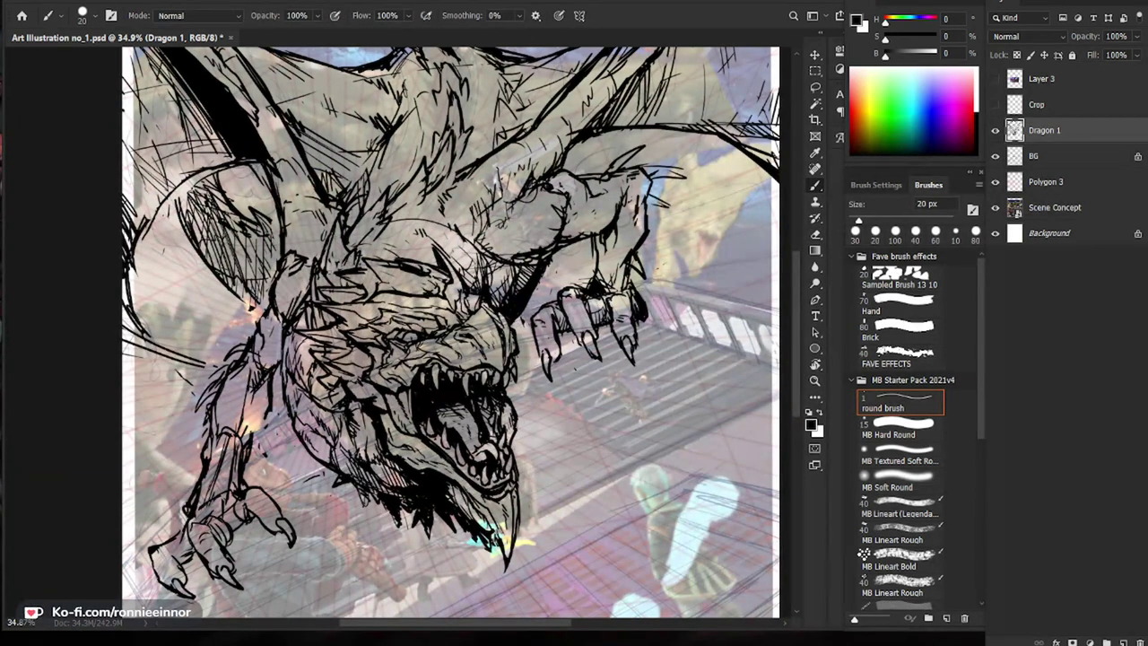
{"action": "key", "text": "z"}
{"action": "left_click_drag", "start_coordinate": [679, 377], "coordinate": [640, 377]}
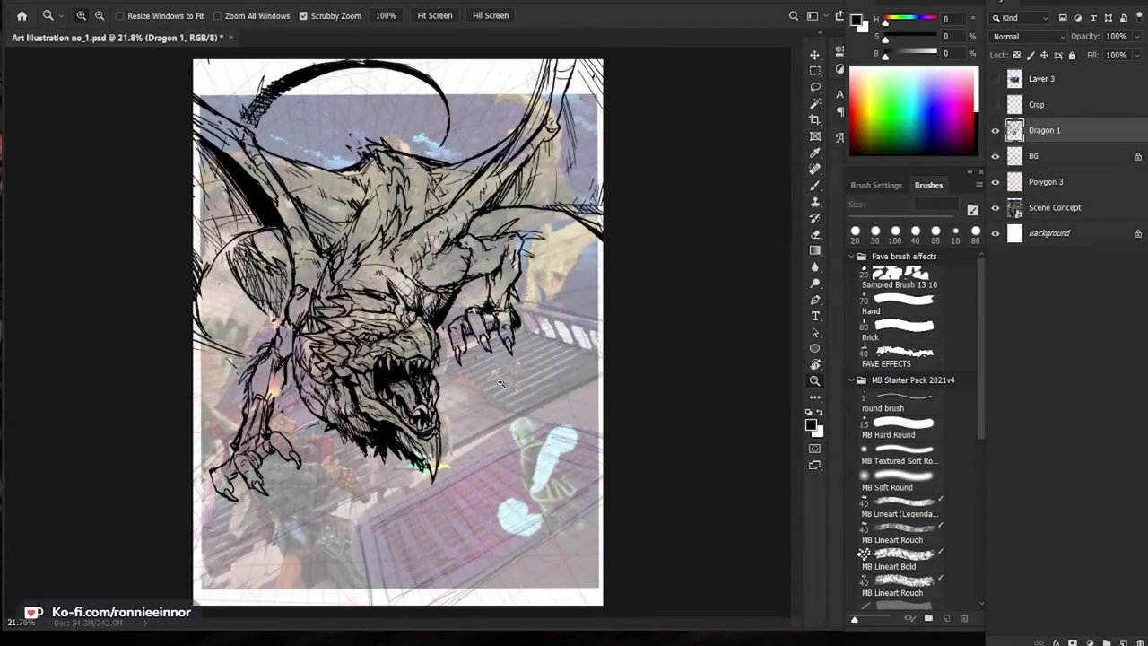
{"action": "left_click_drag", "start_coordinate": [339, 340], "coordinate": [396, 340]}
{"action": "key", "text": "e"}
{"action": "key", "text": "z"}
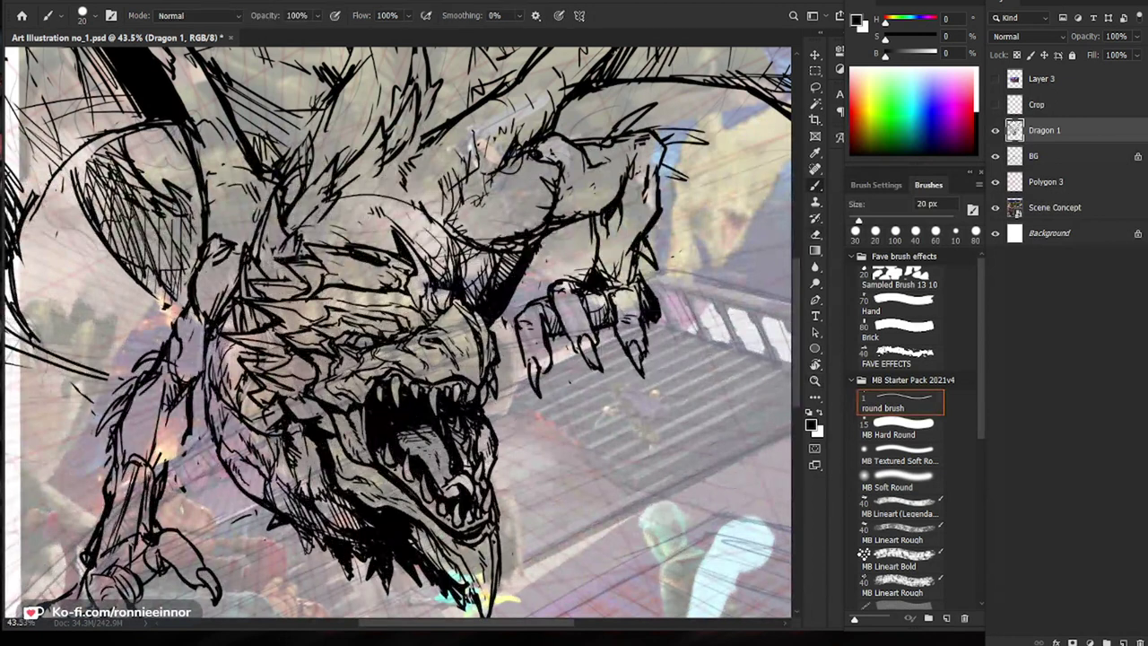
{"action": "scroll", "coordinate": [614, 424], "scroll_direction": "down", "scroll_amount": 3}
{"action": "scroll", "coordinate": [546, 319], "scroll_direction": "up", "scroll_amount": 2}
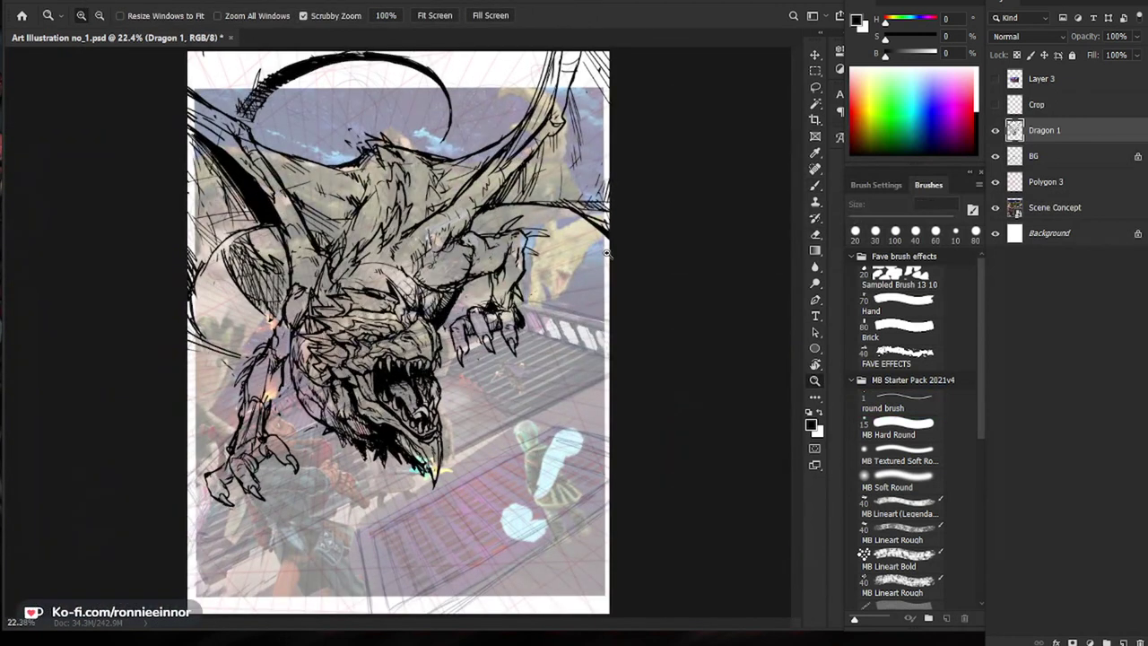
{"action": "scroll", "coordinate": [587, 258], "scroll_direction": "up", "scroll_amount": 1}
{"action": "key", "text": "b"}
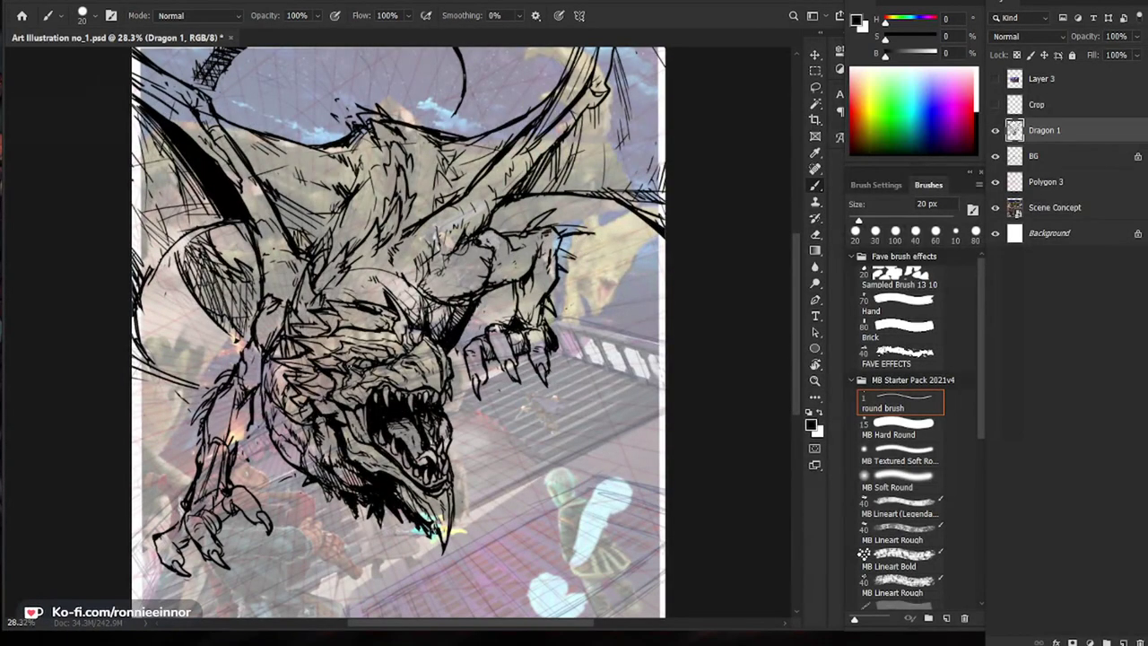
Step: Enlarge the eraser to 175 px, remove the spiky outer edge of the extended foreleg and redraw its contour at 20 px
{"action": "key", "text": "e"}
{"action": "key", "text": "bracketleft"}
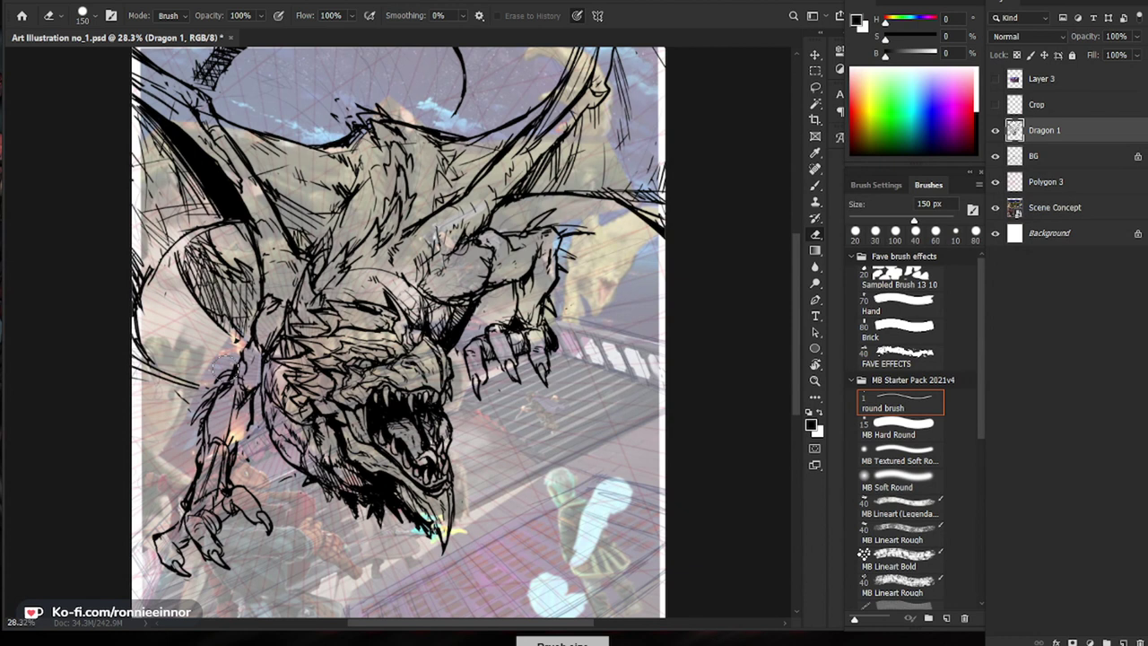
{"action": "key", "text": "b"}
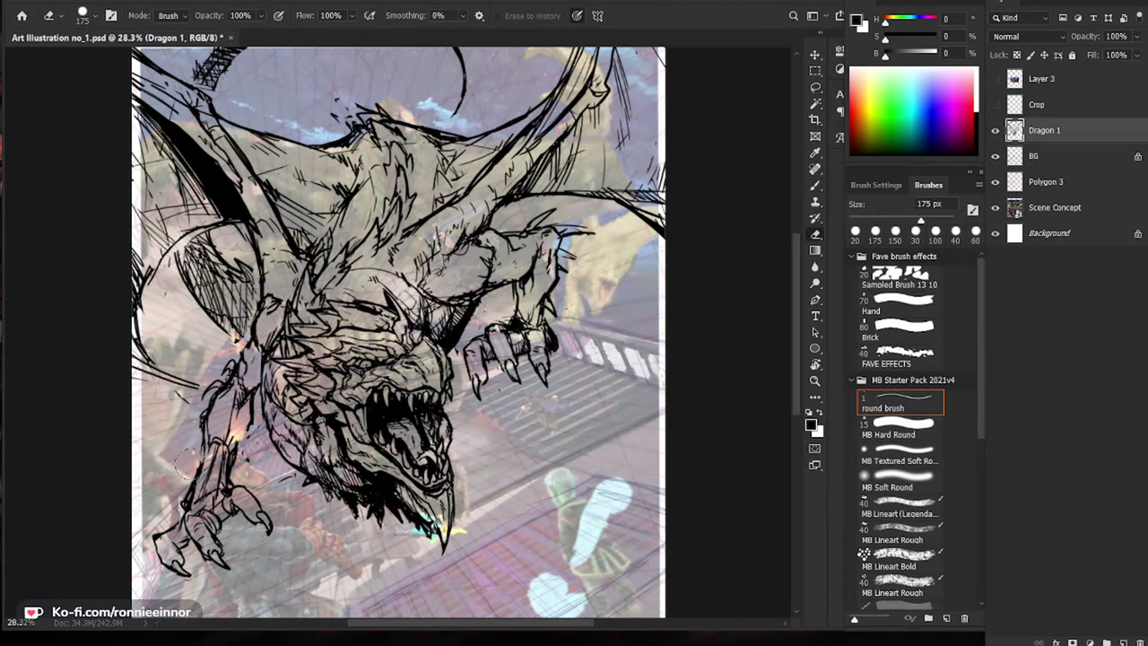
{"action": "left_click_drag", "start_coordinate": [200, 457], "coordinate": [201, 484]}
{"action": "left_click_drag", "start_coordinate": [291, 482], "coordinate": [241, 484]}
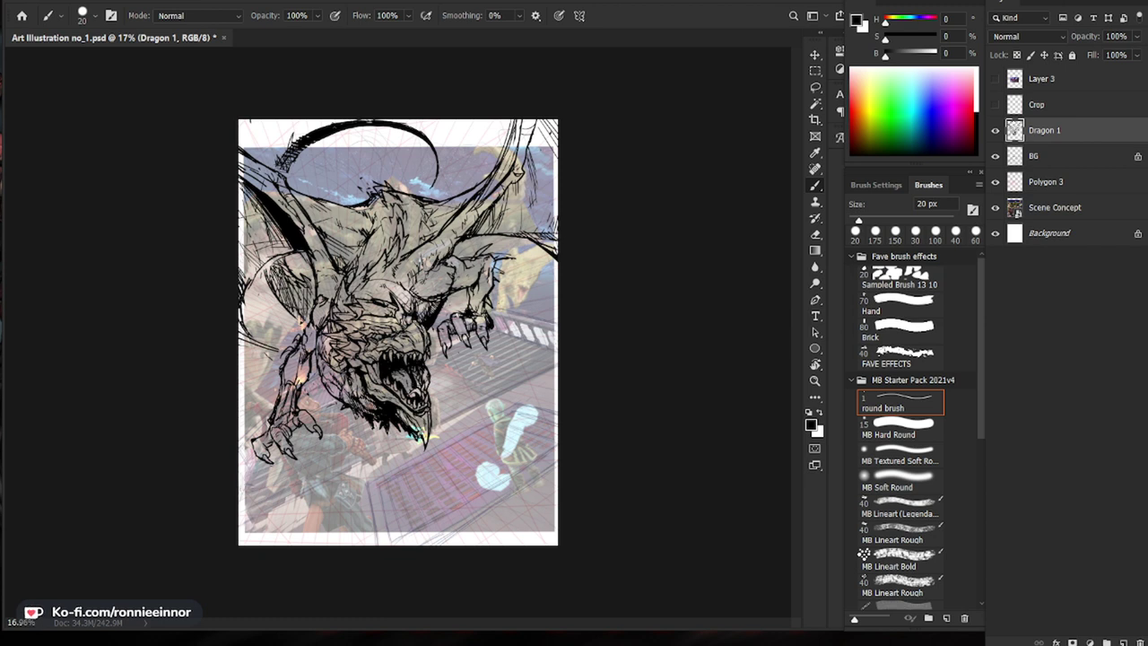
Step: Examine the reworked foreleg against the mirrored dragon's whole pose at several zoom levels
{"action": "key", "text": "ctrl+plus"}
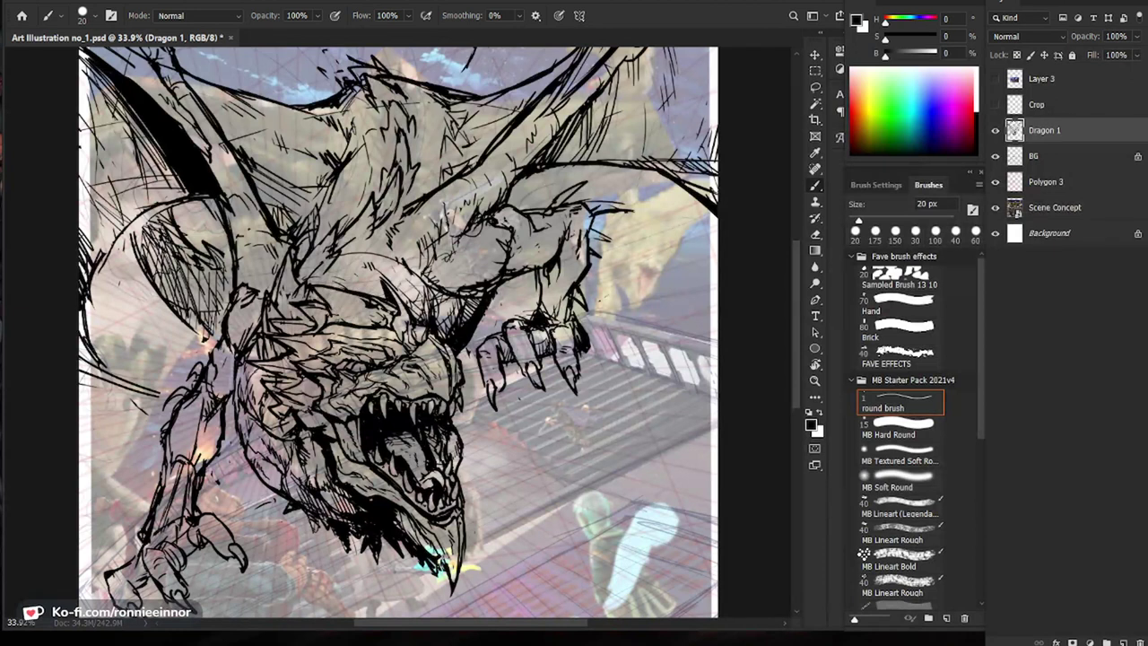
{"action": "scroll", "coordinate": [567, 369], "scroll_direction": "down", "scroll_amount": 3}
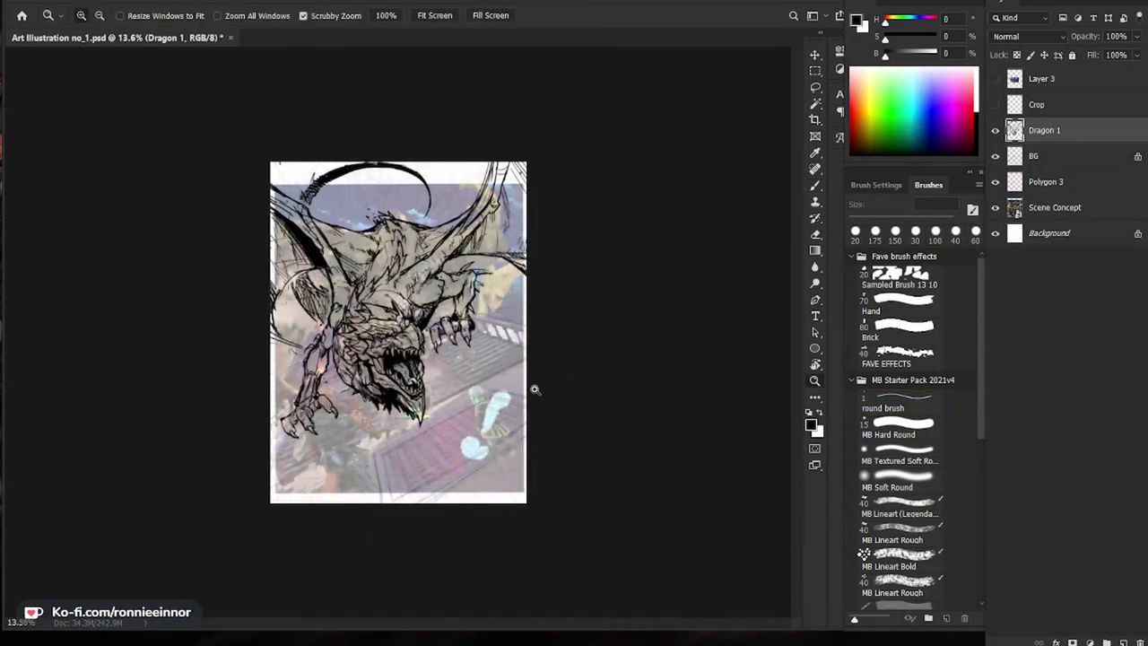
{"action": "scroll", "coordinate": [394, 322], "scroll_direction": "up", "scroll_amount": 3}
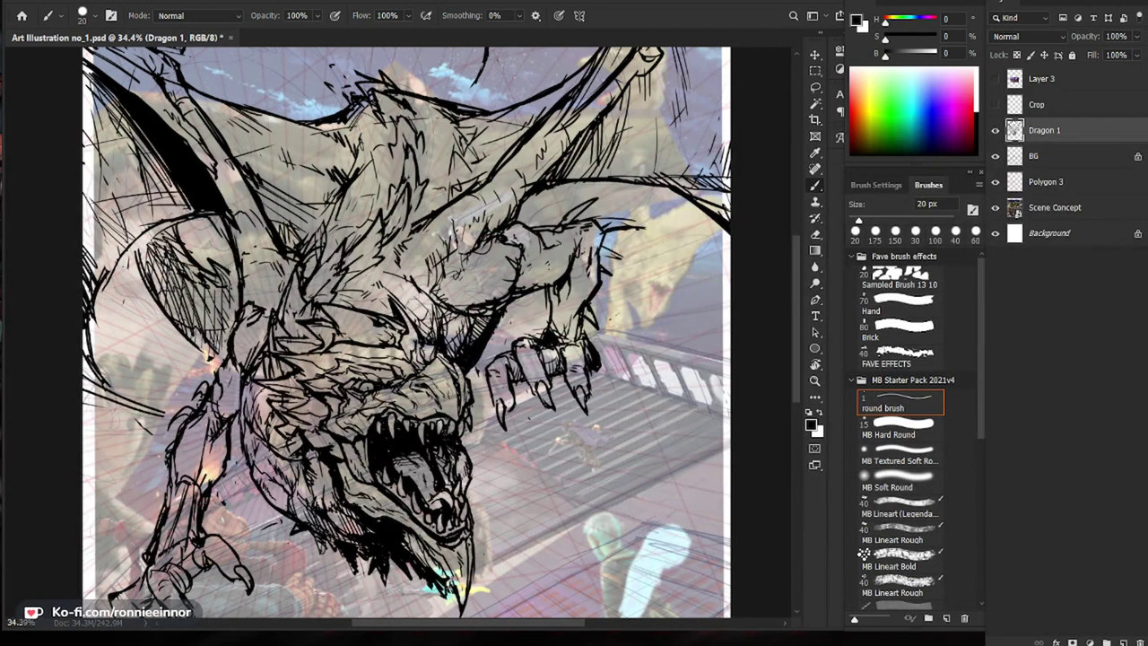
{"action": "scroll", "coordinate": [395, 323], "scroll_direction": "down", "scroll_amount": 5}
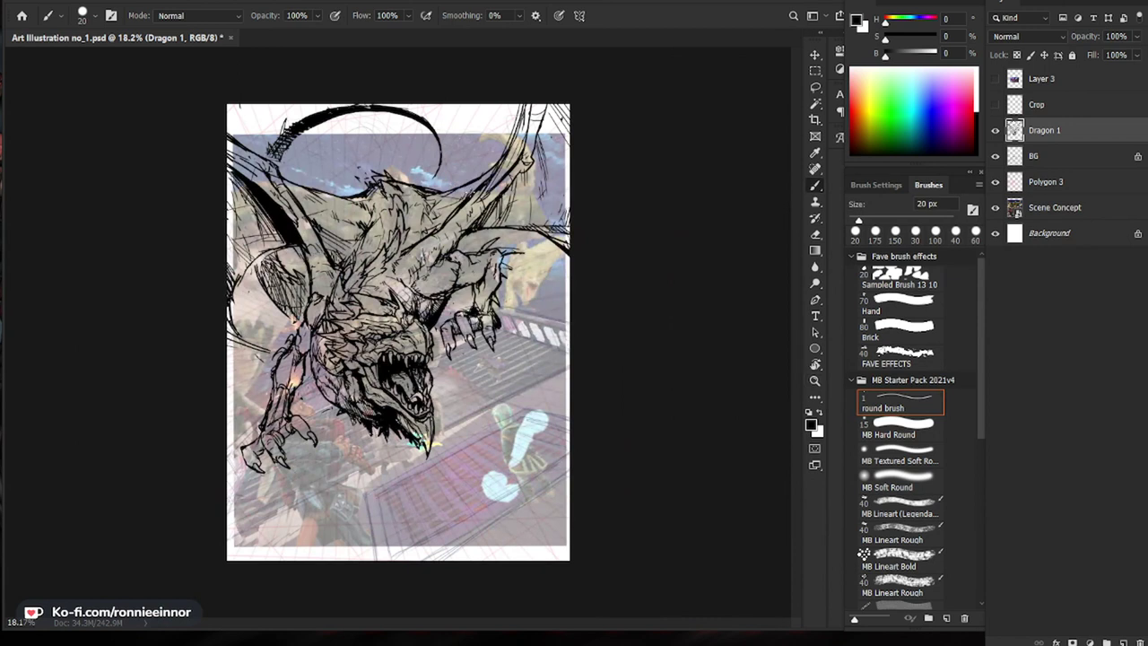
{"action": "key", "text": "e"}
{"action": "scroll", "coordinate": [423, 219], "scroll_direction": "down", "scroll_amount": 2}
{"action": "scroll", "coordinate": [386, 220], "scroll_direction": "up", "scroll_amount": 4}
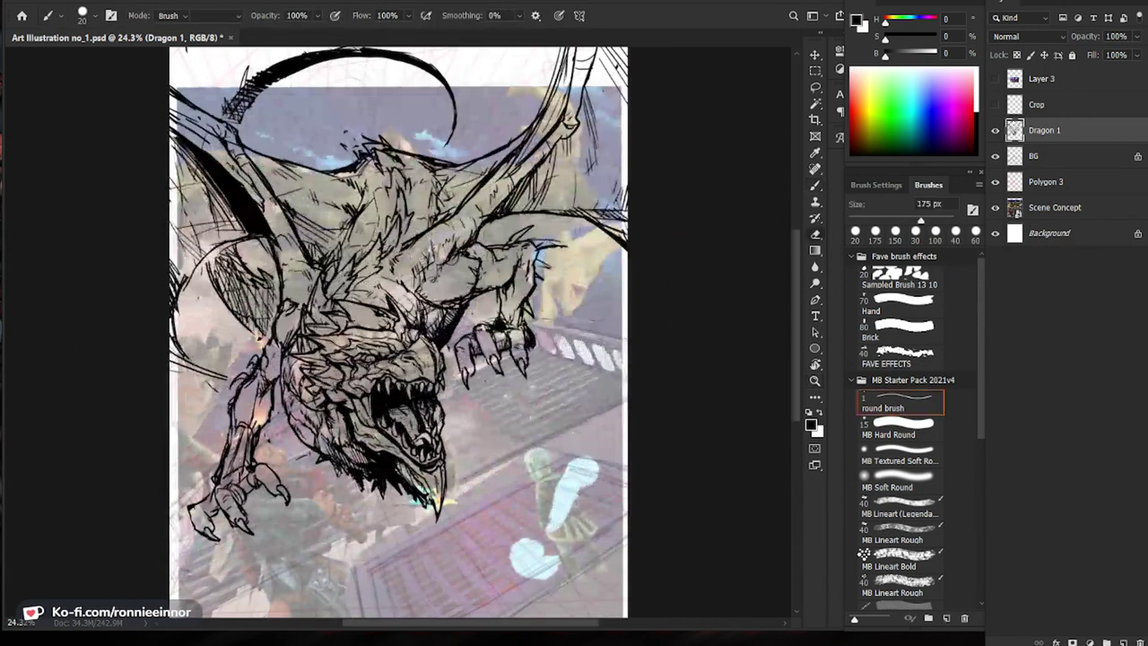
{"action": "key", "text": "b"}
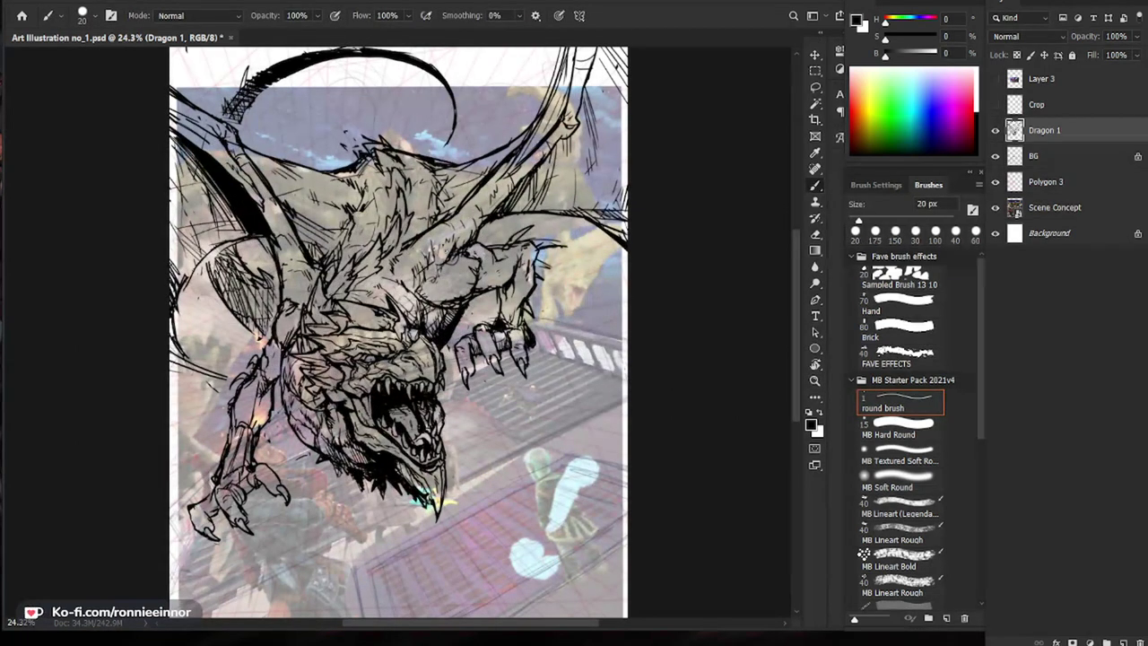
Step: Select the raised foreleg's lower section with its claws, scale it to 82.98%, rotate it about -3° and move it to fit the arm
{"action": "key", "text": "z"}
{"action": "left_click_drag", "start_coordinate": [664, 414], "coordinate": [561, 422]}
{"action": "left_click_drag", "start_coordinate": [433, 395], "coordinate": [536, 385]}
{"action": "left_click_drag", "start_coordinate": [298, 464], "coordinate": [396, 459]}
{"action": "left_click_drag", "start_coordinate": [547, 367], "coordinate": [496, 428]}
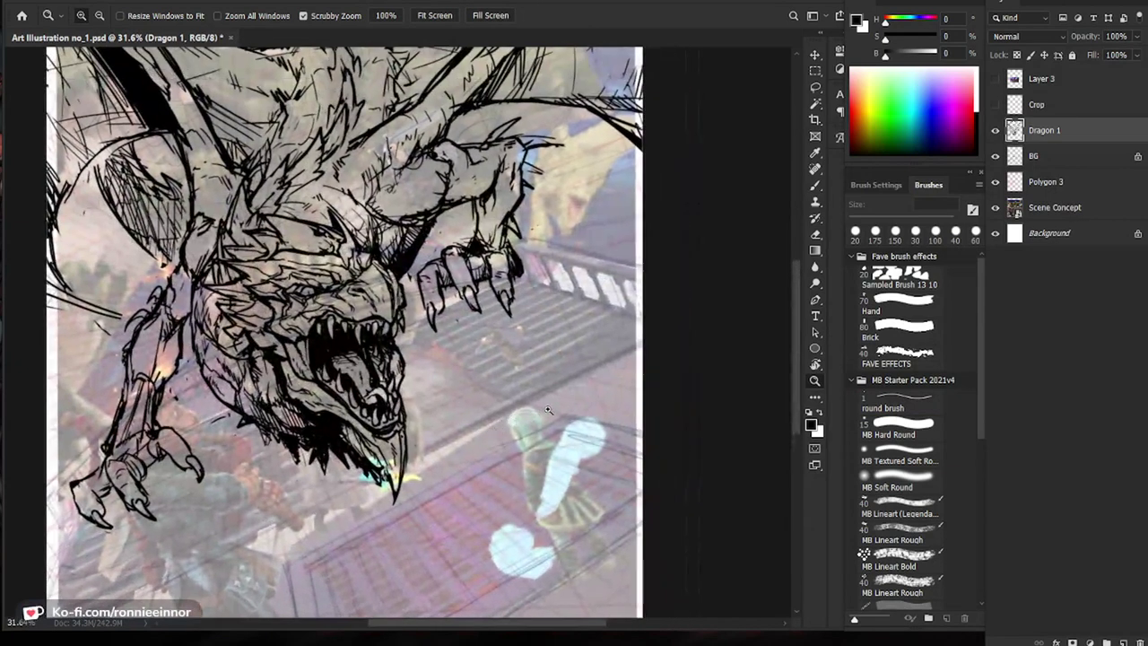
{"action": "scroll", "coordinate": [498, 428], "scroll_direction": "down", "scroll_amount": 1}
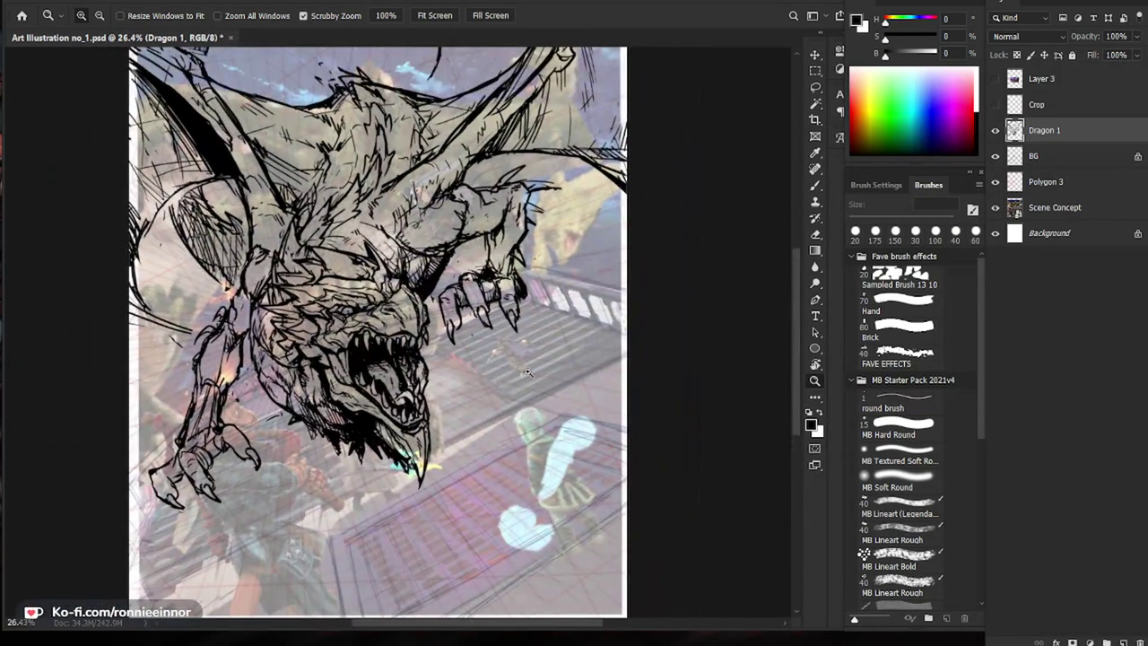
{"action": "key", "text": "l"}
{"action": "mouse_move", "coordinate": [494, 359]}
{"action": "left_mouse_down"}
{"action": "mouse_move", "coordinate": [567, 265]}
{"action": "mouse_move", "coordinate": [558, 190]}
{"action": "mouse_move", "coordinate": [522, 192]}
{"action": "mouse_move", "coordinate": [439, 310]}
{"action": "left_mouse_up"}
{"action": "key", "text": "ctrl+t"}
{"action": "left_click_drag", "start_coordinate": [435, 363], "coordinate": [446, 350]}
{"action": "left_click_drag", "start_coordinate": [497, 302], "coordinate": [499, 294]}
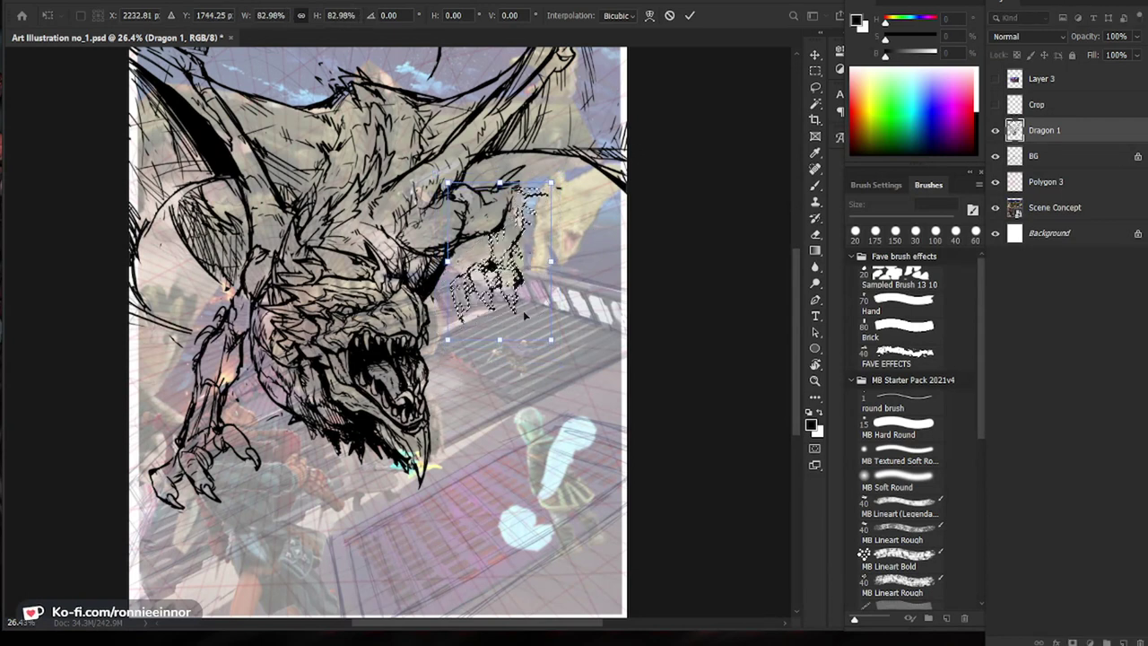
{"action": "left_click_drag", "start_coordinate": [561, 369], "coordinate": [568, 367]}
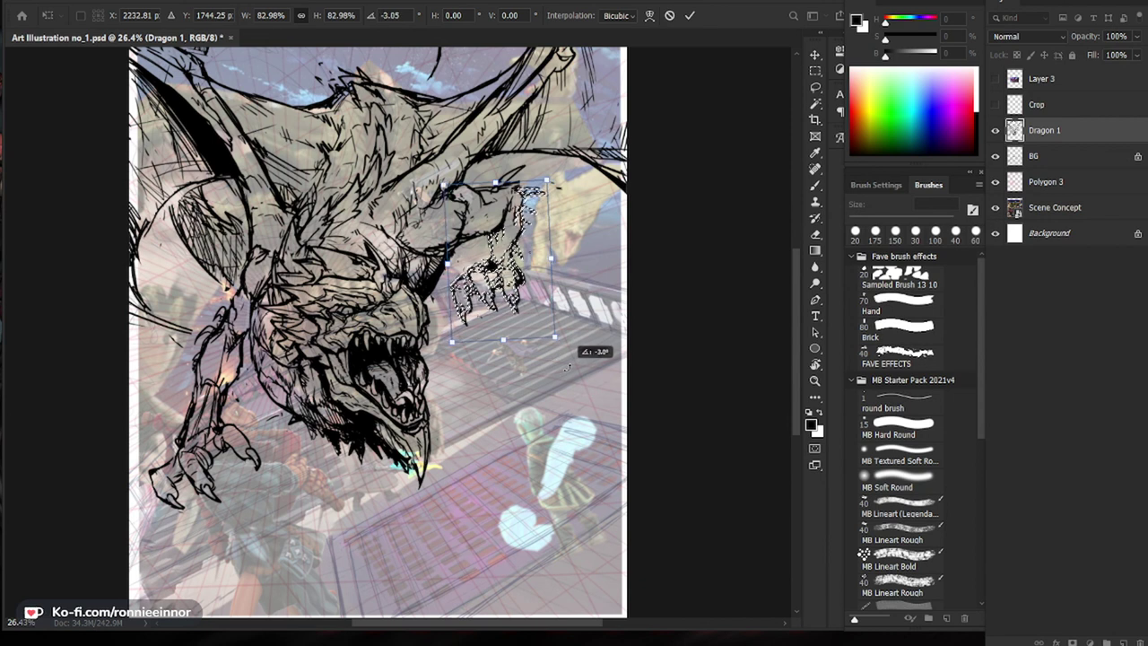
{"action": "key", "text": "Return"}
{"action": "key", "text": "ctrl+d"}
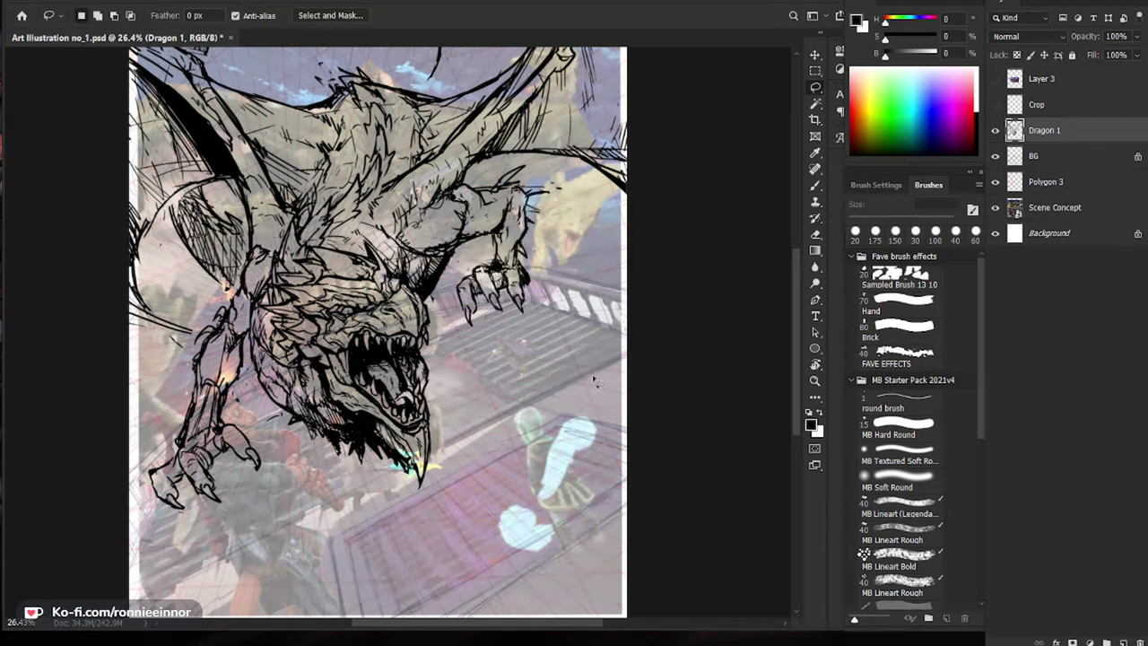
Step: Erase the long curved line looping below the wing at the page's left edge, above the lowered foreleg
{"action": "key", "text": "ctrl+space"}
{"action": "left_click_drag", "start_coordinate": [591, 382], "coordinate": [440, 438]}
{"action": "key", "text": "ctrl+space"}
{"action": "mouse_move", "coordinate": [434, 343]}
{"action": "left_mouse_down"}
{"action": "mouse_move", "coordinate": [534, 342]}
{"action": "mouse_move", "coordinate": [466, 332]}
{"action": "left_mouse_up"}
{"action": "key", "text": "e"}
{"action": "key", "text": "b"}
{"action": "key", "text": "ctrl+space"}
{"action": "key", "text": "e"}
{"action": "left_click_drag", "start_coordinate": [235, 364], "coordinate": [177, 347]}
{"action": "key", "text": "ctrl+space"}
{"action": "left_click_drag", "start_coordinate": [601, 298], "coordinate": [498, 296]}
{"action": "left_click", "coordinate": [372, 389]}
{"action": "key", "text": "b"}
{"action": "key", "text": "e"}
{"action": "left_click_drag", "start_coordinate": [177, 267], "coordinate": [175, 287]}
{"action": "key", "text": "b"}
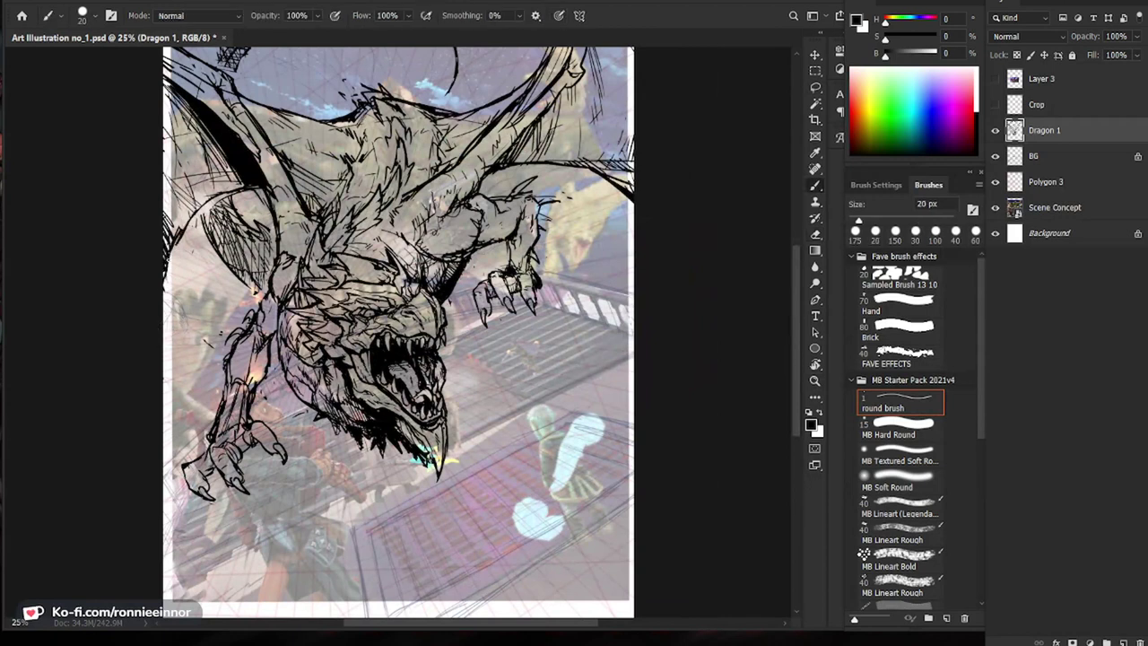
Step: Clean up the remaining curve at the page's left edge and redraw the wing's arched edge with the 20 px brush
{"action": "key", "text": "e"}
{"action": "left_click_drag", "start_coordinate": [186, 244], "coordinate": [176, 270]}
{"action": "key", "text": "b"}
{"action": "mouse_move", "coordinate": [183, 225]}
{"action": "left_mouse_down"}
{"action": "mouse_move", "coordinate": [145, 277]}
{"action": "mouse_move", "coordinate": [206, 201]}
{"action": "left_mouse_up"}
{"action": "left_click_drag", "start_coordinate": [163, 226], "coordinate": [227, 198]}
{"action": "key", "text": "ctrl+space"}
{"action": "key", "text": "ctrl+space"}
{"action": "left_click_drag", "start_coordinate": [234, 245], "coordinate": [187, 280]}
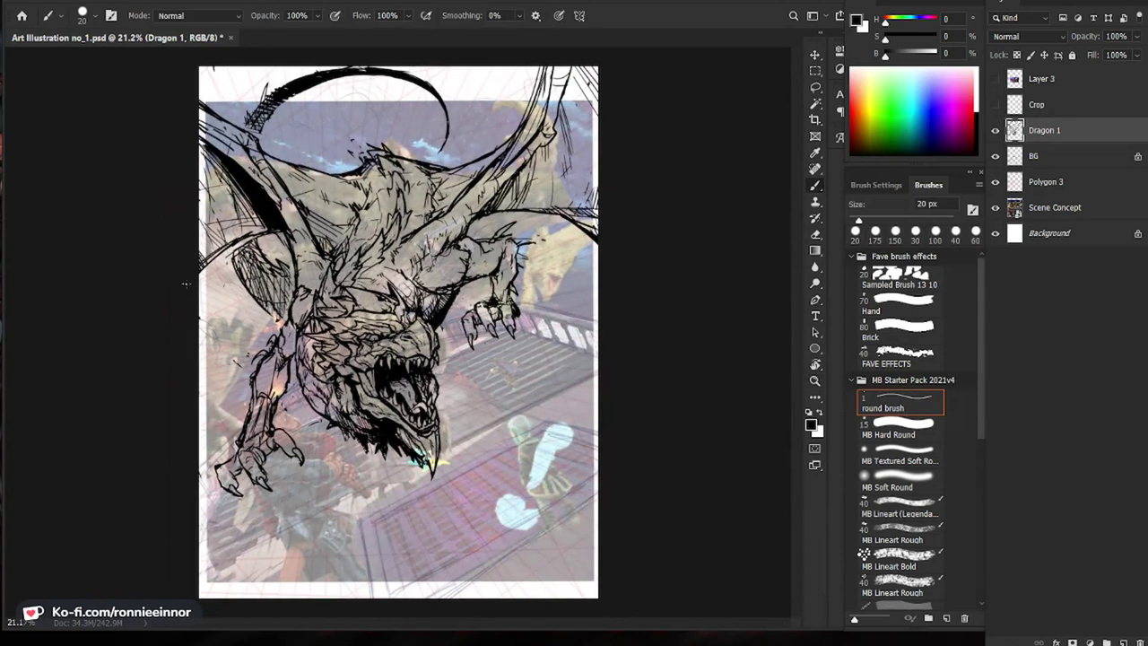
Step: Rework the ink lines where the dragon's neck meets the back of its head with eraser and 20 px brush
{"action": "scroll", "coordinate": [613, 296], "scroll_direction": "down", "scroll_amount": 1}
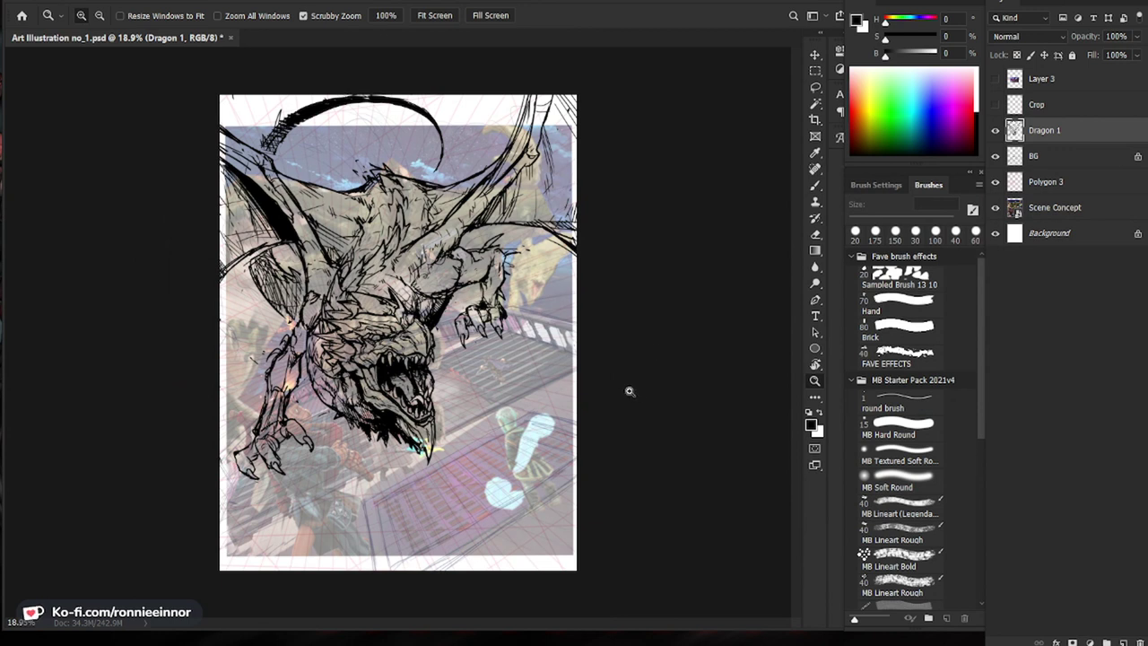
{"action": "scroll", "coordinate": [423, 343], "scroll_direction": "up", "scroll_amount": 5}
{"action": "key", "text": "b"}
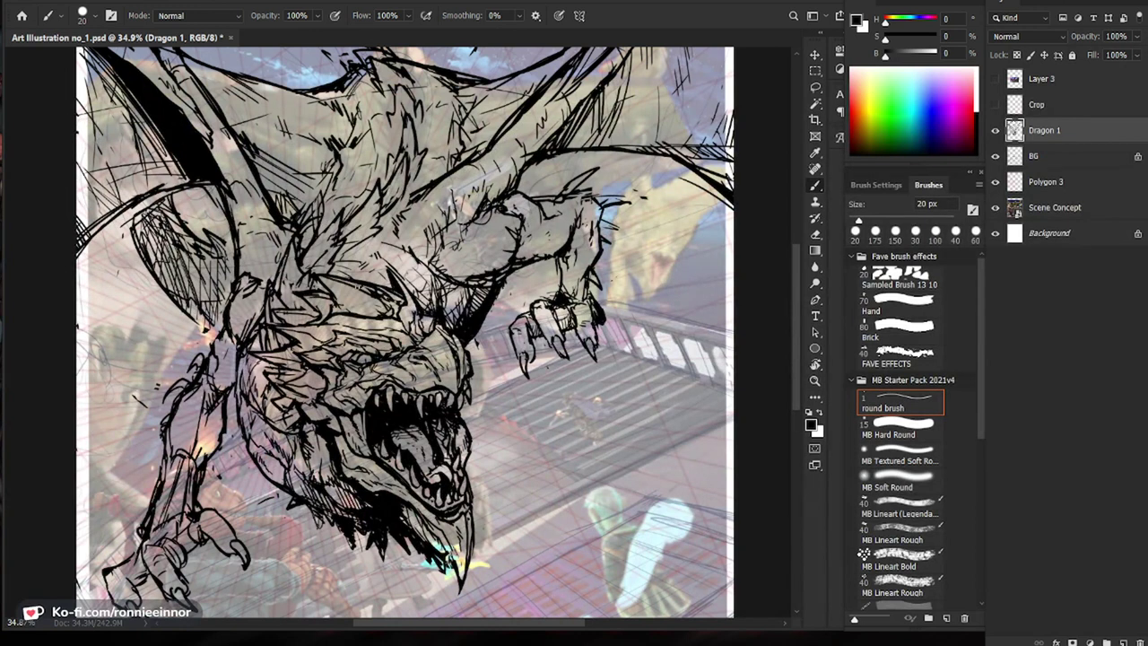
{"action": "left_click_drag", "start_coordinate": [348, 298], "coordinate": [365, 258]}
{"action": "key", "text": "e"}
{"action": "key", "text": "b"}
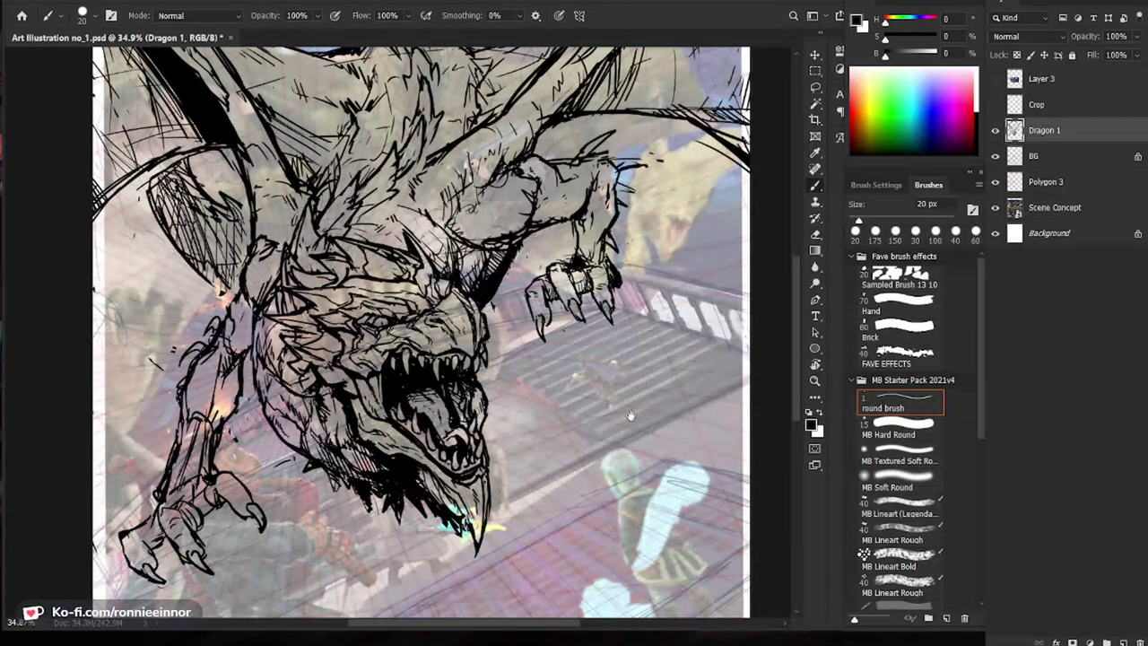
{"action": "left_click_drag", "start_coordinate": [630, 415], "coordinate": [607, 376]}
{"action": "key", "text": "e"}
{"action": "key", "text": "b"}
{"action": "mouse_move", "coordinate": [320, 201]}
{"action": "left_mouse_down"}
{"action": "mouse_move", "coordinate": [276, 195]}
{"action": "mouse_move", "coordinate": [323, 241]}
{"action": "left_mouse_up"}
{"action": "key", "text": "e"}
{"action": "key", "text": "b"}
{"action": "left_click_drag", "start_coordinate": [289, 199], "coordinate": [336, 212]}
{"action": "left_click_drag", "start_coordinate": [681, 415], "coordinate": [597, 415]}
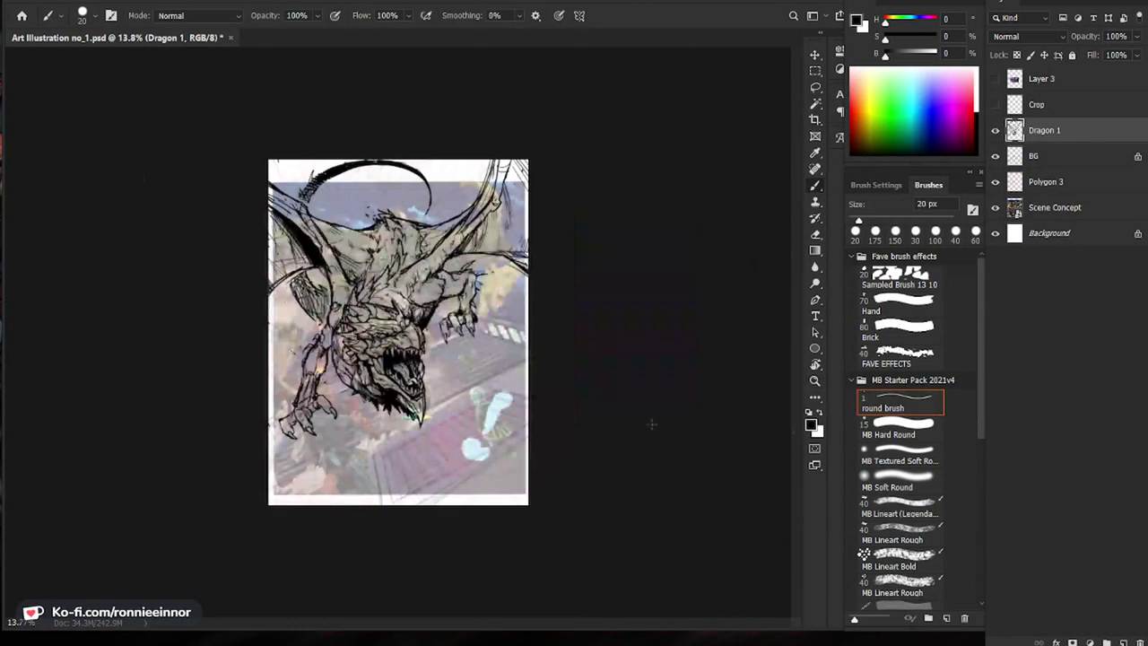
{"action": "left_click_drag", "start_coordinate": [426, 355], "coordinate": [466, 355]}
{"action": "scroll", "coordinate": [397, 318], "scroll_direction": "up", "scroll_amount": 2}
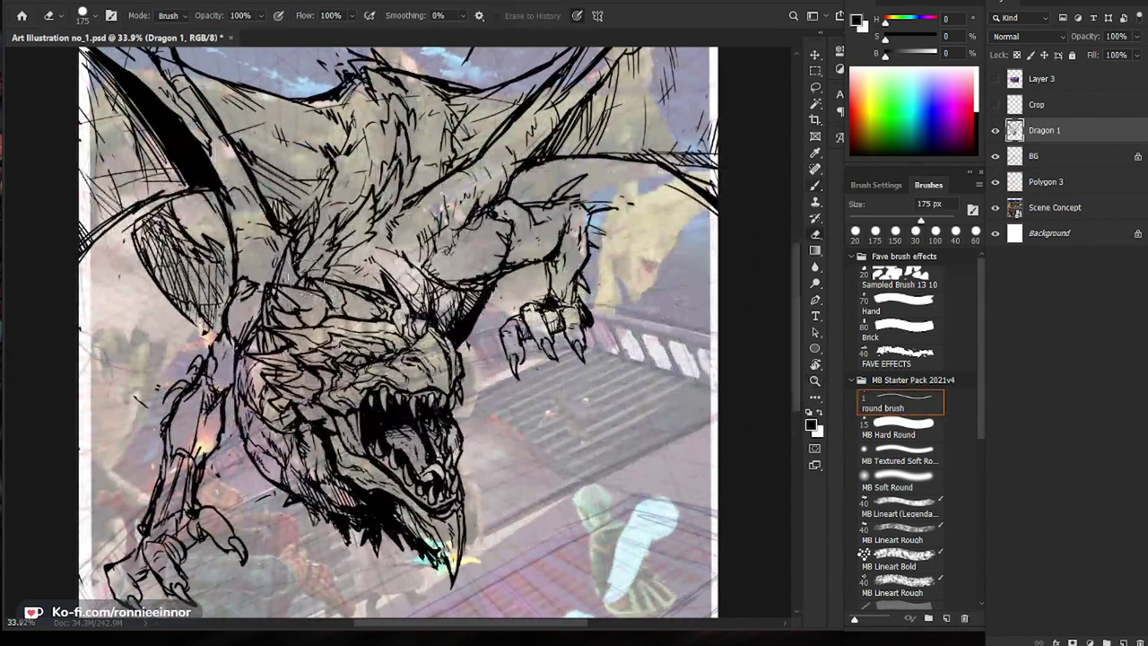
Step: Refine the spiky crest and the fur strokes at the base of the neck behind the dragon's head
{"action": "left_click_drag", "start_coordinate": [305, 275], "coordinate": [329, 280]}
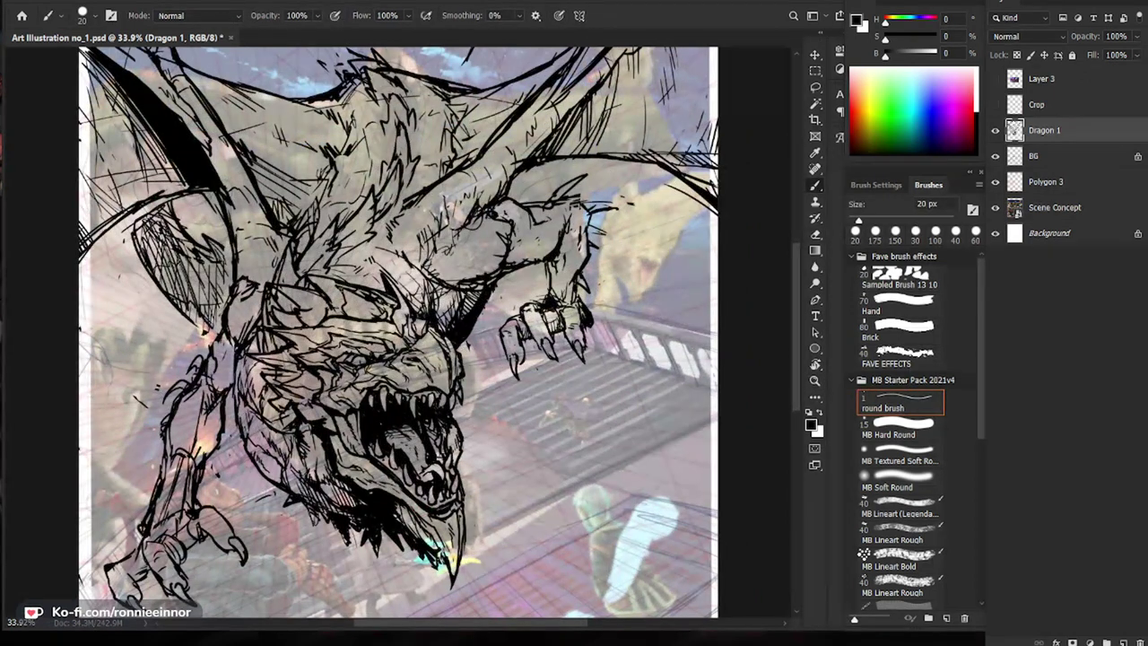
{"action": "key", "text": "e"}
{"action": "left_click_drag", "start_coordinate": [371, 297], "coordinate": [381, 310]}
{"action": "mouse_move", "coordinate": [354, 285]}
{"action": "left_mouse_down"}
{"action": "mouse_move", "coordinate": [375, 301]}
{"action": "mouse_move", "coordinate": [342, 295]}
{"action": "left_mouse_up"}
{"action": "left_click_drag", "start_coordinate": [578, 448], "coordinate": [564, 406]}
{"action": "key", "text": "e"}
{"action": "key", "text": "b"}
{"action": "left_click_drag", "start_coordinate": [336, 237], "coordinate": [357, 246]}
{"action": "left_click_drag", "start_coordinate": [353, 242], "coordinate": [373, 254]}
{"action": "left_click_drag", "start_coordinate": [487, 575], "coordinate": [475, 515]}
{"action": "left_click_drag", "start_coordinate": [346, 156], "coordinate": [356, 170]}
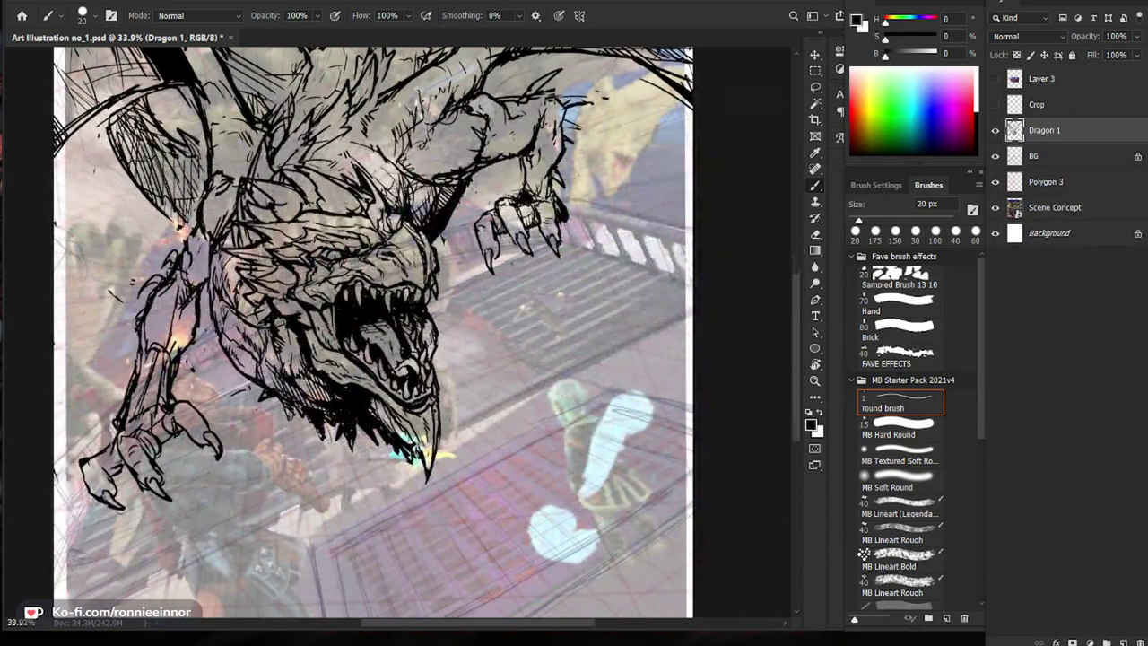
Step: Refine the outer contour of the raised foreleg, alternating the 175 px eraser and the 20 px brush
{"action": "key", "text": "z"}
{"action": "left_click_drag", "start_coordinate": [409, 224], "coordinate": [353, 237]}
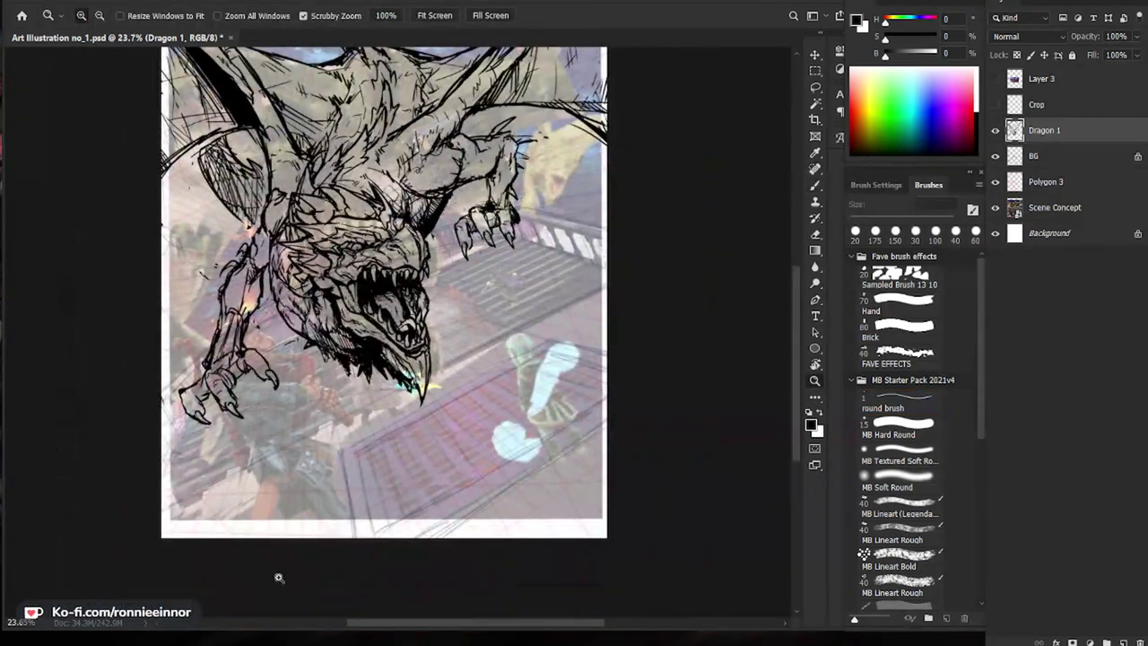
{"action": "left_click_drag", "start_coordinate": [409, 214], "coordinate": [498, 217]}
{"action": "key", "text": "e"}
{"action": "key", "text": "z"}
{"action": "left_click_drag", "start_coordinate": [400, 230], "coordinate": [300, 237]}
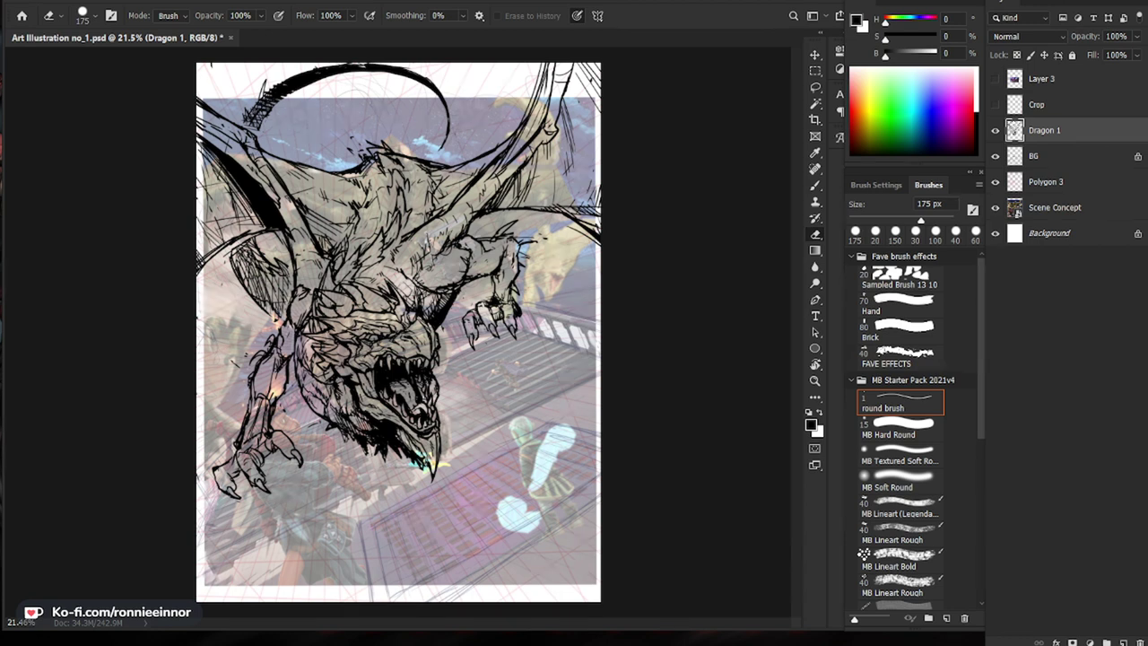
{"action": "key", "text": "b"}
{"action": "mouse_move", "coordinate": [539, 267]}
{"action": "left_mouse_down"}
{"action": "mouse_move", "coordinate": [635, 241]}
{"action": "mouse_move", "coordinate": [593, 230]}
{"action": "mouse_move", "coordinate": [591, 256]}
{"action": "mouse_move", "coordinate": [563, 287]}
{"action": "left_mouse_up"}
{"action": "key", "text": "e"}
{"action": "key", "text": "b"}
{"action": "key", "text": "e"}
{"action": "key", "text": "b"}
{"action": "key", "text": "e"}
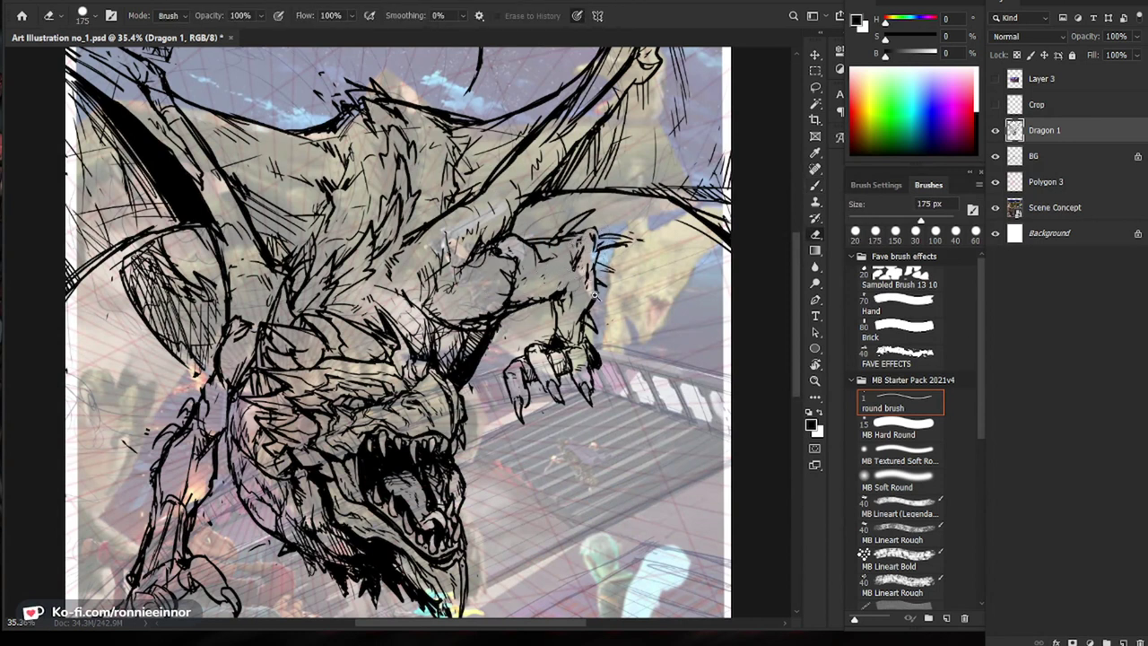
Step: Add muscle lines to the shoulder and upper arm of the raised foreleg with the 20 px brush
{"action": "scroll", "coordinate": [511, 256], "scroll_direction": "down", "scroll_amount": 4}
{"action": "scroll", "coordinate": [511, 255], "scroll_direction": "up", "scroll_amount": 4}
{"action": "mouse_move", "coordinate": [517, 215]}
{"action": "left_mouse_down"}
{"action": "mouse_move", "coordinate": [514, 267]}
{"action": "mouse_move", "coordinate": [465, 277]}
{"action": "mouse_move", "coordinate": [519, 271]}
{"action": "mouse_move", "coordinate": [535, 234]}
{"action": "left_mouse_up"}
{"action": "key", "text": "b"}
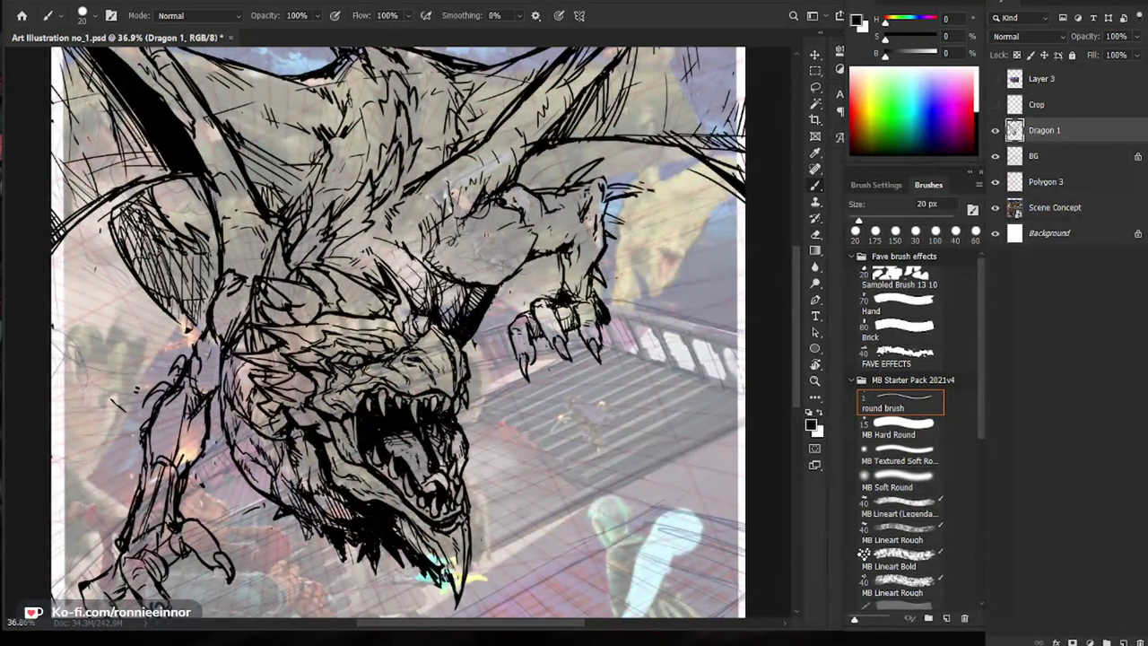
{"action": "left_click_drag", "start_coordinate": [444, 270], "coordinate": [458, 279]}
{"action": "left_click_drag", "start_coordinate": [481, 241], "coordinate": [478, 256]}
{"action": "left_click_drag", "start_coordinate": [494, 249], "coordinate": [479, 270]}
{"action": "key", "text": "e"}
{"action": "key", "text": "b"}
{"action": "left_click_drag", "start_coordinate": [485, 225], "coordinate": [505, 235]}
{"action": "left_click_drag", "start_coordinate": [444, 263], "coordinate": [453, 241]}
{"action": "left_click_drag", "start_coordinate": [645, 357], "coordinate": [599, 355]}
{"action": "left_click_drag", "start_coordinate": [511, 312], "coordinate": [556, 310]}
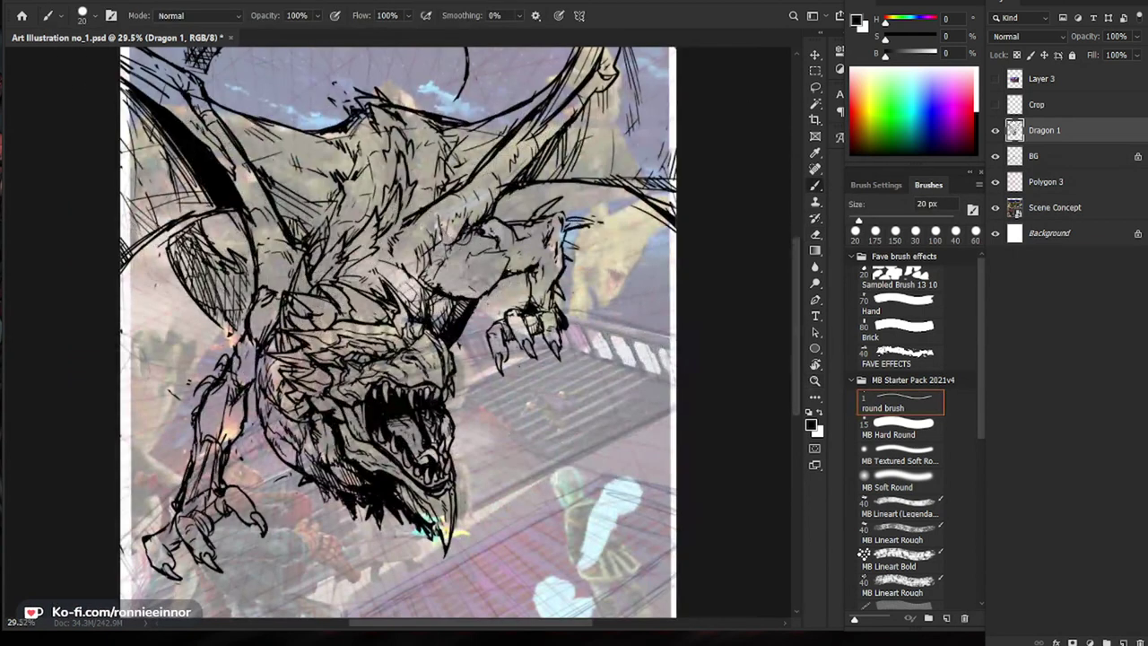
Step: Hatch shadow strokes onto the forearm of the raised foreleg, between the elbow and the claws
{"action": "left_click_drag", "start_coordinate": [515, 262], "coordinate": [508, 272]}
{"action": "mouse_move", "coordinate": [507, 270]}
{"action": "left_mouse_down"}
{"action": "mouse_move", "coordinate": [524, 271]}
{"action": "mouse_move", "coordinate": [549, 238]}
{"action": "mouse_move", "coordinate": [529, 277]}
{"action": "left_mouse_up"}
{"action": "left_click_drag", "start_coordinate": [547, 264], "coordinate": [528, 288]}
{"action": "left_click_drag", "start_coordinate": [545, 276], "coordinate": [529, 305]}
{"action": "left_click_drag", "start_coordinate": [688, 434], "coordinate": [648, 433]}
{"action": "left_click_drag", "start_coordinate": [384, 383], "coordinate": [402, 383]}
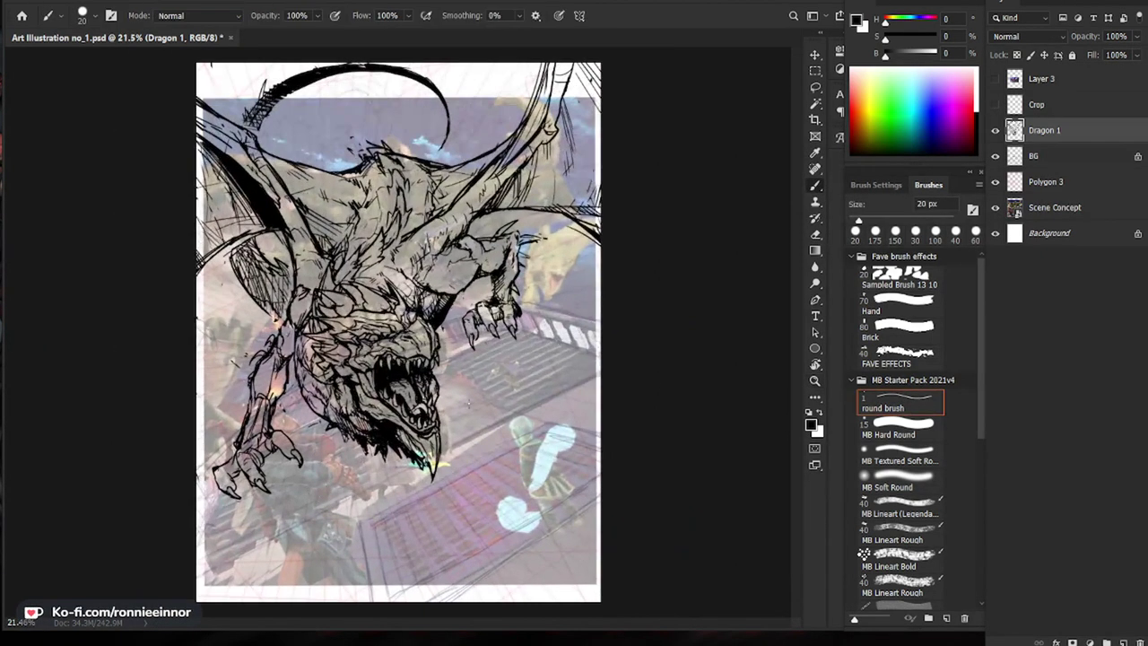
Step: Add short hatching strokes to the shoulder above the lowered foreleg, beside the dragon's head
{"action": "left_click_drag", "start_coordinate": [492, 243], "coordinate": [528, 234]}
{"action": "key", "text": "e"}
{"action": "key", "text": "b"}
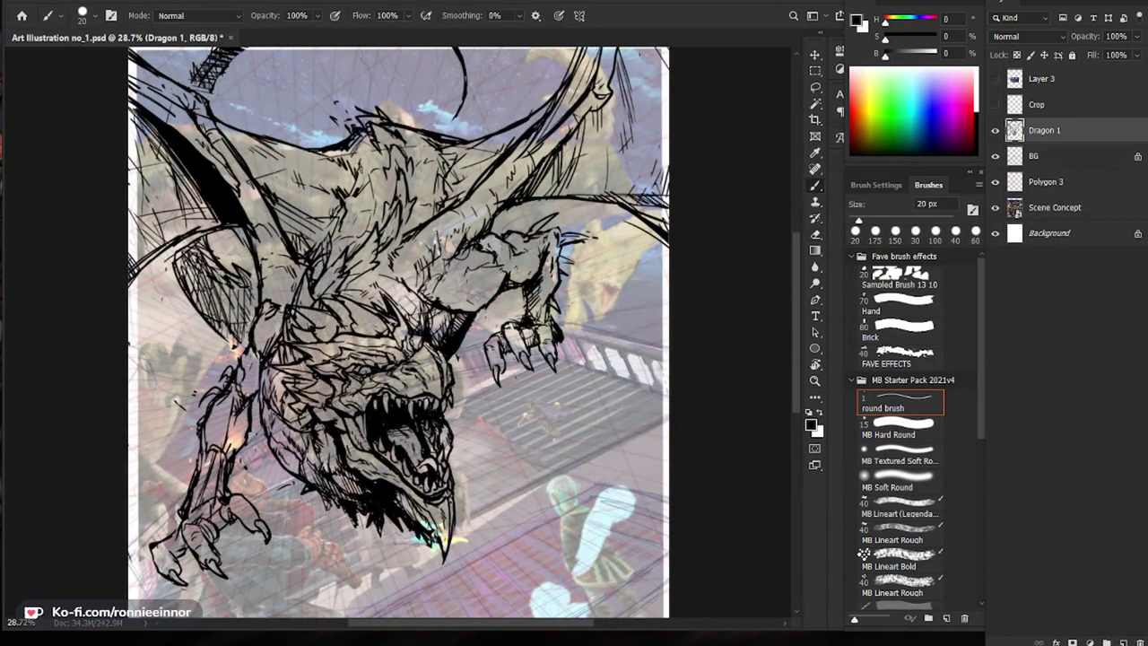
{"action": "left_click_drag", "start_coordinate": [514, 242], "coordinate": [541, 159]}
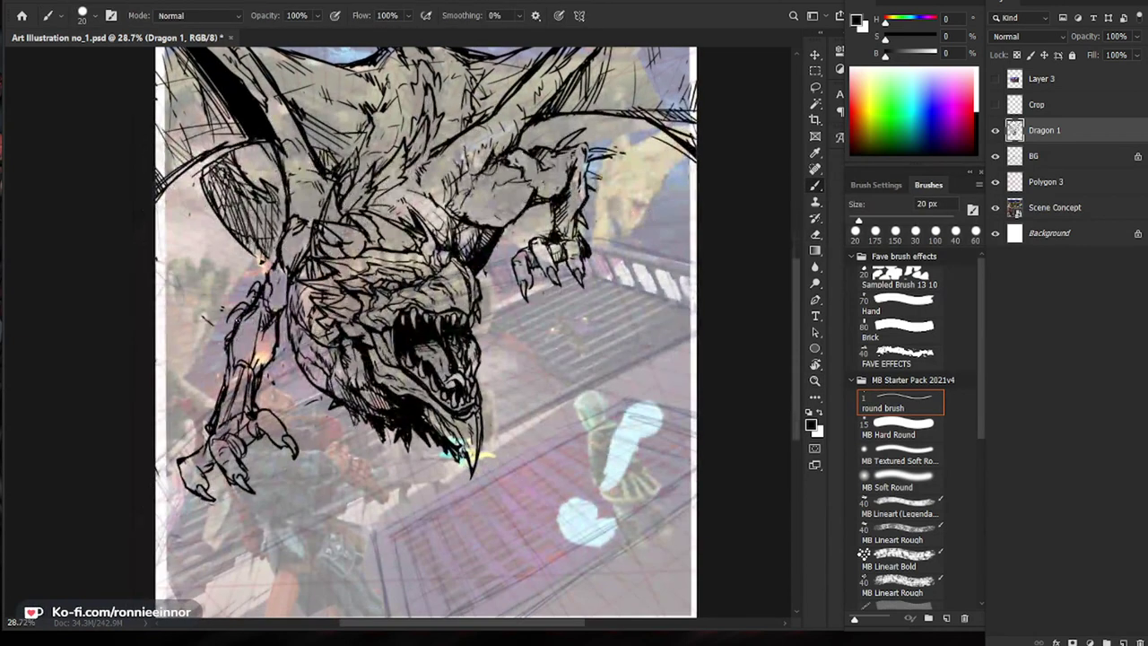
{"action": "left_click_drag", "start_coordinate": [278, 272], "coordinate": [277, 304]}
{"action": "left_click_drag", "start_coordinate": [289, 265], "coordinate": [284, 281]}
{"action": "mouse_move", "coordinate": [298, 234]}
{"action": "left_mouse_down"}
{"action": "mouse_move", "coordinate": [289, 270]}
{"action": "mouse_move", "coordinate": [296, 256]}
{"action": "left_mouse_up"}
{"action": "key", "text": "z"}
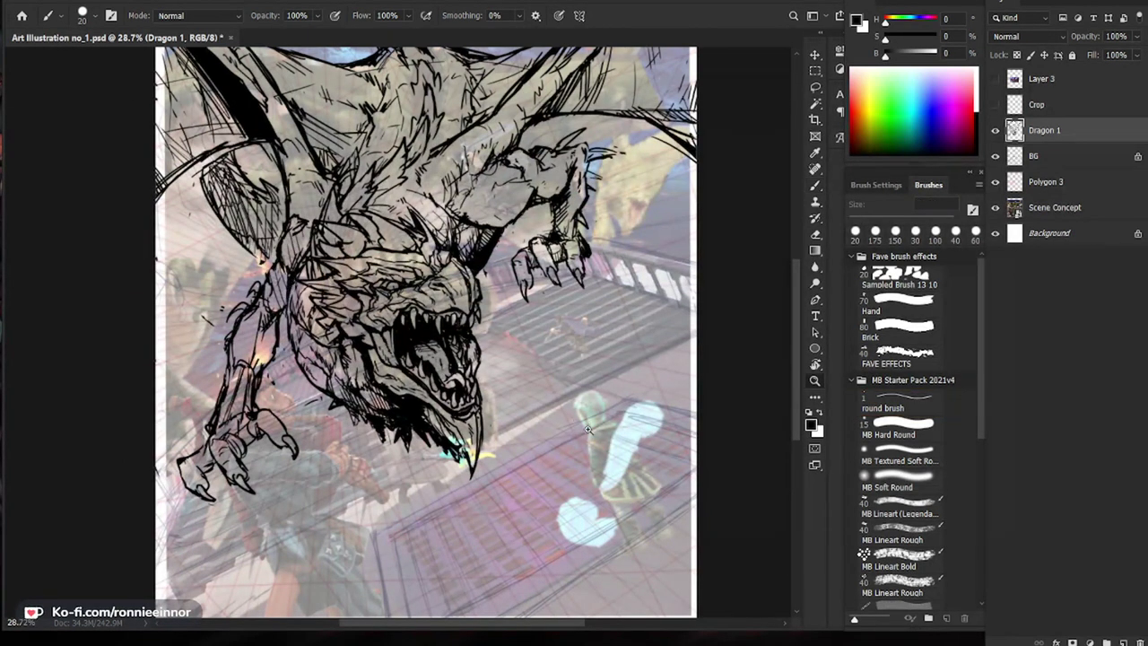
{"action": "left_click_drag", "start_coordinate": [479, 392], "coordinate": [472, 386]}
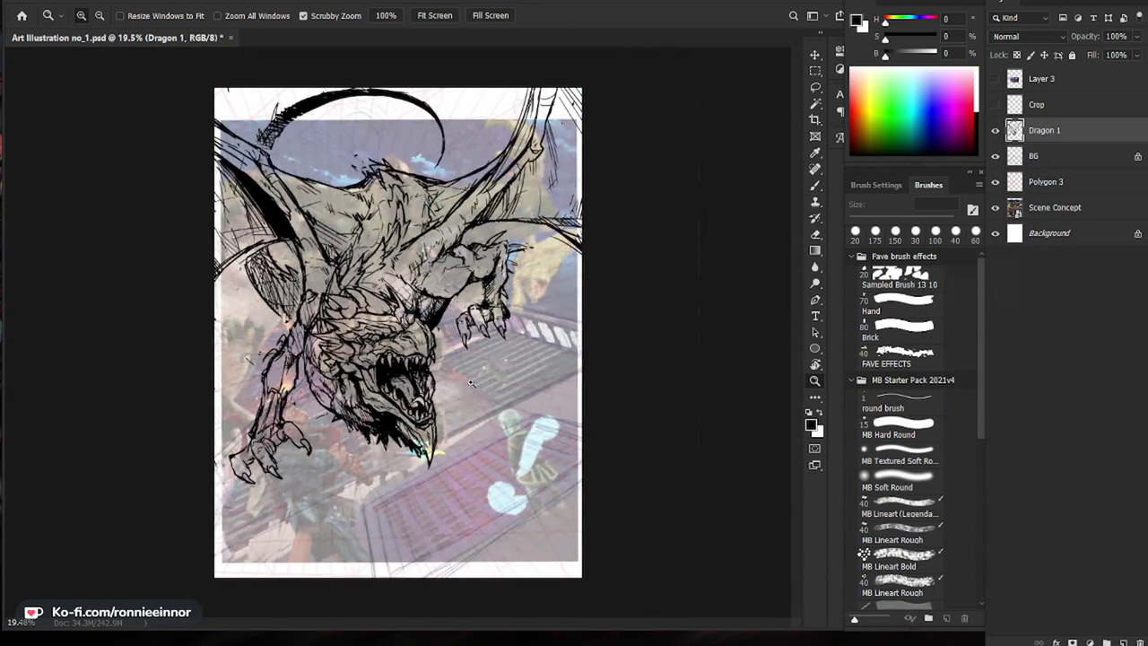
{"action": "left_click", "coordinate": [389, 372]}
Step: Add vertical shading strokes from the lowered foreleg's shoulder down along the outer edge of the dragon's cheek and jaw
{"action": "key", "text": "b"}
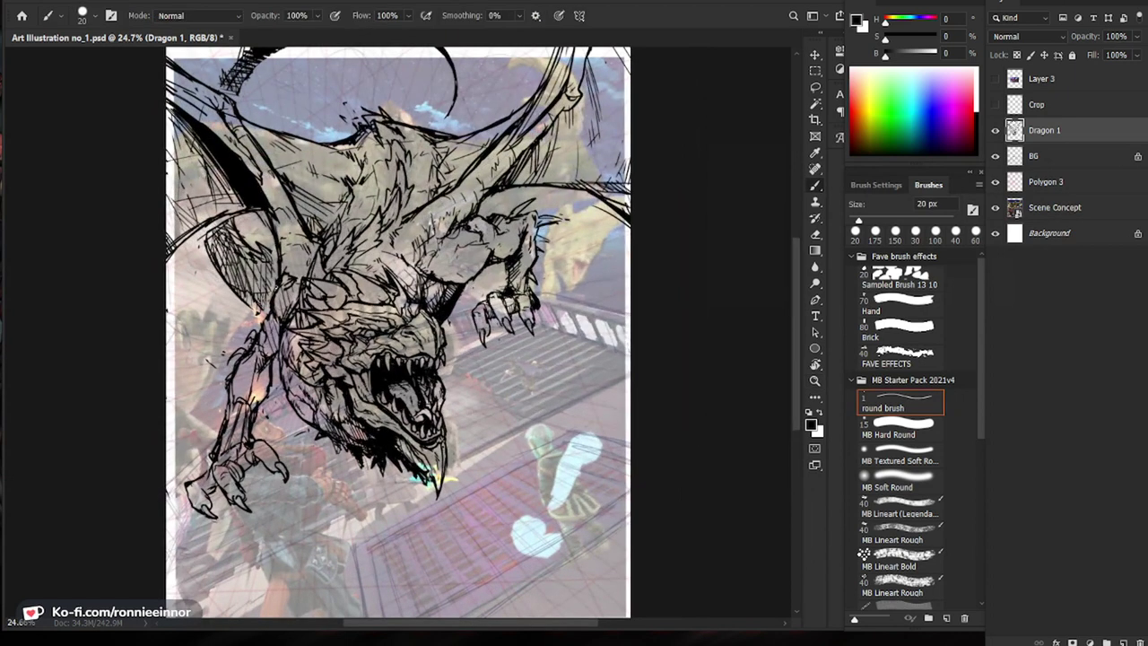
{"action": "key", "text": "e"}
{"action": "key", "text": "b"}
{"action": "left_click_drag", "start_coordinate": [279, 241], "coordinate": [281, 271]}
{"action": "left_click_drag", "start_coordinate": [281, 349], "coordinate": [282, 373]}
{"action": "left_click_drag", "start_coordinate": [295, 412], "coordinate": [295, 429]}
{"action": "key", "text": "z"}
{"action": "left_click_drag", "start_coordinate": [574, 528], "coordinate": [550, 528]}
{"action": "left_click_drag", "start_coordinate": [485, 398], "coordinate": [508, 382]}
{"action": "left_click_drag", "start_coordinate": [377, 281], "coordinate": [392, 280]}
Step: Ink short strokes where the dragon's cheek overlaps the shoulder of the lowered foreleg
{"action": "key", "text": "b"}
{"action": "left_click_drag", "start_coordinate": [297, 330], "coordinate": [280, 344]}
{"action": "left_click_drag", "start_coordinate": [294, 332], "coordinate": [289, 340]}
{"action": "key", "text": "z"}
{"action": "left_click_drag", "start_coordinate": [390, 343], "coordinate": [368, 344]}
{"action": "key", "text": "b"}
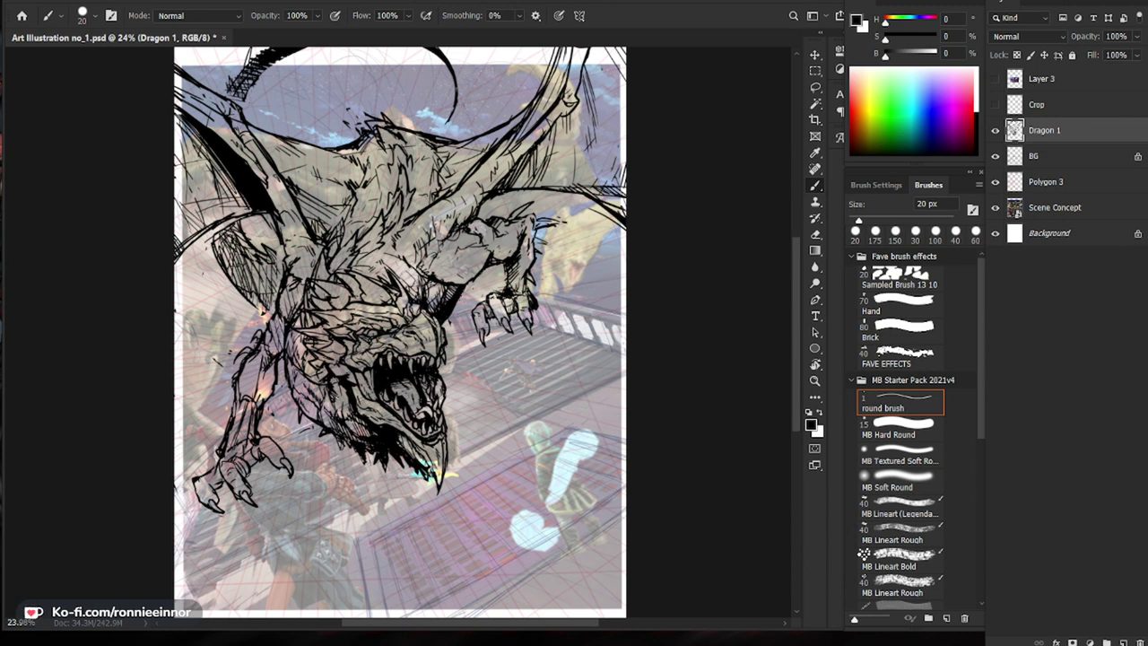
Step: Set the eraser to 90 px and rework the lines along the dragon's cheek and jaw hinge with the 20 px brush
{"action": "scroll", "coordinate": [330, 377], "scroll_direction": "up", "scroll_amount": 2}
{"action": "key", "text": "e"}
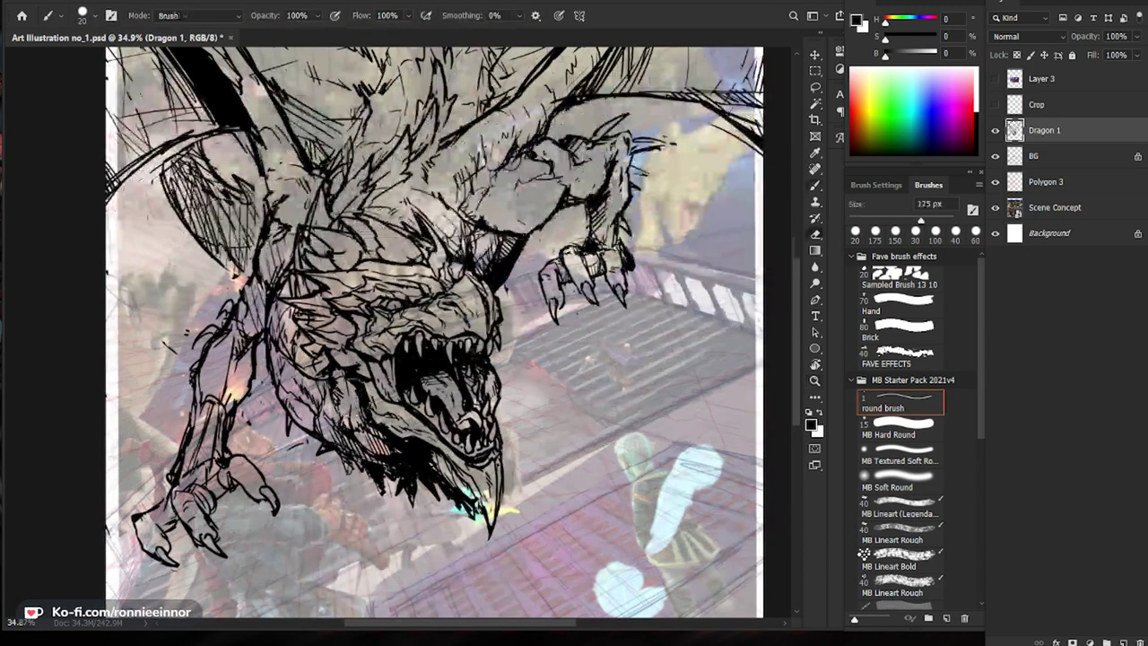
{"action": "key", "text": "bracketright"}
{"action": "key", "text": "bracketright"}
{"action": "key", "text": "bracketright"}
{"action": "key", "text": "bracketright"}
{"action": "key", "text": "bracketright"}
{"action": "key", "text": "bracketright"}
{"action": "key", "text": "bracketright"}
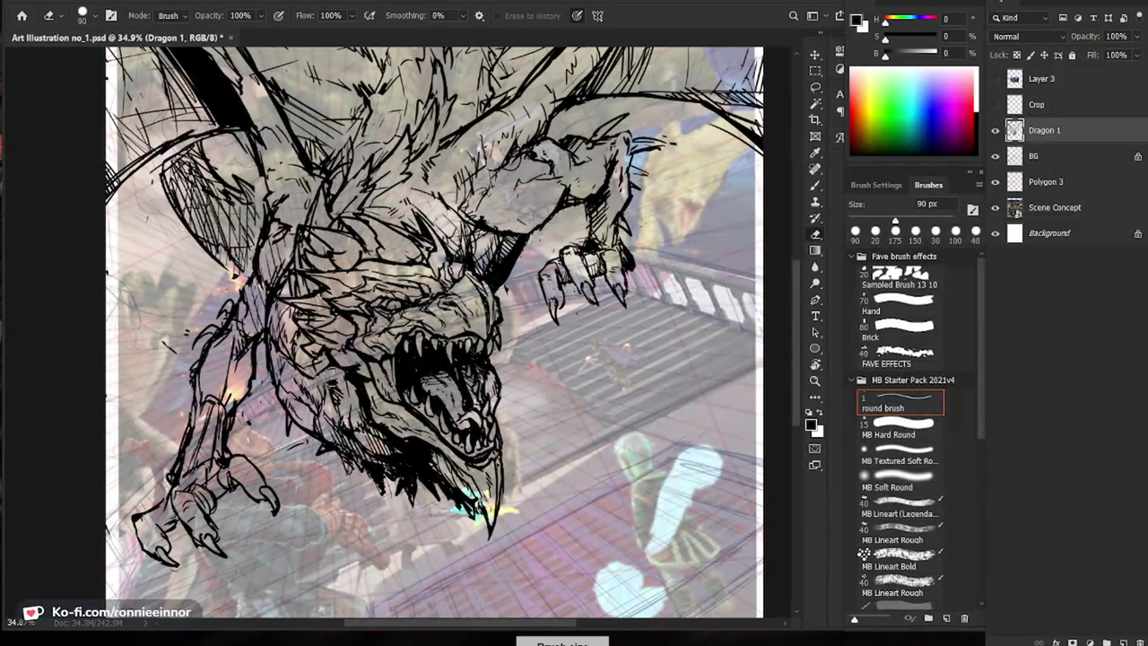
{"action": "key", "text": "b"}
{"action": "left_click_drag", "start_coordinate": [286, 381], "coordinate": [309, 395]}
{"action": "mouse_move", "coordinate": [281, 368]}
{"action": "left_mouse_down"}
{"action": "mouse_move", "coordinate": [291, 386]}
{"action": "mouse_move", "coordinate": [328, 369]}
{"action": "mouse_move", "coordinate": [352, 383]}
{"action": "mouse_move", "coordinate": [327, 386]}
{"action": "left_mouse_up"}
{"action": "key", "text": "e"}
{"action": "key", "text": "b"}
{"action": "mouse_move", "coordinate": [286, 370]}
{"action": "left_mouse_down"}
{"action": "mouse_move", "coordinate": [293, 380]}
{"action": "mouse_move", "coordinate": [276, 391]}
{"action": "mouse_move", "coordinate": [312, 393]}
{"action": "mouse_move", "coordinate": [286, 374]}
{"action": "mouse_move", "coordinate": [358, 394]}
{"action": "left_mouse_up"}
{"action": "key", "text": "e"}
{"action": "key", "text": "b"}
{"action": "left_click_drag", "start_coordinate": [344, 387], "coordinate": [357, 397]}
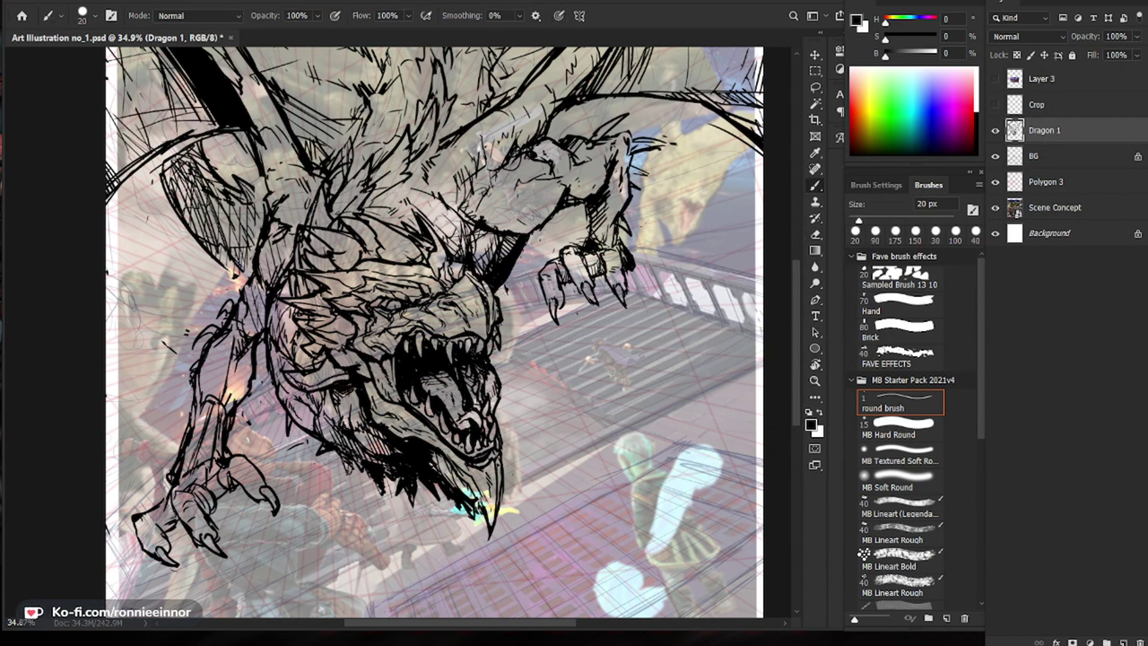
Step: Hatch the shadow beneath the cheek down towards the bearded underside of the lower jaw
{"action": "left_click", "coordinate": [489, 380], "text": "alt"}
{"action": "left_click", "coordinate": [392, 384], "text": "ctrl"}
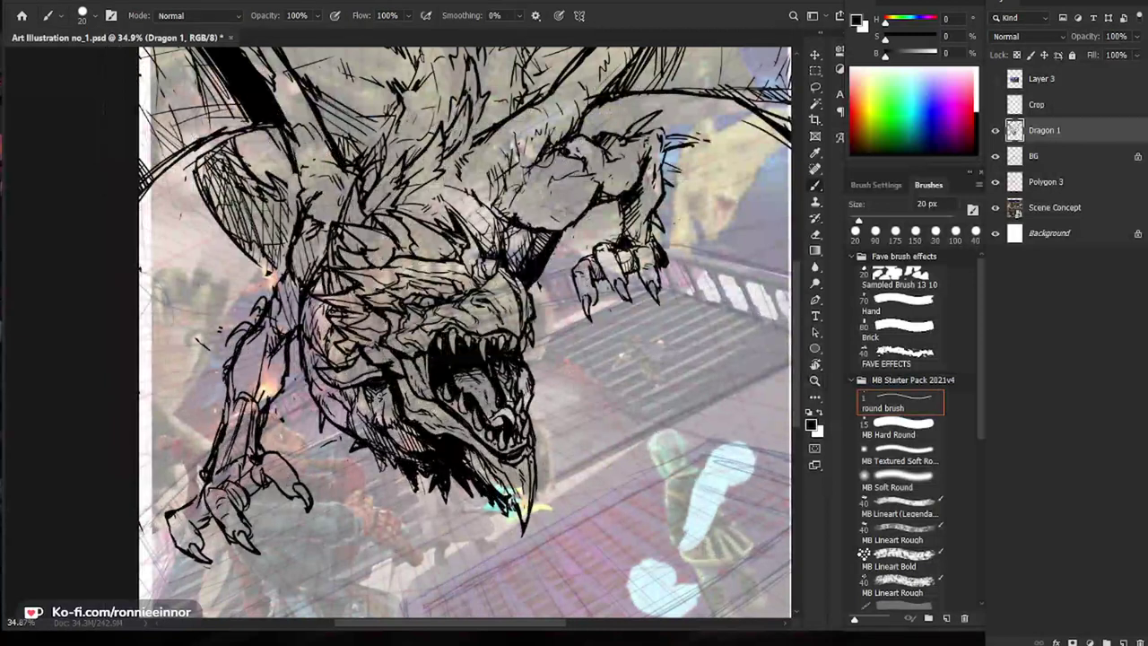
{"action": "left_click_drag", "start_coordinate": [383, 394], "coordinate": [395, 406]}
{"action": "mouse_move", "coordinate": [387, 405]}
{"action": "left_mouse_down"}
{"action": "mouse_move", "coordinate": [386, 467]}
{"action": "mouse_move", "coordinate": [392, 445]}
{"action": "mouse_move", "coordinate": [435, 460]}
{"action": "left_mouse_up"}
Step: Erase the stray spikes at the top of the dragon's back and redraw that contour at 20 px
{"action": "left_click_drag", "start_coordinate": [500, 315], "coordinate": [465, 480]}
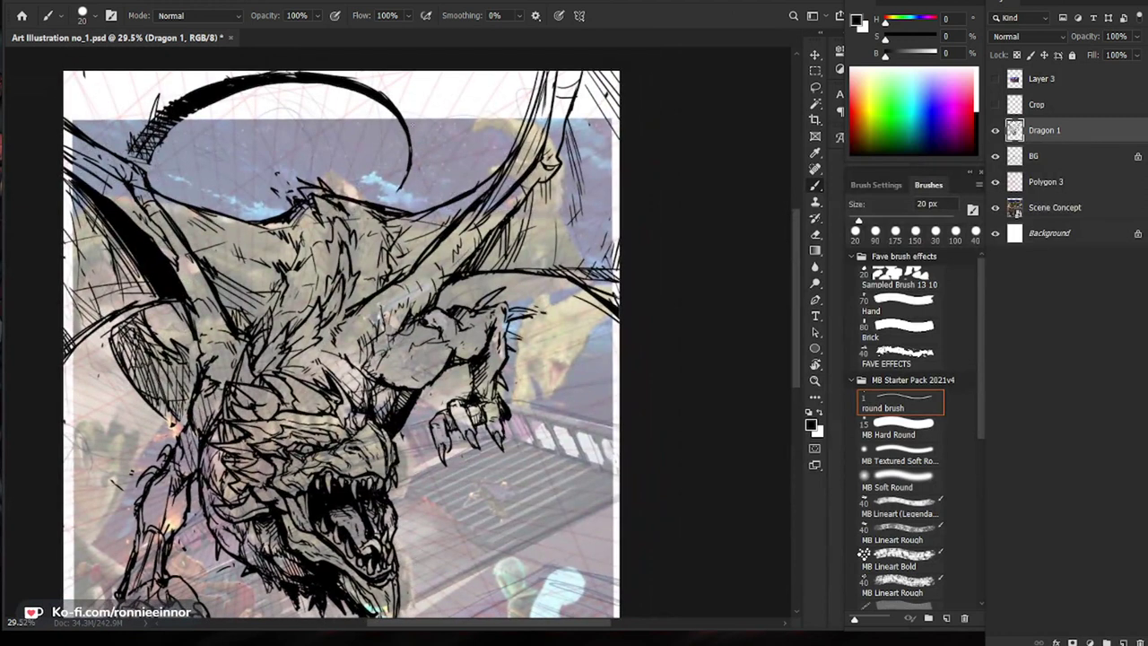
{"action": "key", "text": "e"}
{"action": "left_click_drag", "start_coordinate": [274, 186], "coordinate": [305, 192]}
{"action": "key", "text": "b"}
{"action": "left_click_drag", "start_coordinate": [297, 189], "coordinate": [302, 202]}
{"action": "left_click_drag", "start_coordinate": [383, 199], "coordinate": [303, 199]}
{"action": "left_click_drag", "start_coordinate": [439, 190], "coordinate": [508, 185]}
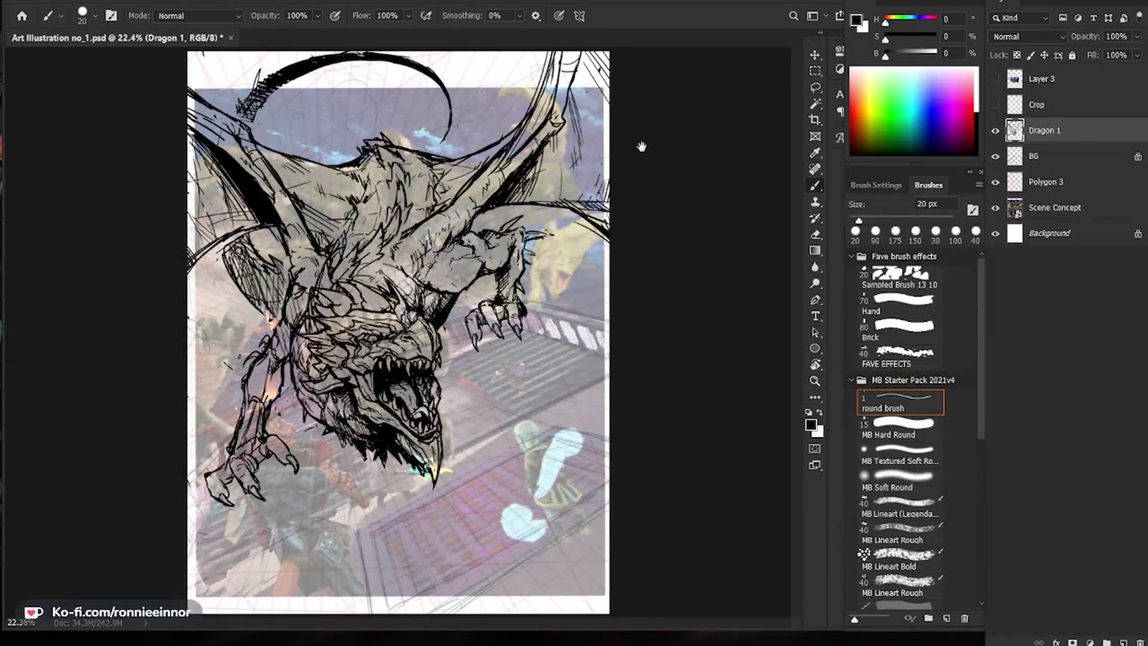
Step: Erase the arched wing line at the page's left edge with the 90 px eraser and check the full page
{"action": "key", "text": "e"}
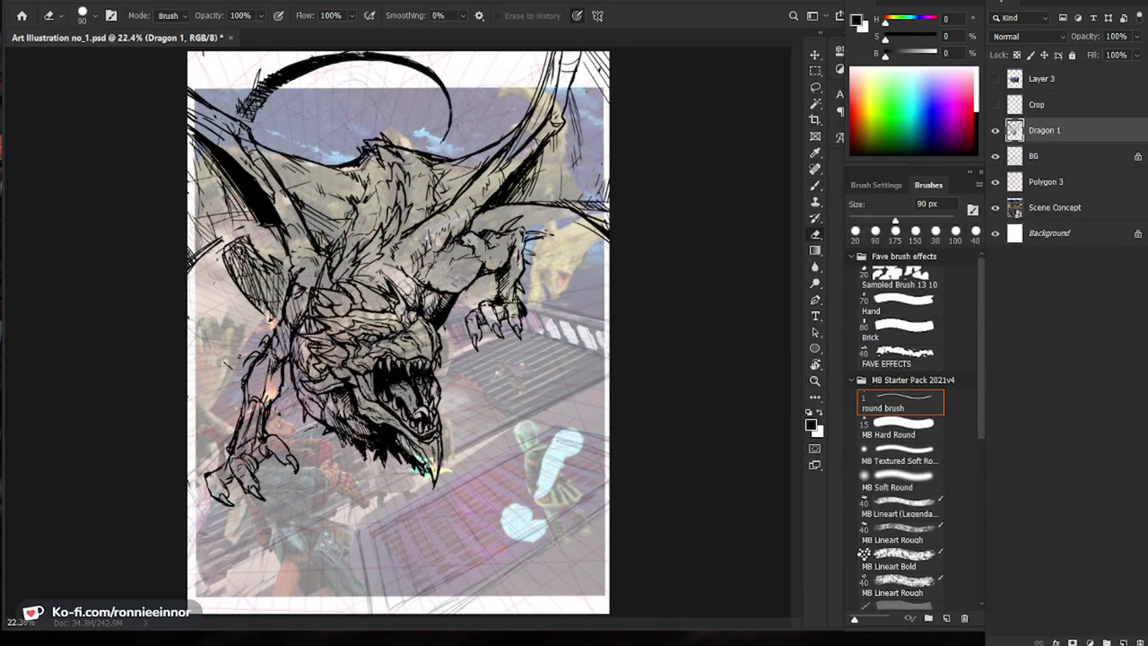
{"action": "left_click_drag", "start_coordinate": [191, 267], "coordinate": [201, 258]}
{"action": "key", "text": "z"}
{"action": "mouse_move", "coordinate": [627, 366]}
{"action": "left_mouse_down"}
{"action": "mouse_move", "coordinate": [554, 365]}
{"action": "mouse_move", "coordinate": [601, 365]}
{"action": "left_mouse_up"}
{"action": "key", "text": "b"}
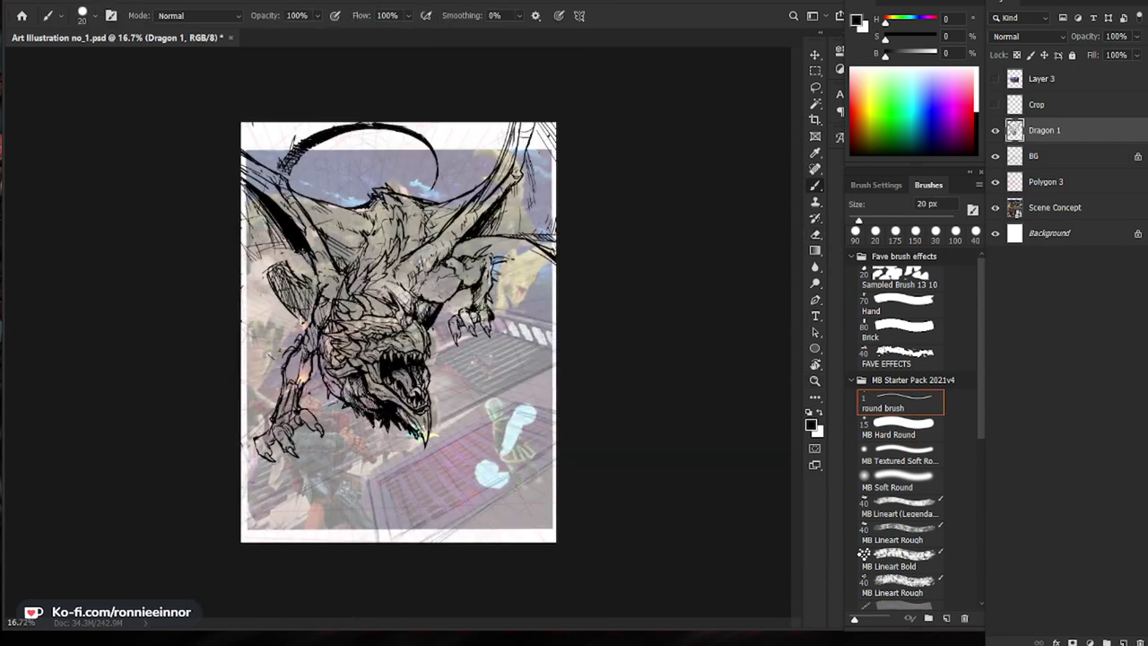
Step: Enlarge the eraser to 175 px and touch up the tail and wing linework along the page's upper edge
{"action": "key", "text": "e"}
{"action": "key", "text": "bracketright"}
{"action": "key", "text": "bracketright"}
{"action": "key", "text": "bracketright"}
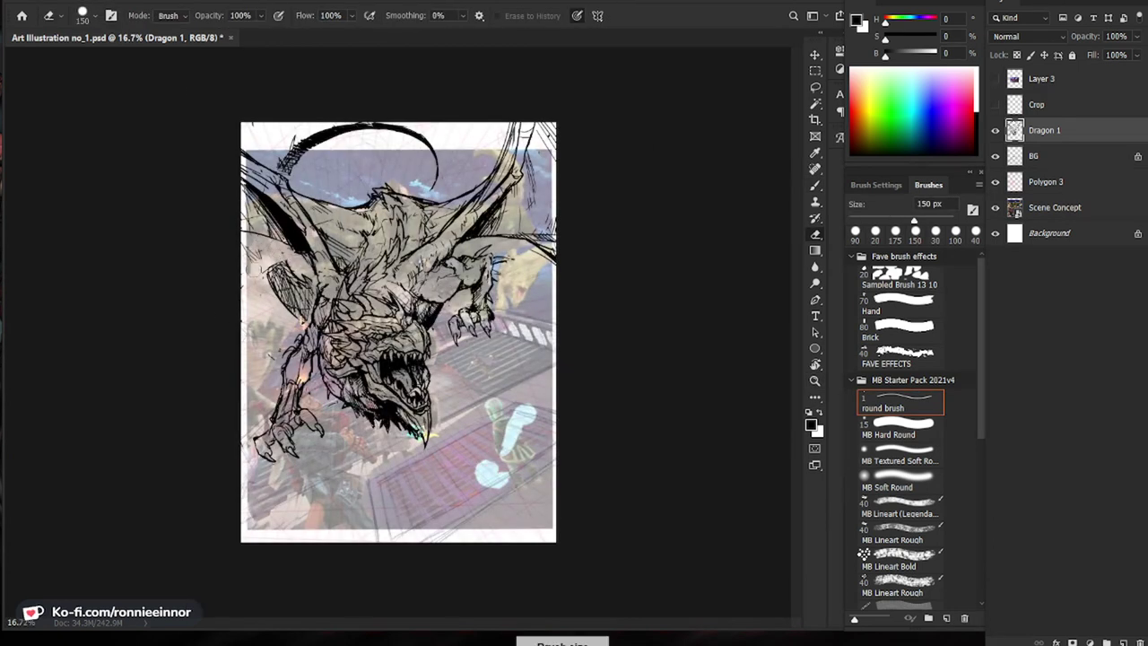
{"action": "key", "text": "bracketright"}
{"action": "key", "text": "b"}
{"action": "key", "text": "e"}
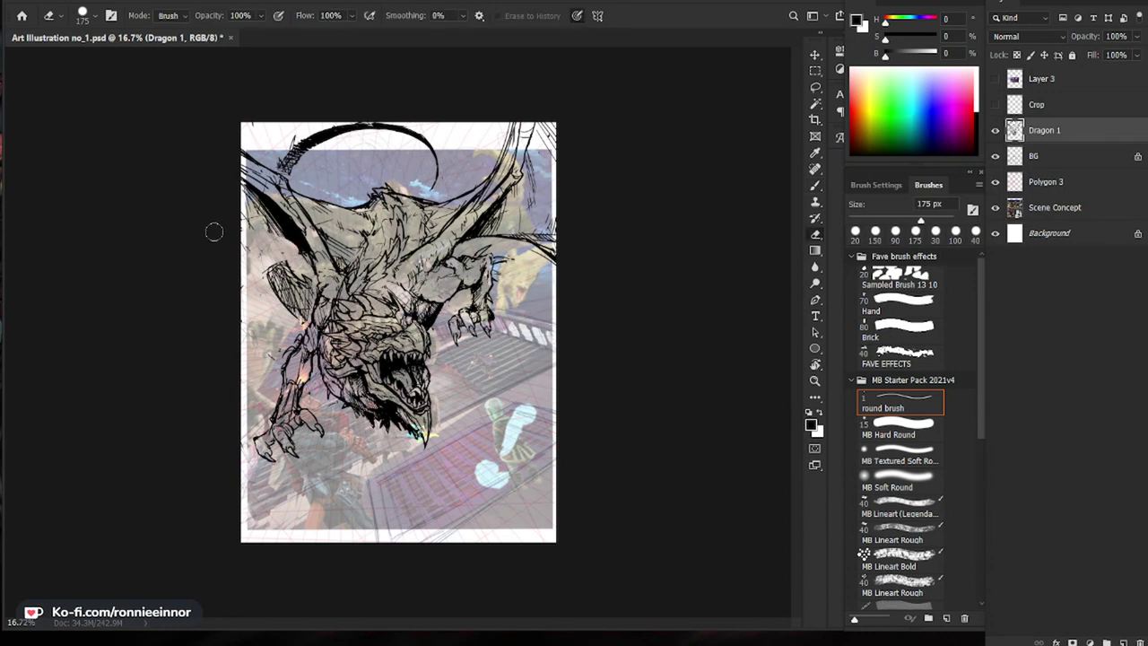
{"action": "key", "text": "b"}
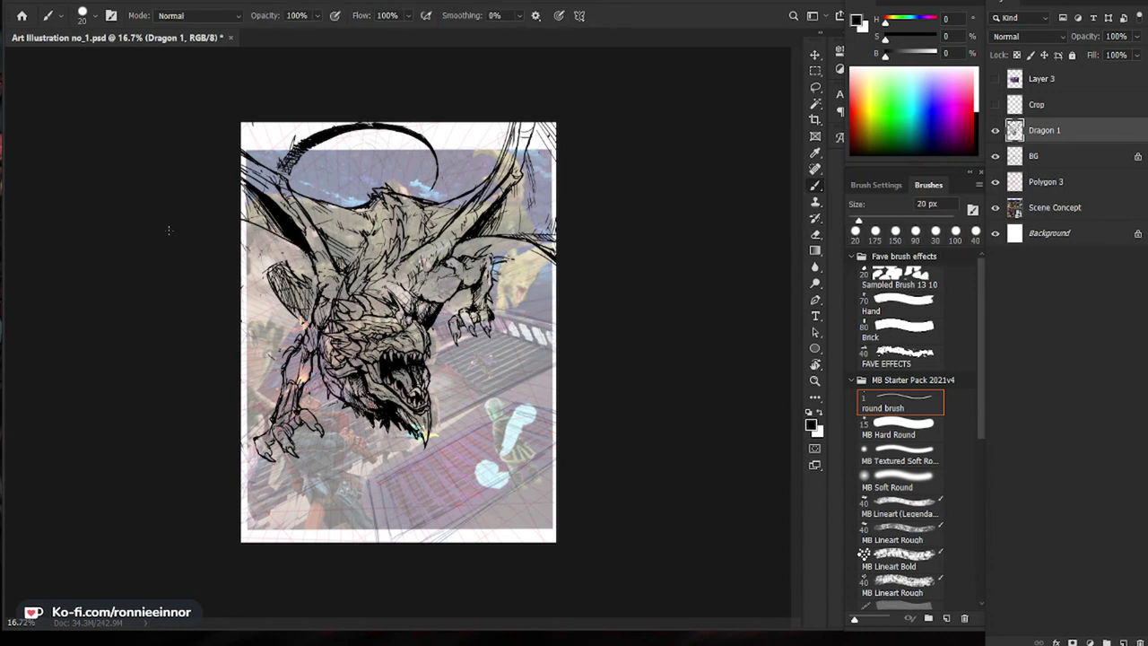
{"action": "key", "text": "z"}
{"action": "left_click_drag", "start_coordinate": [594, 324], "coordinate": [551, 318]}
{"action": "left_click_drag", "start_coordinate": [496, 204], "coordinate": [572, 167]}
{"action": "key", "text": "b"}
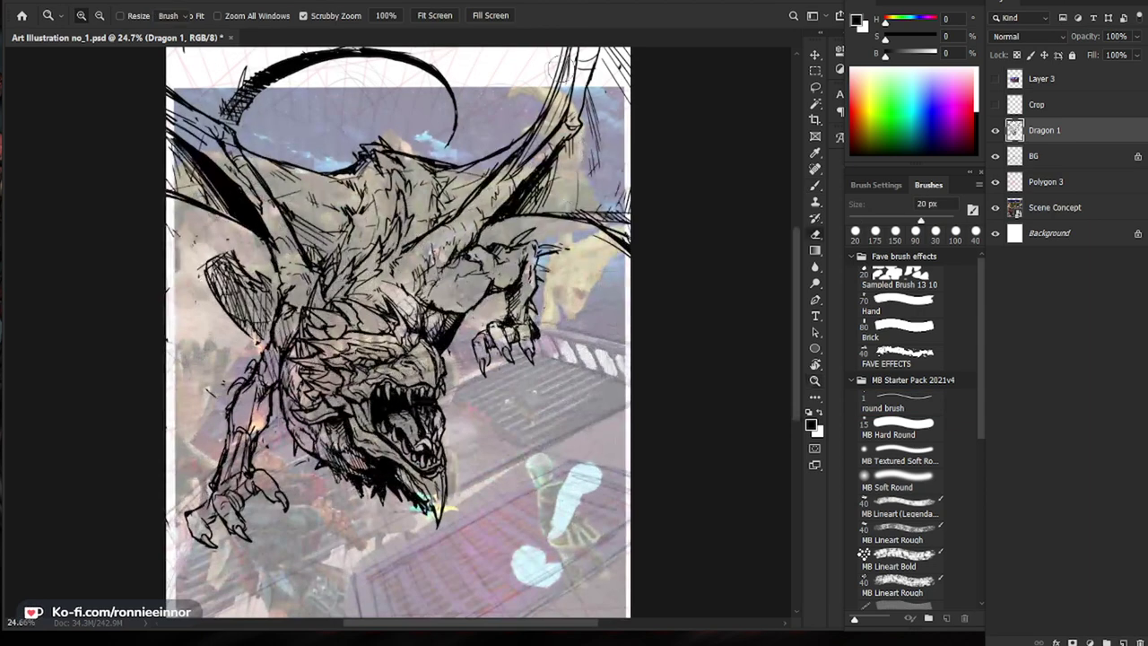
{"action": "key", "text": "e"}
{"action": "left_click_drag", "start_coordinate": [170, 38], "coordinate": [152, 98]}
{"action": "left_click_drag", "start_coordinate": [350, 102], "coordinate": [501, 43]}
{"action": "key", "text": "z"}
{"action": "left_click_drag", "start_coordinate": [559, 244], "coordinate": [517, 224]}
{"action": "key", "text": "e"}
{"action": "key", "text": "b"}
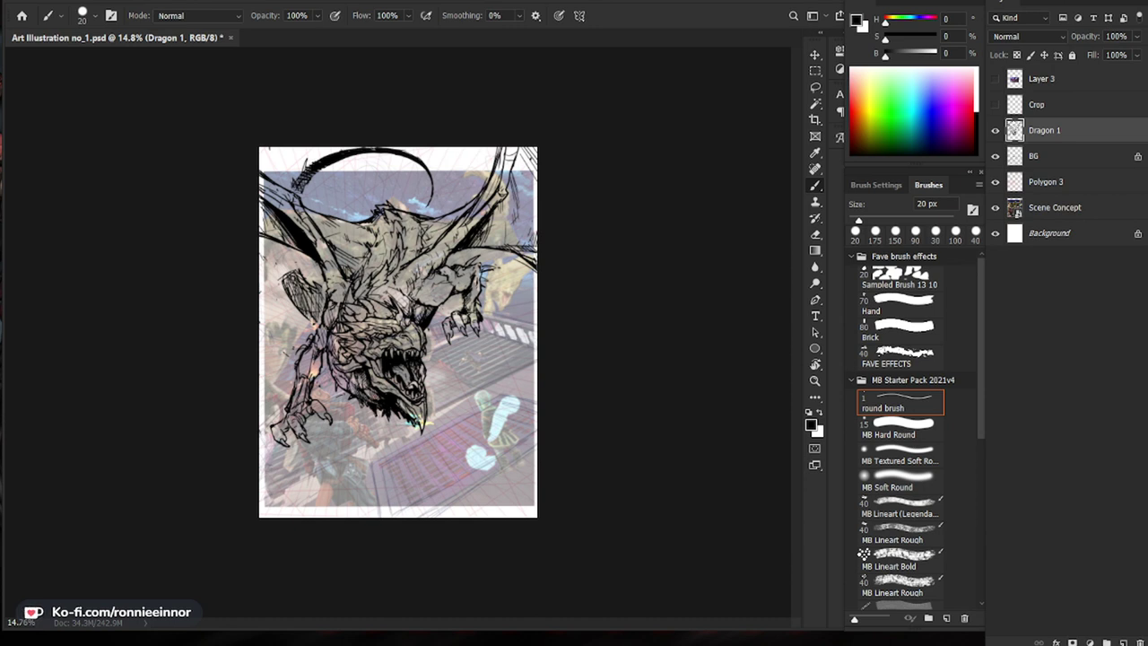
Step: Extend the hatched shape behind the extended foreleg upward in a curve using the 20 px brush
{"action": "key", "text": "ctrl+plus"}
{"action": "key", "text": "ctrl+plus"}
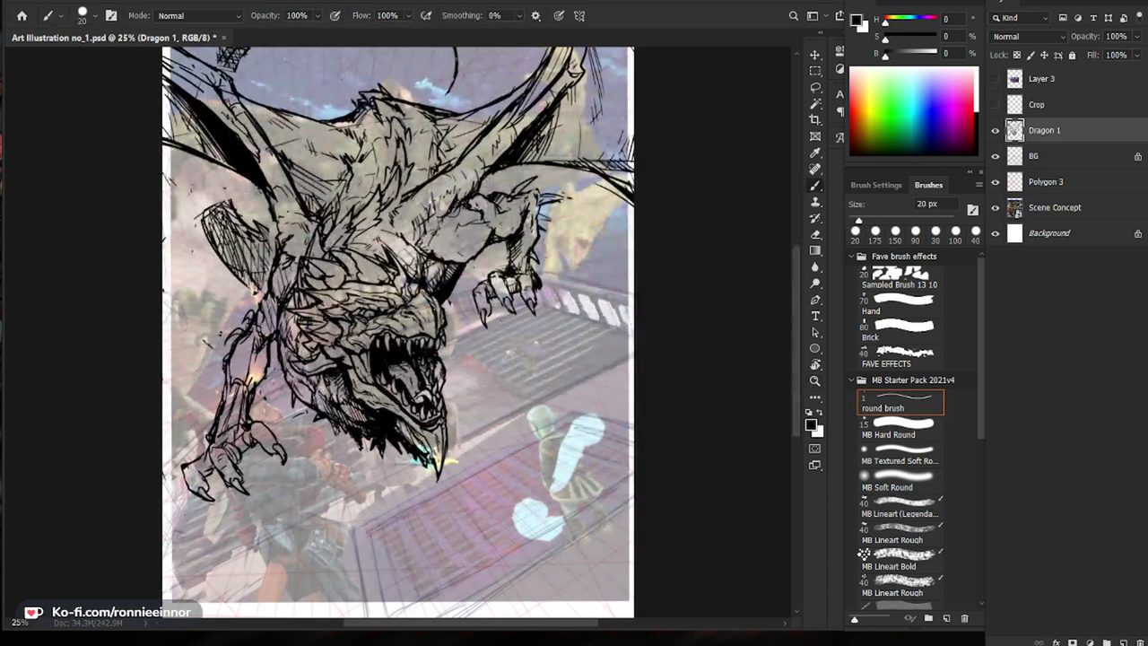
{"action": "key", "text": "e"}
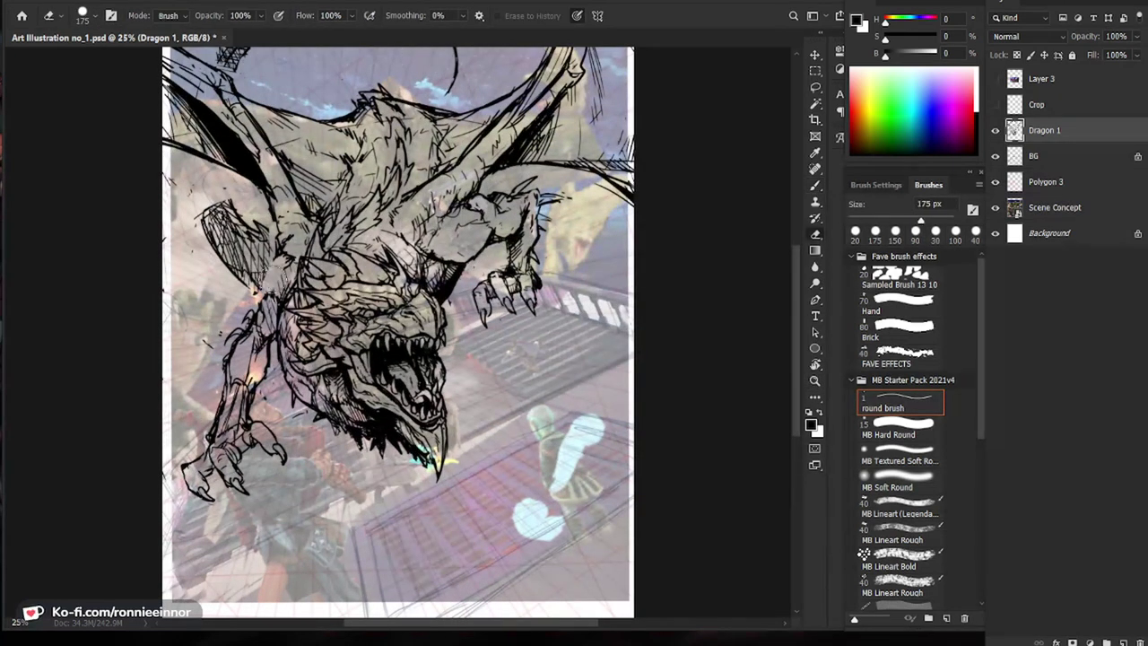
{"action": "key", "text": "b"}
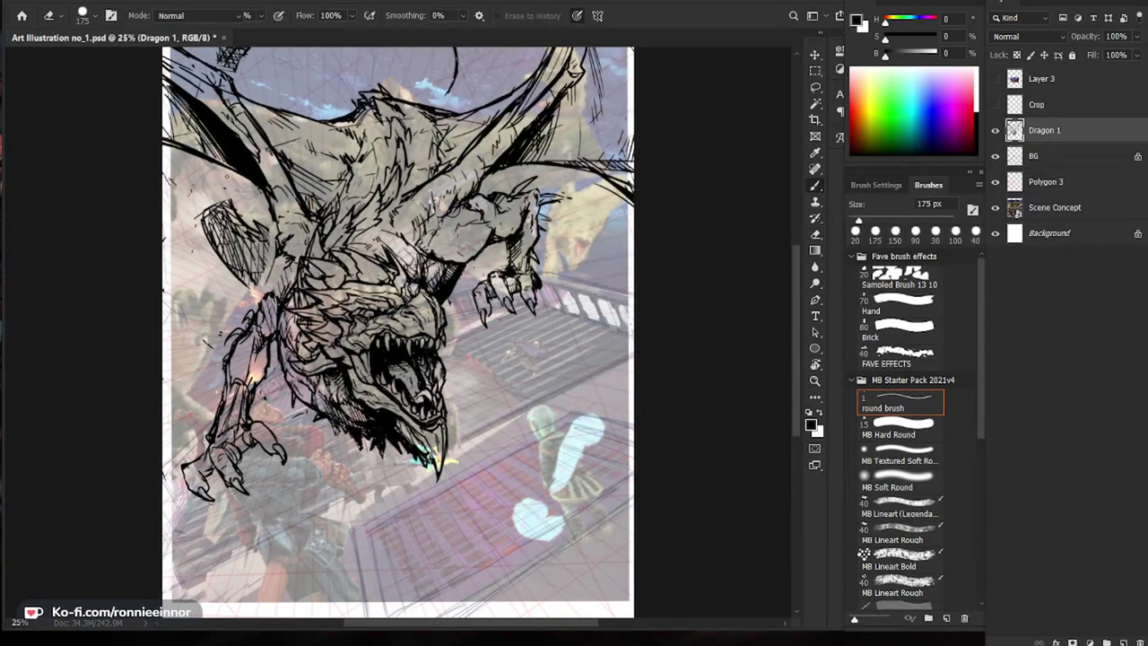
{"action": "left_click_drag", "start_coordinate": [198, 170], "coordinate": [203, 218]}
{"action": "left_click_drag", "start_coordinate": [198, 177], "coordinate": [210, 207]}
{"action": "left_click_drag", "start_coordinate": [203, 173], "coordinate": [226, 216]}
{"action": "mouse_move", "coordinate": [223, 167]}
{"action": "left_mouse_down"}
{"action": "mouse_move", "coordinate": [226, 218]}
{"action": "mouse_move", "coordinate": [215, 207]}
{"action": "left_mouse_up"}
{"action": "key", "text": "z"}
{"action": "mouse_move", "coordinate": [664, 399]}
{"action": "left_mouse_down"}
{"action": "mouse_move", "coordinate": [575, 399]}
{"action": "mouse_move", "coordinate": [618, 399]}
{"action": "left_mouse_up"}
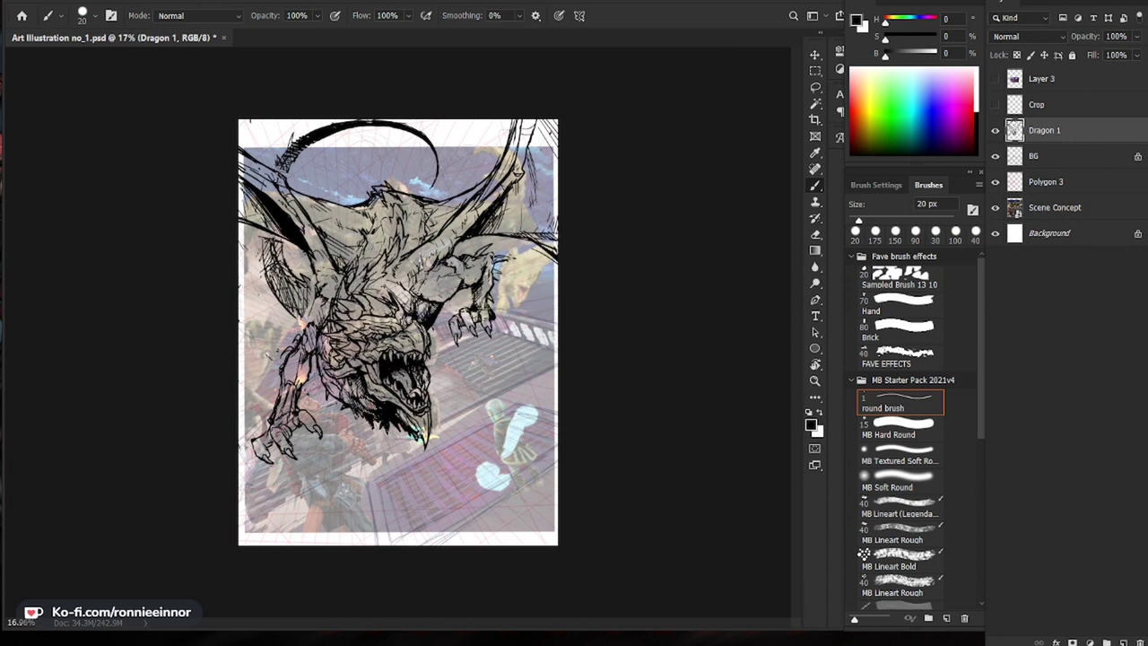
Step: Reinforce the curved hatched shape's outer contour down to its lower tip and trim the tip with the 175 px eraser
{"action": "key", "text": "e"}
{"action": "key", "text": "b"}
{"action": "mouse_move", "coordinate": [260, 240]}
{"action": "left_mouse_down"}
{"action": "mouse_move", "coordinate": [267, 265]}
{"action": "mouse_move", "coordinate": [298, 278]}
{"action": "mouse_move", "coordinate": [300, 314]}
{"action": "left_mouse_up"}
{"action": "key", "text": "z"}
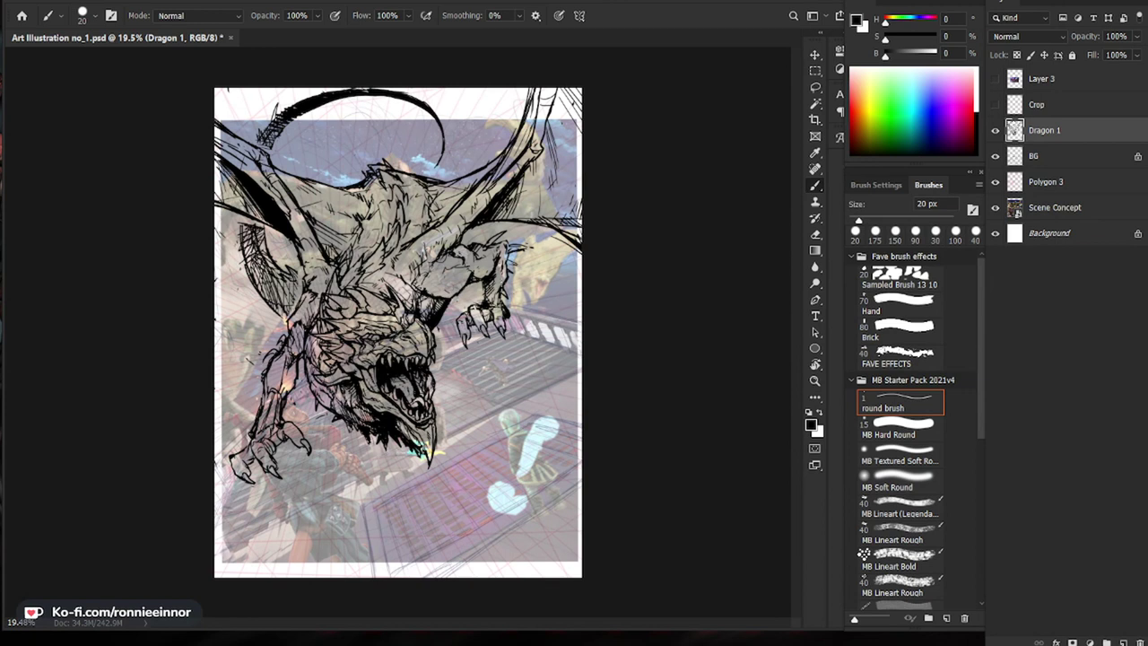
{"action": "key", "text": "e"}
{"action": "key", "text": "b"}
{"action": "scroll", "coordinate": [397, 309], "scroll_direction": "up", "scroll_amount": 3}
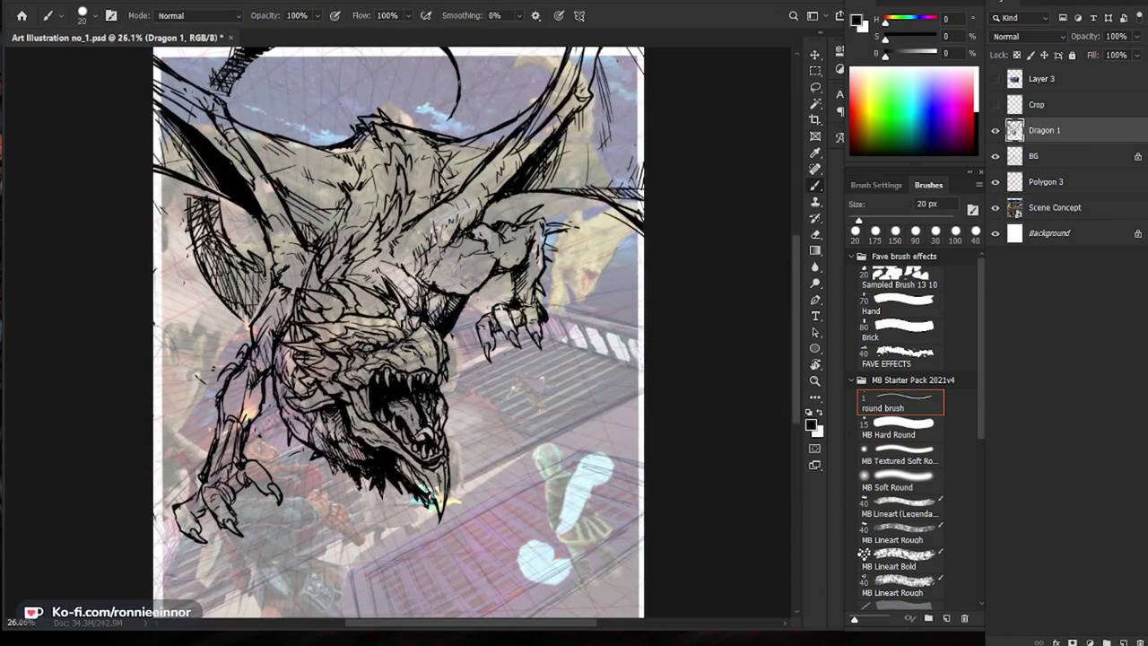
{"action": "key", "text": "e"}
{"action": "left_click_drag", "start_coordinate": [262, 305], "coordinate": [249, 319]}
{"action": "key", "text": "b"}
{"action": "left_click_drag", "start_coordinate": [646, 463], "coordinate": [574, 463]}
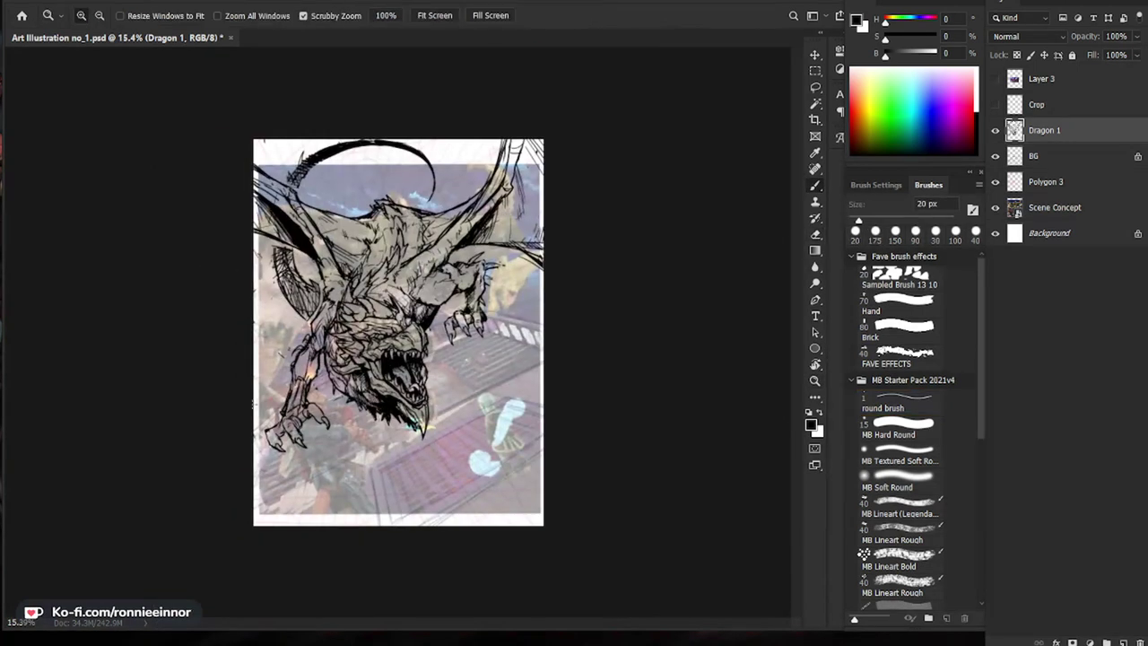
{"action": "scroll", "coordinate": [376, 394], "scroll_direction": "up", "scroll_amount": 2}
{"action": "scroll", "coordinate": [377, 395], "scroll_direction": "up", "scroll_amount": 1}
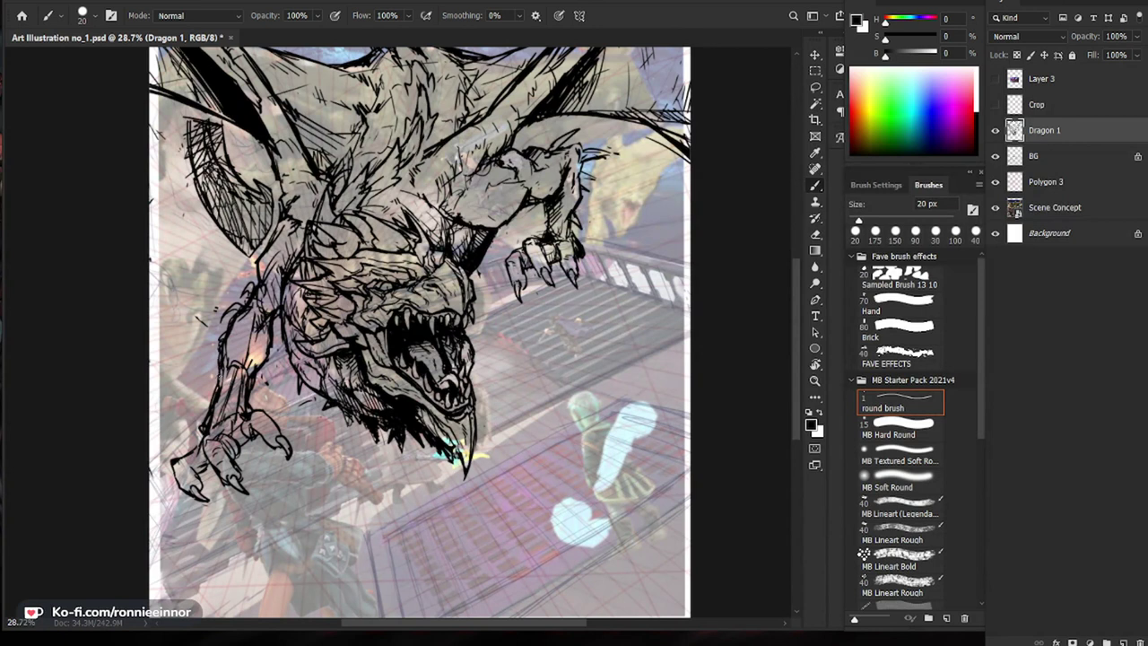
{"action": "scroll", "coordinate": [289, 385], "scroll_direction": "down", "scroll_amount": 2}
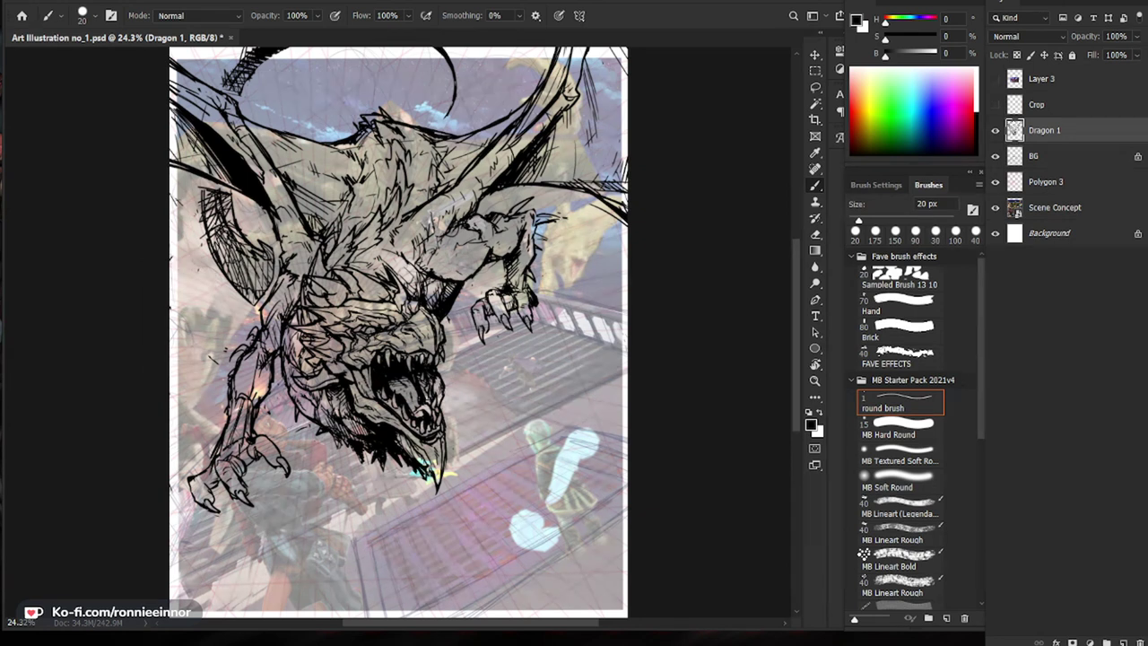
{"action": "scroll", "coordinate": [370, 321], "scroll_direction": "down", "scroll_amount": 4}
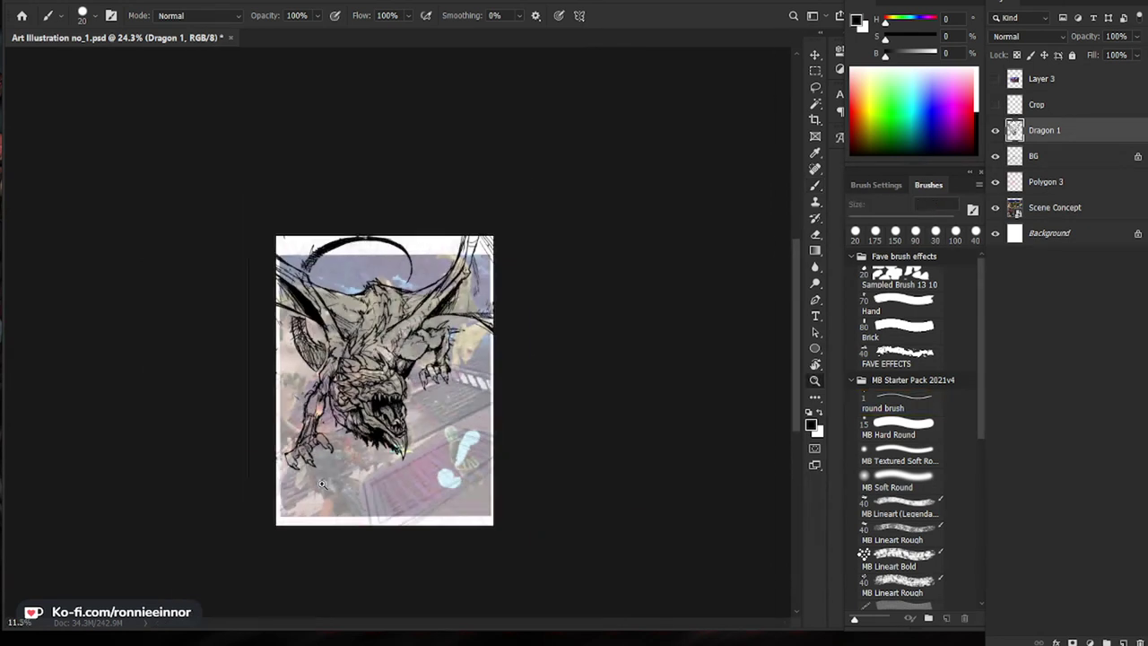
Step: Flip the canvas horizontally and check the mirrored dragon
{"action": "key", "text": "e"}
{"action": "scroll", "coordinate": [397, 368], "scroll_direction": "up", "scroll_amount": 4}
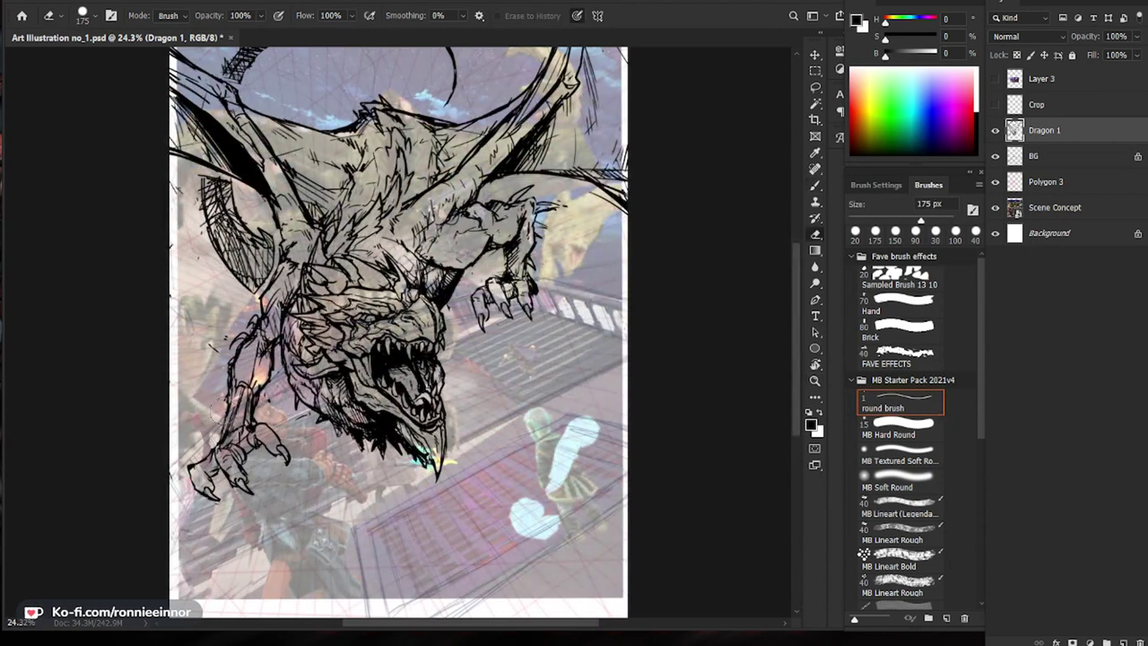
{"action": "key", "text": "b"}
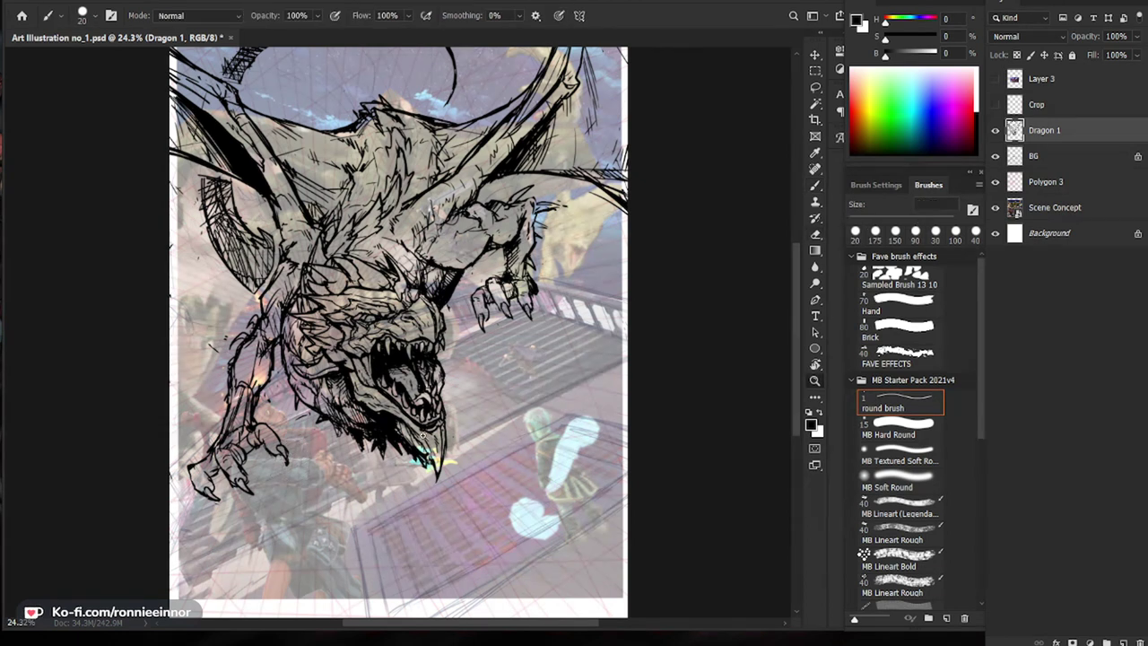
{"action": "left_click_drag", "start_coordinate": [462, 405], "coordinate": [397, 466]}
{"action": "left_click_drag", "start_coordinate": [497, 466], "coordinate": [616, 451]}
{"action": "left_click_drag", "start_coordinate": [586, 503], "coordinate": [550, 470]}
{"action": "key", "text": "ctrl+h"}
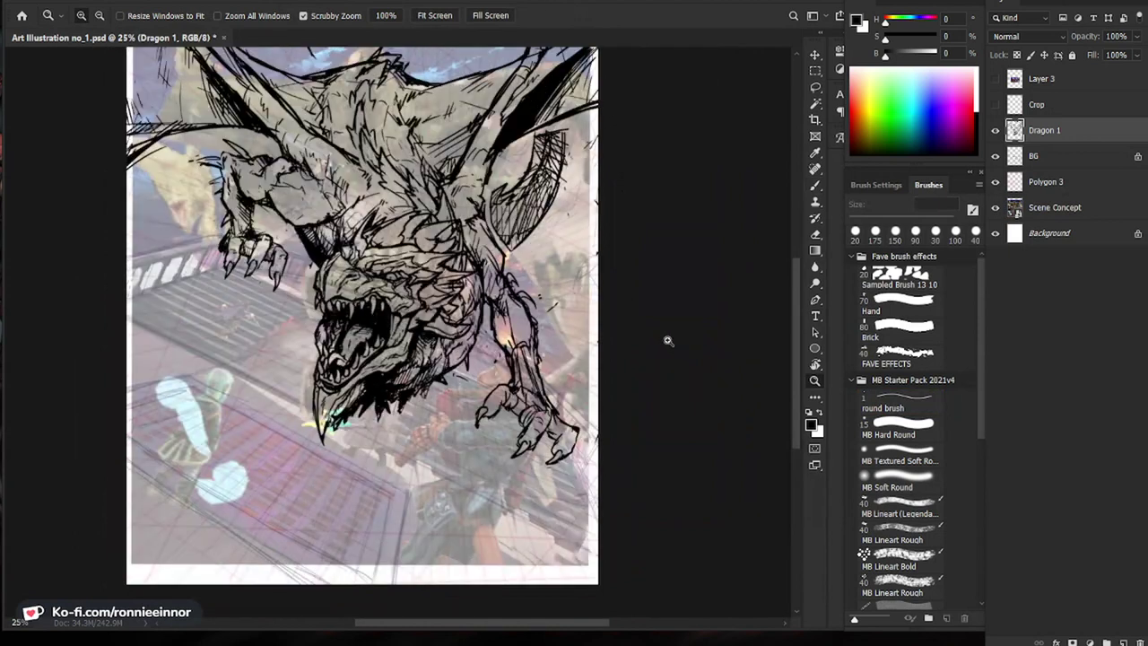
{"action": "left_click_drag", "start_coordinate": [575, 460], "coordinate": [546, 439]}
{"action": "mouse_move", "coordinate": [581, 412]}
{"action": "left_mouse_down"}
{"action": "mouse_move", "coordinate": [578, 437]}
{"action": "mouse_move", "coordinate": [598, 428]}
{"action": "left_mouse_up"}
{"action": "left_click_drag", "start_coordinate": [598, 428], "coordinate": [621, 440]}
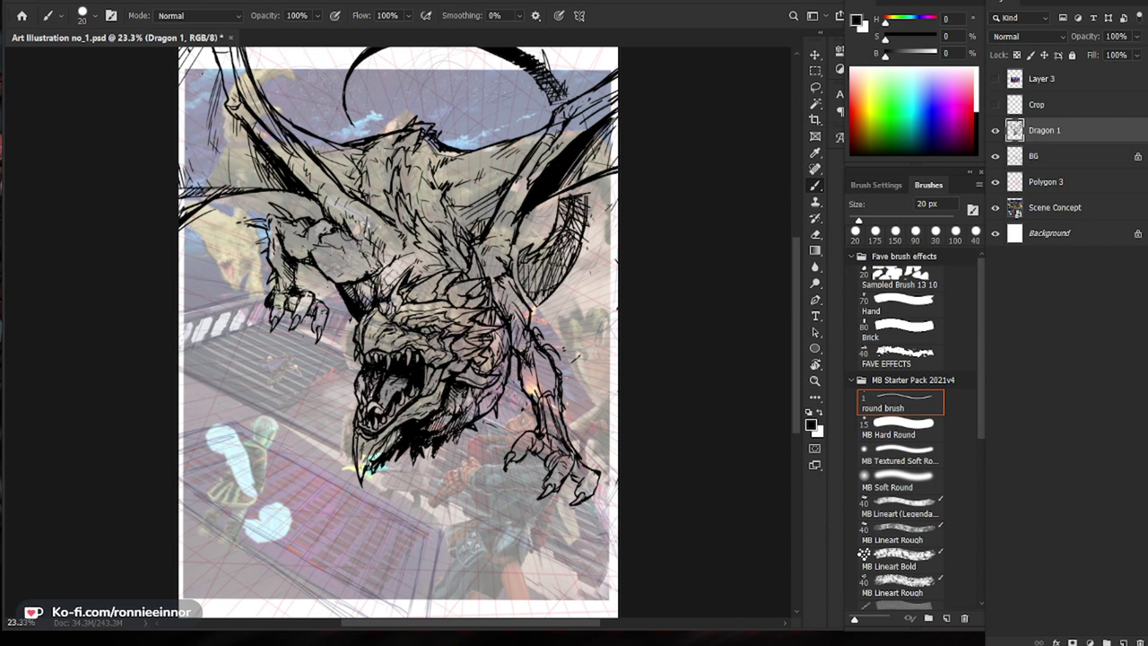
Step: Add short hatching strokes to the shadow between the bent foreleg and the dragon's head
{"action": "scroll", "coordinate": [316, 270], "scroll_direction": "up", "scroll_amount": 3}
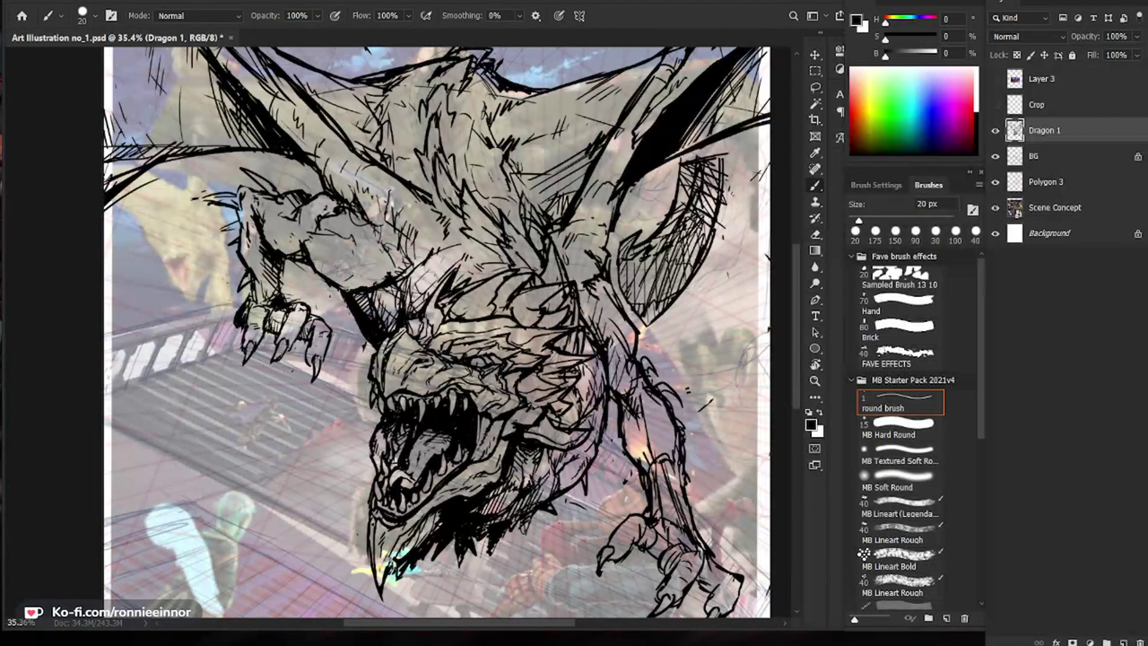
{"action": "left_click_drag", "start_coordinate": [378, 281], "coordinate": [377, 294]}
{"action": "mouse_move", "coordinate": [455, 284]}
{"action": "left_mouse_down"}
{"action": "mouse_move", "coordinate": [364, 285]}
{"action": "mouse_move", "coordinate": [453, 315]}
{"action": "left_mouse_up"}
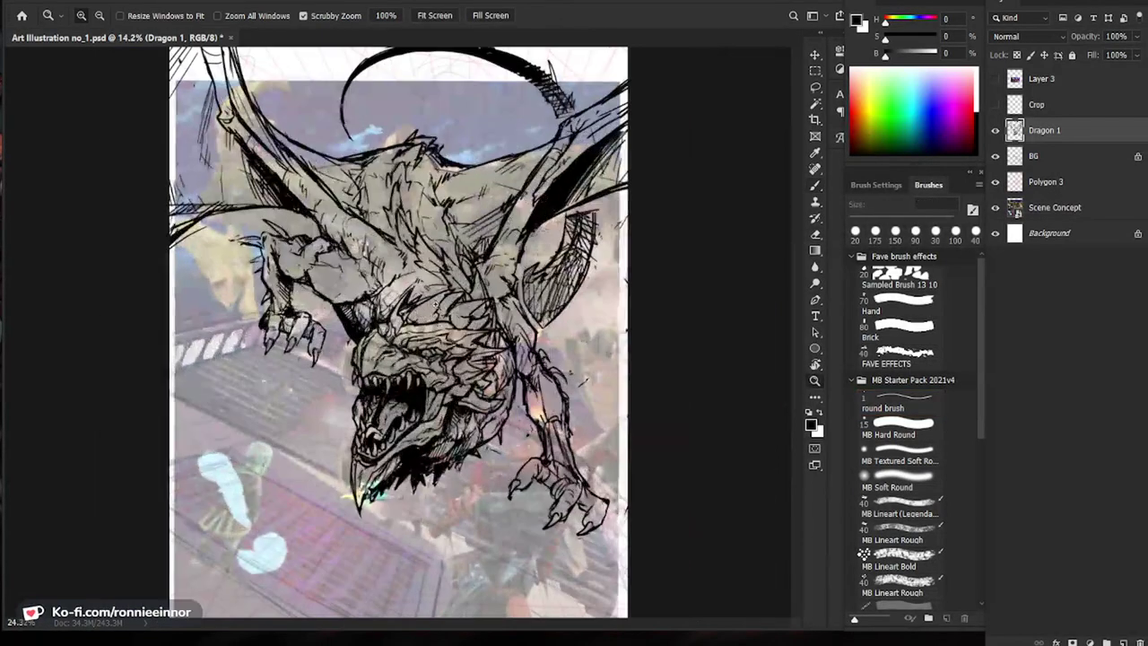
{"action": "left_click_drag", "start_coordinate": [370, 300], "coordinate": [370, 313]}
{"action": "scroll", "coordinate": [627, 405], "scroll_direction": "down", "scroll_amount": 3}
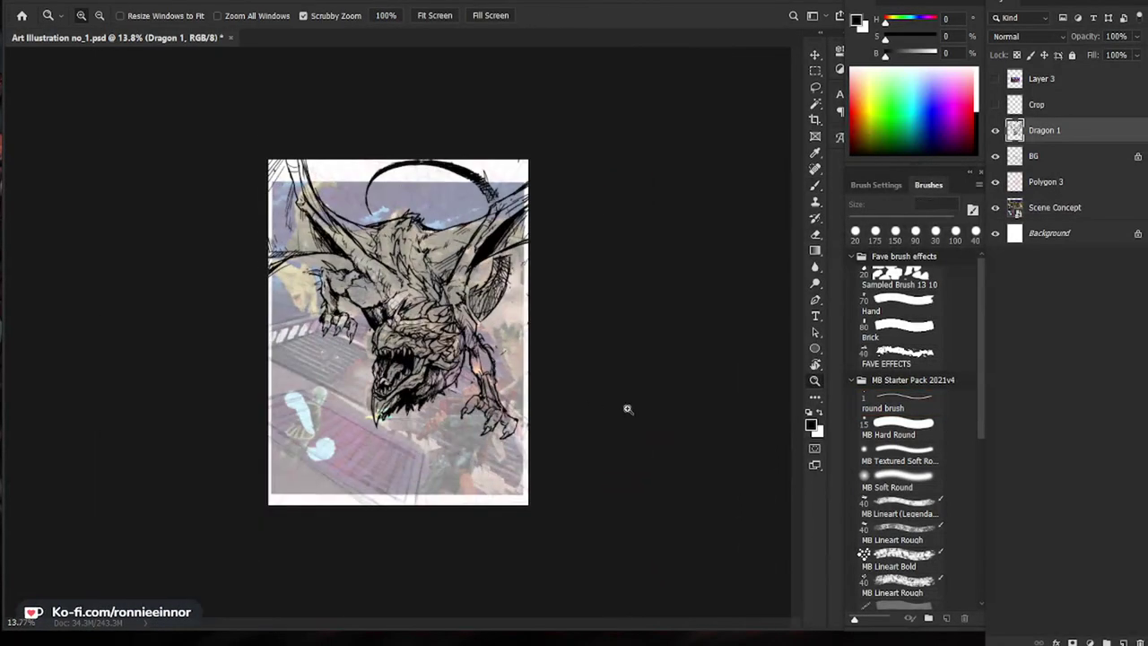
Step: Set the eraser to 45 px and rework the edge where the bent foreleg's shadow meets the dragon's brow
{"action": "scroll", "coordinate": [418, 339], "scroll_direction": "up", "scroll_amount": 5}
{"action": "key", "text": "e"}
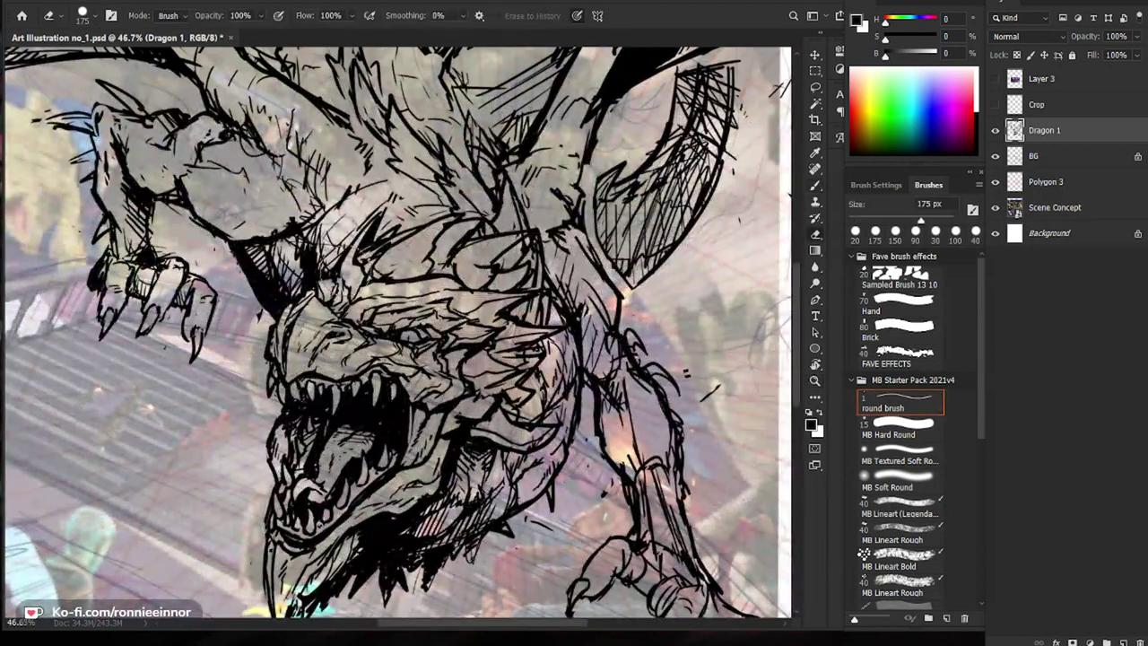
{"action": "key", "text": "bracketleft"}
{"action": "key", "text": "bracketleft"}
{"action": "key", "text": "bracketleft"}
{"action": "key", "text": "bracketleft"}
{"action": "key", "text": "bracketleft"}
{"action": "key", "text": "bracketleft"}
{"action": "key", "text": "bracketleft"}
{"action": "key", "text": "bracketleft"}
{"action": "key", "text": "bracketleft"}
{"action": "left_click_drag", "start_coordinate": [336, 285], "coordinate": [321, 279]}
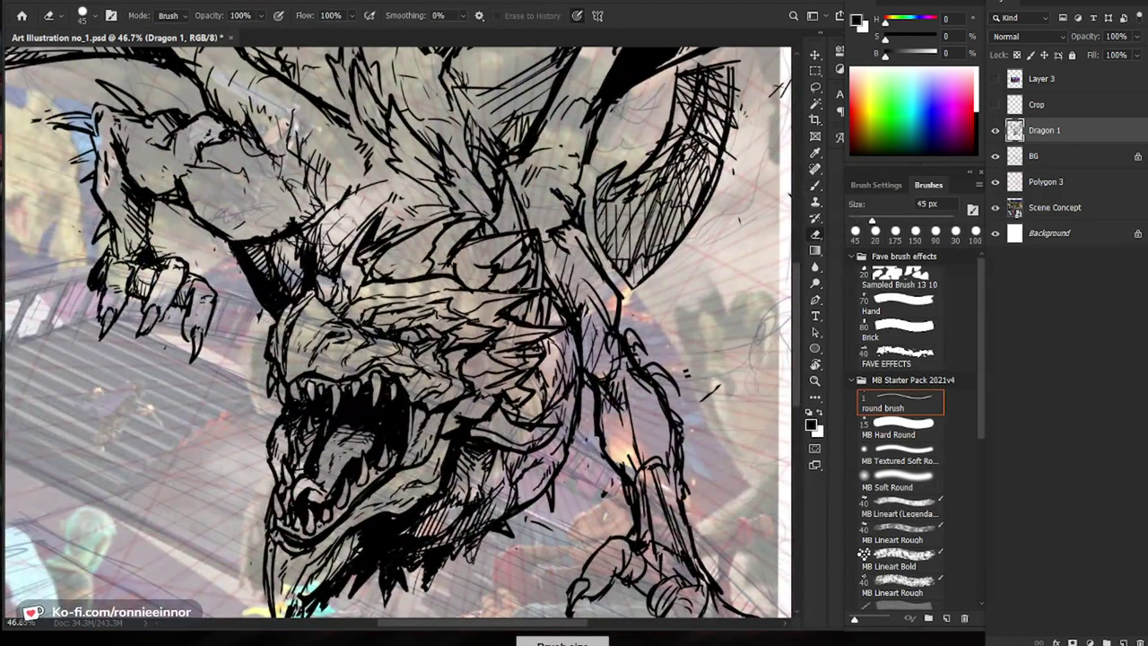
{"action": "key", "text": "b"}
{"action": "left_click_drag", "start_coordinate": [311, 281], "coordinate": [306, 287]}
{"action": "key", "text": "e"}
{"action": "key", "text": "b"}
Step: Darken the hatched shadow beneath the bent foreleg's shoulder with additional 20 px strokes
{"action": "key", "text": "z"}
{"action": "left_click_drag", "start_coordinate": [477, 349], "coordinate": [384, 385]}
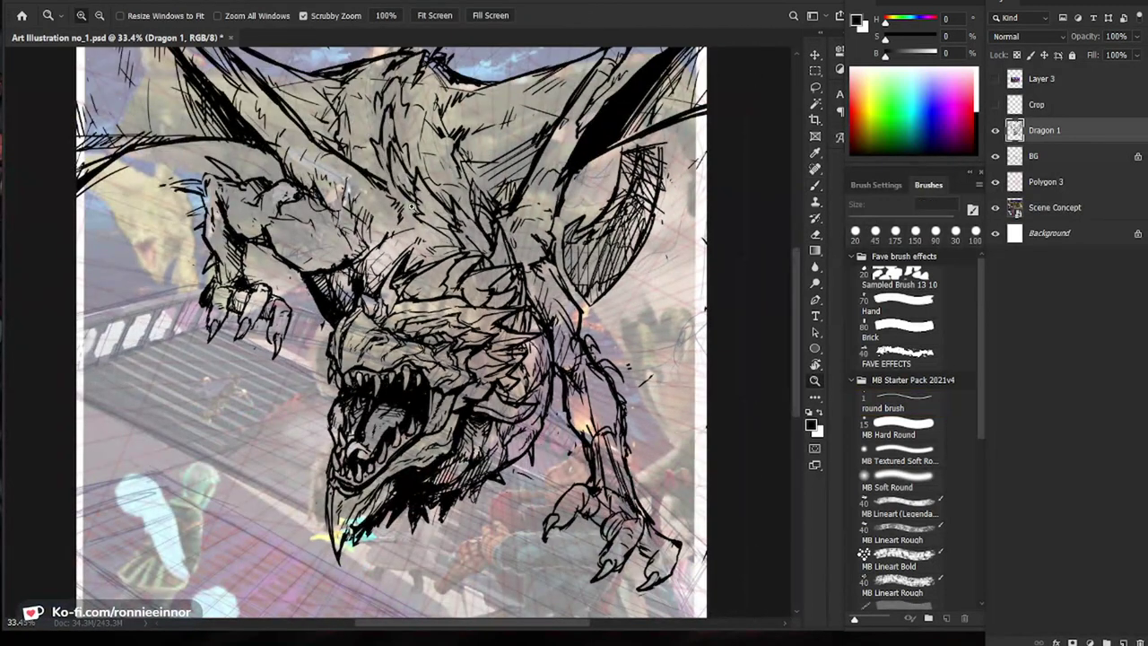
{"action": "left_click", "coordinate": [384, 386]}
{"action": "key", "text": "b"}
{"action": "mouse_move", "coordinate": [379, 278]}
{"action": "left_mouse_down"}
{"action": "mouse_move", "coordinate": [376, 308]}
{"action": "mouse_move", "coordinate": [383, 286]}
{"action": "left_mouse_up"}
{"action": "key", "text": "e"}
{"action": "key", "text": "b"}
{"action": "mouse_move", "coordinate": [375, 285]}
{"action": "left_mouse_down"}
{"action": "mouse_move", "coordinate": [377, 308]}
{"action": "mouse_move", "coordinate": [362, 295]}
{"action": "mouse_move", "coordinate": [359, 309]}
{"action": "mouse_move", "coordinate": [357, 294]}
{"action": "mouse_move", "coordinate": [351, 313]}
{"action": "mouse_move", "coordinate": [376, 299]}
{"action": "left_mouse_up"}
{"action": "key", "text": "e"}
{"action": "key", "text": "b"}
Step: Erase and redraw the contour from the brow down the snout's outer edge with the 45 px eraser and 20 px brush
{"action": "key", "text": "z"}
{"action": "left_click_drag", "start_coordinate": [663, 476], "coordinate": [569, 485]}
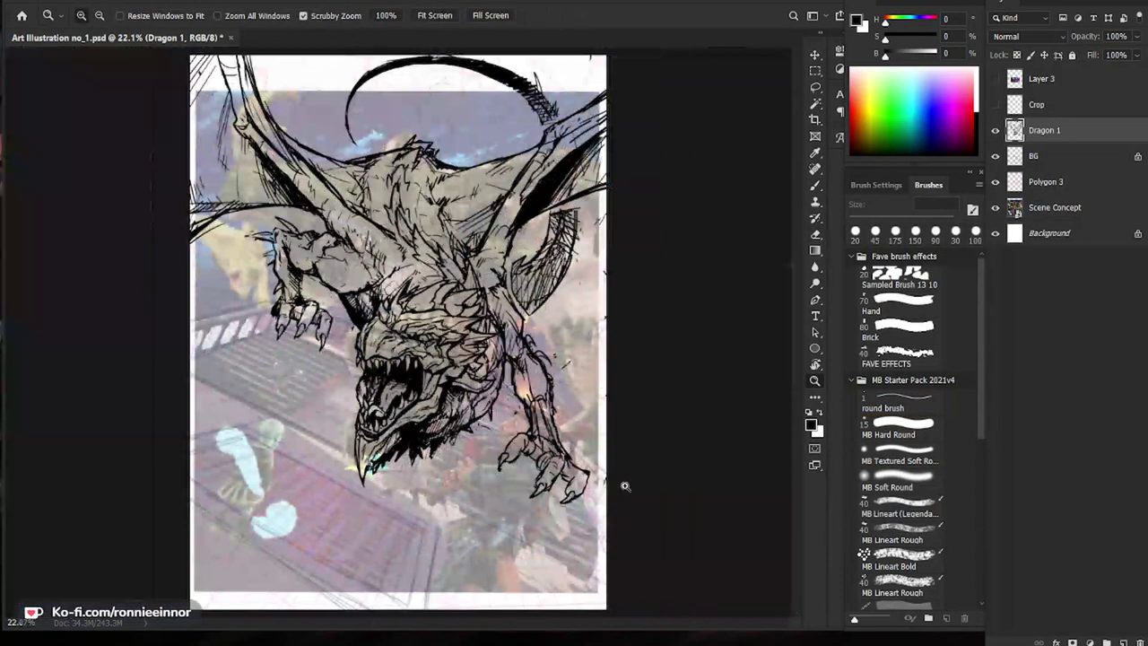
{"action": "left_click_drag", "start_coordinate": [391, 336], "coordinate": [487, 334]}
{"action": "key", "text": "e"}
{"action": "mouse_move", "coordinate": [367, 283]}
{"action": "left_mouse_down"}
{"action": "mouse_move", "coordinate": [360, 294]}
{"action": "mouse_move", "coordinate": [360, 272]}
{"action": "mouse_move", "coordinate": [340, 308]}
{"action": "left_mouse_up"}
{"action": "key", "text": "b"}
{"action": "left_click_drag", "start_coordinate": [339, 308], "coordinate": [329, 353]}
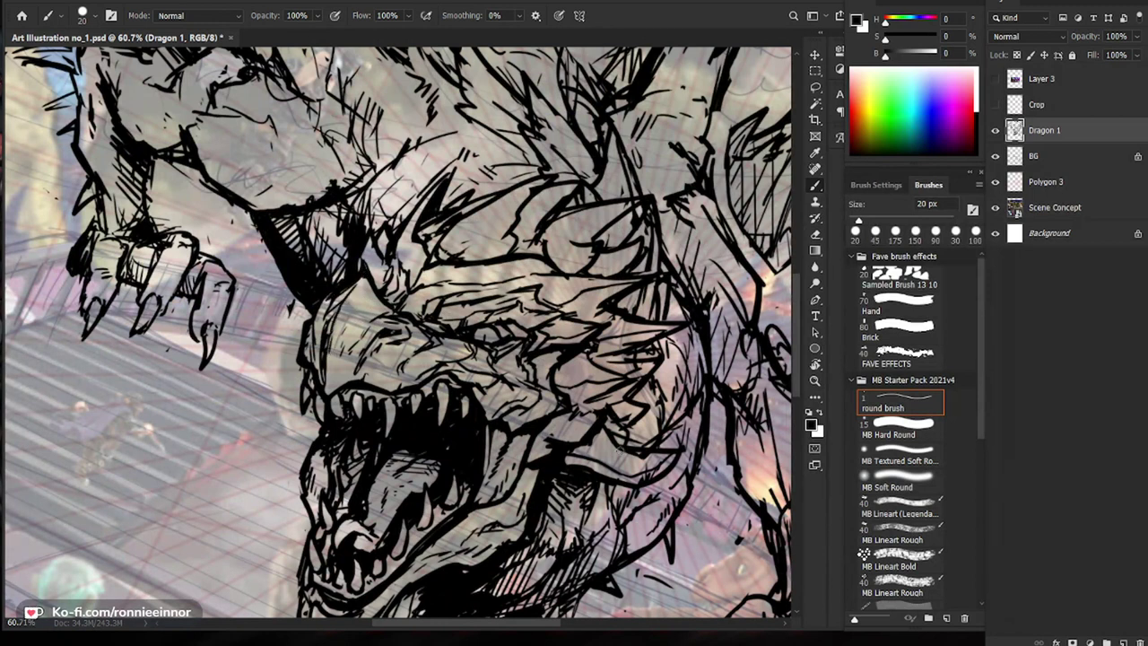
{"action": "mouse_move", "coordinate": [336, 287]}
{"action": "left_mouse_down"}
{"action": "mouse_move", "coordinate": [319, 328]}
{"action": "mouse_move", "coordinate": [321, 308]}
{"action": "left_mouse_up"}
{"action": "key", "text": "e"}
{"action": "key", "text": "b"}
{"action": "left_click_drag", "start_coordinate": [436, 404], "coordinate": [337, 405]}
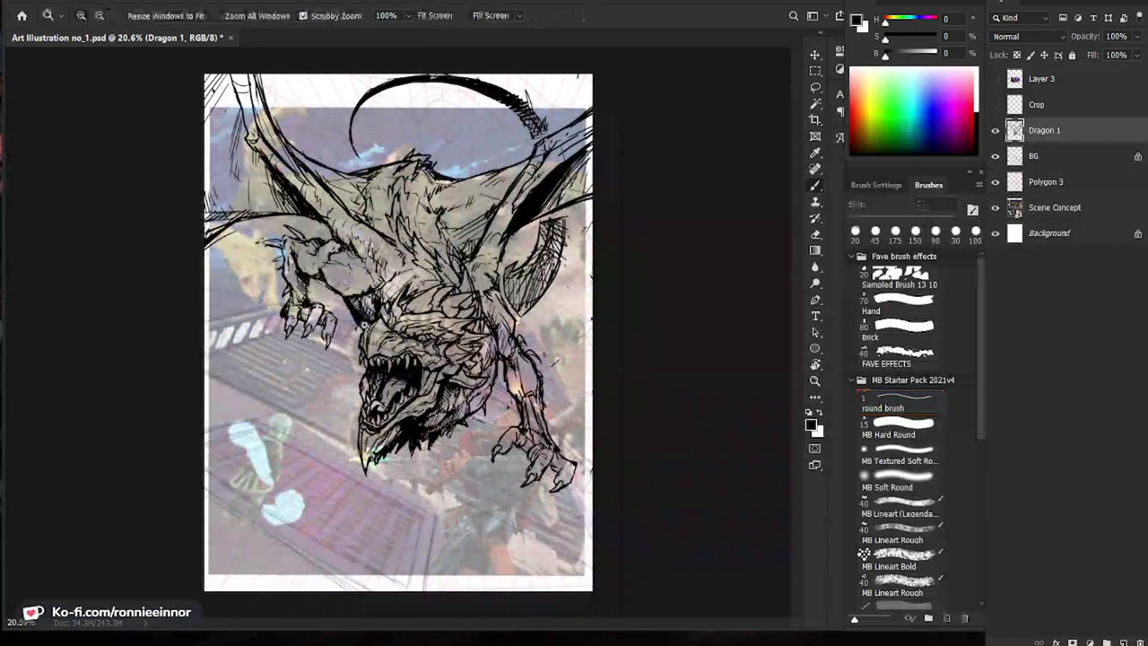
{"action": "left_click_drag", "start_coordinate": [356, 323], "coordinate": [440, 322]}
{"action": "key", "text": "e"}
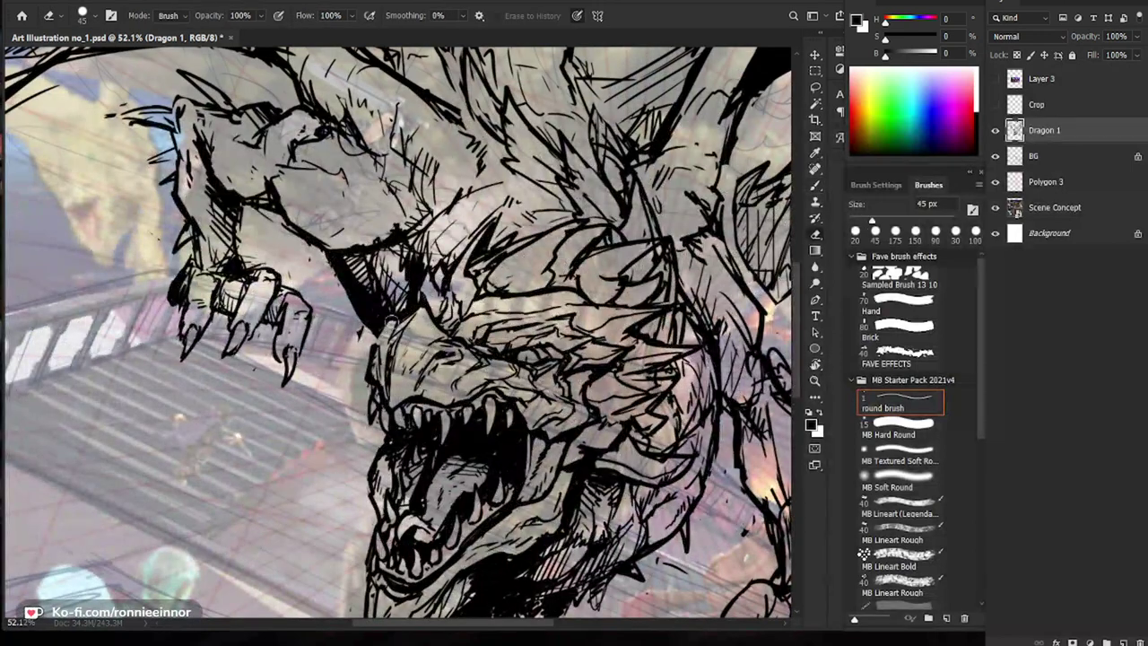
{"action": "key", "text": "b"}
{"action": "mouse_move", "coordinate": [400, 315]}
{"action": "left_mouse_down"}
{"action": "mouse_move", "coordinate": [380, 329]}
{"action": "mouse_move", "coordinate": [379, 352]}
{"action": "mouse_move", "coordinate": [377, 310]}
{"action": "left_mouse_up"}
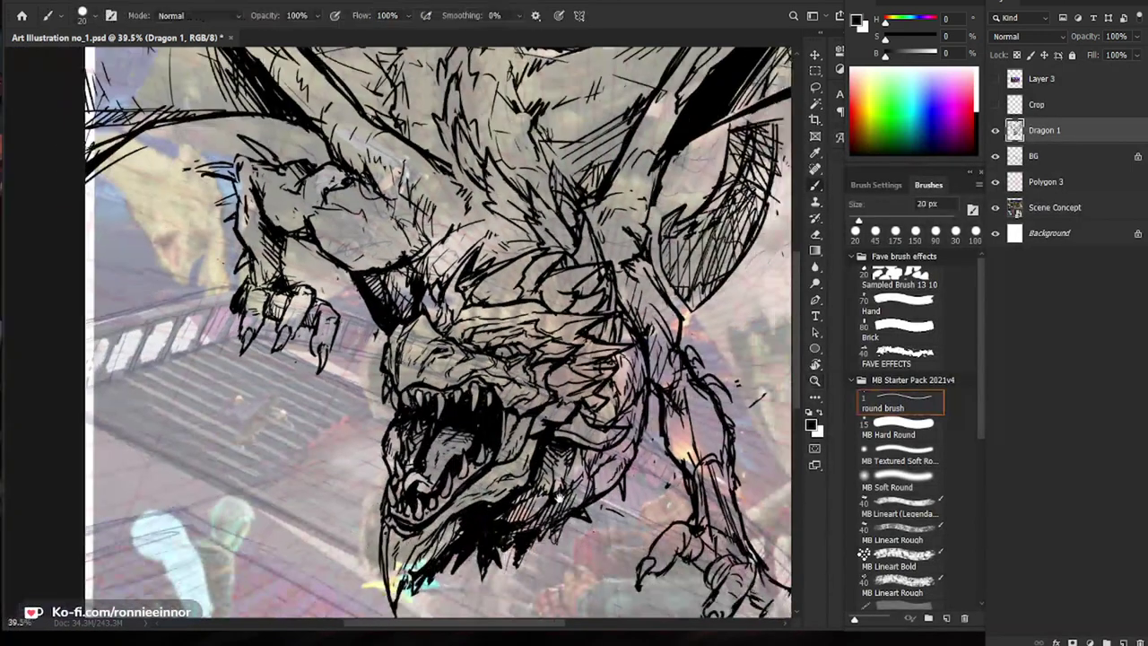
Step: Shade the extended foreleg's upper arm beside the dragon's head with dense 20 px hatching
{"action": "left_click_drag", "start_coordinate": [561, 484], "coordinate": [594, 395]}
{"action": "scroll", "coordinate": [595, 393], "scroll_direction": "down", "scroll_amount": 2}
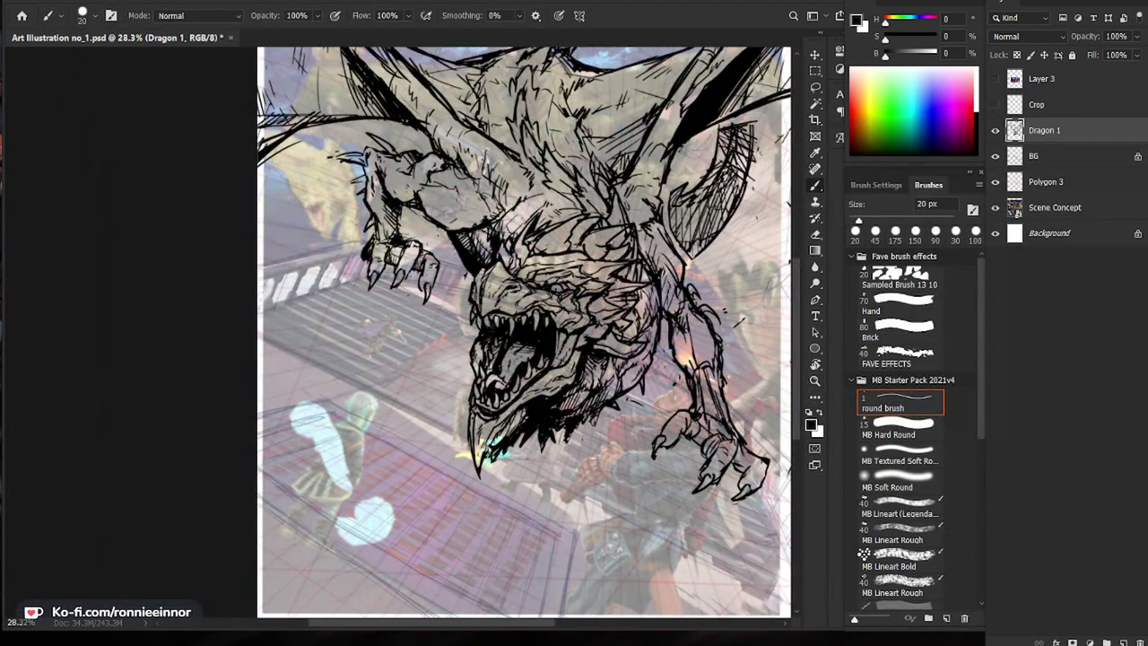
{"action": "left_click_drag", "start_coordinate": [583, 439], "coordinate": [485, 510]}
{"action": "mouse_move", "coordinate": [568, 366]}
{"action": "left_mouse_down"}
{"action": "mouse_move", "coordinate": [538, 341]}
{"action": "mouse_move", "coordinate": [544, 390]}
{"action": "left_mouse_up"}
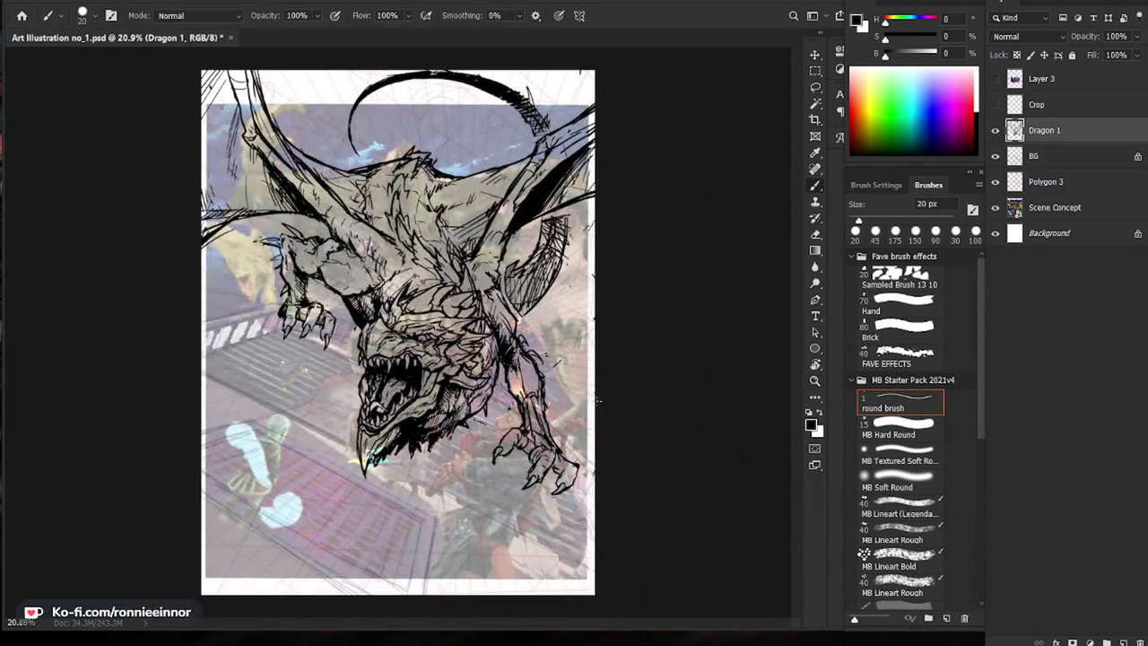
{"action": "scroll", "coordinate": [511, 368], "scroll_direction": "up", "scroll_amount": 2}
{"action": "left_click_drag", "start_coordinate": [509, 375], "coordinate": [519, 393]}
{"action": "left_click_drag", "start_coordinate": [512, 377], "coordinate": [528, 391]}
{"action": "key", "text": "e"}
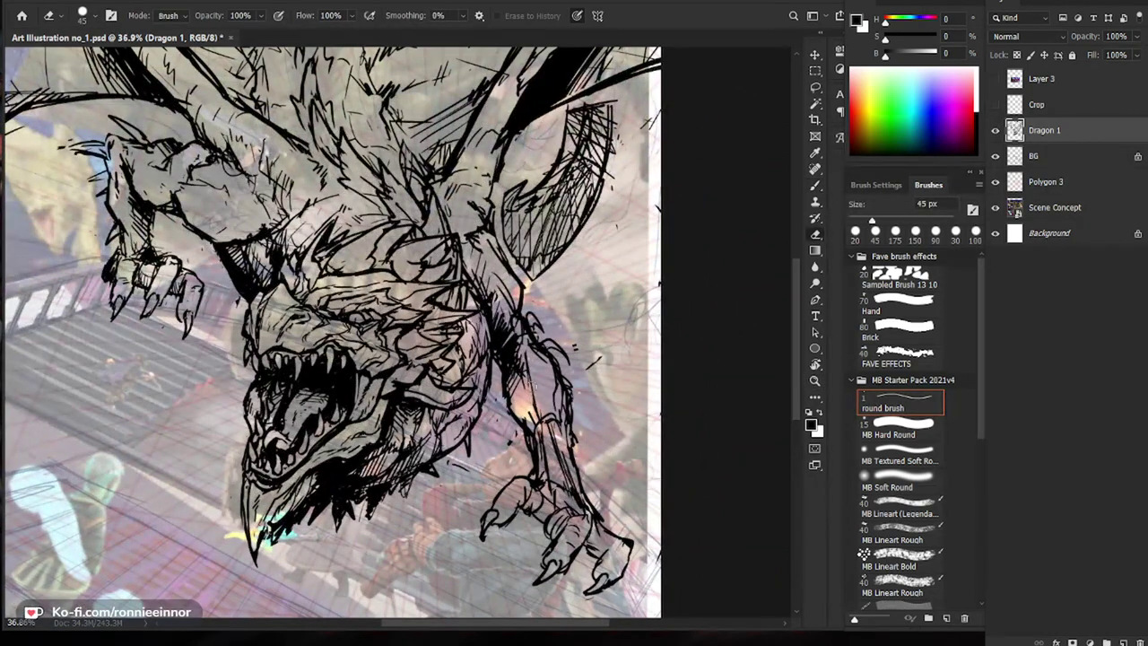
Step: Trim the lines along the extended foreleg's inner forearm with the 45 px eraser and check the full page
{"action": "left_click_drag", "start_coordinate": [526, 439], "coordinate": [535, 478]}
{"action": "key", "text": "b"}
{"action": "key", "text": "z"}
{"action": "left_click_drag", "start_coordinate": [605, 449], "coordinate": [591, 454]}
{"action": "key", "text": "b"}
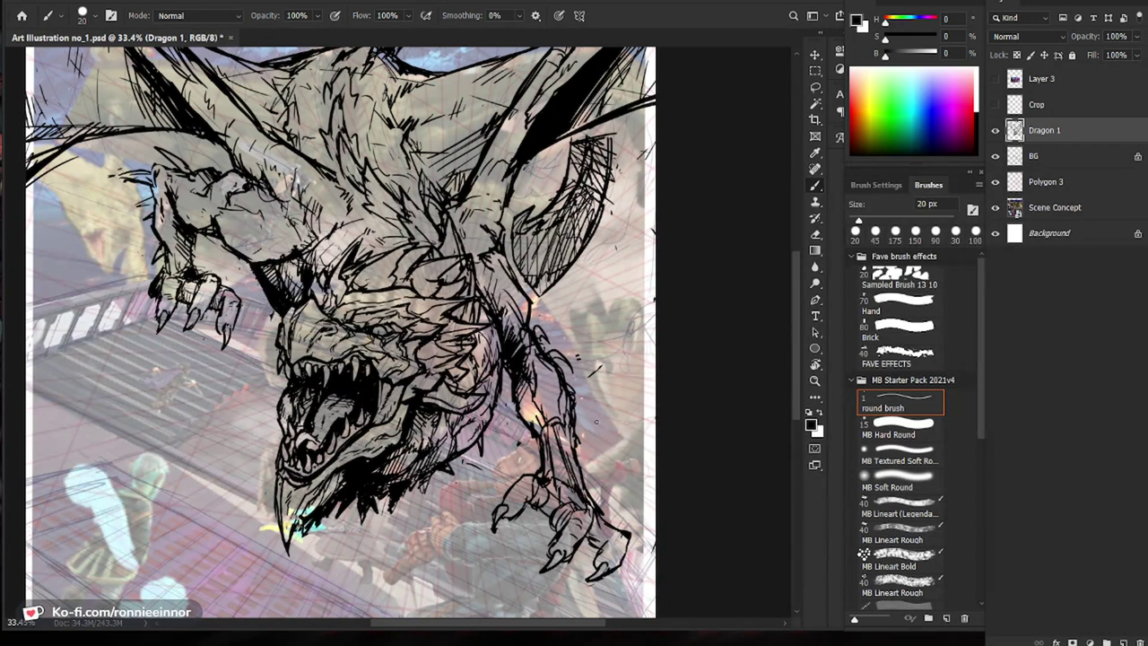
{"action": "key", "text": "z"}
{"action": "left_click_drag", "start_coordinate": [612, 366], "coordinate": [556, 366]}
{"action": "key", "text": "z"}
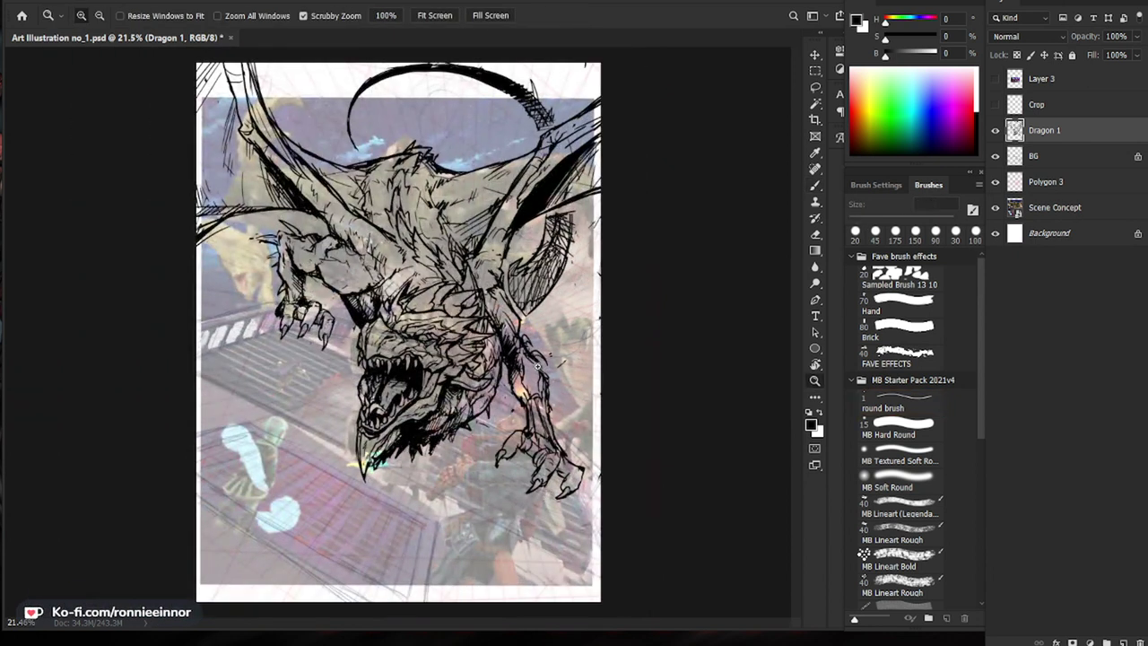
Step: Draw curved spikes along the outer edge of the extended foreleg's forearm with the 20 px brush
{"action": "left_click_drag", "start_coordinate": [270, 146], "coordinate": [324, 145]}
{"action": "key", "text": "e"}
{"action": "mouse_move", "coordinate": [115, 276]}
{"action": "left_mouse_down"}
{"action": "mouse_move", "coordinate": [85, 301]}
{"action": "mouse_move", "coordinate": [142, 254]}
{"action": "mouse_move", "coordinate": [122, 261]}
{"action": "left_mouse_up"}
{"action": "key", "text": "z"}
{"action": "left_click_drag", "start_coordinate": [210, 292], "coordinate": [134, 292]}
{"action": "key", "text": "z"}
{"action": "left_click_drag", "start_coordinate": [564, 401], "coordinate": [612, 372]}
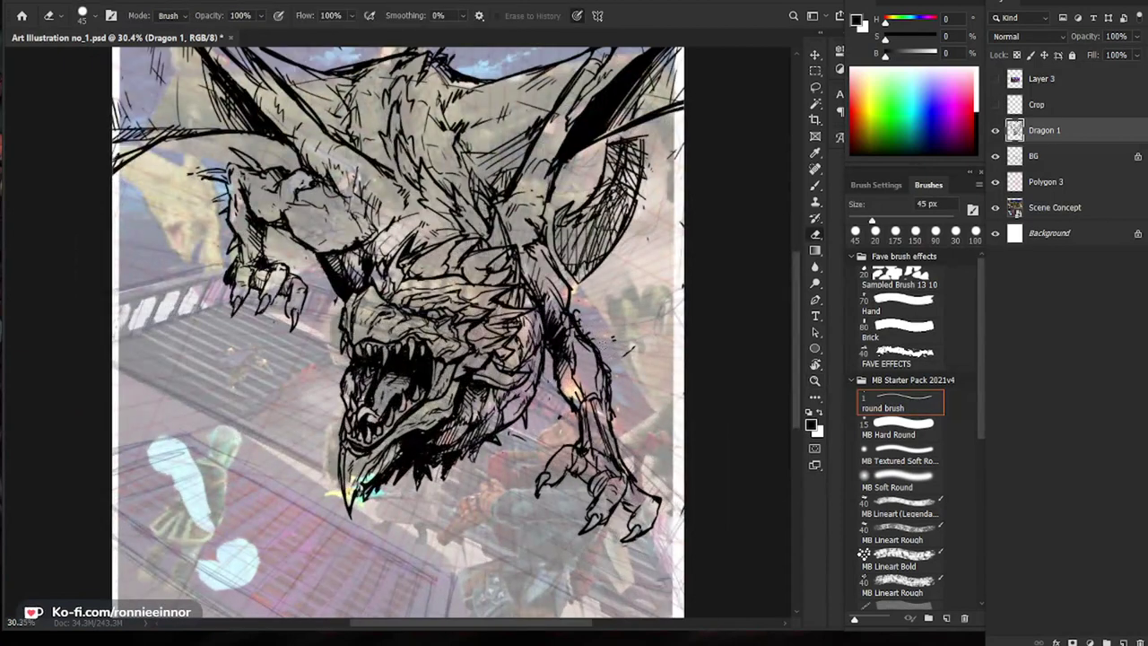
{"action": "left_click_drag", "start_coordinate": [602, 319], "coordinate": [585, 328]}
{"action": "mouse_move", "coordinate": [617, 325]}
{"action": "left_mouse_down"}
{"action": "mouse_move", "coordinate": [583, 341]}
{"action": "mouse_move", "coordinate": [614, 356]}
{"action": "left_mouse_up"}
{"action": "mouse_move", "coordinate": [614, 348]}
{"action": "left_mouse_down"}
{"action": "mouse_move", "coordinate": [603, 362]}
{"action": "mouse_move", "coordinate": [635, 407]}
{"action": "left_mouse_up"}
{"action": "left_click_drag", "start_coordinate": [611, 385], "coordinate": [630, 397]}
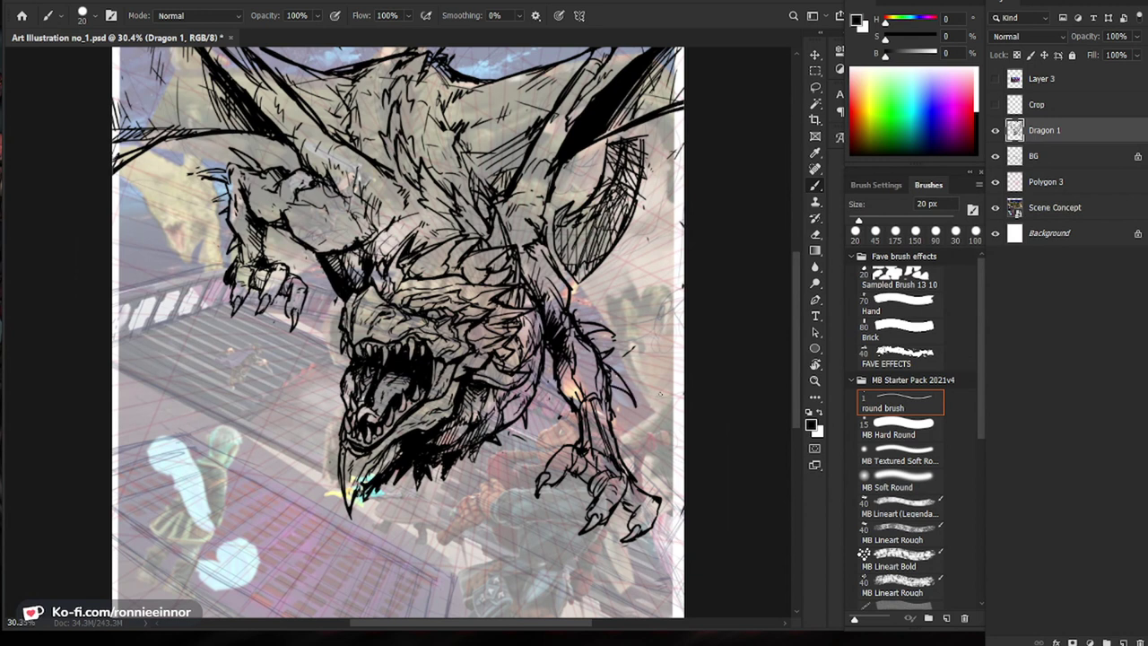
Step: Clean up and redraw the bent foreleg's elbow tip with the 45 px eraser and 20 px brush
{"action": "key", "text": "e"}
{"action": "mouse_move", "coordinate": [190, 167]}
{"action": "left_mouse_down"}
{"action": "mouse_move", "coordinate": [224, 172]}
{"action": "mouse_move", "coordinate": [203, 172]}
{"action": "mouse_move", "coordinate": [231, 185]}
{"action": "mouse_move", "coordinate": [256, 147]}
{"action": "left_mouse_up"}
{"action": "key", "text": "b"}
{"action": "key", "text": "e"}
{"action": "key", "text": "b"}
{"action": "key", "text": "e"}
{"action": "key", "text": "b"}
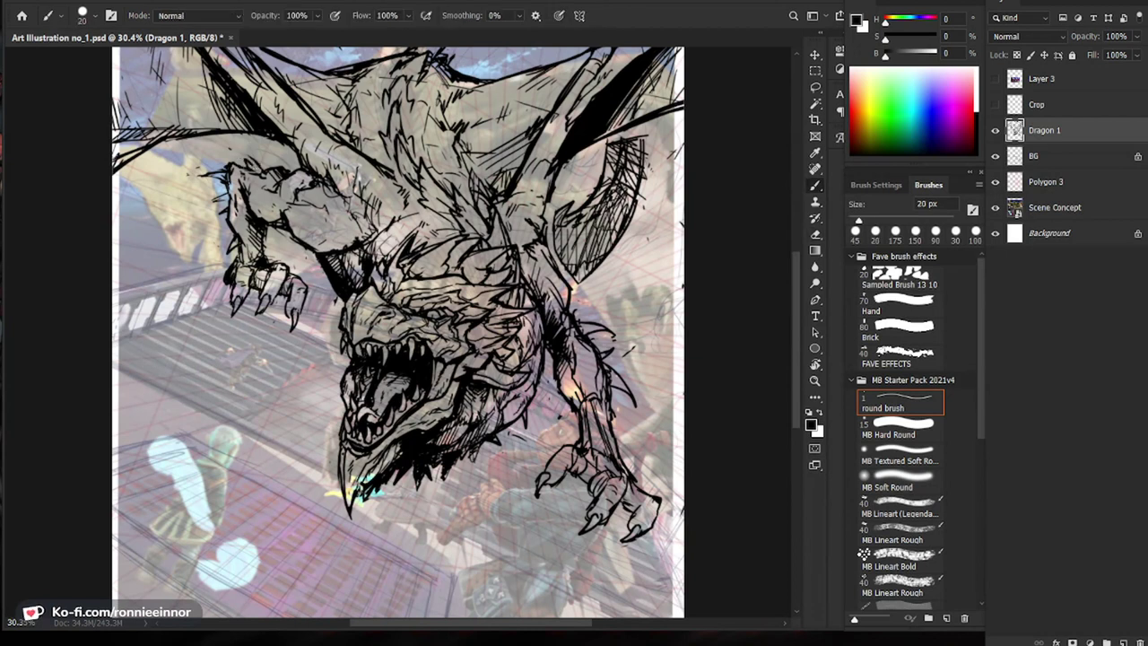
{"action": "left_click_drag", "start_coordinate": [256, 307], "coordinate": [169, 313]}
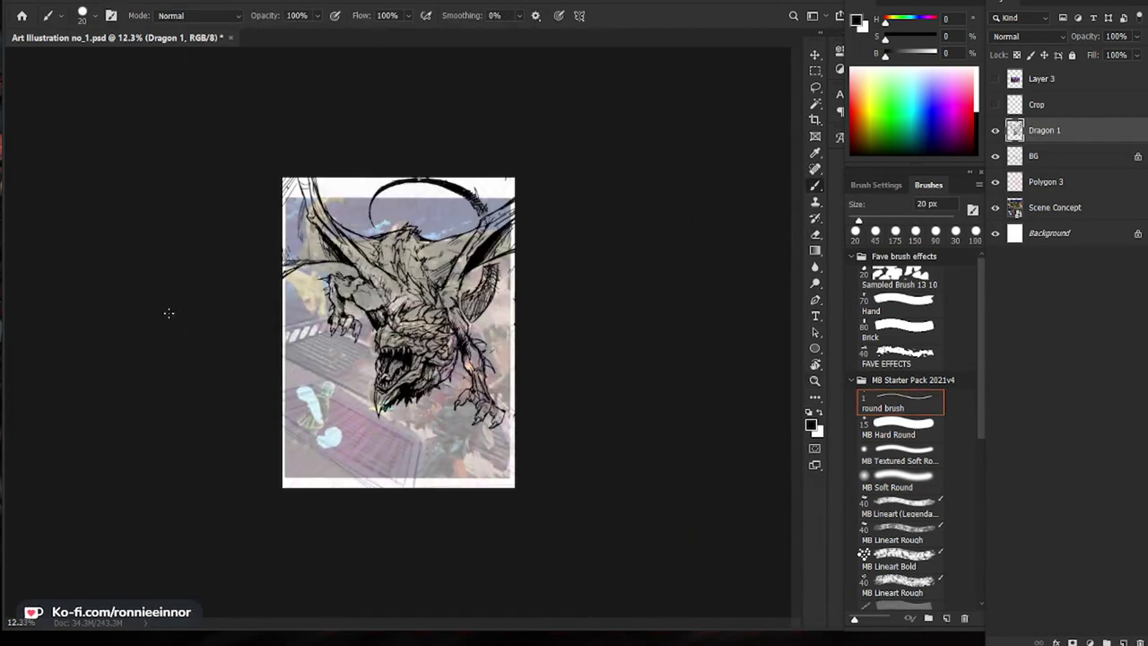
{"action": "left_click_drag", "start_coordinate": [395, 269], "coordinate": [478, 271]}
{"action": "left_click_drag", "start_coordinate": [413, 309], "coordinate": [369, 310]}
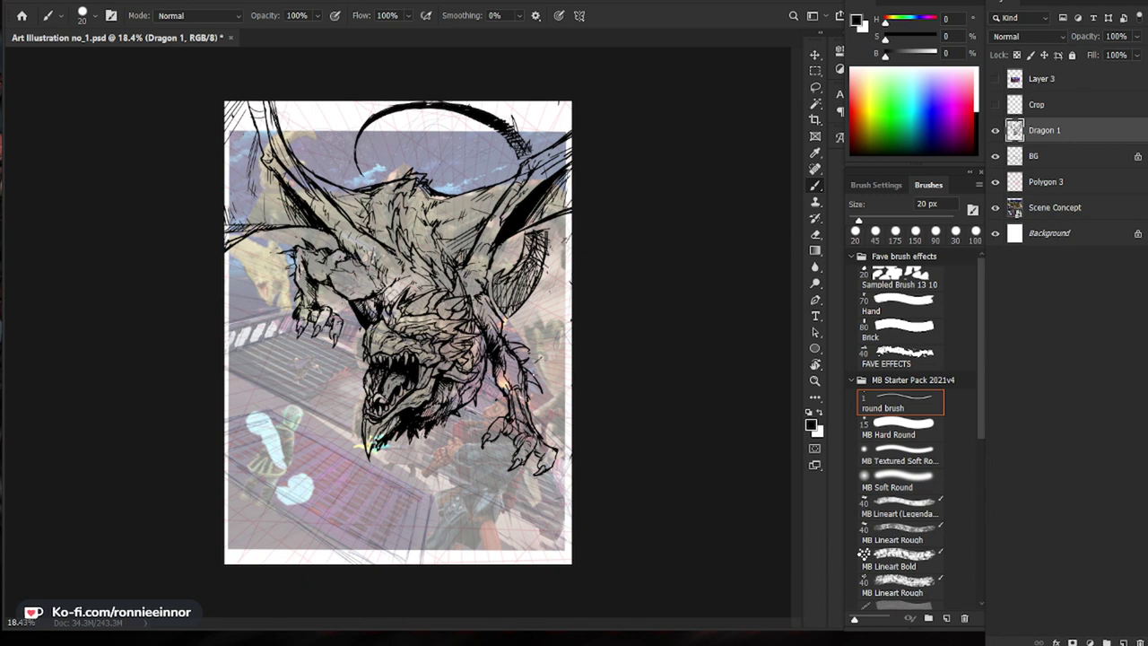
Step: Ink short spikes down the bent foreleg's outer forearm with the 20 px brush and check the full page
{"action": "left_click_drag", "start_coordinate": [377, 315], "coordinate": [466, 315]}
{"action": "left_click_drag", "start_coordinate": [249, 219], "coordinate": [261, 213]}
{"action": "left_click_drag", "start_coordinate": [209, 183], "coordinate": [225, 198]}
{"action": "left_click_drag", "start_coordinate": [373, 354], "coordinate": [292, 354]}
{"action": "left_click_drag", "start_coordinate": [395, 337], "coordinate": [461, 337]}
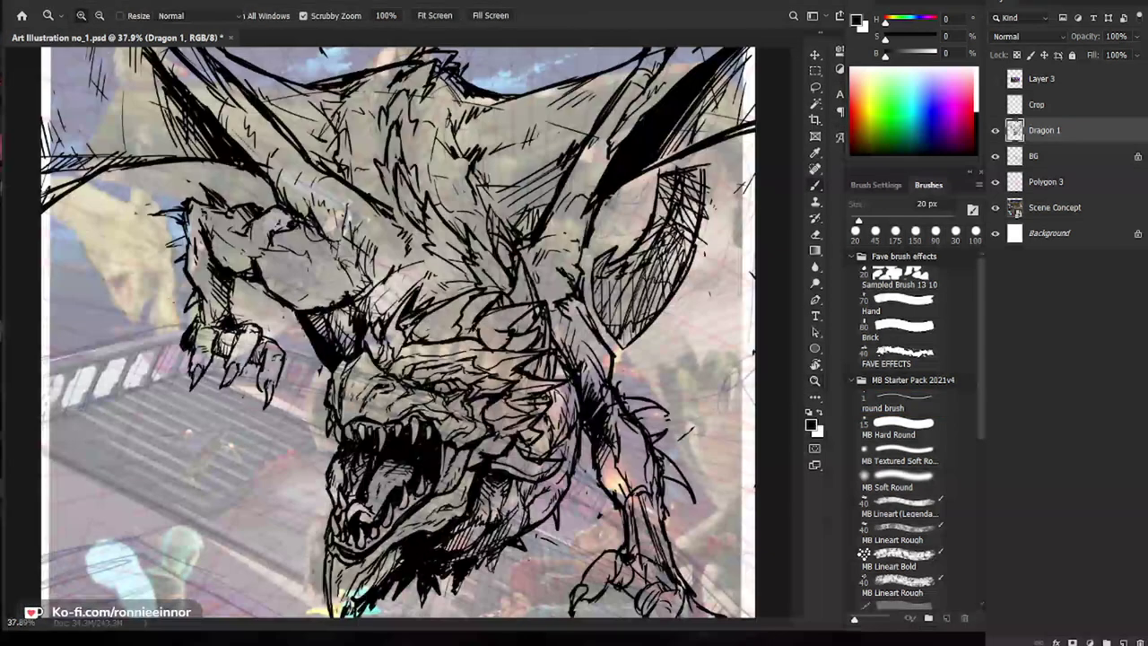
{"action": "key", "text": "b"}
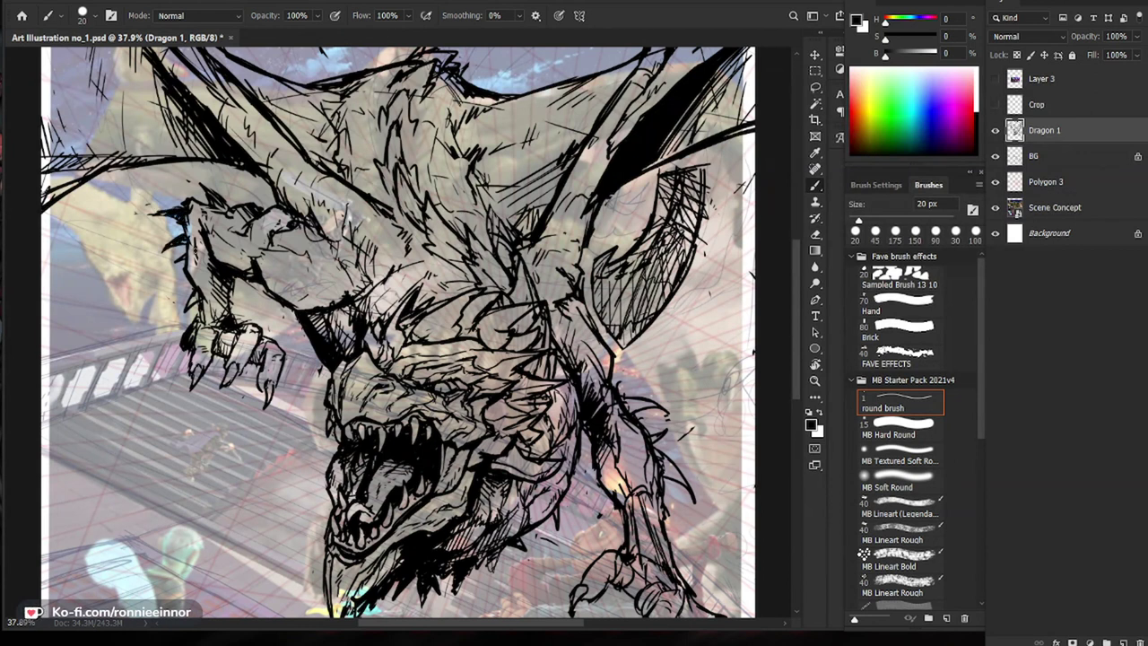
{"action": "key", "text": "z"}
{"action": "mouse_move", "coordinate": [361, 262]}
{"action": "left_mouse_down"}
{"action": "mouse_move", "coordinate": [269, 282]}
{"action": "mouse_move", "coordinate": [363, 287]}
{"action": "mouse_move", "coordinate": [356, 309]}
{"action": "left_mouse_up"}
{"action": "key", "text": "b"}
{"action": "key", "text": "z"}
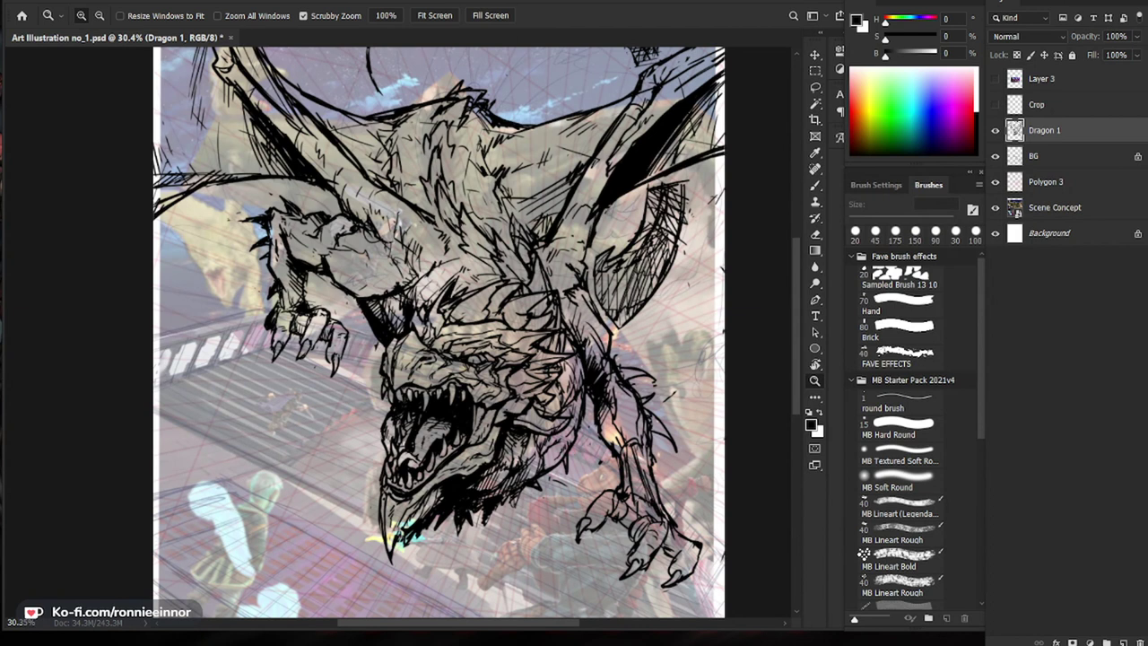
{"action": "left_click", "coordinate": [656, 429]}
{"action": "left_click_drag", "start_coordinate": [682, 479], "coordinate": [515, 417]}
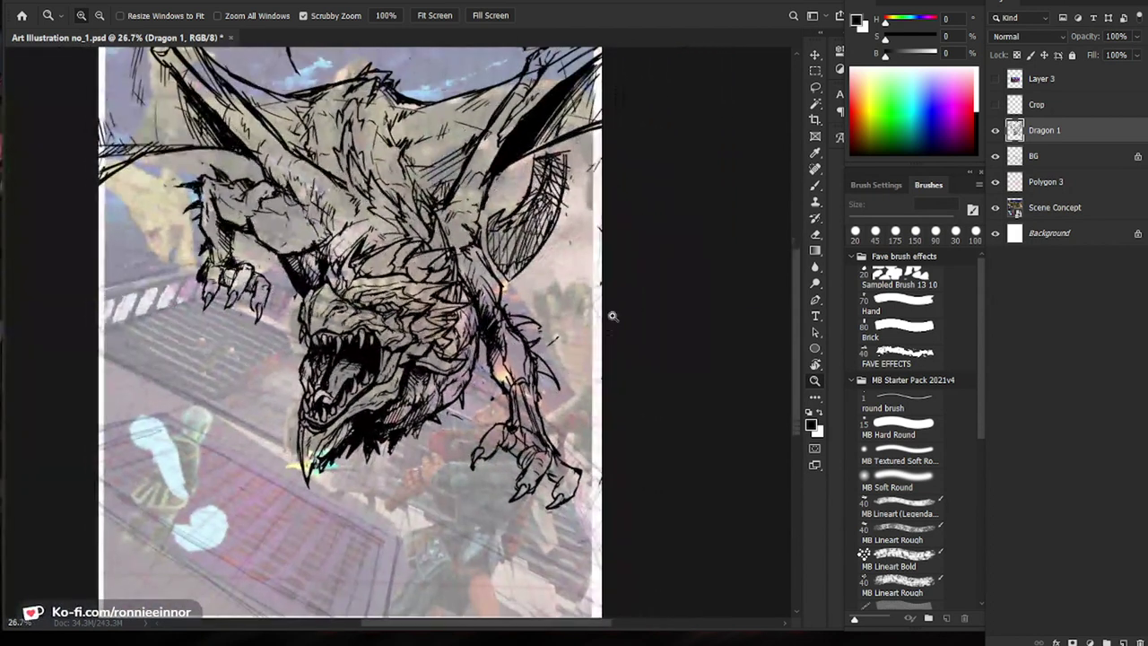
{"action": "key", "text": "b"}
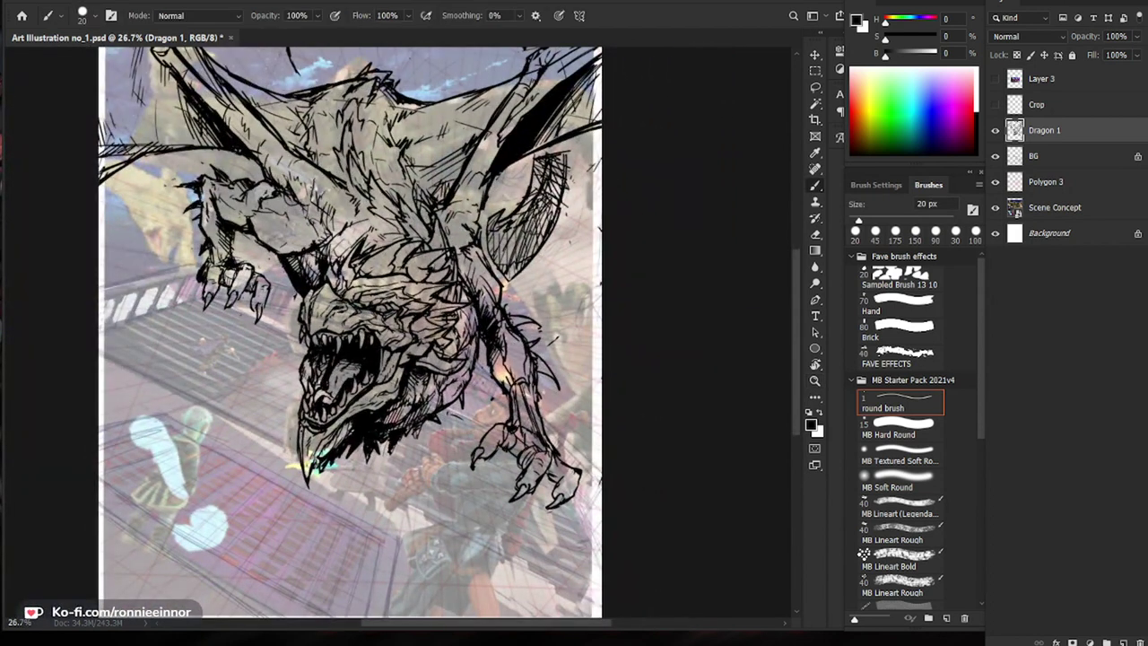
{"action": "left_click_drag", "start_coordinate": [628, 359], "coordinate": [543, 358]}
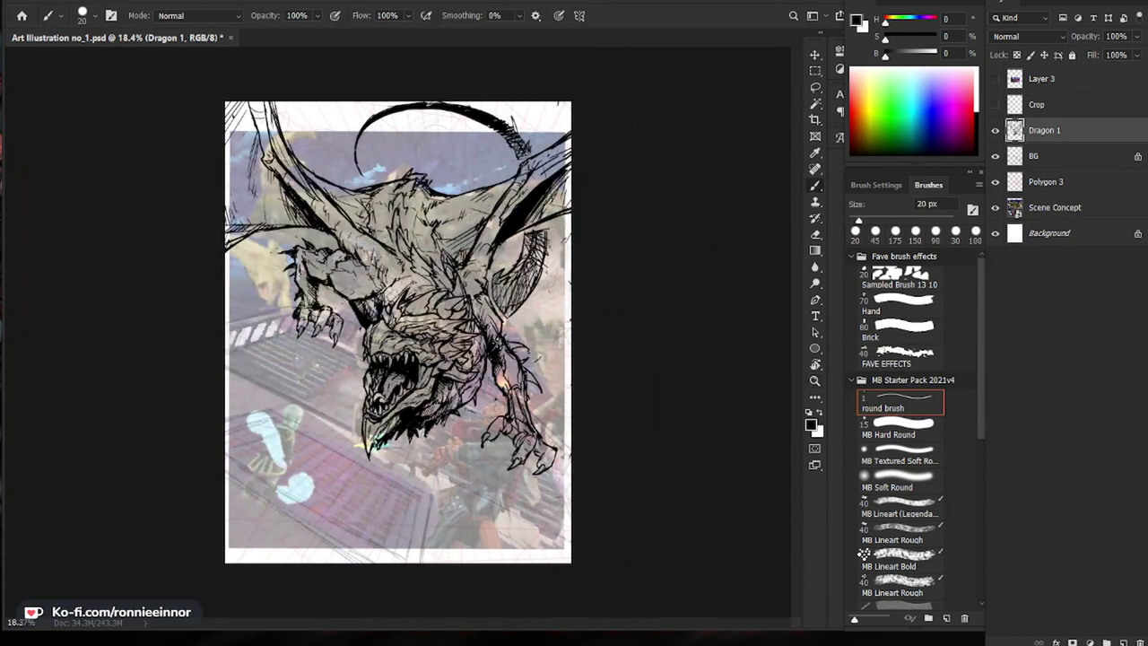
Step: Erase and redraw the bent foreleg's claw nearest the dragon's head with the 45 px eraser and 20 px brush
{"action": "left_click_drag", "start_coordinate": [619, 339], "coordinate": [553, 336]}
{"action": "left_click_drag", "start_coordinate": [395, 350], "coordinate": [488, 350]}
{"action": "left_click_drag", "start_coordinate": [242, 340], "coordinate": [316, 366]}
{"action": "key", "text": "e"}
{"action": "mouse_move", "coordinate": [310, 280]}
{"action": "left_mouse_down"}
{"action": "mouse_move", "coordinate": [321, 298]}
{"action": "mouse_move", "coordinate": [311, 317]}
{"action": "mouse_move", "coordinate": [303, 296]}
{"action": "left_mouse_up"}
{"action": "key", "text": "b"}
{"action": "mouse_move", "coordinate": [313, 289]}
{"action": "left_mouse_down"}
{"action": "mouse_move", "coordinate": [371, 324]}
{"action": "mouse_move", "coordinate": [341, 346]}
{"action": "left_mouse_up"}
{"action": "key", "text": "e"}
{"action": "mouse_move", "coordinate": [341, 333]}
{"action": "left_mouse_down"}
{"action": "mouse_move", "coordinate": [331, 318]}
{"action": "mouse_move", "coordinate": [346, 328]}
{"action": "mouse_move", "coordinate": [324, 328]}
{"action": "left_mouse_up"}
{"action": "key", "text": "b"}
{"action": "left_click_drag", "start_coordinate": [348, 321], "coordinate": [325, 334]}
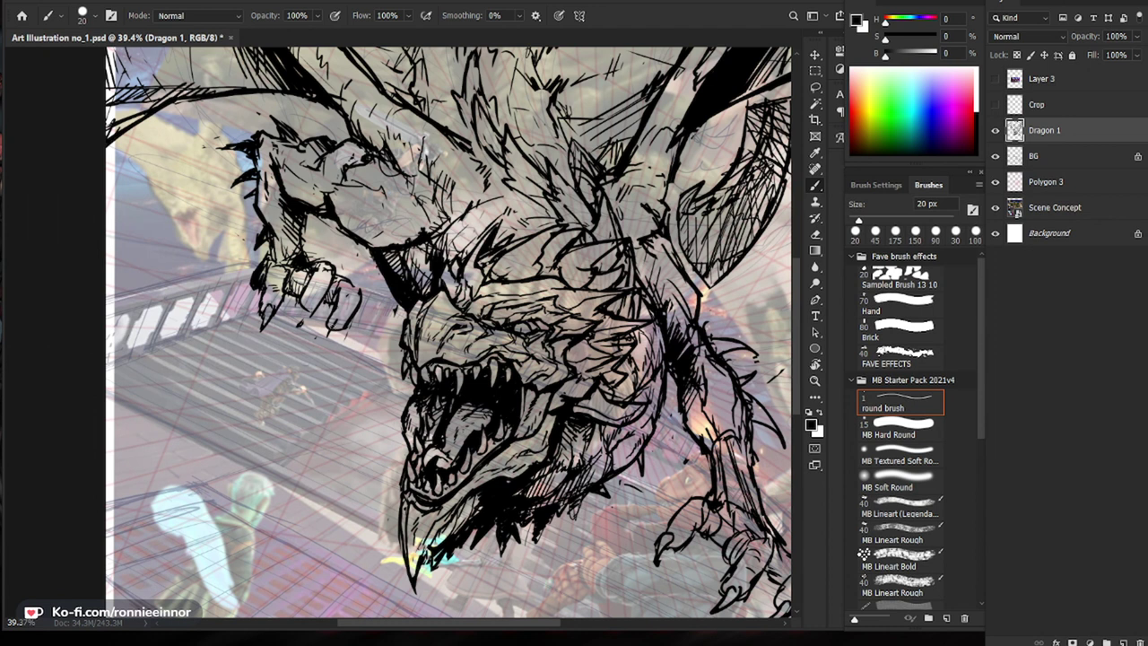
Step: Sharpen the bent foreleg's middle claw and trim the tip of its outermost claw
{"action": "left_click_drag", "start_coordinate": [317, 302], "coordinate": [300, 324]}
{"action": "left_click_drag", "start_coordinate": [303, 314], "coordinate": [298, 323]}
{"action": "key", "text": "e"}
{"action": "left_click_drag", "start_coordinate": [267, 320], "coordinate": [260, 328]}
{"action": "key", "text": "b"}
{"action": "scroll", "coordinate": [340, 319], "scroll_direction": "down", "scroll_amount": 3}
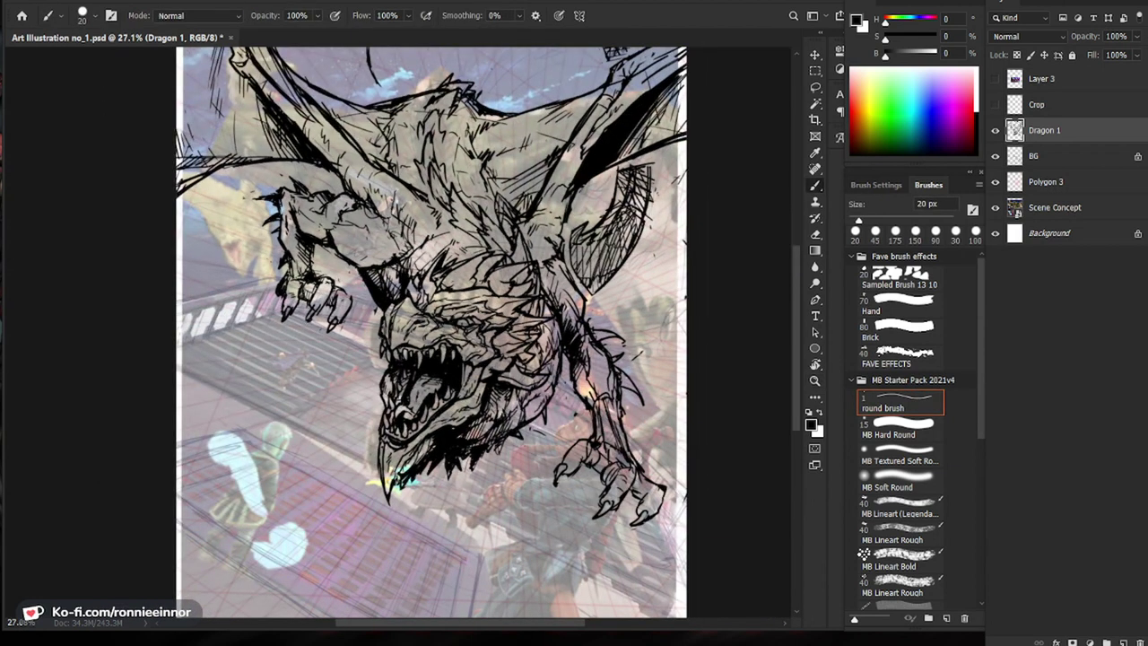
Step: Refine the ragged fringe beneath the dragon's jaw and chin with the 45 px eraser and 20 px brush
{"action": "key", "text": "e"}
{"action": "scroll", "coordinate": [501, 408], "scroll_direction": "up", "scroll_amount": 1}
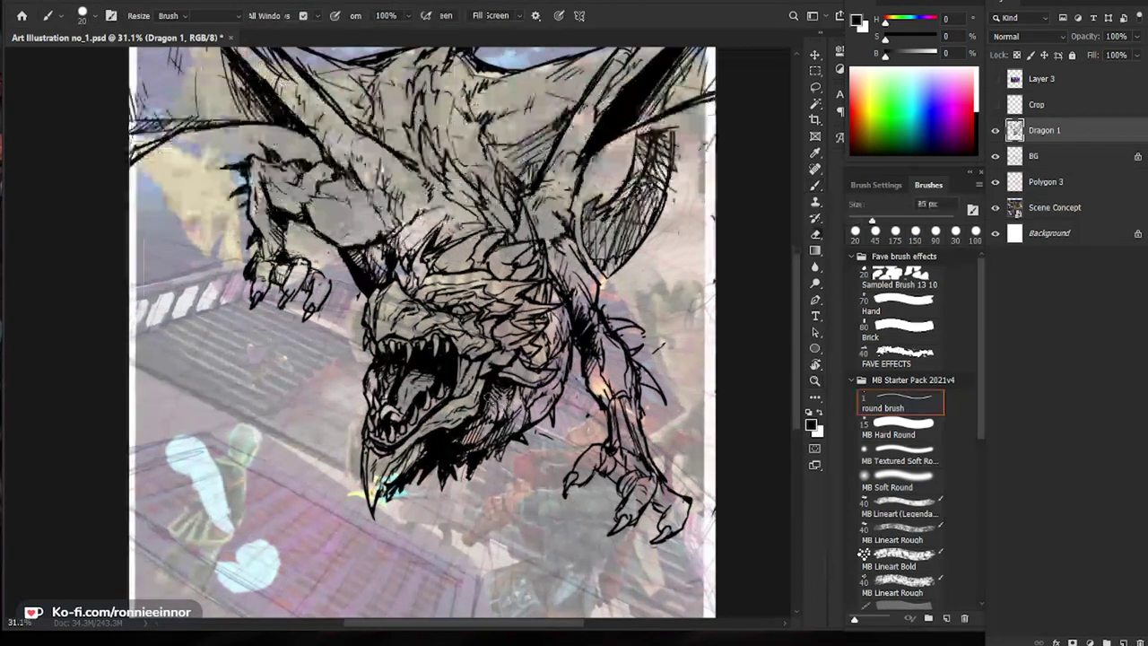
{"action": "key", "text": "b"}
{"action": "mouse_move", "coordinate": [494, 383]}
{"action": "left_mouse_down"}
{"action": "mouse_move", "coordinate": [466, 421]}
{"action": "mouse_move", "coordinate": [403, 454]}
{"action": "left_mouse_up"}
{"action": "key", "text": "e"}
{"action": "key", "text": "b"}
{"action": "key", "text": "e"}
{"action": "key", "text": "b"}
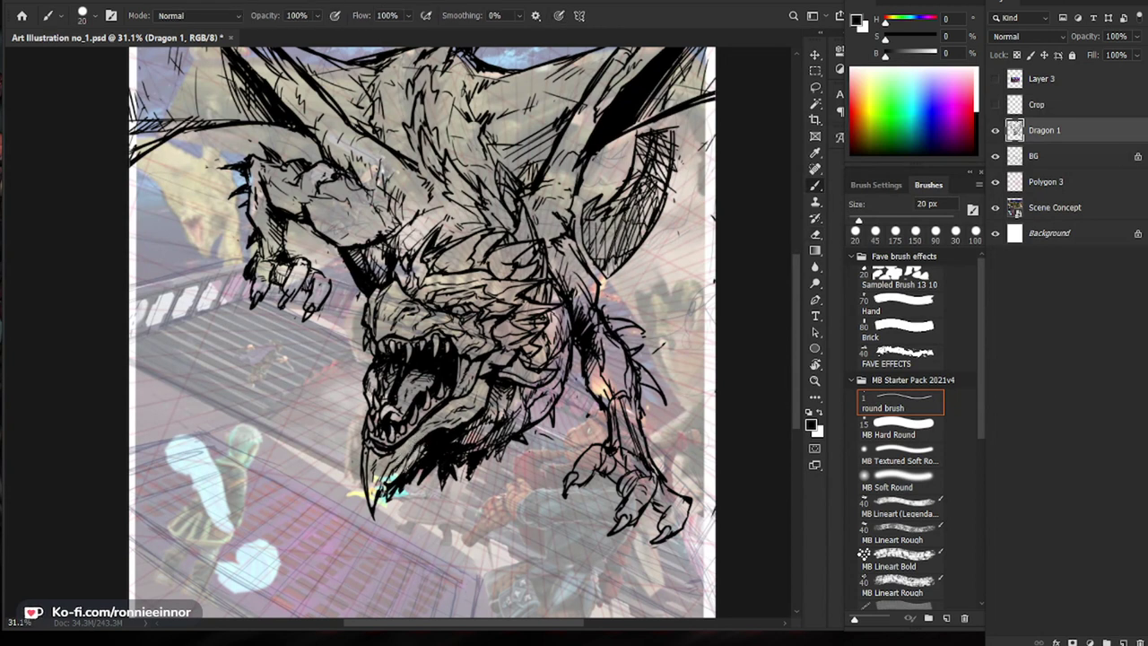
{"action": "key", "text": "e"}
{"action": "key", "text": "b"}
{"action": "left_click_drag", "start_coordinate": [380, 483], "coordinate": [402, 464]}
{"action": "scroll", "coordinate": [386, 457], "scroll_direction": "down", "scroll_amount": 5}
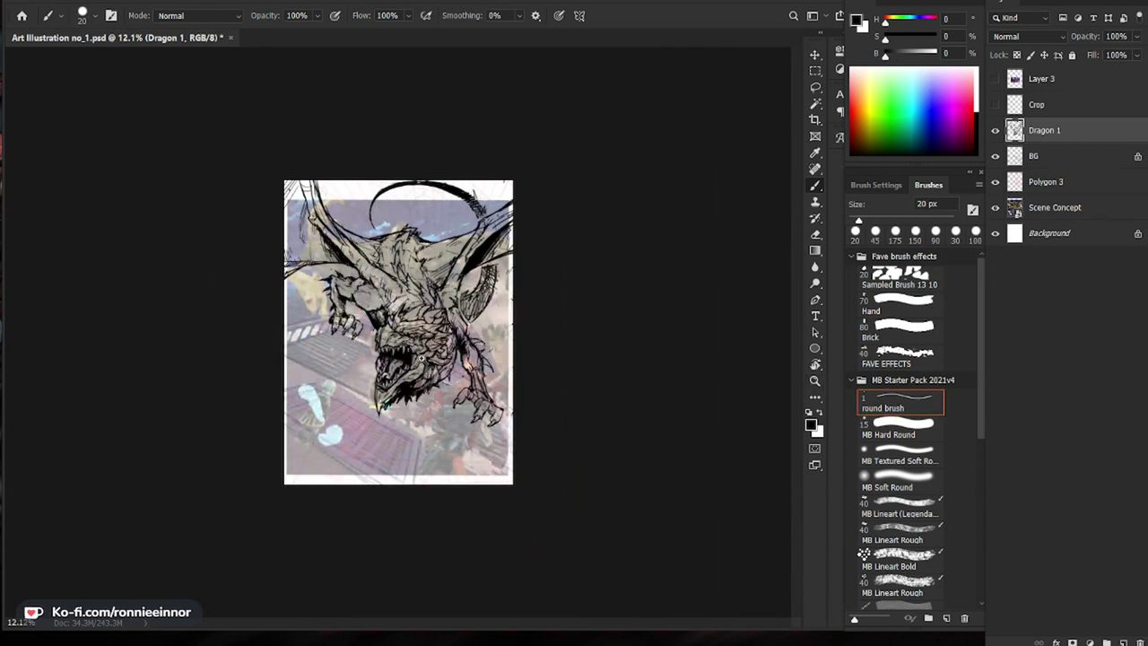
{"action": "scroll", "coordinate": [399, 349], "scroll_direction": "up", "scroll_amount": 5}
Step: Touch up the spiky back edge of the dragon's jaw with the 20 px brush and 45 px eraser
{"action": "key", "text": "e"}
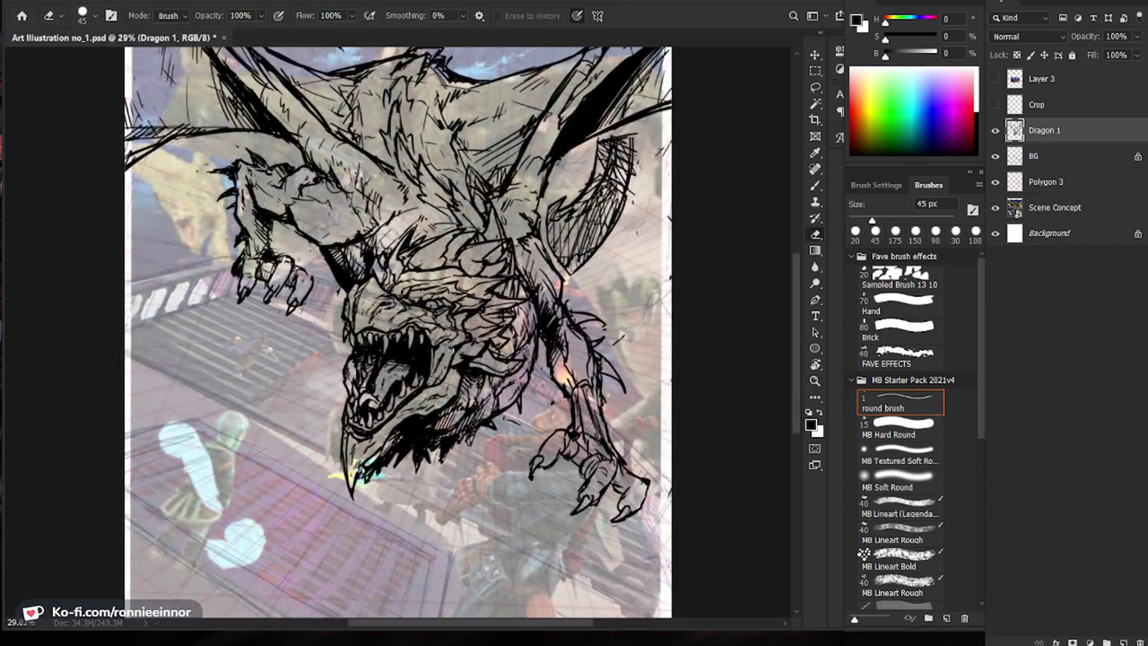
{"action": "key", "text": "b"}
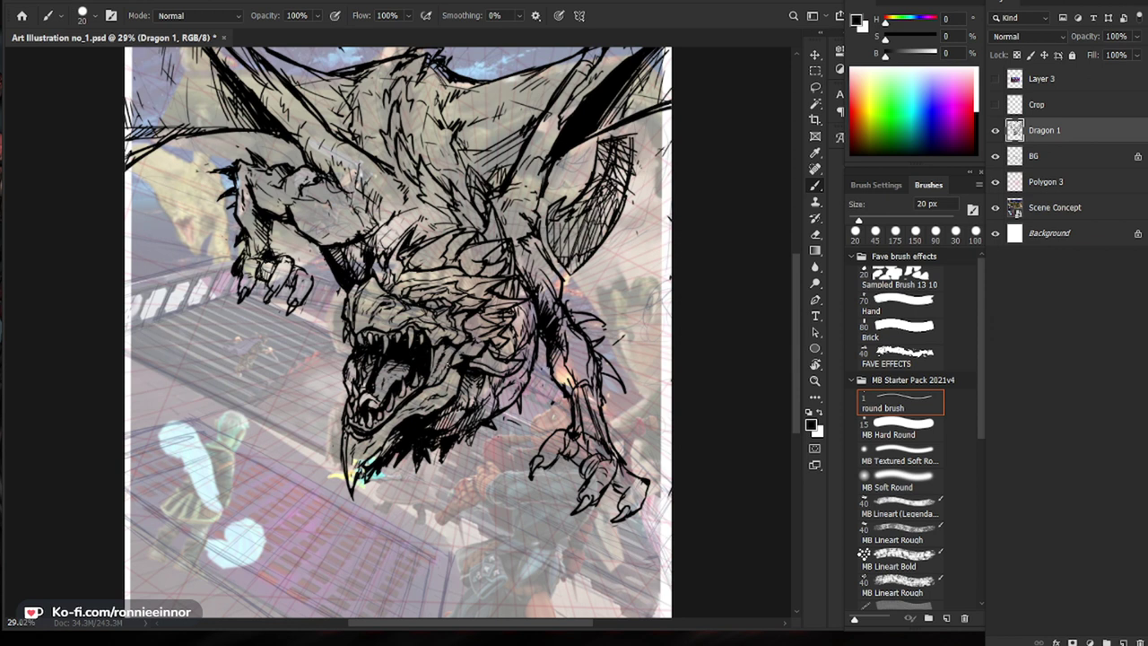
{"action": "scroll", "coordinate": [454, 353], "scroll_direction": "up", "scroll_amount": 2}
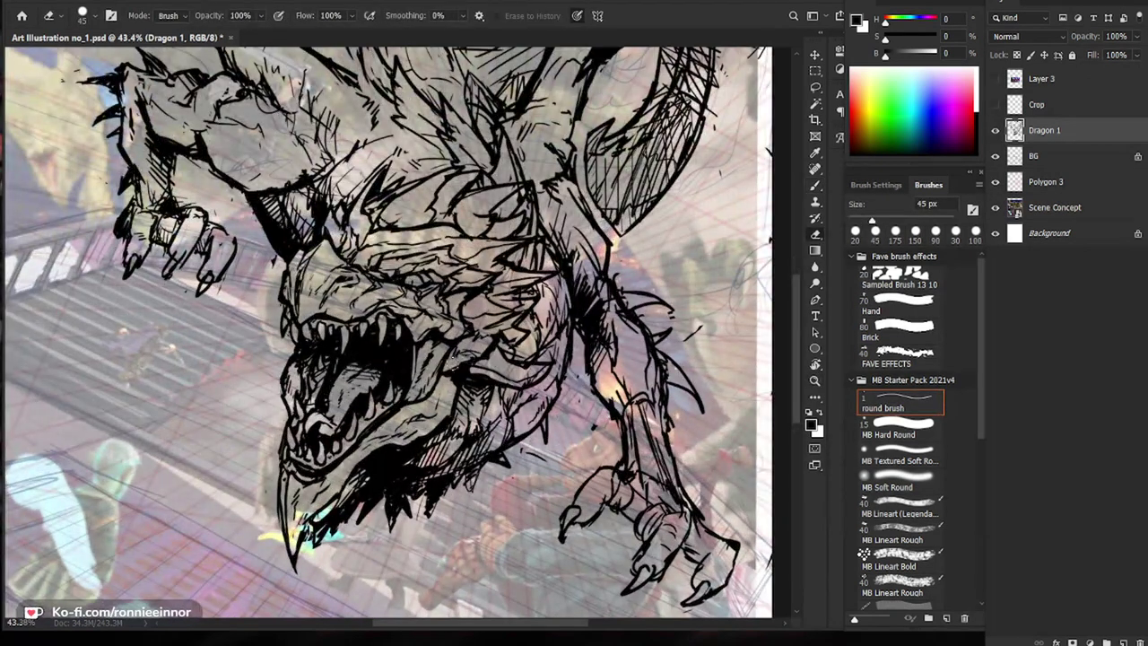
{"action": "key", "text": "ctrl+space"}
{"action": "left_click_drag", "start_coordinate": [489, 359], "coordinate": [442, 381]}
{"action": "key", "text": "ctrl+space"}
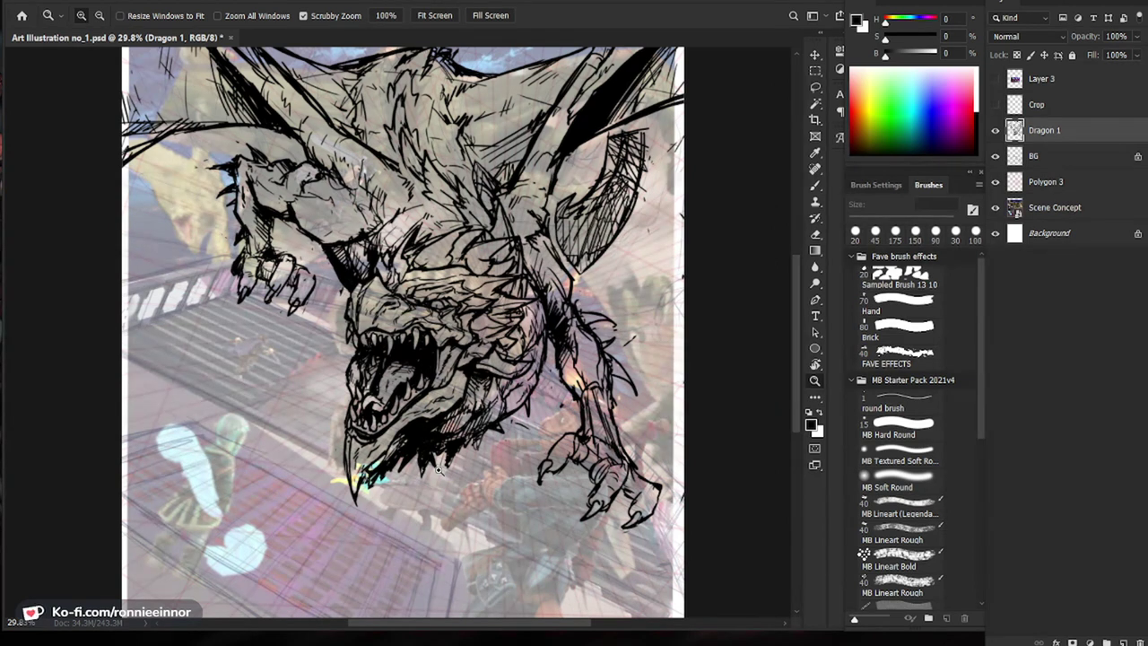
Step: Examine the dragon's foreleg spikes and overall silhouette both close up and at full-page size
{"action": "scroll", "coordinate": [439, 469], "scroll_direction": "down", "scroll_amount": 2}
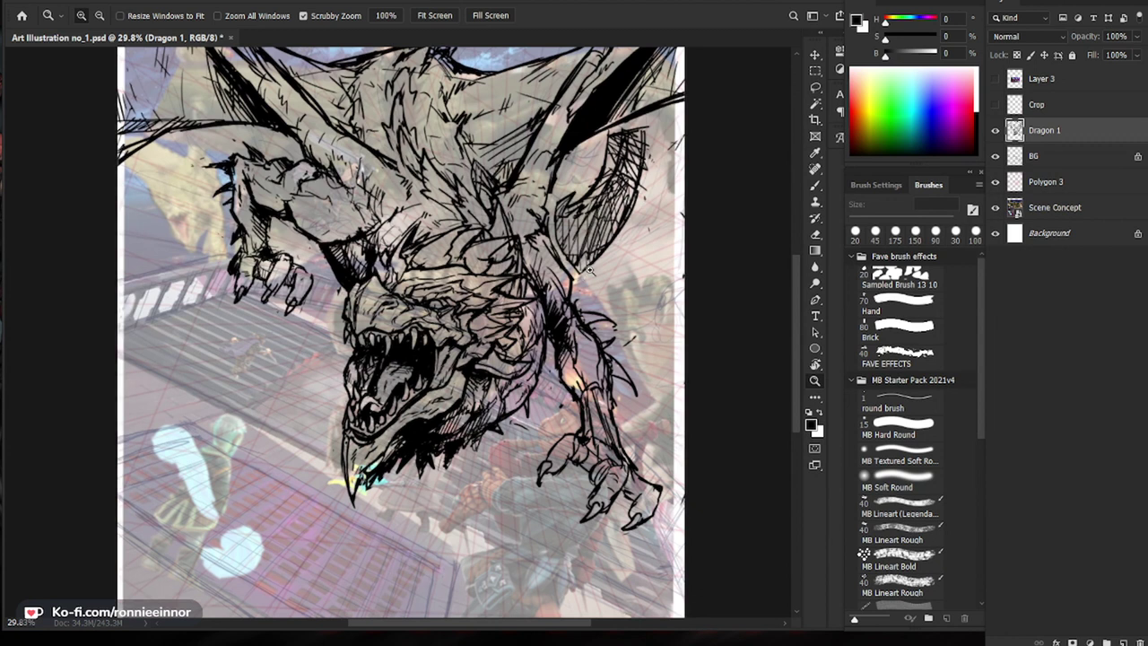
{"action": "key", "text": "b"}
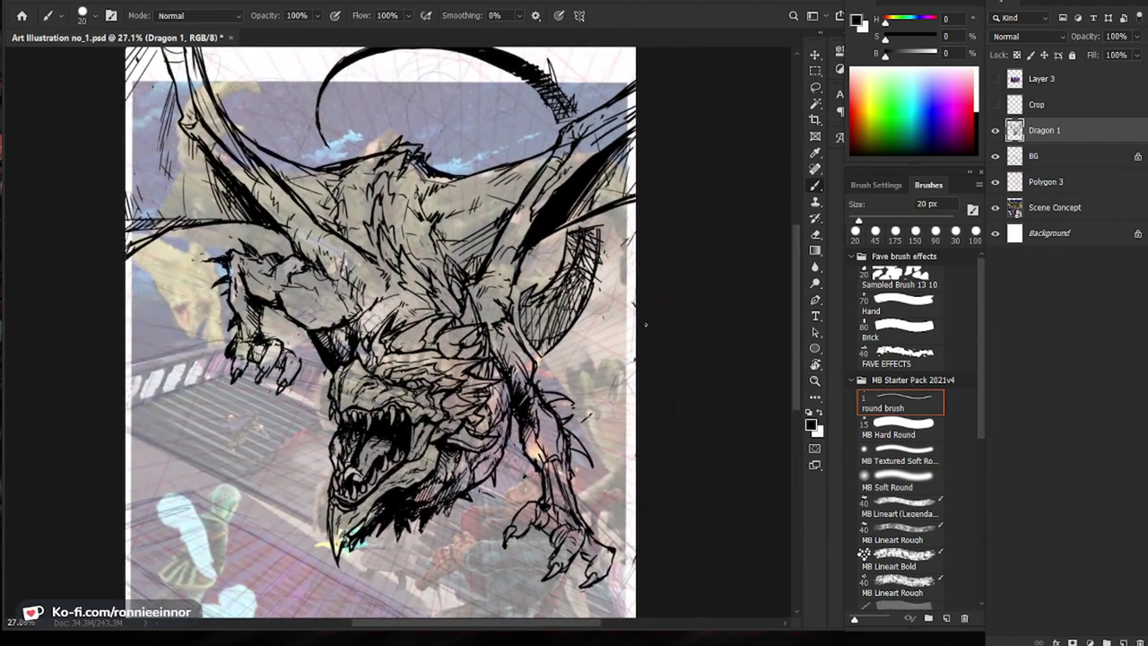
{"action": "scroll", "coordinate": [398, 331], "scroll_direction": "down", "scroll_amount": 2}
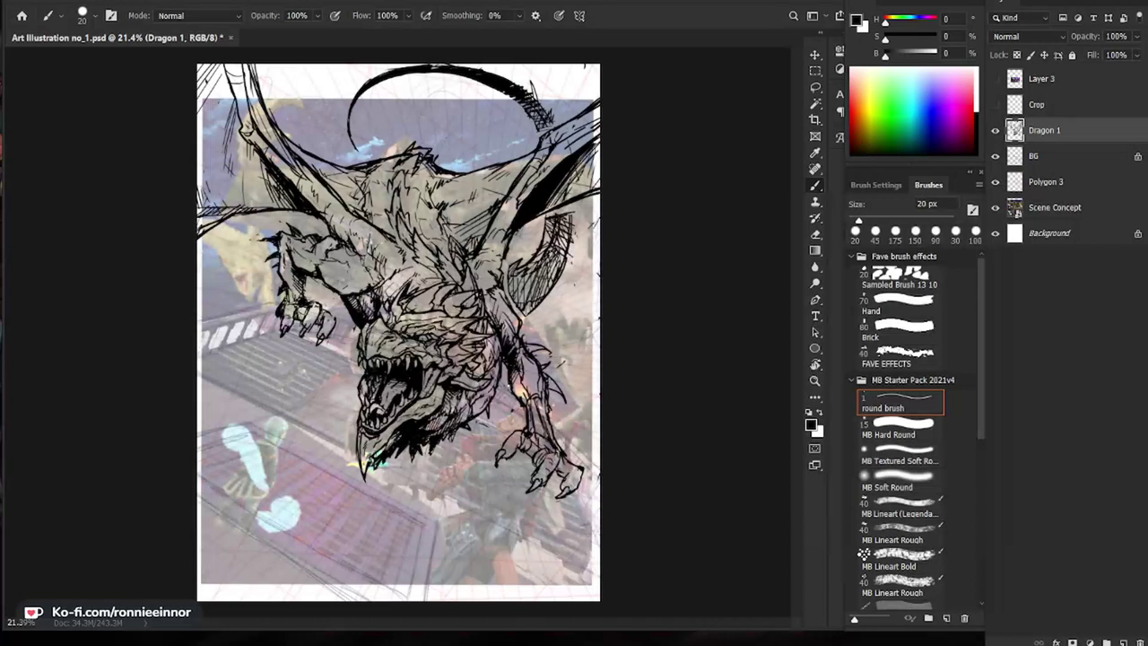
{"action": "scroll", "coordinate": [401, 301], "scroll_direction": "up", "scroll_amount": 2}
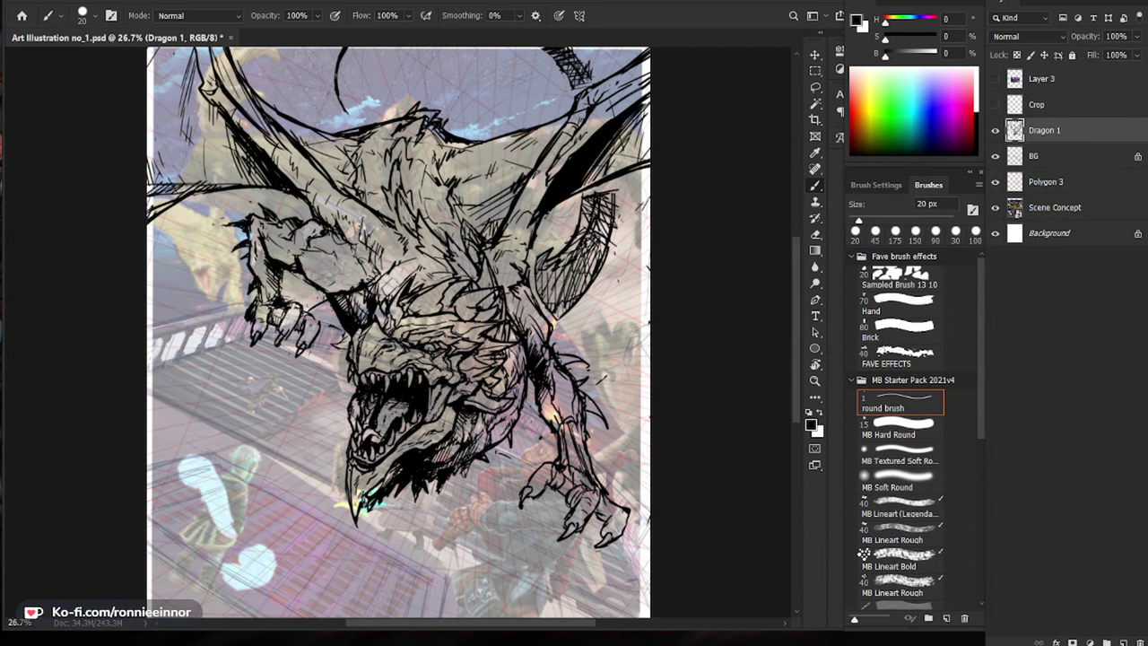
{"action": "scroll", "coordinate": [401, 295], "scroll_direction": "down", "scroll_amount": 6}
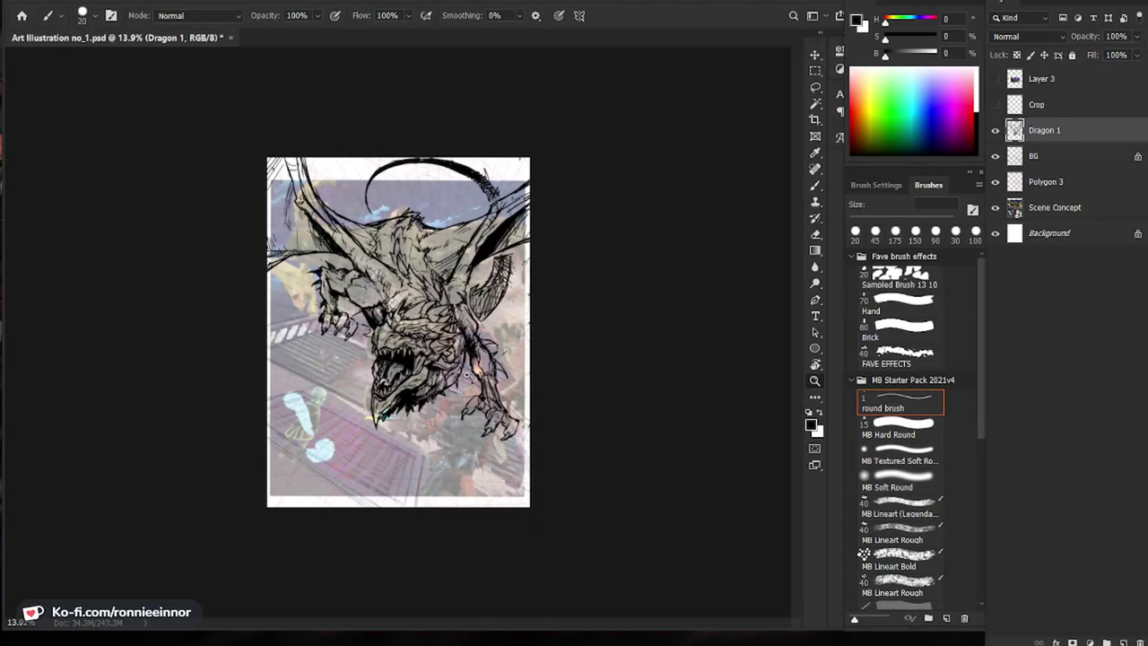
{"action": "scroll", "coordinate": [398, 333], "scroll_direction": "up", "scroll_amount": 3}
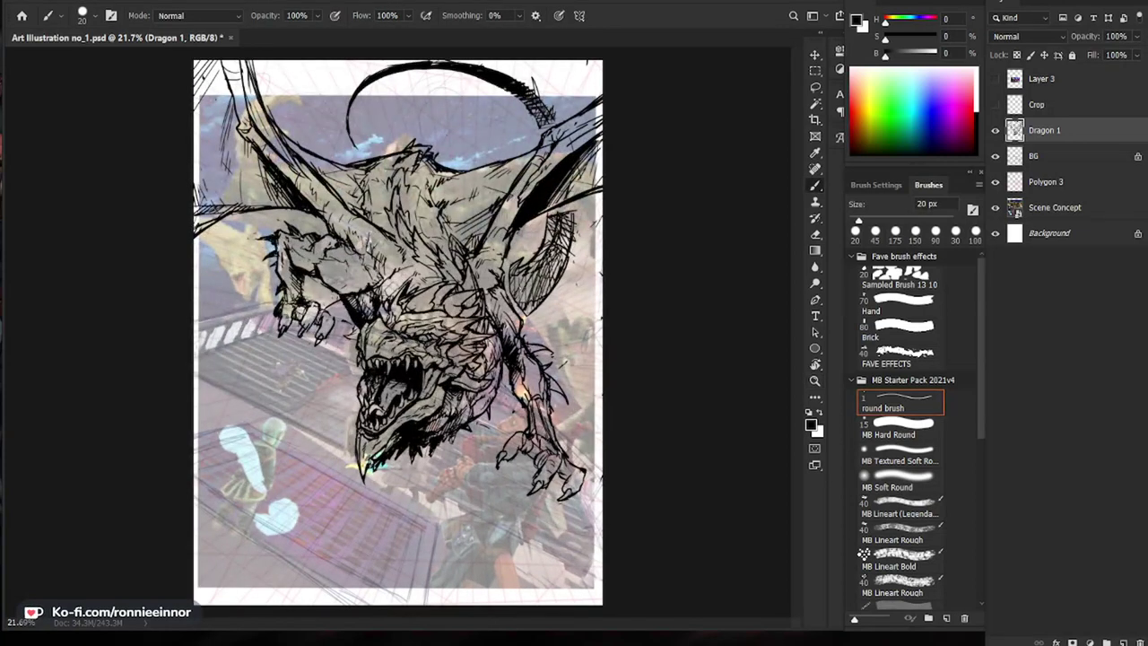
{"action": "key", "text": "e"}
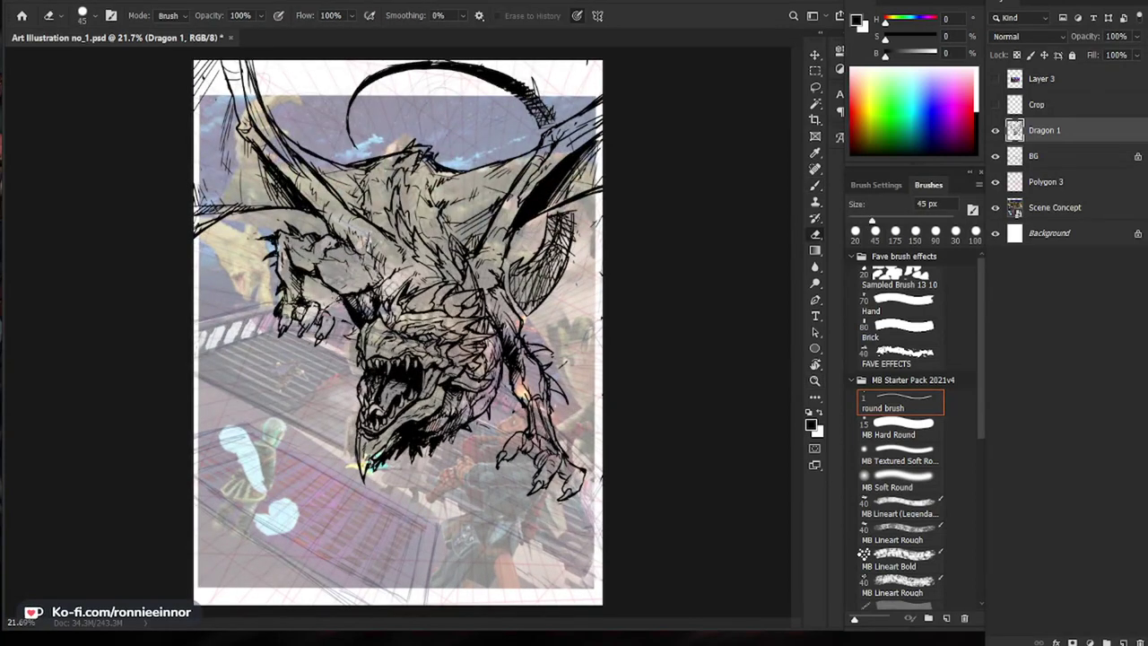
{"action": "key", "text": "b"}
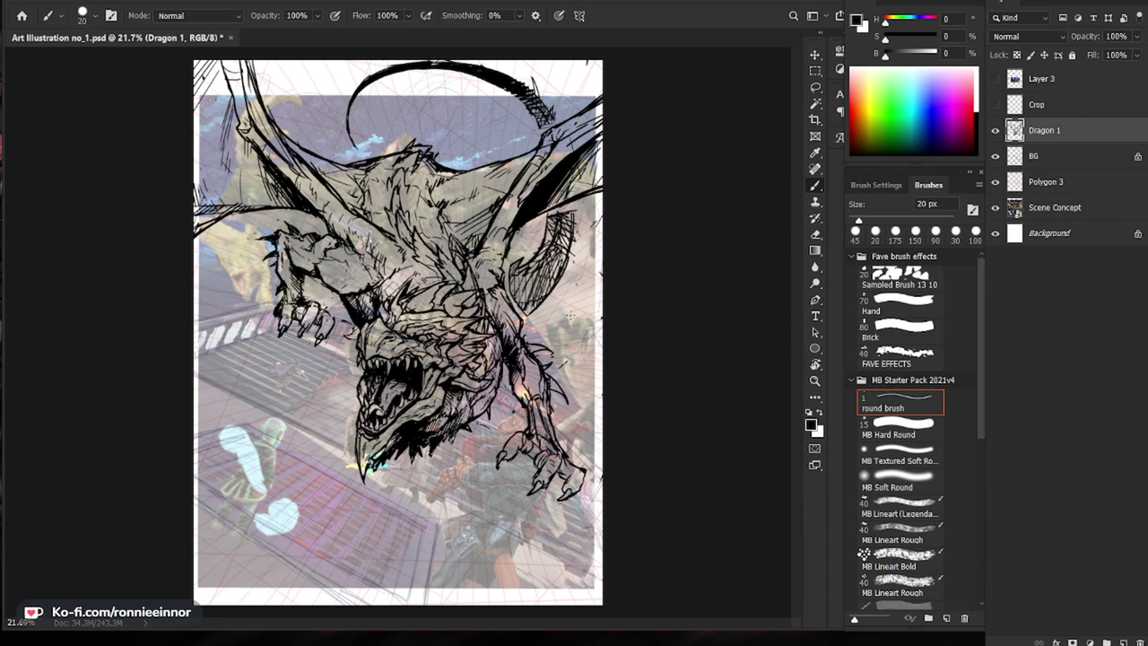
Step: Try a stroke along the hatched form behind the extended foreleg, undo it, and erase stray flecks near the foreleg
{"action": "left_click_drag", "start_coordinate": [541, 258], "coordinate": [557, 305]}
{"action": "key", "text": "ctrl+z"}
{"action": "key", "text": "z"}
{"action": "key", "text": "e"}
{"action": "mouse_move", "coordinate": [589, 327]}
{"action": "left_mouse_down"}
{"action": "mouse_move", "coordinate": [602, 328]}
{"action": "mouse_move", "coordinate": [531, 312]}
{"action": "mouse_move", "coordinate": [593, 319]}
{"action": "left_mouse_up"}
{"action": "key", "text": "z"}
{"action": "key", "text": "z"}
Step: Add a small pointed spike to the outer edge of the dragon's brow, below the bent foreleg's shoulder
{"action": "key", "text": "b"}
{"action": "mouse_move", "coordinate": [272, 313]}
{"action": "left_mouse_down"}
{"action": "mouse_move", "coordinate": [285, 324]}
{"action": "mouse_move", "coordinate": [276, 335]}
{"action": "left_mouse_up"}
{"action": "key", "text": "e"}
{"action": "key", "text": "b"}
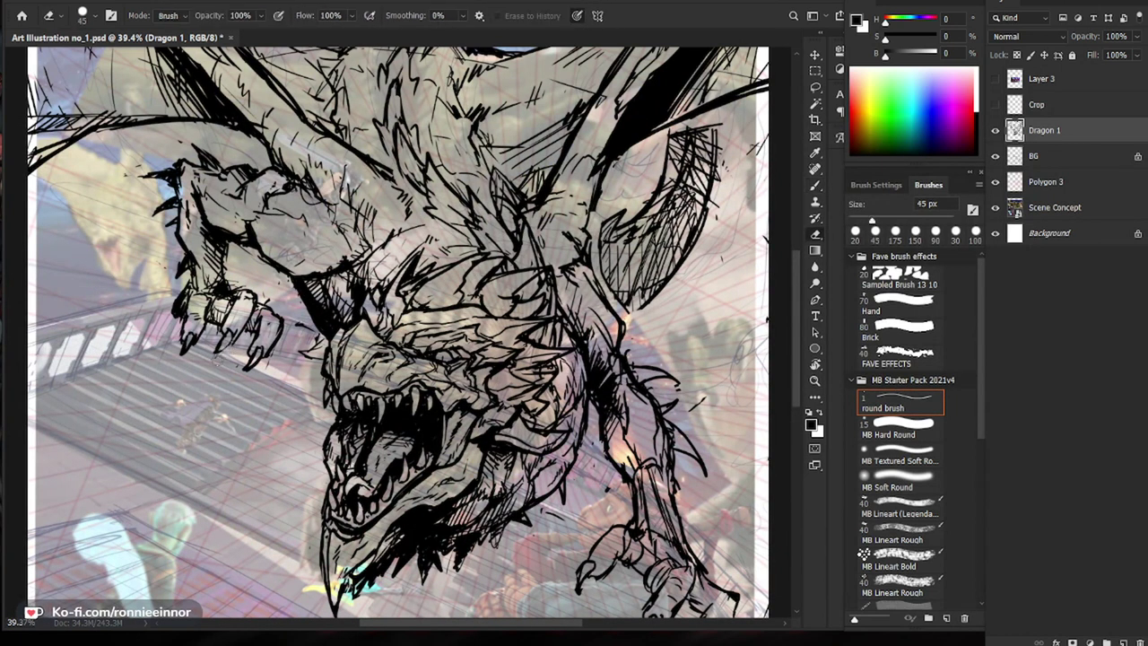
{"action": "key", "text": "e"}
{"action": "key", "text": "b"}
{"action": "mouse_move", "coordinate": [626, 472]}
{"action": "left_mouse_down"}
{"action": "mouse_move", "coordinate": [647, 460]}
{"action": "mouse_move", "coordinate": [659, 364]}
{"action": "left_mouse_up"}
{"action": "left_click_drag", "start_coordinate": [662, 570], "coordinate": [584, 471]}
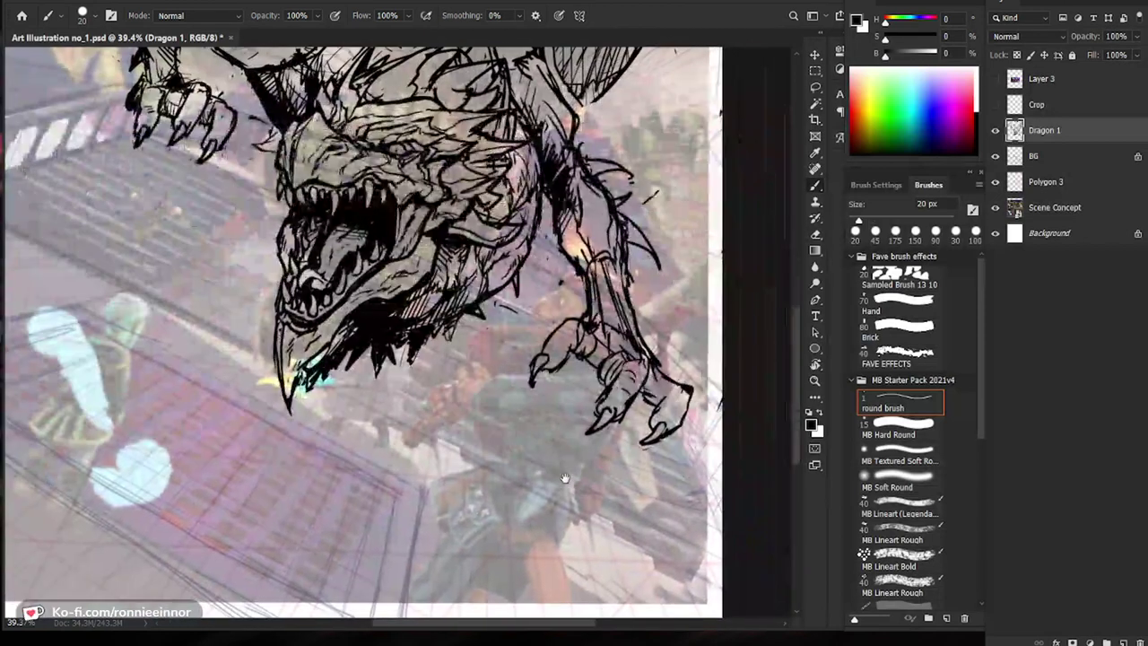
{"action": "left_click_drag", "start_coordinate": [653, 439], "coordinate": [556, 429]}
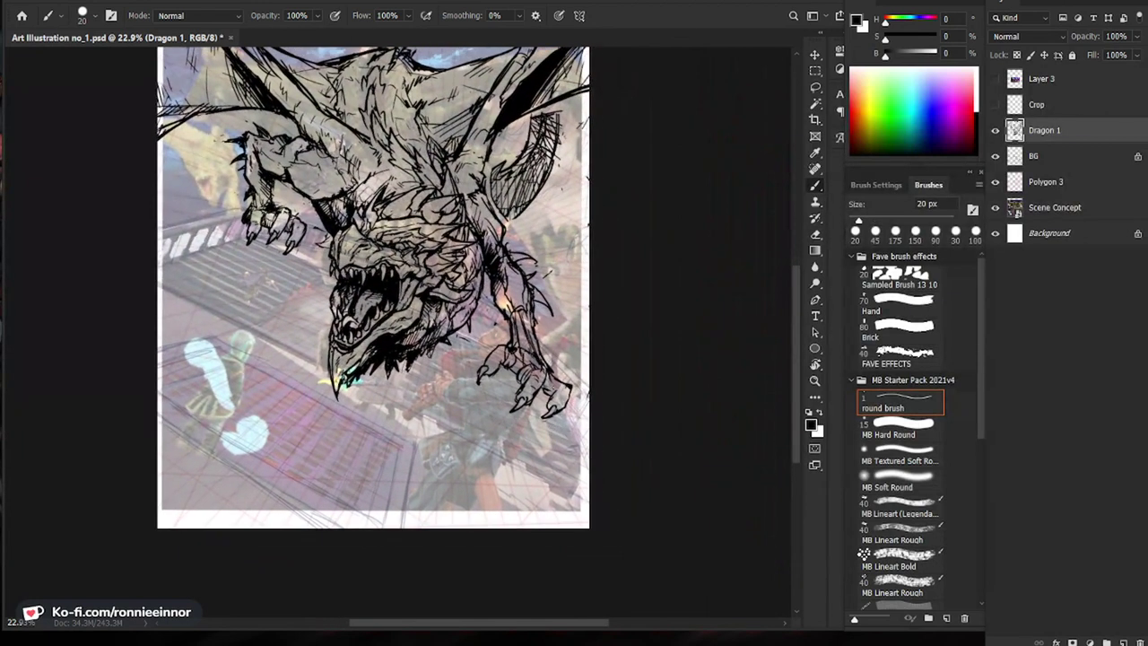
Step: Trim and re-ink the extended foreleg's toes and claw tips with the 45 px eraser and 20 px brush
{"action": "scroll", "coordinate": [547, 399], "scroll_direction": "up", "scroll_amount": 3}
{"action": "key", "text": "e"}
{"action": "mouse_move", "coordinate": [547, 388]}
{"action": "left_mouse_down"}
{"action": "mouse_move", "coordinate": [536, 410]}
{"action": "mouse_move", "coordinate": [569, 405]}
{"action": "left_mouse_up"}
{"action": "key", "text": "b"}
{"action": "left_click_drag", "start_coordinate": [573, 374], "coordinate": [580, 388]}
{"action": "key", "text": "e"}
{"action": "mouse_move", "coordinate": [425, 330]}
{"action": "left_mouse_down"}
{"action": "mouse_move", "coordinate": [423, 368]}
{"action": "mouse_move", "coordinate": [451, 344]}
{"action": "mouse_move", "coordinate": [434, 335]}
{"action": "mouse_move", "coordinate": [450, 342]}
{"action": "mouse_move", "coordinate": [446, 357]}
{"action": "left_mouse_up"}
{"action": "key", "text": "b"}
{"action": "key", "text": "e"}
{"action": "key", "text": "b"}
{"action": "key", "text": "e"}
{"action": "key", "text": "b"}
{"action": "left_click_drag", "start_coordinate": [576, 448], "coordinate": [513, 448]}
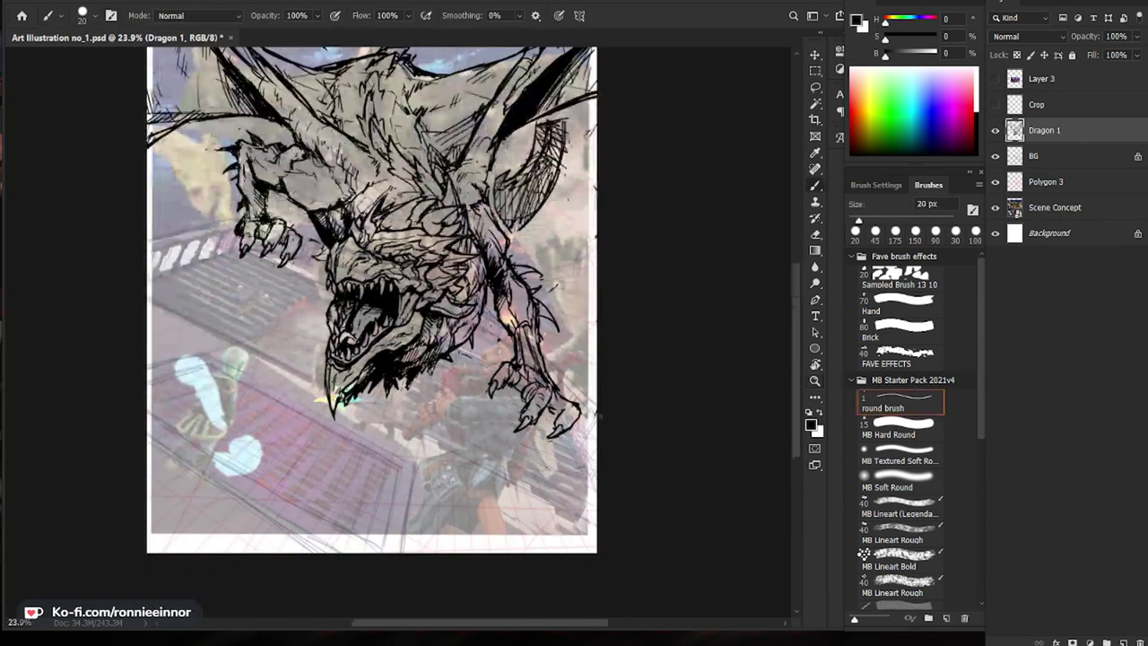
Step: Erase and reshape the extended foreleg's outermost toe and long claw, alternating 45 px eraser and 20 px brush
{"action": "mouse_move", "coordinate": [555, 397]}
{"action": "left_mouse_down"}
{"action": "mouse_move", "coordinate": [571, 396]}
{"action": "mouse_move", "coordinate": [577, 420]}
{"action": "mouse_move", "coordinate": [595, 413]}
{"action": "mouse_move", "coordinate": [551, 442]}
{"action": "left_mouse_up"}
{"action": "key", "text": "e"}
{"action": "key", "text": "b"}
{"action": "key", "text": "e"}
{"action": "mouse_move", "coordinate": [562, 439]}
{"action": "left_mouse_down"}
{"action": "mouse_move", "coordinate": [588, 424]}
{"action": "mouse_move", "coordinate": [543, 459]}
{"action": "left_mouse_up"}
{"action": "key", "text": "b"}
{"action": "key", "text": "e"}
{"action": "key", "text": "b"}
{"action": "key", "text": "e"}
{"action": "key", "text": "b"}
{"action": "mouse_move", "coordinate": [561, 403]}
{"action": "left_mouse_down"}
{"action": "mouse_move", "coordinate": [547, 416]}
{"action": "mouse_move", "coordinate": [565, 420]}
{"action": "left_mouse_up"}
{"action": "key", "text": "e"}
{"action": "mouse_move", "coordinate": [569, 379]}
{"action": "left_mouse_down"}
{"action": "mouse_move", "coordinate": [588, 400]}
{"action": "mouse_move", "coordinate": [561, 432]}
{"action": "left_mouse_up"}
{"action": "key", "text": "b"}
{"action": "key", "text": "e"}
{"action": "key", "text": "b"}
{"action": "scroll", "coordinate": [554, 438], "scroll_direction": "down", "scroll_amount": 5}
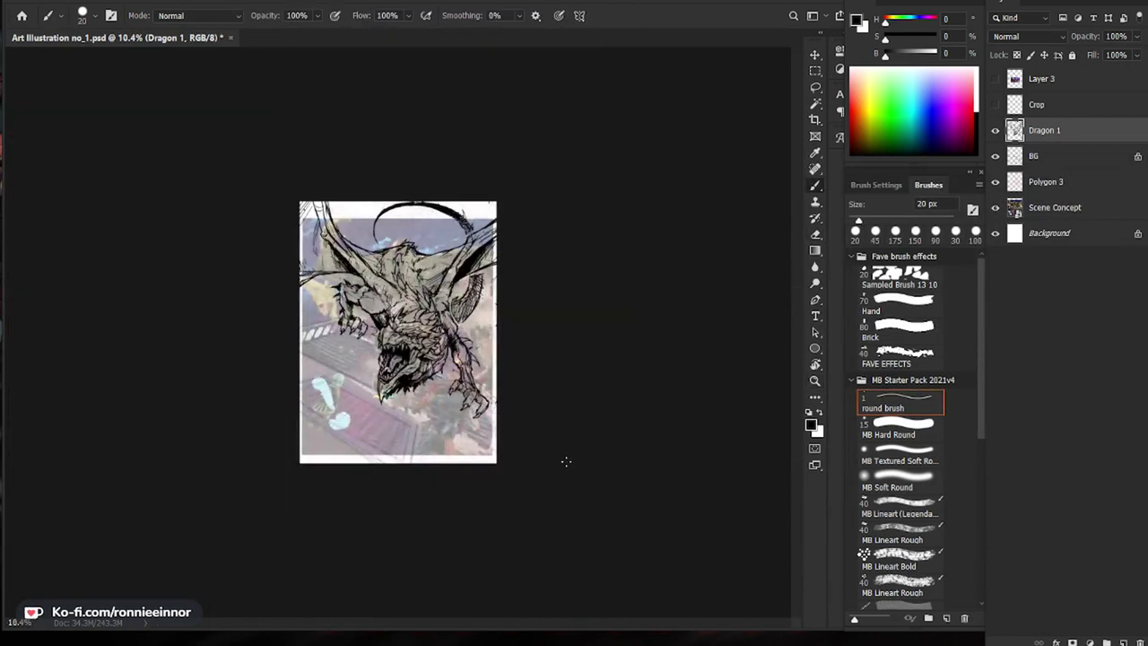
Step: Redraw the extended foreleg's inner claw nearest the jaw and tidy the adjoining toe lines
{"action": "scroll", "coordinate": [521, 418], "scroll_direction": "up", "scroll_amount": 3}
{"action": "key", "text": "b"}
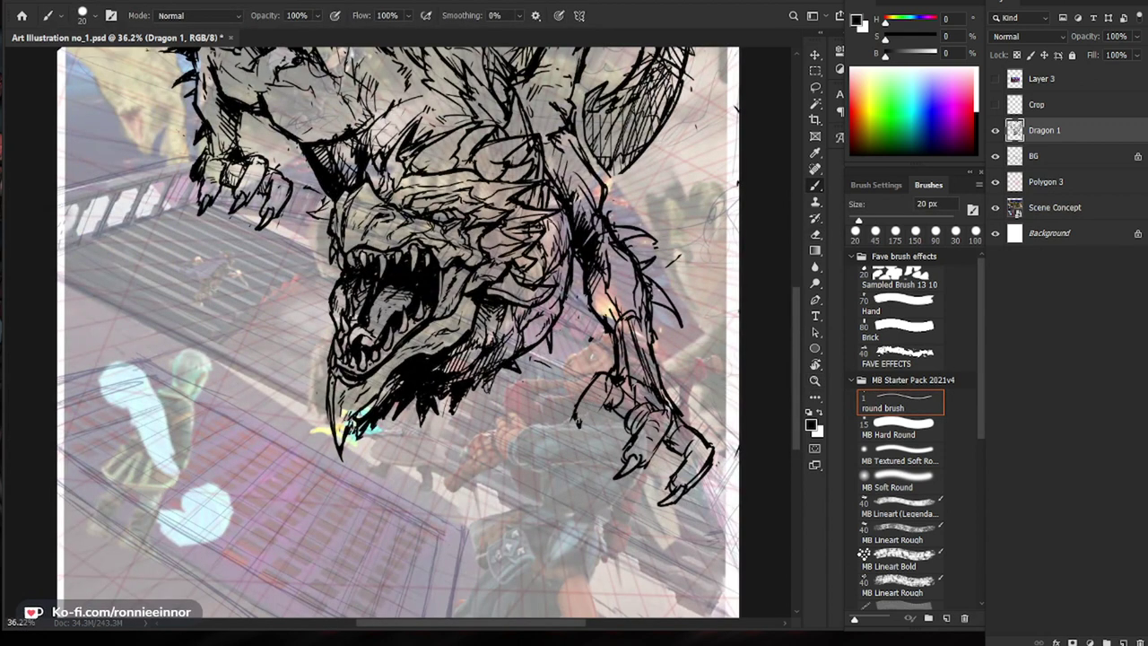
{"action": "key", "text": "e"}
{"action": "key", "text": "b"}
{"action": "left_click_drag", "start_coordinate": [577, 422], "coordinate": [574, 437]}
{"action": "mouse_move", "coordinate": [717, 522]}
{"action": "left_mouse_down"}
{"action": "mouse_move", "coordinate": [663, 524]}
{"action": "mouse_move", "coordinate": [717, 524]}
{"action": "left_mouse_up"}
{"action": "key", "text": "e"}
{"action": "left_click_drag", "start_coordinate": [619, 439], "coordinate": [629, 432]}
{"action": "key", "text": "b"}
{"action": "key", "text": "e"}
{"action": "key", "text": "b"}
{"action": "left_click_drag", "start_coordinate": [617, 436], "coordinate": [617, 465]}
{"action": "left_click_drag", "start_coordinate": [545, 382], "coordinate": [539, 380]}
{"action": "key", "text": "e"}
{"action": "key", "text": "b"}
{"action": "key", "text": "b"}
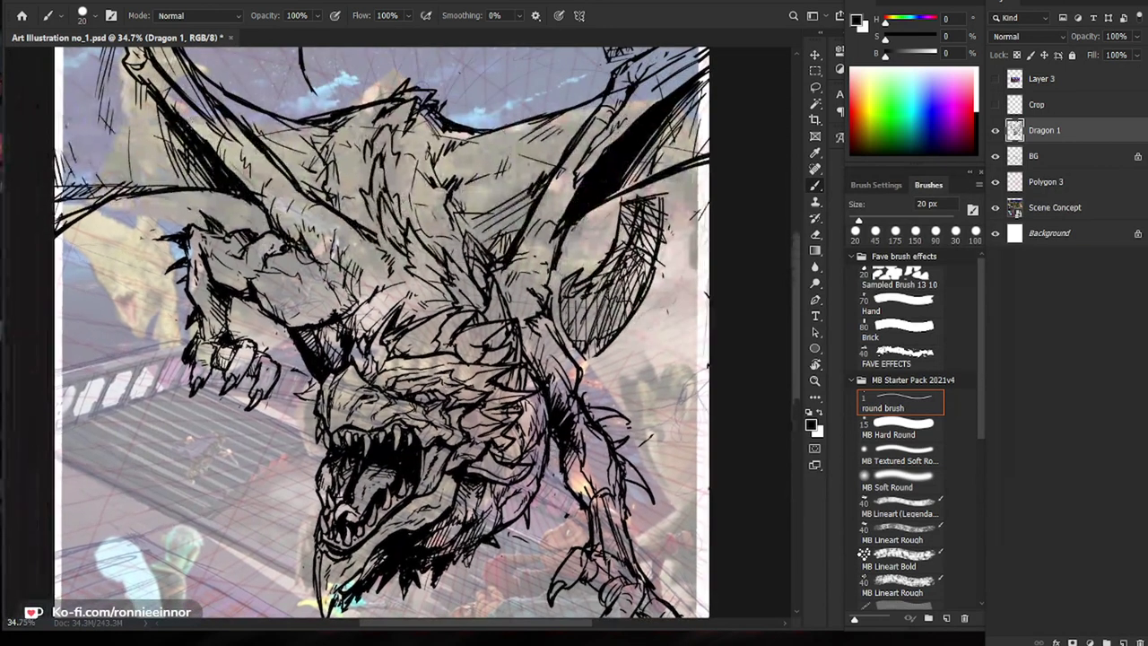
Step: Touch up the linework on the bent foreleg's upper arm with the 45 px eraser and 20 px brush
{"action": "key", "text": "e"}
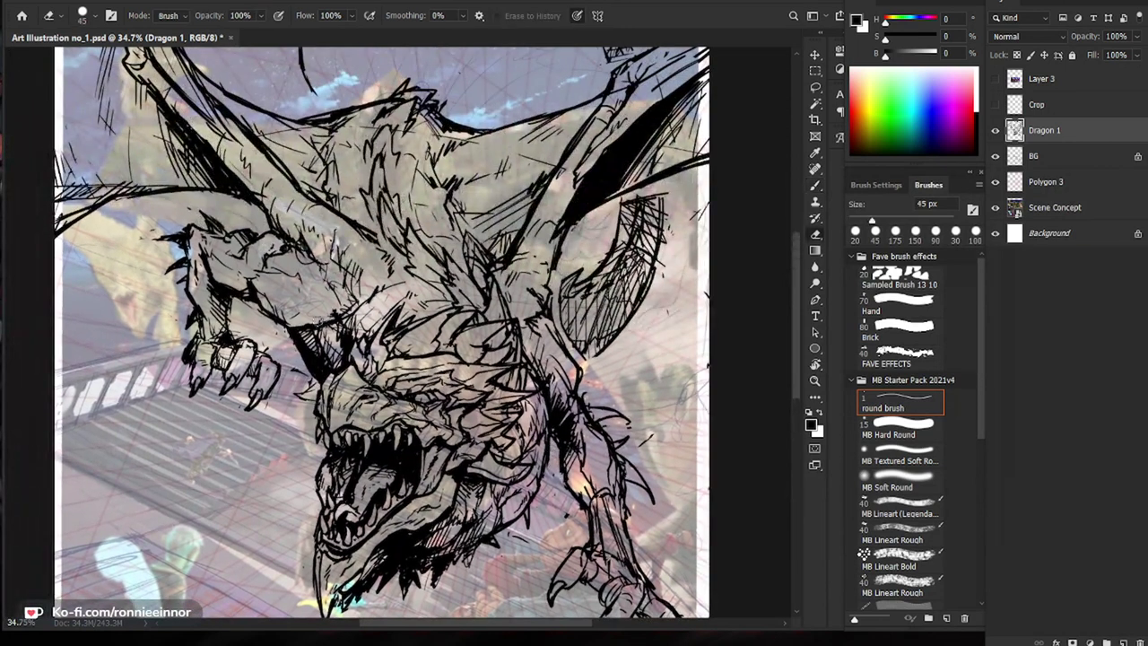
{"action": "key", "text": "b"}
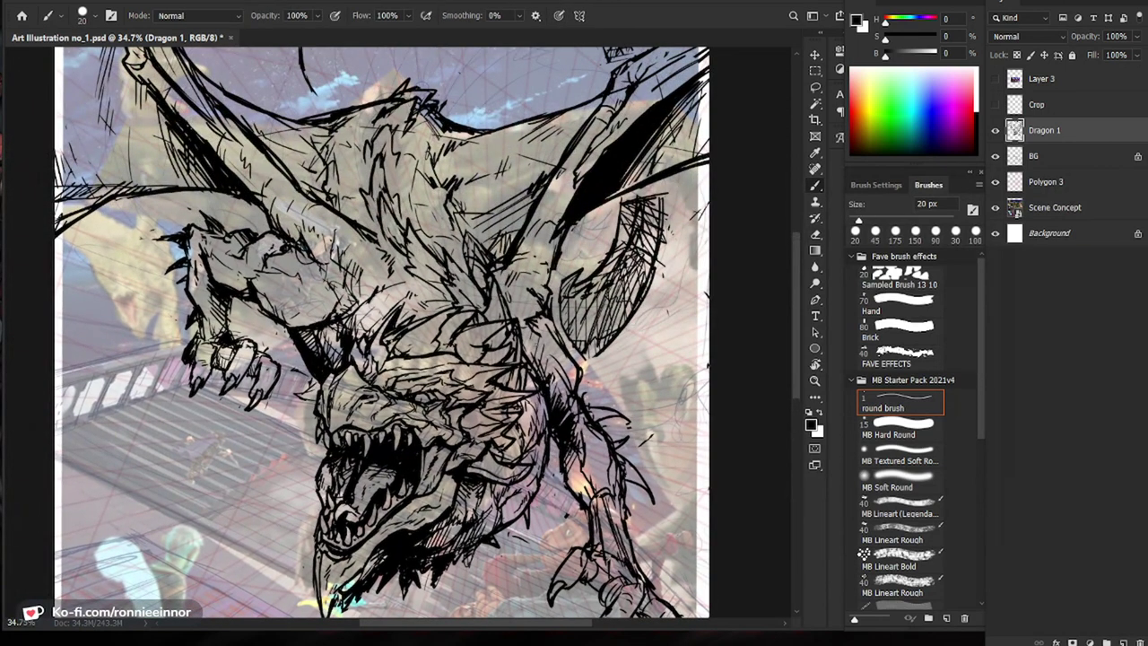
{"action": "left_click_drag", "start_coordinate": [313, 253], "coordinate": [325, 278]}
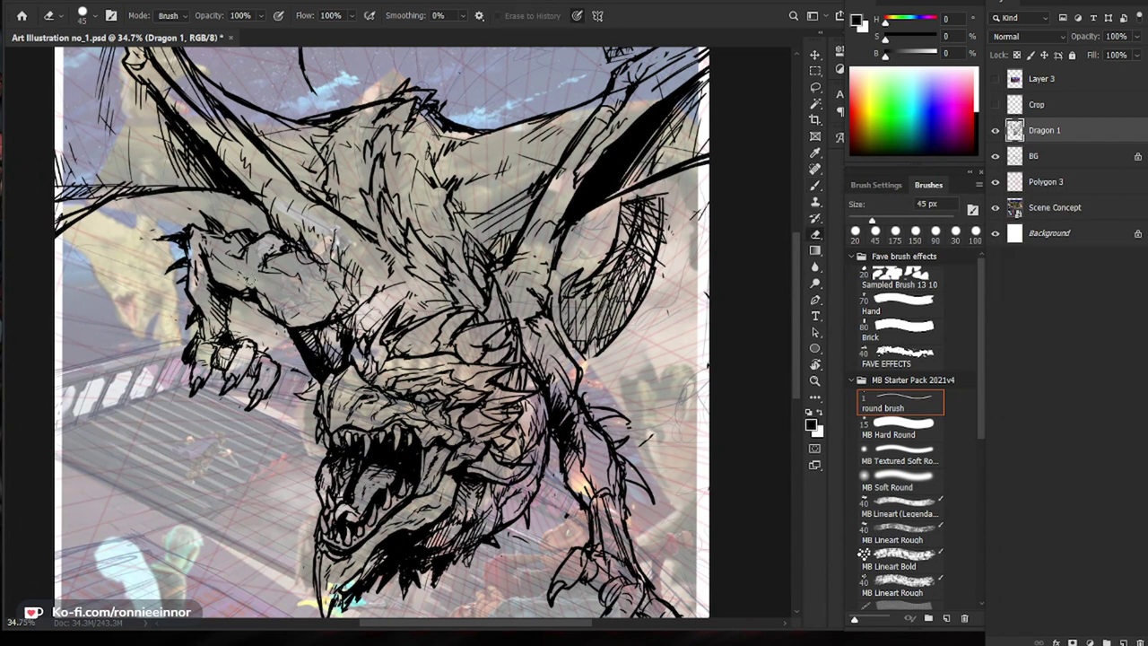
Step: Rework the extended foreleg's elbow contour and dark shading beside the jaw, alternating the 45 px eraser and 20 px brush
{"action": "key", "text": "z"}
{"action": "left_click_drag", "start_coordinate": [704, 412], "coordinate": [615, 421]}
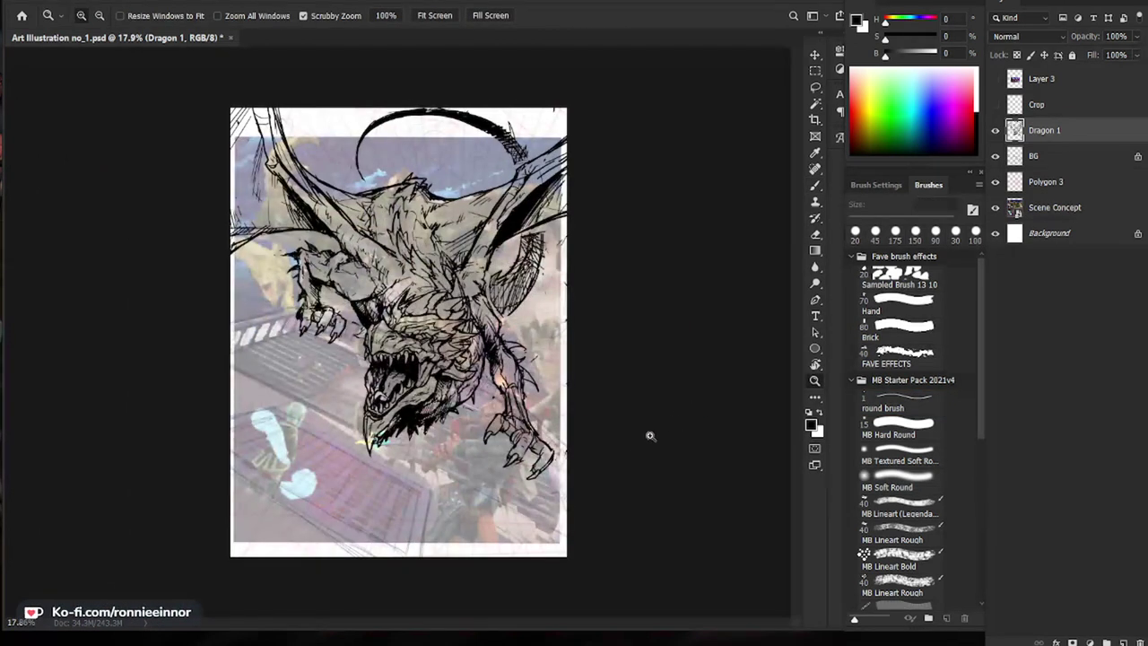
{"action": "left_click_drag", "start_coordinate": [533, 349], "coordinate": [602, 332]}
{"action": "key", "text": "b"}
{"action": "key", "text": "e"}
{"action": "key", "text": "b"}
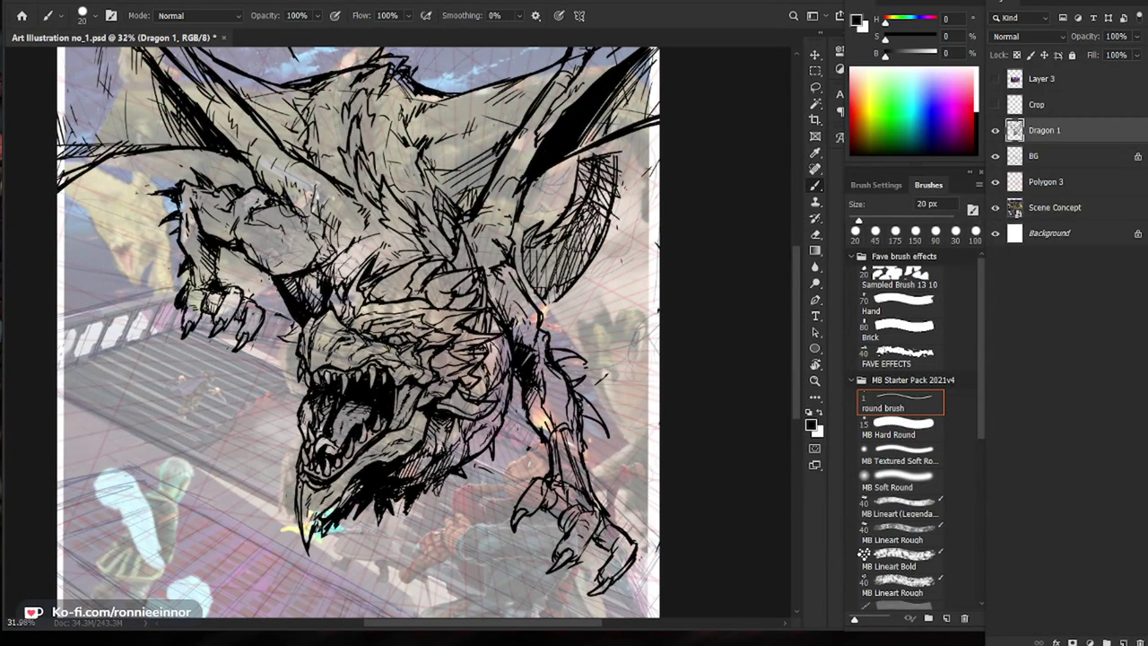
{"action": "key", "text": "e"}
{"action": "key", "text": "b"}
{"action": "mouse_move", "coordinate": [526, 363]}
{"action": "left_mouse_down"}
{"action": "mouse_move", "coordinate": [532, 377]}
{"action": "mouse_move", "coordinate": [520, 369]}
{"action": "mouse_move", "coordinate": [533, 353]}
{"action": "left_mouse_up"}
{"action": "key", "text": "e"}
{"action": "key", "text": "b"}
Step: Trim the black shading just below the extended foreleg's elbow with the 45 px eraser
{"action": "left_click_drag", "start_coordinate": [642, 402], "coordinate": [618, 377]}
{"action": "key", "text": "e"}
{"action": "left_click_drag", "start_coordinate": [508, 361], "coordinate": [517, 367]}
{"action": "key", "text": "b"}
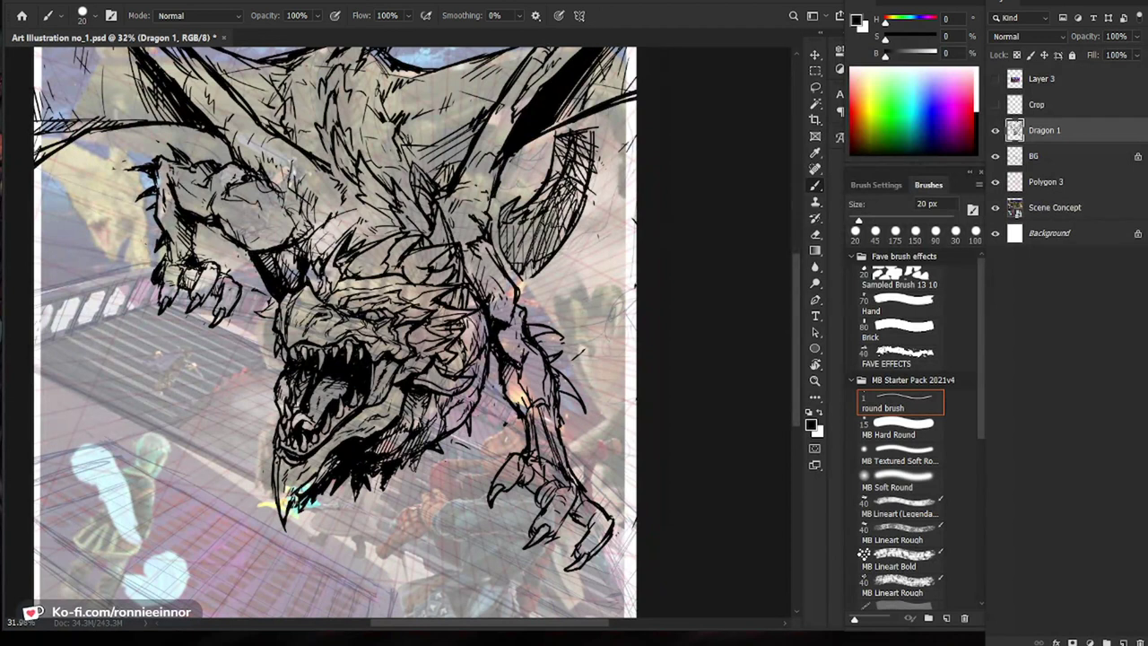
{"action": "key", "text": "e"}
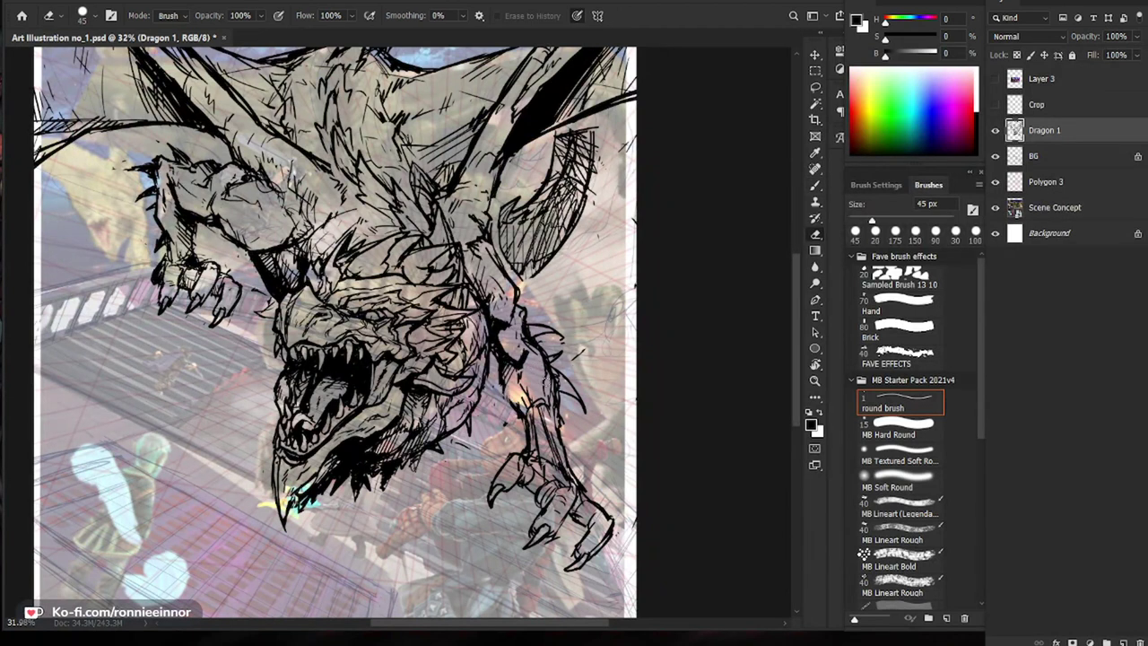
{"action": "key", "text": "b"}
Step: Touch up the extended foreleg's outer claw tips with the 45 px eraser and 20 px brush
{"action": "scroll", "coordinate": [422, 558], "scroll_direction": "down", "scroll_amount": 5}
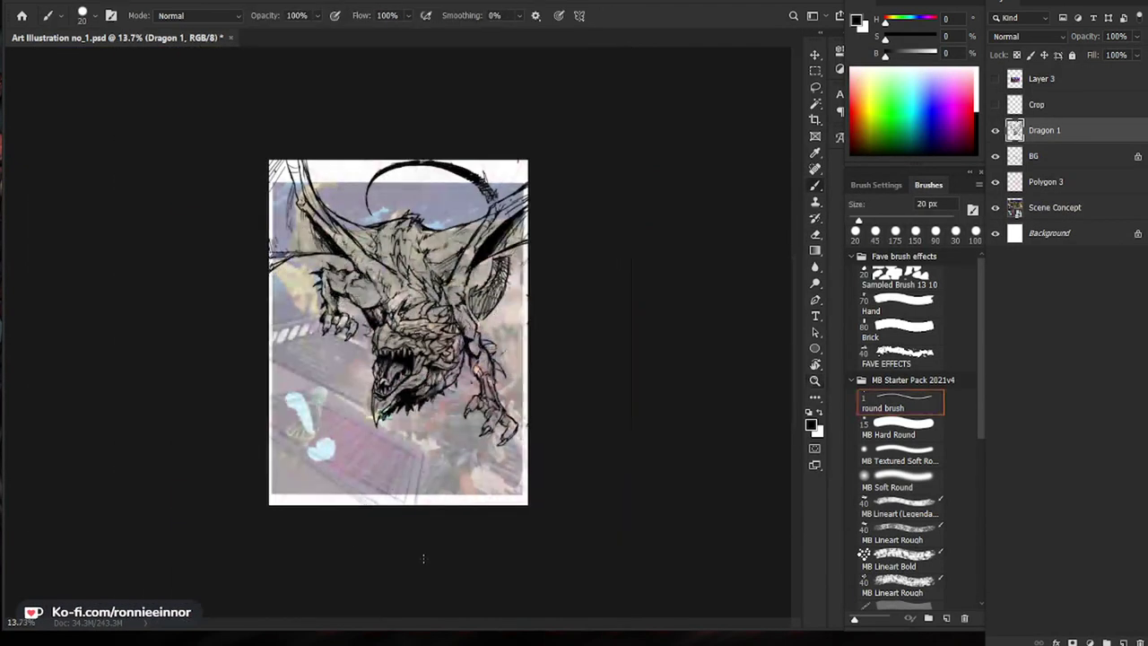
{"action": "left_click_drag", "start_coordinate": [424, 558], "coordinate": [475, 558]}
{"action": "key", "text": "e"}
{"action": "key", "text": "b"}
{"action": "key", "text": "e"}
{"action": "left_click_drag", "start_coordinate": [648, 432], "coordinate": [588, 415]}
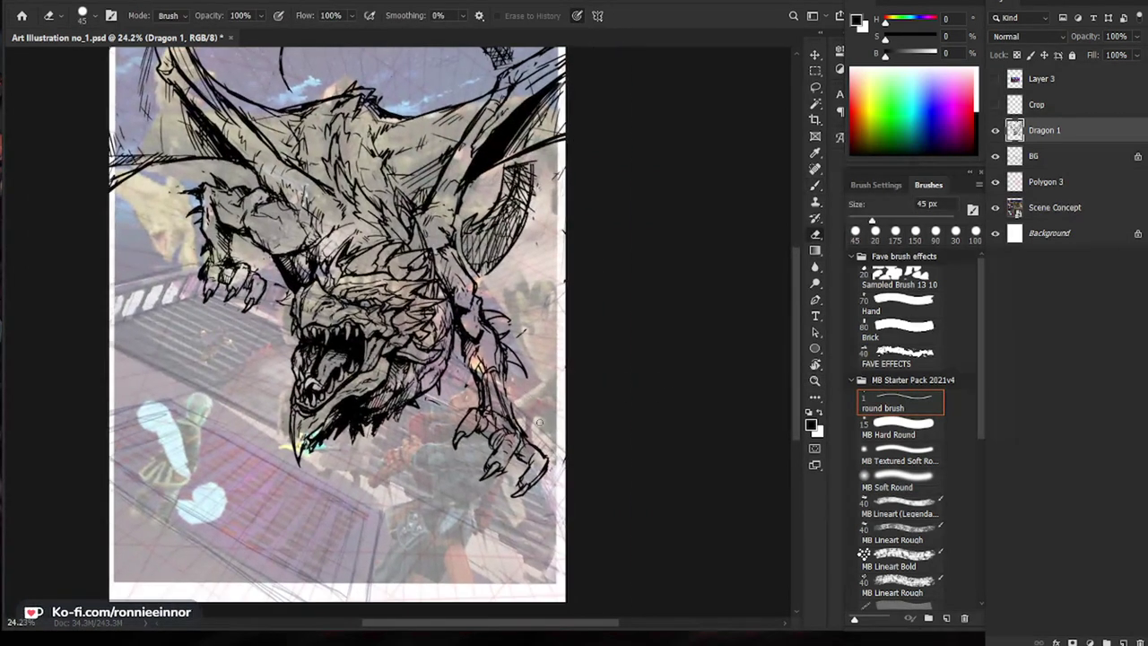
{"action": "key", "text": "b"}
{"action": "mouse_move", "coordinate": [527, 487]}
{"action": "left_mouse_down"}
{"action": "mouse_move", "coordinate": [538, 487]}
{"action": "mouse_move", "coordinate": [491, 479]}
{"action": "mouse_move", "coordinate": [519, 474]}
{"action": "left_mouse_up"}
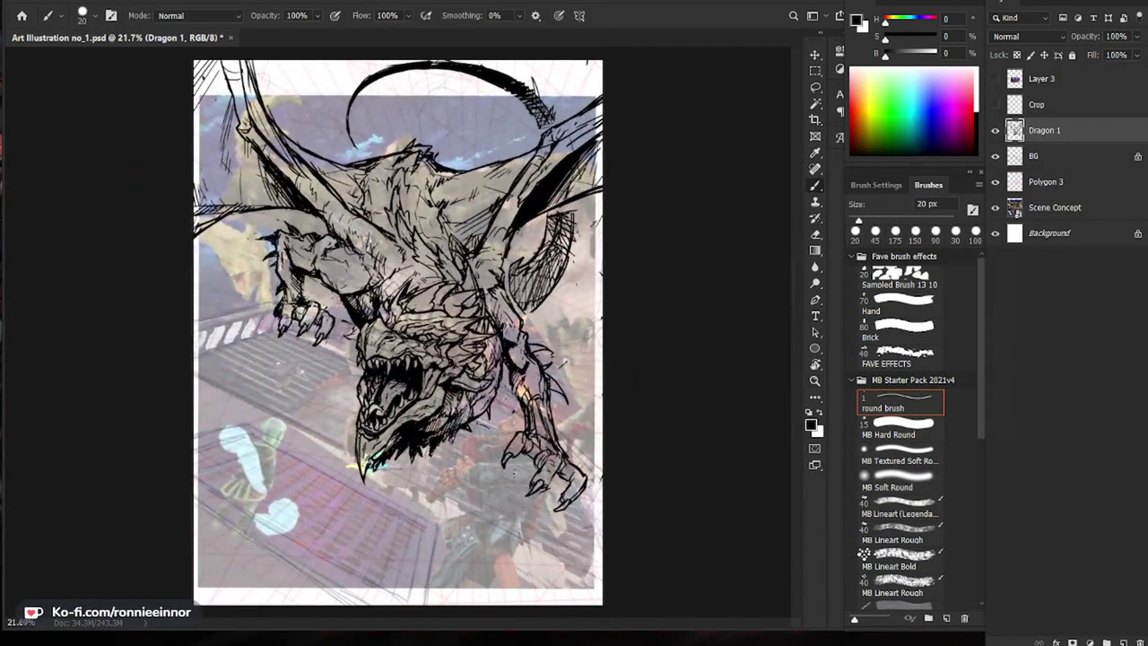
Step: Lasso the bent foreleg and free-transform it to adjust the placement of its forearm and claws
{"action": "key", "text": "l"}
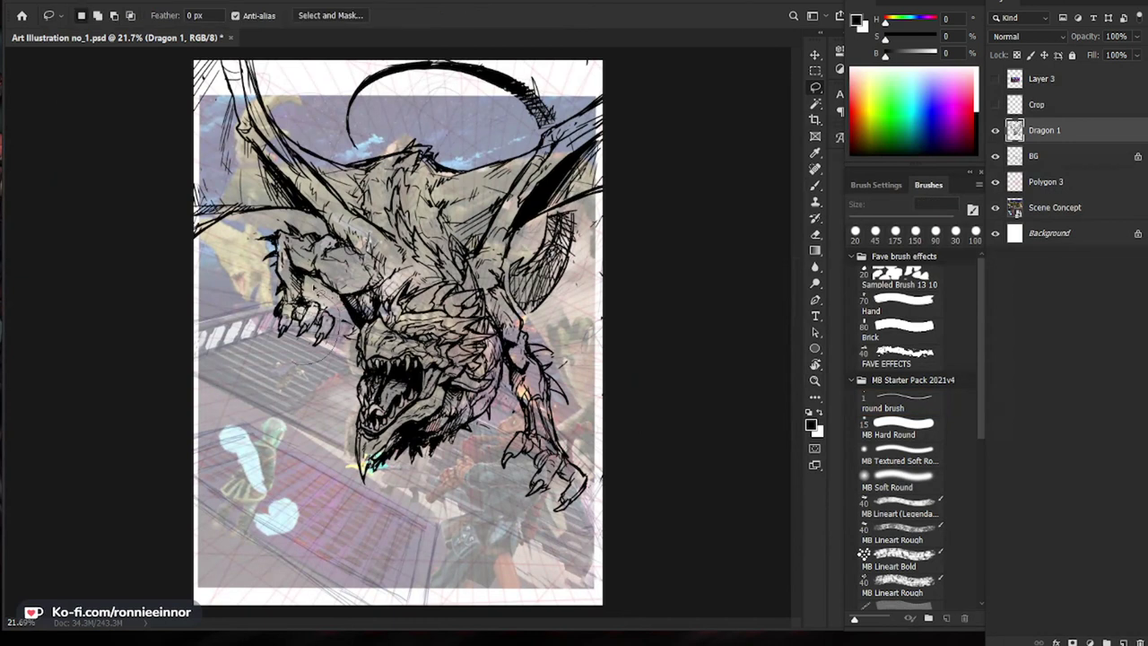
{"action": "mouse_move", "coordinate": [301, 271]}
{"action": "left_mouse_down"}
{"action": "mouse_move", "coordinate": [243, 292]}
{"action": "mouse_move", "coordinate": [286, 357]}
{"action": "mouse_move", "coordinate": [275, 237]}
{"action": "left_mouse_up"}
{"action": "key", "text": "ctrl+t"}
{"action": "mouse_move", "coordinate": [397, 408]}
{"action": "left_mouse_down"}
{"action": "mouse_move", "coordinate": [368, 429]}
{"action": "mouse_move", "coordinate": [394, 425]}
{"action": "left_mouse_up"}
{"action": "key", "text": "Return"}
{"action": "key", "text": "ctrl+d"}
{"action": "key", "text": "b"}
Step: Lasso the extended foreleg's lower forearm and hand and move them slightly up toward the elbow
{"action": "scroll", "coordinate": [395, 261], "scroll_direction": "up", "scroll_amount": 3}
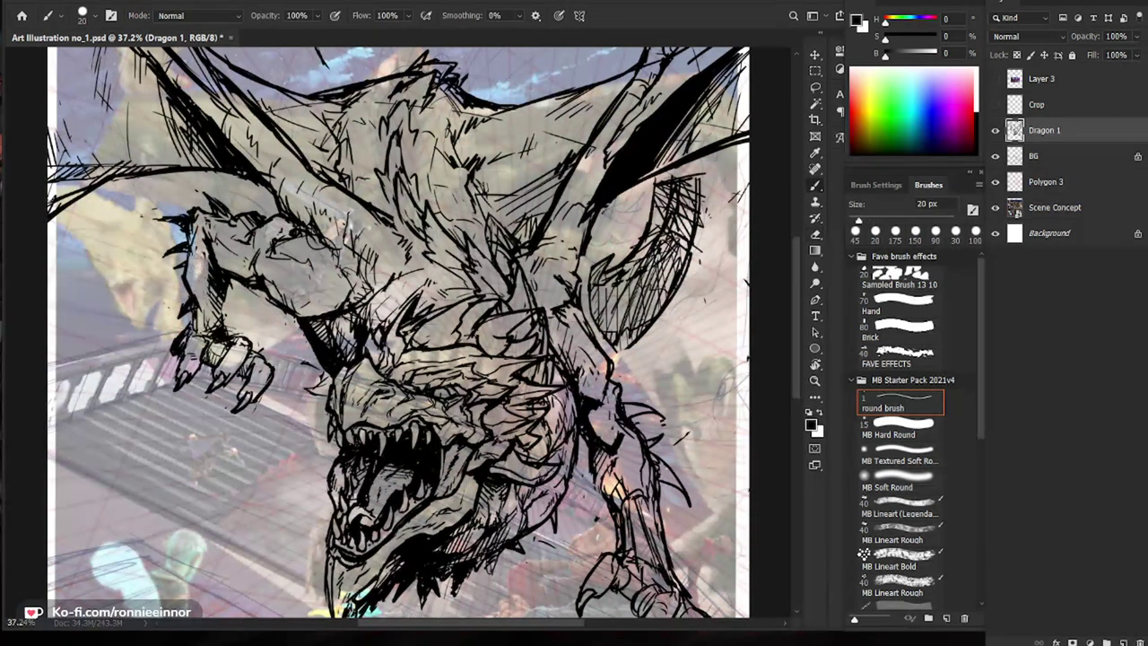
{"action": "left_click_drag", "start_coordinate": [668, 573], "coordinate": [663, 415]}
{"action": "key", "text": "l"}
{"action": "mouse_move", "coordinate": [614, 535]}
{"action": "left_mouse_down"}
{"action": "mouse_move", "coordinate": [648, 444]}
{"action": "mouse_move", "coordinate": [529, 410]}
{"action": "mouse_move", "coordinate": [621, 515]}
{"action": "left_mouse_up"}
{"action": "key", "text": "v"}
{"action": "left_click_drag", "start_coordinate": [620, 445], "coordinate": [627, 427]}
{"action": "left_click_drag", "start_coordinate": [717, 448], "coordinate": [605, 431]}
{"action": "left_click_drag", "start_coordinate": [531, 424], "coordinate": [550, 416]}
{"action": "key", "text": "ctrl+d"}
{"action": "key", "text": "b"}
{"action": "key", "text": "b"}
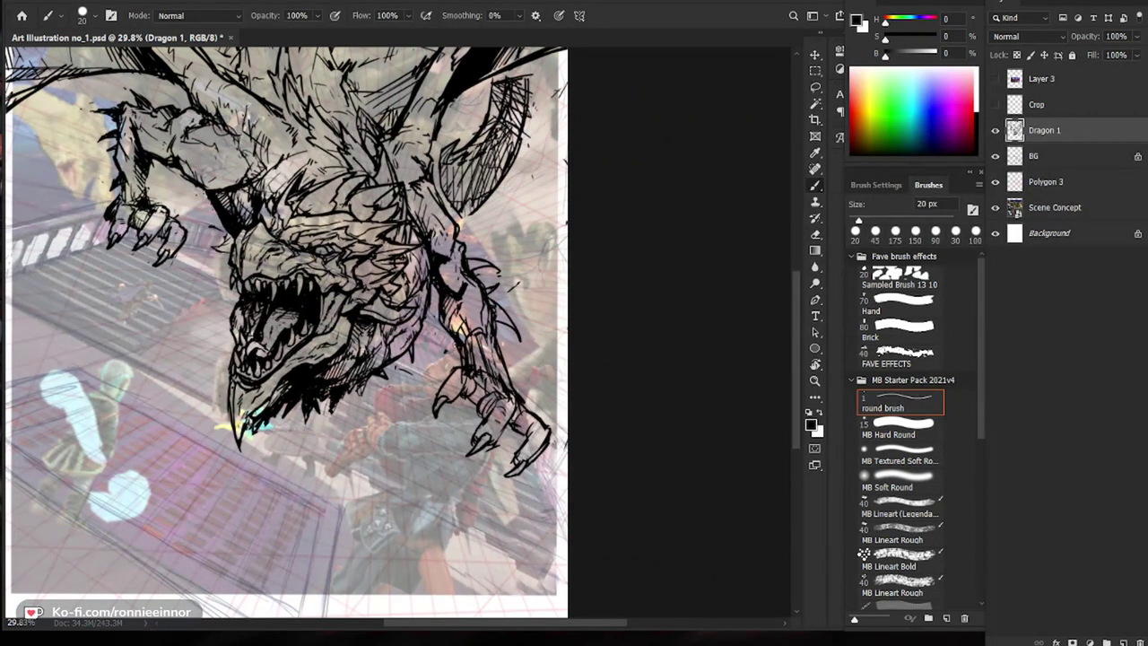
Step: Enlarge the eraser to 150 px and erase the extended foreleg's middle toes and claws
{"action": "key", "text": "e"}
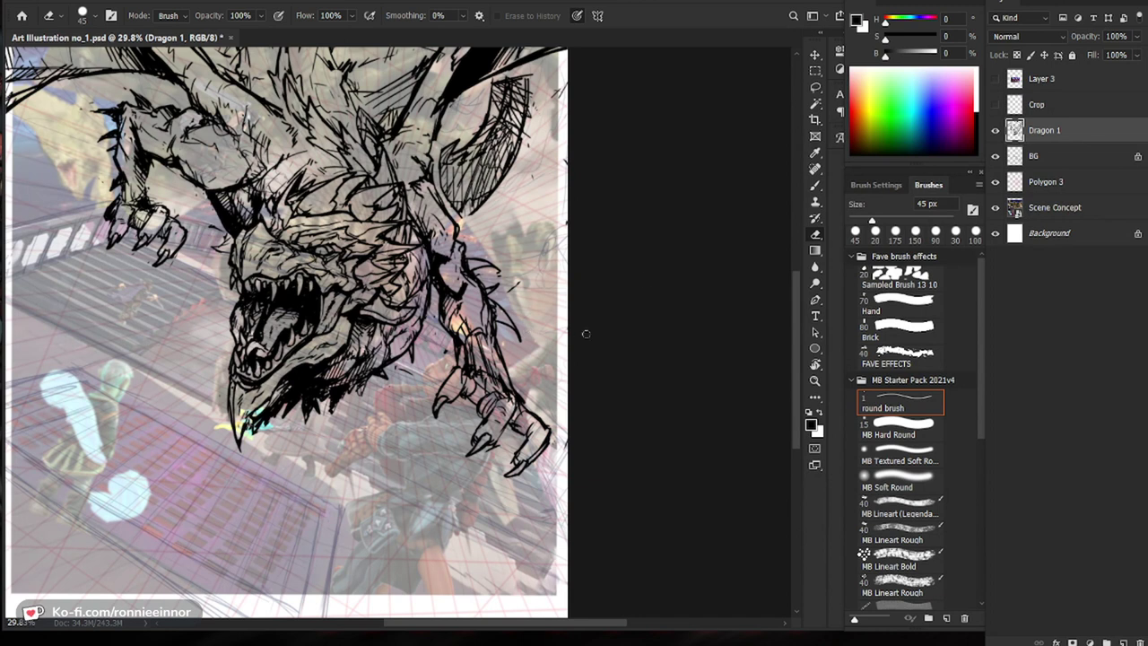
{"action": "key", "text": "bracketright"}
{"action": "key", "text": "bracketright"}
{"action": "key", "text": "bracketright"}
{"action": "key", "text": "bracketright"}
{"action": "key", "text": "bracketright"}
{"action": "key", "text": "bracketright"}
{"action": "key", "text": "bracketright"}
{"action": "key", "text": "bracketright"}
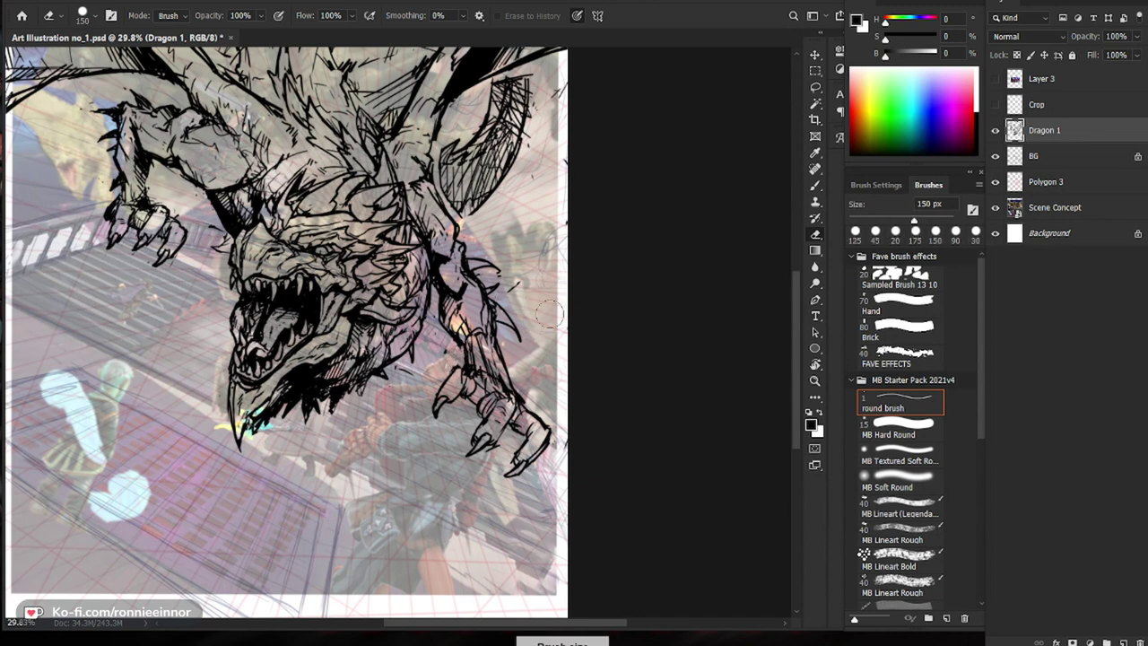
{"action": "key", "text": "b"}
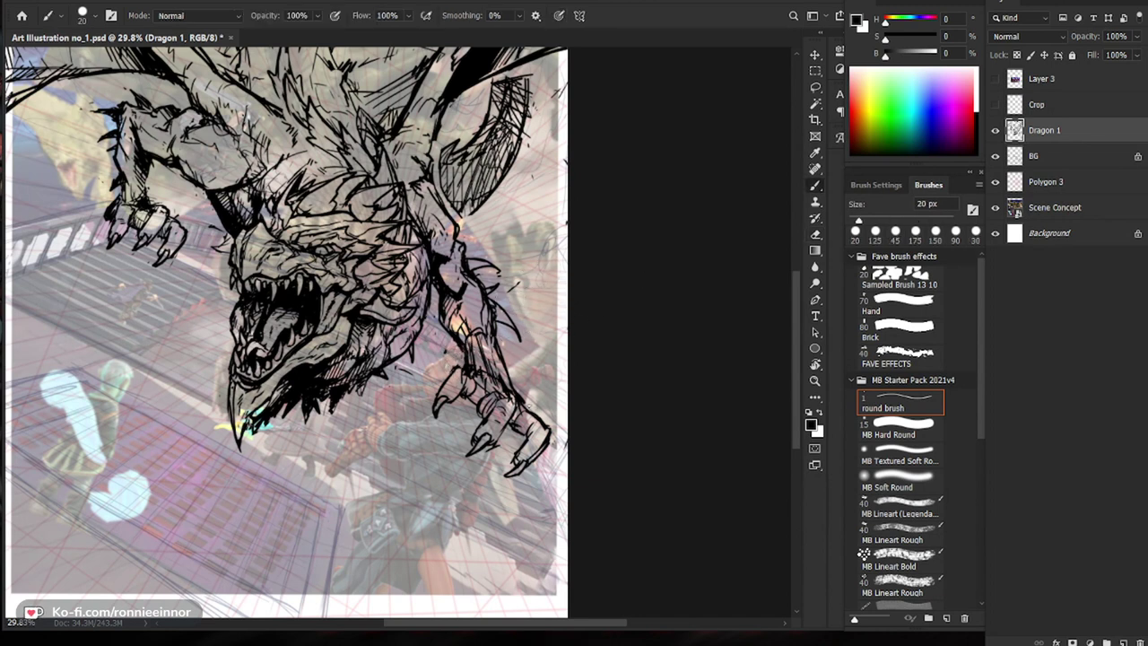
{"action": "key", "text": "e"}
{"action": "left_click_drag", "start_coordinate": [497, 380], "coordinate": [504, 385]}
{"action": "key", "text": "b"}
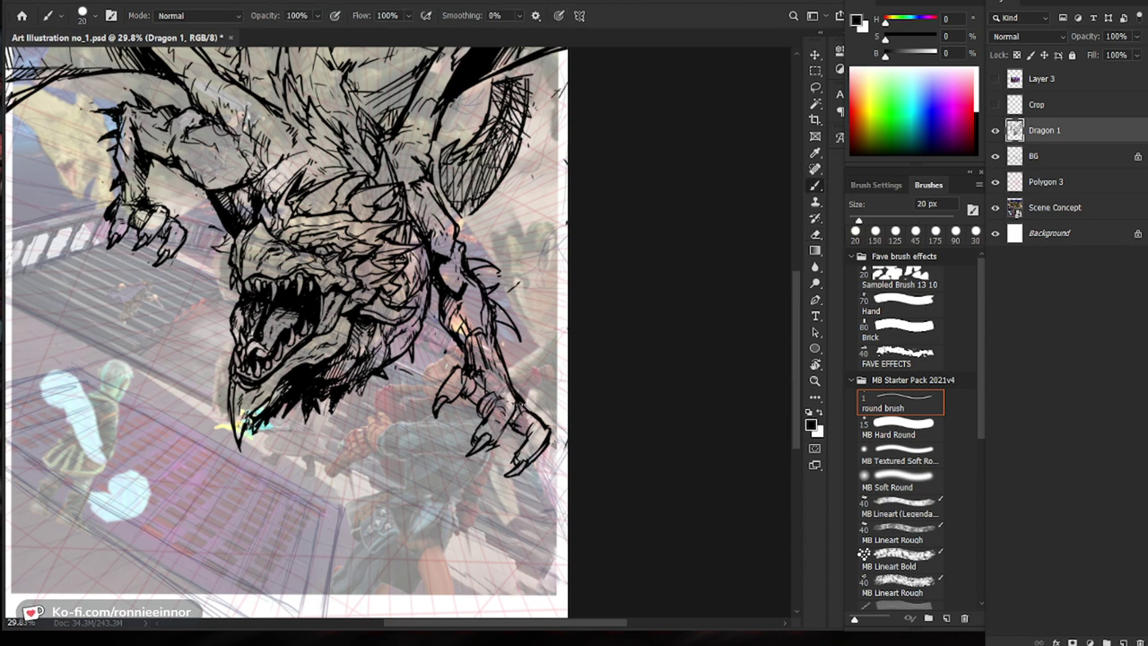
{"action": "key", "text": "e"}
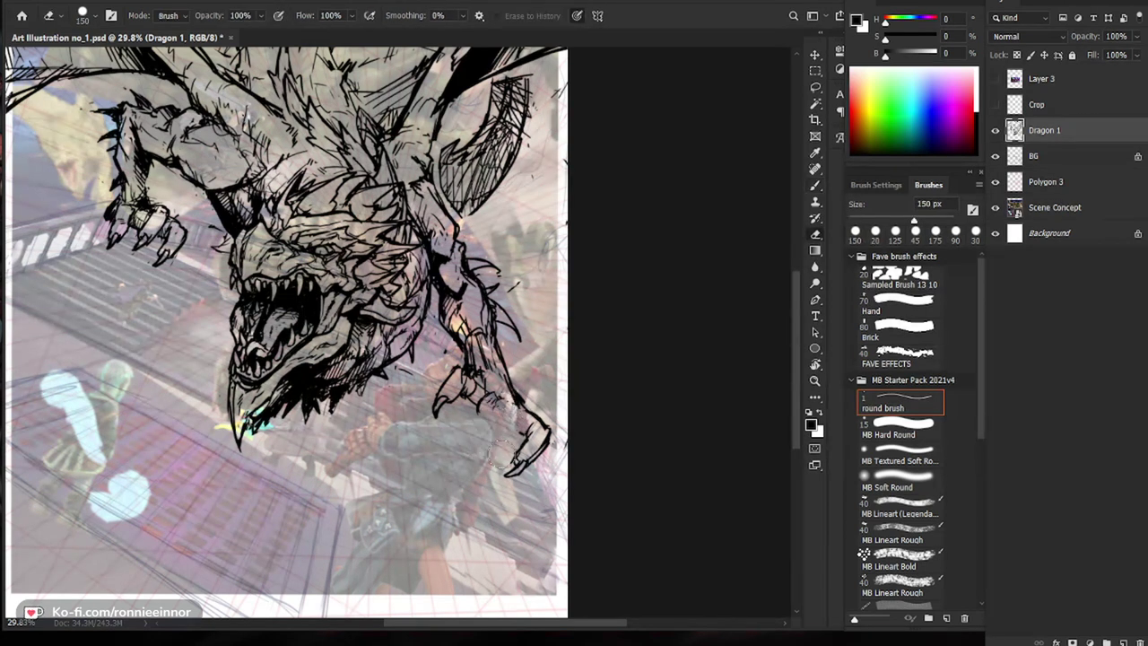
{"action": "key", "text": "b"}
{"action": "key", "text": "e"}
{"action": "left_click_drag", "start_coordinate": [501, 410], "coordinate": [500, 445]}
Step: Erase the extended foreleg's inner claw nearest the jaw with the 150 px eraser
{"action": "key", "text": "b"}
{"action": "key", "text": "e"}
{"action": "left_click_drag", "start_coordinate": [446, 401], "coordinate": [467, 396]}
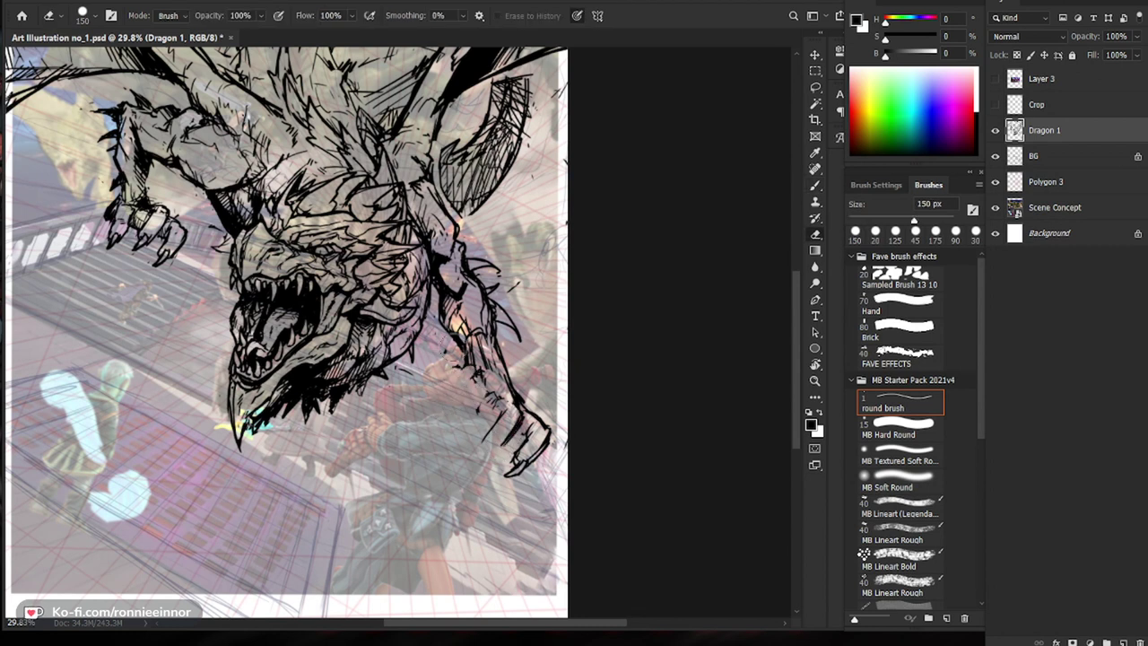
Step: Redraw the inner wrist and palm contour of the extended foreleg with the 20 px brush
{"action": "key", "text": "b"}
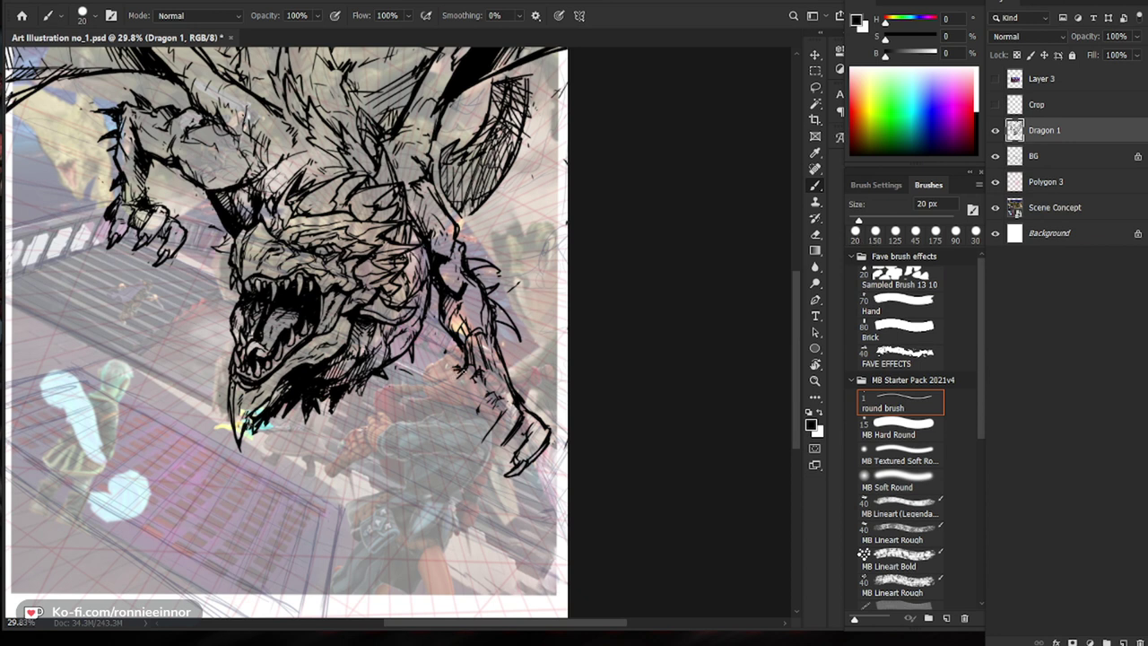
{"action": "left_click_drag", "start_coordinate": [456, 369], "coordinate": [452, 379]}
{"action": "left_click_drag", "start_coordinate": [588, 450], "coordinate": [563, 420]}
{"action": "key", "text": "e"}
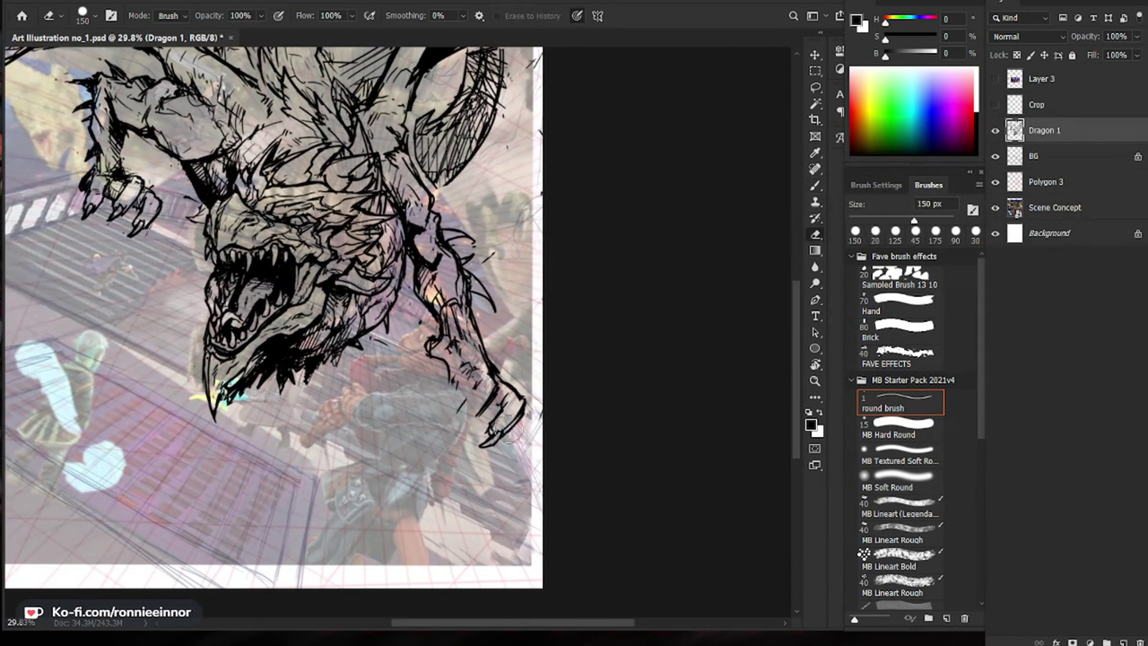
{"action": "key", "text": "b"}
{"action": "key", "text": "e"}
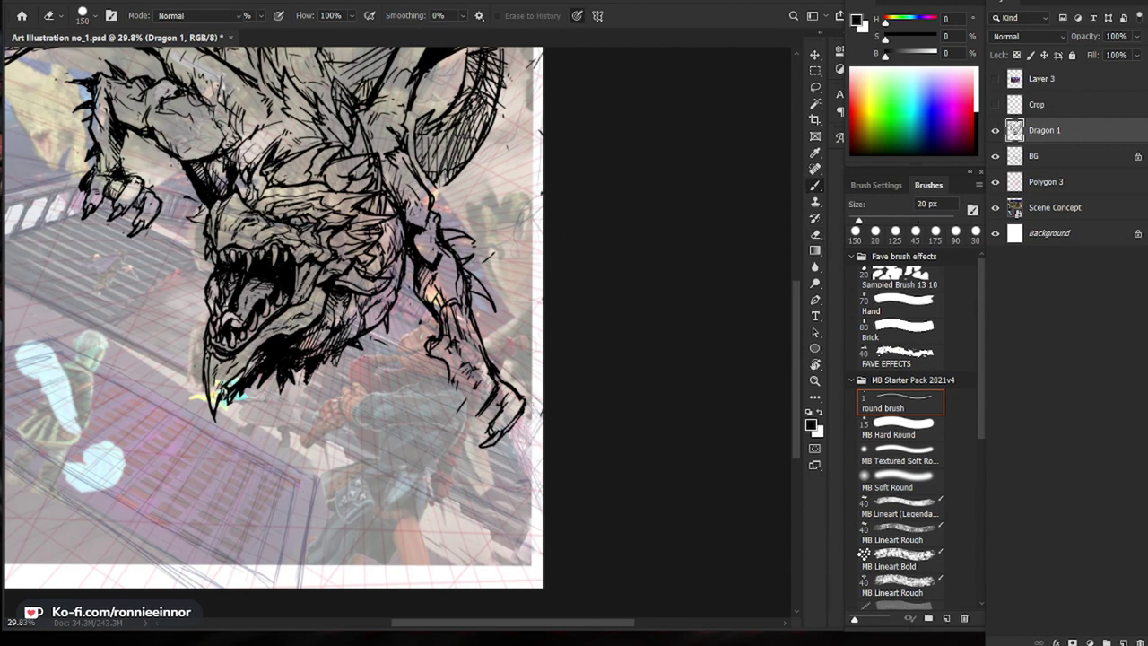
{"action": "key", "text": "b"}
Step: Ink new toes and curved claws on the extended foreleg's hand, plus a small inner claw at the wrist
{"action": "mouse_move", "coordinate": [512, 380]}
{"action": "left_mouse_down"}
{"action": "mouse_move", "coordinate": [534, 392]}
{"action": "mouse_move", "coordinate": [536, 430]}
{"action": "left_mouse_up"}
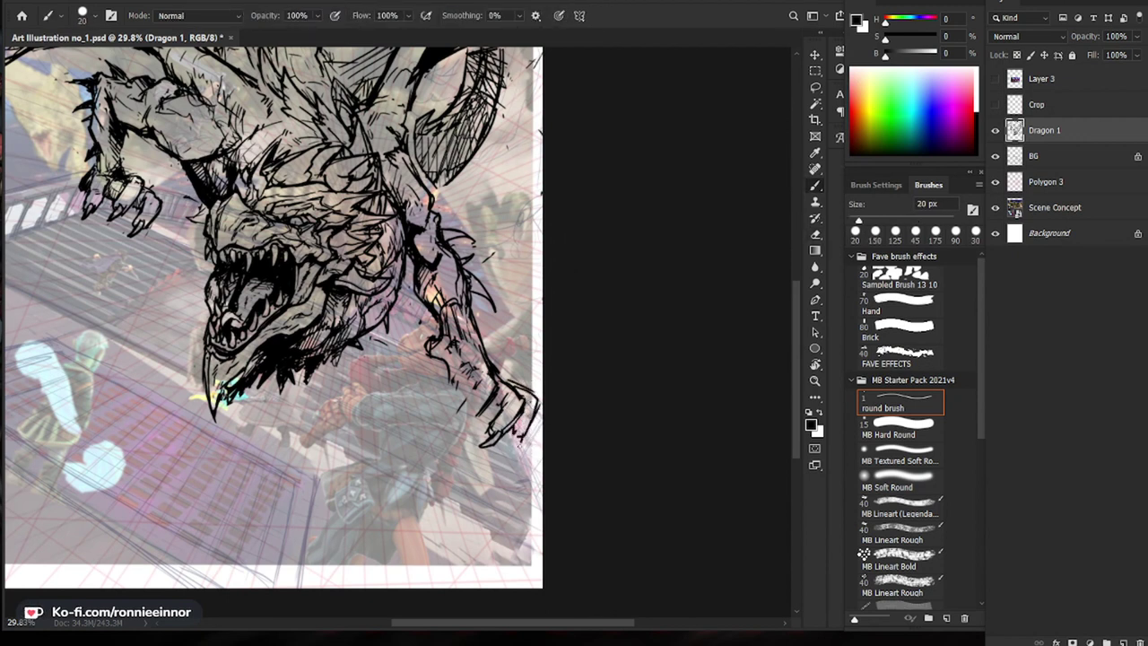
{"action": "key", "text": "e"}
{"action": "key", "text": "b"}
{"action": "mouse_move", "coordinate": [489, 392]}
{"action": "left_mouse_down"}
{"action": "mouse_move", "coordinate": [487, 429]}
{"action": "mouse_move", "coordinate": [481, 418]}
{"action": "mouse_move", "coordinate": [462, 431]}
{"action": "left_mouse_up"}
{"action": "mouse_move", "coordinate": [467, 425]}
{"action": "left_mouse_down"}
{"action": "mouse_move", "coordinate": [450, 435]}
{"action": "mouse_move", "coordinate": [468, 419]}
{"action": "left_mouse_up"}
{"action": "left_click_drag", "start_coordinate": [502, 439], "coordinate": [439, 440]}
{"action": "left_click_drag", "start_coordinate": [515, 453], "coordinate": [563, 450]}
{"action": "key", "text": "b"}
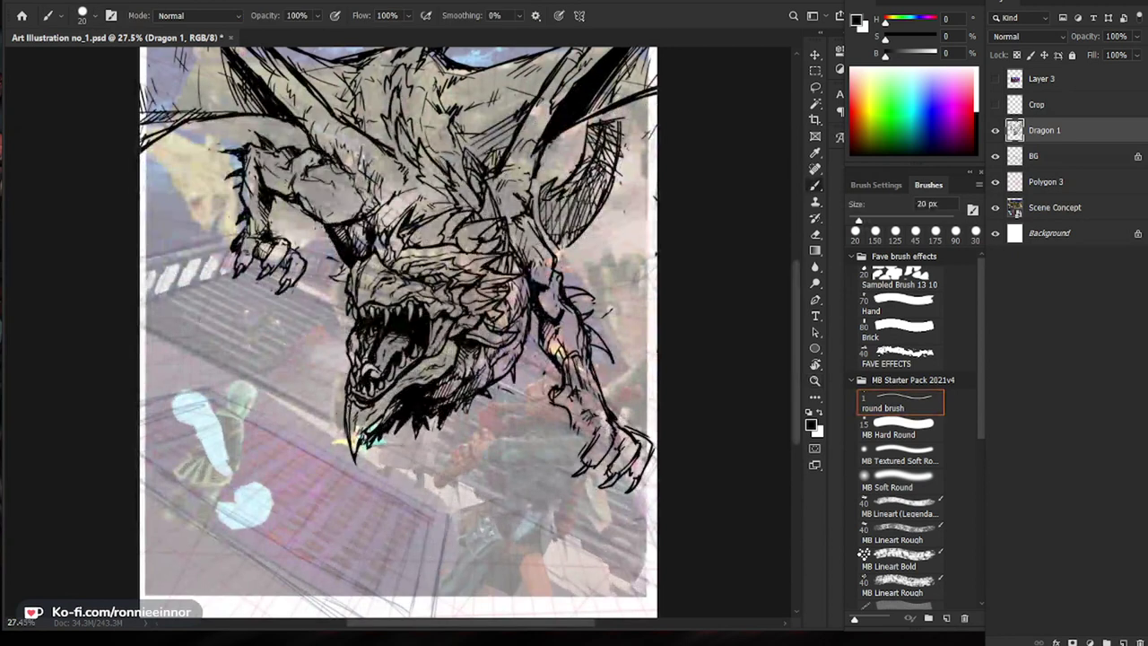
{"action": "left_click_drag", "start_coordinate": [626, 493], "coordinate": [530, 467]}
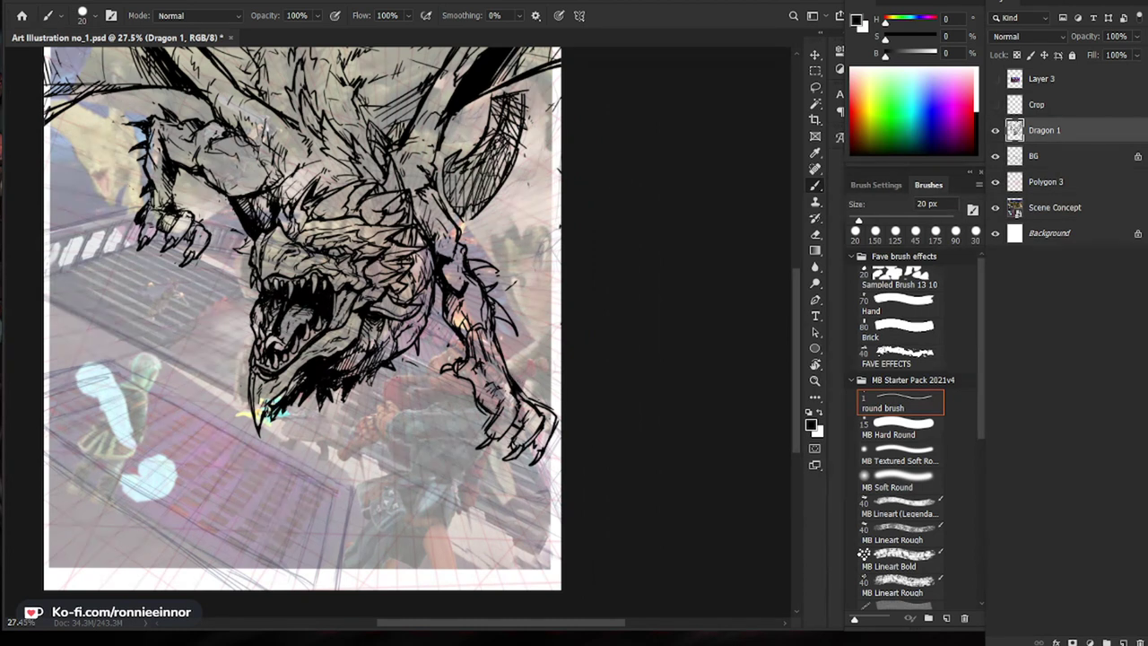
Step: Clean up and re-ink the extended foreleg's forearm lines between the elbow and wrist
{"action": "key", "text": "e"}
{"action": "mouse_move", "coordinate": [472, 339]}
{"action": "left_mouse_down"}
{"action": "mouse_move", "coordinate": [454, 310]}
{"action": "mouse_move", "coordinate": [479, 319]}
{"action": "mouse_move", "coordinate": [459, 283]}
{"action": "mouse_move", "coordinate": [494, 304]}
{"action": "left_mouse_up"}
{"action": "key", "text": "b"}
{"action": "key", "text": "e"}
{"action": "key", "text": "b"}
{"action": "key", "text": "e"}
{"action": "key", "text": "b"}
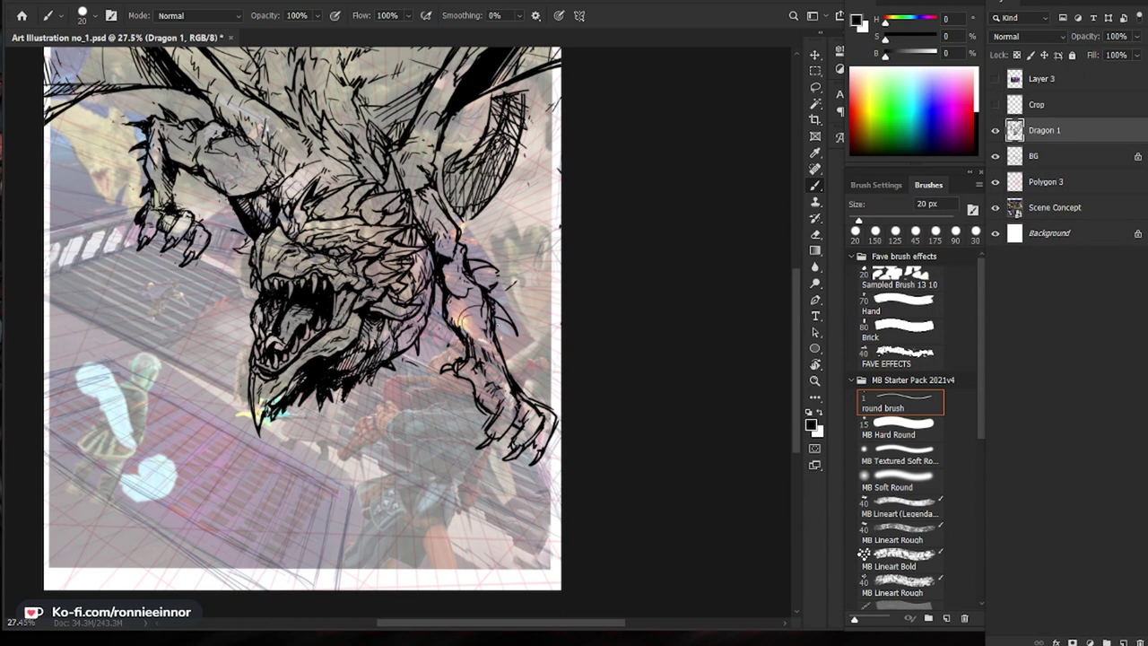
Step: Reshape the small inner claw and wrist lines of the extended foreleg with the 150 px eraser and 20 px brush
{"action": "key", "text": "e"}
{"action": "left_click_drag", "start_coordinate": [469, 357], "coordinate": [483, 412]}
{"action": "key", "text": "b"}
{"action": "key", "text": "e"}
{"action": "key", "text": "b"}
{"action": "key", "text": "e"}
{"action": "key", "text": "b"}
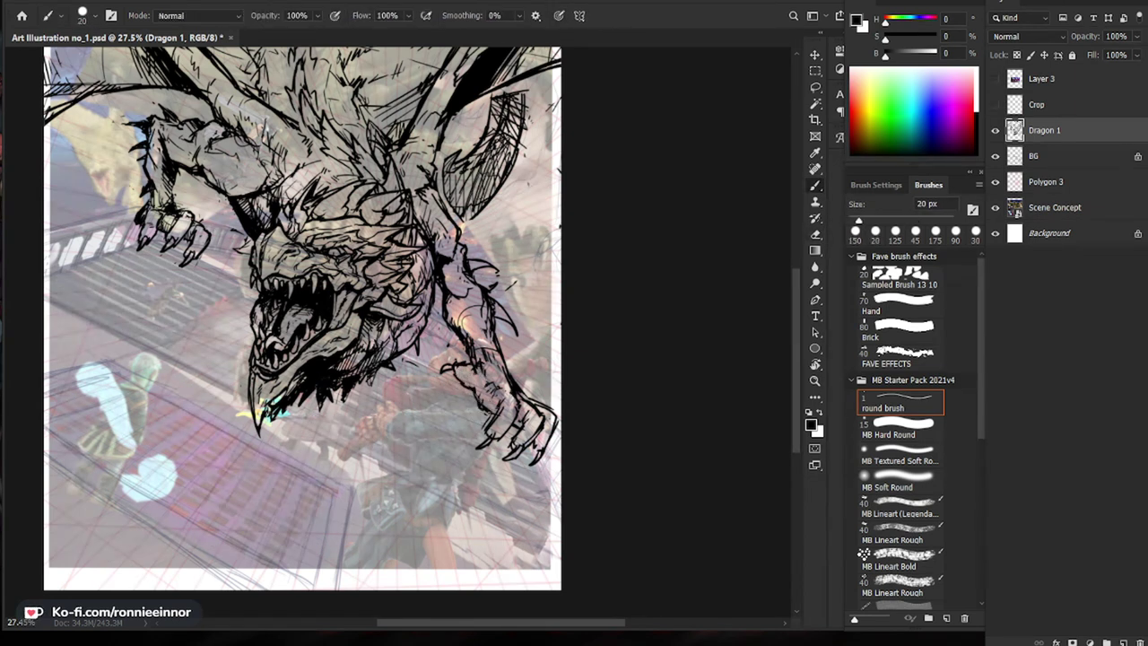
Step: Erase and redraw the extended foreleg's outermost toe and claw, adding short shading strokes on the knuckle
{"action": "key", "text": "e"}
{"action": "mouse_move", "coordinate": [524, 422]}
{"action": "left_mouse_down"}
{"action": "mouse_move", "coordinate": [515, 457]}
{"action": "mouse_move", "coordinate": [550, 432]}
{"action": "mouse_move", "coordinate": [535, 457]}
{"action": "mouse_move", "coordinate": [529, 438]}
{"action": "mouse_move", "coordinate": [509, 460]}
{"action": "mouse_move", "coordinate": [546, 449]}
{"action": "left_mouse_up"}
{"action": "key", "text": "b"}
{"action": "key", "text": "e"}
{"action": "key", "text": "b"}
{"action": "key", "text": "e"}
{"action": "key", "text": "b"}
{"action": "key", "text": "e"}
{"action": "key", "text": "b"}
{"action": "mouse_move", "coordinate": [542, 407]}
{"action": "left_mouse_down"}
{"action": "mouse_move", "coordinate": [557, 413]}
{"action": "mouse_move", "coordinate": [541, 426]}
{"action": "left_mouse_up"}
{"action": "key", "text": "e"}
{"action": "left_click_drag", "start_coordinate": [520, 386], "coordinate": [539, 403]}
{"action": "key", "text": "b"}
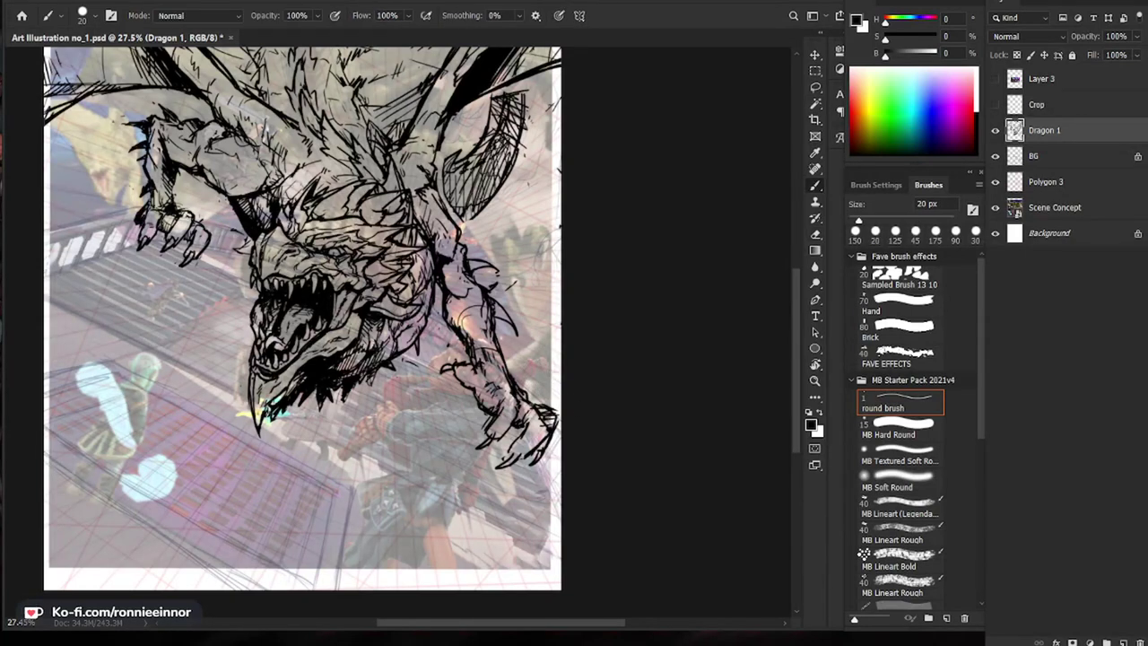
Step: Erase the bent foreleg's toe nearest the head and block in an angular replacement toe with the 20 px brush
{"action": "key", "text": "z"}
{"action": "left_click_drag", "start_coordinate": [632, 471], "coordinate": [573, 476]}
{"action": "left_click_drag", "start_coordinate": [519, 425], "coordinate": [559, 437]}
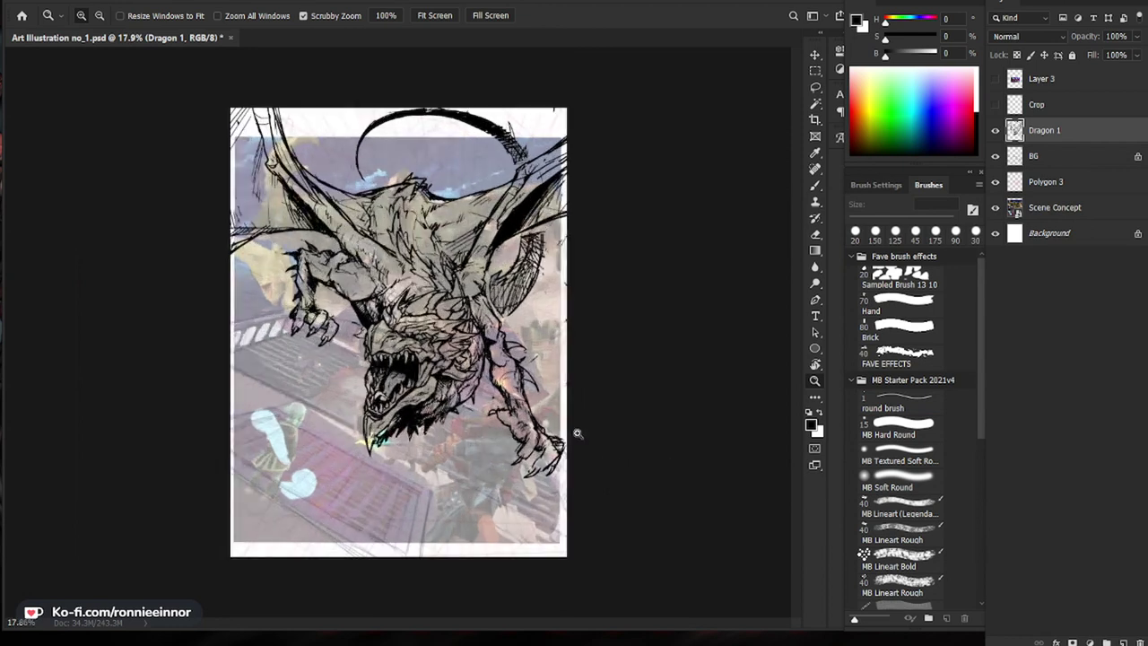
{"action": "left_click_drag", "start_coordinate": [312, 339], "coordinate": [367, 341]}
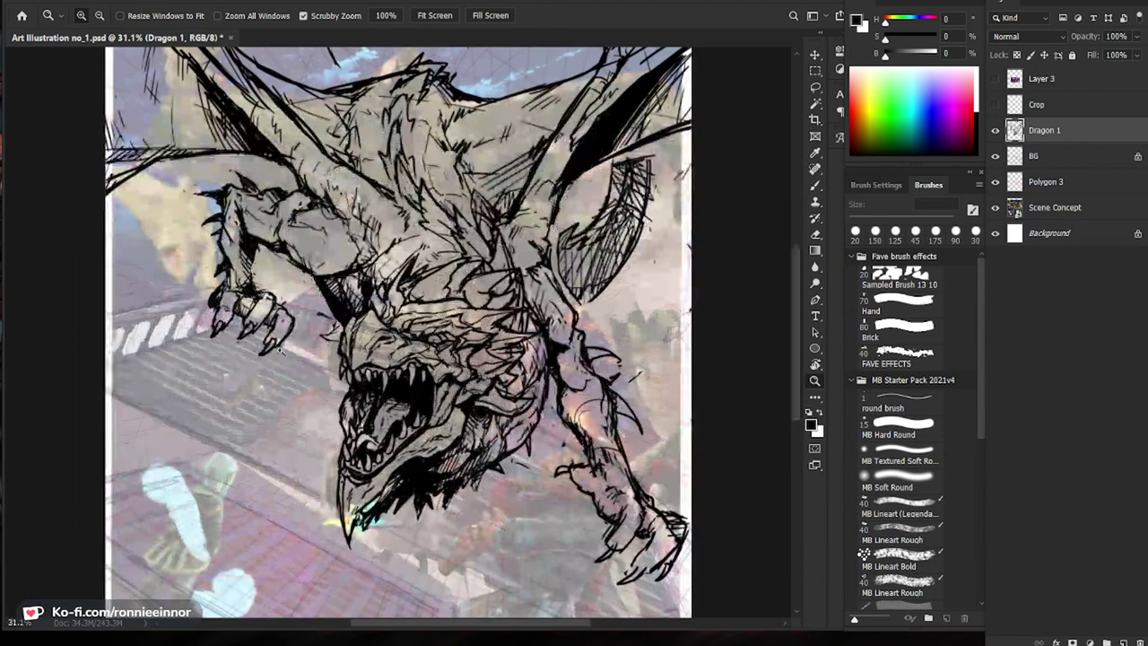
{"action": "key", "text": "e"}
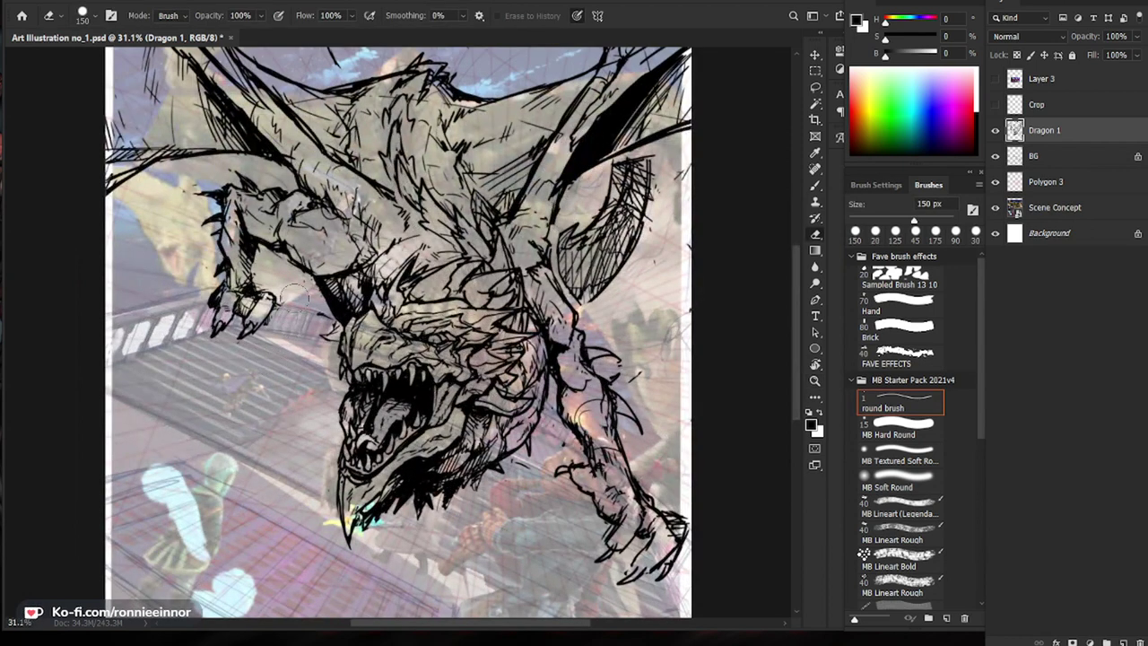
{"action": "key", "text": "b"}
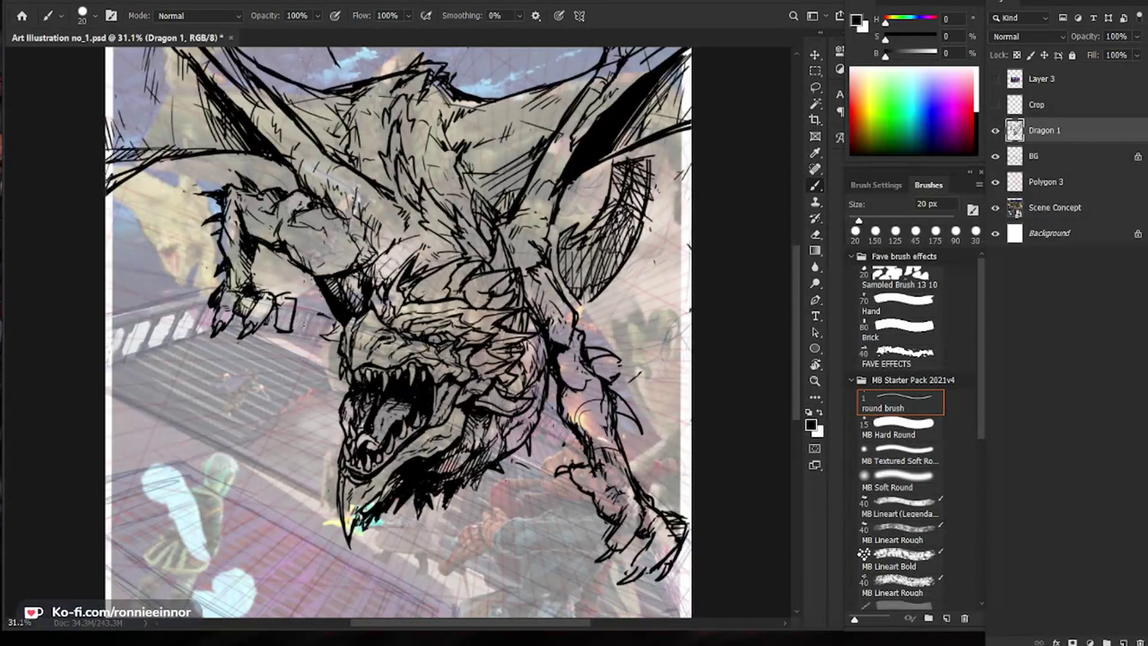
{"action": "left_click_drag", "start_coordinate": [292, 326], "coordinate": [278, 347]}
Step: Erase the bent foreleg's middle toes and claws with the 150 px eraser
{"action": "left_click_drag", "start_coordinate": [291, 507], "coordinate": [215, 523]}
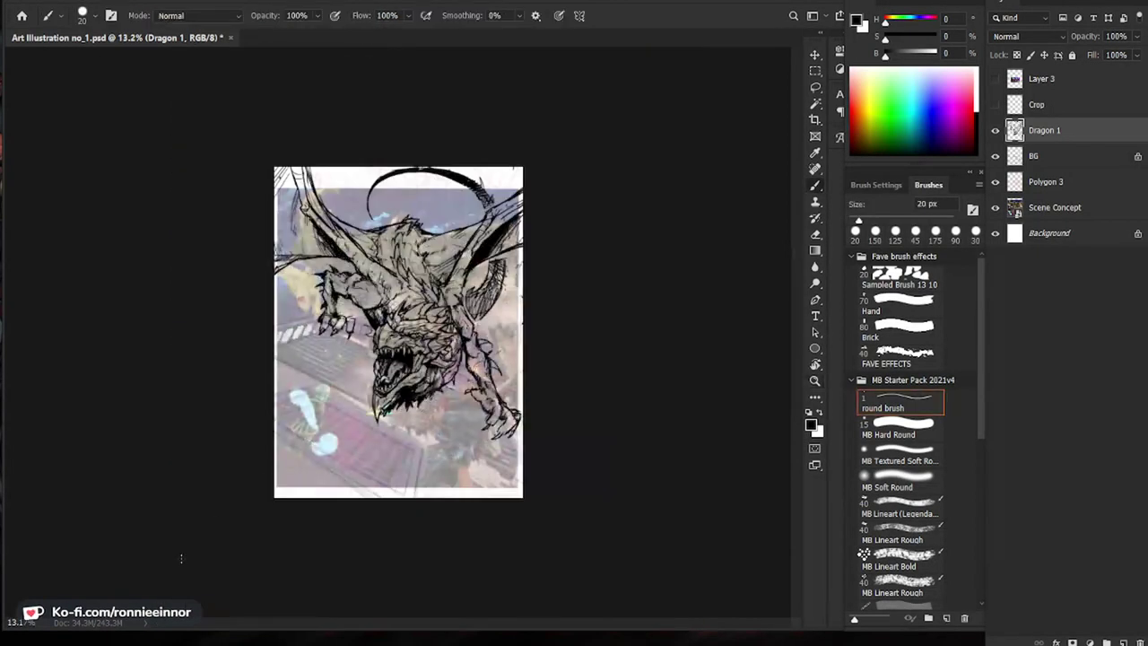
{"action": "left_click_drag", "start_coordinate": [301, 336], "coordinate": [390, 334]}
{"action": "key", "text": "e"}
{"action": "left_click_drag", "start_coordinate": [244, 335], "coordinate": [258, 321]}
{"action": "key", "text": "b"}
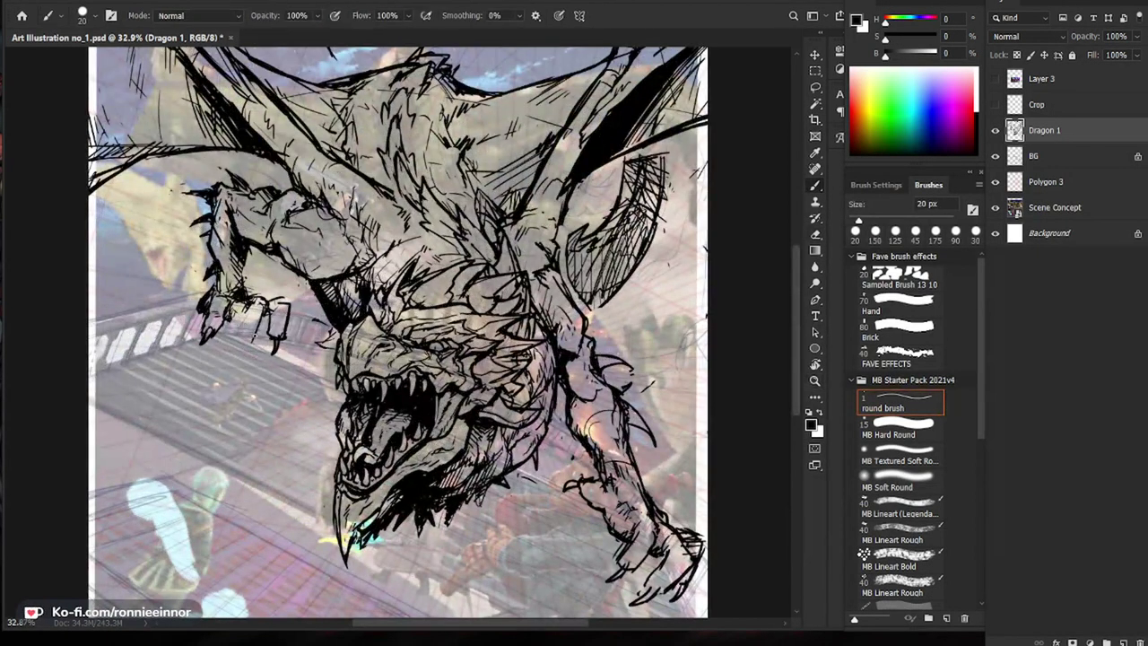
{"action": "key", "text": "e"}
{"action": "left_click_drag", "start_coordinate": [263, 319], "coordinate": [237, 352]}
Step: Draw a new middle toe with a long claw on the bent foreleg and clear the blocked-in toe beside it
{"action": "key", "text": "b"}
{"action": "left_click_drag", "start_coordinate": [261, 312], "coordinate": [253, 345]}
{"action": "mouse_move", "coordinate": [242, 313]}
{"action": "left_mouse_down"}
{"action": "mouse_move", "coordinate": [242, 354]}
{"action": "mouse_move", "coordinate": [233, 336]}
{"action": "mouse_move", "coordinate": [289, 314]}
{"action": "left_mouse_up"}
{"action": "key", "text": "e"}
{"action": "key", "text": "b"}
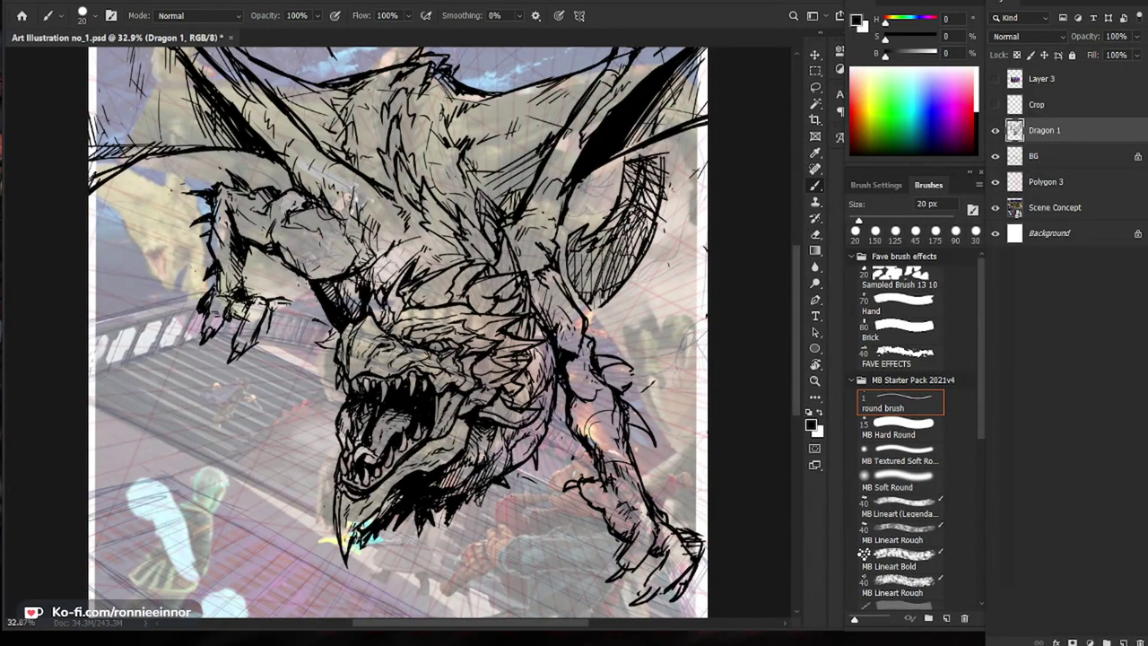
Step: Draw the bent foreleg's toe nearest the head with its curved claw, using the 20 px brush
{"action": "left_click_drag", "start_coordinate": [202, 304], "coordinate": [199, 320]}
{"action": "mouse_move", "coordinate": [242, 322]}
{"action": "left_mouse_down"}
{"action": "mouse_move", "coordinate": [223, 327]}
{"action": "mouse_move", "coordinate": [266, 324]}
{"action": "mouse_move", "coordinate": [287, 336]}
{"action": "mouse_move", "coordinate": [264, 353]}
{"action": "left_mouse_up"}
{"action": "key", "text": "e"}
{"action": "key", "text": "b"}
{"action": "key", "text": "e"}
{"action": "key", "text": "b"}
{"action": "left_click_drag", "start_coordinate": [278, 335], "coordinate": [267, 350]}
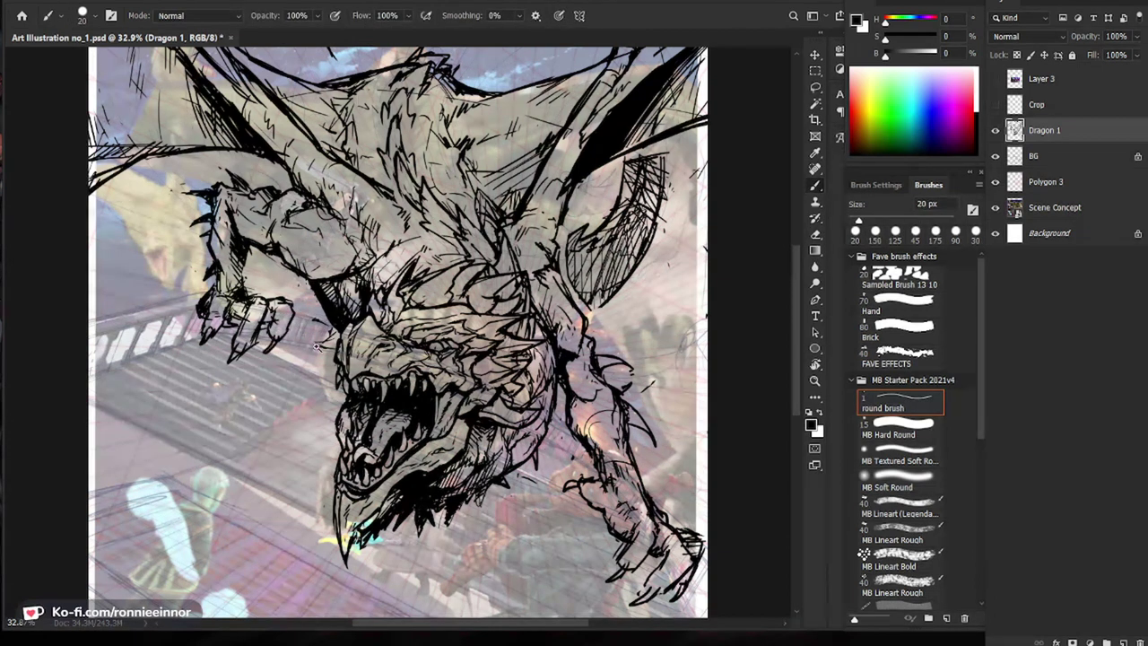
{"action": "scroll", "coordinate": [272, 344], "scroll_direction": "down", "scroll_amount": 8}
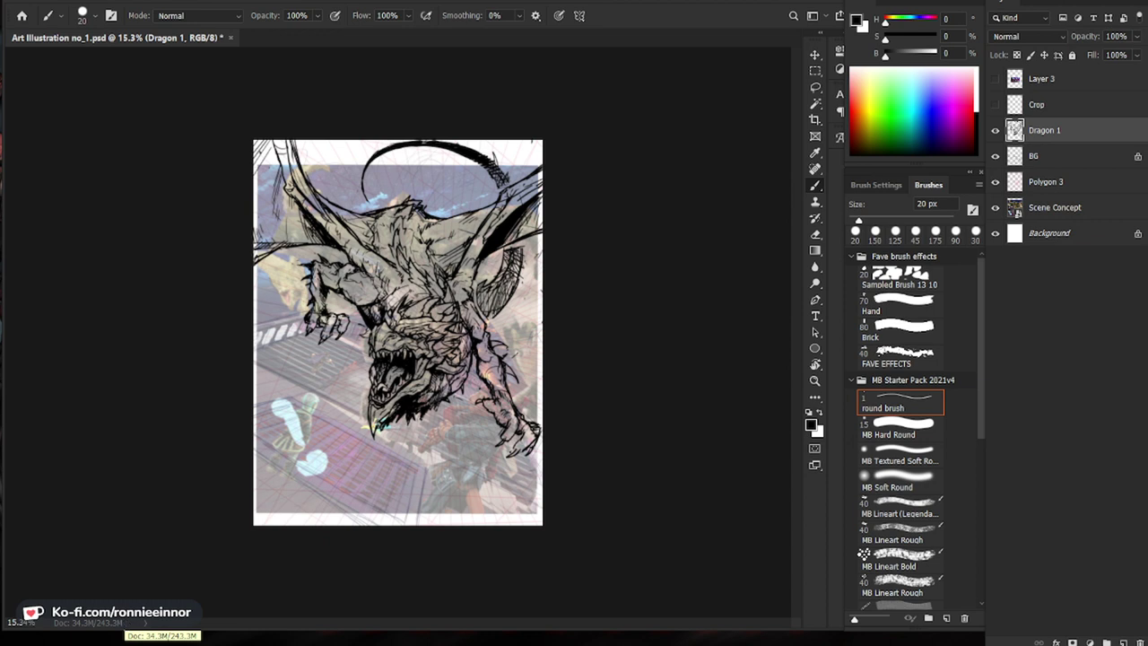
{"action": "key", "text": "ctrl+plus"}
{"action": "key", "text": "ctrl+plus"}
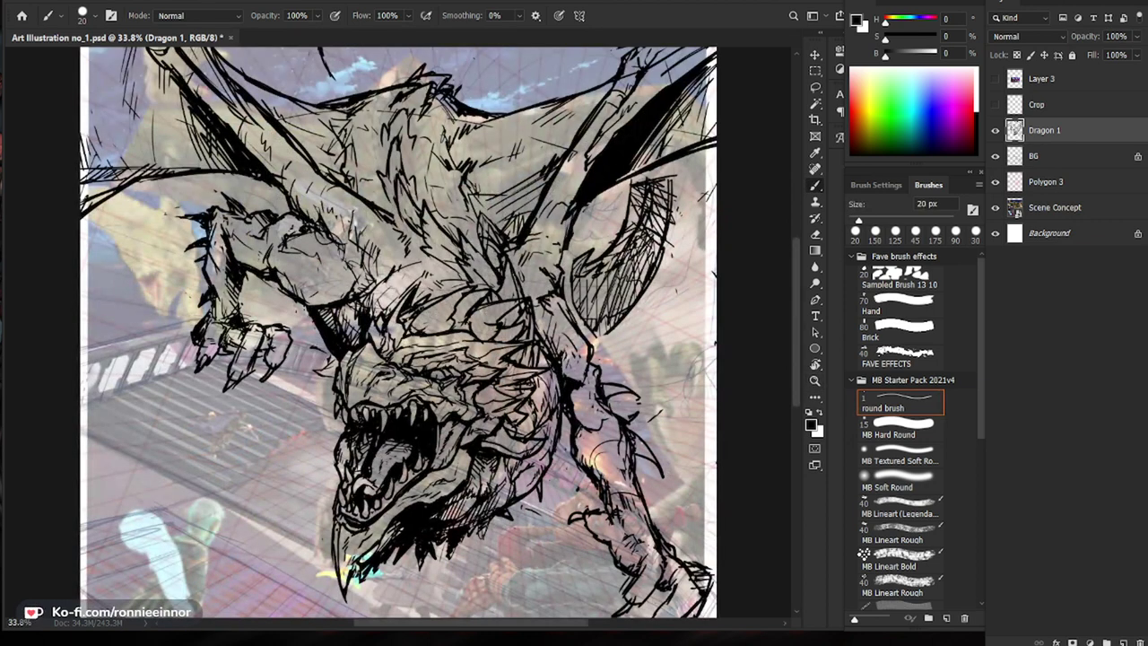
Step: Examine the dragon's overall pose and both forelegs against the whole composition
{"action": "left_click_drag", "start_coordinate": [423, 316], "coordinate": [377, 262]}
{"action": "left_click_drag", "start_coordinate": [459, 262], "coordinate": [359, 270]}
{"action": "left_click_drag", "start_coordinate": [504, 321], "coordinate": [558, 306]}
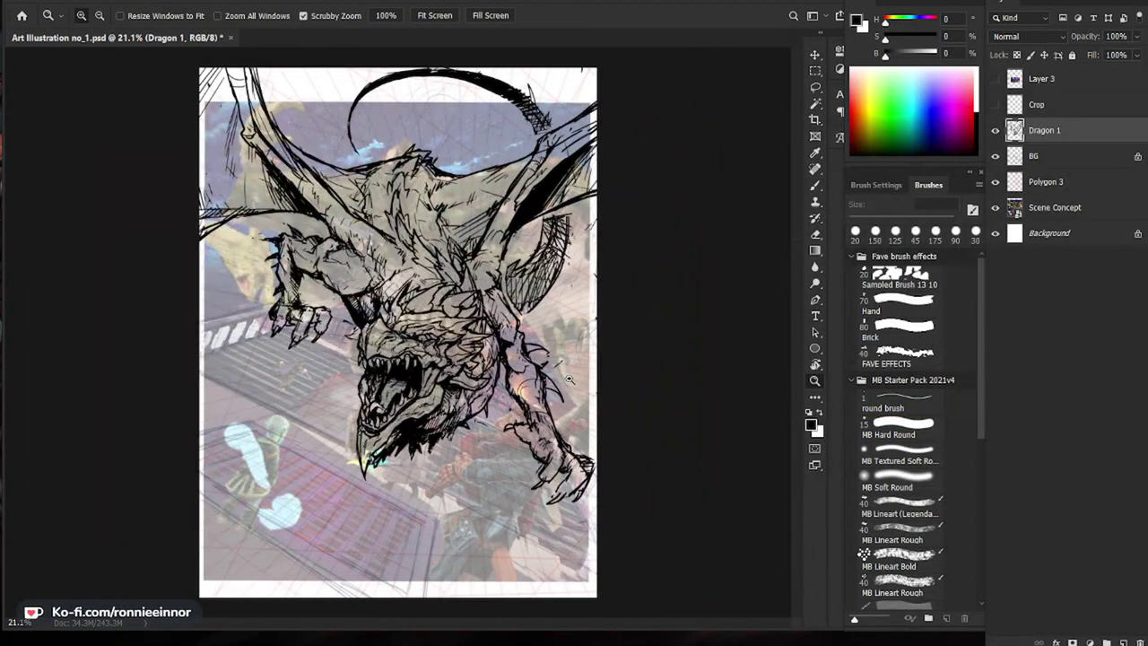
{"action": "left_click_drag", "start_coordinate": [577, 380], "coordinate": [561, 397]}
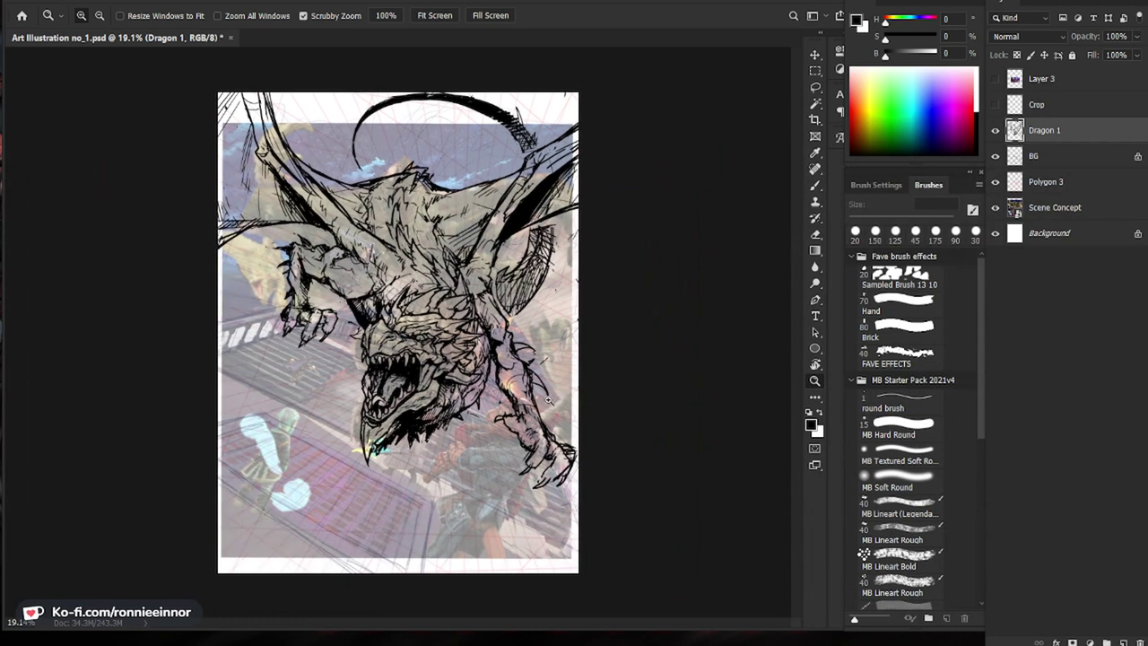
{"action": "left_click_drag", "start_coordinate": [502, 409], "coordinate": [542, 408]}
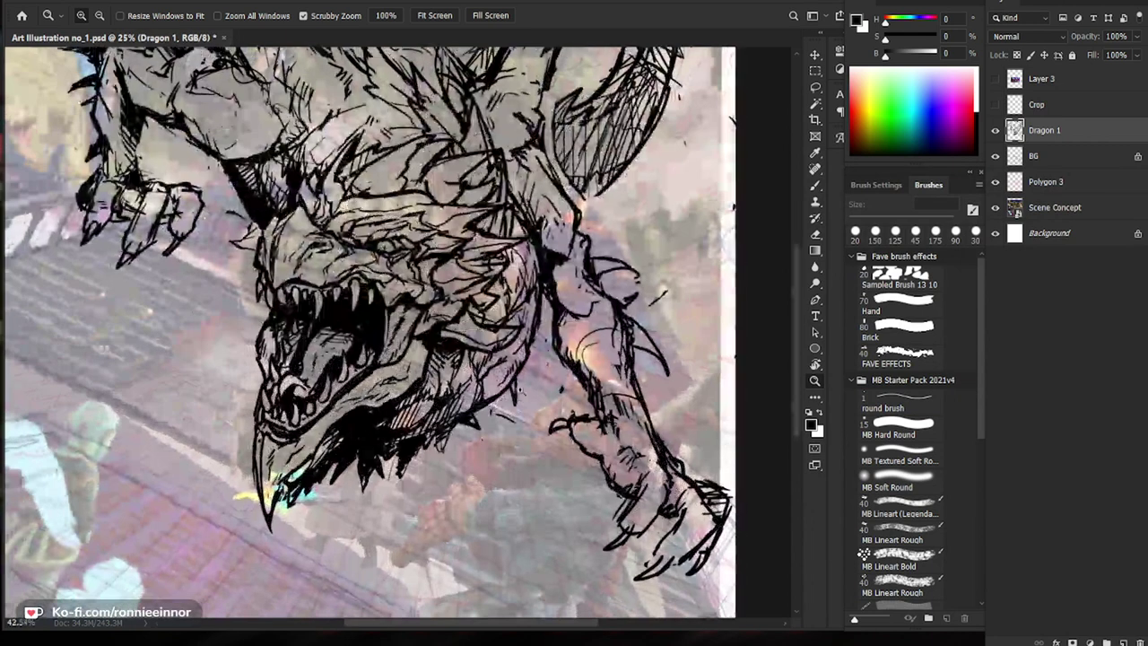
{"action": "key", "text": "b"}
{"action": "key", "text": "e"}
{"action": "key", "text": "b"}
{"action": "mouse_move", "coordinate": [520, 319]}
{"action": "left_mouse_down"}
{"action": "mouse_move", "coordinate": [509, 344]}
{"action": "mouse_move", "coordinate": [439, 358]}
{"action": "left_mouse_up"}
{"action": "left_click_drag", "start_coordinate": [340, 376], "coordinate": [391, 377]}
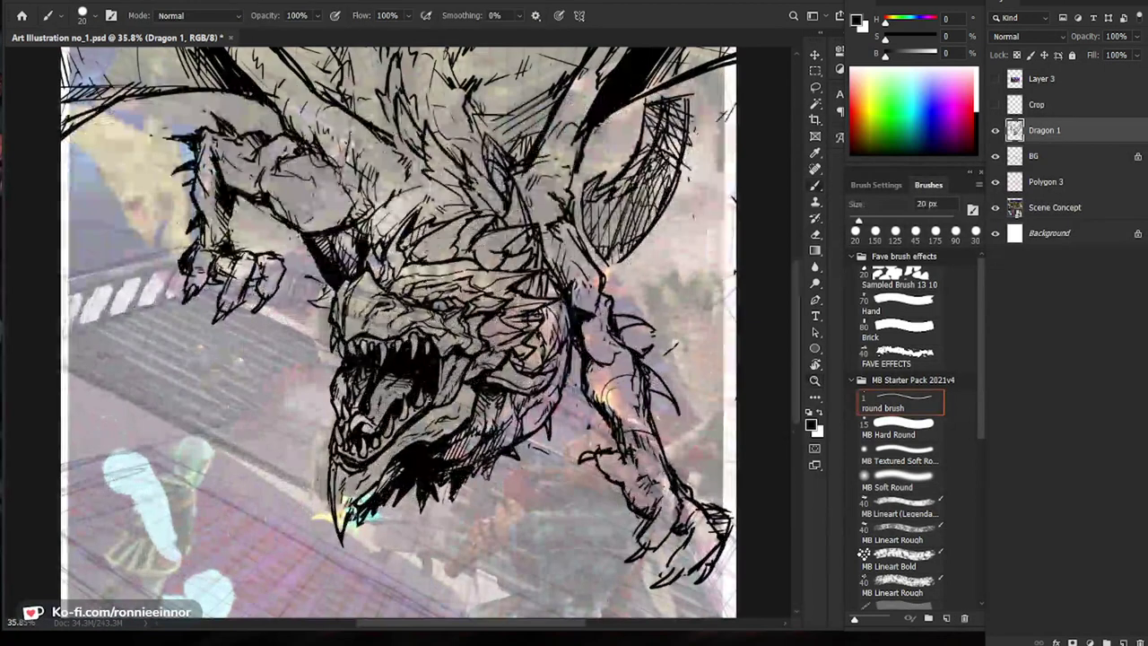
Step: Erase and redraw the spiky outline along the side of the dragon's head facing the bent foreleg
{"action": "left_click_drag", "start_coordinate": [322, 324], "coordinate": [291, 357]}
{"action": "key", "text": "e"}
{"action": "key", "text": "b"}
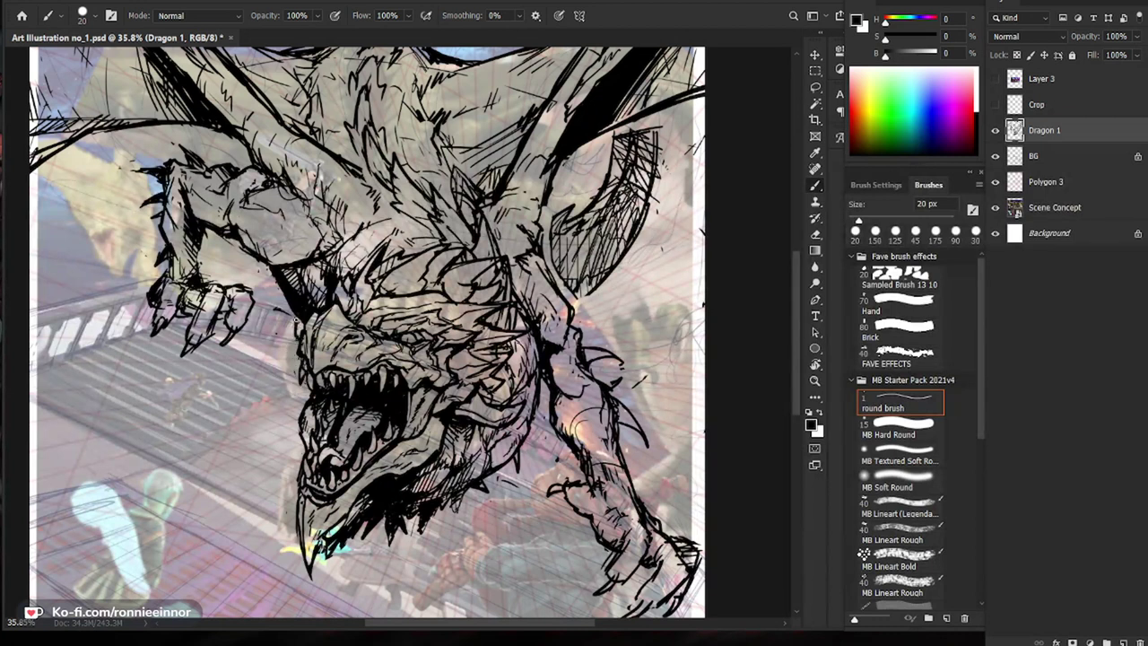
{"action": "left_click_drag", "start_coordinate": [646, 430], "coordinate": [615, 441]}
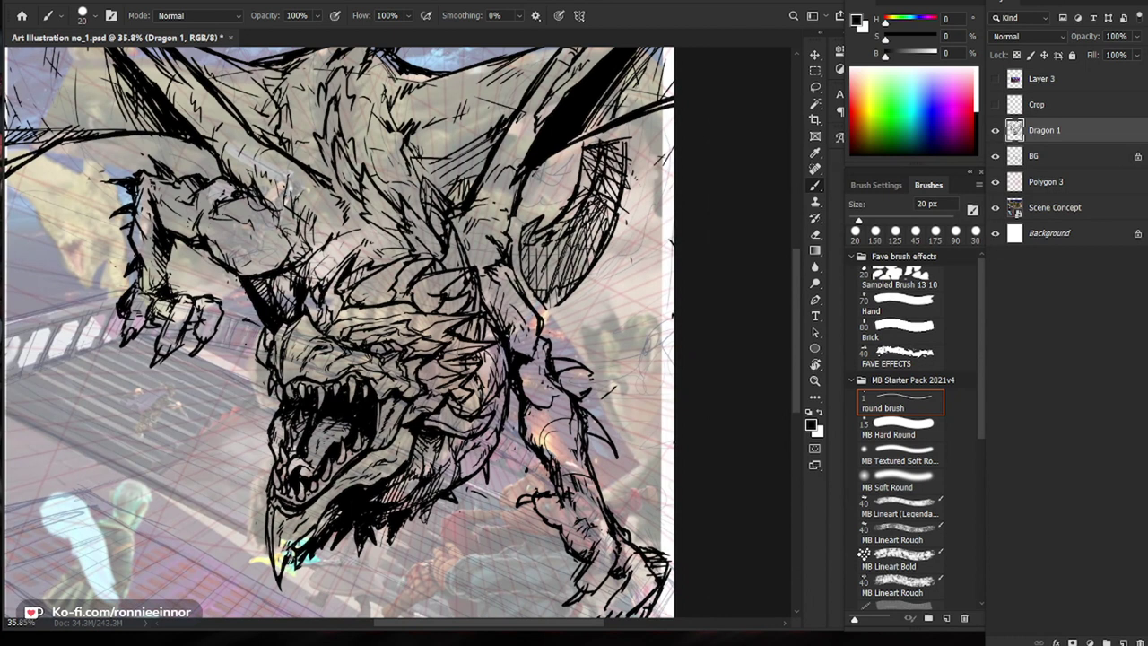
{"action": "key", "text": "e"}
{"action": "mouse_move", "coordinate": [249, 341]}
{"action": "left_mouse_down"}
{"action": "mouse_move", "coordinate": [261, 375]}
{"action": "mouse_move", "coordinate": [267, 328]}
{"action": "mouse_move", "coordinate": [255, 378]}
{"action": "mouse_move", "coordinate": [269, 312]}
{"action": "mouse_move", "coordinate": [258, 349]}
{"action": "left_mouse_up"}
{"action": "key", "text": "b"}
{"action": "key", "text": "e"}
{"action": "key", "text": "b"}
{"action": "key", "text": "e"}
{"action": "key", "text": "b"}
{"action": "key", "text": "e"}
{"action": "key", "text": "b"}
{"action": "key", "text": "e"}
{"action": "key", "text": "b"}
{"action": "key", "text": "e"}
{"action": "key", "text": "b"}
{"action": "key", "text": "z"}
{"action": "key", "text": "b"}
{"action": "key", "text": "e"}
{"action": "left_click_drag", "start_coordinate": [255, 321], "coordinate": [242, 282]}
{"action": "key", "text": "b"}
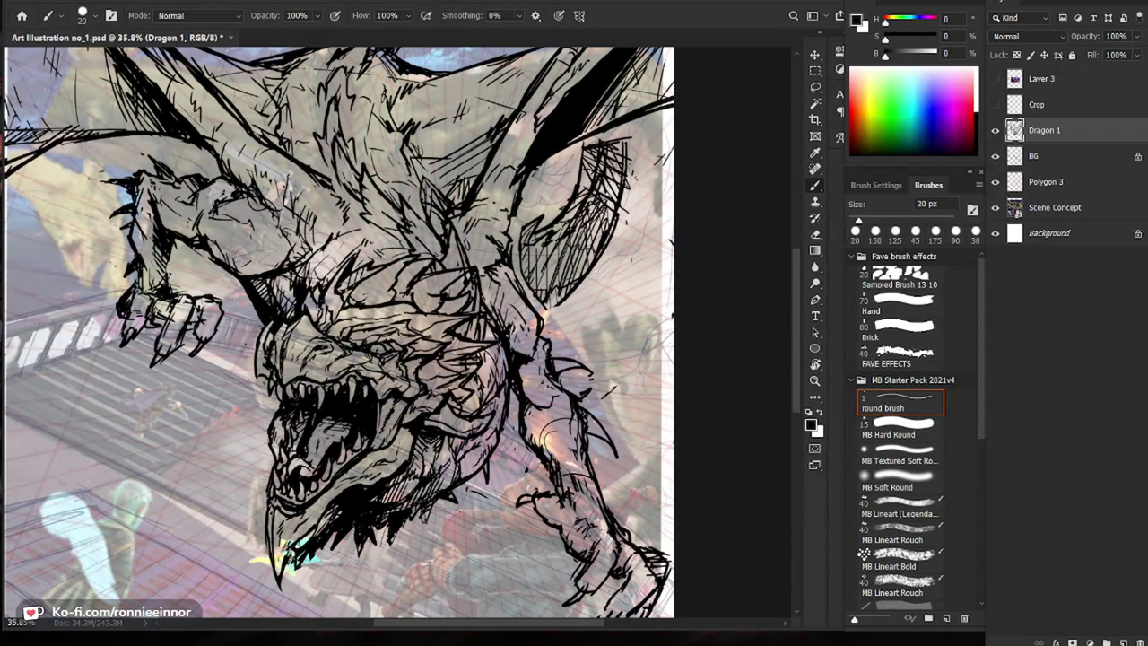
Step: Review the full page to judge the dragon's silhouette and reworked head outline
{"action": "key", "text": "z"}
{"action": "left_click_drag", "start_coordinate": [442, 538], "coordinate": [359, 545]}
{"action": "key", "text": "b"}
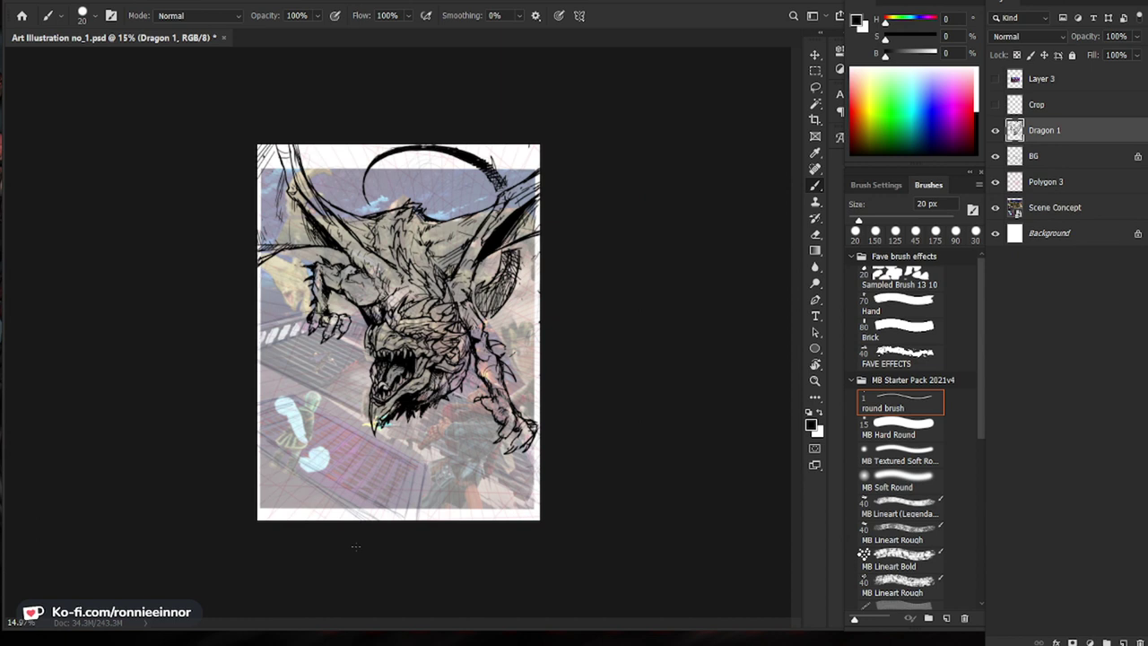
{"action": "scroll", "coordinate": [399, 332], "scroll_direction": "up", "scroll_amount": 2}
{"action": "key", "text": "e"}
{"action": "key", "text": "b"}
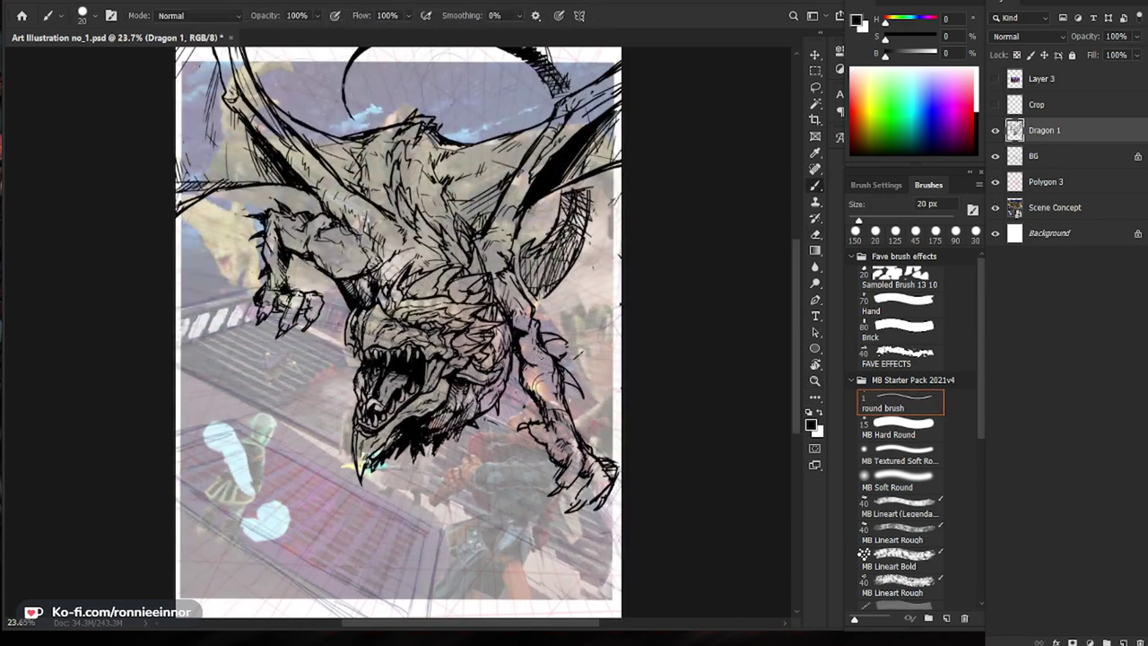
{"action": "key", "text": "e"}
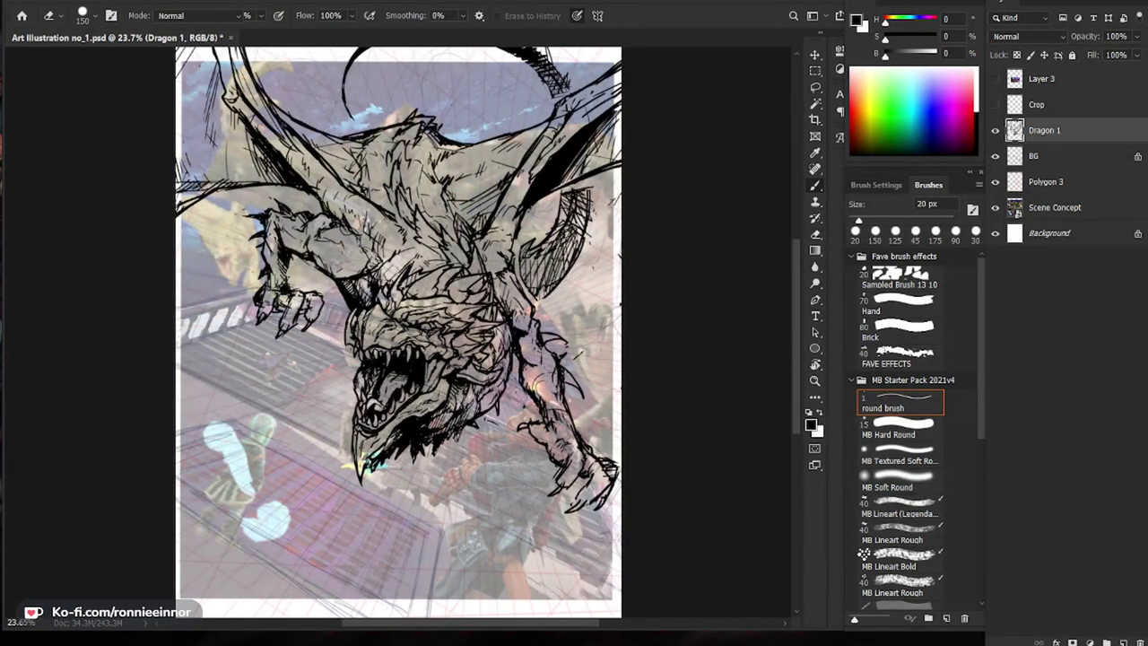
{"action": "key", "text": "b"}
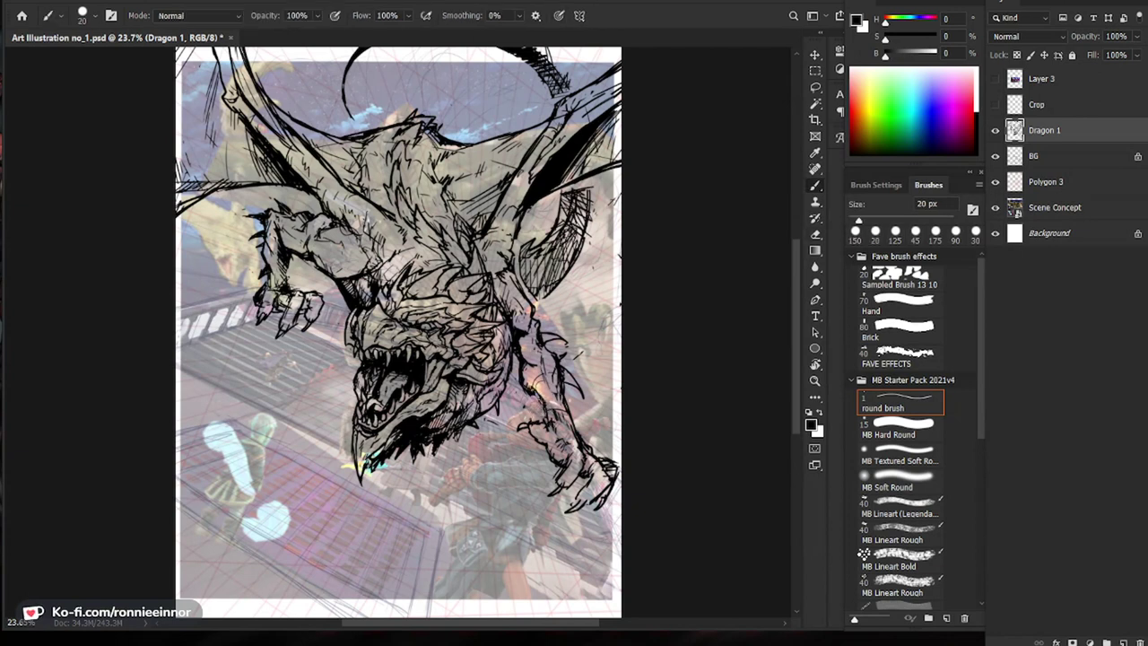
Step: Touch up the extended foreleg's inner toe and claw beside the wrist
{"action": "left_click_drag", "start_coordinate": [629, 402], "coordinate": [612, 407]}
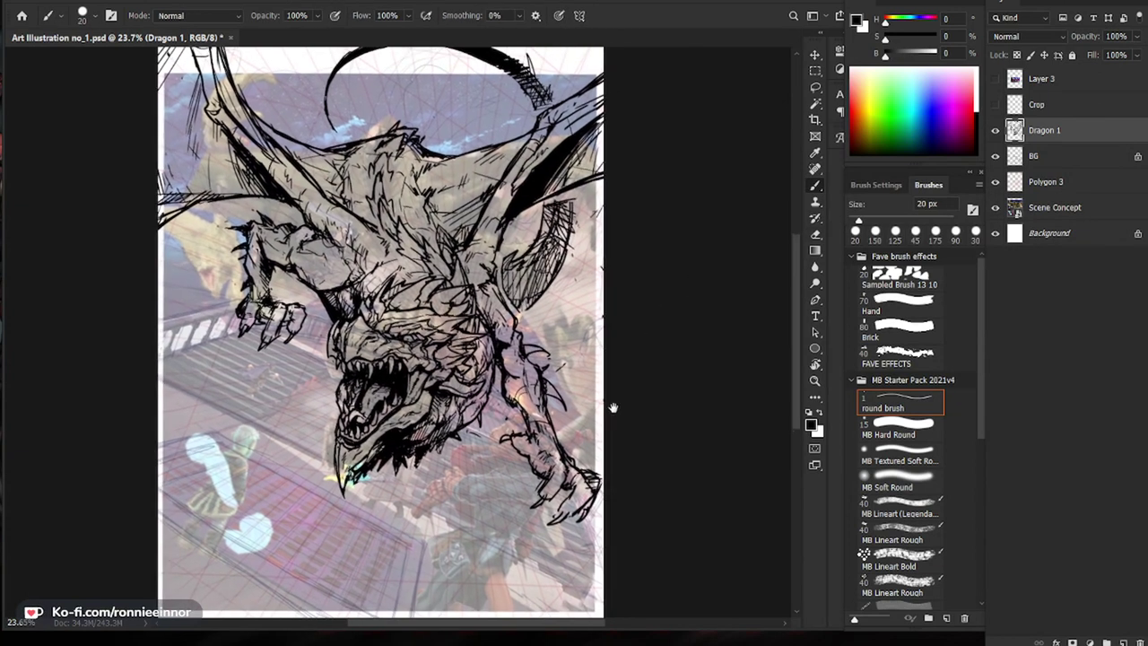
{"action": "key", "text": "z"}
{"action": "mouse_move", "coordinate": [613, 414]}
{"action": "left_mouse_down"}
{"action": "mouse_move", "coordinate": [596, 423]}
{"action": "mouse_move", "coordinate": [588, 400]}
{"action": "left_mouse_up"}
{"action": "left_click_drag", "start_coordinate": [656, 361], "coordinate": [650, 347]}
{"action": "key", "text": "b"}
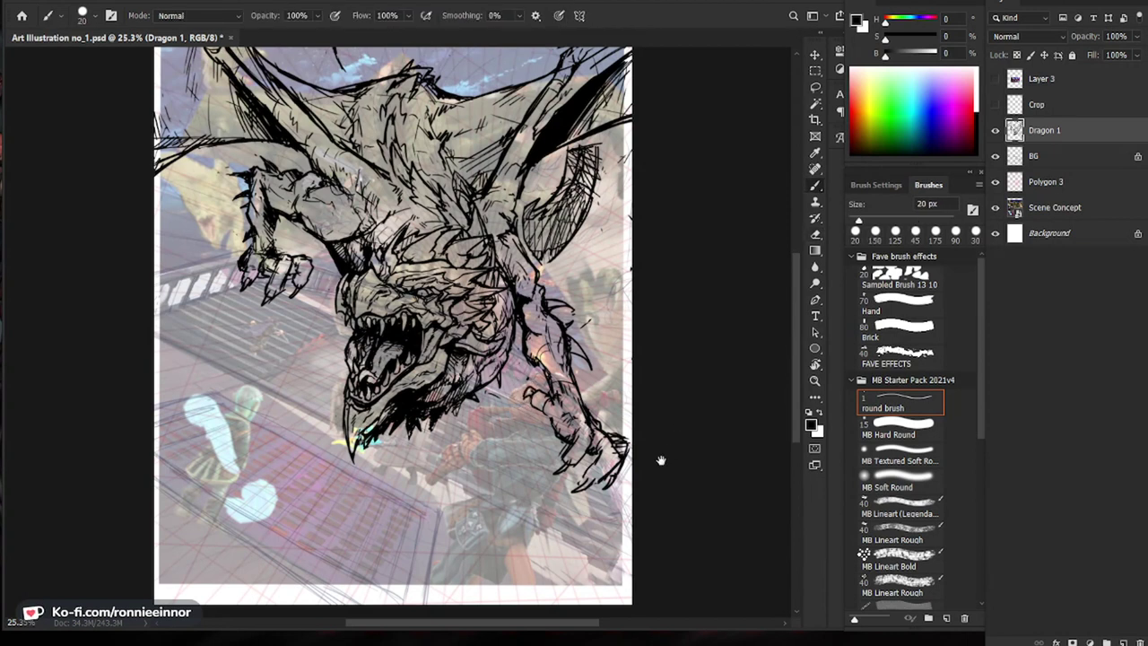
{"action": "left_click_drag", "start_coordinate": [661, 461], "coordinate": [643, 429]}
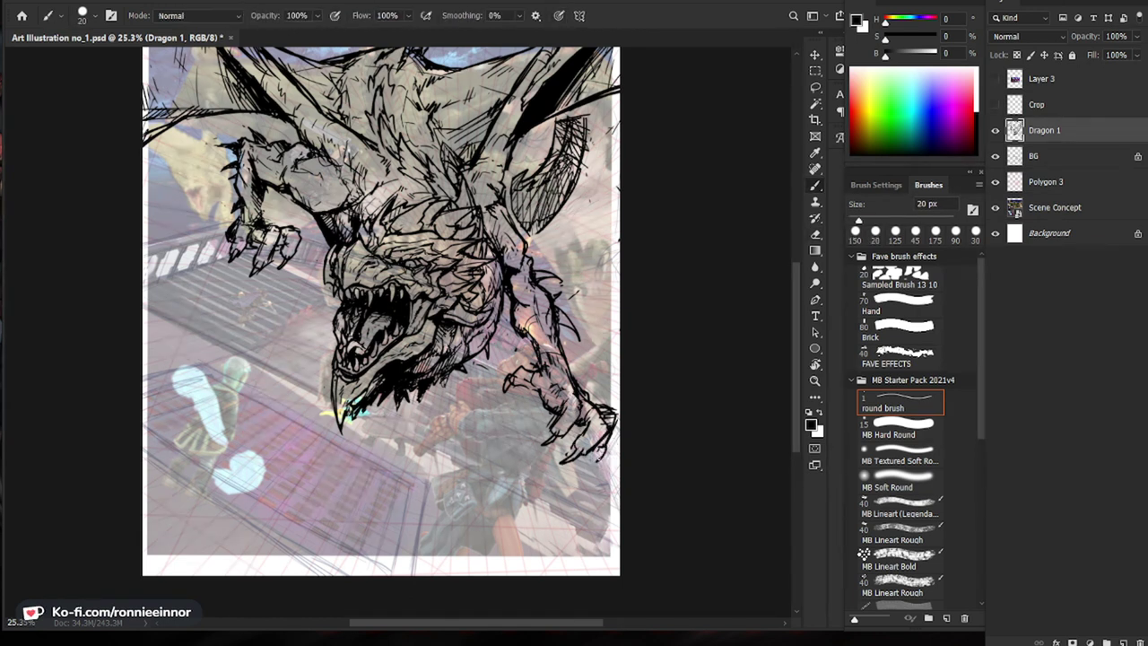
{"action": "mouse_move", "coordinate": [609, 445]}
{"action": "left_mouse_down"}
{"action": "mouse_move", "coordinate": [630, 412]}
{"action": "mouse_move", "coordinate": [605, 439]}
{"action": "left_mouse_up"}
{"action": "key", "text": "z"}
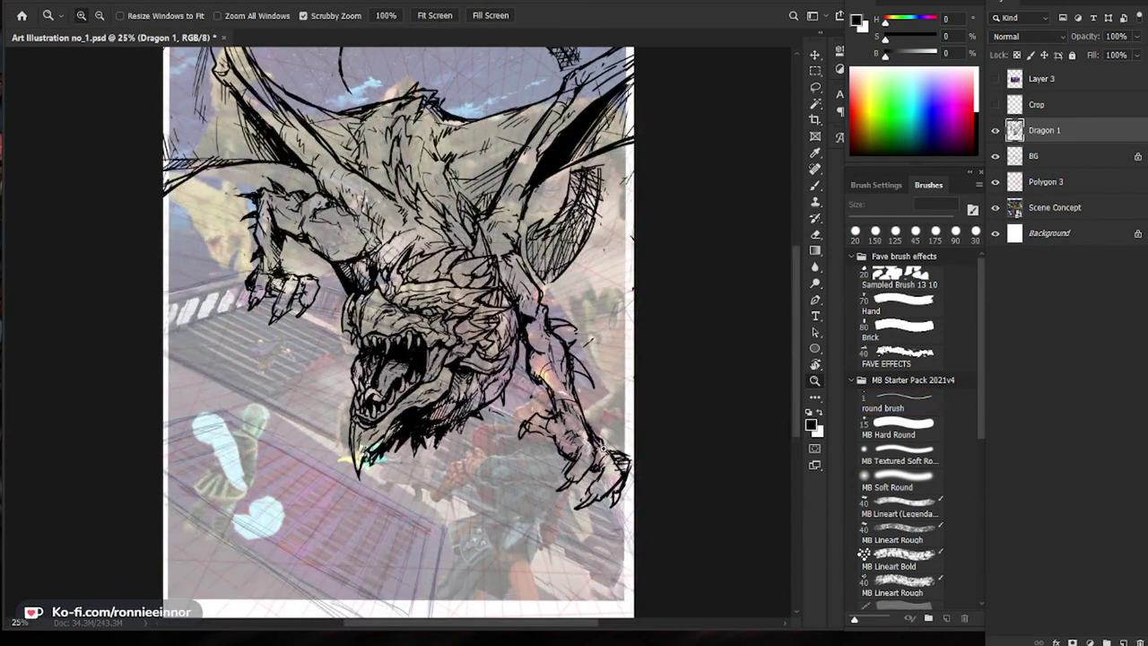
Step: Shift the whole Dragon 1 linework slightly left on the canvas
{"action": "key", "text": "v"}
{"action": "left_click_drag", "start_coordinate": [599, 476], "coordinate": [589, 475]}
{"action": "key", "text": "z"}
{"action": "left_click_drag", "start_coordinate": [703, 389], "coordinate": [680, 389]}
{"action": "left_click_drag", "start_coordinate": [571, 403], "coordinate": [576, 401]}
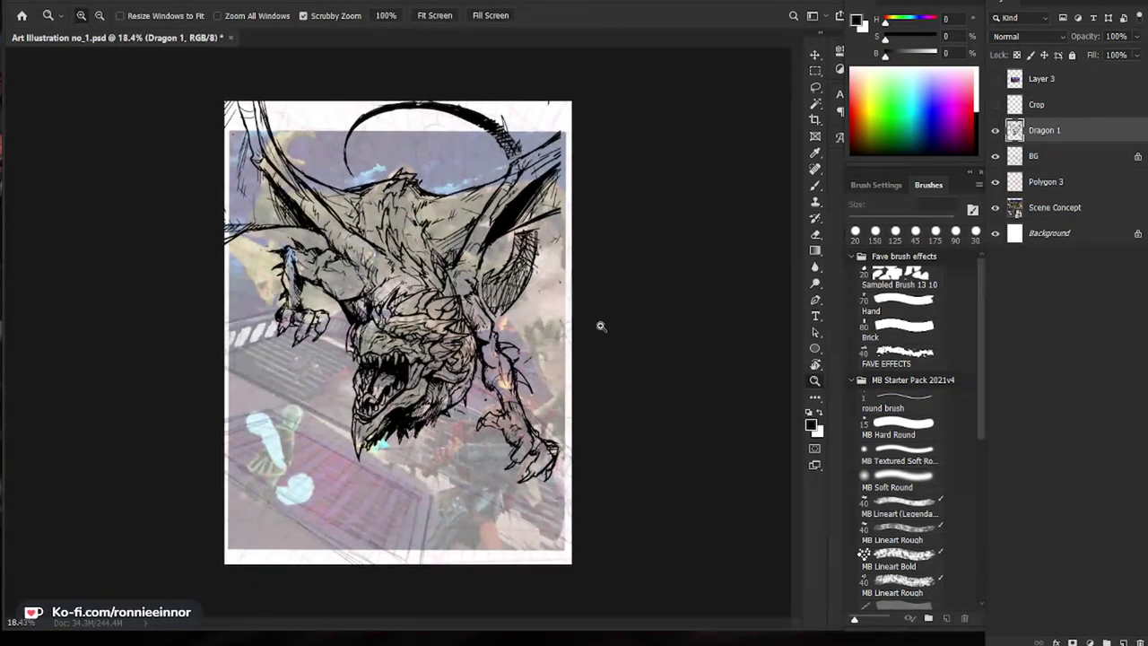
Step: Extend the right wing's cut-off membrane lines and hatching out to the canvas edge
{"action": "key", "text": "b"}
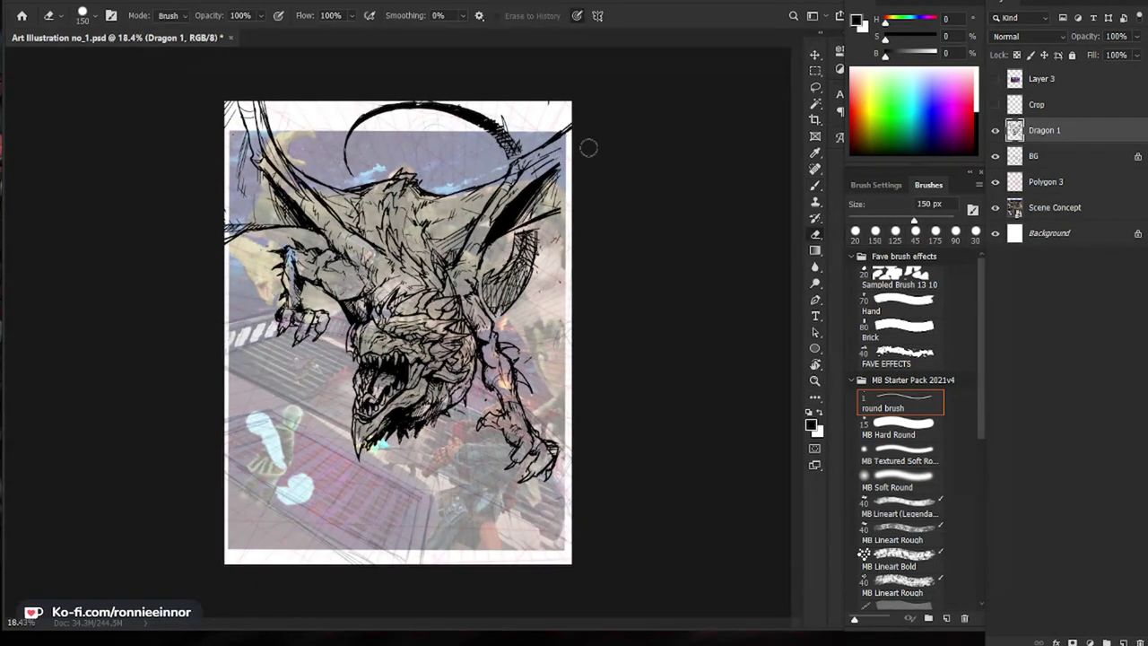
{"action": "mouse_move", "coordinate": [567, 163]}
{"action": "left_mouse_down"}
{"action": "mouse_move", "coordinate": [522, 220]}
{"action": "mouse_move", "coordinate": [554, 215]}
{"action": "left_mouse_up"}
{"action": "left_click_drag", "start_coordinate": [578, 201], "coordinate": [561, 216]}
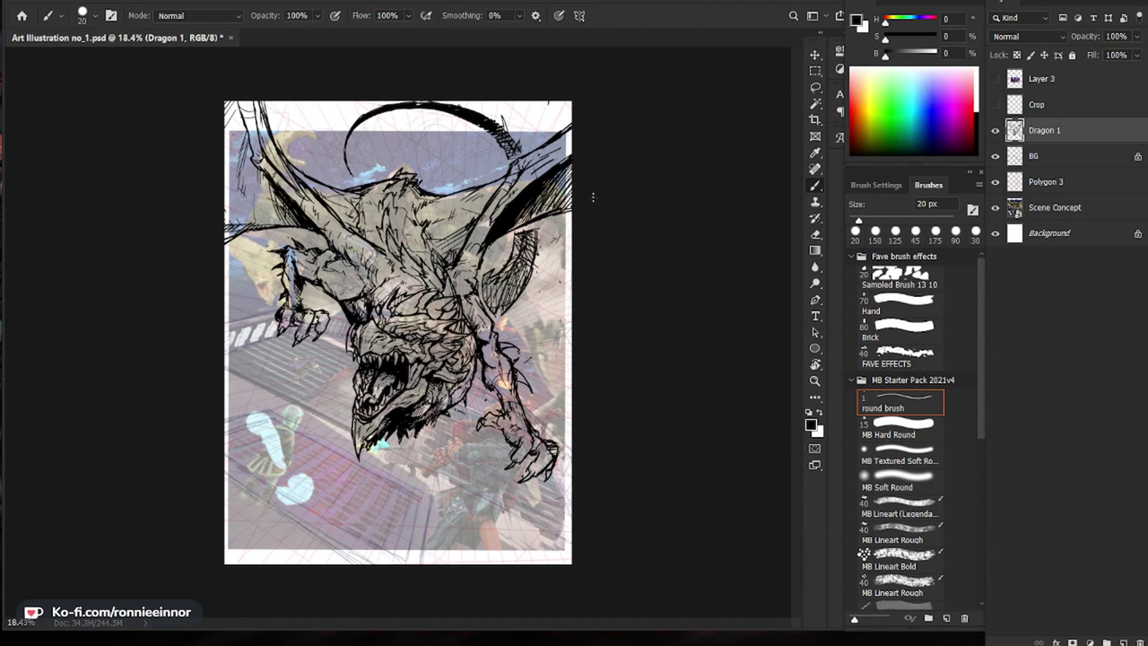
Step: Add short ink strokes to the left wing near the upper corner of the page
{"action": "left_click_drag", "start_coordinate": [237, 105], "coordinate": [226, 131]}
{"action": "left_click_drag", "start_coordinate": [241, 113], "coordinate": [239, 160]}
{"action": "left_click_drag", "start_coordinate": [246, 137], "coordinate": [244, 156]}
{"action": "left_click_drag", "start_coordinate": [257, 115], "coordinate": [258, 132]}
{"action": "left_click_drag", "start_coordinate": [298, 498], "coordinate": [248, 502]}
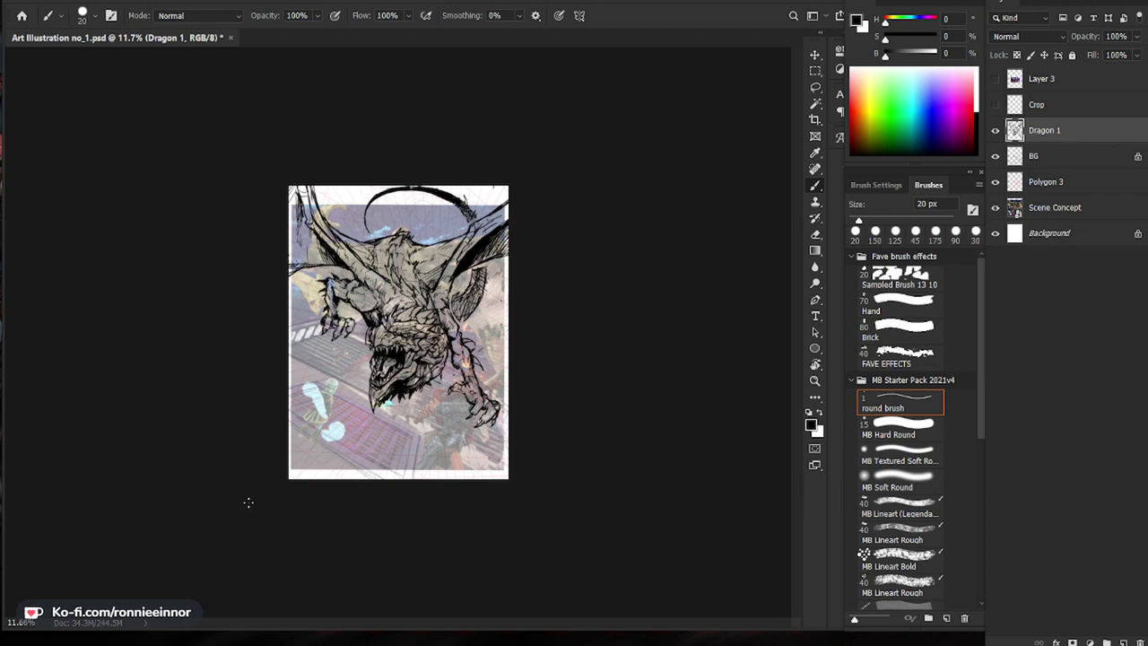
{"action": "left_click_drag", "start_coordinate": [575, 381], "coordinate": [616, 403]}
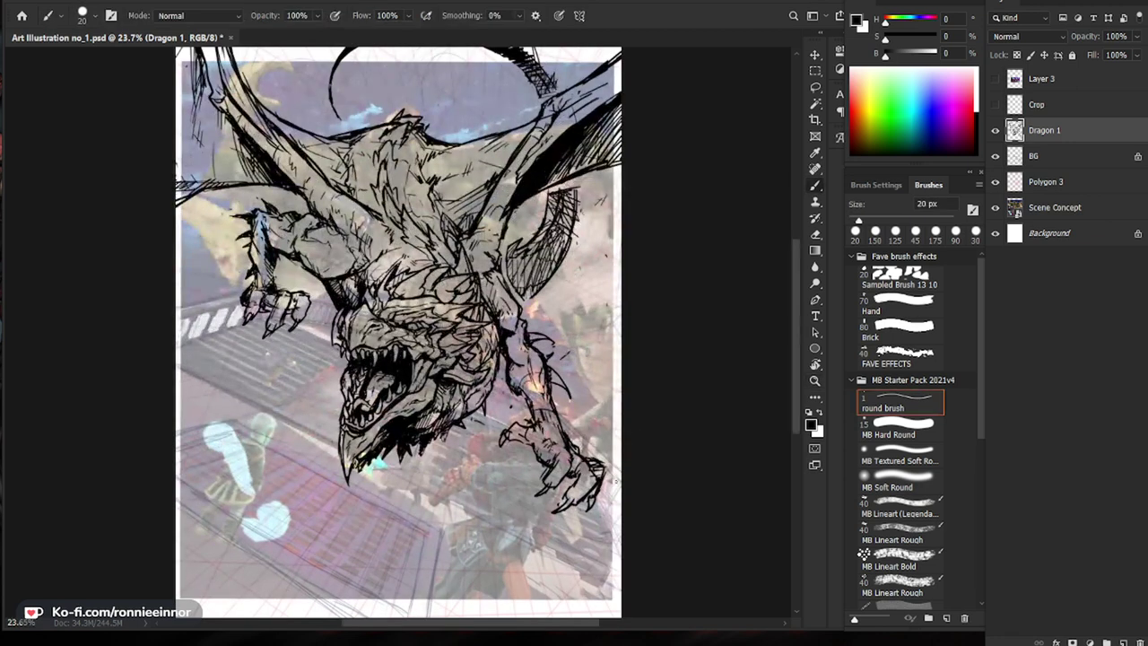
Step: Lasso the extended foreleg's hand and scale it down to 92.78%
{"action": "key", "text": "l"}
{"action": "mouse_move", "coordinate": [536, 529]}
{"action": "left_mouse_down"}
{"action": "mouse_move", "coordinate": [585, 532]}
{"action": "mouse_move", "coordinate": [572, 432]}
{"action": "mouse_move", "coordinate": [529, 520]}
{"action": "left_mouse_up"}
{"action": "key", "text": "v"}
{"action": "left_click_drag", "start_coordinate": [597, 494], "coordinate": [601, 487]}
{"action": "key", "text": "ctrl+t"}
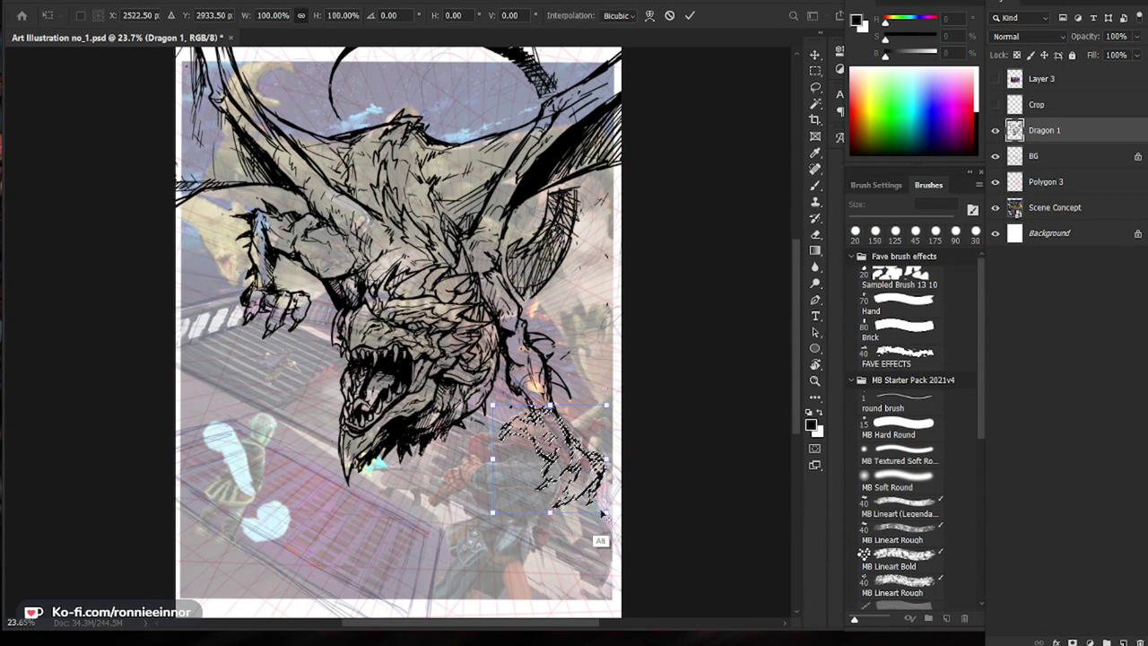
{"action": "left_click_drag", "start_coordinate": [595, 505], "coordinate": [602, 505]}
{"action": "key", "text": "ctrl+z"}
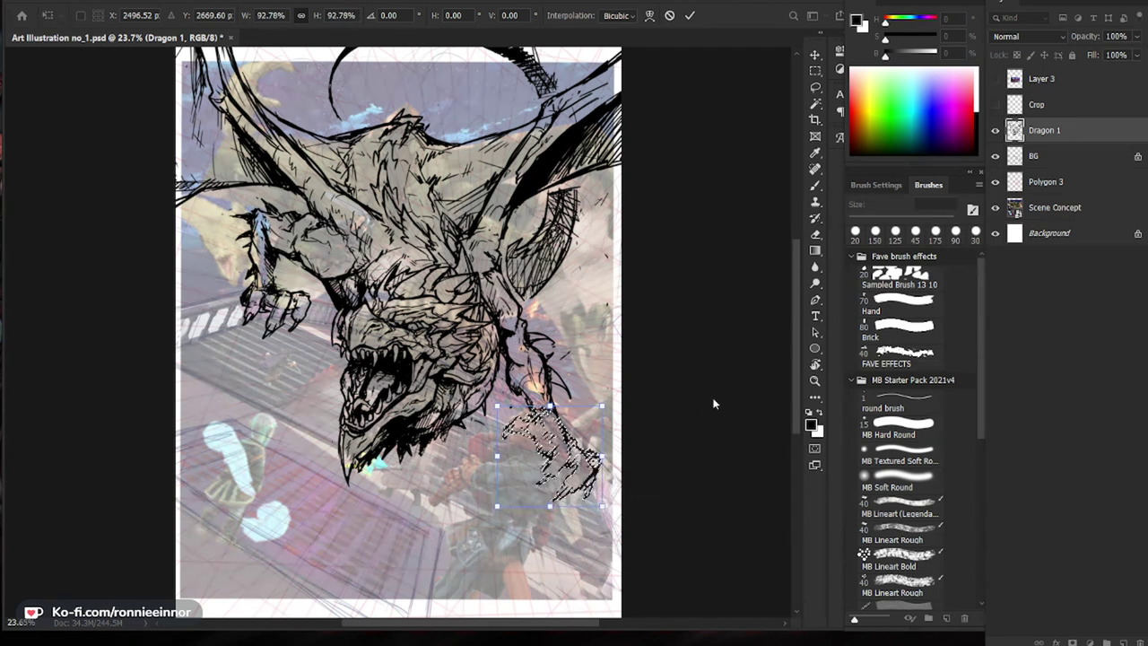
{"action": "key", "text": "Return"}
Step: Rotate the selected foreleg hand by -5.49 degrees to realign it with the forearm
{"action": "key", "text": "ctrl+t"}
{"action": "mouse_move", "coordinate": [625, 520]}
{"action": "left_mouse_down"}
{"action": "mouse_move", "coordinate": [632, 497]}
{"action": "mouse_move", "coordinate": [627, 513]}
{"action": "left_mouse_up"}
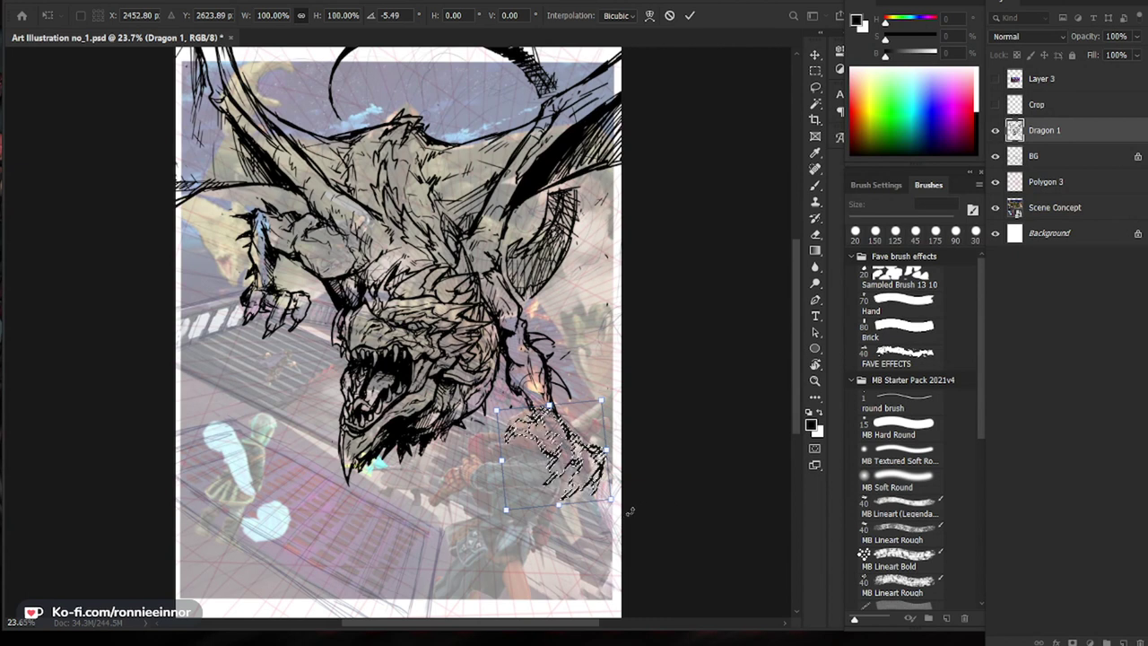
{"action": "key", "text": "Return"}
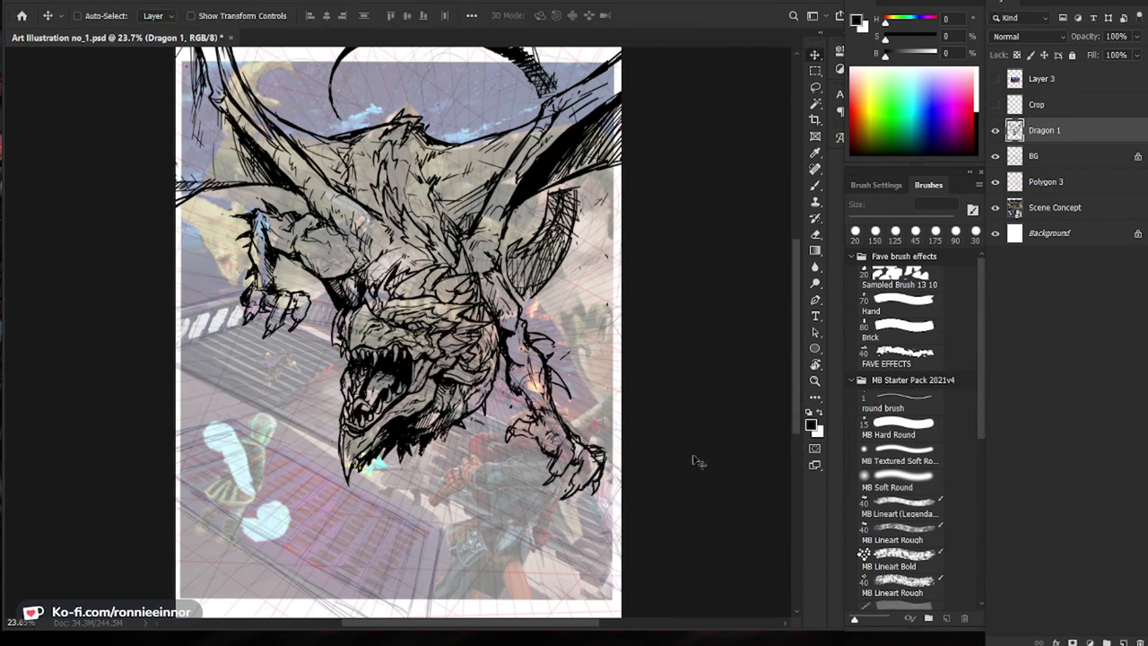
{"action": "key", "text": "b"}
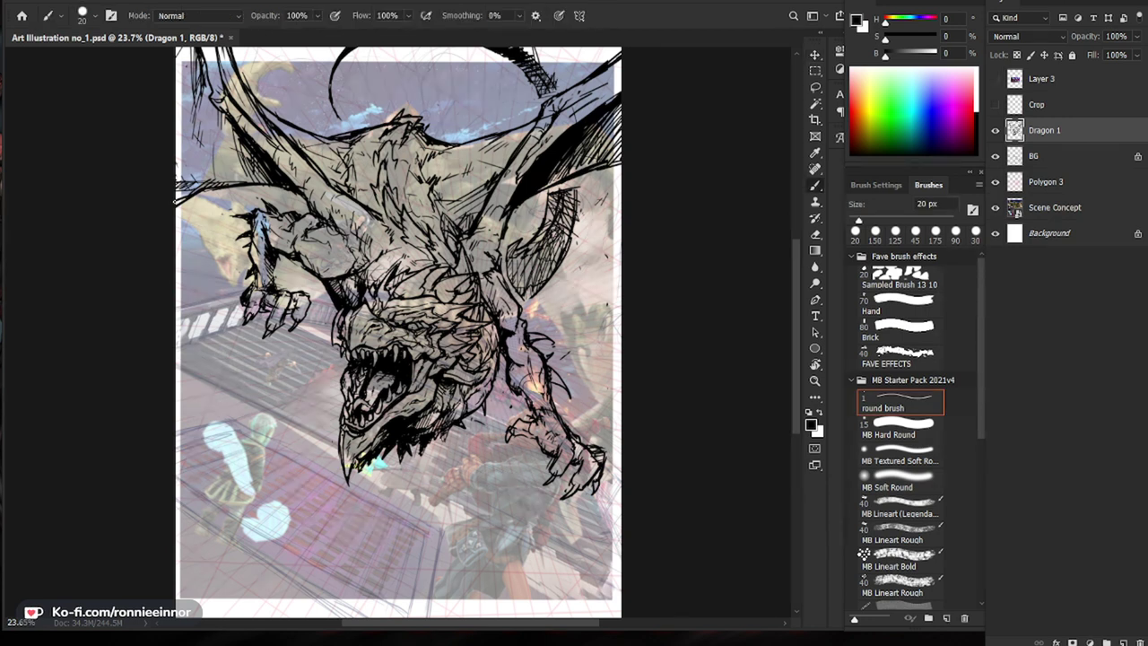
{"action": "key", "text": "z"}
{"action": "left_click_drag", "start_coordinate": [395, 309], "coordinate": [344, 309]}
{"action": "key", "text": "ctrl+0"}
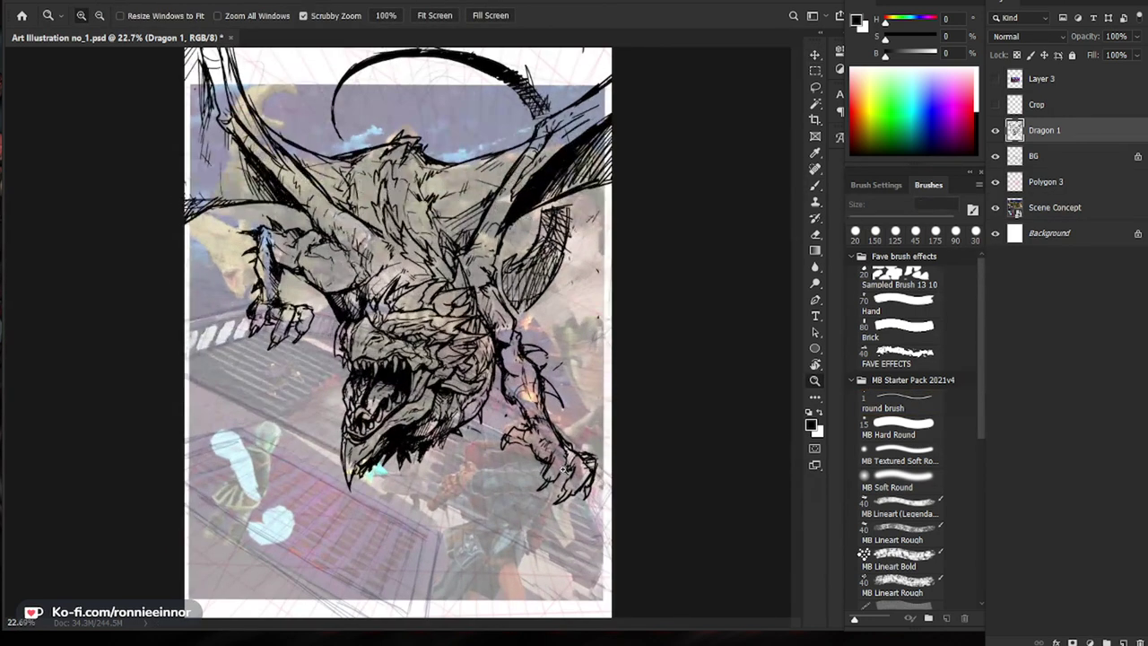
{"action": "key", "text": "e"}
{"action": "key", "text": "b"}
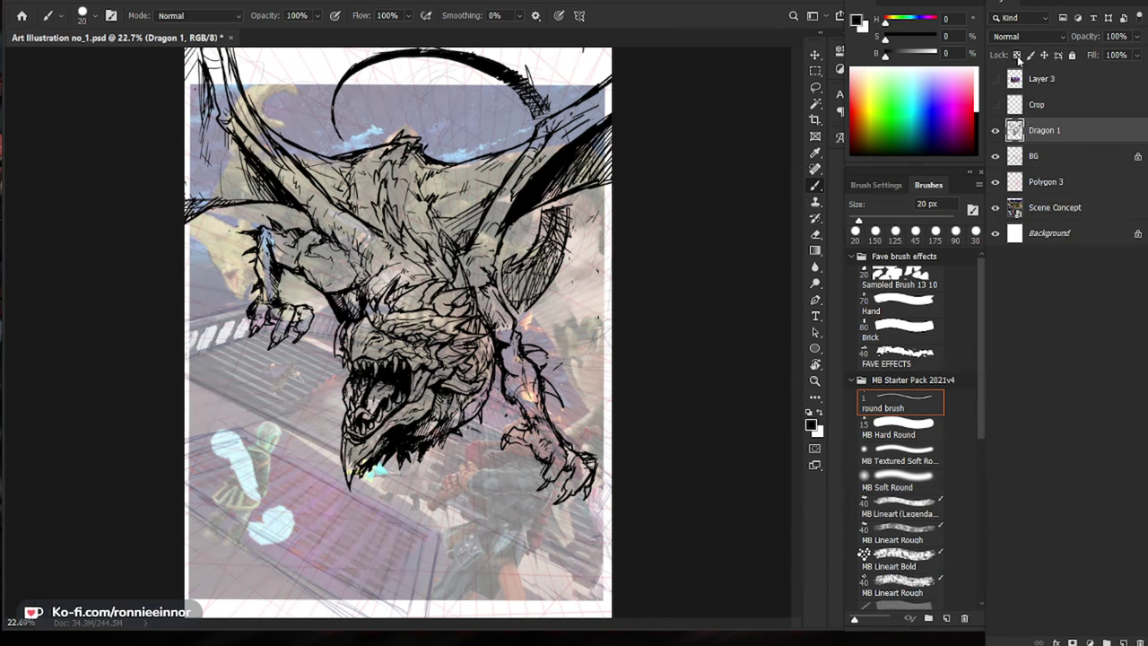
Step: Lock the Dragon 1 layer's transparent pixels and fill its black linework with dark navy
{"action": "left_click", "coordinate": [857, 21]}
{"action": "left_click", "coordinate": [783, 430]}
{"action": "left_click_drag", "start_coordinate": [682, 480], "coordinate": [694, 484]}
{"action": "left_click", "coordinate": [882, 366]}
{"action": "key", "text": "x"}
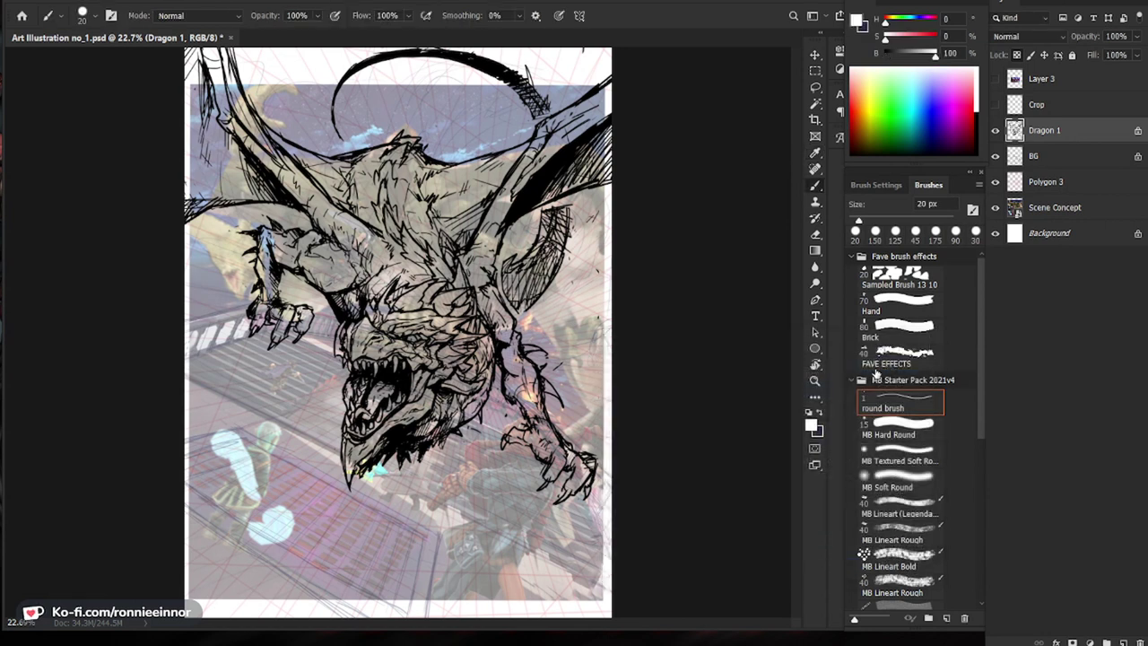
{"action": "key", "text": "ctrl+BackSpace"}
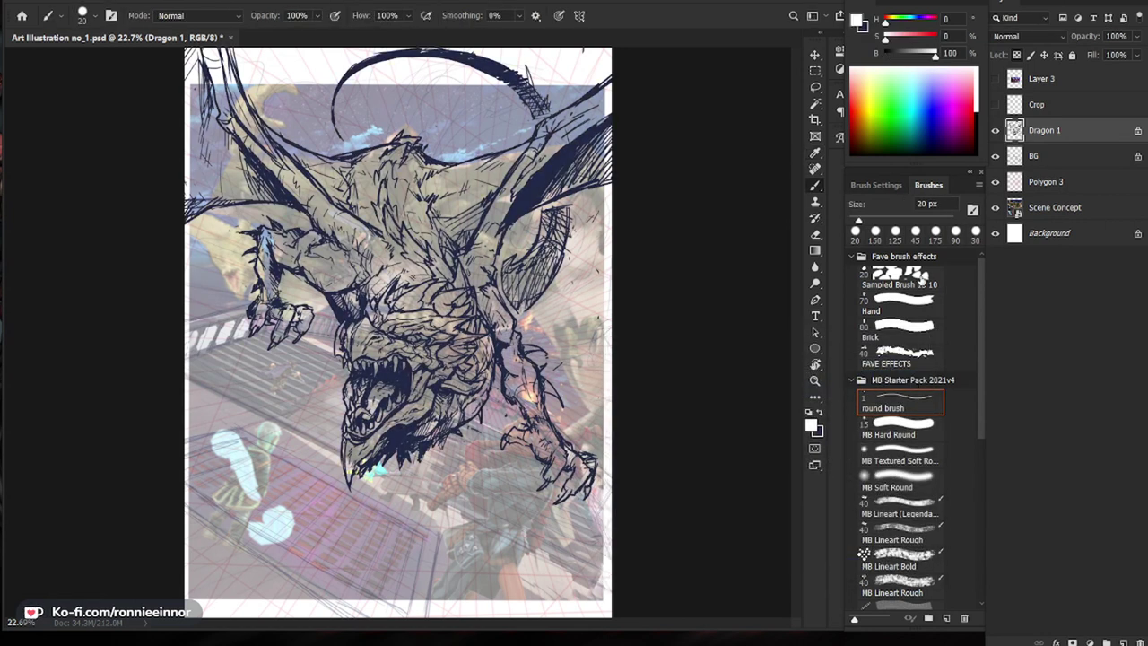
Step: Recolour the navy linework to a lighter blue with Hue/Saturation, raising Lightness to +18
{"action": "key", "text": "ctrl+u"}
{"action": "left_click_drag", "start_coordinate": [793, 478], "coordinate": [802, 478]}
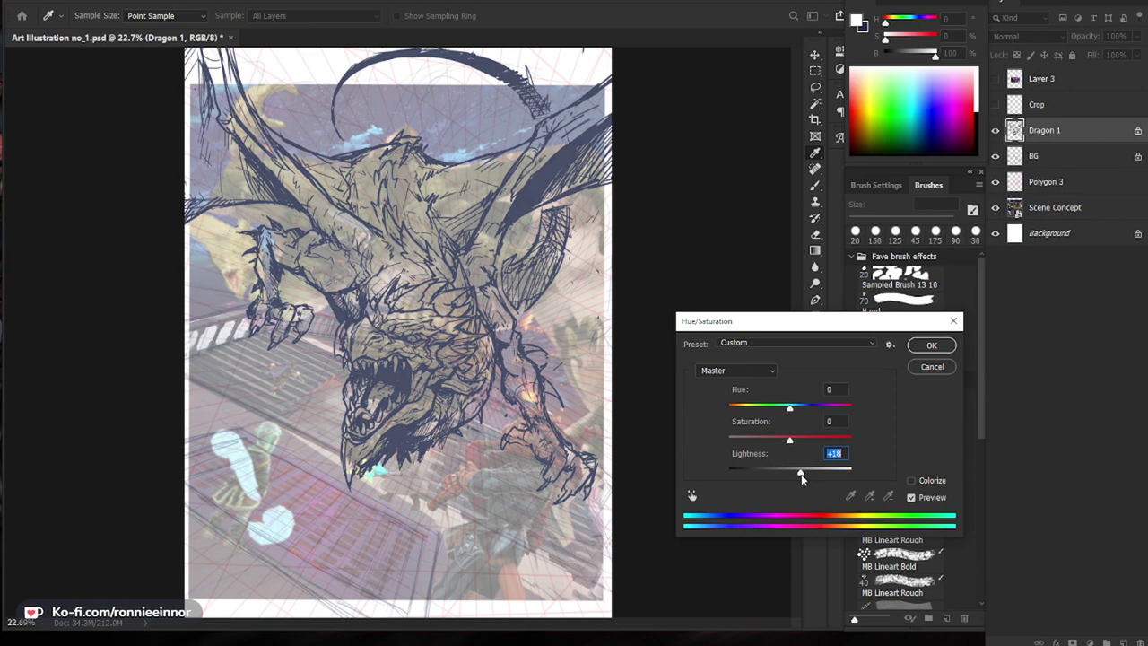
{"action": "left_click_drag", "start_coordinate": [789, 439], "coordinate": [780, 409]}
{"action": "left_click", "coordinate": [930, 346]}
Step: Sample the linework's blue as the brush colour and unlock the Dragon 1 layer's transparent pixels
{"action": "key", "text": "z"}
{"action": "scroll", "coordinate": [505, 386], "scroll_direction": "up", "scroll_amount": 1}
{"action": "key", "text": "b"}
{"action": "left_click", "coordinate": [403, 408], "text": "alt"}
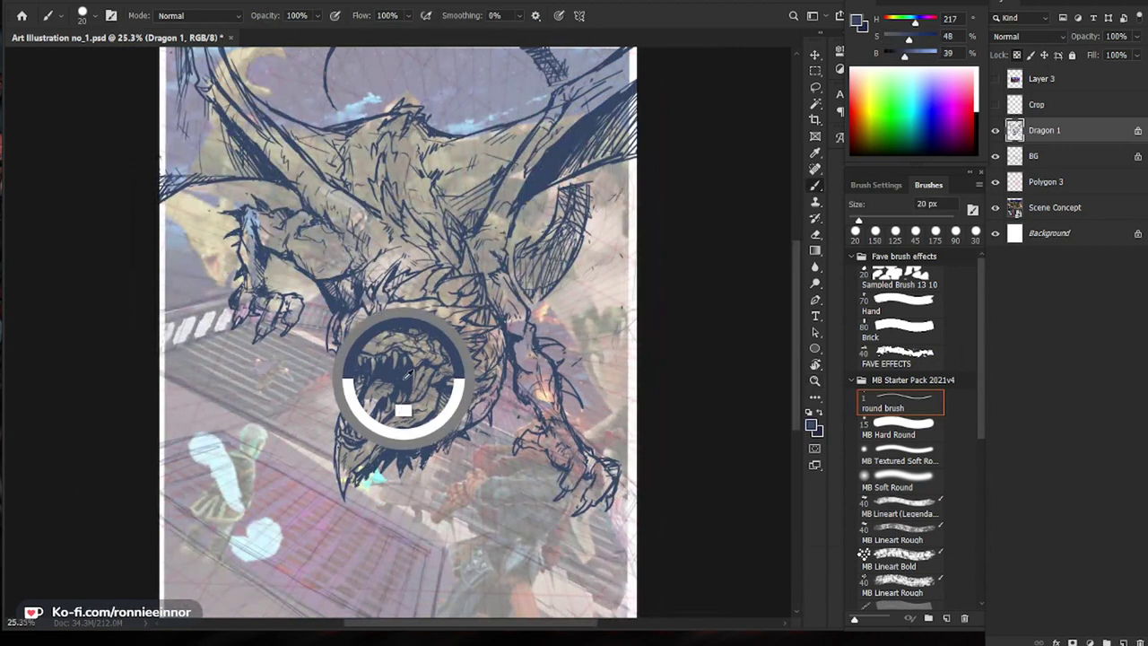
{"action": "key", "text": "slash"}
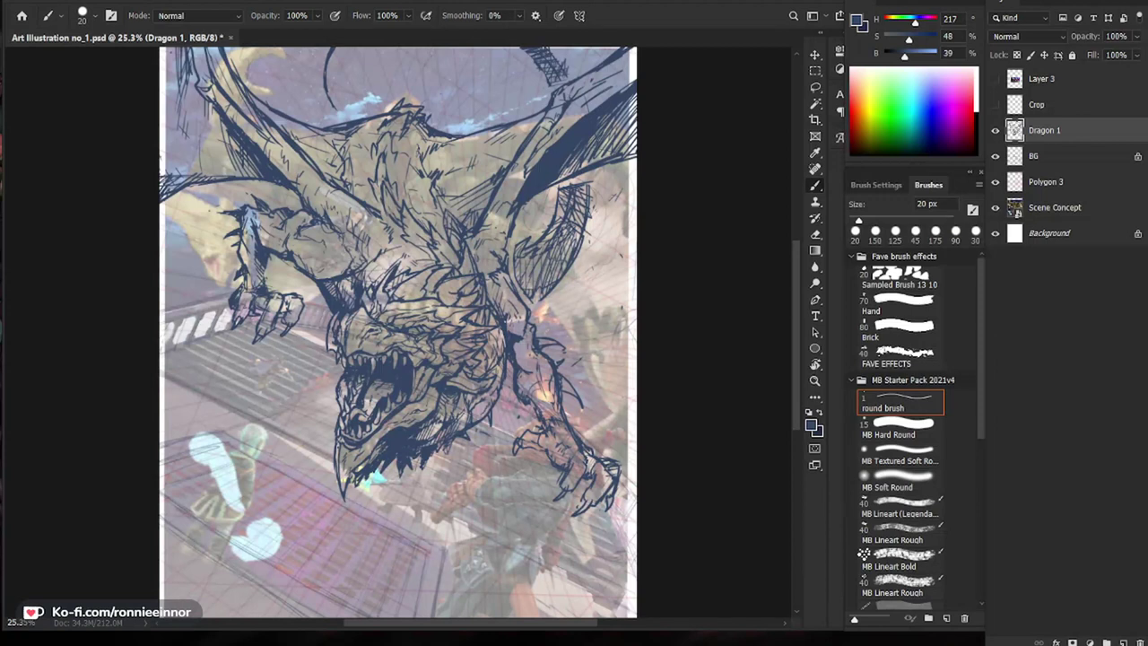
Step: Compare the dragon's linework with the scene underneath by hiding and reshowing the Dragon 1 layer
{"action": "left_click_drag", "start_coordinate": [637, 368], "coordinate": [626, 368]}
{"action": "left_click_drag", "start_coordinate": [559, 142], "coordinate": [527, 230]}
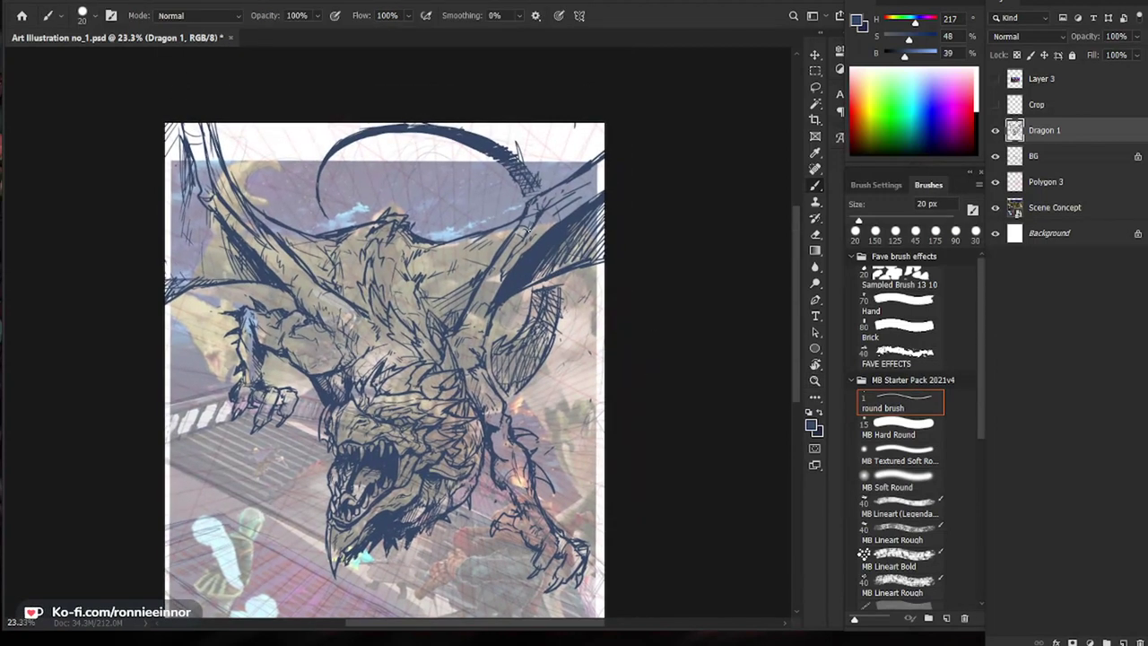
{"action": "left_click", "coordinate": [994, 130]}
{"action": "left_click", "coordinate": [994, 130]}
{"action": "scroll", "coordinate": [578, 479], "scroll_direction": "down", "scroll_amount": 1}
{"action": "left_click_drag", "start_coordinate": [637, 364], "coordinate": [645, 364]}
{"action": "left_click_drag", "start_coordinate": [412, 428], "coordinate": [438, 430]}
{"action": "left_click_drag", "start_coordinate": [604, 481], "coordinate": [569, 425]}
{"action": "left_click_drag", "start_coordinate": [598, 388], "coordinate": [582, 417]}
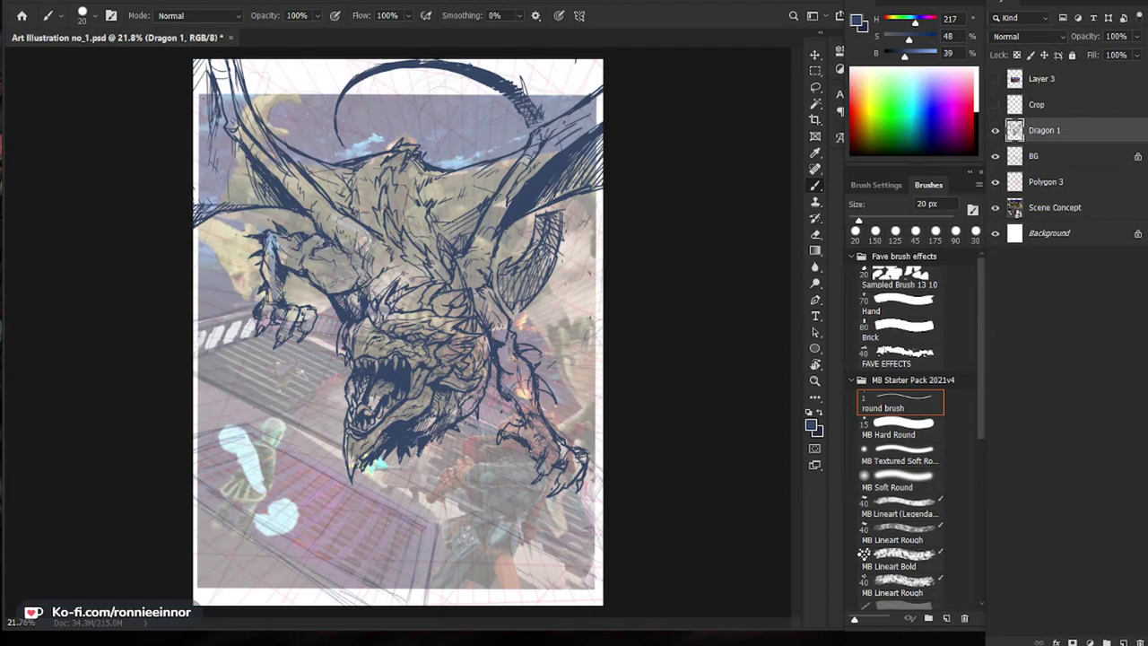
Step: Touch up the thumb claw and wrist of the right foreleg by alternately erasing and redrawing strokes
{"action": "key", "text": "e"}
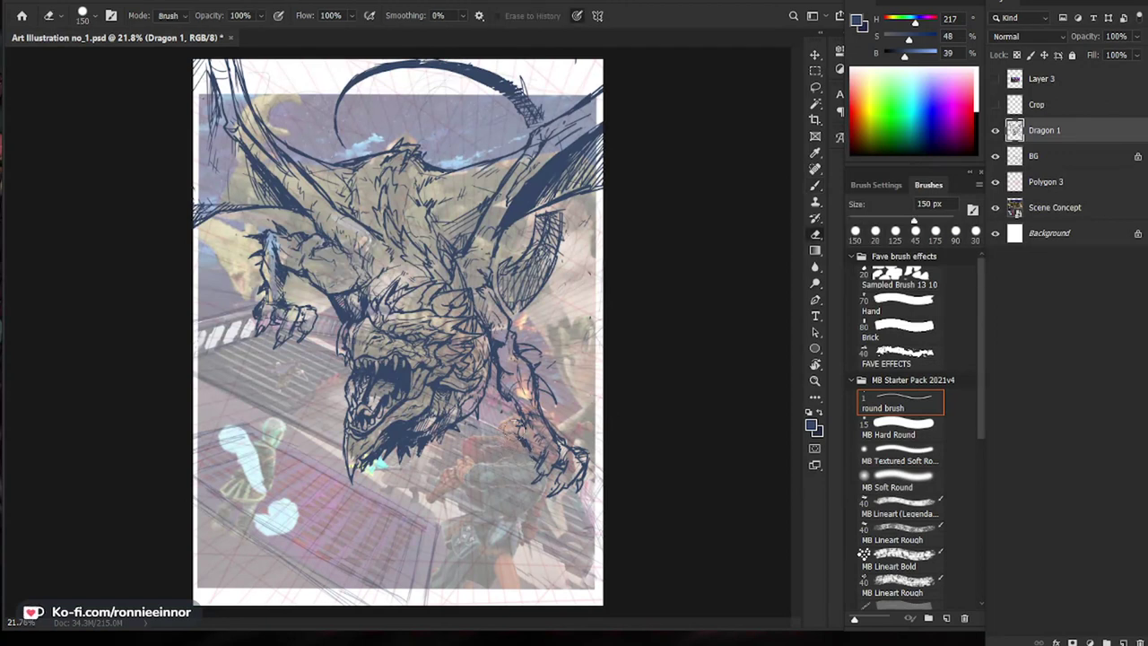
{"action": "key", "text": "b"}
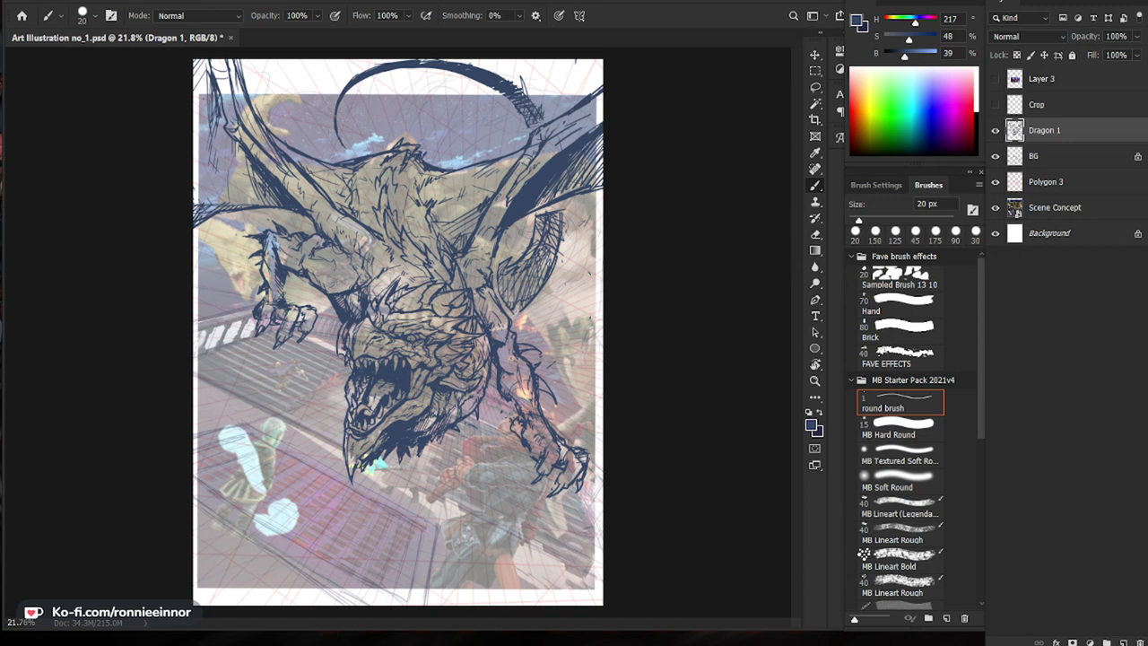
{"action": "key", "text": "e"}
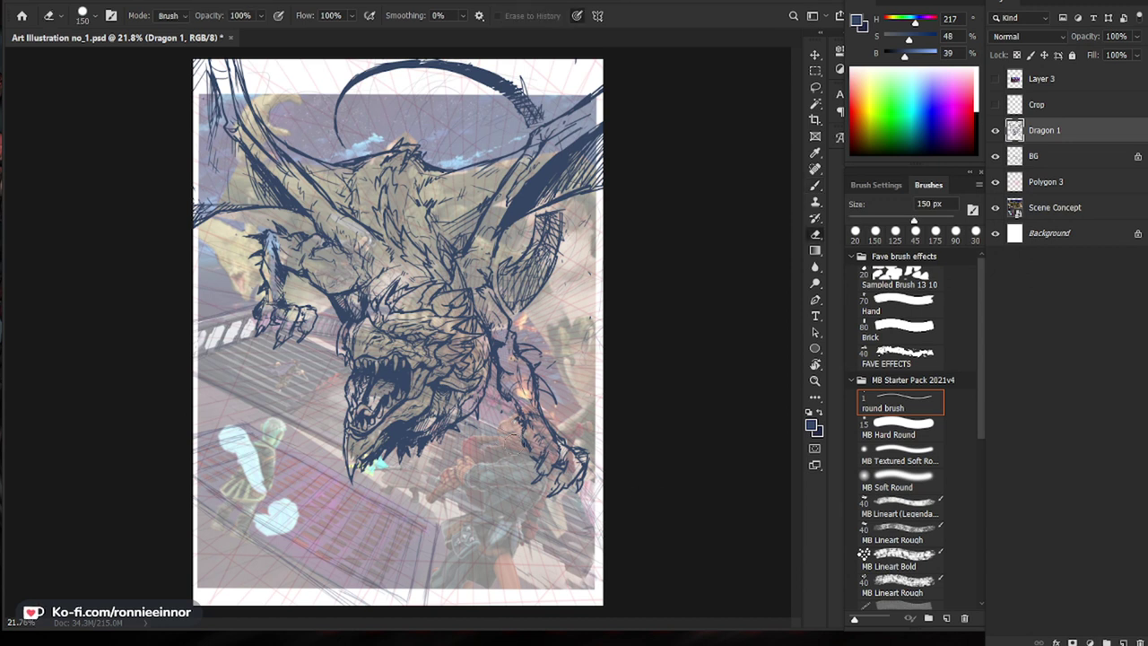
{"action": "key", "text": "b"}
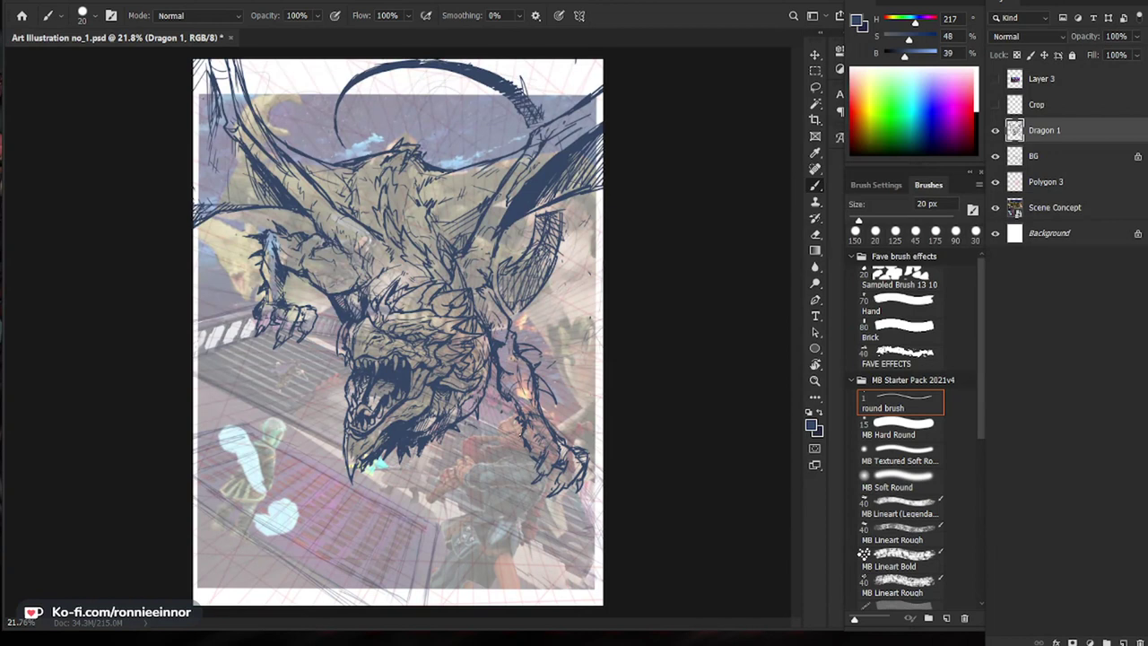
{"action": "key", "text": "z"}
{"action": "left_click_drag", "start_coordinate": [659, 508], "coordinate": [644, 508]}
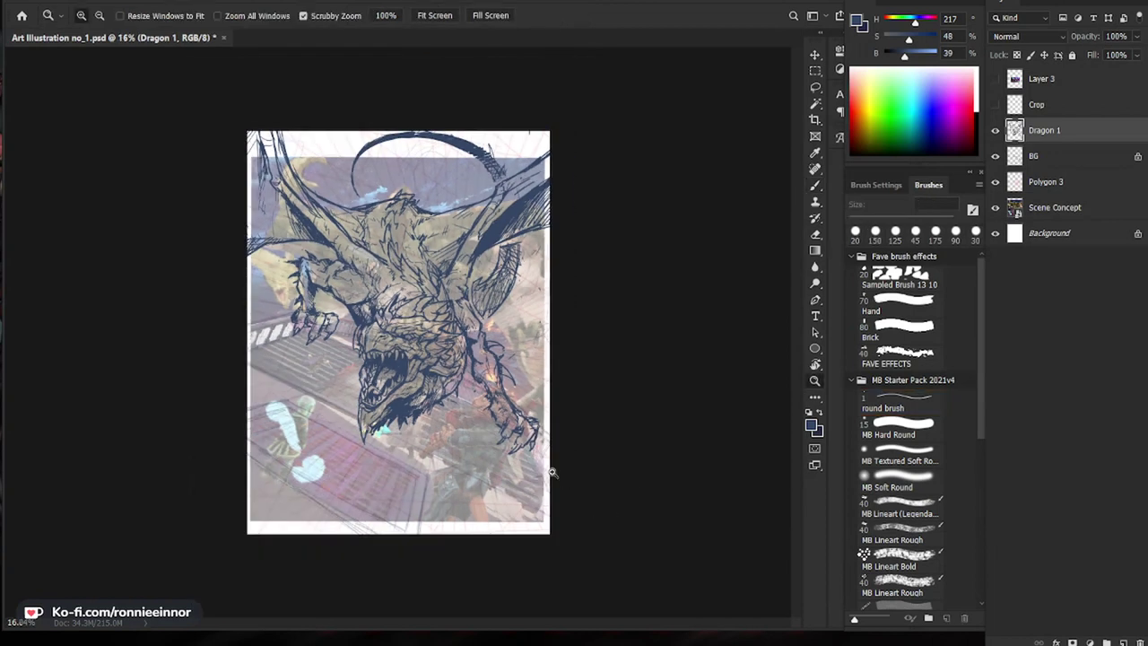
{"action": "left_click_drag", "start_coordinate": [542, 459], "coordinate": [559, 461]}
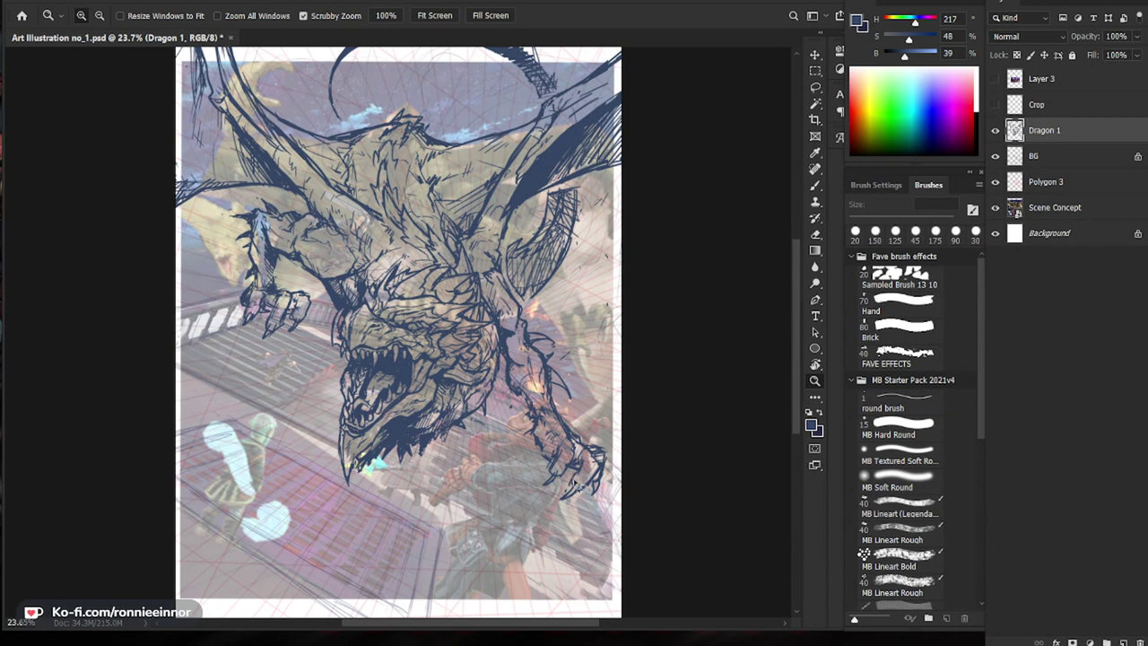
Step: Lasso the hand of the right foreleg and rotate it by about 10.5 degrees
{"action": "key", "text": "l"}
{"action": "key", "text": "ctrl+t"}
{"action": "mouse_move", "coordinate": [637, 402]}
{"action": "left_mouse_down"}
{"action": "mouse_move", "coordinate": [642, 433]}
{"action": "mouse_move", "coordinate": [584, 461]}
{"action": "left_mouse_up"}
{"action": "mouse_move", "coordinate": [644, 437]}
{"action": "left_mouse_down"}
{"action": "mouse_move", "coordinate": [632, 418]}
{"action": "mouse_move", "coordinate": [650, 419]}
{"action": "left_mouse_up"}
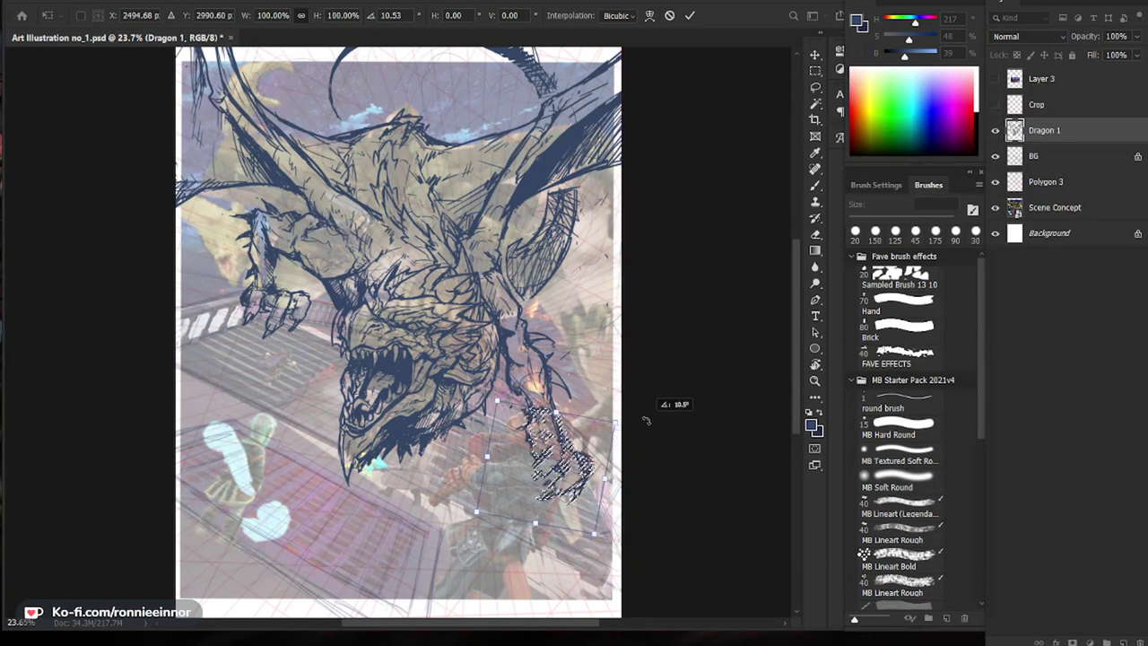
{"action": "key", "text": "Return"}
{"action": "key", "text": "ctrl+d"}
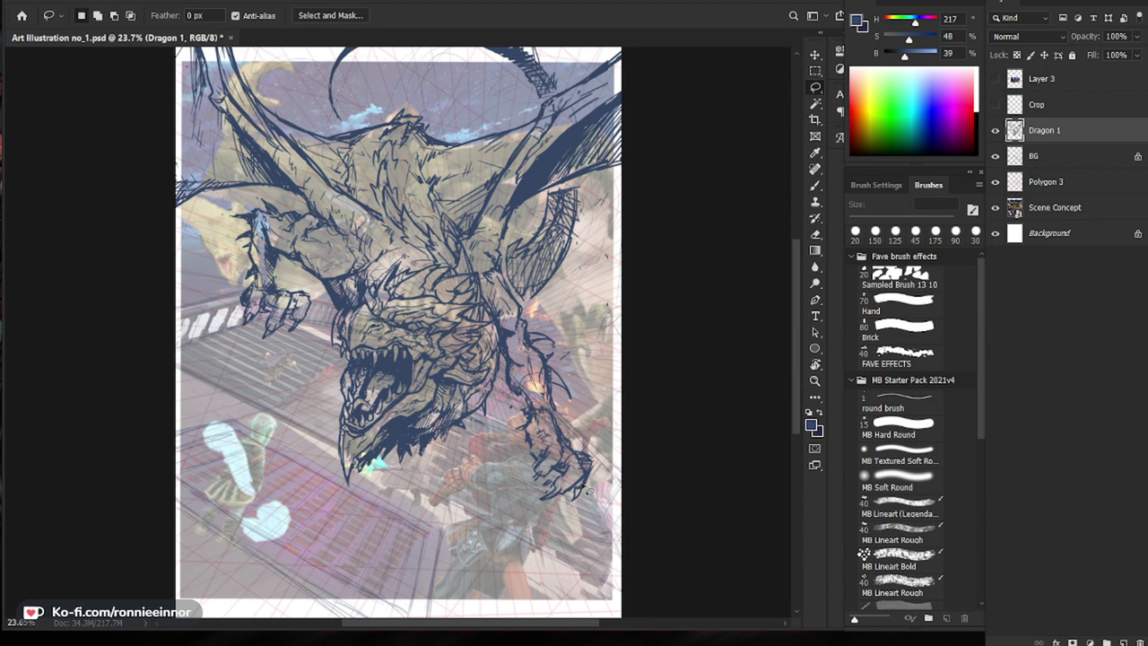
Step: Lasso the clawed end of the right foreleg and move it slightly outward and down, away from the wrist
{"action": "left_click_drag", "start_coordinate": [579, 509], "coordinate": [519, 416]}
{"action": "key", "text": "v"}
{"action": "left_click_drag", "start_coordinate": [569, 475], "coordinate": [584, 484]}
{"action": "key", "text": "ctrl+d"}
{"action": "key", "text": "b"}
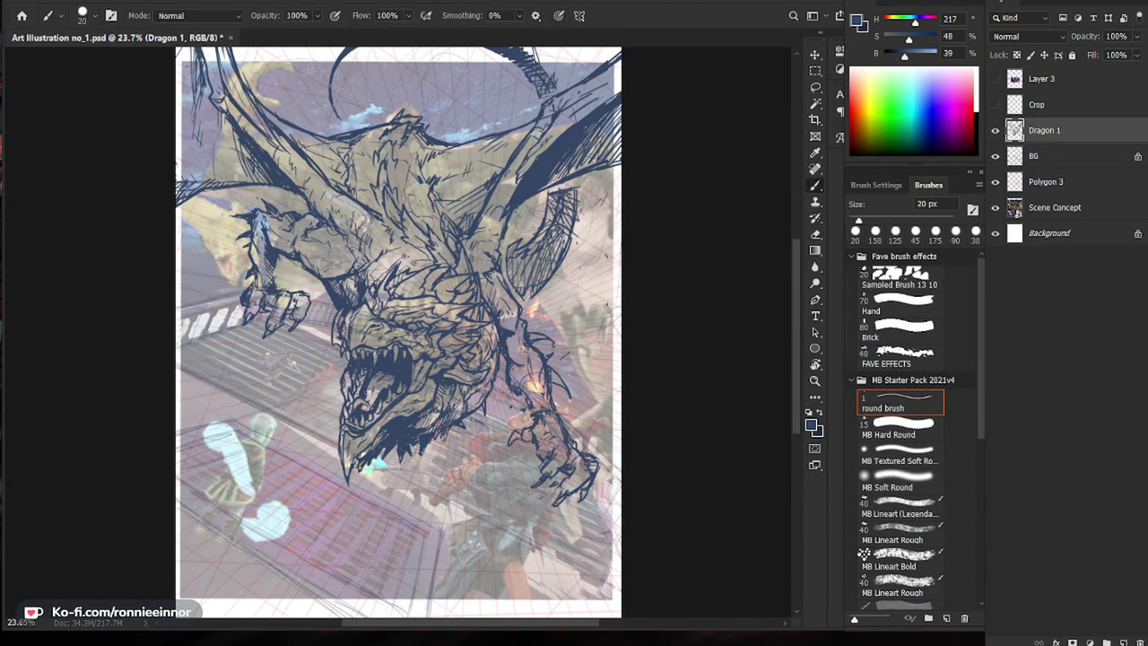
Step: Clean up the join between the repositioned claws and the right forearm with the eraser and the 20 px brush
{"action": "key", "text": "e"}
{"action": "key", "text": "b"}
{"action": "key", "text": "z"}
{"action": "mouse_move", "coordinate": [594, 467]}
{"action": "left_mouse_down"}
{"action": "mouse_move", "coordinate": [579, 520]}
{"action": "mouse_move", "coordinate": [586, 463]}
{"action": "left_mouse_up"}
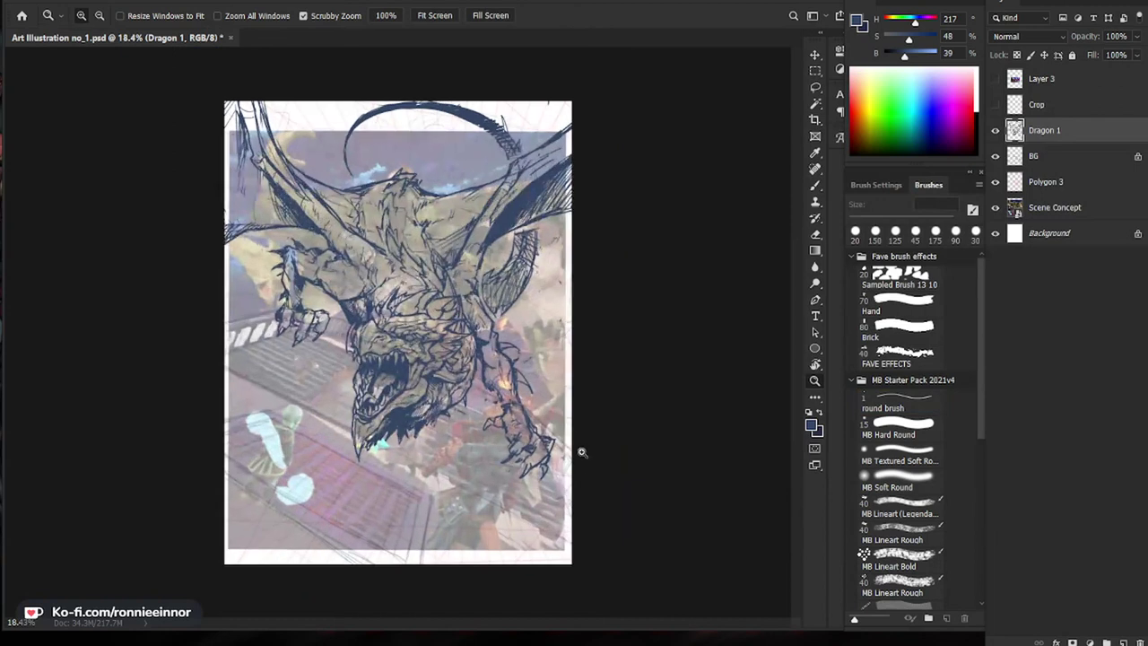
{"action": "key", "text": "b"}
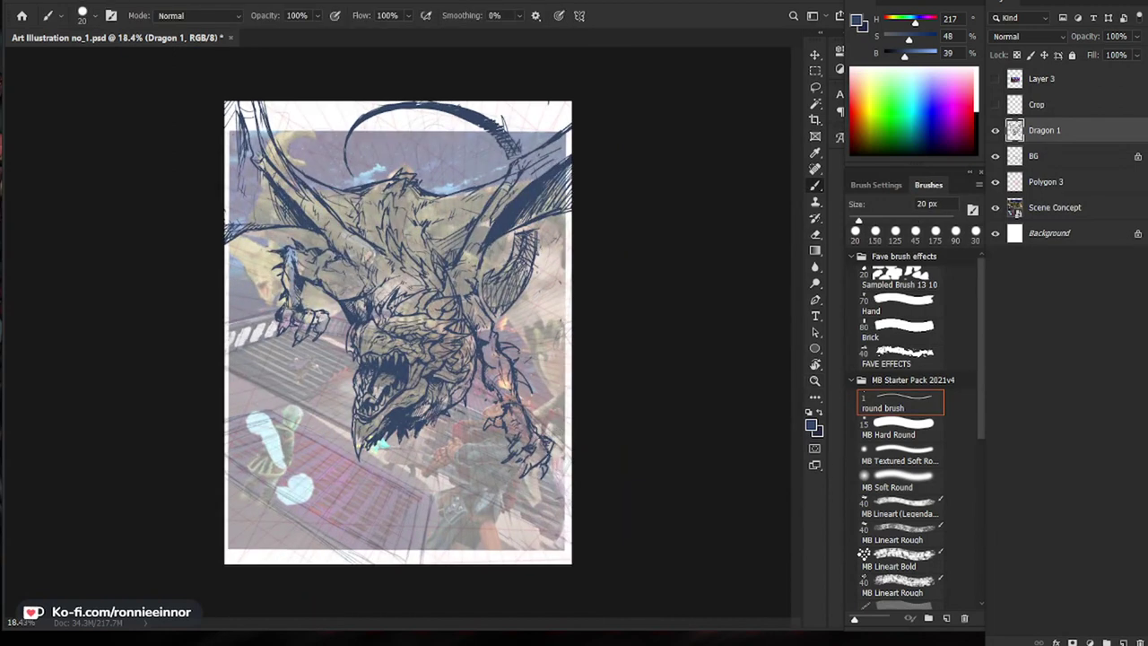
{"action": "key", "text": "z"}
{"action": "left_click_drag", "start_coordinate": [575, 456], "coordinate": [540, 499]}
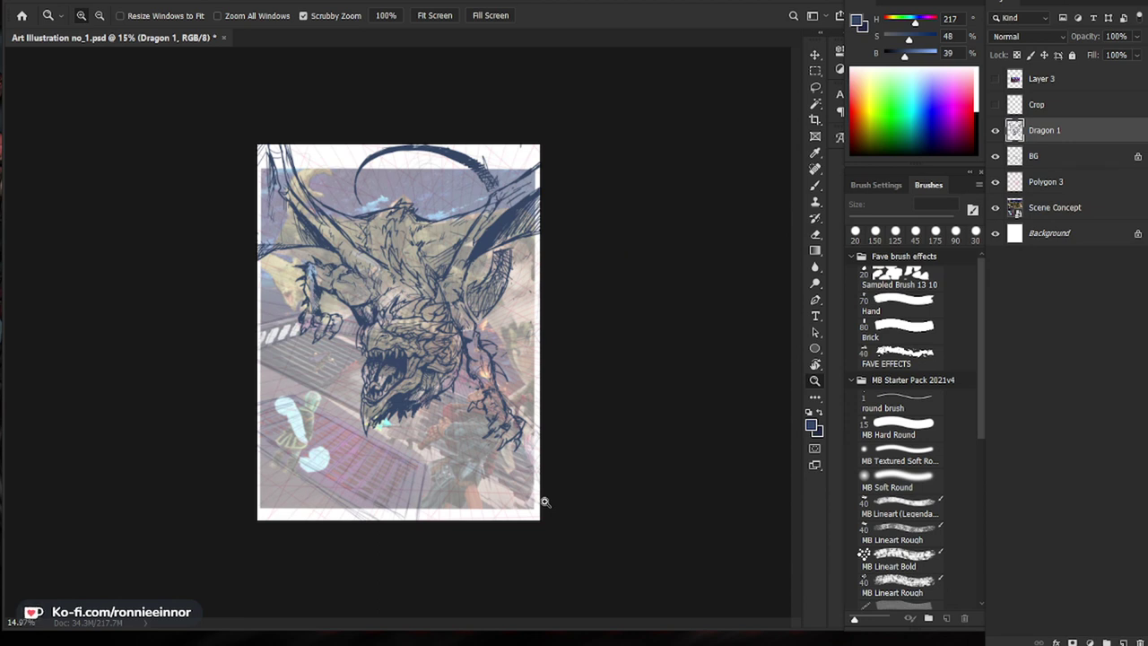
Step: Erase the thin hanging end of the dragon's curved tail with the 150 px eraser
{"action": "left_click_drag", "start_coordinate": [331, 339], "coordinate": [413, 301]}
{"action": "key", "text": "b"}
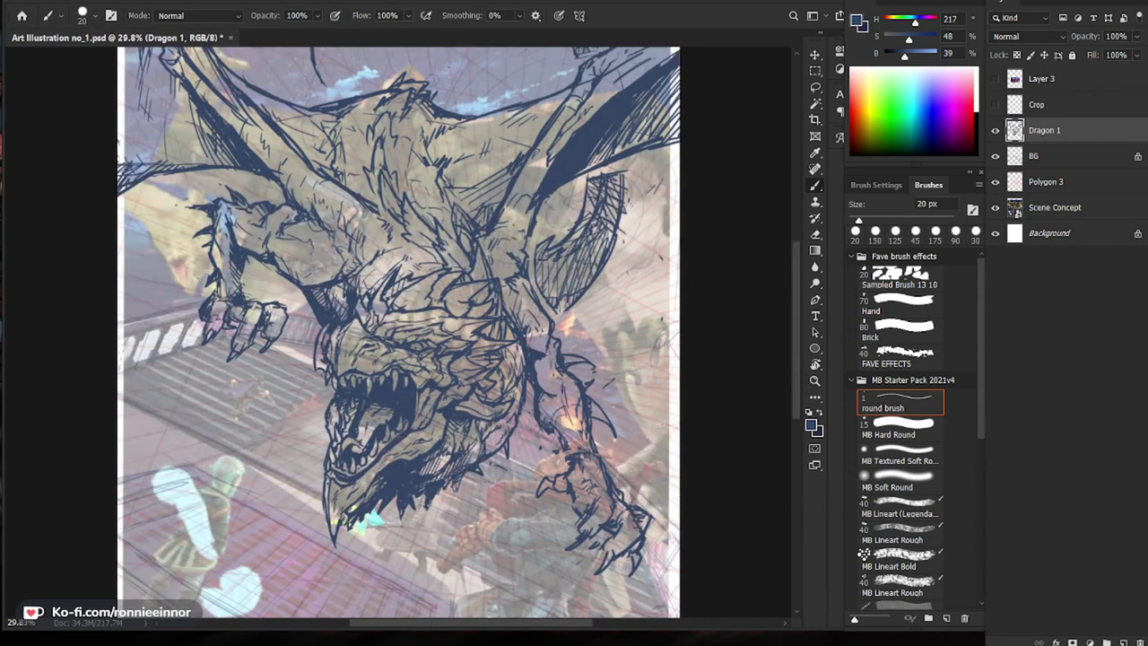
{"action": "left_click_drag", "start_coordinate": [345, 431], "coordinate": [251, 469]}
{"action": "key", "text": "b"}
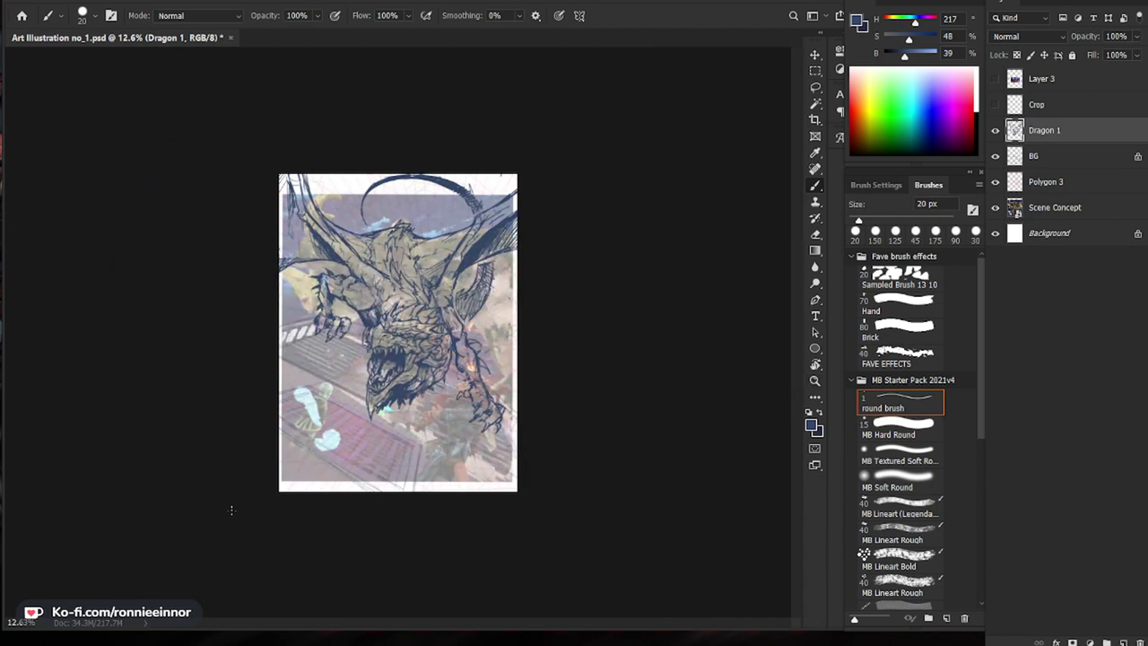
{"action": "scroll", "coordinate": [452, 171], "scroll_direction": "up", "scroll_amount": 3}
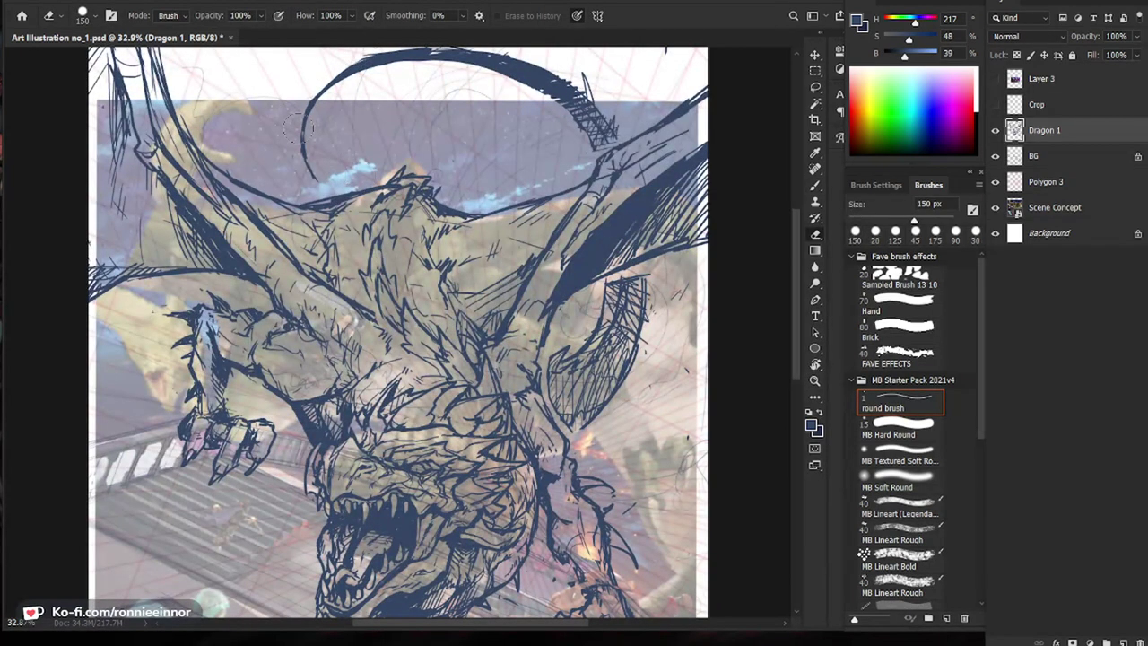
{"action": "mouse_move", "coordinate": [370, 62]}
{"action": "left_mouse_down"}
{"action": "mouse_move", "coordinate": [306, 109]}
{"action": "mouse_move", "coordinate": [314, 174]}
{"action": "left_mouse_up"}
{"action": "key", "text": "e"}
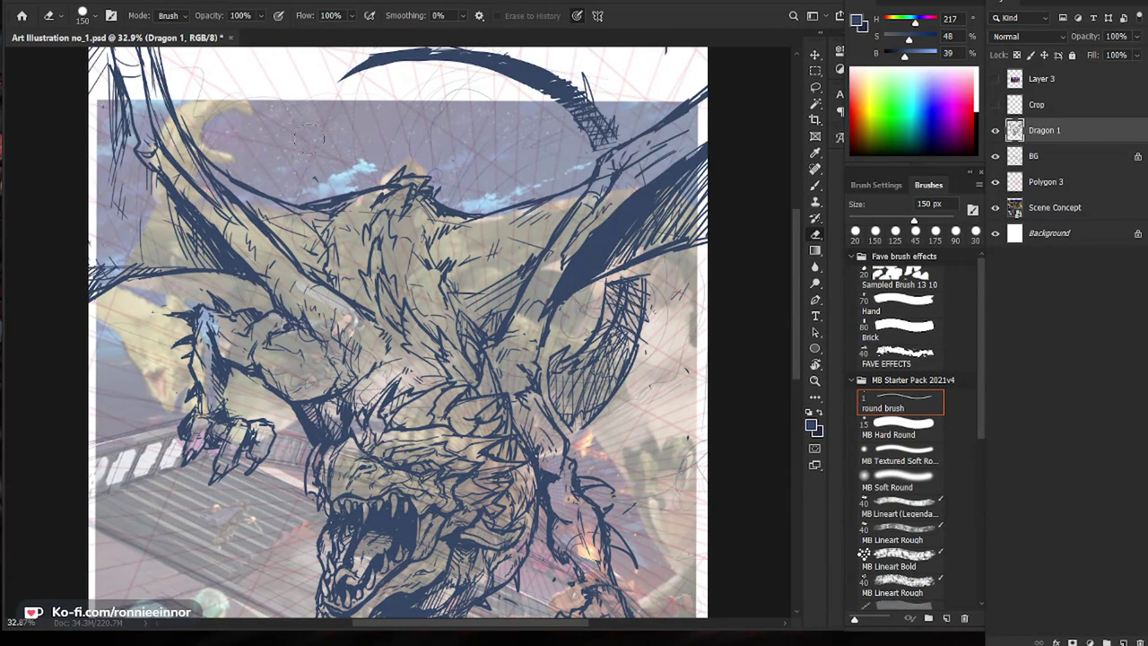
Step: Redraw a shorter tail tip and trim the upper edge of the tail's curve with the eraser
{"action": "key", "text": "b"}
{"action": "left_click_drag", "start_coordinate": [363, 69], "coordinate": [332, 98]}
{"action": "key", "text": "z"}
{"action": "mouse_move", "coordinate": [372, 135]}
{"action": "left_mouse_down"}
{"action": "mouse_move", "coordinate": [310, 135]}
{"action": "mouse_move", "coordinate": [363, 135]}
{"action": "left_mouse_up"}
{"action": "key", "text": "e"}
{"action": "mouse_move", "coordinate": [422, 38]}
{"action": "left_mouse_down"}
{"action": "mouse_move", "coordinate": [380, 57]}
{"action": "mouse_move", "coordinate": [434, 39]}
{"action": "mouse_move", "coordinate": [371, 77]}
{"action": "left_mouse_up"}
{"action": "key", "text": "z"}
{"action": "key", "text": "e"}
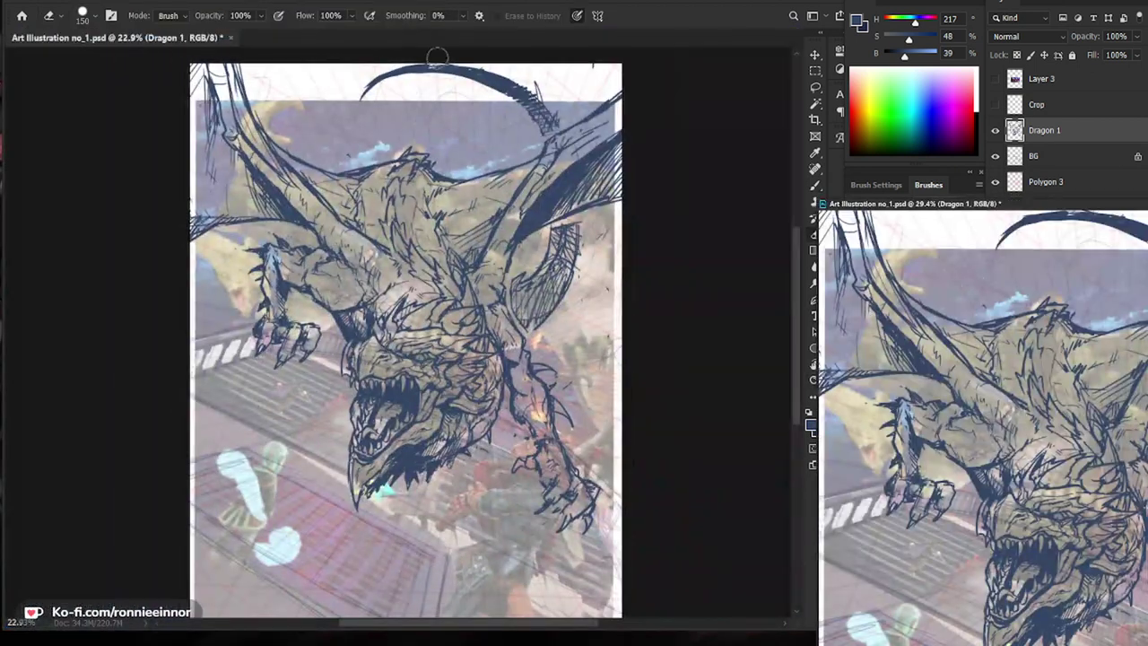
{"action": "left_click", "coordinate": [437, 57]}
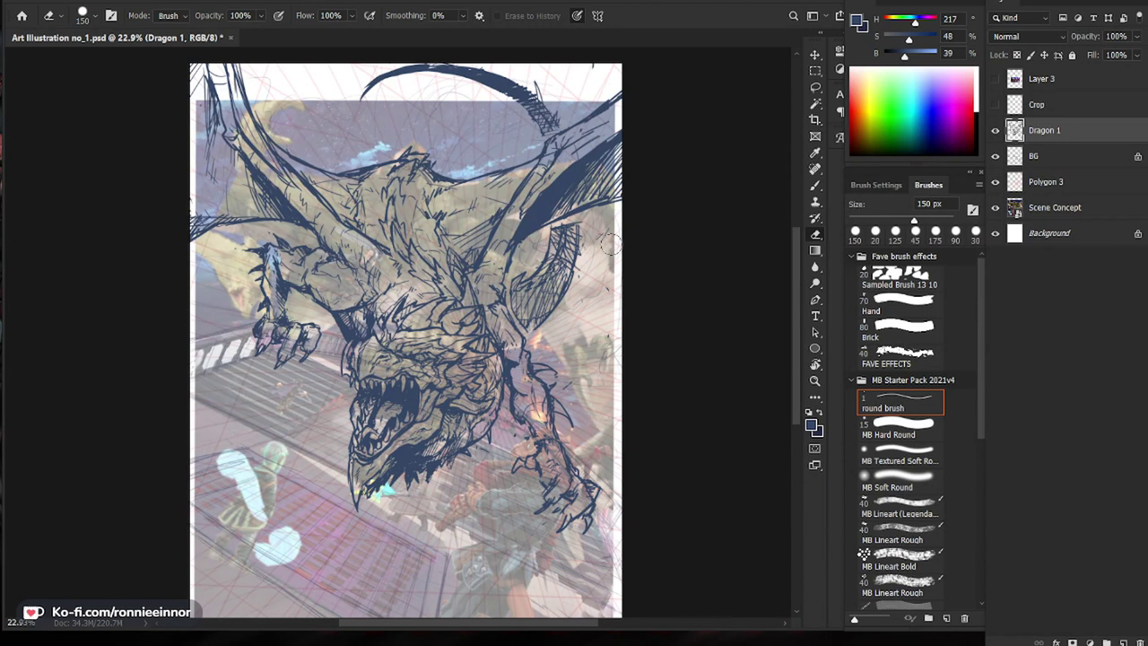
Step: Extend the tail tip slightly downward with brush strokes and clean it up with the eraser
{"action": "key", "text": "b"}
{"action": "mouse_move", "coordinate": [362, 93]}
{"action": "left_mouse_down"}
{"action": "mouse_move", "coordinate": [357, 120]}
{"action": "mouse_move", "coordinate": [378, 101]}
{"action": "mouse_move", "coordinate": [358, 107]}
{"action": "left_mouse_up"}
{"action": "key", "text": "e"}
{"action": "key", "text": "b"}
{"action": "key", "text": "e"}
{"action": "key", "text": "z"}
{"action": "left_click_drag", "start_coordinate": [668, 255], "coordinate": [630, 286]}
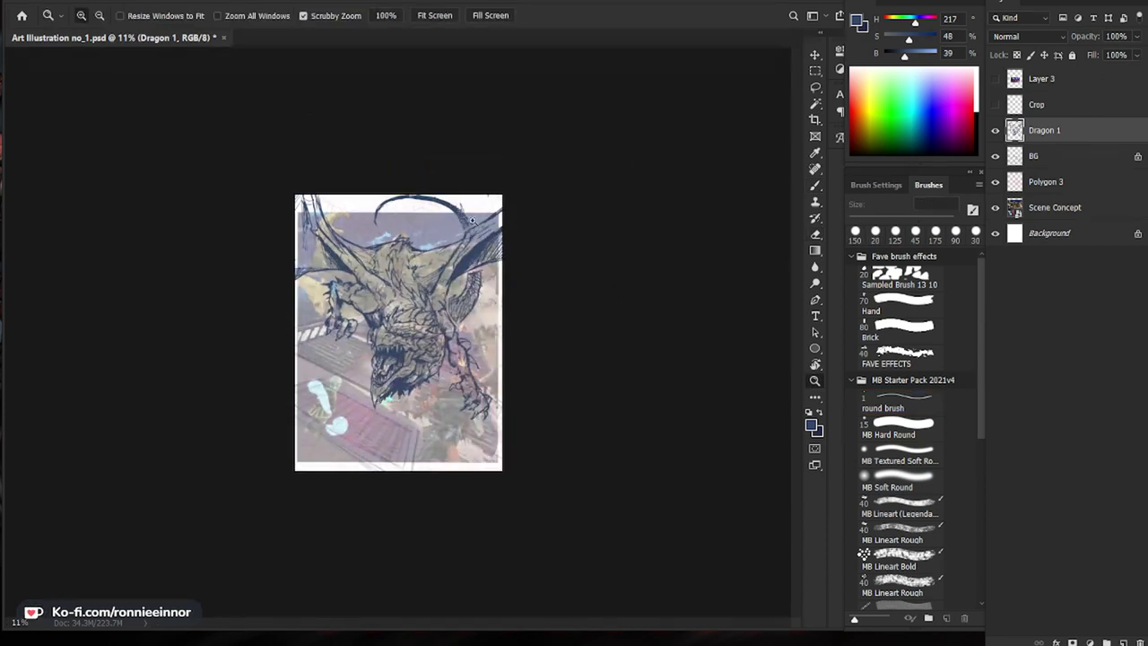
Step: Thin the tail by erasing the dark fill along the inner side of its arc
{"action": "left_click_drag", "start_coordinate": [507, 224], "coordinate": [558, 224]}
{"action": "key", "text": "e"}
{"action": "mouse_move", "coordinate": [483, 110]}
{"action": "left_mouse_down"}
{"action": "mouse_move", "coordinate": [393, 90]}
{"action": "mouse_move", "coordinate": [373, 100]}
{"action": "mouse_move", "coordinate": [502, 108]}
{"action": "mouse_move", "coordinate": [380, 101]}
{"action": "left_mouse_up"}
{"action": "key", "text": "b"}
{"action": "key", "text": "e"}
{"action": "key", "text": "b"}
{"action": "key", "text": "e"}
{"action": "left_click_drag", "start_coordinate": [485, 111], "coordinate": [380, 109]}
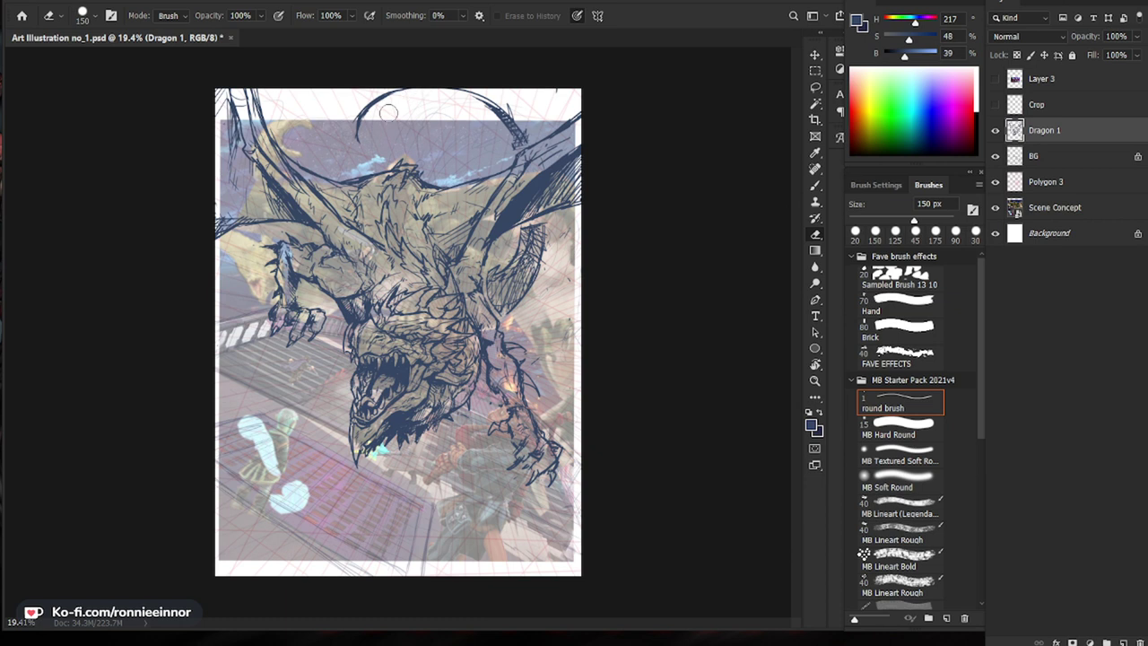
Step: Redraw the tail's arc as a slimmer contour ending in a fine tip, trimming stray strokes with the eraser
{"action": "key", "text": "b"}
{"action": "mouse_move", "coordinate": [488, 104]}
{"action": "left_mouse_down"}
{"action": "mouse_move", "coordinate": [380, 91]}
{"action": "mouse_move", "coordinate": [358, 139]}
{"action": "left_mouse_up"}
{"action": "key", "text": "e"}
{"action": "key", "text": "b"}
{"action": "key", "text": "e"}
{"action": "mouse_move", "coordinate": [405, 92]}
{"action": "left_mouse_down"}
{"action": "mouse_move", "coordinate": [377, 159]}
{"action": "mouse_move", "coordinate": [393, 93]}
{"action": "mouse_move", "coordinate": [356, 160]}
{"action": "mouse_move", "coordinate": [414, 101]}
{"action": "mouse_move", "coordinate": [361, 133]}
{"action": "left_mouse_up"}
{"action": "key", "text": "b"}
{"action": "key", "text": "e"}
{"action": "key", "text": "b"}
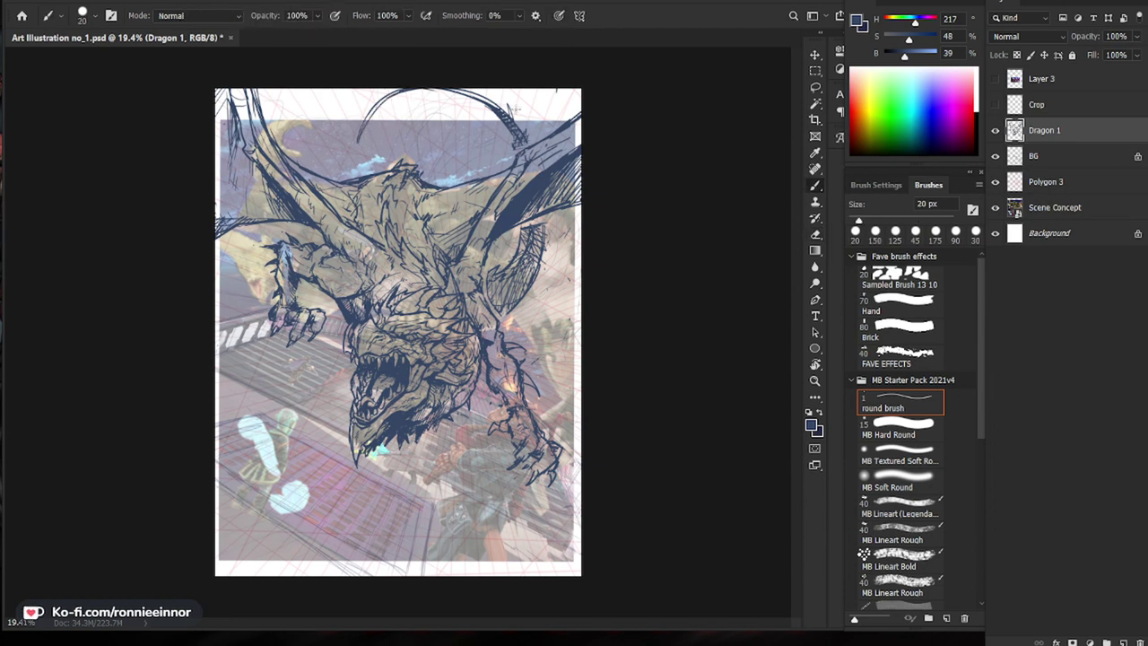
{"action": "key", "text": "z"}
{"action": "mouse_move", "coordinate": [468, 211]}
{"action": "left_mouse_down"}
{"action": "mouse_move", "coordinate": [430, 223]}
{"action": "mouse_move", "coordinate": [439, 252]}
{"action": "left_mouse_up"}
{"action": "key", "text": "b"}
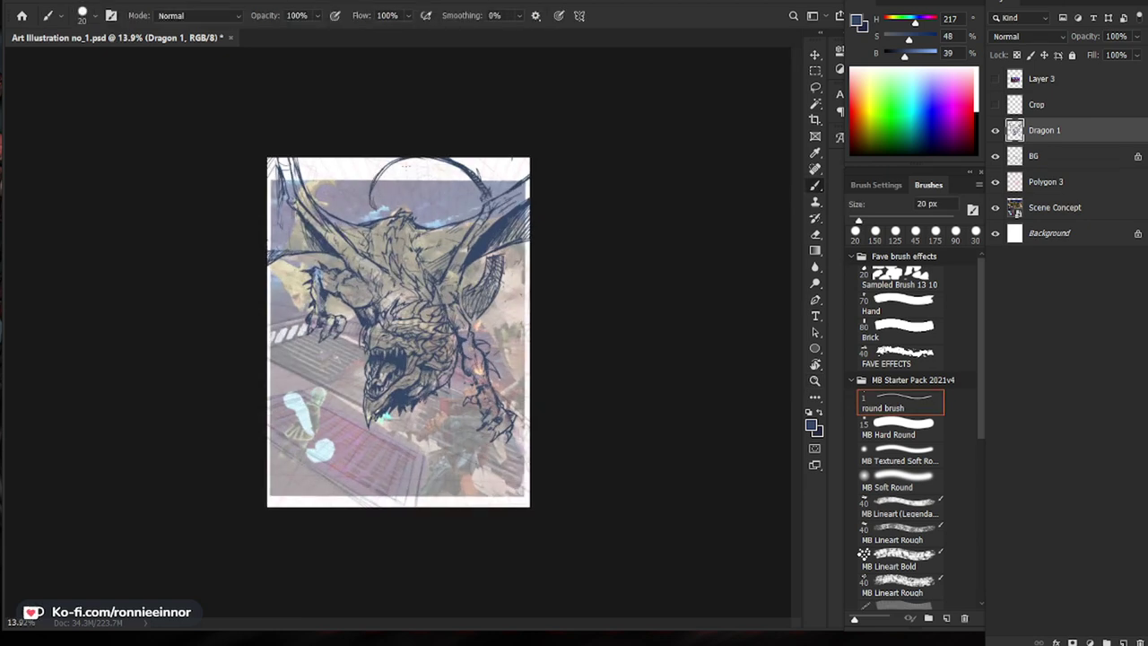
Step: Reshape the spikes along the outer edge of the right forearm with brush and eraser strokes
{"action": "key", "text": "z"}
{"action": "left_click_drag", "start_coordinate": [534, 416], "coordinate": [630, 386]}
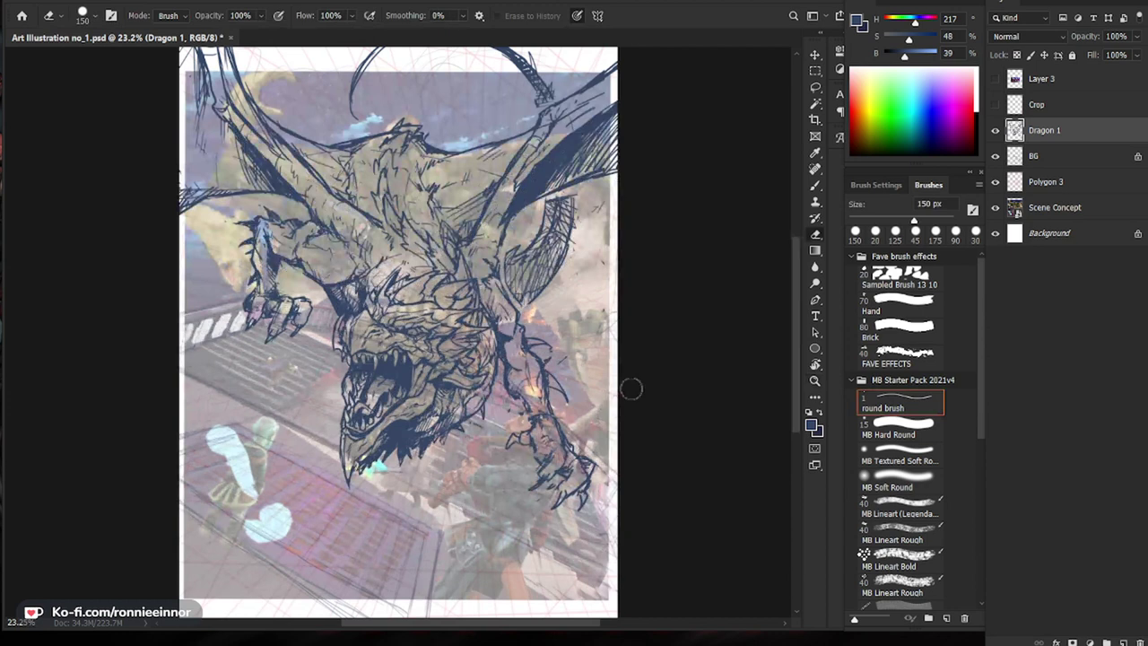
{"action": "key", "text": "b"}
{"action": "key", "text": "z"}
{"action": "left_click", "coordinate": [529, 449]}
{"action": "key", "text": "b"}
{"action": "left_click_drag", "start_coordinate": [548, 370], "coordinate": [558, 386]}
{"action": "key", "text": "e"}
{"action": "left_click_drag", "start_coordinate": [541, 348], "coordinate": [553, 358]}
{"action": "key", "text": "b"}
{"action": "left_click_drag", "start_coordinate": [620, 501], "coordinate": [615, 488]}
{"action": "scroll", "coordinate": [615, 487], "scroll_direction": "down", "scroll_amount": 2}
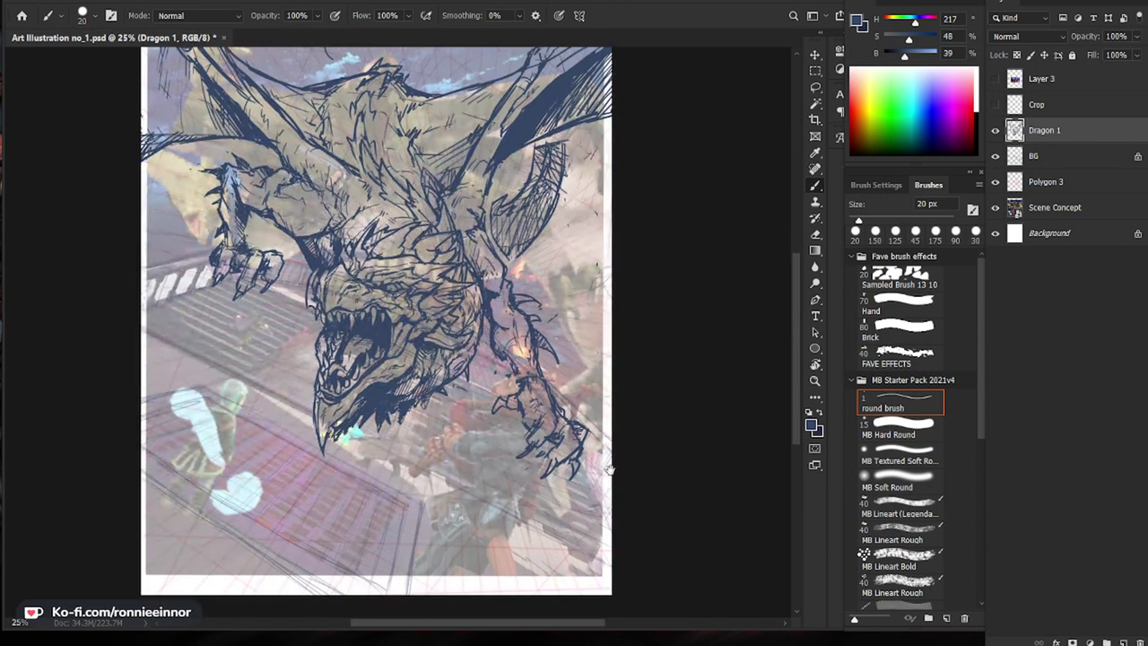
Step: Erase the long curved spikes from the right forearm and undo the last brush stroke on its inner edge
{"action": "key", "text": "e"}
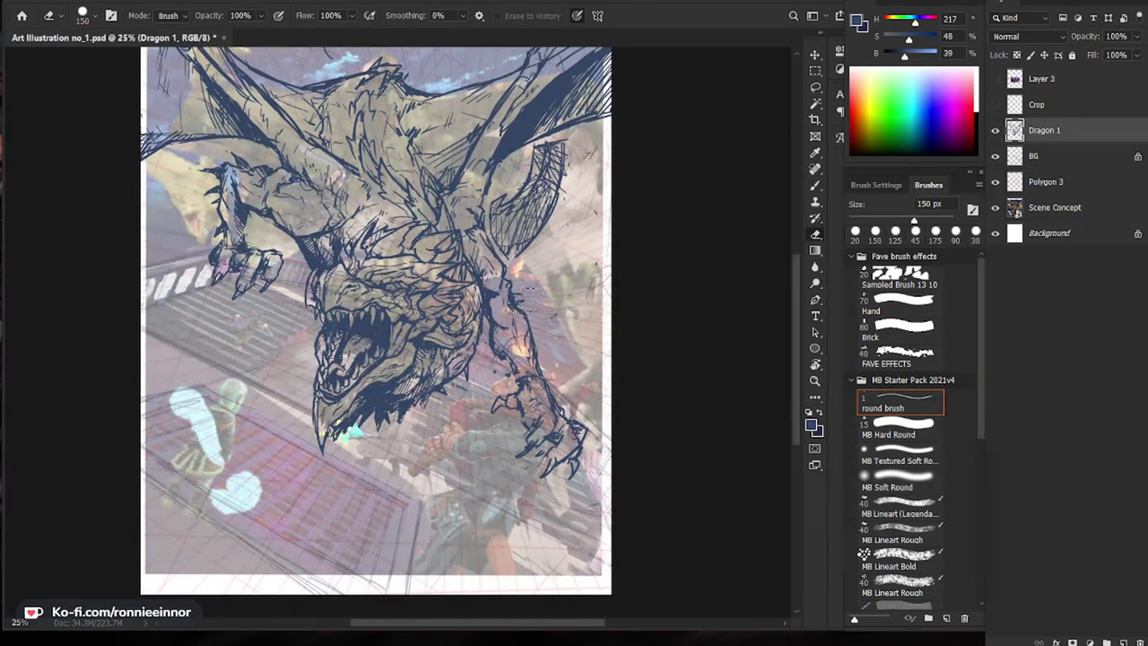
{"action": "key", "text": "b"}
{"action": "left_click_drag", "start_coordinate": [502, 359], "coordinate": [505, 372]}
{"action": "key", "text": "ctrl+z"}
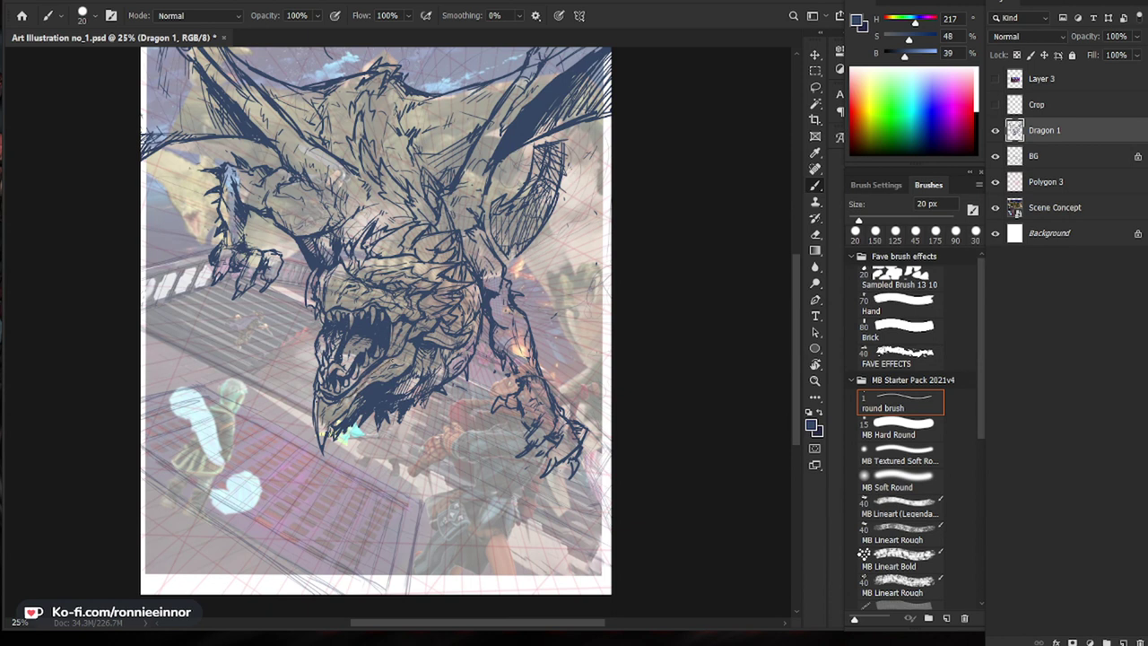
Step: Rework the spiky underside and pointed tip of the dragon's lower jaw with alternating brush and eraser strokes
{"action": "mouse_move", "coordinate": [407, 355]}
{"action": "left_mouse_down"}
{"action": "mouse_move", "coordinate": [328, 429]}
{"action": "mouse_move", "coordinate": [337, 444]}
{"action": "left_mouse_up"}
{"action": "key", "text": "e"}
{"action": "key", "text": "b"}
{"action": "key", "text": "e"}
{"action": "key", "text": "b"}
{"action": "key", "text": "e"}
{"action": "key", "text": "b"}
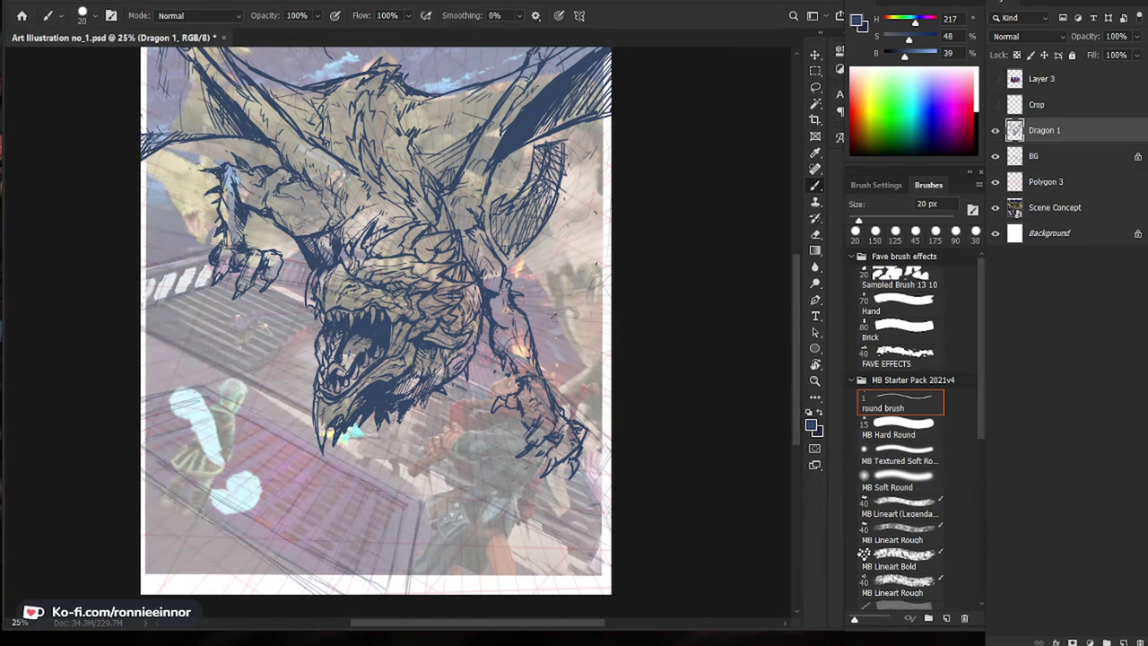
Step: Refine the fingers and claws of the right foreleg by repeatedly erasing and redrawing their contours
{"action": "key", "text": "e"}
{"action": "mouse_move", "coordinate": [522, 456]}
{"action": "left_mouse_down"}
{"action": "mouse_move", "coordinate": [535, 441]}
{"action": "mouse_move", "coordinate": [571, 479]}
{"action": "mouse_move", "coordinate": [583, 439]}
{"action": "left_mouse_up"}
{"action": "key", "text": "b"}
{"action": "key", "text": "e"}
{"action": "key", "text": "b"}
{"action": "key", "text": "e"}
{"action": "key", "text": "b"}
{"action": "key", "text": "e"}
{"action": "key", "text": "b"}
{"action": "key", "text": "e"}
{"action": "mouse_move", "coordinate": [536, 433]}
{"action": "left_mouse_down"}
{"action": "mouse_move", "coordinate": [551, 445]}
{"action": "mouse_move", "coordinate": [560, 424]}
{"action": "mouse_move", "coordinate": [545, 411]}
{"action": "left_mouse_up"}
{"action": "key", "text": "b"}
{"action": "key", "text": "e"}
{"action": "key", "text": "b"}
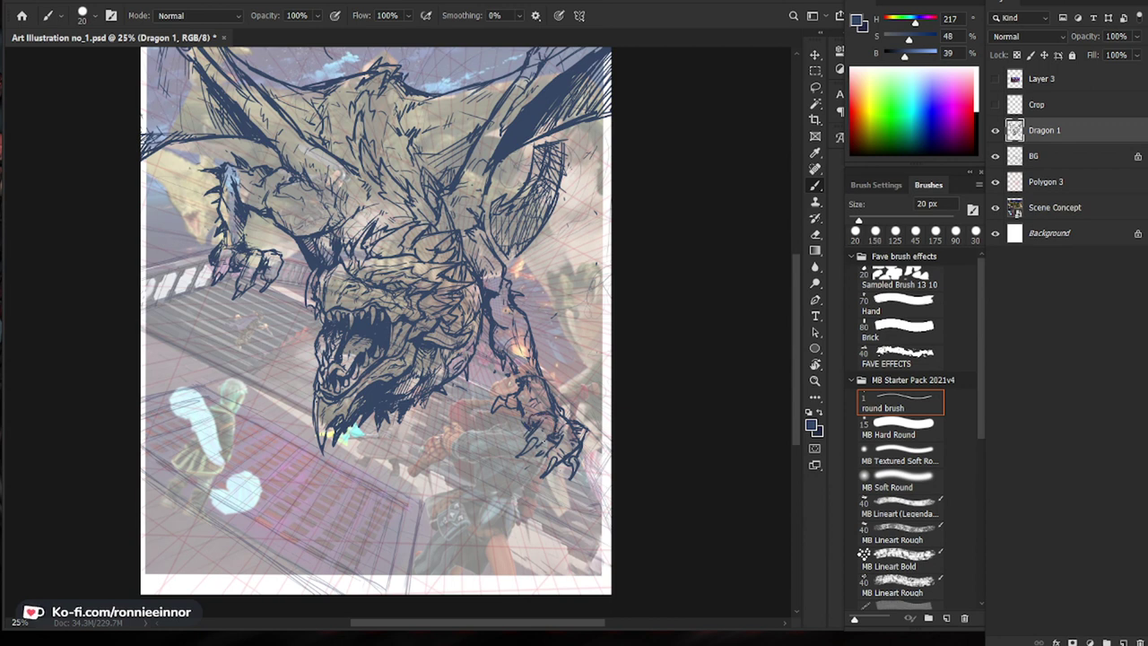
Step: Redraw the outermost claw of the right foreleg so that it curves downward
{"action": "scroll", "coordinate": [415, 308], "scroll_direction": "down", "scroll_amount": 4}
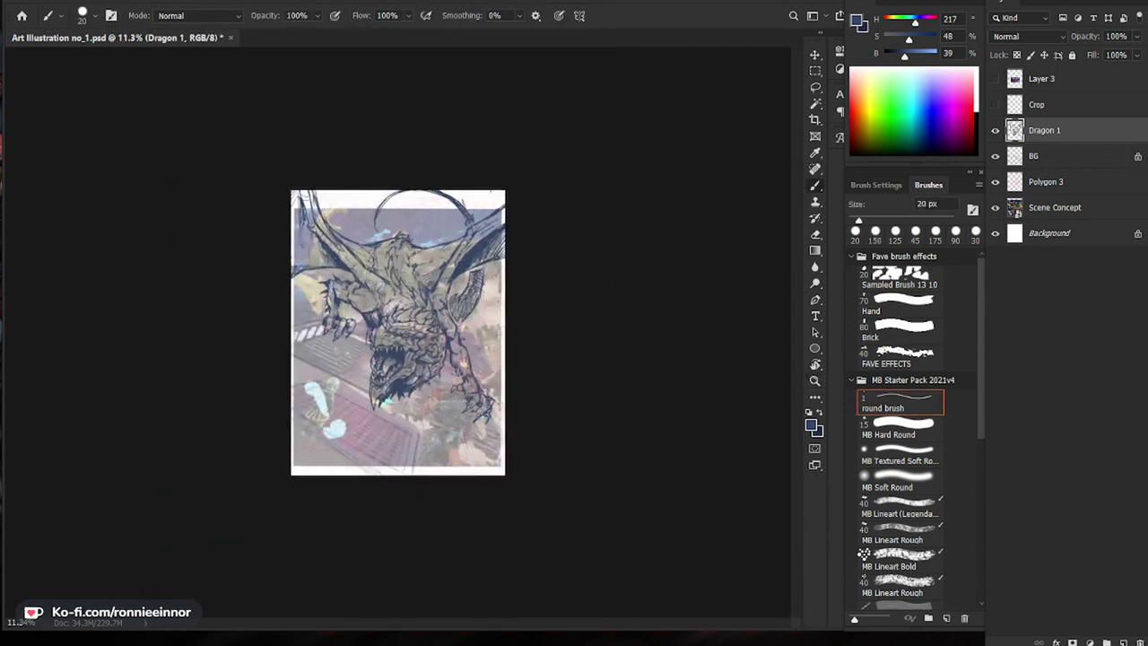
{"action": "key", "text": "e"}
{"action": "scroll", "coordinate": [397, 373], "scroll_direction": "up", "scroll_amount": 4}
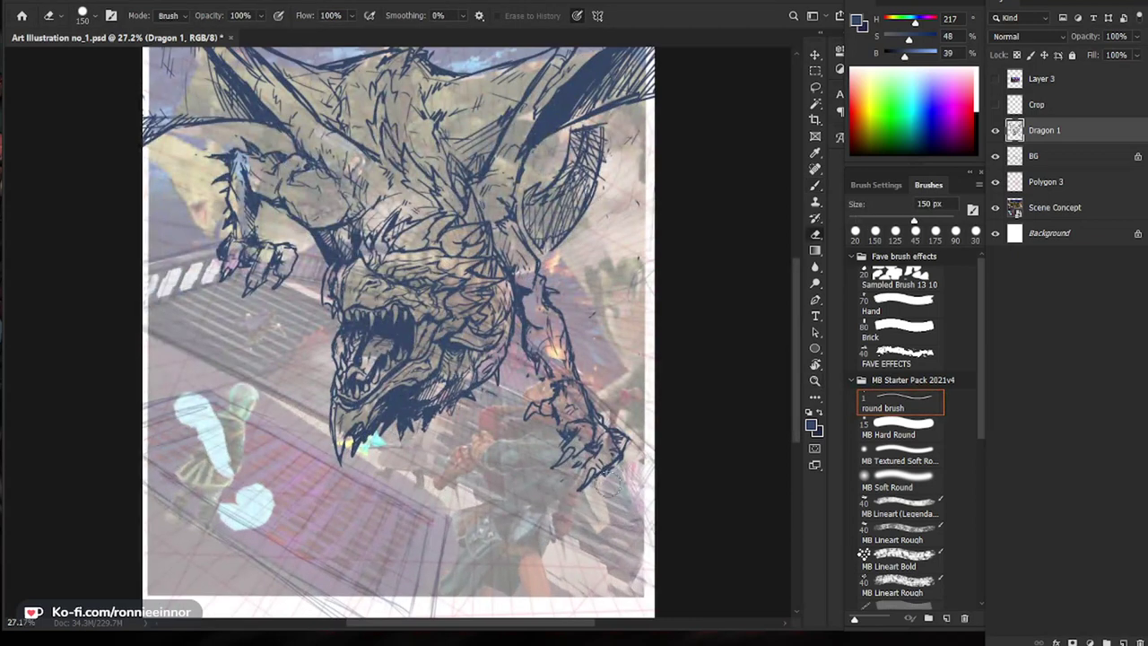
{"action": "key", "text": "b"}
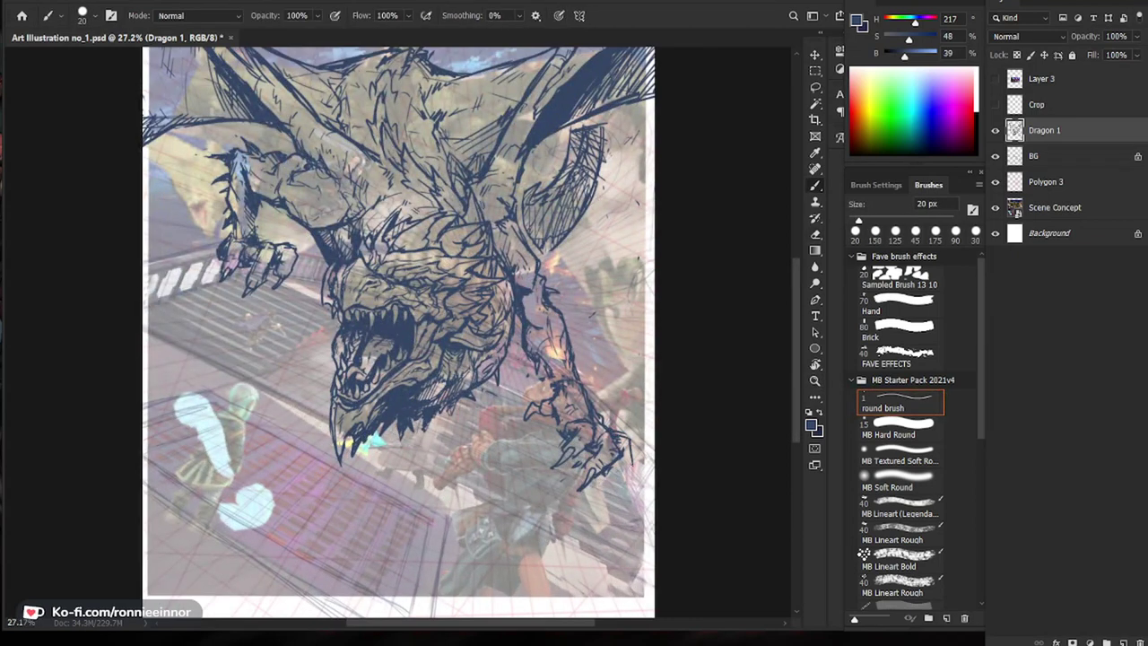
{"action": "key", "text": "e"}
{"action": "key", "text": "b"}
{"action": "key", "text": "e"}
{"action": "key", "text": "b"}
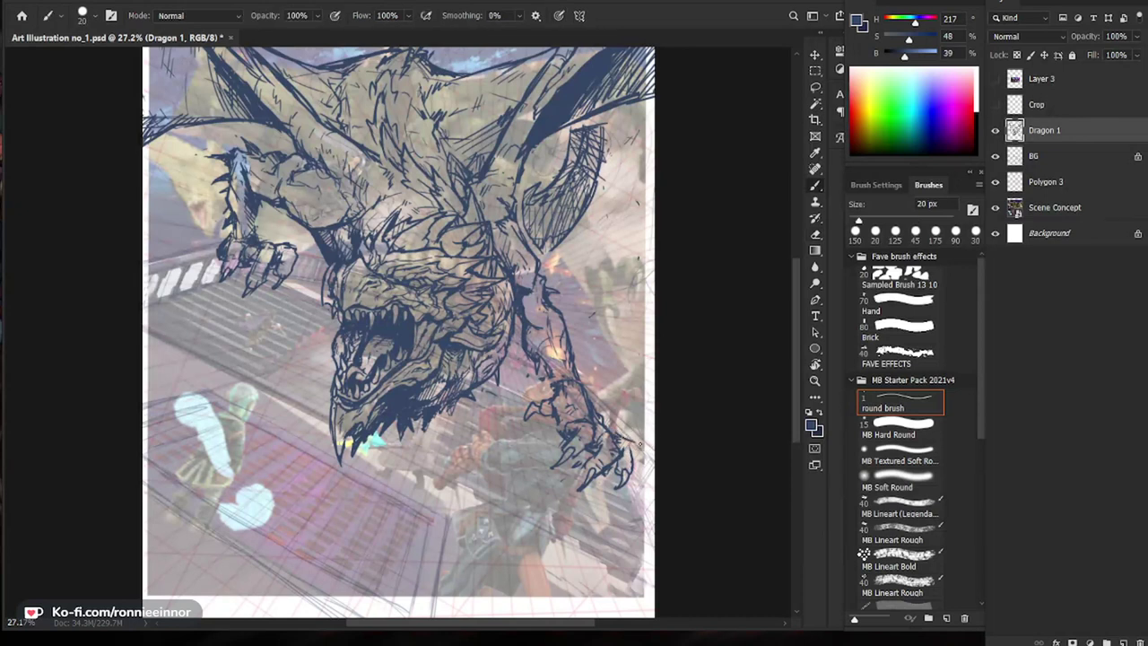
Step: Finish the outer finger and knuckle contour of the right foreleg's hand with brush and eraser touch-ups
{"action": "key", "text": "e"}
{"action": "key", "text": "b"}
{"action": "mouse_move", "coordinate": [610, 435]}
{"action": "left_mouse_down"}
{"action": "mouse_move", "coordinate": [633, 443]}
{"action": "mouse_move", "coordinate": [626, 479]}
{"action": "mouse_move", "coordinate": [641, 475]}
{"action": "left_mouse_up"}
{"action": "key", "text": "e"}
{"action": "key", "text": "b"}
{"action": "key", "text": "e"}
{"action": "key", "text": "b"}
{"action": "key", "text": "e"}
{"action": "key", "text": "b"}
{"action": "mouse_move", "coordinate": [618, 488]}
{"action": "left_mouse_down"}
{"action": "mouse_move", "coordinate": [627, 475]}
{"action": "mouse_move", "coordinate": [574, 486]}
{"action": "left_mouse_up"}
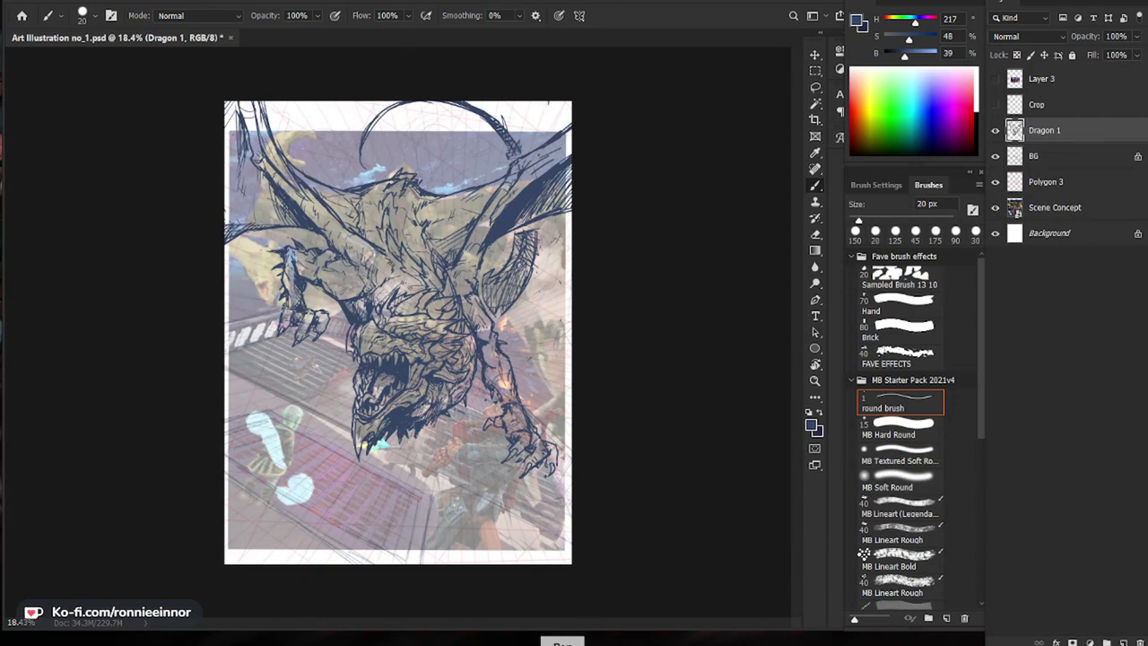
Step: Refine the claws and fingers of the dragon's left foreleg hand with short brush strokes
{"action": "left_click_drag", "start_coordinate": [287, 307], "coordinate": [280, 327]}
{"action": "left_click_drag", "start_coordinate": [309, 322], "coordinate": [305, 351]}
{"action": "left_click_drag", "start_coordinate": [301, 331], "coordinate": [305, 345]}
{"action": "key", "text": "ctrl+z"}
{"action": "key", "text": "ctrl+z"}
{"action": "left_click_drag", "start_coordinate": [308, 334], "coordinate": [304, 346]}
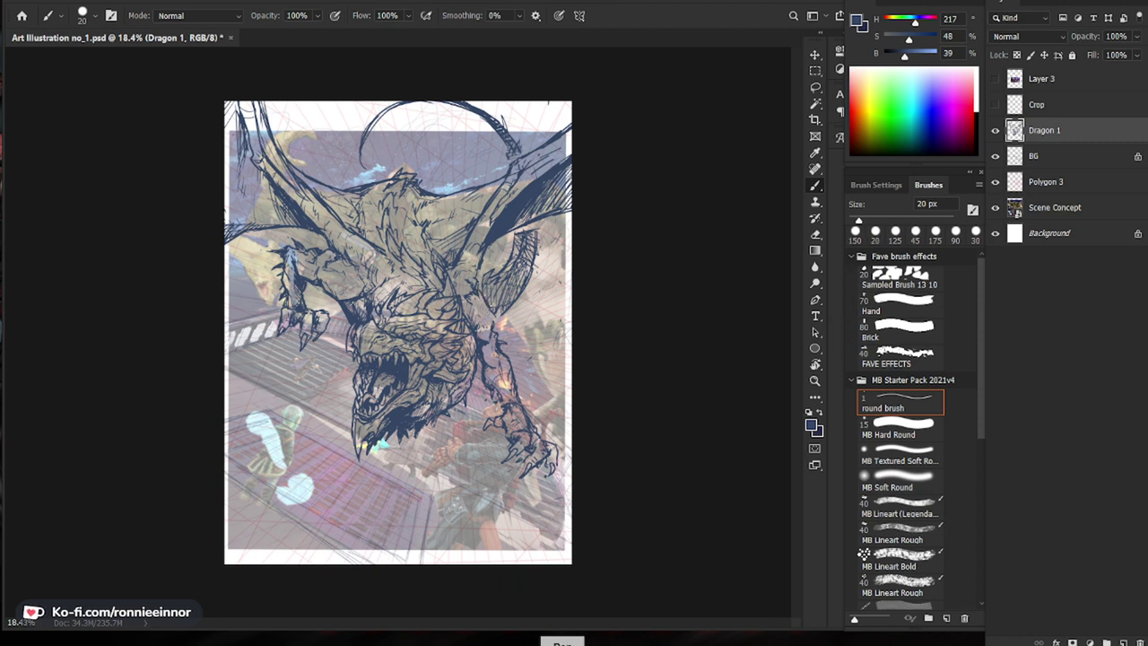
Step: Add contour and shading strokes along the right shoulder, the neck and the spiky ridge of the dragon's back
{"action": "left_click_drag", "start_coordinate": [482, 252], "coordinate": [476, 279]}
{"action": "mouse_move", "coordinate": [483, 245]}
{"action": "left_mouse_down"}
{"action": "mouse_move", "coordinate": [474, 279]}
{"action": "mouse_move", "coordinate": [484, 286]}
{"action": "mouse_move", "coordinate": [472, 297]}
{"action": "left_mouse_up"}
{"action": "left_click_drag", "start_coordinate": [470, 289], "coordinate": [465, 303]}
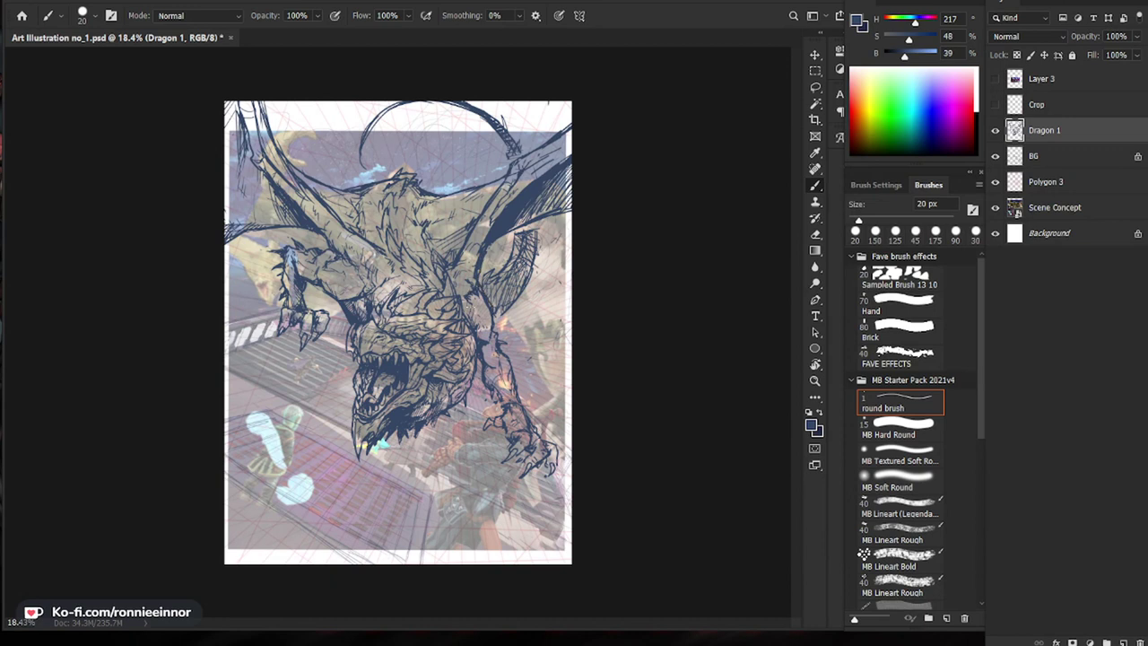
{"action": "left_click_drag", "start_coordinate": [358, 263], "coordinate": [371, 274]}
{"action": "left_click_drag", "start_coordinate": [365, 270], "coordinate": [371, 278]}
{"action": "left_click_drag", "start_coordinate": [414, 183], "coordinate": [386, 233]}
{"action": "left_click_drag", "start_coordinate": [394, 191], "coordinate": [383, 207]}
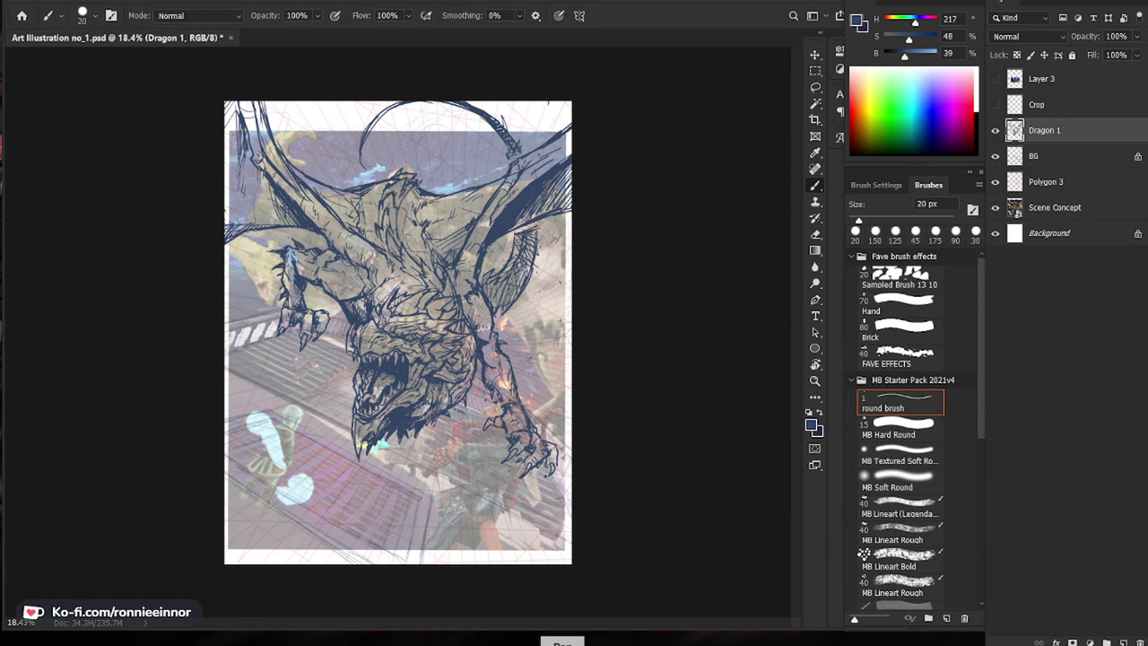
Step: Add short hatching strokes to the tail, both behind the right wing and where it rises above the wing
{"action": "left_click_drag", "start_coordinate": [525, 227], "coordinate": [515, 232]}
{"action": "left_click_drag", "start_coordinate": [522, 146], "coordinate": [508, 163]}
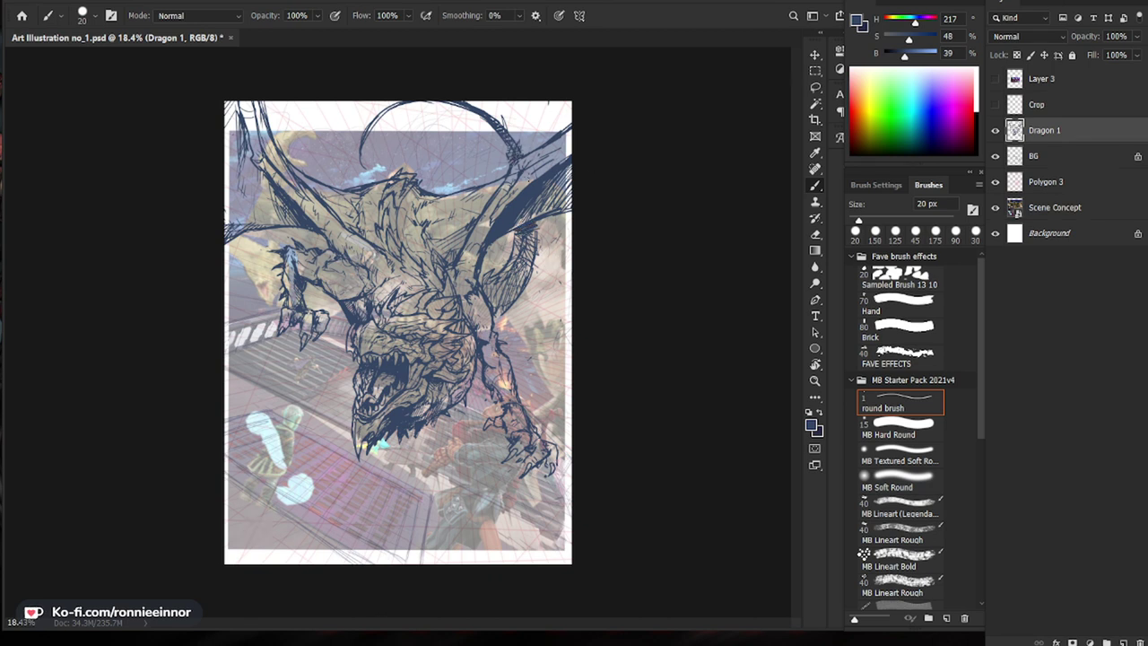
{"action": "left_click_drag", "start_coordinate": [524, 232], "coordinate": [516, 243]}
{"action": "mouse_move", "coordinate": [536, 241]}
{"action": "left_mouse_down"}
{"action": "mouse_move", "coordinate": [509, 251]}
{"action": "mouse_move", "coordinate": [513, 262]}
{"action": "left_mouse_up"}
{"action": "left_click_drag", "start_coordinate": [530, 256], "coordinate": [515, 264]}
{"action": "left_click_drag", "start_coordinate": [506, 135], "coordinate": [512, 160]}
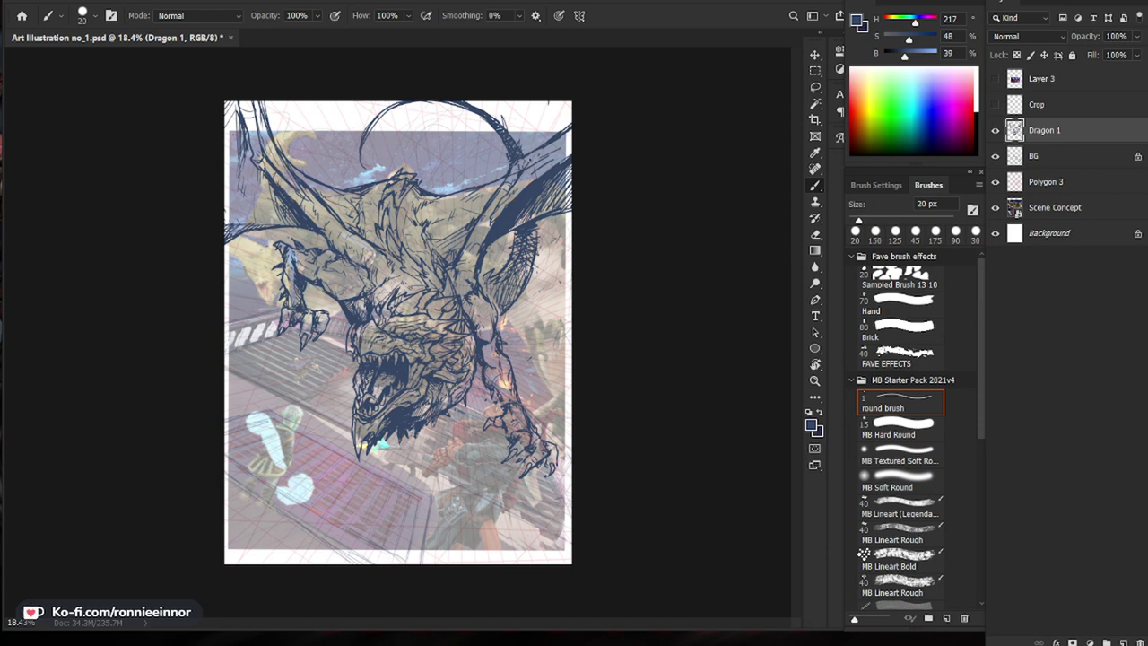
Step: Rework the contour and elbow of the dragon's right wing arm with alternating brush and eraser strokes
{"action": "mouse_move", "coordinate": [485, 218]}
{"action": "left_mouse_down"}
{"action": "mouse_move", "coordinate": [497, 168]}
{"action": "mouse_move", "coordinate": [530, 163]}
{"action": "mouse_move", "coordinate": [501, 199]}
{"action": "mouse_move", "coordinate": [537, 153]}
{"action": "mouse_move", "coordinate": [517, 180]}
{"action": "left_mouse_up"}
{"action": "key", "text": "e"}
{"action": "key", "text": "b"}
{"action": "mouse_move", "coordinate": [540, 159]}
{"action": "left_mouse_down"}
{"action": "mouse_move", "coordinate": [521, 181]}
{"action": "mouse_move", "coordinate": [527, 171]}
{"action": "left_mouse_up"}
{"action": "mouse_move", "coordinate": [540, 155]}
{"action": "left_mouse_down"}
{"action": "mouse_move", "coordinate": [571, 134]}
{"action": "mouse_move", "coordinate": [514, 178]}
{"action": "left_mouse_up"}
{"action": "key", "text": "e"}
{"action": "key", "text": "b"}
{"action": "mouse_move", "coordinate": [546, 163]}
{"action": "left_mouse_down"}
{"action": "mouse_move", "coordinate": [491, 214]}
{"action": "mouse_move", "coordinate": [490, 201]}
{"action": "mouse_move", "coordinate": [431, 325]}
{"action": "left_mouse_up"}
{"action": "key", "text": "e"}
{"action": "key", "text": "b"}
Step: Erase and redraw the wing lines in the upper-left corner of the illustration
{"action": "key", "text": "z"}
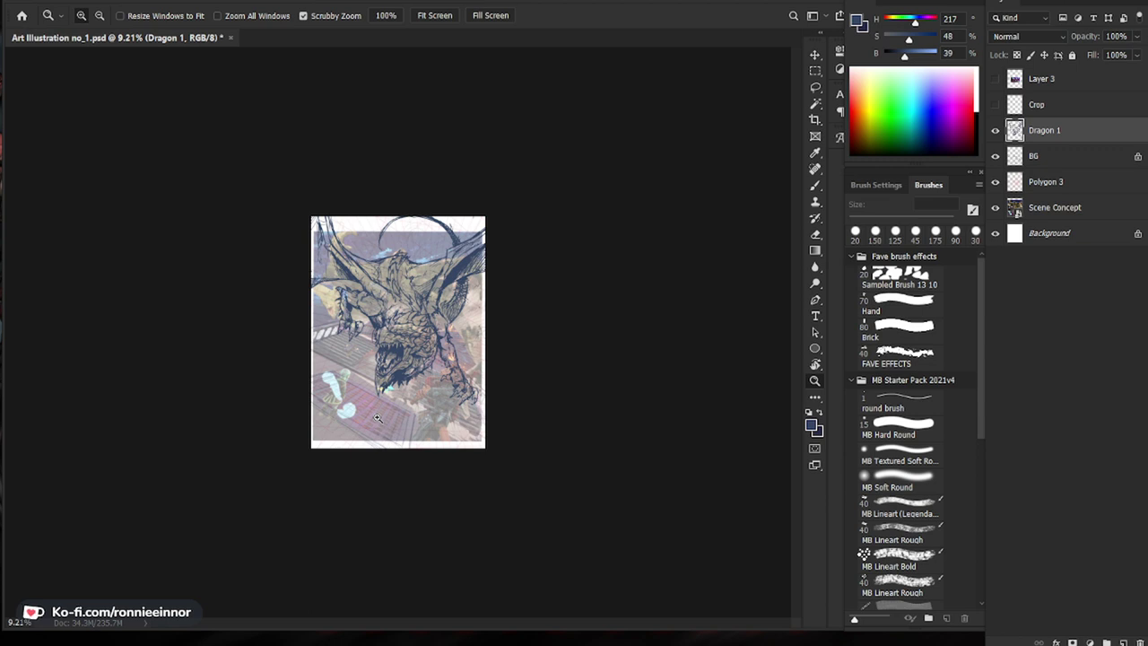
{"action": "left_click_drag", "start_coordinate": [315, 198], "coordinate": [381, 177]}
{"action": "key", "text": "e"}
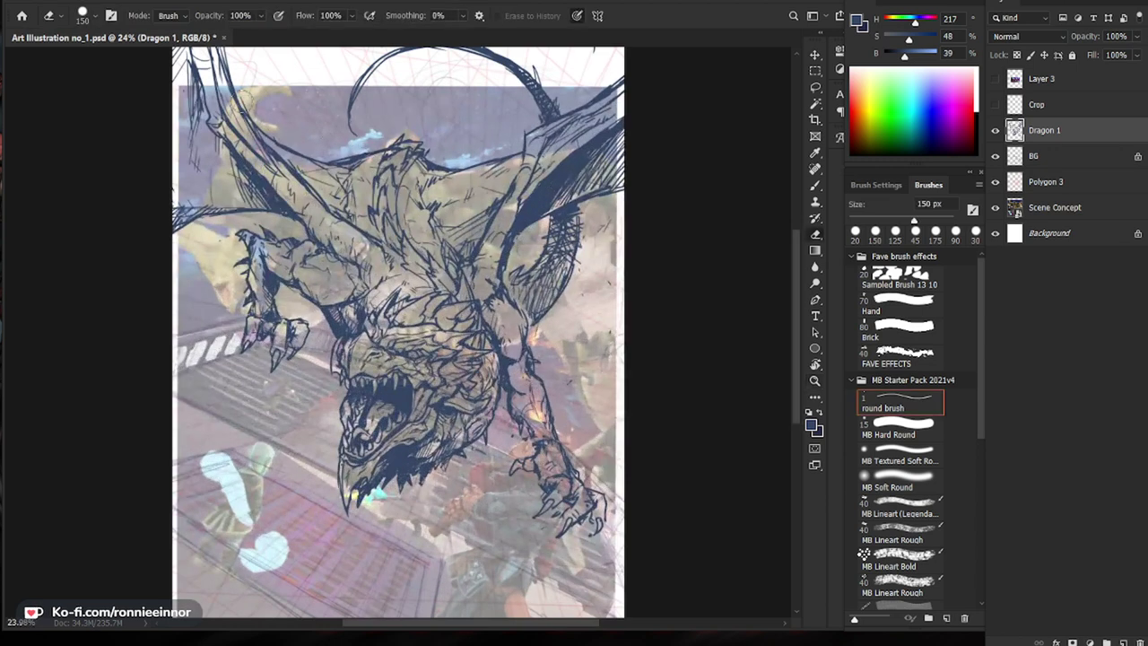
{"action": "left_click_drag", "start_coordinate": [230, 68], "coordinate": [266, 152]}
{"action": "key", "text": "z"}
{"action": "left_click_drag", "start_coordinate": [526, 199], "coordinate": [491, 204]}
{"action": "key", "text": "b"}
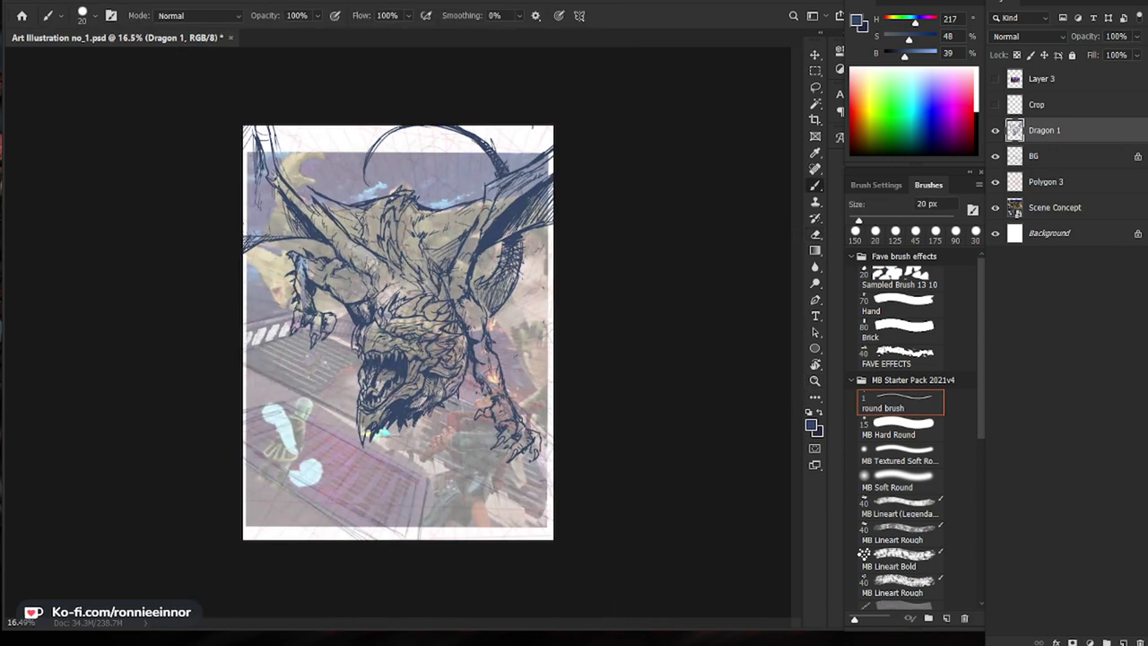
{"action": "key", "text": "e"}
{"action": "left_click_drag", "start_coordinate": [313, 128], "coordinate": [309, 211]}
{"action": "key", "text": "b"}
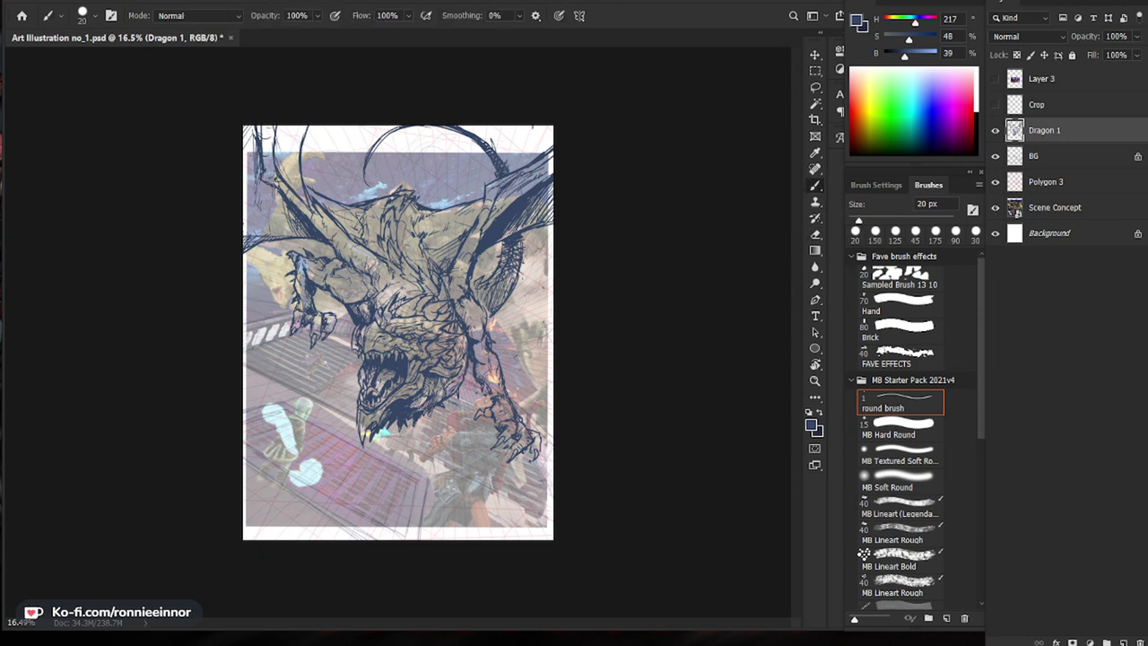
Step: Touch up the dragon's remaining linework with brief brush and eraser strokes around the back of the head
{"action": "scroll", "coordinate": [274, 179], "scroll_direction": "down", "scroll_amount": 4}
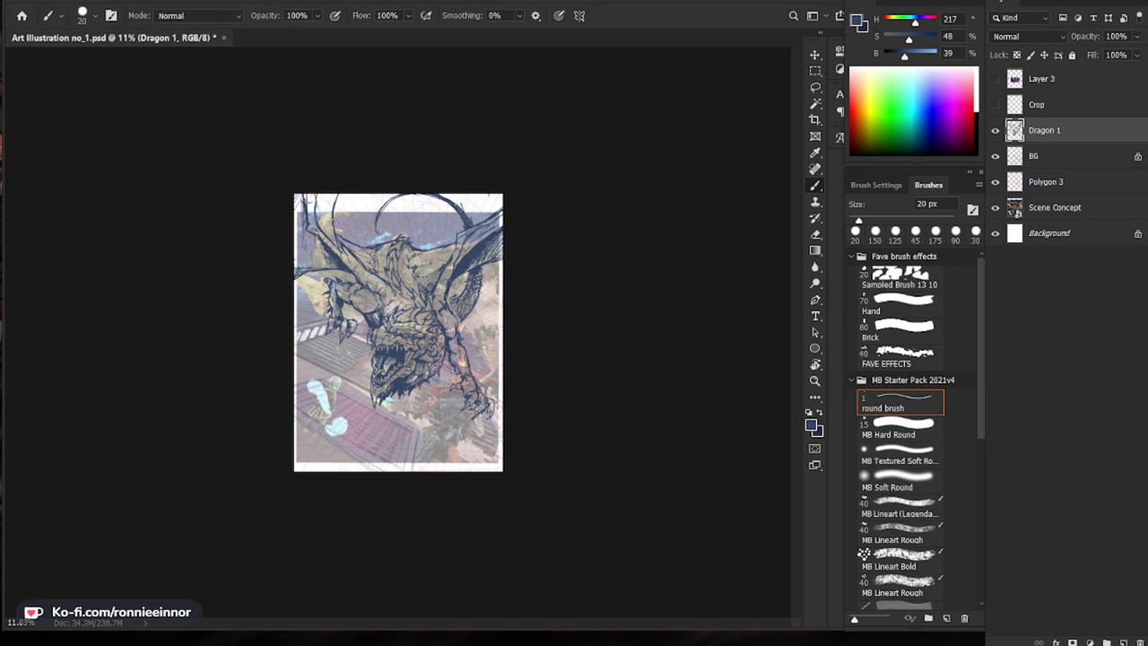
{"action": "left_click_drag", "start_coordinate": [511, 408], "coordinate": [574, 415]}
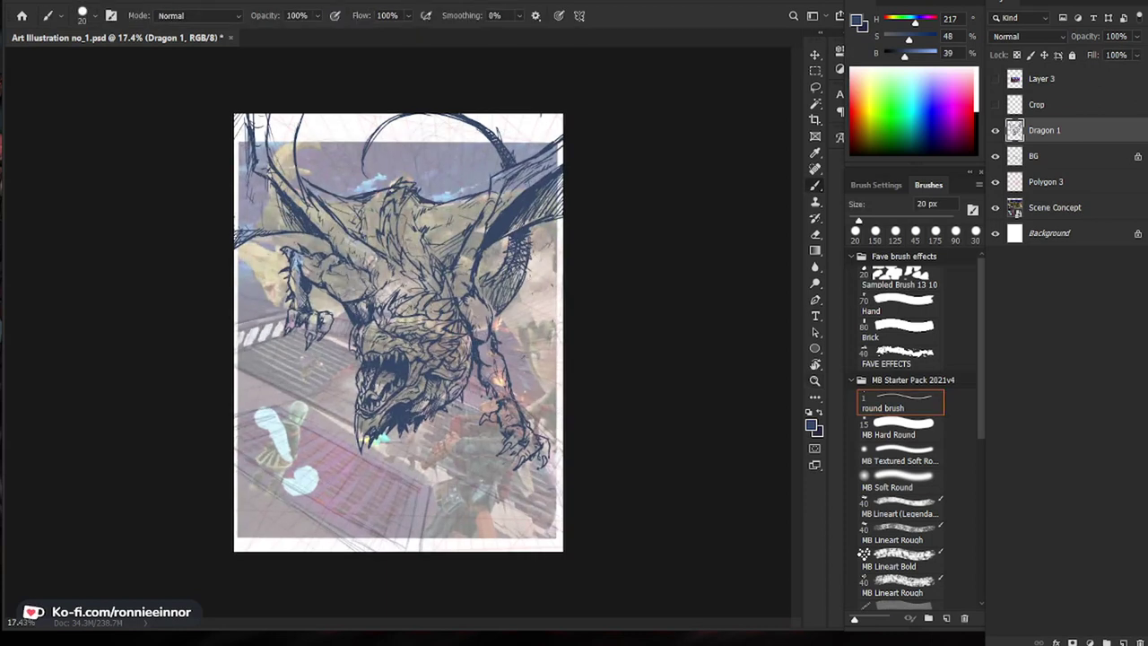
{"action": "mouse_move", "coordinate": [444, 315]}
{"action": "left_mouse_down"}
{"action": "mouse_move", "coordinate": [417, 314]}
{"action": "mouse_move", "coordinate": [484, 296]}
{"action": "mouse_move", "coordinate": [457, 288]}
{"action": "left_mouse_up"}
{"action": "key", "text": "e"}
{"action": "key", "text": "b"}
{"action": "left_click_drag", "start_coordinate": [513, 519], "coordinate": [531, 519]}
{"action": "key", "text": "b"}
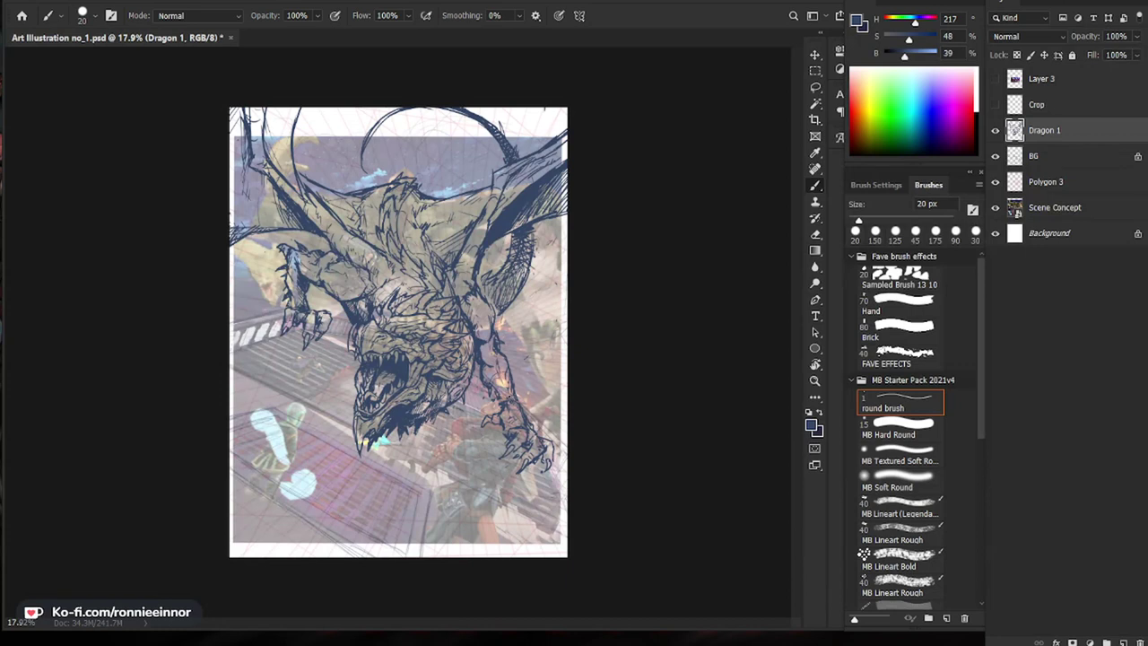
{"action": "key", "text": "z"}
{"action": "mouse_move", "coordinate": [412, 327]}
{"action": "left_mouse_down"}
{"action": "mouse_move", "coordinate": [489, 325]}
{"action": "mouse_move", "coordinate": [418, 326]}
{"action": "left_mouse_up"}
{"action": "key", "text": "b"}
{"action": "key", "text": "z"}
{"action": "left_click_drag", "start_coordinate": [619, 349], "coordinate": [607, 354]}
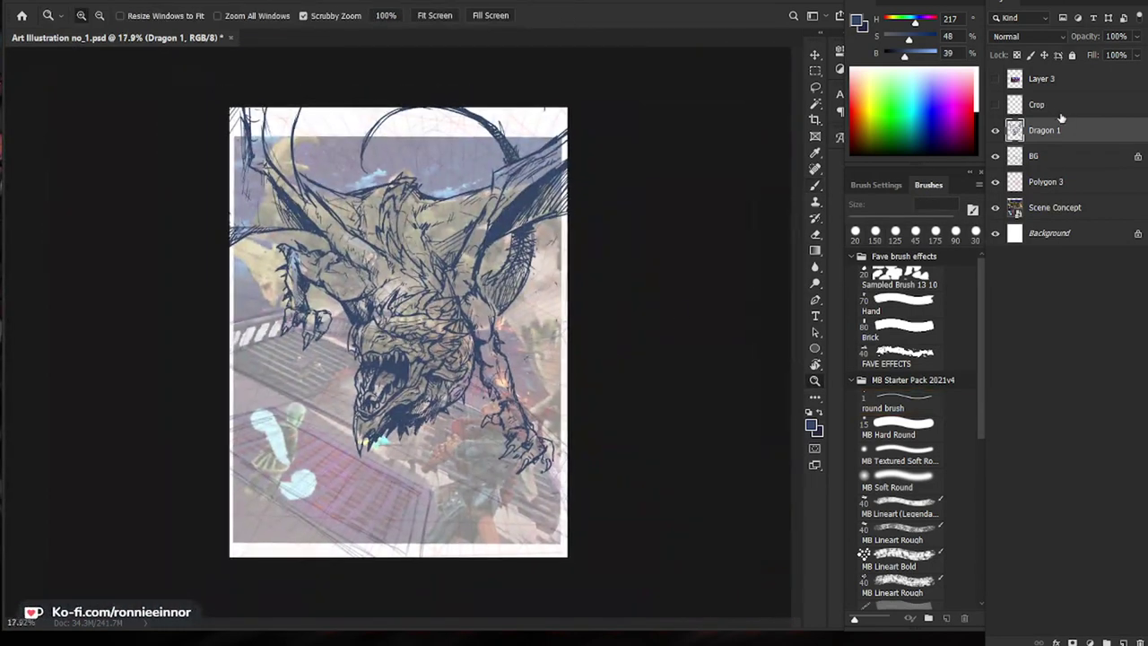
Step: Lower the Dragon 1 layer's opacity to 67% and create a new layer named 1 above it
{"action": "left_click", "coordinate": [1136, 36]}
{"action": "mouse_move", "coordinate": [1135, 52]}
{"action": "left_mouse_down"}
{"action": "mouse_move", "coordinate": [1105, 55]}
{"action": "mouse_move", "coordinate": [1118, 55]}
{"action": "left_mouse_up"}
{"action": "key", "text": "ctrl+shift+n"}
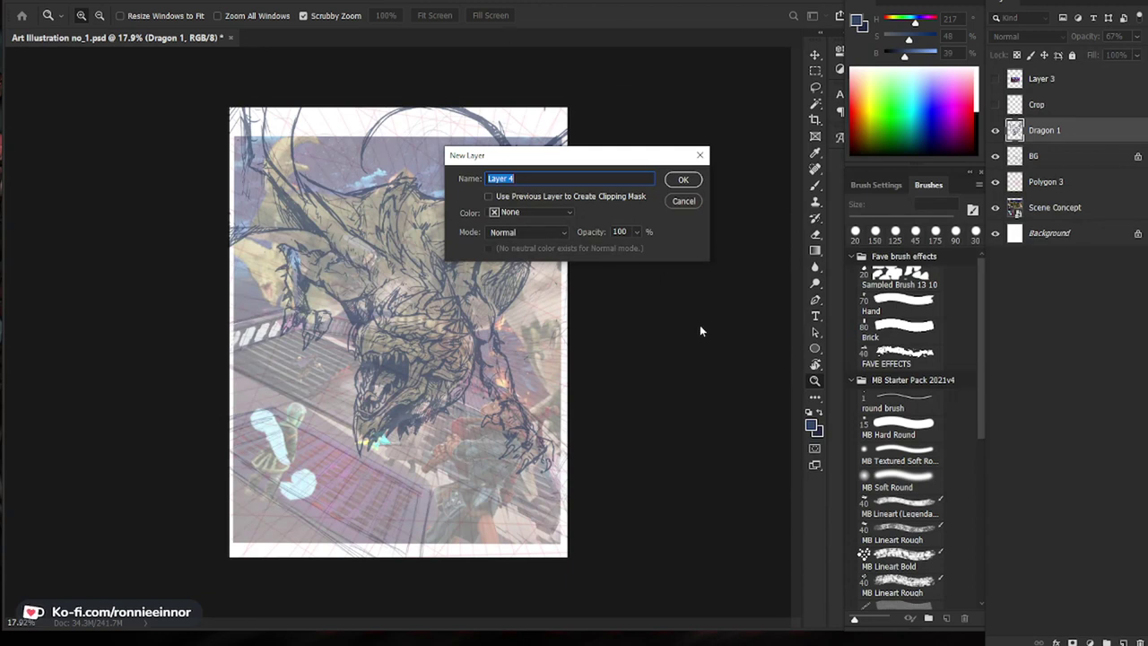
{"action": "left_click", "coordinate": [619, 179]}
{"action": "key", "text": "ctrl+a"}
{"action": "type", "text": "1"}
{"action": "key", "text": "Return"}
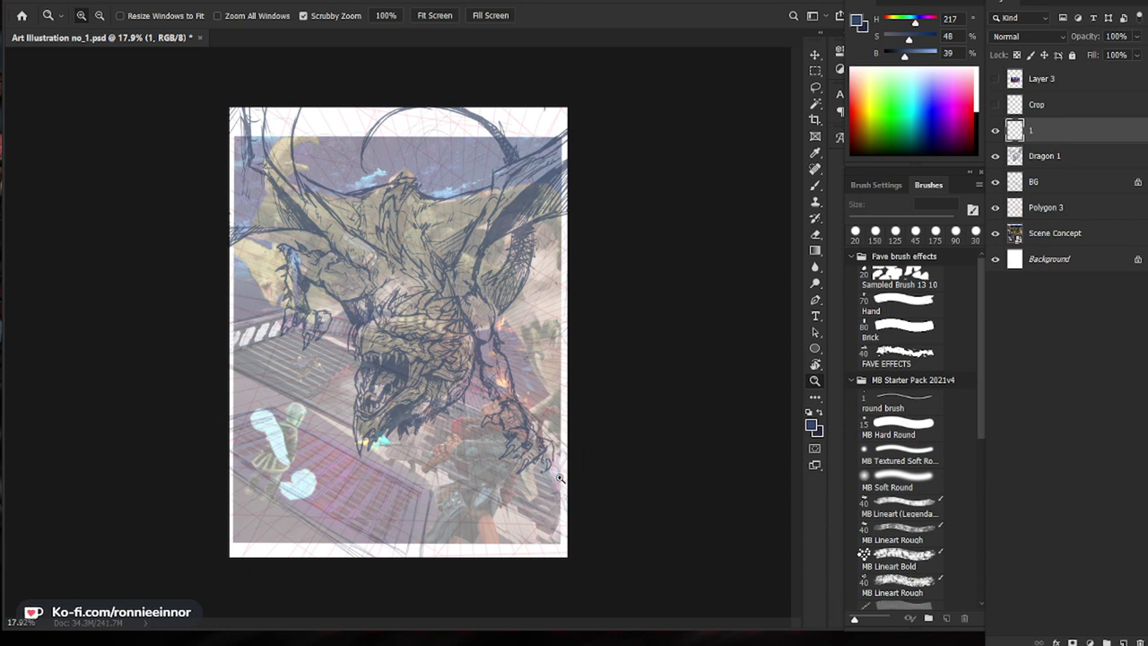
Step: Reset the colours to default black and white and set the round brush size to 10 px
{"action": "left_click_drag", "start_coordinate": [560, 478], "coordinate": [596, 475]}
{"action": "key", "text": "d"}
{"action": "key", "text": "b"}
{"action": "left_click_drag", "start_coordinate": [520, 386], "coordinate": [520, 449]}
{"action": "key", "text": "ctrl+z"}
{"action": "left_click_drag", "start_coordinate": [594, 545], "coordinate": [570, 490]}
{"action": "double_click", "coordinate": [924, 203]}
{"action": "type", "text": "10"}
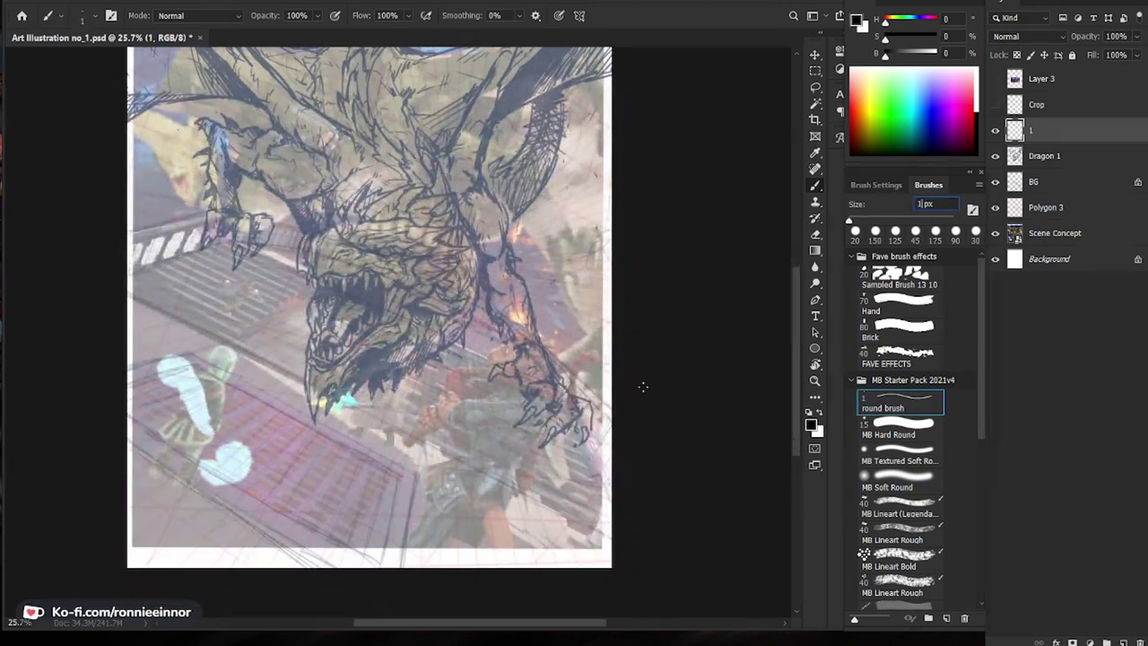
{"action": "key", "text": "Return"}
{"action": "key", "text": "b"}
{"action": "key", "text": "Return"}
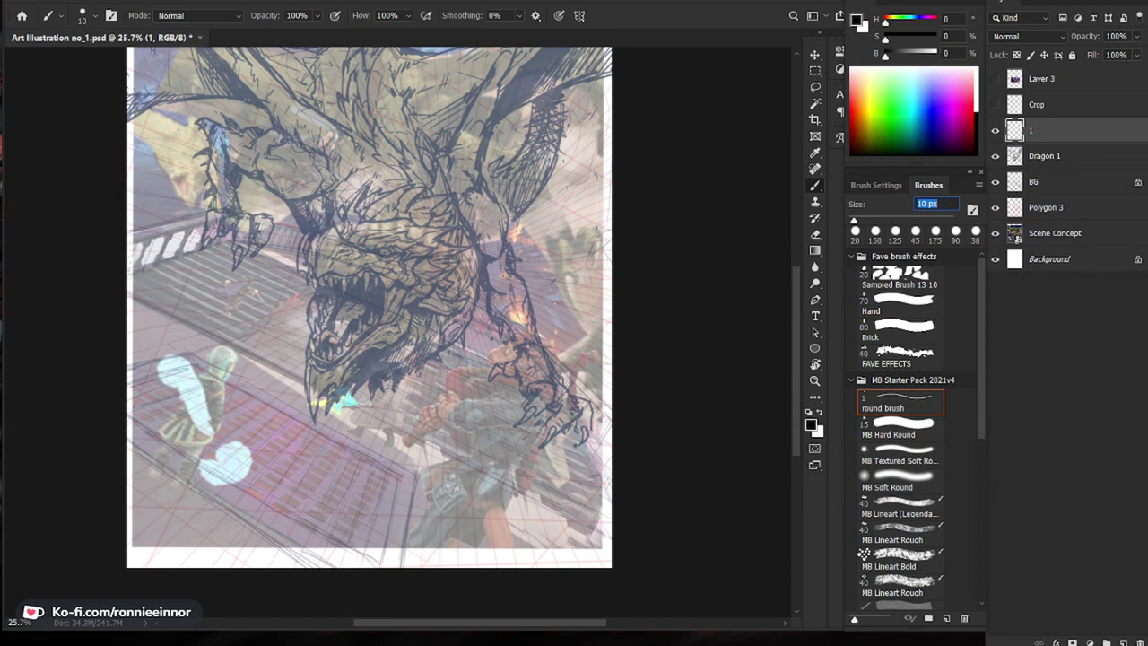
{"action": "key", "text": "Return"}
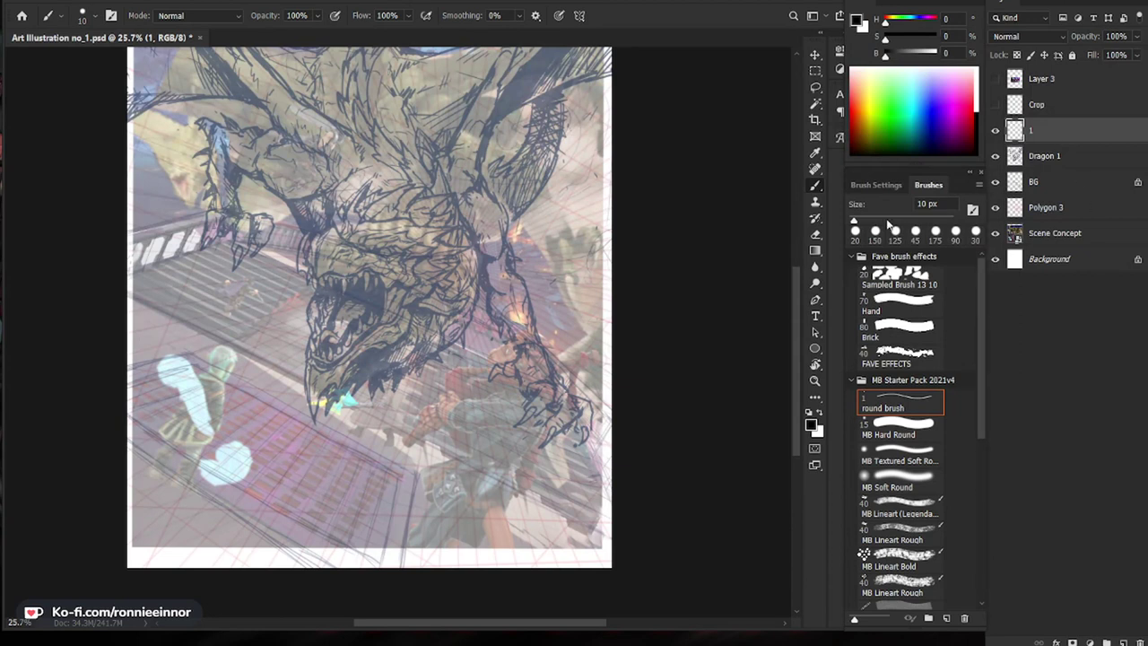
{"action": "key", "text": "z"}
{"action": "left_click_drag", "start_coordinate": [524, 484], "coordinate": [549, 484]}
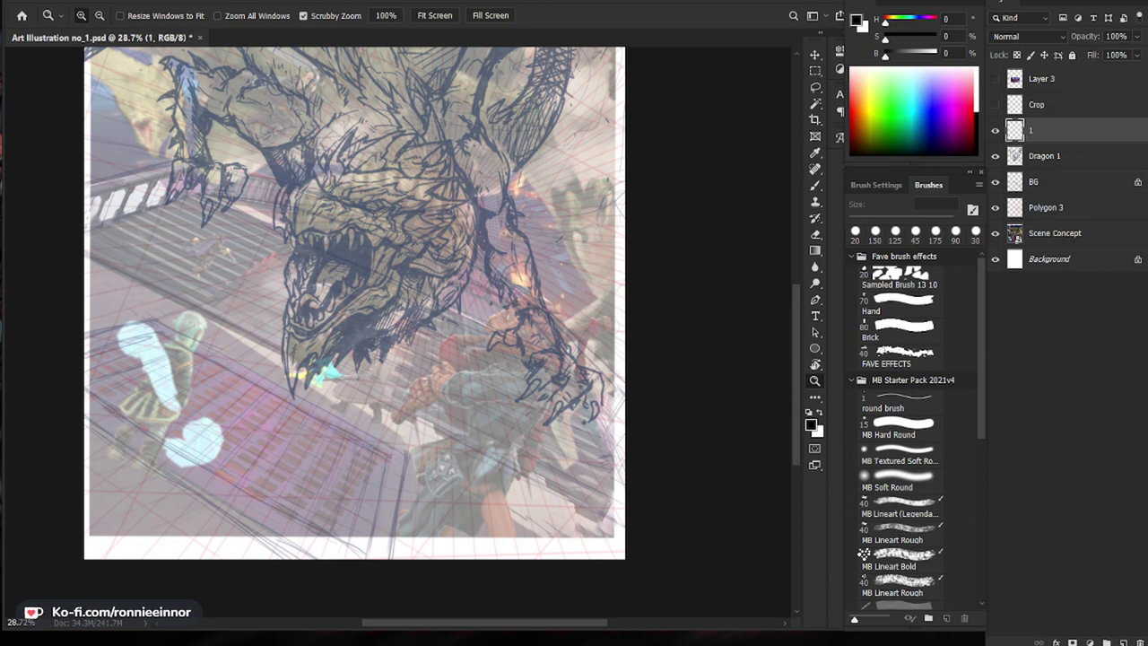
{"action": "left_click", "coordinate": [653, 339]}
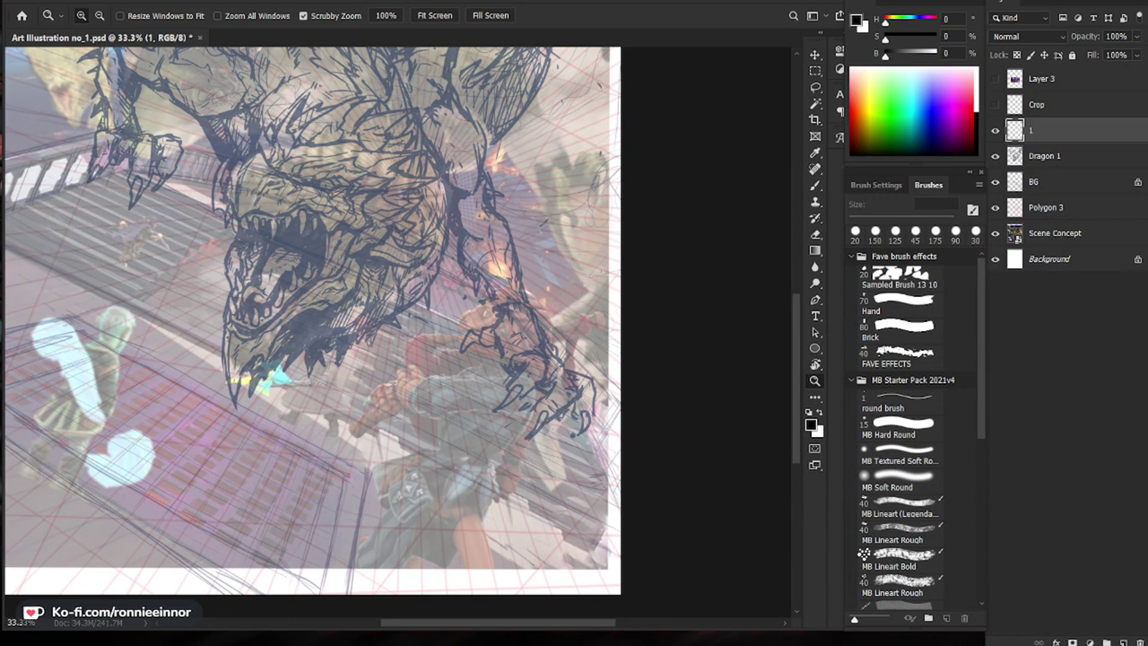
{"action": "left_click_drag", "start_coordinate": [555, 328], "coordinate": [556, 335]}
{"action": "left_click_drag", "start_coordinate": [557, 404], "coordinate": [583, 405]}
{"action": "left_click_drag", "start_coordinate": [632, 476], "coordinate": [615, 456]}
{"action": "left_click_drag", "start_coordinate": [596, 507], "coordinate": [575, 483]}
{"action": "left_click_drag", "start_coordinate": [473, 294], "coordinate": [533, 342]}
{"action": "key", "text": "ctrl+z"}
{"action": "left_click_drag", "start_coordinate": [581, 420], "coordinate": [573, 419]}
{"action": "key", "text": "b"}
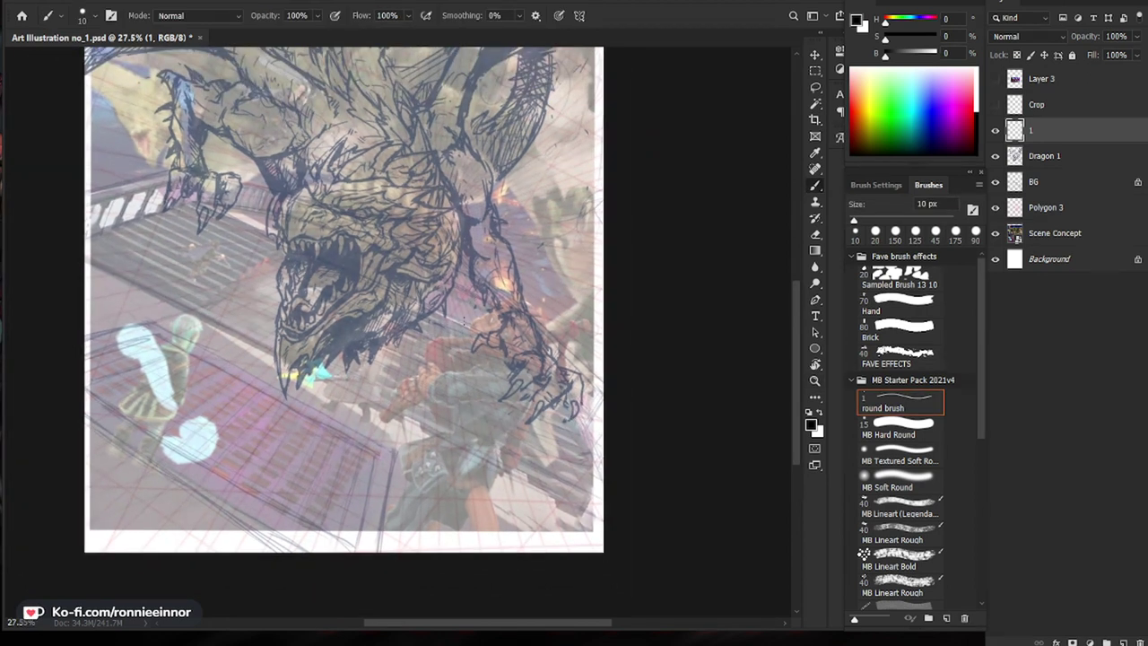
Step: Draw a long black diagonal line from behind the dragon's jaw down to the bottom edge of the canvas
{"action": "key", "text": "e"}
{"action": "key", "text": "b"}
{"action": "key", "text": "e"}
{"action": "key", "text": "b"}
{"action": "left_click_drag", "start_coordinate": [461, 302], "coordinate": [290, 585]}
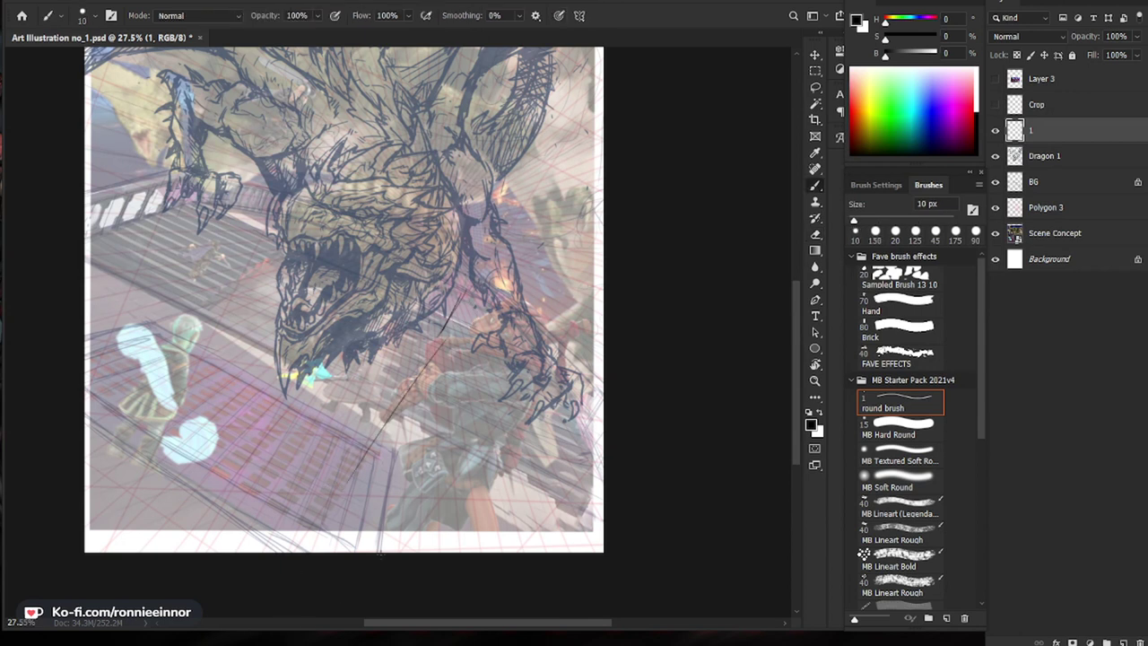
{"action": "left_click_drag", "start_coordinate": [333, 501], "coordinate": [292, 563]}
{"action": "left_click_drag", "start_coordinate": [445, 327], "coordinate": [489, 263]}
{"action": "key", "text": "ctrl+space"}
{"action": "left_click_drag", "start_coordinate": [497, 320], "coordinate": [509, 320]}
Step: Erase and redraw the upper part of the long diagonal line beside the dragon's jaw
{"action": "key", "text": "e"}
{"action": "left_click_drag", "start_coordinate": [488, 256], "coordinate": [394, 402]}
{"action": "key", "text": "b"}
{"action": "key", "text": "e"}
{"action": "key", "text": "b"}
{"action": "left_click_drag", "start_coordinate": [445, 320], "coordinate": [386, 412]}
{"action": "key", "text": "e"}
{"action": "key", "text": "b"}
{"action": "key", "text": "space"}
{"action": "left_click_drag", "start_coordinate": [610, 463], "coordinate": [590, 416]}
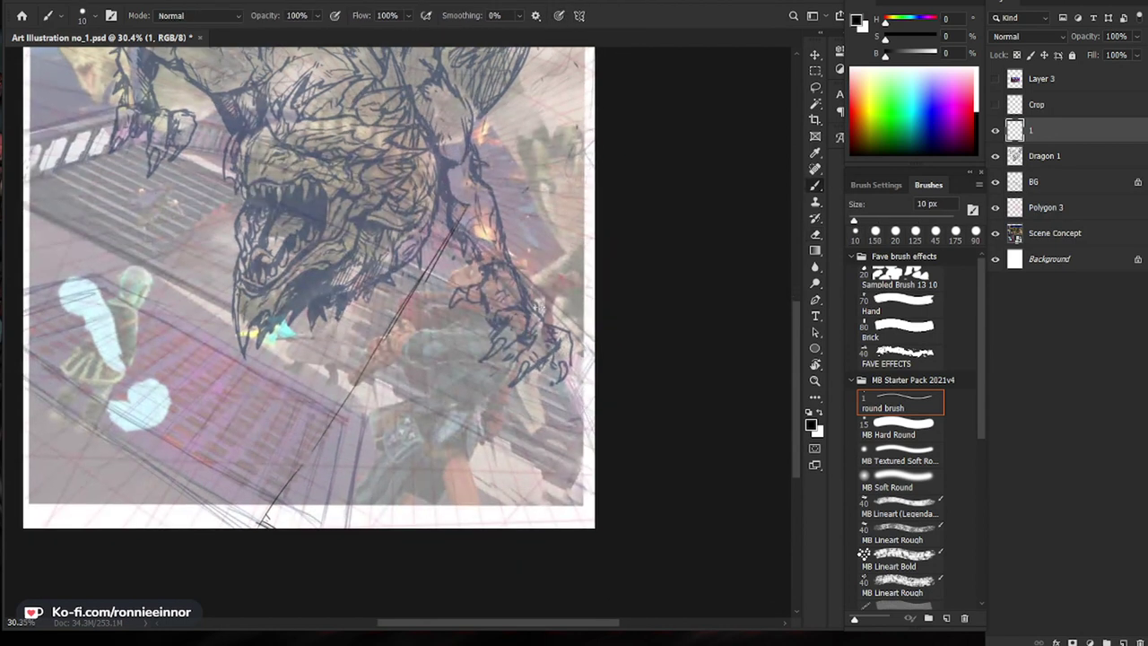
Step: Draw a second diagonal through the right foreleg's claws to the bottom edge and connect the tops of both diagonals
{"action": "left_click_drag", "start_coordinate": [518, 341], "coordinate": [370, 529]}
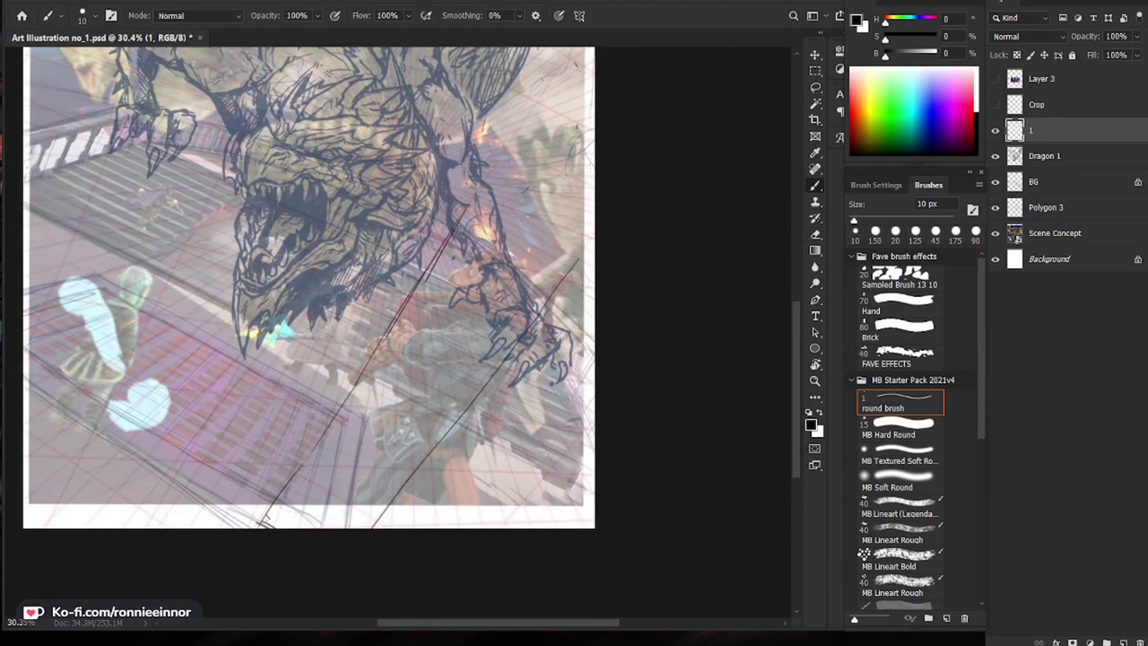
{"action": "left_click_drag", "start_coordinate": [450, 208], "coordinate": [544, 327]}
{"action": "key", "text": "e"}
{"action": "mouse_move", "coordinate": [472, 211]}
{"action": "left_mouse_down"}
{"action": "mouse_move", "coordinate": [458, 205]}
{"action": "mouse_move", "coordinate": [540, 261]}
{"action": "left_mouse_up"}
{"action": "key", "text": "b"}
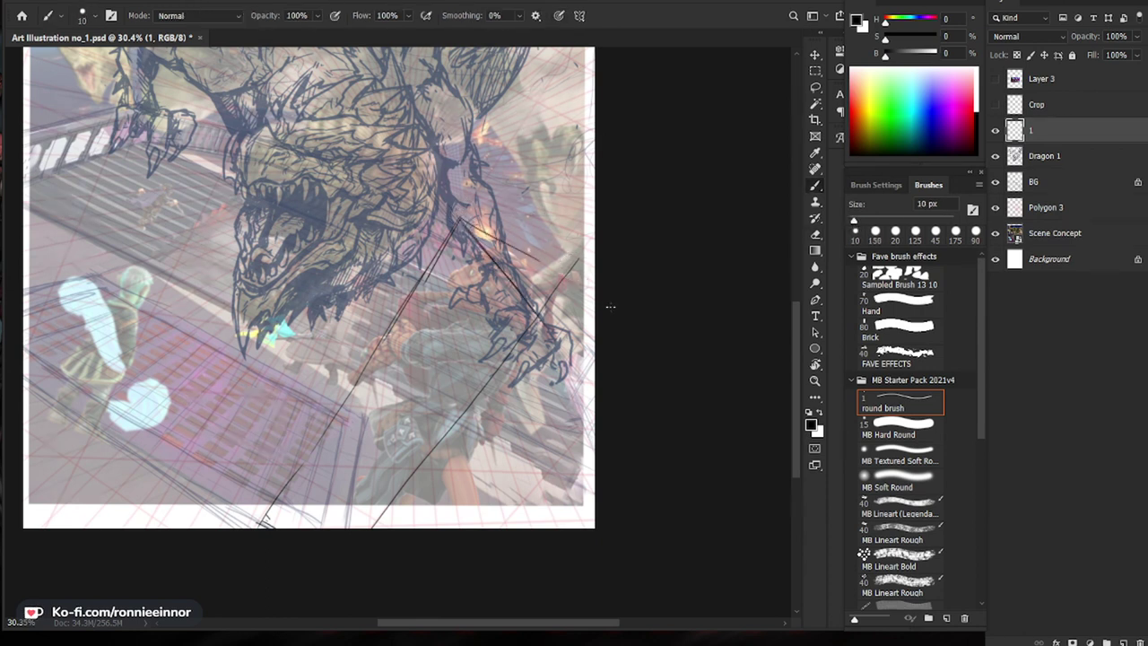
Step: Draw an upper edge line from the first diagonal's top corner across the right forearm to the right canvas edge
{"action": "scroll", "coordinate": [561, 245], "scroll_direction": "up", "scroll_amount": 2}
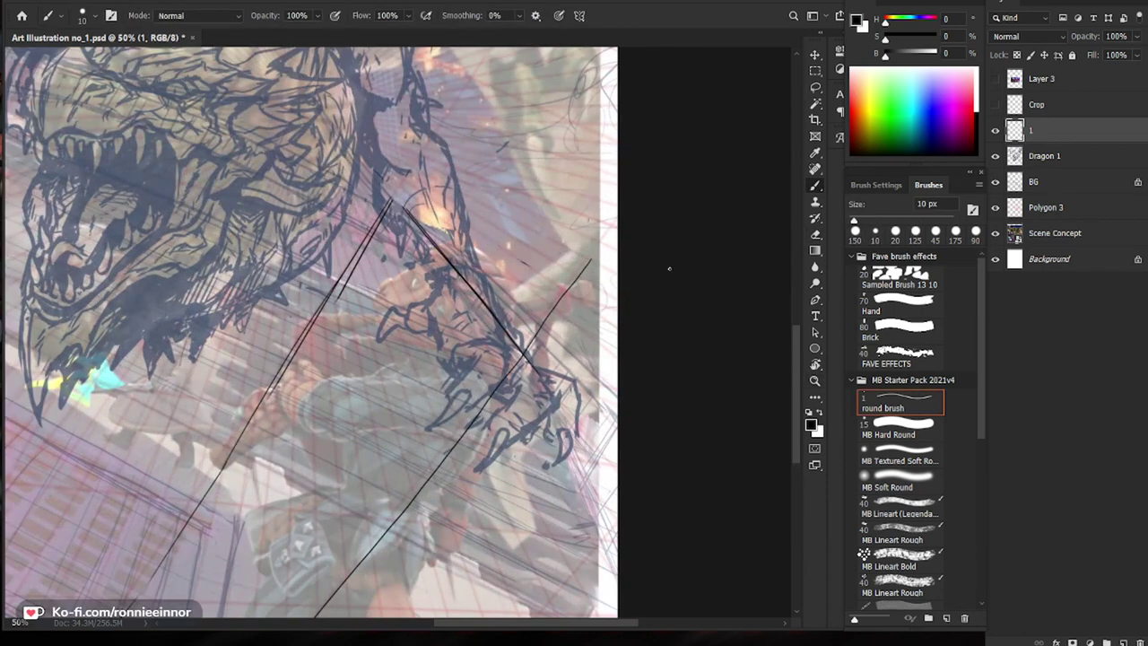
{"action": "left_click_drag", "start_coordinate": [391, 189], "coordinate": [592, 280]}
{"action": "key", "text": "ctrl+z"}
{"action": "mouse_move", "coordinate": [389, 191]}
{"action": "left_mouse_down"}
{"action": "mouse_move", "coordinate": [580, 296]}
{"action": "mouse_move", "coordinate": [620, 336]}
{"action": "left_mouse_up"}
{"action": "left_click_drag", "start_coordinate": [662, 407], "coordinate": [619, 413]}
{"action": "left_click_drag", "start_coordinate": [668, 455], "coordinate": [623, 350]}
{"action": "key", "text": "e"}
{"action": "left_click_drag", "start_coordinate": [554, 221], "coordinate": [585, 246]}
{"action": "key", "text": "b"}
{"action": "left_click_drag", "start_coordinate": [540, 207], "coordinate": [579, 245]}
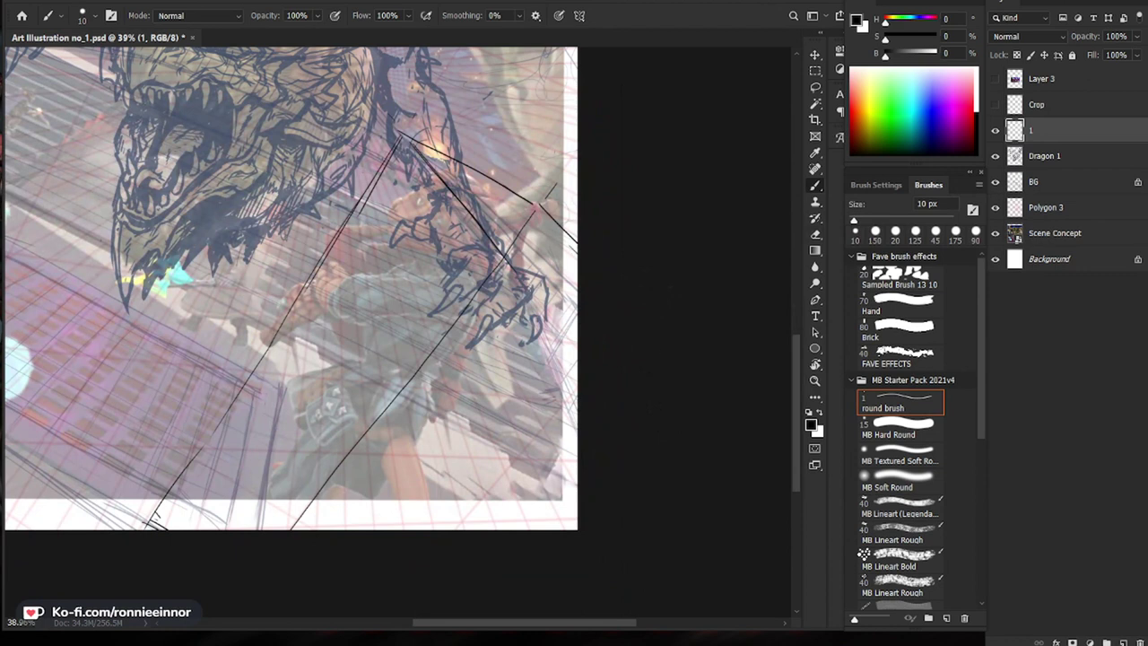
Step: Strengthen the edges around the second diagonal and add a line from its top corner to the right canvas edge
{"action": "scroll", "coordinate": [537, 289], "scroll_direction": "down", "scroll_amount": 2}
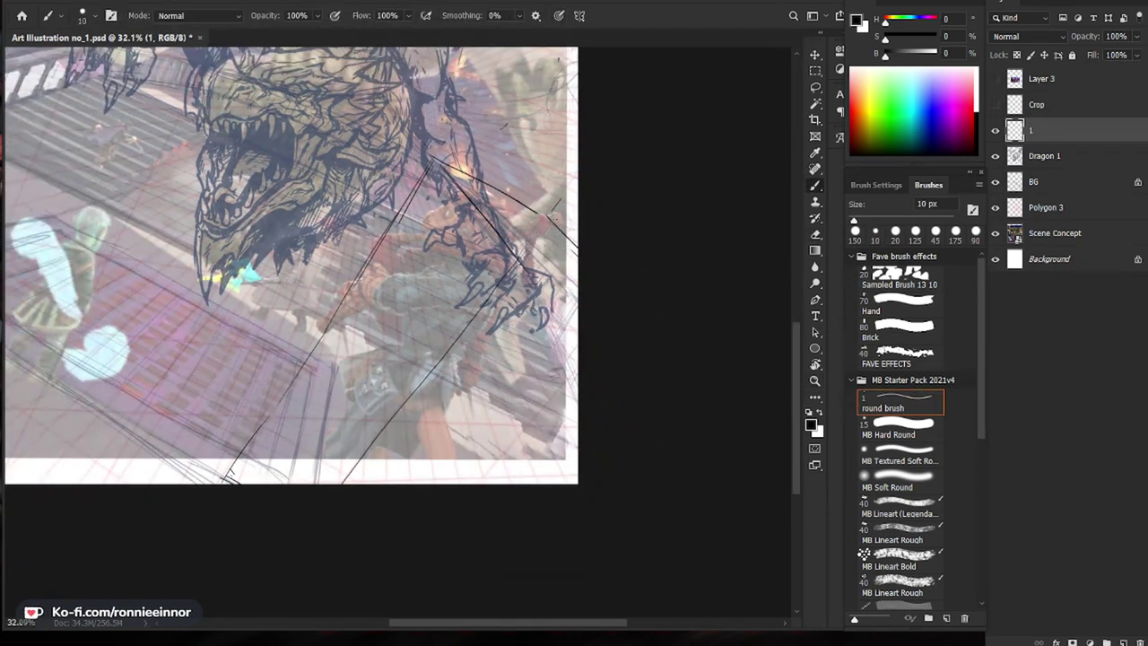
{"action": "mouse_move", "coordinate": [500, 285]}
{"action": "left_mouse_down"}
{"action": "mouse_move", "coordinate": [518, 261]}
{"action": "mouse_move", "coordinate": [531, 274]}
{"action": "left_mouse_up"}
{"action": "key", "text": "e"}
{"action": "key", "text": "b"}
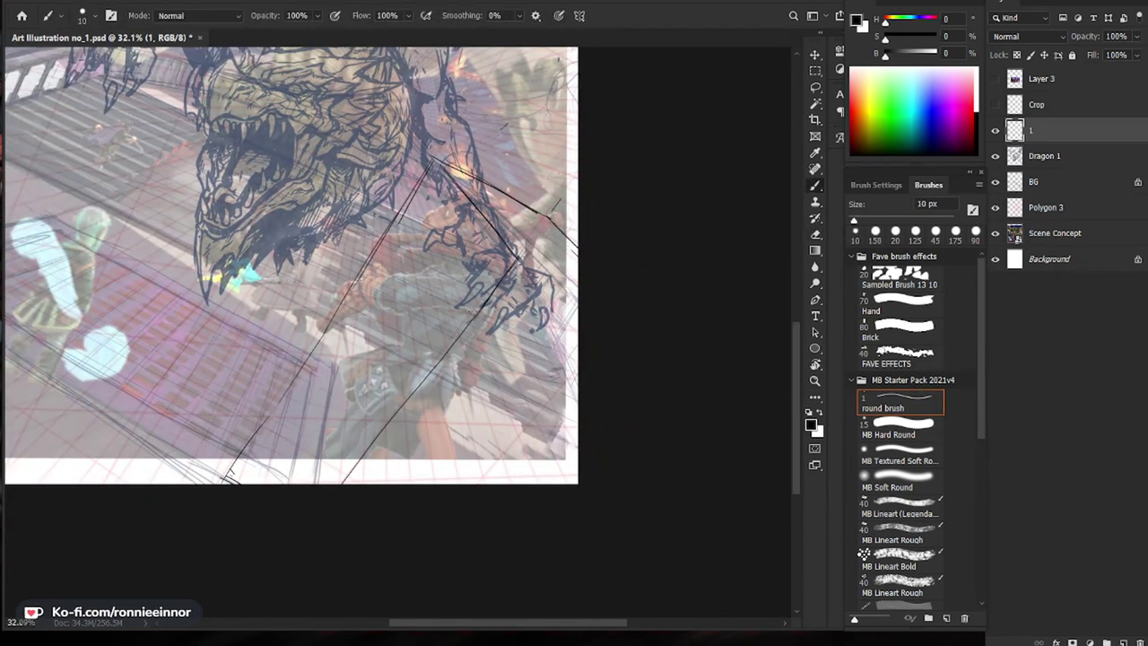
{"action": "left_click_drag", "start_coordinate": [544, 231], "coordinate": [451, 375]}
{"action": "mouse_move", "coordinate": [520, 262]}
{"action": "left_mouse_down"}
{"action": "mouse_move", "coordinate": [620, 291]}
{"action": "mouse_move", "coordinate": [642, 279]}
{"action": "left_mouse_up"}
Step: Redraw the upper edge line running across the right forearm to the canvas edge and clean it with the eraser
{"action": "key", "text": "z"}
{"action": "left_click_drag", "start_coordinate": [558, 424], "coordinate": [574, 423]}
{"action": "key", "text": "e"}
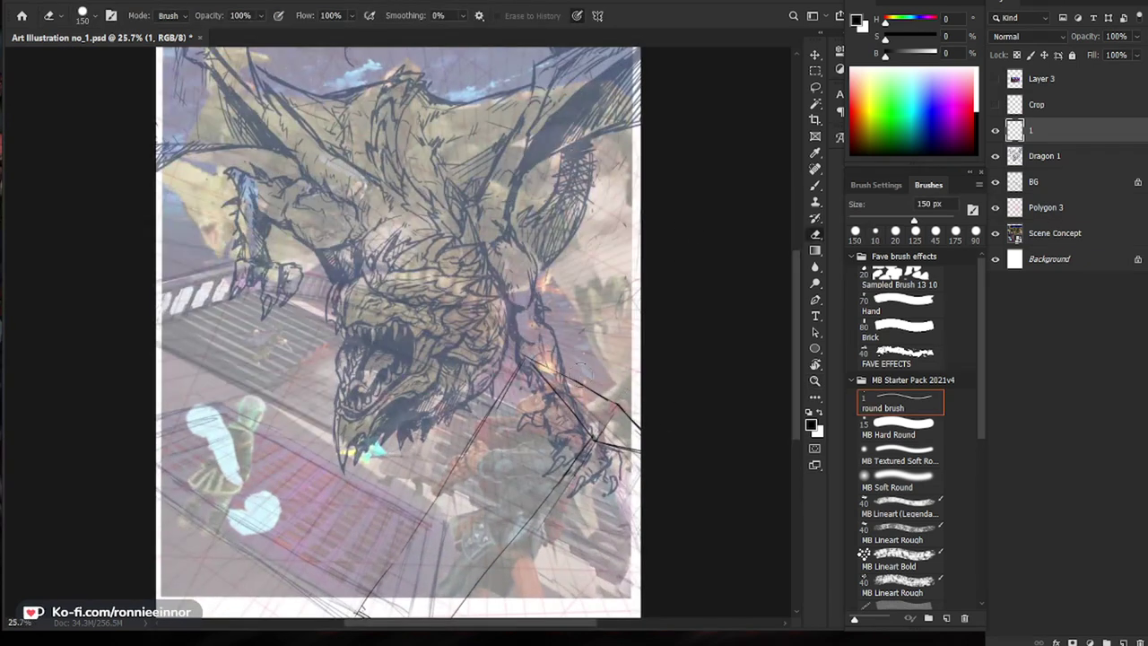
{"action": "key", "text": "b"}
{"action": "left_click_drag", "start_coordinate": [531, 358], "coordinate": [627, 414]}
{"action": "key", "text": "e"}
{"action": "key", "text": "b"}
{"action": "key", "text": "e"}
{"action": "key", "text": "b"}
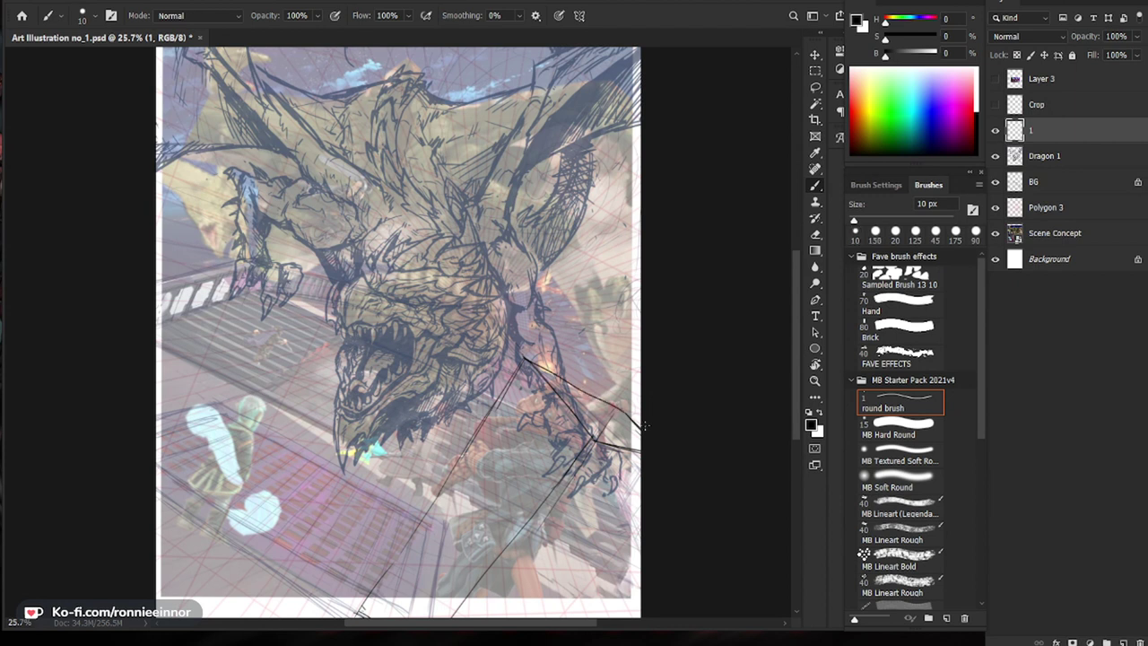
Step: Draw a third diagonal across the canvas's lower-right corner and rework the lower part of the second diagonal
{"action": "left_click_drag", "start_coordinate": [682, 476], "coordinate": [658, 359]}
{"action": "left_click_drag", "start_coordinate": [626, 395], "coordinate": [560, 475]}
{"action": "left_click_drag", "start_coordinate": [610, 419], "coordinate": [542, 501]}
{"action": "key", "text": "z"}
{"action": "left_click", "coordinate": [504, 494]}
{"action": "key", "text": "e"}
{"action": "left_click_drag", "start_coordinate": [517, 362], "coordinate": [406, 500]}
{"action": "key", "text": "b"}
{"action": "left_click_drag", "start_coordinate": [536, 338], "coordinate": [415, 502]}
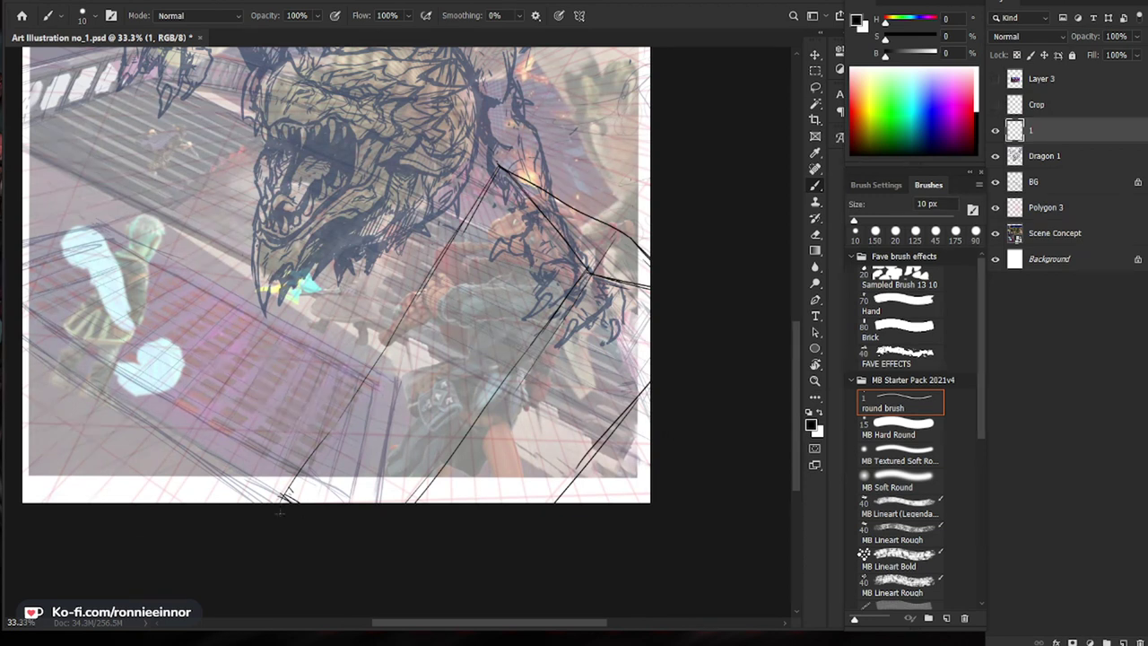
Step: Clean up the first diagonal's lower end, then erase and redraw the line down to the bottom edge
{"action": "key", "text": "e"}
{"action": "left_click_drag", "start_coordinate": [282, 509], "coordinate": [298, 485]}
{"action": "key", "text": "b"}
{"action": "key", "text": "e"}
{"action": "key", "text": "b"}
{"action": "mouse_move", "coordinate": [603, 516]}
{"action": "left_mouse_down"}
{"action": "mouse_move", "coordinate": [530, 458]}
{"action": "mouse_move", "coordinate": [542, 446]}
{"action": "left_mouse_up"}
{"action": "key", "text": "e"}
{"action": "left_click_drag", "start_coordinate": [378, 287], "coordinate": [287, 417]}
{"action": "key", "text": "b"}
{"action": "left_click_drag", "start_coordinate": [388, 266], "coordinate": [277, 432]}
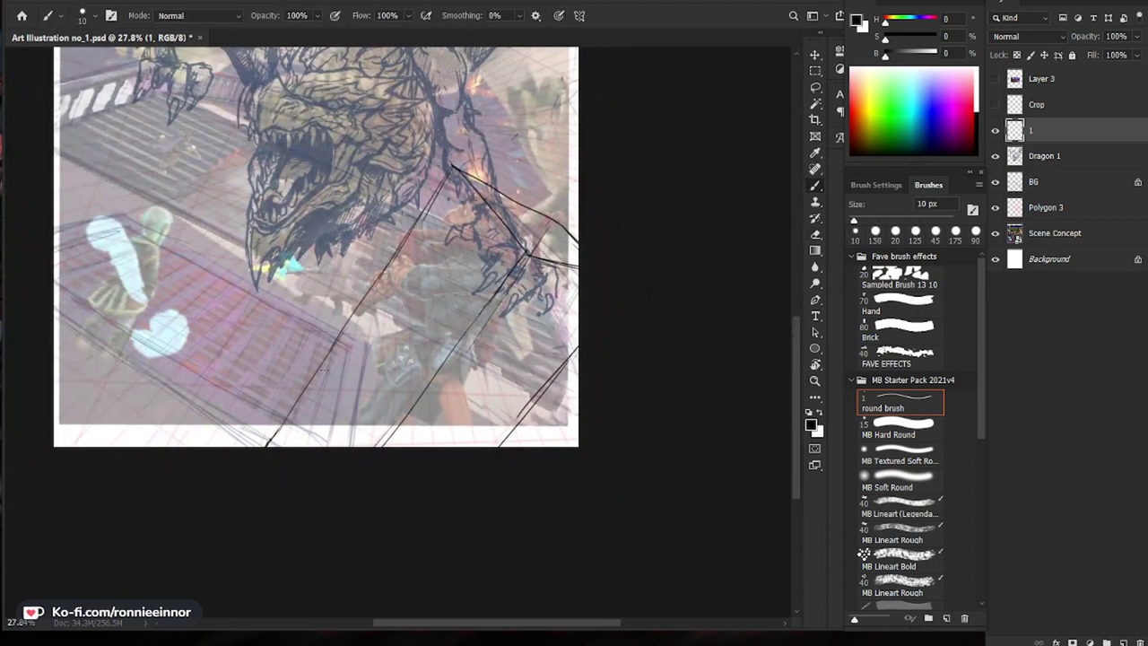
Step: Trim the lower end of the third diagonal with the eraser and select the Dragon 1 layer
{"action": "key", "text": "e"}
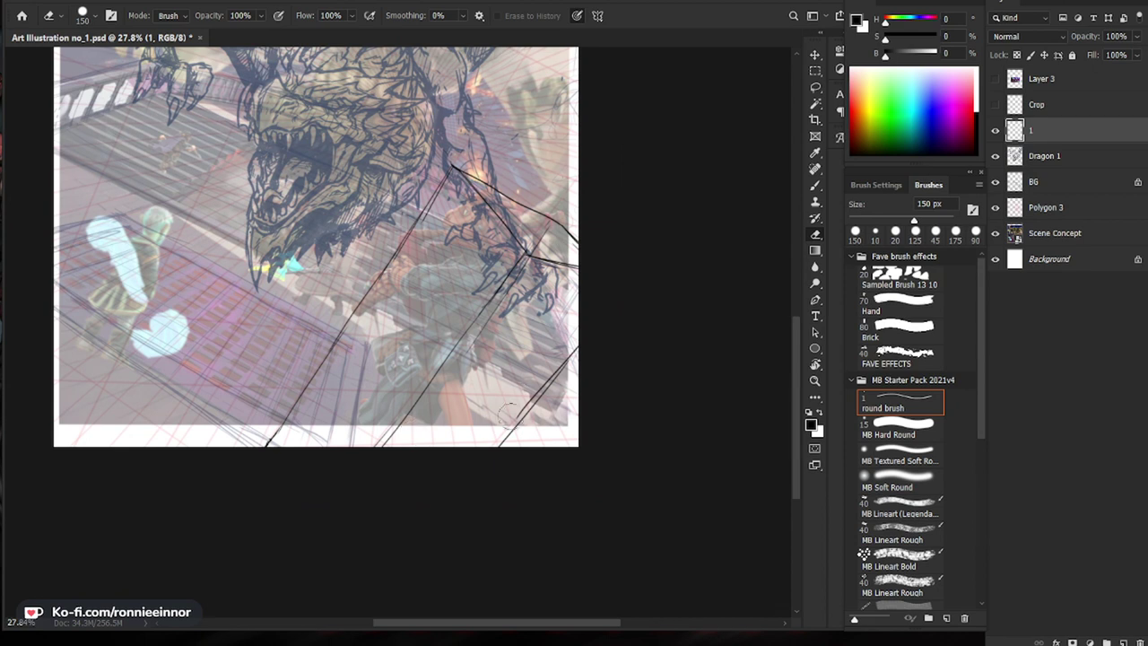
{"action": "left_click_drag", "start_coordinate": [516, 437], "coordinate": [499, 436]}
{"action": "left_click", "coordinate": [1063, 157]}
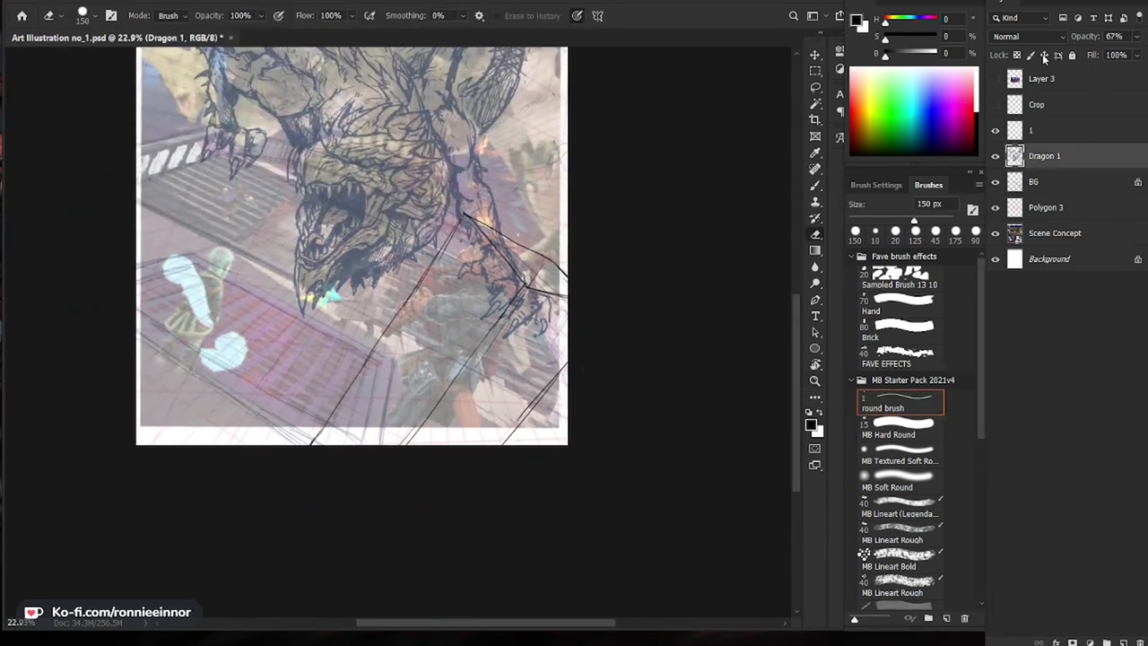
Step: Add a layer mask to the Dragon 1 layer
{"action": "key", "text": "z"}
{"action": "left_click_drag", "start_coordinate": [534, 439], "coordinate": [492, 440]}
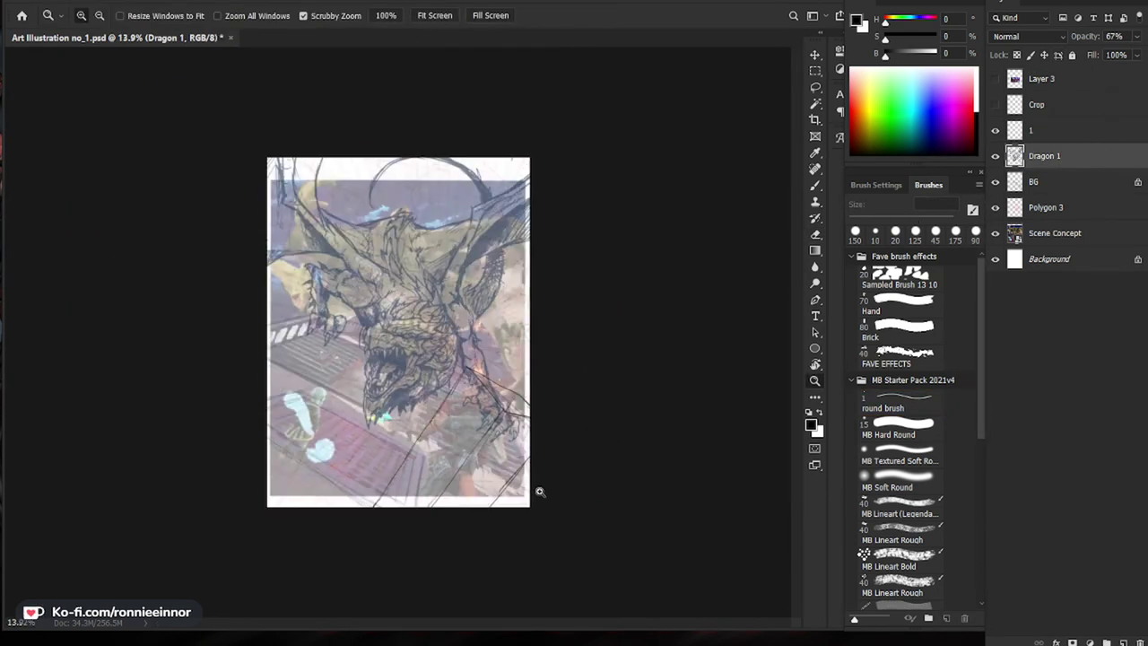
{"action": "left_click_drag", "start_coordinate": [545, 483], "coordinate": [557, 488]}
{"action": "left_click", "coordinate": [1073, 642]}
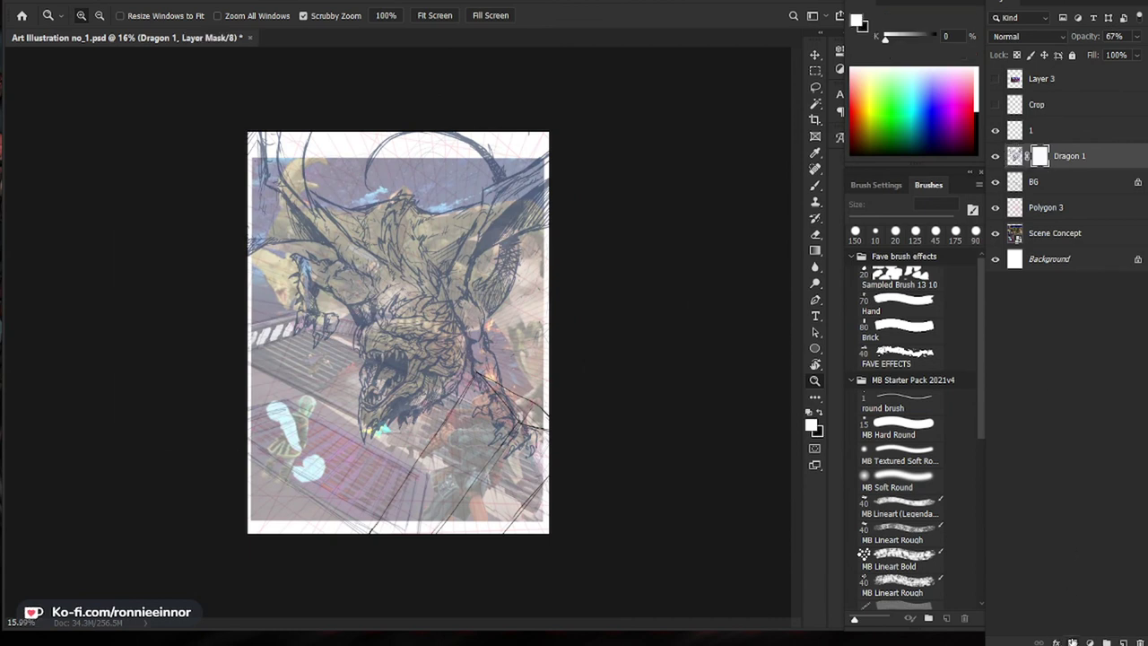
Step: Fade the dragon's right forearm and claws by painting black on the mask with the MB Soft Round brush at 1300 px
{"action": "key", "text": "b"}
{"action": "left_click", "coordinate": [919, 477]}
{"action": "key", "text": "x"}
{"action": "key", "text": "]"}
{"action": "key", "text": "]"}
{"action": "key", "text": "]"}
{"action": "key", "text": "]"}
{"action": "key", "text": "]"}
{"action": "key", "text": "]"}
{"action": "key", "text": "]"}
{"action": "key", "text": "]"}
{"action": "key", "text": "]"}
{"action": "key", "text": "]"}
{"action": "key", "text": "]"}
{"action": "key", "text": "]"}
{"action": "key", "text": "]"}
{"action": "key", "text": "]"}
{"action": "key", "text": "]"}
{"action": "key", "text": "]"}
{"action": "key", "text": "]"}
{"action": "key", "text": "]"}
{"action": "key", "text": "]"}
{"action": "key", "text": "]"}
{"action": "mouse_move", "coordinate": [527, 456]}
{"action": "left_mouse_down"}
{"action": "mouse_move", "coordinate": [499, 438]}
{"action": "mouse_move", "coordinate": [502, 411]}
{"action": "left_mouse_up"}
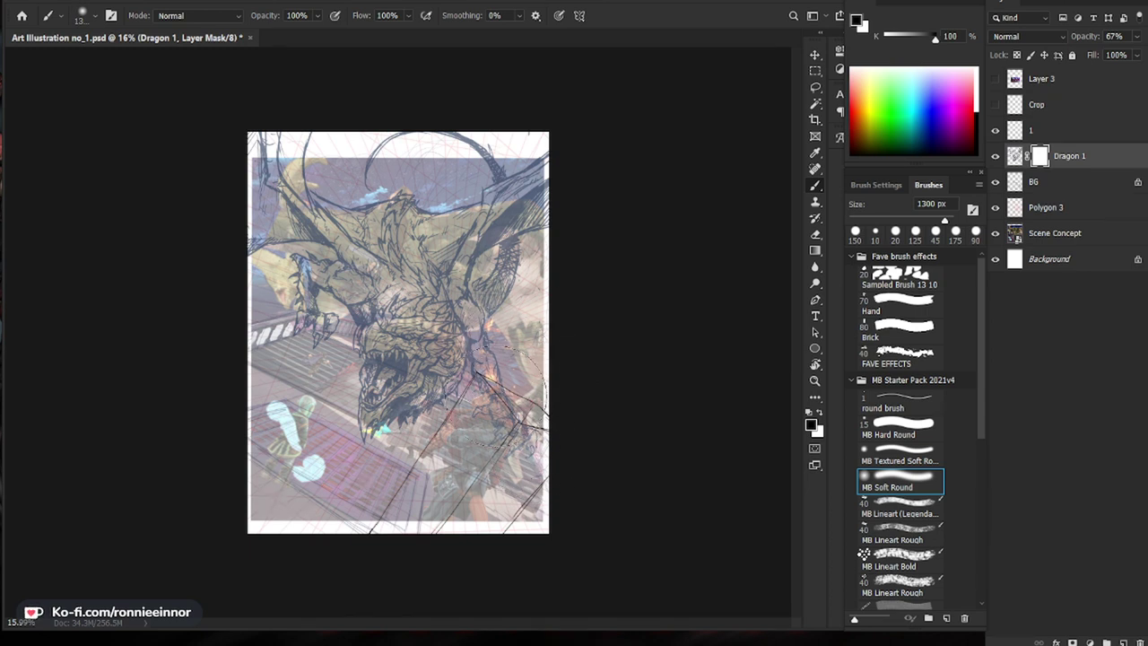
Step: Reduce the soft brush to 1000 px and fade the curved shape above the dragon and its left claw on the mask
{"action": "key", "text": "bracketleft"}
{"action": "key", "text": "bracketleft"}
{"action": "key", "text": "bracketleft"}
{"action": "key", "text": "bracketleft"}
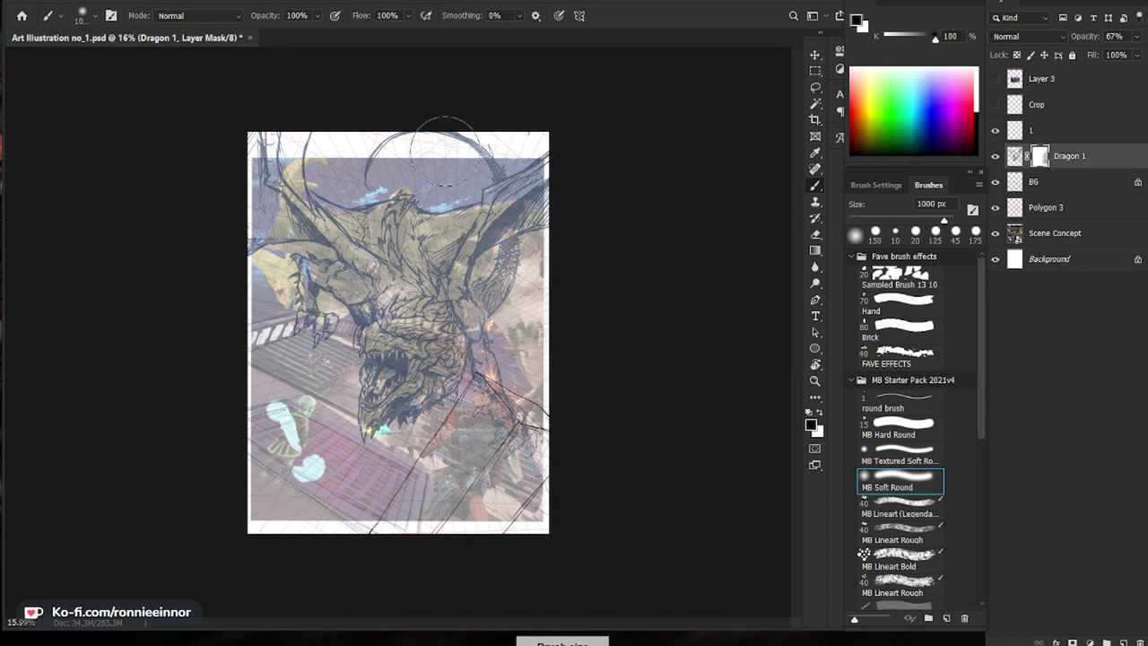
{"action": "left_click_drag", "start_coordinate": [435, 133], "coordinate": [480, 148]}
{"action": "mouse_move", "coordinate": [320, 338]}
{"action": "left_mouse_down"}
{"action": "mouse_move", "coordinate": [309, 324]}
{"action": "mouse_move", "coordinate": [342, 321]}
{"action": "left_mouse_up"}
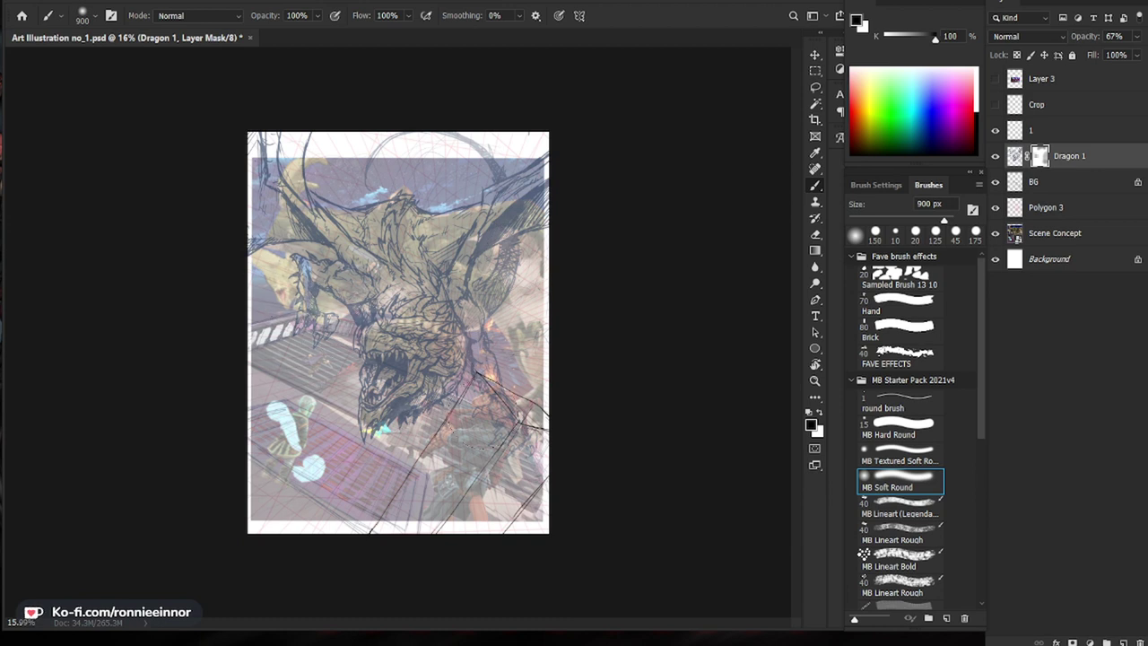
Step: Fade the outer lower part of the left wing by painting black on the mask with the 900 px soft brush
{"action": "key", "text": "ctrl+0"}
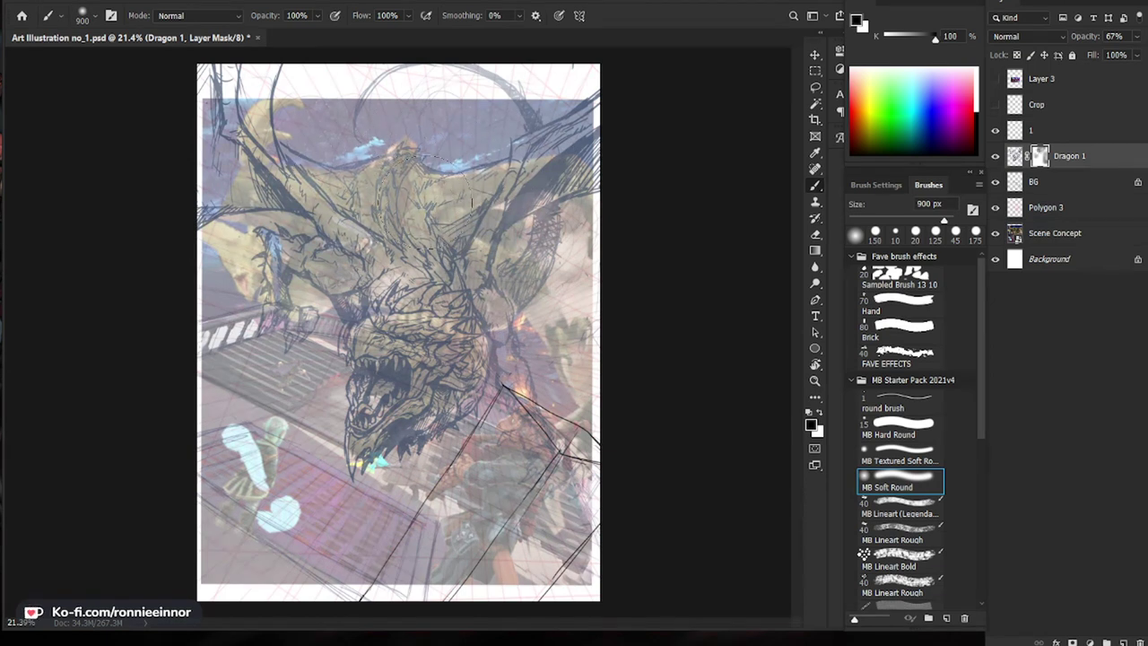
{"action": "key", "text": "x"}
{"action": "key", "text": "x"}
{"action": "key", "text": "x"}
{"action": "key", "text": "x"}
{"action": "key", "text": "ctrl+minus"}
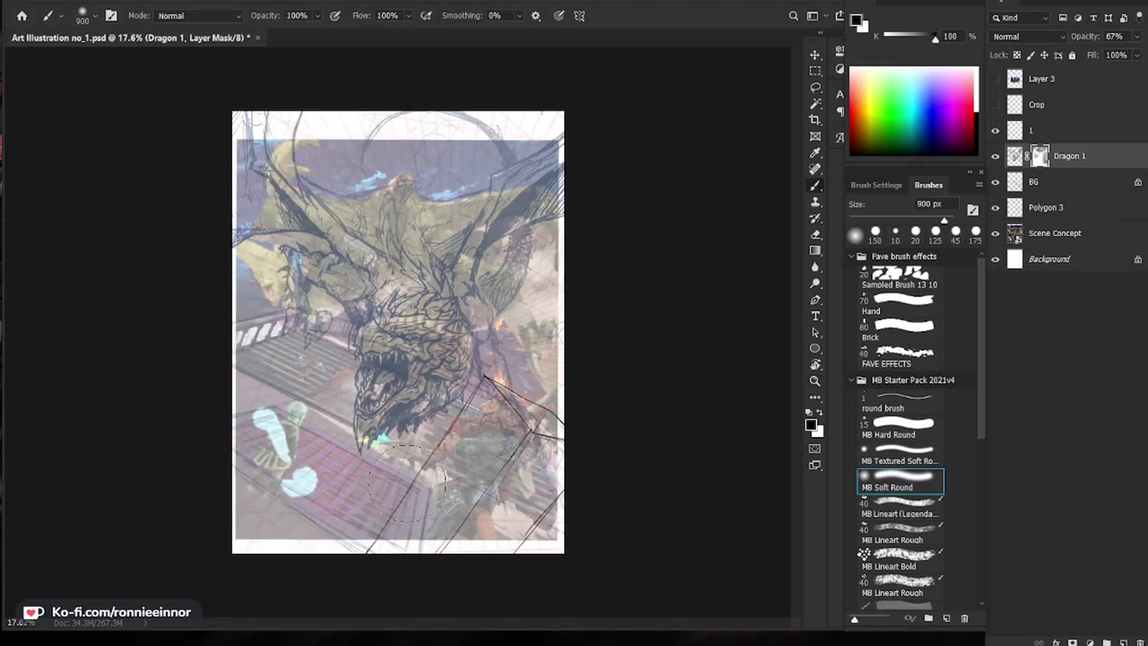
{"action": "key", "text": "x"}
{"action": "key", "text": "x"}
{"action": "left_click_drag", "start_coordinate": [244, 236], "coordinate": [269, 234]}
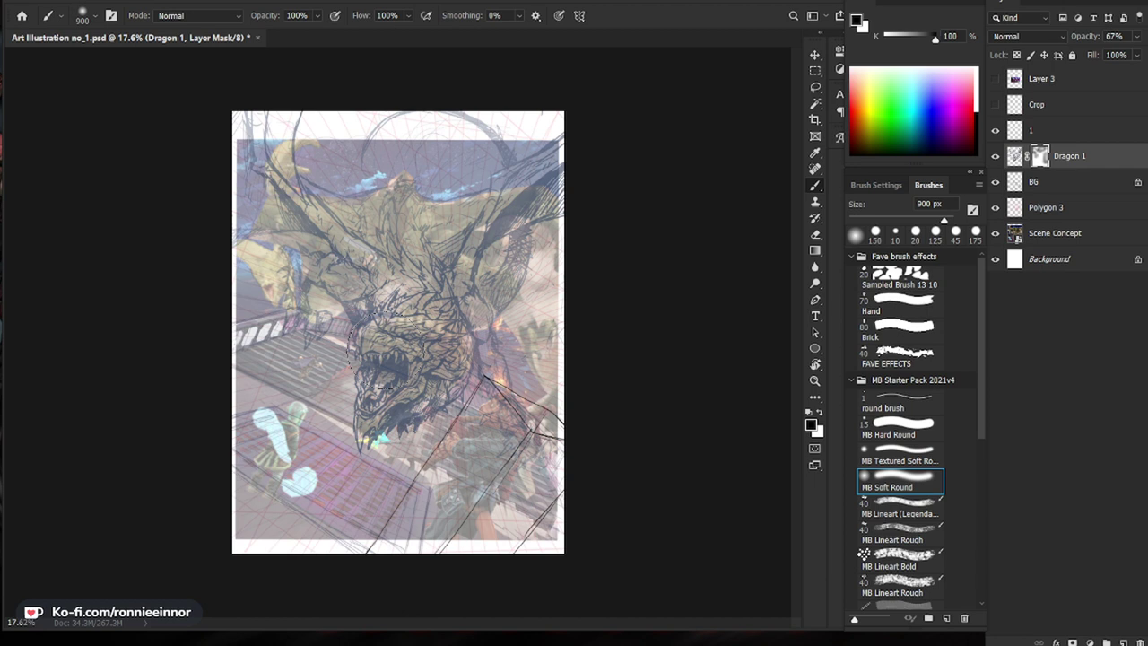
Step: Switch the mask paint to white and reduce the soft brush for touching up the dragon's masked linework
{"action": "key", "text": "x"}
{"action": "left_click_drag", "start_coordinate": [510, 465], "coordinate": [527, 464]}
{"action": "scroll", "coordinate": [555, 494], "scroll_direction": "up", "scroll_amount": 2}
{"action": "key", "text": "x"}
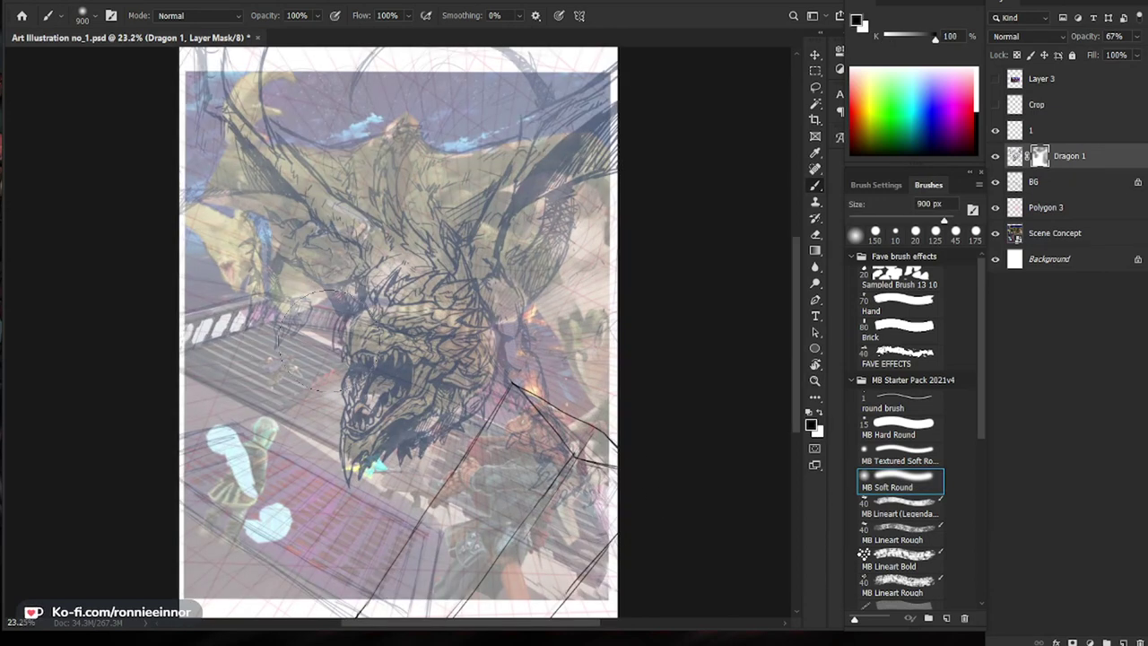
{"action": "mouse_move", "coordinate": [408, 251]}
{"action": "left_mouse_down"}
{"action": "mouse_move", "coordinate": [359, 251]}
{"action": "mouse_move", "coordinate": [417, 251]}
{"action": "left_mouse_up"}
{"action": "key", "text": "x"}
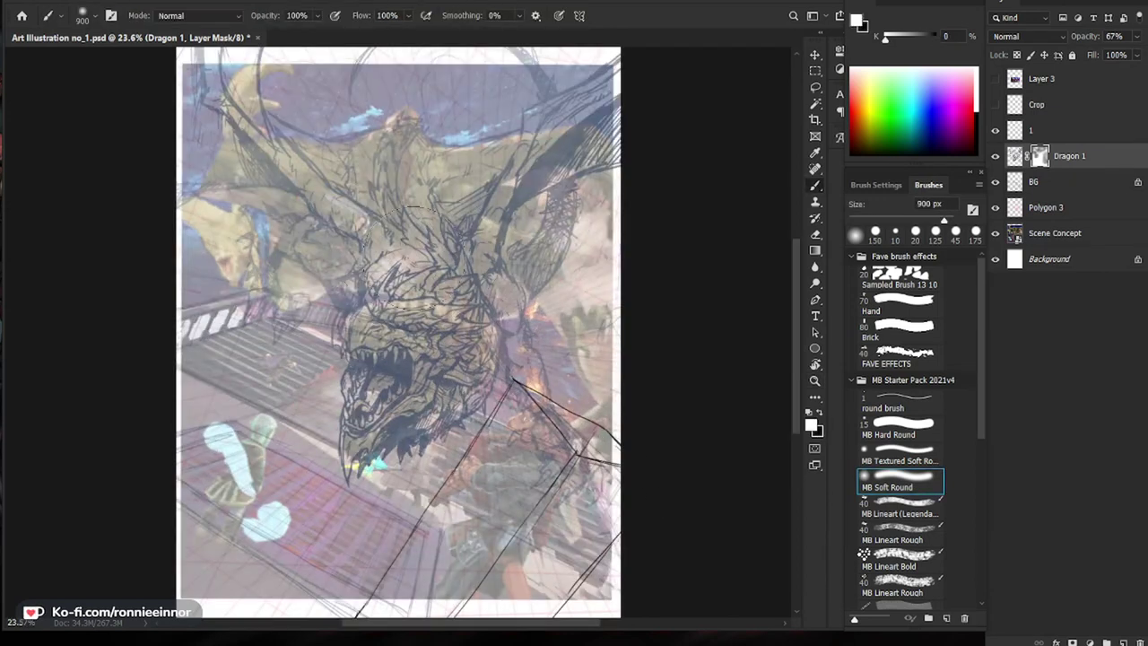
{"action": "key", "text": "bracketleft"}
{"action": "key", "text": "bracketleft"}
{"action": "key", "text": "bracketleft"}
{"action": "key", "text": "z"}
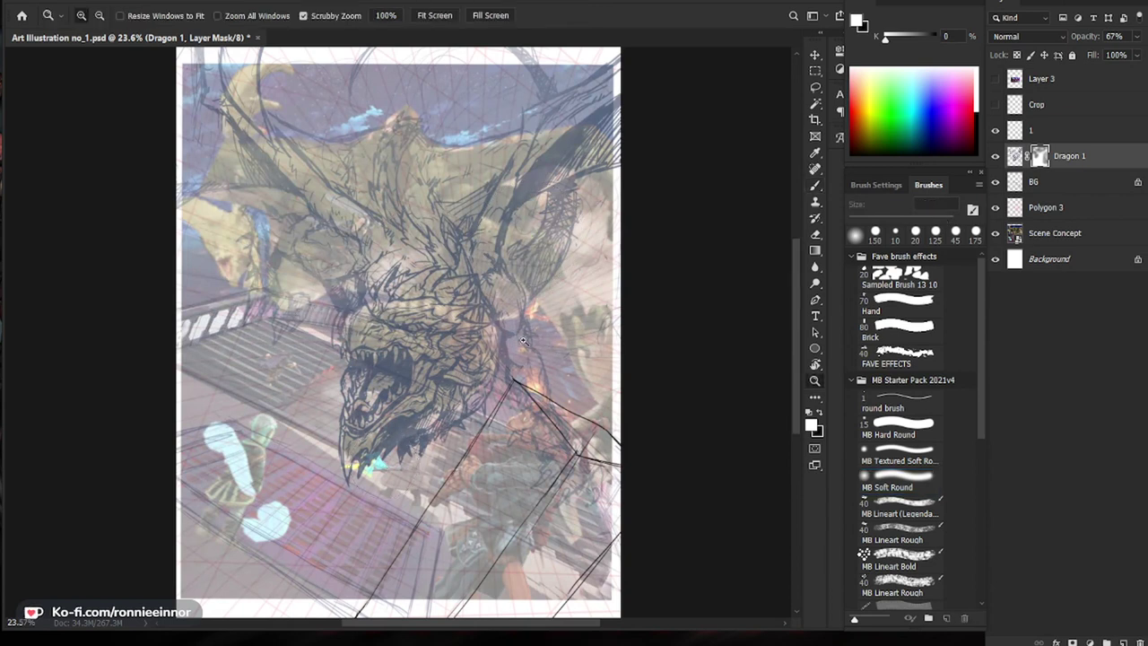
Step: Select layer 1 and set up the round brush at 10 px for sketching
{"action": "left_click_drag", "start_coordinate": [527, 406], "coordinate": [479, 406]}
{"action": "mouse_move", "coordinate": [518, 539]}
{"action": "left_mouse_down"}
{"action": "mouse_move", "coordinate": [569, 538]}
{"action": "mouse_move", "coordinate": [640, 425]}
{"action": "left_mouse_up"}
{"action": "left_click", "coordinate": [1066, 138]}
{"action": "key", "text": "b"}
{"action": "left_click", "coordinate": [901, 399]}
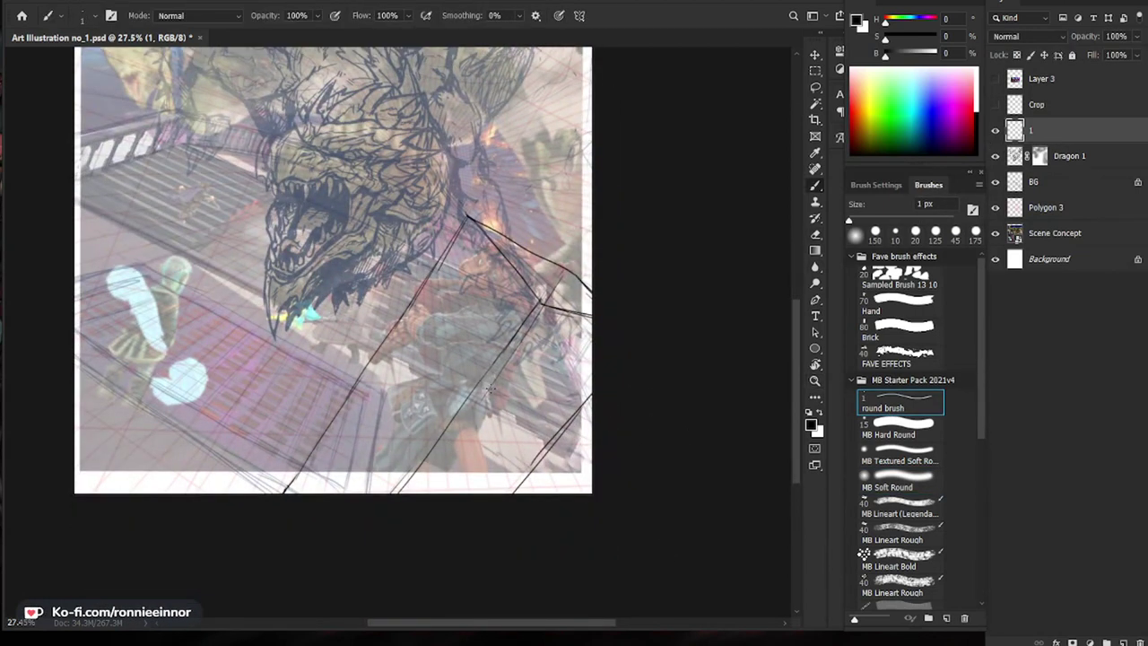
{"action": "key", "text": "bracketright"}
{"action": "key", "text": "bracketright"}
{"action": "key", "text": "bracketright"}
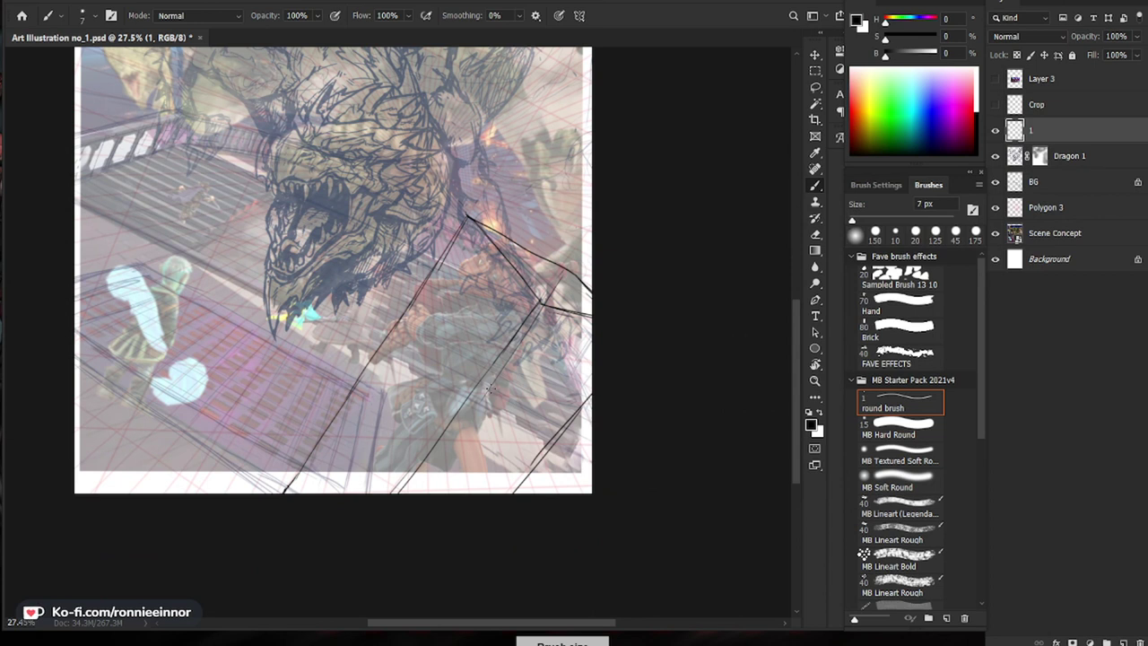
{"action": "key", "text": "bracketright"}
{"action": "key", "text": "bracketright"}
{"action": "key", "text": "bracketright"}
Step: Make a small test scribble beside the foreground figure and erase it with the eraser enlarged to 150 px
{"action": "mouse_move", "coordinate": [504, 383]}
{"action": "left_mouse_down"}
{"action": "mouse_move", "coordinate": [497, 395]}
{"action": "mouse_move", "coordinate": [512, 395]}
{"action": "left_mouse_up"}
{"action": "key", "text": "e"}
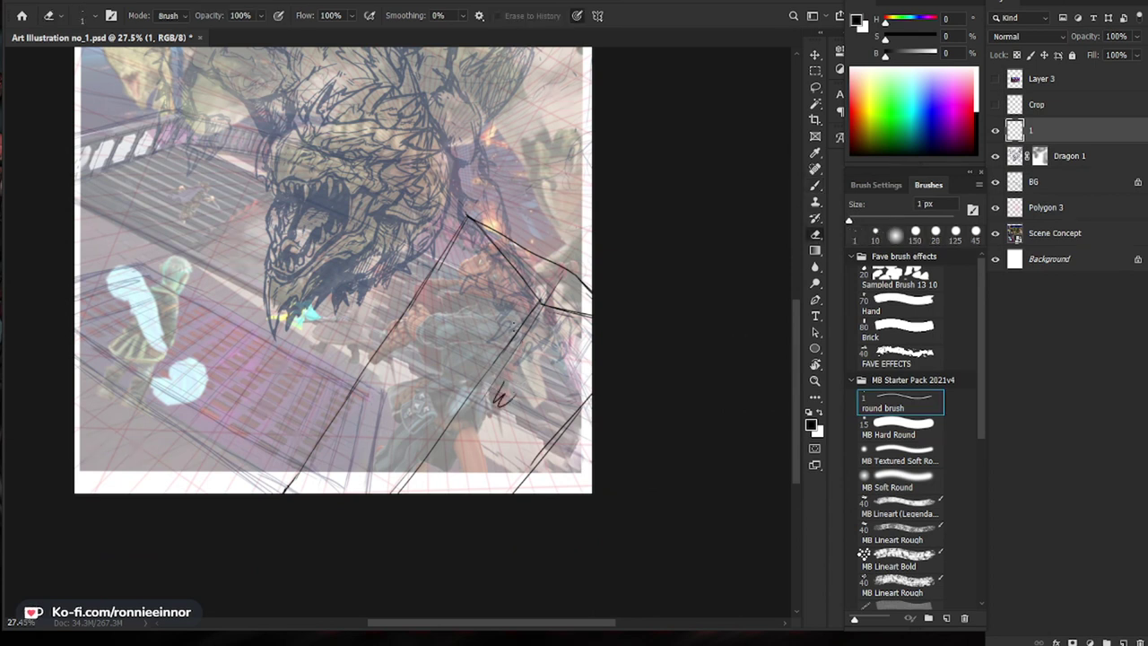
{"action": "key", "text": "bracketright"}
{"action": "key", "text": "bracketright"}
{"action": "key", "text": "bracketright"}
{"action": "key", "text": "bracketright"}
{"action": "key", "text": "bracketright"}
{"action": "key", "text": "bracketright"}
{"action": "key", "text": "bracketright"}
{"action": "key", "text": "bracketright"}
{"action": "key", "text": "bracketright"}
{"action": "key", "text": "bracketright"}
{"action": "key", "text": "bracketright"}
{"action": "key", "text": "bracketright"}
{"action": "key", "text": "bracketright"}
{"action": "key", "text": "bracketright"}
{"action": "key", "text": "bracketright"}
{"action": "key", "text": "bracketright"}
{"action": "key", "text": "bracketright"}
{"action": "key", "text": "bracketright"}
{"action": "key", "text": "bracketright"}
{"action": "key", "text": "bracketright"}
{"action": "mouse_move", "coordinate": [499, 397]}
{"action": "left_mouse_down"}
{"action": "mouse_move", "coordinate": [584, 346]}
{"action": "mouse_move", "coordinate": [536, 436]}
{"action": "left_mouse_up"}
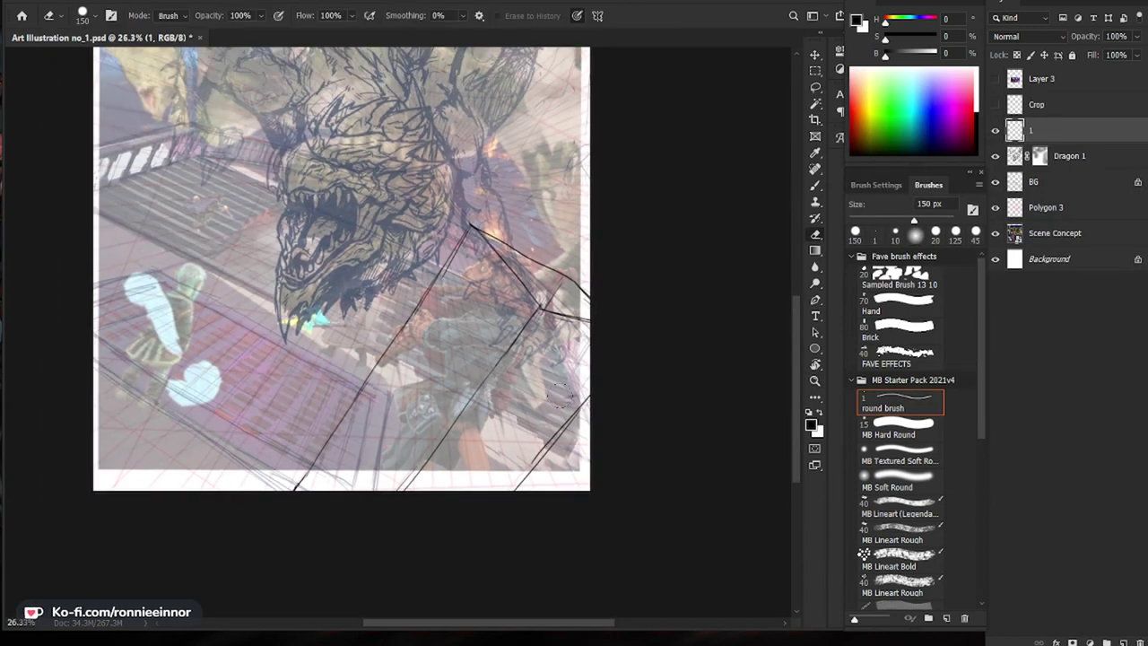
Step: Lower the opacity of the Dragon 1 layer so the dragon linework is fainter
{"action": "left_click_drag", "start_coordinate": [627, 352], "coordinate": [614, 351]}
{"action": "left_click_drag", "start_coordinate": [497, 524], "coordinate": [532, 456]}
{"action": "key", "text": "b"}
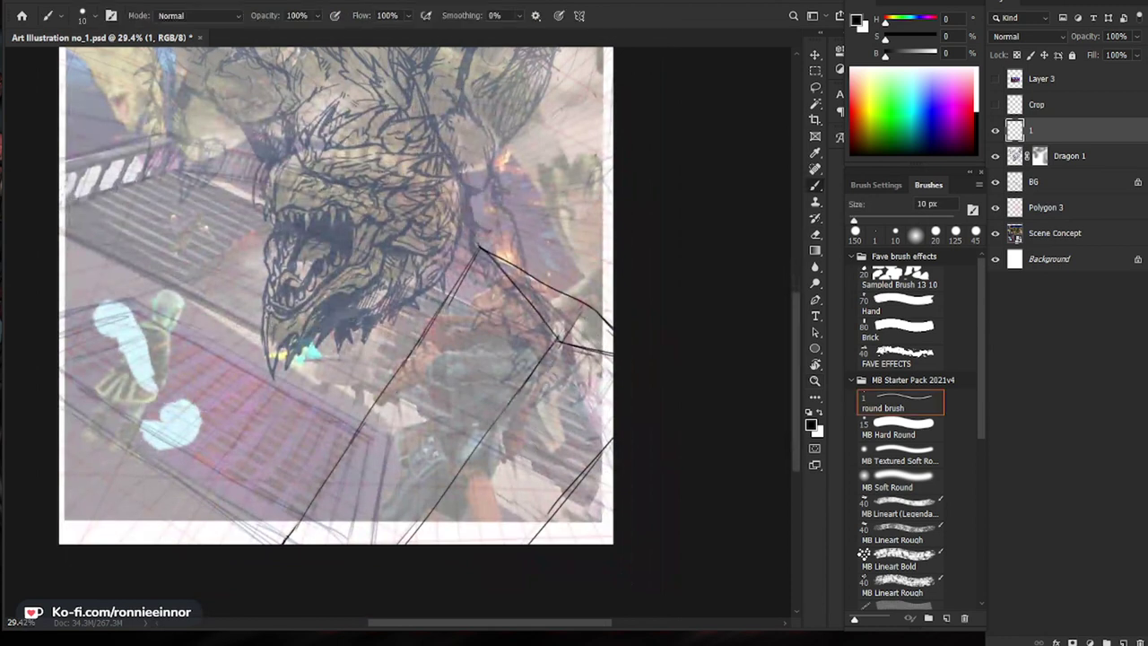
{"action": "left_click", "coordinate": [1069, 156]}
{"action": "left_click", "coordinate": [1136, 36]}
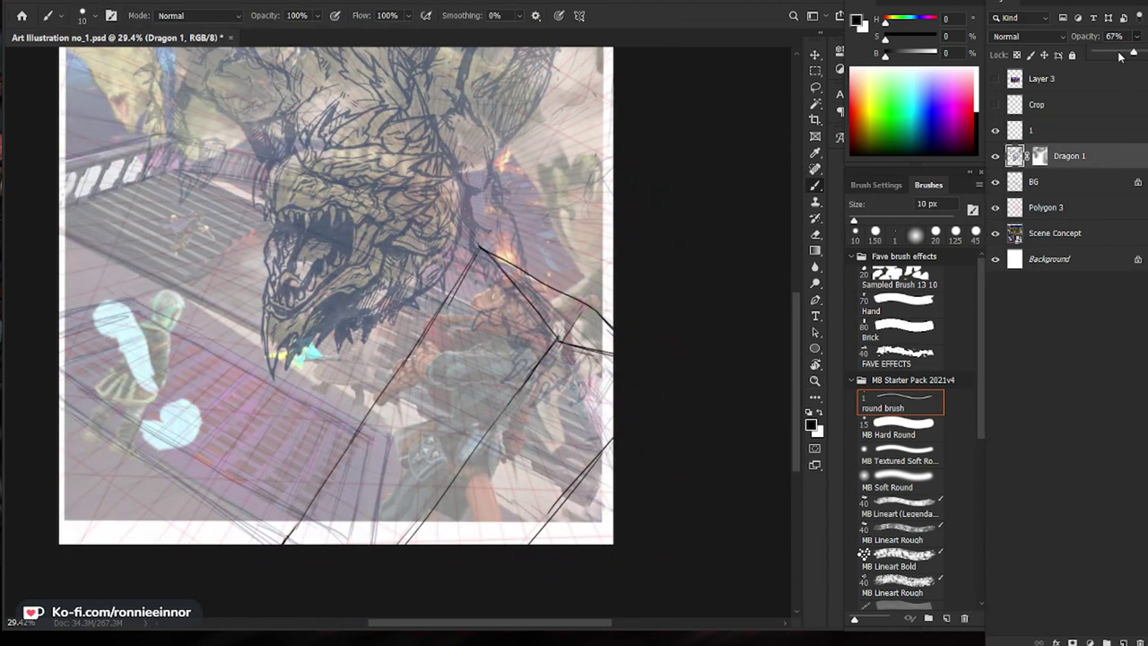
{"action": "left_click_drag", "start_coordinate": [1132, 54], "coordinate": [1119, 56]}
Step: On layer 1, sketch the foreground figure's thigh as a cylinder with ellipses at the hip and knee
{"action": "left_click", "coordinate": [1058, 132]}
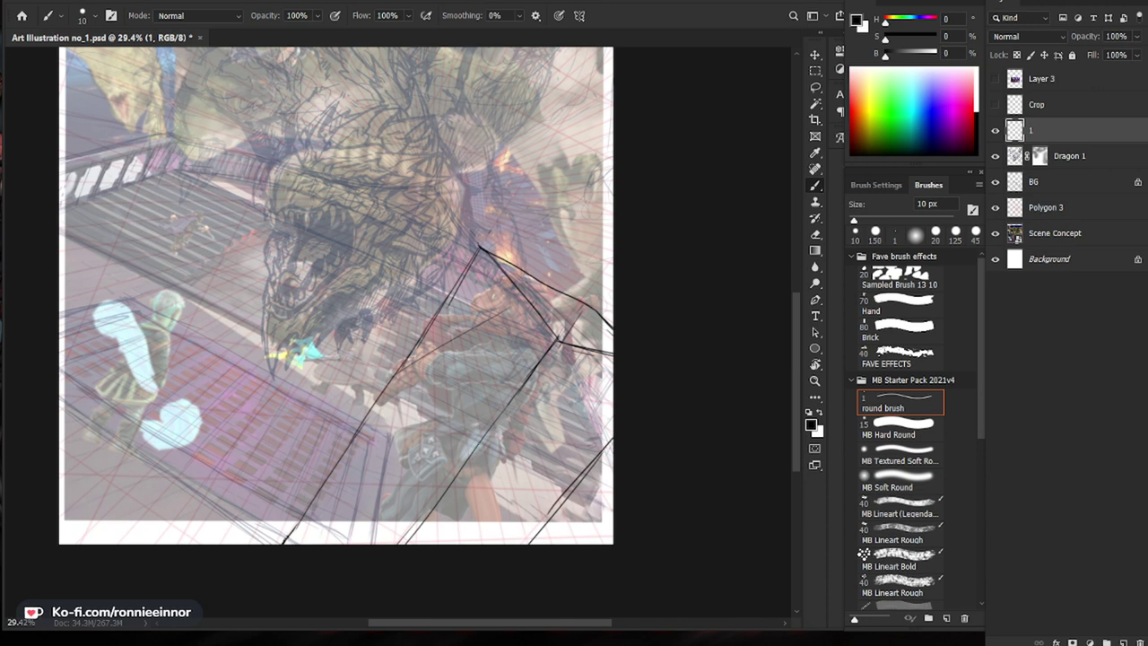
{"action": "mouse_move", "coordinate": [488, 437]}
{"action": "left_mouse_down"}
{"action": "mouse_move", "coordinate": [411, 422]}
{"action": "mouse_move", "coordinate": [398, 489]}
{"action": "left_mouse_up"}
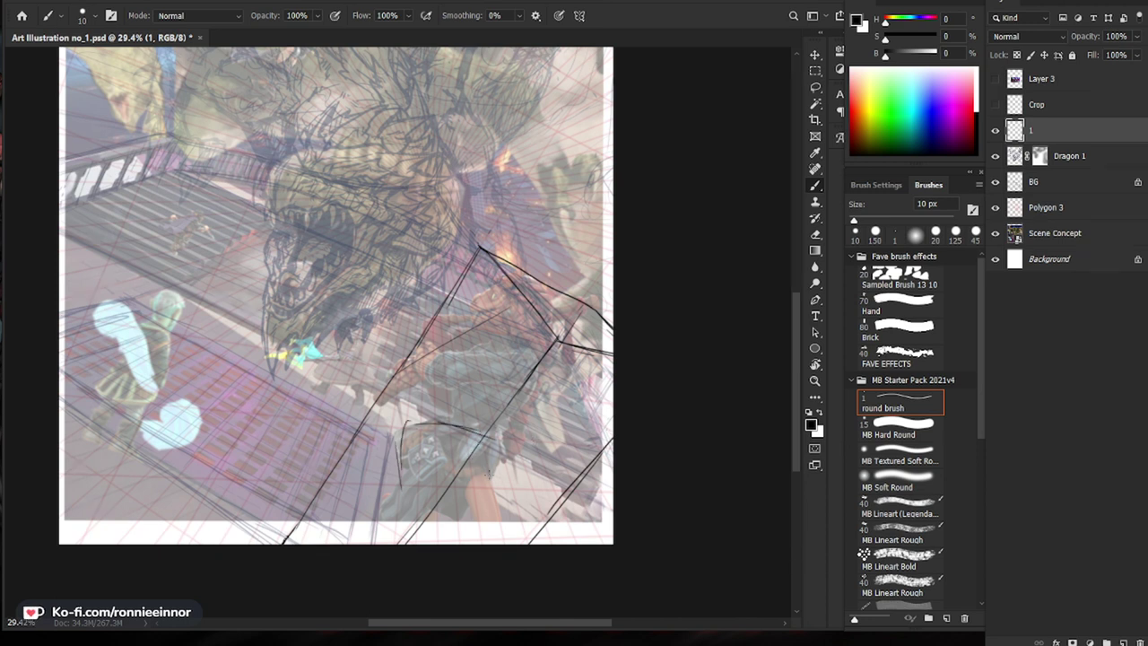
{"action": "mouse_move", "coordinate": [500, 436]}
{"action": "left_mouse_down"}
{"action": "mouse_move", "coordinate": [466, 420]}
{"action": "mouse_move", "coordinate": [500, 445]}
{"action": "mouse_move", "coordinate": [413, 467]}
{"action": "mouse_move", "coordinate": [393, 507]}
{"action": "mouse_move", "coordinate": [420, 516]}
{"action": "mouse_move", "coordinate": [466, 473]}
{"action": "left_mouse_up"}
{"action": "key", "text": "e"}
{"action": "mouse_move", "coordinate": [432, 515]}
{"action": "left_mouse_down"}
{"action": "mouse_move", "coordinate": [398, 489]}
{"action": "mouse_move", "coordinate": [419, 522]}
{"action": "mouse_move", "coordinate": [451, 490]}
{"action": "left_mouse_up"}
{"action": "key", "text": "b"}
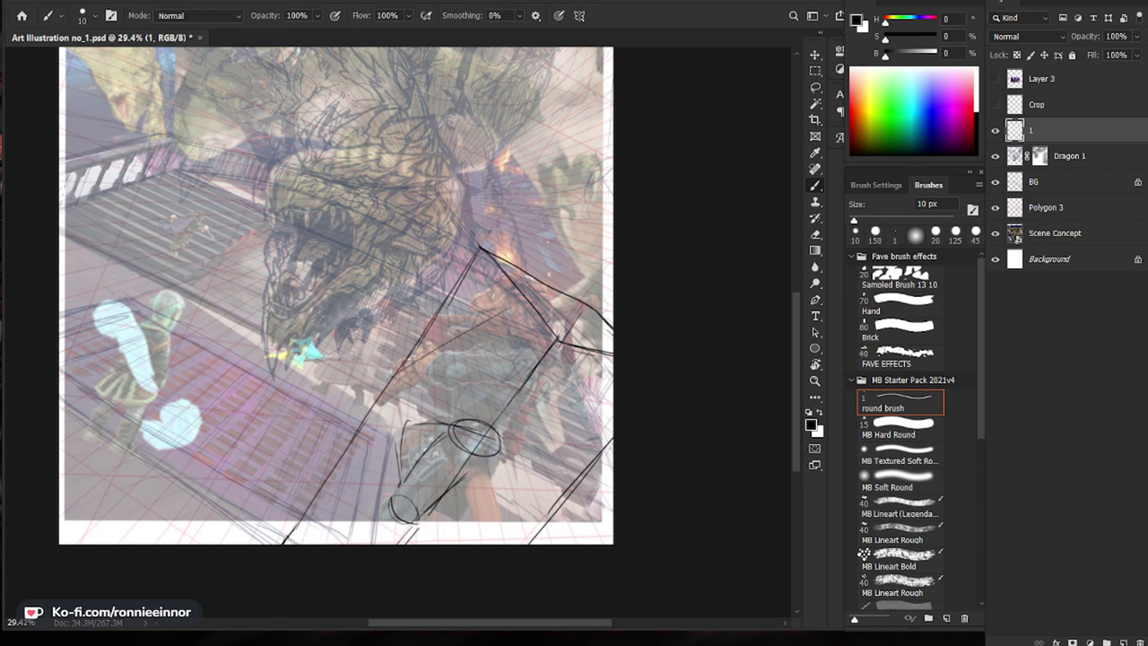
Step: Outline the outer side of the figure's hip and clean up the lines around it
{"action": "mouse_move", "coordinate": [504, 445]}
{"action": "left_mouse_down"}
{"action": "mouse_move", "coordinate": [479, 477]}
{"action": "mouse_move", "coordinate": [509, 439]}
{"action": "mouse_move", "coordinate": [495, 427]}
{"action": "mouse_move", "coordinate": [503, 471]}
{"action": "mouse_move", "coordinate": [495, 455]}
{"action": "mouse_move", "coordinate": [480, 478]}
{"action": "mouse_move", "coordinate": [358, 511]}
{"action": "mouse_move", "coordinate": [606, 531]}
{"action": "mouse_move", "coordinate": [548, 478]}
{"action": "left_mouse_up"}
{"action": "key", "text": "e"}
{"action": "key", "text": "b"}
{"action": "key", "text": "e"}
{"action": "key", "text": "b"}
{"action": "key", "text": "ctrl+space"}
{"action": "key", "text": "ctrl+space"}
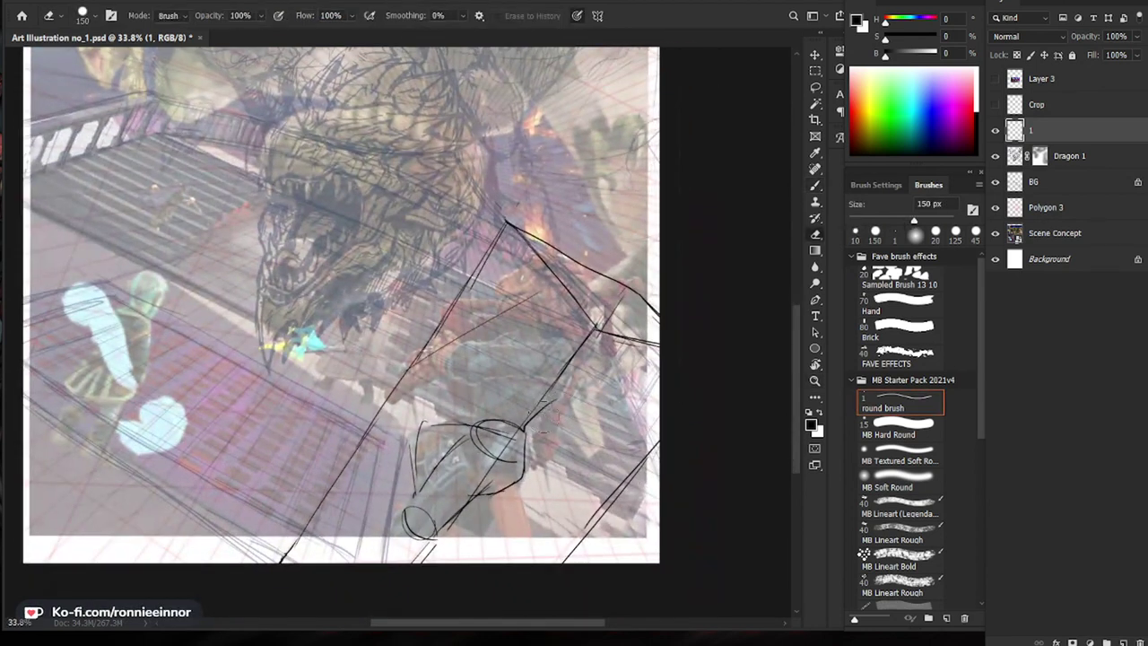
Step: Sketch the figure's curved back from the box's upper corner to the hip and erase the box edge crossing it
{"action": "mouse_move", "coordinate": [572, 386]}
{"action": "left_mouse_down"}
{"action": "mouse_move", "coordinate": [549, 405]}
{"action": "mouse_move", "coordinate": [566, 391]}
{"action": "left_mouse_up"}
{"action": "key", "text": "e"}
{"action": "key", "text": "b"}
{"action": "left_click_drag", "start_coordinate": [574, 349], "coordinate": [571, 390]}
{"action": "mouse_move", "coordinate": [561, 267]}
{"action": "left_mouse_down"}
{"action": "mouse_move", "coordinate": [587, 323]}
{"action": "mouse_move", "coordinate": [574, 391]}
{"action": "left_mouse_up"}
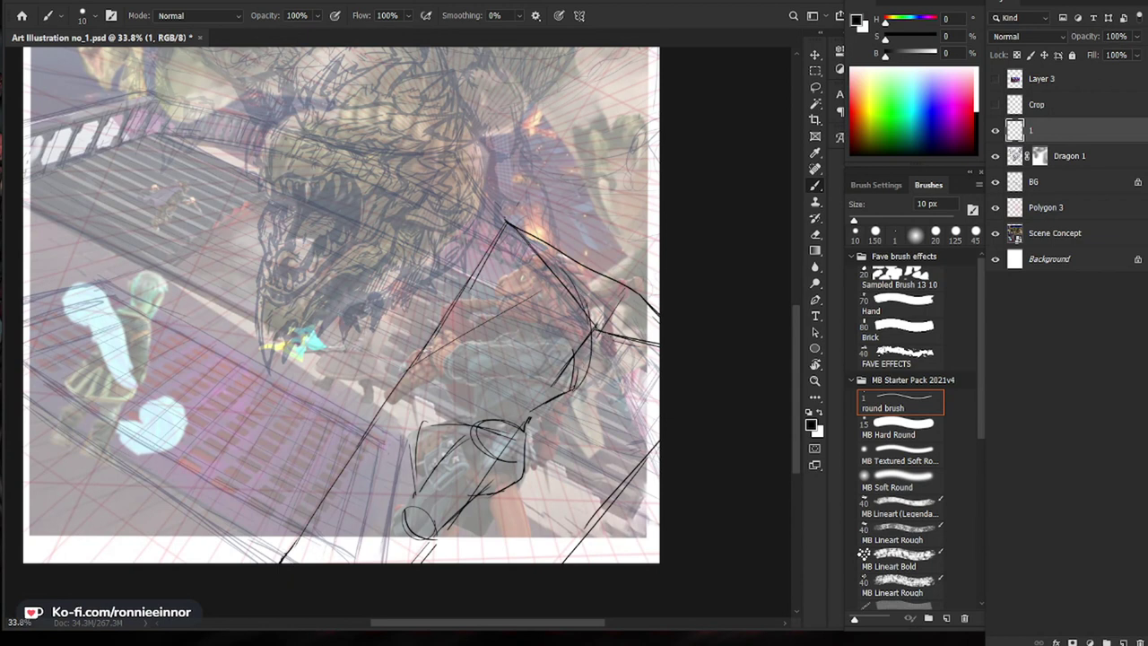
{"action": "key", "text": "e"}
{"action": "left_click_drag", "start_coordinate": [583, 305], "coordinate": [583, 366]}
{"action": "key", "text": "b"}
{"action": "key", "text": "b"}
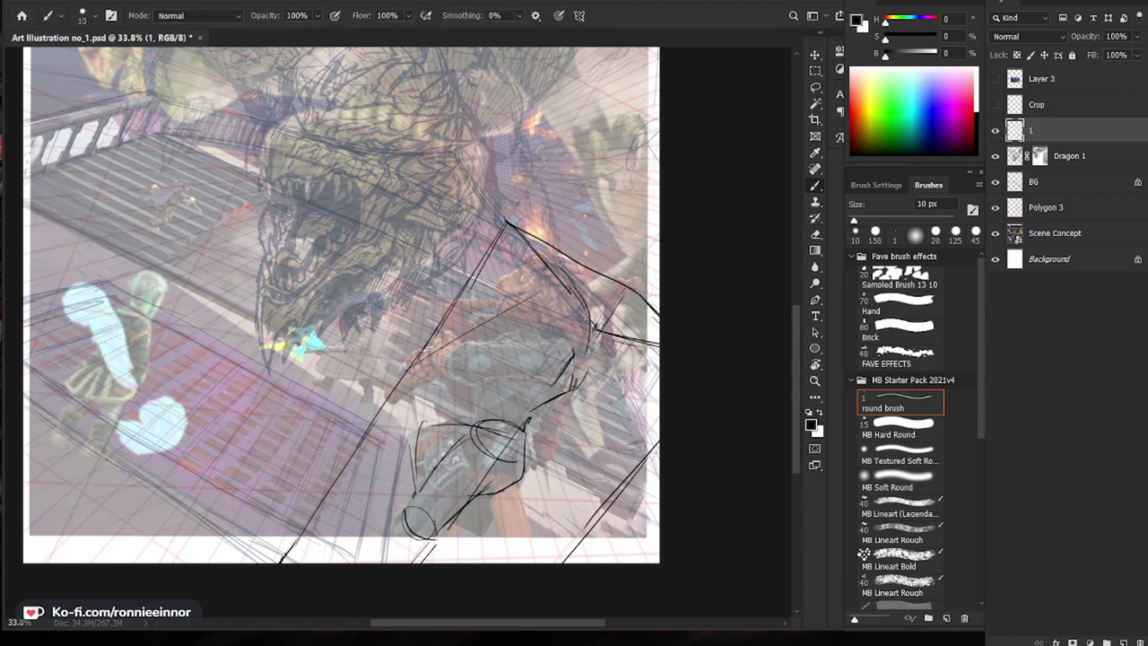
Step: Reinforce the arc of the figure's head and upper back and add a round joint circle below it
{"action": "mouse_move", "coordinate": [570, 262]}
{"action": "left_mouse_down"}
{"action": "mouse_move", "coordinate": [507, 289]}
{"action": "mouse_move", "coordinate": [583, 265]}
{"action": "mouse_move", "coordinate": [593, 352]}
{"action": "left_mouse_up"}
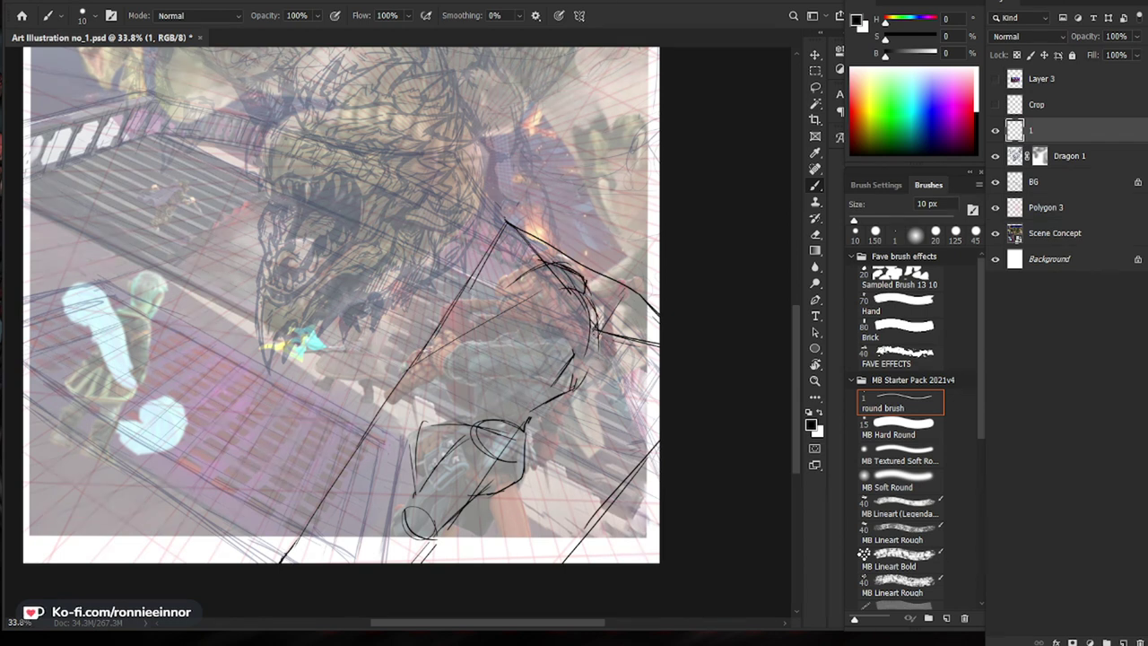
{"action": "left_click_drag", "start_coordinate": [561, 294], "coordinate": [563, 328]}
{"action": "key", "text": "e"}
{"action": "key", "text": "b"}
{"action": "mouse_move", "coordinate": [583, 356]}
{"action": "left_mouse_down"}
{"action": "mouse_move", "coordinate": [564, 375]}
{"action": "mouse_move", "coordinate": [525, 367]}
{"action": "mouse_move", "coordinate": [562, 339]}
{"action": "left_mouse_up"}
{"action": "key", "text": "z"}
{"action": "left_click_drag", "start_coordinate": [601, 342], "coordinate": [555, 363]}
{"action": "key", "text": "b"}
{"action": "key", "text": "z"}
{"action": "left_click_drag", "start_coordinate": [598, 468], "coordinate": [621, 466]}
{"action": "key", "text": "b"}
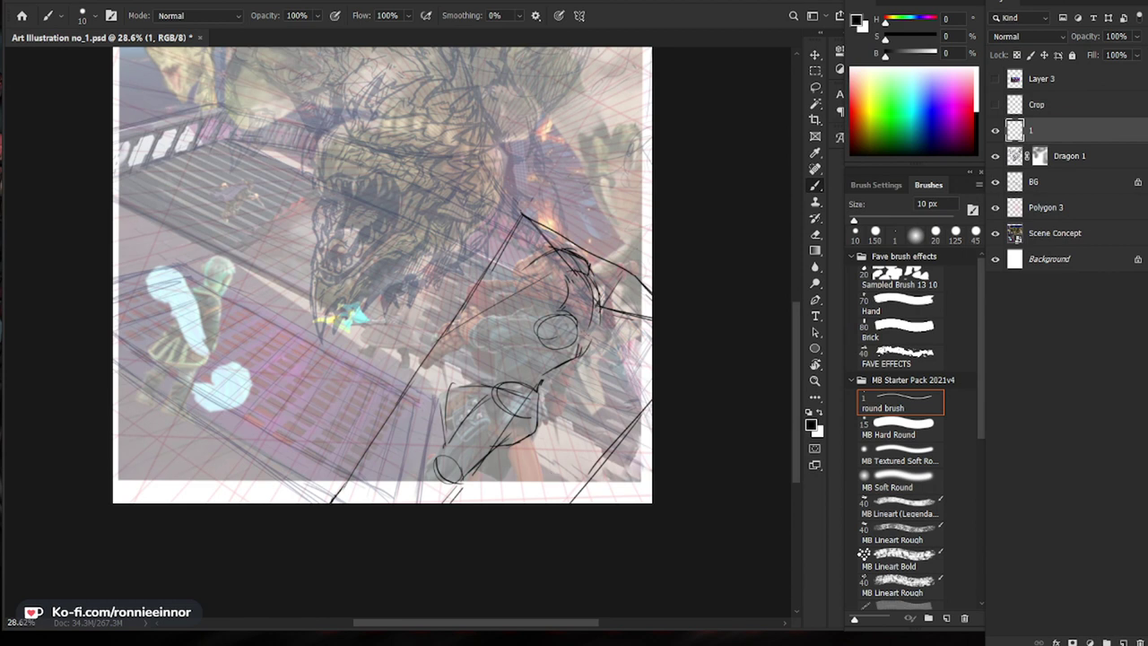
Step: Replace the joint circle with an upper arm built from side lines and a round elbow above the hip
{"action": "key", "text": "z"}
{"action": "mouse_move", "coordinate": [556, 330]}
{"action": "left_mouse_down"}
{"action": "mouse_move", "coordinate": [578, 324]}
{"action": "mouse_move", "coordinate": [543, 400]}
{"action": "left_mouse_up"}
{"action": "key", "text": "b"}
{"action": "key", "text": "e"}
{"action": "key", "text": "b"}
{"action": "left_click_drag", "start_coordinate": [581, 313], "coordinate": [576, 393]}
{"action": "left_click_drag", "start_coordinate": [579, 339], "coordinate": [568, 408]}
{"action": "mouse_move", "coordinate": [494, 364]}
{"action": "left_mouse_down"}
{"action": "mouse_move", "coordinate": [550, 375]}
{"action": "mouse_move", "coordinate": [533, 377]}
{"action": "mouse_move", "coordinate": [541, 402]}
{"action": "mouse_move", "coordinate": [577, 391]}
{"action": "left_mouse_up"}
Step: Close the upper arm with a rounded shoulder end and firm up its side contours
{"action": "key", "text": "e"}
{"action": "key", "text": "b"}
{"action": "key", "text": "e"}
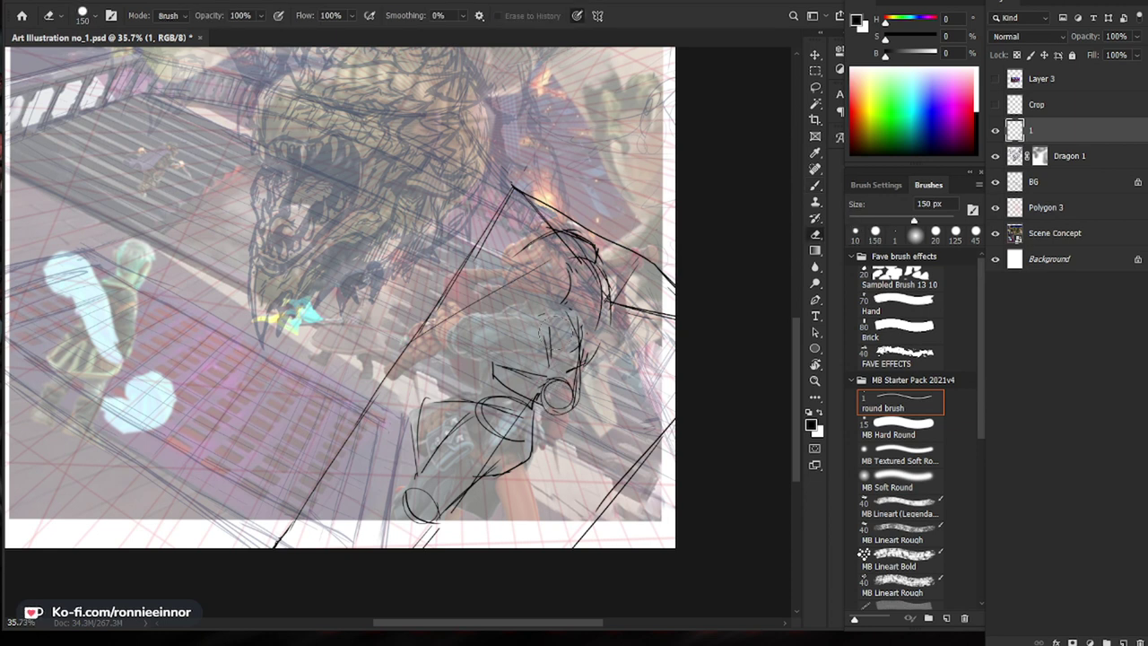
{"action": "key", "text": "b"}
{"action": "left_click_drag", "start_coordinate": [543, 353], "coordinate": [572, 371]}
{"action": "mouse_move", "coordinate": [541, 333]}
{"action": "left_mouse_down"}
{"action": "mouse_move", "coordinate": [574, 305]}
{"action": "mouse_move", "coordinate": [532, 324]}
{"action": "mouse_move", "coordinate": [540, 350]}
{"action": "left_mouse_up"}
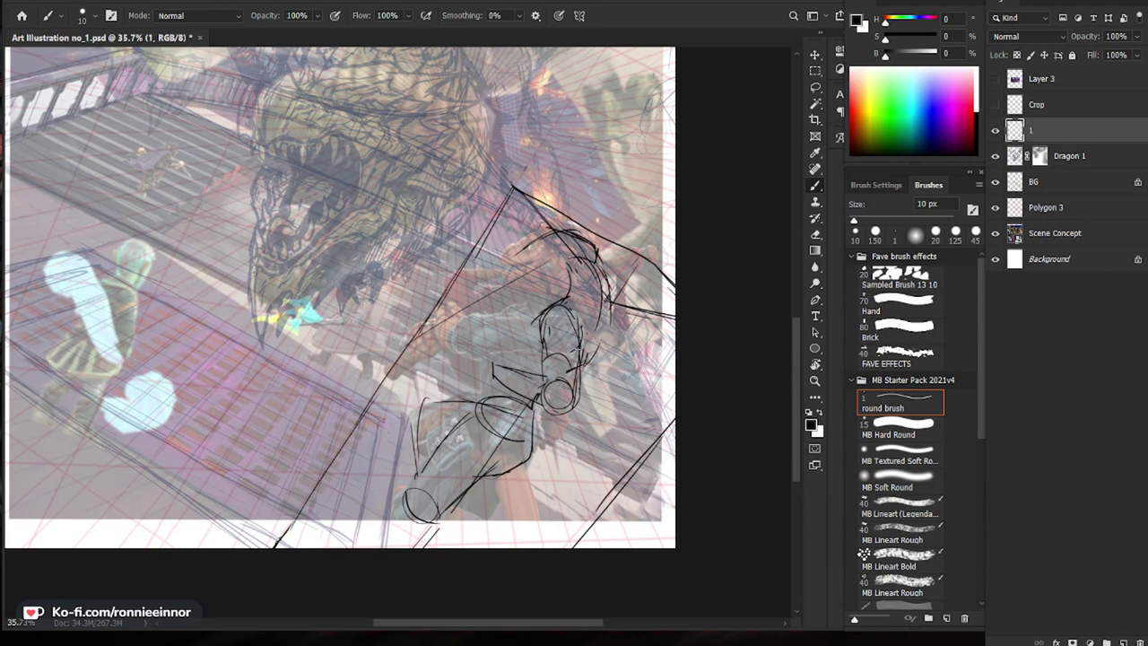
Step: Erase the angular strokes beside the elbow and rework that area with rounded forms
{"action": "key", "text": "e"}
{"action": "mouse_move", "coordinate": [536, 399]}
{"action": "left_mouse_down"}
{"action": "mouse_move", "coordinate": [494, 378]}
{"action": "mouse_move", "coordinate": [542, 375]}
{"action": "left_mouse_up"}
{"action": "key", "text": "b"}
{"action": "mouse_move", "coordinate": [480, 355]}
{"action": "left_mouse_down"}
{"action": "mouse_move", "coordinate": [538, 410]}
{"action": "mouse_move", "coordinate": [532, 371]}
{"action": "mouse_move", "coordinate": [550, 414]}
{"action": "left_mouse_up"}
{"action": "key", "text": "ctrl+z"}
{"action": "key", "text": "ctrl+z"}
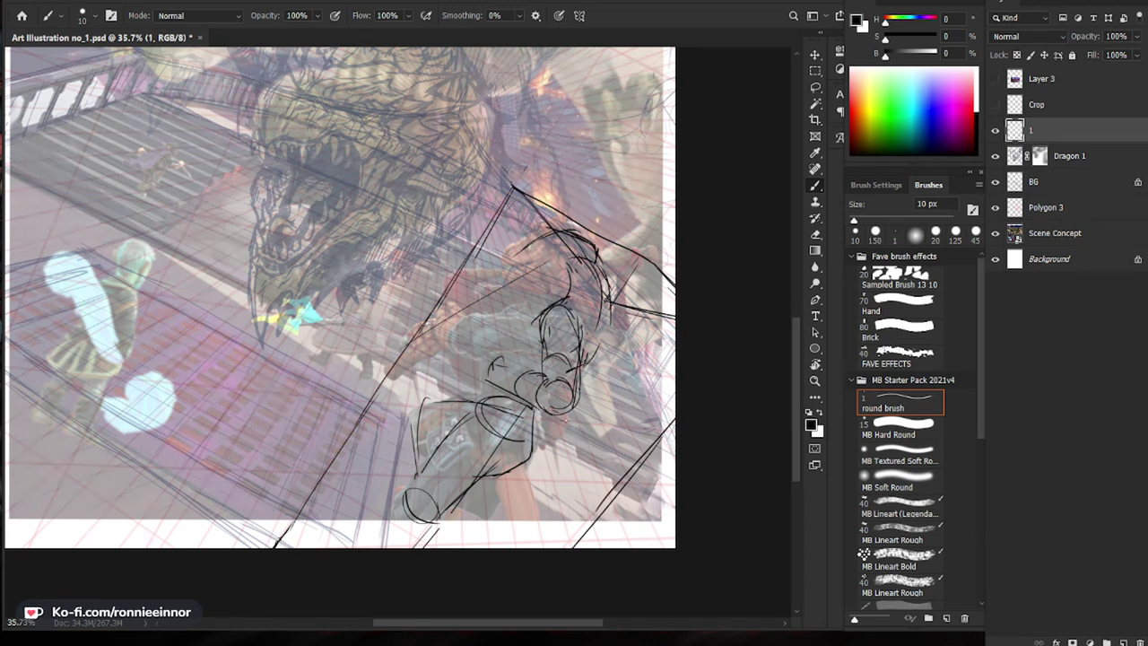
Step: Clean up the hip ellipse, draw curved waist bands below the elbow and extend the back contour
{"action": "key", "text": "e"}
{"action": "mouse_move", "coordinate": [531, 410]}
{"action": "left_mouse_down"}
{"action": "mouse_move", "coordinate": [503, 435]}
{"action": "mouse_move", "coordinate": [495, 407]}
{"action": "left_mouse_up"}
{"action": "key", "text": "b"}
{"action": "left_click_drag", "start_coordinate": [604, 312], "coordinate": [576, 373]}
{"action": "mouse_move", "coordinate": [547, 409]}
{"action": "left_mouse_down"}
{"action": "mouse_move", "coordinate": [531, 439]}
{"action": "mouse_move", "coordinate": [490, 441]}
{"action": "left_mouse_up"}
{"action": "mouse_move", "coordinate": [493, 385]}
{"action": "left_mouse_down"}
{"action": "mouse_move", "coordinate": [493, 433]}
{"action": "mouse_move", "coordinate": [499, 407]}
{"action": "left_mouse_up"}
{"action": "key", "text": "e"}
{"action": "key", "text": "b"}
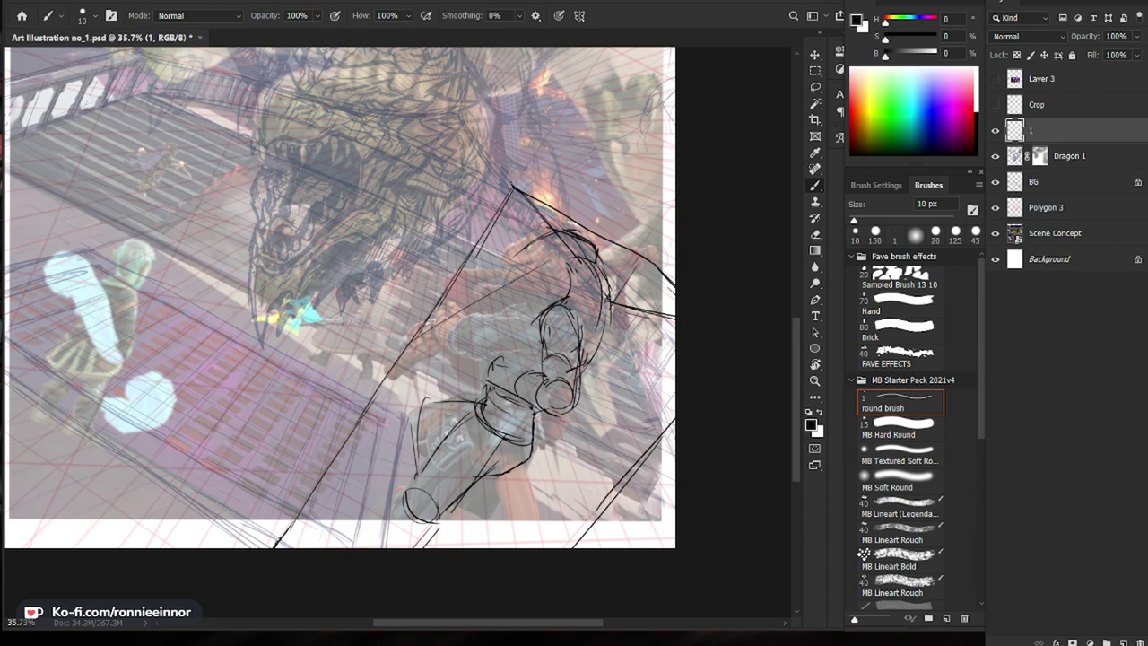
Step: Erase the rough hip and thigh outlines and redraw the curved lower edge of the pelvis
{"action": "key", "text": "ctrl+space"}
{"action": "left_click_drag", "start_coordinate": [523, 543], "coordinate": [453, 543]}
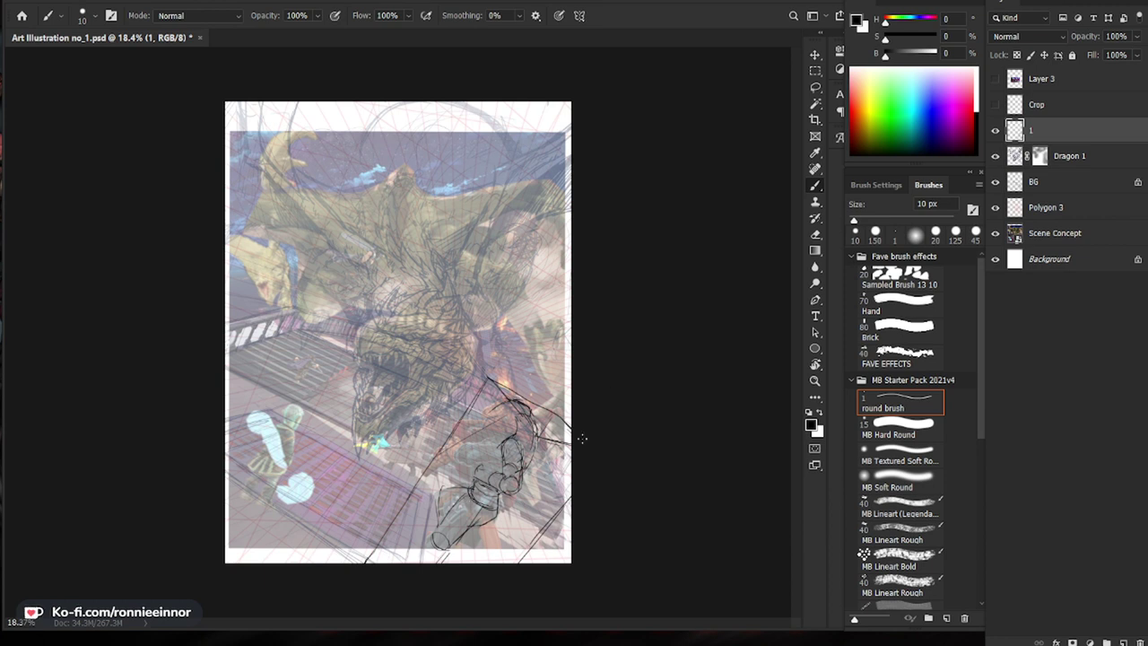
{"action": "left_click_drag", "start_coordinate": [567, 512], "coordinate": [610, 516]}
{"action": "left_click_drag", "start_coordinate": [576, 563], "coordinate": [558, 490]}
{"action": "key", "text": "e"}
{"action": "key", "text": "b"}
{"action": "key", "text": "e"}
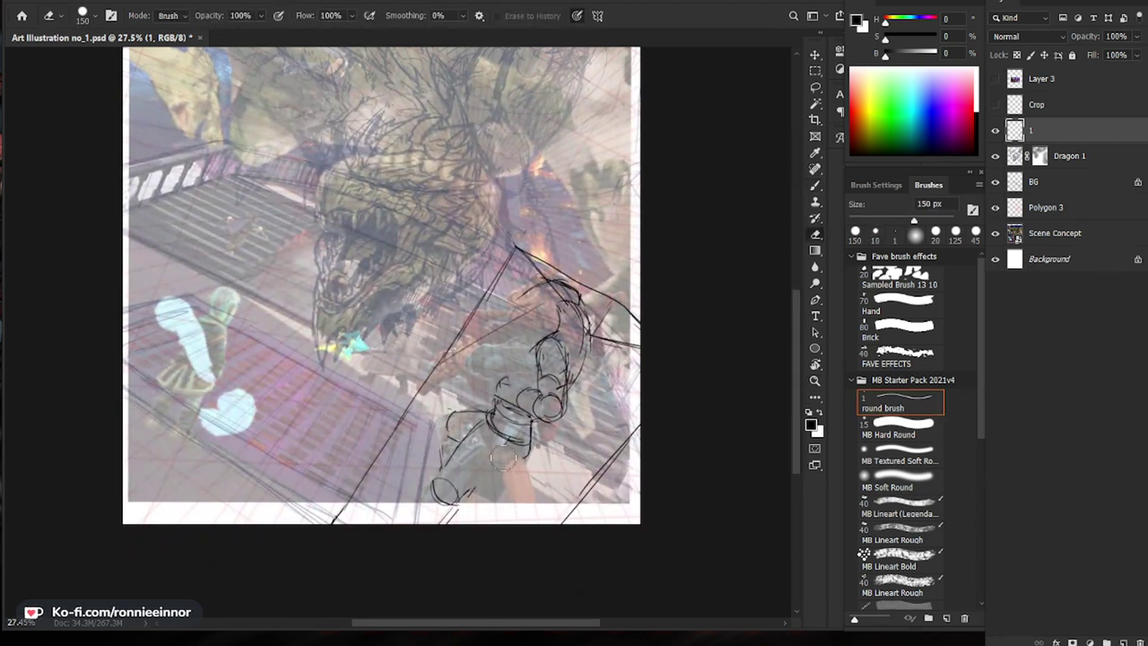
{"action": "key", "text": "b"}
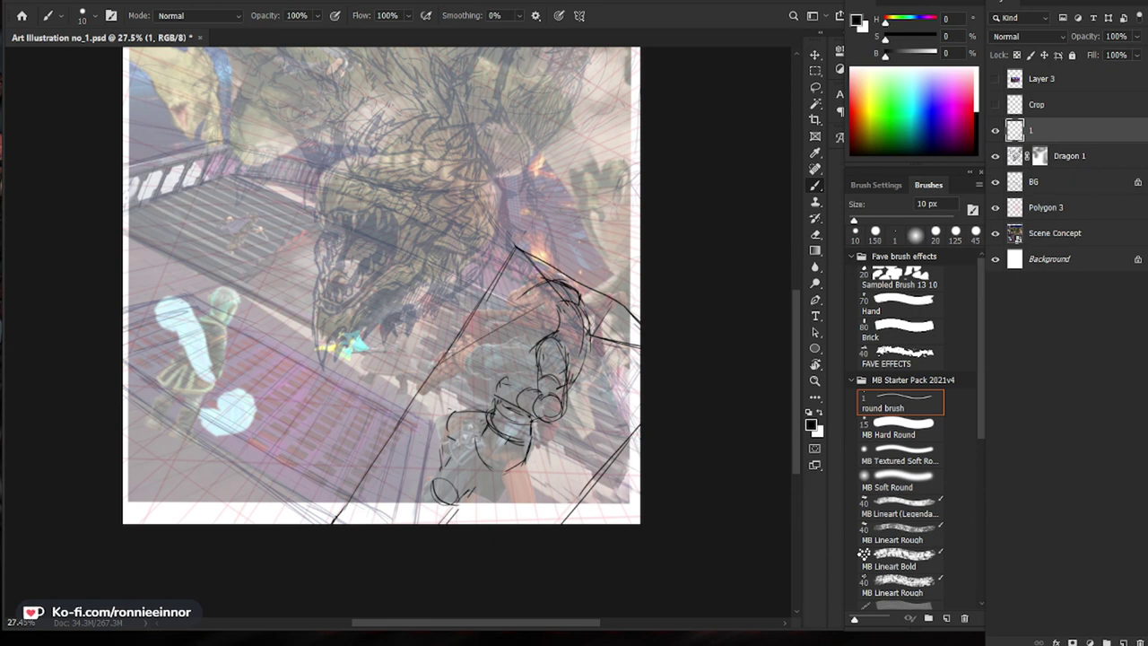
{"action": "key", "text": "e"}
{"action": "key", "text": "b"}
Step: Redraw the forward thigh as a longer tapered form with a rounded knee at the page's lower edge
{"action": "left_click_drag", "start_coordinate": [485, 432], "coordinate": [462, 449]}
{"action": "mouse_move", "coordinate": [473, 443]}
{"action": "left_mouse_down"}
{"action": "mouse_move", "coordinate": [502, 474]}
{"action": "mouse_move", "coordinate": [419, 495]}
{"action": "mouse_move", "coordinate": [465, 506]}
{"action": "mouse_move", "coordinate": [474, 490]}
{"action": "left_mouse_up"}
{"action": "key", "text": "e"}
{"action": "key", "text": "b"}
{"action": "mouse_move", "coordinate": [424, 487]}
{"action": "left_mouse_down"}
{"action": "mouse_move", "coordinate": [448, 508]}
{"action": "mouse_move", "coordinate": [412, 507]}
{"action": "mouse_move", "coordinate": [421, 517]}
{"action": "left_mouse_up"}
{"action": "left_click_drag", "start_coordinate": [466, 515], "coordinate": [422, 519]}
{"action": "key", "text": "e"}
{"action": "key", "text": "b"}
{"action": "left_click_drag", "start_coordinate": [414, 499], "coordinate": [419, 523]}
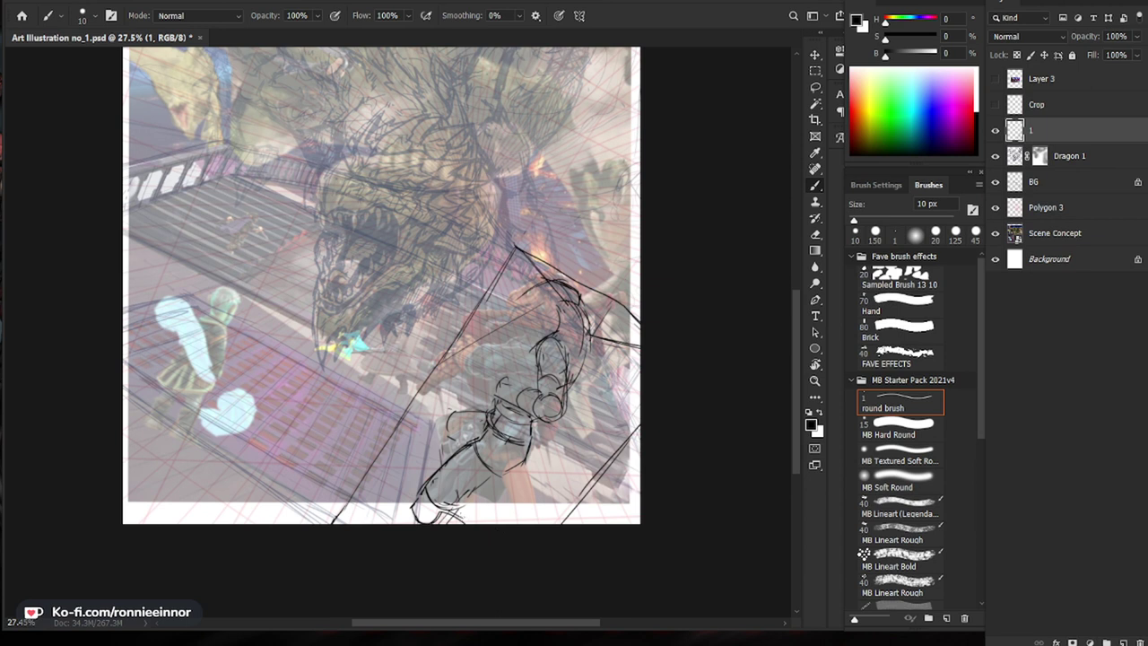
Step: Sketch the figure's second leg as curved contours sweeping from the hip to the page's lower-right corner
{"action": "scroll", "coordinate": [591, 481], "scroll_direction": "down", "scroll_amount": 3}
{"action": "scroll", "coordinate": [592, 482], "scroll_direction": "right", "scroll_amount": 1}
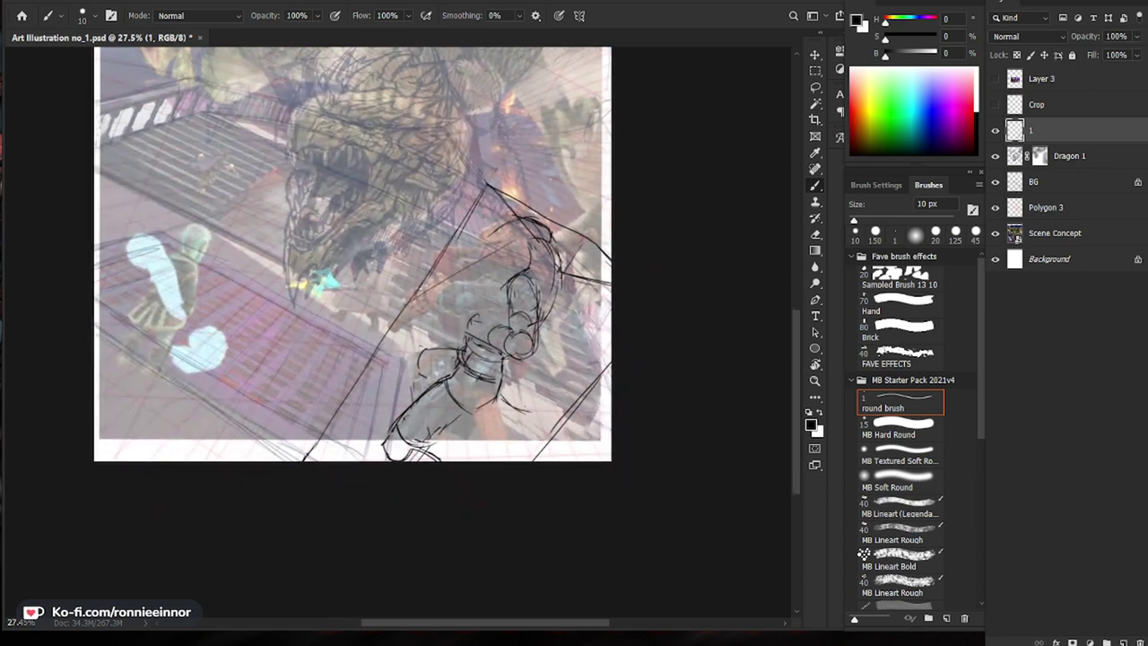
{"action": "key", "text": "z"}
{"action": "left_click_drag", "start_coordinate": [646, 369], "coordinate": [656, 587]}
{"action": "left_click_drag", "start_coordinate": [656, 587], "coordinate": [614, 488]}
{"action": "key", "text": "b"}
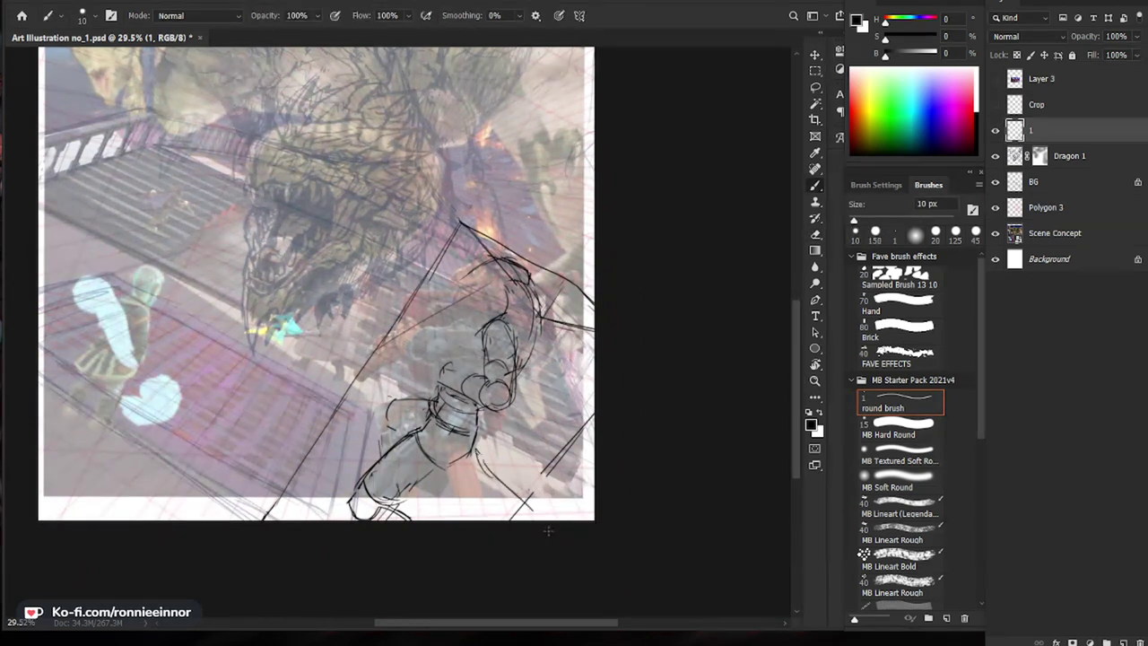
{"action": "key", "text": "e"}
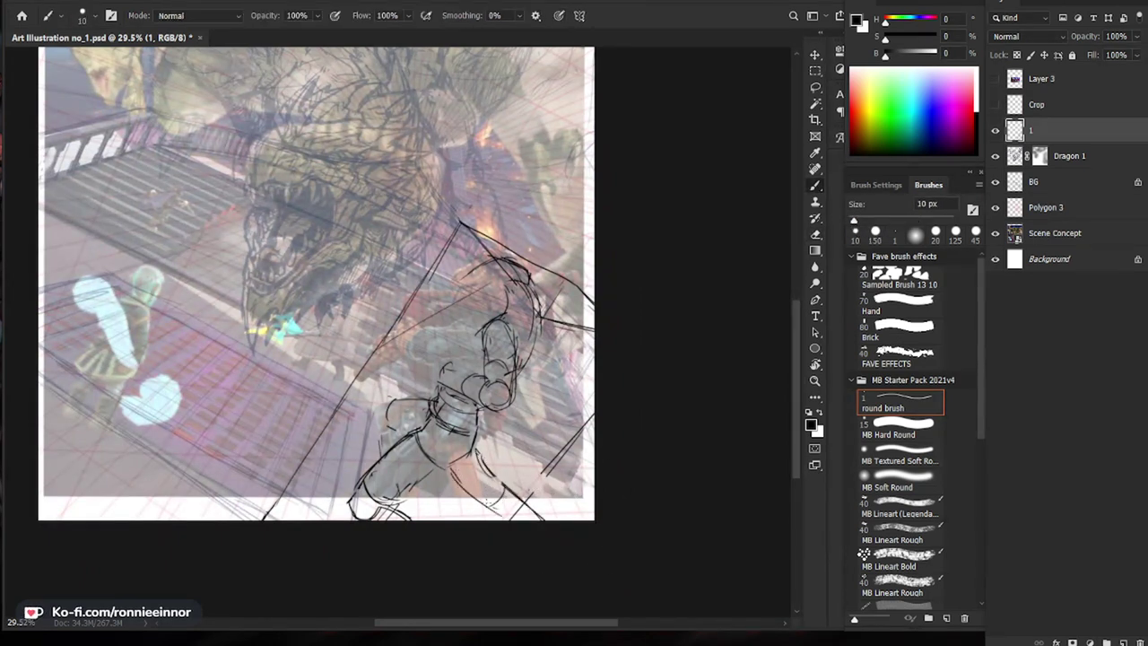
{"action": "mouse_move", "coordinate": [526, 523]}
{"action": "left_mouse_down"}
{"action": "mouse_move", "coordinate": [510, 544]}
{"action": "mouse_move", "coordinate": [528, 529]}
{"action": "mouse_move", "coordinate": [499, 510]}
{"action": "mouse_move", "coordinate": [515, 492]}
{"action": "mouse_move", "coordinate": [593, 509]}
{"action": "left_mouse_up"}
{"action": "key", "text": "b"}
{"action": "mouse_move", "coordinate": [459, 488]}
{"action": "left_mouse_down"}
{"action": "mouse_move", "coordinate": [596, 504]}
{"action": "mouse_move", "coordinate": [583, 518]}
{"action": "left_mouse_up"}
{"action": "key", "text": "e"}
{"action": "key", "text": "b"}
Step: Sketch a blocky form for the figure's other arm on the far side of the torso above the waist
{"action": "key", "text": "z"}
{"action": "mouse_move", "coordinate": [584, 571]}
{"action": "left_mouse_down"}
{"action": "mouse_move", "coordinate": [551, 552]}
{"action": "mouse_move", "coordinate": [602, 543]}
{"action": "left_mouse_up"}
{"action": "left_click_drag", "start_coordinate": [631, 500], "coordinate": [636, 425]}
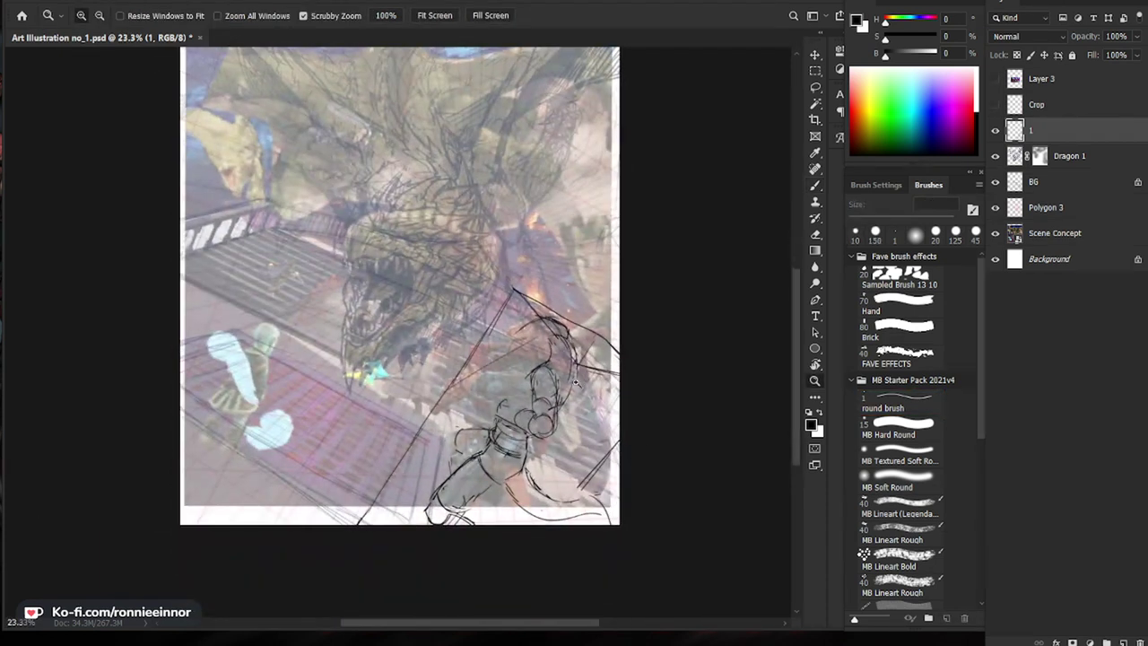
{"action": "left_click_drag", "start_coordinate": [558, 402], "coordinate": [617, 371]}
{"action": "key", "text": "b"}
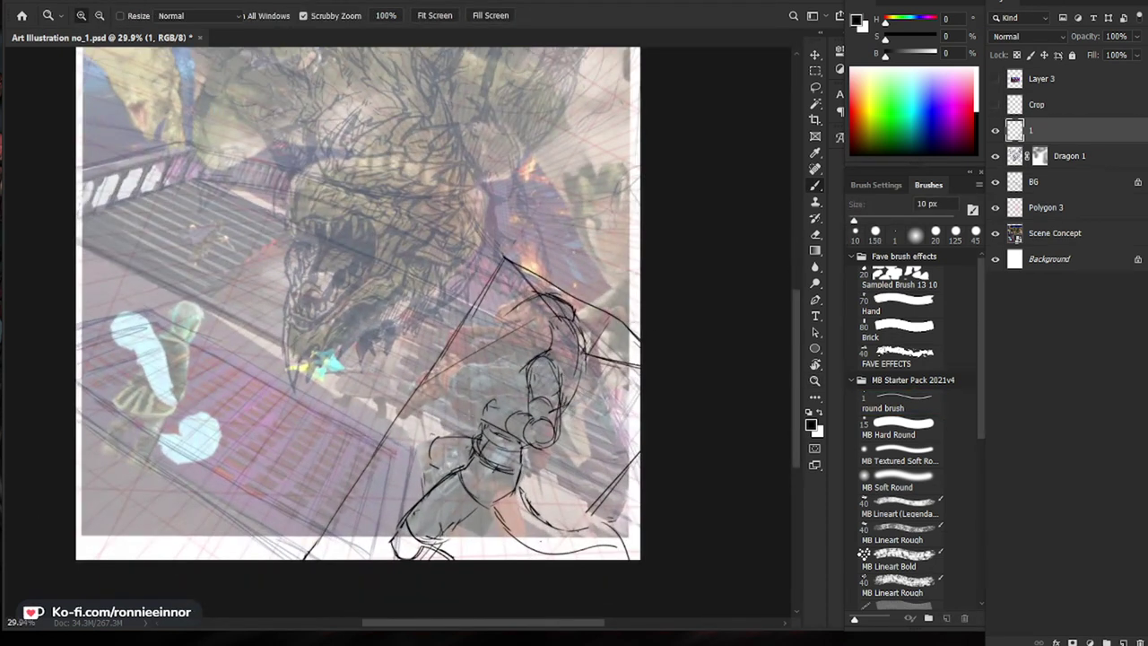
{"action": "mouse_move", "coordinate": [487, 394]}
{"action": "left_mouse_down"}
{"action": "mouse_move", "coordinate": [476, 375]}
{"action": "mouse_move", "coordinate": [459, 410]}
{"action": "left_mouse_up"}
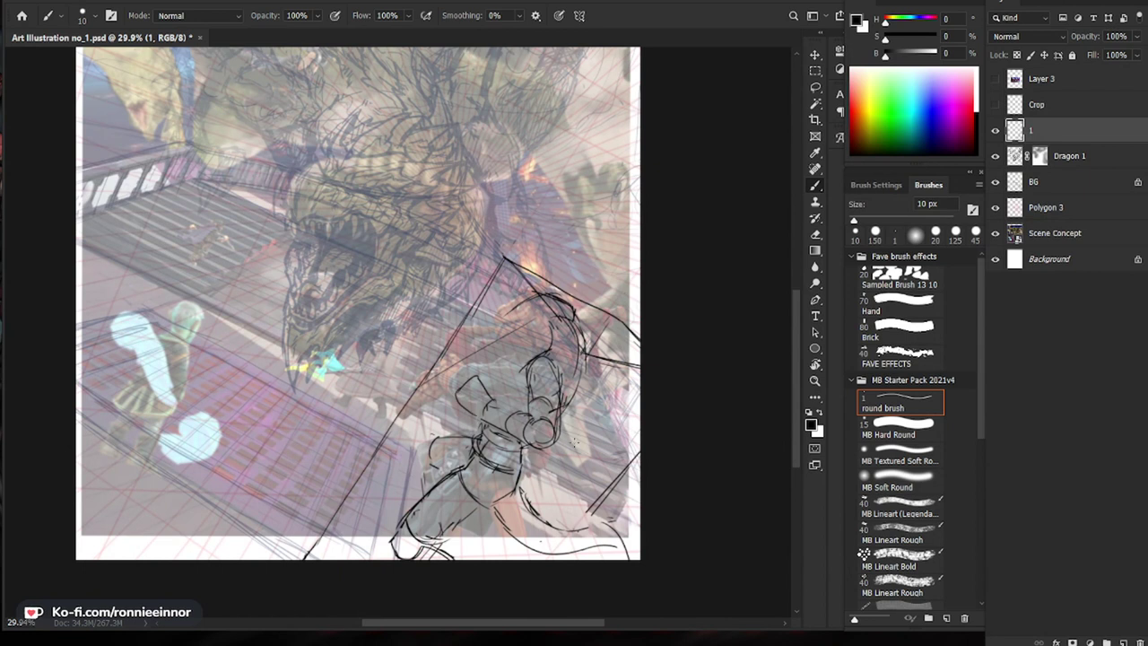
Step: Join the far arm to the torso with curved shoulder and chest contours
{"action": "key", "text": "e"}
{"action": "key", "text": "b"}
{"action": "left_click_drag", "start_coordinate": [484, 381], "coordinate": [490, 399]}
{"action": "left_click_drag", "start_coordinate": [492, 392], "coordinate": [502, 404]}
{"action": "key", "text": "e"}
{"action": "key", "text": "b"}
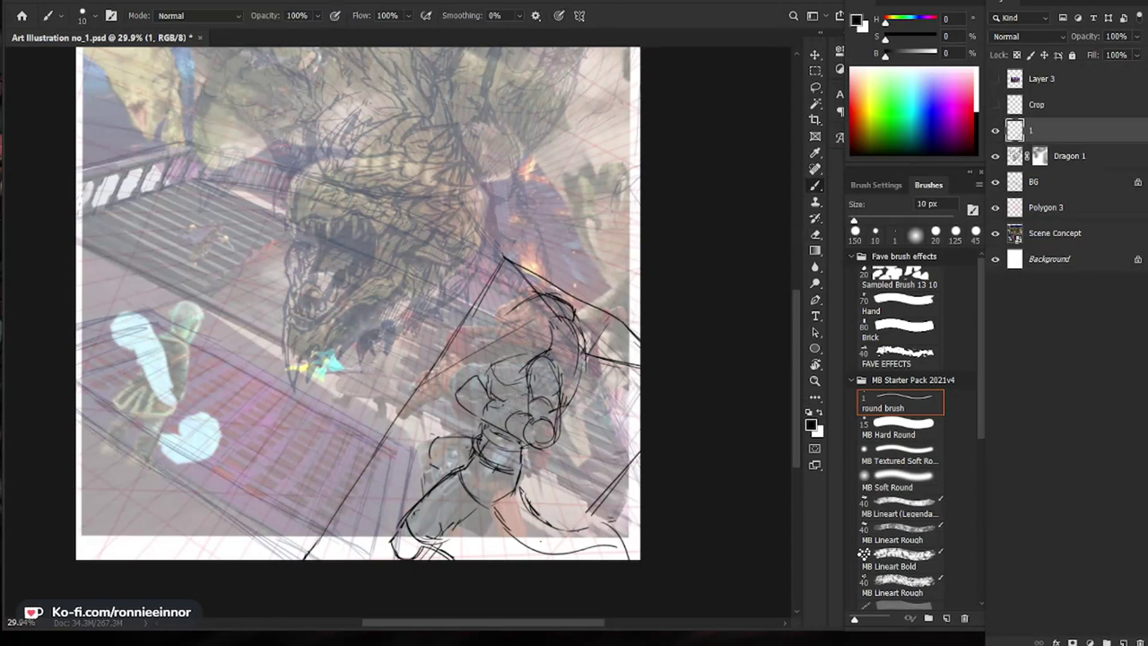
Step: Clean up and redraw the arc over the figure's head and add inner construction strokes beneath it
{"action": "key", "text": "z"}
{"action": "key", "text": "z"}
{"action": "left_click_drag", "start_coordinate": [605, 512], "coordinate": [614, 580]}
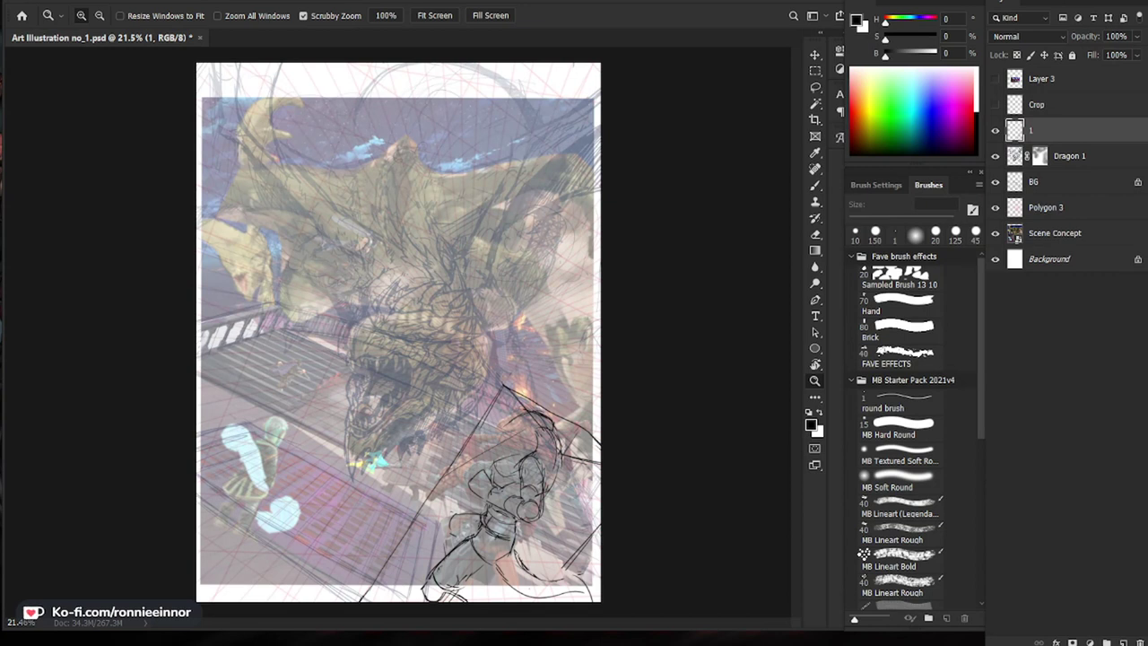
{"action": "mouse_move", "coordinate": [578, 468]}
{"action": "left_mouse_down"}
{"action": "mouse_move", "coordinate": [532, 457]}
{"action": "mouse_move", "coordinate": [581, 406]}
{"action": "left_mouse_up"}
{"action": "key", "text": "e"}
{"action": "left_click_drag", "start_coordinate": [509, 298], "coordinate": [487, 309]}
{"action": "key", "text": "b"}
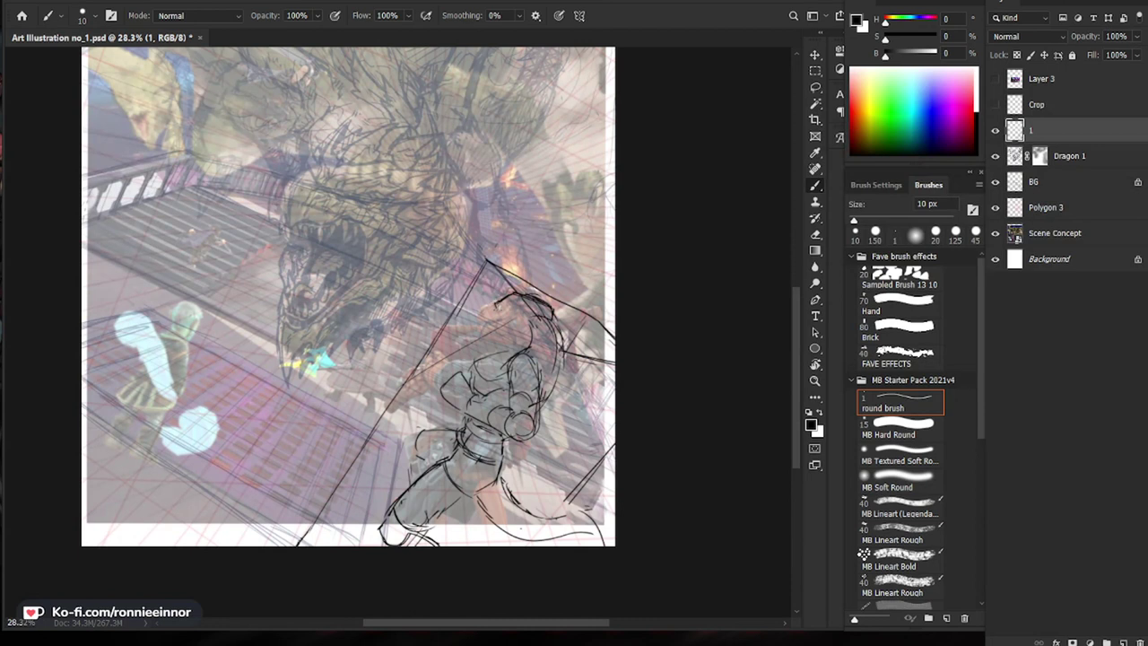
{"action": "left_click_drag", "start_coordinate": [679, 423], "coordinate": [658, 372]}
{"action": "key", "text": "e"}
{"action": "left_click_drag", "start_coordinate": [482, 255], "coordinate": [474, 262]}
{"action": "key", "text": "b"}
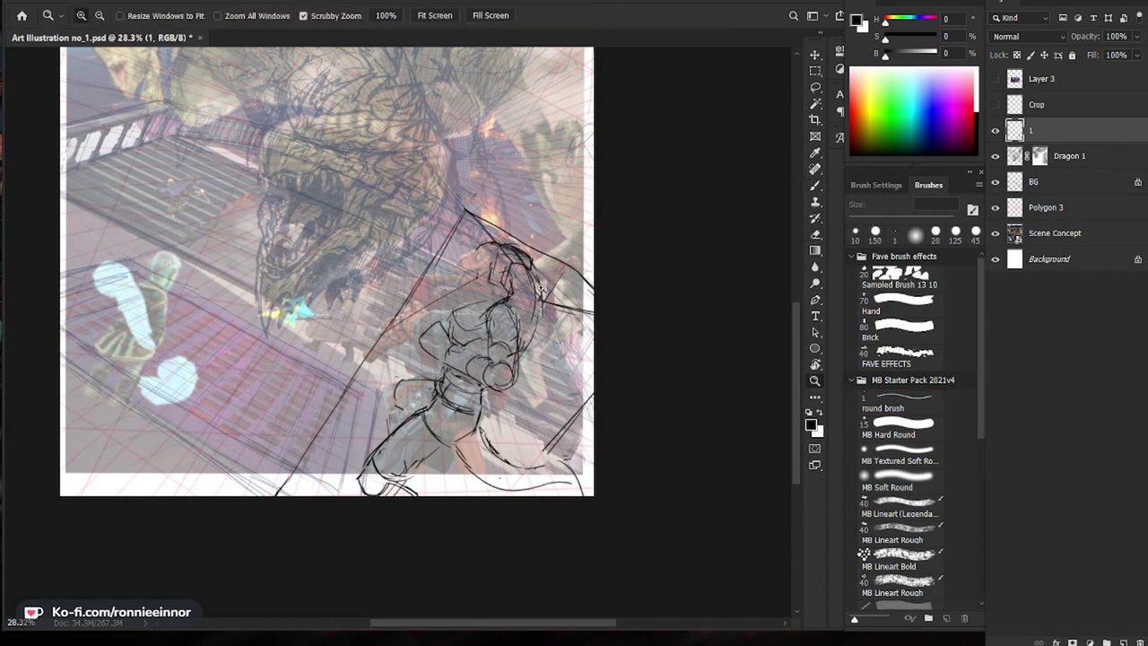
{"action": "key", "text": "ctrl+0"}
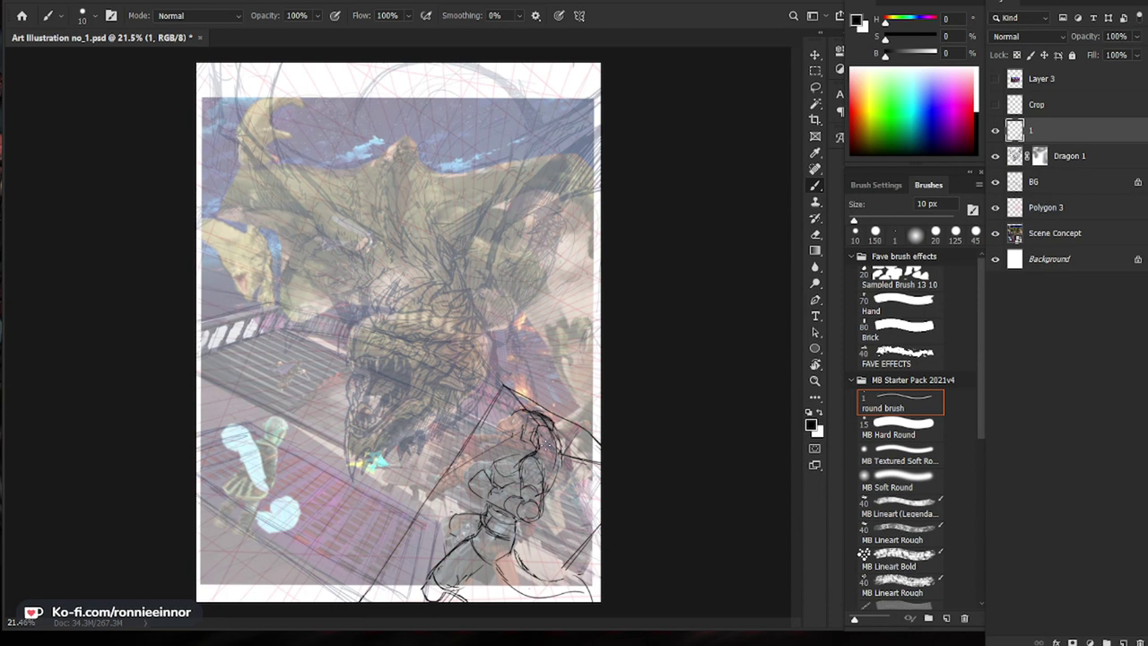
{"action": "left_click_drag", "start_coordinate": [522, 456], "coordinate": [576, 448]}
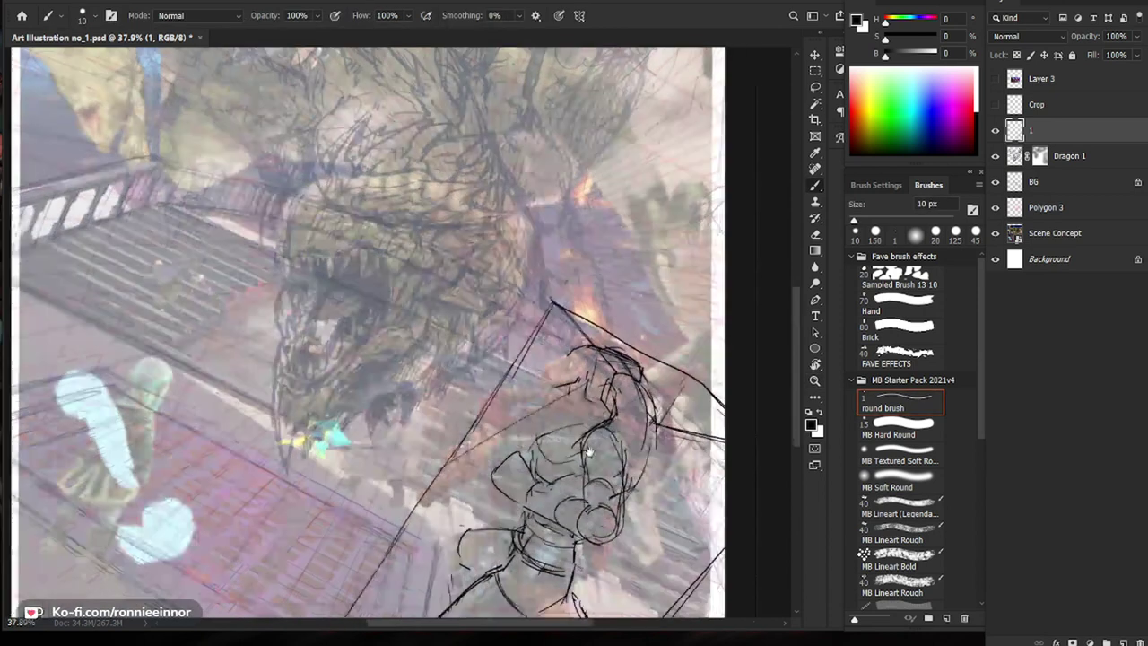
{"action": "mouse_move", "coordinate": [595, 412]}
{"action": "left_mouse_down"}
{"action": "mouse_move", "coordinate": [519, 329]}
{"action": "mouse_move", "coordinate": [498, 339]}
{"action": "left_mouse_up"}
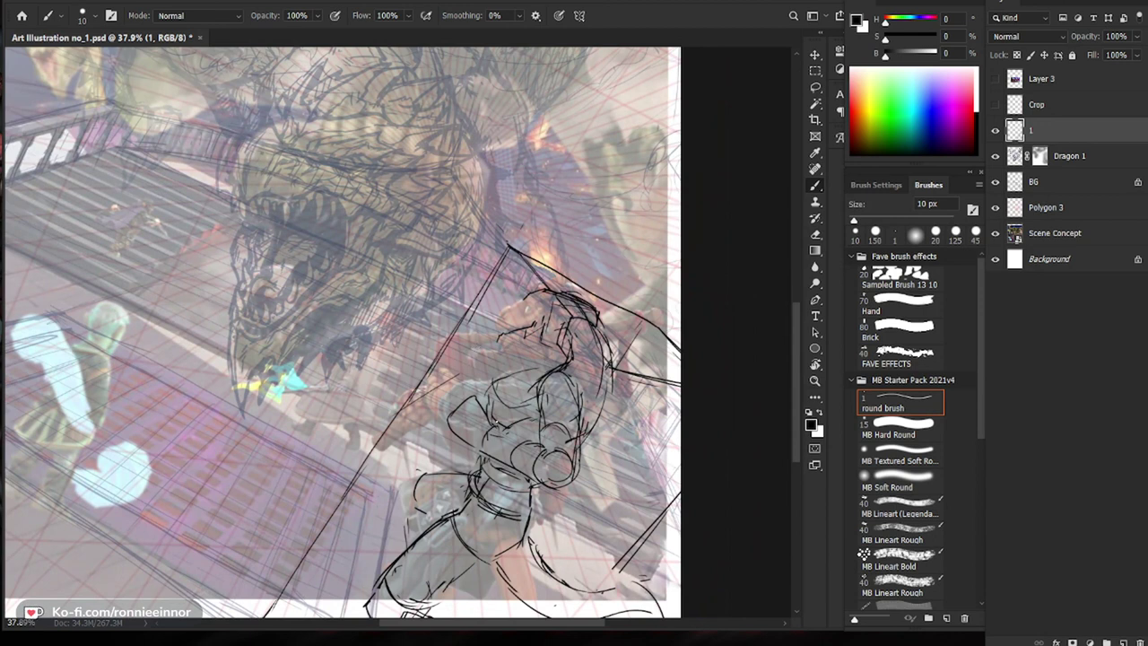
Step: Sketch a boxy jaw on the figure's head and tidy the strokes where it meets the neck
{"action": "left_click_drag", "start_coordinate": [540, 344], "coordinate": [499, 349]}
{"action": "mouse_move", "coordinate": [504, 349]}
{"action": "left_mouse_down"}
{"action": "mouse_move", "coordinate": [563, 368]}
{"action": "mouse_move", "coordinate": [552, 365]}
{"action": "left_mouse_up"}
{"action": "key", "text": "e"}
{"action": "key", "text": "b"}
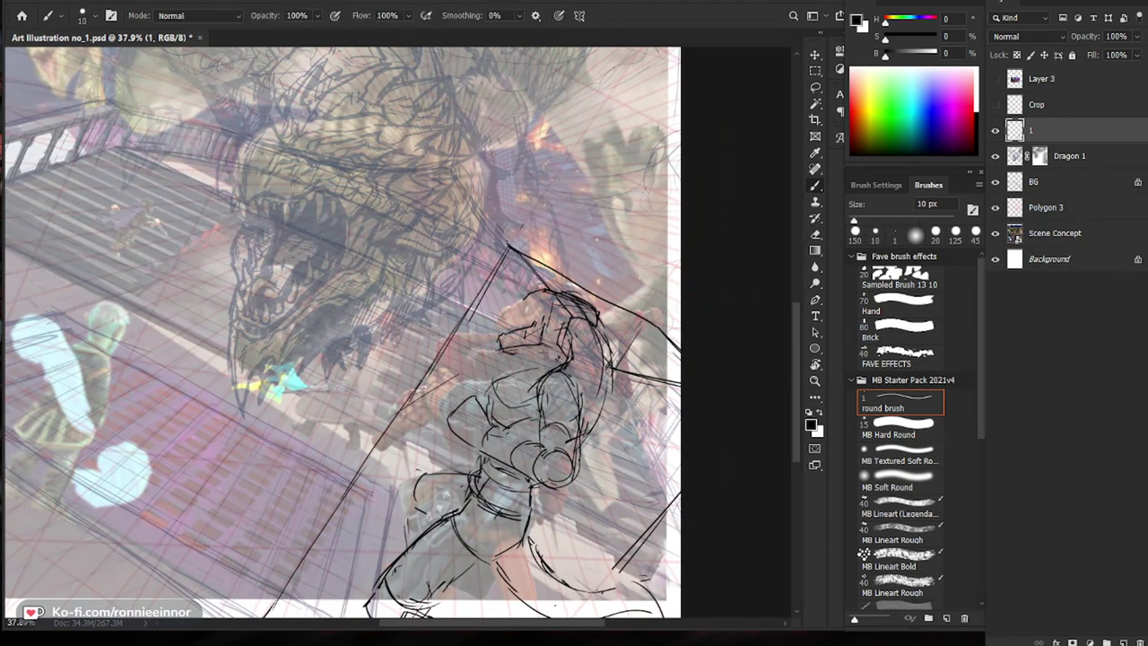
{"action": "key", "text": "e"}
{"action": "key", "text": "b"}
{"action": "key", "text": "e"}
{"action": "key", "text": "b"}
{"action": "left_click_drag", "start_coordinate": [571, 356], "coordinate": [559, 363]}
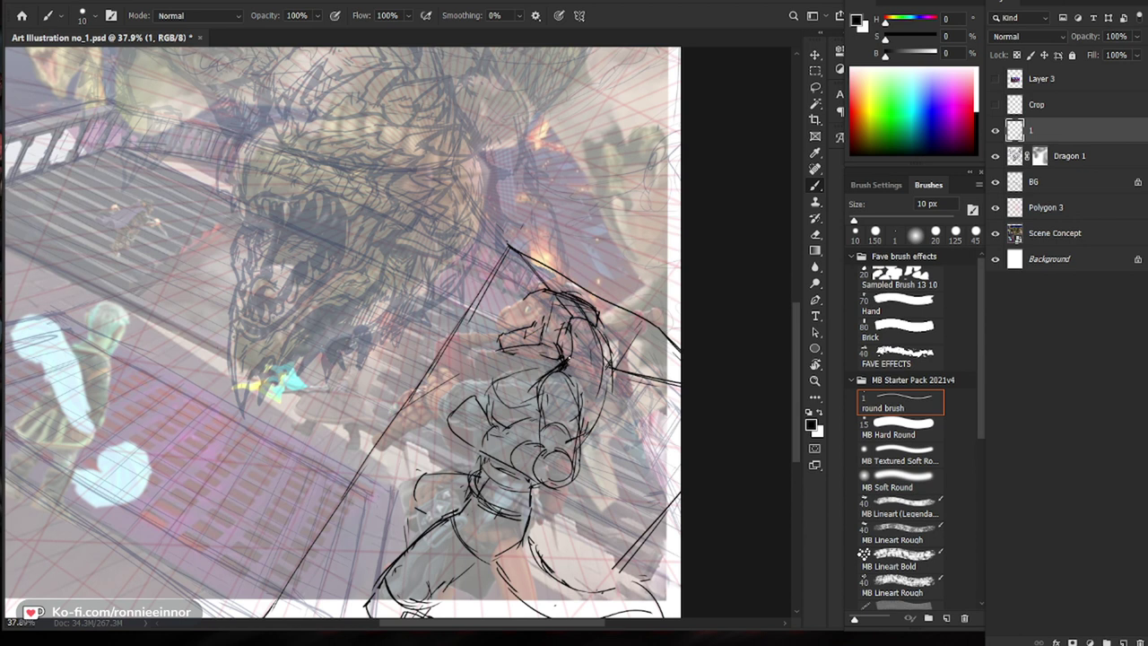
{"action": "key", "text": "e"}
{"action": "key", "text": "b"}
Step: Refine the chest and shoulder contours just below the figure's head
{"action": "mouse_move", "coordinate": [510, 380]}
{"action": "left_mouse_down"}
{"action": "mouse_move", "coordinate": [549, 372]}
{"action": "mouse_move", "coordinate": [490, 403]}
{"action": "left_mouse_up"}
{"action": "mouse_move", "coordinate": [520, 404]}
{"action": "left_mouse_down"}
{"action": "mouse_move", "coordinate": [487, 285]}
{"action": "mouse_move", "coordinate": [460, 270]}
{"action": "mouse_move", "coordinate": [456, 302]}
{"action": "mouse_move", "coordinate": [454, 278]}
{"action": "left_mouse_up"}
{"action": "key", "text": "e"}
{"action": "key", "text": "b"}
{"action": "key", "text": "z"}
{"action": "left_click_drag", "start_coordinate": [585, 302], "coordinate": [529, 303]}
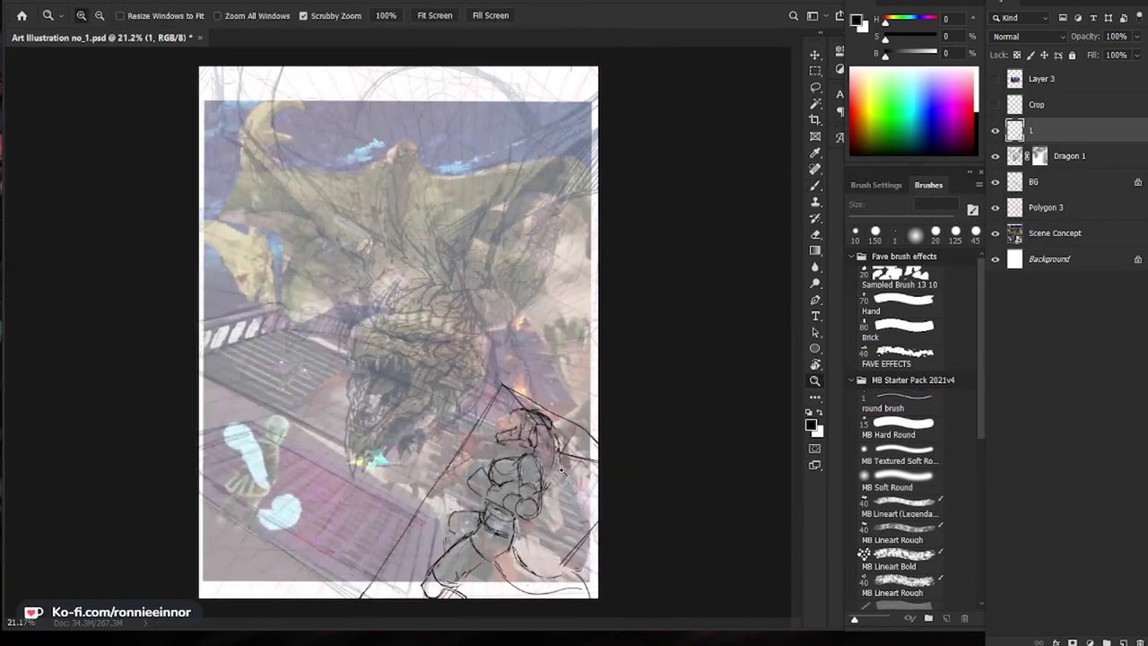
Step: Clean up the front thigh's outline and add curved cross-contours around the leg
{"action": "left_click_drag", "start_coordinate": [561, 470], "coordinate": [599, 472]}
{"action": "left_click_drag", "start_coordinate": [602, 541], "coordinate": [577, 418]}
{"action": "key", "text": "e"}
{"action": "key", "text": "b"}
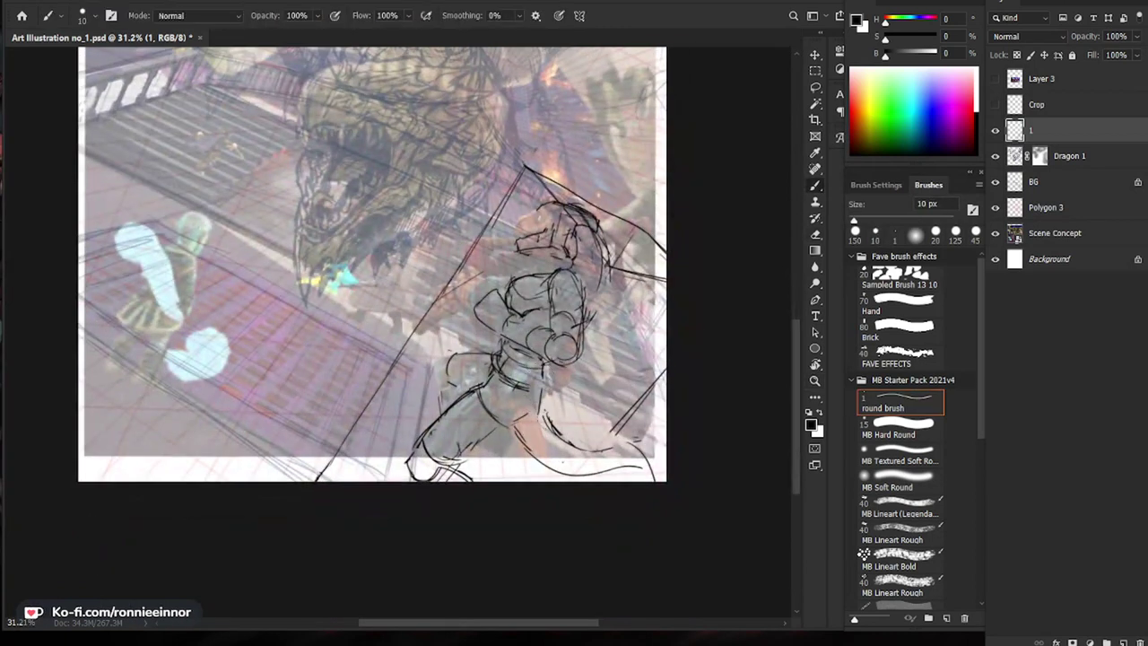
{"action": "key", "text": "e"}
{"action": "key", "text": "b"}
{"action": "mouse_move", "coordinate": [479, 394]}
{"action": "left_mouse_down"}
{"action": "mouse_move", "coordinate": [497, 430]}
{"action": "mouse_move", "coordinate": [420, 440]}
{"action": "left_mouse_up"}
{"action": "key", "text": "e"}
{"action": "key", "text": "b"}
{"action": "left_click_drag", "start_coordinate": [496, 432], "coordinate": [444, 469]}
{"action": "mouse_move", "coordinate": [442, 411]}
{"action": "left_mouse_down"}
{"action": "mouse_move", "coordinate": [462, 446]}
{"action": "mouse_move", "coordinate": [436, 434]}
{"action": "left_mouse_up"}
{"action": "key", "text": "ctrl+0"}
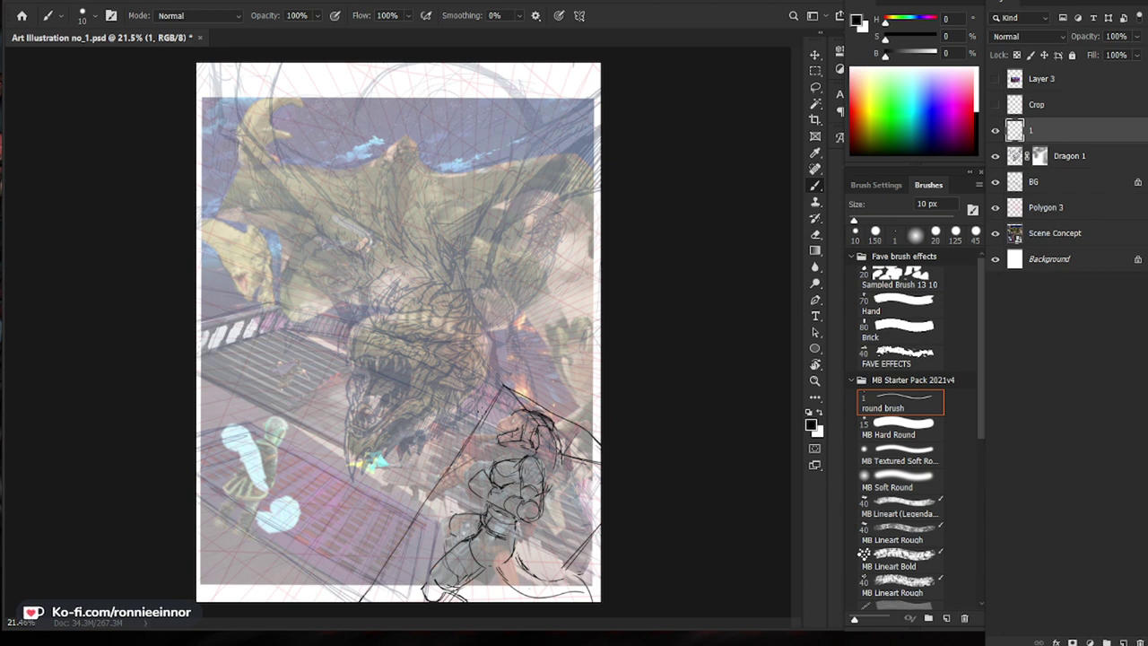
Step: Add cross-contours at the groin and along the second leg, and trim its outer end
{"action": "scroll", "coordinate": [537, 569], "scroll_direction": "up", "scroll_amount": 3}
{"action": "mouse_move", "coordinate": [545, 556]}
{"action": "left_mouse_down"}
{"action": "mouse_move", "coordinate": [567, 579]}
{"action": "mouse_move", "coordinate": [511, 499]}
{"action": "left_mouse_up"}
{"action": "mouse_move", "coordinate": [482, 475]}
{"action": "left_mouse_down"}
{"action": "mouse_move", "coordinate": [501, 494]}
{"action": "mouse_move", "coordinate": [485, 499]}
{"action": "left_mouse_up"}
{"action": "left_click_drag", "start_coordinate": [538, 494], "coordinate": [533, 524]}
{"action": "key", "text": "e"}
{"action": "mouse_move", "coordinate": [601, 509]}
{"action": "left_mouse_down"}
{"action": "mouse_move", "coordinate": [613, 550]}
{"action": "mouse_move", "coordinate": [593, 519]}
{"action": "mouse_move", "coordinate": [621, 514]}
{"action": "mouse_move", "coordinate": [627, 492]}
{"action": "mouse_move", "coordinate": [606, 534]}
{"action": "mouse_move", "coordinate": [593, 522]}
{"action": "left_mouse_up"}
{"action": "key", "text": "b"}
{"action": "key", "text": "e"}
{"action": "key", "text": "b"}
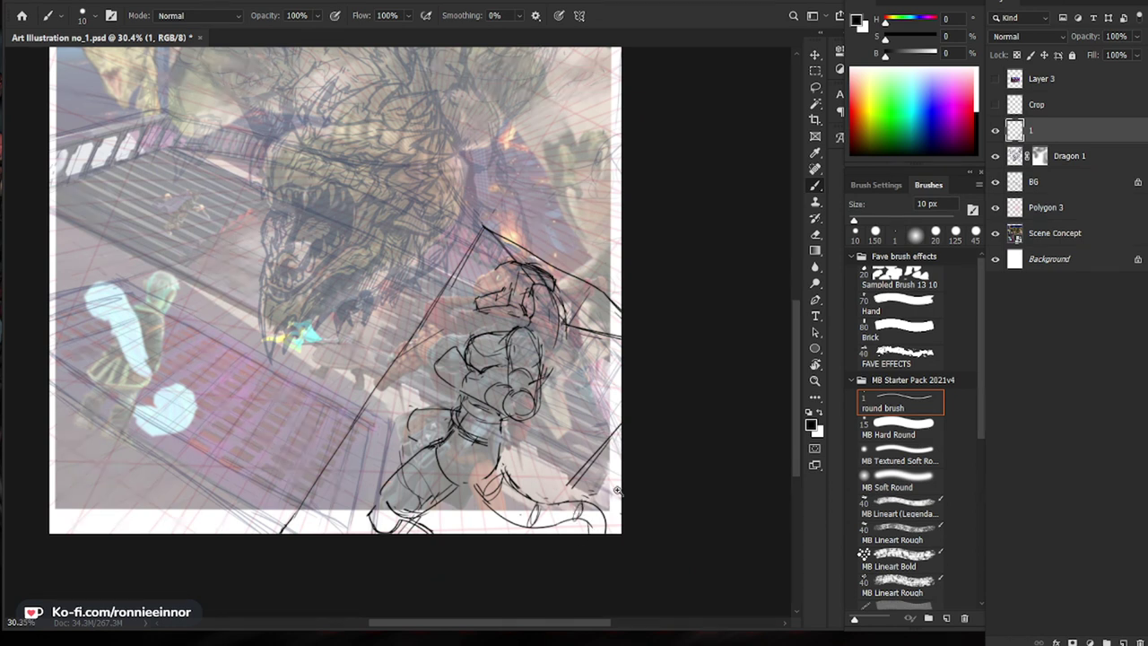
{"action": "scroll", "coordinate": [571, 534], "scroll_direction": "down", "scroll_amount": 1}
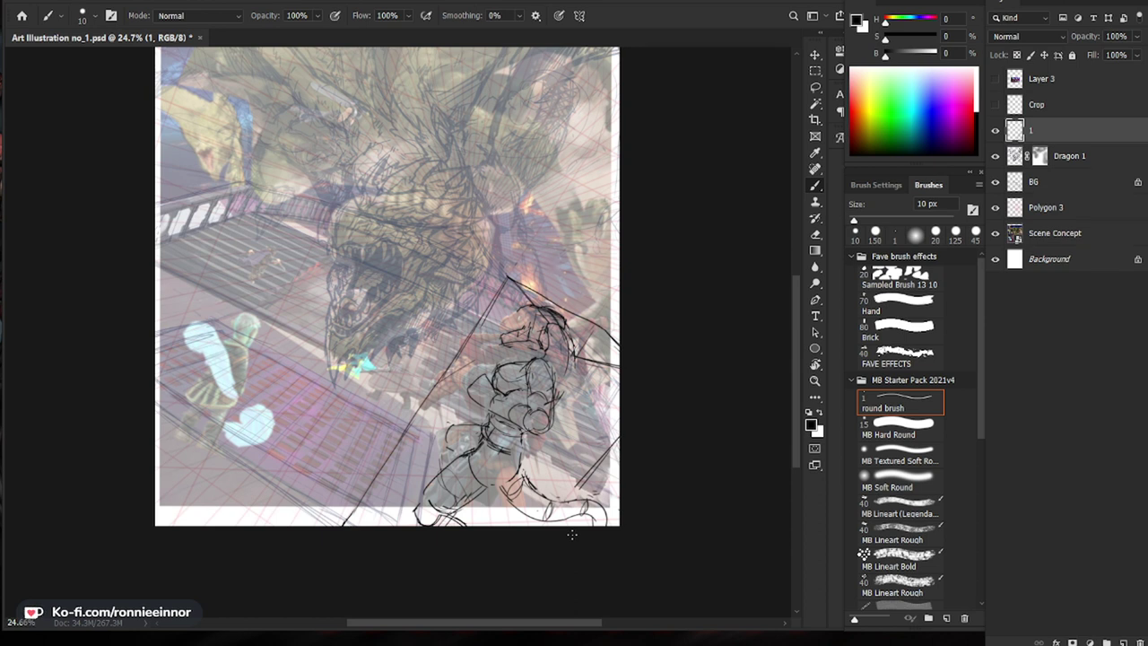
Step: Erase the second leg's sweeping contours and redraw the leg running down from the hip to the page's bottom edge
{"action": "key", "text": "z"}
{"action": "left_click", "coordinate": [561, 555]}
{"action": "key", "text": "e"}
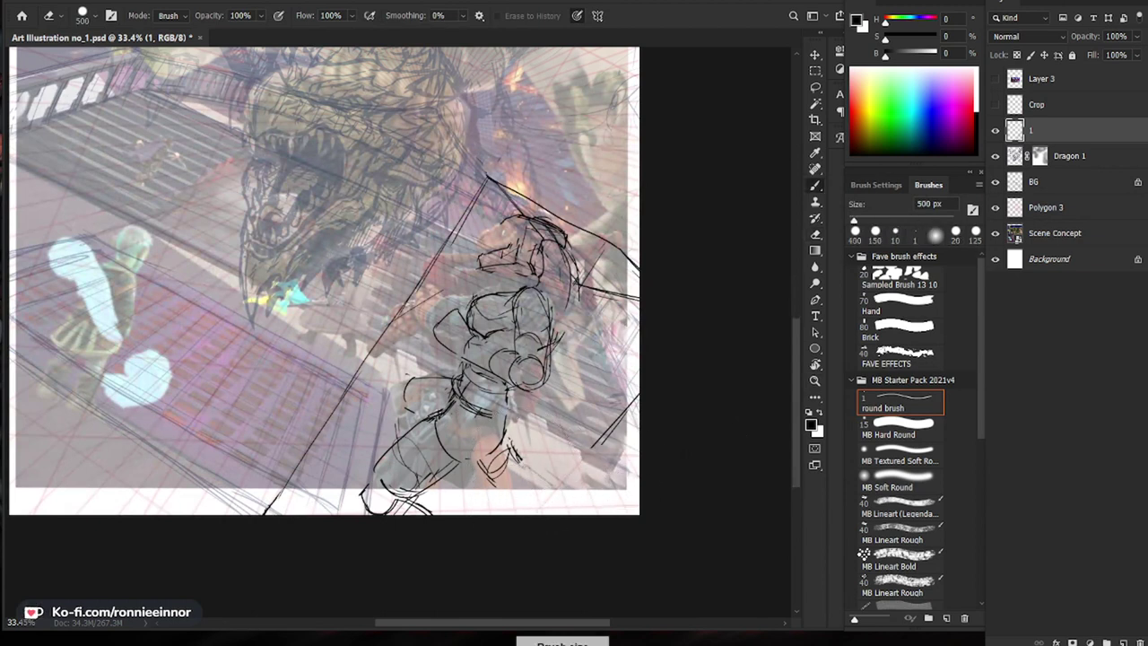
{"action": "key", "text": "b"}
{"action": "left_click_drag", "start_coordinate": [484, 469], "coordinate": [513, 515]}
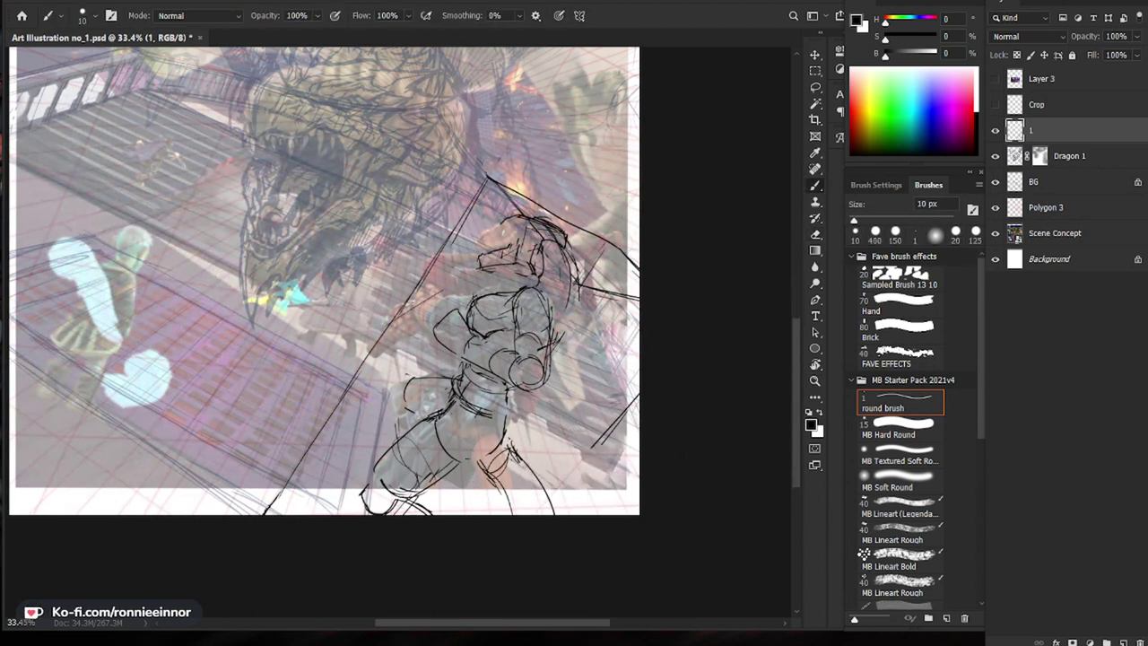
{"action": "key", "text": "e"}
{"action": "mouse_move", "coordinate": [505, 471]}
{"action": "left_mouse_down"}
{"action": "mouse_move", "coordinate": [530, 516]}
{"action": "mouse_move", "coordinate": [544, 522]}
{"action": "mouse_move", "coordinate": [554, 493]}
{"action": "mouse_move", "coordinate": [523, 511]}
{"action": "left_mouse_up"}
{"action": "key", "text": "b"}
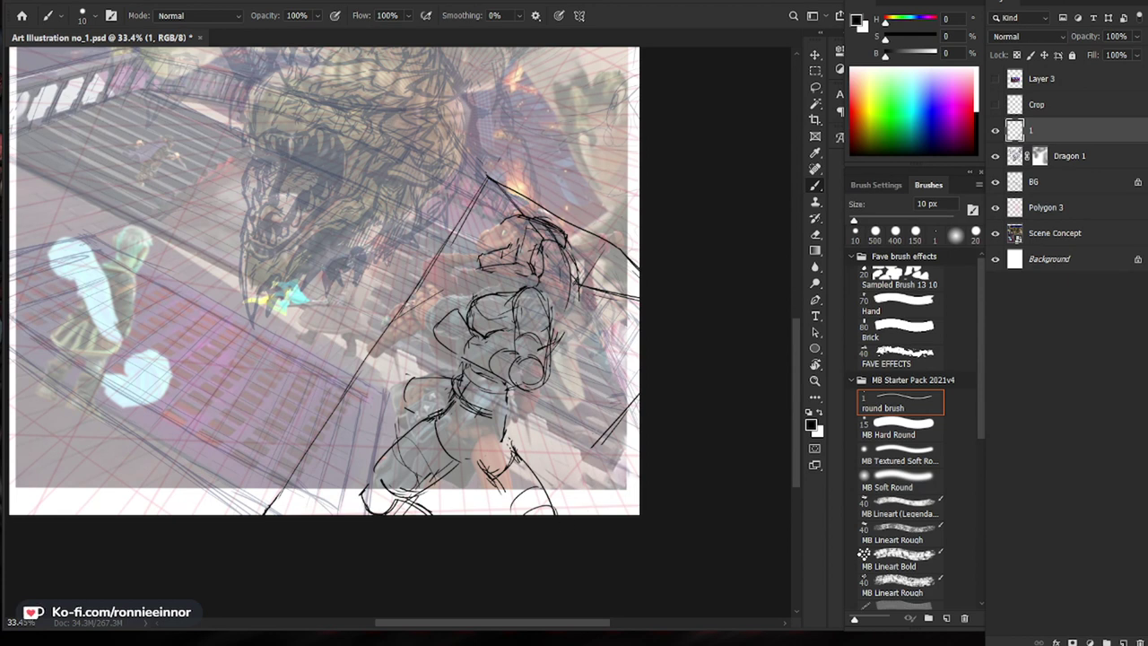
{"action": "left_click_drag", "start_coordinate": [490, 471], "coordinate": [505, 492]}
Step: Sketch the underside of the pelvis and the contours joining it to the front thigh
{"action": "left_click_drag", "start_coordinate": [504, 440], "coordinate": [404, 497]}
{"action": "mouse_move", "coordinate": [423, 422]}
{"action": "left_mouse_down"}
{"action": "mouse_move", "coordinate": [375, 470]}
{"action": "mouse_move", "coordinate": [400, 506]}
{"action": "mouse_move", "coordinate": [371, 487]}
{"action": "mouse_move", "coordinate": [400, 506]}
{"action": "left_mouse_up"}
{"action": "key", "text": "e"}
{"action": "key", "text": "b"}
{"action": "key", "text": "ctrl+space"}
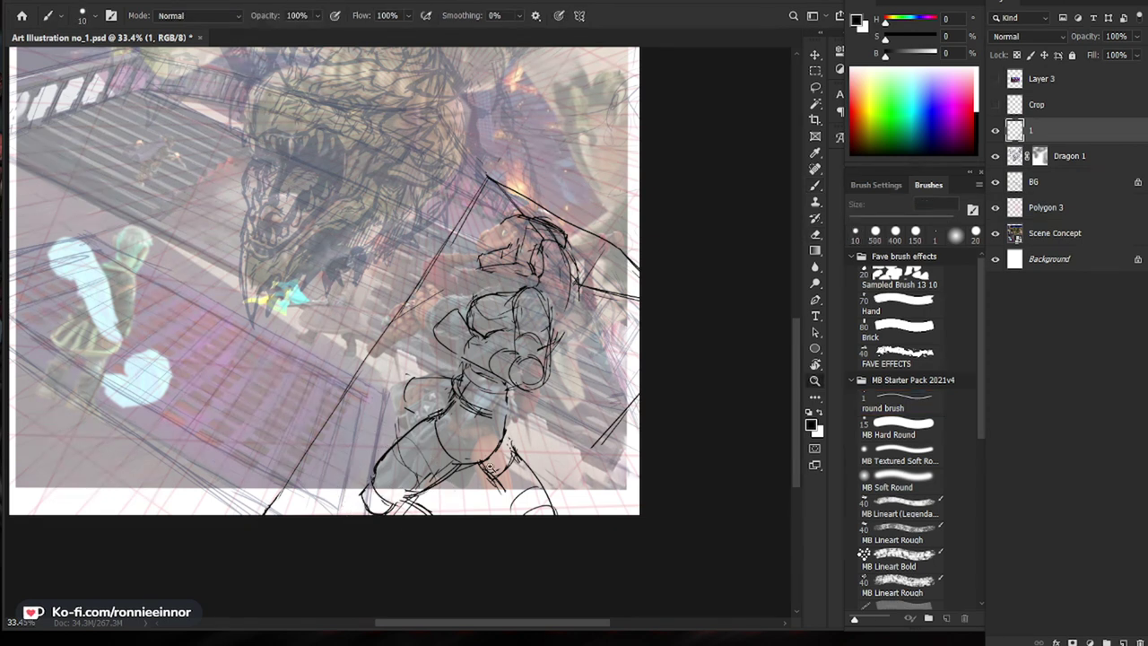
Step: Build up the boxy form beside the waist and the cylinder at the face, and reinforce the arc behind the head
{"action": "scroll", "coordinate": [492, 471], "scroll_direction": "down", "scroll_amount": 1}
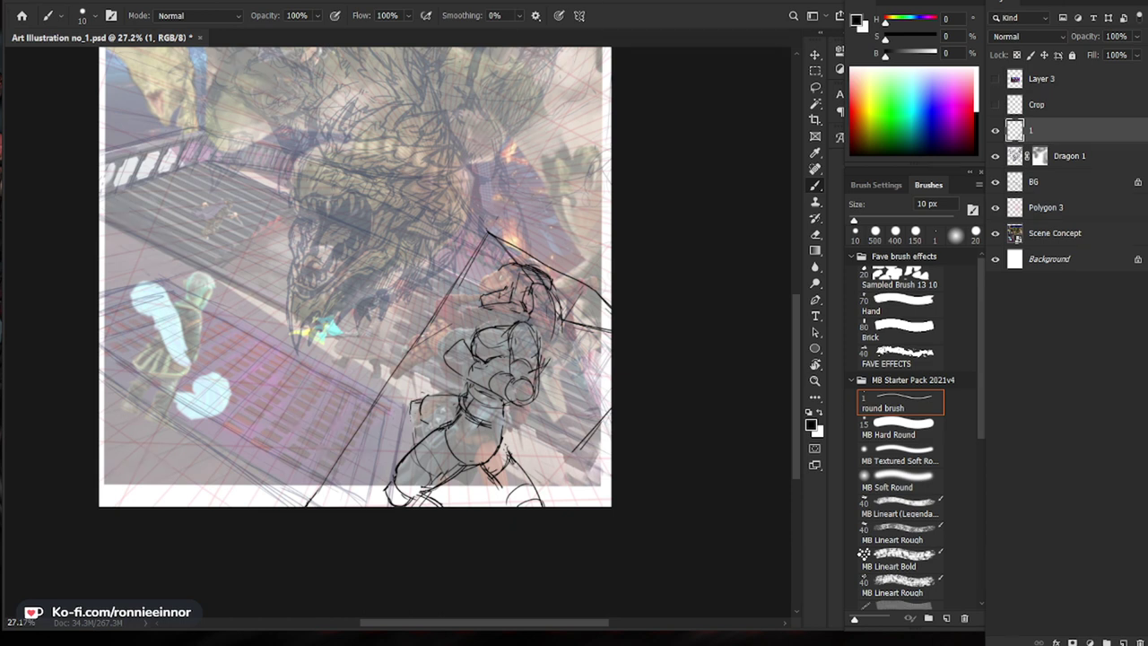
{"action": "left_click_drag", "start_coordinate": [432, 426], "coordinate": [452, 400]}
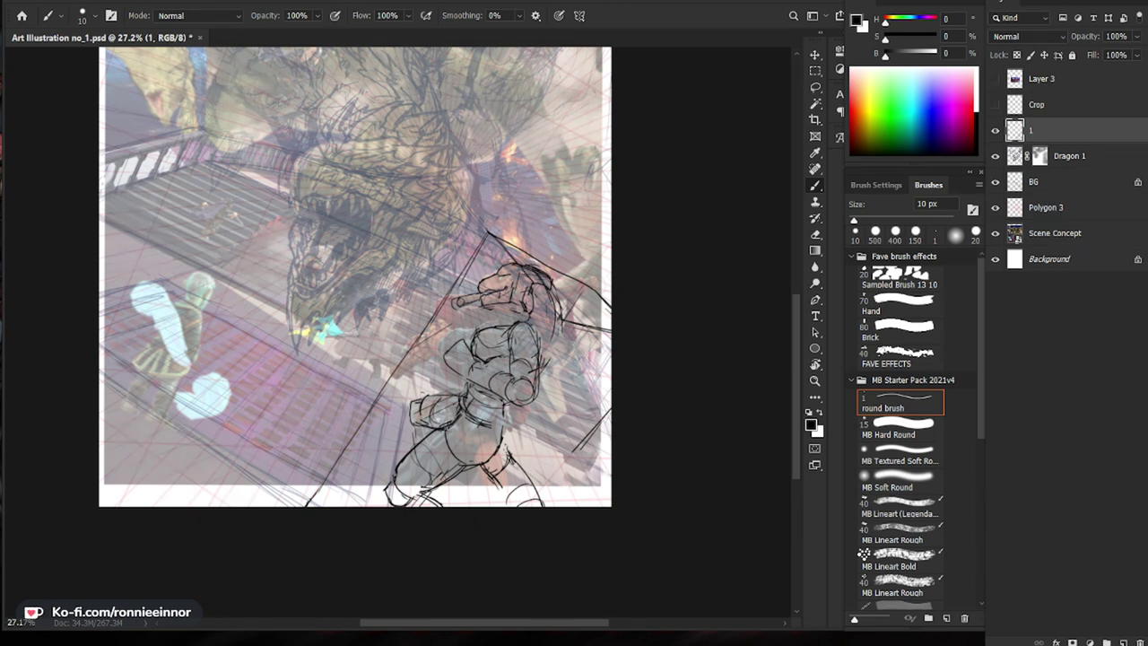
{"action": "mouse_move", "coordinate": [550, 288]}
{"action": "left_mouse_down"}
{"action": "mouse_move", "coordinate": [562, 334]}
{"action": "mouse_move", "coordinate": [539, 371]}
{"action": "left_mouse_up"}
{"action": "left_click_drag", "start_coordinate": [555, 324], "coordinate": [544, 356]}
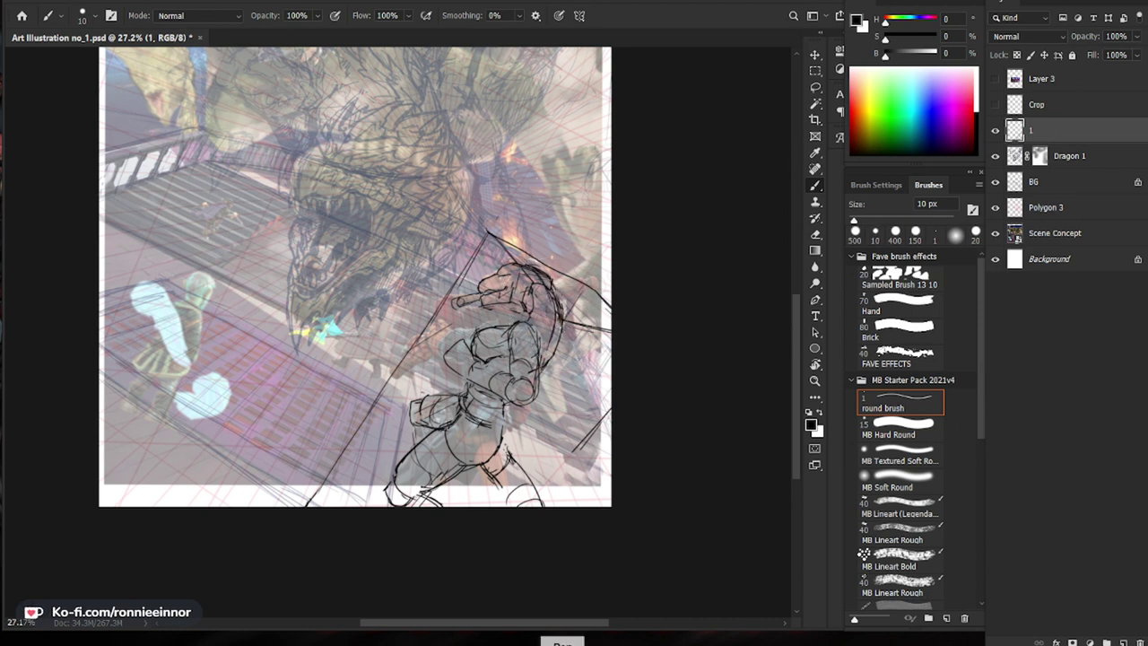
Step: Try alternative downward contours for the second leg and erase the old leg lines below the hip
{"action": "key", "text": "z"}
{"action": "left_click_drag", "start_coordinate": [567, 402], "coordinate": [504, 402]}
{"action": "left_click_drag", "start_coordinate": [515, 489], "coordinate": [571, 529]}
{"action": "left_click_drag", "start_coordinate": [583, 542], "coordinate": [587, 408]}
{"action": "key", "text": "b"}
{"action": "mouse_move", "coordinate": [533, 435]}
{"action": "left_mouse_down"}
{"action": "mouse_move", "coordinate": [565, 484]}
{"action": "mouse_move", "coordinate": [541, 489]}
{"action": "mouse_move", "coordinate": [568, 515]}
{"action": "left_mouse_up"}
{"action": "key", "text": "e"}
{"action": "key", "text": "b"}
{"action": "left_click_drag", "start_coordinate": [544, 455], "coordinate": [566, 490]}
{"action": "mouse_move", "coordinate": [549, 446]}
{"action": "left_mouse_down"}
{"action": "mouse_move", "coordinate": [562, 490]}
{"action": "mouse_move", "coordinate": [543, 484]}
{"action": "mouse_move", "coordinate": [570, 466]}
{"action": "left_mouse_up"}
{"action": "key", "text": "e"}
{"action": "key", "text": "b"}
Step: Sketch the second leg's upper and lower contours sweeping from the hip toward the page's lower-right corner
{"action": "mouse_move", "coordinate": [534, 425]}
{"action": "left_mouse_down"}
{"action": "mouse_move", "coordinate": [541, 444]}
{"action": "mouse_move", "coordinate": [624, 433]}
{"action": "left_mouse_up"}
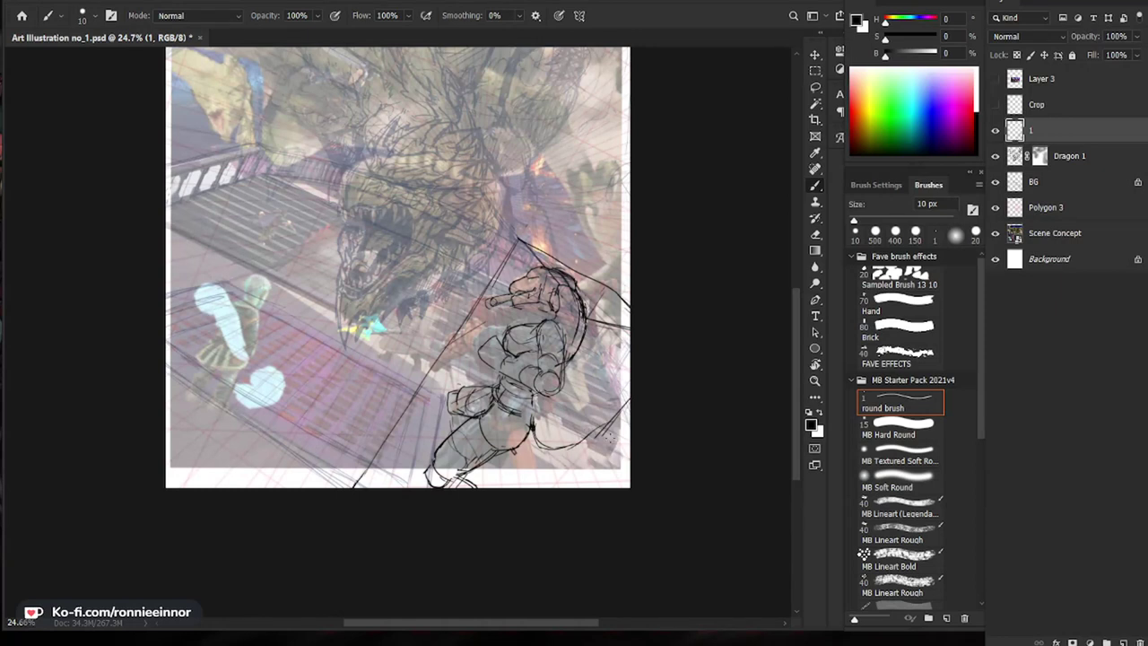
{"action": "mouse_move", "coordinate": [527, 464]}
{"action": "left_mouse_down"}
{"action": "mouse_move", "coordinate": [632, 426]}
{"action": "mouse_move", "coordinate": [608, 487]}
{"action": "left_mouse_up"}
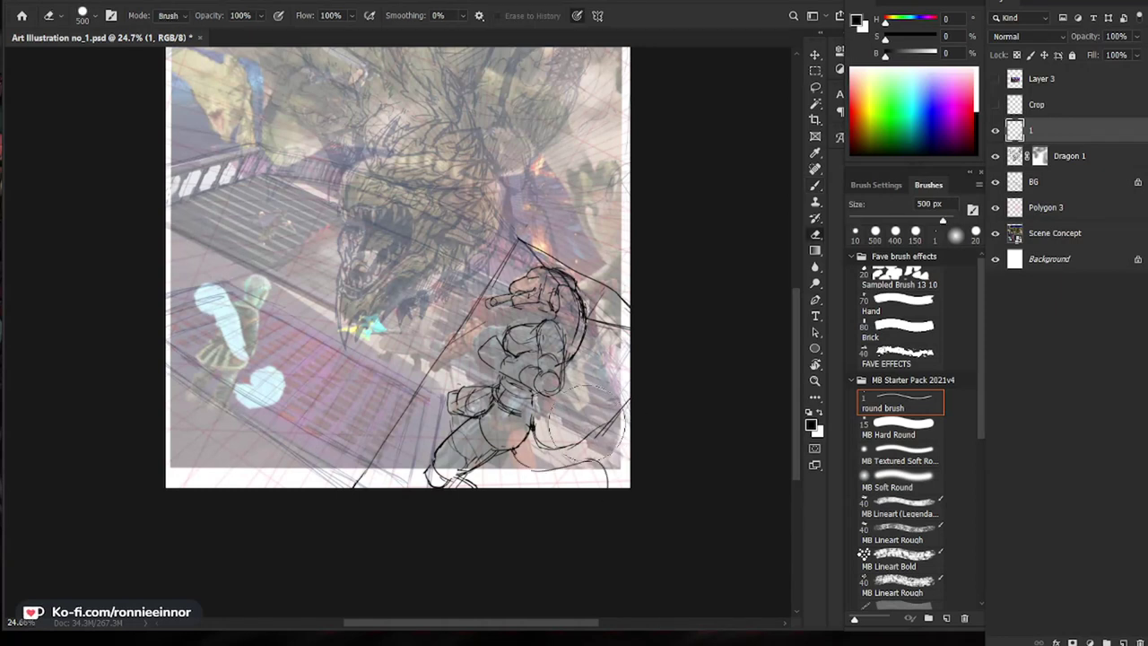
{"action": "mouse_move", "coordinate": [588, 435]}
{"action": "left_mouse_down"}
{"action": "mouse_move", "coordinate": [613, 458]}
{"action": "mouse_move", "coordinate": [608, 529]}
{"action": "mouse_move", "coordinate": [607, 454]}
{"action": "mouse_move", "coordinate": [607, 484]}
{"action": "mouse_move", "coordinate": [636, 497]}
{"action": "mouse_move", "coordinate": [627, 480]}
{"action": "mouse_move", "coordinate": [611, 504]}
{"action": "left_mouse_up"}
{"action": "key", "text": "e"}
{"action": "key", "text": "b"}
{"action": "key", "text": "e"}
{"action": "key", "text": "b"}
Step: Redraw the second leg with a rounded thigh, bent knee and curled lower end at the page's lower-right corner
{"action": "mouse_move", "coordinate": [561, 448]}
{"action": "left_mouse_down"}
{"action": "mouse_move", "coordinate": [591, 437]}
{"action": "mouse_move", "coordinate": [580, 441]}
{"action": "mouse_move", "coordinate": [621, 477]}
{"action": "left_mouse_up"}
{"action": "mouse_move", "coordinate": [540, 444]}
{"action": "left_mouse_down"}
{"action": "mouse_move", "coordinate": [527, 463]}
{"action": "mouse_move", "coordinate": [579, 464]}
{"action": "mouse_move", "coordinate": [592, 491]}
{"action": "left_mouse_up"}
{"action": "key", "text": "ctrl+z"}
{"action": "key", "text": "e"}
{"action": "key", "text": "b"}
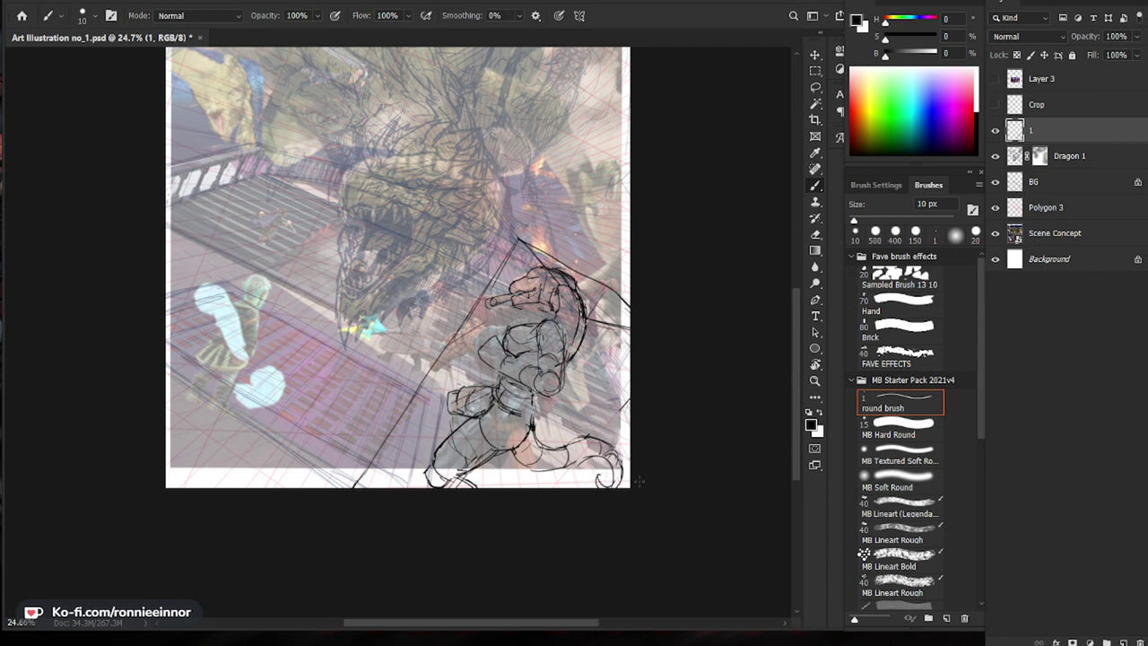
{"action": "key", "text": "z"}
{"action": "left_click_drag", "start_coordinate": [648, 492], "coordinate": [679, 443]}
{"action": "key", "text": "b"}
{"action": "key", "text": "e"}
{"action": "key", "text": "b"}
Step: Erase the rough lines behind the jaw and redraw the lower jaw and neck contour
{"action": "key", "text": "z"}
{"action": "left_click_drag", "start_coordinate": [655, 485], "coordinate": [625, 488]}
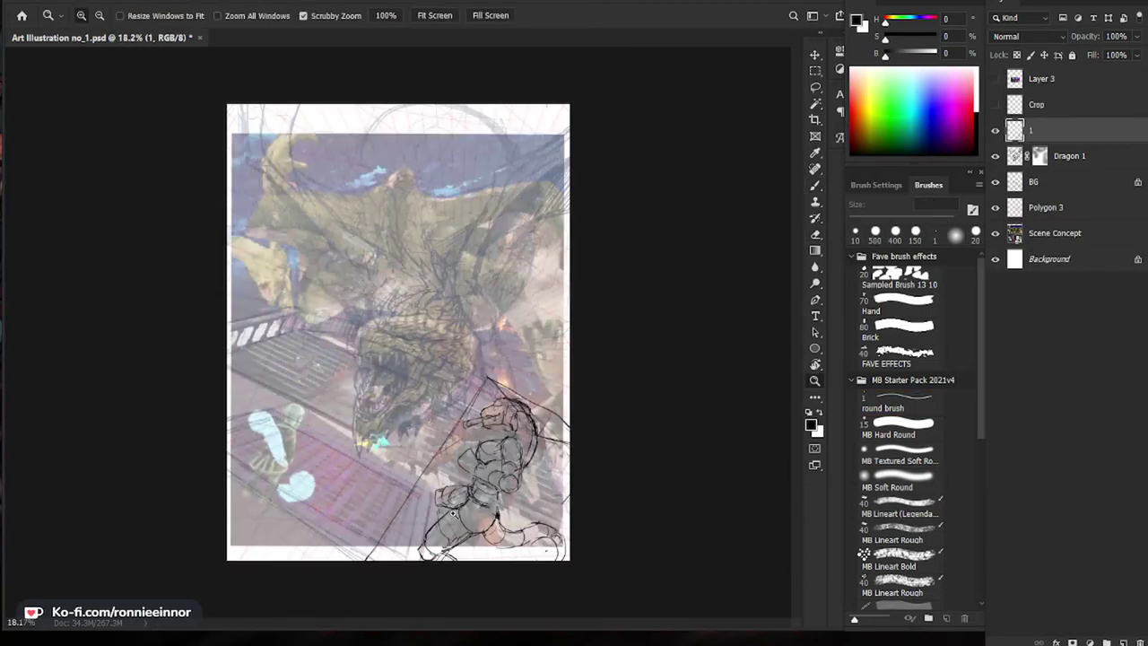
{"action": "left_click_drag", "start_coordinate": [454, 514], "coordinate": [484, 489]}
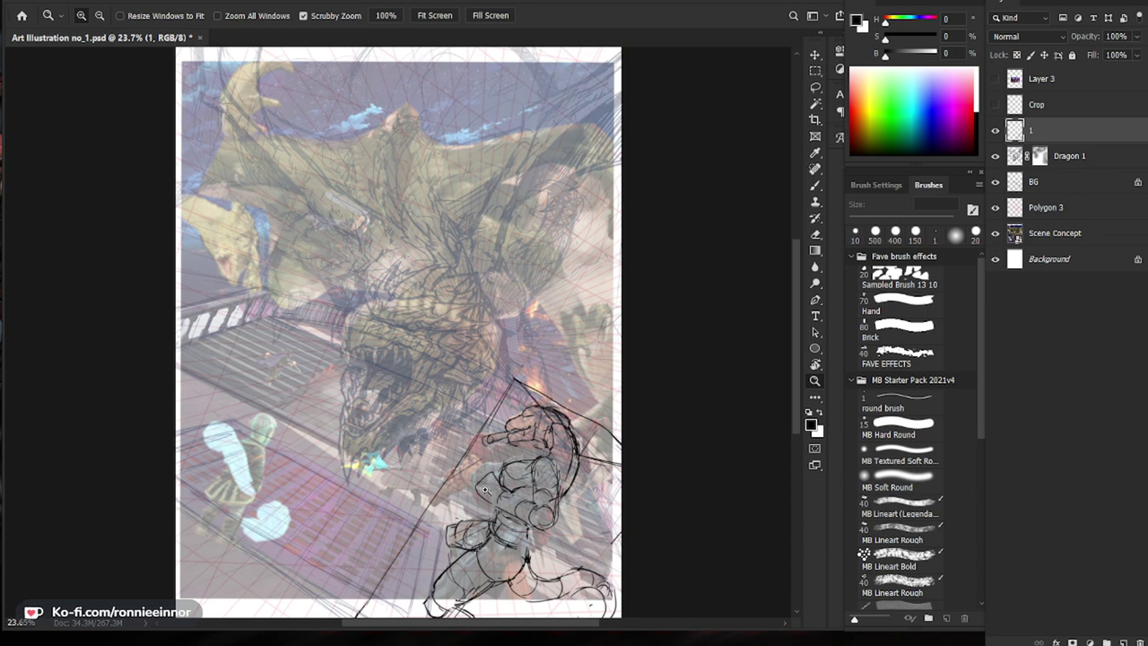
{"action": "mouse_move", "coordinate": [527, 419]}
{"action": "left_mouse_down"}
{"action": "mouse_move", "coordinate": [618, 419]}
{"action": "mouse_move", "coordinate": [569, 385]}
{"action": "left_mouse_up"}
{"action": "key", "text": "b"}
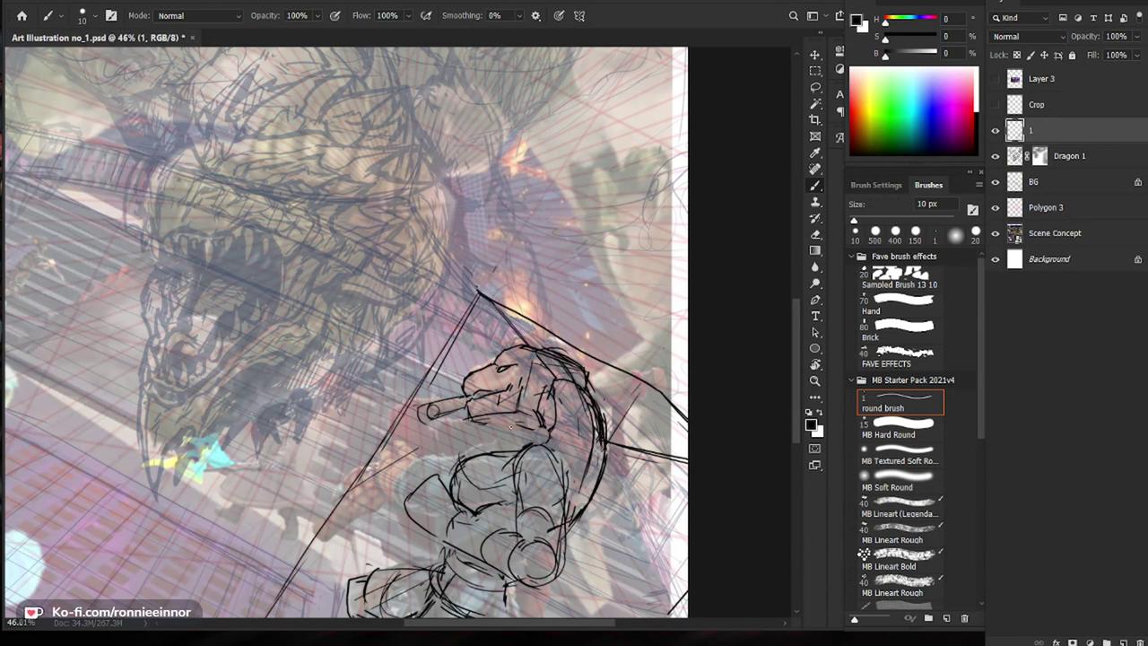
{"action": "key", "text": "e"}
{"action": "left_click_drag", "start_coordinate": [547, 400], "coordinate": [530, 448]}
{"action": "key", "text": "b"}
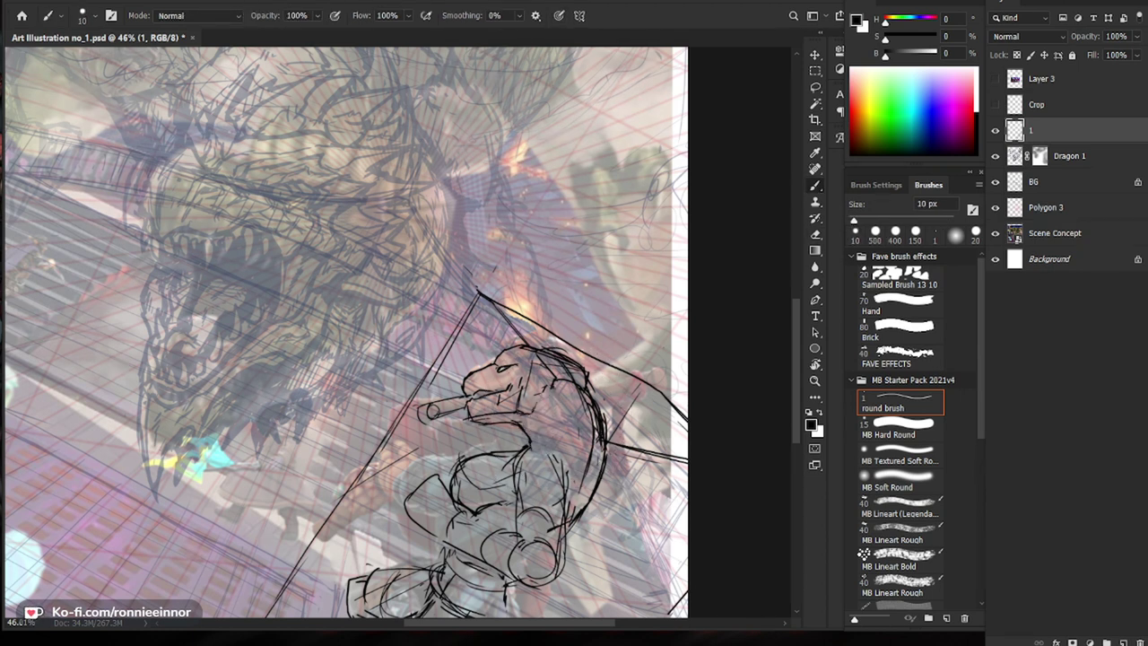
{"action": "key", "text": "e"}
{"action": "left_click_drag", "start_coordinate": [521, 425], "coordinate": [529, 437]}
{"action": "key", "text": "b"}
Step: Reduce the eraser to 90 px and clean up the stray strokes between the jaw and the neck
{"action": "left_click_drag", "start_coordinate": [648, 499], "coordinate": [615, 372]}
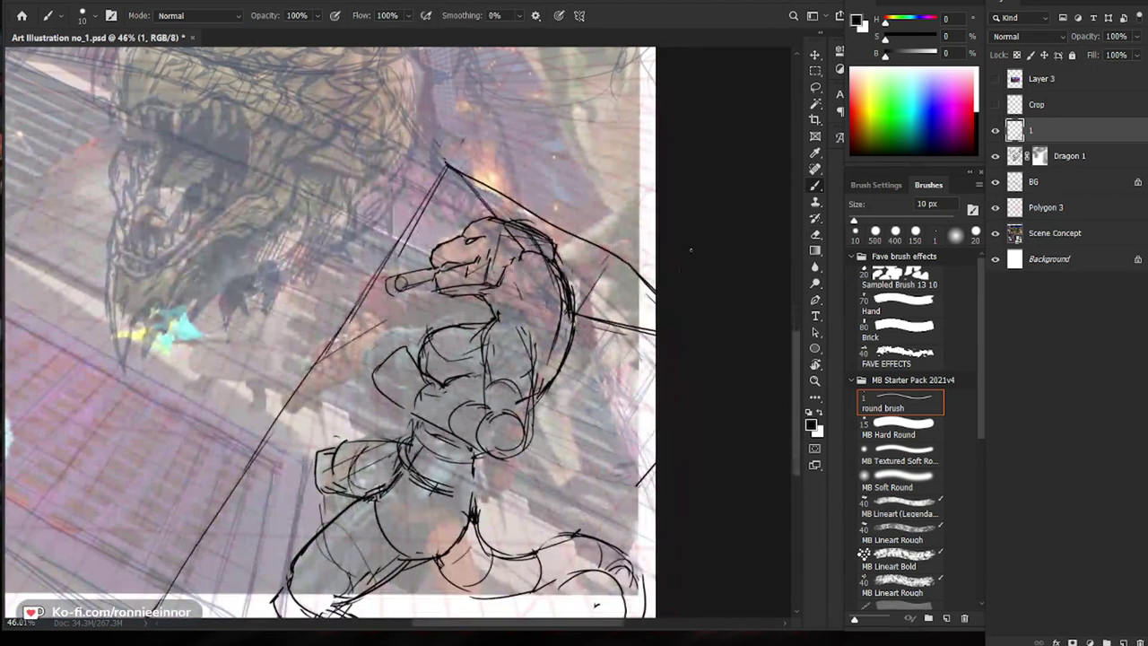
{"action": "key", "text": "e"}
{"action": "key", "text": "["}
{"action": "key", "text": "["}
{"action": "key", "text": "["}
{"action": "key", "text": "["}
{"action": "key", "text": "["}
{"action": "key", "text": "["}
{"action": "key", "text": "["}
{"action": "key", "text": "["}
{"action": "left_click_drag", "start_coordinate": [486, 302], "coordinate": [503, 303]}
{"action": "key", "text": "["}
{"action": "key", "text": "["}
{"action": "key", "text": "b"}
Step: Lasso the figure's head with its cylinder, scale it down to about 86.6%, and deselect it
{"action": "key", "text": "l"}
{"action": "mouse_move", "coordinate": [556, 238]}
{"action": "left_mouse_down"}
{"action": "mouse_move", "coordinate": [574, 266]}
{"action": "mouse_move", "coordinate": [540, 266]}
{"action": "mouse_move", "coordinate": [473, 313]}
{"action": "mouse_move", "coordinate": [383, 309]}
{"action": "mouse_move", "coordinate": [446, 229]}
{"action": "mouse_move", "coordinate": [554, 238]}
{"action": "left_mouse_up"}
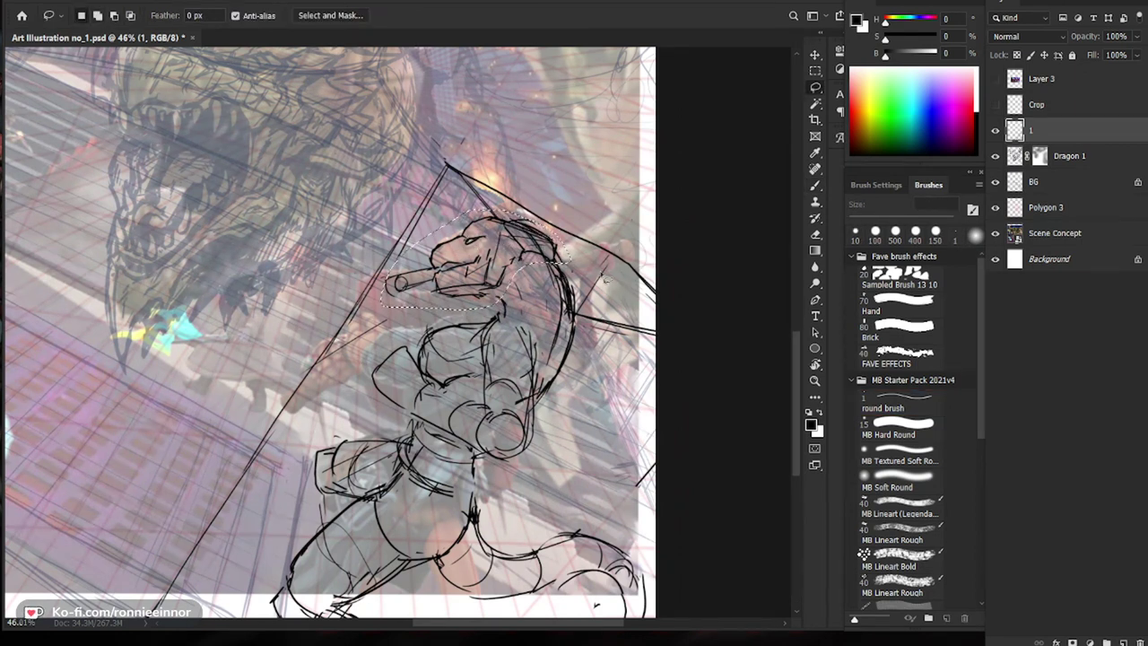
{"action": "key", "text": "ctrl+t"}
{"action": "left_click_drag", "start_coordinate": [572, 210], "coordinate": [566, 235]}
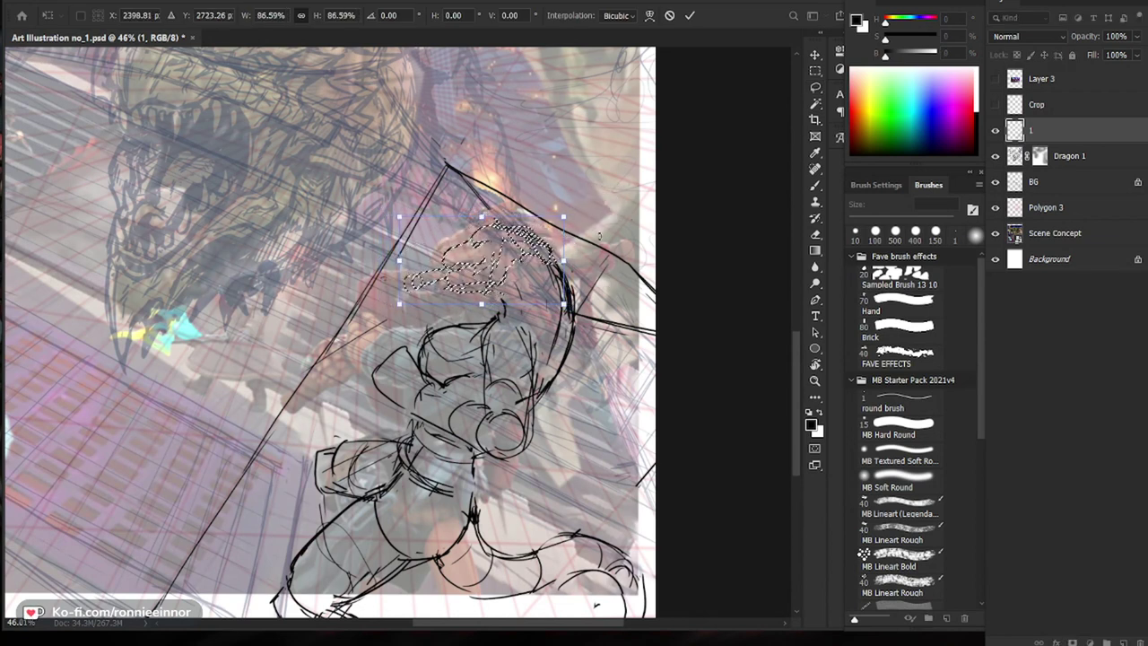
{"action": "key", "text": "Return"}
{"action": "key", "text": "ctrl+d"}
{"action": "key", "text": "b"}
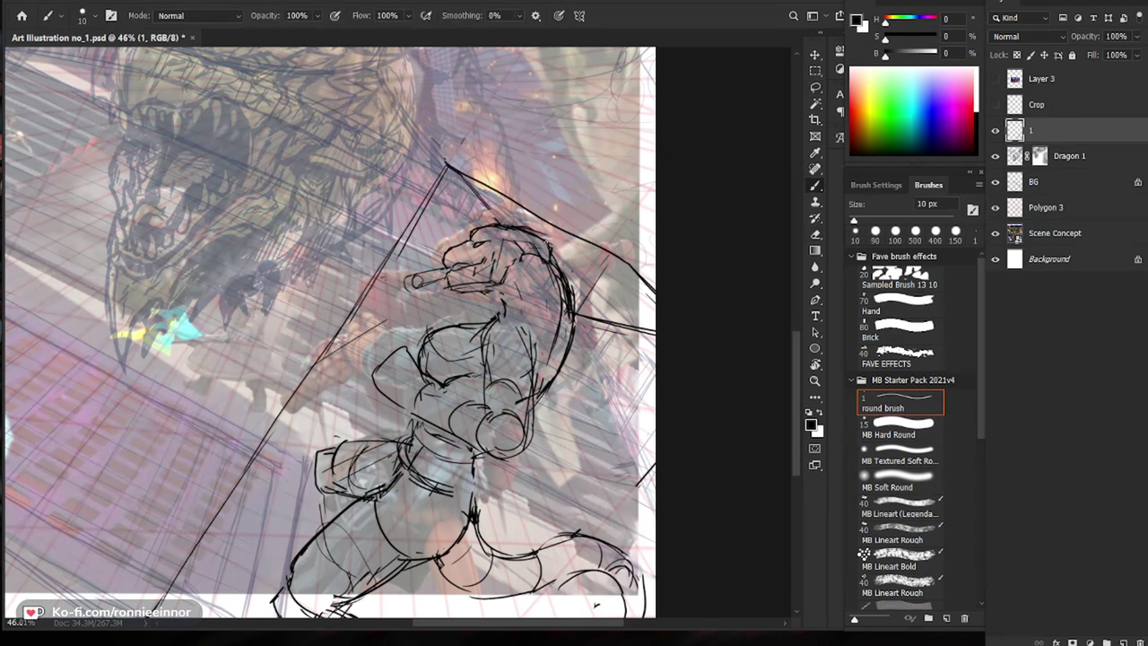
Step: Clean up the outer edge of the arc behind the resized head
{"action": "key", "text": "z"}
{"action": "left_click_drag", "start_coordinate": [510, 260], "coordinate": [421, 269]}
{"action": "left_click_drag", "start_coordinate": [543, 482], "coordinate": [592, 475]}
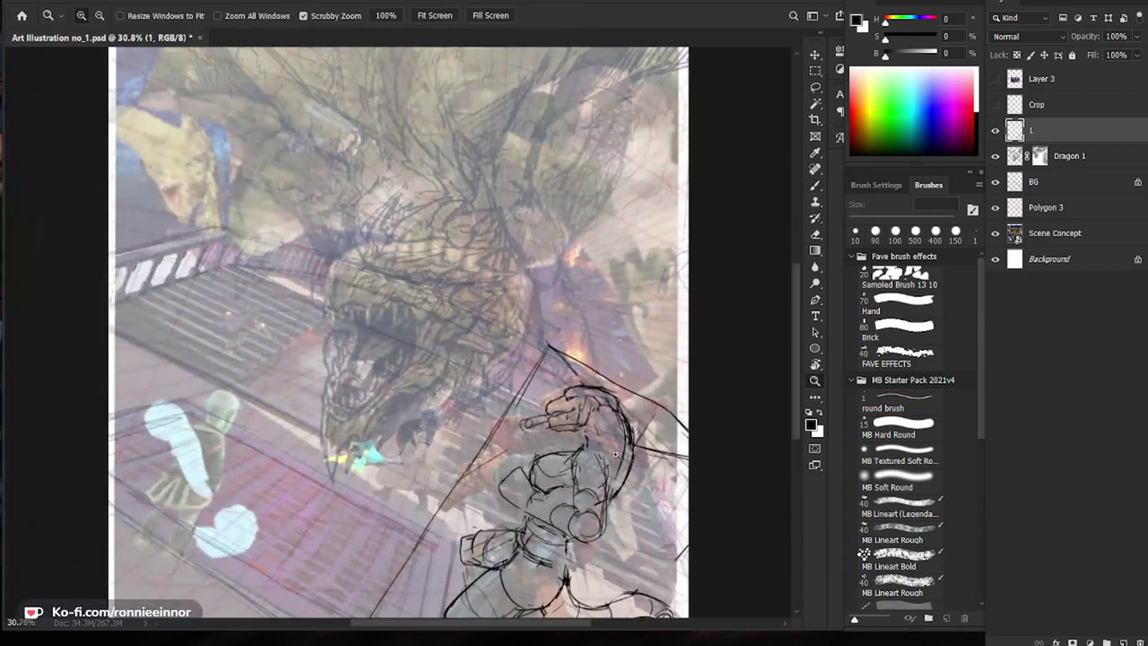
{"action": "key", "text": "b"}
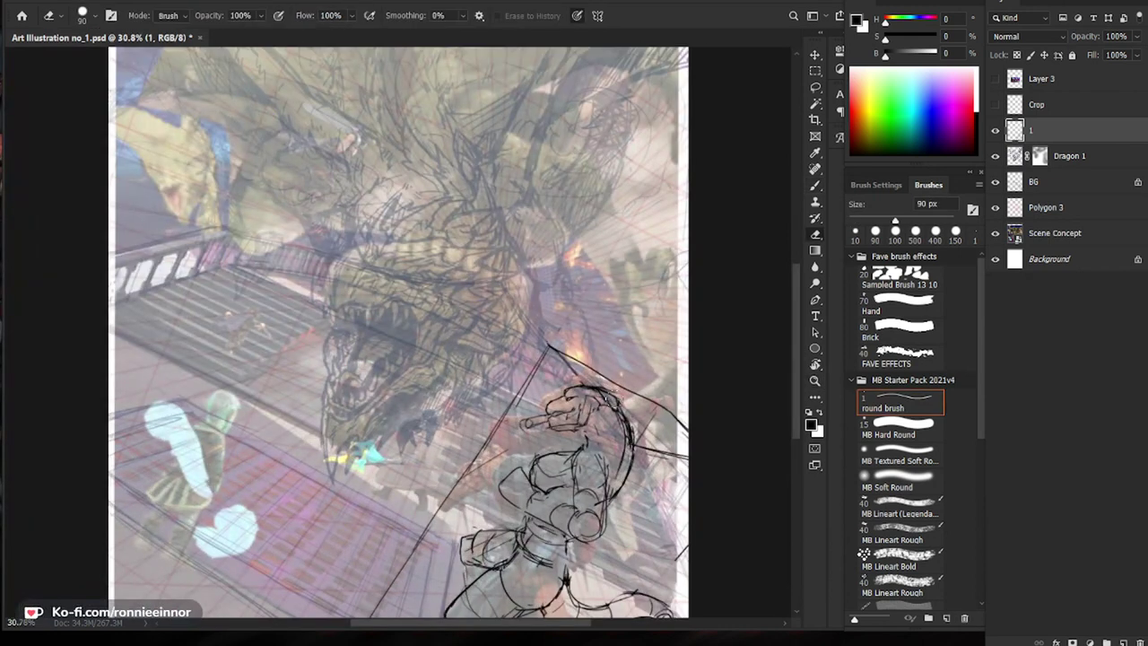
{"action": "key", "text": "e"}
{"action": "mouse_move", "coordinate": [631, 412]}
{"action": "left_mouse_down"}
{"action": "mouse_move", "coordinate": [630, 476]}
{"action": "mouse_move", "coordinate": [653, 370]}
{"action": "left_mouse_up"}
{"action": "key", "text": "b"}
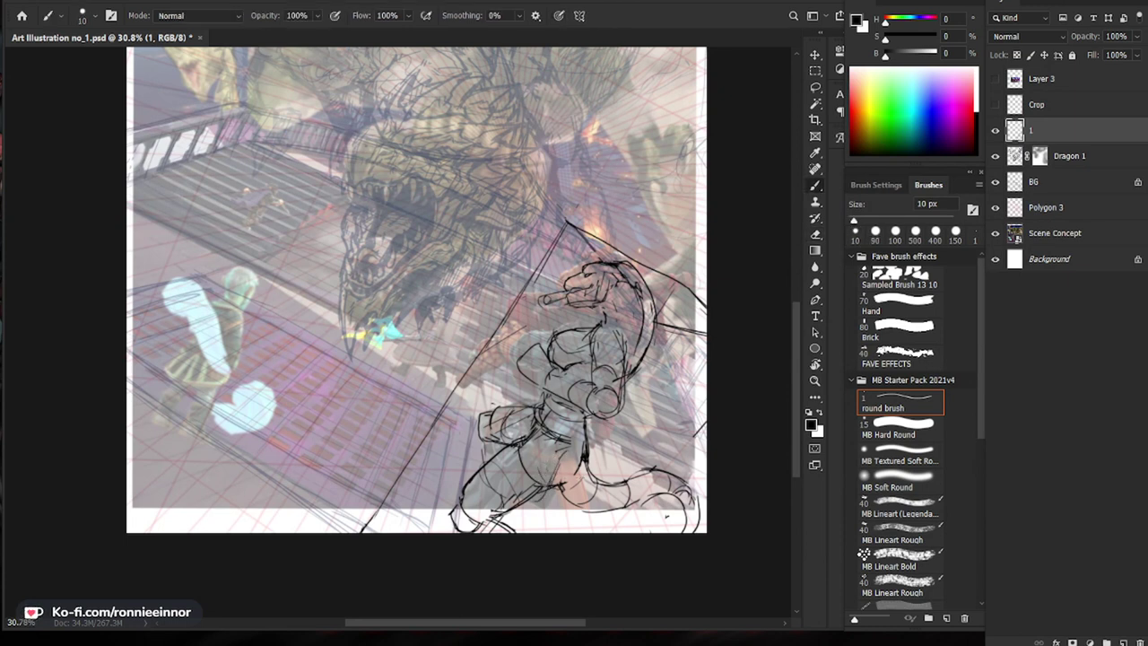
Step: Clean up the groin lines and reinforce the lower outline of the front leg
{"action": "key", "text": "e"}
{"action": "left_click_drag", "start_coordinate": [567, 489], "coordinate": [575, 472]}
{"action": "key", "text": "b"}
{"action": "left_click_drag", "start_coordinate": [451, 514], "coordinate": [449, 528]}
{"action": "key", "text": "e"}
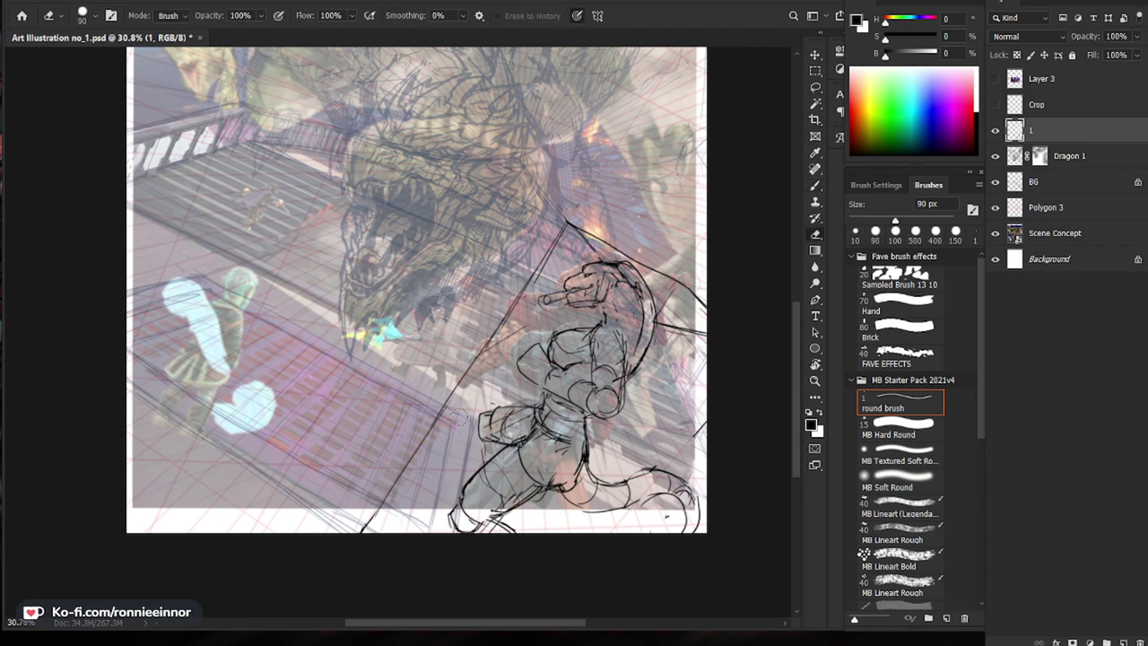
Step: Redraw the outline of the boxy form beside the waist with a bolder, tapered contour
{"action": "key", "text": "b"}
{"action": "mouse_move", "coordinate": [481, 418]}
{"action": "left_mouse_down"}
{"action": "mouse_move", "coordinate": [477, 440]}
{"action": "mouse_move", "coordinate": [440, 473]}
{"action": "left_mouse_up"}
{"action": "key", "text": "e"}
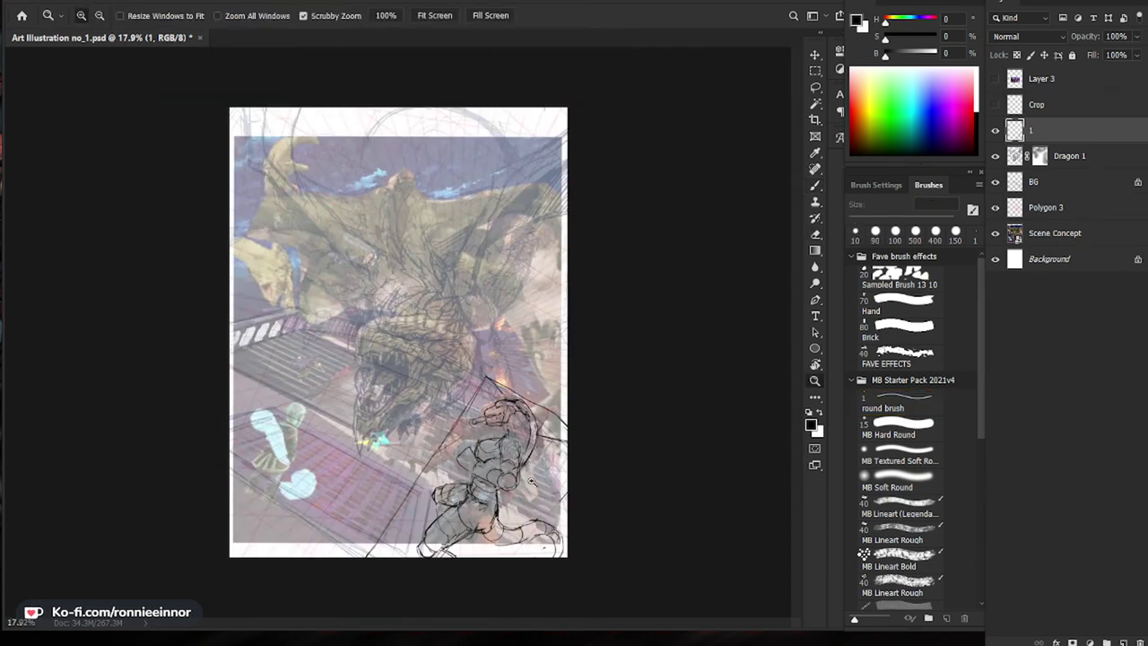
{"action": "scroll", "coordinate": [438, 473], "scroll_direction": "up", "scroll_amount": 3}
{"action": "key", "text": "b"}
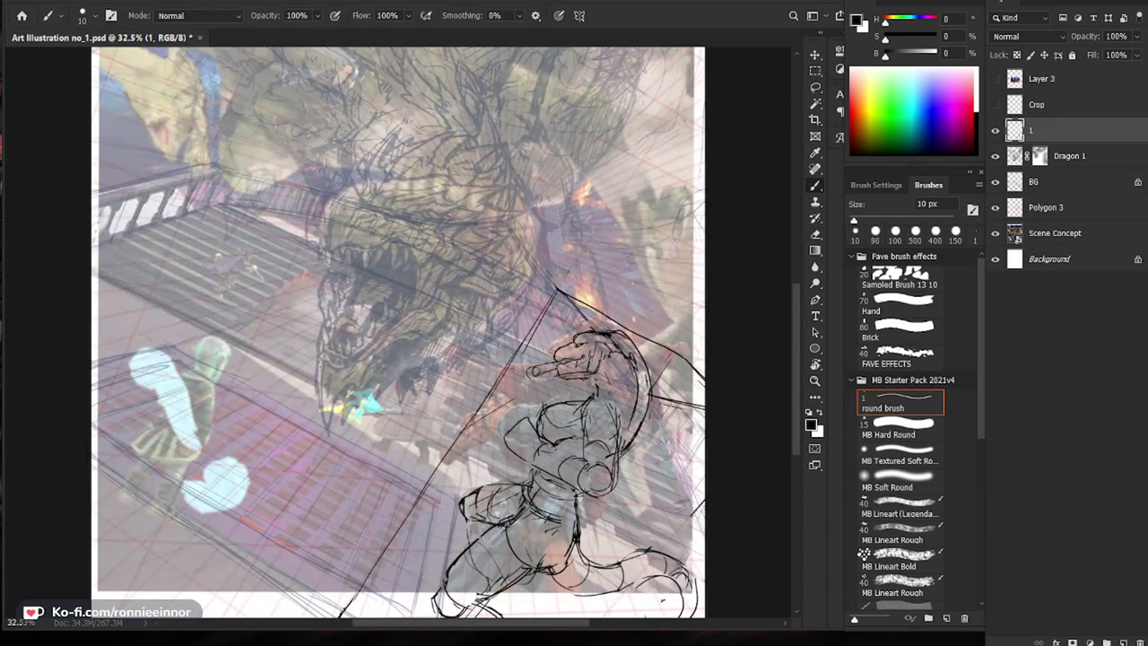
Step: Examine the figure's placement and proportions within the whole composition and up close
{"action": "scroll", "coordinate": [403, 608], "scroll_direction": "down", "scroll_amount": 2}
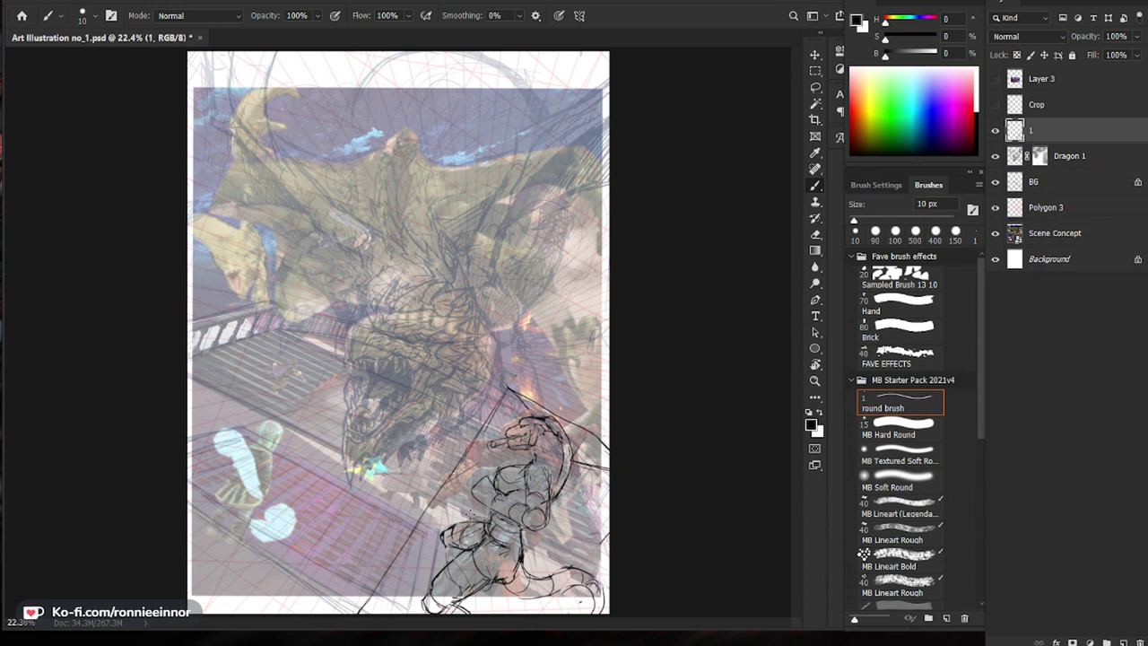
{"action": "left_click_drag", "start_coordinate": [556, 516], "coordinate": [645, 524]}
{"action": "mouse_move", "coordinate": [652, 528]}
{"action": "left_mouse_down"}
{"action": "mouse_move", "coordinate": [629, 504]}
{"action": "mouse_move", "coordinate": [606, 411]}
{"action": "left_mouse_up"}
{"action": "key", "text": "v"}
{"action": "mouse_move", "coordinate": [516, 459]}
{"action": "left_mouse_down"}
{"action": "mouse_move", "coordinate": [507, 460]}
{"action": "mouse_move", "coordinate": [521, 461]}
{"action": "left_mouse_up"}
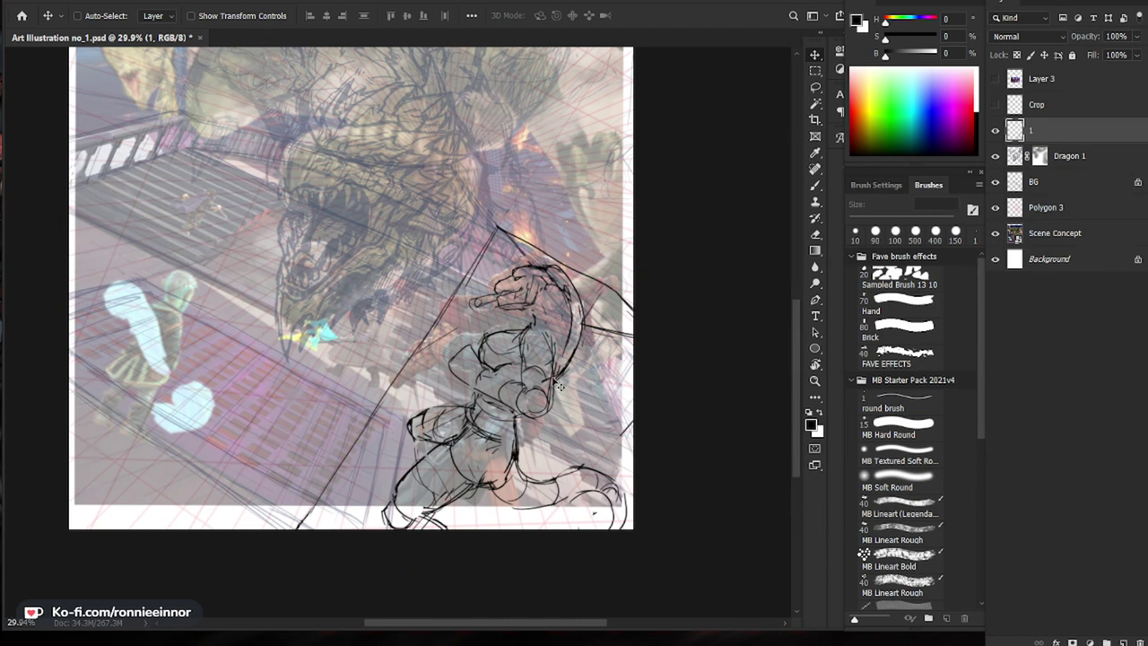
{"action": "scroll", "coordinate": [594, 385], "scroll_direction": "down", "scroll_amount": 2}
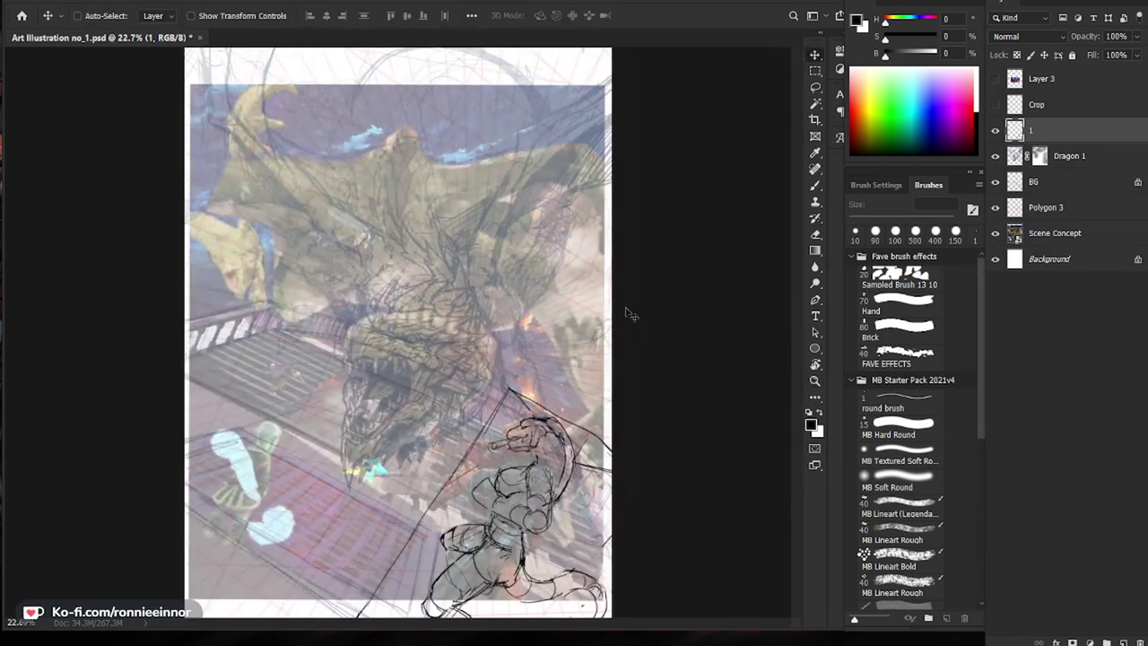
{"action": "key", "text": "z"}
{"action": "mouse_move", "coordinate": [480, 448]}
{"action": "left_mouse_down"}
{"action": "mouse_move", "coordinate": [590, 436]}
{"action": "mouse_move", "coordinate": [566, 440]}
{"action": "mouse_move", "coordinate": [559, 326]}
{"action": "left_mouse_up"}
{"action": "key", "text": "z"}
{"action": "key", "text": "space"}
{"action": "key", "text": "b"}
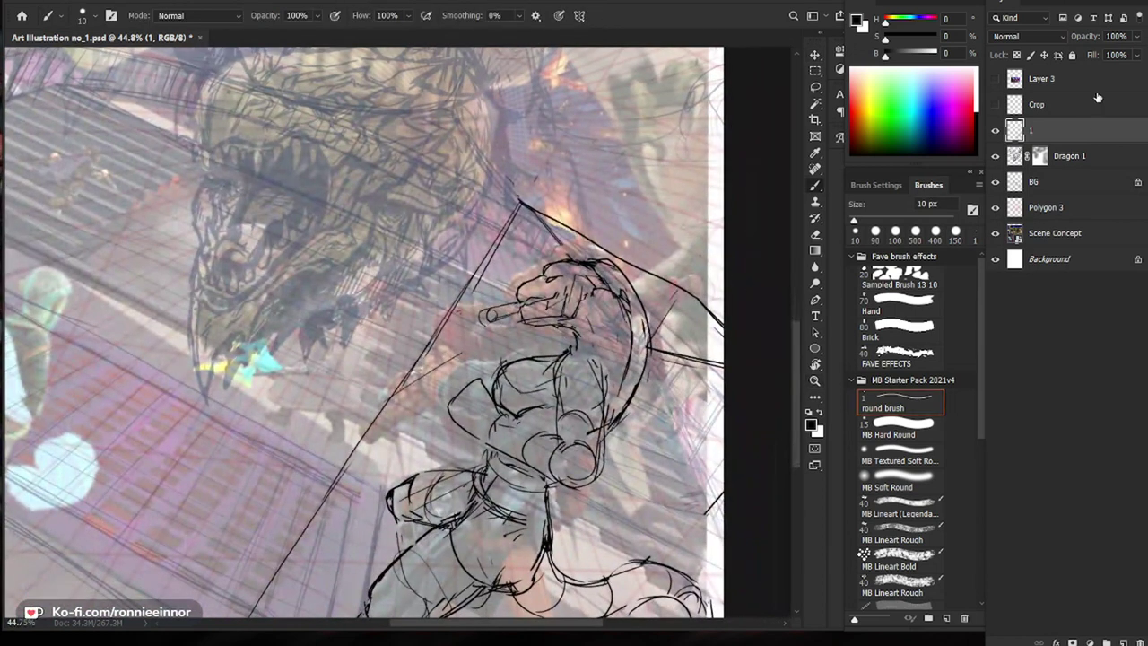
Step: Compare the drawing with the figure's sketch layer hidden and shown, and clean up stray lines on the head
{"action": "left_click", "coordinate": [995, 132]}
{"action": "left_click", "coordinate": [995, 131]}
{"action": "key", "text": "e"}
{"action": "mouse_move", "coordinate": [564, 279]}
{"action": "left_mouse_down"}
{"action": "mouse_move", "coordinate": [543, 288]}
{"action": "mouse_move", "coordinate": [556, 281]}
{"action": "left_mouse_up"}
{"action": "key", "text": "b"}
{"action": "left_click_drag", "start_coordinate": [664, 327], "coordinate": [619, 336]}
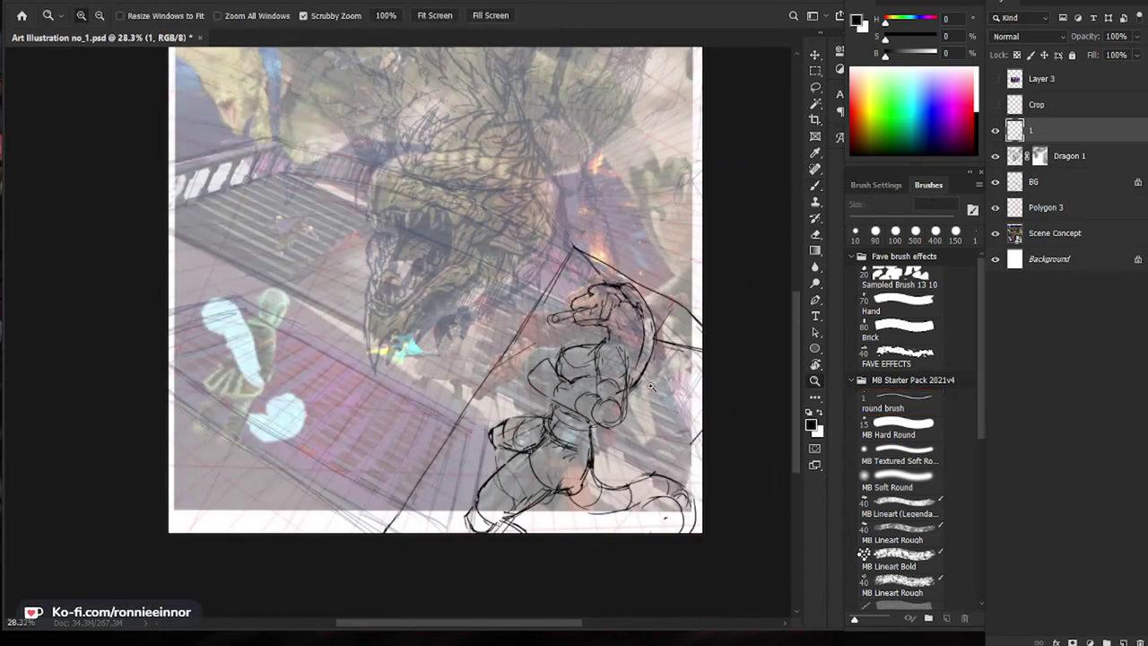
{"action": "left_click_drag", "start_coordinate": [650, 390], "coordinate": [676, 386]}
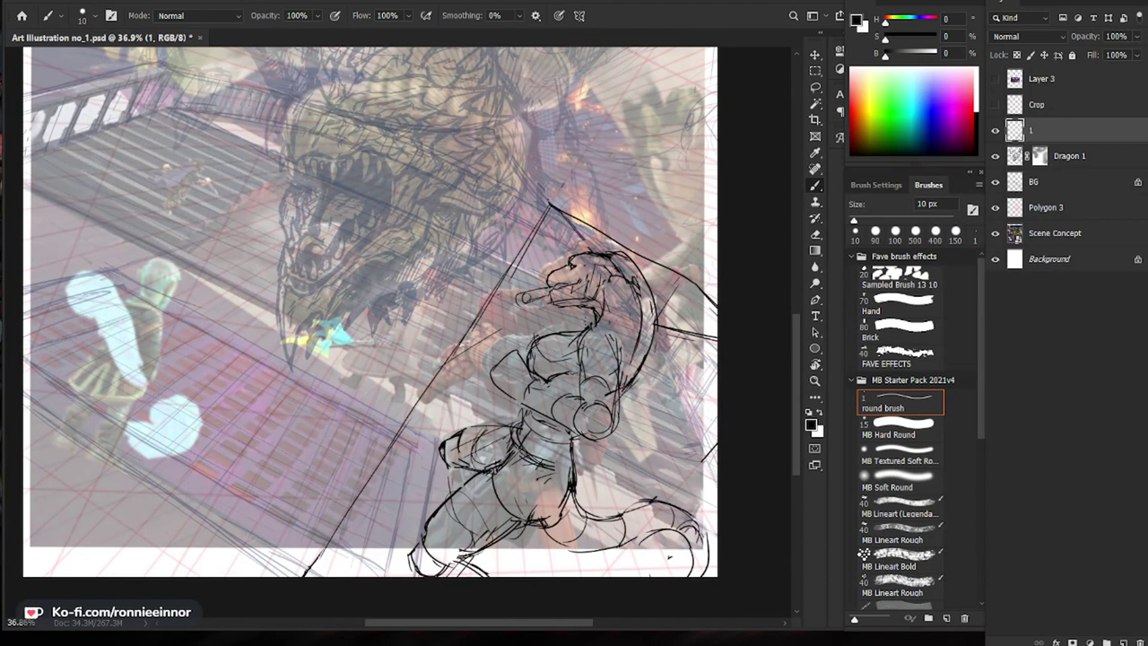
Step: Redraw the bent arm across the torso, turning the overlapping elbow circles into one continuous forearm shape
{"action": "mouse_move", "coordinate": [597, 325]}
{"action": "left_mouse_down"}
{"action": "mouse_move", "coordinate": [621, 359]}
{"action": "mouse_move", "coordinate": [581, 398]}
{"action": "mouse_move", "coordinate": [586, 416]}
{"action": "mouse_move", "coordinate": [578, 386]}
{"action": "left_mouse_up"}
{"action": "key", "text": "e"}
{"action": "key", "text": "b"}
{"action": "mouse_move", "coordinate": [744, 430]}
{"action": "left_mouse_down"}
{"action": "mouse_move", "coordinate": [656, 431]}
{"action": "mouse_move", "coordinate": [708, 431]}
{"action": "left_mouse_up"}
{"action": "left_click_drag", "start_coordinate": [691, 484], "coordinate": [717, 329]}
{"action": "key", "text": "e"}
{"action": "left_click_drag", "start_coordinate": [626, 357], "coordinate": [617, 382]}
{"action": "key", "text": "b"}
{"action": "key", "text": "b"}
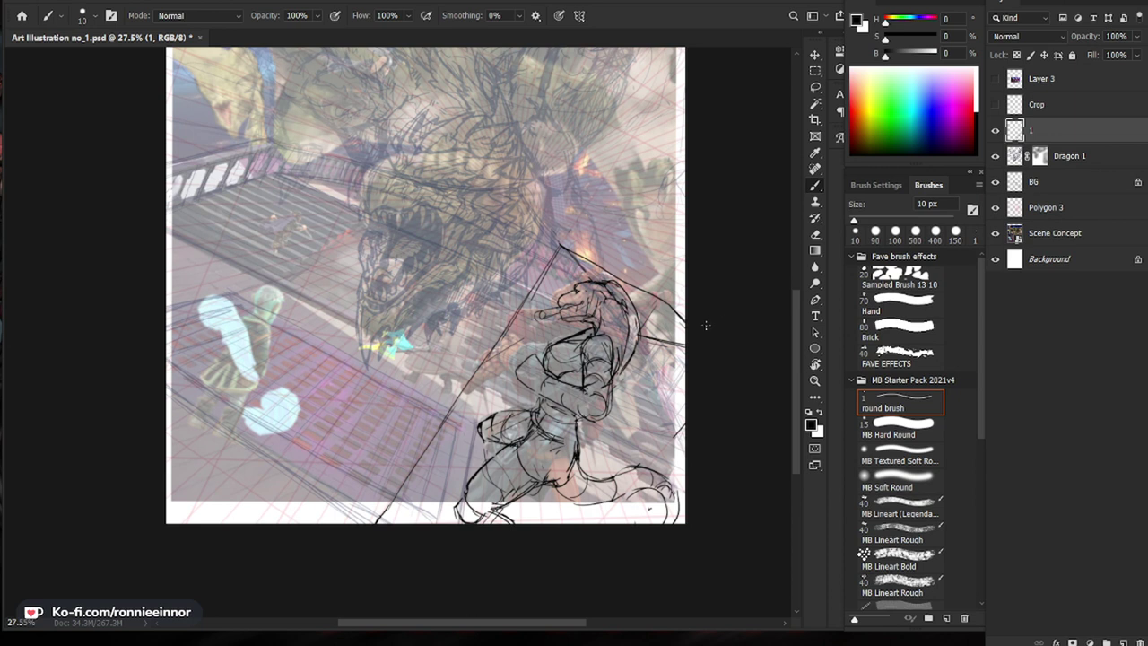
Step: Erase the lower end of the arc behind the figure's back and touch up the line at the waist
{"action": "key", "text": "e"}
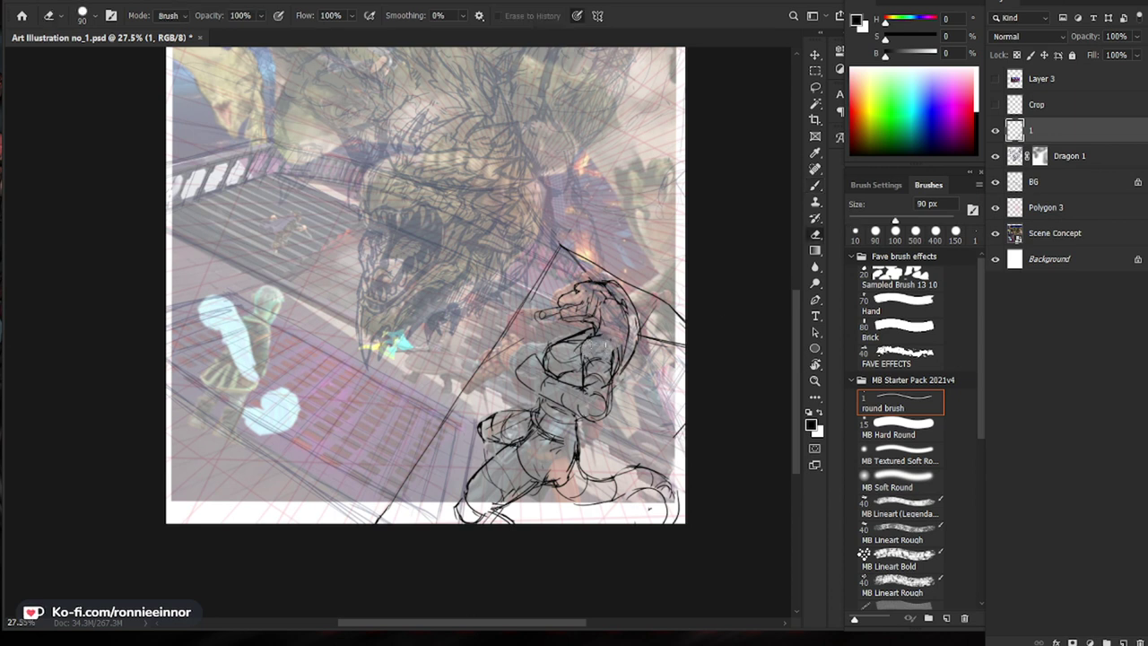
{"action": "key", "text": "b"}
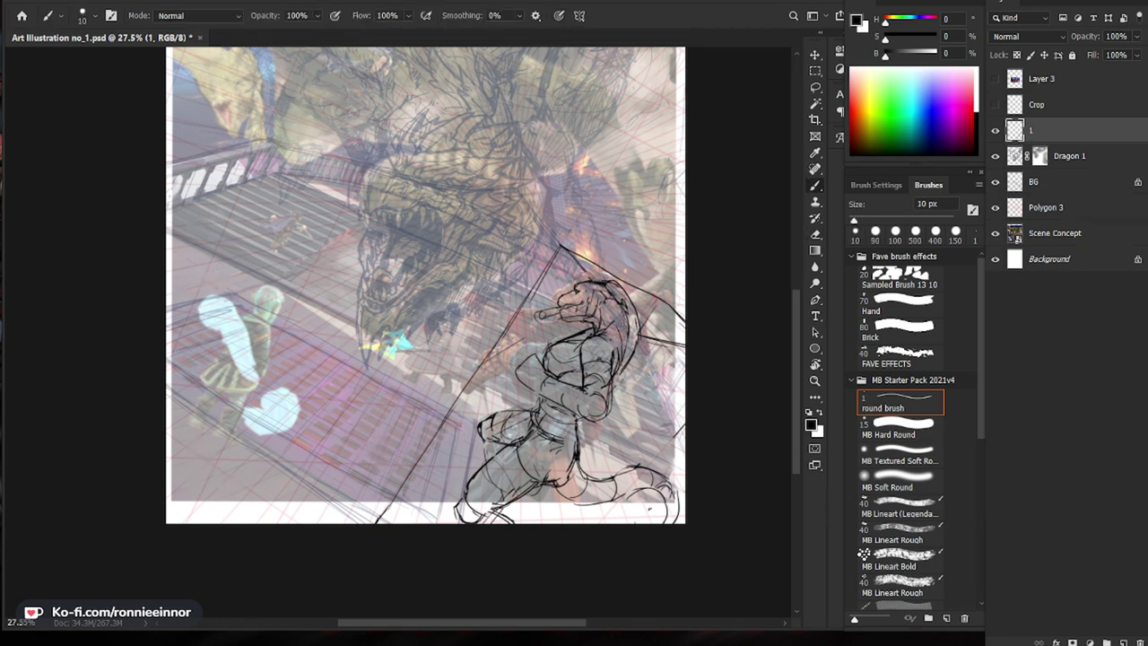
{"action": "key", "text": "e"}
{"action": "left_click_drag", "start_coordinate": [637, 339], "coordinate": [614, 381]}
{"action": "key", "text": "b"}
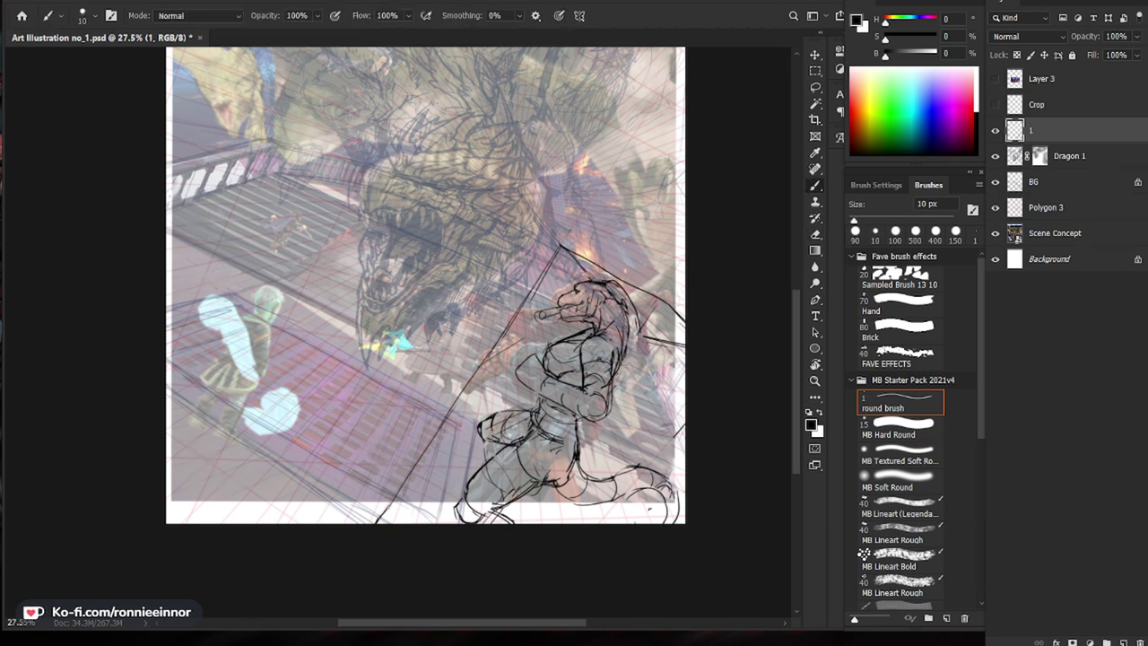
{"action": "left_click_drag", "start_coordinate": [574, 415], "coordinate": [581, 445]}
Step: Examine the figure within the whole composition, comparing the view with its sketch layer hidden and shown
{"action": "key", "text": "e"}
{"action": "key", "text": "b"}
{"action": "scroll", "coordinate": [589, 426], "scroll_direction": "down", "scroll_amount": 5}
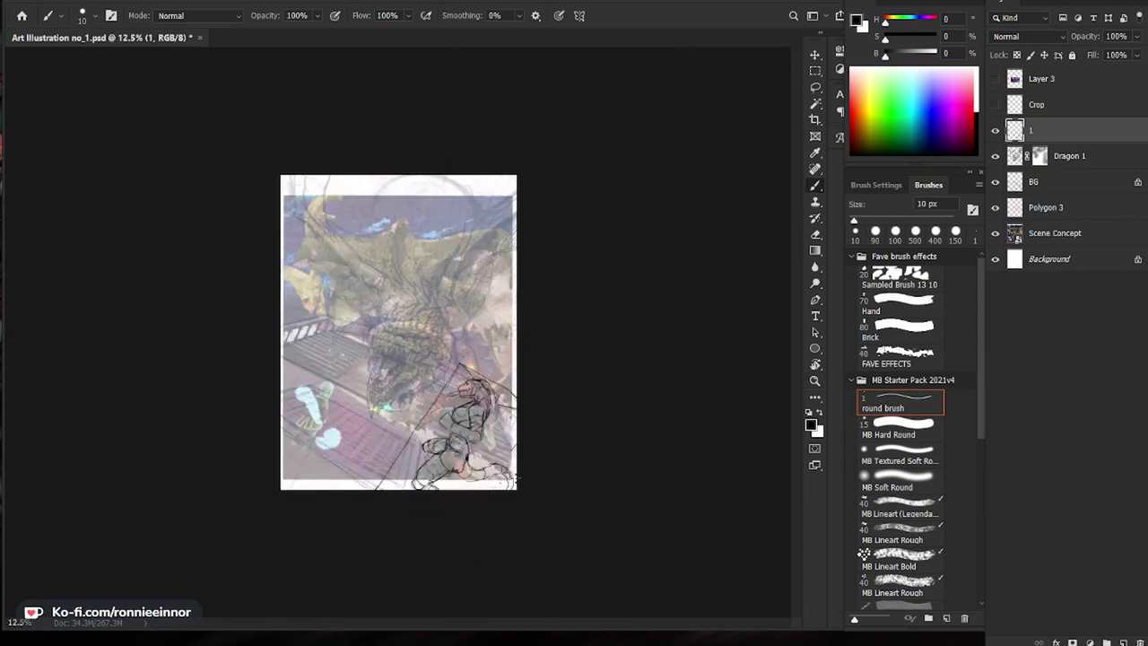
{"action": "key", "text": "ctrl+space"}
{"action": "mouse_move", "coordinate": [467, 468]}
{"action": "left_mouse_down"}
{"action": "mouse_move", "coordinate": [529, 468]}
{"action": "mouse_move", "coordinate": [519, 466]}
{"action": "mouse_move", "coordinate": [517, 430]}
{"action": "left_mouse_up"}
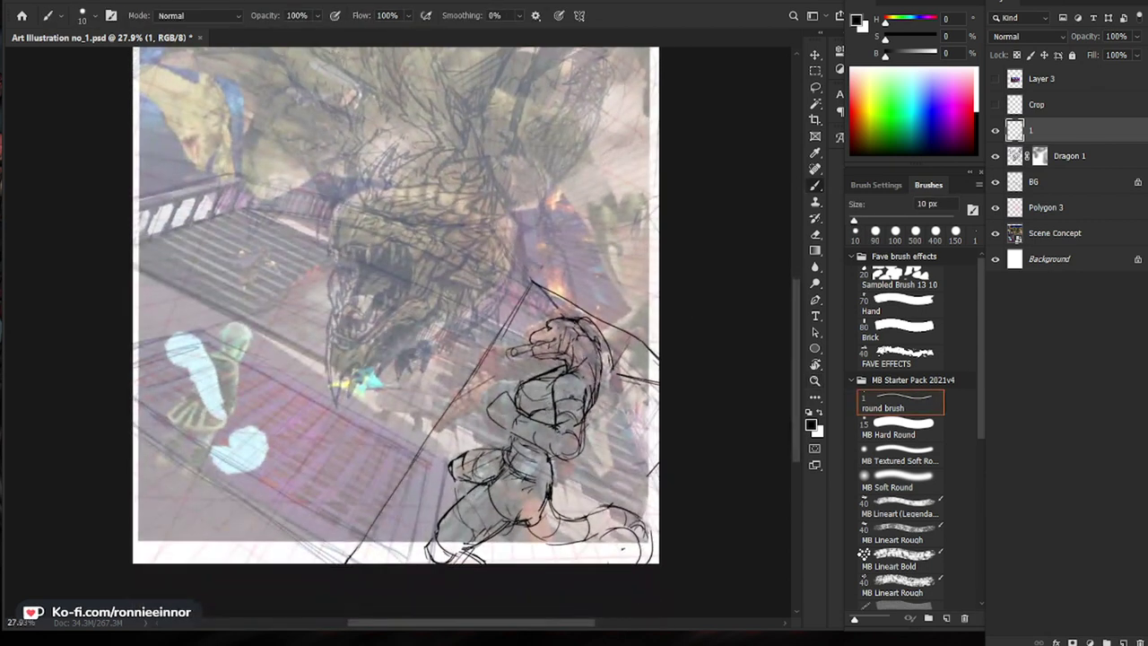
{"action": "key", "text": "e"}
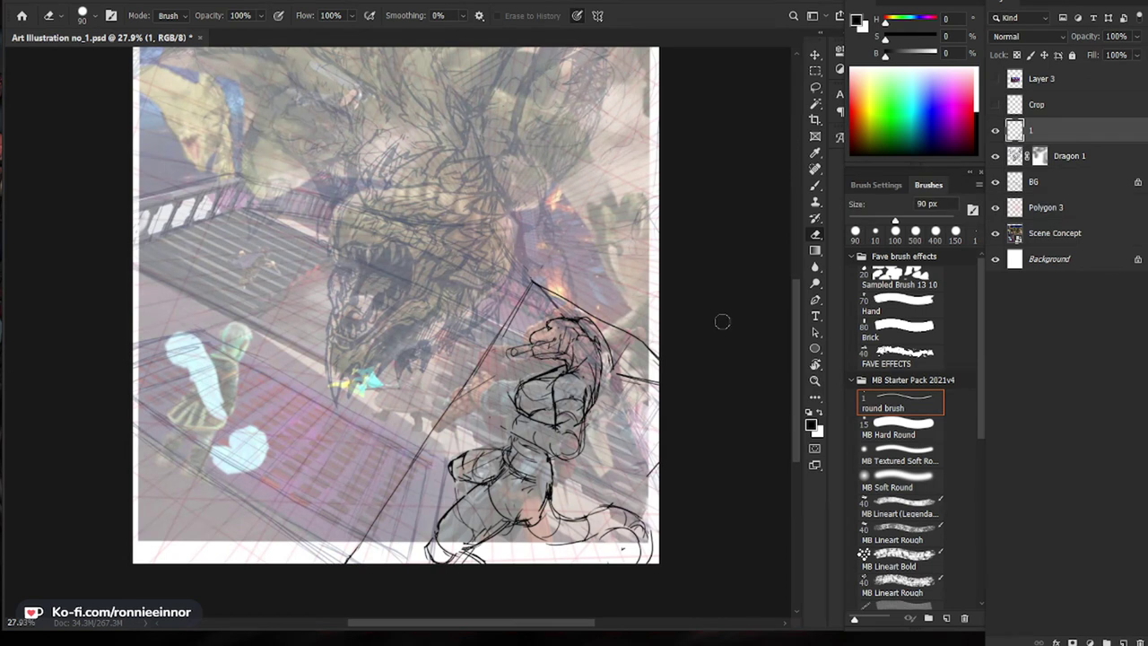
{"action": "left_click", "coordinate": [995, 131]}
{"action": "left_click", "coordinate": [994, 131]}
Step: Extend the cylindrical form in front of the muzzle and sketch an angular outline dropping from its end
{"action": "key", "text": "z"}
{"action": "left_click_drag", "start_coordinate": [479, 424], "coordinate": [504, 423]}
{"action": "key", "text": "b"}
{"action": "mouse_move", "coordinate": [498, 361]}
{"action": "left_mouse_down"}
{"action": "mouse_move", "coordinate": [432, 422]}
{"action": "mouse_move", "coordinate": [476, 376]}
{"action": "left_mouse_up"}
{"action": "key", "text": "e"}
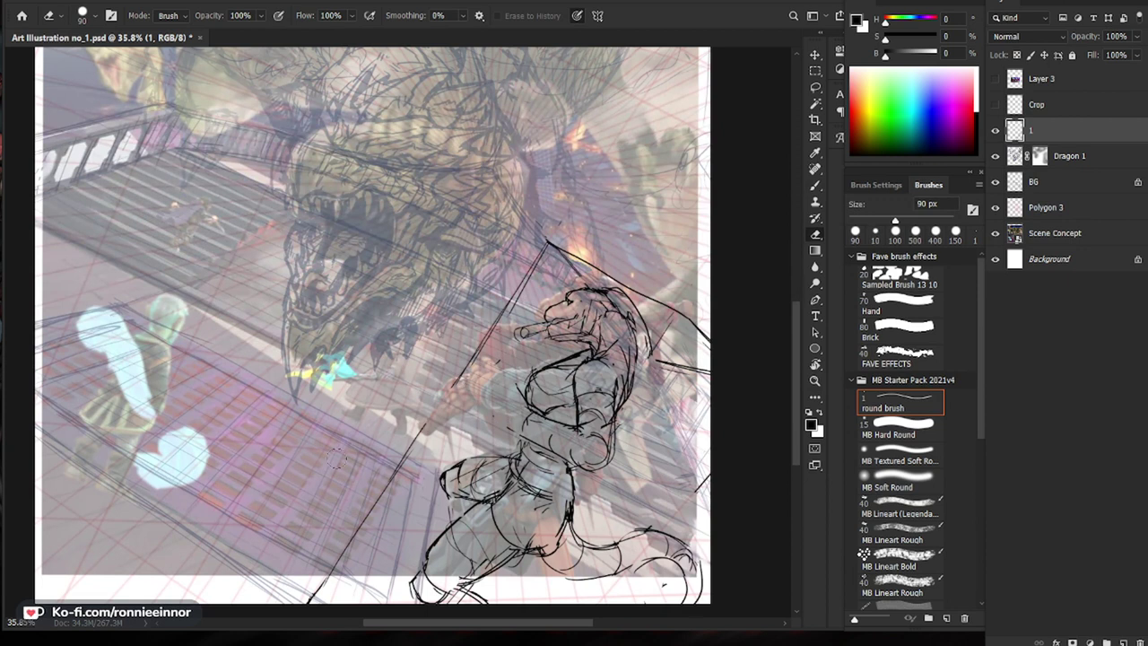
{"action": "key", "text": "b"}
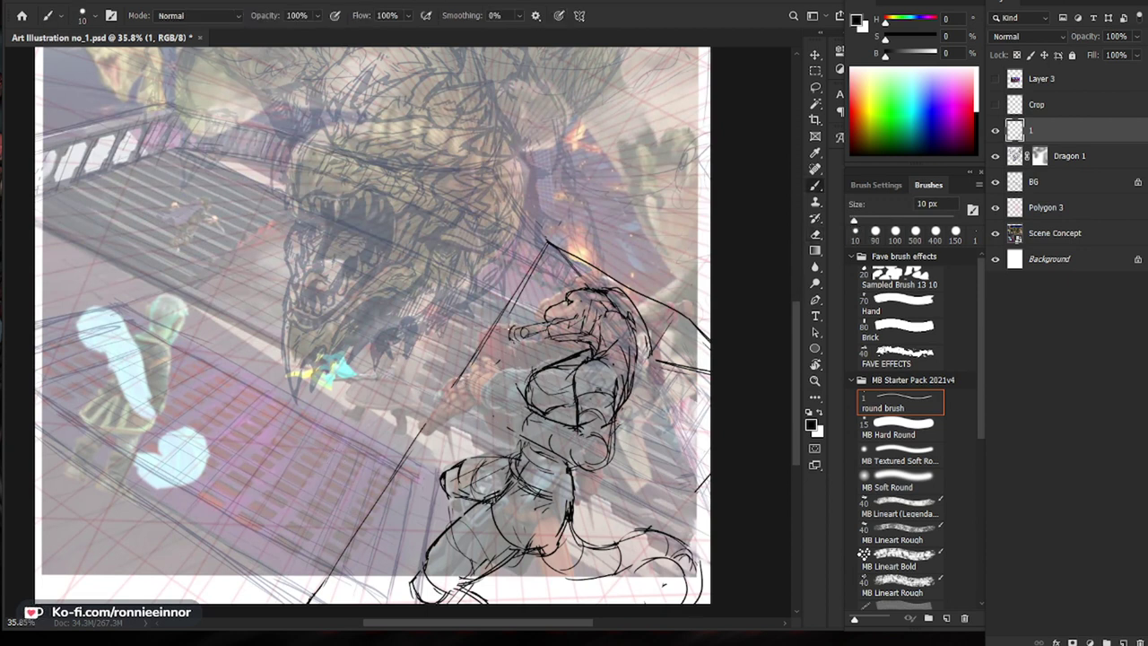
{"action": "left_click_drag", "start_coordinate": [676, 505], "coordinate": [585, 436]}
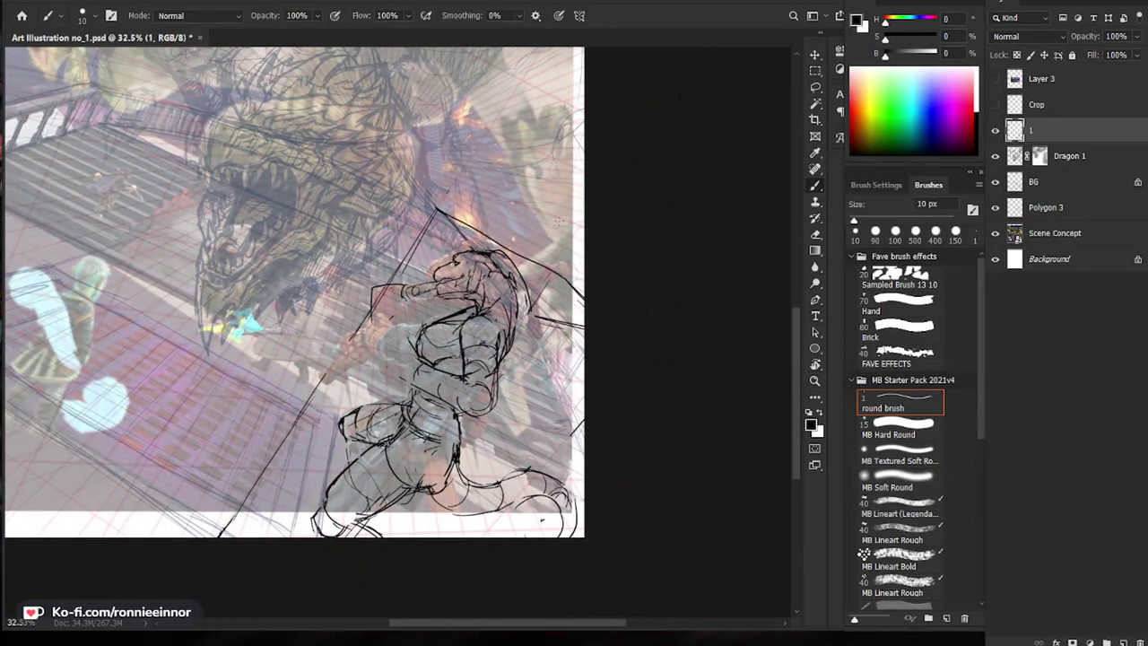
Step: Sketch two weapon hilts projecting diagonally behind the head and shoulder, with wrap bands across the grips
{"action": "mouse_move", "coordinate": [532, 206]}
{"action": "left_mouse_down"}
{"action": "mouse_move", "coordinate": [498, 242]}
{"action": "mouse_move", "coordinate": [535, 282]}
{"action": "mouse_move", "coordinate": [530, 291]}
{"action": "mouse_move", "coordinate": [584, 298]}
{"action": "mouse_move", "coordinate": [529, 289]}
{"action": "mouse_move", "coordinate": [565, 272]}
{"action": "mouse_move", "coordinate": [533, 287]}
{"action": "left_mouse_up"}
{"action": "key", "text": "ctrl+z"}
{"action": "key", "text": "ctrl+z"}
{"action": "key", "text": "e"}
{"action": "key", "text": "b"}
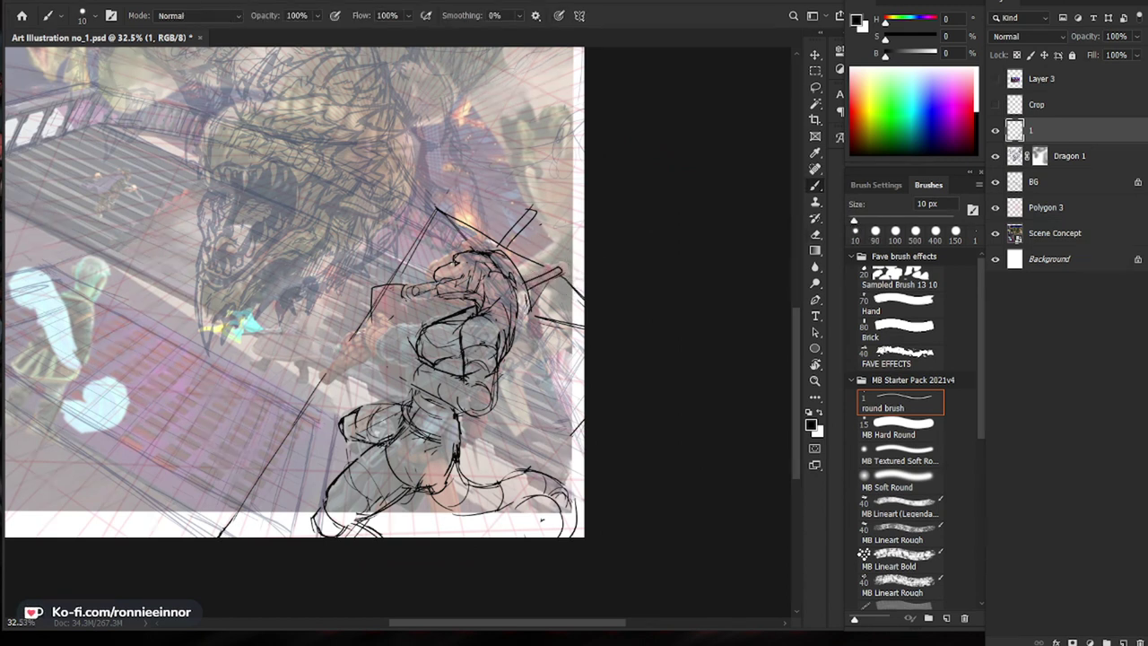
{"action": "mouse_move", "coordinate": [520, 211]}
{"action": "left_mouse_down"}
{"action": "mouse_move", "coordinate": [532, 218]}
{"action": "mouse_move", "coordinate": [516, 239]}
{"action": "mouse_move", "coordinate": [564, 267]}
{"action": "left_mouse_up"}
Step: Darken the underside of the jaw with a solid black shadow and tidy the lines around it
{"action": "scroll", "coordinate": [540, 519], "scroll_direction": "down", "scroll_amount": 3}
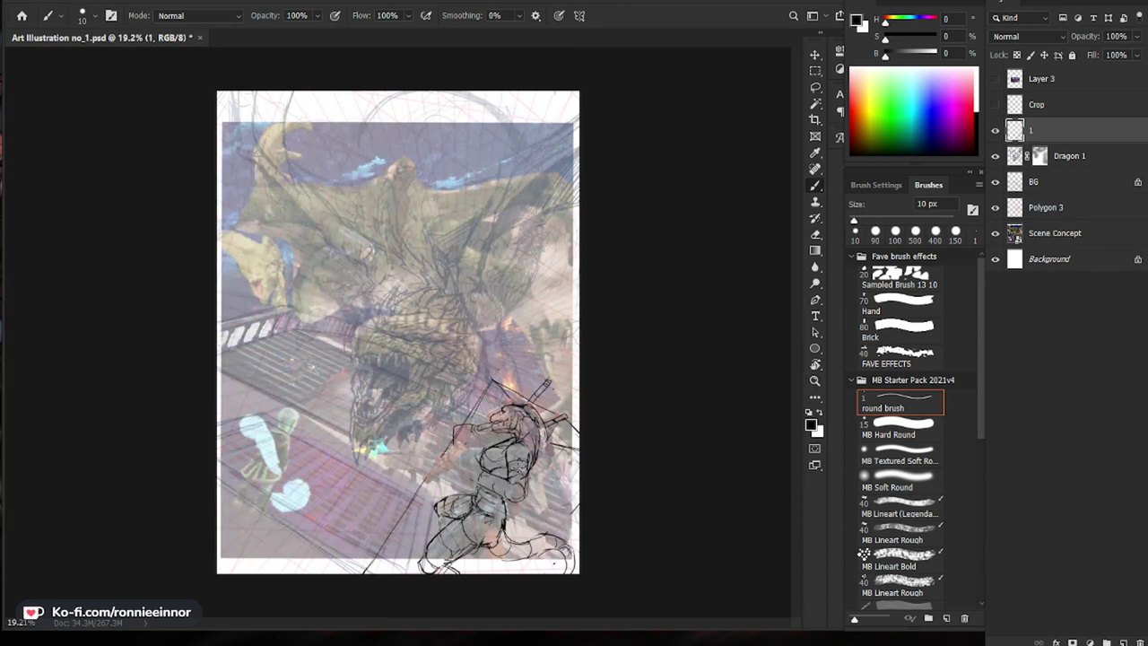
{"action": "left_click_drag", "start_coordinate": [554, 563], "coordinate": [663, 547]}
{"action": "left_click_drag", "start_coordinate": [656, 455], "coordinate": [559, 362]}
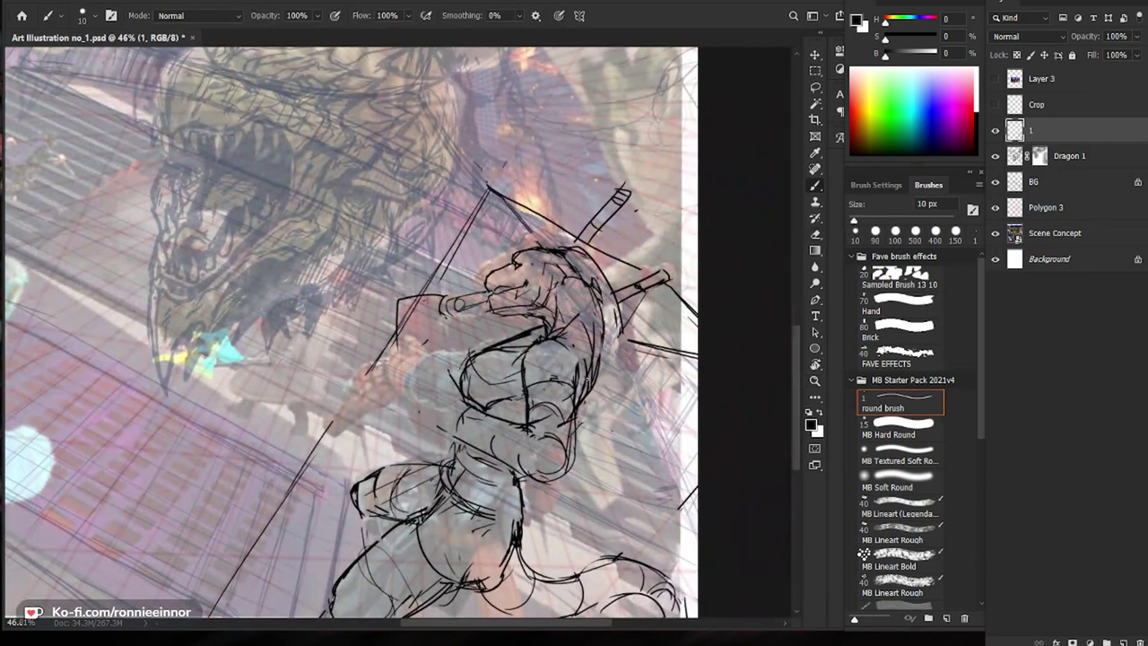
{"action": "left_click_drag", "start_coordinate": [545, 320], "coordinate": [499, 306]}
{"action": "left_click_drag", "start_coordinate": [529, 310], "coordinate": [500, 306]}
{"action": "key", "text": "e"}
{"action": "key", "text": "b"}
{"action": "mouse_move", "coordinate": [517, 313]}
{"action": "left_mouse_down"}
{"action": "mouse_move", "coordinate": [486, 322]}
{"action": "mouse_move", "coordinate": [520, 314]}
{"action": "left_mouse_up"}
{"action": "key", "text": "e"}
{"action": "key", "text": "b"}
Step: Redraw the brow and crown of the head and erase the excess contour lines around them
{"action": "left_click_drag", "start_coordinate": [514, 249], "coordinate": [530, 247]}
{"action": "left_click_drag", "start_coordinate": [520, 252], "coordinate": [547, 263]}
{"action": "left_click_drag", "start_coordinate": [633, 292], "coordinate": [579, 266]}
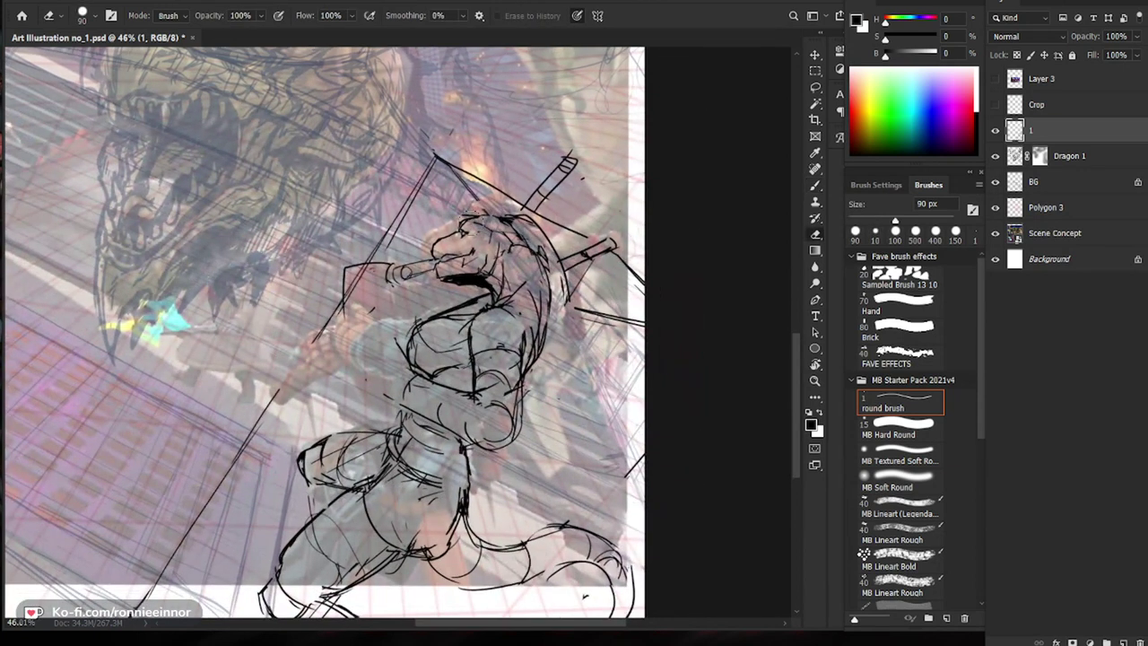
{"action": "left_click_drag", "start_coordinate": [456, 226], "coordinate": [473, 218]}
{"action": "left_click_drag", "start_coordinate": [638, 241], "coordinate": [618, 225]}
{"action": "left_click_drag", "start_coordinate": [445, 219], "coordinate": [458, 217]}
{"action": "mouse_move", "coordinate": [548, 205]}
{"action": "left_mouse_down"}
{"action": "mouse_move", "coordinate": [489, 204]}
{"action": "mouse_move", "coordinate": [571, 199]}
{"action": "left_mouse_up"}
{"action": "left_click_drag", "start_coordinate": [484, 201], "coordinate": [509, 189]}
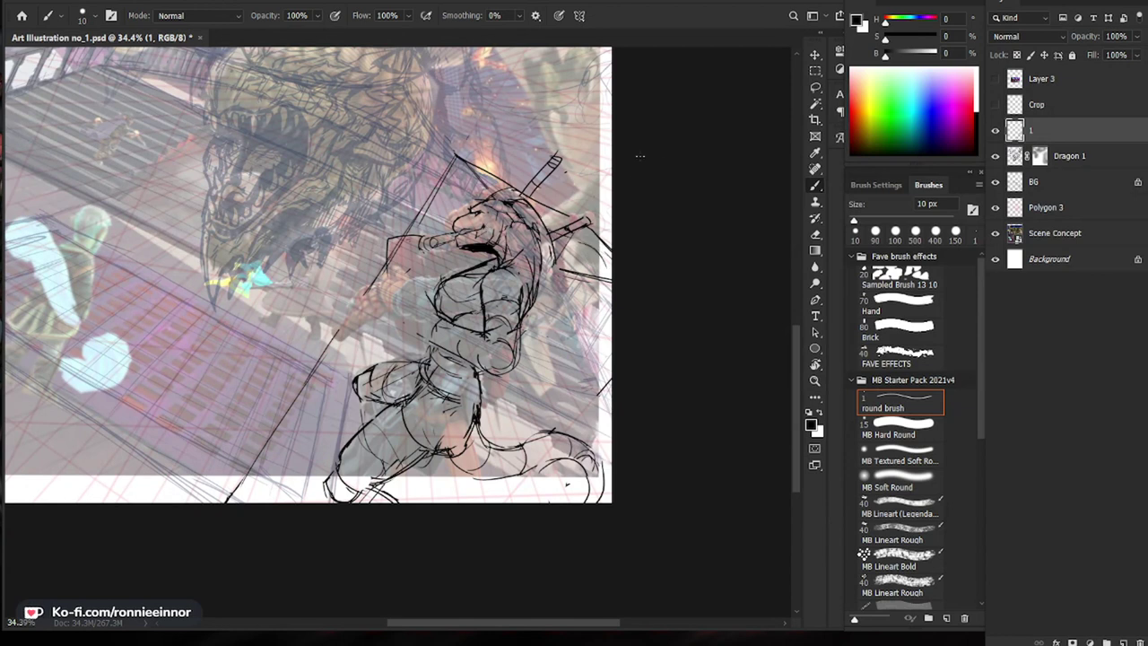
Step: Refine the contour lines of the chest and the bent arm
{"action": "left_click_drag", "start_coordinate": [663, 214], "coordinate": [634, 215]}
{"action": "left_click_drag", "start_coordinate": [571, 262], "coordinate": [591, 262]}
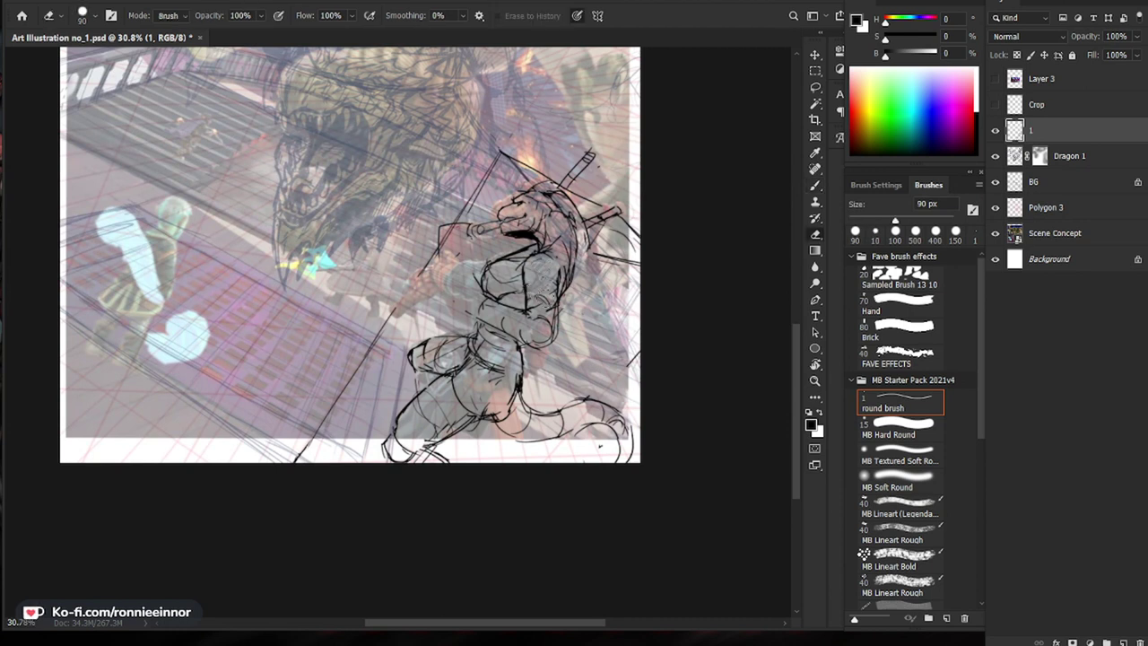
{"action": "left_click_drag", "start_coordinate": [535, 292], "coordinate": [558, 287]}
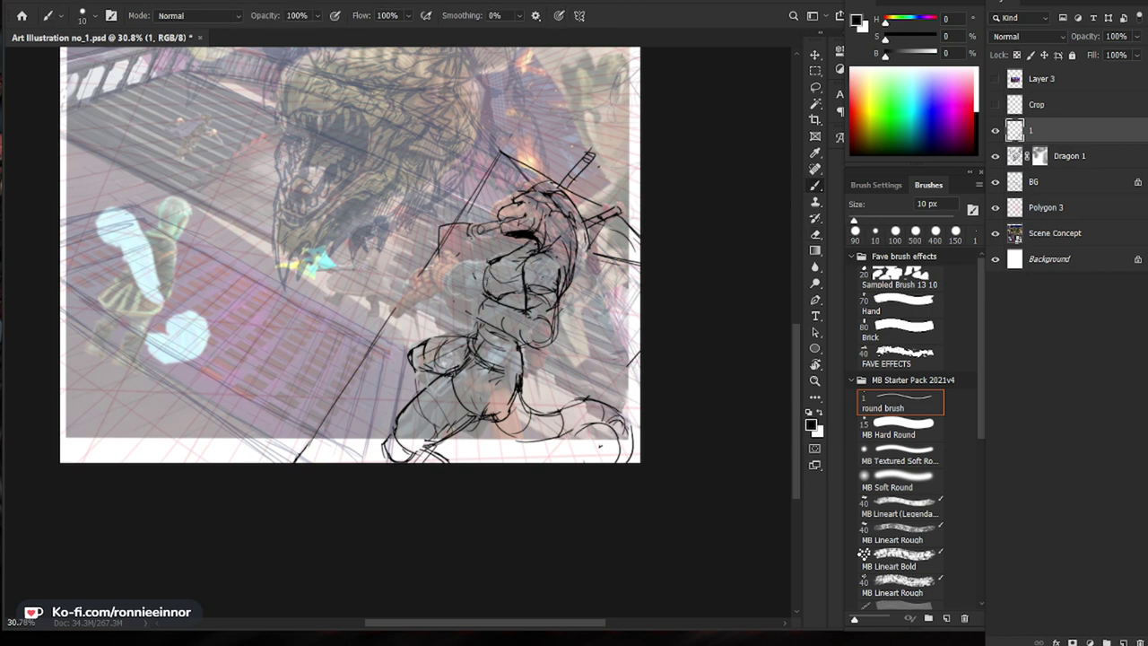
{"action": "left_click_drag", "start_coordinate": [473, 310], "coordinate": [515, 336]}
{"action": "left_click_drag", "start_coordinate": [595, 310], "coordinate": [579, 312]}
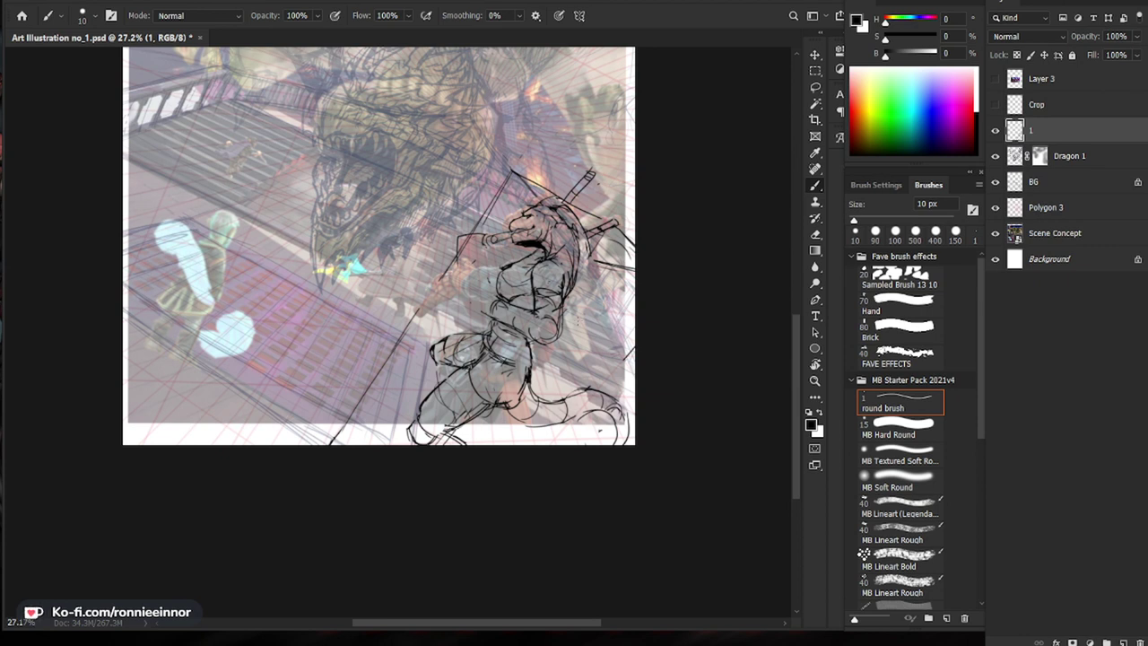
Step: Draw the other arm reaching forward from the shoulder, ending in a rounded form for the hand
{"action": "key", "text": "z"}
{"action": "left_click_drag", "start_coordinate": [601, 282], "coordinate": [646, 282]}
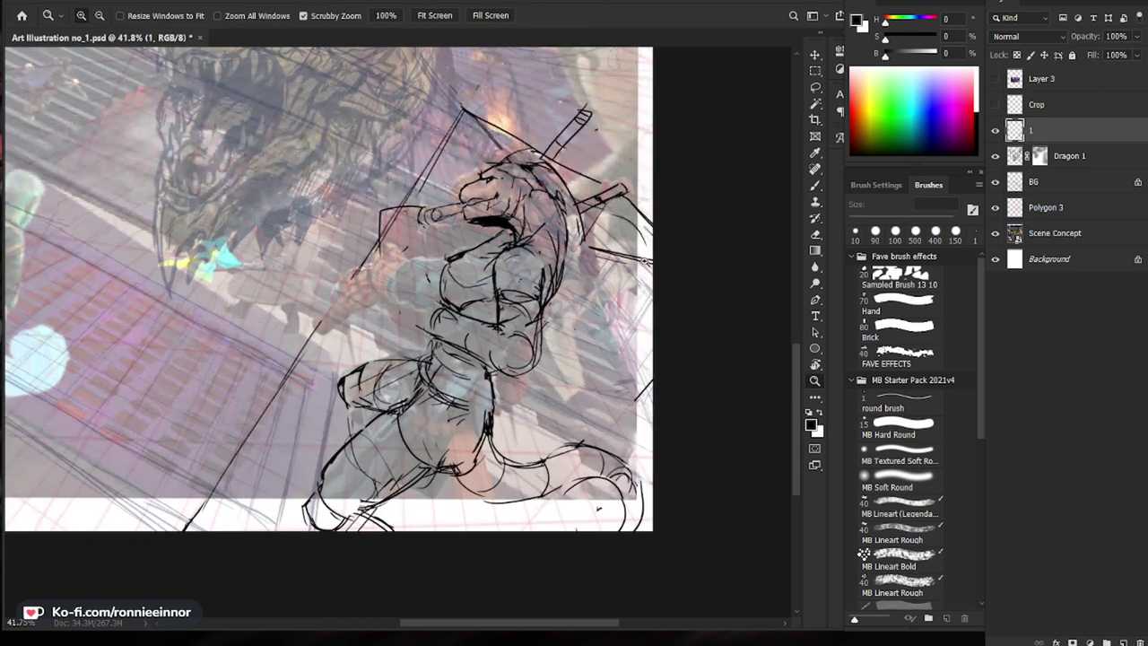
{"action": "left_click_drag", "start_coordinate": [500, 227], "coordinate": [405, 256]}
{"action": "key", "text": "e"}
{"action": "key", "text": "b"}
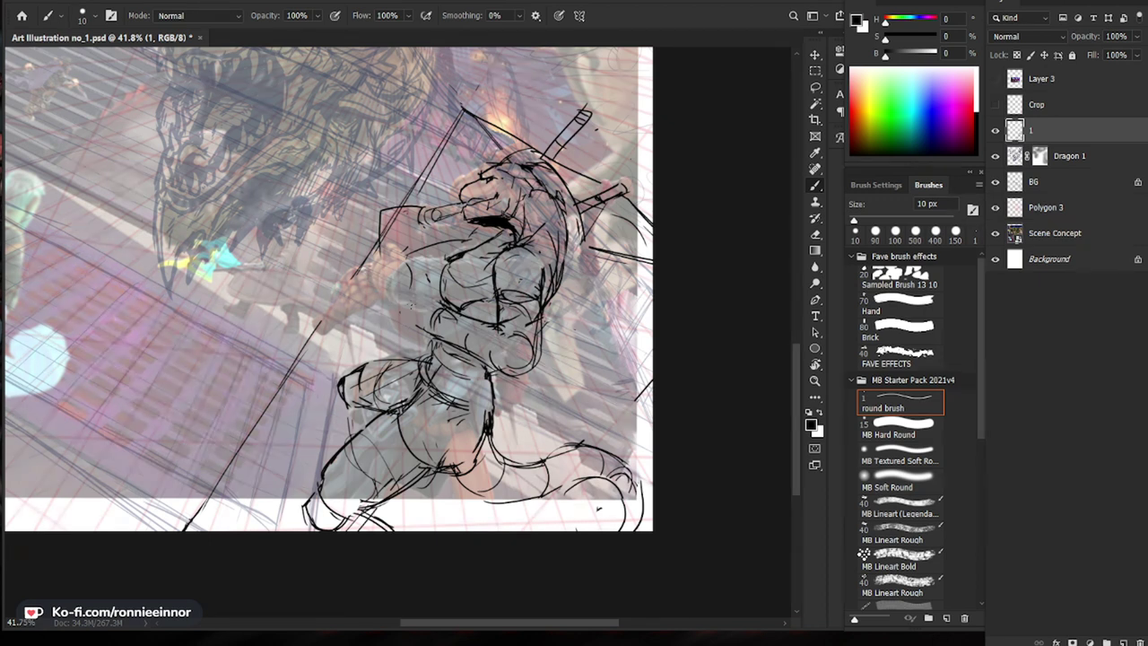
{"action": "mouse_move", "coordinate": [404, 263]}
{"action": "left_mouse_down"}
{"action": "mouse_move", "coordinate": [365, 273]}
{"action": "mouse_move", "coordinate": [405, 293]}
{"action": "left_mouse_up"}
{"action": "scroll", "coordinate": [402, 287], "scroll_direction": "down", "scroll_amount": 3}
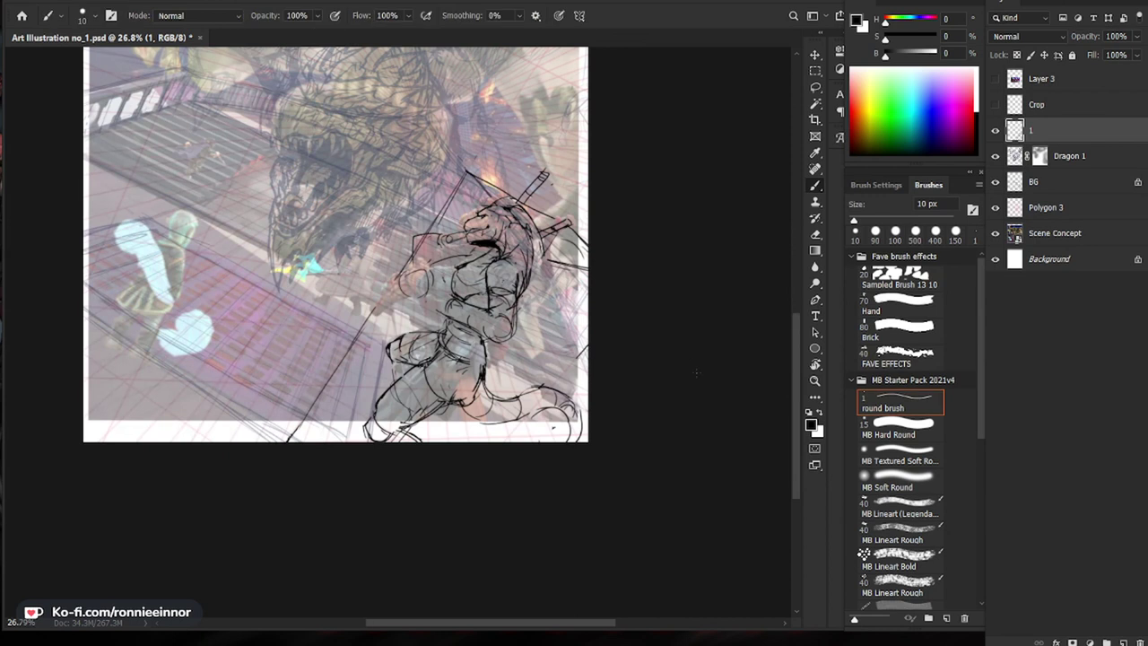
{"action": "scroll", "coordinate": [401, 275], "scroll_direction": "up", "scroll_amount": 1}
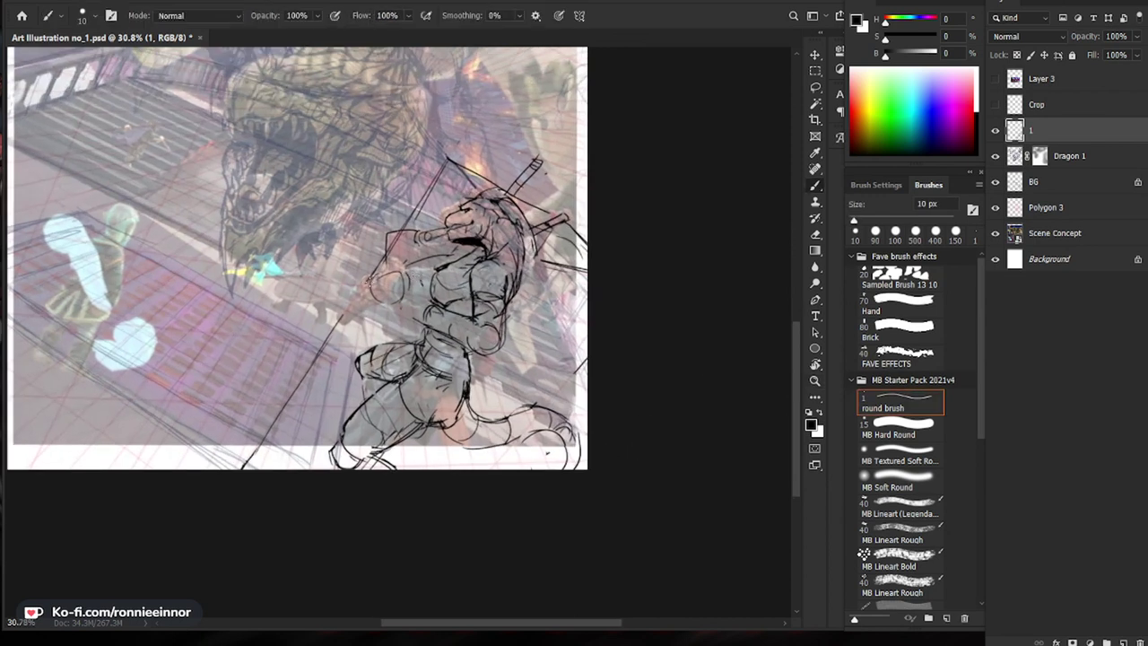
Step: Sketch a long cylindrical weapon handle angling down and forward from the outstretched hand
{"action": "mouse_move", "coordinate": [367, 280]}
{"action": "left_mouse_down"}
{"action": "mouse_move", "coordinate": [319, 328]}
{"action": "mouse_move", "coordinate": [353, 312]}
{"action": "mouse_move", "coordinate": [315, 320]}
{"action": "left_mouse_up"}
{"action": "key", "text": "e"}
{"action": "key", "text": "b"}
{"action": "left_click_drag", "start_coordinate": [354, 310], "coordinate": [317, 327]}
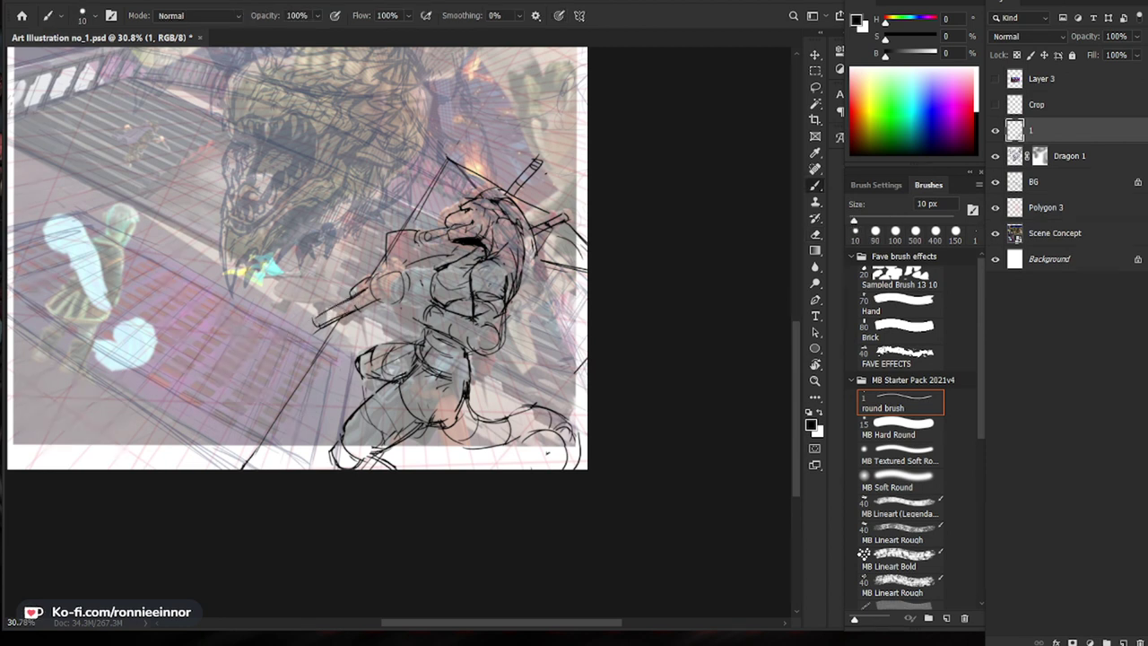
Step: Clean up the end of the handle and erase the diagonal guide line where it overlaps
{"action": "left_click_drag", "start_coordinate": [538, 298], "coordinate": [498, 298]}
{"action": "left_click_drag", "start_coordinate": [428, 317], "coordinate": [502, 317]}
{"action": "key", "text": "e"}
{"action": "mouse_move", "coordinate": [339, 321]}
{"action": "left_mouse_down"}
{"action": "mouse_move", "coordinate": [389, 298]}
{"action": "mouse_move", "coordinate": [342, 316]}
{"action": "mouse_move", "coordinate": [355, 311]}
{"action": "mouse_move", "coordinate": [279, 438]}
{"action": "left_mouse_up"}
{"action": "key", "text": "b"}
{"action": "key", "text": "e"}
{"action": "key", "text": "b"}
{"action": "key", "text": "e"}
{"action": "left_click_drag", "start_coordinate": [631, 499], "coordinate": [611, 460]}
{"action": "key", "text": "b"}
Step: Redraw the long diagonal line running down from the handle toward the canvas's lower edge
{"action": "left_click_drag", "start_coordinate": [326, 287], "coordinate": [235, 432]}
{"action": "key", "text": "e"}
{"action": "key", "text": "b"}
{"action": "left_click_drag", "start_coordinate": [298, 334], "coordinate": [265, 385]}
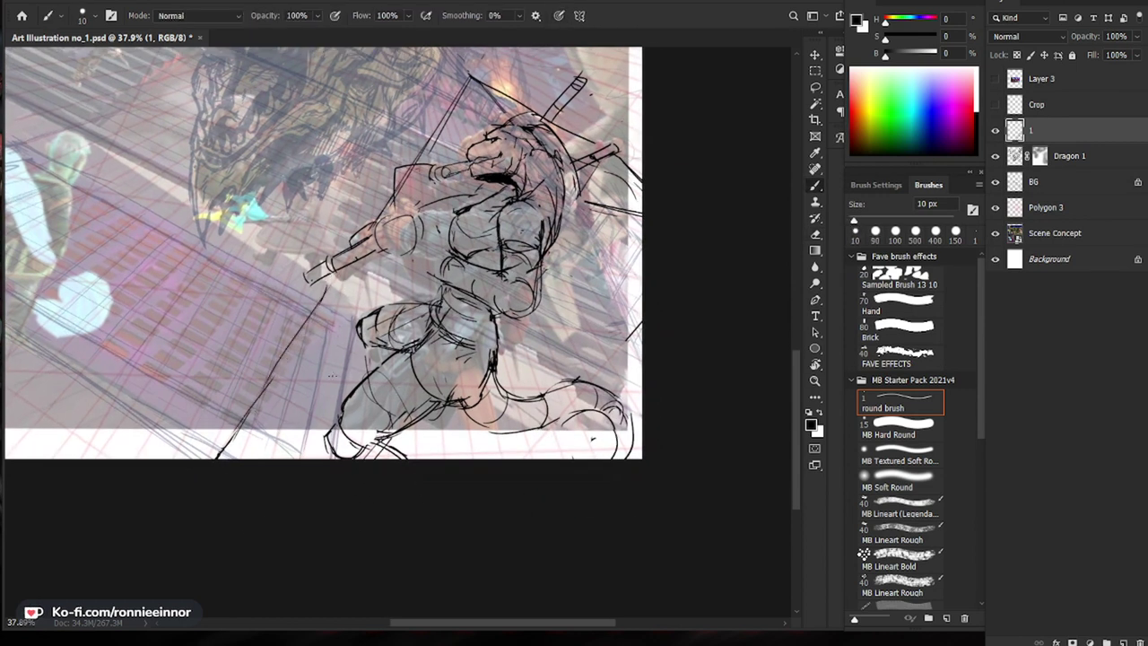
{"action": "key", "text": "ctrl+minus"}
{"action": "key", "text": "ctrl+minus"}
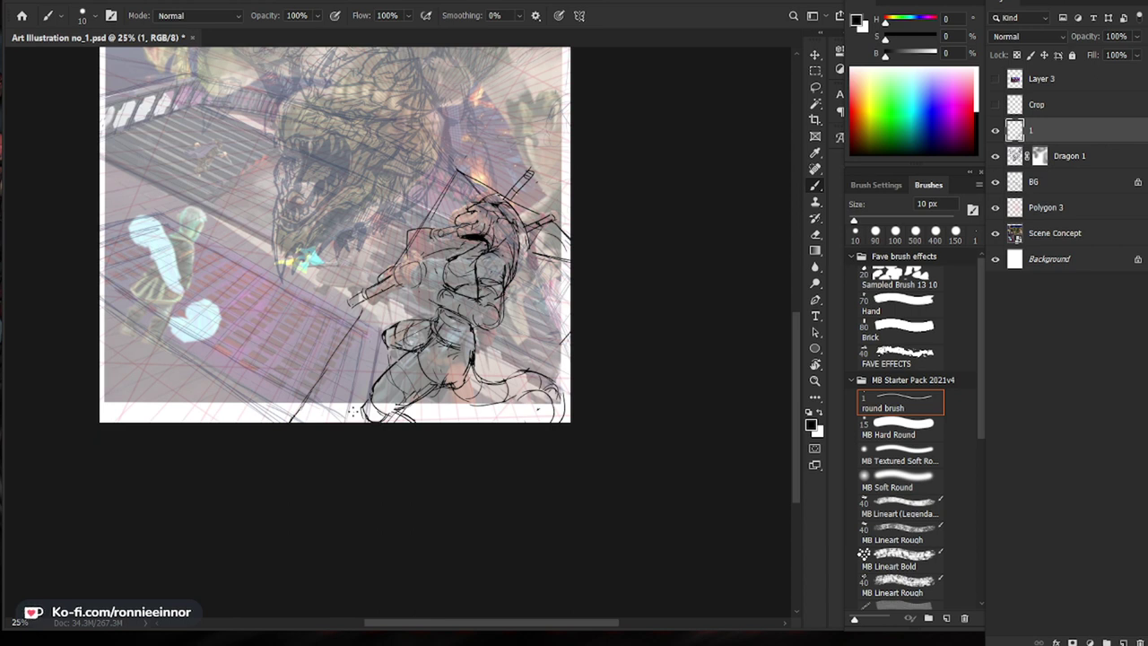
Step: Sketch a pointed shape at the back of the head between the hilts and erase the guide line behind it
{"action": "key", "text": "z"}
{"action": "left_click_drag", "start_coordinate": [527, 225], "coordinate": [554, 225]}
{"action": "key", "text": "e"}
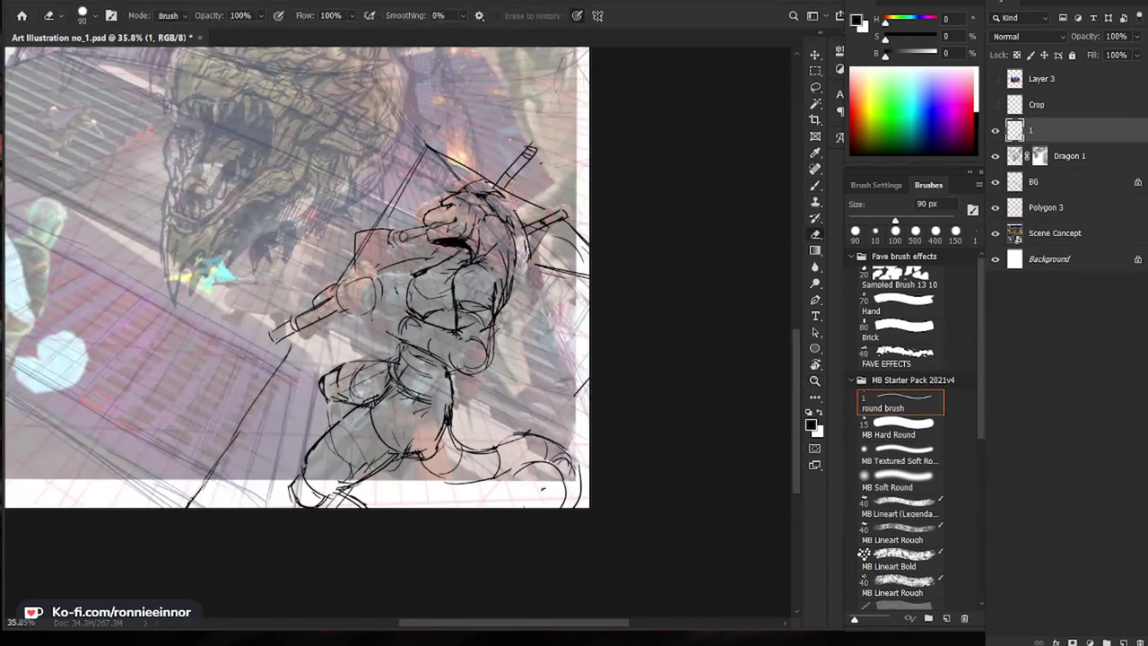
{"action": "key", "text": "b"}
{"action": "mouse_move", "coordinate": [496, 192]}
{"action": "left_mouse_down"}
{"action": "mouse_move", "coordinate": [526, 207]}
{"action": "mouse_move", "coordinate": [519, 217]}
{"action": "left_mouse_up"}
{"action": "left_click_drag", "start_coordinate": [588, 270], "coordinate": [574, 268]}
{"action": "key", "text": "e"}
{"action": "key", "text": "b"}
{"action": "key", "text": "e"}
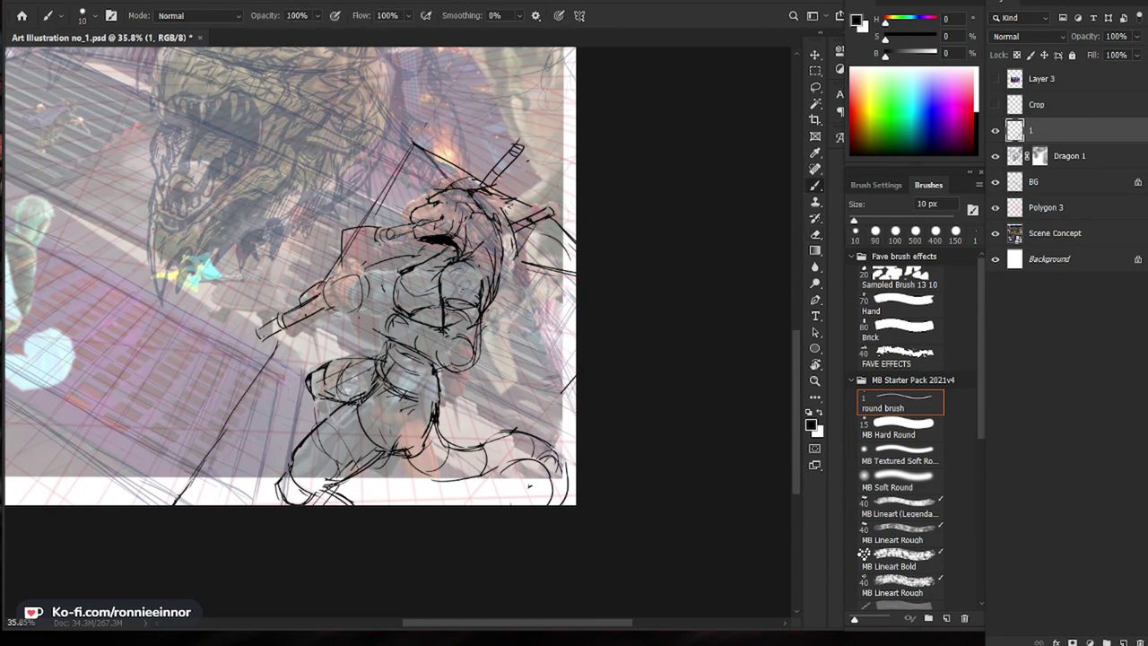
Step: Rework the crown with swept-back pointed strands, alternately drawing and erasing to shape them
{"action": "key", "text": "b"}
{"action": "key", "text": "e"}
{"action": "key", "text": "b"}
{"action": "key", "text": "e"}
{"action": "key", "text": "b"}
{"action": "key", "text": "e"}
{"action": "key", "text": "b"}
{"action": "mouse_move", "coordinate": [492, 185]}
{"action": "left_mouse_down"}
{"action": "mouse_move", "coordinate": [493, 204]}
{"action": "mouse_move", "coordinate": [503, 194]}
{"action": "mouse_move", "coordinate": [534, 209]}
{"action": "left_mouse_up"}
Step: Refine the strands behind the head around the two hilts and check them against the figure
{"action": "key", "text": "z"}
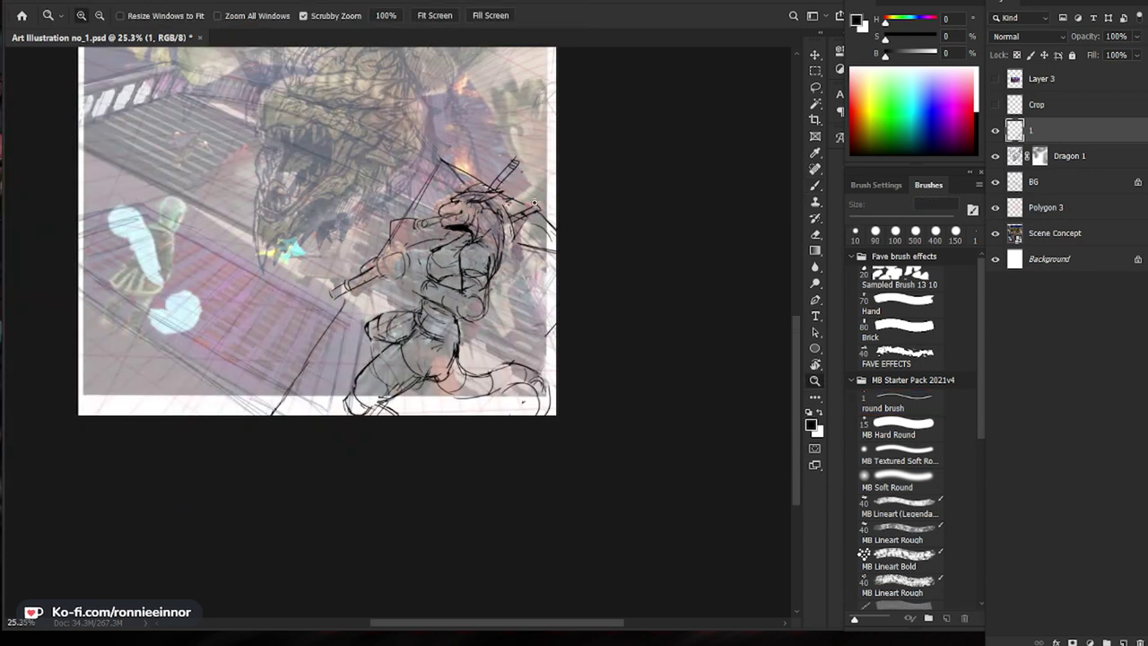
{"action": "left_click", "coordinate": [507, 196]}
{"action": "left_click", "coordinate": [517, 139]}
{"action": "key", "text": "b"}
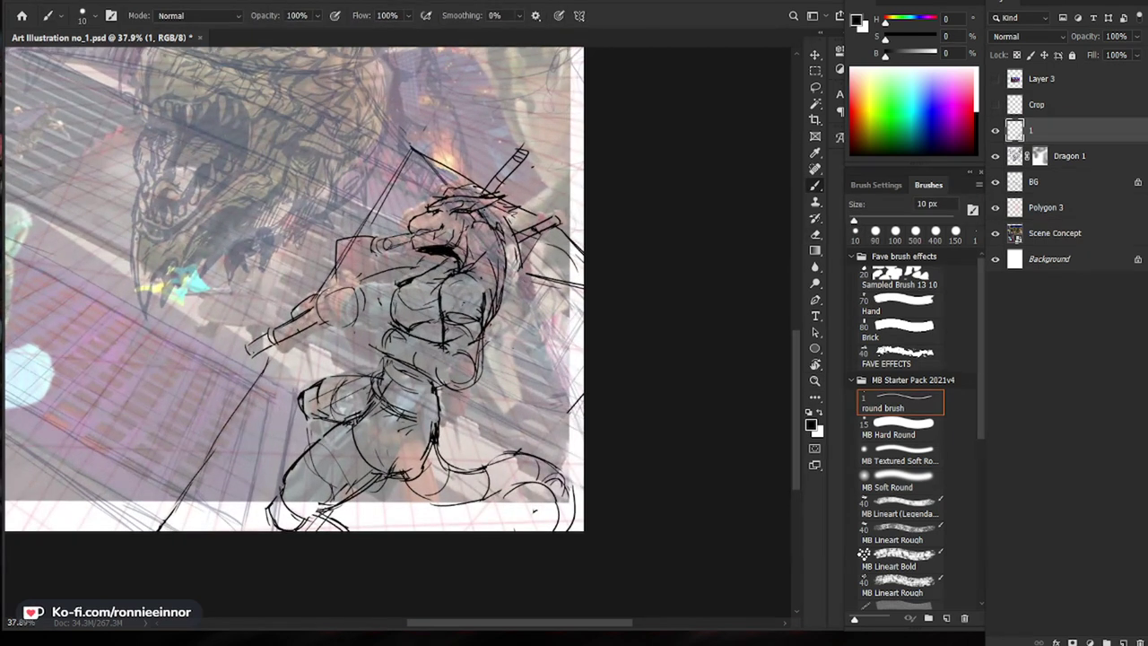
{"action": "left_click_drag", "start_coordinate": [591, 256], "coordinate": [568, 197]}
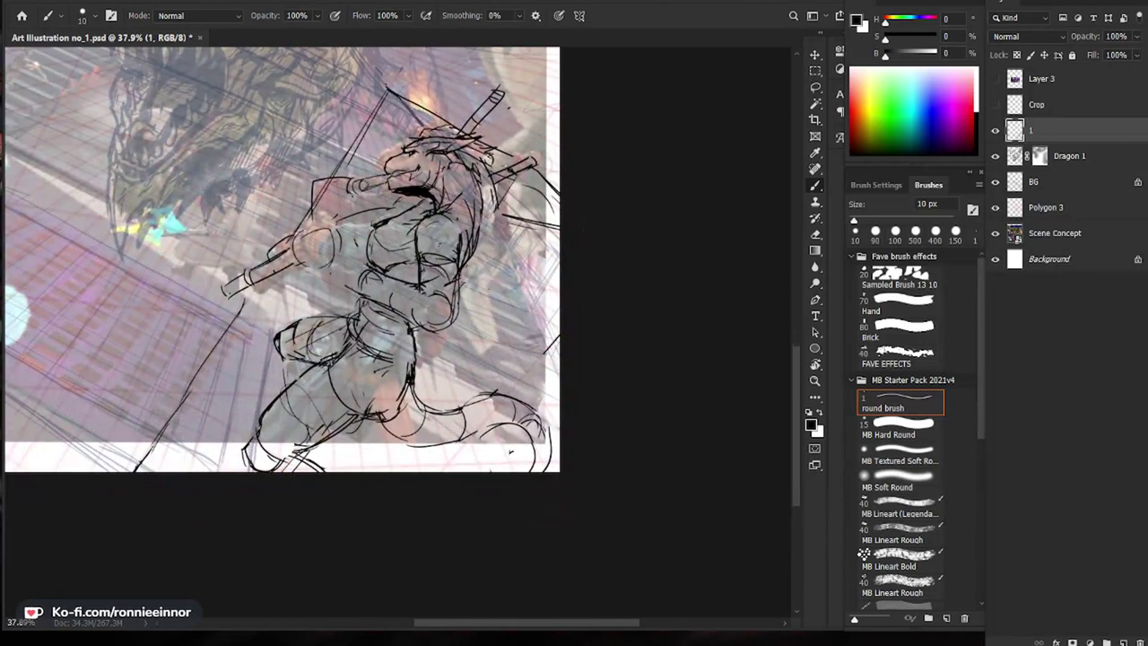
{"action": "scroll", "coordinate": [507, 185], "scroll_direction": "down", "scroll_amount": 1}
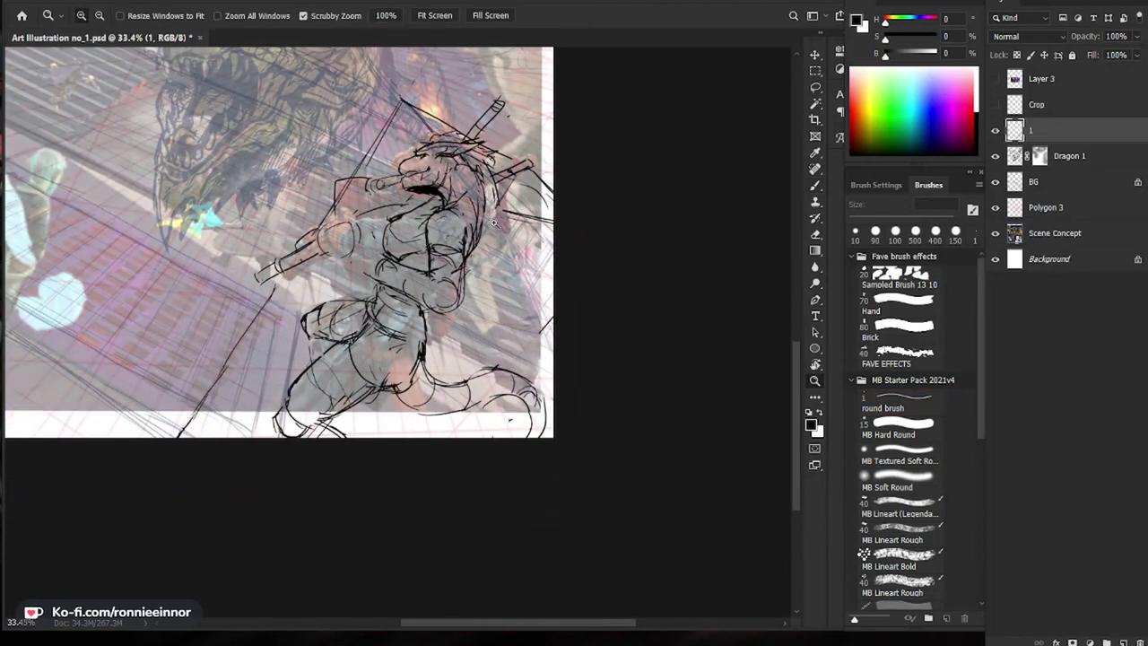
{"action": "scroll", "coordinate": [492, 224], "scroll_direction": "down", "scroll_amount": 1}
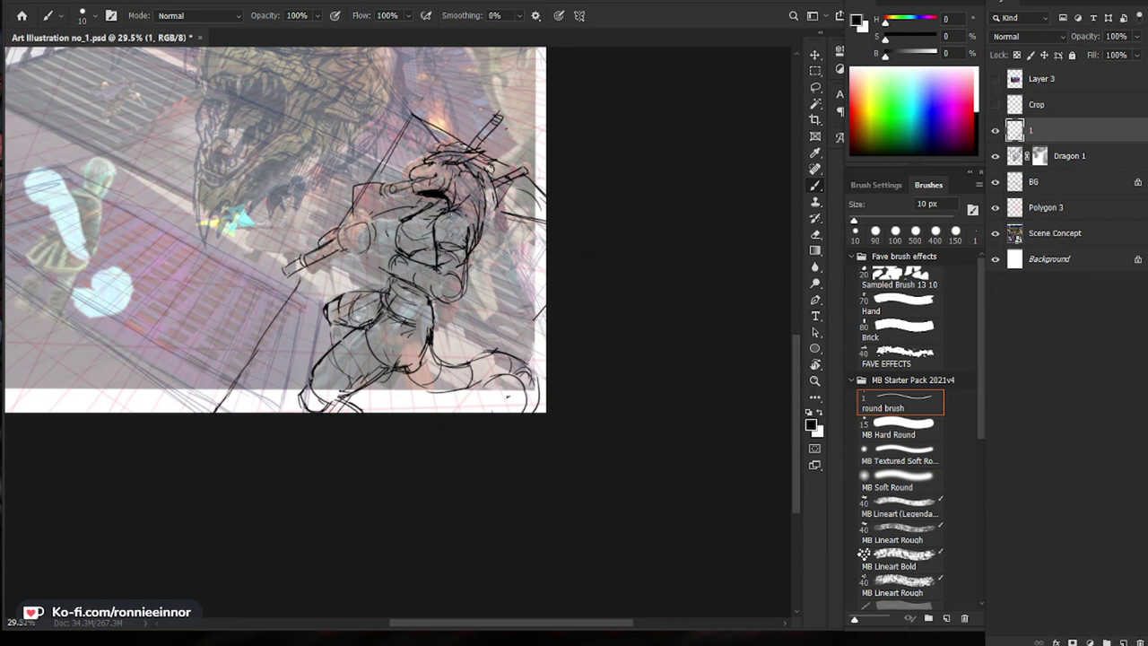
{"action": "scroll", "coordinate": [408, 220], "scroll_direction": "up", "scroll_amount": 1}
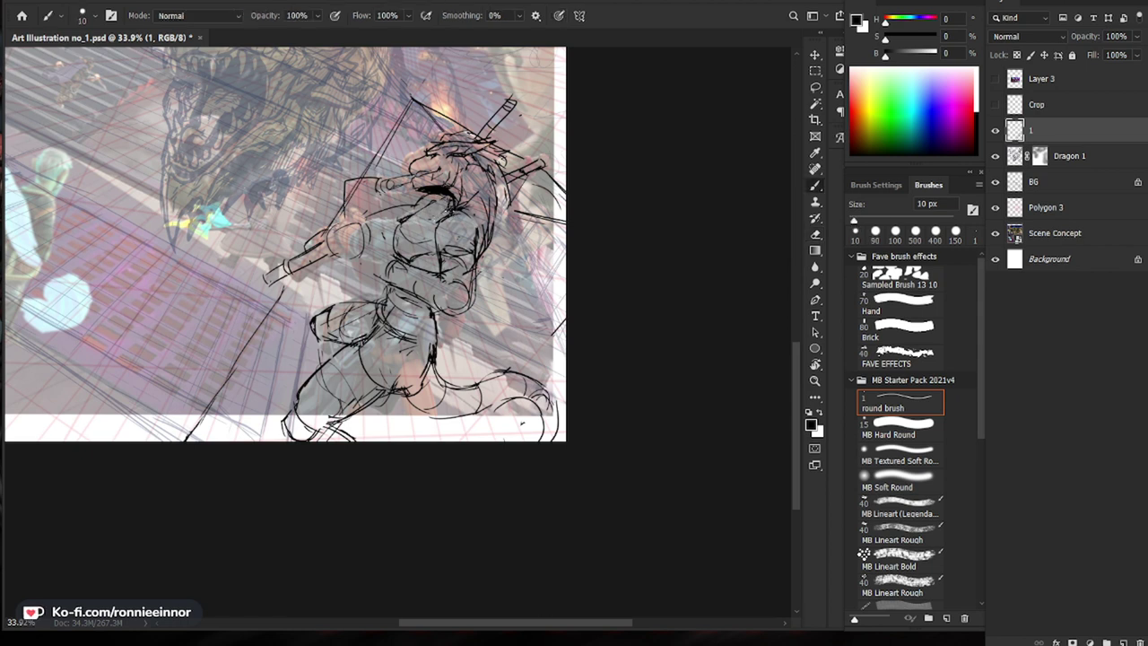
Step: Rework the figure's chest outline and pectoral lines with alternating brush and eraser strokes, checking them against the whole composition
{"action": "left_click_drag", "start_coordinate": [625, 264], "coordinate": [607, 241]}
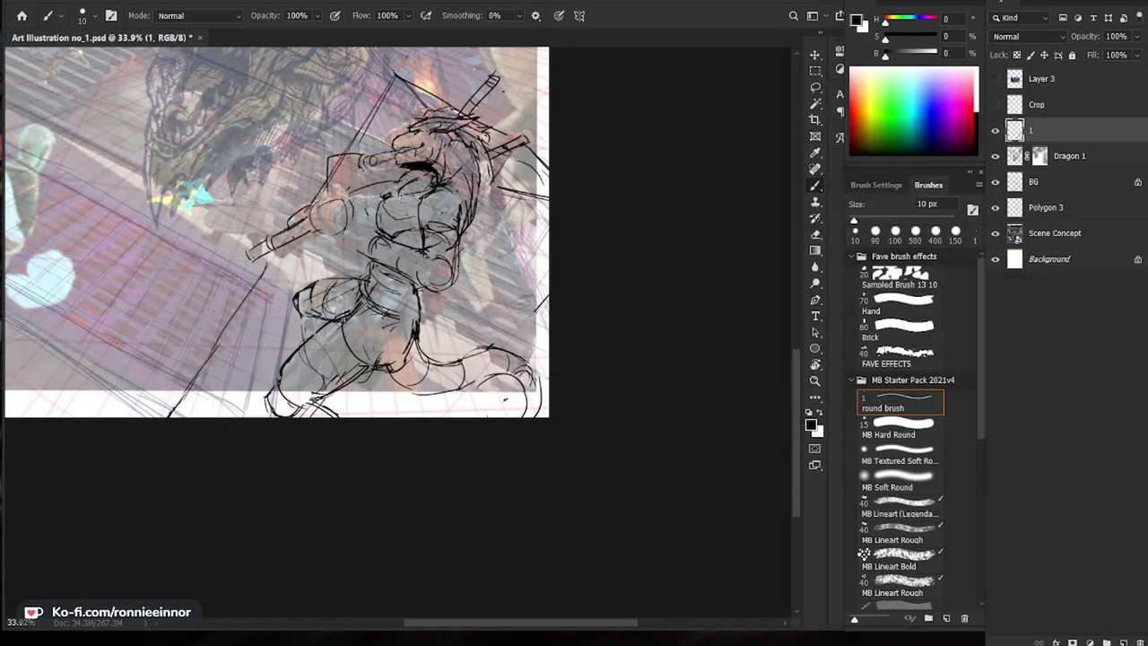
{"action": "key", "text": "e"}
{"action": "key", "text": "b"}
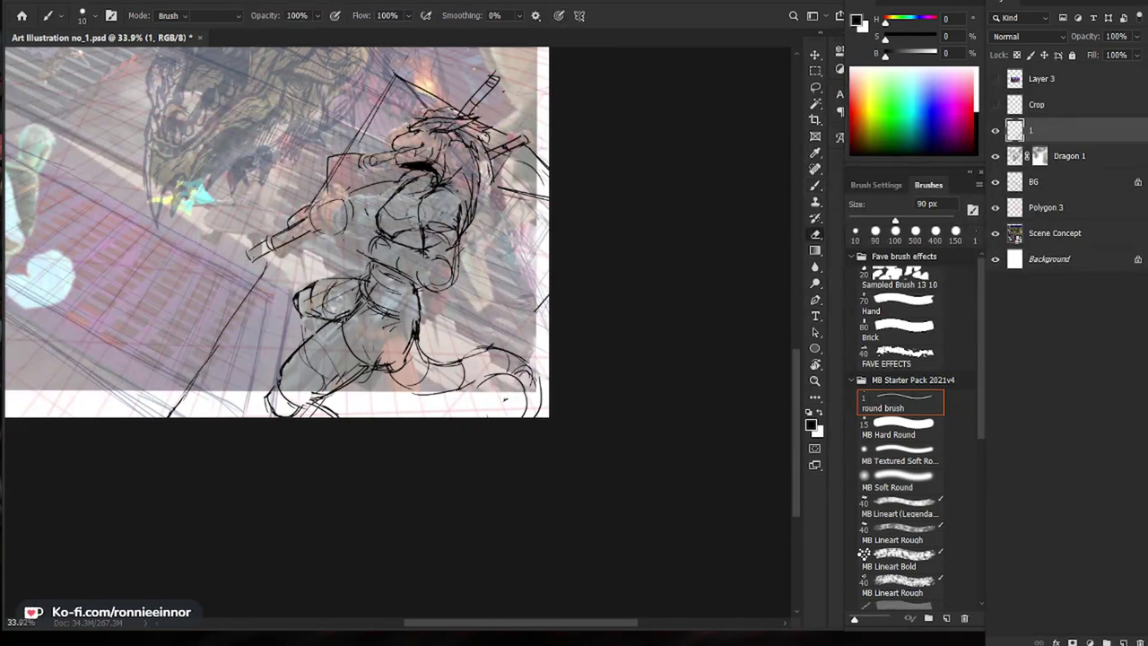
{"action": "left_click_drag", "start_coordinate": [606, 293], "coordinate": [599, 305]}
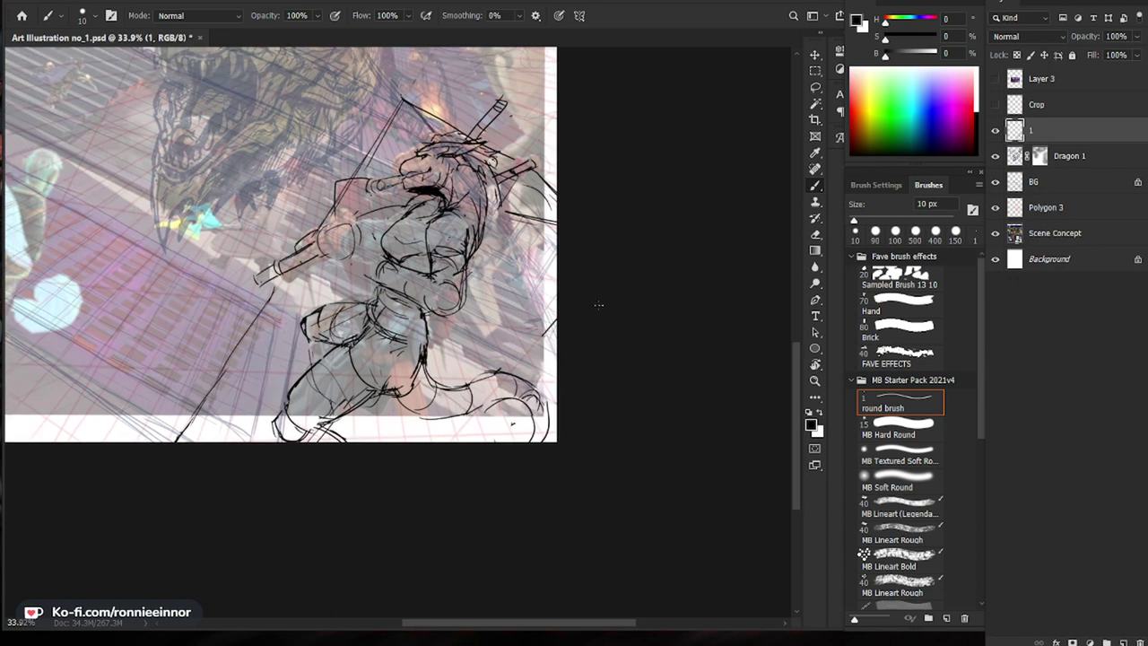
{"action": "key", "text": "e"}
{"action": "key", "text": "b"}
{"action": "key", "text": "e"}
{"action": "key", "text": "b"}
{"action": "left_click_drag", "start_coordinate": [511, 114], "coordinate": [420, 291]}
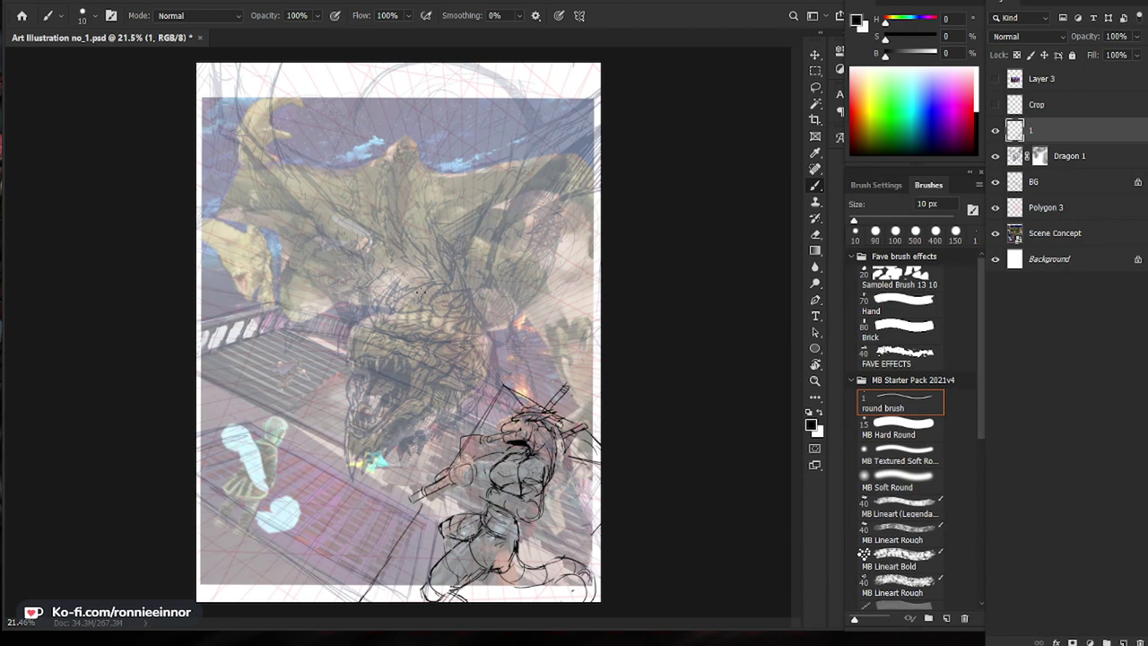
Step: Refine the abdomen and waist contours beneath the figure's chest, drawing and erasing in turn
{"action": "left_click_drag", "start_coordinate": [512, 479], "coordinate": [622, 410]}
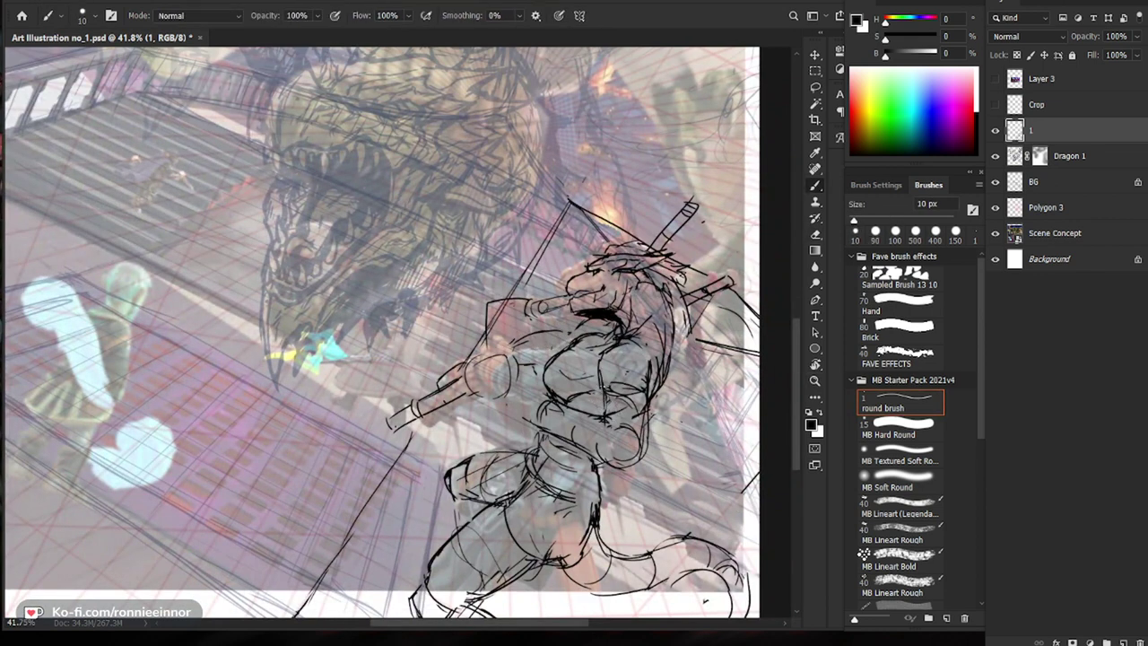
{"action": "key", "text": "e"}
{"action": "left_click_drag", "start_coordinate": [619, 416], "coordinate": [606, 424]}
{"action": "key", "text": "b"}
{"action": "key", "text": "e"}
{"action": "key", "text": "b"}
{"action": "key", "text": "e"}
{"action": "key", "text": "b"}
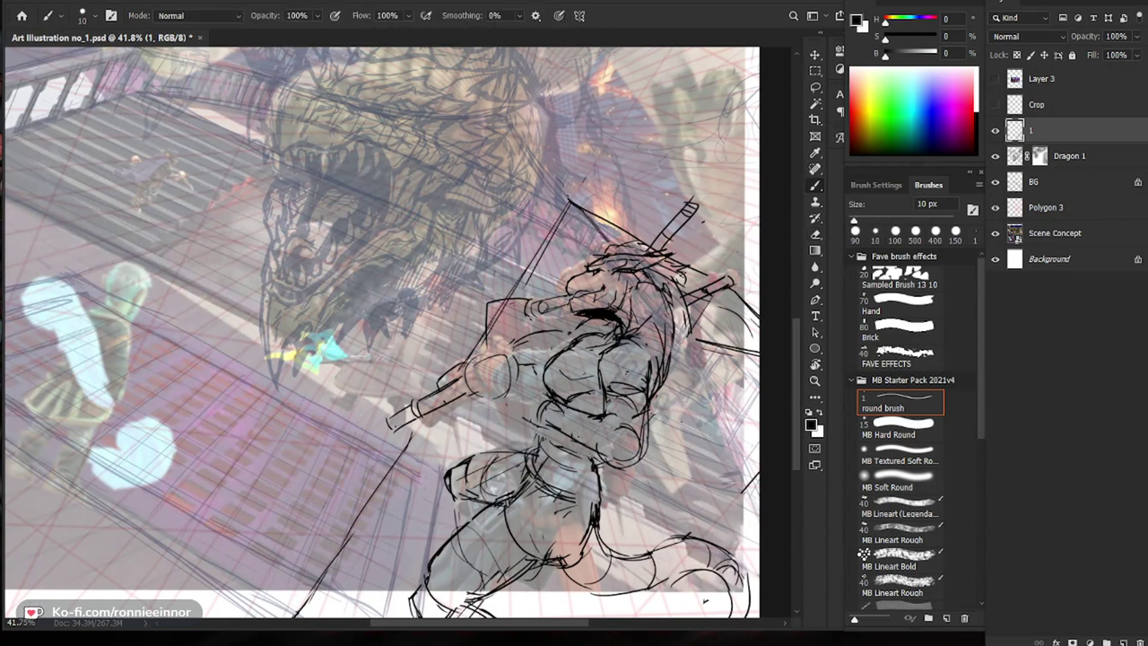
Step: Erase the rounded outline at the figure's elbow and redraw it as a tighter contour
{"action": "key", "text": "e"}
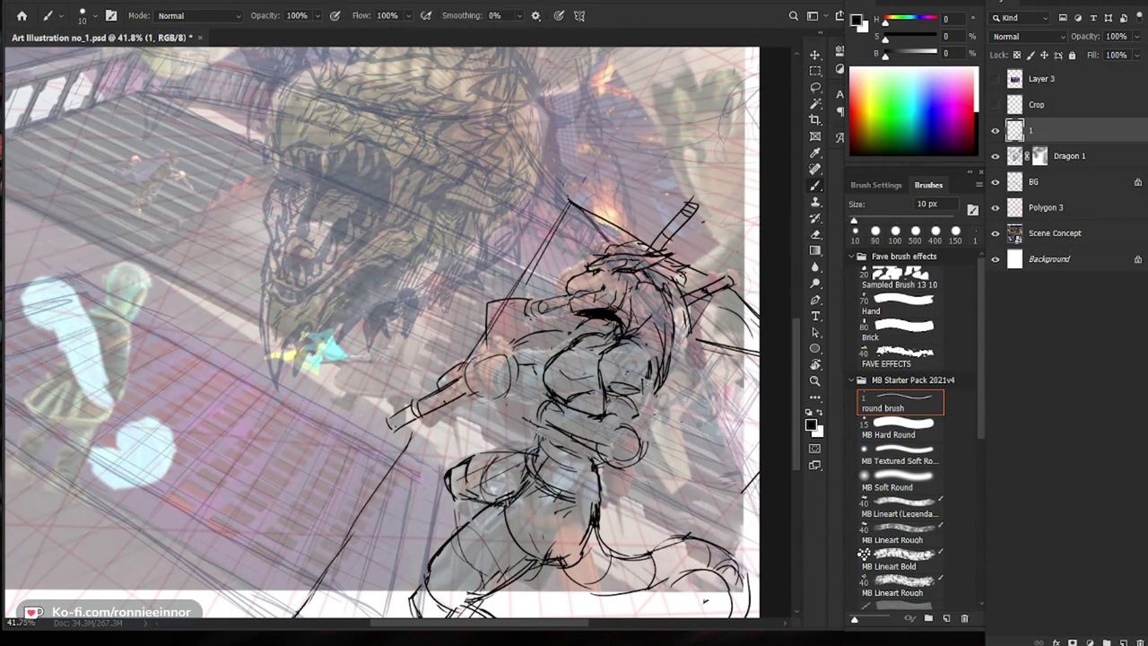
{"action": "key", "text": "b"}
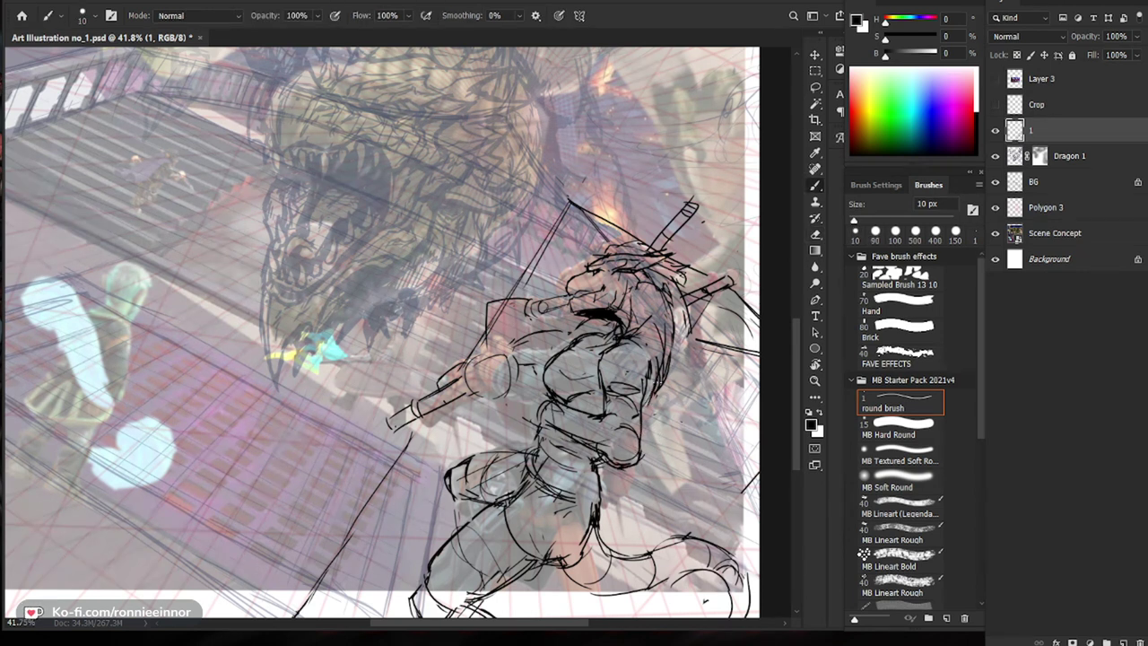
{"action": "left_click_drag", "start_coordinate": [703, 418], "coordinate": [628, 428]}
{"action": "mouse_move", "coordinate": [576, 535]}
{"action": "left_mouse_down"}
{"action": "mouse_move", "coordinate": [627, 535]}
{"action": "mouse_move", "coordinate": [631, 450]}
{"action": "left_mouse_up"}
Step: Redraw the rear line of the hip below the elbow and erase the old front thigh line
{"action": "key", "text": "e"}
{"action": "key", "text": "b"}
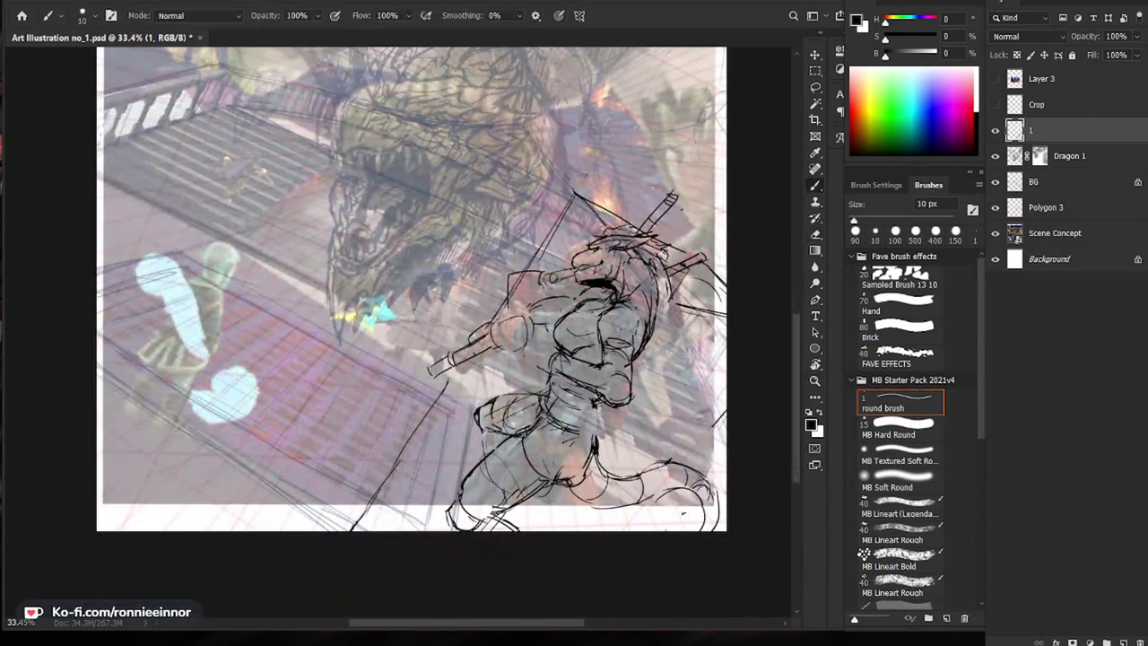
{"action": "key", "text": "e"}
{"action": "key", "text": "b"}
{"action": "key", "text": "e"}
{"action": "key", "text": "b"}
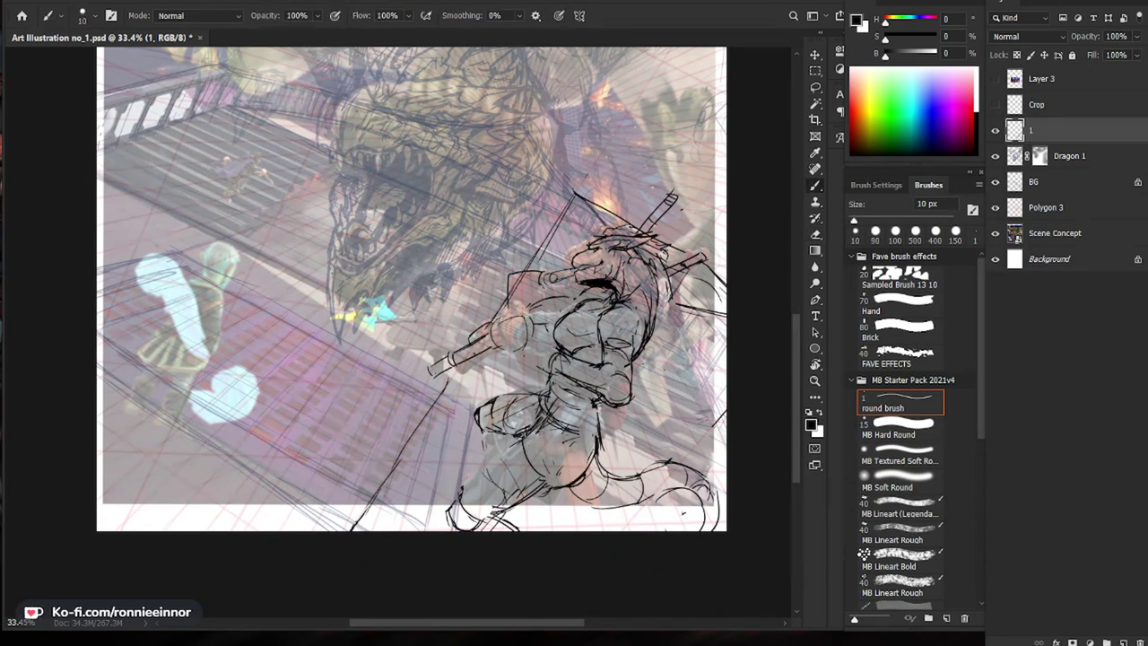
Step: Clean up and redraw the upper edge of the shape projecting forward from the figure's hip
{"action": "key", "text": "e"}
{"action": "key", "text": "b"}
{"action": "key", "text": "e"}
{"action": "key", "text": "b"}
{"action": "left_click_drag", "start_coordinate": [536, 394], "coordinate": [471, 403]}
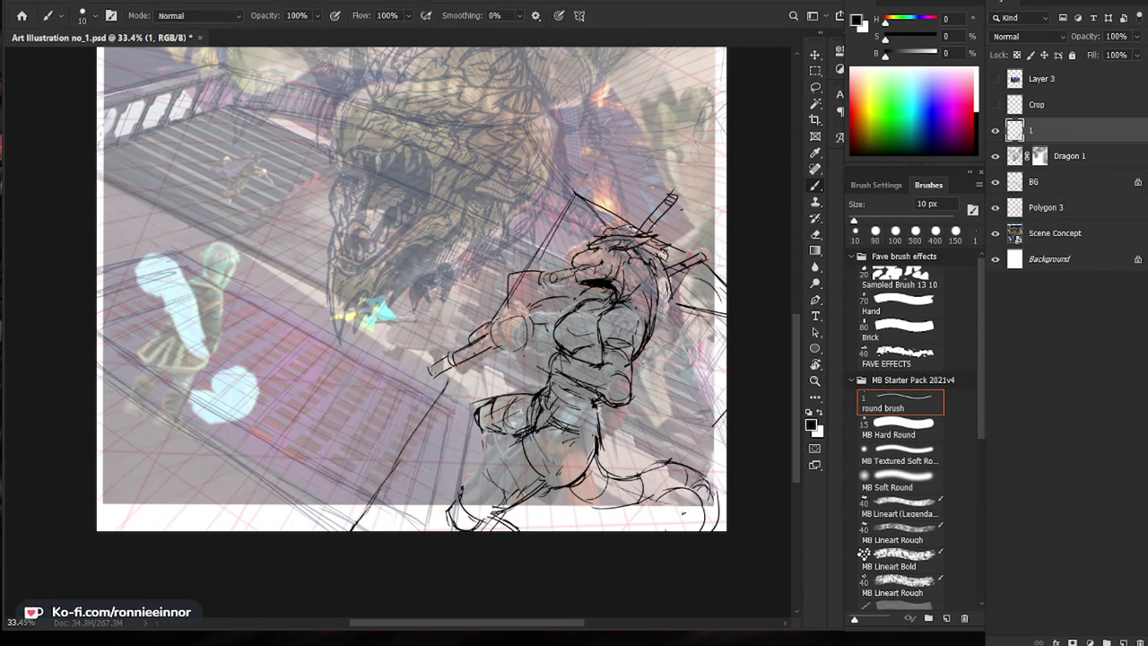
Step: Reshape the thigh with a longer curve and add a hatched underside to the shape at the hip
{"action": "mouse_move", "coordinate": [519, 435]}
{"action": "left_mouse_down"}
{"action": "mouse_move", "coordinate": [459, 504]}
{"action": "mouse_move", "coordinate": [486, 474]}
{"action": "mouse_move", "coordinate": [538, 489]}
{"action": "left_mouse_up"}
{"action": "key", "text": "e"}
{"action": "key", "text": "b"}
{"action": "mouse_move", "coordinate": [528, 439]}
{"action": "left_mouse_down"}
{"action": "mouse_move", "coordinate": [502, 393]}
{"action": "mouse_move", "coordinate": [526, 444]}
{"action": "left_mouse_up"}
{"action": "key", "text": "e"}
{"action": "key", "text": "b"}
{"action": "mouse_move", "coordinate": [513, 399]}
{"action": "left_mouse_down"}
{"action": "mouse_move", "coordinate": [522, 409]}
{"action": "mouse_move", "coordinate": [477, 409]}
{"action": "left_mouse_up"}
{"action": "mouse_move", "coordinate": [524, 445]}
{"action": "left_mouse_down"}
{"action": "mouse_move", "coordinate": [455, 490]}
{"action": "mouse_move", "coordinate": [463, 483]}
{"action": "left_mouse_up"}
{"action": "key", "text": "e"}
{"action": "key", "text": "b"}
{"action": "key", "text": "e"}
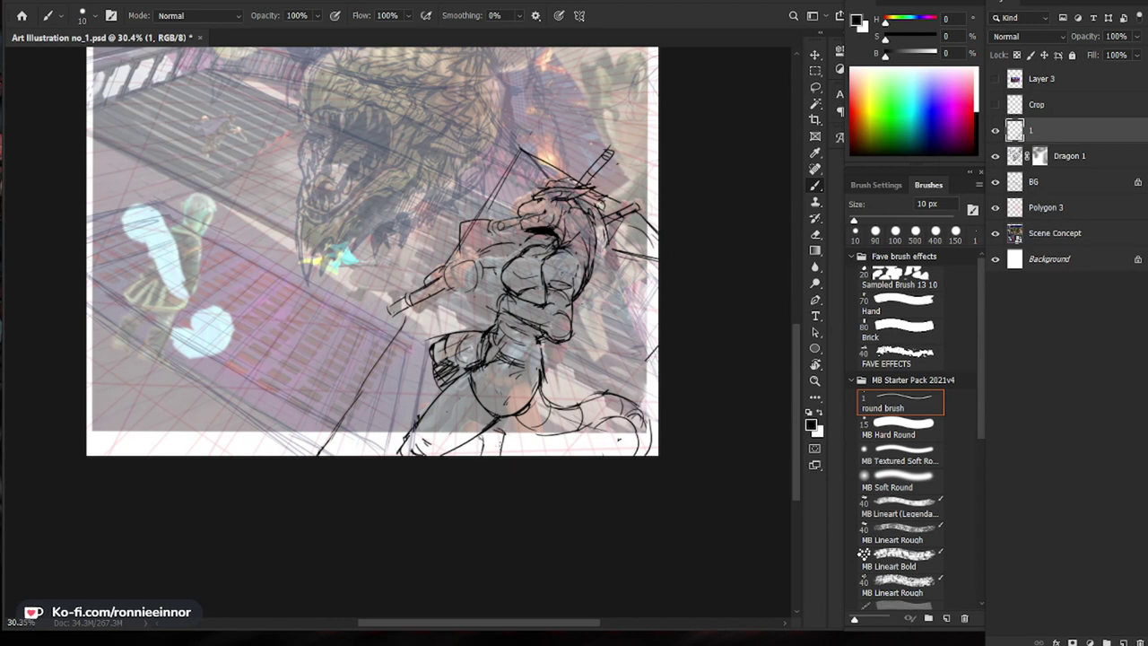
Step: Sketch the hatched detail between the legs at the canvas's lower edge
{"action": "mouse_move", "coordinate": [493, 438]}
{"action": "left_mouse_down"}
{"action": "mouse_move", "coordinate": [486, 453]}
{"action": "mouse_move", "coordinate": [498, 436]}
{"action": "mouse_move", "coordinate": [500, 453]}
{"action": "mouse_move", "coordinate": [472, 459]}
{"action": "mouse_move", "coordinate": [510, 437]}
{"action": "left_mouse_up"}
{"action": "key", "text": "e"}
{"action": "key", "text": "b"}
{"action": "scroll", "coordinate": [587, 442], "scroll_direction": "down", "scroll_amount": 2}
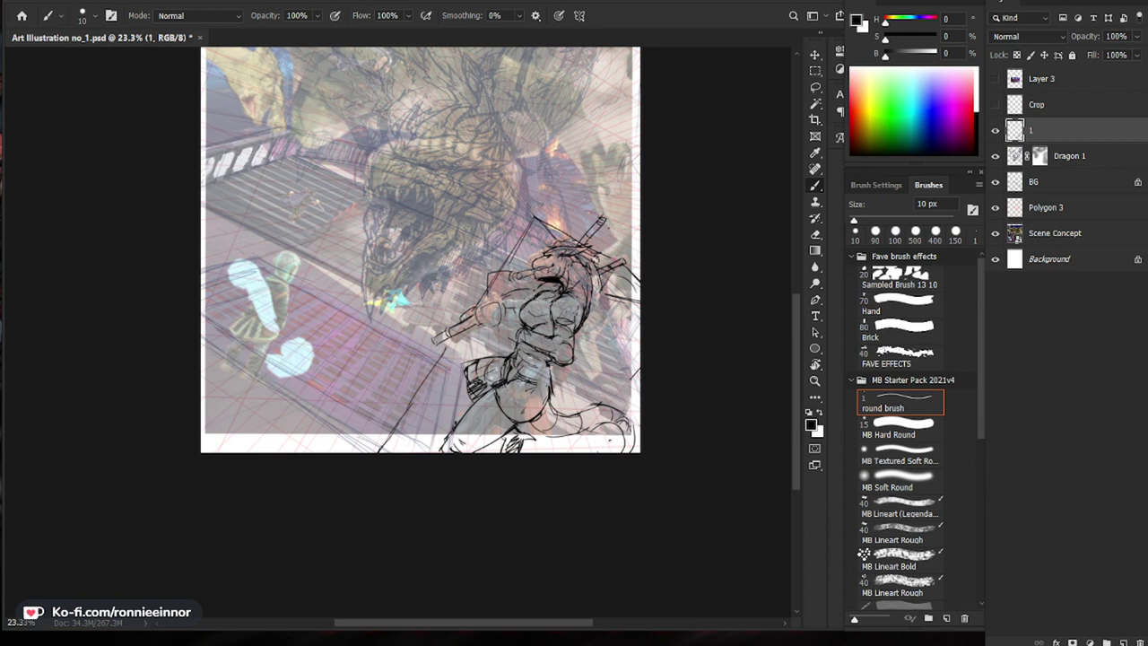
Step: Erase and redraw the front tip of the hatched shape projecting from the hip
{"action": "key", "text": "ctrl+space"}
{"action": "left_click_drag", "start_coordinate": [482, 405], "coordinate": [535, 406]}
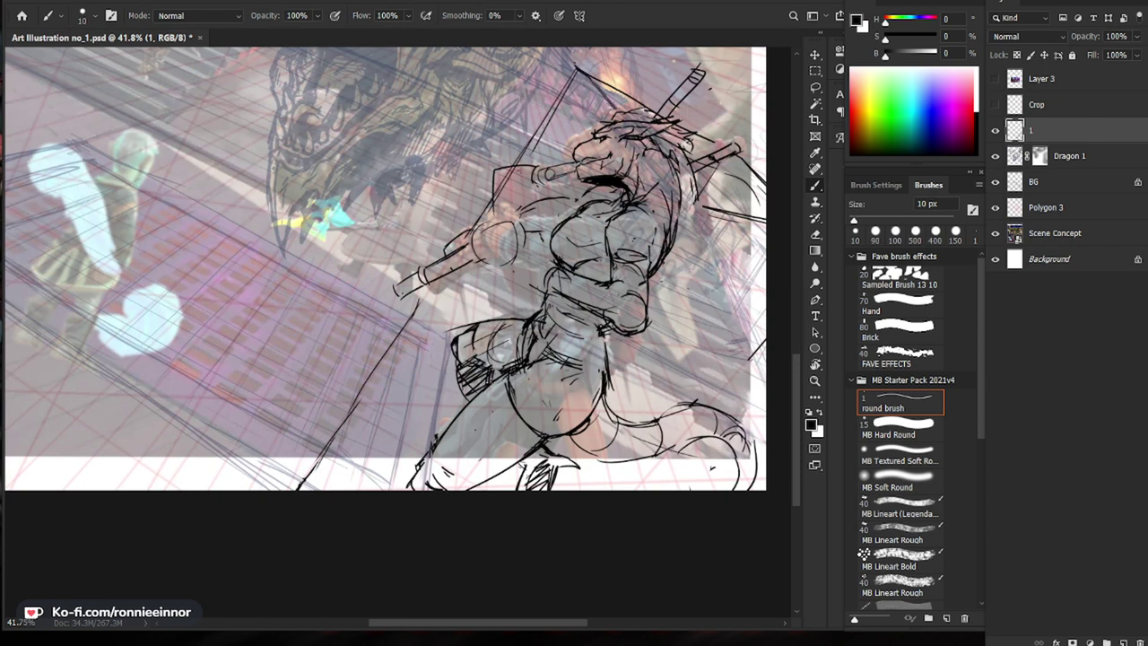
{"action": "key", "text": "e"}
{"action": "mouse_move", "coordinate": [451, 366]}
{"action": "left_mouse_down"}
{"action": "mouse_move", "coordinate": [461, 362]}
{"action": "mouse_move", "coordinate": [446, 346]}
{"action": "mouse_move", "coordinate": [455, 366]}
{"action": "left_mouse_up"}
{"action": "key", "text": "b"}
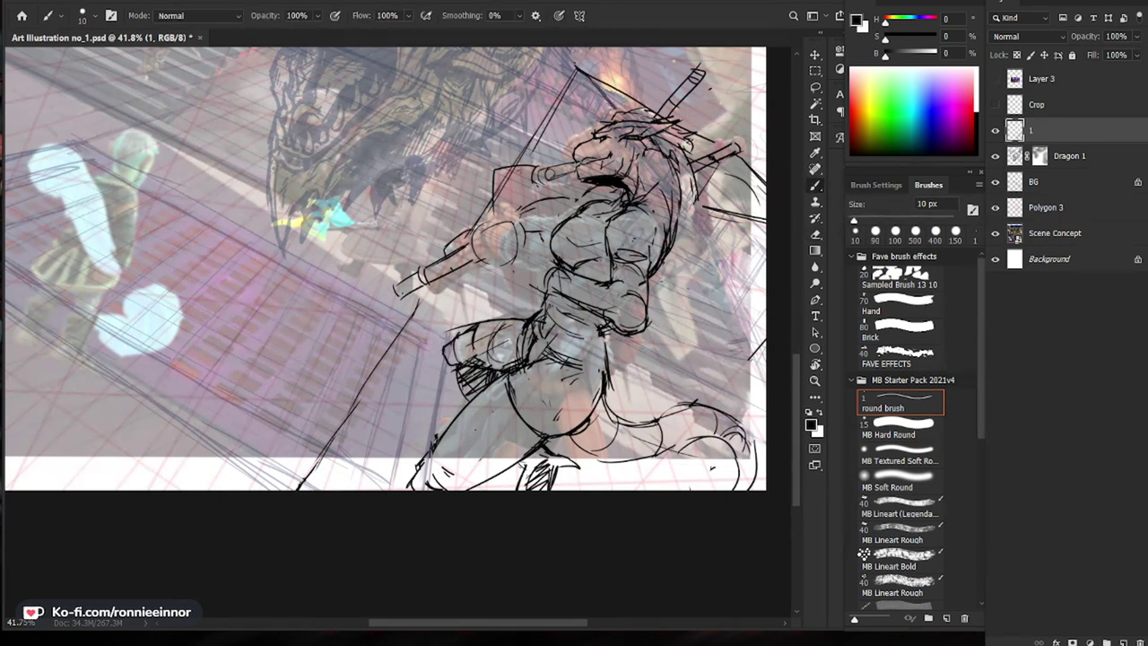
{"action": "left_click_drag", "start_coordinate": [698, 492], "coordinate": [638, 432]}
{"action": "key", "text": "e"}
{"action": "mouse_move", "coordinate": [392, 310]}
{"action": "left_mouse_down"}
{"action": "mouse_move", "coordinate": [403, 336]}
{"action": "mouse_move", "coordinate": [390, 329]}
{"action": "left_mouse_up"}
{"action": "key", "text": "b"}
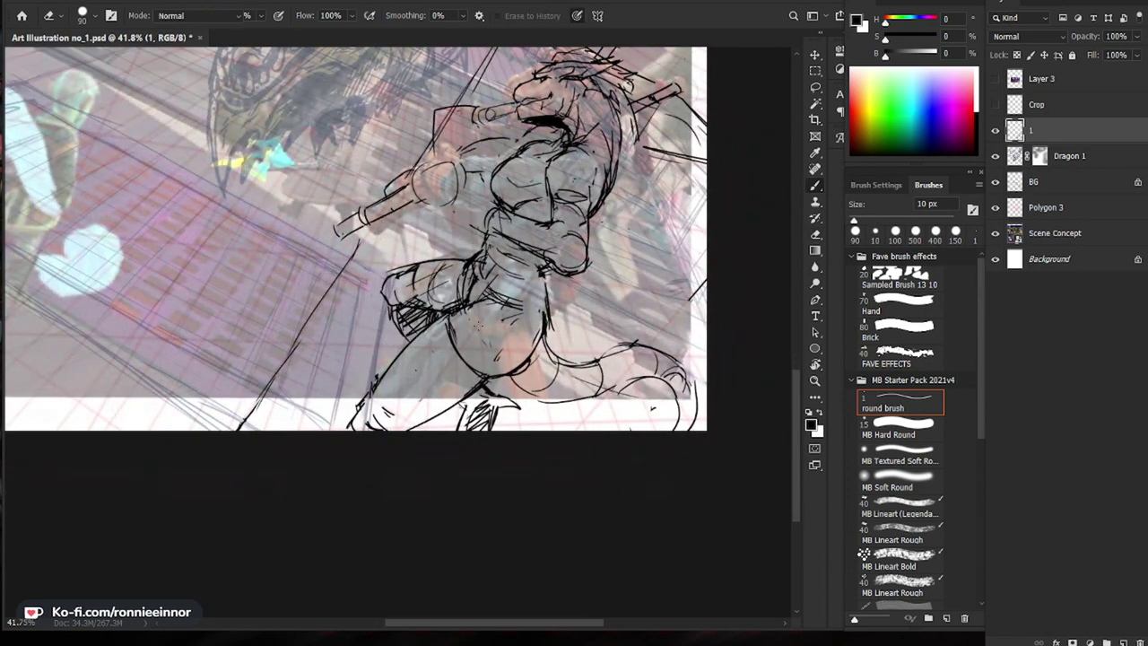
Step: Erase the rounded elbow and lower forearm lines of the arm bent across the torso
{"action": "left_click_drag", "start_coordinate": [640, 306], "coordinate": [597, 306]}
{"action": "mouse_move", "coordinate": [567, 219]}
{"action": "left_mouse_down"}
{"action": "mouse_move", "coordinate": [584, 219]}
{"action": "mouse_move", "coordinate": [566, 244]}
{"action": "left_mouse_up"}
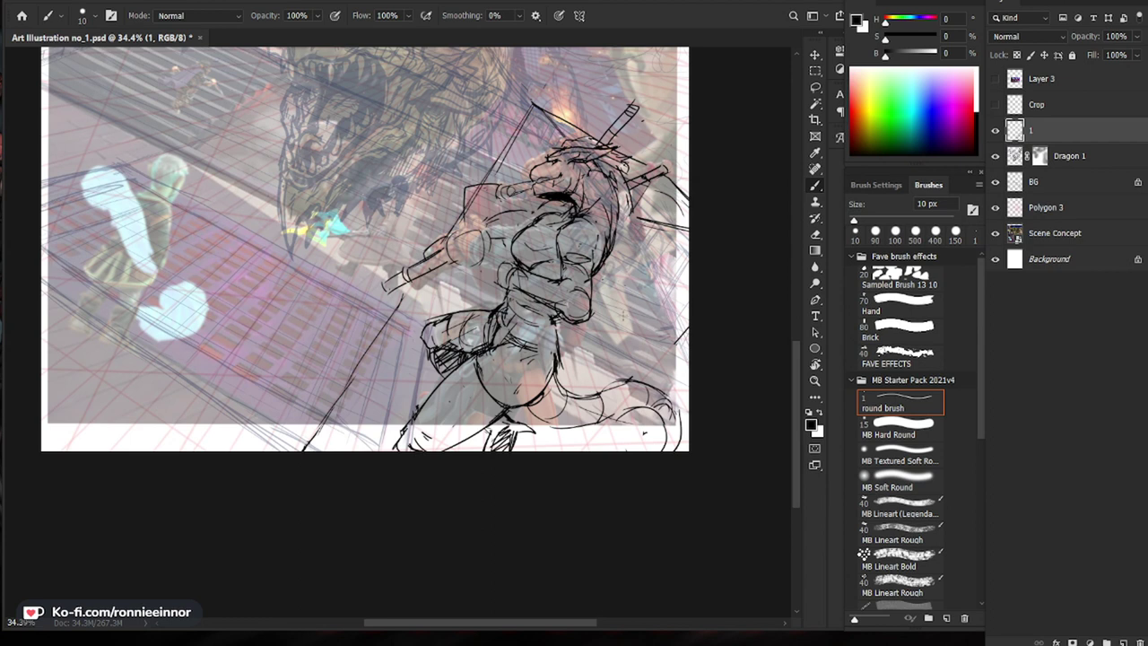
{"action": "left_click_drag", "start_coordinate": [623, 314], "coordinate": [592, 324]}
{"action": "key", "text": "e"}
{"action": "left_click_drag", "start_coordinate": [491, 303], "coordinate": [520, 310]}
{"action": "key", "text": "b"}
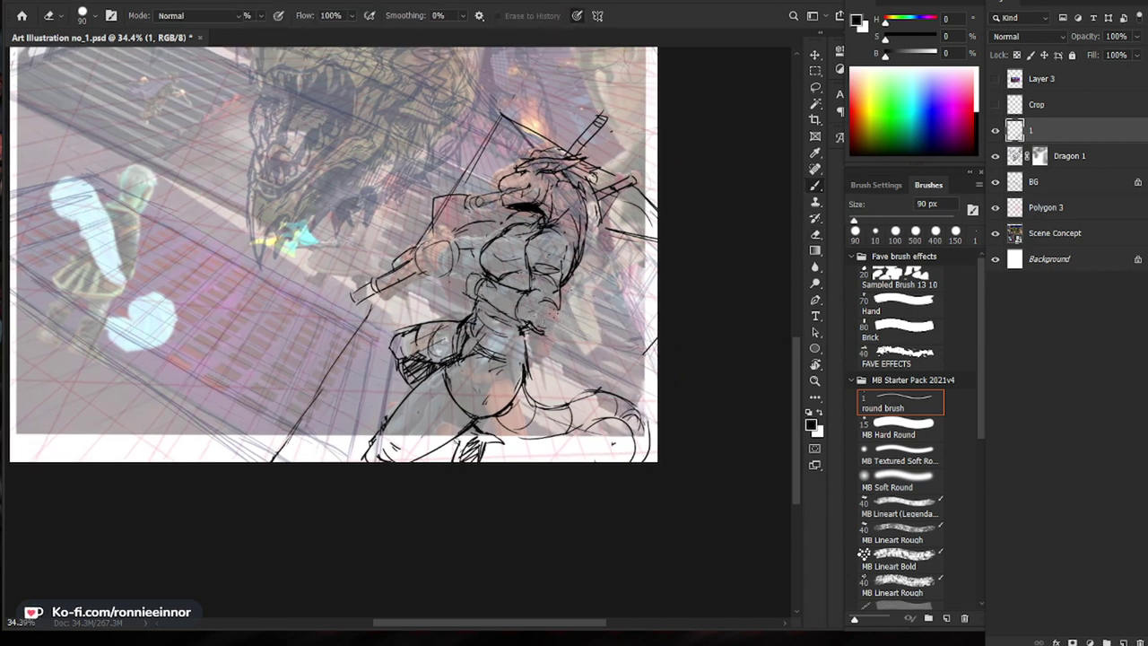
Step: Redraw the bent forearm and elbow across the abdomen and check the shape at a smaller view
{"action": "left_click_drag", "start_coordinate": [506, 299], "coordinate": [540, 313]}
{"action": "key", "text": "z"}
{"action": "mouse_move", "coordinate": [607, 305]}
{"action": "left_mouse_down"}
{"action": "mouse_move", "coordinate": [560, 330]}
{"action": "mouse_move", "coordinate": [572, 325]}
{"action": "left_mouse_up"}
{"action": "key", "text": "b"}
{"action": "key", "text": "e"}
{"action": "key", "text": "b"}
{"action": "left_click_drag", "start_coordinate": [488, 292], "coordinate": [532, 319]}
{"action": "key", "text": "z"}
{"action": "left_click_drag", "start_coordinate": [625, 312], "coordinate": [592, 323]}
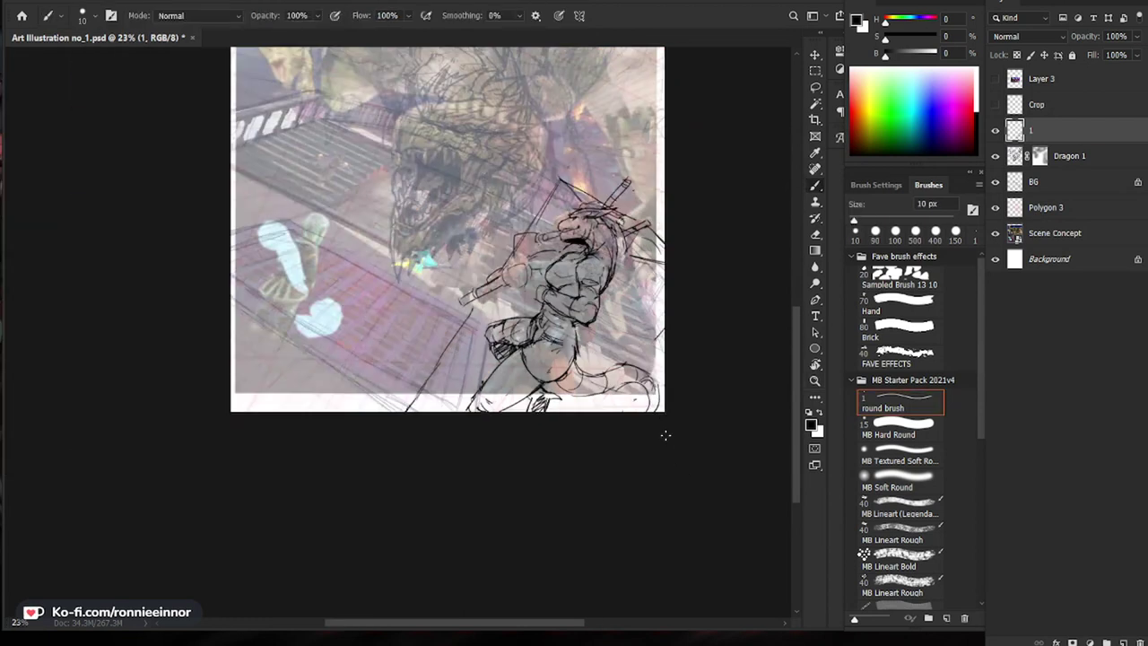
Step: Strengthen the rear hip contour and add short shading strokes on the thigh
{"action": "left_click_drag", "start_coordinate": [593, 409], "coordinate": [613, 402]}
{"action": "key", "text": "b"}
{"action": "left_click_drag", "start_coordinate": [569, 327], "coordinate": [560, 349]}
{"action": "left_click_drag", "start_coordinate": [540, 372], "coordinate": [557, 361]}
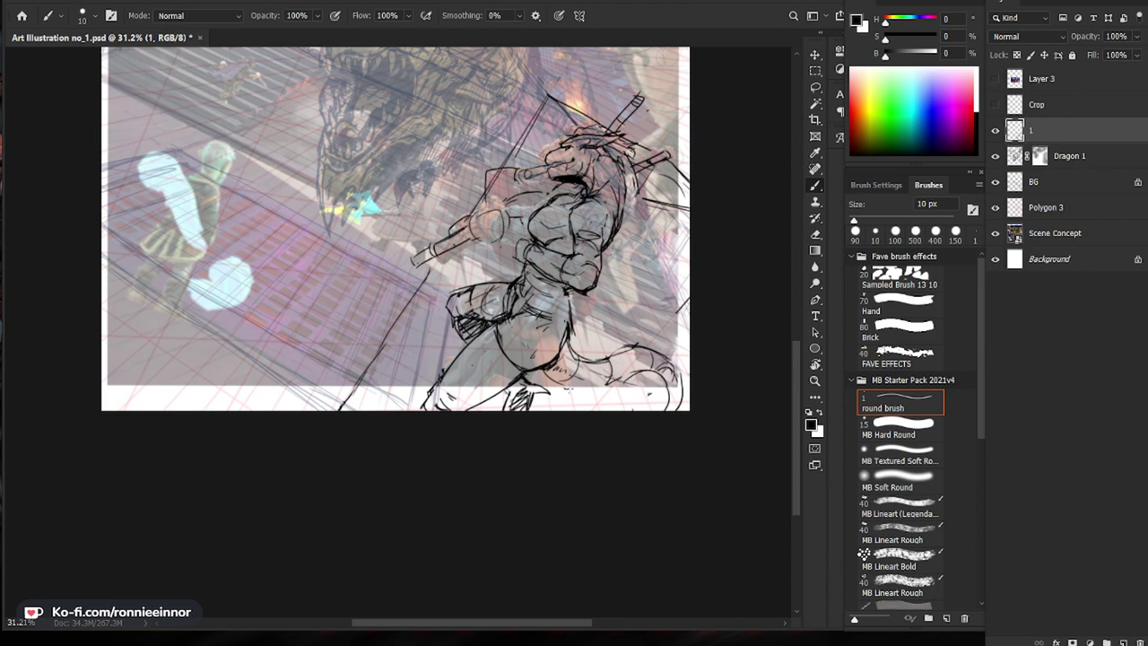
{"action": "left_click_drag", "start_coordinate": [726, 381], "coordinate": [686, 417]}
Step: Refine the figure's snout, mouth and brow, cleaning up the lines around the raised forearm
{"action": "key", "text": "z"}
{"action": "key", "text": "b"}
{"action": "mouse_move", "coordinate": [520, 187]}
{"action": "left_mouse_down"}
{"action": "mouse_move", "coordinate": [582, 187]}
{"action": "mouse_move", "coordinate": [494, 211]}
{"action": "mouse_move", "coordinate": [502, 192]}
{"action": "mouse_move", "coordinate": [492, 209]}
{"action": "left_mouse_up"}
{"action": "key", "text": "e"}
{"action": "key", "text": "b"}
{"action": "left_click_drag", "start_coordinate": [571, 268], "coordinate": [449, 269]}
{"action": "mouse_move", "coordinate": [574, 529]}
{"action": "left_mouse_down"}
{"action": "mouse_move", "coordinate": [646, 566]}
{"action": "mouse_move", "coordinate": [632, 509]}
{"action": "left_mouse_up"}
{"action": "left_click_drag", "start_coordinate": [590, 269], "coordinate": [641, 269]}
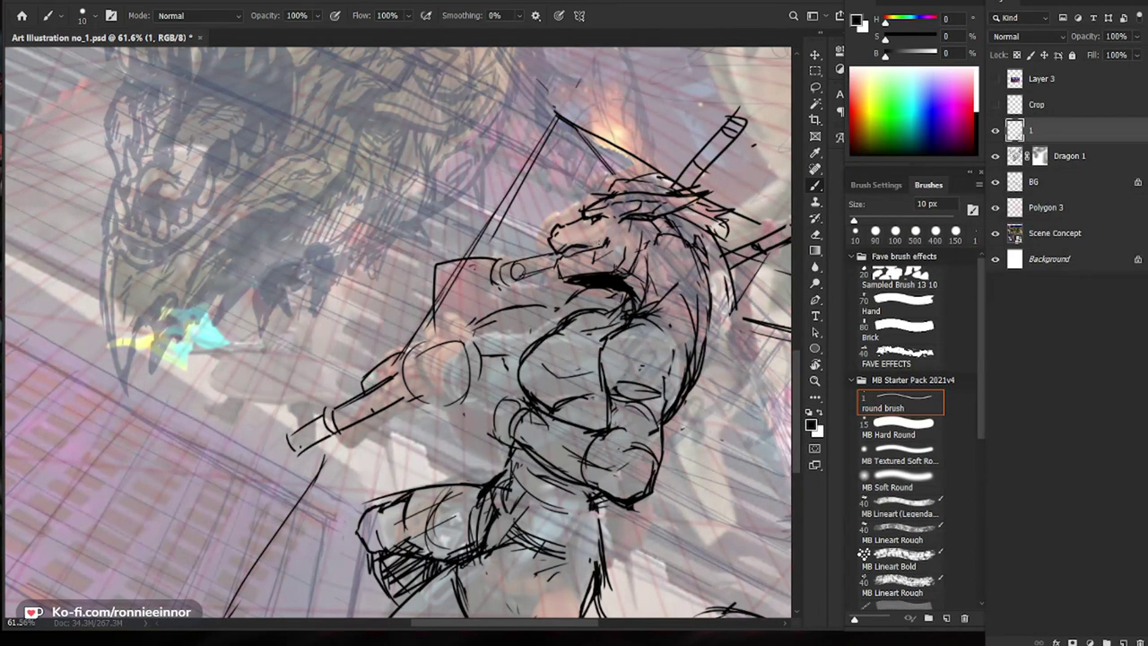
{"action": "left_click_drag", "start_coordinate": [634, 248], "coordinate": [664, 184]}
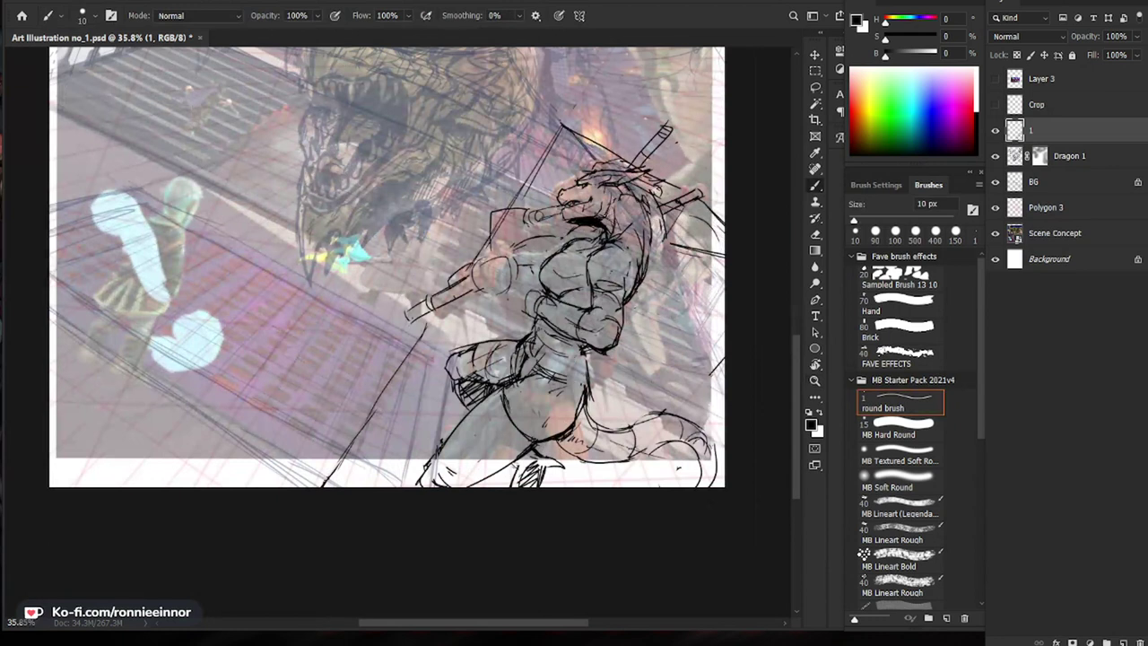
Step: Rework the contour behind the head and neck down to the shoulder, alternating brush and eraser
{"action": "left_click_drag", "start_coordinate": [789, 203], "coordinate": [755, 202]}
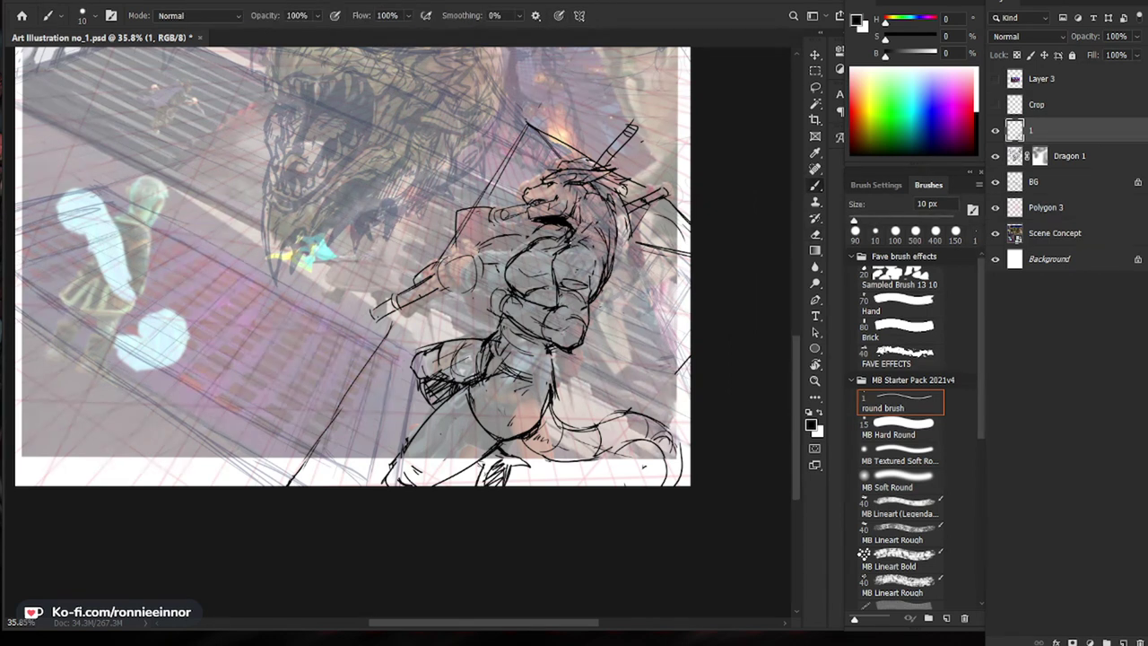
{"action": "key", "text": "e"}
{"action": "key", "text": "b"}
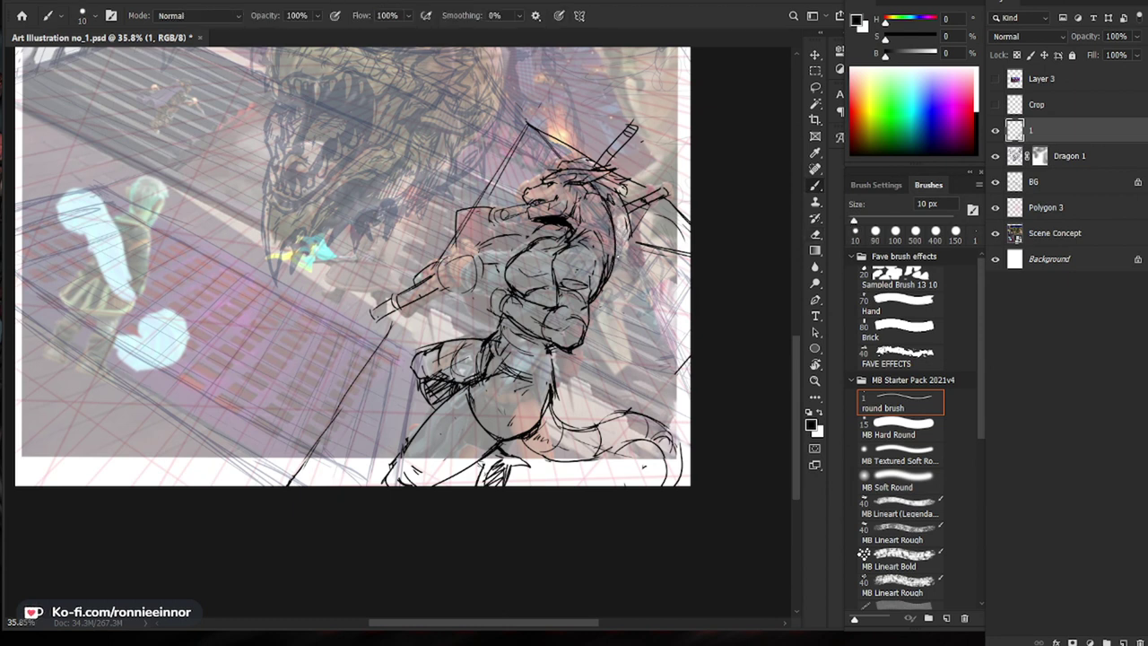
{"action": "key", "text": "e"}
{"action": "left_click_drag", "start_coordinate": [617, 254], "coordinate": [613, 271]}
{"action": "key", "text": "b"}
{"action": "mouse_move", "coordinate": [612, 217]}
{"action": "left_mouse_down"}
{"action": "mouse_move", "coordinate": [607, 289]}
{"action": "mouse_move", "coordinate": [520, 255]}
{"action": "left_mouse_up"}
{"action": "key", "text": "e"}
{"action": "key", "text": "b"}
{"action": "key", "text": "e"}
{"action": "key", "text": "b"}
Step: Refine the shoulder and upper edge of the raised arm below the chin, drawing and erasing in turn
{"action": "left_click_drag", "start_coordinate": [700, 336], "coordinate": [681, 316]}
{"action": "left_click_drag", "start_coordinate": [512, 232], "coordinate": [530, 222]}
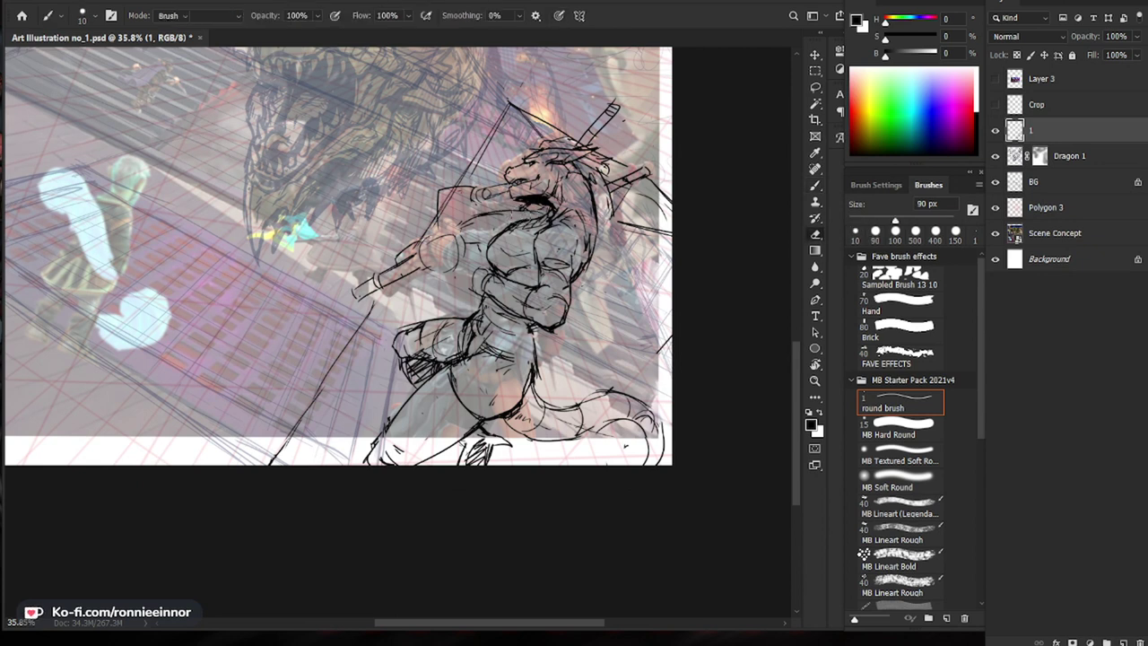
{"action": "mouse_move", "coordinate": [475, 219]}
{"action": "left_mouse_down"}
{"action": "mouse_move", "coordinate": [527, 207]}
{"action": "mouse_move", "coordinate": [490, 213]}
{"action": "mouse_move", "coordinate": [494, 235]}
{"action": "left_mouse_up"}
{"action": "key", "text": "e"}
{"action": "key", "text": "b"}
{"action": "left_click_drag", "start_coordinate": [607, 267], "coordinate": [520, 269]}
{"action": "mouse_move", "coordinate": [401, 496]}
{"action": "left_mouse_down"}
{"action": "mouse_move", "coordinate": [466, 493]}
{"action": "mouse_move", "coordinate": [460, 354]}
{"action": "left_mouse_up"}
{"action": "key", "text": "e"}
{"action": "key", "text": "b"}
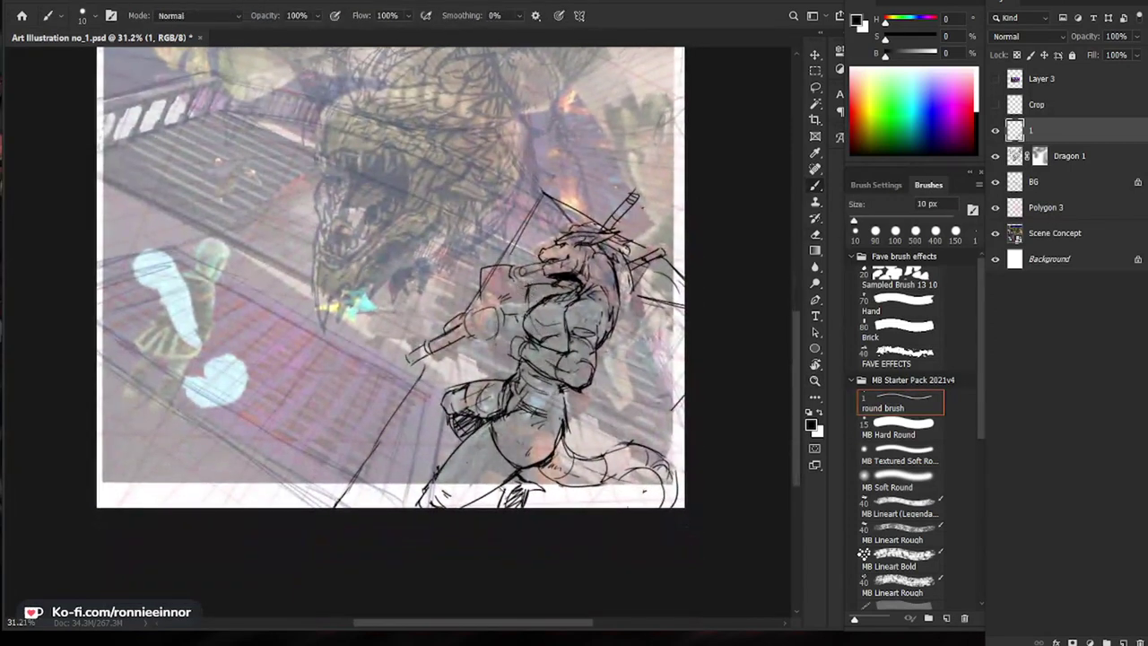
{"action": "left_click_drag", "start_coordinate": [574, 296], "coordinate": [511, 298]}
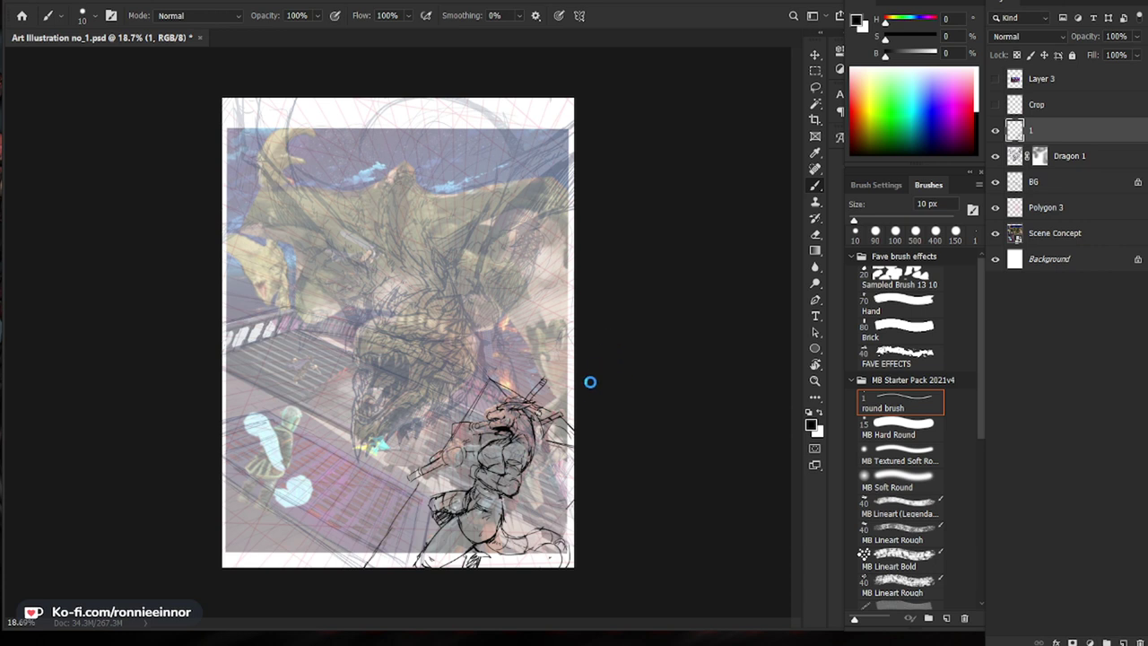
Step: Try a wider angular outline around the forearm and the hand gripping the weapon's handle
{"action": "key", "text": "z"}
{"action": "mouse_move", "coordinate": [604, 504]}
{"action": "left_mouse_down"}
{"action": "mouse_move", "coordinate": [651, 510]}
{"action": "mouse_move", "coordinate": [583, 446]}
{"action": "left_mouse_up"}
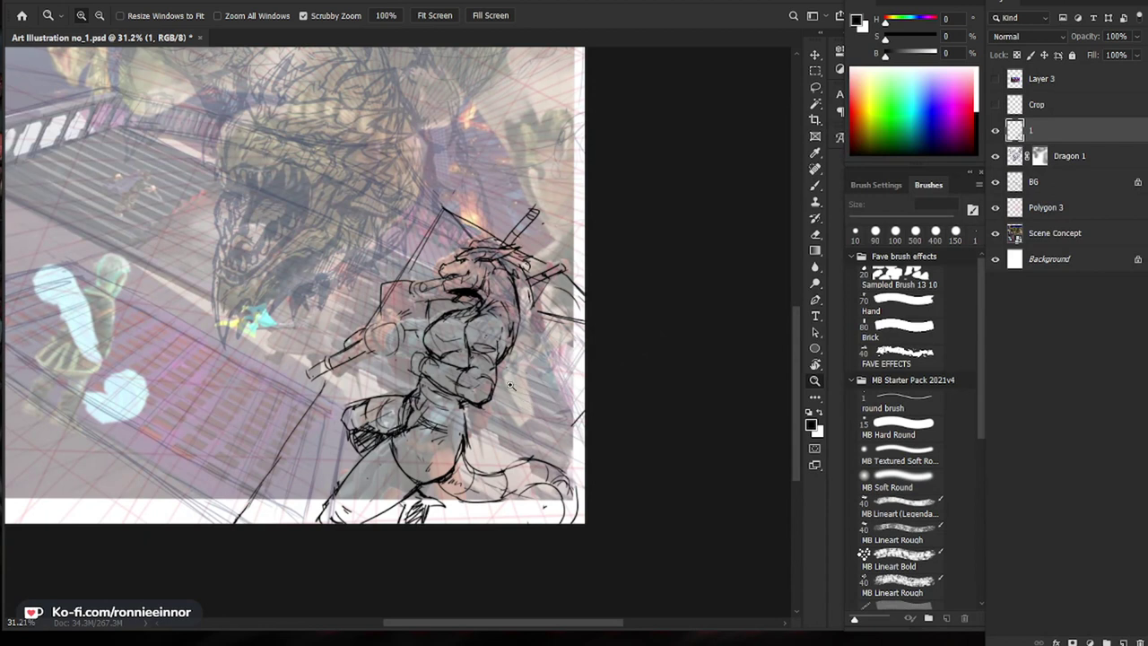
{"action": "key", "text": "b"}
{"action": "mouse_move", "coordinate": [379, 300]}
{"action": "left_mouse_down"}
{"action": "mouse_move", "coordinate": [371, 330]}
{"action": "mouse_move", "coordinate": [391, 300]}
{"action": "left_mouse_up"}
{"action": "mouse_move", "coordinate": [400, 301]}
{"action": "left_mouse_down"}
{"action": "mouse_move", "coordinate": [408, 336]}
{"action": "mouse_move", "coordinate": [405, 307]}
{"action": "left_mouse_up"}
{"action": "mouse_move", "coordinate": [389, 305]}
{"action": "left_mouse_down"}
{"action": "mouse_move", "coordinate": [376, 327]}
{"action": "mouse_move", "coordinate": [396, 323]}
{"action": "mouse_move", "coordinate": [378, 335]}
{"action": "mouse_move", "coordinate": [346, 331]}
{"action": "mouse_move", "coordinate": [353, 341]}
{"action": "left_mouse_up"}
{"action": "key", "text": "e"}
{"action": "key", "text": "b"}
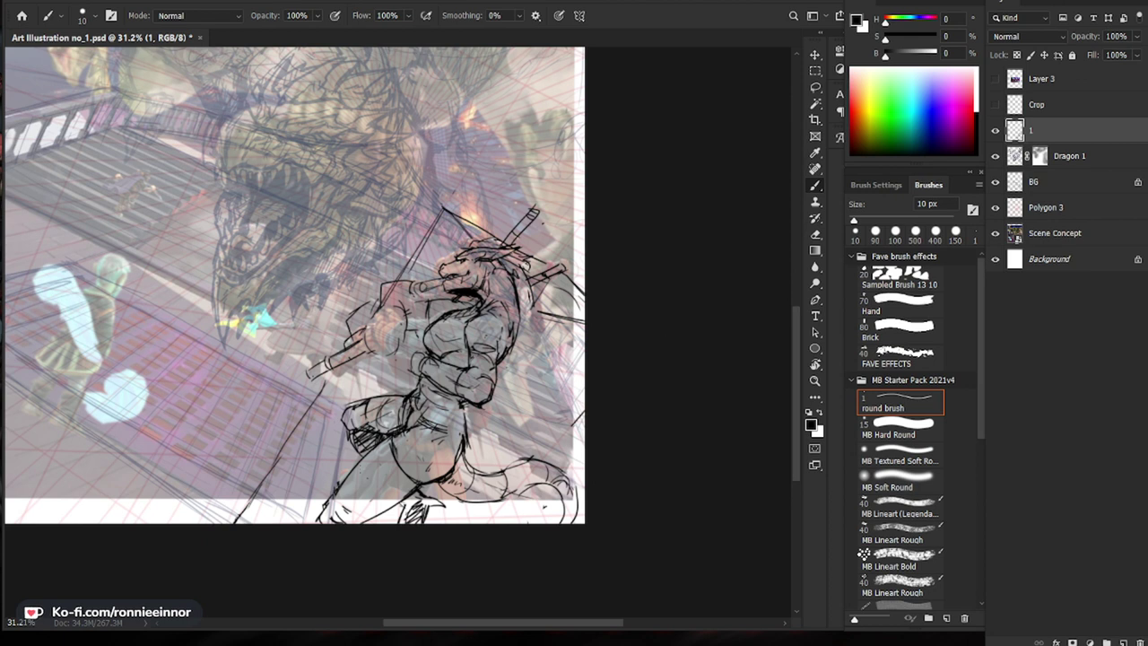
Step: Erase the wide outline around the gripping hand and rework the forearm's inner lines beside the handle
{"action": "key", "text": "e"}
{"action": "left_click_drag", "start_coordinate": [371, 305], "coordinate": [347, 326]}
{"action": "mouse_move", "coordinate": [346, 330]}
{"action": "left_mouse_down"}
{"action": "mouse_move", "coordinate": [374, 332]}
{"action": "mouse_move", "coordinate": [334, 379]}
{"action": "mouse_move", "coordinate": [366, 363]}
{"action": "left_mouse_up"}
{"action": "key", "text": "b"}
{"action": "key", "text": "e"}
{"action": "left_click_drag", "start_coordinate": [427, 309], "coordinate": [408, 340]}
{"action": "key", "text": "b"}
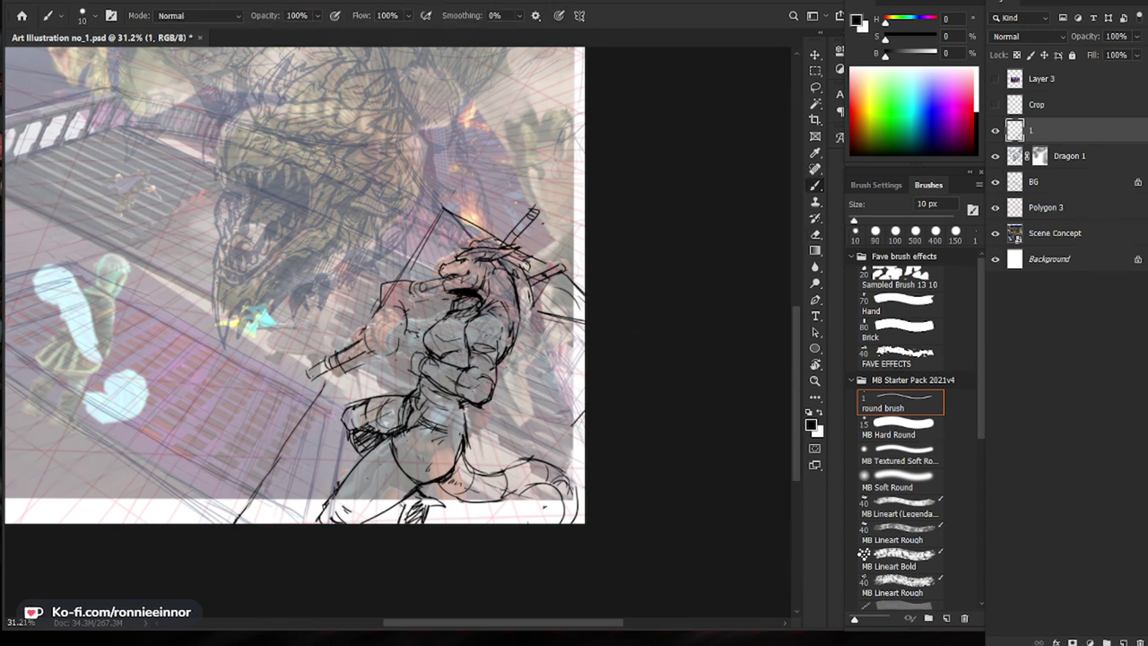
Step: Erase the dense rough strokes below the front thigh near the canvas's lower edge, keeping the leg's outline
{"action": "left_click_drag", "start_coordinate": [605, 403], "coordinate": [680, 347]}
{"action": "key", "text": "e"}
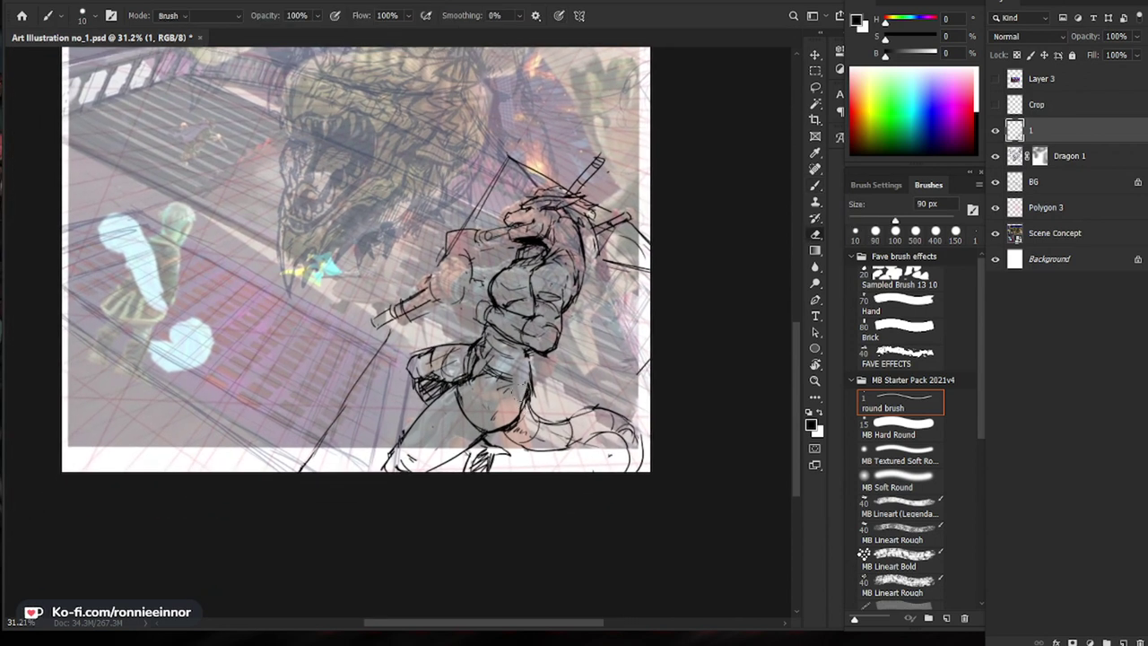
{"action": "key", "text": "b"}
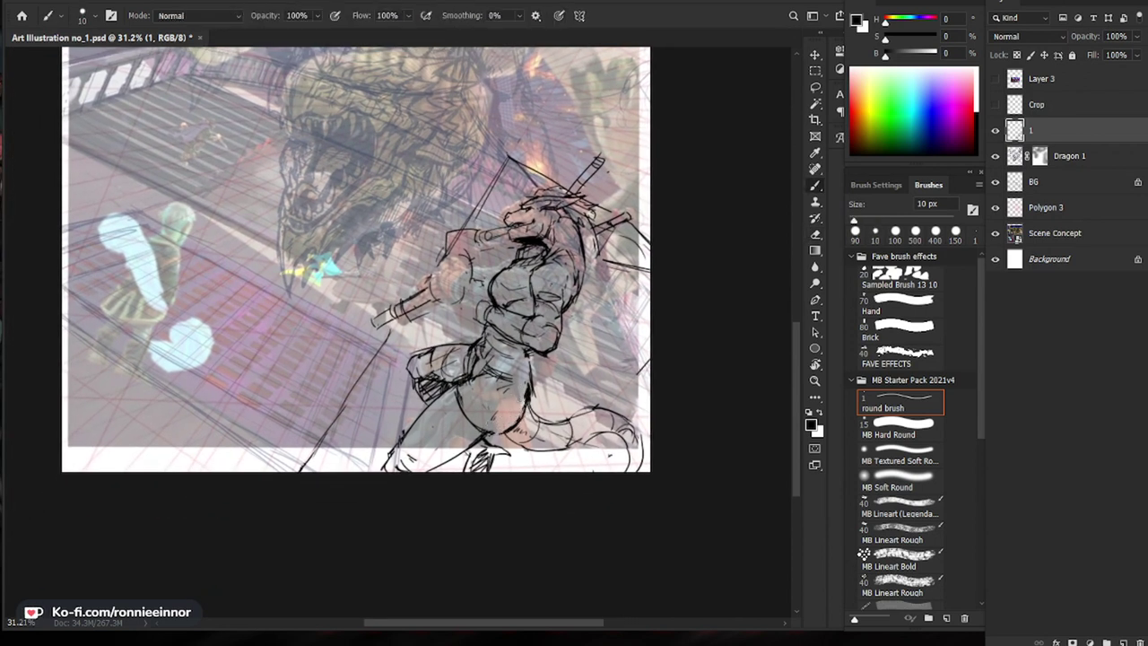
{"action": "key", "text": "e"}
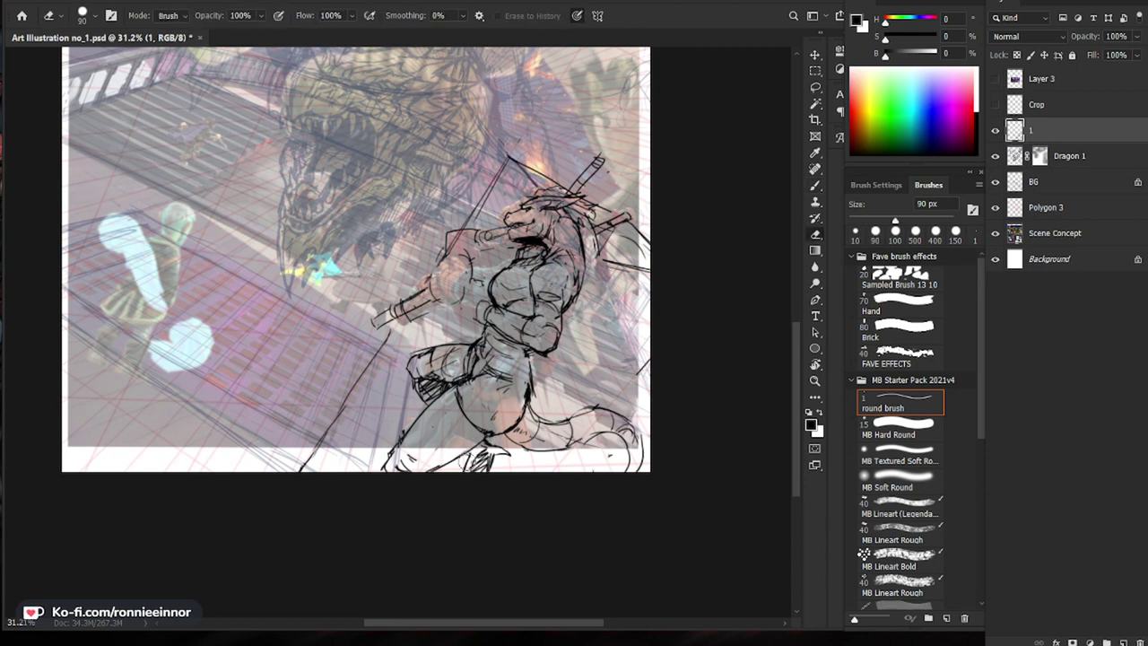
{"action": "key", "text": "ctrl+0"}
{"action": "mouse_move", "coordinate": [661, 402]}
{"action": "left_mouse_down"}
{"action": "mouse_move", "coordinate": [704, 402]}
{"action": "mouse_move", "coordinate": [638, 320]}
{"action": "left_mouse_up"}
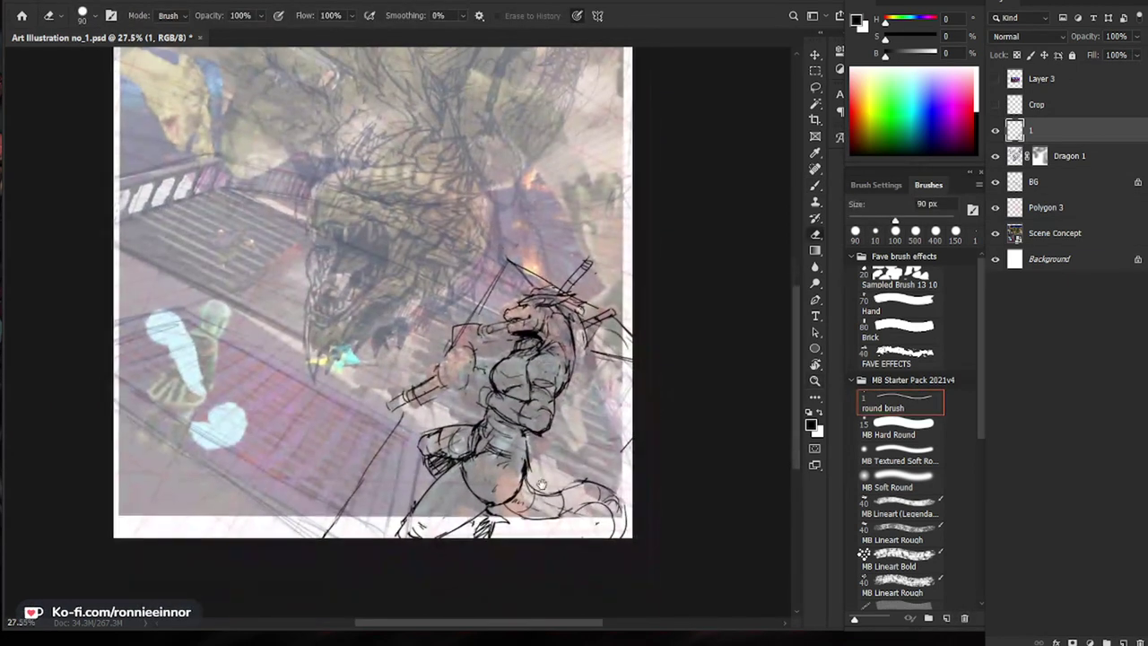
{"action": "key", "text": "b"}
{"action": "key", "text": "e"}
{"action": "key", "text": "b"}
{"action": "key", "text": "e"}
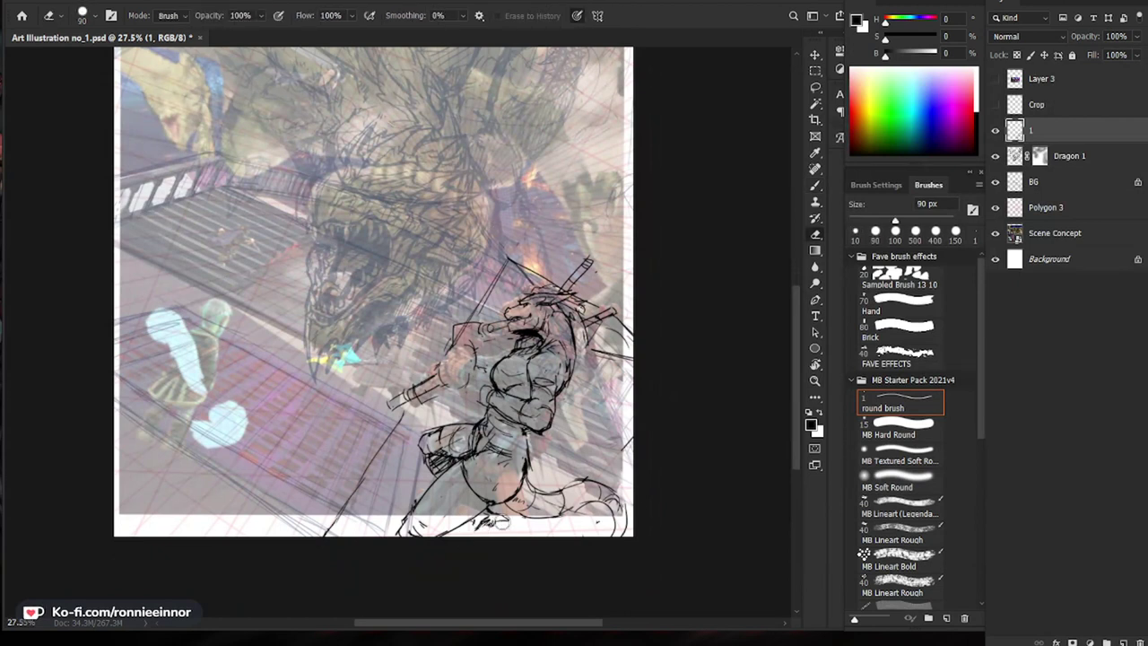
{"action": "mouse_move", "coordinate": [558, 538]}
{"action": "left_mouse_down"}
{"action": "mouse_move", "coordinate": [509, 542]}
{"action": "mouse_move", "coordinate": [530, 540]}
{"action": "mouse_move", "coordinate": [549, 557]}
{"action": "left_mouse_up"}
{"action": "left_click_drag", "start_coordinate": [468, 607], "coordinate": [485, 482]}
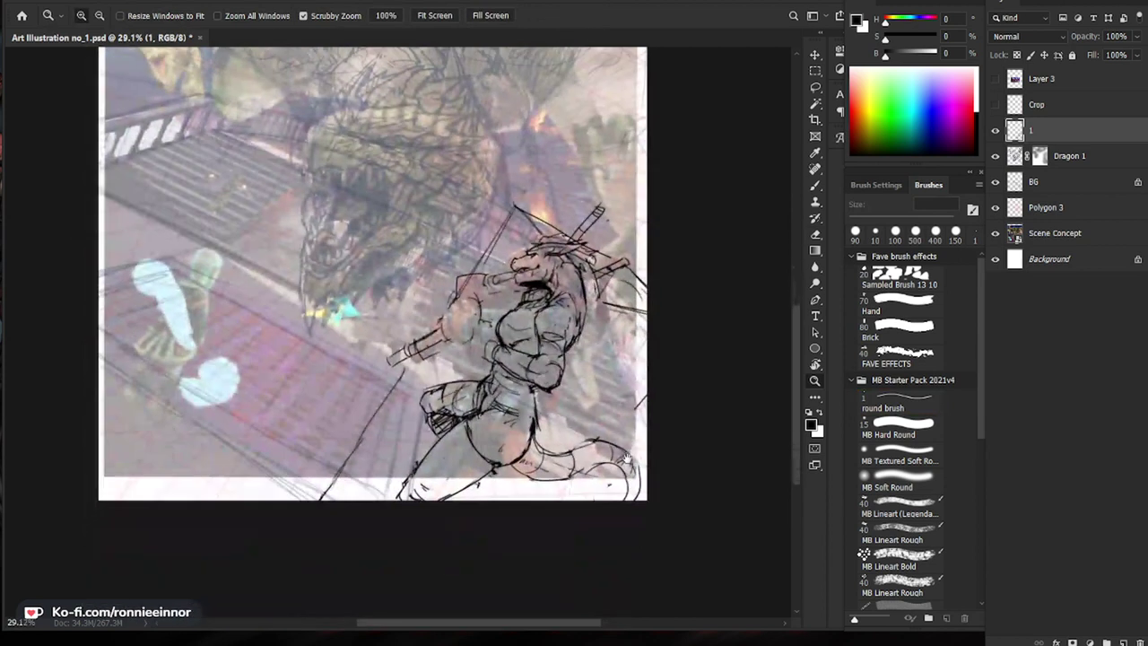
Step: Rework the hatched lower end of the hip piece beside the front thigh, alternating brush and eraser
{"action": "key", "text": "b"}
{"action": "key", "text": "e"}
{"action": "left_click_drag", "start_coordinate": [424, 426], "coordinate": [454, 424]}
{"action": "key", "text": "b"}
{"action": "key", "text": "e"}
{"action": "key", "text": "b"}
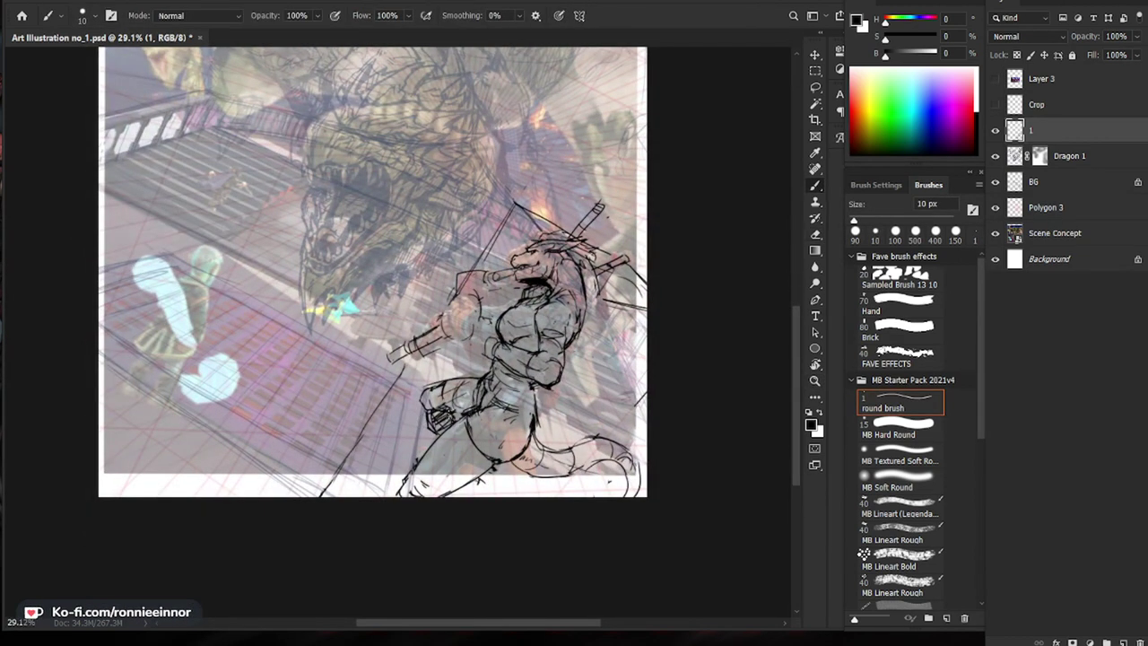
Step: Erase the hatching at the end of the hip piece and try a wider, longer outline in front of the thigh
{"action": "key", "text": "e"}
{"action": "key", "text": "b"}
{"action": "key", "text": "e"}
{"action": "mouse_move", "coordinate": [427, 405]}
{"action": "left_mouse_down"}
{"action": "mouse_move", "coordinate": [459, 412]}
{"action": "mouse_move", "coordinate": [425, 392]}
{"action": "mouse_move", "coordinate": [408, 405]}
{"action": "mouse_move", "coordinate": [408, 429]}
{"action": "left_mouse_up"}
{"action": "key", "text": "b"}
{"action": "key", "text": "e"}
{"action": "key", "text": "b"}
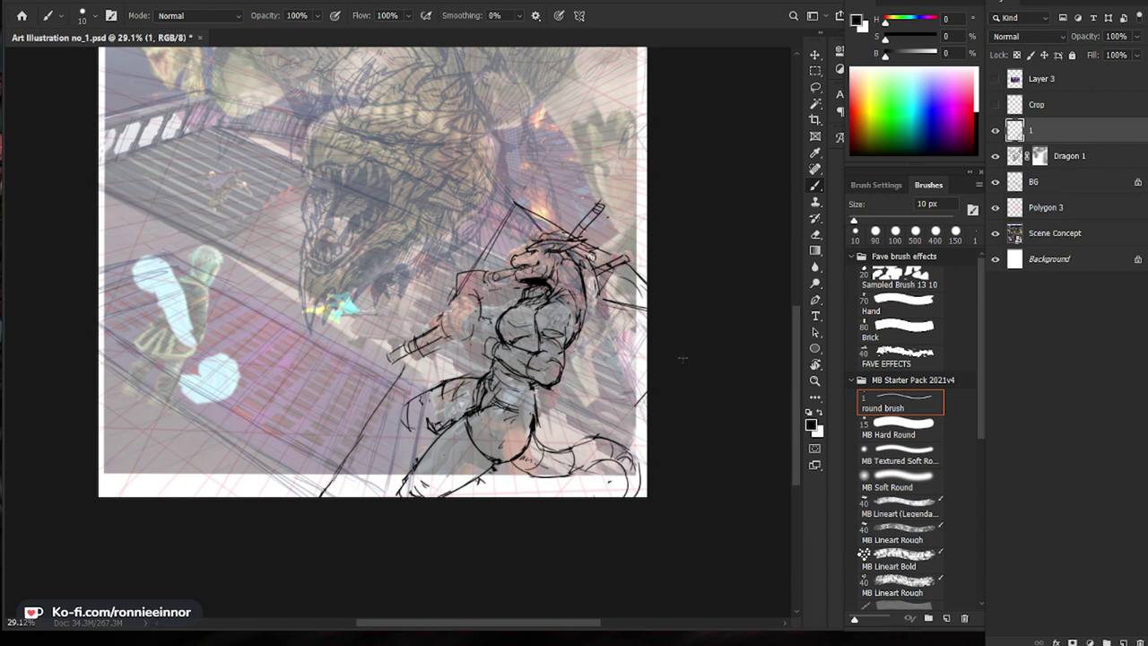
Step: Try a closed, rounded front end on the widened hip piece above the front thigh
{"action": "key", "text": "e"}
{"action": "key", "text": "b"}
{"action": "key", "text": "e"}
{"action": "left_click_drag", "start_coordinate": [417, 394], "coordinate": [415, 418]}
{"action": "key", "text": "b"}
{"action": "key", "text": "e"}
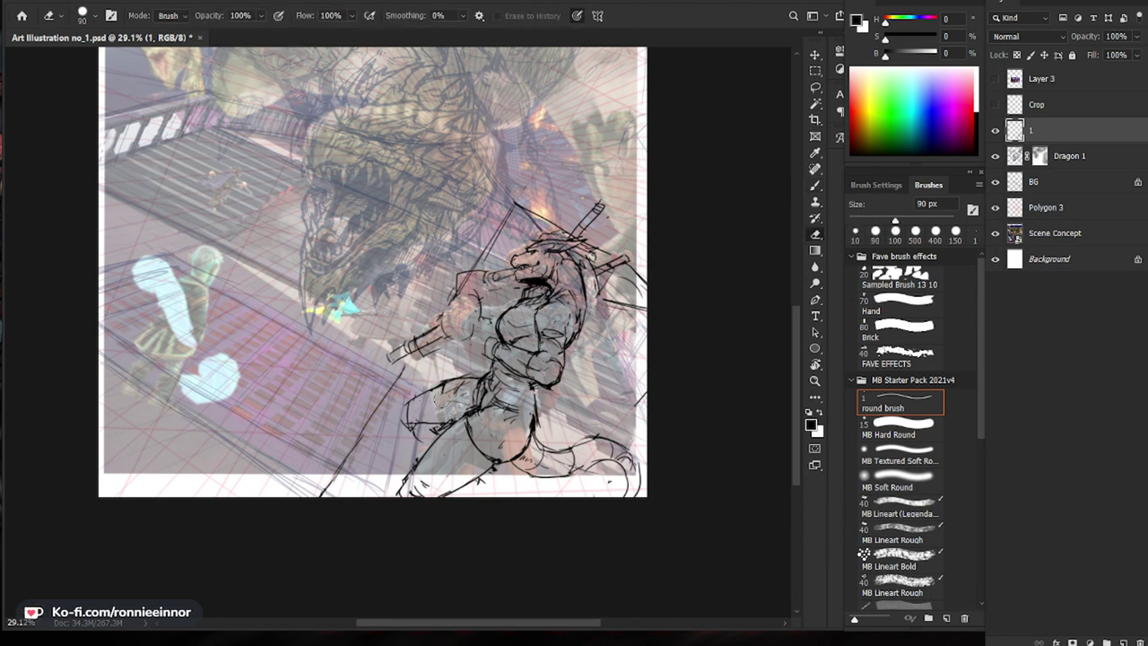
Step: Try a pointed, angular outline for the front of the hip piece, erasing its rounded end
{"action": "left_click_drag", "start_coordinate": [395, 412], "coordinate": [406, 431]}
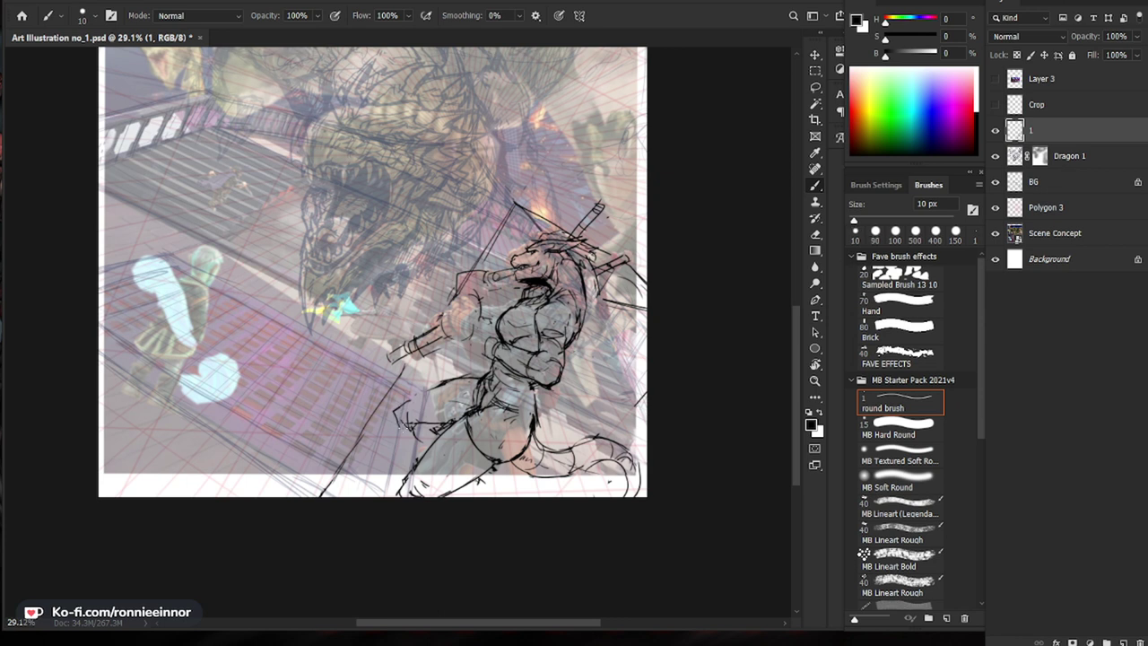
{"action": "left_click_drag", "start_coordinate": [575, 507], "coordinate": [566, 485]}
{"action": "key", "text": "e"}
{"action": "left_click_drag", "start_coordinate": [401, 400], "coordinate": [408, 405]}
{"action": "key", "text": "b"}
{"action": "mouse_move", "coordinate": [782, 434]}
{"action": "left_mouse_down"}
{"action": "mouse_move", "coordinate": [737, 435]}
{"action": "mouse_move", "coordinate": [803, 435]}
{"action": "left_mouse_up"}
{"action": "mouse_move", "coordinate": [502, 538]}
{"action": "left_mouse_down"}
{"action": "mouse_move", "coordinate": [468, 344]}
{"action": "mouse_move", "coordinate": [425, 350]}
{"action": "left_mouse_up"}
{"action": "key", "text": "e"}
{"action": "key", "text": "b"}
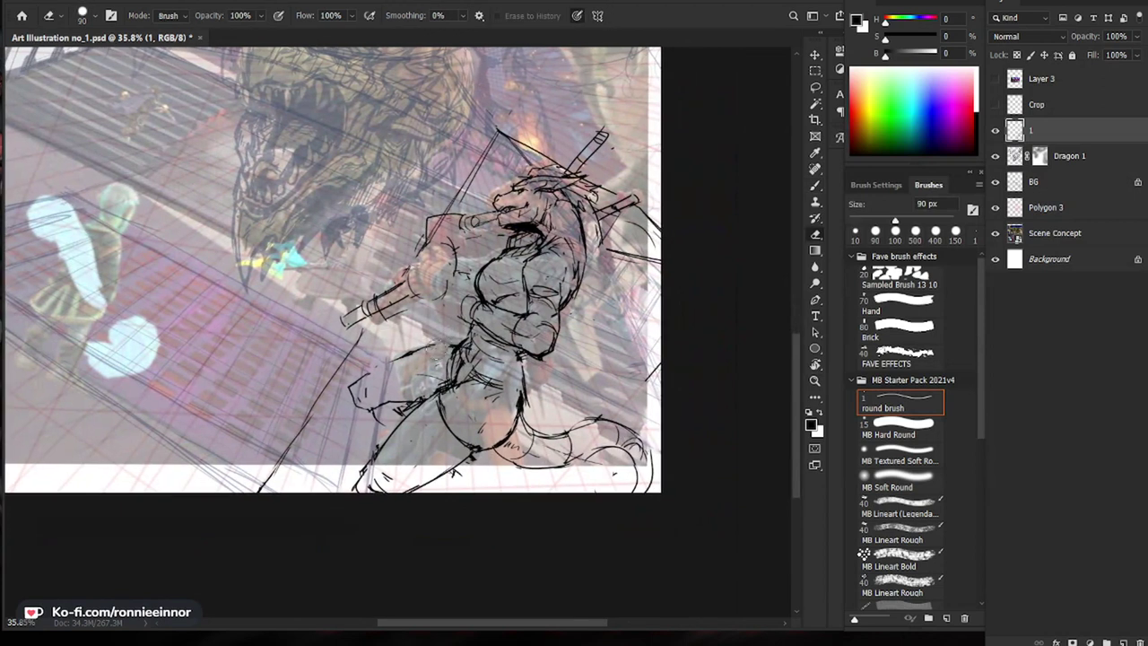
Step: Erase part of the pointed hip outline and redraw the upper contour of the front thigh
{"action": "key", "text": "e"}
{"action": "key", "text": "b"}
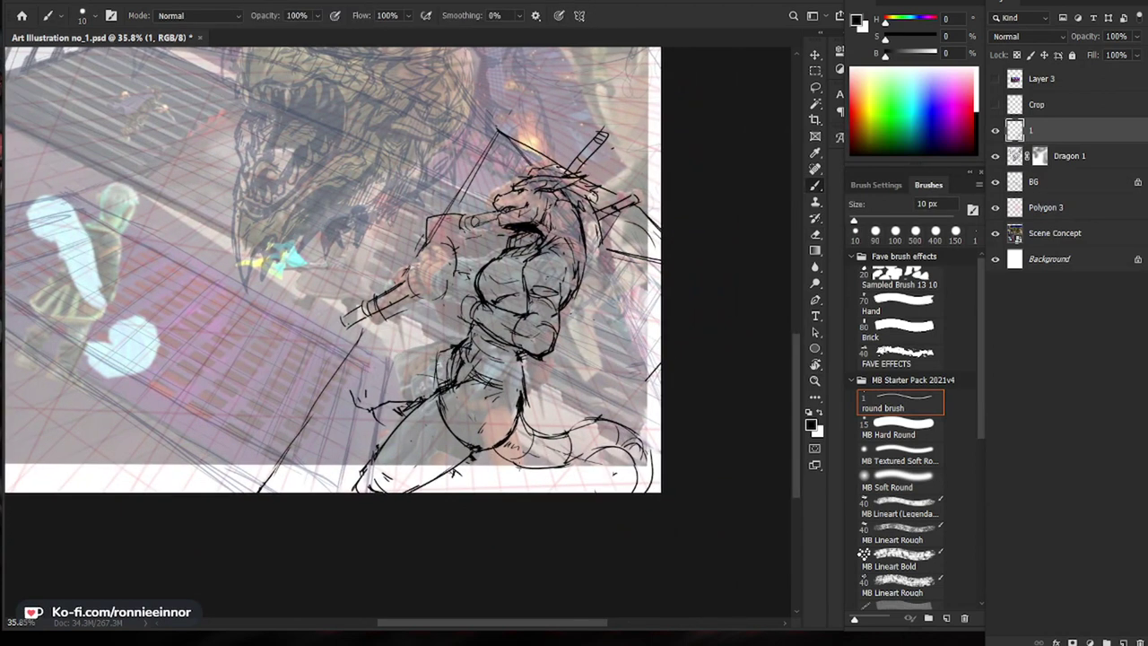
{"action": "left_click_drag", "start_coordinate": [514, 450], "coordinate": [490, 428]}
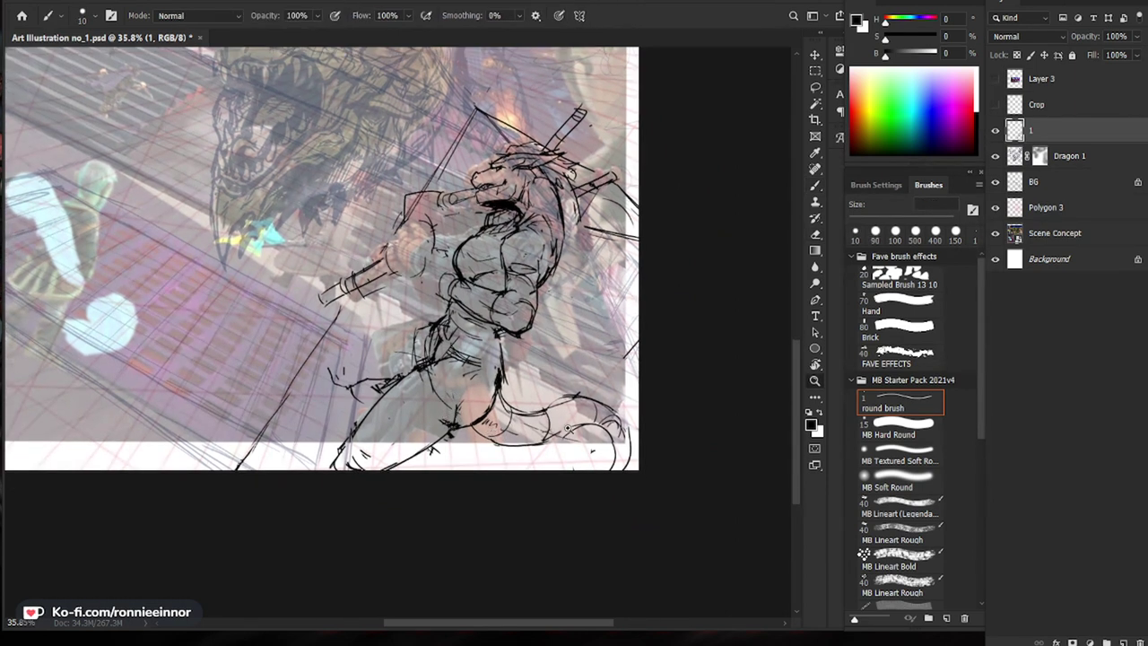
{"action": "left_click_drag", "start_coordinate": [567, 424], "coordinate": [534, 423]}
{"action": "left_click_drag", "start_coordinate": [429, 438], "coordinate": [484, 437]}
{"action": "key", "text": "e"}
{"action": "left_click_drag", "start_coordinate": [448, 359], "coordinate": [414, 384]}
{"action": "key", "text": "b"}
{"action": "left_click_drag", "start_coordinate": [457, 356], "coordinate": [389, 418]}
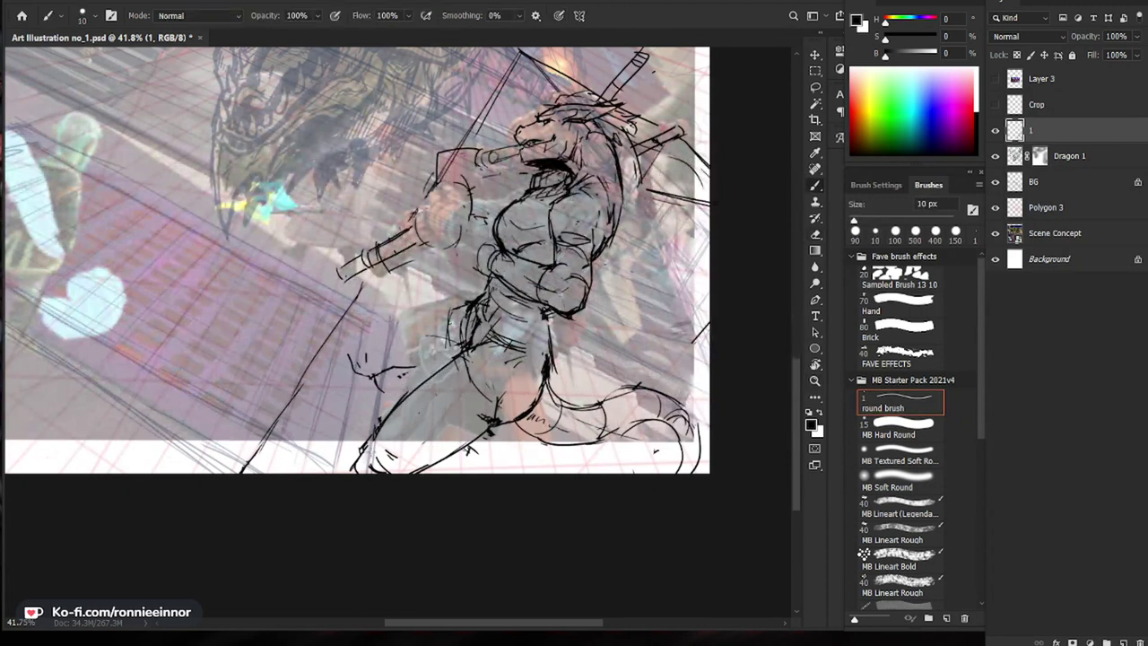
Step: Erase the leftover strokes in front of the thigh and the old contour beside the waist and hip
{"action": "key", "text": "e"}
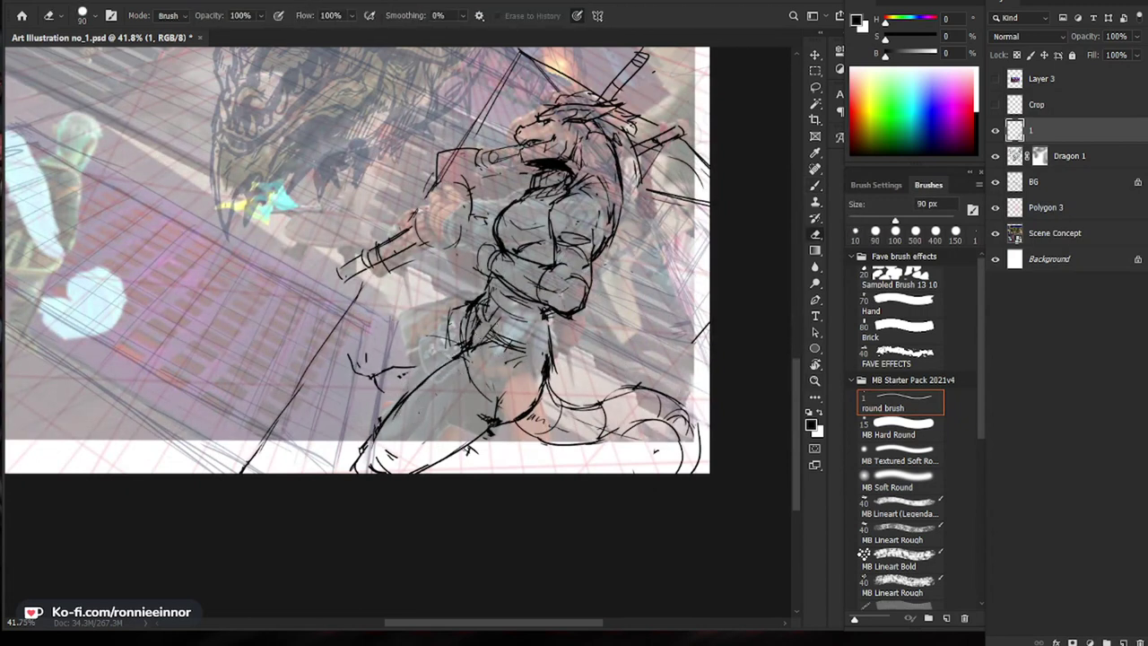
{"action": "key", "text": "b"}
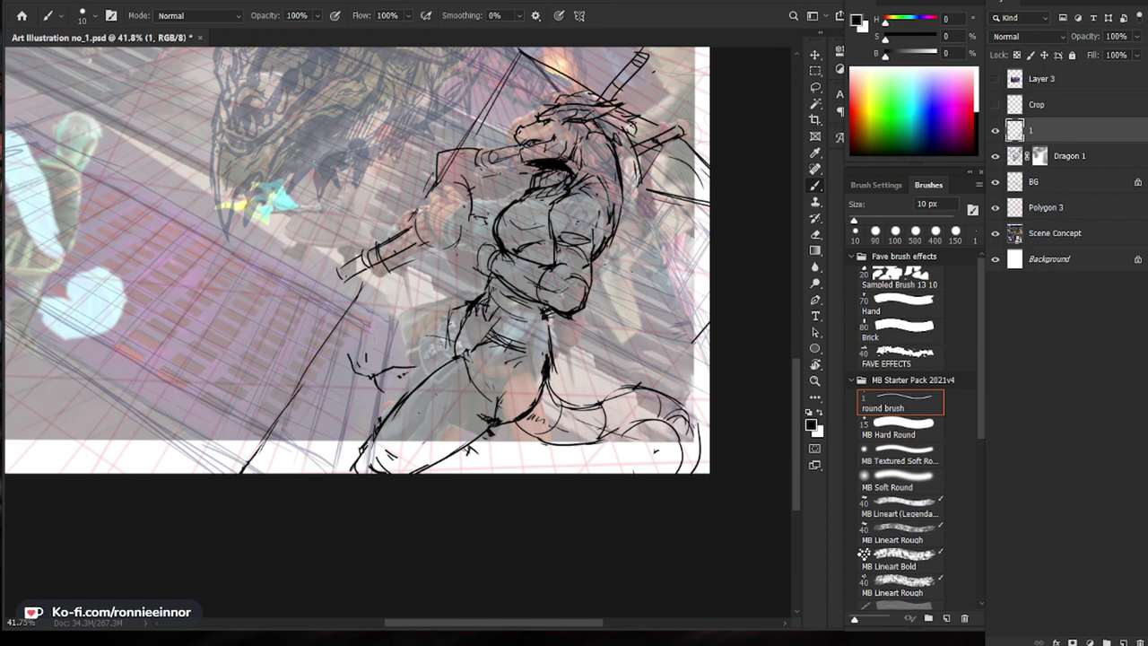
{"action": "key", "text": "e"}
{"action": "left_click_drag", "start_coordinate": [406, 368], "coordinate": [355, 361]}
{"action": "key", "text": "b"}
{"action": "mouse_move", "coordinate": [462, 312]}
{"action": "left_mouse_down"}
{"action": "mouse_move", "coordinate": [401, 312]}
{"action": "mouse_move", "coordinate": [432, 354]}
{"action": "left_mouse_up"}
{"action": "key", "text": "e"}
{"action": "mouse_move", "coordinate": [408, 312]}
{"action": "left_mouse_down"}
{"action": "mouse_move", "coordinate": [443, 331]}
{"action": "mouse_move", "coordinate": [432, 347]}
{"action": "mouse_move", "coordinate": [483, 300]}
{"action": "mouse_move", "coordinate": [495, 317]}
{"action": "left_mouse_up"}
{"action": "key", "text": "b"}
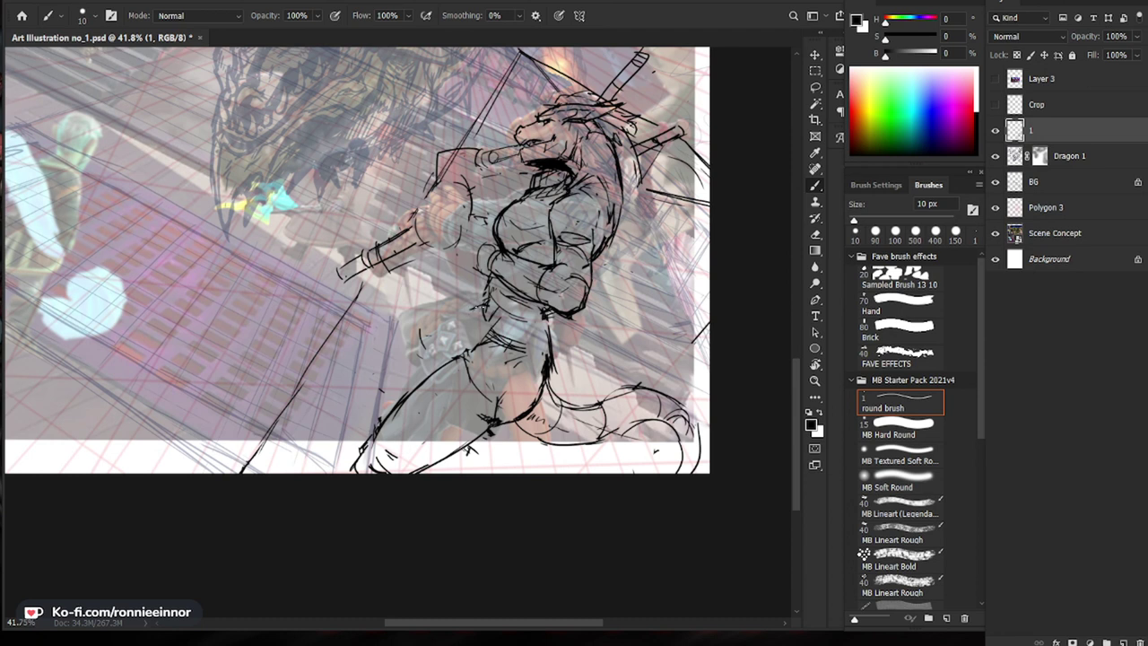
Step: Draw a new contour from the waist down to the front hip and clean up its lower end
{"action": "mouse_move", "coordinate": [472, 310]}
{"action": "left_mouse_down"}
{"action": "mouse_move", "coordinate": [454, 322]}
{"action": "mouse_move", "coordinate": [466, 354]}
{"action": "left_mouse_up"}
{"action": "key", "text": "z"}
{"action": "mouse_move", "coordinate": [611, 430]}
{"action": "left_mouse_down"}
{"action": "mouse_move", "coordinate": [571, 425]}
{"action": "mouse_move", "coordinate": [597, 423]}
{"action": "left_mouse_up"}
{"action": "key", "text": "b"}
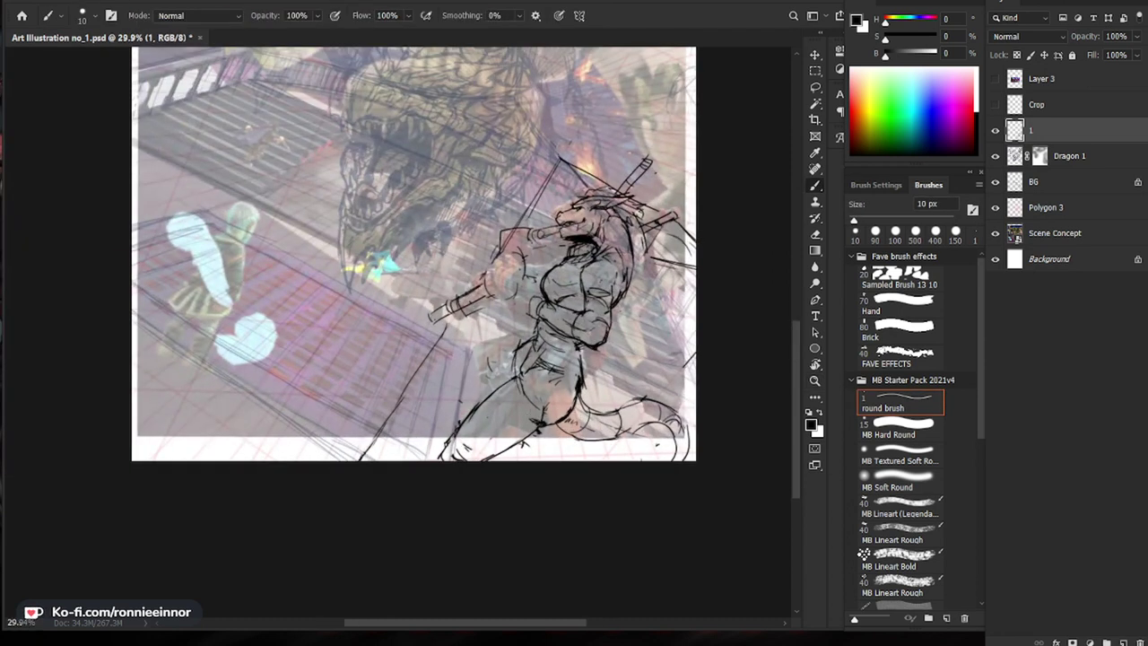
{"action": "key", "text": "e"}
{"action": "mouse_move", "coordinate": [518, 375]}
{"action": "left_mouse_down"}
{"action": "mouse_move", "coordinate": [522, 398]}
{"action": "mouse_move", "coordinate": [541, 364]}
{"action": "mouse_move", "coordinate": [523, 391]}
{"action": "mouse_move", "coordinate": [523, 377]}
{"action": "left_mouse_up"}
Step: Strengthen the front thigh's upper contour and add curved lines across the upper thigh, alternating brush and eraser
{"action": "key", "text": "b"}
{"action": "key", "text": "e"}
{"action": "key", "text": "b"}
{"action": "key", "text": "e"}
{"action": "key", "text": "b"}
{"action": "mouse_move", "coordinate": [457, 429]}
{"action": "left_mouse_down"}
{"action": "mouse_move", "coordinate": [469, 460]}
{"action": "mouse_move", "coordinate": [488, 418]}
{"action": "left_mouse_up"}
{"action": "left_click_drag", "start_coordinate": [617, 457], "coordinate": [584, 422]}
{"action": "key", "text": "e"}
{"action": "key", "text": "b"}
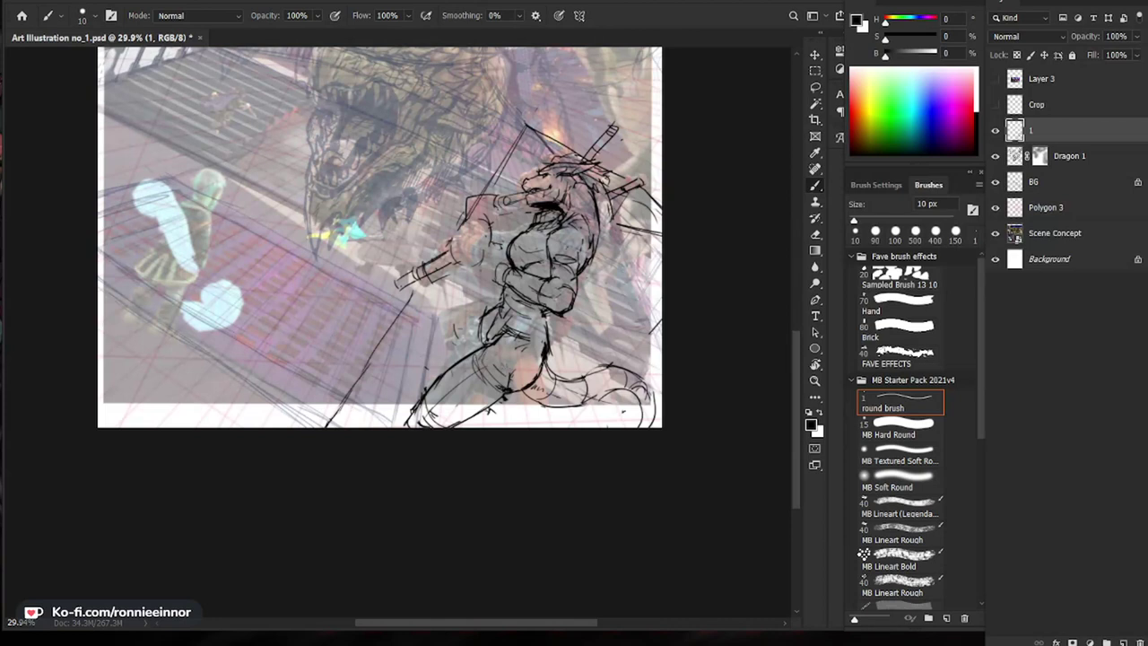
Step: Sketch a rounded shape projecting forward from the hip above the front thigh, undoing and erasing stray strokes
{"action": "key", "text": "e"}
{"action": "key", "text": "b"}
{"action": "left_click_drag", "start_coordinate": [394, 299], "coordinate": [479, 316]}
{"action": "key", "text": "ctrl+z"}
{"action": "key", "text": "e"}
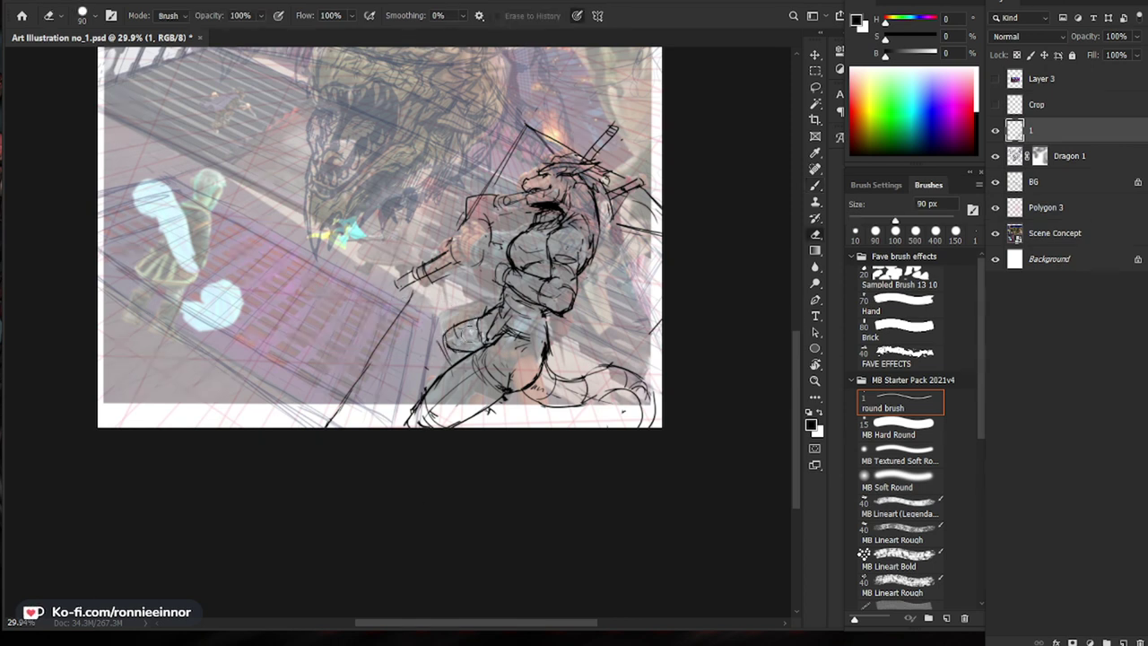
{"action": "left_click_drag", "start_coordinate": [481, 317], "coordinate": [476, 334]}
Step: Extend and darken the front edge of the rounded shape beside the hip
{"action": "key", "text": "b"}
{"action": "key", "text": "ctrl+space"}
{"action": "left_click_drag", "start_coordinate": [587, 373], "coordinate": [633, 373]}
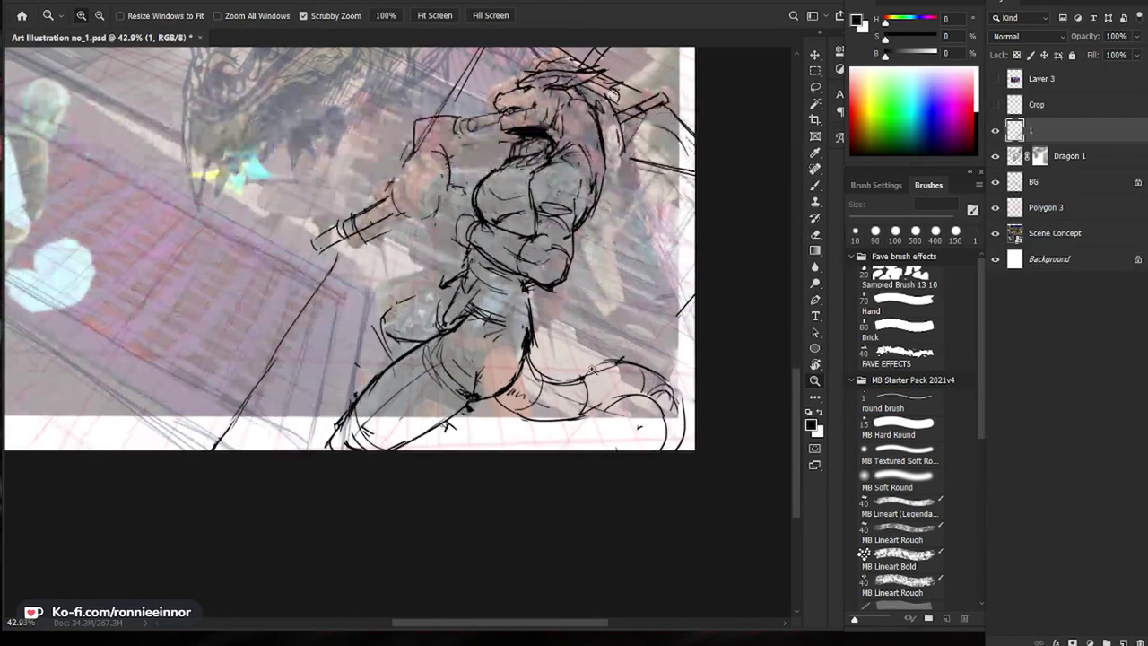
{"action": "left_click_drag", "start_coordinate": [384, 314], "coordinate": [371, 357]}
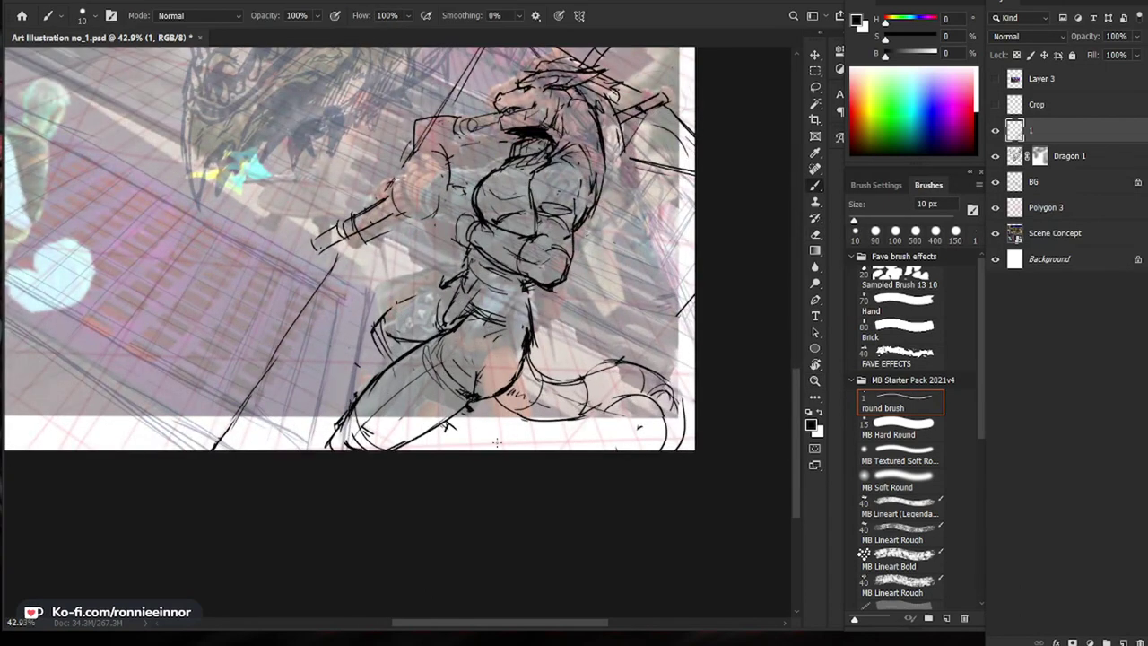
Step: Rework the underside of the front leg and draw short pointed folds beneath it at the canvas's lower edge
{"action": "key", "text": "e"}
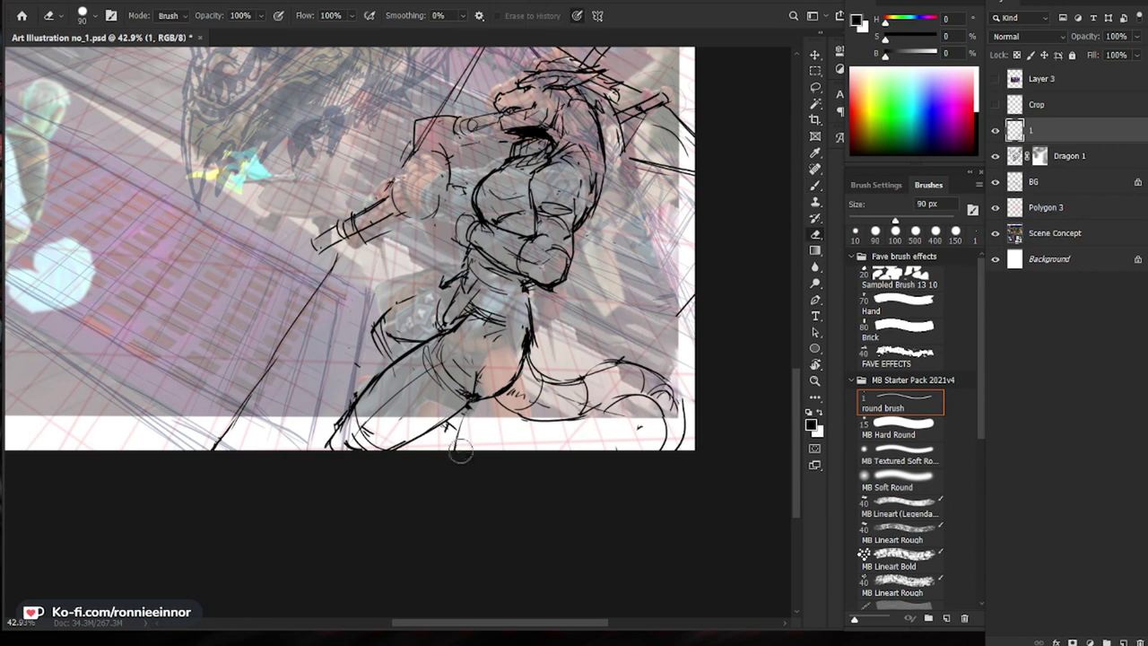
{"action": "mouse_move", "coordinate": [465, 414]}
{"action": "left_mouse_down"}
{"action": "mouse_move", "coordinate": [461, 450]}
{"action": "mouse_move", "coordinate": [432, 449]}
{"action": "mouse_move", "coordinate": [463, 442]}
{"action": "left_mouse_up"}
{"action": "key", "text": "e"}
{"action": "key", "text": "b"}
{"action": "key", "text": "e"}
{"action": "key", "text": "b"}
{"action": "key", "text": "e"}
{"action": "key", "text": "b"}
{"action": "mouse_move", "coordinate": [467, 425]}
{"action": "left_mouse_down"}
{"action": "mouse_move", "coordinate": [455, 447]}
{"action": "mouse_move", "coordinate": [465, 426]}
{"action": "mouse_move", "coordinate": [492, 427]}
{"action": "left_mouse_up"}
{"action": "left_click_drag", "start_coordinate": [491, 421], "coordinate": [436, 451]}
{"action": "left_click_drag", "start_coordinate": [444, 439], "coordinate": [431, 451]}
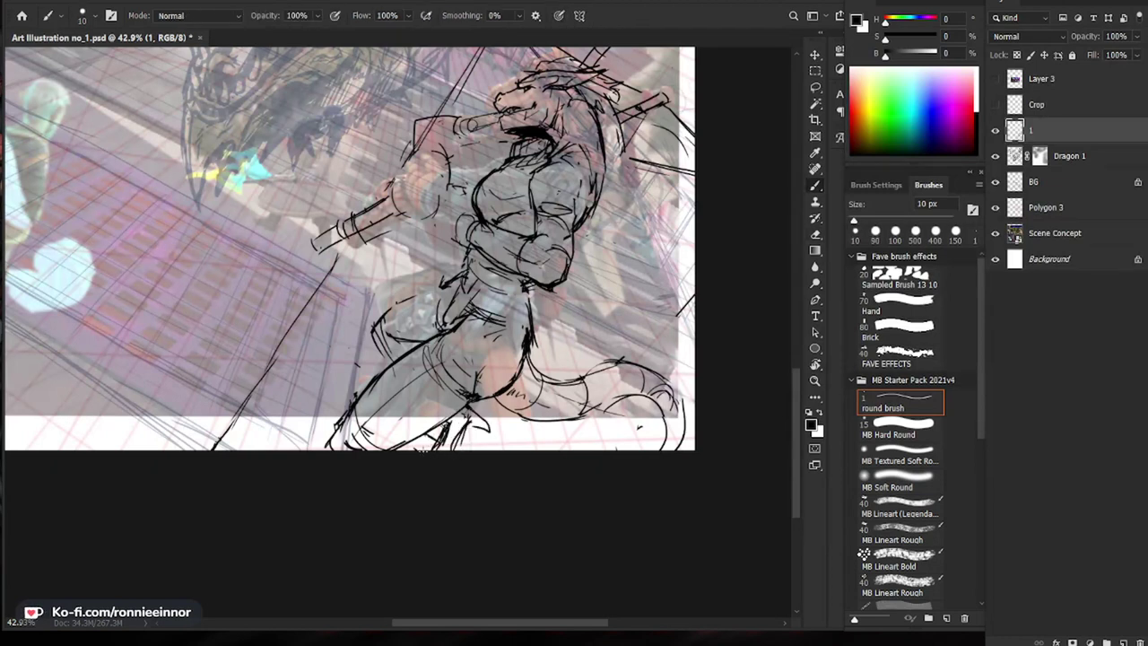
Step: Examine the figure's pose and proportions against the whole dragon composition
{"action": "scroll", "coordinate": [425, 454], "scroll_direction": "down", "scroll_amount": 5}
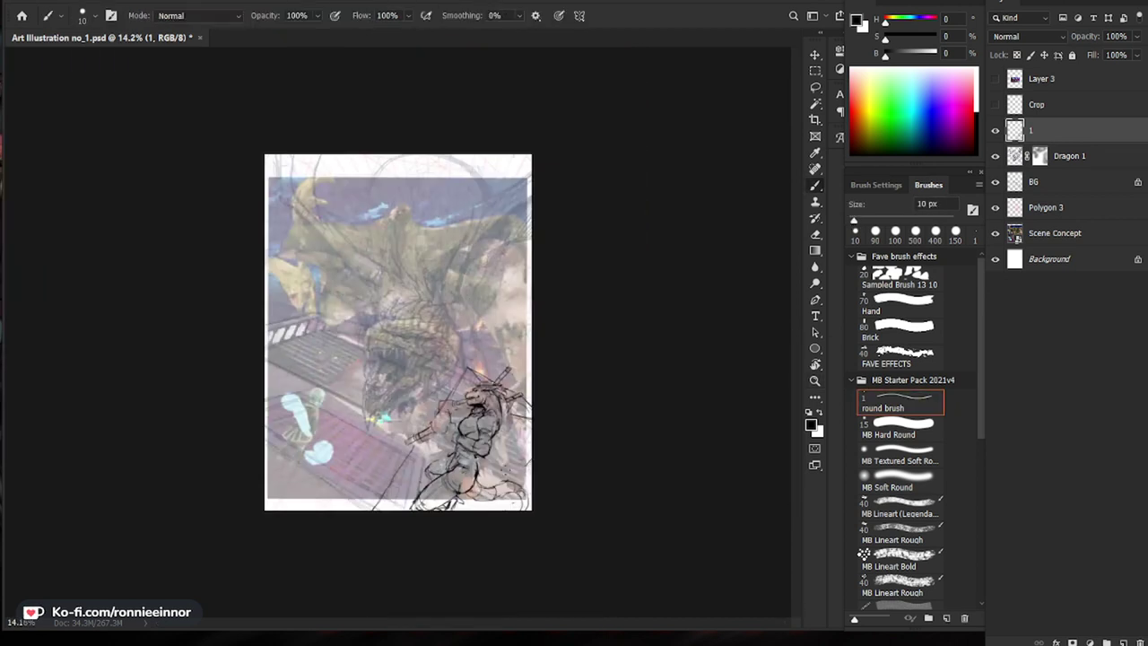
{"action": "key", "text": "z"}
{"action": "mouse_move", "coordinate": [506, 471]}
{"action": "left_mouse_down"}
{"action": "mouse_move", "coordinate": [548, 558]}
{"action": "mouse_move", "coordinate": [498, 476]}
{"action": "left_mouse_up"}
{"action": "left_click_drag", "start_coordinate": [459, 566], "coordinate": [497, 560]}
{"action": "key", "text": "b"}
{"action": "mouse_move", "coordinate": [444, 483]}
{"action": "left_mouse_down"}
{"action": "mouse_move", "coordinate": [391, 517]}
{"action": "mouse_move", "coordinate": [463, 478]}
{"action": "left_mouse_up"}
{"action": "left_click_drag", "start_coordinate": [368, 419], "coordinate": [375, 440]}
{"action": "key", "text": "ctrl+space"}
{"action": "mouse_move", "coordinate": [631, 370]}
{"action": "left_mouse_down"}
{"action": "mouse_move", "coordinate": [608, 373]}
{"action": "mouse_move", "coordinate": [595, 466]}
{"action": "left_mouse_up"}
{"action": "key", "text": "ctrl+space"}
{"action": "left_click_drag", "start_coordinate": [656, 402], "coordinate": [638, 398]}
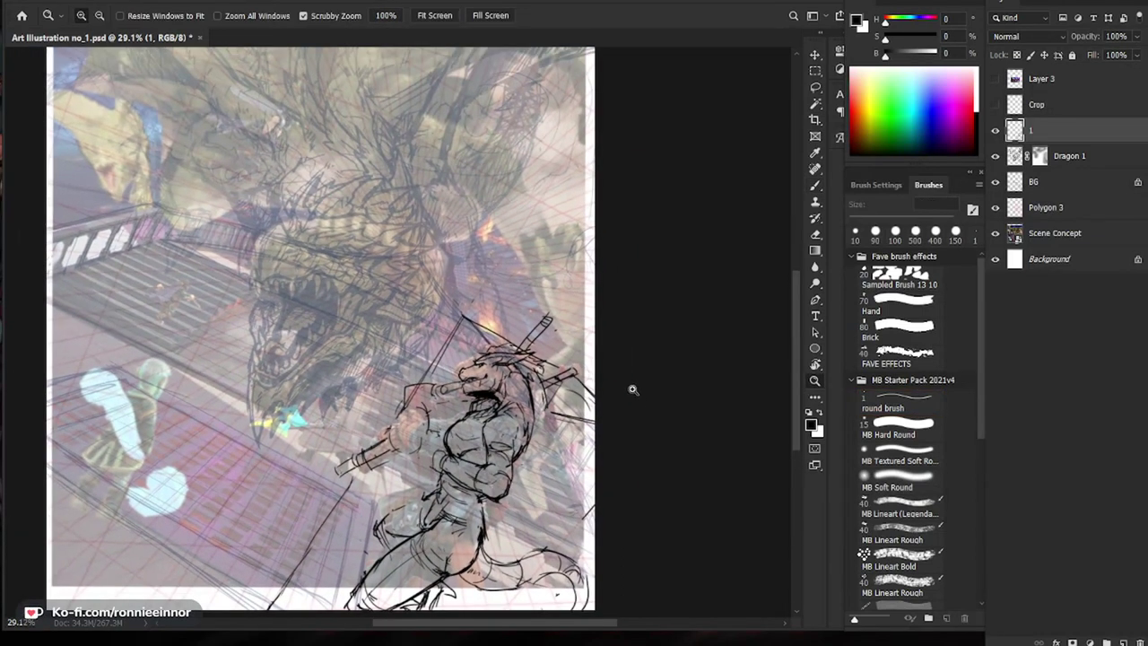
{"action": "left_click_drag", "start_coordinate": [549, 447], "coordinate": [562, 447]}
{"action": "left_click_drag", "start_coordinate": [568, 504], "coordinate": [577, 414]}
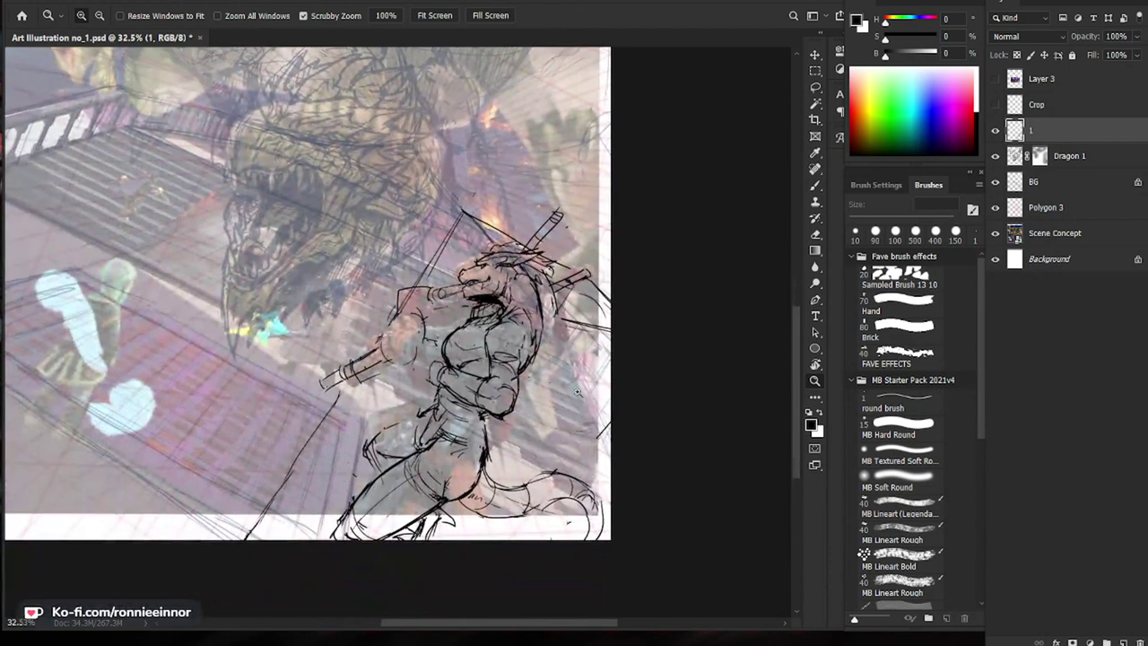
Step: Draw long flowing strands from behind the head down the back toward the illustration's side edge
{"action": "key", "text": "b"}
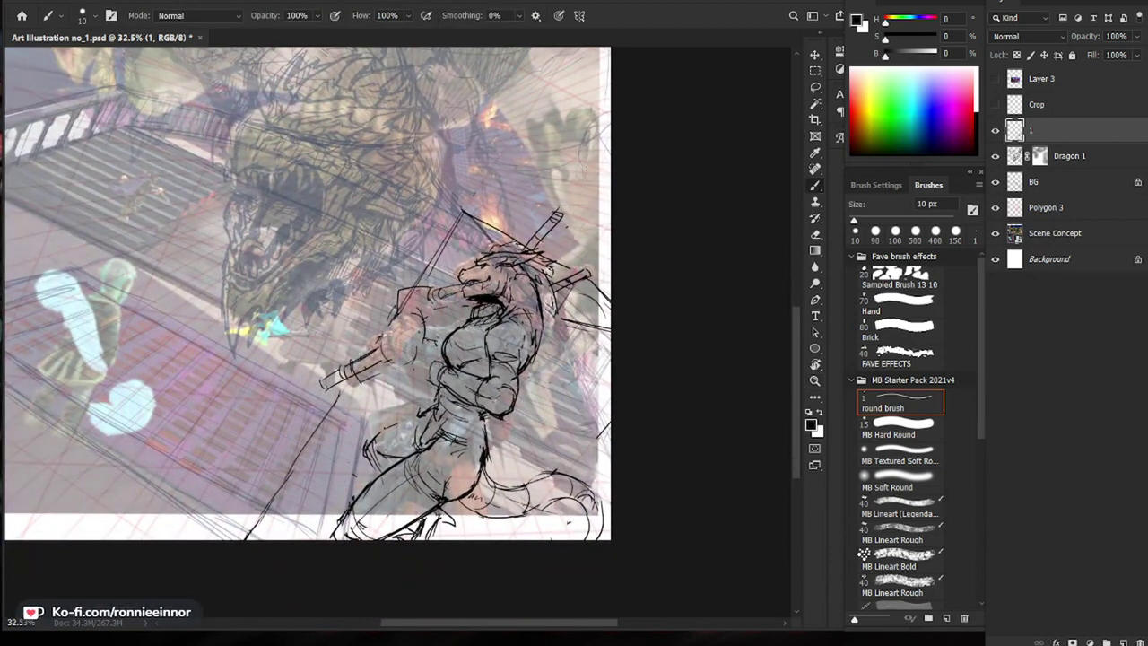
{"action": "mouse_move", "coordinate": [507, 266]}
{"action": "left_mouse_down"}
{"action": "mouse_move", "coordinate": [505, 294]}
{"action": "mouse_move", "coordinate": [535, 307]}
{"action": "mouse_move", "coordinate": [586, 362]}
{"action": "left_mouse_up"}
{"action": "mouse_move", "coordinate": [534, 304]}
{"action": "left_mouse_down"}
{"action": "mouse_move", "coordinate": [610, 369]}
{"action": "mouse_move", "coordinate": [612, 355]}
{"action": "mouse_move", "coordinate": [601, 391]}
{"action": "mouse_move", "coordinate": [570, 421]}
{"action": "left_mouse_up"}
{"action": "mouse_move", "coordinate": [605, 364]}
{"action": "left_mouse_down"}
{"action": "mouse_move", "coordinate": [604, 406]}
{"action": "mouse_move", "coordinate": [597, 399]}
{"action": "left_mouse_up"}
{"action": "mouse_move", "coordinate": [597, 399]}
{"action": "left_mouse_down"}
{"action": "mouse_move", "coordinate": [611, 414]}
{"action": "mouse_move", "coordinate": [597, 399]}
{"action": "mouse_move", "coordinate": [589, 414]}
{"action": "left_mouse_up"}
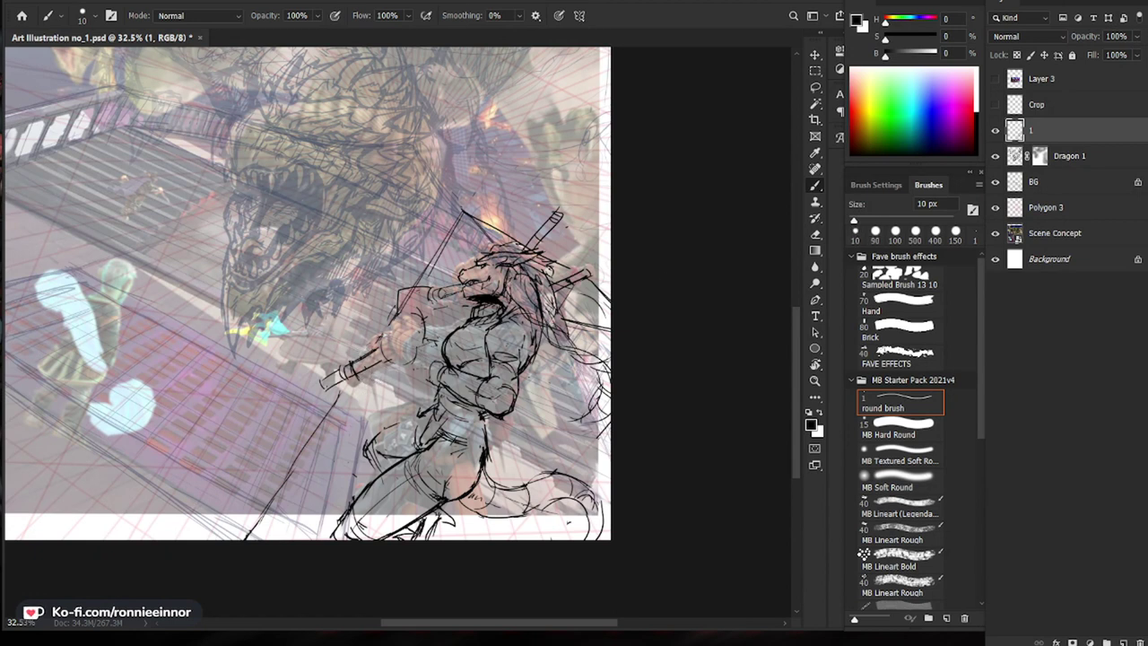
Step: Clean up the hand gripping the weapon's handle and redraw its knuckles and fingers
{"action": "key", "text": "e"}
{"action": "left_click_drag", "start_coordinate": [384, 335], "coordinate": [369, 355]}
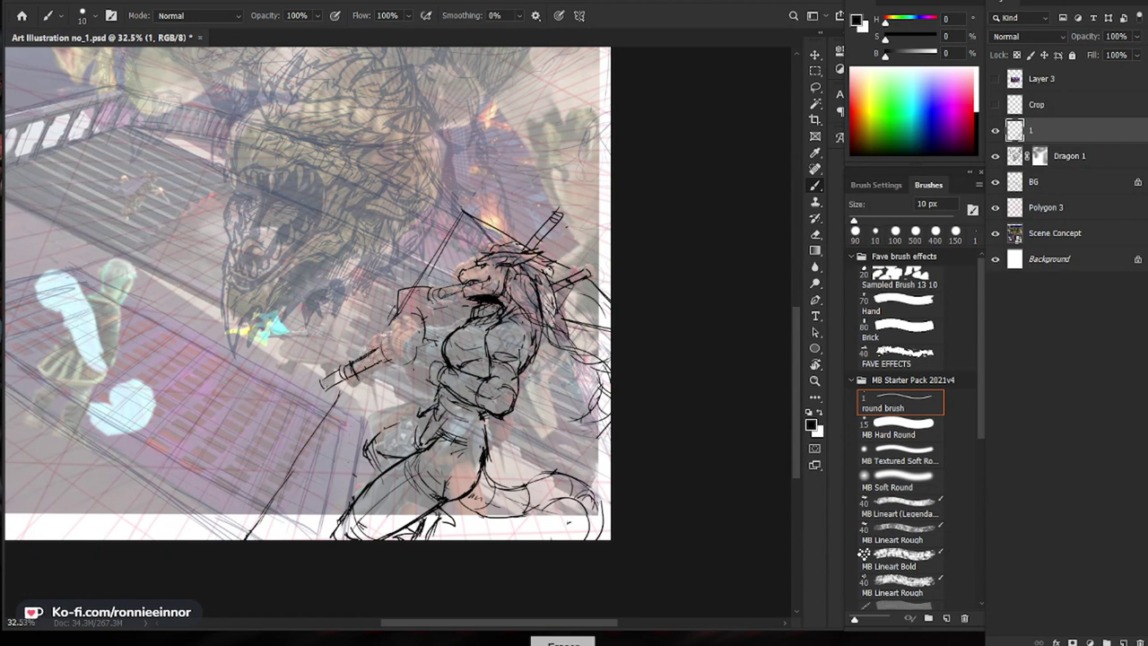
{"action": "key", "text": "b"}
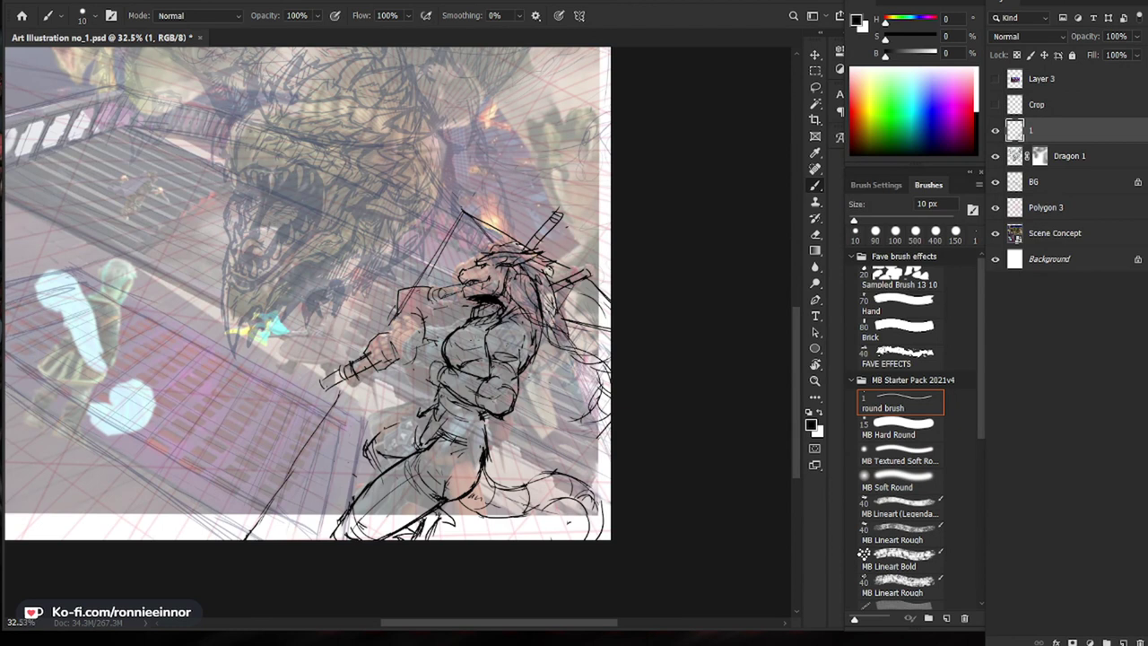
Step: Define the contours of the raised forearm and elbow between the gripping hand and the chest
{"action": "key", "text": "b"}
{"action": "key", "text": "b"}
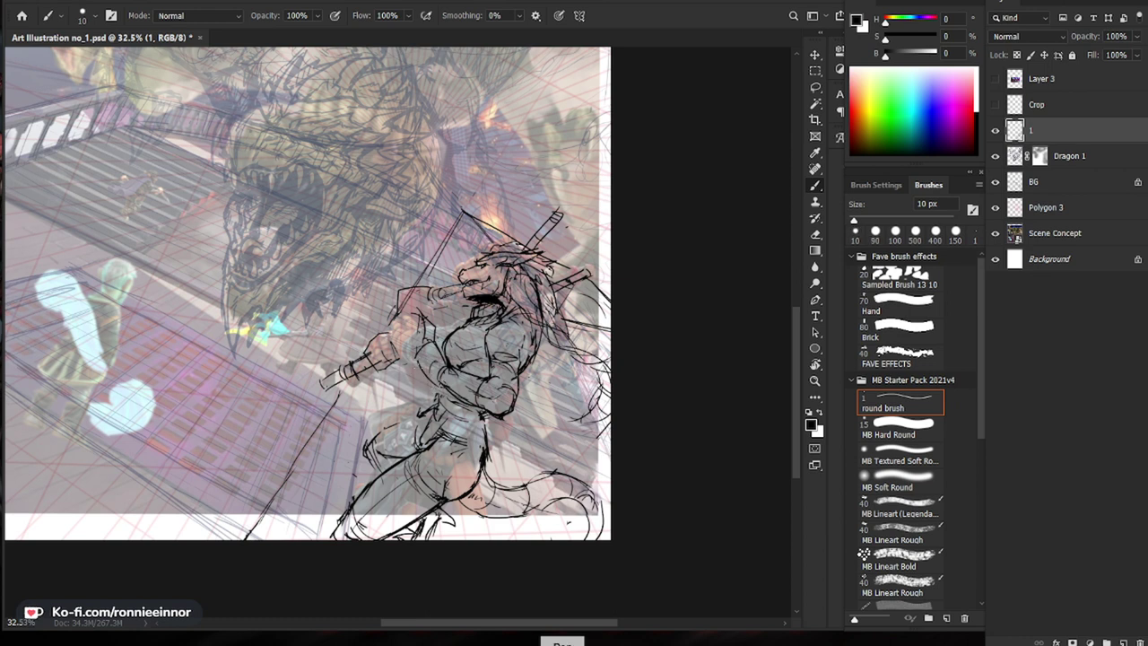
{"action": "left_click_drag", "start_coordinate": [420, 350], "coordinate": [438, 383]}
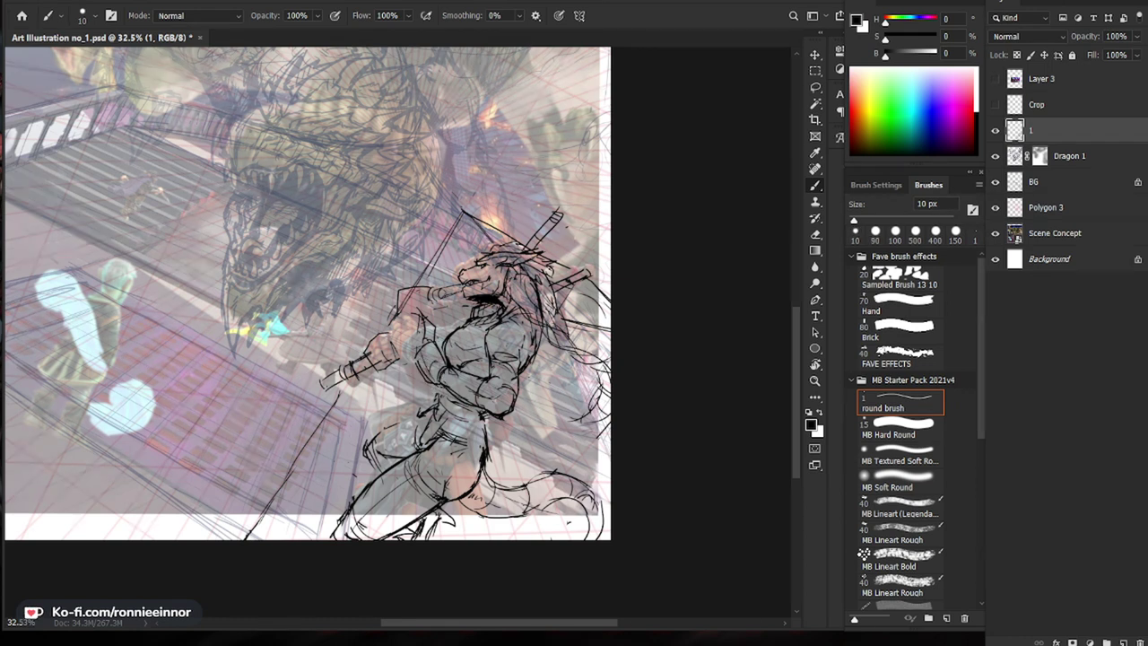
{"action": "key", "text": "b"}
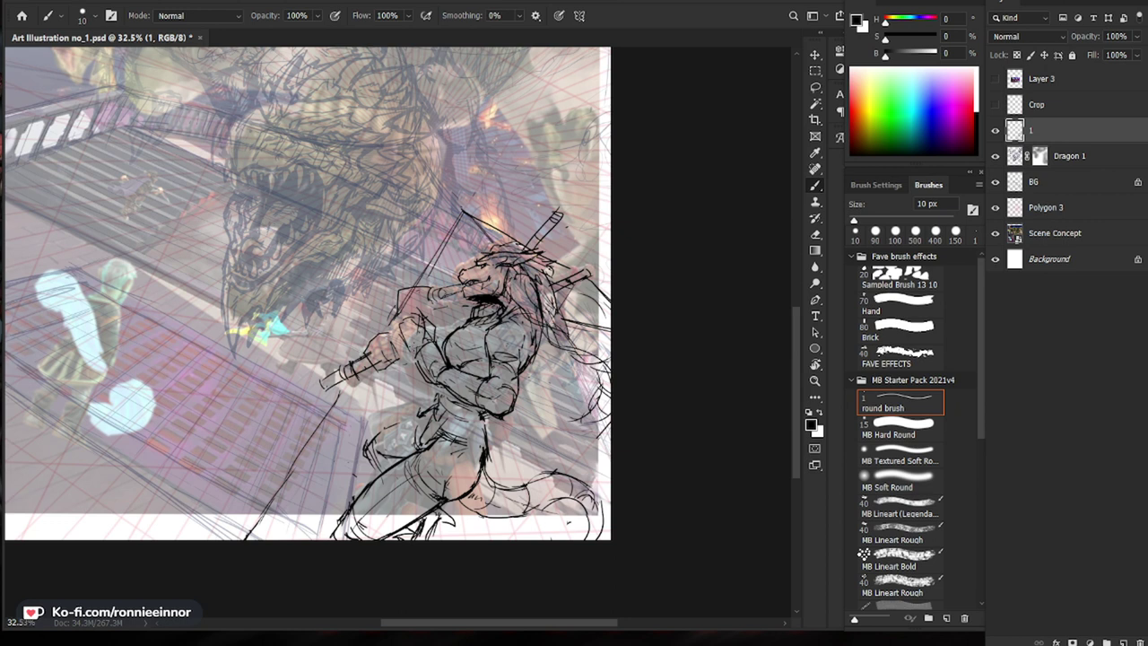
{"action": "key", "text": "space"}
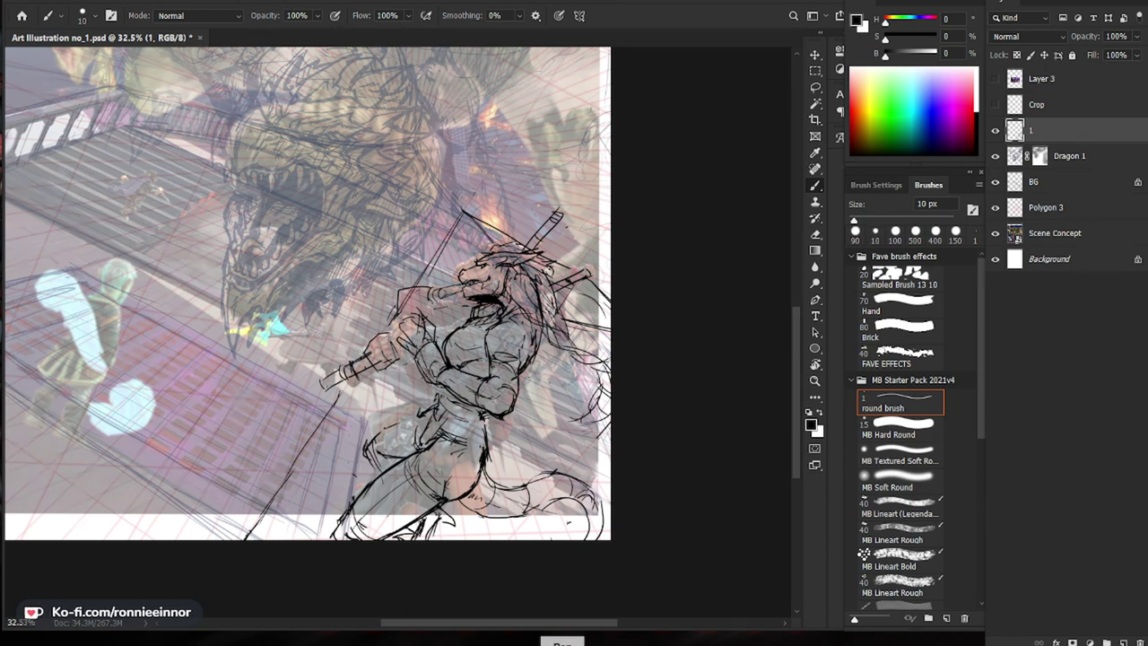
Step: Clean up the figure's waist lines and erase the rough contour behind the hip
{"action": "key", "text": "e"}
{"action": "key", "text": "b"}
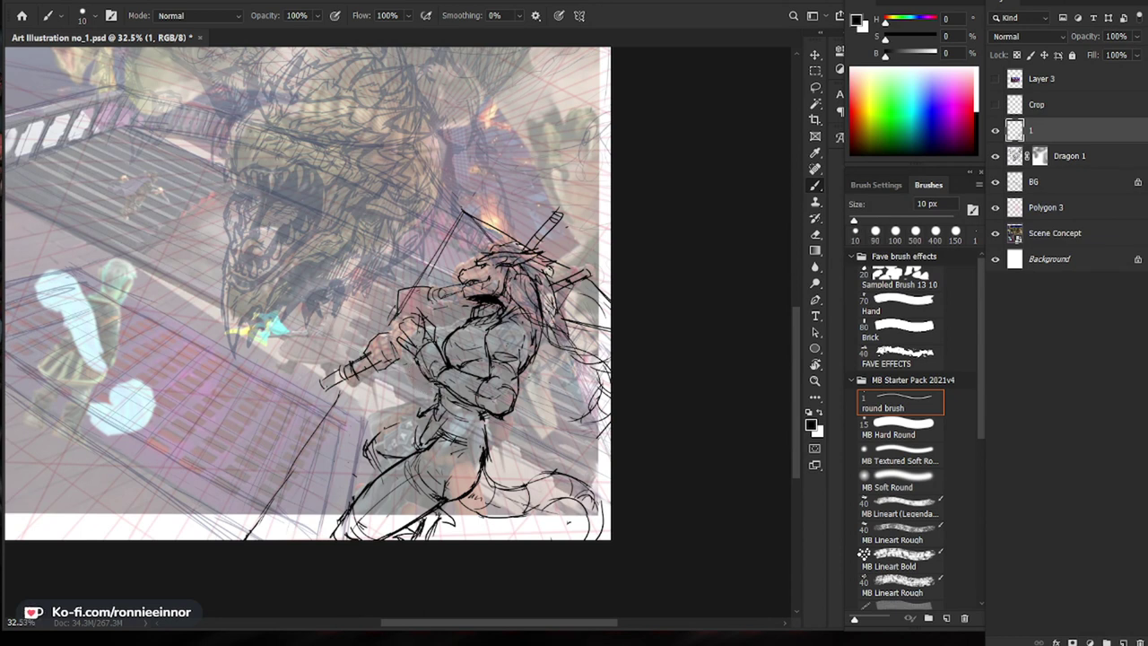
{"action": "left_click_drag", "start_coordinate": [432, 412], "coordinate": [452, 439]}
{"action": "key", "text": "b"}
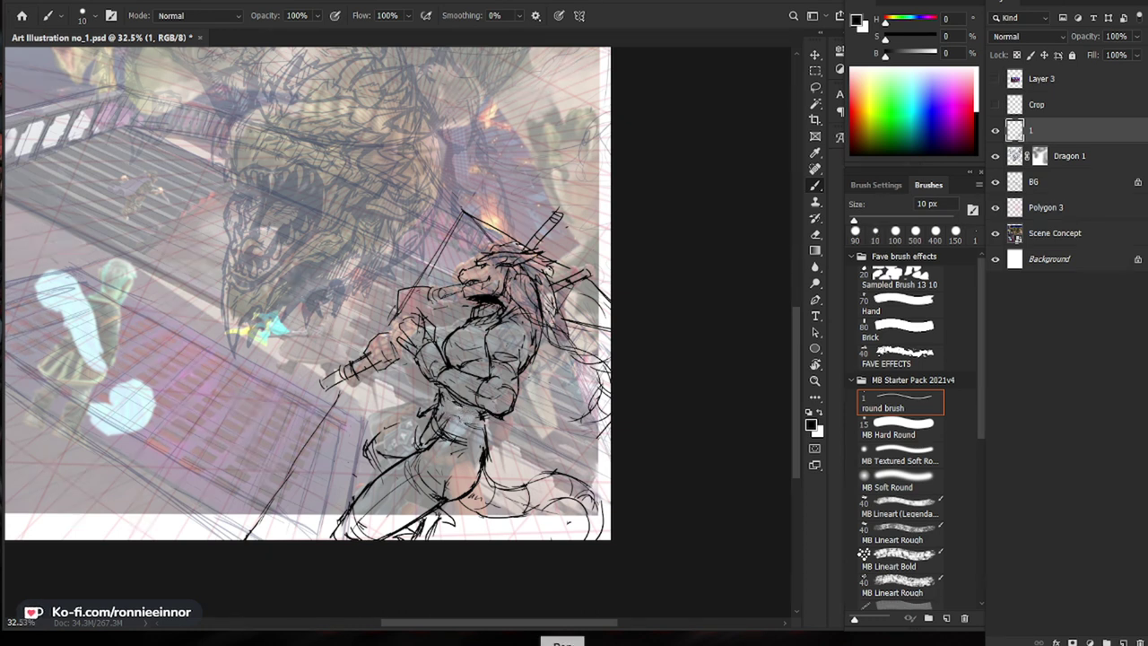
{"action": "key", "text": "e"}
{"action": "left_click_drag", "start_coordinate": [486, 432], "coordinate": [485, 454]}
{"action": "key", "text": "b"}
{"action": "key", "text": "e"}
{"action": "key", "text": "b"}
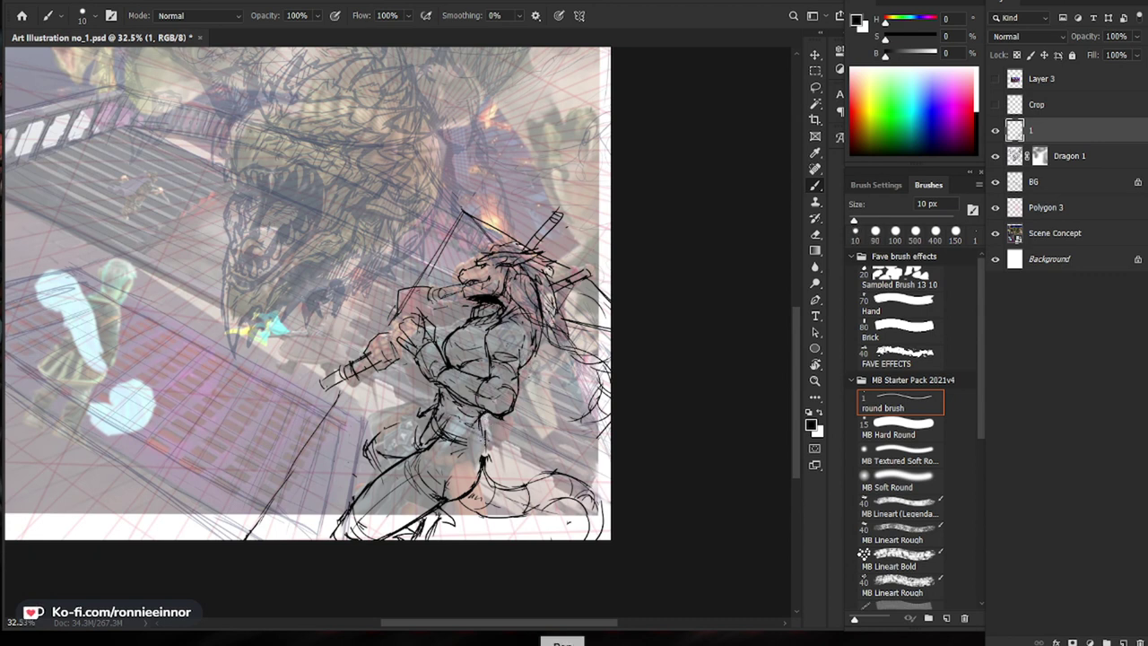
Step: Redraw the contour from the lower back to the hip and rework the forward thigh's edge, undoing stray strokes
{"action": "mouse_move", "coordinate": [484, 417]}
{"action": "left_mouse_down"}
{"action": "mouse_move", "coordinate": [467, 447]}
{"action": "mouse_move", "coordinate": [478, 445]}
{"action": "mouse_move", "coordinate": [486, 463]}
{"action": "left_mouse_up"}
{"action": "key", "text": "ctrl+z"}
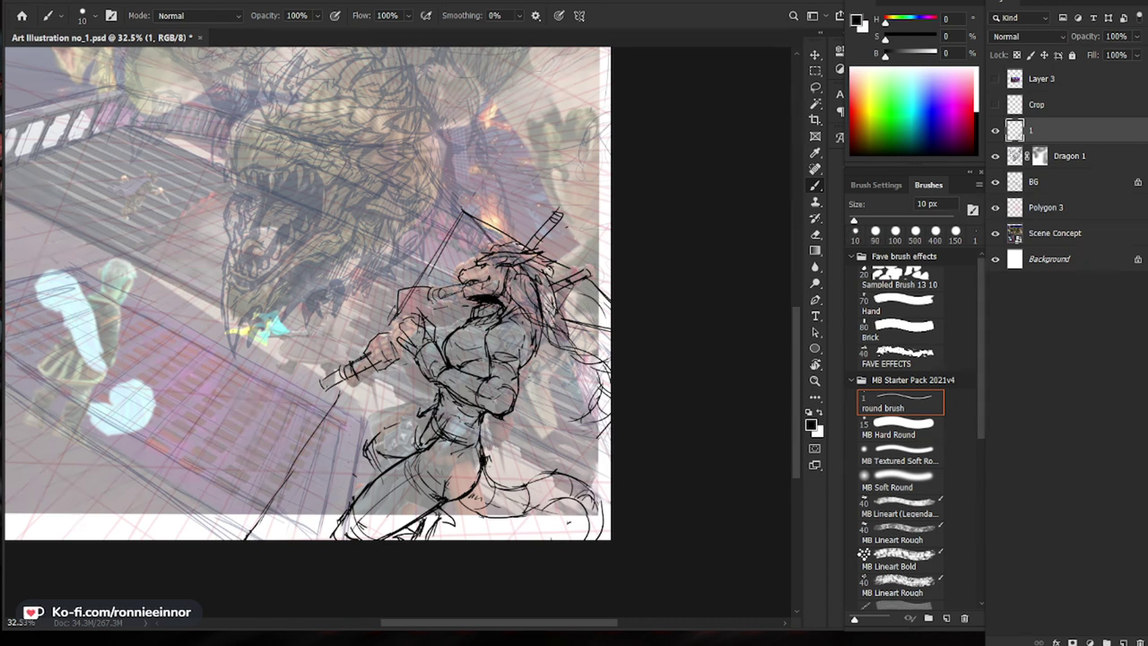
{"action": "key", "text": "ctrl+z"}
{"action": "key", "text": "ctrl+z"}
{"action": "mouse_move", "coordinate": [482, 459]}
{"action": "left_mouse_down"}
{"action": "mouse_move", "coordinate": [479, 479]}
{"action": "mouse_move", "coordinate": [482, 467]}
{"action": "left_mouse_up"}
{"action": "key", "text": "ctrl+z"}
{"action": "key", "text": "ctrl+z"}
{"action": "mouse_move", "coordinate": [429, 404]}
{"action": "left_mouse_down"}
{"action": "mouse_move", "coordinate": [416, 429]}
{"action": "mouse_move", "coordinate": [393, 427]}
{"action": "mouse_move", "coordinate": [408, 436]}
{"action": "left_mouse_up"}
{"action": "key", "text": "ctrl+z"}
{"action": "key", "text": "ctrl+z"}
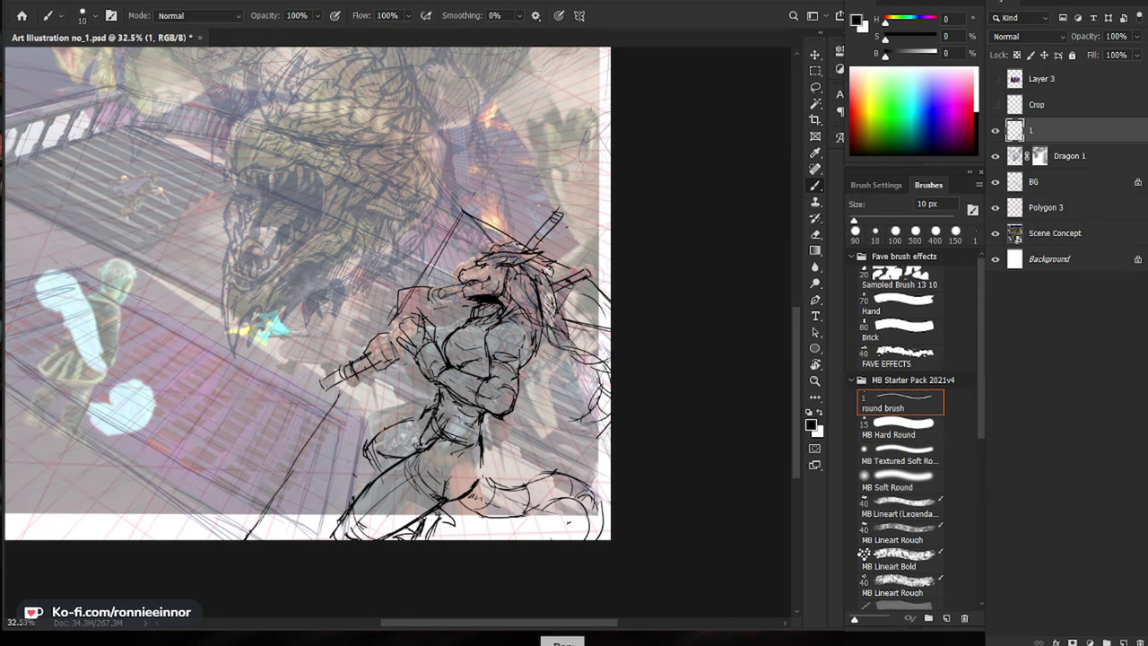
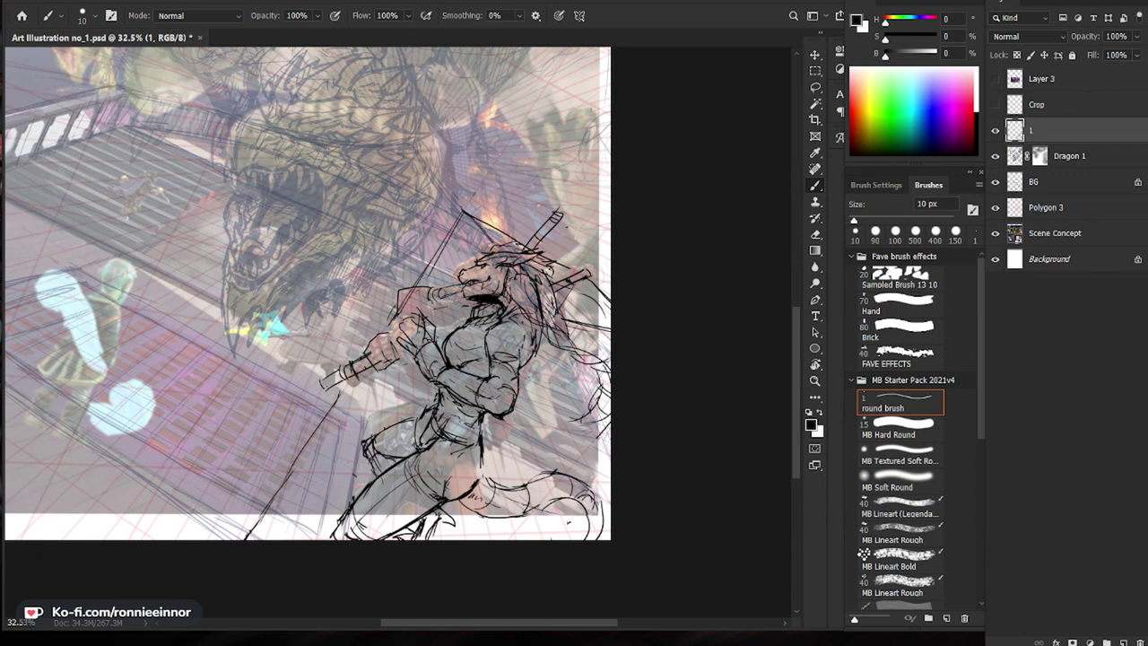
Step: Sketch the closed end of the raised forward thigh with short hatching strokes
{"action": "left_click_drag", "start_coordinate": [391, 454], "coordinate": [371, 469]}
{"action": "left_click_drag", "start_coordinate": [393, 459], "coordinate": [384, 479]}
{"action": "mouse_move", "coordinate": [542, 474]}
{"action": "left_mouse_down"}
{"action": "mouse_move", "coordinate": [417, 471]}
{"action": "mouse_move", "coordinate": [610, 544]}
{"action": "mouse_move", "coordinate": [579, 482]}
{"action": "left_mouse_up"}
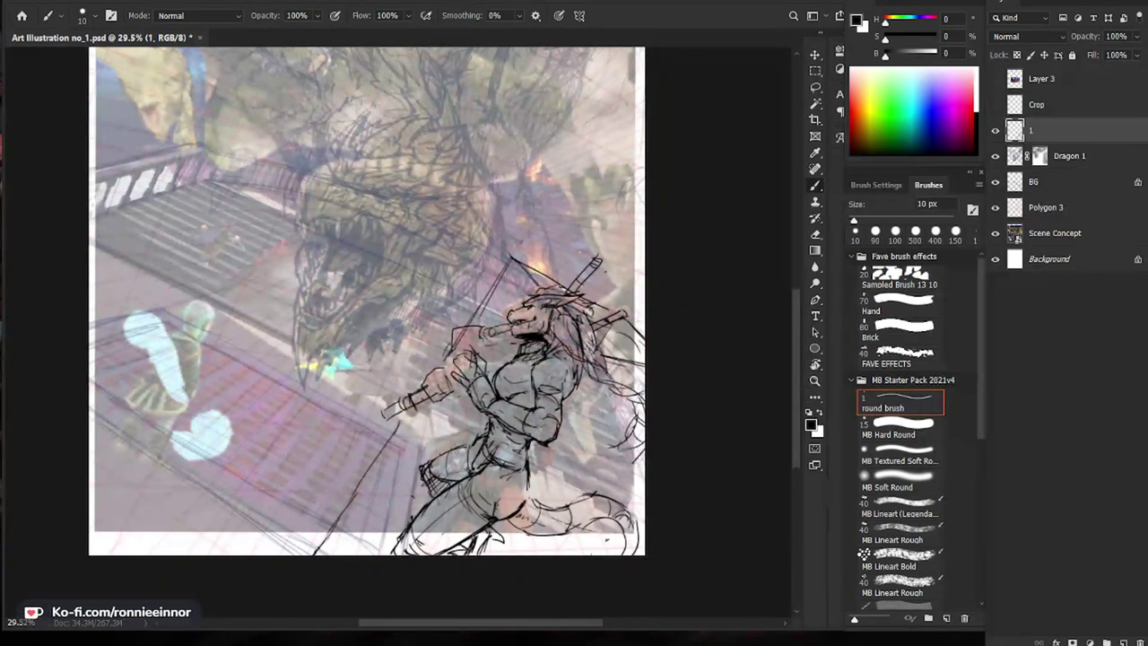
{"action": "left_click_drag", "start_coordinate": [640, 521], "coordinate": [591, 468]}
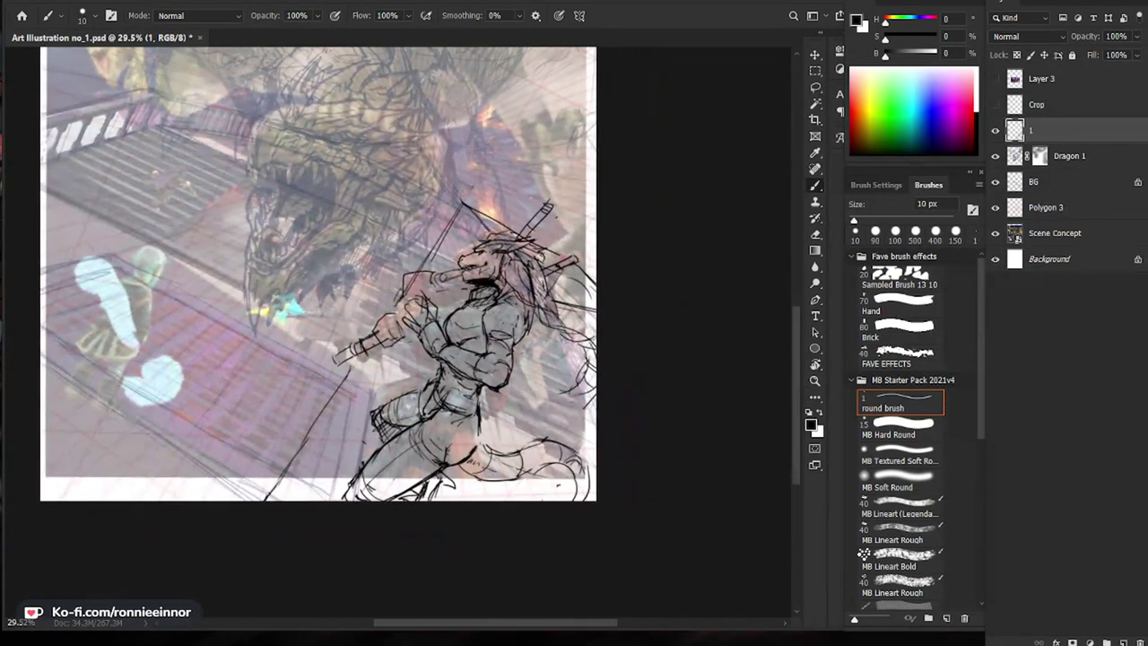
Step: Refine the contour of the near forearm and elbow across the torso
{"action": "key", "text": "e"}
{"action": "key", "text": "b"}
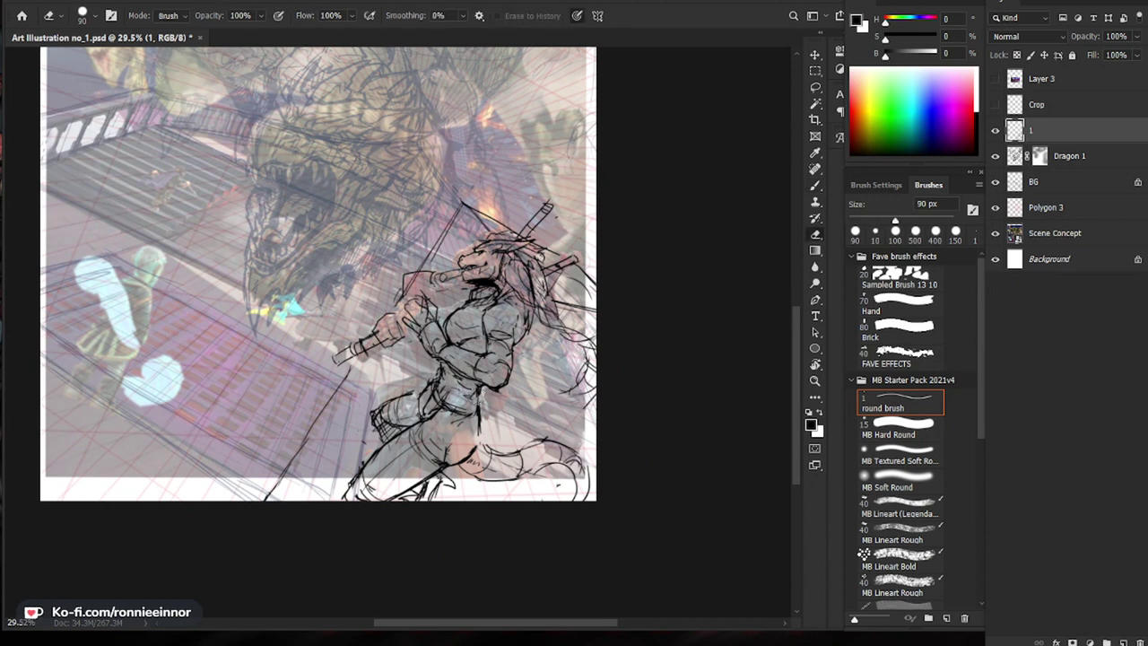
{"action": "left_click_drag", "start_coordinate": [481, 370], "coordinate": [509, 352]}
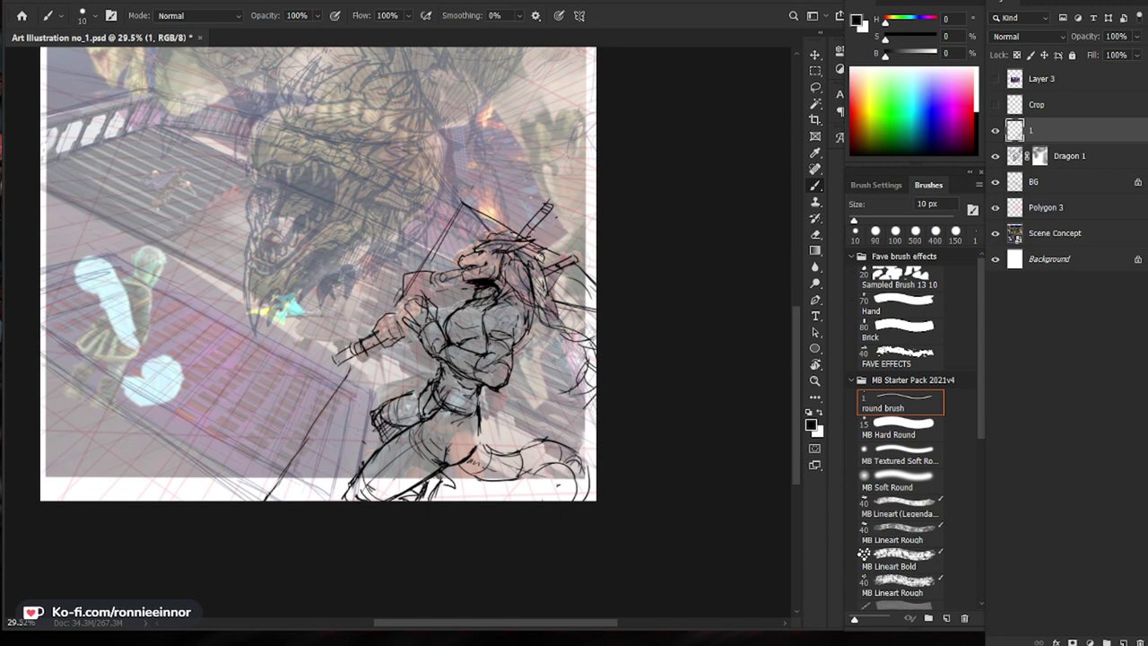
Step: Refine the fingers, knuckles and wrist of the hand gripping the weapon's handle, alternating erasing and drawing
{"action": "key", "text": "e"}
{"action": "key", "text": "b"}
{"action": "mouse_move", "coordinate": [403, 314]}
{"action": "left_mouse_down"}
{"action": "mouse_move", "coordinate": [404, 283]}
{"action": "mouse_move", "coordinate": [389, 321]}
{"action": "mouse_move", "coordinate": [399, 314]}
{"action": "left_mouse_up"}
{"action": "key", "text": "e"}
{"action": "key", "text": "b"}
{"action": "key", "text": "e"}
{"action": "key", "text": "b"}
{"action": "key", "text": "e"}
{"action": "key", "text": "b"}
{"action": "key", "text": "e"}
{"action": "key", "text": "b"}
{"action": "key", "text": "e"}
{"action": "key", "text": "b"}
{"action": "key", "text": "e"}
{"action": "key", "text": "b"}
{"action": "mouse_move", "coordinate": [400, 311]}
{"action": "left_mouse_down"}
{"action": "mouse_move", "coordinate": [389, 326]}
{"action": "mouse_move", "coordinate": [400, 342]}
{"action": "left_mouse_up"}
{"action": "key", "text": "e"}
{"action": "key", "text": "b"}
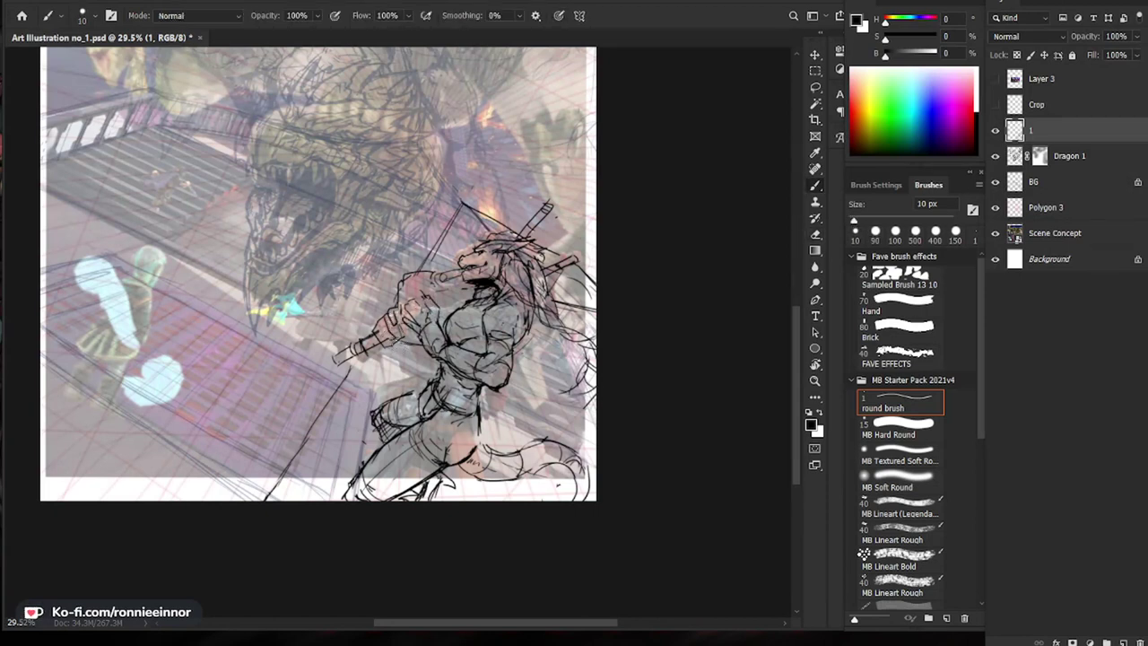
{"action": "key", "text": "e"}
{"action": "key", "text": "b"}
{"action": "key", "text": "e"}
{"action": "key", "text": "b"}
Step: Tidy the outline of the forward thigh's end beside the waist
{"action": "key", "text": "ctrl+space"}
{"action": "left_click_drag", "start_coordinate": [690, 583], "coordinate": [623, 592]}
{"action": "key", "text": "ctrl+space"}
{"action": "left_click_drag", "start_coordinate": [427, 435], "coordinate": [546, 439]}
{"action": "key", "text": "e"}
{"action": "mouse_move", "coordinate": [396, 412]}
{"action": "left_mouse_down"}
{"action": "mouse_move", "coordinate": [343, 436]}
{"action": "mouse_move", "coordinate": [380, 396]}
{"action": "mouse_move", "coordinate": [348, 411]}
{"action": "mouse_move", "coordinate": [404, 409]}
{"action": "mouse_move", "coordinate": [354, 418]}
{"action": "left_mouse_up"}
{"action": "key", "text": "b"}
{"action": "key", "text": "e"}
{"action": "key", "text": "b"}
Step: Rework the flowing strands behind the figure's back, removing the loose curl and strengthening the strands near the side edge
{"action": "key", "text": "ctrl+space"}
{"action": "left_click_drag", "start_coordinate": [581, 459], "coordinate": [573, 357]}
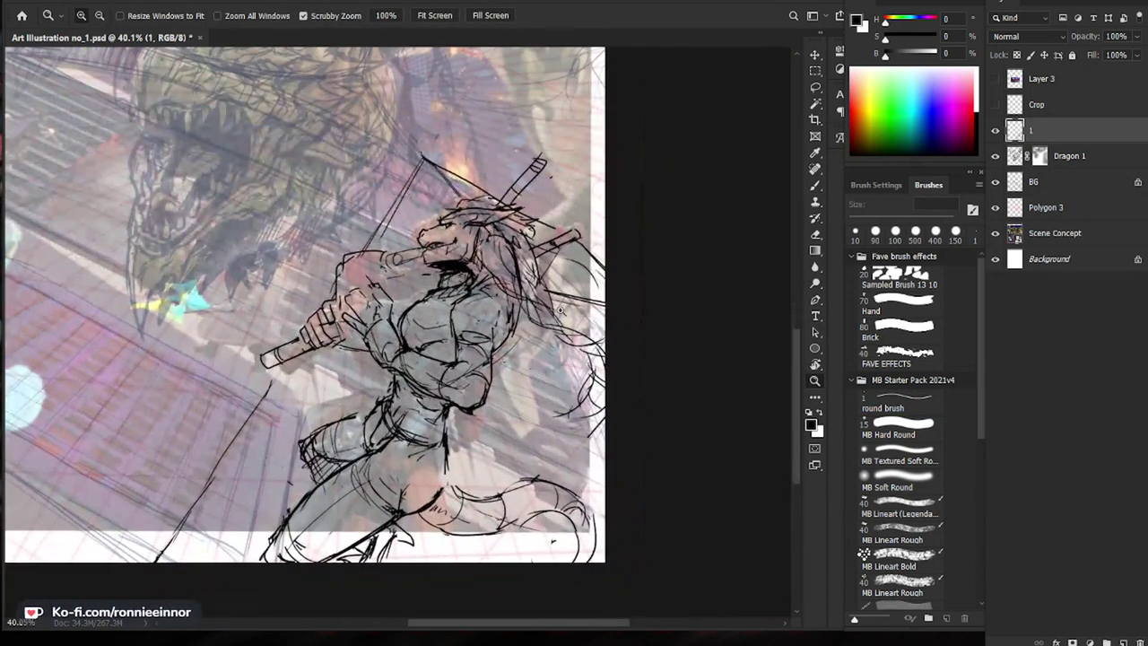
{"action": "key", "text": "b"}
{"action": "mouse_move", "coordinate": [532, 306]}
{"action": "left_mouse_down"}
{"action": "mouse_move", "coordinate": [576, 335]}
{"action": "mouse_move", "coordinate": [591, 380]}
{"action": "left_mouse_up"}
{"action": "mouse_move", "coordinate": [562, 419]}
{"action": "left_mouse_down"}
{"action": "mouse_move", "coordinate": [529, 397]}
{"action": "mouse_move", "coordinate": [536, 419]}
{"action": "mouse_move", "coordinate": [599, 417]}
{"action": "left_mouse_up"}
{"action": "left_click_drag", "start_coordinate": [625, 547], "coordinate": [594, 475]}
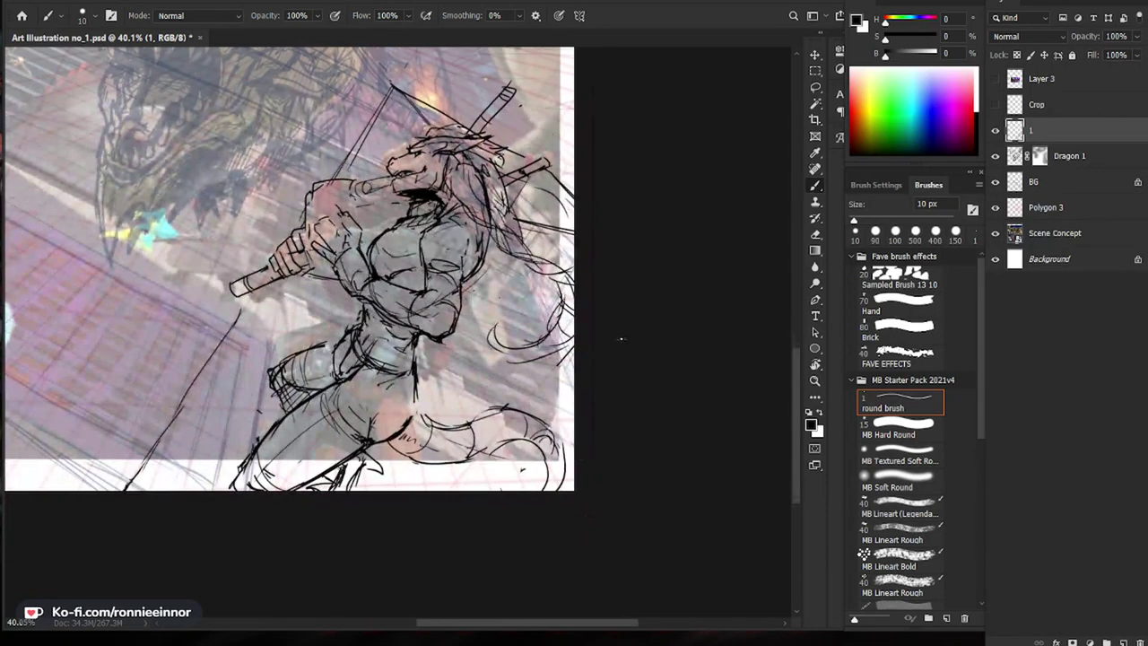
{"action": "left_click_drag", "start_coordinate": [482, 417], "coordinate": [500, 409]}
{"action": "mouse_move", "coordinate": [606, 323]}
{"action": "left_mouse_down"}
{"action": "mouse_move", "coordinate": [563, 416]}
{"action": "mouse_move", "coordinate": [506, 429]}
{"action": "left_mouse_up"}
{"action": "key", "text": "e"}
{"action": "key", "text": "b"}
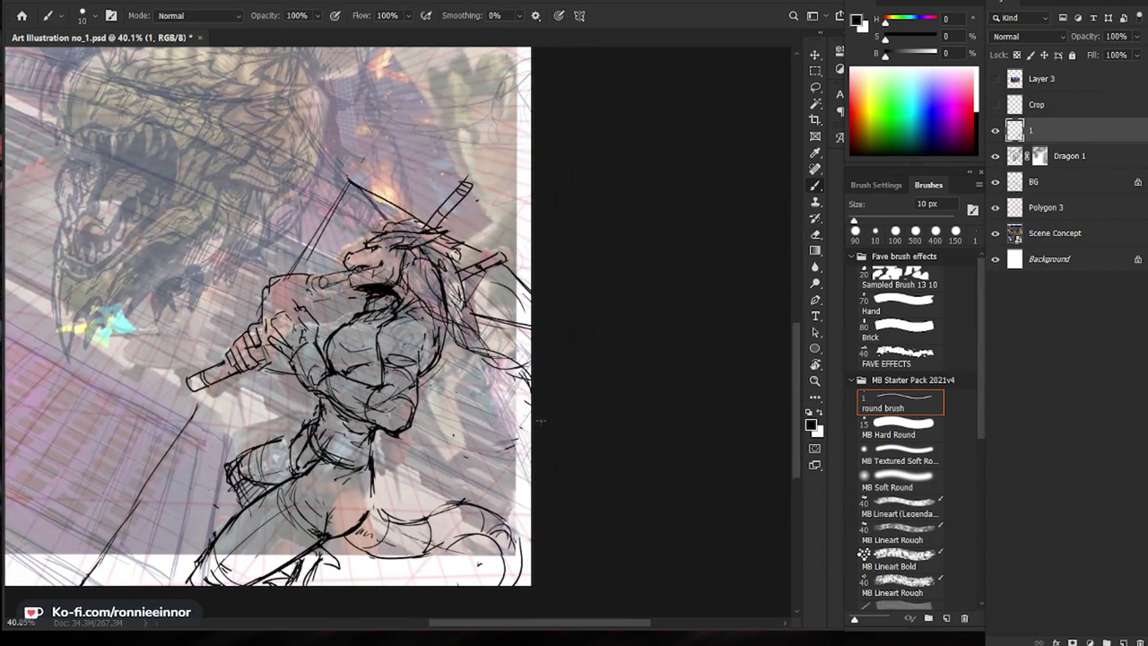
{"action": "left_click_drag", "start_coordinate": [499, 349], "coordinate": [535, 363]}
{"action": "left_click_drag", "start_coordinate": [454, 341], "coordinate": [481, 359]}
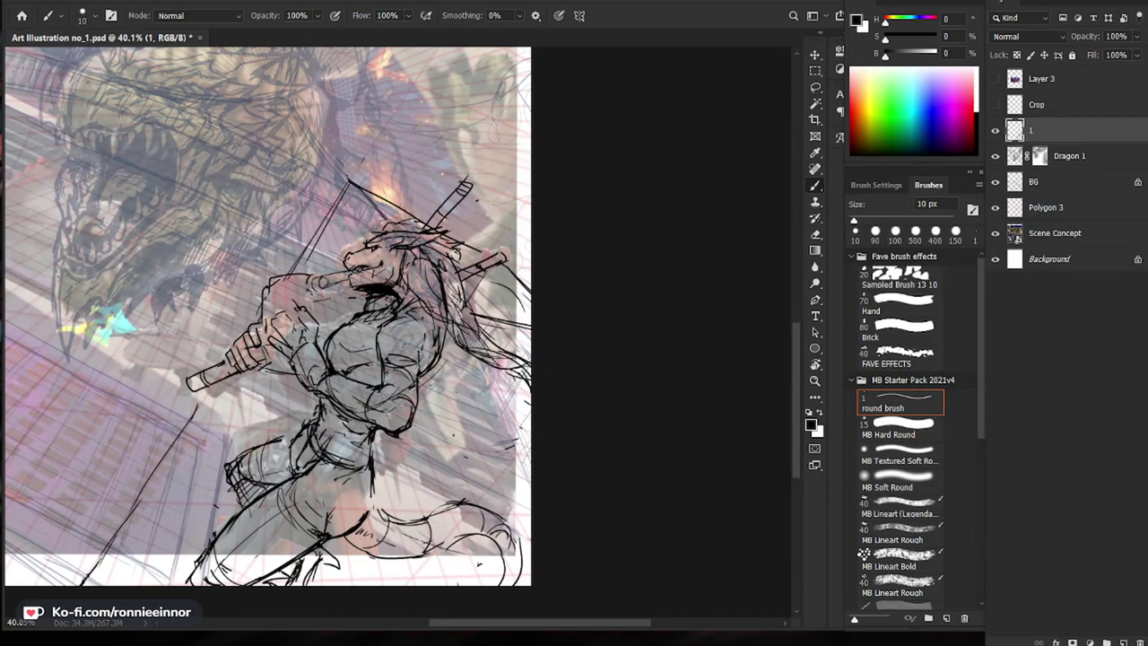
{"action": "mouse_move", "coordinate": [529, 447]}
{"action": "left_mouse_down"}
{"action": "mouse_move", "coordinate": [491, 402]}
{"action": "mouse_move", "coordinate": [468, 433]}
{"action": "mouse_move", "coordinate": [511, 445]}
{"action": "left_mouse_up"}
{"action": "key", "text": "e"}
{"action": "key", "text": "b"}
Step: Erase the rear lower leg and the stray strand ends with a 500 px eraser
{"action": "key", "text": "z"}
{"action": "left_click_drag", "start_coordinate": [592, 395], "coordinate": [580, 412]}
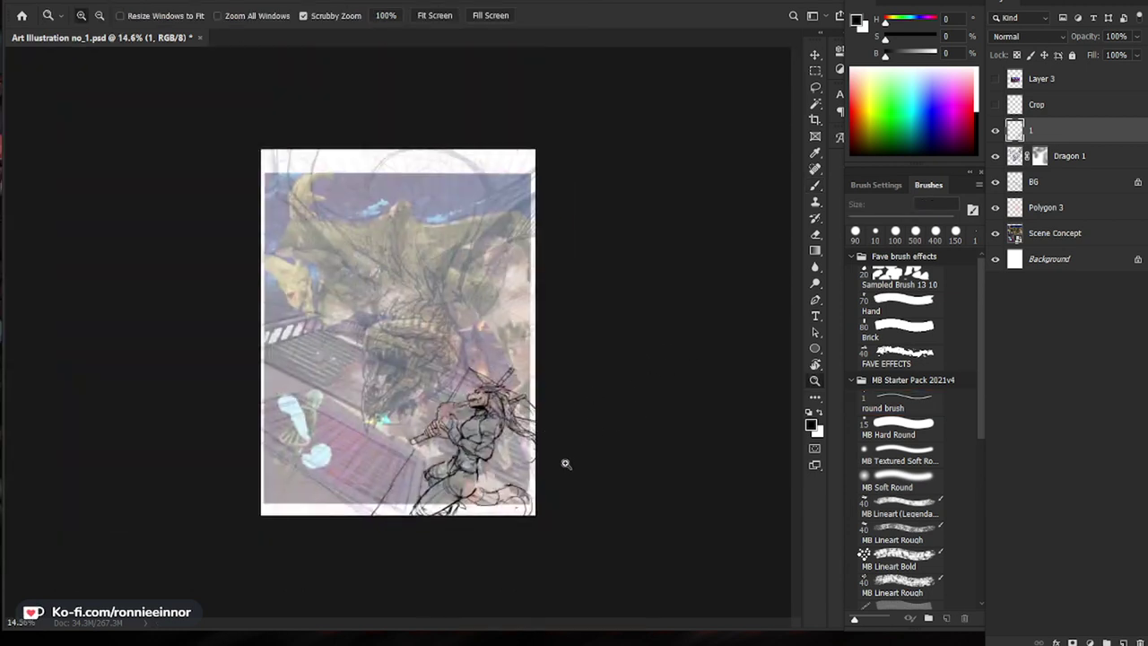
{"action": "left_click_drag", "start_coordinate": [567, 462], "coordinate": [650, 387]}
{"action": "mouse_move", "coordinate": [643, 513]}
{"action": "left_mouse_down"}
{"action": "mouse_move", "coordinate": [650, 448]}
{"action": "mouse_move", "coordinate": [603, 475]}
{"action": "mouse_move", "coordinate": [638, 456]}
{"action": "left_mouse_up"}
{"action": "key", "text": "b"}
{"action": "key", "text": "ctrl+z"}
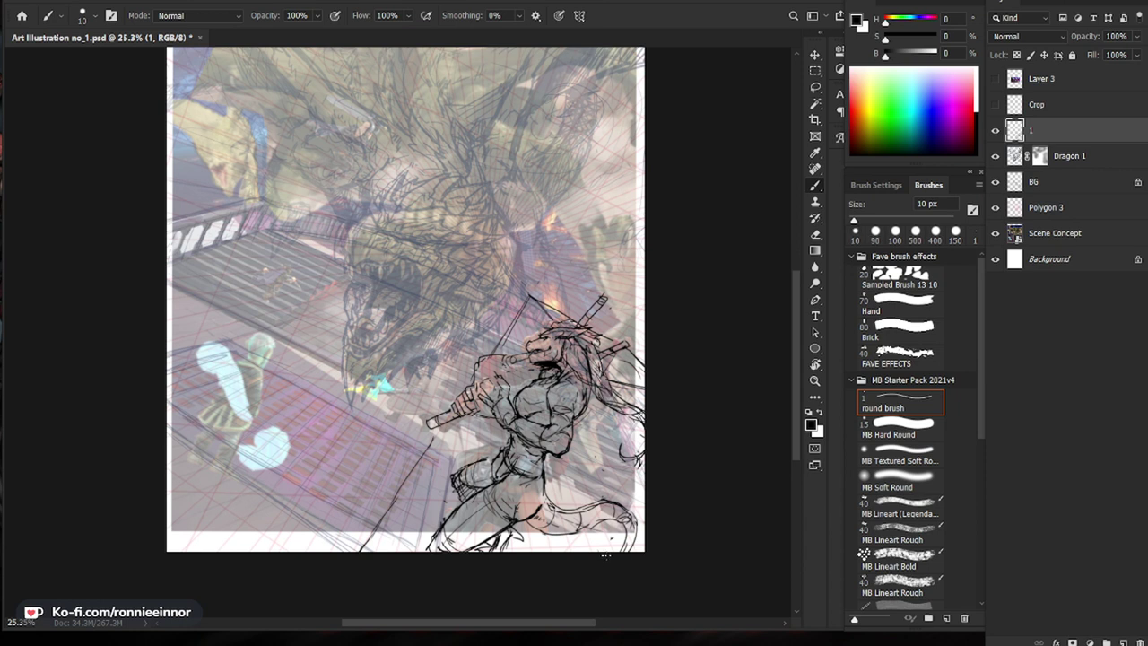
{"action": "key", "text": "e"}
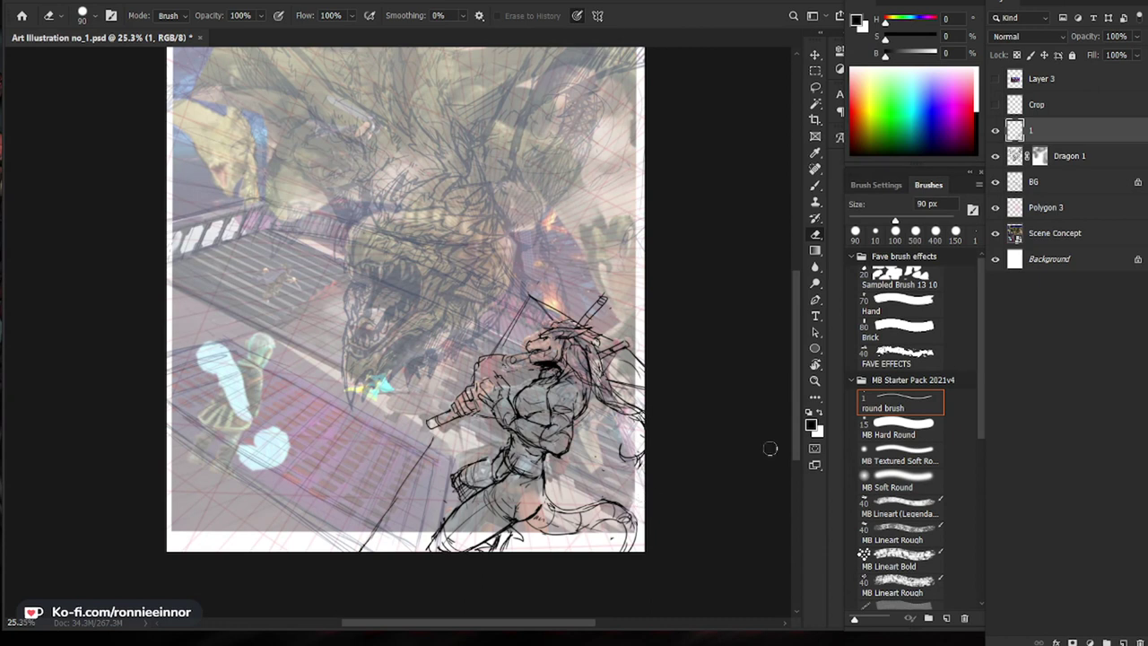
{"action": "left_click_drag", "start_coordinate": [624, 473], "coordinate": [645, 437]}
{"action": "key", "text": "bracketright"}
{"action": "key", "text": "bracketright"}
{"action": "key", "text": "bracketright"}
{"action": "key", "text": "bracketright"}
{"action": "key", "text": "bracketright"}
{"action": "key", "text": "bracketright"}
{"action": "key", "text": "bracketright"}
{"action": "key", "text": "bracketright"}
{"action": "key", "text": "bracketright"}
{"action": "mouse_move", "coordinate": [611, 513]}
{"action": "left_mouse_down"}
{"action": "mouse_move", "coordinate": [569, 519]}
{"action": "mouse_move", "coordinate": [572, 560]}
{"action": "mouse_move", "coordinate": [624, 590]}
{"action": "mouse_move", "coordinate": [587, 558]}
{"action": "mouse_move", "coordinate": [565, 519]}
{"action": "left_mouse_up"}
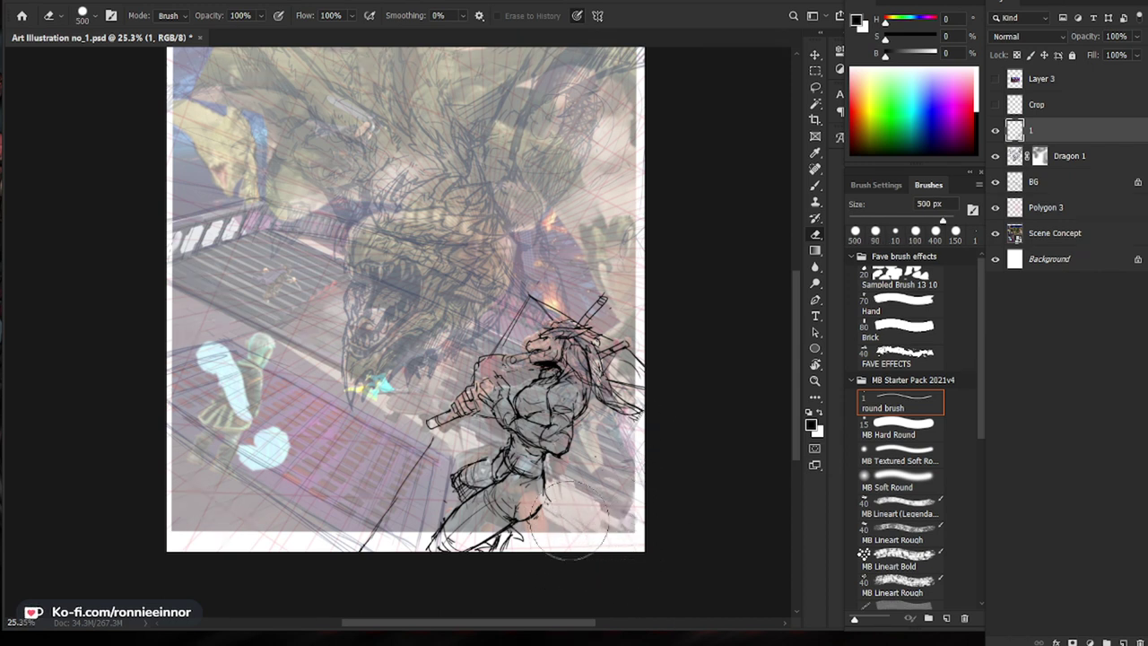
Step: Try a large curled shape extending behind the figure's hip
{"action": "key", "text": "b"}
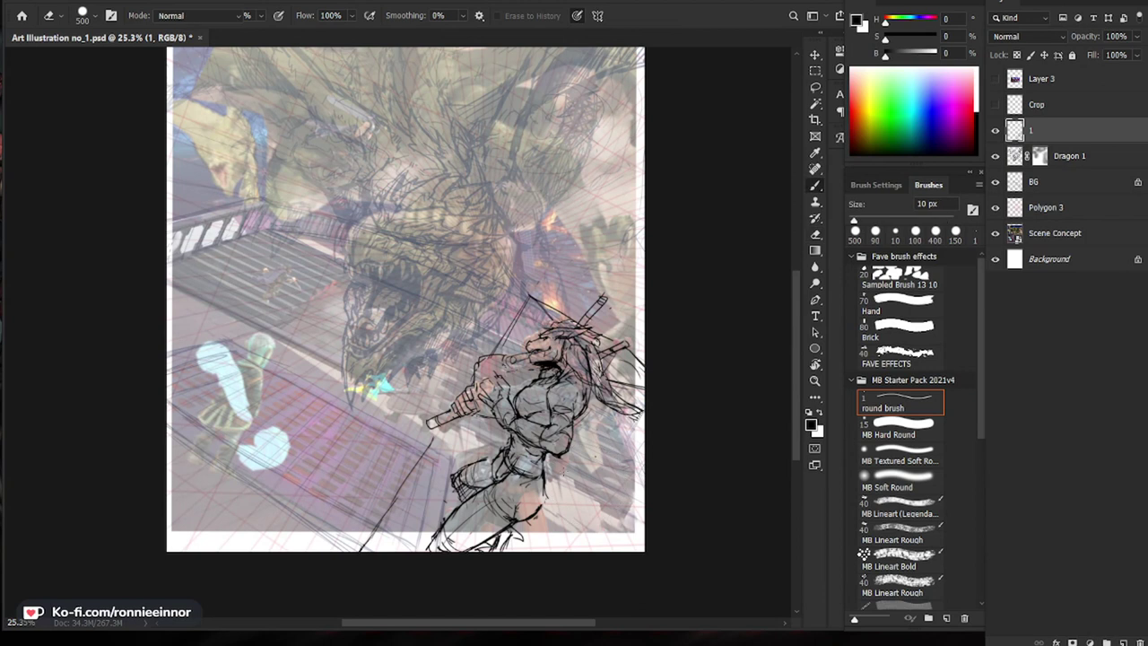
{"action": "mouse_move", "coordinate": [543, 478]}
{"action": "left_mouse_down"}
{"action": "mouse_move", "coordinate": [544, 491]}
{"action": "mouse_move", "coordinate": [587, 508]}
{"action": "left_mouse_up"}
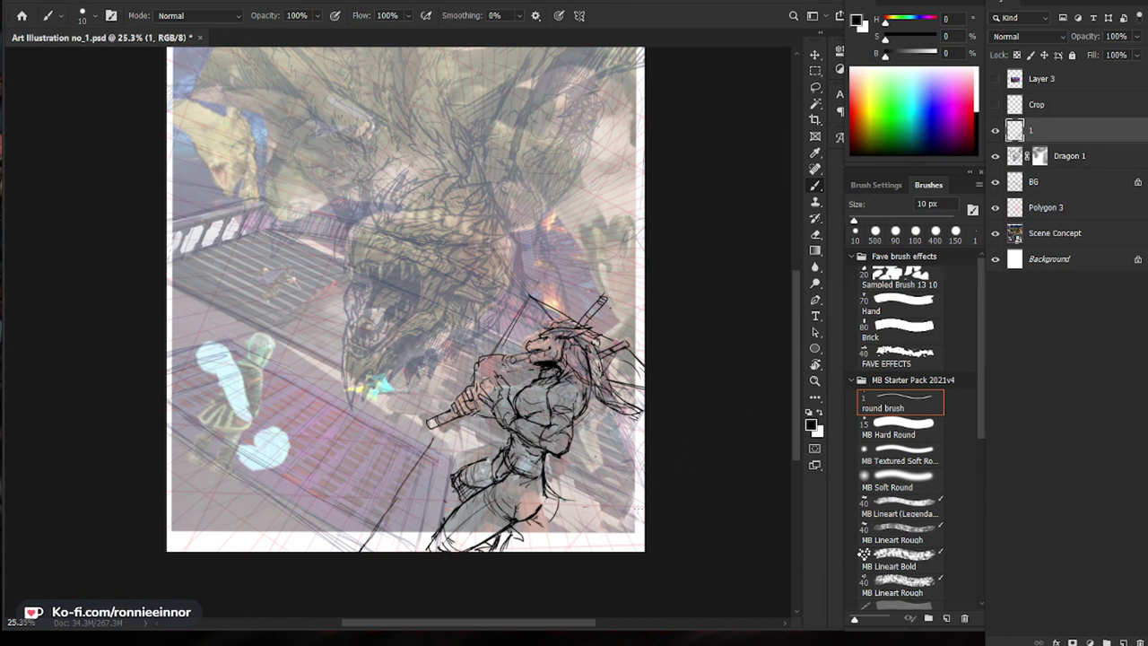
{"action": "key", "text": "e"}
{"action": "left_click_drag", "start_coordinate": [575, 532], "coordinate": [568, 543]}
{"action": "key", "text": "b"}
{"action": "key", "text": "e"}
{"action": "key", "text": "e"}
{"action": "key", "text": "b"}
{"action": "mouse_move", "coordinate": [601, 490]}
{"action": "left_mouse_down"}
{"action": "mouse_move", "coordinate": [563, 504]}
{"action": "mouse_move", "coordinate": [579, 504]}
{"action": "mouse_move", "coordinate": [566, 486]}
{"action": "mouse_move", "coordinate": [605, 469]}
{"action": "mouse_move", "coordinate": [621, 516]}
{"action": "mouse_move", "coordinate": [566, 524]}
{"action": "mouse_move", "coordinate": [575, 499]}
{"action": "left_mouse_up"}
{"action": "key", "text": "e"}
{"action": "key", "text": "b"}
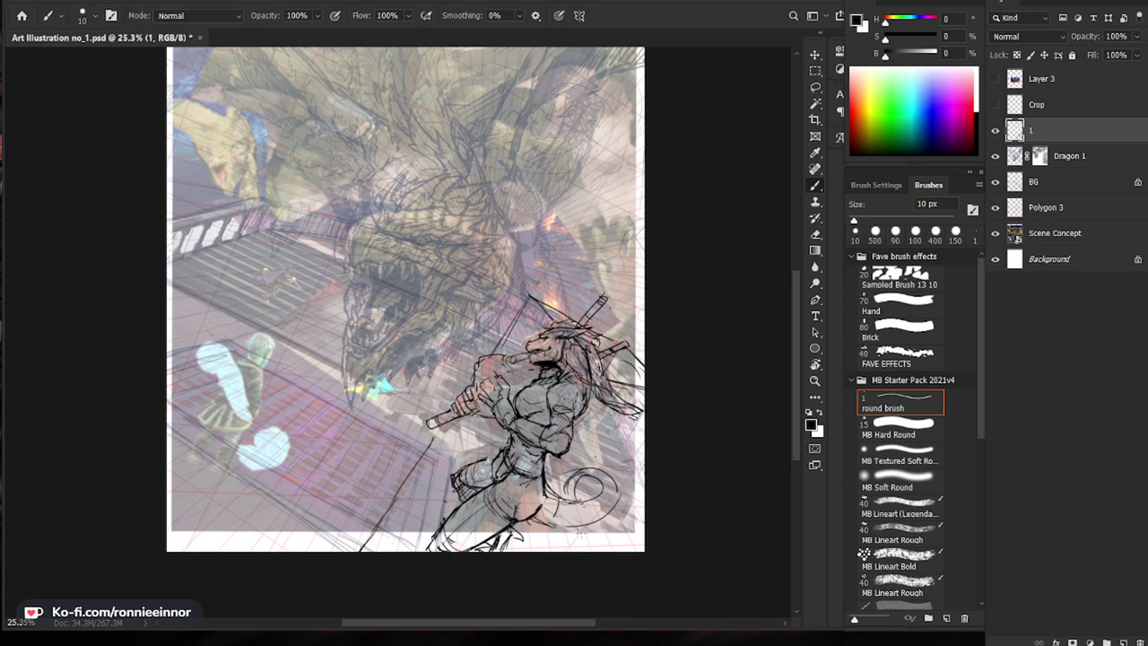
Step: Erase the curled shape and try downward contours for the rear leg toward the canvas edge
{"action": "key", "text": "e"}
{"action": "mouse_move", "coordinate": [622, 504]}
{"action": "left_mouse_down"}
{"action": "mouse_move", "coordinate": [610, 491]}
{"action": "mouse_move", "coordinate": [559, 507]}
{"action": "mouse_move", "coordinate": [584, 550]}
{"action": "left_mouse_up"}
{"action": "key", "text": "b"}
{"action": "key", "text": "e"}
{"action": "mouse_move", "coordinate": [540, 519]}
{"action": "left_mouse_down"}
{"action": "mouse_move", "coordinate": [550, 550]}
{"action": "mouse_move", "coordinate": [594, 550]}
{"action": "left_mouse_up"}
{"action": "key", "text": "b"}
{"action": "left_click_drag", "start_coordinate": [549, 486], "coordinate": [583, 550]}
{"action": "left_click_drag", "start_coordinate": [562, 510], "coordinate": [577, 551]}
{"action": "key", "text": "e"}
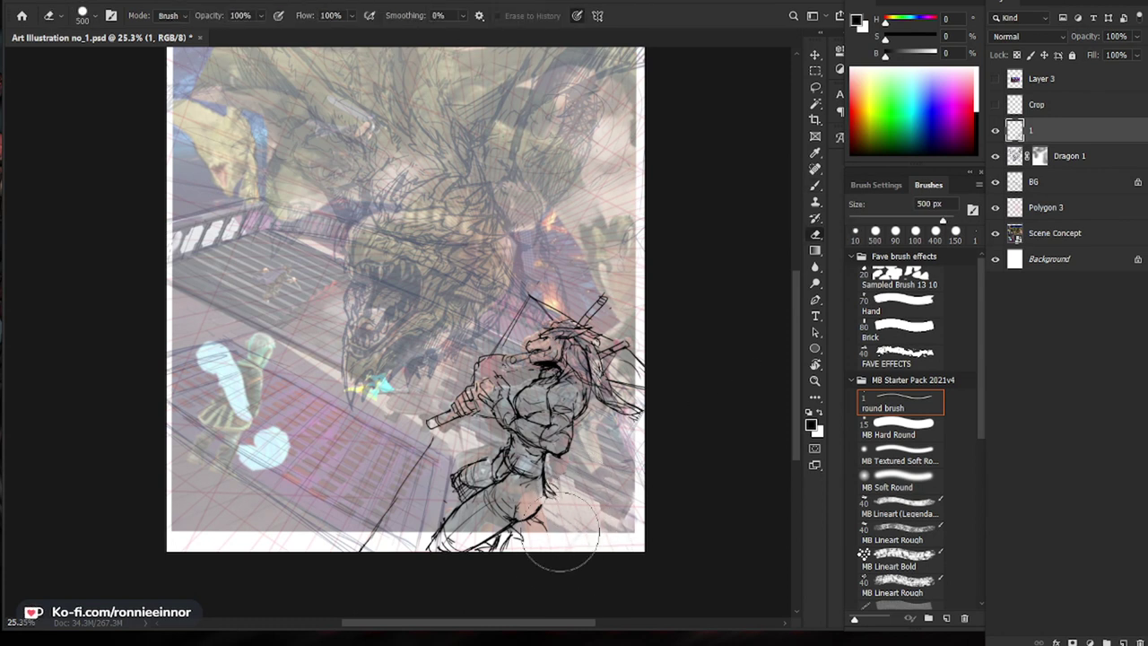
Step: Block in the rear knee with a circle and sketch the leg around it down to the canvas edge
{"action": "key", "text": "b"}
{"action": "mouse_move", "coordinate": [539, 513]}
{"action": "left_mouse_down"}
{"action": "mouse_move", "coordinate": [554, 537]}
{"action": "mouse_move", "coordinate": [578, 535]}
{"action": "left_mouse_up"}
{"action": "key", "text": "e"}
{"action": "key", "text": "b"}
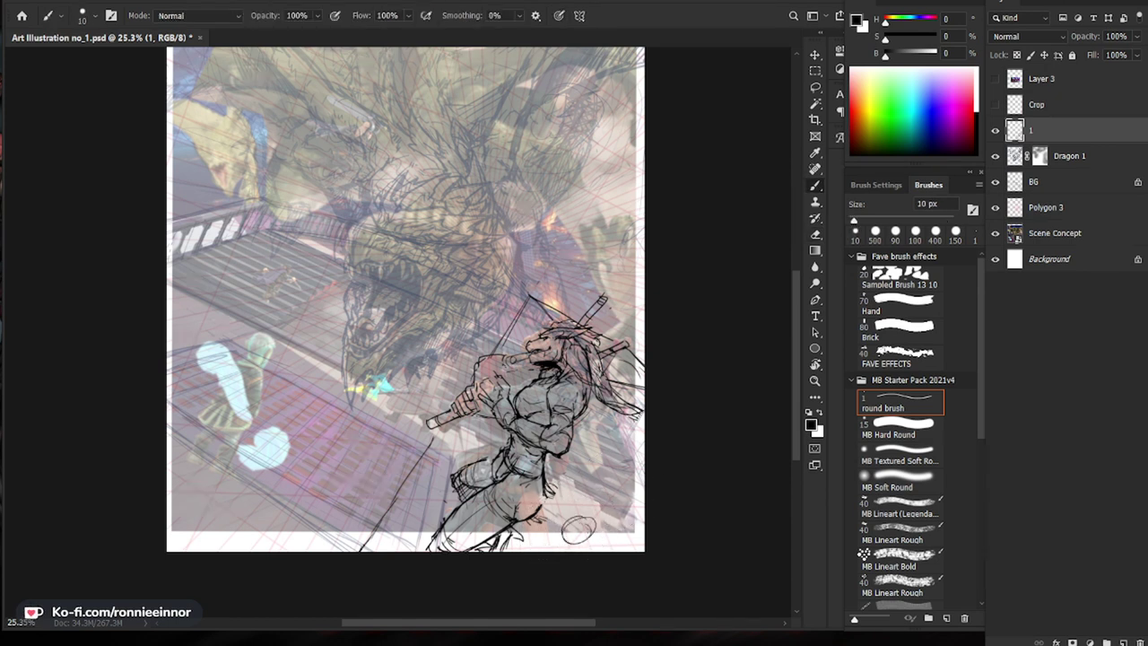
{"action": "mouse_move", "coordinate": [549, 491]}
{"action": "left_mouse_down"}
{"action": "mouse_move", "coordinate": [594, 519]}
{"action": "mouse_move", "coordinate": [566, 535]}
{"action": "mouse_move", "coordinate": [597, 550]}
{"action": "mouse_move", "coordinate": [552, 572]}
{"action": "left_mouse_up"}
{"action": "key", "text": "e"}
{"action": "key", "text": "b"}
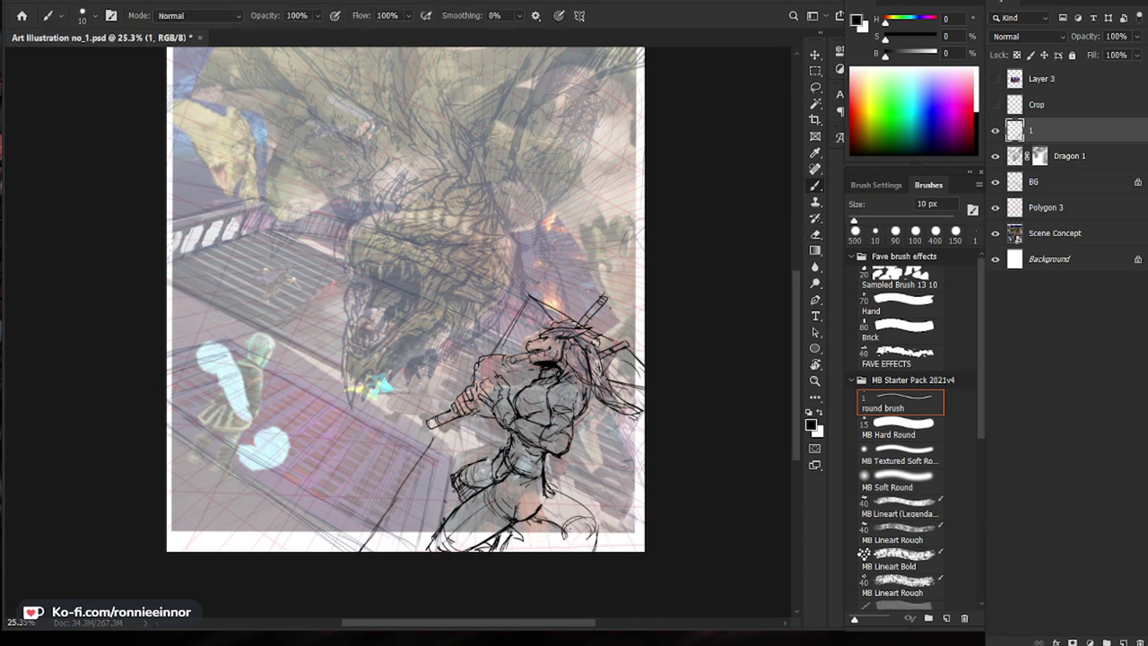
{"action": "mouse_move", "coordinate": [569, 530]}
{"action": "left_mouse_down"}
{"action": "mouse_move", "coordinate": [564, 544]}
{"action": "mouse_move", "coordinate": [602, 502]}
{"action": "left_mouse_up"}
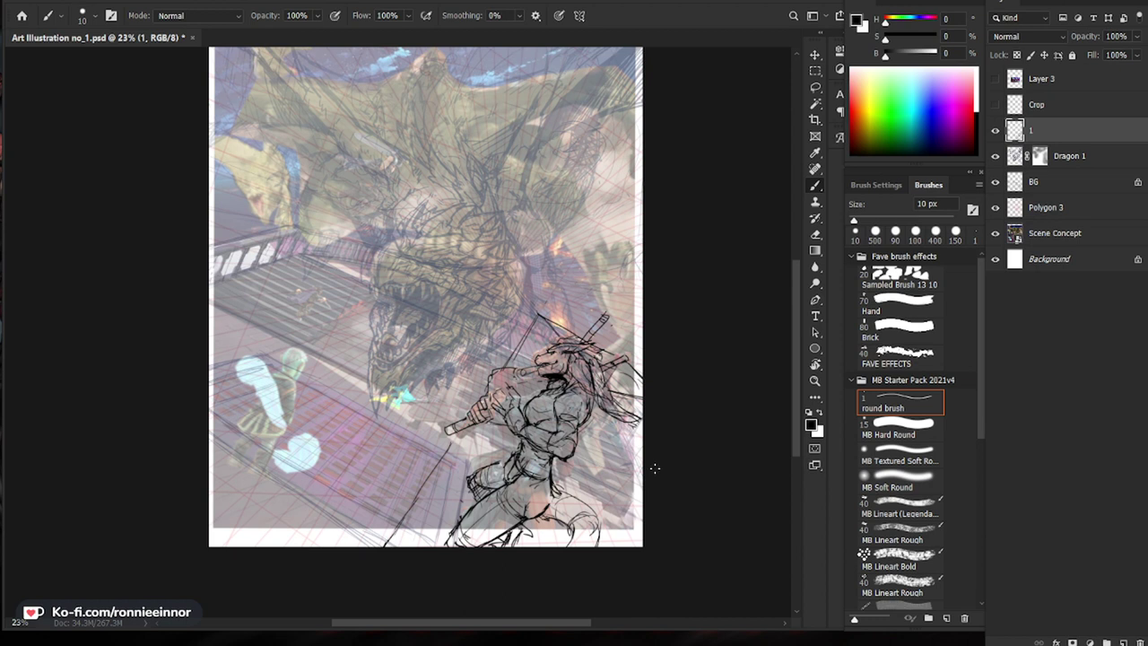
Step: Refine the bent rear leg with a cleaner outer contour and curved details around the knee
{"action": "left_click_drag", "start_coordinate": [608, 500], "coordinate": [643, 502]}
{"action": "left_click_drag", "start_coordinate": [630, 558], "coordinate": [630, 446]}
{"action": "left_click_drag", "start_coordinate": [553, 424], "coordinate": [597, 419]}
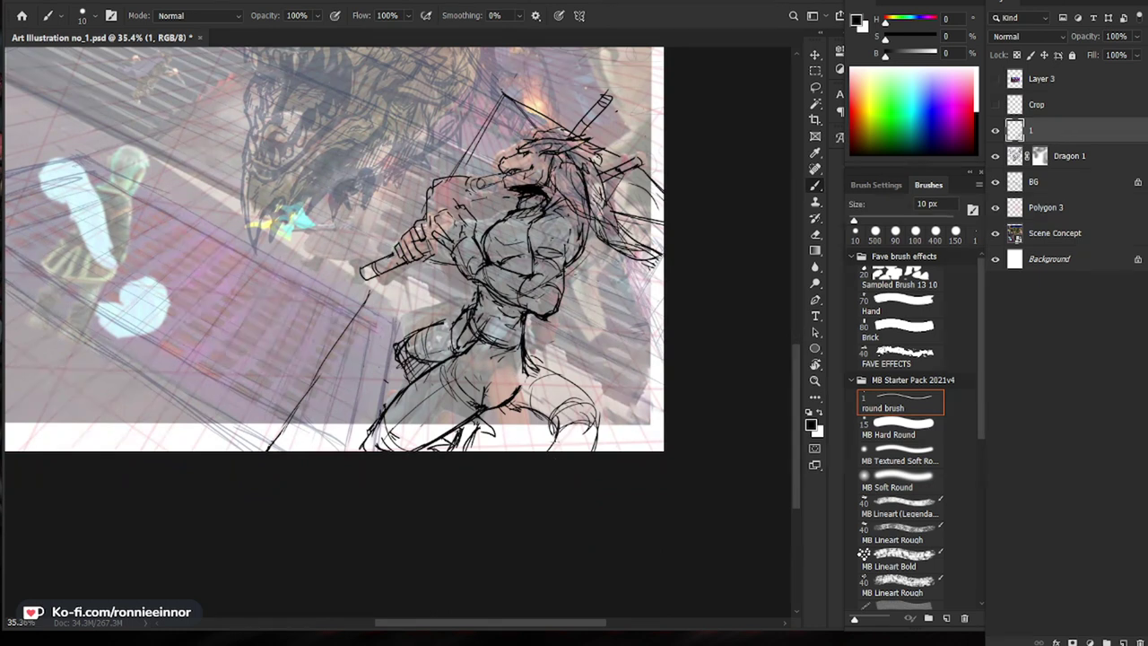
{"action": "left_click_drag", "start_coordinate": [550, 429], "coordinate": [607, 421]}
{"action": "mouse_move", "coordinate": [576, 384]}
{"action": "left_mouse_down"}
{"action": "mouse_move", "coordinate": [554, 442]}
{"action": "mouse_move", "coordinate": [596, 451]}
{"action": "mouse_move", "coordinate": [593, 409]}
{"action": "left_mouse_up"}
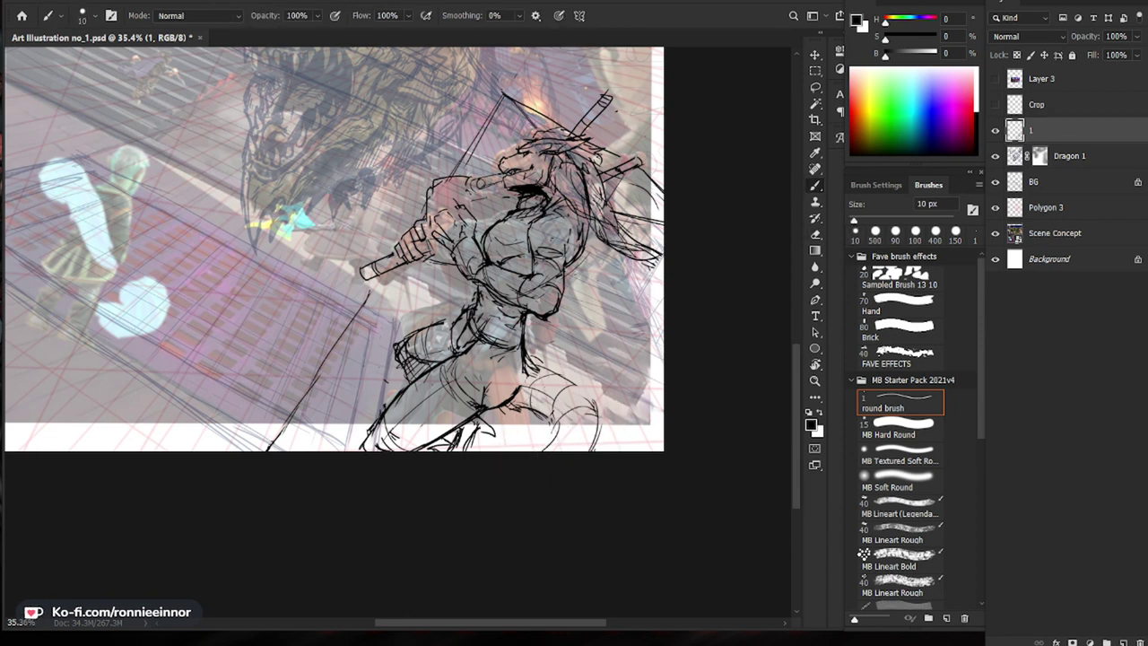
{"action": "mouse_move", "coordinate": [574, 371]}
{"action": "left_mouse_down"}
{"action": "mouse_move", "coordinate": [539, 390]}
{"action": "mouse_move", "coordinate": [568, 450]}
{"action": "mouse_move", "coordinate": [545, 471]}
{"action": "left_mouse_up"}
{"action": "key", "text": "e"}
{"action": "key", "text": "b"}
{"action": "left_click_drag", "start_coordinate": [596, 413], "coordinate": [571, 451]}
{"action": "left_click_drag", "start_coordinate": [594, 424], "coordinate": [582, 442]}
{"action": "left_click_drag", "start_coordinate": [673, 410], "coordinate": [619, 408]}
Step: Clean up the rear leg's lower contours and inner lines near the illustration's bottom edge
{"action": "left_click_drag", "start_coordinate": [714, 389], "coordinate": [744, 390]}
{"action": "left_click_drag", "start_coordinate": [687, 535], "coordinate": [618, 396]}
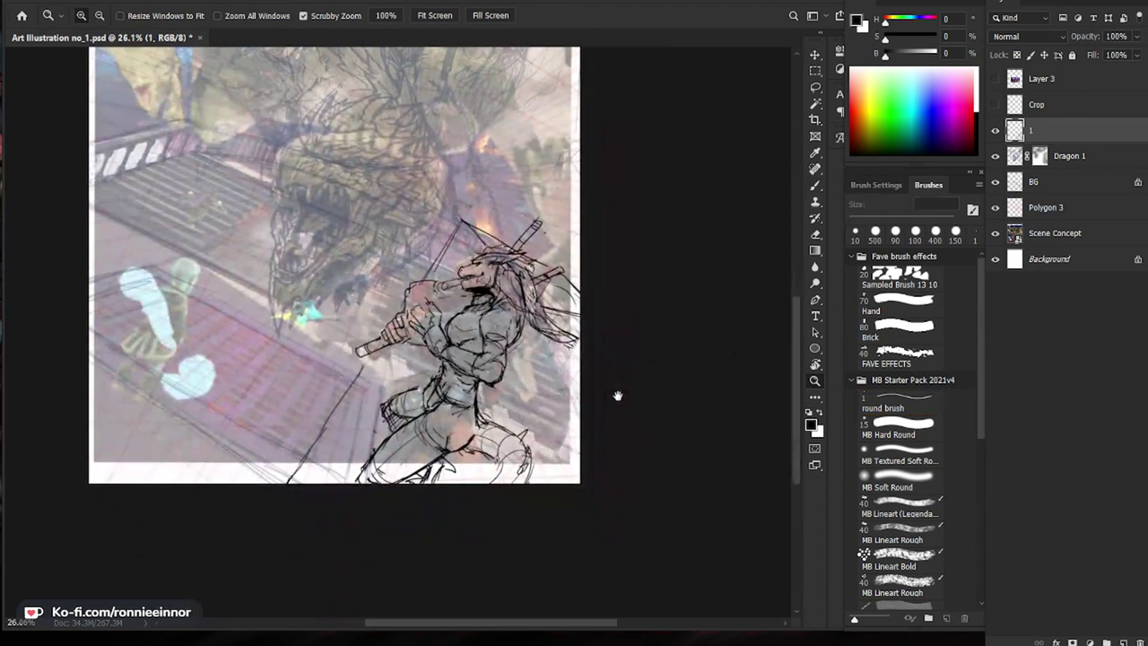
{"action": "mouse_move", "coordinate": [510, 490]}
{"action": "left_mouse_down"}
{"action": "mouse_move", "coordinate": [531, 488]}
{"action": "mouse_move", "coordinate": [472, 489]}
{"action": "left_mouse_up"}
{"action": "key", "text": "e"}
{"action": "key", "text": "b"}
{"action": "left_click_drag", "start_coordinate": [499, 451], "coordinate": [493, 483]}
Step: Erase the lower part of the weapon's long line and sketch pointed shapes near the illustration's bottom edge
{"action": "mouse_move", "coordinate": [297, 437]}
{"action": "left_mouse_down"}
{"action": "mouse_move", "coordinate": [299, 482]}
{"action": "mouse_move", "coordinate": [274, 482]}
{"action": "left_mouse_up"}
{"action": "left_click_drag", "start_coordinate": [639, 508], "coordinate": [618, 488]}
{"action": "key", "text": "e"}
{"action": "key", "text": "b"}
{"action": "mouse_move", "coordinate": [285, 412]}
{"action": "left_mouse_down"}
{"action": "mouse_move", "coordinate": [269, 471]}
{"action": "mouse_move", "coordinate": [274, 462]}
{"action": "left_mouse_up"}
{"action": "key", "text": "z"}
{"action": "left_click_drag", "start_coordinate": [613, 469], "coordinate": [603, 496]}
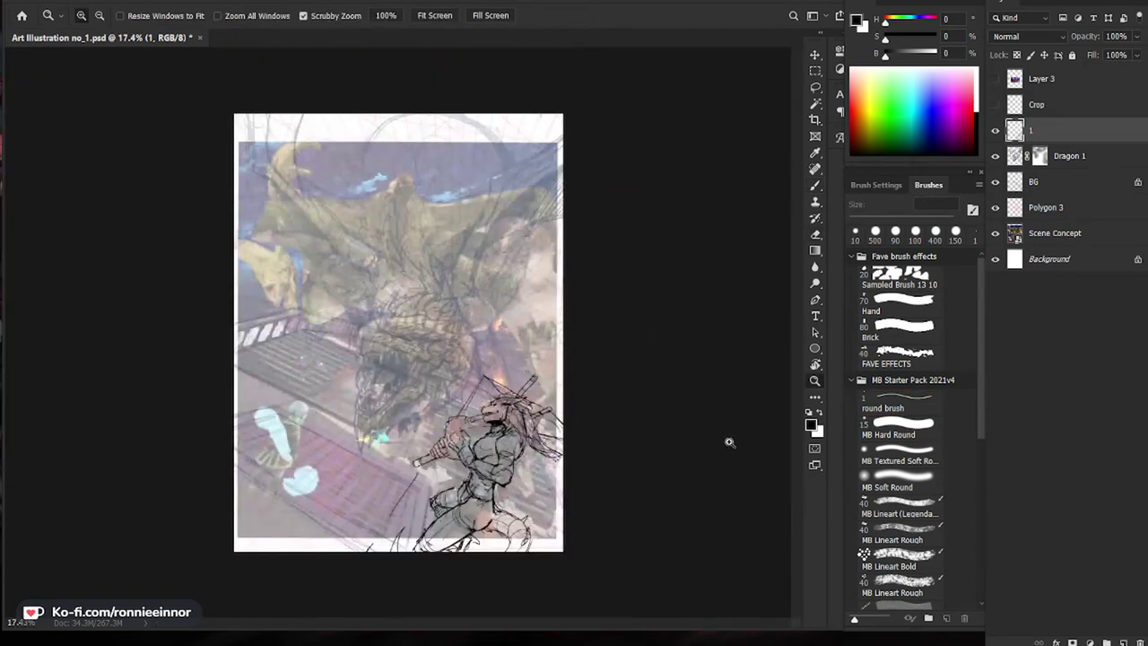
{"action": "left_click_drag", "start_coordinate": [500, 559], "coordinate": [535, 561]}
{"action": "mouse_move", "coordinate": [435, 587]}
{"action": "left_mouse_down"}
{"action": "mouse_move", "coordinate": [451, 455]}
{"action": "mouse_move", "coordinate": [338, 450]}
{"action": "left_mouse_up"}
{"action": "key", "text": "e"}
{"action": "key", "text": "b"}
{"action": "key", "text": "e"}
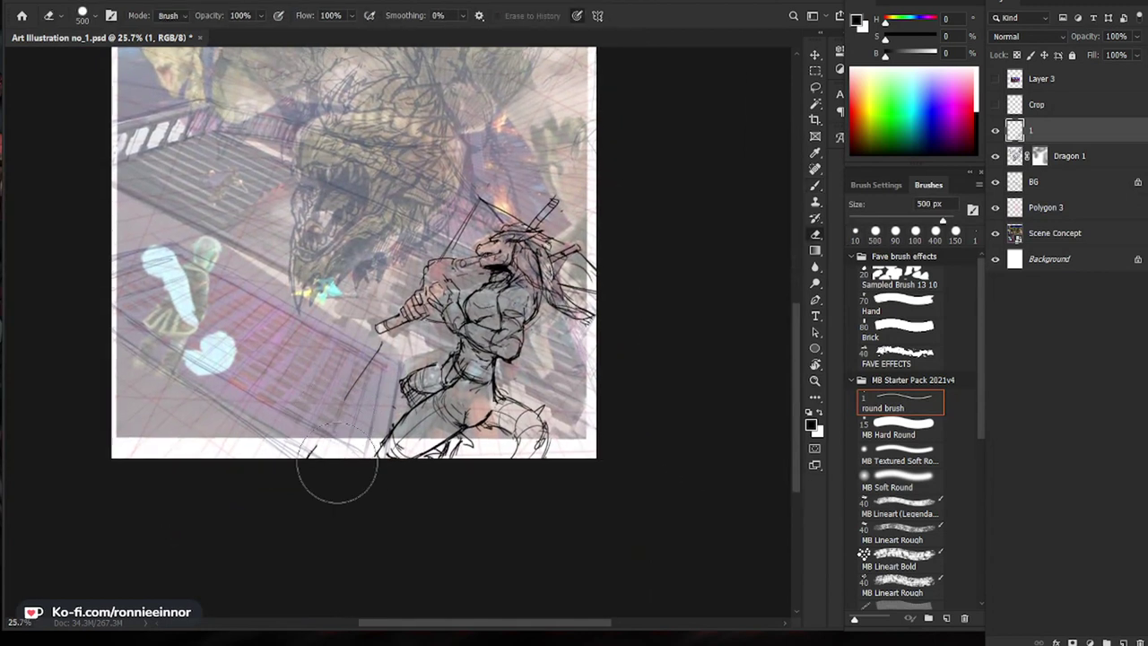
{"action": "key", "text": "b"}
{"action": "left_click_drag", "start_coordinate": [666, 482], "coordinate": [622, 497]}
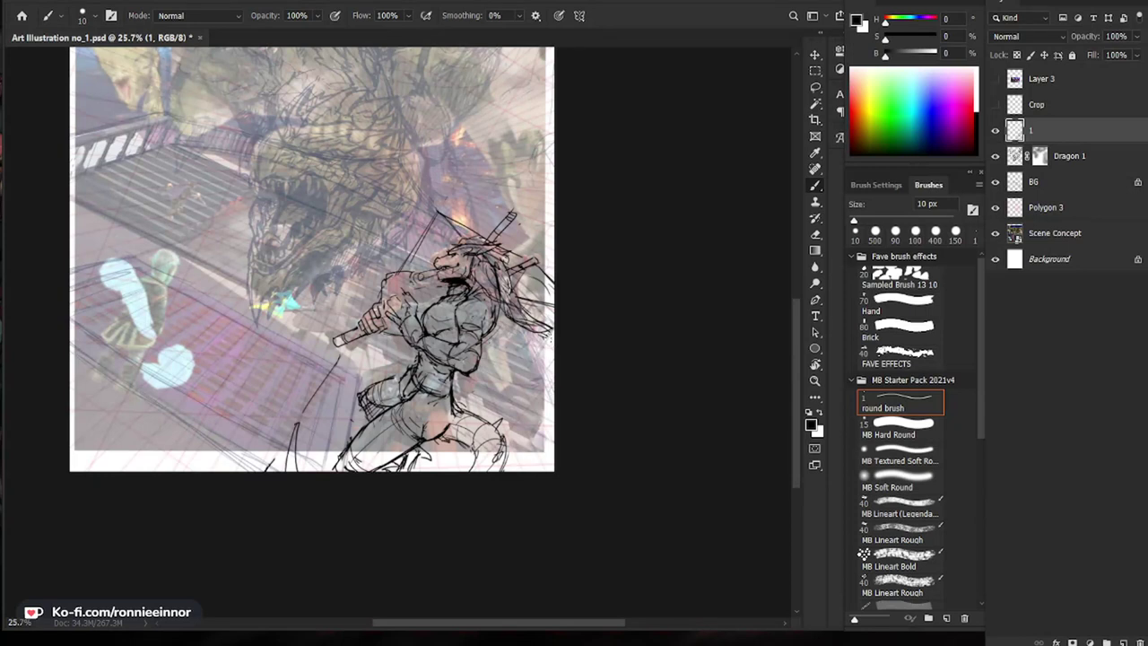
Step: Erase the strand ends behind the figure's back and redraw them toward the illustration's side edge
{"action": "mouse_move", "coordinate": [550, 405]}
{"action": "left_mouse_down"}
{"action": "mouse_move", "coordinate": [533, 368]}
{"action": "mouse_move", "coordinate": [572, 407]}
{"action": "mouse_move", "coordinate": [536, 387]}
{"action": "mouse_move", "coordinate": [518, 328]}
{"action": "left_mouse_up"}
{"action": "key", "text": "e"}
{"action": "key", "text": "b"}
{"action": "key", "text": "e"}
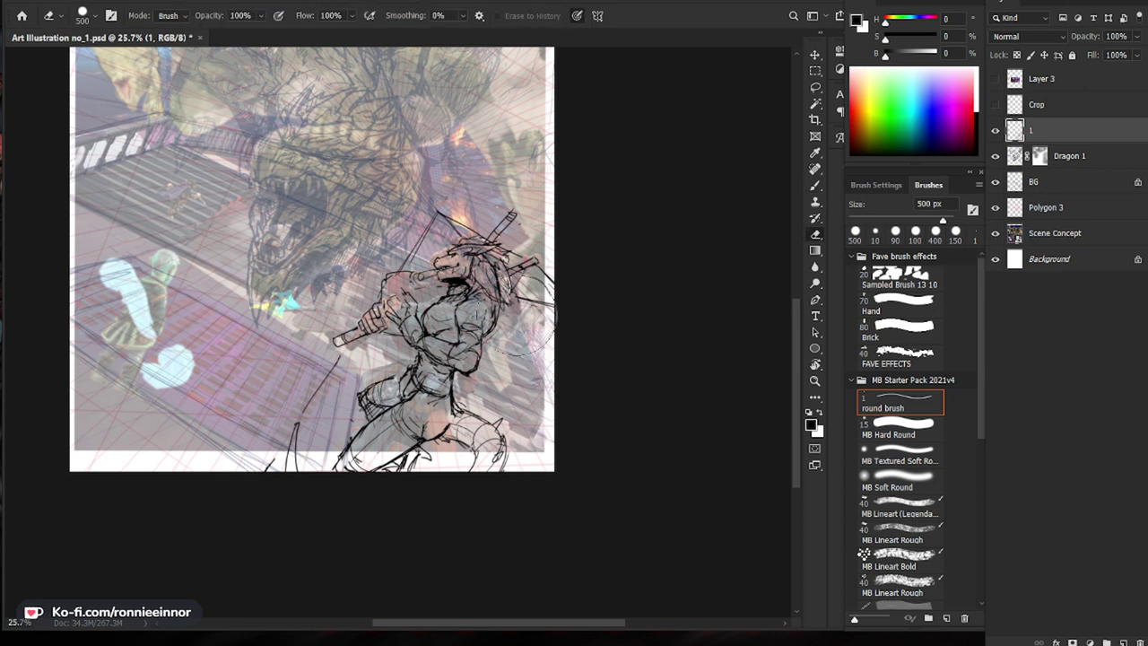
{"action": "key", "text": "b"}
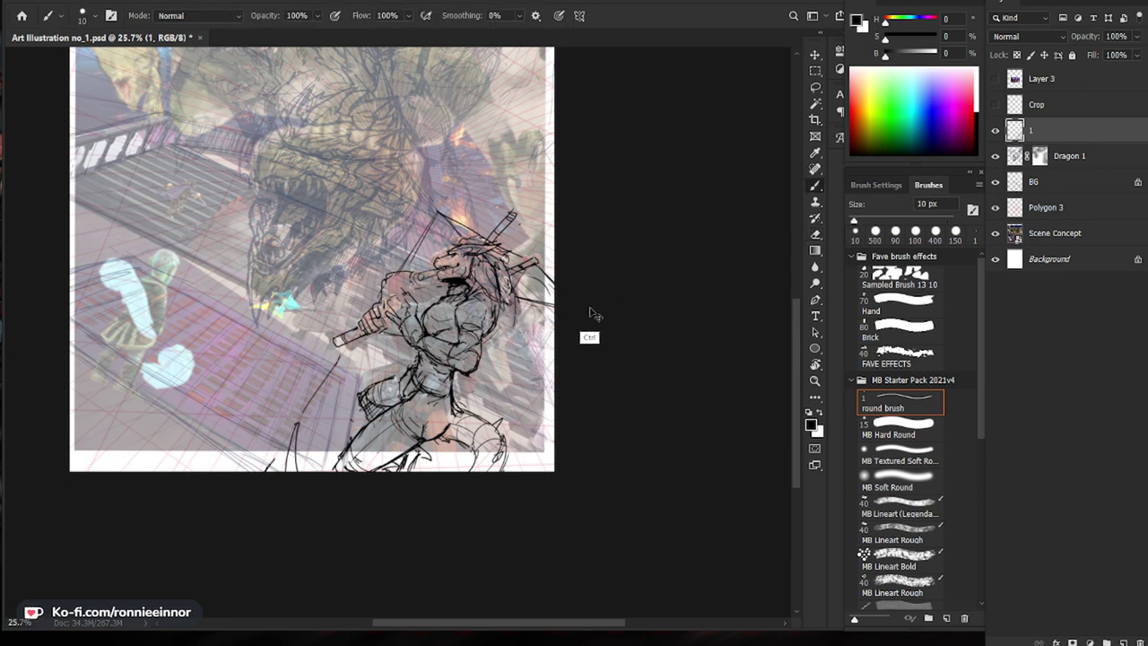
{"action": "left_click_drag", "start_coordinate": [520, 303], "coordinate": [550, 341]}
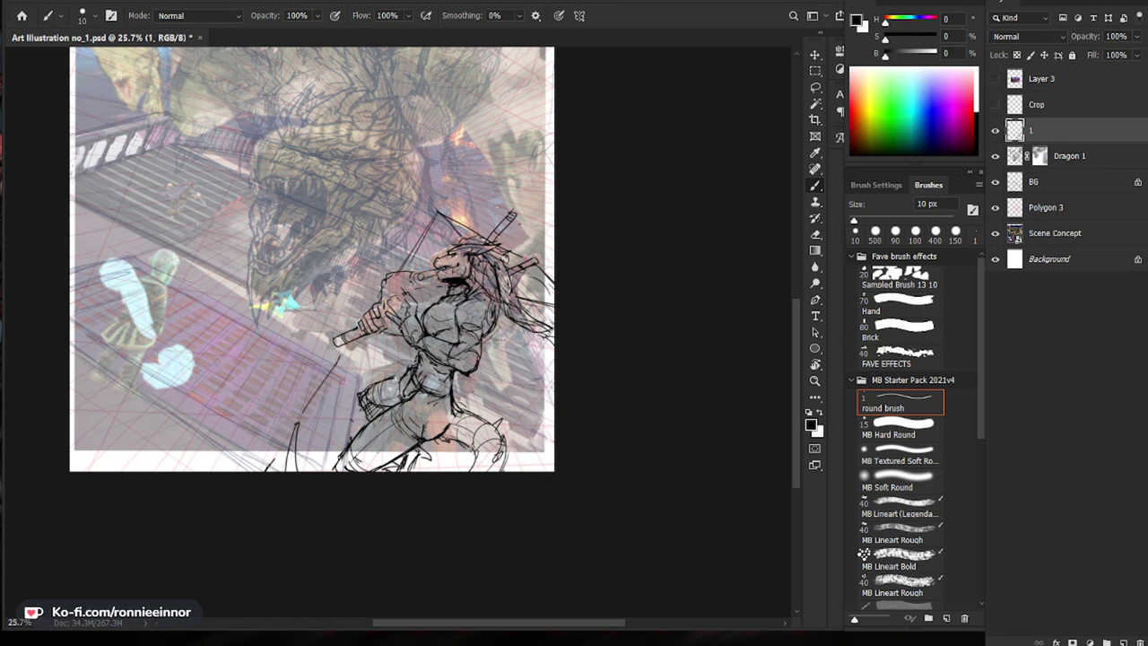
Step: Erase stray marks behind the figure's back and draw long curved strands hanging down from its hair
{"action": "key", "text": "e"}
{"action": "left_click_drag", "start_coordinate": [529, 383], "coordinate": [522, 372]}
{"action": "key", "text": "b"}
{"action": "left_click_drag", "start_coordinate": [497, 305], "coordinate": [535, 400]}
{"action": "left_click_drag", "start_coordinate": [505, 346], "coordinate": [512, 408]}
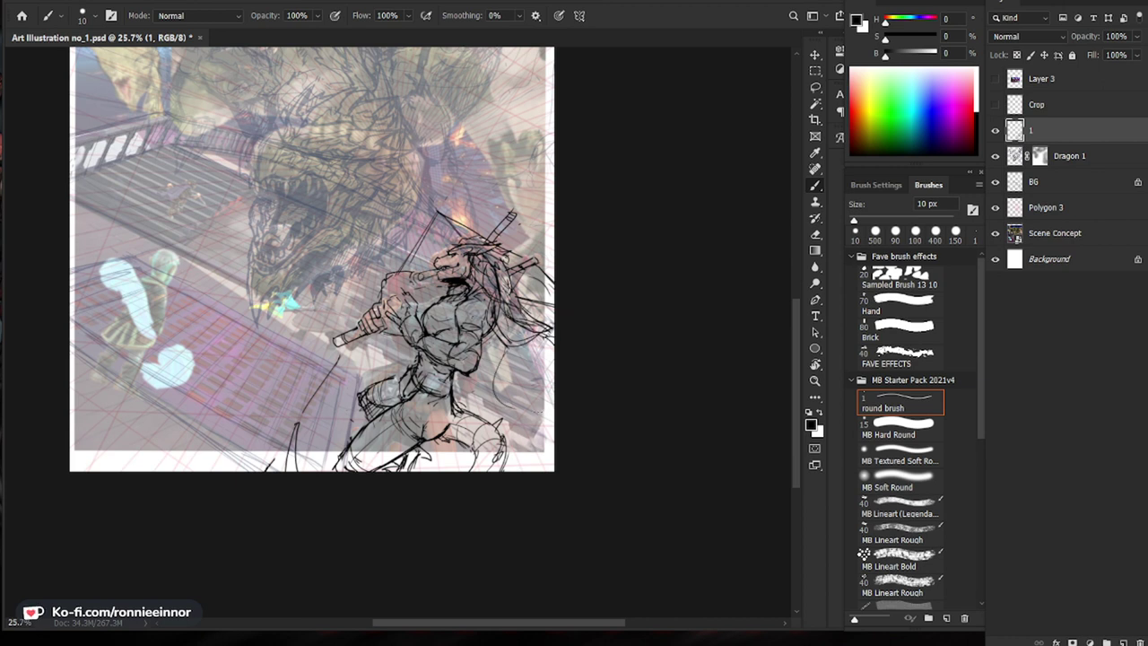
{"action": "left_click_drag", "start_coordinate": [512, 351], "coordinate": [515, 408]}
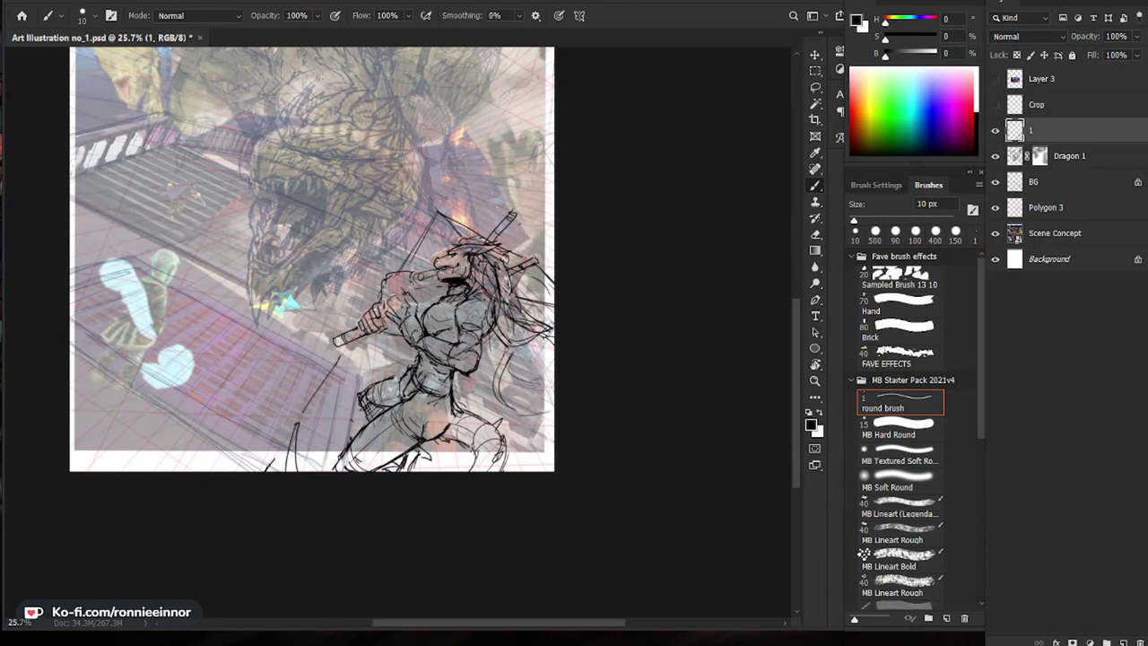
Step: Reduce the eraser to 70 px and rework the lines of the hand in front of the figure's chest
{"action": "key", "text": "z"}
{"action": "left_click_drag", "start_coordinate": [597, 389], "coordinate": [623, 389]}
{"action": "left_click_drag", "start_coordinate": [441, 373], "coordinate": [586, 345]}
{"action": "key", "text": "b"}
{"action": "left_click_drag", "start_coordinate": [589, 257], "coordinate": [577, 283]}
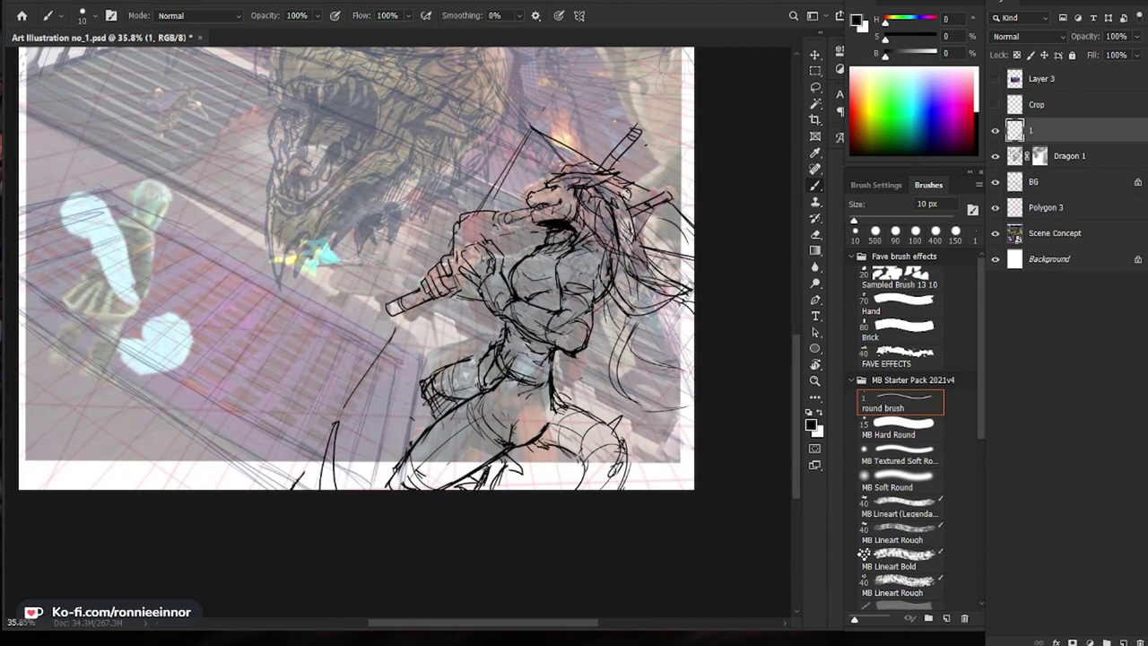
{"action": "key", "text": "e"}
{"action": "key", "text": "["}
{"action": "key", "text": "["}
{"action": "key", "text": "["}
{"action": "key", "text": "["}
{"action": "key", "text": "["}
{"action": "key", "text": "["}
{"action": "key", "text": "["}
{"action": "key", "text": "["}
{"action": "key", "text": "["}
{"action": "left_click_drag", "start_coordinate": [466, 251], "coordinate": [487, 244]}
{"action": "key", "text": "b"}
{"action": "key", "text": "e"}
{"action": "left_click_drag", "start_coordinate": [490, 260], "coordinate": [494, 273]}
{"action": "key", "text": "b"}
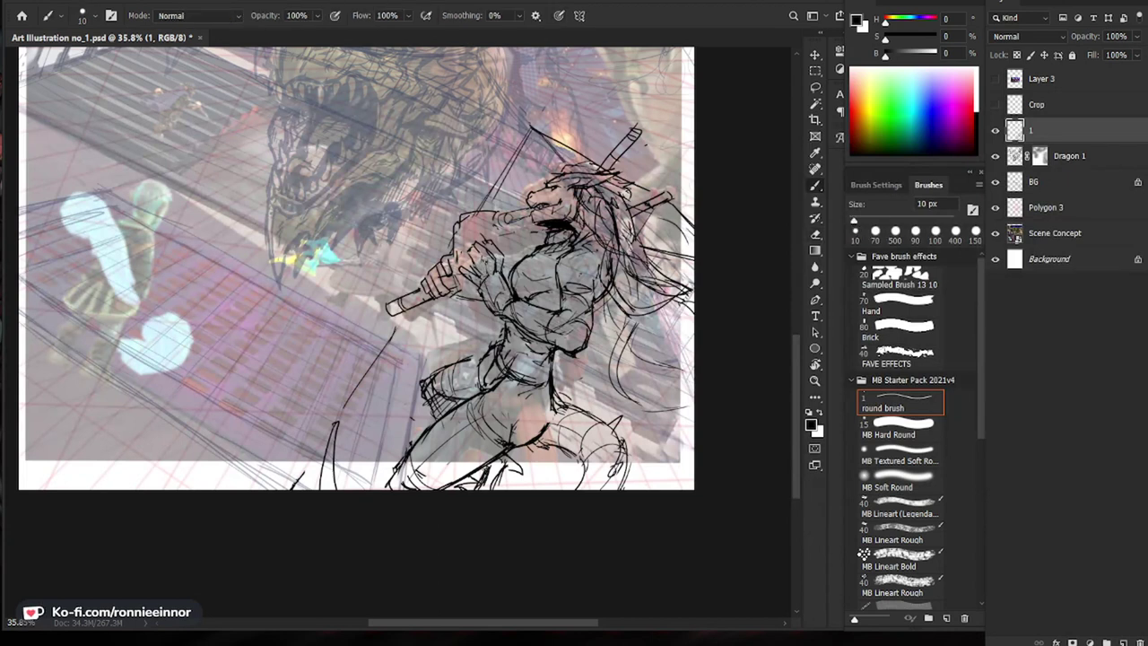
Step: Clean up and redraw the fingers and wrist of the hand beside the chest
{"action": "key", "text": "e"}
{"action": "left_click_drag", "start_coordinate": [473, 265], "coordinate": [478, 277]}
{"action": "key", "text": "b"}
{"action": "key", "text": "e"}
{"action": "key", "text": "b"}
{"action": "left_click_drag", "start_coordinate": [467, 249], "coordinate": [477, 277]}
{"action": "key", "text": "e"}
{"action": "key", "text": "b"}
{"action": "key", "text": "e"}
{"action": "key", "text": "b"}
Step: Refine the contours of the raised forearm and weapon grip beneath the figure's snout
{"action": "key", "text": "ctrl+space"}
{"action": "left_click_drag", "start_coordinate": [622, 252], "coordinate": [610, 255]}
{"action": "left_click_drag", "start_coordinate": [649, 288], "coordinate": [637, 284]}
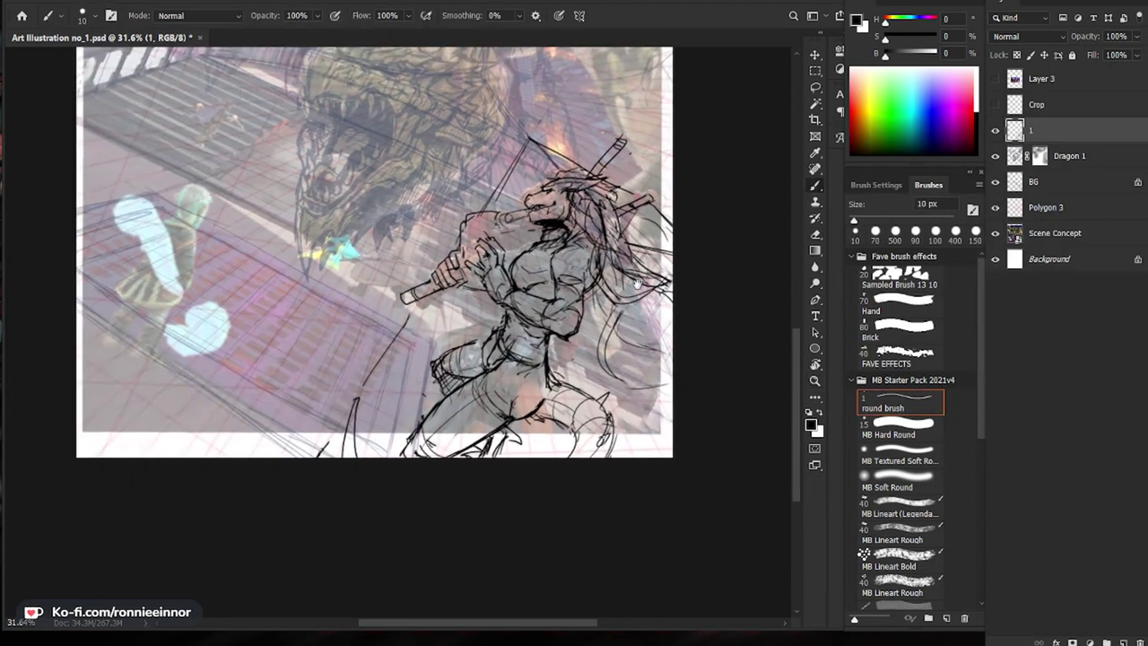
{"action": "key", "text": "ctrl+space"}
{"action": "left_click_drag", "start_coordinate": [571, 313], "coordinate": [494, 316]}
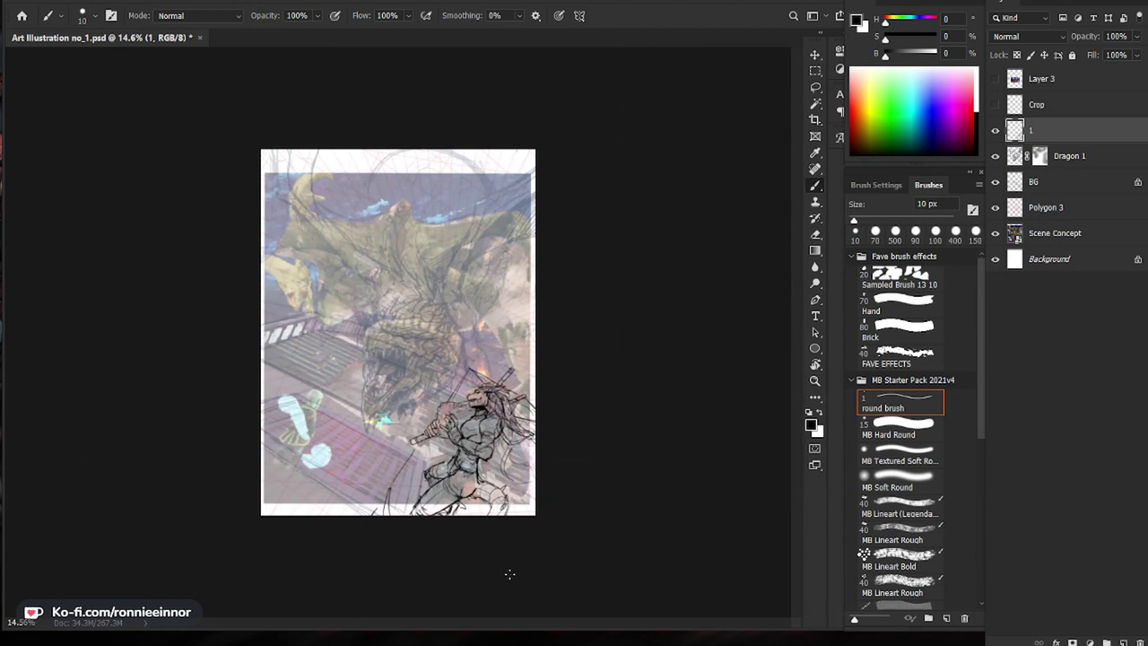
{"action": "key", "text": "ctrl+space"}
{"action": "mouse_move", "coordinate": [533, 454]}
{"action": "left_mouse_down"}
{"action": "mouse_move", "coordinate": [623, 492]}
{"action": "mouse_move", "coordinate": [588, 406]}
{"action": "left_mouse_up"}
{"action": "key", "text": "space"}
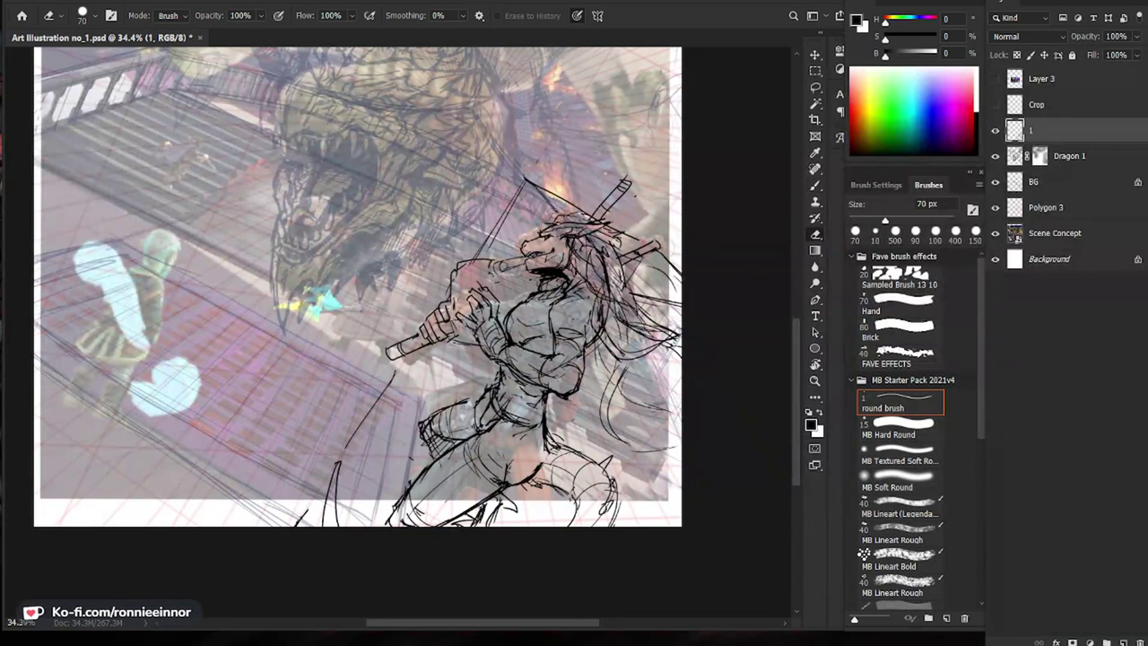
{"action": "left_click_drag", "start_coordinate": [497, 258], "coordinate": [482, 275]}
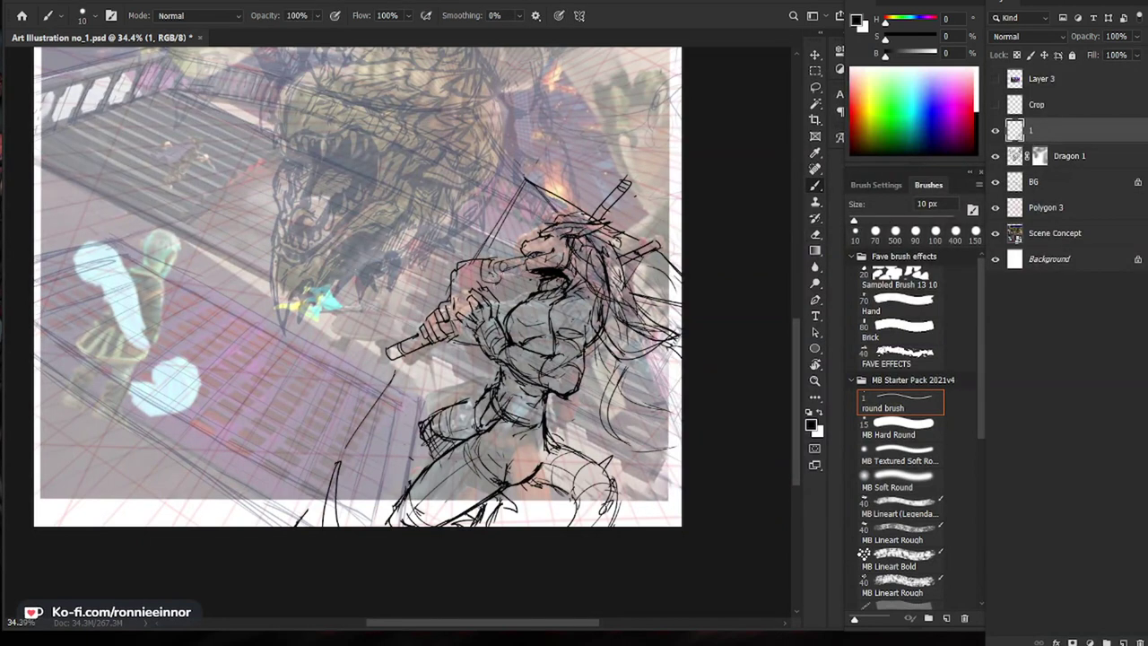
{"action": "key", "text": "e"}
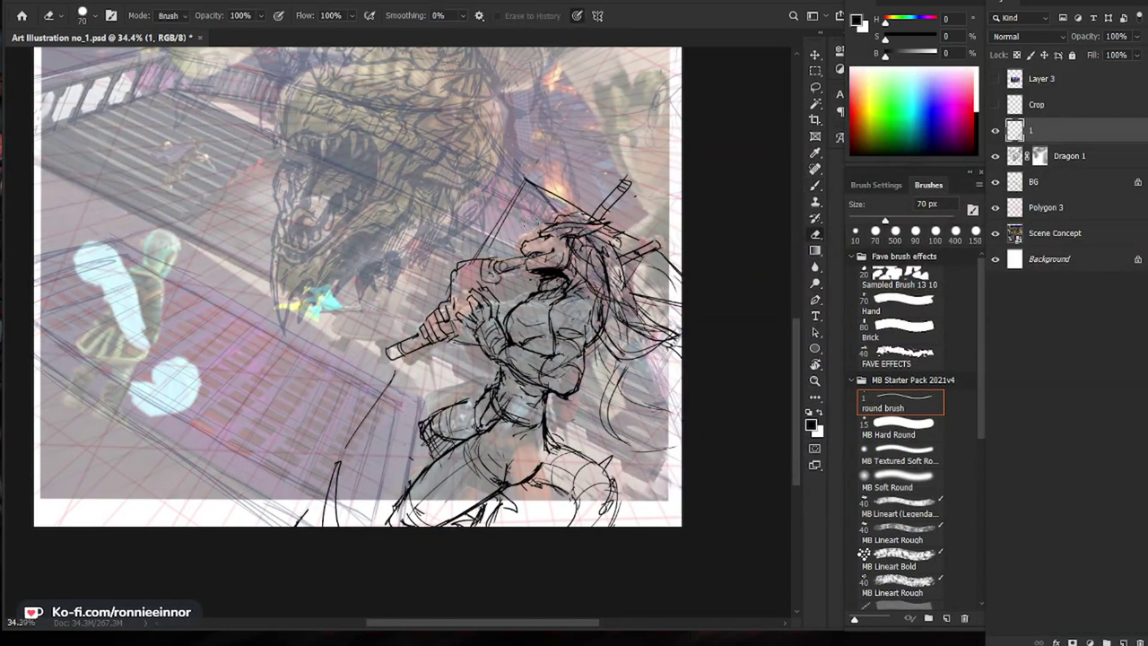
{"action": "key", "text": "b"}
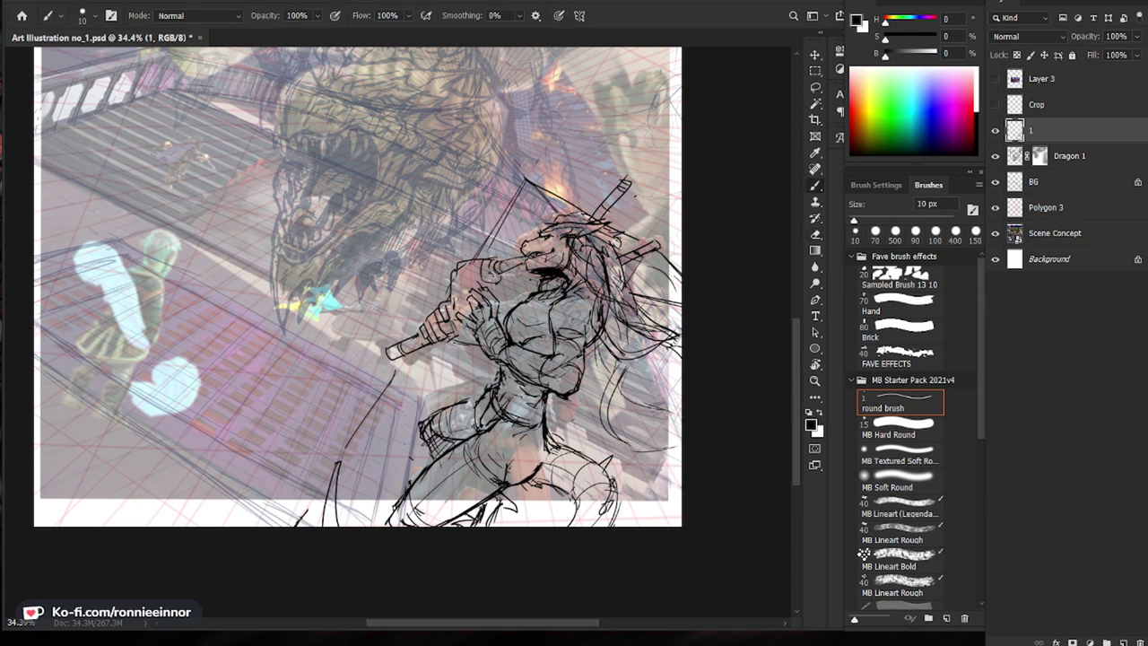
{"action": "mouse_move", "coordinate": [524, 257]}
{"action": "left_mouse_down"}
{"action": "mouse_move", "coordinate": [497, 265]}
{"action": "mouse_move", "coordinate": [501, 277]}
{"action": "left_mouse_up"}
{"action": "key", "text": "e"}
{"action": "key", "text": "b"}
{"action": "key", "text": "e"}
{"action": "key", "text": "b"}
Step: Erase the weapon handle rising behind the figure's head and sketch a single guide line in its place
{"action": "key", "text": "ctrl+space"}
{"action": "left_click_drag", "start_coordinate": [543, 291], "coordinate": [627, 291]}
{"action": "key", "text": "ctrl+space"}
{"action": "left_click_drag", "start_coordinate": [552, 274], "coordinate": [532, 274]}
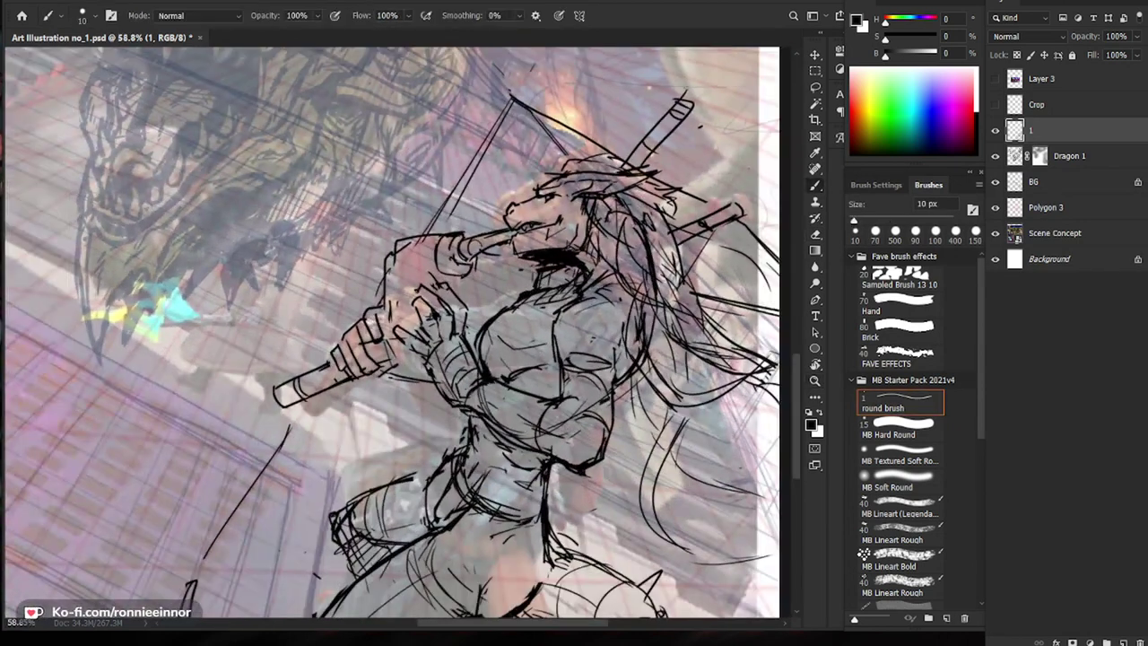
{"action": "scroll", "coordinate": [682, 170], "scroll_direction": "down", "scroll_amount": 2}
{"action": "mouse_move", "coordinate": [683, 99]}
{"action": "left_mouse_down"}
{"action": "mouse_move", "coordinate": [643, 161]}
{"action": "mouse_move", "coordinate": [645, 125]}
{"action": "mouse_move", "coordinate": [619, 155]}
{"action": "left_mouse_up"}
{"action": "key", "text": "e"}
{"action": "key", "text": "b"}
{"action": "left_click_drag", "start_coordinate": [534, 235], "coordinate": [526, 247]}
{"action": "key", "text": "e"}
{"action": "key", "text": "b"}
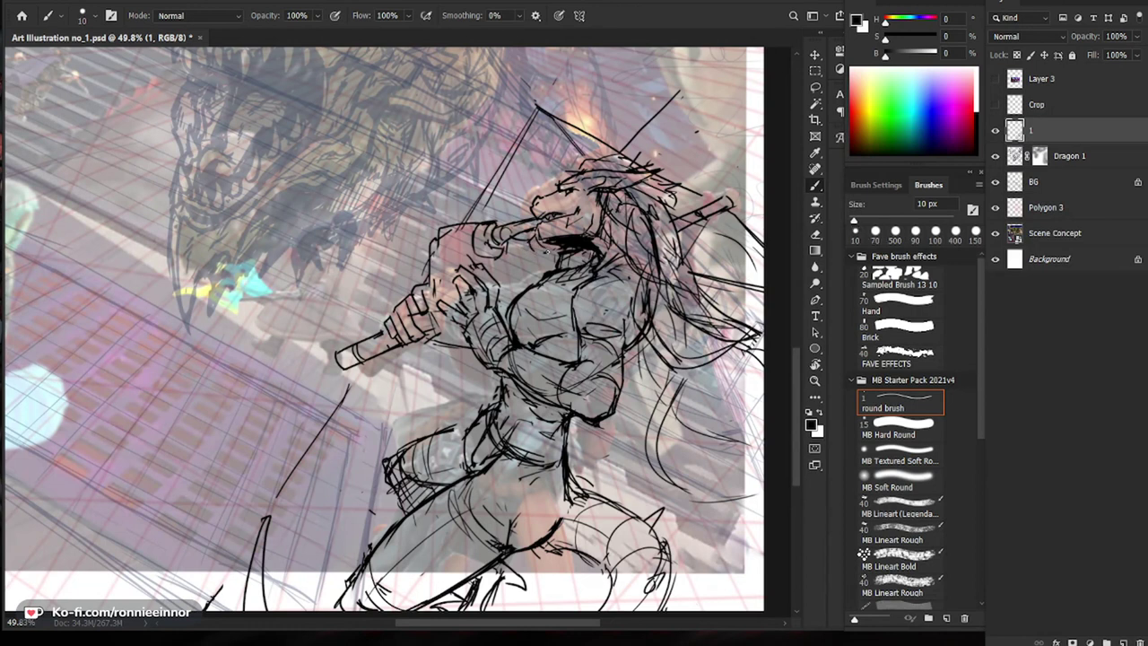
Step: Redraw the handle above the head as a longer shape with parallel edges and a rounded end
{"action": "key", "text": "e"}
{"action": "mouse_move", "coordinate": [679, 91]}
{"action": "left_mouse_down"}
{"action": "mouse_move", "coordinate": [624, 149]}
{"action": "mouse_move", "coordinate": [677, 84]}
{"action": "left_mouse_up"}
{"action": "key", "text": "b"}
{"action": "key", "text": "ctrl+minus"}
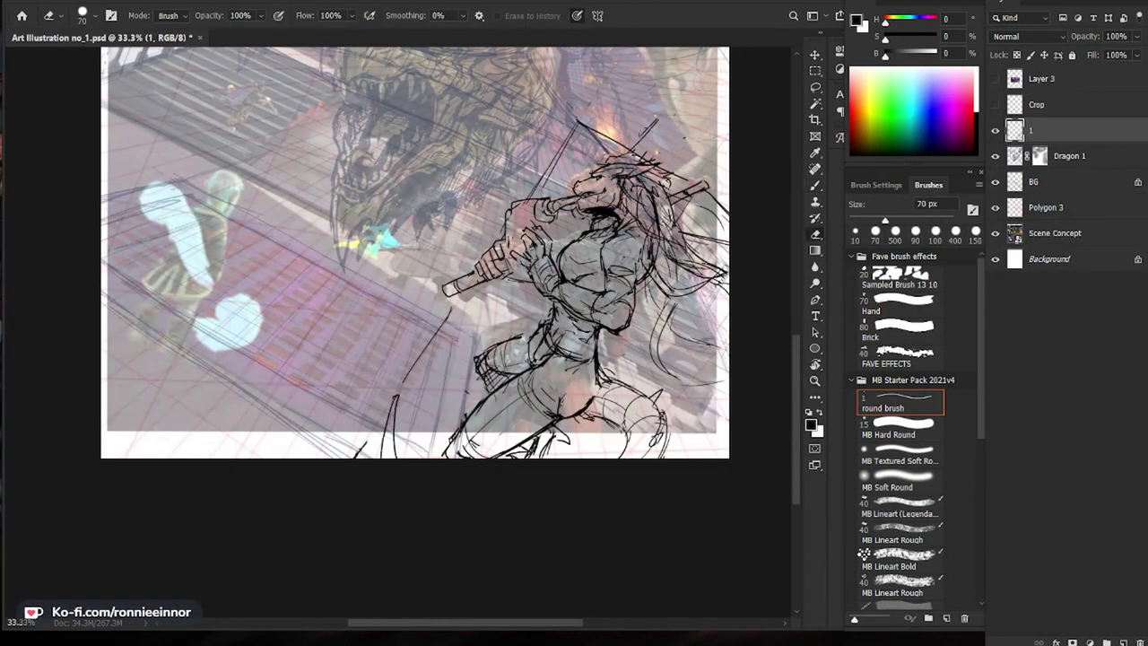
{"action": "left_click_drag", "start_coordinate": [673, 94], "coordinate": [632, 148]}
{"action": "left_click_drag", "start_coordinate": [684, 102], "coordinate": [647, 151]}
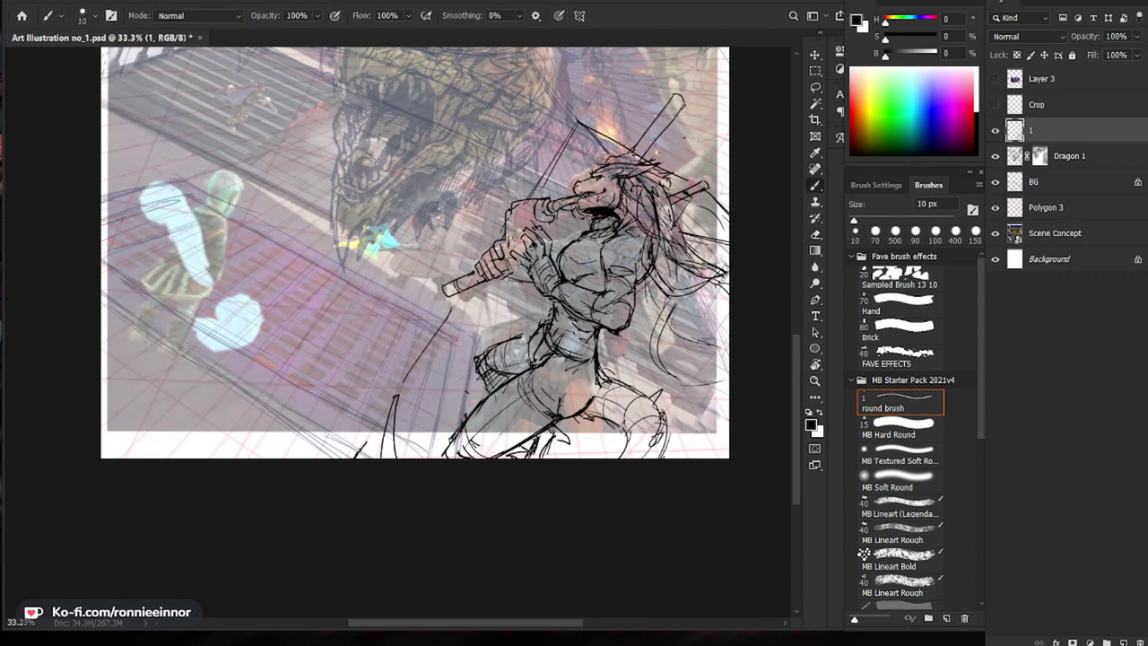
Step: Redraw the second handle behind the shoulder with a rounded end and short cross bands
{"action": "key", "text": "ctrl+minus"}
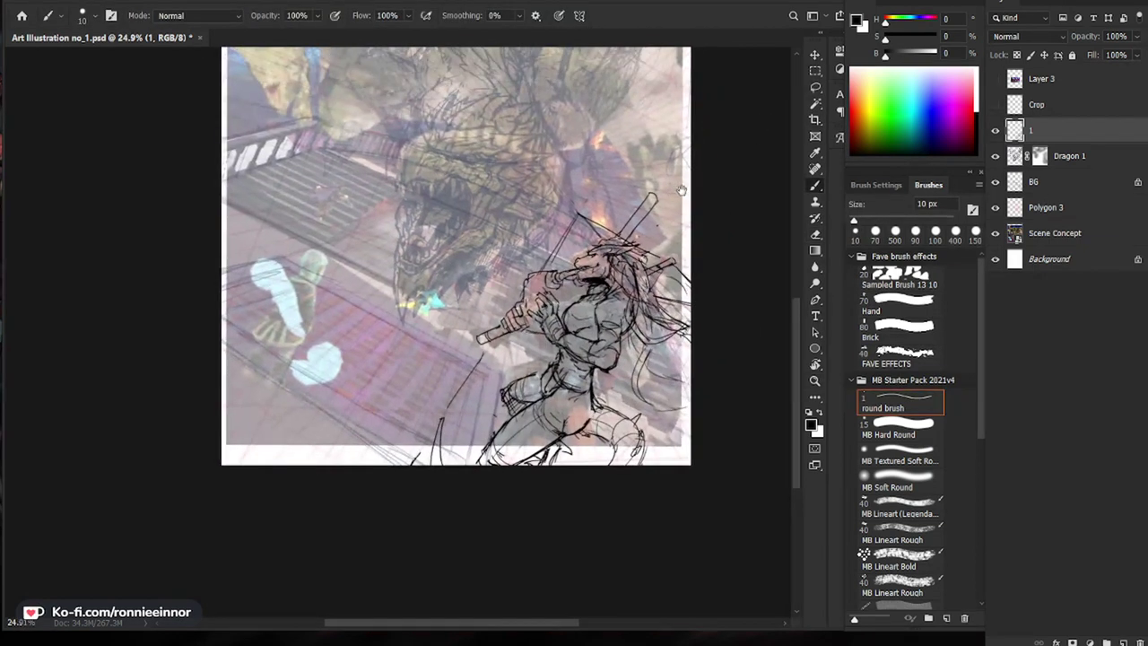
{"action": "scroll", "coordinate": [681, 190], "scroll_direction": "up", "scroll_amount": 3}
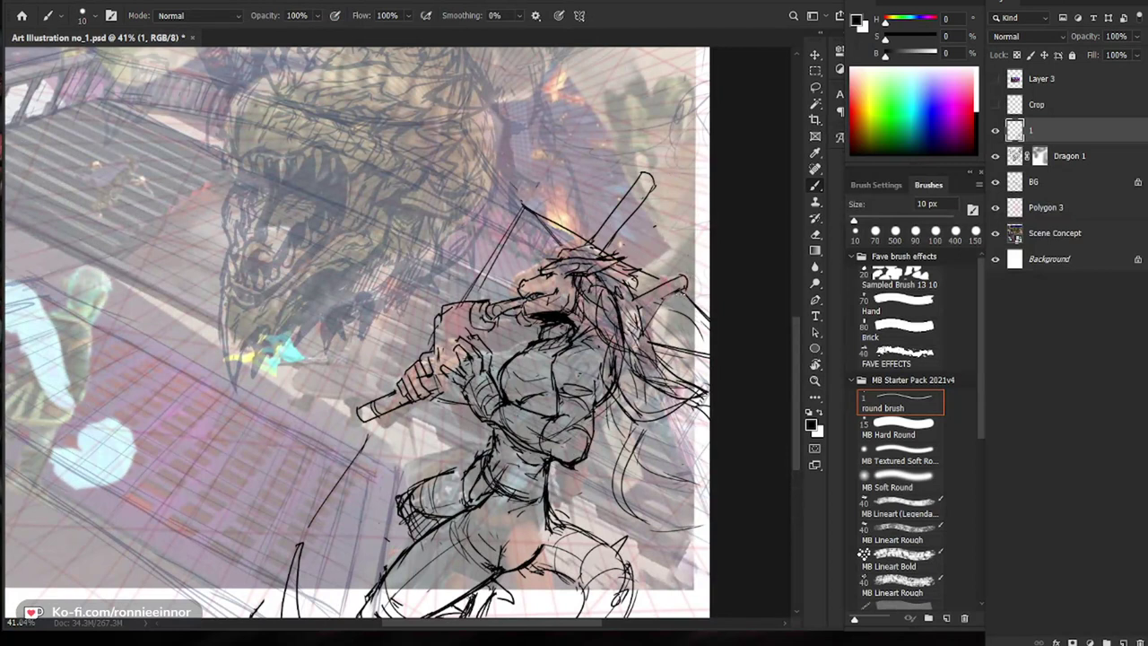
{"action": "key", "text": "e"}
{"action": "left_click_drag", "start_coordinate": [661, 286], "coordinate": [662, 295]}
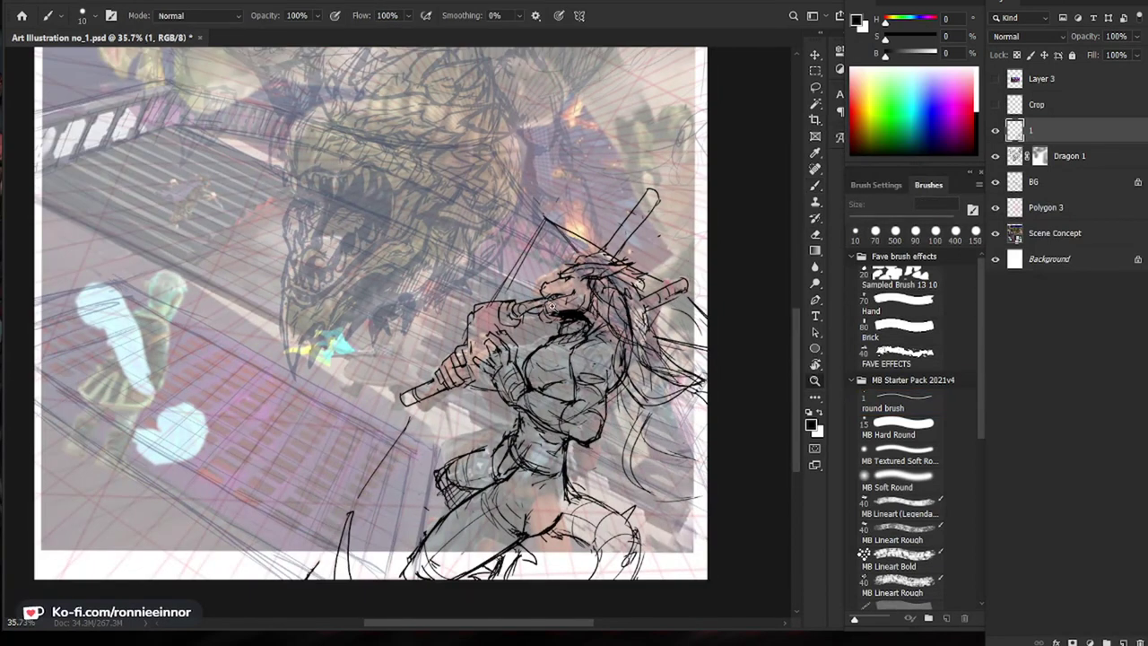
{"action": "scroll", "coordinate": [553, 306], "scroll_direction": "up", "scroll_amount": 1}
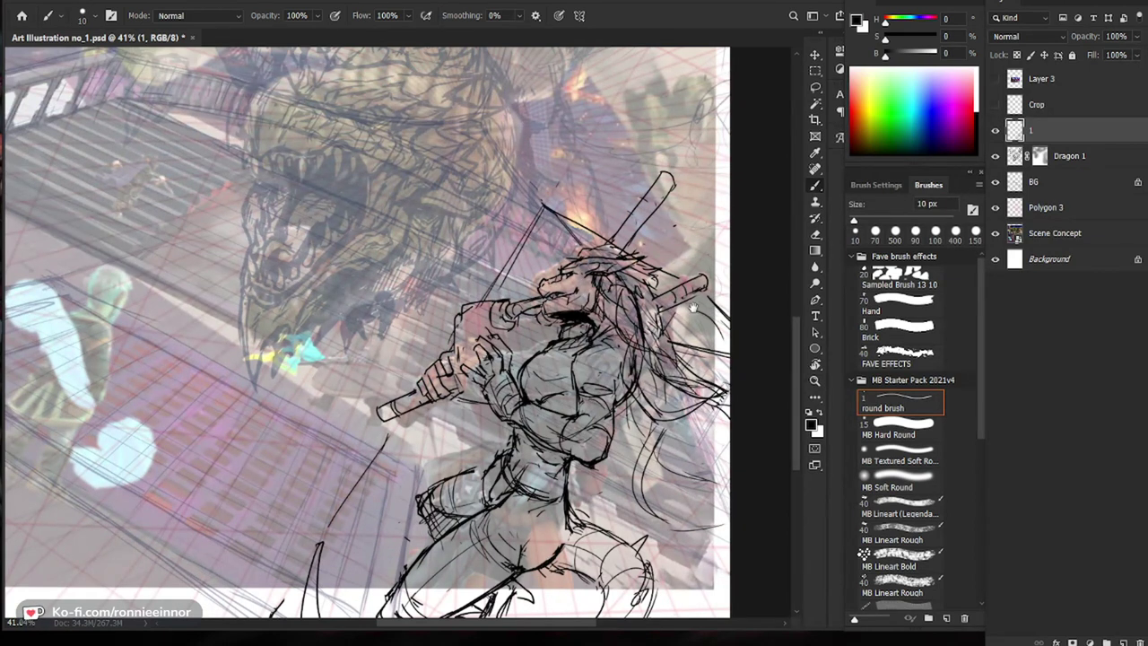
{"action": "left_click_drag", "start_coordinate": [693, 308], "coordinate": [676, 283]}
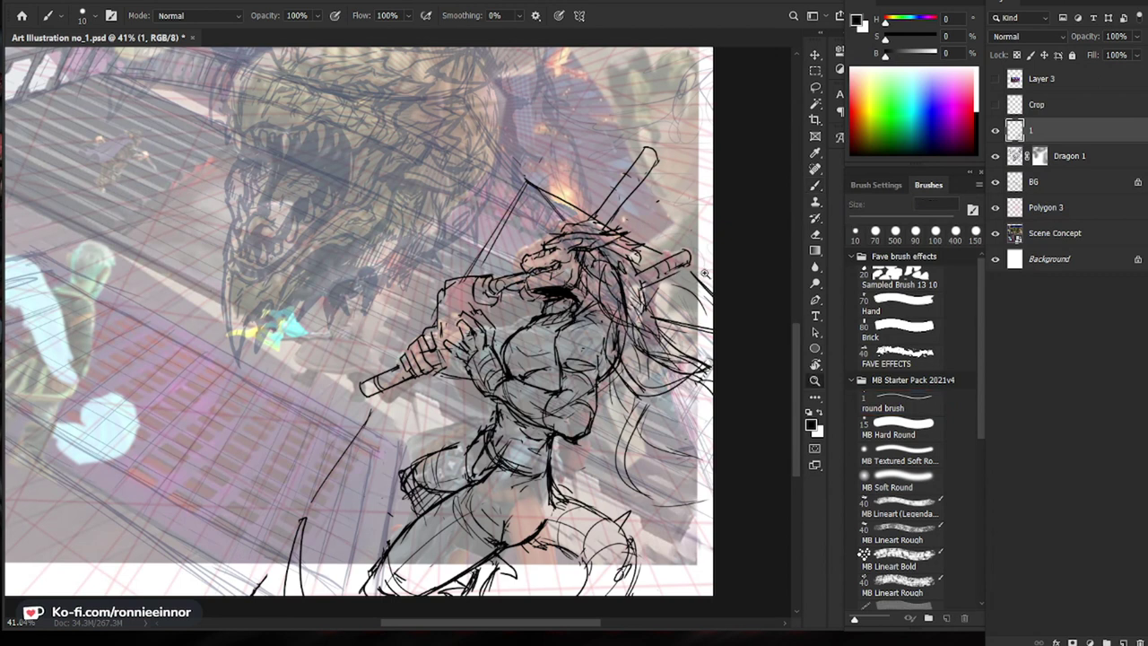
Step: Reduce the eraser to 20 px and cut back the heavy black shape under the figure's jaw
{"action": "key", "text": "ctrl+0"}
{"action": "left_click_drag", "start_coordinate": [512, 461], "coordinate": [661, 373]}
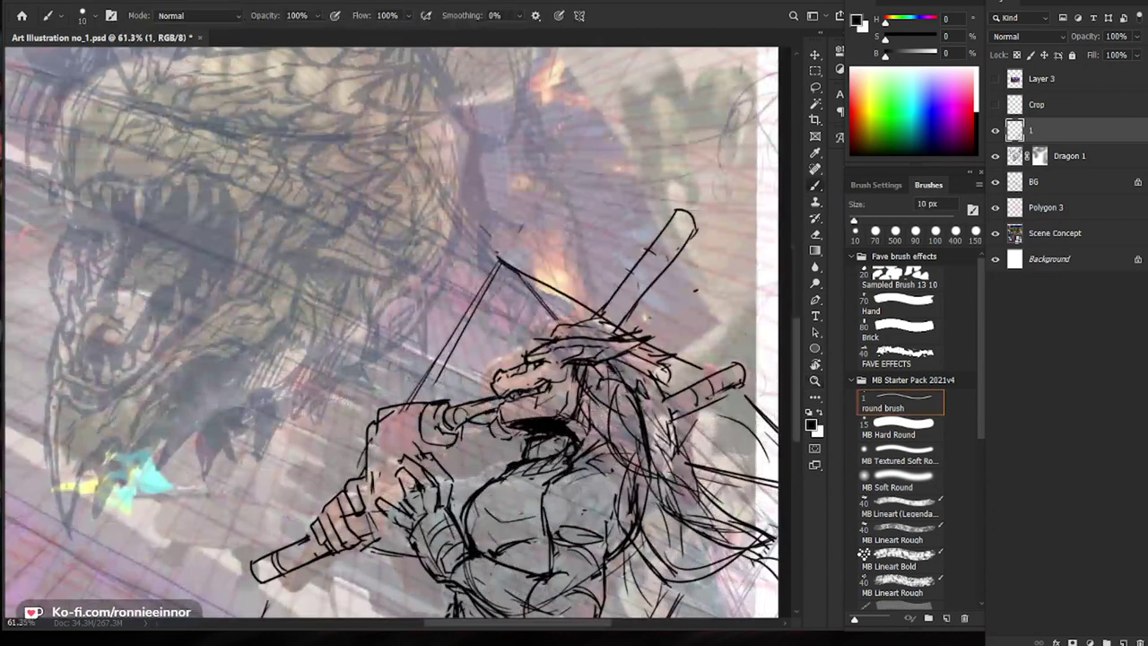
{"action": "mouse_move", "coordinate": [539, 415]}
{"action": "left_mouse_down"}
{"action": "mouse_move", "coordinate": [517, 421]}
{"action": "mouse_move", "coordinate": [502, 393]}
{"action": "left_mouse_up"}
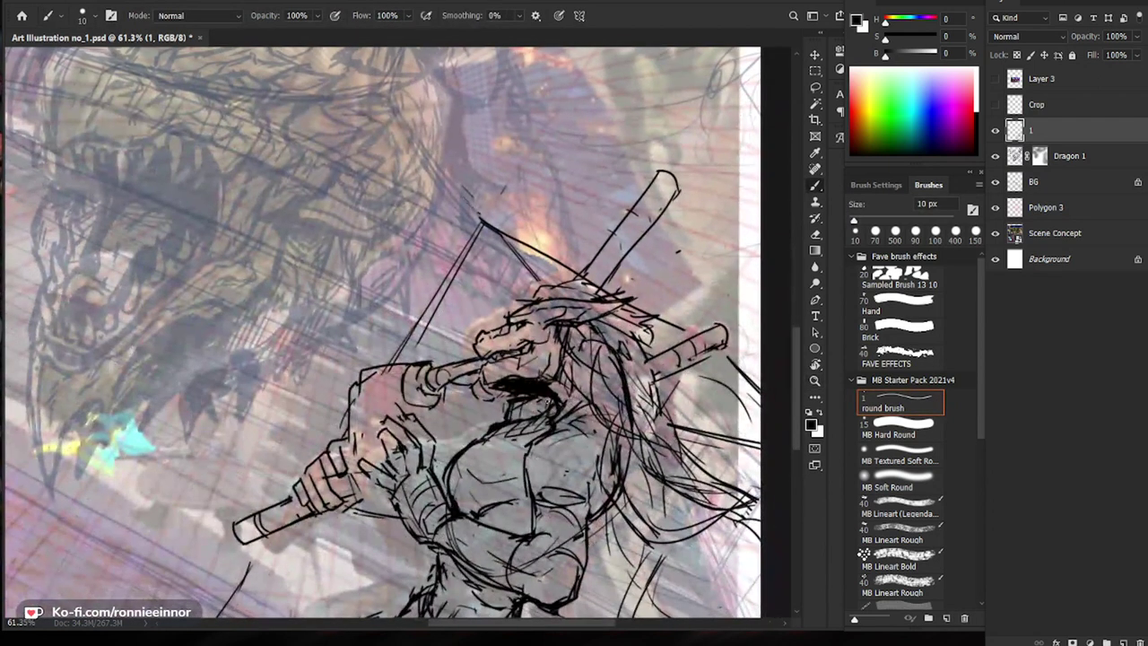
{"action": "key", "text": "e"}
{"action": "key", "text": "["}
{"action": "key", "text": "["}
{"action": "key", "text": "["}
{"action": "key", "text": "["}
{"action": "key", "text": "["}
{"action": "key", "text": "["}
{"action": "key", "text": "["}
{"action": "left_click_drag", "start_coordinate": [505, 392], "coordinate": [494, 392]}
{"action": "key", "text": "["}
{"action": "key", "text": "b"}
{"action": "key", "text": "e"}
{"action": "left_click_drag", "start_coordinate": [544, 404], "coordinate": [518, 301]}
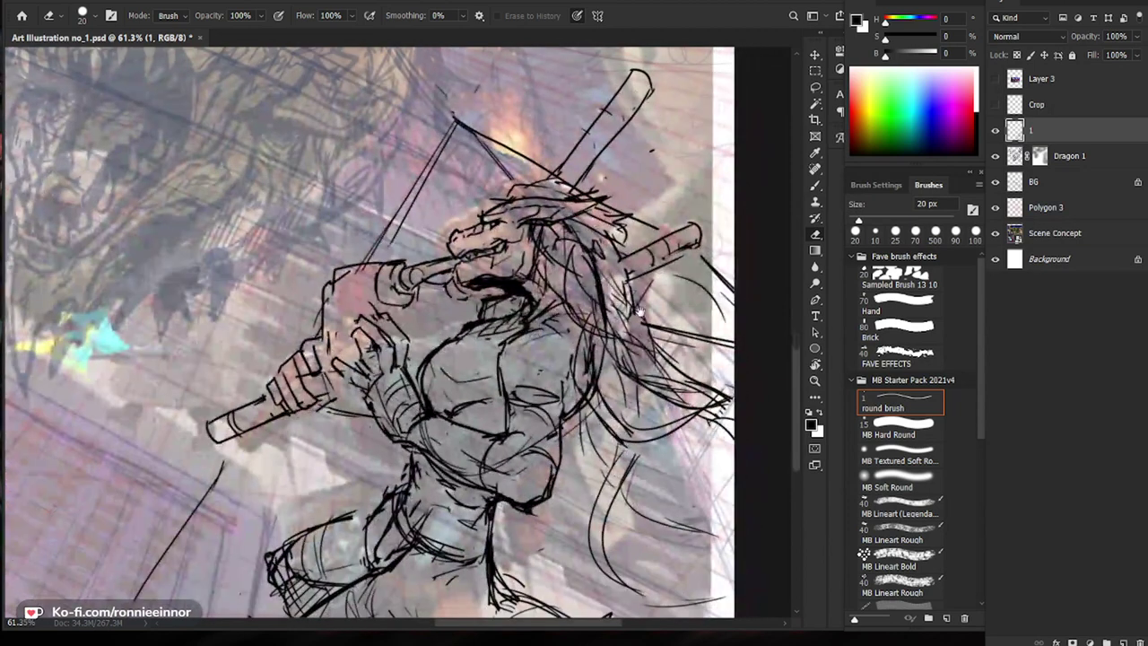
Step: Redraw the neck opening below the jaw with a thick dark curve and inner contour lines
{"action": "key", "text": "b"}
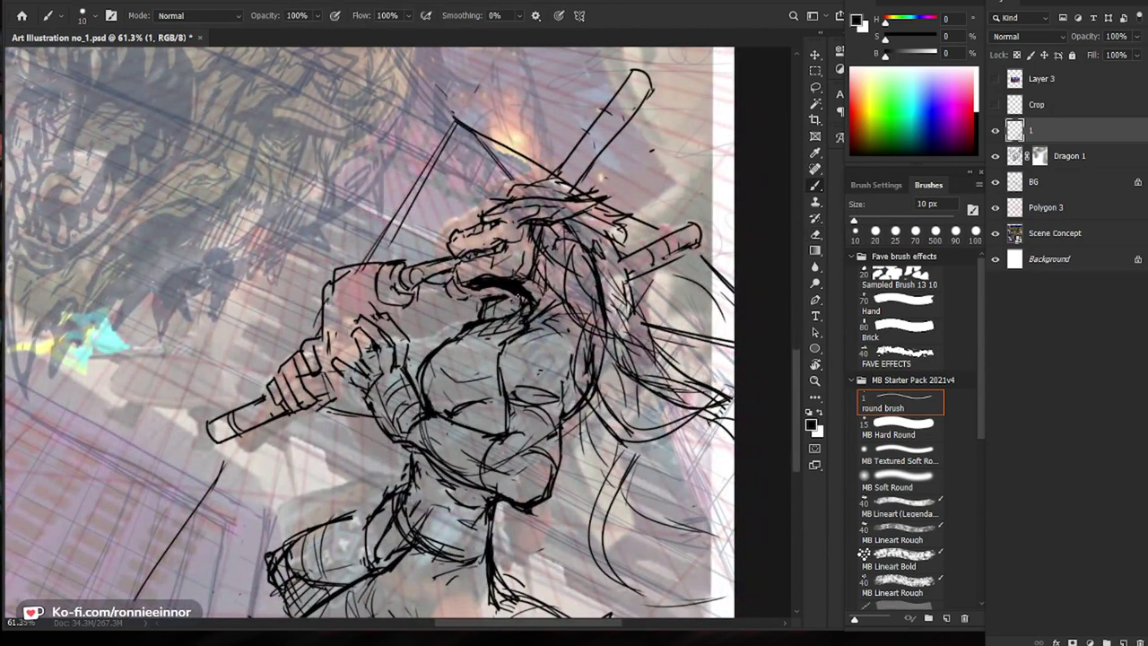
{"action": "key", "text": "z"}
{"action": "left_click", "coordinate": [593, 348], "text": "alt"}
{"action": "left_click_drag", "start_coordinate": [581, 319], "coordinate": [646, 318]}
{"action": "key", "text": "b"}
{"action": "left_click_drag", "start_coordinate": [532, 323], "coordinate": [522, 343]}
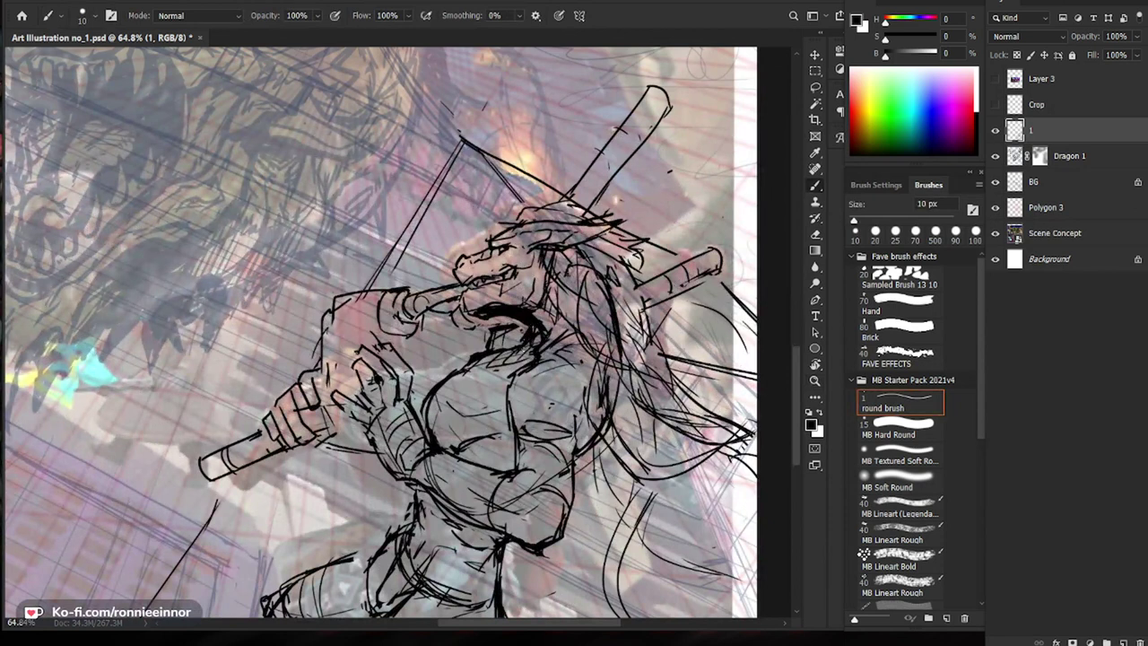
{"action": "key", "text": "e"}
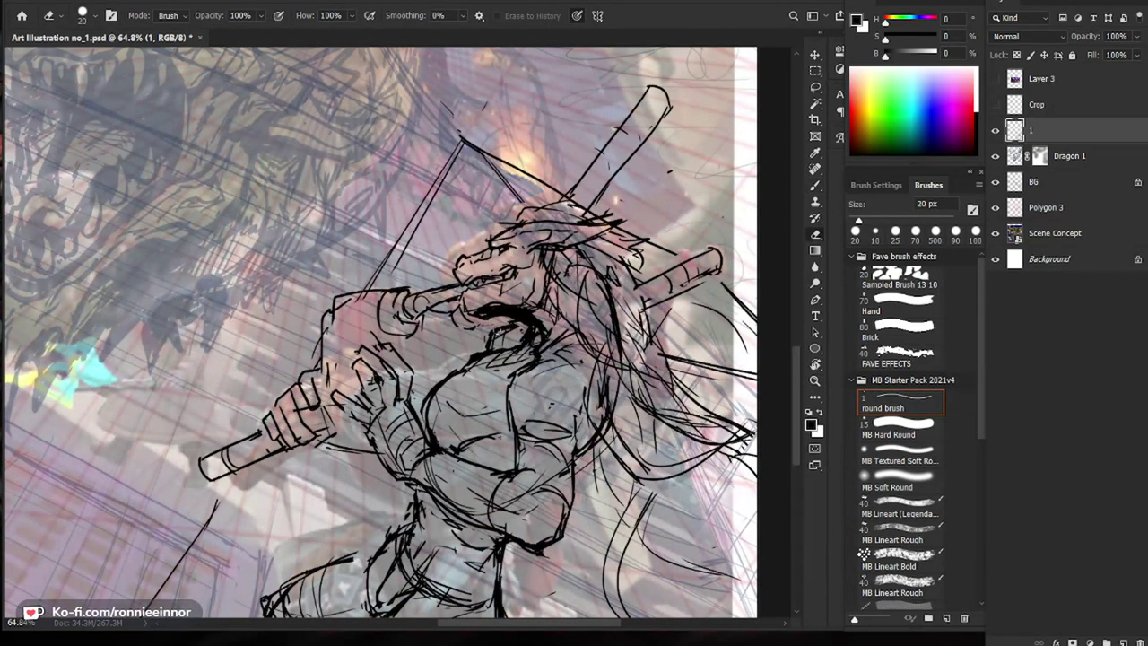
{"action": "key", "text": "b"}
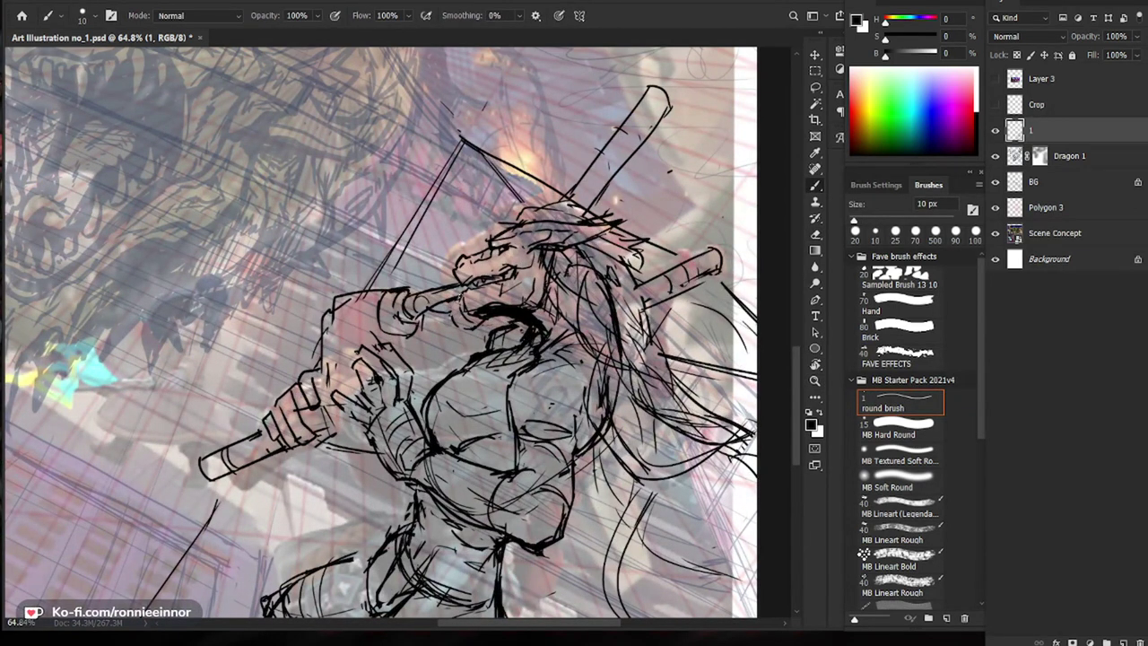
Step: Refine the lower jaw, throat and collar lines with small erasures and short brush strokes
{"action": "key", "text": "ctrl+0"}
{"action": "left_click_drag", "start_coordinate": [502, 260], "coordinate": [616, 260]}
{"action": "key", "text": "e"}
{"action": "mouse_move", "coordinate": [502, 314]}
{"action": "left_mouse_down"}
{"action": "mouse_move", "coordinate": [491, 323]}
{"action": "mouse_move", "coordinate": [537, 299]}
{"action": "mouse_move", "coordinate": [491, 315]}
{"action": "left_mouse_up"}
{"action": "key", "text": "b"}
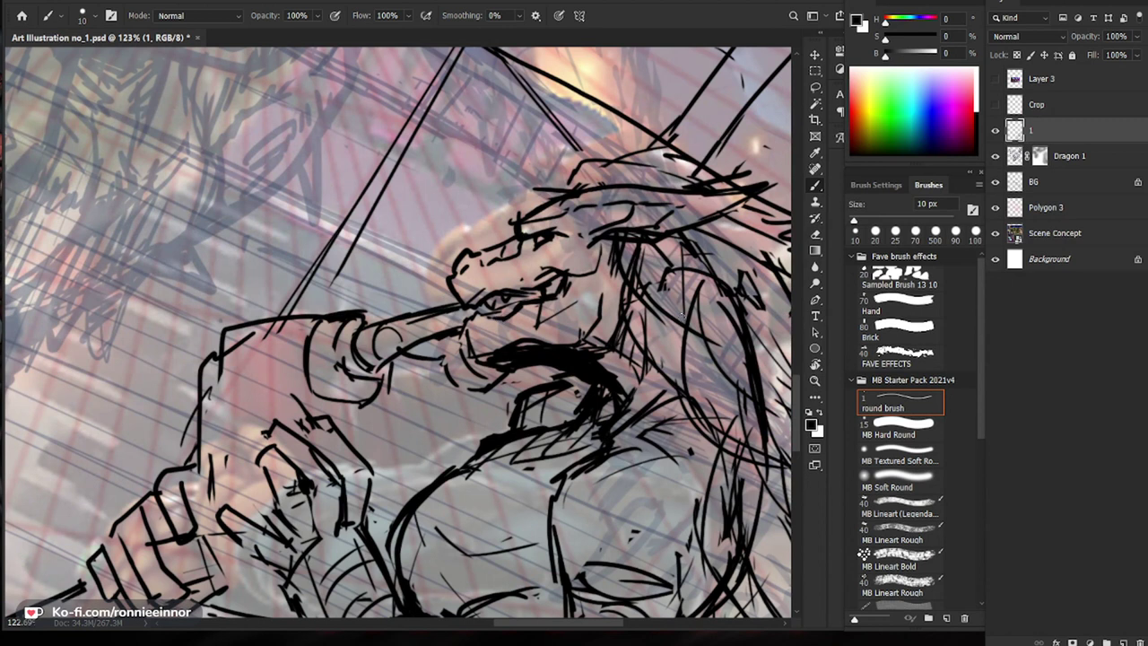
{"action": "left_click_drag", "start_coordinate": [660, 337], "coordinate": [608, 348]}
{"action": "key", "text": "e"}
{"action": "key", "text": "b"}
{"action": "mouse_move", "coordinate": [445, 302]}
{"action": "left_mouse_down"}
{"action": "mouse_move", "coordinate": [482, 320]}
{"action": "mouse_move", "coordinate": [457, 310]}
{"action": "mouse_move", "coordinate": [428, 329]}
{"action": "mouse_move", "coordinate": [427, 375]}
{"action": "left_mouse_up"}
{"action": "key", "text": "e"}
{"action": "key", "text": "b"}
{"action": "left_click_drag", "start_coordinate": [583, 374], "coordinate": [536, 393]}
{"action": "left_click_drag", "start_coordinate": [351, 381], "coordinate": [396, 416]}
{"action": "left_click_drag", "start_coordinate": [485, 407], "coordinate": [390, 408]}
{"action": "left_click_drag", "start_coordinate": [596, 534], "coordinate": [583, 444]}
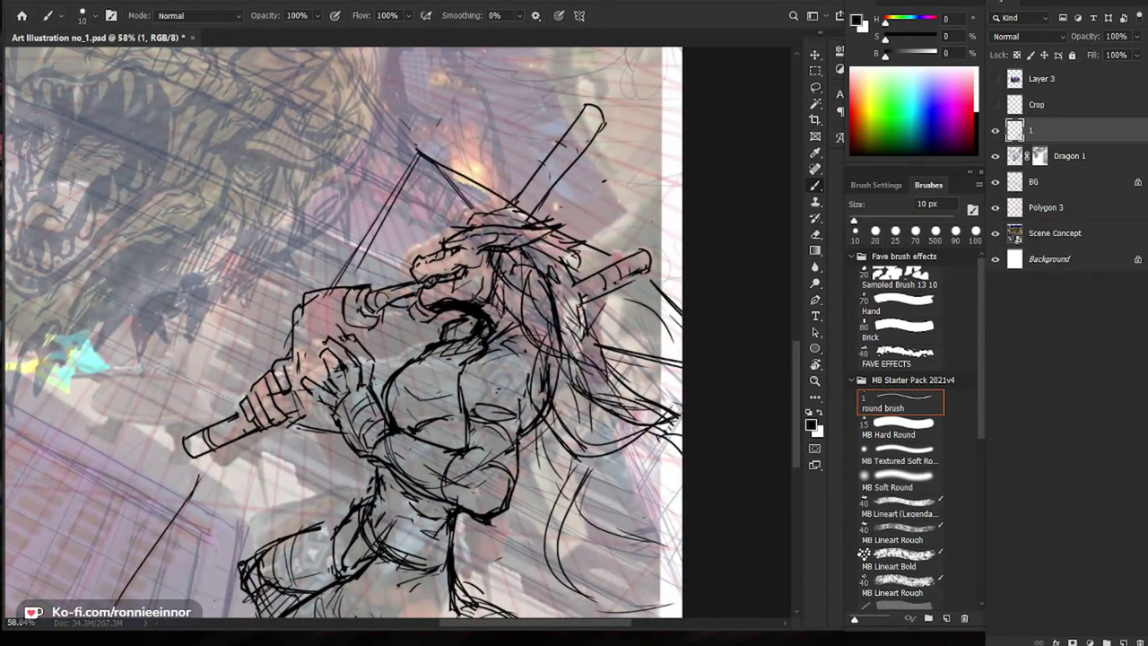
Step: Try short contour strokes around the figure's waist and hip, and undo them
{"action": "left_click_drag", "start_coordinate": [519, 271], "coordinate": [557, 270]}
{"action": "mouse_move", "coordinate": [481, 297]}
{"action": "left_mouse_down"}
{"action": "mouse_move", "coordinate": [475, 313]}
{"action": "mouse_move", "coordinate": [485, 315]}
{"action": "left_mouse_up"}
{"action": "left_click_drag", "start_coordinate": [561, 275], "coordinate": [495, 274]}
{"action": "left_click_drag", "start_coordinate": [622, 520], "coordinate": [593, 342]}
{"action": "left_click_drag", "start_coordinate": [345, 310], "coordinate": [428, 310]}
{"action": "left_click_drag", "start_coordinate": [277, 310], "coordinate": [382, 281]}
{"action": "left_click_drag", "start_coordinate": [341, 286], "coordinate": [383, 280]}
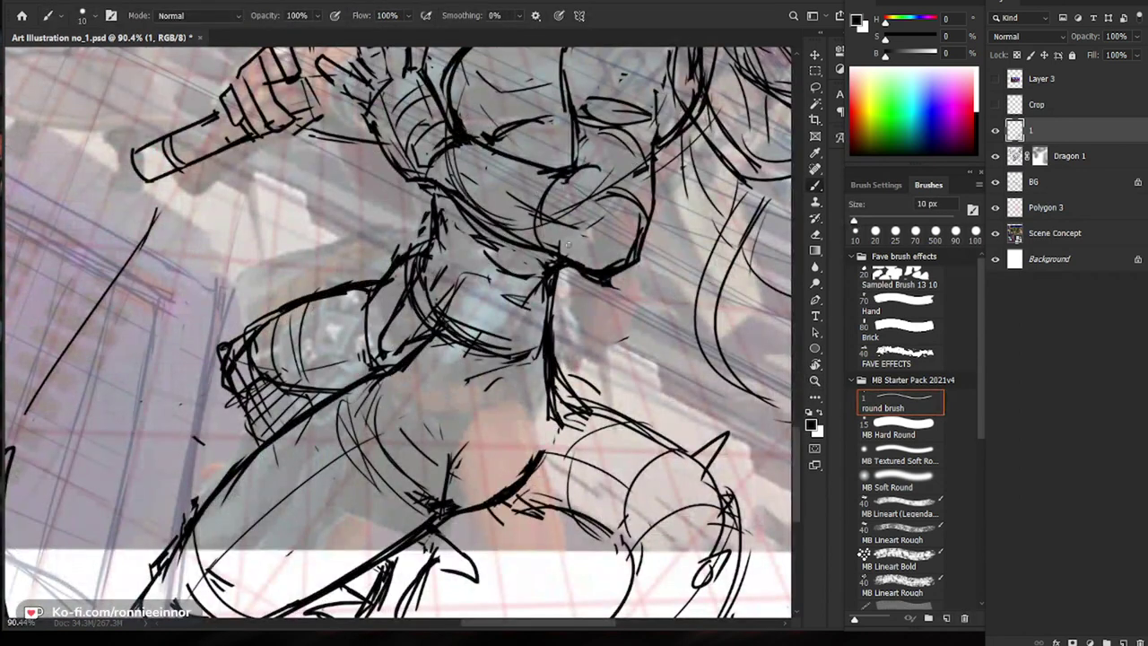
{"action": "mouse_move", "coordinate": [347, 364]}
{"action": "left_mouse_down"}
{"action": "mouse_move", "coordinate": [337, 382]}
{"action": "mouse_move", "coordinate": [364, 382]}
{"action": "left_mouse_up"}
{"action": "mouse_move", "coordinate": [504, 365]}
{"action": "left_mouse_down"}
{"action": "mouse_move", "coordinate": [376, 360]}
{"action": "mouse_move", "coordinate": [458, 353]}
{"action": "left_mouse_up"}
{"action": "key", "text": "ctrl+z"}
{"action": "key", "text": "ctrl+z"}
{"action": "key", "text": "ctrl+z"}
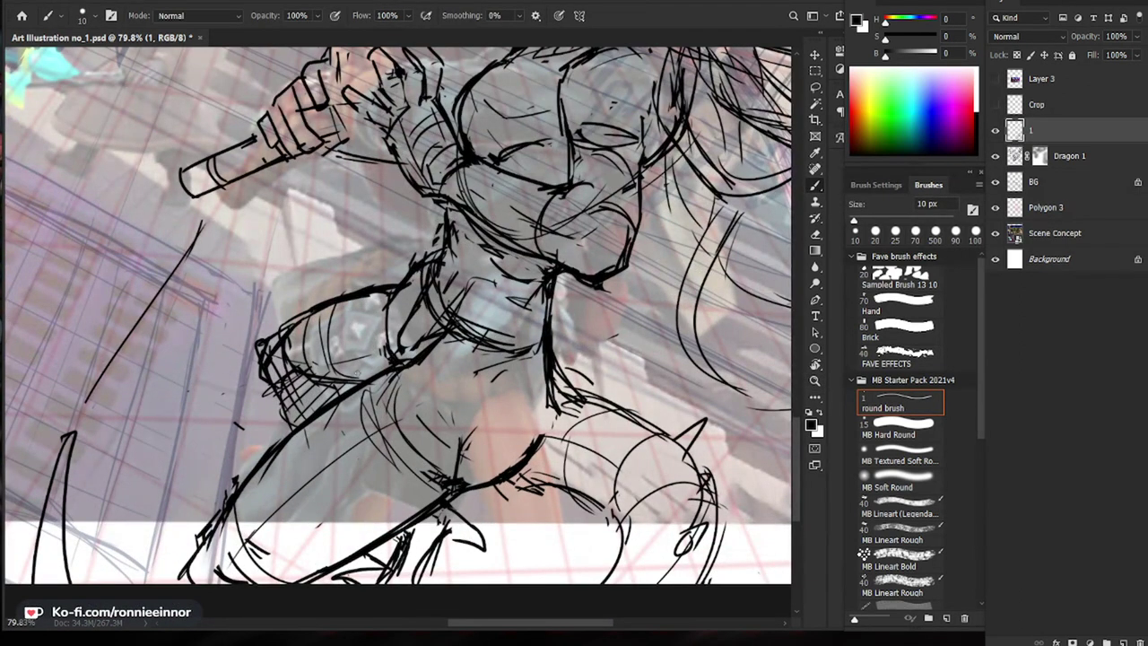
Step: Touch up the line work around the figure's forearm, shoulder and chest
{"action": "key", "text": "z"}
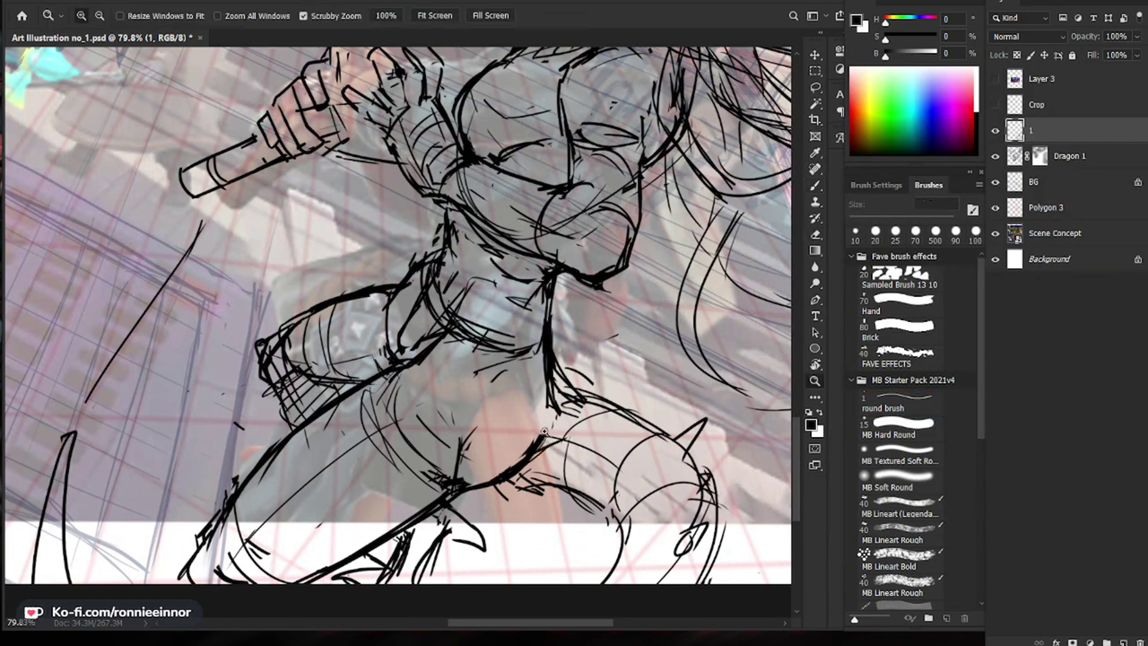
{"action": "left_click_drag", "start_coordinate": [547, 430], "coordinate": [510, 466]}
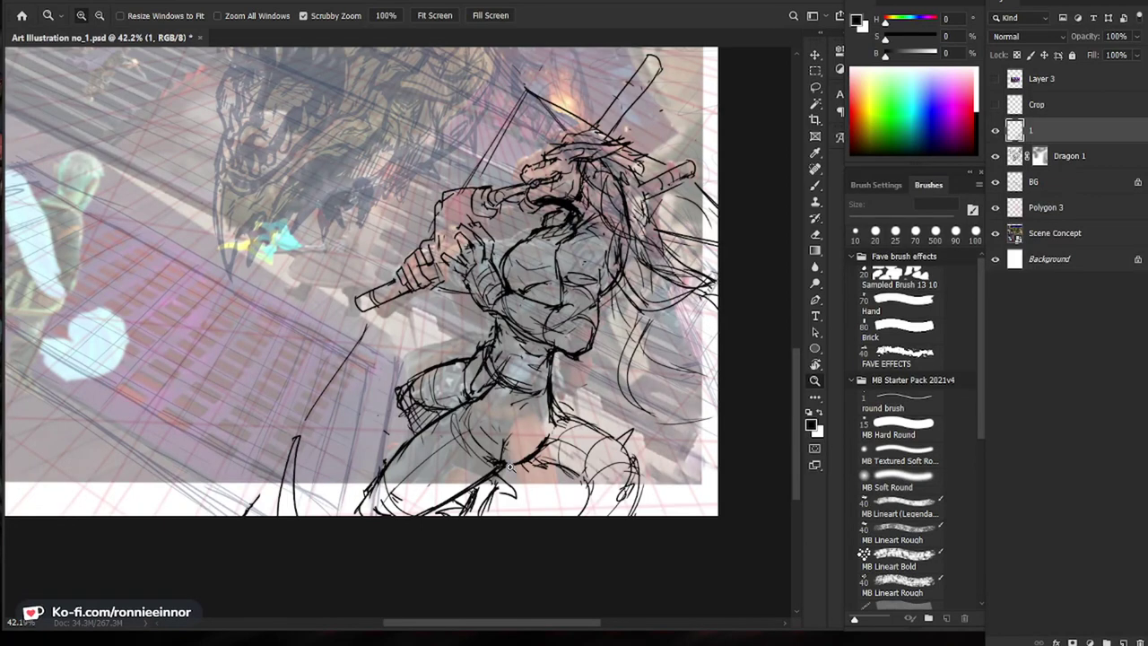
{"action": "left_click", "coordinate": [525, 207]}
{"action": "key", "text": "e"}
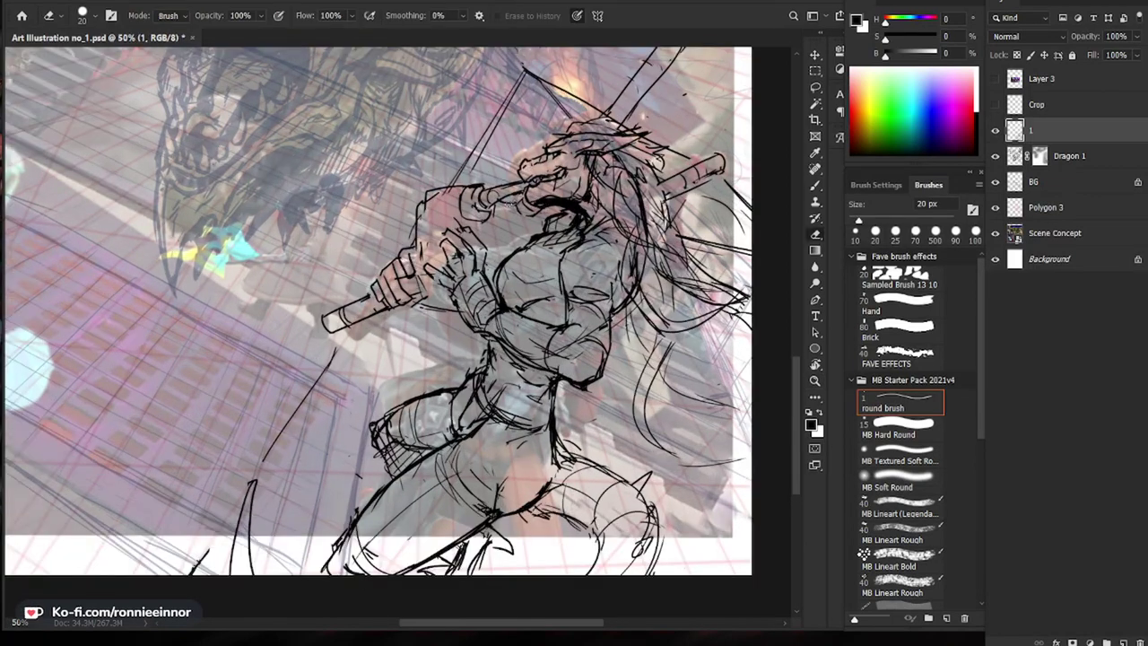
{"action": "key", "text": "b"}
{"action": "left_click_drag", "start_coordinate": [496, 204], "coordinate": [512, 210]}
{"action": "key", "text": "z"}
{"action": "mouse_move", "coordinate": [668, 314]}
{"action": "left_mouse_down"}
{"action": "mouse_move", "coordinate": [589, 309]}
{"action": "mouse_move", "coordinate": [672, 279]}
{"action": "left_mouse_up"}
{"action": "key", "text": "e"}
{"action": "key", "text": "b"}
{"action": "key", "text": "bracketleft"}
{"action": "left_click_drag", "start_coordinate": [549, 310], "coordinate": [565, 321]}
{"action": "left_click_drag", "start_coordinate": [749, 294], "coordinate": [674, 269]}
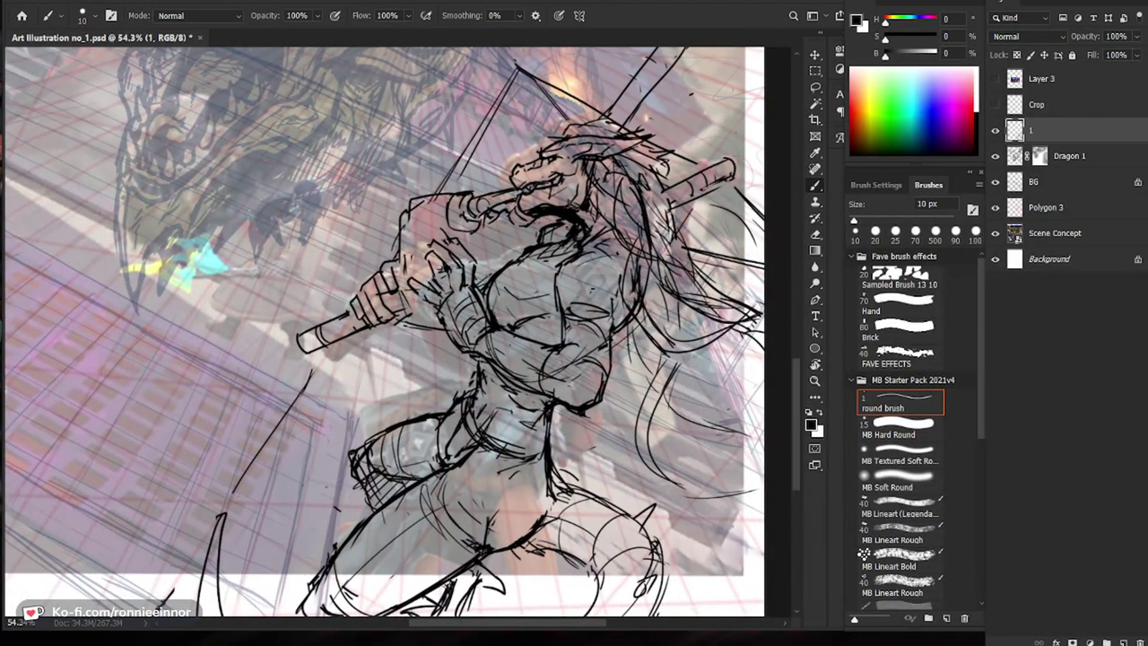
Step: Erase and redraw the chest's front contour where it meets the raised hand and wrist
{"action": "key", "text": "e"}
{"action": "key", "text": "b"}
{"action": "key", "text": "e"}
{"action": "left_click_drag", "start_coordinate": [490, 277], "coordinate": [485, 292]}
{"action": "key", "text": "b"}
{"action": "left_click_drag", "start_coordinate": [480, 287], "coordinate": [475, 296]}
{"action": "key", "text": "e"}
{"action": "key", "text": "b"}
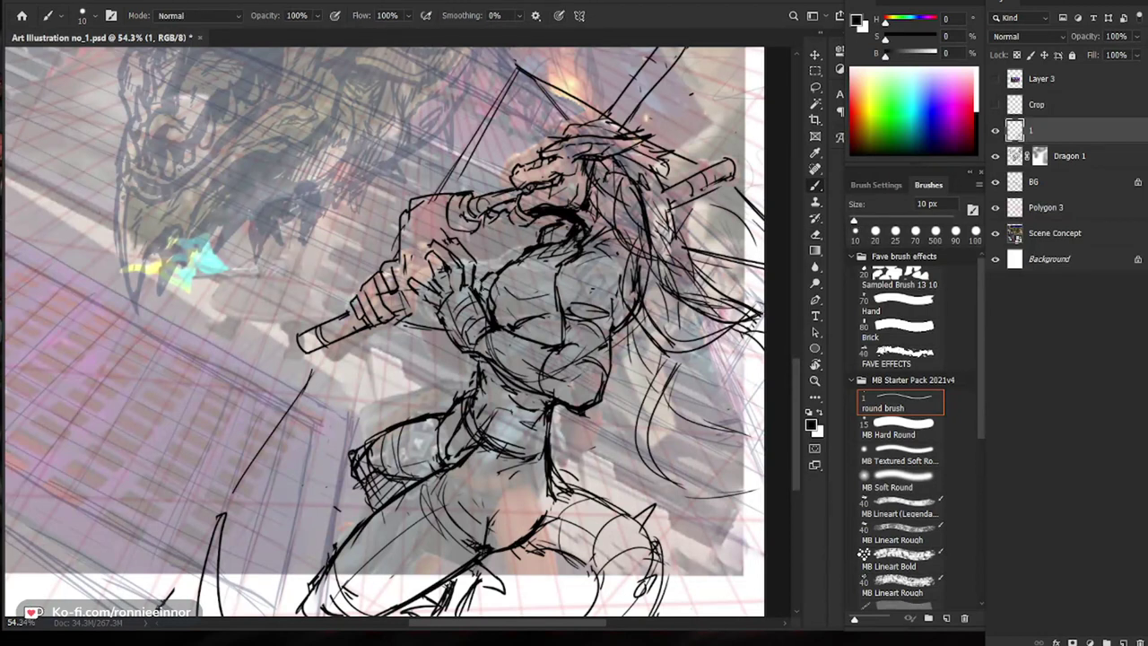
Step: Examine the foreground figure's placement within the whole page and against the Crop layer's guides
{"action": "key", "text": "z"}
{"action": "left_click_drag", "start_coordinate": [582, 394], "coordinate": [499, 405]}
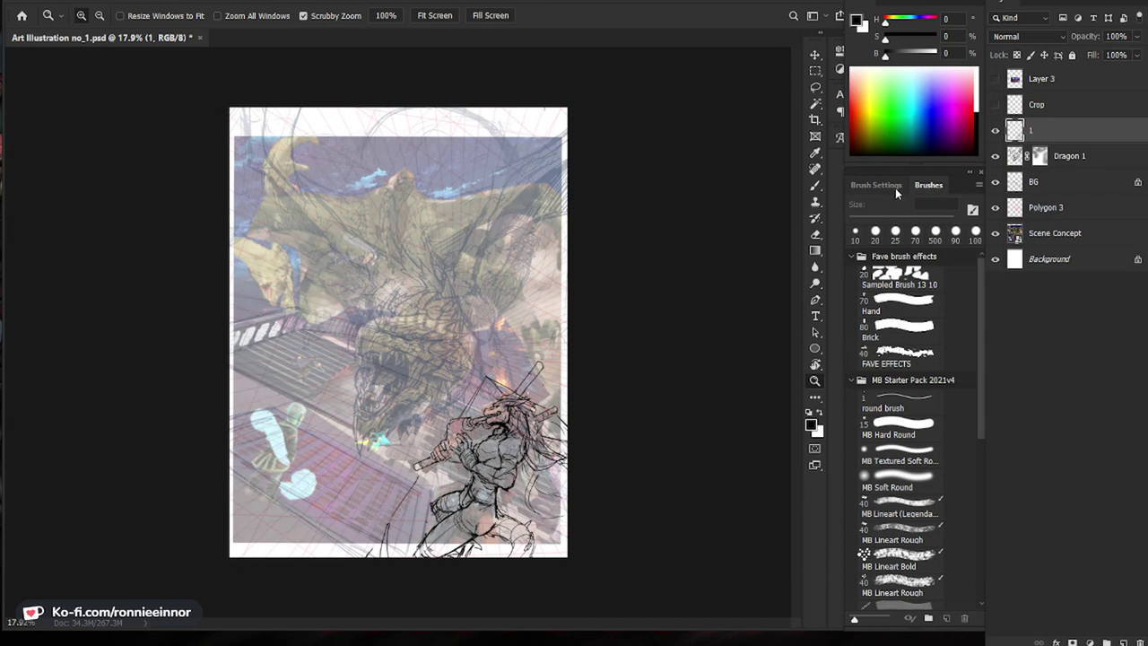
{"action": "left_click_drag", "start_coordinate": [553, 505], "coordinate": [586, 510]}
{"action": "left_click_drag", "start_coordinate": [670, 565], "coordinate": [603, 392]}
{"action": "mouse_move", "coordinate": [554, 303]}
{"action": "left_mouse_down"}
{"action": "mouse_move", "coordinate": [579, 344]}
{"action": "mouse_move", "coordinate": [576, 365]}
{"action": "mouse_move", "coordinate": [594, 366]}
{"action": "left_mouse_up"}
{"action": "key", "text": "e"}
{"action": "key", "text": "b"}
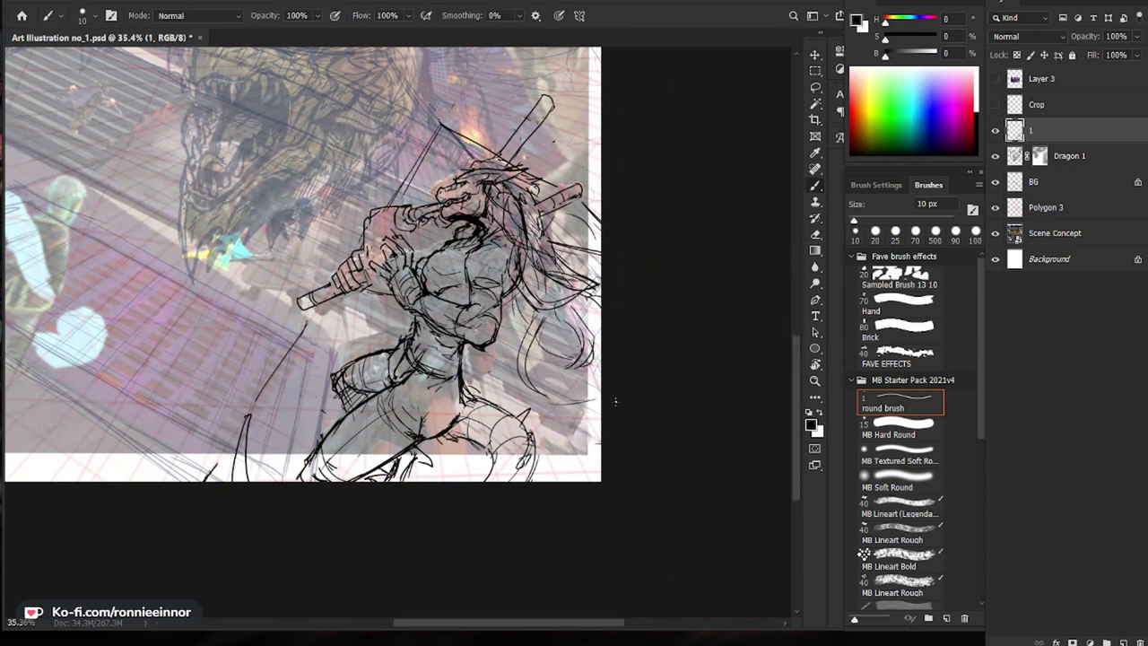
{"action": "mouse_move", "coordinate": [599, 449]}
{"action": "left_mouse_down"}
{"action": "mouse_move", "coordinate": [588, 452]}
{"action": "mouse_move", "coordinate": [594, 427]}
{"action": "mouse_move", "coordinate": [571, 459]}
{"action": "left_mouse_up"}
{"action": "mouse_move", "coordinate": [573, 403]}
{"action": "left_mouse_down"}
{"action": "mouse_move", "coordinate": [560, 452]}
{"action": "mouse_move", "coordinate": [578, 439]}
{"action": "mouse_move", "coordinate": [582, 467]}
{"action": "left_mouse_up"}
{"action": "key", "text": "e"}
{"action": "key", "text": "b"}
{"action": "key", "text": "z"}
{"action": "left_click_drag", "start_coordinate": [648, 425], "coordinate": [602, 435]}
{"action": "left_click_drag", "start_coordinate": [463, 457], "coordinate": [475, 458]}
{"action": "left_click_drag", "start_coordinate": [563, 437], "coordinate": [533, 548]}
{"action": "key", "text": "ctrl+0"}
{"action": "left_click", "coordinate": [994, 105]}
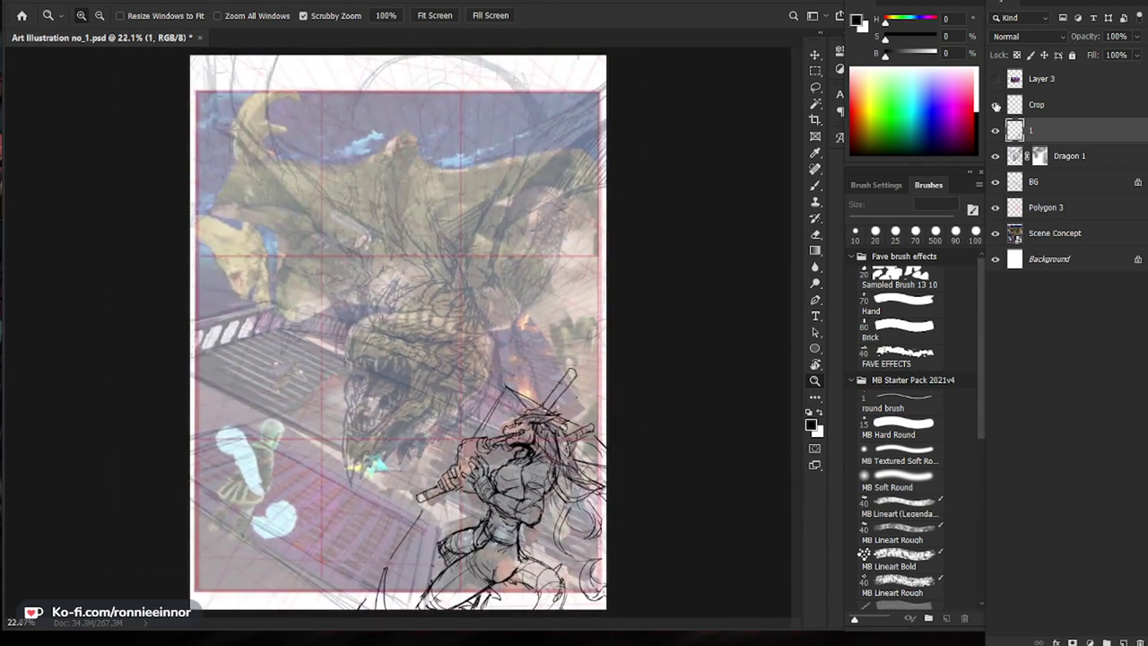
{"action": "left_click", "coordinate": [994, 106]}
Step: Sketch a curled, pointed shape below the hair strands at the page's lower-right edge
{"action": "mouse_move", "coordinate": [391, 556]}
{"action": "left_mouse_down"}
{"action": "mouse_move", "coordinate": [454, 556]}
{"action": "mouse_move", "coordinate": [416, 416]}
{"action": "left_mouse_up"}
{"action": "key", "text": "e"}
{"action": "key", "text": "b"}
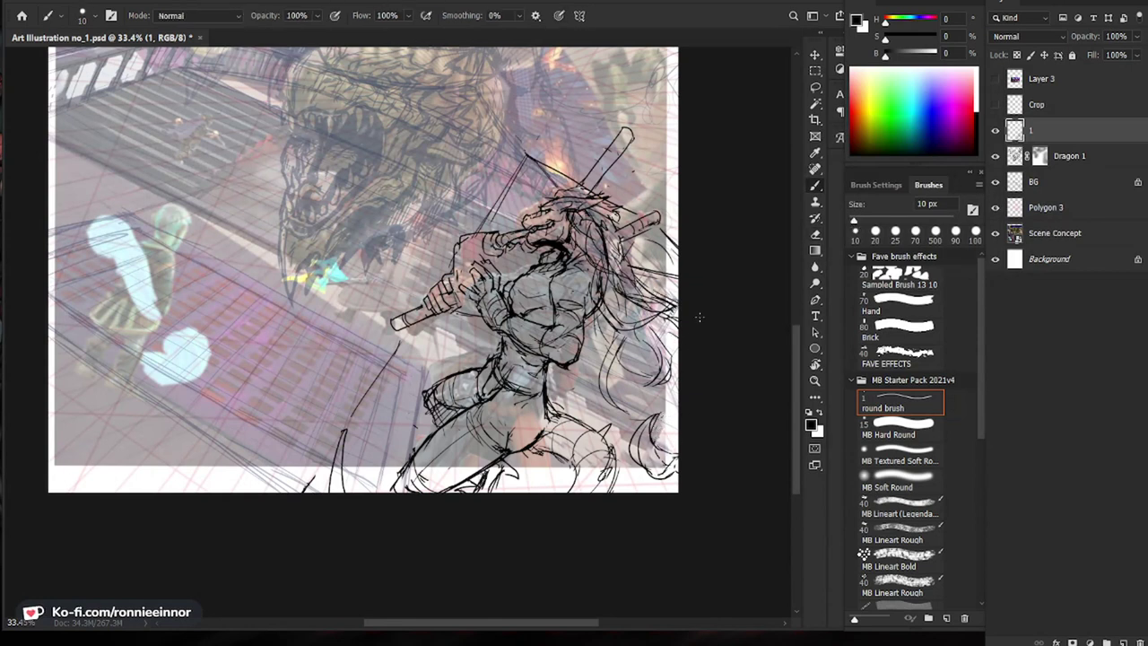
{"action": "left_click_drag", "start_coordinate": [725, 278], "coordinate": [675, 289]}
Step: Enlarge the eraser to 80 px and remove the diagonal lines running from the upper weapon handle to the forearm
{"action": "key", "text": "e"}
{"action": "key", "text": "bracketright"}
{"action": "key", "text": "bracketright"}
{"action": "key", "text": "bracketright"}
{"action": "key", "text": "bracketright"}
{"action": "key", "text": "bracketright"}
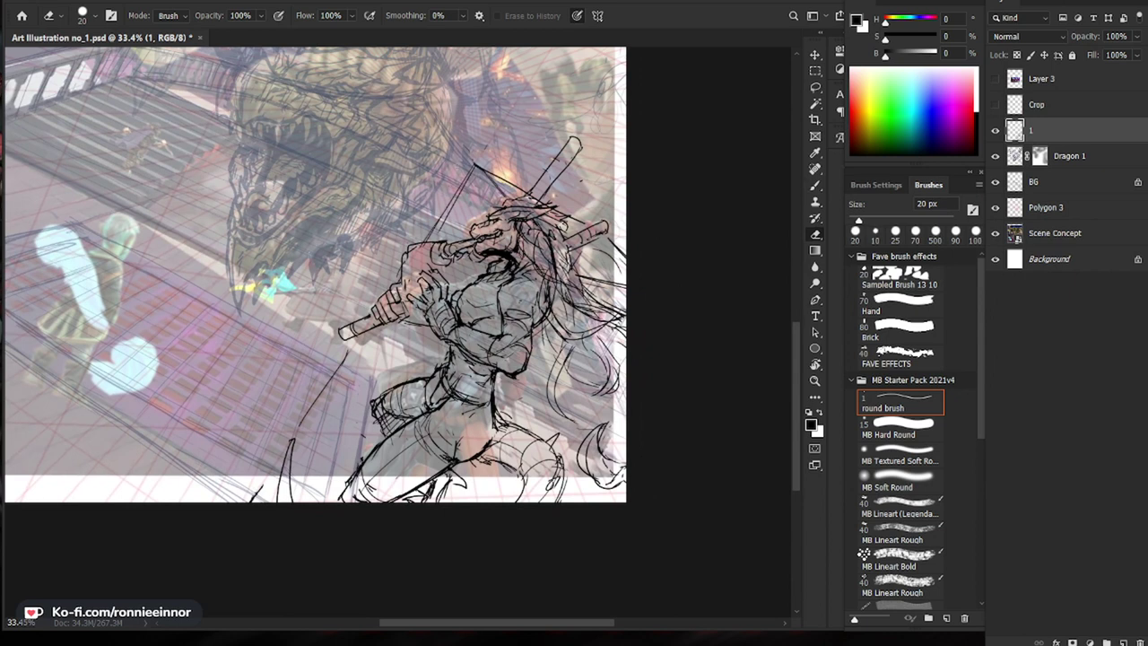
{"action": "key", "text": "bracketright"}
{"action": "key", "text": "bracketright"}
{"action": "left_click_drag", "start_coordinate": [574, 151], "coordinate": [612, 153]}
{"action": "left_click_drag", "start_coordinate": [612, 154], "coordinate": [603, 169]}
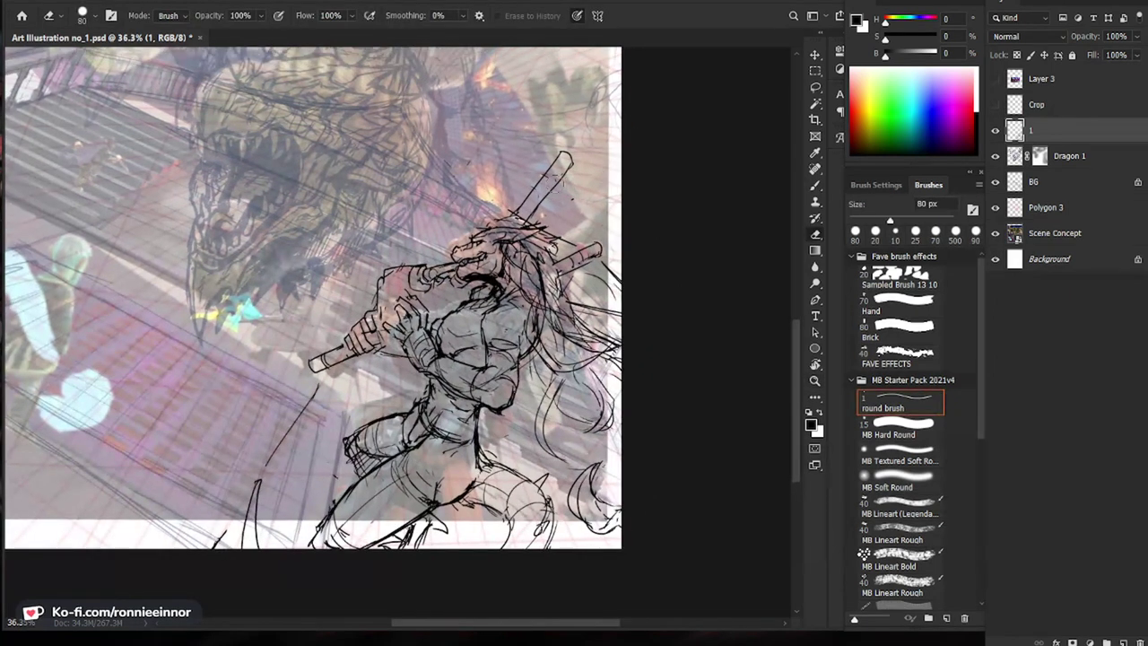
Step: Add small strokes at the upper weapon handle's end and darken the gap between the thighs
{"action": "key", "text": "b"}
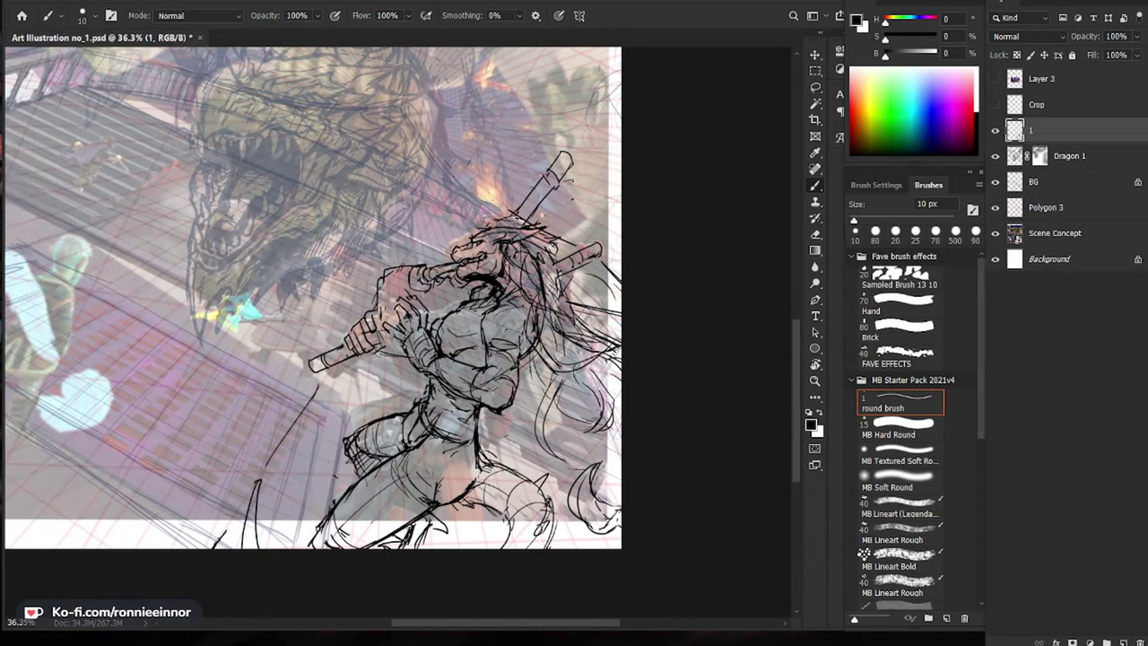
{"action": "mouse_move", "coordinate": [572, 187]}
{"action": "left_mouse_down"}
{"action": "mouse_move", "coordinate": [593, 167]}
{"action": "mouse_move", "coordinate": [581, 177]}
{"action": "left_mouse_up"}
{"action": "left_click_drag", "start_coordinate": [494, 513], "coordinate": [517, 374]}
{"action": "left_click_drag", "start_coordinate": [485, 354], "coordinate": [493, 363]}
{"action": "mouse_move", "coordinate": [497, 346]}
{"action": "left_mouse_down"}
{"action": "mouse_move", "coordinate": [491, 368]}
{"action": "mouse_move", "coordinate": [507, 365]}
{"action": "mouse_move", "coordinate": [482, 362]}
{"action": "left_mouse_up"}
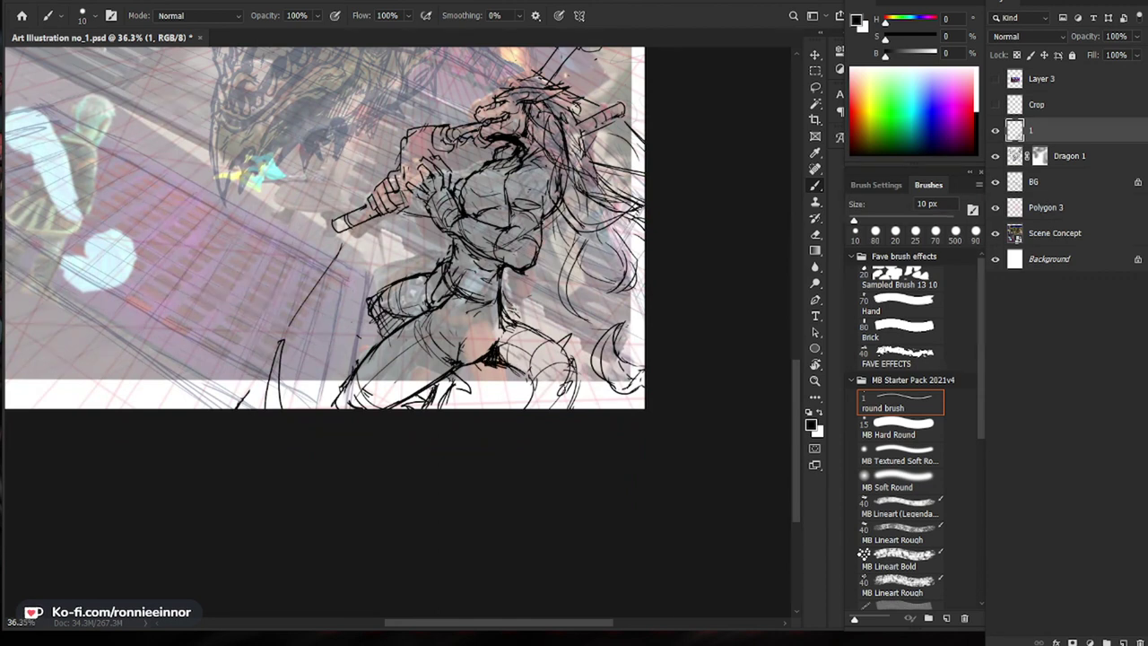
{"action": "key", "text": "e"}
{"action": "key", "text": "b"}
Step: Draw the pointed, barbed blade beside the figure's front leg and erase the diagonal line above it
{"action": "mouse_move", "coordinate": [572, 336]}
{"action": "left_mouse_down"}
{"action": "mouse_move", "coordinate": [561, 346]}
{"action": "mouse_move", "coordinate": [569, 409]}
{"action": "mouse_move", "coordinate": [520, 411]}
{"action": "left_mouse_up"}
{"action": "mouse_move", "coordinate": [277, 363]}
{"action": "left_mouse_down"}
{"action": "mouse_move", "coordinate": [272, 409]}
{"action": "mouse_move", "coordinate": [273, 399]}
{"action": "left_mouse_up"}
{"action": "left_click_drag", "start_coordinate": [455, 298], "coordinate": [394, 302]}
{"action": "left_click_drag", "start_coordinate": [371, 399], "coordinate": [433, 396]}
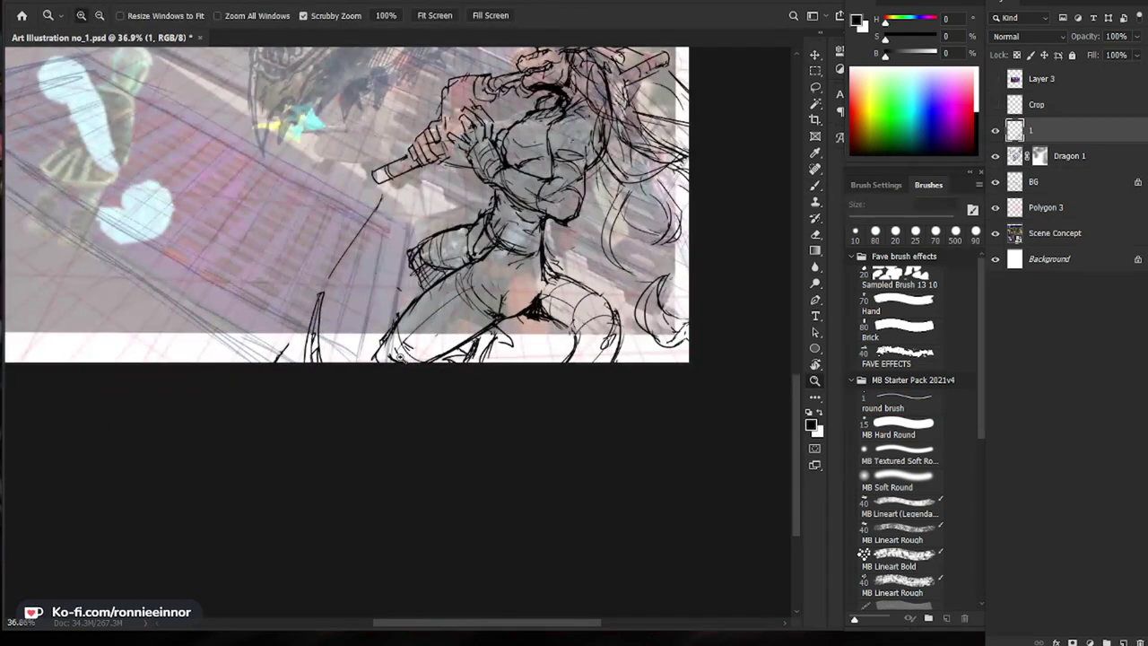
{"action": "mouse_move", "coordinate": [299, 334]}
{"action": "left_mouse_down"}
{"action": "mouse_move", "coordinate": [329, 269]}
{"action": "mouse_move", "coordinate": [328, 336]}
{"action": "left_mouse_up"}
{"action": "mouse_move", "coordinate": [417, 338]}
{"action": "left_mouse_down"}
{"action": "mouse_move", "coordinate": [370, 340]}
{"action": "mouse_move", "coordinate": [420, 351]}
{"action": "left_mouse_up"}
{"action": "key", "text": "b"}
{"action": "left_click_drag", "start_coordinate": [348, 262], "coordinate": [345, 324]}
{"action": "key", "text": "e"}
{"action": "left_click_drag", "start_coordinate": [396, 195], "coordinate": [356, 252]}
{"action": "left_click_drag", "start_coordinate": [563, 289], "coordinate": [413, 435]}
Step: Touch up the lines around the figure's head and brow with short strokes and erasures
{"action": "key", "text": "b"}
{"action": "left_click_drag", "start_coordinate": [444, 170], "coordinate": [480, 170]}
{"action": "key", "text": "b"}
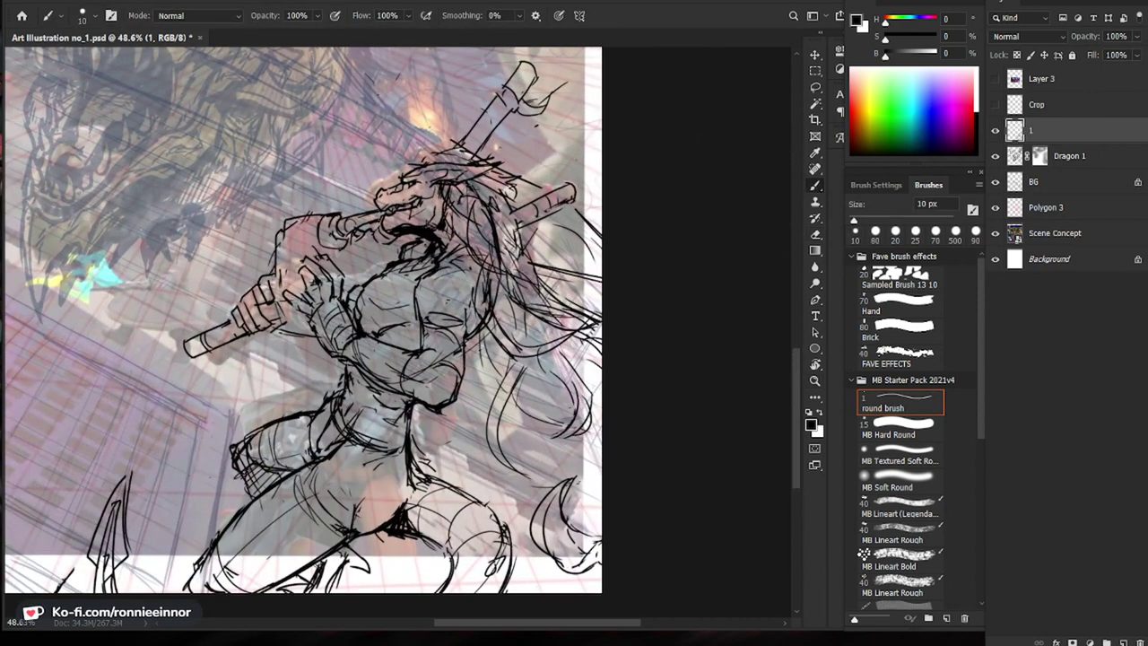
{"action": "key", "text": "e"}
{"action": "left_click_drag", "start_coordinate": [444, 167], "coordinate": [413, 170]}
{"action": "key", "text": "b"}
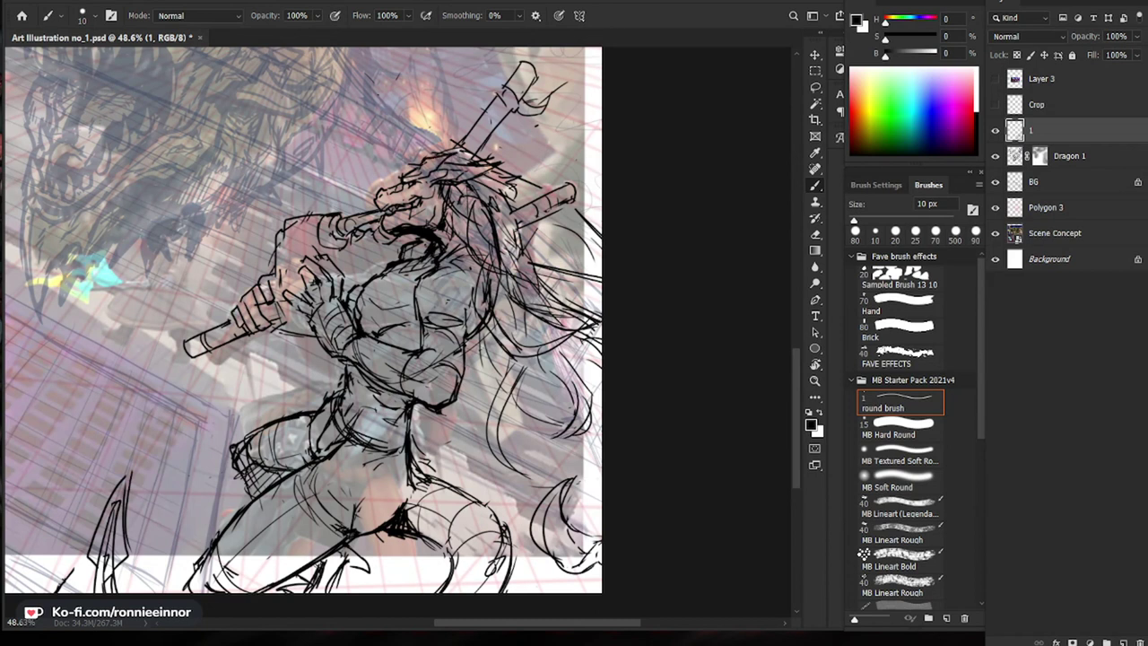
Step: Reduce the eraser to 30 px and refine the hair strands behind the head with short brush strokes
{"action": "key", "text": "e"}
{"action": "key", "text": "bracketleft"}
{"action": "key", "text": "bracketleft"}
{"action": "key", "text": "bracketleft"}
{"action": "key", "text": "bracketleft"}
{"action": "key", "text": "bracketleft"}
{"action": "key", "text": "bracketleft"}
{"action": "key", "text": "bracketleft"}
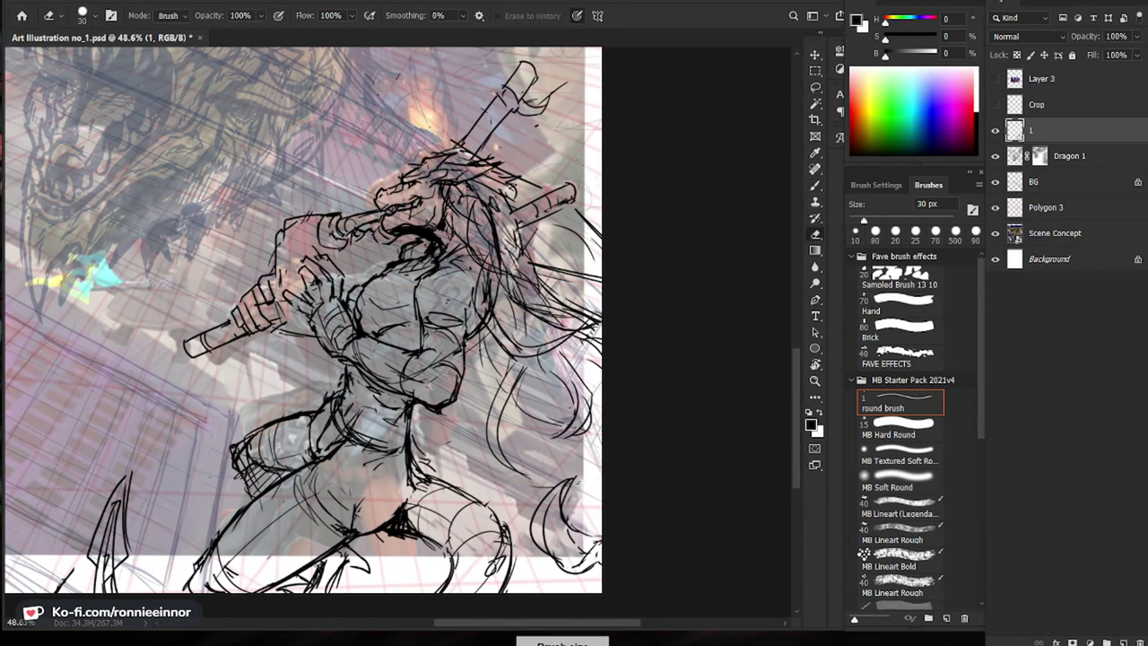
{"action": "key", "text": "b"}
{"action": "mouse_move", "coordinate": [572, 103]}
{"action": "left_mouse_down"}
{"action": "mouse_move", "coordinate": [552, 200]}
{"action": "mouse_move", "coordinate": [460, 250]}
{"action": "left_mouse_up"}
{"action": "key", "text": "ctrl+z"}
{"action": "left_click_drag", "start_coordinate": [497, 207], "coordinate": [464, 244]}
{"action": "left_click_drag", "start_coordinate": [508, 434], "coordinate": [505, 379]}
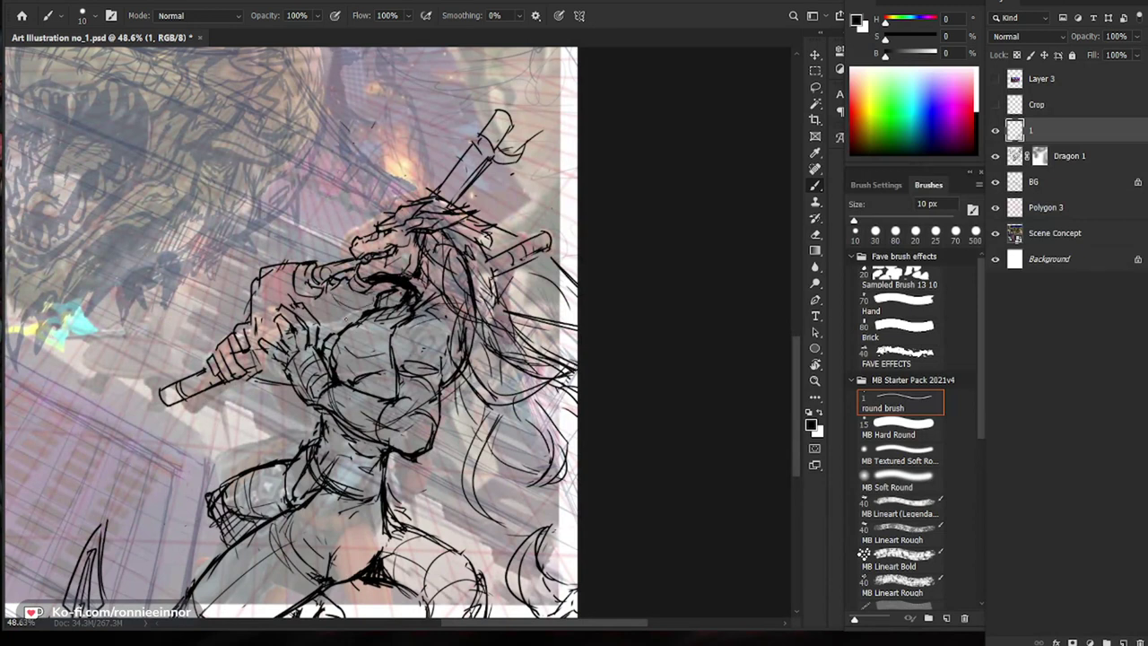
{"action": "left_click_drag", "start_coordinate": [511, 325], "coordinate": [592, 276]}
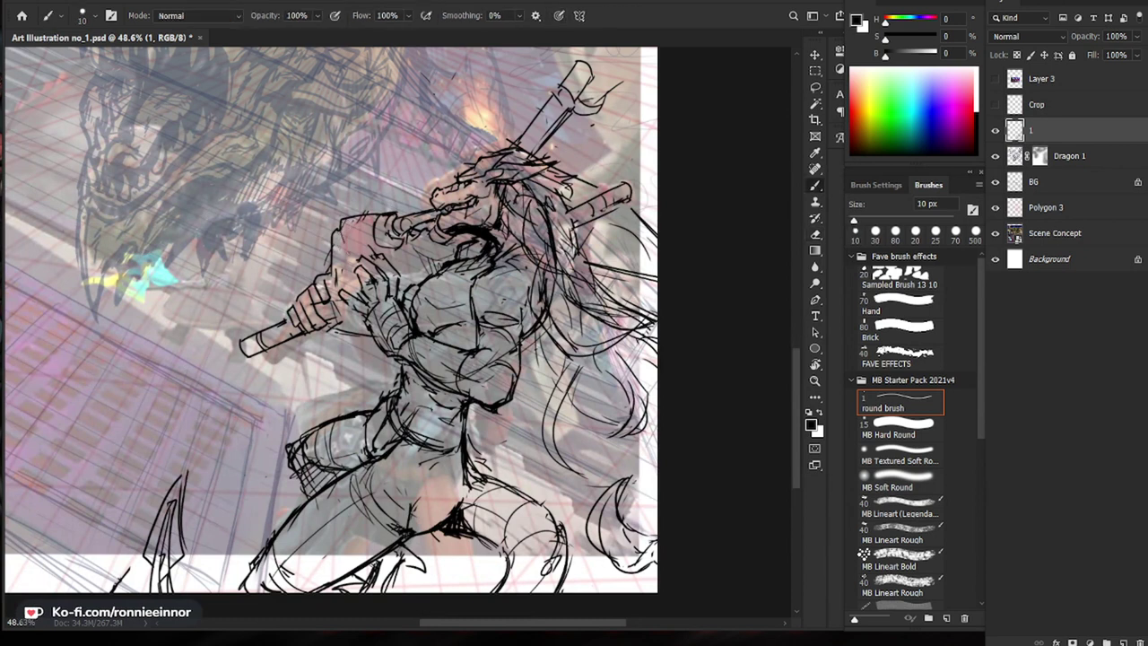
Step: Add short contour strokes along the raised forearm, wrist and hands
{"action": "left_click_drag", "start_coordinate": [350, 238], "coordinate": [341, 287]}
{"action": "left_click_drag", "start_coordinate": [350, 227], "coordinate": [346, 241]}
{"action": "left_click_drag", "start_coordinate": [439, 277], "coordinate": [369, 280]}
{"action": "left_click_drag", "start_coordinate": [419, 343], "coordinate": [470, 341]}
{"action": "left_click_drag", "start_coordinate": [370, 280], "coordinate": [384, 292]}
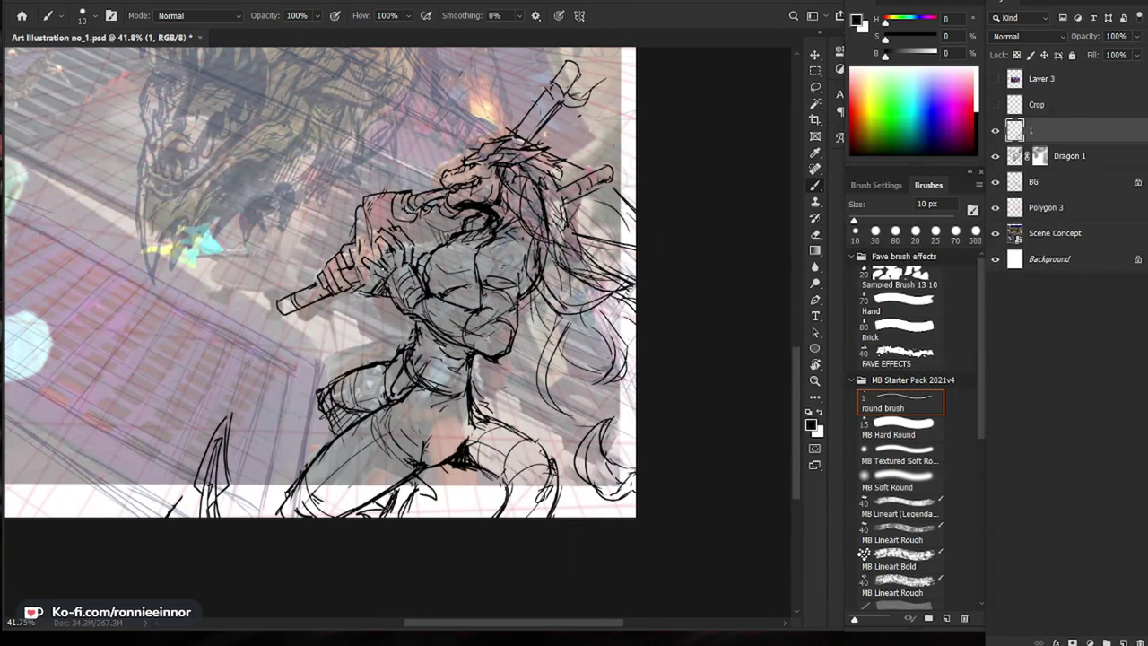
Step: Add a small round detail near the end of the handle gripped in front of the figure
{"action": "scroll", "coordinate": [381, 286], "scroll_direction": "up", "scroll_amount": 2}
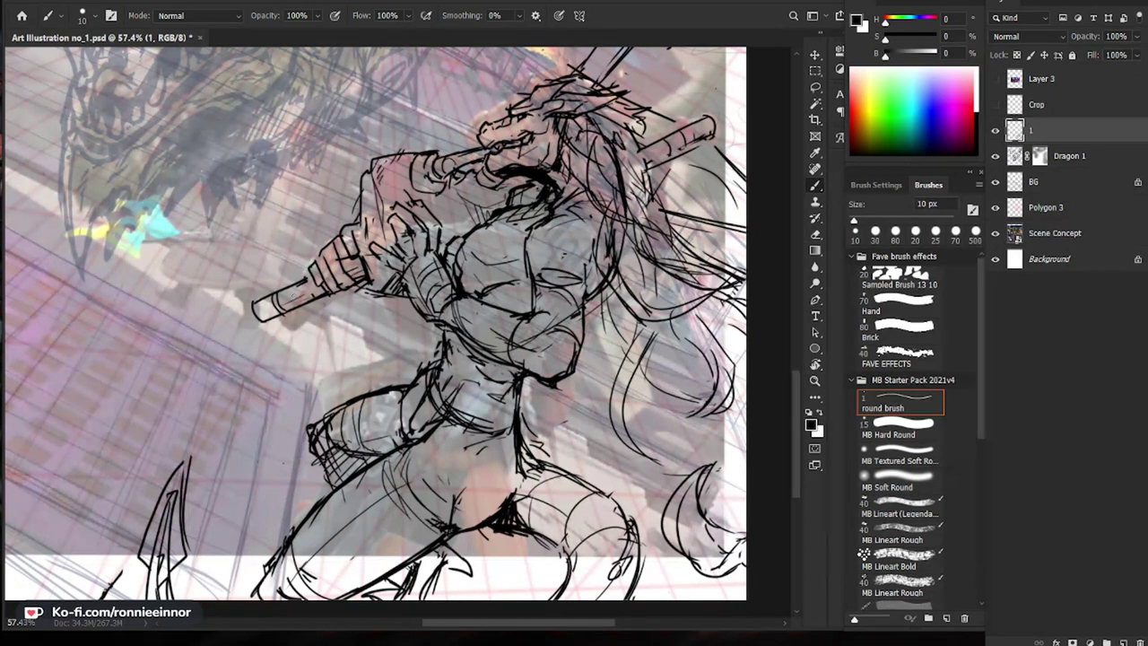
{"action": "scroll", "coordinate": [296, 295], "scroll_direction": "down", "scroll_amount": 5}
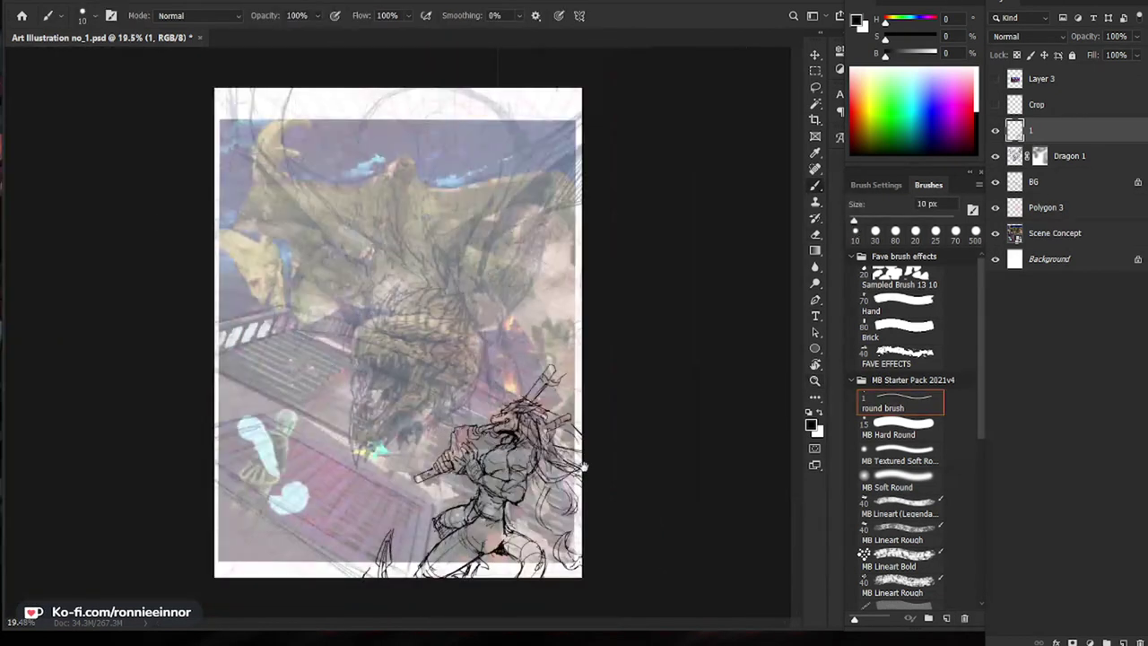
{"action": "scroll", "coordinate": [614, 526], "scroll_direction": "up", "scroll_amount": 2}
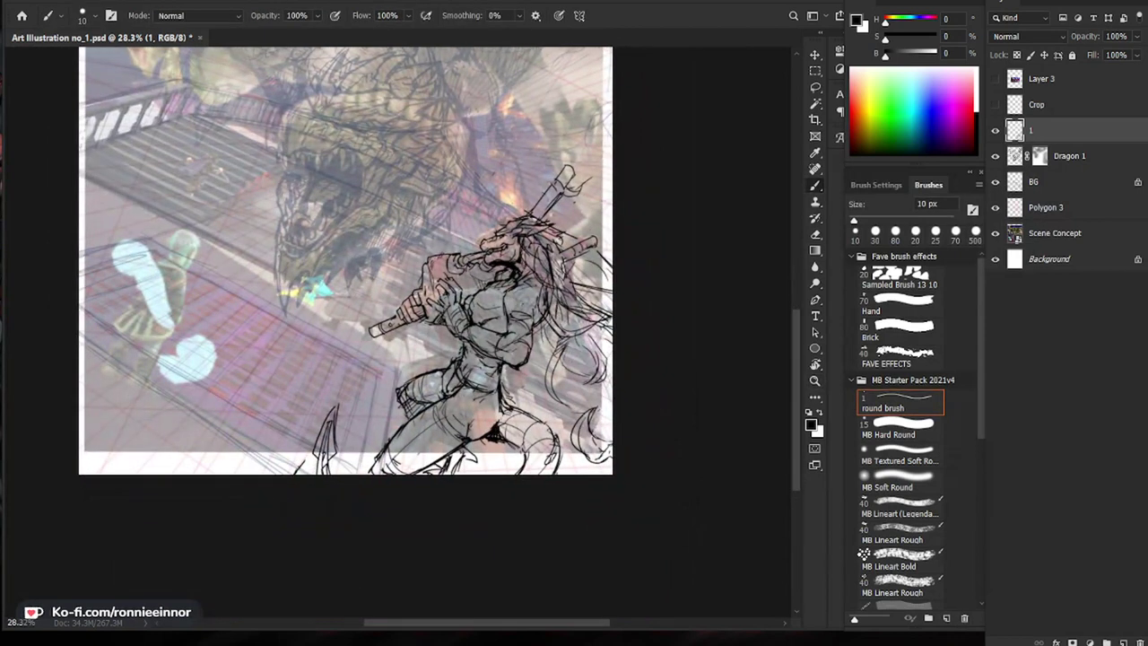
{"action": "left_click_drag", "start_coordinate": [657, 386], "coordinate": [619, 347]}
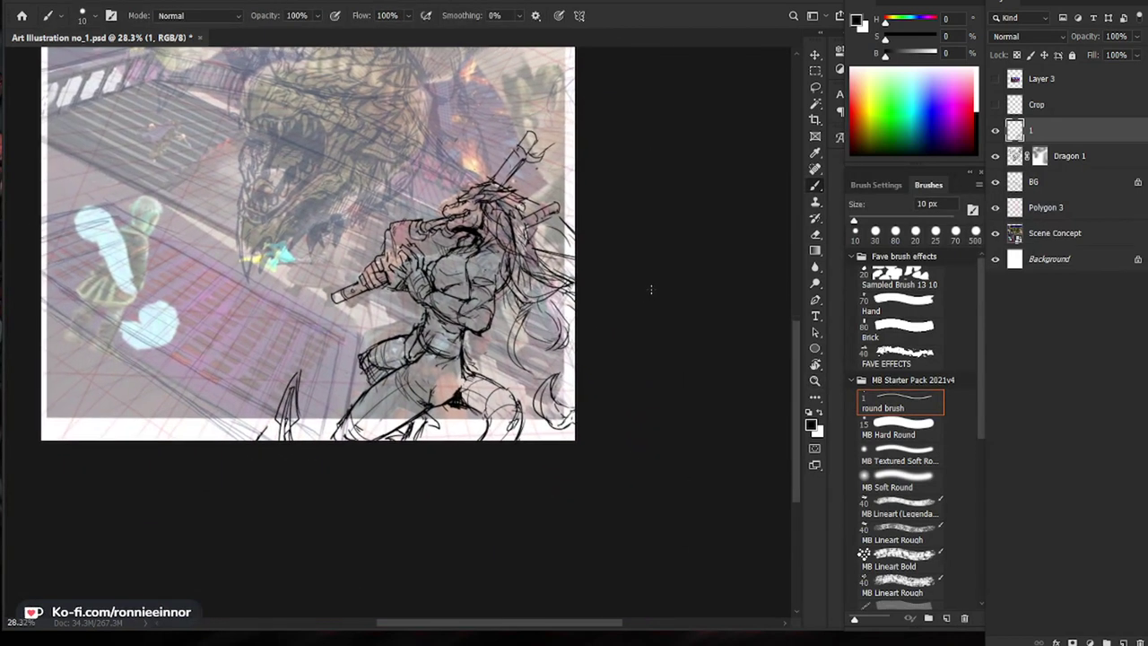
{"action": "left_click_drag", "start_coordinate": [653, 290], "coordinate": [649, 289]}
{"action": "scroll", "coordinate": [587, 251], "scroll_direction": "up", "scroll_amount": 3}
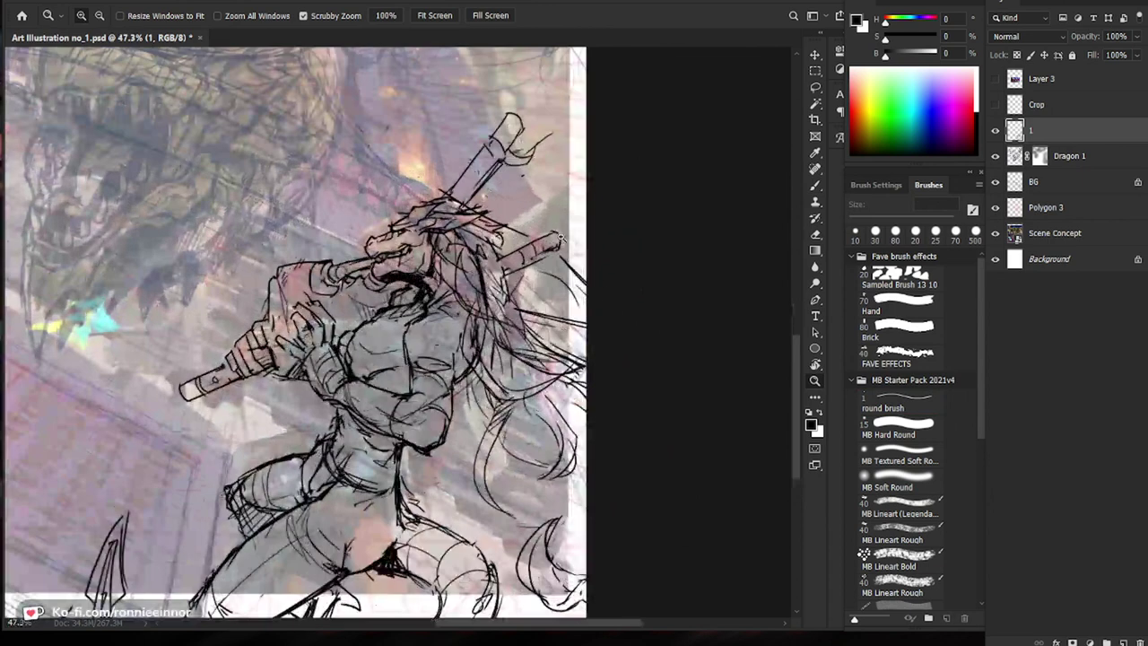
{"action": "scroll", "coordinate": [622, 282], "scroll_direction": "down", "scroll_amount": 2}
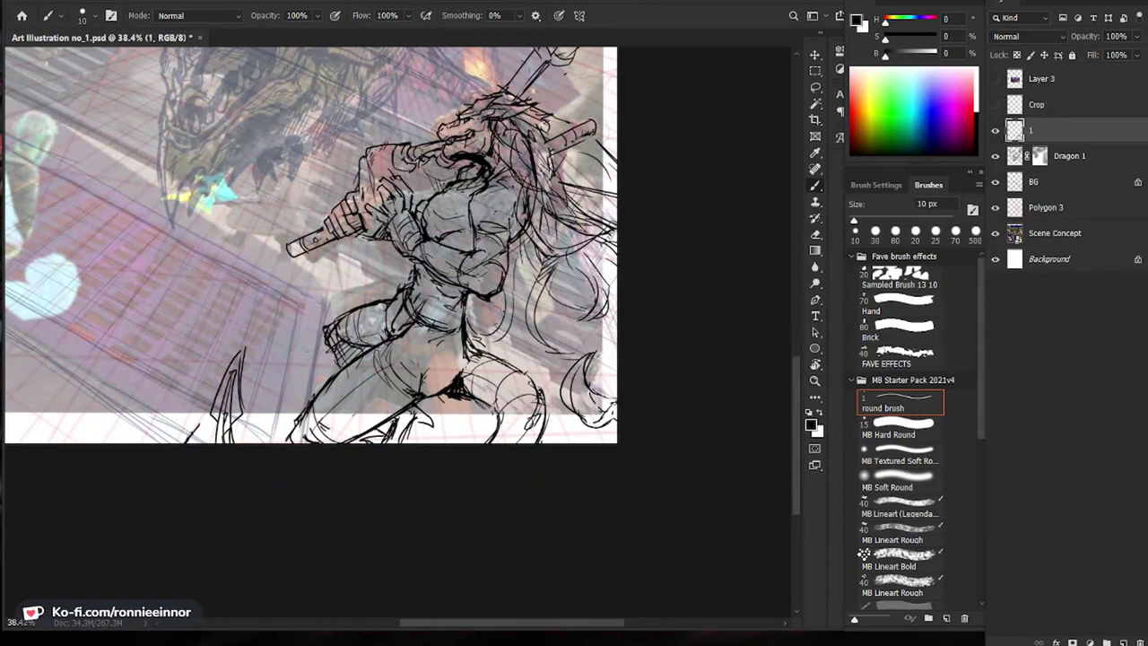
Step: Sketch a curved line behind the elbow and strengthen the torso's muscle contours
{"action": "left_click_drag", "start_coordinate": [522, 267], "coordinate": [484, 325]}
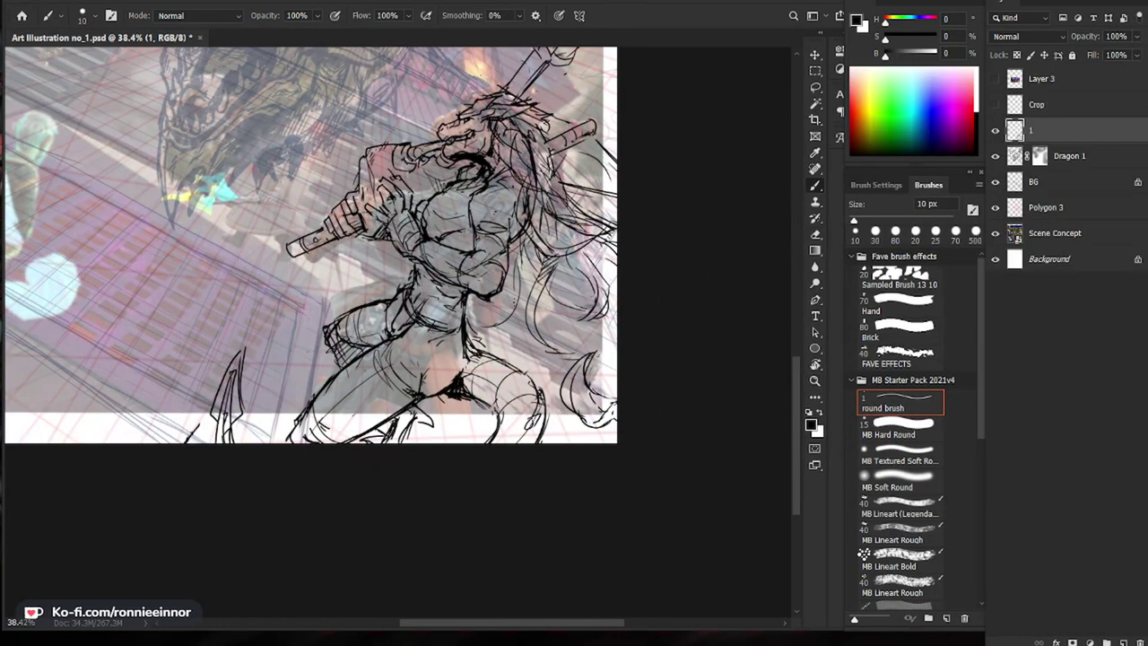
{"action": "left_click_drag", "start_coordinate": [515, 275], "coordinate": [502, 322]}
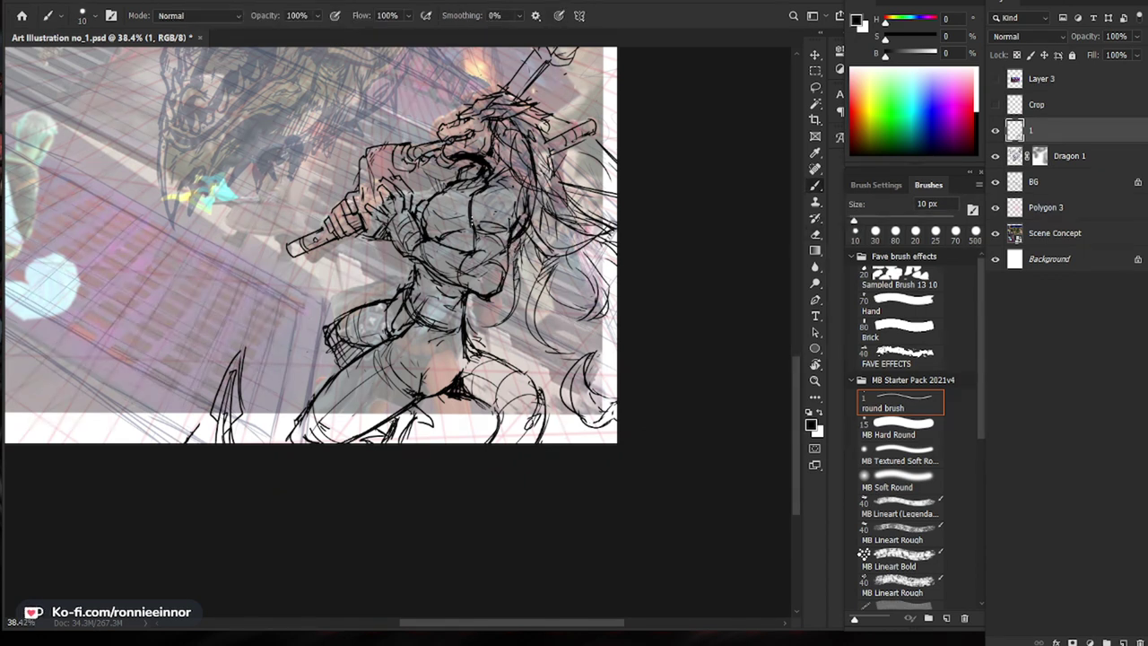
{"action": "key", "text": "e"}
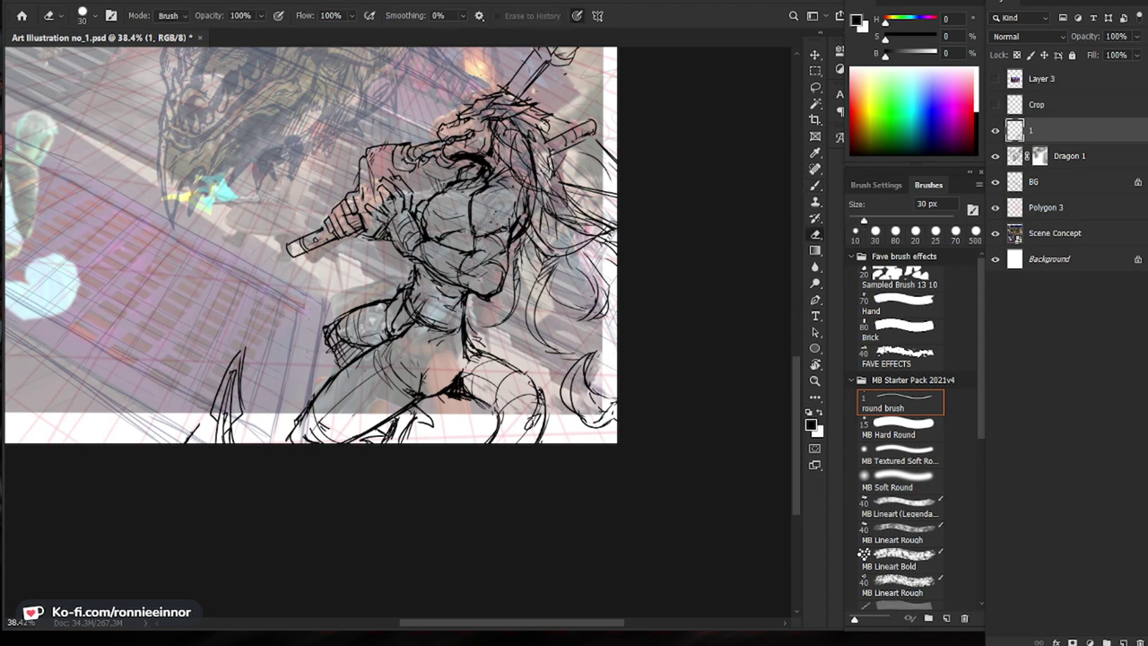
{"action": "key", "text": "b"}
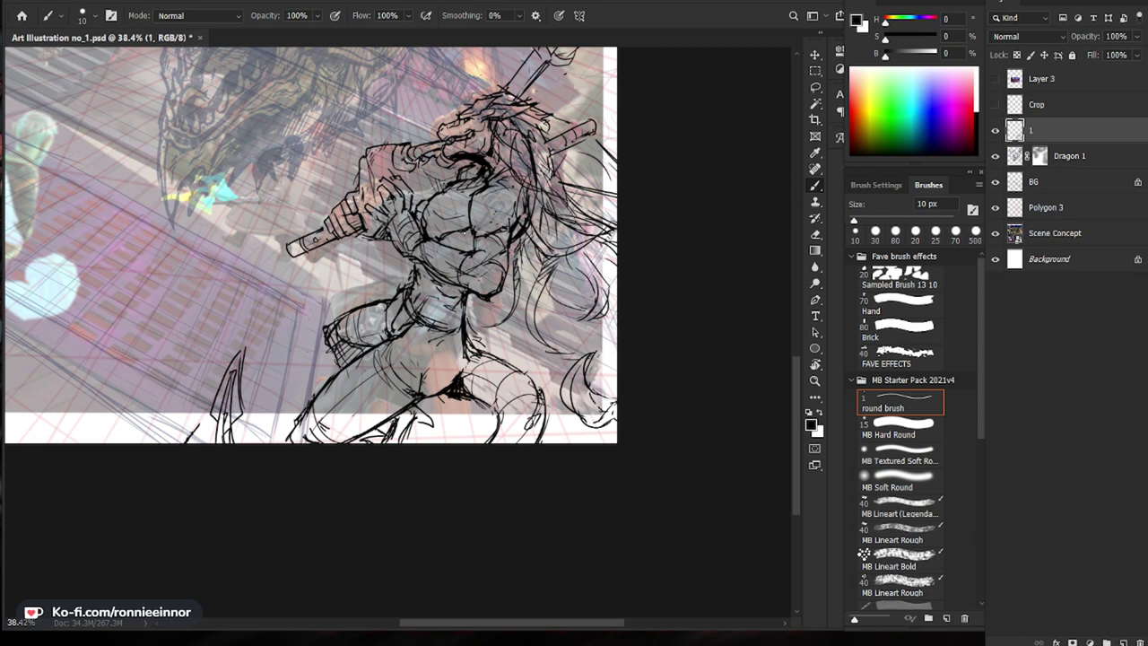
Step: Reshape the end of the weapon handle behind the shoulder with a small cap
{"action": "key", "text": "z"}
{"action": "left_click_drag", "start_coordinate": [678, 350], "coordinate": [587, 354]}
{"action": "left_click_drag", "start_coordinate": [582, 541], "coordinate": [638, 556]}
{"action": "left_click_drag", "start_coordinate": [642, 574], "coordinate": [667, 409]}
{"action": "left_click_drag", "start_coordinate": [665, 235], "coordinate": [717, 239]}
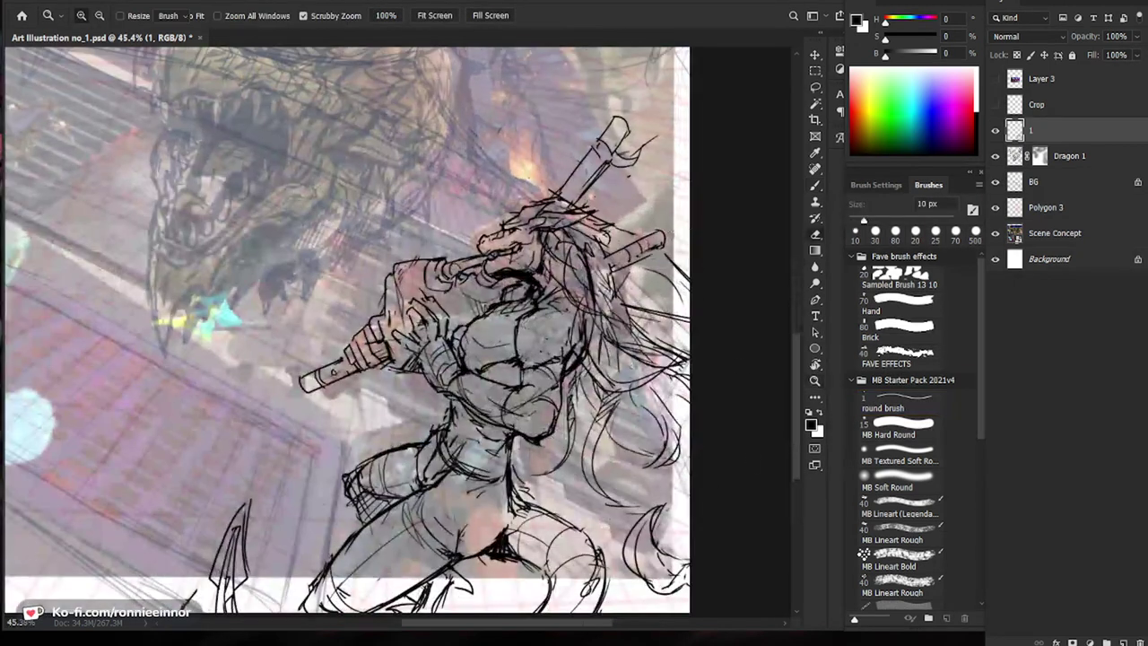
{"action": "key", "text": "e"}
{"action": "key", "text": "b"}
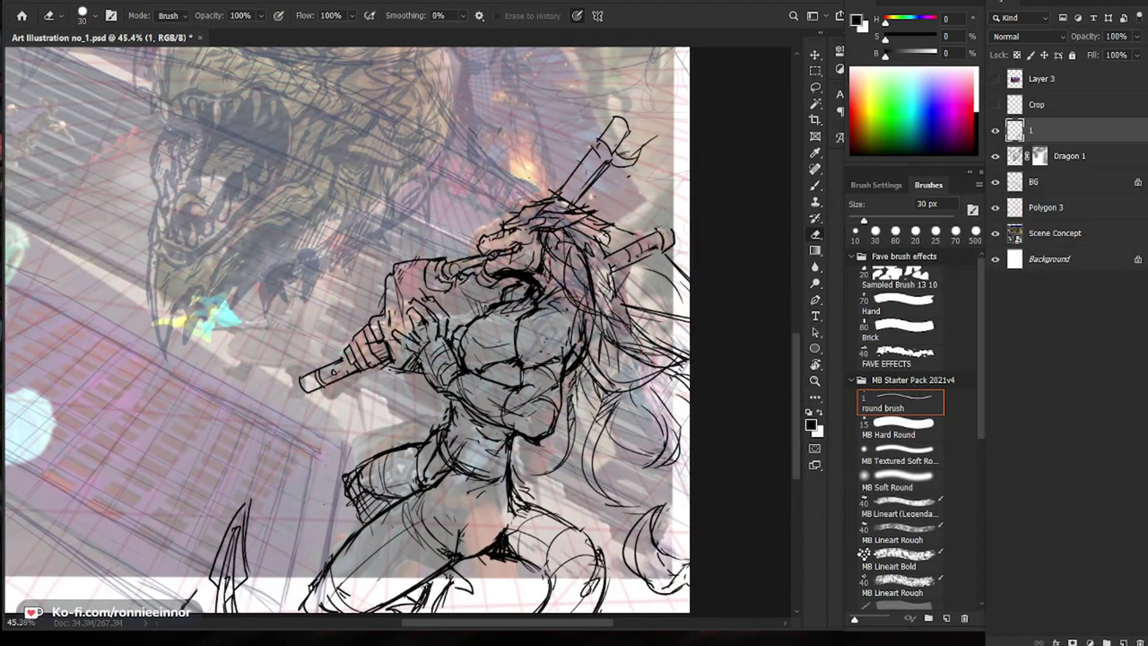
Step: Erase the upper weapon handle's tip and draw a wider end cap on it
{"action": "key", "text": "z"}
{"action": "mouse_move", "coordinate": [694, 246]}
{"action": "left_mouse_down"}
{"action": "mouse_move", "coordinate": [662, 244]}
{"action": "mouse_move", "coordinate": [733, 219]}
{"action": "left_mouse_up"}
{"action": "key", "text": "e"}
{"action": "mouse_move", "coordinate": [628, 131]}
{"action": "left_mouse_down"}
{"action": "mouse_move", "coordinate": [637, 140]}
{"action": "mouse_move", "coordinate": [627, 124]}
{"action": "left_mouse_up"}
{"action": "key", "text": "b"}
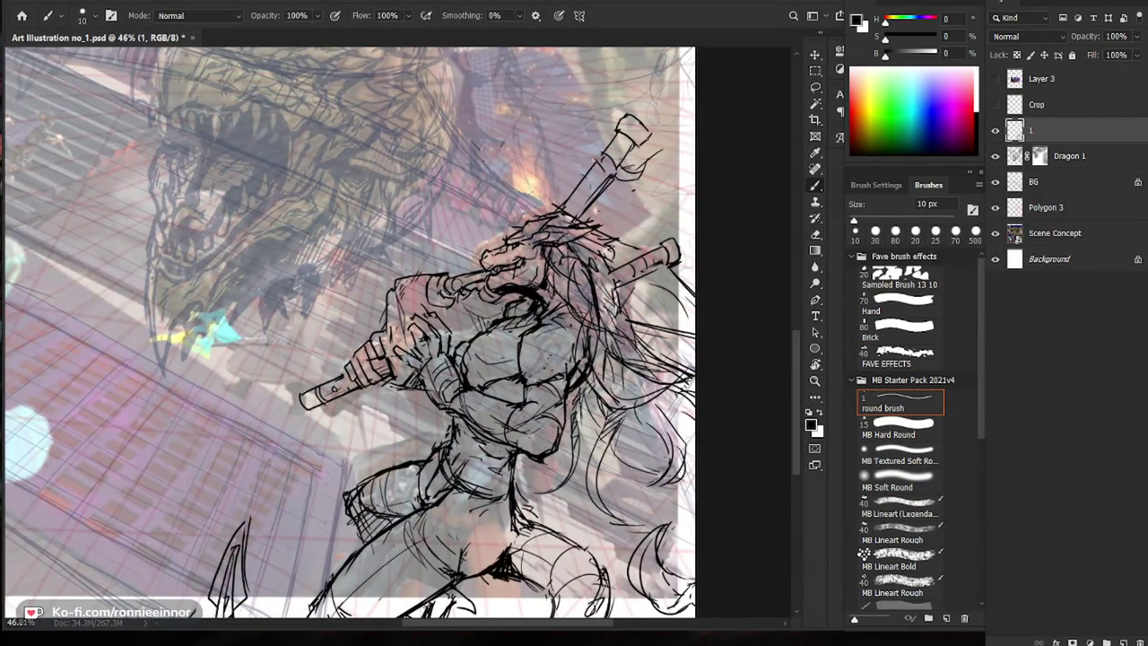
{"action": "key", "text": "e"}
{"action": "left_click_drag", "start_coordinate": [625, 112], "coordinate": [618, 128]}
{"action": "key", "text": "b"}
Step: Refine the flared cap on the rear weapon handle with short strokes and erasures
{"action": "key", "text": "e"}
{"action": "key", "text": "b"}
{"action": "left_click_drag", "start_coordinate": [677, 253], "coordinate": [679, 258]}
{"action": "key", "text": "e"}
{"action": "key", "text": "b"}
{"action": "left_click_drag", "start_coordinate": [676, 242], "coordinate": [684, 258]}
Step: Clean up the hair strands below the rear handle by erasing stray lines and redrawing them
{"action": "key", "text": "z"}
{"action": "mouse_move", "coordinate": [730, 359]}
{"action": "left_mouse_down"}
{"action": "mouse_move", "coordinate": [668, 391]}
{"action": "mouse_move", "coordinate": [687, 371]}
{"action": "mouse_move", "coordinate": [671, 380]}
{"action": "mouse_move", "coordinate": [682, 372]}
{"action": "mouse_move", "coordinate": [669, 353]}
{"action": "mouse_move", "coordinate": [673, 364]}
{"action": "left_mouse_up"}
{"action": "key", "text": "e"}
{"action": "key", "text": "b"}
{"action": "key", "text": "z"}
{"action": "left_click_drag", "start_coordinate": [691, 394], "coordinate": [737, 392]}
{"action": "key", "text": "e"}
{"action": "left_click_drag", "start_coordinate": [683, 339], "coordinate": [663, 360]}
{"action": "key", "text": "b"}
{"action": "left_click_drag", "start_coordinate": [698, 421], "coordinate": [731, 211]}
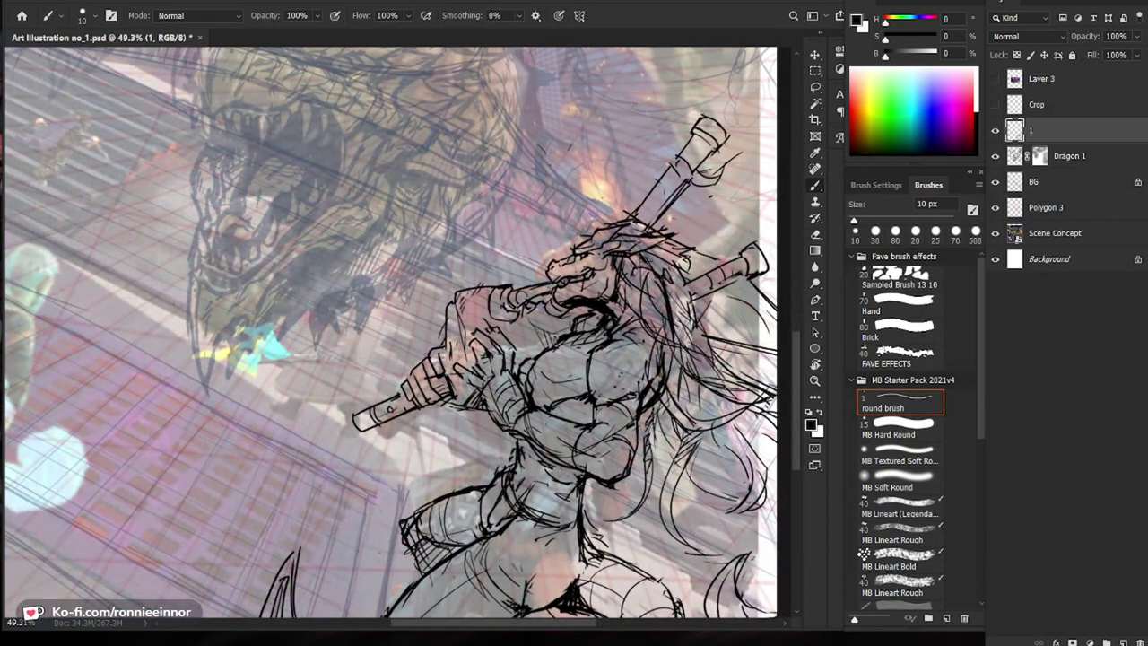
Step: Erase overlapping lines at the upper handle's end and redraw its cap outline
{"action": "key", "text": "e"}
{"action": "left_click_drag", "start_coordinate": [676, 413], "coordinate": [621, 368]}
{"action": "left_click_drag", "start_coordinate": [698, 332], "coordinate": [650, 427]}
{"action": "mouse_move", "coordinate": [593, 167]}
{"action": "left_mouse_down"}
{"action": "mouse_move", "coordinate": [611, 168]}
{"action": "mouse_move", "coordinate": [621, 184]}
{"action": "mouse_move", "coordinate": [591, 183]}
{"action": "mouse_move", "coordinate": [612, 191]}
{"action": "left_mouse_up"}
{"action": "key", "text": "b"}
{"action": "key", "text": "e"}
{"action": "key", "text": "b"}
{"action": "key", "text": "e"}
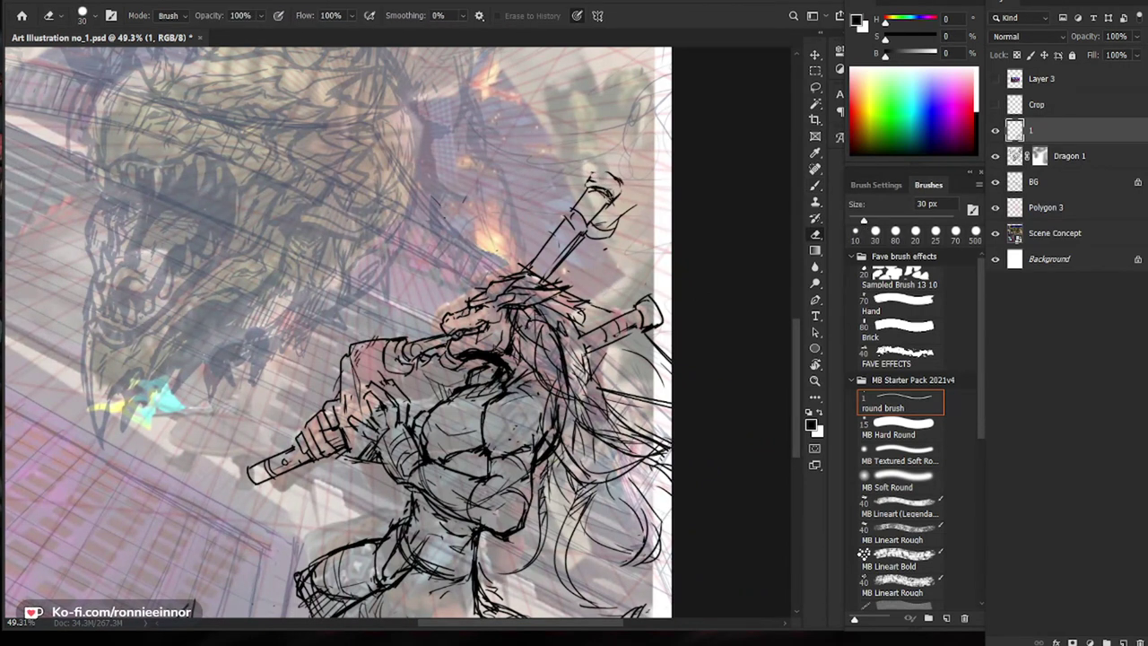
{"action": "key", "text": "b"}
{"action": "key", "text": "e"}
Step: Tidy the upper handle's flared pommel with alternating small erasures and brush strokes
{"action": "scroll", "coordinate": [617, 186], "scroll_direction": "down", "scroll_amount": 3}
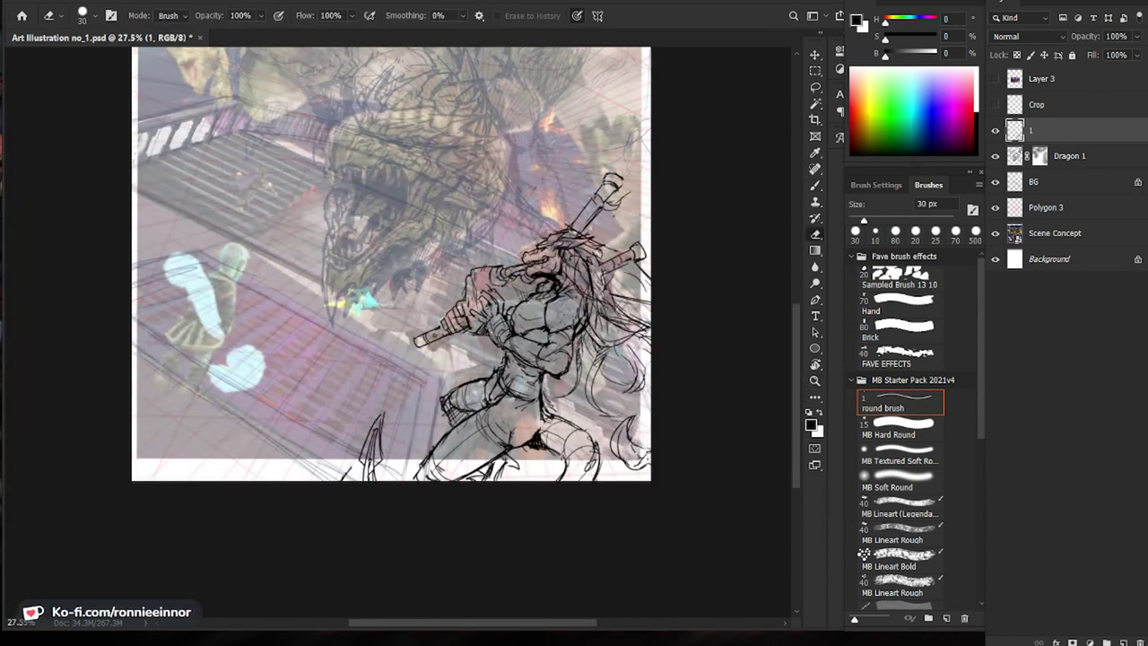
{"action": "scroll", "coordinate": [617, 187], "scroll_direction": "up", "scroll_amount": 3}
{"action": "mouse_move", "coordinate": [597, 183]}
{"action": "left_mouse_down"}
{"action": "mouse_move", "coordinate": [589, 171]}
{"action": "mouse_move", "coordinate": [576, 193]}
{"action": "left_mouse_up"}
{"action": "key", "text": "b"}
{"action": "key", "text": "e"}
{"action": "key", "text": "b"}
{"action": "key", "text": "b"}
{"action": "key", "text": "e"}
{"action": "key", "text": "b"}
{"action": "key", "text": "e"}
{"action": "key", "text": "b"}
Step: Draw lengthwise lines and a band on the upper weapon handle's shaft above the head
{"action": "scroll", "coordinate": [603, 368], "scroll_direction": "down", "scroll_amount": 3}
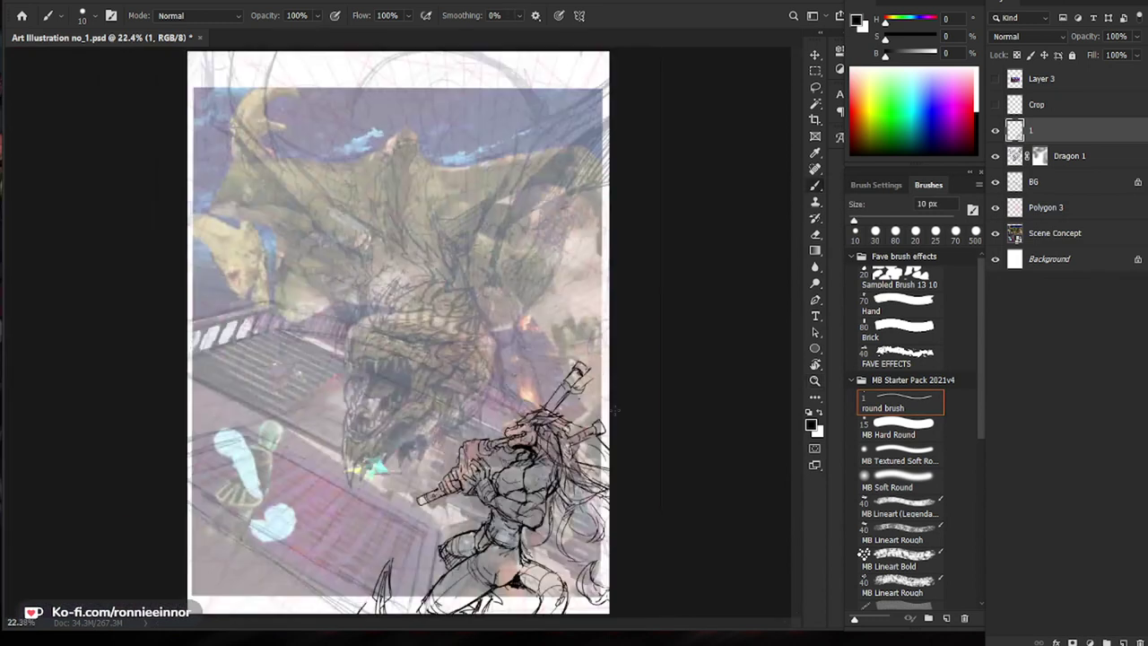
{"action": "scroll", "coordinate": [633, 544], "scroll_direction": "up", "scroll_amount": 3}
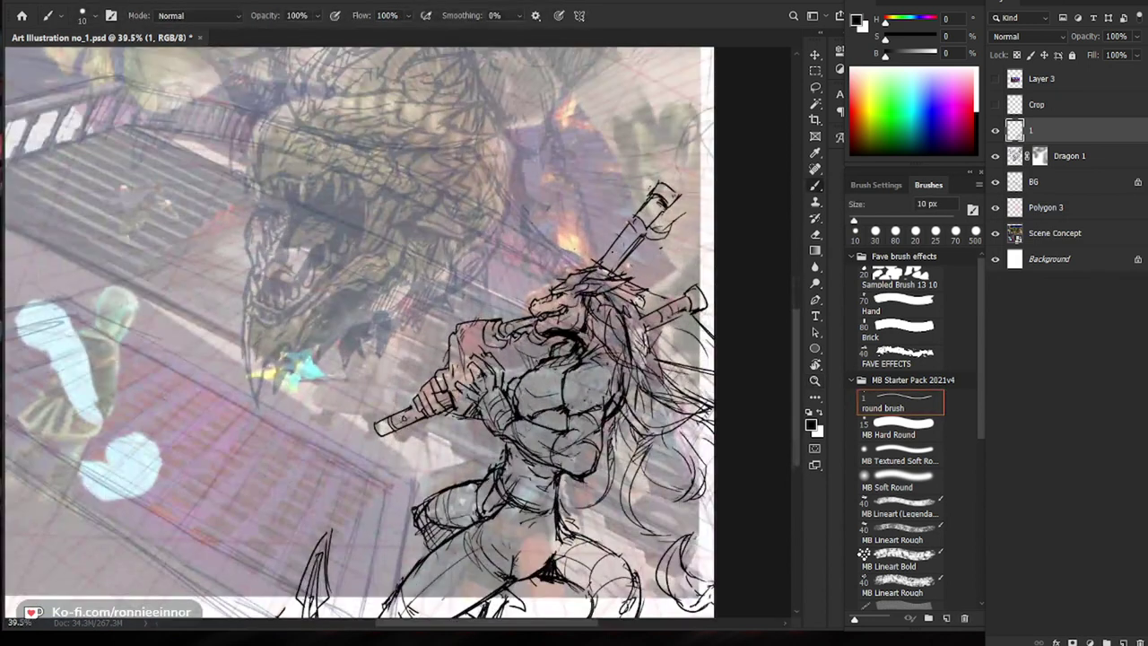
{"action": "left_click_drag", "start_coordinate": [608, 252], "coordinate": [621, 261]}
{"action": "left_click_drag", "start_coordinate": [649, 206], "coordinate": [605, 265]}
{"action": "key", "text": "e"}
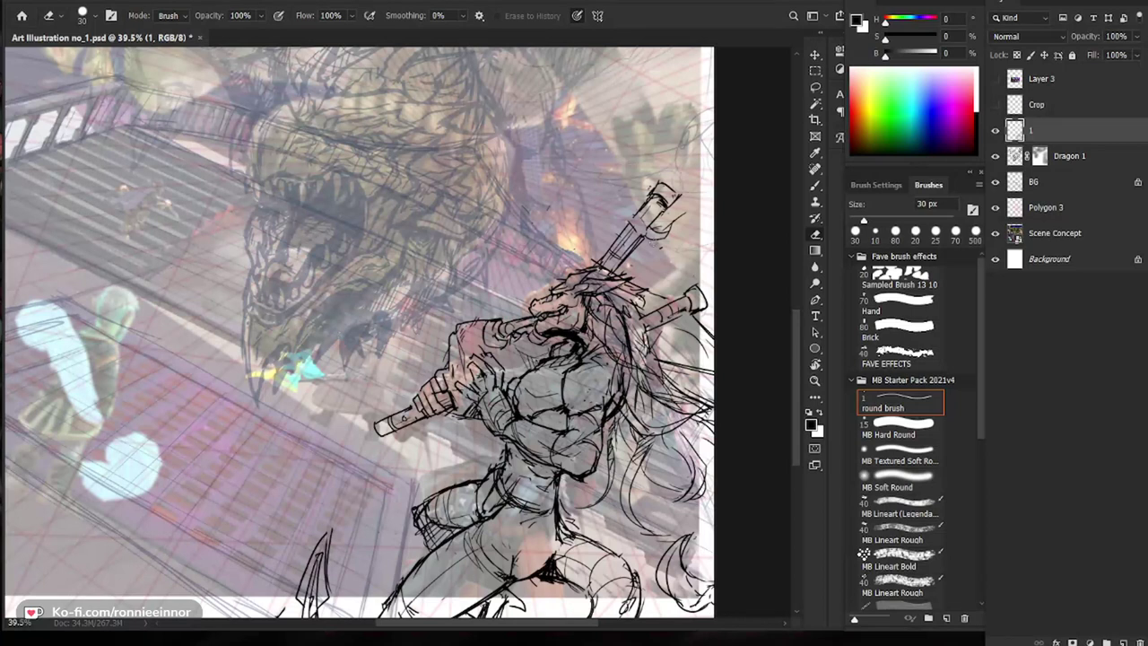
{"action": "key", "text": "b"}
{"action": "left_click_drag", "start_coordinate": [629, 215], "coordinate": [634, 226]}
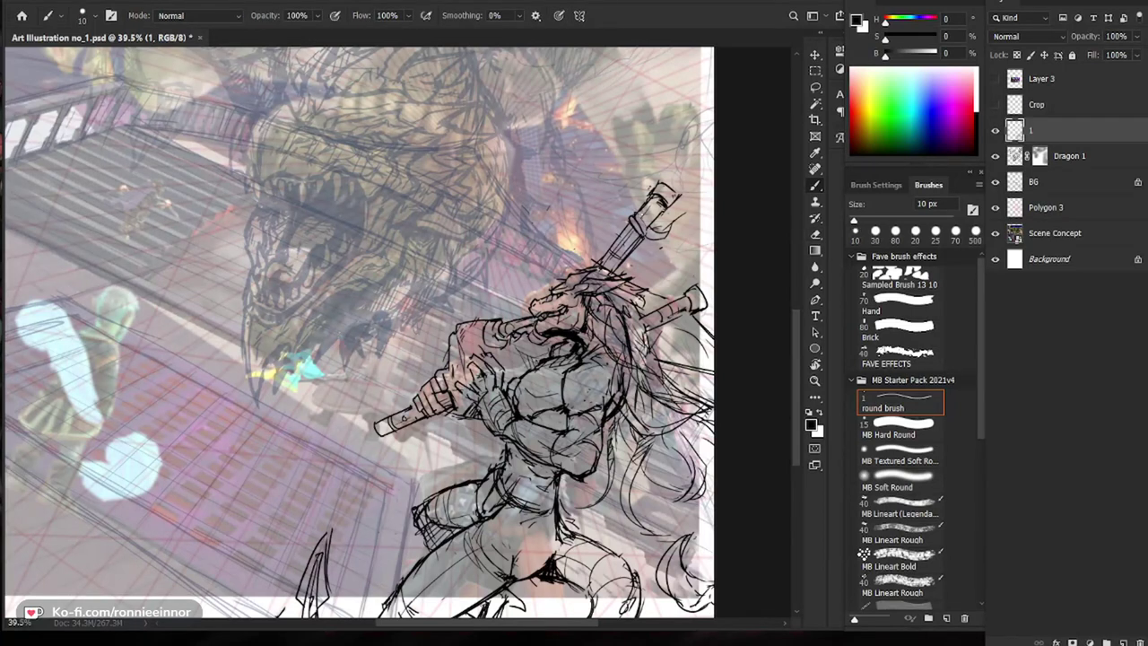
Step: Touch up the linework around the figure's wrapped forearm and adjoining chest edge with small brush and eraser strokes
{"action": "left_click_drag", "start_coordinate": [683, 446], "coordinate": [660, 447]}
{"action": "left_click_drag", "start_coordinate": [659, 444], "coordinate": [630, 309]}
{"action": "left_click_drag", "start_coordinate": [493, 242], "coordinate": [573, 242]}
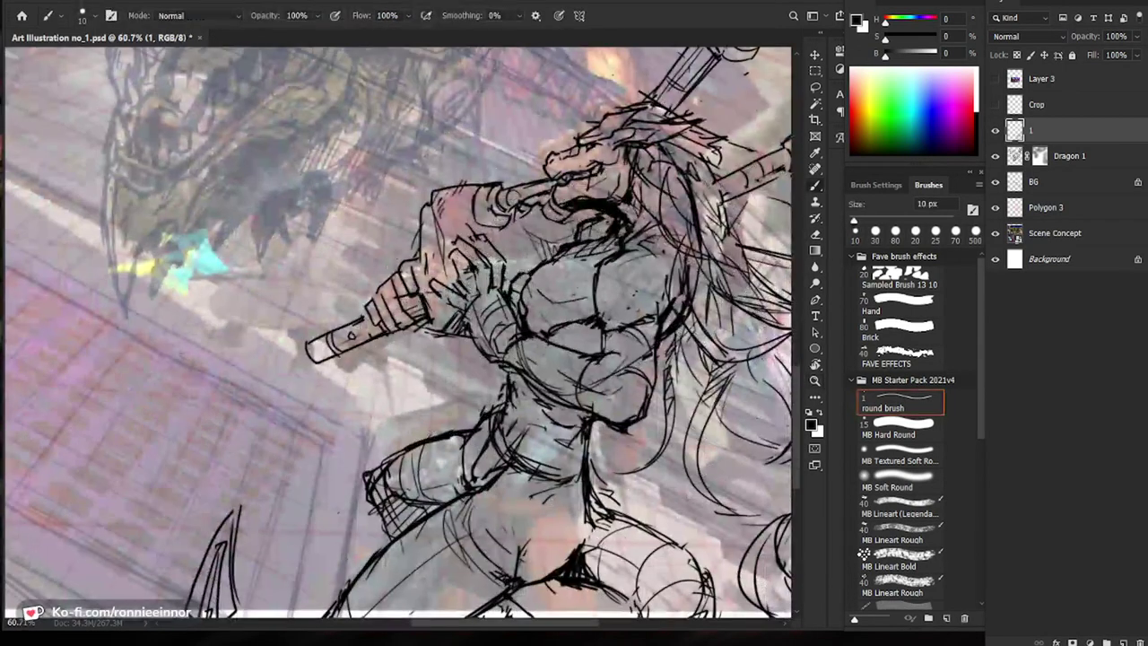
{"action": "mouse_move", "coordinate": [476, 237]}
{"action": "left_mouse_down"}
{"action": "mouse_move", "coordinate": [482, 256]}
{"action": "mouse_move", "coordinate": [468, 236]}
{"action": "mouse_move", "coordinate": [511, 251]}
{"action": "mouse_move", "coordinate": [527, 272]}
{"action": "left_mouse_up"}
{"action": "key", "text": "e"}
{"action": "key", "text": "b"}
{"action": "mouse_move", "coordinate": [524, 259]}
{"action": "left_mouse_down"}
{"action": "mouse_move", "coordinate": [532, 272]}
{"action": "mouse_move", "coordinate": [520, 270]}
{"action": "left_mouse_up"}
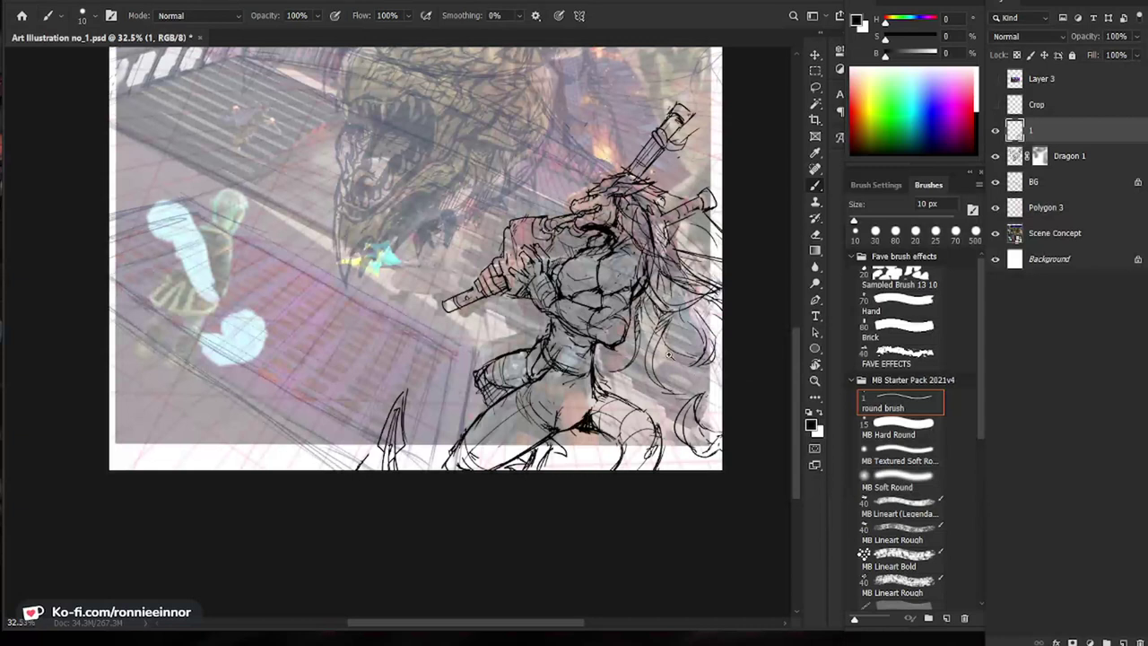
{"action": "left_click_drag", "start_coordinate": [602, 345], "coordinate": [639, 346]}
{"action": "scroll", "coordinate": [556, 251], "scroll_direction": "up", "scroll_amount": 1}
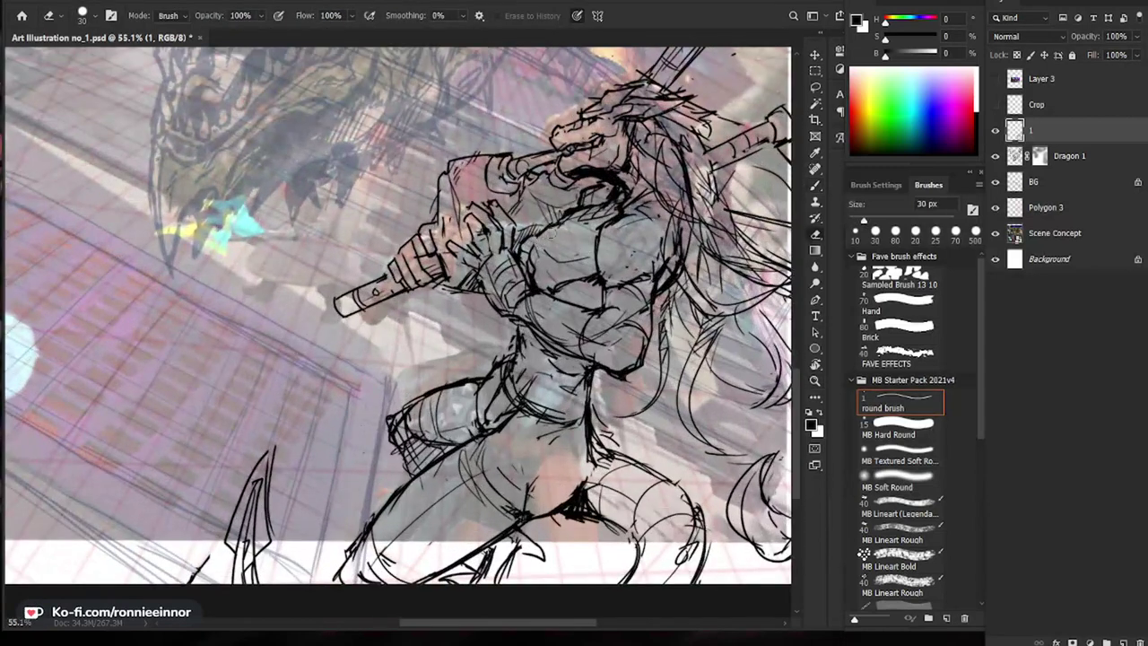
Step: Trim the end of the front weapon handle and redraw its rounded cap and band
{"action": "scroll", "coordinate": [536, 243], "scroll_direction": "down", "scroll_amount": 2}
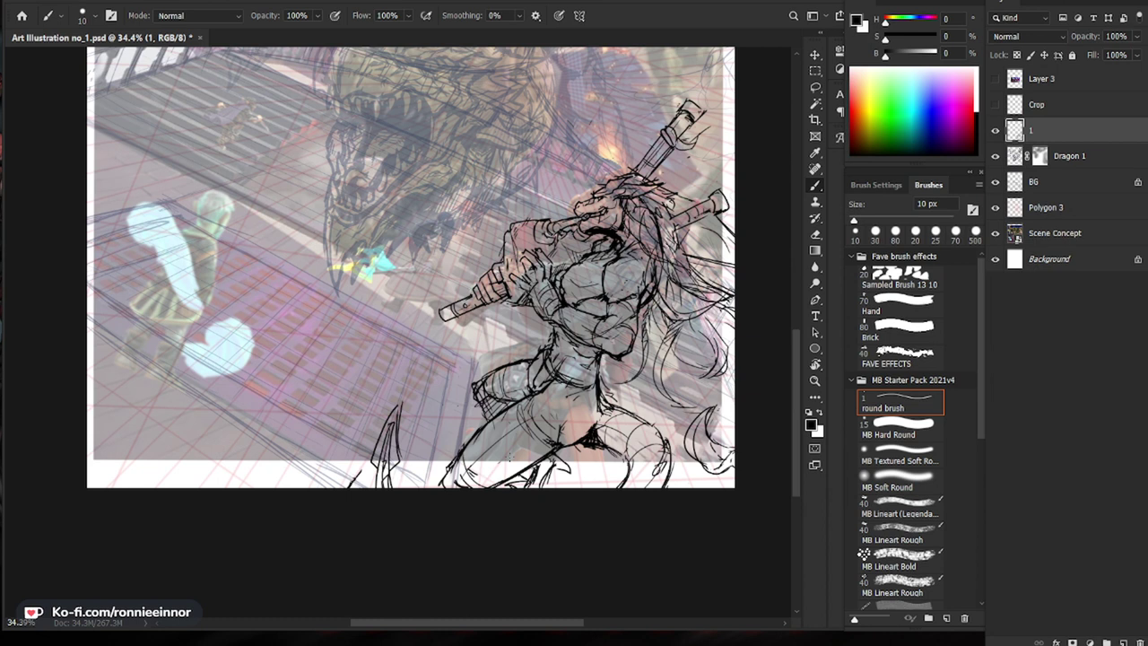
{"action": "scroll", "coordinate": [443, 312], "scroll_direction": "up", "scroll_amount": 3}
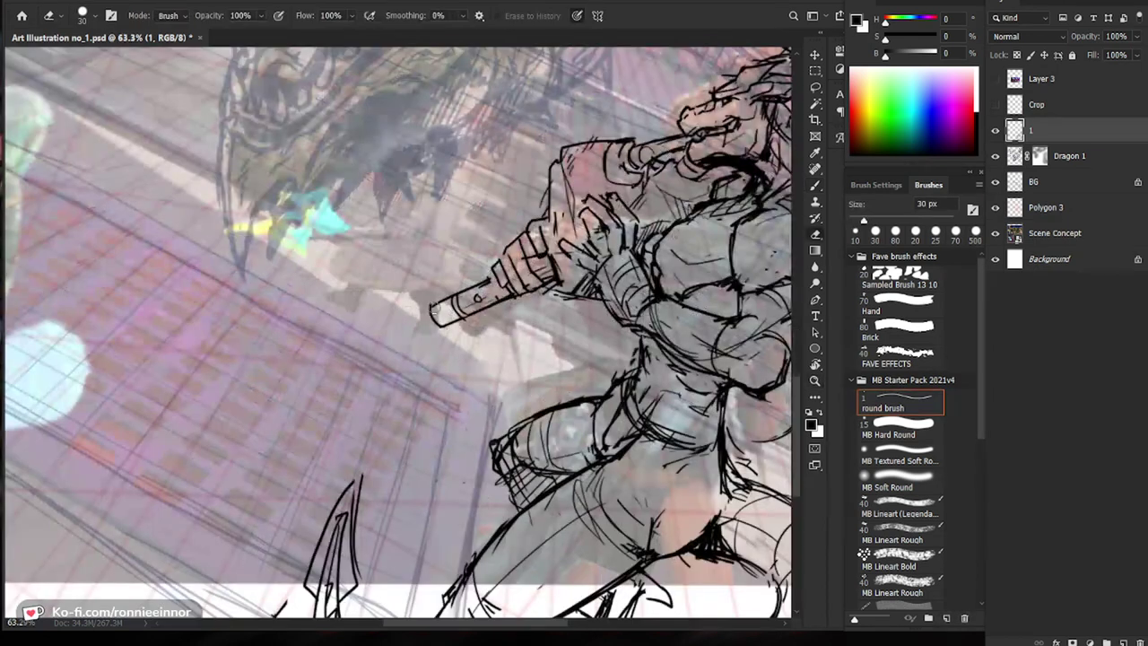
{"action": "left_click_drag", "start_coordinate": [441, 297], "coordinate": [444, 315]}
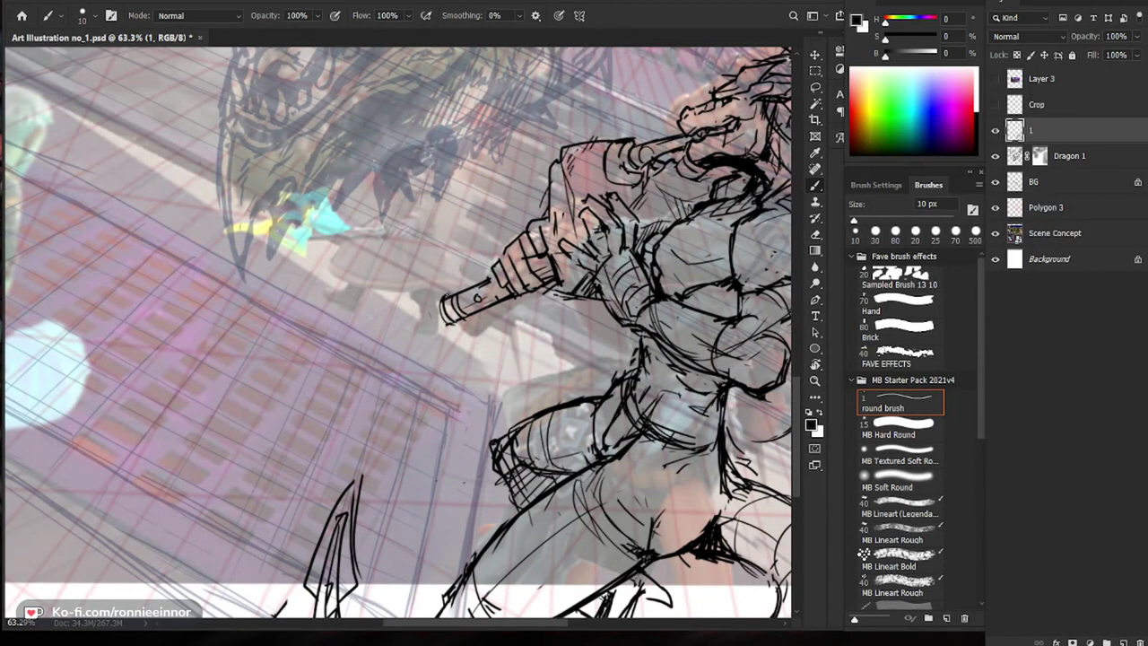
{"action": "mouse_move", "coordinate": [434, 297]}
{"action": "left_mouse_down"}
{"action": "mouse_move", "coordinate": [435, 332]}
{"action": "mouse_move", "coordinate": [462, 324]}
{"action": "mouse_move", "coordinate": [449, 322]}
{"action": "left_mouse_up"}
{"action": "key", "text": "e"}
{"action": "key", "text": "b"}
Step: Flare the front handle's pommel by erasing its straight edge and drawing a wider end outline
{"action": "scroll", "coordinate": [466, 357], "scroll_direction": "down", "scroll_amount": 2}
{"action": "mouse_move", "coordinate": [686, 391]}
{"action": "left_mouse_down"}
{"action": "mouse_move", "coordinate": [720, 386]}
{"action": "mouse_move", "coordinate": [679, 397]}
{"action": "mouse_move", "coordinate": [676, 413]}
{"action": "left_mouse_up"}
{"action": "left_click_drag", "start_coordinate": [412, 220], "coordinate": [435, 214]}
{"action": "key", "text": "b"}
{"action": "key", "text": "e"}
{"action": "key", "text": "b"}
{"action": "left_click_drag", "start_coordinate": [404, 236], "coordinate": [401, 251]}
Step: Tidy the upper chest and collar lines with alternating brush strokes and small erasures
{"action": "left_click_drag", "start_coordinate": [666, 464], "coordinate": [595, 466]}
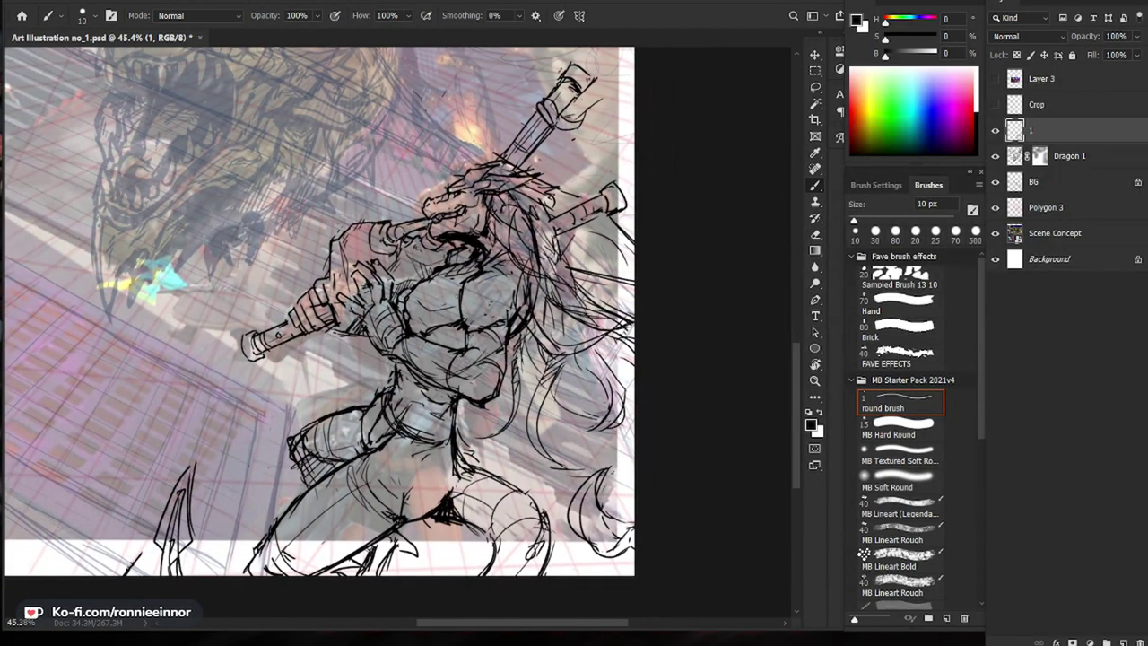
{"action": "left_click_drag", "start_coordinate": [569, 319], "coordinate": [549, 349]}
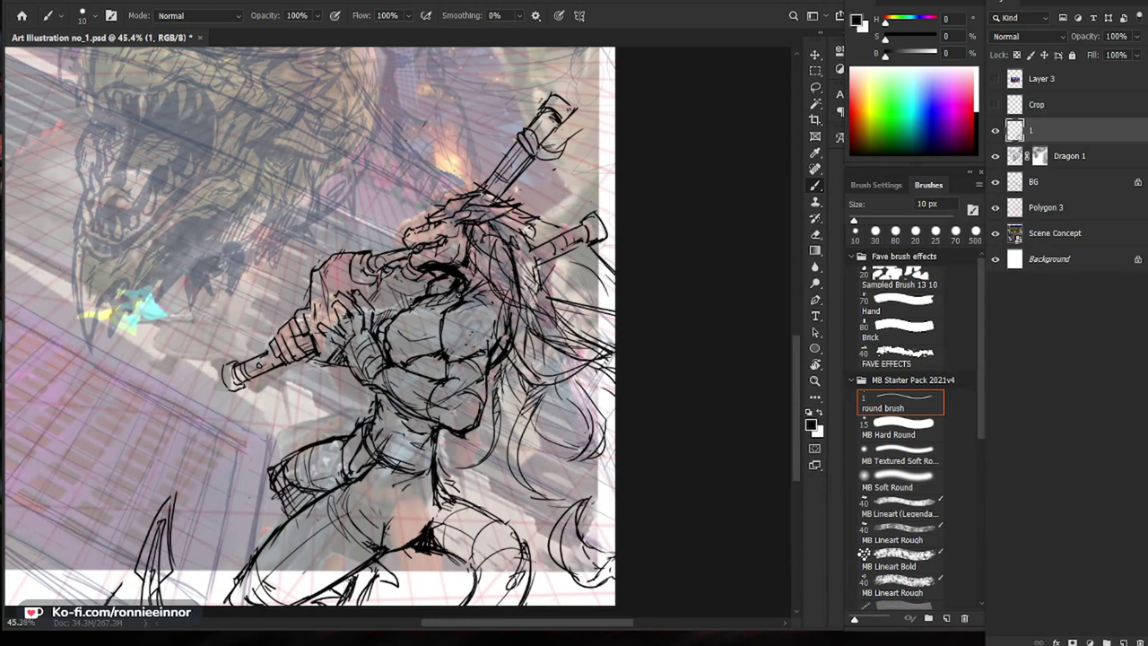
{"action": "left_click_drag", "start_coordinate": [447, 306], "coordinate": [478, 298]}
{"action": "key", "text": "e"}
{"action": "key", "text": "b"}
{"action": "key", "text": "e"}
{"action": "key", "text": "b"}
{"action": "key", "text": "e"}
{"action": "key", "text": "b"}
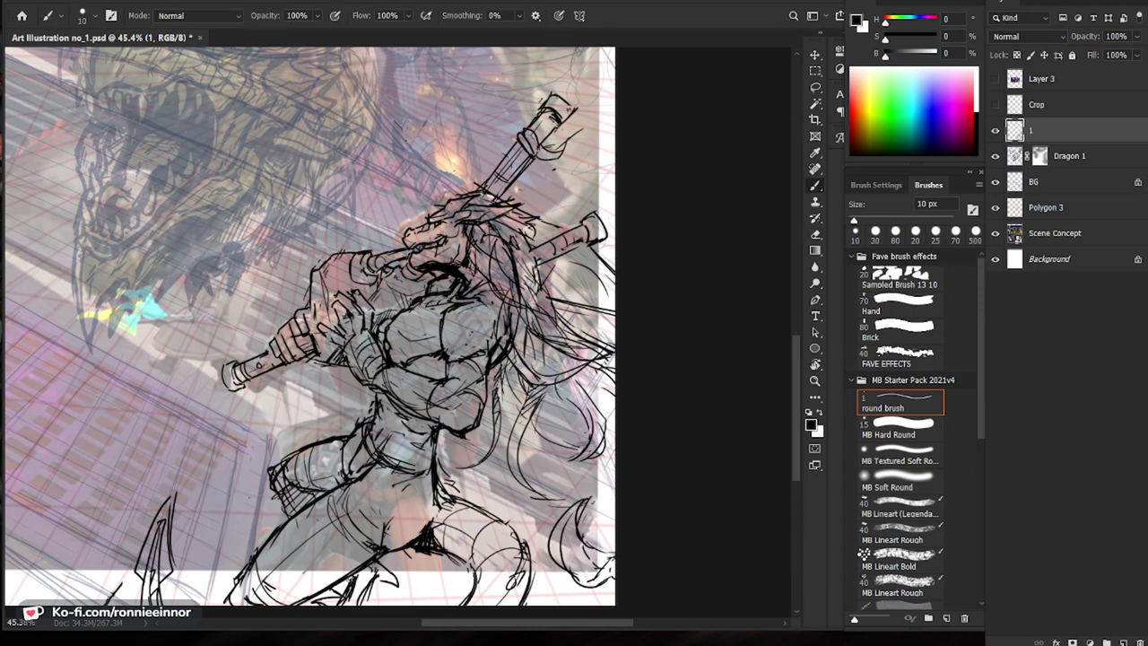
Step: Refine the contour lines of the chest beside the raised forearm
{"action": "scroll", "coordinate": [704, 517], "scroll_direction": "down", "scroll_amount": 3}
{"action": "left_click_drag", "start_coordinate": [536, 321], "coordinate": [585, 321]}
{"action": "key", "text": "e"}
{"action": "key", "text": "b"}
{"action": "mouse_move", "coordinate": [386, 303]}
{"action": "left_mouse_down"}
{"action": "mouse_move", "coordinate": [386, 322]}
{"action": "mouse_move", "coordinate": [427, 333]}
{"action": "left_mouse_up"}
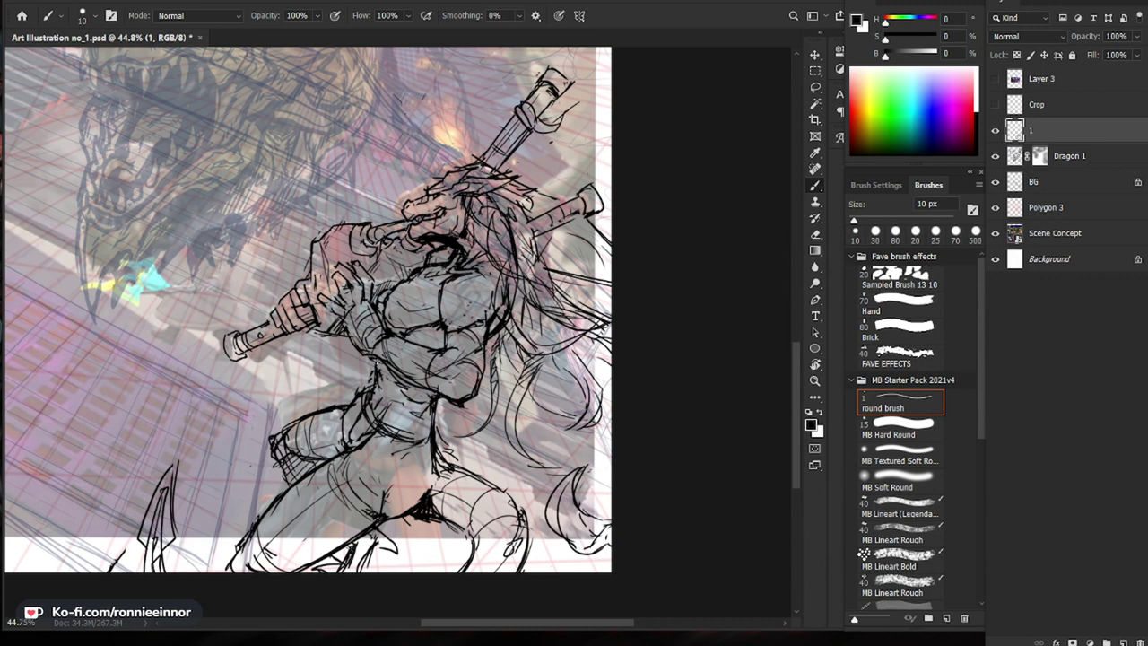
{"action": "key", "text": "e"}
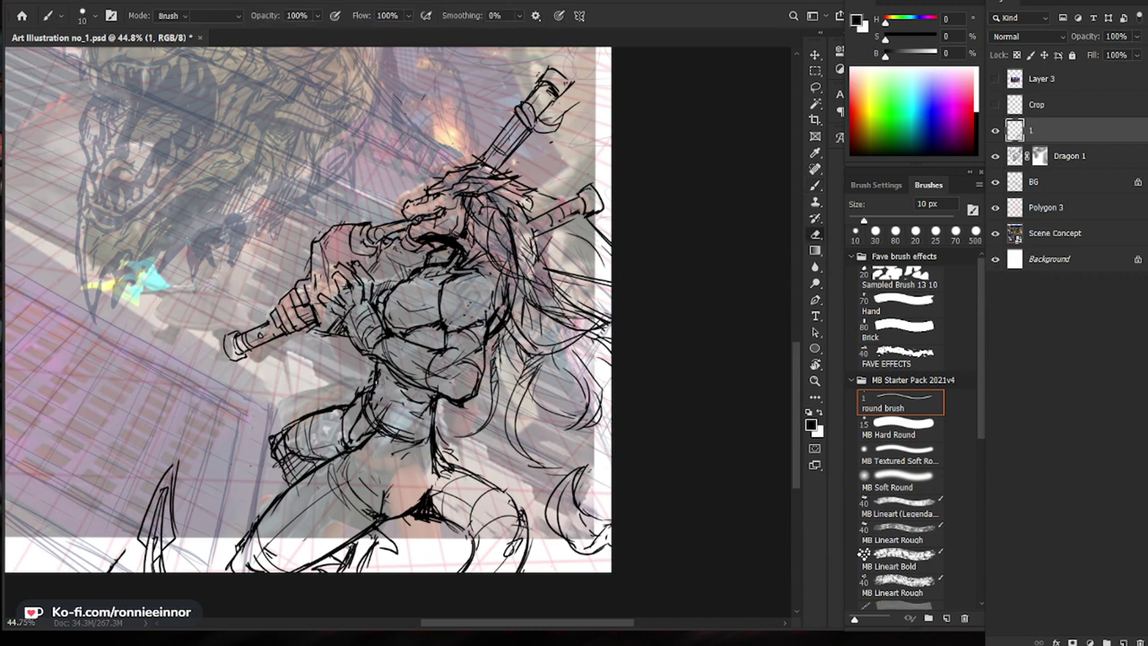
{"action": "key", "text": "b"}
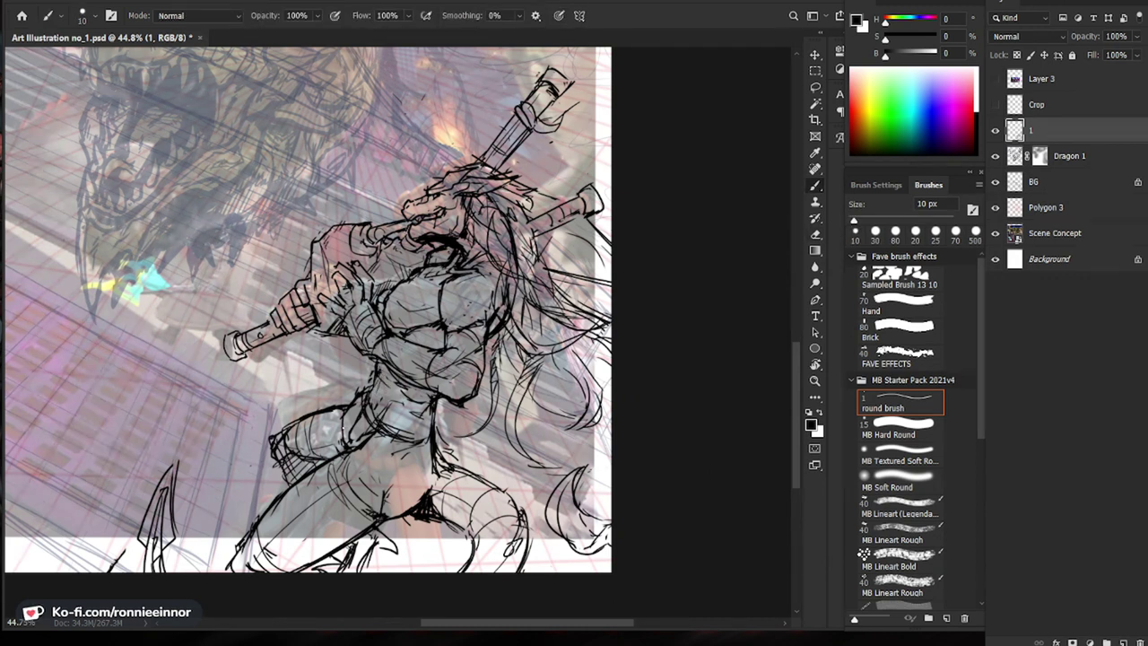
Step: Rework the waist outline and belt lines below the torso by alternately erasing and redrawing them
{"action": "mouse_move", "coordinate": [378, 379]}
{"action": "left_mouse_down"}
{"action": "mouse_move", "coordinate": [363, 396]}
{"action": "mouse_move", "coordinate": [372, 389]}
{"action": "left_mouse_up"}
{"action": "key", "text": "e"}
{"action": "key", "text": "b"}
{"action": "key", "text": "e"}
{"action": "key", "text": "b"}
{"action": "key", "text": "e"}
{"action": "key", "text": "b"}
{"action": "mouse_move", "coordinate": [378, 401]}
{"action": "left_mouse_down"}
{"action": "mouse_move", "coordinate": [396, 429]}
{"action": "mouse_move", "coordinate": [430, 429]}
{"action": "mouse_move", "coordinate": [432, 445]}
{"action": "left_mouse_up"}
{"action": "key", "text": "e"}
{"action": "key", "text": "b"}
{"action": "key", "text": "e"}
{"action": "key", "text": "b"}
Step: Erase stray marks around the figure's waist and hip
{"action": "key", "text": "ctrl+space"}
{"action": "left_click_drag", "start_coordinate": [481, 431], "coordinate": [389, 461]}
{"action": "key", "text": "ctrl+space"}
{"action": "mouse_move", "coordinate": [546, 535]}
{"action": "left_mouse_down"}
{"action": "mouse_move", "coordinate": [533, 503]}
{"action": "mouse_move", "coordinate": [558, 549]}
{"action": "mouse_move", "coordinate": [610, 573]}
{"action": "mouse_move", "coordinate": [586, 492]}
{"action": "left_mouse_up"}
{"action": "key", "text": "e"}
{"action": "mouse_move", "coordinate": [445, 417]}
{"action": "left_mouse_down"}
{"action": "mouse_move", "coordinate": [438, 430]}
{"action": "mouse_move", "coordinate": [443, 420]}
{"action": "left_mouse_up"}
{"action": "key", "text": "b"}
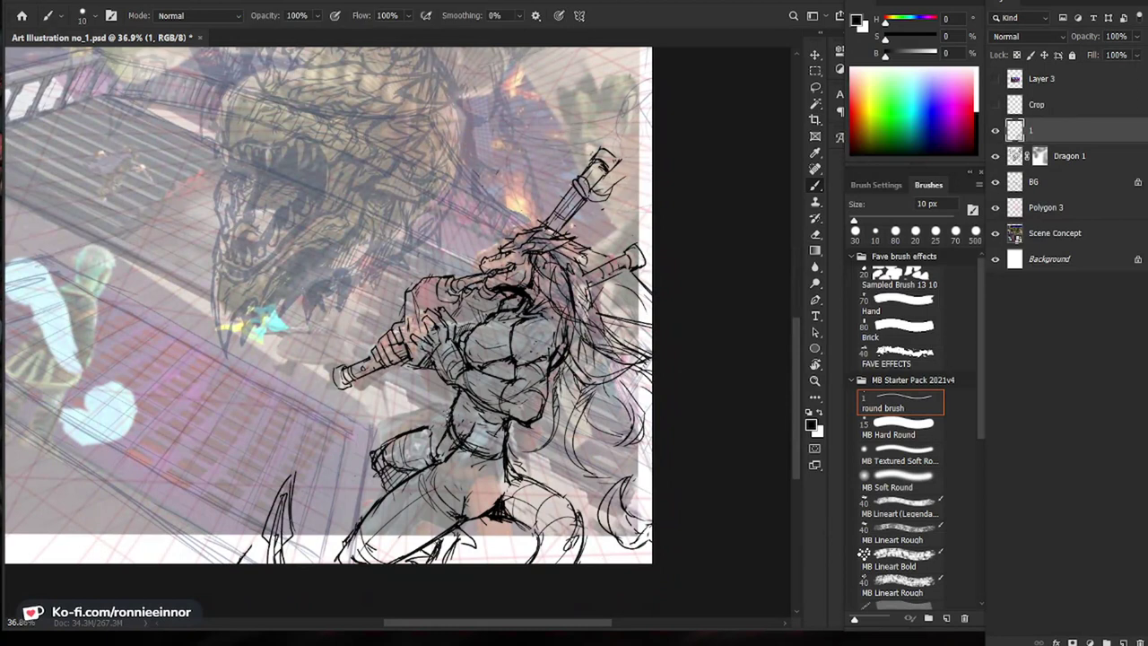
Step: Clean up the abdomen and belt area with short erasures and fresh brush lines
{"action": "left_click_drag", "start_coordinate": [526, 540], "coordinate": [507, 478]}
{"action": "key", "text": "e"}
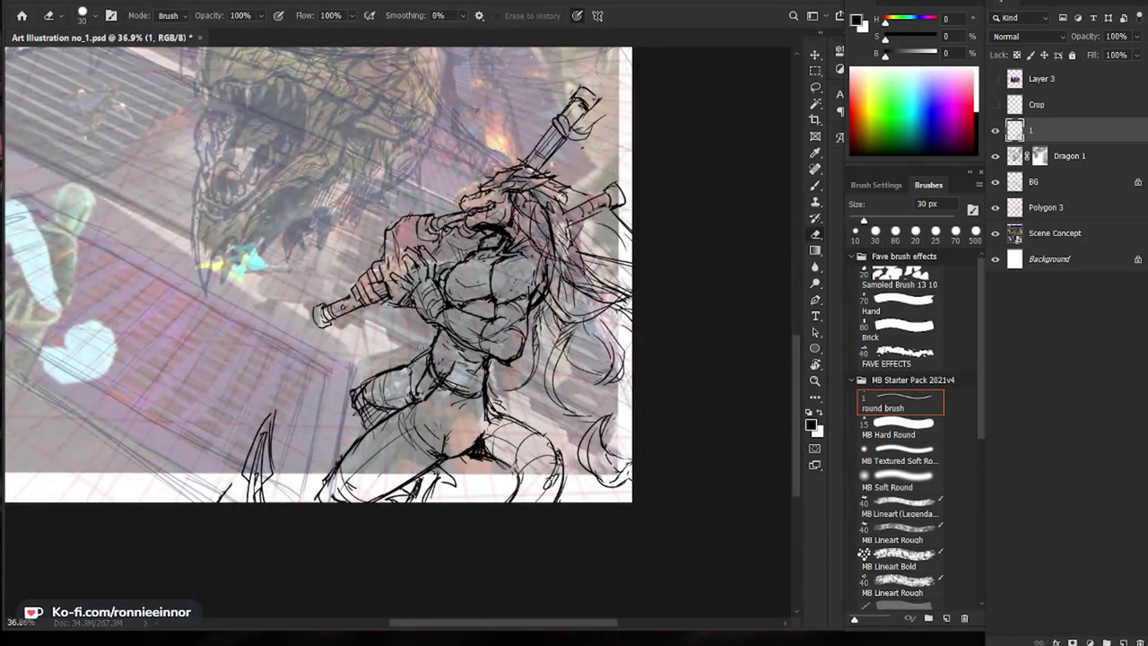
{"action": "key", "text": "b"}
{"action": "left_click_drag", "start_coordinate": [420, 353], "coordinate": [411, 347]}
{"action": "left_click_drag", "start_coordinate": [587, 446], "coordinate": [575, 431]}
{"action": "left_click_drag", "start_coordinate": [463, 389], "coordinate": [466, 414]}
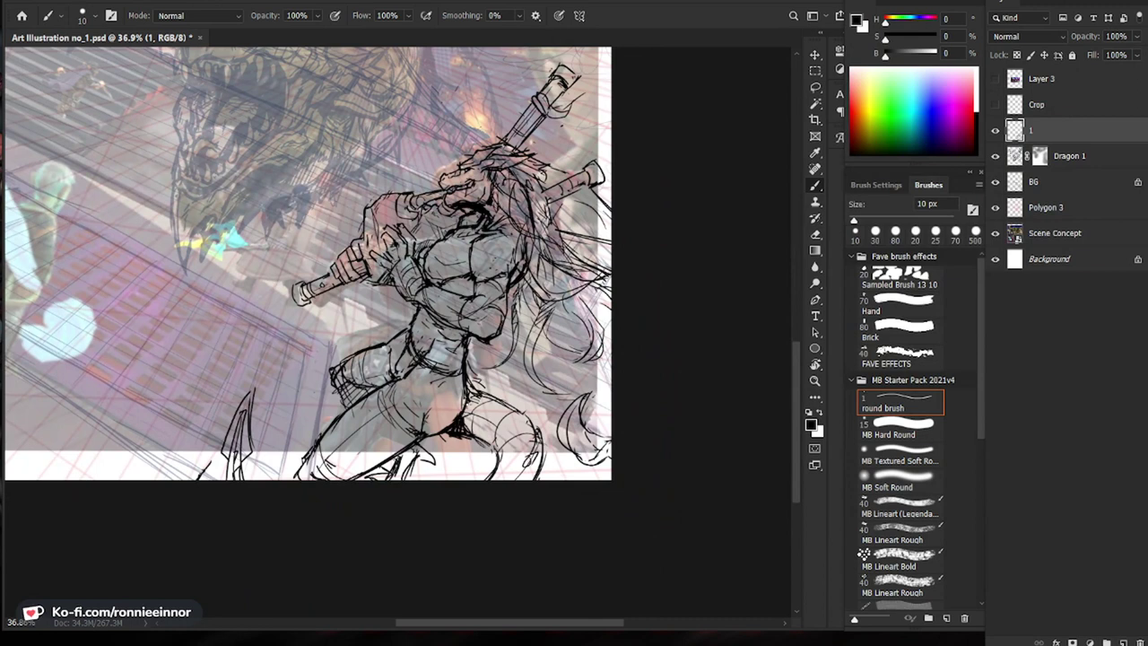
Step: Draw a jagged, pointed edge at the rear hip above the bent thigh
{"action": "left_click_drag", "start_coordinate": [565, 481], "coordinate": [538, 466]}
{"action": "left_click_drag", "start_coordinate": [419, 420], "coordinate": [448, 421]}
{"action": "key", "text": "b"}
{"action": "left_click_drag", "start_coordinate": [440, 357], "coordinate": [475, 371]}
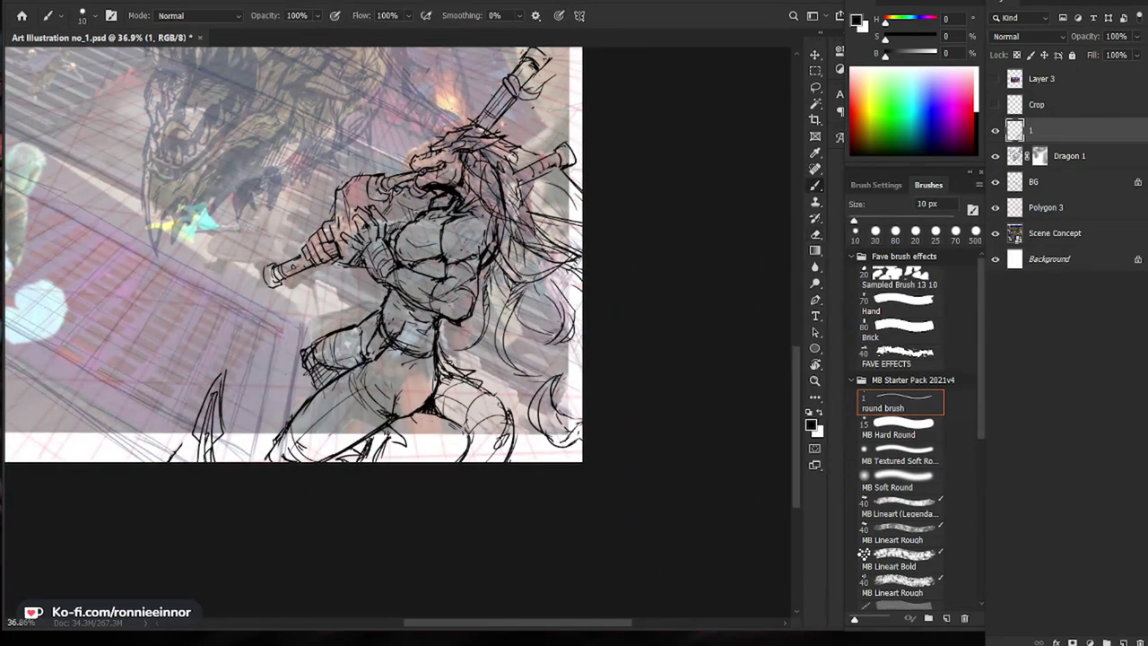
{"action": "key", "text": "e"}
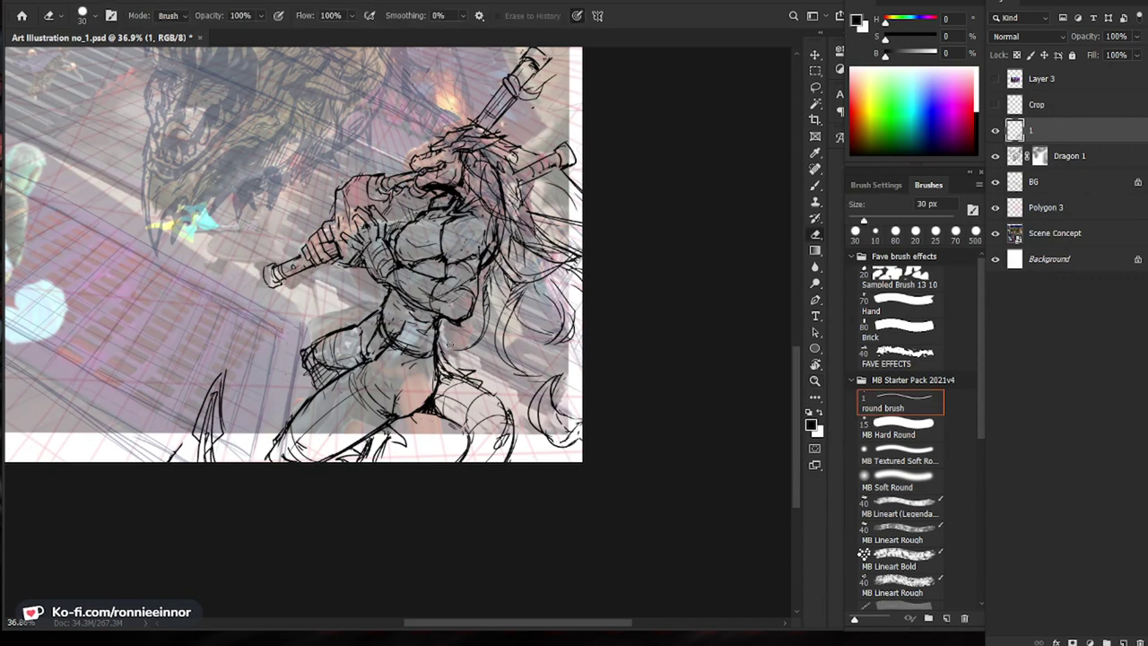
{"action": "key", "text": "b"}
Step: Sketch a claw-like detail with a dark filled shadow under the front thigh at the canvas's lower edge
{"action": "scroll", "coordinate": [484, 355], "scroll_direction": "down", "scroll_amount": 2}
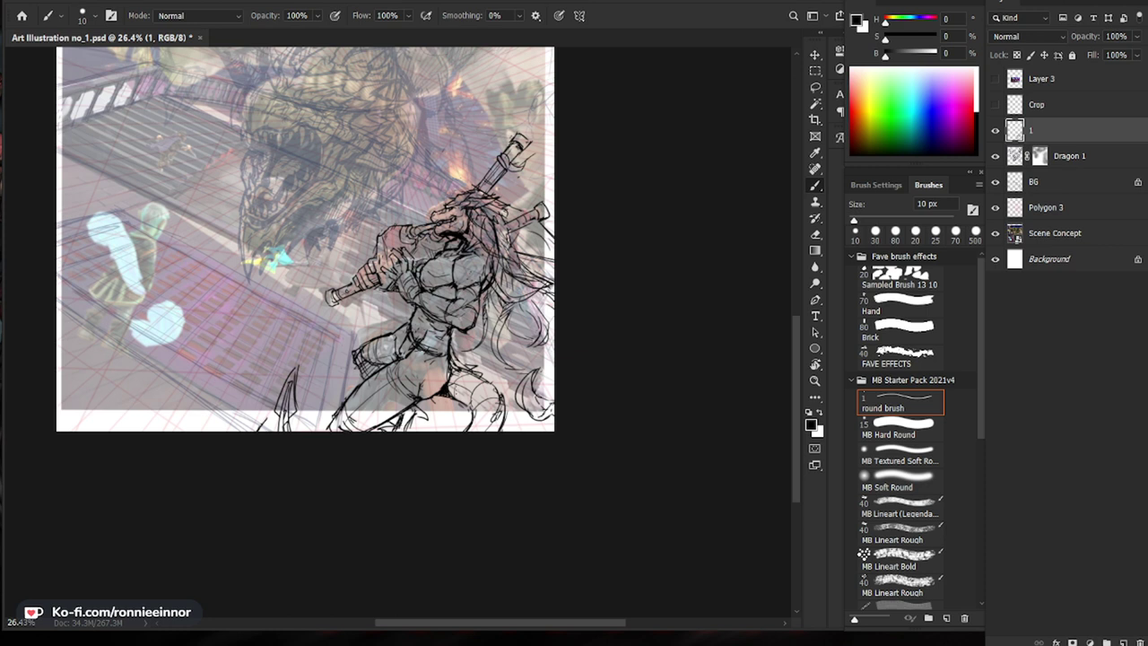
{"action": "scroll", "coordinate": [421, 431], "scroll_direction": "up", "scroll_amount": 3}
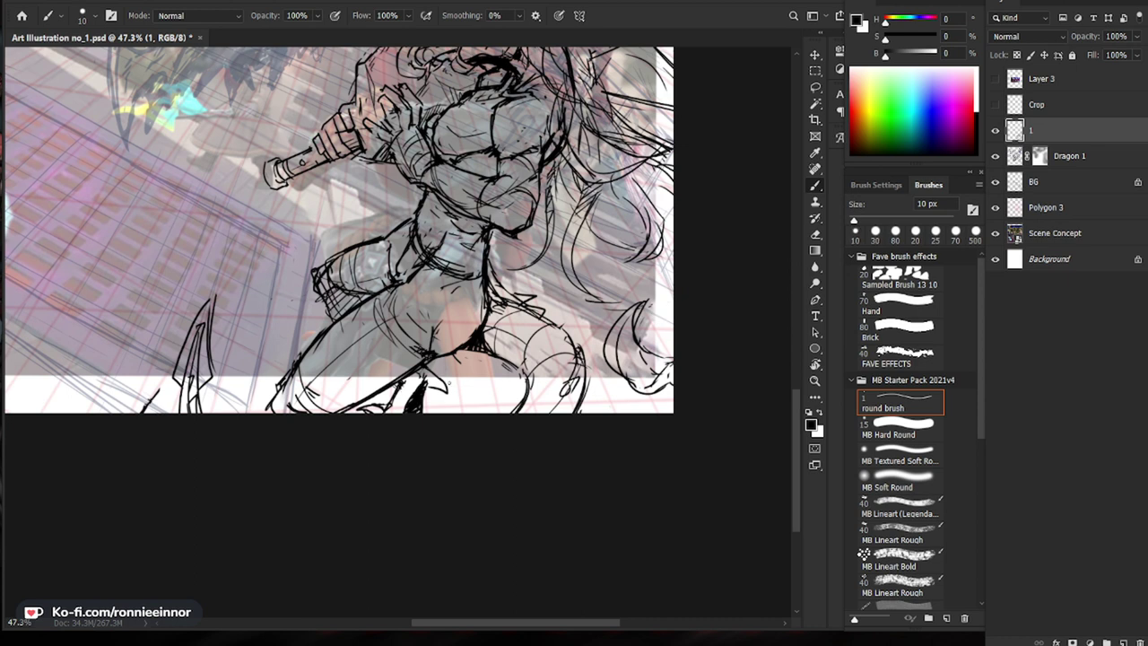
{"action": "key", "text": "e"}
{"action": "key", "text": "b"}
{"action": "mouse_move", "coordinate": [426, 377]}
{"action": "left_mouse_down"}
{"action": "mouse_move", "coordinate": [441, 385]}
{"action": "mouse_move", "coordinate": [430, 383]}
{"action": "left_mouse_up"}
{"action": "key", "text": "ctrl+space"}
{"action": "mouse_move", "coordinate": [507, 404]}
{"action": "left_mouse_down"}
{"action": "mouse_move", "coordinate": [474, 404]}
{"action": "mouse_move", "coordinate": [502, 364]}
{"action": "mouse_move", "coordinate": [475, 401]}
{"action": "left_mouse_up"}
{"action": "key", "text": "ctrl+space"}
{"action": "key", "text": "ctrl+space"}
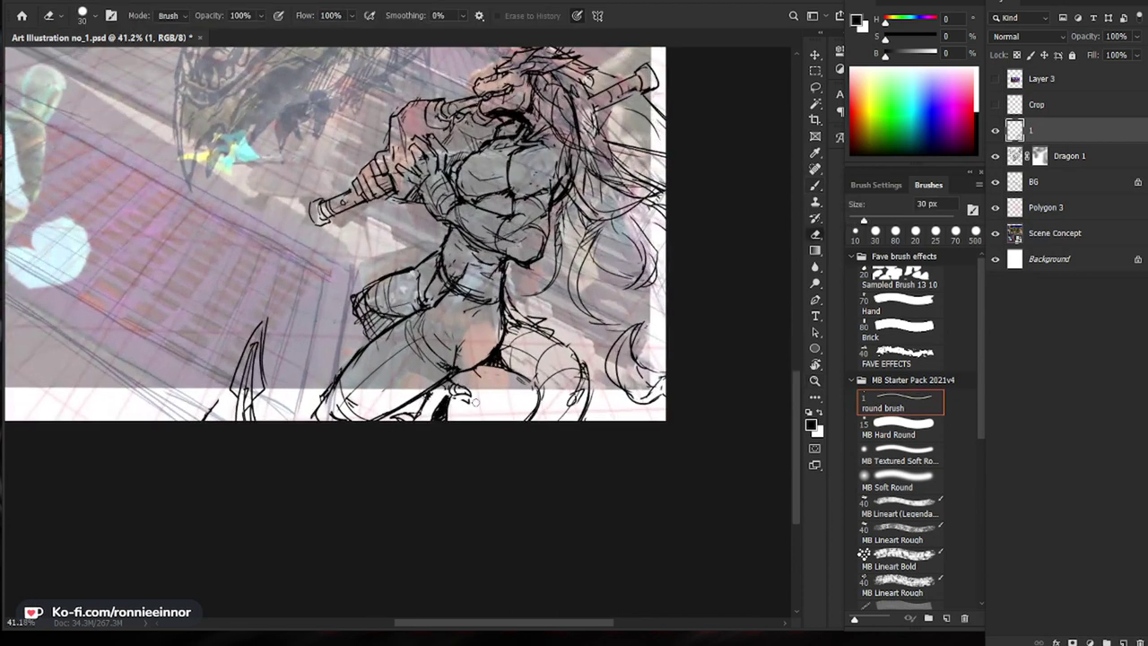
Step: Refine the claw-like detail under the front thigh with alternating erasures and short brush strokes
{"action": "key", "text": "b"}
{"action": "key", "text": "e"}
{"action": "key", "text": "b"}
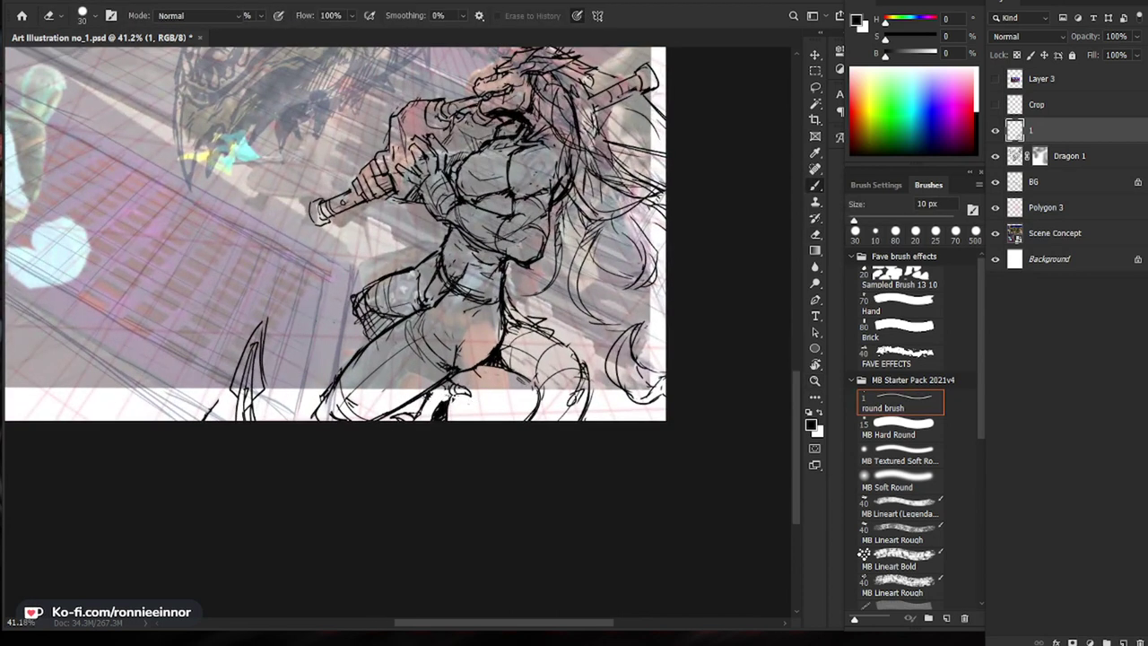
{"action": "key", "text": "e"}
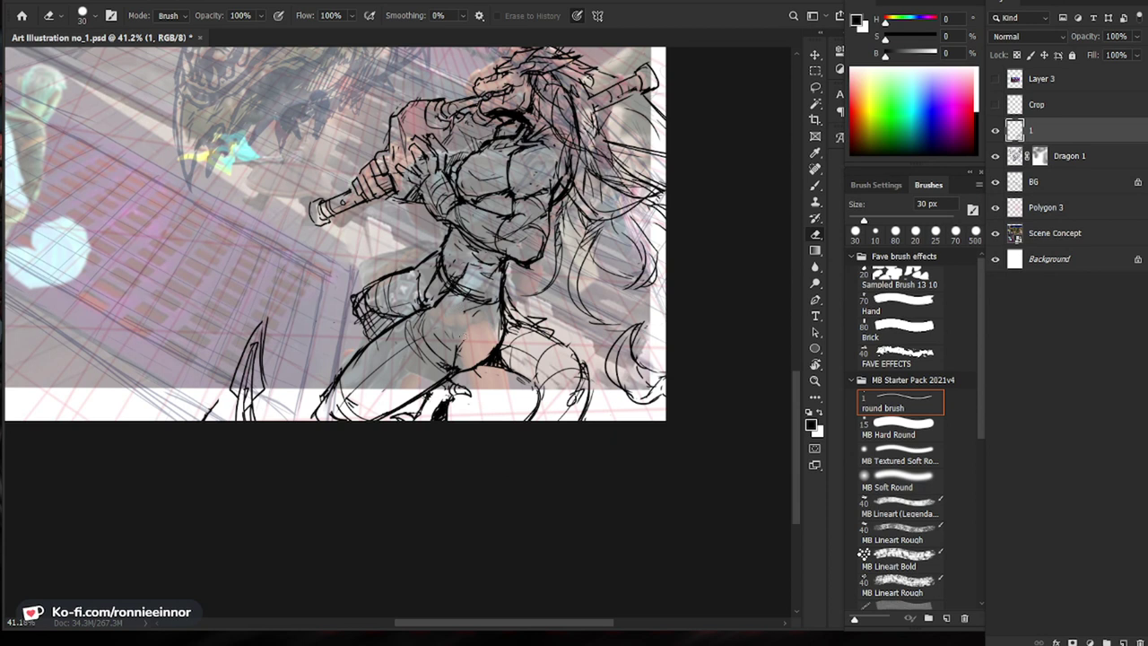
{"action": "key", "text": "b"}
{"action": "key", "text": "e"}
{"action": "key", "text": "b"}
{"action": "key", "text": "e"}
{"action": "key", "text": "b"}
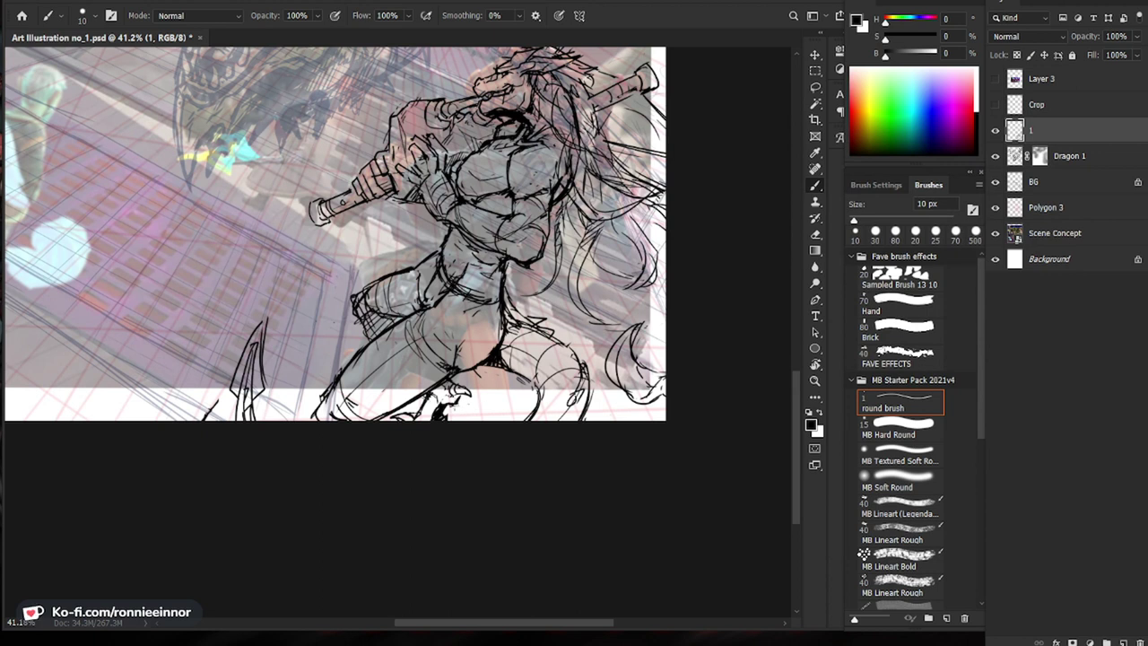
{"action": "key", "text": "e"}
{"action": "key", "text": "b"}
{"action": "key", "text": "e"}
{"action": "key", "text": "b"}
Step: Review the figure within the whole illustration and inspect its lower body up close
{"action": "key", "text": "ctrl+0"}
{"action": "key", "text": "z"}
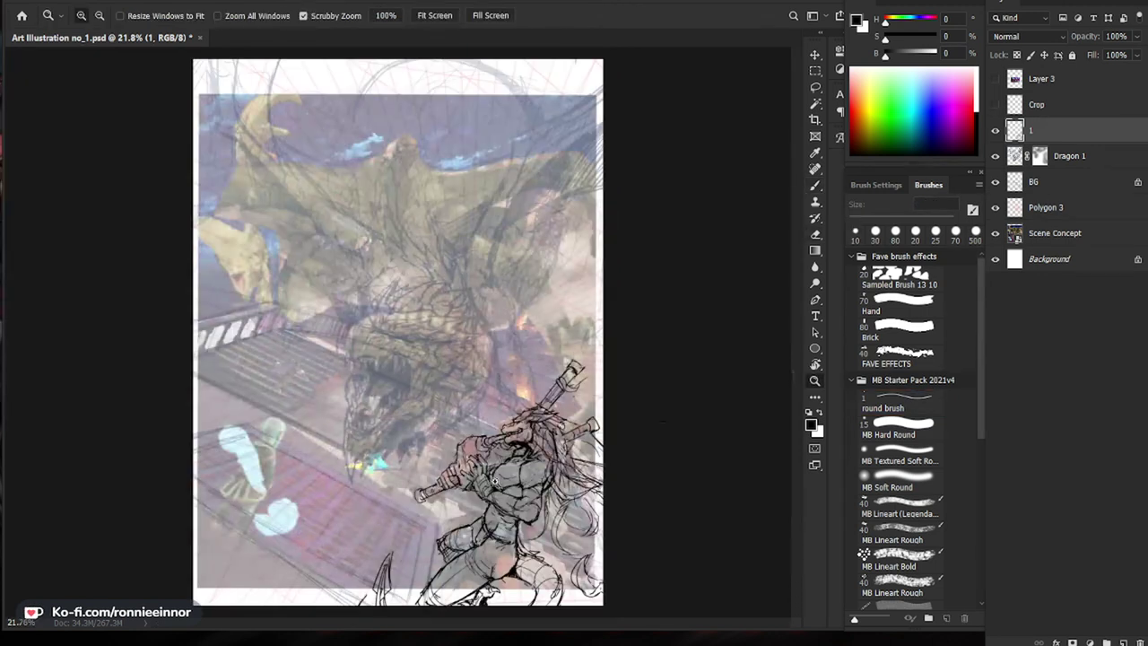
{"action": "left_click_drag", "start_coordinate": [412, 587], "coordinate": [514, 458]}
{"action": "key", "text": "b"}
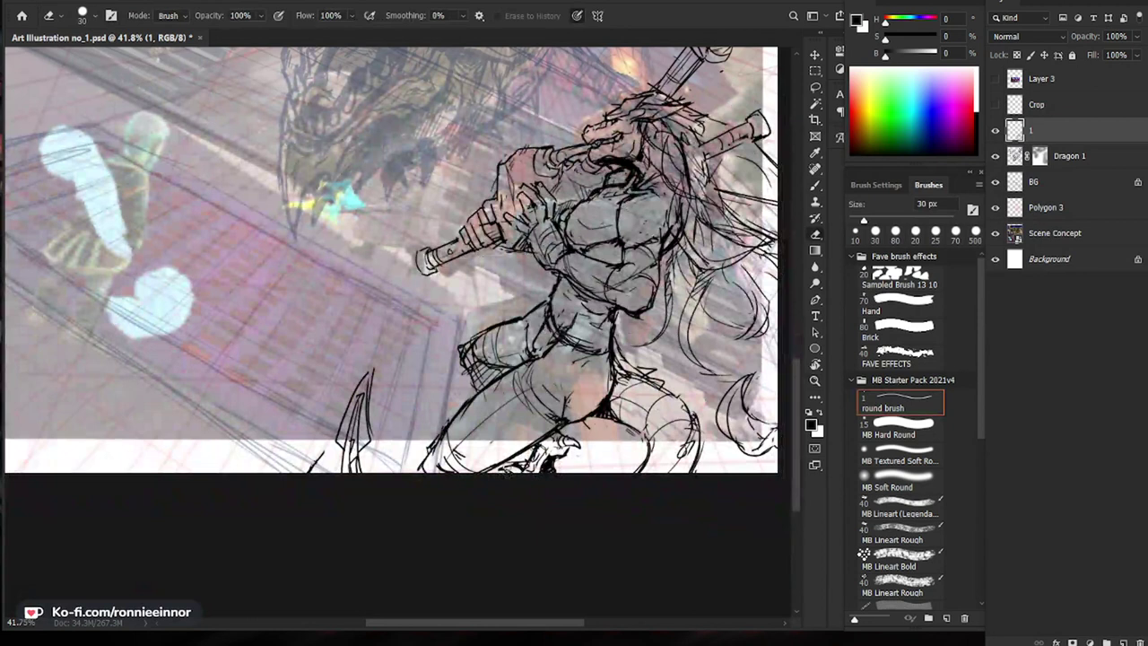
{"action": "key", "text": "z"}
{"action": "left_click_drag", "start_coordinate": [591, 481], "coordinate": [547, 484]}
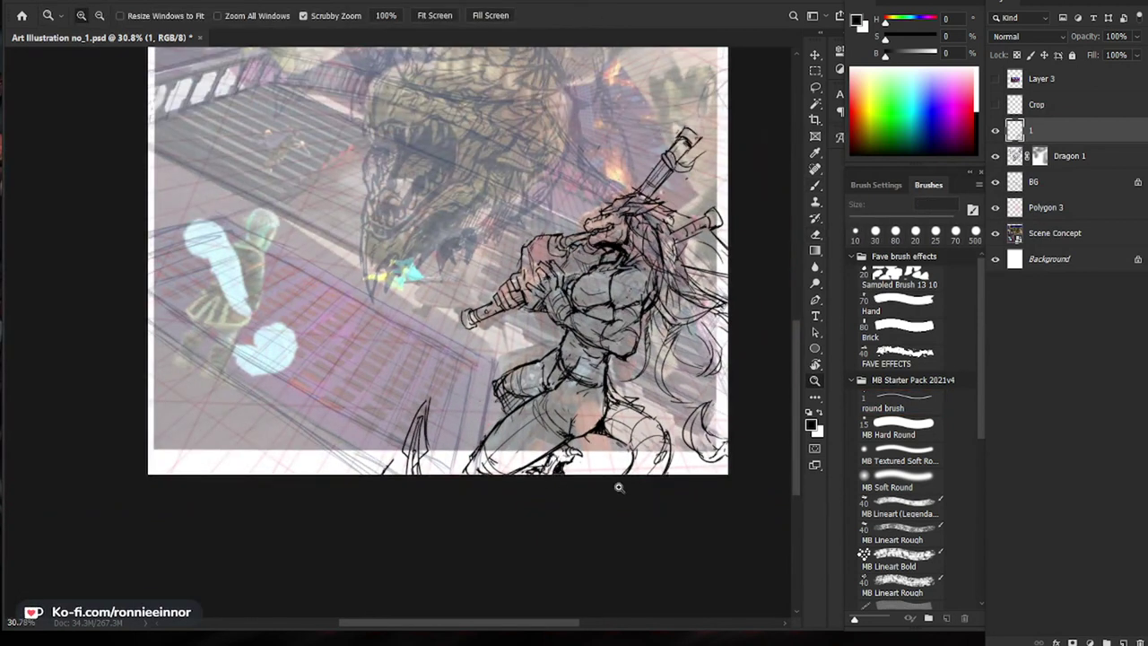
{"action": "left_click_drag", "start_coordinate": [637, 433], "coordinate": [691, 434]}
{"action": "key", "text": "b"}
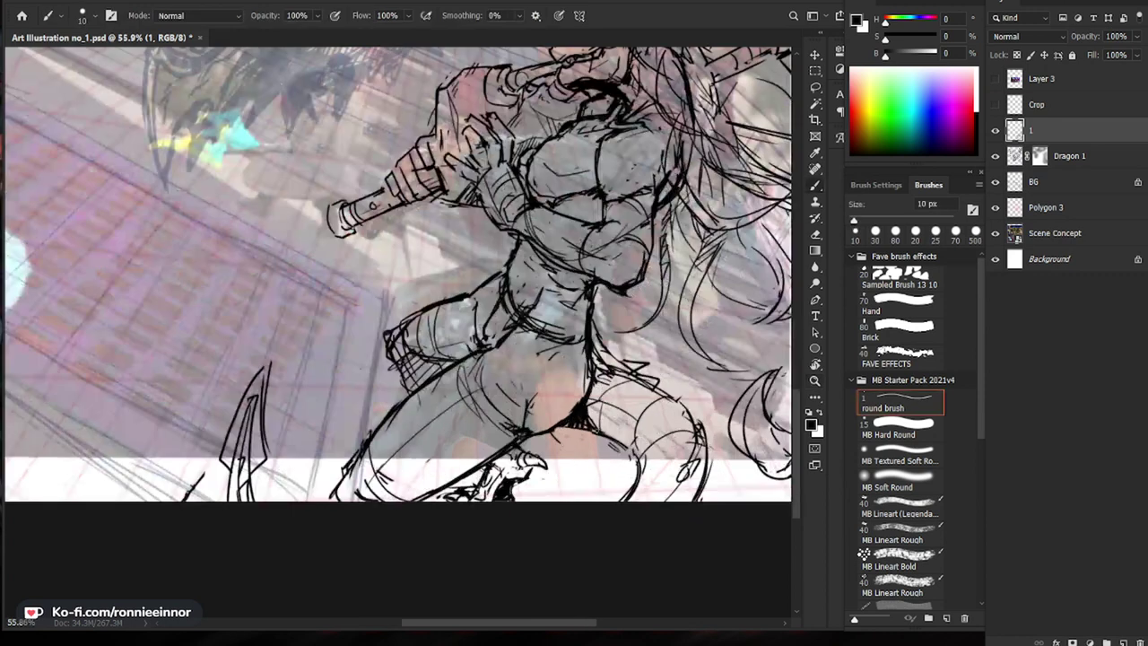
Step: Add further lines to the claw-like shape and the dark area between the thighs
{"action": "key", "text": "b"}
{"action": "mouse_move", "coordinate": [595, 410]}
{"action": "left_mouse_down"}
{"action": "mouse_move", "coordinate": [630, 443]}
{"action": "mouse_move", "coordinate": [644, 501]}
{"action": "mouse_move", "coordinate": [590, 429]}
{"action": "mouse_move", "coordinate": [645, 414]}
{"action": "mouse_move", "coordinate": [592, 457]}
{"action": "mouse_move", "coordinate": [555, 468]}
{"action": "left_mouse_up"}
{"action": "key", "text": "e"}
{"action": "key", "text": "z"}
{"action": "key", "text": "b"}
{"action": "key", "text": "z"}
{"action": "key", "text": "b"}
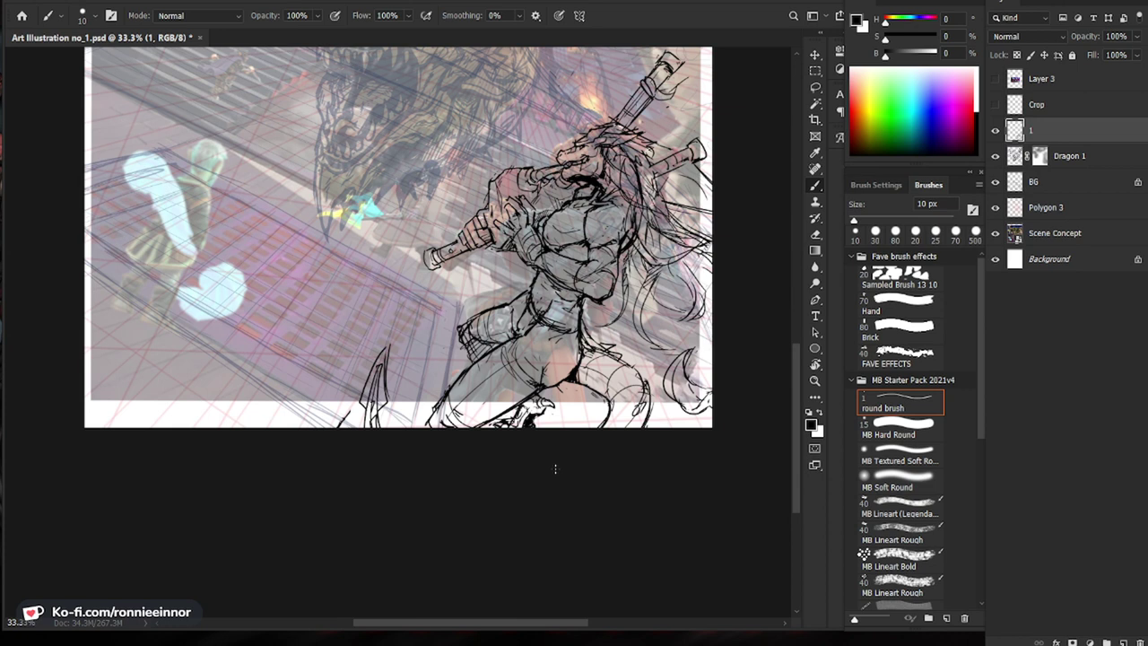
Step: Touch up the waist and belt contours with small erasures and brush strokes
{"action": "left_click_drag", "start_coordinate": [641, 387], "coordinate": [619, 414]}
{"action": "key", "text": "e"}
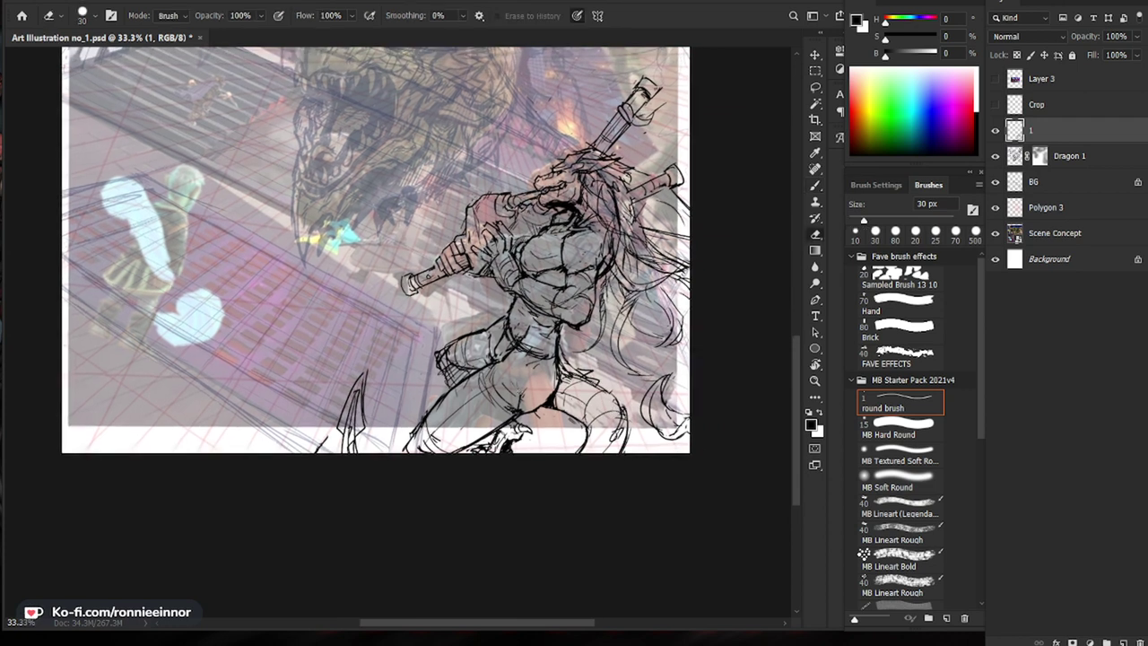
{"action": "key", "text": "b"}
{"action": "mouse_move", "coordinate": [490, 323]}
{"action": "left_mouse_down"}
{"action": "mouse_move", "coordinate": [500, 331]}
{"action": "mouse_move", "coordinate": [468, 358]}
{"action": "left_mouse_up"}
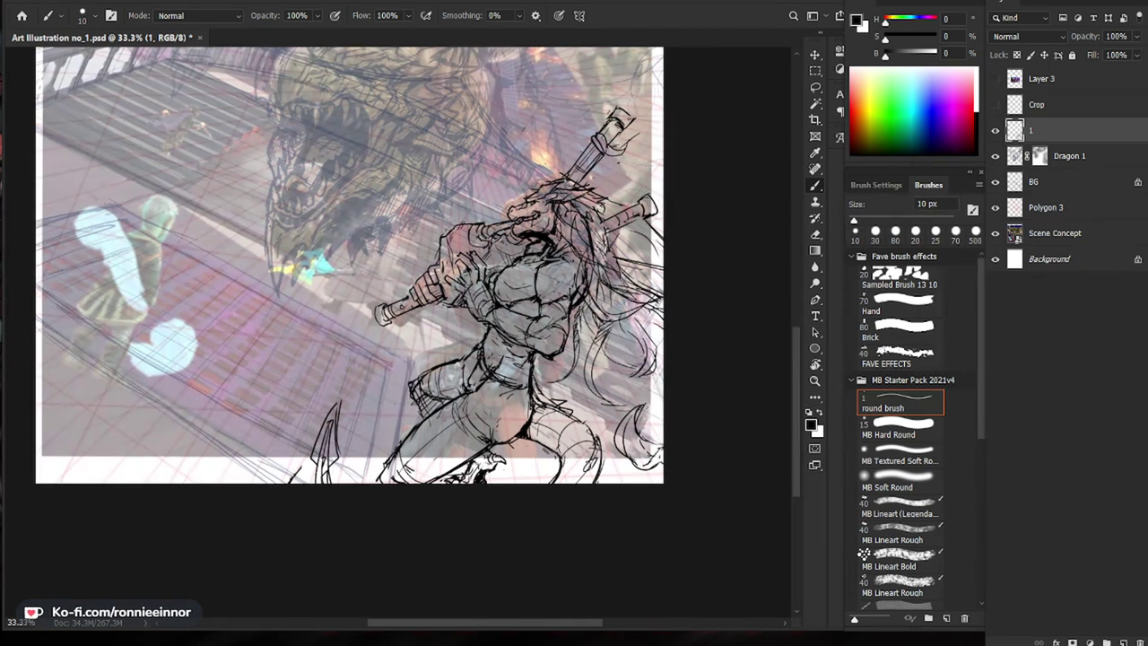
{"action": "key", "text": "e"}
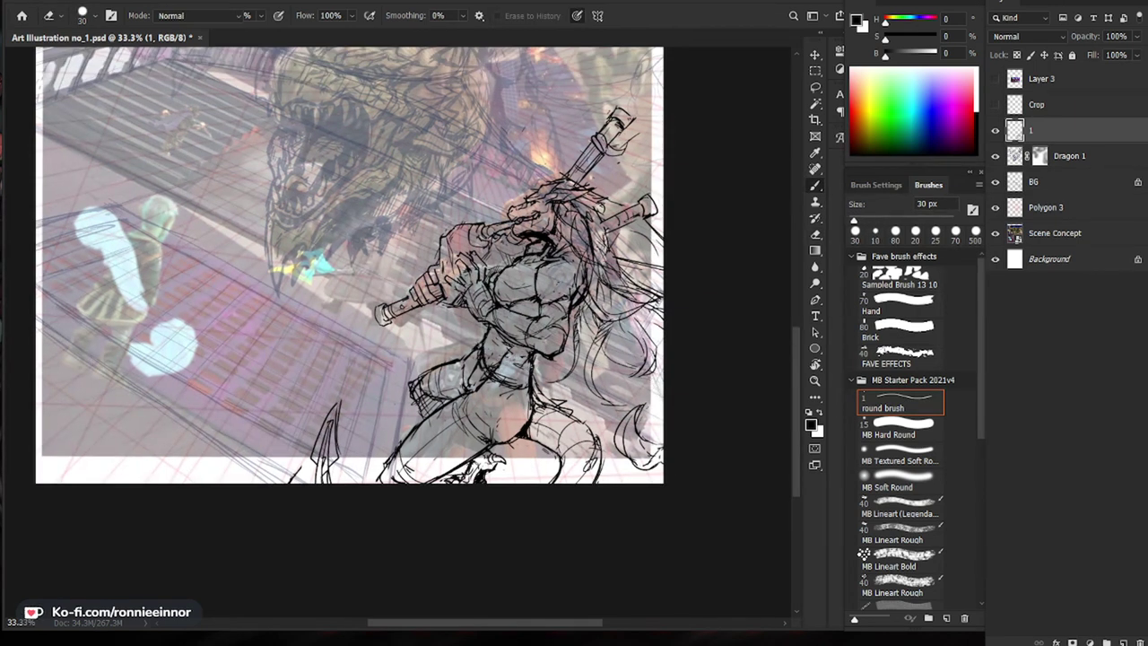
{"action": "key", "text": "b"}
Step: Redraw the abdomen lines between the ribs and the hip, erasing overlapping strokes
{"action": "left_click_drag", "start_coordinate": [484, 361], "coordinate": [451, 360]}
{"action": "key", "text": "e"}
{"action": "key", "text": "b"}
{"action": "key", "text": "e"}
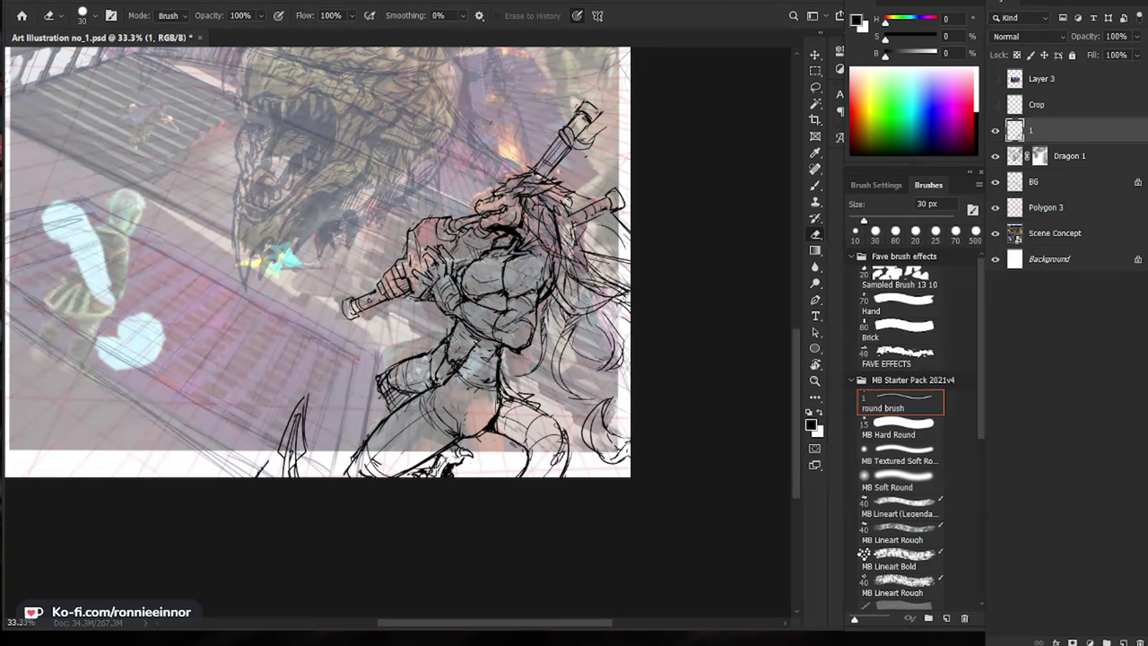
{"action": "key", "text": "b"}
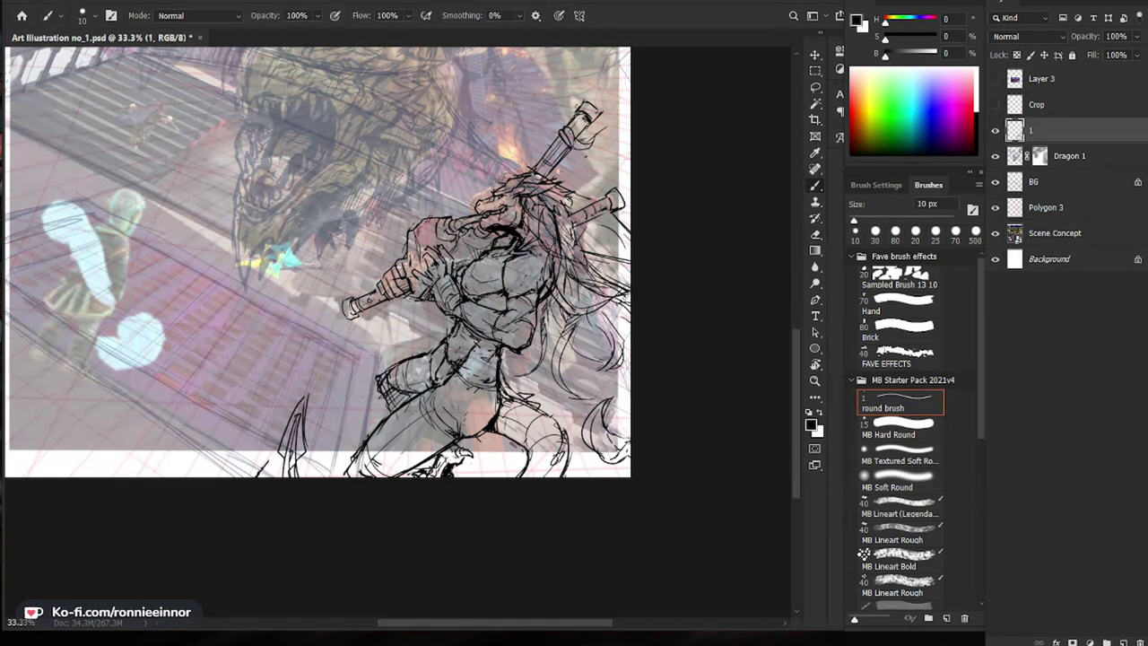
{"action": "left_click_drag", "start_coordinate": [602, 392], "coordinate": [566, 396]}
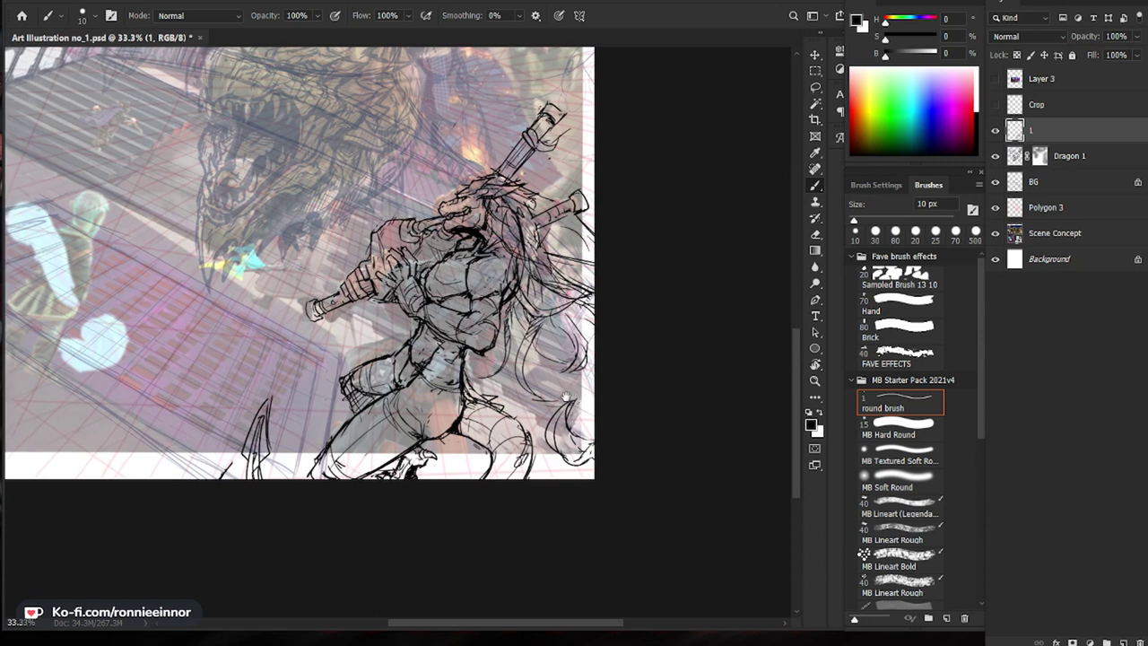
{"action": "left_click_drag", "start_coordinate": [471, 395], "coordinate": [485, 395]}
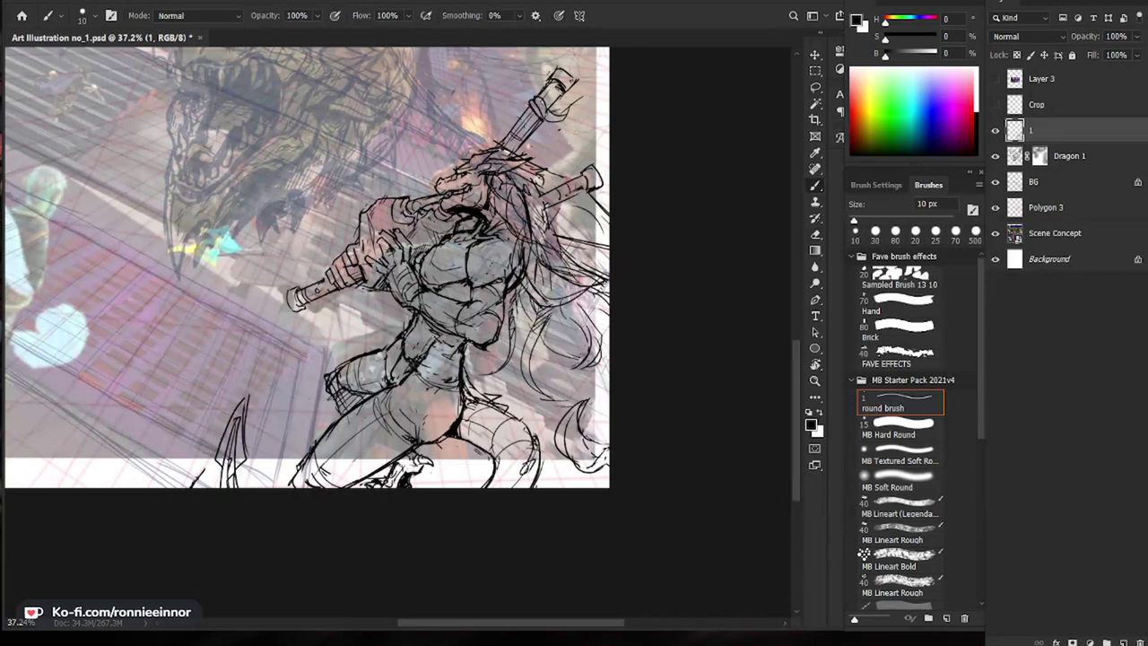
Step: Touch up the lines around the figure's hip and wrist guard with small erasures and brush strokes
{"action": "key", "text": "e"}
{"action": "key", "text": "b"}
{"action": "key", "text": "e"}
{"action": "key", "text": "b"}
{"action": "key", "text": "z"}
{"action": "left_click_drag", "start_coordinate": [485, 380], "coordinate": [399, 458]}
{"action": "key", "text": "b"}
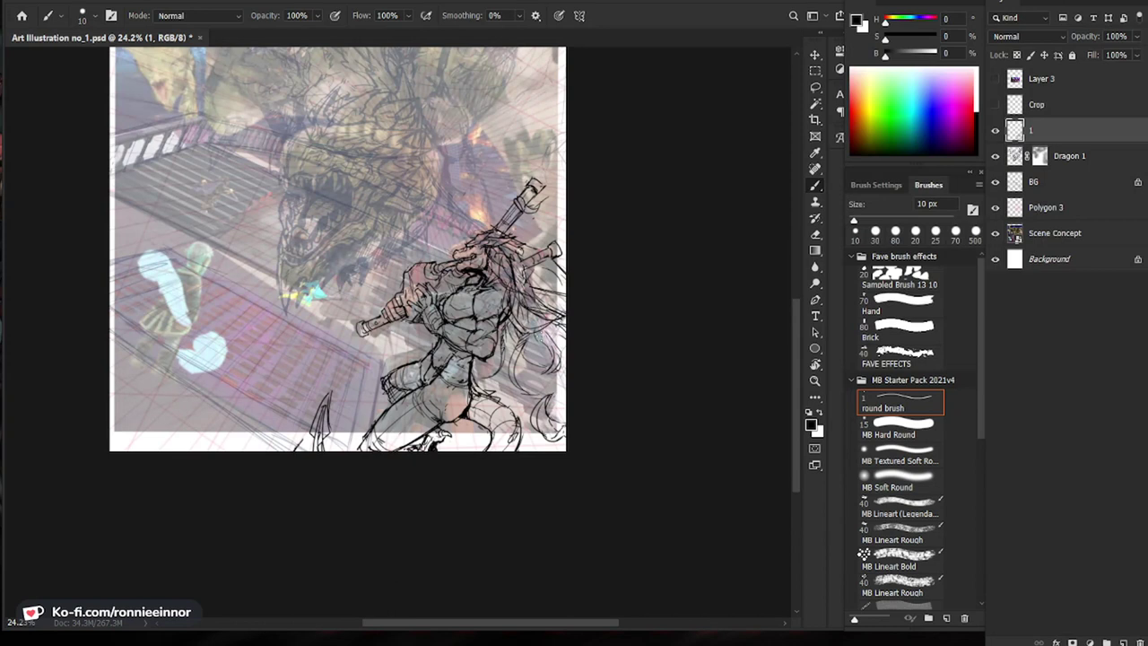
{"action": "left_click_drag", "start_coordinate": [478, 360], "coordinate": [515, 360]}
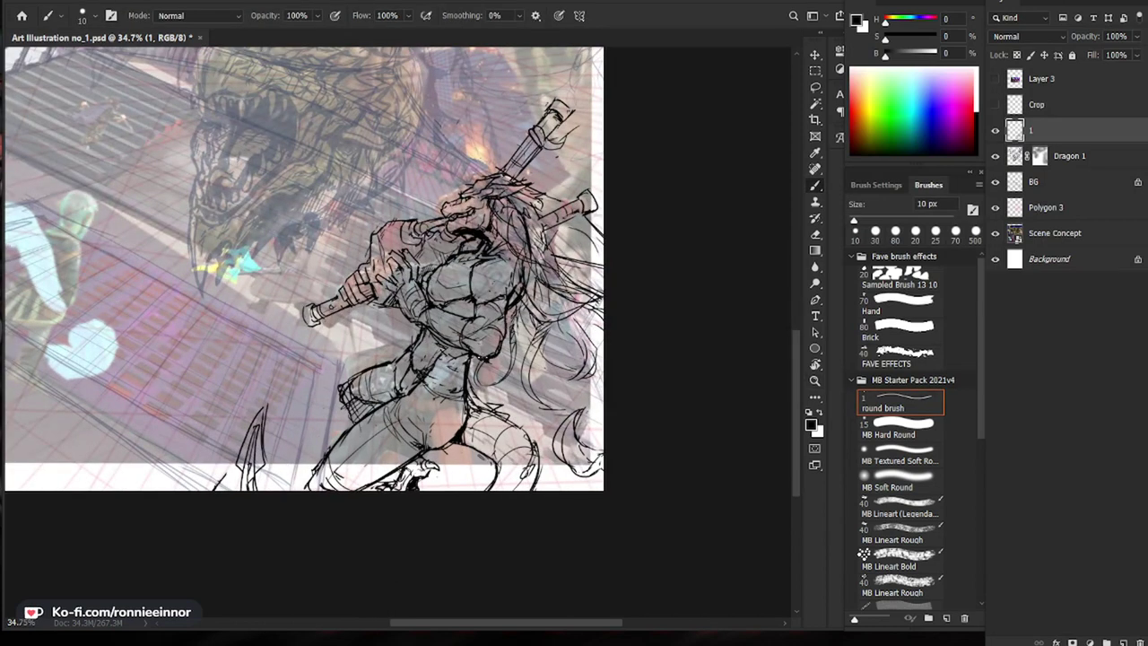
{"action": "mouse_move", "coordinate": [637, 461]}
{"action": "left_mouse_down"}
{"action": "mouse_move", "coordinate": [662, 415]}
{"action": "mouse_move", "coordinate": [644, 407]}
{"action": "mouse_move", "coordinate": [676, 420]}
{"action": "left_mouse_up"}
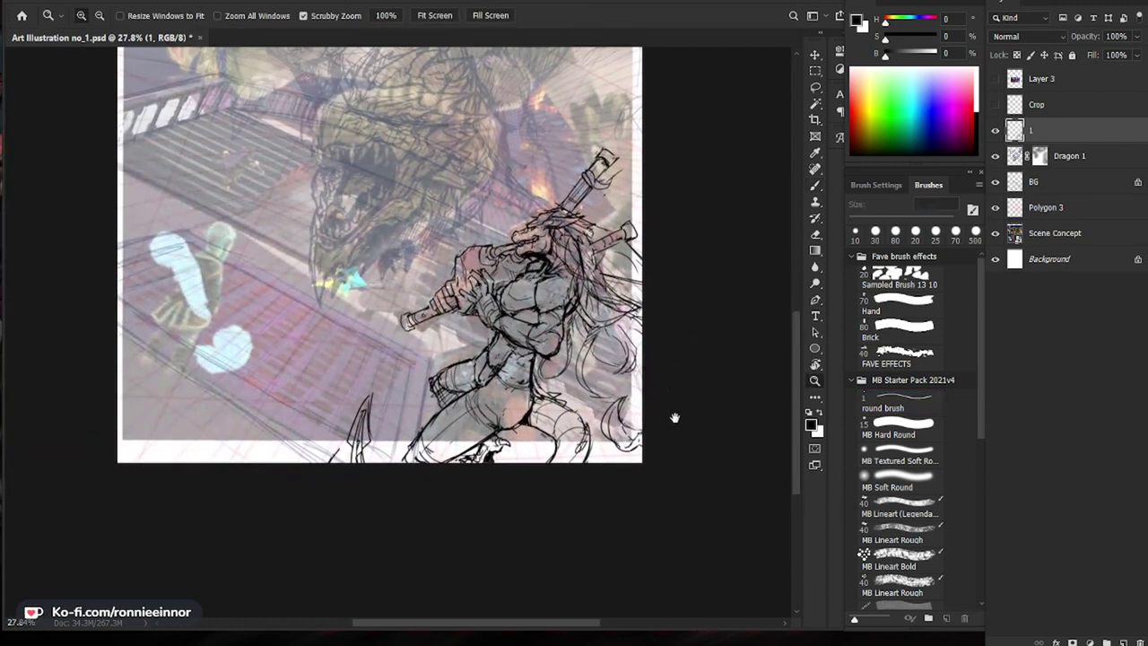
Step: Erase stray lines on the figure's front leg and redraw its thigh and knee contours
{"action": "left_click_drag", "start_coordinate": [554, 416], "coordinate": [575, 416]}
{"action": "key", "text": "e"}
{"action": "left_click_drag", "start_coordinate": [477, 437], "coordinate": [459, 451]}
{"action": "key", "text": "b"}
{"action": "key", "text": "e"}
{"action": "left_click_drag", "start_coordinate": [428, 404], "coordinate": [426, 447]}
{"action": "key", "text": "b"}
{"action": "key", "text": "e"}
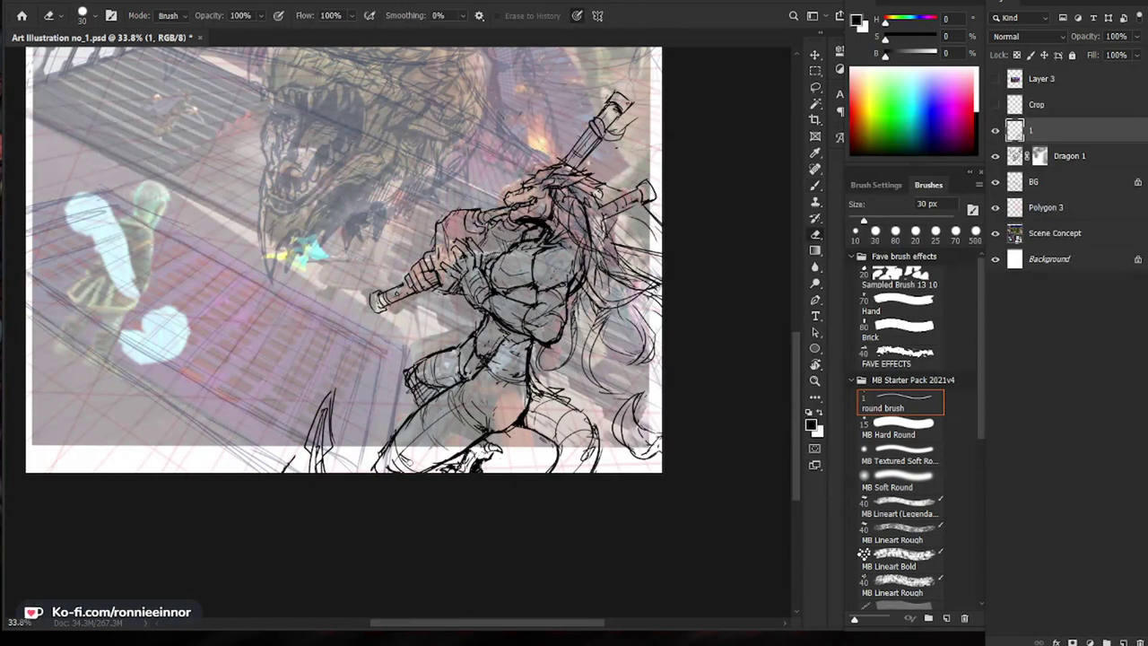
{"action": "key", "text": "b"}
{"action": "key", "text": "e"}
{"action": "mouse_move", "coordinate": [382, 451]}
{"action": "left_mouse_down"}
{"action": "mouse_move", "coordinate": [371, 465]}
{"action": "mouse_move", "coordinate": [393, 473]}
{"action": "left_mouse_up"}
{"action": "key", "text": "b"}
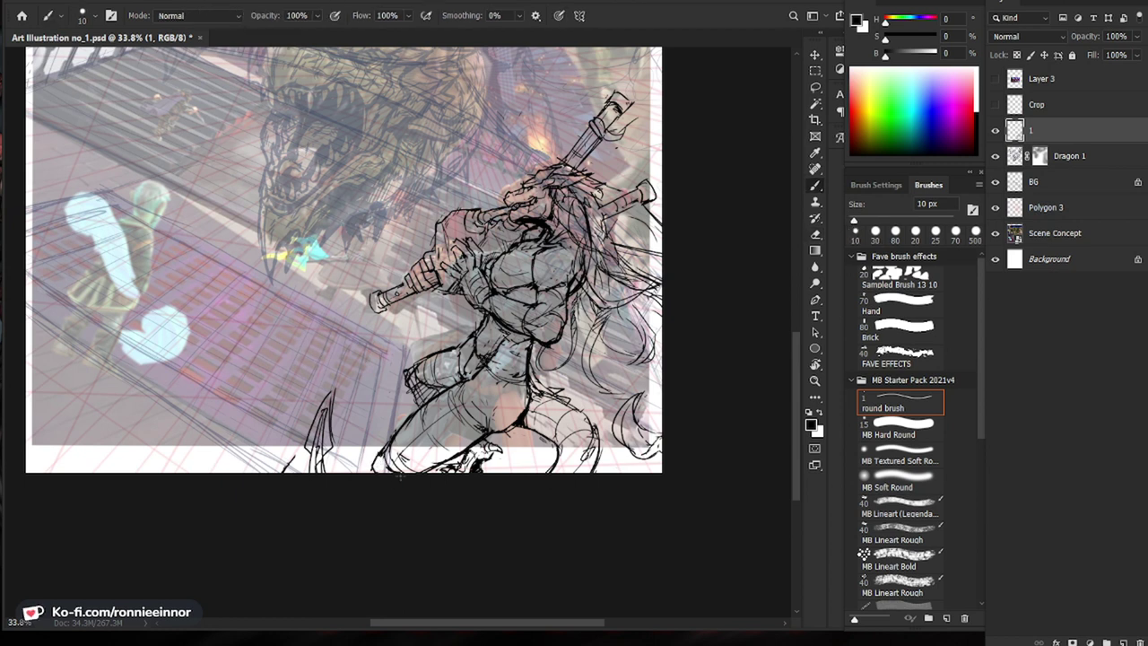
Step: Examine the figure's legs and waist up close and its placement within the whole illustration
{"action": "left_click_drag", "start_coordinate": [658, 426], "coordinate": [629, 433]}
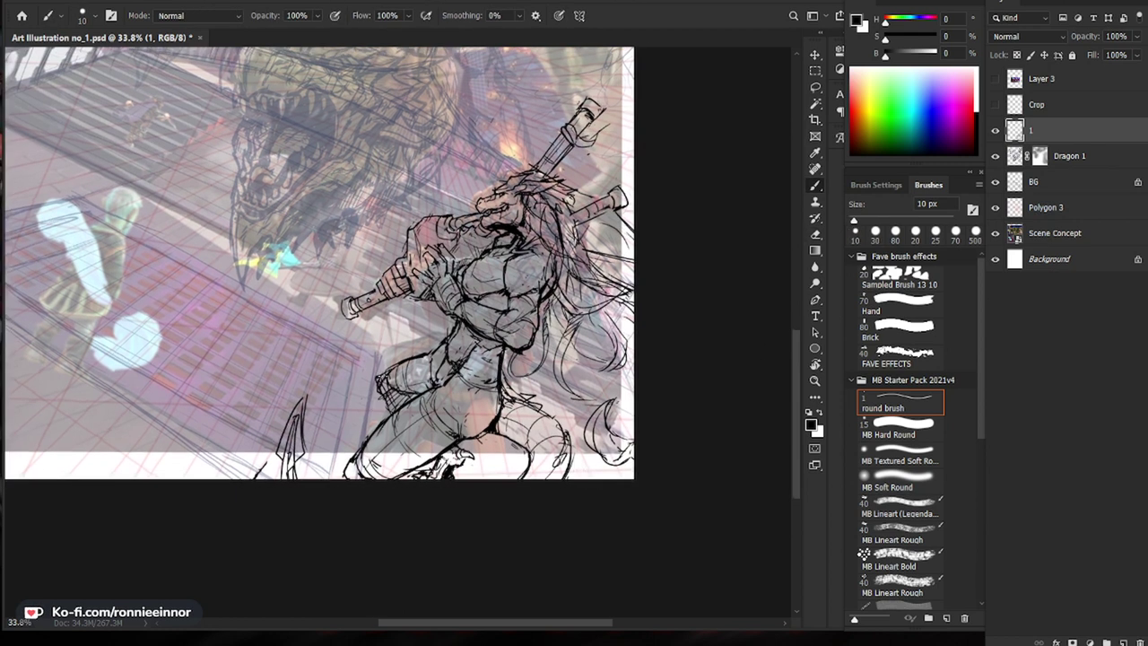
{"action": "key", "text": "e"}
{"action": "mouse_move", "coordinate": [553, 415]}
{"action": "left_mouse_down"}
{"action": "mouse_move", "coordinate": [503, 487]}
{"action": "mouse_move", "coordinate": [500, 473]}
{"action": "left_mouse_up"}
{"action": "key", "text": "b"}
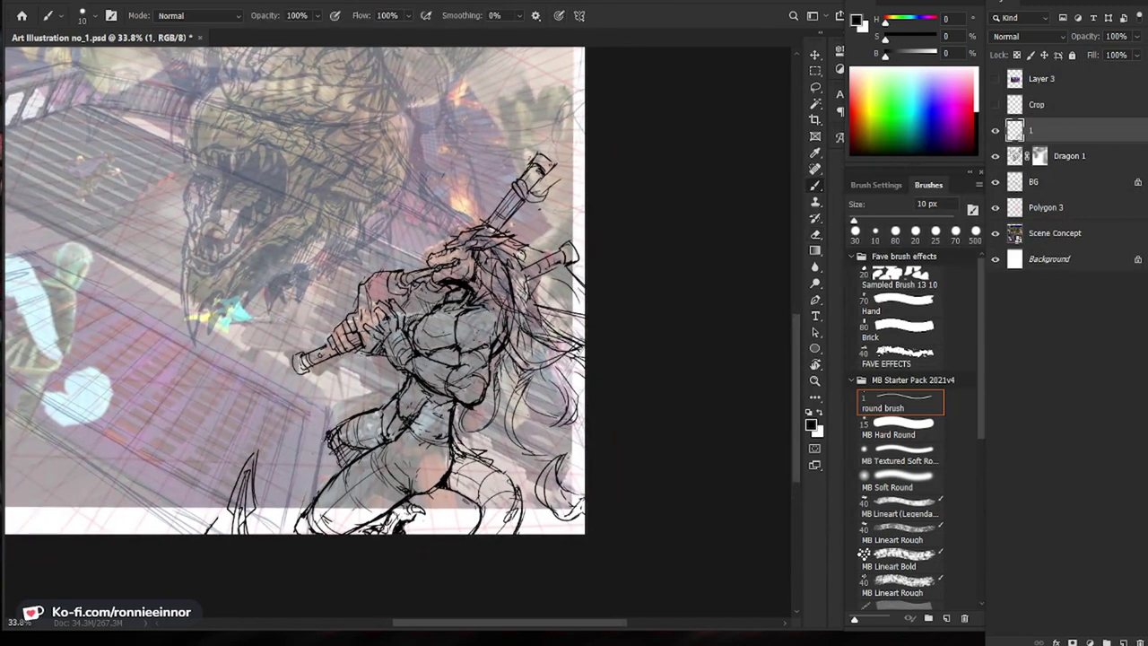
{"action": "key", "text": "z"}
{"action": "mouse_move", "coordinate": [516, 526]}
{"action": "left_mouse_down"}
{"action": "mouse_move", "coordinate": [414, 490]}
{"action": "mouse_move", "coordinate": [501, 528]}
{"action": "left_mouse_up"}
{"action": "key", "text": "b"}
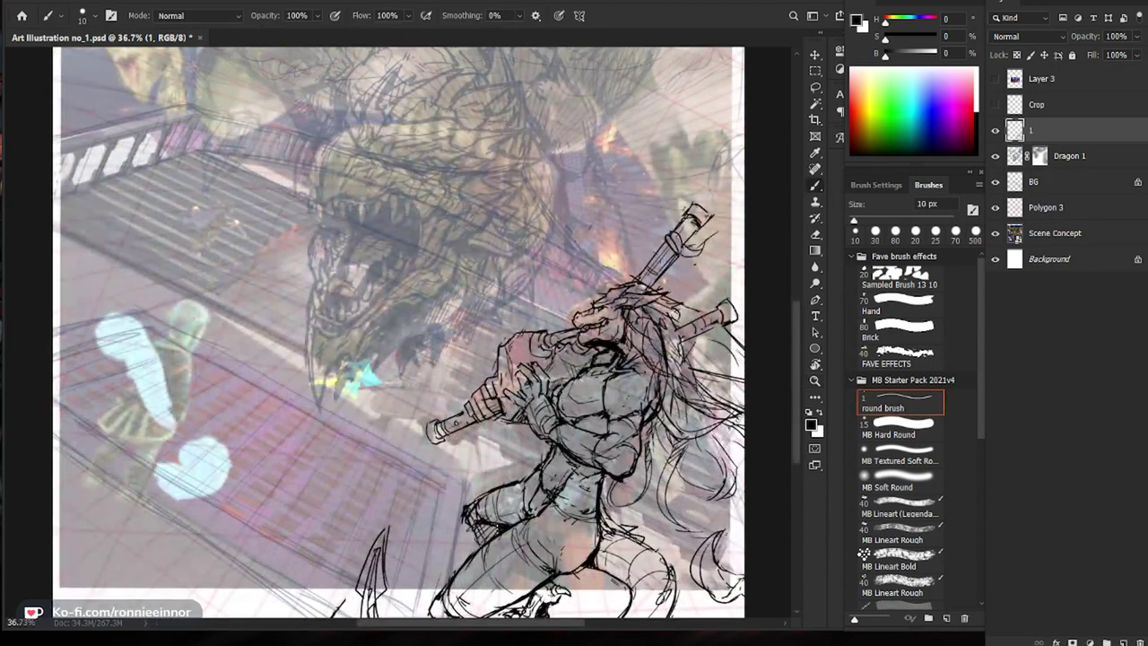
{"action": "mouse_move", "coordinate": [581, 526]}
{"action": "left_mouse_down"}
{"action": "mouse_move", "coordinate": [488, 409]}
{"action": "mouse_move", "coordinate": [439, 408]}
{"action": "left_mouse_up"}
{"action": "key", "text": "z"}
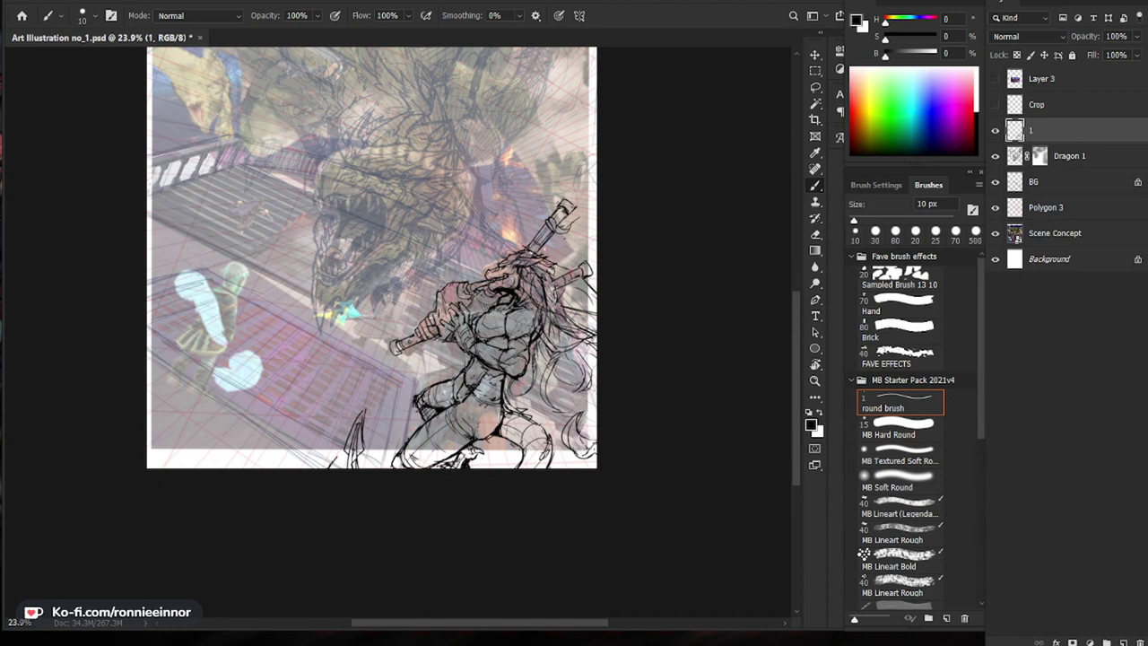
{"action": "key", "text": "z"}
{"action": "left_click_drag", "start_coordinate": [644, 335], "coordinate": [610, 374]}
{"action": "key", "text": "b"}
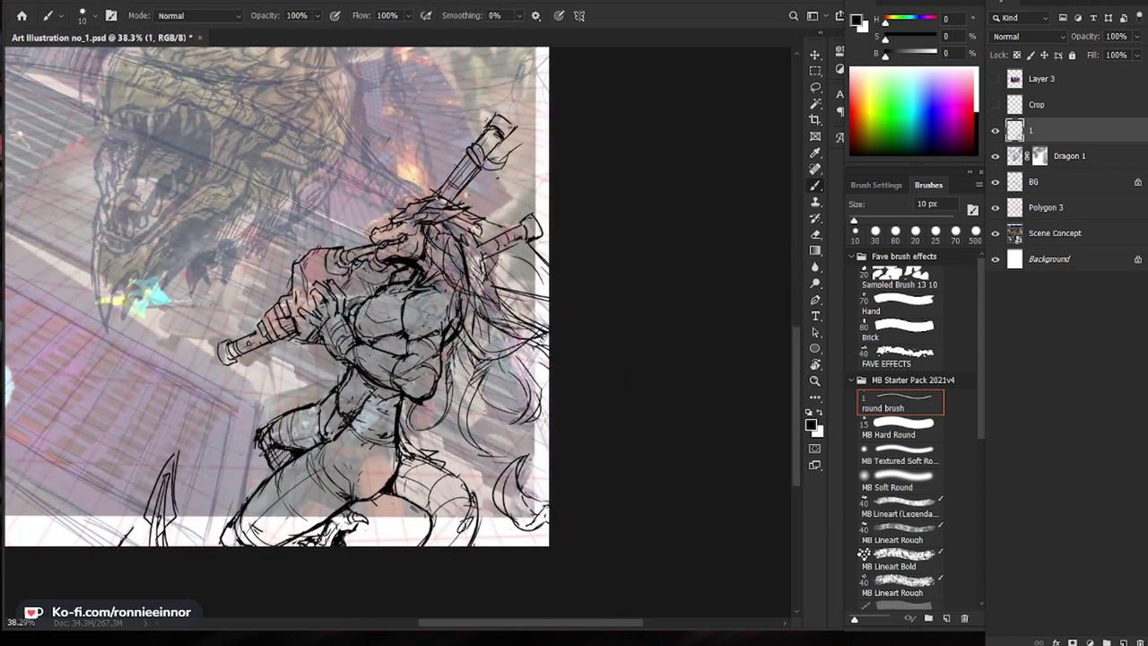
Step: Erase overlapping strokes at the end of the raised sword handle and rough in its shape
{"action": "mouse_move", "coordinate": [585, 366]}
{"action": "left_mouse_down"}
{"action": "mouse_move", "coordinate": [567, 415]}
{"action": "mouse_move", "coordinate": [502, 407]}
{"action": "left_mouse_up"}
{"action": "key", "text": "z"}
{"action": "key", "text": "ctrl+0"}
{"action": "left_click_drag", "start_coordinate": [410, 386], "coordinate": [503, 381]}
{"action": "key", "text": "e"}
{"action": "left_click_drag", "start_coordinate": [738, 357], "coordinate": [740, 350]}
{"action": "key", "text": "b"}
{"action": "key", "text": "e"}
{"action": "key", "text": "b"}
{"action": "mouse_move", "coordinate": [756, 405]}
{"action": "left_mouse_down"}
{"action": "mouse_move", "coordinate": [617, 380]}
{"action": "mouse_move", "coordinate": [619, 359]}
{"action": "left_mouse_up"}
{"action": "key", "text": "z"}
{"action": "key", "text": "e"}
{"action": "key", "text": "b"}
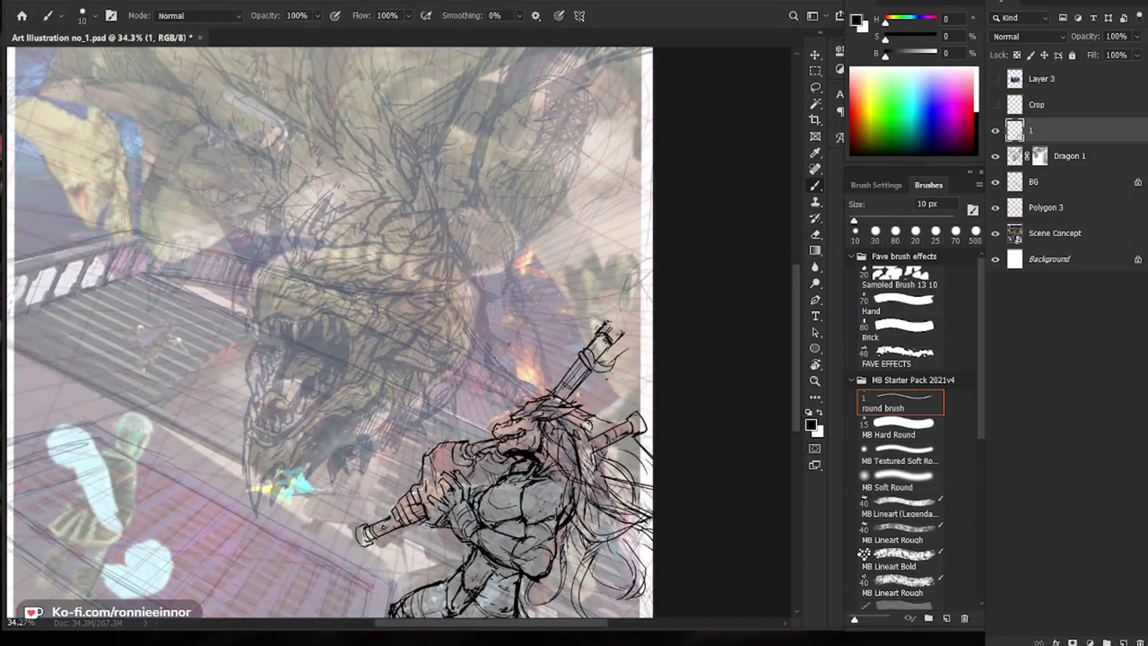
Step: Redraw the raised sword's pommel as a solid capped block, alternating erasures and brush strokes
{"action": "key", "text": "e"}
{"action": "mouse_move", "coordinate": [603, 328]}
{"action": "left_mouse_down"}
{"action": "mouse_move", "coordinate": [621, 346]}
{"action": "mouse_move", "coordinate": [611, 350]}
{"action": "mouse_move", "coordinate": [611, 334]}
{"action": "left_mouse_up"}
{"action": "key", "text": "b"}
{"action": "key", "text": "e"}
{"action": "key", "text": "b"}
{"action": "key", "text": "e"}
{"action": "key", "text": "b"}
{"action": "key", "text": "e"}
{"action": "key", "text": "b"}
{"action": "key", "text": "e"}
{"action": "key", "text": "b"}
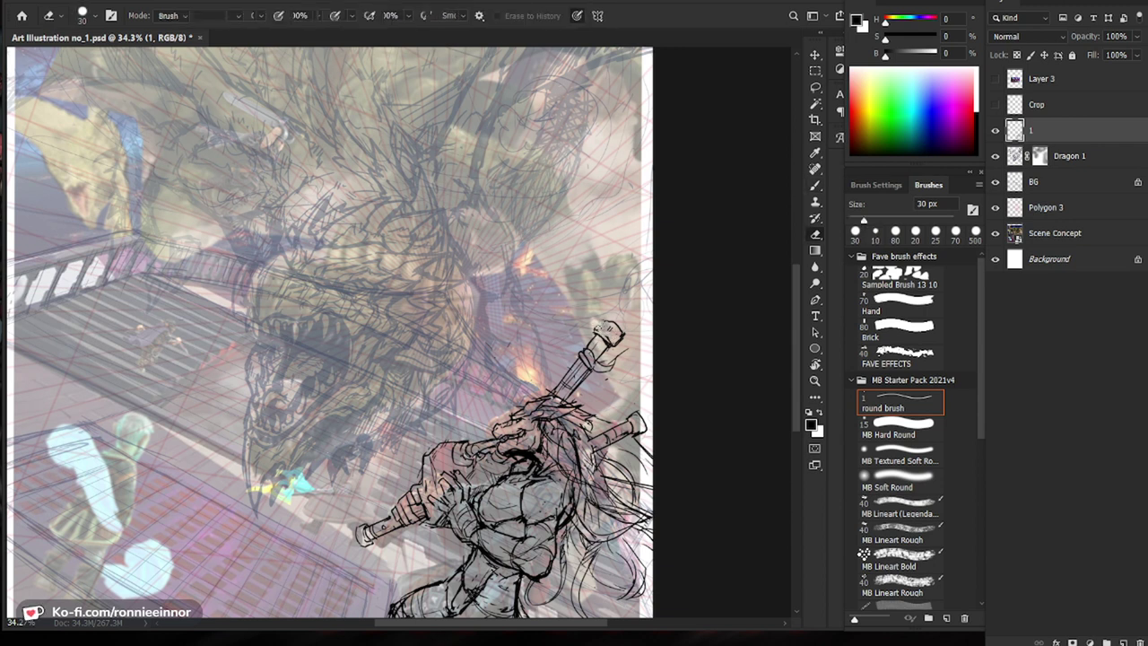
Step: Refine the pommel's outline and clean up stray marks around the sword handles
{"action": "left_click_drag", "start_coordinate": [628, 381], "coordinate": [564, 386]}
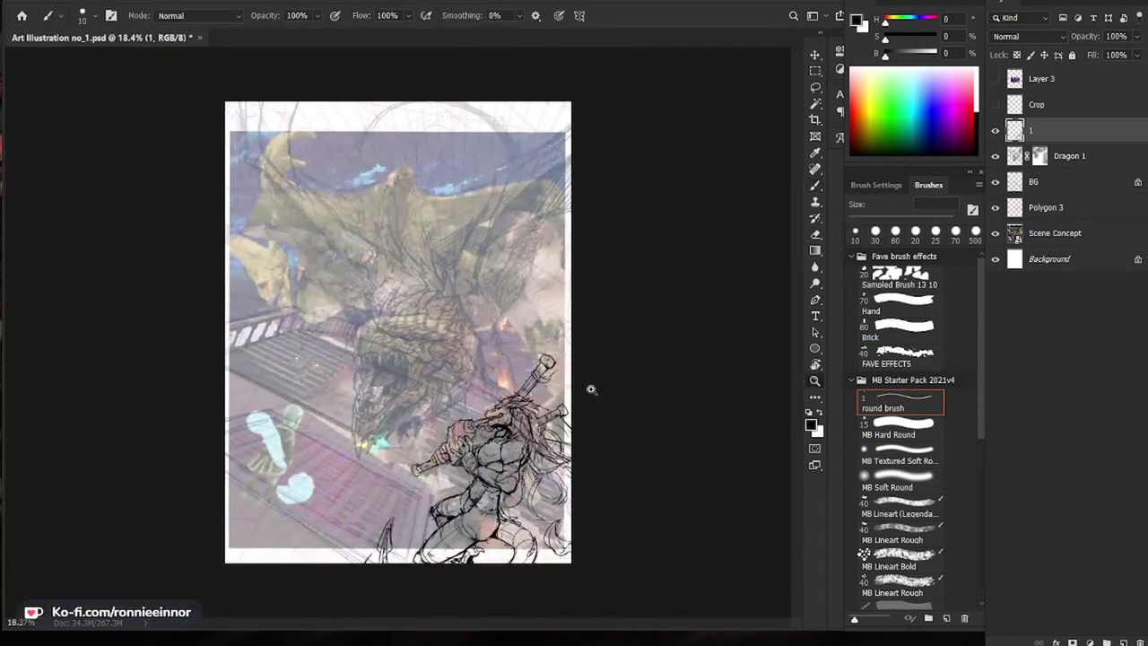
{"action": "scroll", "coordinate": [605, 409], "scroll_direction": "up", "scroll_amount": 3}
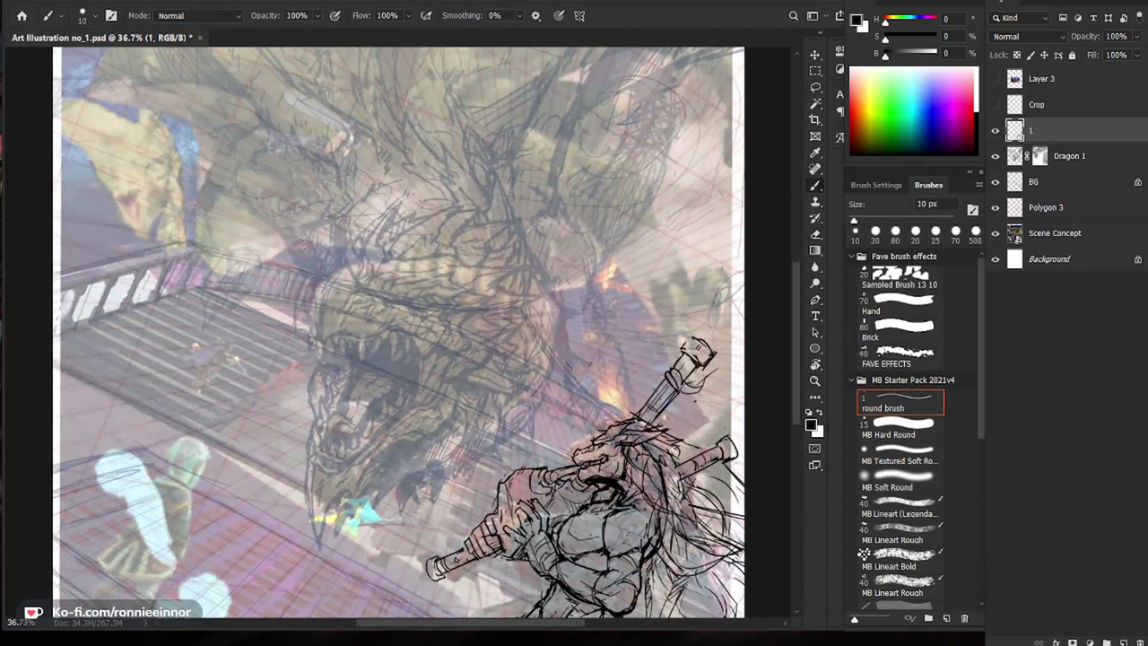
{"action": "left_click_drag", "start_coordinate": [698, 340], "coordinate": [617, 321]}
{"action": "key", "text": "e"}
{"action": "mouse_move", "coordinate": [689, 421]}
{"action": "left_mouse_down"}
{"action": "mouse_move", "coordinate": [674, 436]}
{"action": "mouse_move", "coordinate": [702, 434]}
{"action": "left_mouse_up"}
{"action": "key", "text": "b"}
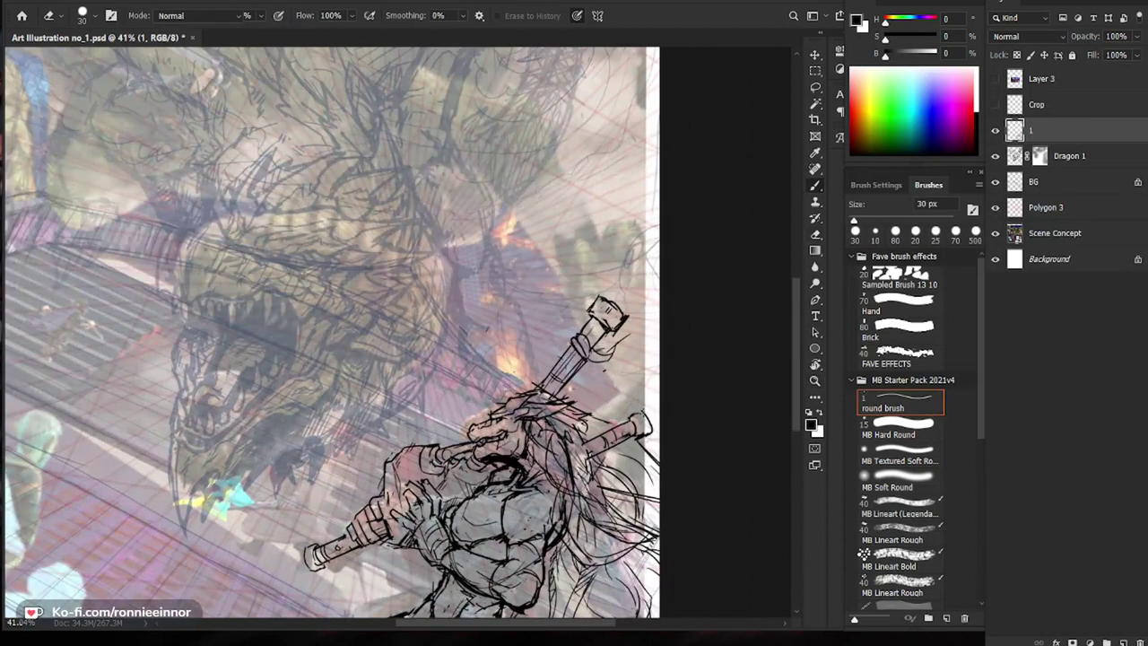
Step: Erase overlapping lines at the side of the waist above the wrist guard and restate the contour
{"action": "left_click_drag", "start_coordinate": [662, 495], "coordinate": [662, 380]}
{"action": "left_click_drag", "start_coordinate": [628, 519], "coordinate": [654, 444]}
{"action": "key", "text": "ctrl+space"}
{"action": "left_click_drag", "start_coordinate": [607, 393], "coordinate": [628, 392]}
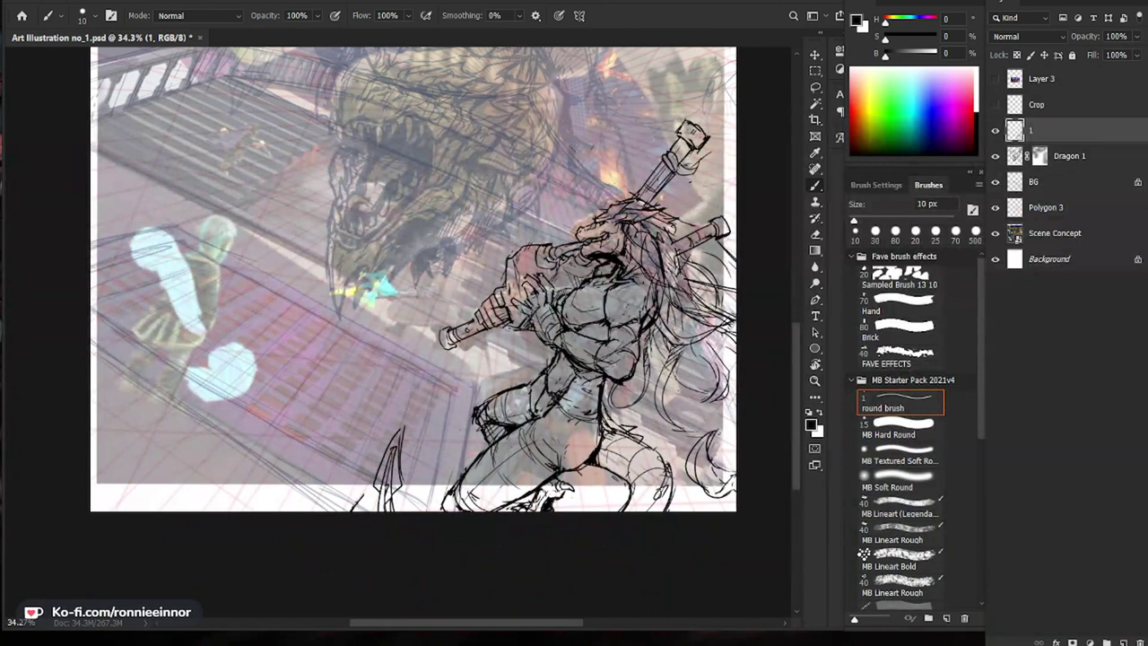
{"action": "key", "text": "e"}
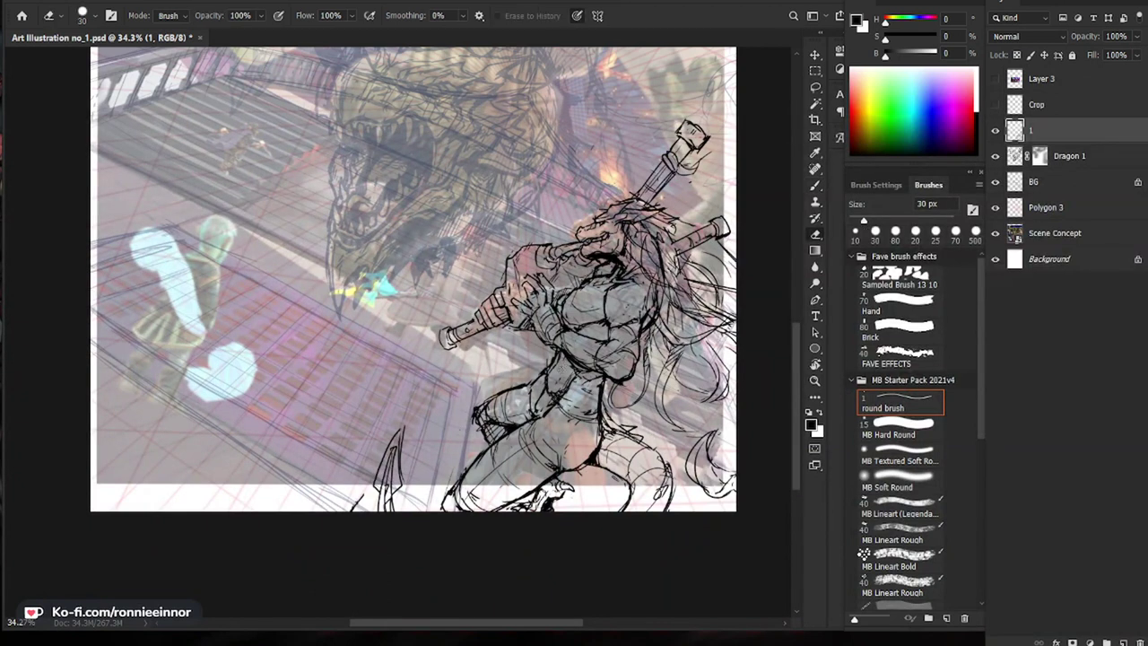
{"action": "key", "text": "b"}
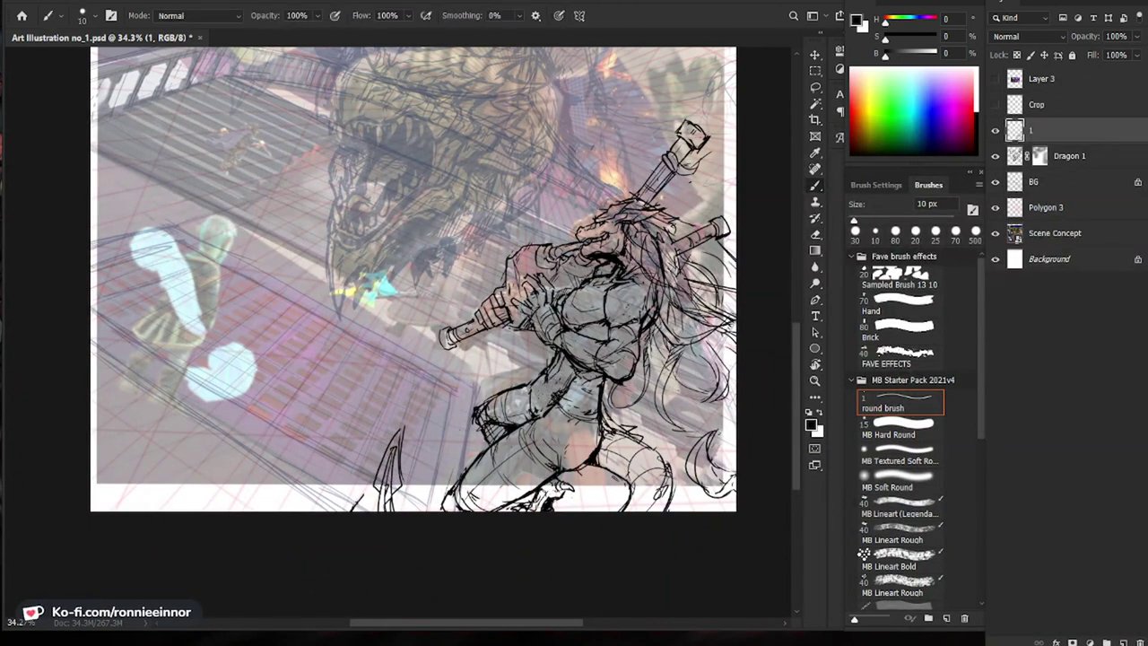
{"action": "key", "text": "e"}
{"action": "left_click_drag", "start_coordinate": [533, 407], "coordinate": [531, 422]}
{"action": "key", "text": "b"}
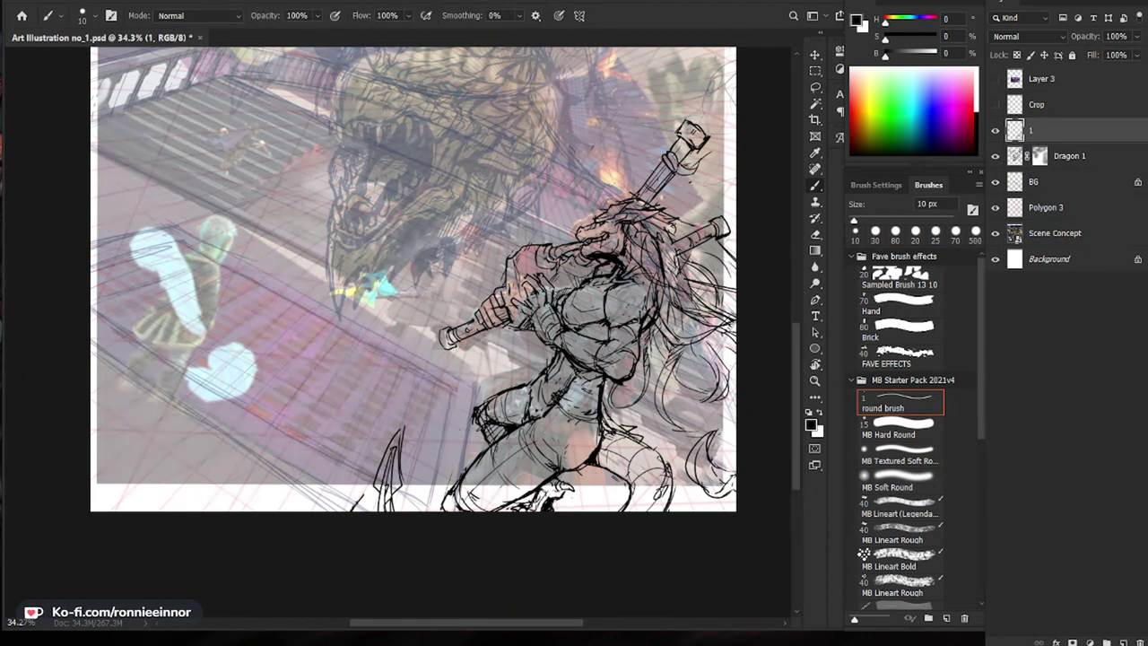
Step: Add brush strokes defining the form between the lower ribs and the hip, trimming them with small erasures
{"action": "key", "text": "e"}
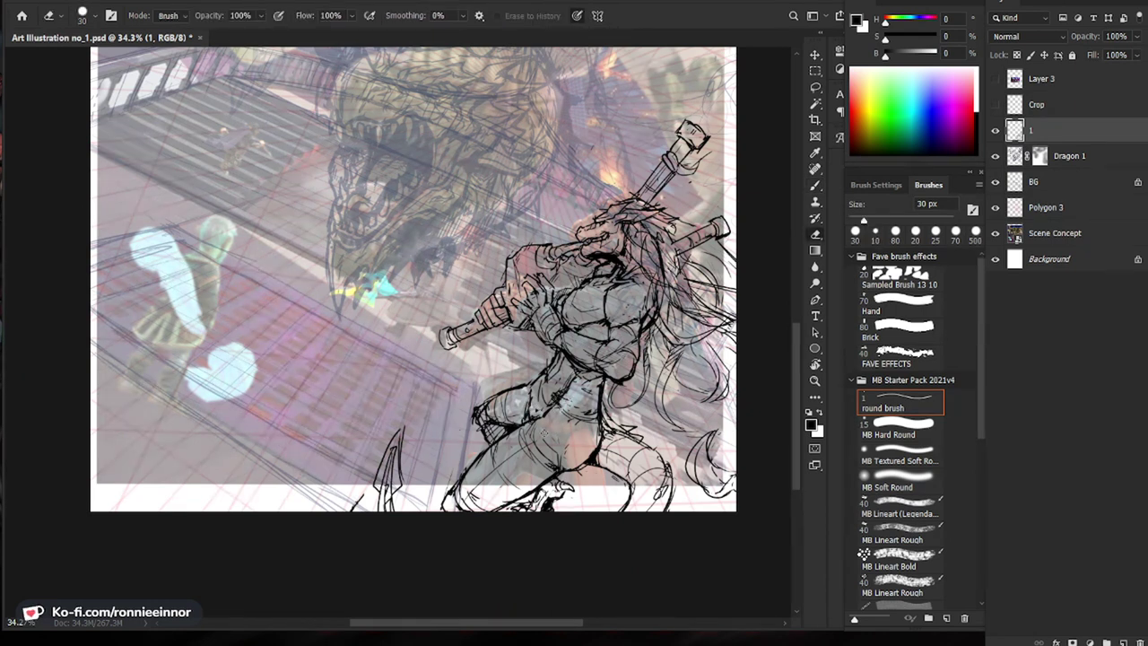
{"action": "key", "text": "b"}
{"action": "left_click_drag", "start_coordinate": [540, 388], "coordinate": [556, 441]}
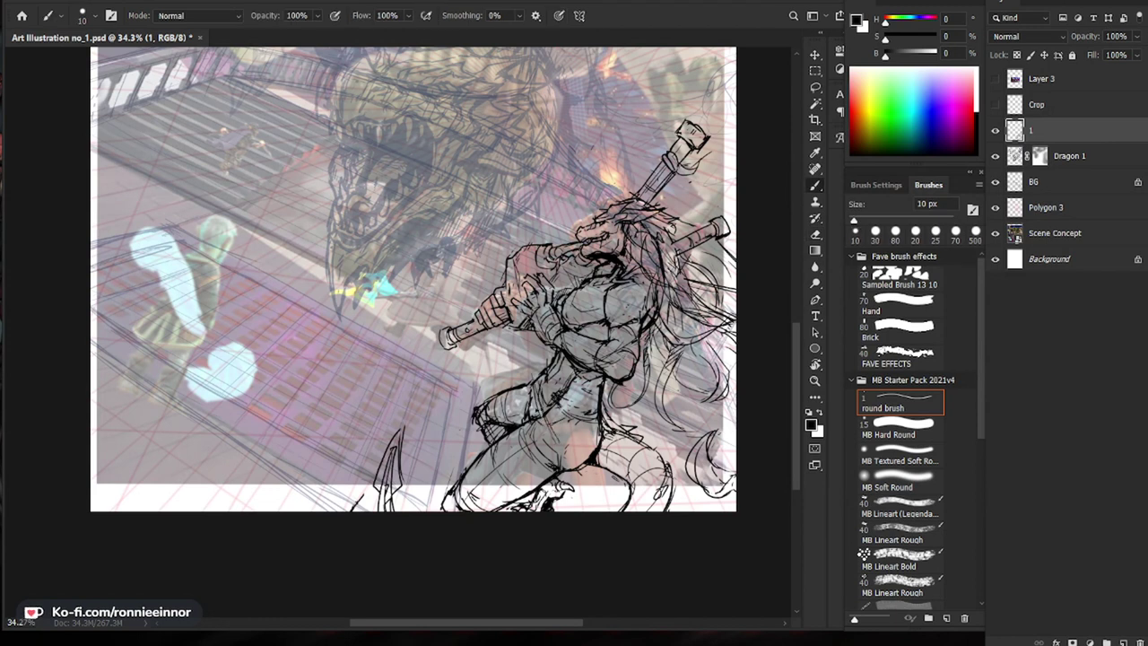
{"action": "mouse_move", "coordinate": [553, 409]}
{"action": "left_mouse_down"}
{"action": "mouse_move", "coordinate": [546, 422]}
{"action": "mouse_move", "coordinate": [582, 418]}
{"action": "mouse_move", "coordinate": [570, 416]}
{"action": "left_mouse_up"}
{"action": "key", "text": "e"}
{"action": "key", "text": "b"}
{"action": "key", "text": "e"}
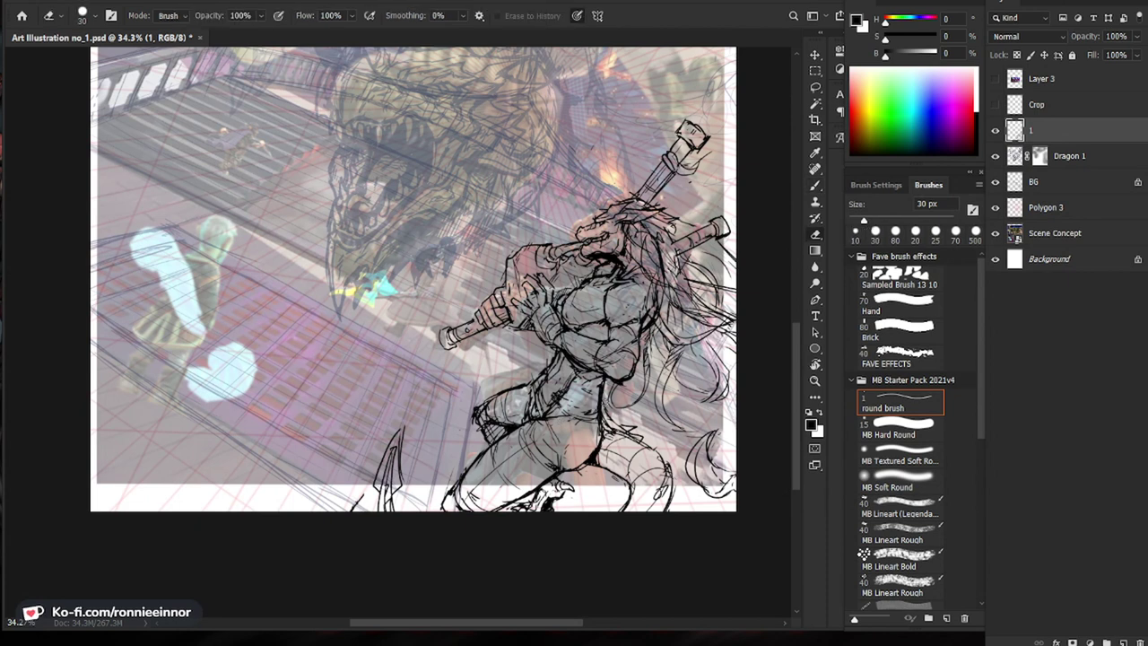
{"action": "key", "text": "b"}
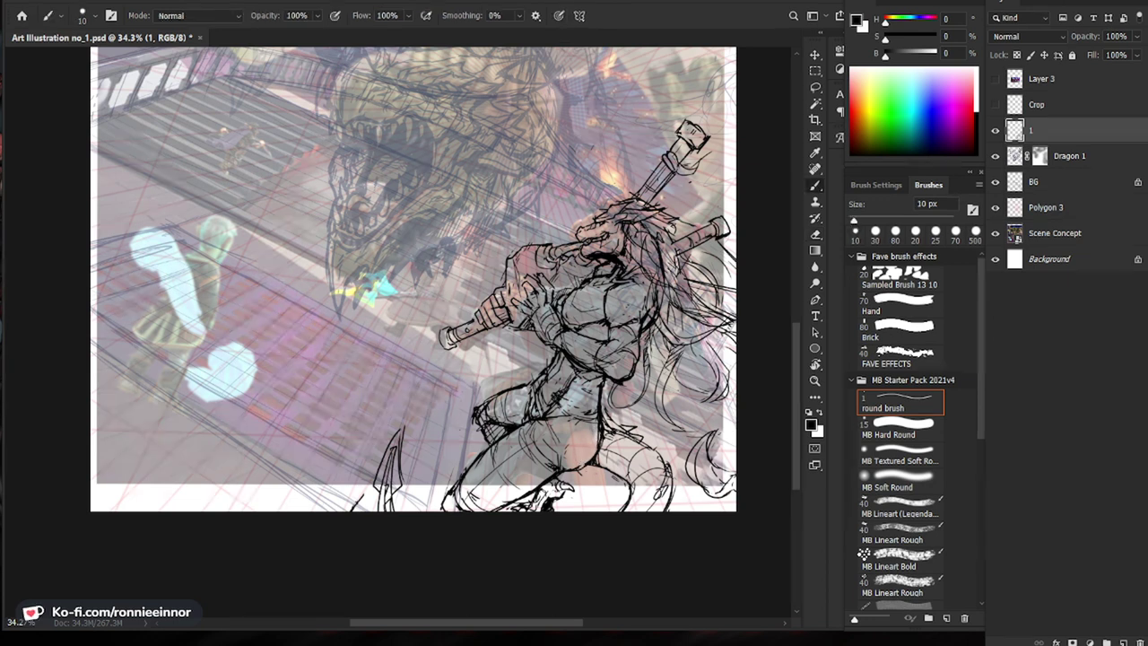
Step: Rework the hip and upper-thigh contours of the front leg with erasures and fresh brush lines
{"action": "left_click_drag", "start_coordinate": [600, 437], "coordinate": [505, 511]}
{"action": "mouse_move", "coordinate": [598, 546]}
{"action": "left_mouse_down"}
{"action": "mouse_move", "coordinate": [616, 544]}
{"action": "mouse_move", "coordinate": [601, 437]}
{"action": "left_mouse_up"}
{"action": "key", "text": "e"}
{"action": "left_click_drag", "start_coordinate": [540, 396], "coordinate": [543, 450]}
{"action": "key", "text": "b"}
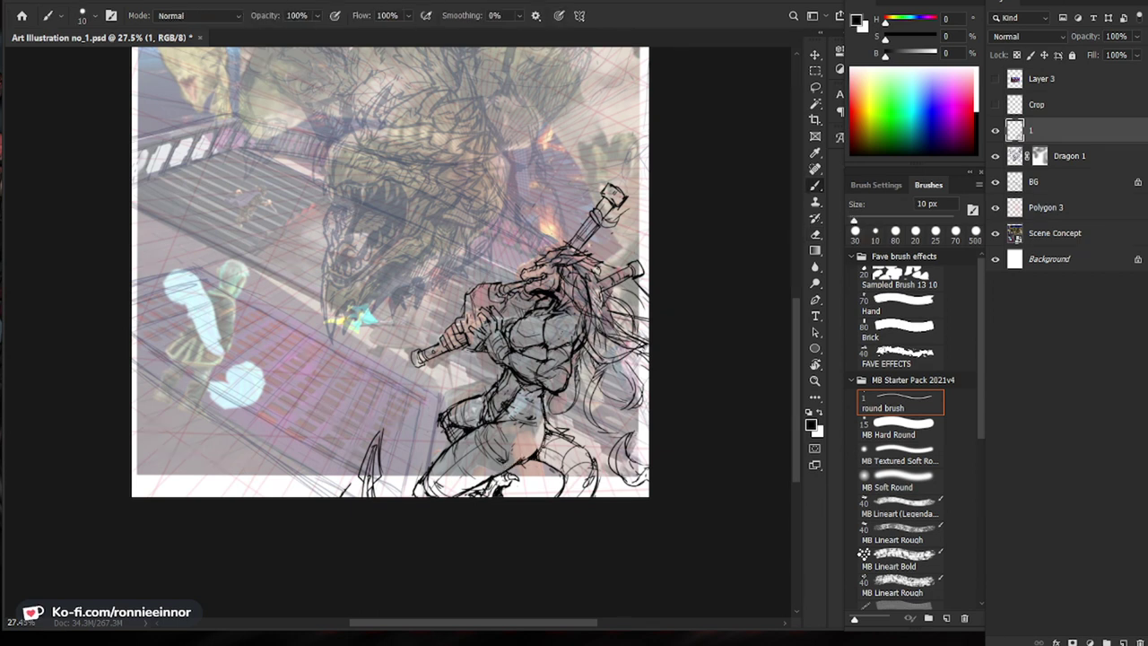
{"action": "mouse_move", "coordinate": [517, 462]}
{"action": "left_mouse_down"}
{"action": "mouse_move", "coordinate": [546, 435]}
{"action": "mouse_move", "coordinate": [540, 451]}
{"action": "left_mouse_up"}
{"action": "key", "text": "e"}
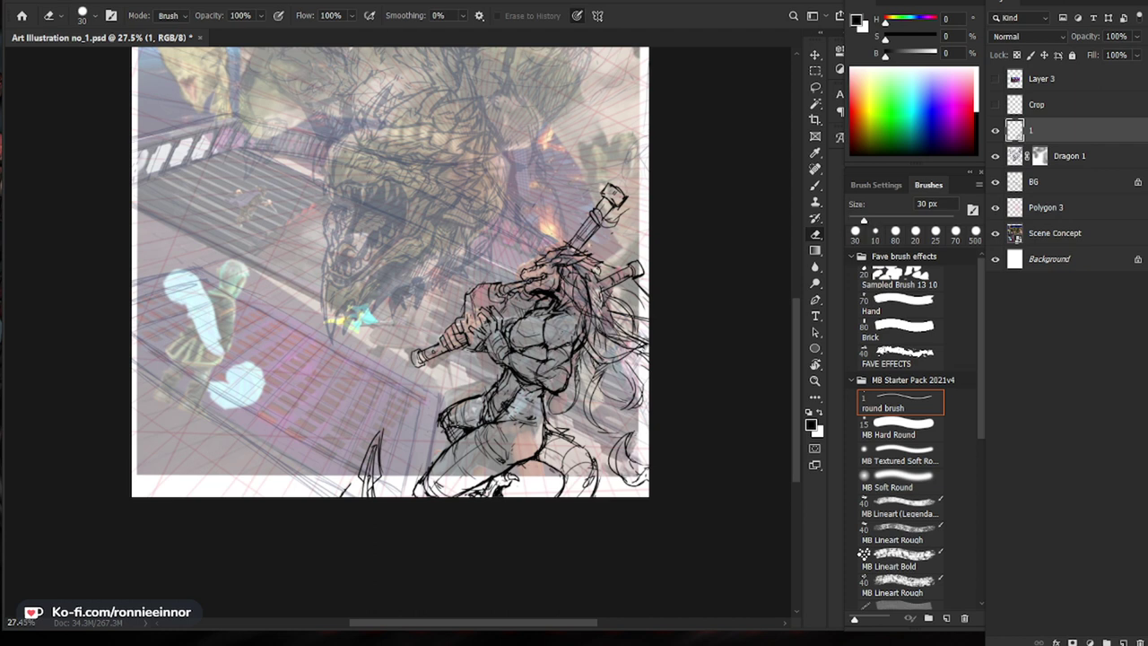
{"action": "key", "text": "b"}
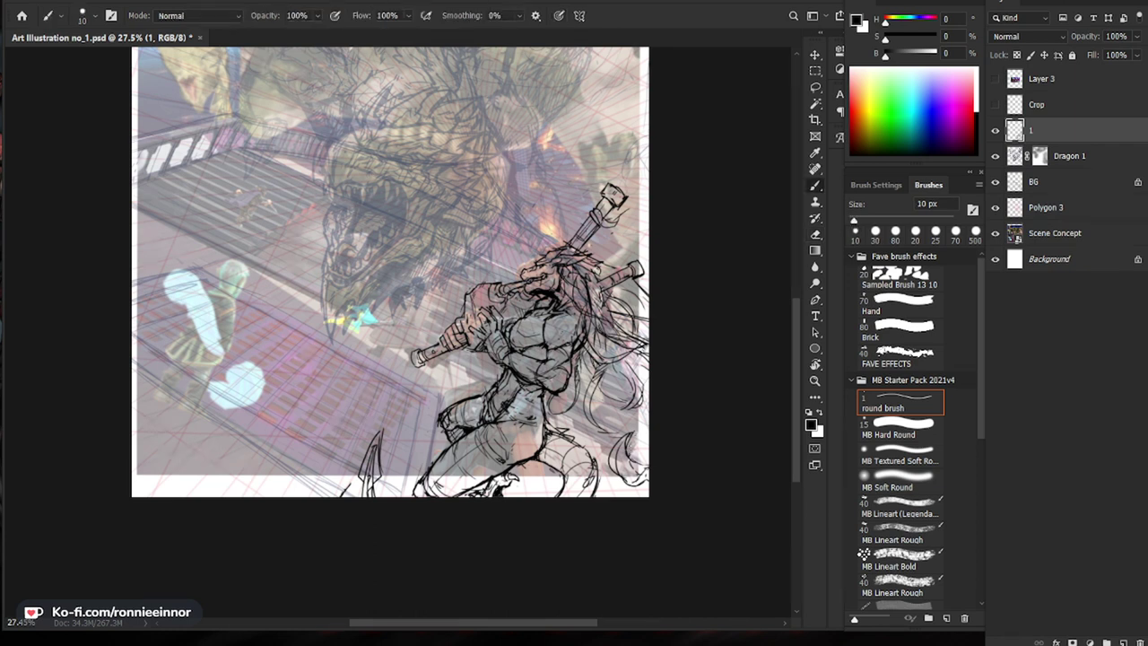
{"action": "left_click_drag", "start_coordinate": [609, 518], "coordinate": [599, 491]}
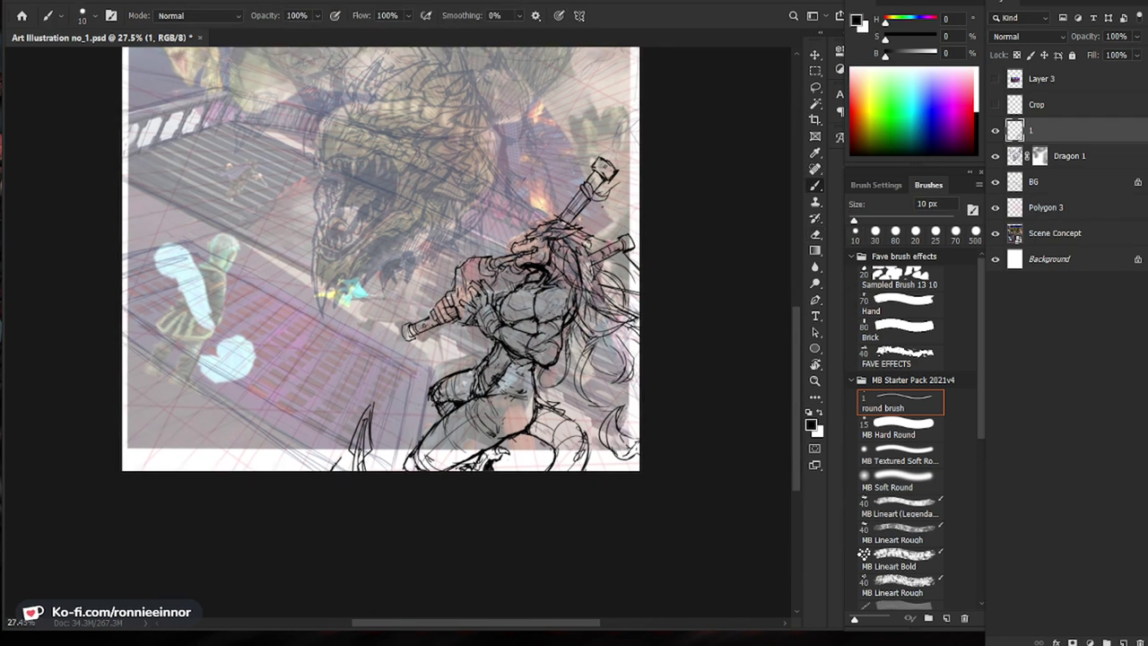
Step: Sketch a rounded form on the rear leg's knee and reshape the blade tip near the canvas's lower edge
{"action": "scroll", "coordinate": [439, 404], "scroll_direction": "down", "scroll_amount": 3}
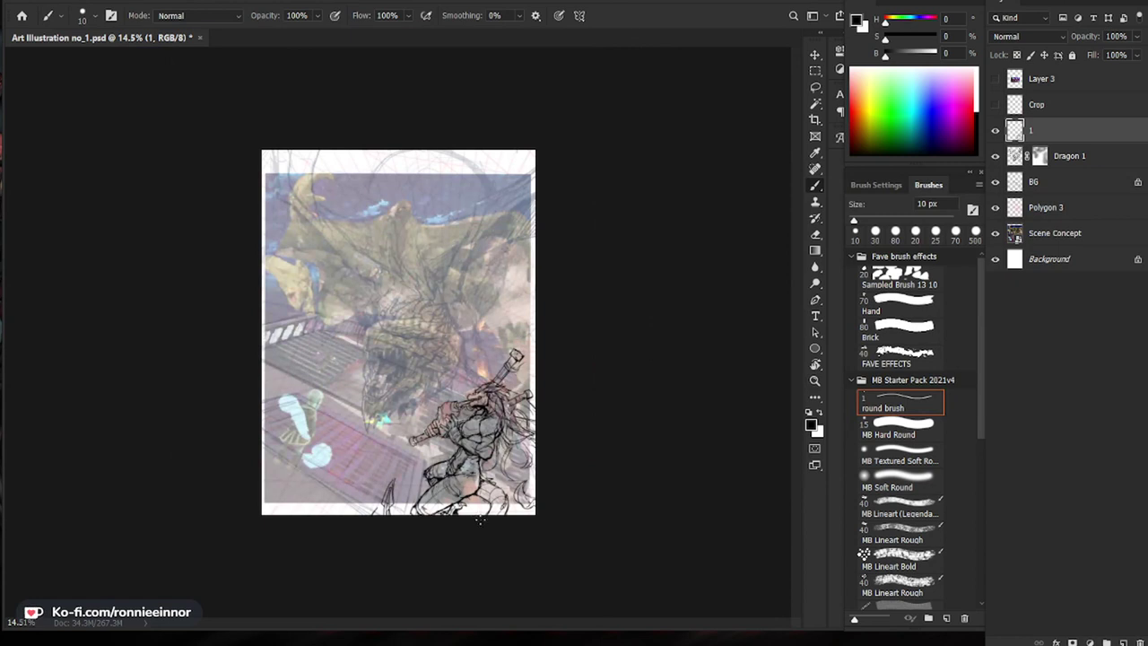
{"action": "left_click_drag", "start_coordinate": [480, 520], "coordinate": [533, 516]}
{"action": "left_click_drag", "start_coordinate": [557, 470], "coordinate": [603, 476]}
{"action": "left_click_drag", "start_coordinate": [603, 493], "coordinate": [588, 384]}
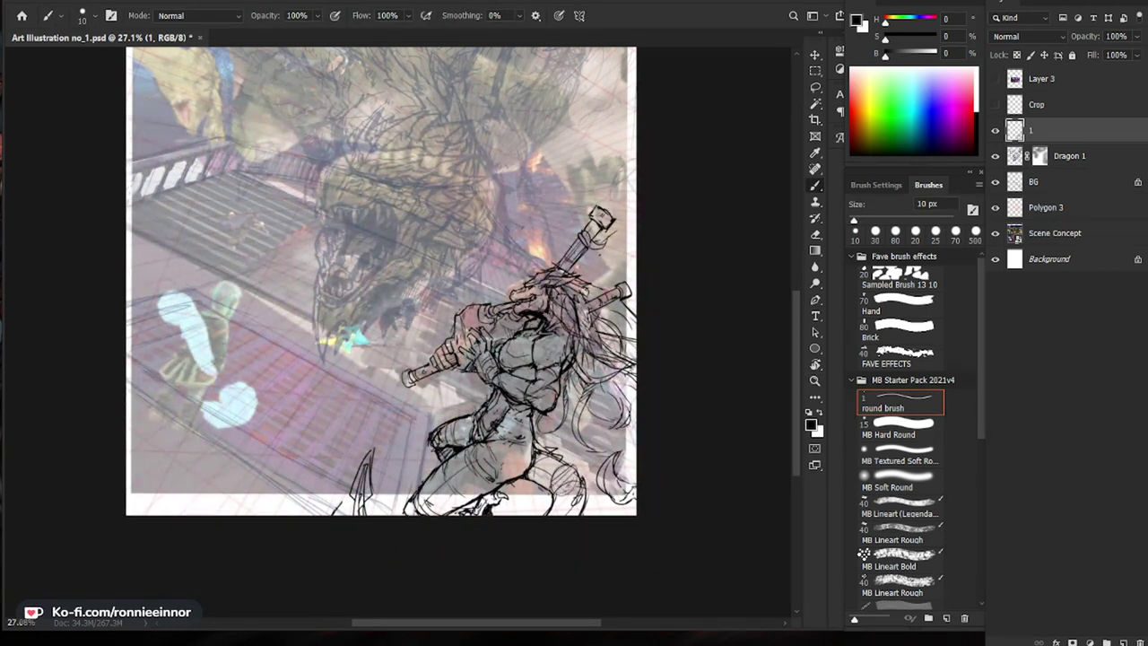
{"action": "left_click_drag", "start_coordinate": [576, 466], "coordinate": [584, 518]}
{"action": "key", "text": "e"}
{"action": "key", "text": "b"}
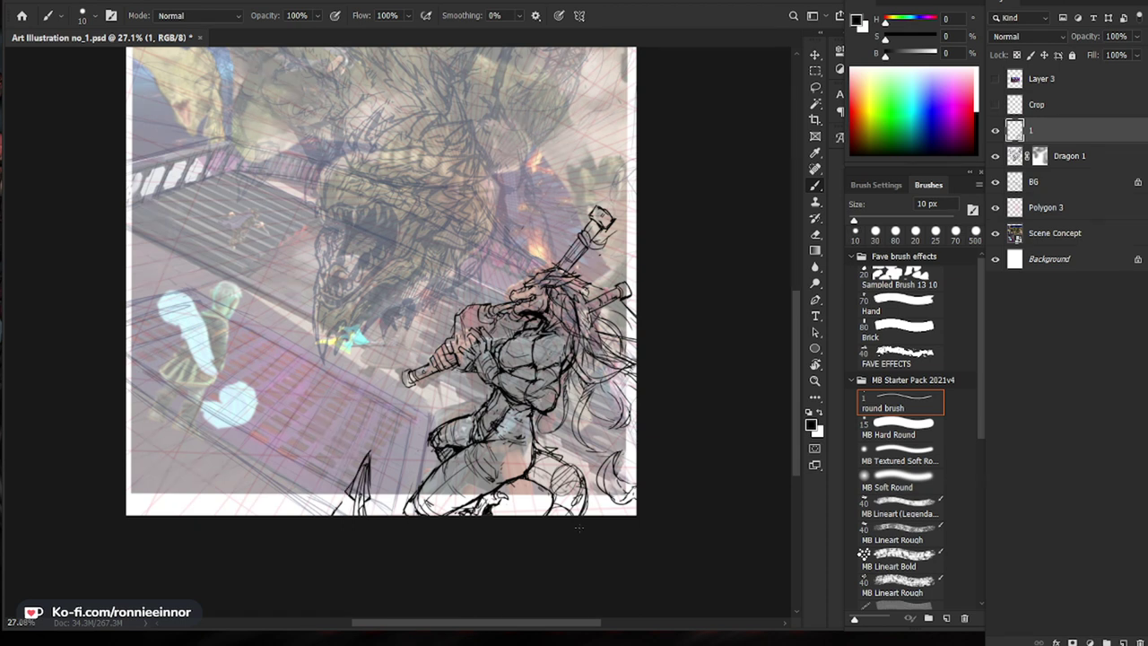
Step: Add darker detail lines along the raised sword's grip and clean them up with small erasures
{"action": "key", "text": "z"}
{"action": "key", "text": "b"}
{"action": "scroll", "coordinate": [535, 502], "scroll_direction": "down", "scroll_amount": 5}
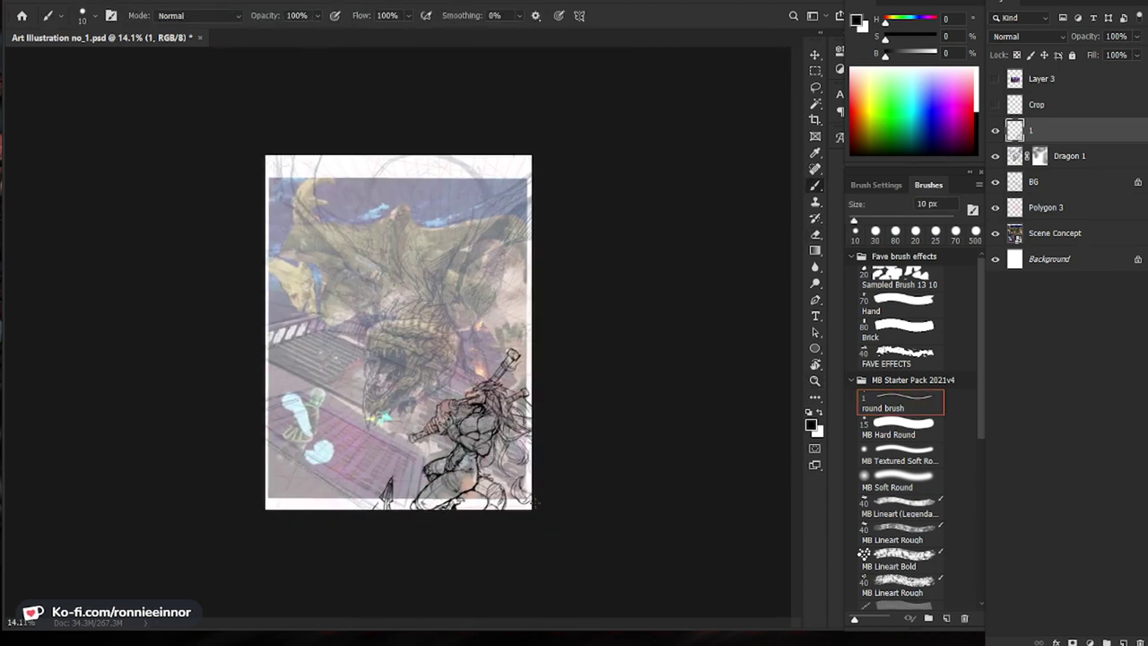
{"action": "key", "text": "z"}
{"action": "left_click_drag", "start_coordinate": [697, 474], "coordinate": [753, 475]}
{"action": "left_click_drag", "start_coordinate": [661, 526], "coordinate": [627, 479]}
{"action": "key", "text": "b"}
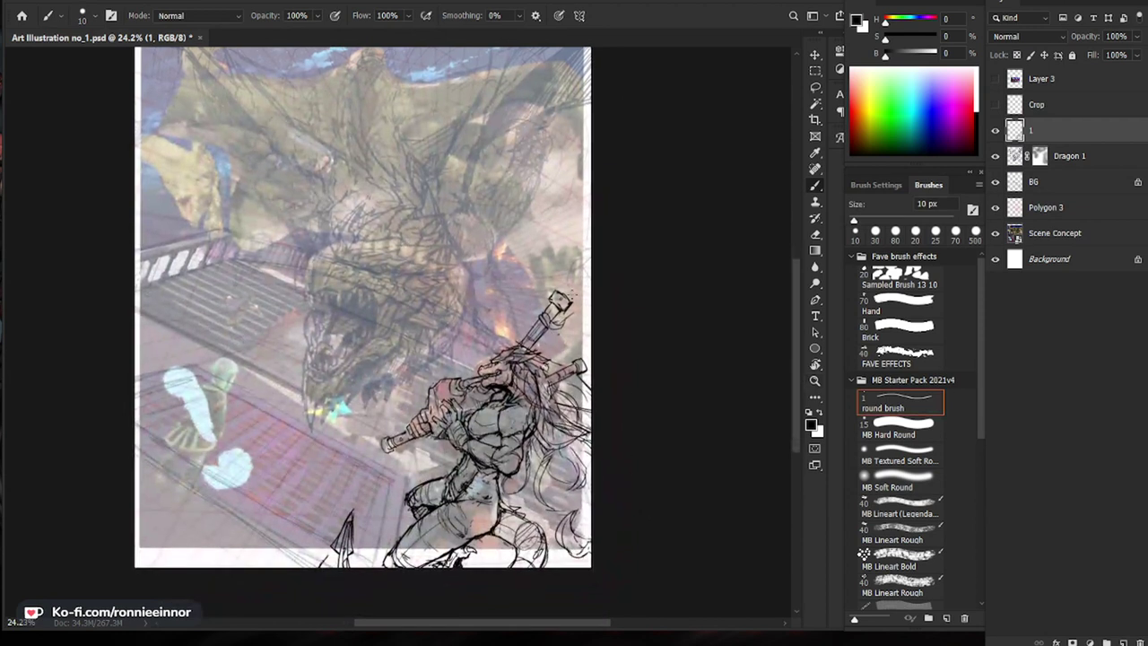
{"action": "key", "text": "e"}
{"action": "key", "text": "b"}
{"action": "left_click_drag", "start_coordinate": [542, 314], "coordinate": [518, 344]}
{"action": "key", "text": "e"}
{"action": "key", "text": "b"}
{"action": "scroll", "coordinate": [514, 433], "scroll_direction": "up", "scroll_amount": 4}
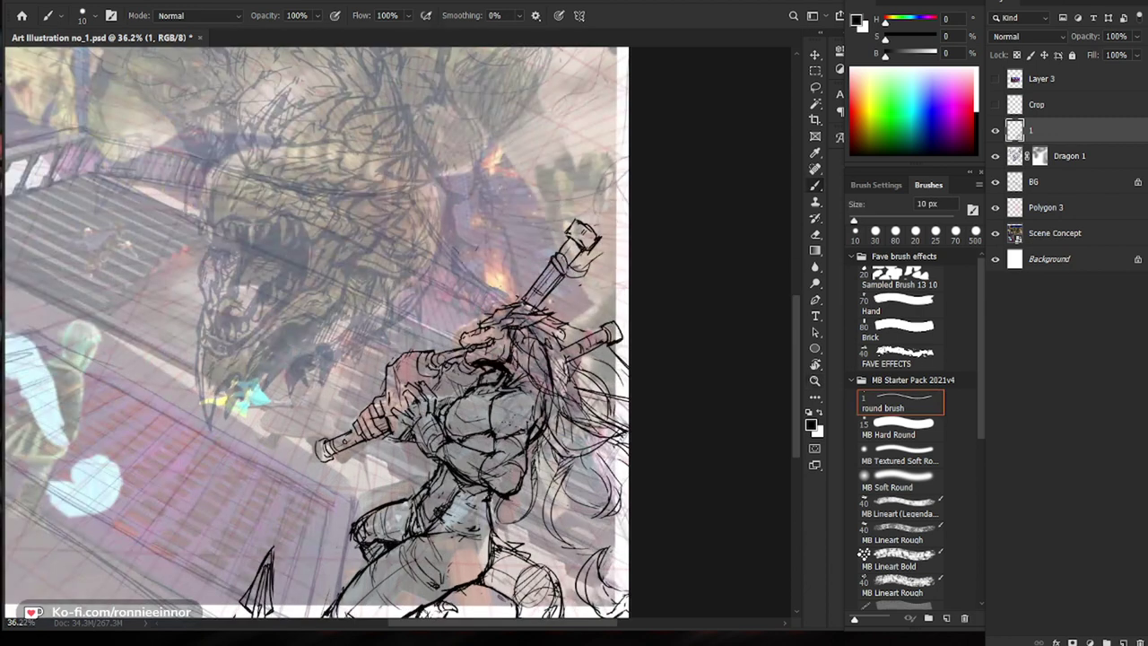
{"action": "left_click", "coordinate": [547, 462], "text": "ctrl+alt"}
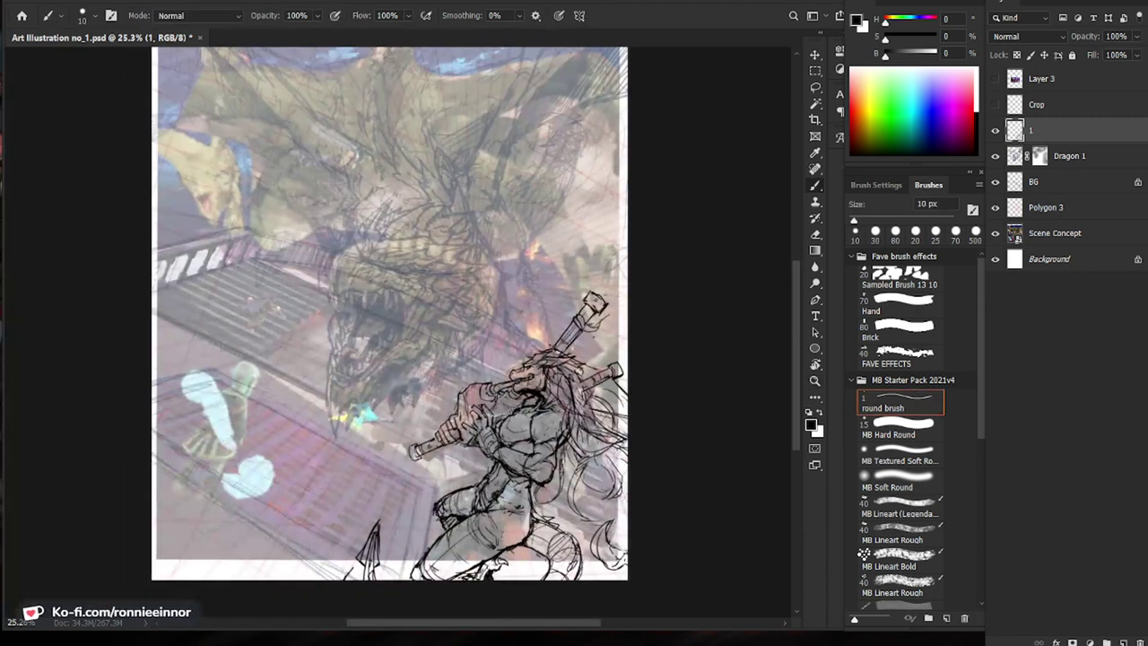
{"action": "left_click", "coordinate": [520, 461], "text": "ctrl"}
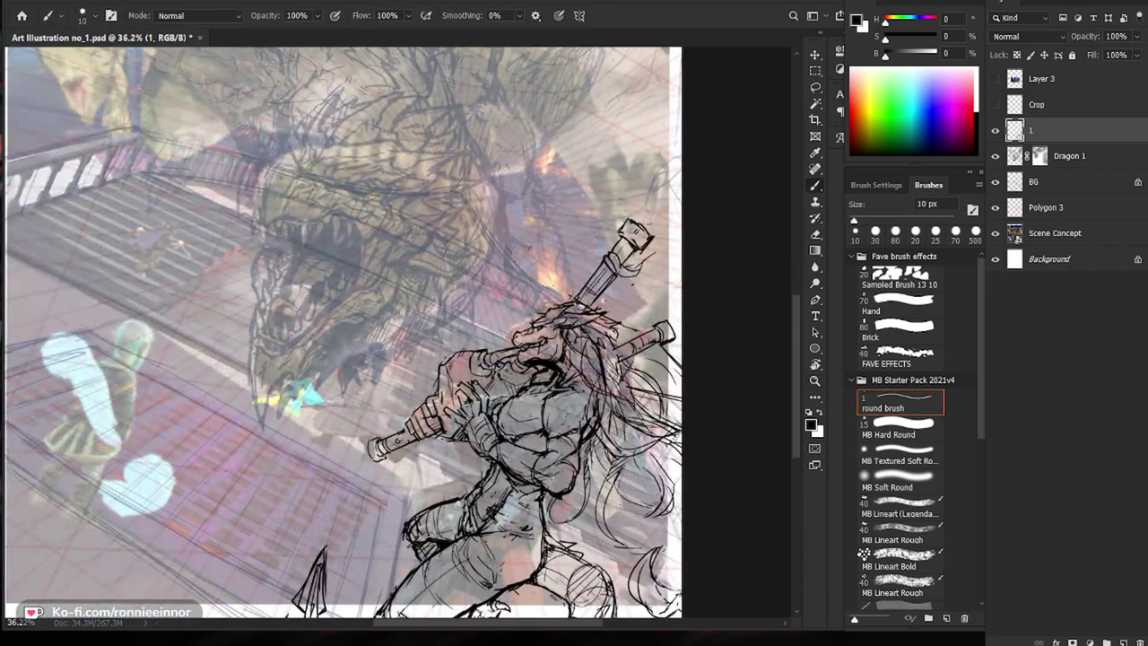
Step: Touch up the figure's raised arm and upper-torso linework with fine brush strokes and small erasures
{"action": "left_click_drag", "start_coordinate": [520, 448], "coordinate": [461, 414]}
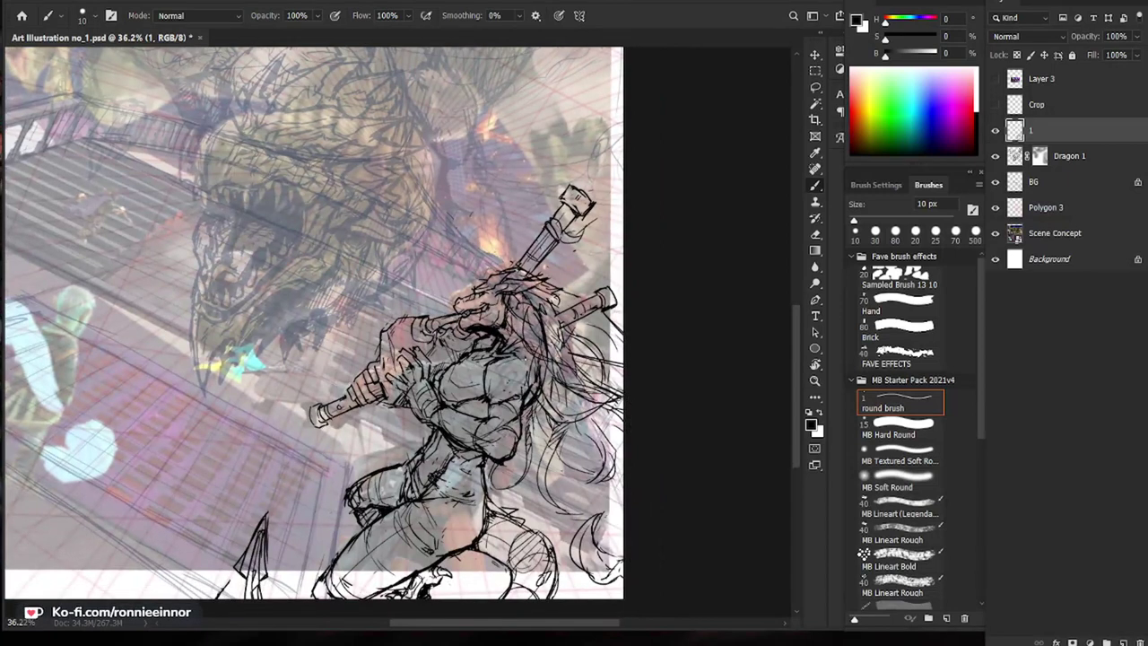
{"action": "scroll", "coordinate": [454, 317], "scroll_direction": "up", "scroll_amount": 2}
{"action": "left_click_drag", "start_coordinate": [449, 323], "coordinate": [425, 331]}
{"action": "key", "text": "e"}
{"action": "key", "text": "b"}
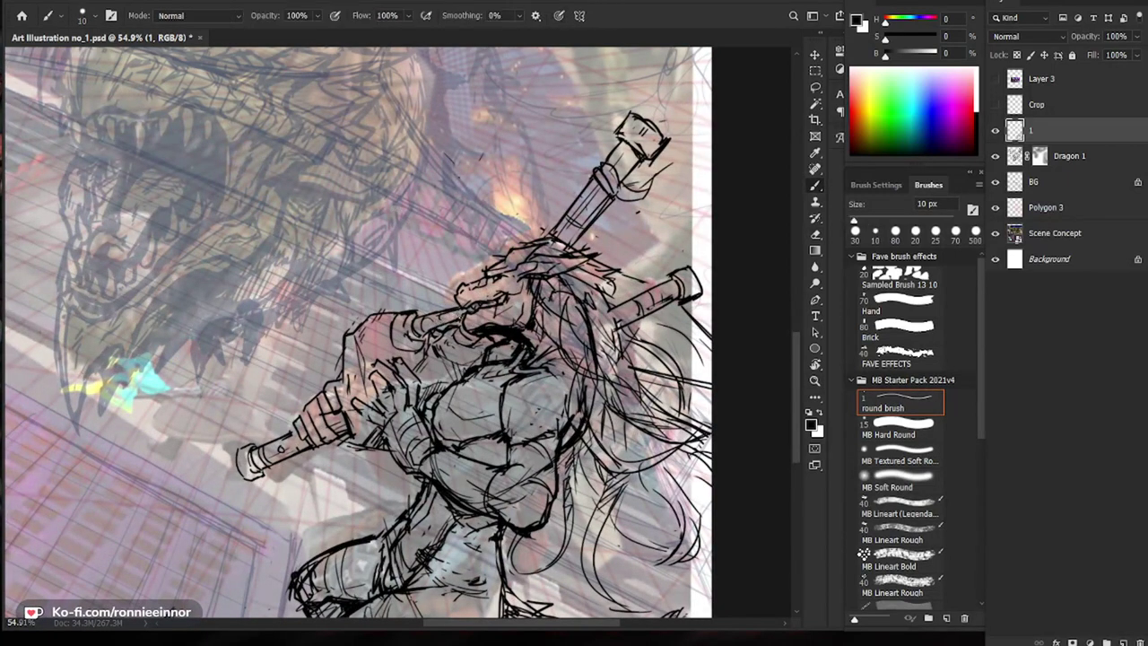
{"action": "key", "text": "e"}
{"action": "key", "text": "b"}
{"action": "scroll", "coordinate": [630, 428], "scroll_direction": "down", "scroll_amount": 3}
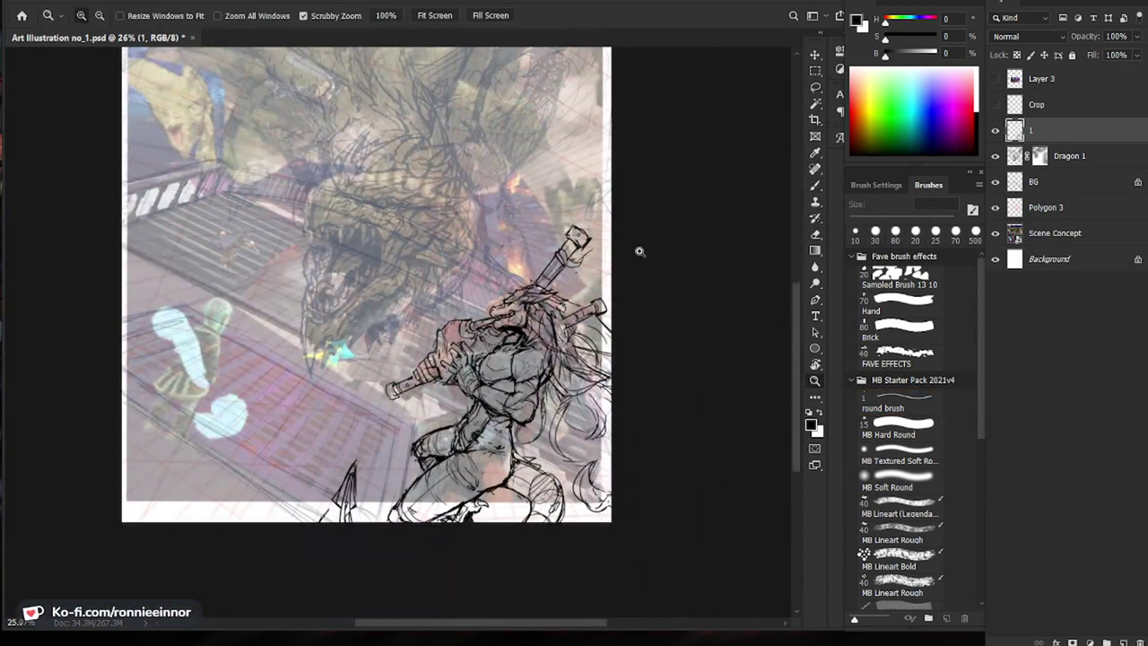
Step: Clean up the lines around the lower sword's pommel and nearby hair strands along the canvas's right edge
{"action": "scroll", "coordinate": [636, 256], "scroll_direction": "up", "scroll_amount": 1}
{"action": "key", "text": "e"}
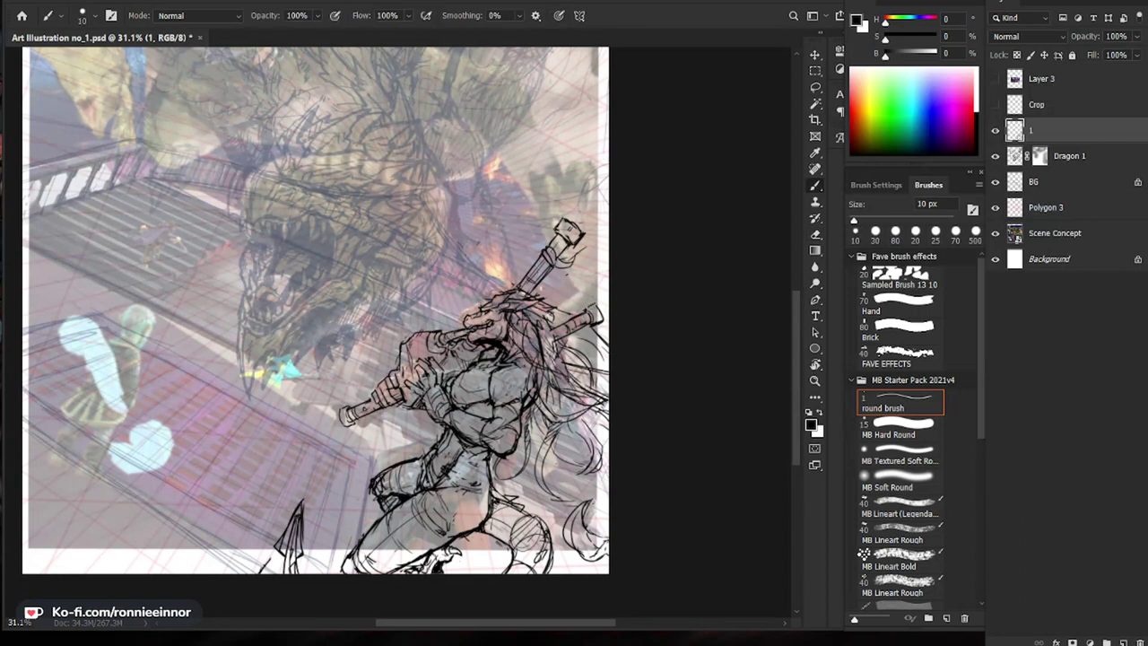
{"action": "key", "text": "b"}
{"action": "key", "text": "e"}
{"action": "left_click_drag", "start_coordinate": [601, 307], "coordinate": [607, 343]}
{"action": "key", "text": "b"}
Step: Trim stray marks along the lower sword's handle beside the hair and touch up the lines with the brush
{"action": "scroll", "coordinate": [628, 367], "scroll_direction": "up", "scroll_amount": 3}
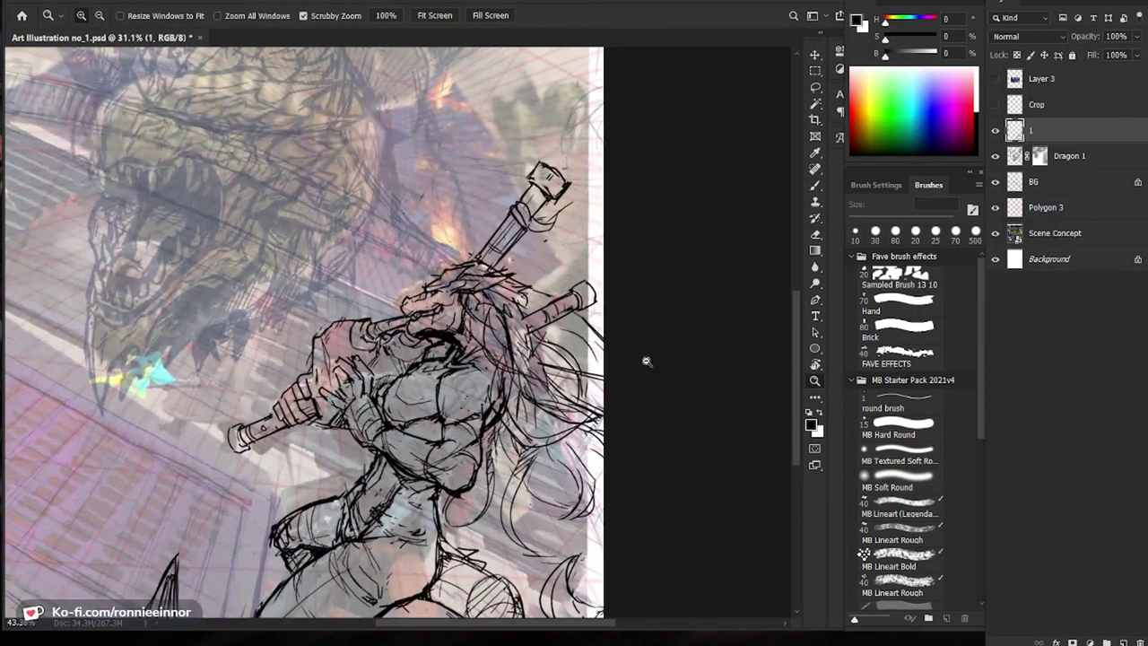
{"action": "key", "text": "e"}
{"action": "left_click_drag", "start_coordinate": [535, 290], "coordinate": [544, 295]}
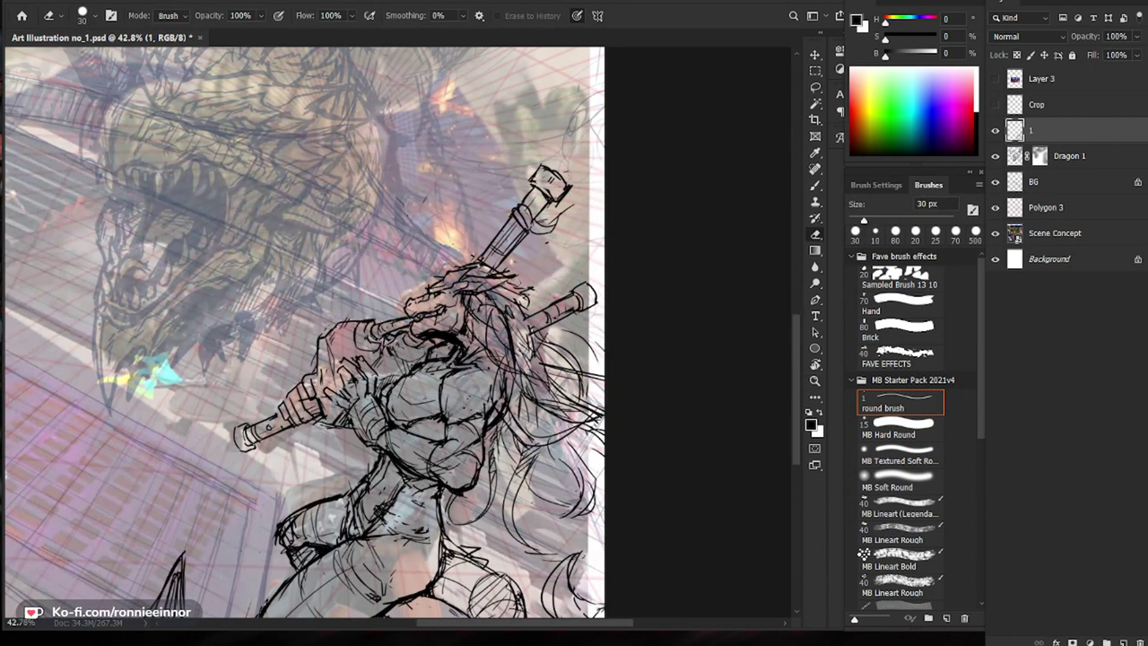
{"action": "key", "text": "b"}
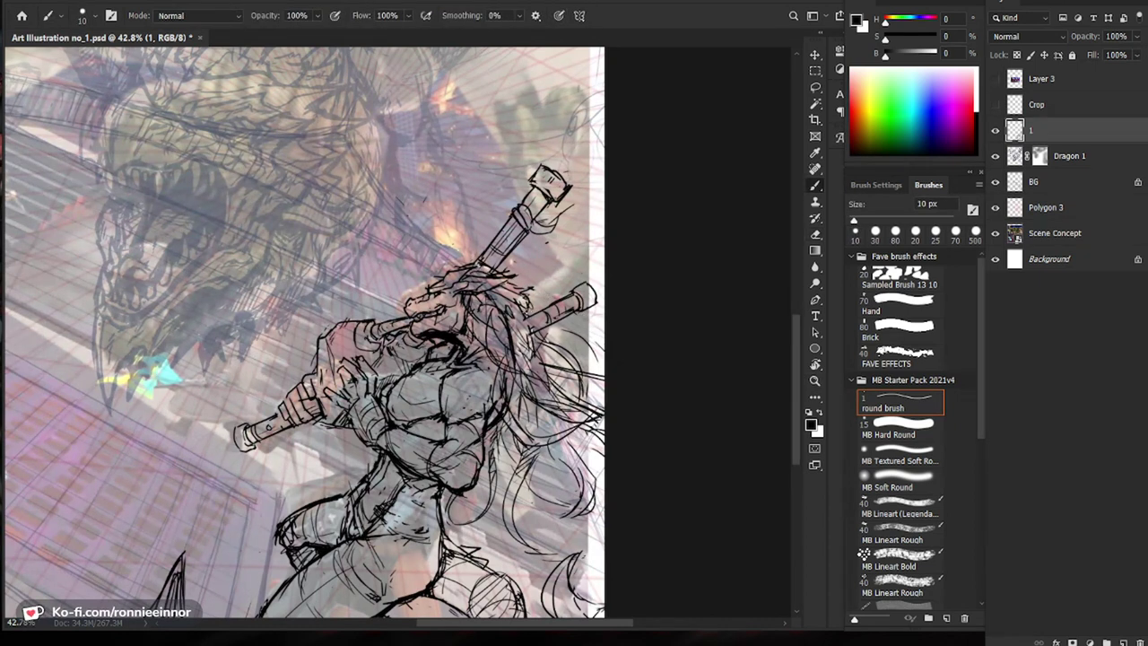
{"action": "scroll", "coordinate": [580, 310], "scroll_direction": "down", "scroll_amount": 1}
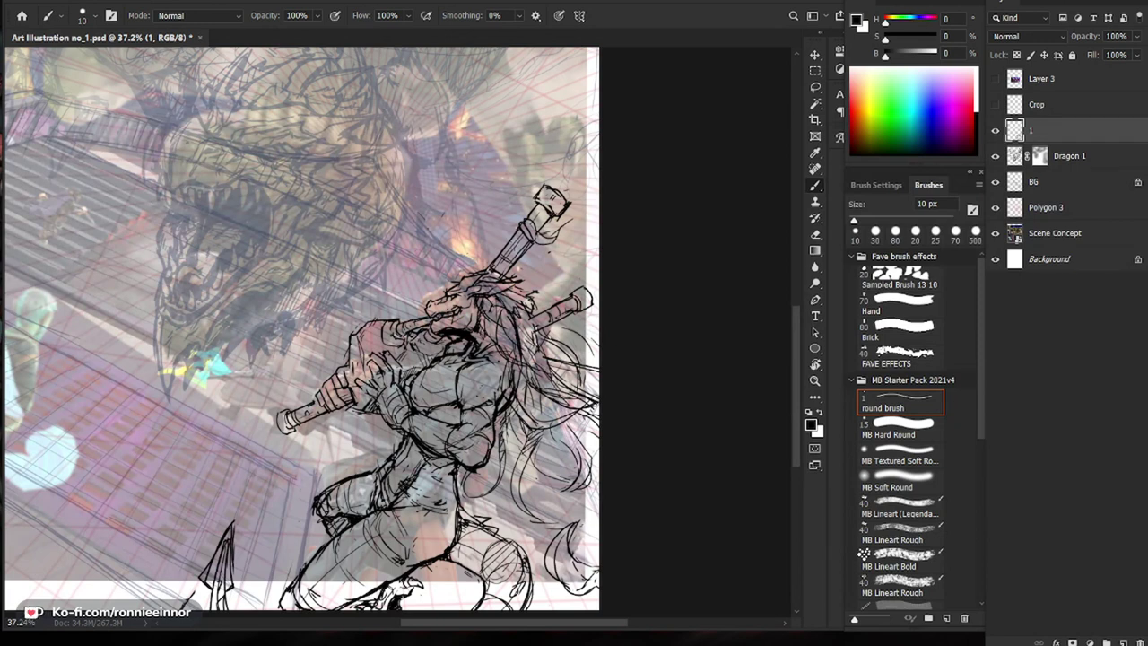
{"action": "scroll", "coordinate": [594, 421], "scroll_direction": "down", "scroll_amount": 1}
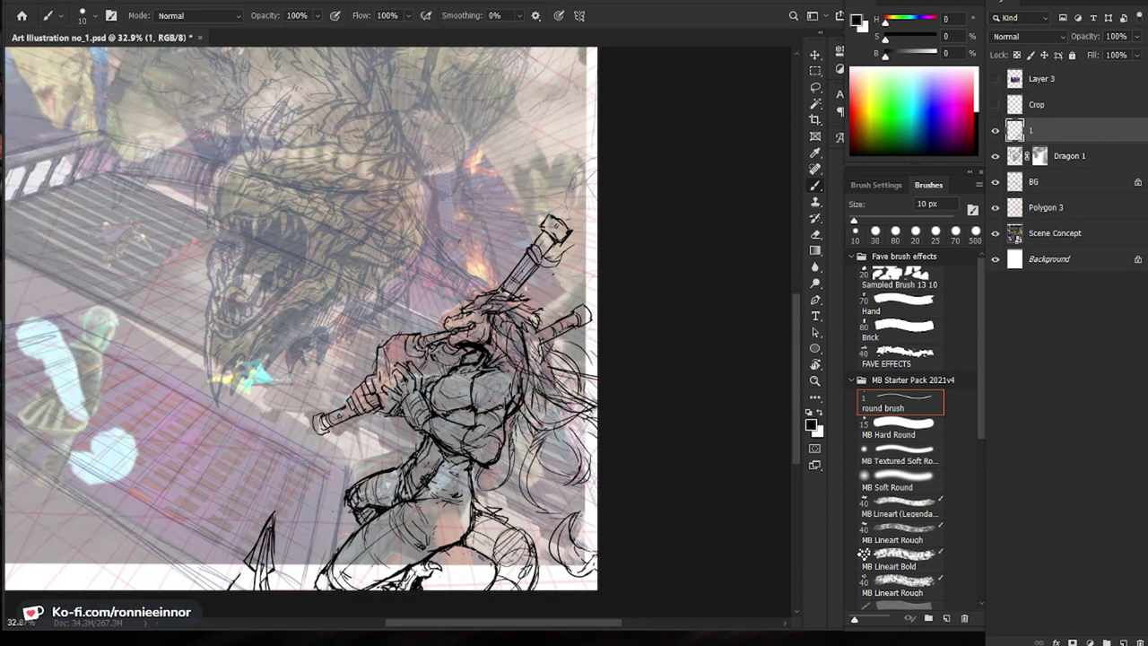
Step: Refine the figure's waist and upper-thigh contours, alternating small erasures with fresh brush lines
{"action": "key", "text": "e"}
{"action": "left_click_drag", "start_coordinate": [412, 499], "coordinate": [421, 504]}
{"action": "key", "text": "b"}
{"action": "left_click_drag", "start_coordinate": [527, 535], "coordinate": [542, 444]}
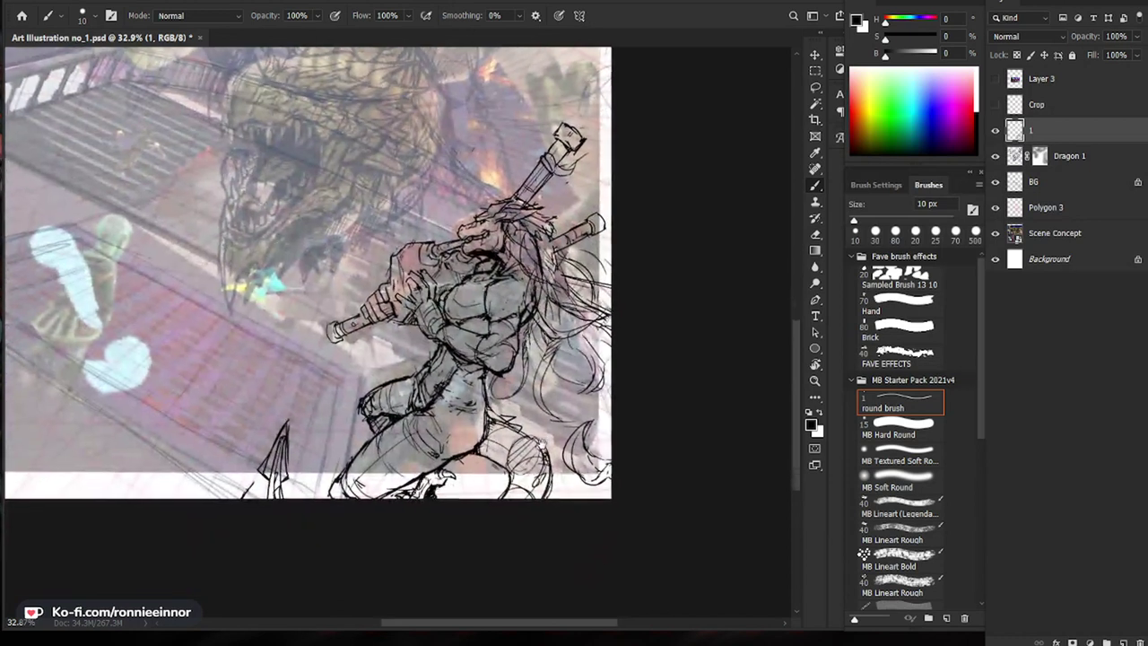
{"action": "key", "text": "e"}
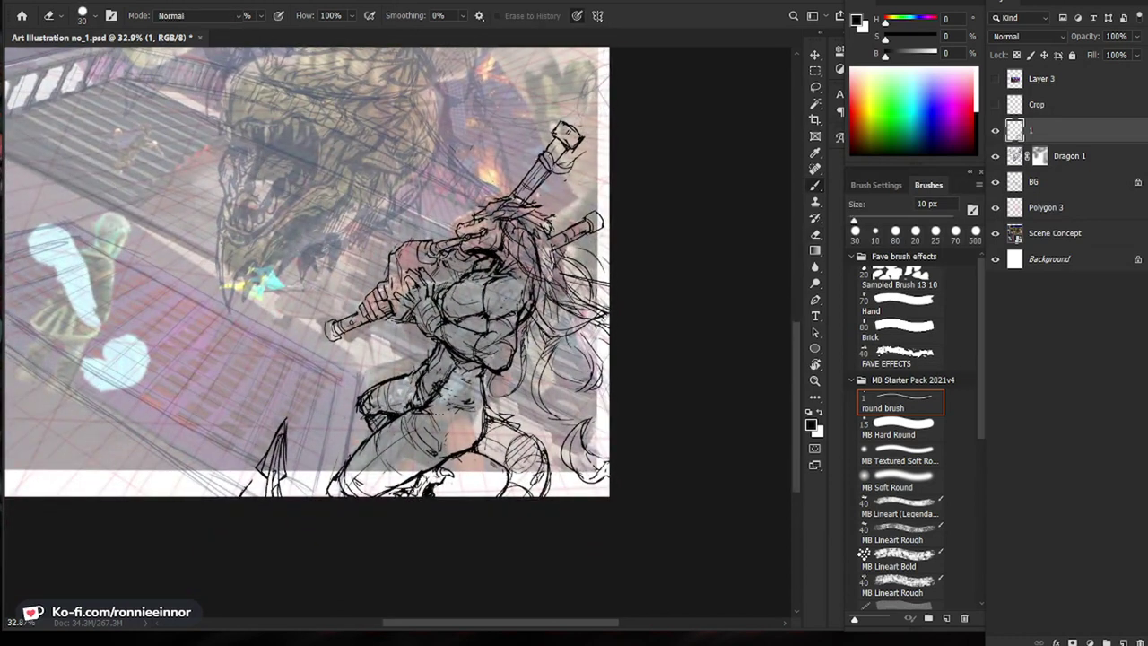
{"action": "key", "text": "b"}
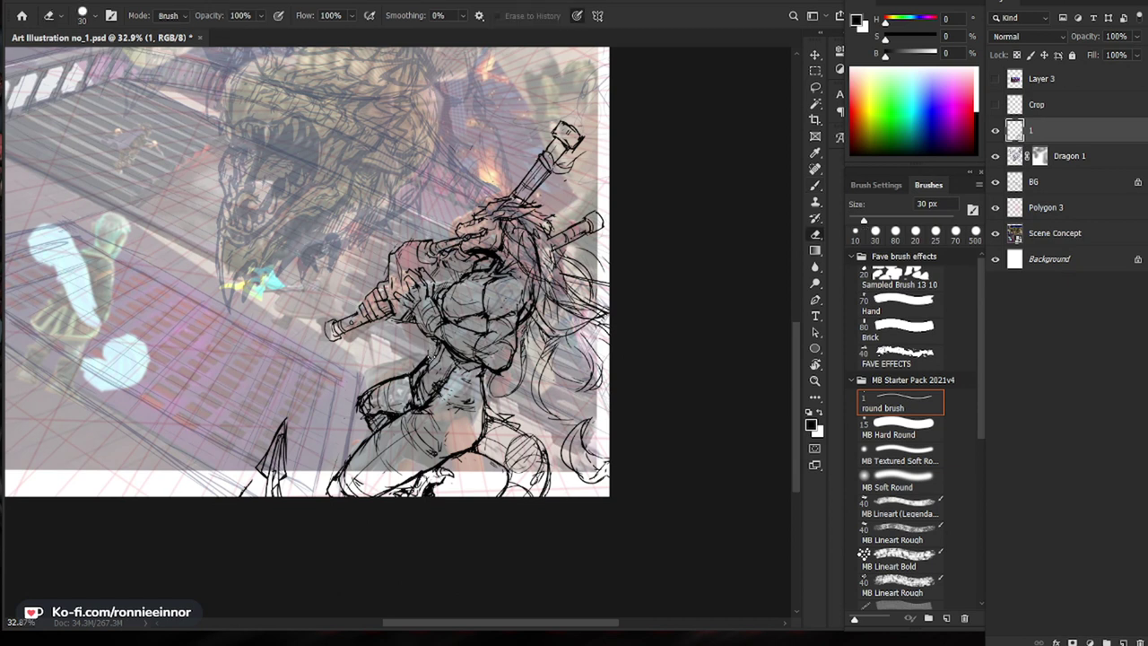
{"action": "key", "text": "e"}
{"action": "key", "text": "b"}
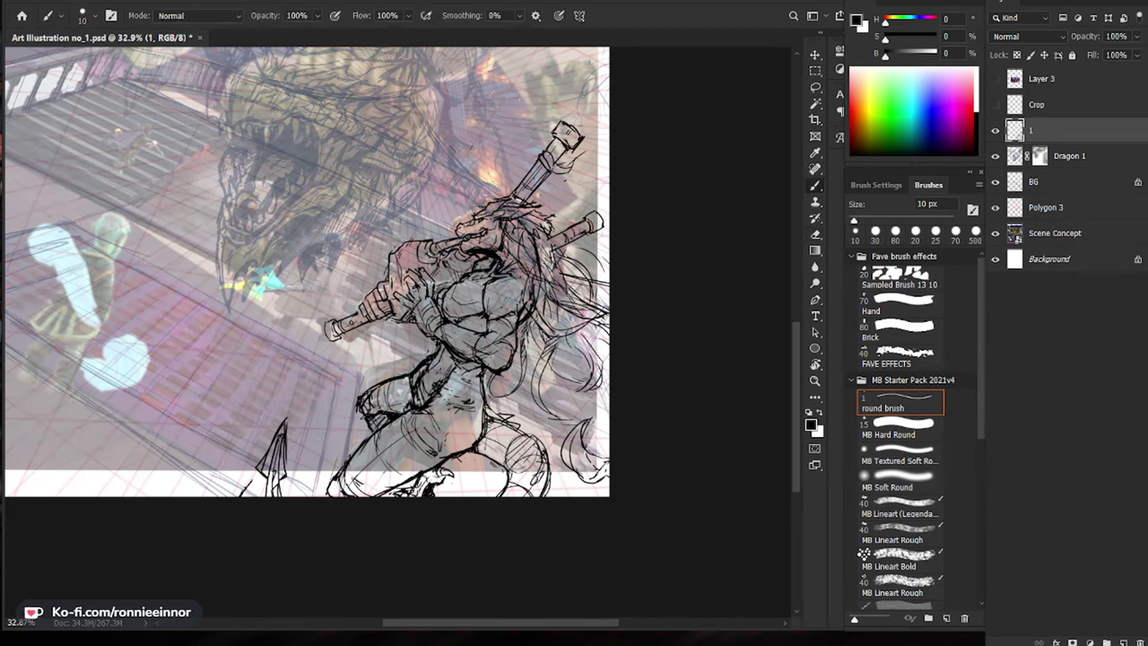
Step: Add darker form strokes across the figure's hip and inner thigh, tidying them with the eraser
{"action": "left_click_drag", "start_coordinate": [595, 513], "coordinate": [563, 460]}
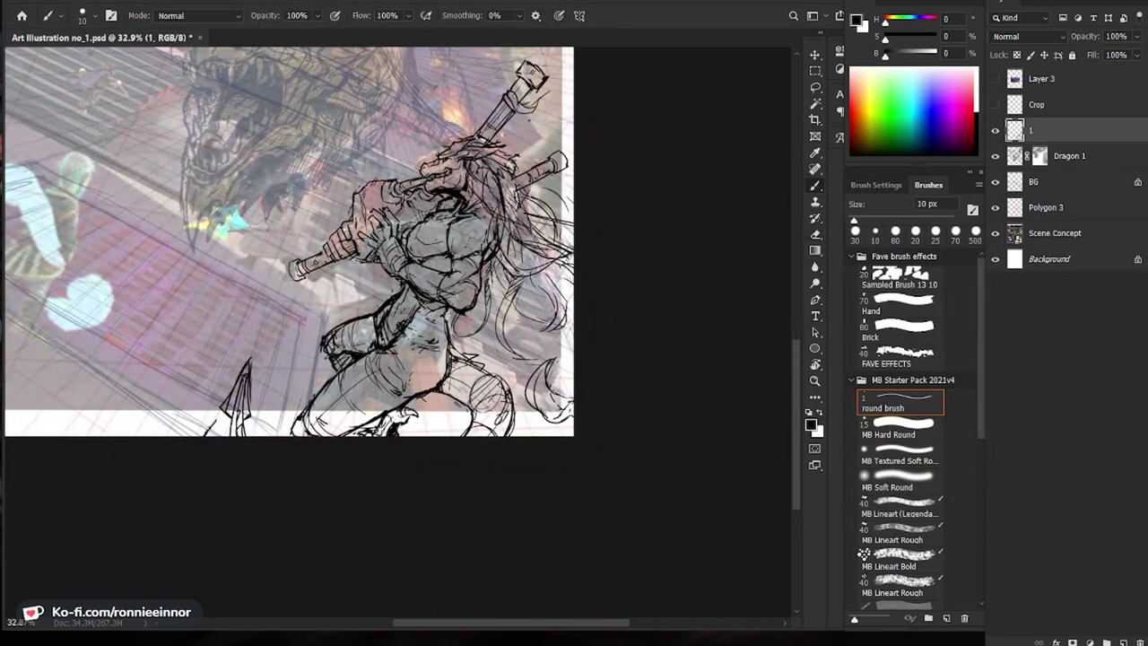
{"action": "key", "text": "e"}
{"action": "key", "text": "b"}
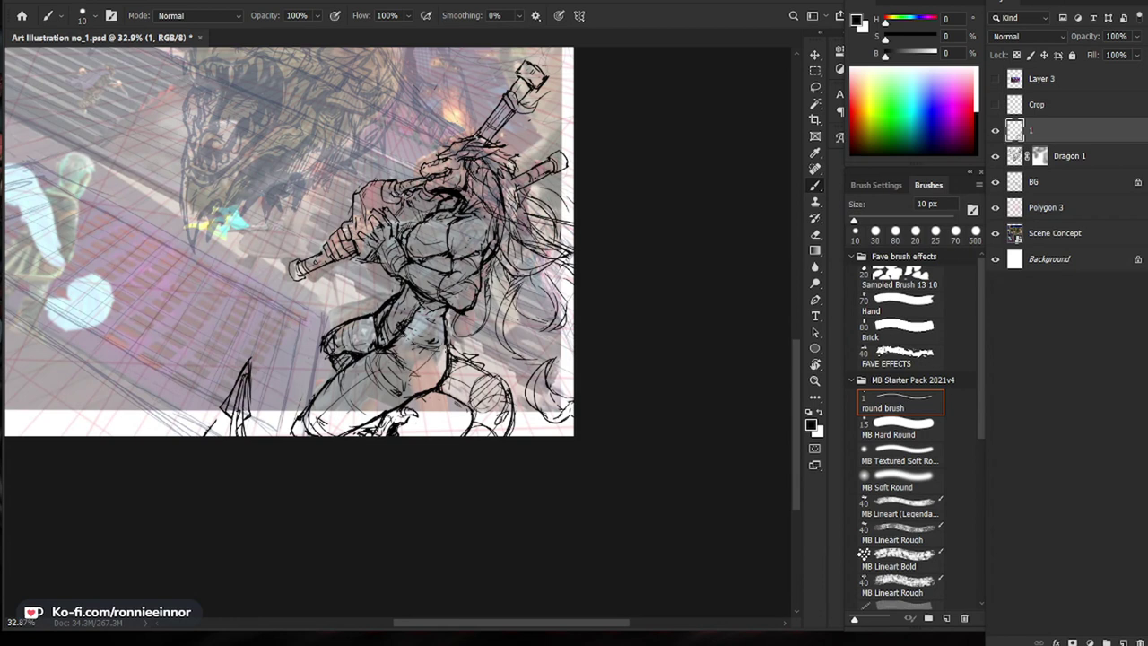
{"action": "key", "text": "e"}
{"action": "key", "text": "b"}
{"action": "mouse_move", "coordinate": [423, 349]}
{"action": "left_mouse_down"}
{"action": "mouse_move", "coordinate": [438, 366]}
{"action": "mouse_move", "coordinate": [414, 394]}
{"action": "left_mouse_up"}
{"action": "scroll", "coordinate": [421, 359], "scroll_direction": "up", "scroll_amount": 1}
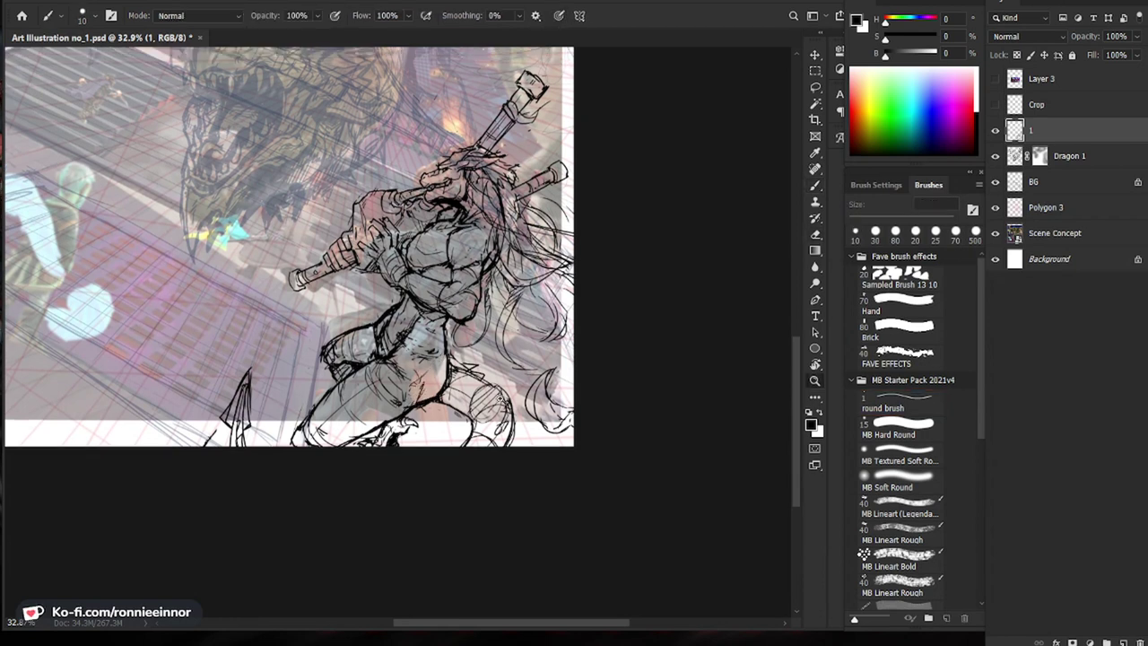
Step: Draw a curling strap trailing from the raised sword's grip toward the canvas's right edge
{"action": "scroll", "coordinate": [723, 543], "scroll_direction": "down", "scroll_amount": 4}
{"action": "key", "text": "z"}
{"action": "left_click", "coordinate": [560, 521]}
{"action": "left_click", "coordinate": [603, 567]}
{"action": "mouse_move", "coordinate": [633, 565]}
{"action": "left_mouse_down"}
{"action": "mouse_move", "coordinate": [599, 383]}
{"action": "mouse_move", "coordinate": [541, 491]}
{"action": "left_mouse_up"}
{"action": "key", "text": "b"}
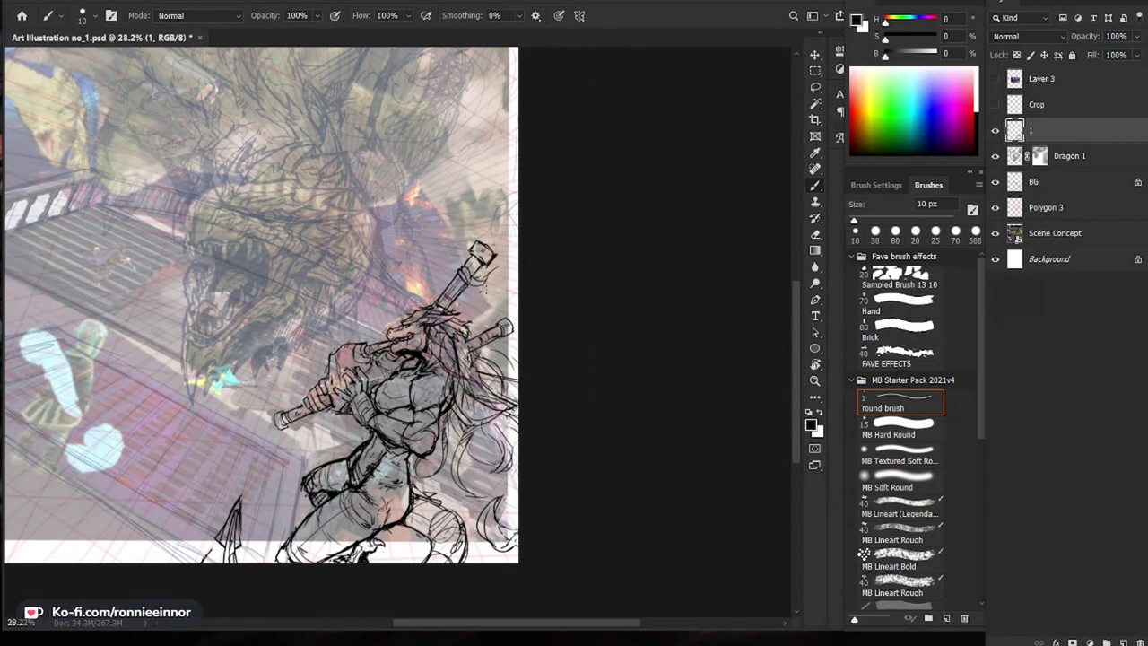
{"action": "mouse_move", "coordinate": [482, 273]}
{"action": "left_mouse_down"}
{"action": "mouse_move", "coordinate": [474, 283]}
{"action": "mouse_move", "coordinate": [484, 295]}
{"action": "mouse_move", "coordinate": [518, 279]}
{"action": "mouse_move", "coordinate": [491, 299]}
{"action": "mouse_move", "coordinate": [465, 297]}
{"action": "left_mouse_up"}
{"action": "key", "text": "e"}
{"action": "key", "text": "b"}
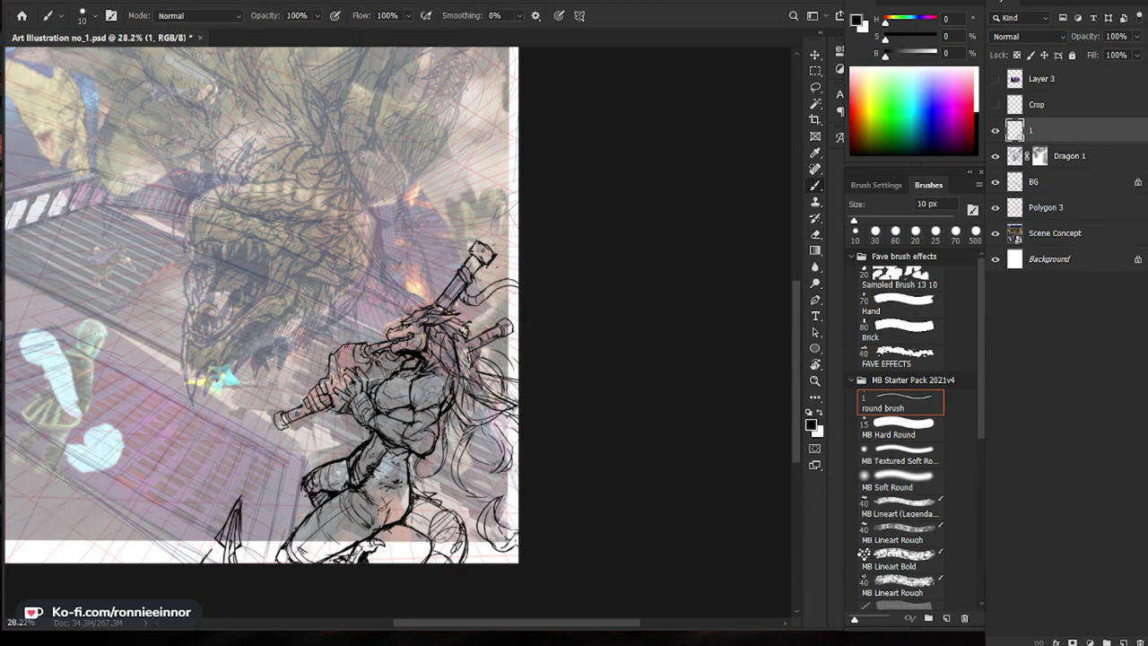
Step: Examine the figure's linework up close and against the whole dragon composition
{"action": "key", "text": "z"}
{"action": "left_click_drag", "start_coordinate": [553, 331], "coordinate": [462, 326]}
{"action": "left_click_drag", "start_coordinate": [545, 464], "coordinate": [626, 449]}
{"action": "mouse_move", "coordinate": [669, 493]}
{"action": "left_mouse_down"}
{"action": "mouse_move", "coordinate": [653, 408]}
{"action": "mouse_move", "coordinate": [596, 274]}
{"action": "mouse_move", "coordinate": [651, 301]}
{"action": "mouse_move", "coordinate": [592, 302]}
{"action": "left_mouse_up"}
{"action": "key", "text": "b"}
{"action": "key", "text": "z"}
{"action": "left_click_drag", "start_coordinate": [624, 409], "coordinate": [684, 382]}
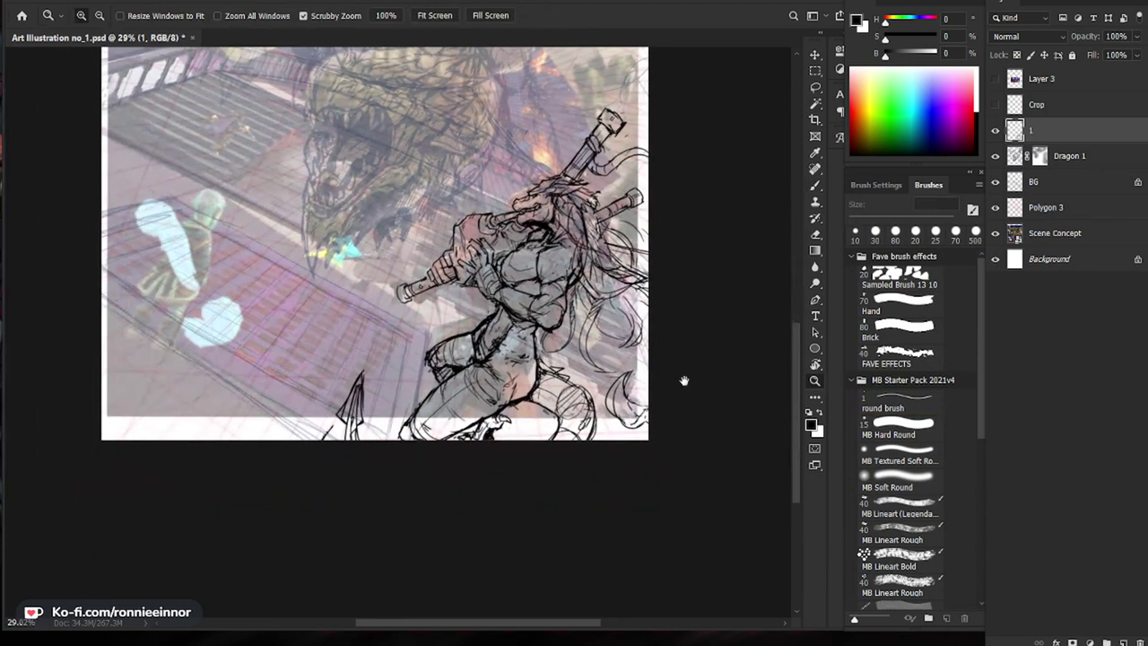
{"action": "left_click_drag", "start_coordinate": [599, 396], "coordinate": [563, 396]}
{"action": "left_click_drag", "start_coordinate": [676, 269], "coordinate": [645, 449]}
{"action": "left_click_drag", "start_coordinate": [518, 489], "coordinate": [540, 489]}
{"action": "left_click_drag", "start_coordinate": [643, 510], "coordinate": [605, 477]}
Step: Set the Dragon 1 layer's opacity to 100% and make layer 1 active again with the brush
{"action": "left_click", "coordinate": [1085, 158]}
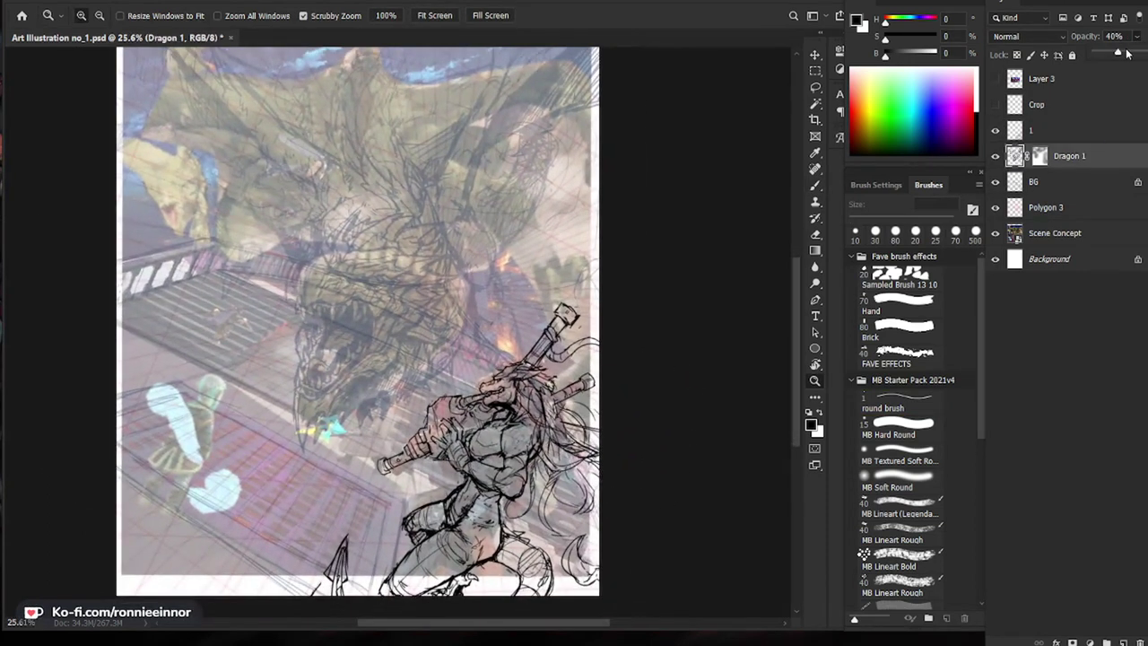
{"action": "key", "text": "0"}
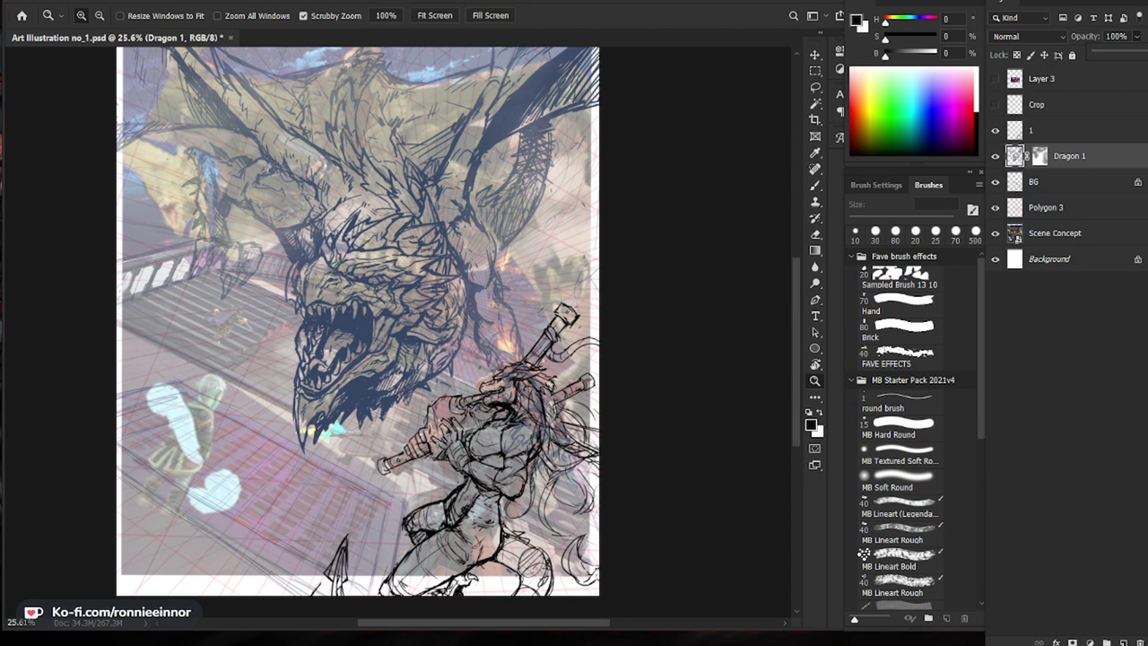
{"action": "left_click", "coordinate": [1067, 132]}
{"action": "left_click_drag", "start_coordinate": [498, 425], "coordinate": [565, 425]}
{"action": "key", "text": "b"}
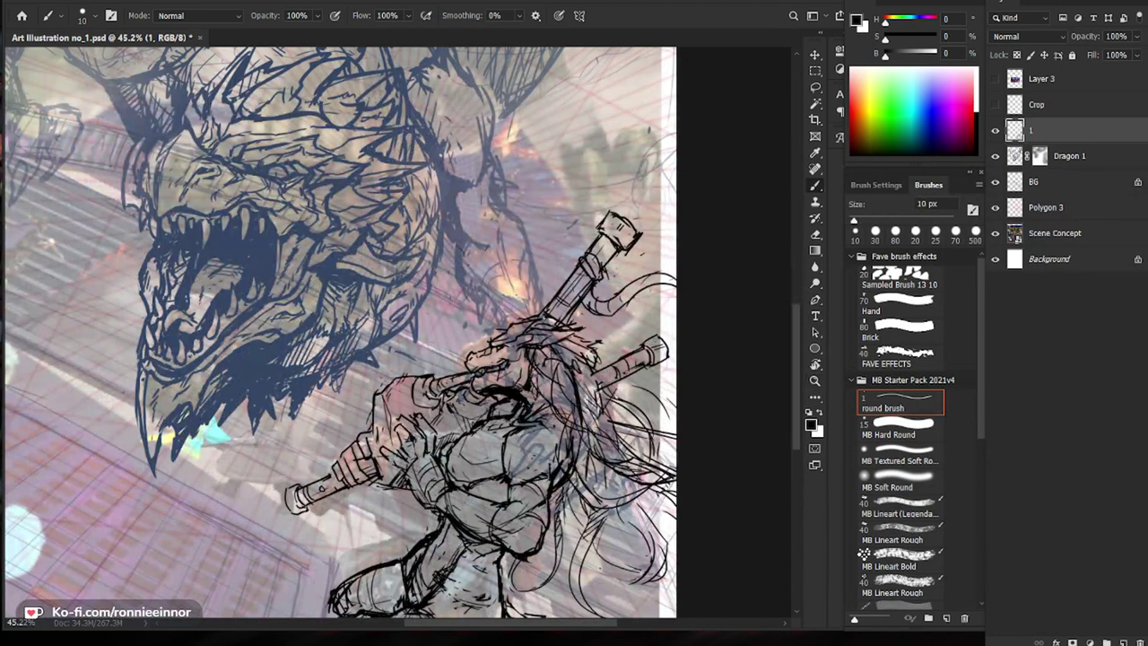
Step: Fade the dragon linework behind the figure by painting black on the Dragon 1 mask with MB Soft Round at up to 700 px
{"action": "left_click", "coordinate": [1040, 161]}
{"action": "left_click_drag", "start_coordinate": [477, 448], "coordinate": [433, 448]}
{"action": "left_click", "coordinate": [894, 477]}
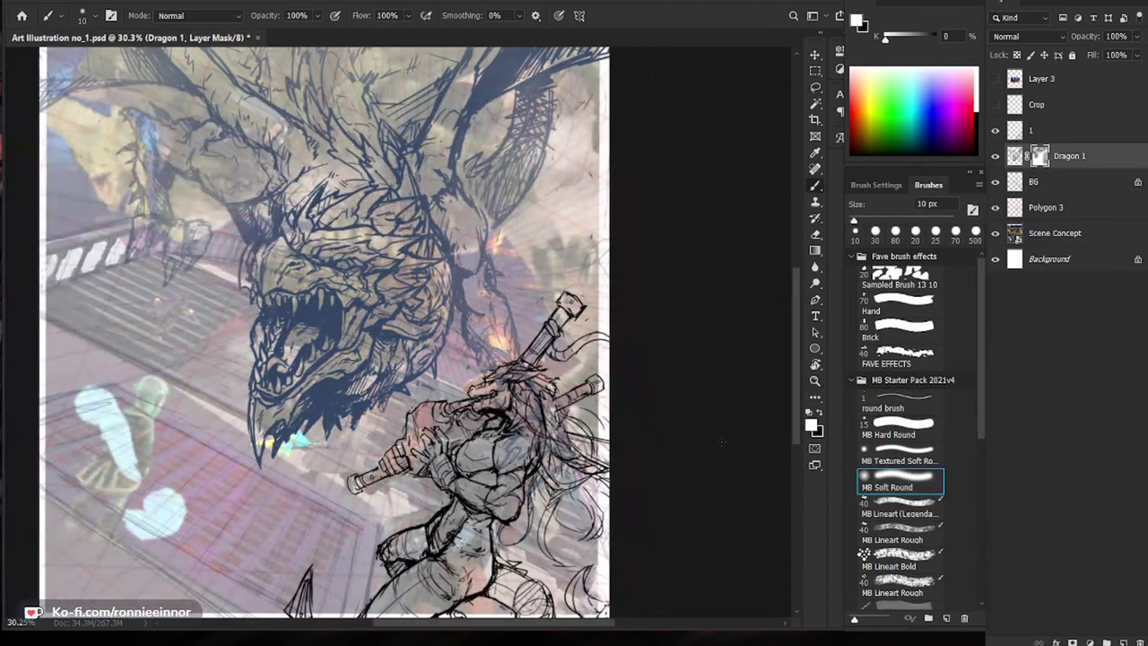
{"action": "key", "text": "x"}
{"action": "key", "text": "bracketleft"}
{"action": "key", "text": "bracketright"}
{"action": "key", "text": "bracketright"}
{"action": "key", "text": "bracketright"}
{"action": "key", "text": "bracketright"}
{"action": "key", "text": "bracketright"}
{"action": "key", "text": "bracketright"}
{"action": "key", "text": "bracketright"}
{"action": "key", "text": "bracketright"}
{"action": "key", "text": "bracketright"}
{"action": "key", "text": "bracketright"}
{"action": "key", "text": "bracketright"}
{"action": "key", "text": "bracketright"}
{"action": "key", "text": "bracketright"}
{"action": "key", "text": "bracketright"}
{"action": "key", "text": "bracketright"}
{"action": "key", "text": "bracketright"}
{"action": "key", "text": "bracketright"}
{"action": "key", "text": "bracketright"}
{"action": "key", "text": "bracketright"}
{"action": "key", "text": "bracketright"}
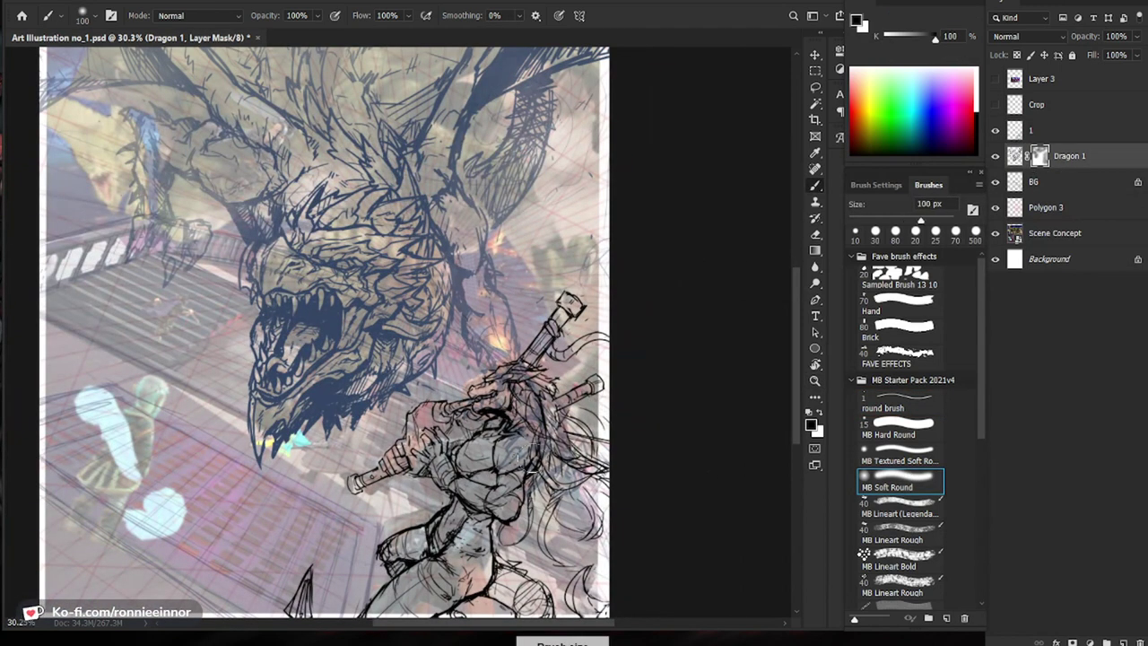
{"action": "mouse_move", "coordinate": [556, 423]}
{"action": "left_mouse_down"}
{"action": "mouse_move", "coordinate": [596, 473]}
{"action": "mouse_move", "coordinate": [560, 468]}
{"action": "mouse_move", "coordinate": [547, 405]}
{"action": "mouse_move", "coordinate": [561, 391]}
{"action": "left_mouse_up"}
{"action": "scroll", "coordinate": [592, 377], "scroll_direction": "down", "scroll_amount": 2}
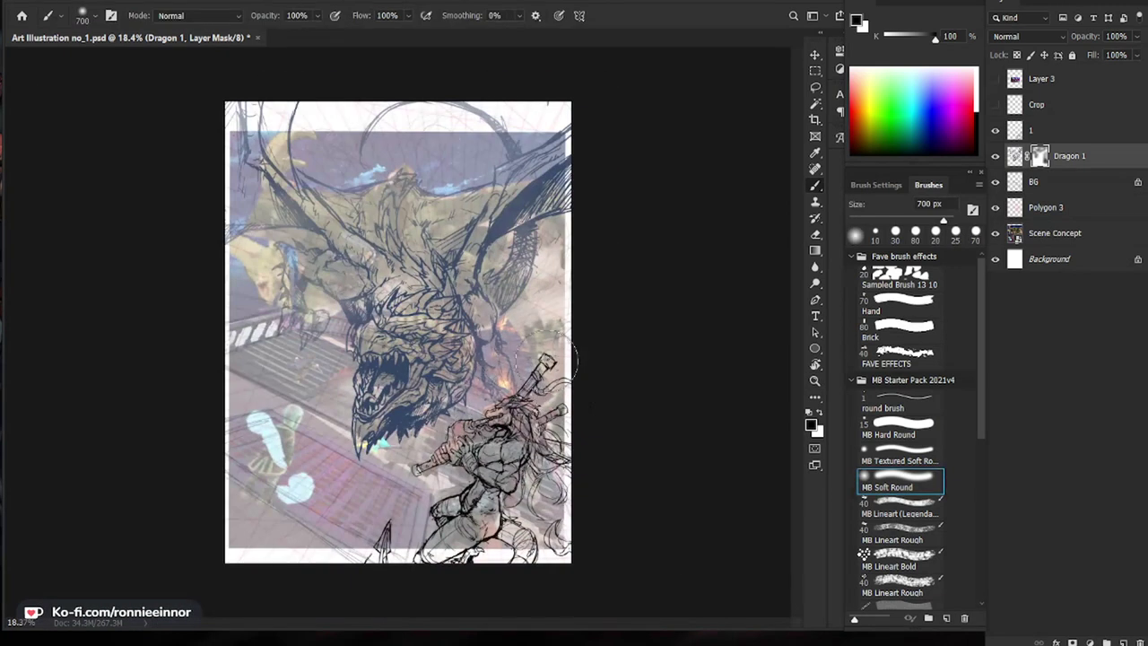
Step: Paint white on the Dragon 1 mask with the 700 px soft brush to bring back the dragon's foreleg and claws
{"action": "scroll", "coordinate": [402, 333], "scroll_direction": "up", "scroll_amount": 1}
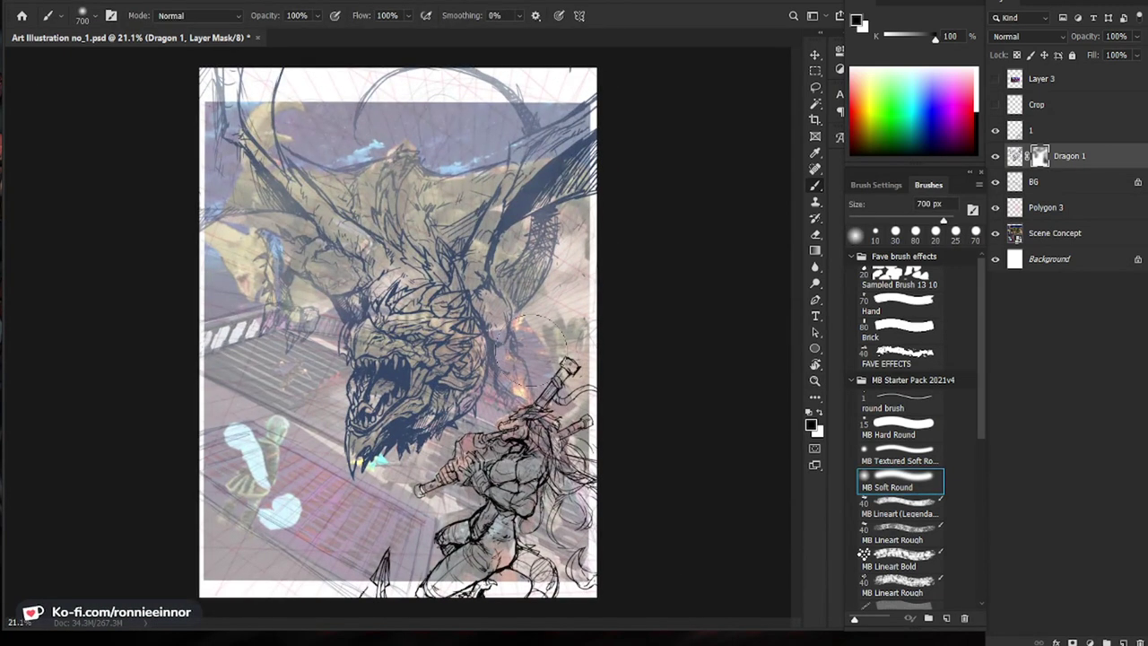
{"action": "key", "text": "x"}
{"action": "mouse_move", "coordinate": [282, 287]}
{"action": "left_mouse_down"}
{"action": "mouse_move", "coordinate": [296, 316]}
{"action": "mouse_move", "coordinate": [261, 321]}
{"action": "left_mouse_up"}
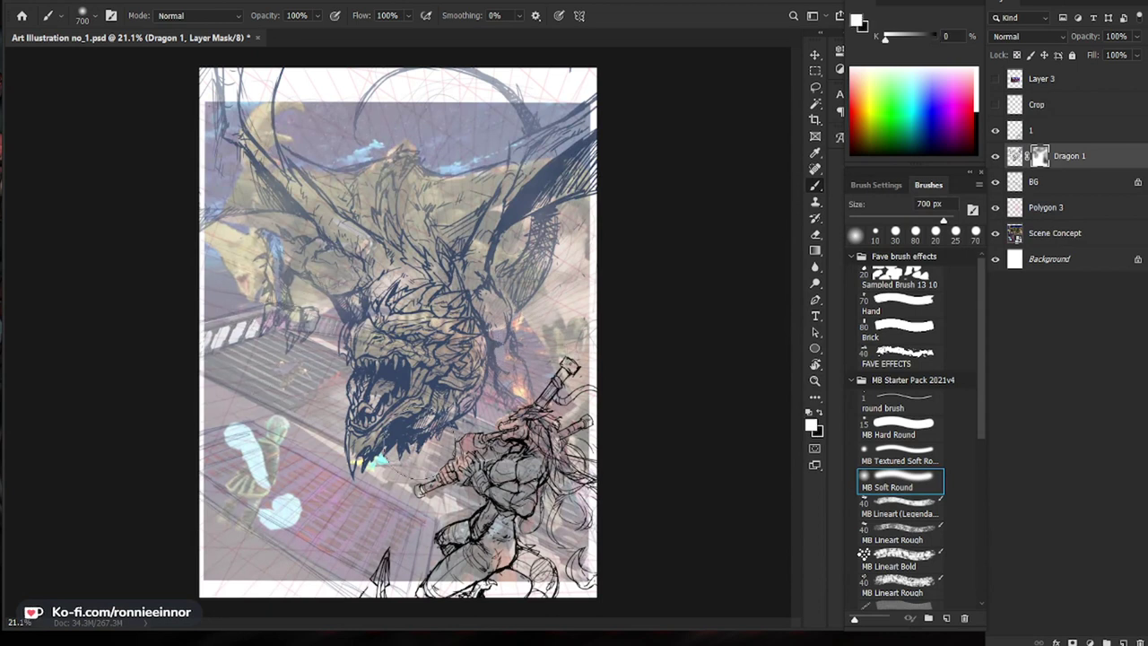
{"action": "left_click_drag", "start_coordinate": [569, 554], "coordinate": [596, 559]}
{"action": "left_click_drag", "start_coordinate": [597, 559], "coordinate": [546, 530]}
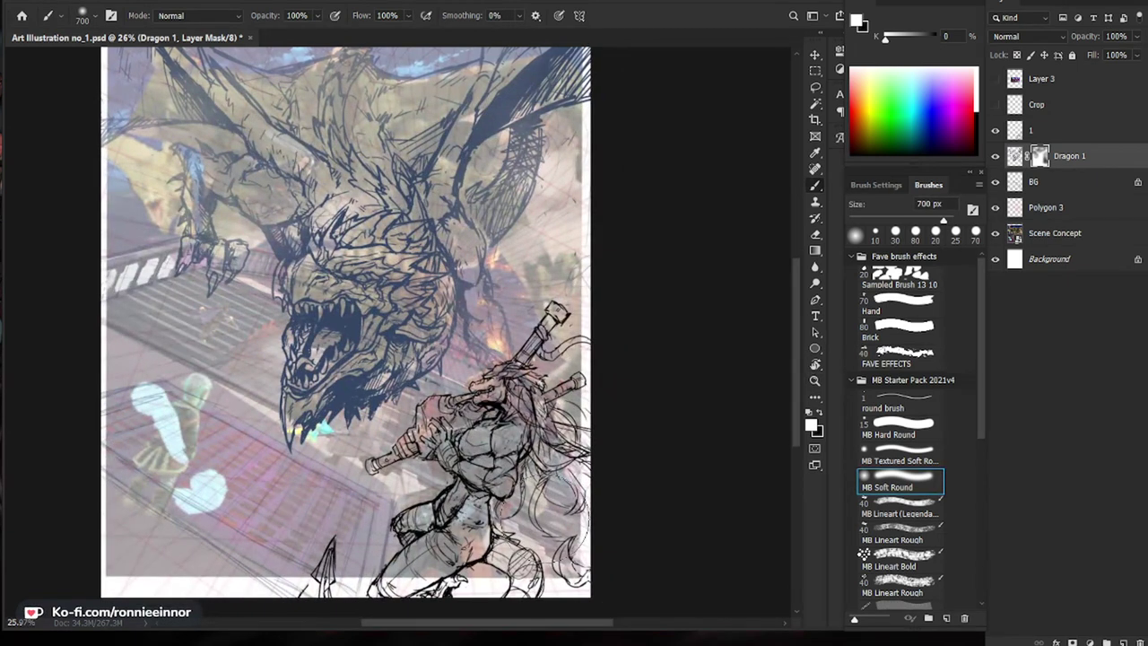
{"action": "scroll", "coordinate": [515, 467], "scroll_direction": "down", "scroll_amount": 2}
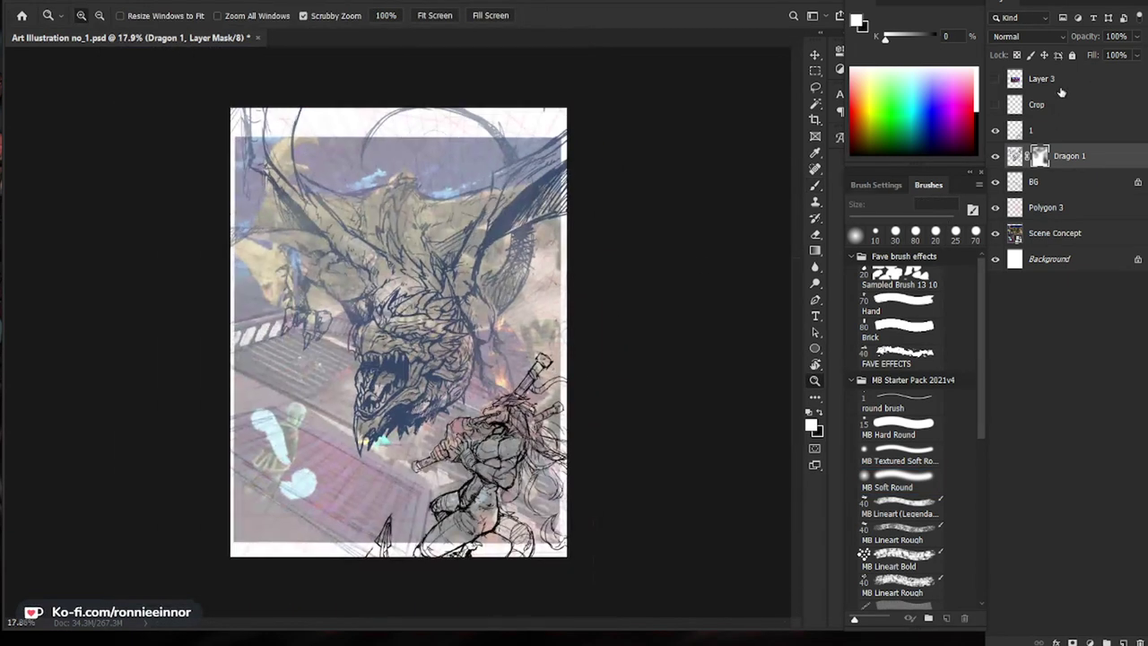
Step: Soften the outer edge of the dragon's right-hand wing on its mask with a 500 px black soft brush
{"action": "mouse_move", "coordinate": [996, 133]}
{"action": "left_mouse_down"}
{"action": "mouse_move", "coordinate": [996, 156]}
{"action": "mouse_move", "coordinate": [995, 131]}
{"action": "left_mouse_up"}
{"action": "left_click", "coordinate": [997, 181]}
{"action": "key", "text": "b"}
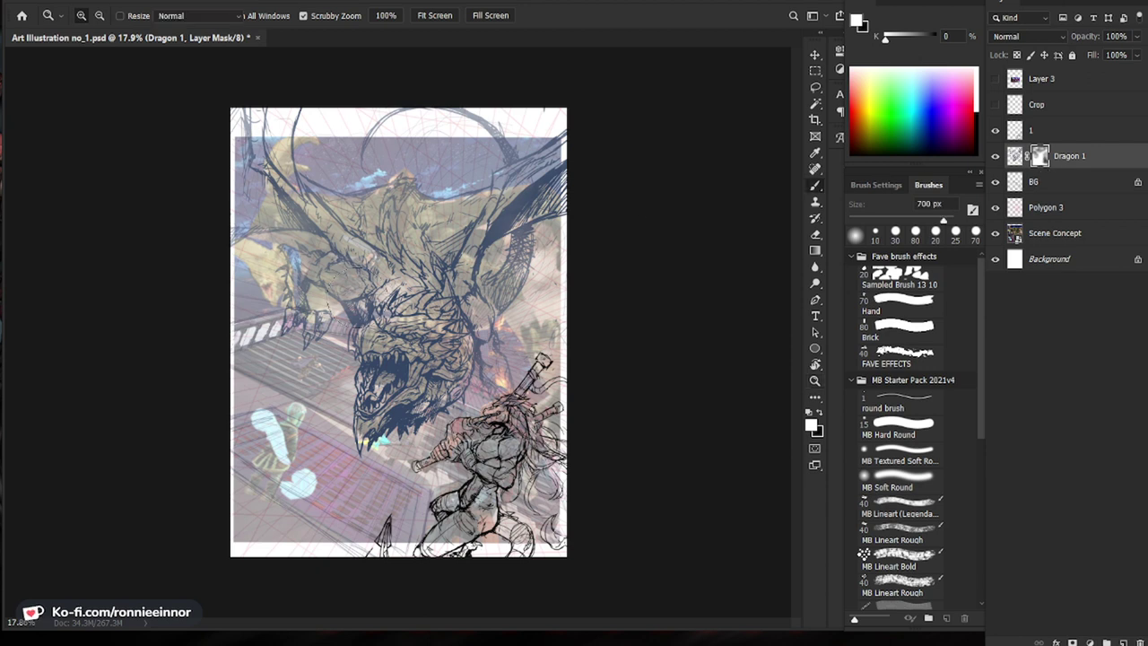
{"action": "key", "text": "bracketleft"}
{"action": "key", "text": "bracketleft"}
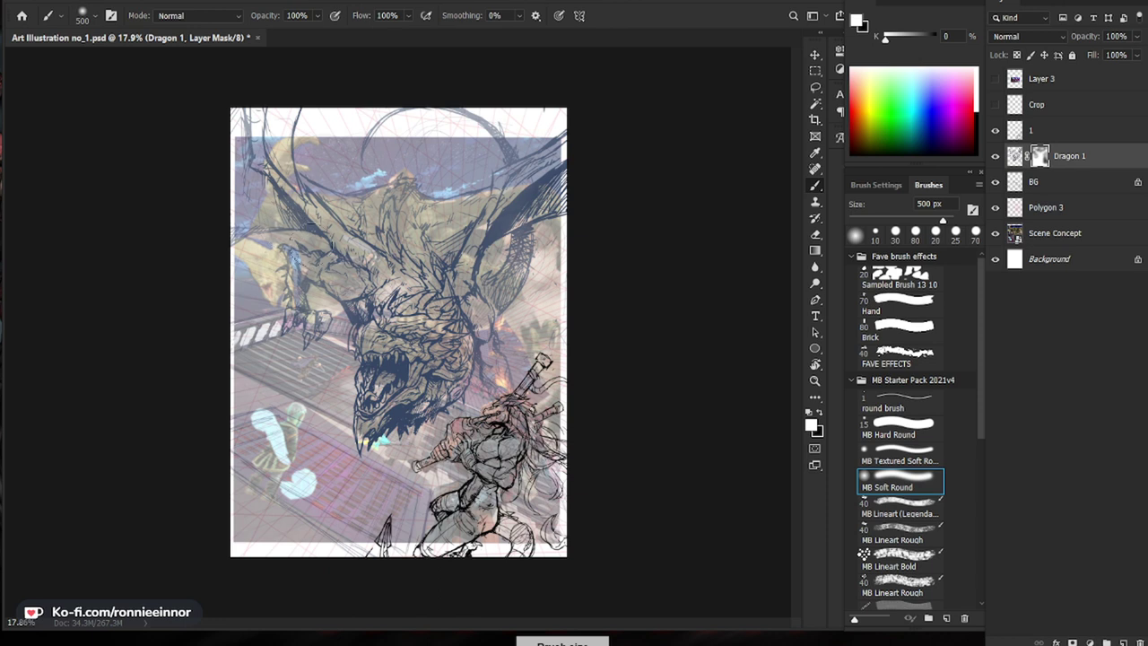
{"action": "key", "text": "x"}
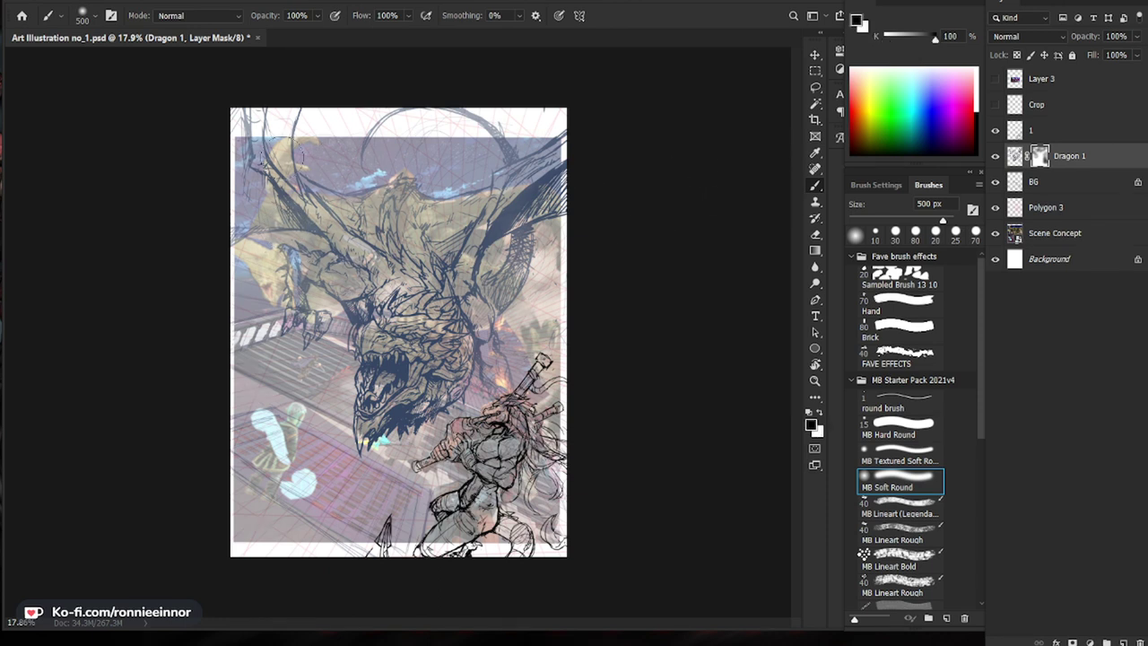
{"action": "mouse_move", "coordinate": [557, 183]}
{"action": "left_mouse_down"}
{"action": "mouse_move", "coordinate": [572, 249]}
{"action": "mouse_move", "coordinate": [577, 185]}
{"action": "left_mouse_up"}
Step: Hide the Scene Concept layer, fit the whole illustration in view, and select the BG layer
{"action": "key", "text": "z"}
{"action": "mouse_move", "coordinate": [574, 344]}
{"action": "left_mouse_down"}
{"action": "mouse_move", "coordinate": [553, 348]}
{"action": "mouse_move", "coordinate": [640, 400]}
{"action": "left_mouse_up"}
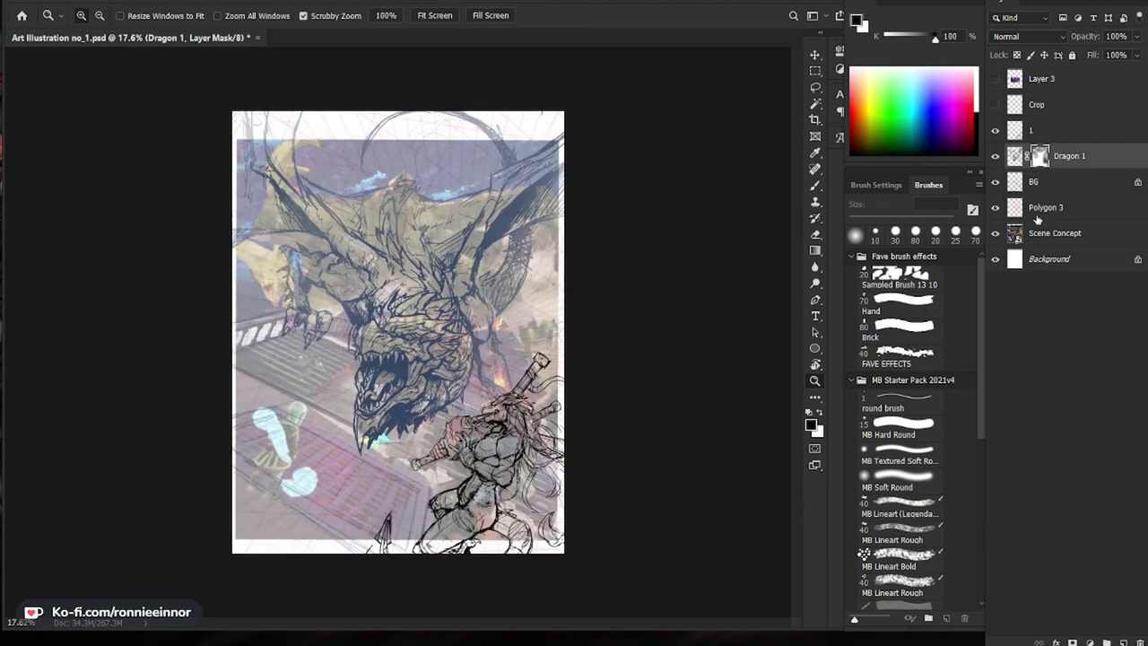
{"action": "left_click", "coordinate": [997, 235]}
{"action": "mouse_move", "coordinate": [601, 486]}
{"action": "left_mouse_down"}
{"action": "mouse_move", "coordinate": [613, 488]}
{"action": "mouse_move", "coordinate": [609, 499]}
{"action": "left_mouse_up"}
{"action": "left_click_drag", "start_coordinate": [627, 546], "coordinate": [616, 474]}
{"action": "key", "text": "ctrl+0"}
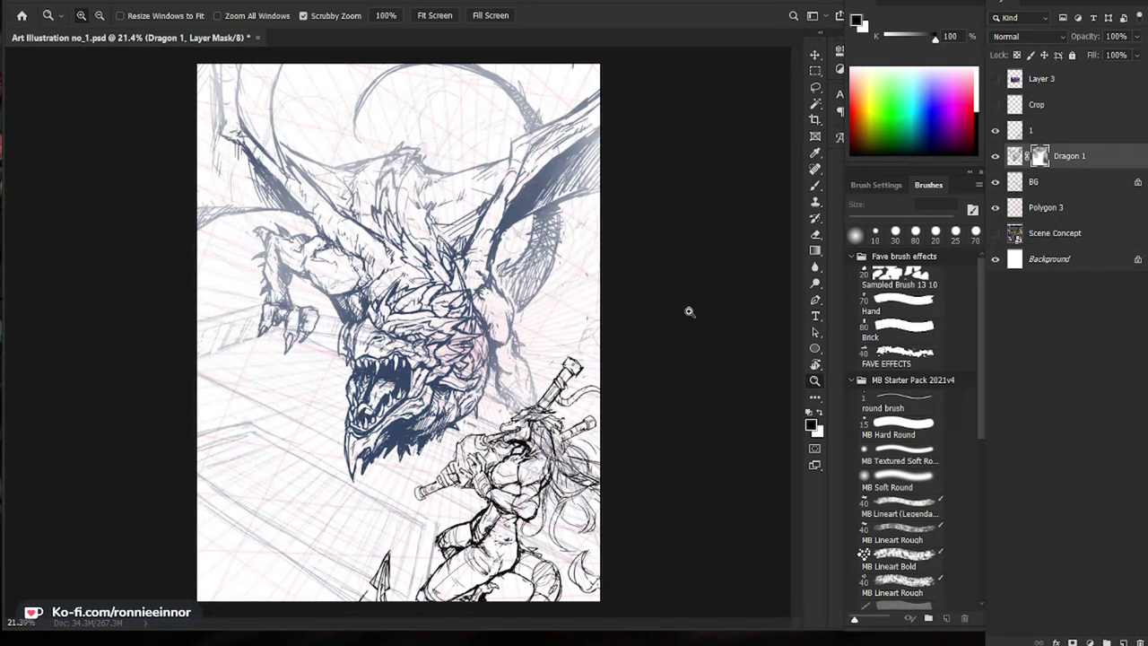
{"action": "left_click", "coordinate": [1084, 181]}
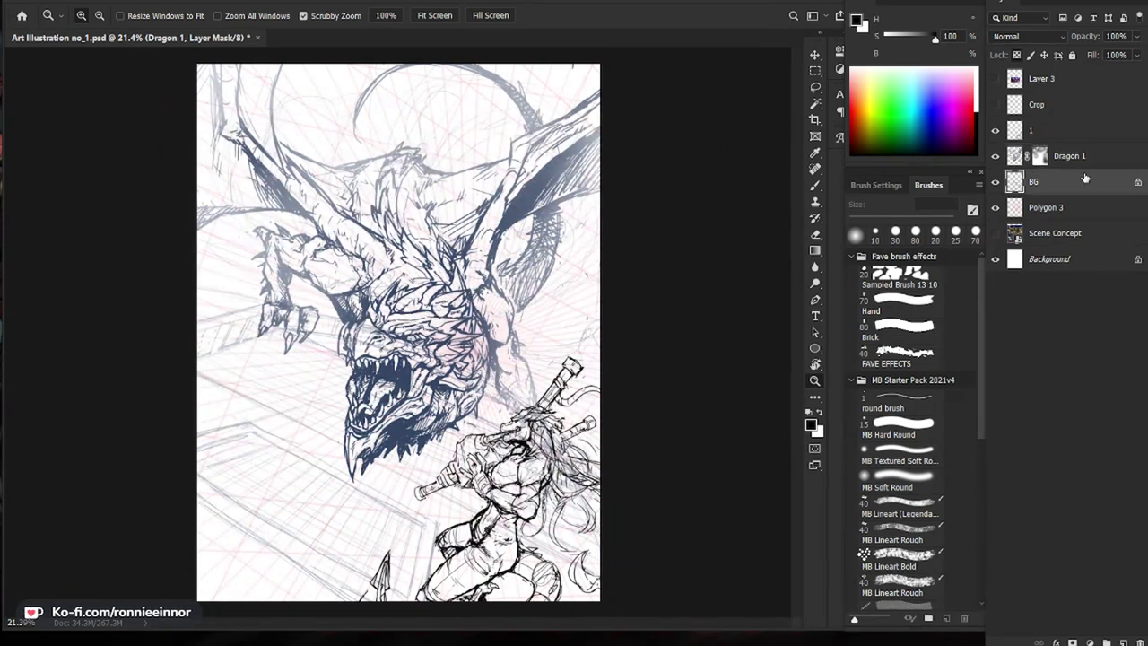
Step: Set the BG layer's opacity to 51% and recolour its linework purple
{"action": "left_click", "coordinate": [1137, 38]}
{"action": "mouse_move", "coordinate": [1112, 56]}
{"action": "left_mouse_down"}
{"action": "mouse_move", "coordinate": [1147, 56]}
{"action": "mouse_move", "coordinate": [1124, 54]}
{"action": "left_mouse_up"}
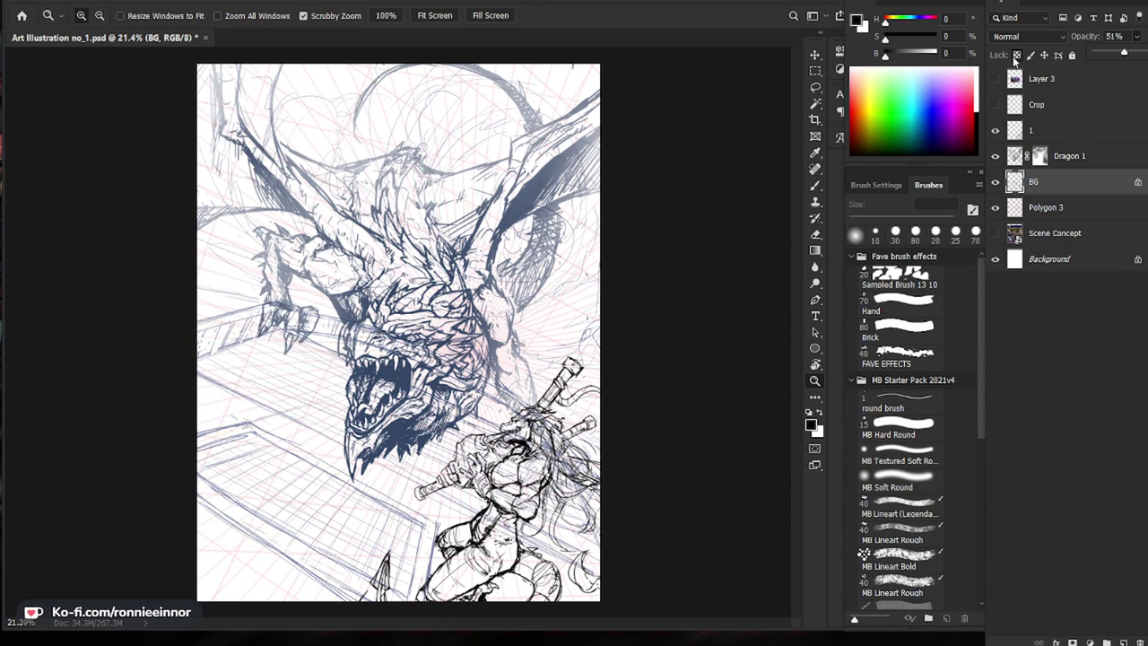
{"action": "left_click_drag", "start_coordinate": [902, 90], "coordinate": [917, 59]}
{"action": "key", "text": "x"}
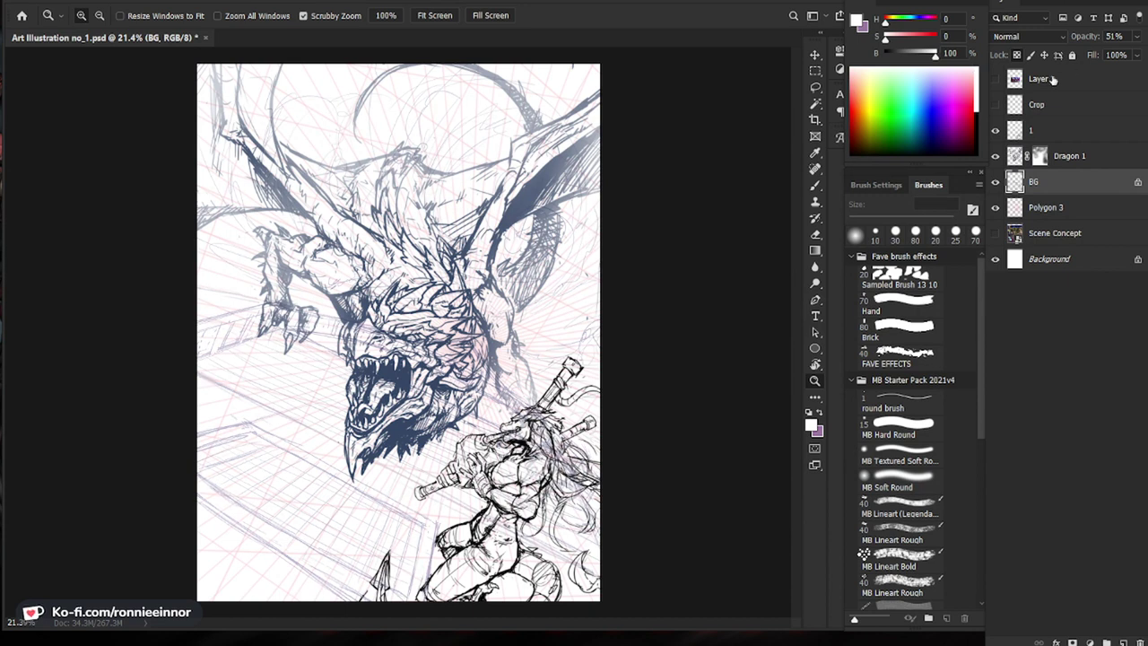
Step: Shift the BG linework to a muted greyish purple with a Hue/Saturation adjustment
{"action": "left_click_drag", "start_coordinate": [575, 393], "coordinate": [599, 376]}
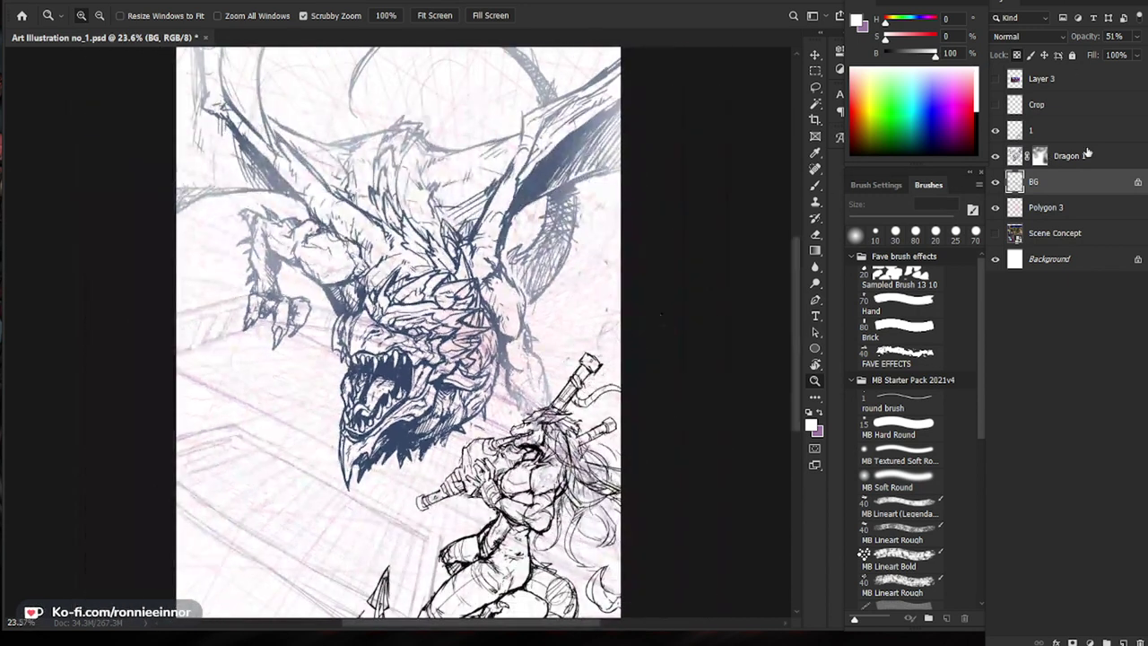
{"action": "key", "text": "ctrl+u"}
{"action": "left_click", "coordinate": [769, 473]}
{"action": "left_click", "coordinate": [932, 348]}
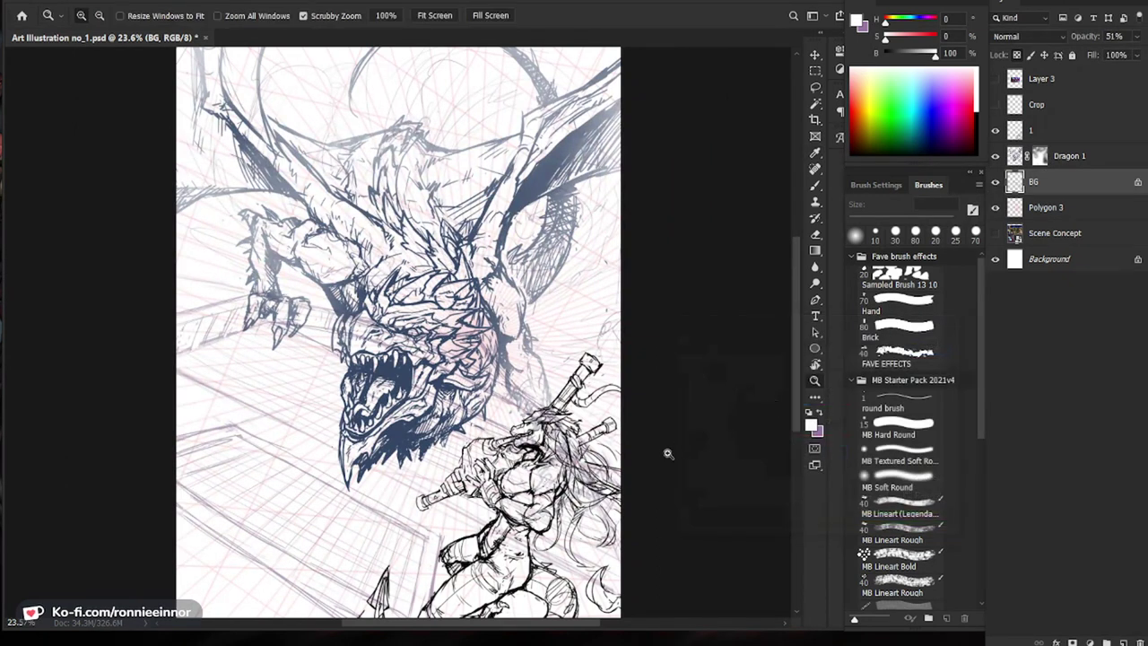
Step: Examine how the background linework balances against the dragon and the sword-wielding figure, both up close and across the whole illustration
{"action": "left_click", "coordinate": [660, 436], "text": "alt"}
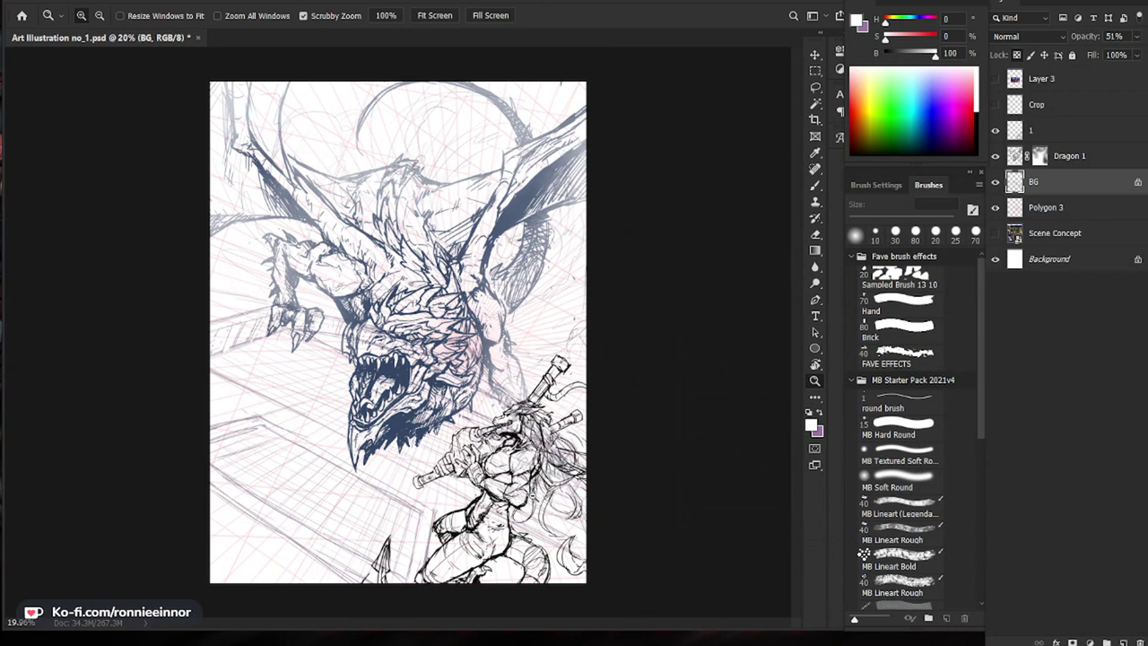
{"action": "left_click_drag", "start_coordinate": [520, 501], "coordinate": [640, 413]}
{"action": "left_click_drag", "start_coordinate": [527, 518], "coordinate": [508, 536]}
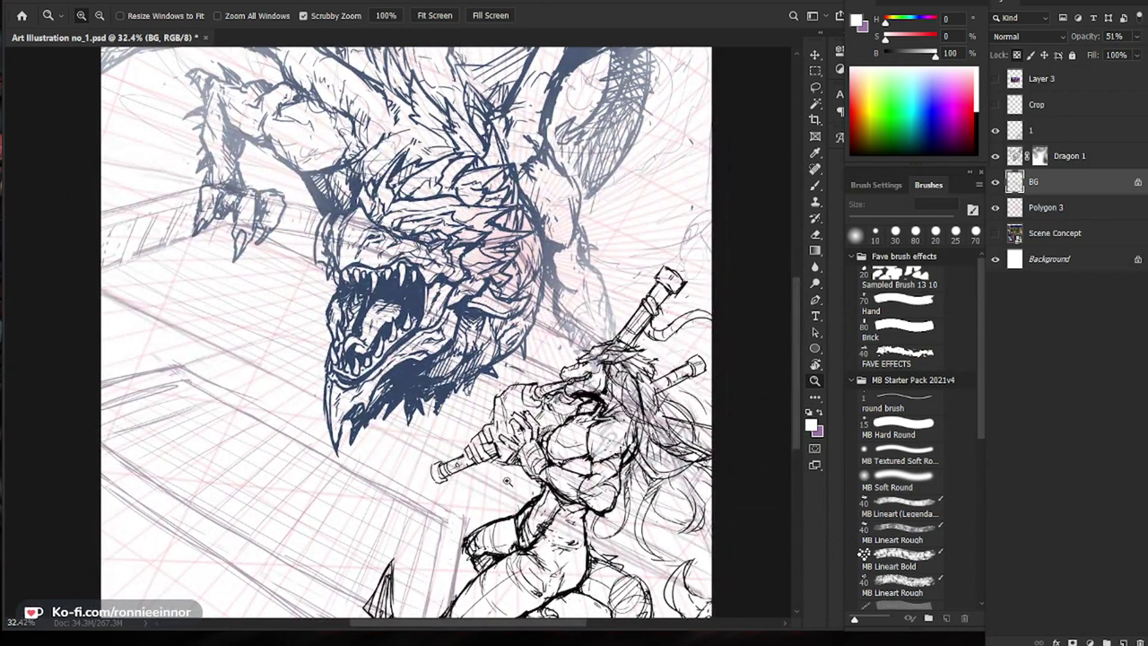
{"action": "left_click_drag", "start_coordinate": [514, 465], "coordinate": [498, 486]}
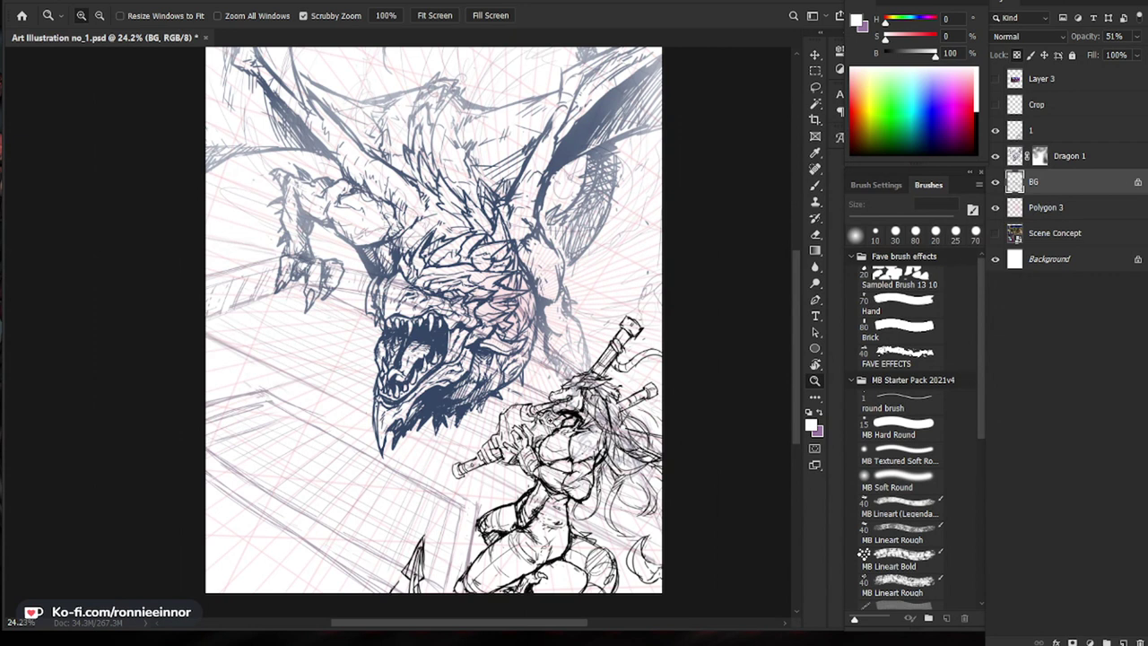
{"action": "left_click_drag", "start_coordinate": [551, 421], "coordinate": [525, 446]}
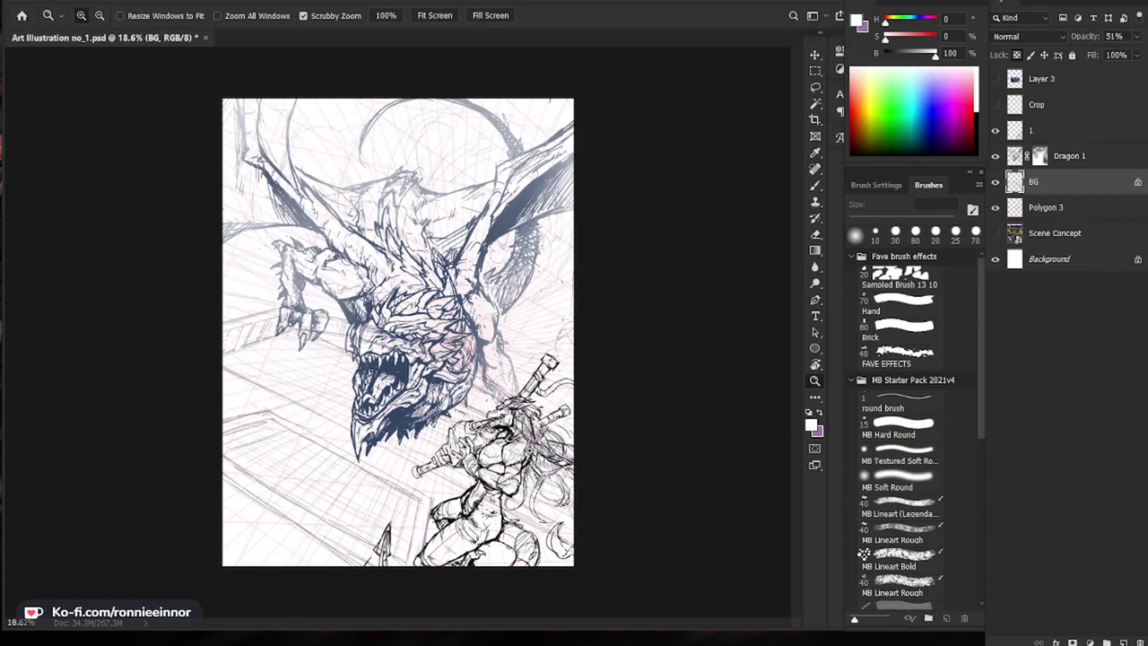
{"action": "mouse_move", "coordinate": [550, 436]}
{"action": "left_mouse_down"}
{"action": "mouse_move", "coordinate": [532, 436]}
{"action": "mouse_move", "coordinate": [543, 437]}
{"action": "left_mouse_up"}
{"action": "left_click_drag", "start_coordinate": [554, 480], "coordinate": [581, 453]}
{"action": "left_click_drag", "start_coordinate": [574, 550], "coordinate": [518, 513]}
Step: Show the Scene Concept layer beneath the linework and save the illustration
{"action": "left_click", "coordinate": [995, 233]}
{"action": "left_click_drag", "start_coordinate": [497, 464], "coordinate": [571, 463]}
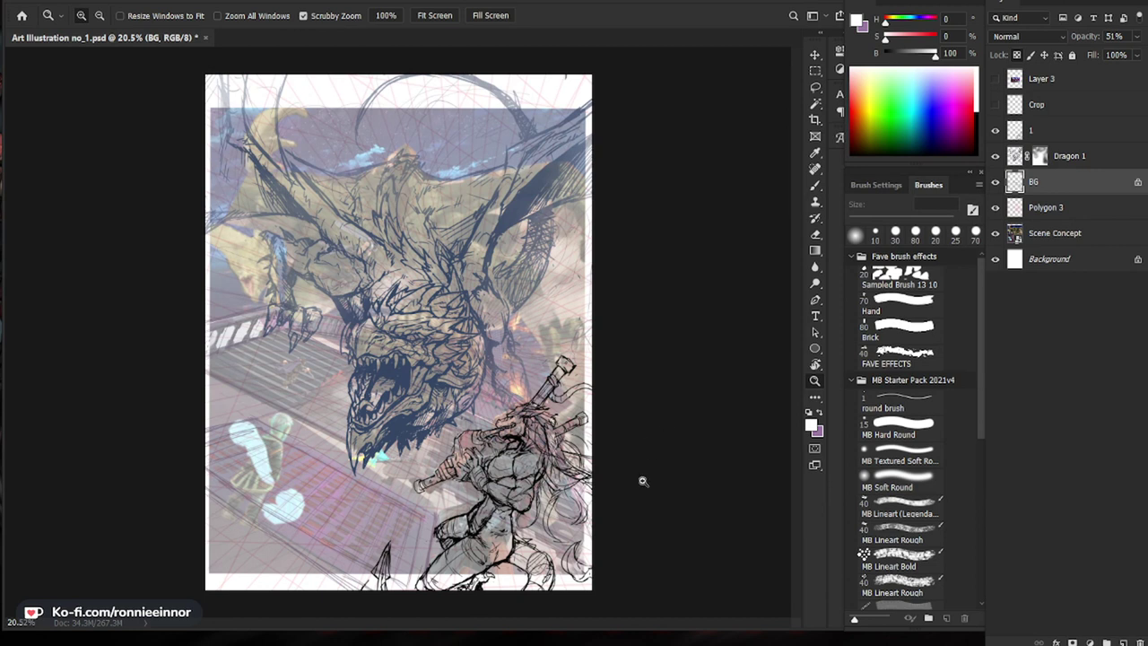
{"action": "left_click_drag", "start_coordinate": [643, 480], "coordinate": [683, 486]}
{"action": "left_click_drag", "start_coordinate": [652, 531], "coordinate": [667, 491]}
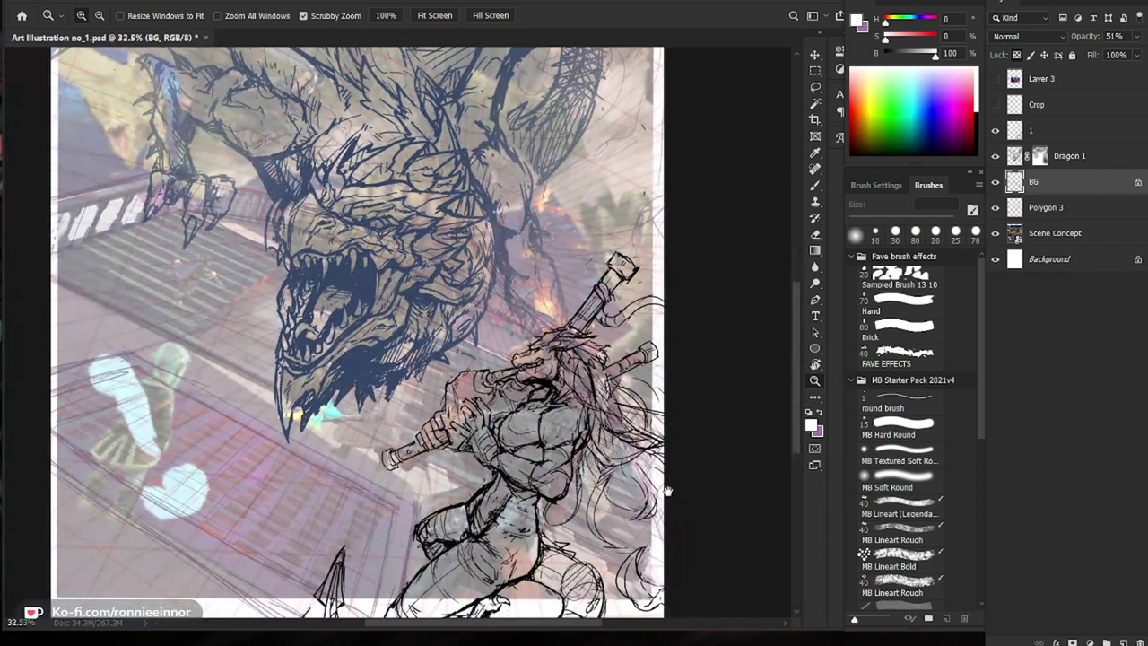
{"action": "left_click_drag", "start_coordinate": [620, 530], "coordinate": [629, 502]}
{"action": "left_click_drag", "start_coordinate": [662, 350], "coordinate": [672, 442]}
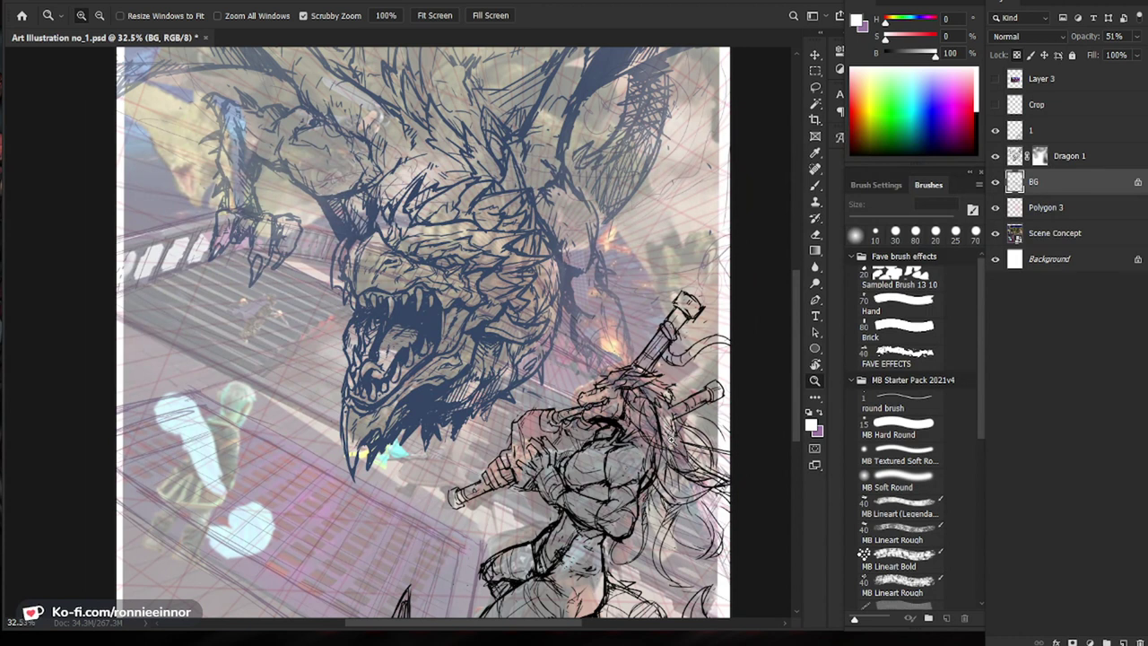
{"action": "left_click", "coordinate": [561, 409]}
{"action": "key", "text": "ctrl+s"}
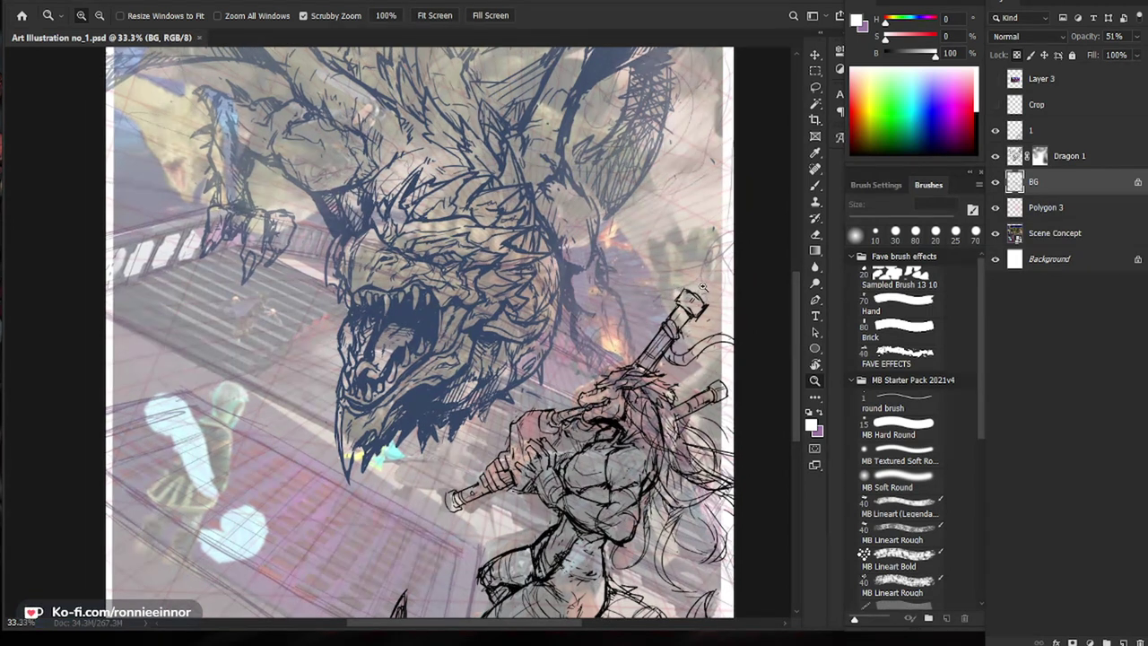
{"action": "left_click_drag", "start_coordinate": [687, 284], "coordinate": [662, 285]}
{"action": "left_click_drag", "start_coordinate": [697, 373], "coordinate": [678, 329]}
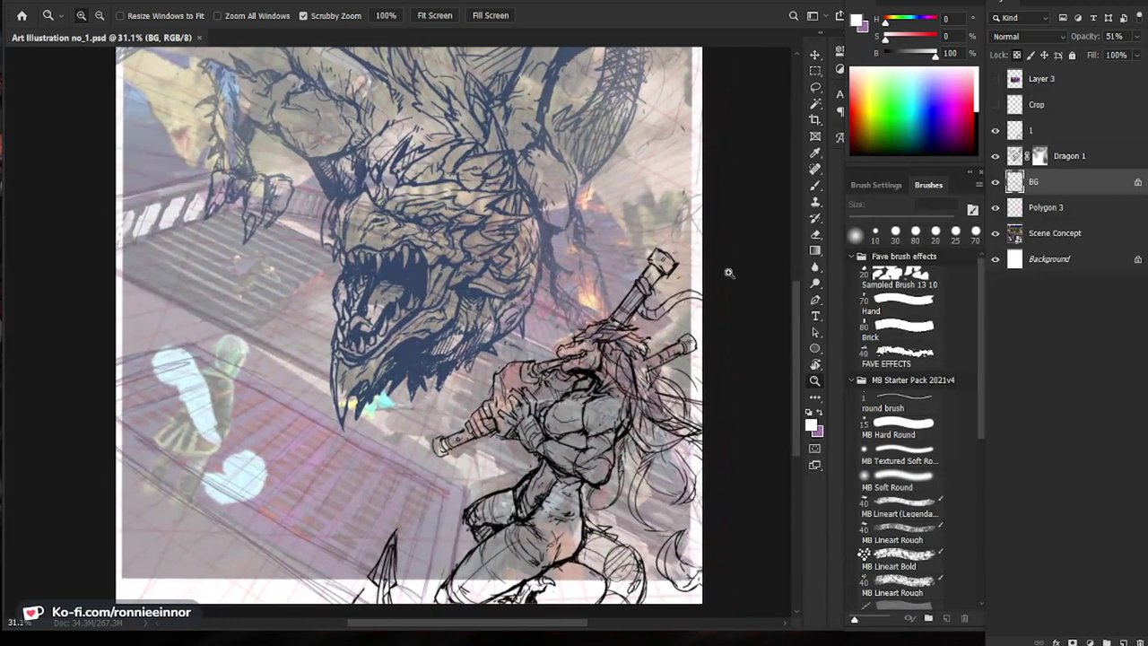